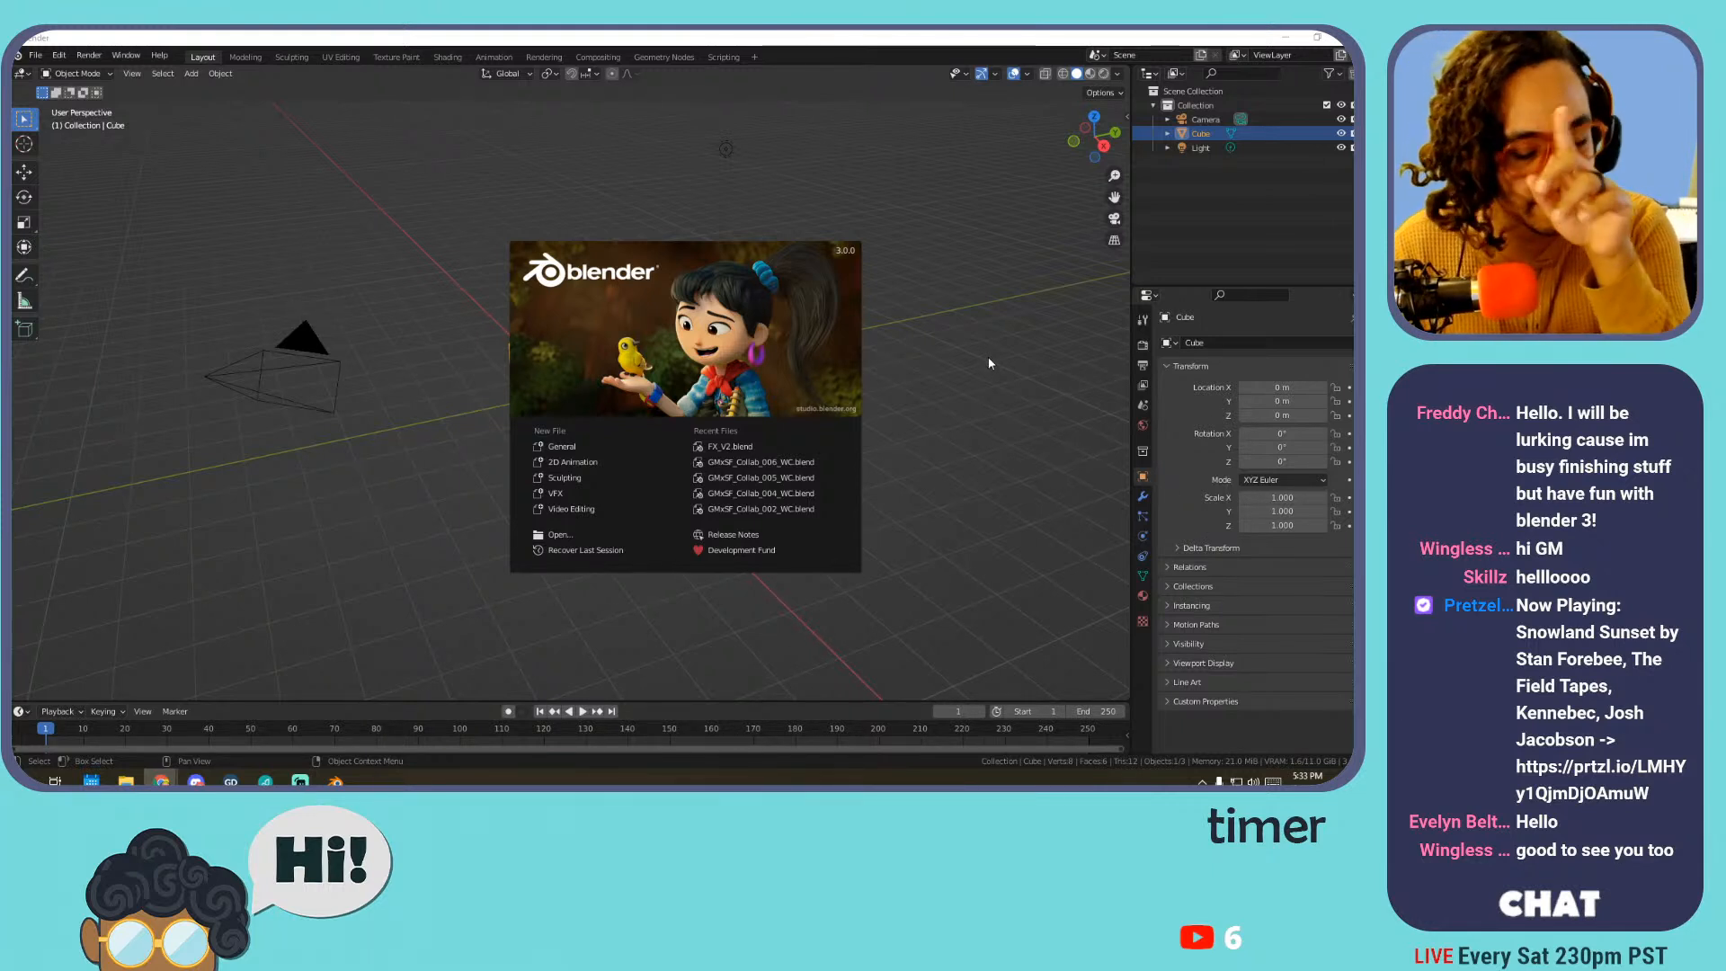
Start a new 2D Animation file and bring up the GestureDrawing! pose reference window over the canvas
click(583, 463)
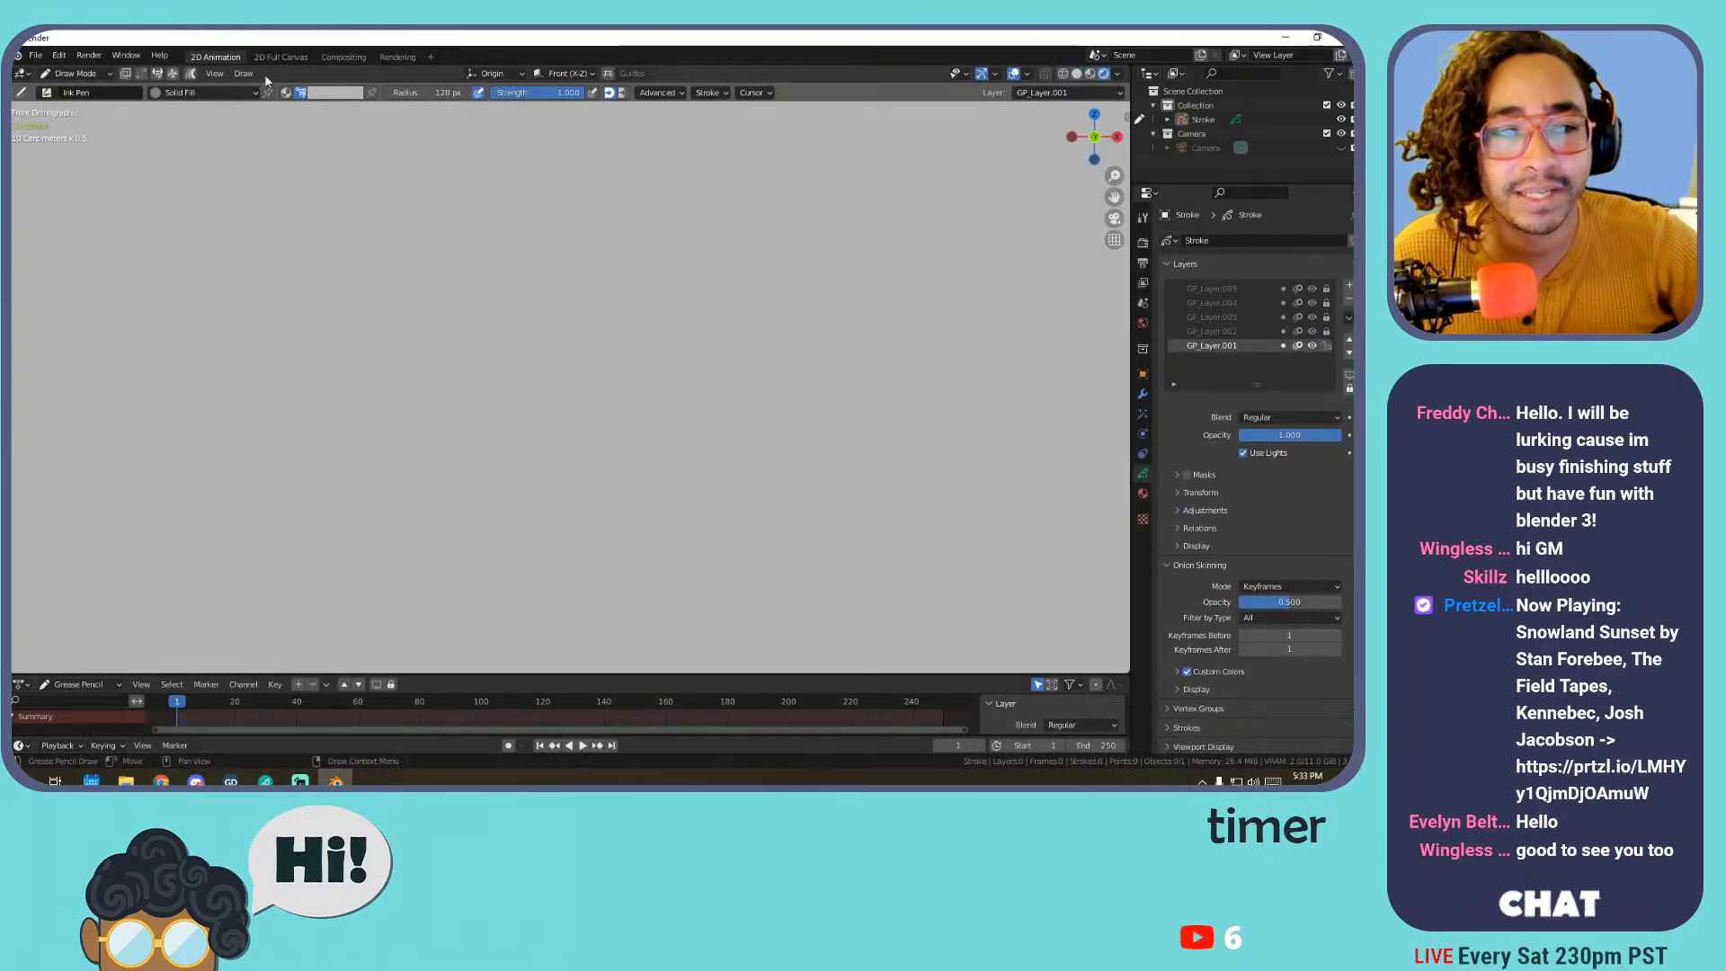
click(341, 94)
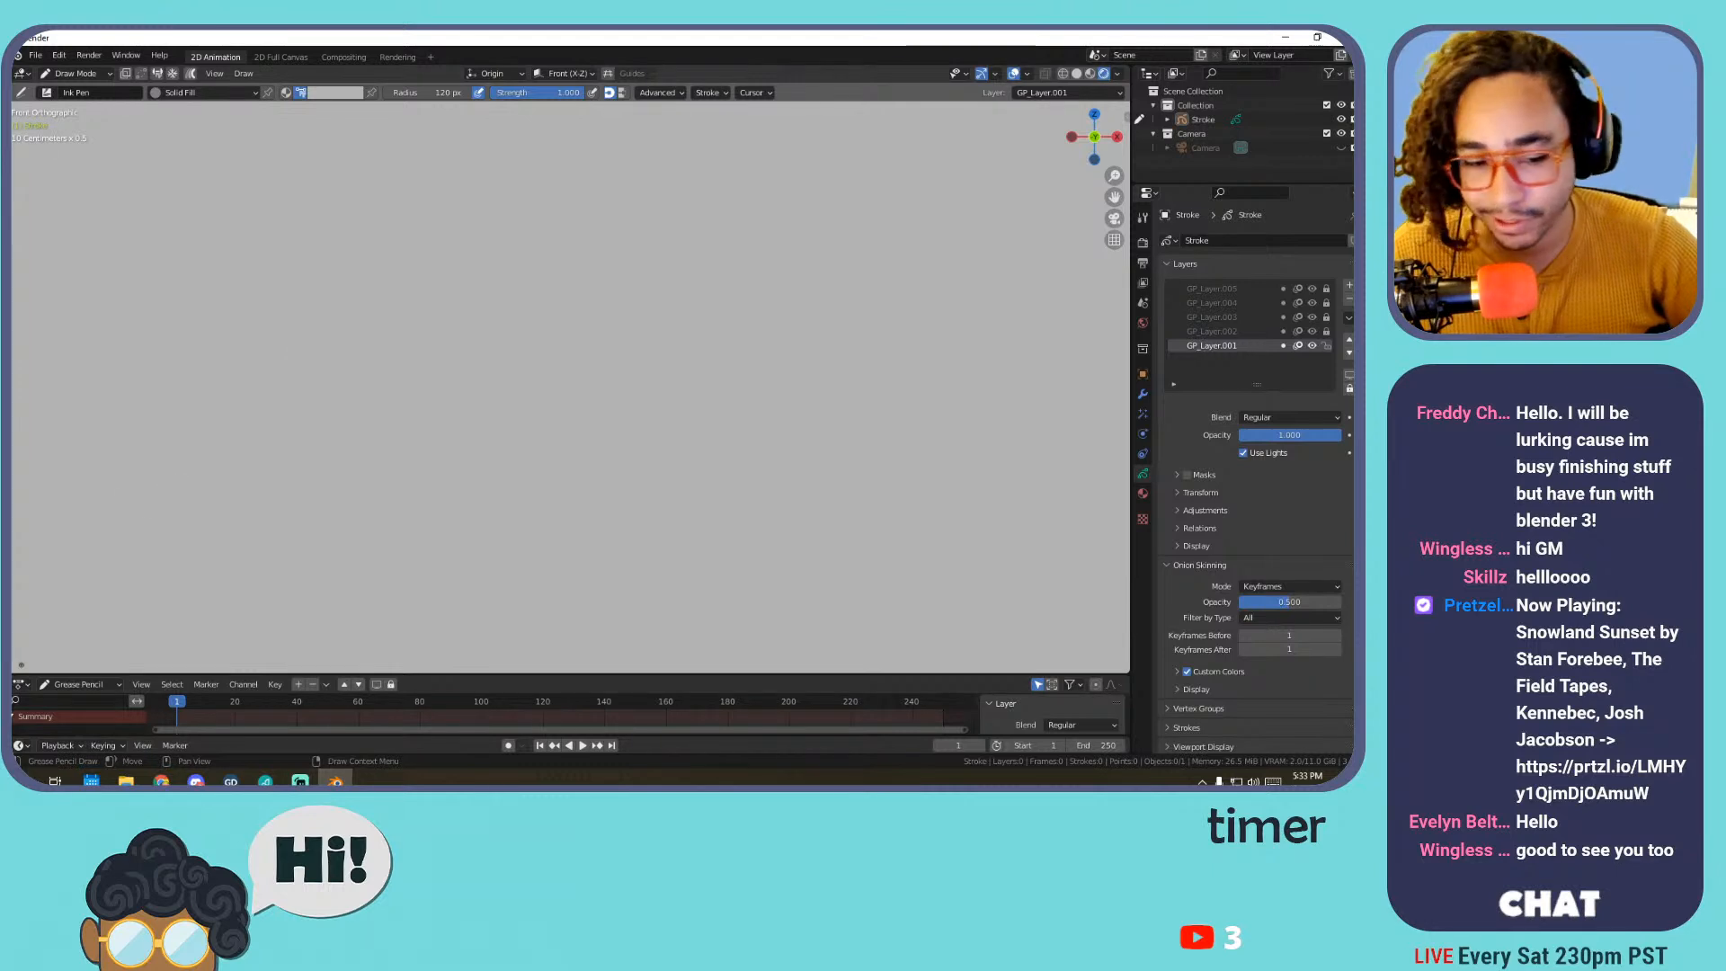
click(231, 781)
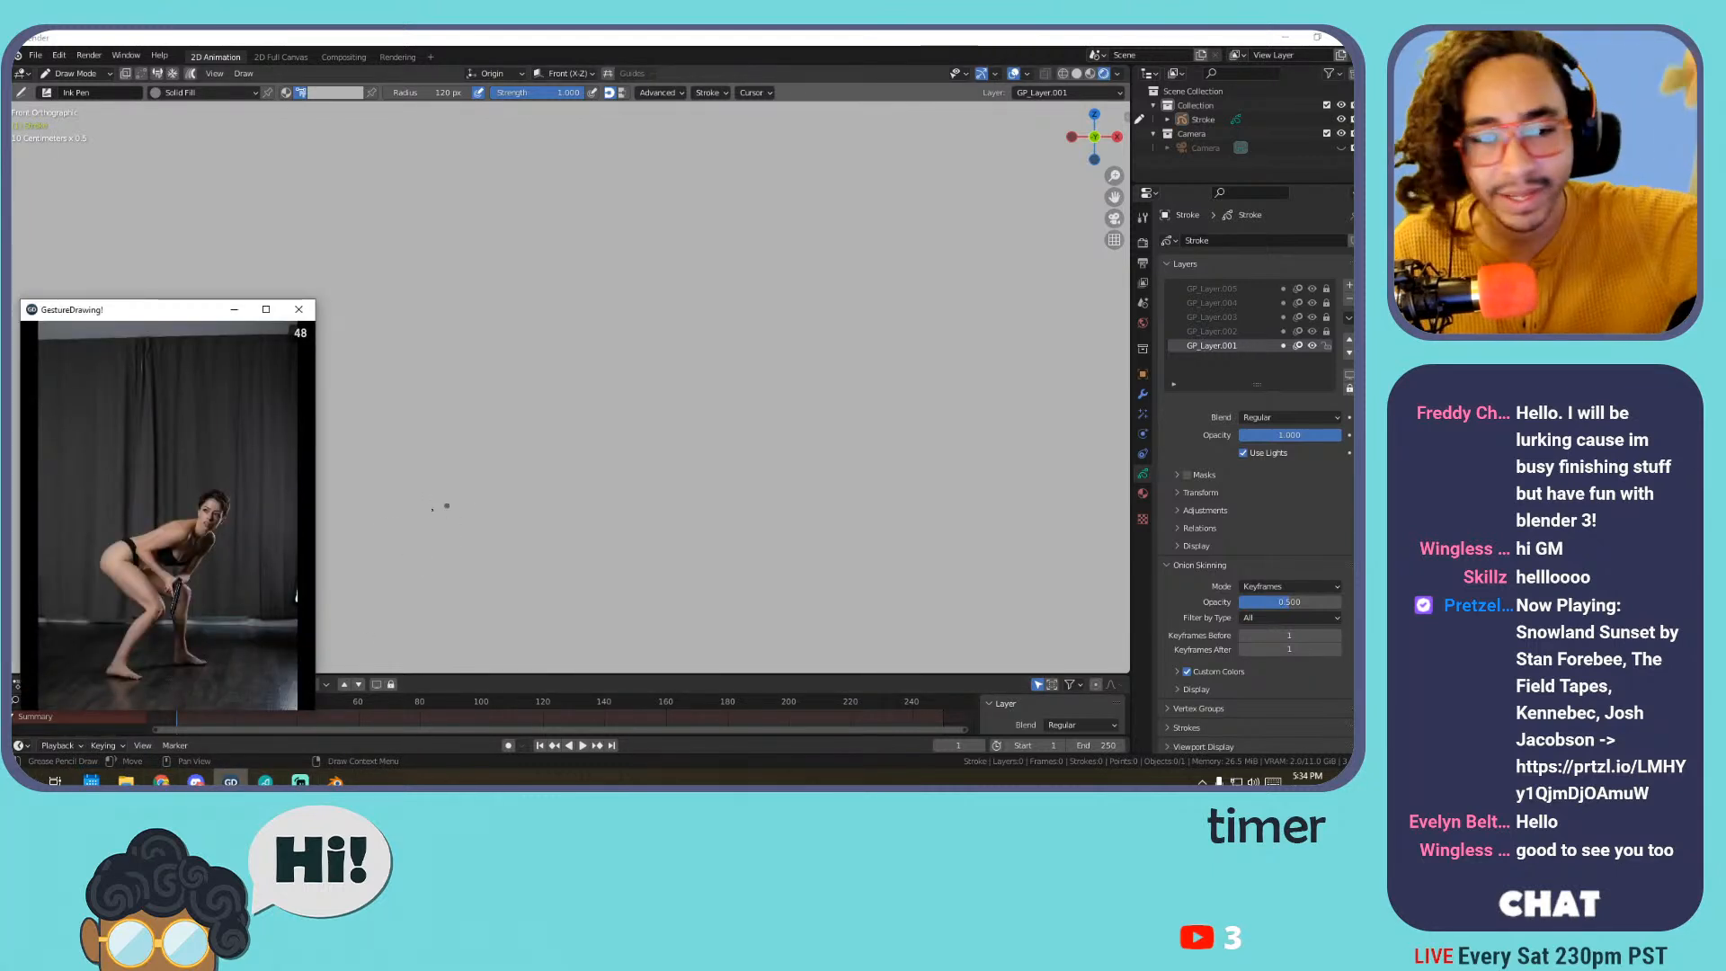
mouse_move(277, 364)
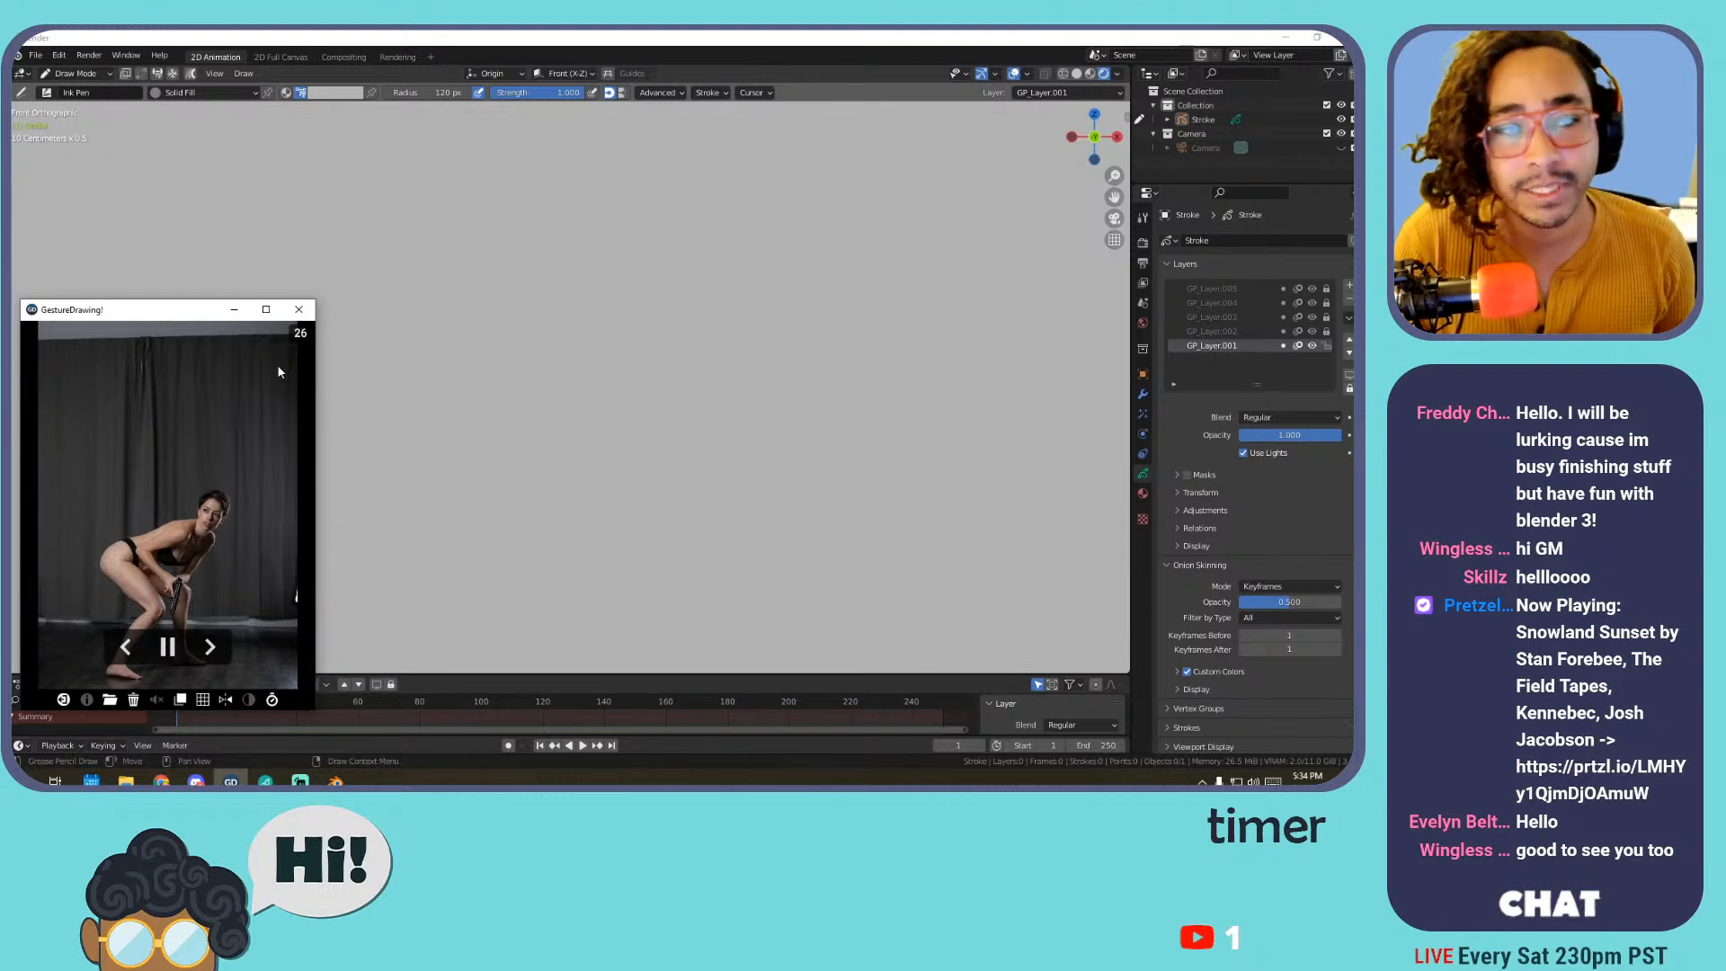
Make the Blender window fullscreen and turn on the Screencast Keys display
click(126, 54)
click(157, 108)
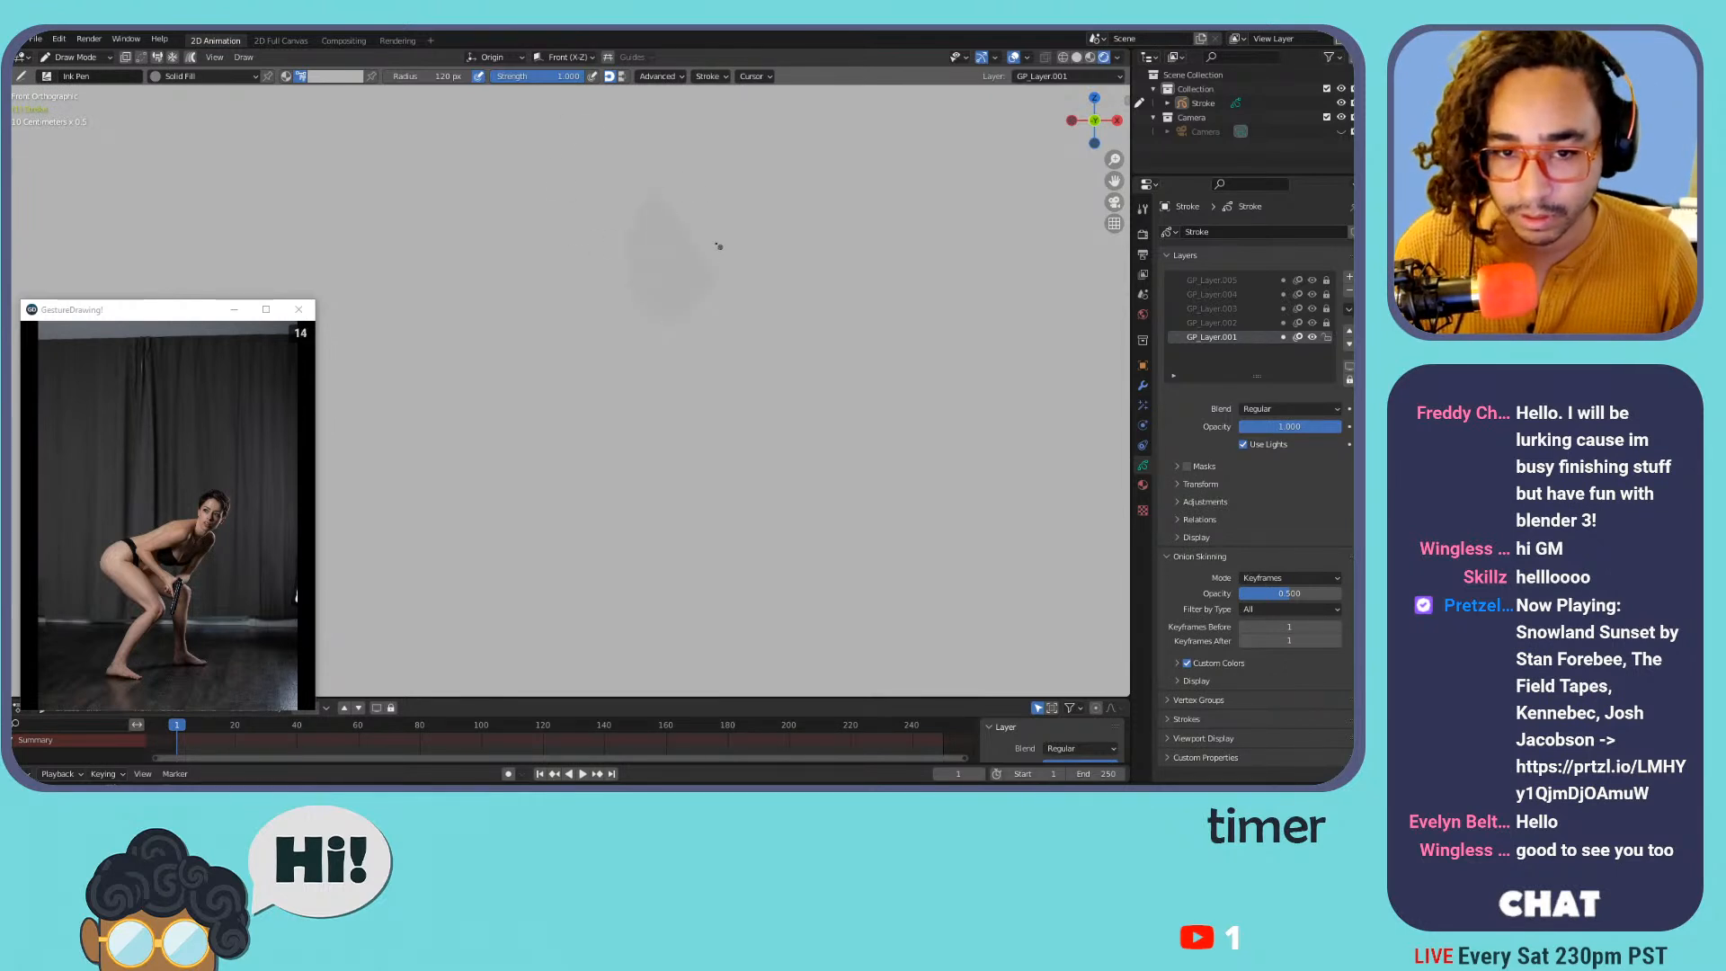
key(u)
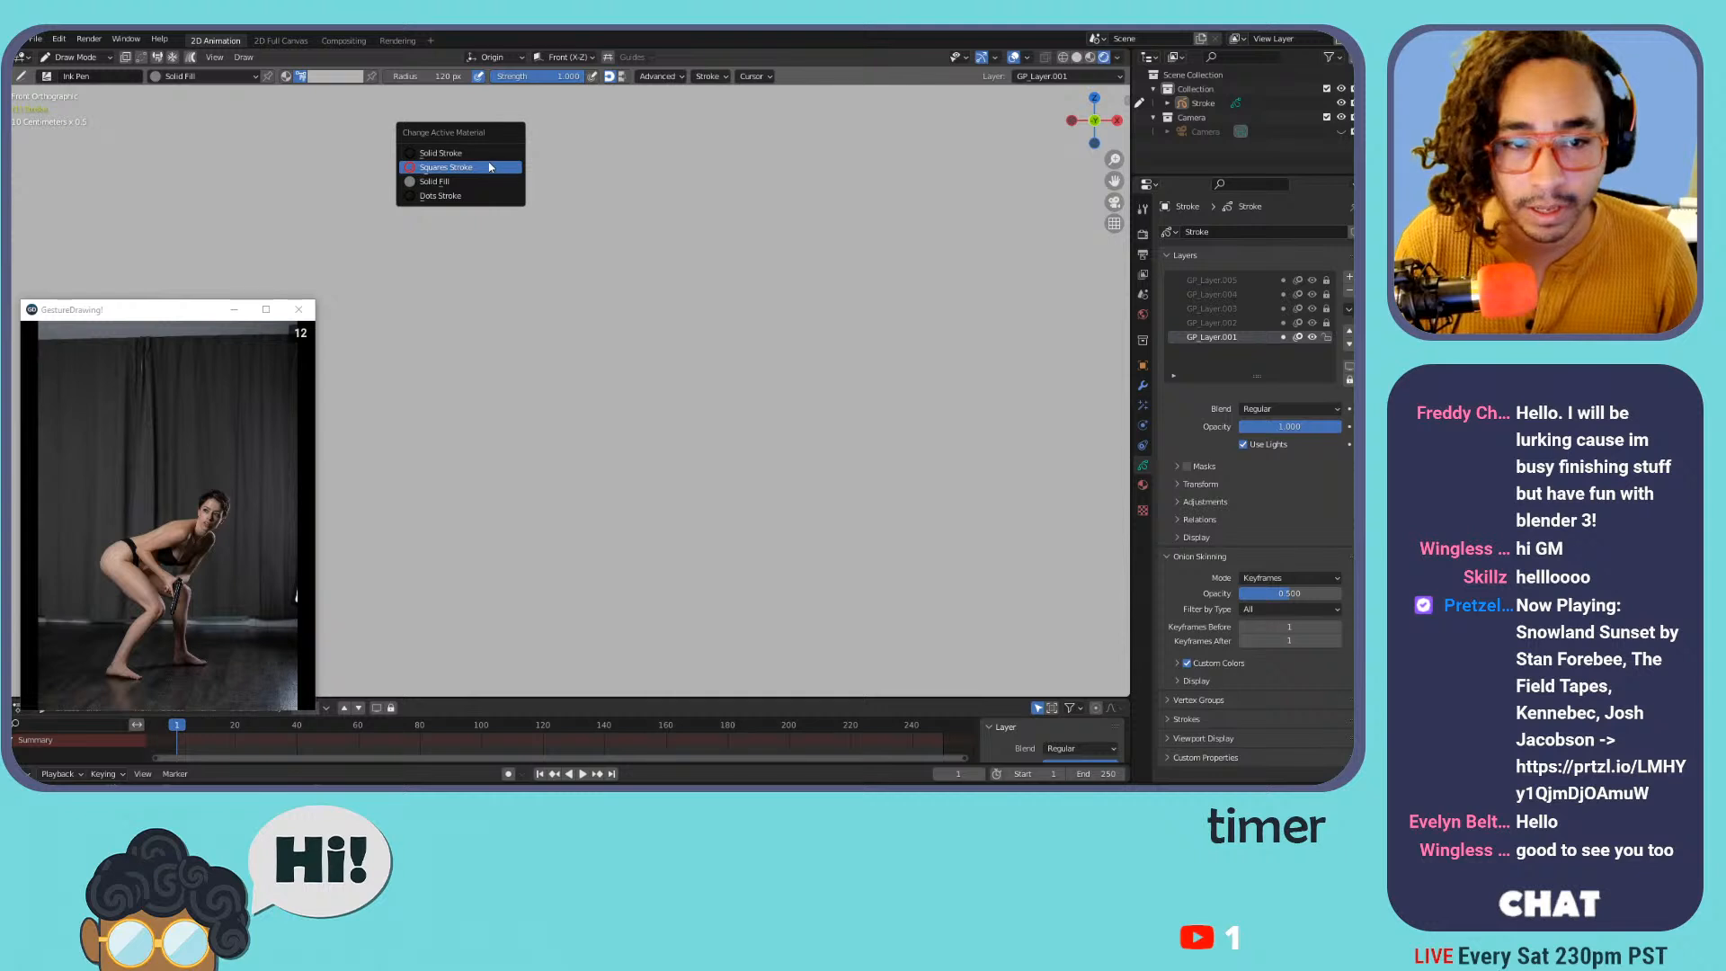
key(n)
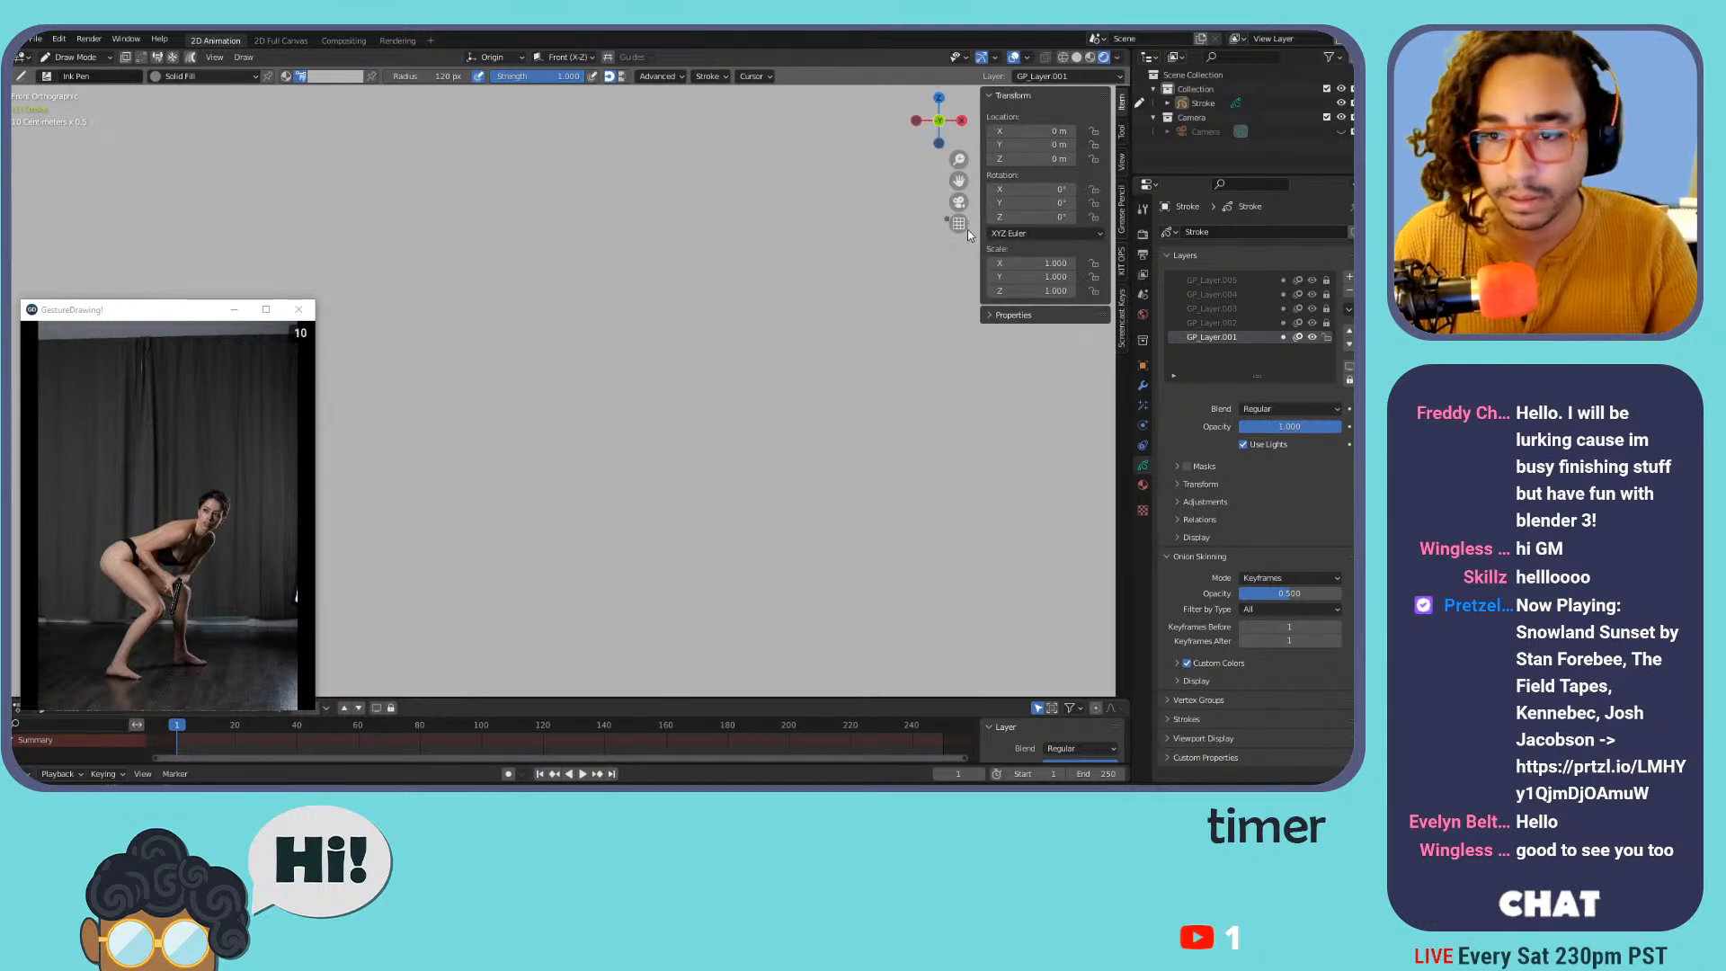
click(1123, 320)
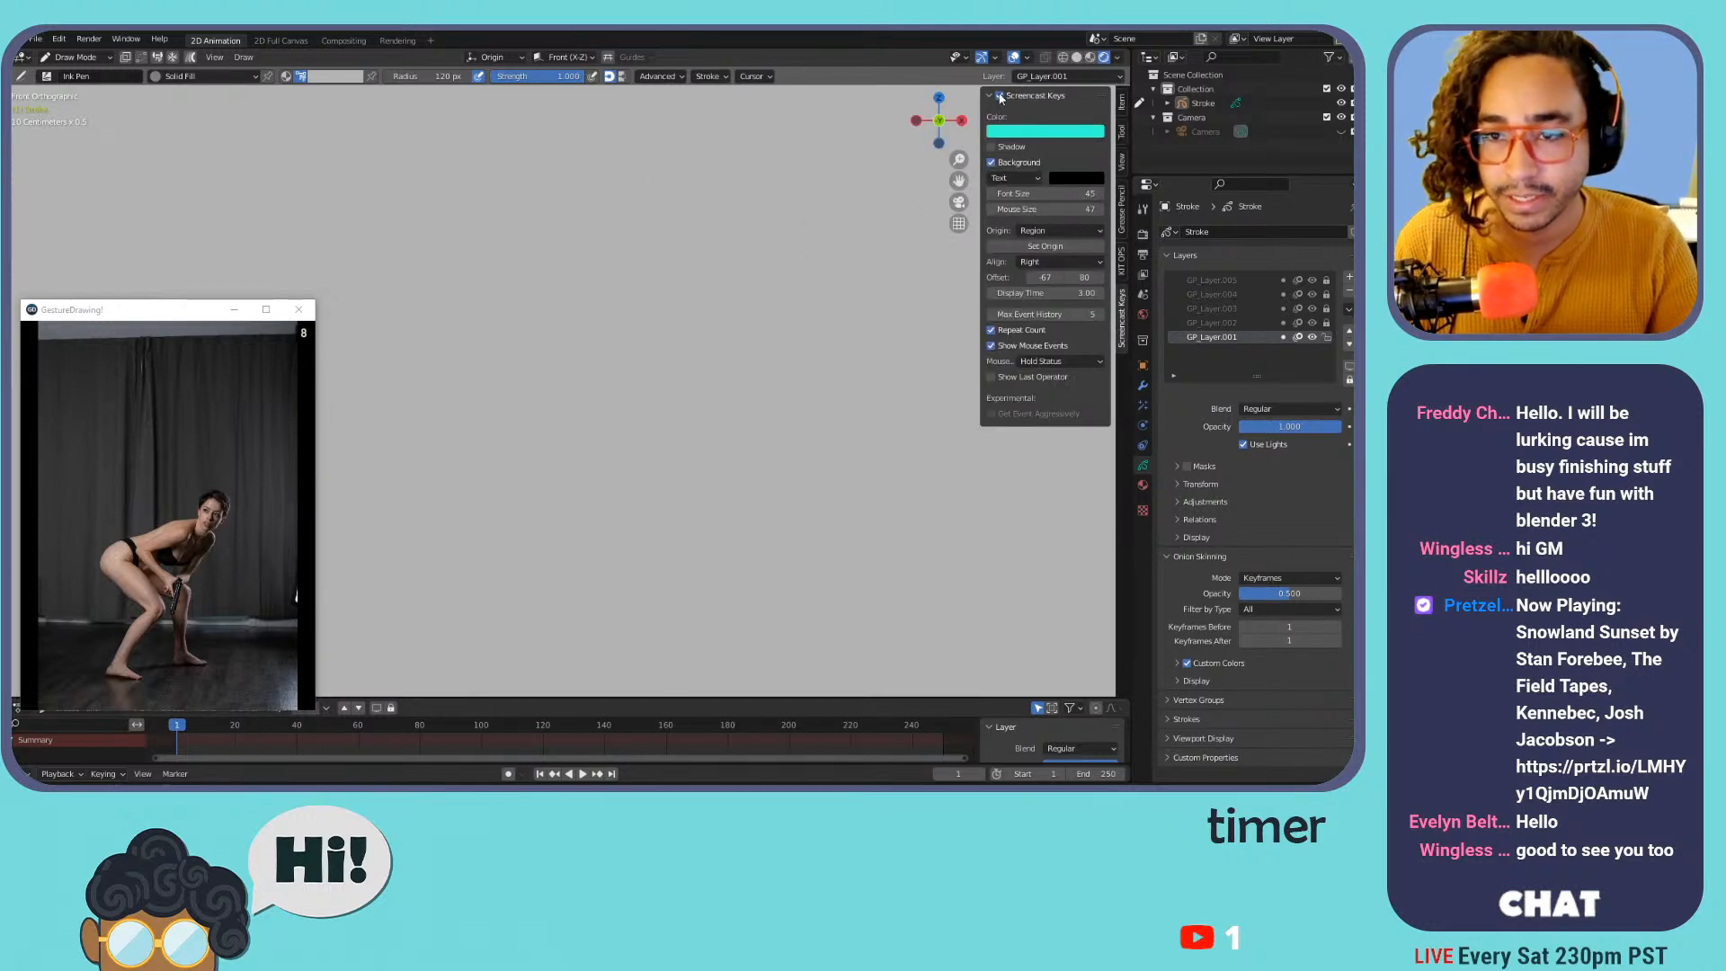
key(n)
Change the active drawing material to Solid Stroke
key(u)
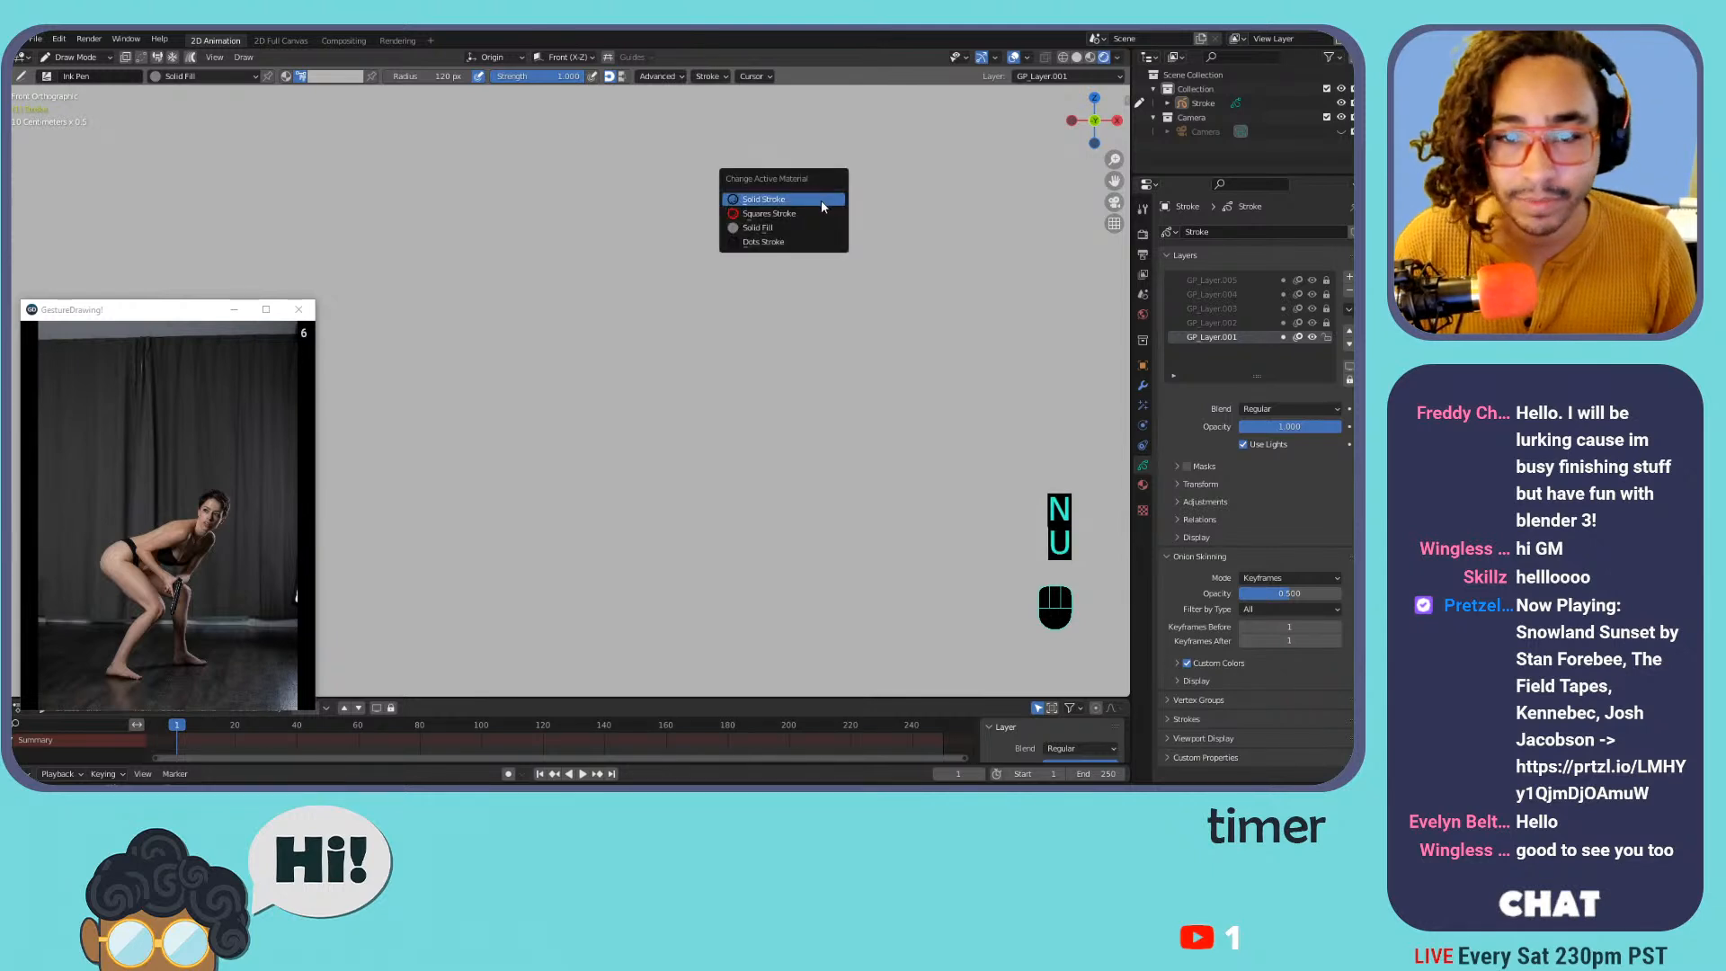
key(u)
key(u)
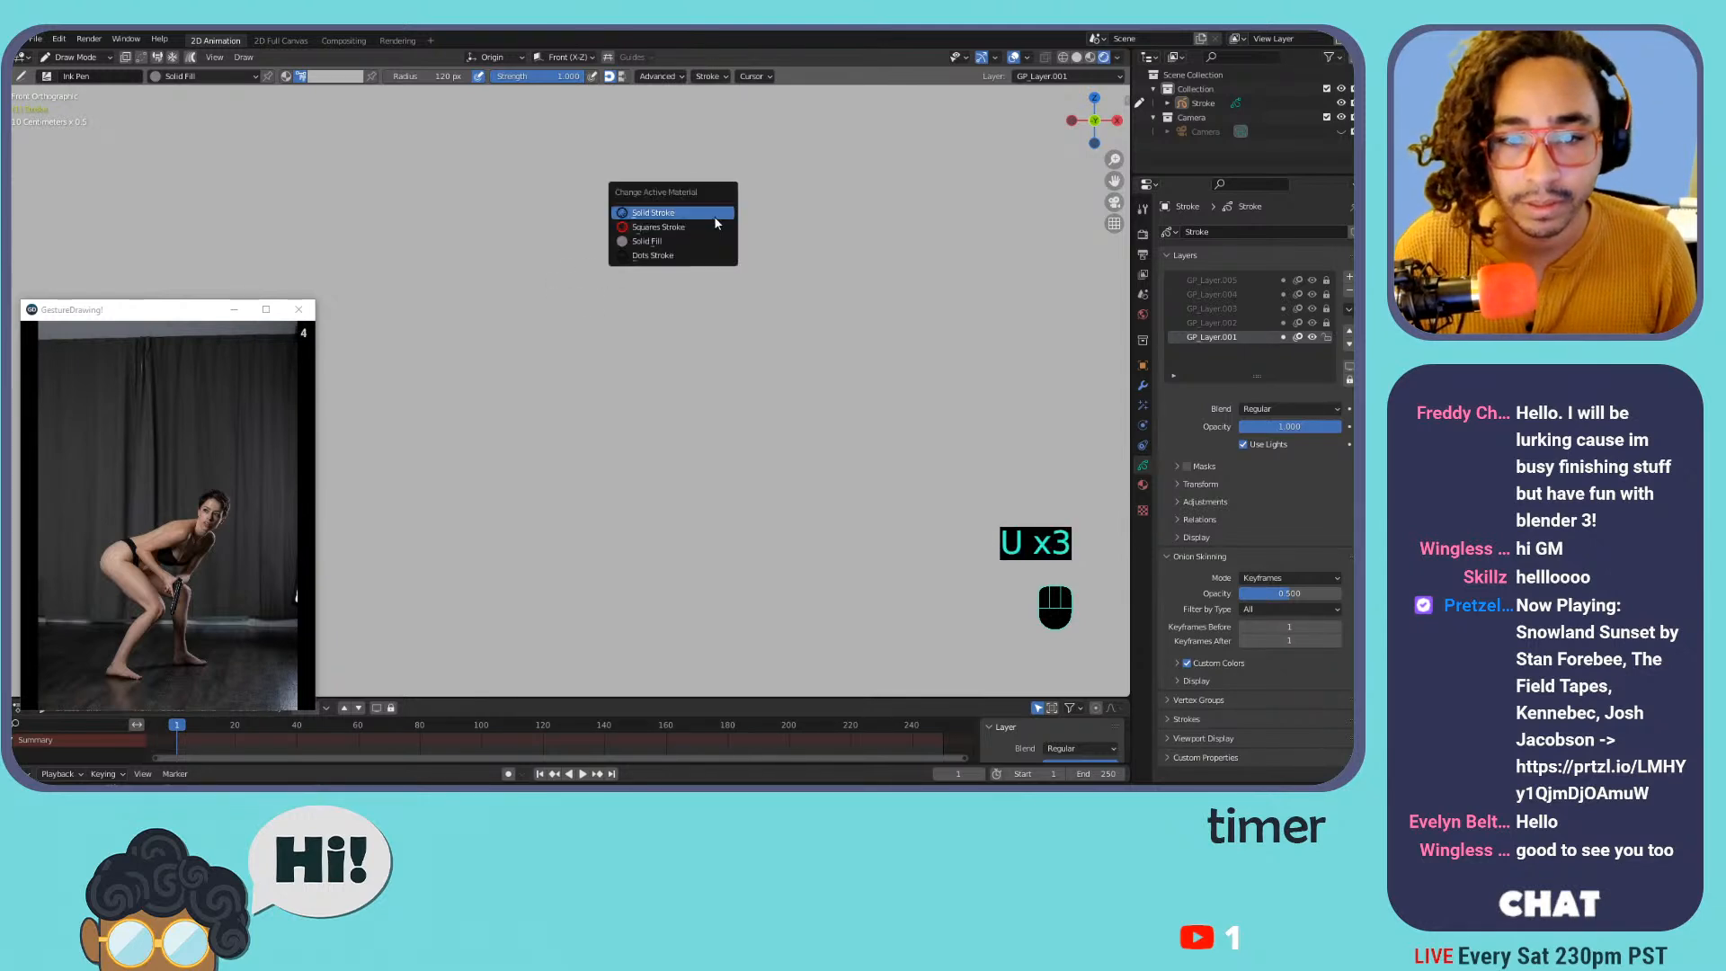
key(u)
click(623, 243)
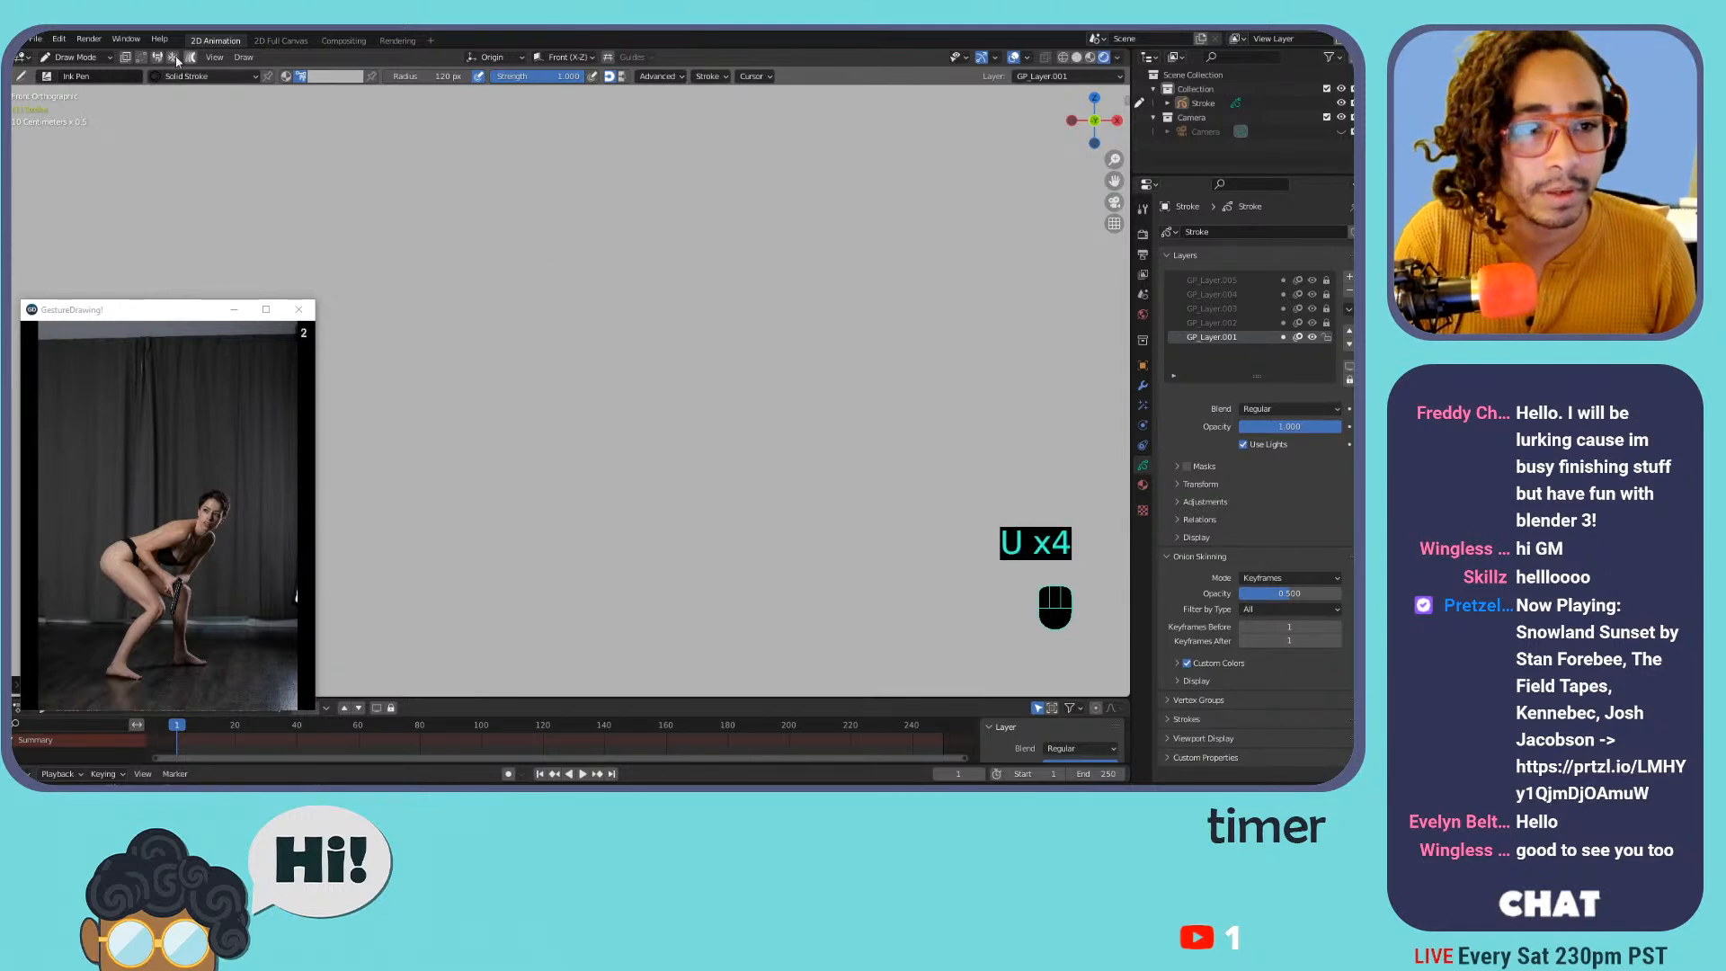
Set the Ink Pen's stroke color to black
click(54, 77)
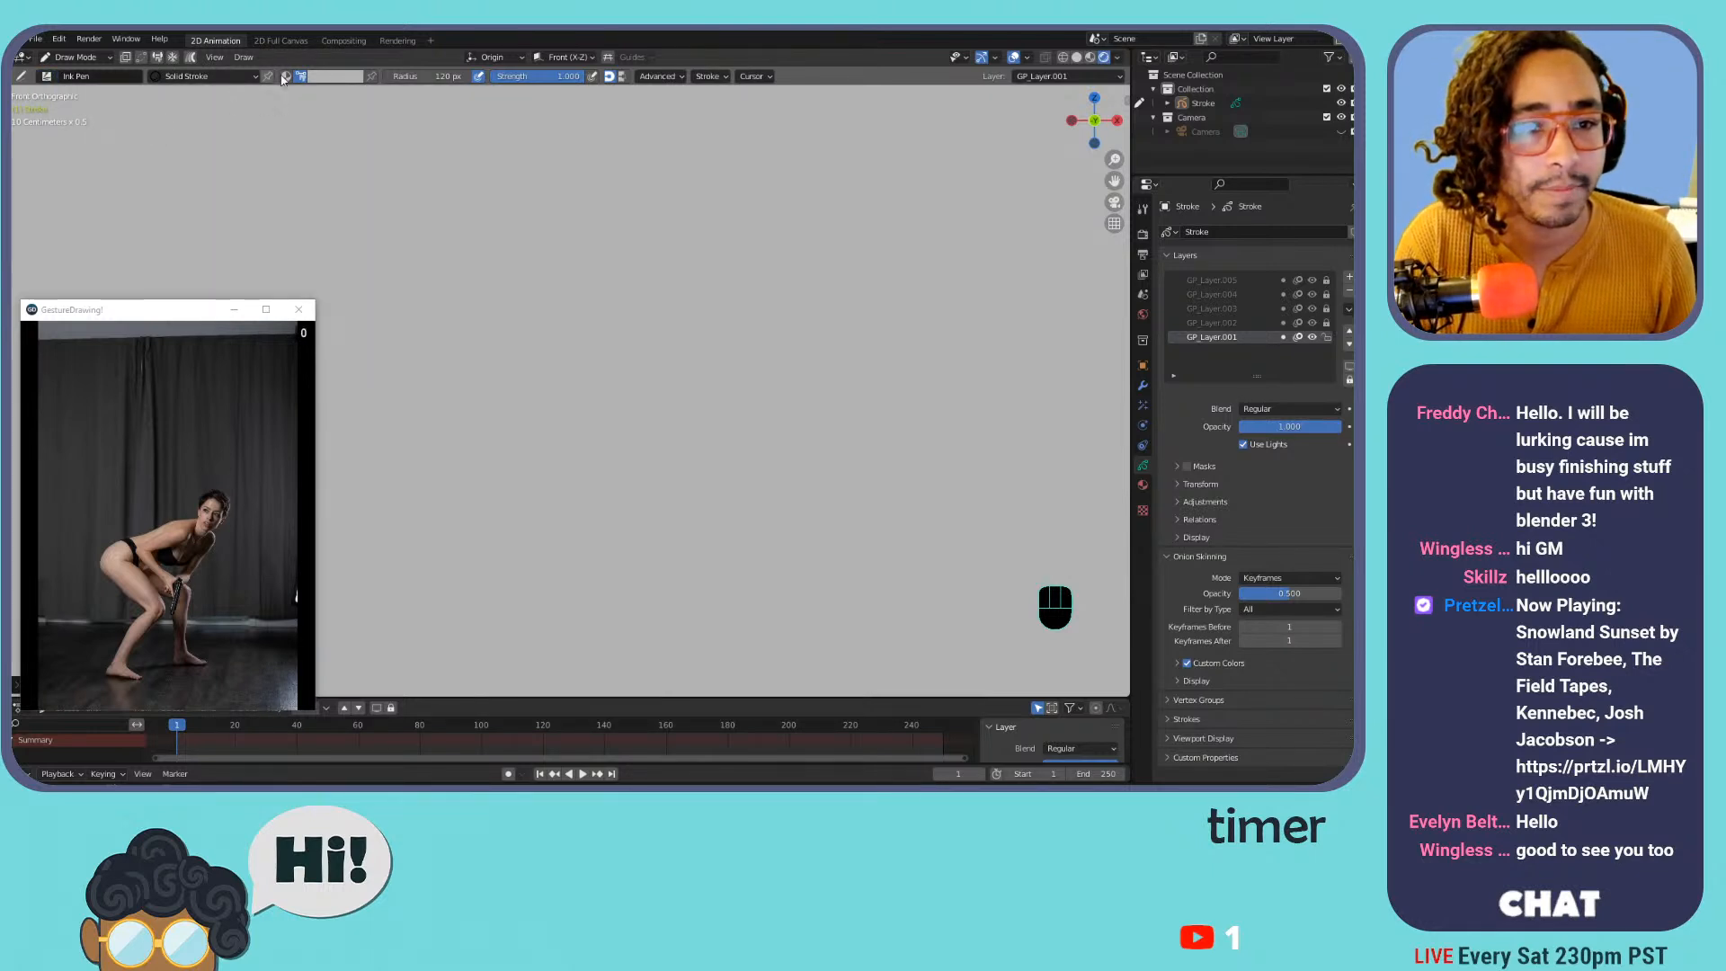
click(326, 78)
click(306, 229)
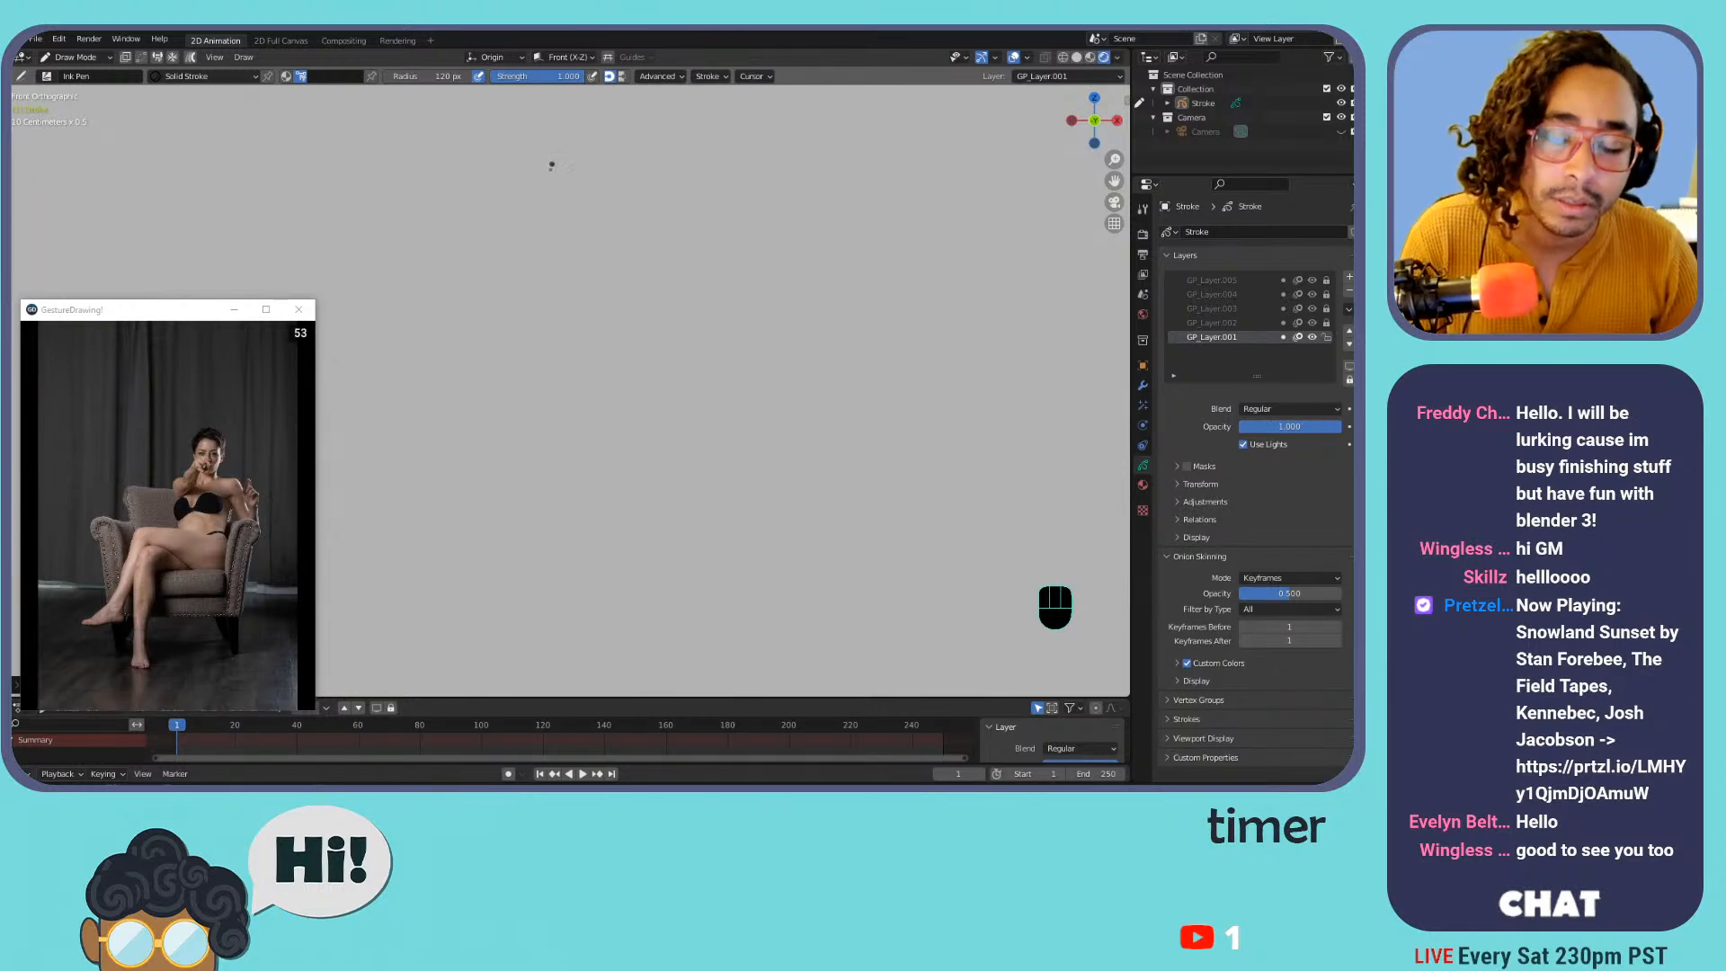
Sketch a small head outline with a tapering jaw in the upper middle of the canvas, undoing and redrawing strokes
mouse_move(540, 209)
mouse_down()
mouse_move(637, 212)
mouse_move(638, 198)
mouse_move(586, 332)
mouse_move(643, 270)
mouse_up()
key(ctrl+z)
key(ctrl+z)
key(ctrl+z)
key(ctrl+z)
mouse_move(578, 169)
mouse_down()
mouse_move(503, 194)
mouse_move(690, 383)
mouse_move(745, 407)
mouse_move(608, 251)
mouse_move(527, 640)
mouse_move(680, 136)
mouse_move(719, 575)
mouse_move(629, 422)
mouse_move(503, 324)
mouse_move(509, 388)
mouse_move(540, 432)
mouse_move(666, 348)
mouse_move(643, 279)
mouse_move(571, 291)
mouse_move(596, 550)
mouse_move(684, 202)
mouse_move(700, 457)
mouse_move(575, 179)
mouse_move(519, 286)
mouse_move(593, 490)
mouse_move(803, 231)
mouse_move(832, 522)
mouse_move(730, 450)
mouse_move(732, 398)
mouse_move(684, 459)
mouse_up()
key(ctrl+z)
key(ctrl+z)
mouse_move(546, 219)
mouse_down()
mouse_move(627, 175)
mouse_move(662, 185)
mouse_move(669, 232)
mouse_up()
key(ctrl+z)
key(ctrl+z)
Draw the side-plane curve of the head and close the back of the skull down to the jaw
drag(598, 171, 618, 241)
key(ctrl+z)
drag(593, 170, 630, 247)
key(ctrl+z)
drag(636, 162, 647, 254)
key(ctrl+z)
drag(621, 162, 616, 280)
key(ctrl+z)
mouse_move(551, 189)
mouse_down()
mouse_move(545, 236)
mouse_move(568, 191)
mouse_up()
key(ctrl+z)
mouse_move(653, 235)
mouse_down()
mouse_move(554, 265)
mouse_move(579, 310)
mouse_move(610, 294)
mouse_up()
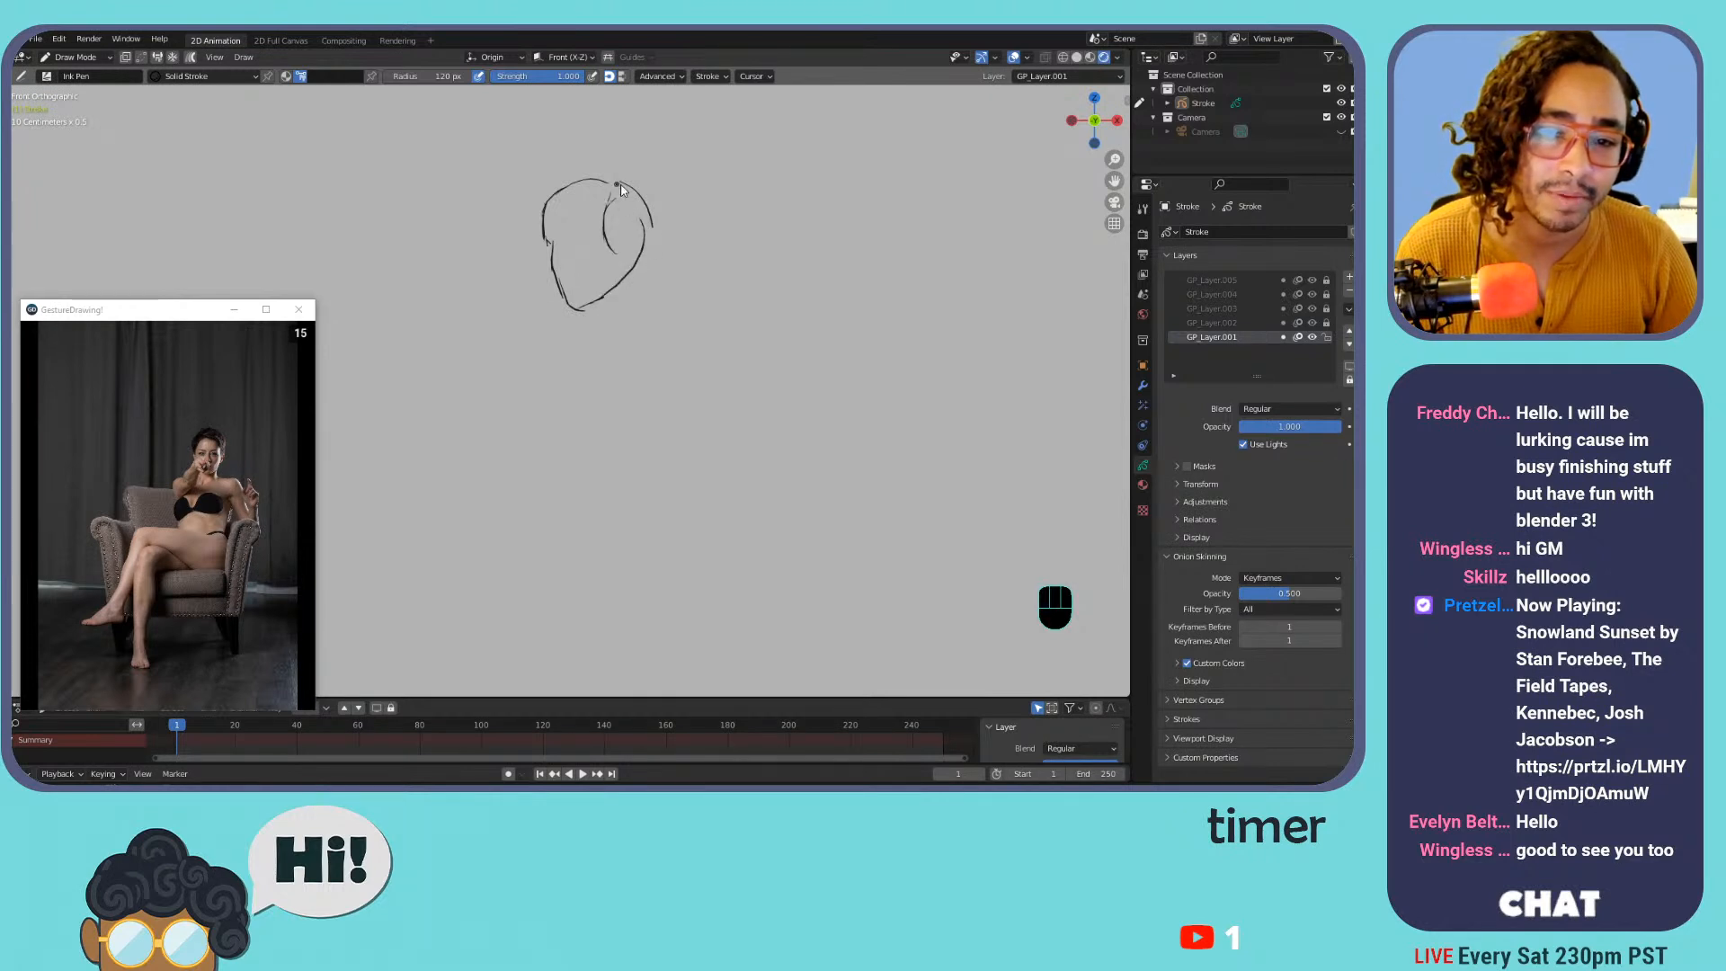
Sketch the neck below the jaw and the collar lines wrapping around it
mouse_move(548, 223)
mouse_down()
mouse_move(591, 179)
mouse_move(650, 184)
mouse_move(650, 212)
mouse_move(639, 169)
mouse_move(635, 267)
mouse_move(599, 356)
mouse_up()
drag(643, 280, 620, 381)
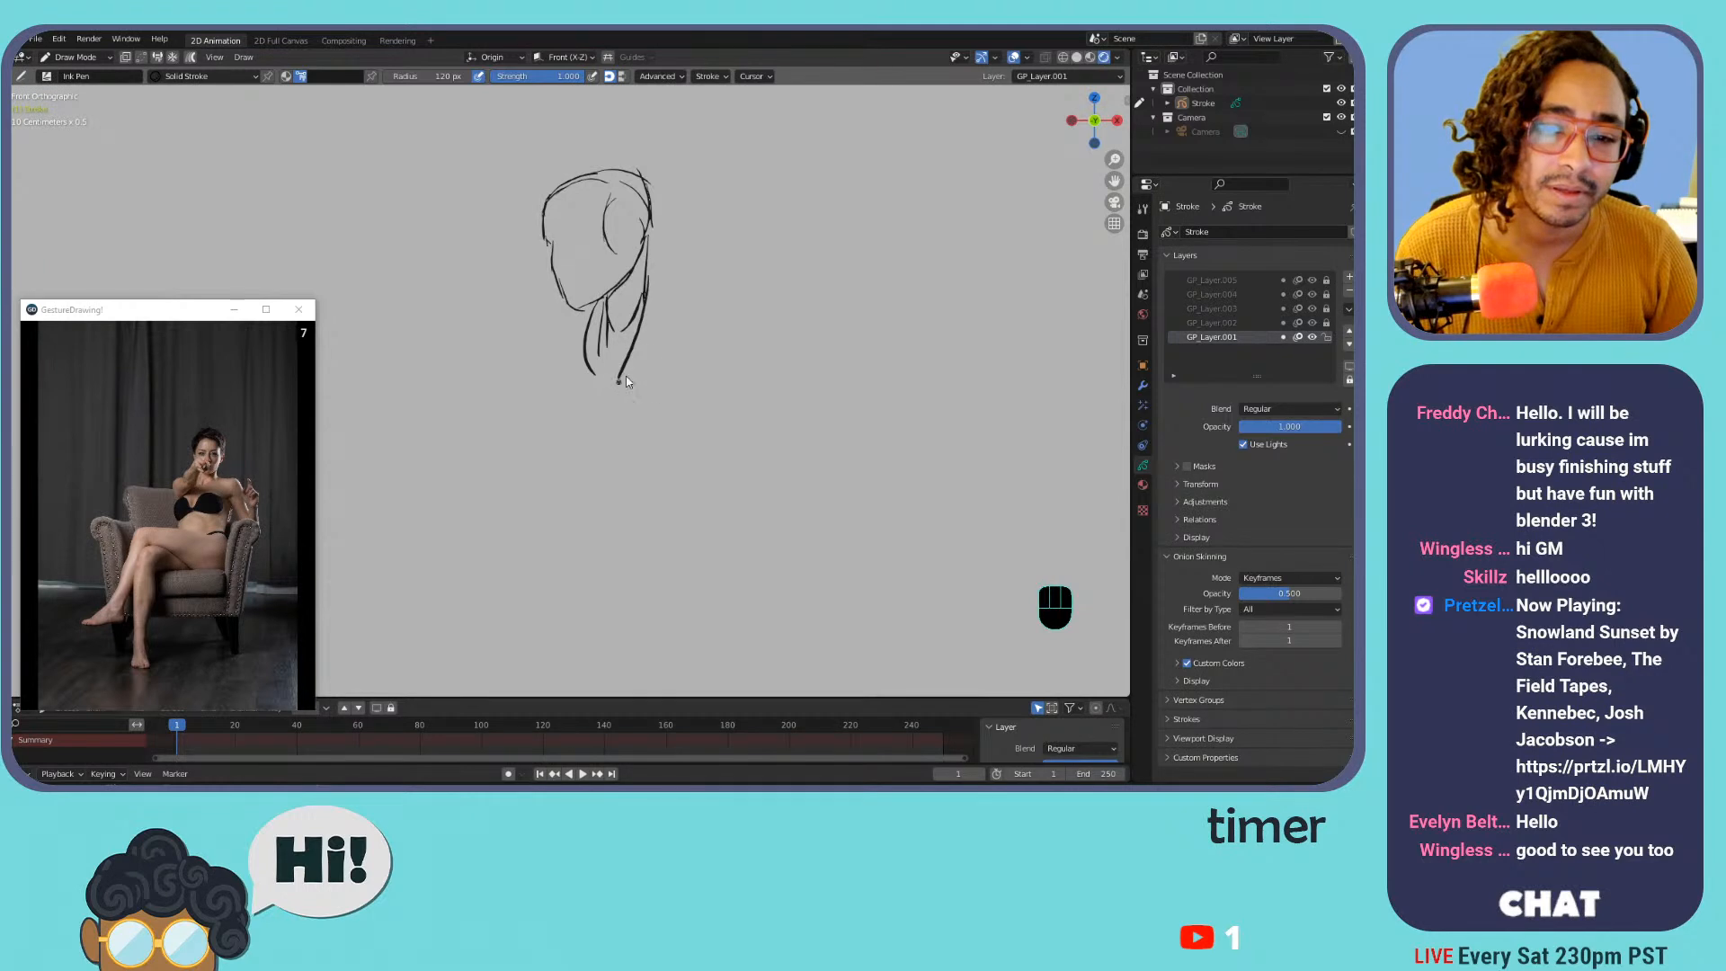
mouse_move(680, 263)
mouse_down()
mouse_move(661, 326)
mouse_move(677, 255)
mouse_move(690, 315)
mouse_move(631, 389)
mouse_move(594, 374)
mouse_move(617, 370)
mouse_up()
Redraw the head's top and back as a fuller, rounder dome from the forehead to behind the ear area
mouse_move(544, 230)
mouse_down()
mouse_move(557, 181)
mouse_move(589, 169)
mouse_up()
key(ctrl+z)
mouse_move(548, 241)
mouse_down()
mouse_move(543, 191)
mouse_move(598, 161)
mouse_up()
key(ctrl+z)
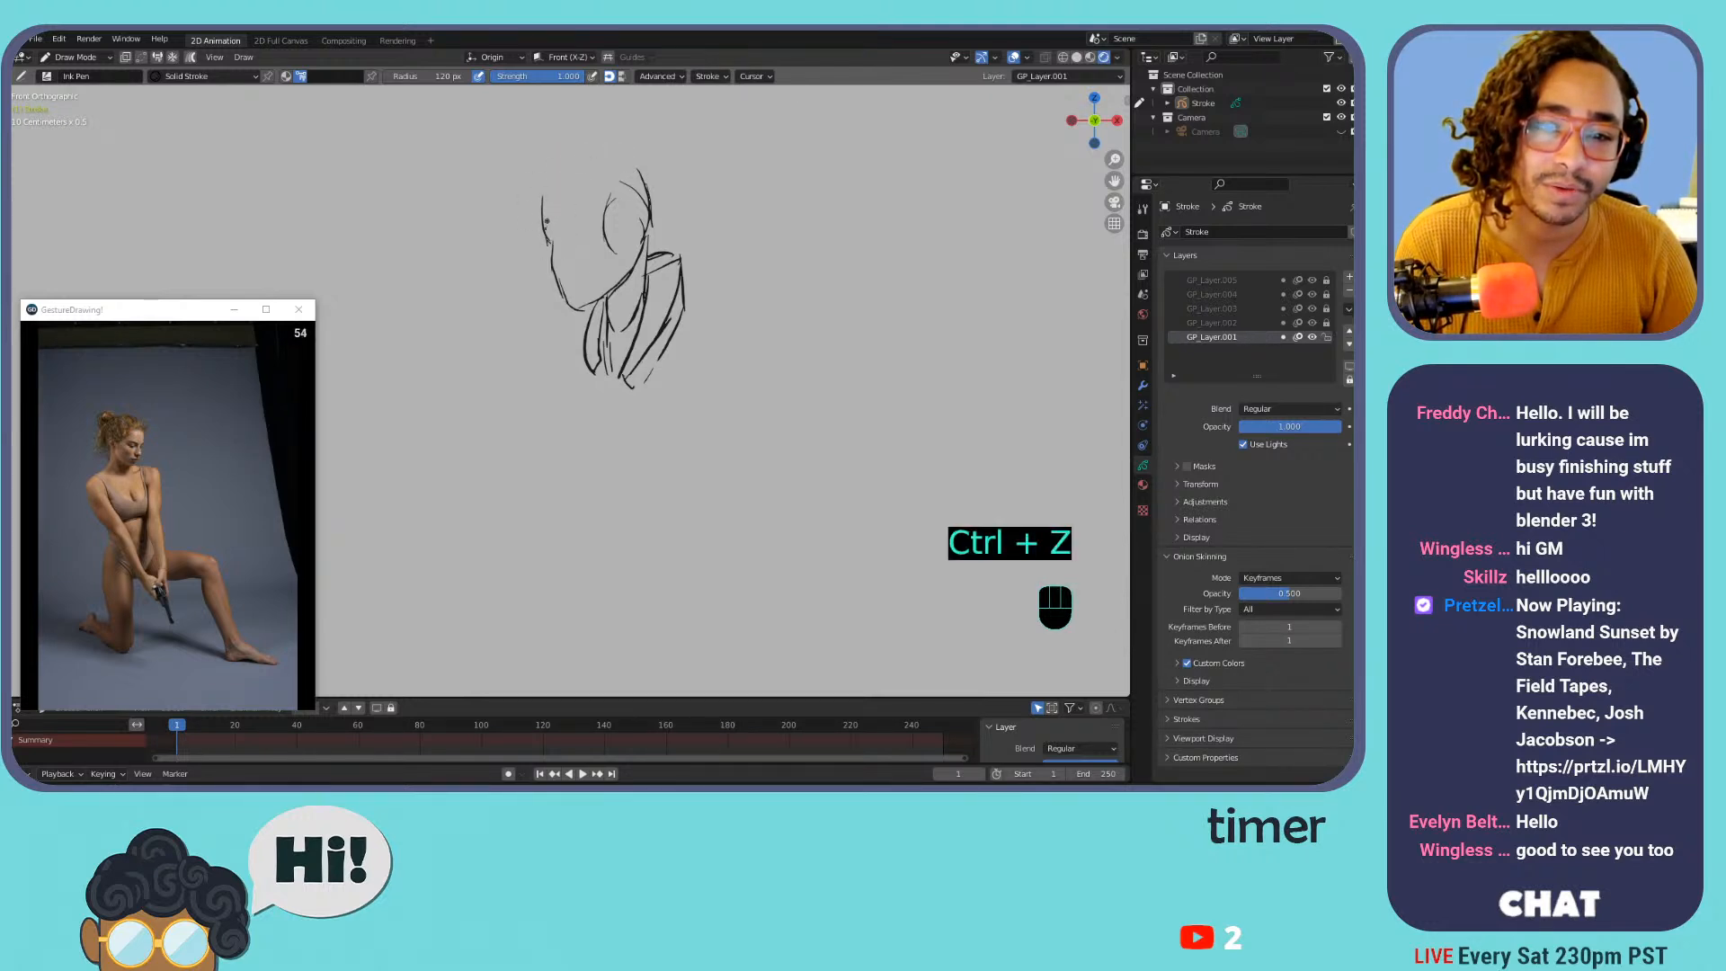
key(ctrl+z)
mouse_move(547, 241)
mouse_down()
mouse_move(589, 164)
mouse_move(637, 172)
mouse_move(604, 225)
mouse_up()
drag(618, 161, 664, 216)
mouse_move(652, 230)
mouse_down()
mouse_move(659, 197)
mouse_move(631, 192)
mouse_move(664, 211)
mouse_move(648, 237)
mouse_up()
mouse_move(642, 160)
mouse_down()
mouse_move(674, 208)
mouse_move(646, 176)
mouse_move(659, 220)
mouse_up()
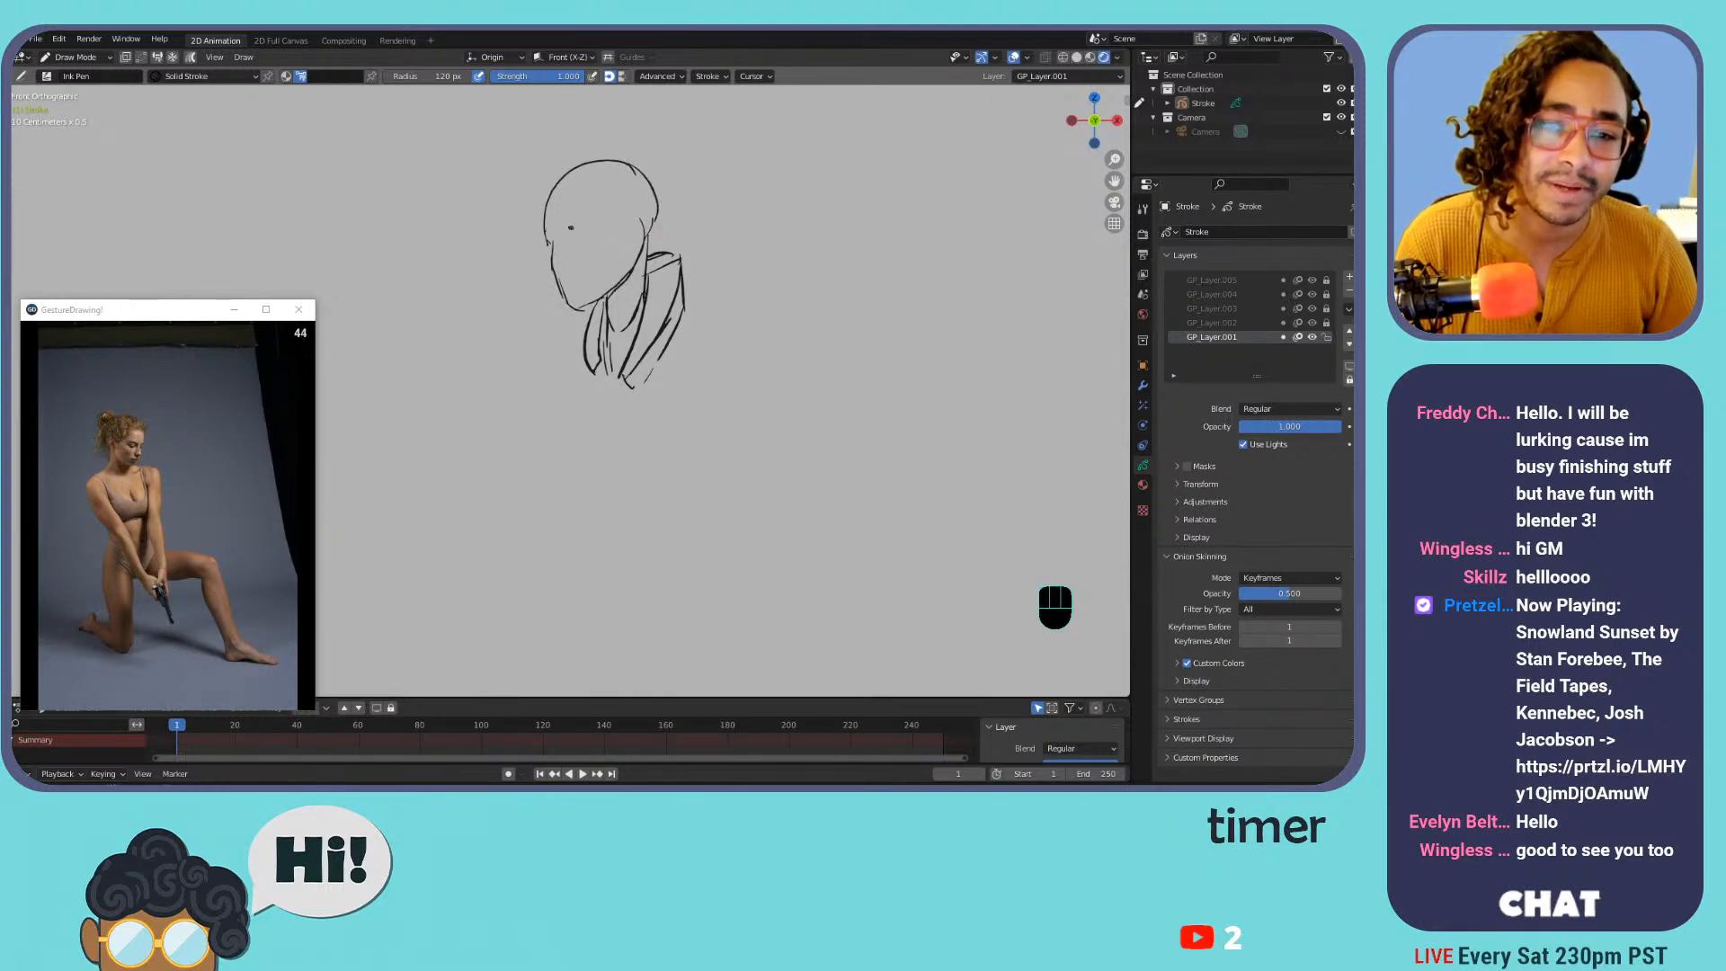
Draw the brow line and a short angled eyebrow on the face, undoing unwanted strokes
mouse_move(549, 241)
mouse_down()
mouse_move(612, 229)
mouse_move(584, 216)
mouse_move(580, 237)
mouse_up()
key(ctrl+z)
key(ctrl+z)
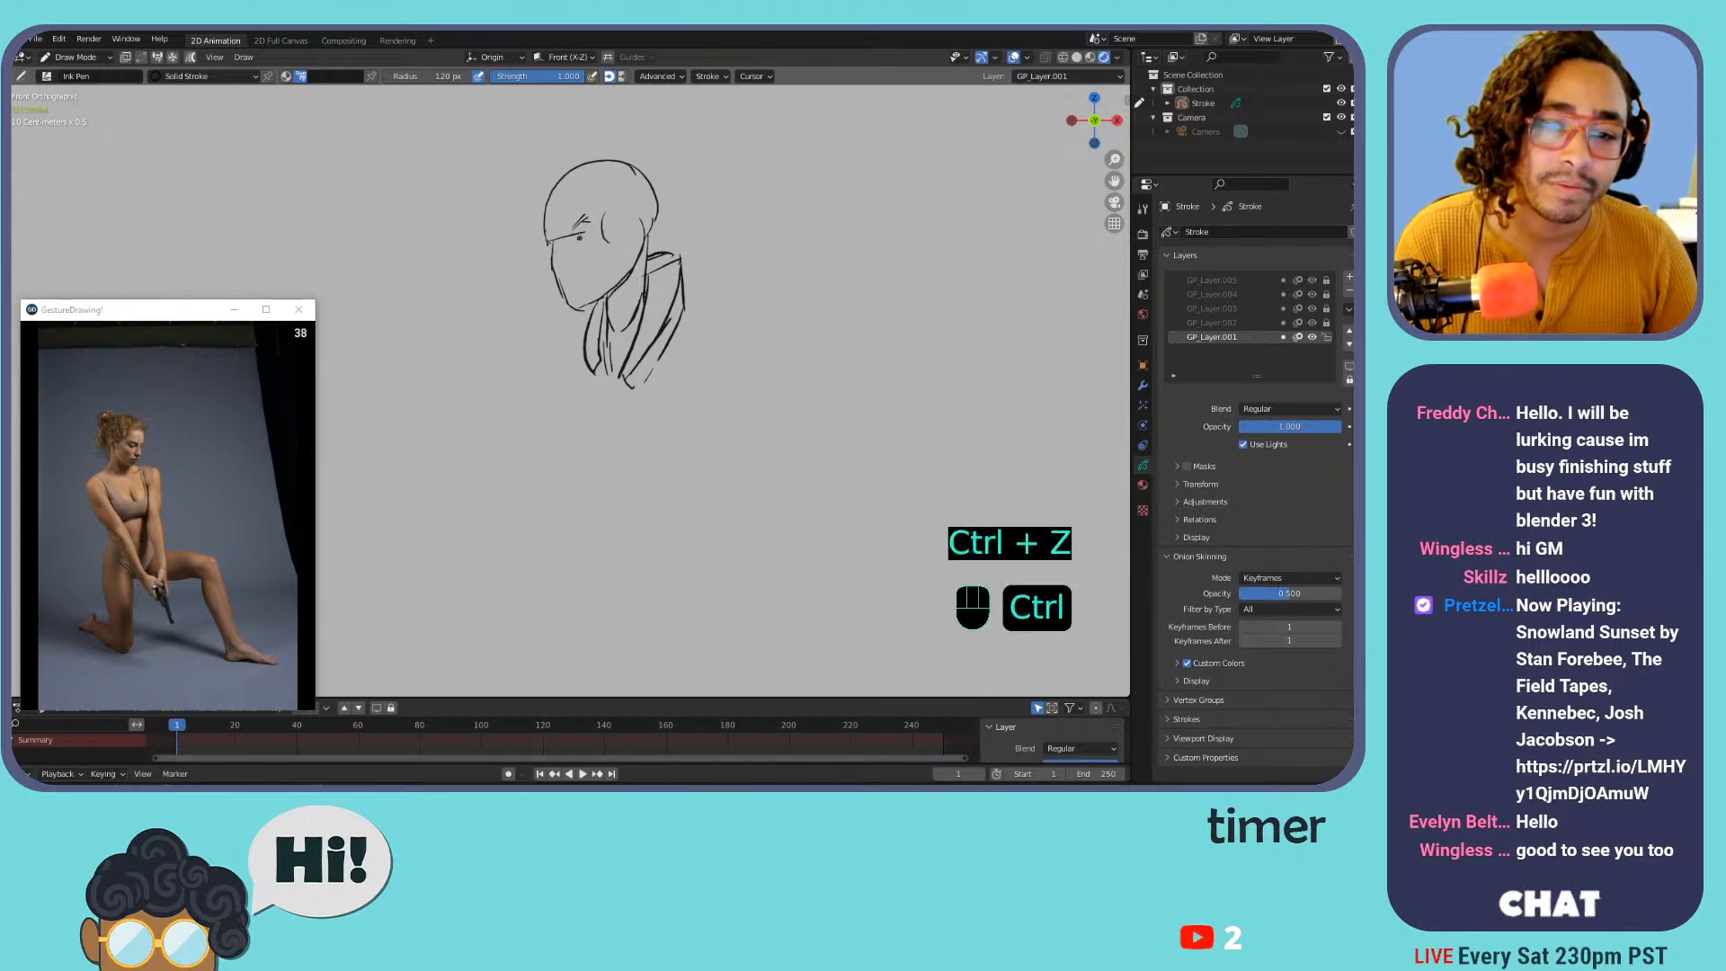
key(ctrl+z)
key(ctrl+z)
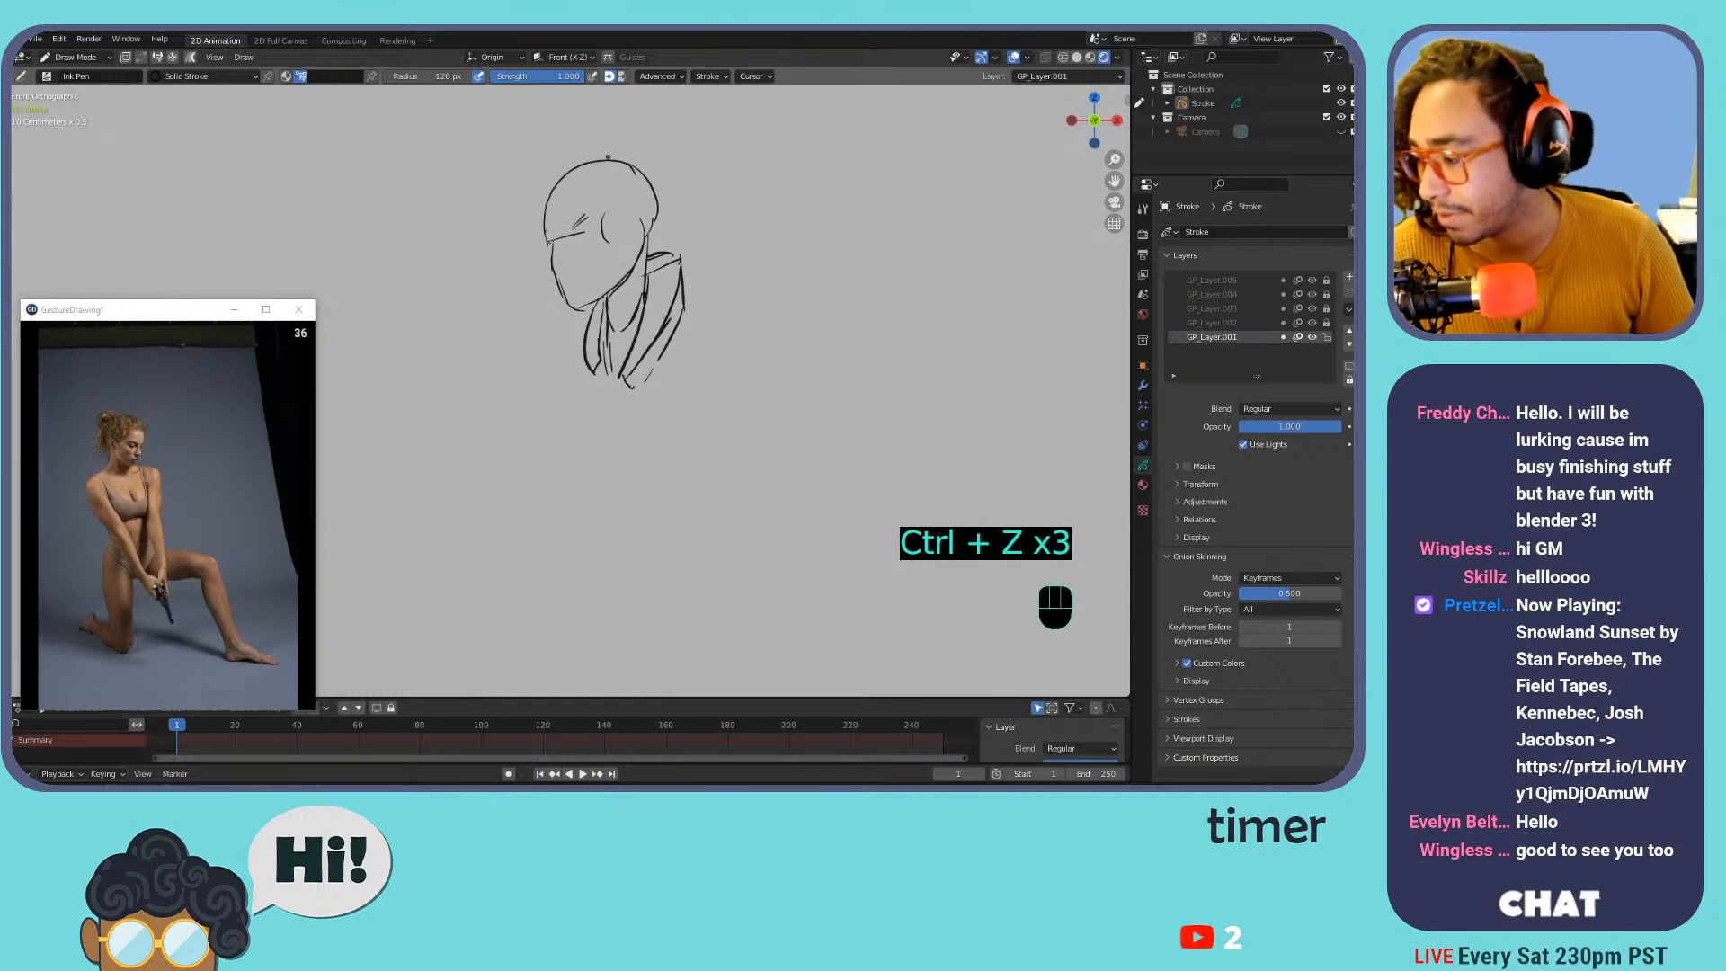
key(ctrl+z)
key(ctrl+z)
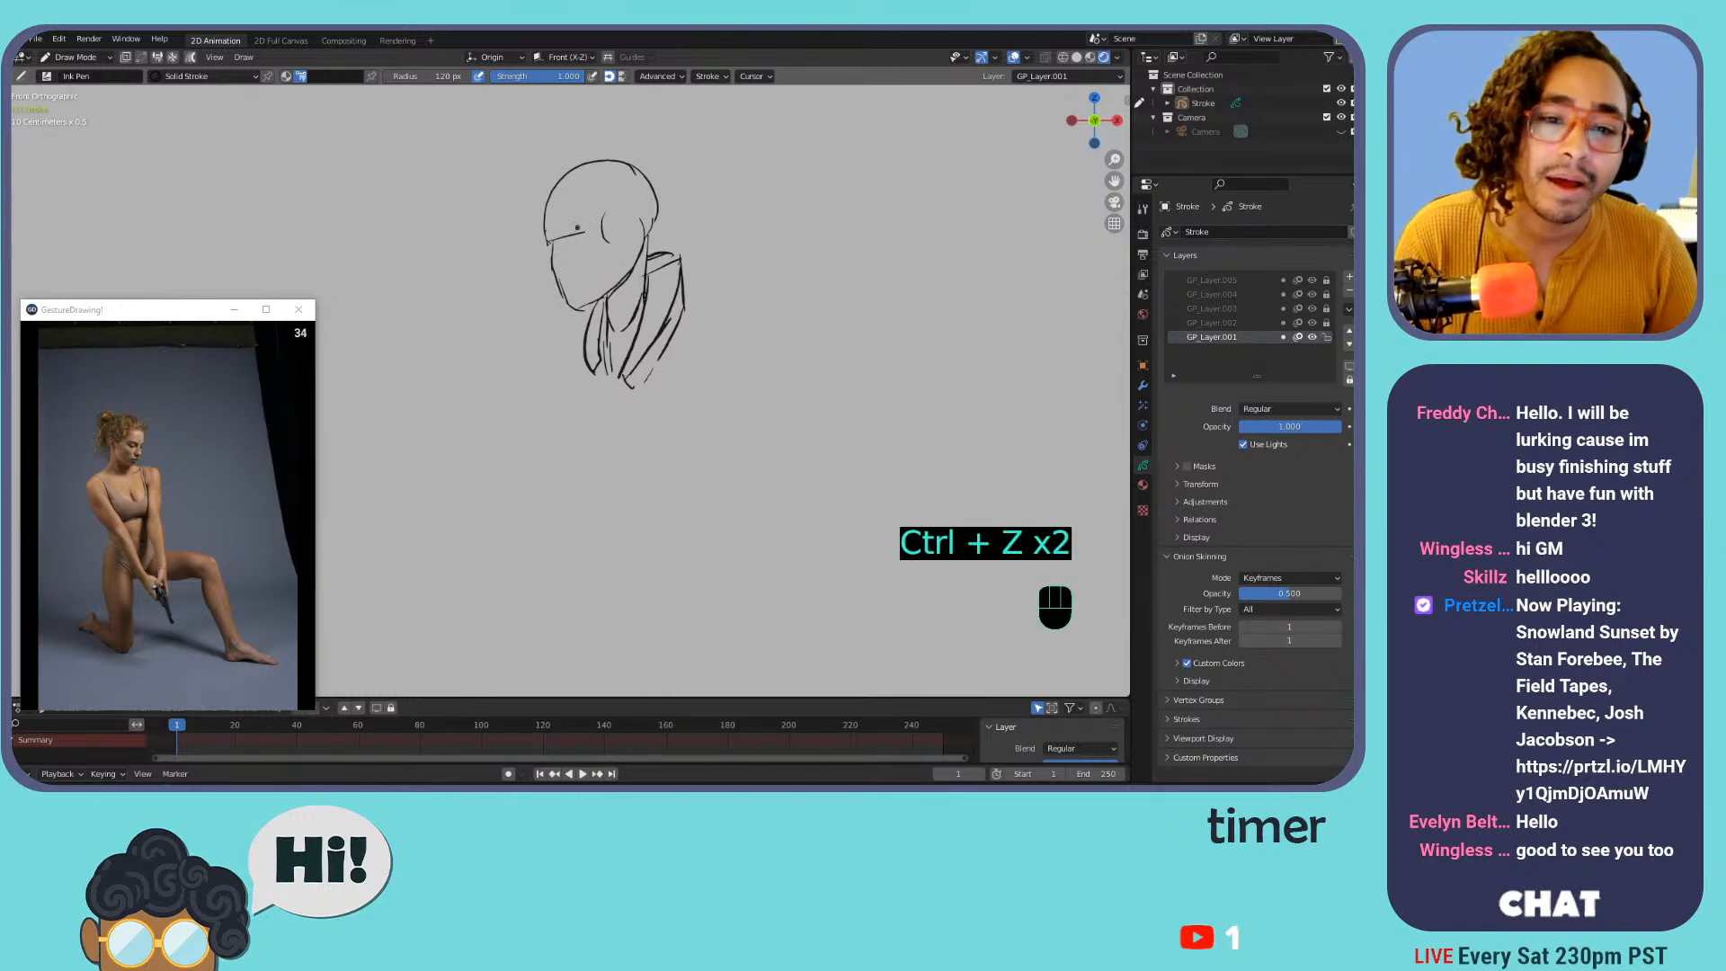
Draw the eye, nose and mouth on the face below the brow
mouse_move(572, 232)
mouse_down()
mouse_move(596, 223)
mouse_move(549, 240)
mouse_move(575, 260)
mouse_up()
key(ctrl+z)
key(ctrl+z)
drag(579, 274, 578, 276)
key(ctrl+z)
key(ctrl+z)
key(ctrl+z)
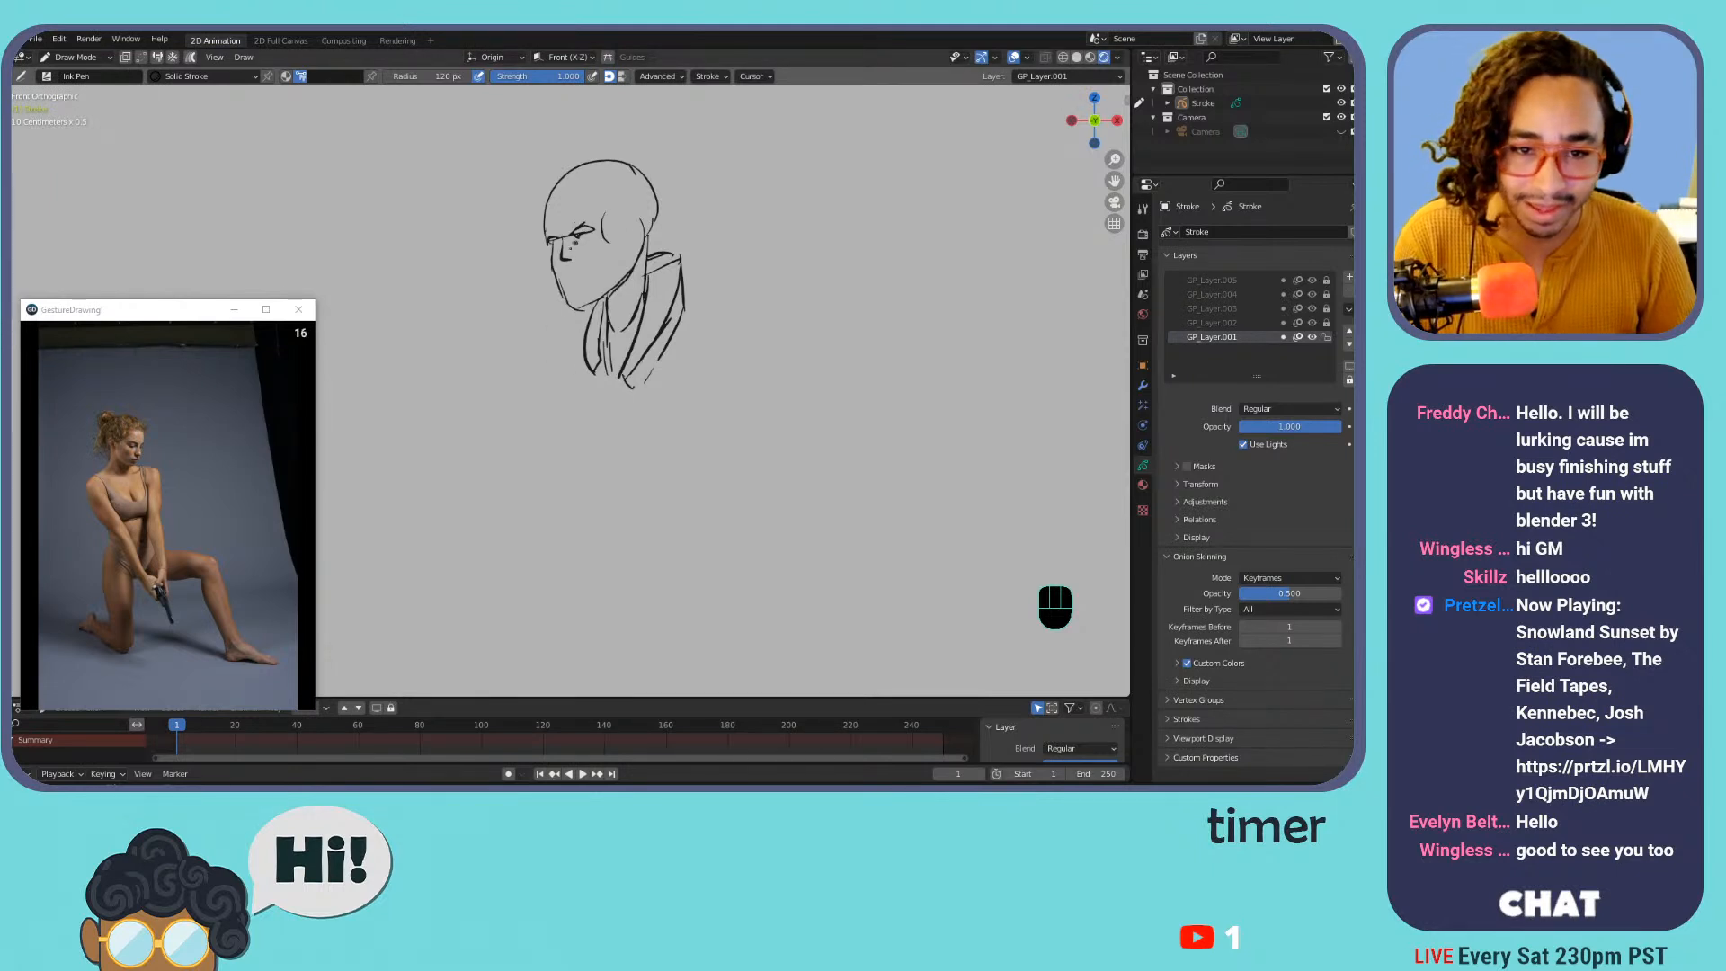
drag(567, 273, 584, 273)
Erase the front of the skull outline and draw wavy hair across the forehead and down past the face
mouse_move(141, 439)
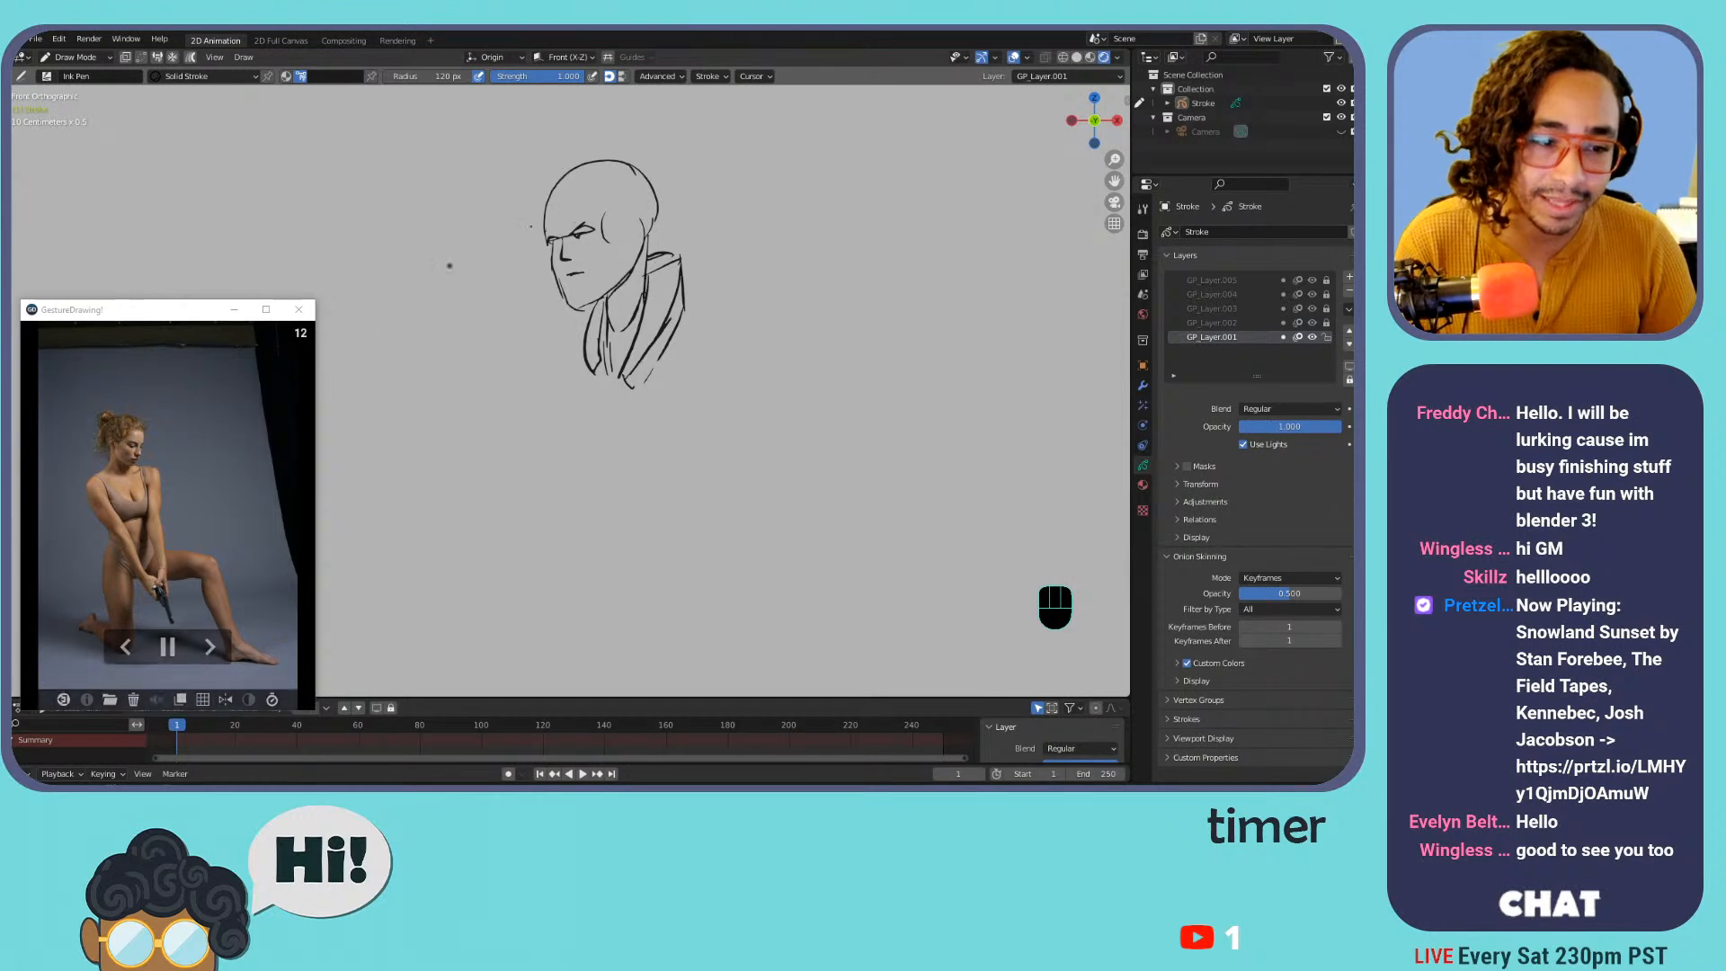
drag(567, 273, 621, 162)
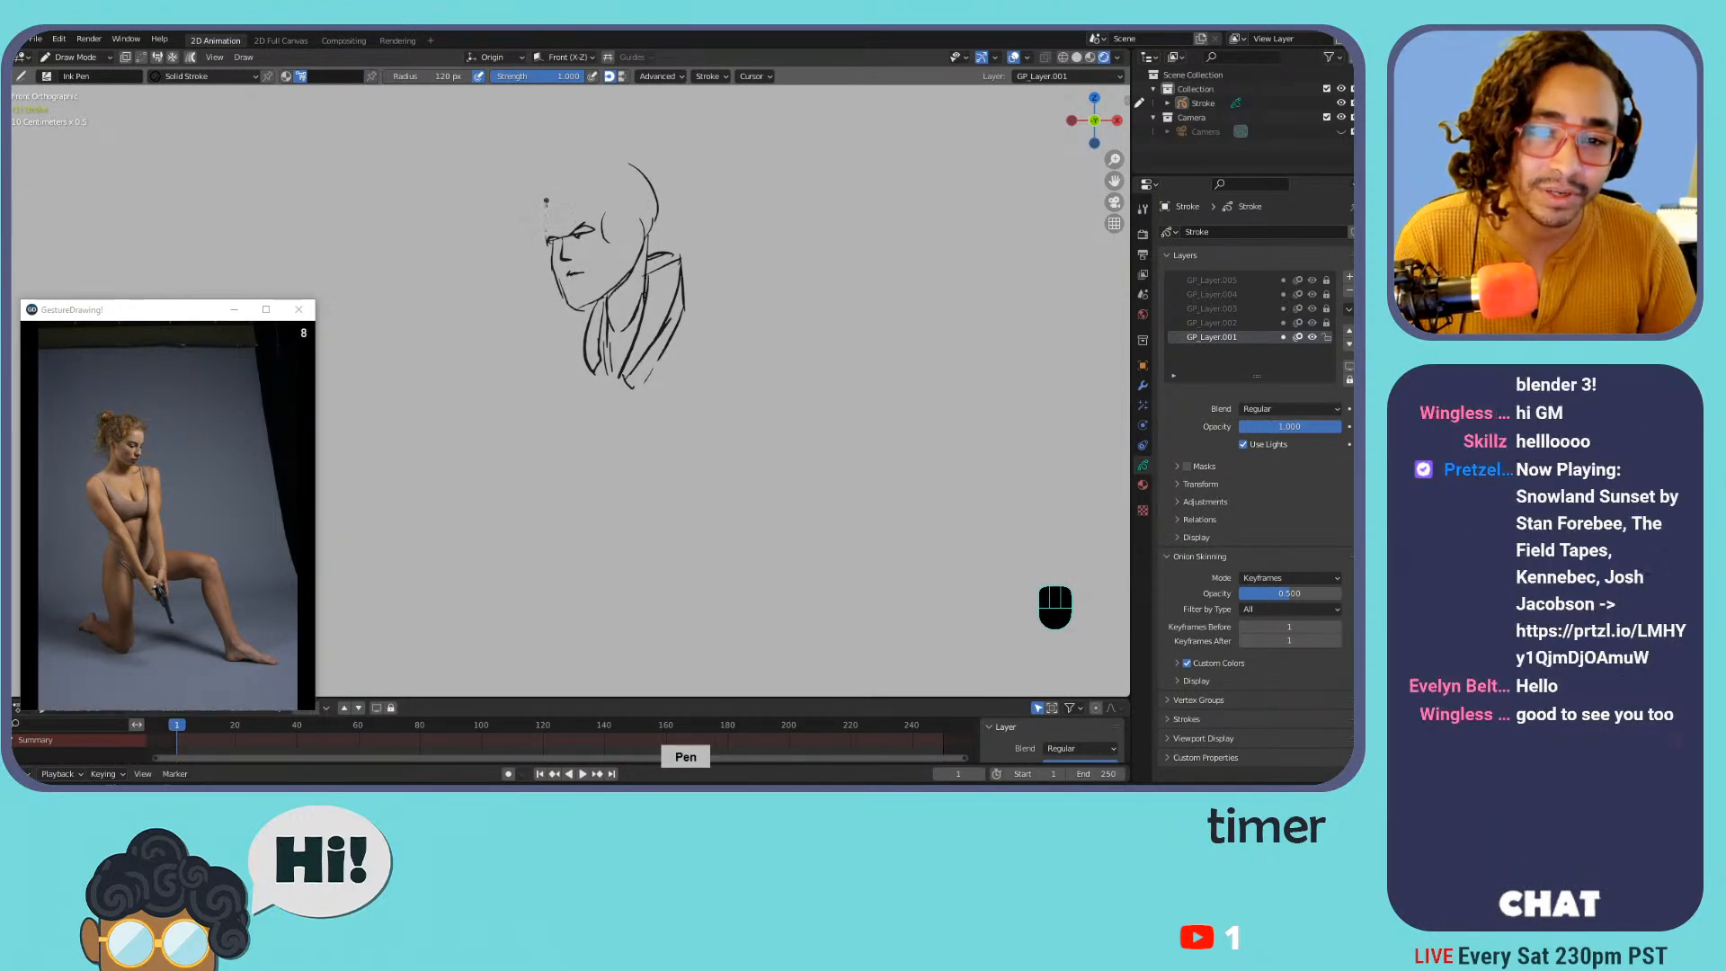
key(ctrl+z)
key(ctrl+z)
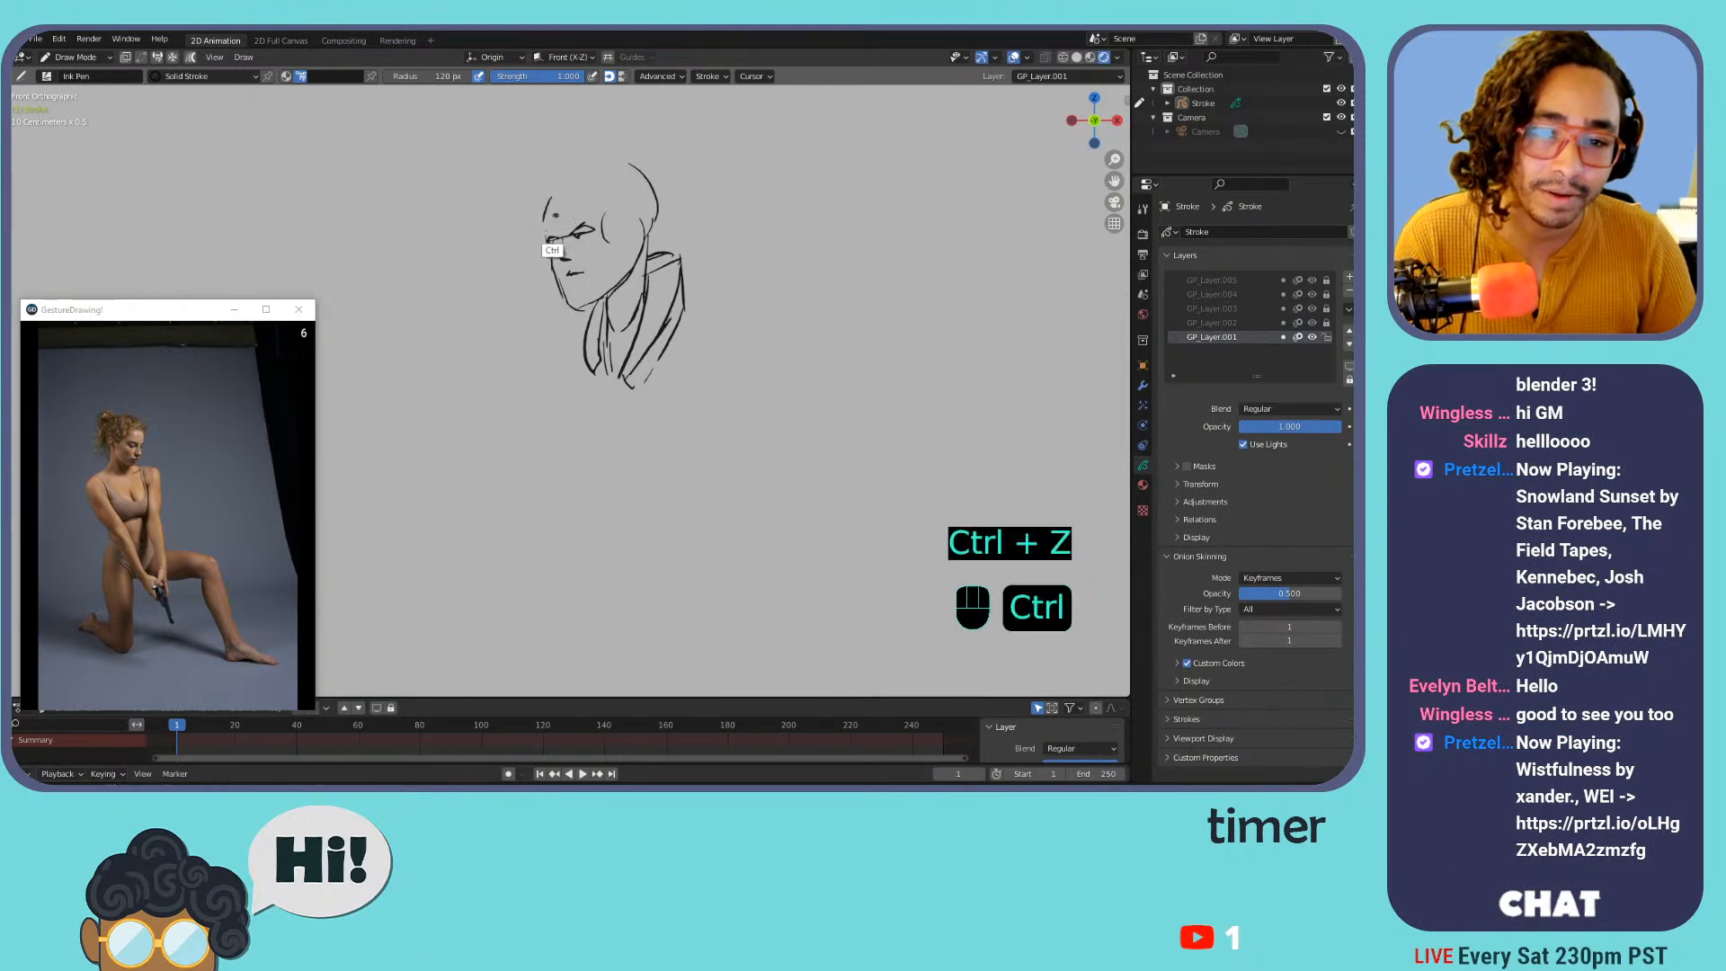
key(ctrl+z)
mouse_move(551, 229)
mouse_down()
mouse_move(594, 178)
mouse_move(569, 167)
mouse_move(531, 238)
mouse_move(562, 320)
mouse_up()
key(ctrl+z)
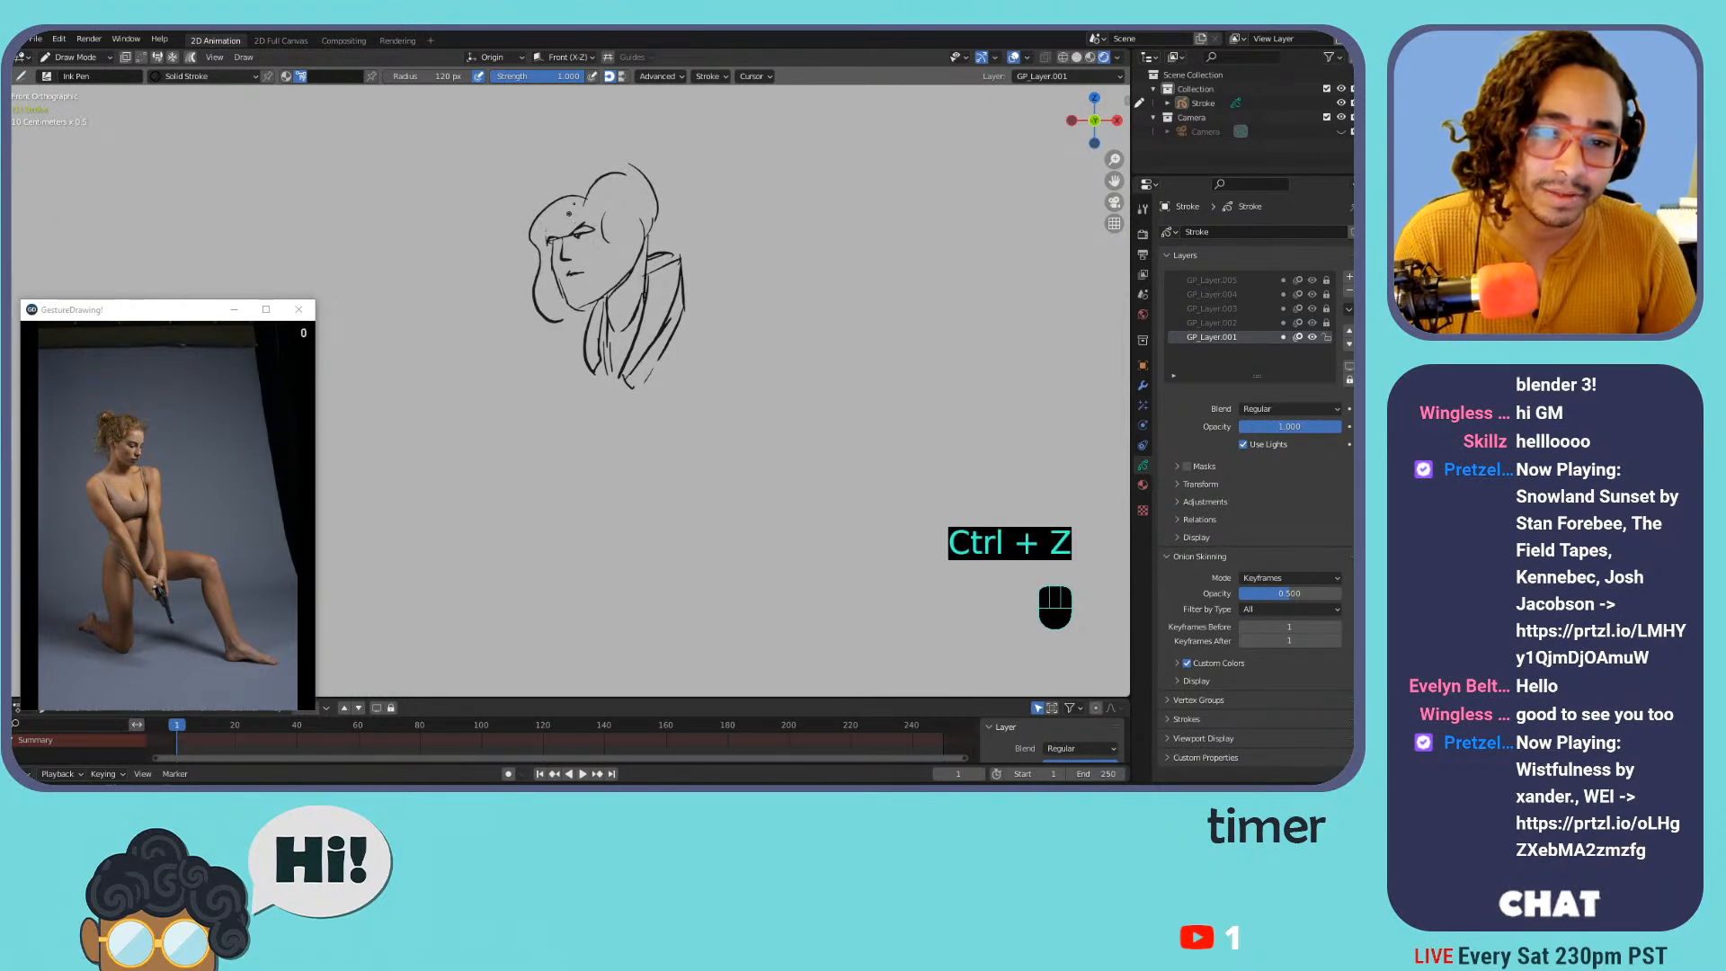
Draw the outer hair volume over the crown and replace the back of the skull with a short horn-like shape
mouse_move(630, 168)
mouse_down()
mouse_move(587, 150)
mouse_move(521, 230)
mouse_move(525, 300)
mouse_move(559, 353)
mouse_up()
mouse_move(632, 164)
mouse_down()
mouse_move(653, 234)
mouse_move(675, 193)
mouse_move(647, 237)
mouse_move(633, 197)
mouse_up()
drag(619, 203, 634, 214)
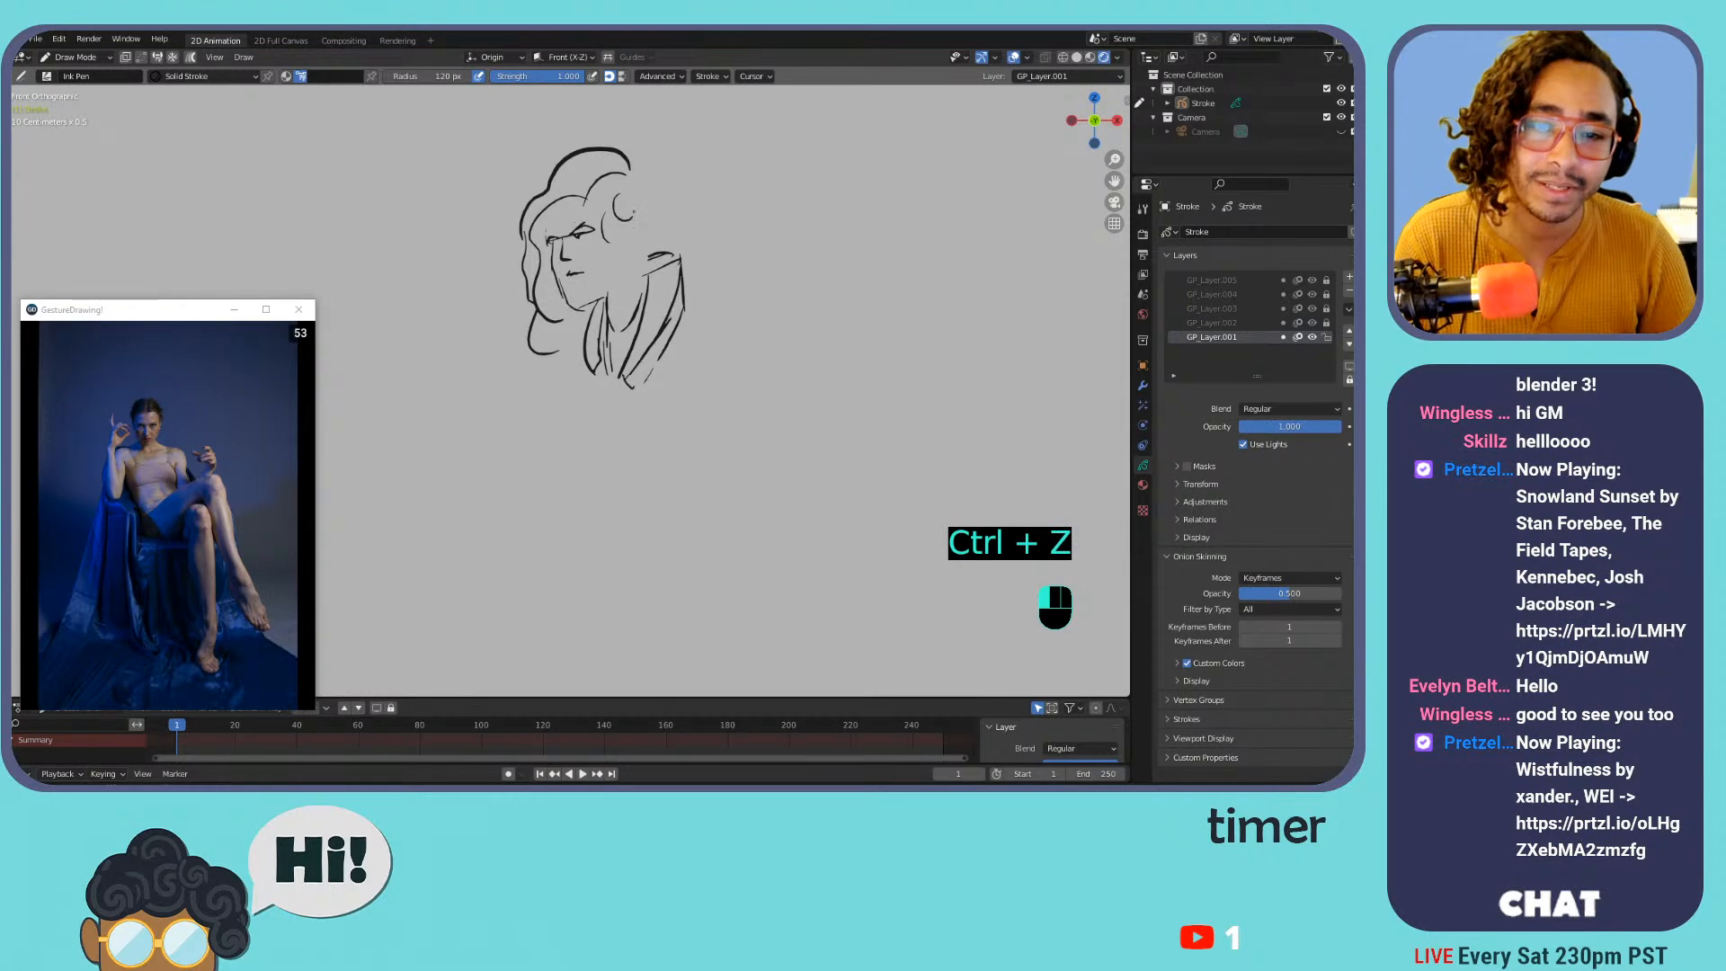
key(ctrl+z)
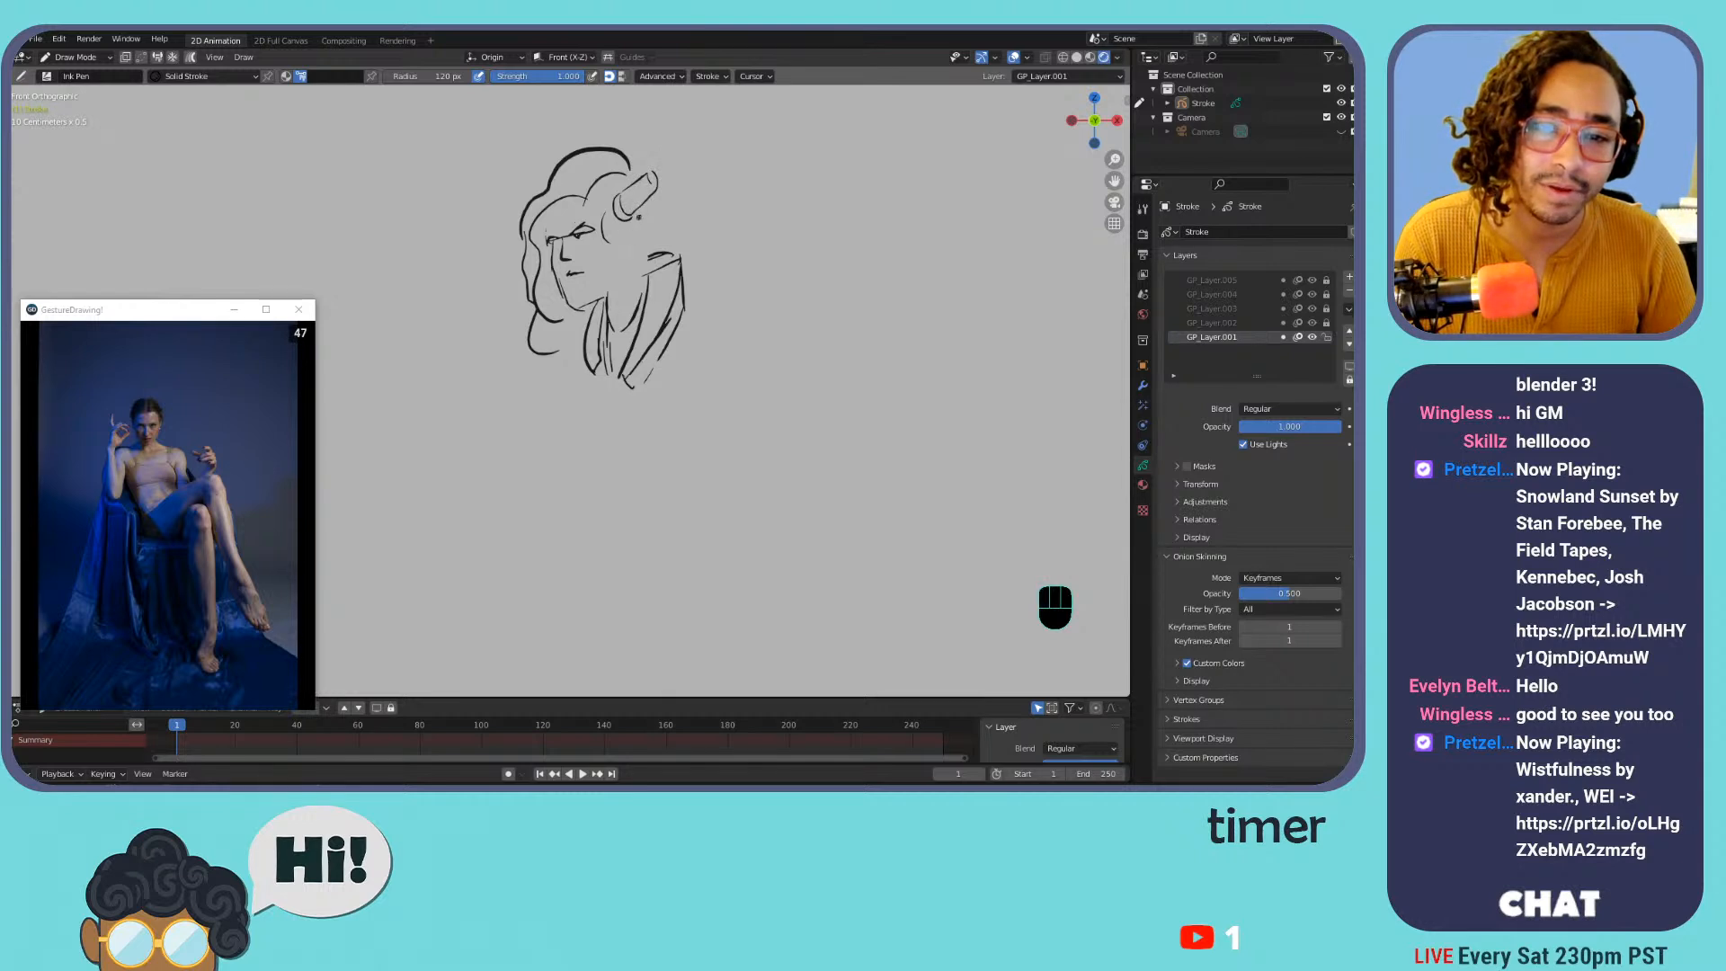
Add a small curl at the hair's outer edge and draw the lines behind the jaw down to the collar
drag(632, 216, 513, 212)
key(ctrl+z)
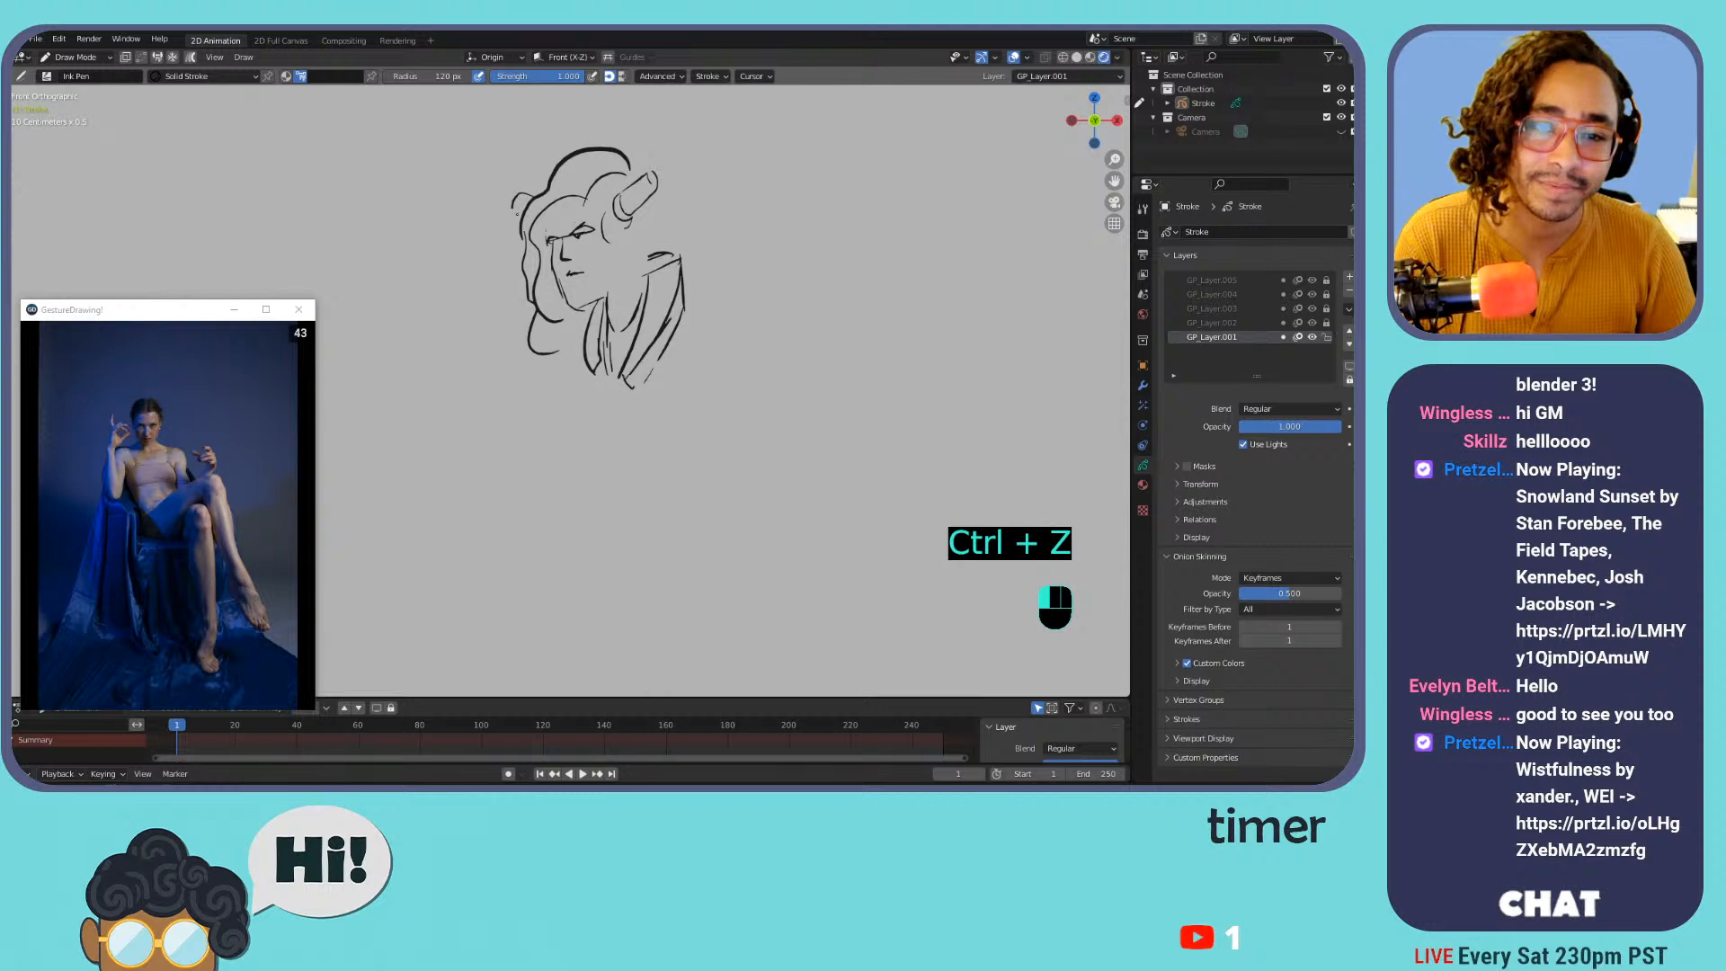
mouse_move(655, 205)
mouse_down()
mouse_move(656, 229)
mouse_move(623, 237)
mouse_move(650, 250)
mouse_move(635, 322)
mouse_up()
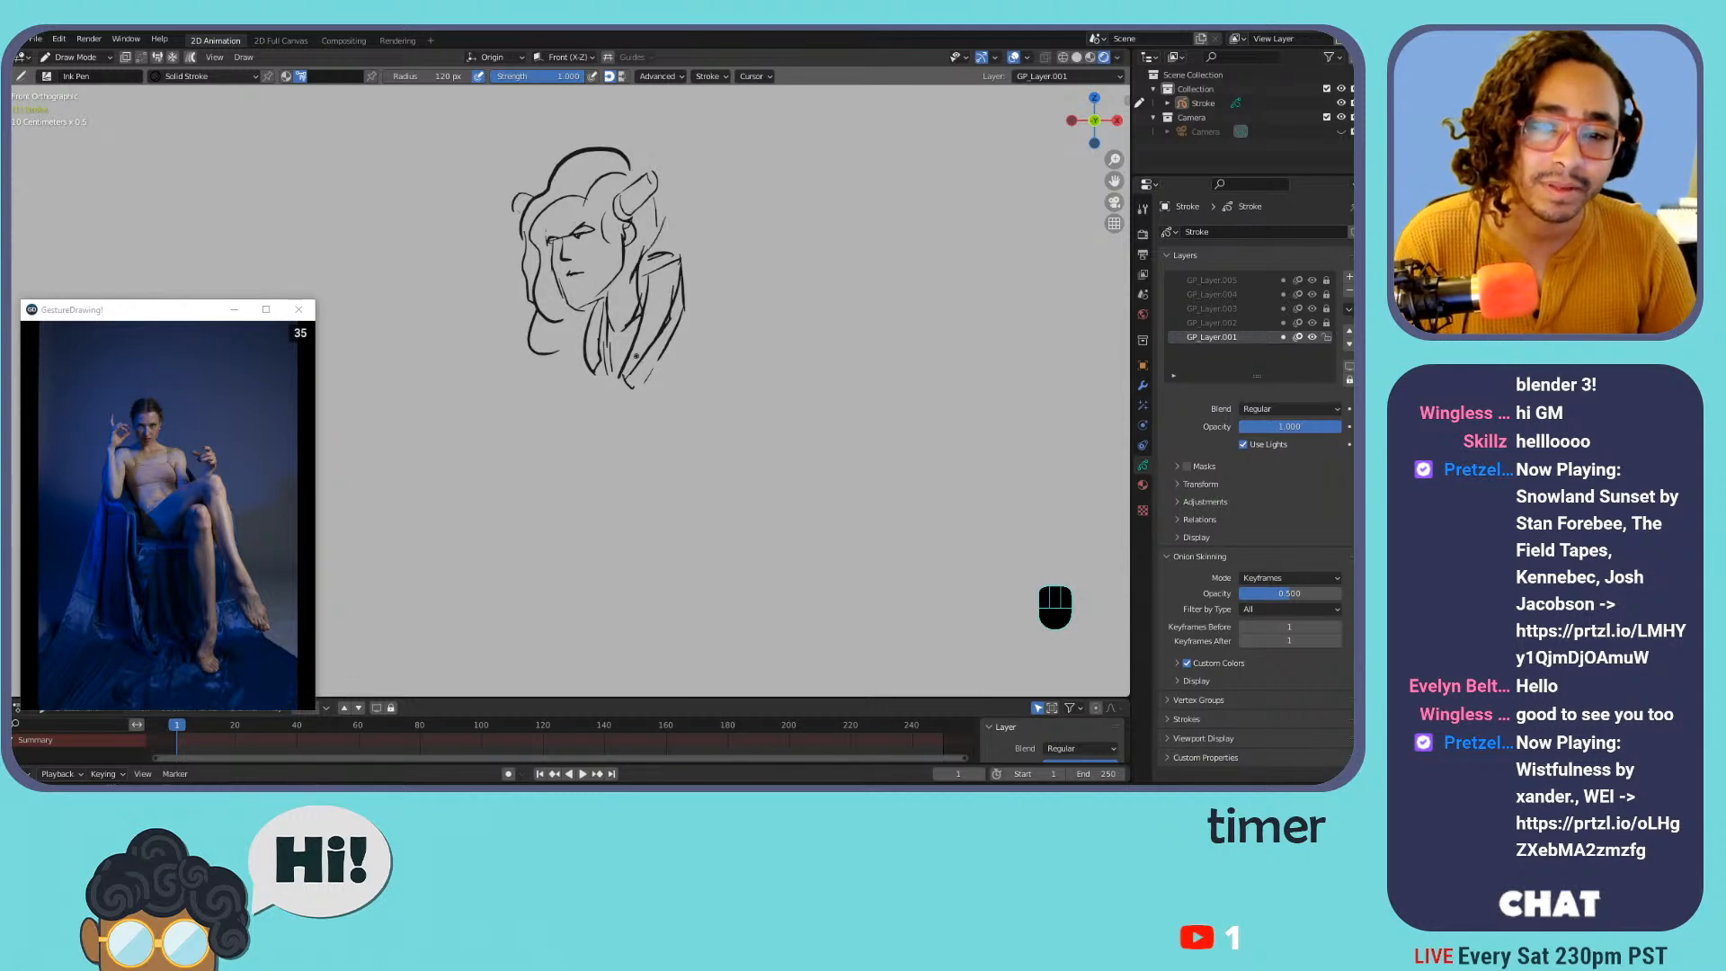
Select all strokes of the head sketch in Edit Mode, move them to the canvas's upper left, and return to drawing
key(Tab)
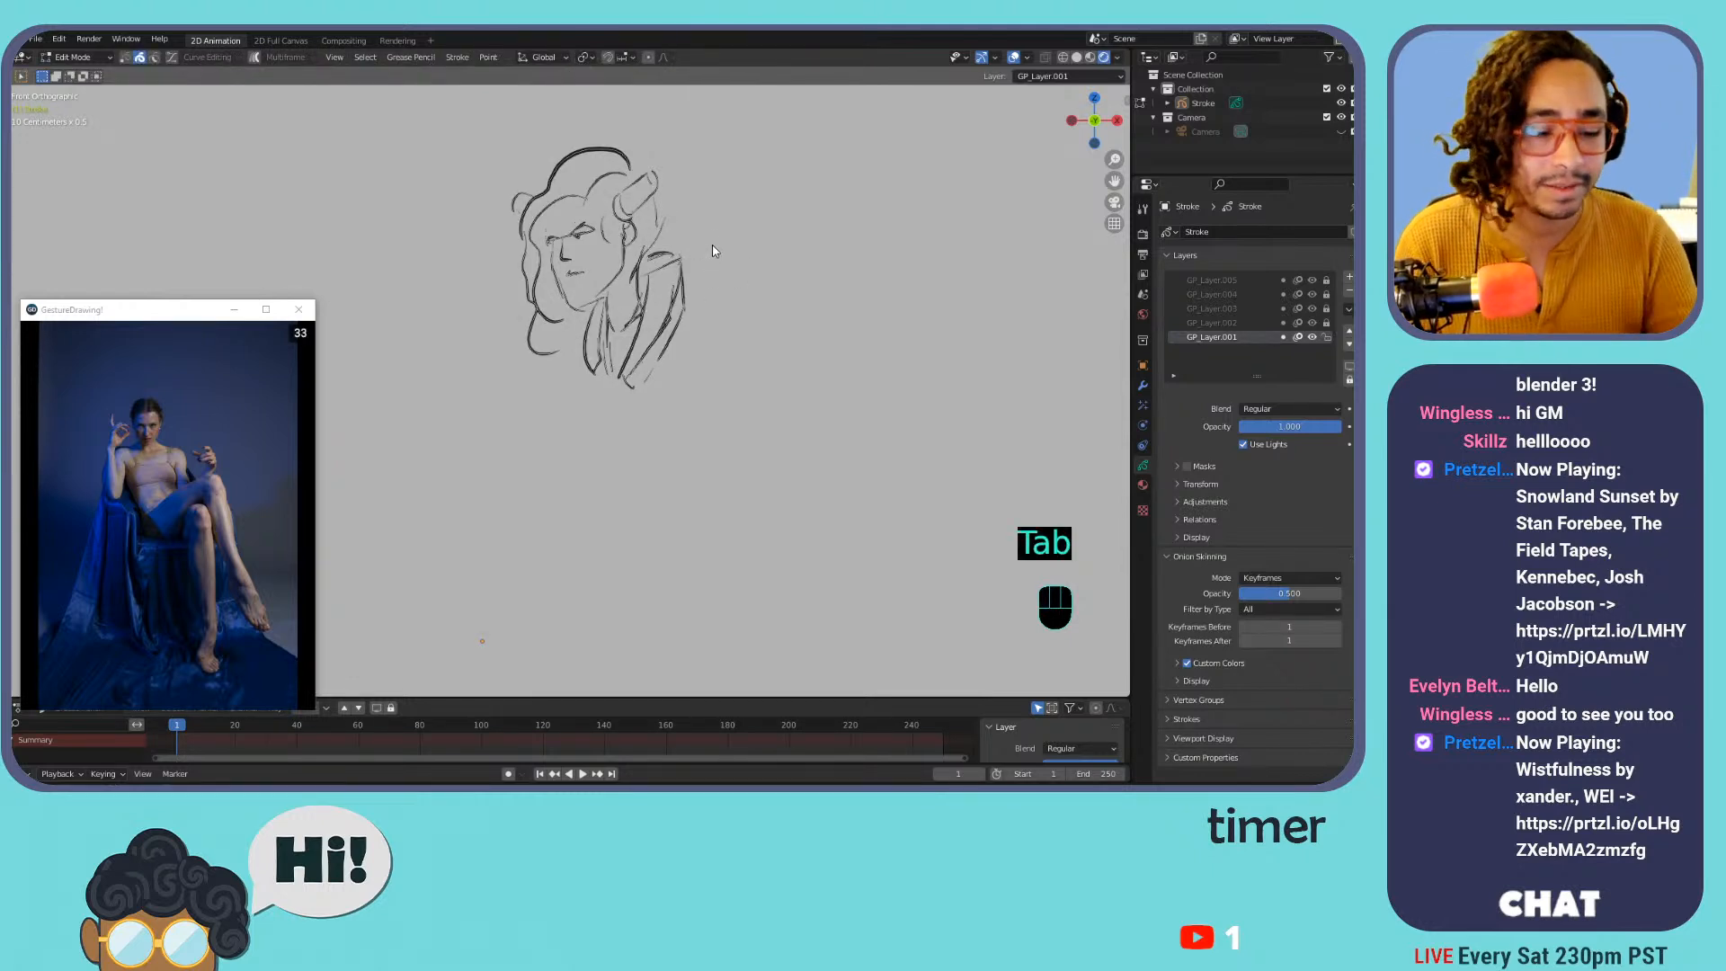
key(a)
key(g)
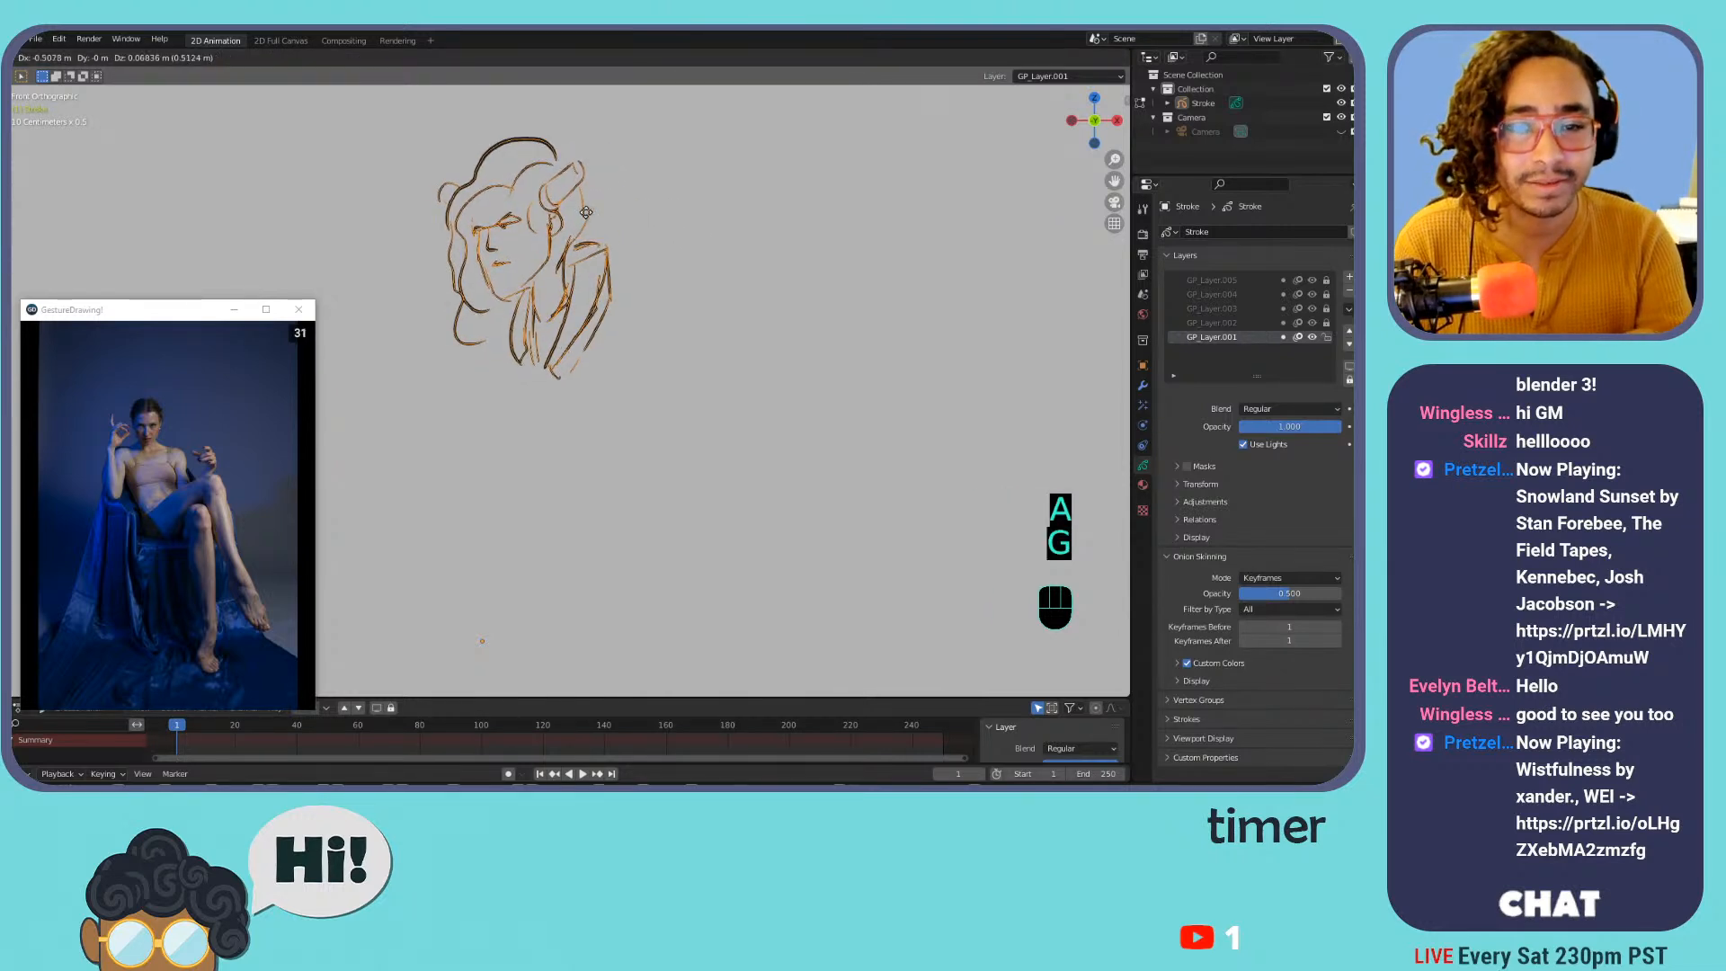
click(479, 203)
key(Tab)
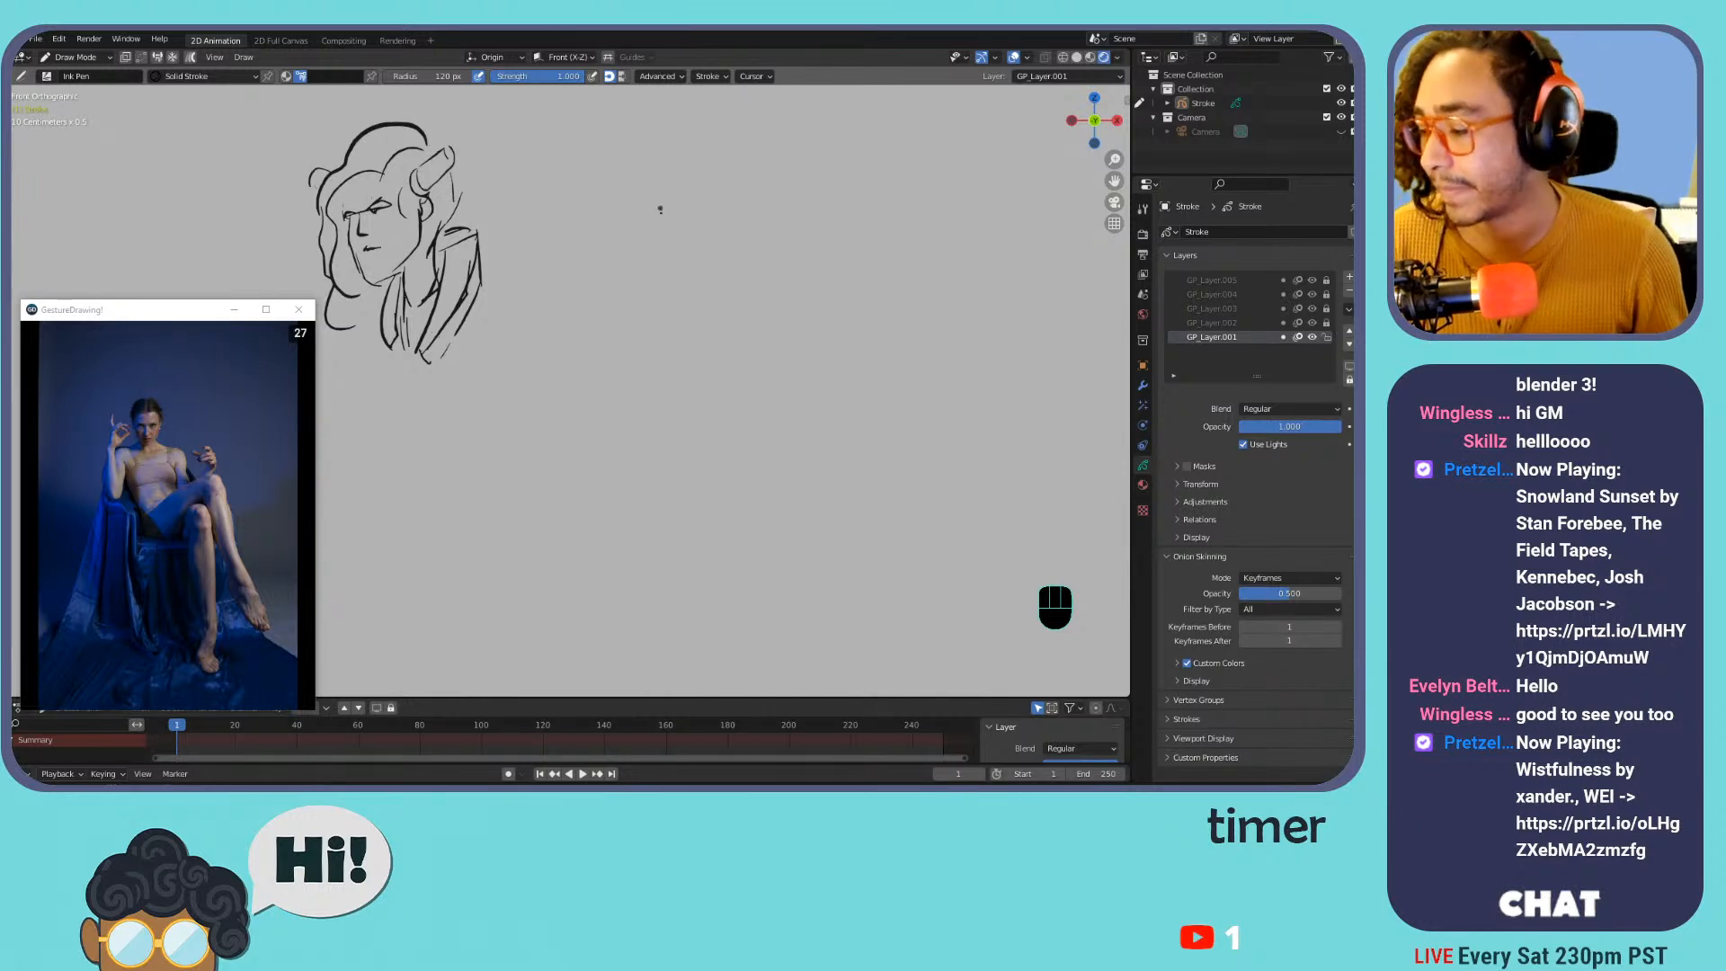
Draw a round helmet dome in the empty canvas beside the head sketch and close it with the slanted front rim
mouse_move(642, 201)
mouse_down()
mouse_move(629, 236)
mouse_move(724, 203)
mouse_move(758, 356)
mouse_up()
key(ctrl+z)
key(ctrl+z)
key(ctrl+z)
mouse_move(638, 238)
mouse_down()
mouse_move(750, 220)
mouse_move(737, 360)
mouse_move(772, 256)
mouse_move(754, 382)
mouse_up()
key(ctrl+z)
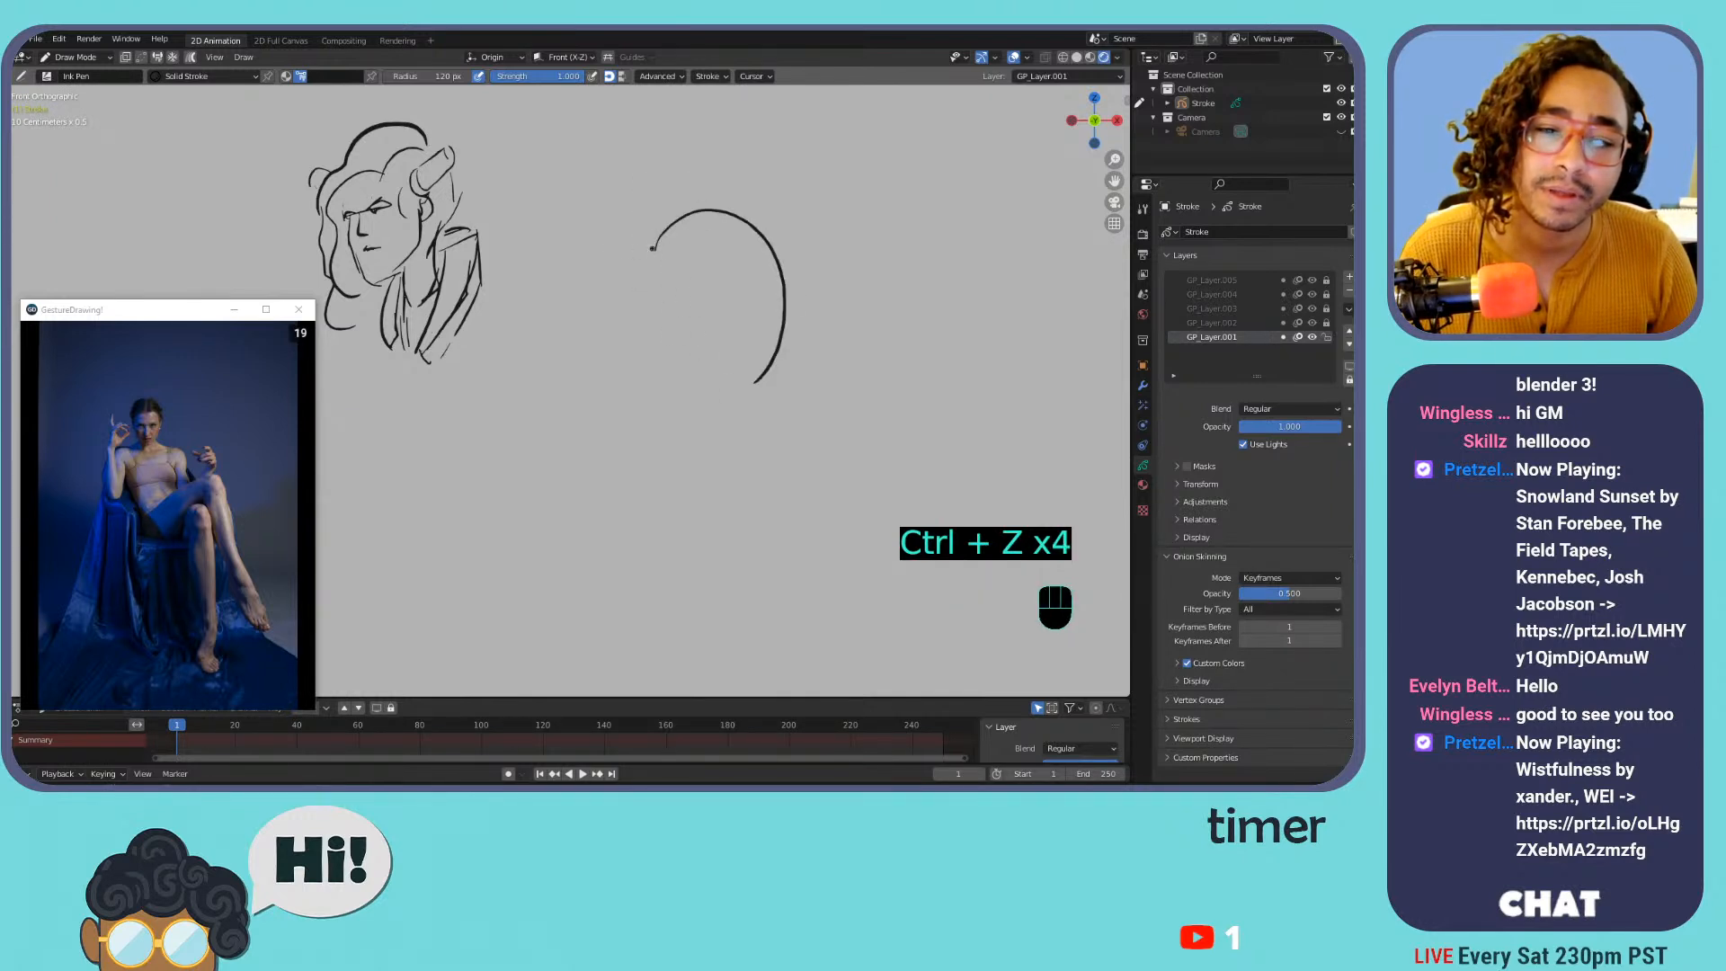
drag(652, 257, 695, 368)
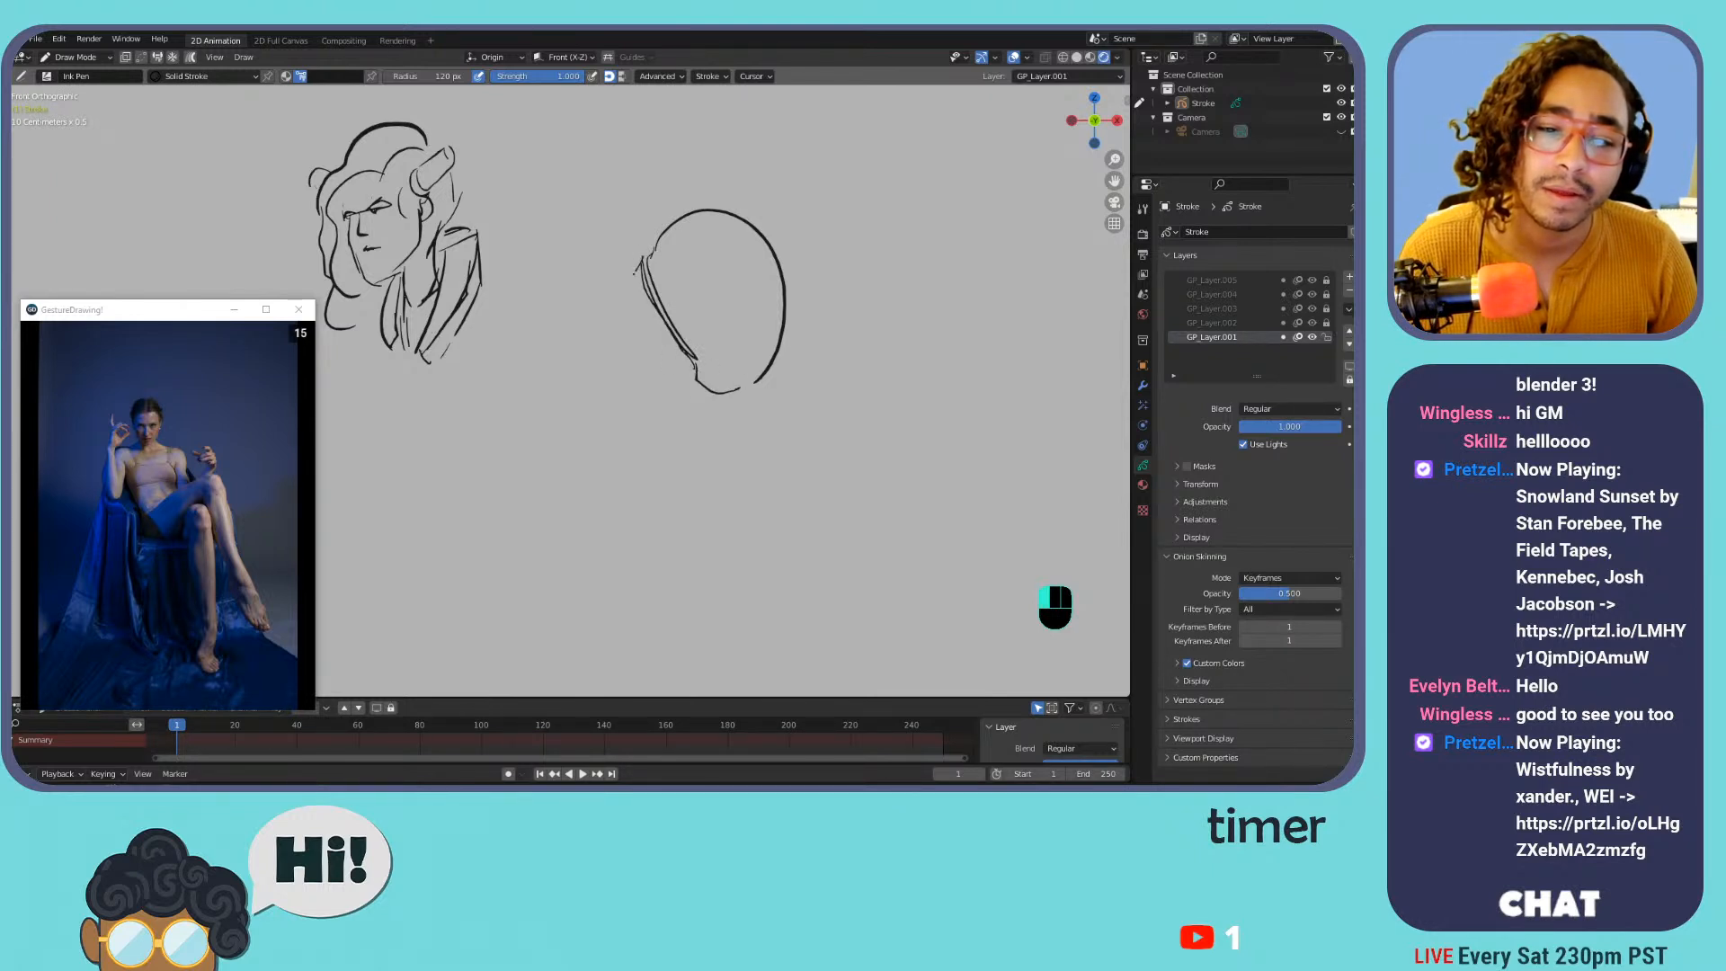
Draw the helmet's outer front rim and the angular collar beneath it, with small round bolt details
mouse_move(644, 294)
mouse_down()
mouse_move(637, 325)
mouse_move(664, 375)
mouse_up()
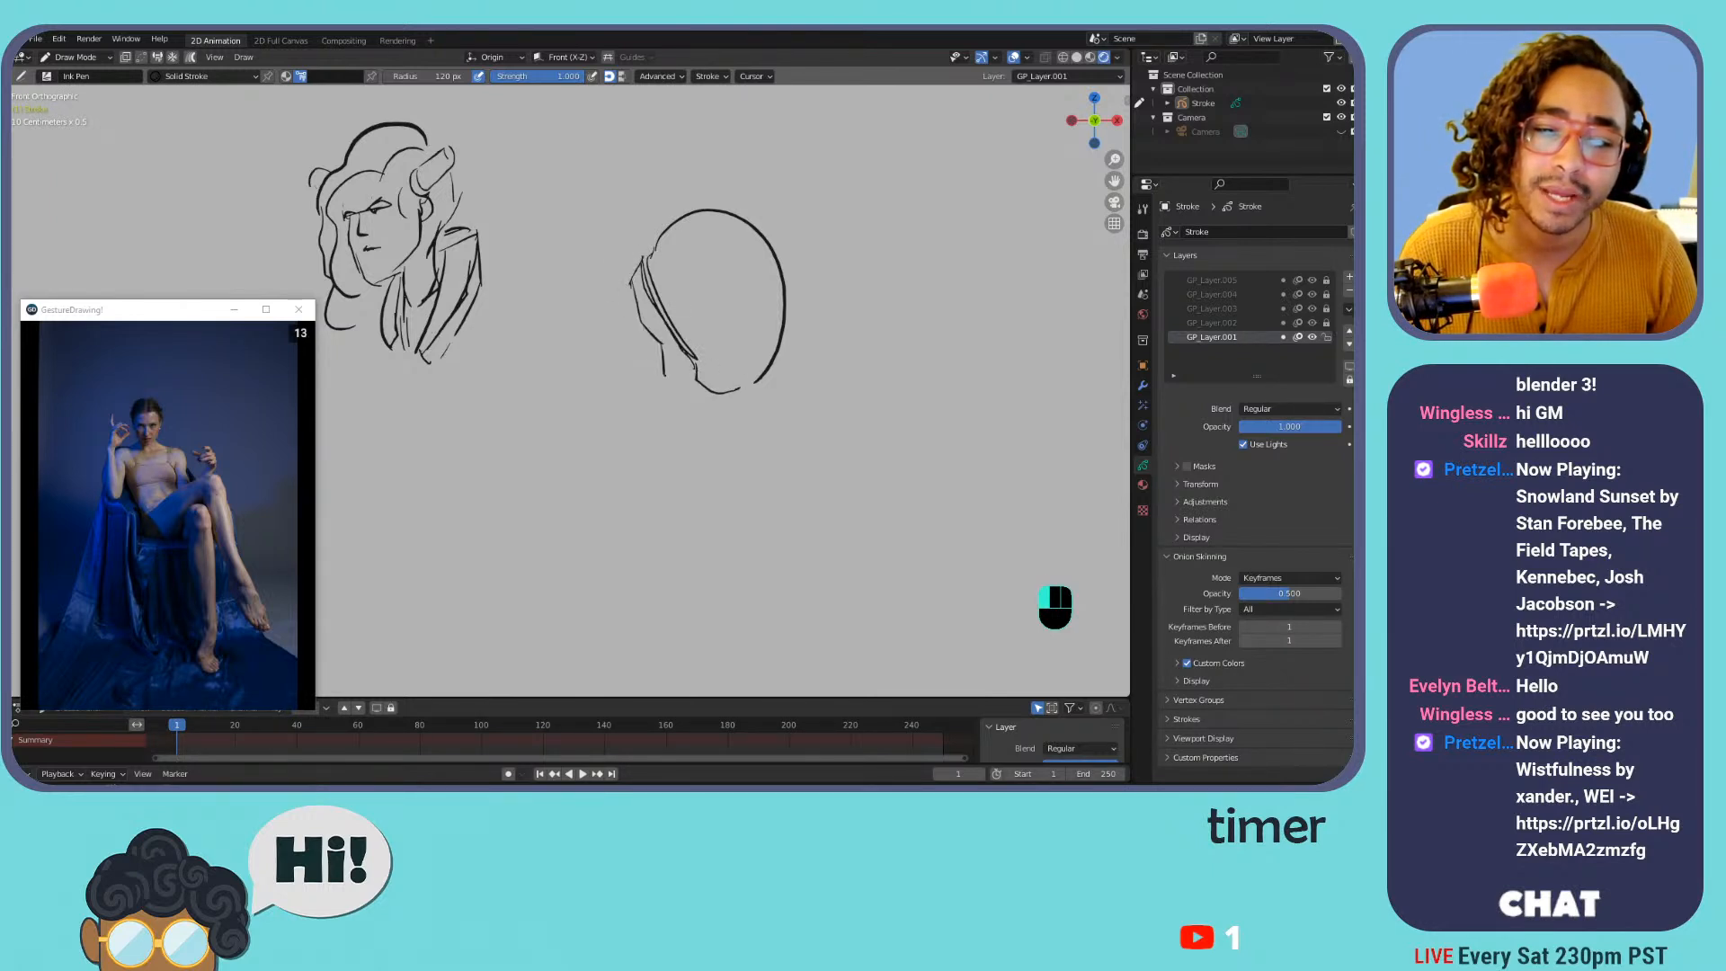
mouse_move(730, 425)
mouse_down()
mouse_move(752, 426)
mouse_move(754, 402)
mouse_up()
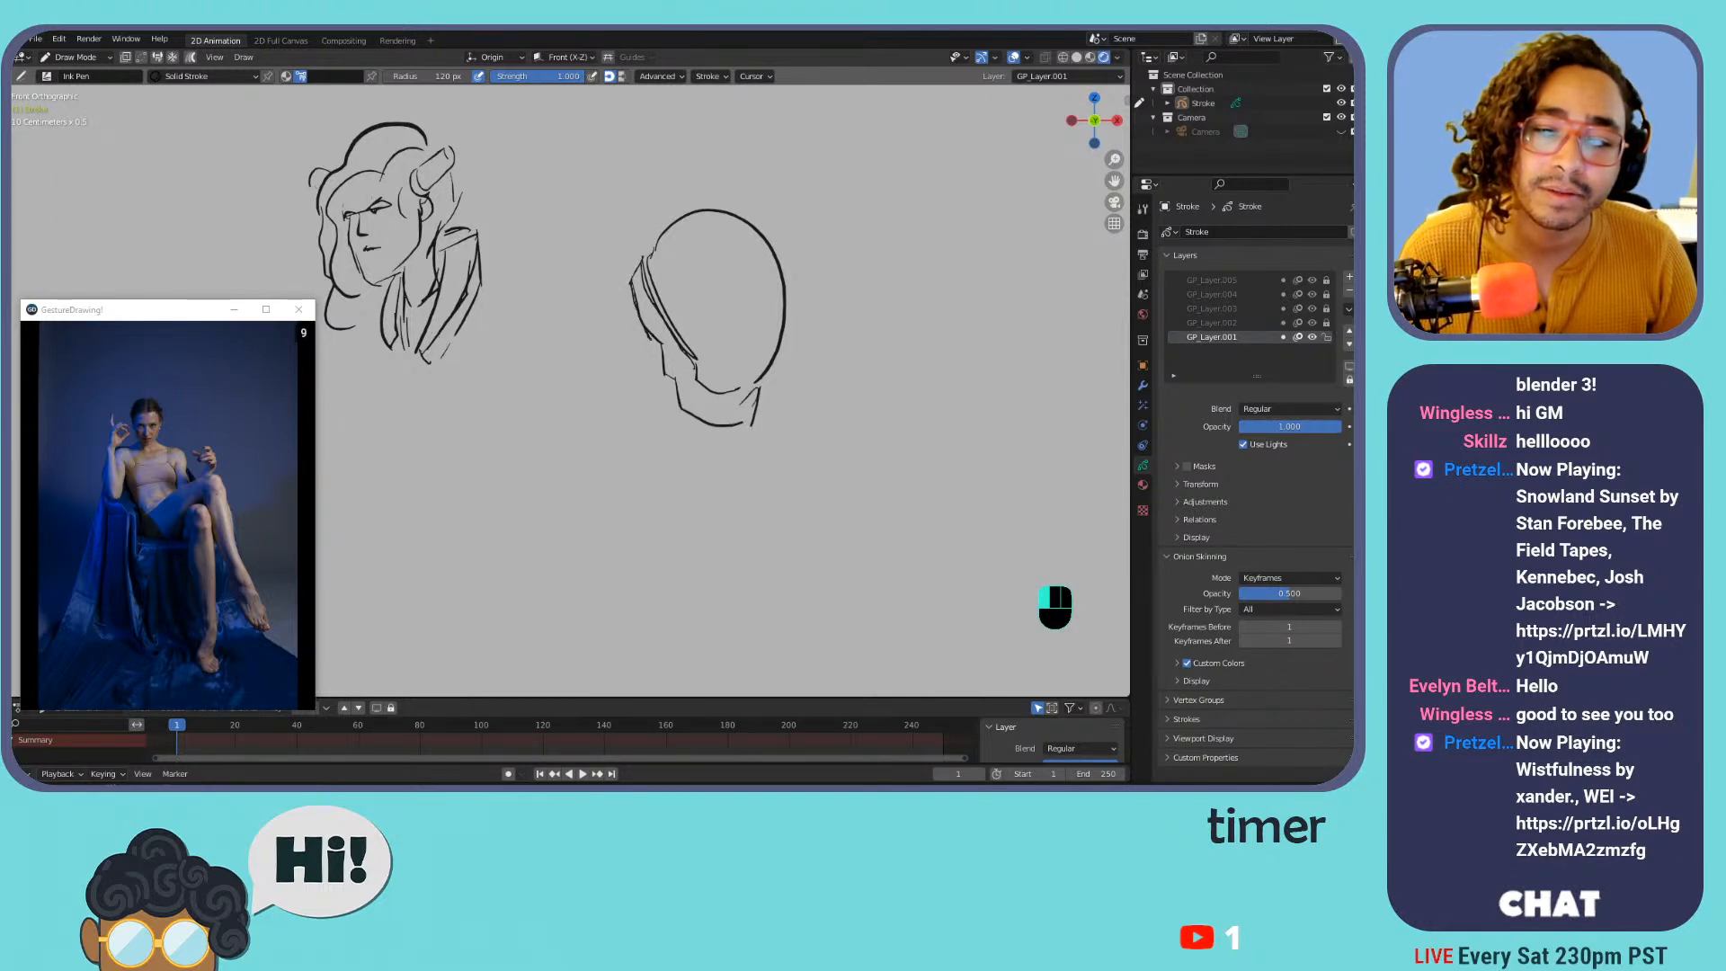
drag(683, 422, 739, 428)
drag(650, 291, 737, 424)
Draw the curved inner edge of the visor opening inside the helmet dome
drag(657, 267, 733, 315)
key(ctrl+z)
mouse_move(662, 263)
mouse_down()
mouse_move(707, 330)
mouse_move(750, 274)
mouse_move(740, 384)
mouse_move(669, 241)
mouse_move(762, 286)
mouse_move(740, 369)
mouse_move(775, 307)
mouse_up()
key(ctrl+z)
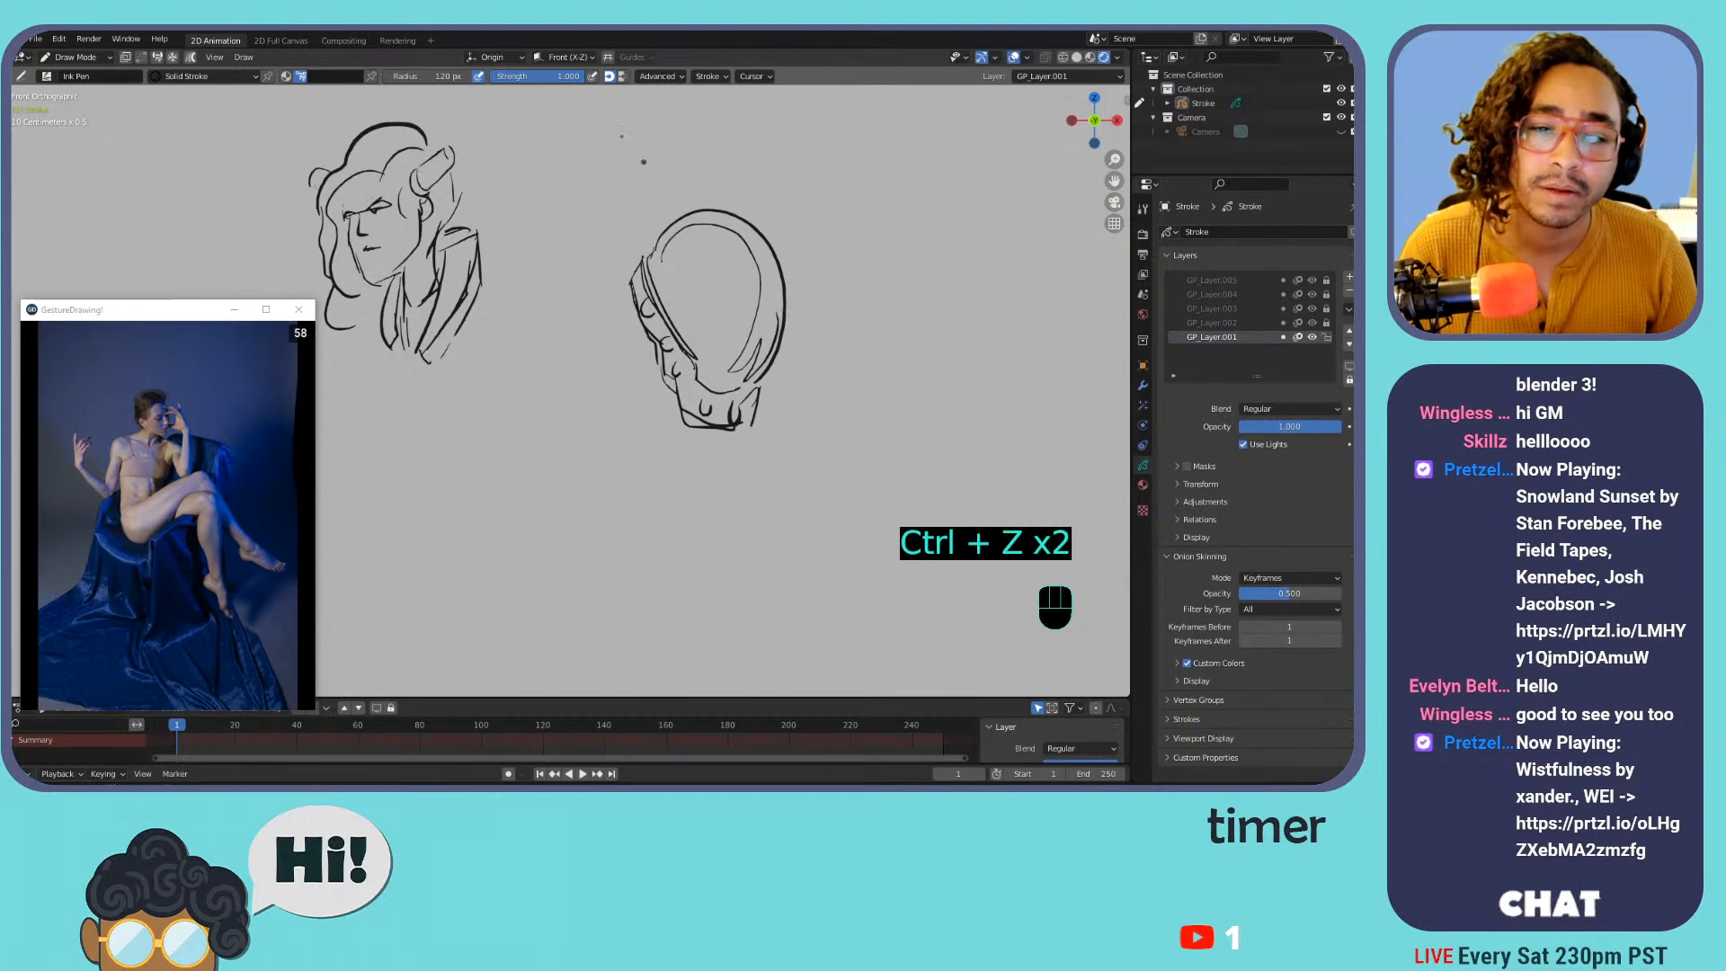
Choose the Solid Fill material and fill the visor opening black on a new layer below GP_Layer.001
click(209, 77)
key(u)
click(534, 244)
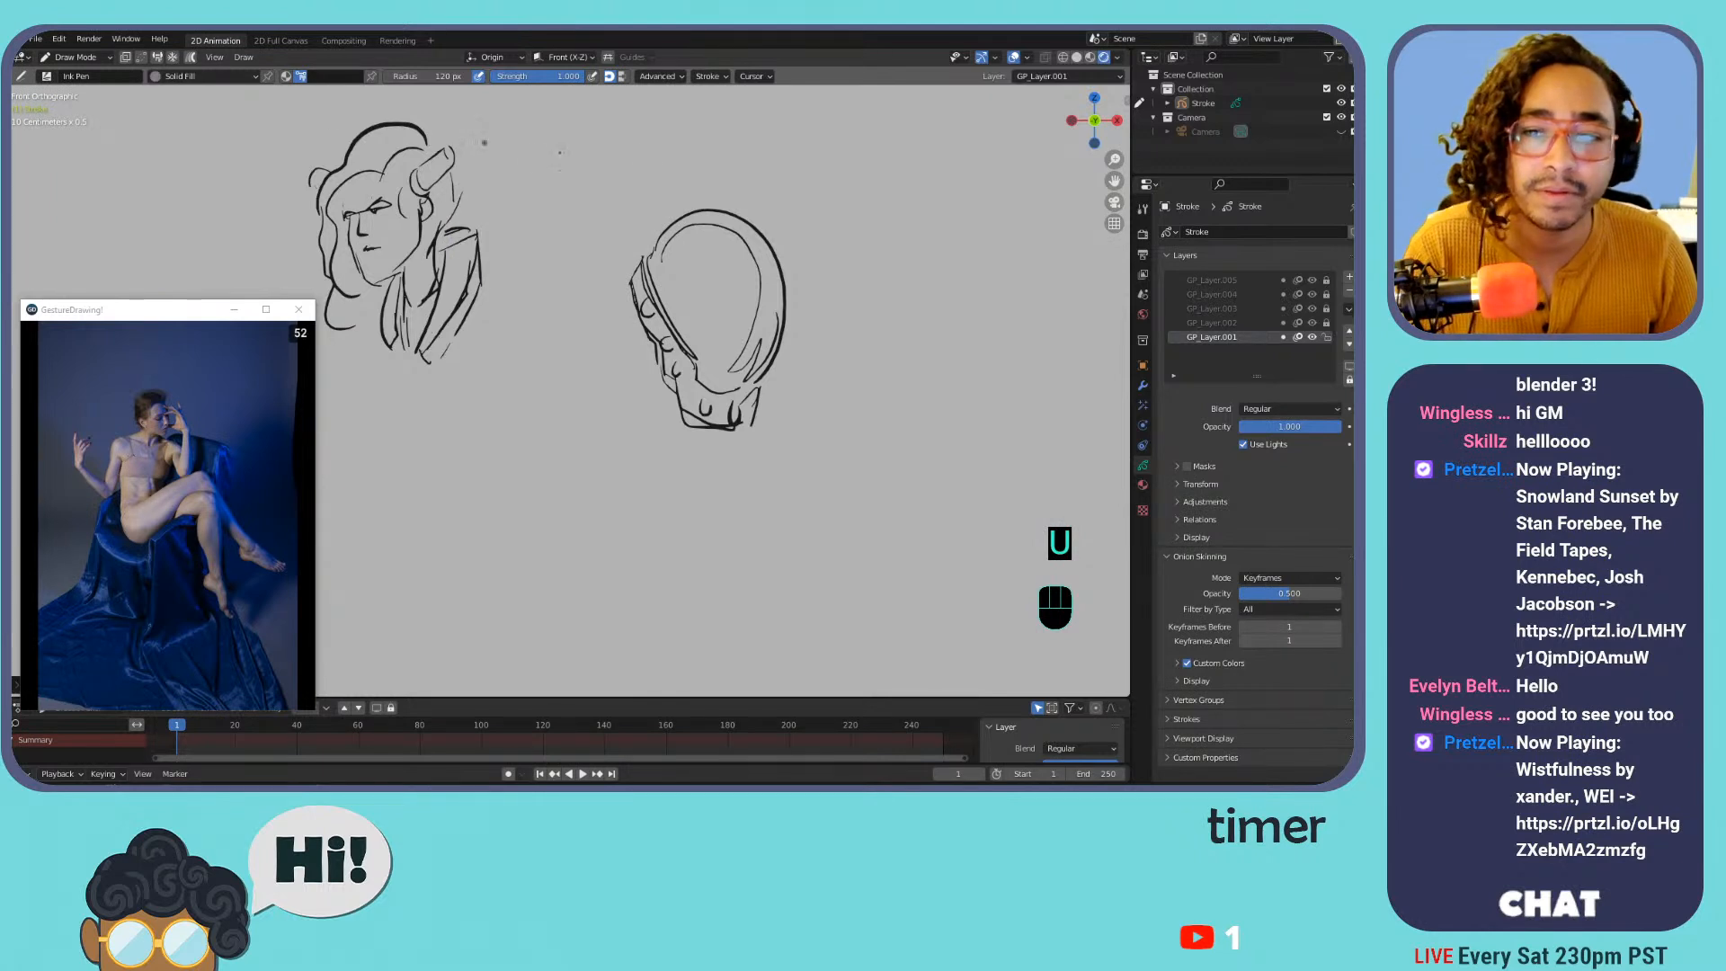
click(1348, 331)
click(1199, 336)
mouse_move(660, 262)
mouse_down()
mouse_move(733, 230)
mouse_move(758, 310)
mouse_move(735, 369)
mouse_move(662, 262)
mouse_move(683, 378)
mouse_move(667, 288)
mouse_move(642, 313)
mouse_move(710, 416)
mouse_up()
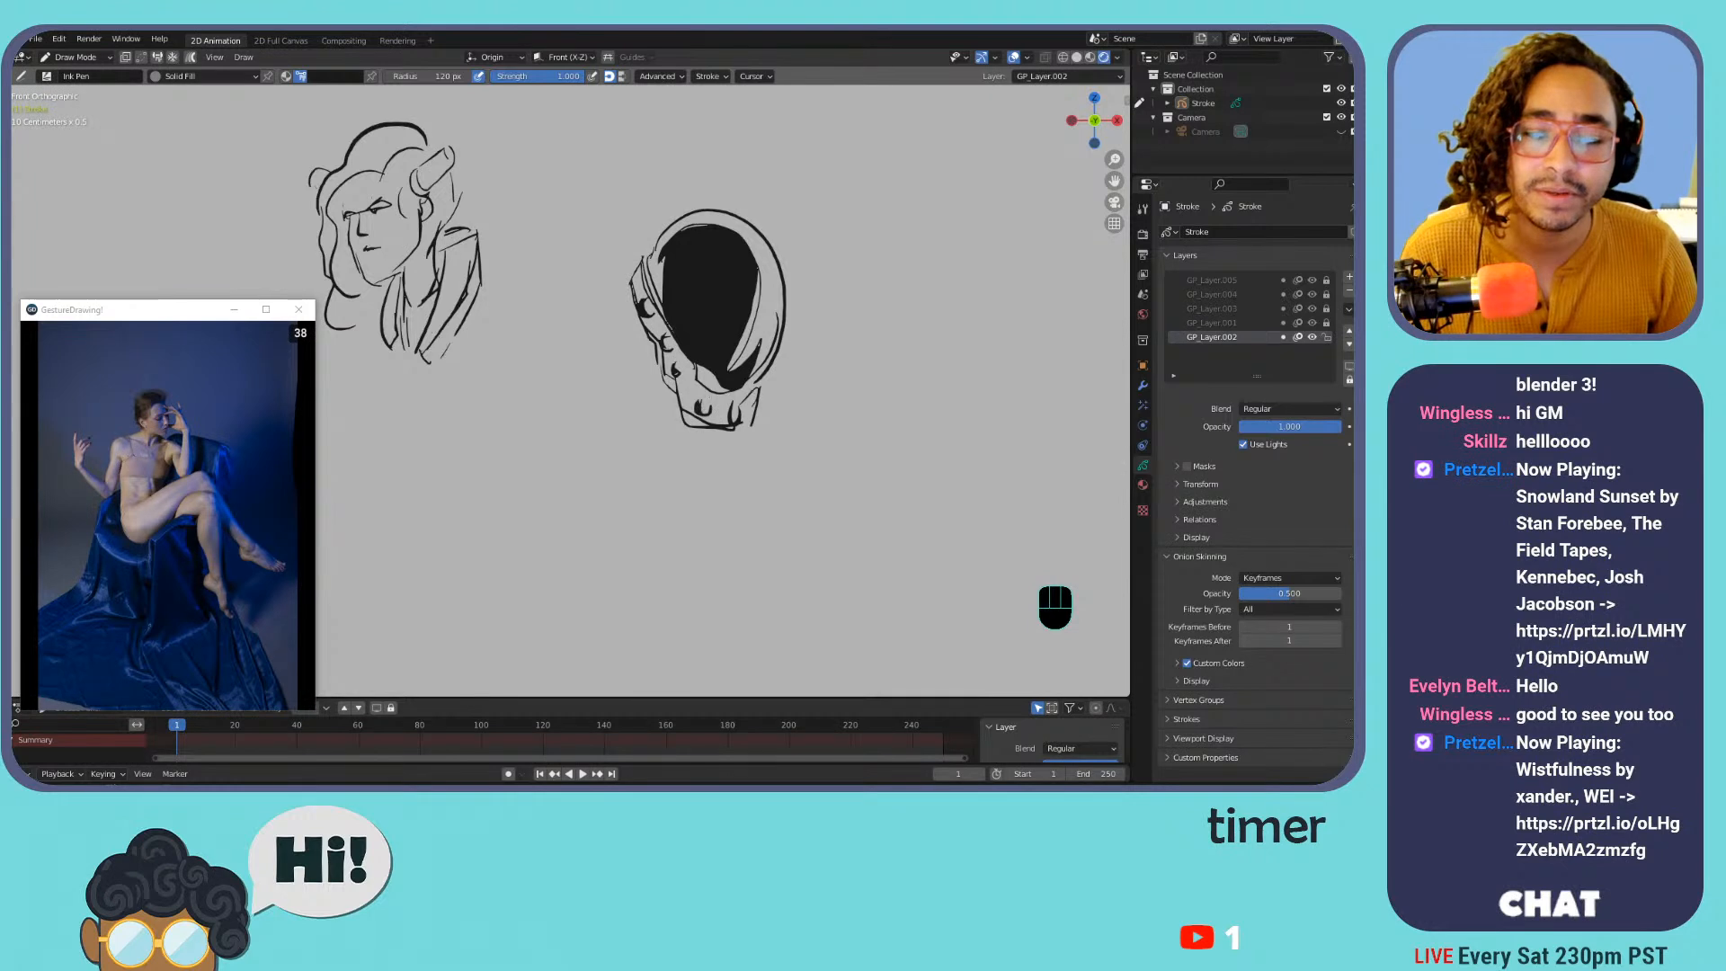
mouse_move(626, 294)
mouse_down()
mouse_move(608, 334)
mouse_move(612, 419)
mouse_up()
key(ctrl+z)
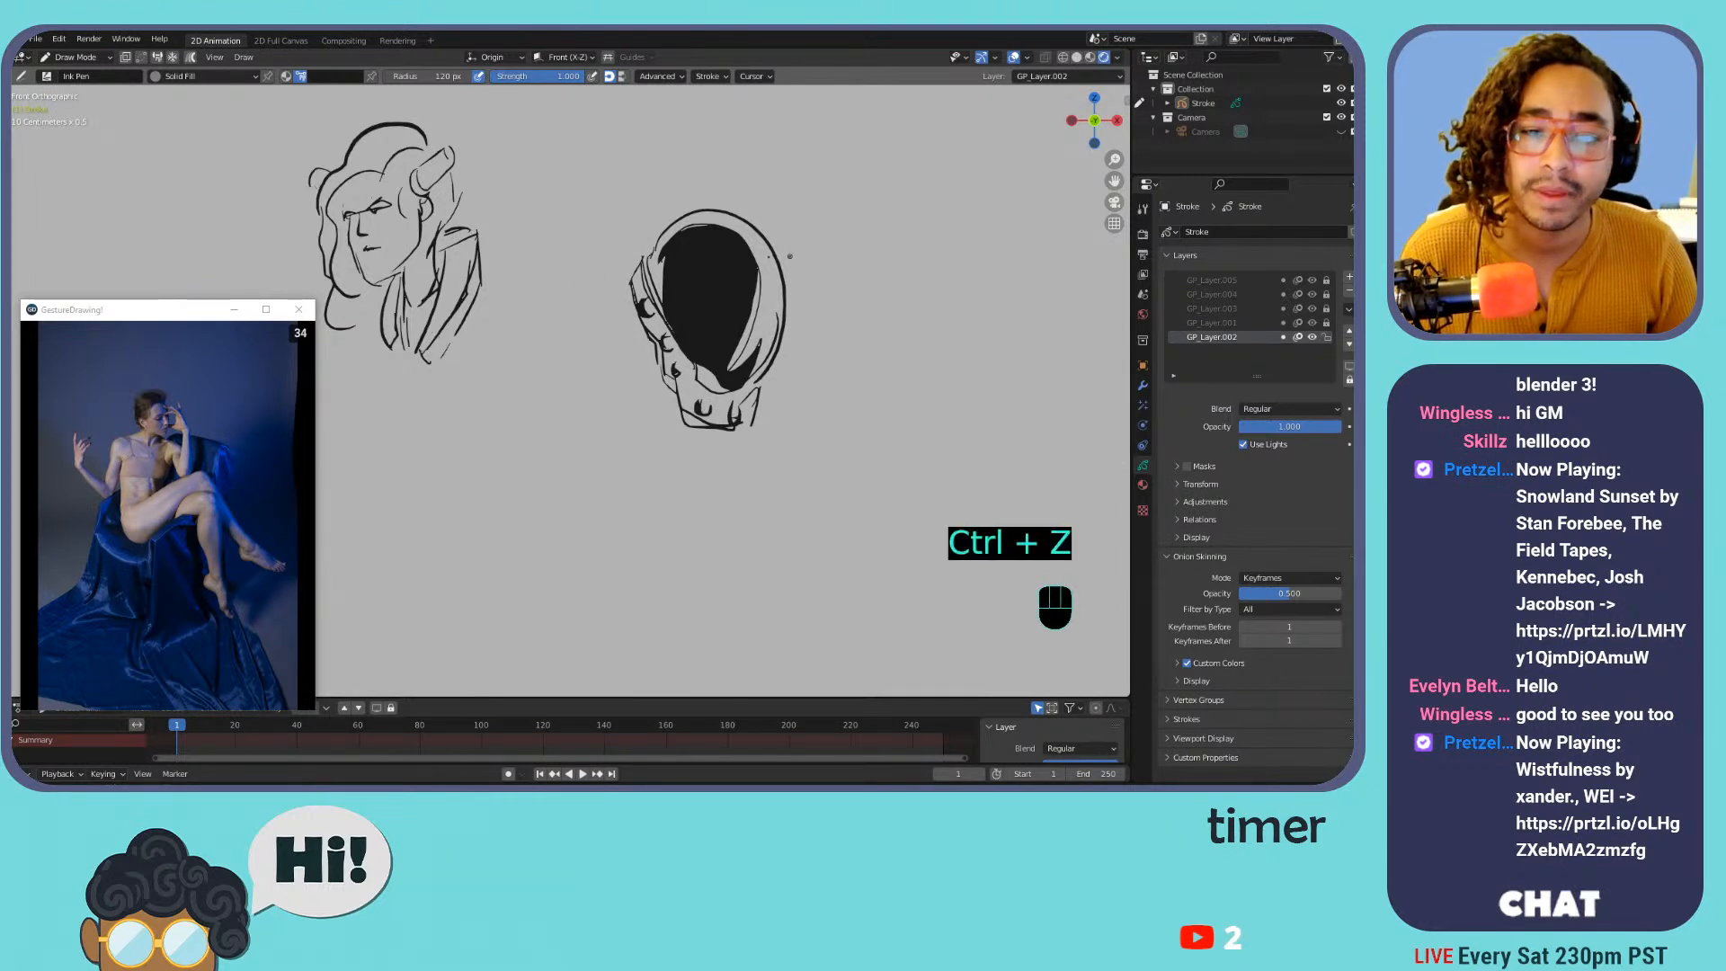
Return to GP_Layer.001 with the Solid Stroke material and draw the shoulder curve and arm line beside the helmet
click(1232, 324)
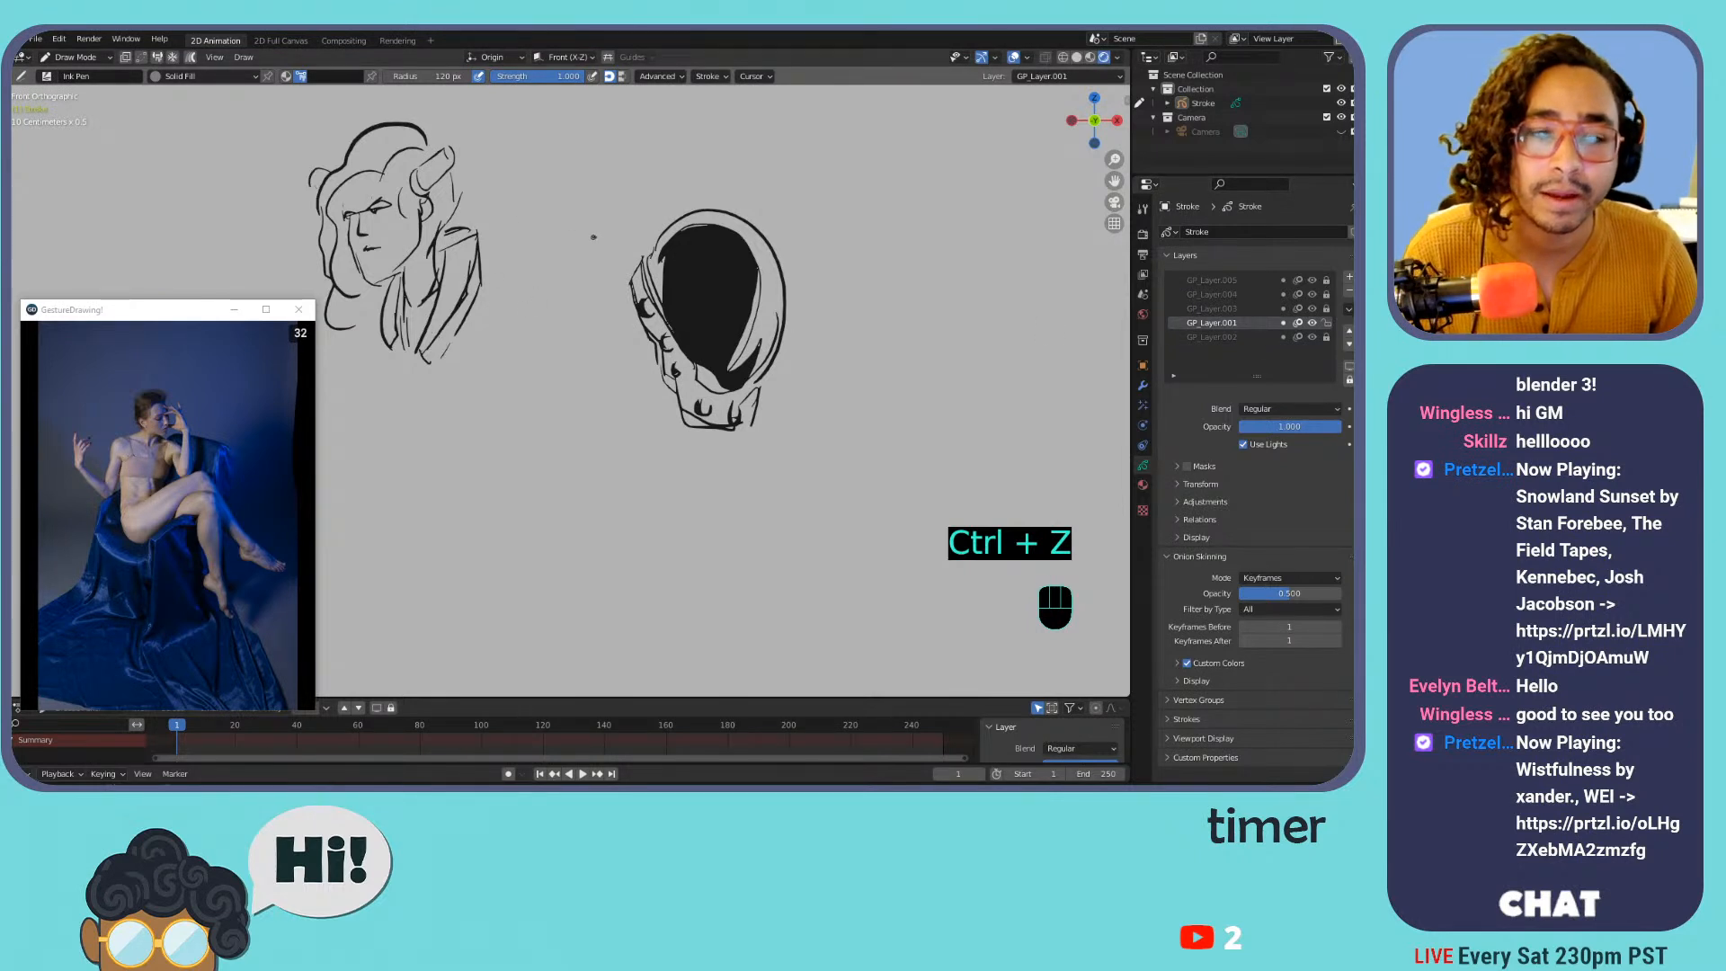
key(u)
click(564, 212)
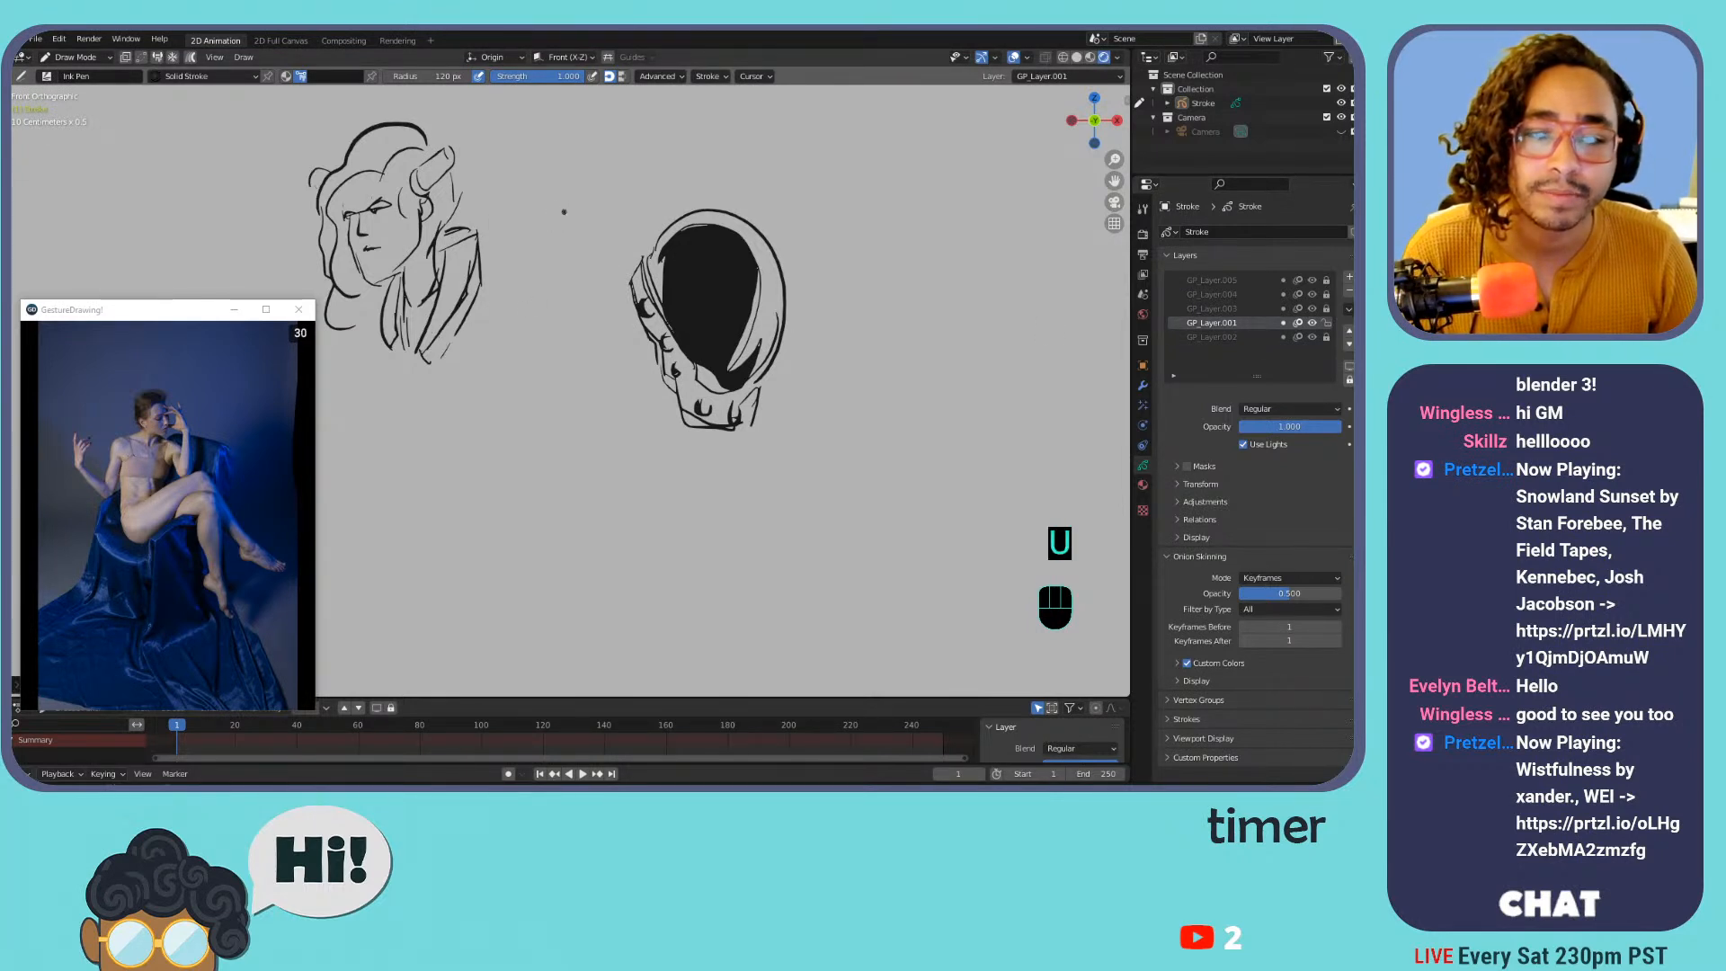
mouse_move(630, 281)
mouse_down()
mouse_move(580, 322)
mouse_move(621, 331)
mouse_up()
key(ctrl+z)
mouse_move(730, 388)
mouse_down()
mouse_move(707, 544)
mouse_move(662, 610)
mouse_up()
key(ctrl+z)
drag(733, 388, 706, 612)
key(ctrl+z)
mouse_move(614, 292)
mouse_down()
mouse_move(557, 371)
mouse_move(609, 482)
mouse_up()
drag(667, 411, 683, 505)
mouse_move(754, 423)
mouse_down()
mouse_move(757, 465)
mouse_move(721, 500)
mouse_move(756, 501)
mouse_move(755, 464)
mouse_up()
key(ctrl+z)
drag(745, 432, 746, 463)
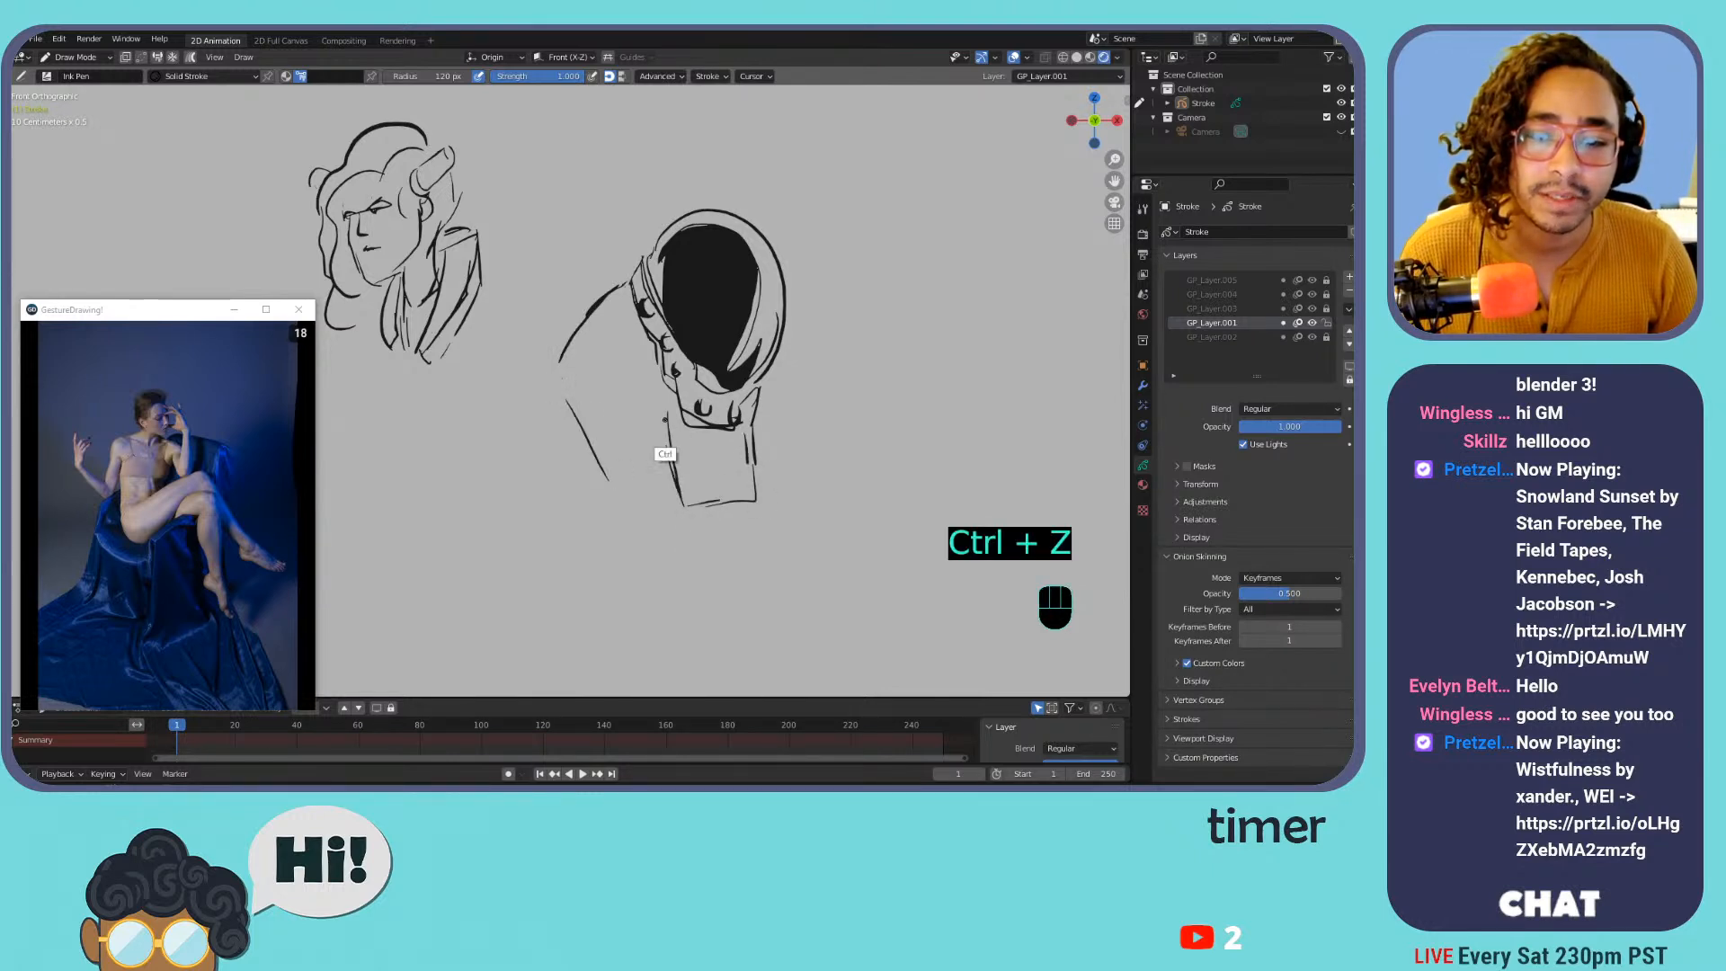
key(ctrl+z)
key(ctrl+z)
key(ctrl+z)
key(ctrl+z)
key(ctrl+z)
key(ctrl+z)
key(ctrl+z)
Draw the chest panel hanging below the collar and the small far shoulder strap beside it
drag(670, 405, 680, 494)
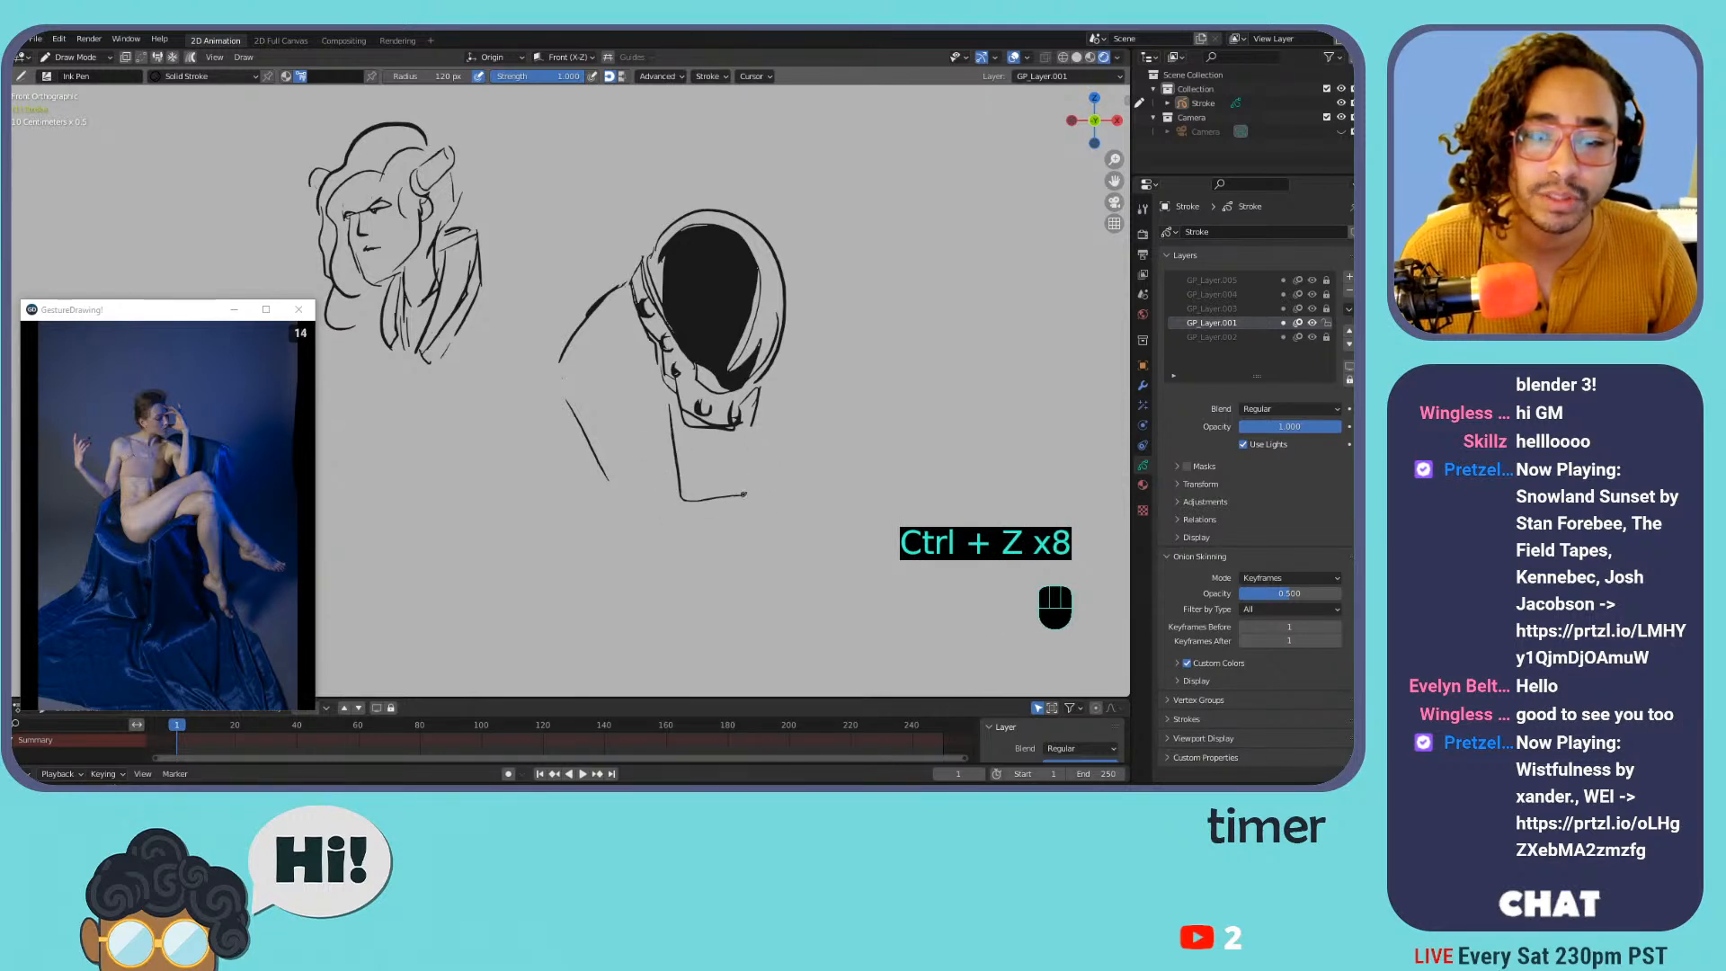
drag(752, 413, 749, 486)
mouse_move(767, 386)
mouse_down()
mouse_move(754, 440)
mouse_move(784, 390)
mouse_up()
mouse_move(781, 397)
mouse_down()
mouse_move(779, 447)
mouse_move(746, 453)
mouse_move(791, 392)
mouse_up()
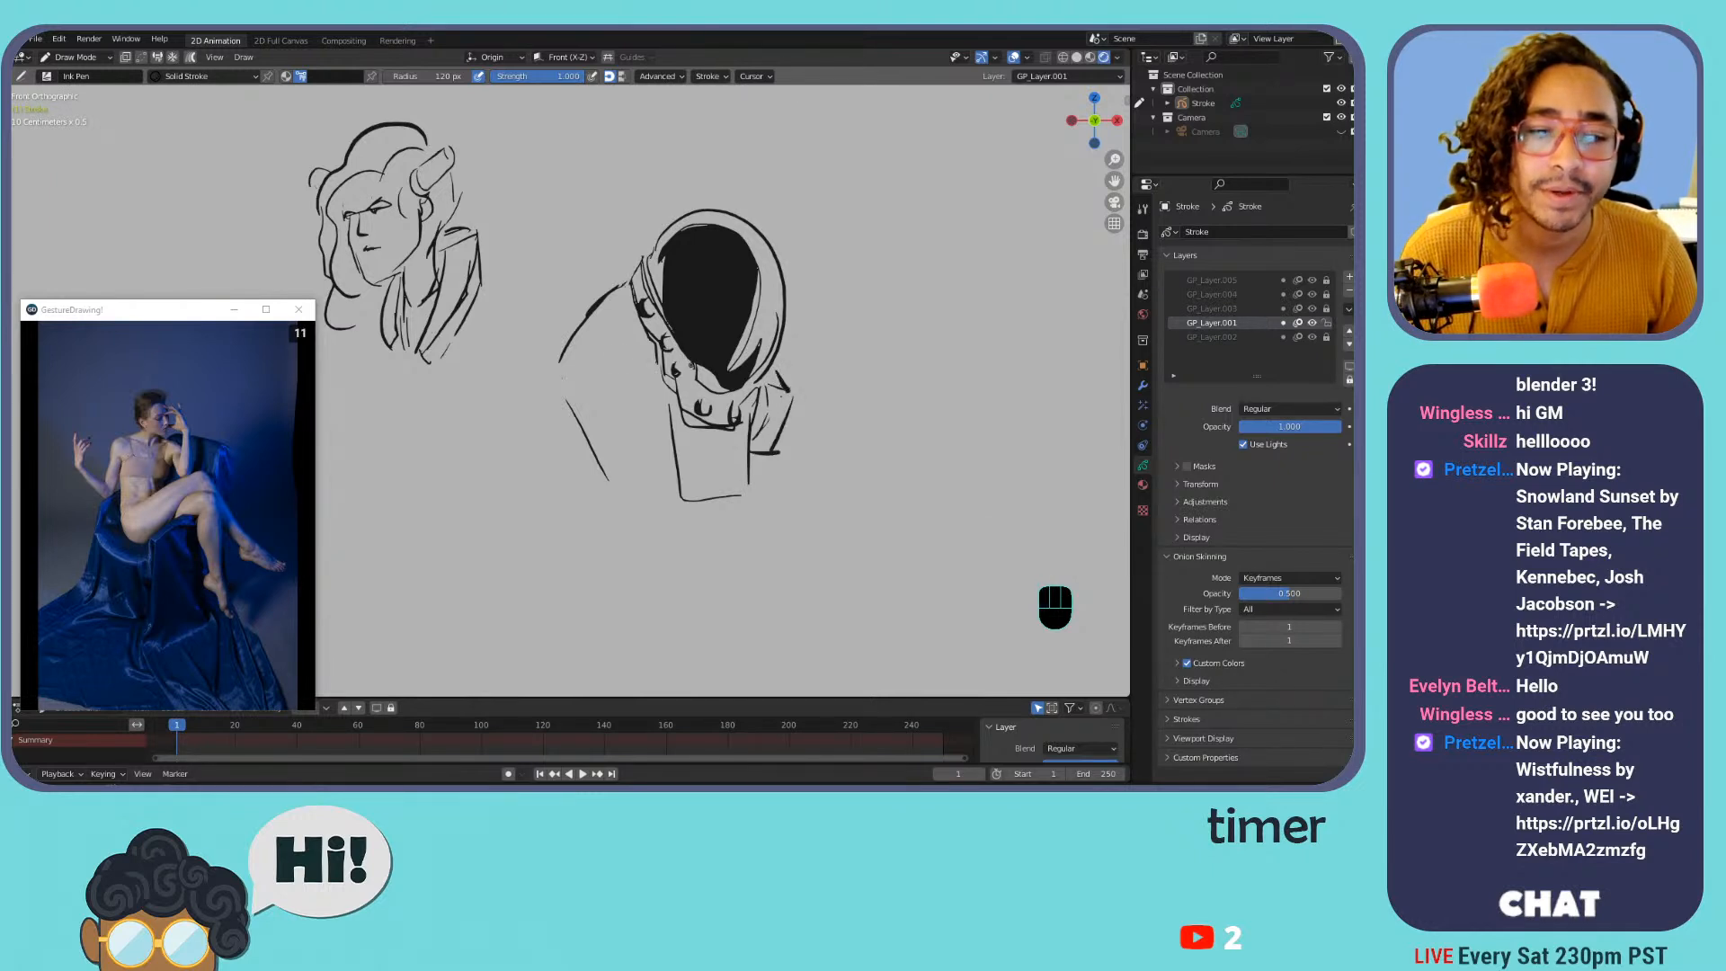
Erase the rough shoulder curve and arm line on the near side of the helmet
mouse_move(610, 321)
mouse_down()
mouse_move(576, 369)
mouse_move(611, 351)
mouse_up()
drag(595, 345, 631, 399)
drag(619, 290, 581, 354)
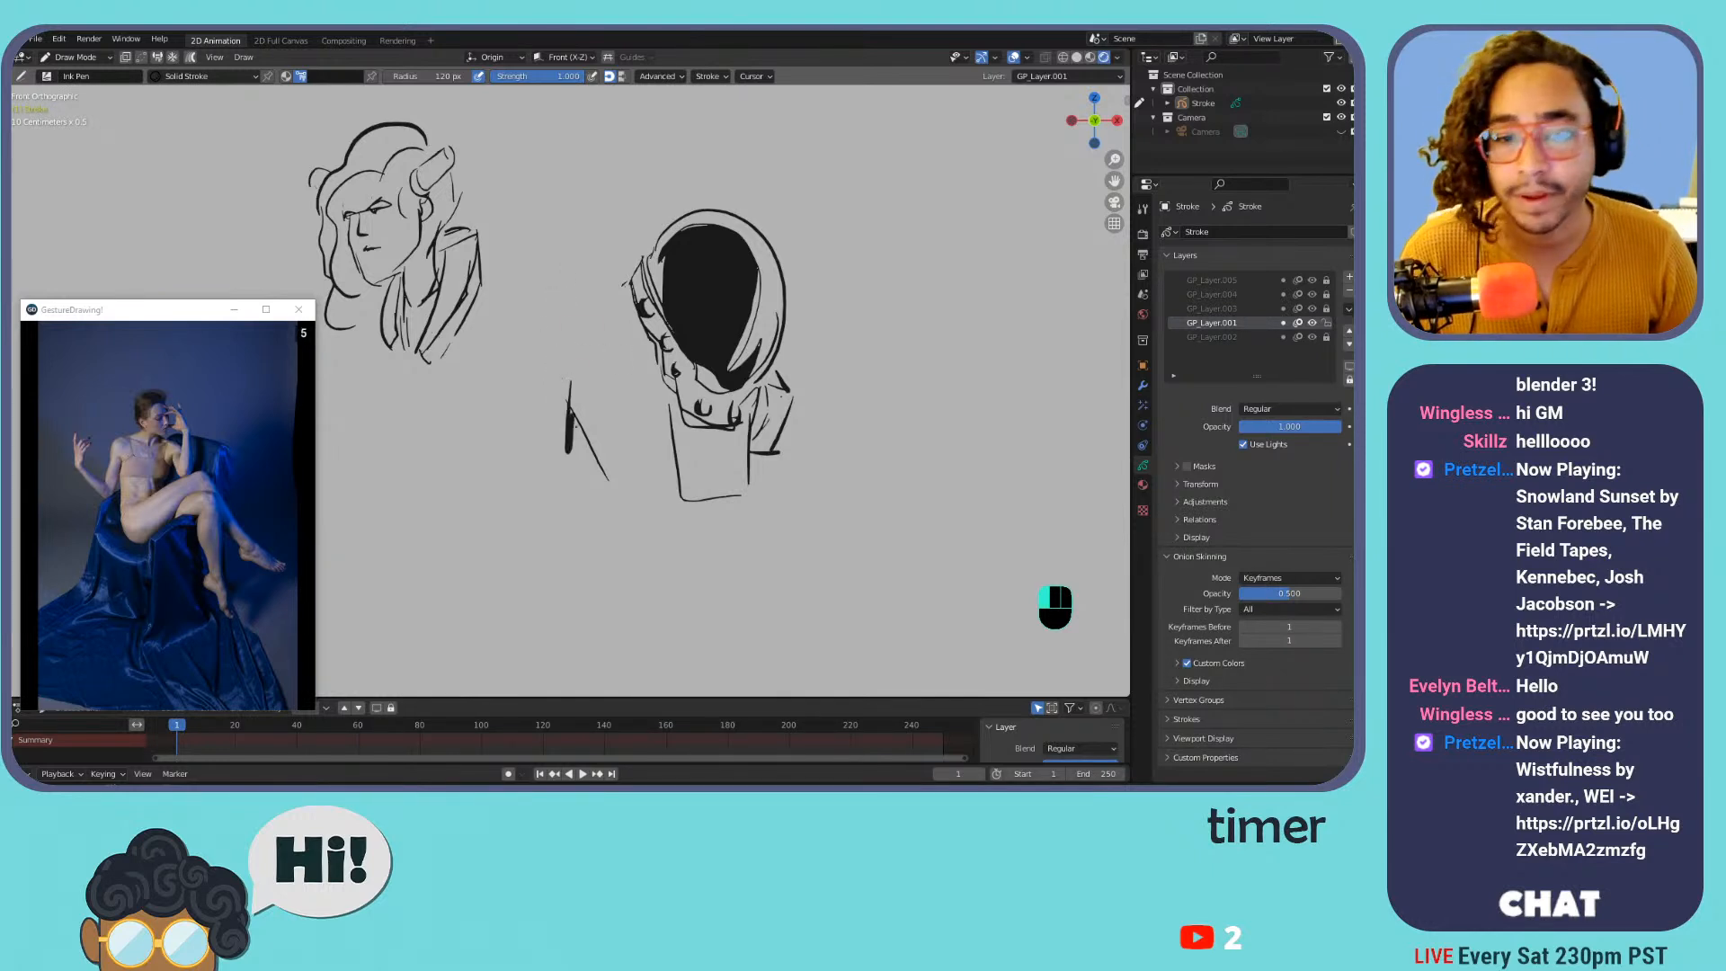
drag(568, 386, 571, 443)
Draw the rounded top of the near shoulder and the outer edge of the upper arm
drag(578, 339, 642, 385)
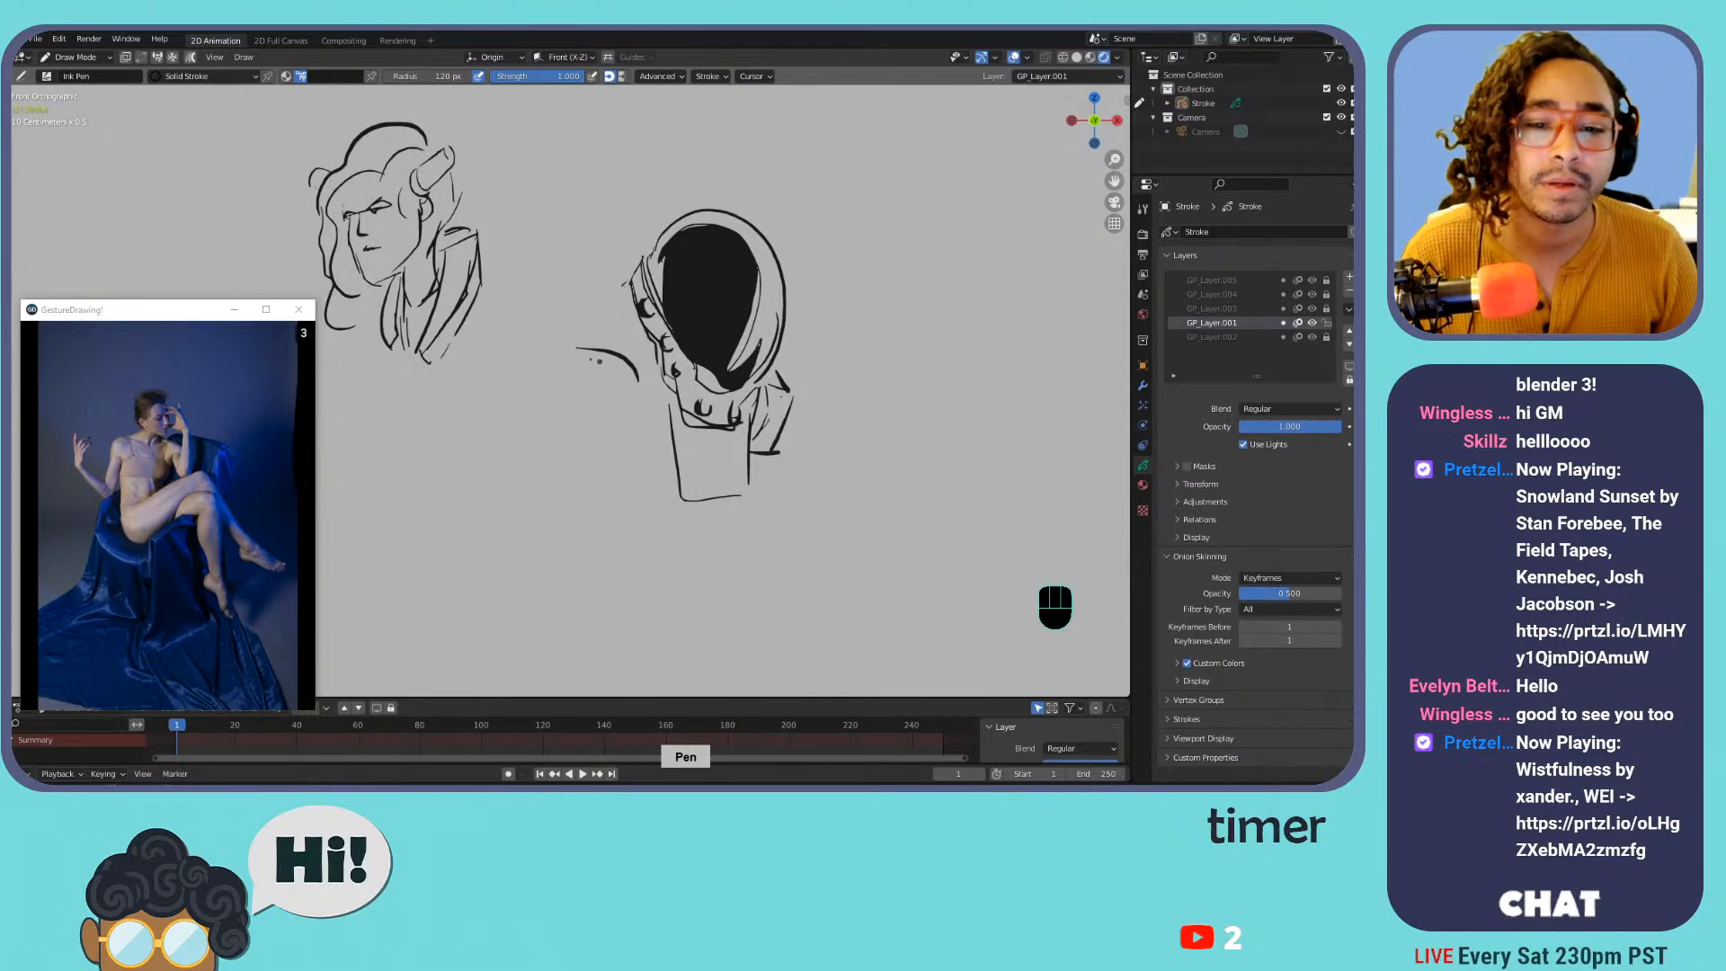
key(ctrl+z)
drag(552, 349, 650, 396)
drag(549, 362, 541, 449)
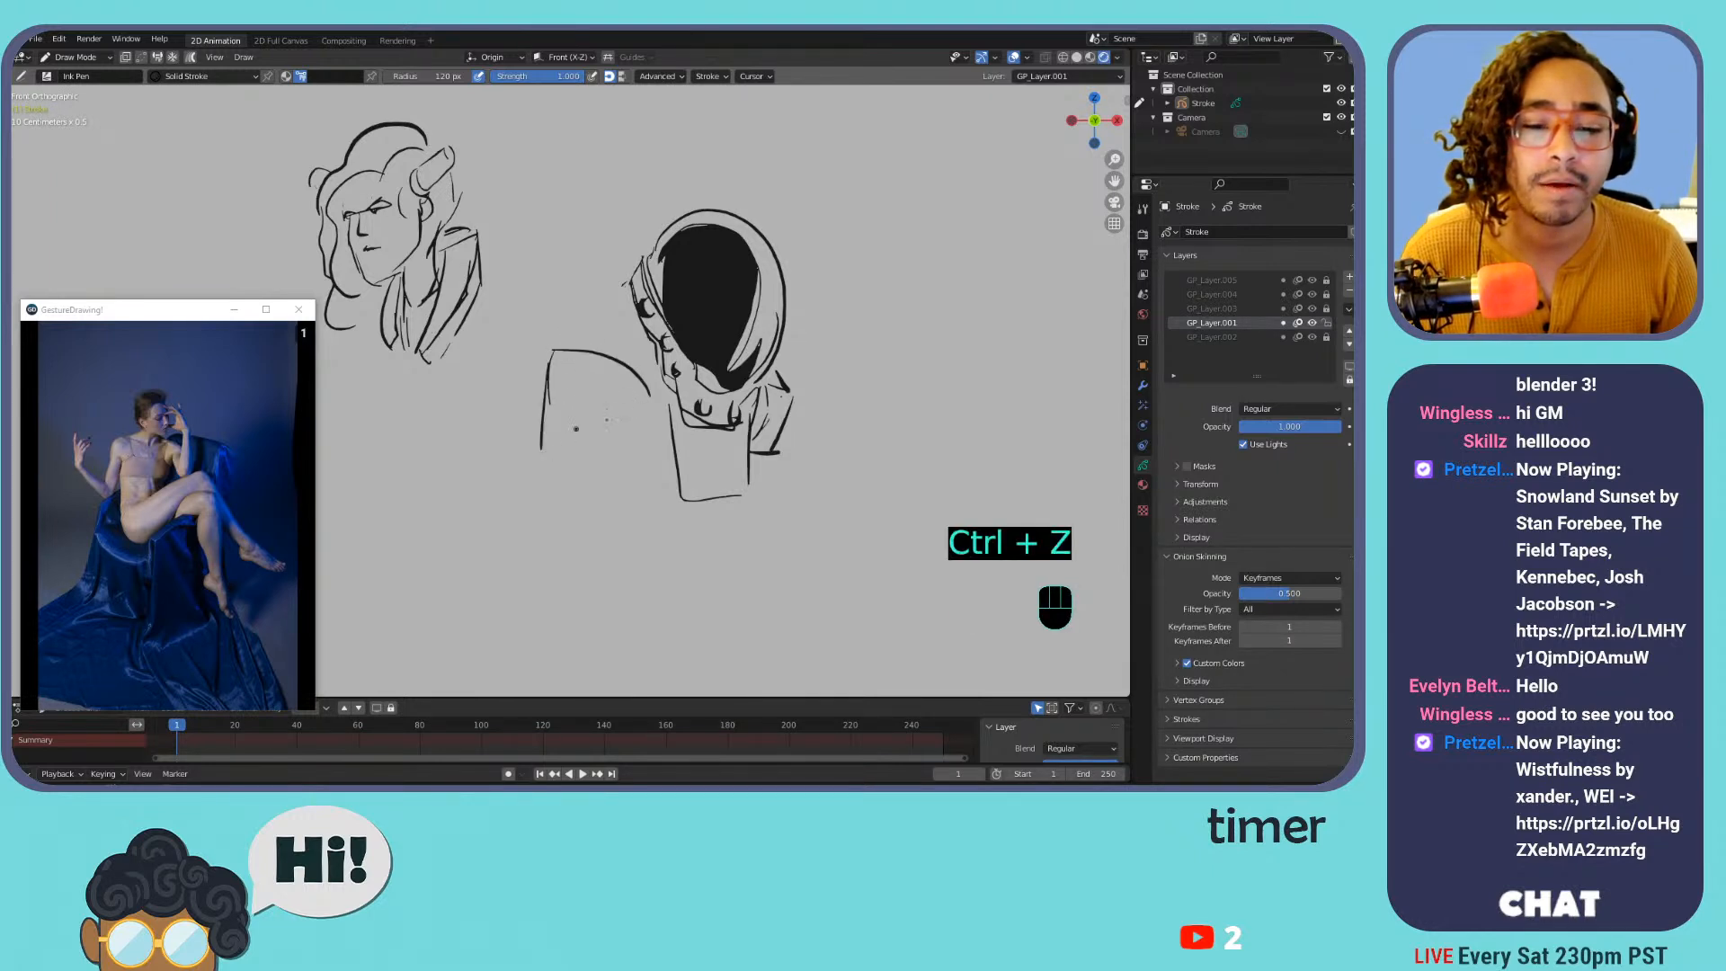
Draw the sleeve's inner folds, its lower cuff and the start of the forearm on the near arm
mouse_move(645, 396)
mouse_down()
mouse_move(612, 463)
mouse_move(563, 414)
mouse_up()
key(ctrl+z)
mouse_move(561, 415)
mouse_down()
mouse_move(609, 410)
mouse_move(601, 452)
mouse_up()
mouse_move(655, 387)
mouse_down()
mouse_move(608, 483)
mouse_move(592, 469)
mouse_move(571, 507)
mouse_move(533, 493)
mouse_up()
mouse_move(629, 463)
mouse_down()
mouse_move(603, 511)
mouse_move(543, 538)
mouse_move(608, 547)
mouse_move(589, 554)
mouse_up()
Connect the near shoulder to the collar with curved lines and add a short torso line beside the arm
drag(556, 353, 624, 298)
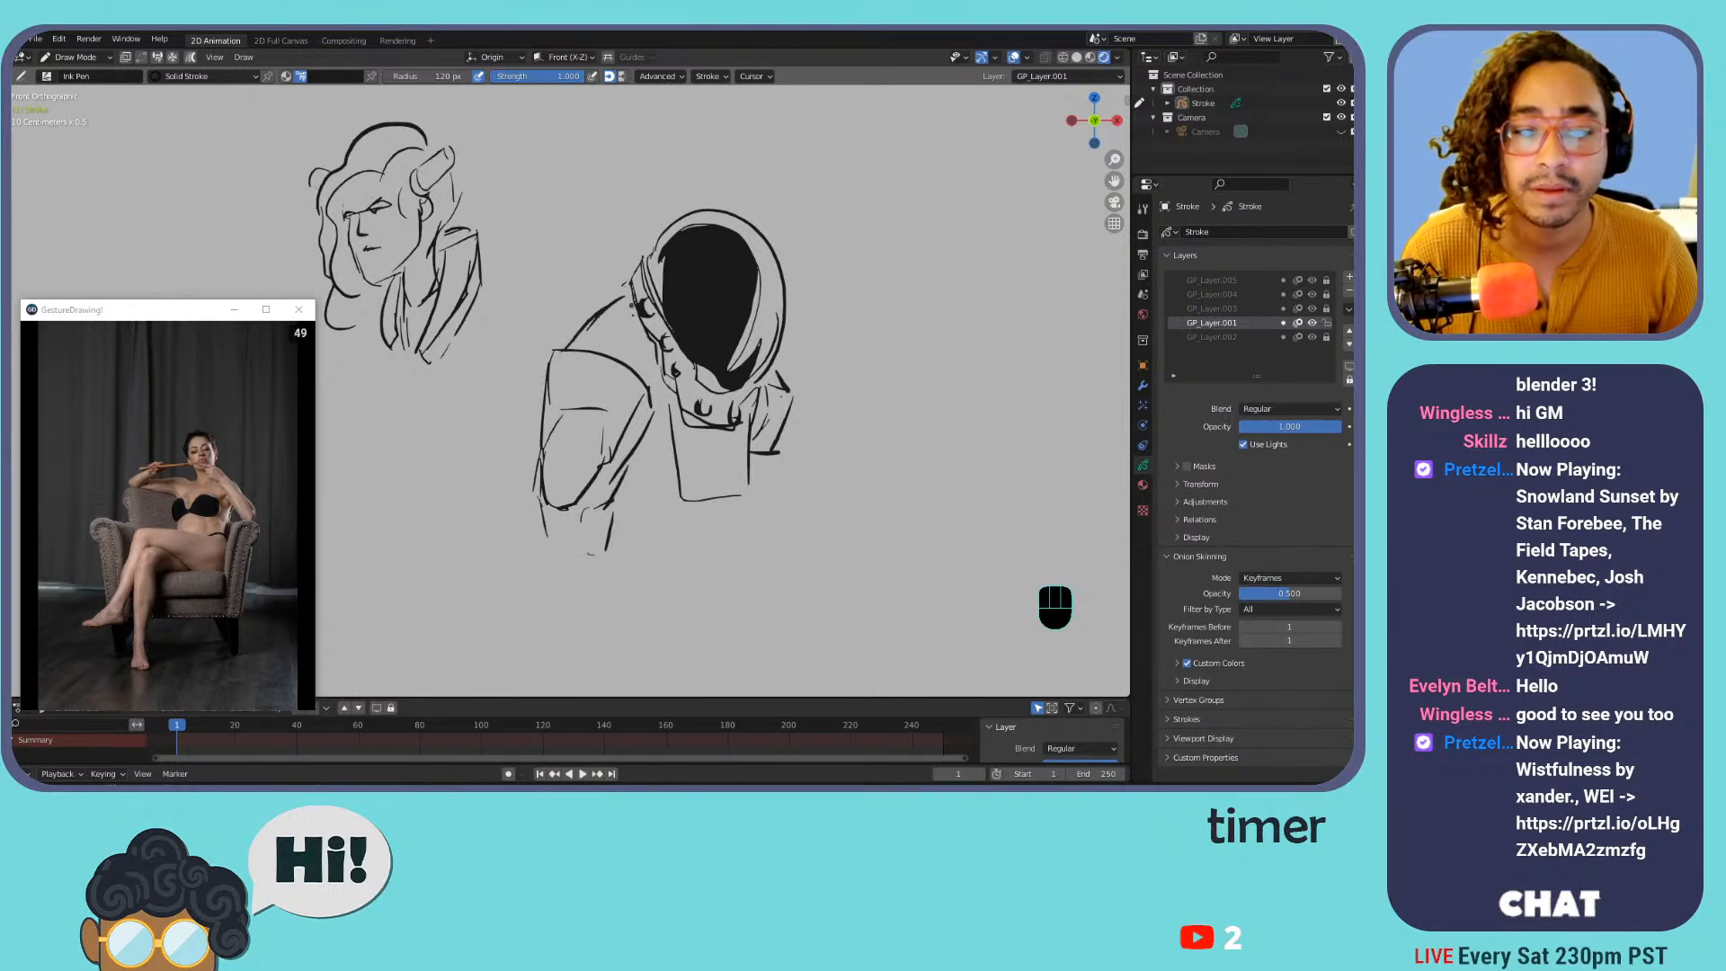
drag(617, 358, 641, 339)
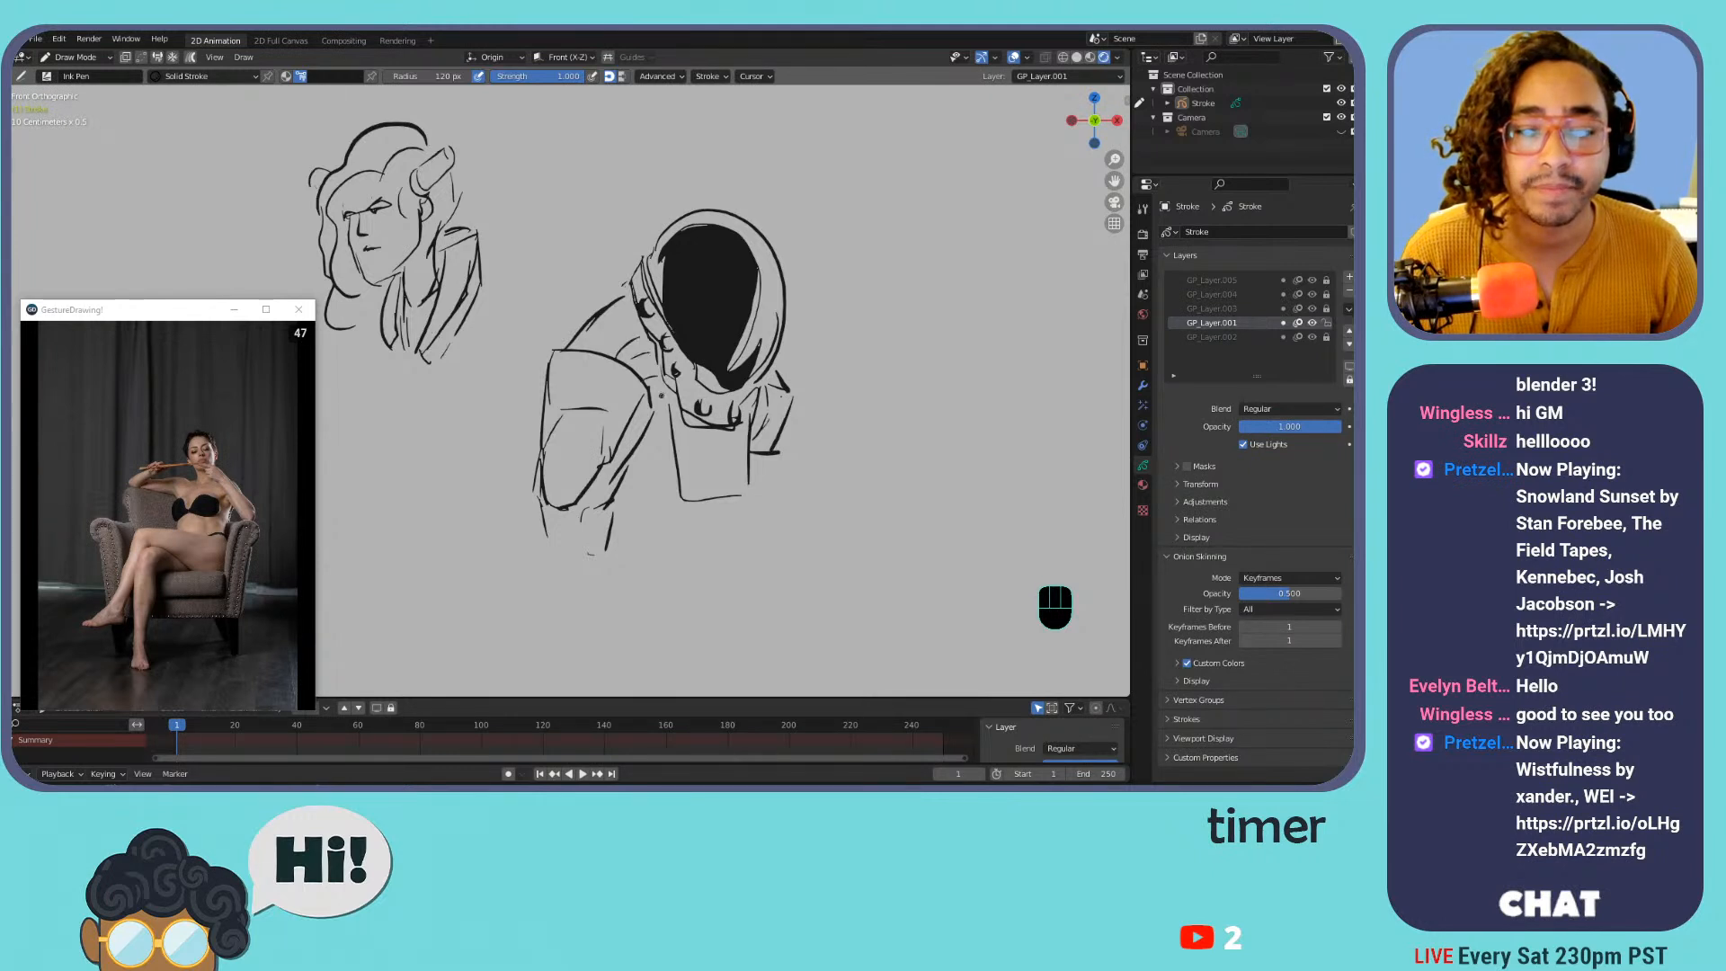
drag(653, 434, 629, 497)
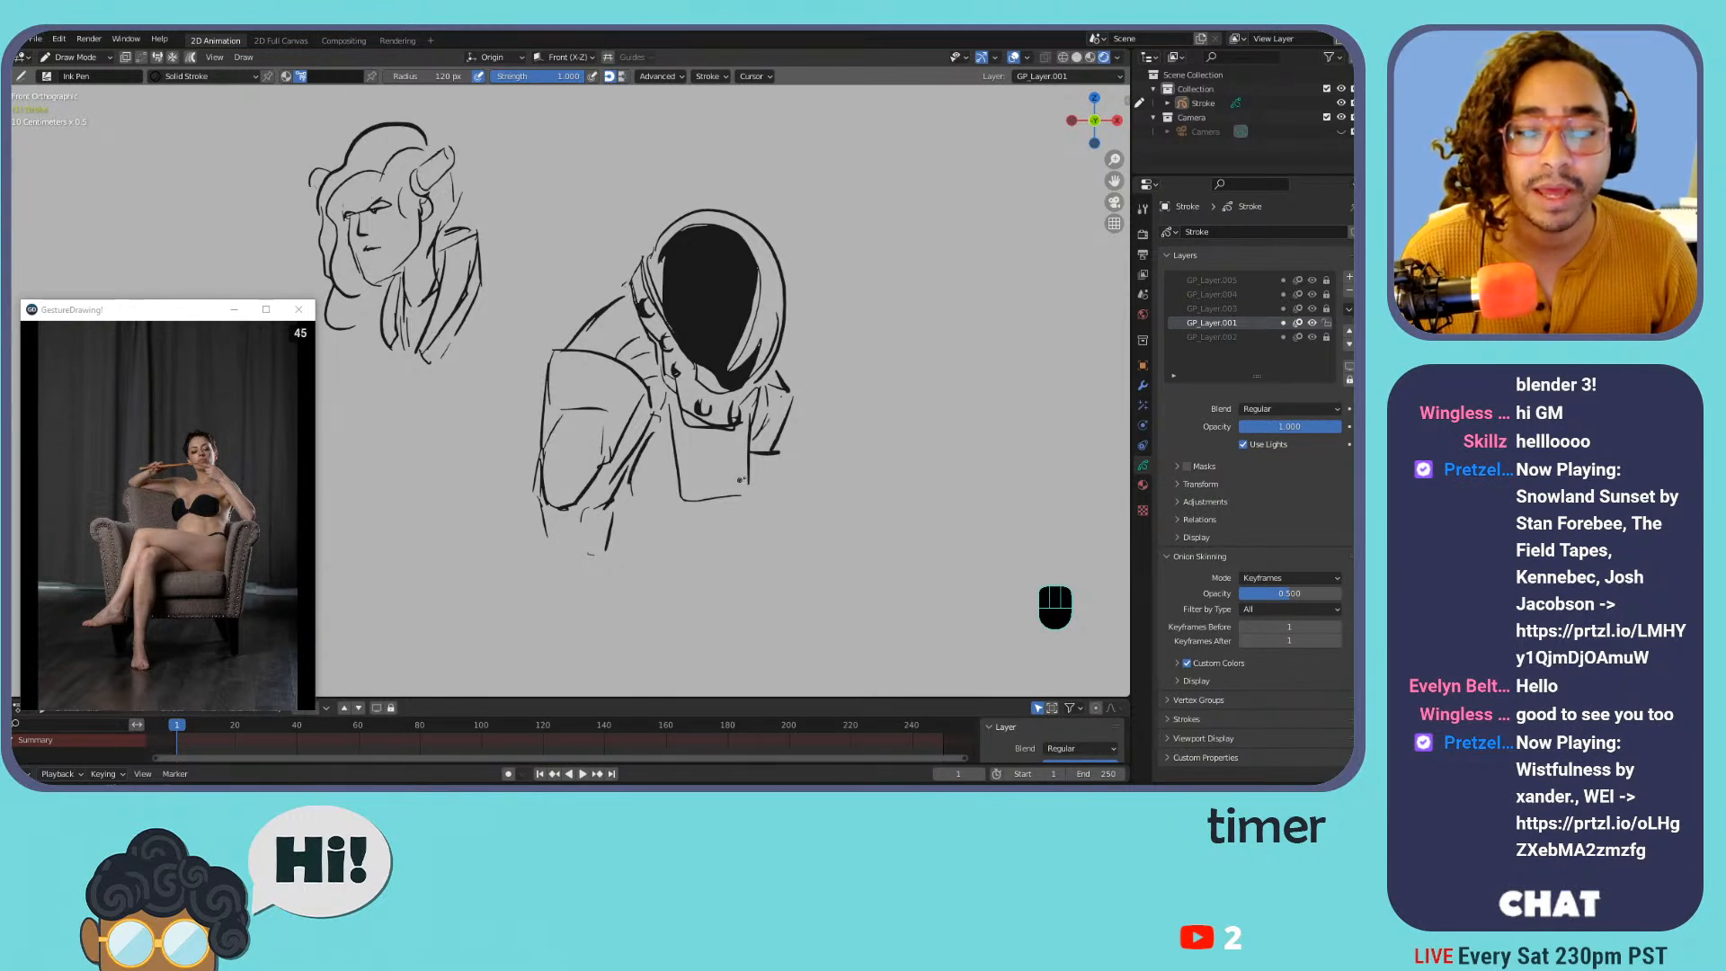
Draw the lower torso contours and folds beneath the chest panel and reinforce the far shoulder strap
drag(766, 457, 692, 563)
drag(682, 502, 664, 558)
drag(641, 458, 638, 565)
drag(645, 566, 659, 566)
drag(778, 372, 789, 389)
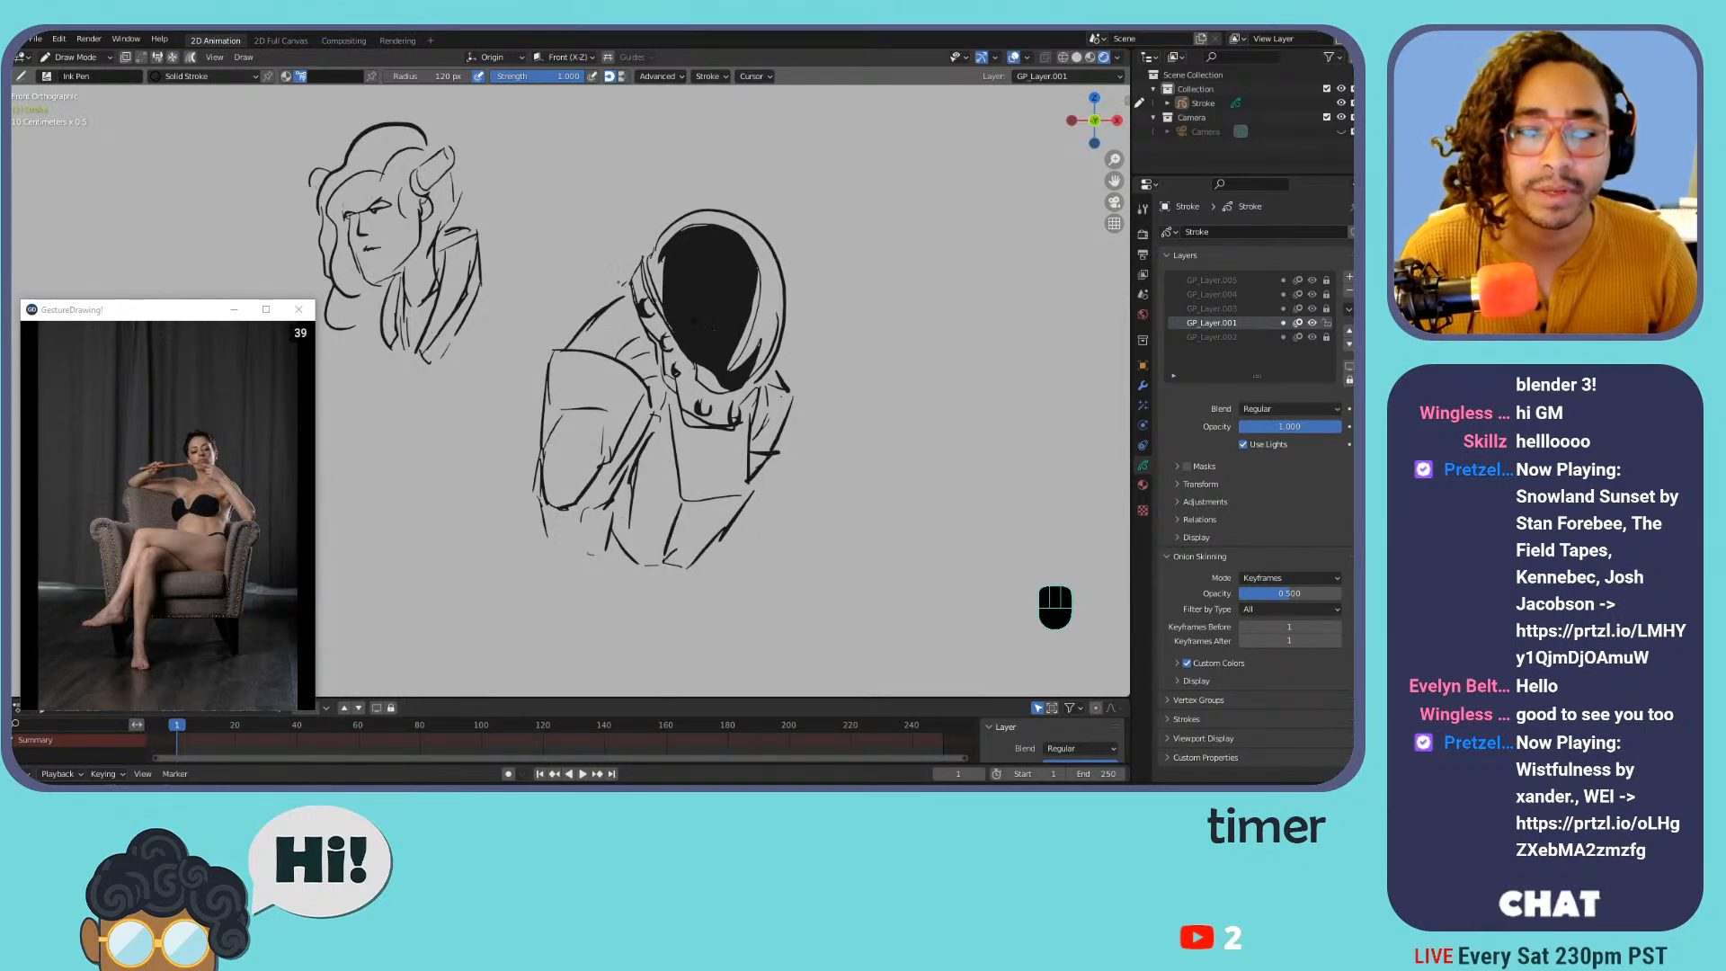
mouse_move(627, 283)
mouse_down()
mouse_move(558, 350)
mouse_move(615, 276)
mouse_move(554, 307)
mouse_move(619, 286)
mouse_move(553, 294)
mouse_move(529, 360)
mouse_up()
key(ctrl+z)
key(ctrl+z)
key(ctrl+z)
key(ctrl+z)
key(ctrl+z)
drag(556, 295, 540, 357)
drag(539, 352, 531, 460)
key(ctrl+z)
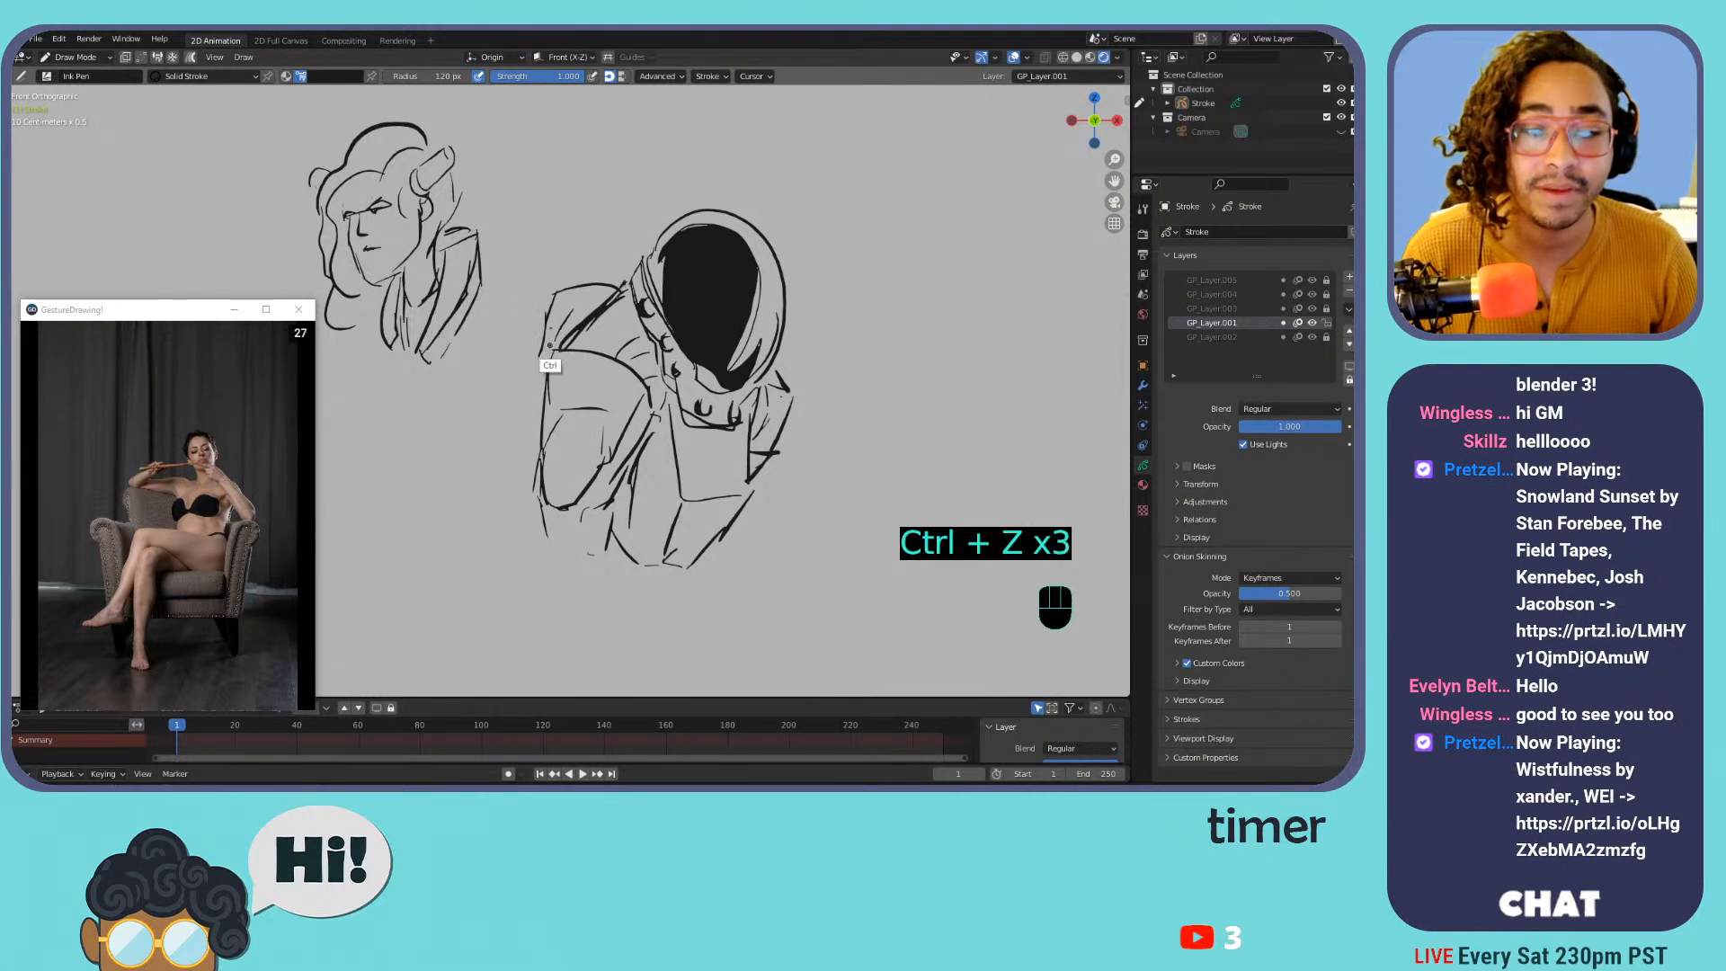
key(ctrl+z)
key(ctrl+z)
key(ctrl+z)
mouse_move(608, 293)
mouse_down()
mouse_move(555, 311)
mouse_move(551, 345)
mouse_move(535, 328)
mouse_move(533, 386)
mouse_up()
key(ctrl+z)
key(ctrl+z)
mouse_move(595, 308)
mouse_down()
mouse_move(531, 332)
mouse_move(534, 396)
mouse_up()
key(ctrl+z)
mouse_move(541, 337)
mouse_down()
mouse_move(541, 439)
mouse_move(519, 354)
mouse_move(561, 305)
mouse_up()
key(ctrl+z)
key(ctrl+z)
key(ctrl+z)
key(ctrl+z)
key(ctrl+z)
key(ctrl+z)
Draw the curved backpack outline behind the near shoulder and the astronaut's far arm beside the chest panel
mouse_move(536, 419)
mouse_down()
mouse_move(519, 393)
mouse_move(570, 289)
mouse_up()
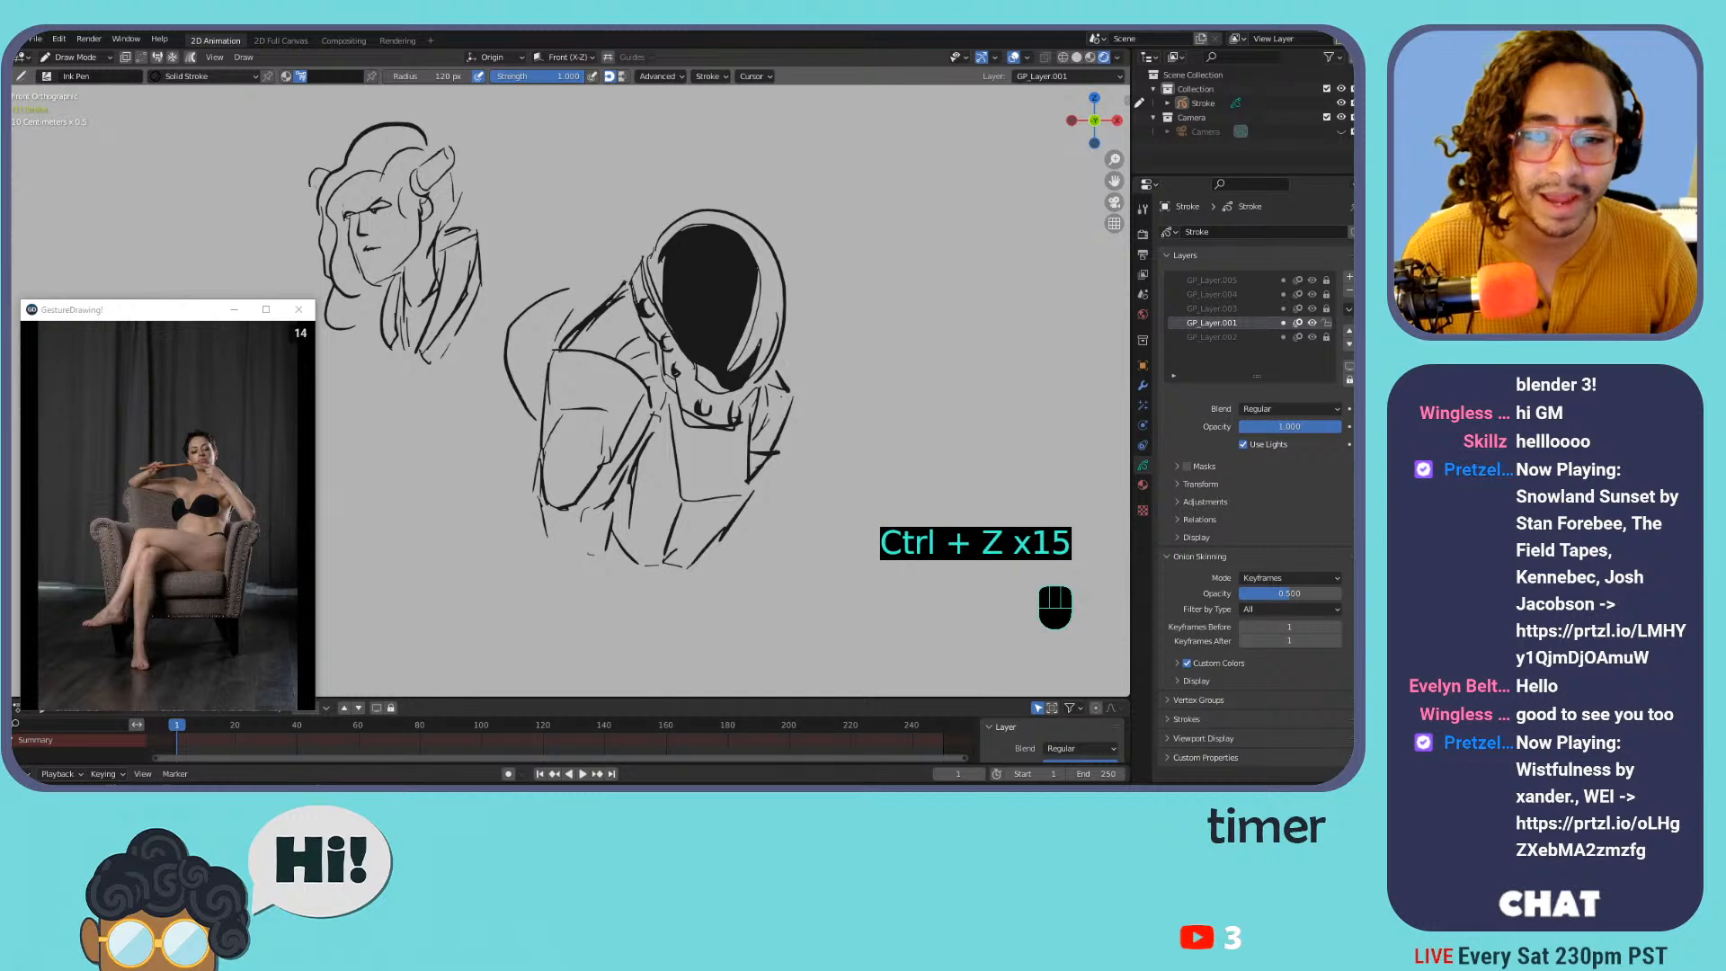
mouse_move(540, 405)
mouse_down()
mouse_move(576, 311)
mouse_move(623, 284)
mouse_move(568, 318)
mouse_move(537, 367)
mouse_up()
drag(803, 404, 772, 459)
key(ctrl+z)
drag(841, 538, 820, 549)
drag(753, 488, 778, 526)
drag(807, 417, 838, 528)
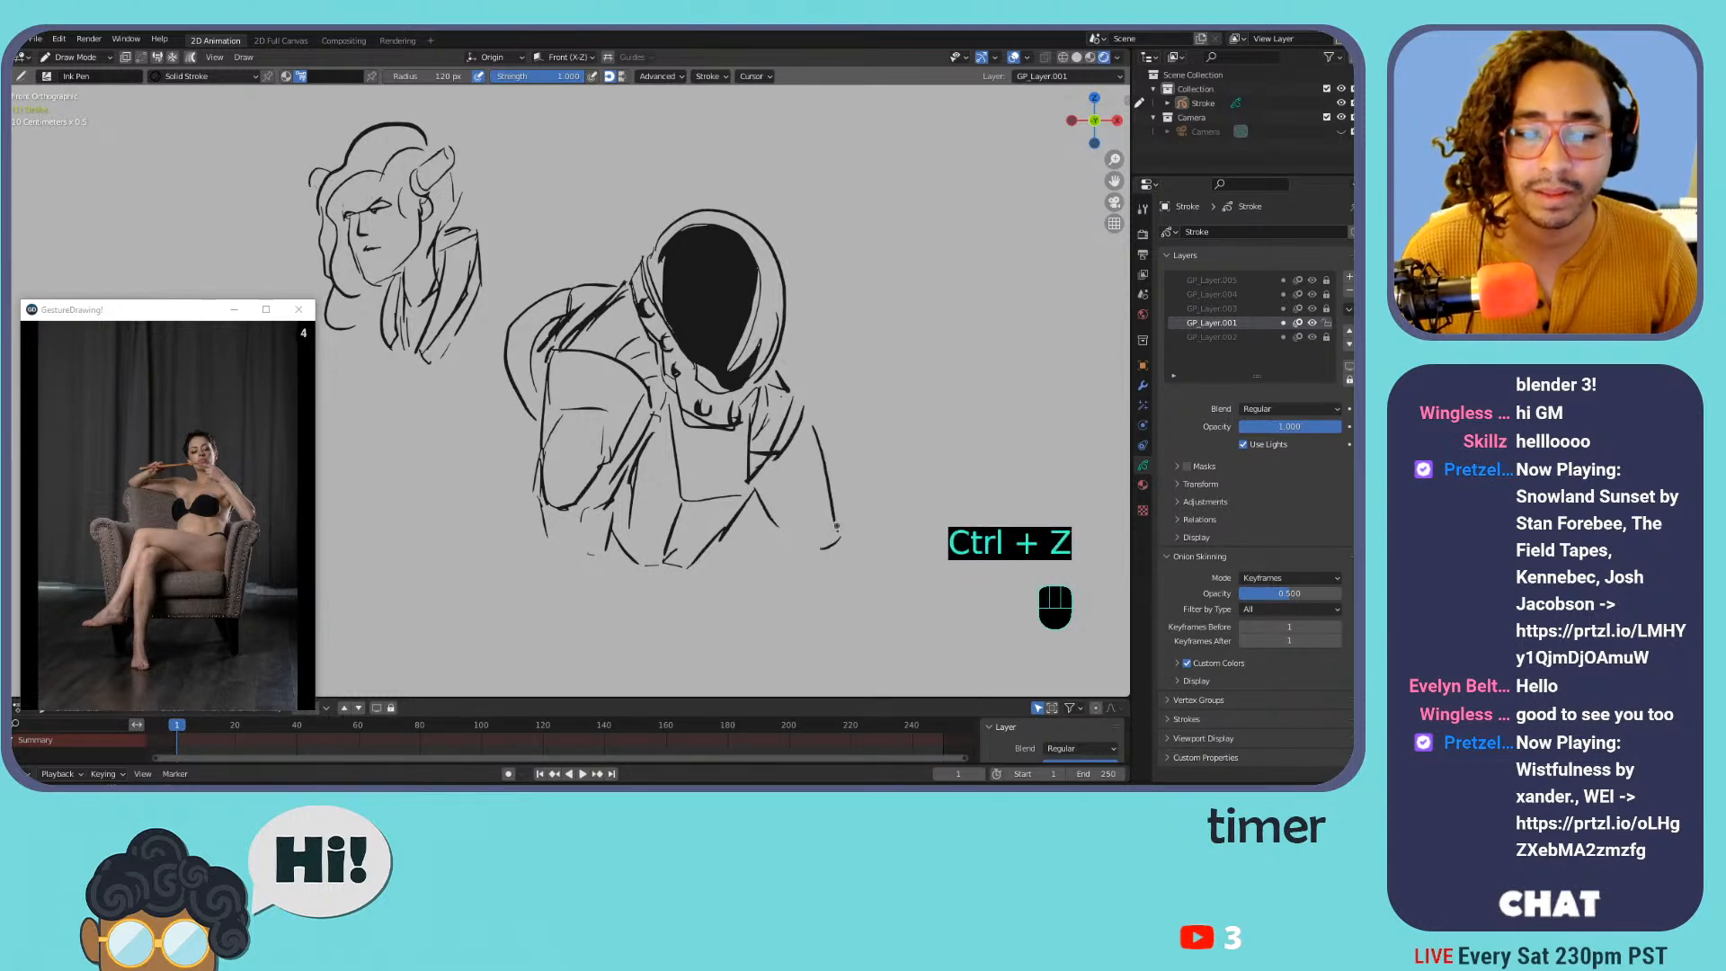
drag(814, 429, 797, 471)
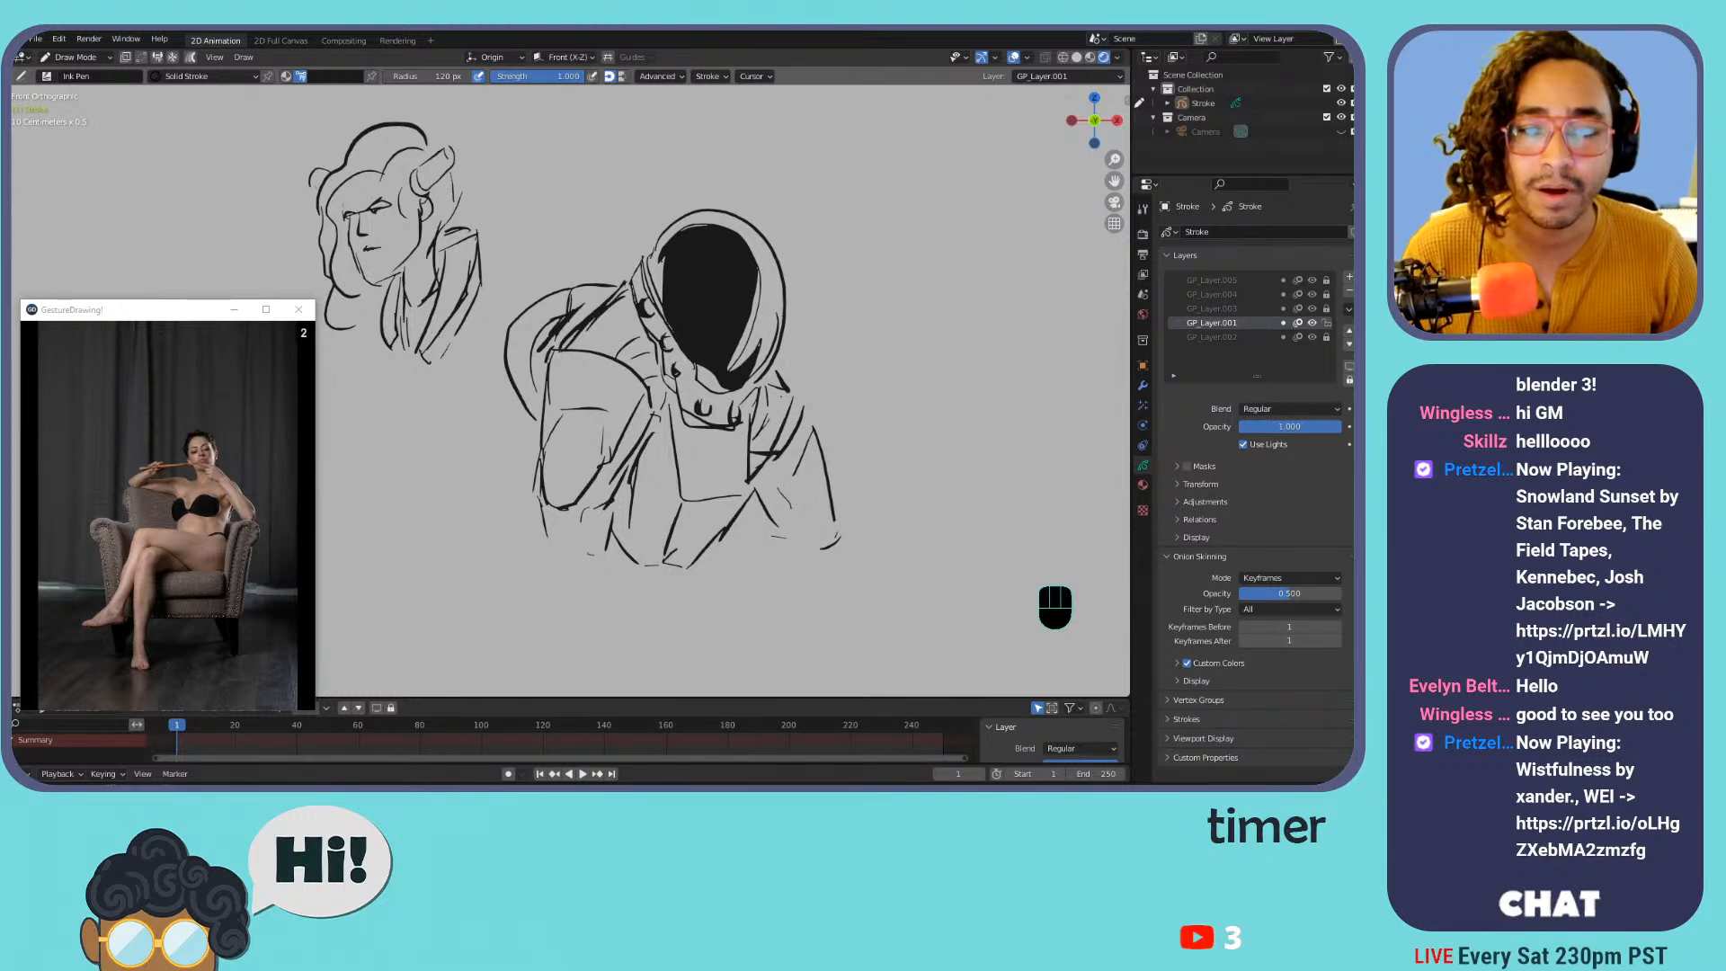
Switch to GP_Layer.002 with the Solid Fill material and fill black shadows at the near sleeve's cuff and beneath the chest panel
click(1208, 337)
key(u)
click(760, 377)
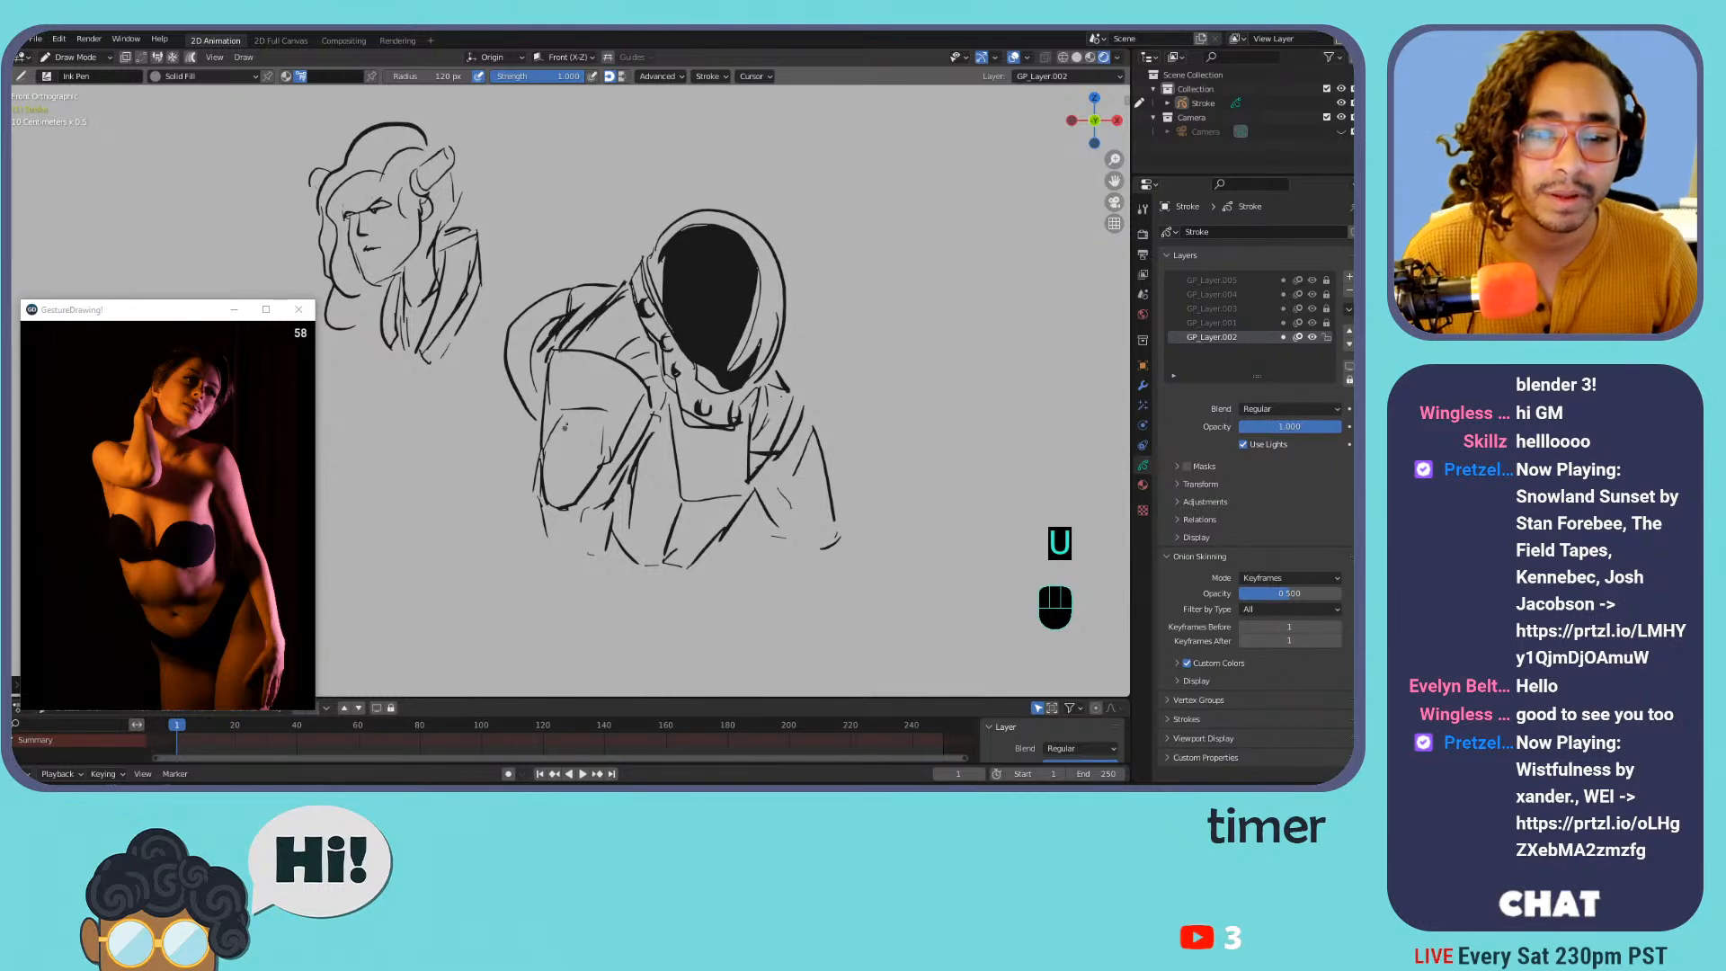
mouse_move(542, 493)
mouse_down()
mouse_move(577, 518)
mouse_move(582, 492)
mouse_move(545, 498)
mouse_up()
mouse_move(676, 505)
mouse_down()
mouse_move(737, 501)
mouse_move(693, 504)
mouse_up()
mouse_move(646, 425)
mouse_down()
mouse_move(640, 538)
mouse_move(746, 490)
mouse_move(683, 575)
mouse_up()
key(ctrl+z)
key(ctrl+z)
key(ctrl+z)
mouse_move(688, 499)
mouse_down()
mouse_move(667, 555)
mouse_move(745, 492)
mouse_move(681, 506)
mouse_up()
key(ctrl+z)
Fill black shadows under the far shoulder and inside the curved backpack
drag(798, 424, 764, 490)
key(ctrl+z)
drag(805, 420, 774, 480)
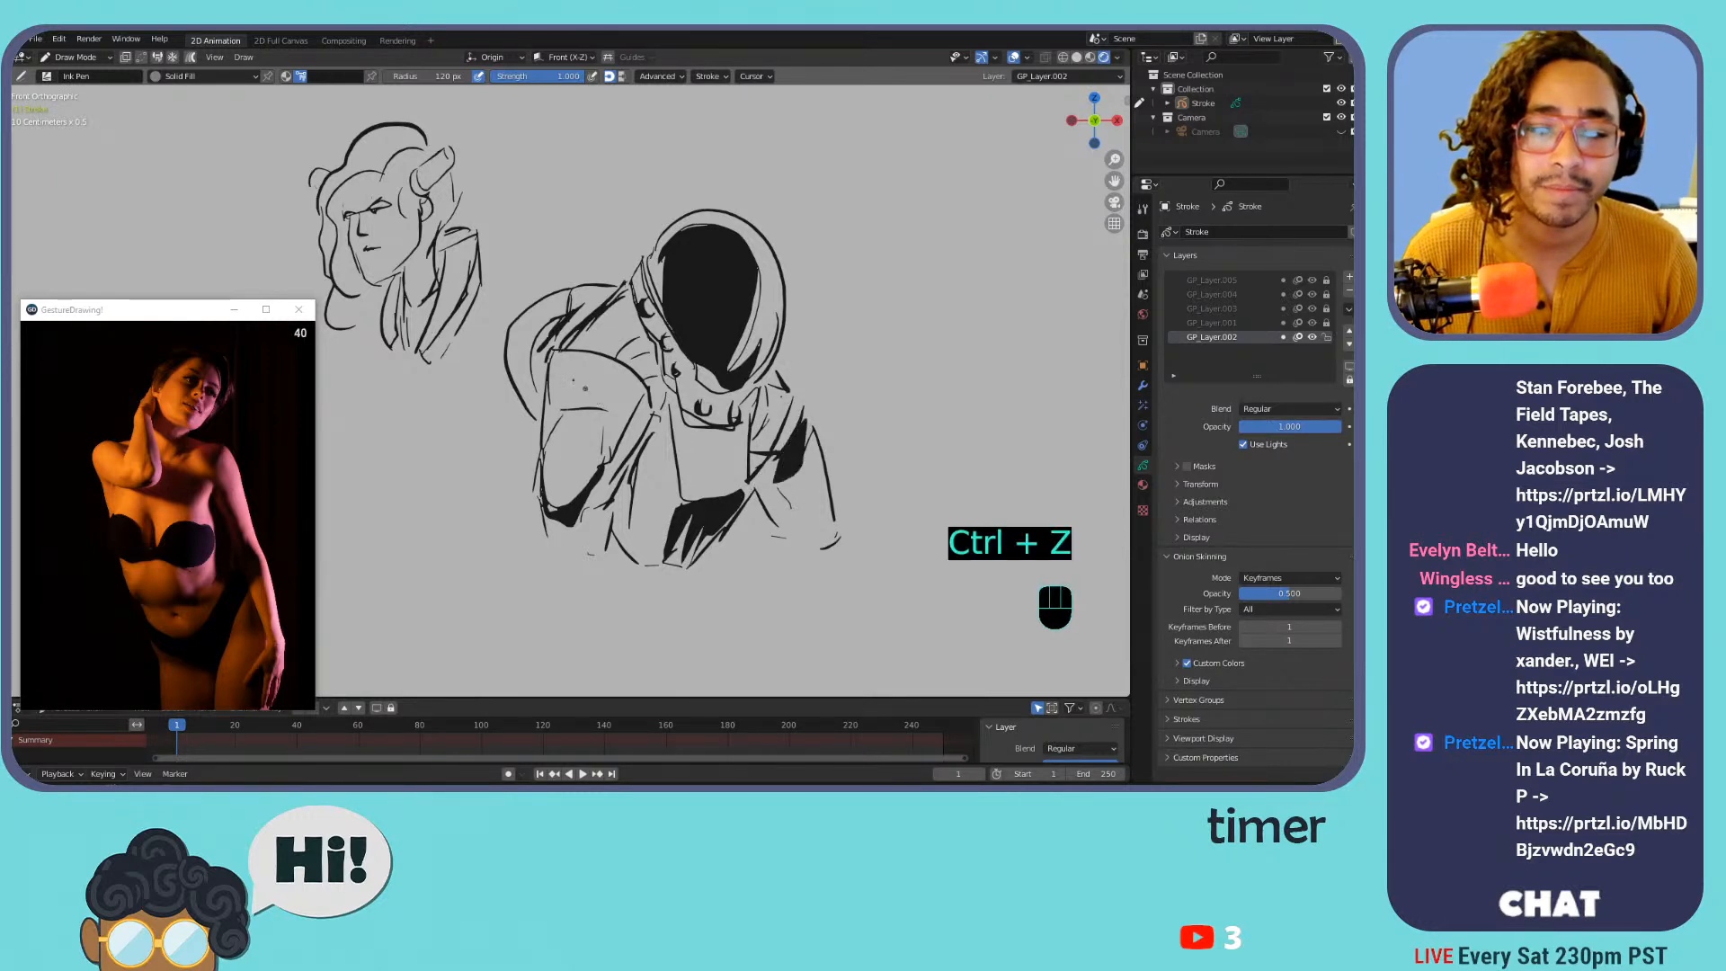
mouse_move(565, 307)
mouse_down()
mouse_move(524, 354)
mouse_move(536, 401)
mouse_up()
key(ctrl+z)
mouse_move(559, 304)
mouse_down()
mouse_move(511, 363)
mouse_move(540, 402)
mouse_move(561, 309)
mouse_move(589, 363)
mouse_move(558, 351)
mouse_up()
key(ctrl+z)
Fill narrow black shadows along the near side of the chest panel and the lower torso
drag(621, 299, 582, 334)
key(ctrl+z)
drag(663, 389, 670, 517)
key(ctrl+z)
mouse_move(673, 425)
mouse_down()
mouse_move(661, 506)
mouse_move(633, 519)
mouse_move(641, 558)
mouse_move(645, 525)
mouse_move(608, 550)
mouse_up()
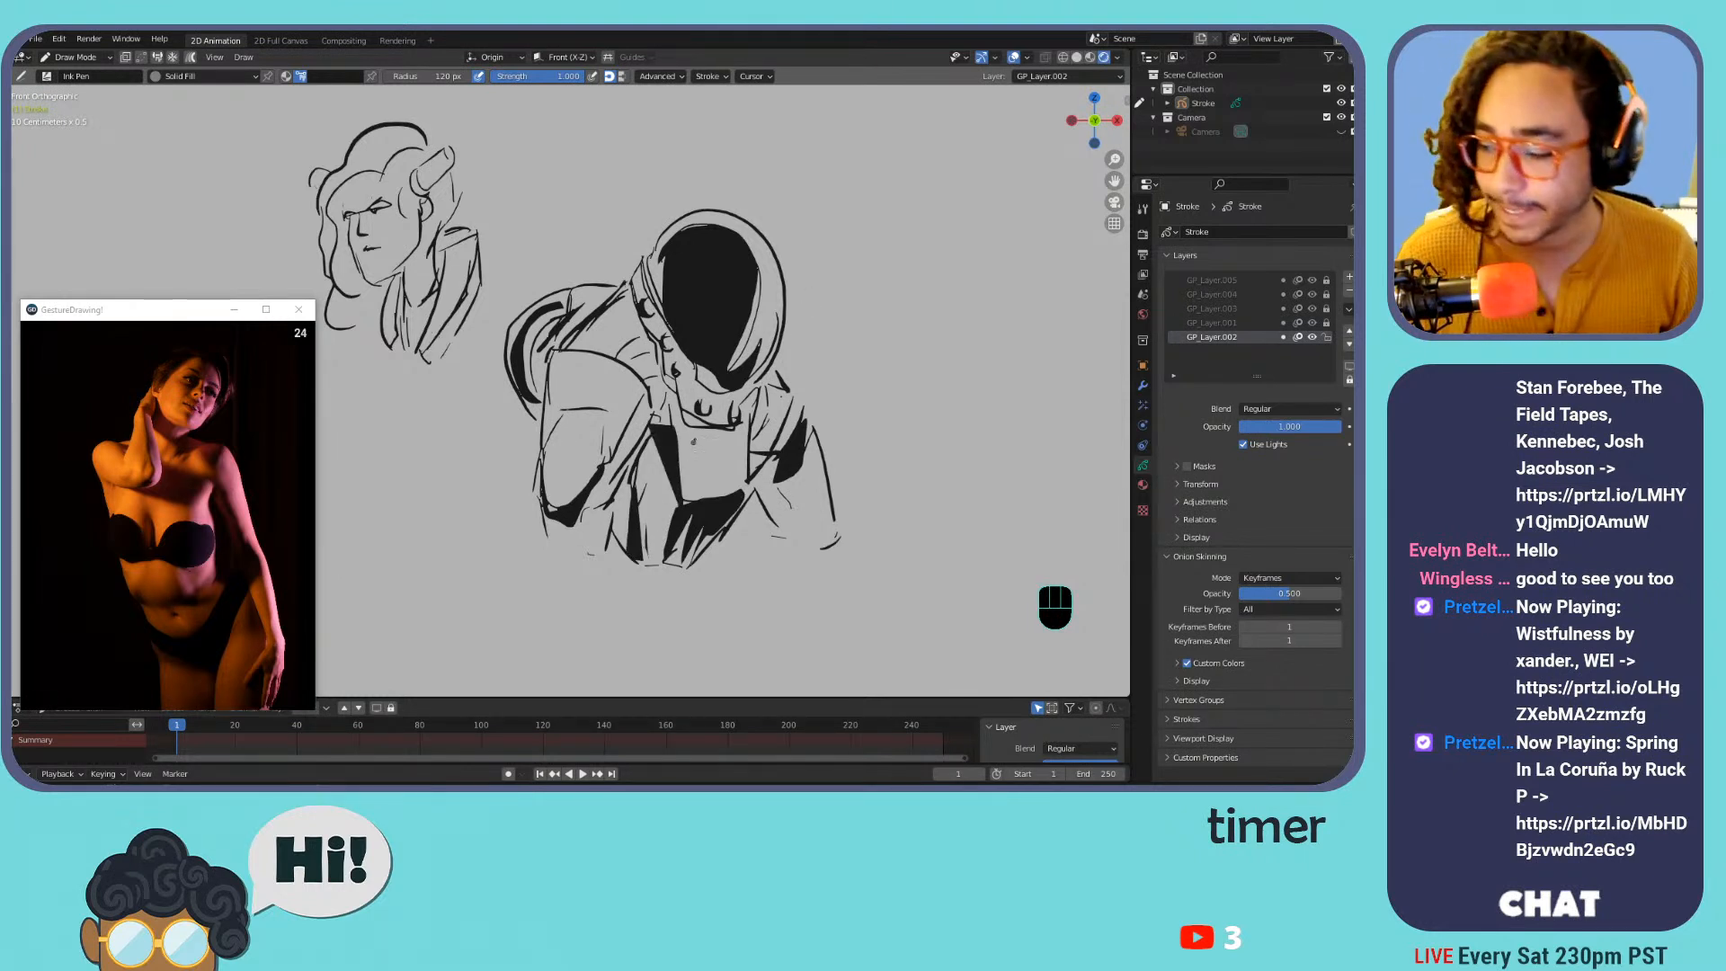
key(s)
key(Tab)
mouse_move(909, 230)
mouse_down()
mouse_move(554, 591)
mouse_move(521, 550)
mouse_up()
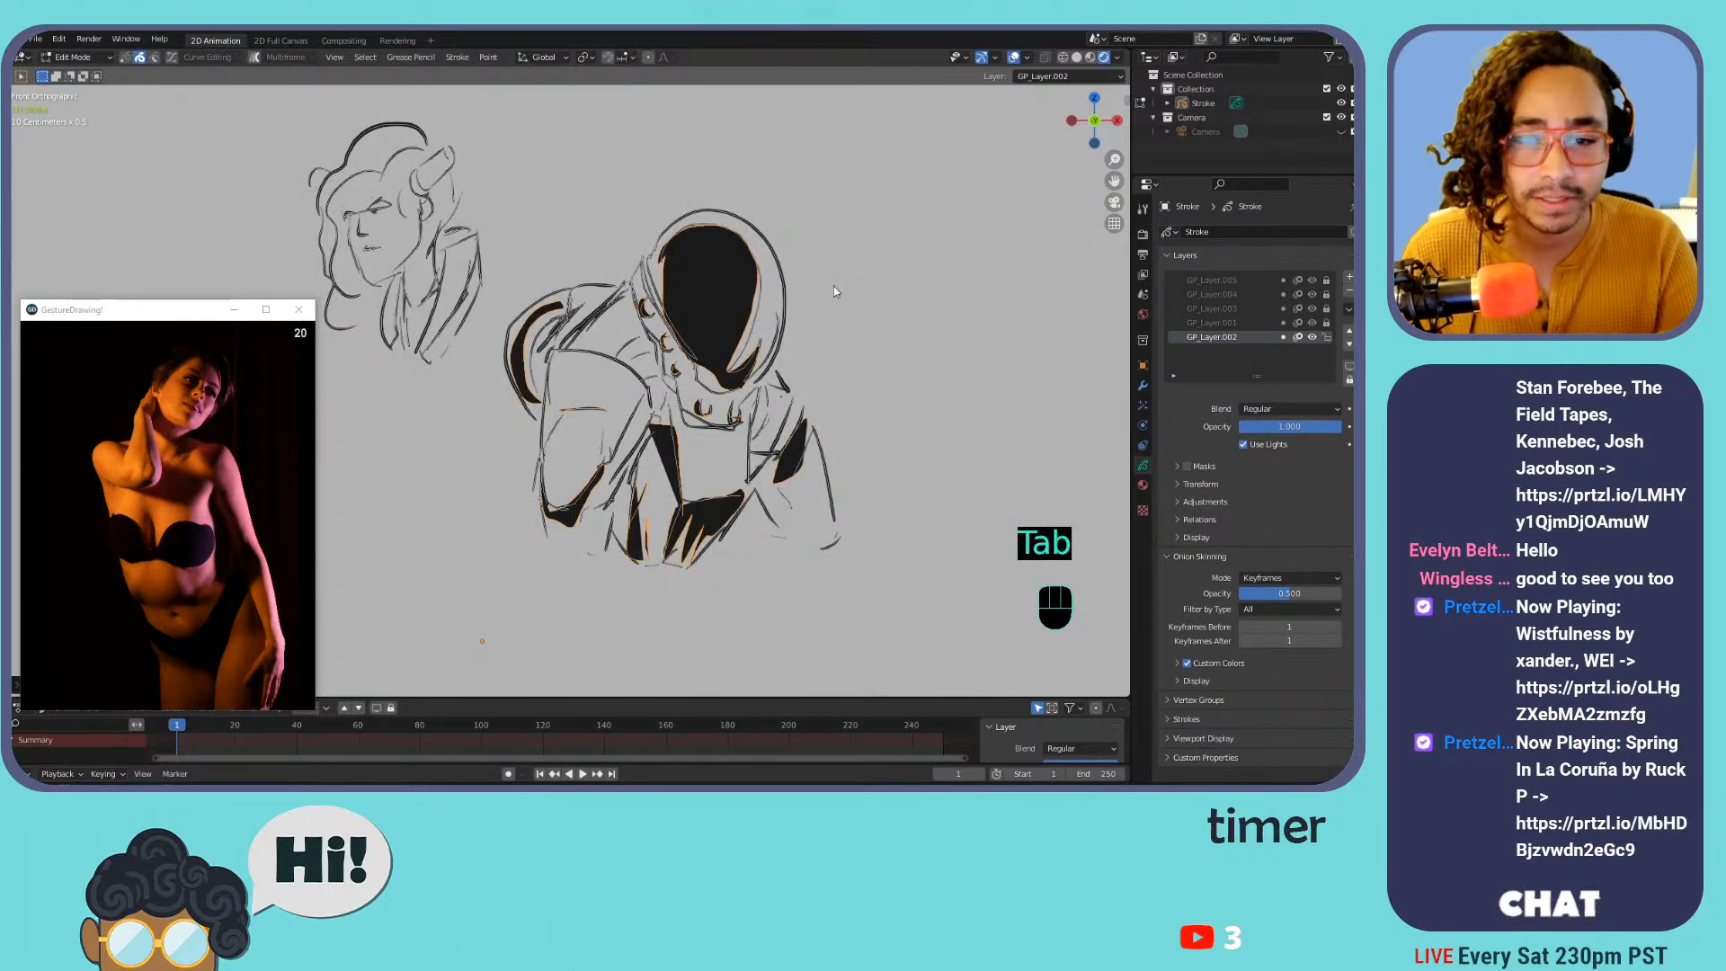
Make GP_Layer.001 active, return to Draw Mode and merge the layer down into GP_Layer.002
click(1178, 323)
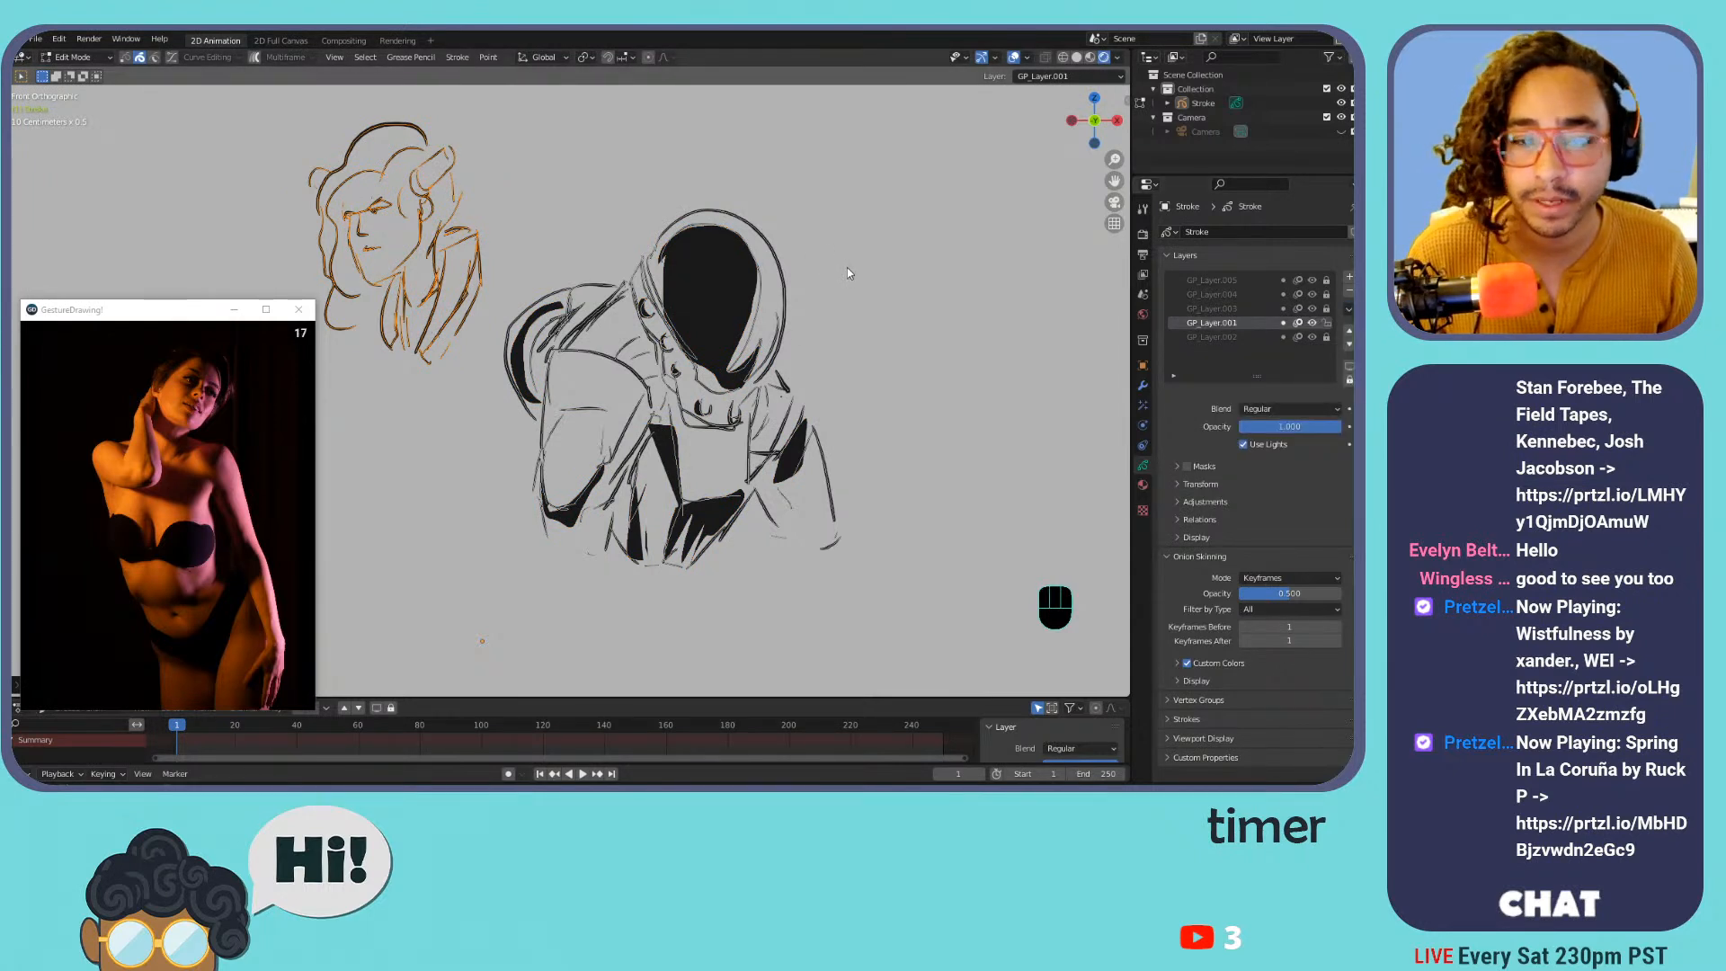
key(Tab)
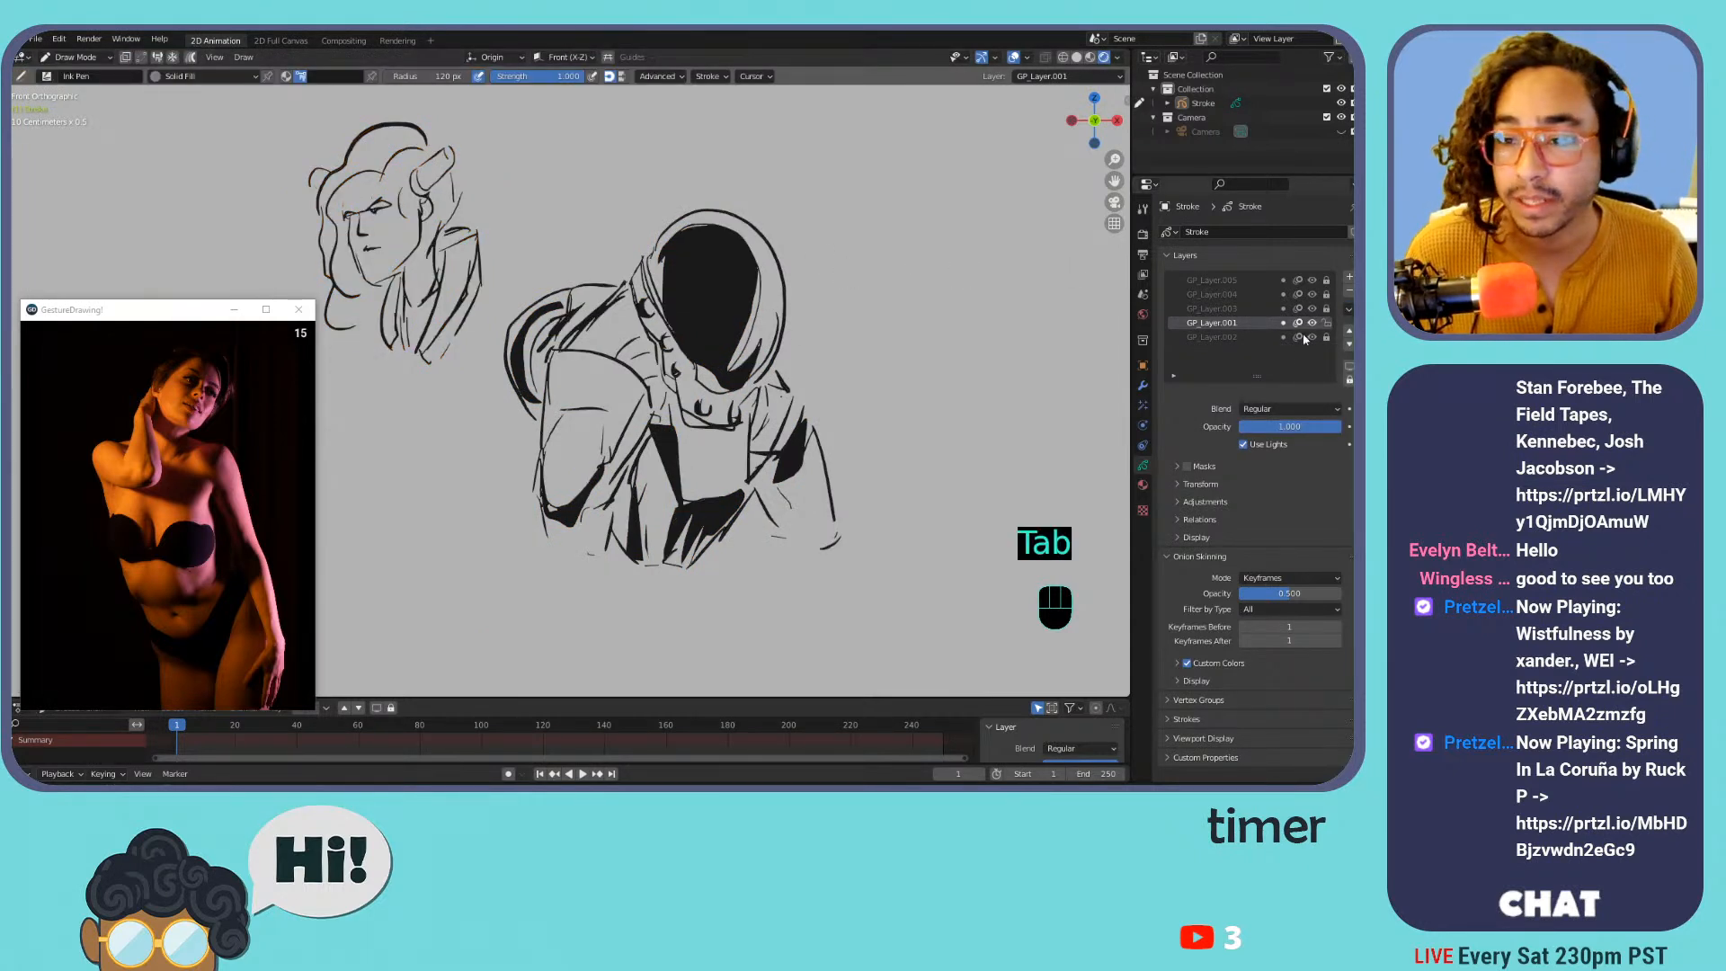
click(1349, 309)
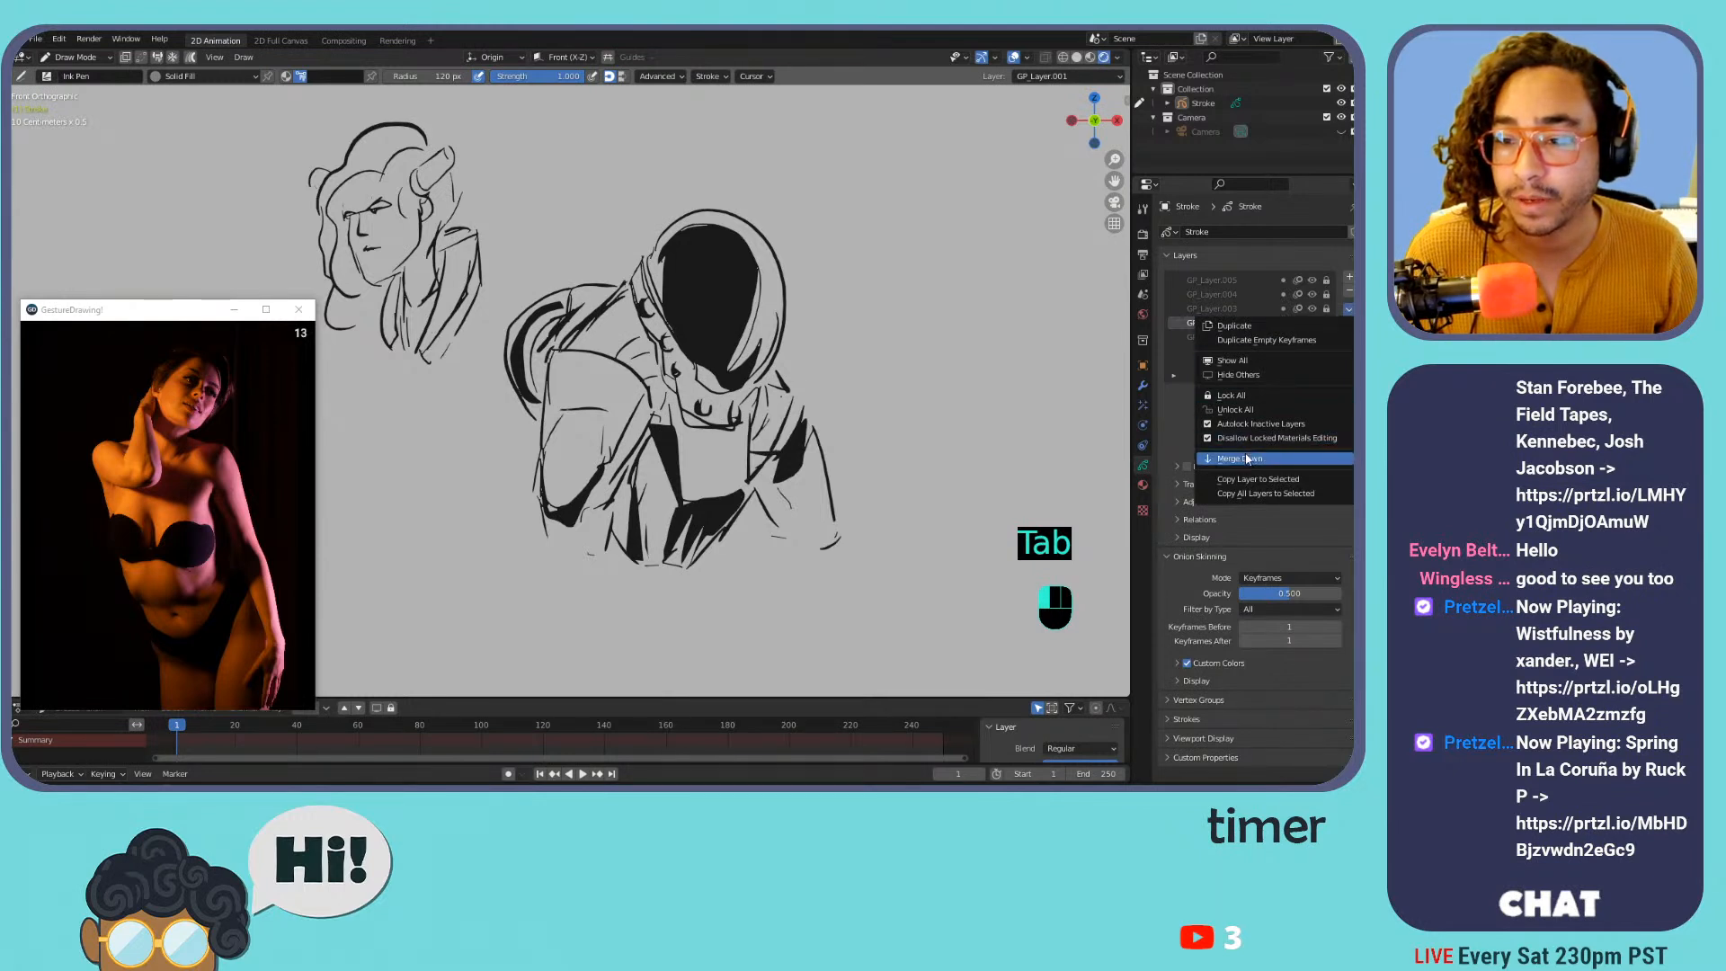
click(1295, 458)
Select the astronaut's strokes in Edit Mode, scale them down, move them below the head sketch, and return to drawing
key(Tab)
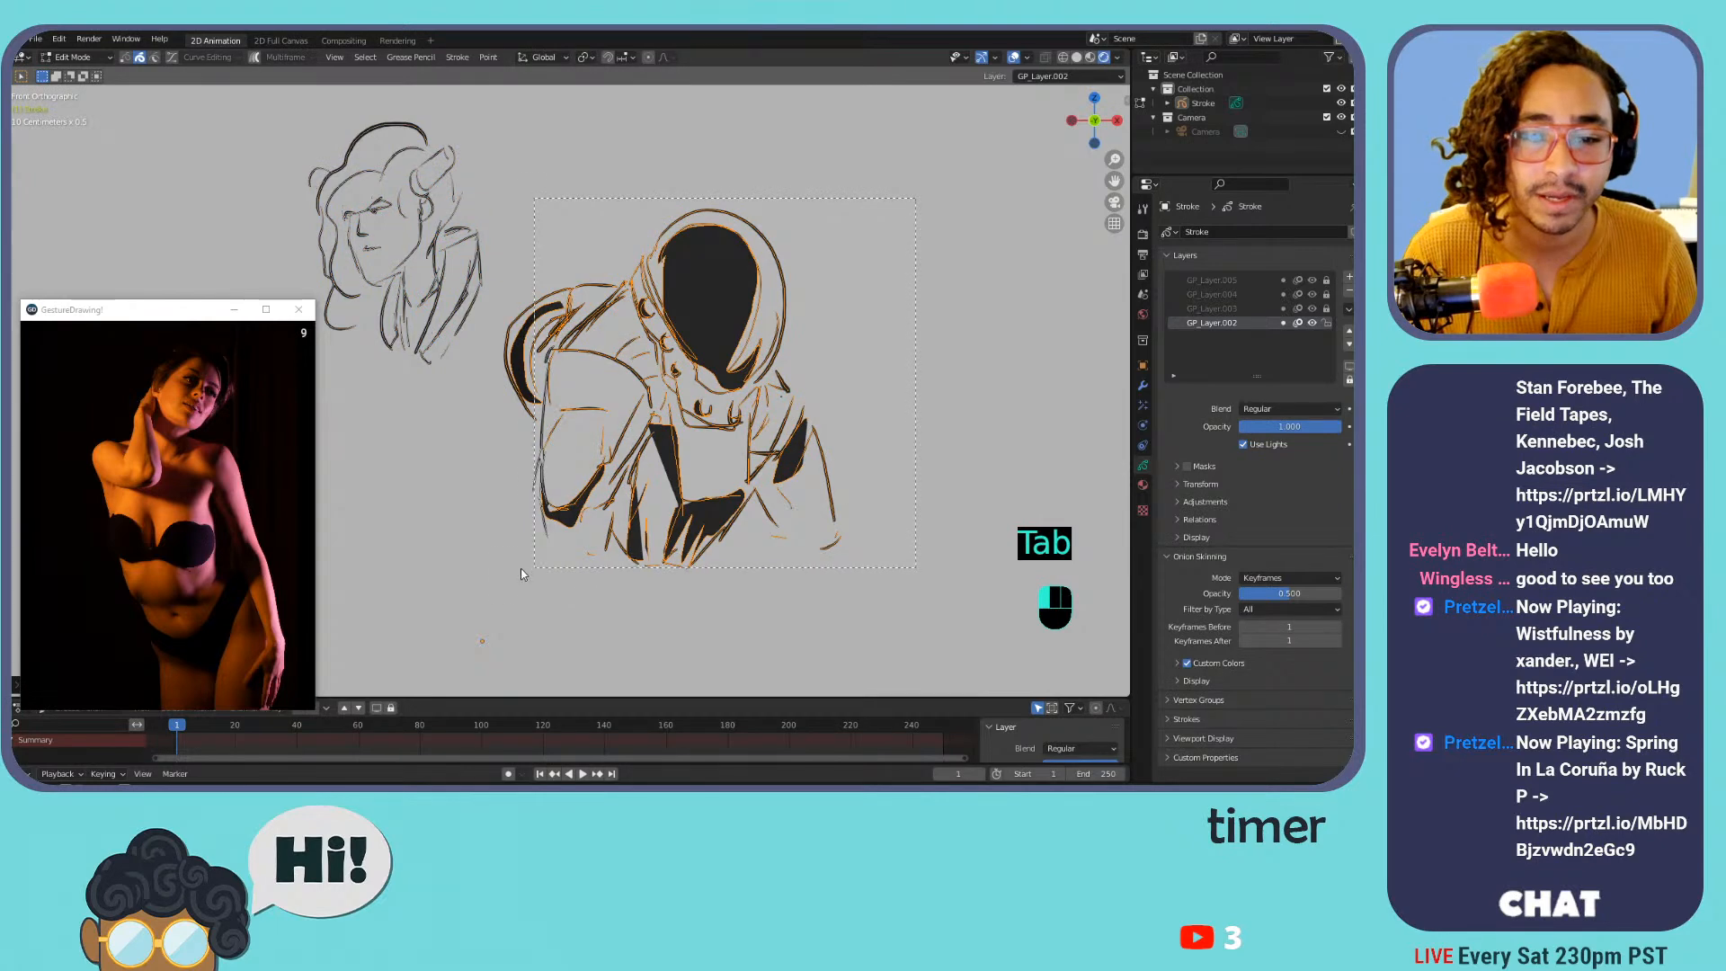
key(s)
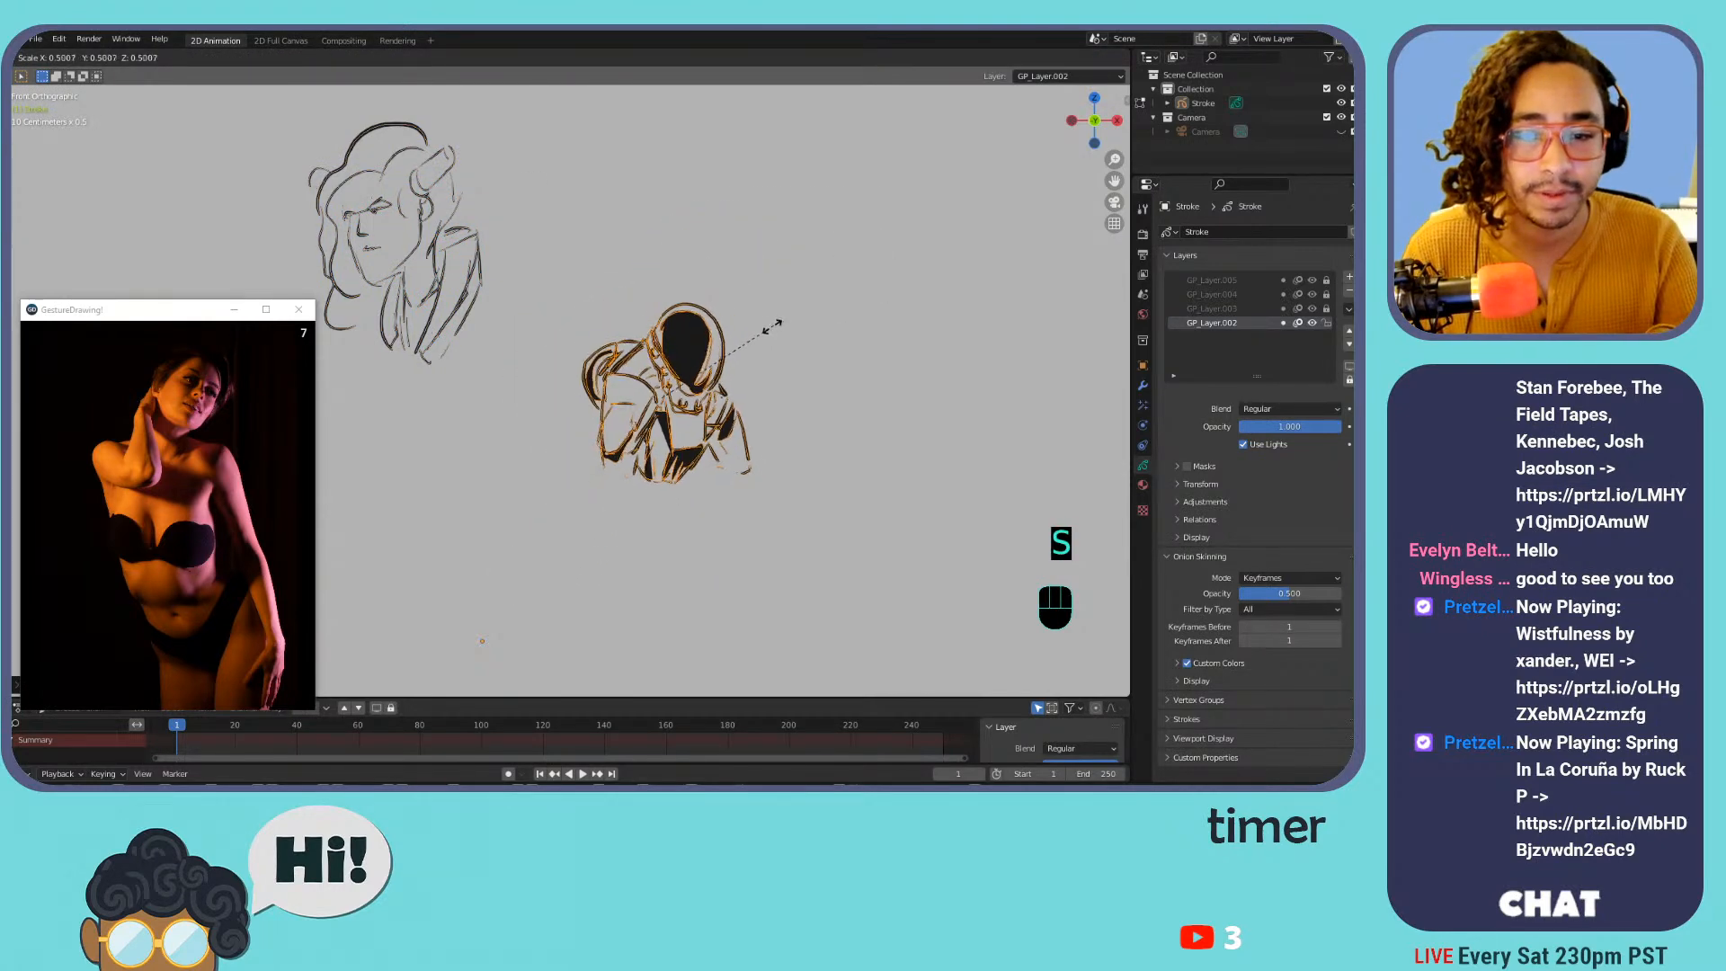
key(g)
click(512, 424)
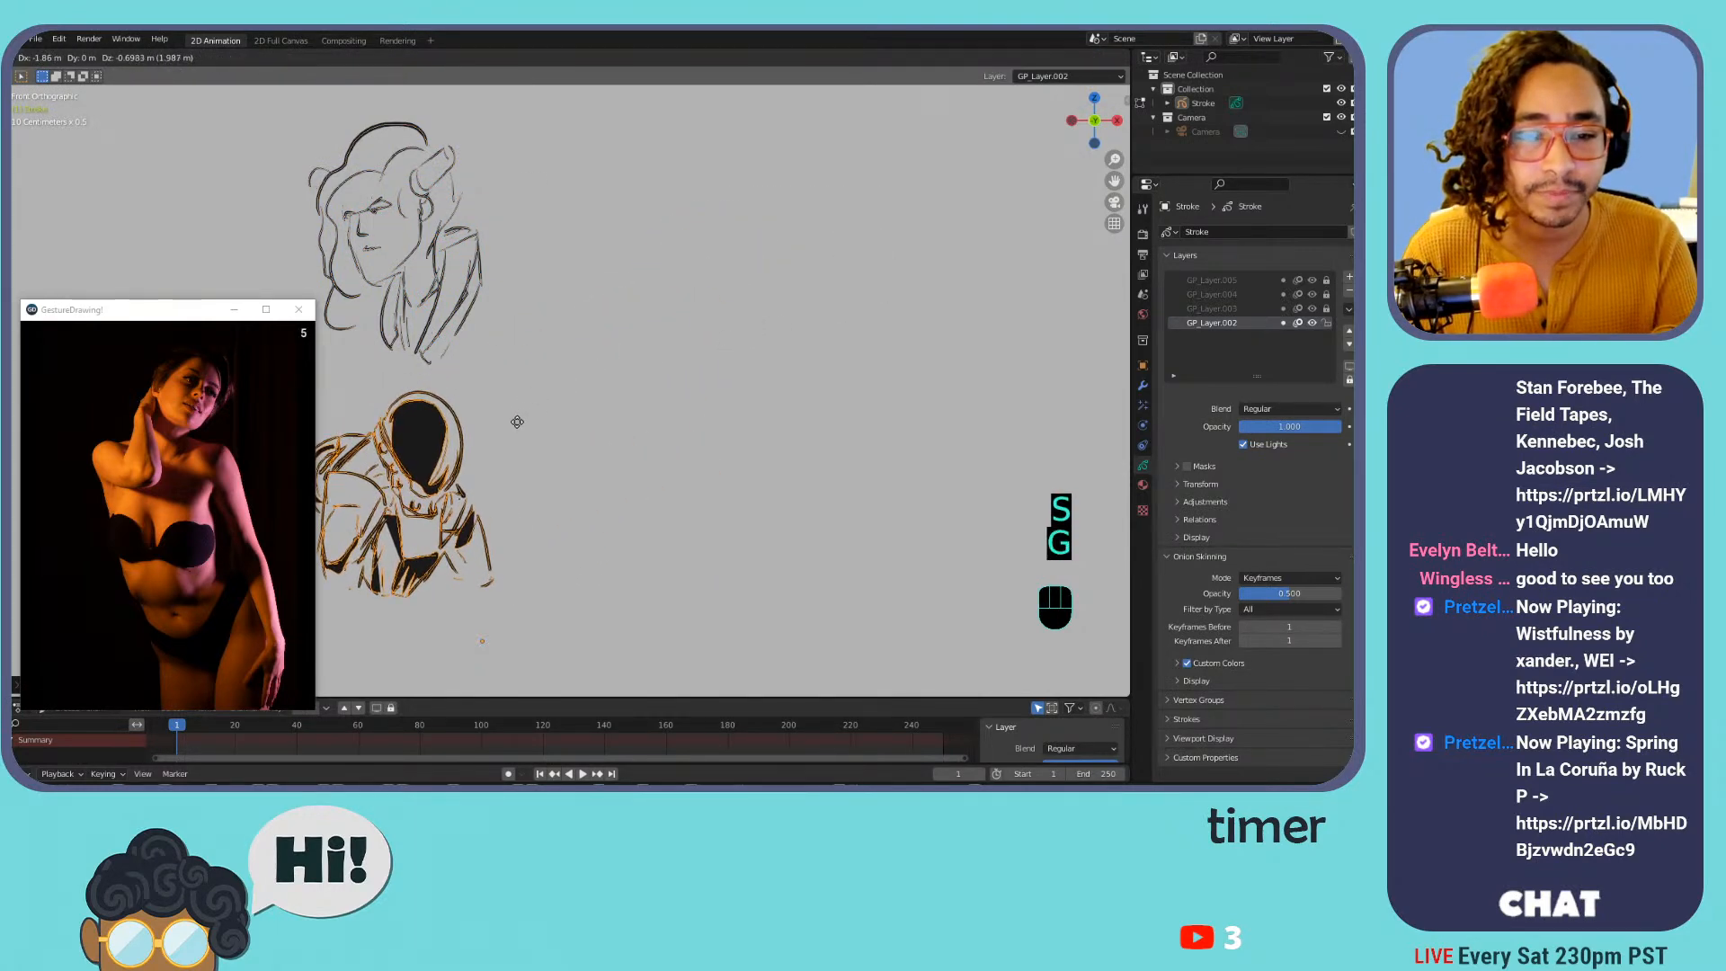
key(Tab)
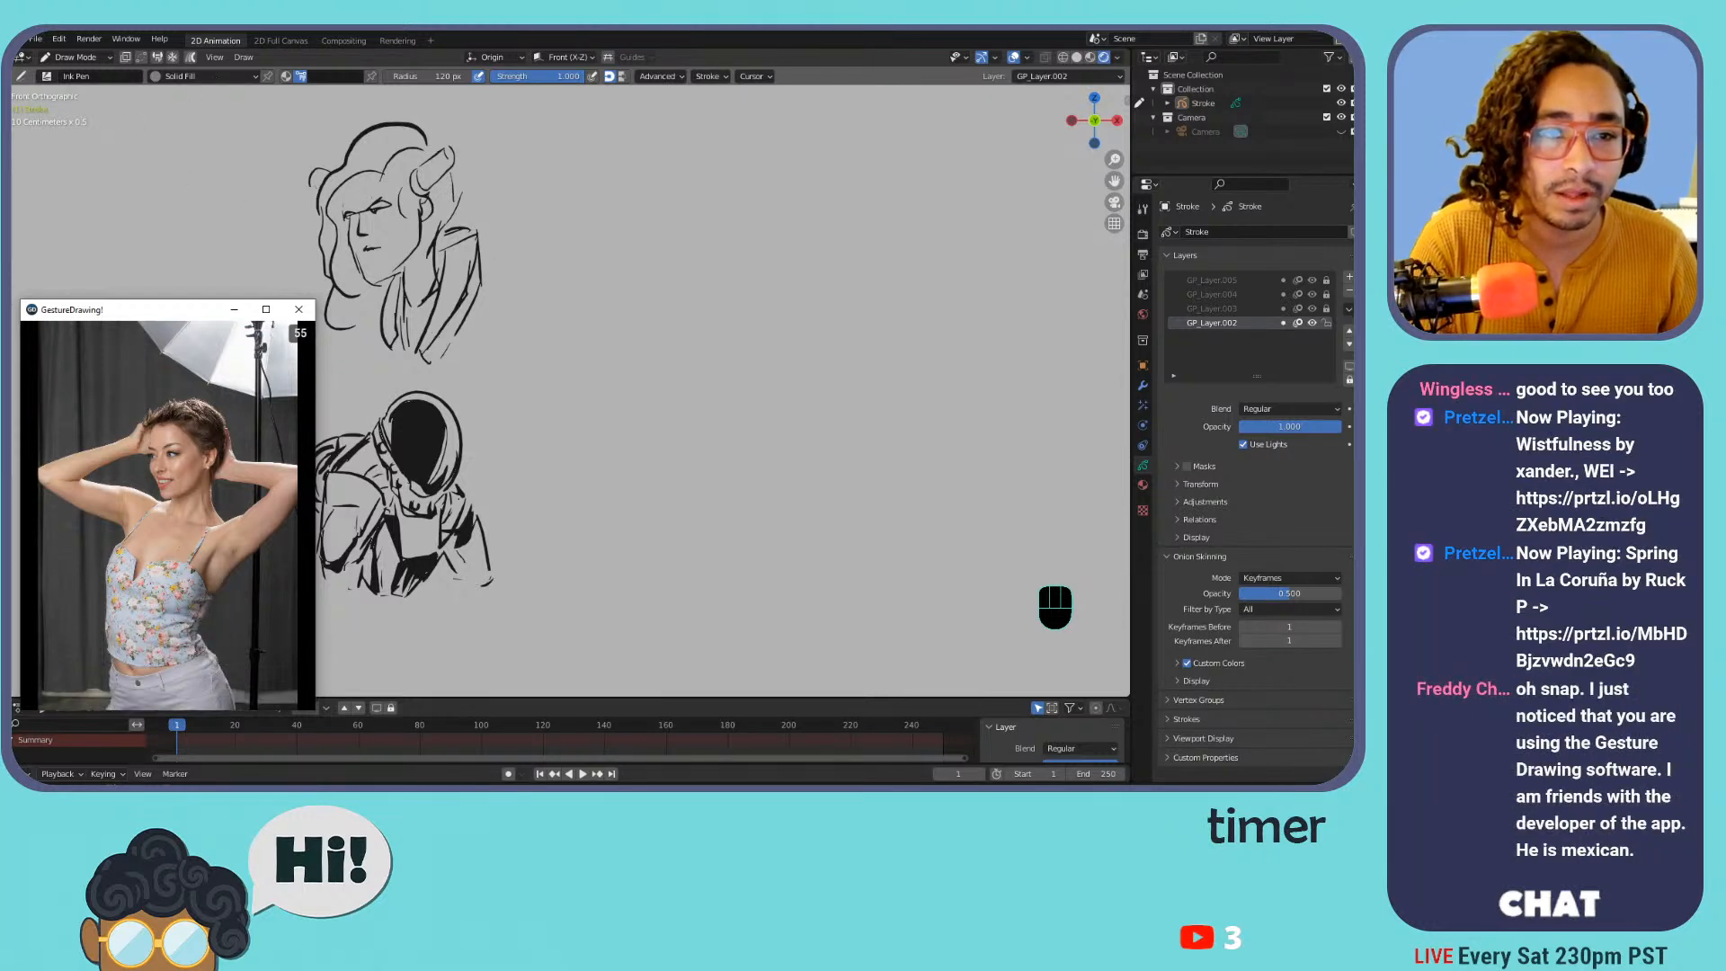
Switch the active material to Solid Stroke and restart the reference timer on the woman with raised arms
click(153, 77)
key(u)
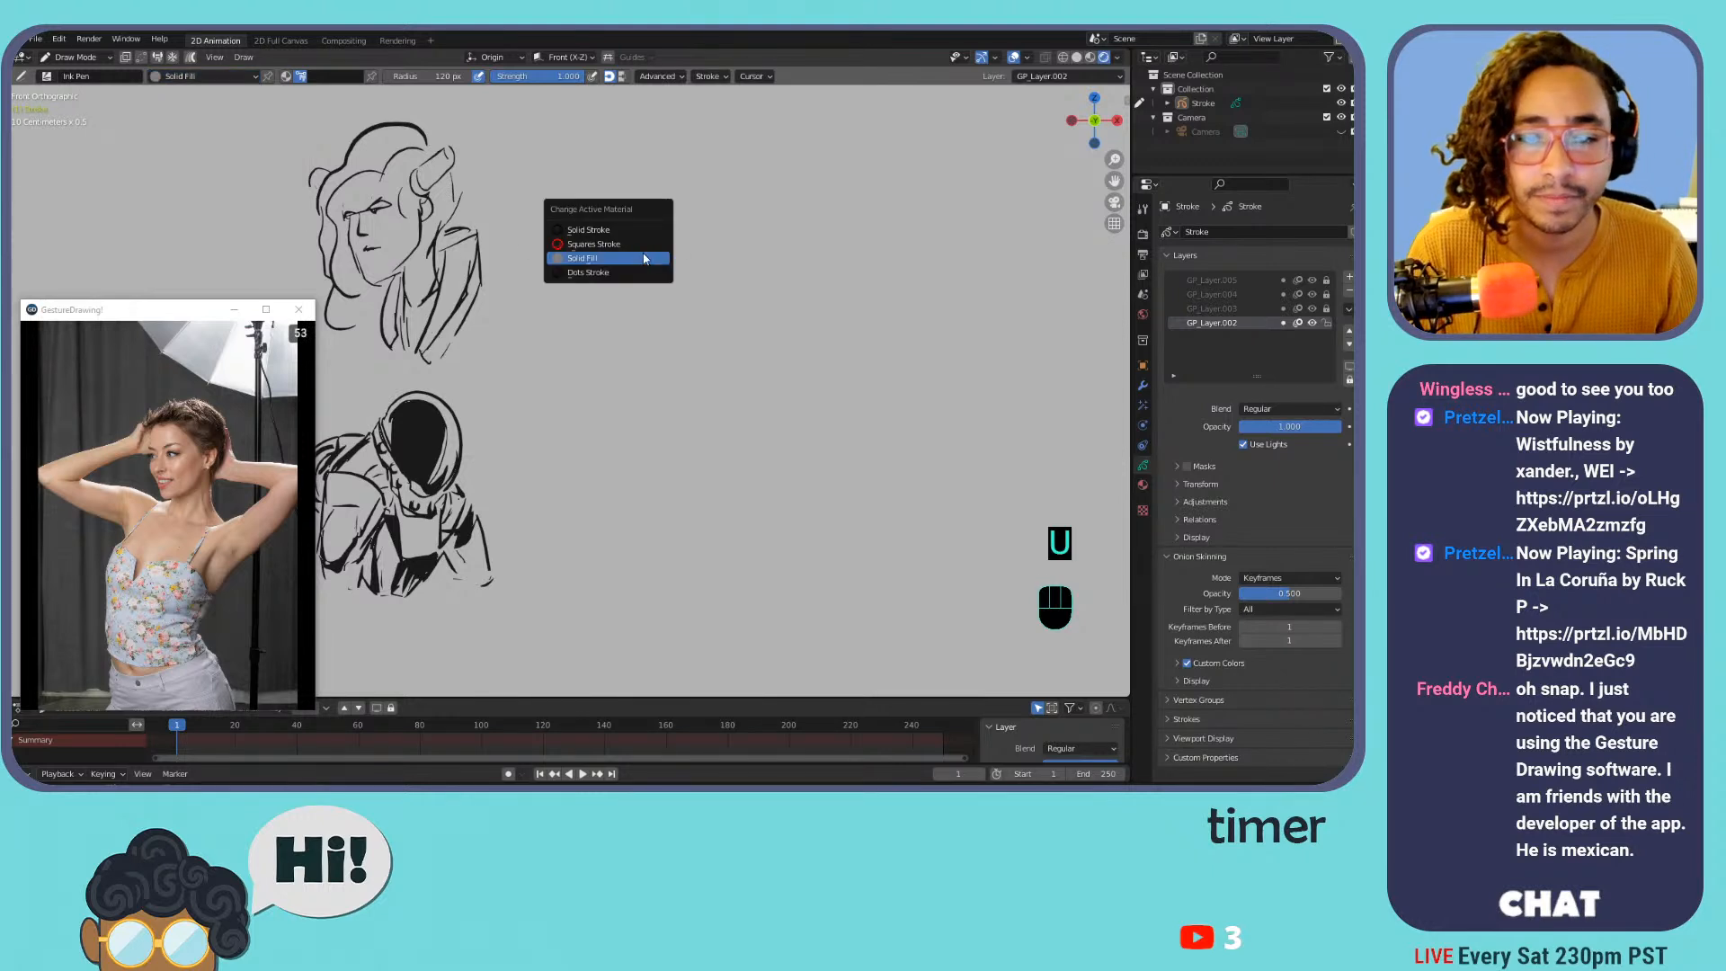
click(635, 237)
mouse_move(641, 216)
mouse_down()
mouse_move(712, 189)
mouse_move(760, 211)
mouse_up()
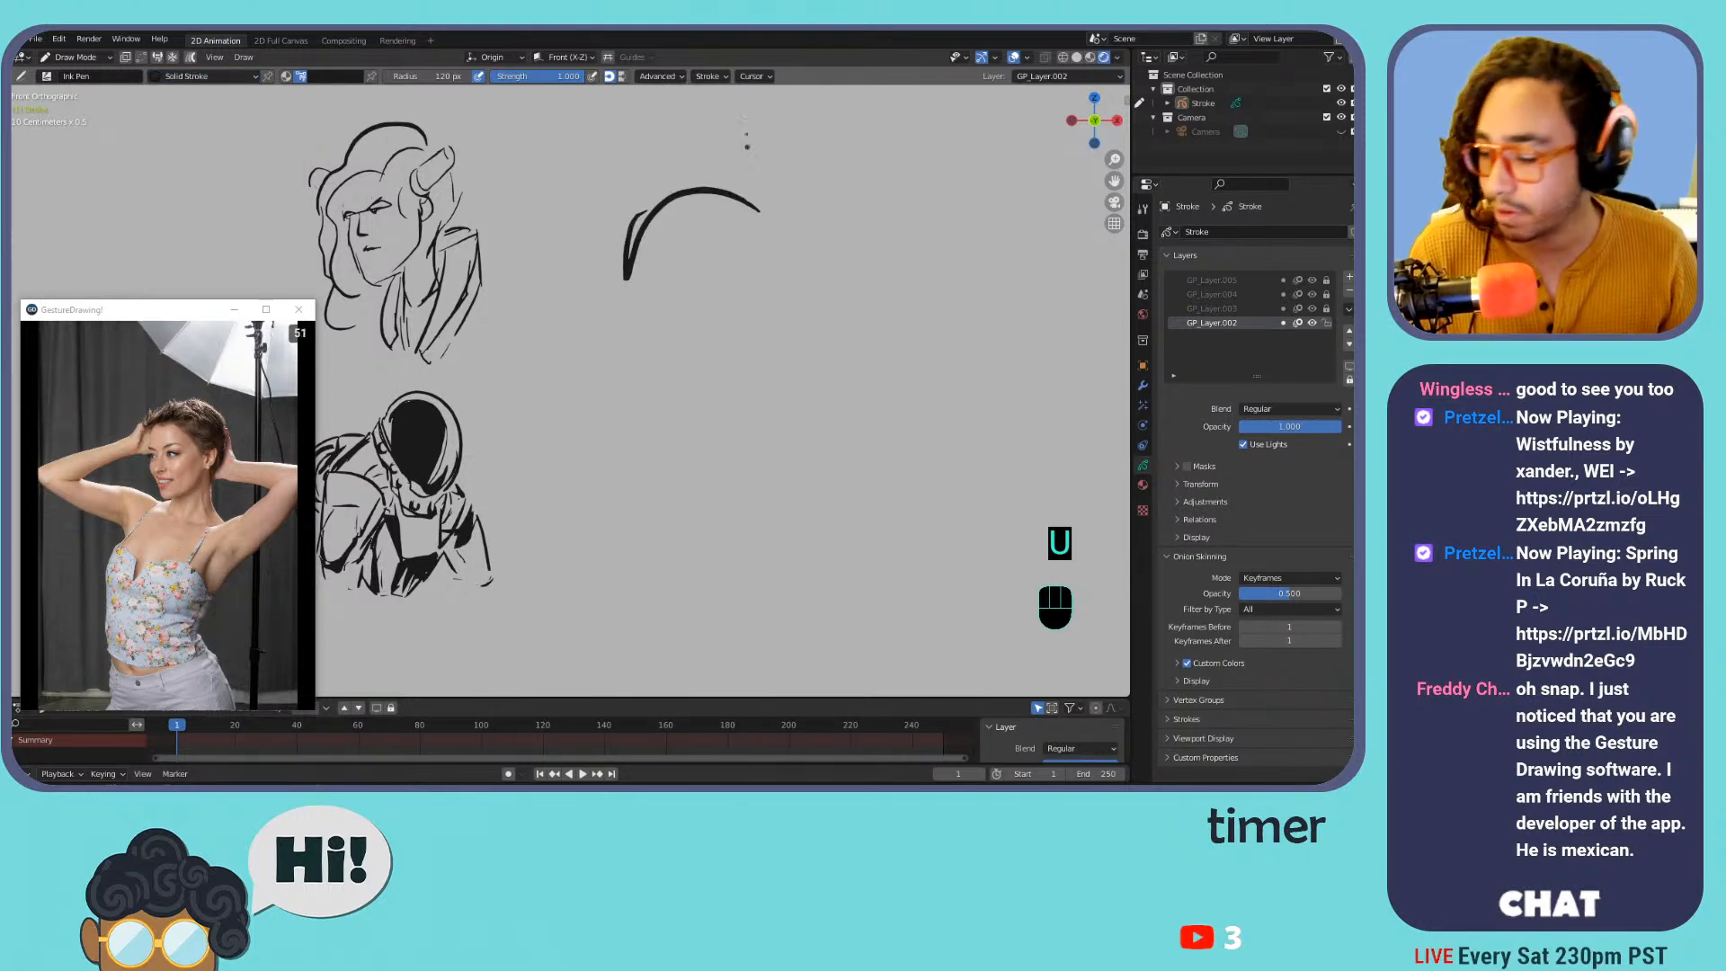
key(ctrl+z)
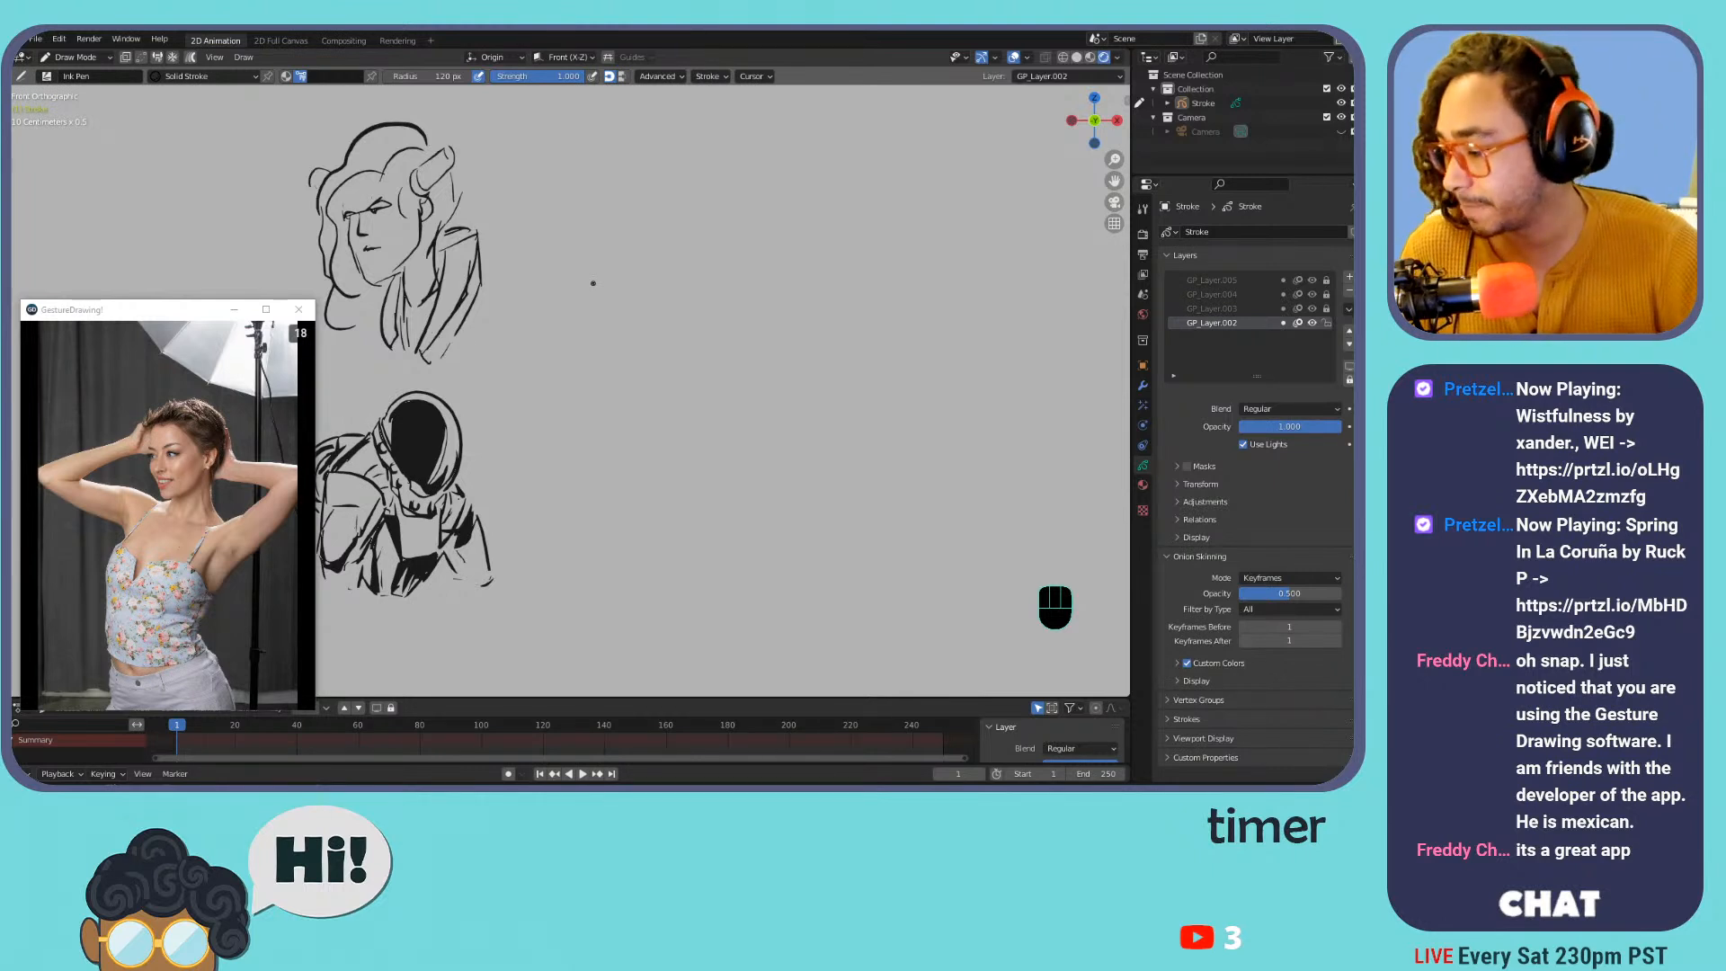
click(211, 649)
click(125, 649)
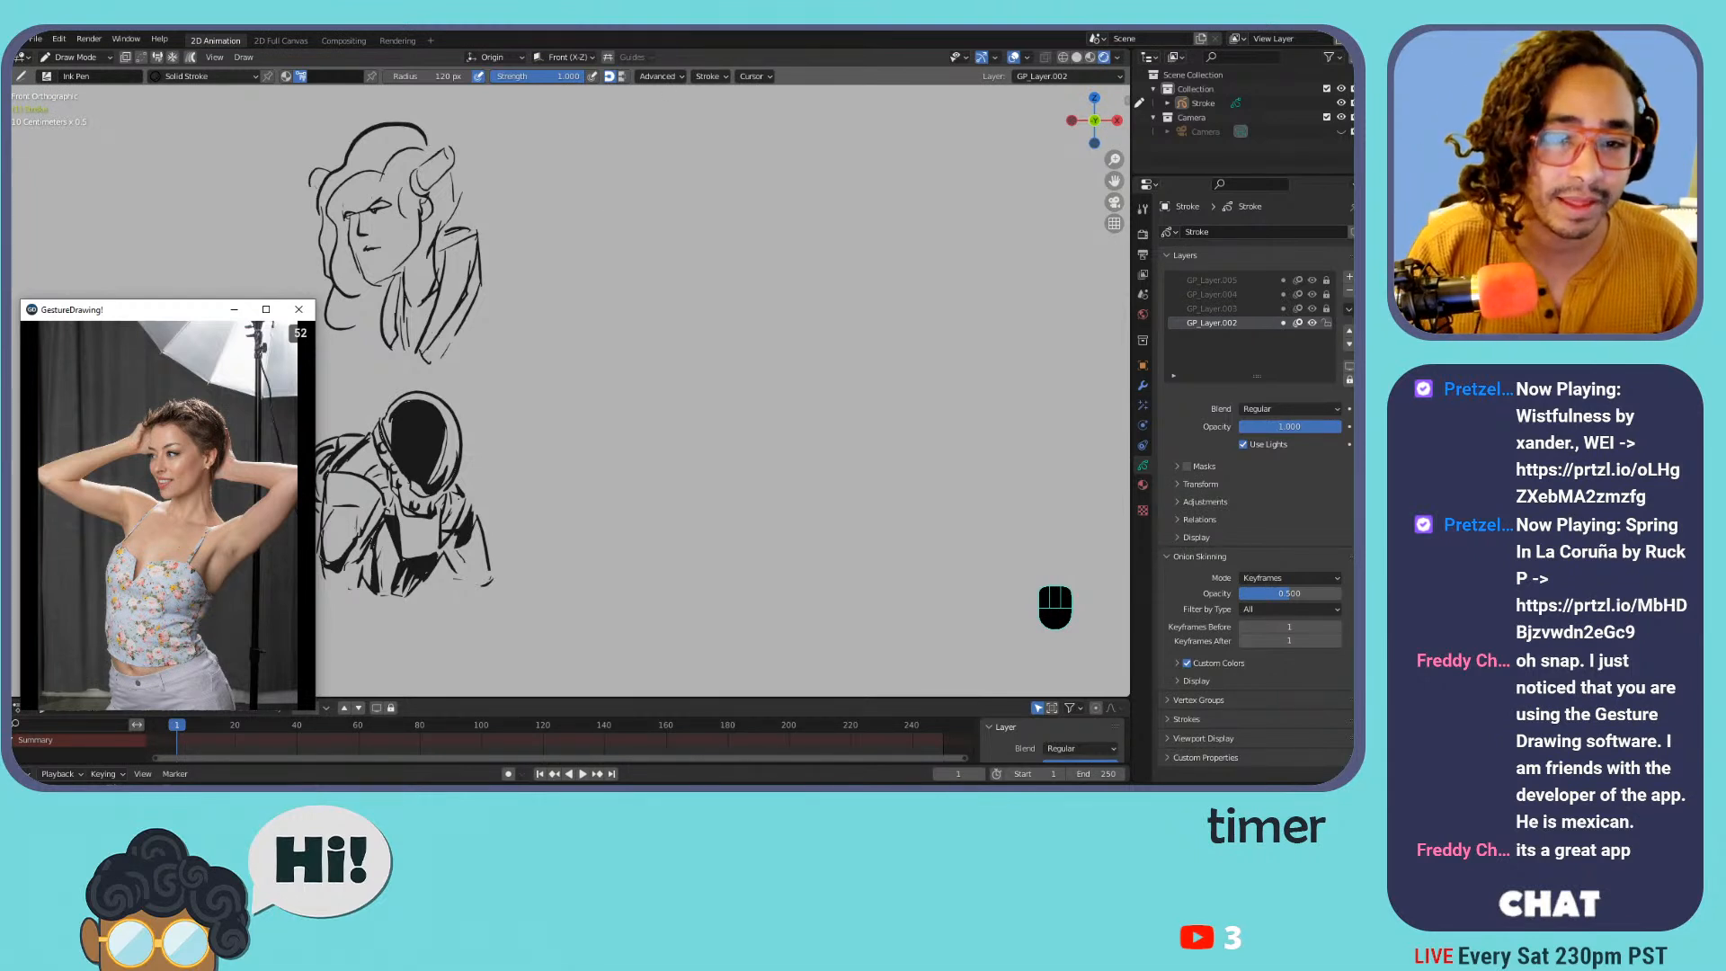
Sketch the face outline, jaw and ear of a new head beside the first head sketch
drag(612, 212, 616, 173)
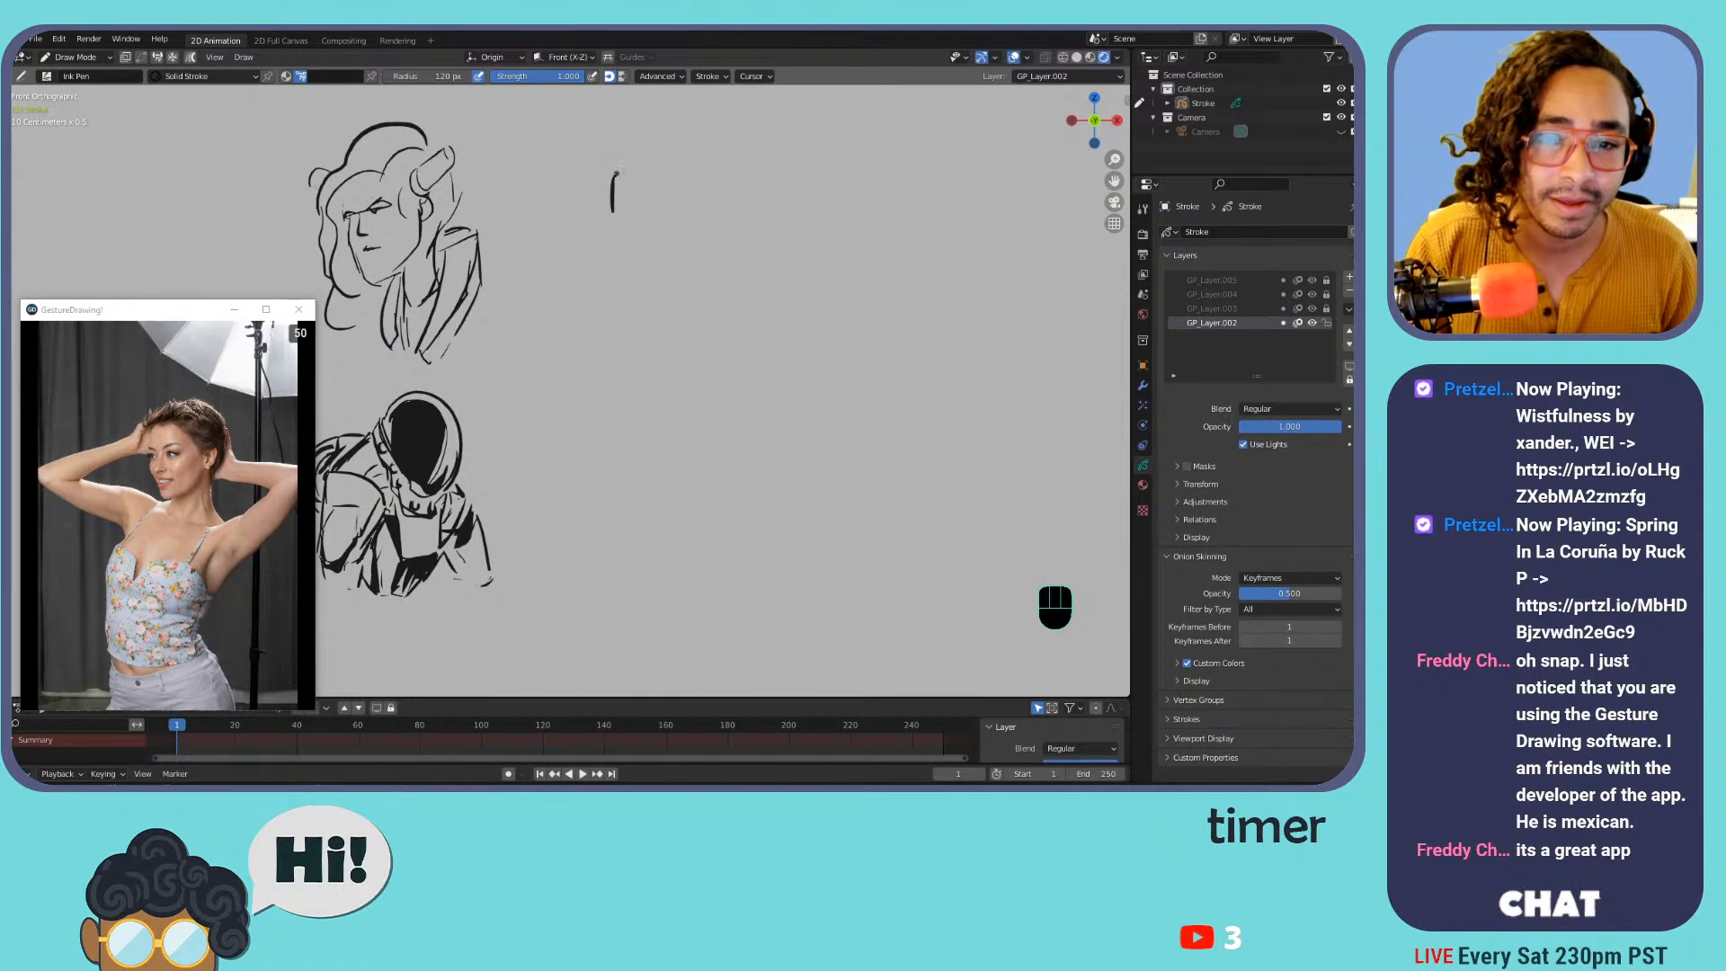
key(ctrl+z)
key(ctrl+z)
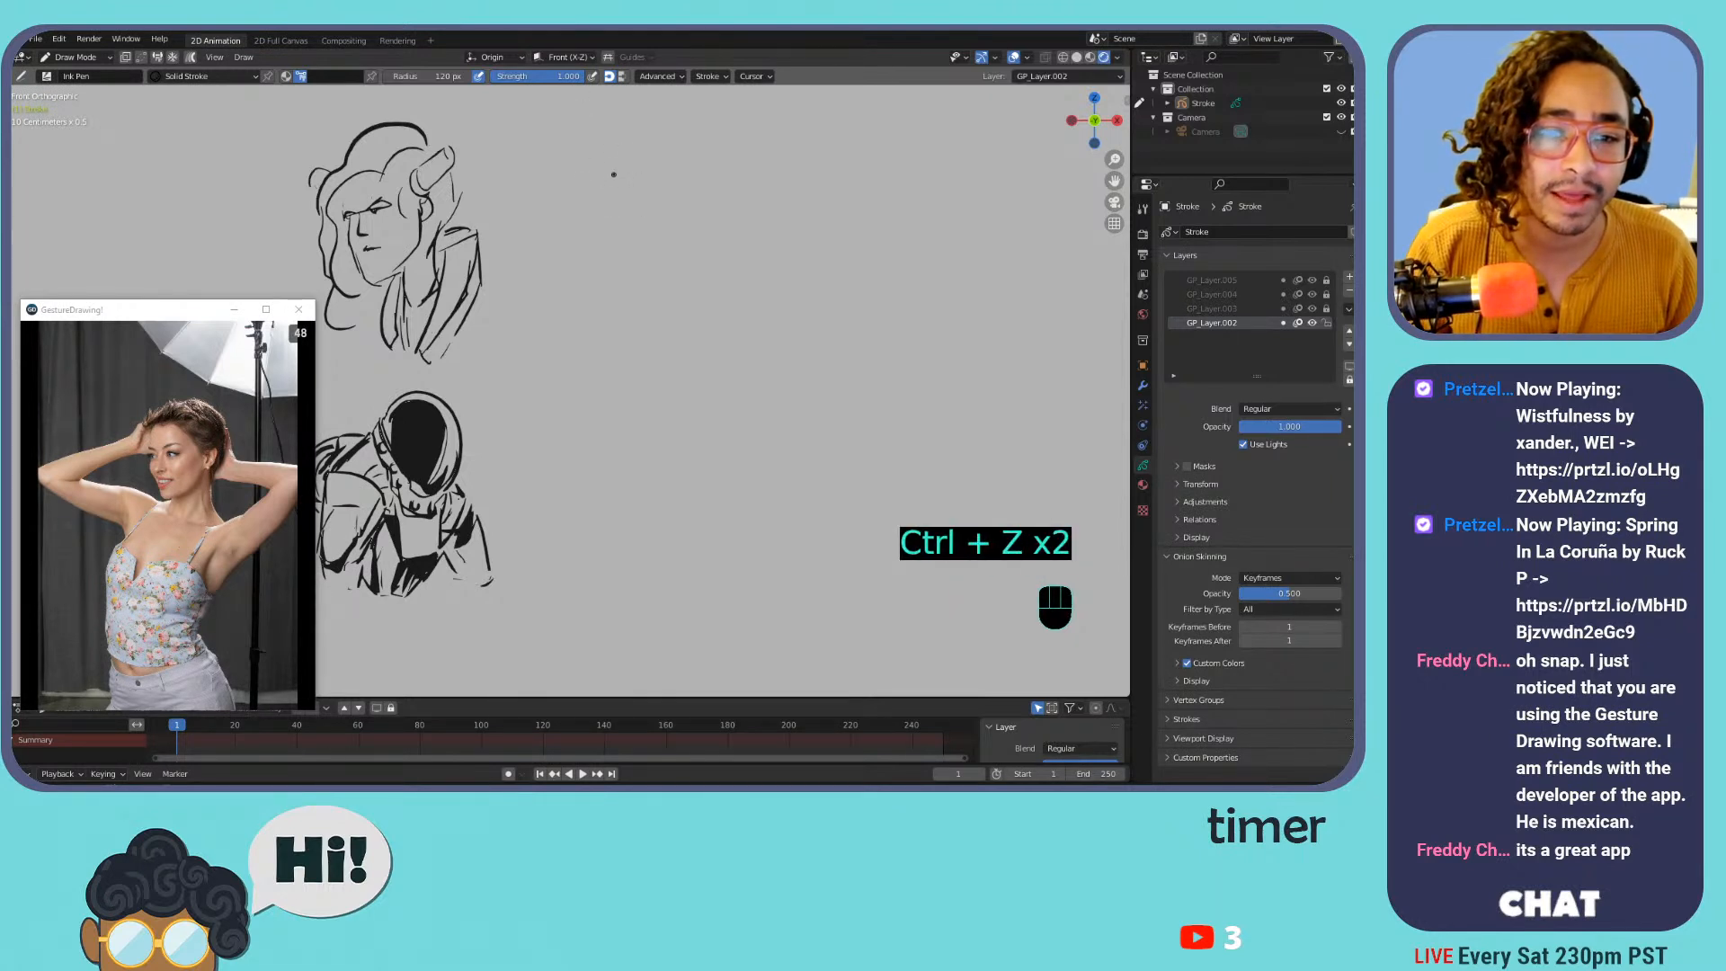
key(ctrl+z)
mouse_move(613, 159)
mouse_down()
mouse_move(628, 268)
mouse_move(674, 271)
mouse_move(722, 205)
mouse_up()
mouse_move(616, 176)
mouse_down()
mouse_move(618, 144)
mouse_move(684, 153)
mouse_move(717, 213)
mouse_move(730, 165)
mouse_move(709, 169)
mouse_move(721, 214)
mouse_up()
key(ctrl+z)
key(ctrl+z)
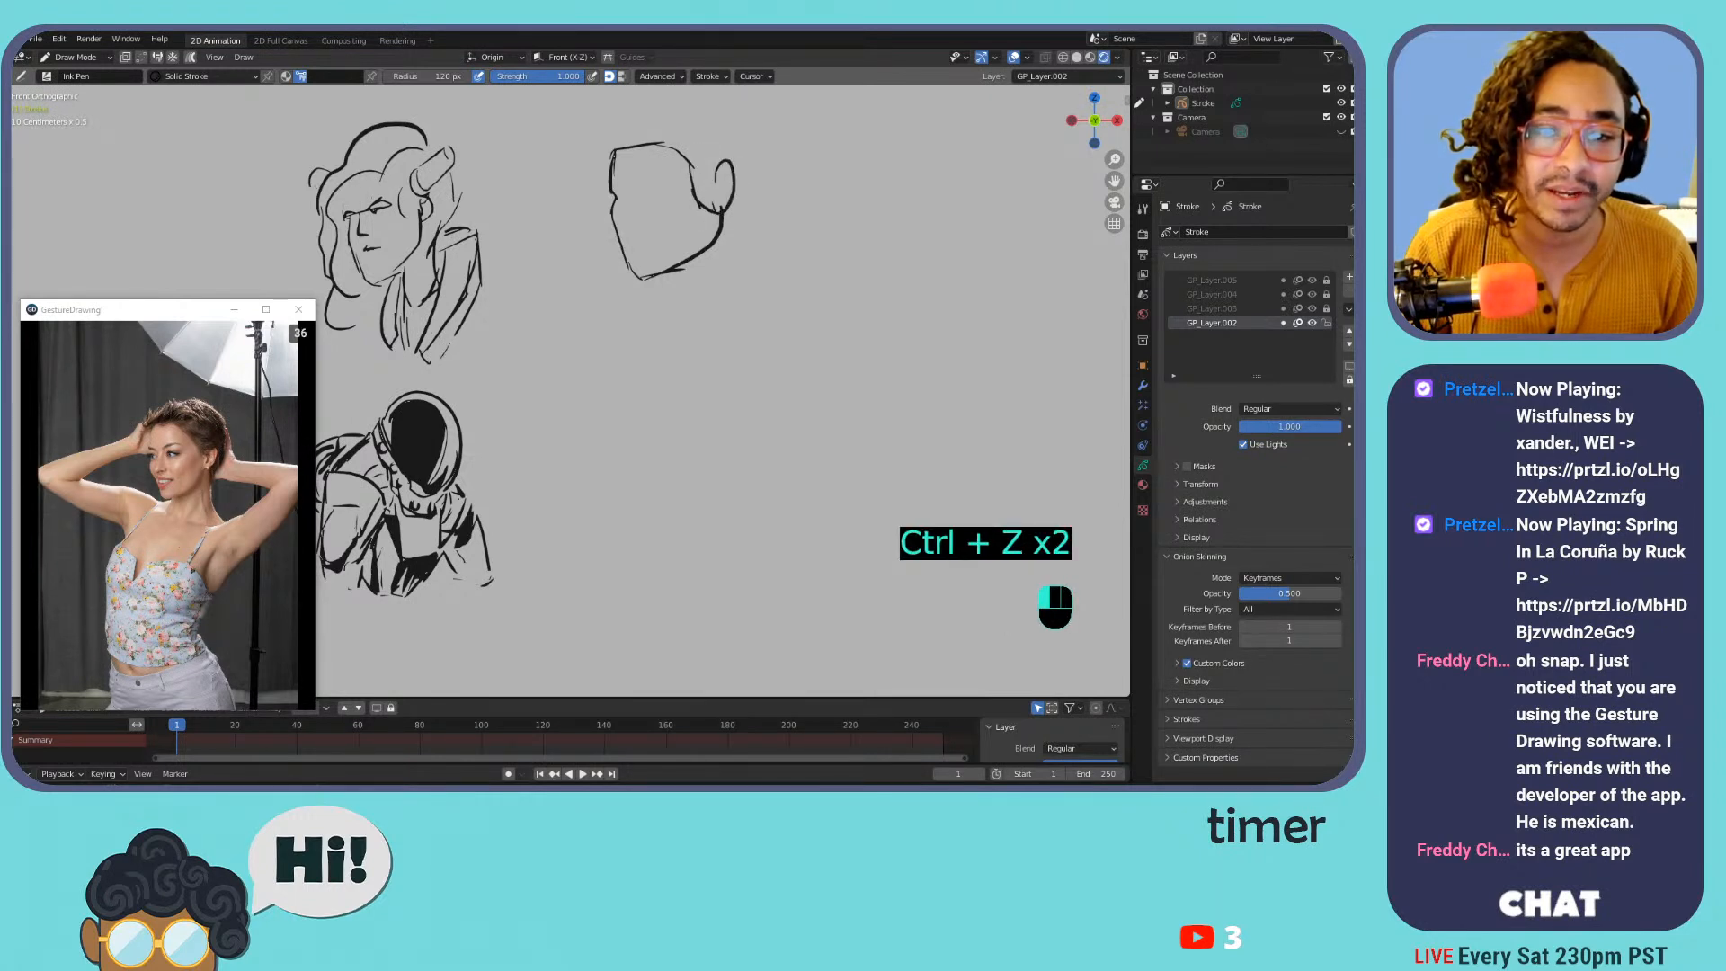
Draw short wavy hair over the new head, from the forehead around to behind the ear
mouse_move(615, 154)
mouse_down()
mouse_move(598, 135)
mouse_move(613, 126)
mouse_up()
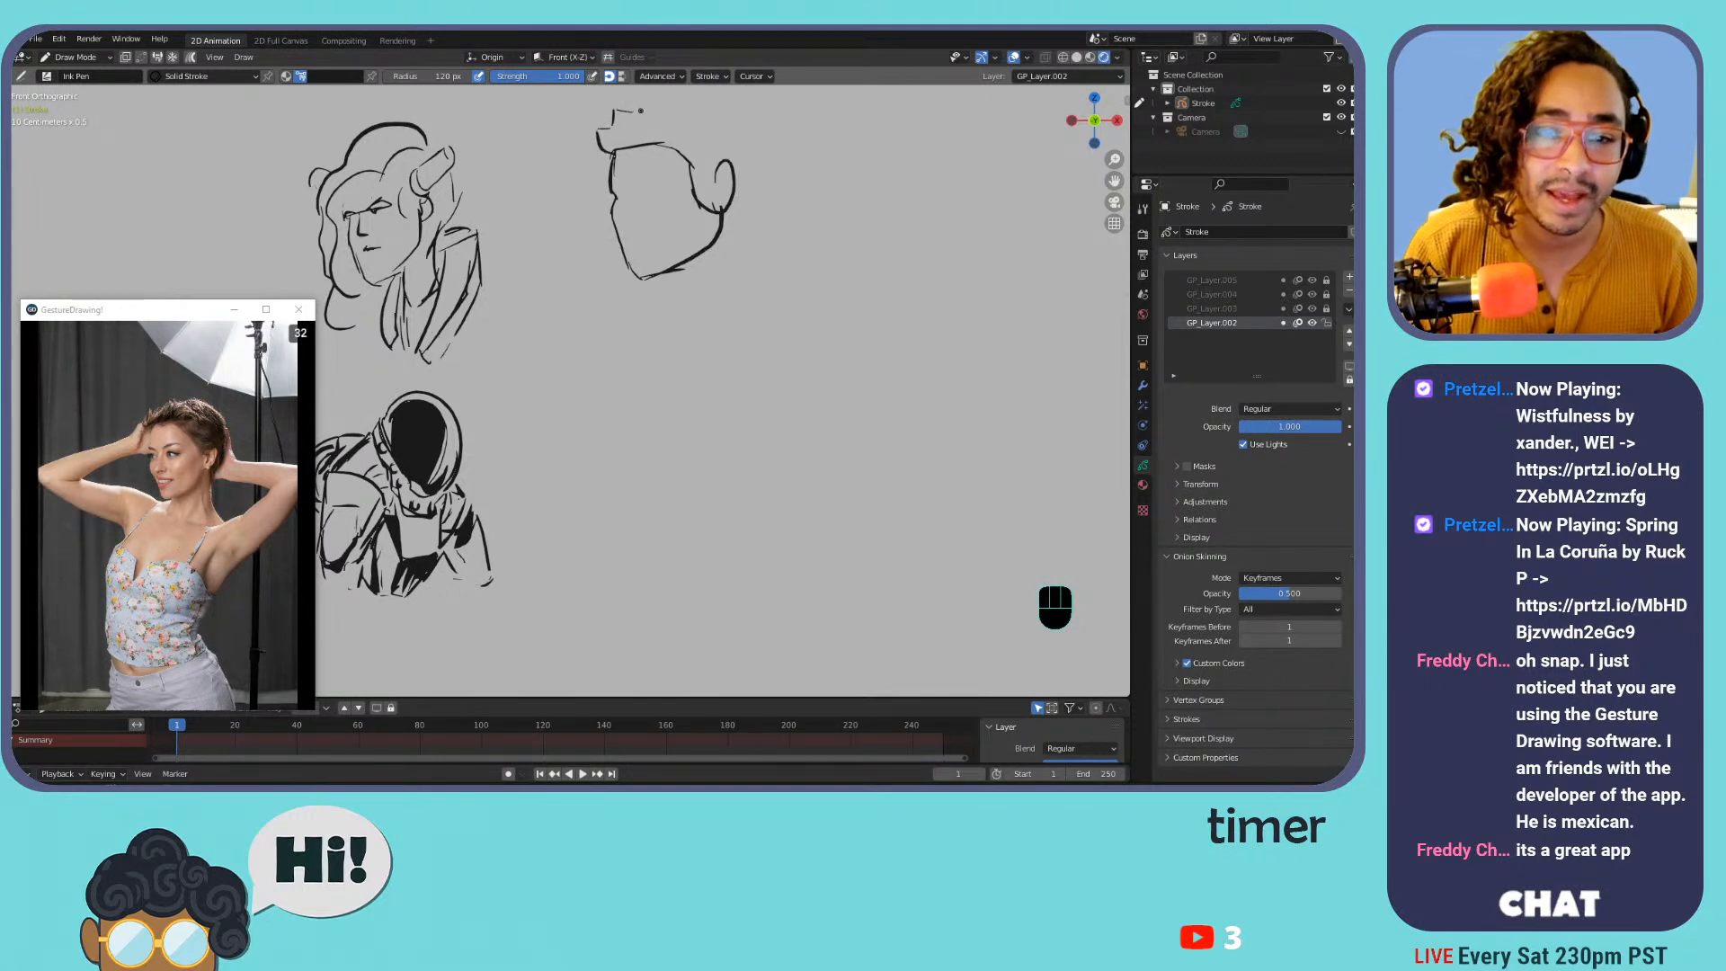
mouse_move(671, 118)
mouse_down()
mouse_move(714, 132)
mouse_move(682, 146)
mouse_move(720, 149)
mouse_move(741, 193)
mouse_move(746, 169)
mouse_up()
key(ctrl+z)
drag(690, 101, 658, 103)
mouse_move(690, 99)
mouse_down()
mouse_move(728, 118)
mouse_move(728, 139)
mouse_up()
drag(729, 136, 746, 188)
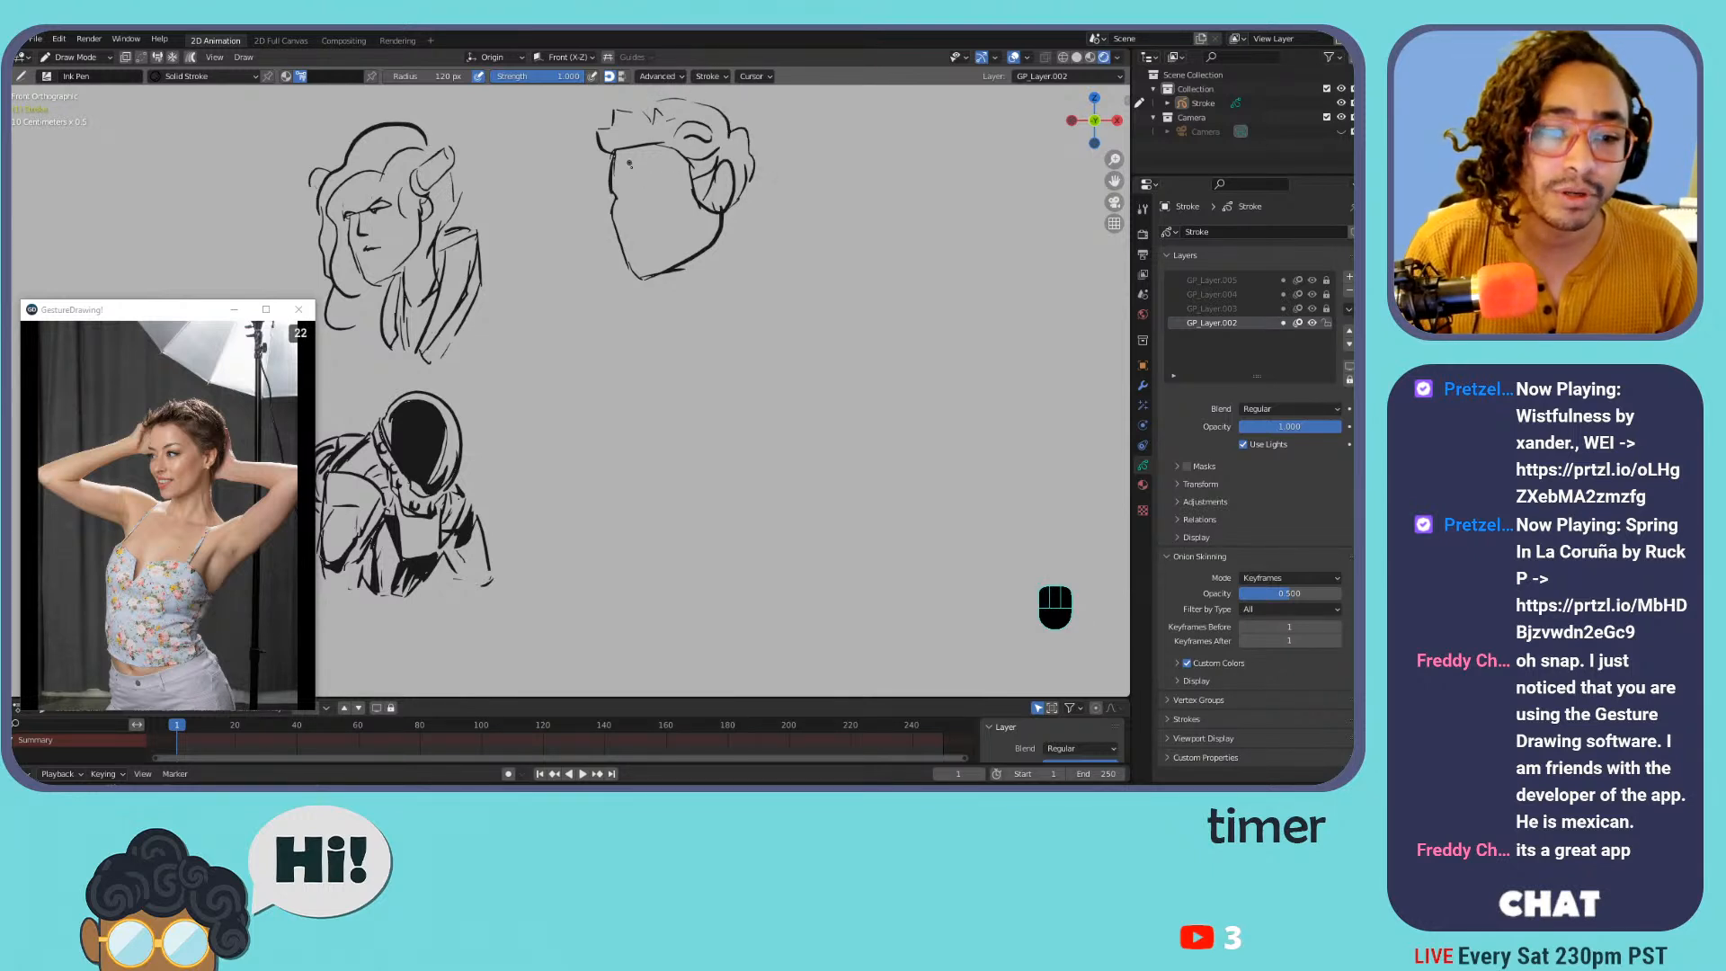
Draw the eyes, brows, nose and open mouth inside the new face outline
mouse_move(615, 195)
mouse_down()
mouse_move(664, 190)
mouse_move(627, 193)
mouse_move(661, 195)
mouse_move(626, 214)
mouse_move(645, 225)
mouse_move(631, 247)
mouse_move(660, 244)
mouse_move(637, 251)
mouse_up()
key(ctrl+z)
key(ctrl+z)
key(ctrl+z)
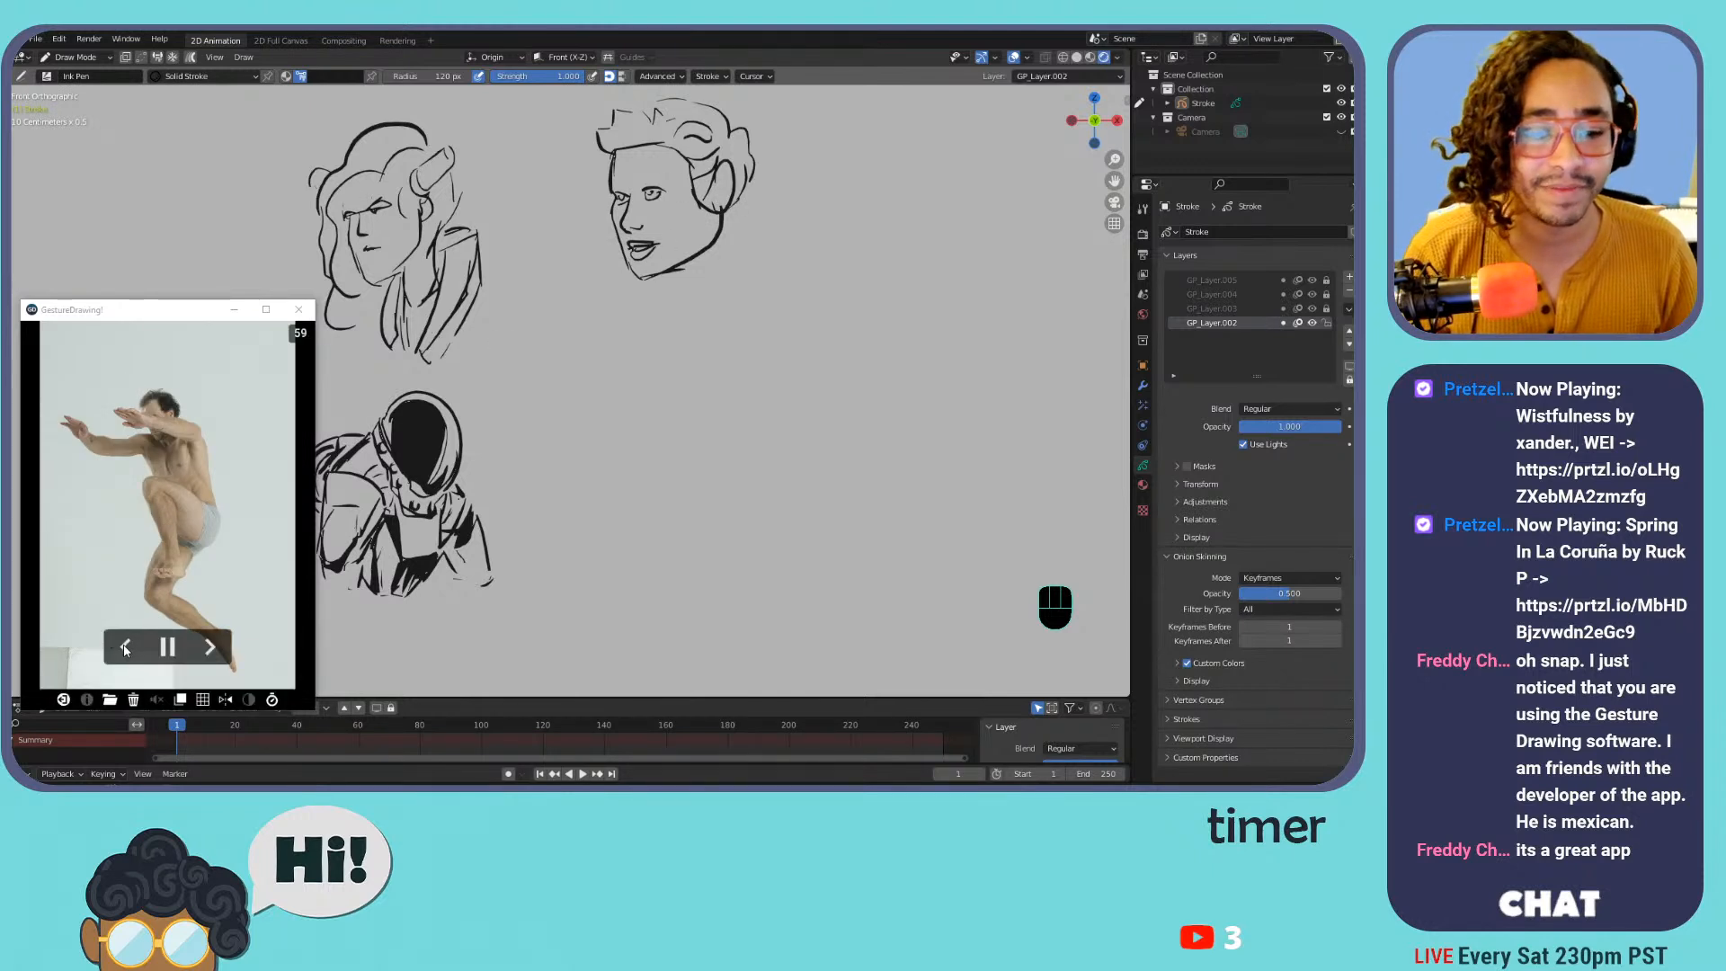
Return the reference window to the woman with raised arms in its original, unmirrored orientation
click(209, 648)
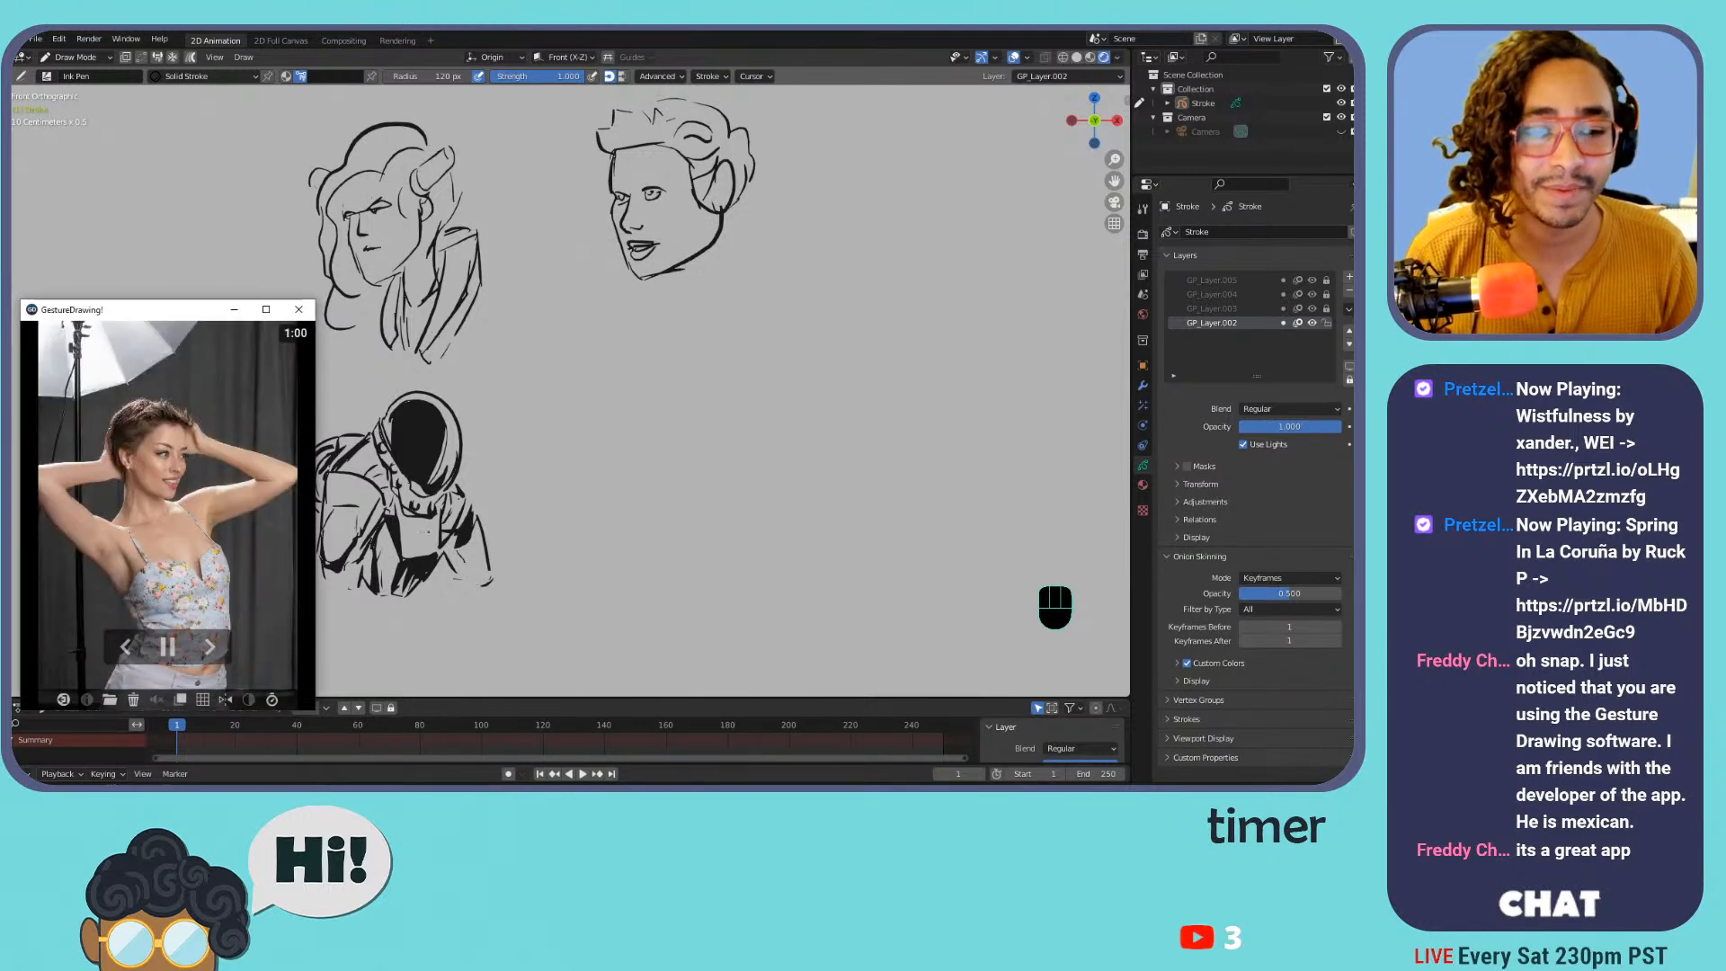
click(224, 699)
click(167, 561)
click(126, 647)
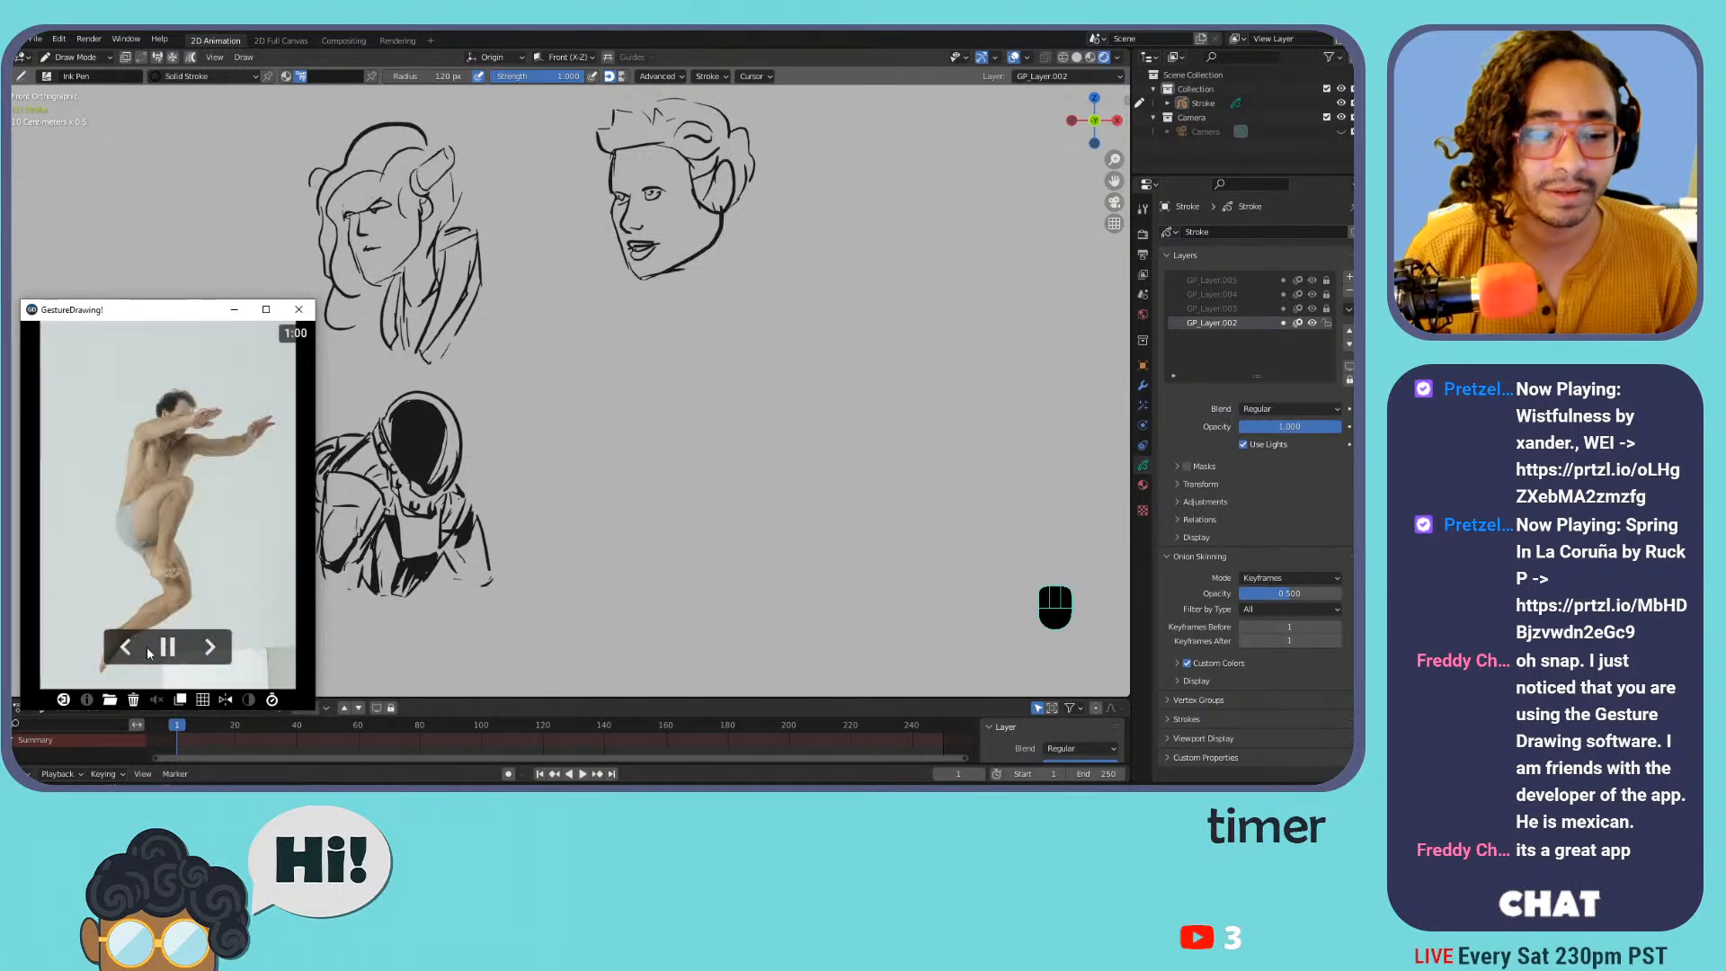
click(128, 651)
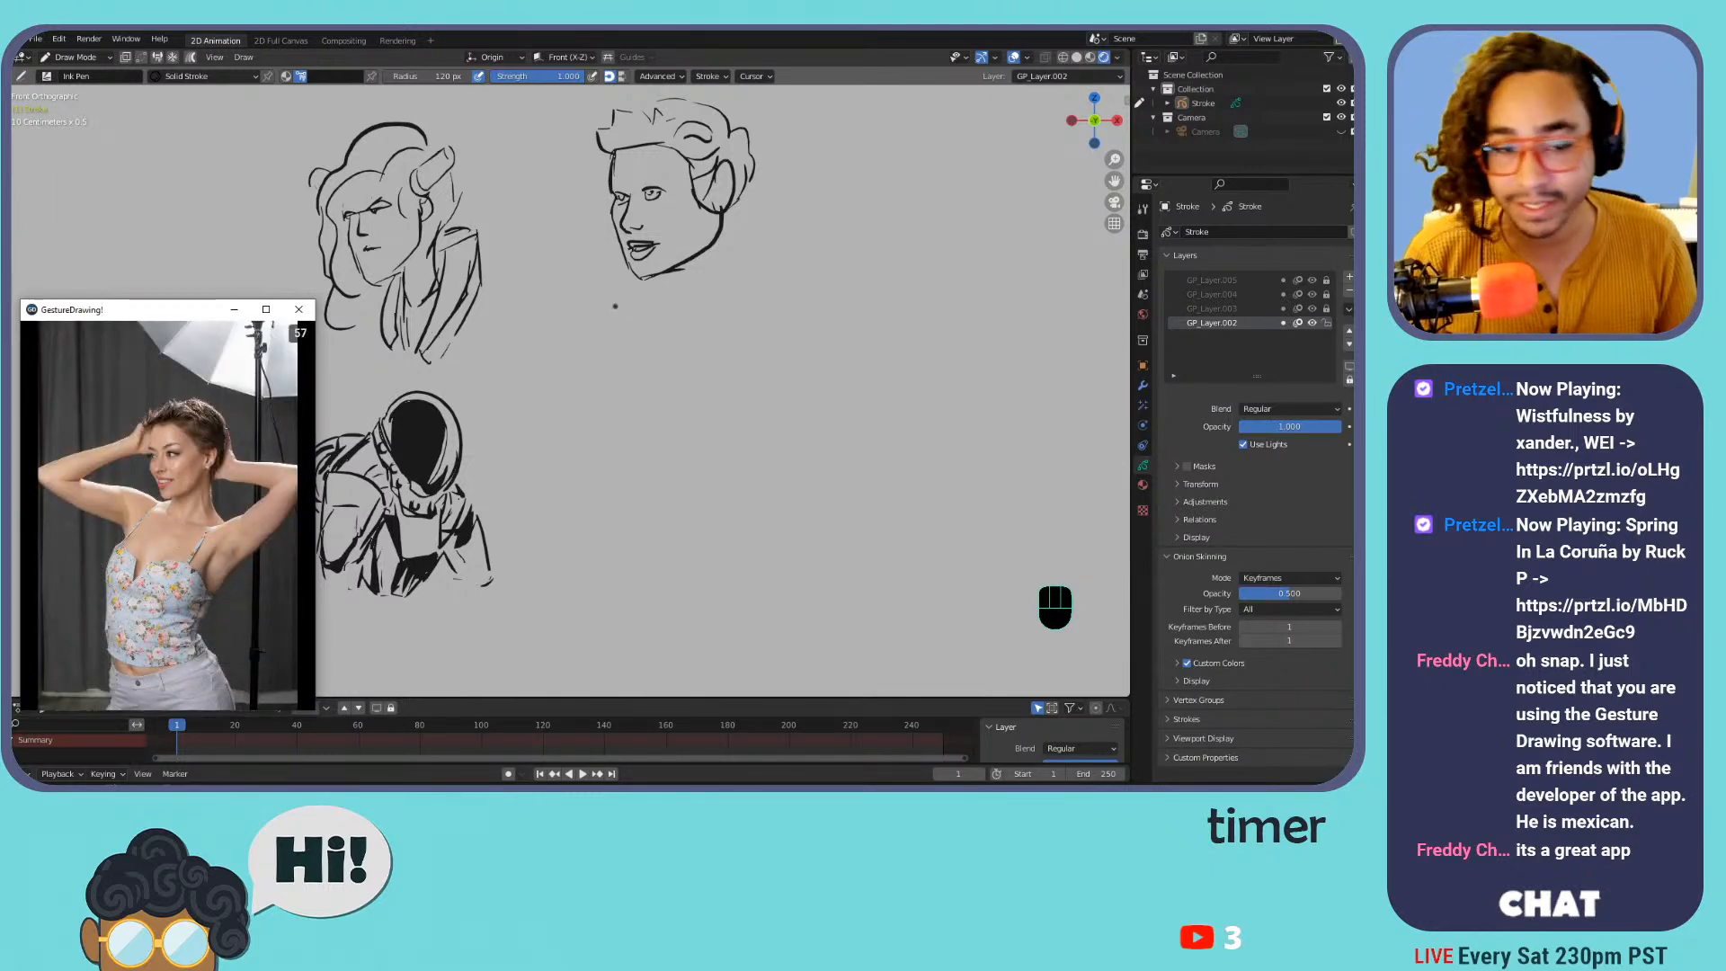
Draw the front and back lines of the neck and a collarbone line beneath it
mouse_move(722, 214)
mouse_down()
mouse_move(736, 285)
mouse_move(686, 339)
mouse_up()
mouse_move(654, 275)
mouse_down()
mouse_move(675, 336)
mouse_move(656, 325)
mouse_move(675, 305)
mouse_move(682, 325)
mouse_move(624, 329)
mouse_move(825, 364)
mouse_up()
key(ctrl+z)
key(ctrl+z)
key(ctrl+z)
key(ctrl+z)
key(ctrl+z)
mouse_move(681, 323)
mouse_down()
mouse_move(641, 327)
mouse_move(791, 340)
mouse_move(775, 349)
mouse_up()
key(ctrl+z)
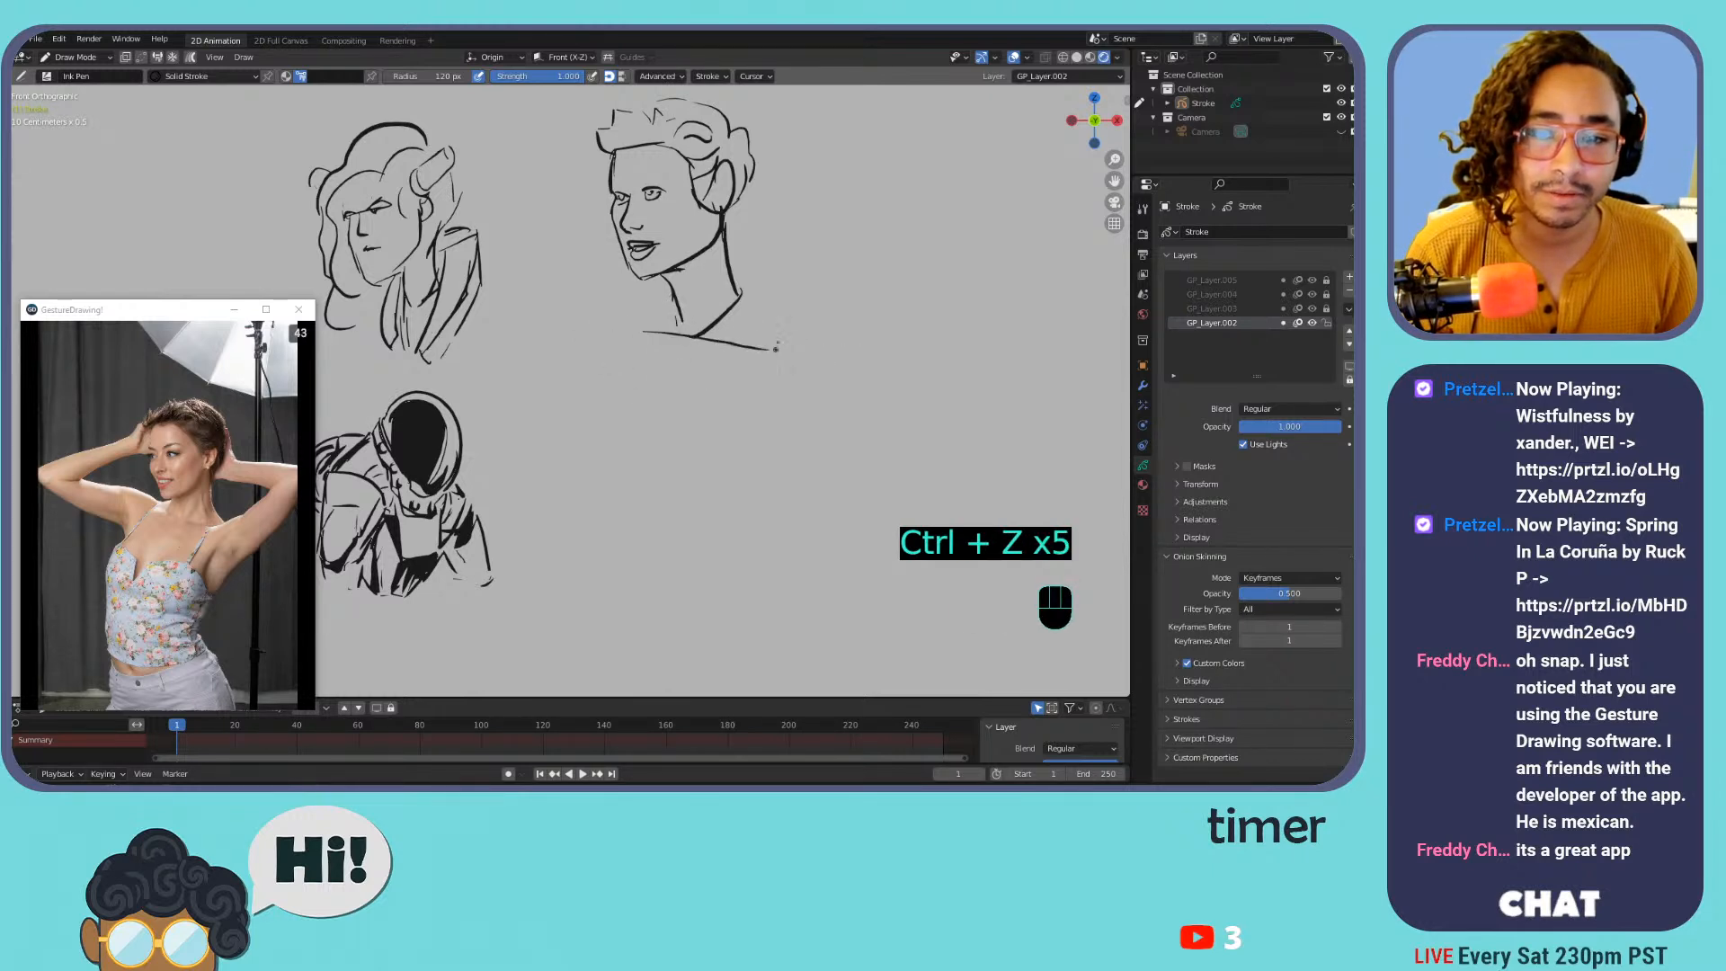
Sketch the sloping near shoulder and the angled far shoulder on either side of the neck
drag(737, 277, 785, 334)
key(ctrl+z)
key(ctrl+z)
mouse_move(735, 269)
mouse_down()
mouse_move(792, 335)
mouse_move(779, 356)
mouse_up()
mouse_move(669, 285)
mouse_down()
mouse_move(613, 321)
mouse_move(645, 324)
mouse_move(610, 320)
mouse_up()
key(ctrl+z)
mouse_move(609, 322)
mouse_down()
mouse_move(757, 341)
mouse_move(833, 325)
mouse_up()
key(ctrl+z)
key(ctrl+z)
Sketch the near raised arm extending from the shoulder, and erase the excess outer part of its lines
drag(755, 434, 829, 328)
key(ctrl+z)
drag(765, 396, 933, 263)
key(ctrl+z)
mouse_move(819, 370)
mouse_down()
mouse_move(936, 280)
mouse_move(821, 373)
mouse_up()
drag(893, 302, 868, 326)
mouse_move(838, 401)
mouse_down()
mouse_move(926, 333)
mouse_move(950, 277)
mouse_up()
key(ctrl+z)
key(ctrl+z)
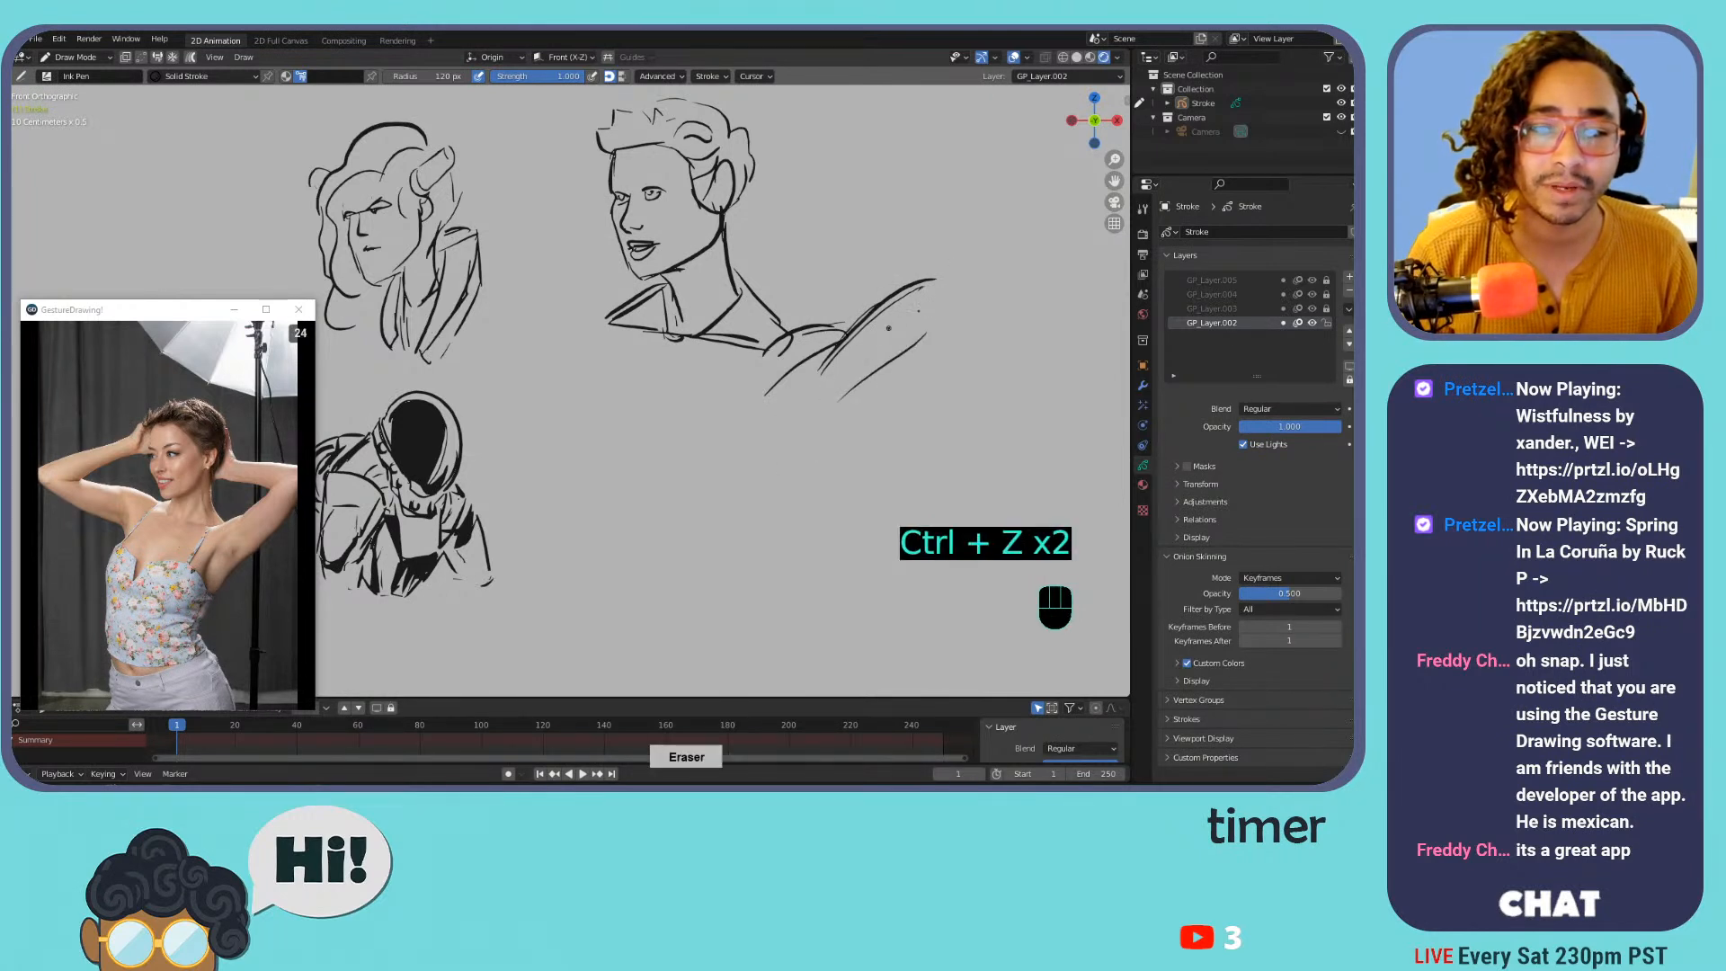
drag(870, 338, 887, 397)
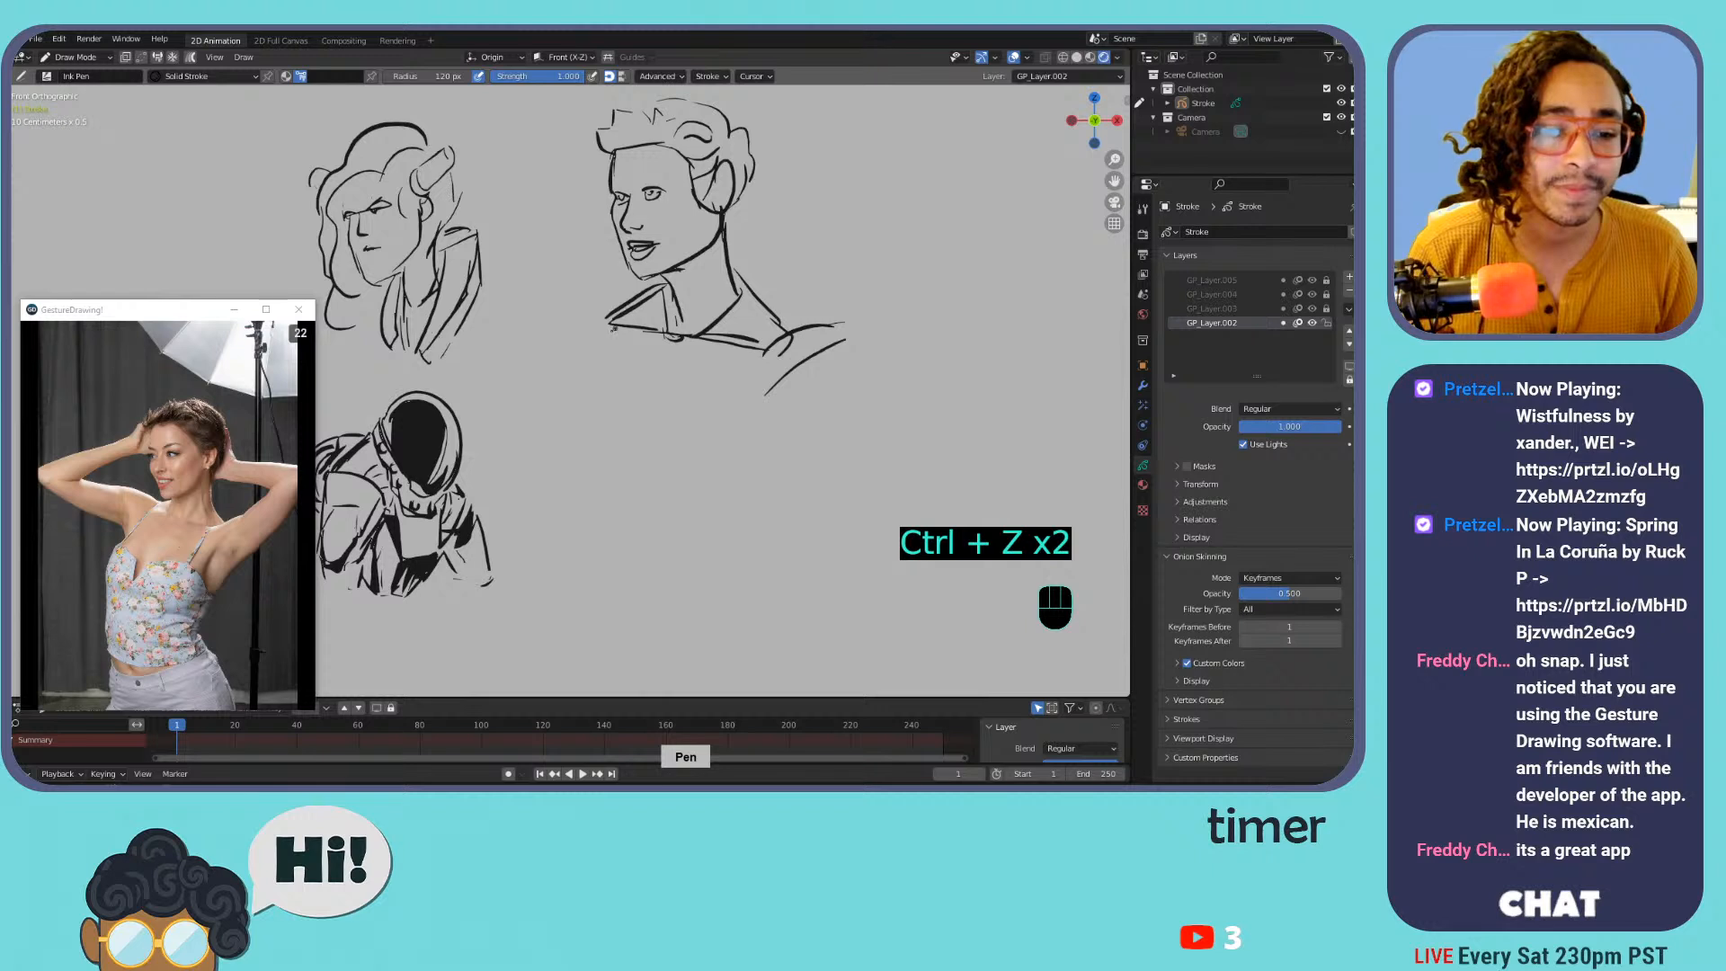
Draw the two side lines running down from the shoulders over the chest
drag(619, 319, 590, 361)
key(ctrl+z)
drag(621, 297, 576, 392)
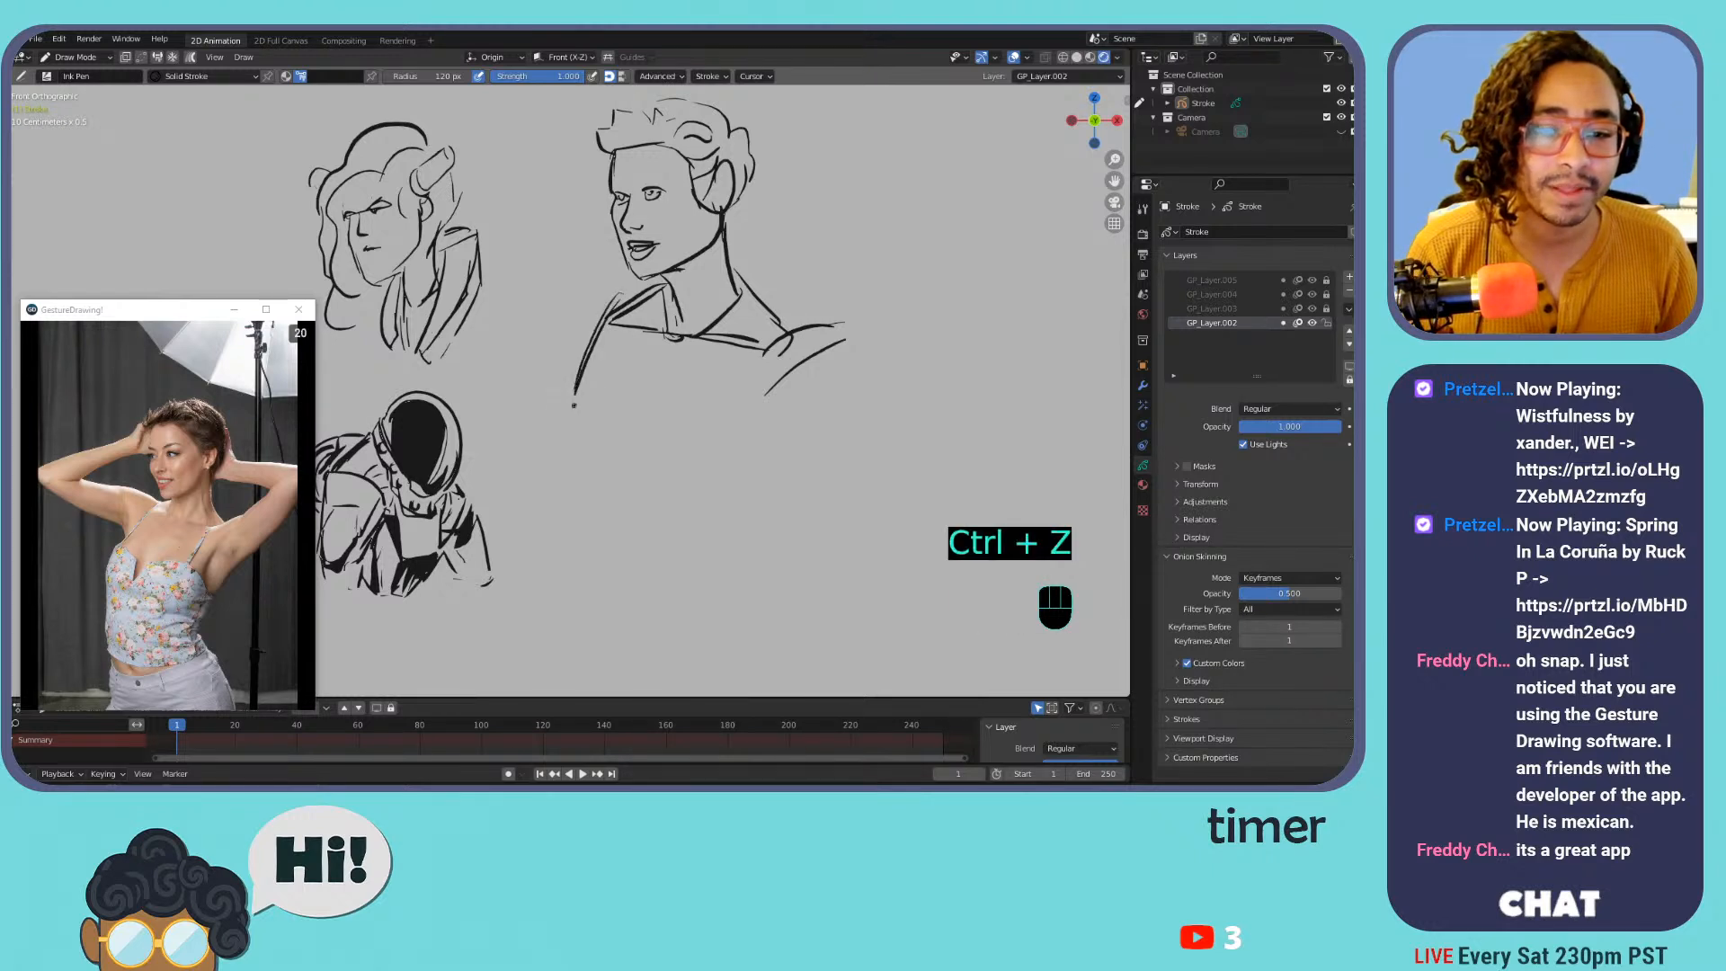
key(ctrl+z)
drag(778, 312, 724, 411)
Sketch the notched lower edge of the chest, the curved near side and the outer far-shoulder lines
mouse_move(596, 347)
mouse_down()
mouse_move(584, 395)
mouse_move(661, 412)
mouse_up()
mouse_move(648, 417)
mouse_down()
mouse_move(695, 415)
mouse_move(727, 481)
mouse_up()
drag(711, 407, 733, 463)
mouse_move(572, 379)
mouse_down()
mouse_move(555, 445)
mouse_move(550, 426)
mouse_up()
mouse_move(602, 308)
mouse_down()
mouse_move(557, 348)
mouse_move(555, 383)
mouse_up()
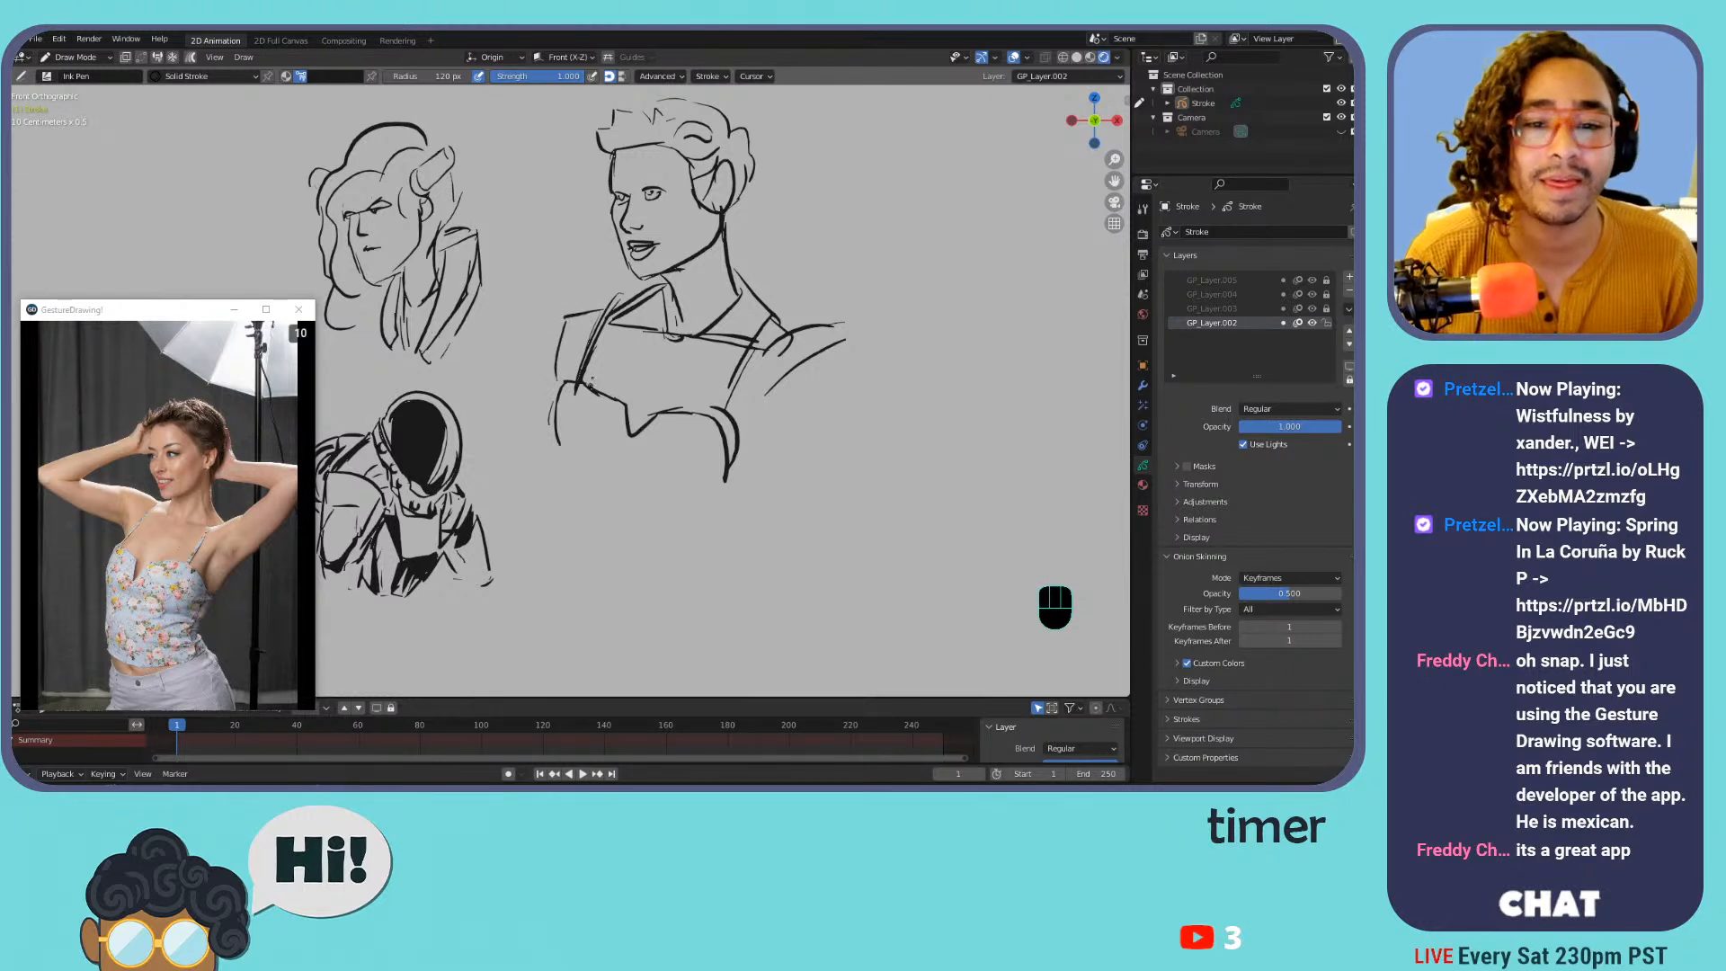
Select all strokes of the new female bust, including the arm lines, in Edit Mode
key(Tab)
drag(880, 147, 555, 544)
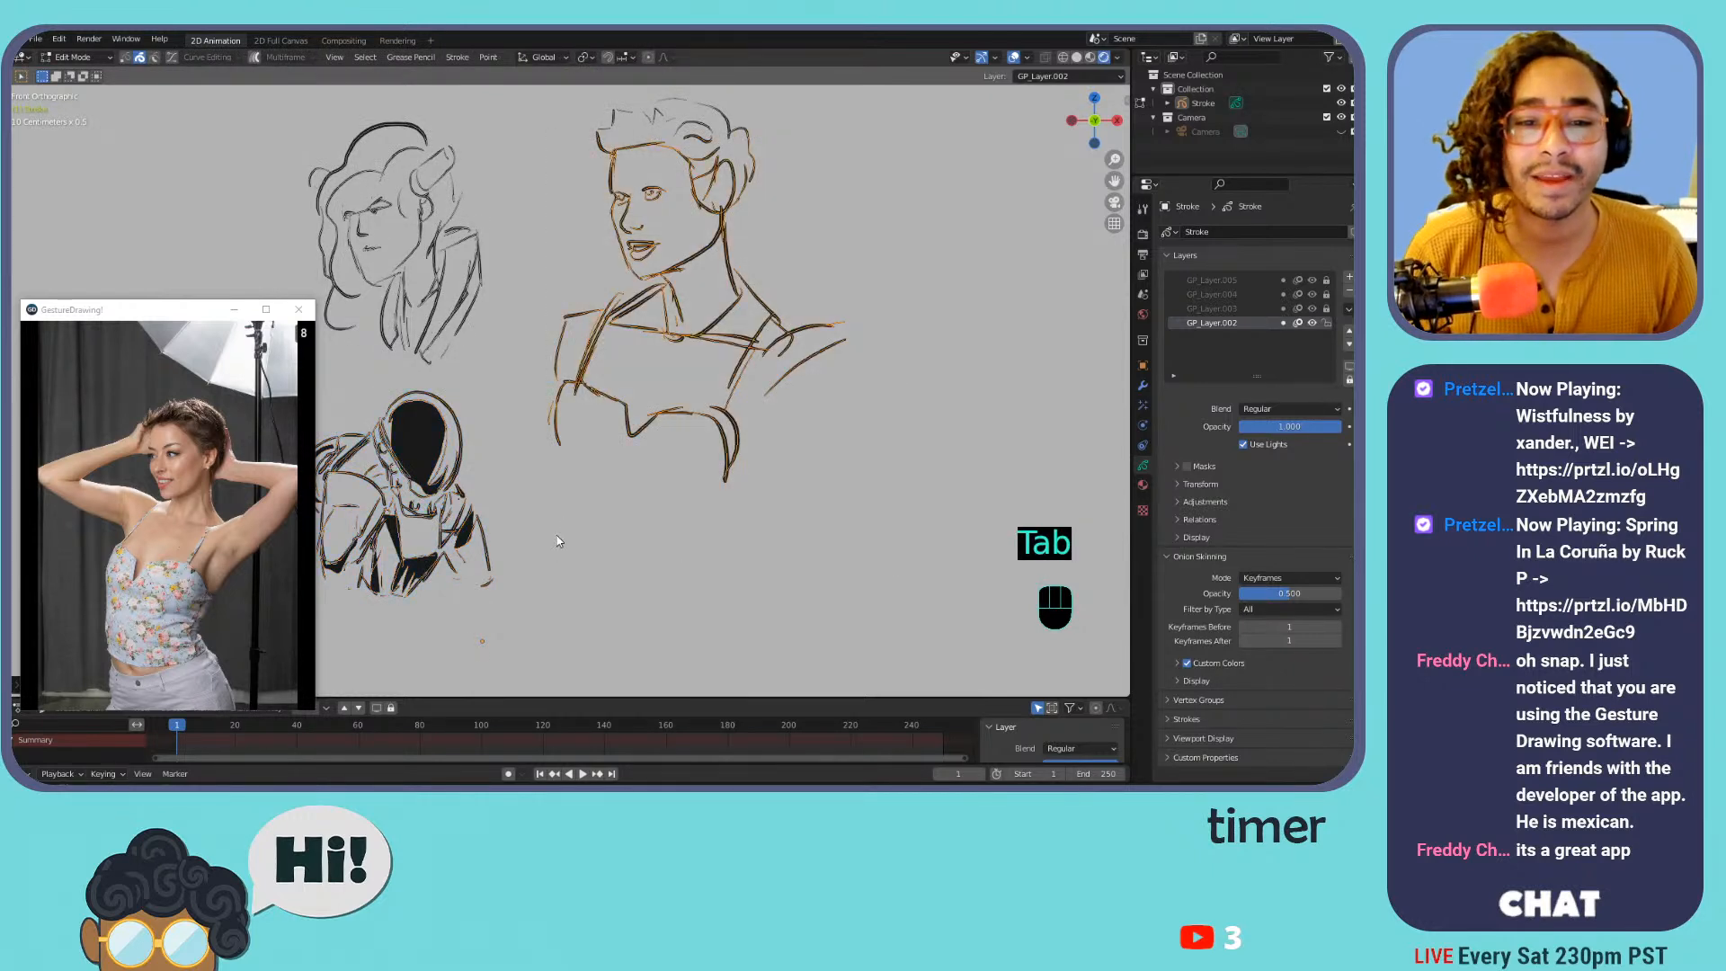
drag(558, 475, 806, 92)
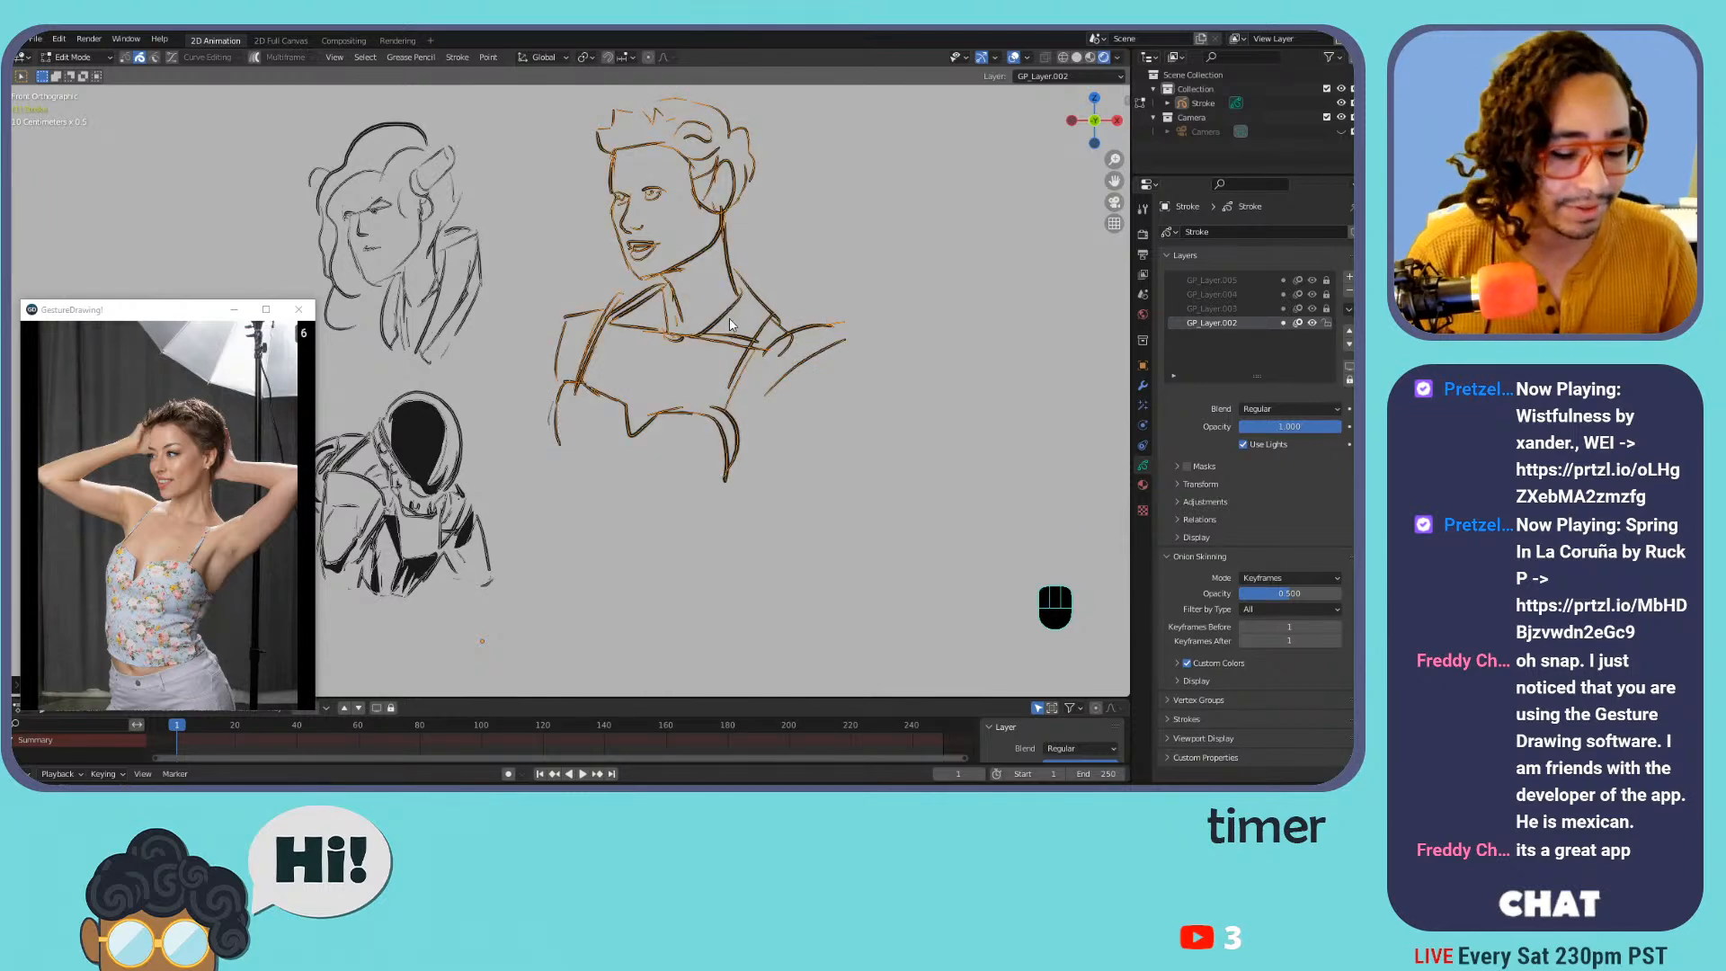
key(g)
right_click(802, 383)
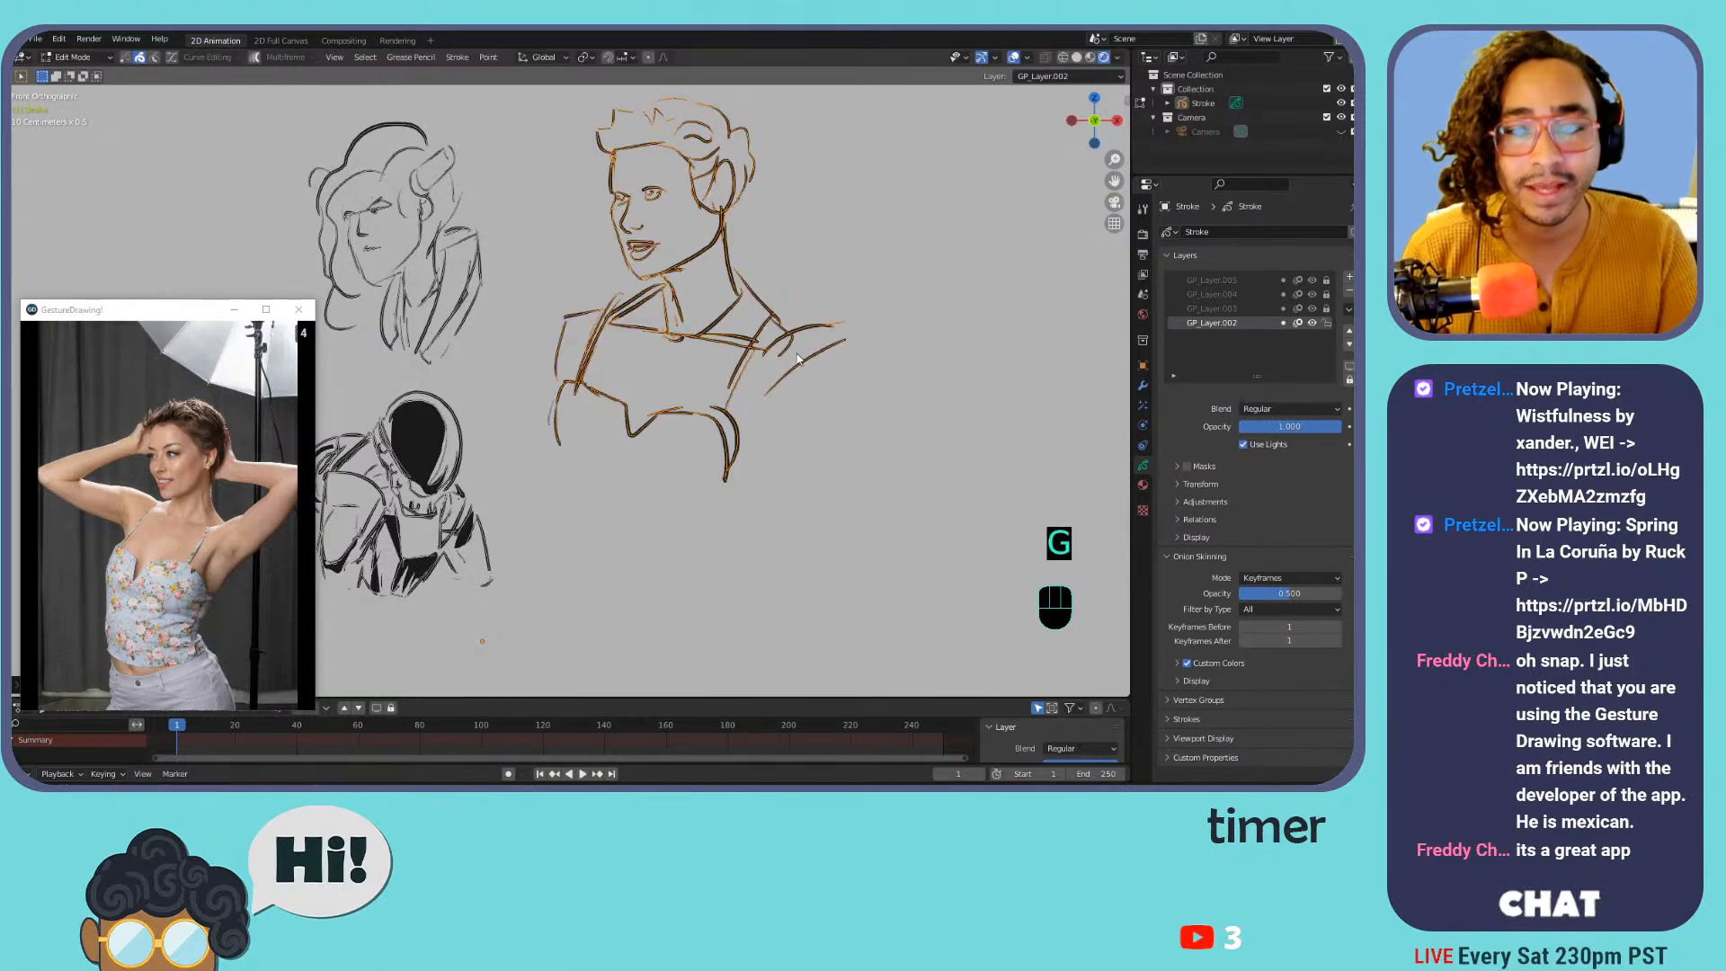
drag(937, 102, 545, 520)
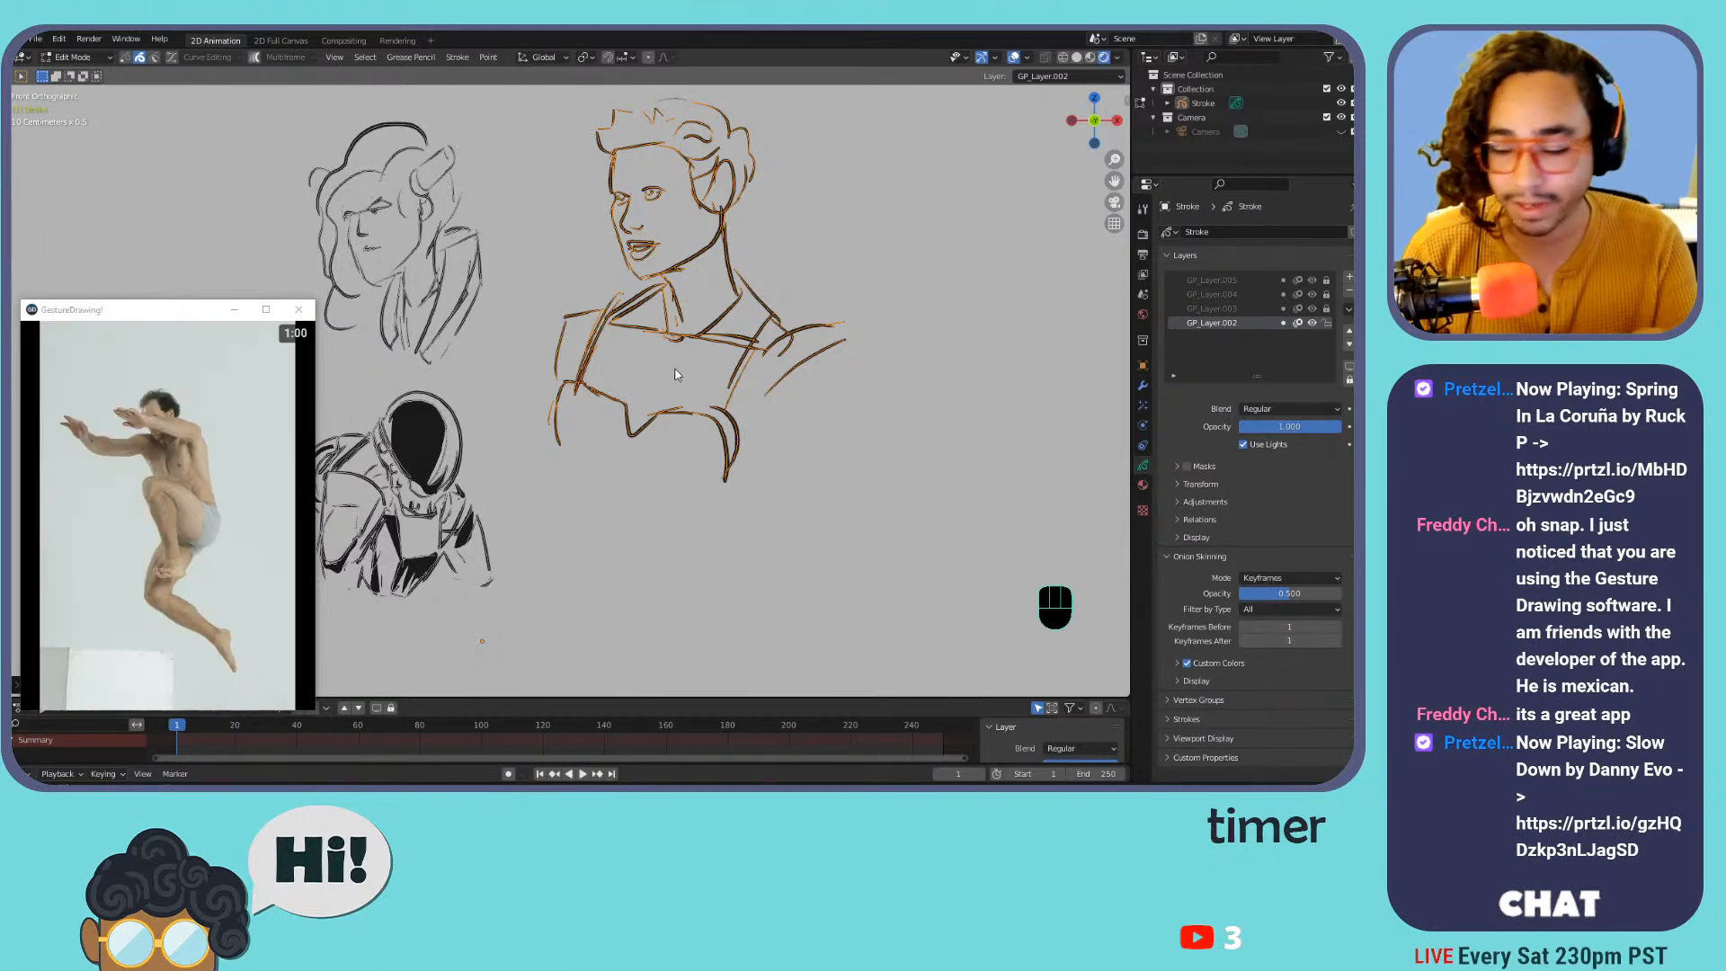
Try to move the selected bust farther away from the other sketches, and undo the move
key(g)
click(793, 429)
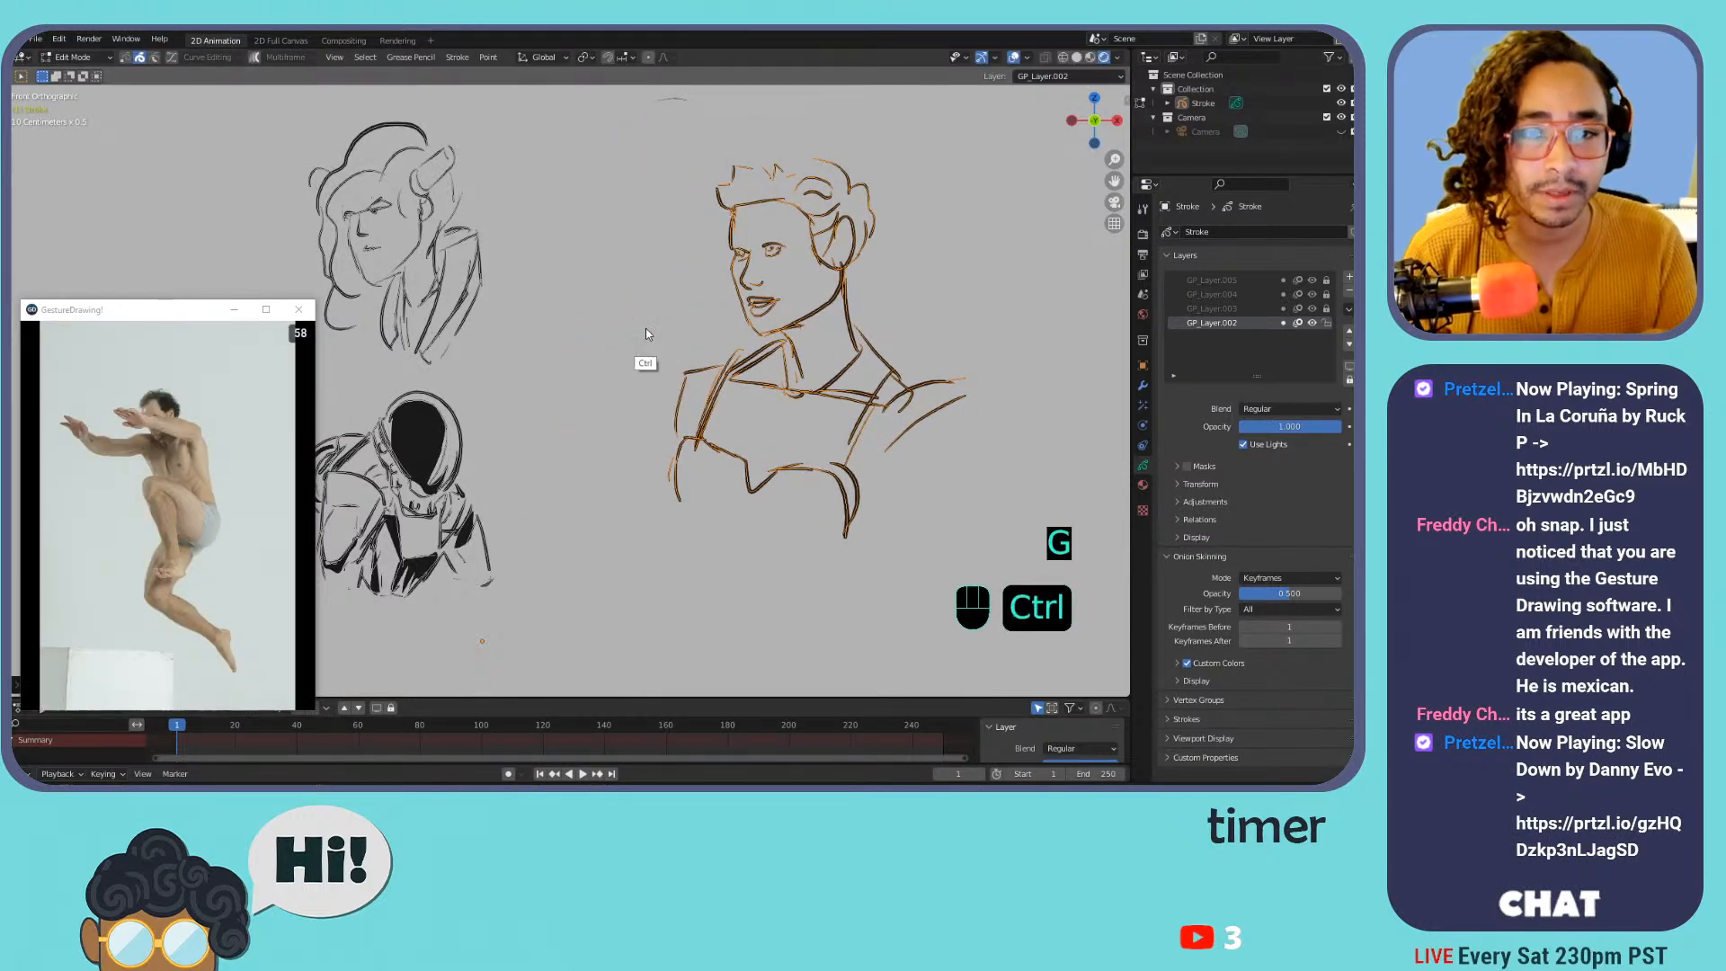
key(ctrl+z)
Bring back the woman's reference photo, mirror the selected bust along global X, and return to Draw Mode
click(131, 647)
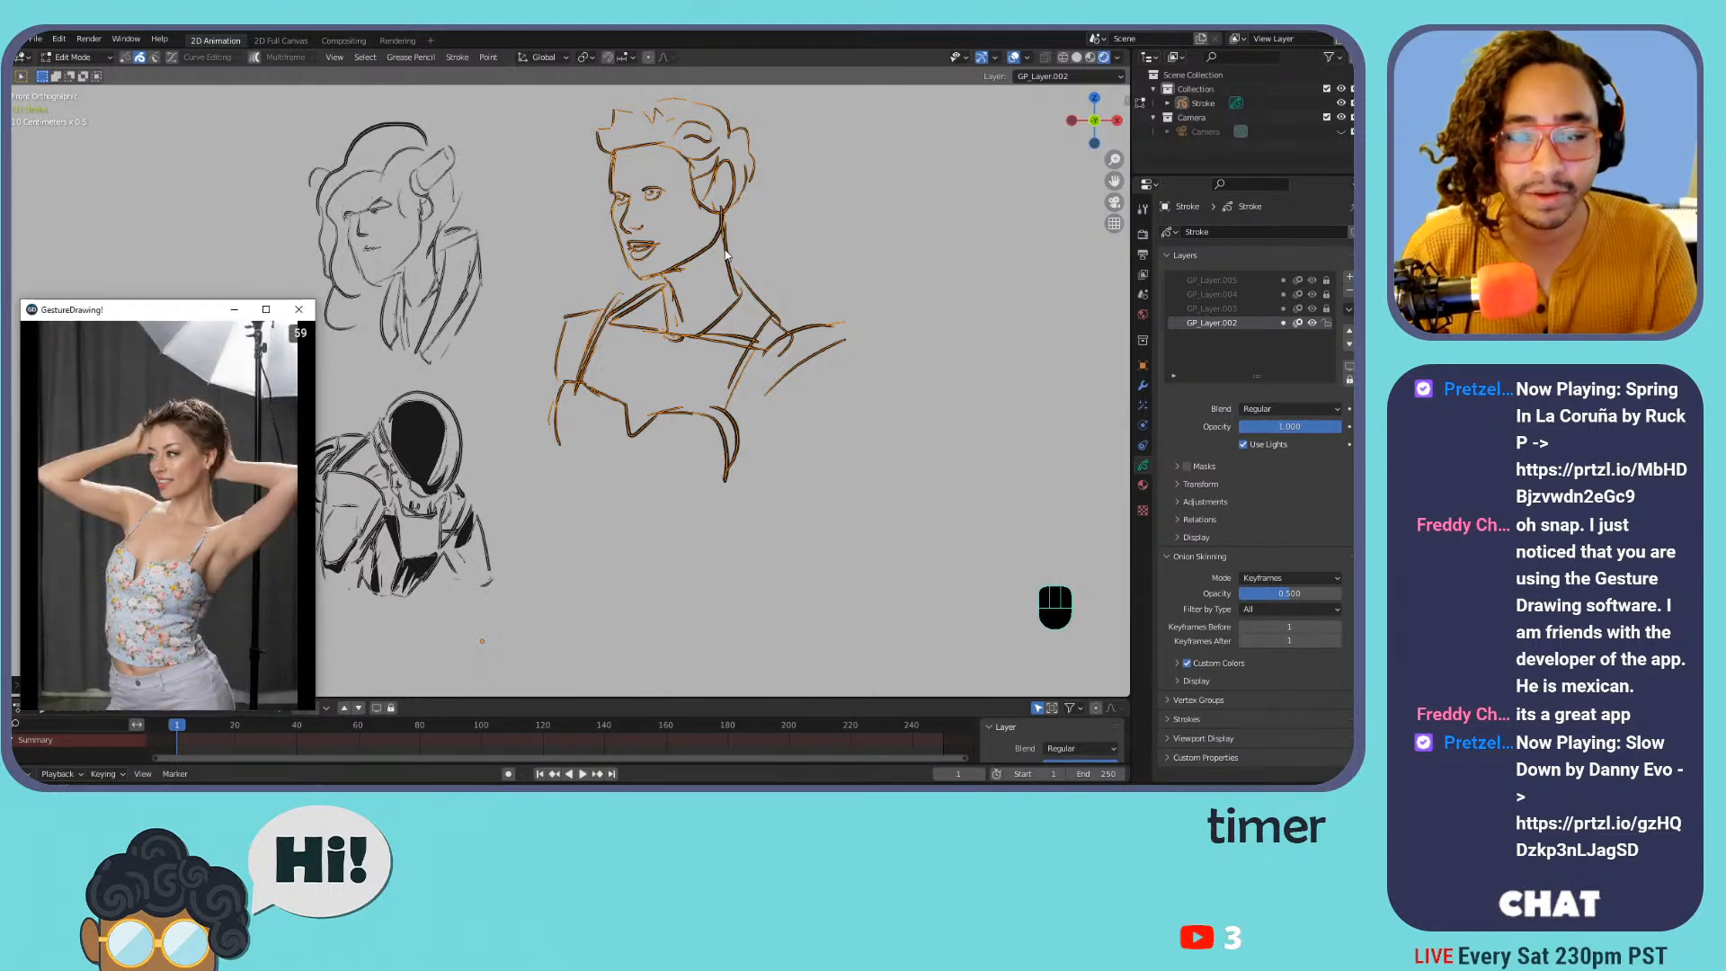
key(g)
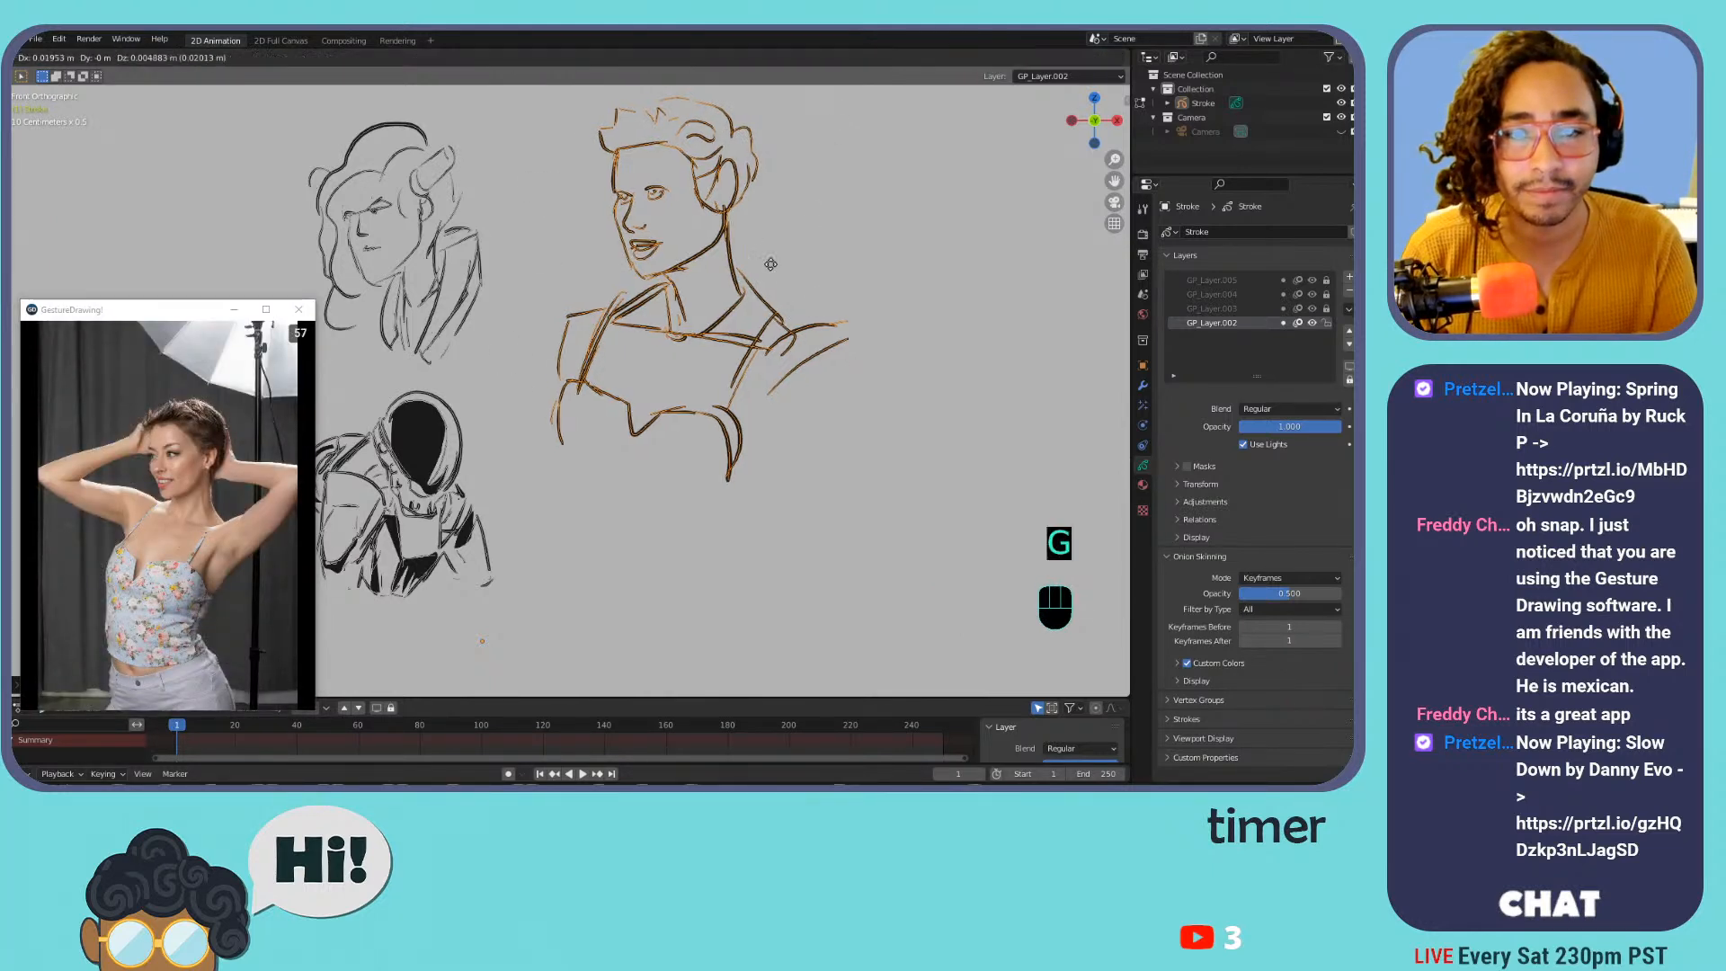
key(ctrl+m)
key(x)
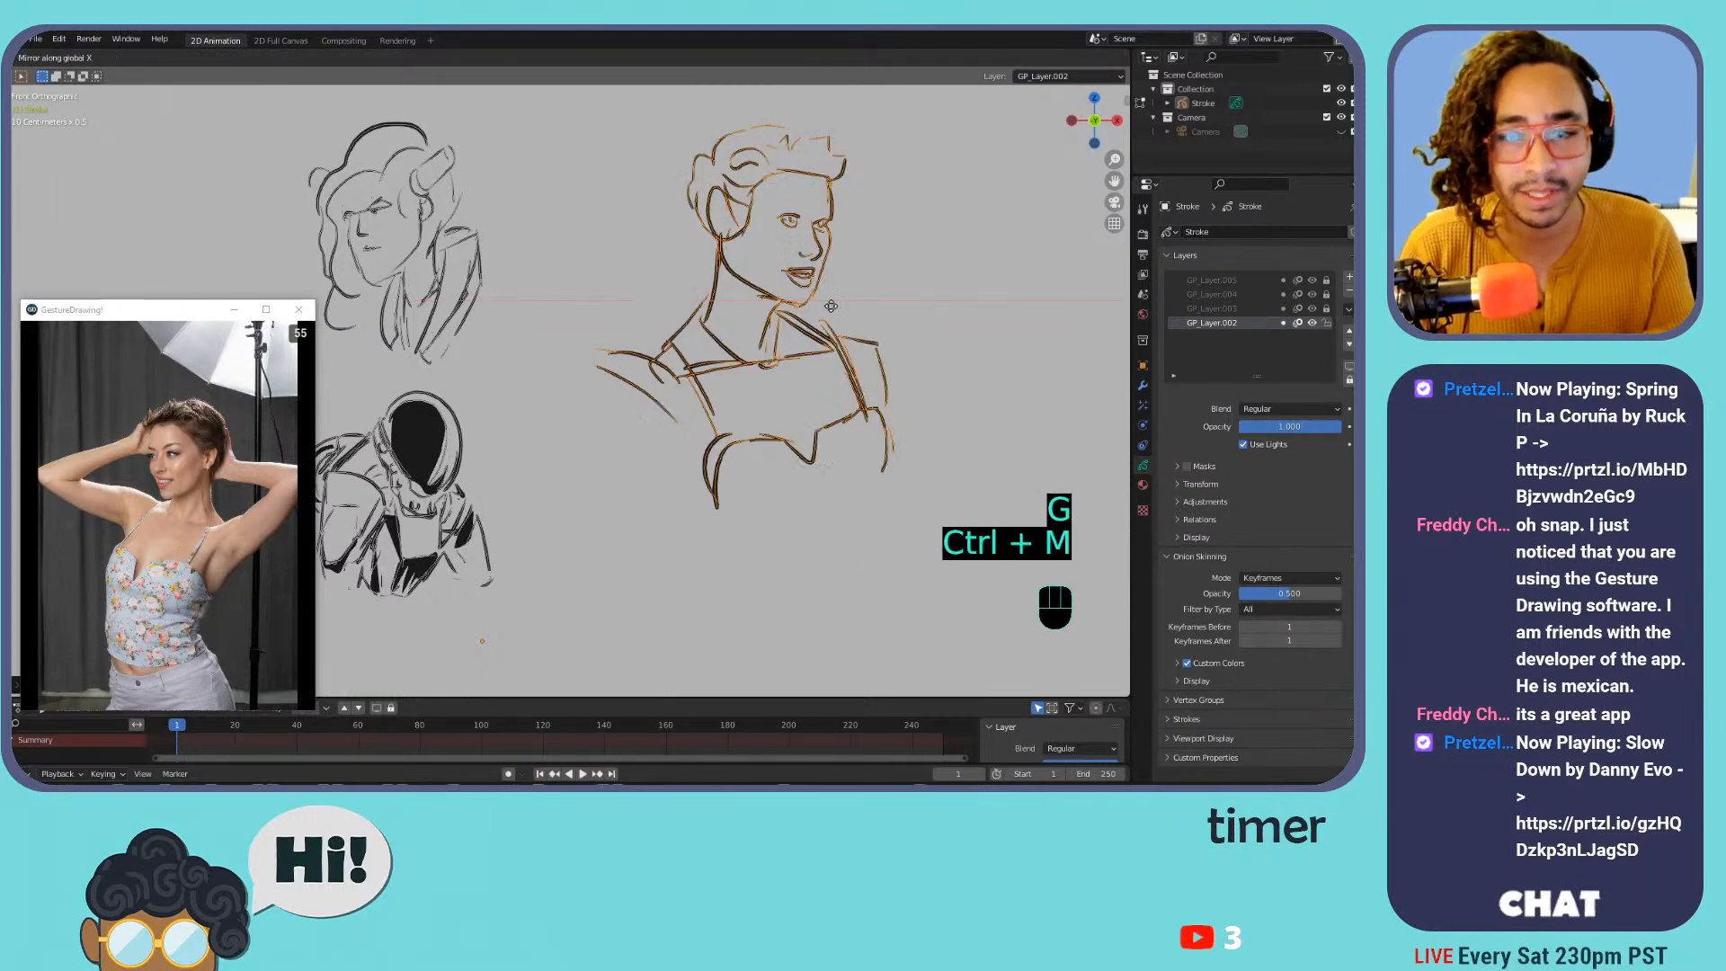
key(Tab)
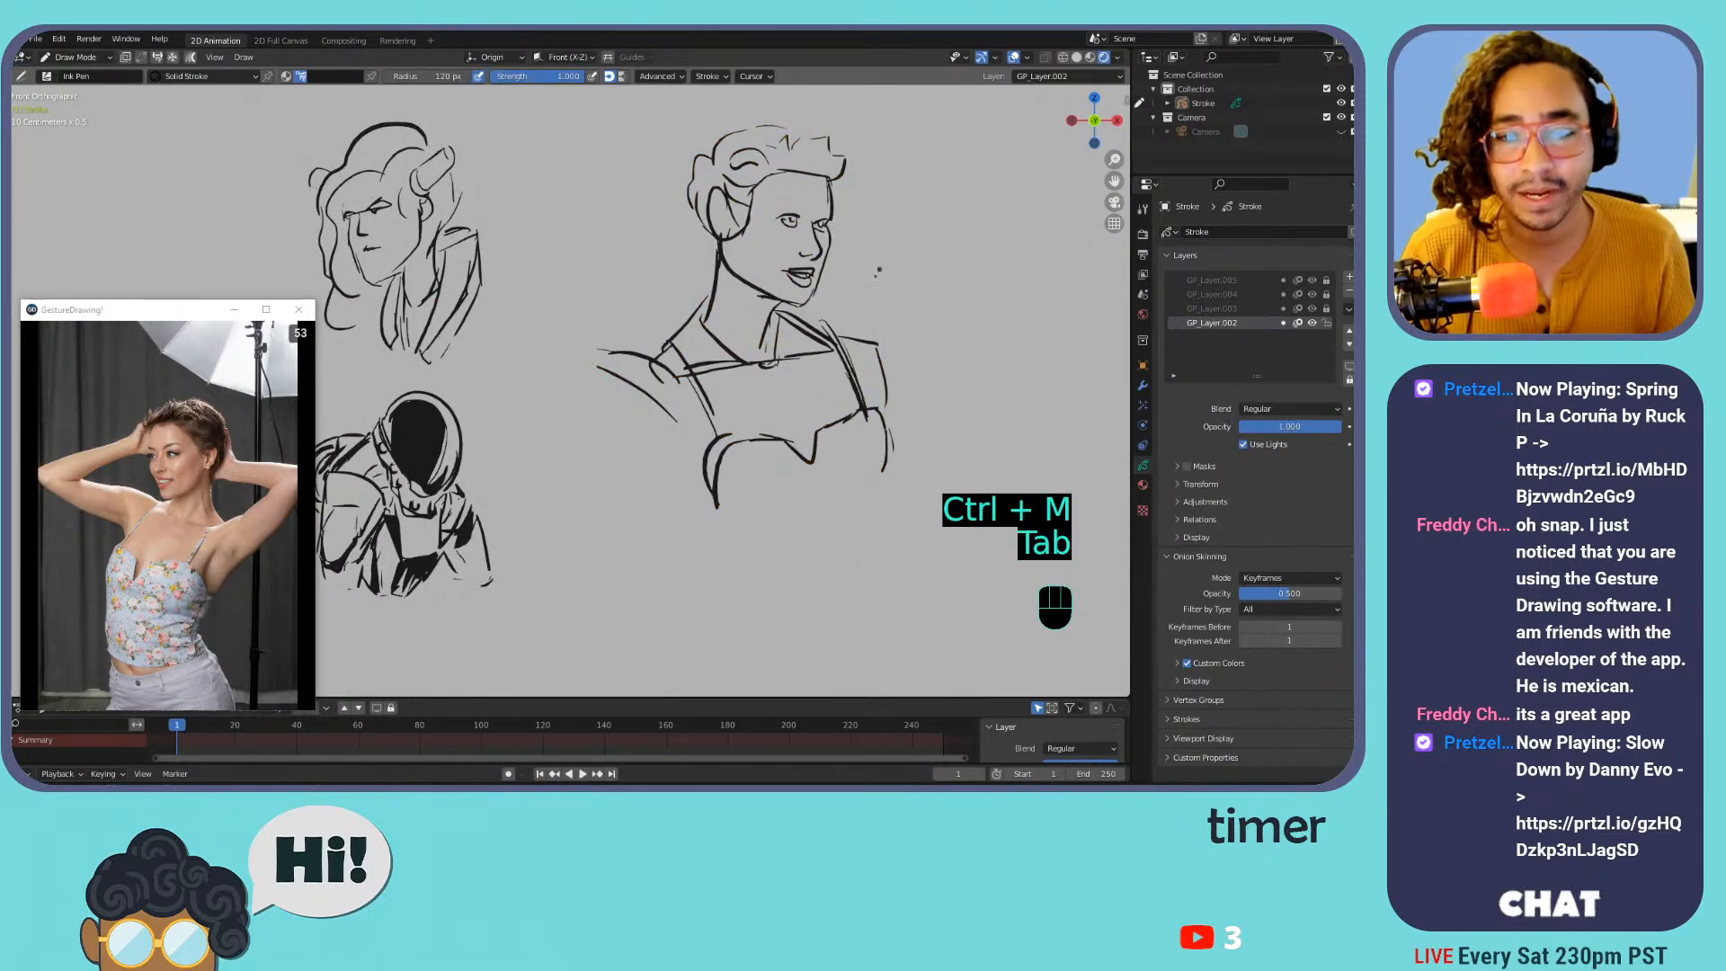
Reshape the mirrored bust's head, shoulders, arm and torso lines in Sculpt Mode, adjusting the brush radius
key(Tab)
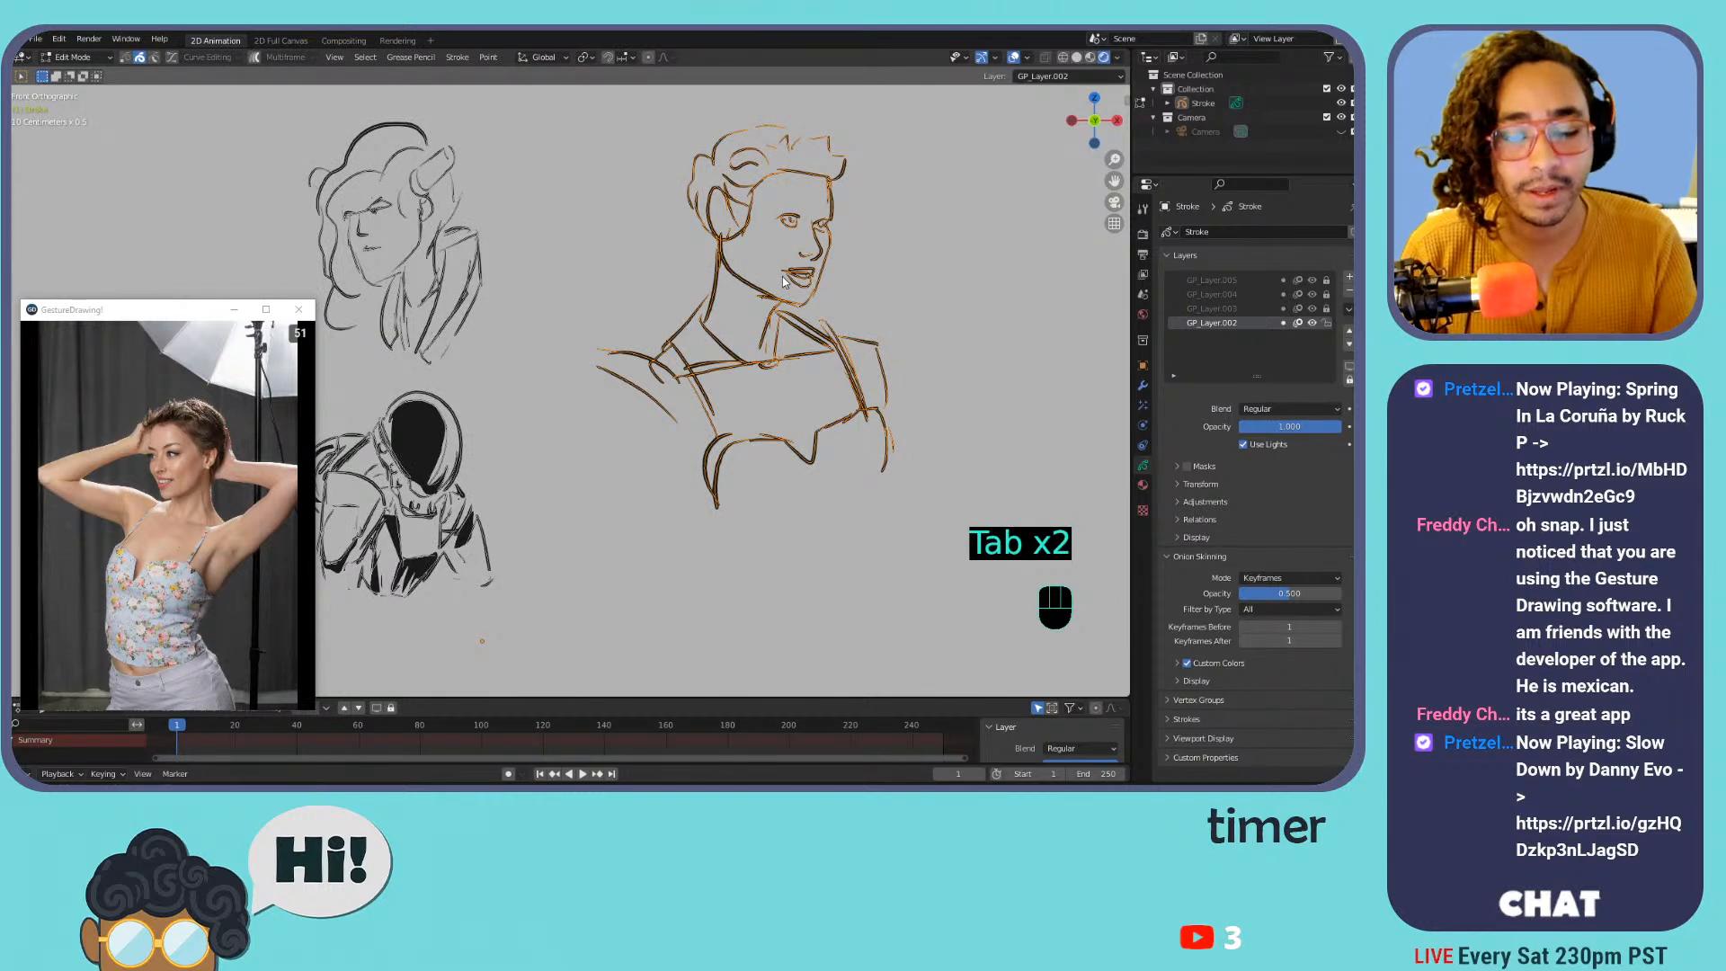
key(ctrl+Tab)
click(780, 349)
drag(830, 180, 717, 228)
mouse_move(694, 360)
mouse_down()
mouse_move(631, 404)
mouse_move(650, 403)
mouse_up()
mouse_move(902, 450)
mouse_down()
mouse_move(853, 447)
mouse_move(890, 430)
mouse_up()
drag(615, 399, 625, 412)
drag(700, 521, 699, 500)
drag(866, 437, 859, 430)
drag(887, 346, 880, 351)
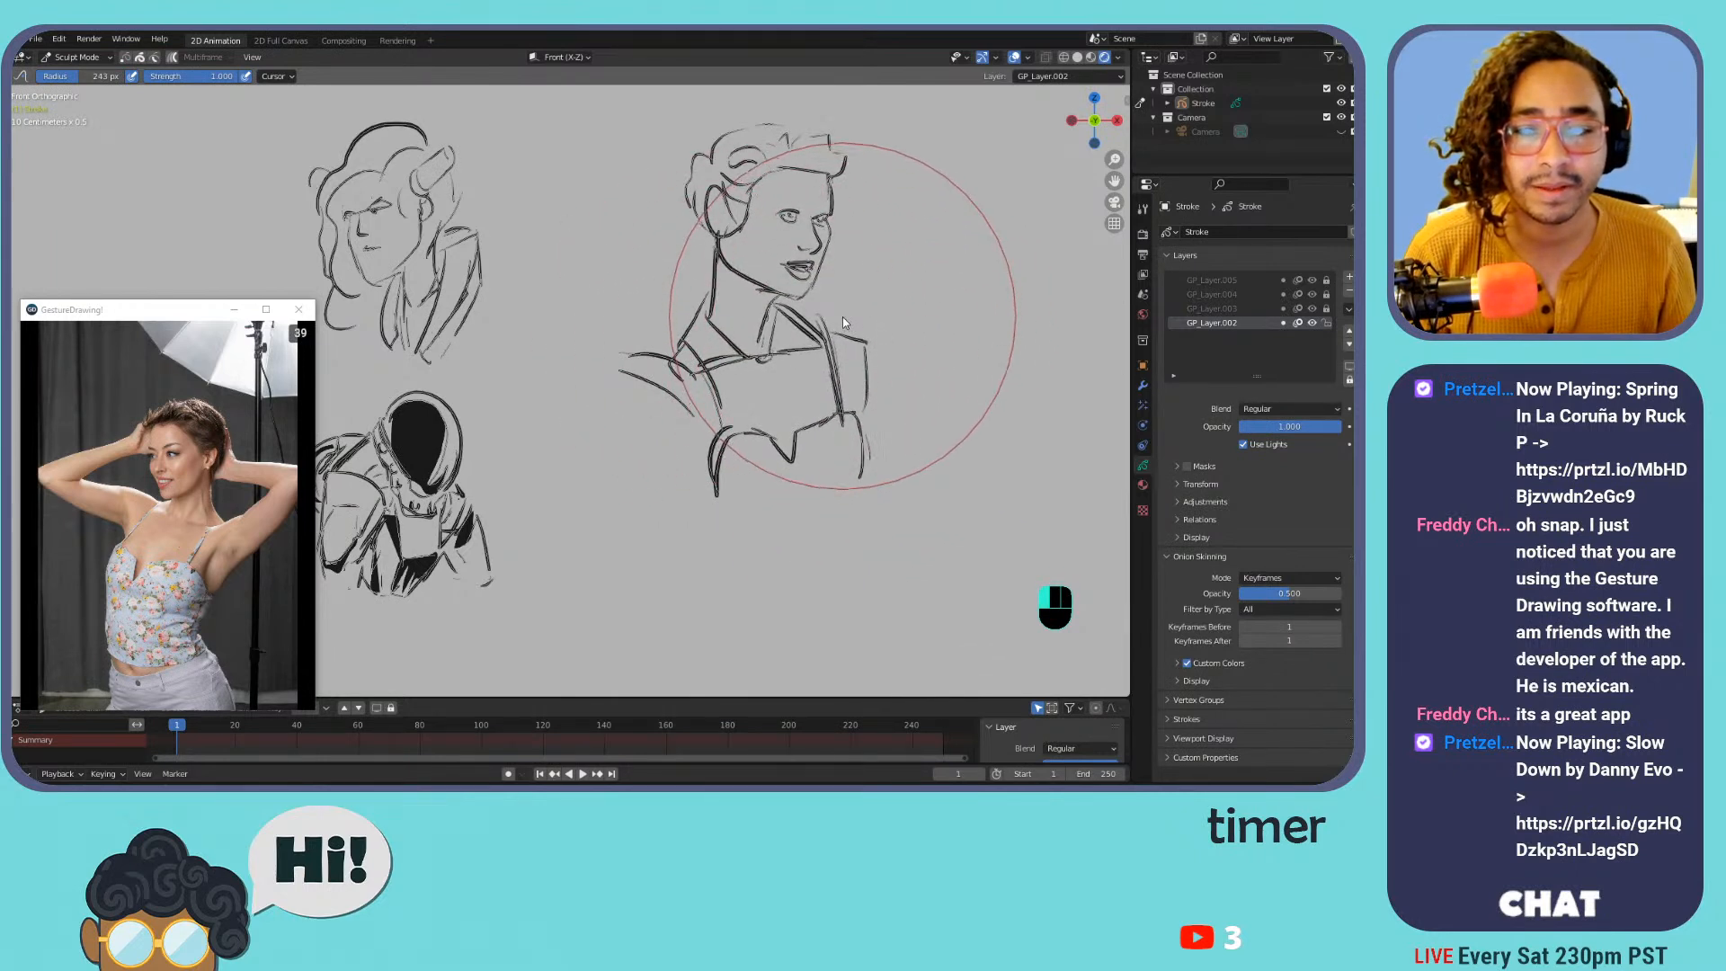
key(f)
click(850, 364)
Scale down the mirrored female bust in Edit Mode and move it directly below the helmeted astronaut sketch
key(Tab)
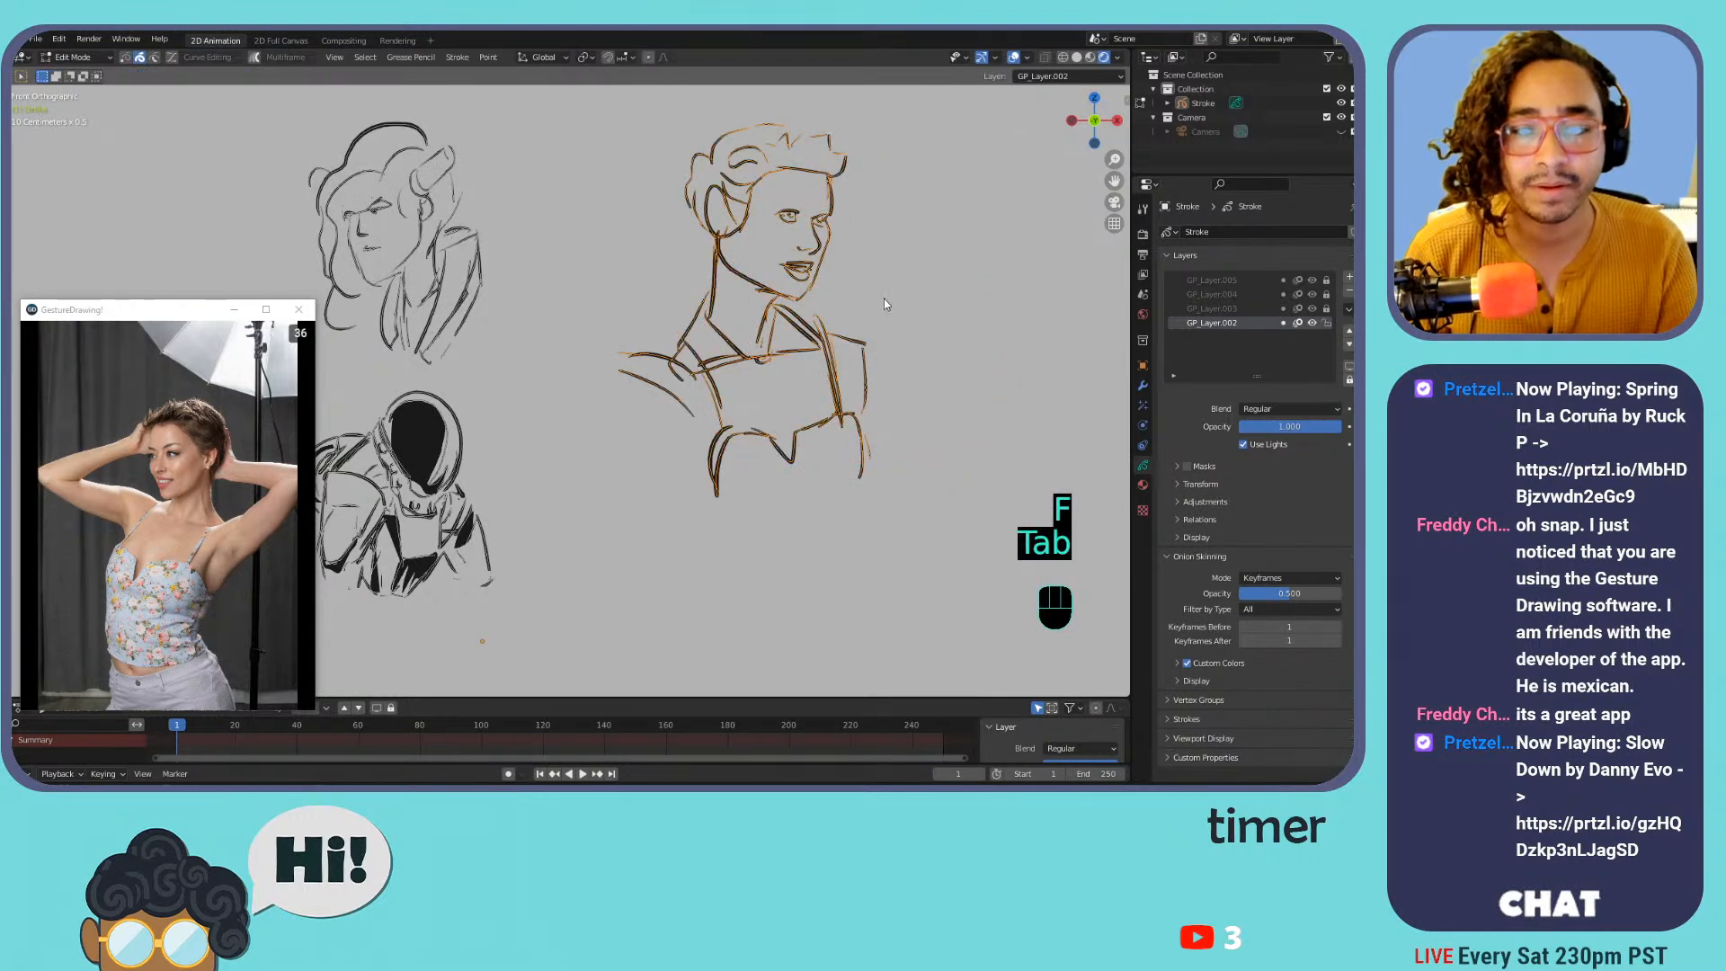
key(ctrl+Tab)
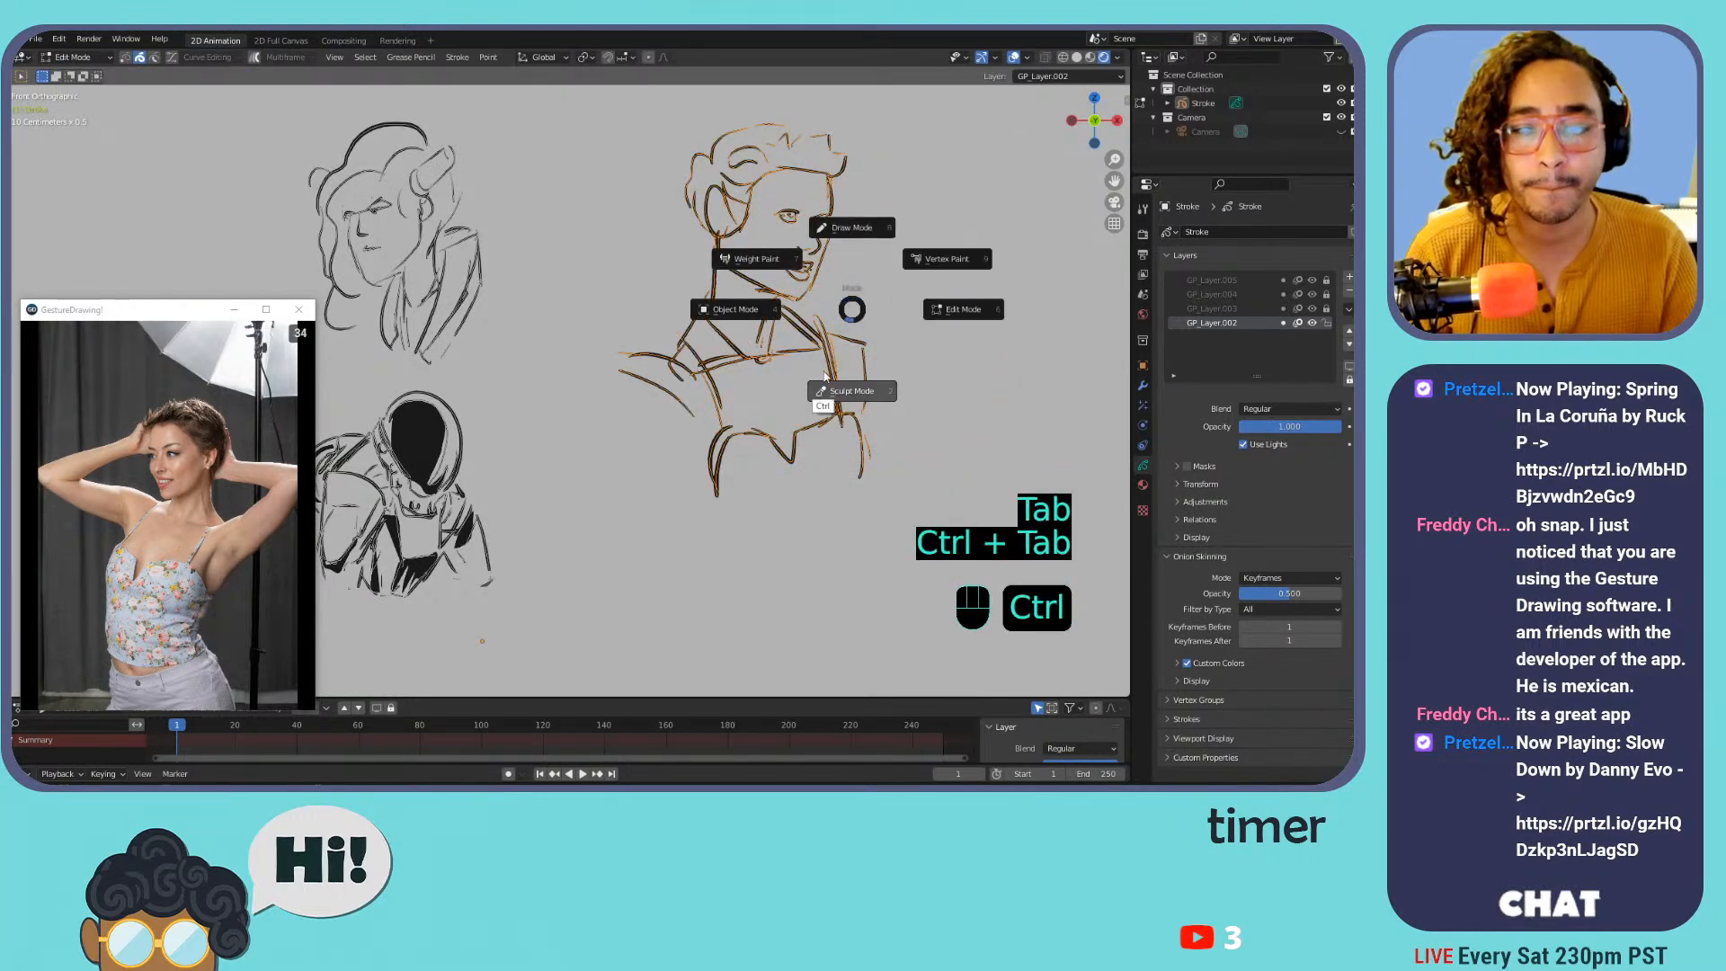
click(763, 325)
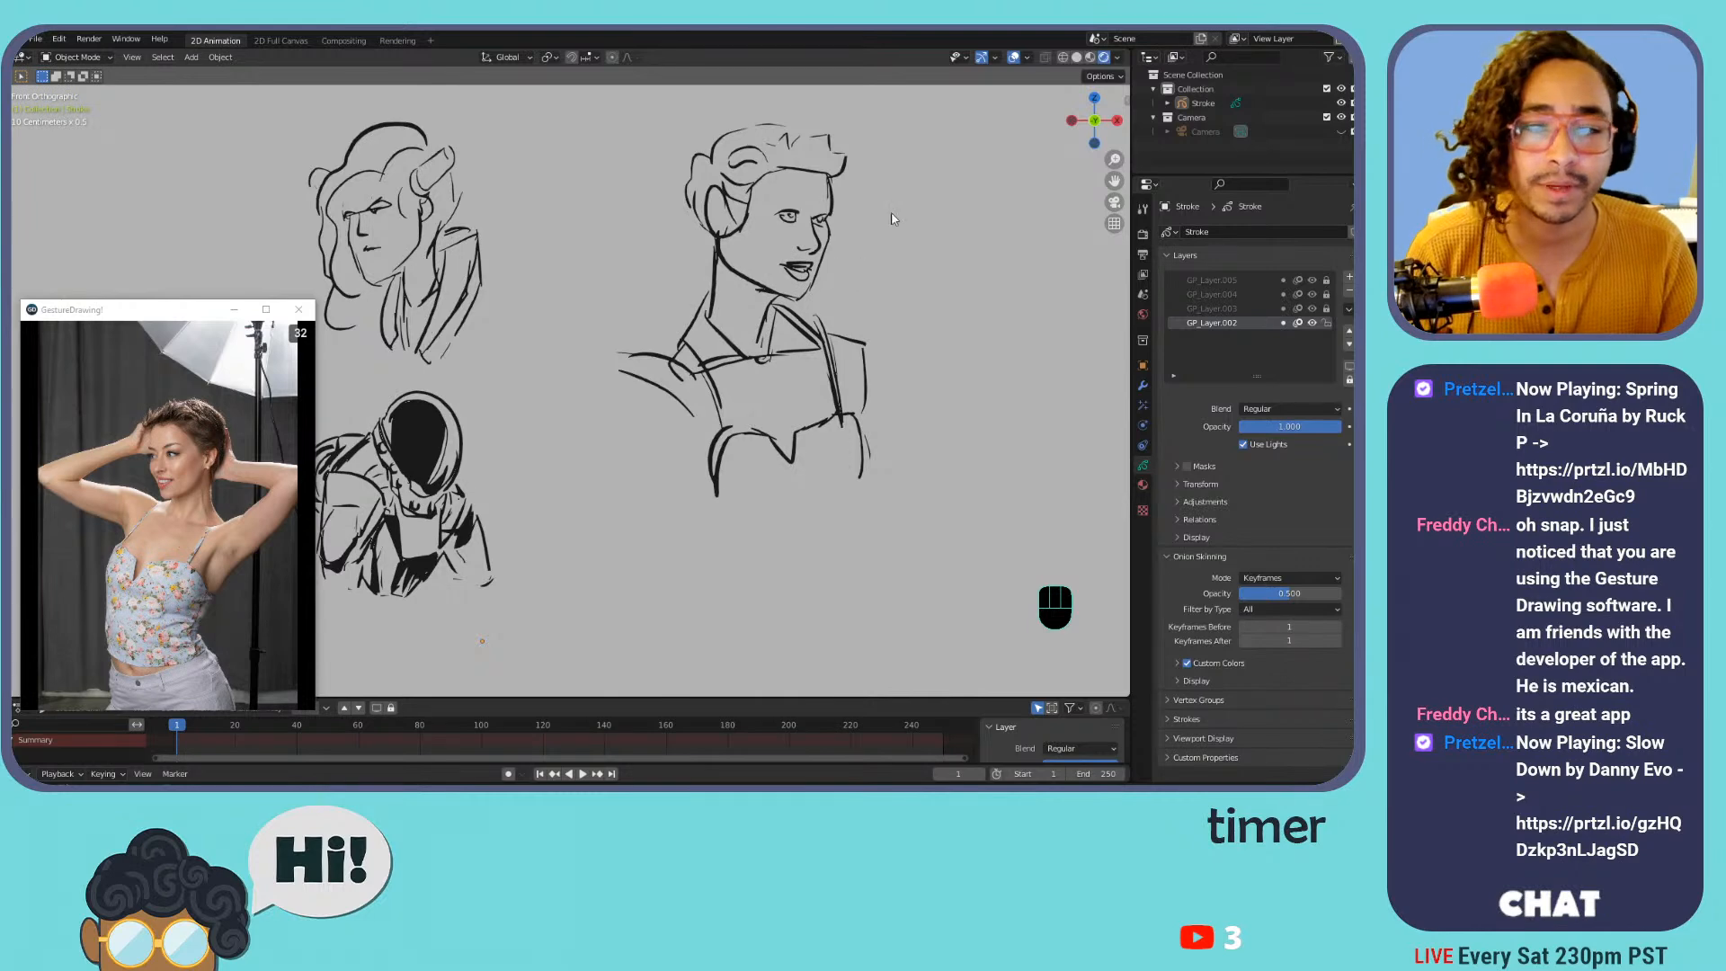
click(833, 216)
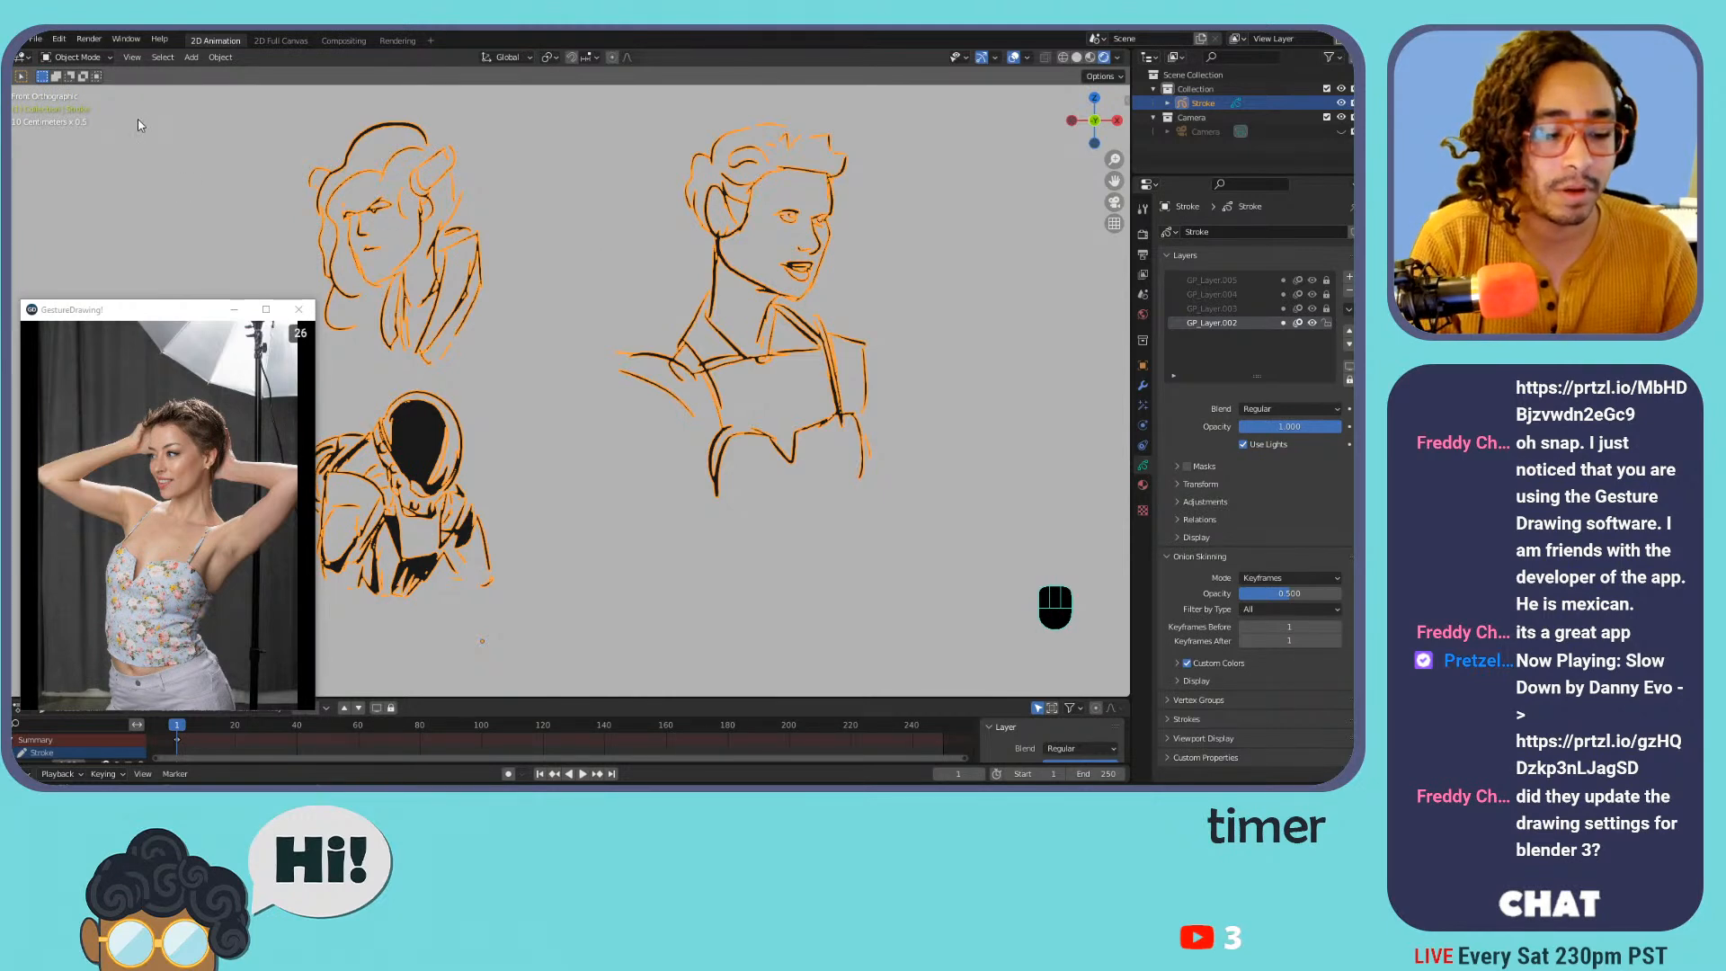
key(Tab)
key(s)
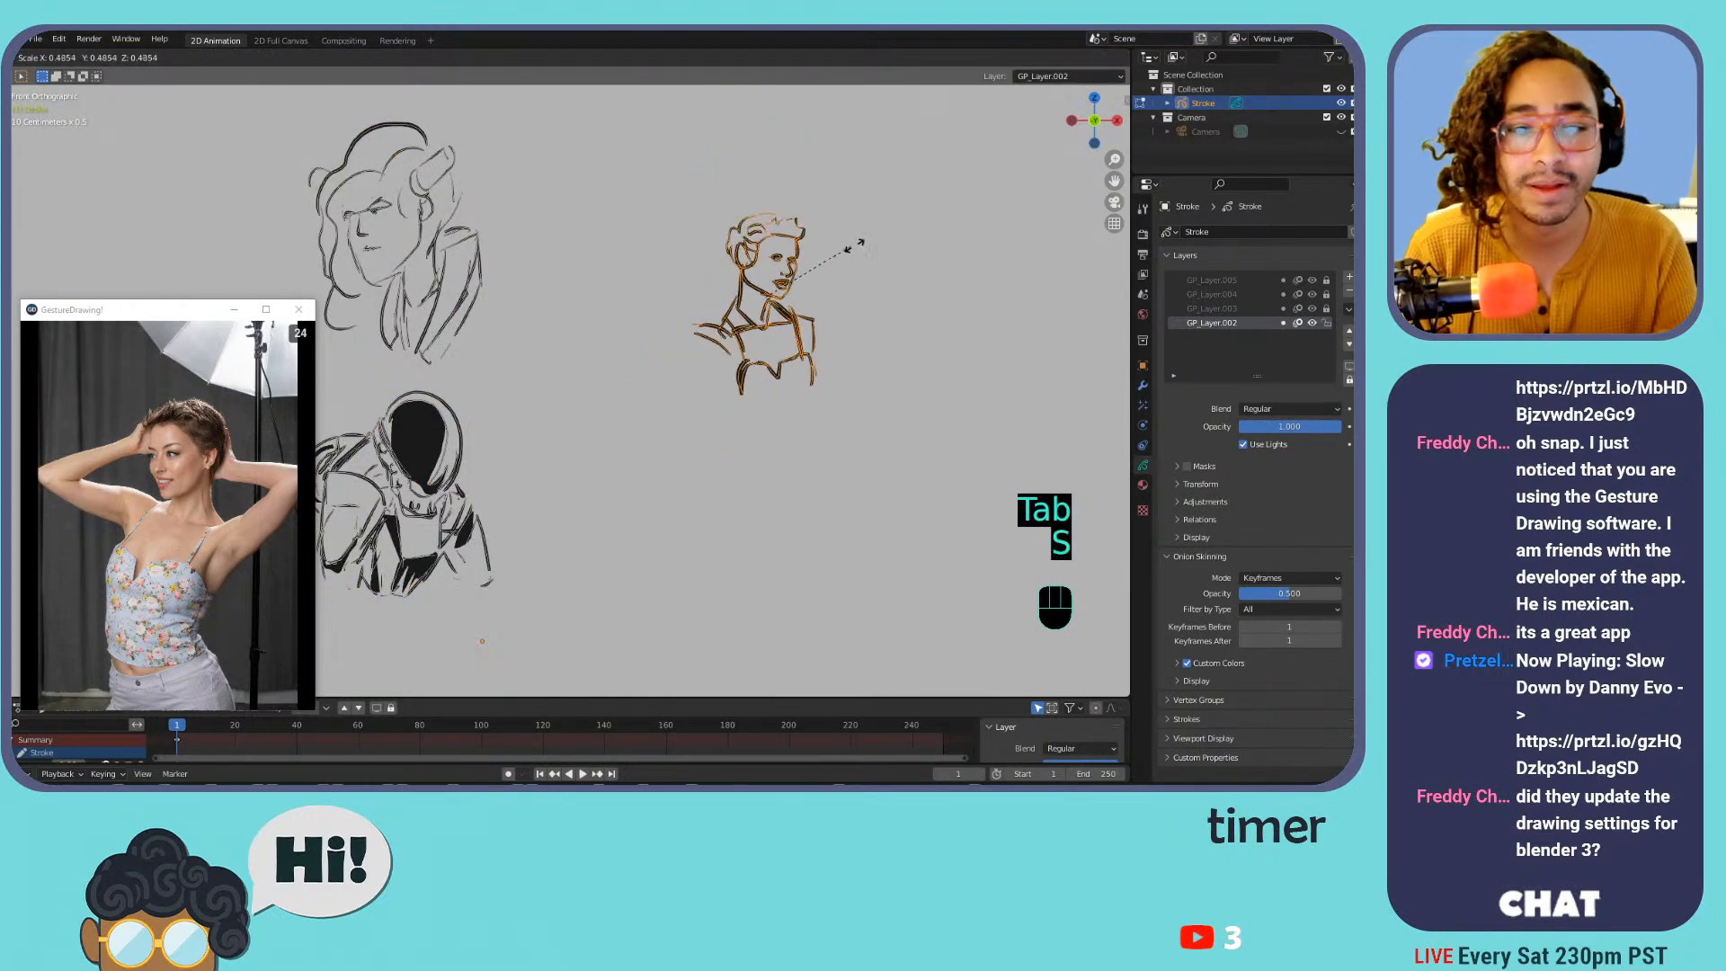
click(899, 254)
key(g)
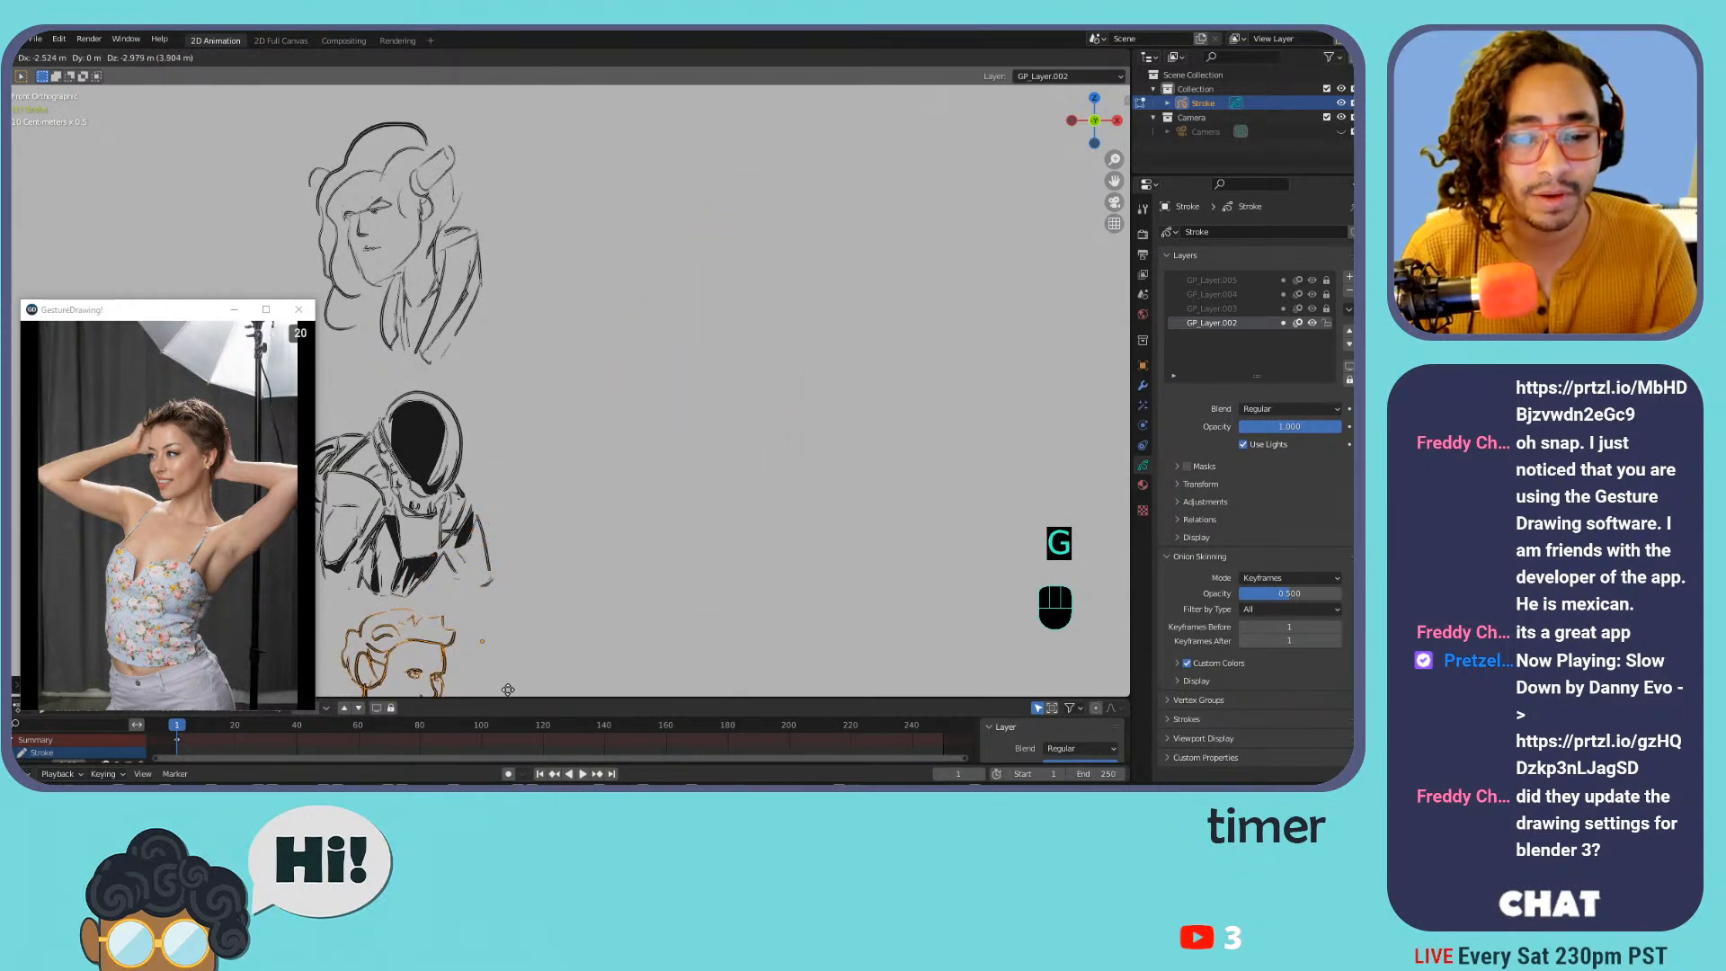
click(553, 612)
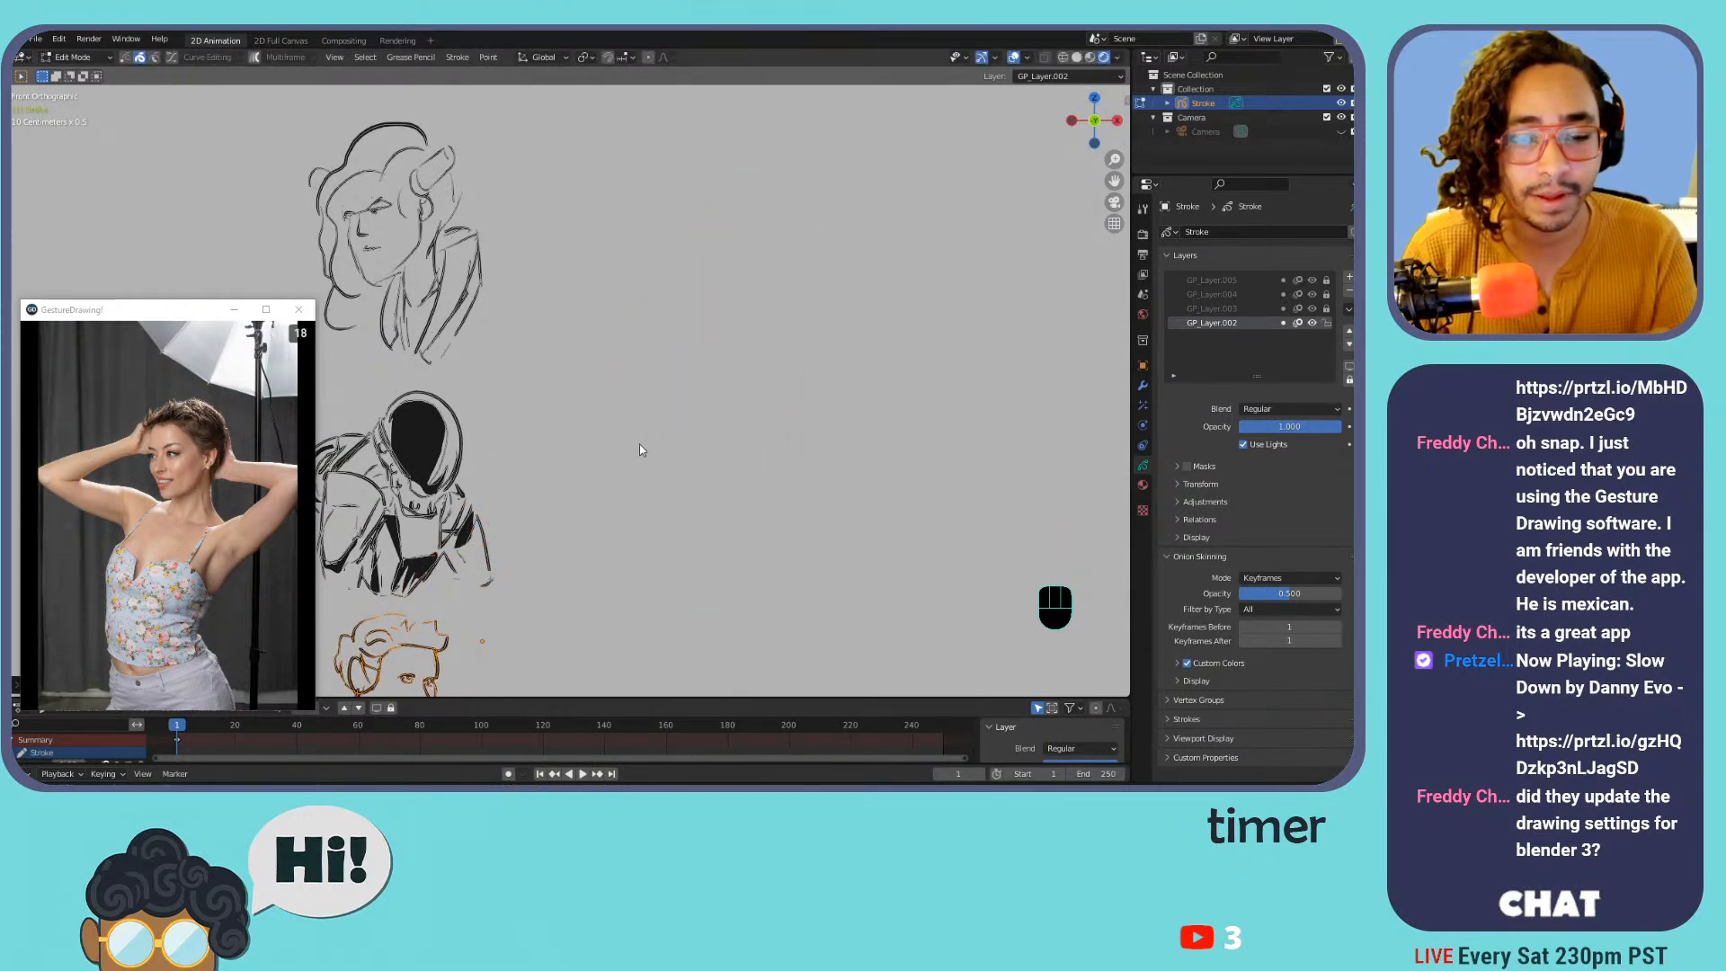
Return to Draw Mode beside the relocated bust and bring back the woman's reference photo in GestureDrawing
key(Tab)
key(ctrl+Tab)
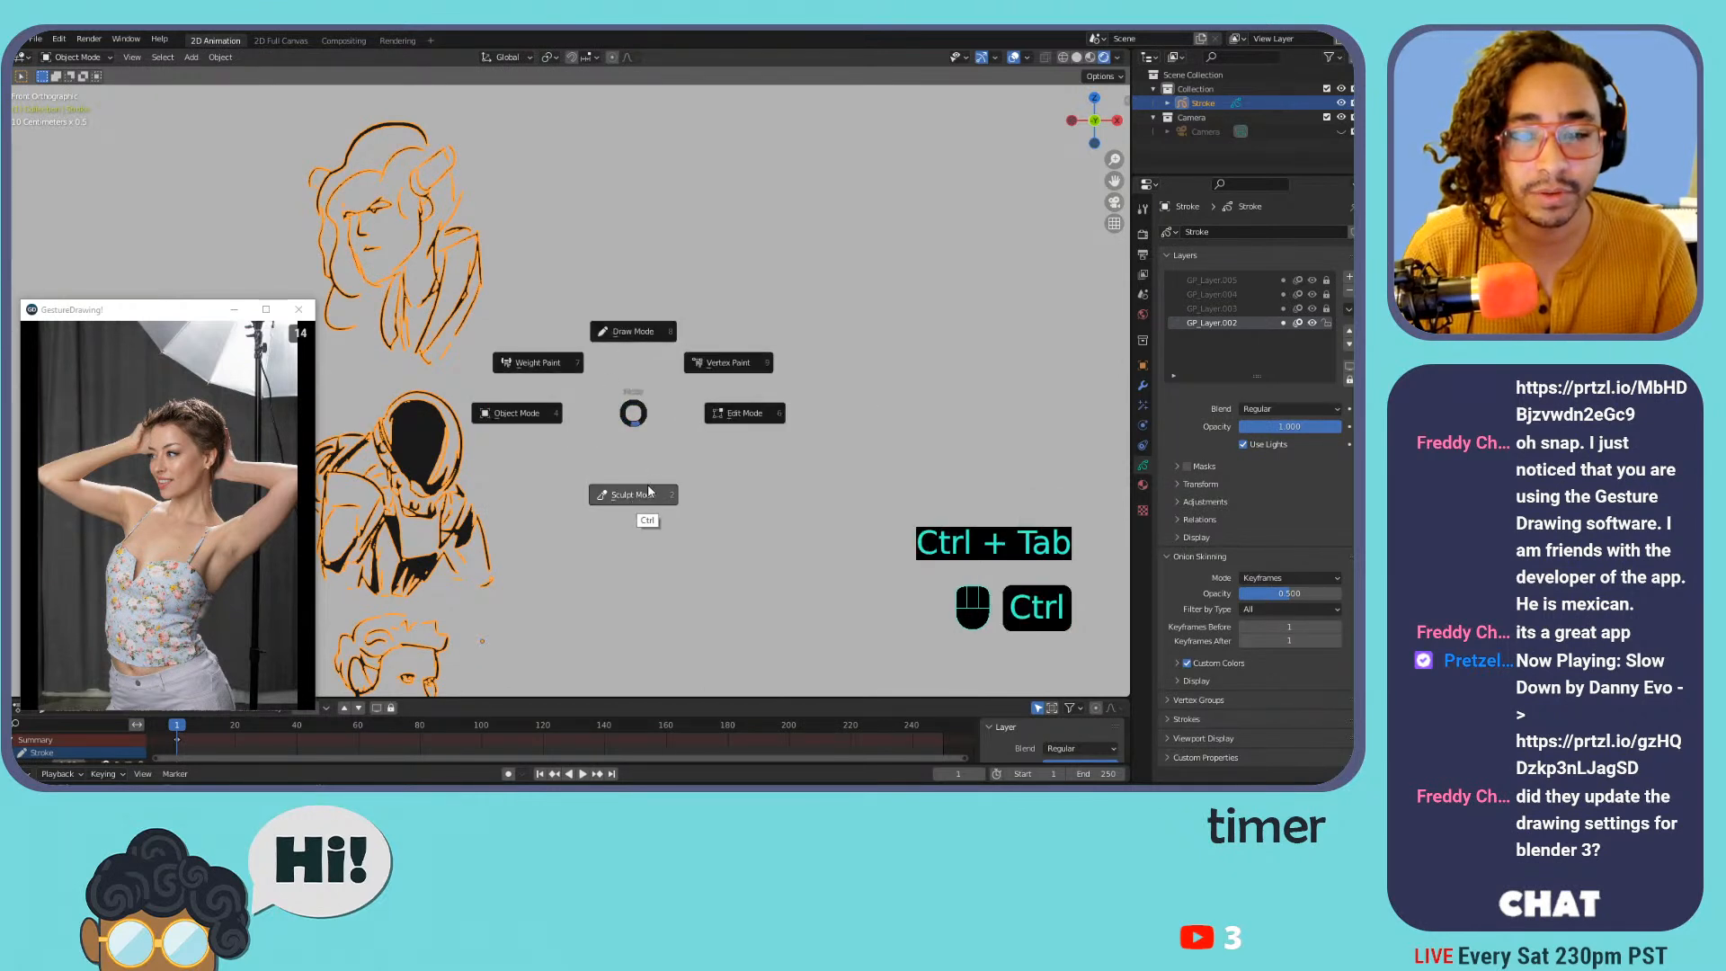
click(643, 332)
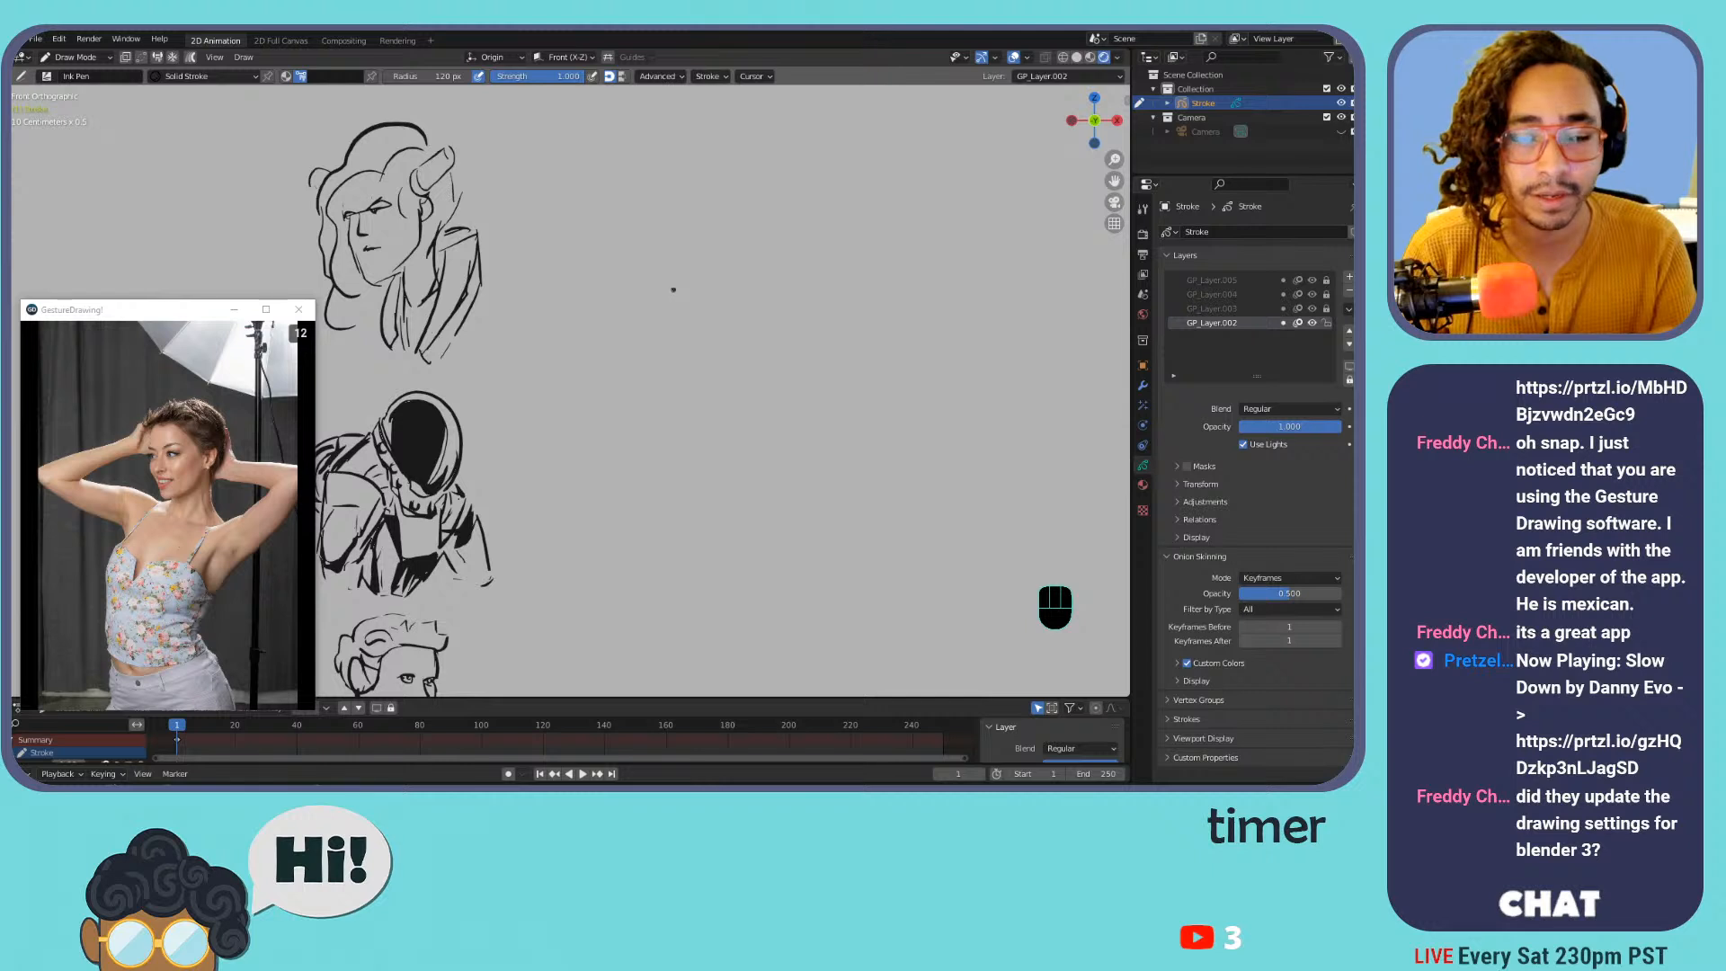
shift+middle_drag(693, 281, 782, 127)
mouse_move(698, 494)
shift+middle_down()
mouse_move(657, 332)
mouse_move(671, 308)
mouse_move(705, 521)
mouse_move(663, 339)
mouse_move(679, 345)
shift+middle_up()
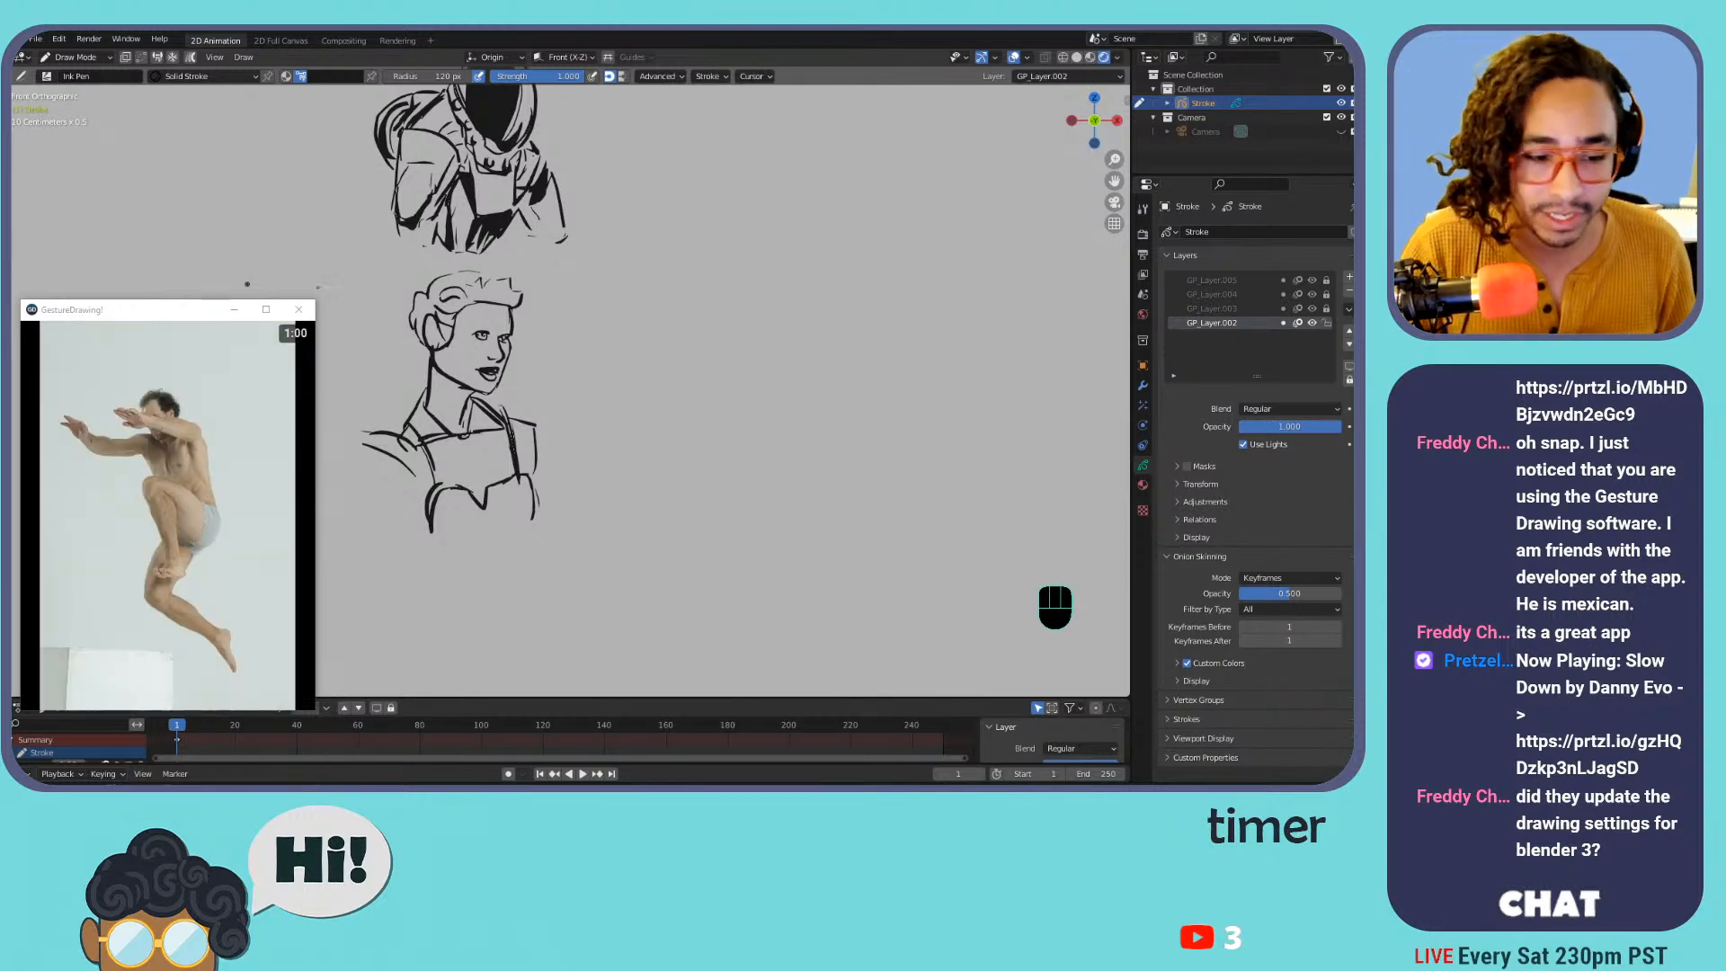
mouse_move(192, 588)
click(120, 654)
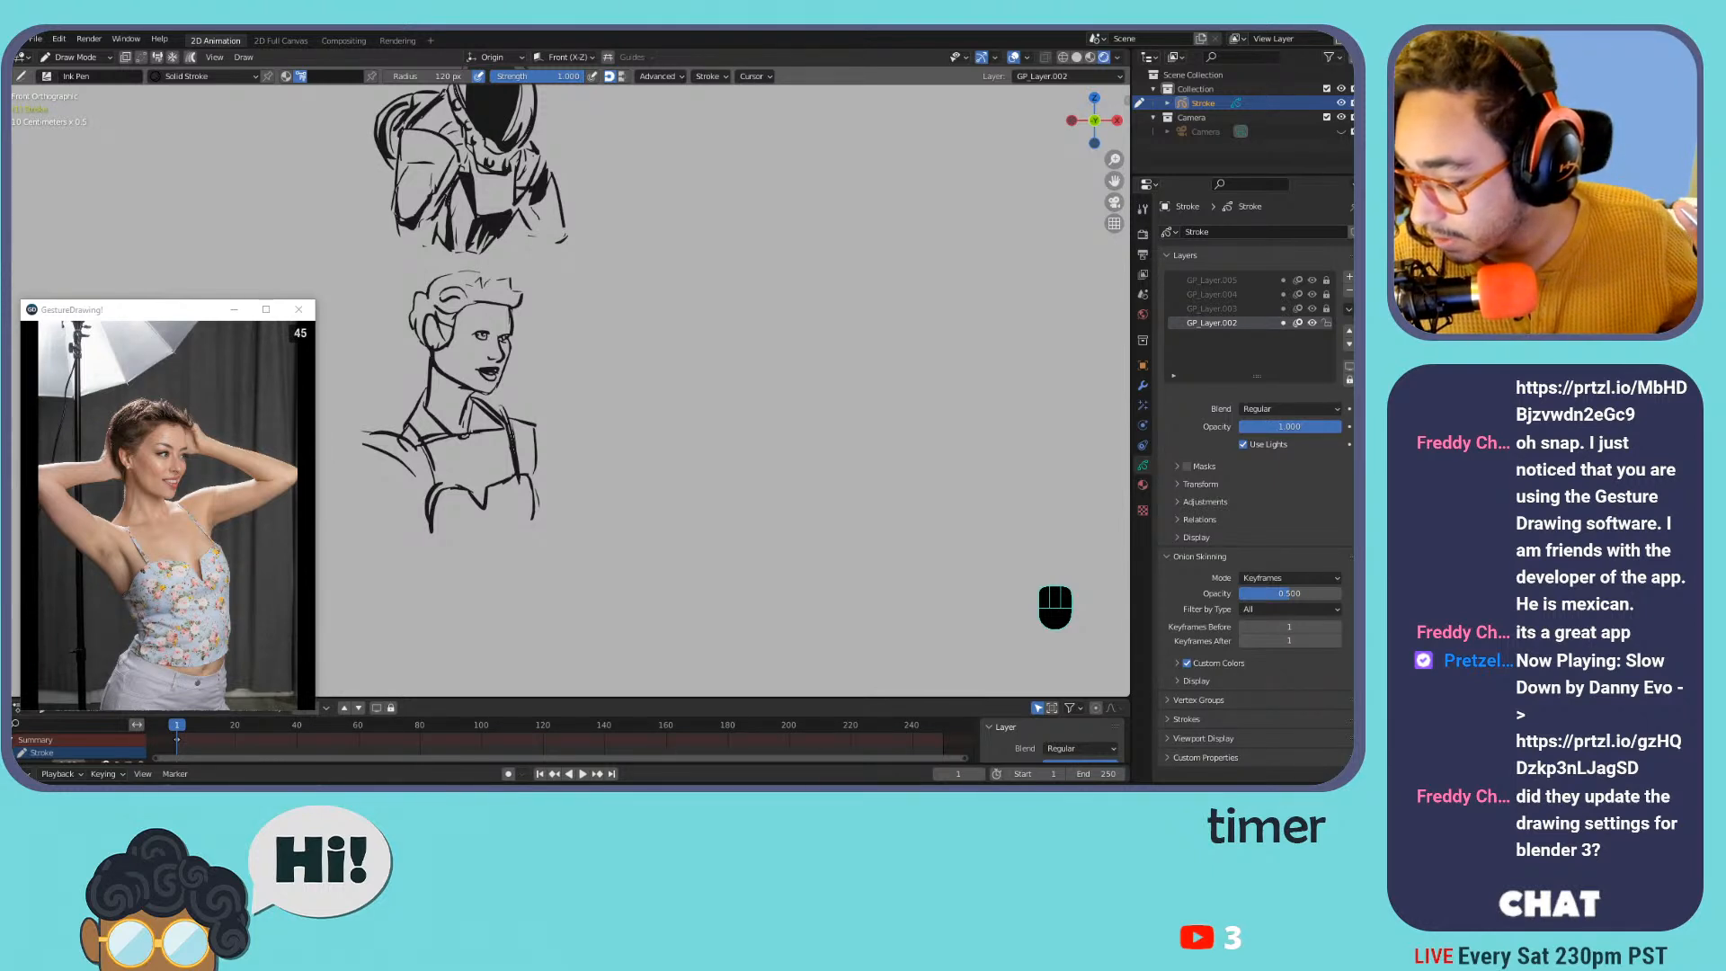
Switch to the browser and open the Grease Pencil section of the Blender 3.0 release notes
drag(1354, 227, 737, 30)
click(238, 309)
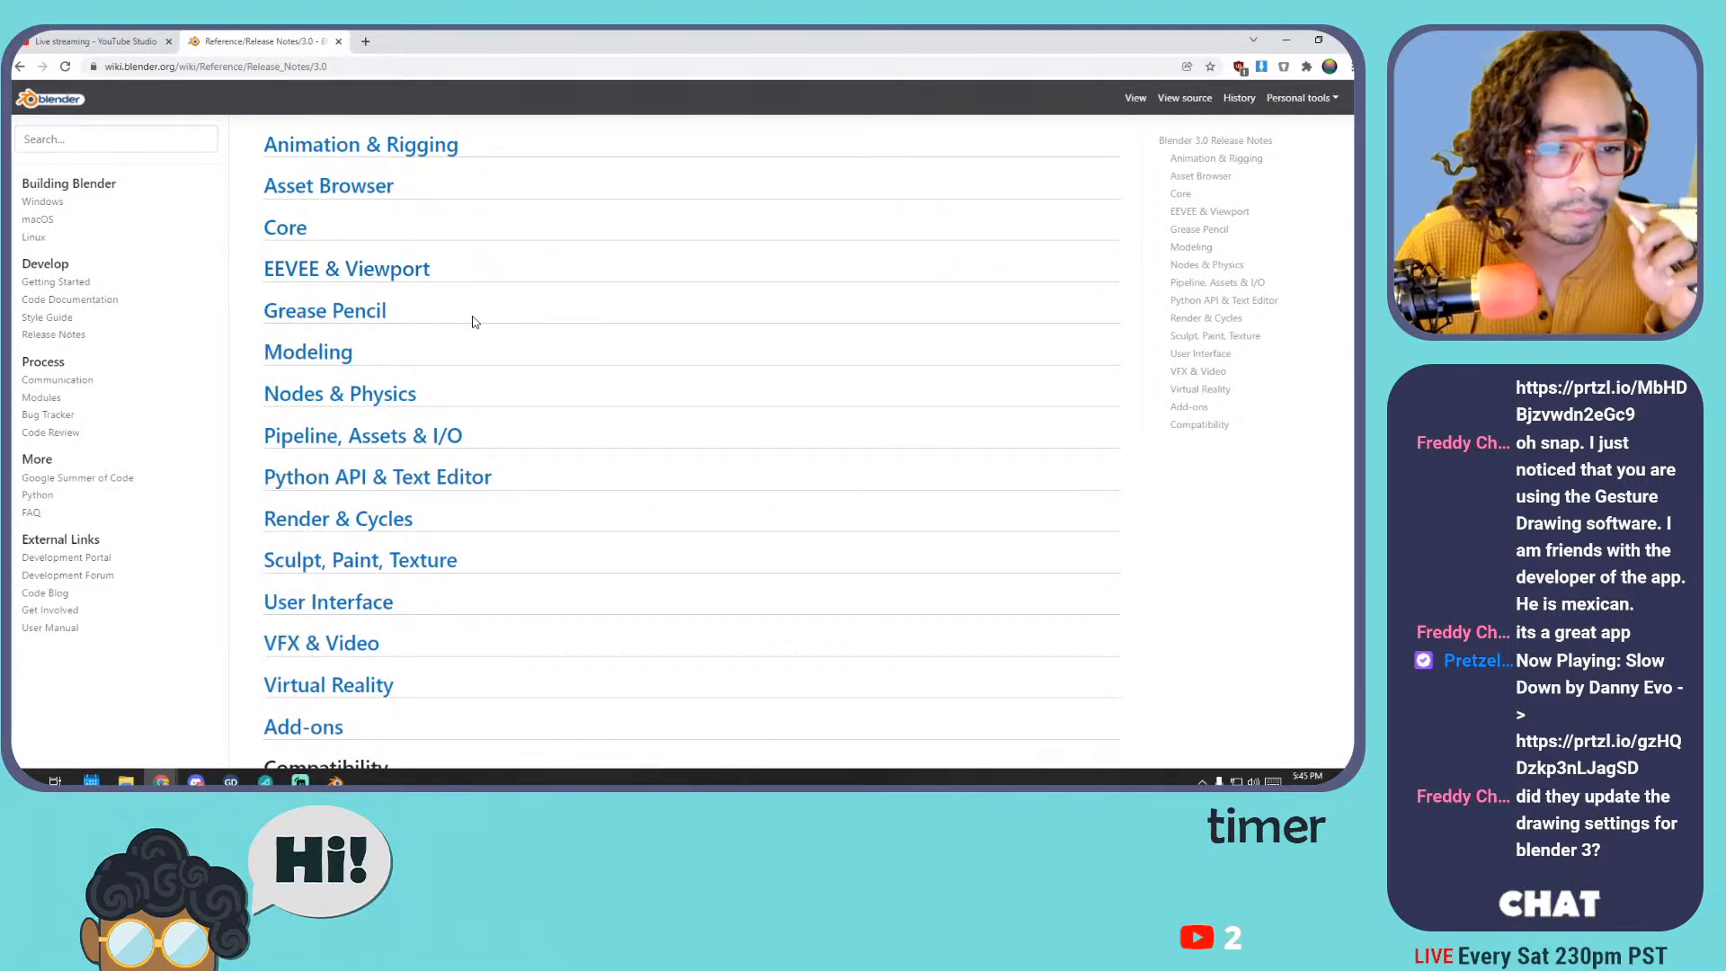
click(355, 312)
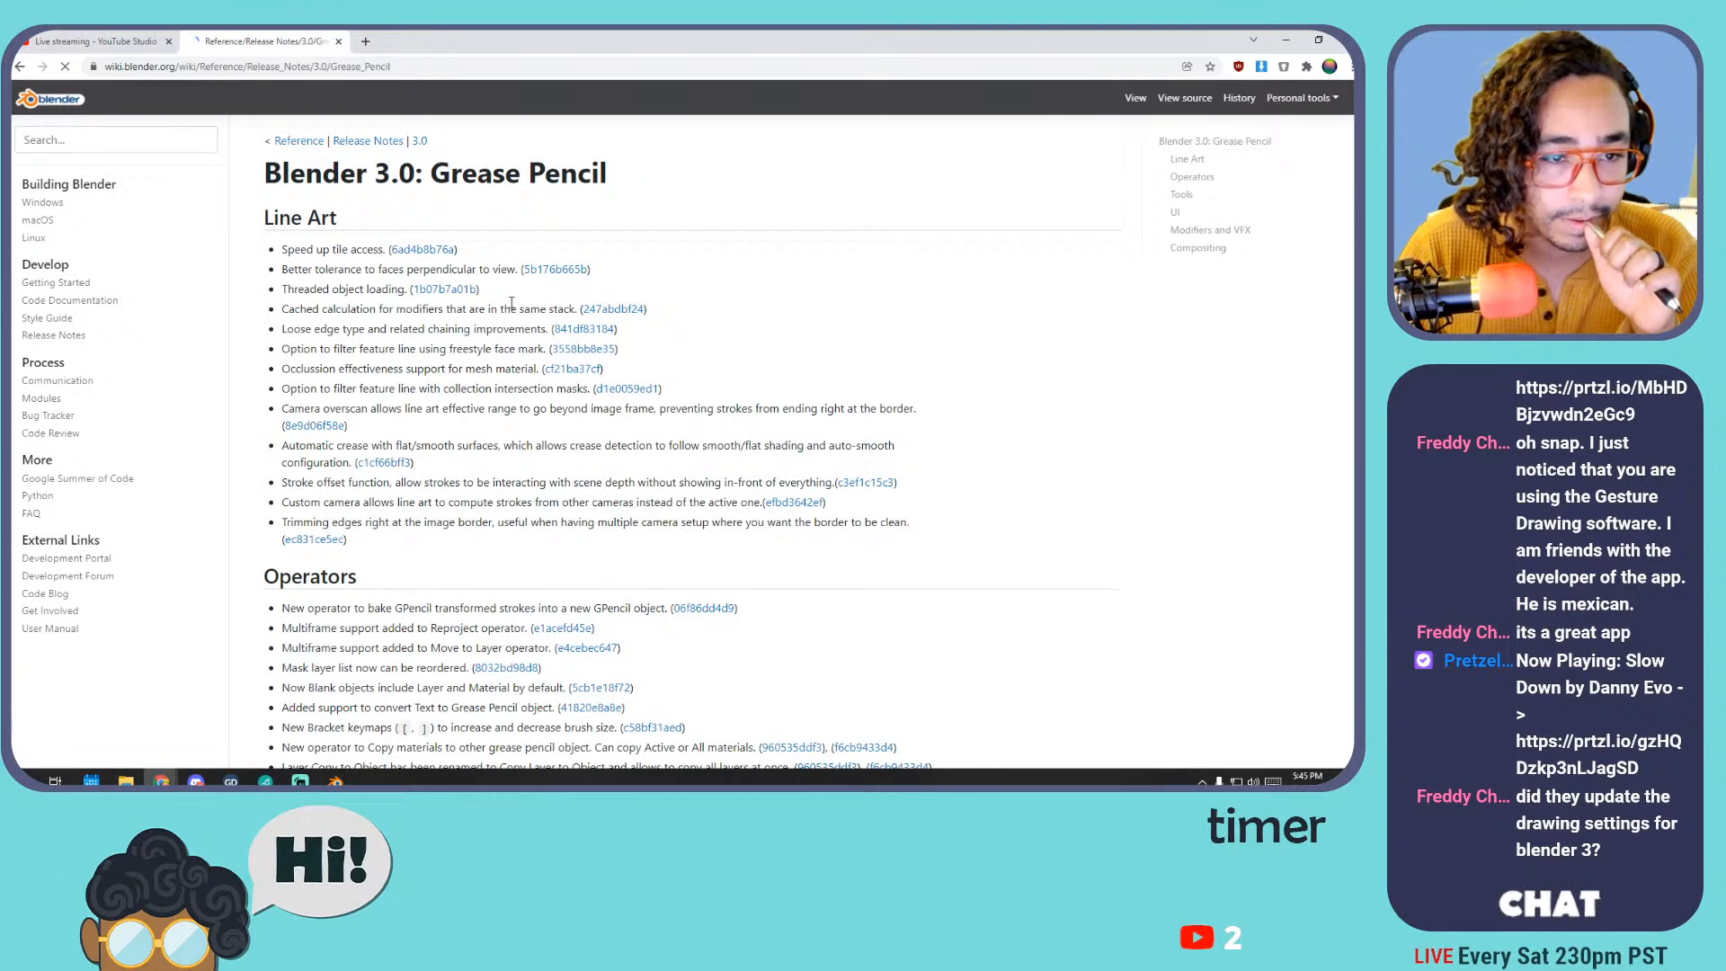
Read through the Blender 3.0 Grease Pencil release notes for changes to drawing settings, including Line Art, Operators, Tools, UI and Compositing
scroll(539, 274, down, 4)
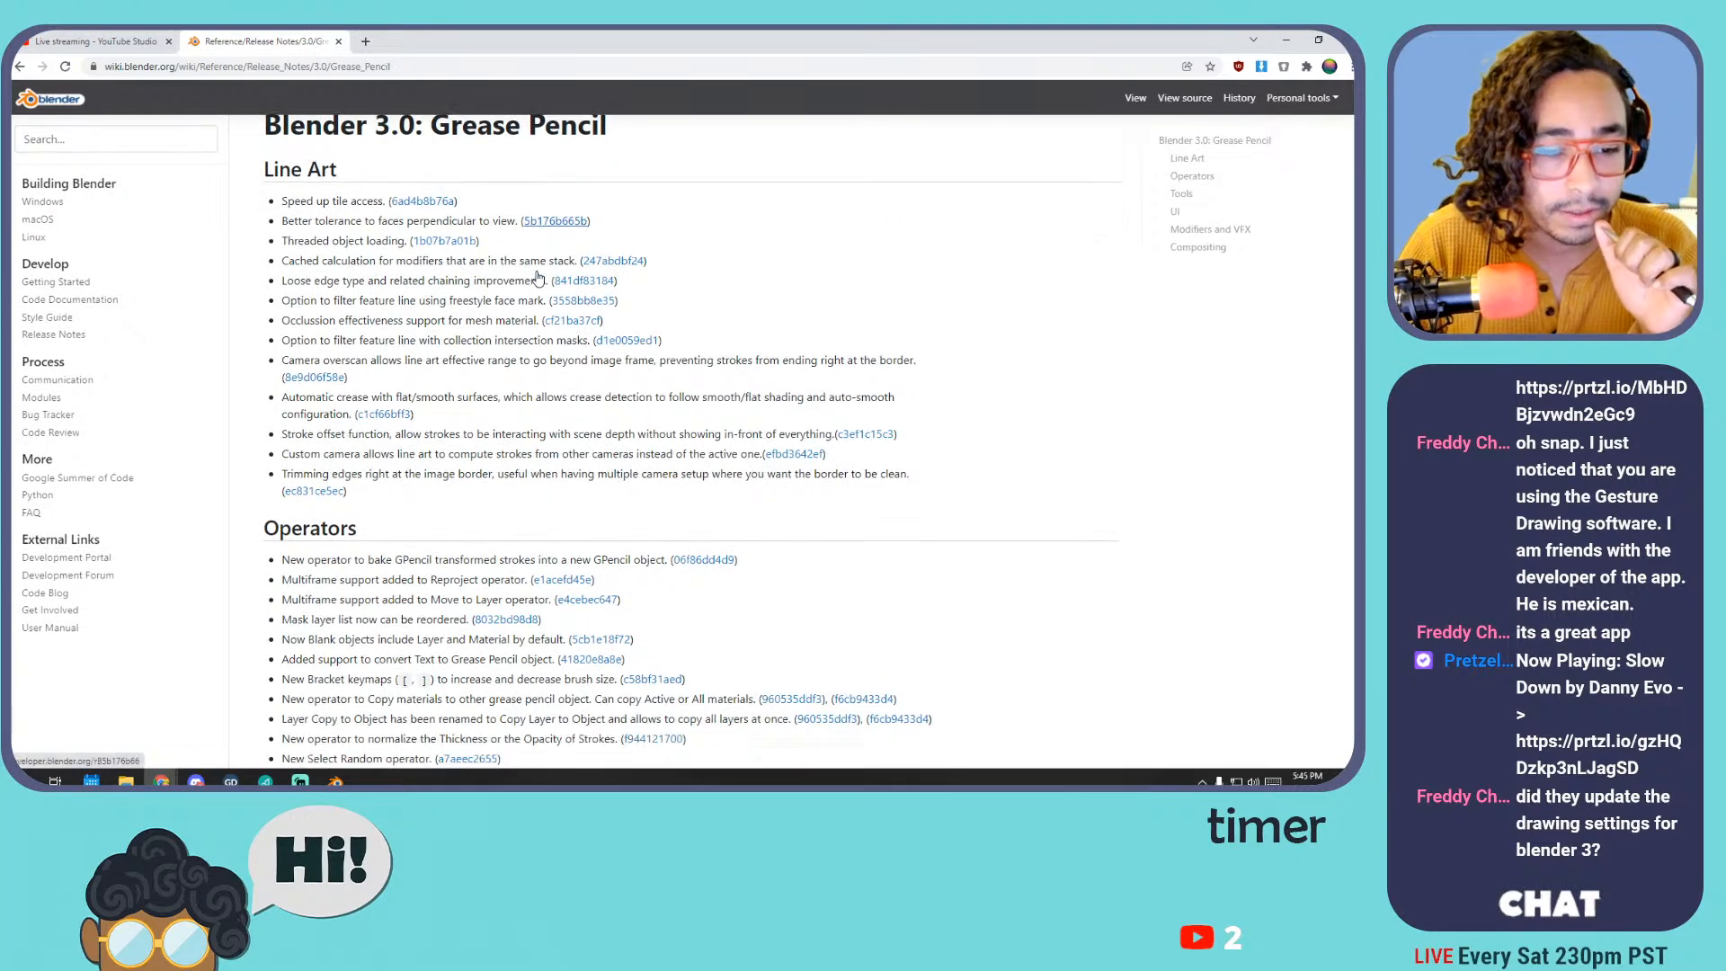
scroll(545, 274, down, 3)
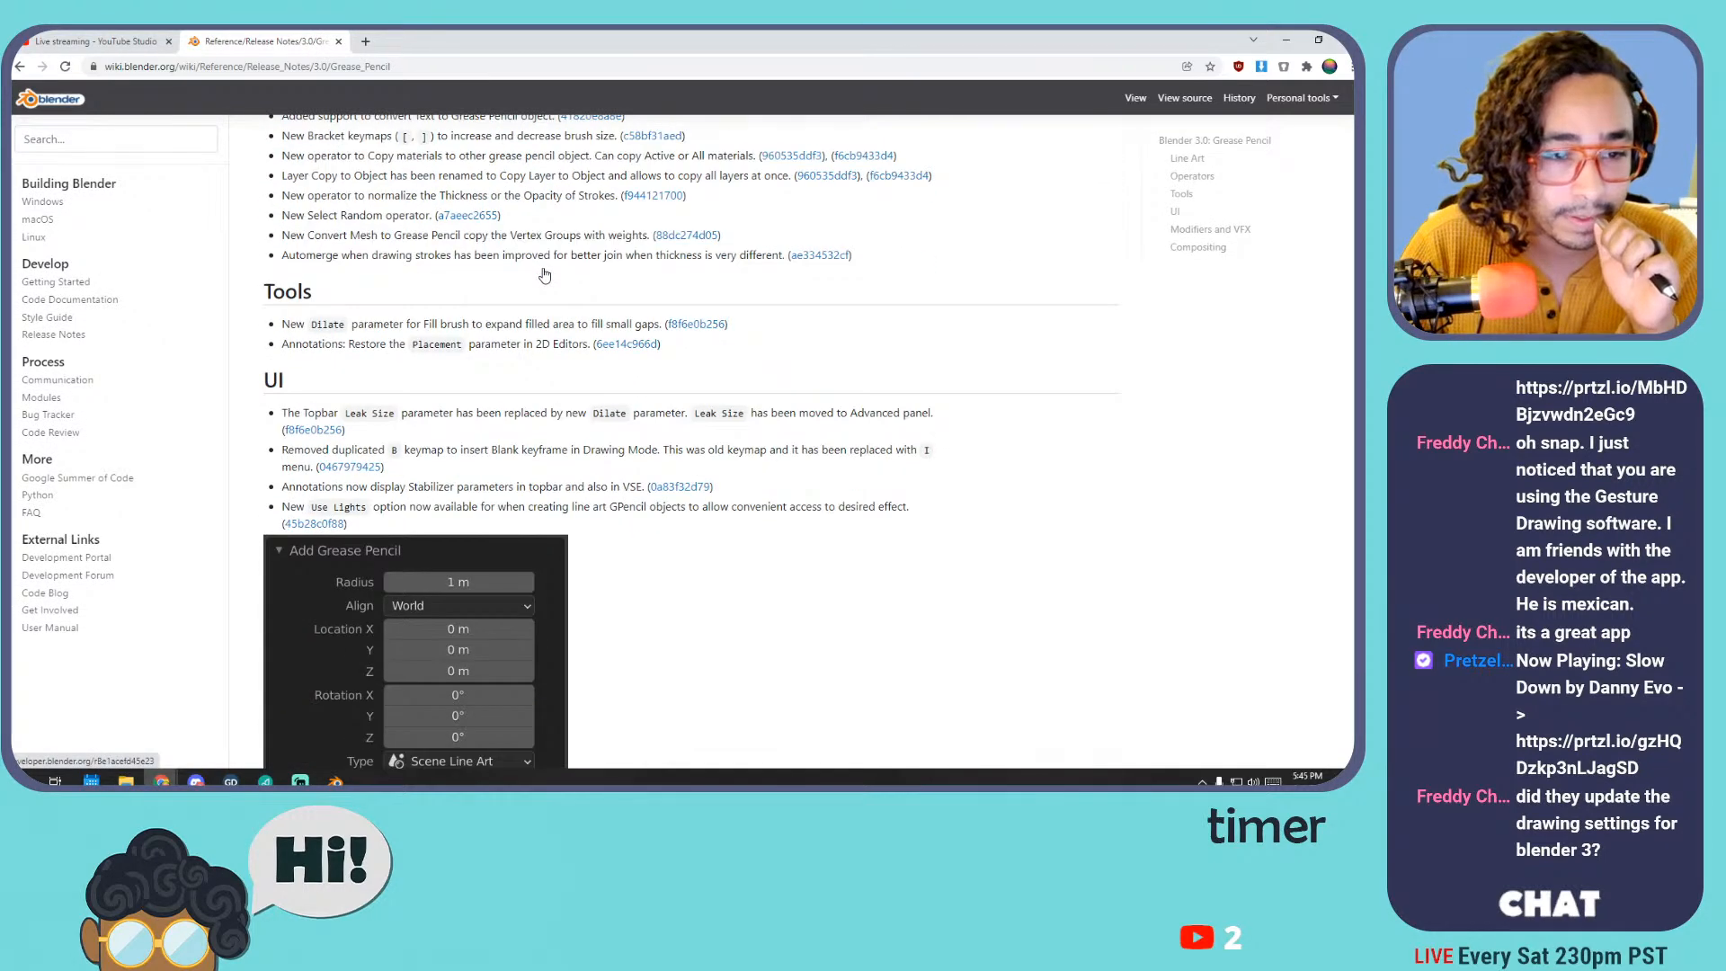
scroll(545, 272, down, 13)
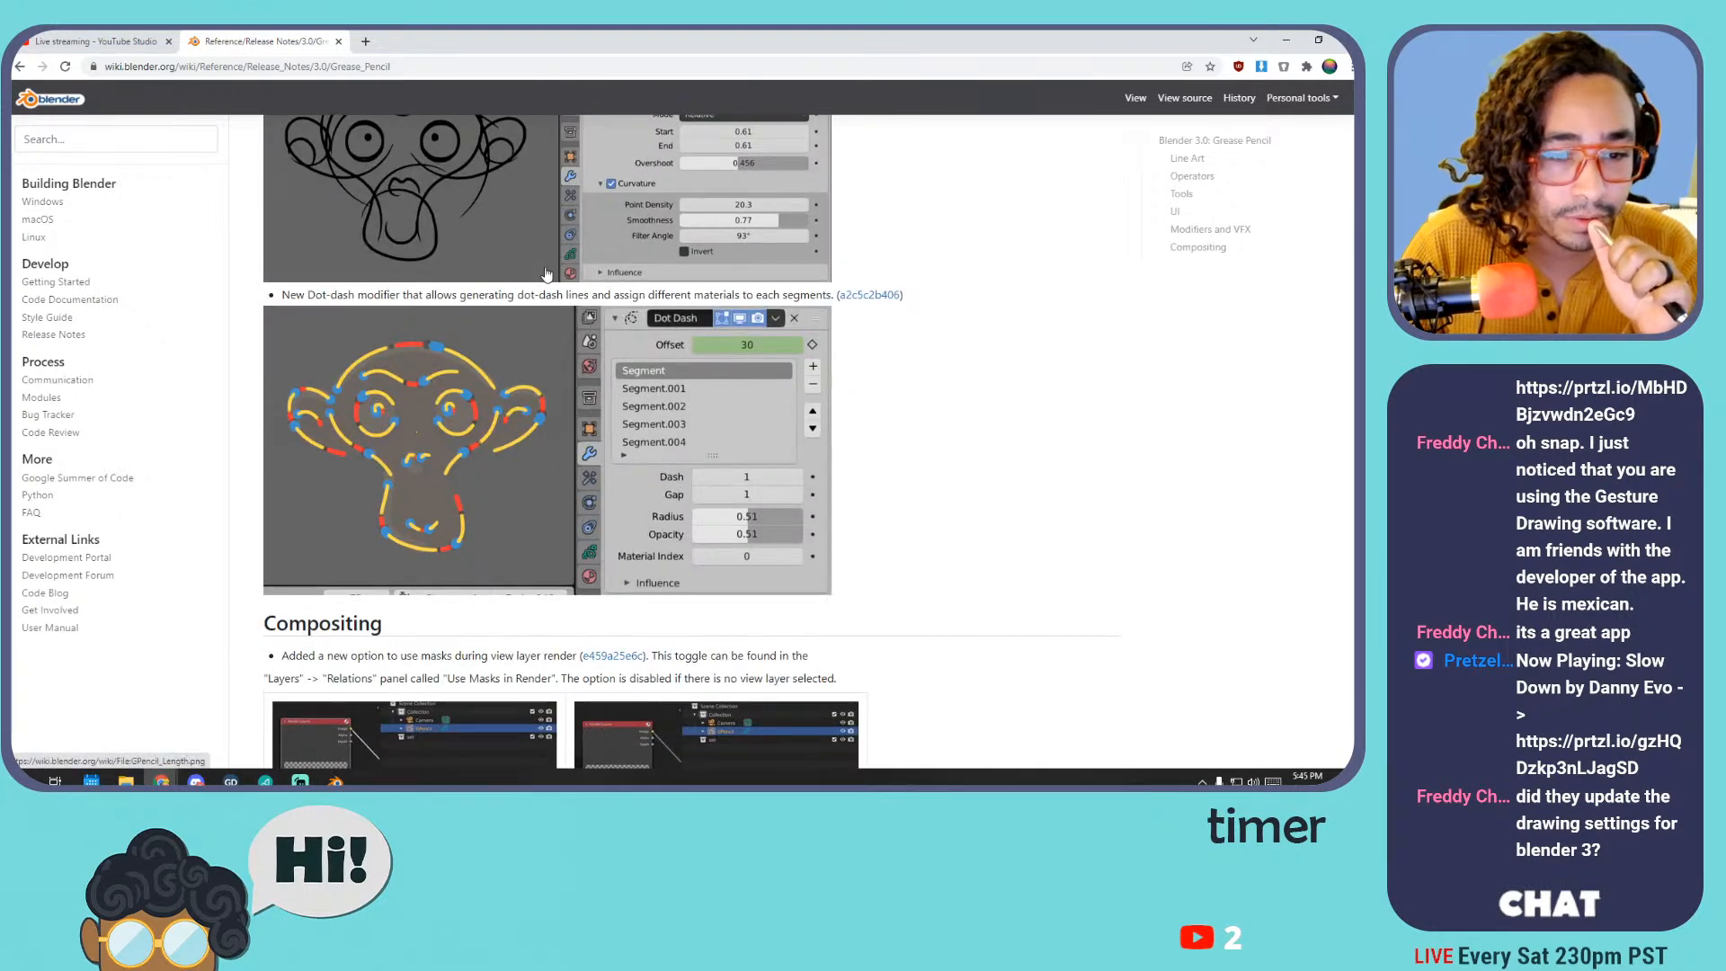
scroll(545, 273, down, 5)
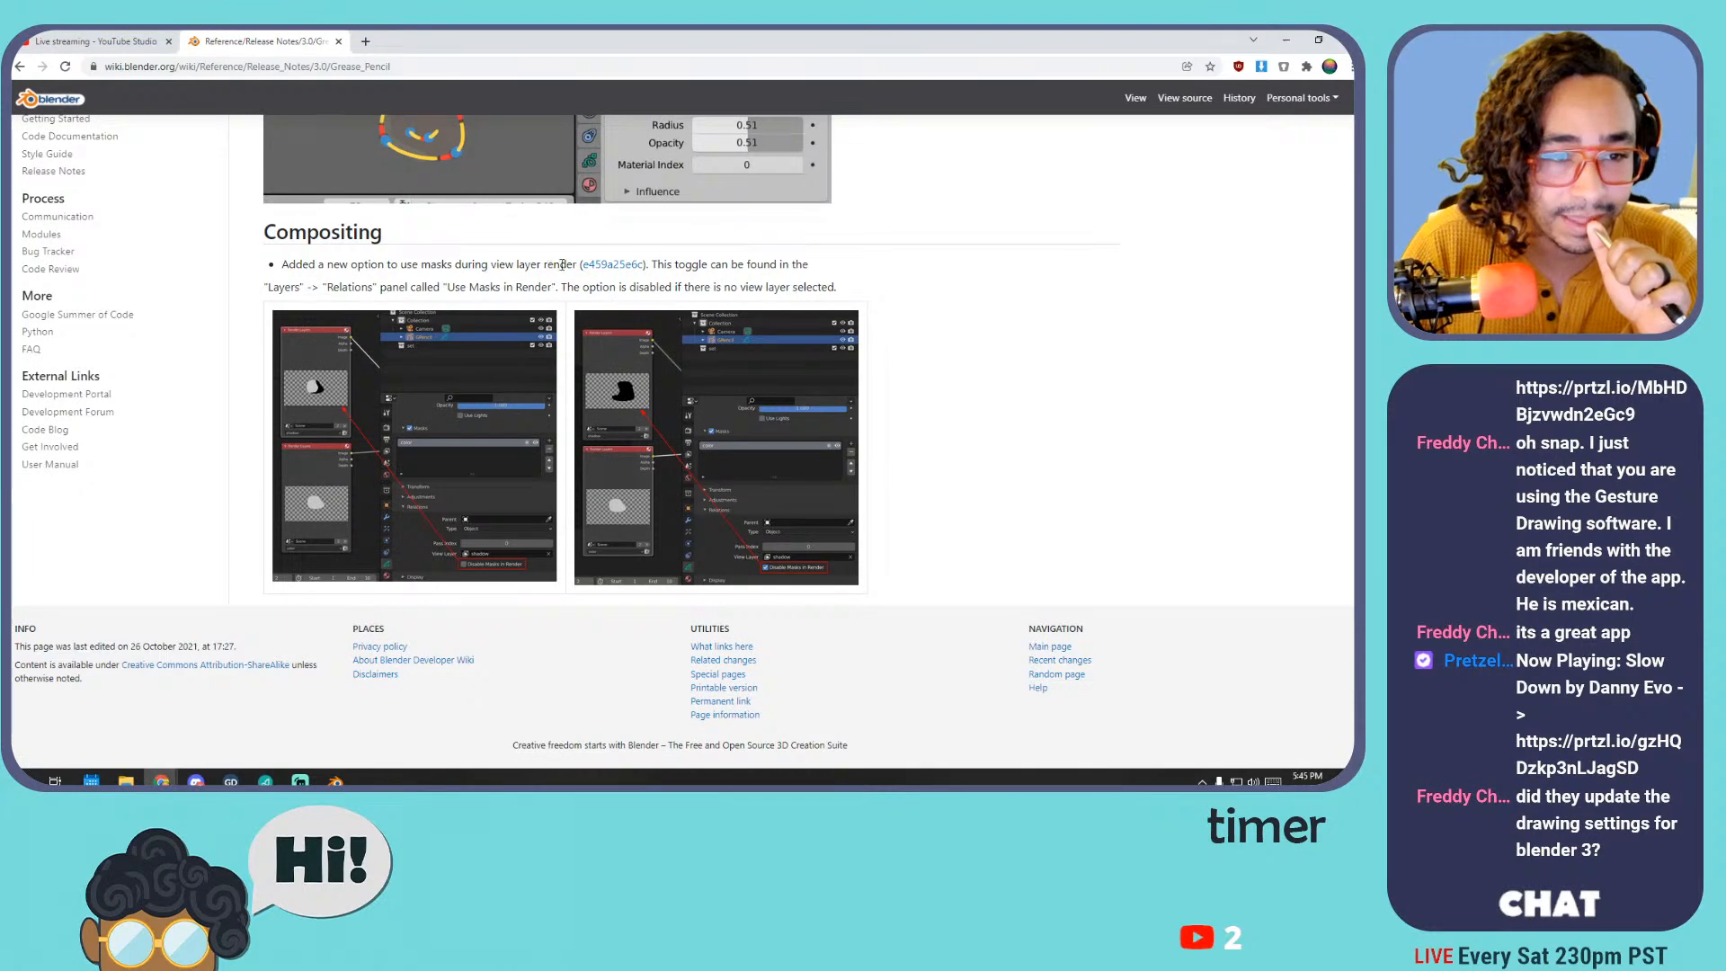
scroll(554, 265, up, 20)
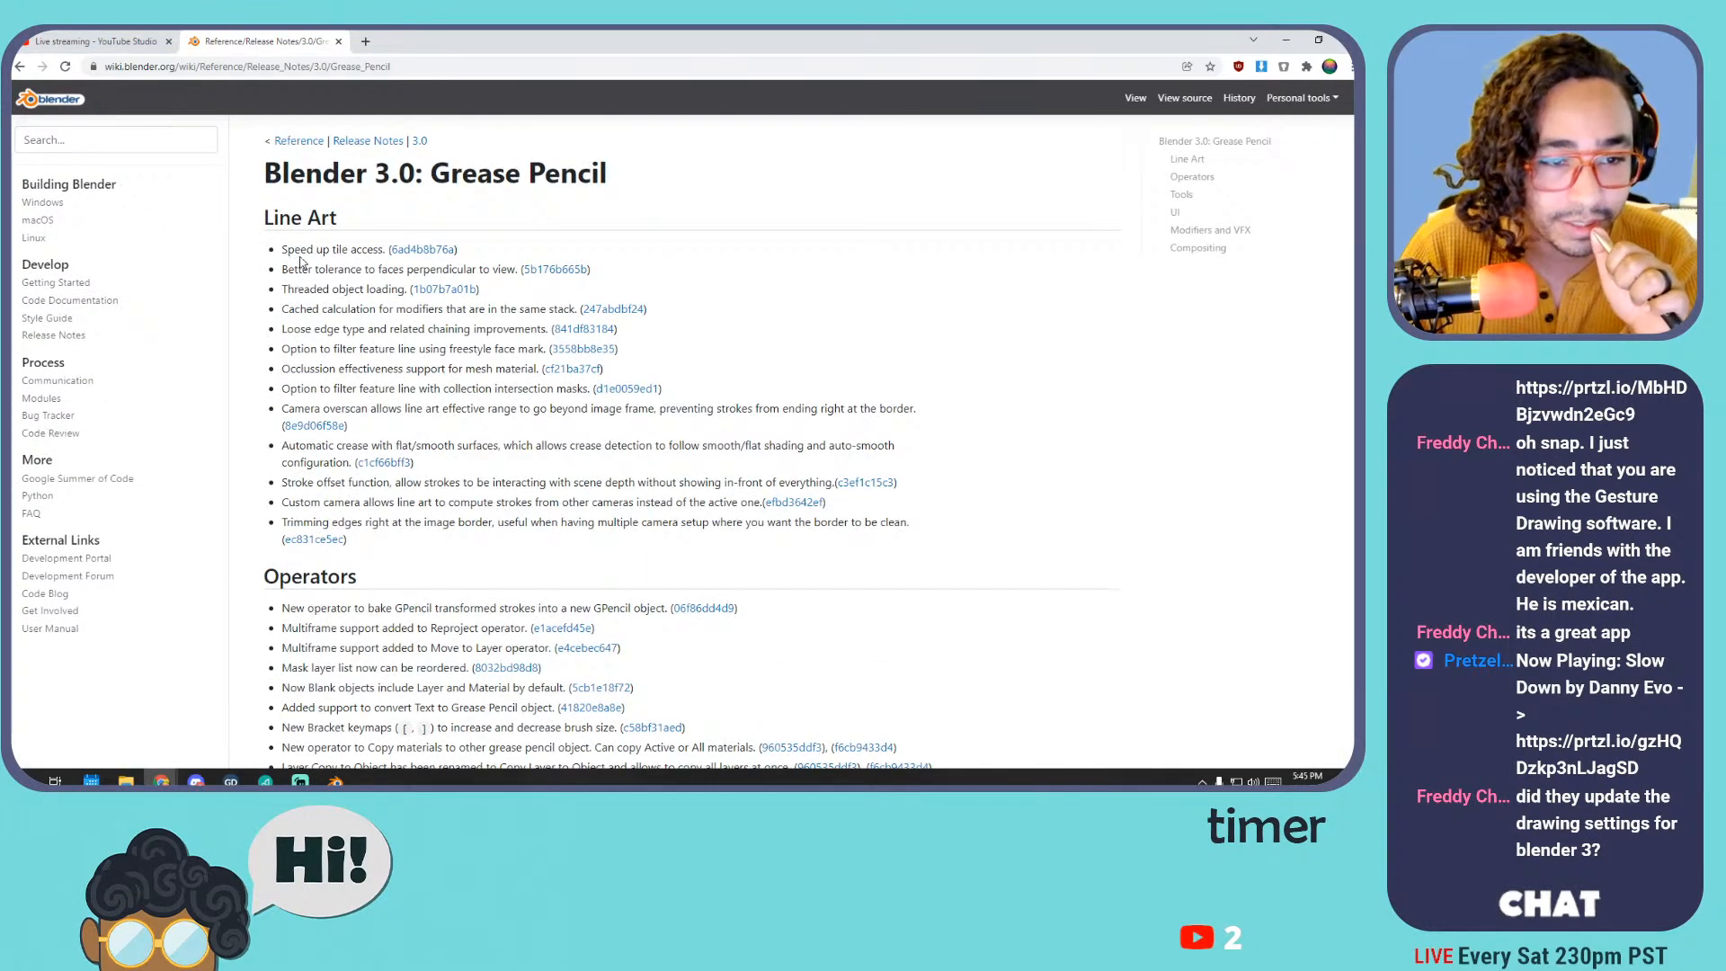
drag(292, 271, 629, 331)
drag(319, 389, 375, 396)
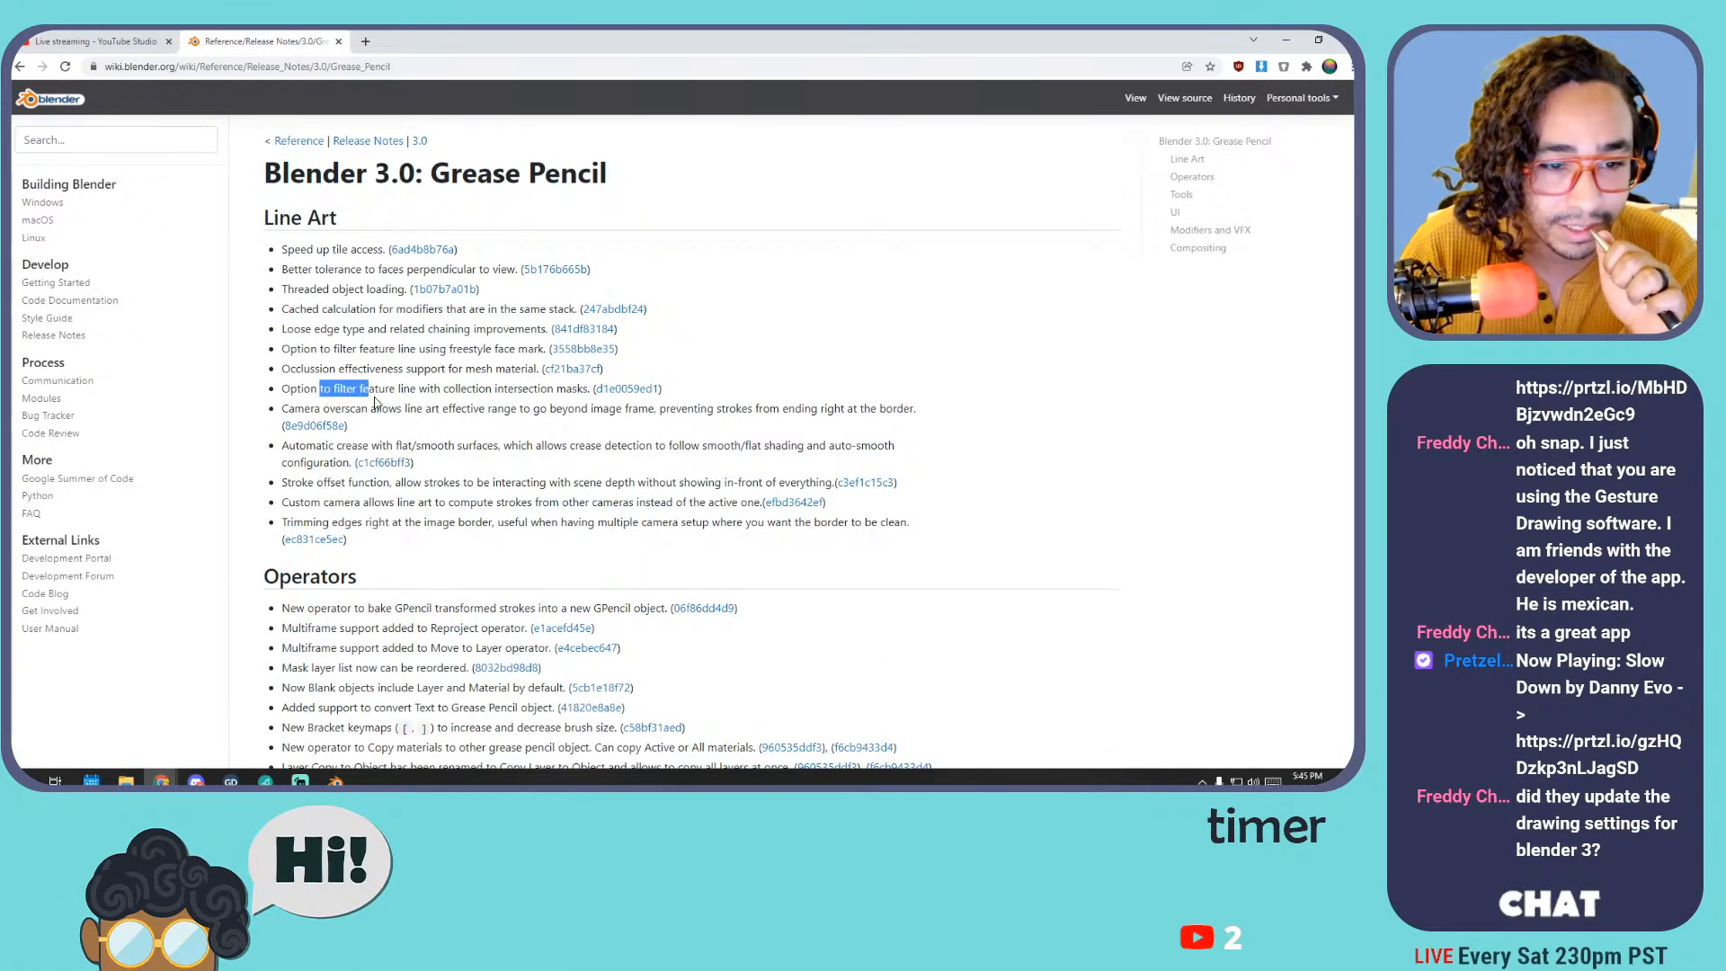
drag(449, 445, 489, 446)
scroll(467, 440, down, 1)
drag(302, 366, 368, 401)
scroll(409, 403, down, 1)
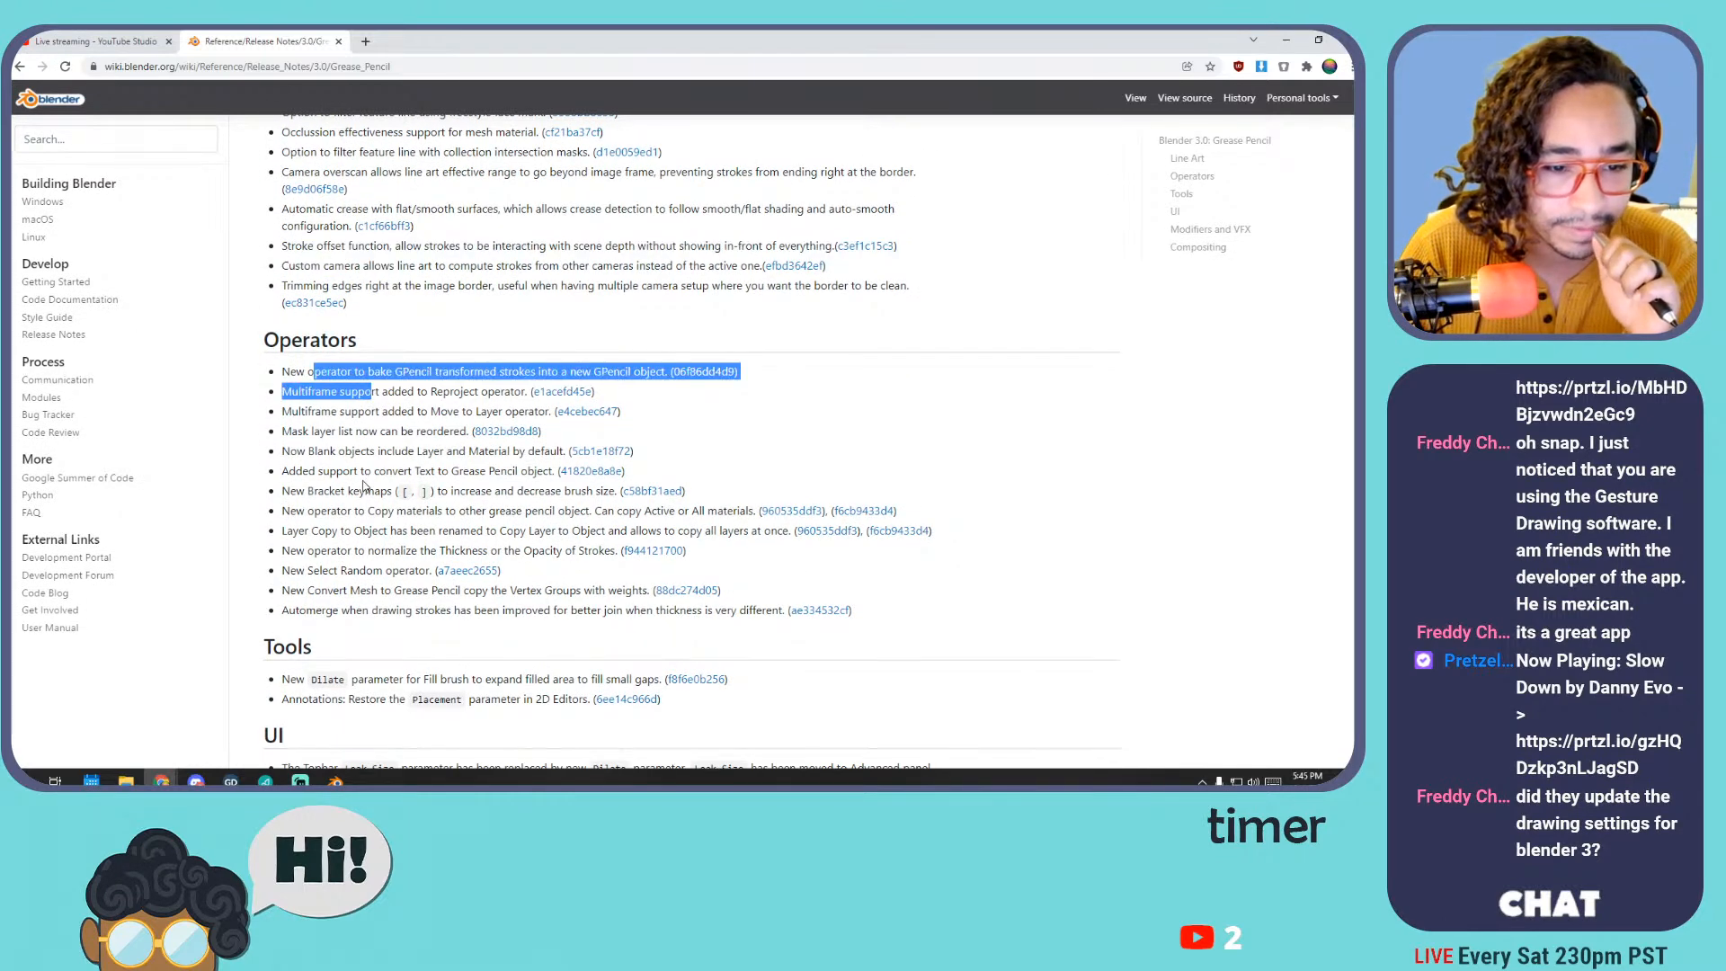
drag(498, 530, 597, 549)
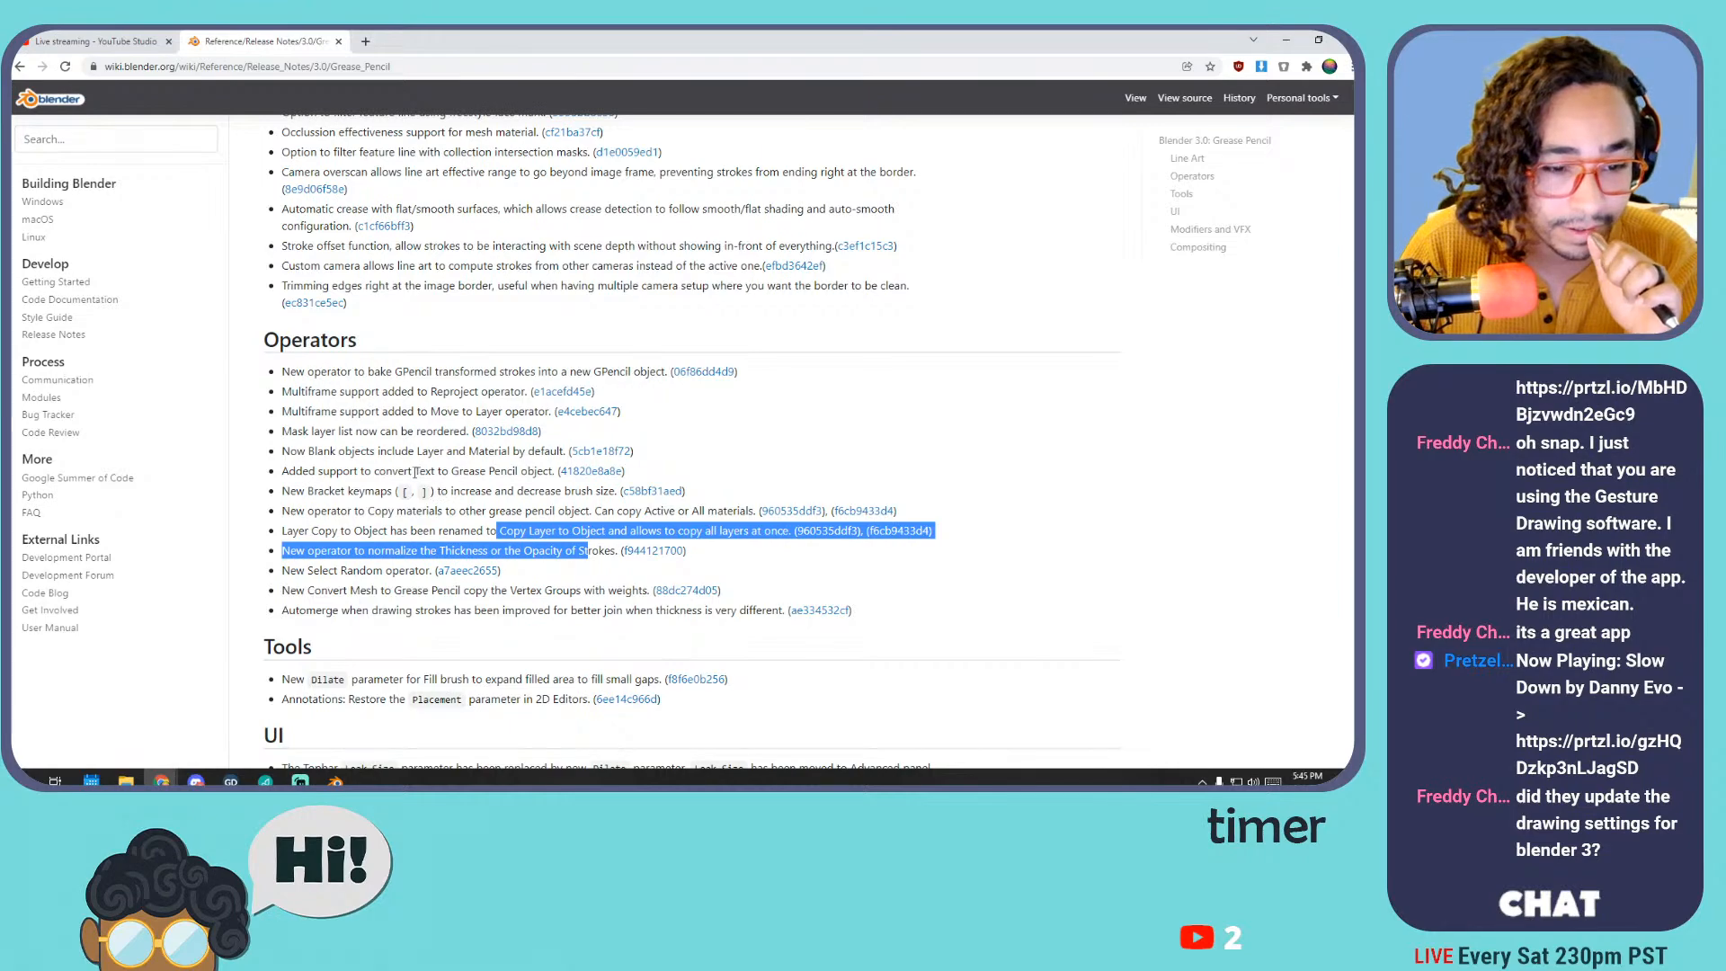
drag(321, 371, 358, 393)
scroll(387, 378, down, 4)
scroll(413, 358, up, 6)
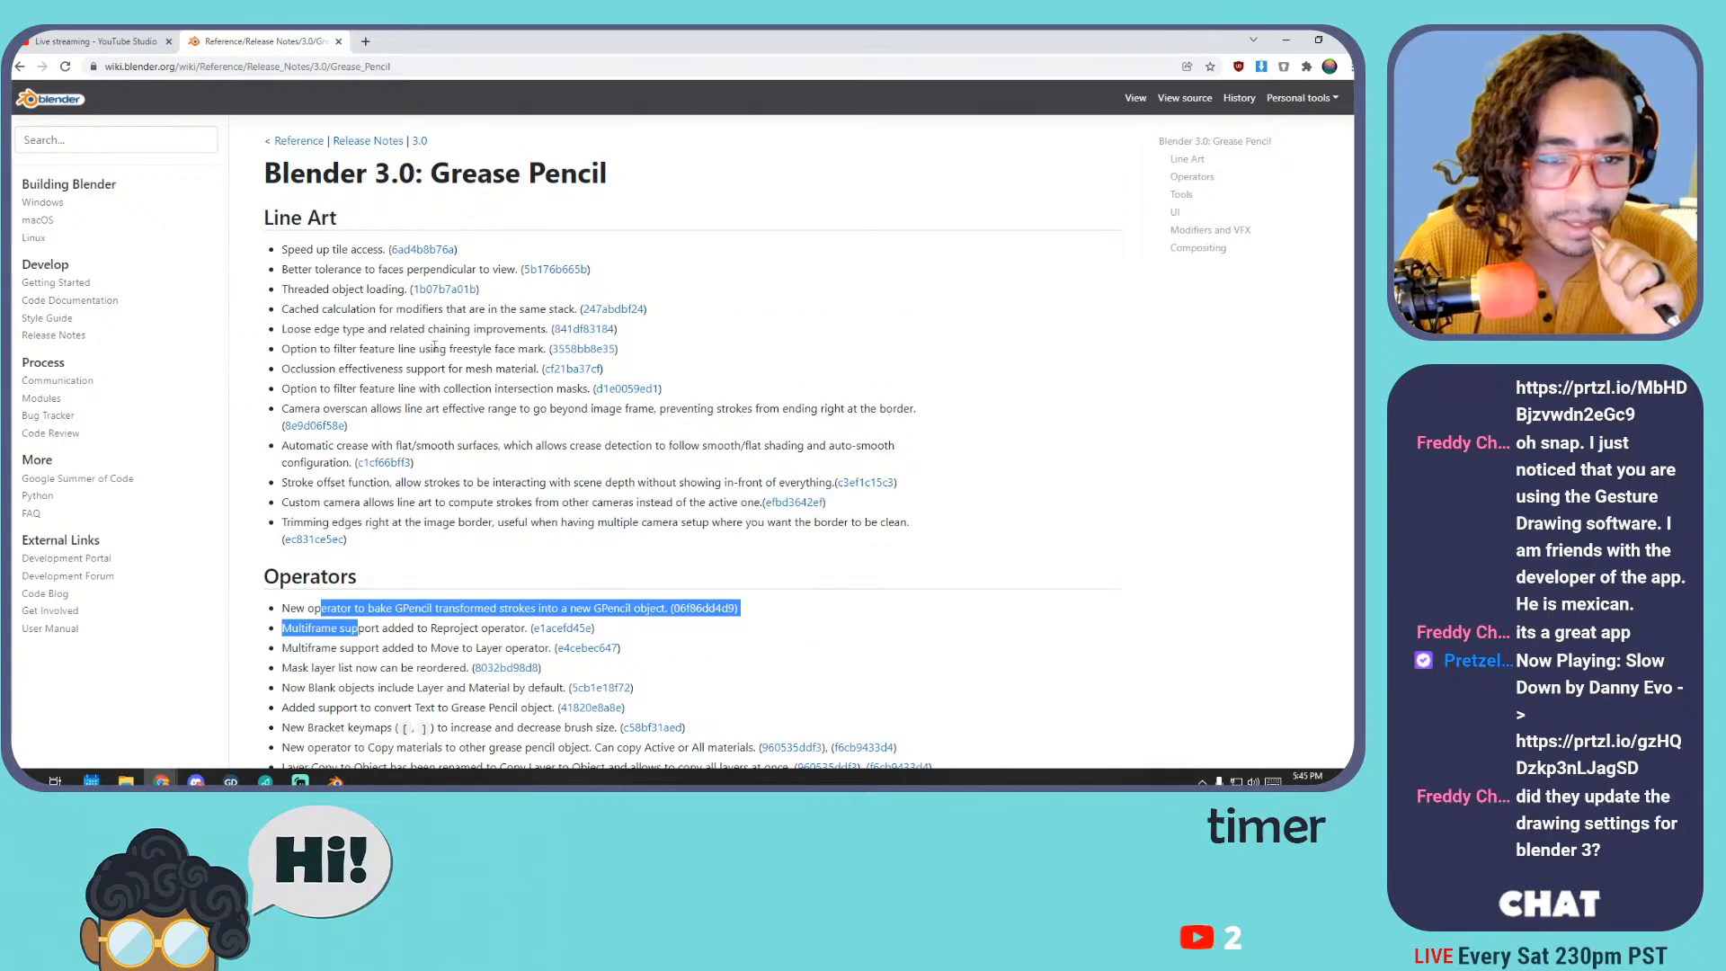
Return to Blender, undo a test stroke, and go back to the woman's reference photo in GestureDrawing
drag(776, 37, 1356, 387)
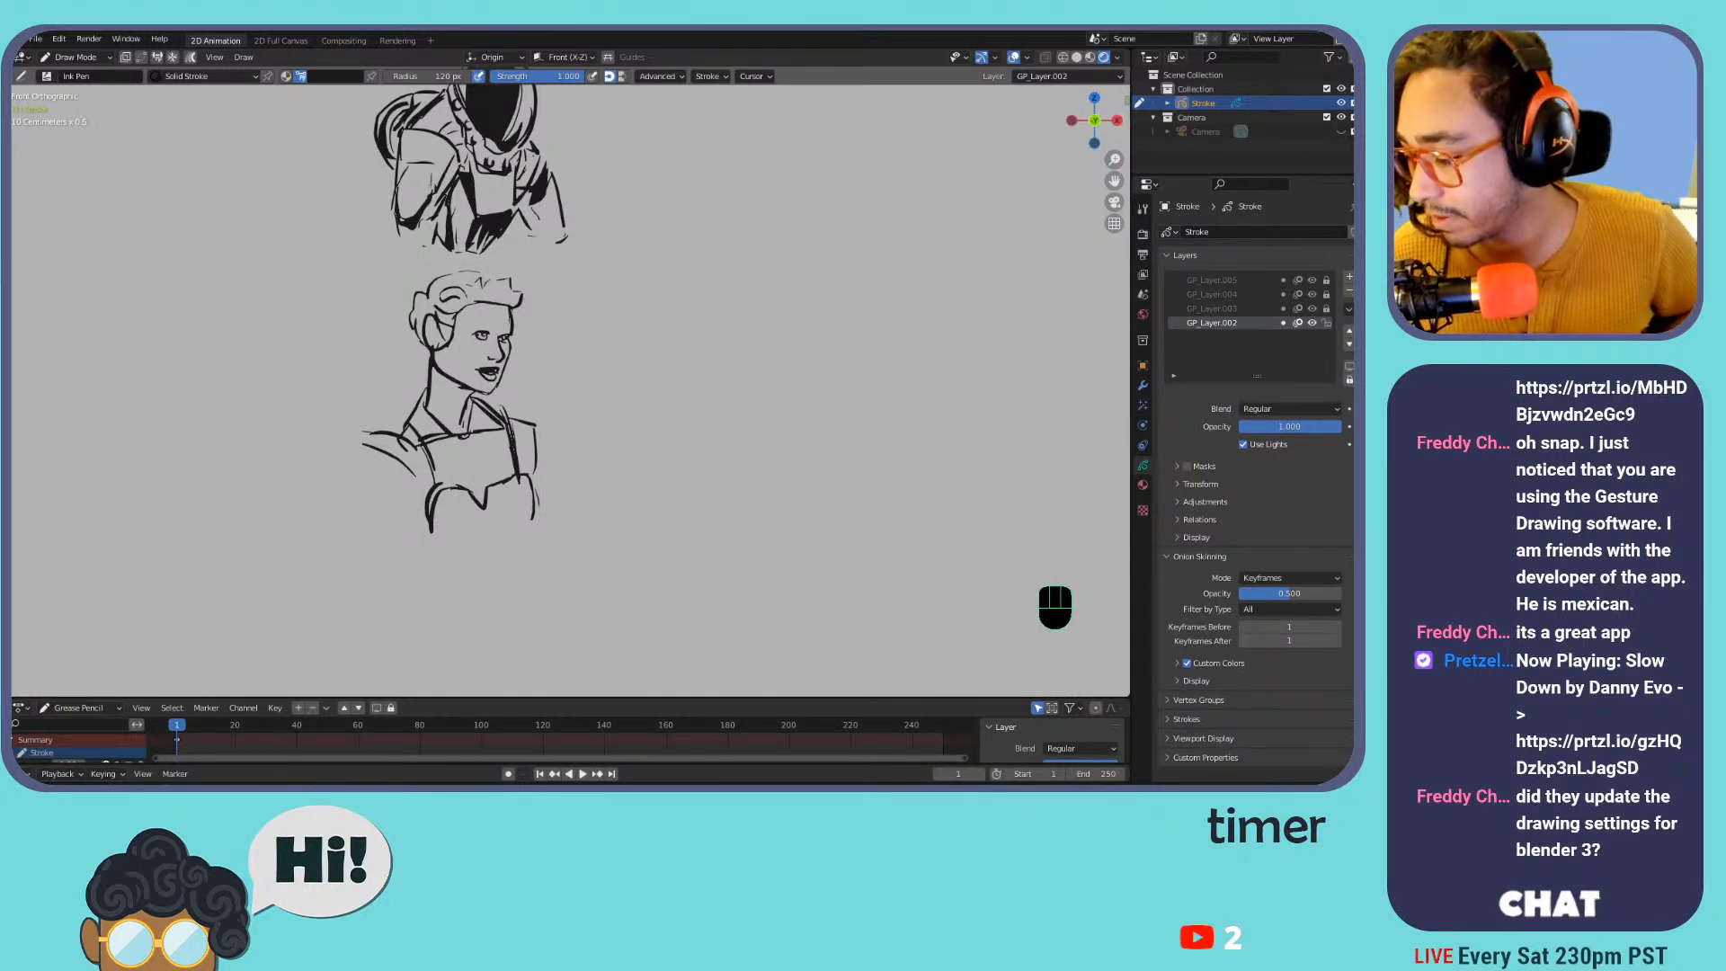
drag(675, 308, 658, 377)
key(ctrl+z)
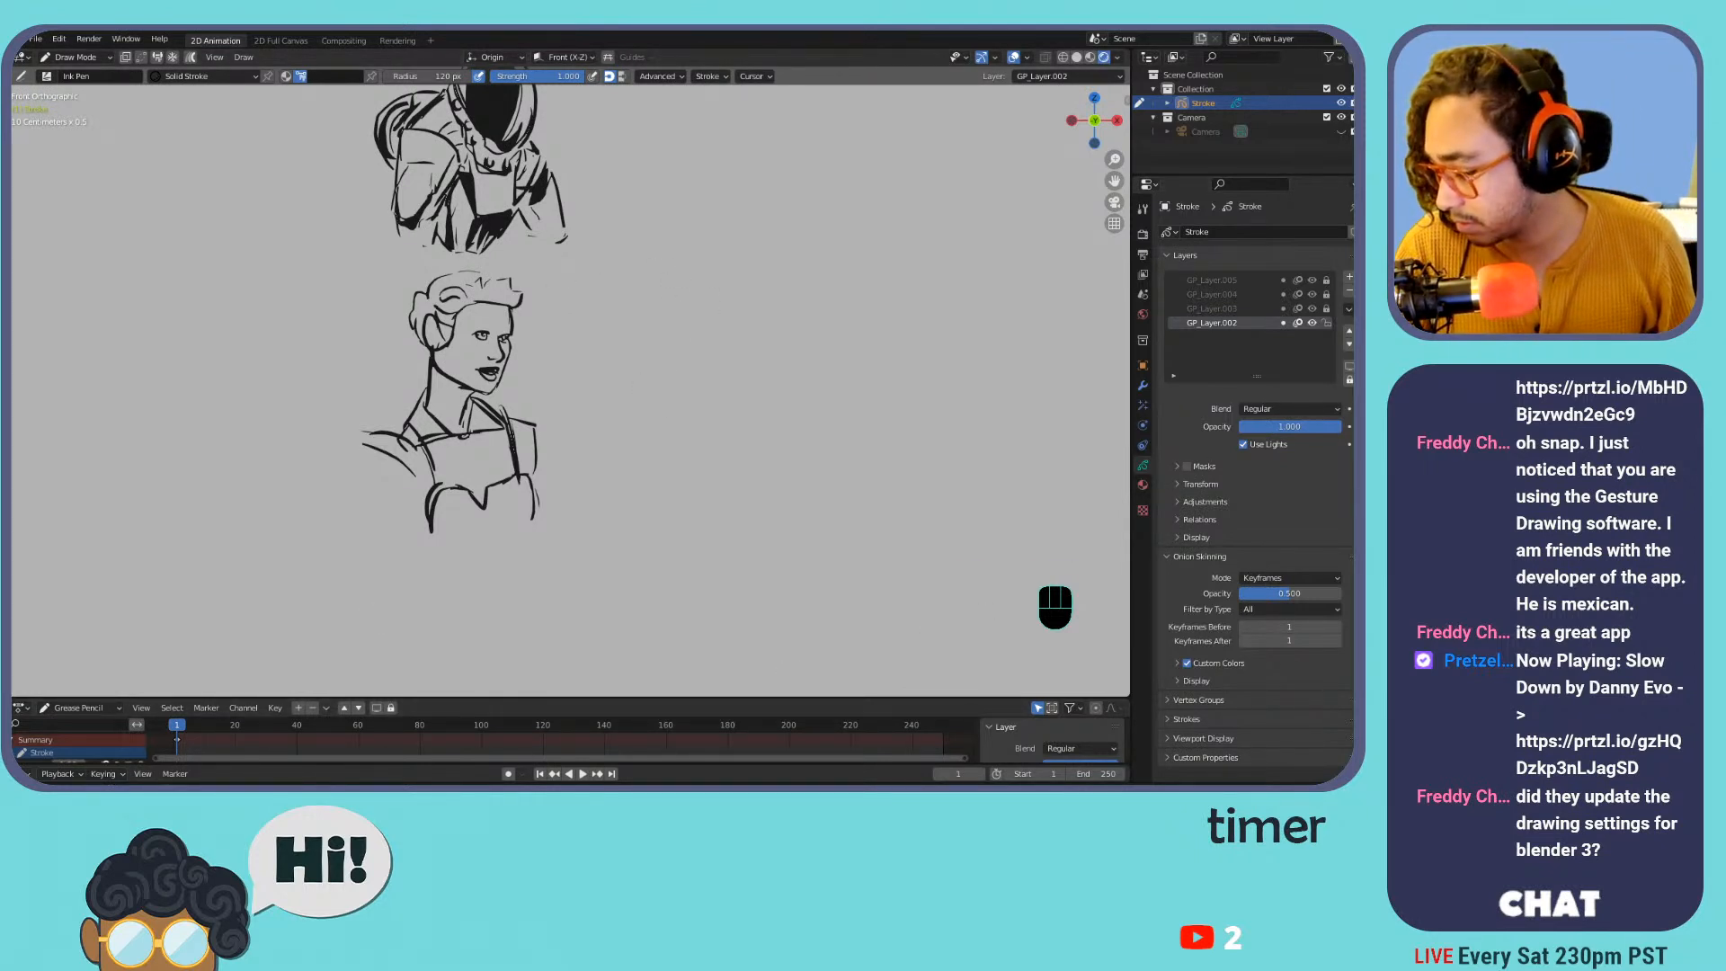
mouse_move(250, 386)
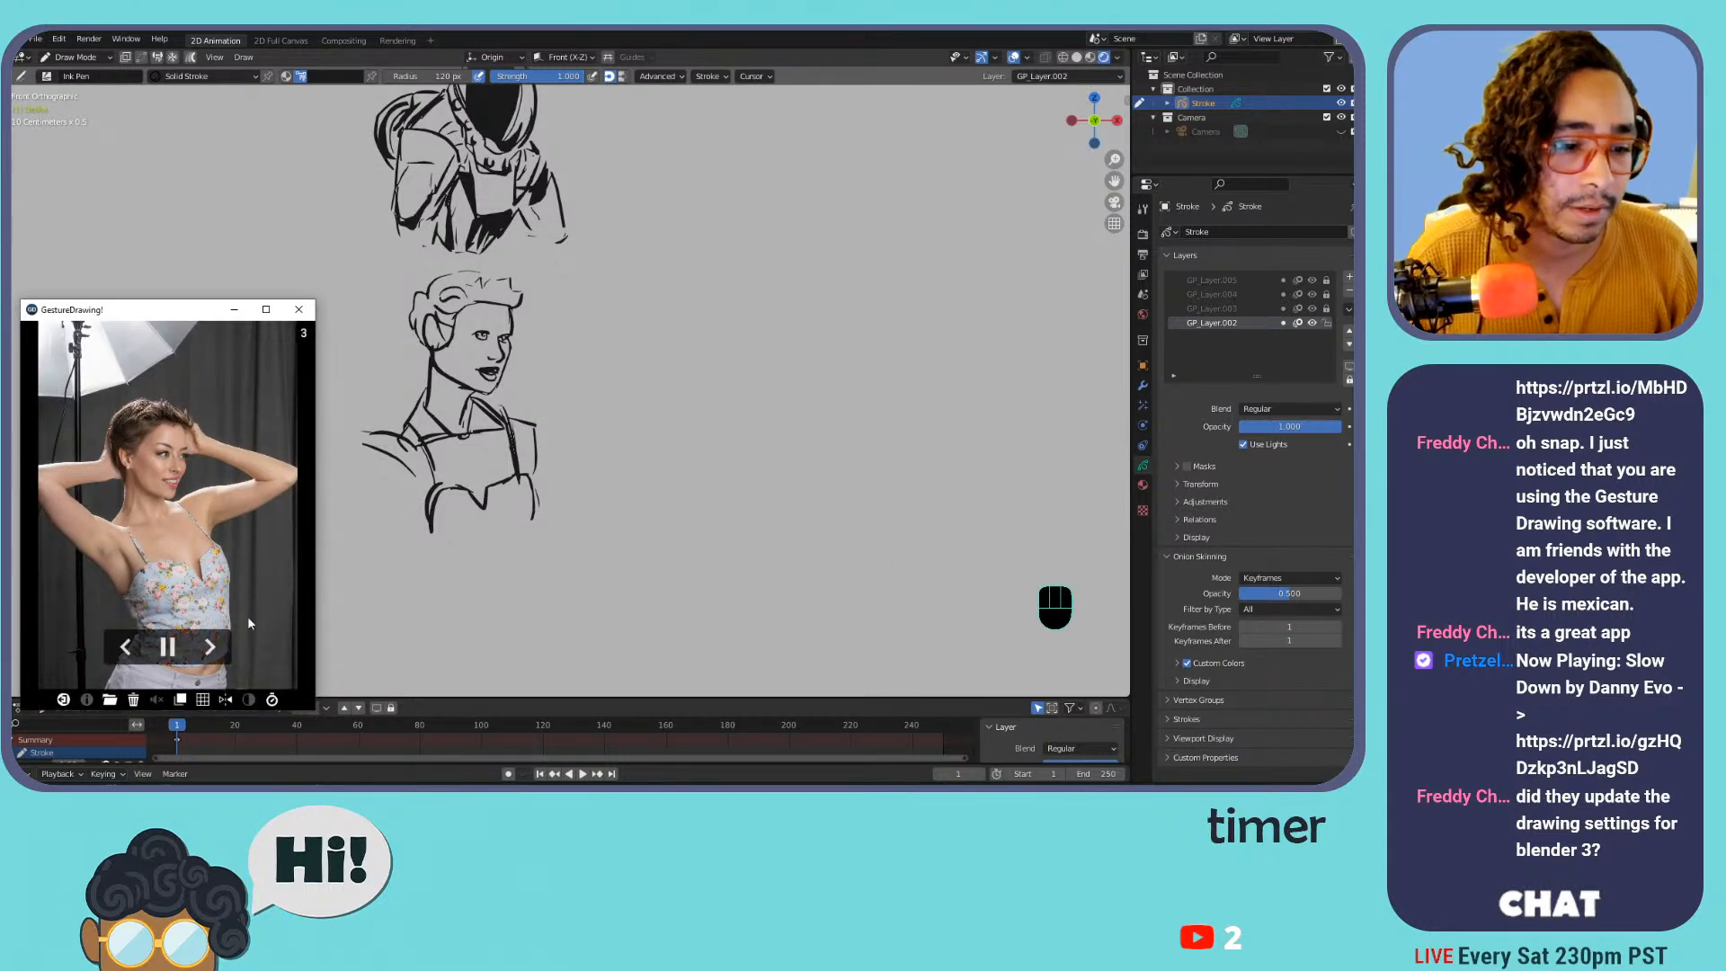
click(127, 648)
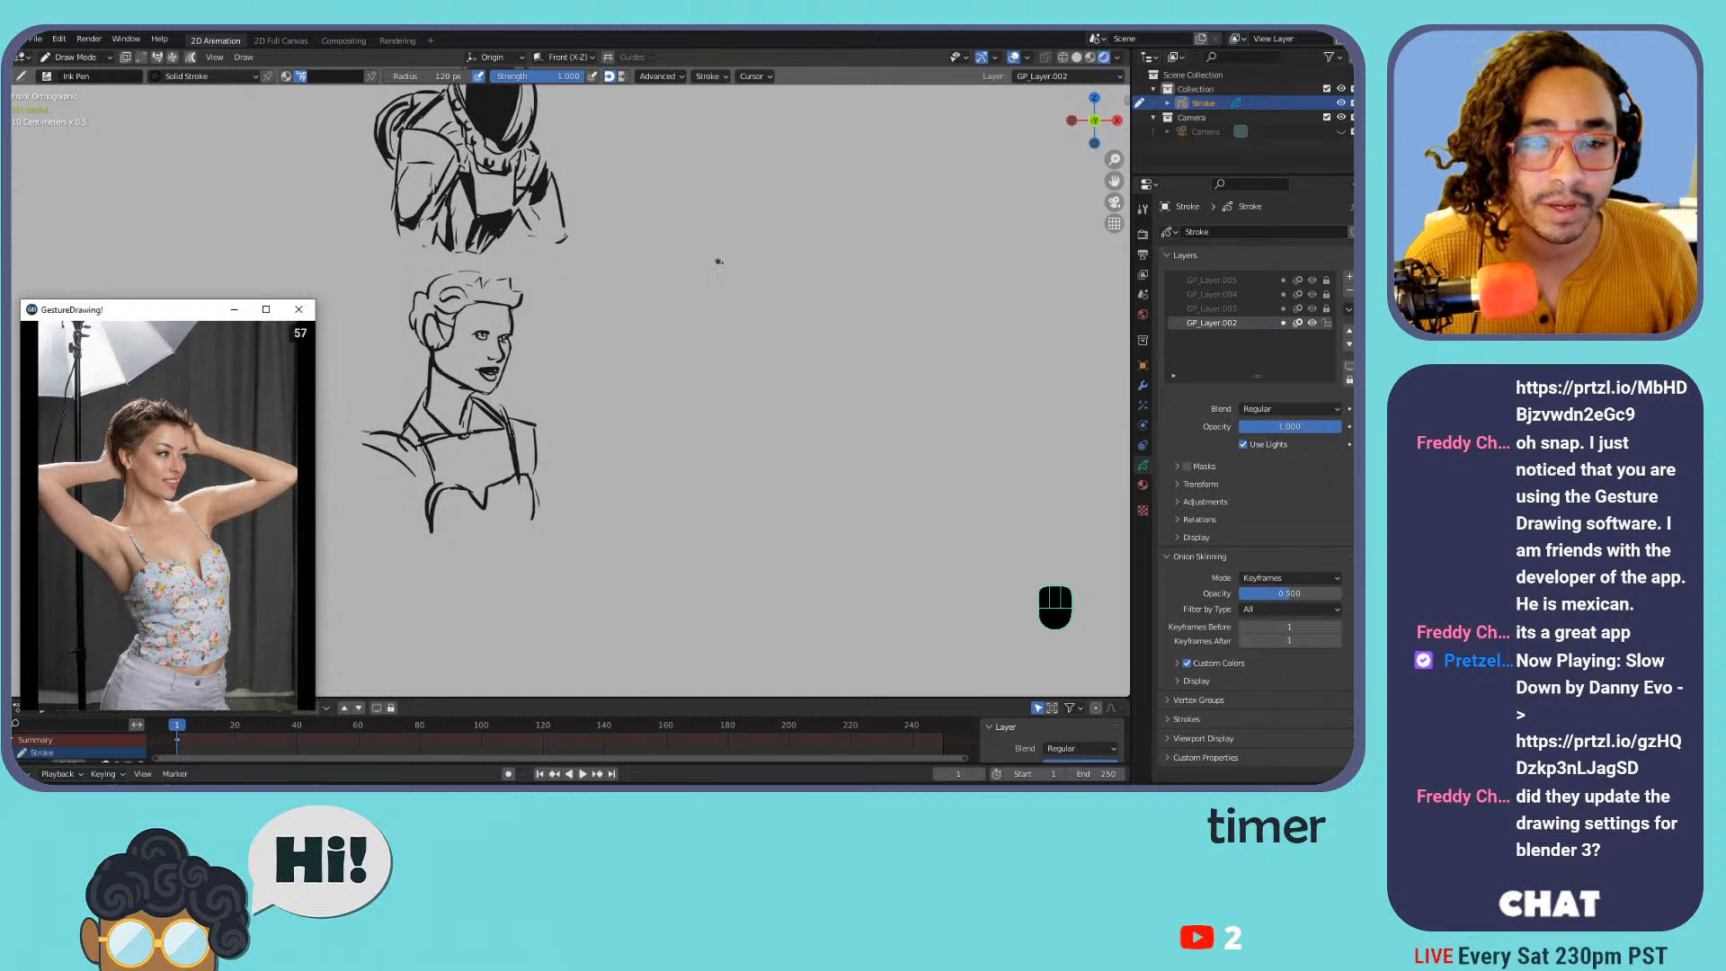
Switch the Ink Pen's material to Solid Fill, undo the test shape, and choose a grey fill colour
key(u)
click(722, 299)
mouse_move(690, 310)
mouse_down()
mouse_move(788, 324)
mouse_move(703, 400)
mouse_up()
key(ctrl+z)
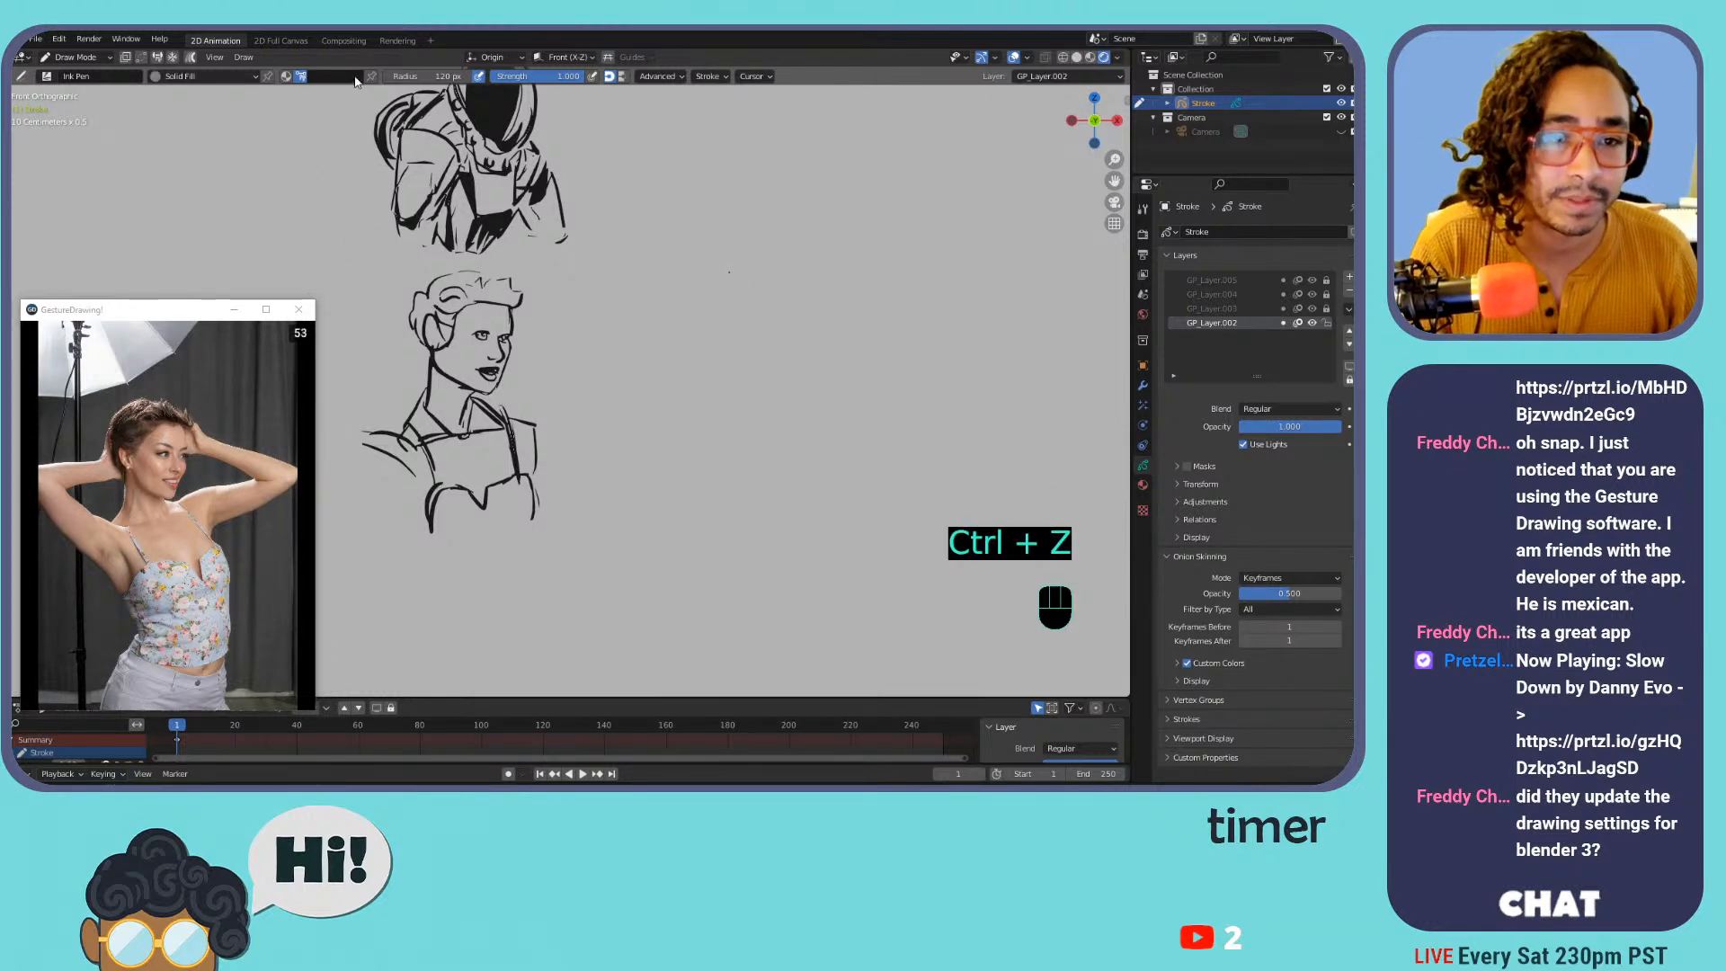
click(335, 77)
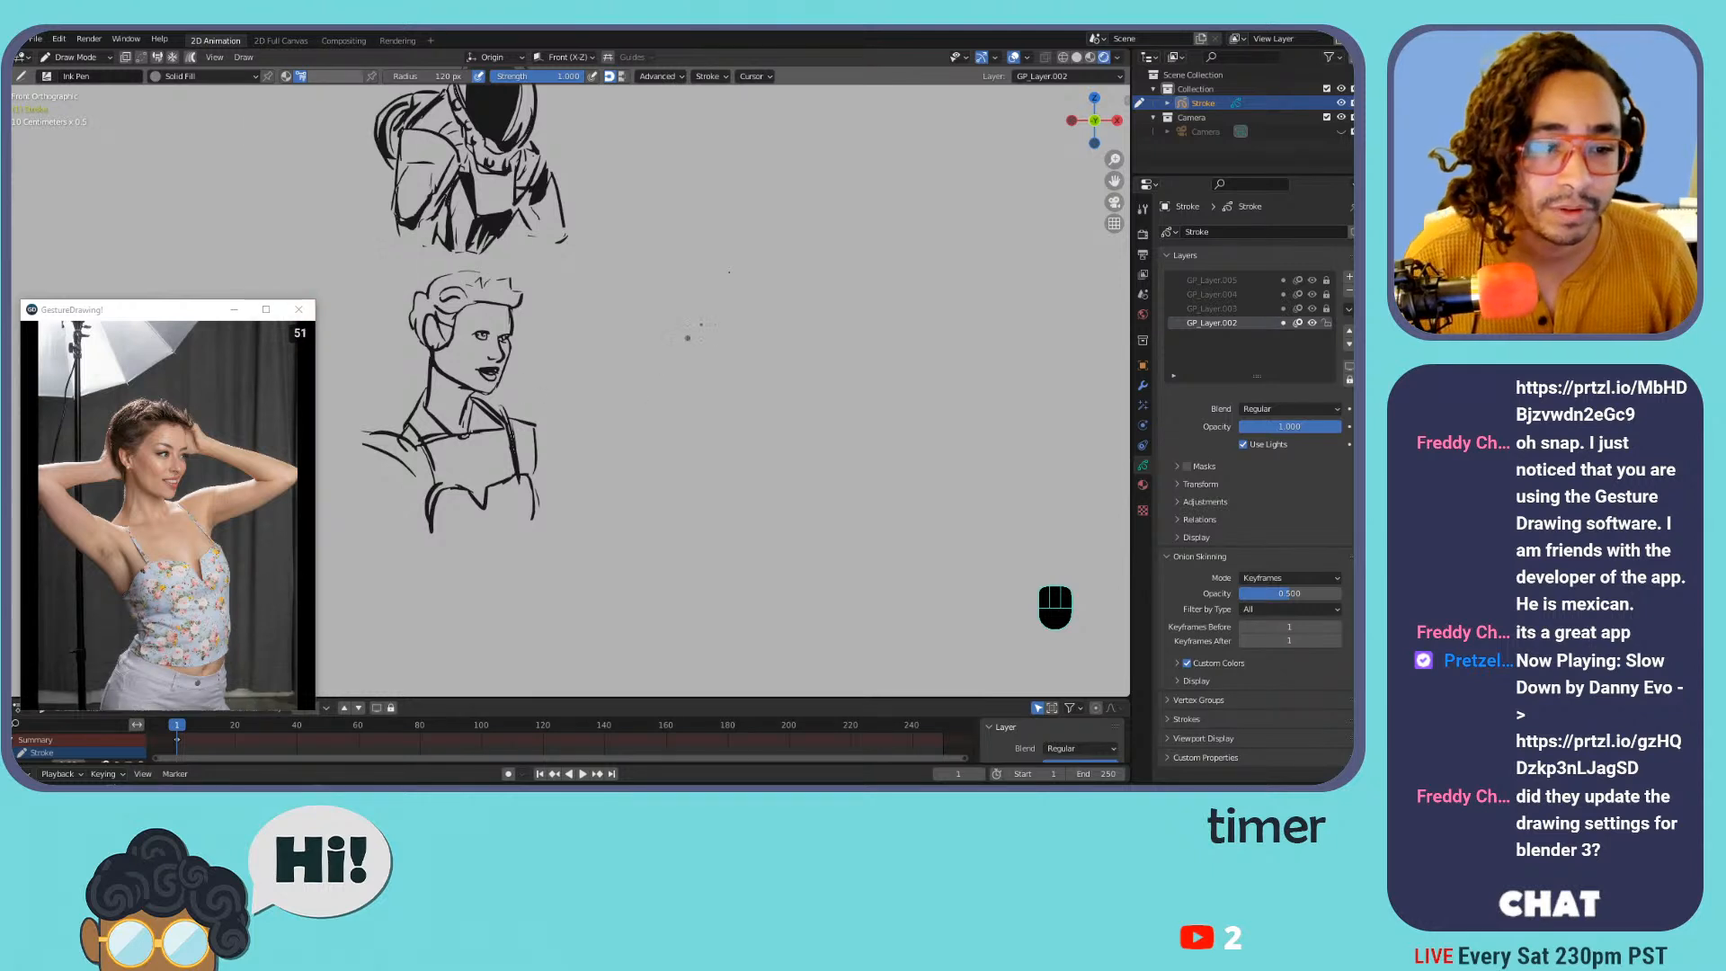
Draw filled grey shapes for the woman's face and ear in the empty area beside the line-drawn bust
mouse_move(751, 294)
mouse_down()
mouse_move(812, 302)
mouse_move(815, 333)
mouse_move(736, 329)
mouse_up()
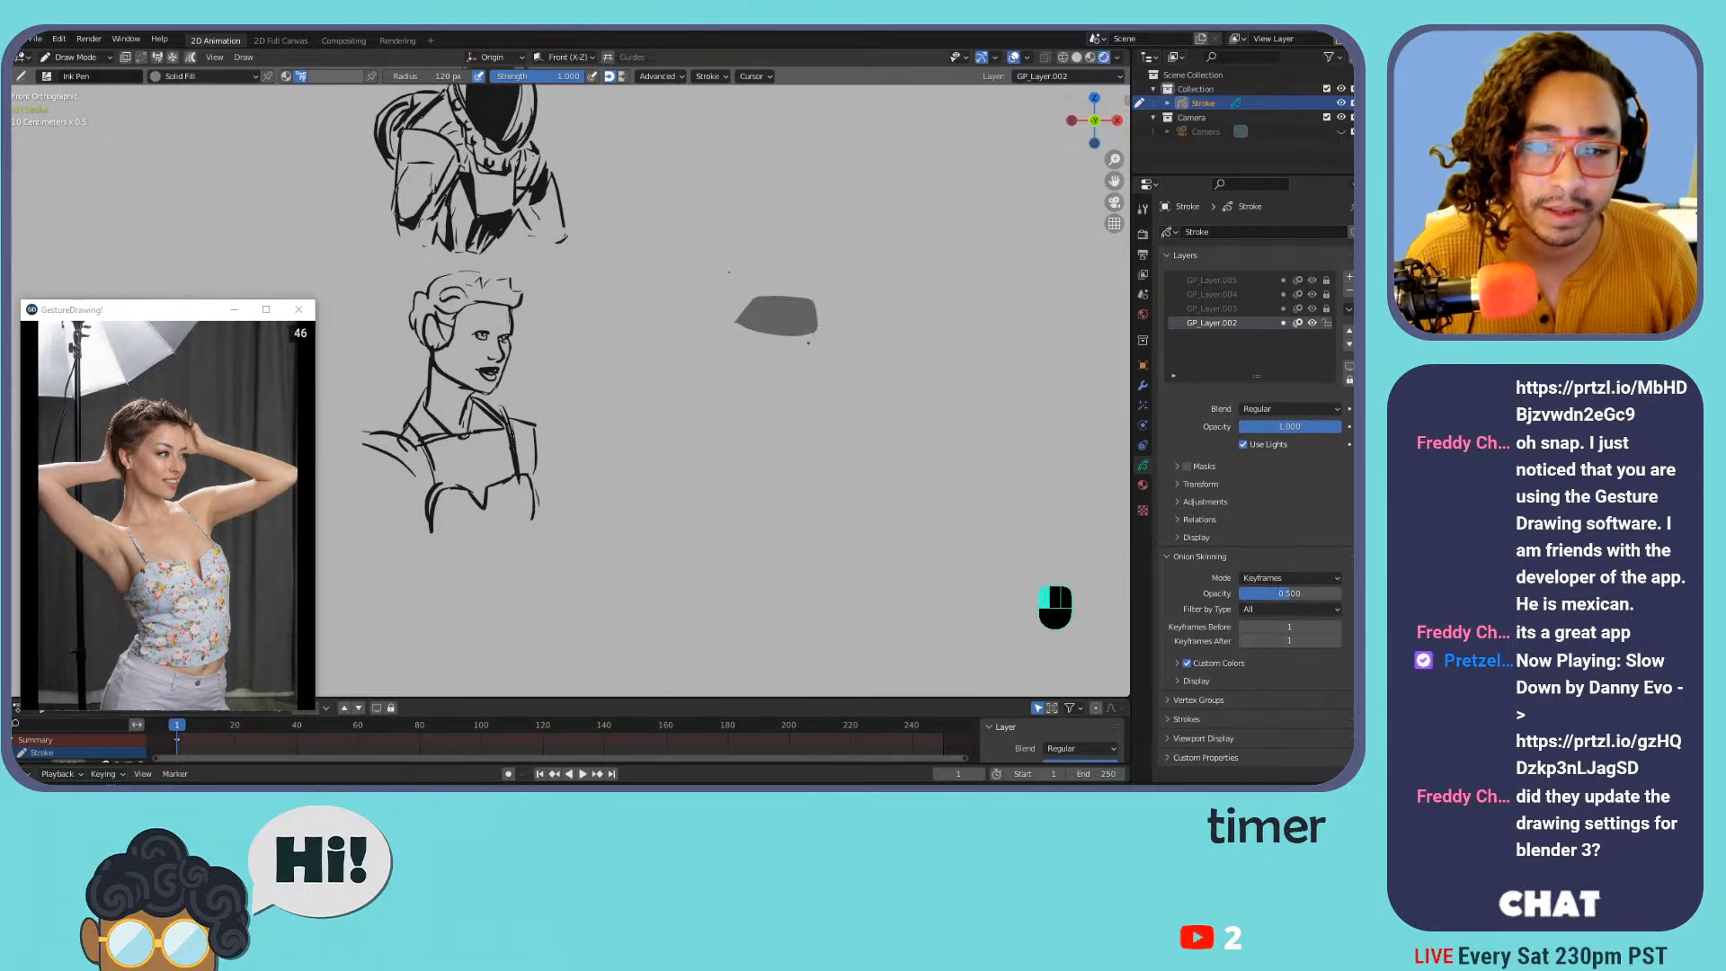
mouse_move(816, 359)
mouse_down()
mouse_move(797, 405)
mouse_move(742, 393)
mouse_move(728, 355)
mouse_move(744, 327)
mouse_up()
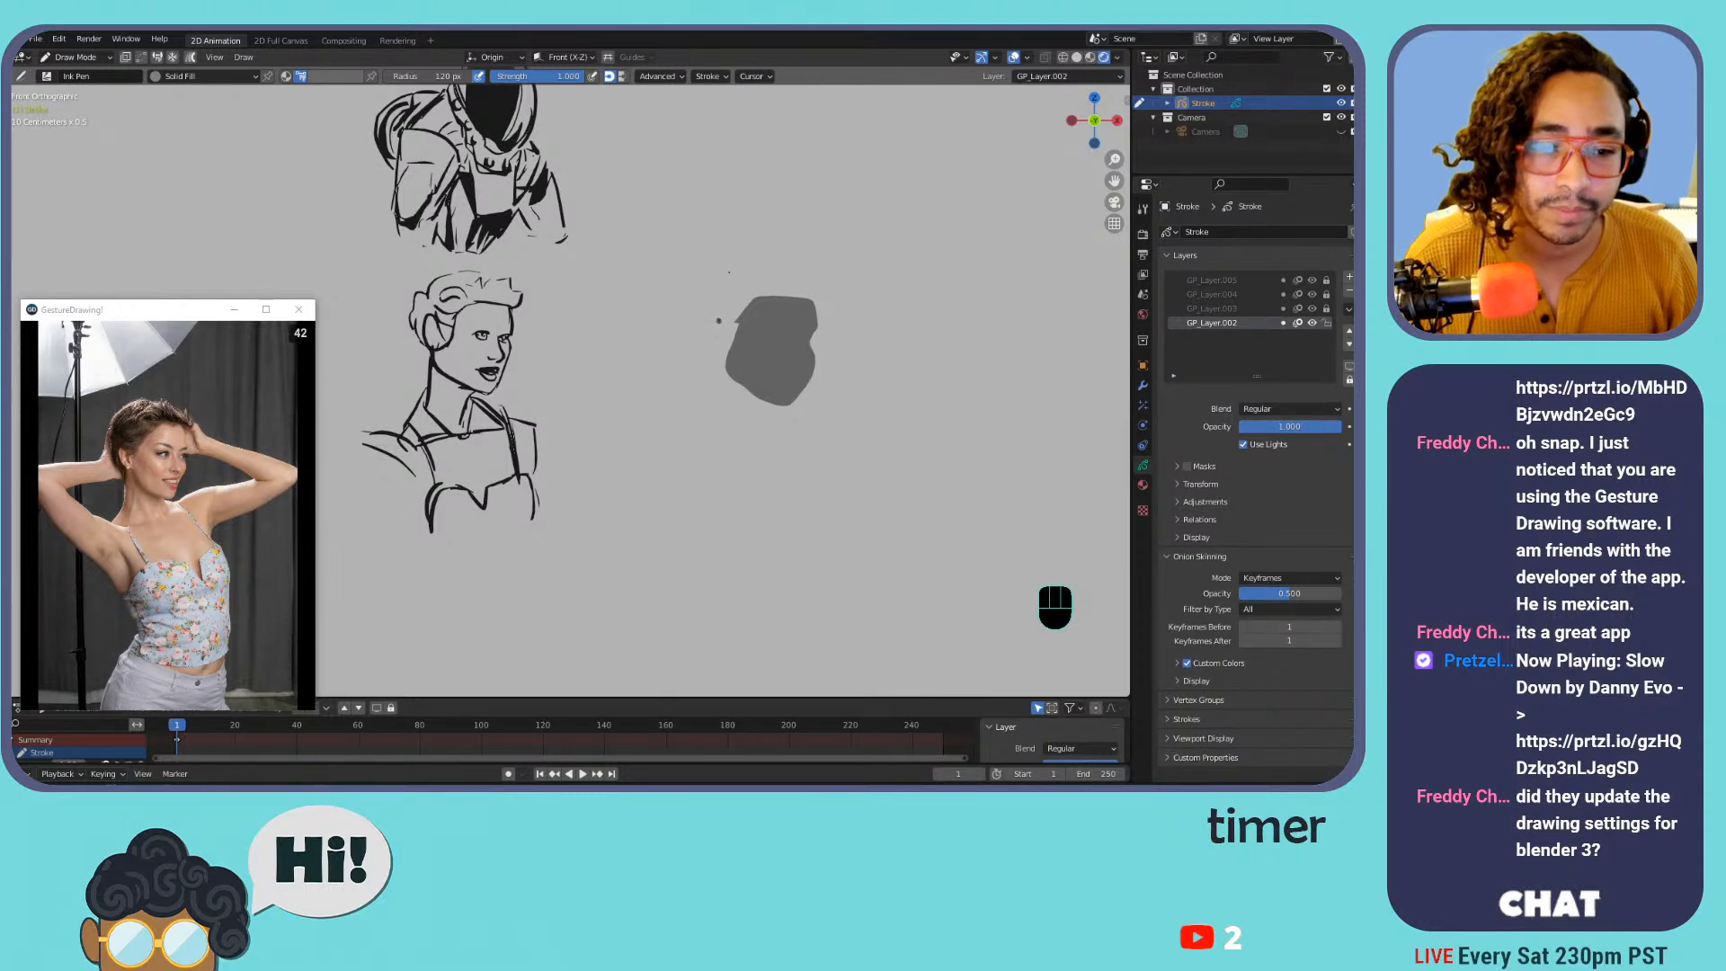
mouse_move(735, 337)
mouse_down()
mouse_move(714, 331)
mouse_move(733, 354)
mouse_up()
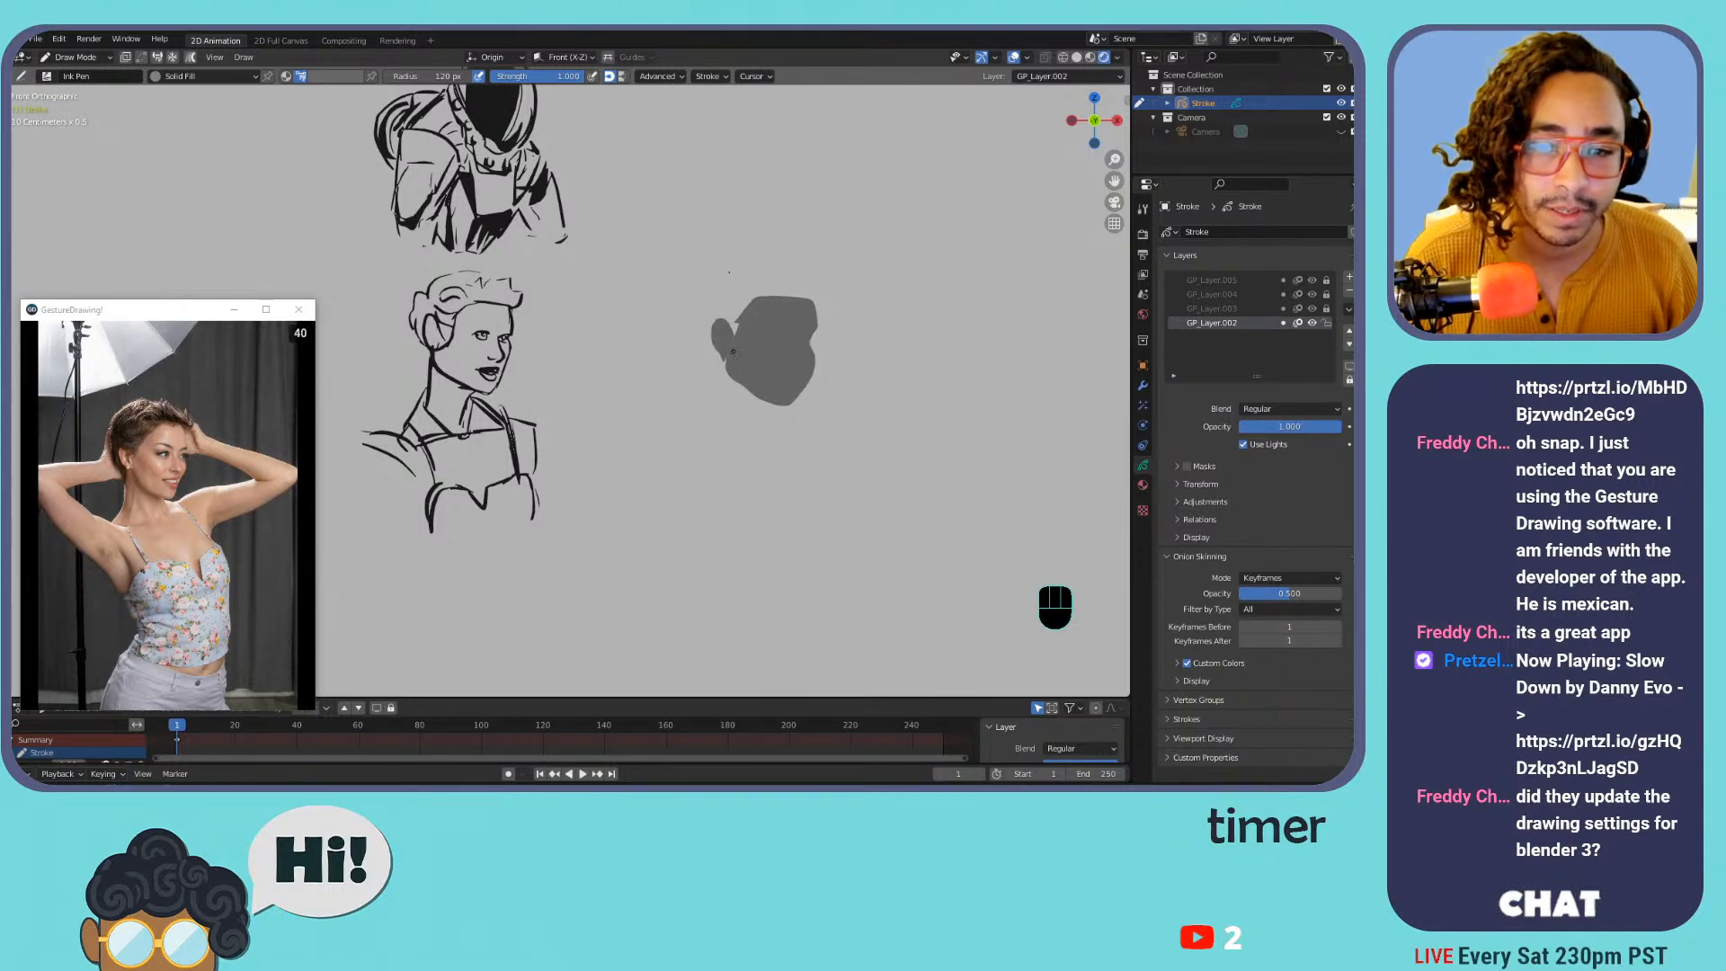
Choose a near-black fill colour, then add a Grease Pencil layer and place it below GP_Layer.002
click(346, 77)
click(315, 235)
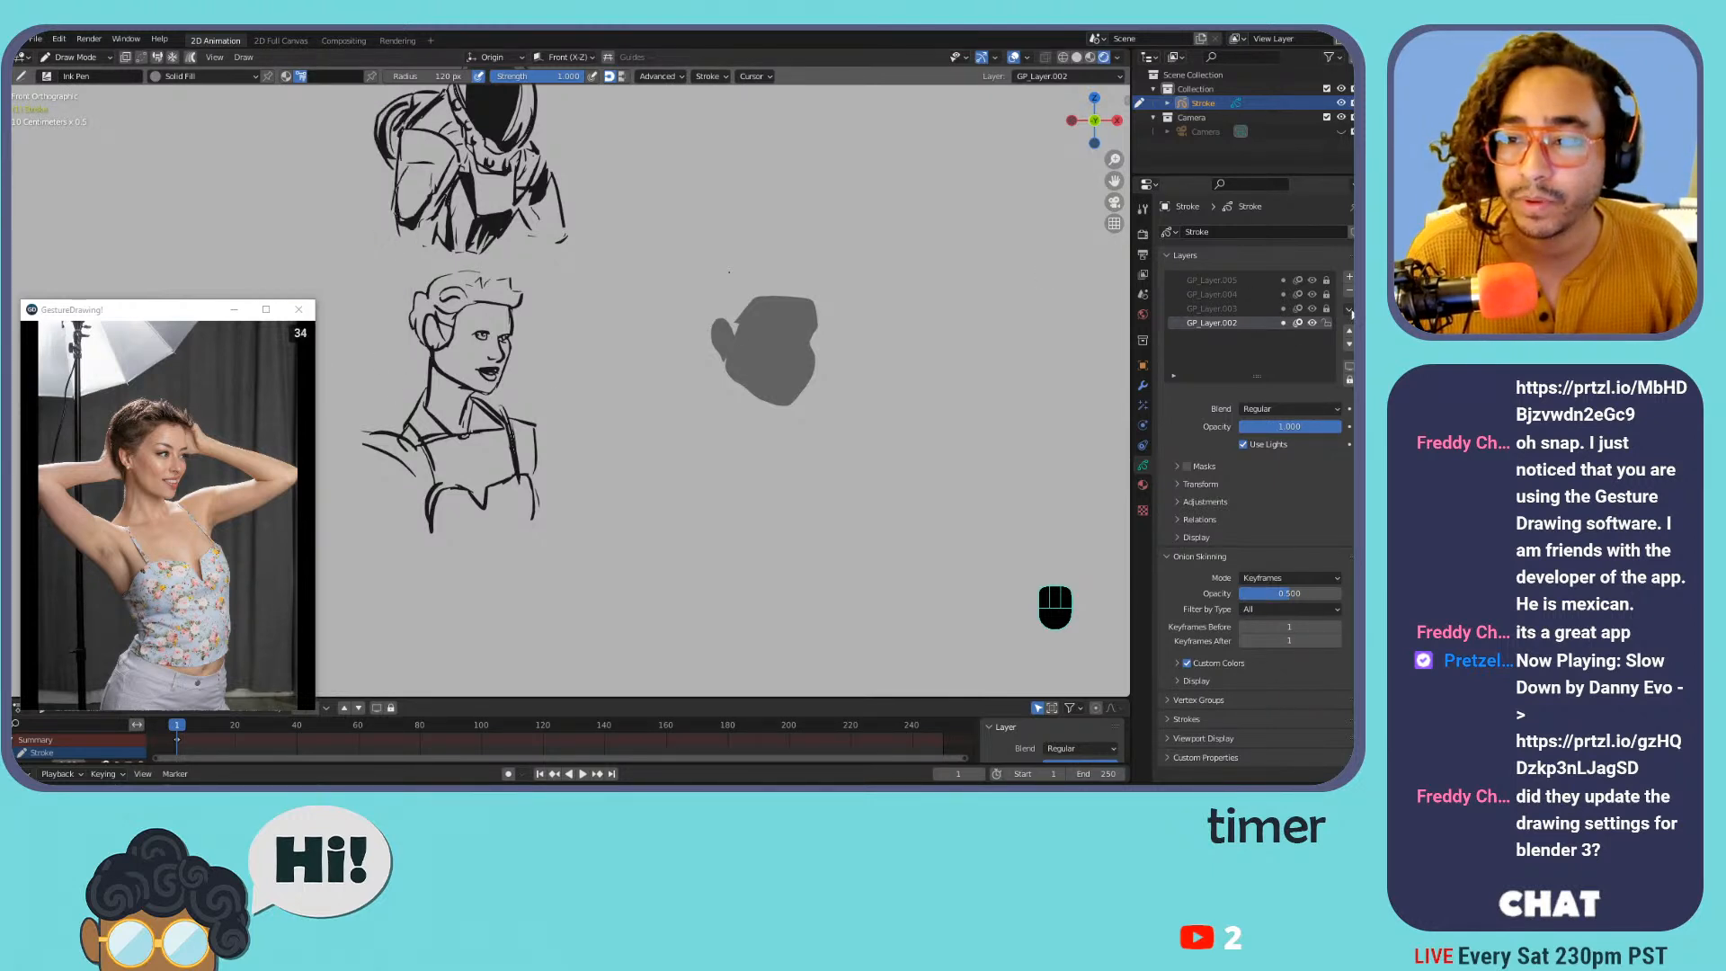
click(1349, 277)
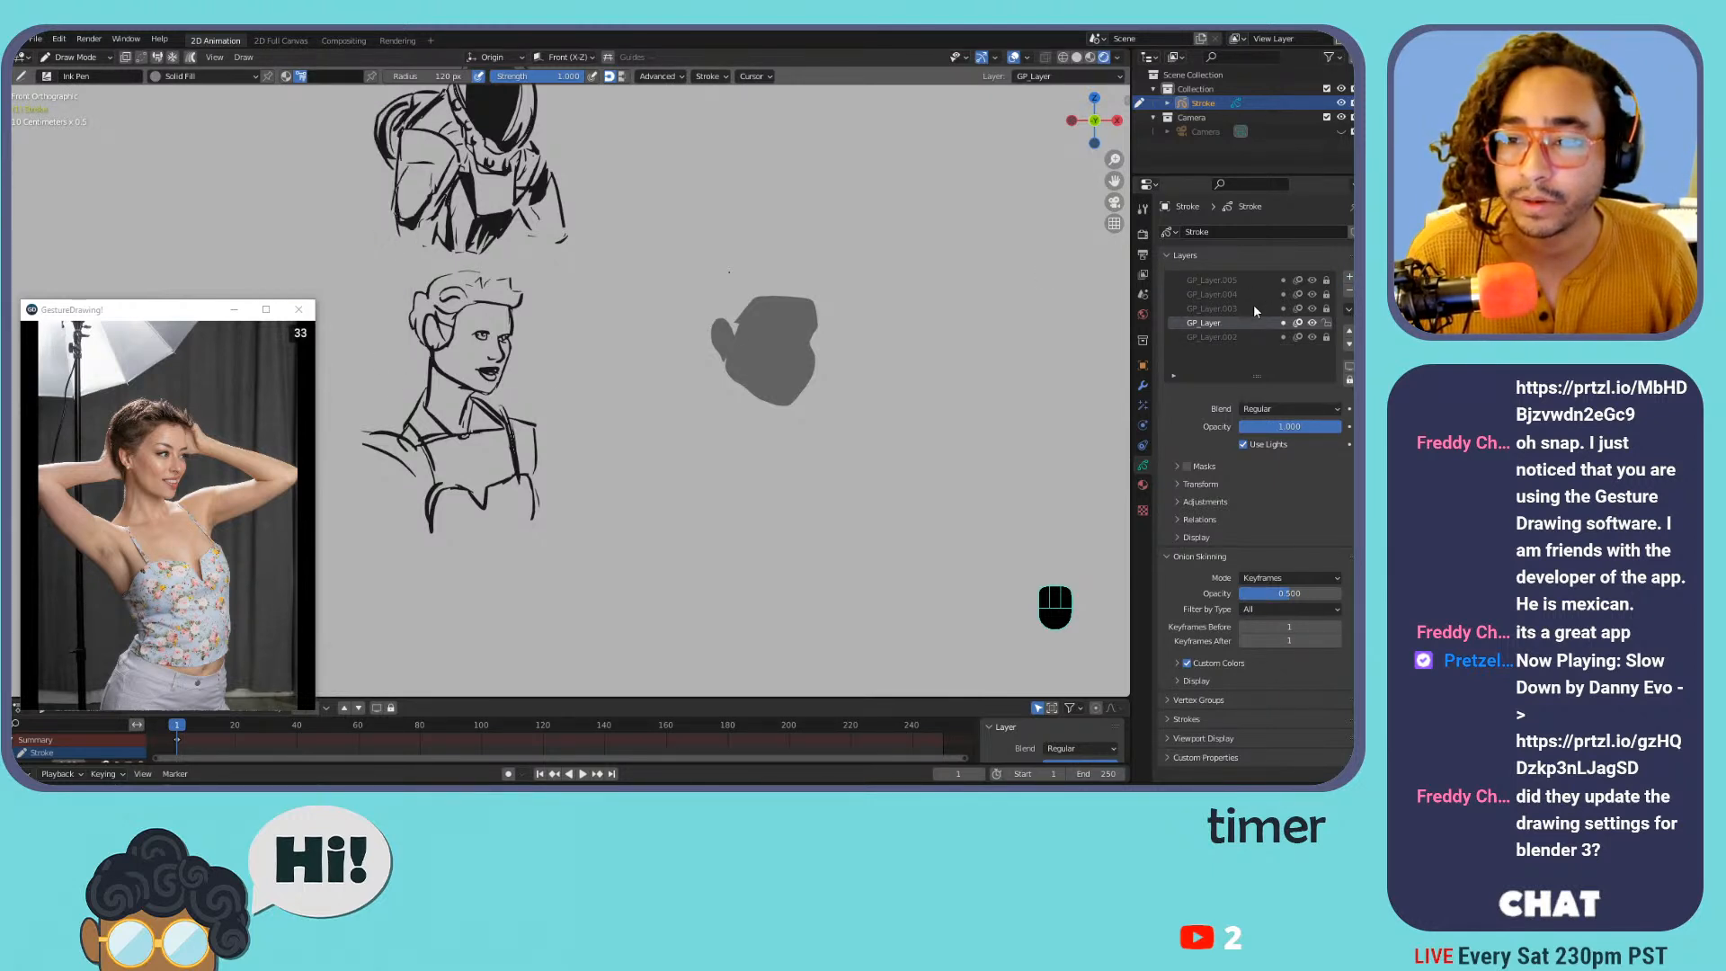
click(1349, 347)
Draw the woman's short hair as near-black filled shapes behind the grey face, undoing the unwanted strokes
mouse_move(822, 287)
mouse_down()
mouse_move(773, 277)
mouse_move(706, 310)
mouse_move(812, 295)
mouse_move(771, 279)
mouse_move(697, 313)
mouse_move(716, 329)
mouse_move(783, 286)
mouse_move(808, 306)
mouse_move(809, 280)
mouse_move(763, 274)
mouse_move(735, 314)
mouse_move(801, 278)
mouse_move(737, 297)
mouse_move(773, 271)
mouse_move(702, 317)
mouse_move(709, 349)
mouse_move(726, 330)
mouse_up()
key(ctrl+z)
key(ctrl+z)
key(ctrl+z)
key(ctrl+z)
key(ctrl+z)
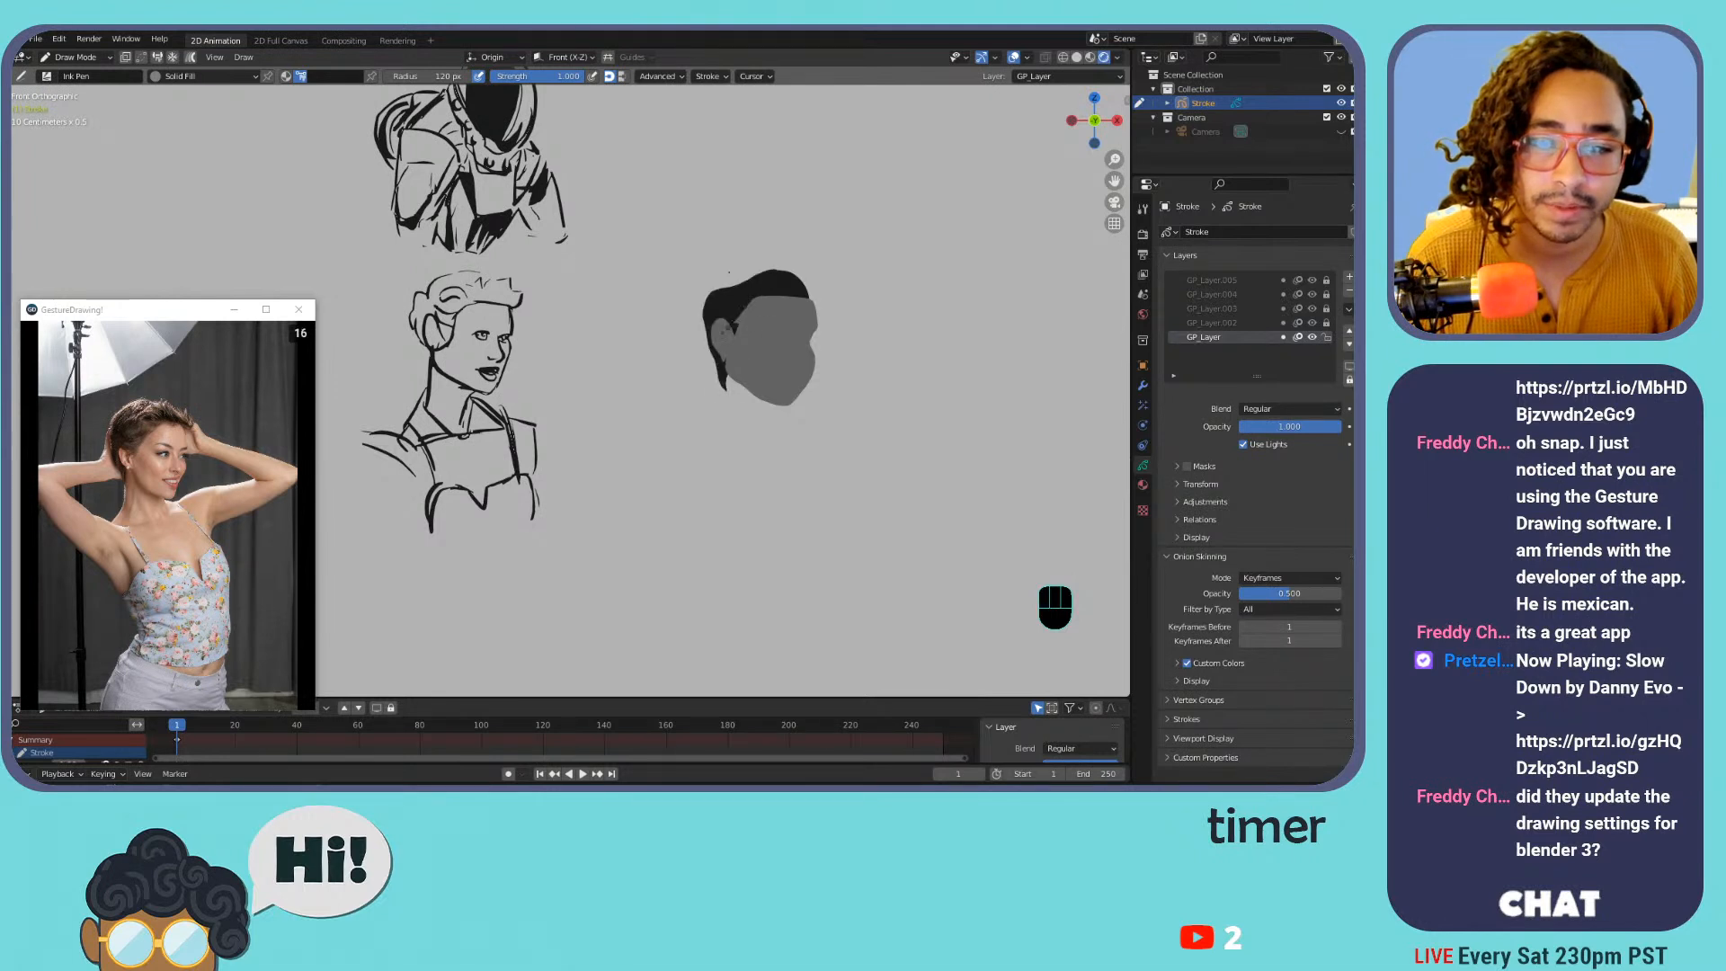
mouse_move(730, 271)
mouse_down()
mouse_move(701, 305)
mouse_move(706, 360)
mouse_move(750, 270)
mouse_move(770, 270)
mouse_move(717, 382)
mouse_move(759, 269)
mouse_up()
key(ctrl+z)
key(ctrl+z)
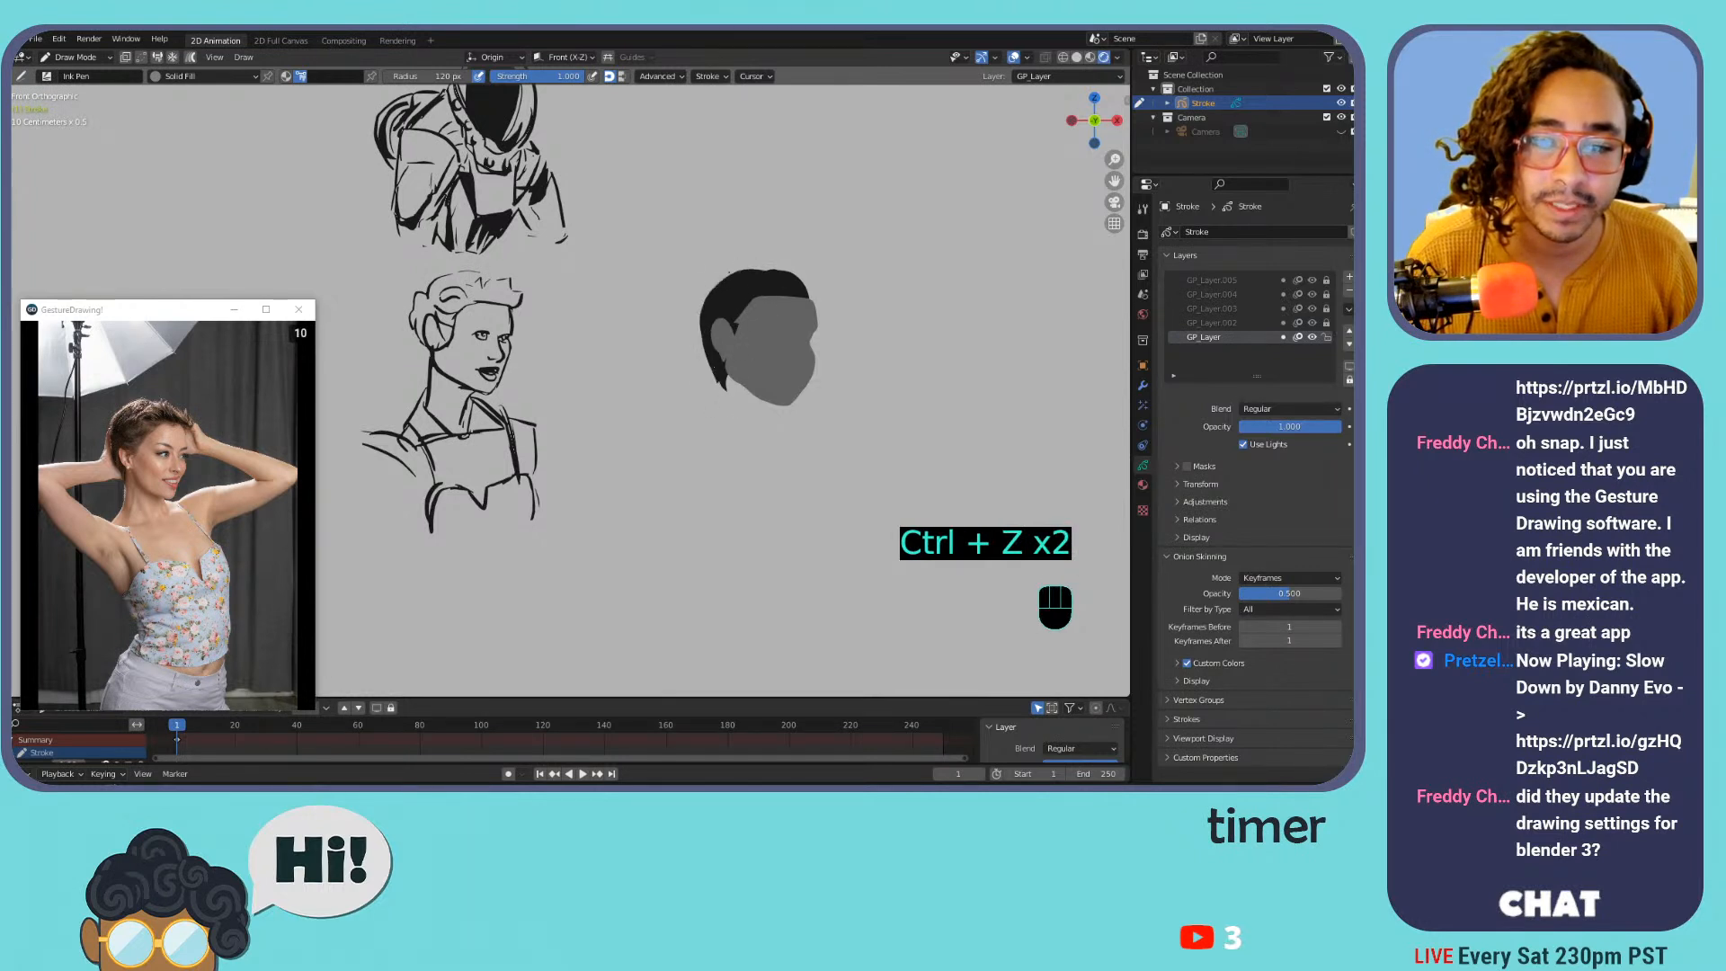
Make GP_Layer.002 active, choose the grey fill colour, and draw the woman's neck as a filled shape
click(1213, 324)
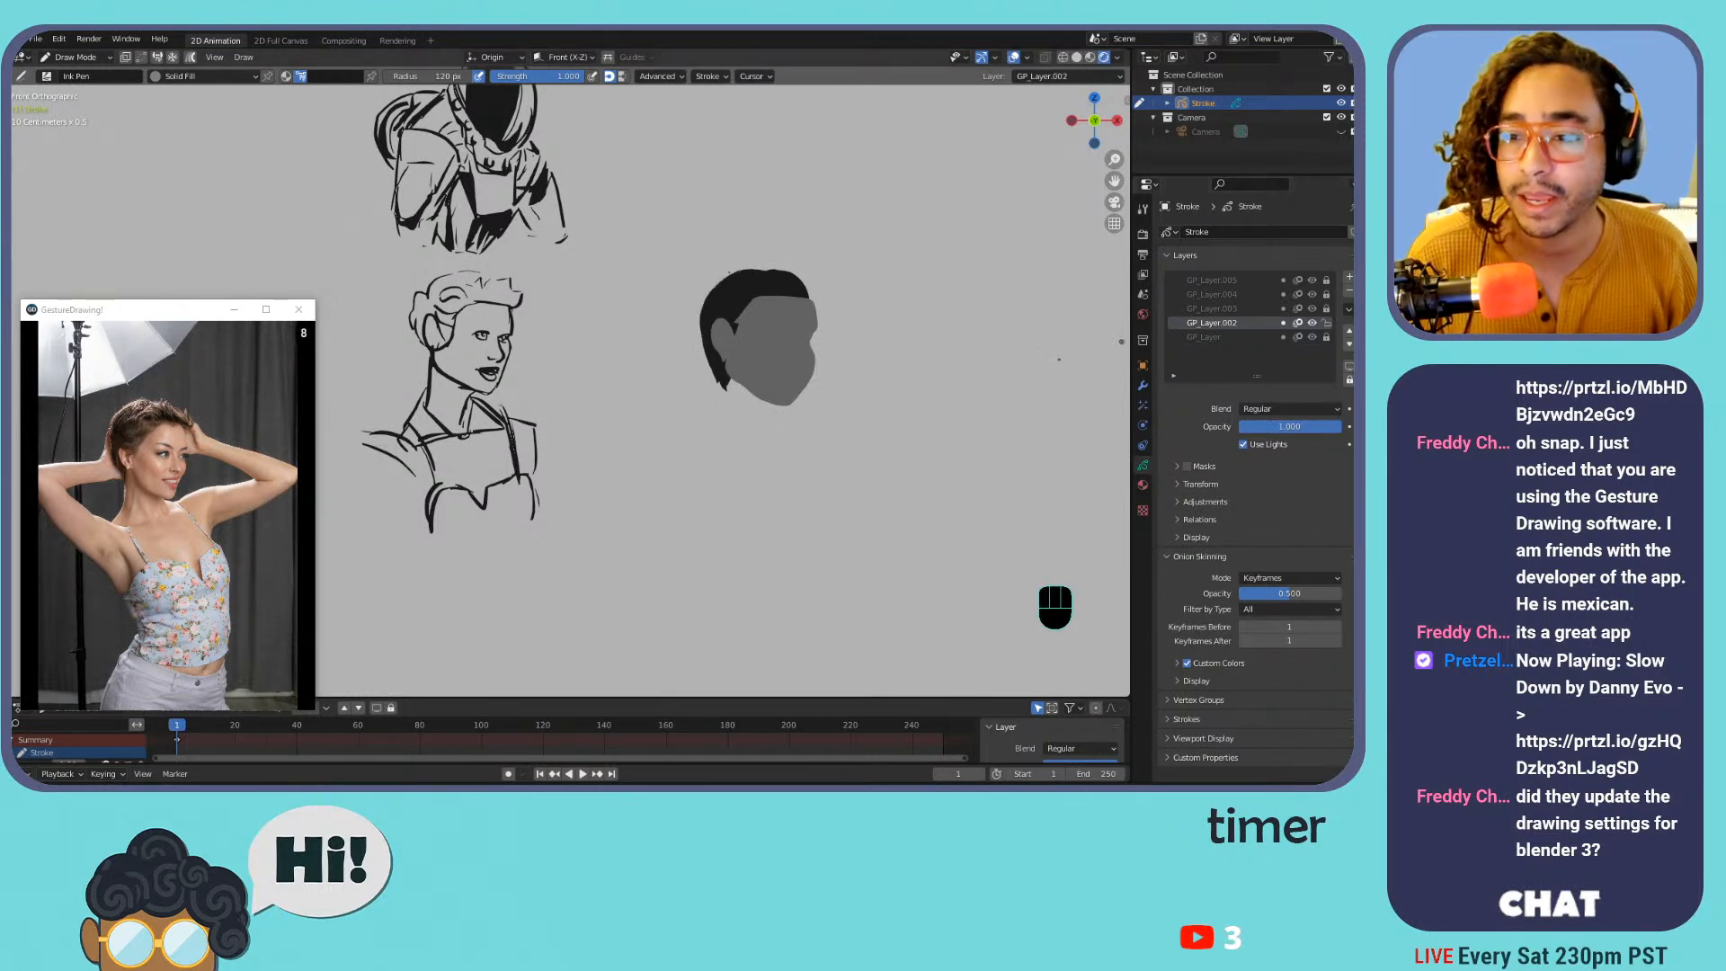
click(328, 79)
mouse_move(785, 395)
mouse_down()
mouse_move(760, 437)
mouse_move(724, 449)
mouse_move(714, 387)
mouse_up()
key(ctrl+z)
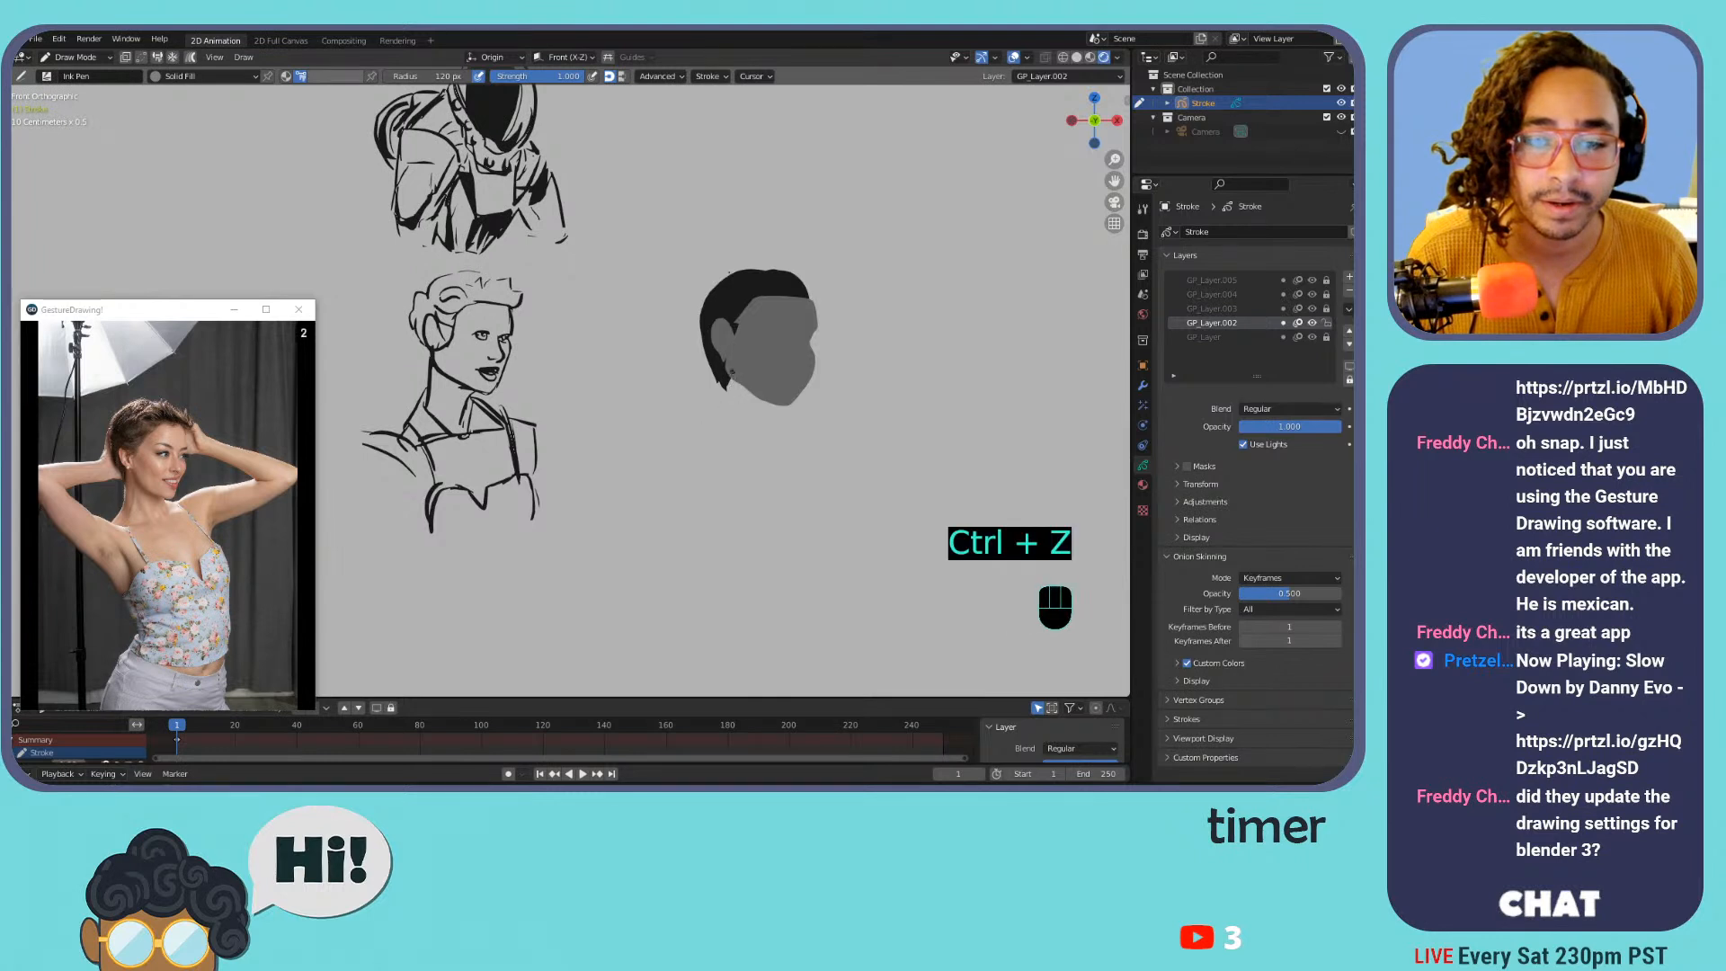
key(ctrl+z)
mouse_move(747, 454)
mouse_down()
mouse_move(711, 409)
mouse_move(715, 378)
mouse_up()
Restart the GestureDrawing timer for the same photo by going to the next reference and back
mouse_move(124, 697)
click(209, 647)
click(135, 646)
click(138, 646)
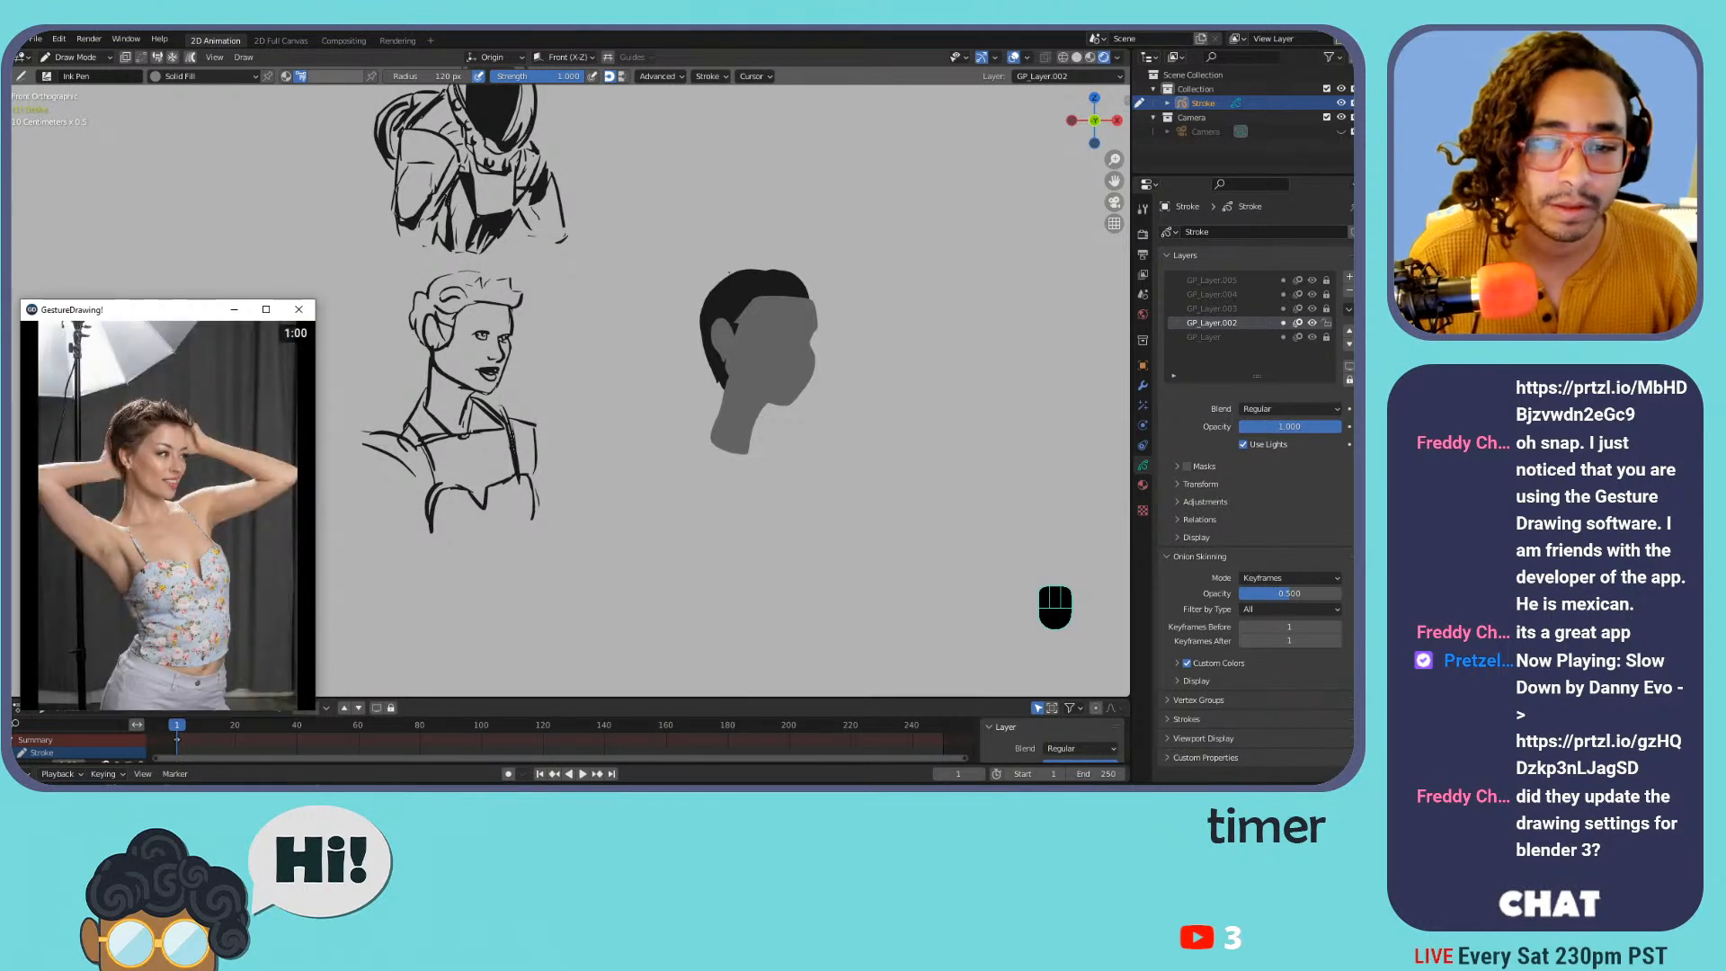
Redraw the neck with the shoulders and add the woman's near raised arm as grey filled shapes, undoing unwanted strokes
mouse_move(725, 377)
mouse_down()
mouse_move(706, 413)
mouse_move(819, 429)
mouse_move(800, 416)
mouse_move(795, 447)
mouse_move(748, 450)
mouse_up()
key(ctrl+z)
key(ctrl+z)
drag(722, 387, 720, 391)
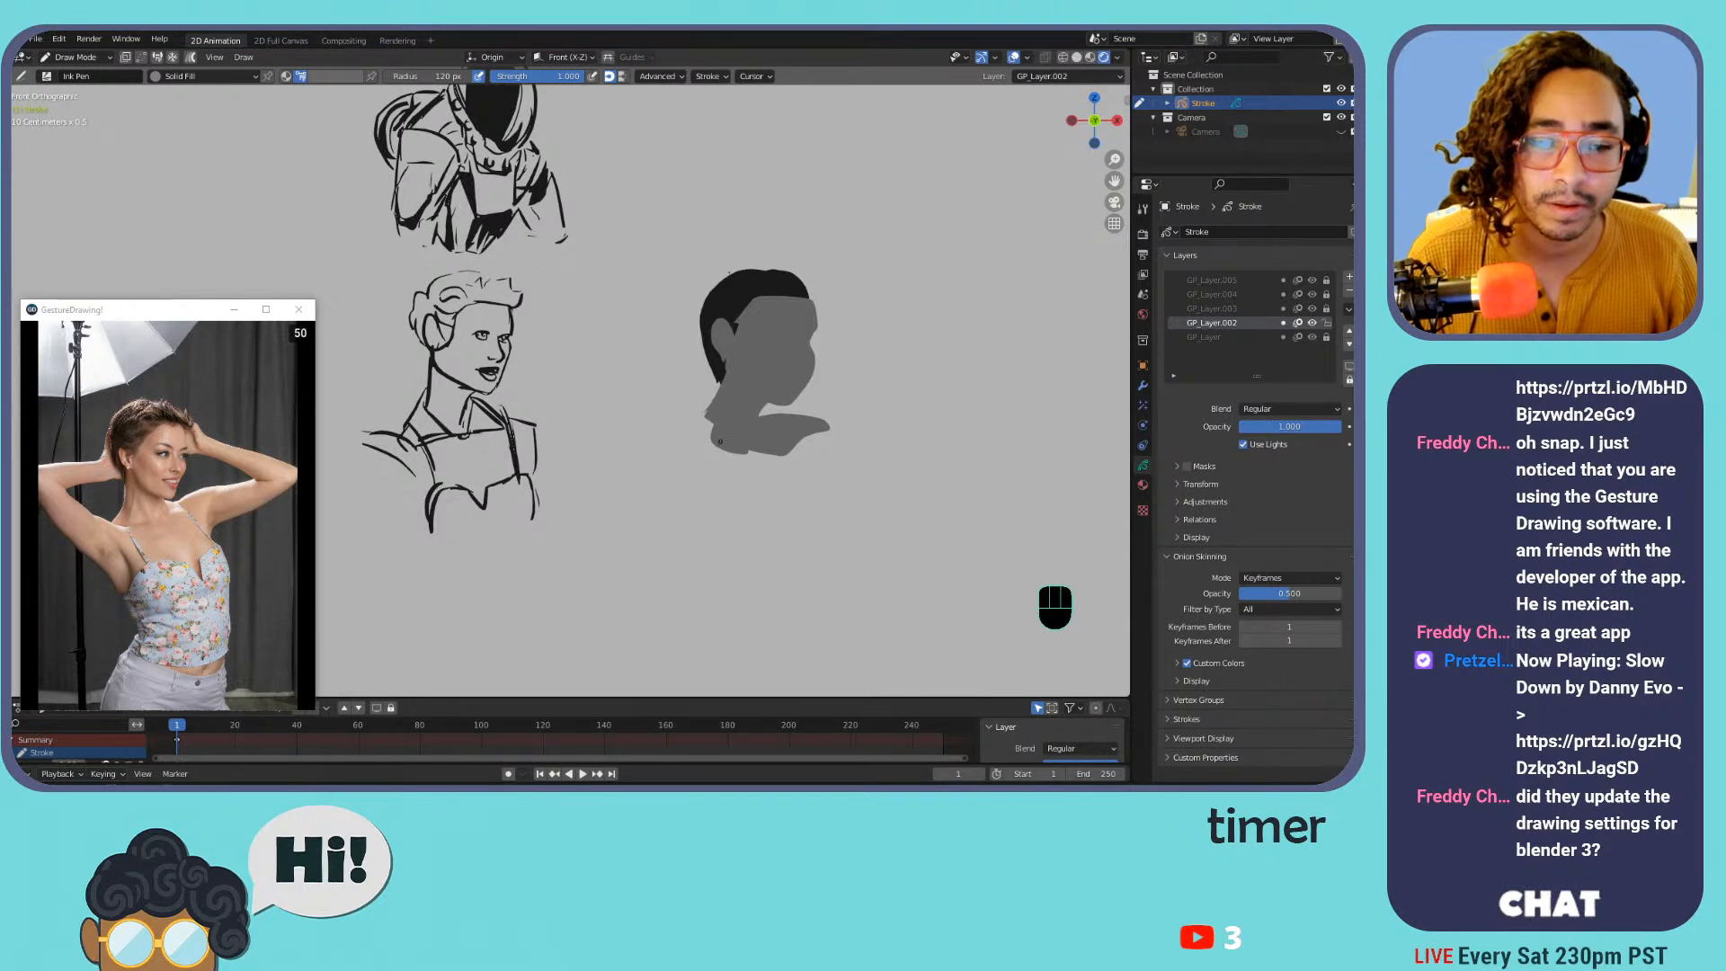
mouse_move(709, 466)
mouse_down()
mouse_move(664, 410)
mouse_move(739, 452)
mouse_move(683, 417)
mouse_move(695, 453)
mouse_move(635, 377)
mouse_up()
key(ctrl+z)
mouse_move(668, 440)
mouse_down()
mouse_move(665, 360)
mouse_move(701, 450)
mouse_move(676, 447)
mouse_up()
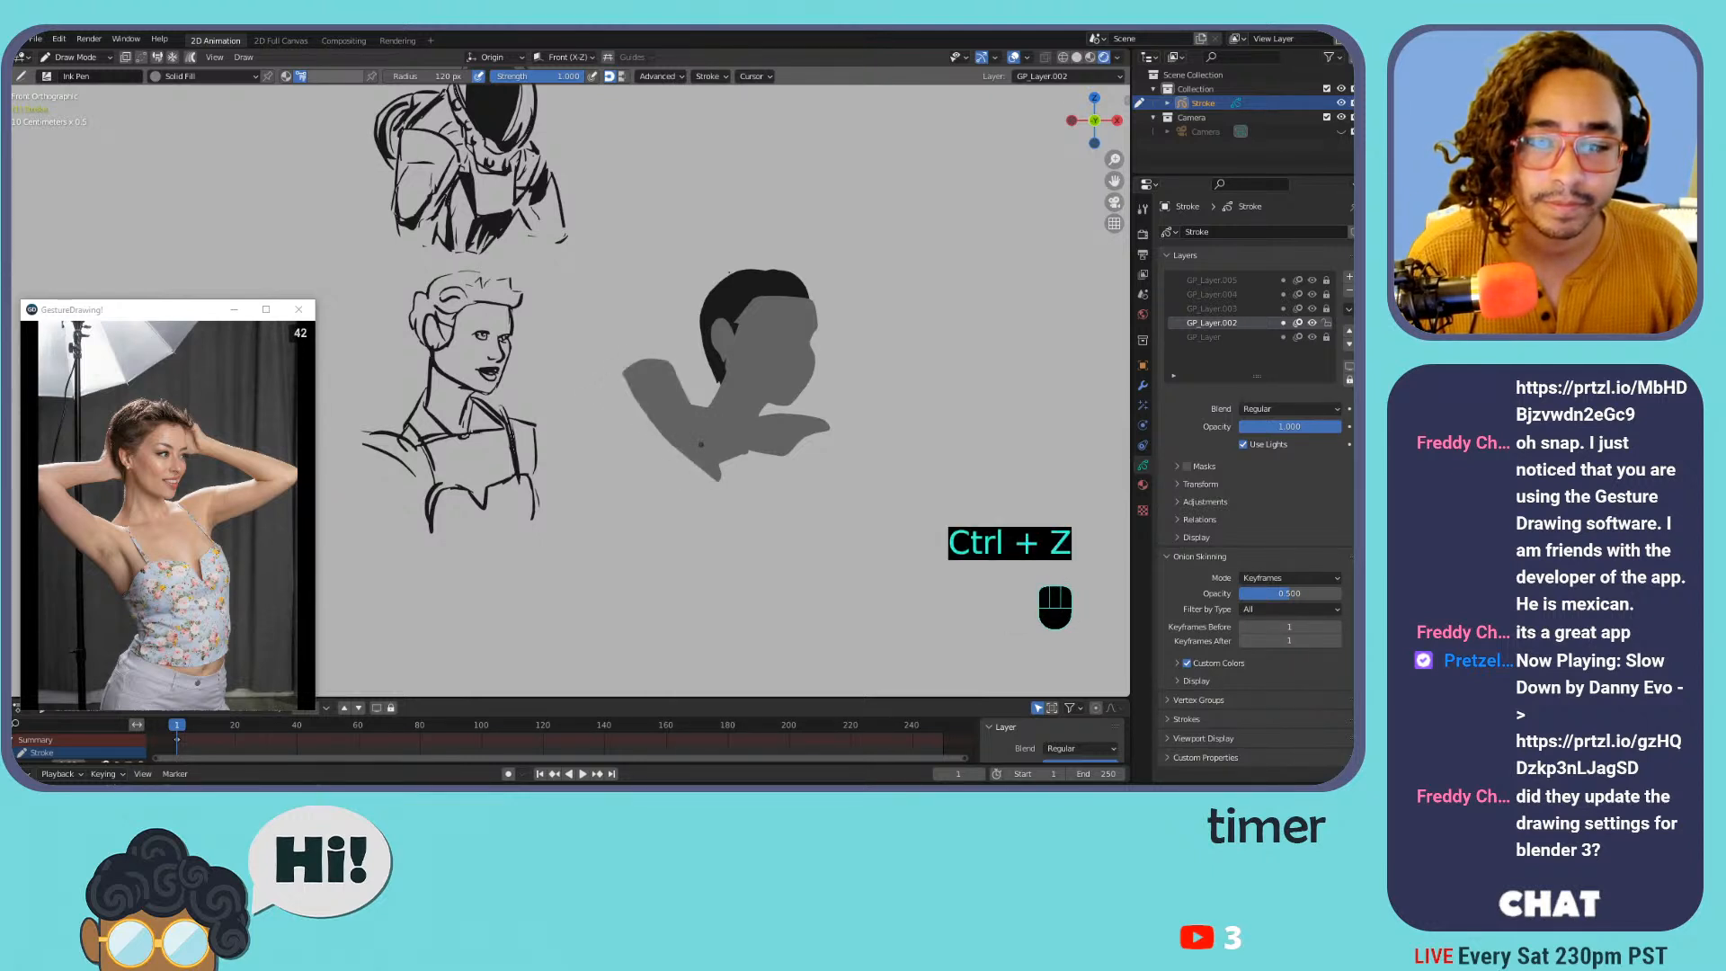
Draw the woman's torso and her other bent, raised arm as grey filled shapes, undoing unwanted strokes
mouse_move(800, 436)
mouse_down()
mouse_move(814, 563)
mouse_move(728, 562)
mouse_move(704, 434)
mouse_up()
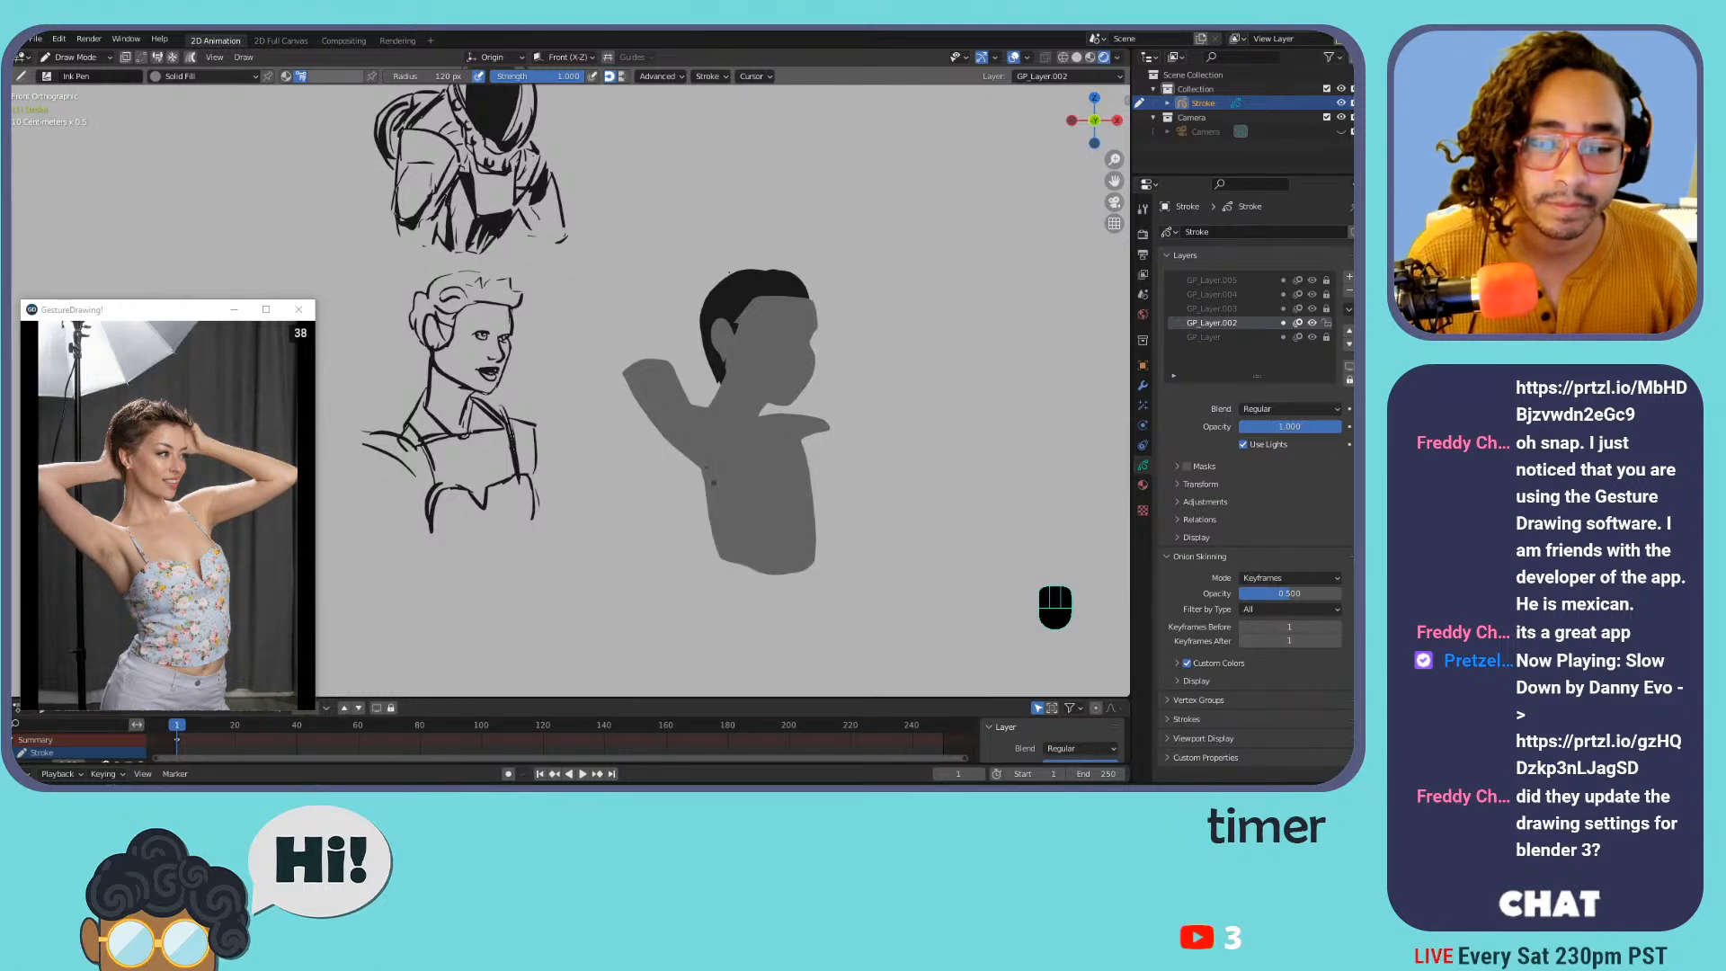
drag(698, 501, 686, 419)
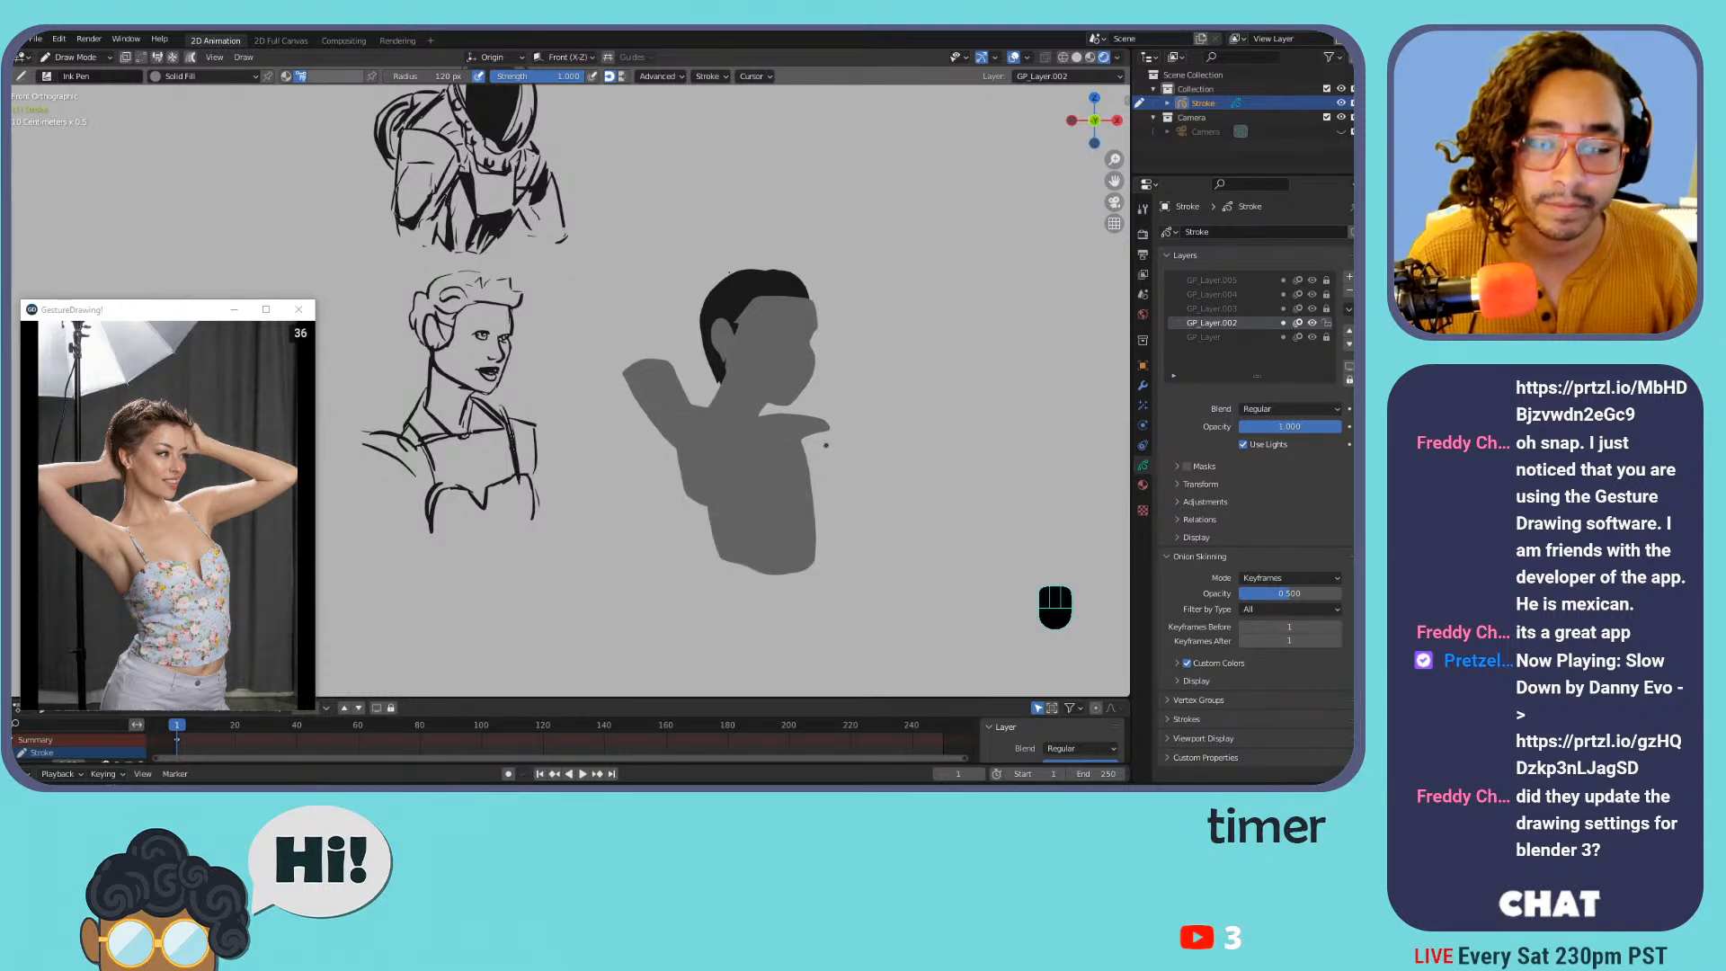
mouse_move(851, 448)
mouse_down()
mouse_move(877, 421)
mouse_move(796, 423)
mouse_move(807, 451)
mouse_move(852, 414)
mouse_move(823, 409)
mouse_move(890, 423)
mouse_up()
key(ctrl+z)
key(ctrl+z)
mouse_move(890, 422)
mouse_down()
mouse_move(922, 426)
mouse_move(906, 433)
mouse_move(864, 293)
mouse_move(843, 292)
mouse_move(879, 423)
mouse_up()
key(ctrl+z)
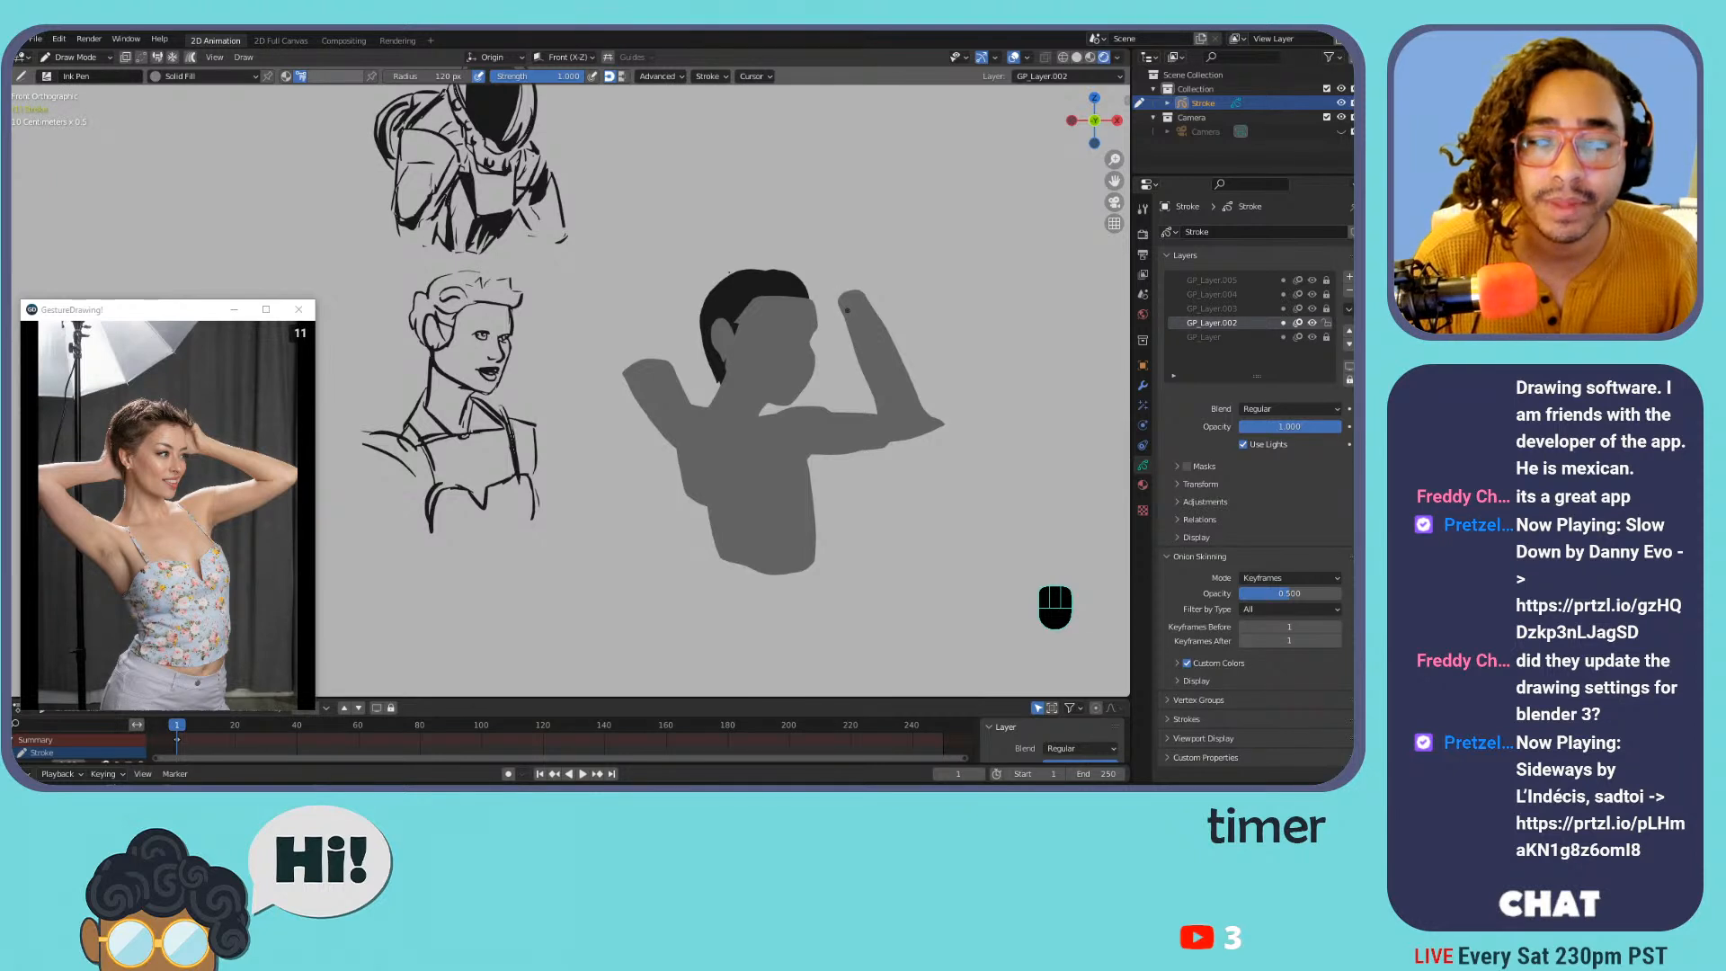
Select all strokes of the filled-shape portrait in Edit Mode
key(Tab)
drag(586, 592, 933, 259)
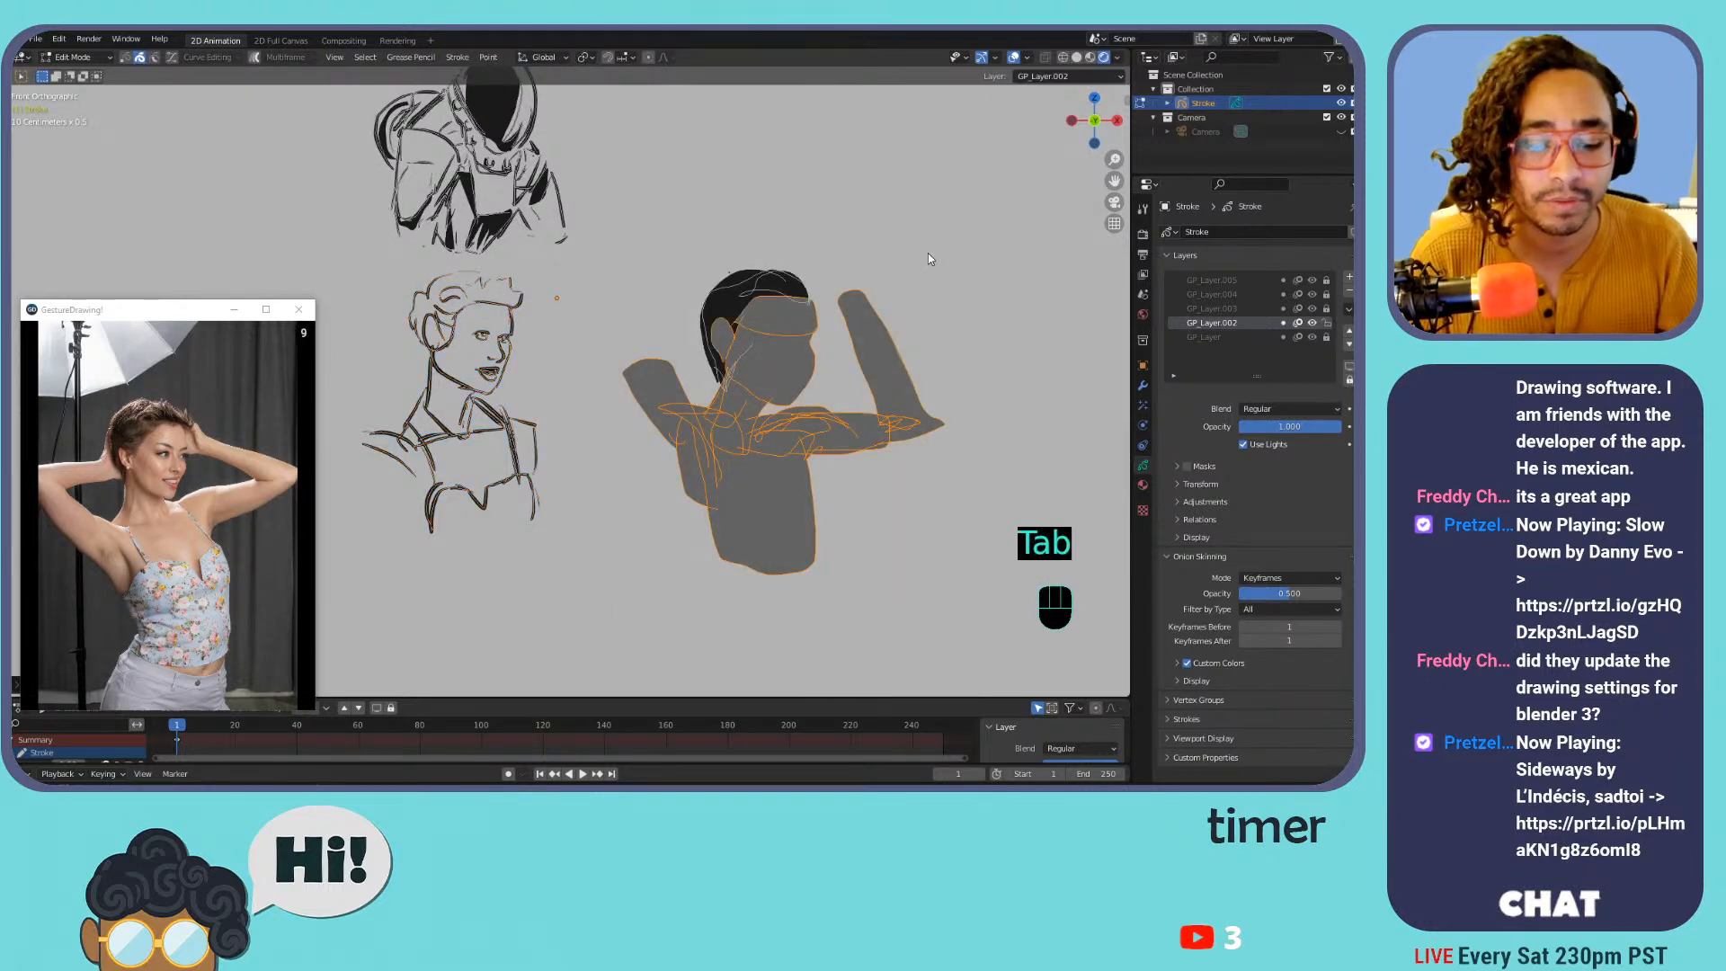
Try to scale down the selected portrait strokes
key(s)
click(879, 311)
key(grave)
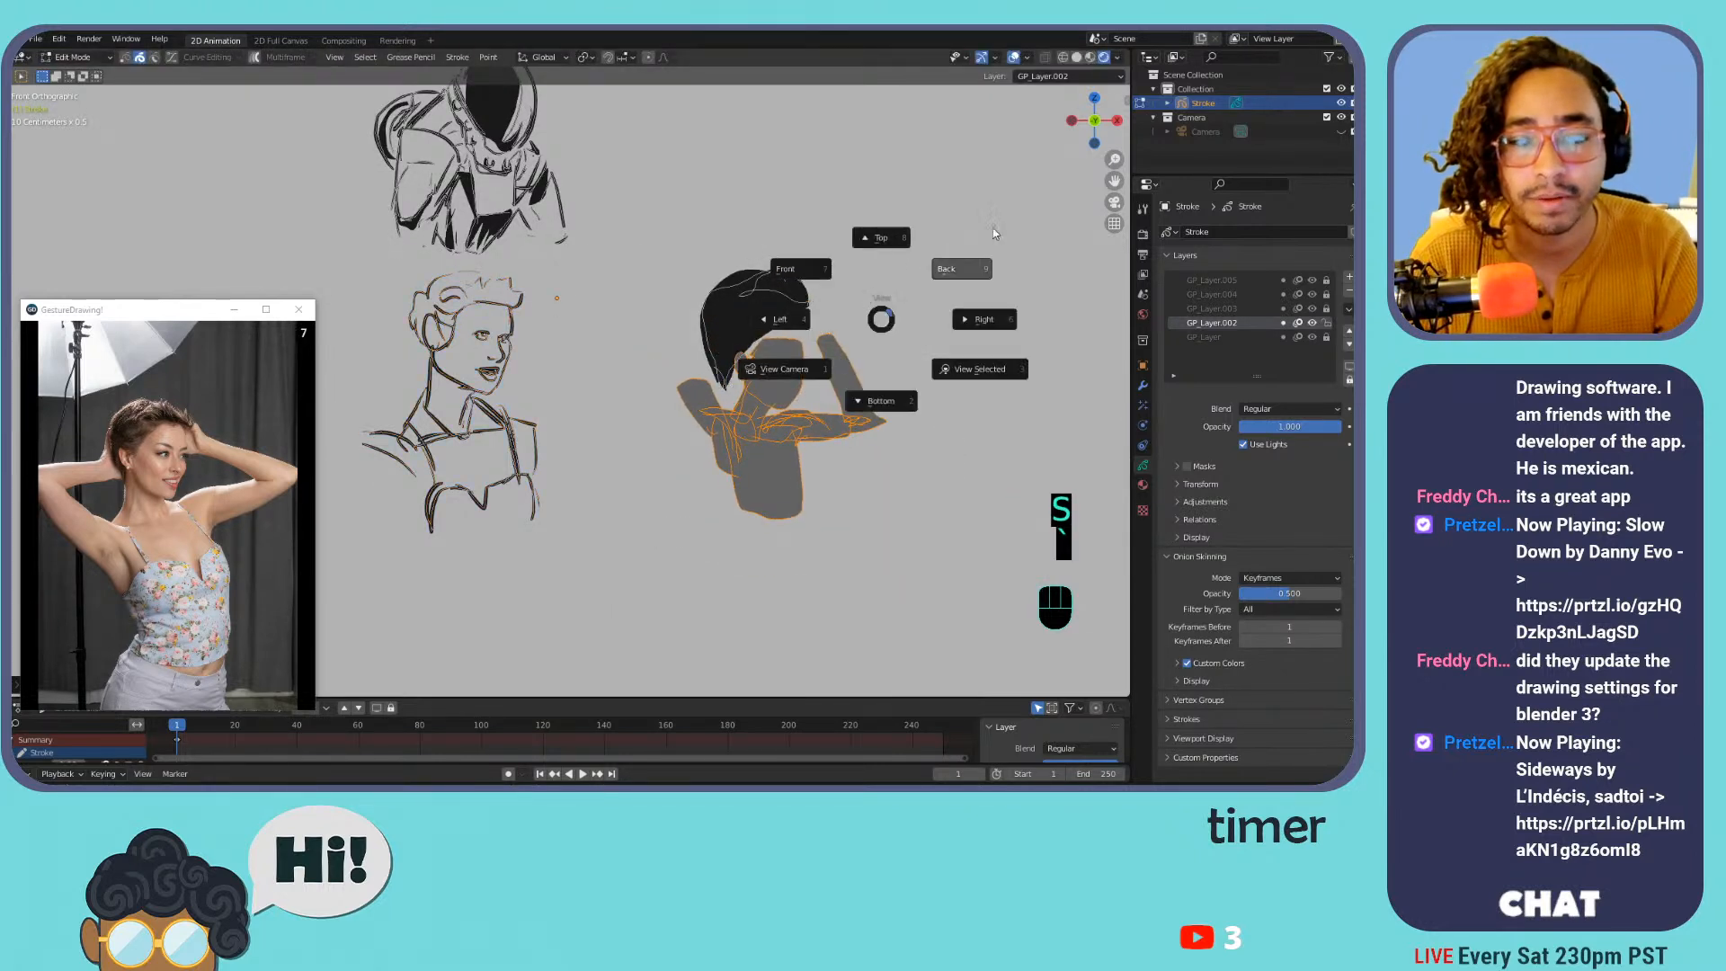
key(ctrl+z)
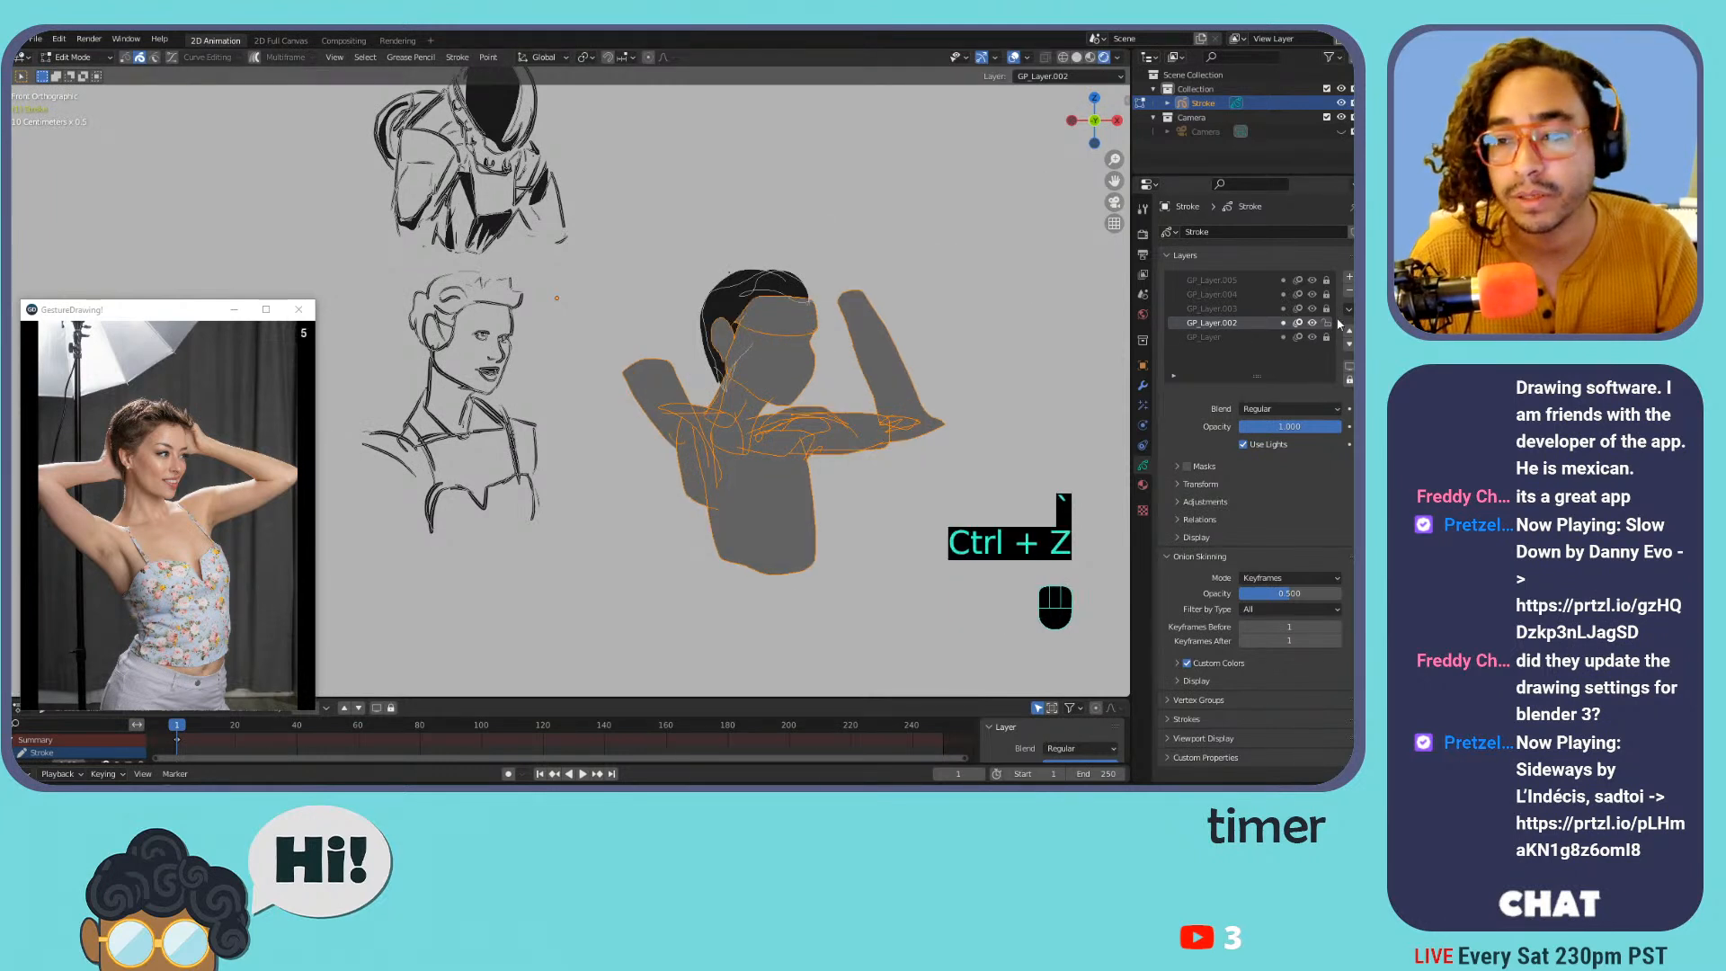
Merge GP_Layer.002 down into GP_Layer
click(1349, 309)
click(1257, 457)
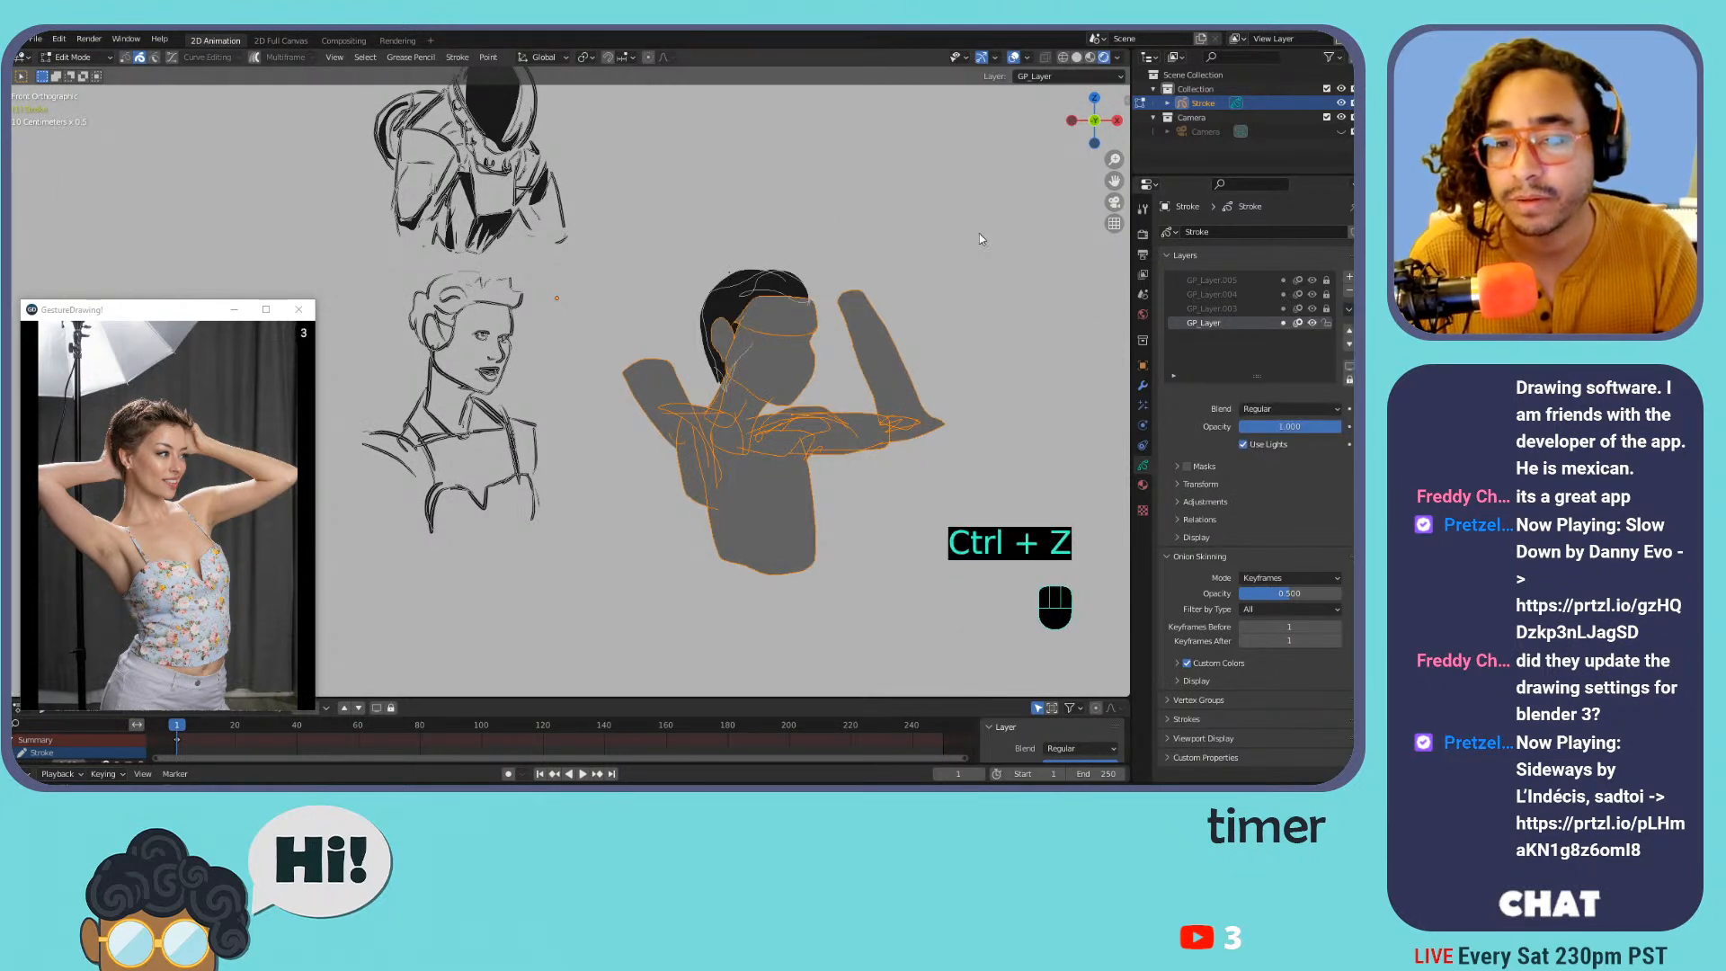
Scale the filled portrait down, move it beneath the line-drawn bust of the woman, and return to Draw Mode
key(s)
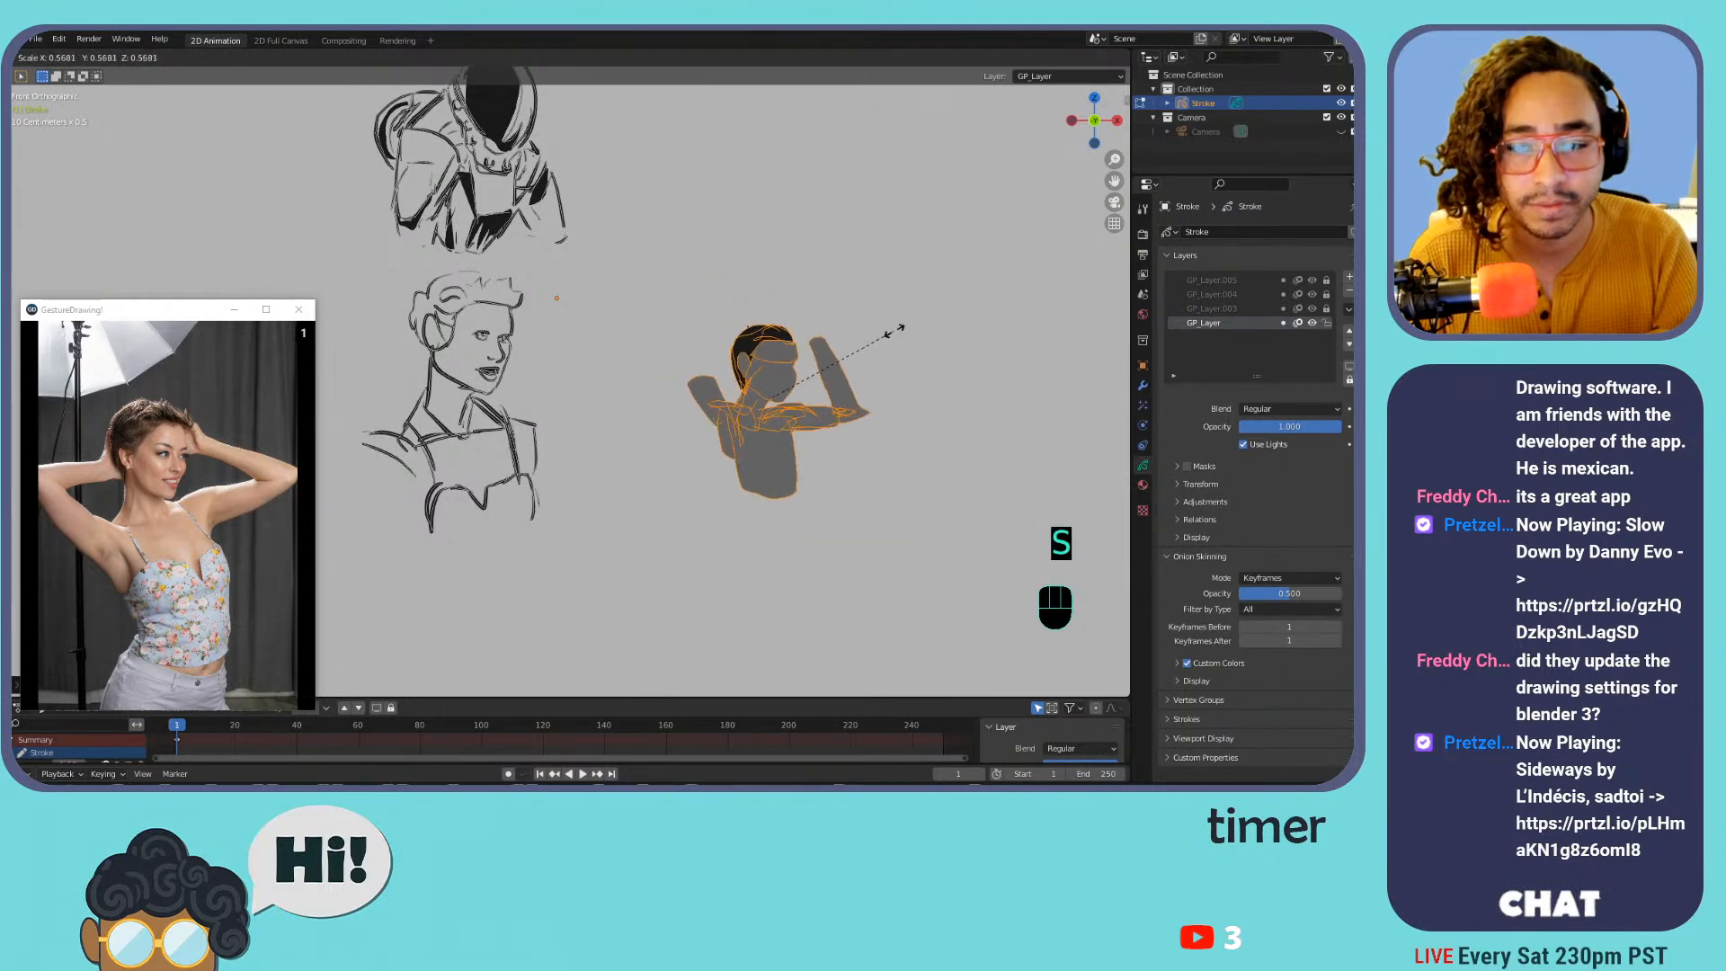
click(941, 328)
key(g)
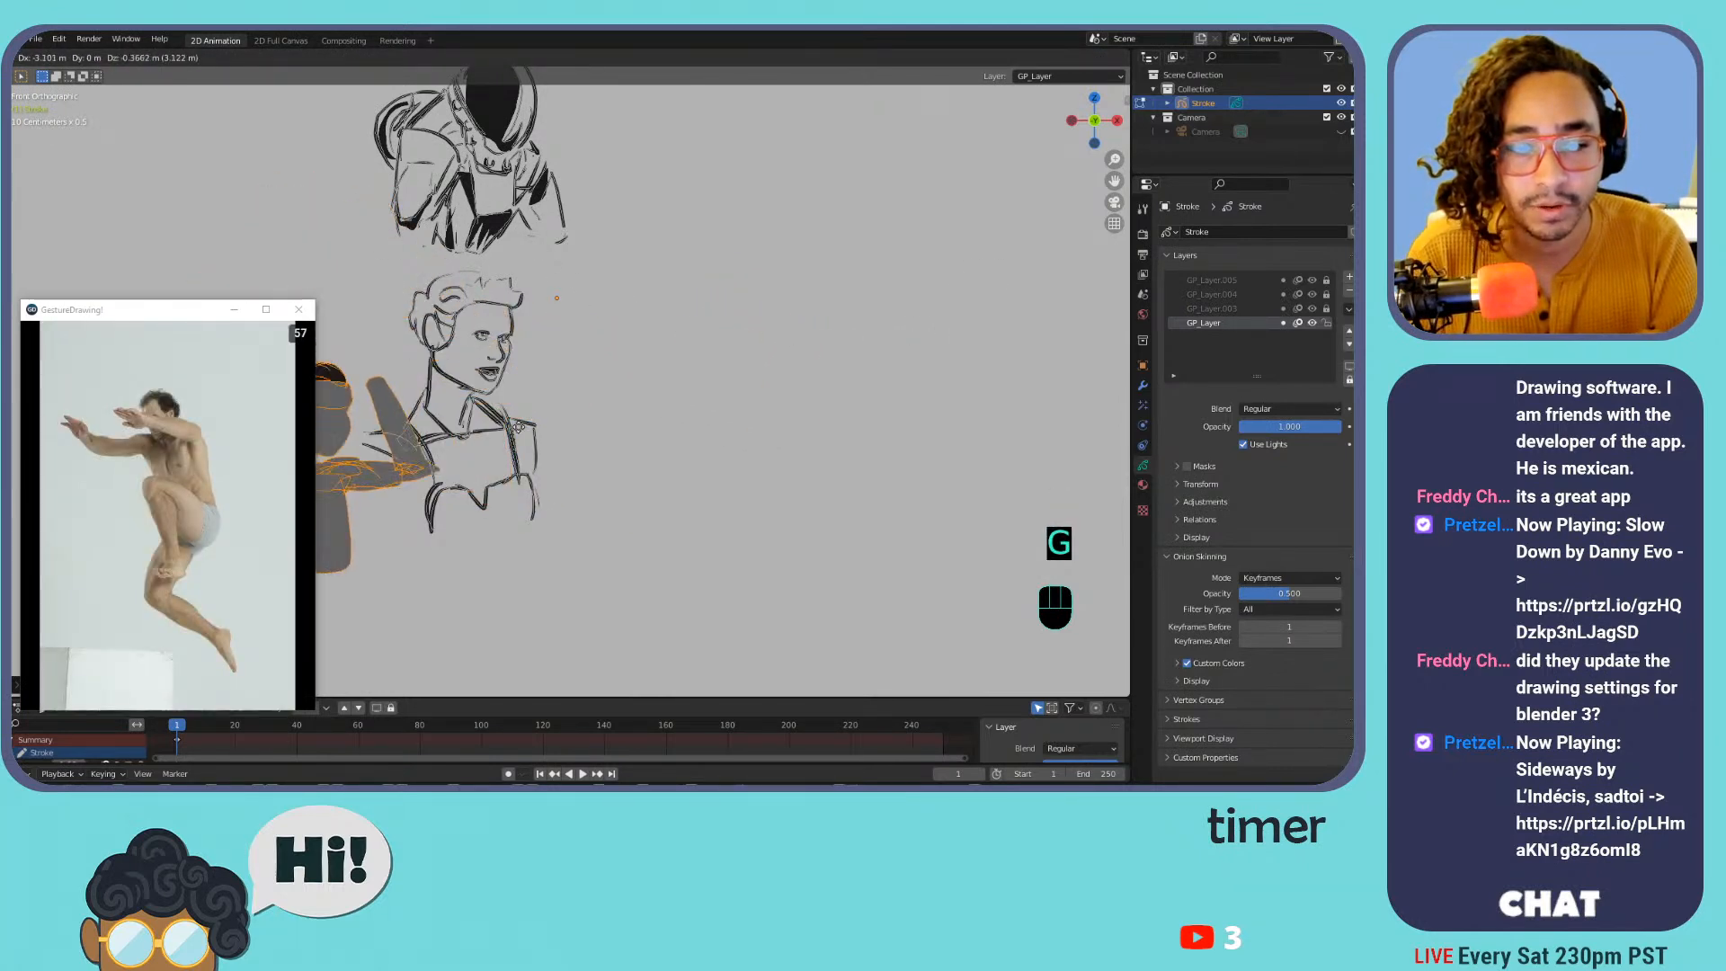
click(674, 611)
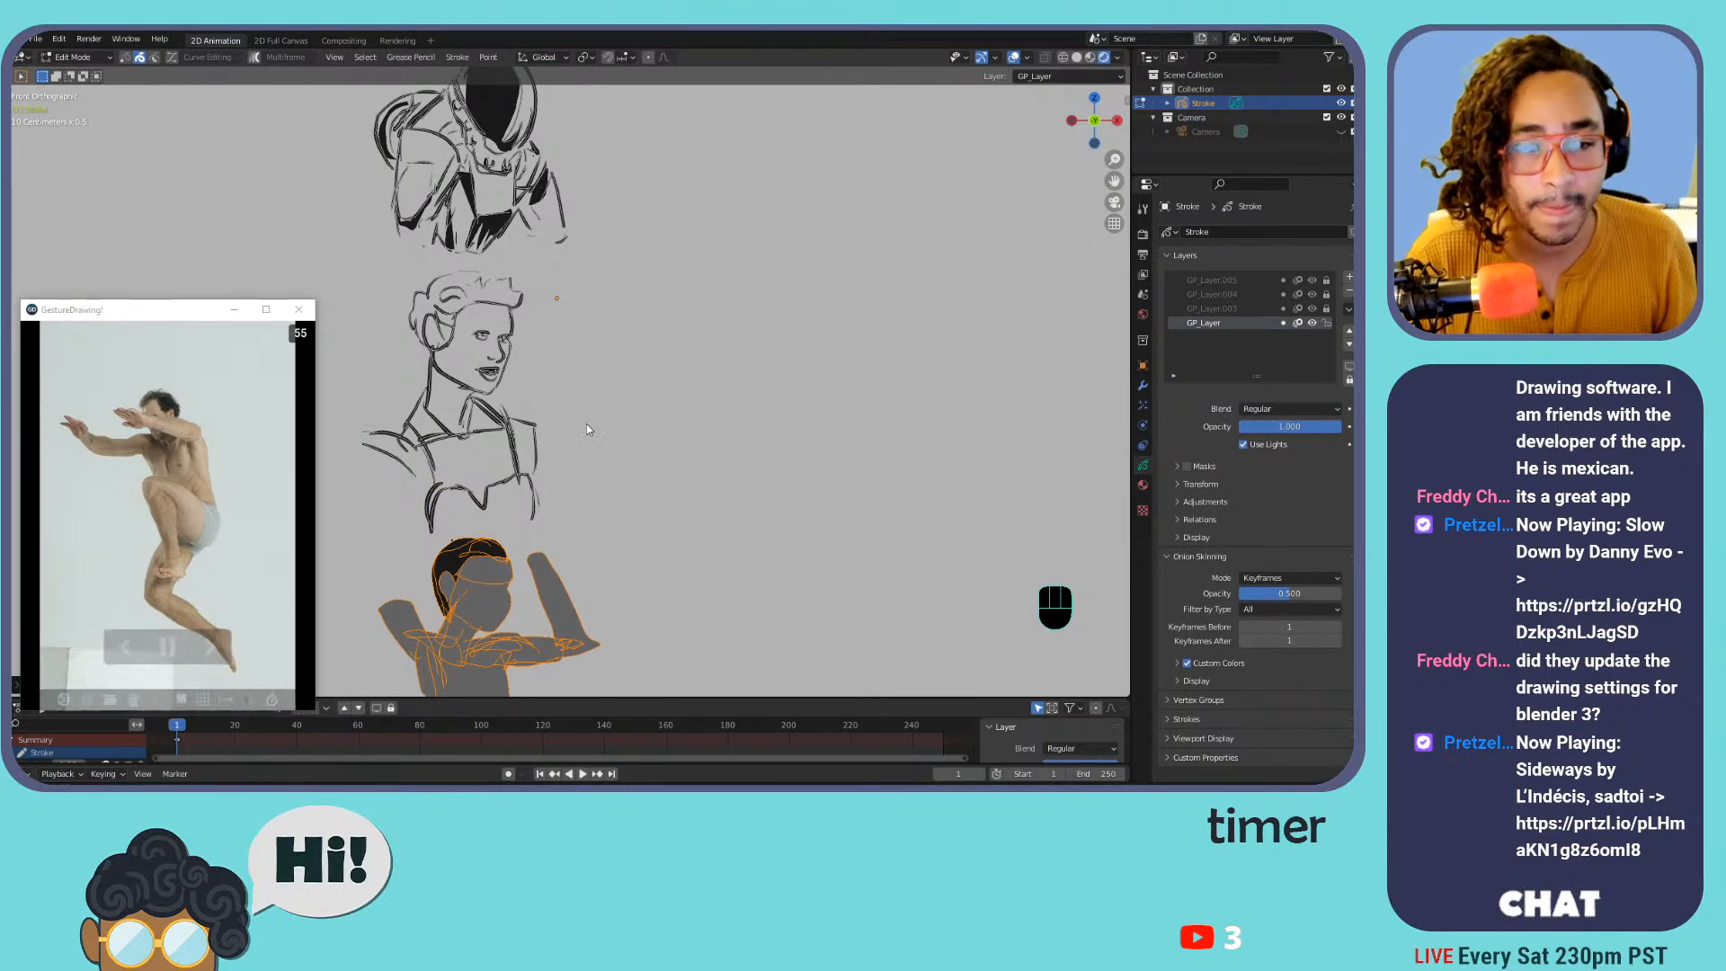
key(Tab)
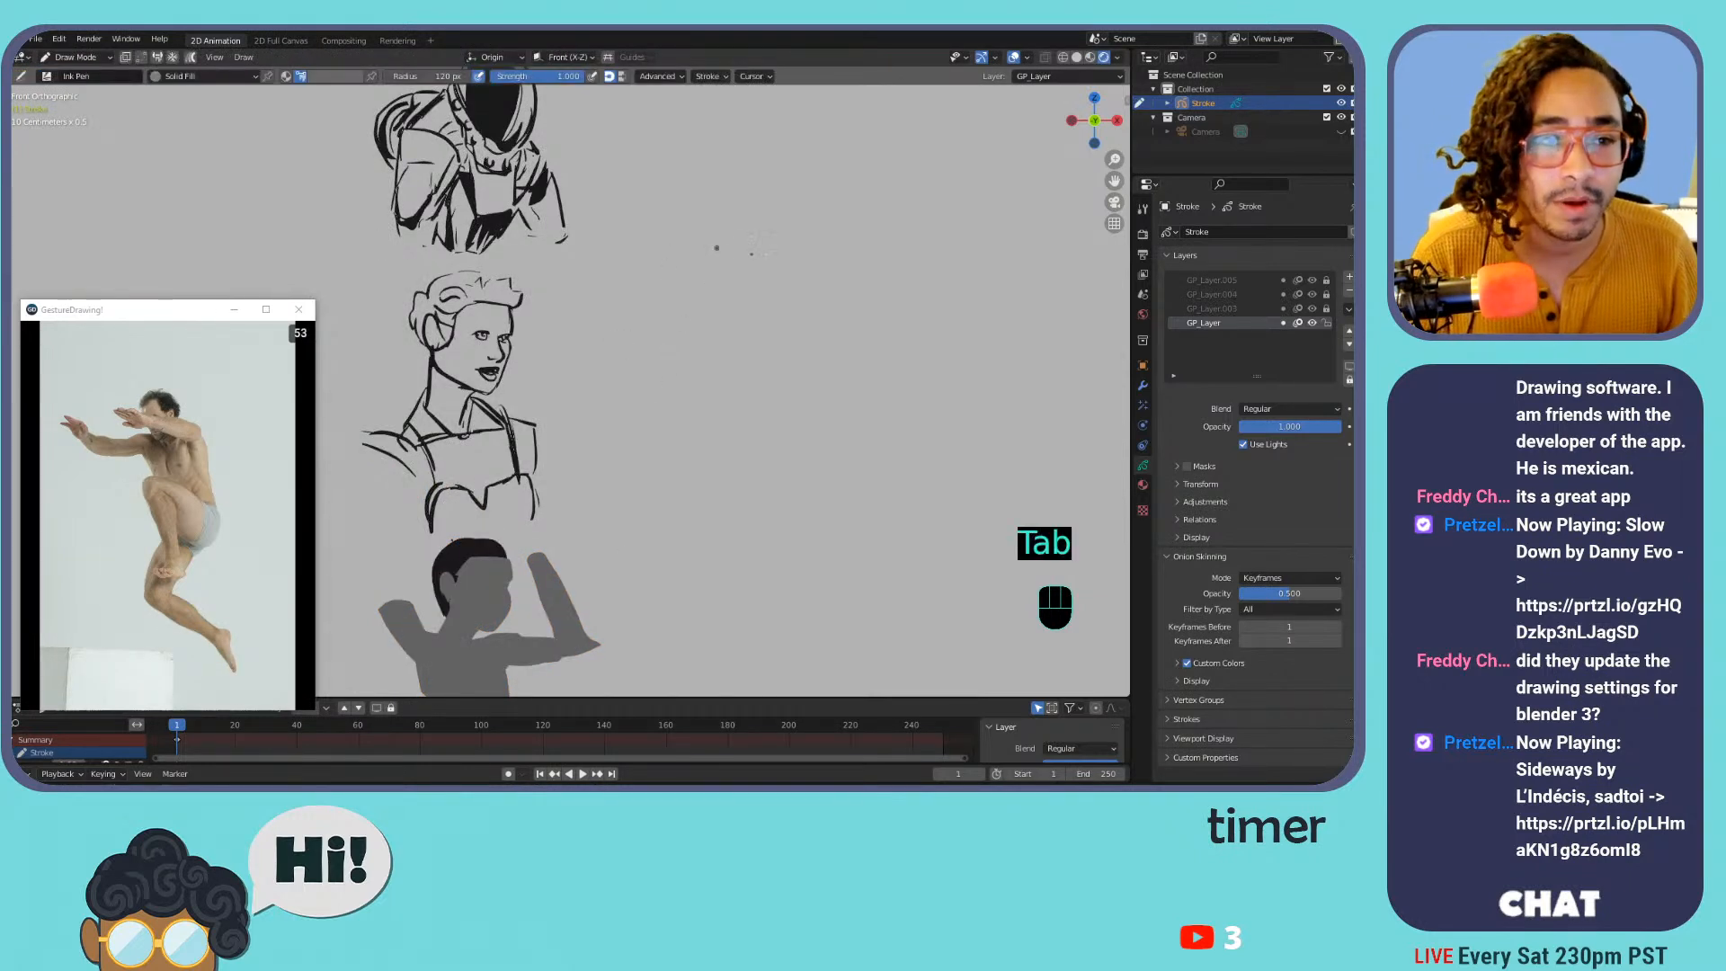
Make GP_Layer.003 active in Draw Mode and switch the Ink Pen's material to Solid Stroke, undoing the test strokes
key(ctrl+z)
key(ctrl+z)
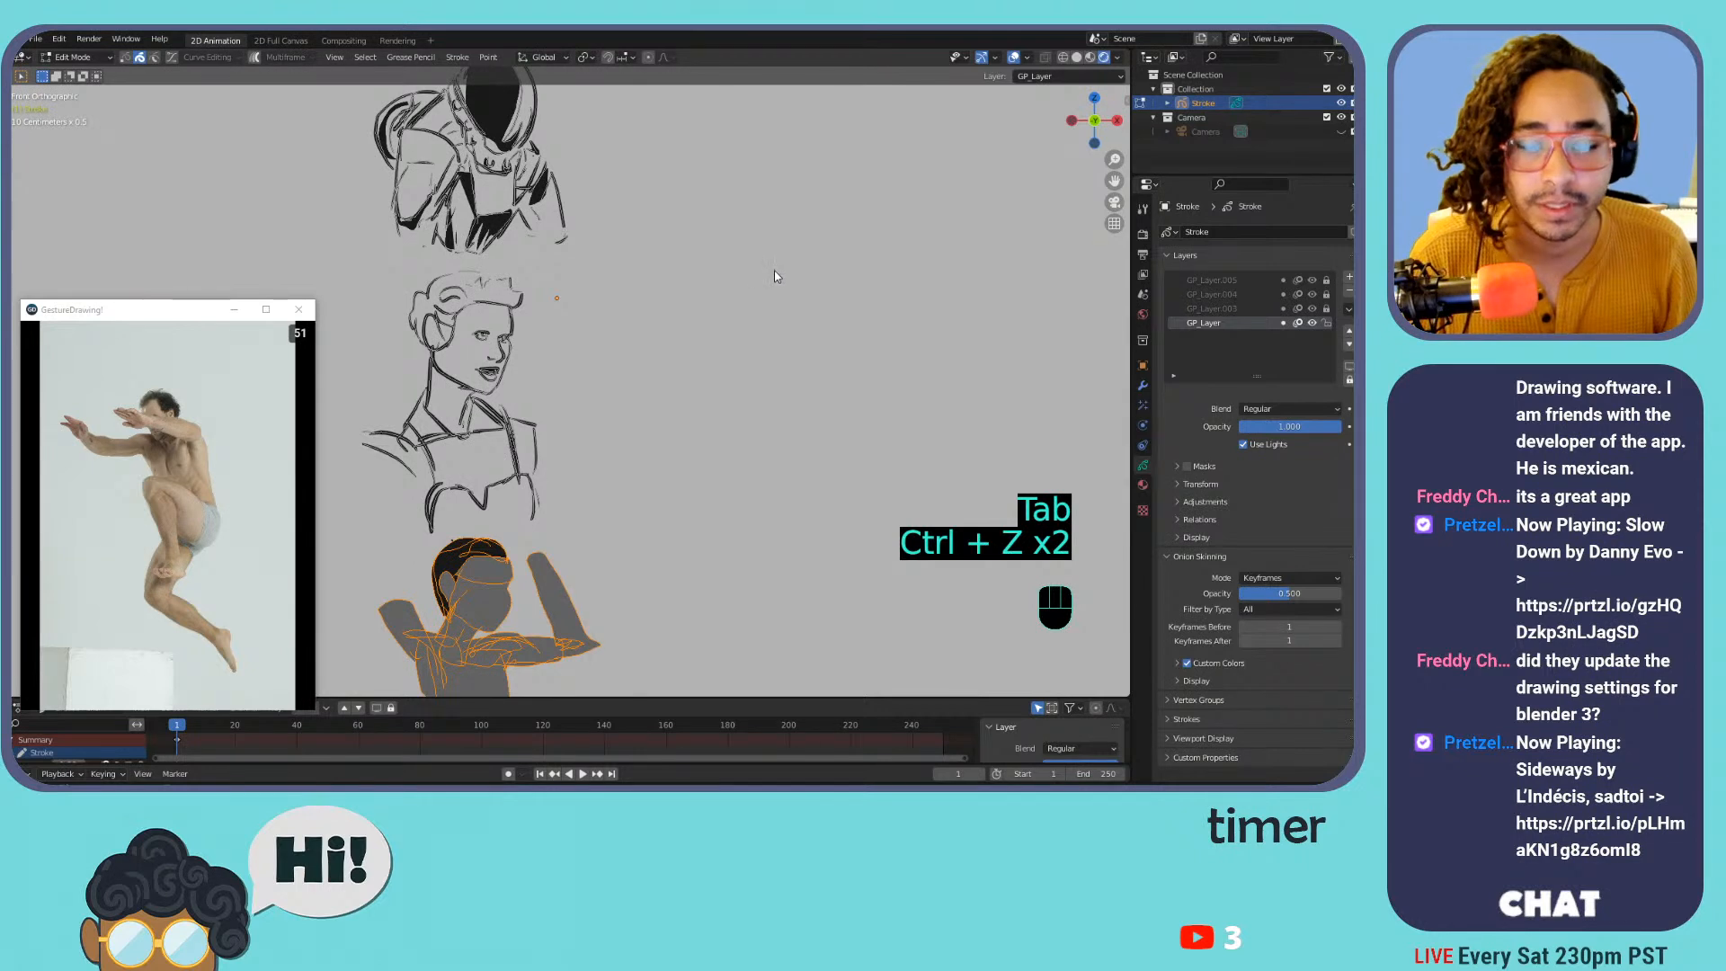
key(ctrl+Tab)
click(1216, 309)
mouse_move(886, 291)
mouse_down()
mouse_move(804, 535)
mouse_move(922, 405)
mouse_up()
key(ctrl+z)
key(u)
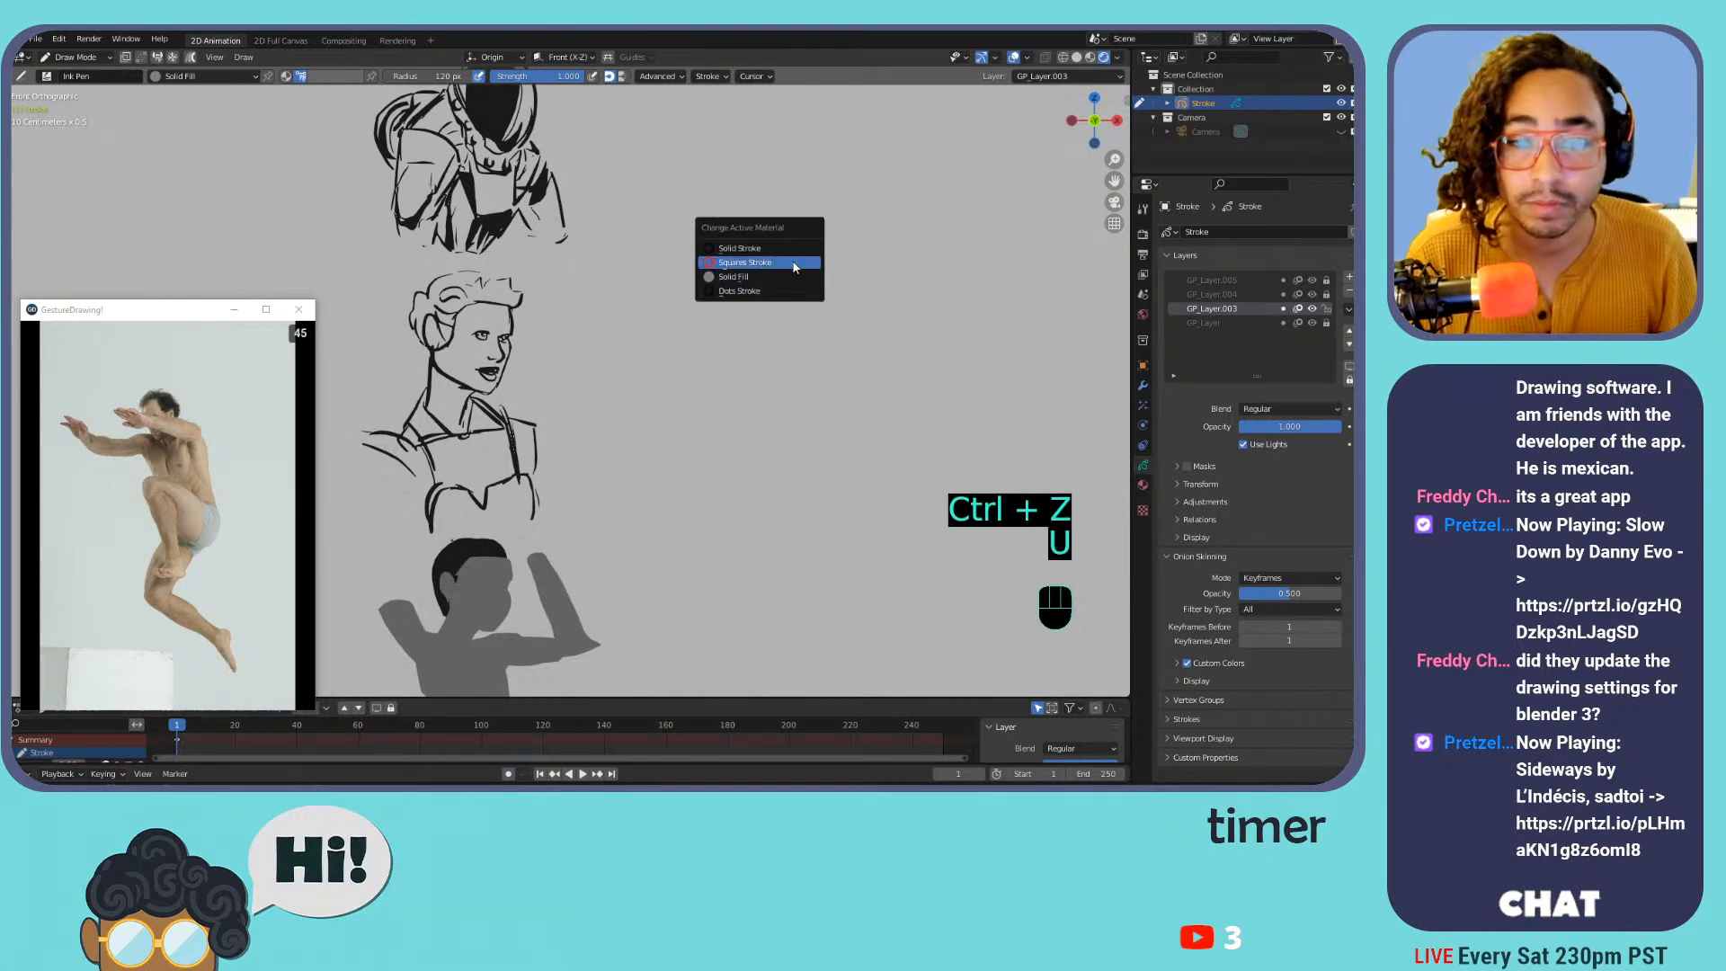
click(755, 264)
drag(790, 226, 764, 456)
key(ctrl+z)
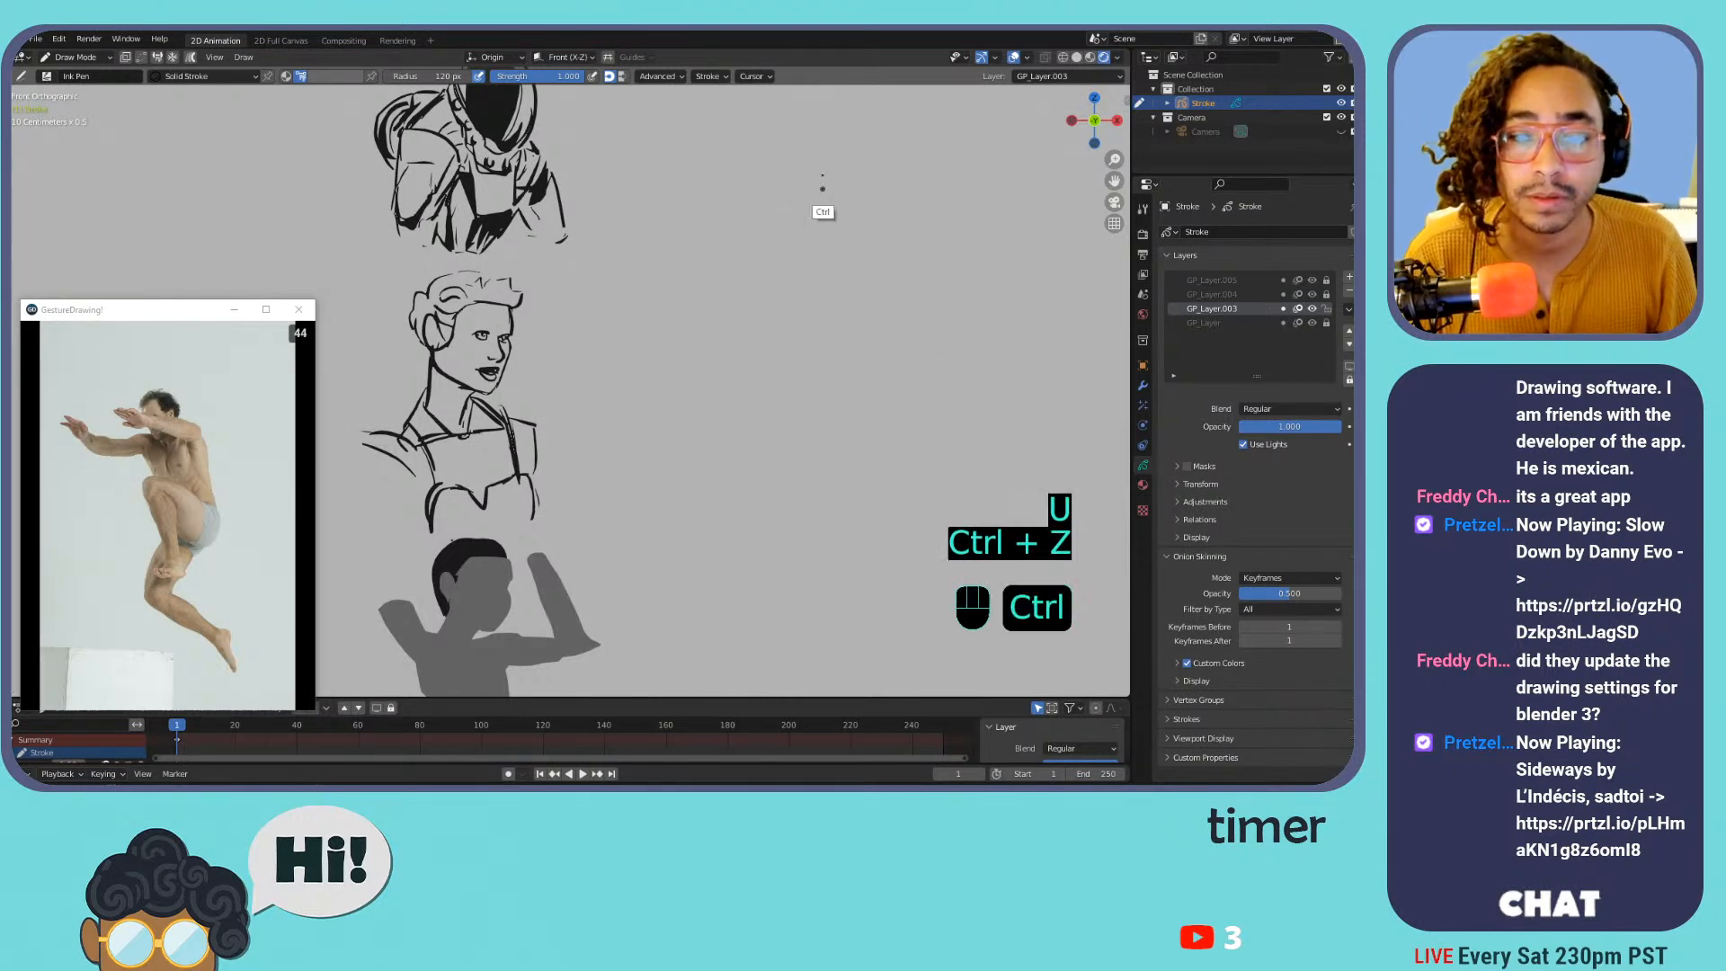
click(333, 75)
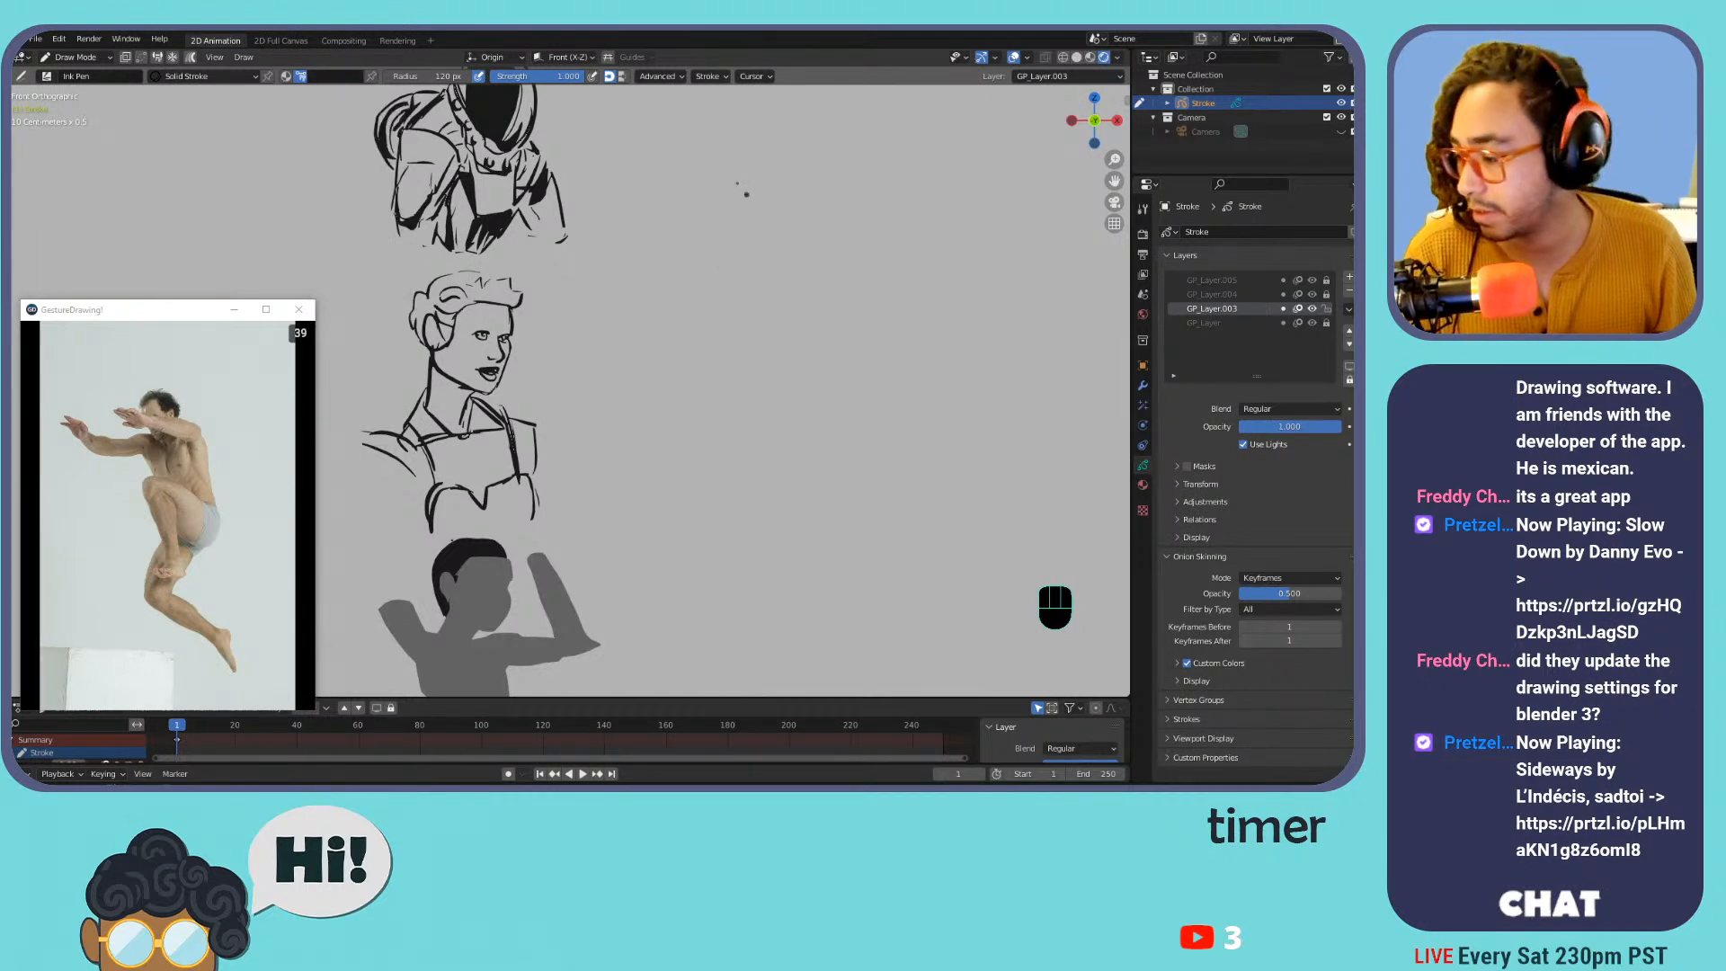
Bring the empty area beside the upper busts into view, then shrink and move the GestureDrawing window clear of them
shift+middle_drag(746, 231, 713, 385)
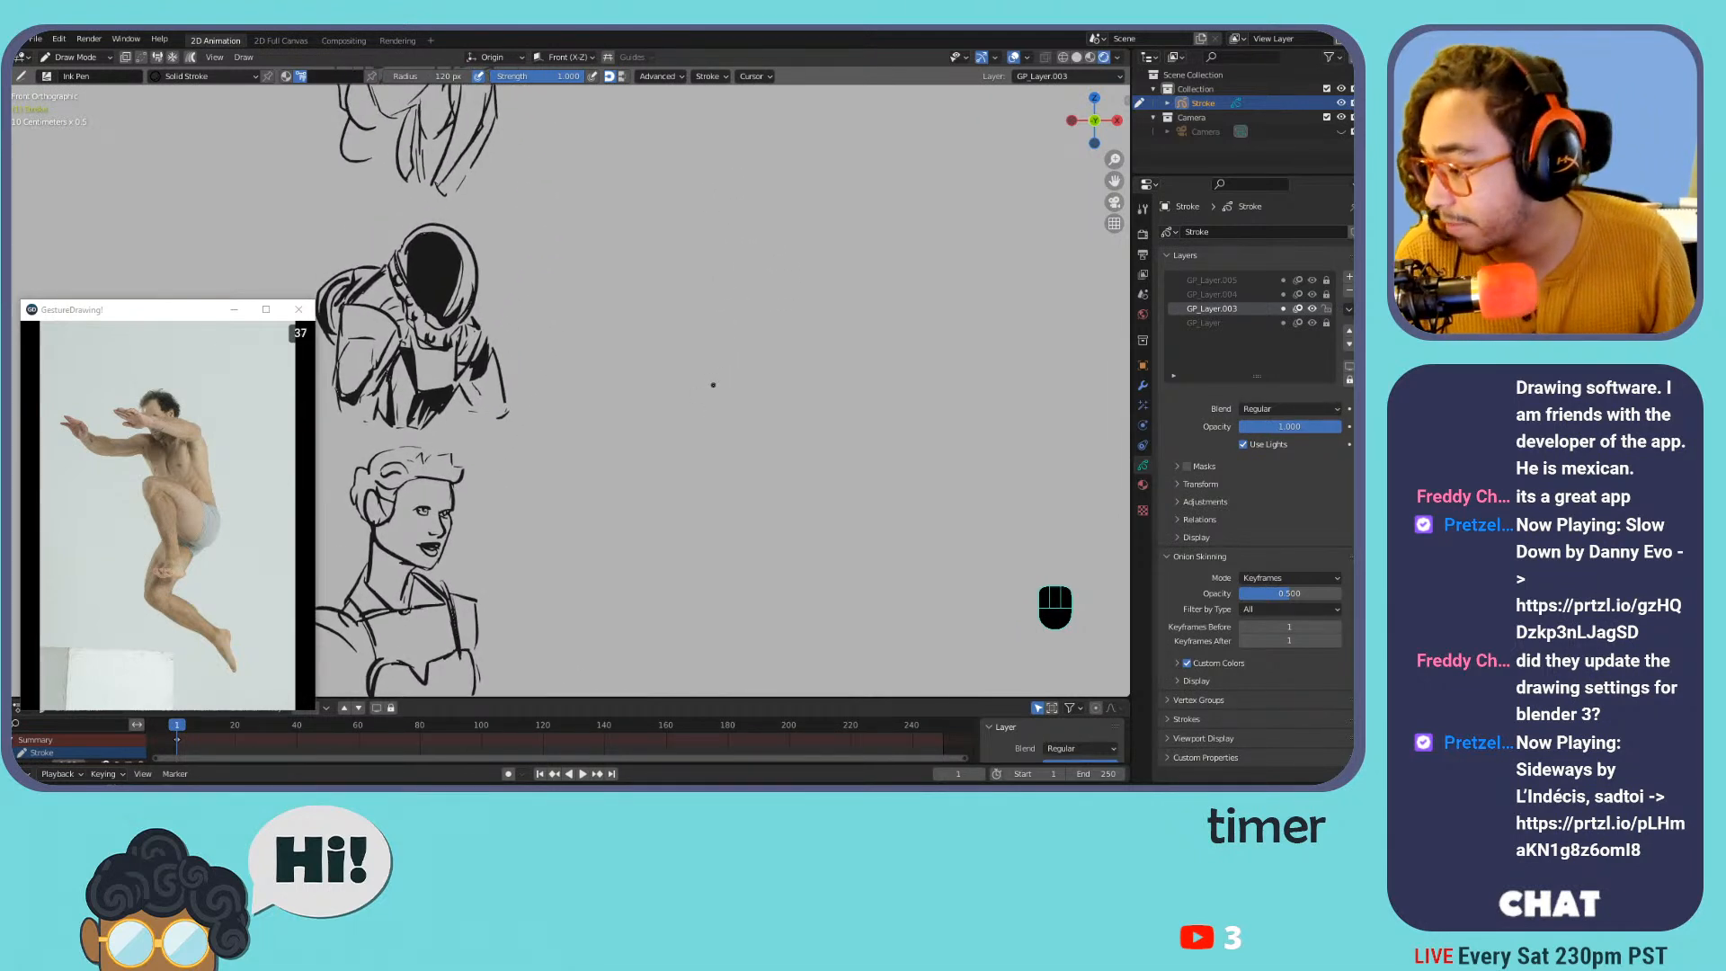
mouse_move(831, 236)
shift+middle_down()
mouse_move(771, 428)
mouse_move(774, 514)
shift+middle_up()
shift+middle_drag(760, 341, 873, 328)
shift+middle_drag(765, 288, 665, 284)
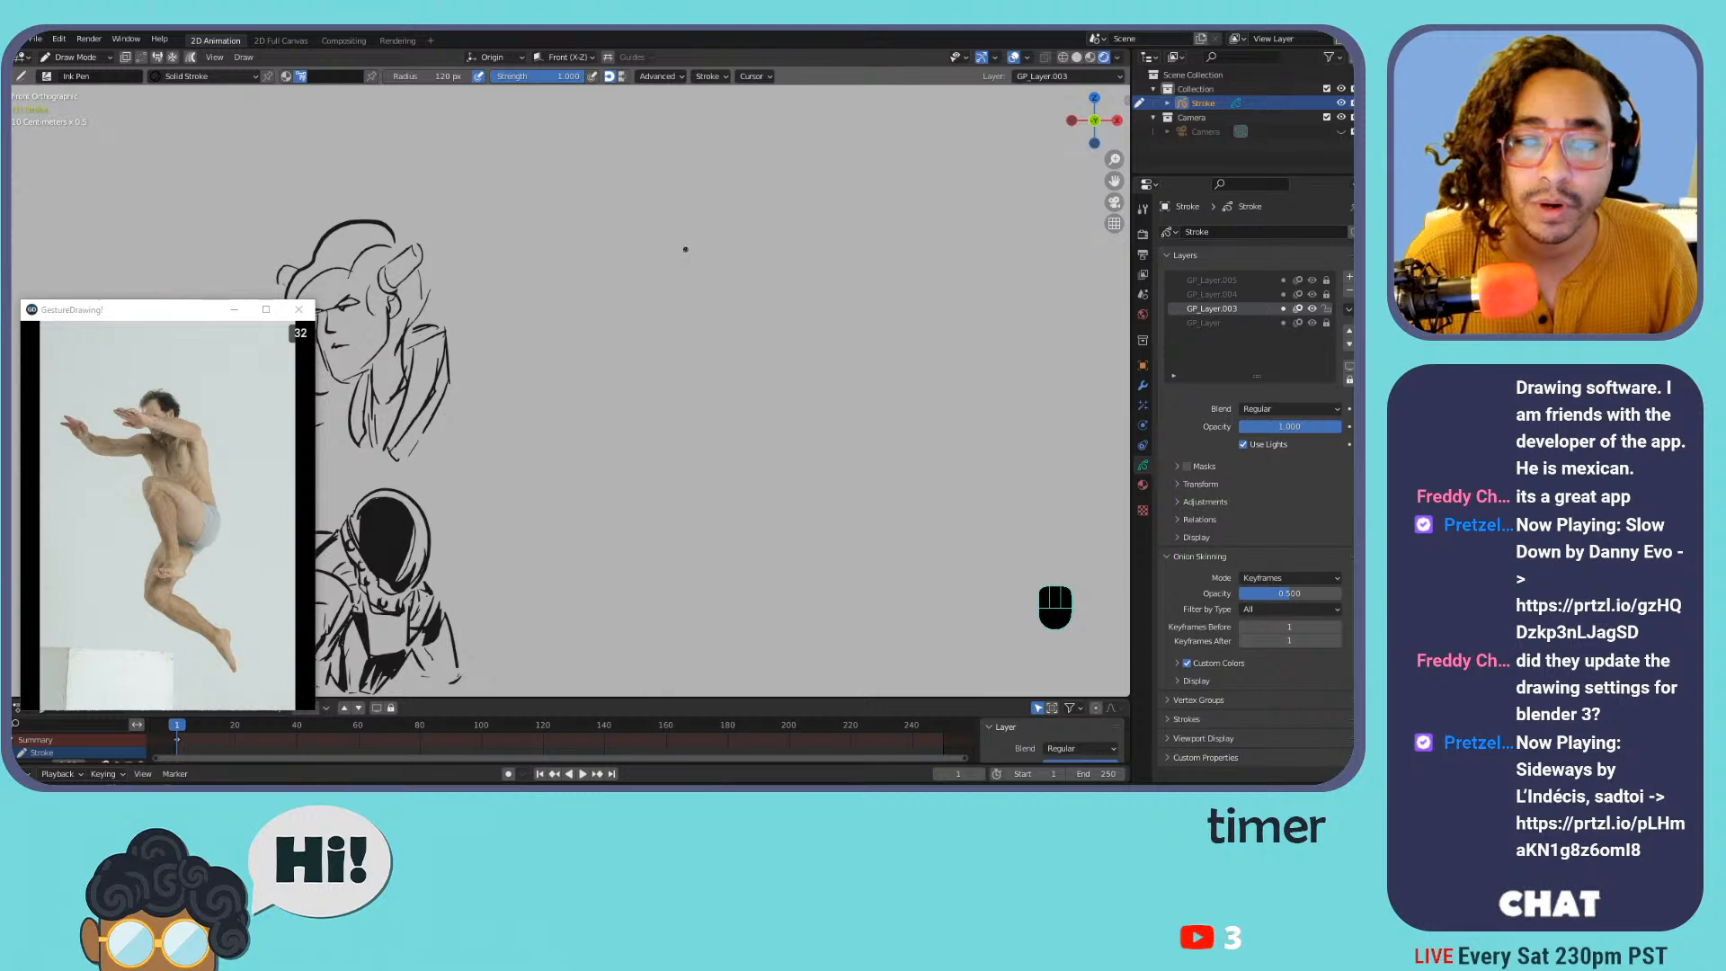
click(314, 306)
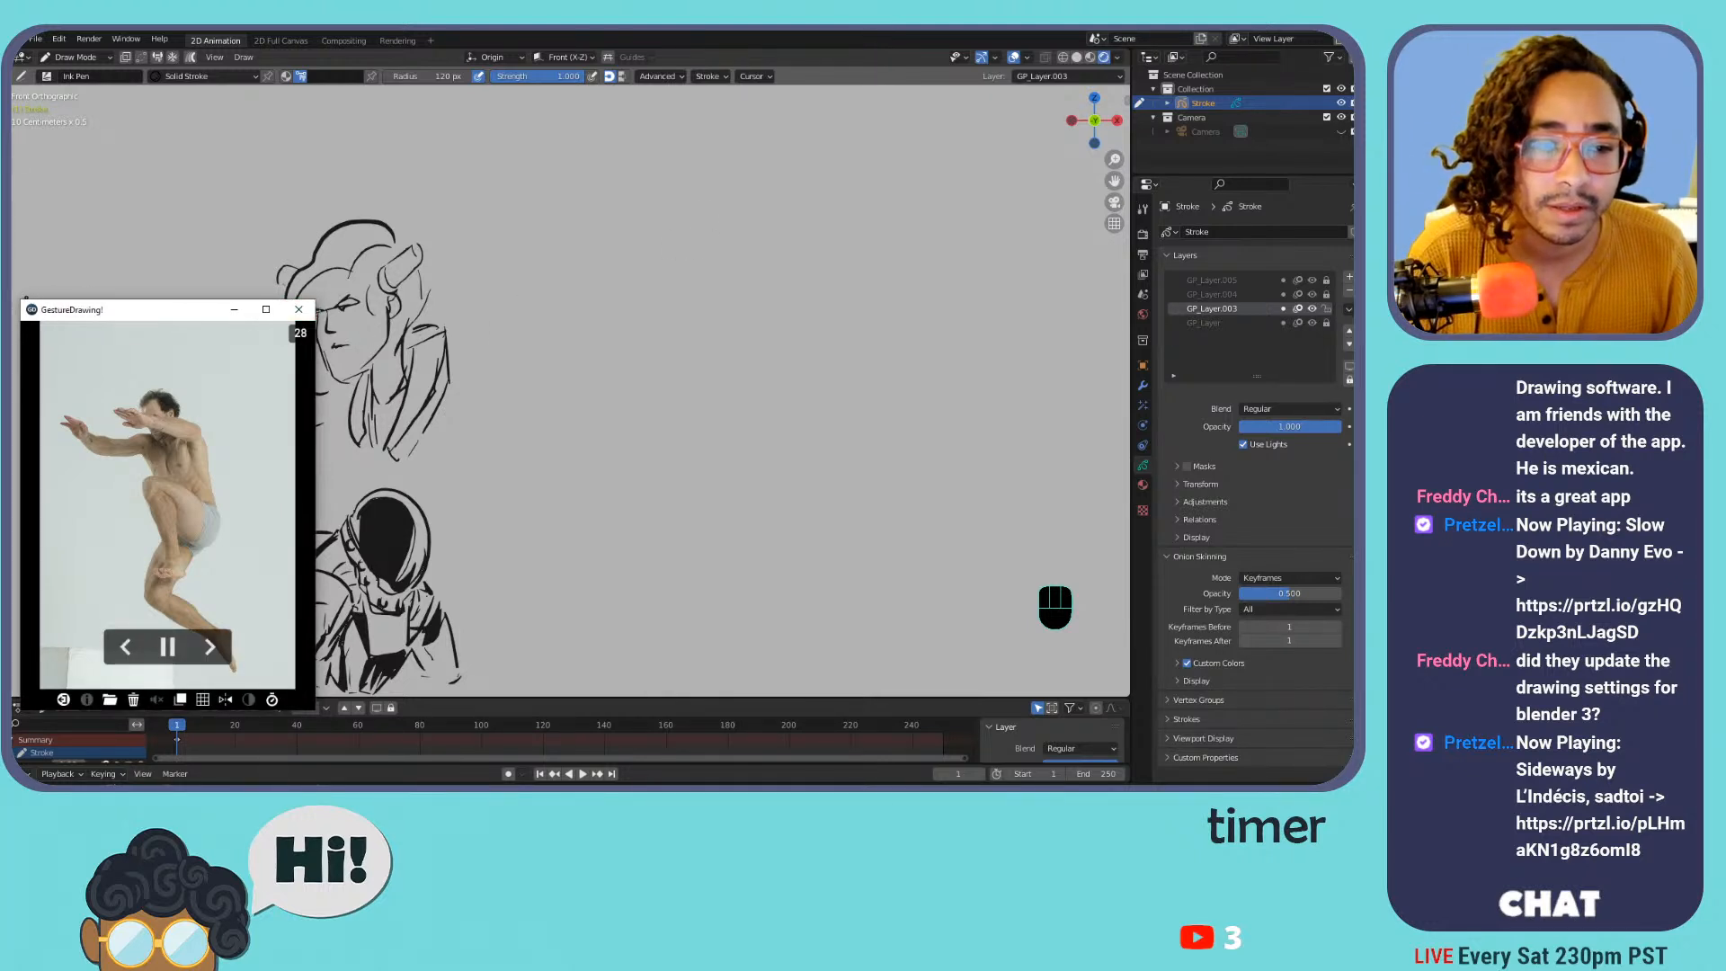
drag(22, 300, 96, 390)
drag(279, 390, 279, 382)
Sketch a round head with a tapered jaw and face guidelines in the empty area, undoing unwanted strokes
mouse_move(671, 251)
mouse_down()
mouse_move(773, 252)
mouse_move(731, 280)
mouse_up()
key(ctrl+z)
key(ctrl+z)
key(ctrl+z)
mouse_move(706, 216)
mouse_down()
mouse_move(760, 237)
mouse_move(723, 280)
mouse_move(828, 251)
mouse_move(827, 266)
mouse_up()
key(ctrl+z)
key(ctrl+z)
key(ctrl+z)
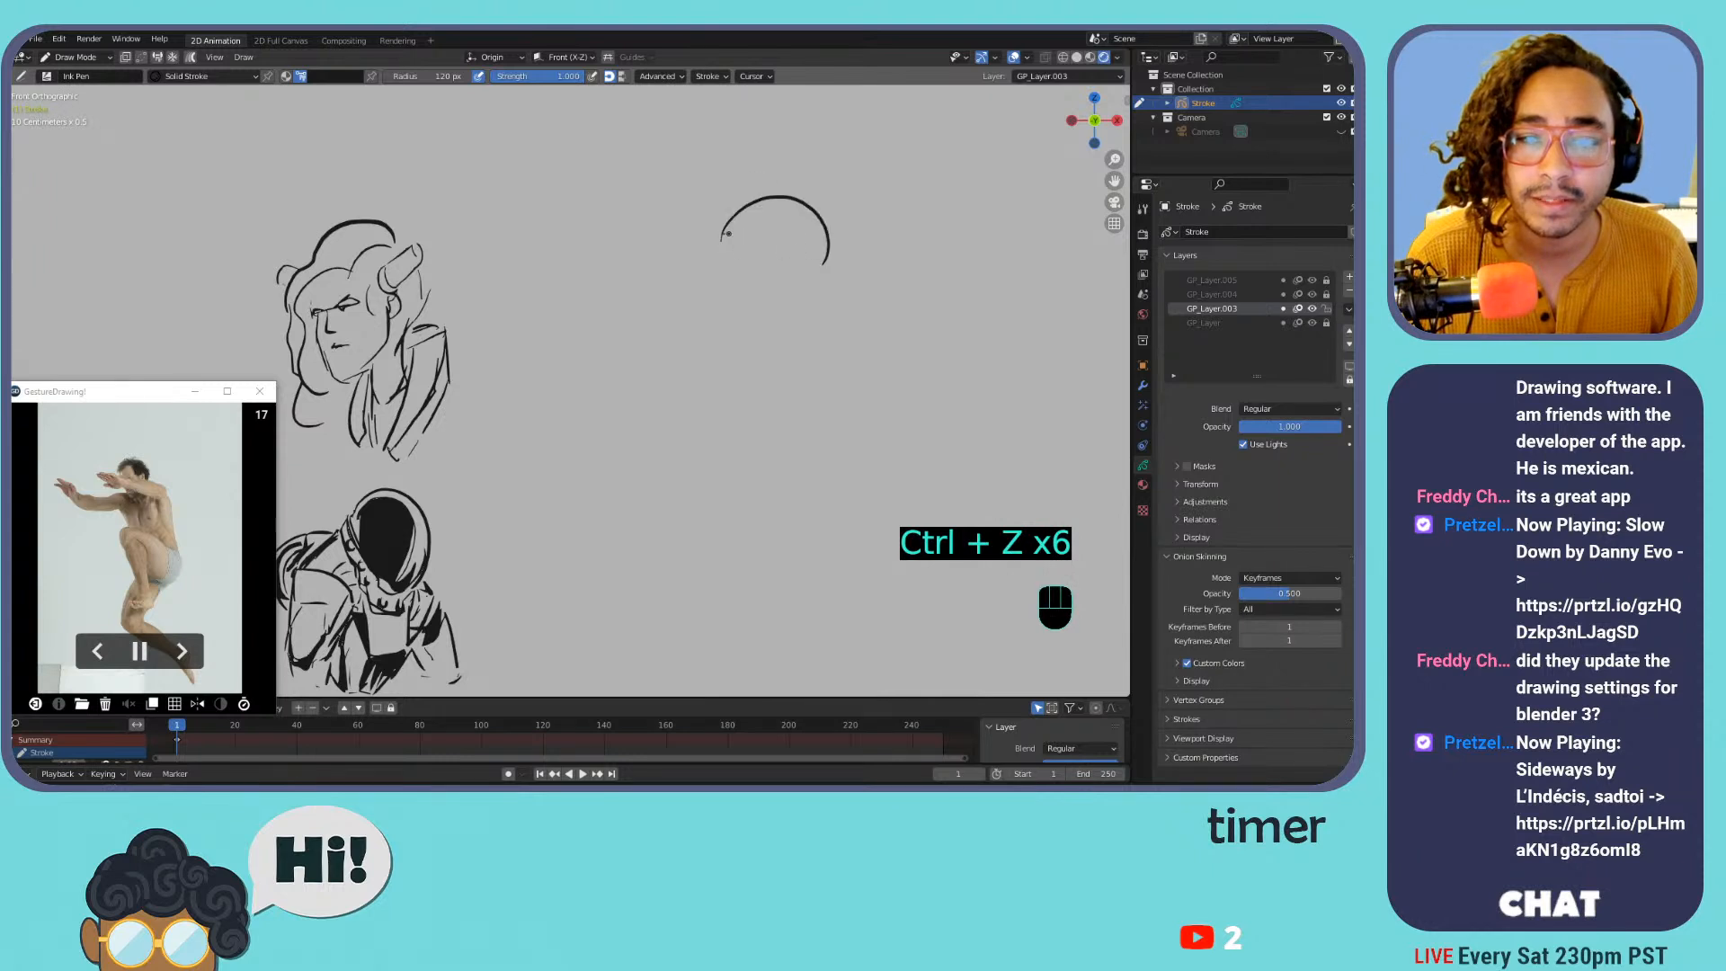
mouse_move(725, 233)
mouse_down()
mouse_move(724, 289)
mouse_move(757, 326)
mouse_move(787, 322)
mouse_move(816, 272)
mouse_move(767, 329)
mouse_up()
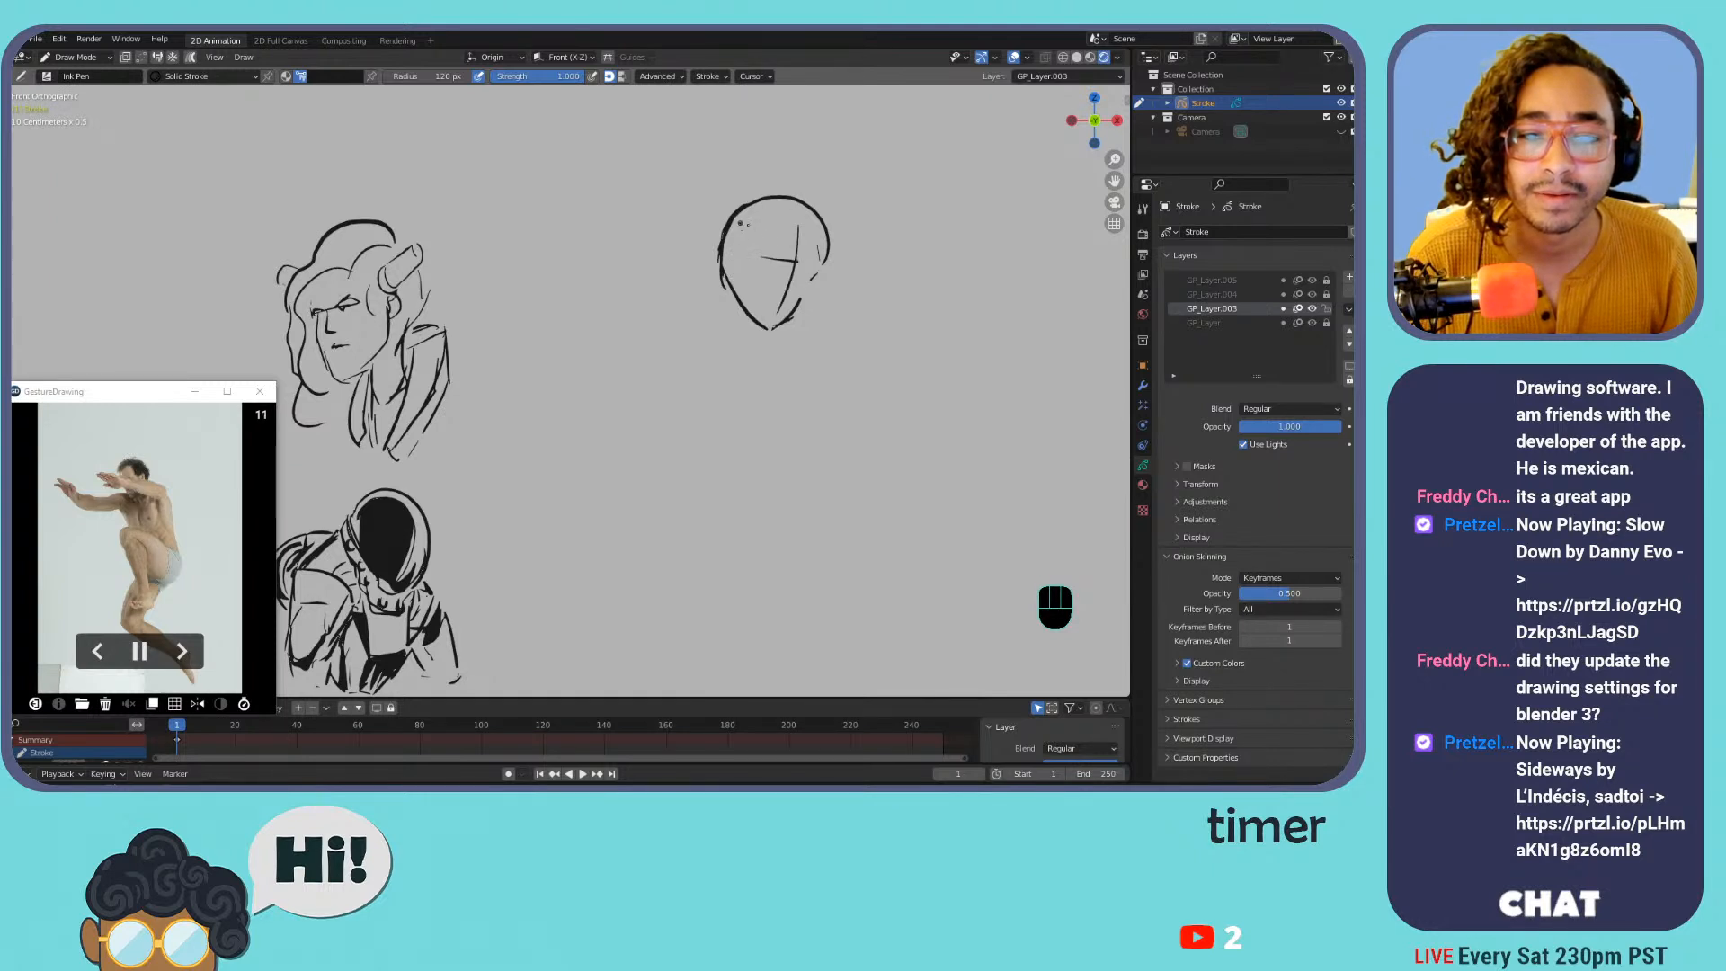
key(ctrl+z)
mouse_move(738, 226)
mouse_down()
mouse_move(760, 236)
mouse_move(738, 281)
mouse_move(834, 263)
mouse_up()
key(ctrl+z)
mouse_move(746, 205)
mouse_down()
mouse_move(826, 216)
mouse_move(831, 252)
mouse_move(795, 312)
mouse_up()
key(ctrl+z)
key(ctrl+z)
key(ctrl+z)
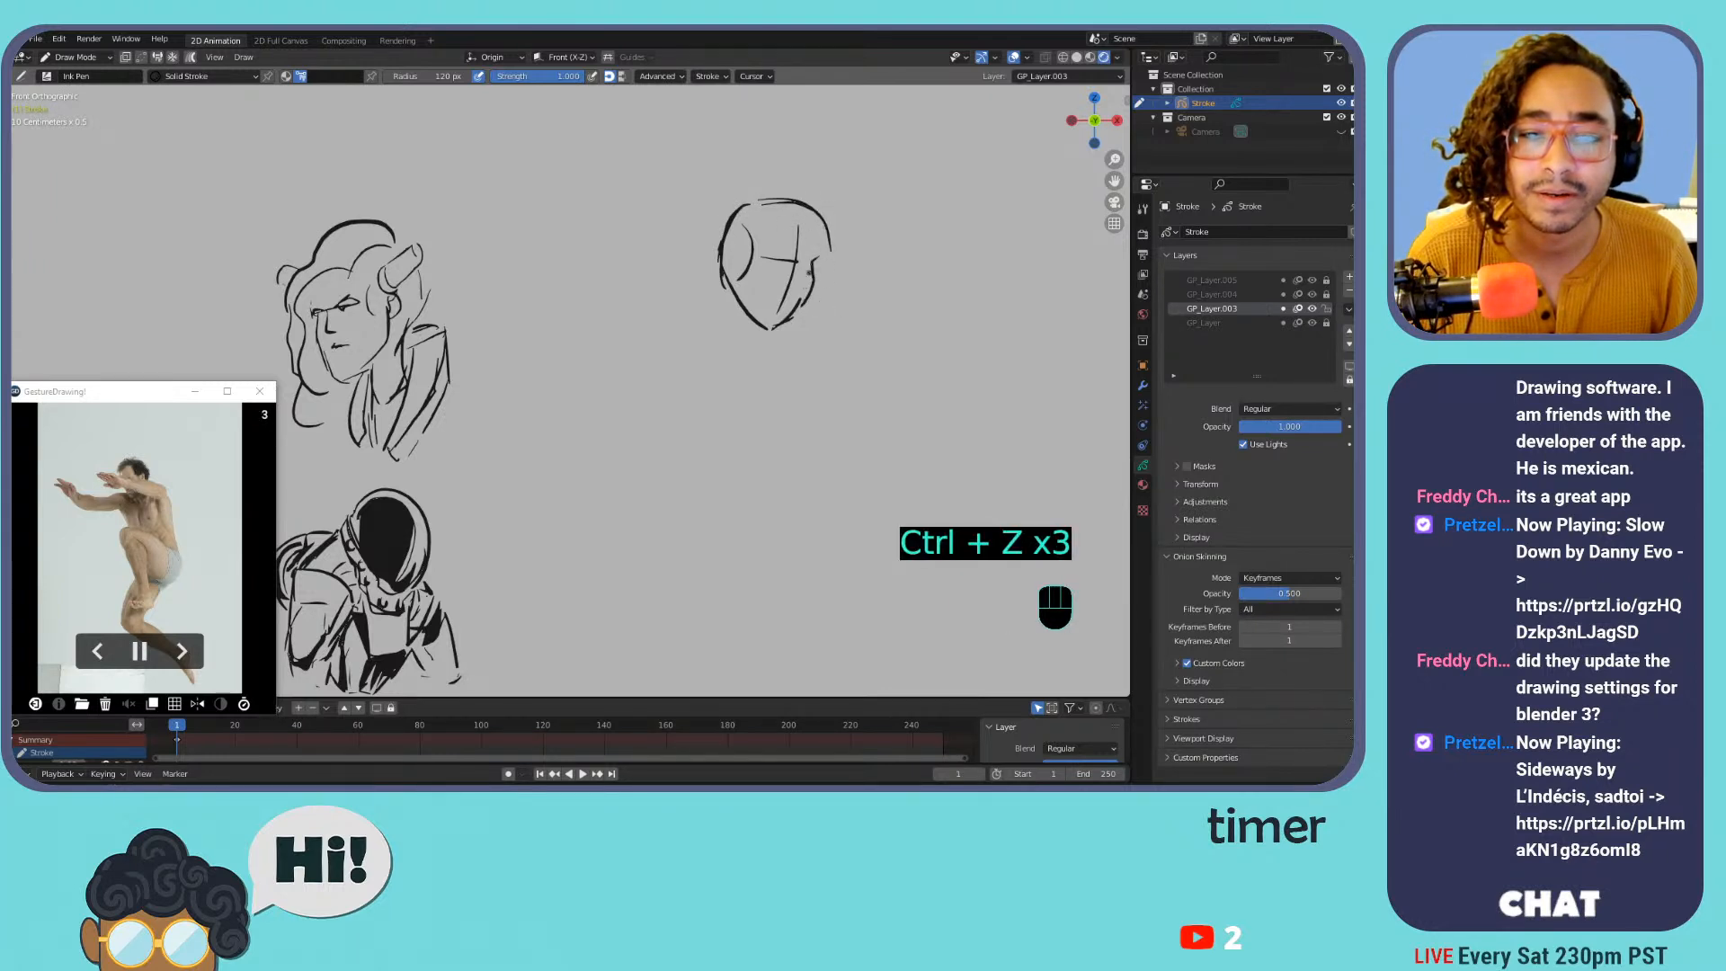
Try redrawing the hair and side contours around the head, then erase the whole head sketch
mouse_move(791, 190)
mouse_down()
mouse_move(825, 225)
mouse_move(718, 300)
mouse_move(746, 350)
mouse_up()
drag(746, 347, 713, 311)
drag(718, 244, 712, 283)
mouse_move(716, 214)
mouse_down()
mouse_move(830, 232)
mouse_move(819, 243)
mouse_move(818, 190)
mouse_move(730, 302)
mouse_move(695, 315)
mouse_move(648, 223)
mouse_up()
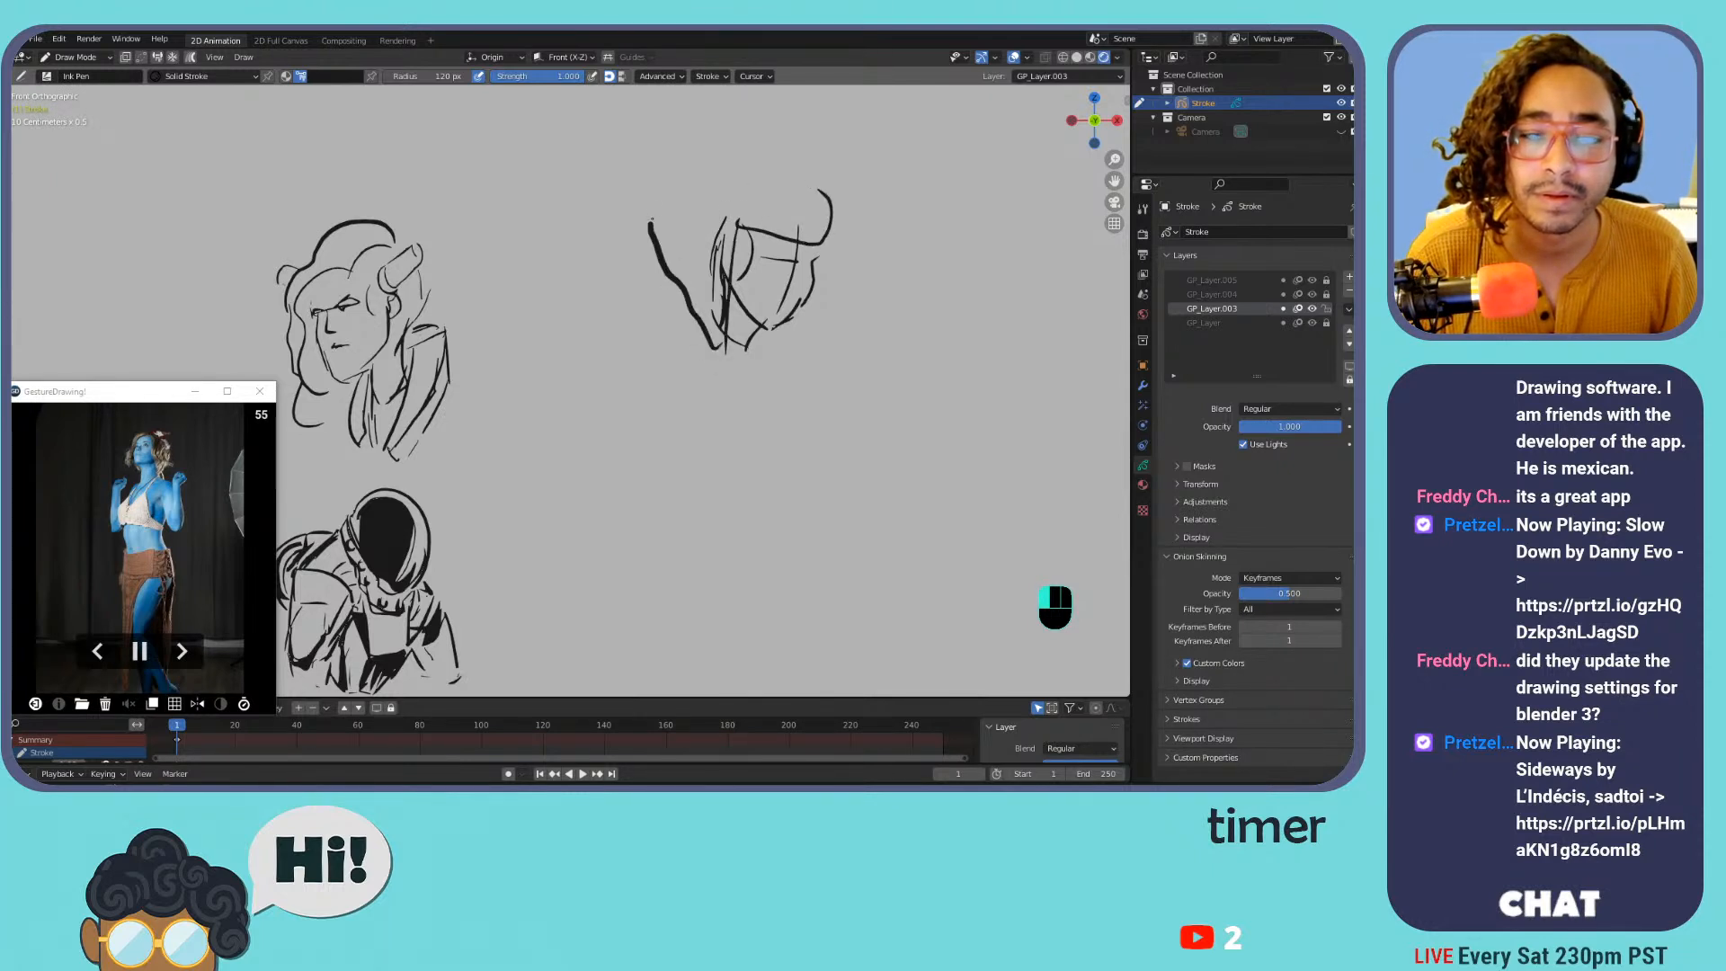
key(ctrl+z)
mouse_move(725, 349)
mouse_down()
mouse_move(677, 270)
mouse_move(692, 227)
mouse_up()
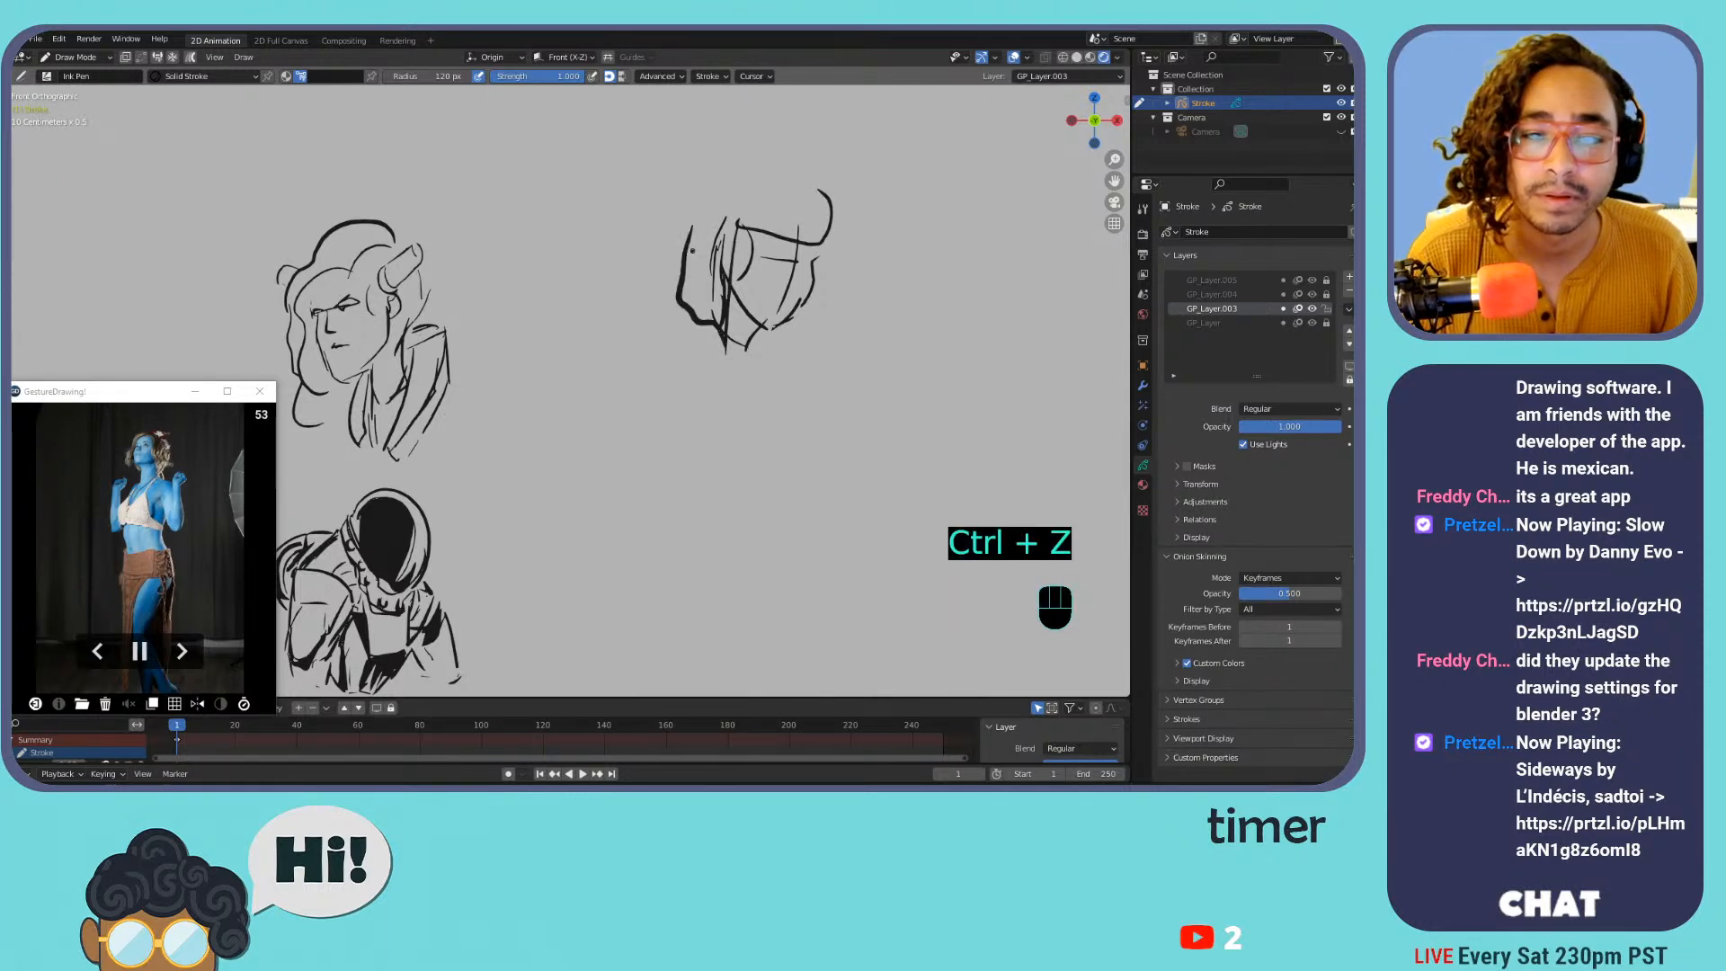
key(ctrl+z)
drag(720, 331, 681, 262)
key(ctrl+z)
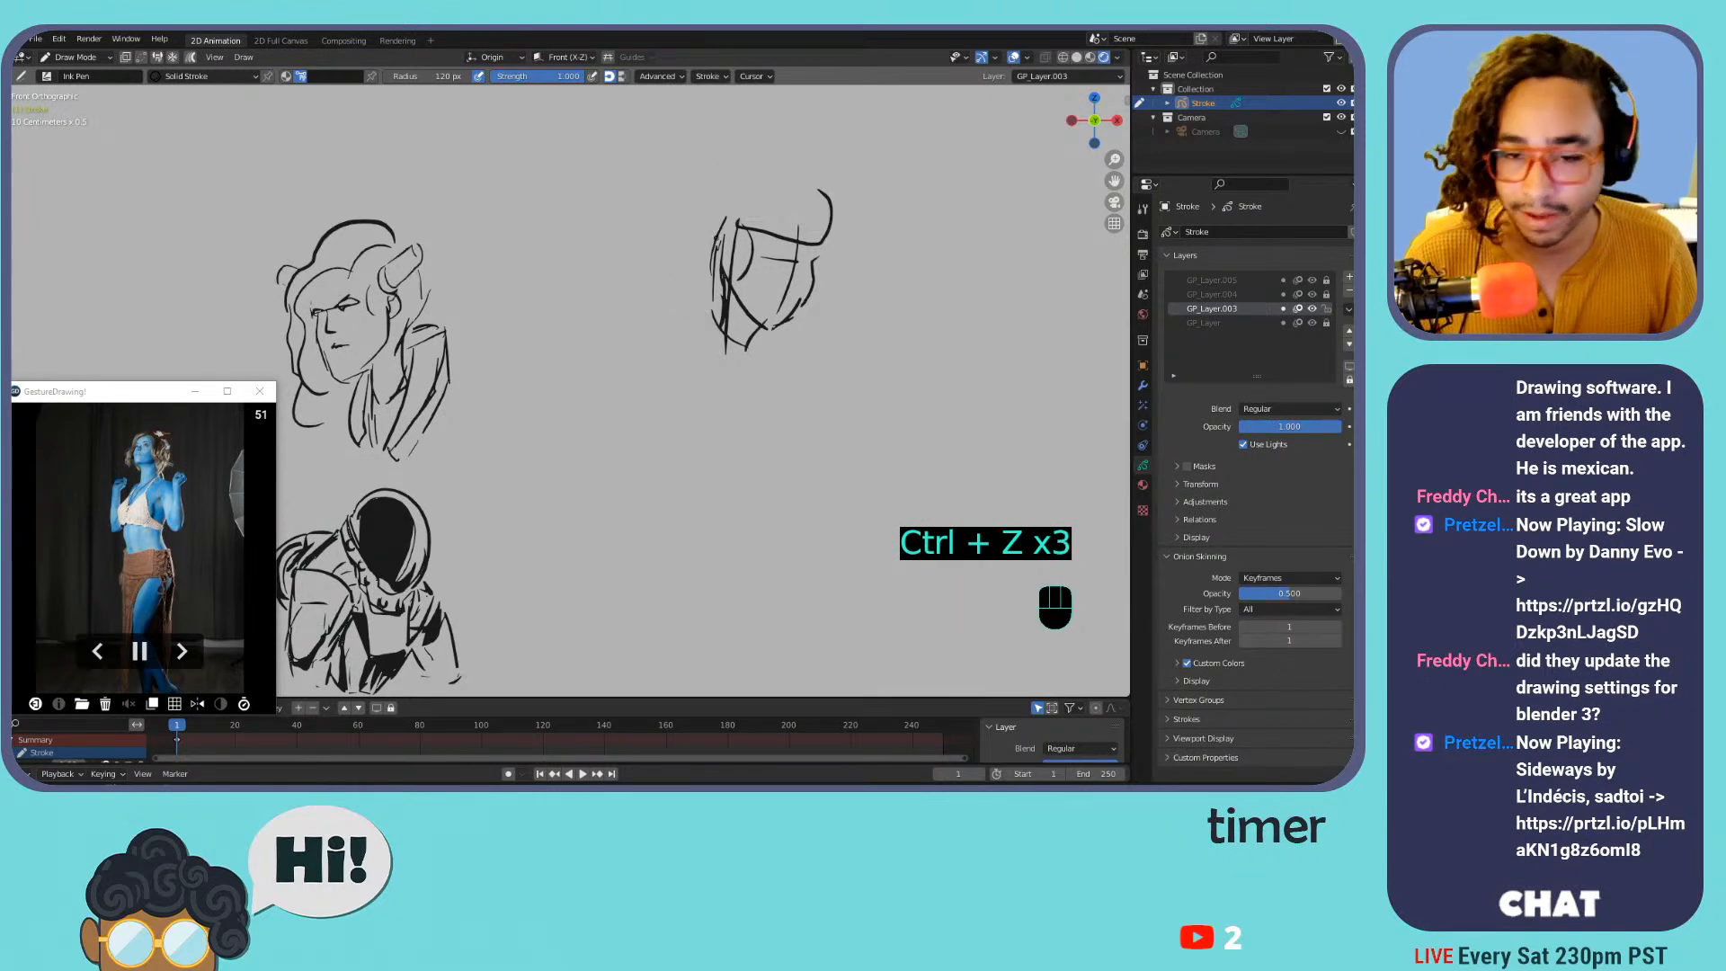
mouse_move(823, 200)
mouse_down()
mouse_move(774, 264)
mouse_move(779, 182)
mouse_move(726, 267)
mouse_up()
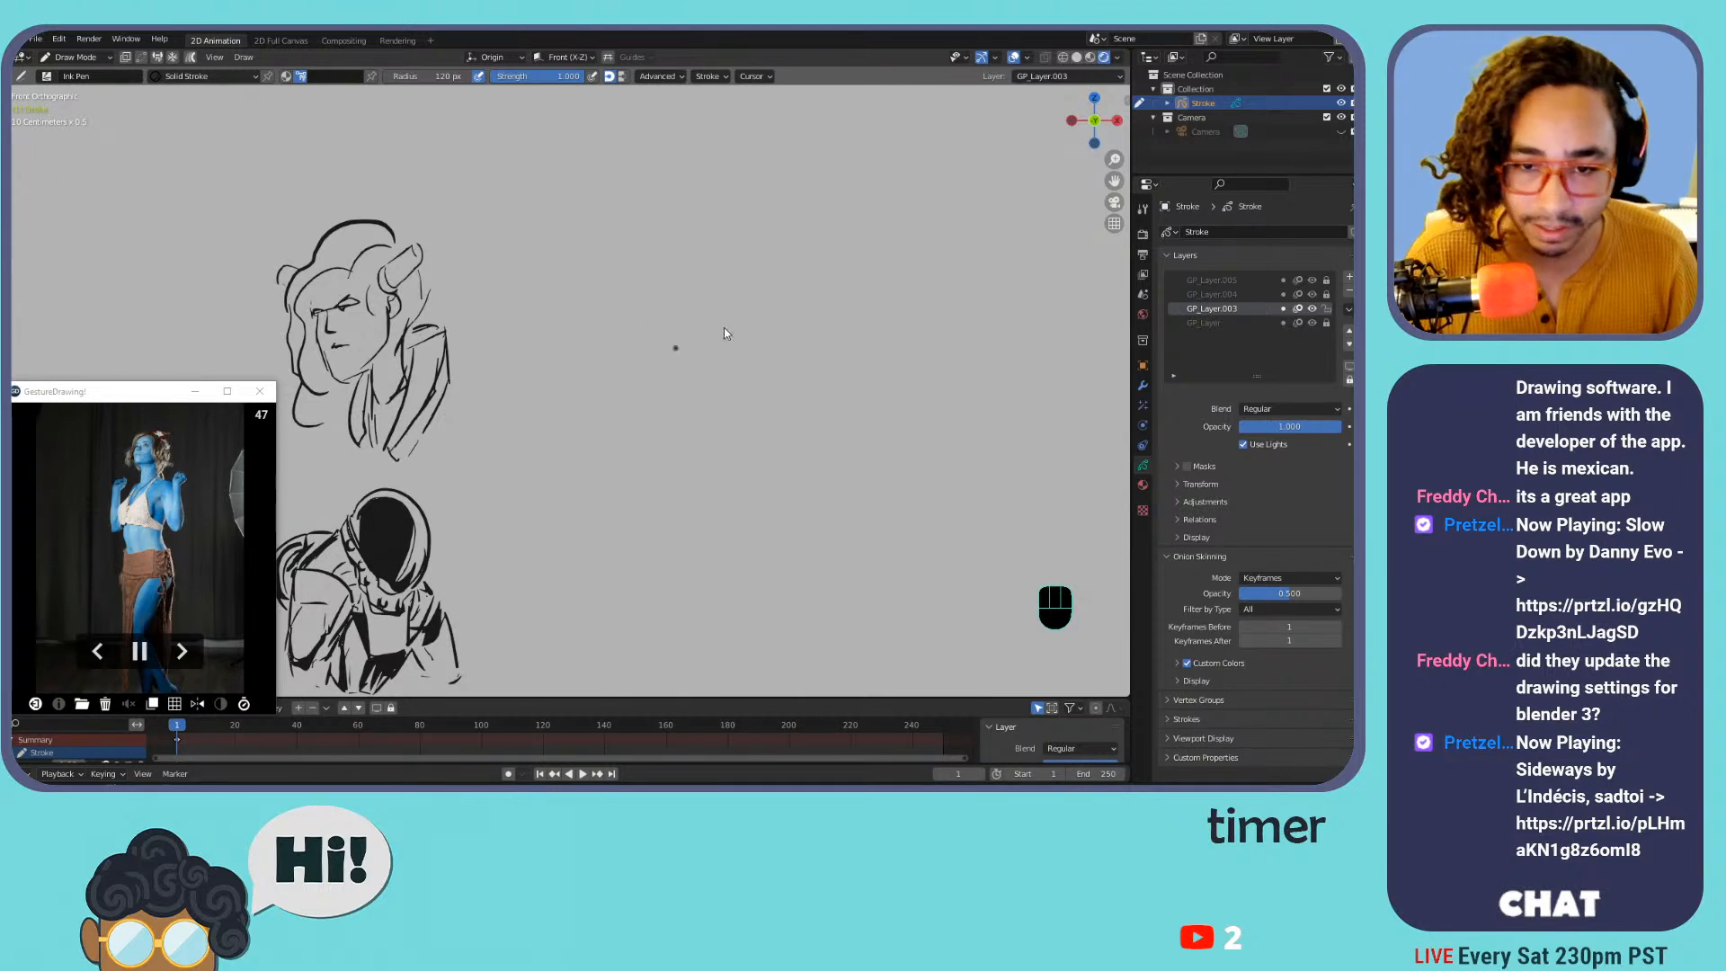
Try several thin outlines for the top of a new head, undoing the attempts
mouse_move(806, 227)
mouse_down()
mouse_move(635, 503)
mouse_move(601, 528)
mouse_move(549, 432)
mouse_move(594, 575)
mouse_up()
key(ctrl+z)
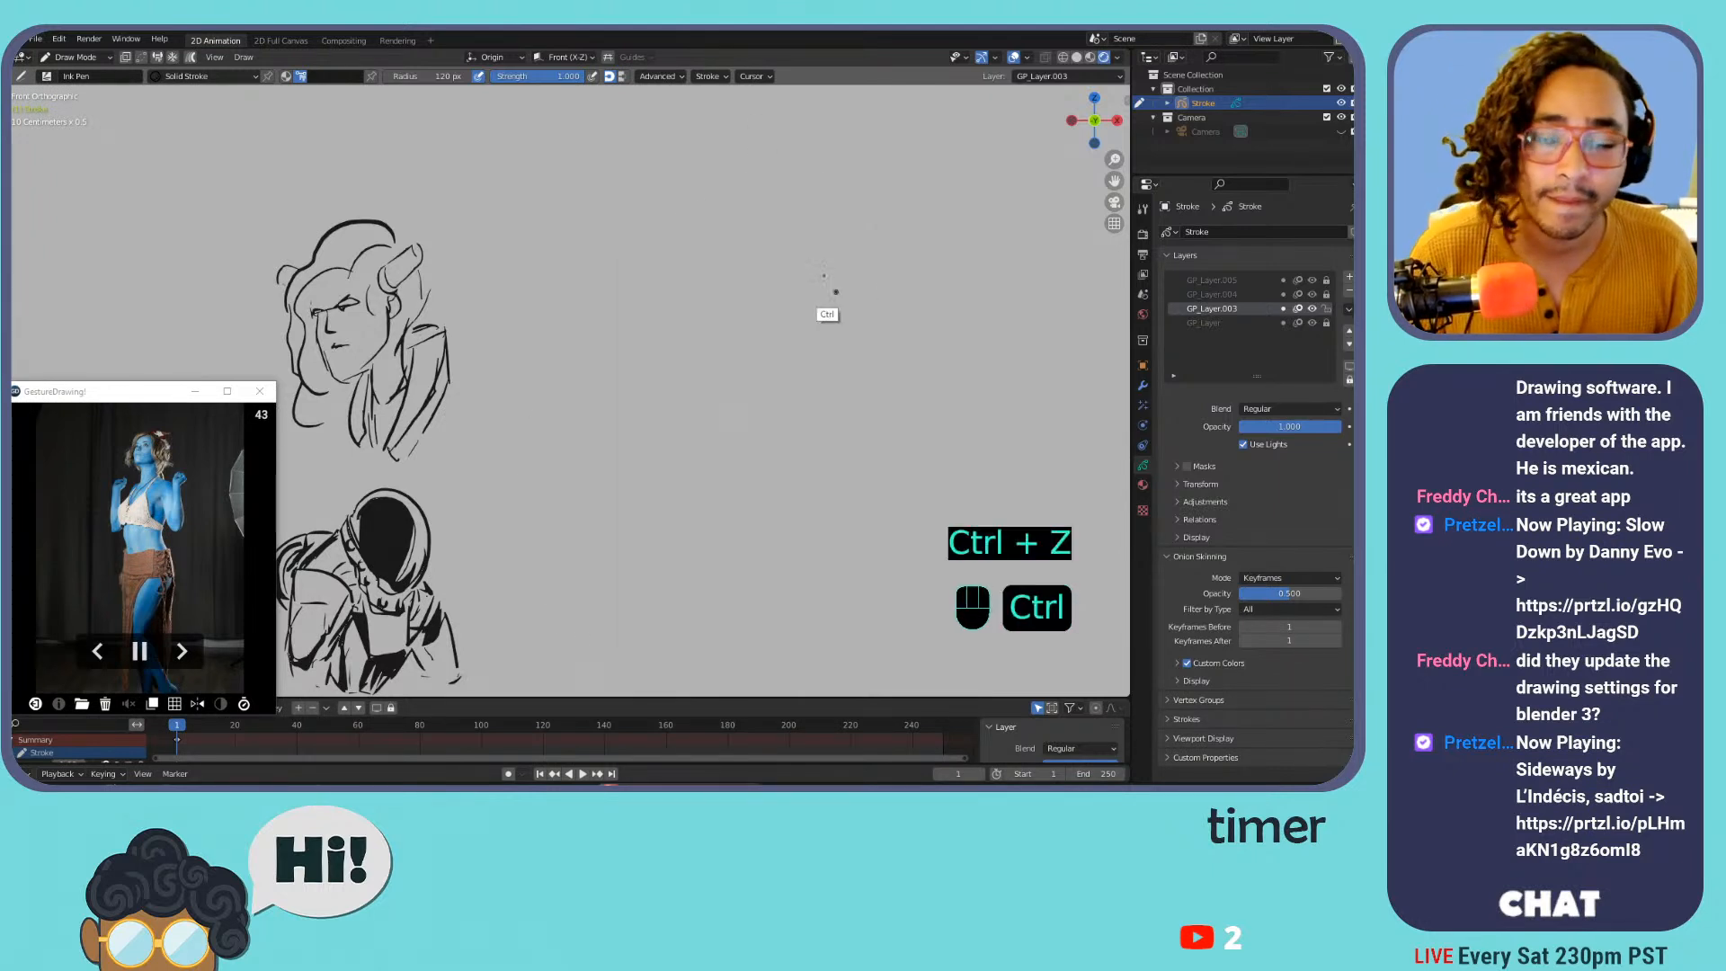
mouse_move(659, 254)
mouse_down()
mouse_move(665, 203)
mouse_move(764, 158)
mouse_move(714, 170)
mouse_move(792, 252)
mouse_up()
key(ctrl+z)
mouse_move(659, 216)
mouse_down()
mouse_move(683, 358)
mouse_move(734, 341)
mouse_up()
key(ctrl+z)
key(ctrl+z)
key(ctrl+z)
key(ctrl+z)
key(ctrl+z)
key(ctrl+z)
key(ctrl+z)
key(ctrl+z)
key(ctrl+z)
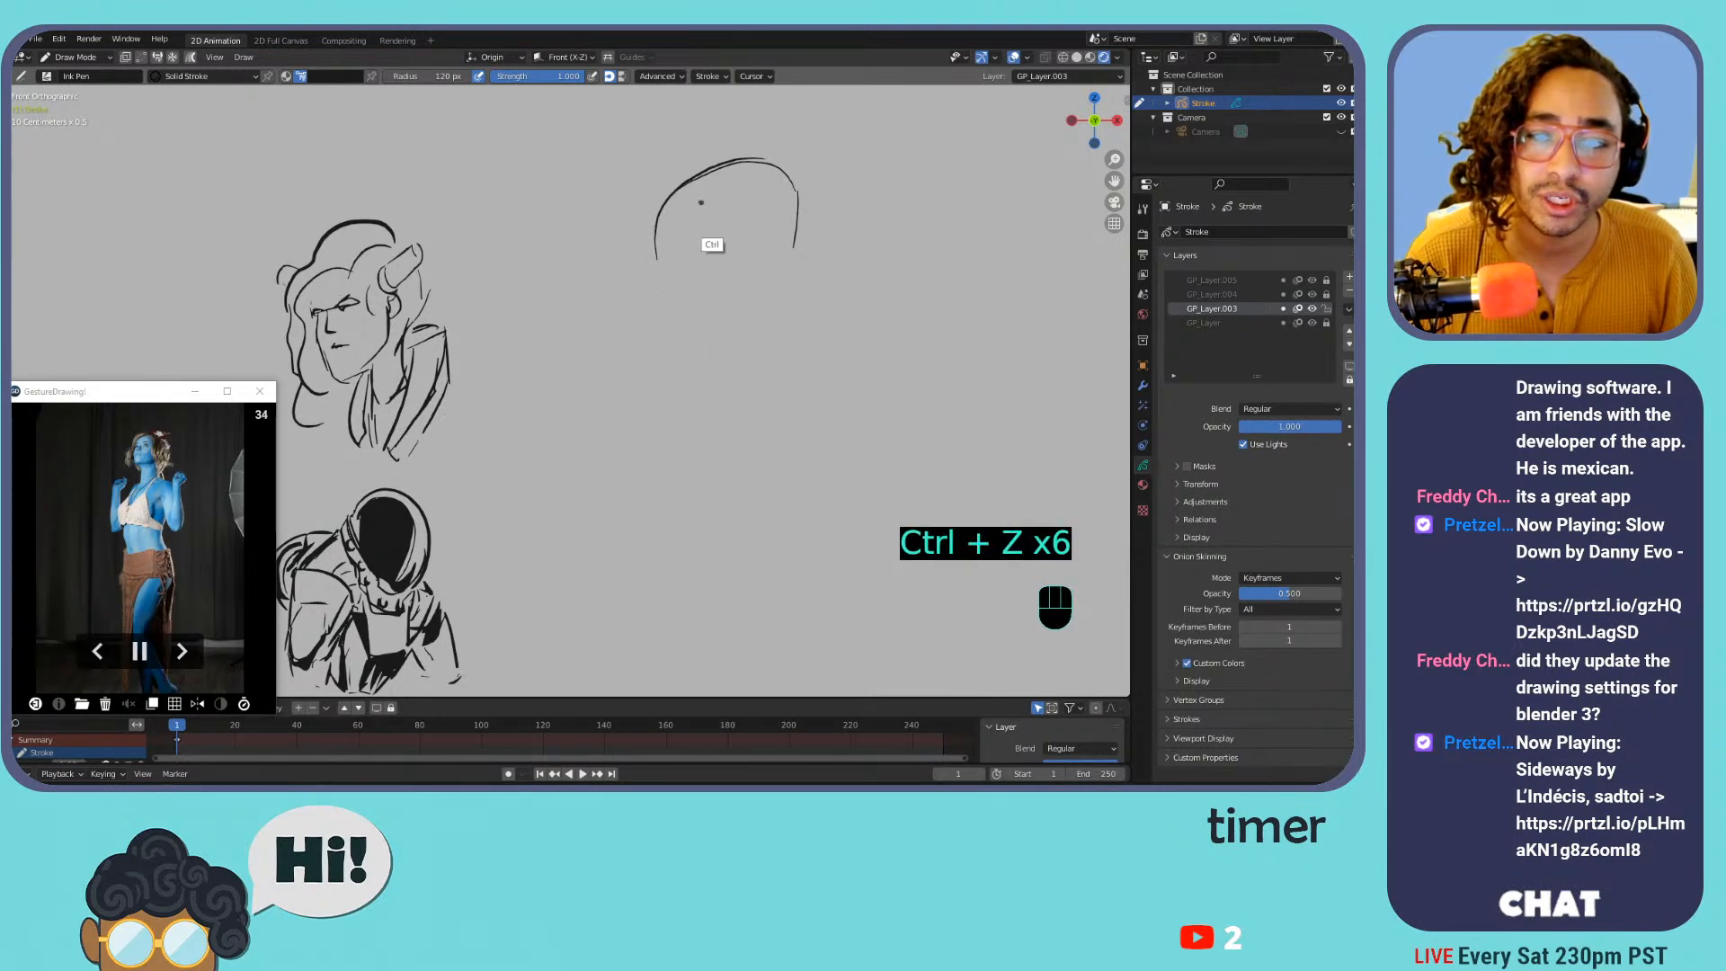
Sketch the new head's cranium, face contour, jaw and ear with thin lines based on the blue-skinned woman reference
drag(645, 204, 748, 208)
mouse_move(646, 229)
mouse_down()
mouse_move(660, 270)
mouse_move(718, 308)
mouse_move(761, 256)
mouse_move(756, 230)
mouse_up()
mouse_move(655, 186)
mouse_down()
mouse_move(738, 161)
mouse_move(760, 234)
mouse_move(730, 255)
mouse_move(715, 335)
mouse_up()
Draw the neck and a pointed V collar below the jaw, undoing the first attempt and starting the chest edge
drag(763, 259, 720, 397)
mouse_move(720, 397)
mouse_down()
mouse_move(742, 336)
mouse_move(815, 318)
mouse_move(801, 311)
mouse_up()
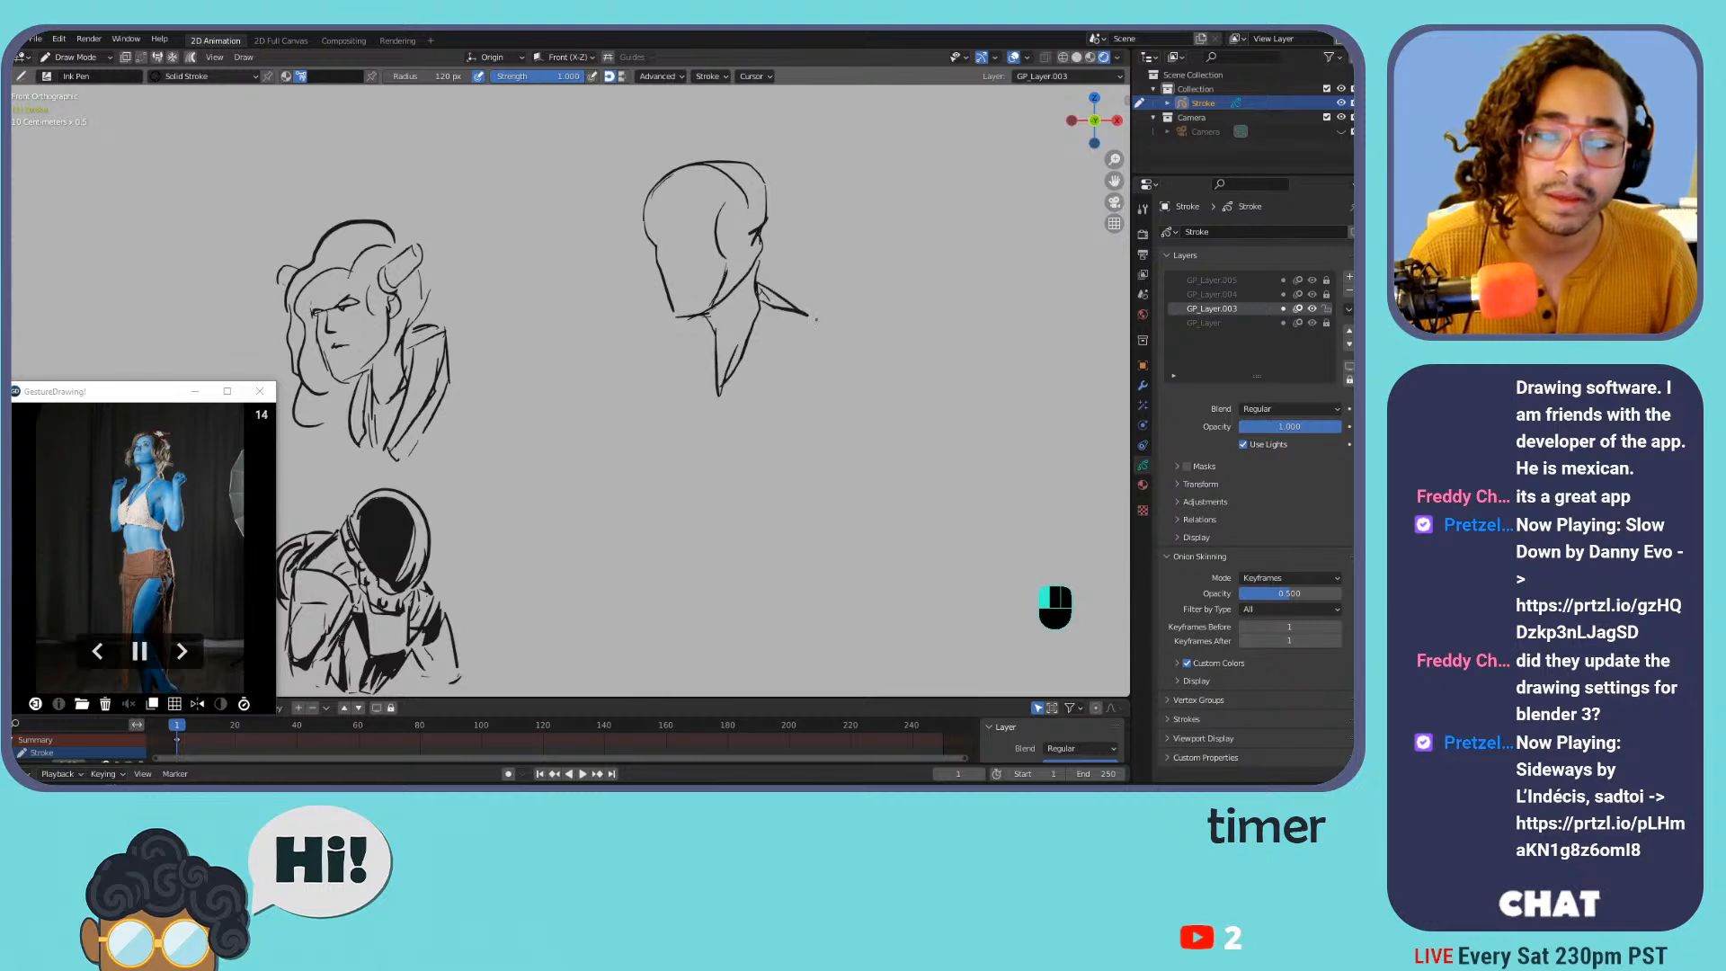
key(ctrl+z)
key(ctrl+z)
drag(694, 317, 671, 381)
drag(701, 326, 712, 412)
mouse_move(714, 407)
mouse_down()
mouse_move(754, 338)
mouse_move(806, 327)
mouse_up()
drag(680, 322, 710, 314)
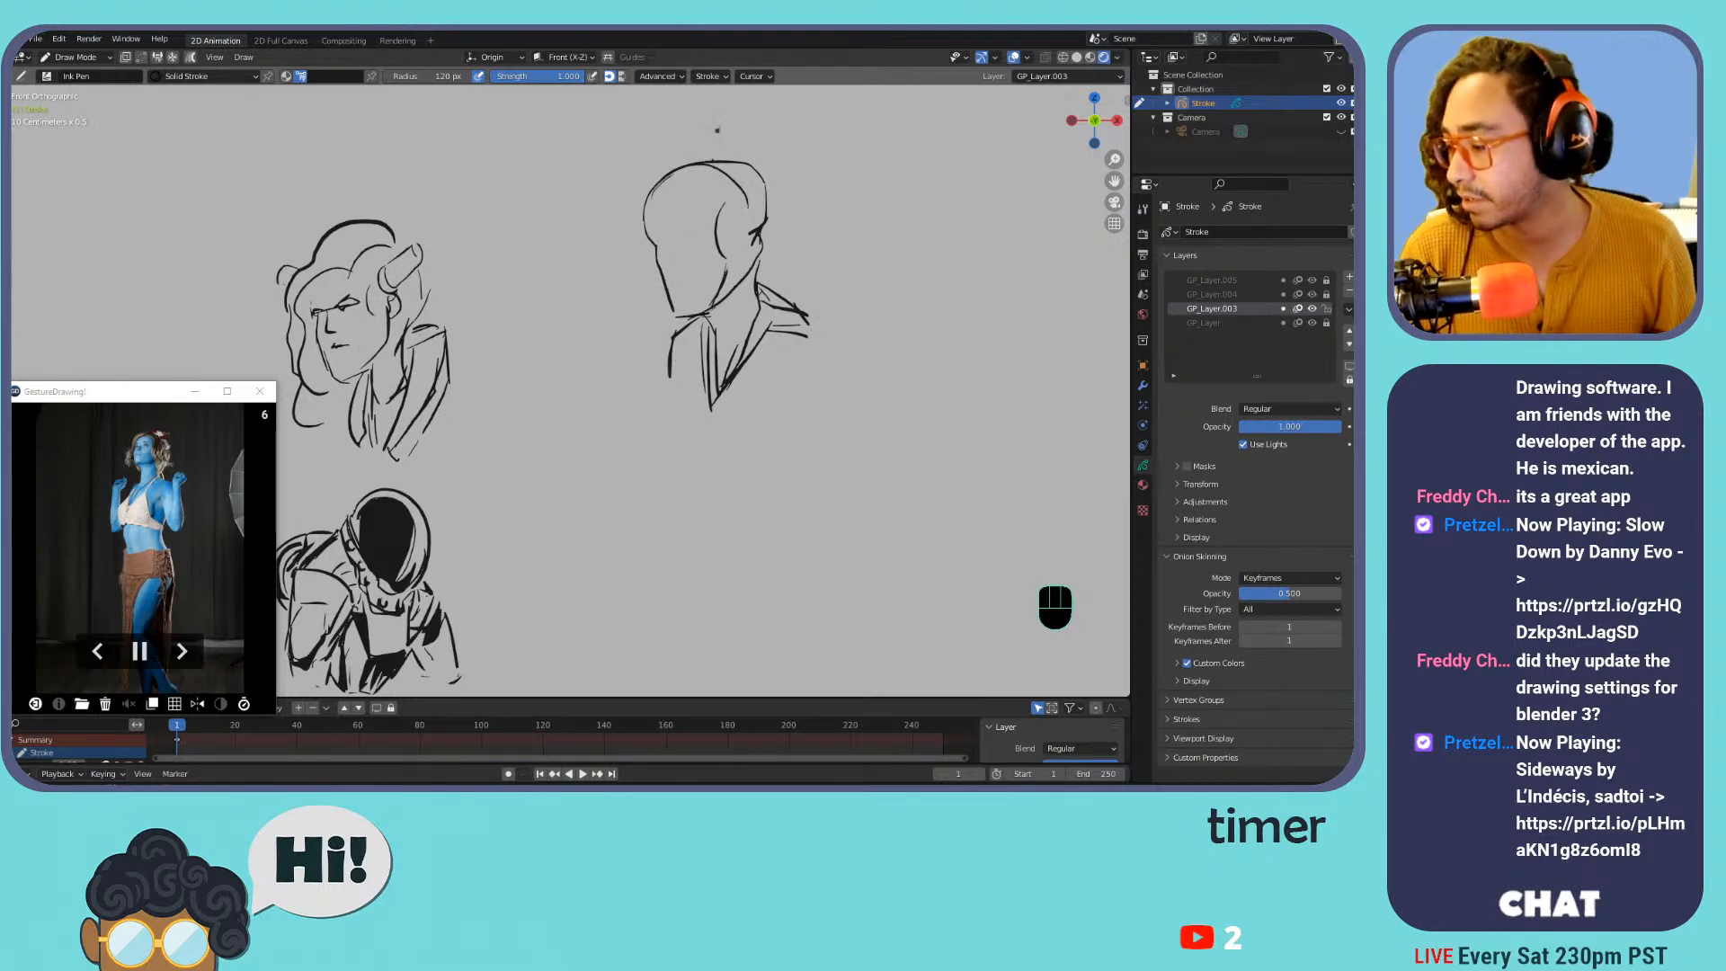
drag(665, 372, 680, 413)
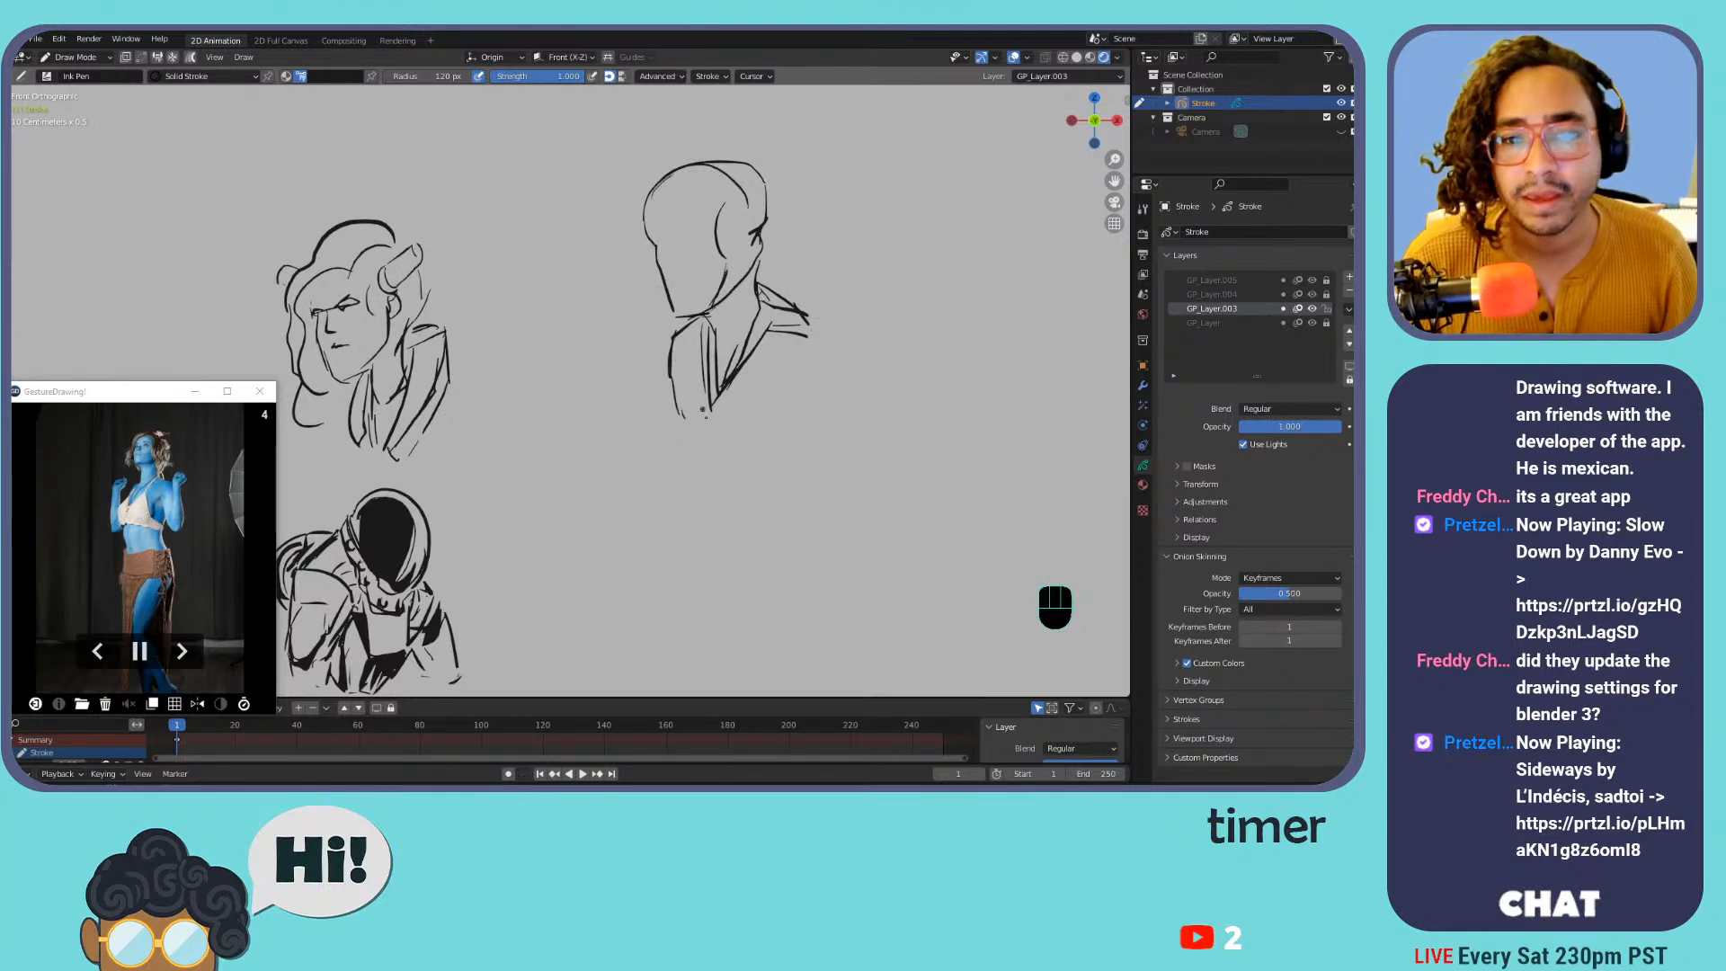
Draw the wide folded lapel and the rounded shoulder outlines on both sides of the bust, undoing stray strokes
drag(818, 364, 744, 428)
mouse_move(796, 299)
mouse_down()
mouse_move(836, 345)
mouse_move(803, 370)
mouse_up()
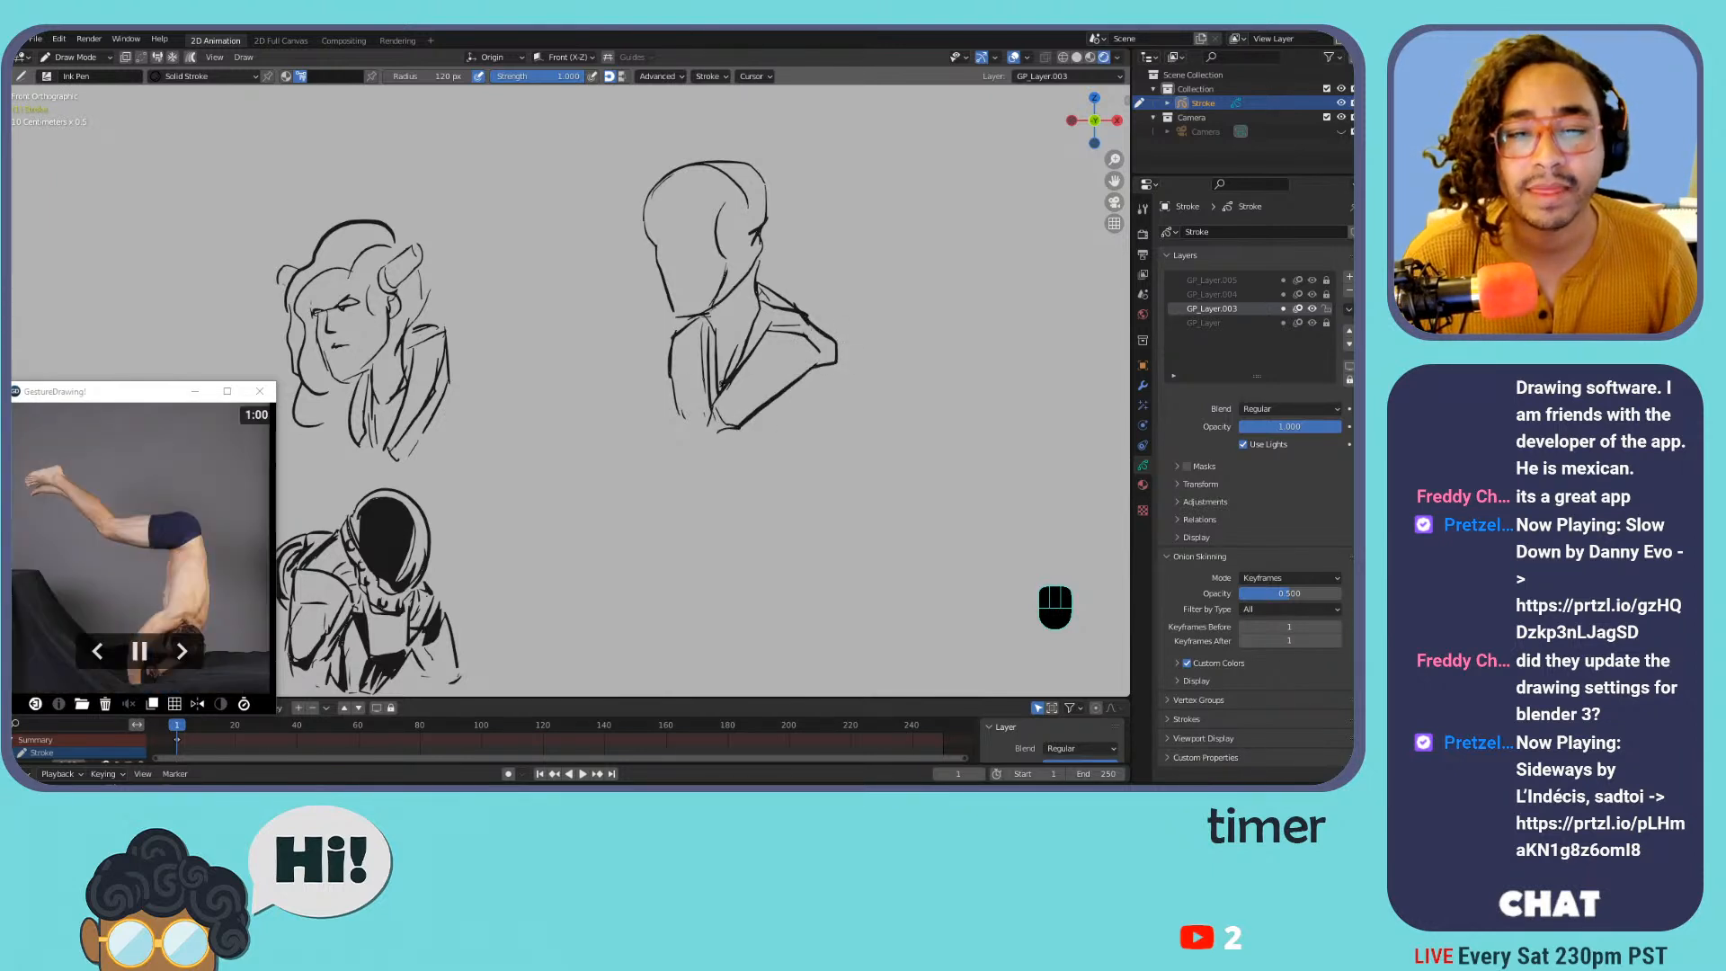
mouse_move(672, 339)
mouse_down()
mouse_move(638, 356)
mouse_move(645, 395)
mouse_up()
key(ctrl+z)
key(ctrl+z)
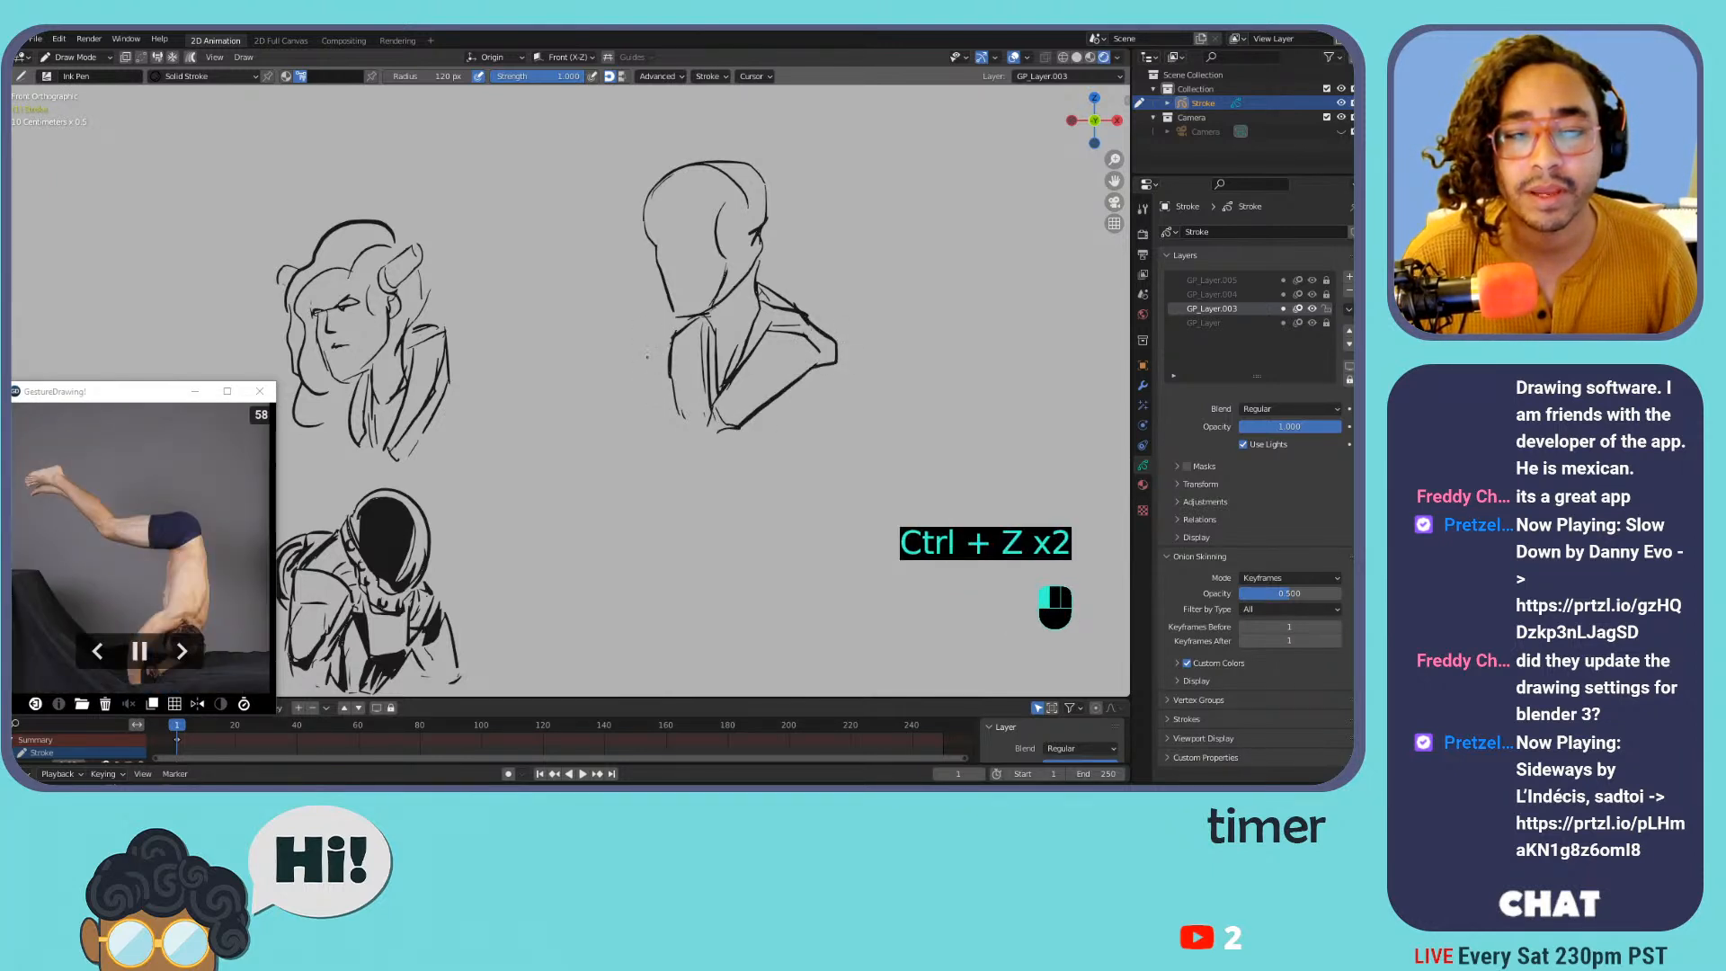
drag(846, 379, 791, 394)
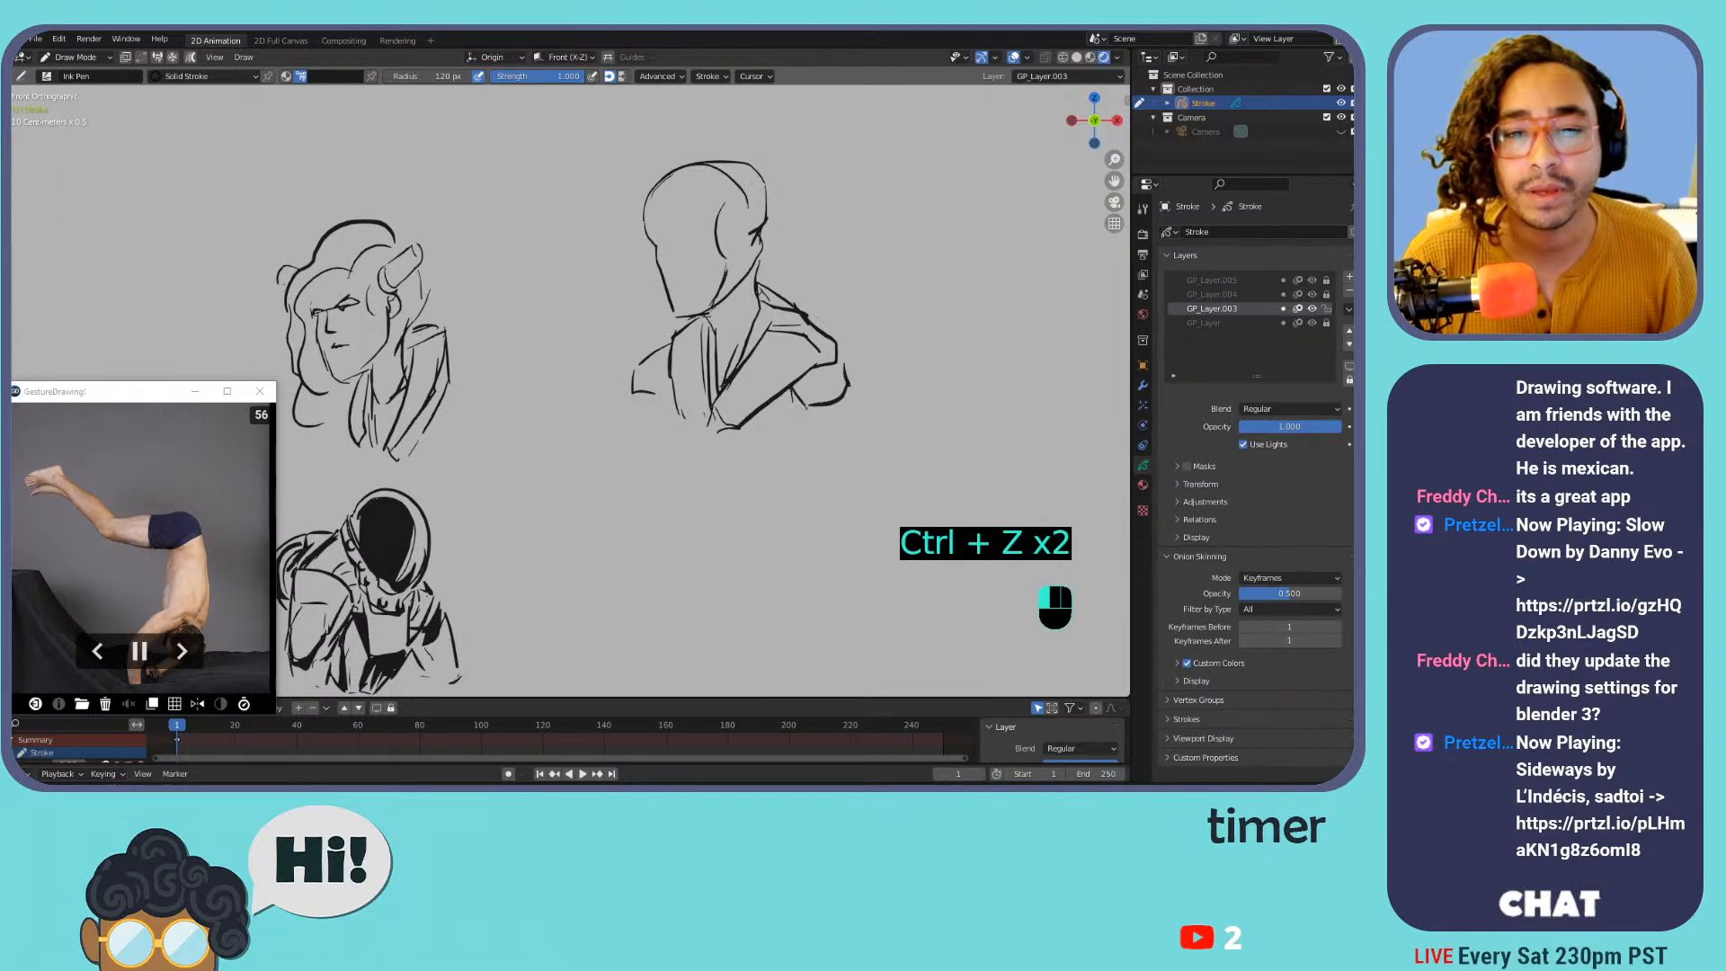
Add an eye line across the face, then replace the cranium's top with a taller dome and a squared front block
mouse_move(649, 244)
mouse_down()
mouse_move(704, 235)
mouse_move(681, 307)
mouse_up()
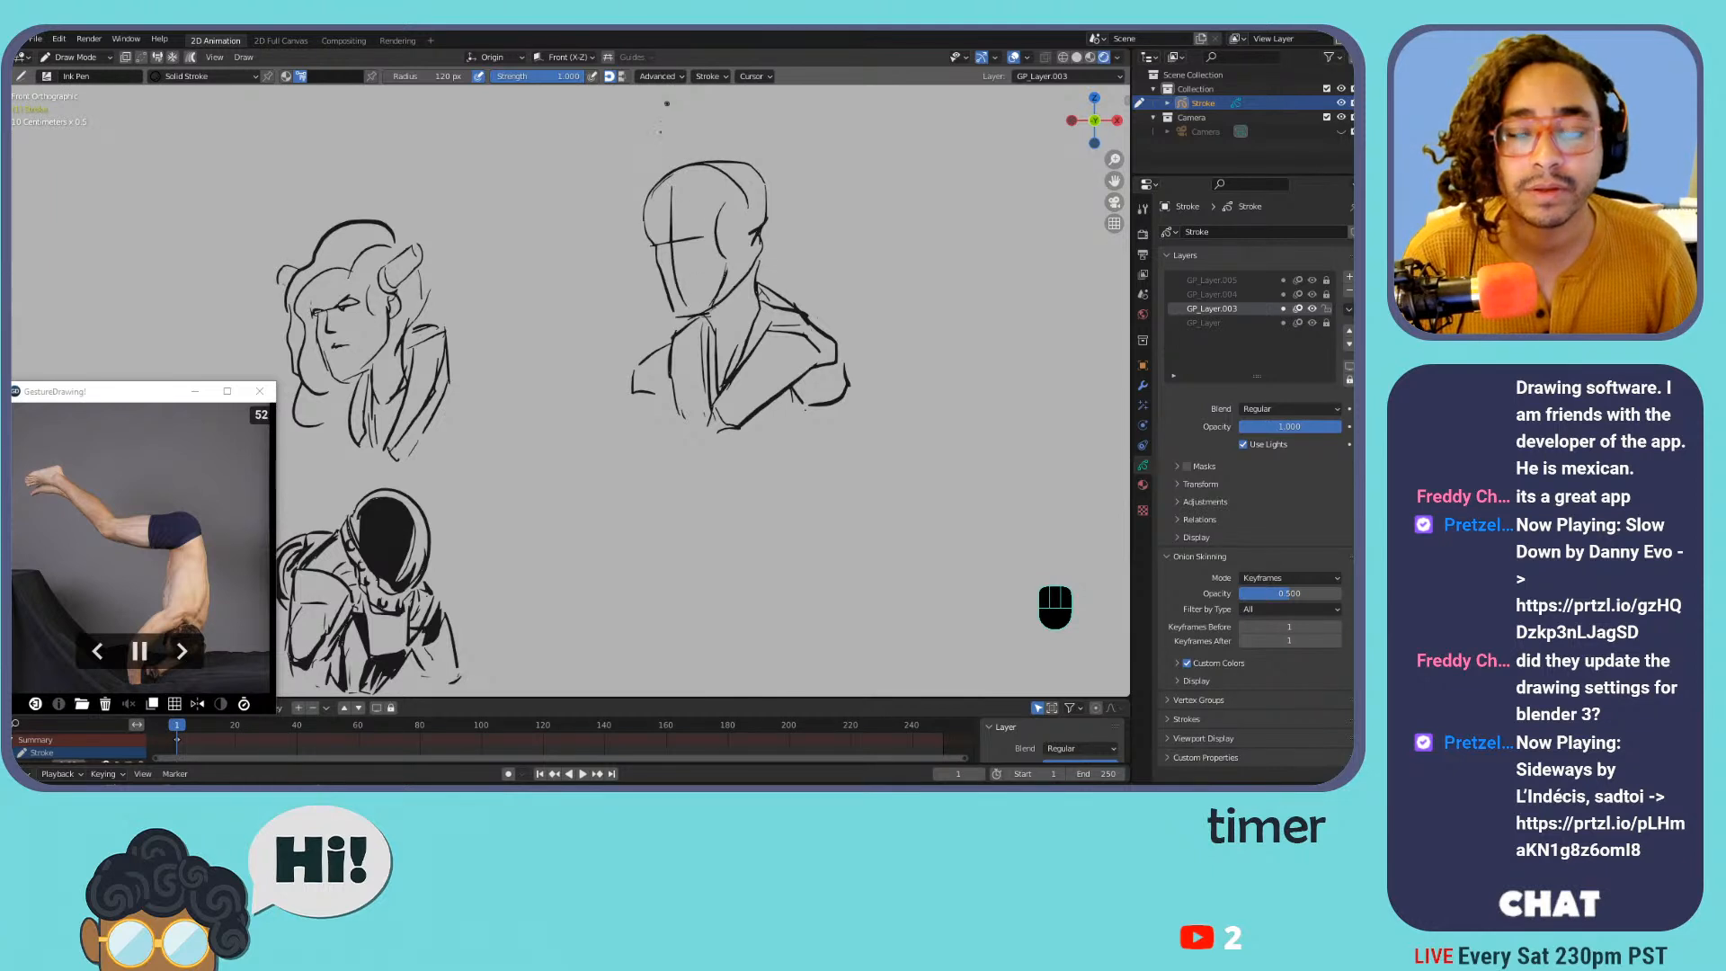
drag(658, 200, 688, 177)
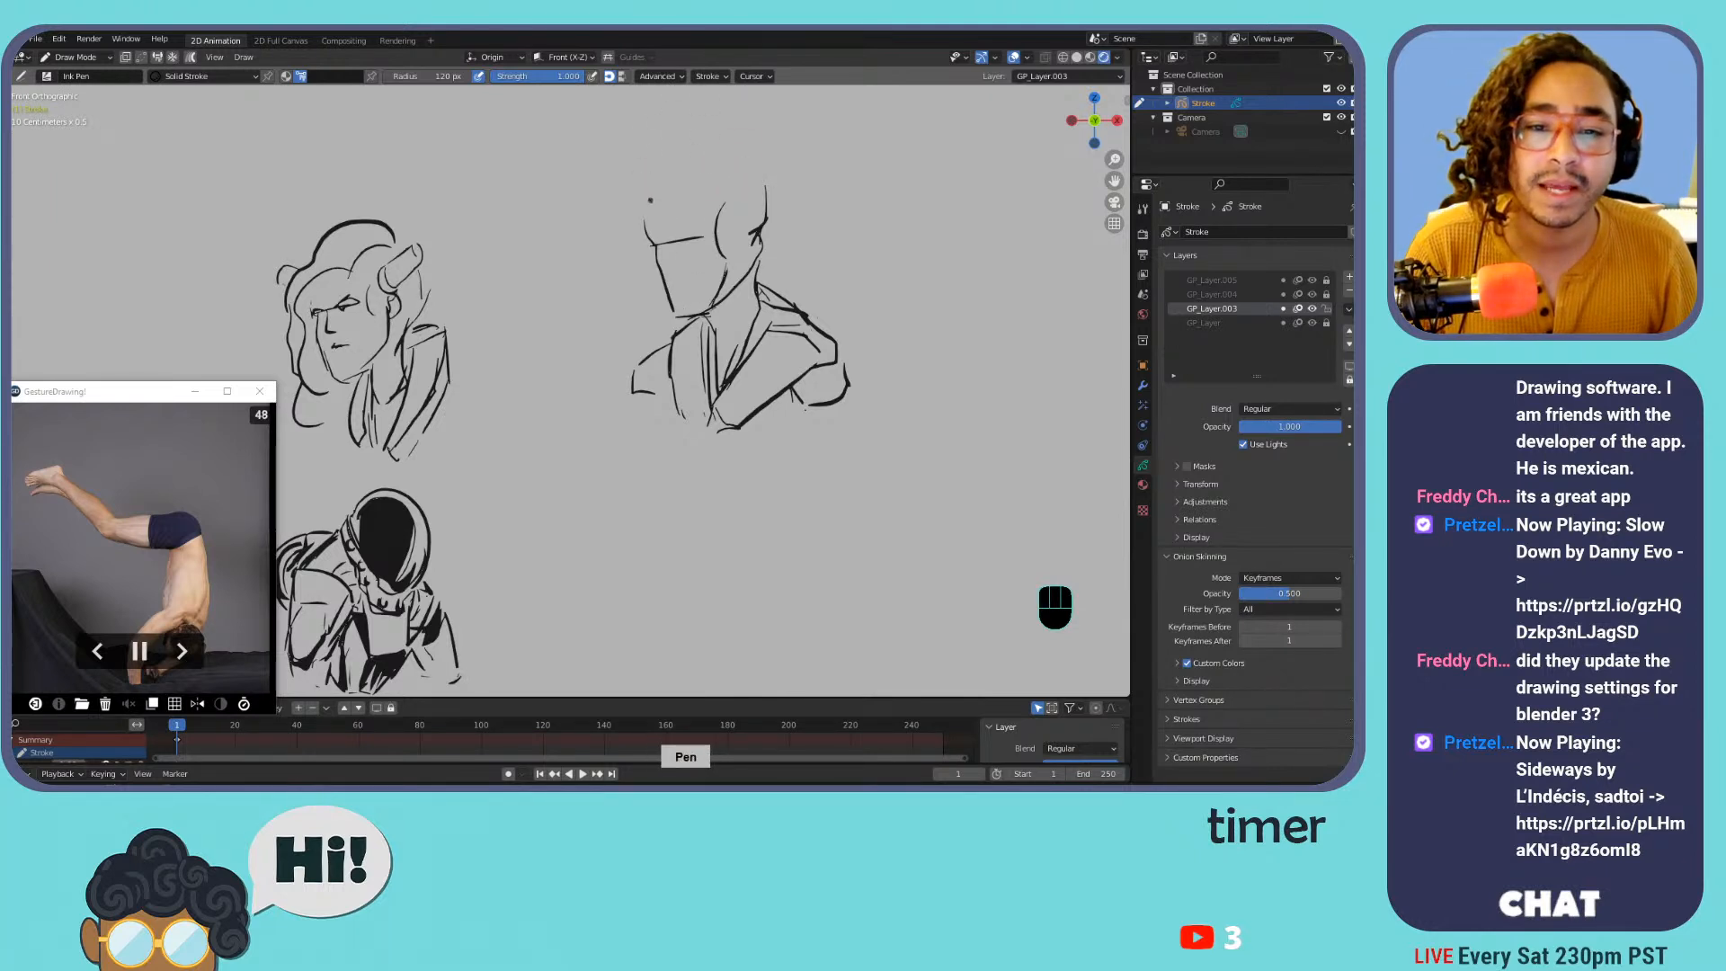
mouse_move(644, 200)
mouse_down()
mouse_move(666, 209)
mouse_move(754, 163)
mouse_up()
key(ctrl+z)
drag(647, 168, 710, 129)
key(ctrl+z)
key(ctrl+z)
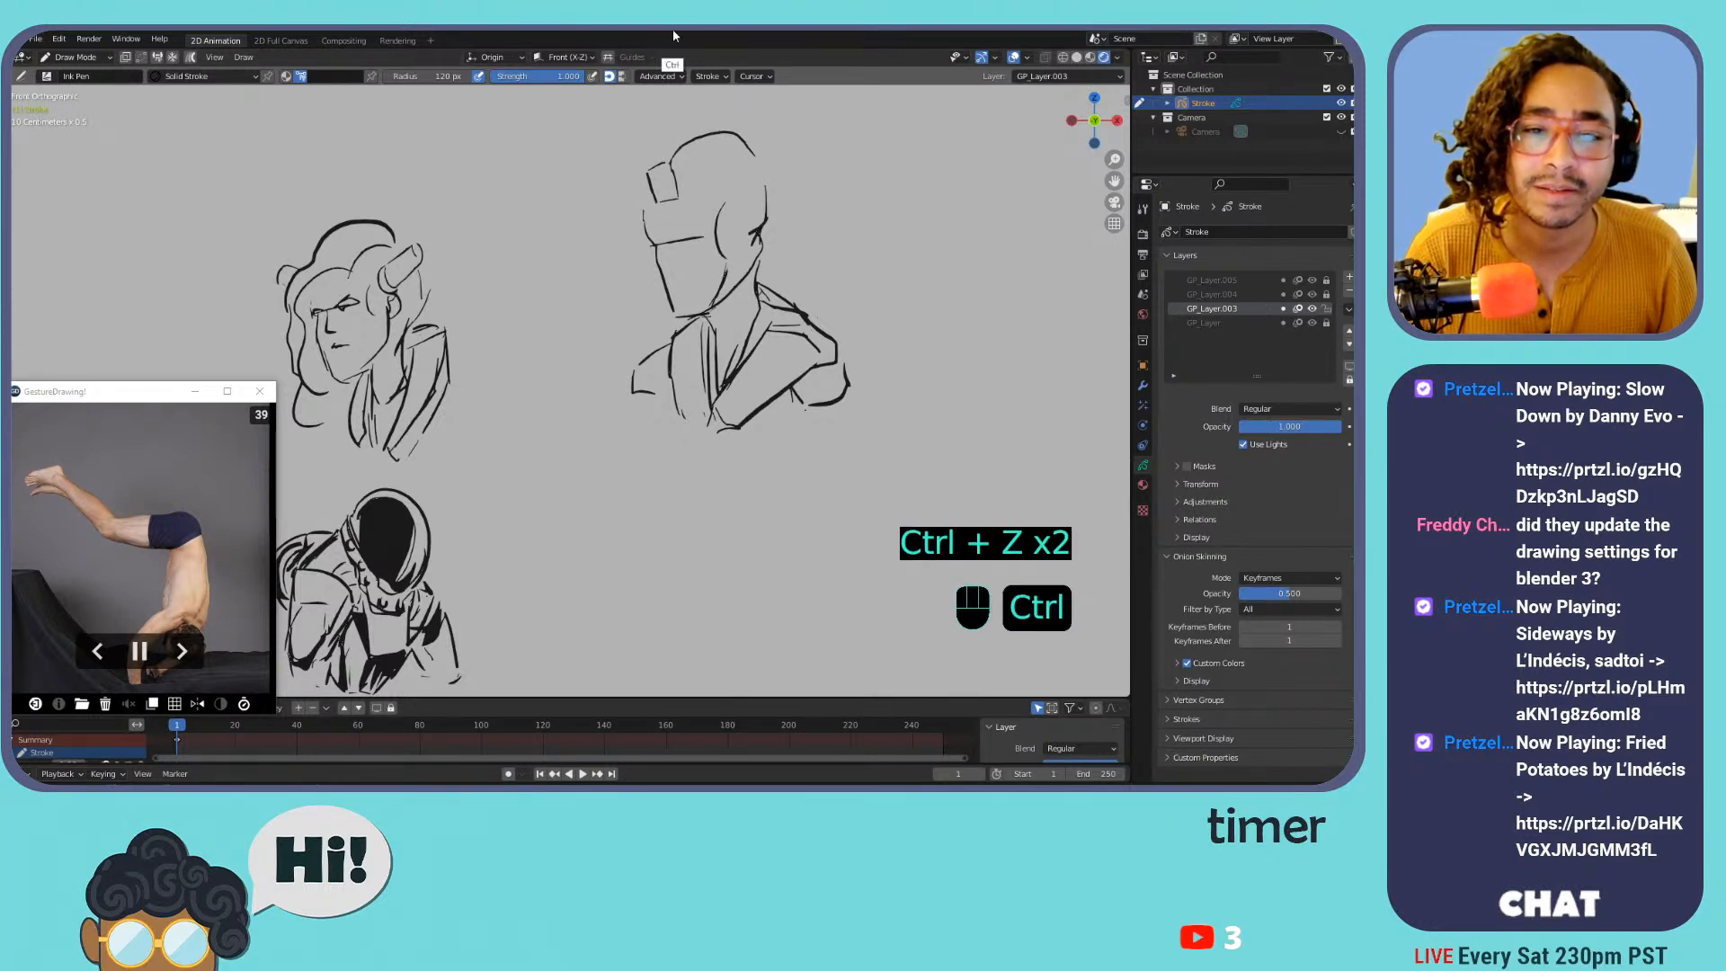
key(ctrl+z)
Draw the helmet's inner band with a row of small circles along its side, undoing unwanted strokes
mouse_move(647, 171)
mouse_down()
mouse_move(715, 131)
mouse_move(758, 147)
mouse_up()
drag(685, 195, 761, 171)
drag(650, 194, 722, 255)
mouse_move(696, 192)
mouse_down()
mouse_move(724, 173)
mouse_move(696, 209)
mouse_move(722, 183)
mouse_move(758, 187)
mouse_up()
key(ctrl+z)
key(ctrl+z)
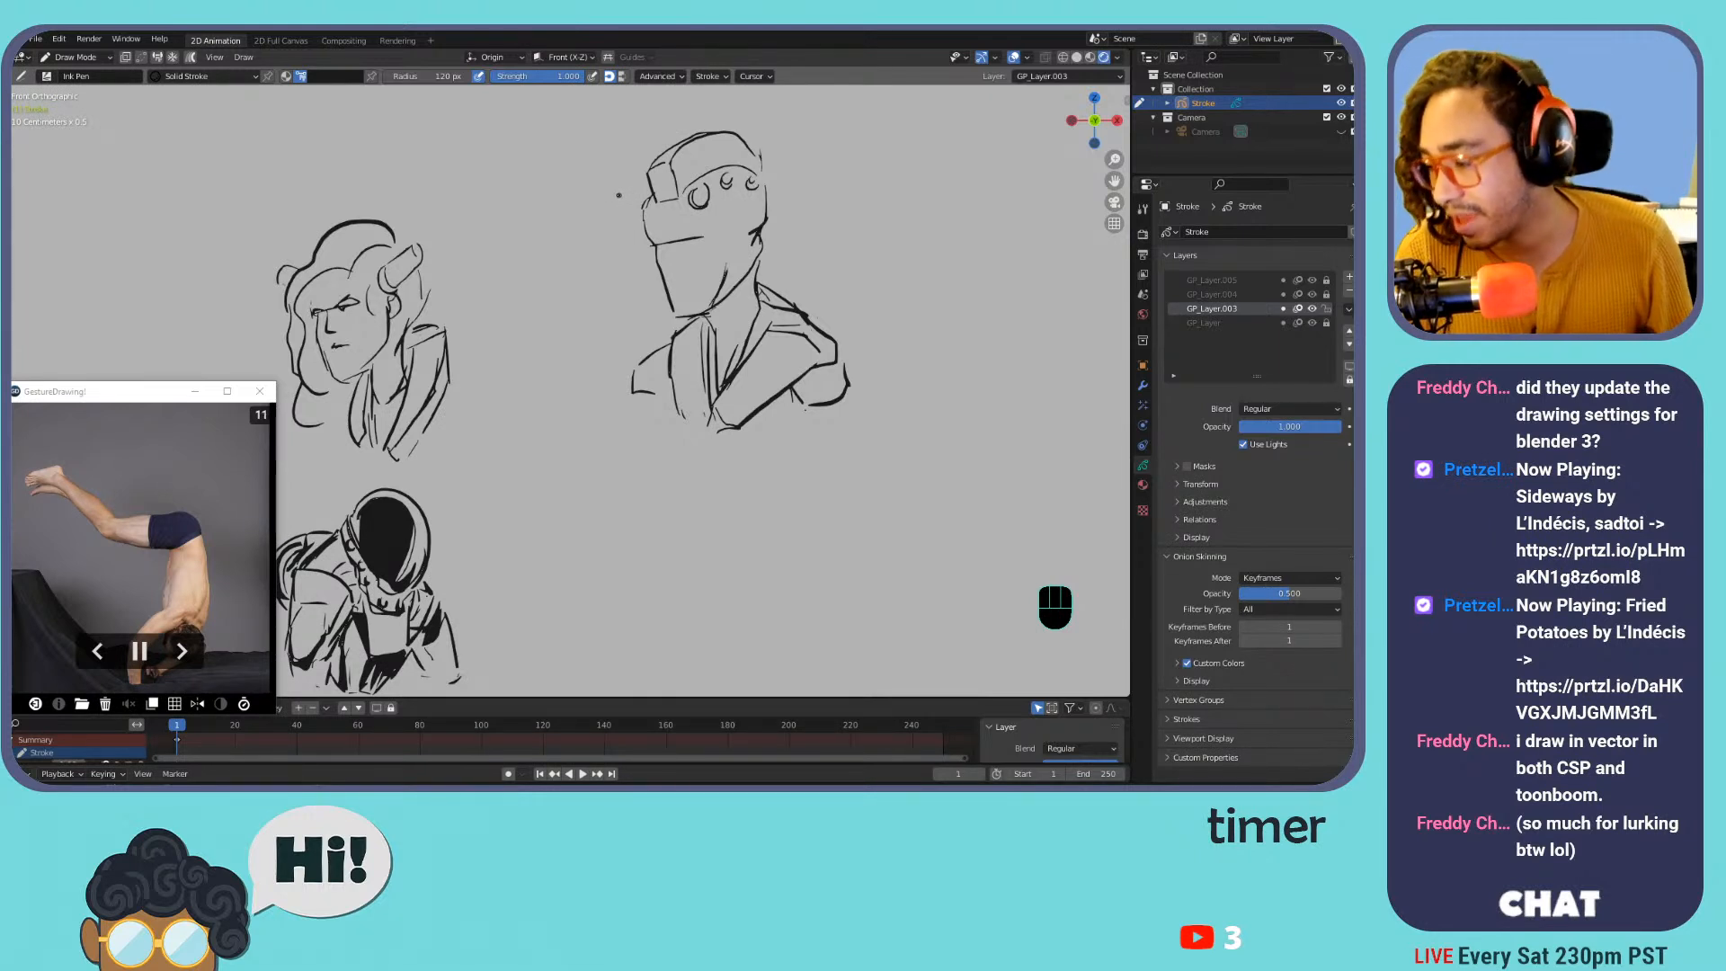
Erase the rounded forehead contour and redraw it as a straight helmet front meeting the eye line
ctrl+drag(623, 214, 629, 203)
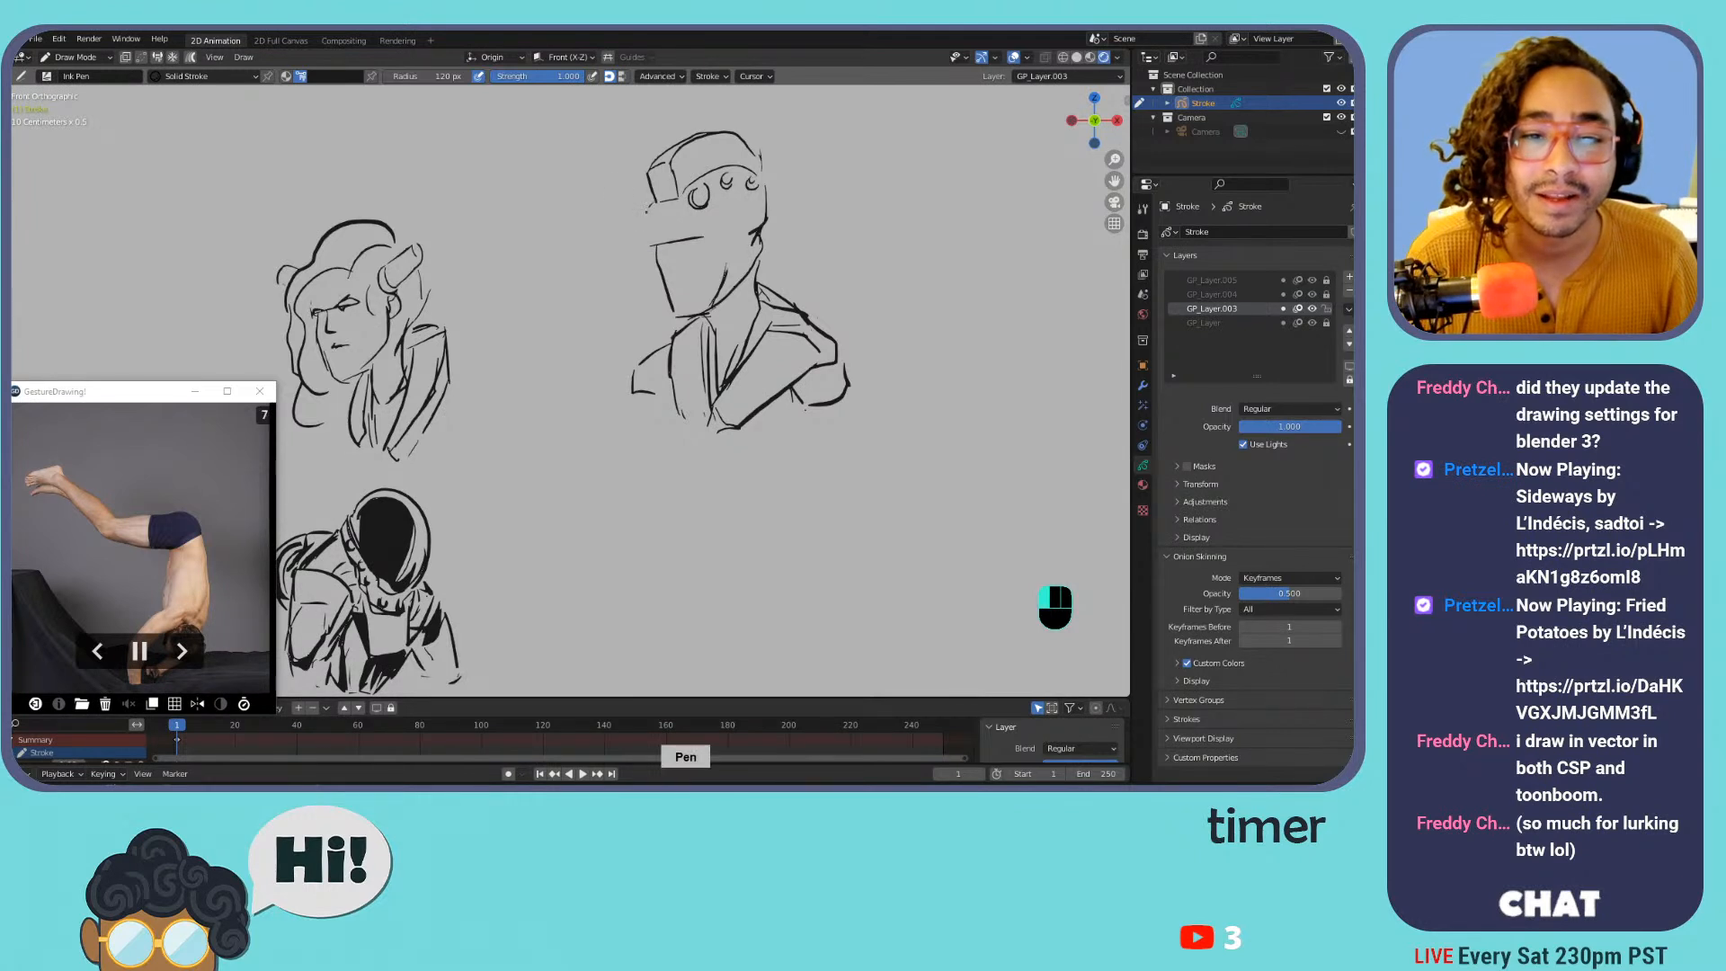
key(ctrl+z)
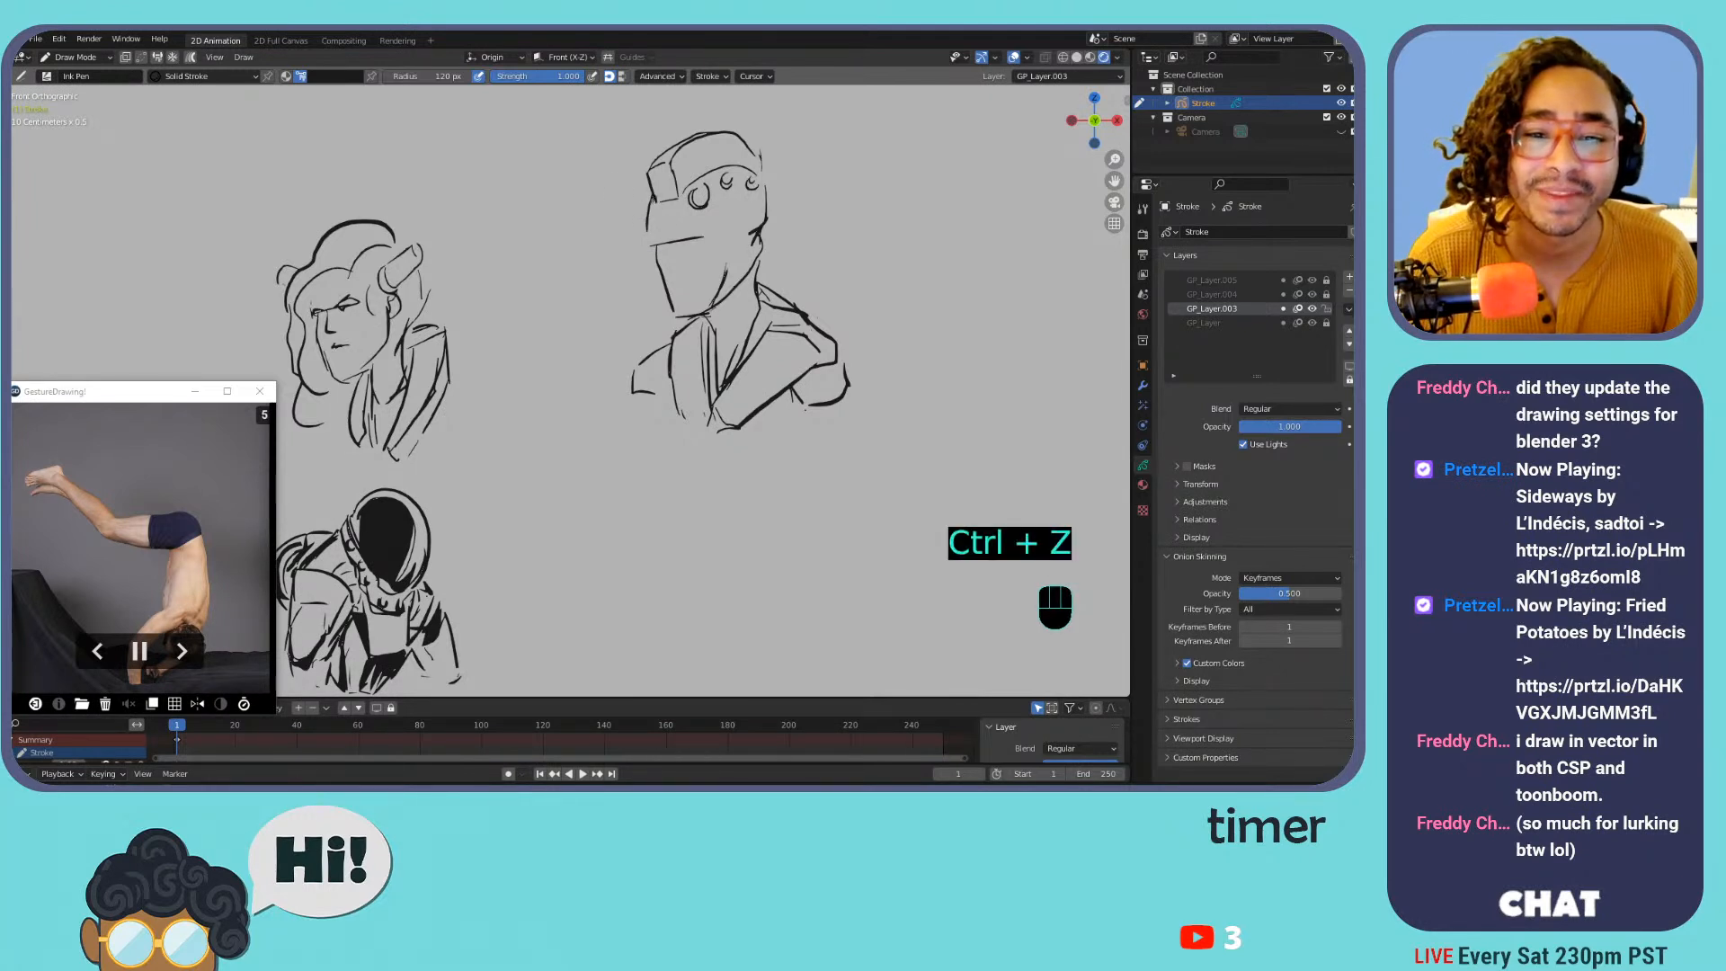
key(ctrl+z)
key(ctrl+z)
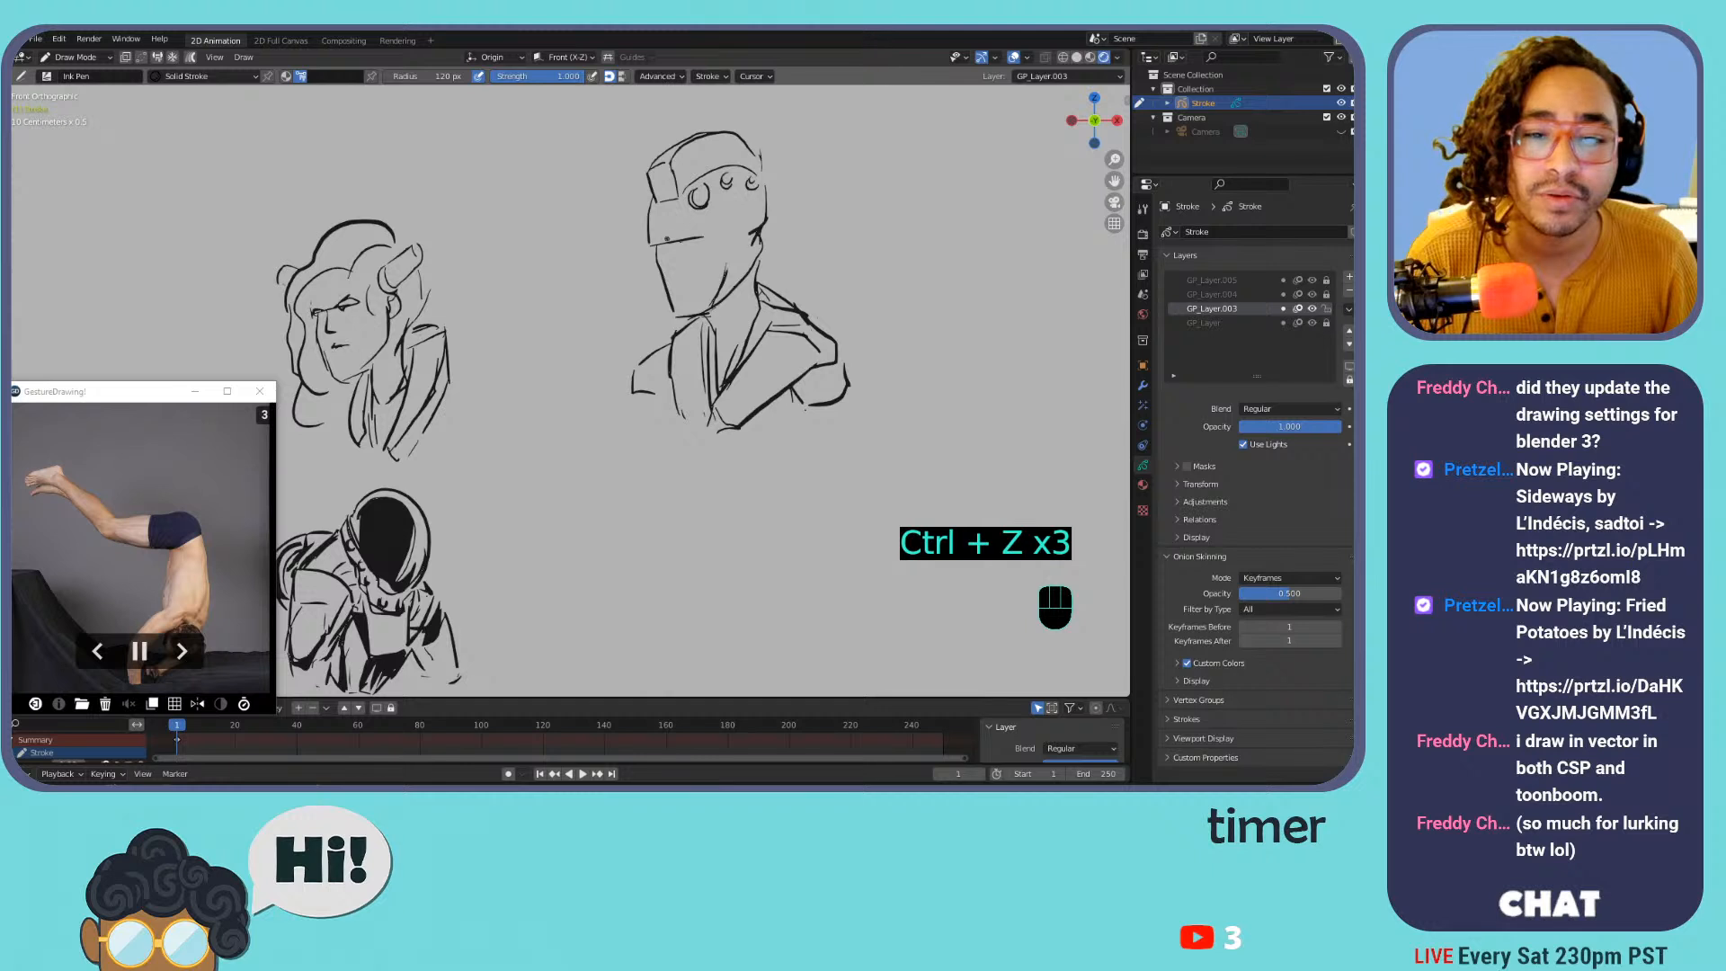
key(ctrl+z)
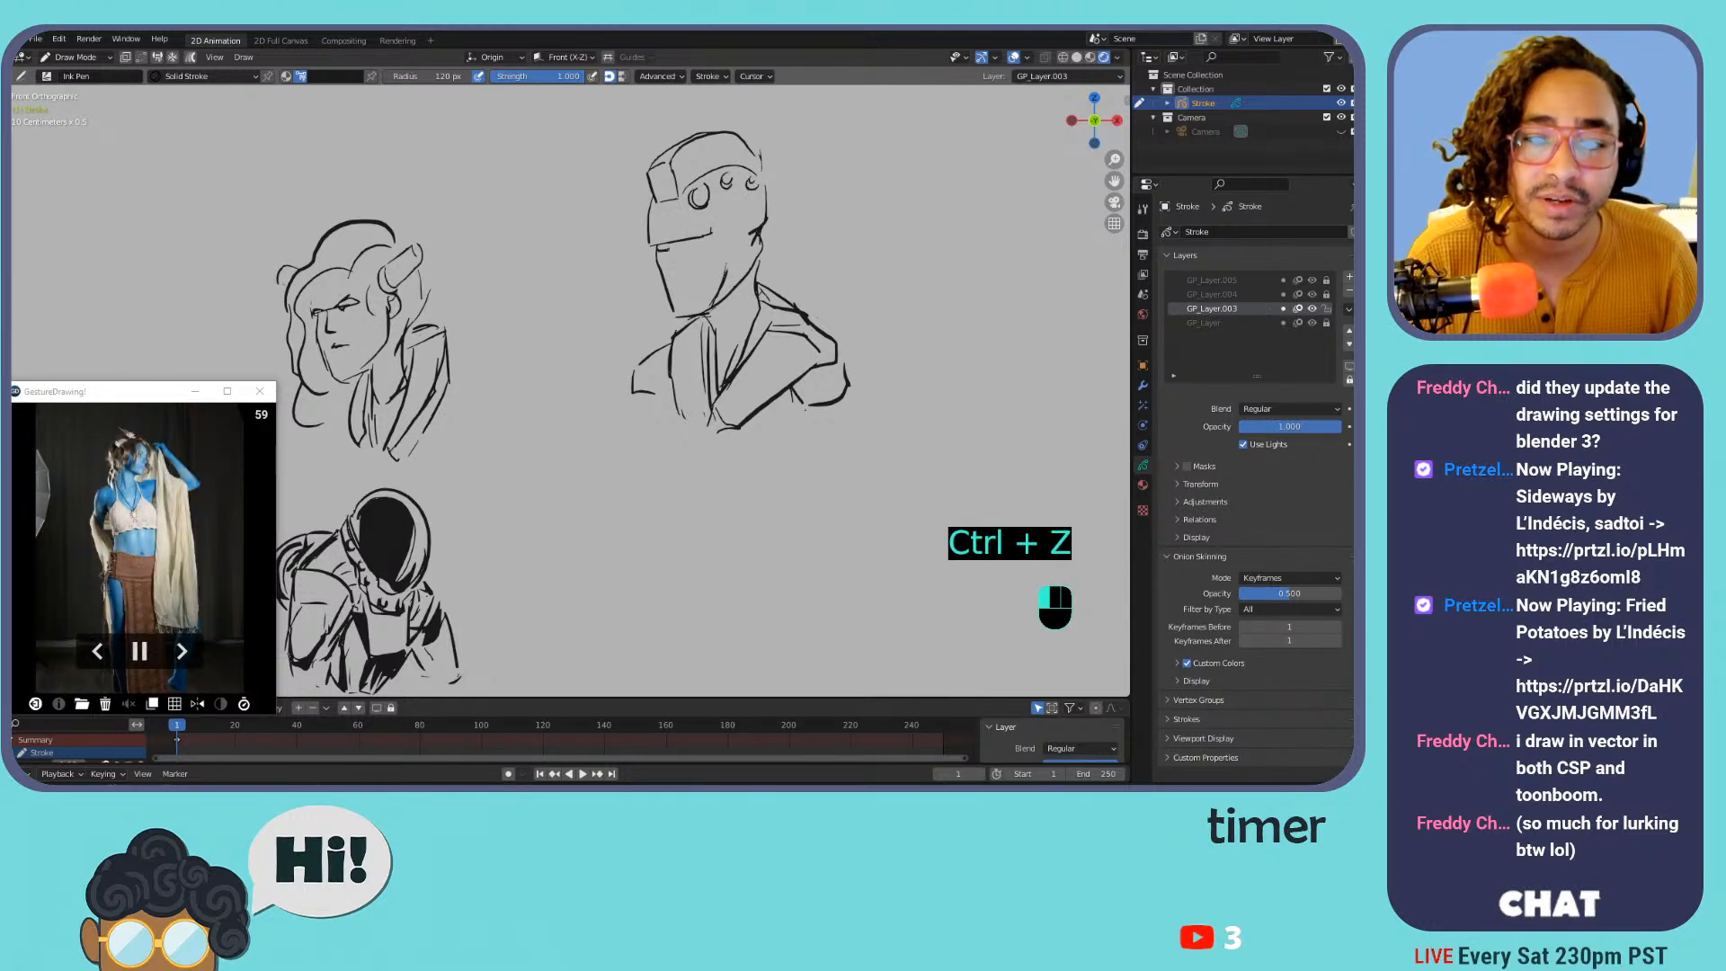
Draw the brow, eye and nose below the helmet rim, undoing unwanted strokes and clearing the ear lines
mouse_move(692, 242)
mouse_down()
mouse_move(683, 274)
mouse_move(765, 231)
mouse_move(762, 192)
mouse_move(754, 256)
mouse_move(761, 218)
mouse_move(777, 262)
mouse_up()
key(ctrl+z)
key(ctrl+z)
key(ctrl+z)
key(ctrl+z)
key(ctrl+z)
key(ctrl+z)
key(ctrl+z)
key(ctrl+z)
key(ctrl+z)
key(ctrl+z)
key(ctrl+z)
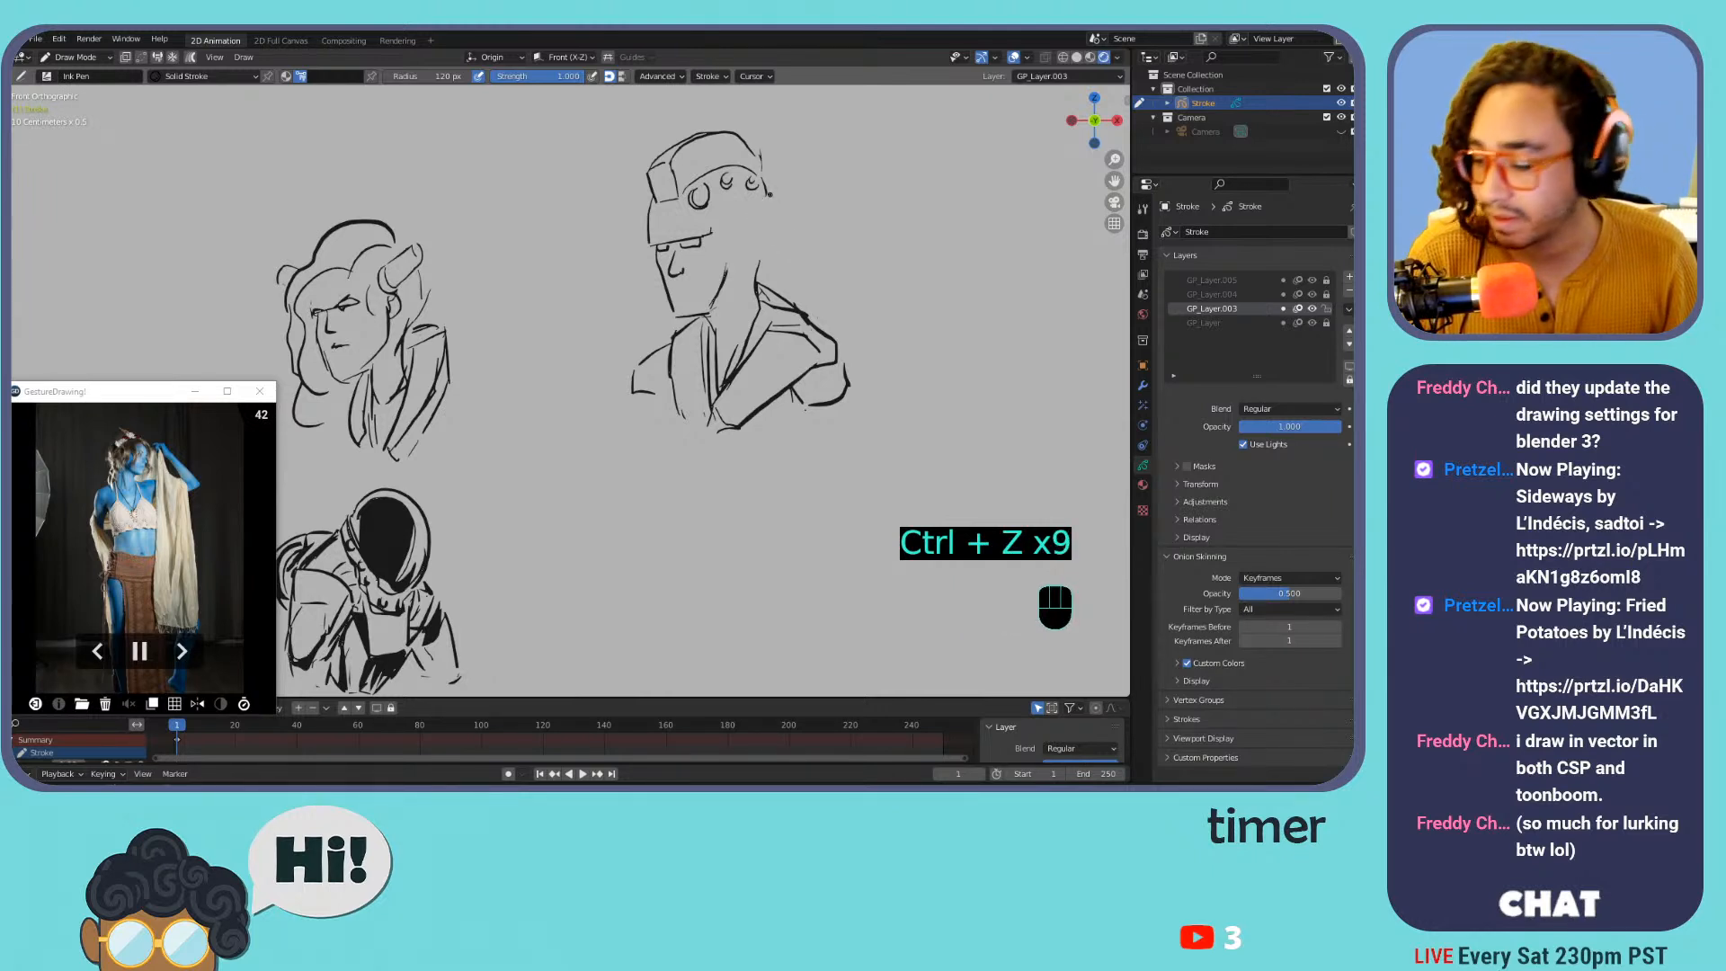
Draw the helmet's side piece down to the jaw, then add mouth and collar details, undoing unwanted strokes
mouse_move(764, 187)
mouse_down()
mouse_move(762, 251)
mouse_move(772, 201)
mouse_move(774, 229)
mouse_move(713, 316)
mouse_up()
drag(655, 255, 655, 260)
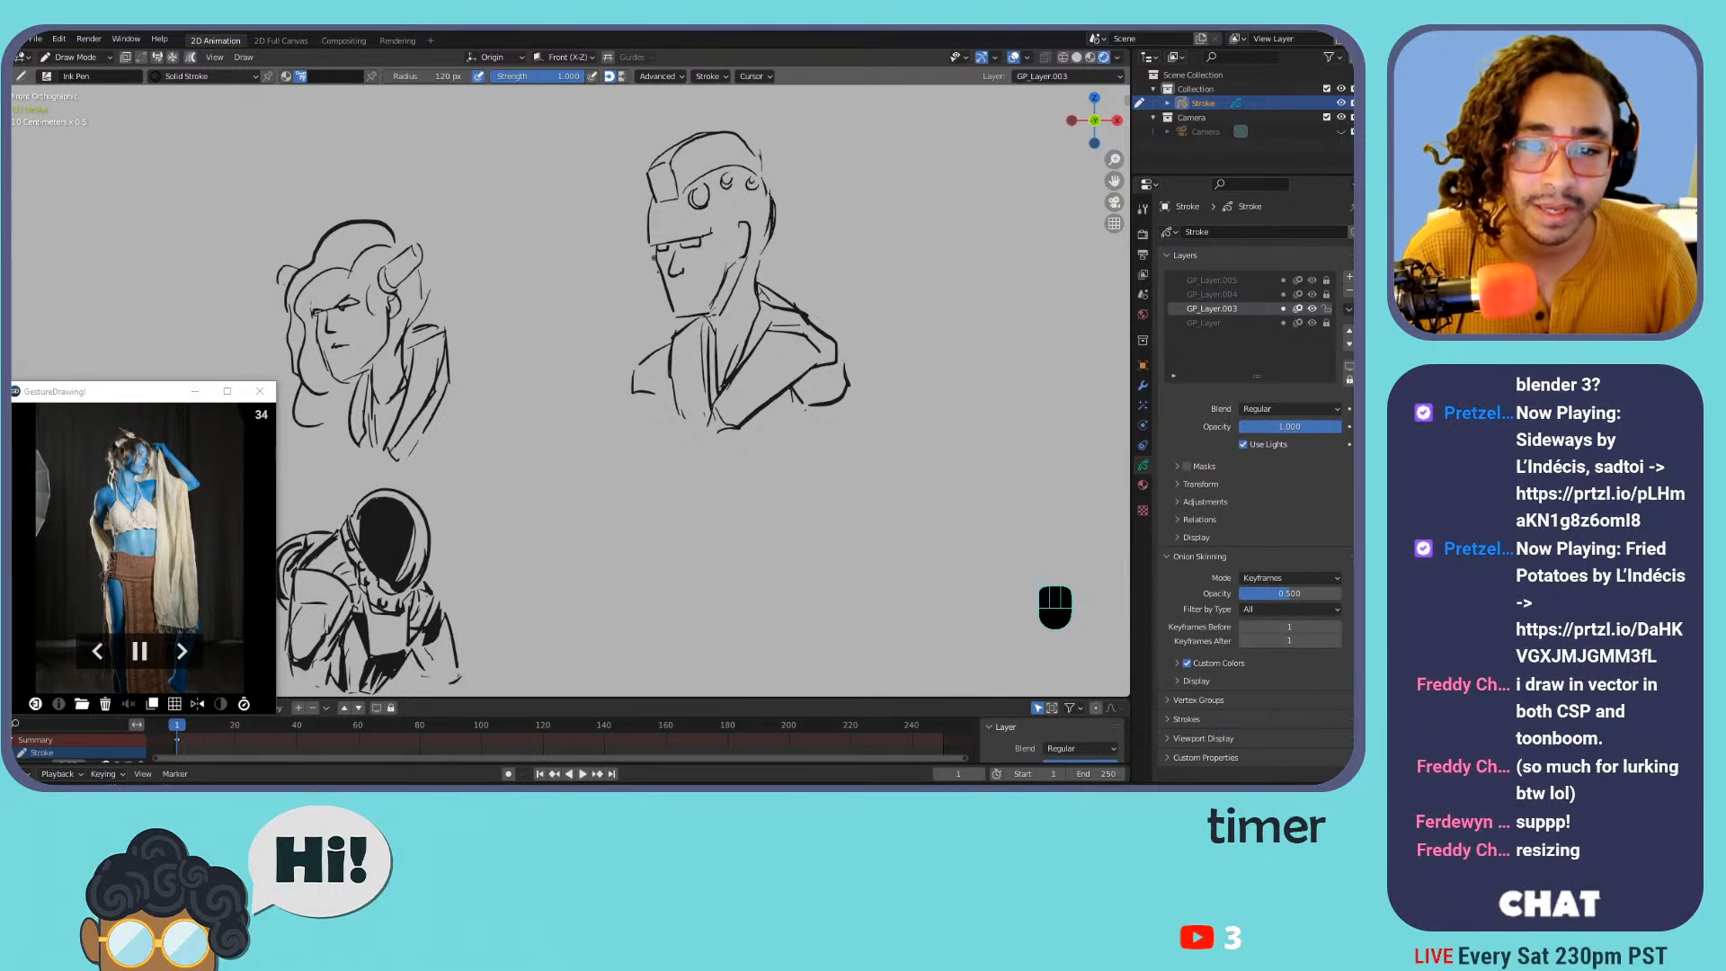
drag(792, 388, 754, 426)
mouse_move(775, 280)
mouse_down()
mouse_move(821, 292)
mouse_move(798, 303)
mouse_up()
key(ctrl+z)
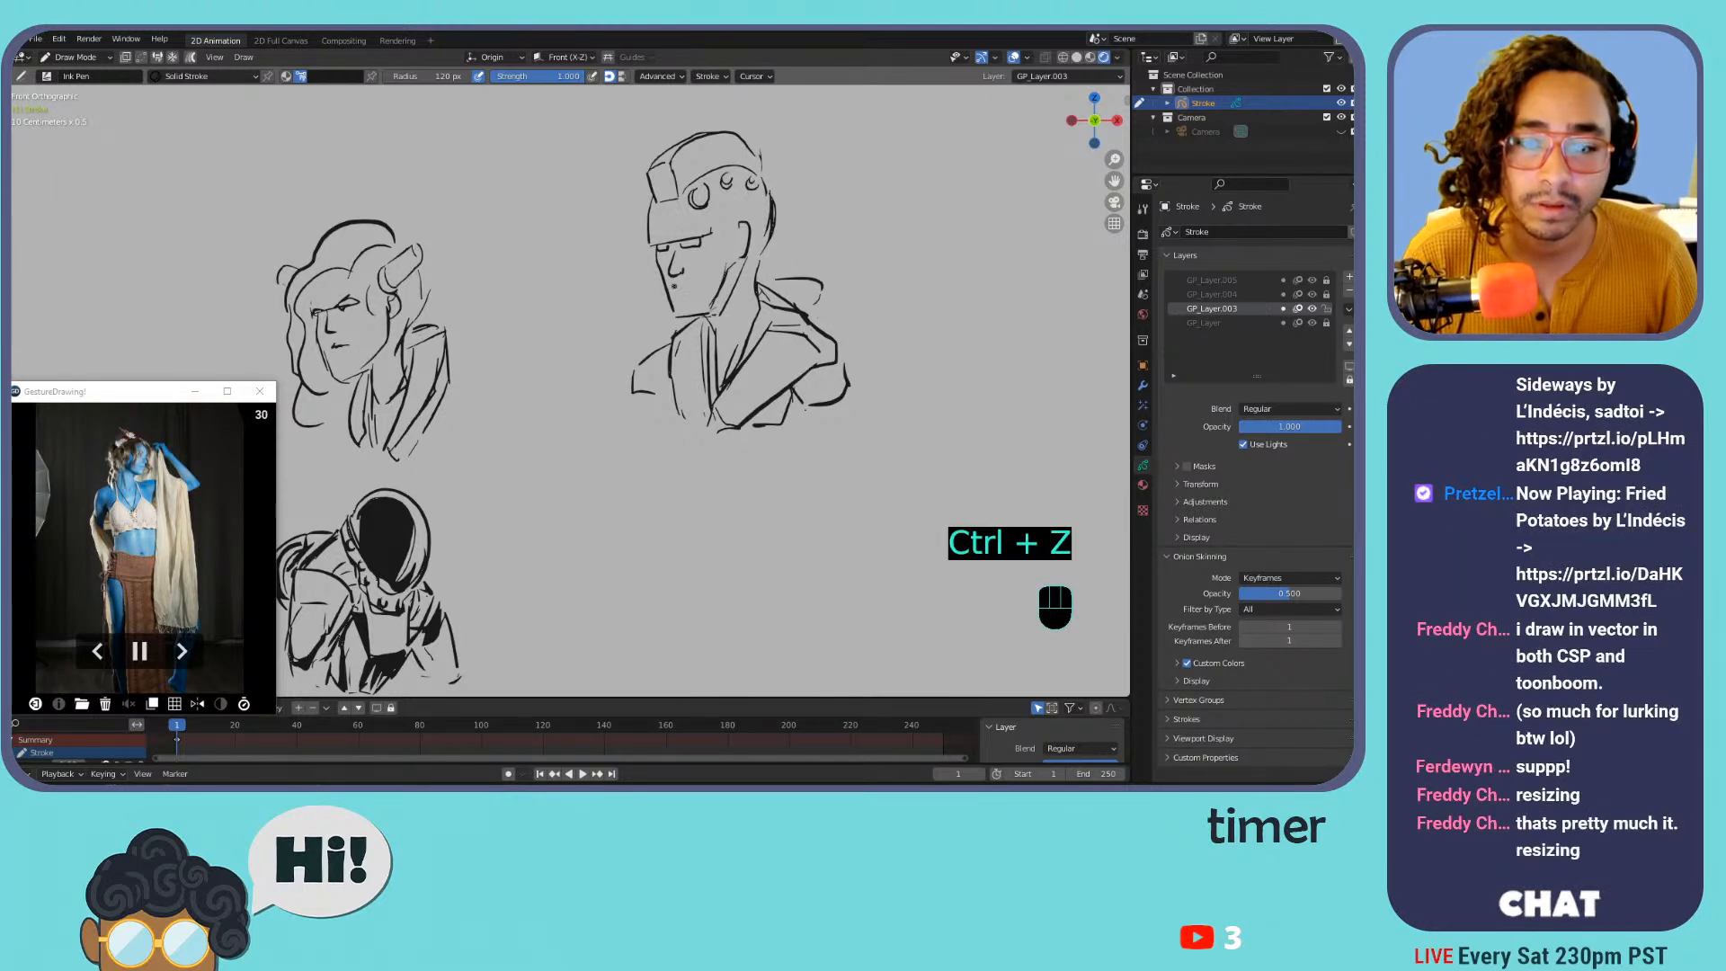
key(ctrl+z)
key(ctrl+z)
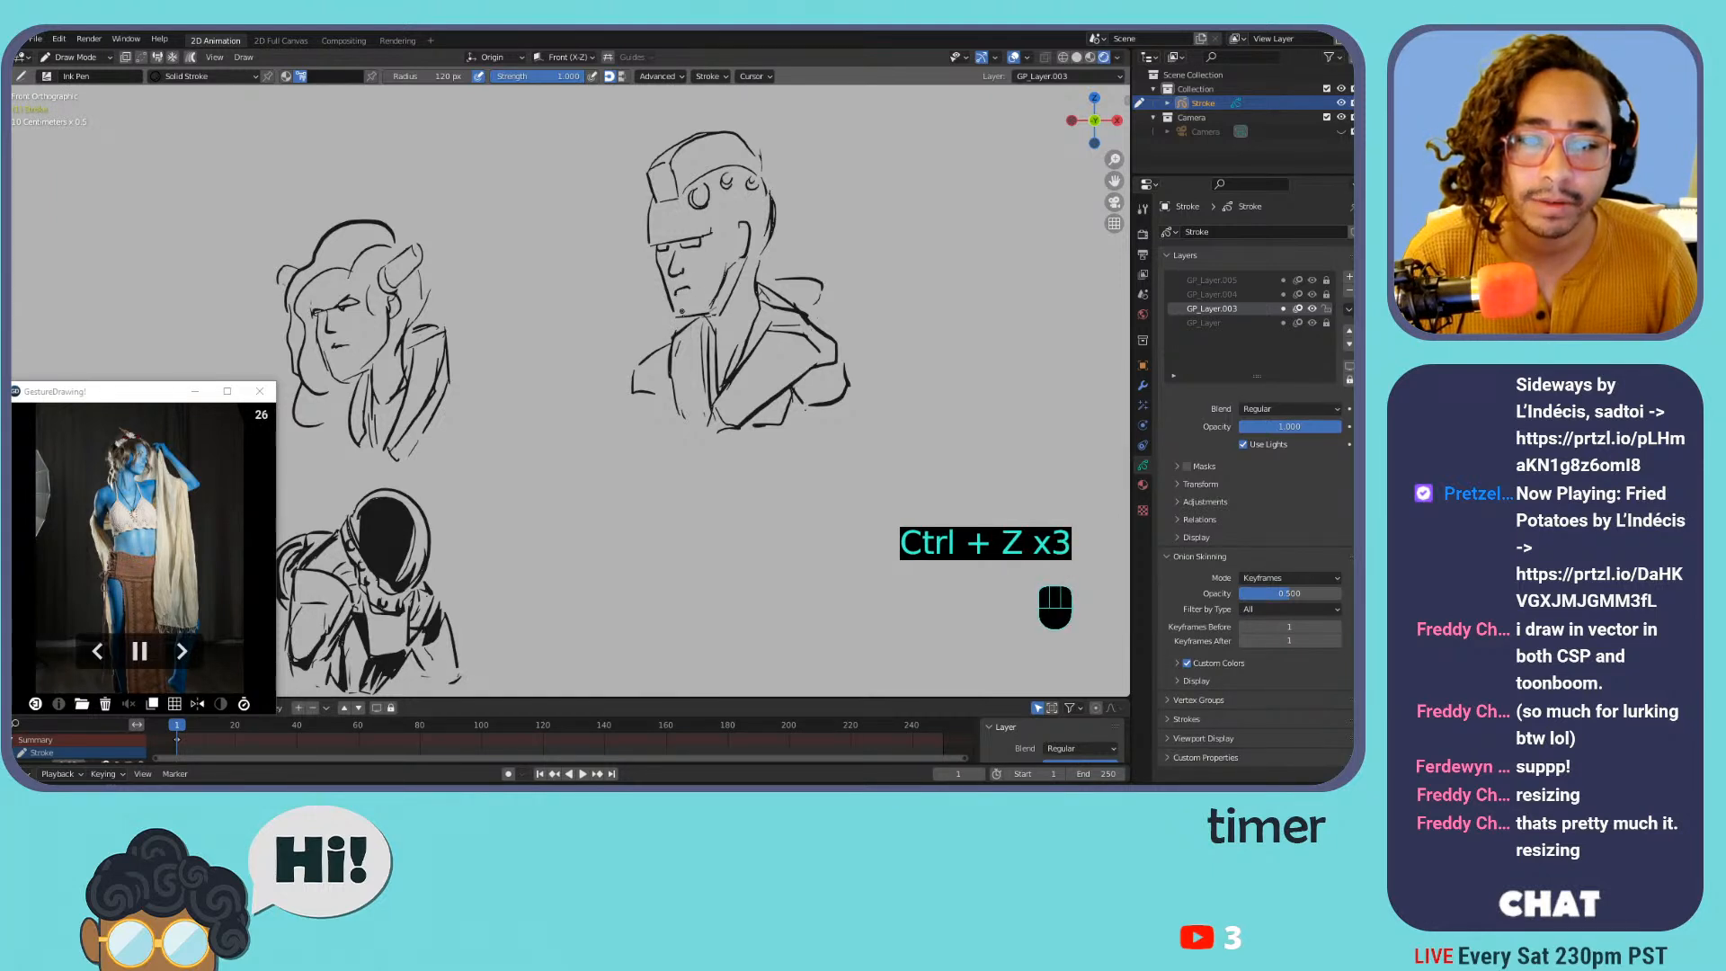
In Edit Mode, scale down the whole helmeted bust, move it beside the long-haired bust, and return to Draw Mode
key(Tab)
mouse_move(889, 153)
mouse_down()
mouse_move(597, 494)
mouse_move(612, 476)
mouse_up()
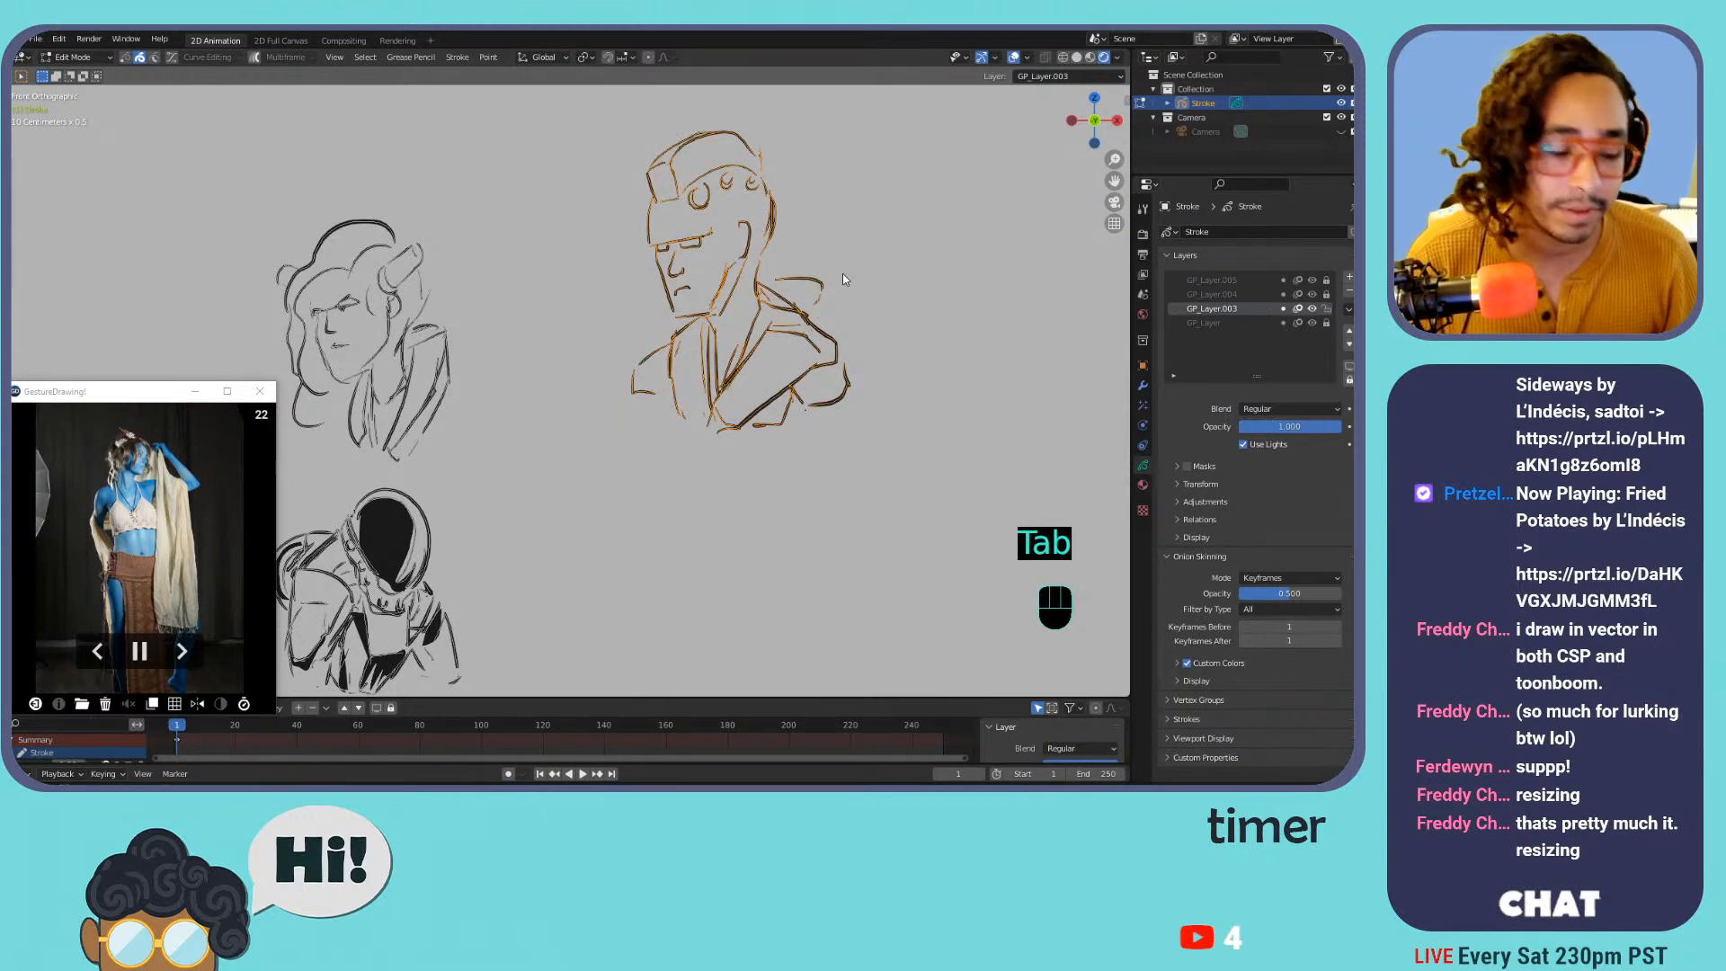
key(s)
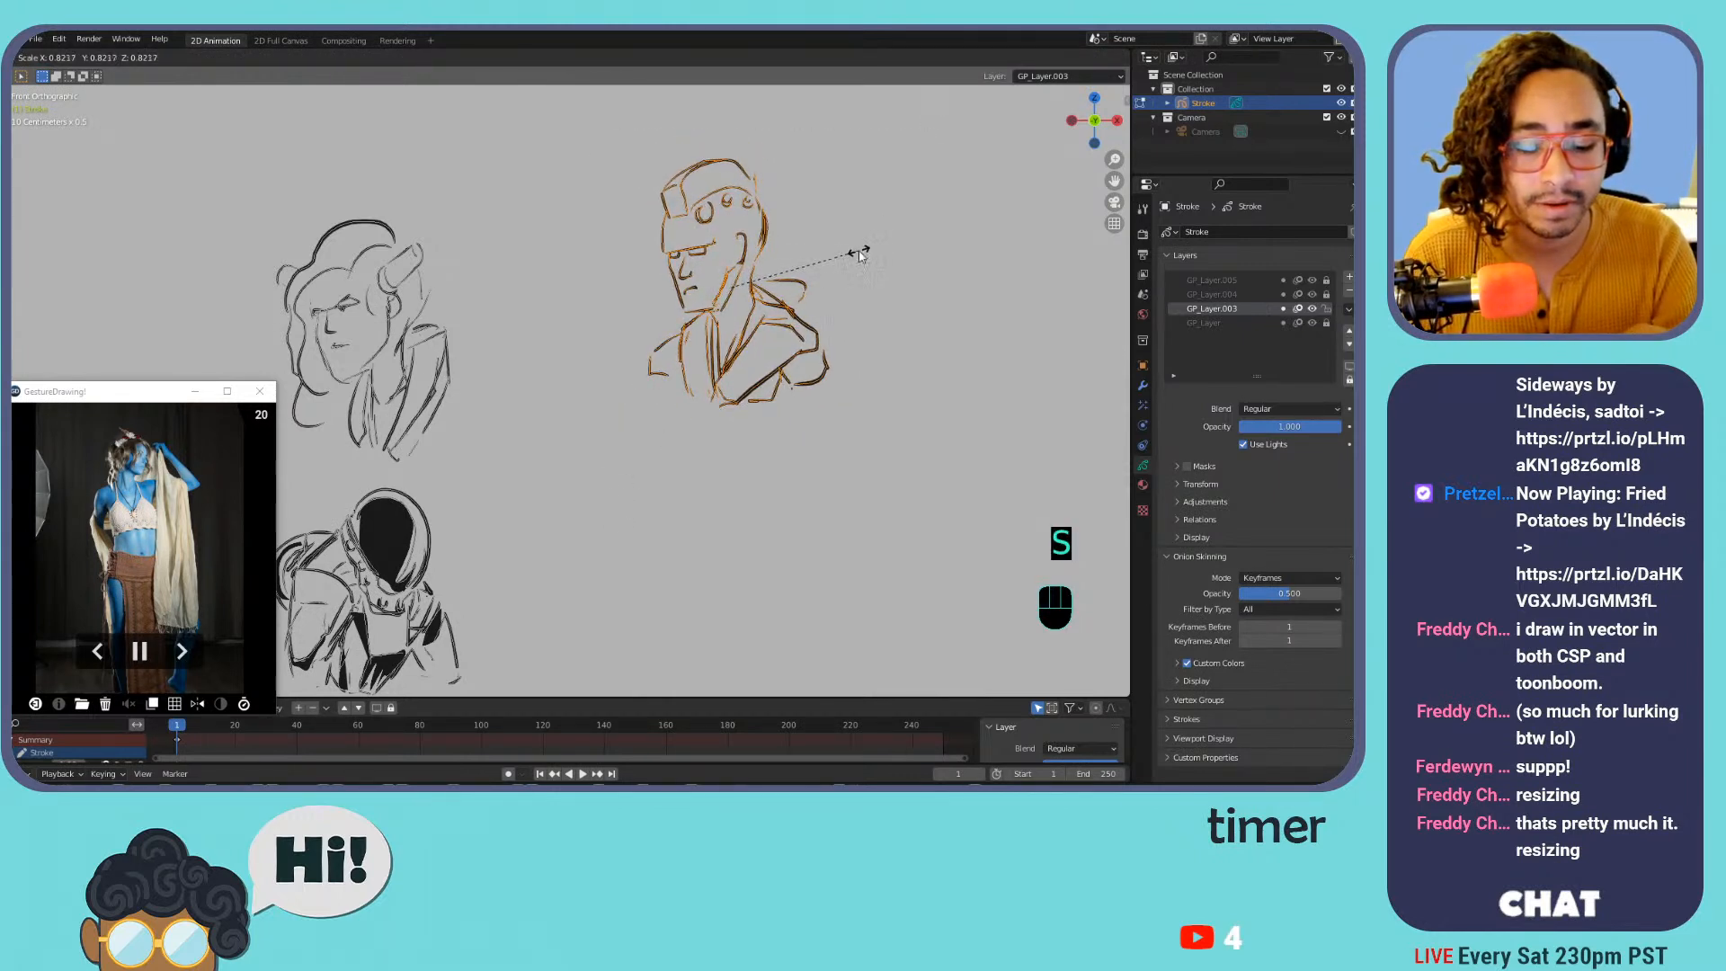
click(856, 243)
key(g)
click(238, 225)
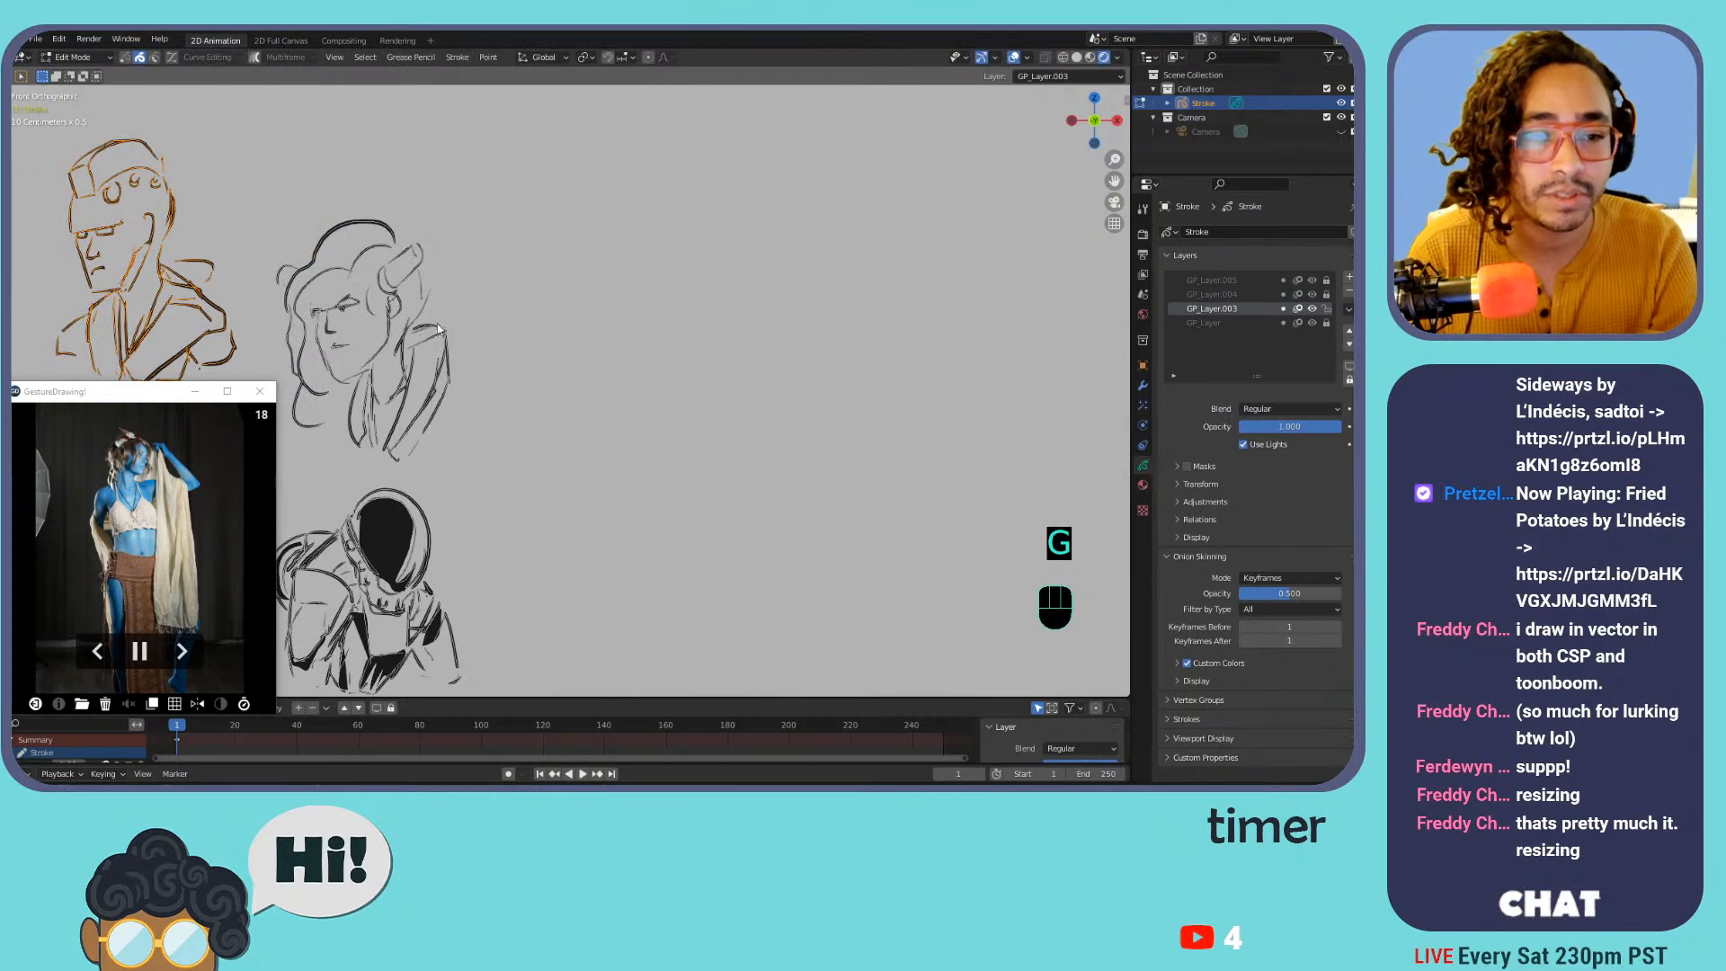
key(Tab)
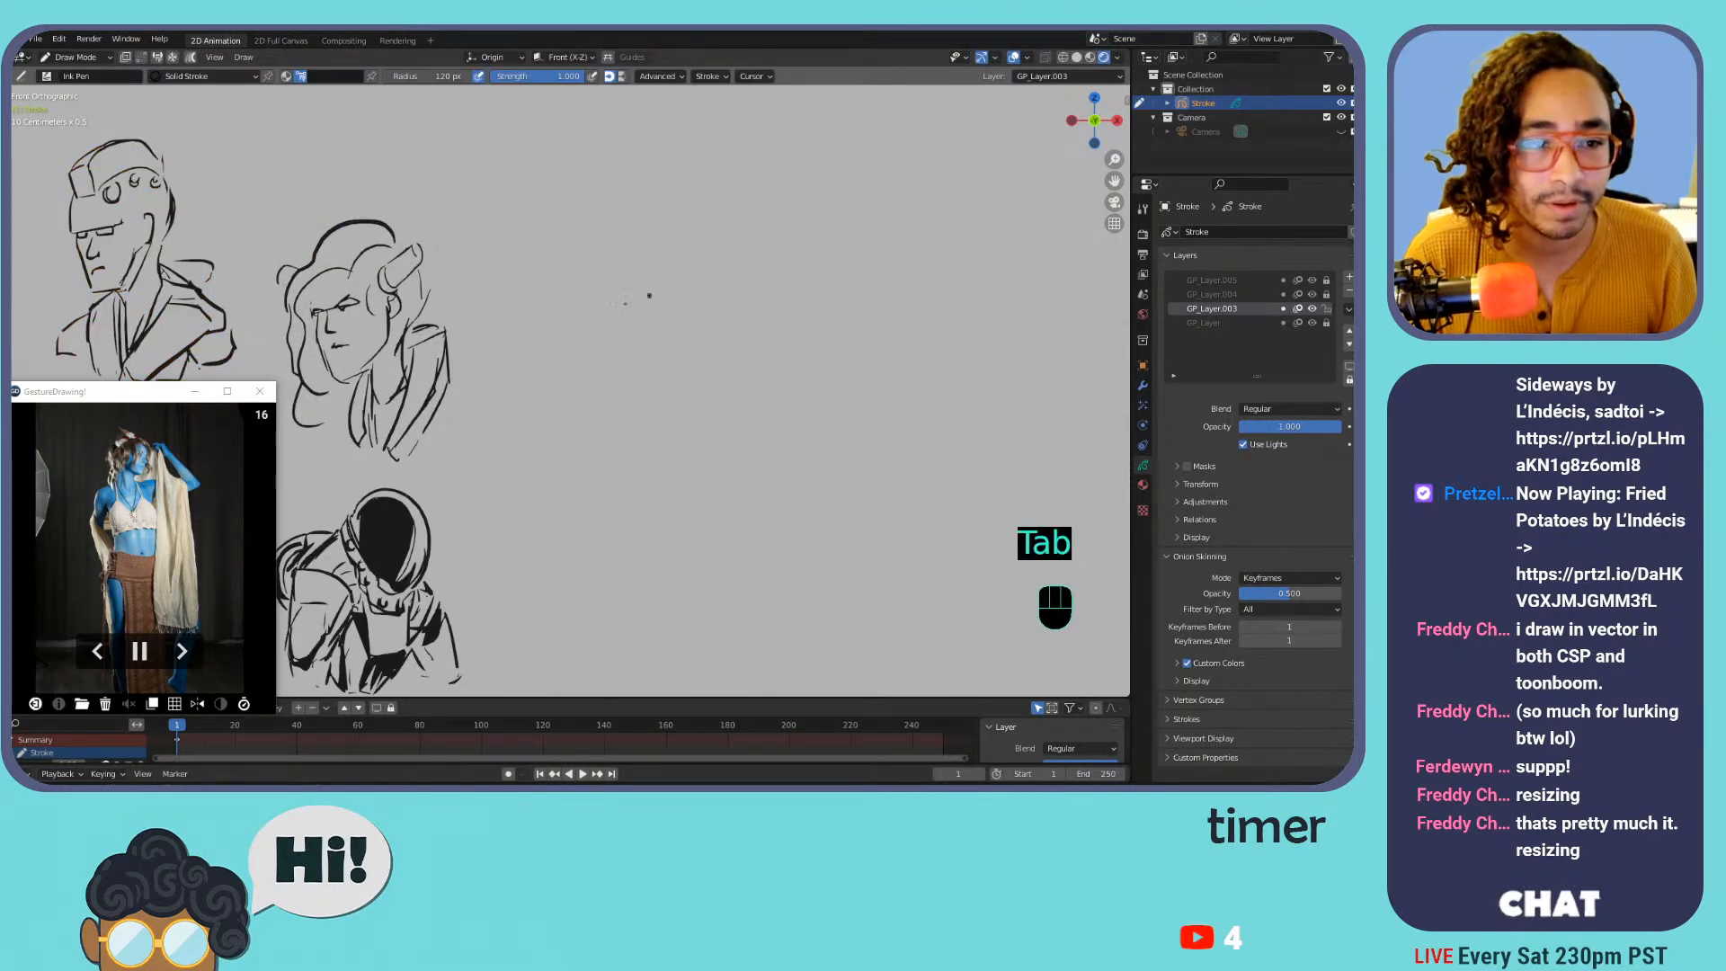
key(ctrl+minus)
key(ctrl+minus)
key(ctrl+minus)
key(ctrl+equal)
mouse_move(819, 331)
shift+middle_down()
mouse_move(724, 293)
mouse_move(740, 253)
mouse_move(506, 333)
shift+middle_up()
key(ctrl+equal)
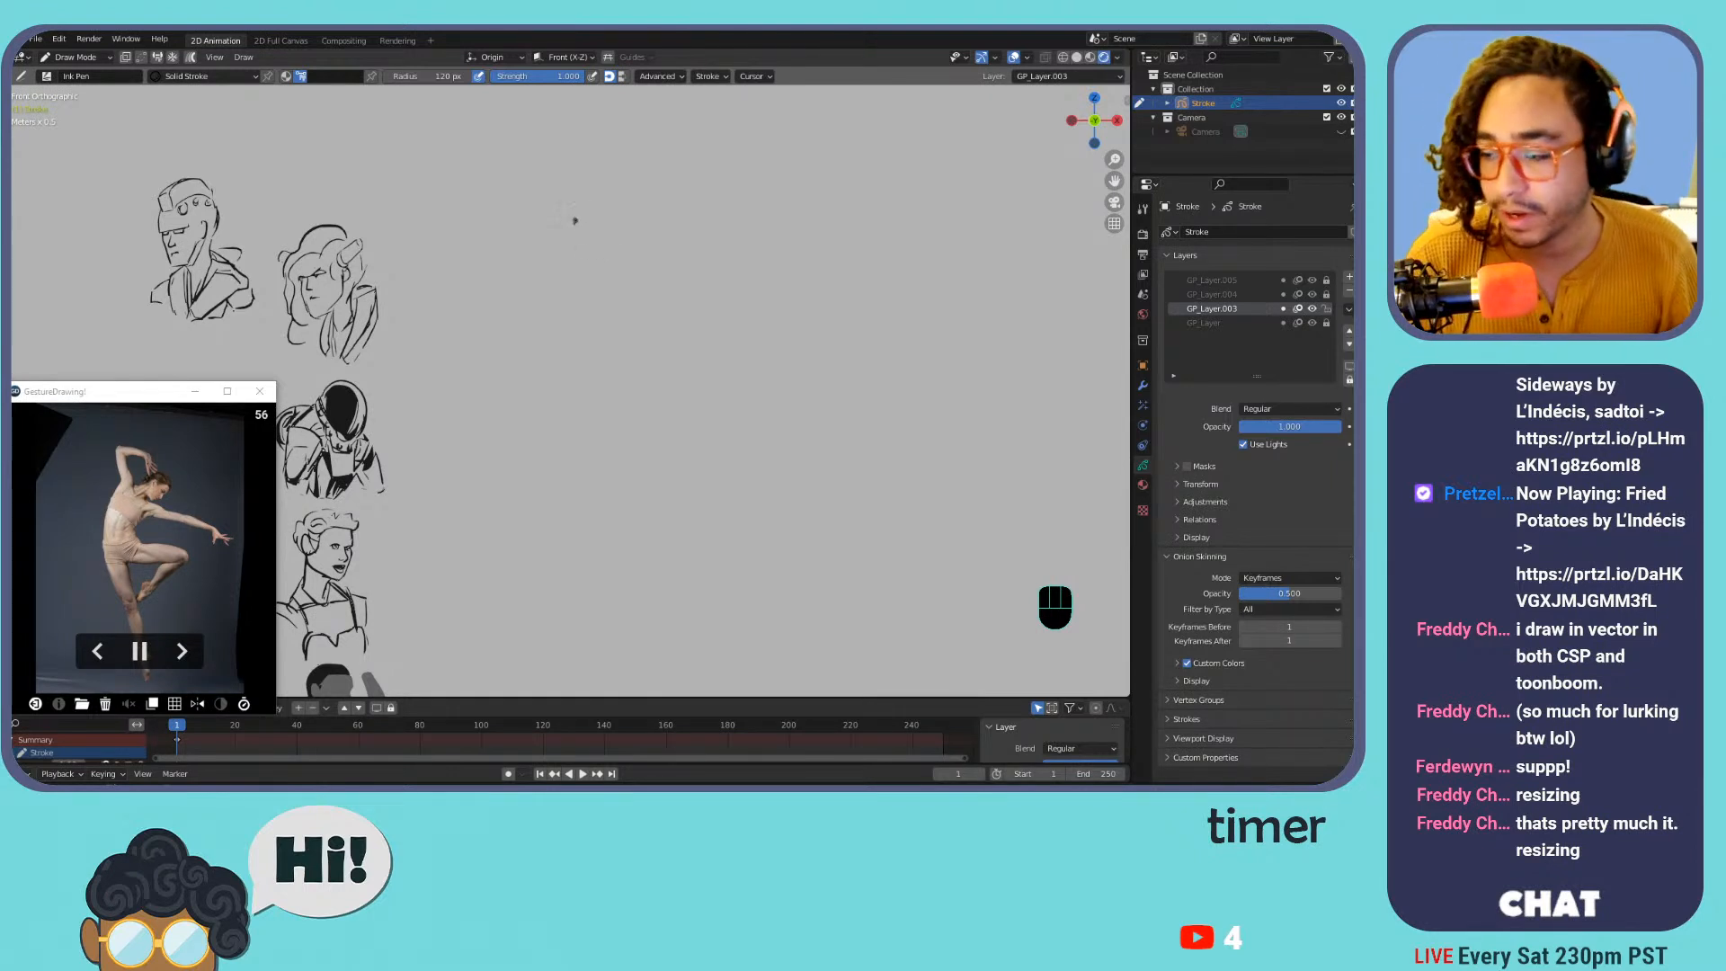
drag(571, 236, 640, 315)
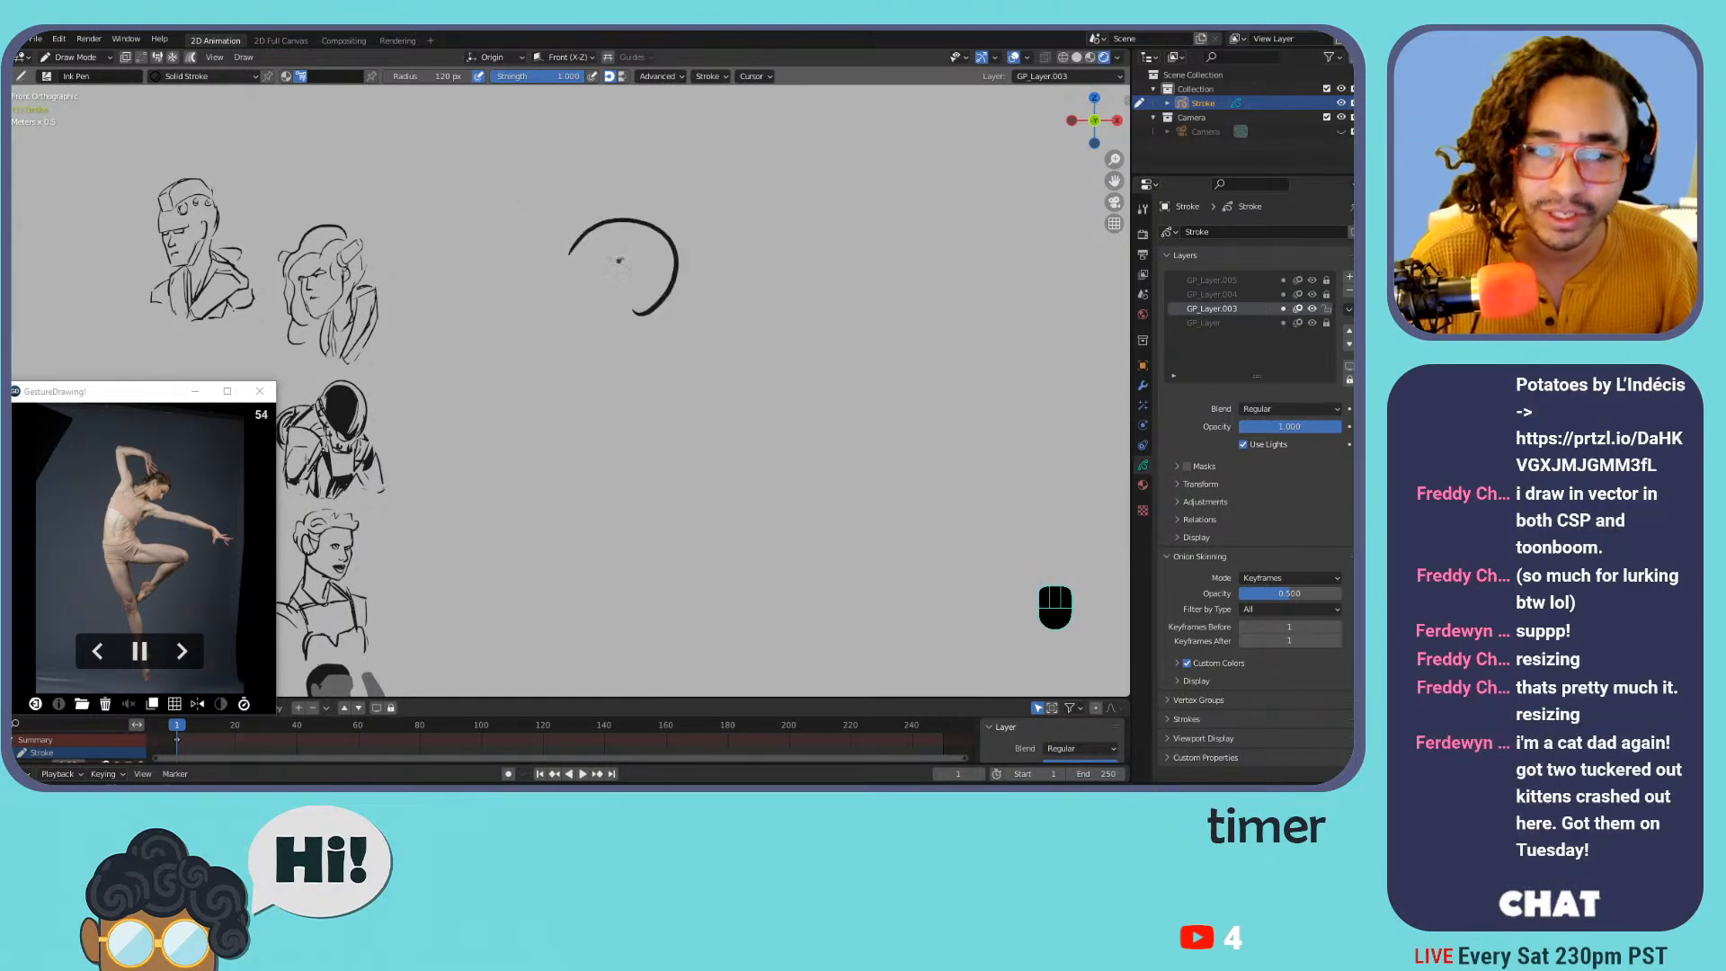
key(ctrl+z)
mouse_move(595, 238)
mouse_down()
mouse_move(686, 275)
mouse_move(713, 241)
mouse_up()
key(ctrl+z)
key(ctrl+z)
key(ctrl+z)
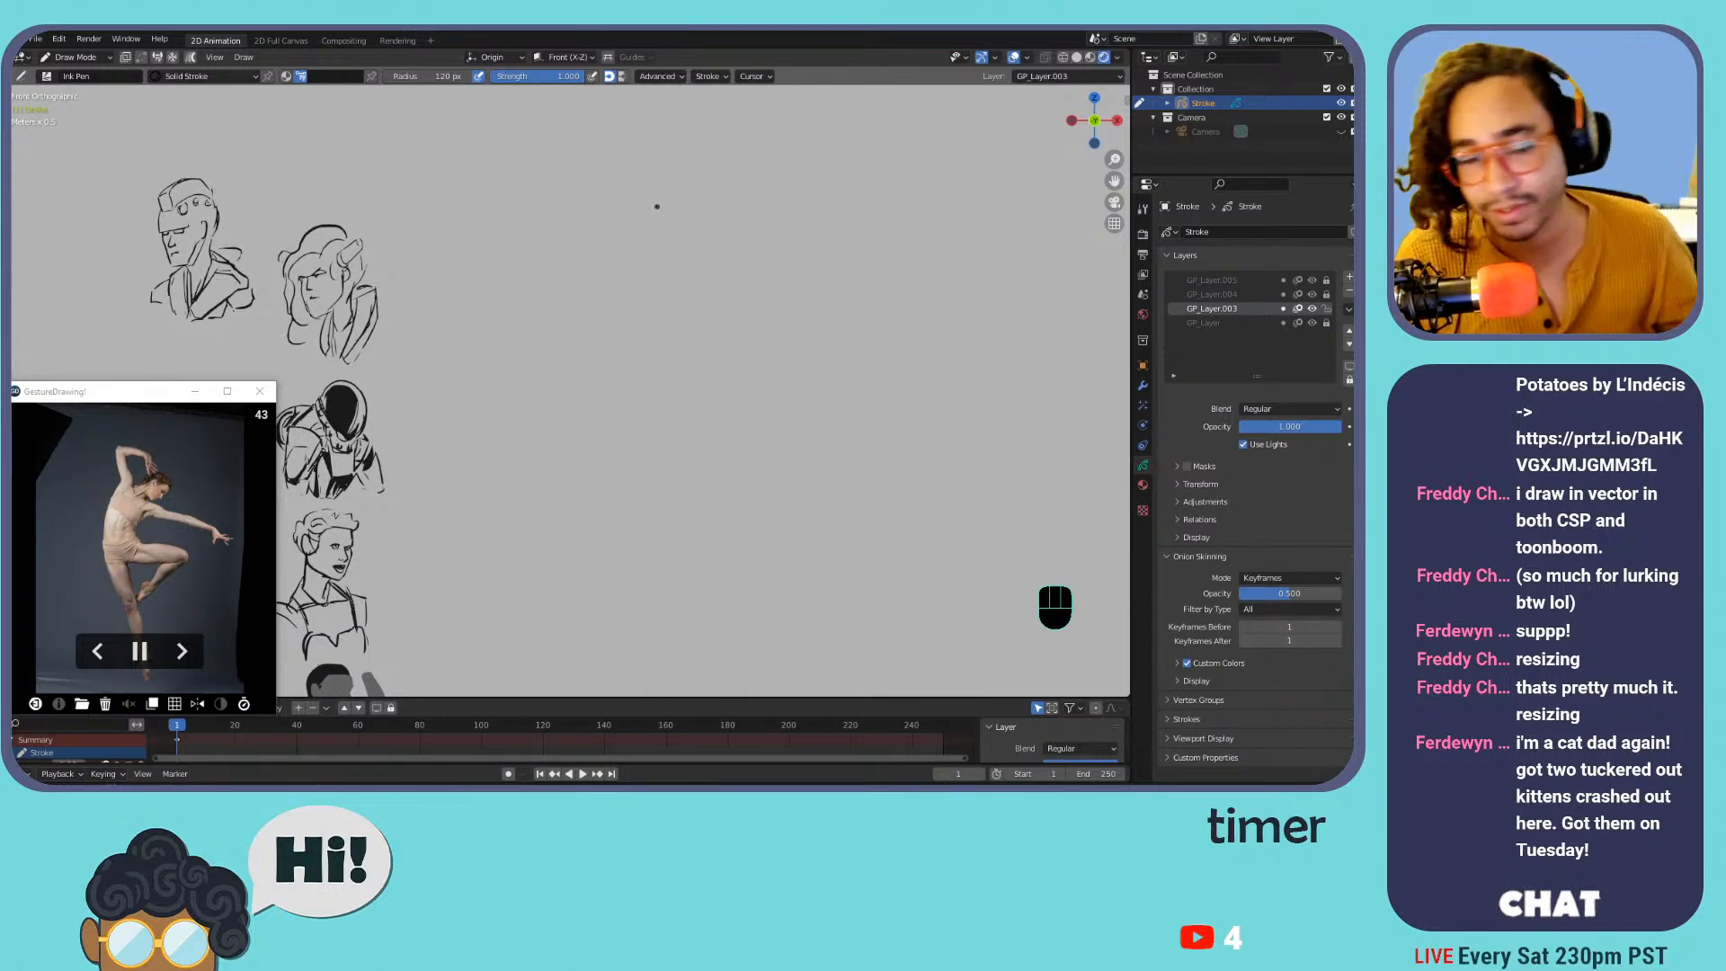
mouse_move(689, 156)
mouse_down()
mouse_move(622, 230)
mouse_move(697, 180)
mouse_move(620, 202)
mouse_move(679, 178)
mouse_move(679, 305)
mouse_move(692, 175)
mouse_move(604, 235)
mouse_move(737, 207)
mouse_up()
key(ctrl+z)
key(ctrl+z)
key(ctrl+z)
key(ctrl+z)
mouse_move(656, 165)
mouse_down()
mouse_move(580, 279)
mouse_move(715, 192)
mouse_move(683, 315)
mouse_move(652, 166)
mouse_move(710, 333)
mouse_move(652, 150)
mouse_move(630, 157)
mouse_move(610, 308)
mouse_move(760, 243)
mouse_move(650, 149)
mouse_move(602, 220)
mouse_move(755, 316)
mouse_move(676, 151)
mouse_move(651, 306)
mouse_move(773, 237)
mouse_move(649, 149)
mouse_move(629, 314)
mouse_up()
key(ctrl+z)
key(ctrl+z)
key(ctrl+z)
key(ctrl+z)
key(ctrl+z)
key(ctrl+z)
key(ctrl+z)
key(ctrl+z)
mouse_move(629, 171)
mouse_down()
mouse_move(617, 241)
mouse_move(635, 170)
mouse_up()
key(ctrl+z)
key(ctrl+z)
key(ctrl+z)
Sketch a new head in the empty area with a rounded cranium, face contour and tapered jaw in thin lines
drag(601, 264, 710, 178)
mouse_move(601, 263)
mouse_down()
mouse_move(627, 361)
mouse_move(671, 352)
mouse_move(744, 250)
mouse_up()
drag(740, 290, 708, 319)
mouse_move(737, 247)
mouse_down()
mouse_move(674, 352)
mouse_move(724, 256)
mouse_up()
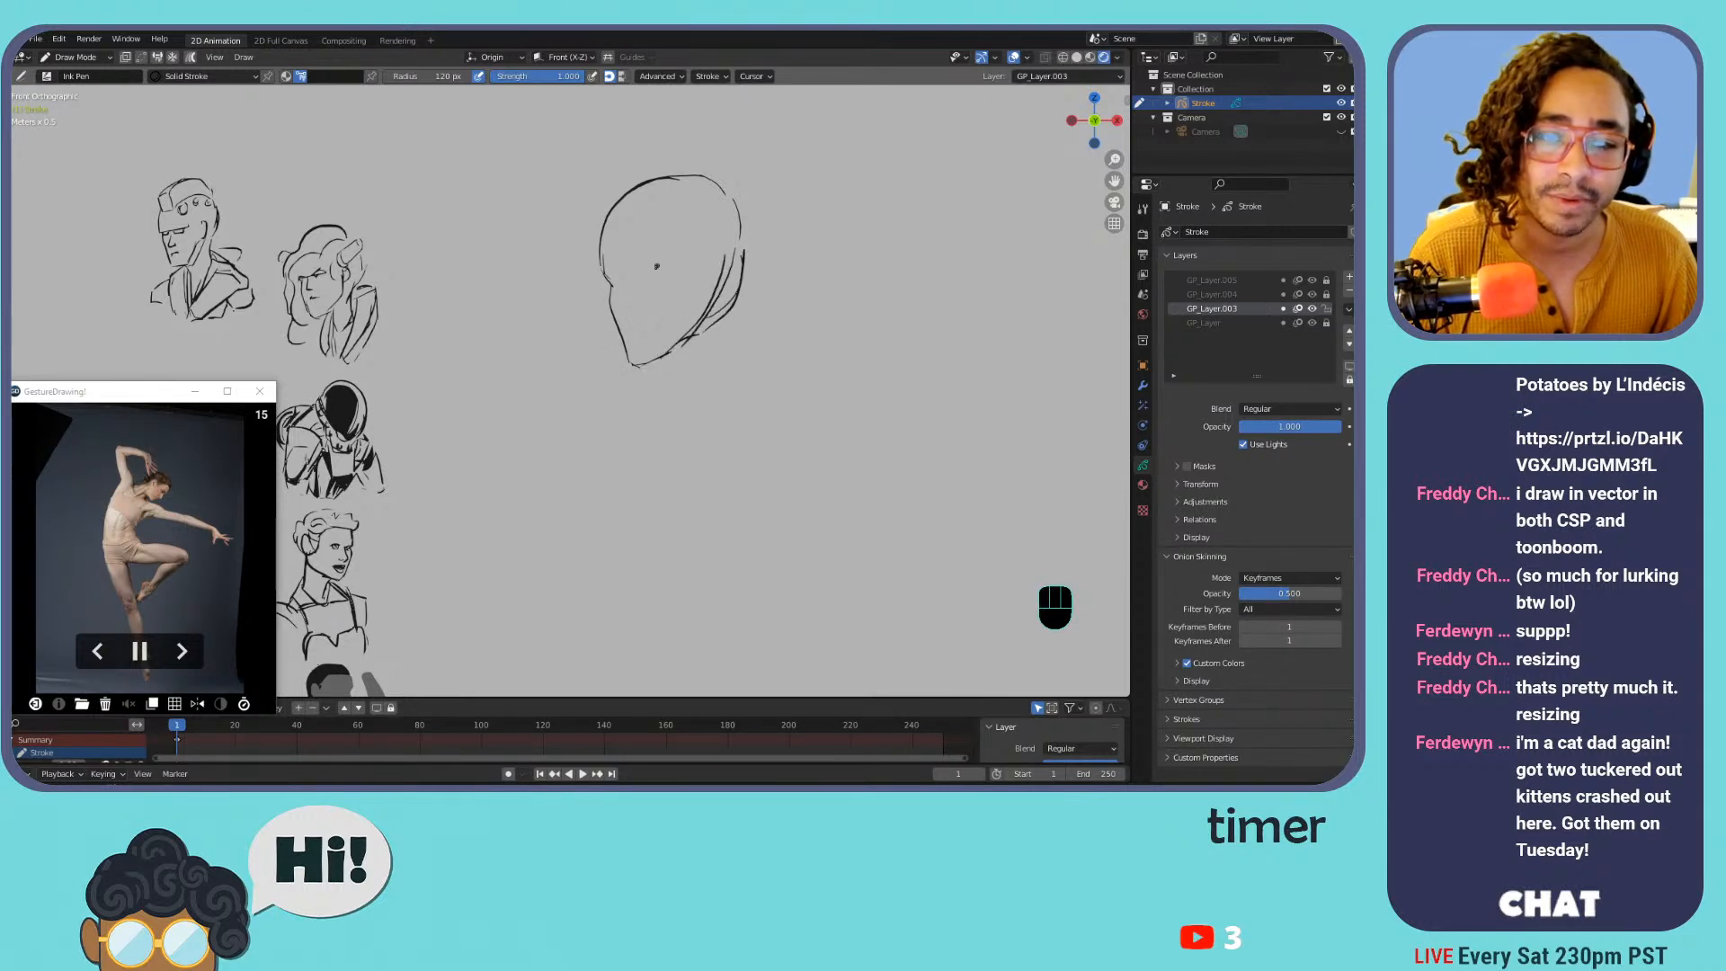
Draw a jagged fringe and horizontal guidelines on the face, then clear the extra lines at the back of the head
mouse_move(608, 286)
mouse_down()
mouse_move(659, 264)
mouse_move(660, 288)
mouse_move(622, 297)
mouse_move(676, 269)
mouse_move(687, 283)
mouse_up()
key(ctrl+z)
key(ctrl+z)
drag(611, 191, 735, 177)
mouse_move(600, 257)
mouse_down()
mouse_move(603, 236)
mouse_move(629, 251)
mouse_move(587, 250)
mouse_move(613, 206)
mouse_move(684, 195)
mouse_move(688, 303)
mouse_up()
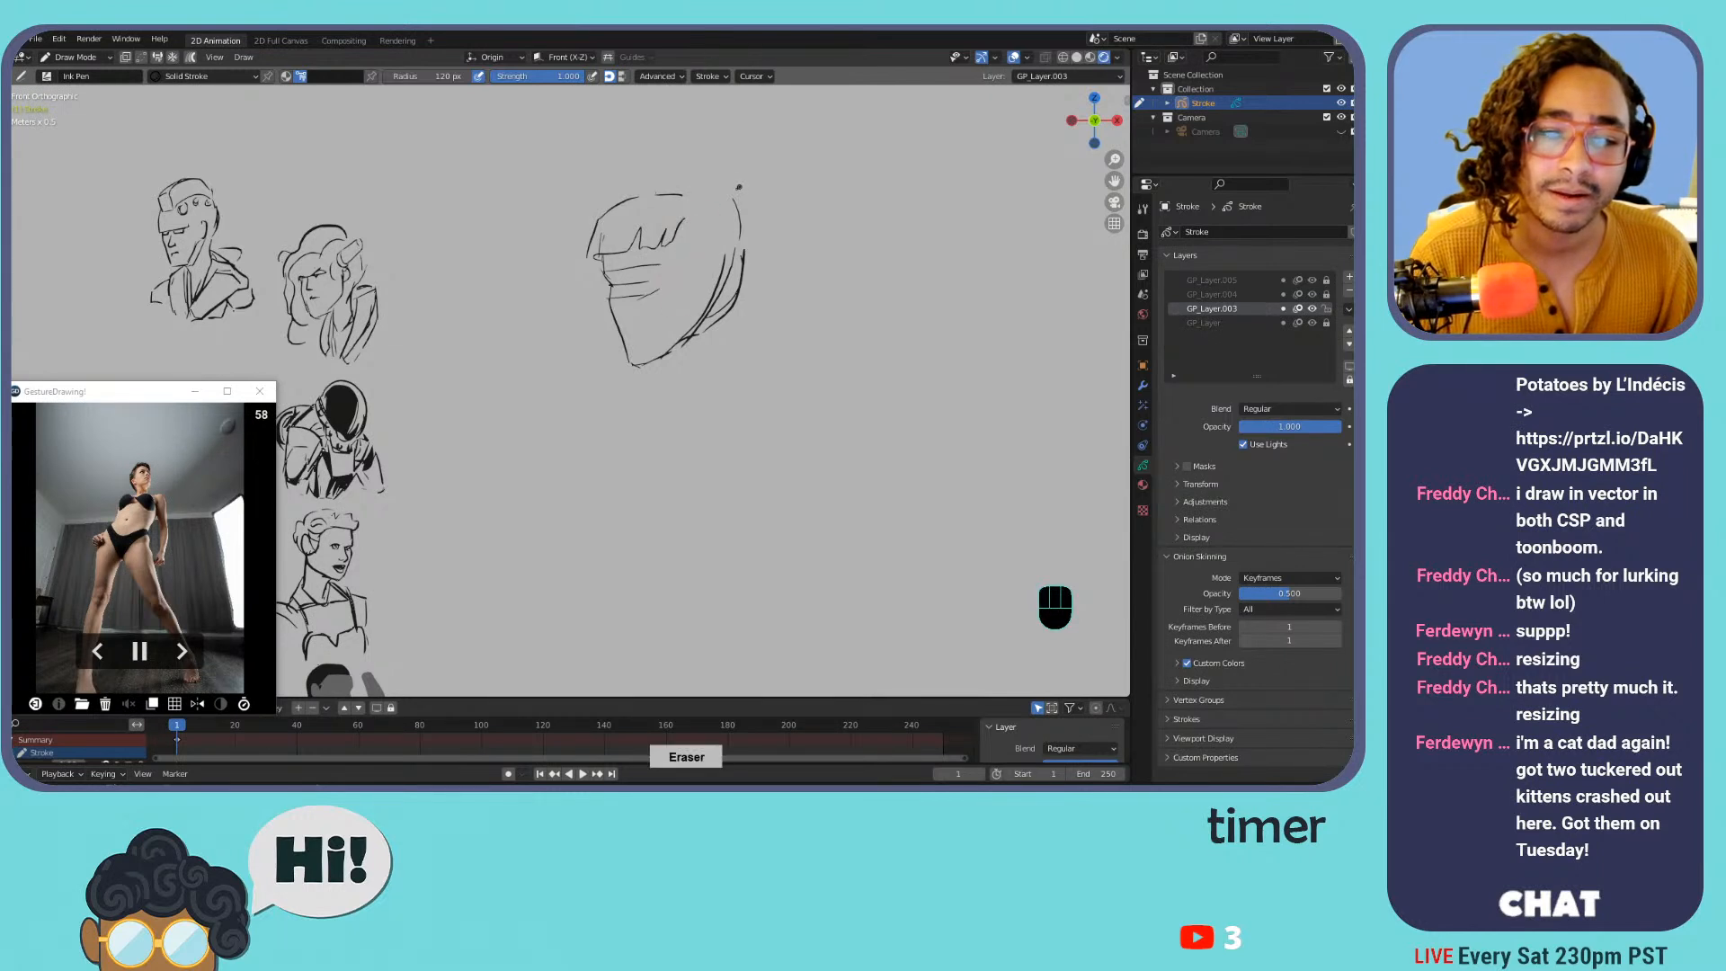
key(ctrl+z)
mouse_move(696, 228)
mouse_down()
mouse_move(744, 217)
mouse_move(731, 278)
mouse_up()
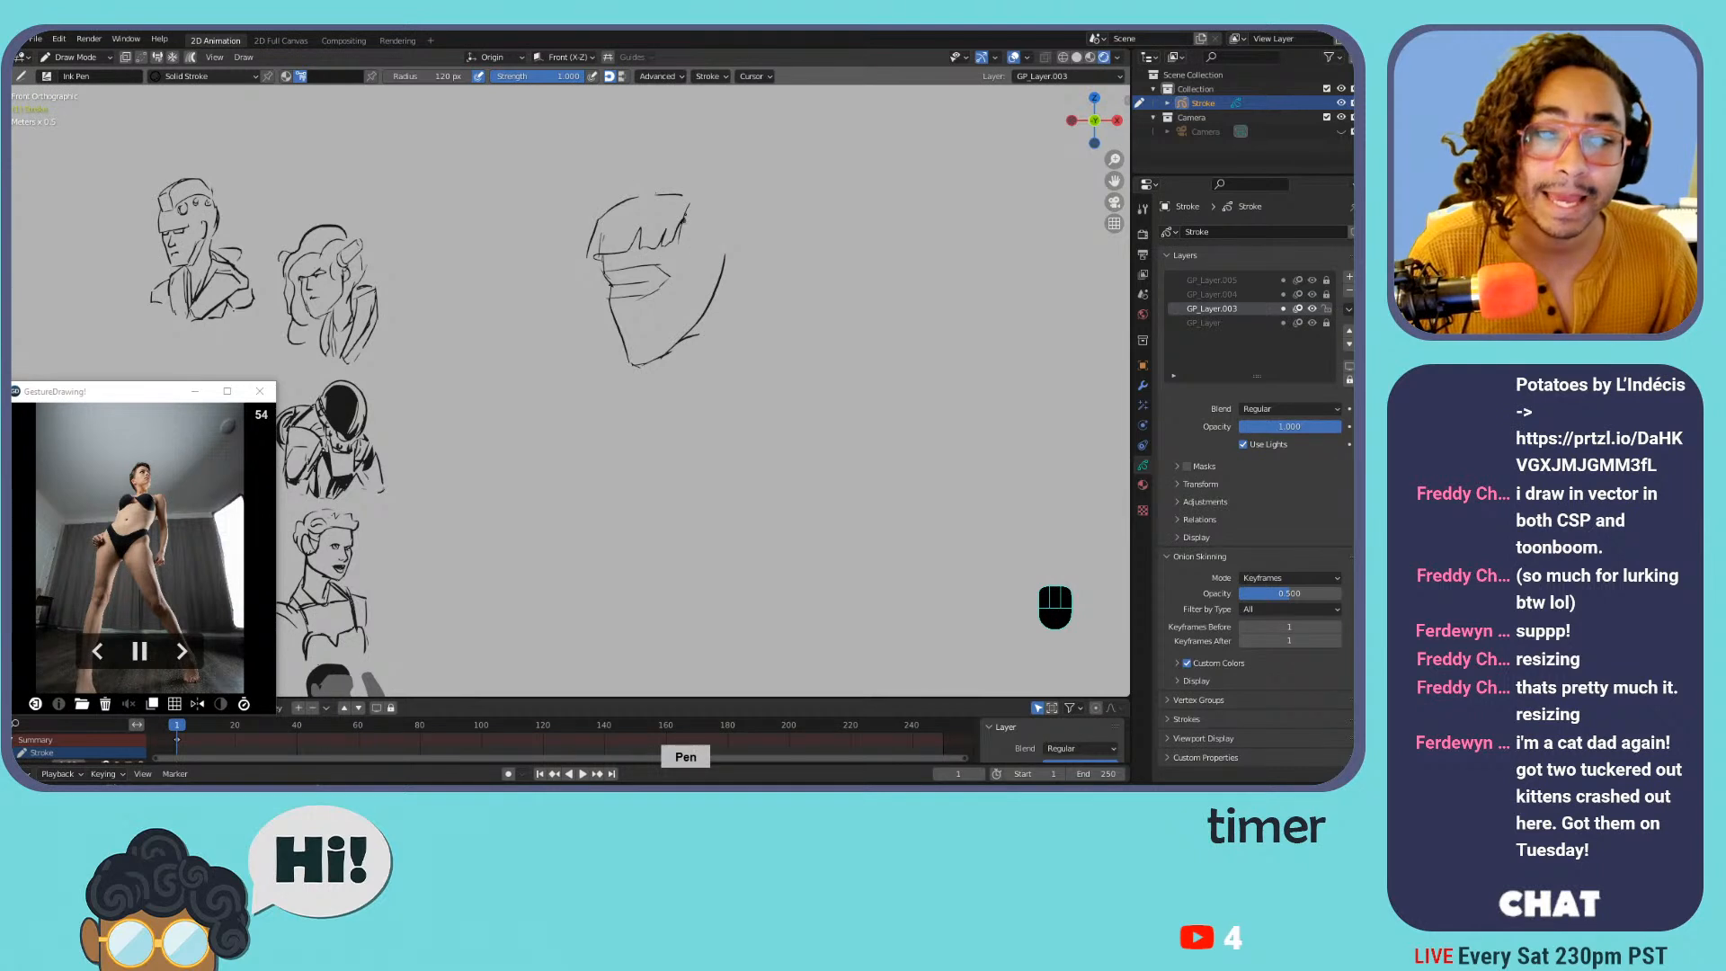
Draw a long hair strand beside the face and the outer hair contour behind it, undoing unsatisfactory strokes
drag(694, 212, 693, 412)
key(ctrl+z)
key(ctrl+z)
mouse_move(686, 205)
mouse_down()
mouse_move(688, 409)
mouse_move(693, 386)
mouse_up()
drag(731, 295, 746, 265)
mouse_move(747, 265)
mouse_down()
mouse_move(765, 241)
mouse_move(721, 186)
mouse_up()
key(ctrl+z)
drag(746, 267, 717, 181)
key(ctrl+z)
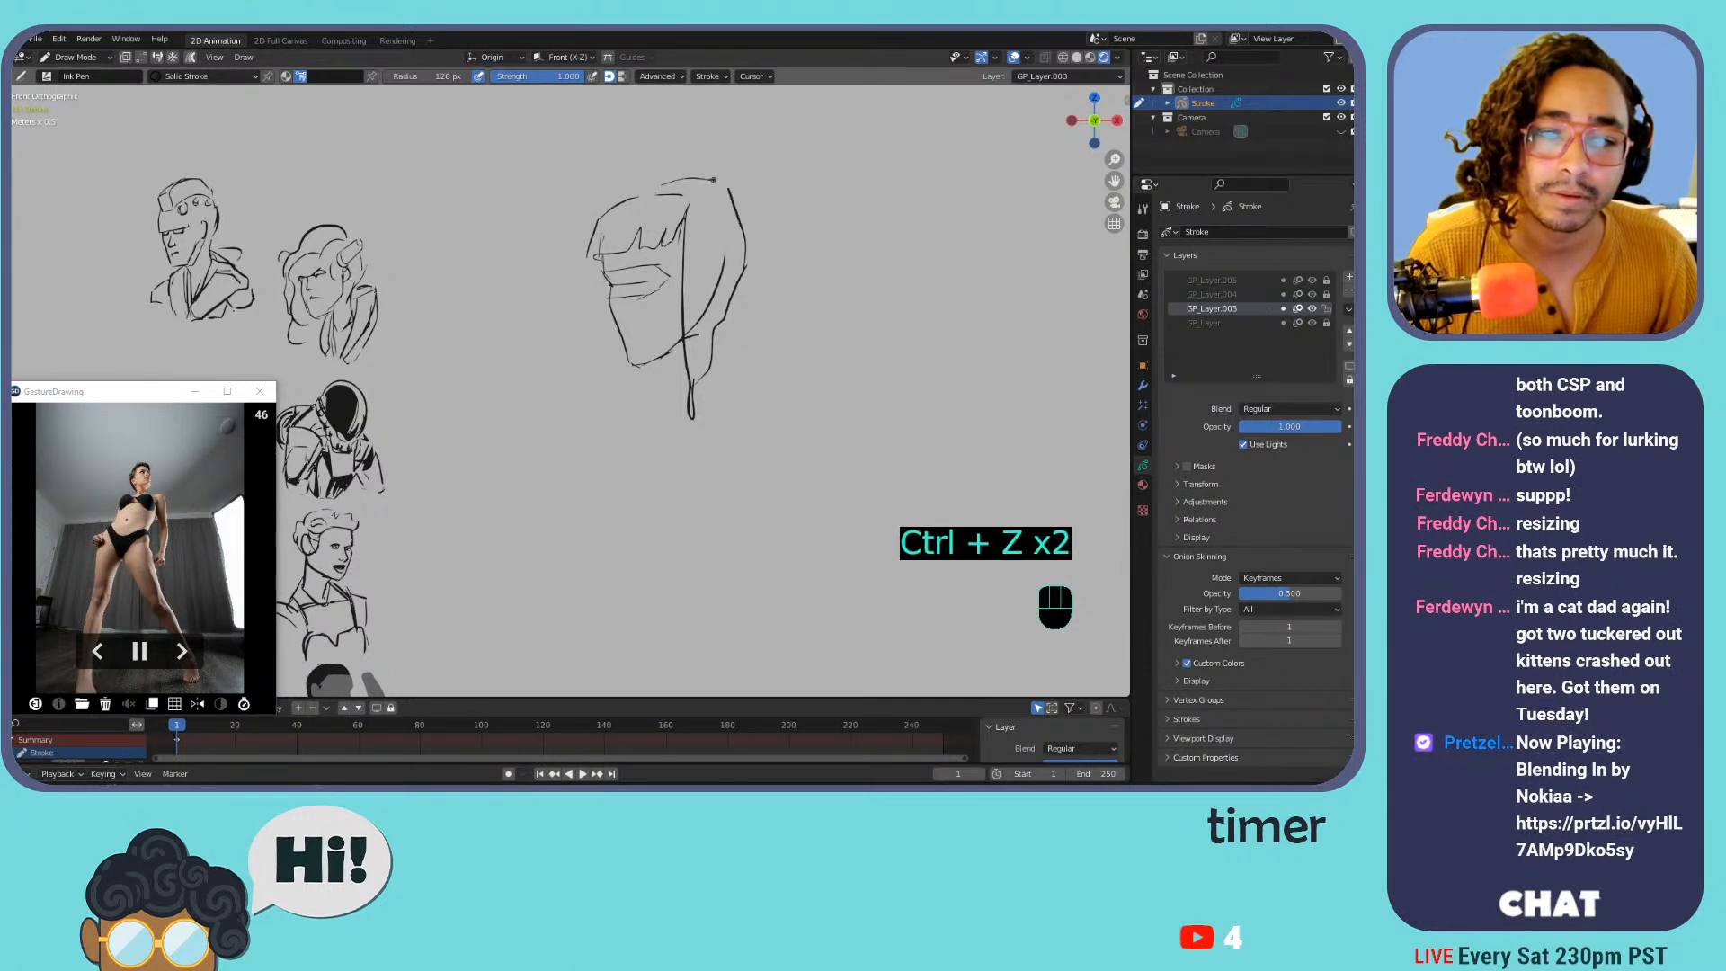
Draw the long hair strand along the front of the face and clear the horizontal guidelines across the face
mouse_move(599, 270)
mouse_down()
mouse_move(619, 433)
mouse_move(627, 349)
mouse_up()
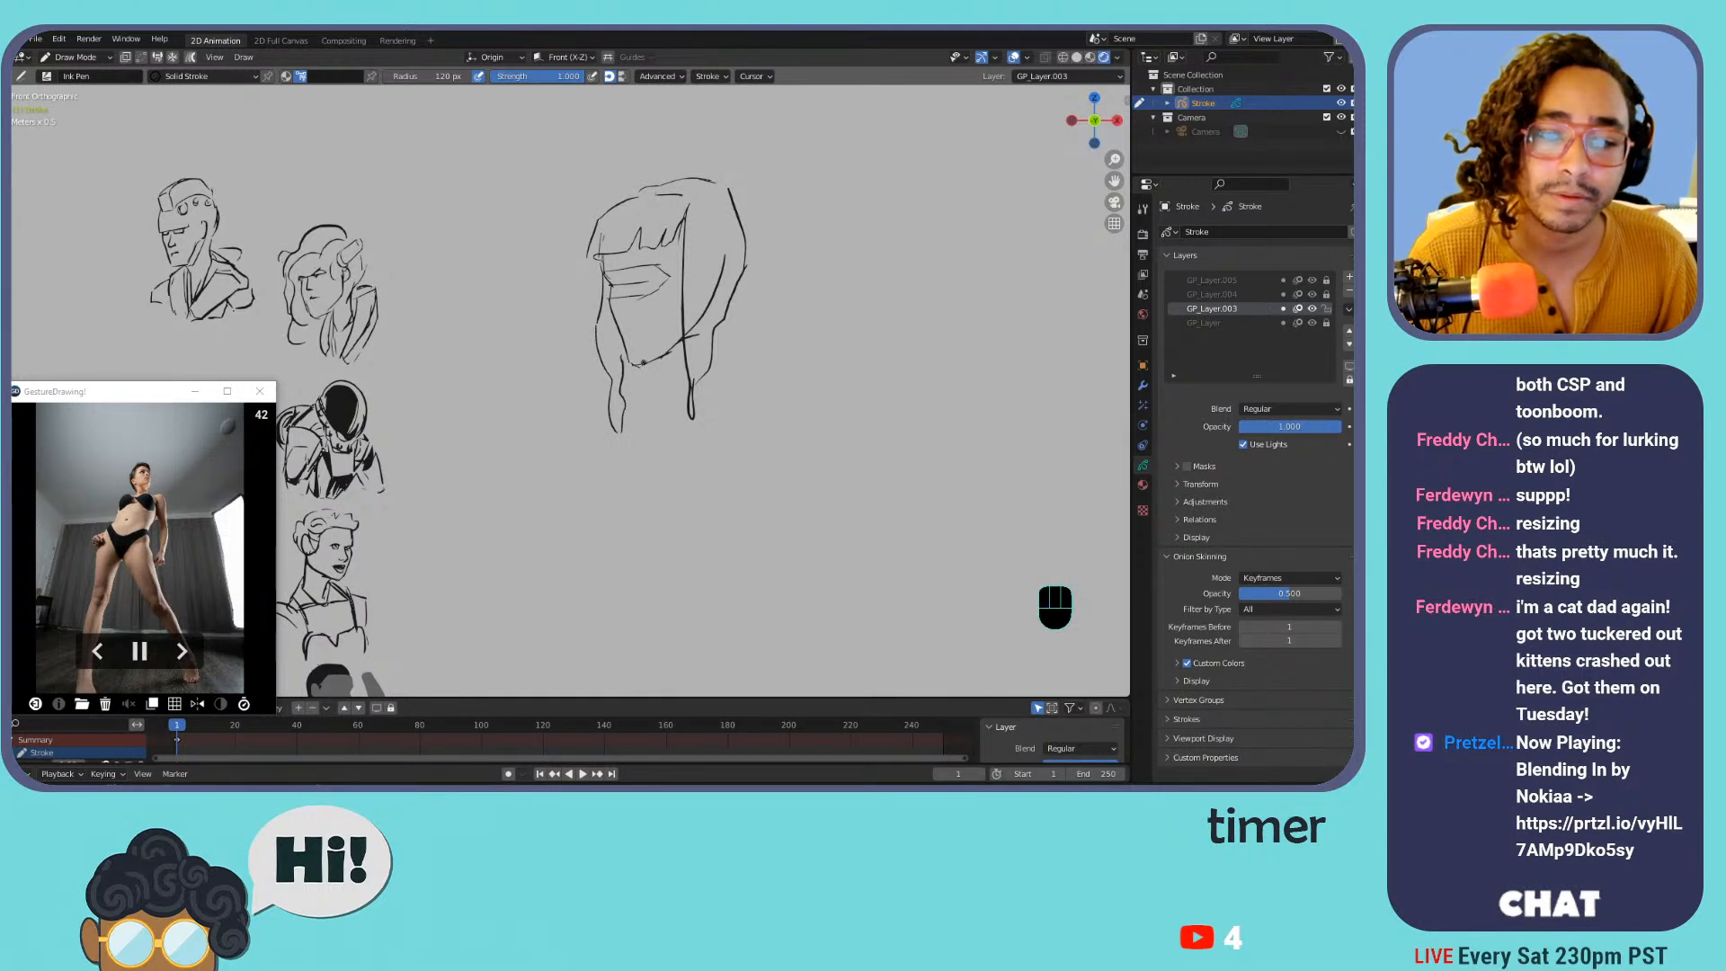
mouse_move(665, 269)
mouse_down()
mouse_move(642, 286)
mouse_move(722, 270)
mouse_up()
drag(700, 330, 719, 319)
key(ctrl+z)
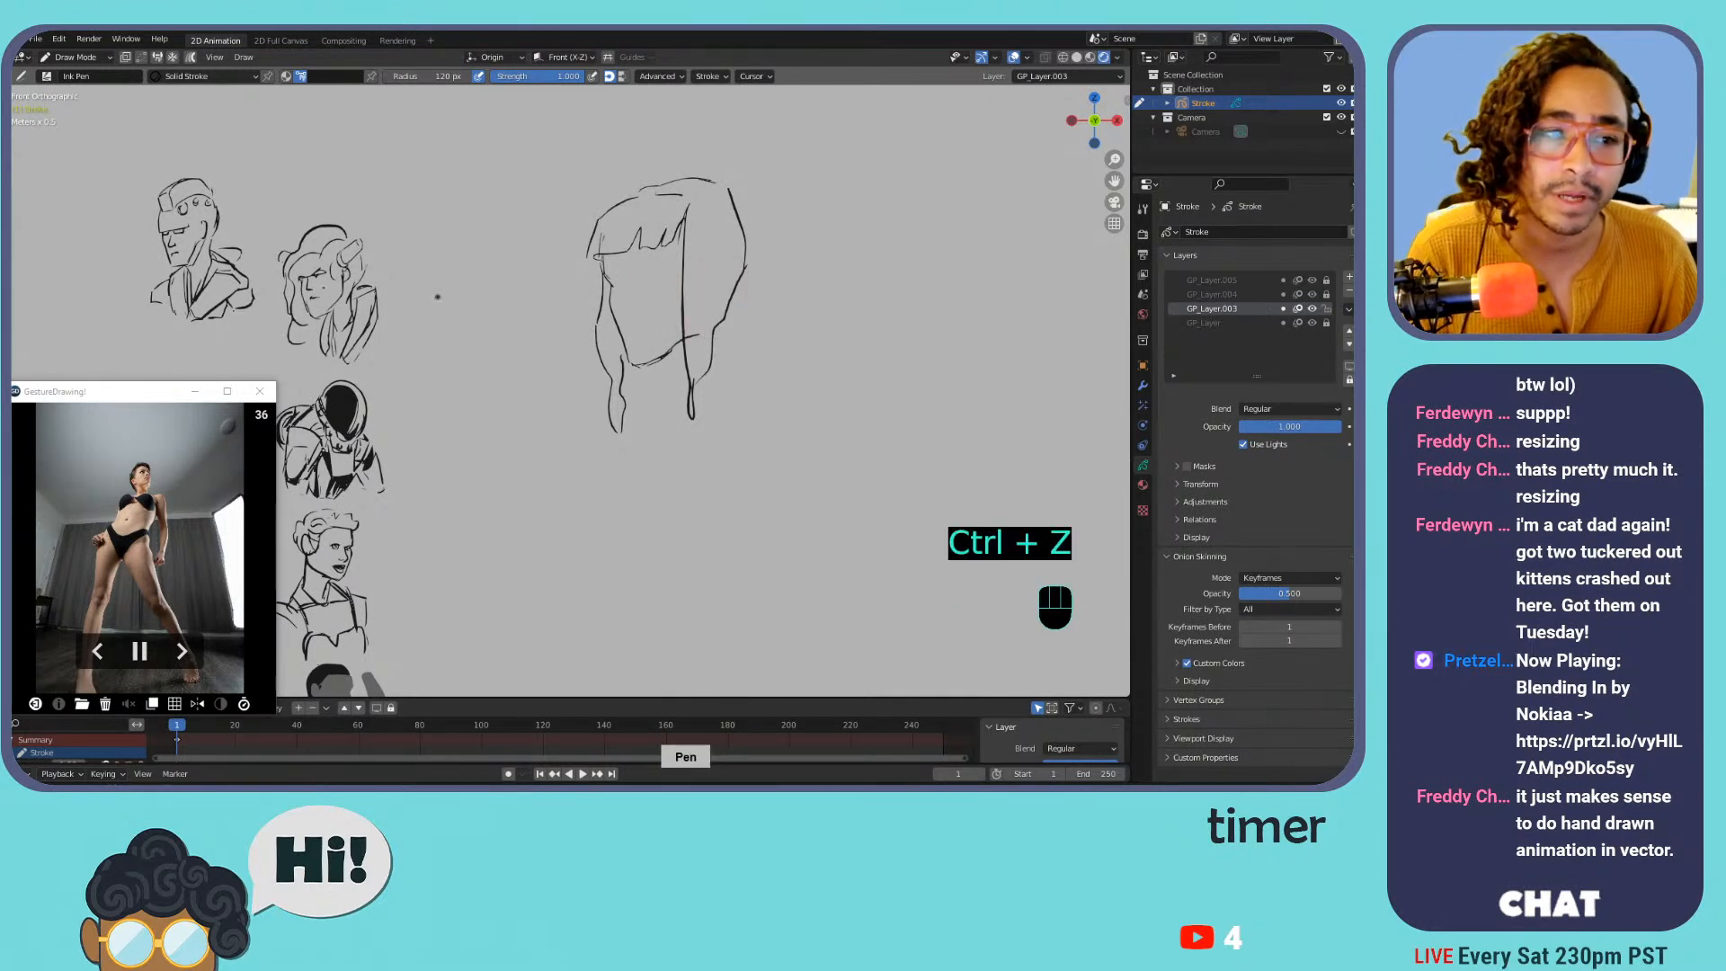
Show the drawing tools, switch to the Erase tool with Eraser Soft, and reduce its radius to 17 px
key(t)
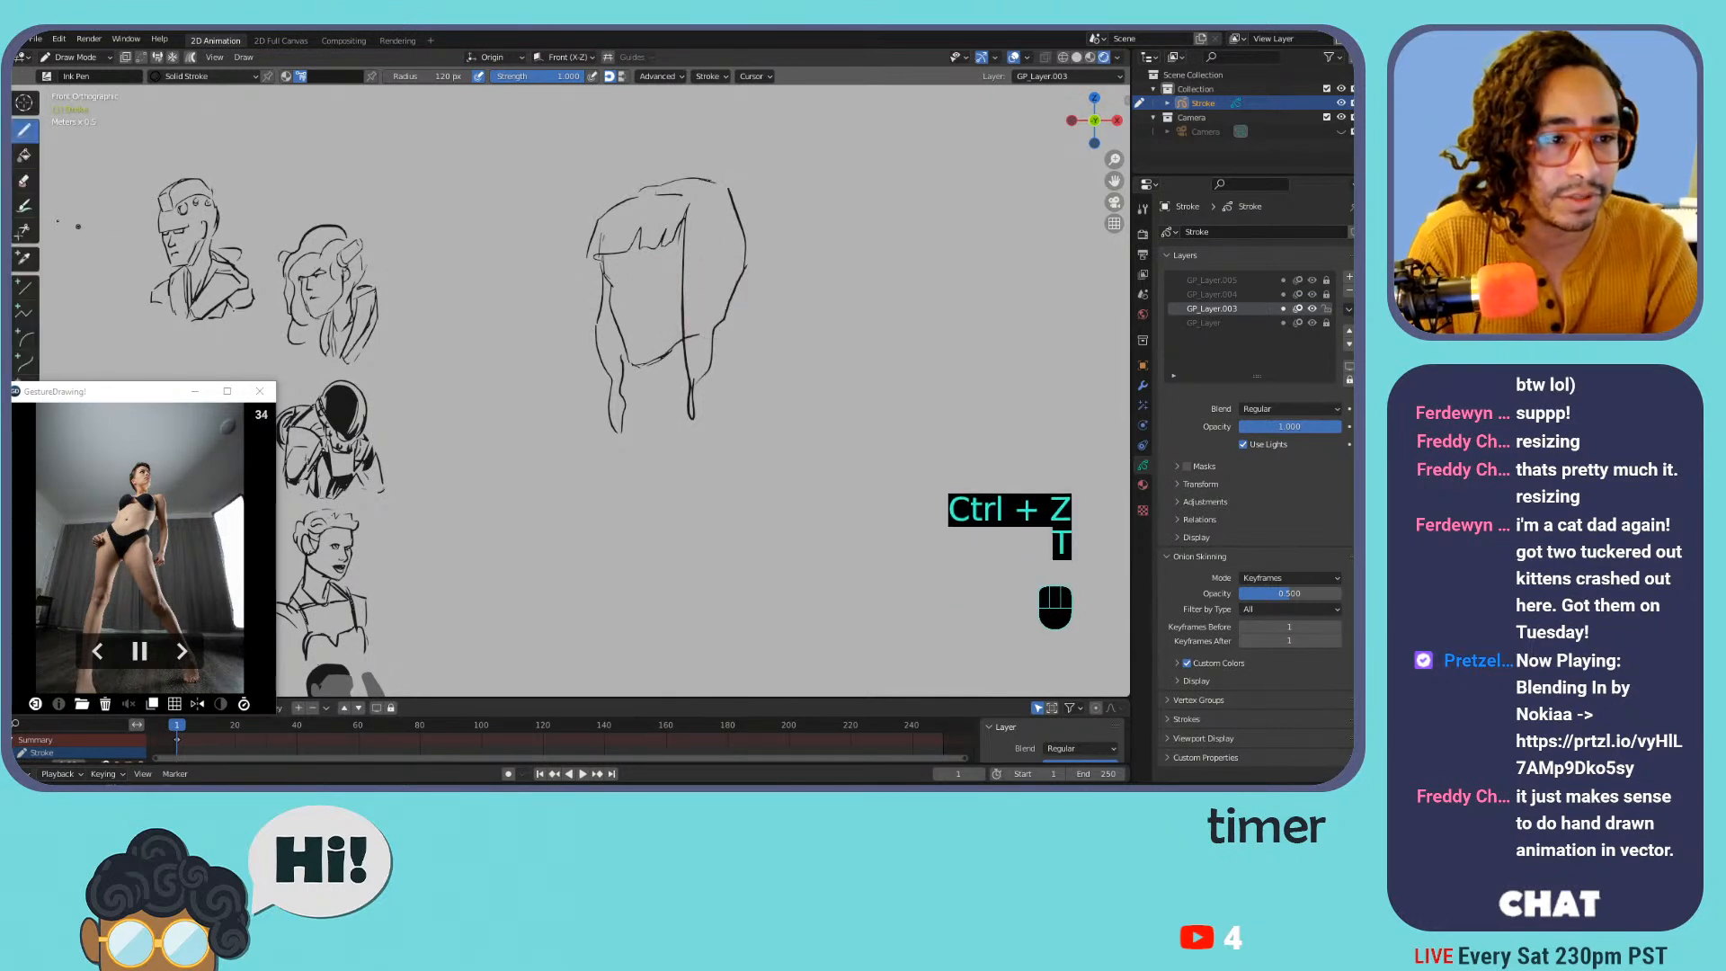
click(24, 183)
click(156, 79)
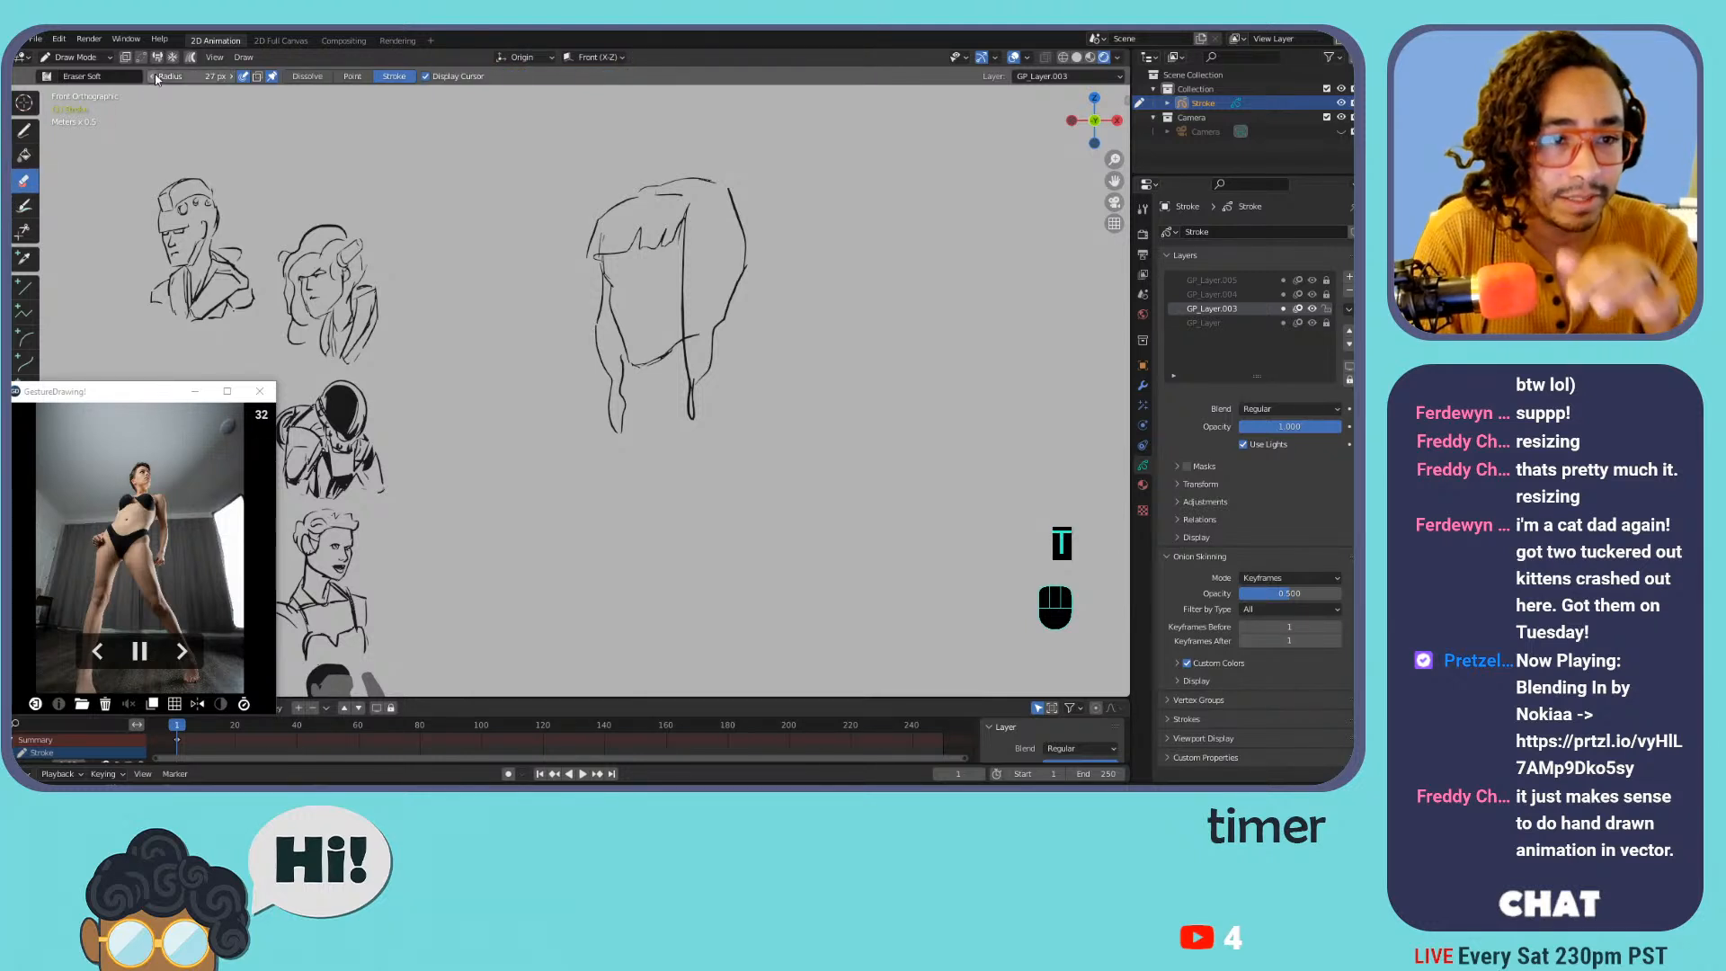
click(155, 80)
double_click(157, 78)
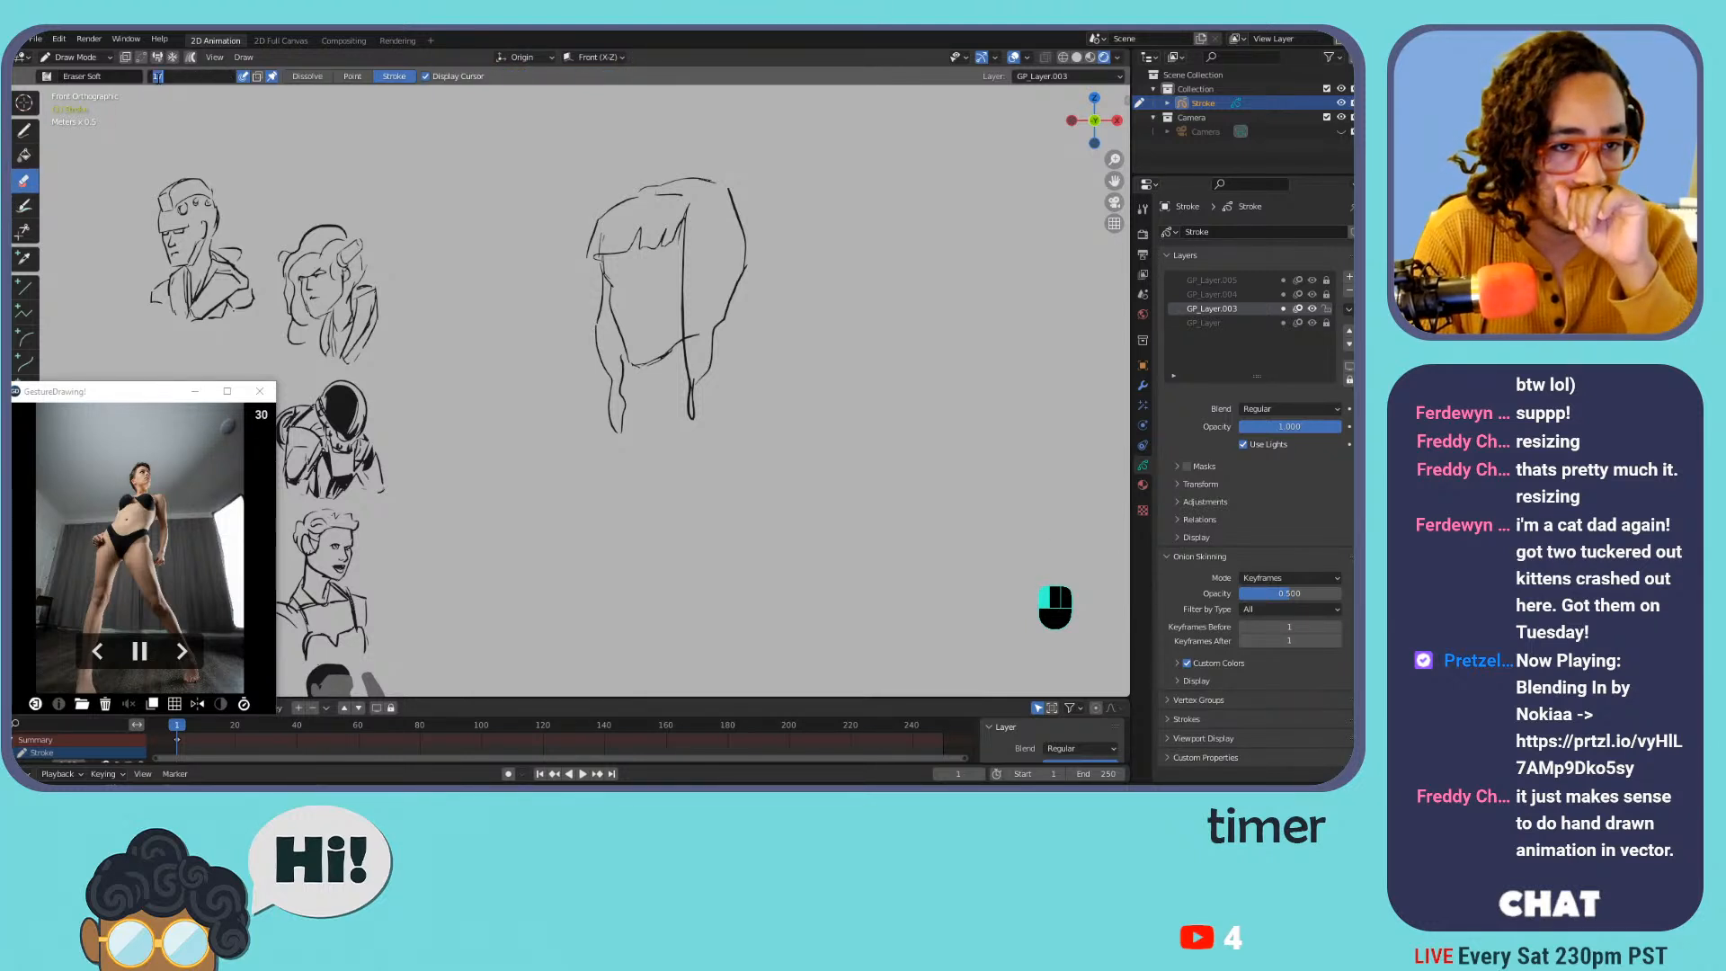
click(163, 86)
click(156, 78)
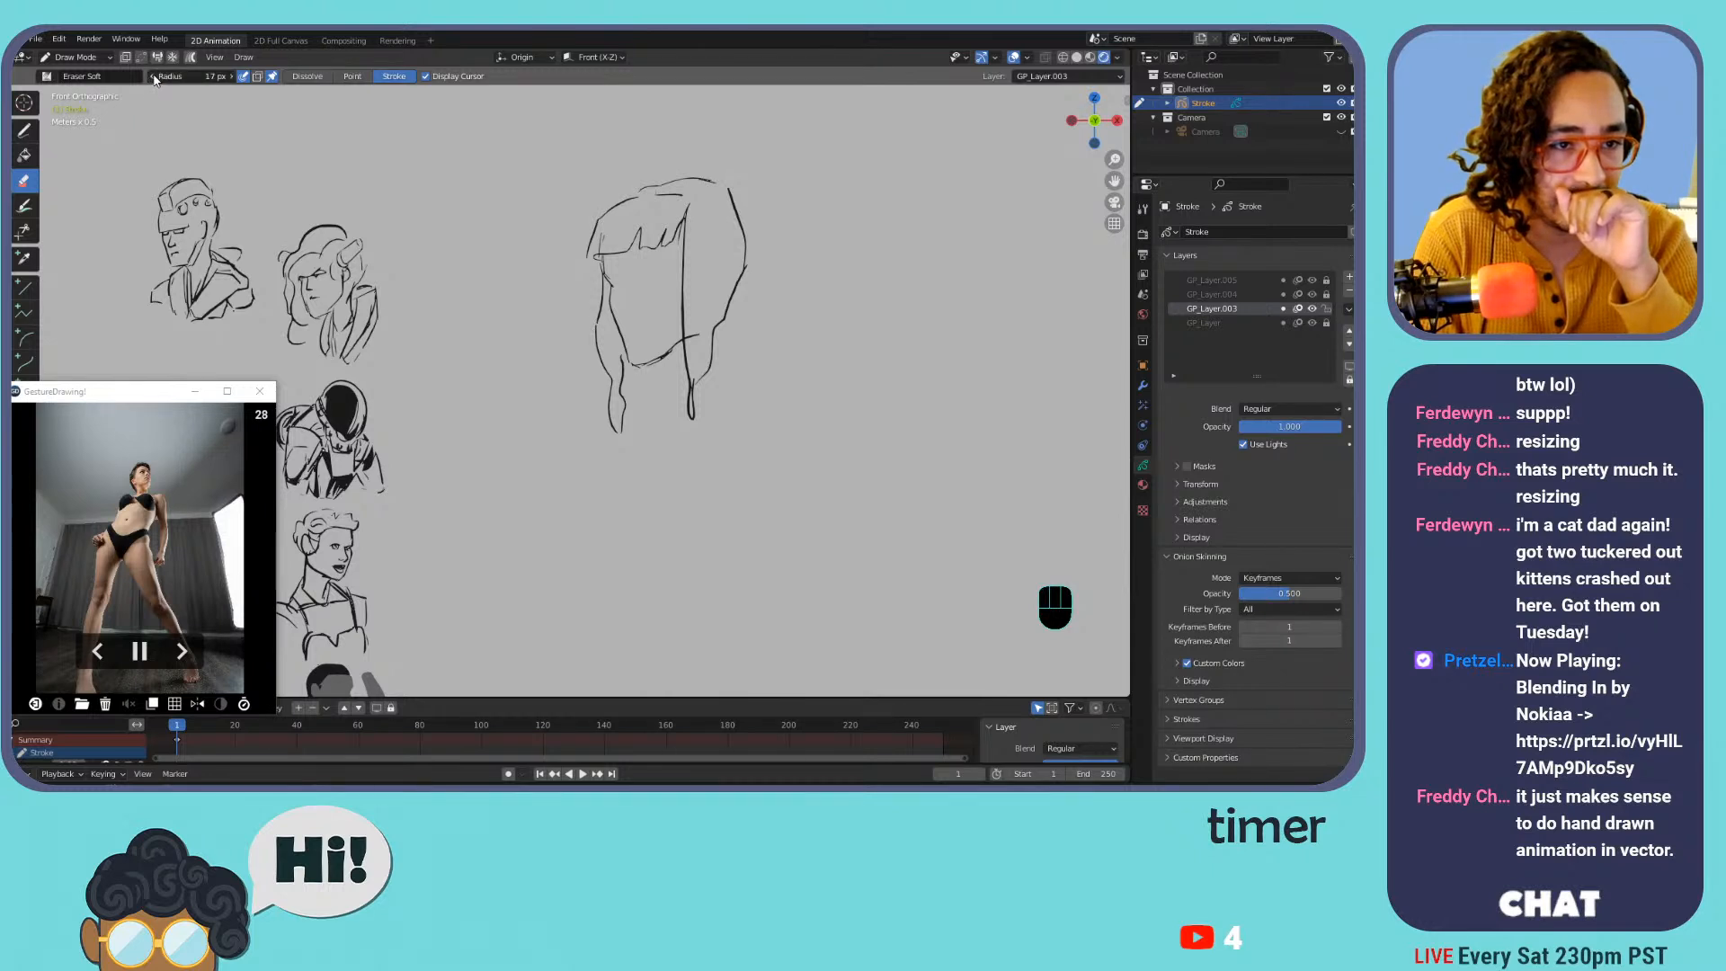
Switch back to the Ink Pen and redraw the jaw line so it ends at the front hair strand, undoing unsatisfactory strokes
click(24, 130)
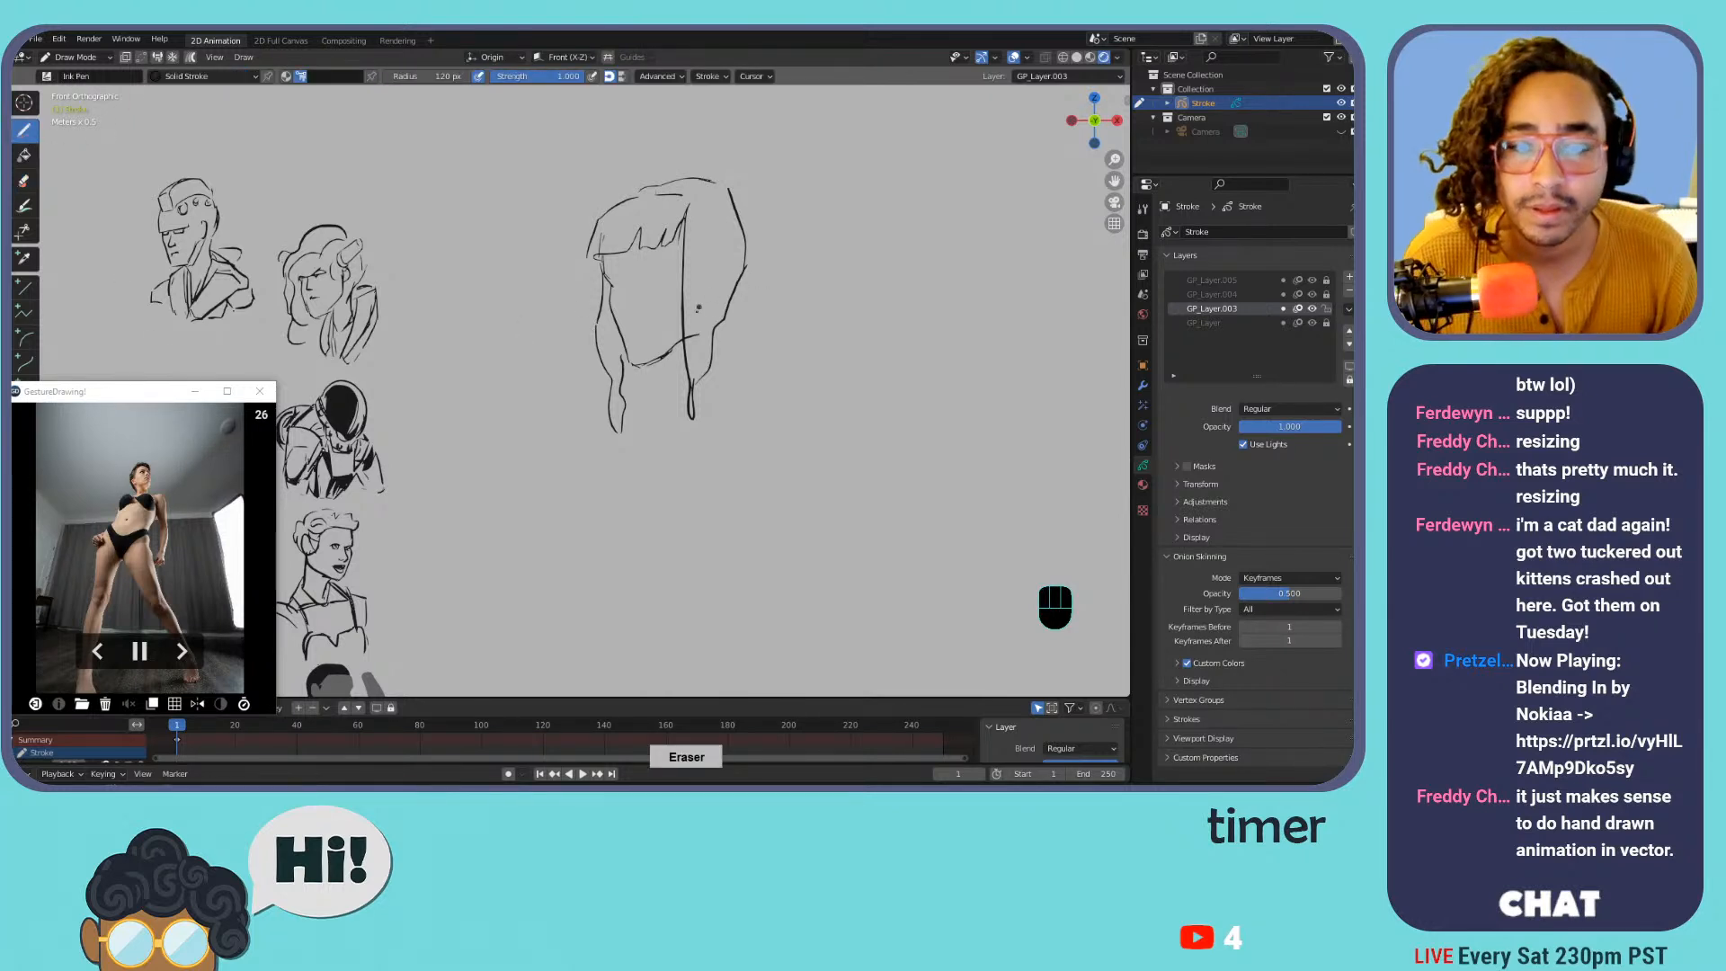
mouse_move(673, 351)
mouse_down()
mouse_move(639, 365)
mouse_move(679, 339)
mouse_up()
key(ctrl+z)
key(ctrl+z)
key(ctrl+z)
key(ctrl+z)
key(ctrl+z)
key(ctrl+z)
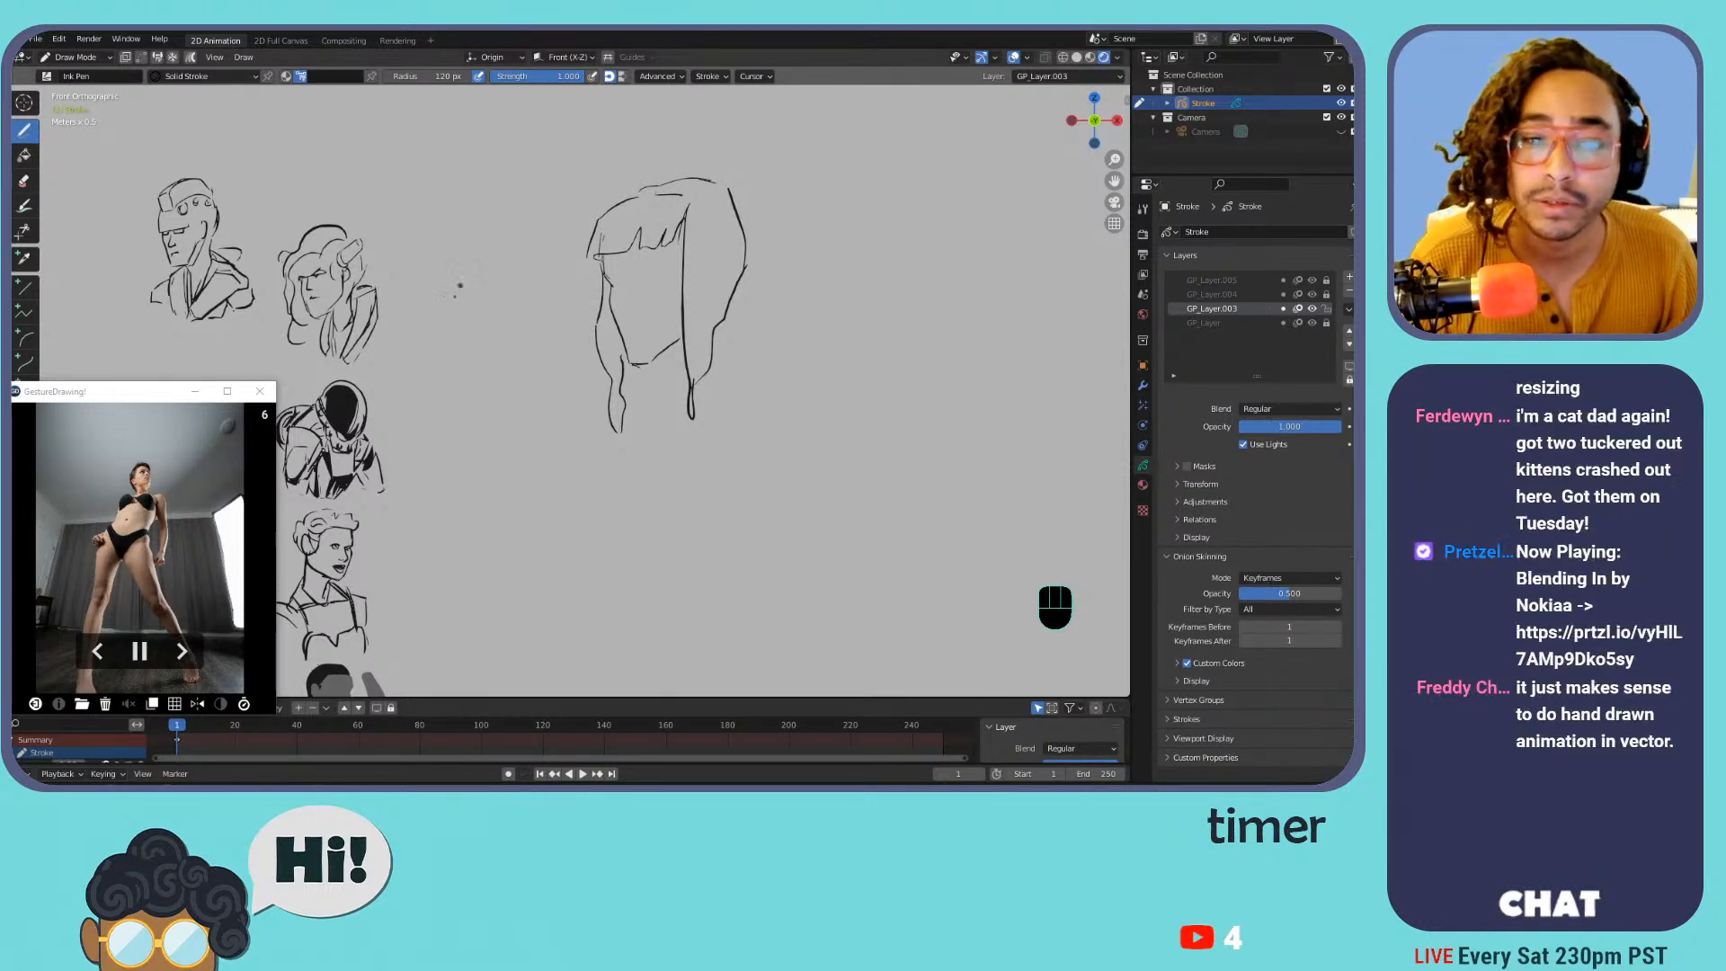
Draw the brows, eye, nose and mouth on the face beneath the fringe, undoing unsatisfactory attempts
key(ctrl+z)
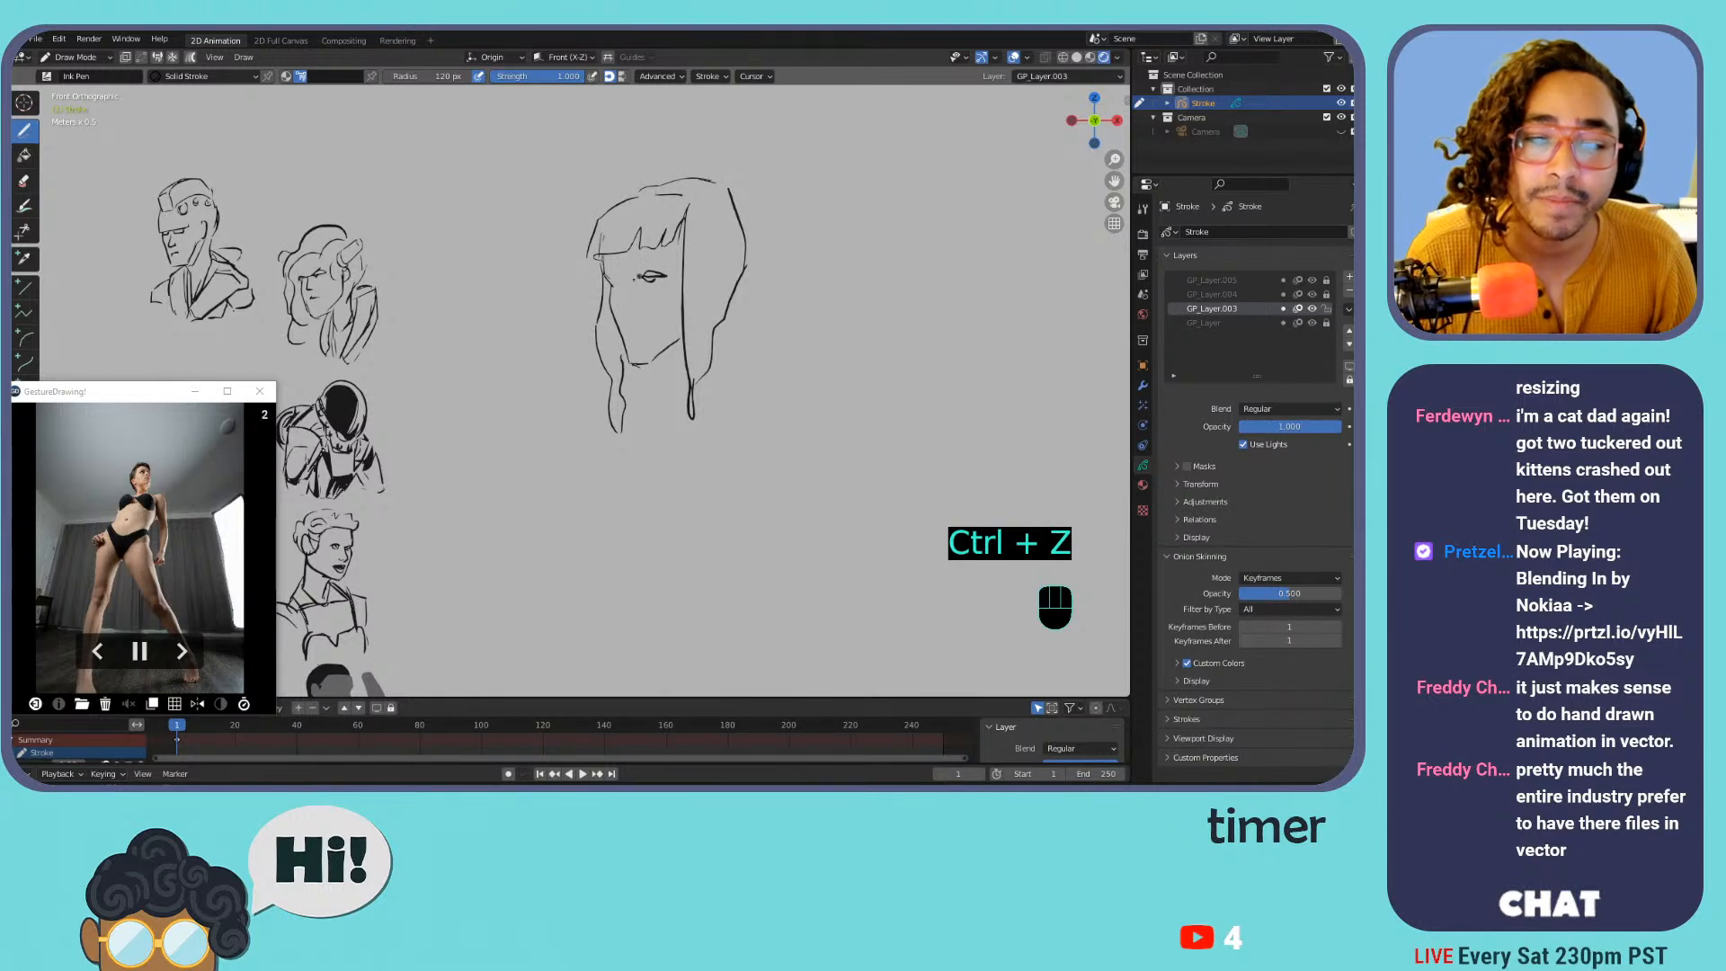
key(ctrl+z)
key(ctrl+z)
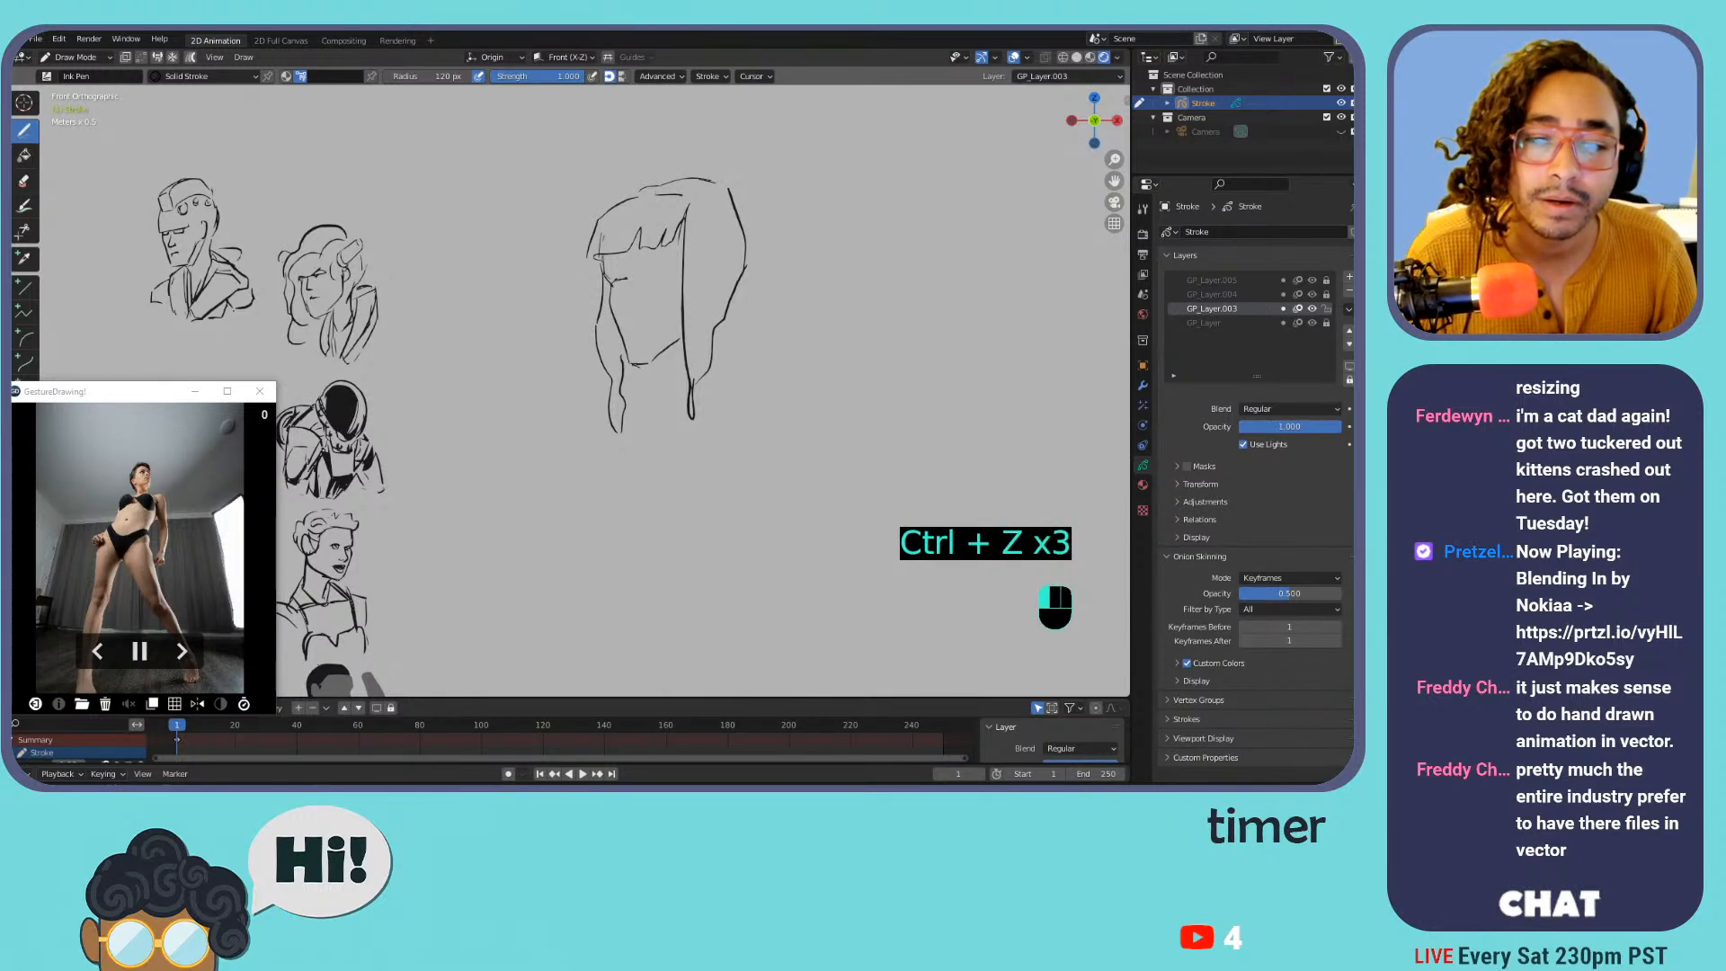
key(ctrl+z)
key(ctrl+z)
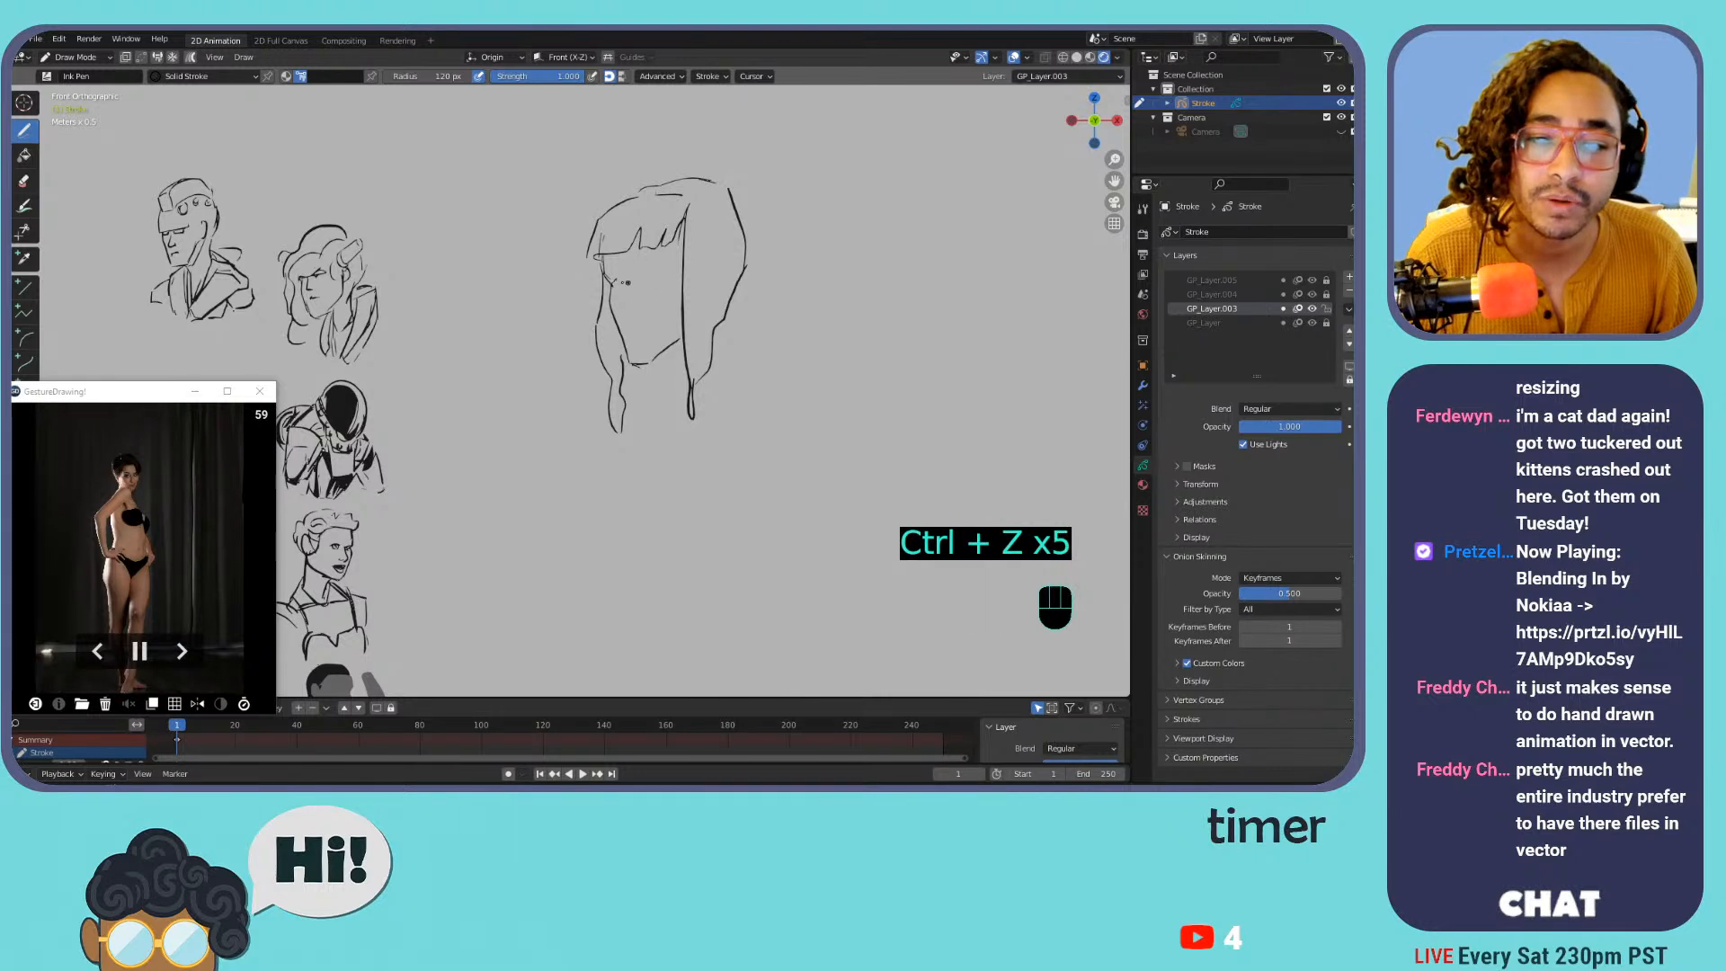
key(ctrl+z)
key(ctrl+z)
drag(621, 276, 622, 276)
mouse_move(615, 280)
mouse_down()
mouse_move(631, 282)
mouse_move(629, 311)
mouse_move(665, 278)
mouse_move(626, 330)
mouse_move(656, 327)
mouse_up()
click(628, 324)
key(ctrl+z)
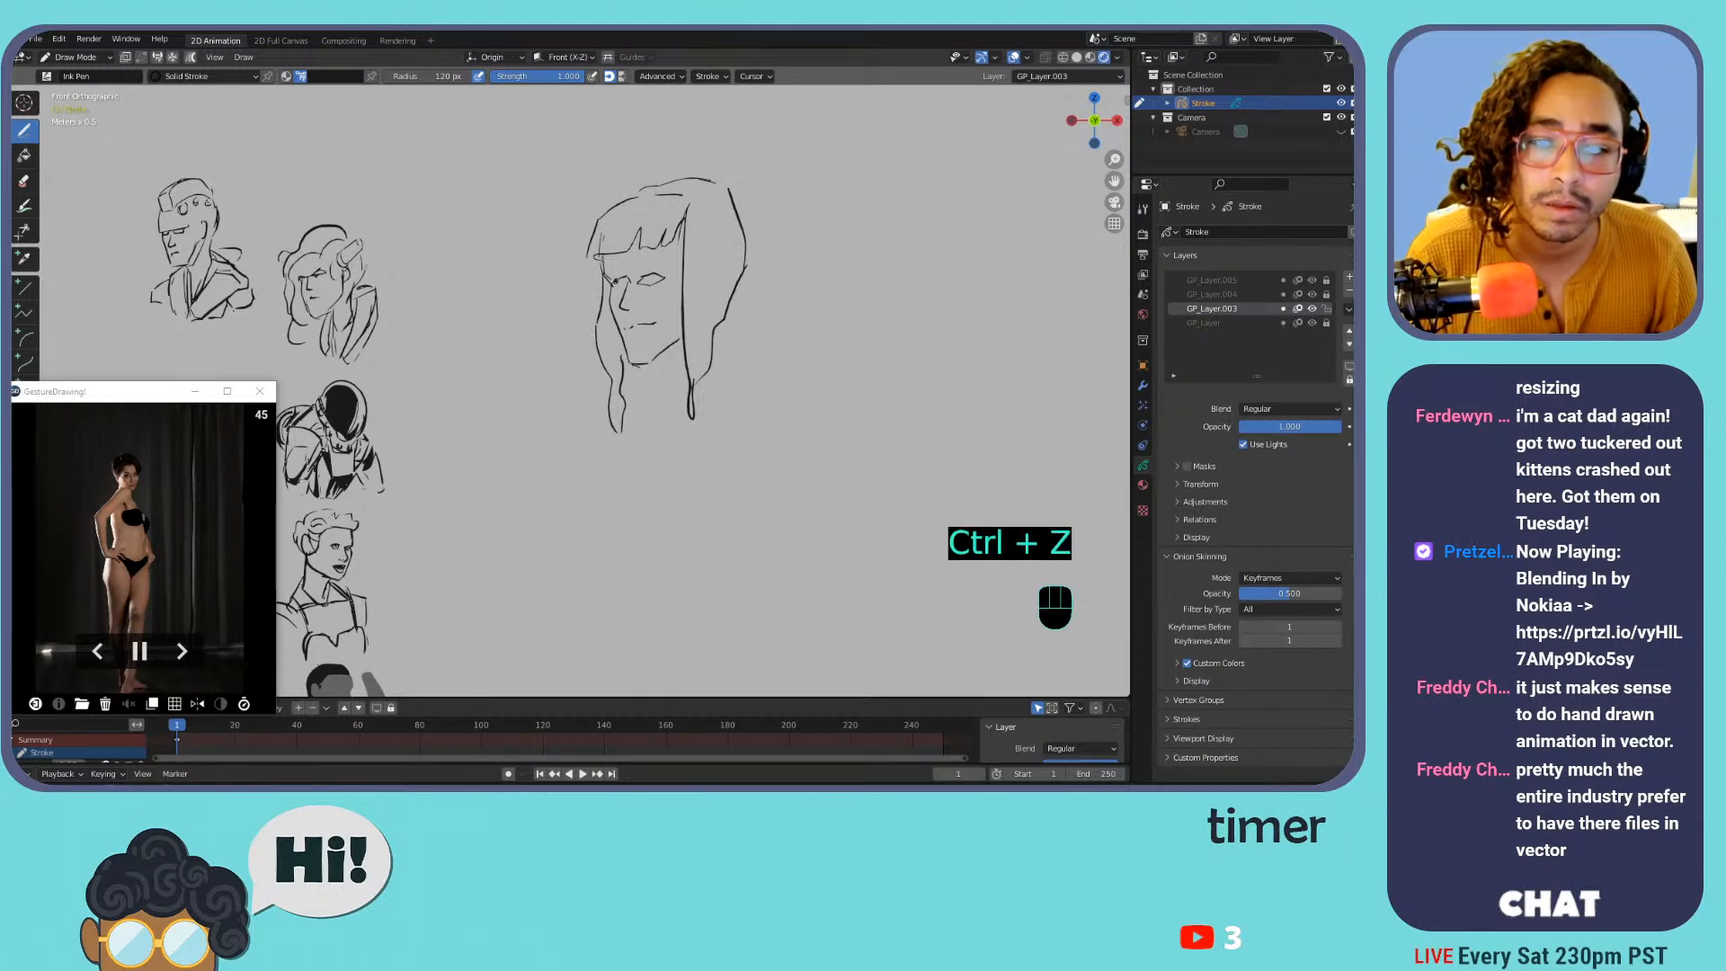
drag(641, 280, 647, 280)
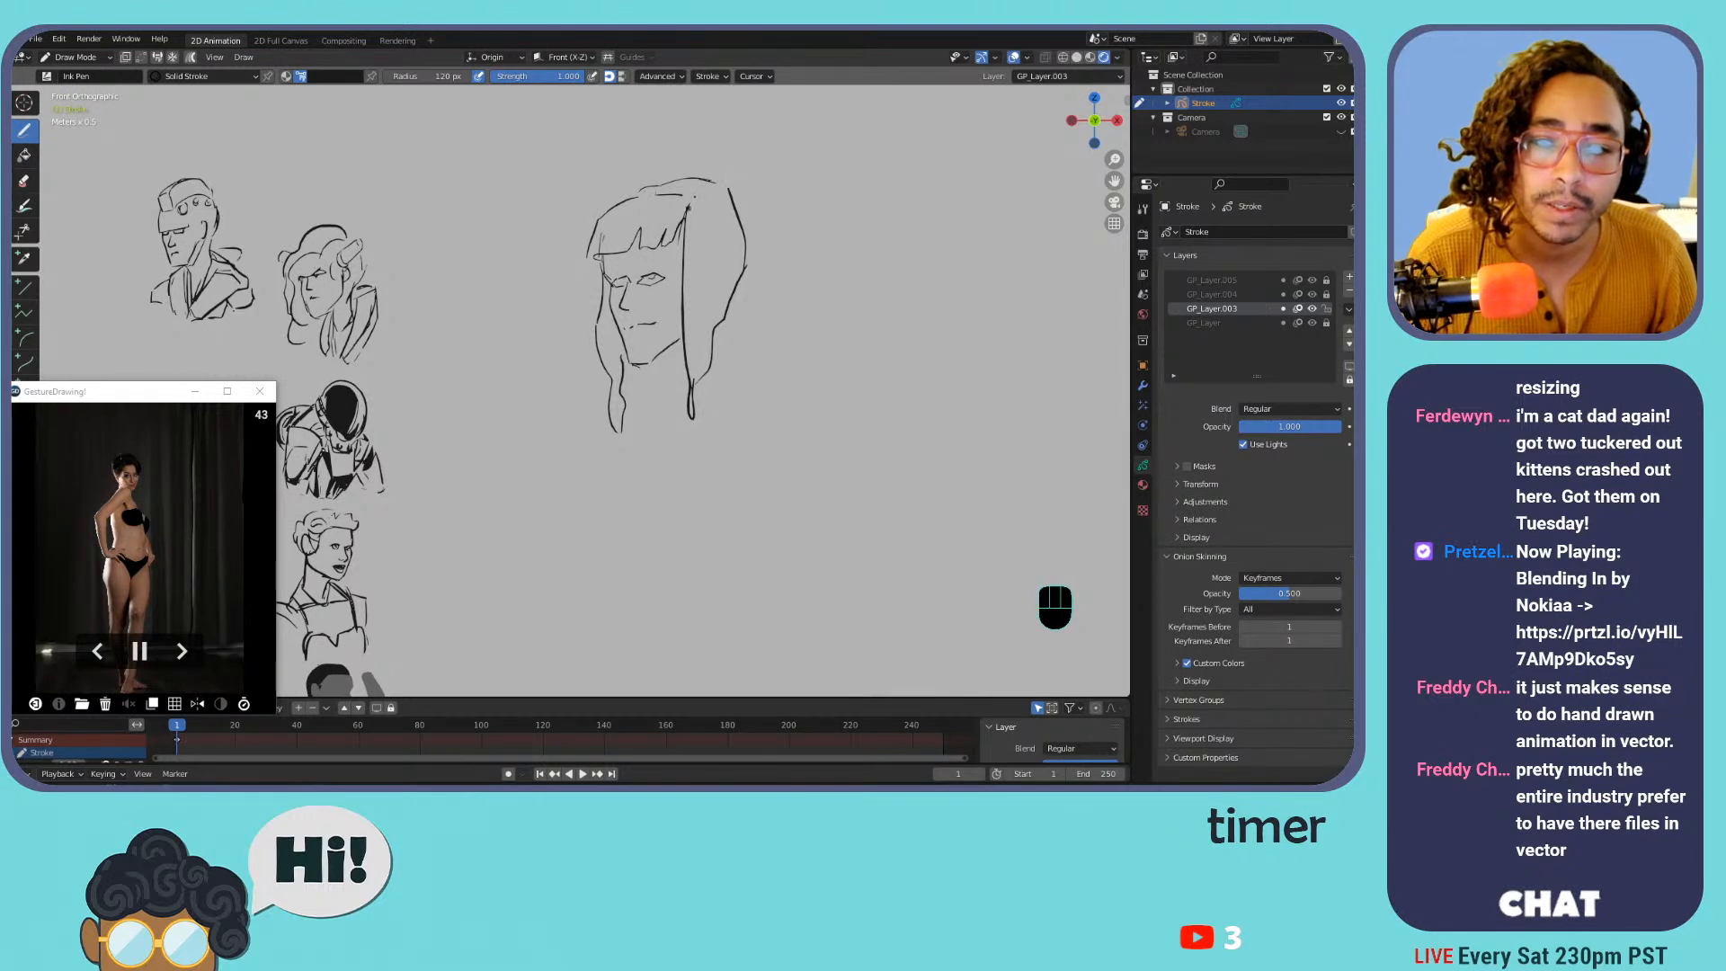
Draw the rounded back and shoulder behind the long hair, plus neck and collar lines below the chin
mouse_move(726, 185)
mouse_down()
mouse_move(702, 184)
mouse_move(745, 260)
mouse_move(728, 363)
mouse_move(724, 340)
mouse_move(714, 396)
mouse_move(682, 421)
mouse_up()
key(ctrl+z)
mouse_move(730, 321)
mouse_down()
mouse_move(713, 410)
mouse_move(755, 319)
mouse_move(785, 339)
mouse_up()
drag(789, 341, 715, 412)
mouse_move(711, 415)
mouse_down()
mouse_move(780, 362)
mouse_move(720, 408)
mouse_up()
drag(792, 337, 749, 397)
mouse_move(668, 359)
mouse_down()
mouse_move(643, 426)
mouse_move(676, 357)
mouse_up()
drag(654, 376, 670, 447)
drag(660, 442, 698, 449)
drag(717, 425, 705, 466)
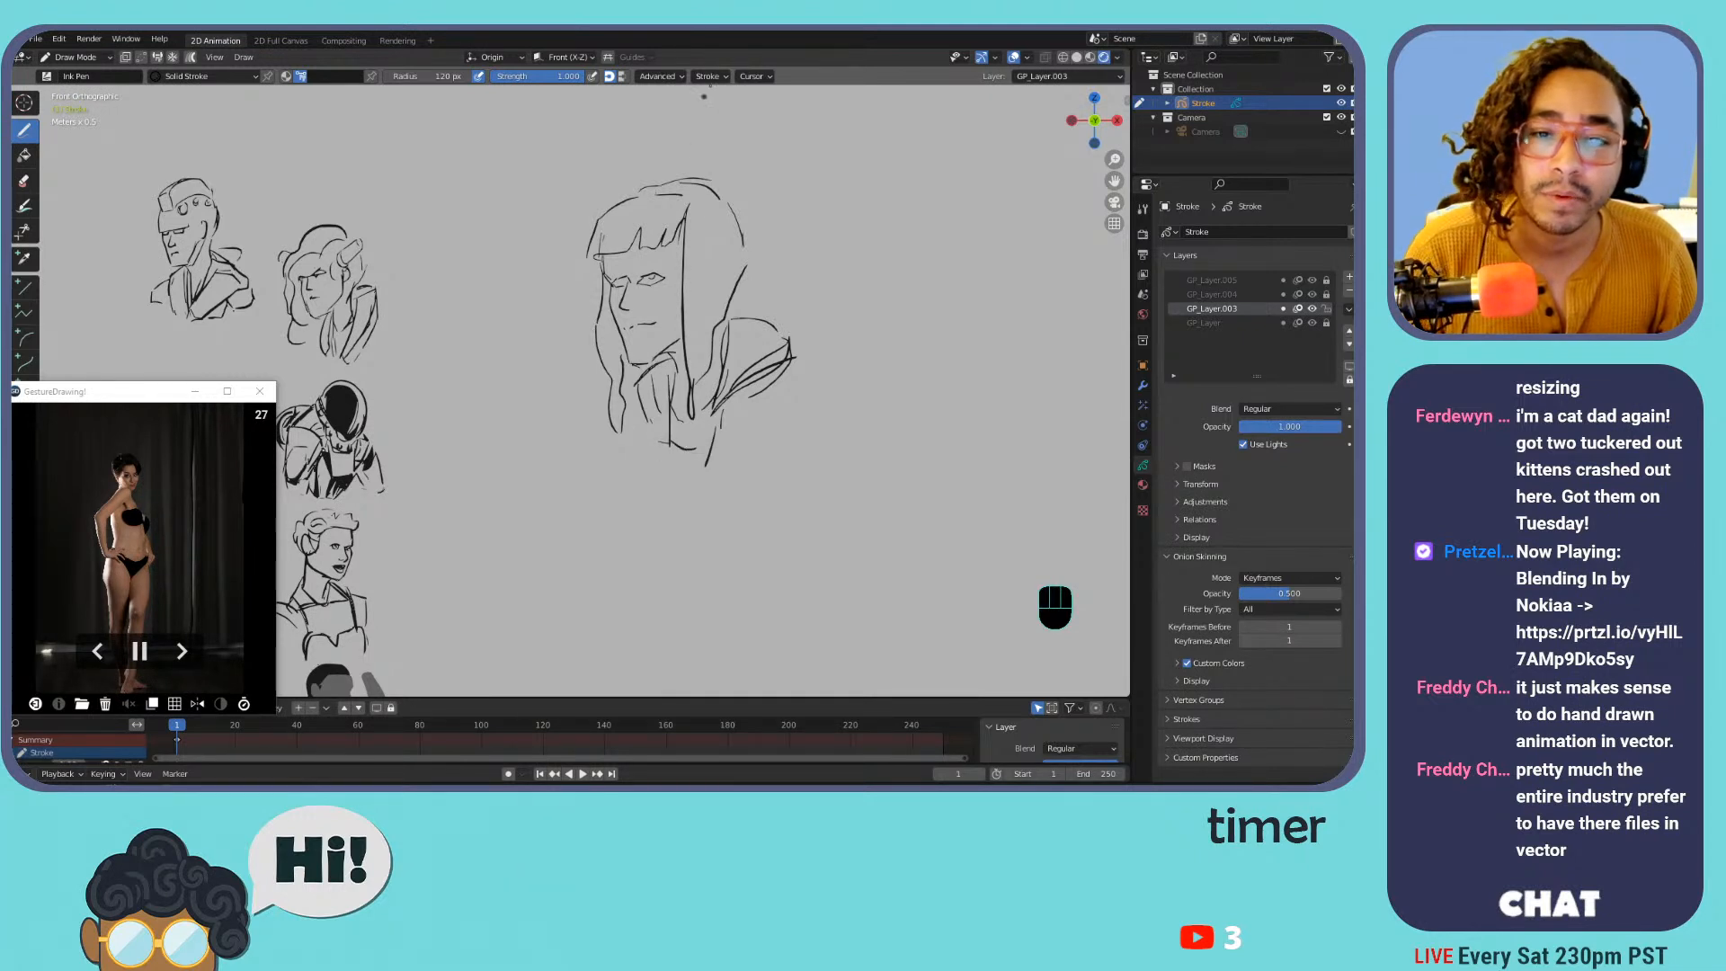
Draw a raised bun at the back of the head and the hair edge running down beneath it
mouse_move(693, 184)
mouse_down()
mouse_move(743, 206)
mouse_move(734, 221)
mouse_move(702, 187)
mouse_move(739, 140)
mouse_move(776, 196)
mouse_move(730, 139)
mouse_move(783, 183)
mouse_move(721, 150)
mouse_move(769, 190)
mouse_move(744, 226)
mouse_move(708, 190)
mouse_move(723, 205)
mouse_move(701, 280)
mouse_up()
key(ctrl+z)
key(ctrl+z)
key(ctrl+z)
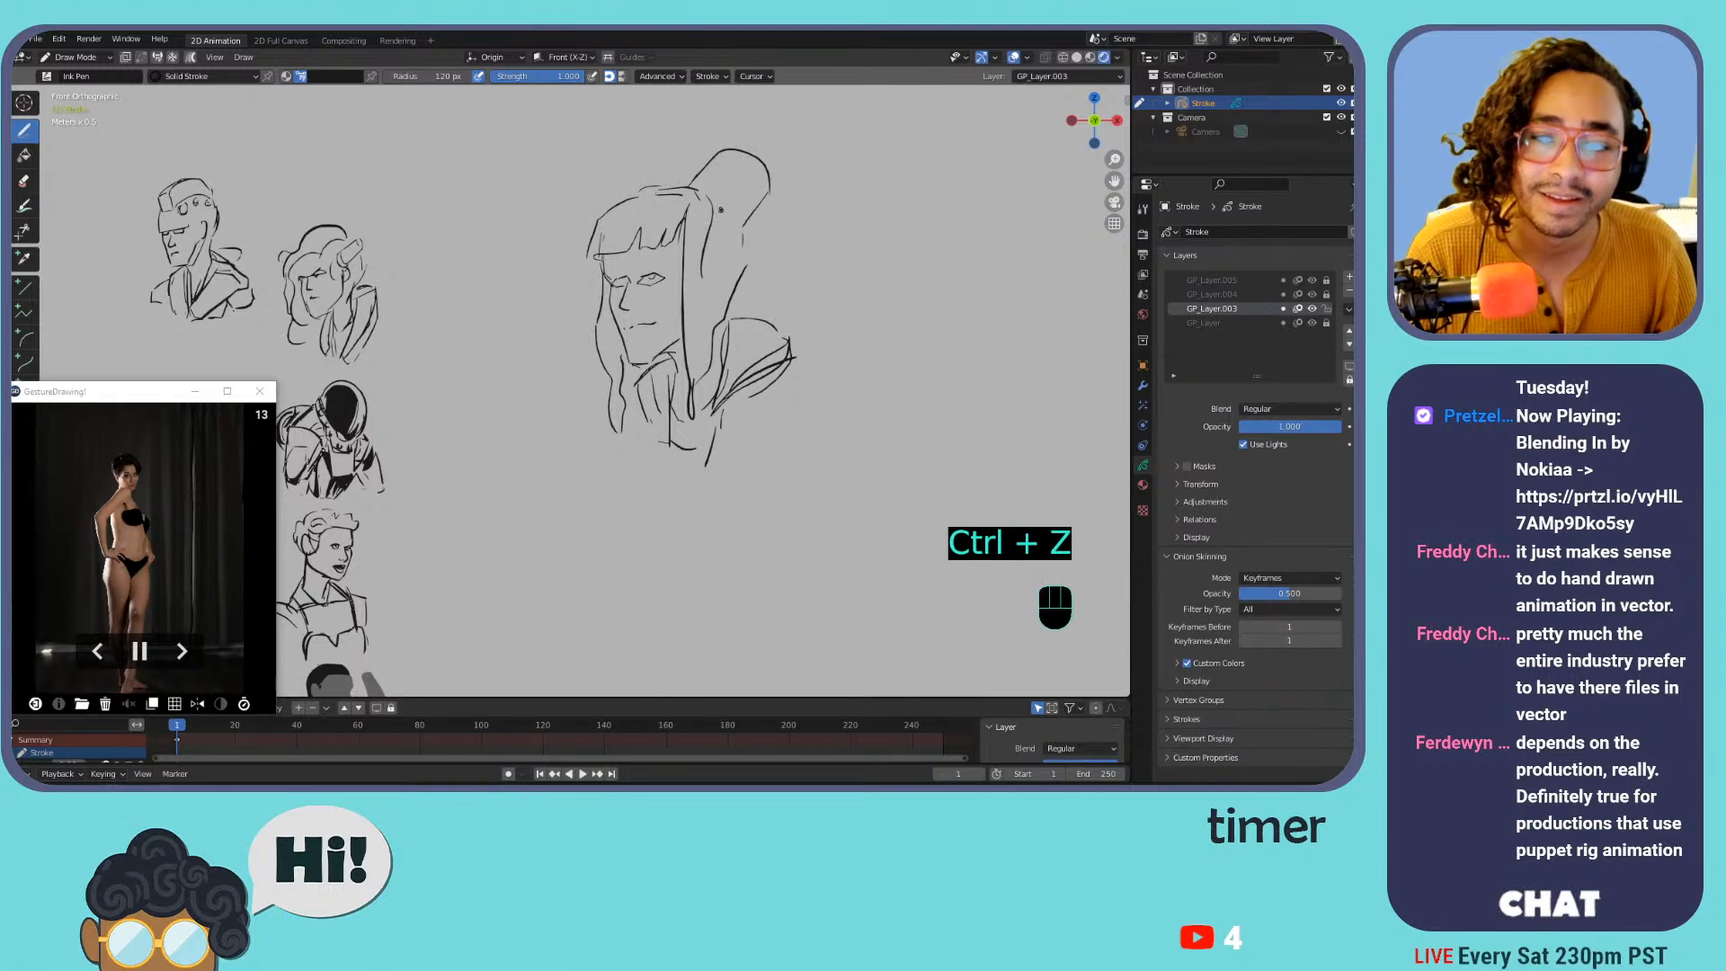
key(ctrl+z)
mouse_move(698, 202)
mouse_down()
mouse_move(713, 268)
mouse_move(733, 270)
mouse_up()
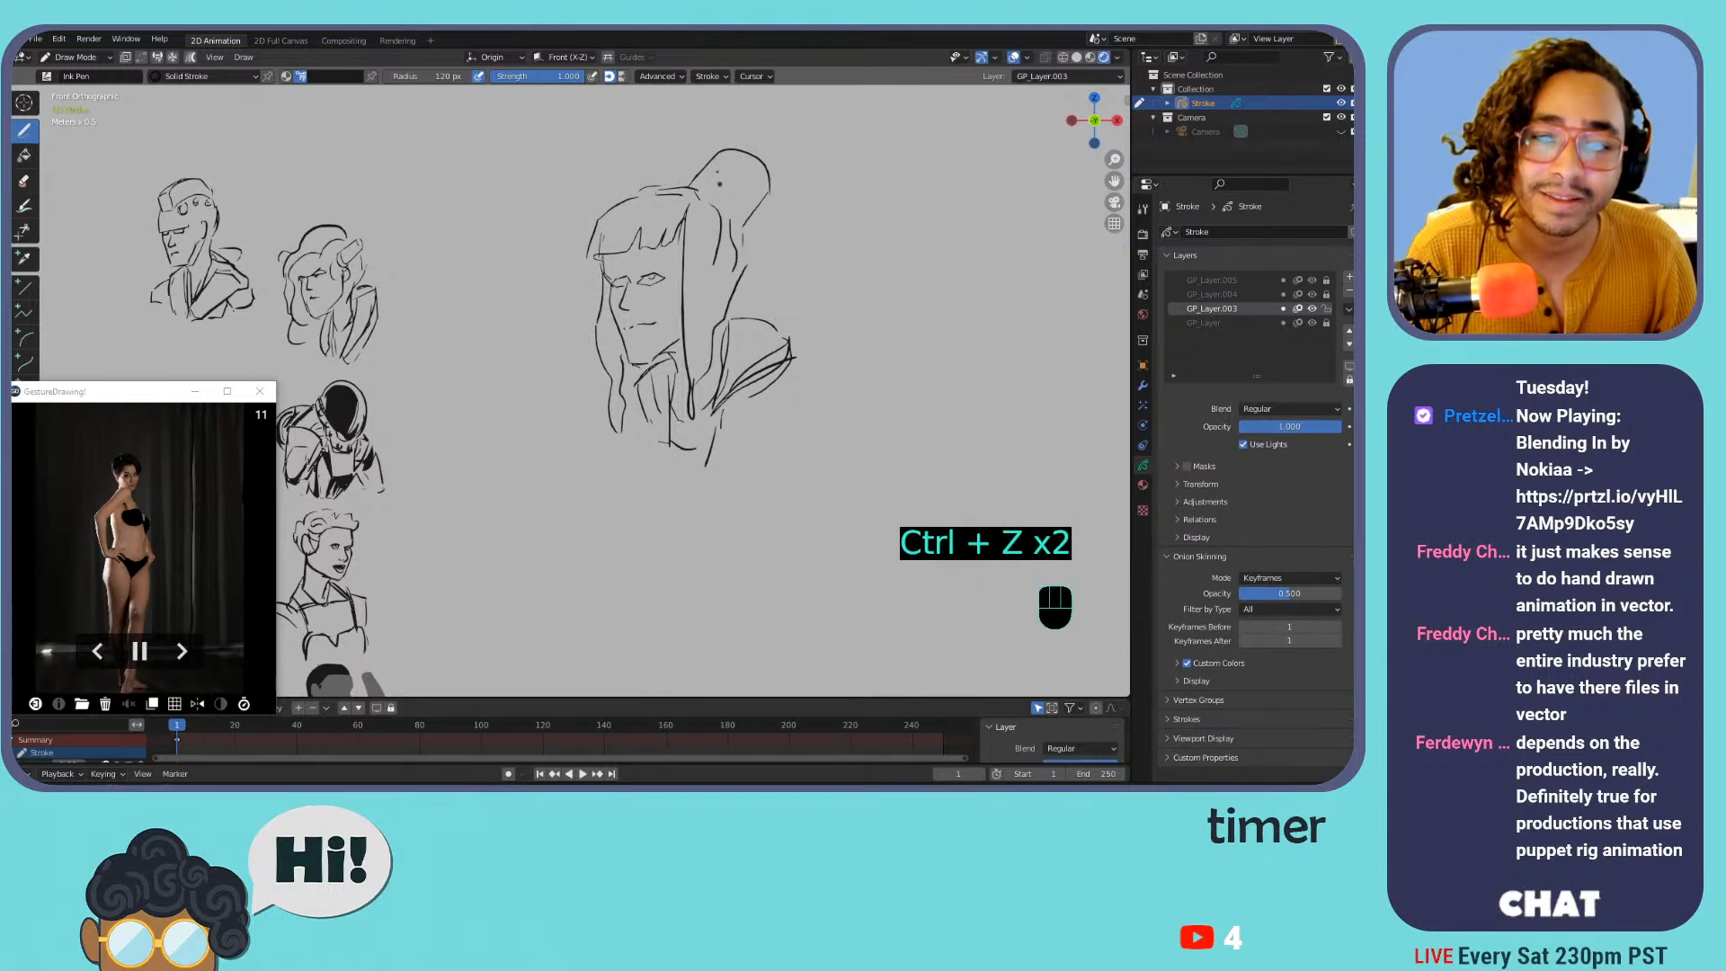
Add the curved band lines and rounded tip to the bun, undoing unsatisfactory strokes
mouse_move(717, 157)
mouse_down()
mouse_move(770, 196)
mouse_move(749, 167)
mouse_move(761, 194)
mouse_move(761, 142)
mouse_move(773, 160)
mouse_move(717, 192)
mouse_move(705, 171)
mouse_move(727, 152)
mouse_up()
key(ctrl+z)
key(ctrl+z)
key(ctrl+z)
key(ctrl+z)
key(ctrl+z)
key(ctrl+z)
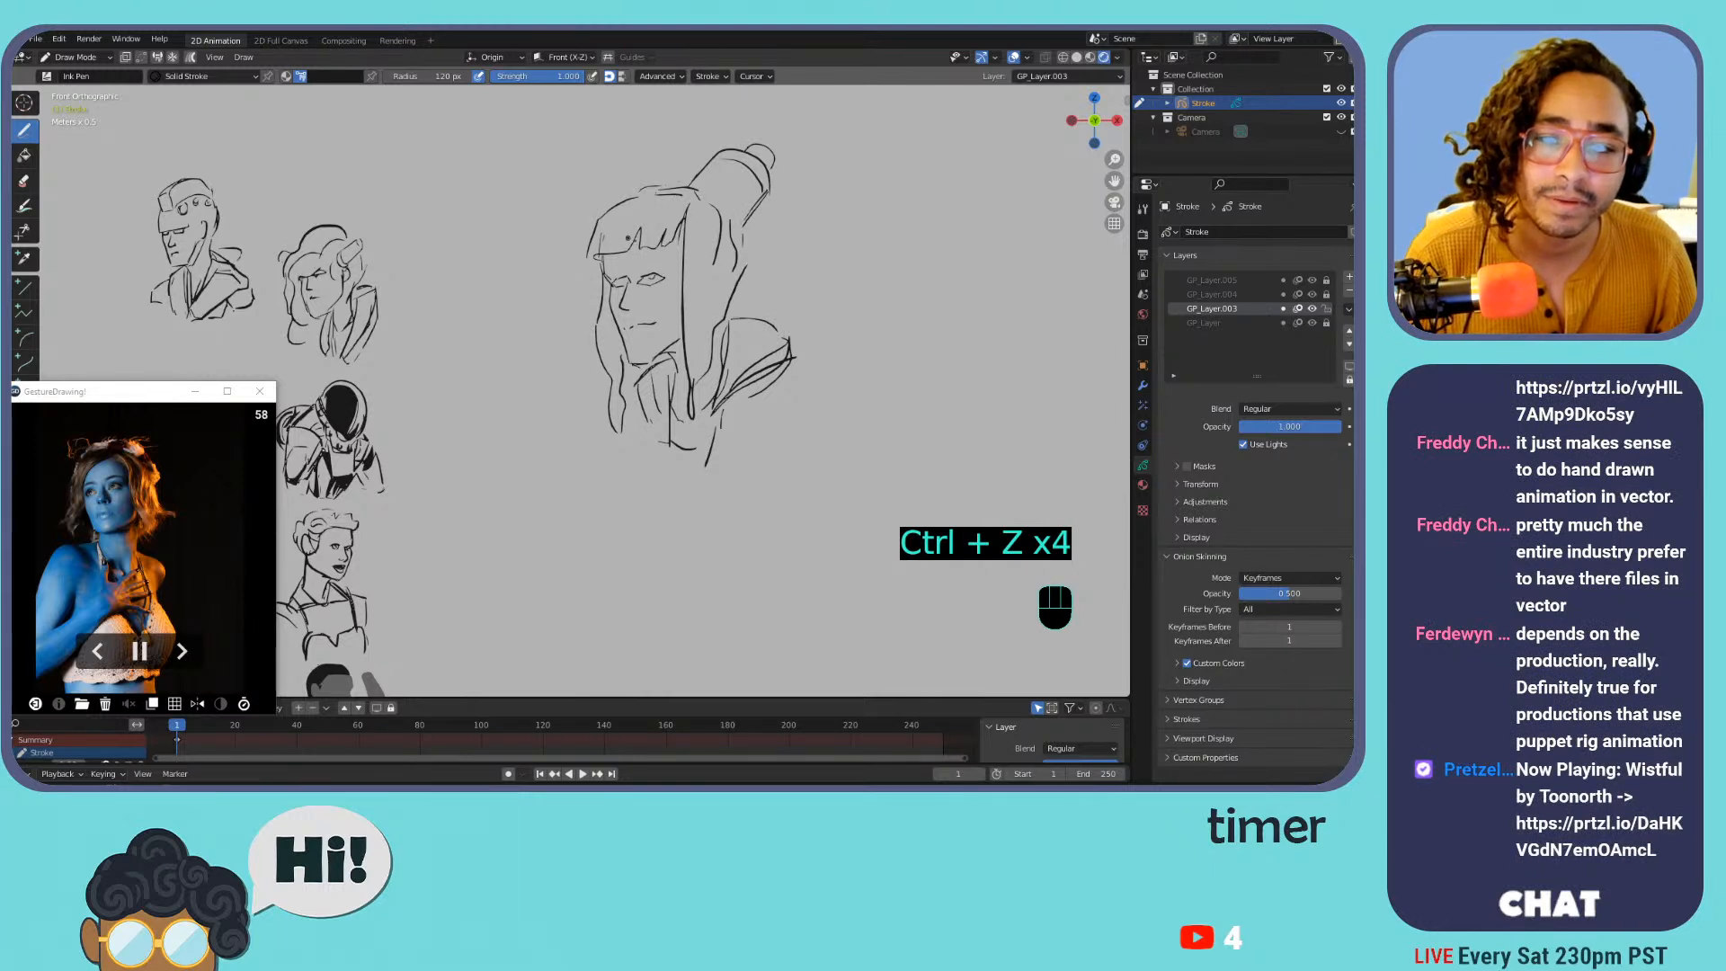
Draw the rounded upper arm and puffed sleeve below the shoulder, undoing unsatisfactory strokes
mouse_move(790, 349)
mouse_down()
mouse_move(752, 380)
mouse_move(802, 400)
mouse_up()
mouse_move(726, 459)
mouse_down()
mouse_move(821, 428)
mouse_move(747, 471)
mouse_move(806, 465)
mouse_up()
key(ctrl+z)
key(ctrl+z)
key(ctrl+z)
mouse_move(795, 384)
mouse_down()
mouse_move(718, 469)
mouse_move(814, 384)
mouse_up()
mouse_move(792, 393)
mouse_down()
mouse_move(744, 422)
mouse_move(814, 391)
mouse_move(764, 419)
mouse_up()
key(ctrl+z)
key(ctrl+z)
drag(724, 447, 792, 423)
mouse_move(816, 425)
mouse_down()
mouse_move(819, 471)
mouse_move(776, 493)
mouse_up()
Sketch the front of the torso, the narrow waist and the flaring hips below the chest
drag(644, 396, 636, 493)
drag(718, 445, 668, 523)
drag(790, 497, 683, 594)
drag(662, 526, 686, 591)
mouse_move(628, 494)
mouse_down()
mouse_move(659, 597)
mouse_move(708, 591)
mouse_move(724, 611)
mouse_up()
key(ctrl+z)
mouse_move(719, 546)
mouse_down()
mouse_move(788, 644)
mouse_move(769, 689)
mouse_up()
mouse_move(642, 567)
mouse_down()
mouse_move(623, 590)
mouse_move(638, 680)
mouse_move(623, 588)
mouse_move(606, 609)
mouse_up()
Add the front chest line, the sleeve hem around the upper arm and a long forearm hanging beside the hip
drag(619, 428, 610, 460)
drag(819, 475, 764, 505)
drag(825, 474, 787, 521)
drag(766, 502, 779, 560)
drag(822, 494, 818, 645)
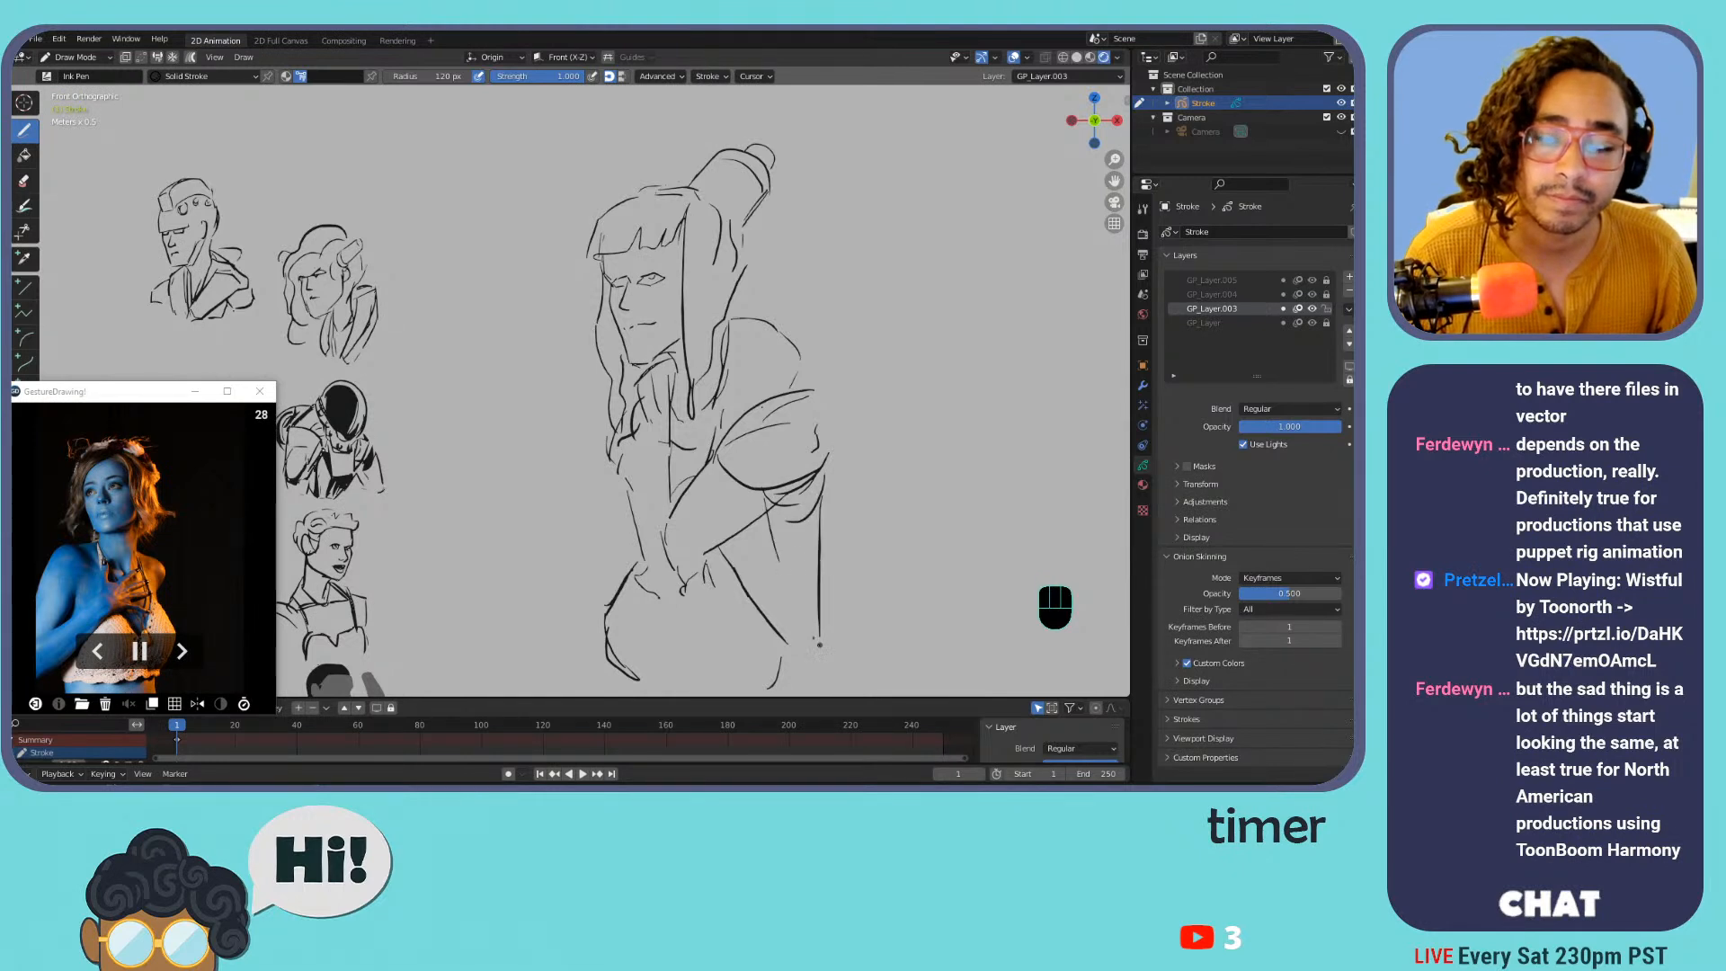
drag(776, 543, 817, 655)
drag(588, 258, 604, 217)
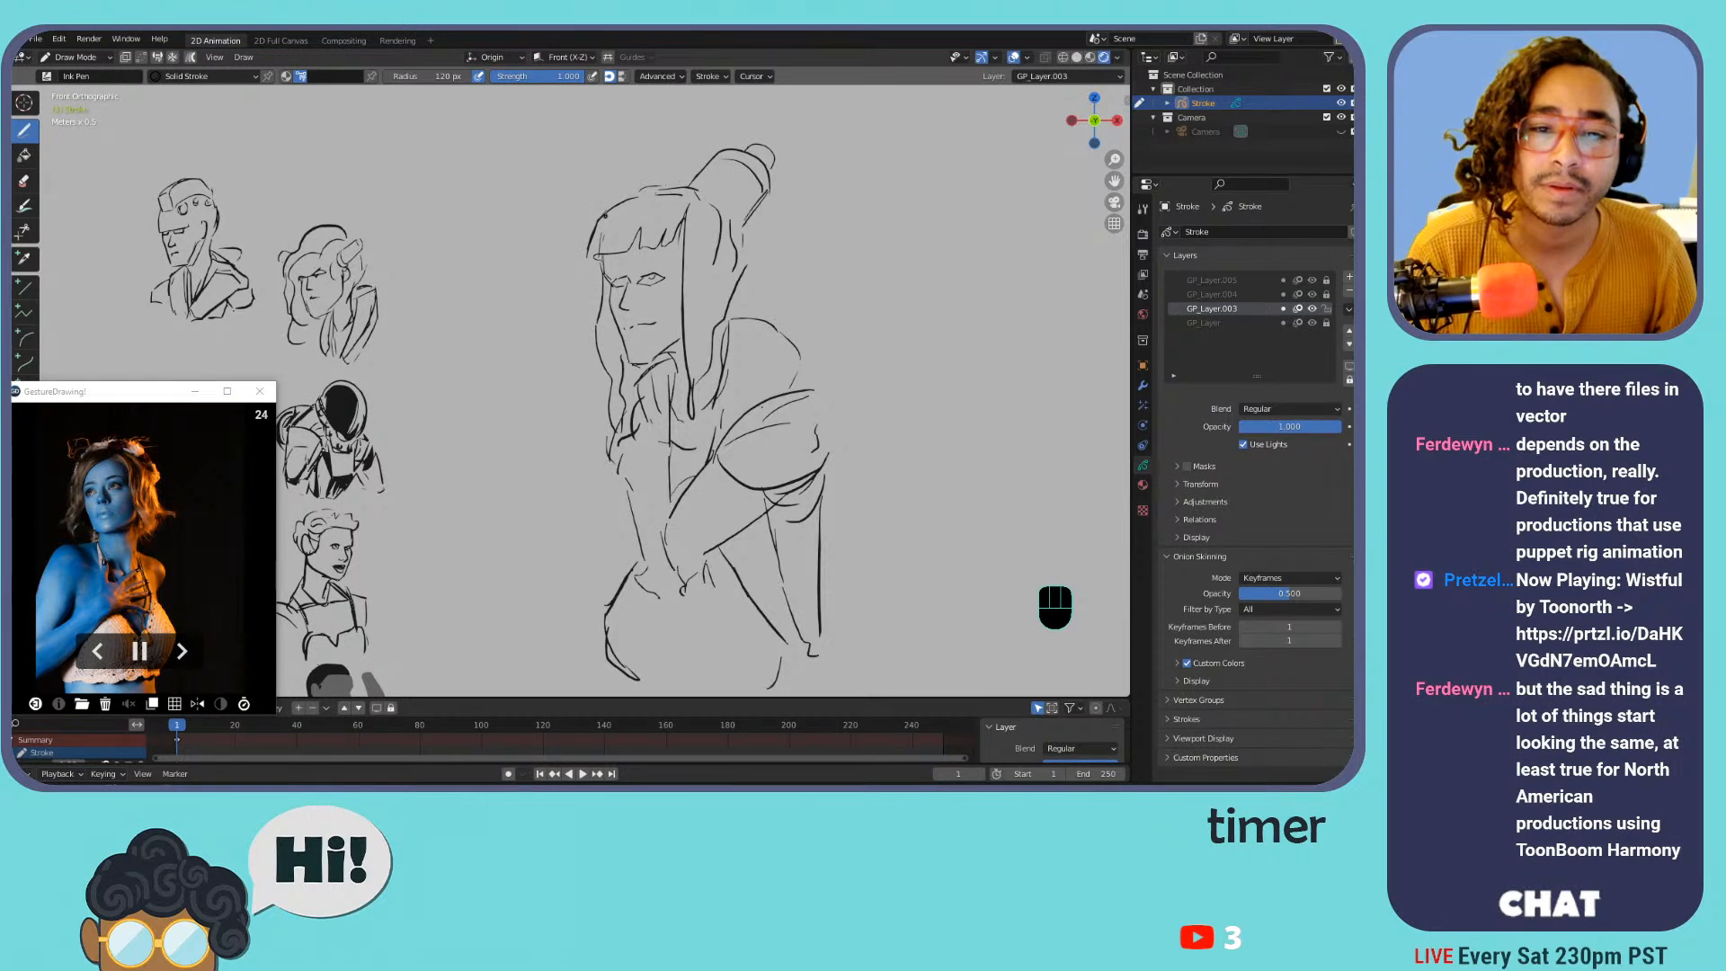
mouse_move(743, 162)
mouse_down()
mouse_move(768, 191)
mouse_move(772, 168)
mouse_up()
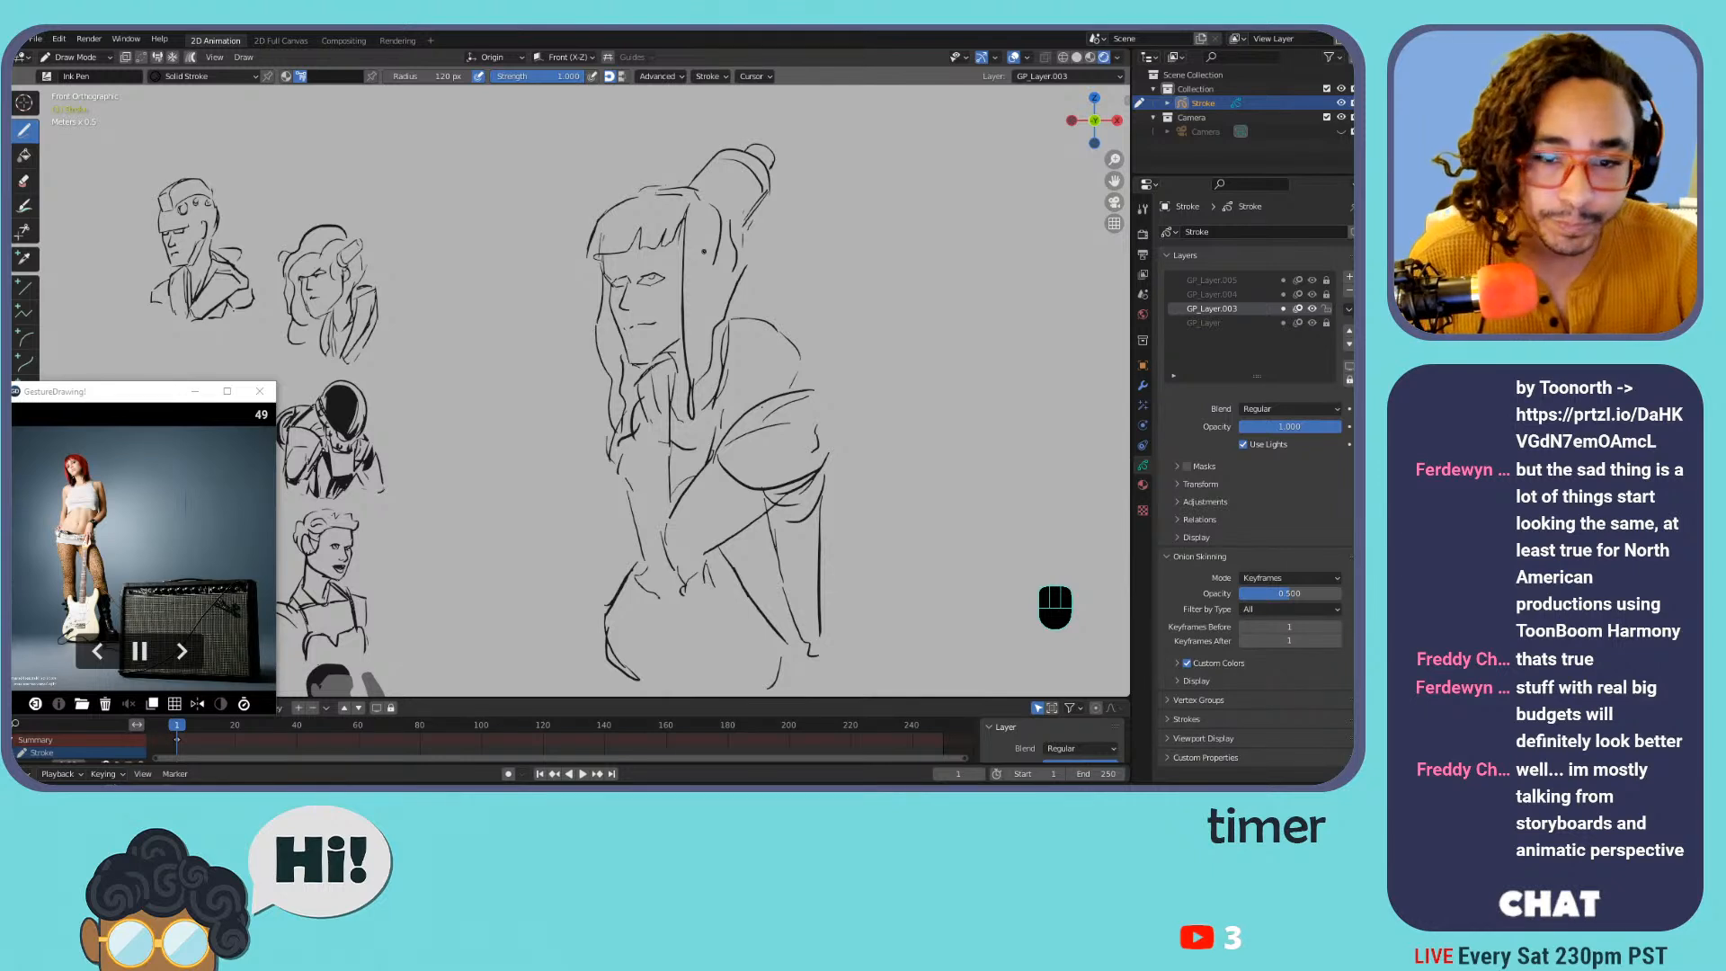
Draw the inner leg curves below the waist and round out the front hip contour, redoing unsatisfactory strokes
drag(636, 573, 673, 690)
key(ctrl+z)
drag(639, 576, 669, 668)
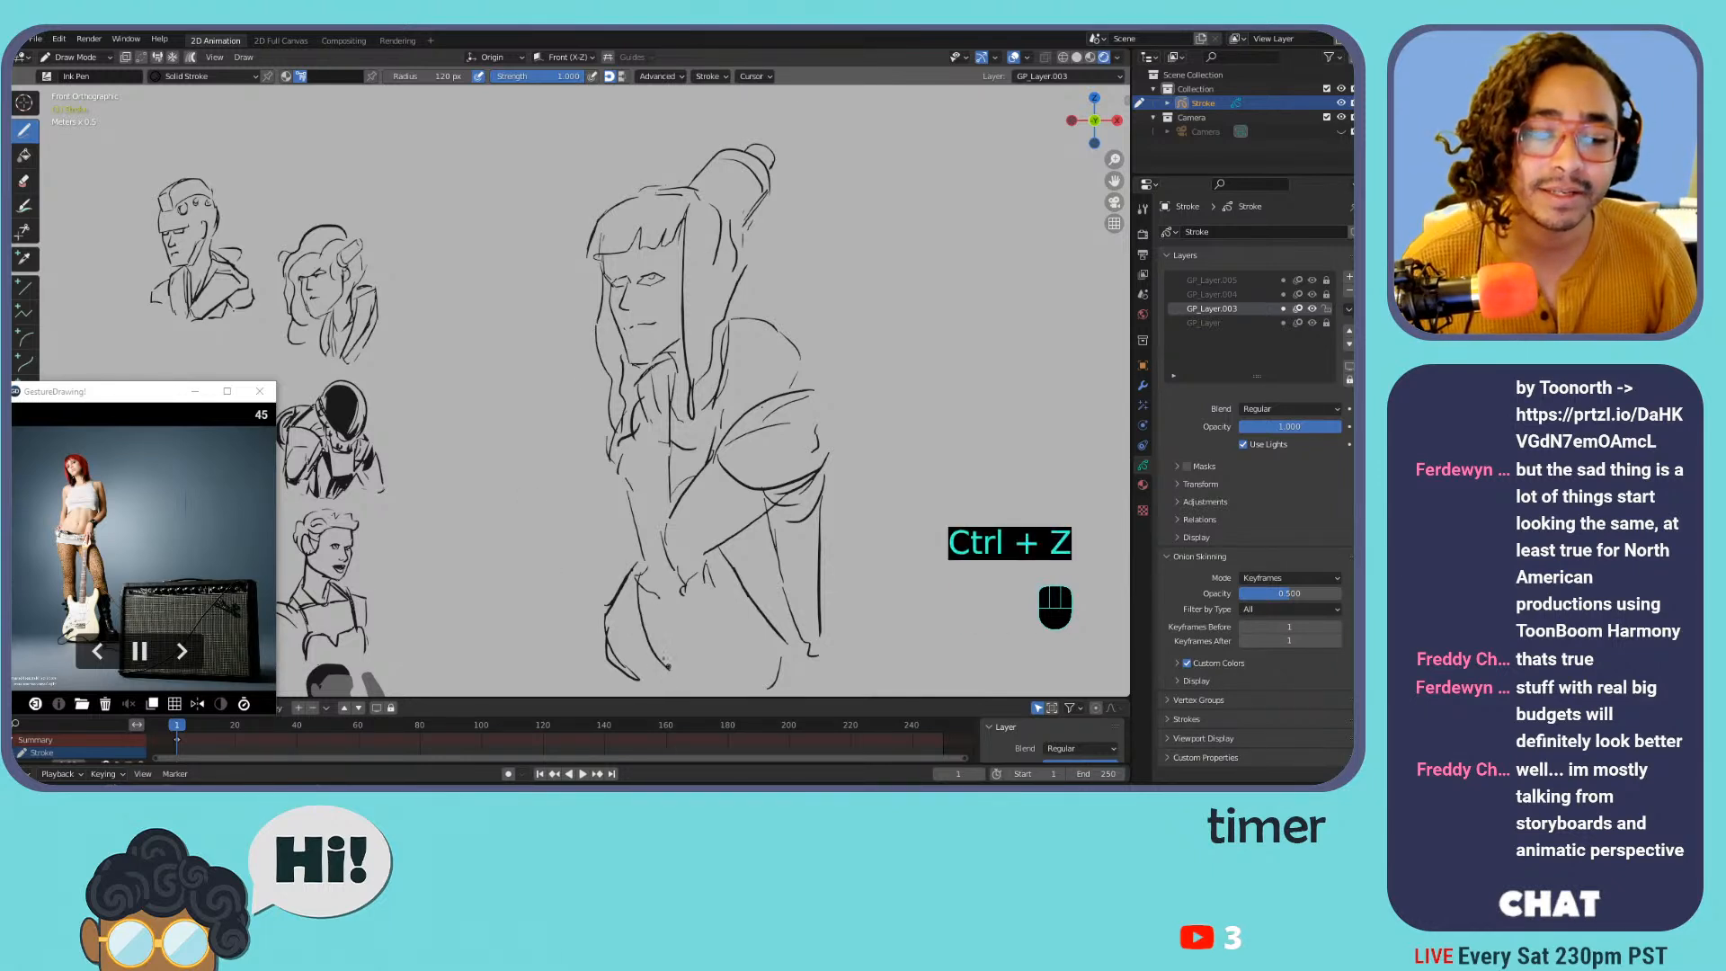
key(ctrl+z)
mouse_move(638, 576)
mouse_down()
mouse_move(667, 687)
mouse_move(728, 590)
mouse_up()
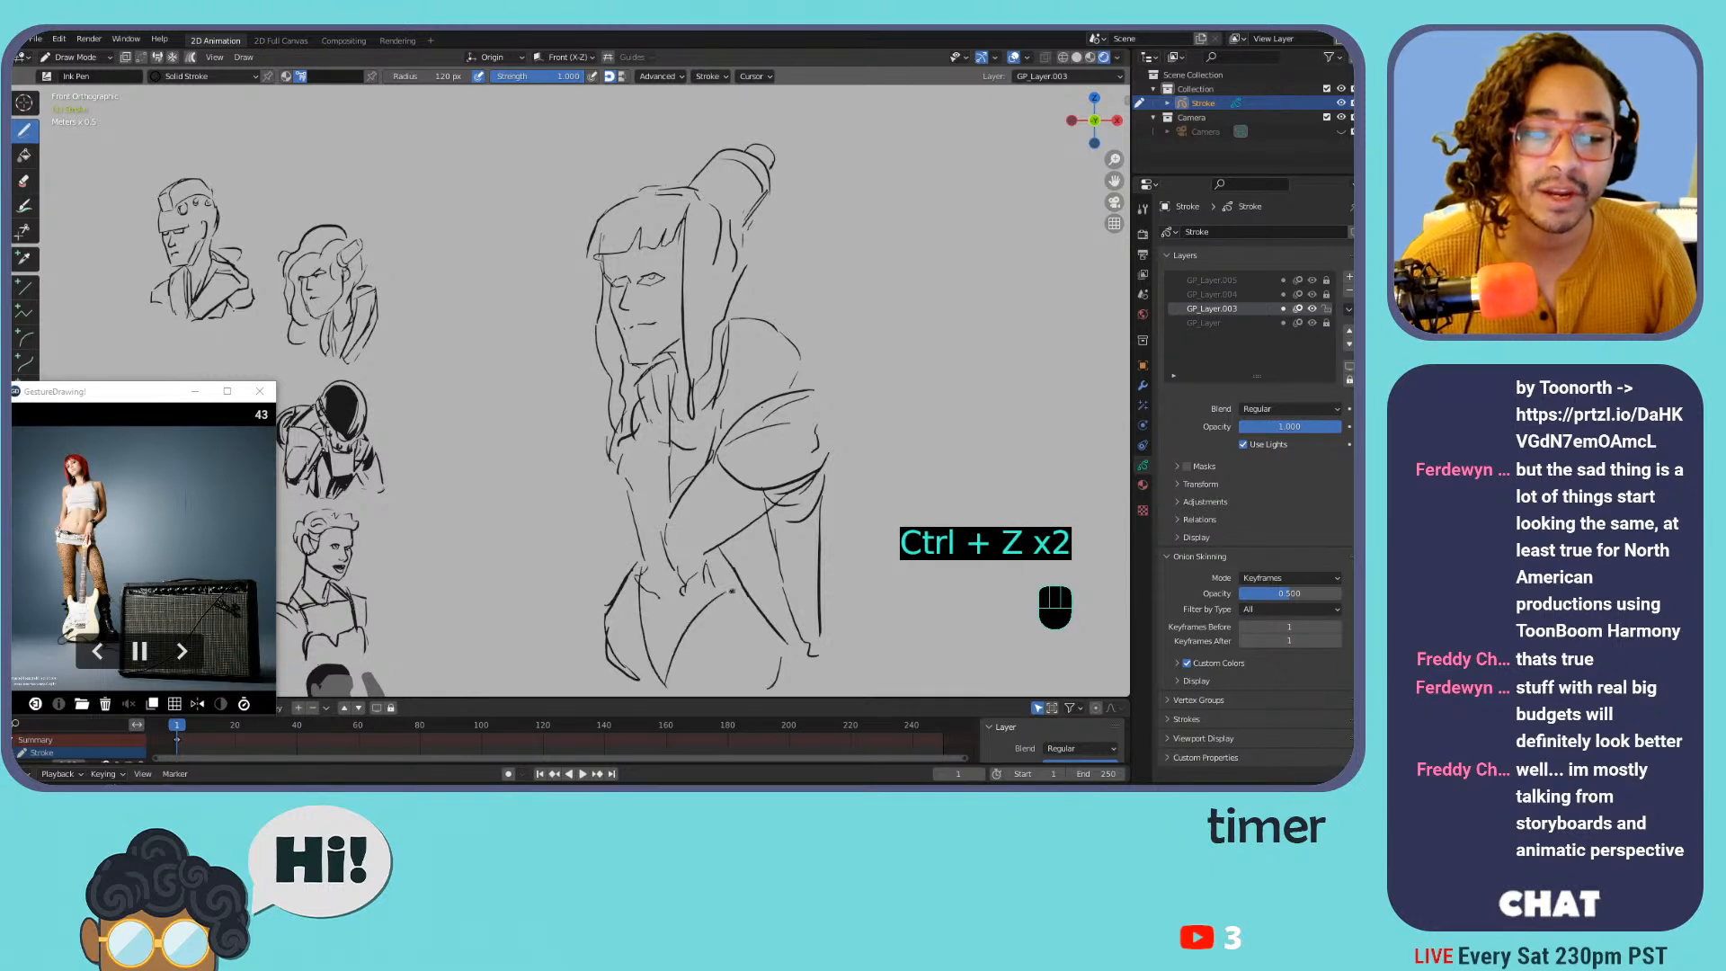
click(653, 607)
mouse_move(612, 604)
mouse_down()
mouse_move(632, 570)
mouse_move(597, 622)
mouse_move(607, 671)
mouse_move(647, 692)
mouse_up()
mouse_move(596, 641)
mouse_down()
mouse_move(604, 669)
mouse_move(670, 693)
mouse_up()
mouse_move(760, 615)
mouse_down()
mouse_move(766, 648)
mouse_move(767, 626)
mouse_up()
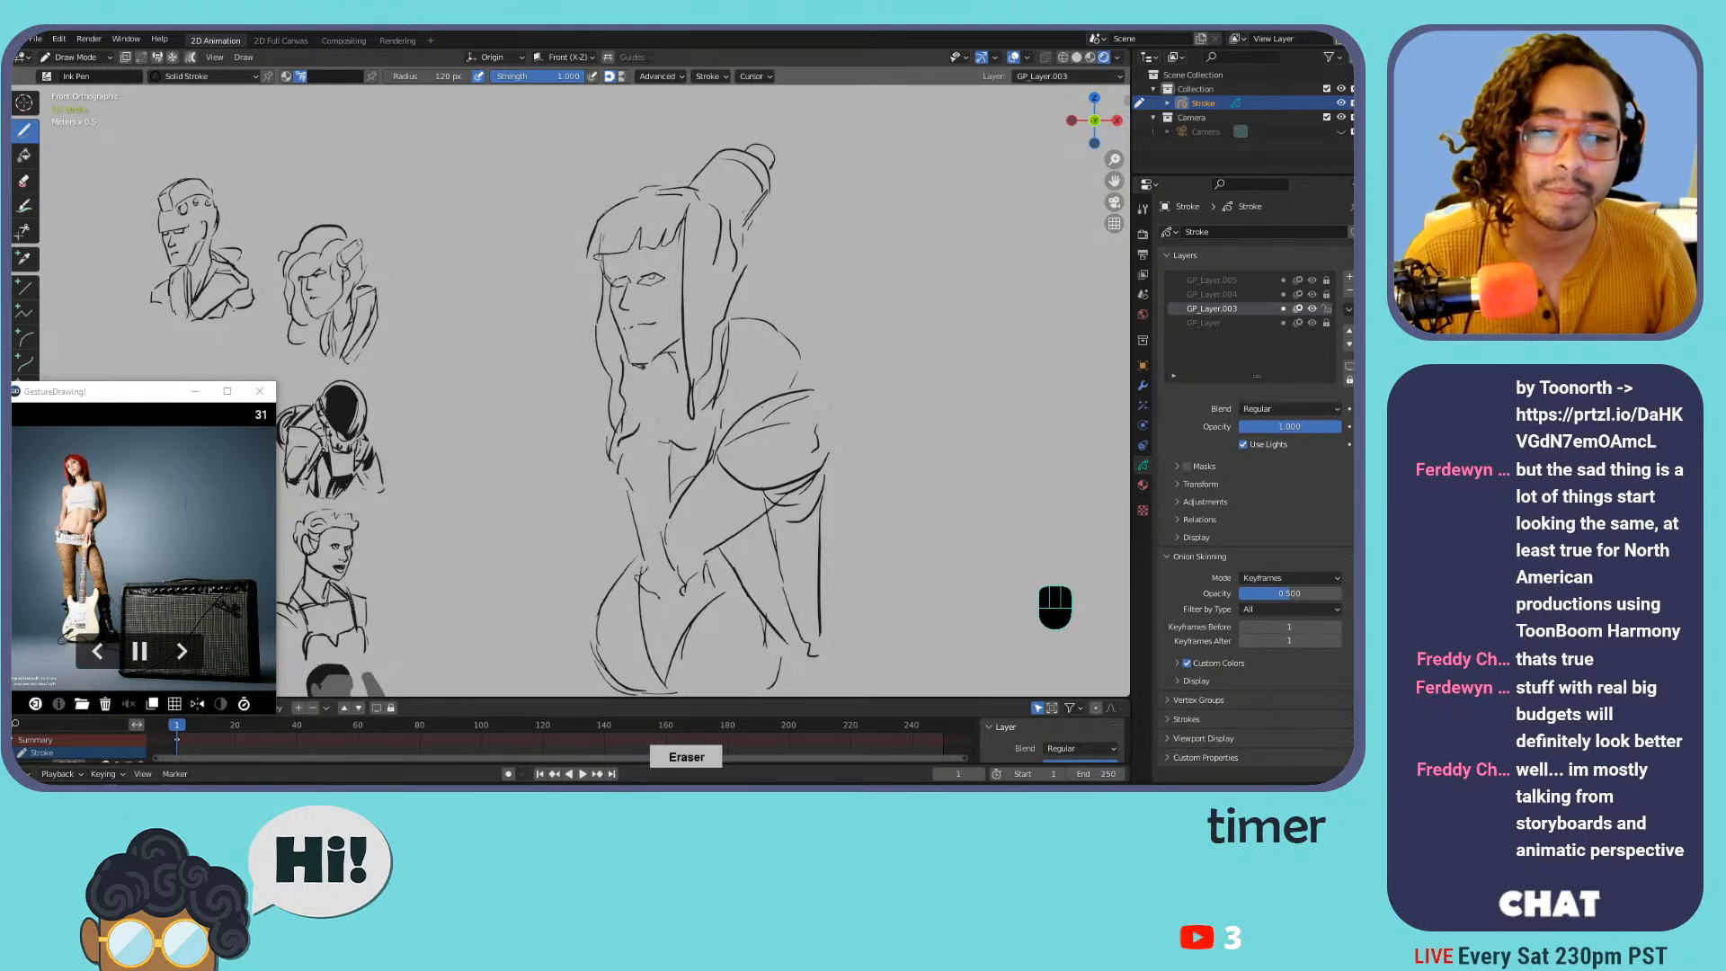
Clear the old chest lines and redraw the neckline and chest contour below the hair, undoing unsatisfactory strokes
mouse_move(634, 366)
mouse_down()
mouse_move(648, 418)
mouse_move(663, 424)
mouse_move(679, 393)
mouse_move(670, 378)
mouse_move(662, 421)
mouse_move(600, 466)
mouse_move(698, 492)
mouse_up()
key(ctrl+z)
key(ctrl+z)
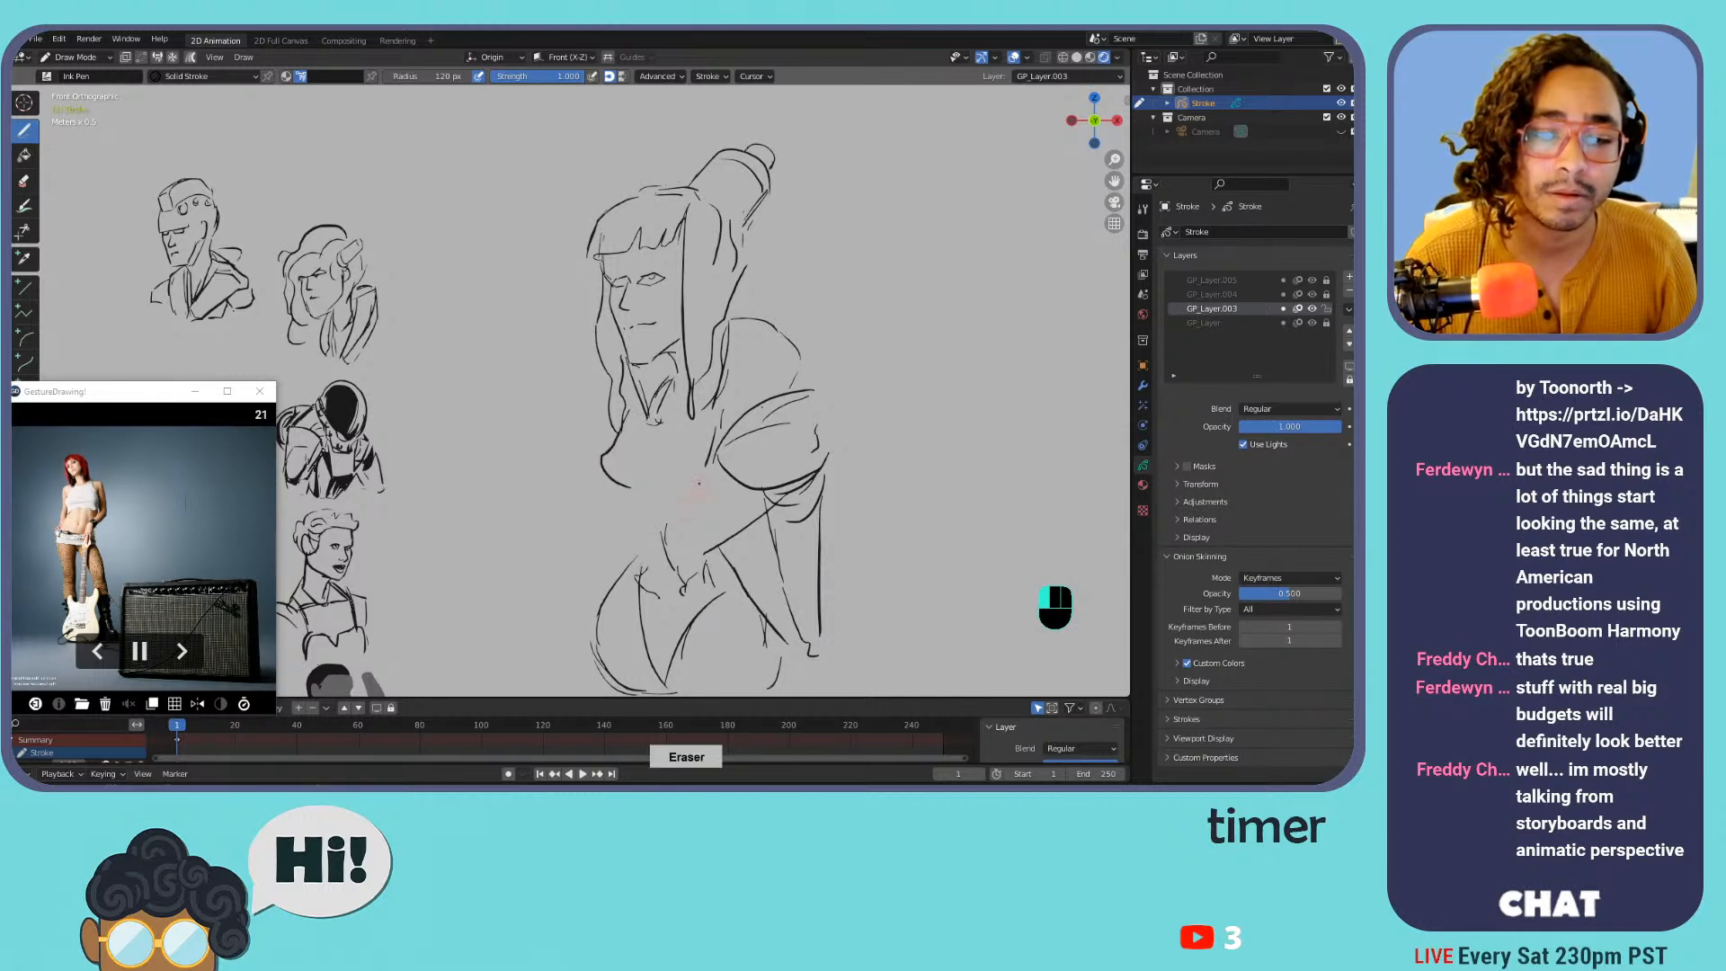
drag(716, 426, 687, 503)
mouse_move(691, 504)
mouse_down()
mouse_move(718, 479)
mouse_move(694, 493)
mouse_up()
key(ctrl+z)
key(ctrl+z)
key(ctrl+z)
Draw two short waist lines beneath the chest and clear the old waist, hip and forearm strokes
mouse_move(706, 552)
mouse_down()
mouse_move(778, 504)
mouse_move(729, 559)
mouse_move(754, 575)
mouse_up()
drag(754, 495, 725, 570)
drag(627, 483, 637, 510)
key(ctrl+z)
key(ctrl+z)
key(ctrl+z)
drag(635, 499, 640, 531)
mouse_move(637, 505)
mouse_down()
mouse_move(606, 619)
mouse_move(688, 598)
mouse_move(681, 530)
mouse_up()
mouse_move(766, 629)
mouse_down()
mouse_move(819, 594)
mouse_move(771, 503)
mouse_up()
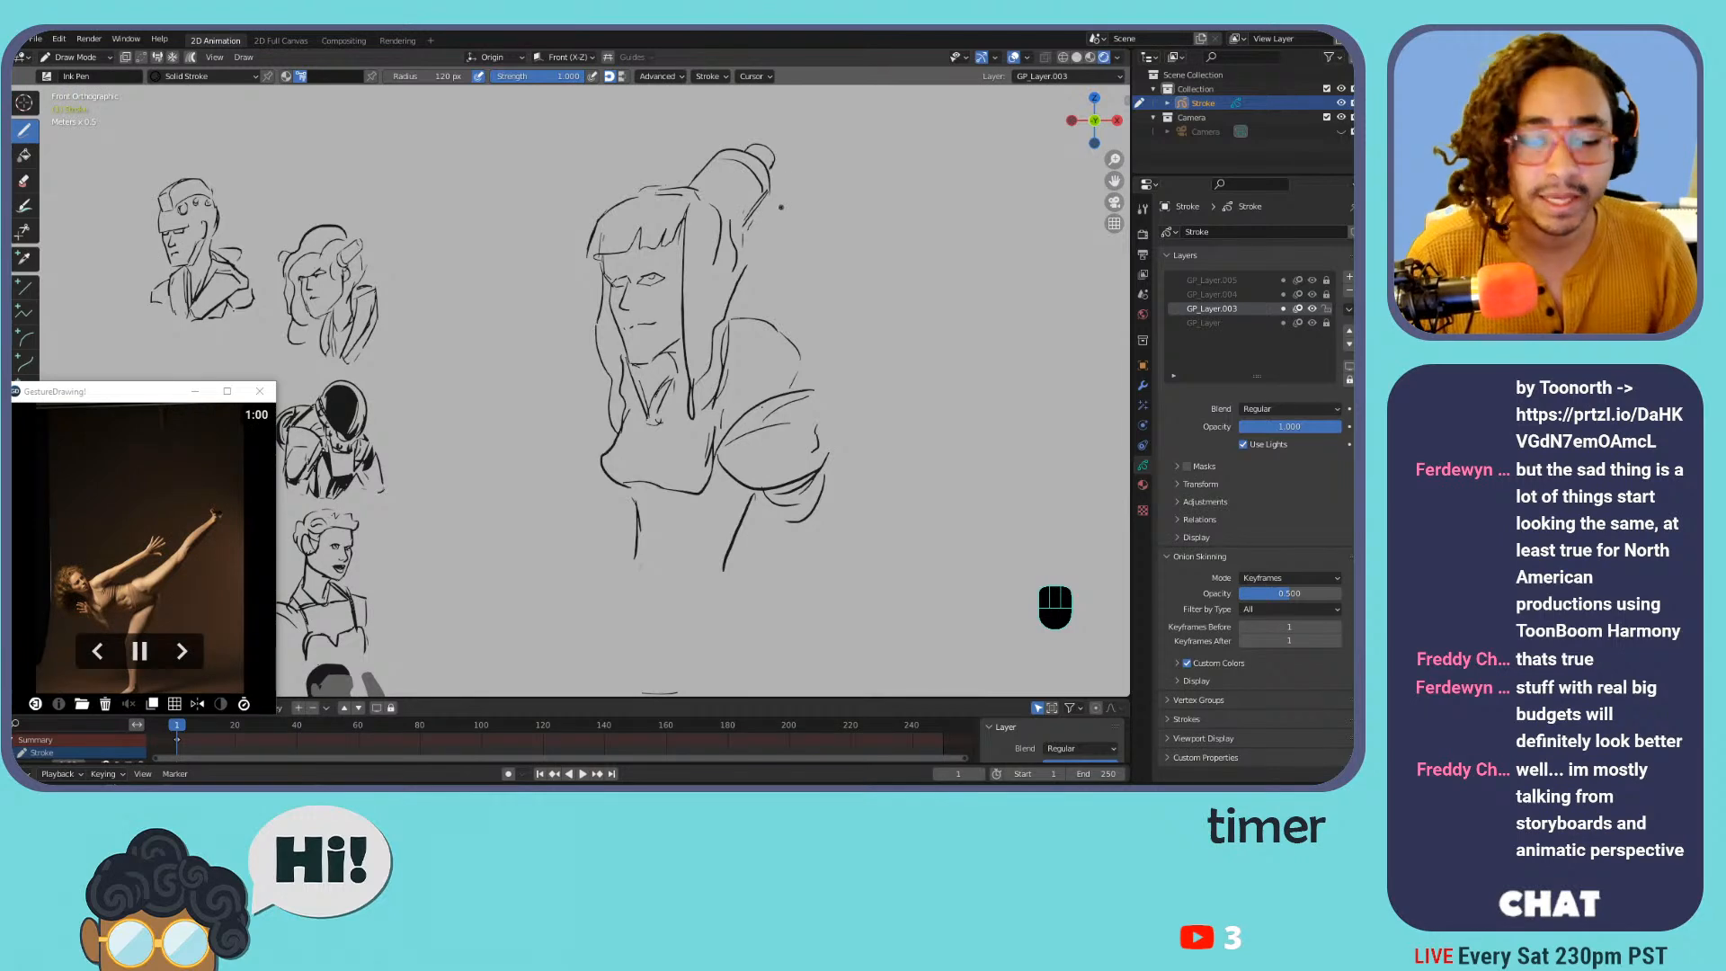
Select all strokes of the long-haired bust in Edit Mode
key(Tab)
drag(732, 363, 580, 511)
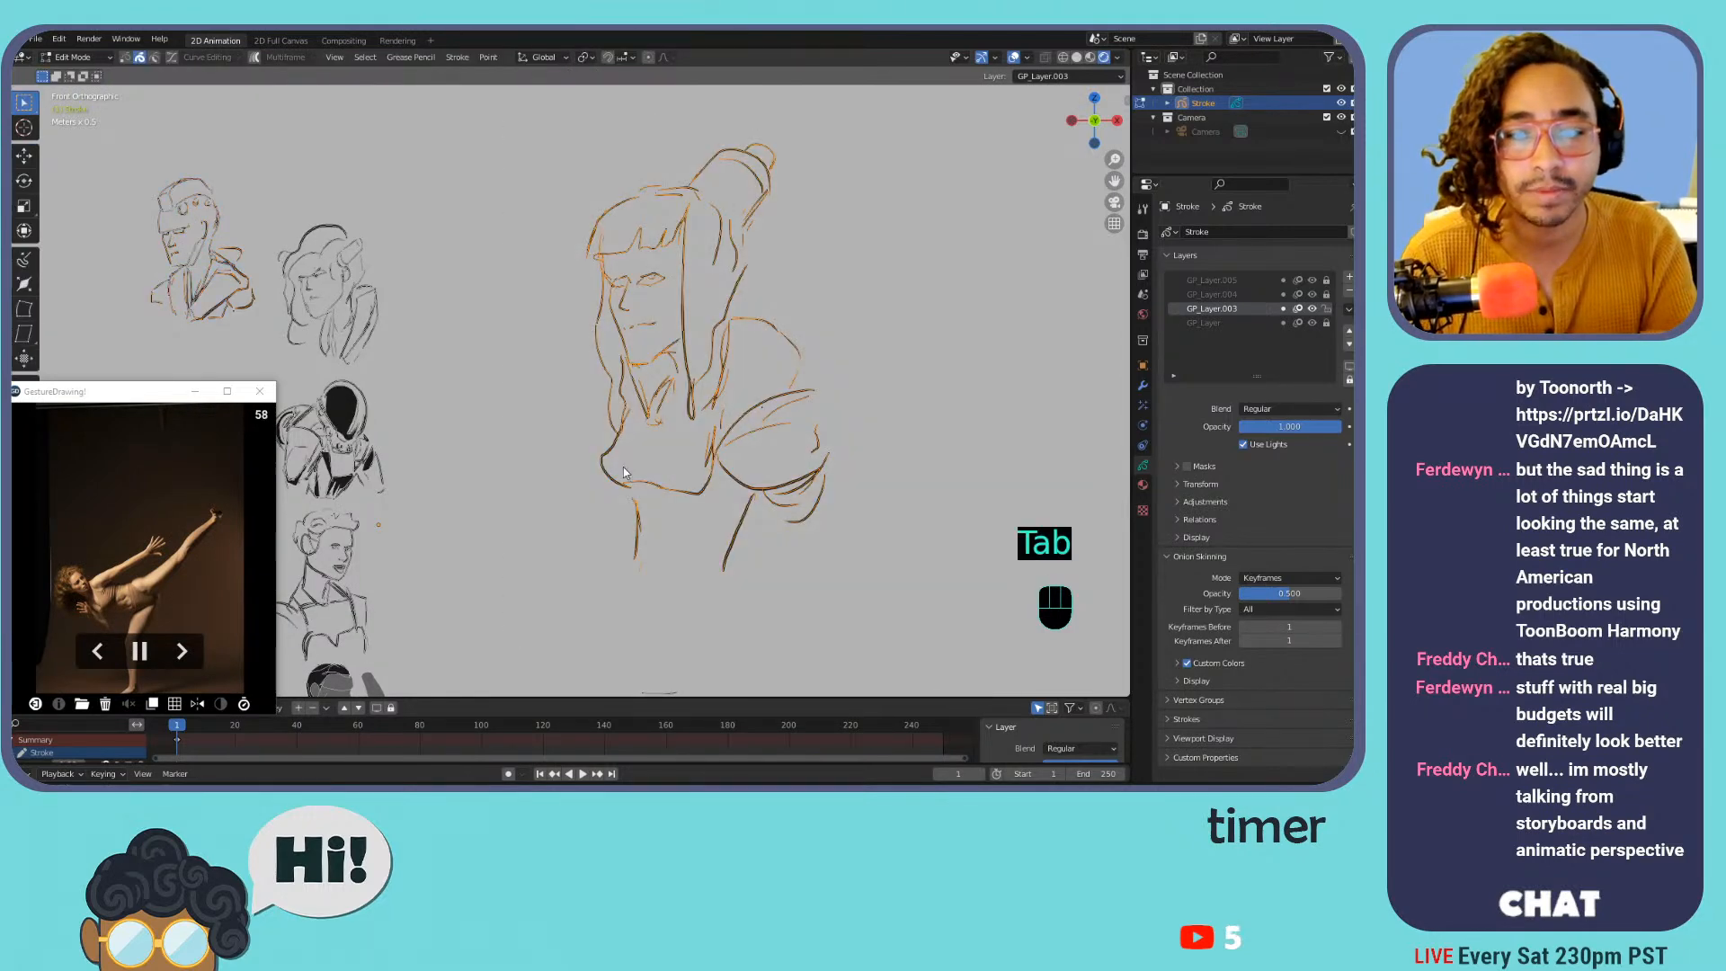
key(ctrl+t)
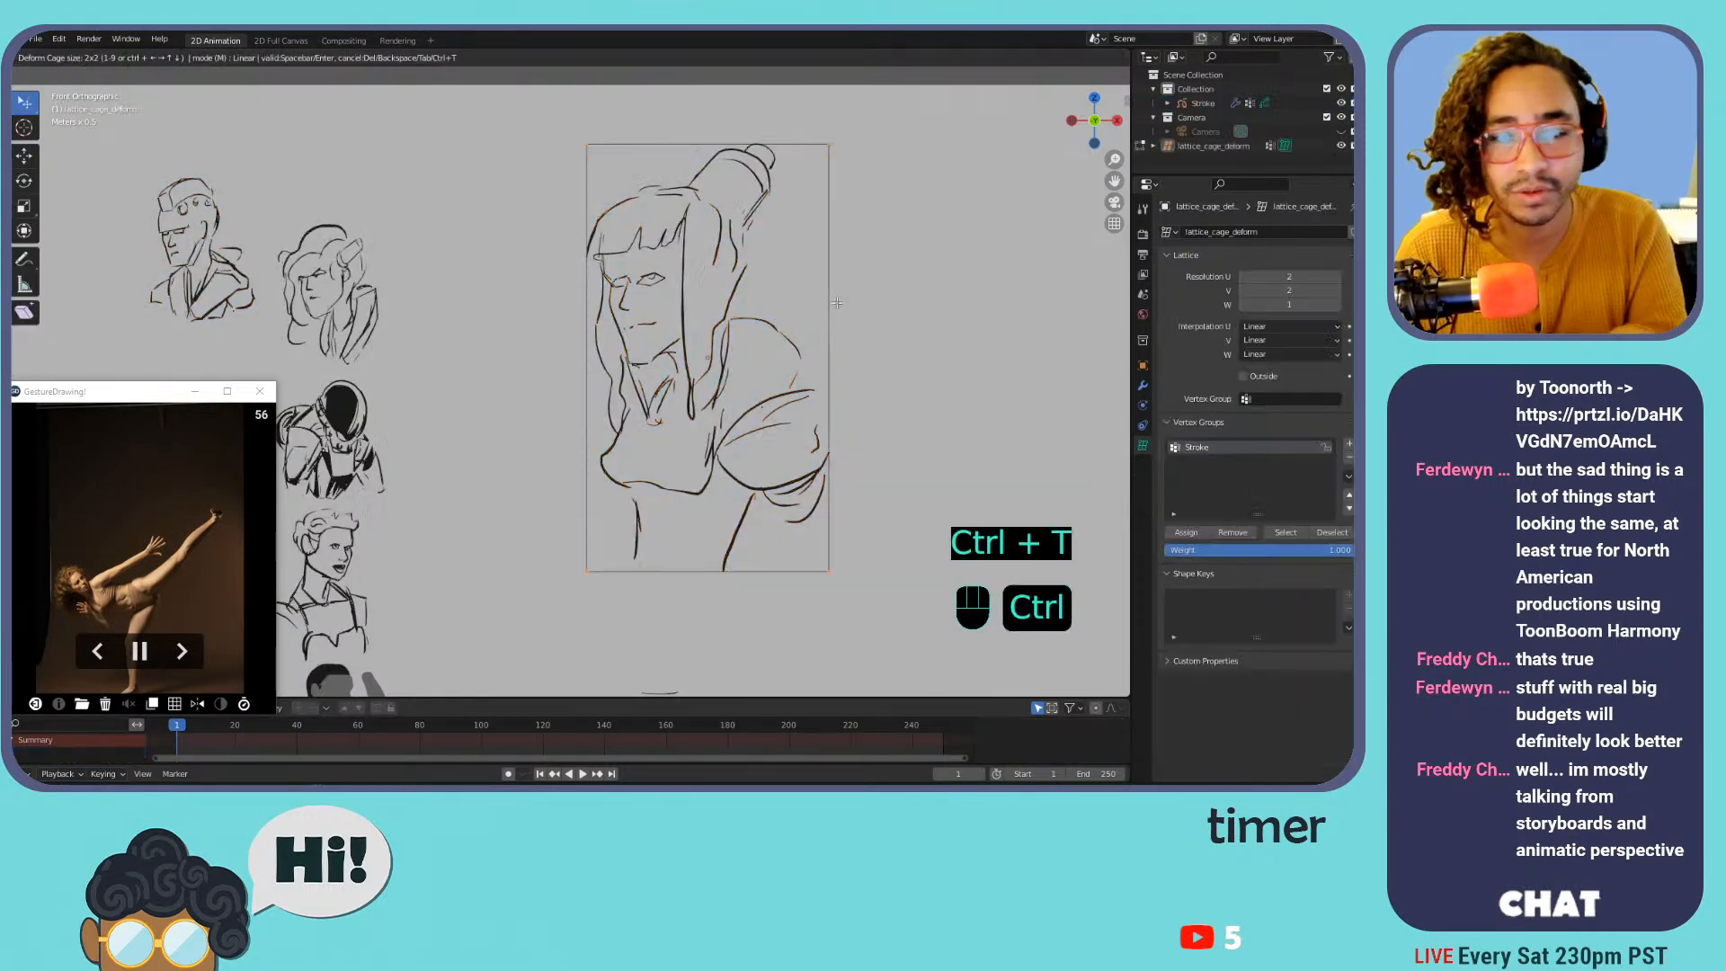
key(Escape)
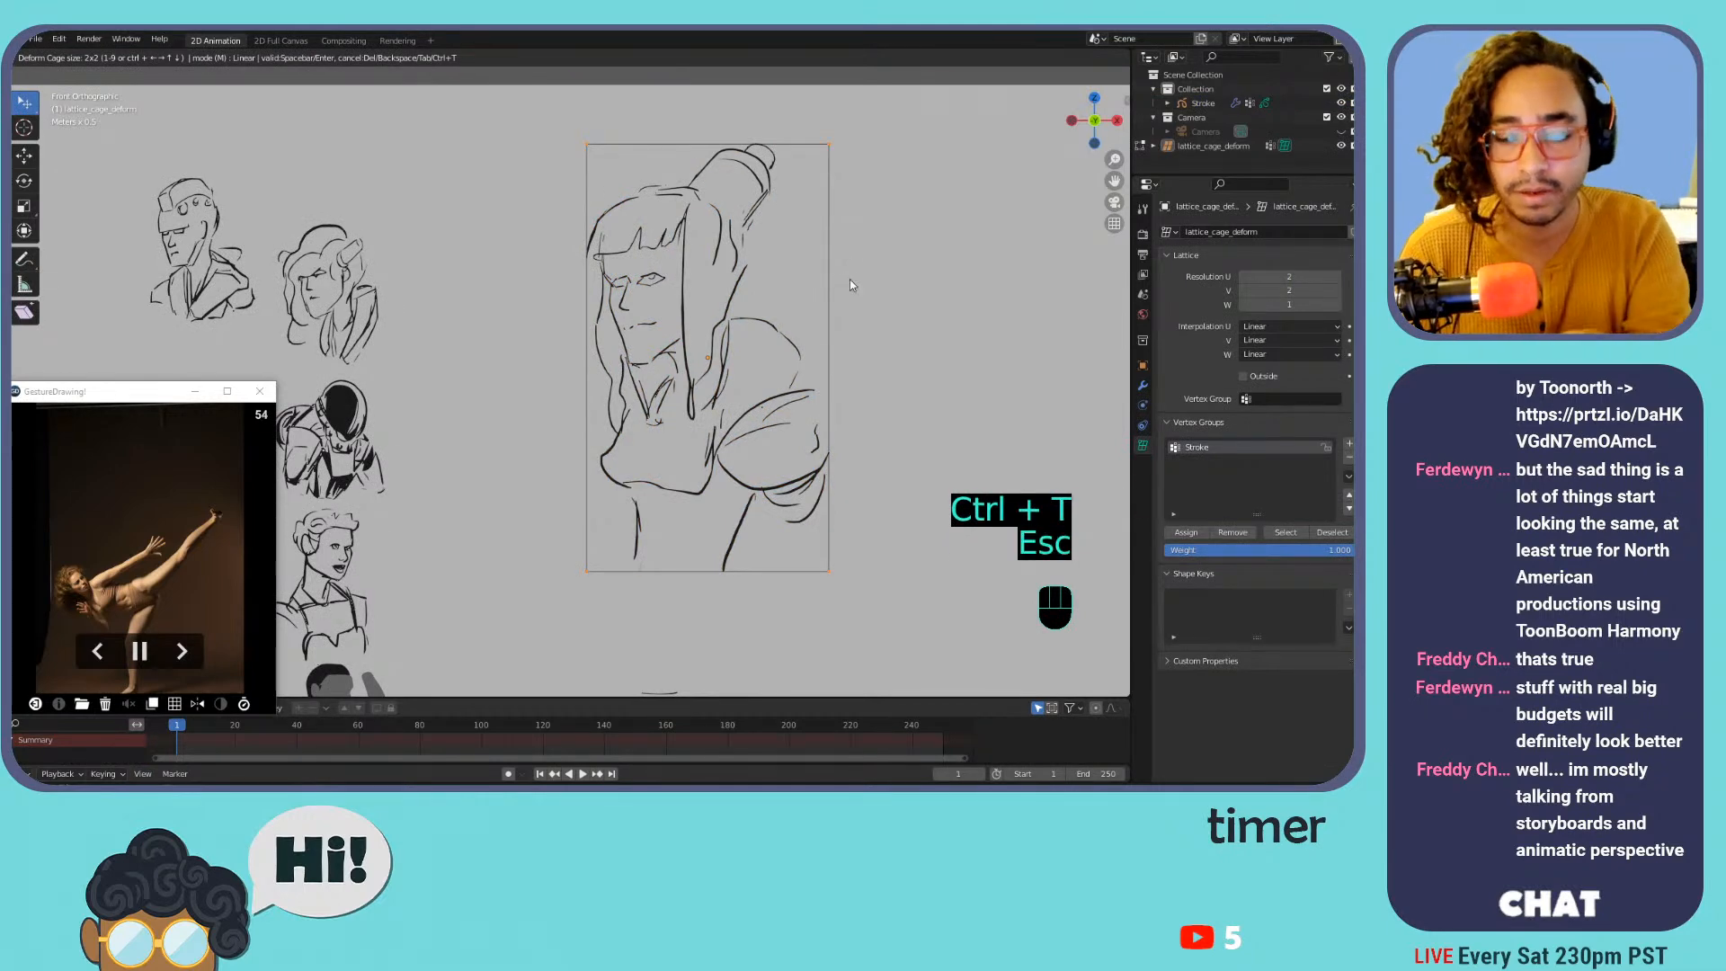
key(ctrl+s)
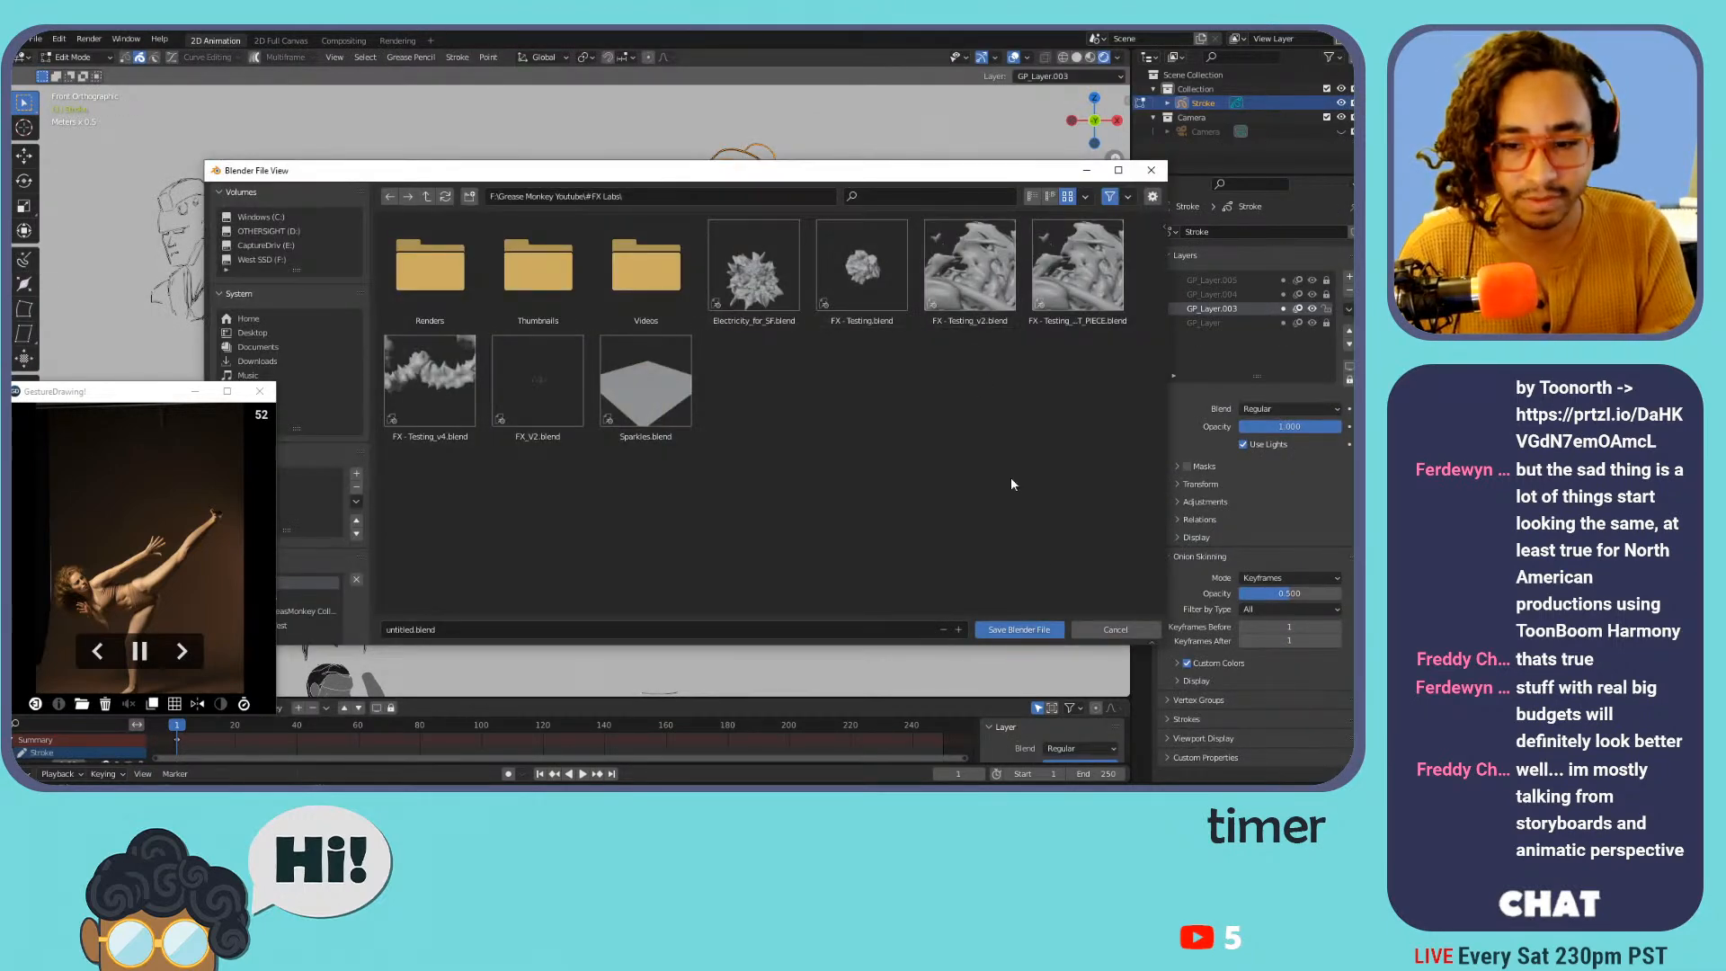
click(1106, 632)
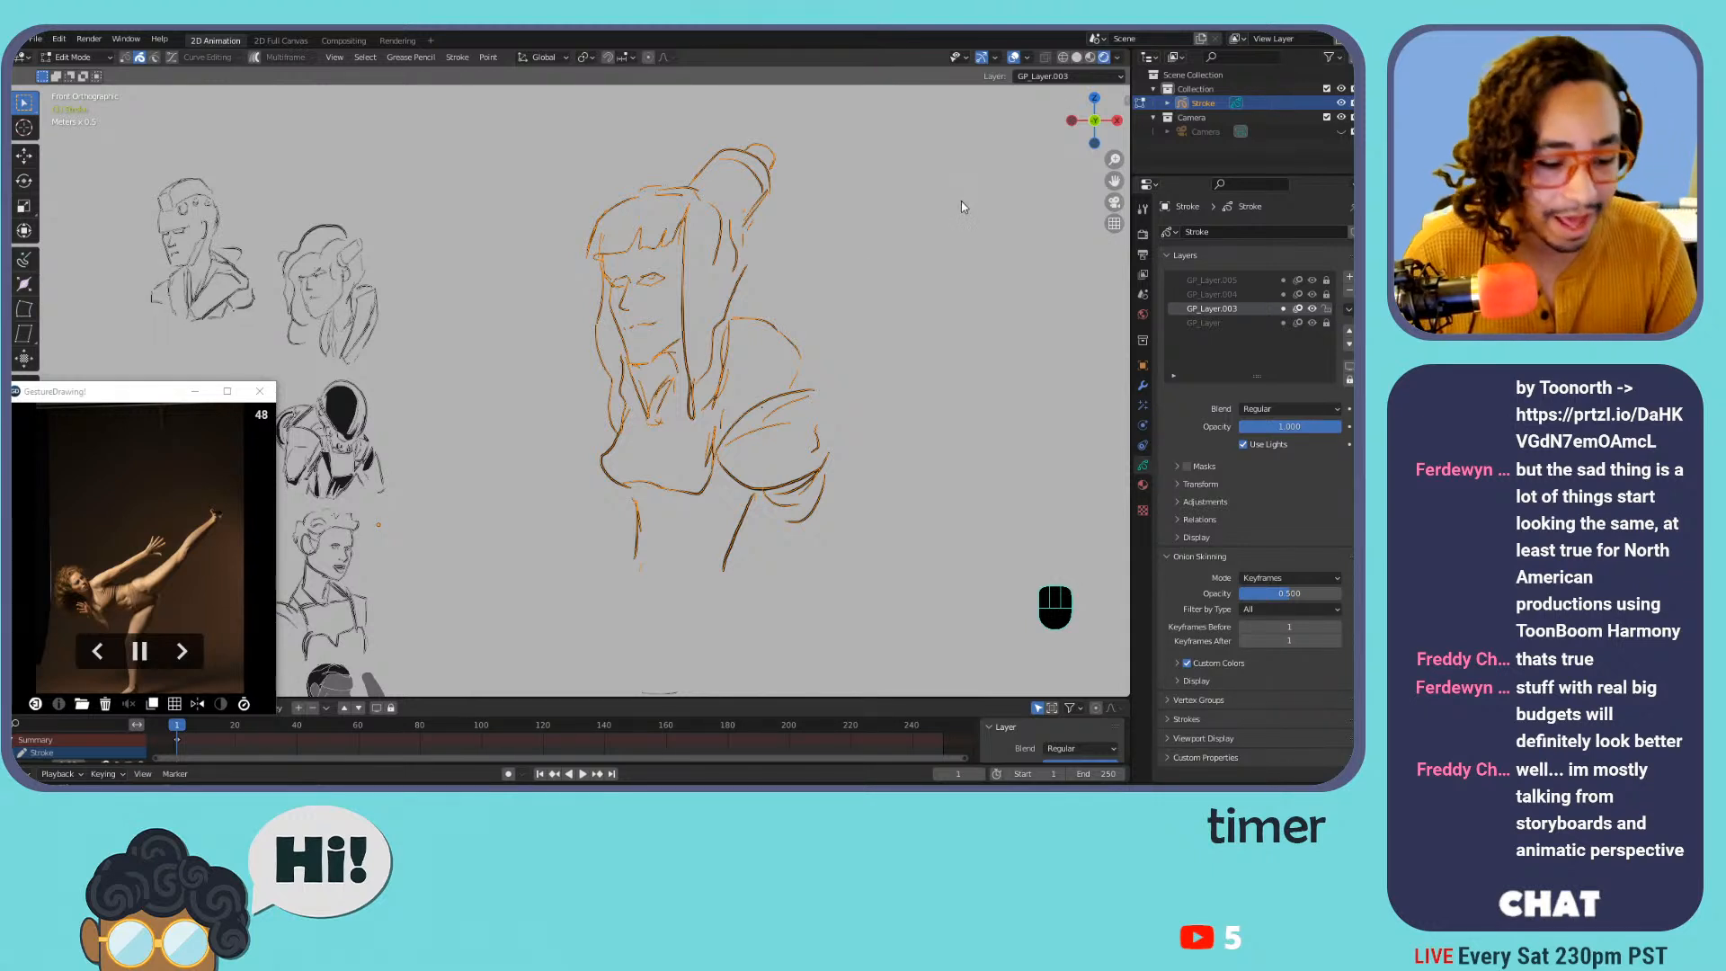
Thicken the selected bust strokes with Shrink/Fatten
key(alt+s)
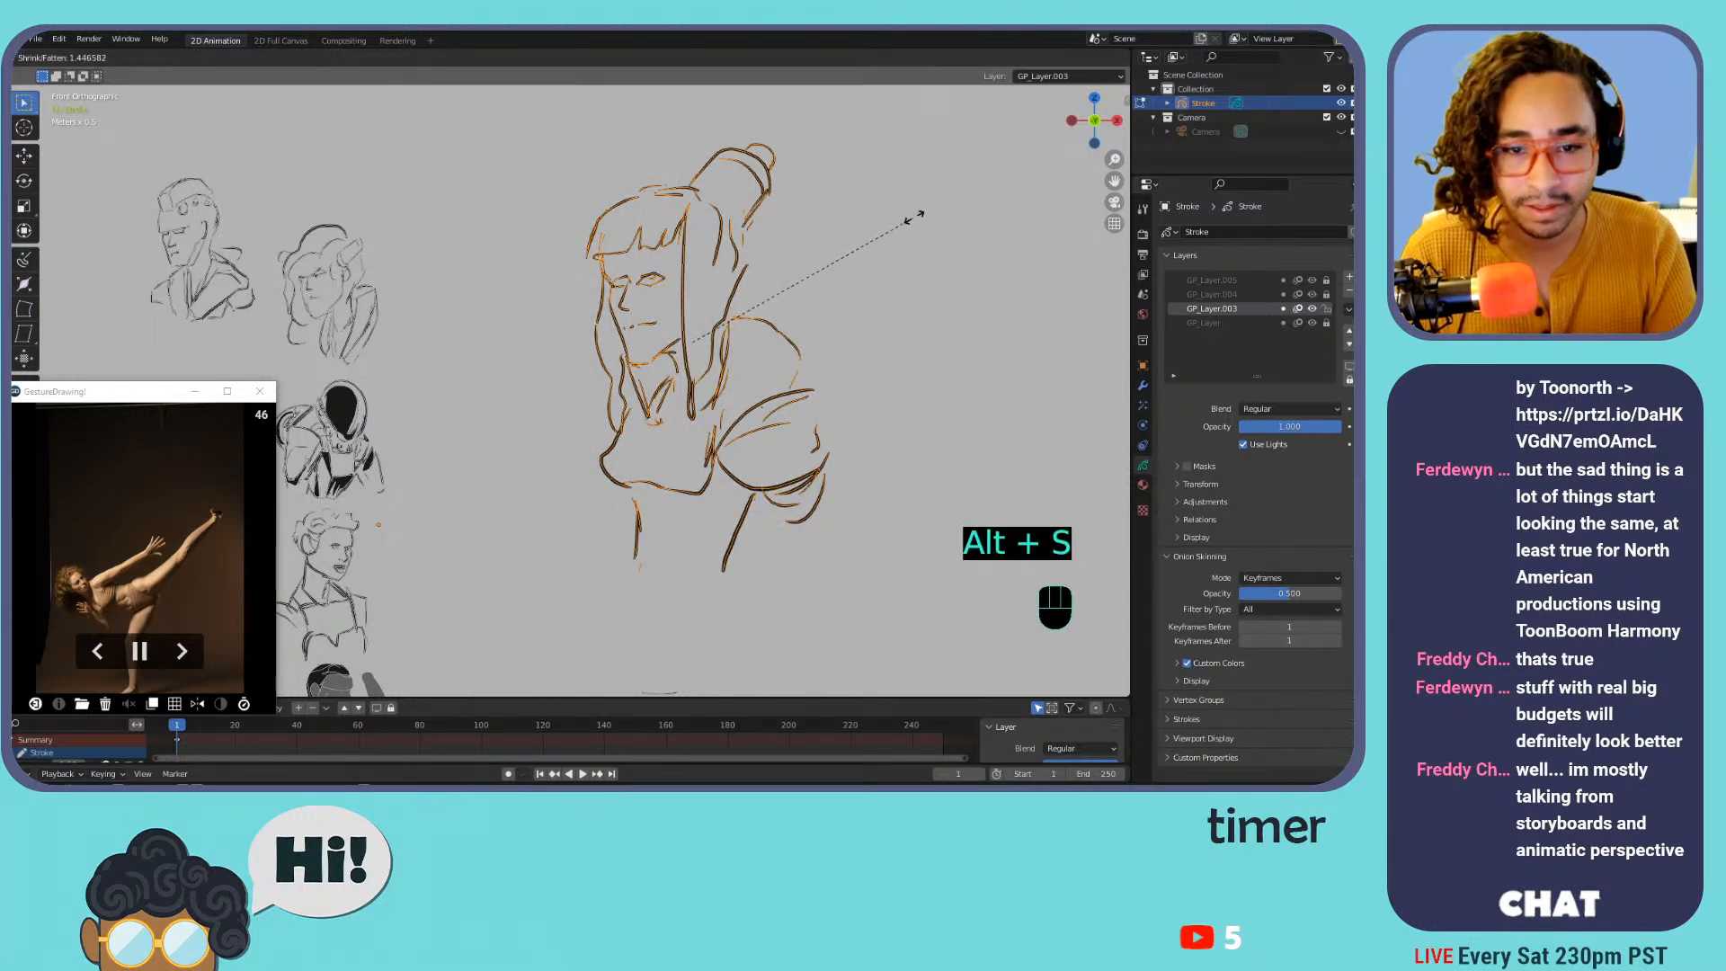
click(902, 225)
key(Tab)
key(Tab)
key(ctrl+Tab)
click(880, 283)
key(ctrl+Tab)
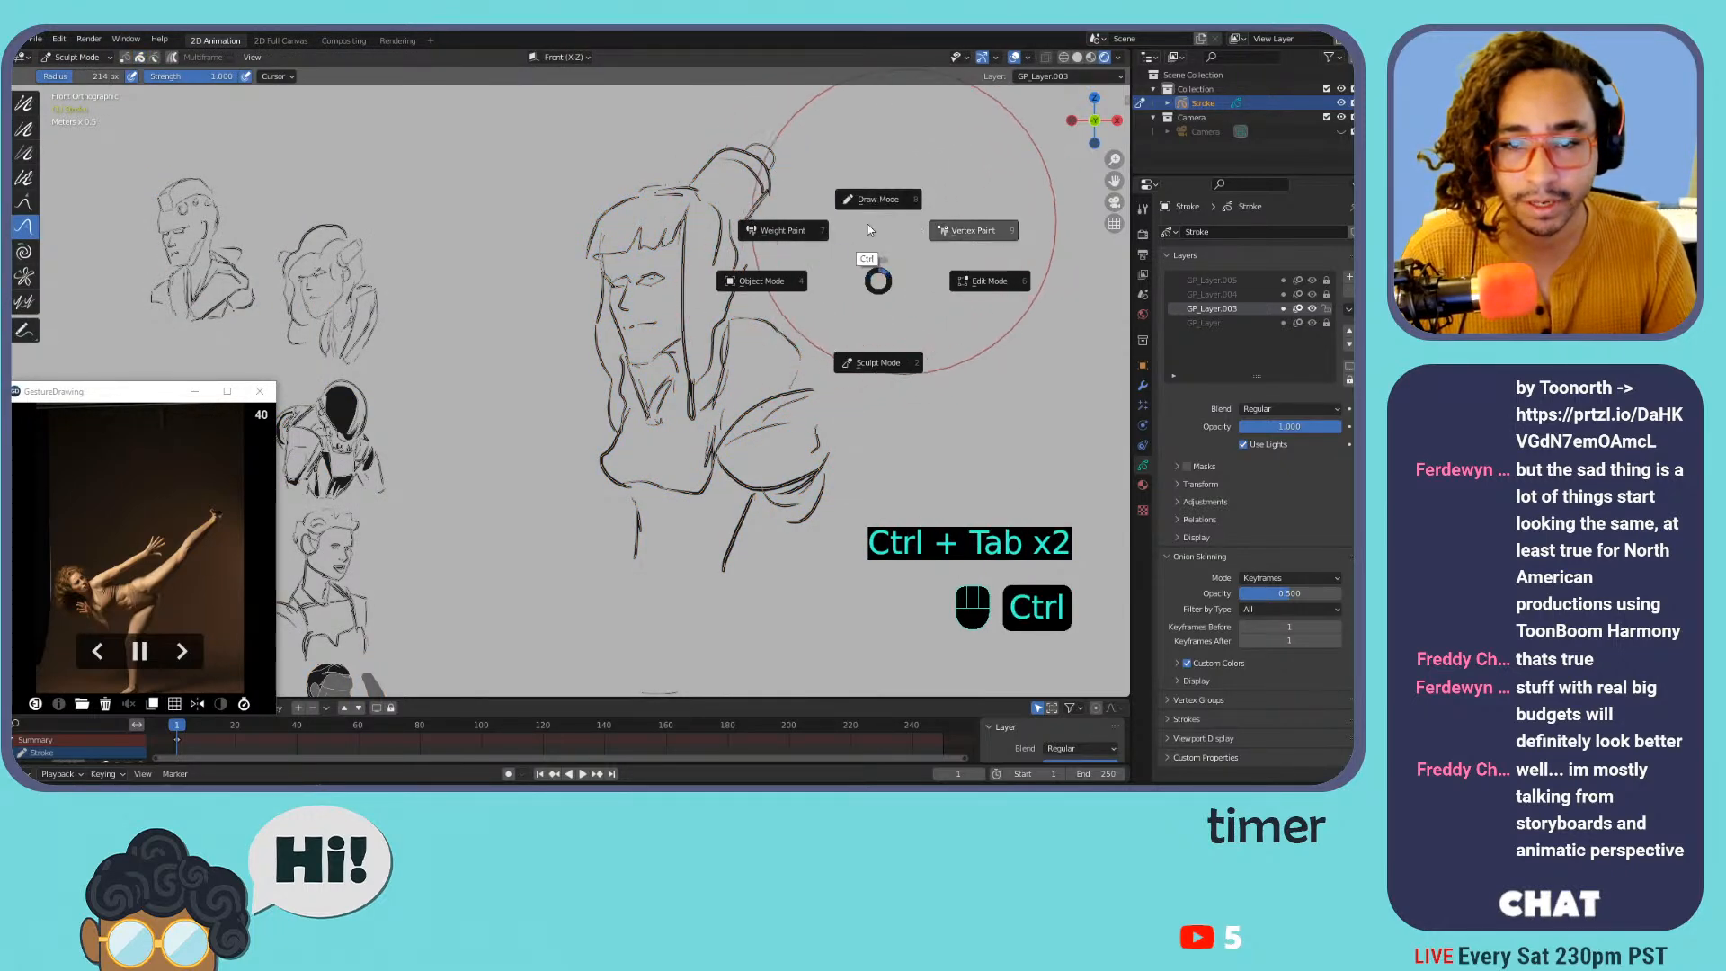
click(869, 200)
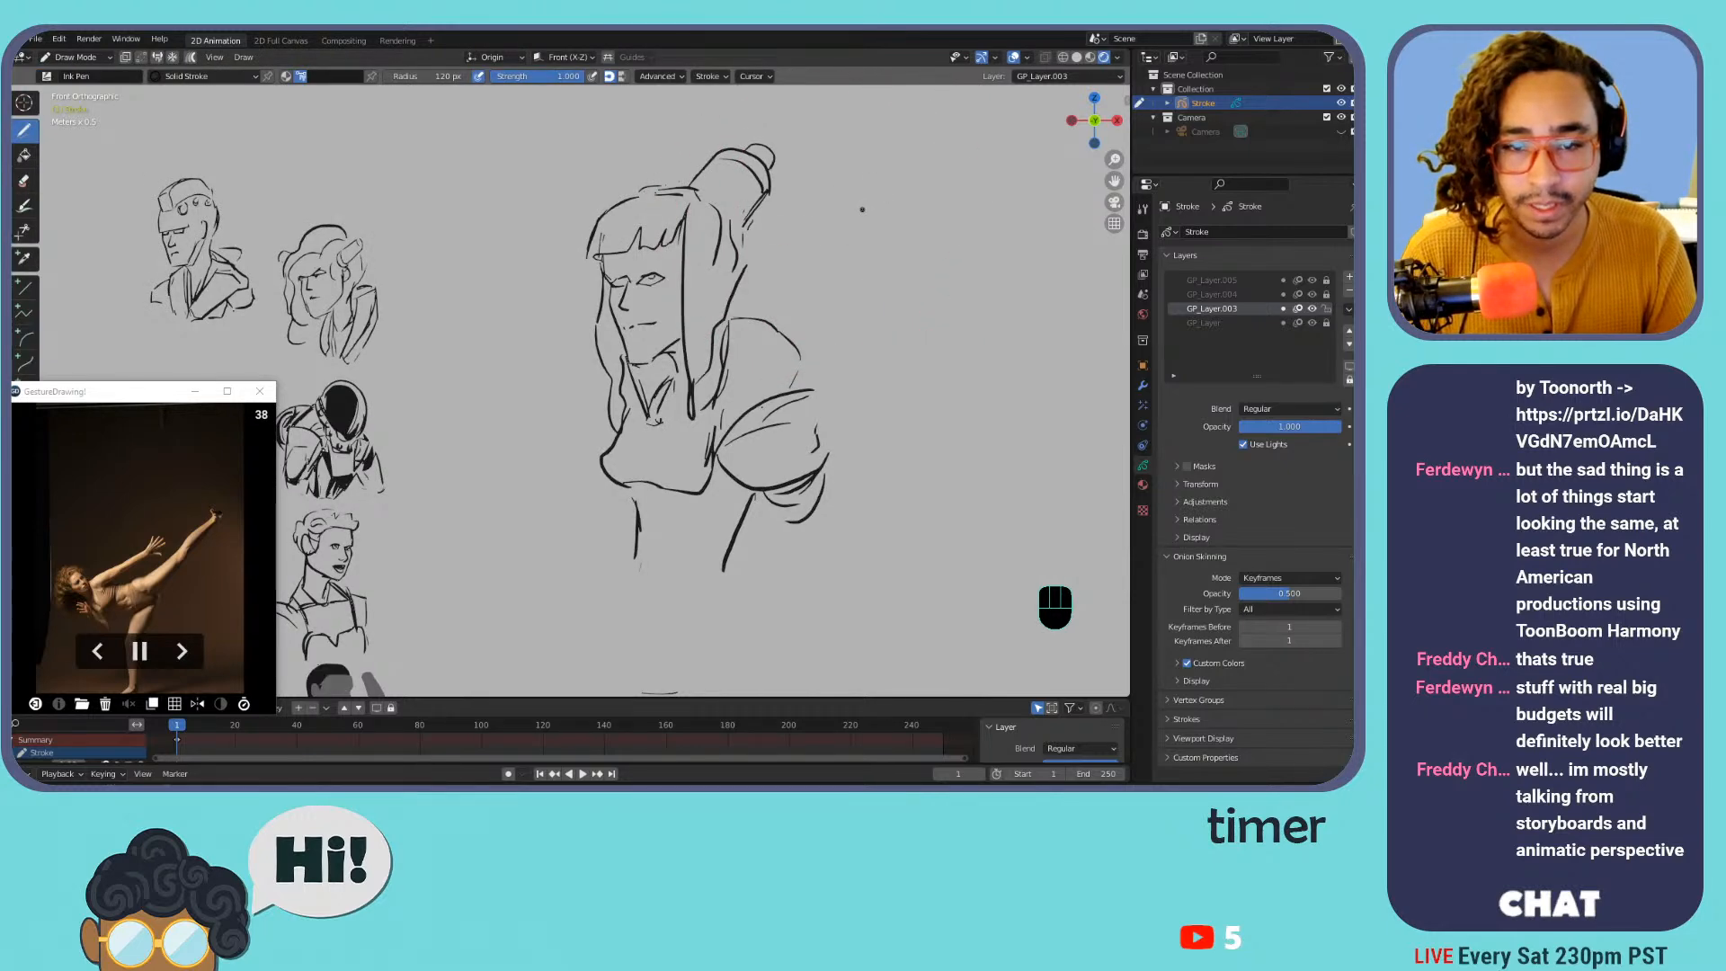
key(ctrl+Tab)
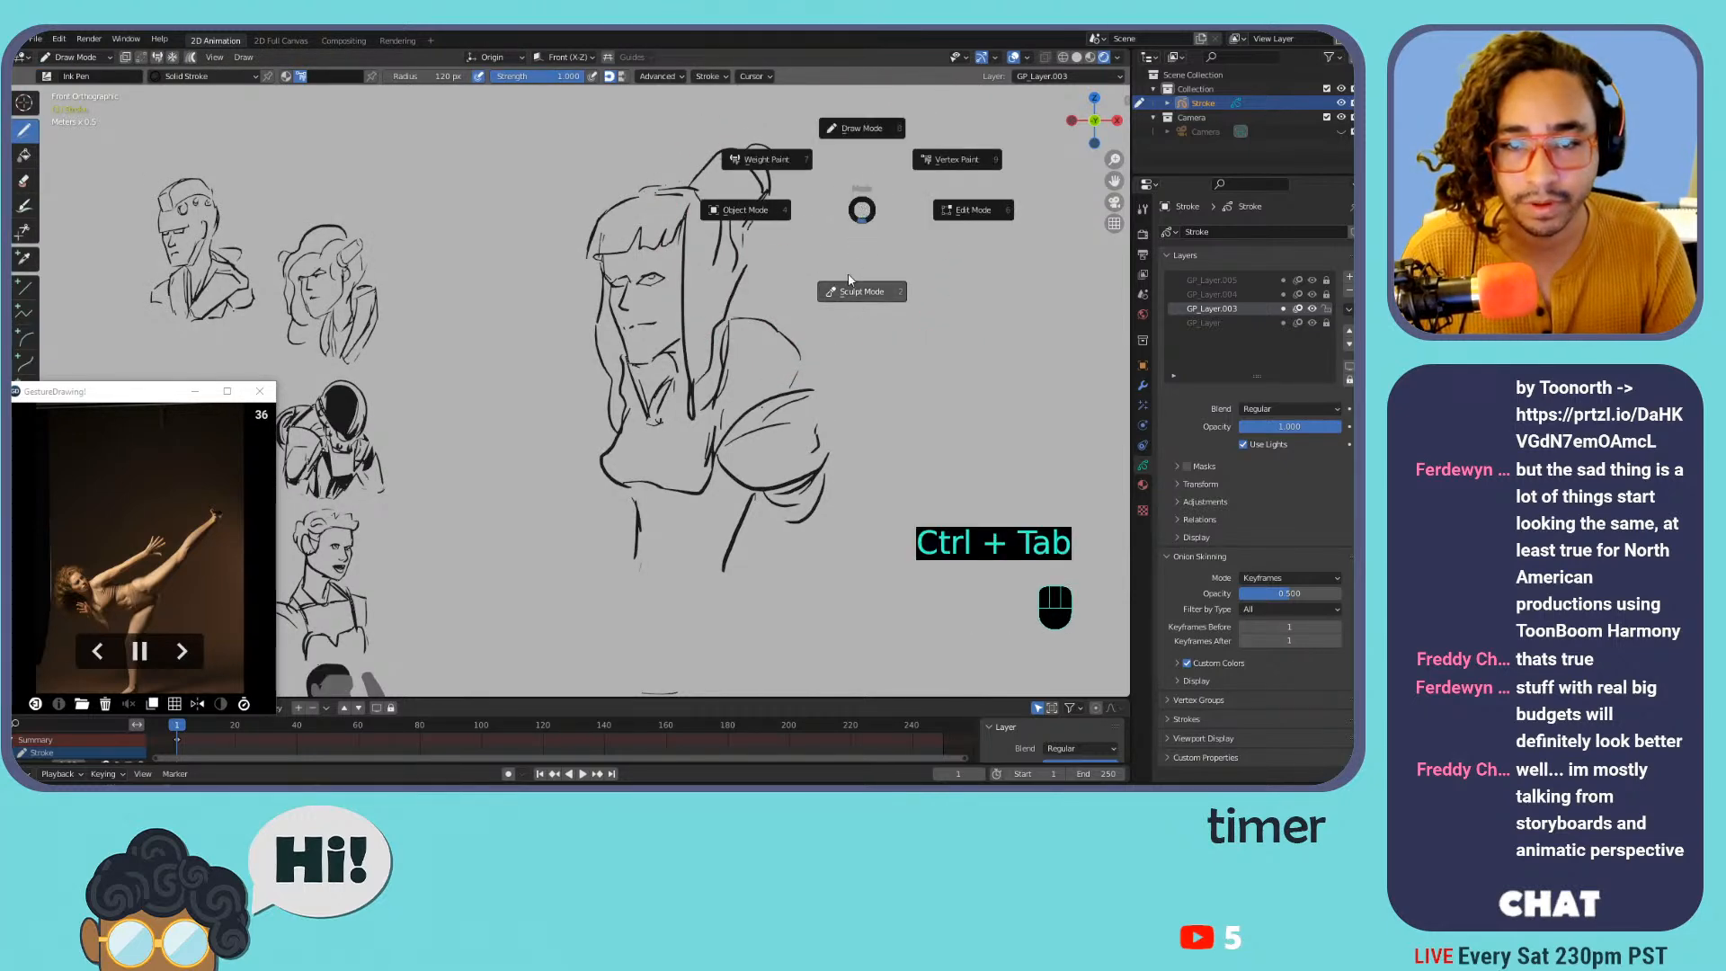
click(891, 225)
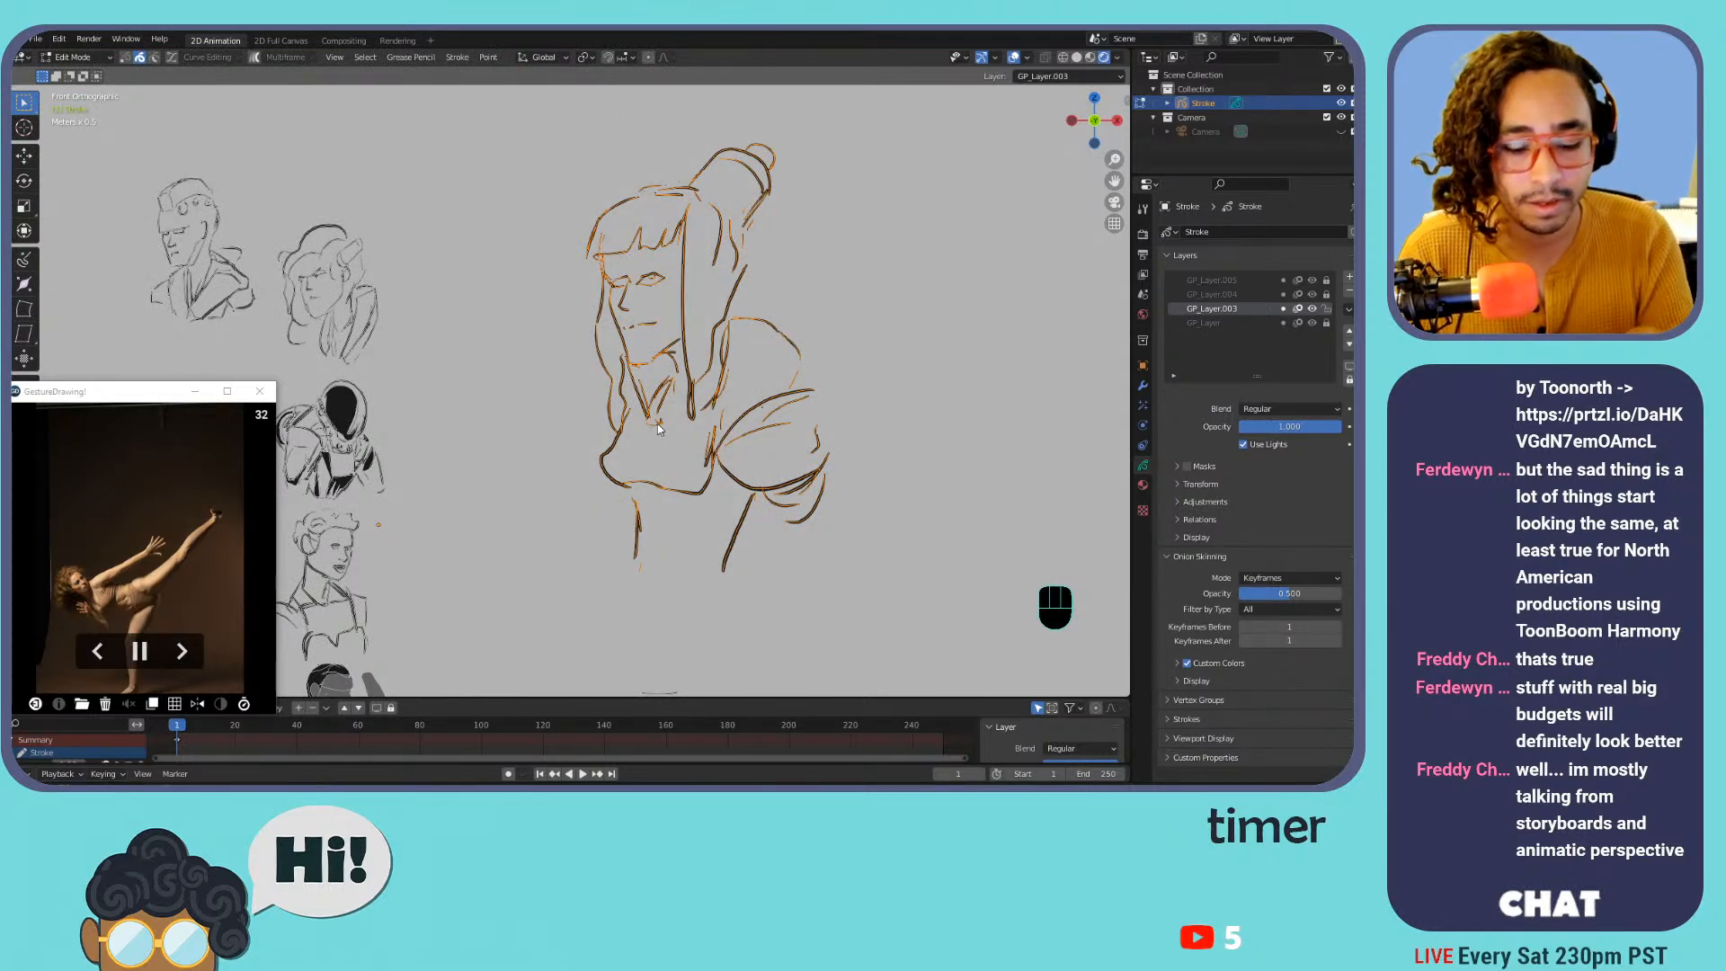
Mirror the selected bust strokes along the global X axis
key(ctrl+m)
key(x)
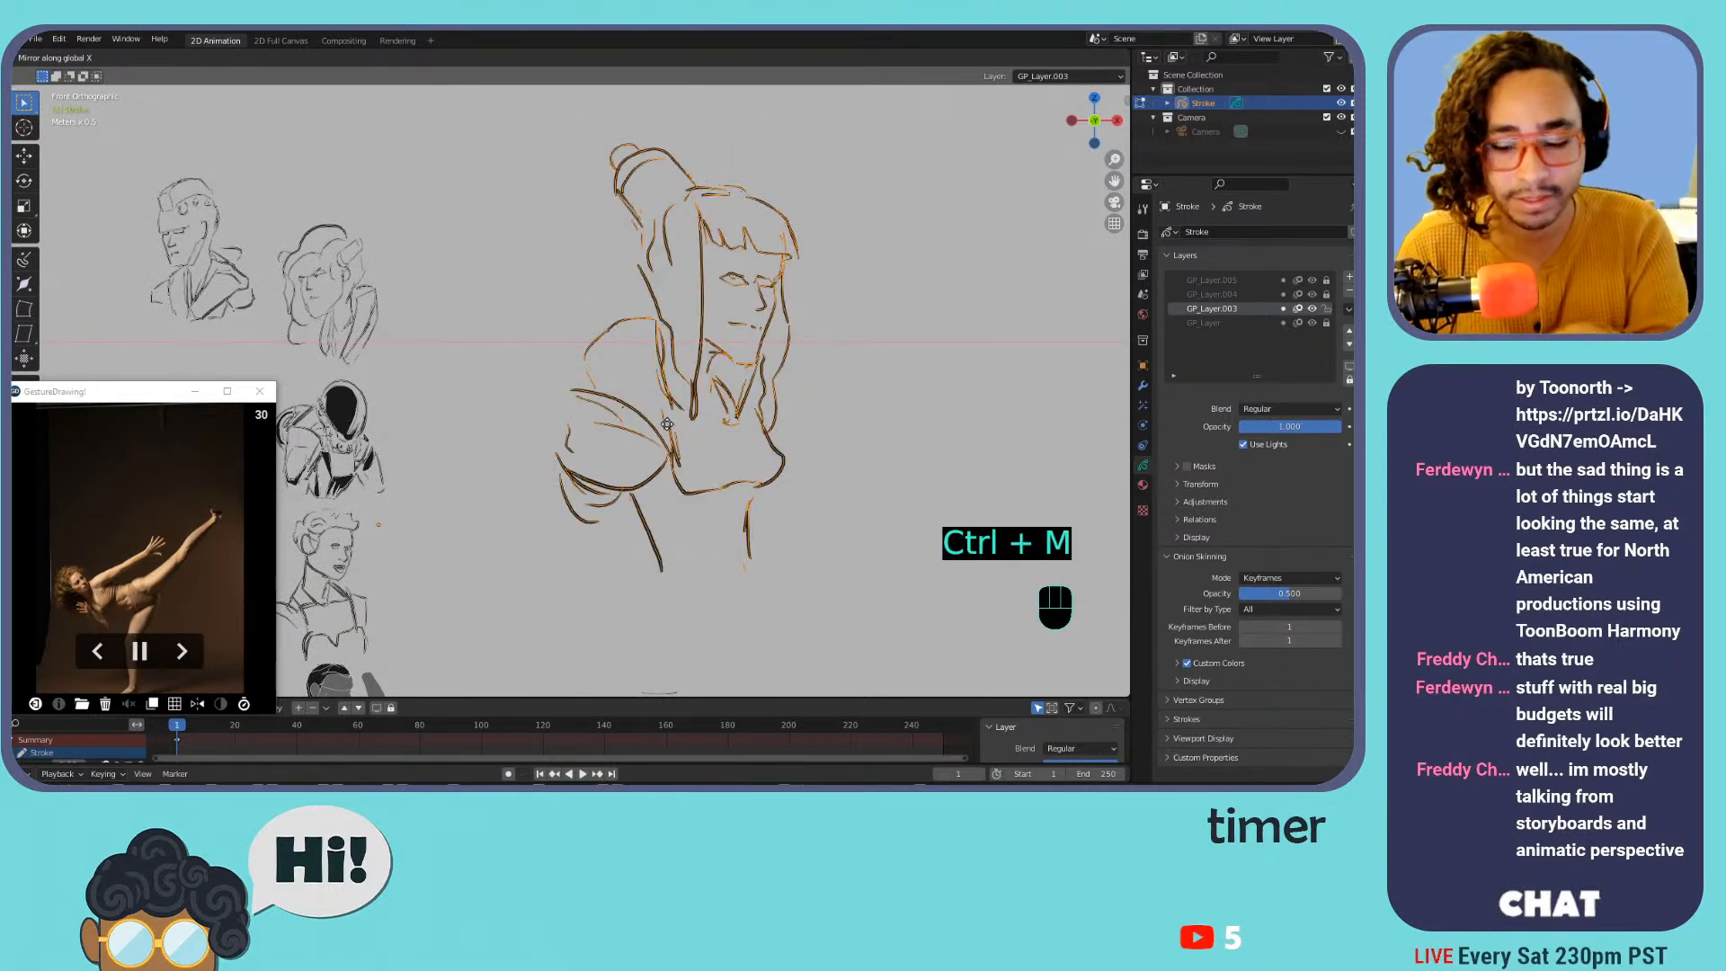
key(Return)
key(Tab)
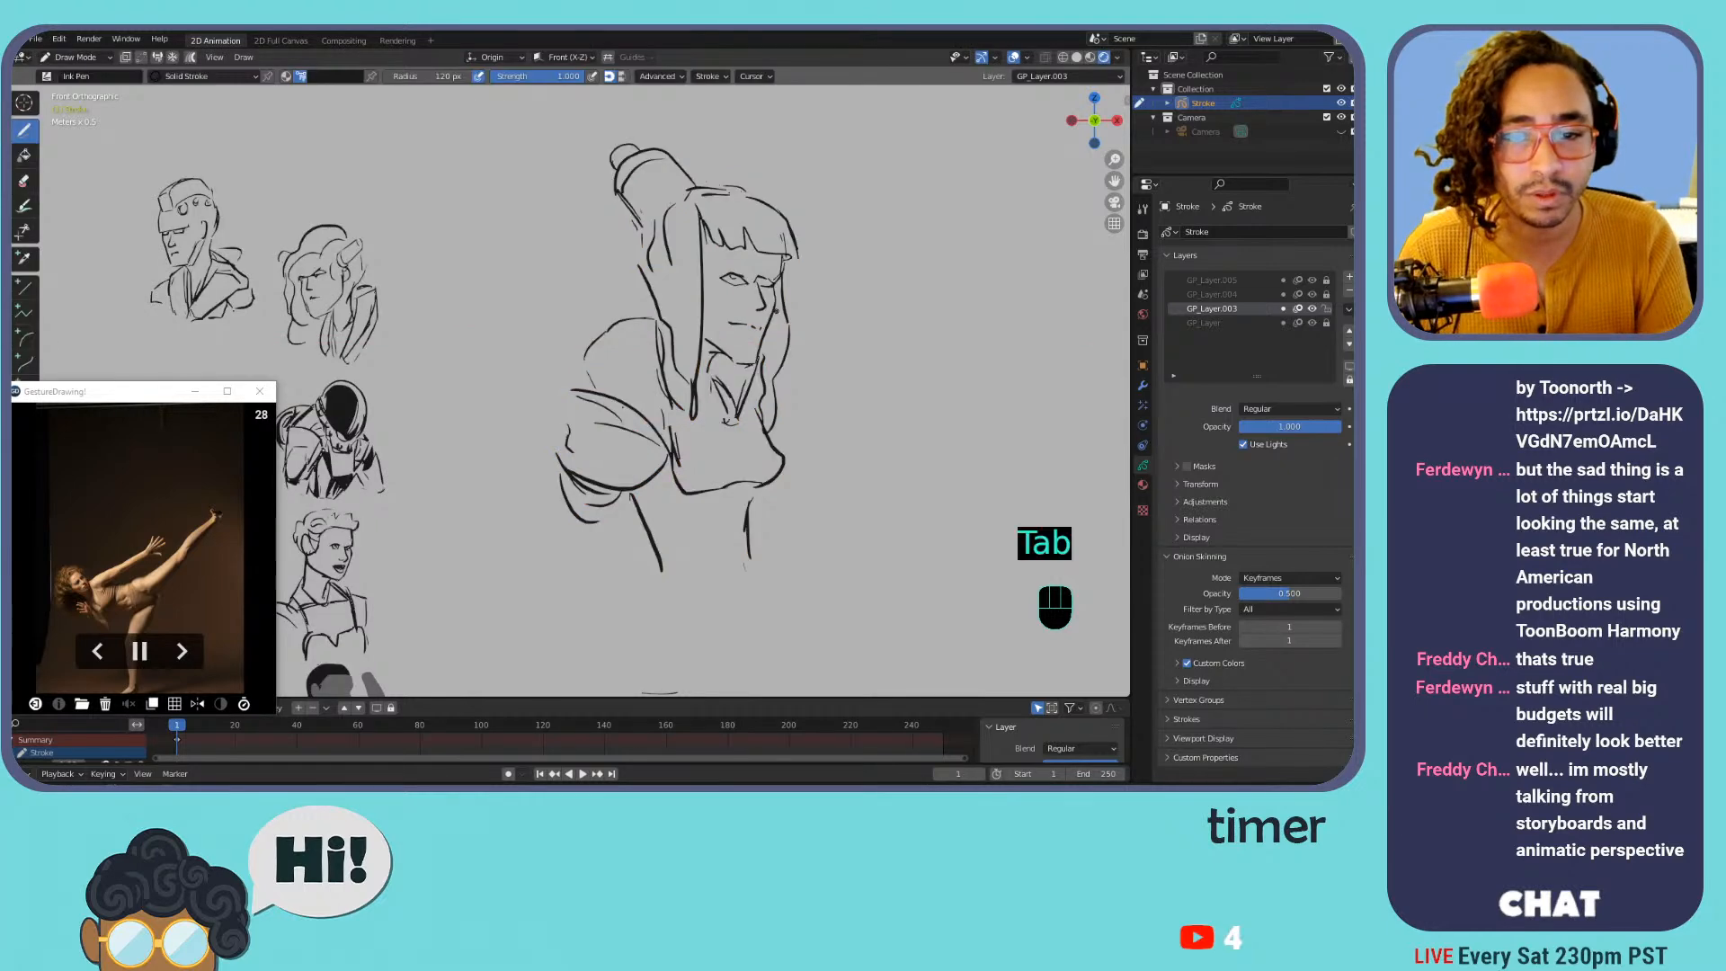
key(Tab)
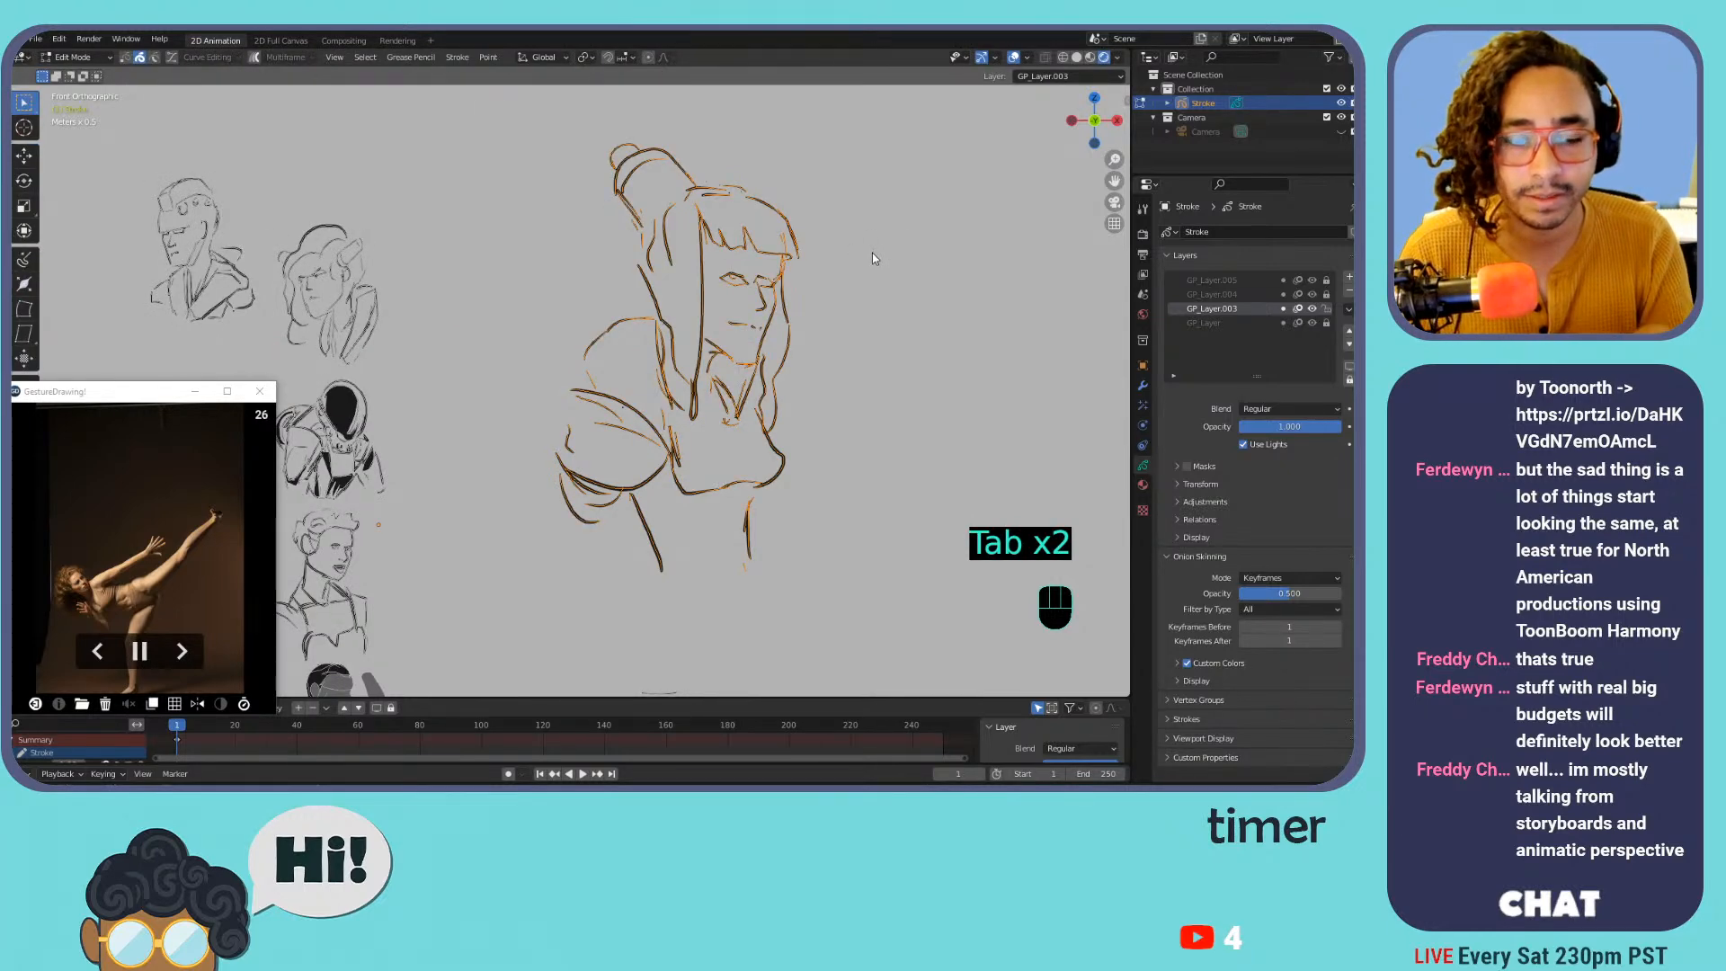
Nudge the facial features of the long-haired bust in Sculpt Mode with the Grab brush at a 120 px radius
key(ctrl+Tab)
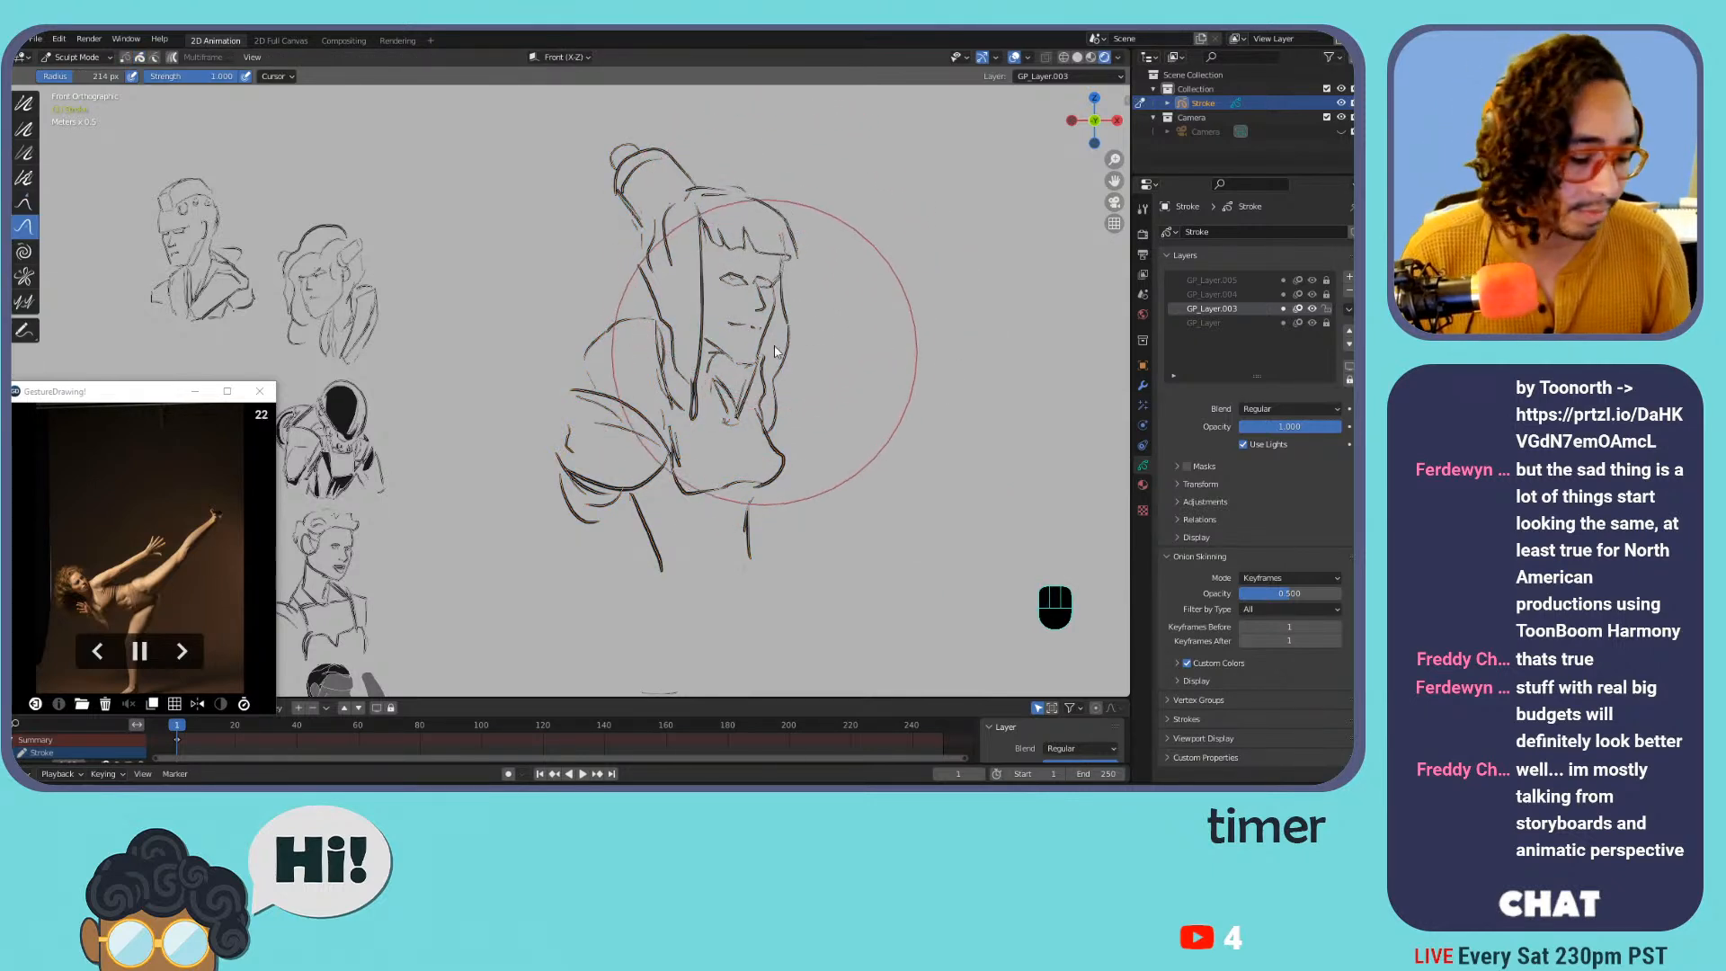
key(f)
click(794, 330)
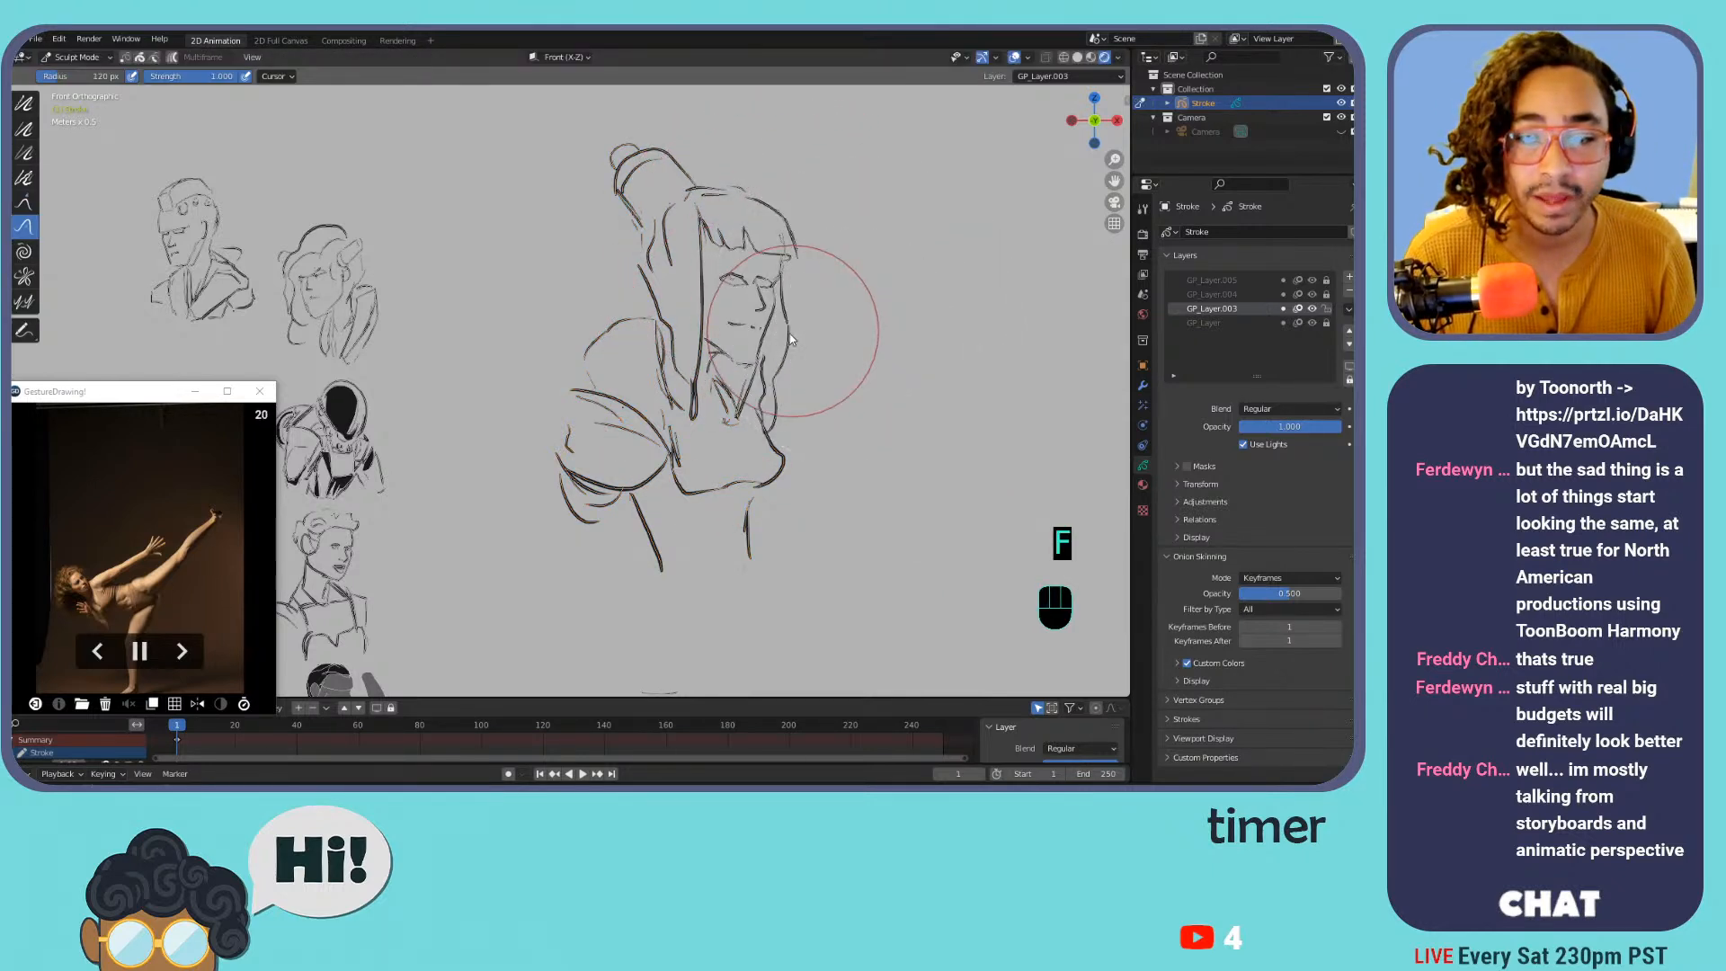
drag(753, 349, 754, 340)
Enlarge the Grab brush radius to 159 px and reshape the bust's hair, face, shoulder, arm and chest lines
key(f)
click(660, 256)
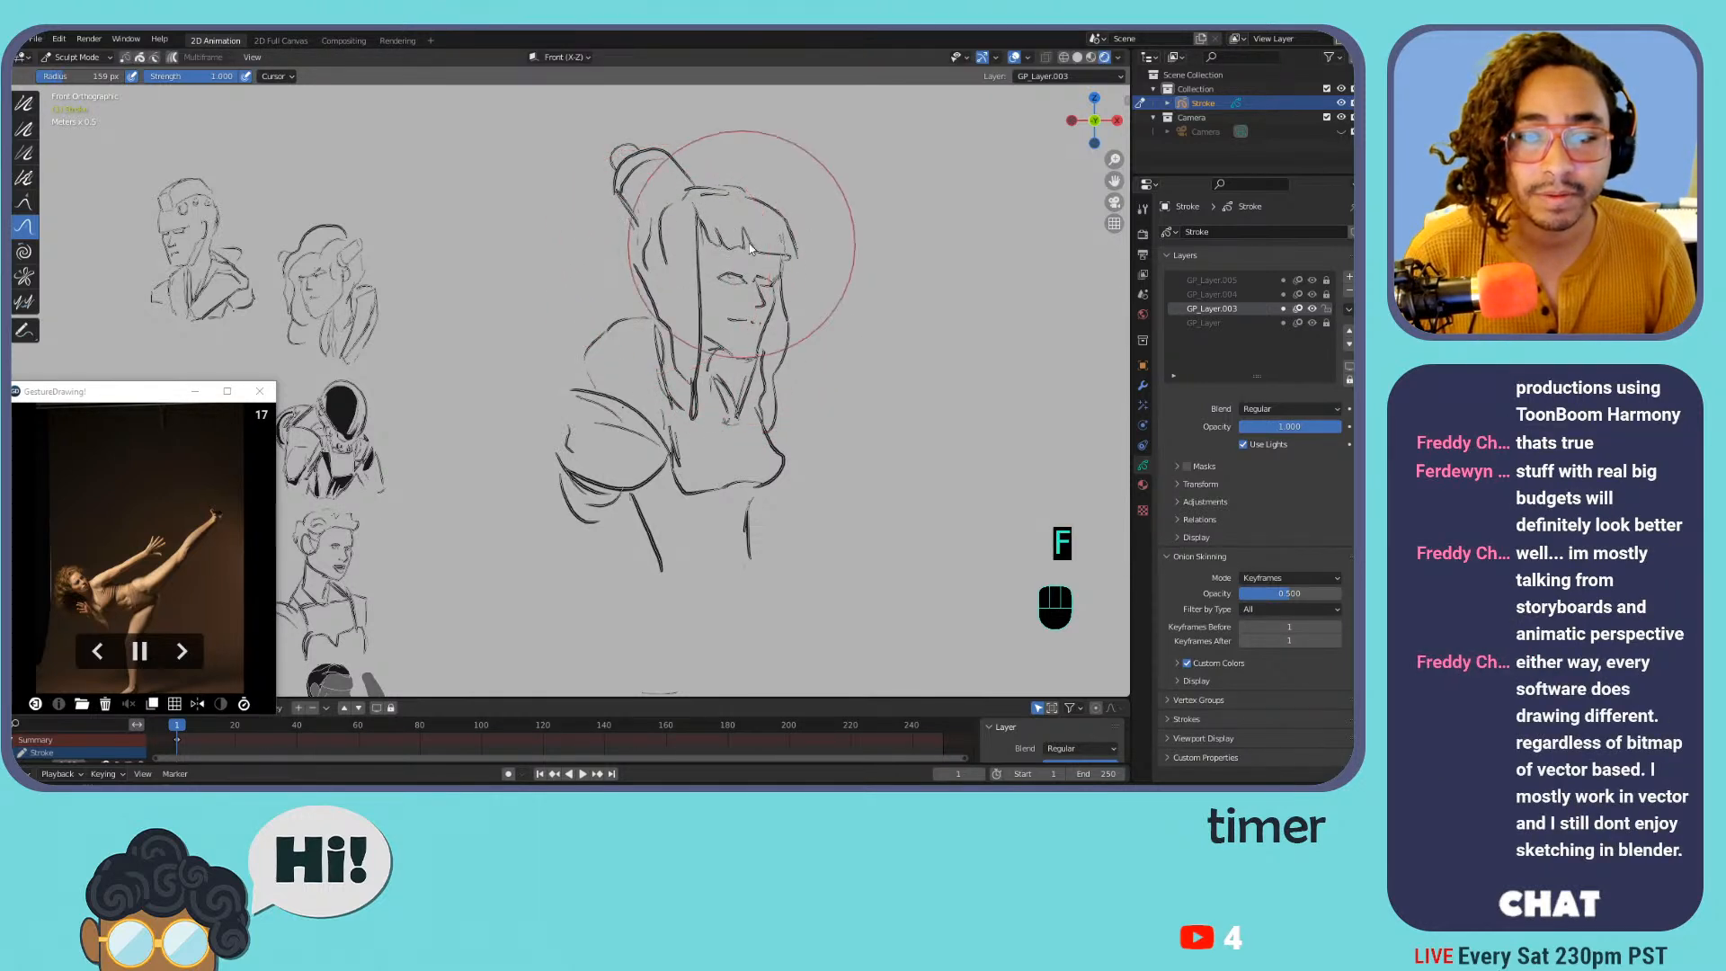
drag(631, 430, 623, 434)
drag(587, 335, 586, 343)
mouse_move(760, 500)
mouse_down()
mouse_move(768, 467)
mouse_move(743, 531)
mouse_move(597, 499)
mouse_up()
drag(581, 415, 613, 340)
mouse_move(645, 251)
mouse_down()
mouse_move(619, 338)
mouse_move(644, 220)
mouse_move(714, 229)
mouse_up()
drag(791, 272, 786, 268)
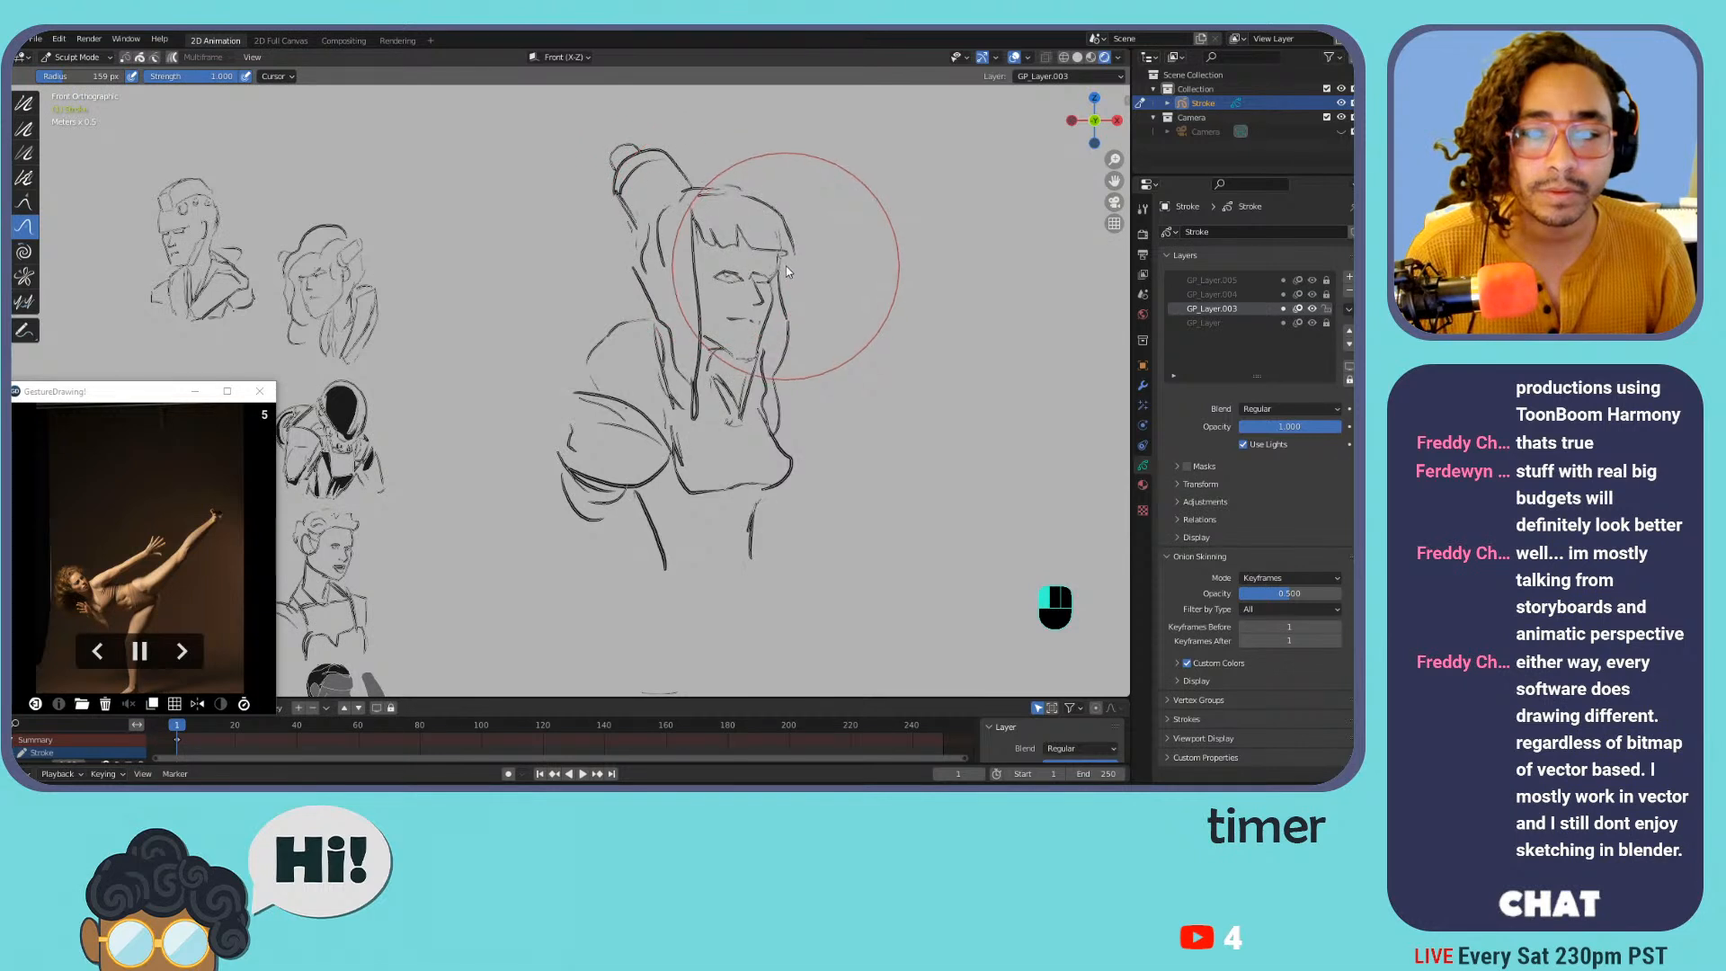
Return the sketch to Draw Mode and erase the long-haired bust's eyes and nose
key(Tab)
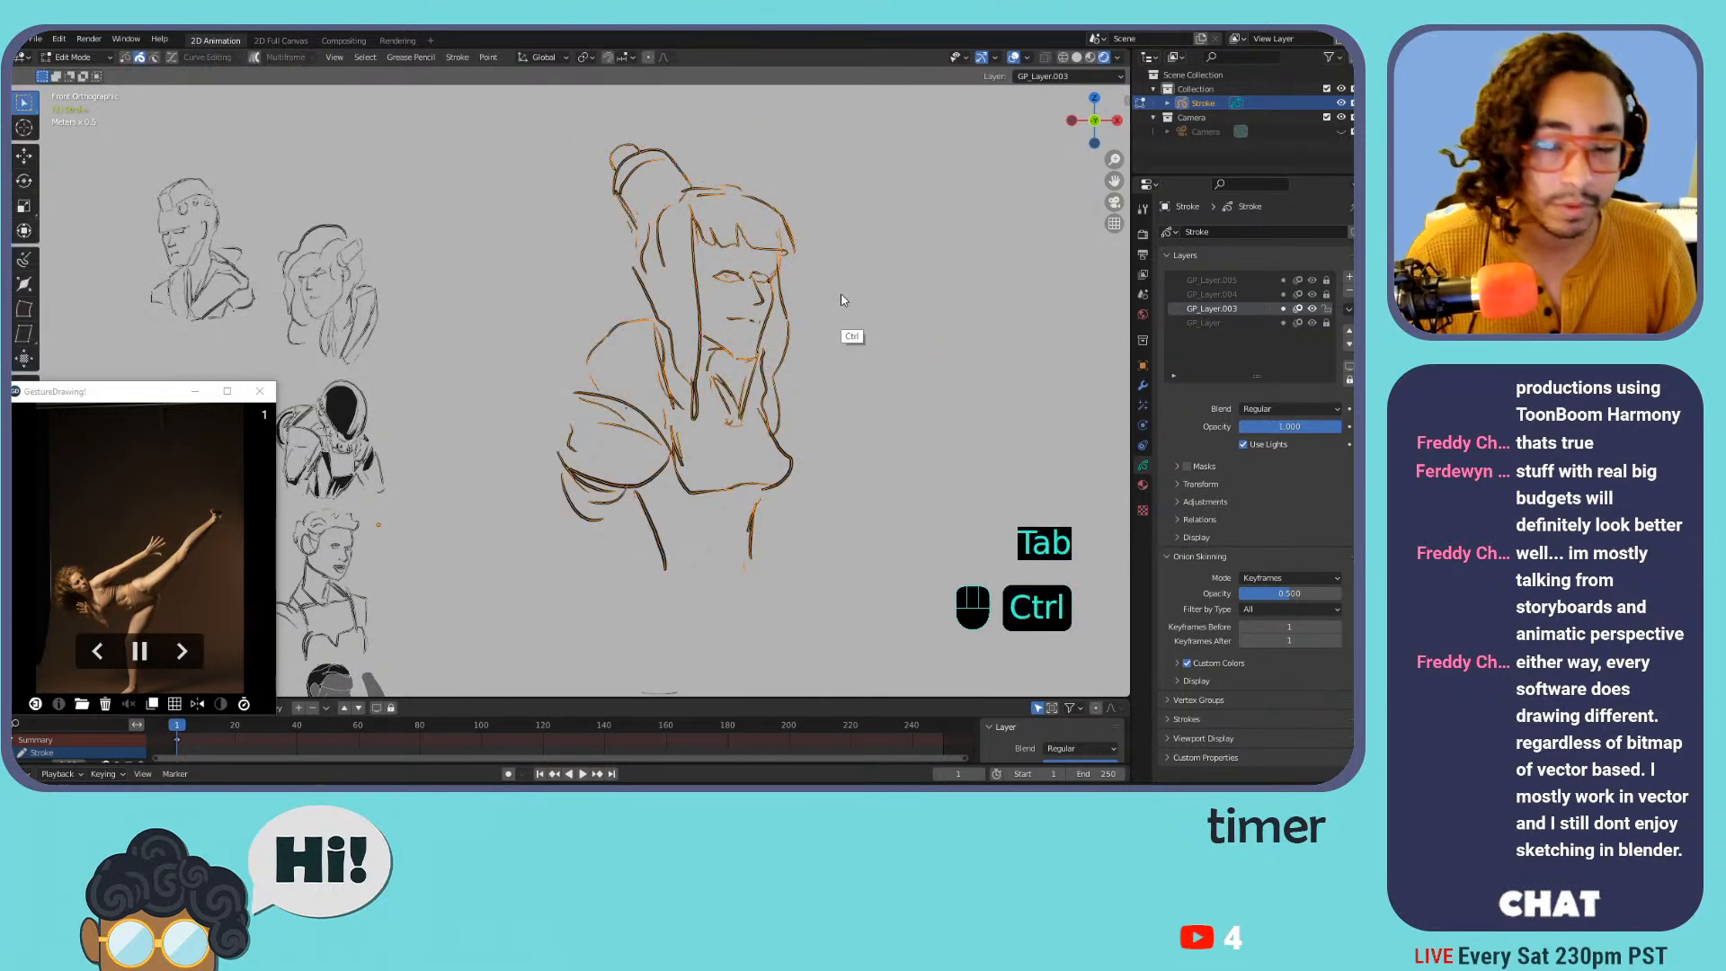
key(ctrl+Tab)
key(ctrl+Tab)
click(846, 209)
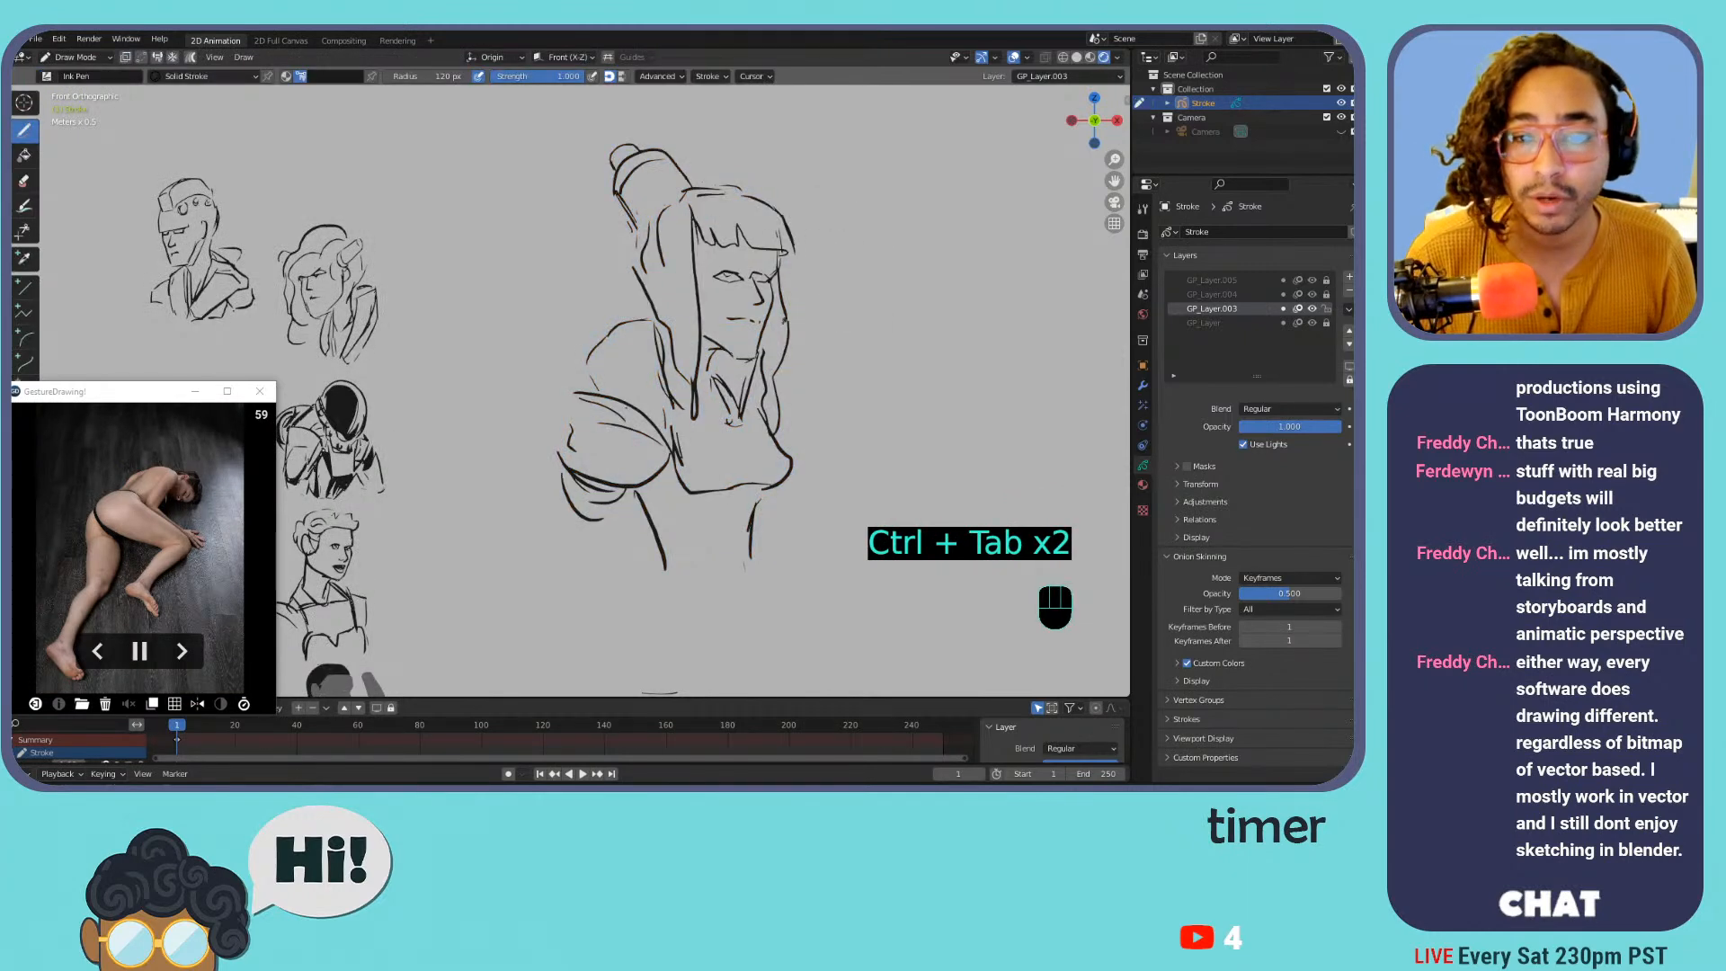
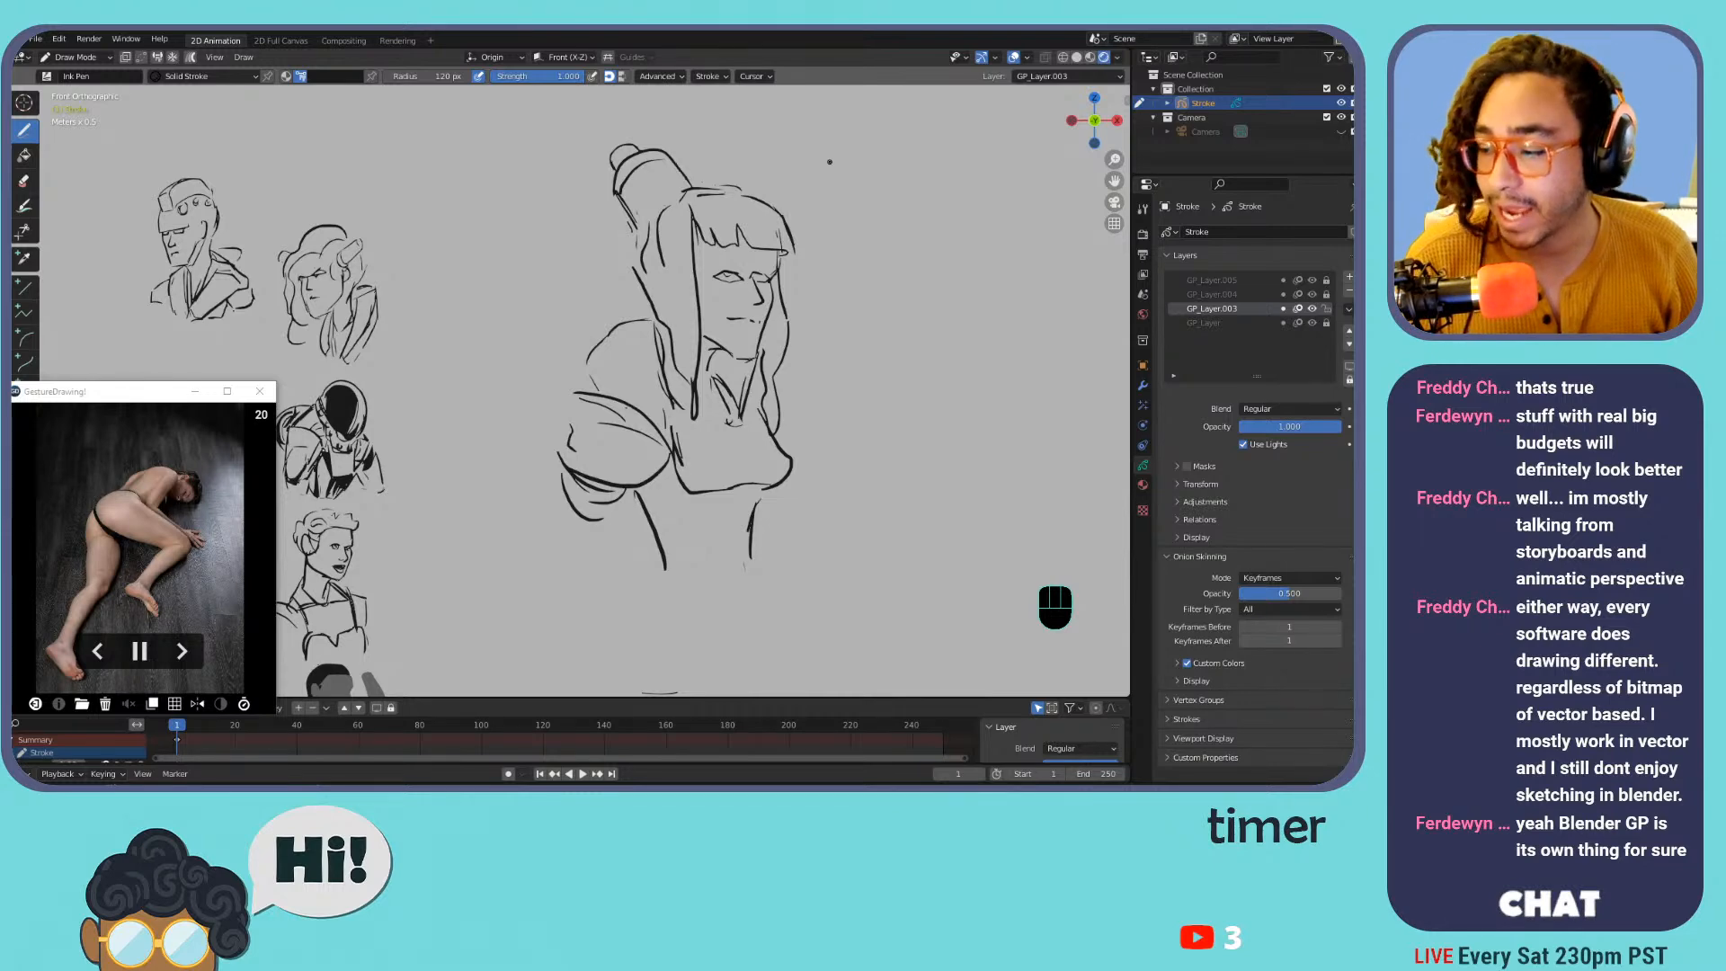
key(ctrl+equal)
key(ctrl+equal)
key(ctrl+equal)
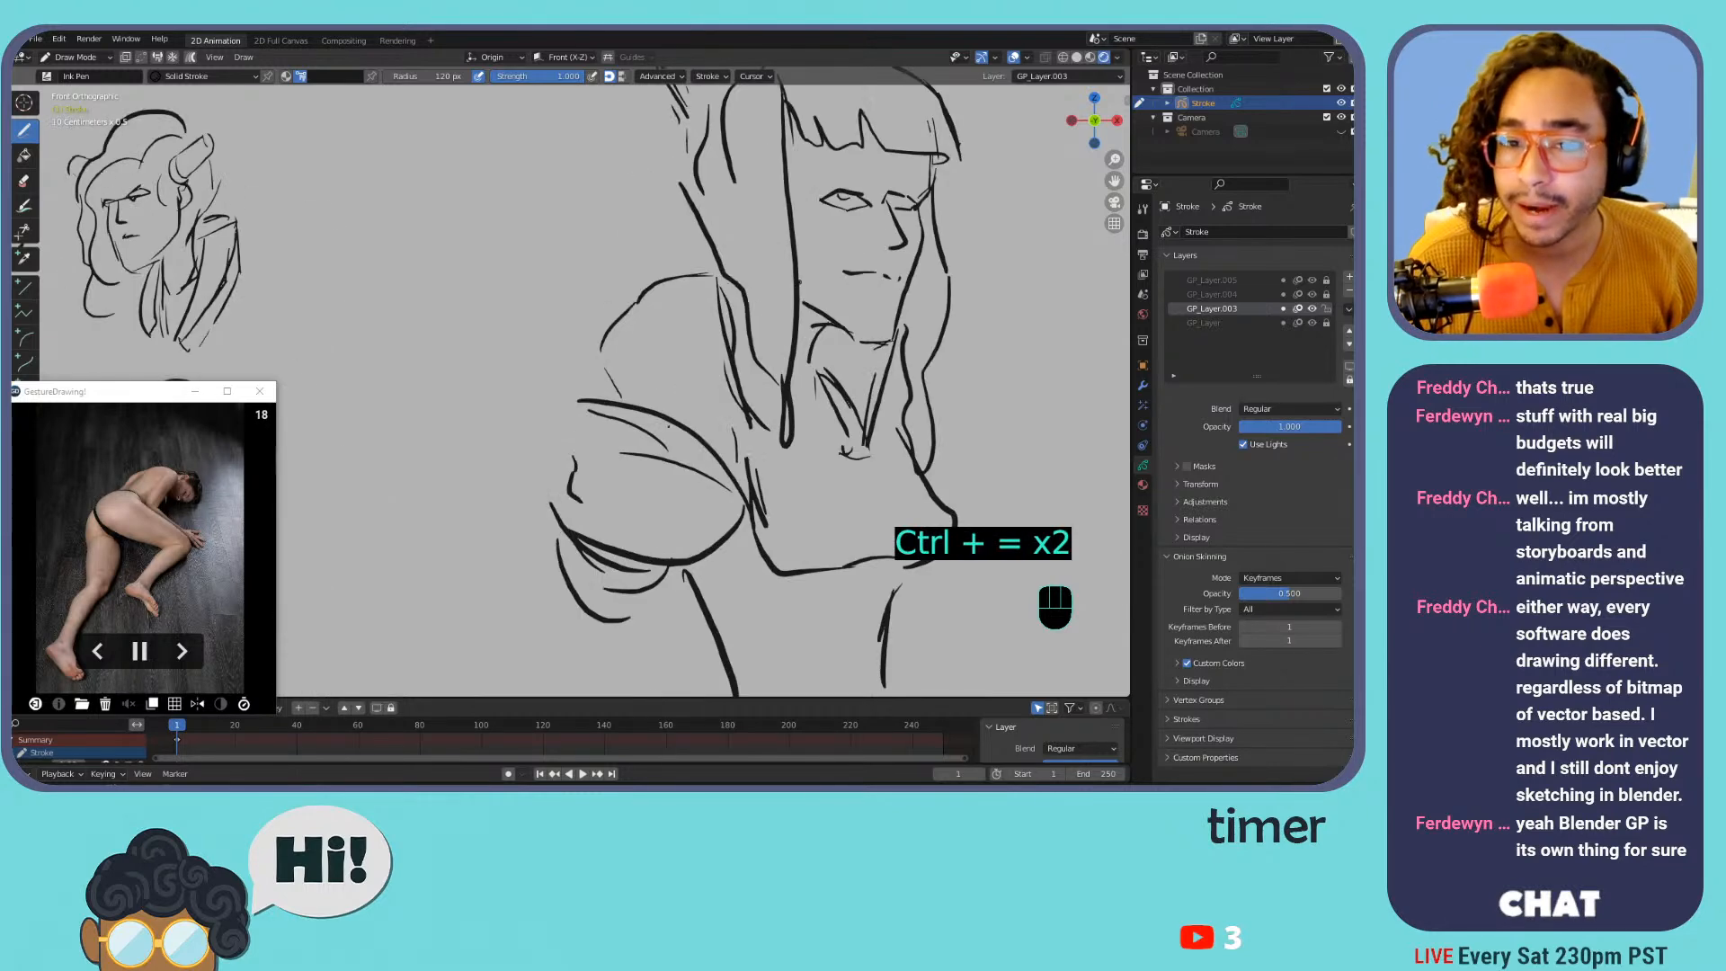
key(ctrl+equal)
key(ctrl+equal)
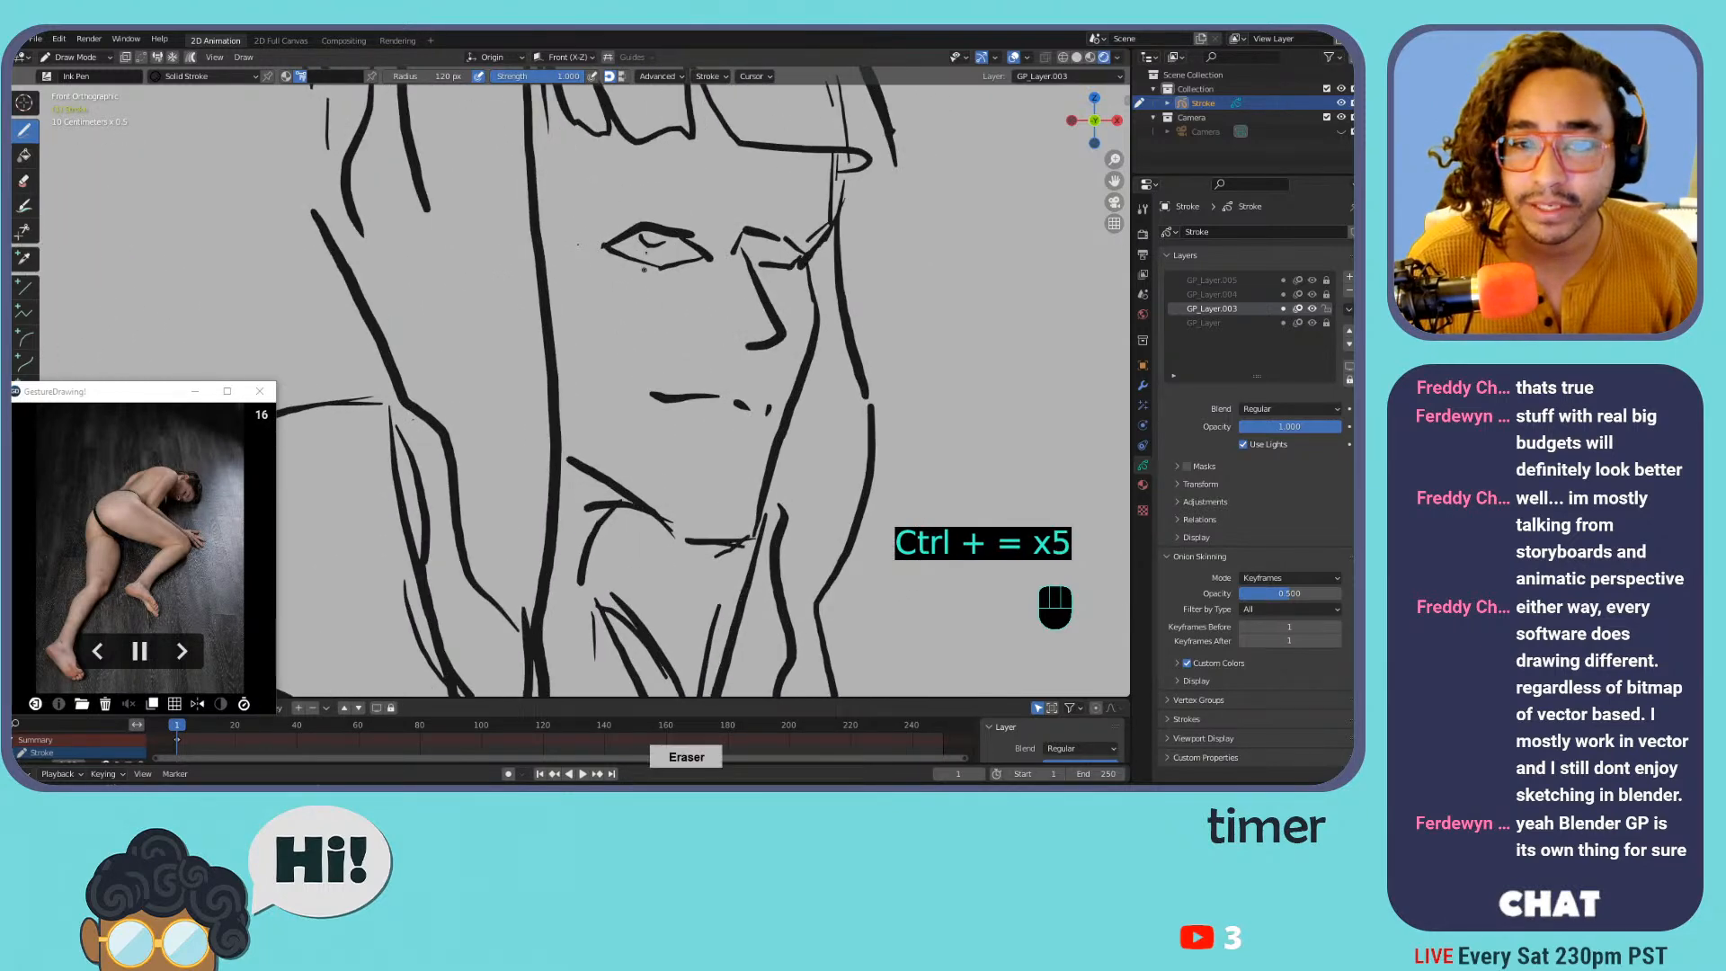
mouse_move(735, 218)
mouse_down()
mouse_move(769, 324)
mouse_move(758, 270)
mouse_move(675, 285)
mouse_move(658, 223)
mouse_move(647, 235)
mouse_move(706, 254)
mouse_move(773, 241)
mouse_up()
key(ctrl+z)
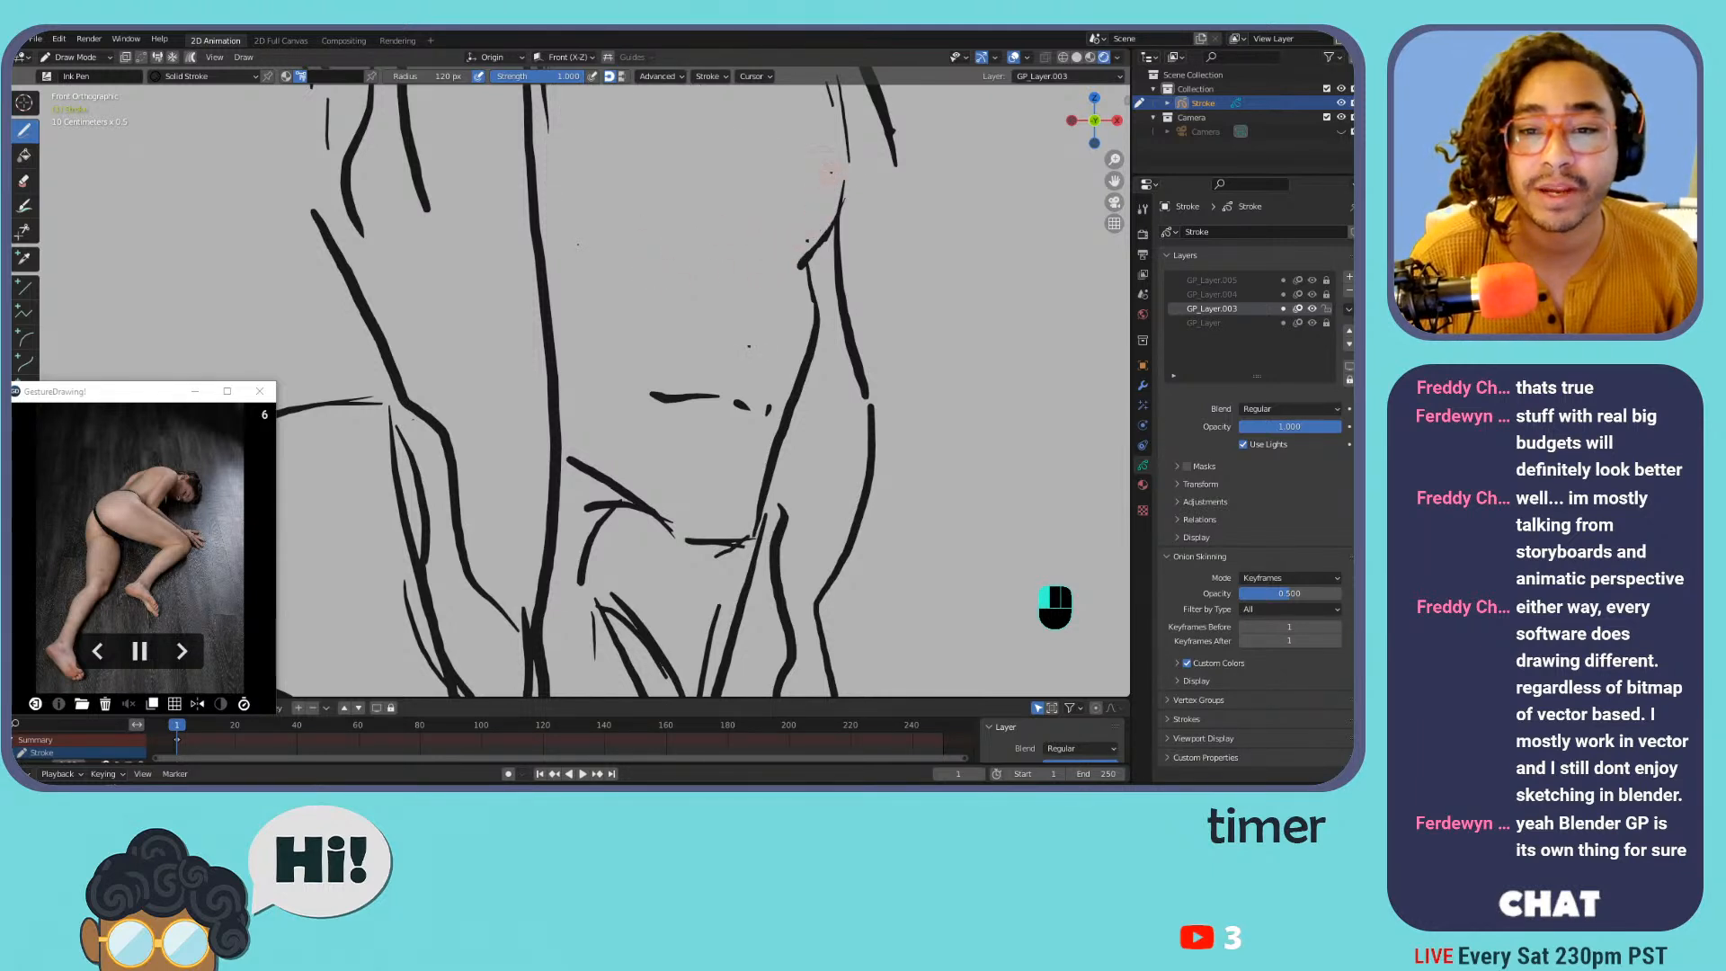
key(ctrl+z)
mouse_move(618, 247)
mouse_down()
mouse_move(657, 256)
mouse_move(632, 273)
mouse_move(755, 236)
mouse_move(775, 248)
mouse_up()
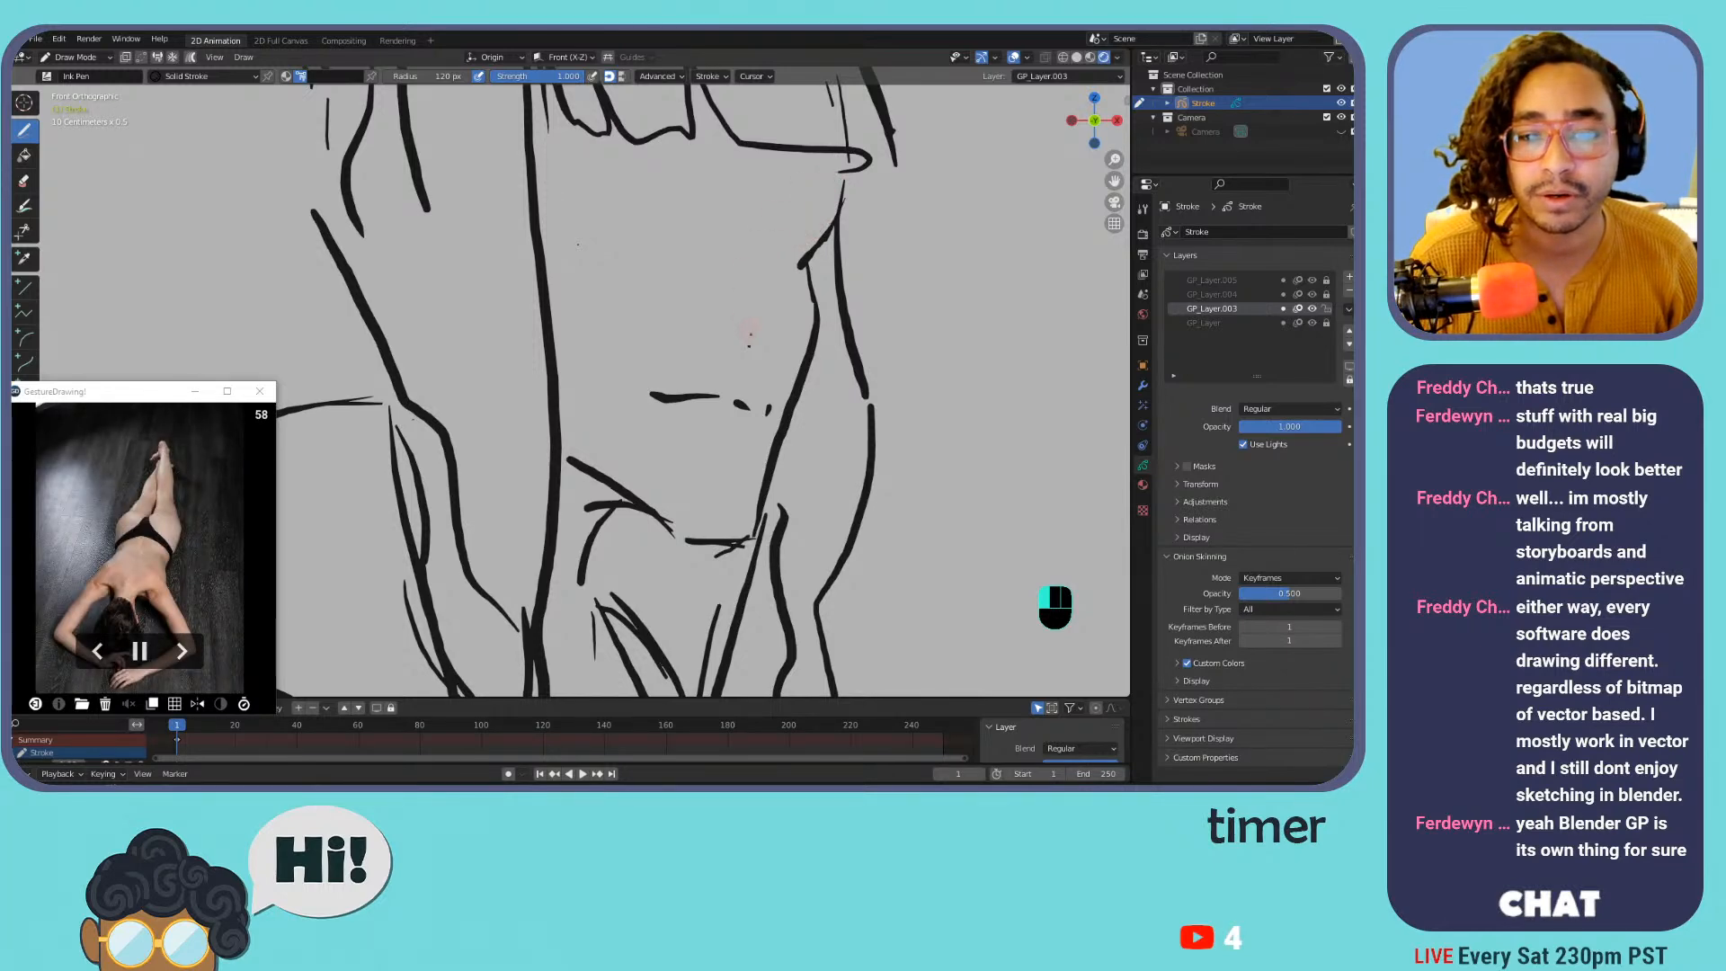
Redraw the eyes and nose on the long-haired bust, undoing the strokes that do not fit
key(ctrl+minus)
key(ctrl+minus)
key(ctrl+minus)
key(ctrl+minus)
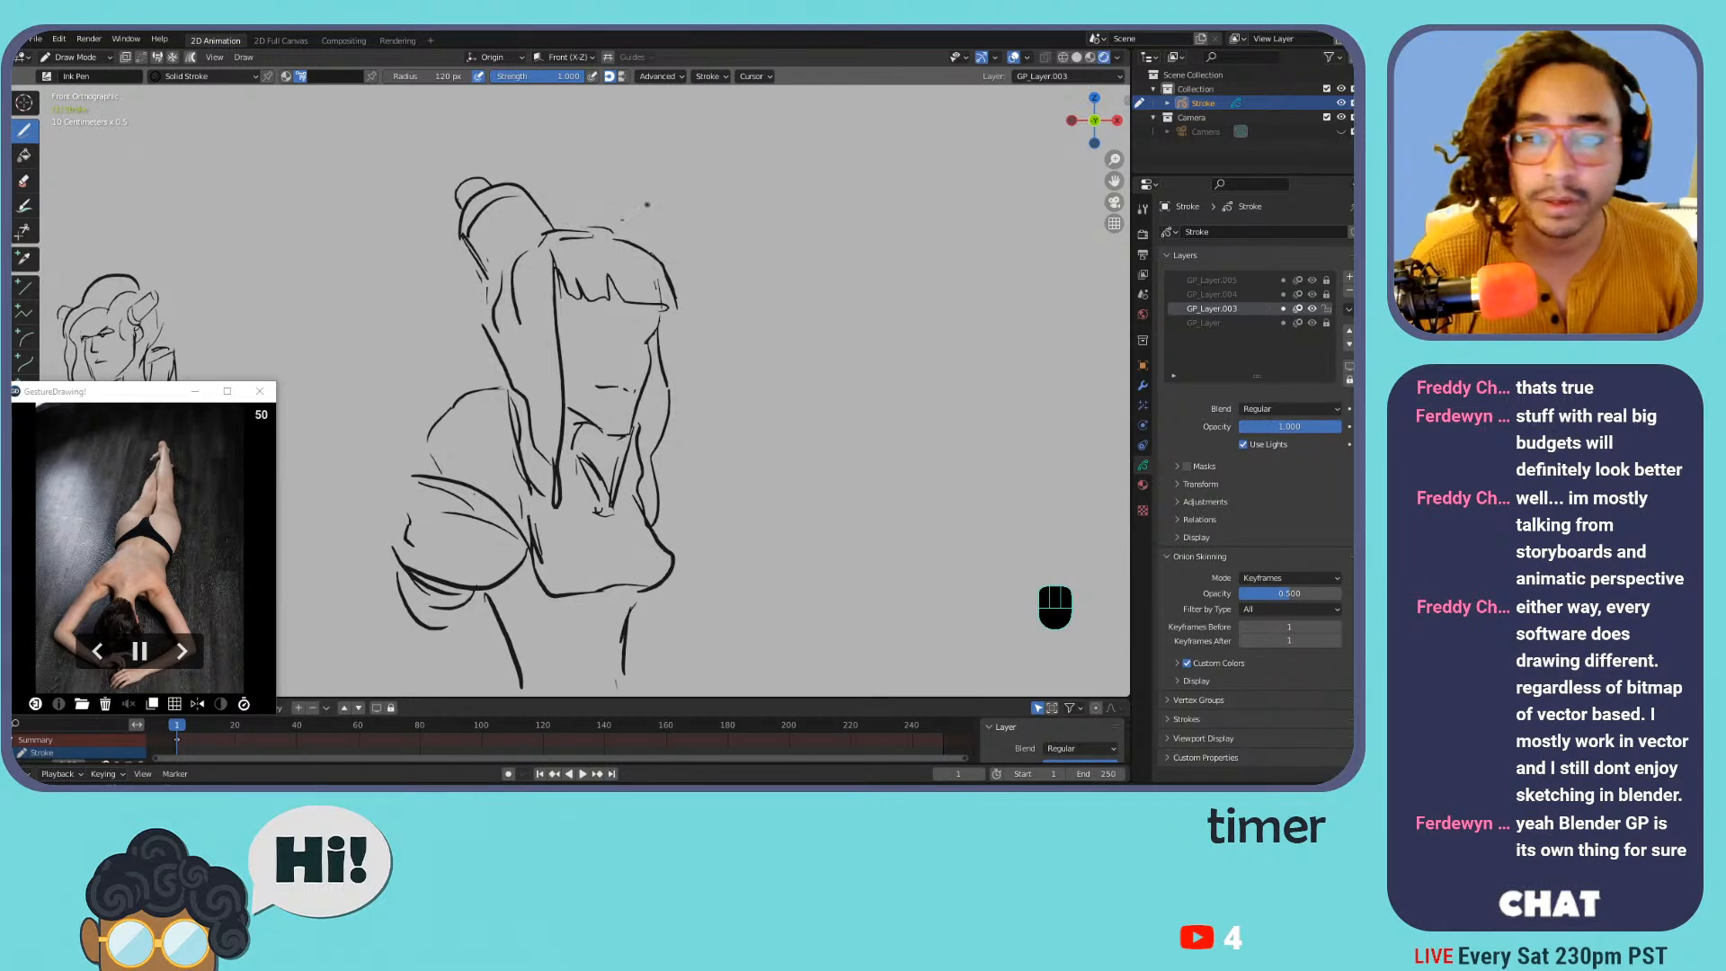
key(ctrl+minus)
mouse_move(581, 339)
mouse_down()
mouse_move(641, 337)
mouse_move(615, 370)
mouse_move(625, 350)
mouse_move(590, 346)
mouse_move(632, 351)
mouse_move(577, 349)
mouse_up()
key(ctrl+z)
key(ctrl+z)
key(ctrl+z)
key(ctrl+z)
key(ctrl+z)
key(ctrl+z)
Rotate and move the near eye in Edit Mode, and draw its pupil in Draw Mode
key(Tab)
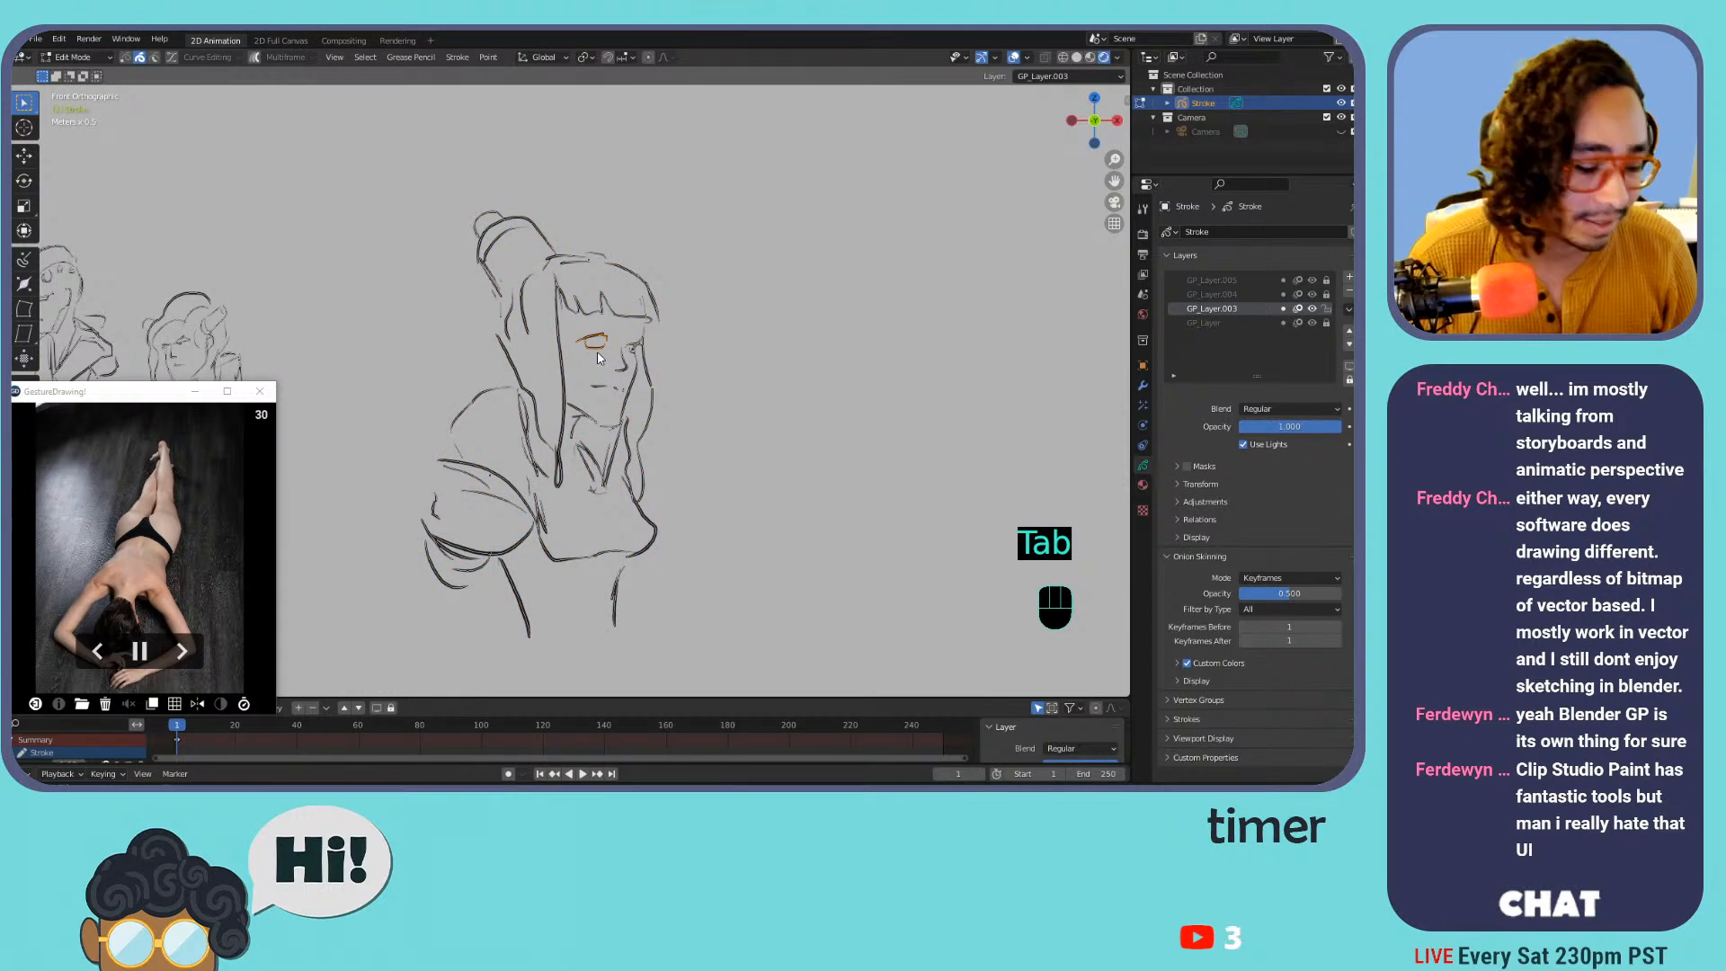
key(r)
click(602, 365)
key(g)
click(612, 365)
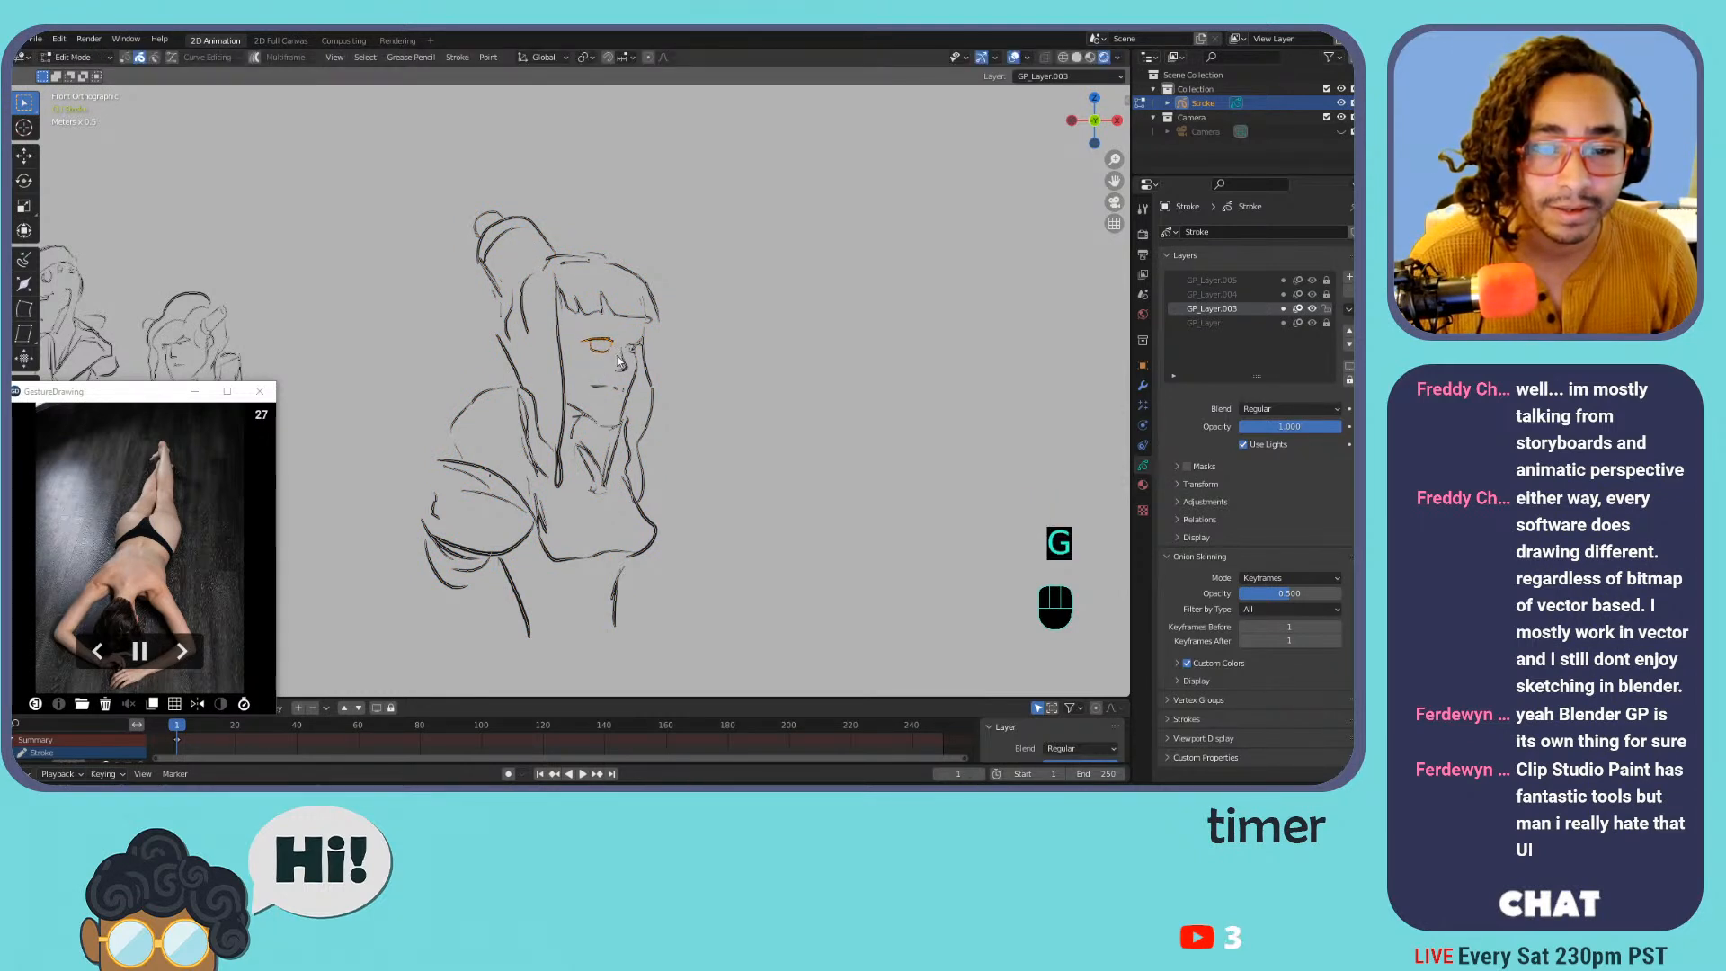
key(Tab)
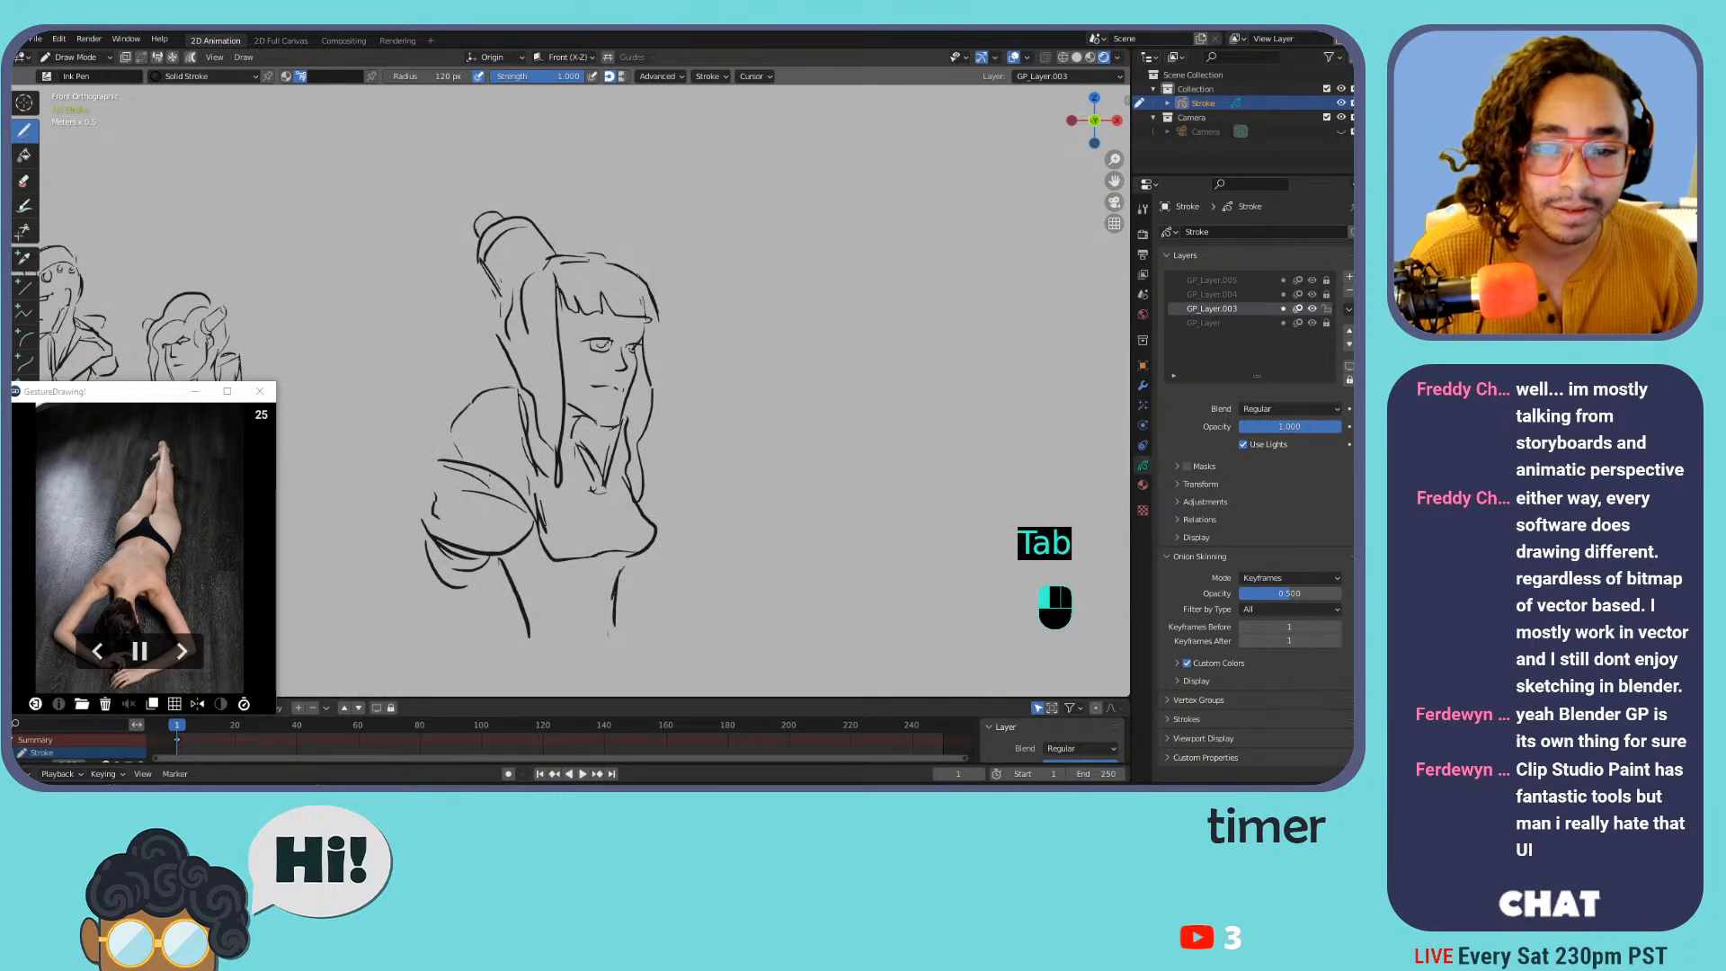
key(ctrl+z)
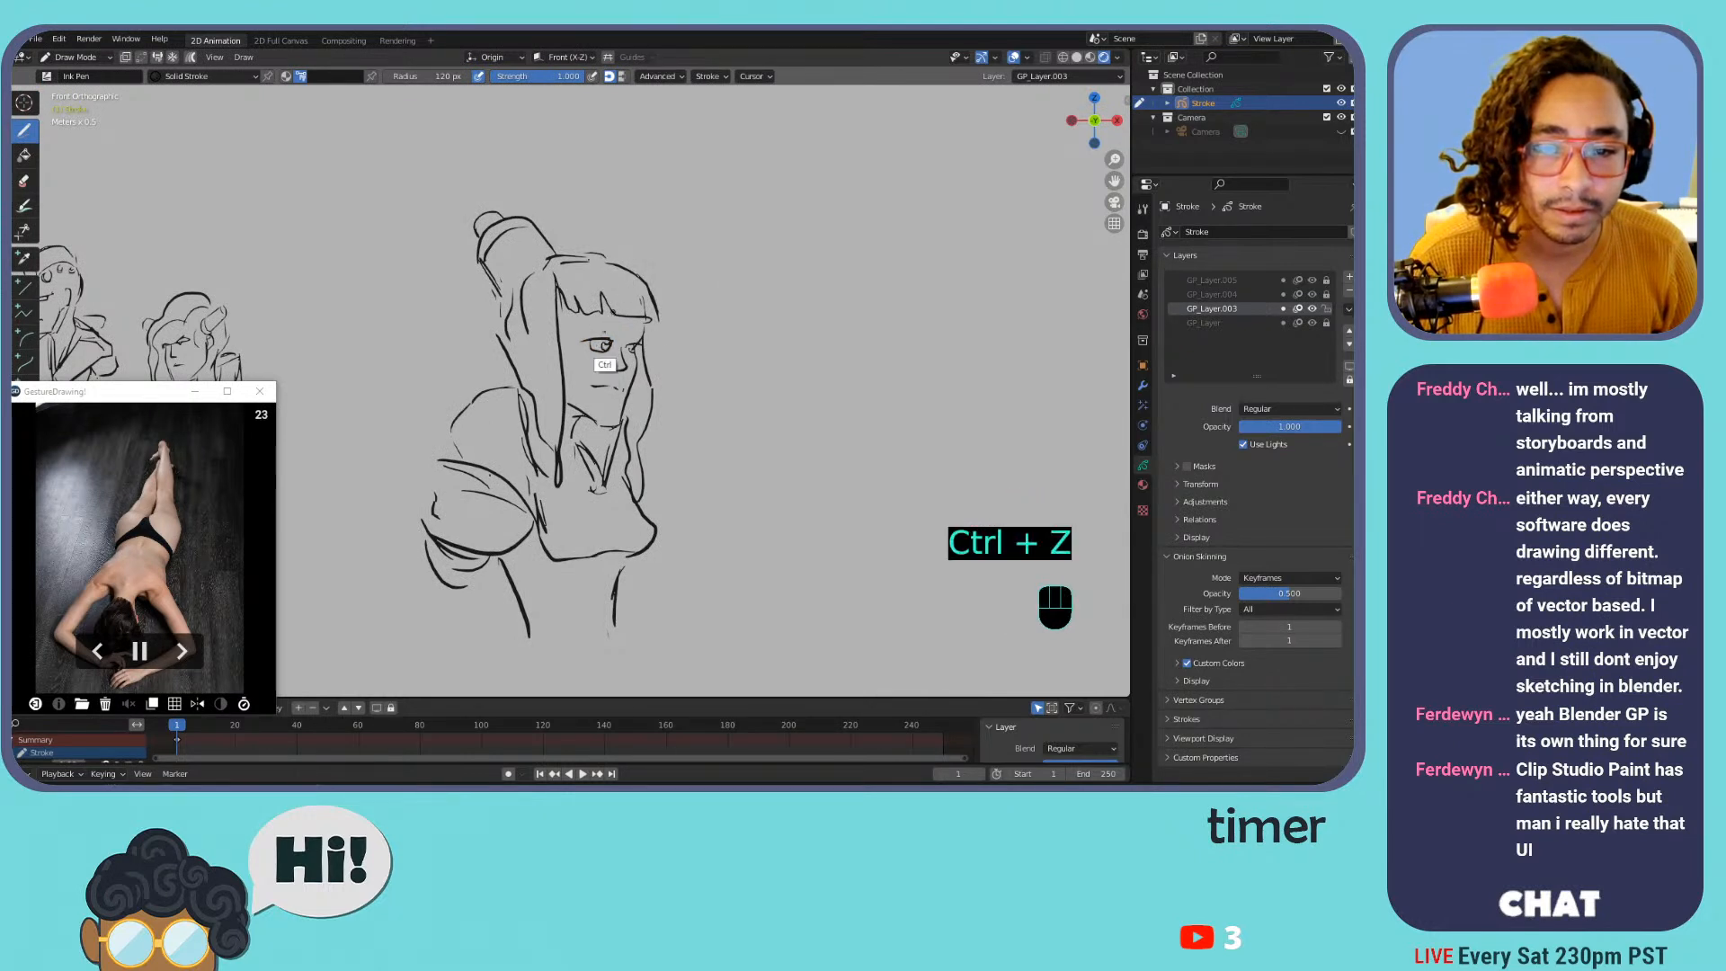
key(ctrl+z)
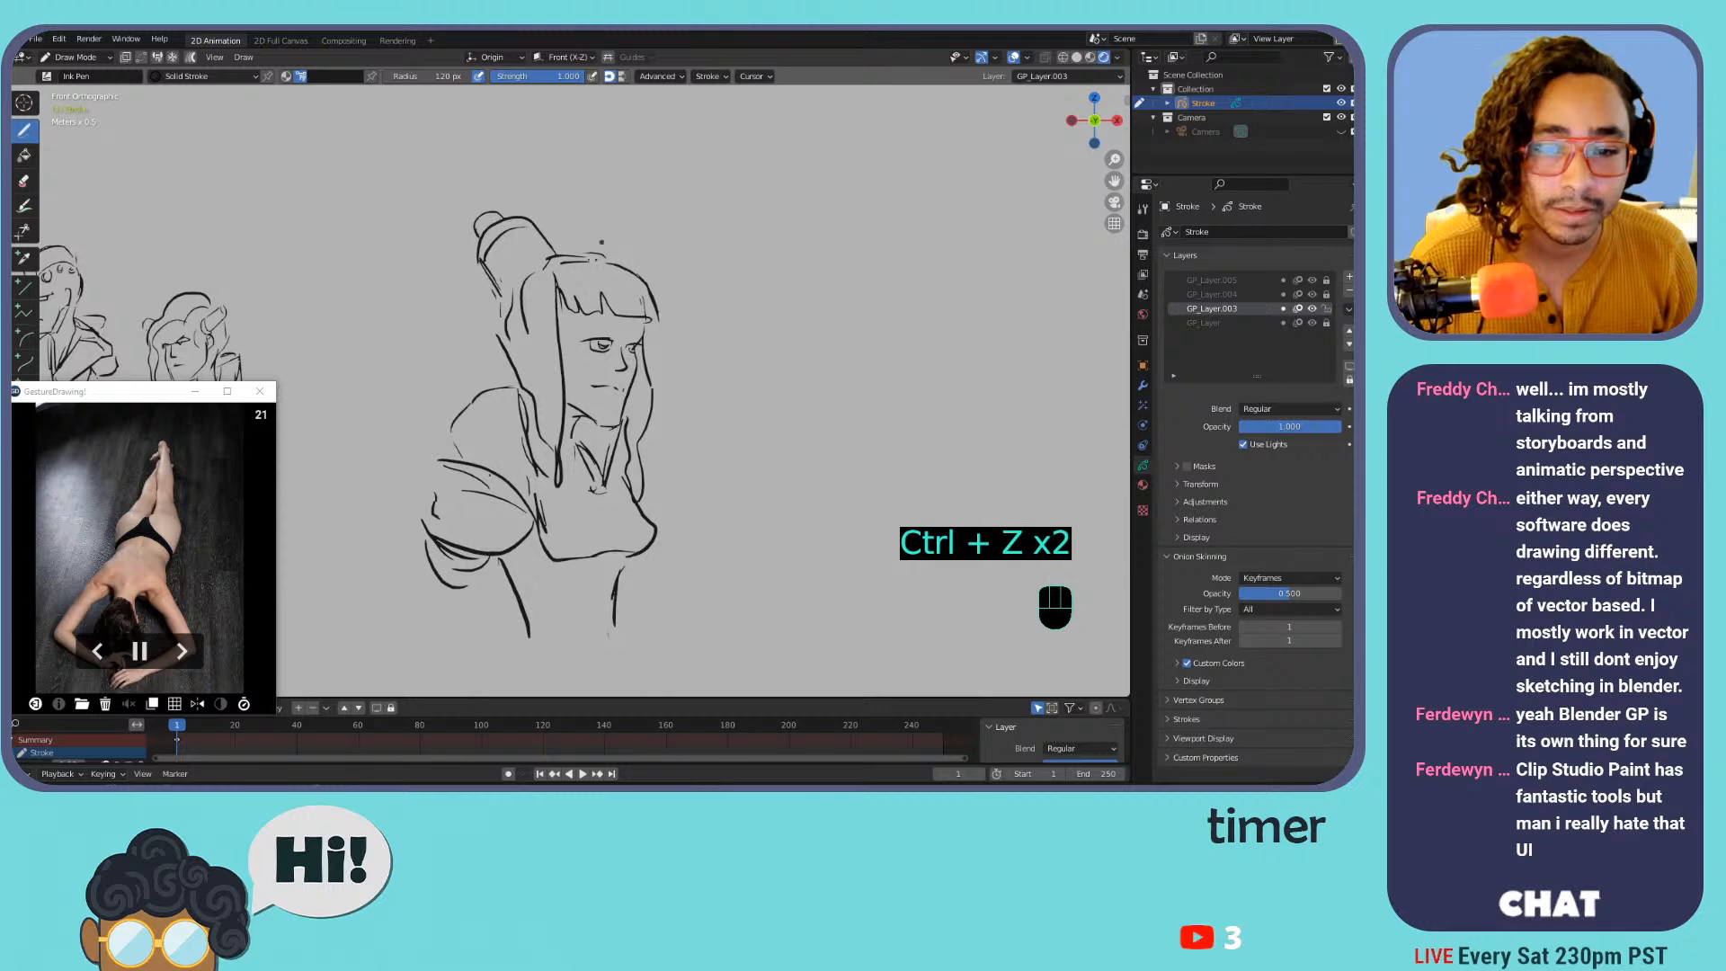
Make GP_Layer the active layer and set the brush to the Solid Fill material with a dark grey from Palette.001
click(1249, 322)
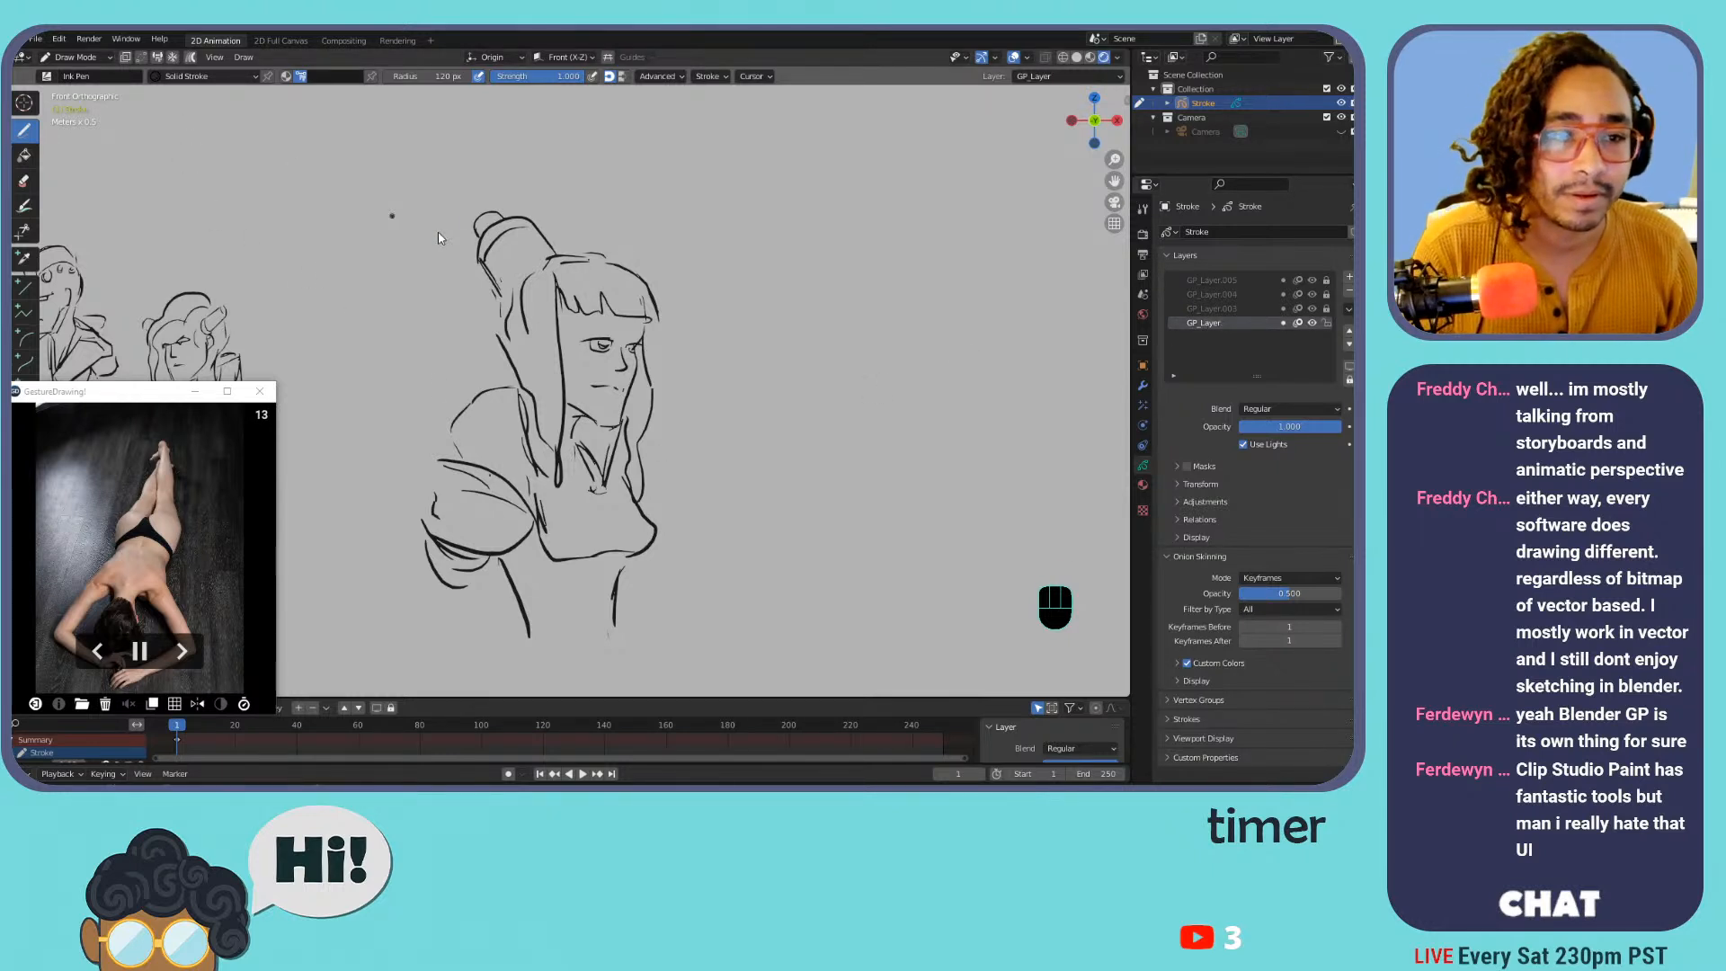
key(u)
key(u)
click(425, 261)
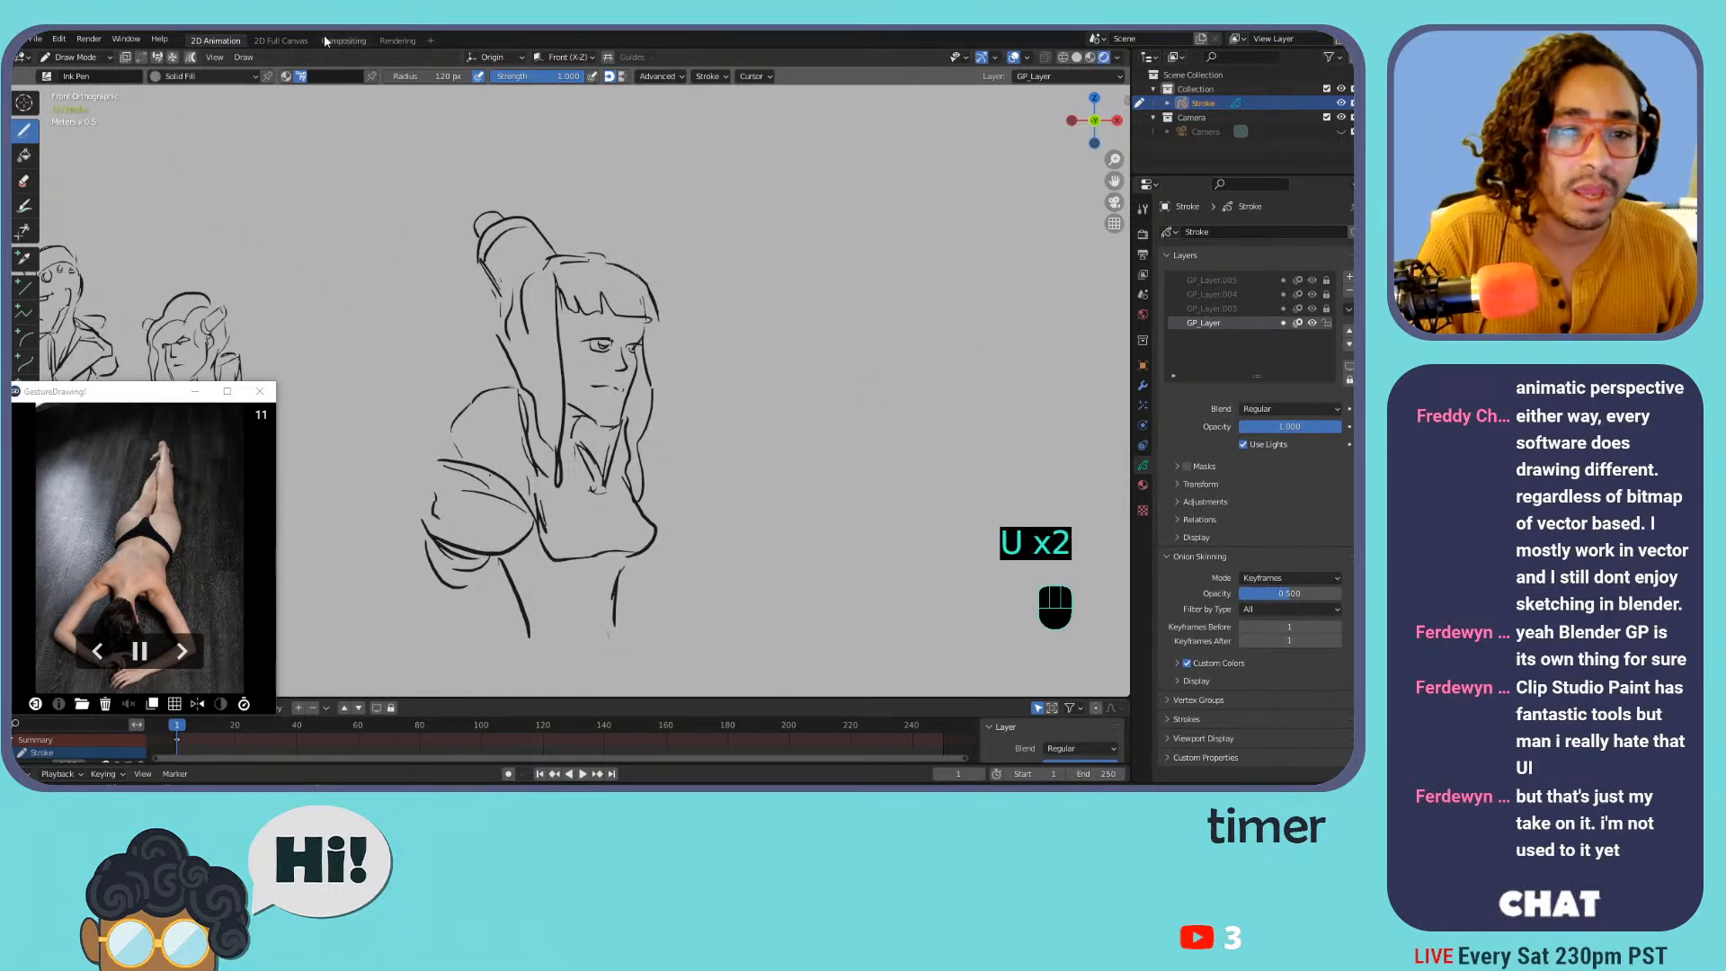
click(332, 75)
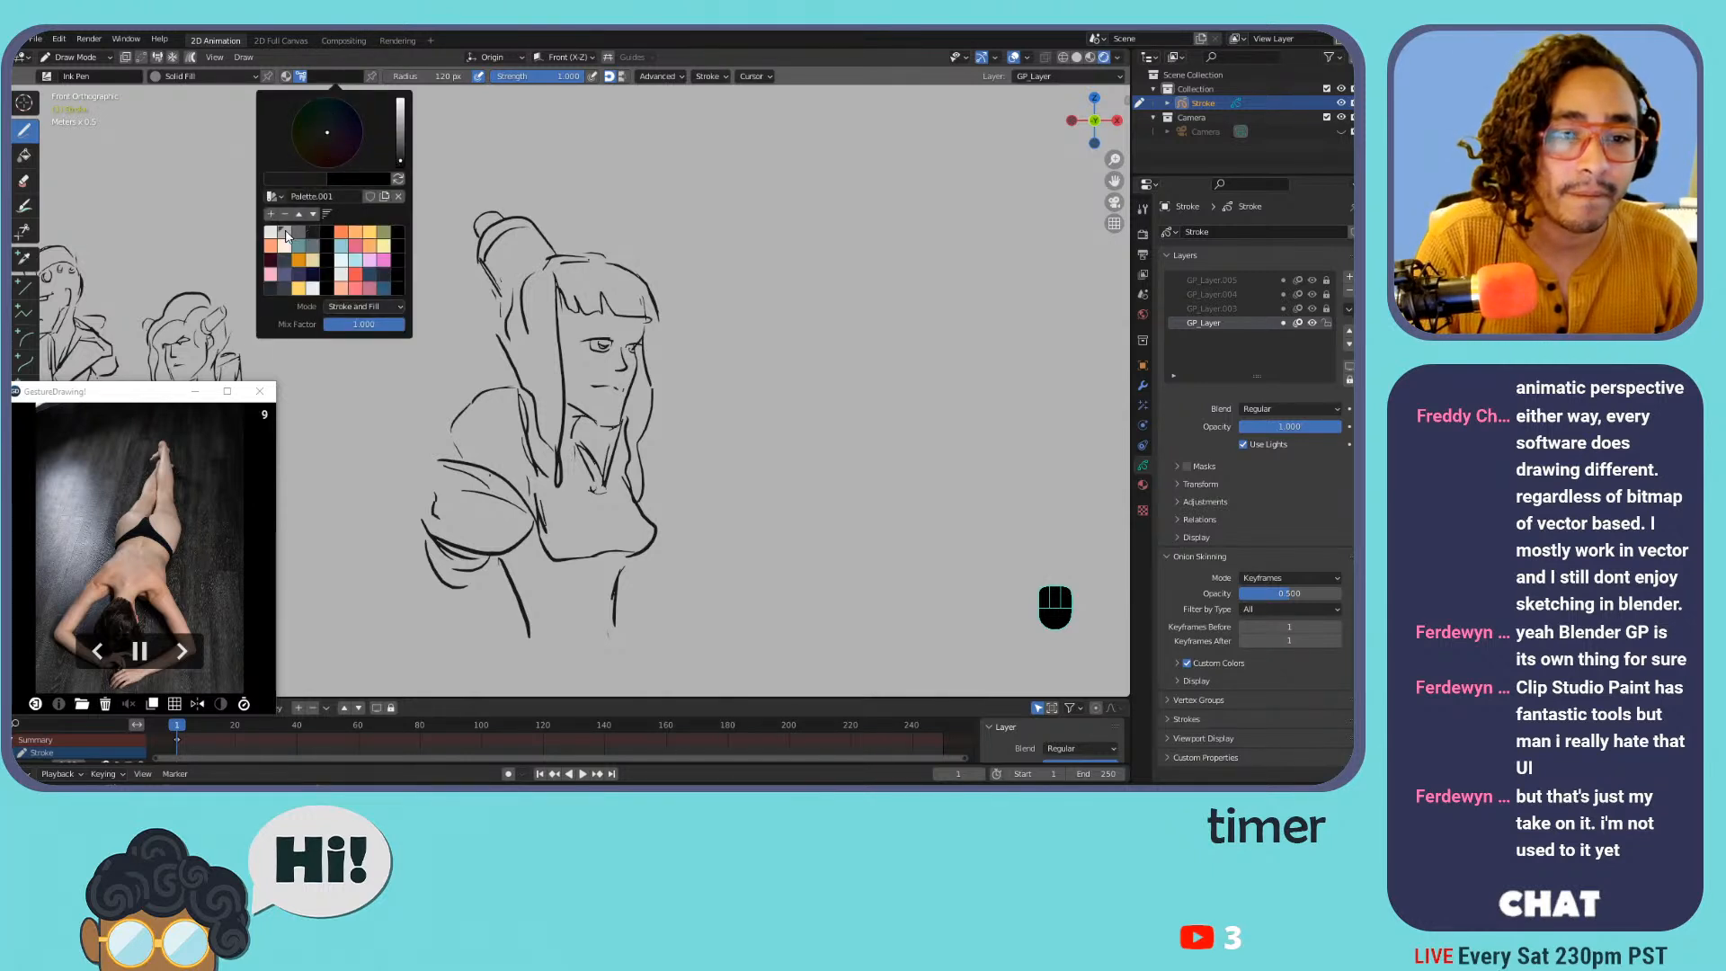
click(297, 234)
click(329, 78)
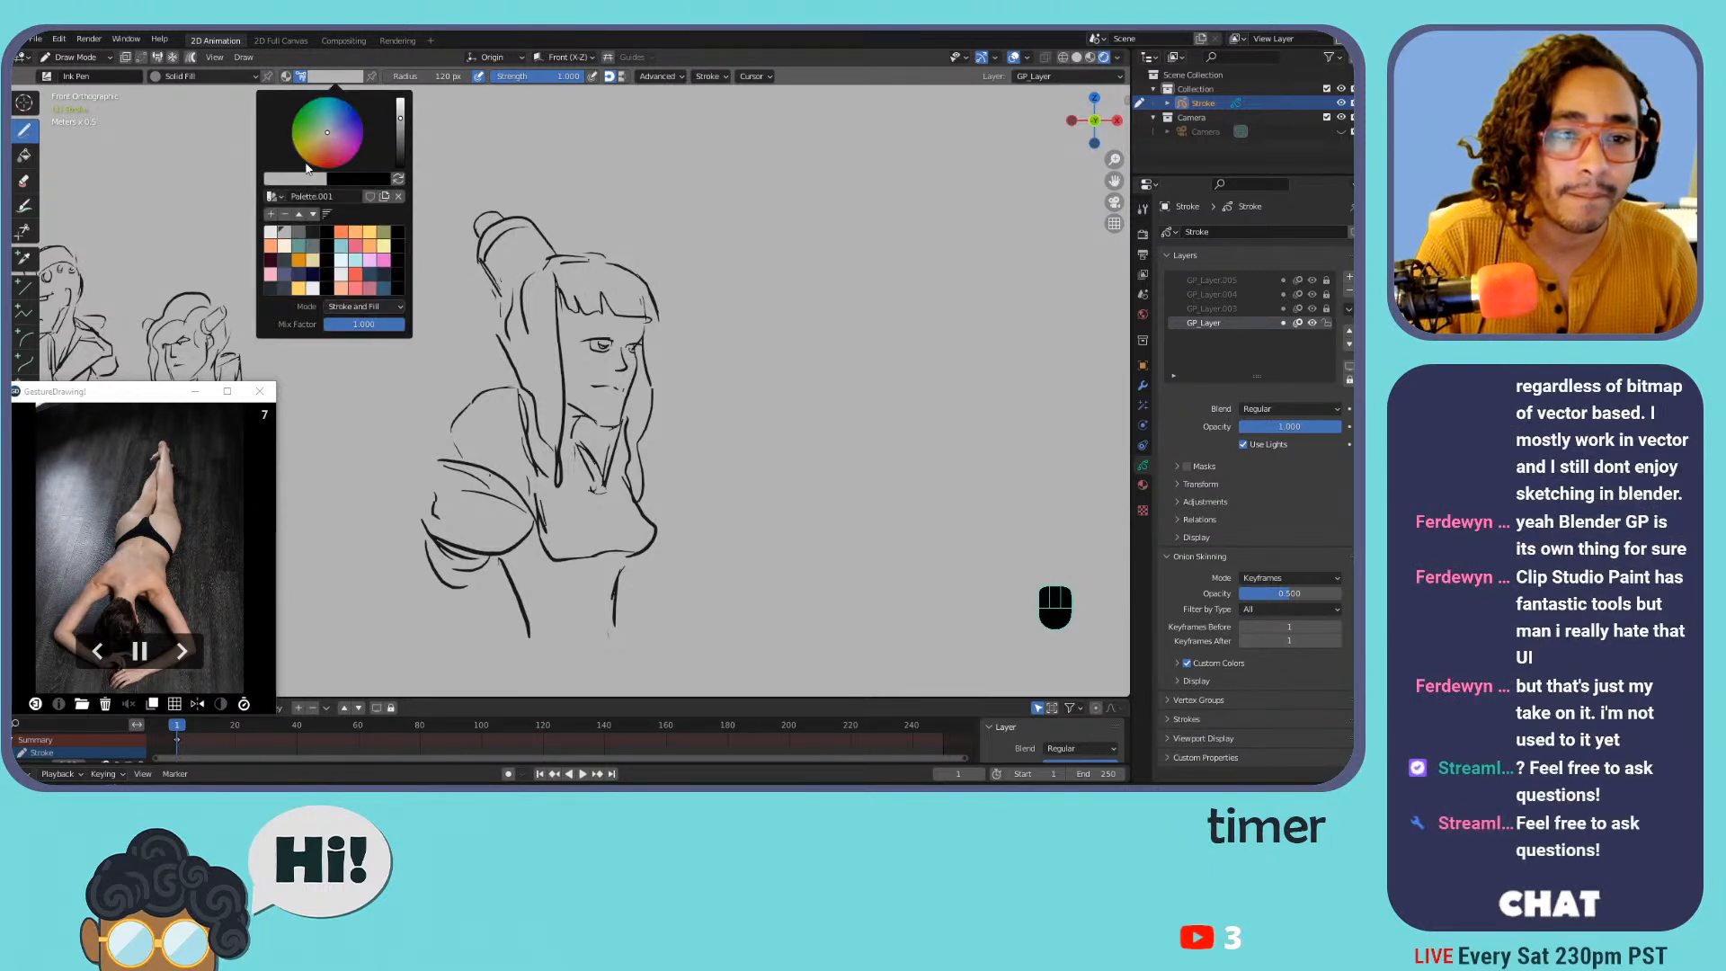
click(301, 232)
Try a dark grey filled shadow shape under the bust's chest
mouse_move(565, 555)
mouse_down()
mouse_move(633, 547)
mouse_move(540, 549)
mouse_move(609, 582)
mouse_move(540, 544)
mouse_move(597, 545)
mouse_up()
key(ctrl+z)
mouse_move(544, 530)
mouse_down()
mouse_move(591, 539)
mouse_move(551, 557)
mouse_move(607, 544)
mouse_up()
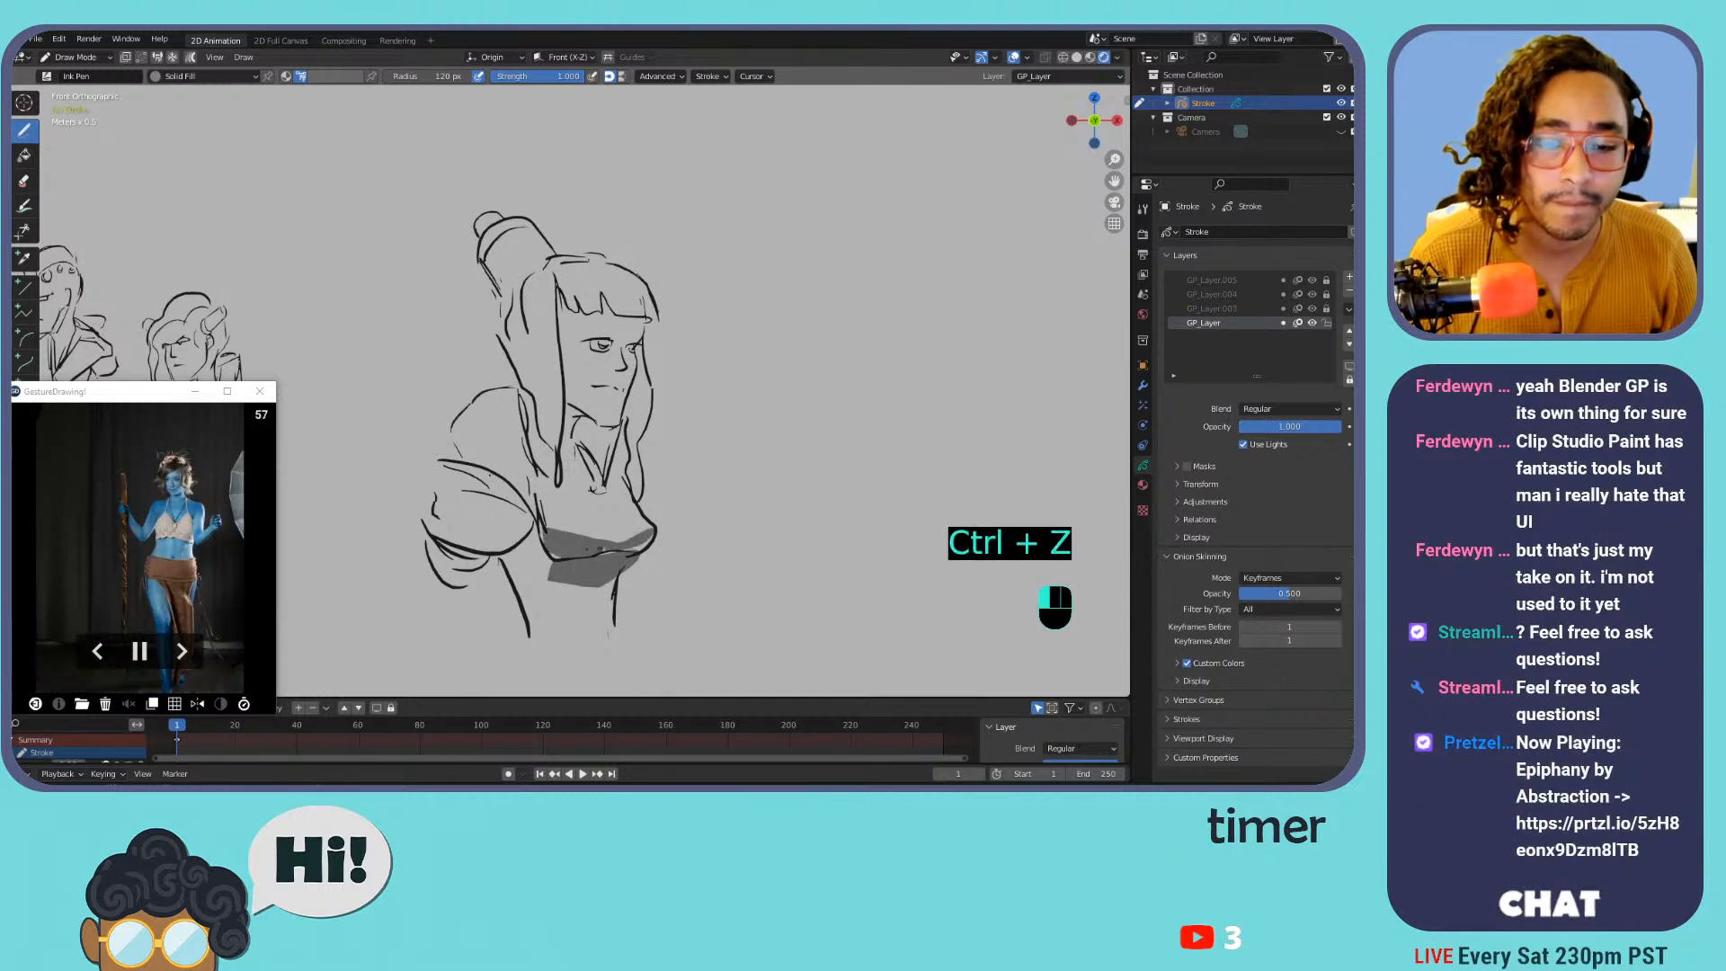
key(ctrl+z)
key(ctrl+z)
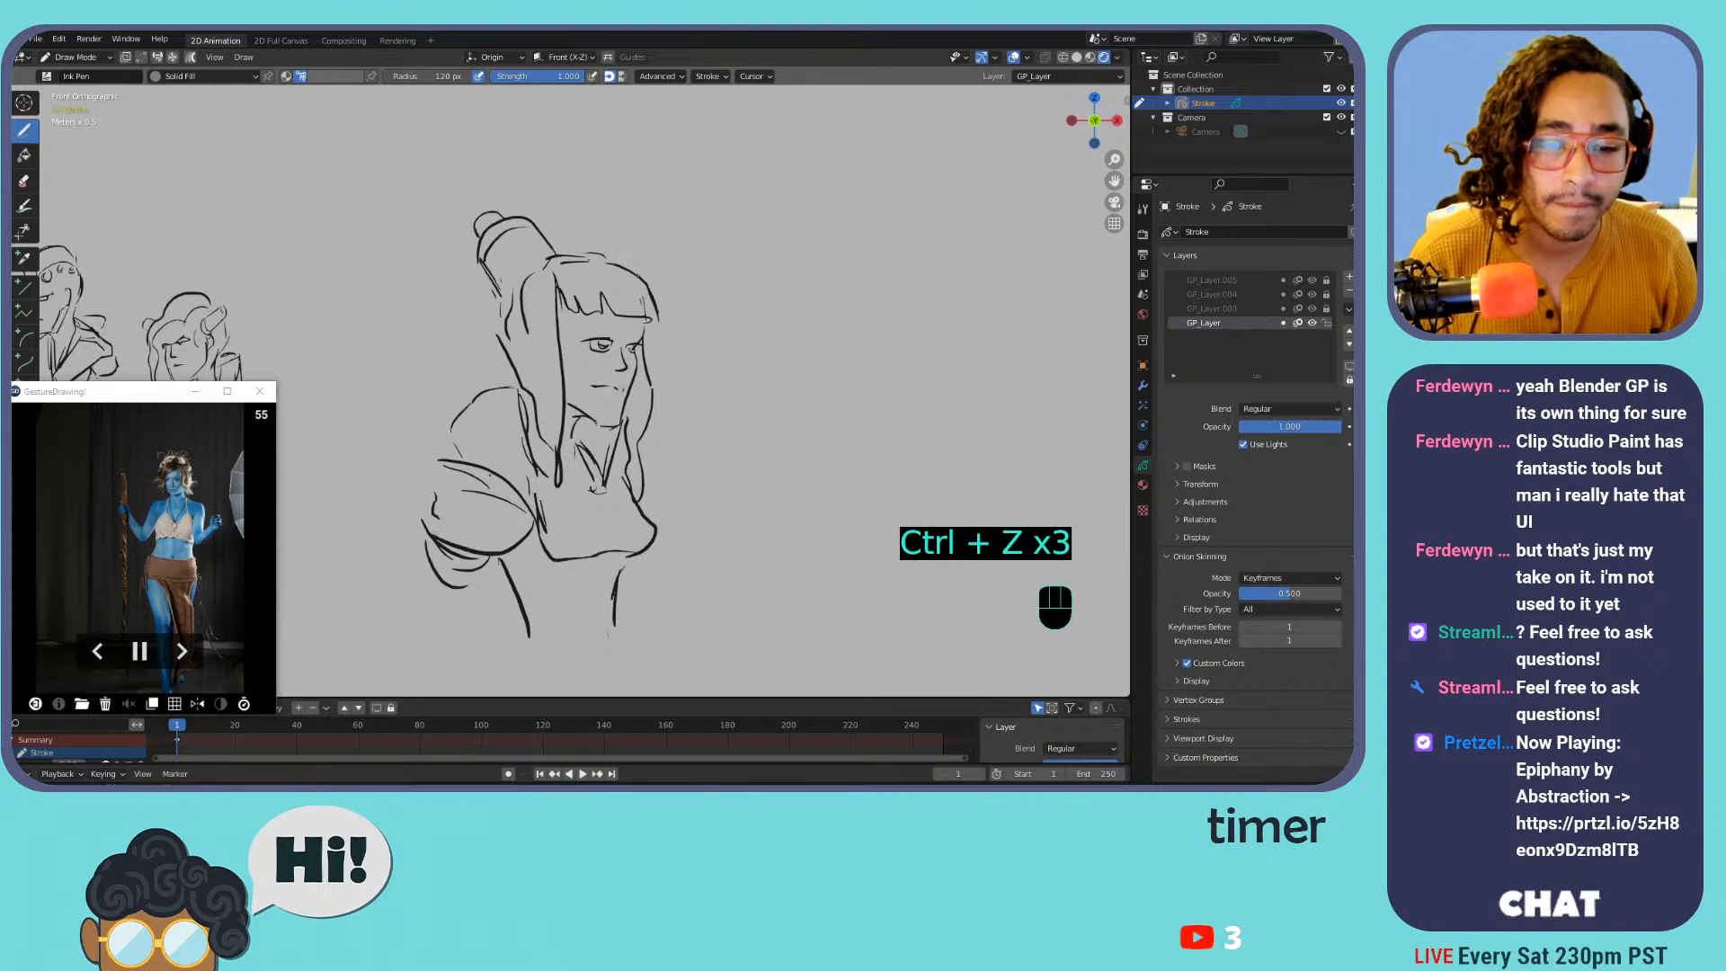
Shade the upper arm with a dark grey shape, and fill the side hair, fringe and far strand with off-white
mouse_move(447, 493)
mouse_down()
mouse_move(522, 506)
mouse_move(463, 502)
mouse_up()
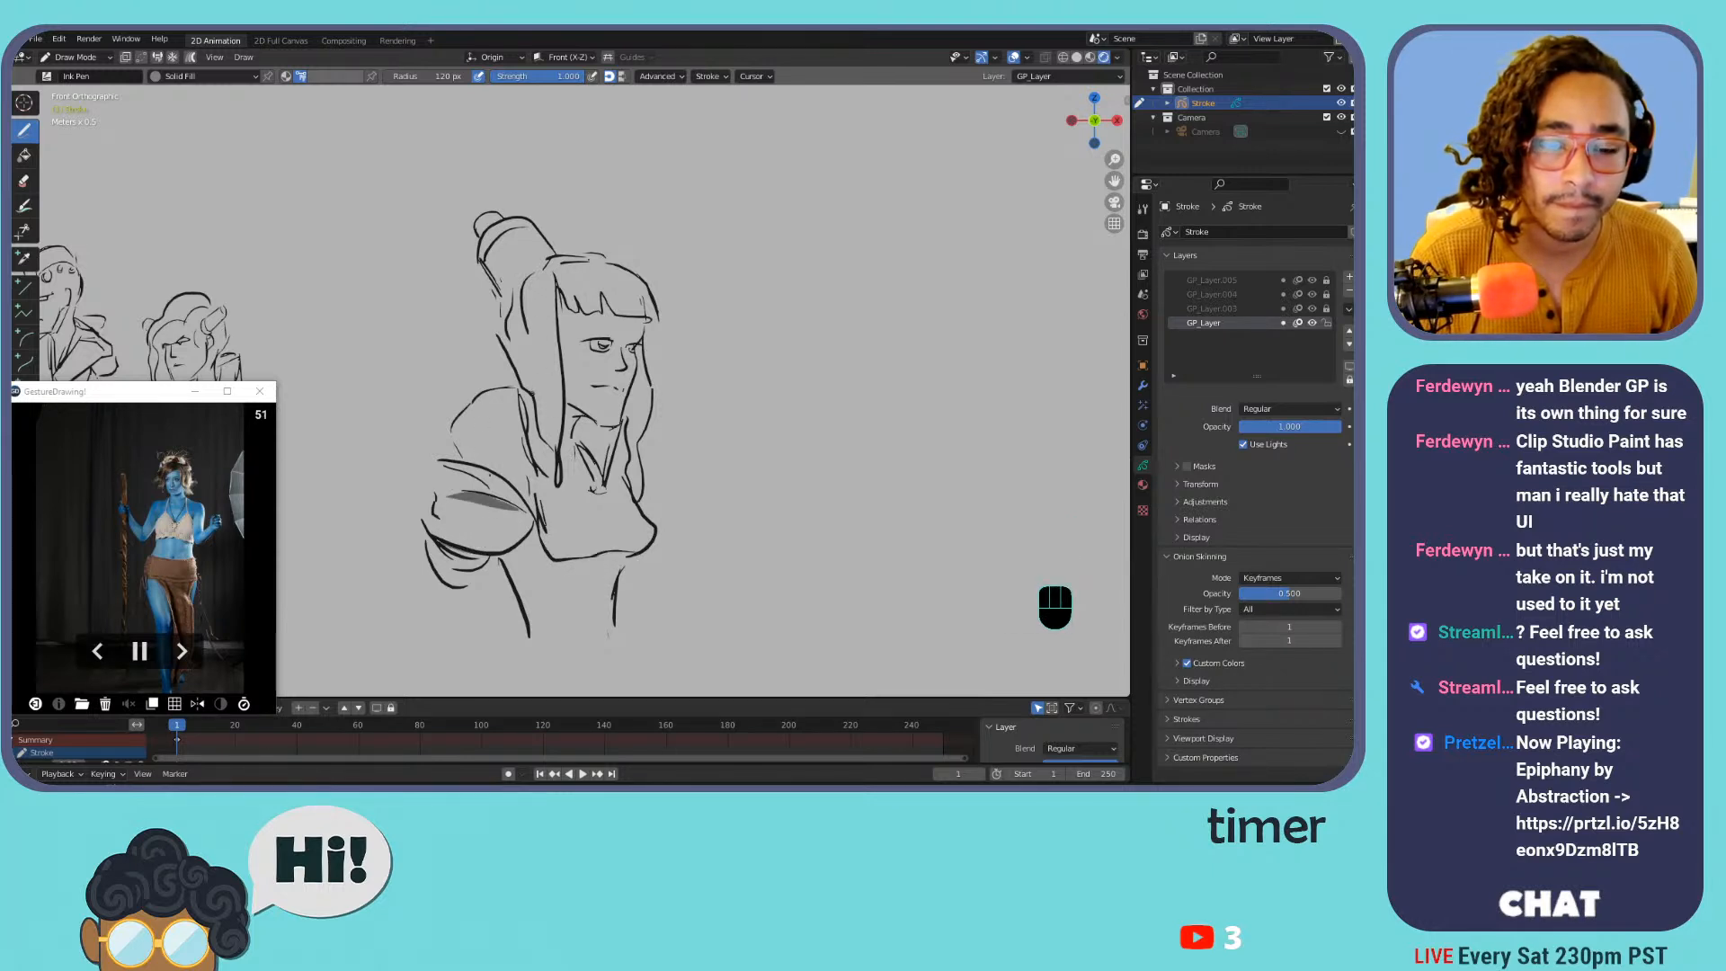
click(316, 77)
click(284, 233)
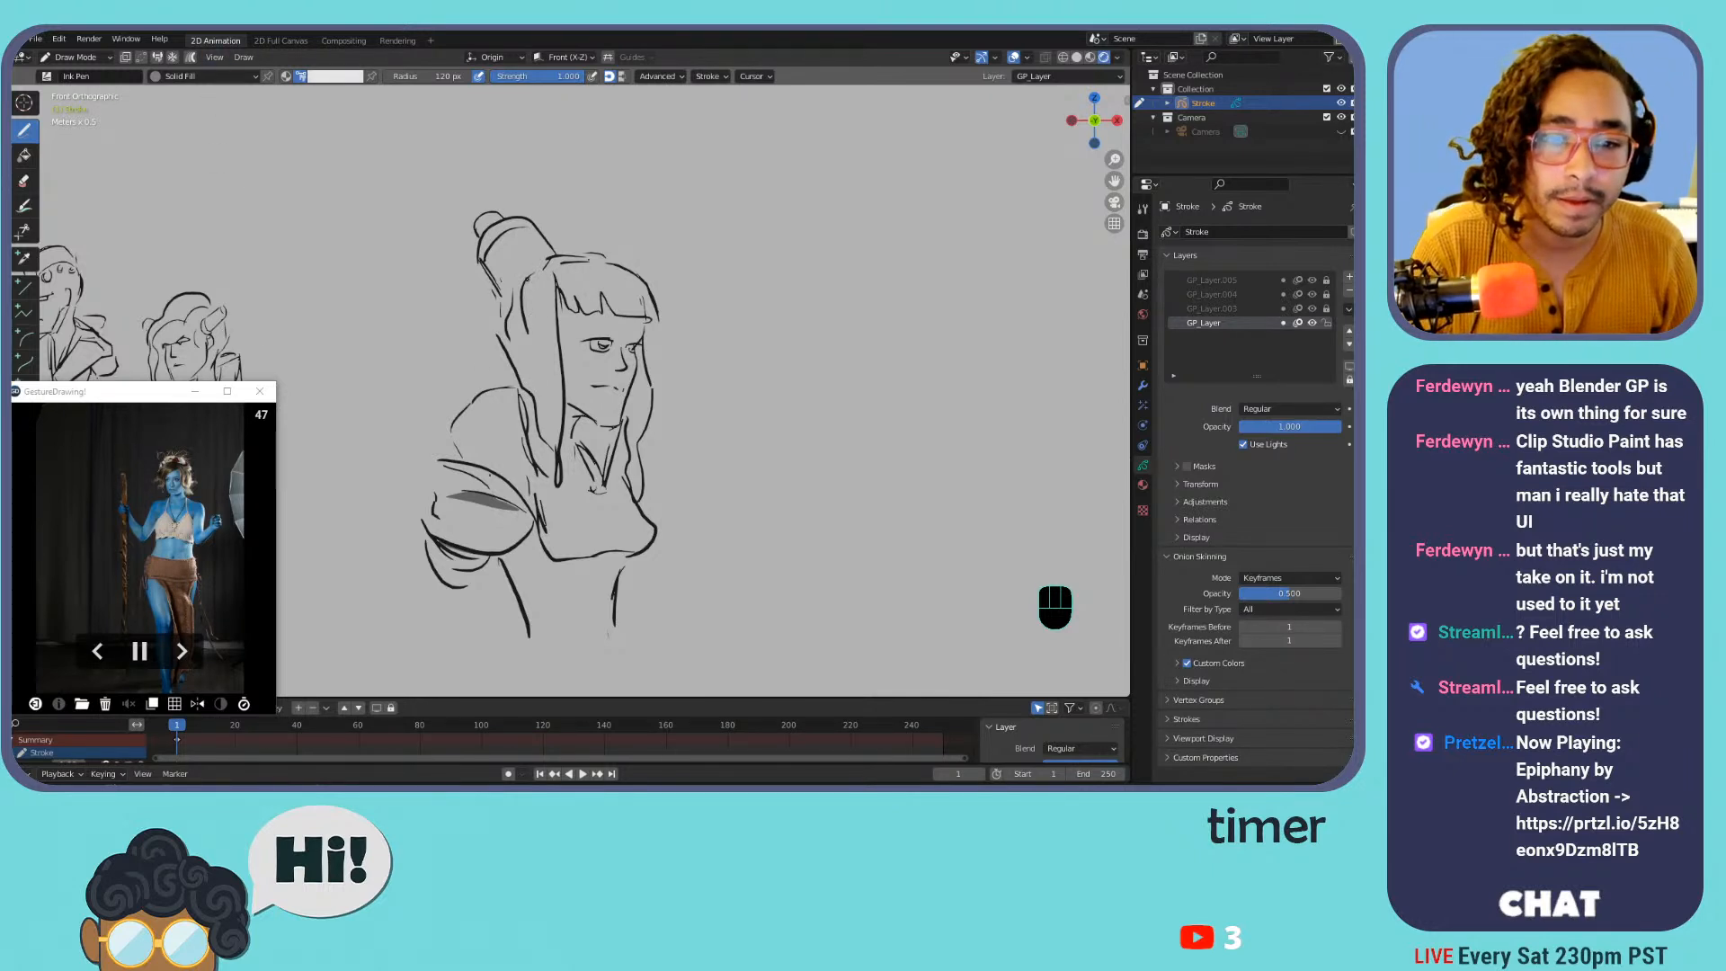
mouse_move(500, 329)
mouse_down()
mouse_move(557, 468)
mouse_move(548, 275)
mouse_up()
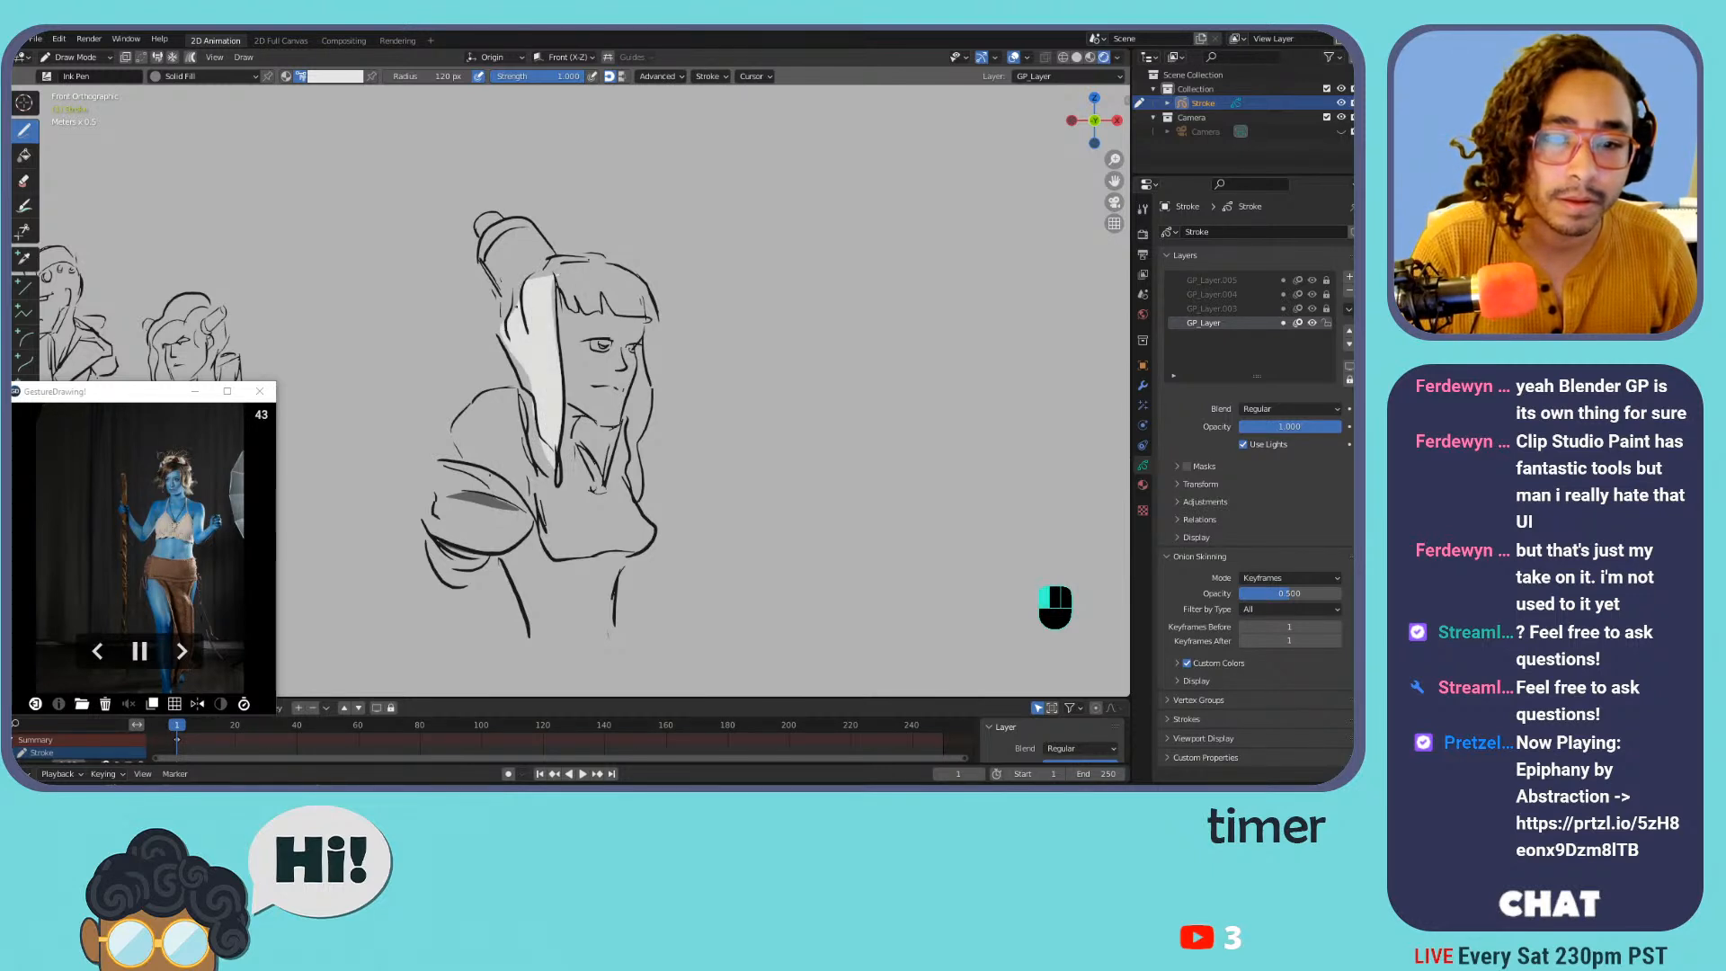
mouse_move(563, 278)
mouse_down()
mouse_move(641, 313)
mouse_move(630, 261)
mouse_move(531, 269)
mouse_up()
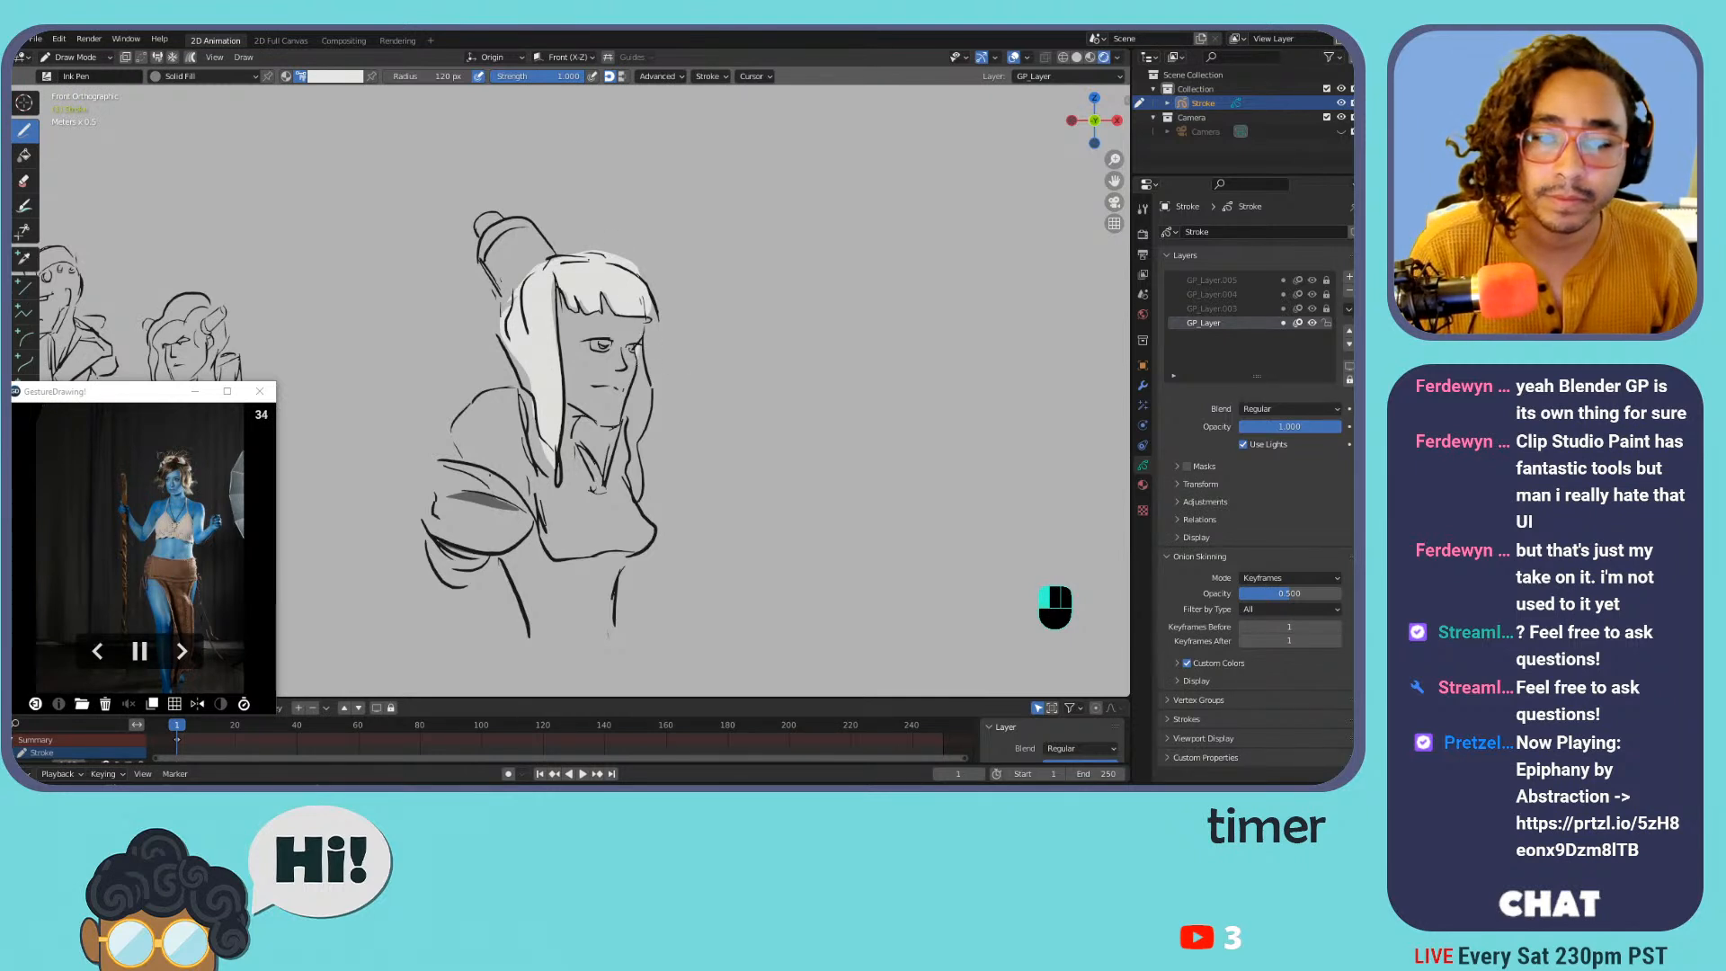
mouse_move(630, 351)
mouse_down()
mouse_move(640, 490)
mouse_move(649, 359)
mouse_move(648, 396)
mouse_up()
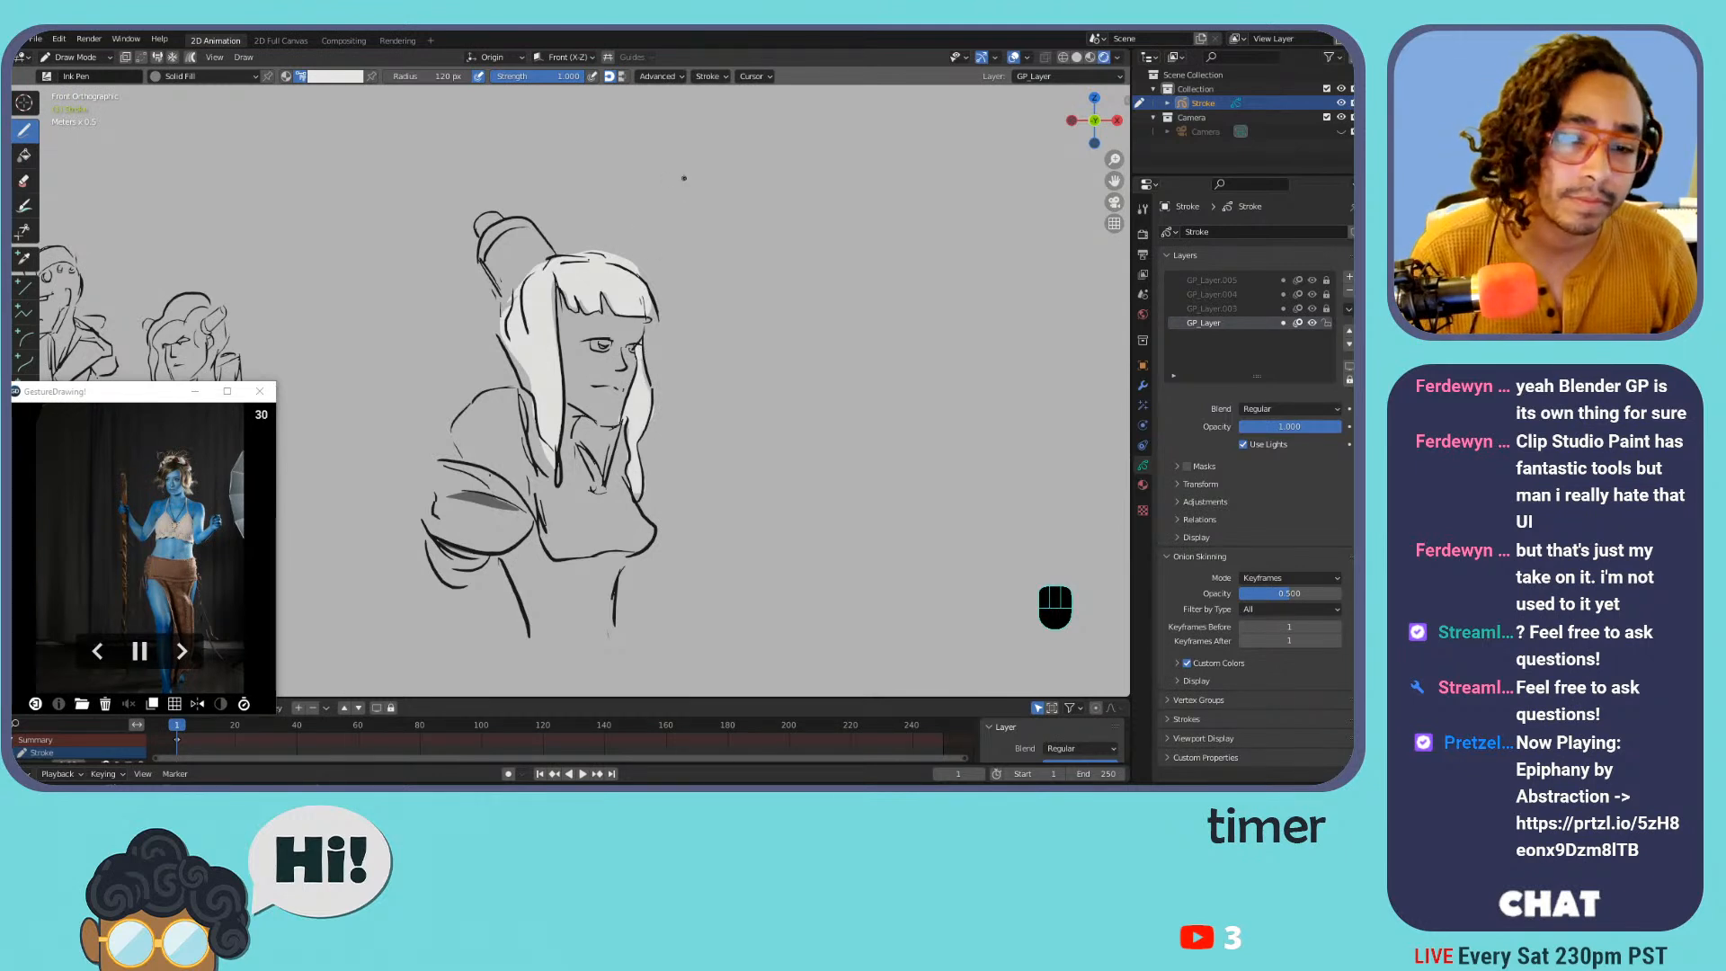
Pick black from the palette and fill a stripe across the band of the raised hair bun
click(301, 76)
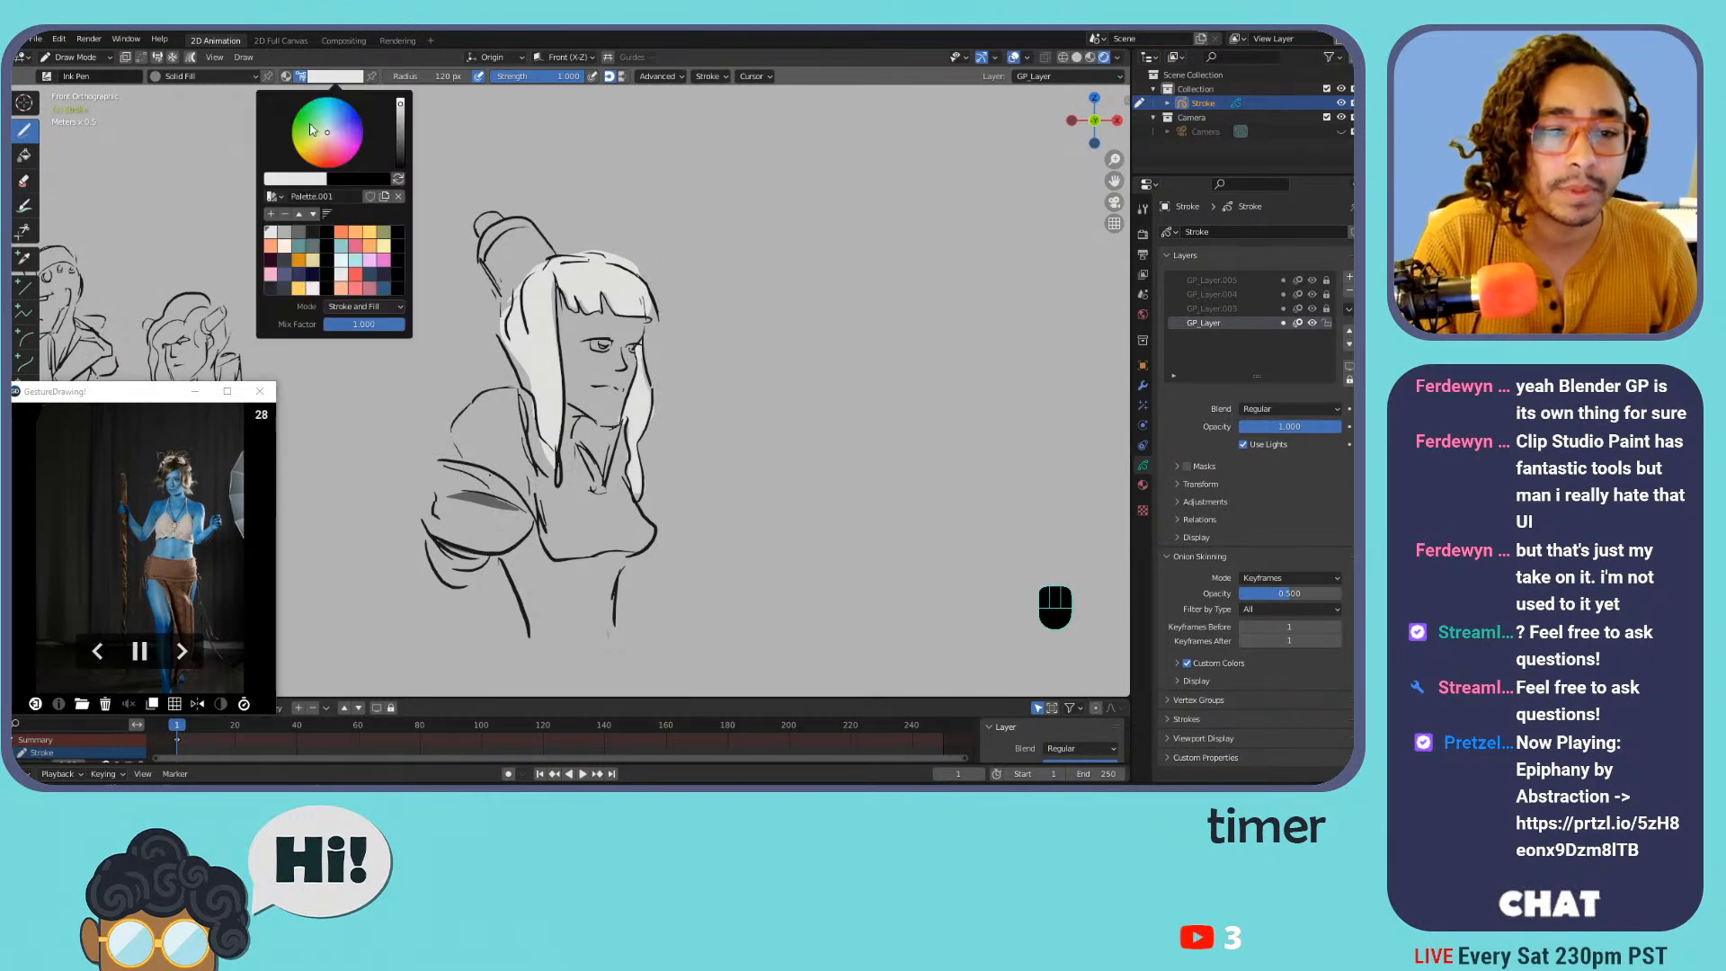
click(315, 228)
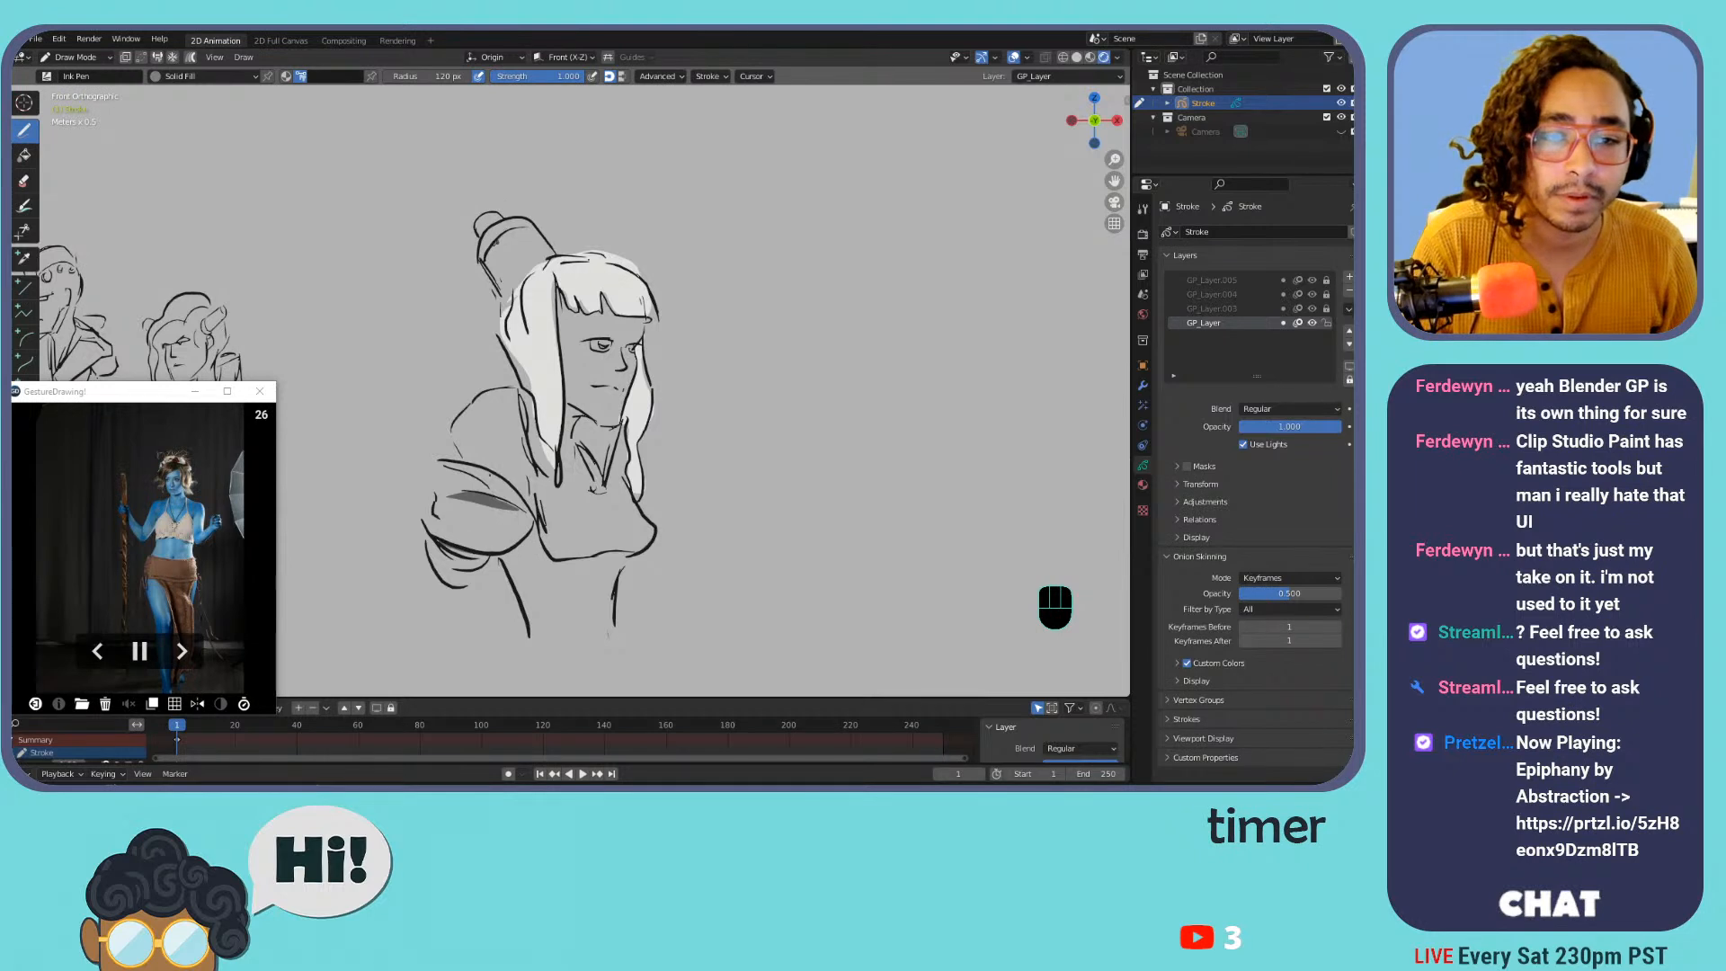
mouse_move(488, 256)
mouse_down()
mouse_move(533, 231)
mouse_move(491, 270)
mouse_up()
key(ctrl+z)
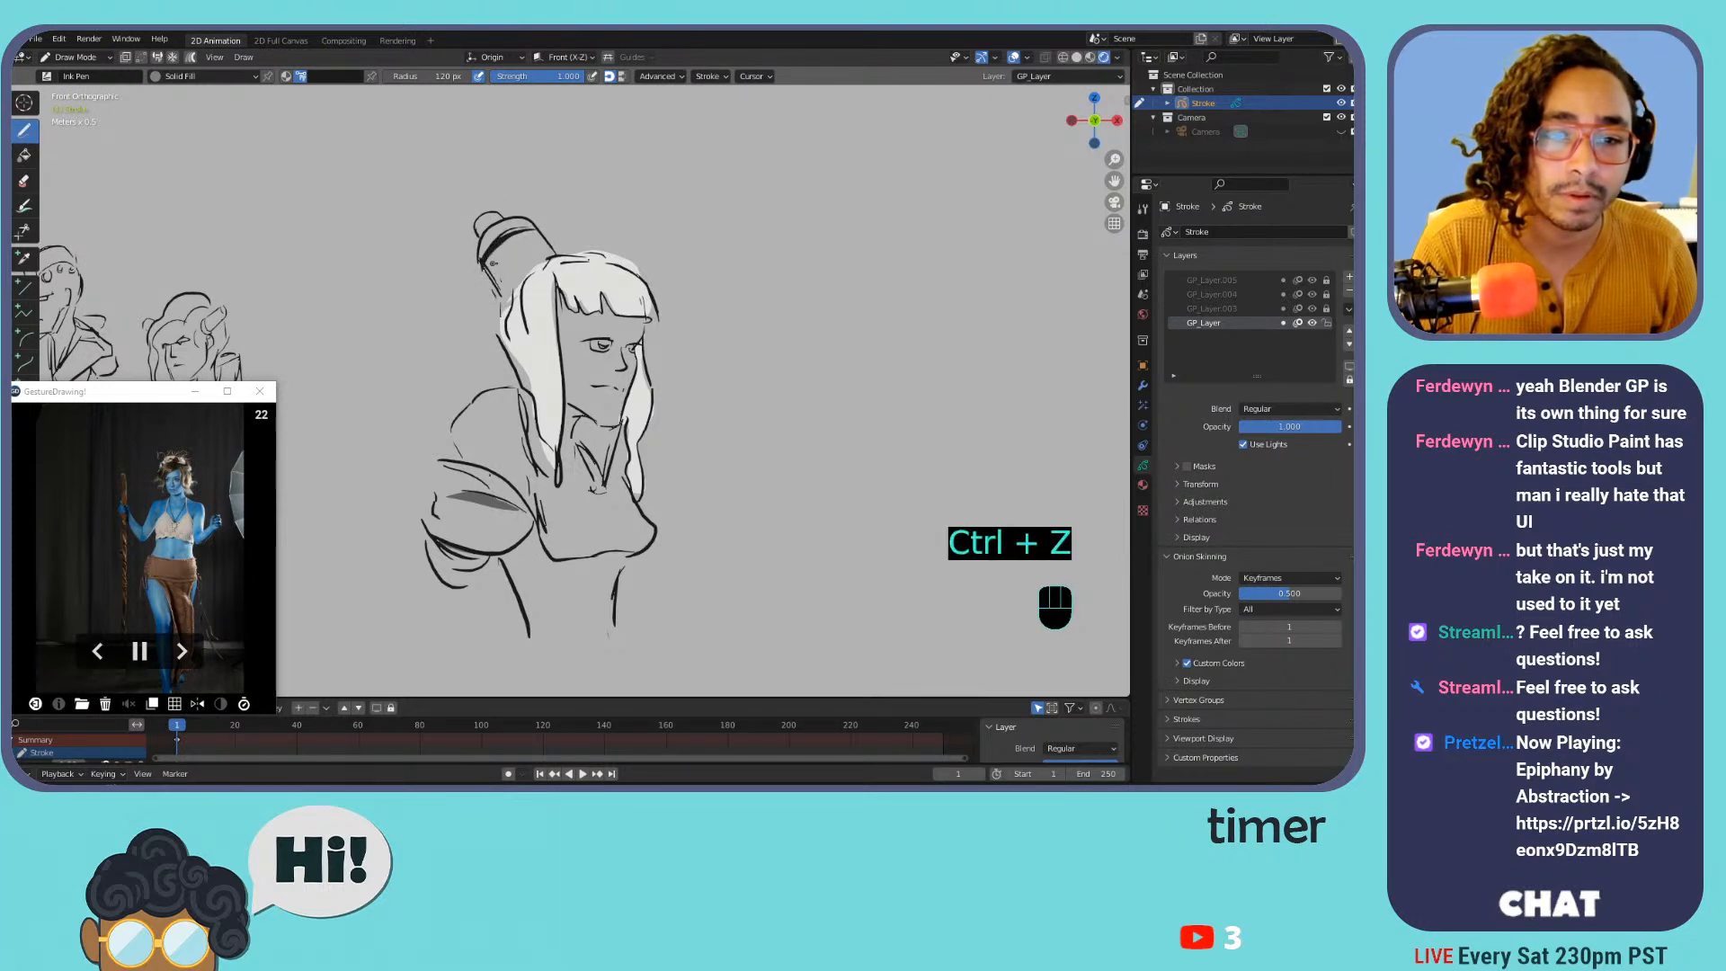
key(ctrl+z)
mouse_move(484, 261)
mouse_down()
mouse_move(534, 230)
mouse_move(487, 261)
mouse_up()
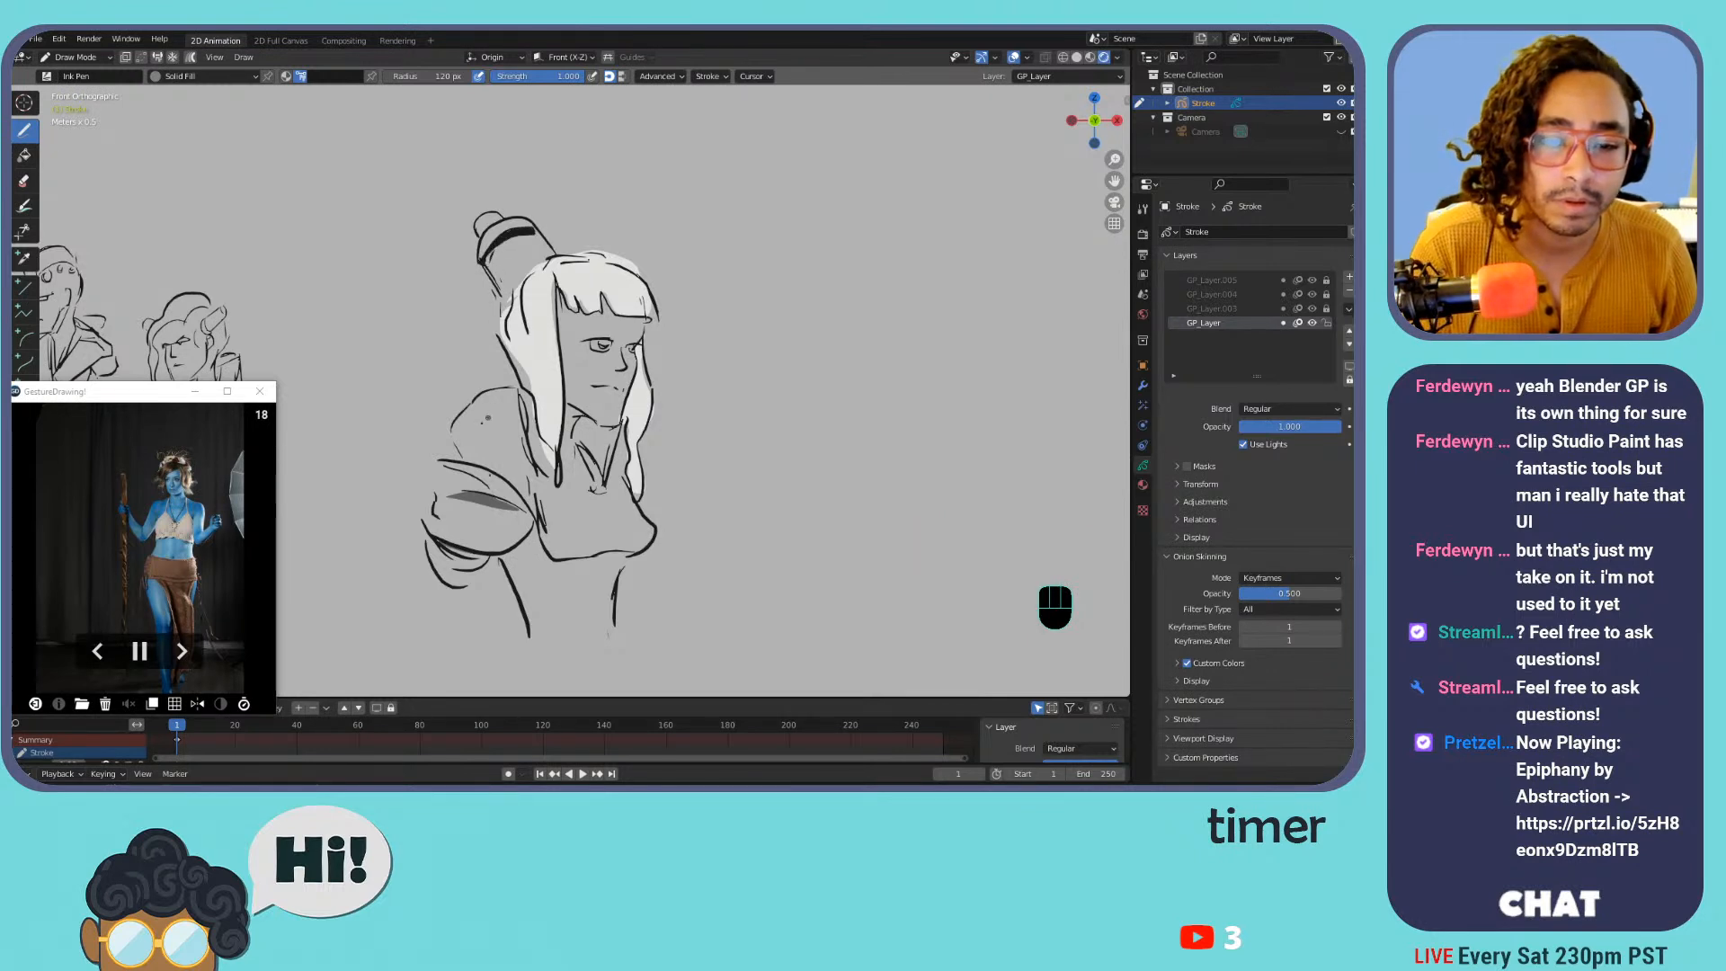
Try black filled shapes on the bust's shoulder, waist and the area below the chest
mouse_move(479, 408)
mouse_down()
mouse_move(460, 441)
mouse_move(493, 470)
mouse_move(481, 422)
mouse_up()
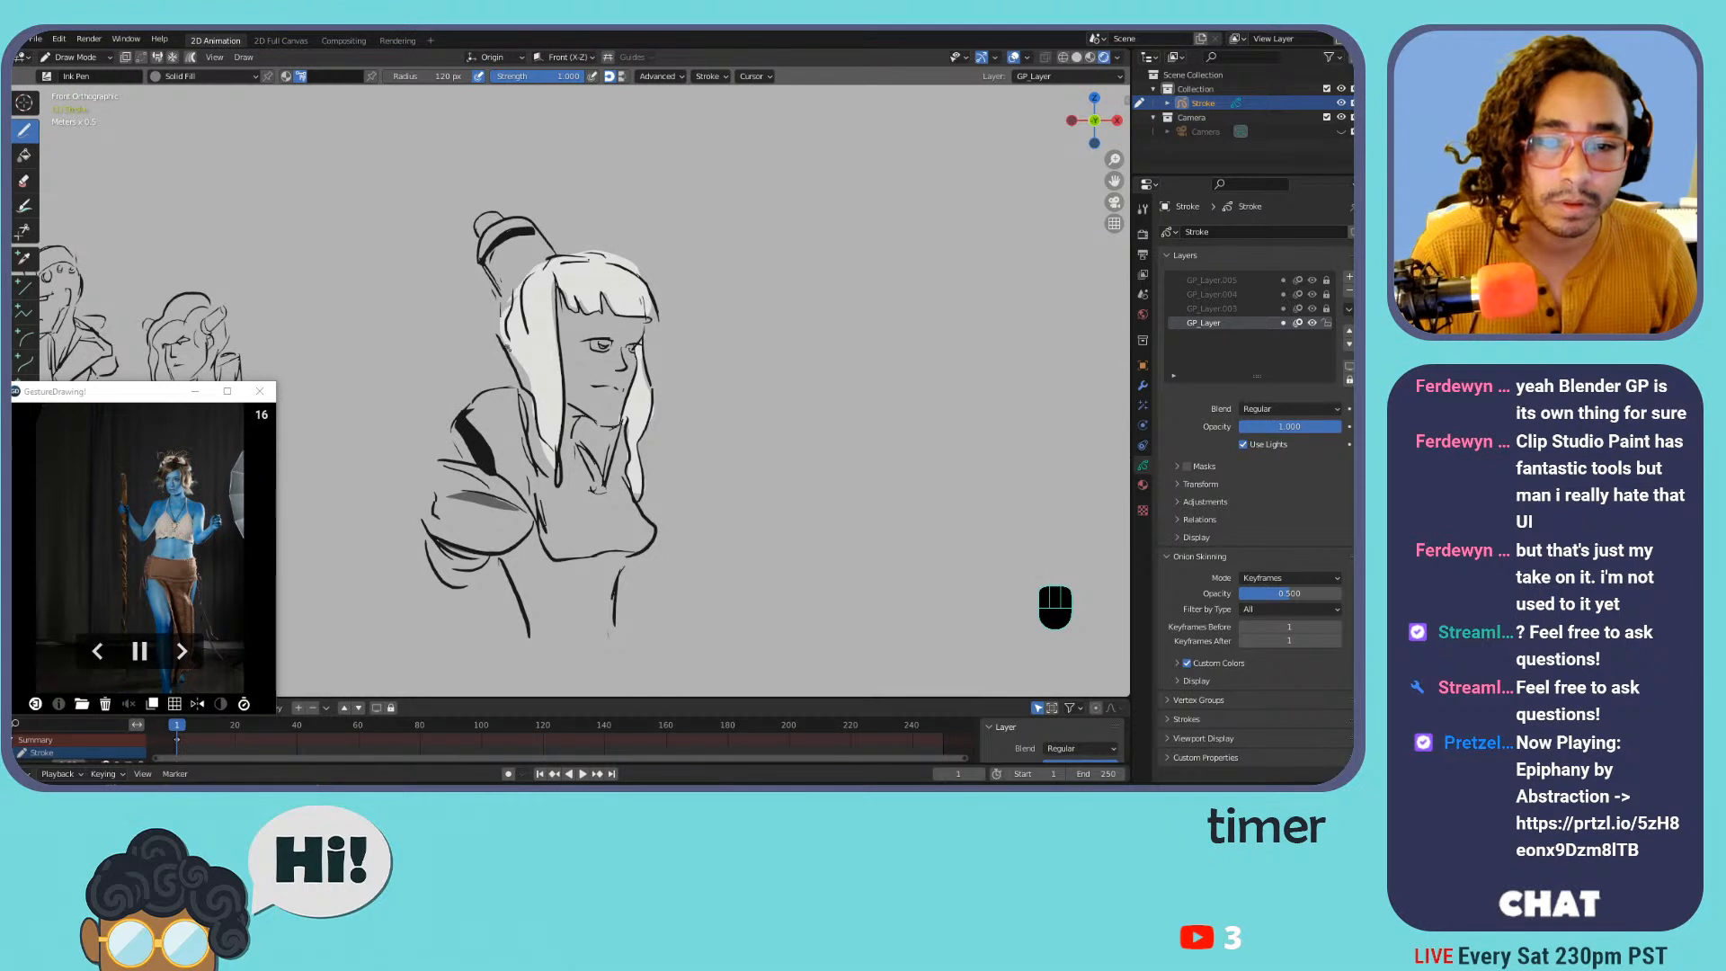
key(ctrl+z)
drag(519, 570, 538, 661)
key(ctrl+z)
mouse_move(530, 536)
mouse_down()
mouse_move(506, 564)
mouse_move(537, 654)
mouse_move(551, 571)
mouse_up()
key(ctrl+z)
key(ctrl+z)
key(ctrl+z)
Pick dark grey from the palette and fill a shadow strip down the near side of the waist
click(333, 76)
click(300, 231)
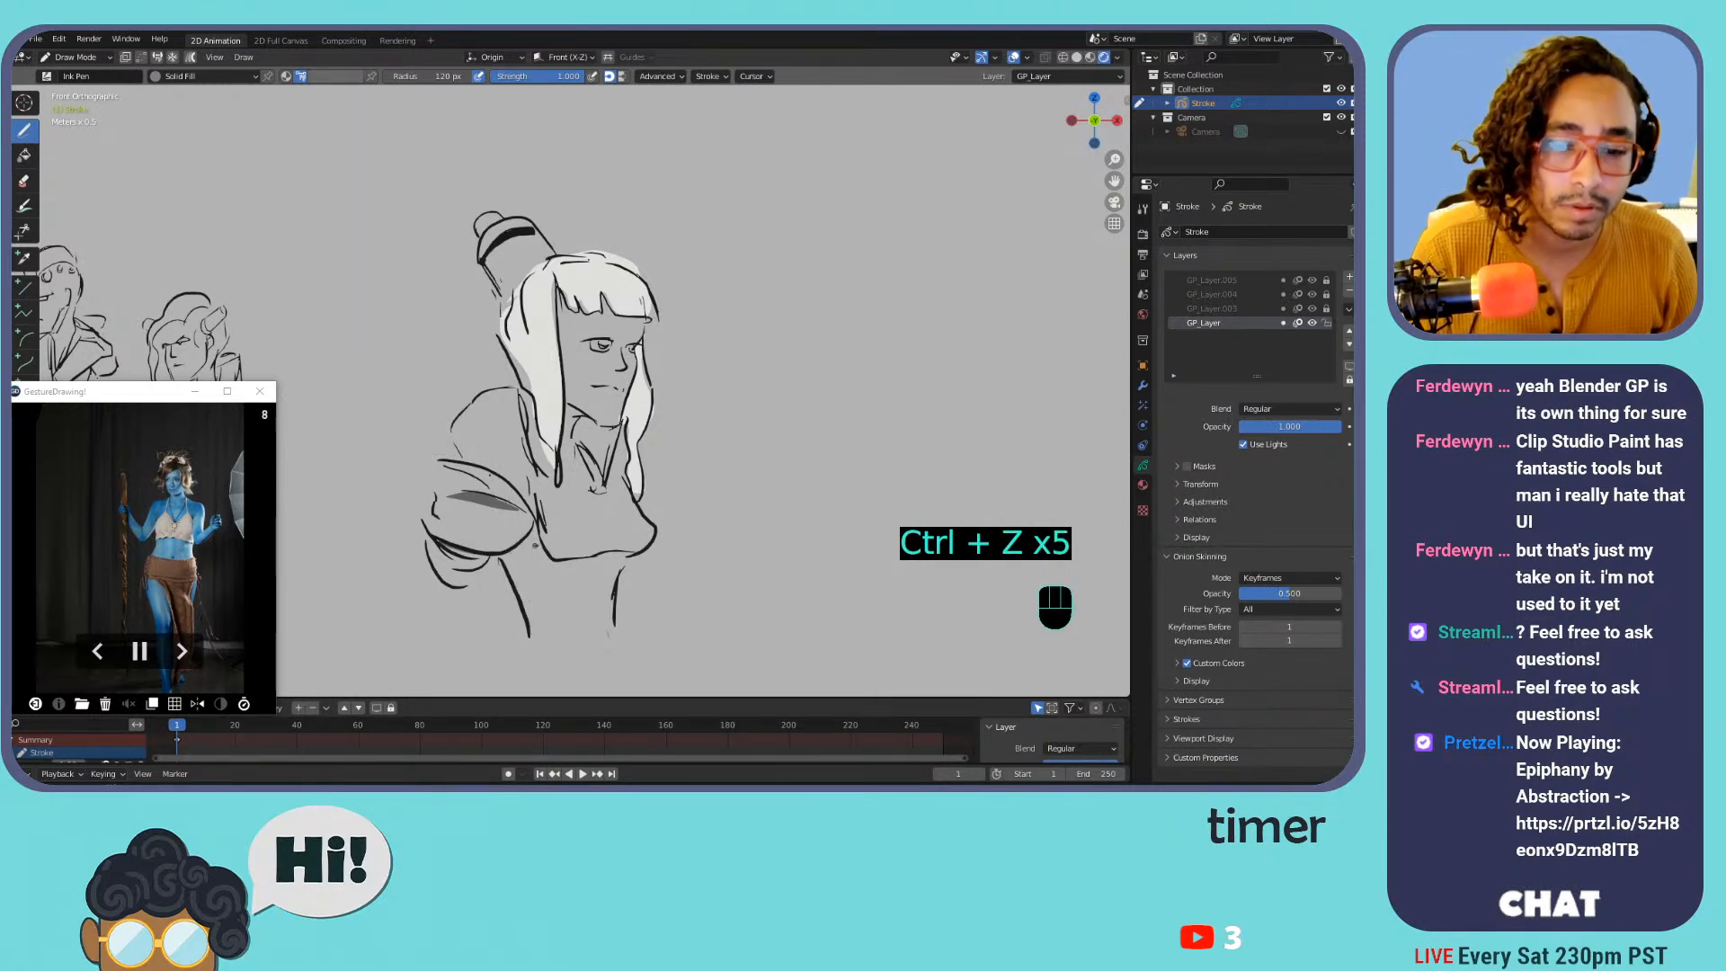
drag(531, 642, 521, 529)
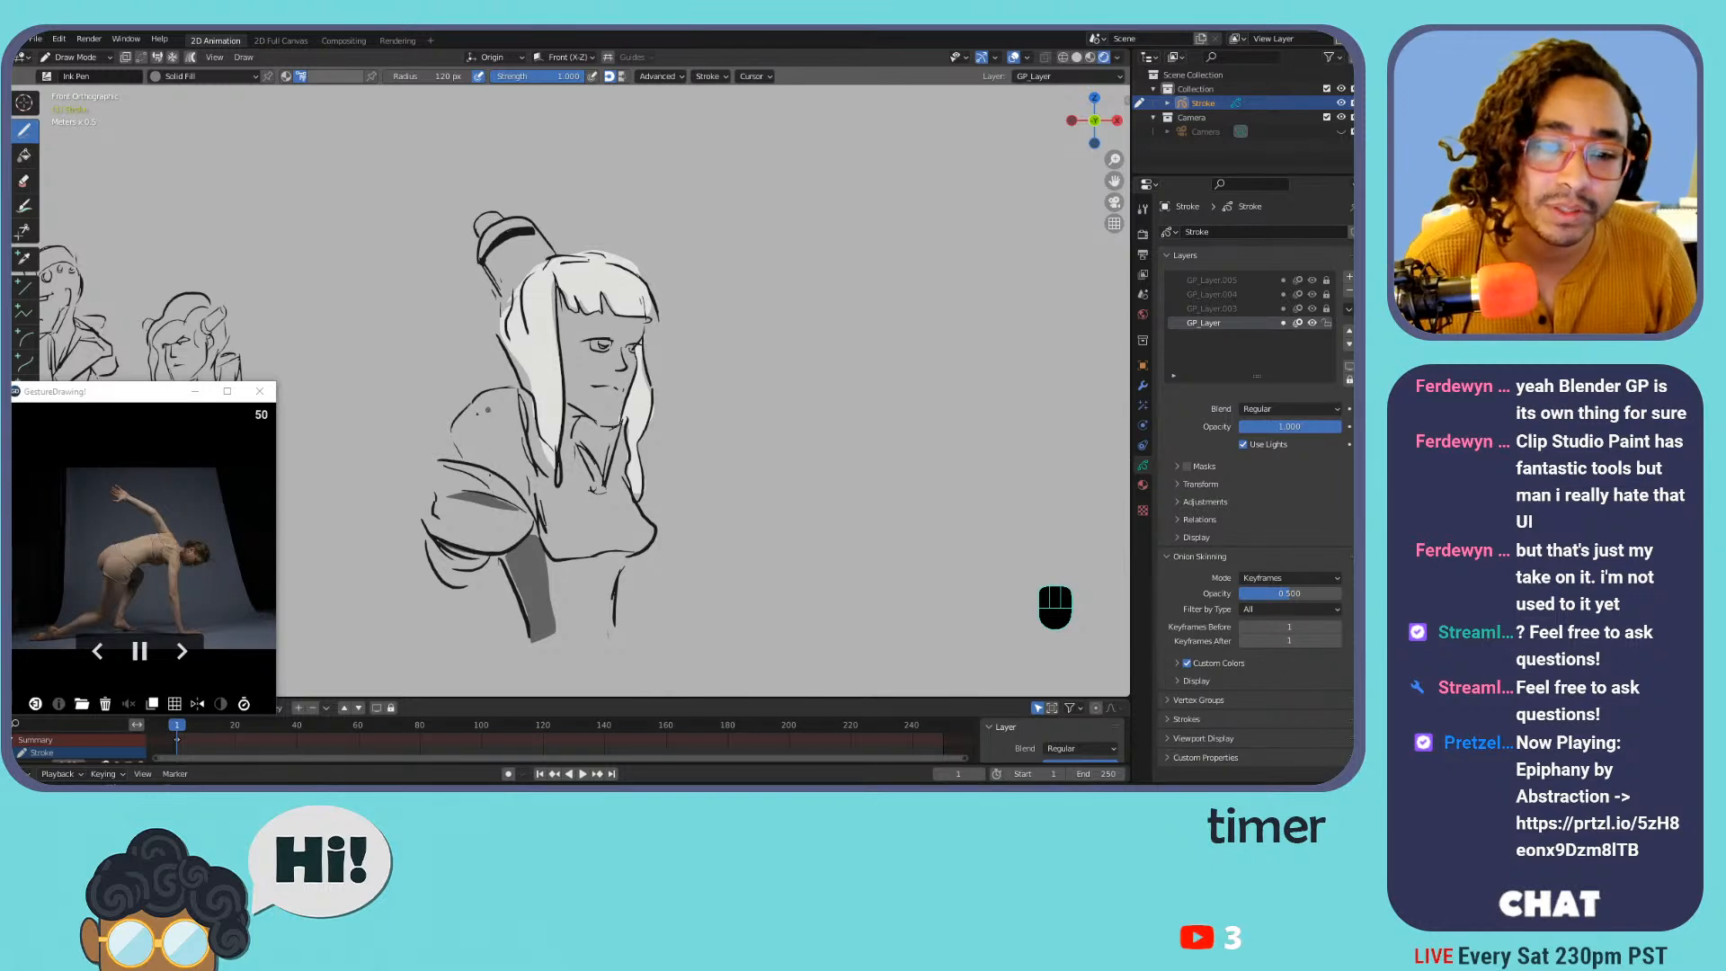
Fill dark grey shadow shapes on the shoulder, along the folds of the puffed sleeve and on the sleeve's lower edge
mouse_move(467, 414)
mouse_down()
mouse_move(494, 470)
mouse_move(469, 416)
mouse_up()
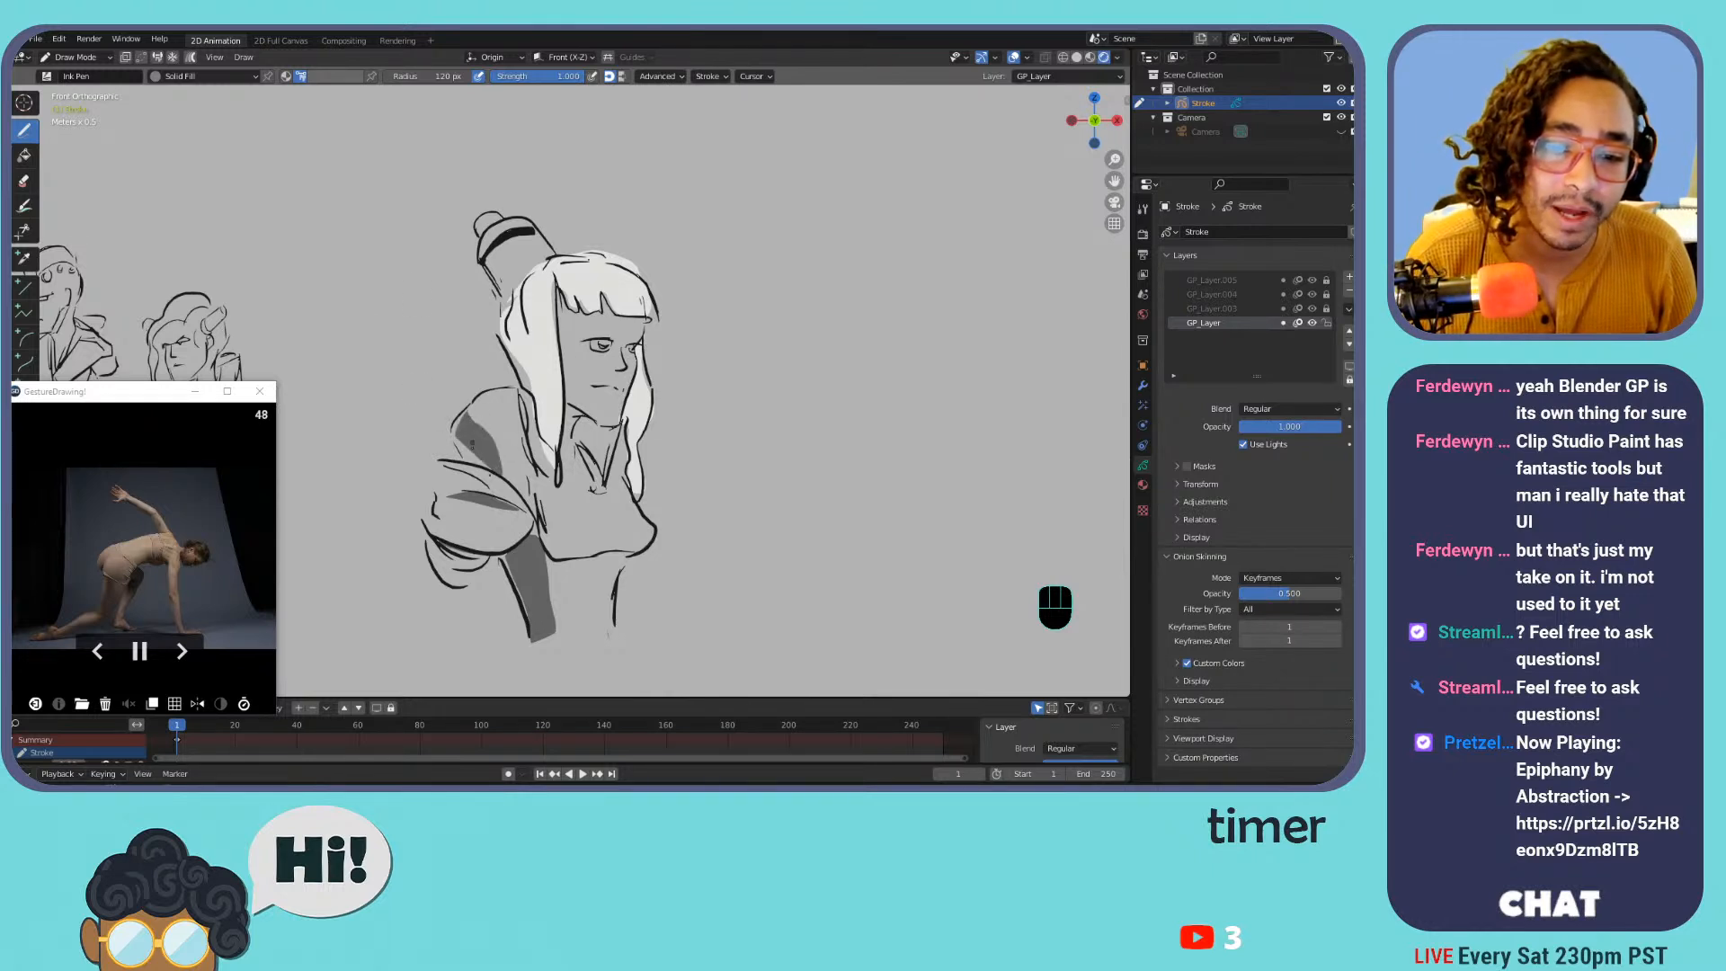
mouse_move(431, 521)
mouse_down()
mouse_move(506, 544)
mouse_move(436, 521)
mouse_move(489, 543)
mouse_up()
key(ctrl+z)
key(ctrl+z)
key(ctrl+z)
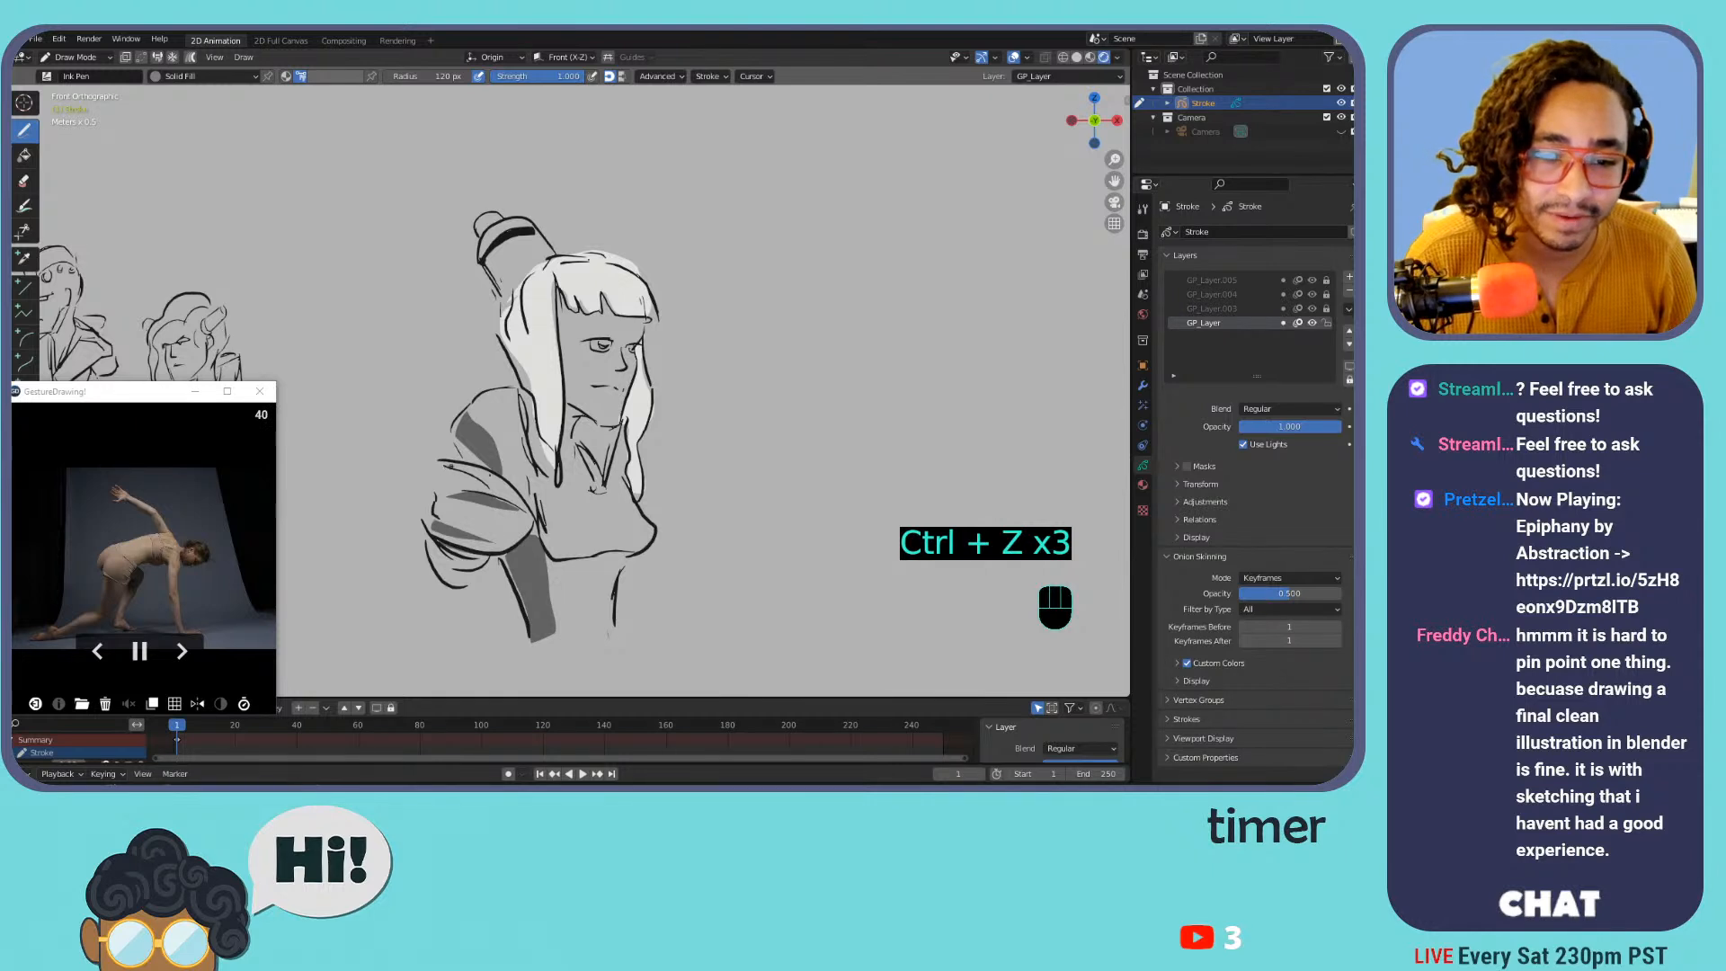
drag(473, 470, 522, 502)
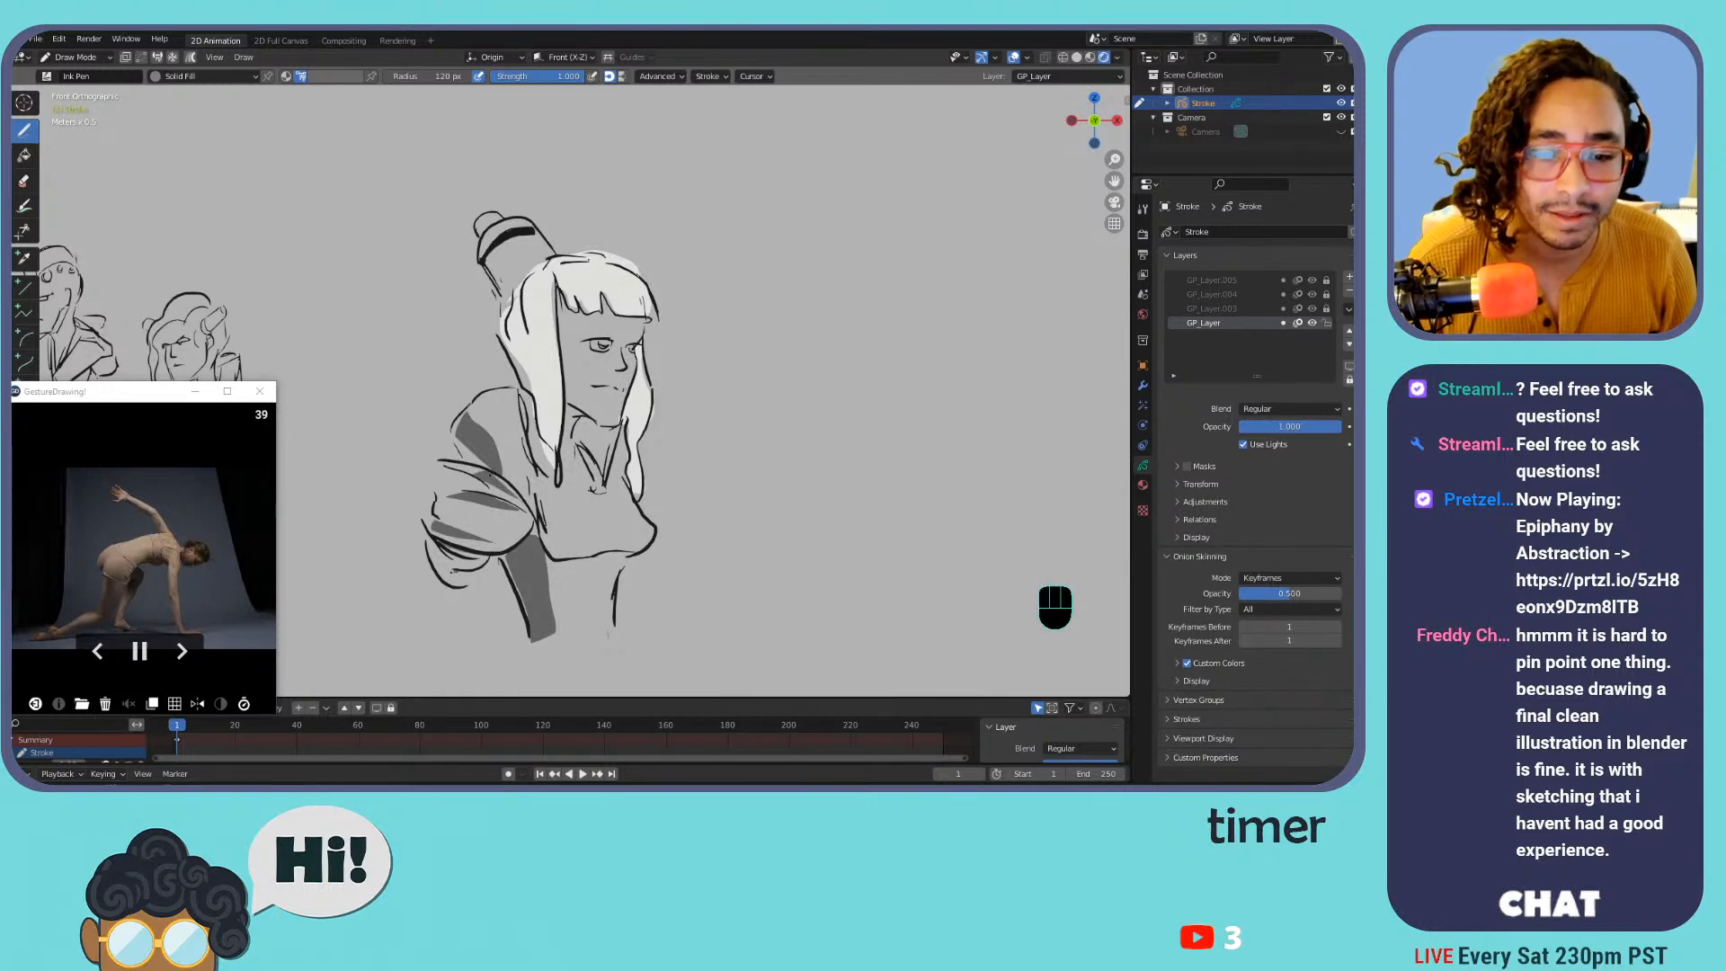
drag(432, 545, 457, 581)
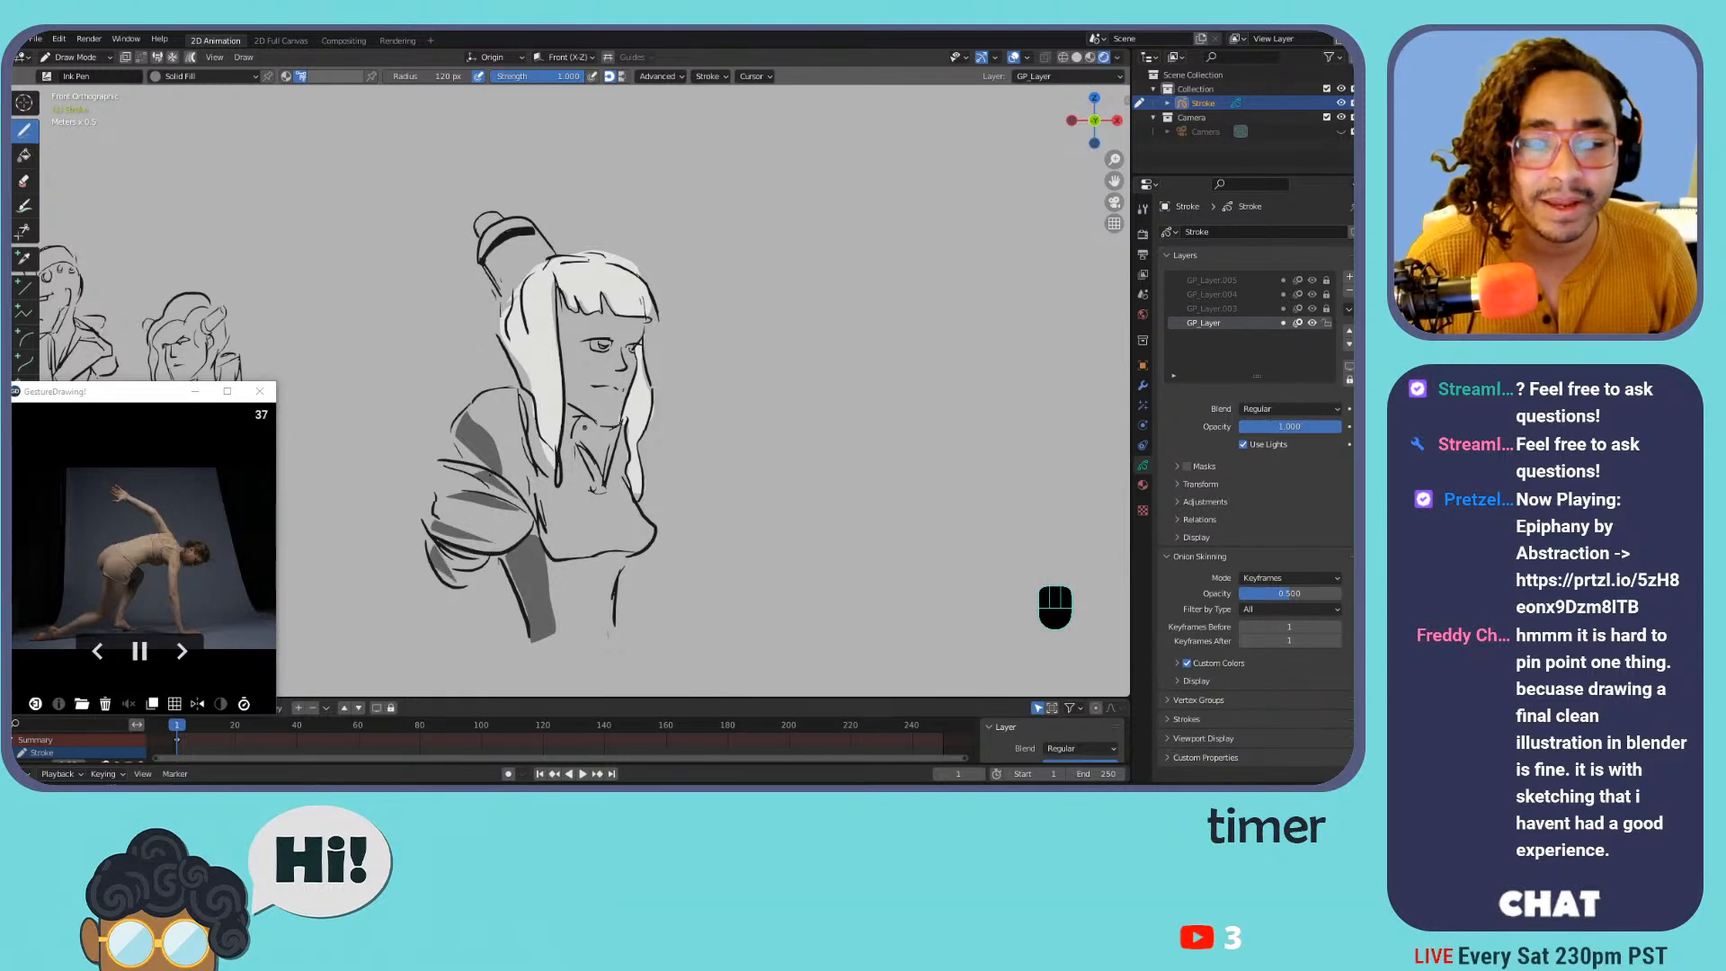
Fill the eyebrows and the lips of the face with small dark grey shapes
drag(570, 402, 584, 414)
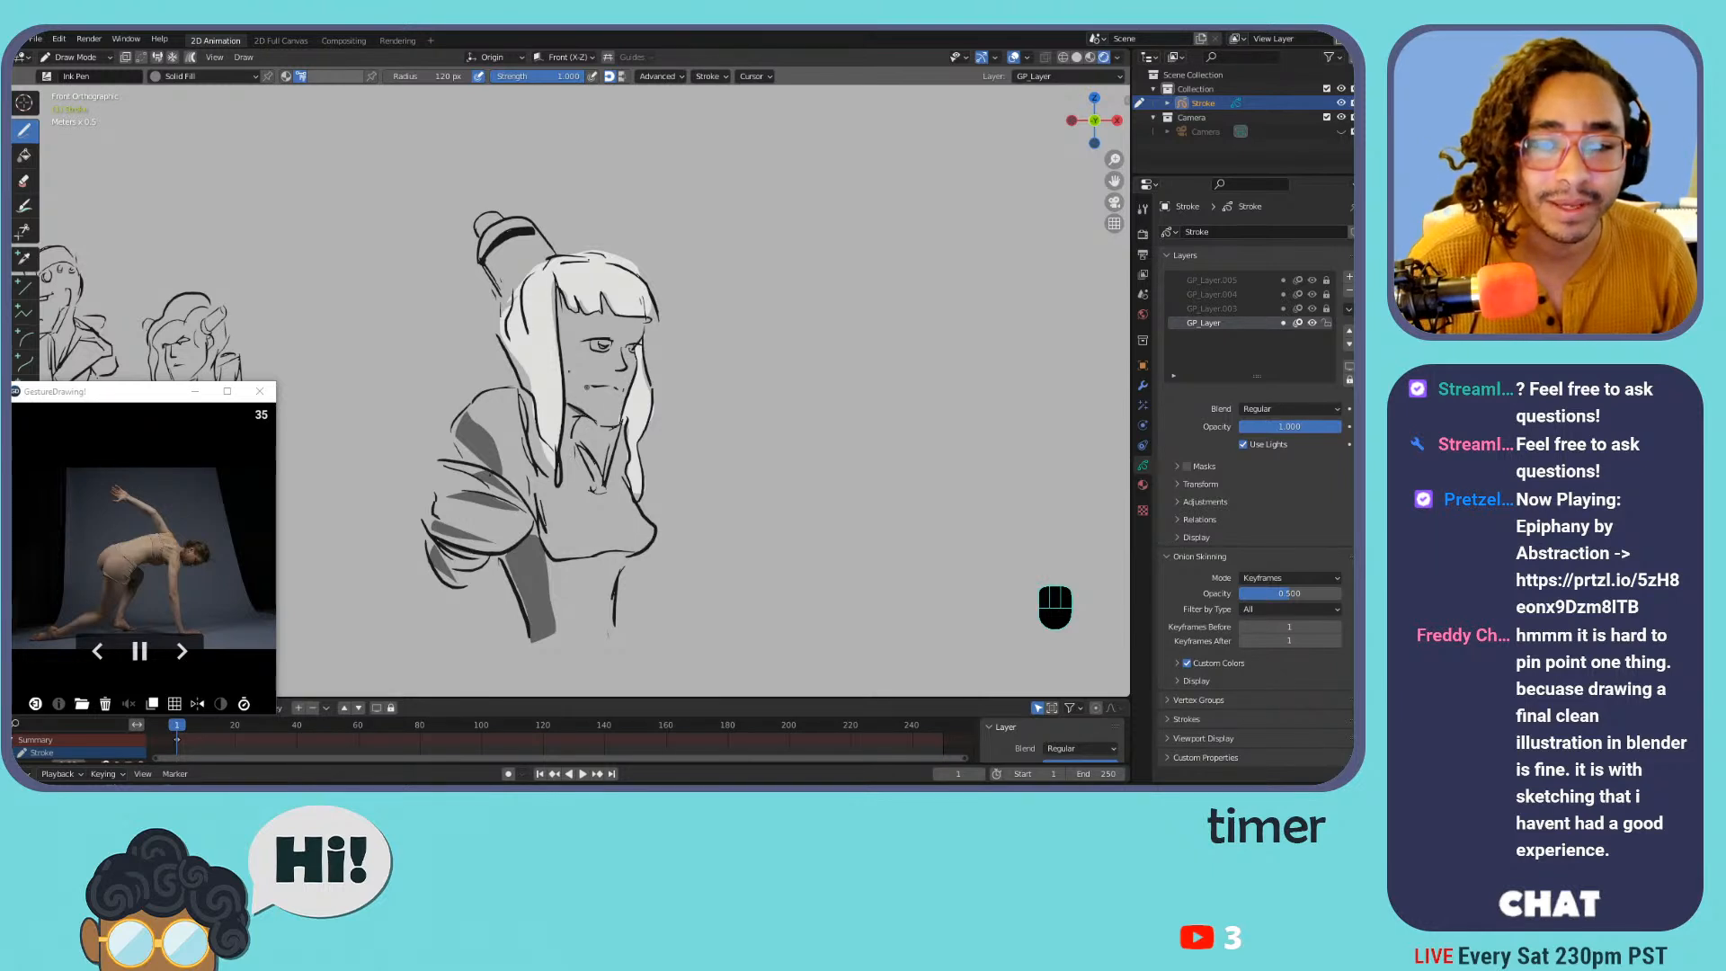
drag(583, 337, 618, 331)
key(ctrl+z)
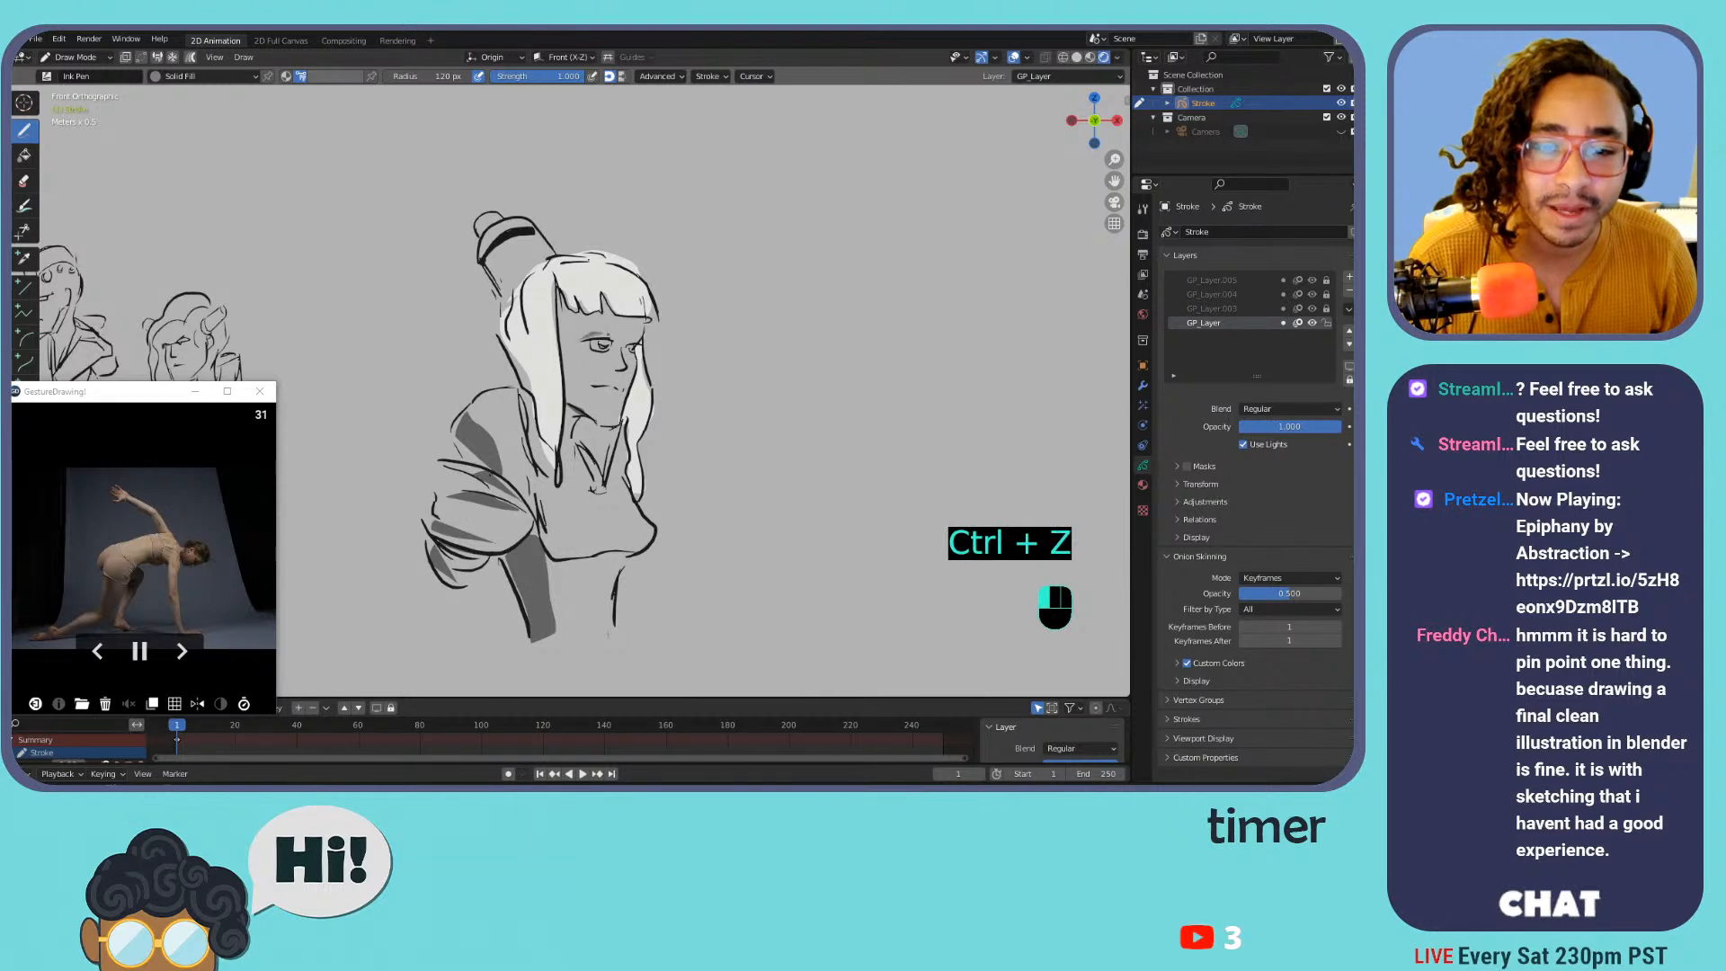
mouse_move(624, 361)
mouse_down()
mouse_move(639, 363)
mouse_move(604, 389)
mouse_move(621, 387)
mouse_up()
key(ctrl+z)
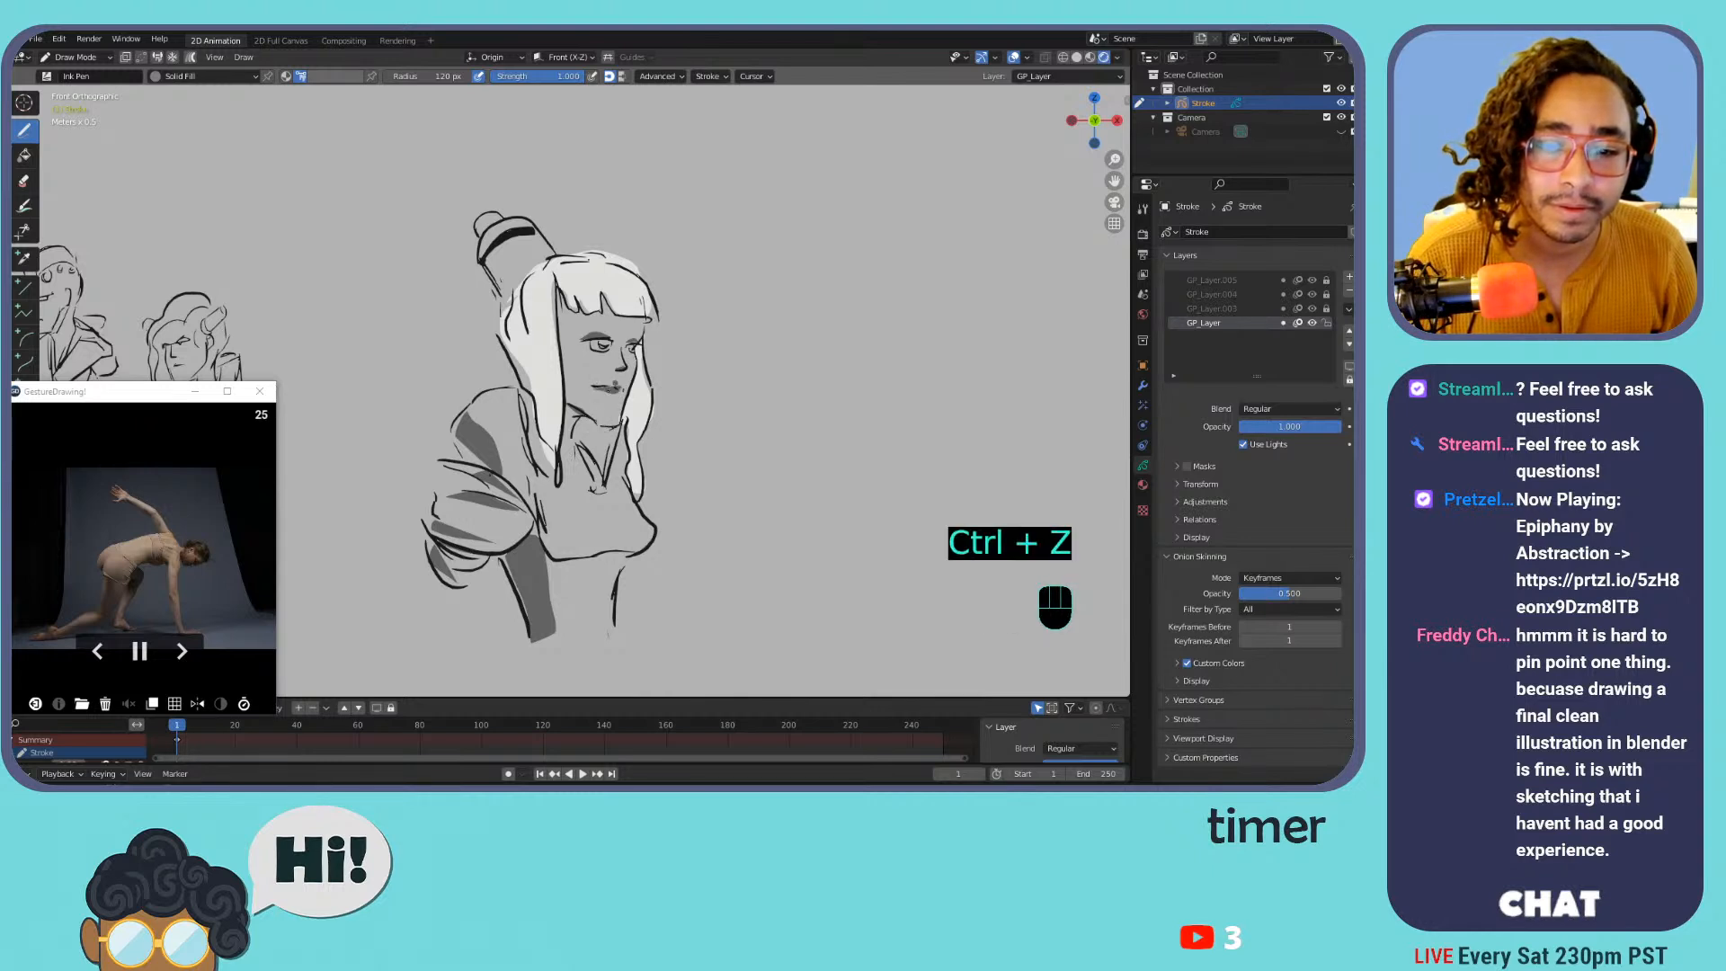
Fill dark grey shadows under the chest and down the far side of the waist, and turn on drawing strokes on back
mouse_move(549, 532)
mouse_down()
mouse_move(643, 515)
mouse_move(550, 545)
mouse_move(596, 544)
mouse_move(580, 556)
mouse_move(541, 545)
mouse_move(650, 532)
mouse_move(604, 551)
mouse_move(615, 634)
mouse_up()
key(ctrl+z)
drag(480, 406, 455, 432)
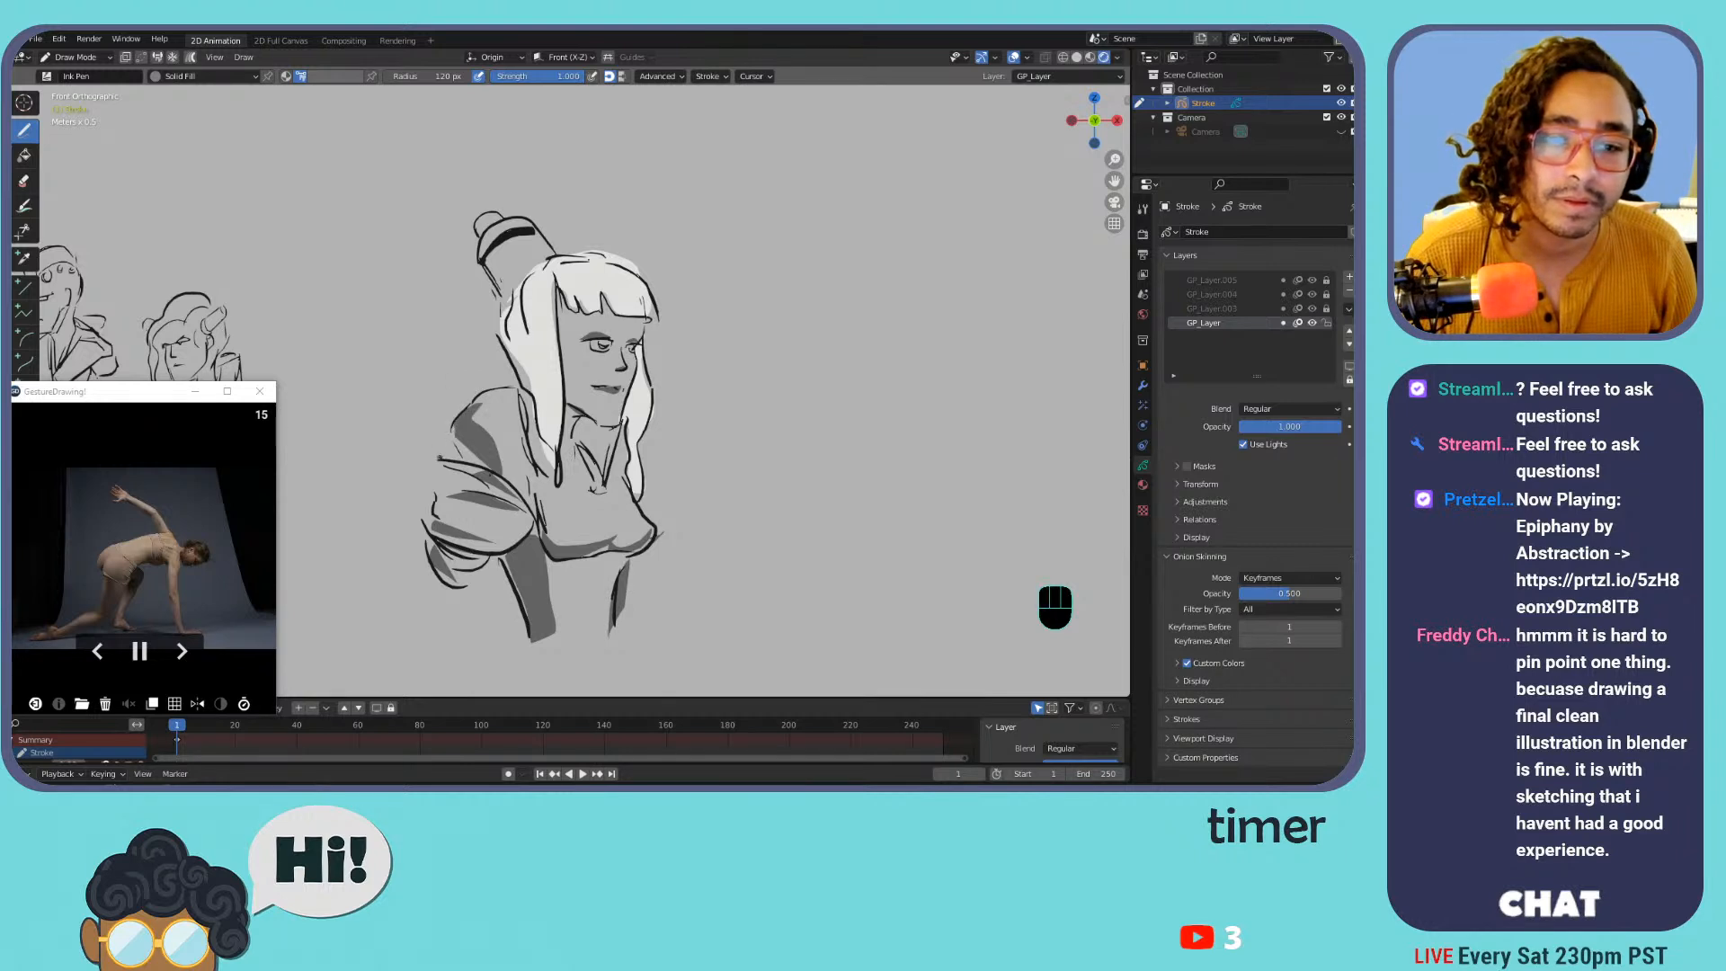
key(ctrl+z)
click(128, 58)
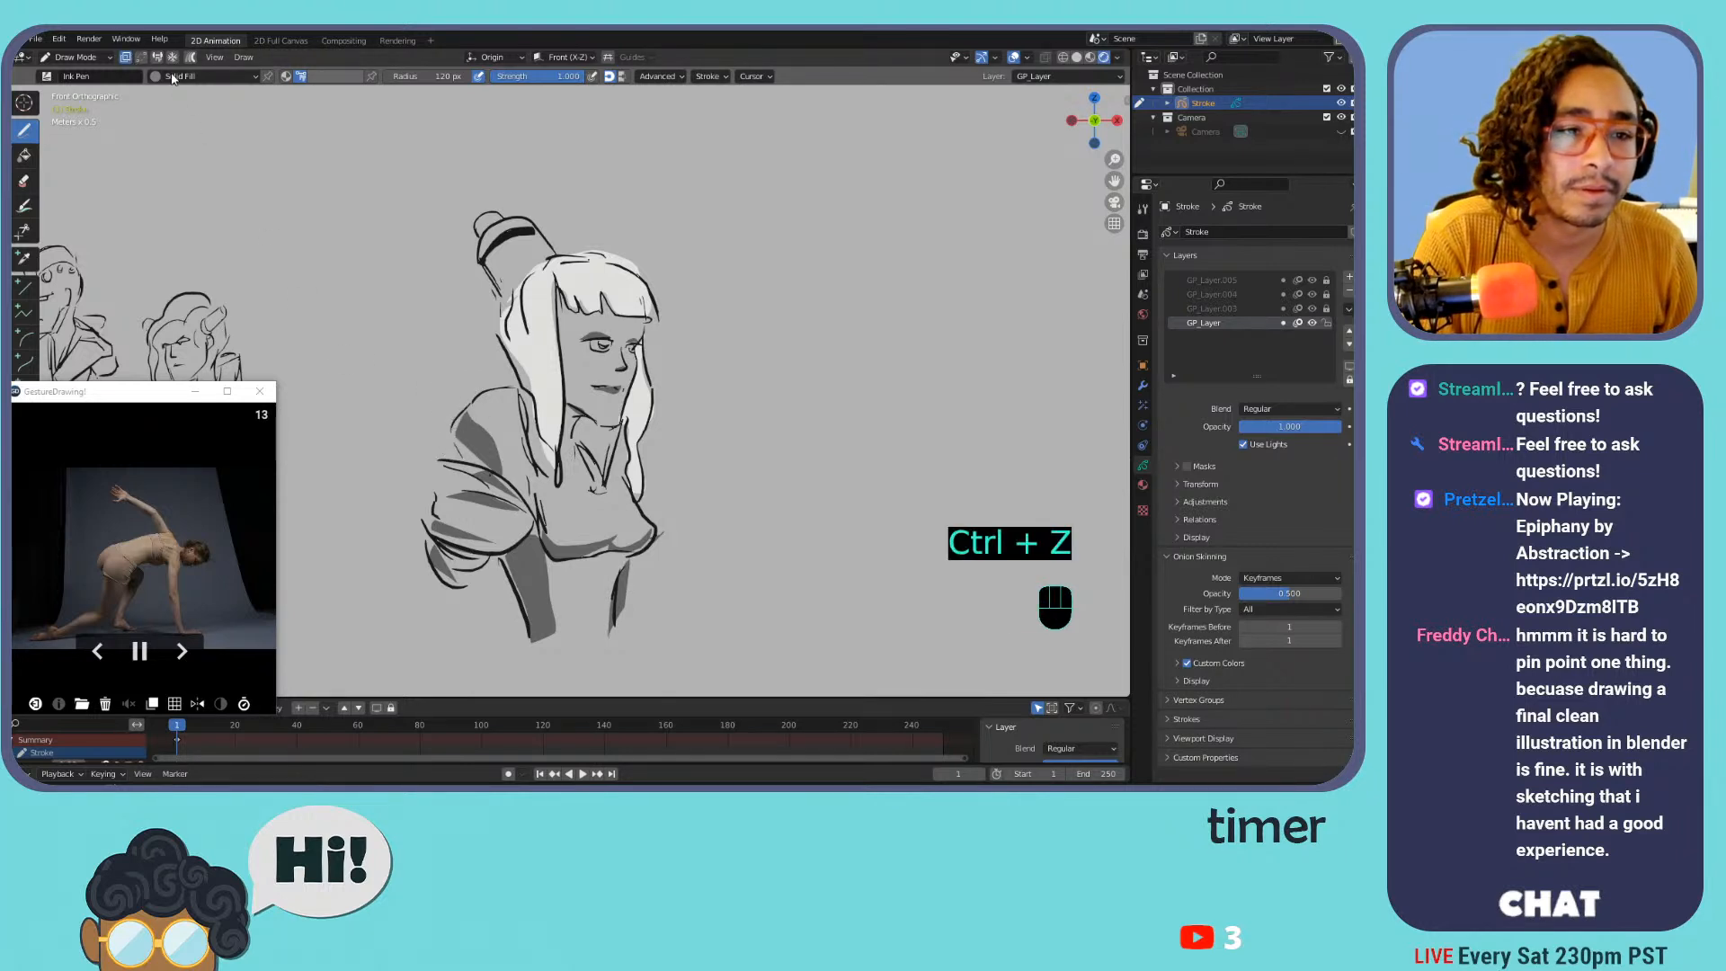
Pick teal from the palette and try it as the fill behind the sleeve, bodice and waist
click(319, 79)
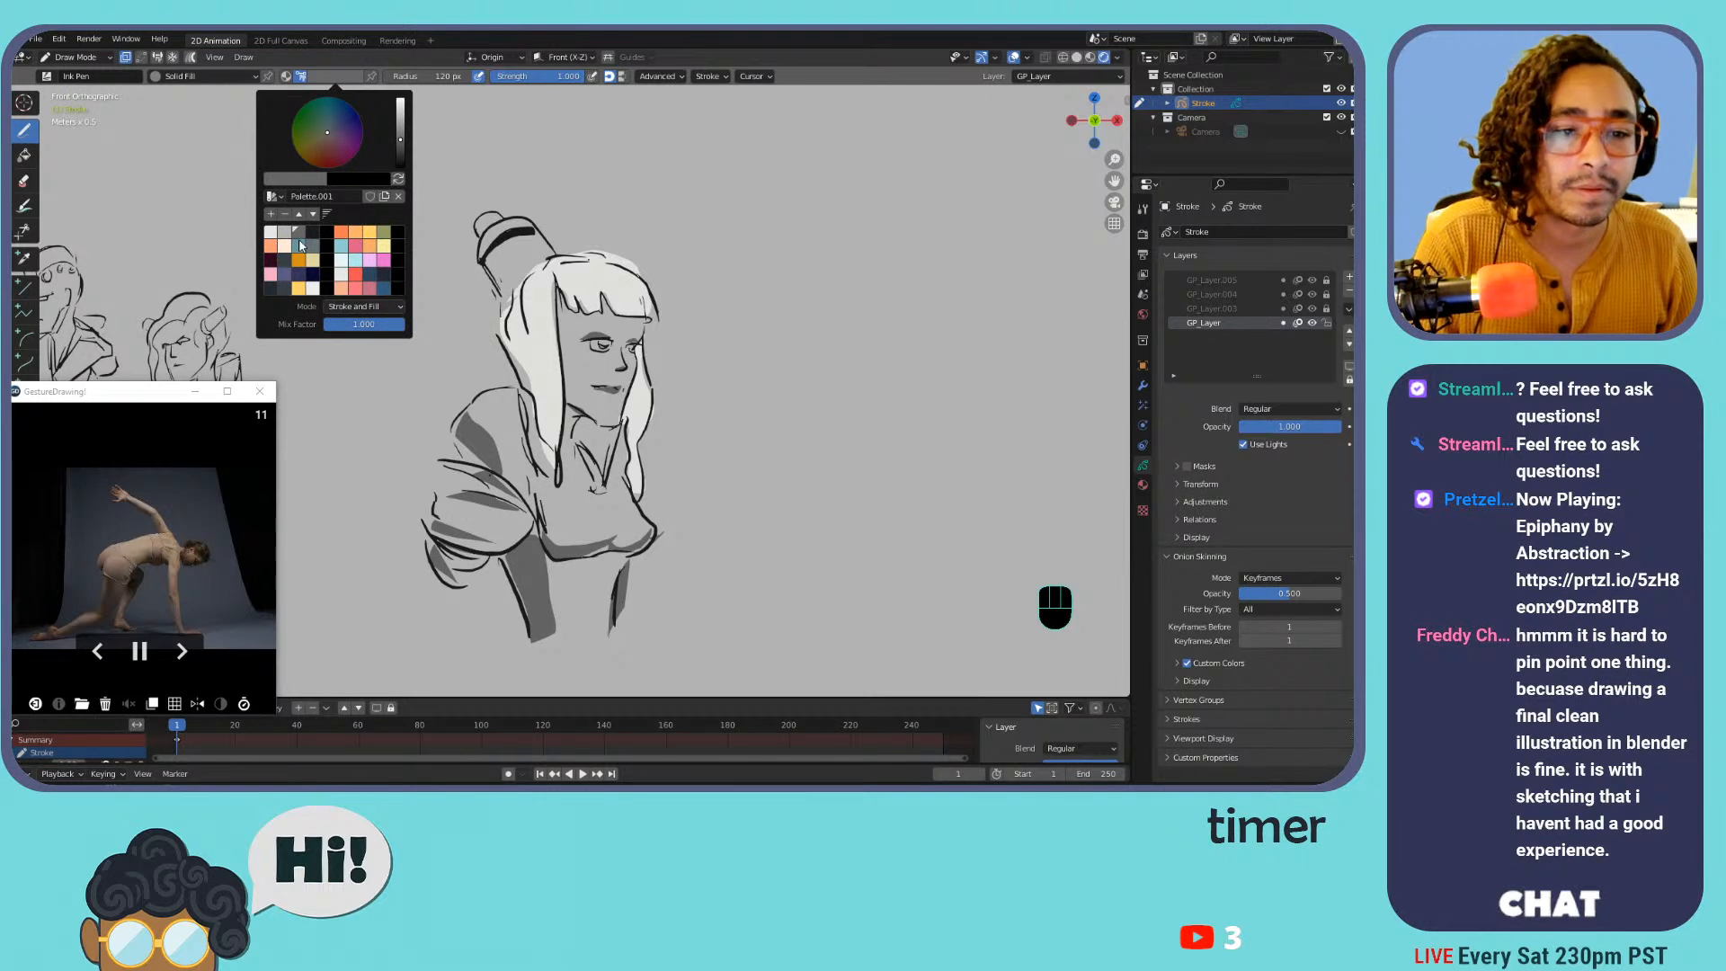
click(298, 240)
mouse_move(467, 409)
mouse_down()
mouse_move(437, 558)
mouse_move(522, 531)
mouse_move(575, 620)
mouse_move(625, 539)
mouse_move(624, 426)
mouse_move(600, 486)
mouse_move(574, 440)
mouse_move(557, 465)
mouse_move(484, 393)
mouse_up()
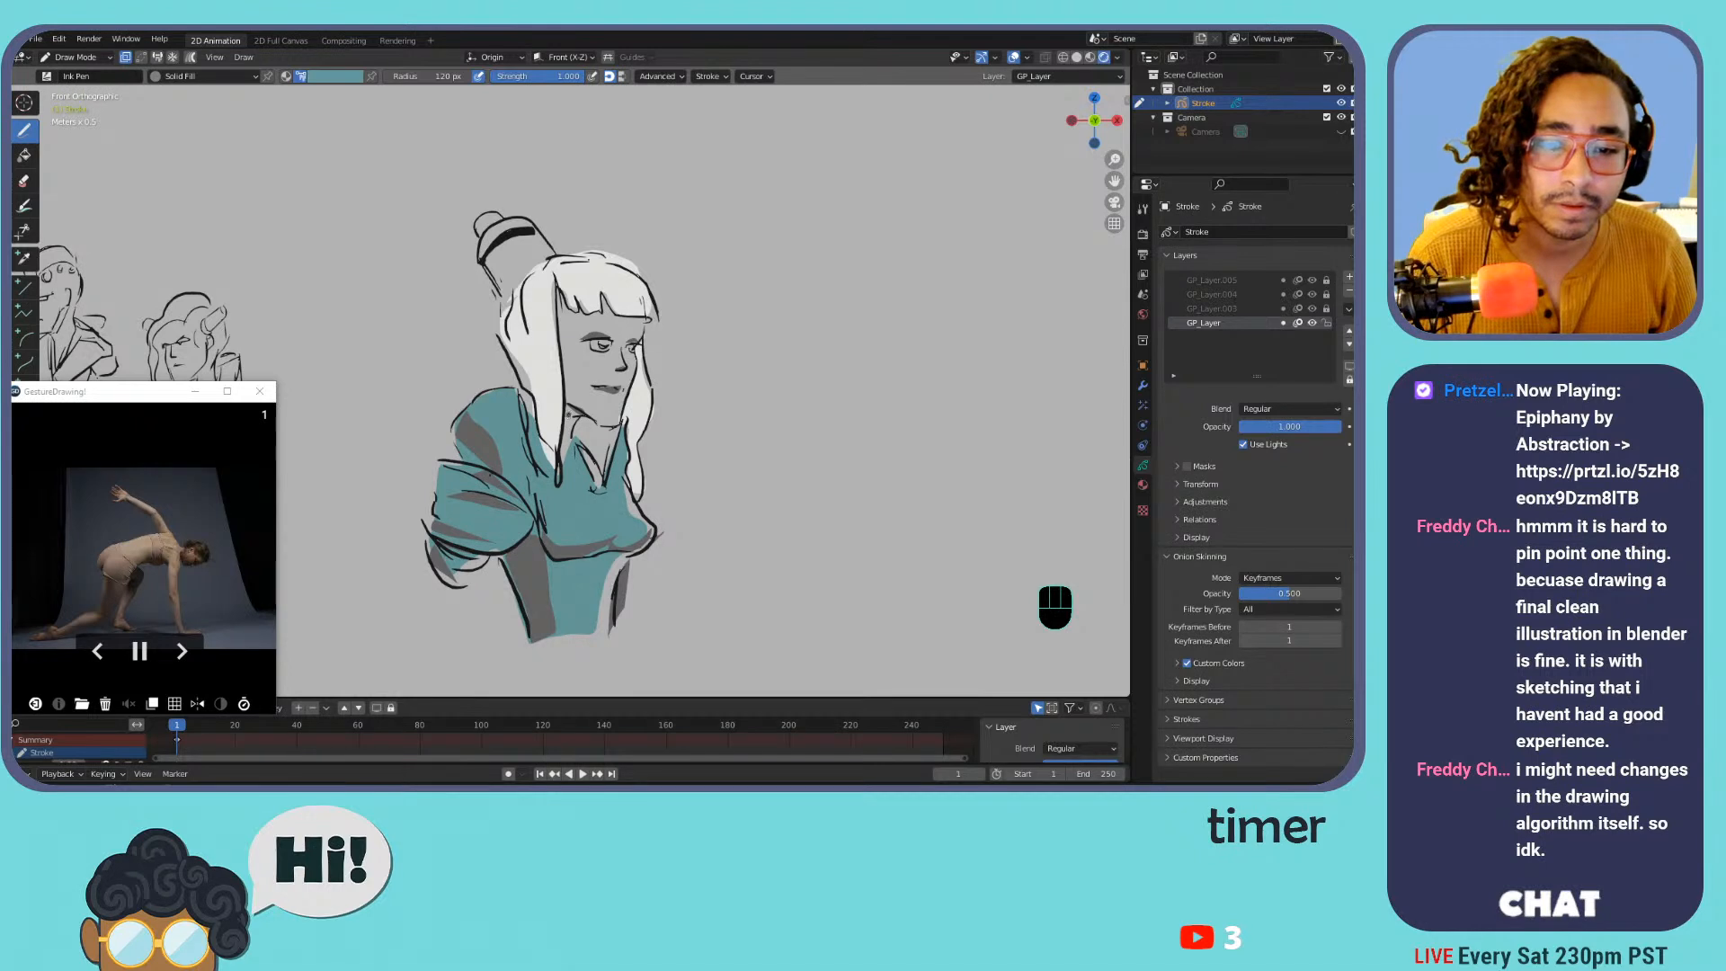
key(ctrl+z)
key(ctrl+equal)
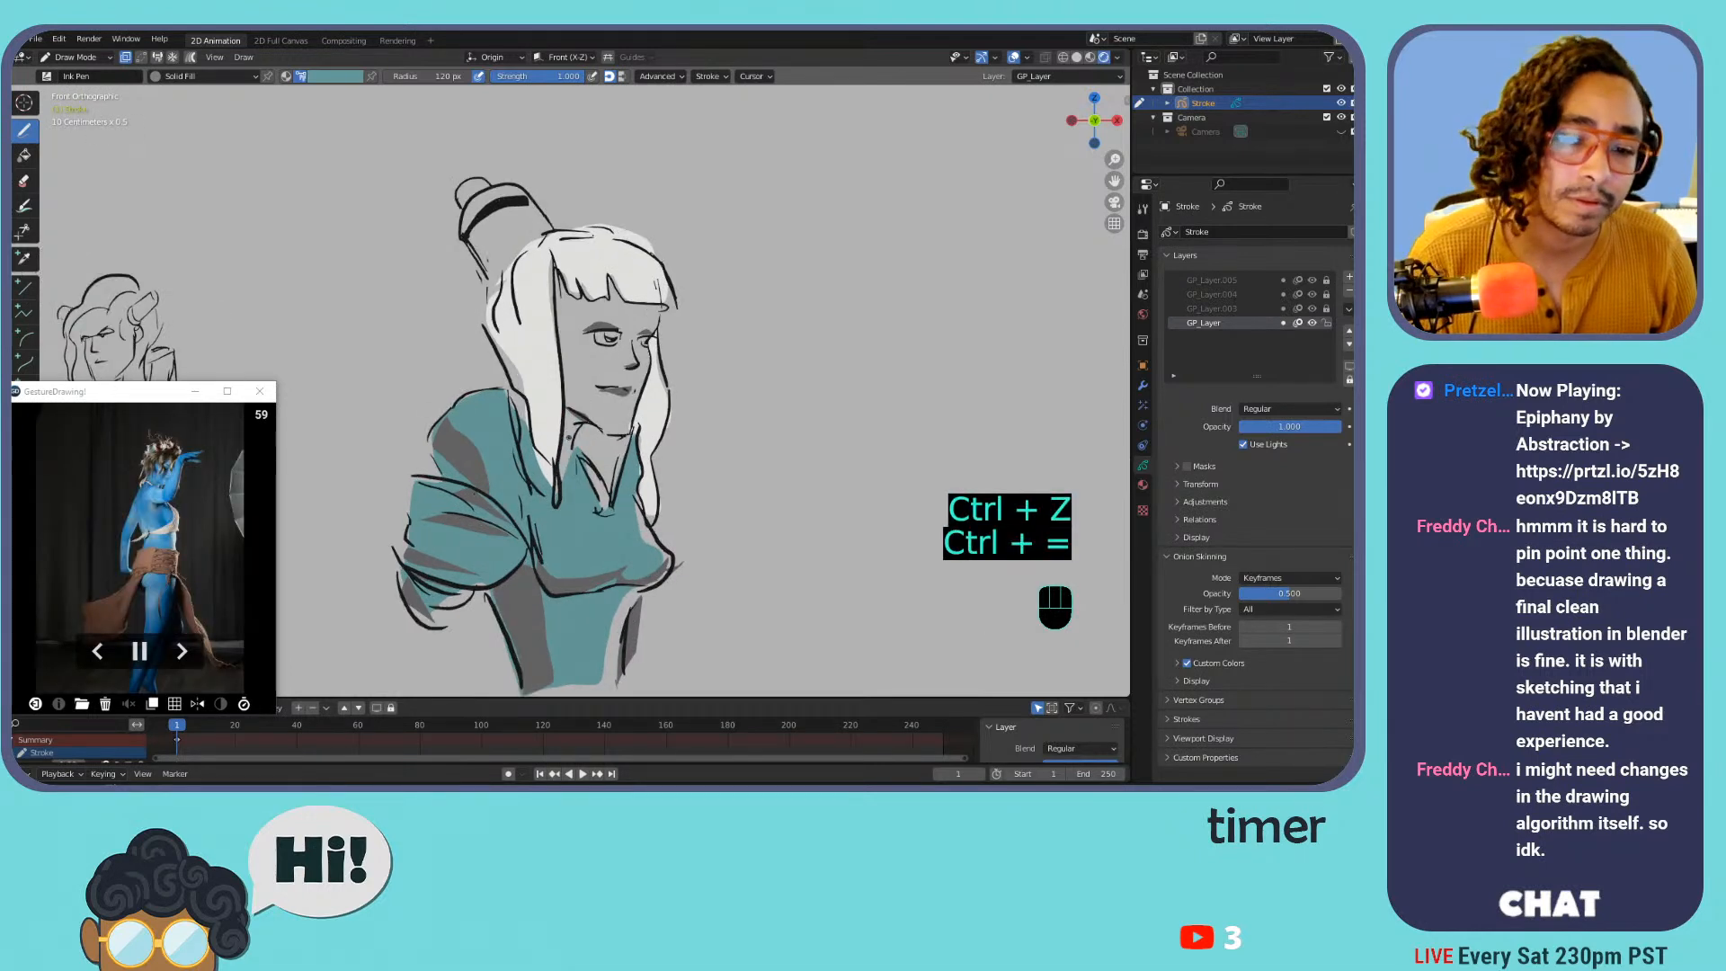
key(ctrl+z)
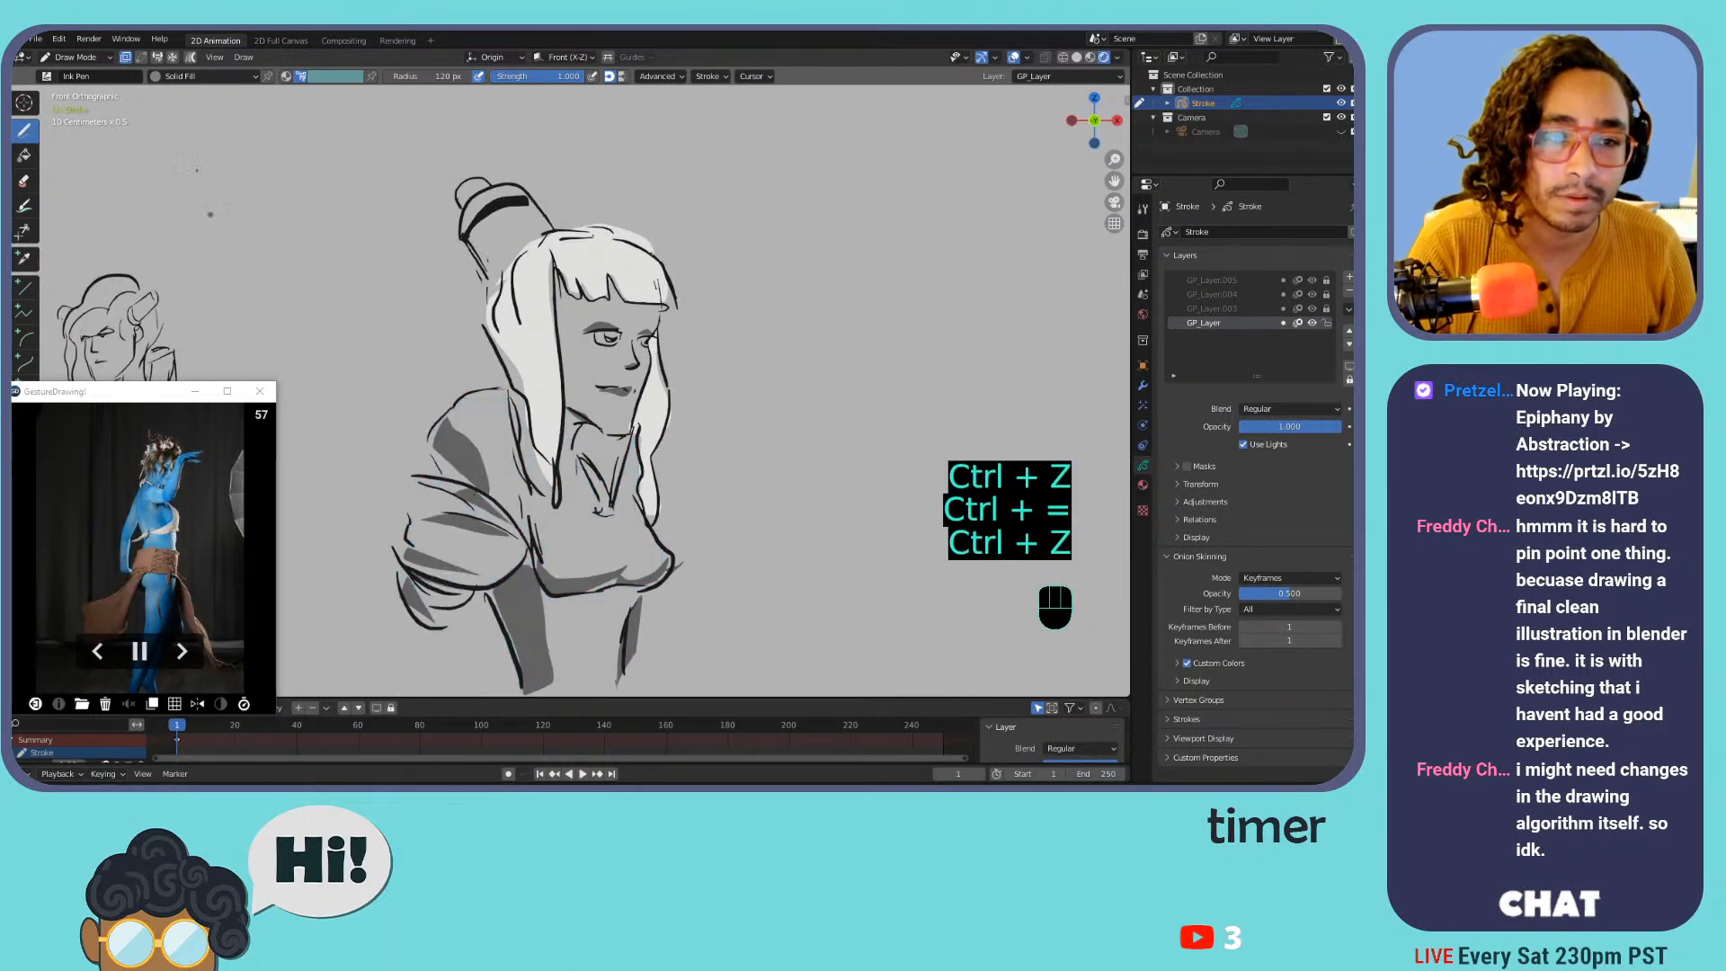
Pick black from the palette and fill the shoulder, the puffed sleeve and its lower edge behind the grey shading
click(341, 74)
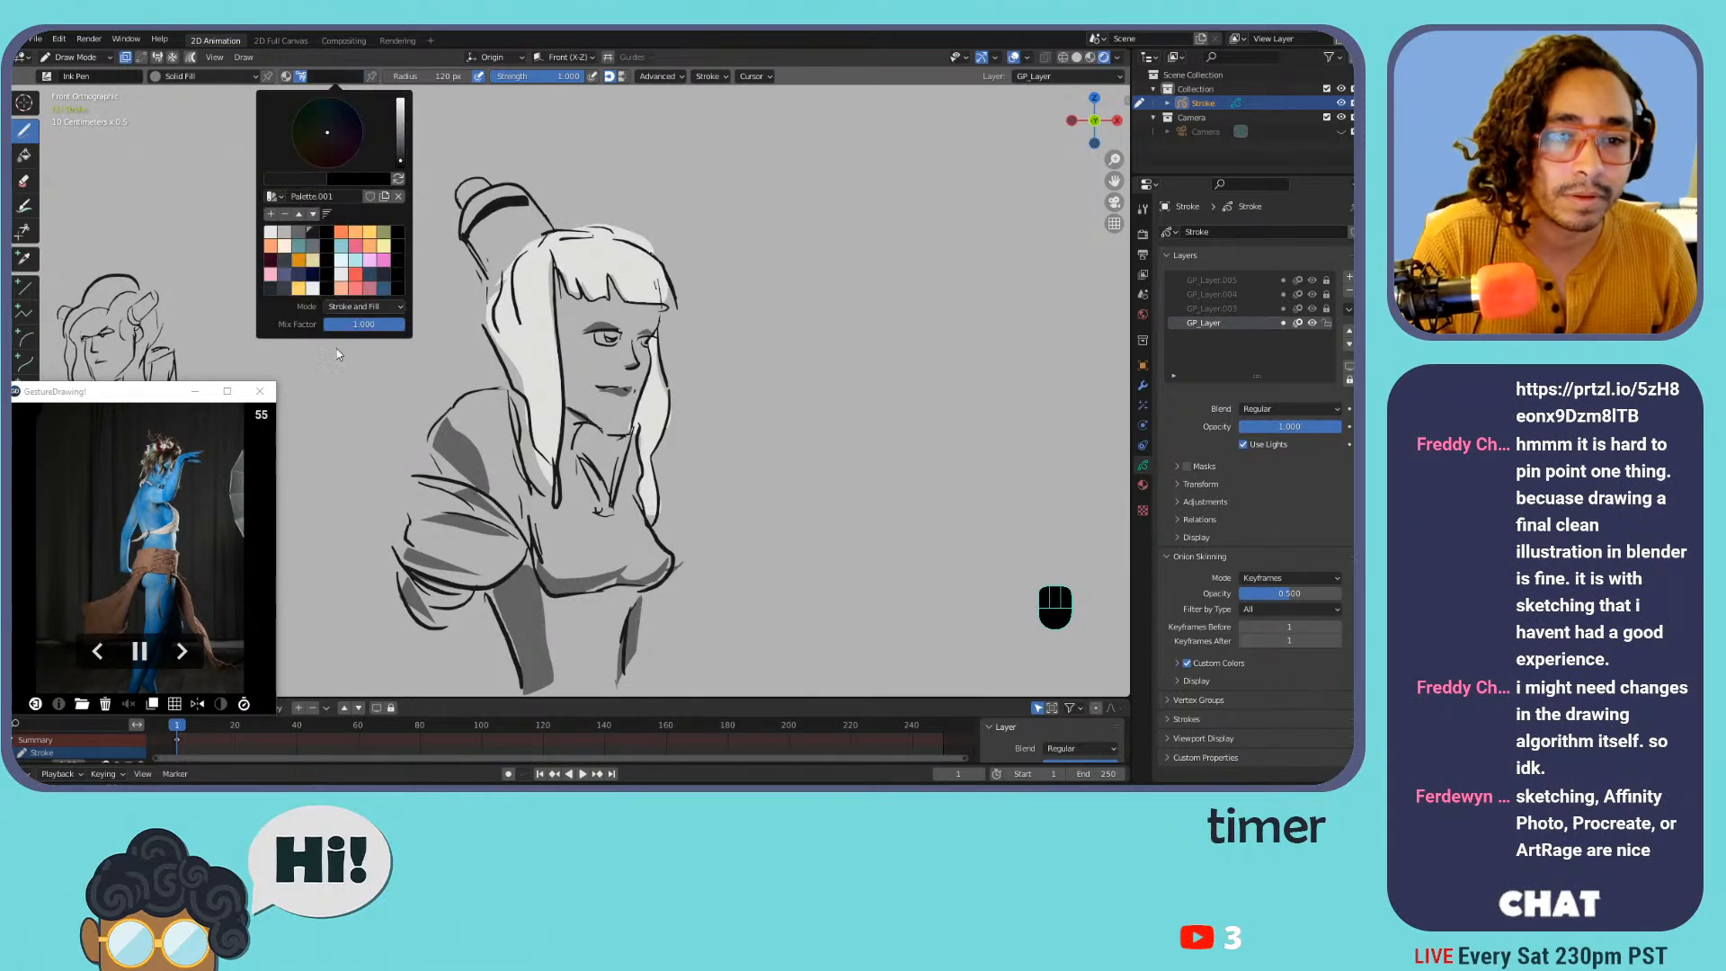
key(u)
click(642, 437)
key(ctrl+minus)
key(ctrl+minus)
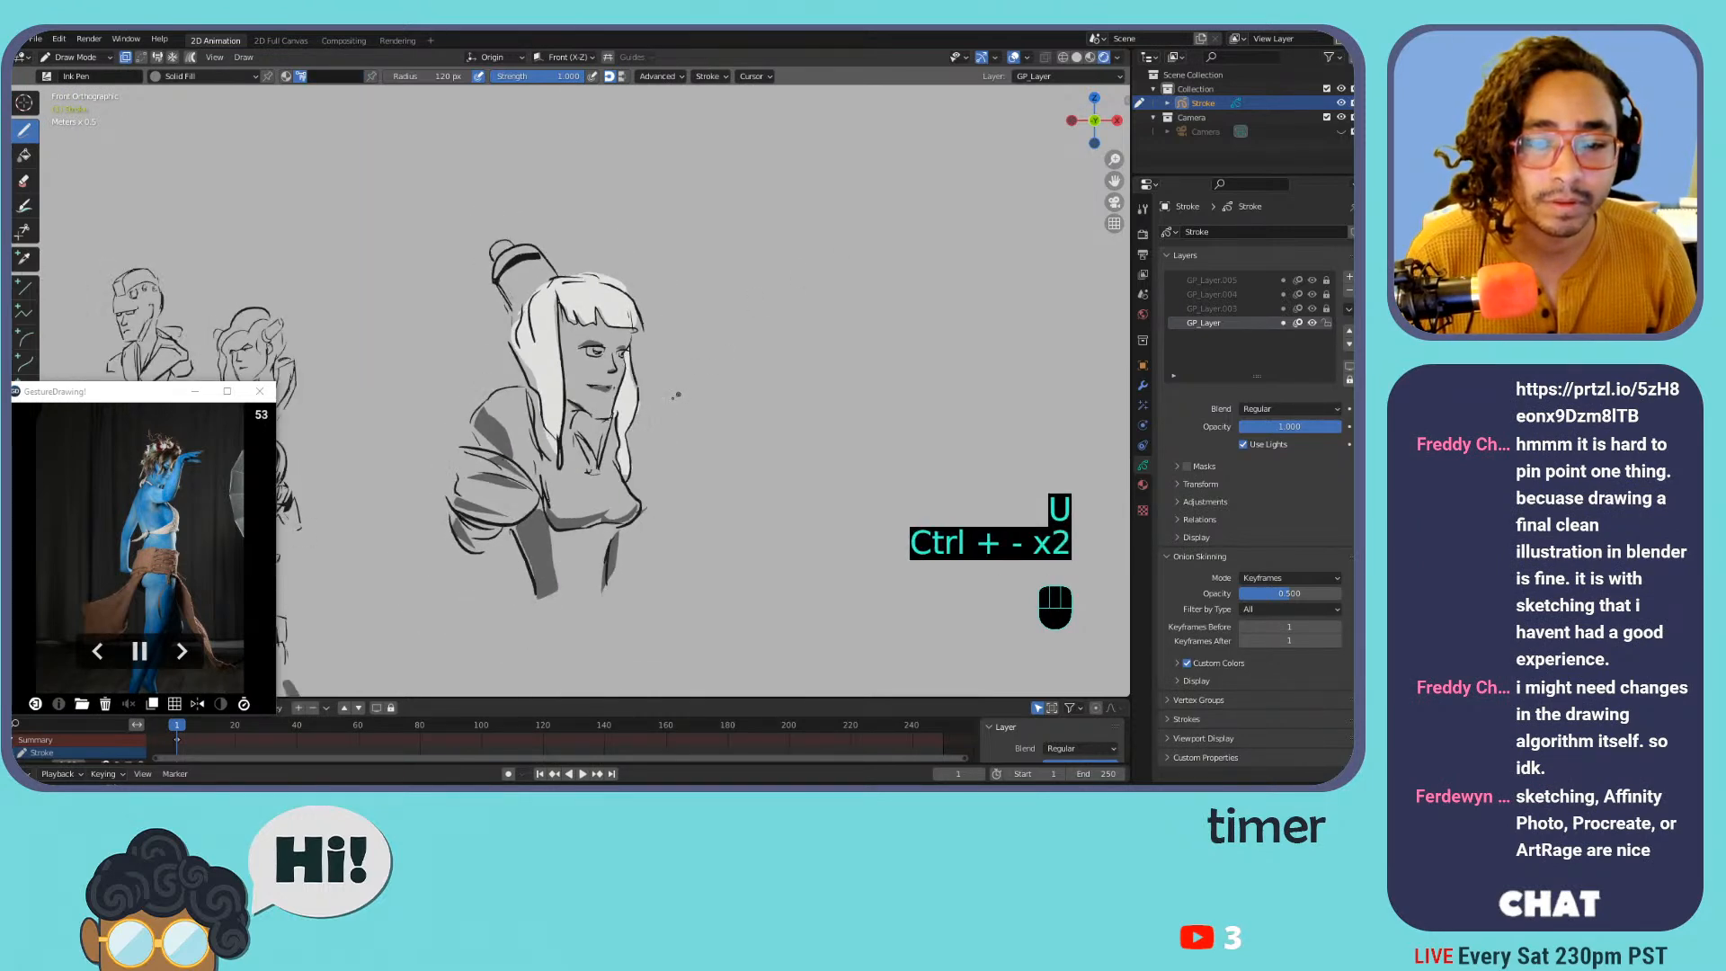
key(ctrl+equal)
key(ctrl+equal)
shift+middle_drag(667, 388, 712, 215)
mouse_move(513, 225)
mouse_down()
mouse_move(482, 255)
mouse_move(493, 306)
mouse_move(540, 301)
mouse_move(553, 225)
mouse_up()
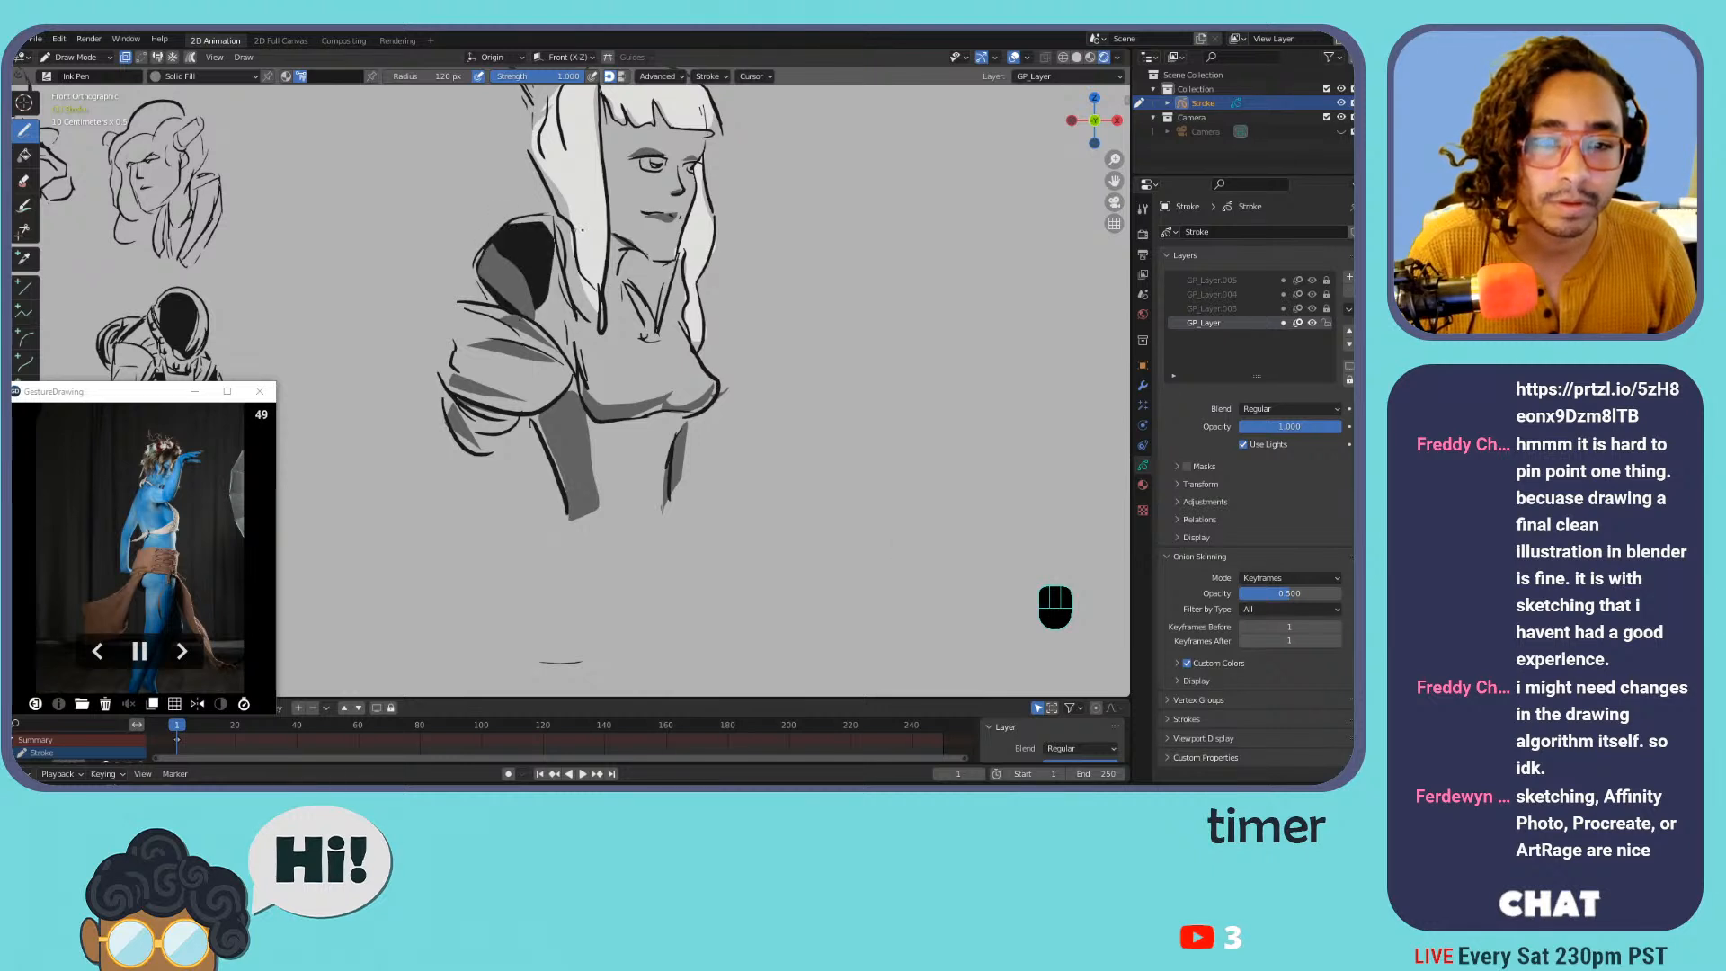
key(ctrl+z)
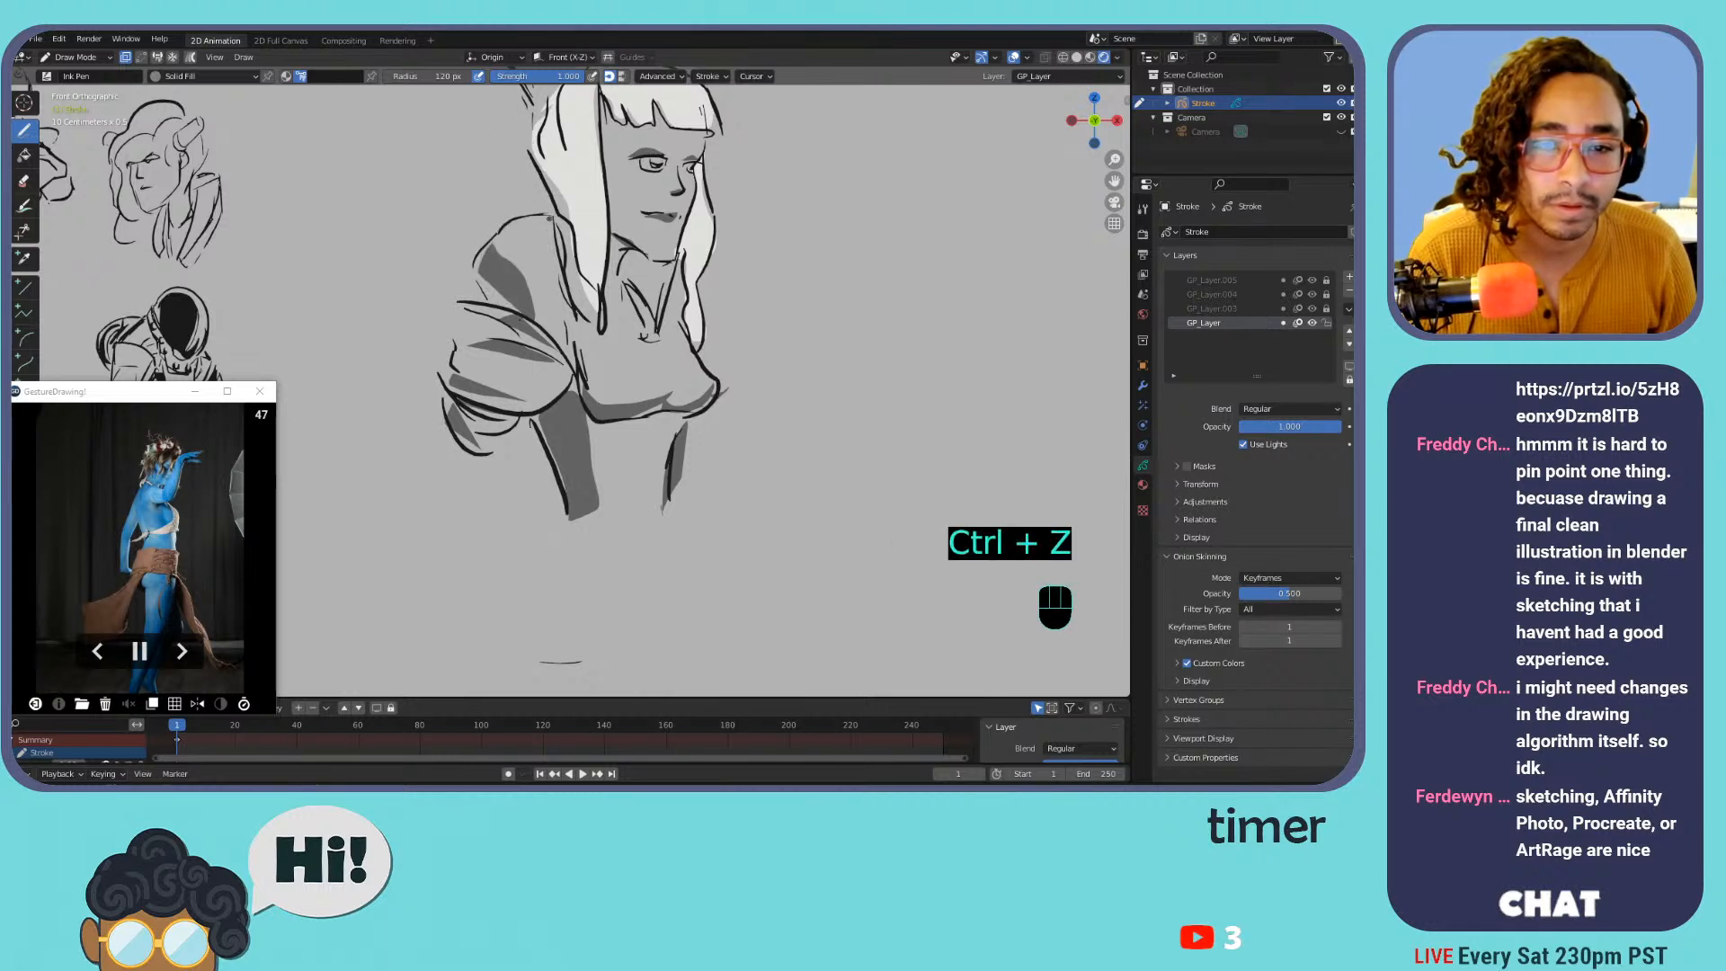
mouse_move(535, 221)
mouse_down()
mouse_move(490, 252)
mouse_move(494, 306)
mouse_move(562, 270)
mouse_move(558, 223)
mouse_move(528, 308)
mouse_move(496, 306)
mouse_move(458, 383)
mouse_move(553, 405)
mouse_move(562, 310)
mouse_move(485, 305)
mouse_up()
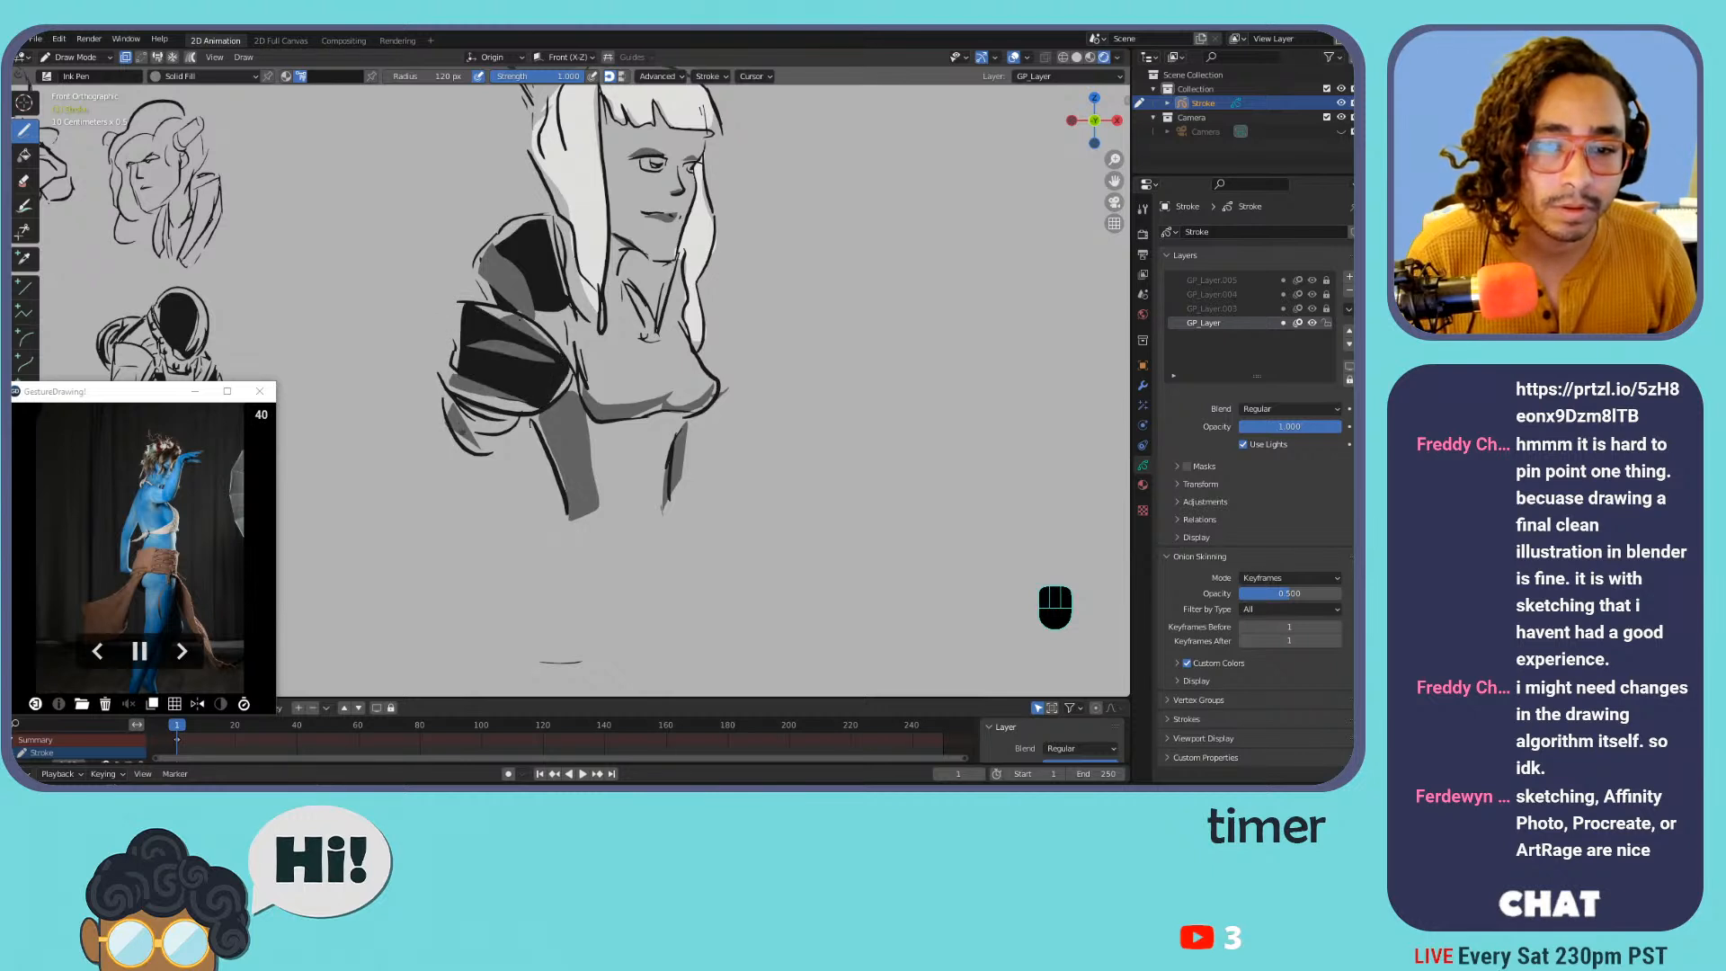
drag(469, 444, 515, 415)
Fill the waist and the bodice up to the neckline with black behind the grey shading
mouse_move(578, 330)
mouse_down()
mouse_move(639, 394)
mouse_move(692, 369)
mouse_move(670, 329)
mouse_move(627, 330)
mouse_move(568, 266)
mouse_up()
drag(661, 337, 682, 349)
key(ctrl+z)
key(ctrl+z)
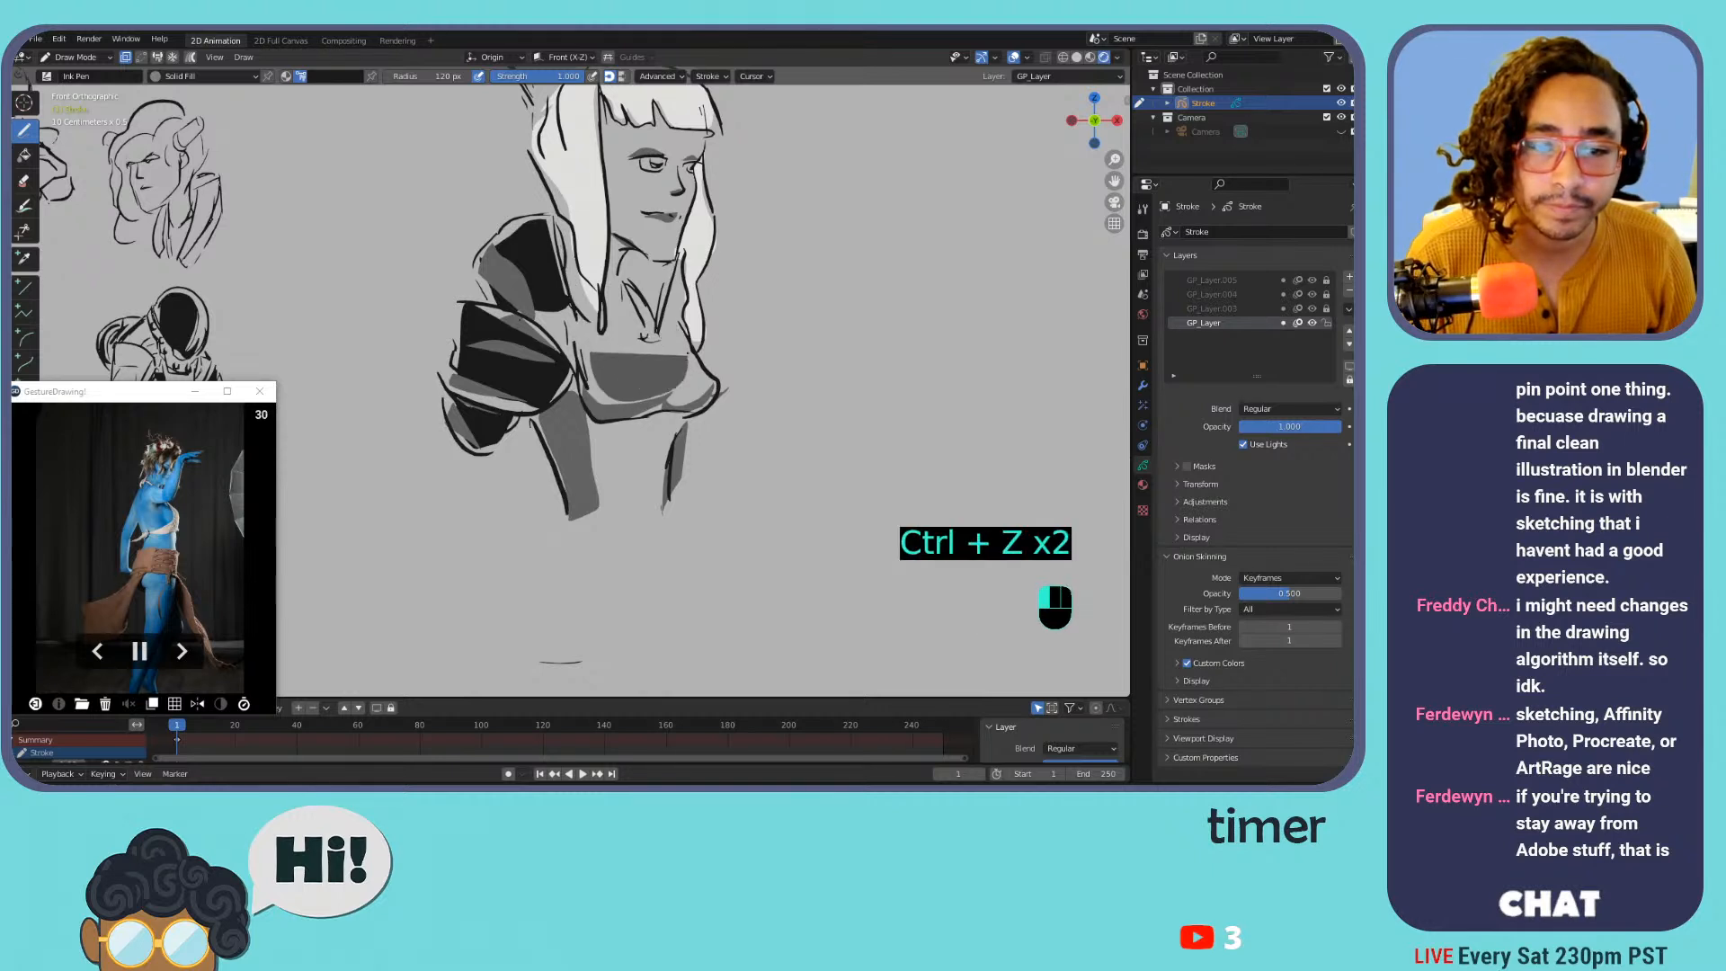
key(ctrl+z)
mouse_move(609, 514)
mouse_down()
mouse_move(673, 432)
mouse_move(658, 370)
mouse_up()
mouse_move(575, 328)
mouse_down()
mouse_move(577, 343)
mouse_move(710, 381)
mouse_move(671, 332)
mouse_move(681, 297)
mouse_up()
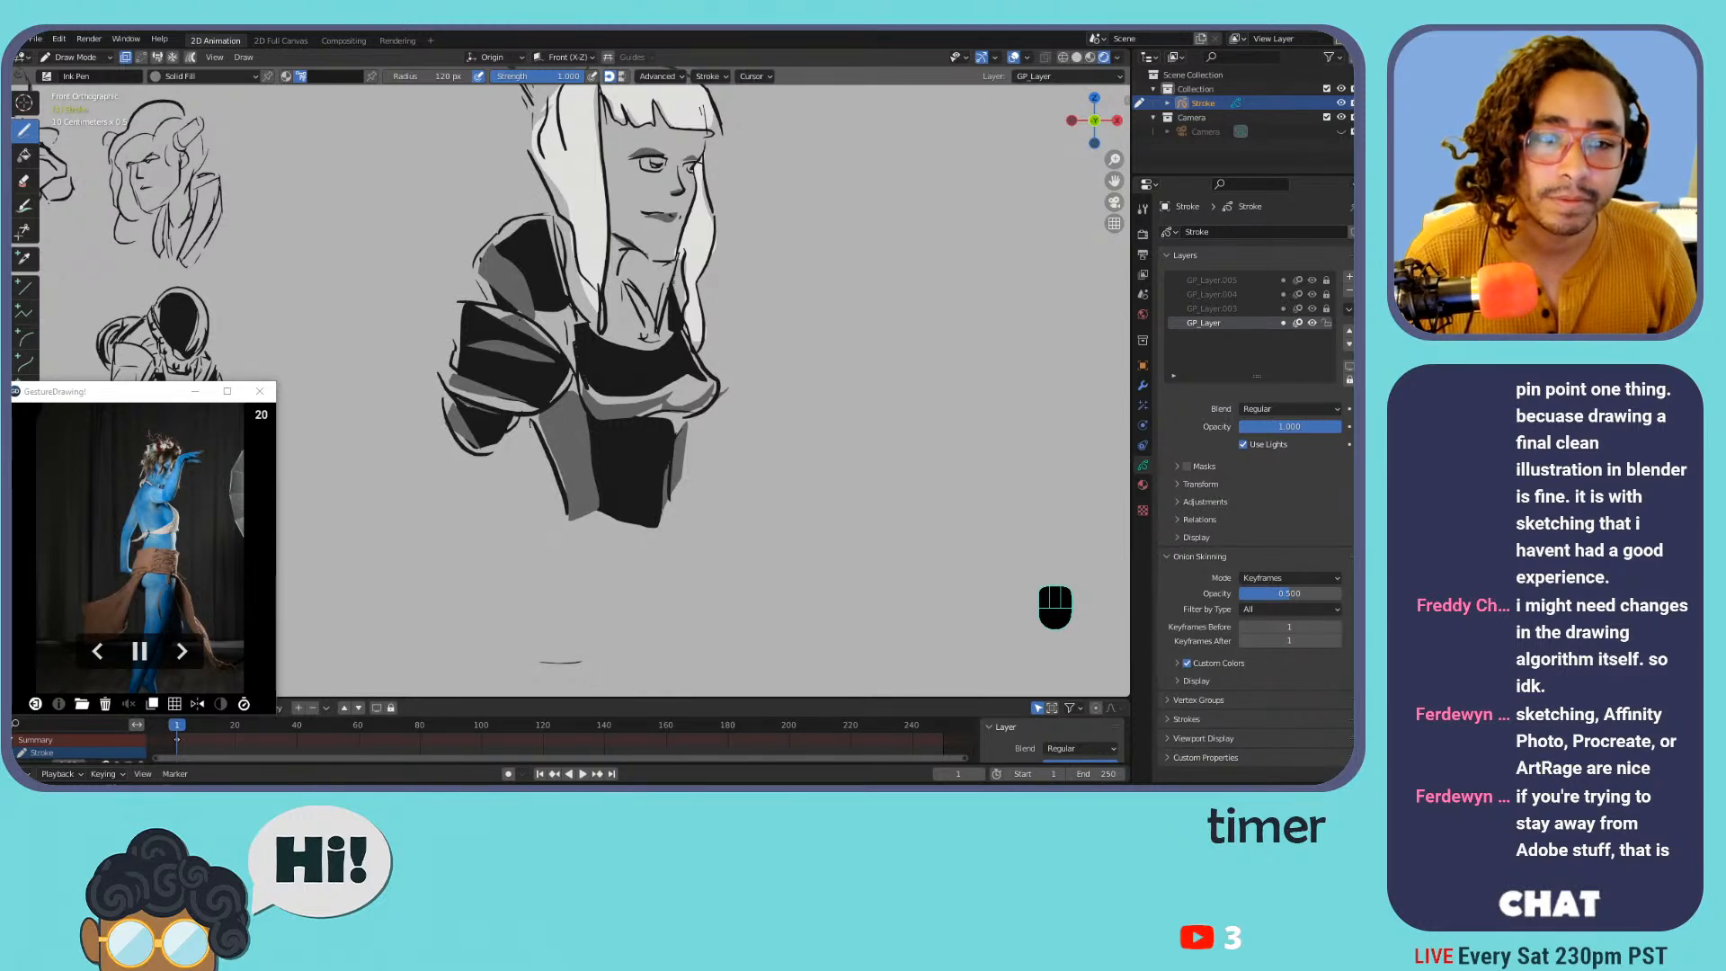
Pick a pale skin tone from the palette and fill the face behind the line work
key(ctrl+equal)
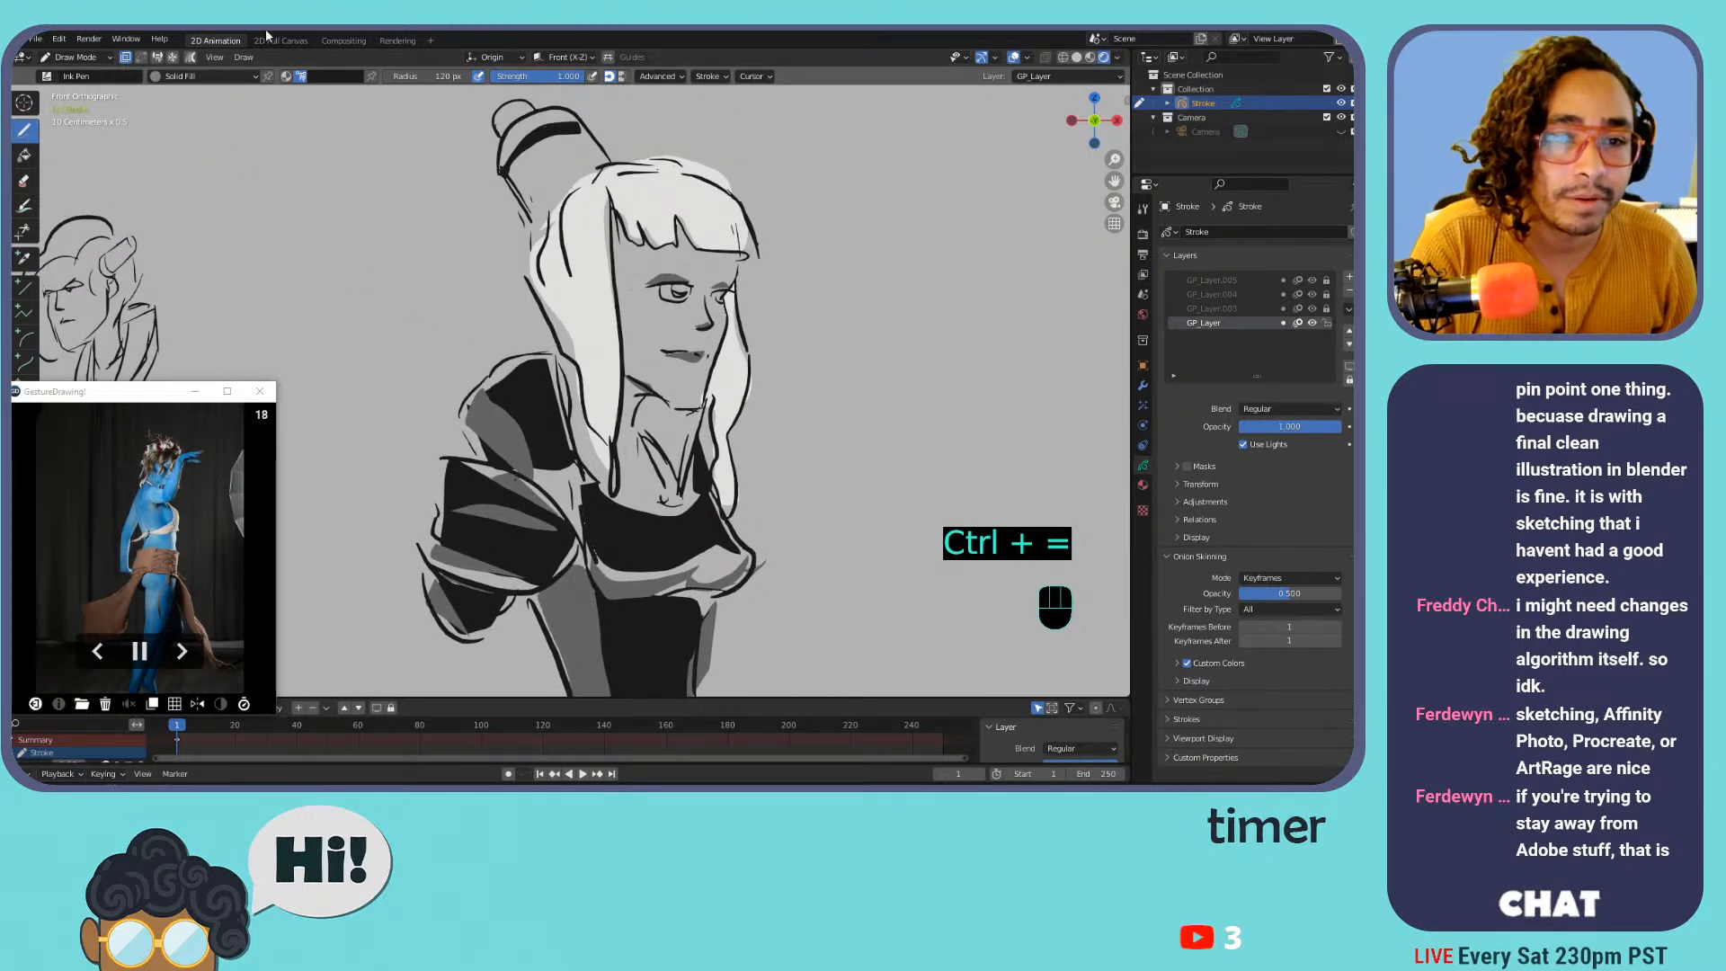
click(325, 76)
click(284, 227)
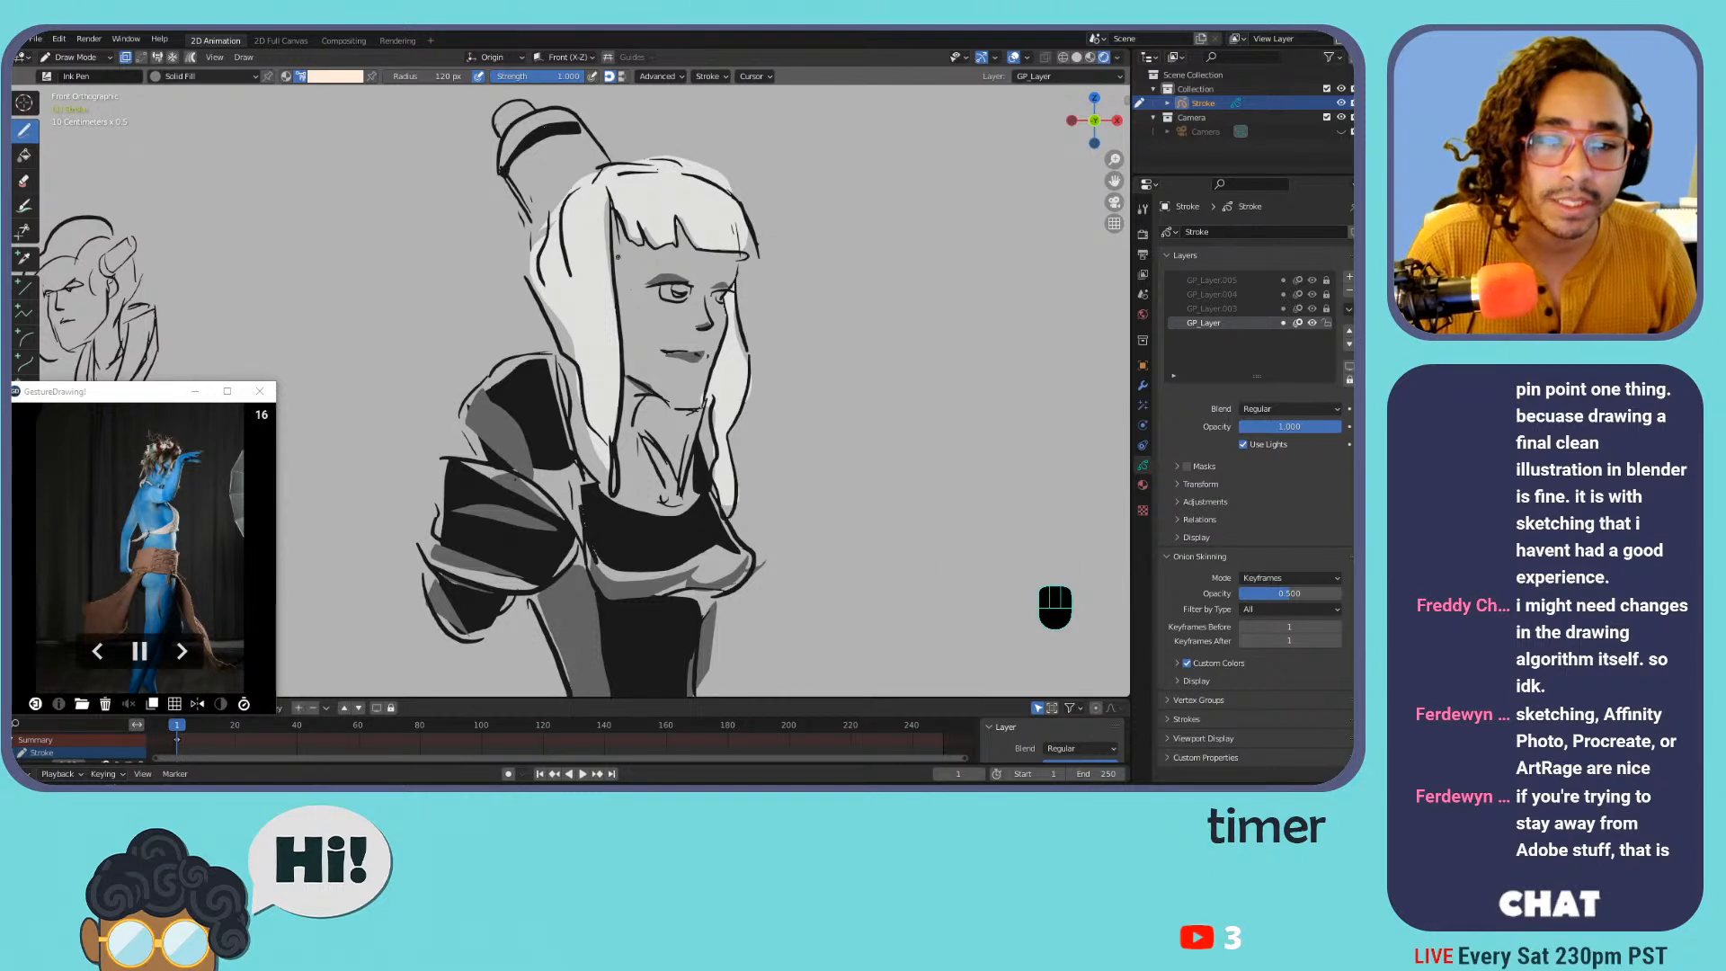
mouse_move(612, 274)
mouse_down()
mouse_move(633, 424)
mouse_move(719, 359)
mouse_move(630, 269)
mouse_move(724, 247)
mouse_move(619, 224)
mouse_up()
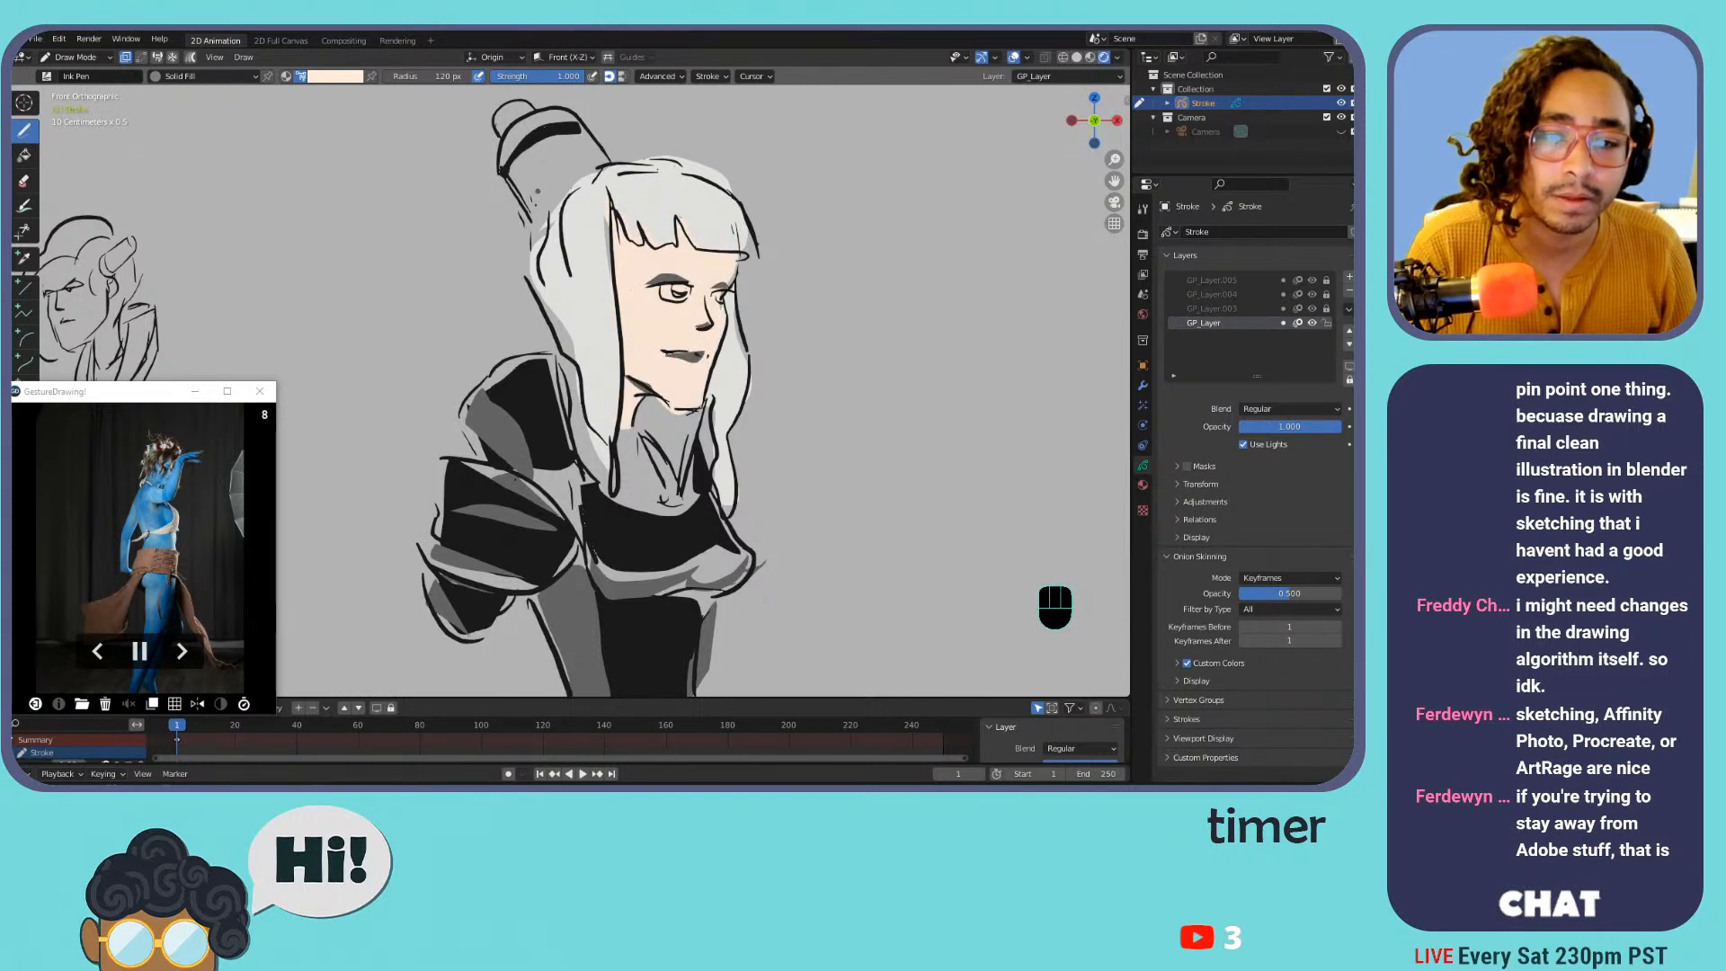
Erase the dark grey eyebrow and lip shapes, leaving the eye and mouth line work on the face
click(667, 277)
drag(722, 281, 710, 291)
key(ctrl+z)
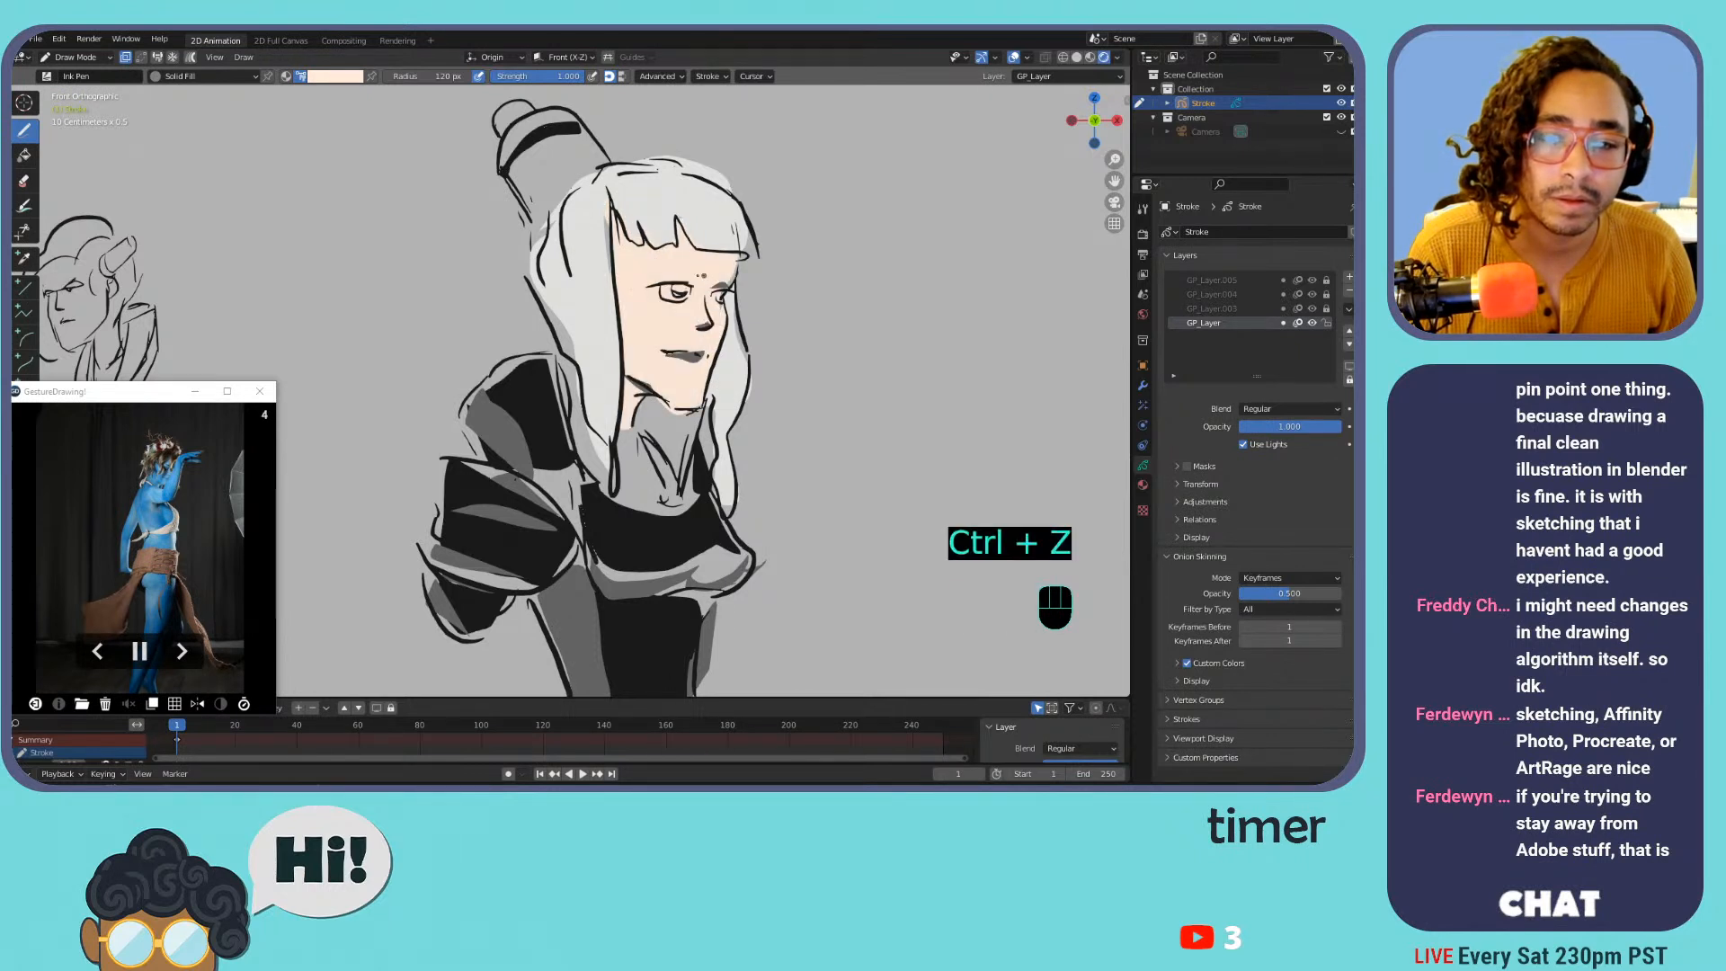
click(717, 281)
key(ctrl+z)
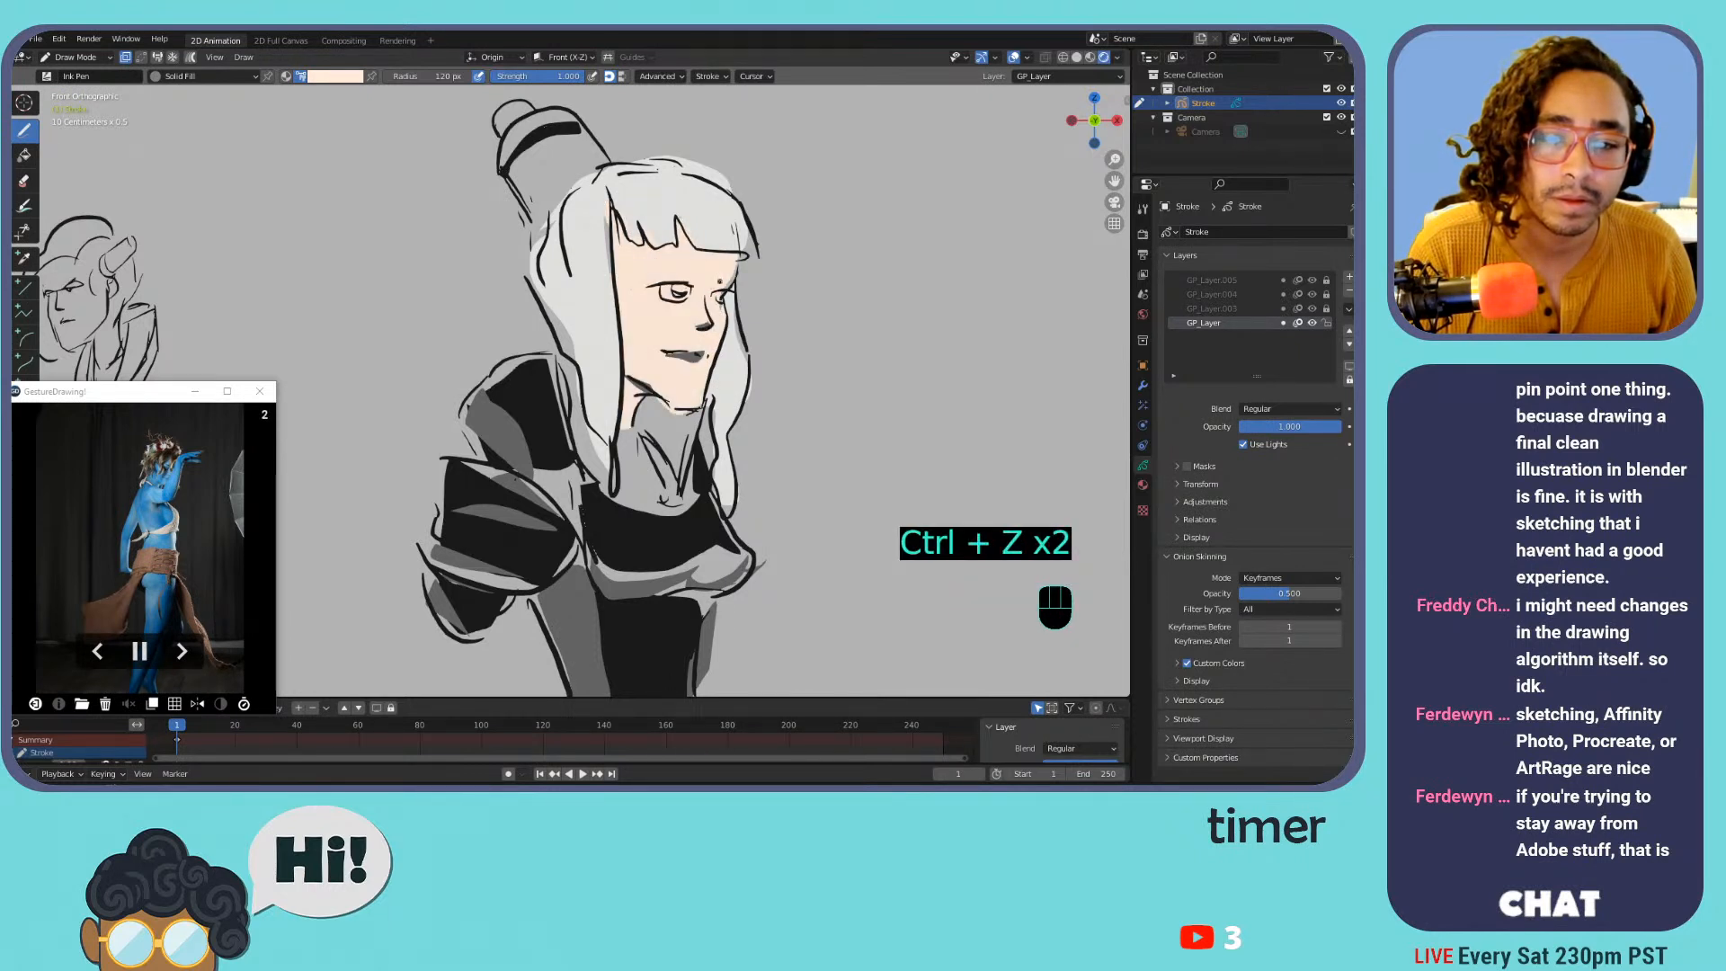
click(706, 329)
click(688, 358)
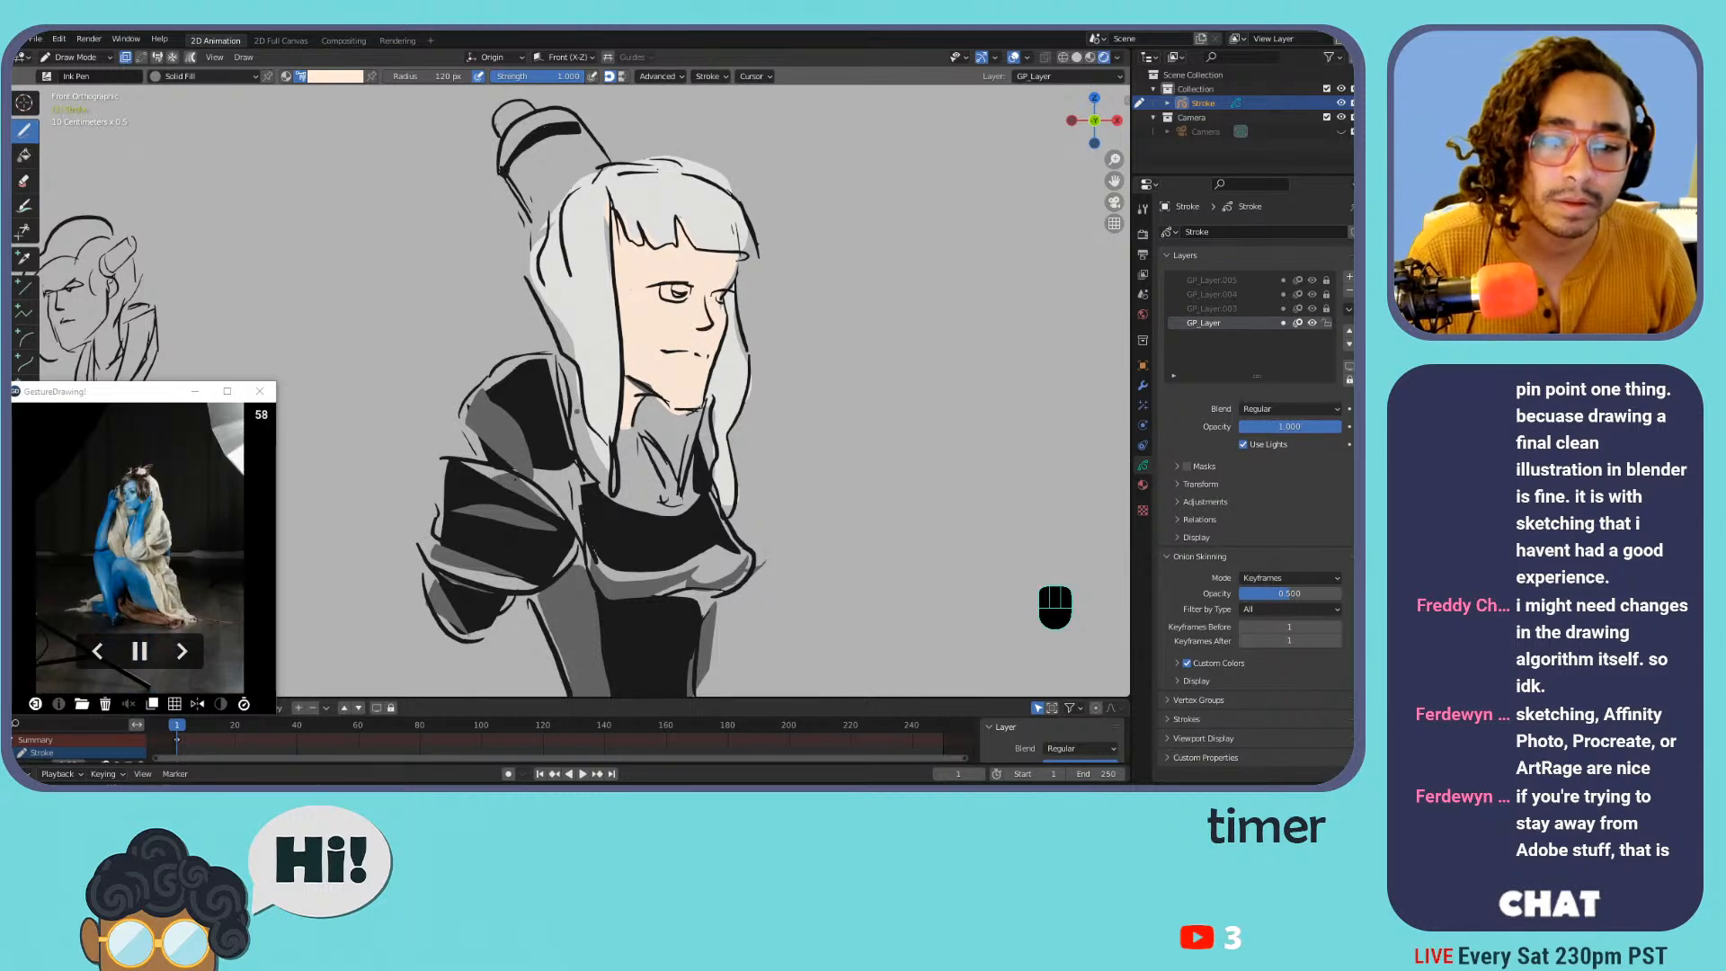
Pick orange from the palette and fill the whole raised hair bun behind its black band
key(ctrl+minus)
key(ctrl+minus)
key(ctrl+minus)
key(ctrl+minus)
key(ctrl+minus)
key(ctrl+equal)
key(ctrl+equal)
key(ctrl+equal)
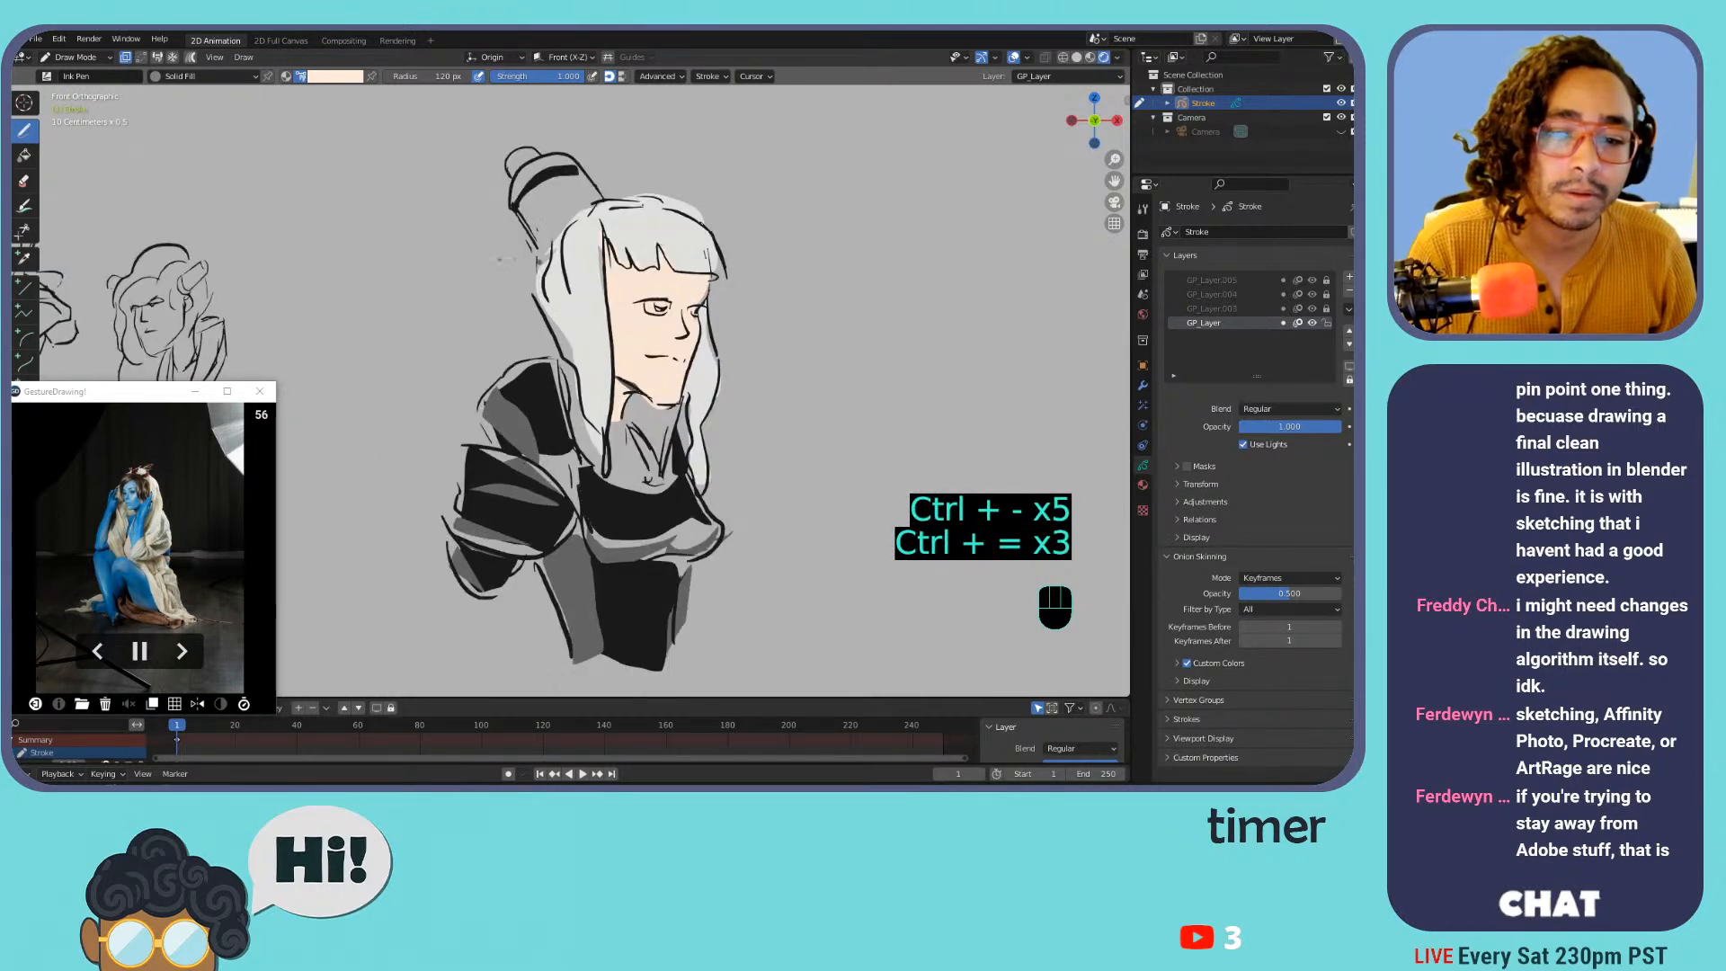
click(325, 76)
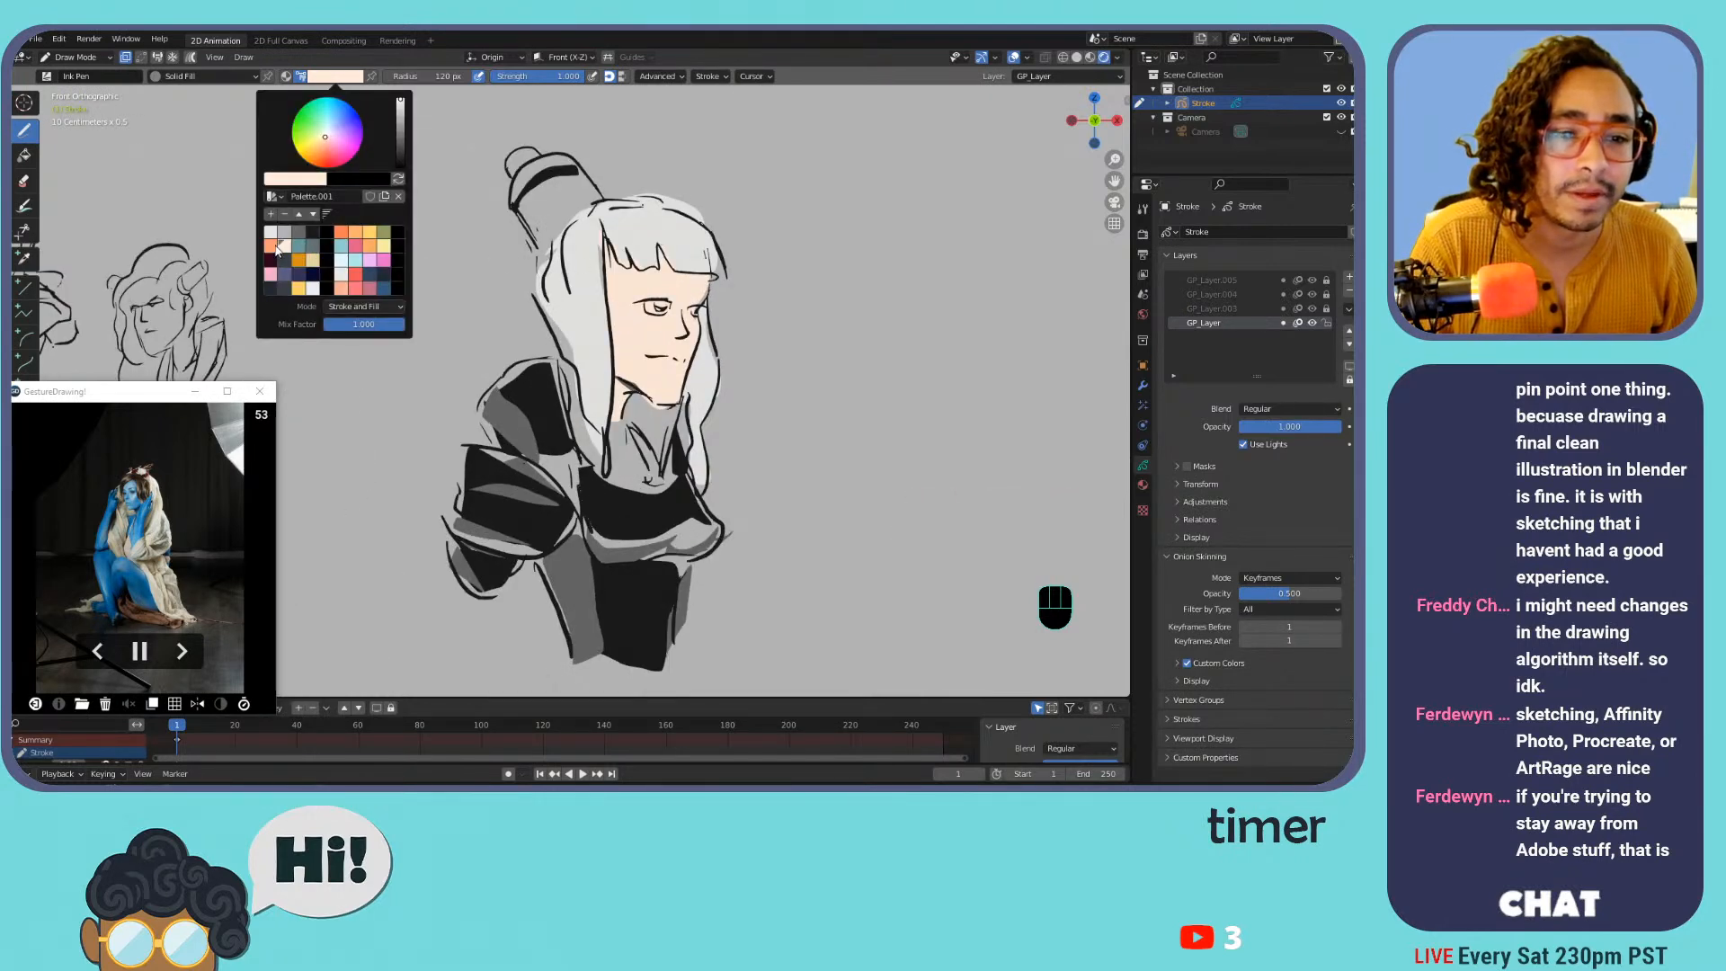
click(271, 245)
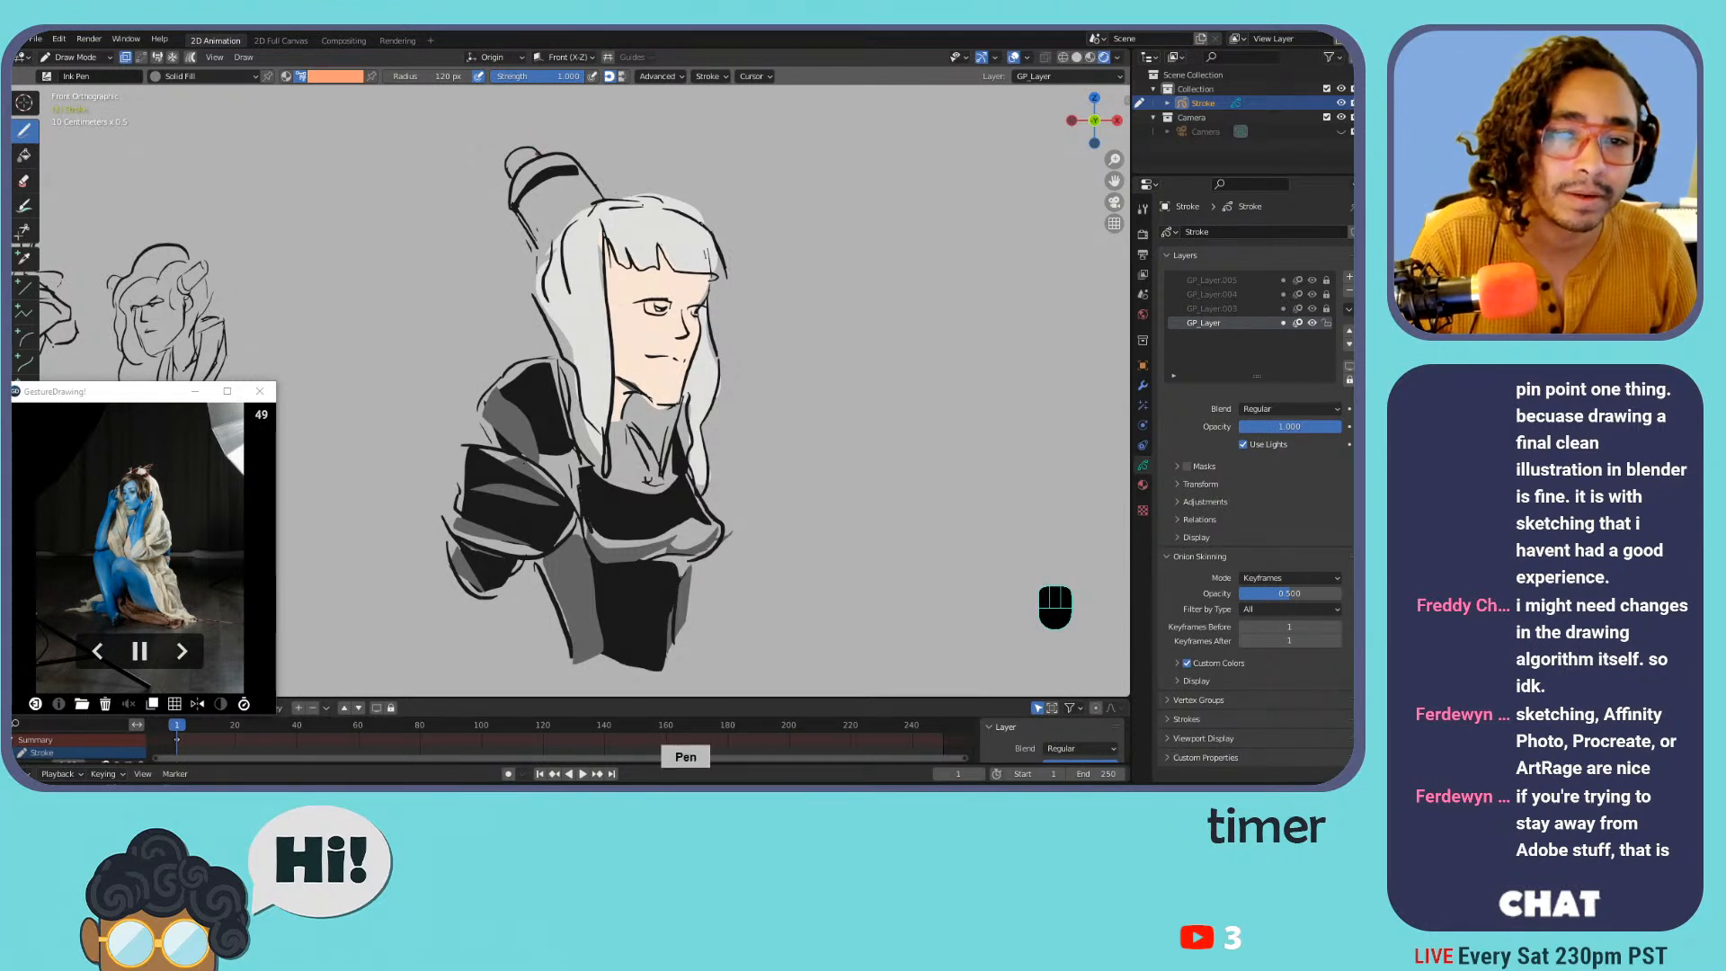
drag(526, 193, 576, 179)
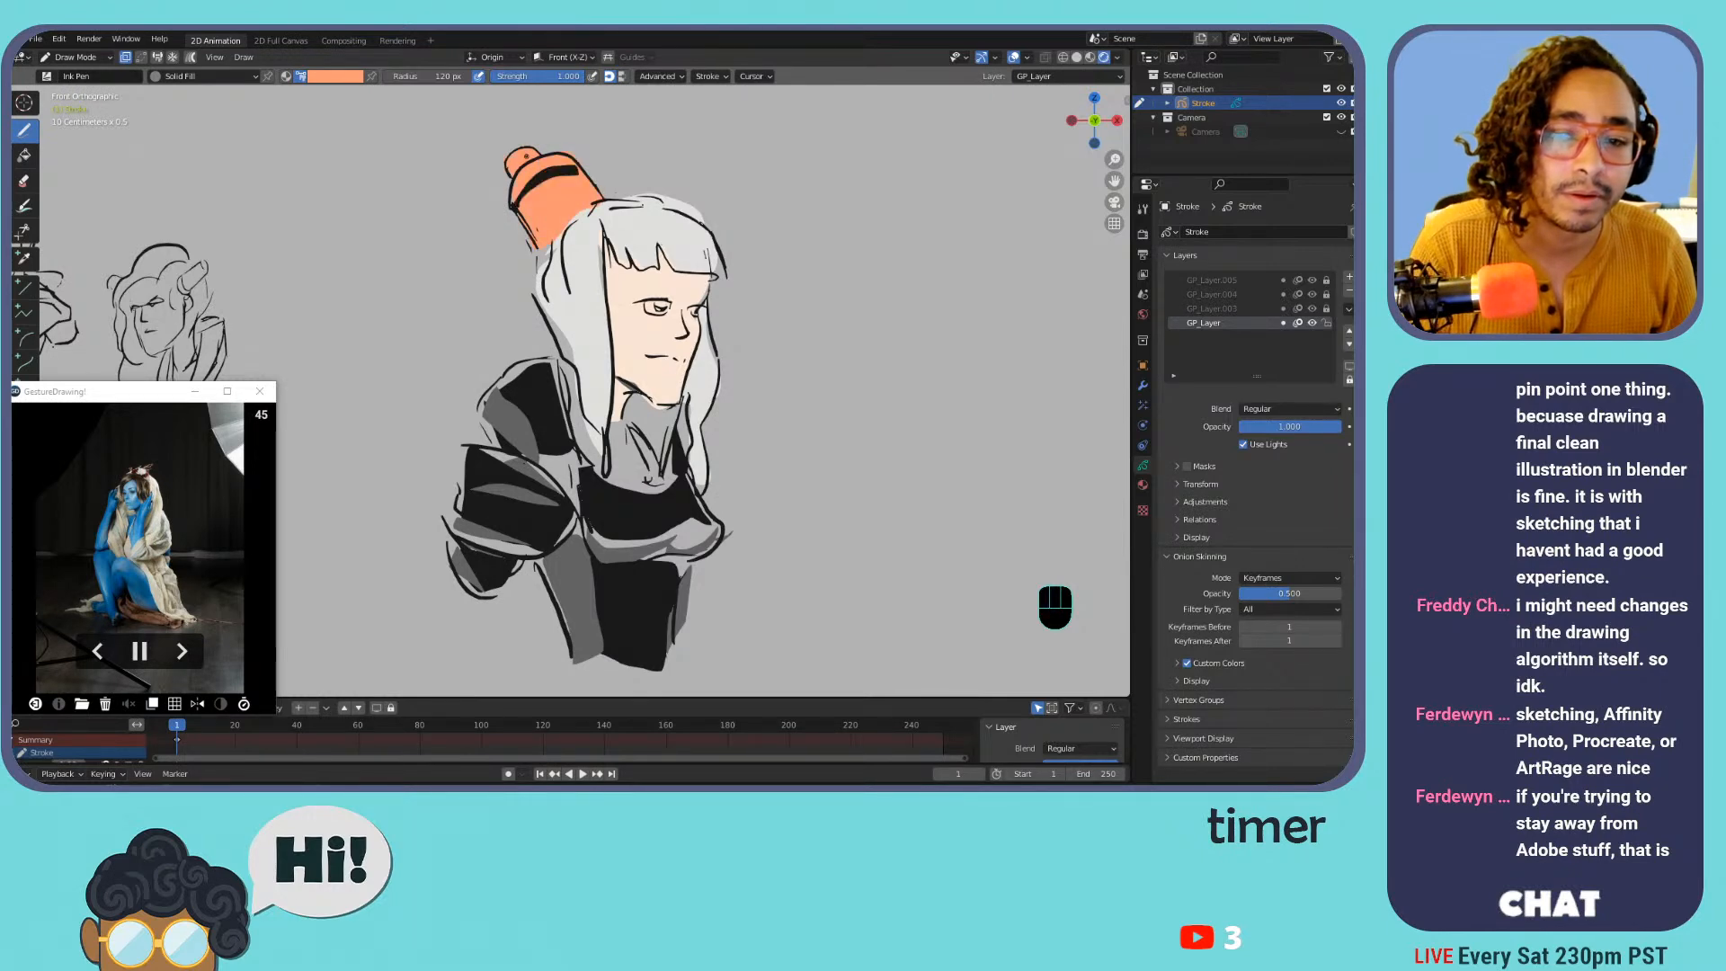
Turn off drawing strokes on back and draw an orange pendant loop in front of the bodice below the neckline
key(ctrl+minus)
key(ctrl+minus)
key(ctrl+equal)
key(ctrl+equal)
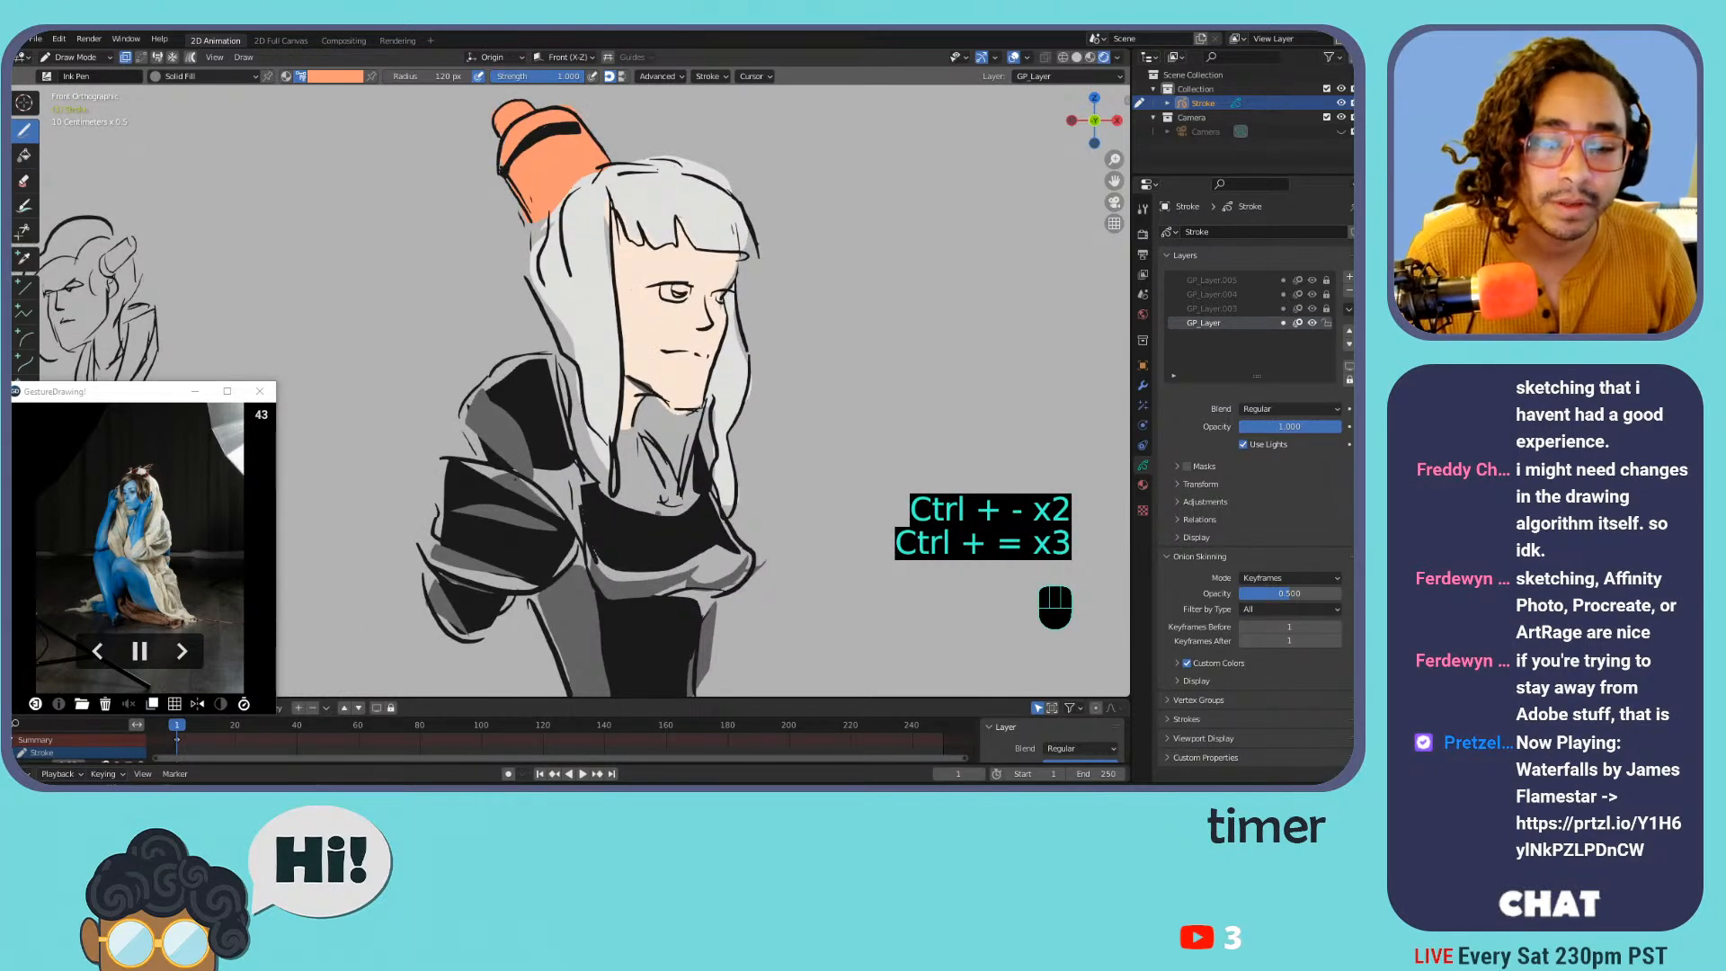
drag(659, 514, 665, 536)
key(ctrl+z)
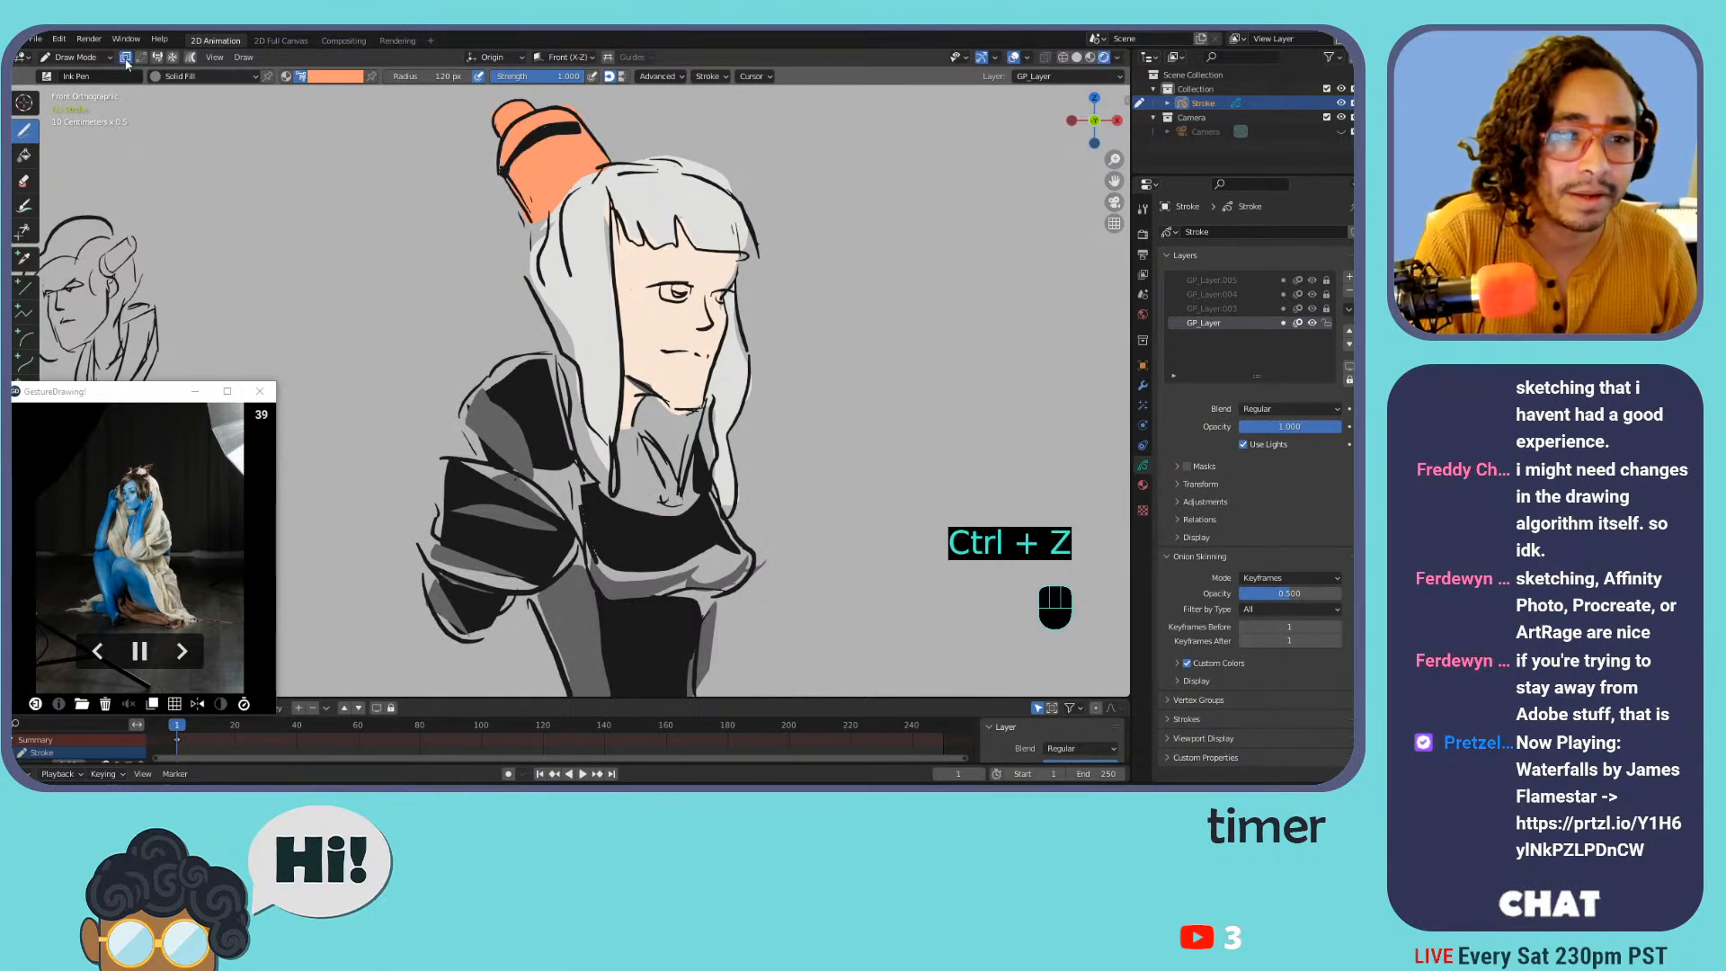
mouse_move(661, 500)
mouse_down()
mouse_move(662, 544)
mouse_move(680, 538)
mouse_move(666, 513)
mouse_up()
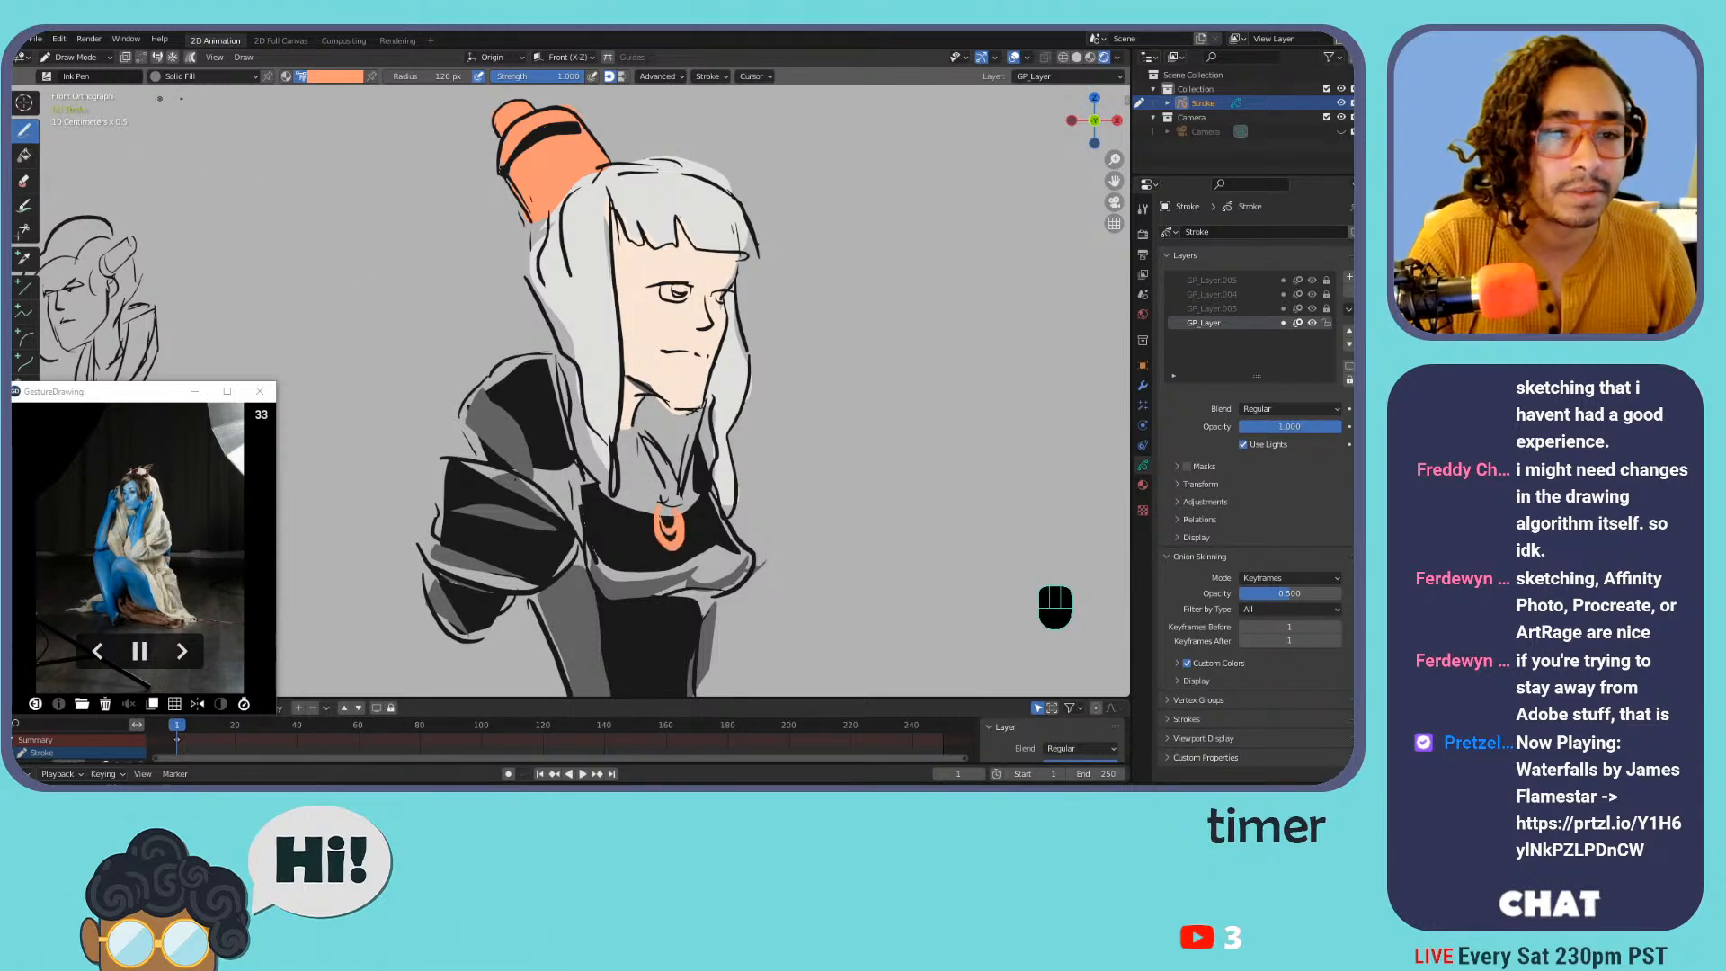
Switch to the Solid Stroke material, pick off-white from the palette and draw necklace chain links leading down to the orange pendant
click(235, 77)
click(167, 109)
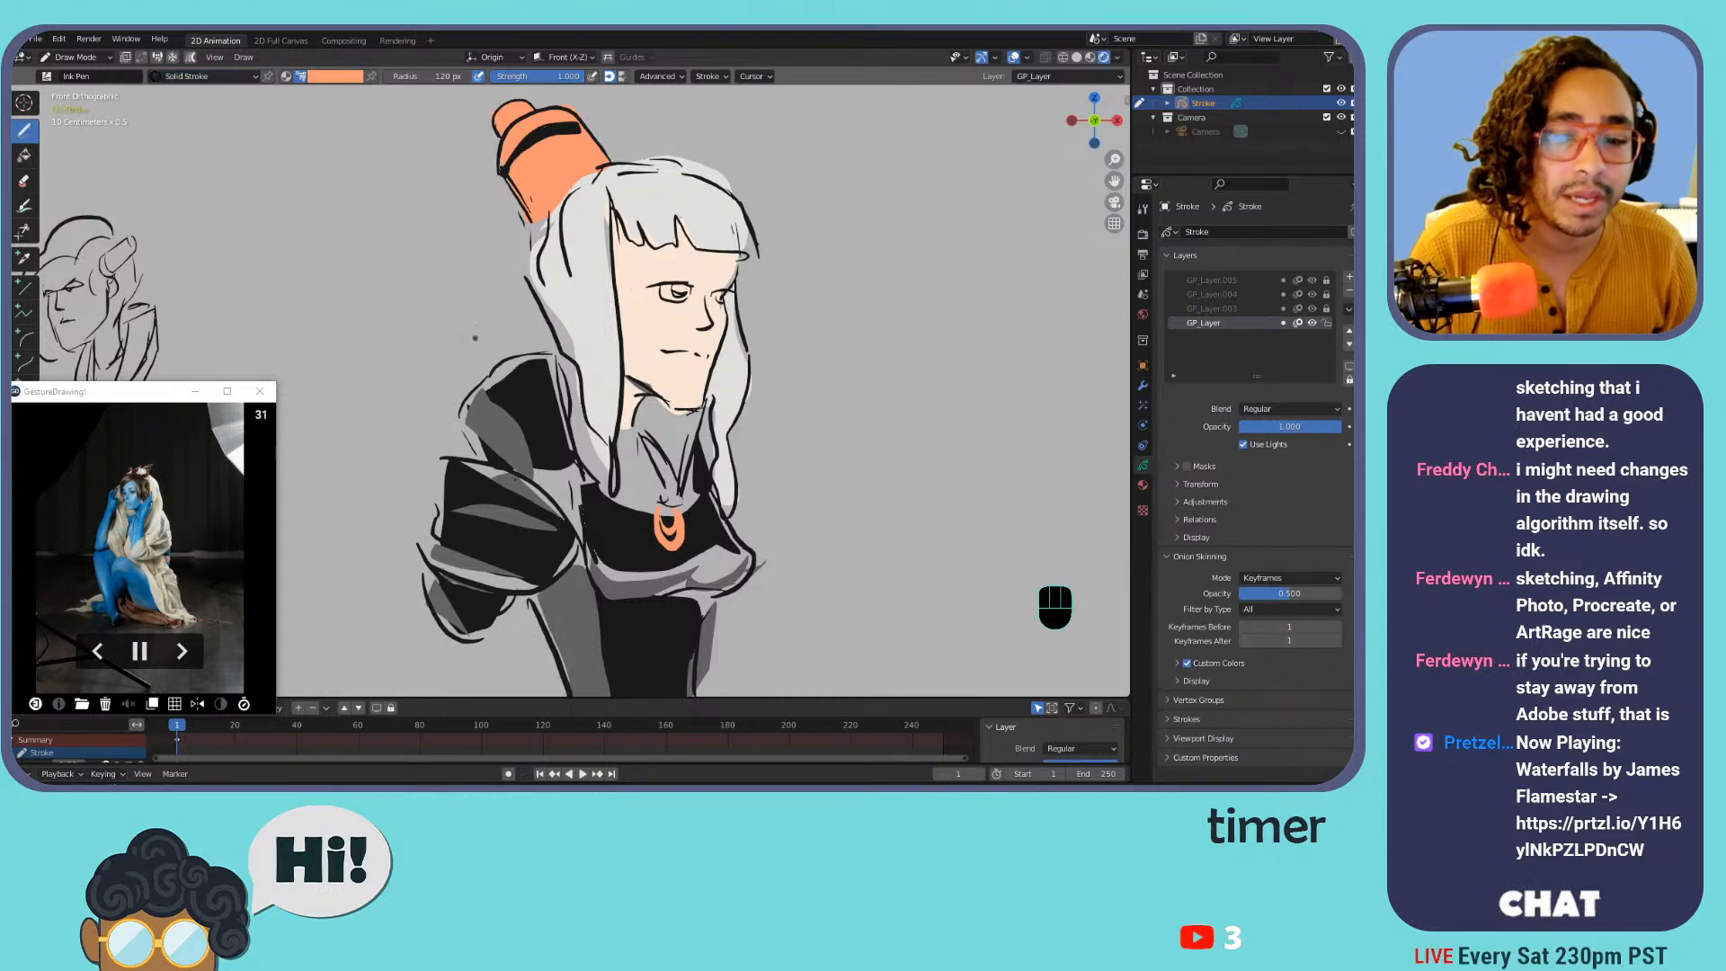
click(338, 76)
click(275, 232)
mouse_move(620, 459)
mouse_down()
mouse_move(665, 516)
mouse_move(633, 476)
mouse_move(649, 511)
mouse_move(667, 489)
mouse_move(638, 424)
mouse_up()
key(ctrl+z)
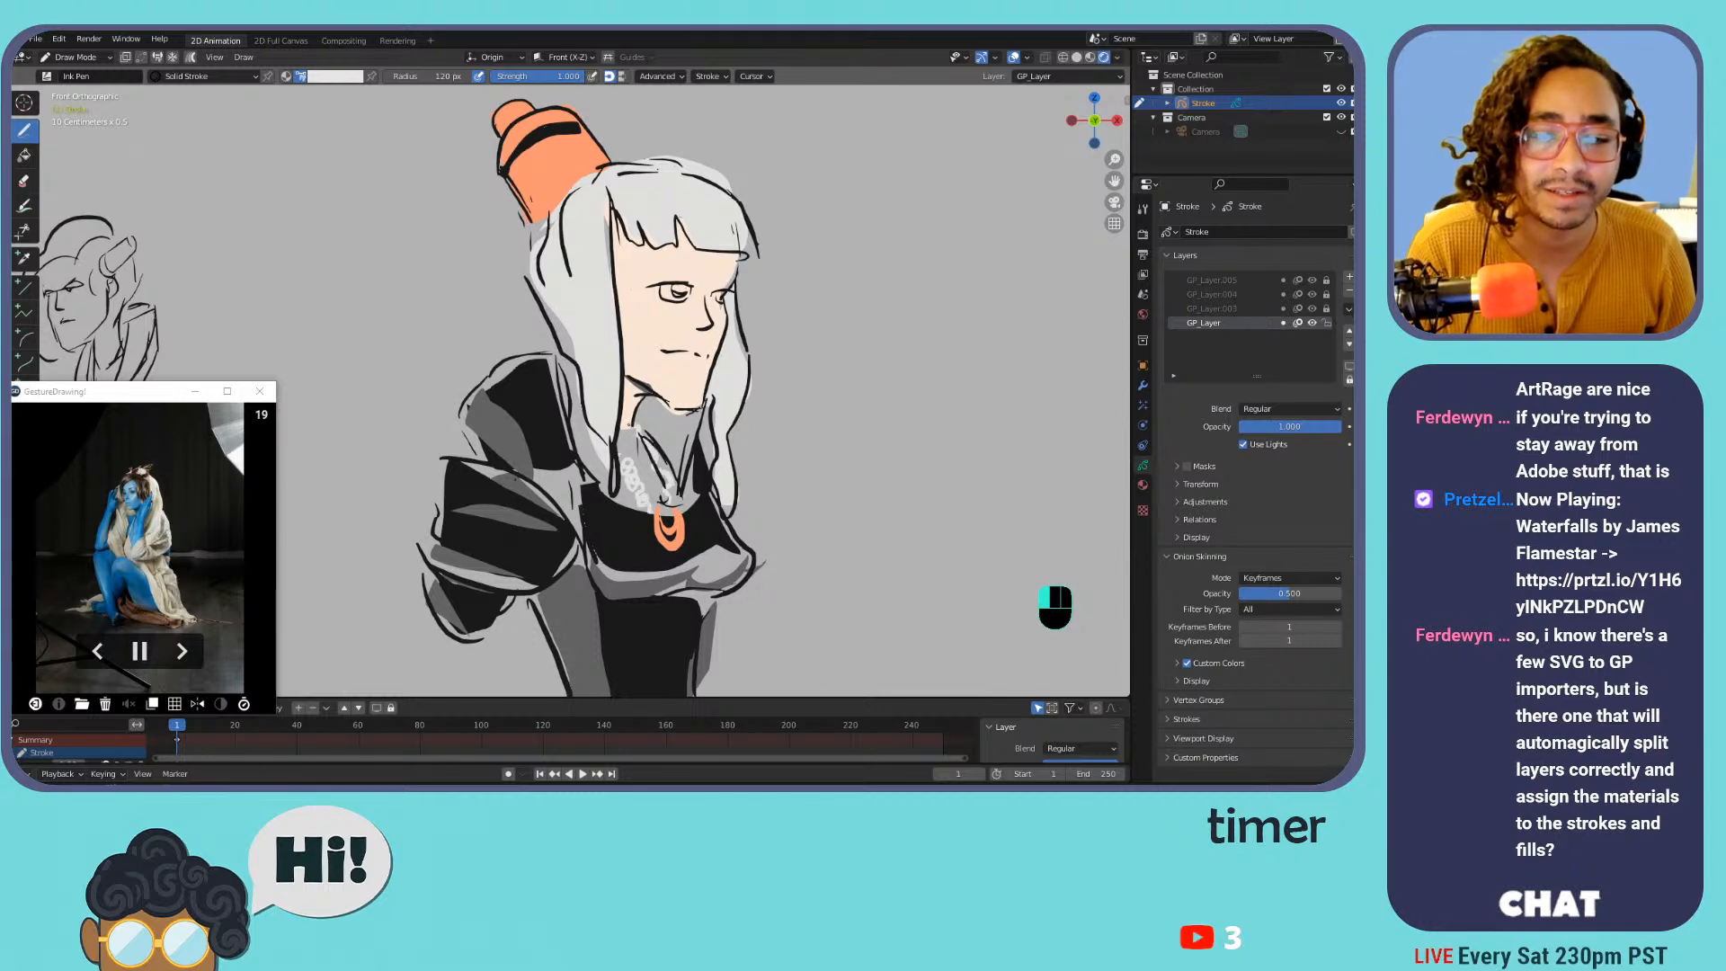
Undo the off-white chain links, activate the GP_Layer.003 layer and try an off-white stroke down the neck toward the orange pendant
key(ctrl+z)
key(ctrl+z)
click(1226, 308)
mouse_move(618, 455)
mouse_down()
mouse_move(647, 509)
mouse_move(675, 509)
mouse_move(636, 424)
mouse_move(667, 500)
mouse_up()
key(ctrl+z)
key(ctrl+z)
Test off-white highlights on the black sleeves and bodice, keeping only a few strokes on the lower bodice
drag(428, 611, 450, 639)
key(ctrl+z)
drag(530, 361, 549, 464)
key(ctrl+z)
drag(539, 368, 538, 509)
mouse_move(608, 606)
mouse_down()
mouse_move(613, 678)
mouse_move(639, 644)
mouse_move(661, 676)
mouse_up()
key(ctrl+z)
drag(594, 536, 679, 563)
key(ctrl+z)
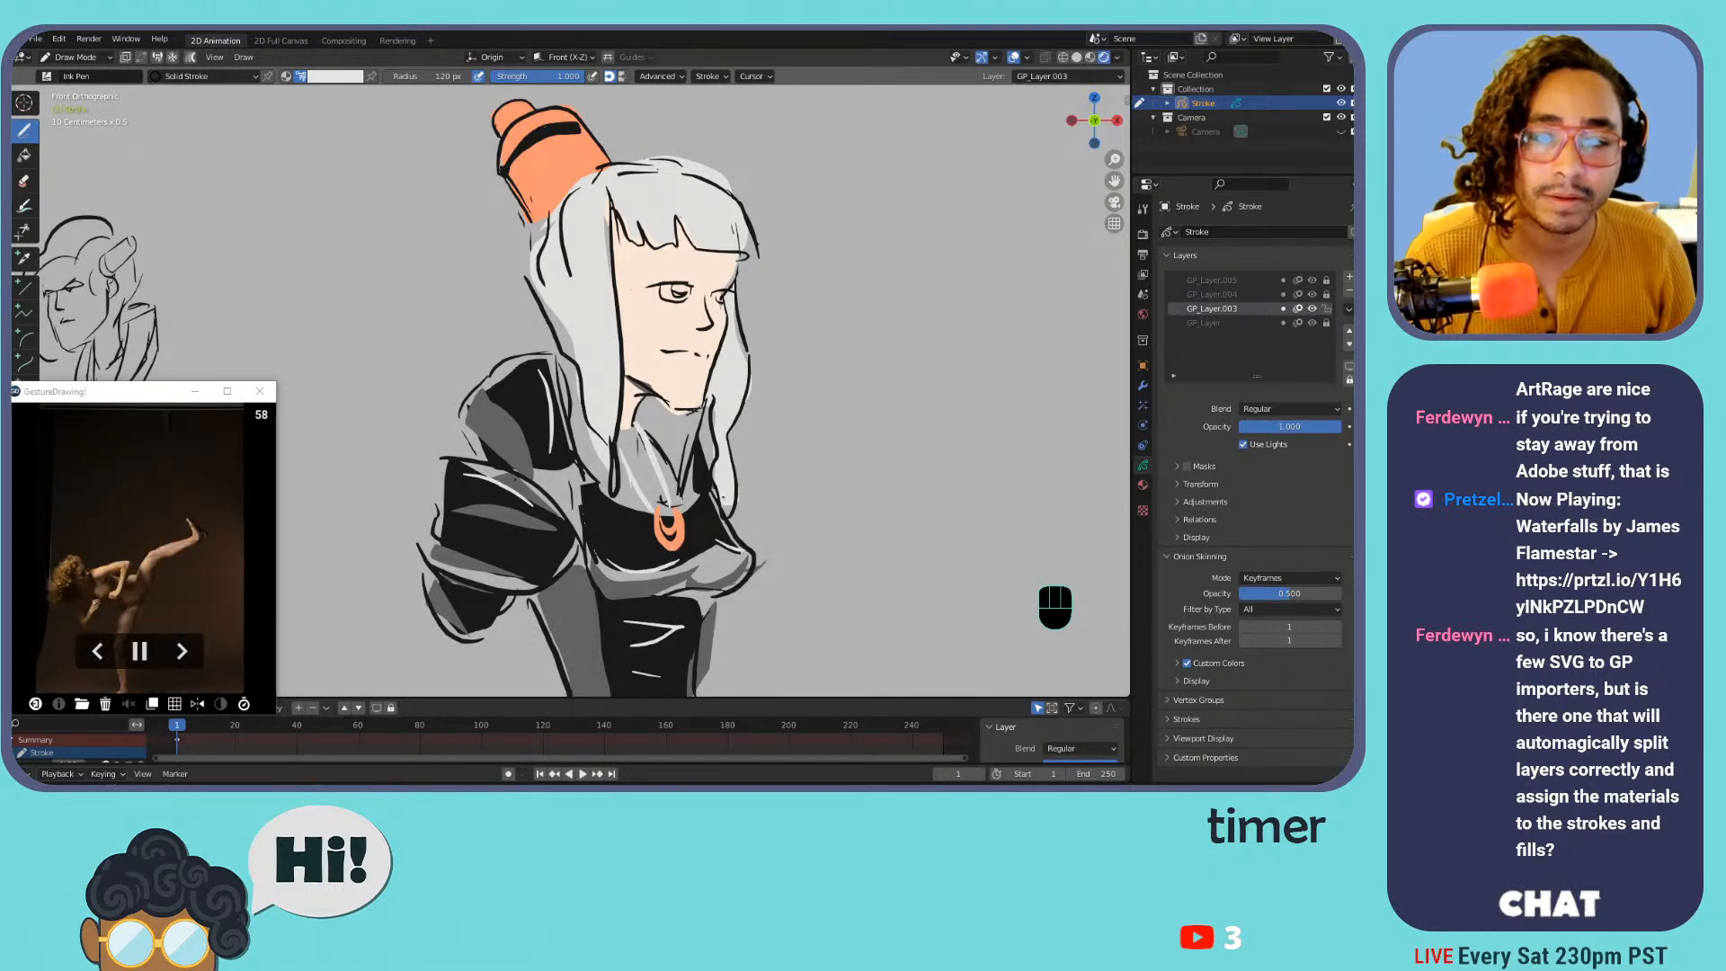
Merge the GP_Layer.003 layer down into GP_Layer so the bust's strokes share one layer
key(ctrl+minus)
key(ctrl+minus)
key(ctrl+minus)
key(ctrl+equal)
key(ctrl+minus)
key(ctrl+equal)
key(ctrl+minus)
key(ctrl+equal)
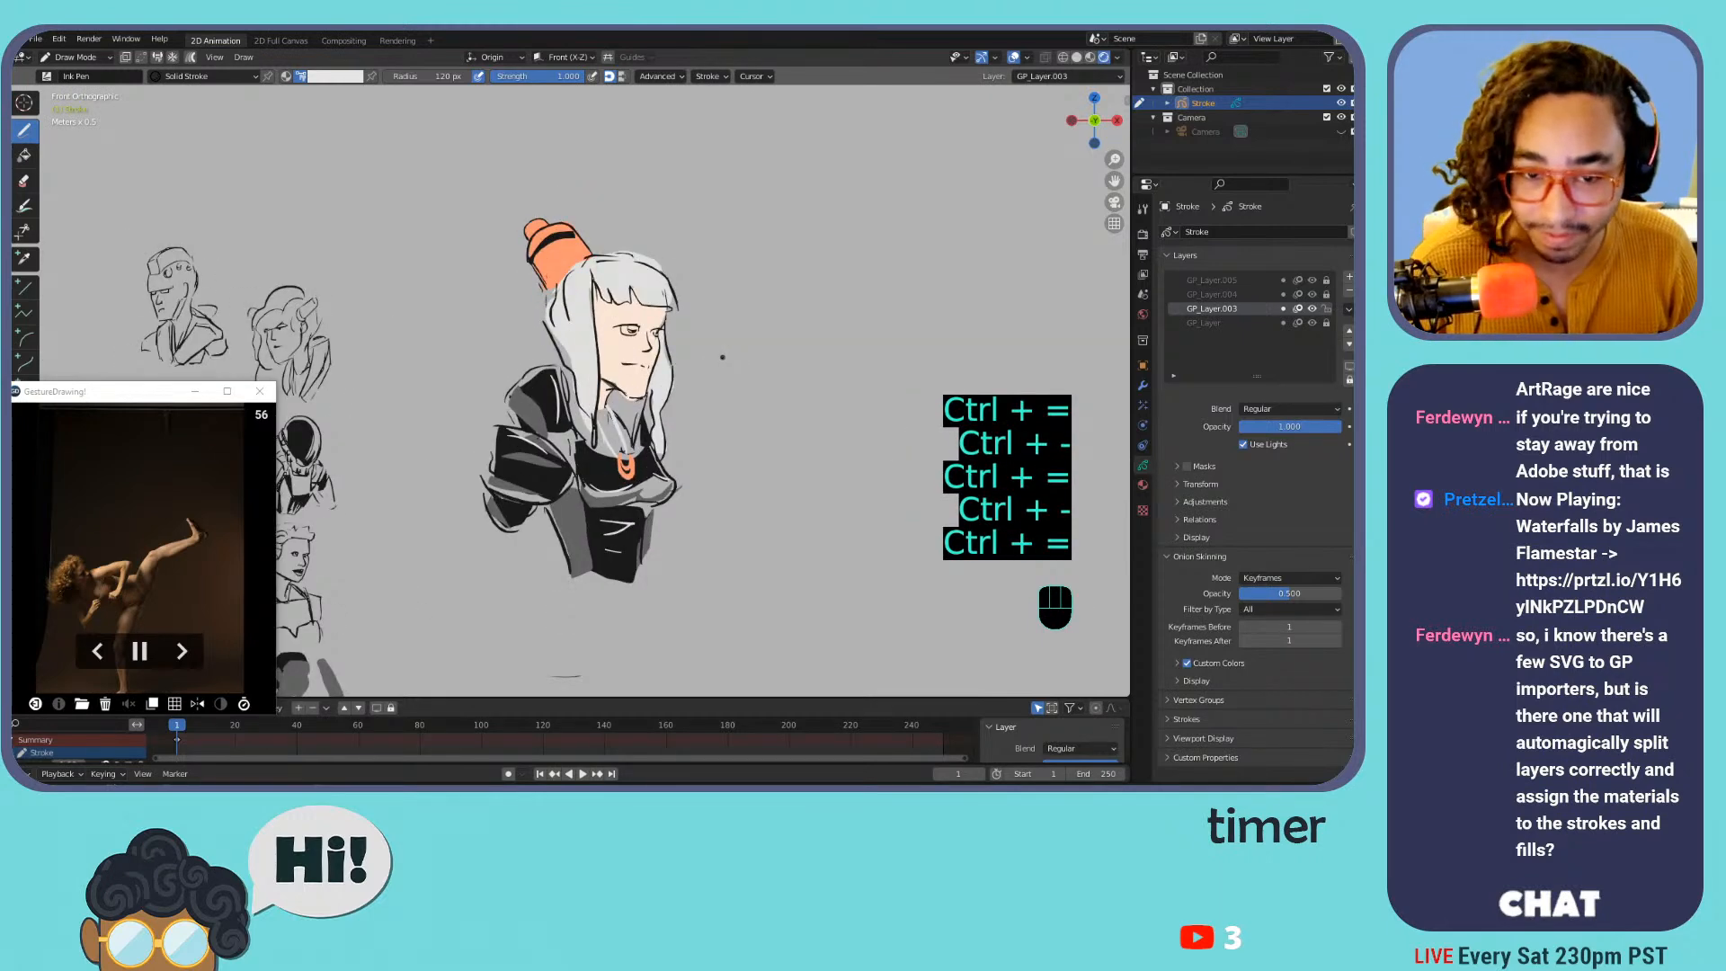
key(Tab)
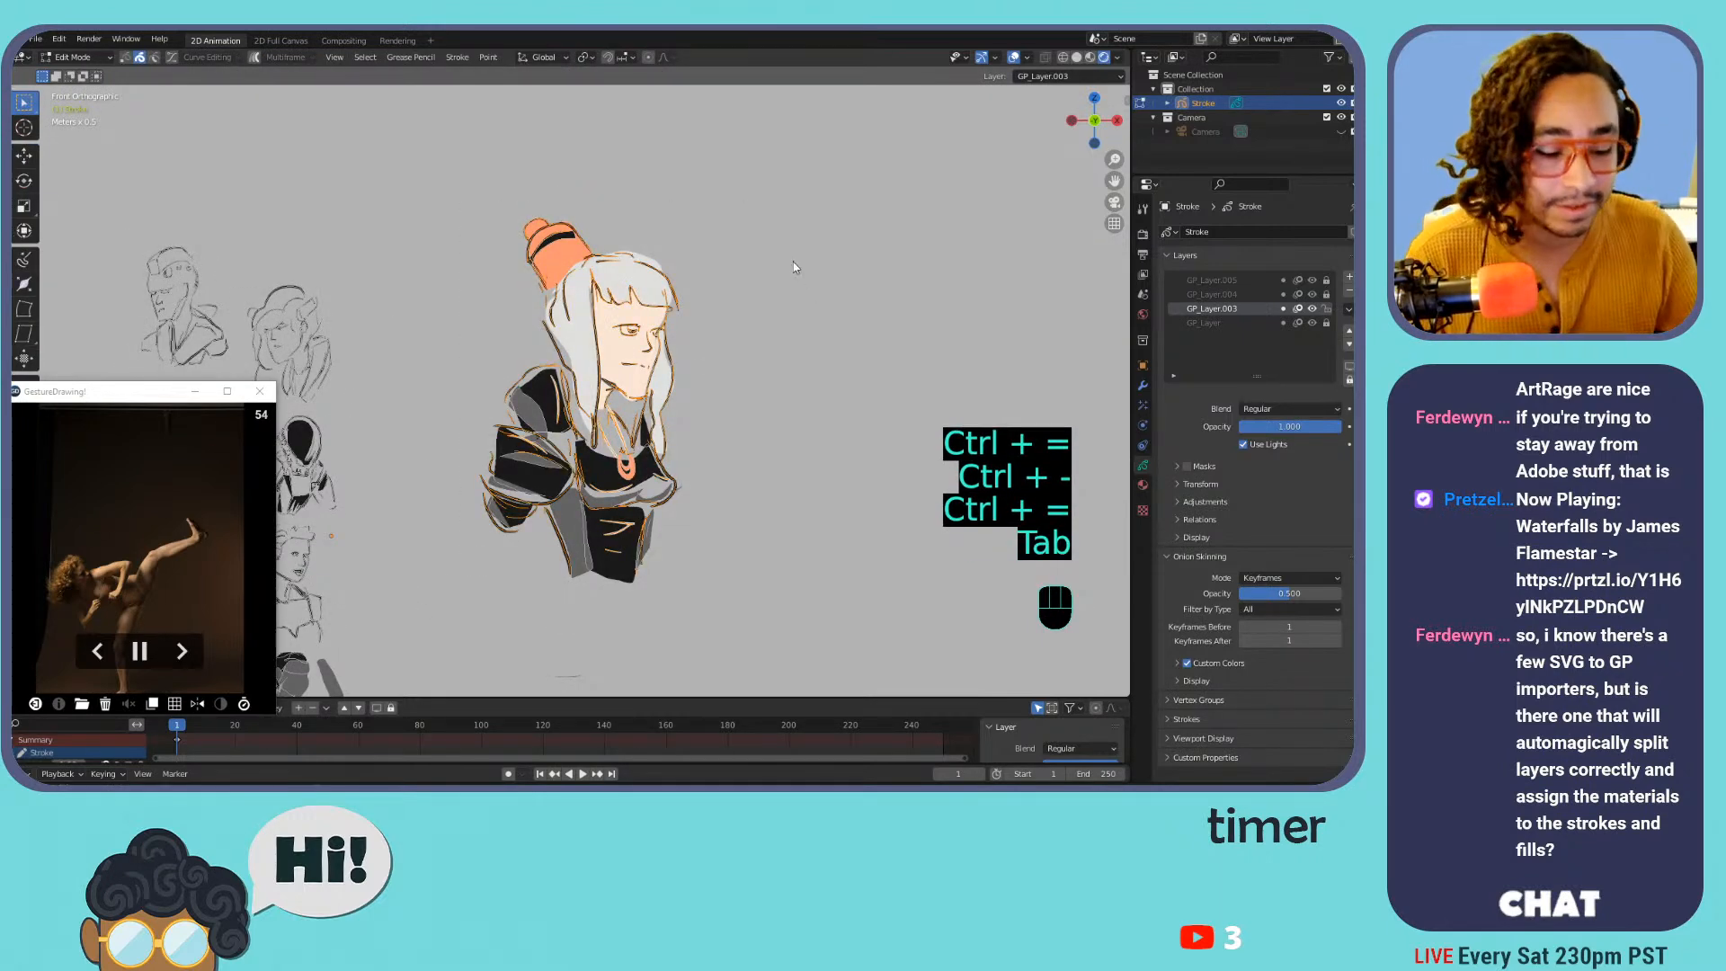
key(s)
right_click(705, 308)
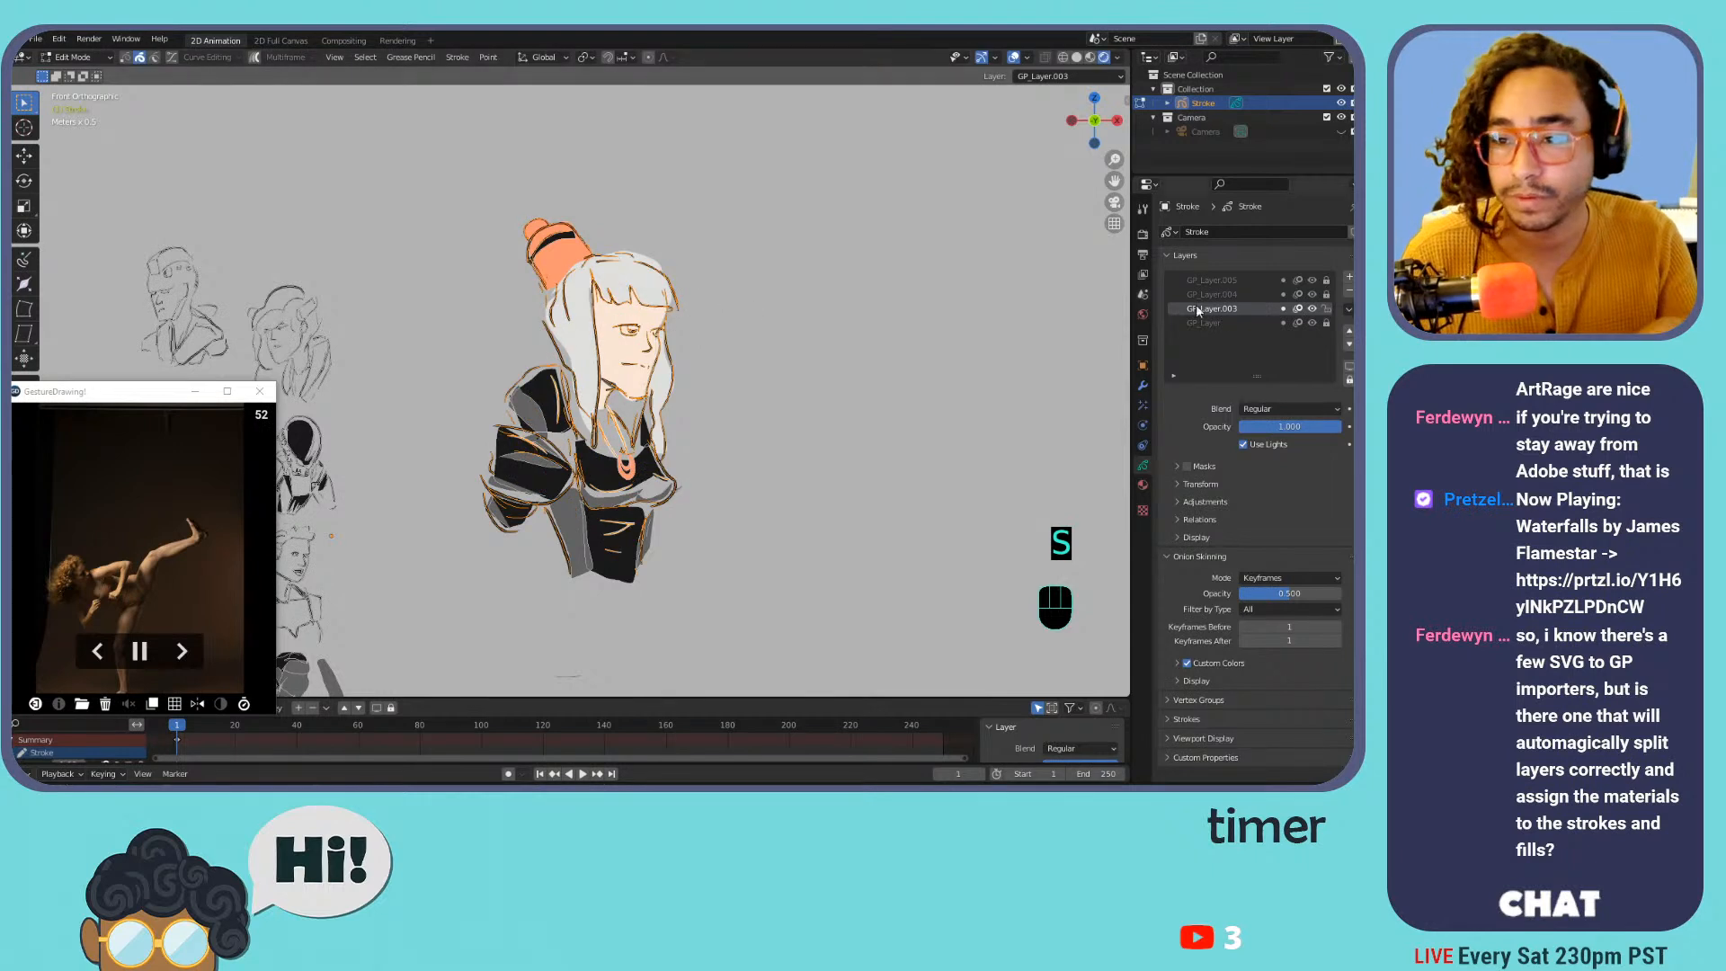
click(1349, 309)
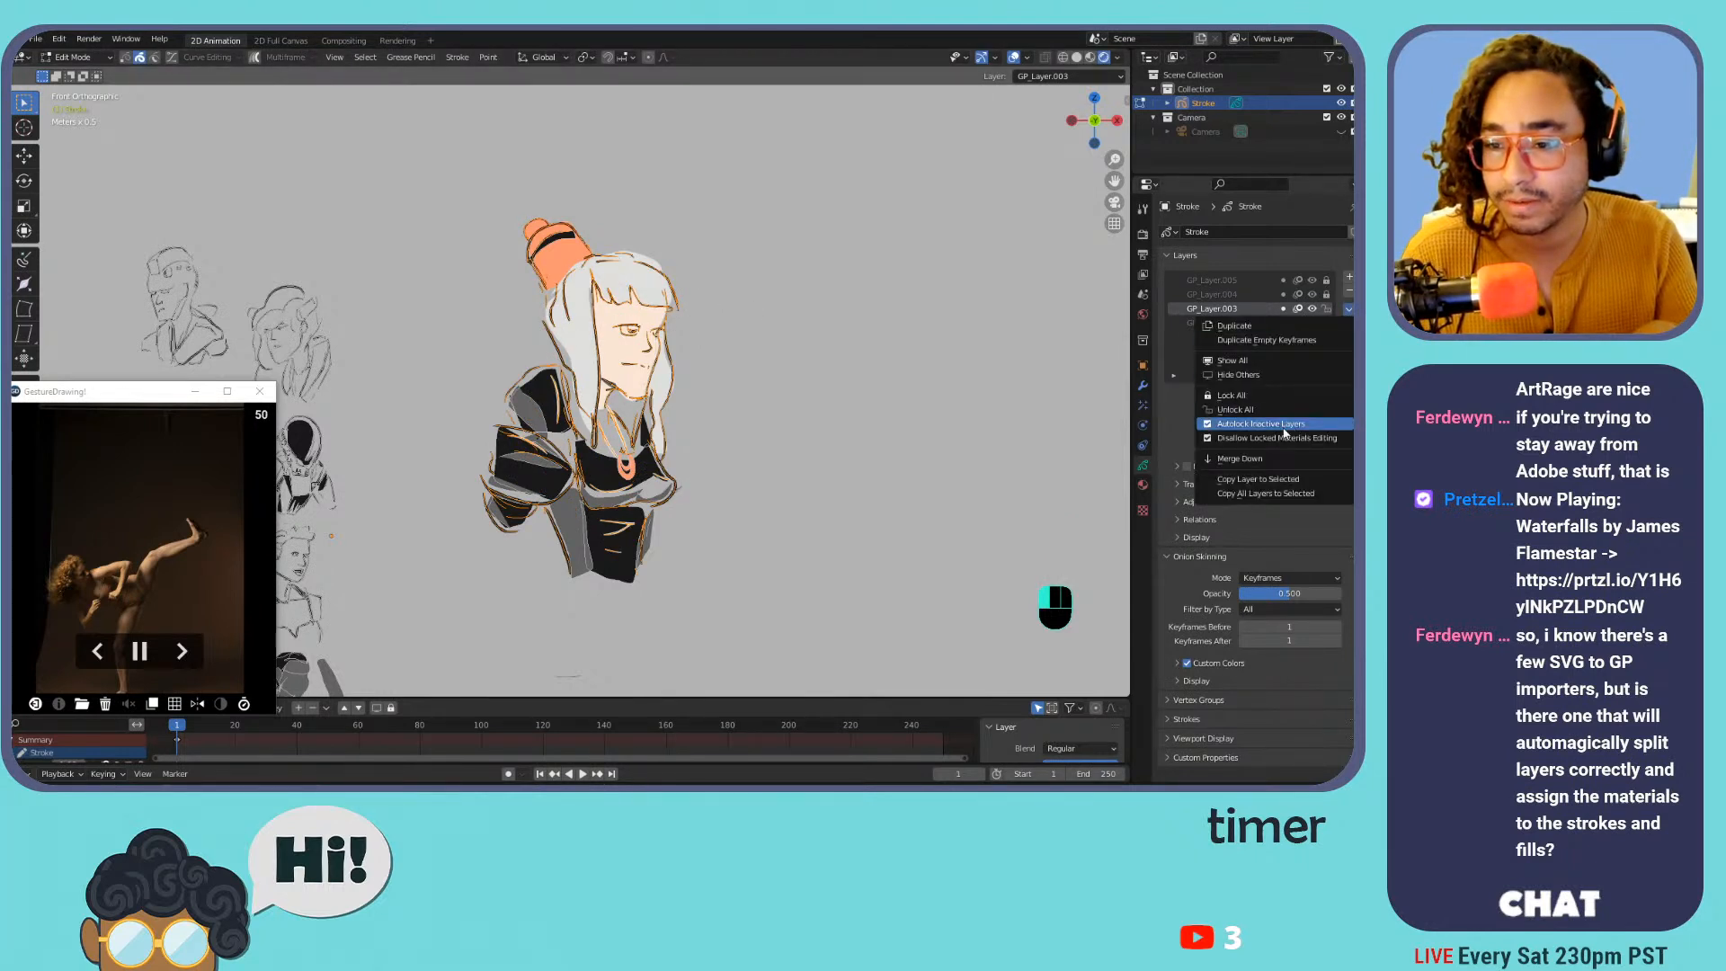
click(1250, 459)
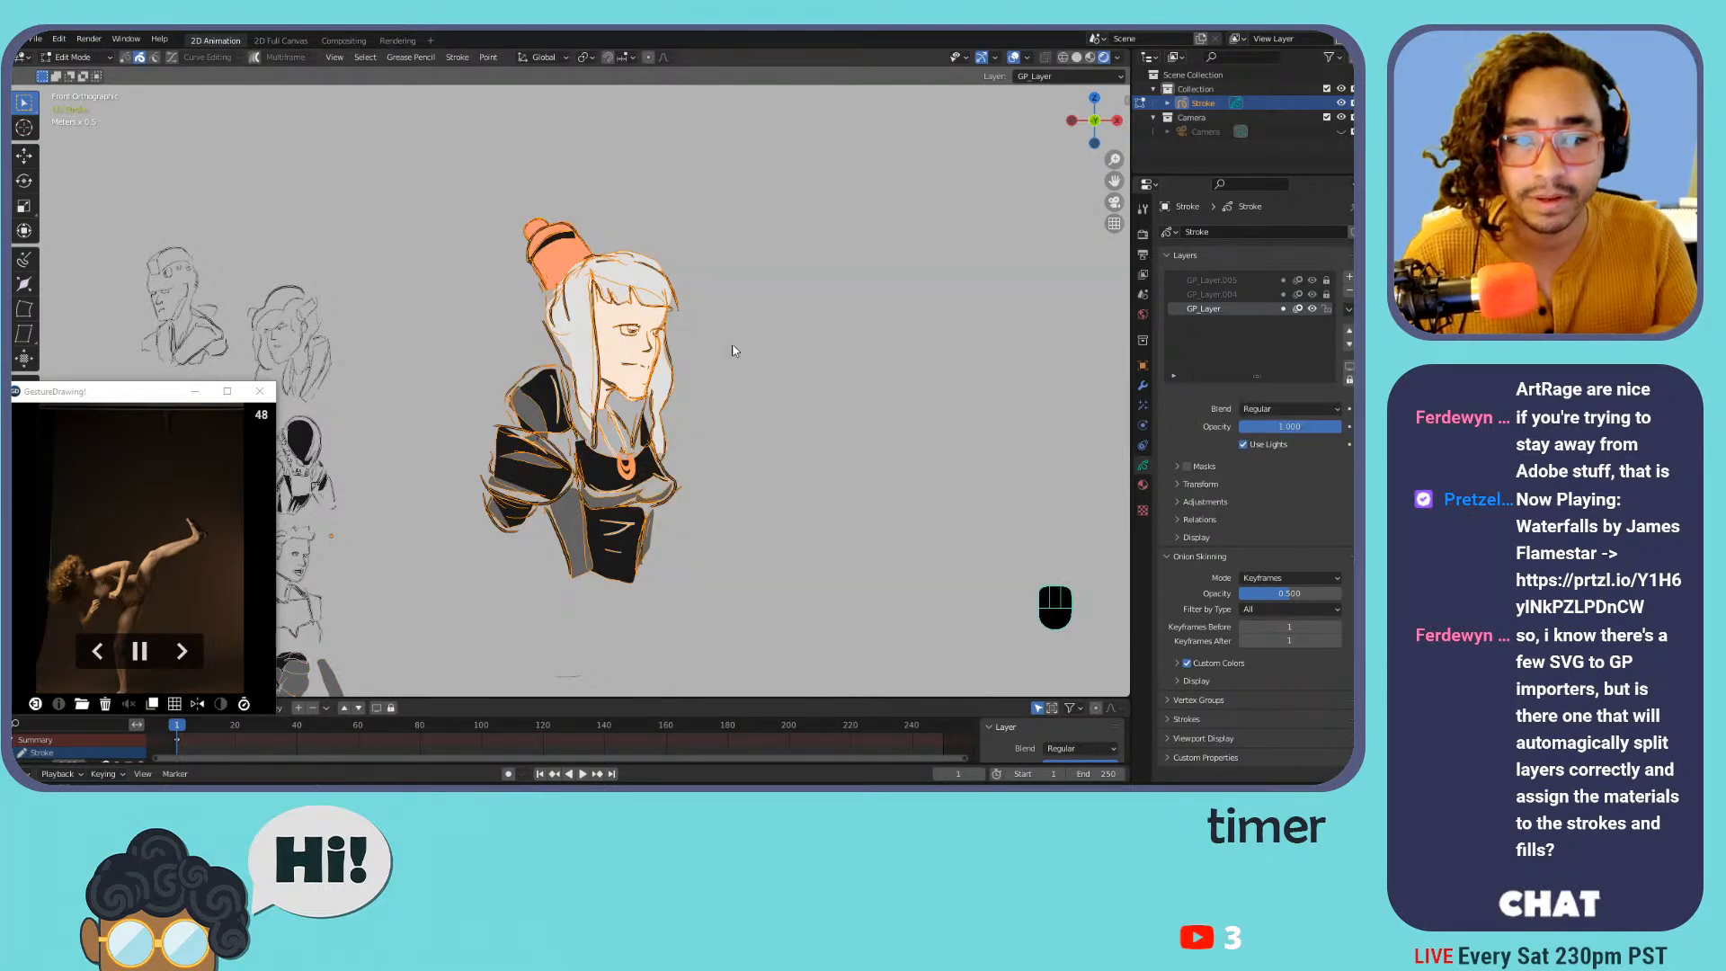
Scale down the whole coloured bust, move it beside the column of earlier sketches and return to drawing
key(s)
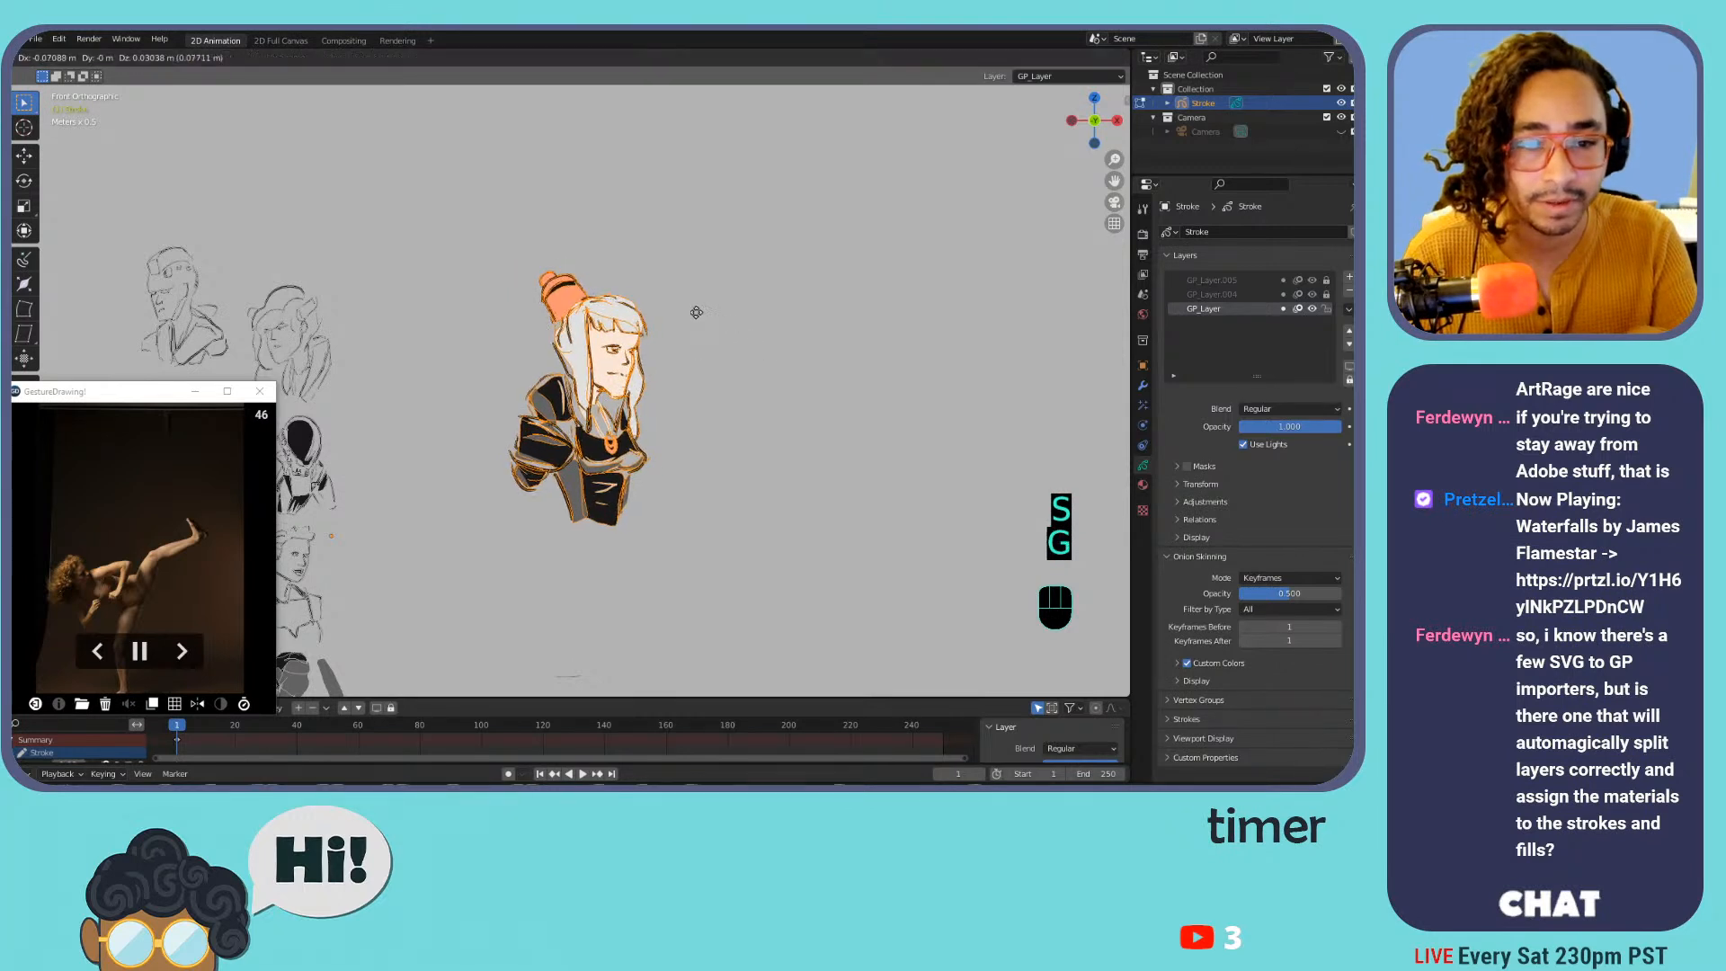
key(g)
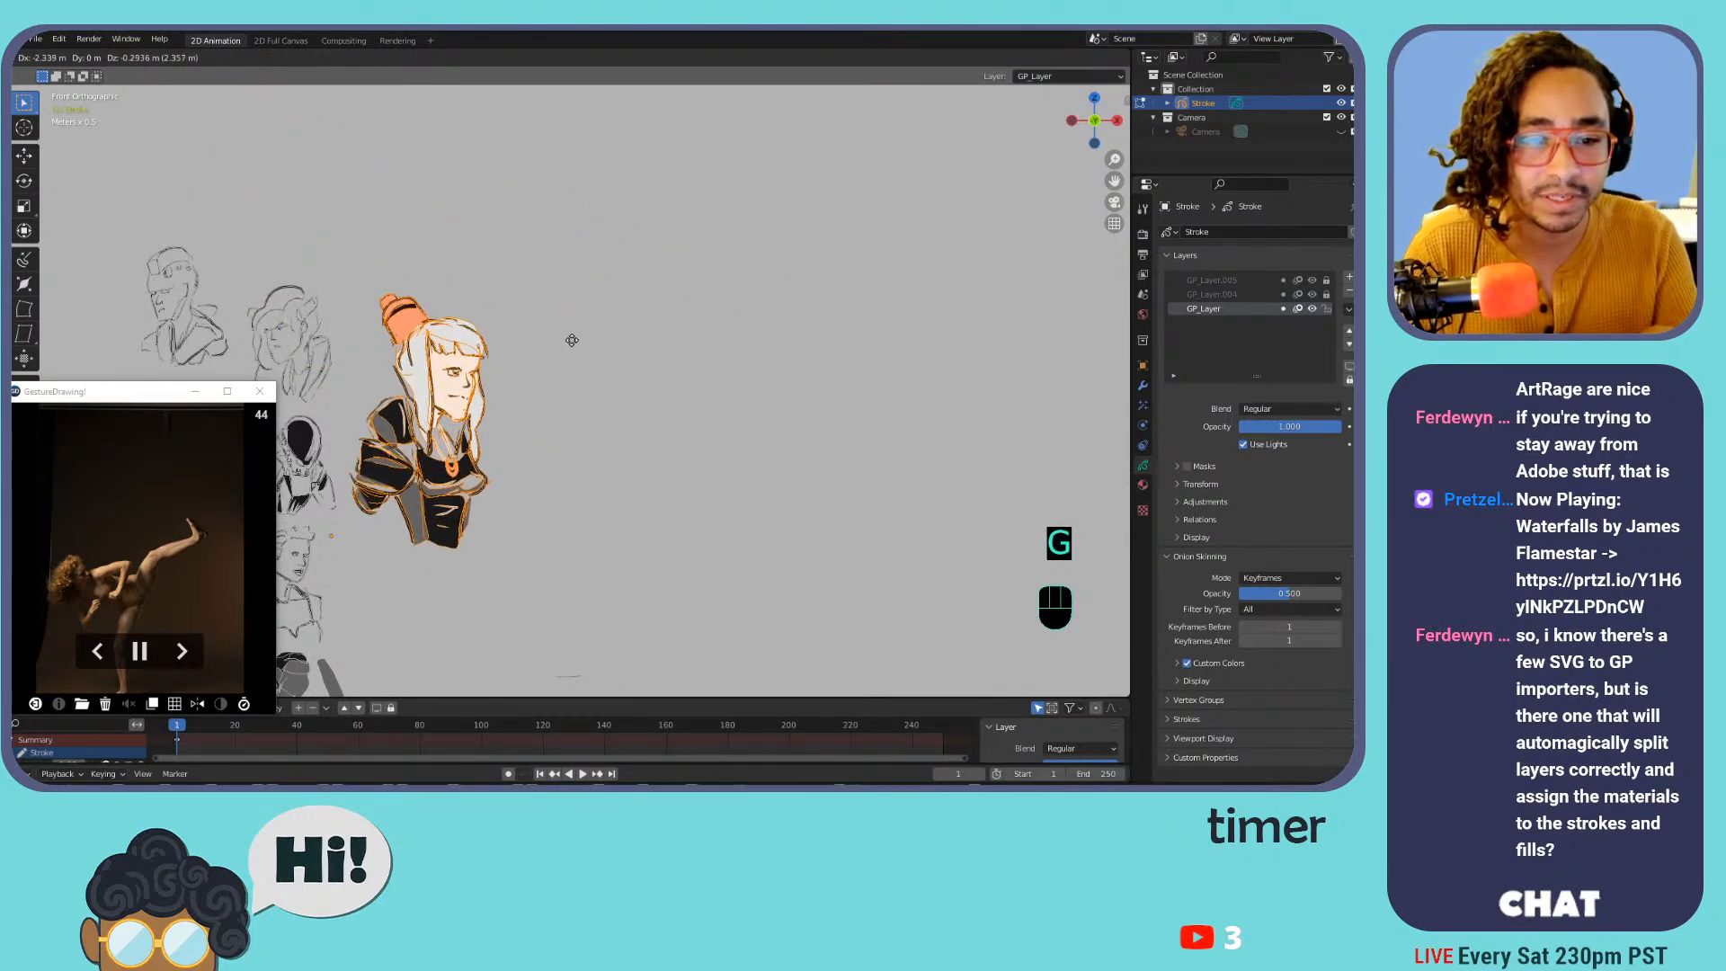
click(584, 313)
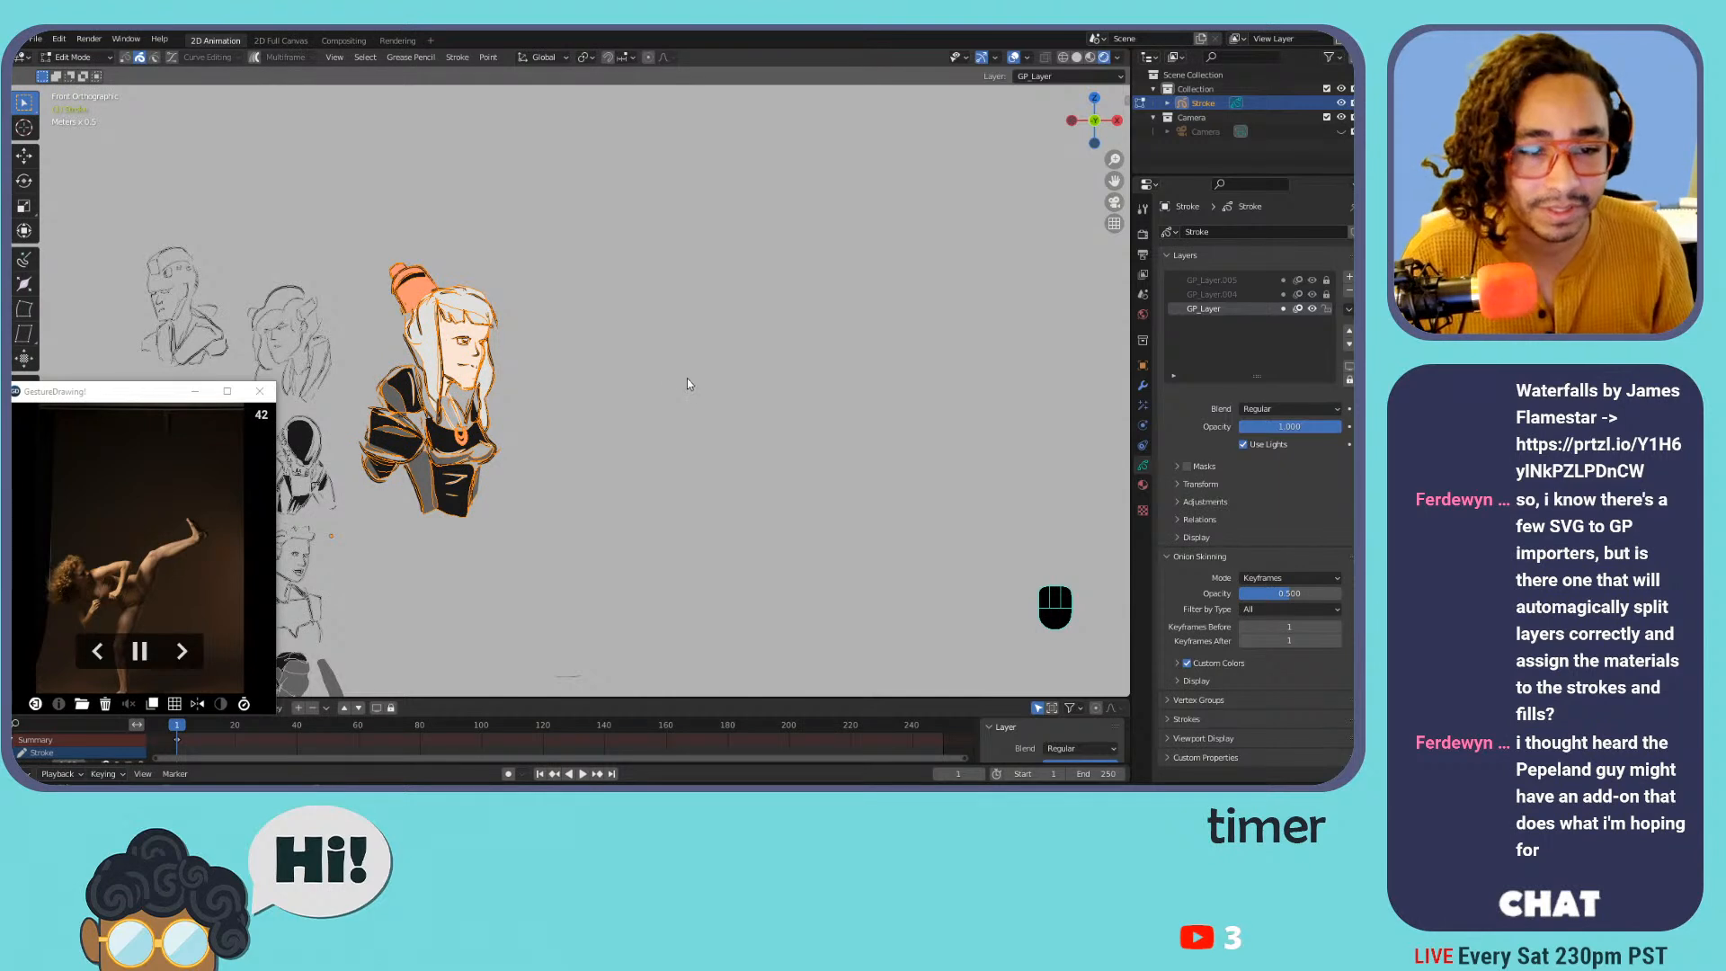
key(Tab)
mouse_move(665, 352)
middle_down()
mouse_move(770, 289)
mouse_move(686, 358)
middle_up()
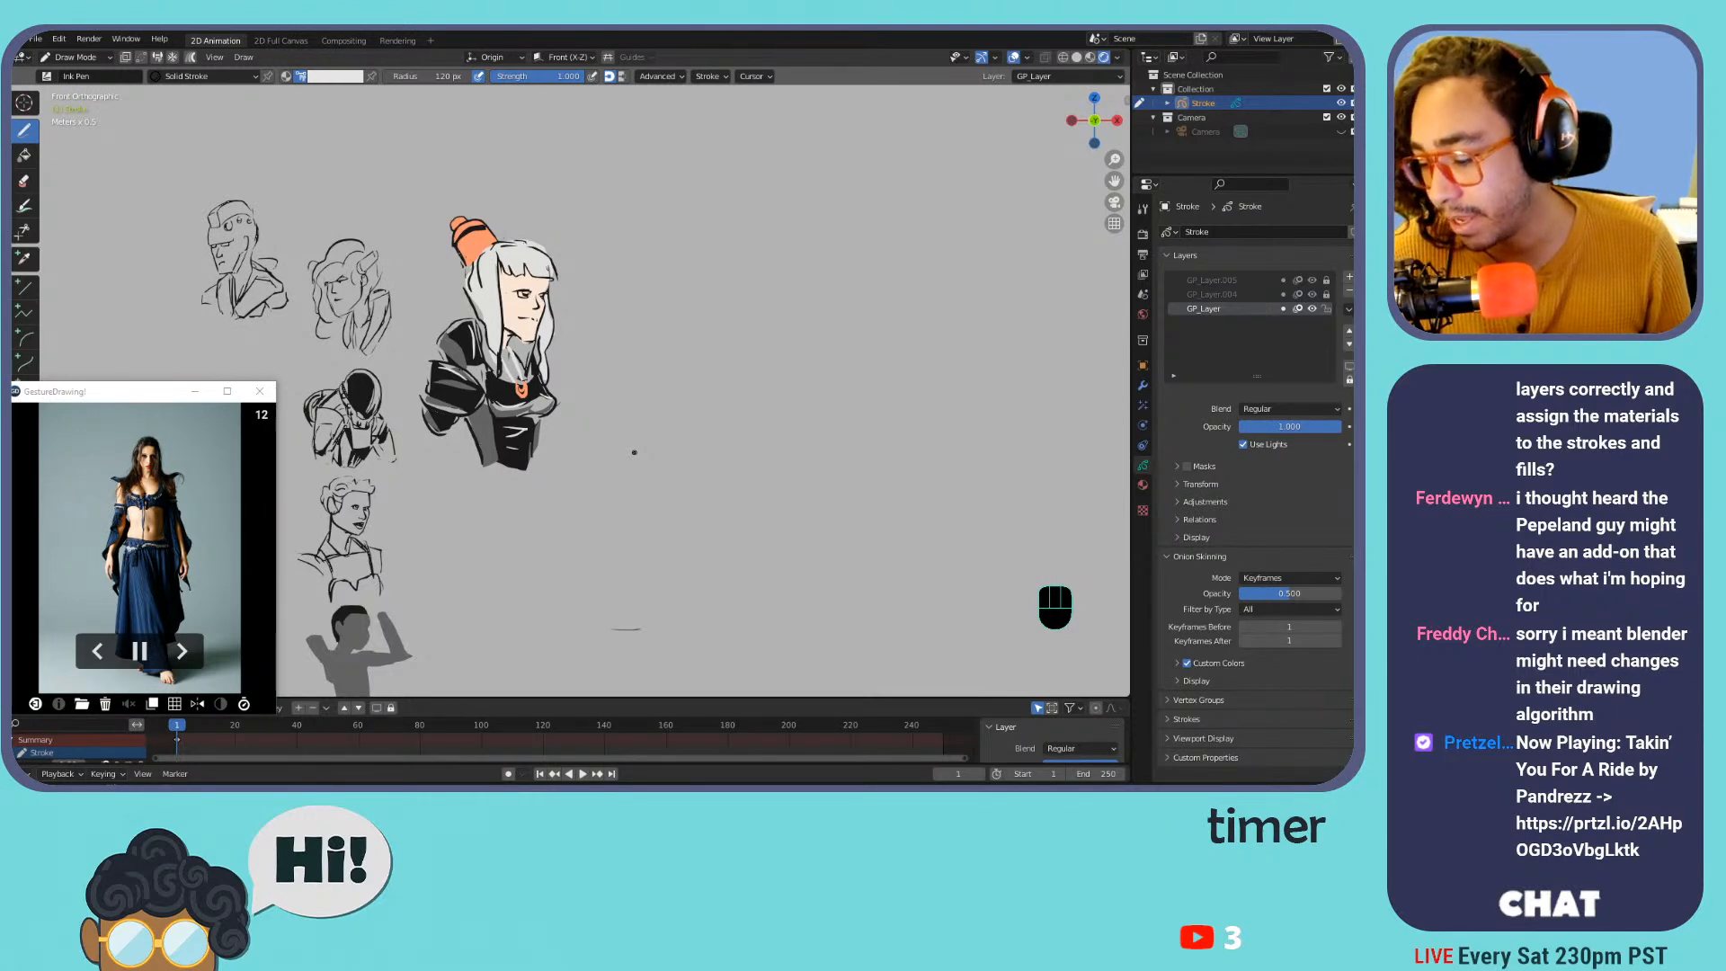
Set the Ink Pen's stroke colour to black for a new sketch in the empty area beside the coloured bust
key(ctrl+equal)
key(ctrl+equal)
mouse_move(738, 278)
middle_down()
mouse_move(432, 321)
mouse_move(565, 200)
middle_up()
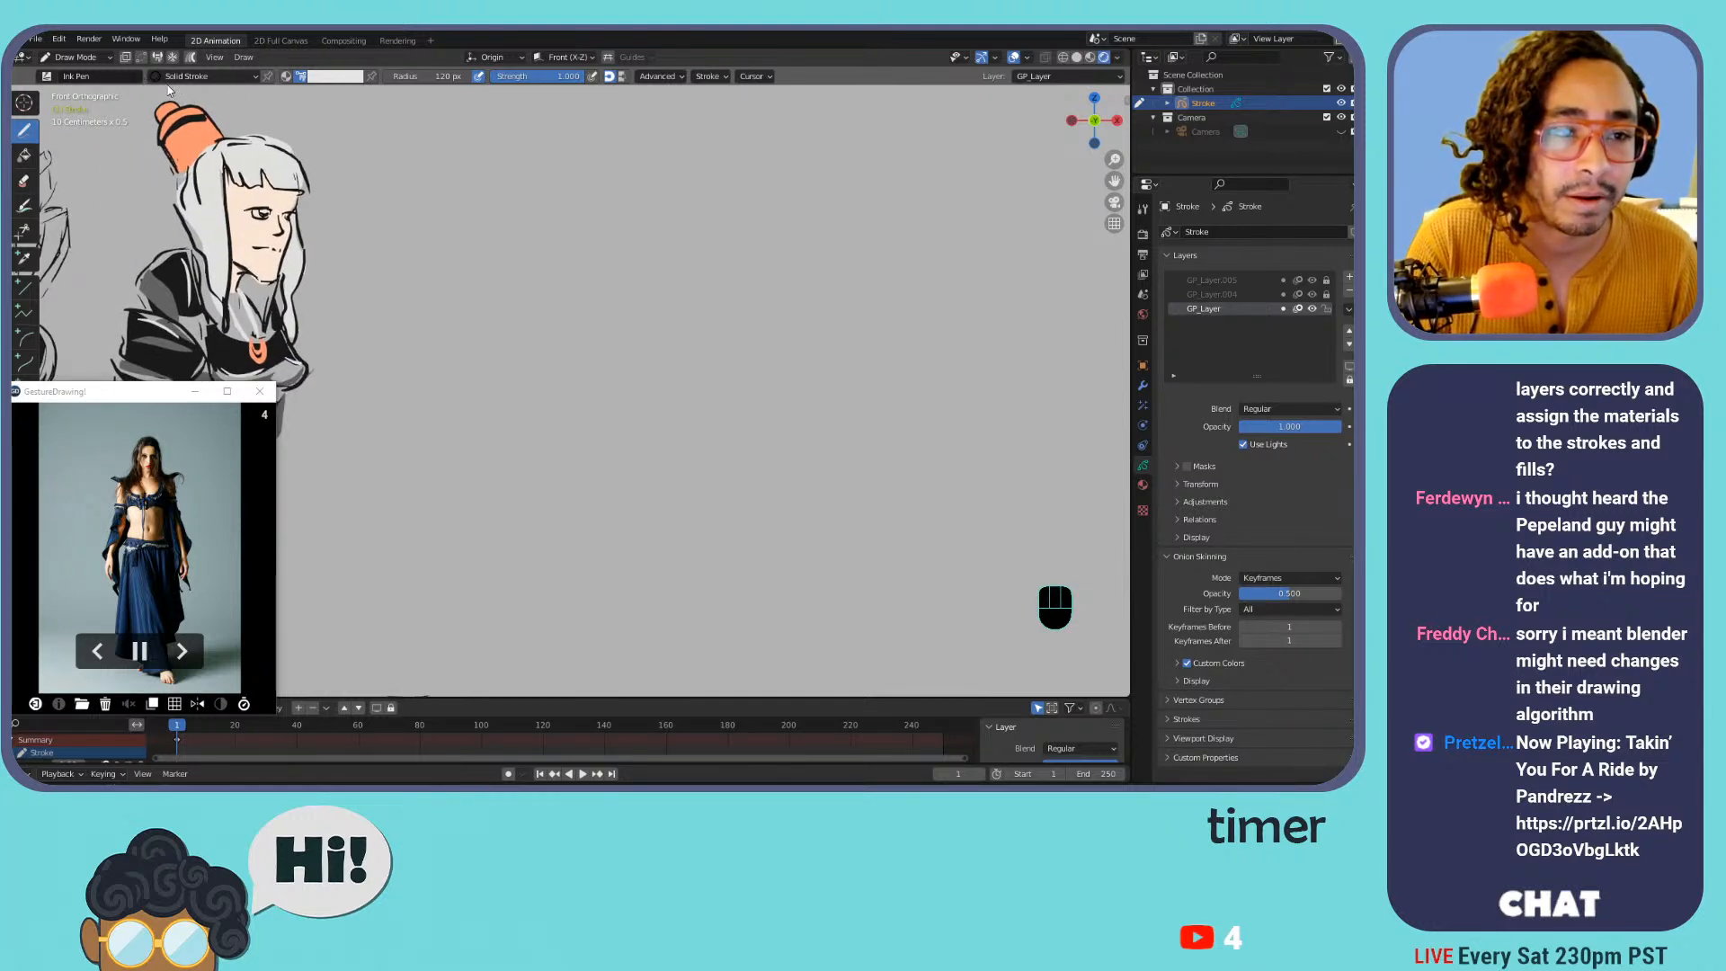
click(330, 79)
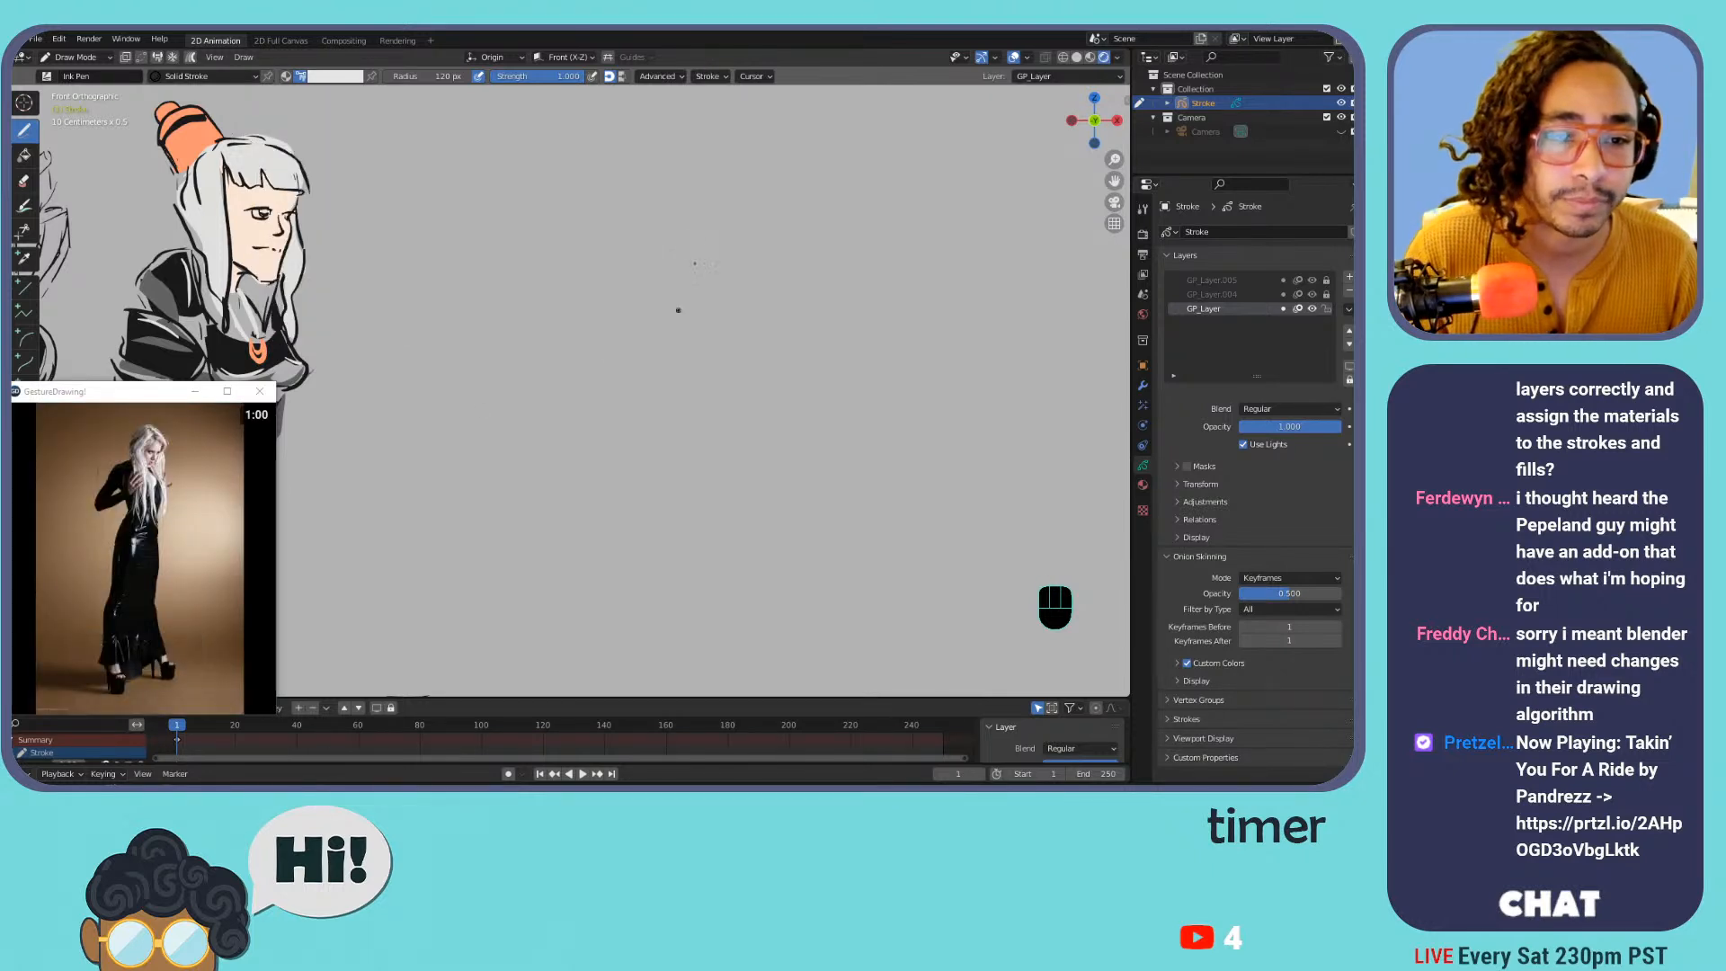
mouse_move(640, 274)
mouse_down()
mouse_move(670, 245)
mouse_move(717, 238)
mouse_up()
key(ctrl+z)
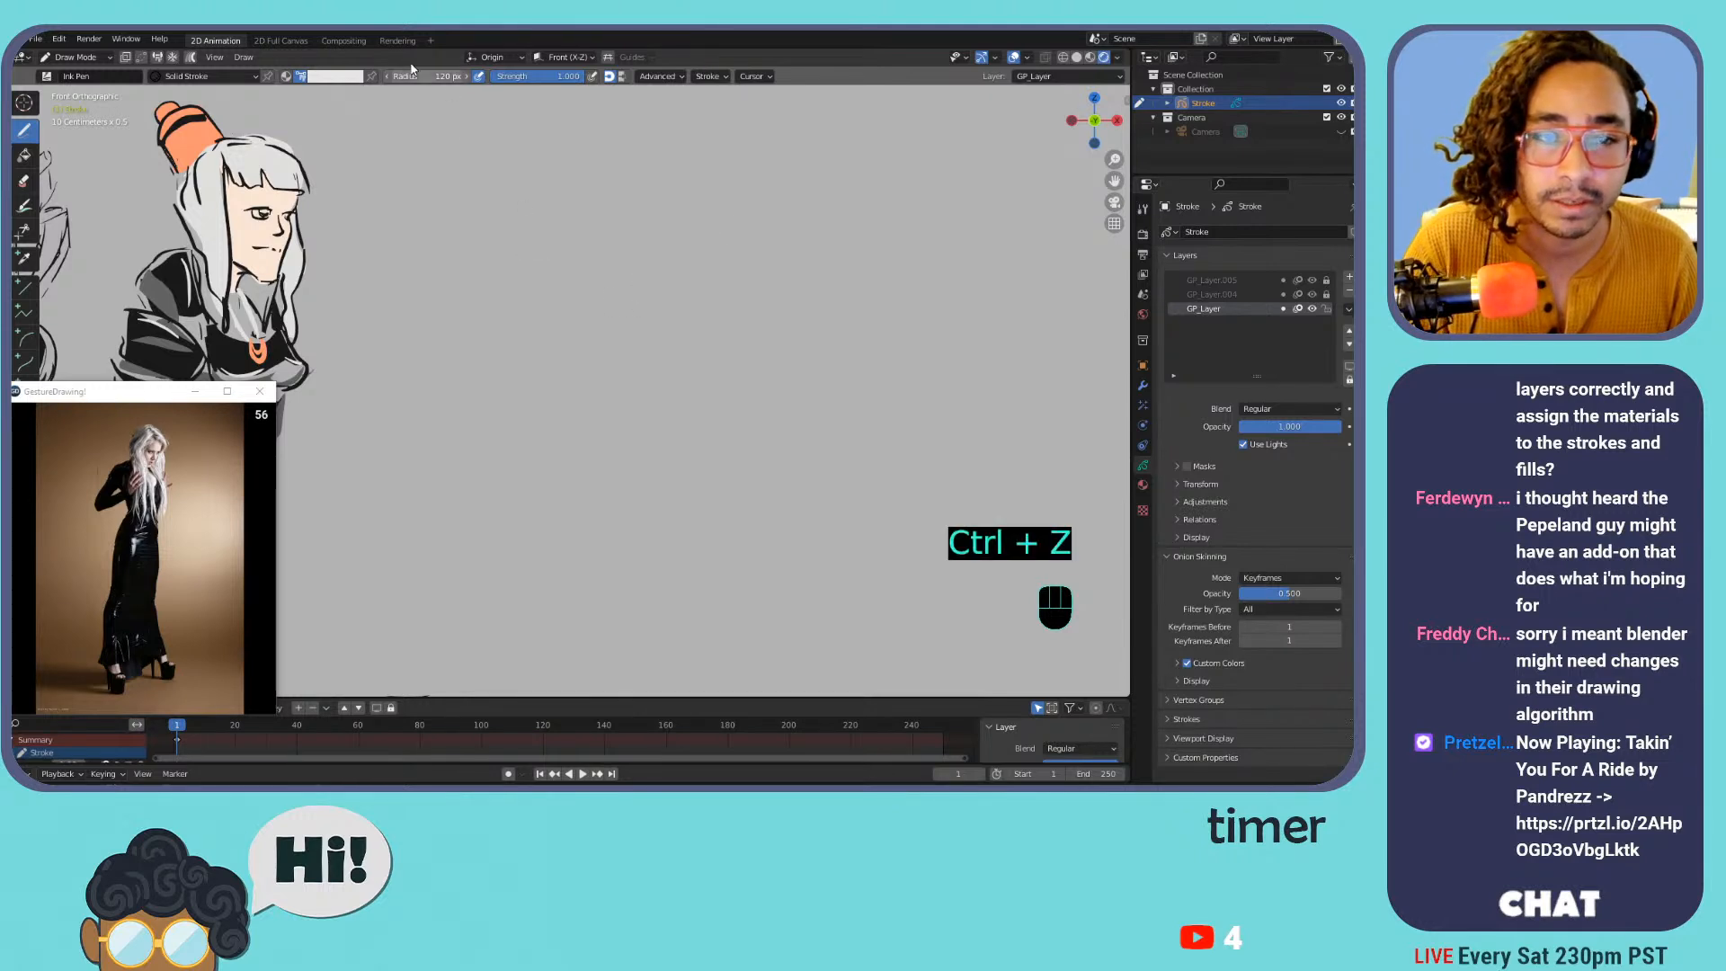
click(361, 78)
click(326, 219)
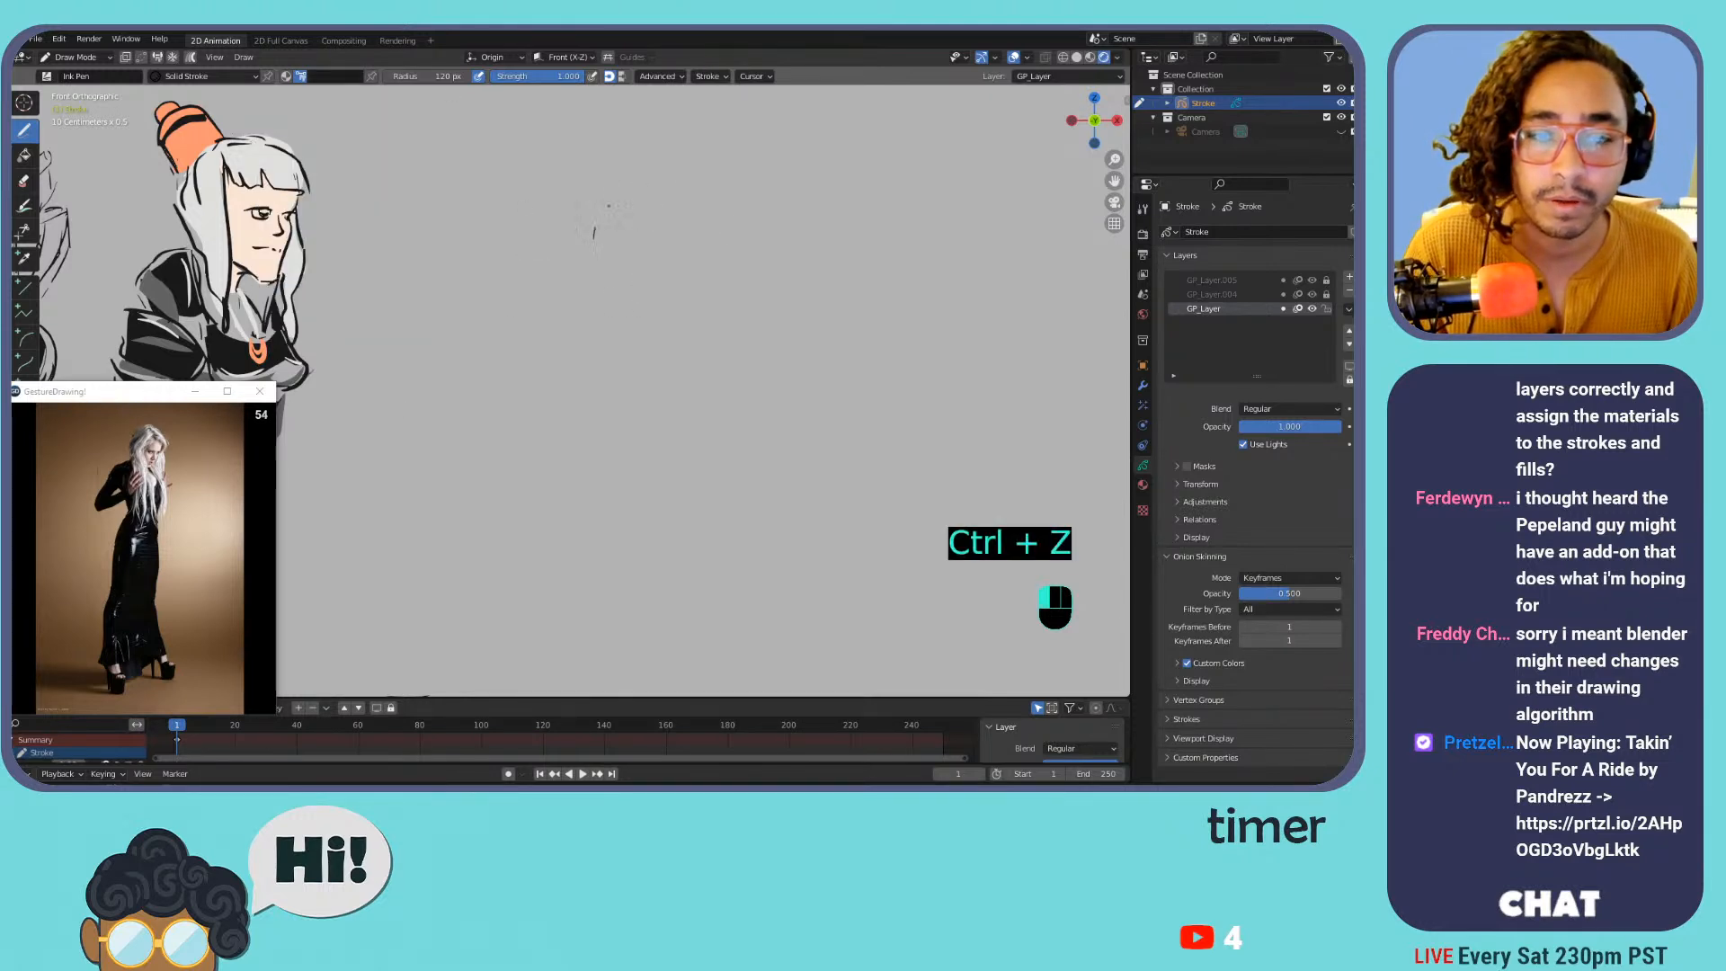
Try sketching a boxy stacked form in perspective with a round cylinder end beneath it
mouse_move(636, 181)
mouse_down()
mouse_move(631, 297)
mouse_move(598, 225)
mouse_up()
key(ctrl+z)
key(ctrl+z)
drag(605, 302, 706, 191)
key(ctrl+z)
key(ctrl+z)
mouse_move(584, 314)
mouse_down()
mouse_move(675, 220)
mouse_move(710, 213)
mouse_up()
mouse_move(597, 267)
mouse_down()
mouse_move(634, 272)
mouse_move(733, 224)
mouse_up()
key(ctrl+z)
mouse_move(641, 274)
mouse_down()
mouse_move(641, 321)
mouse_move(588, 318)
mouse_move(640, 328)
mouse_move(726, 272)
mouse_move(729, 226)
mouse_move(688, 302)
mouse_move(588, 335)
mouse_move(641, 346)
mouse_move(729, 272)
mouse_up()
key(ctrl+z)
mouse_move(629, 346)
mouse_down()
mouse_move(641, 398)
mouse_move(607, 353)
mouse_move(642, 394)
mouse_move(722, 325)
mouse_up()
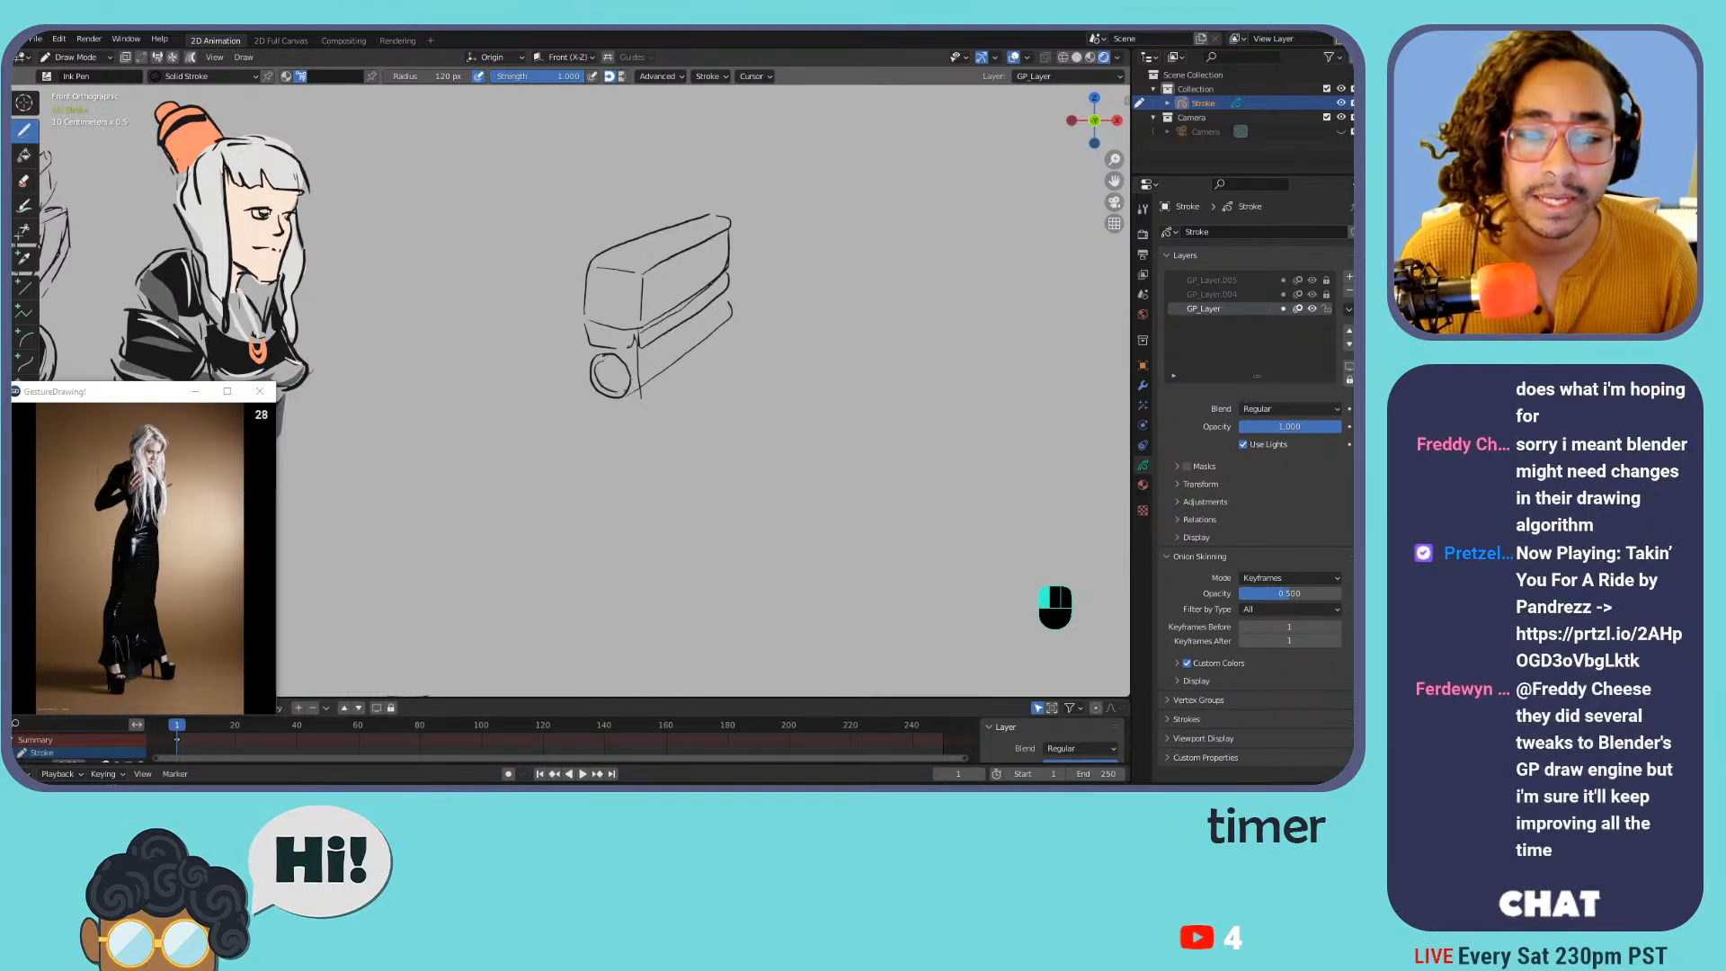
Try adding round fittings, a curved connector and a long flat extension to the far end of the boxy form
drag(744, 232, 740, 261)
mouse_move(746, 257)
mouse_down()
mouse_move(742, 223)
mouse_move(748, 270)
mouse_move(769, 268)
mouse_move(757, 252)
mouse_move(735, 320)
mouse_move(752, 328)
mouse_up()
key(ctrl+z)
key(ctrl+z)
mouse_move(640, 385)
mouse_down()
mouse_move(649, 446)
mouse_move(695, 440)
mouse_move(771, 374)
mouse_up()
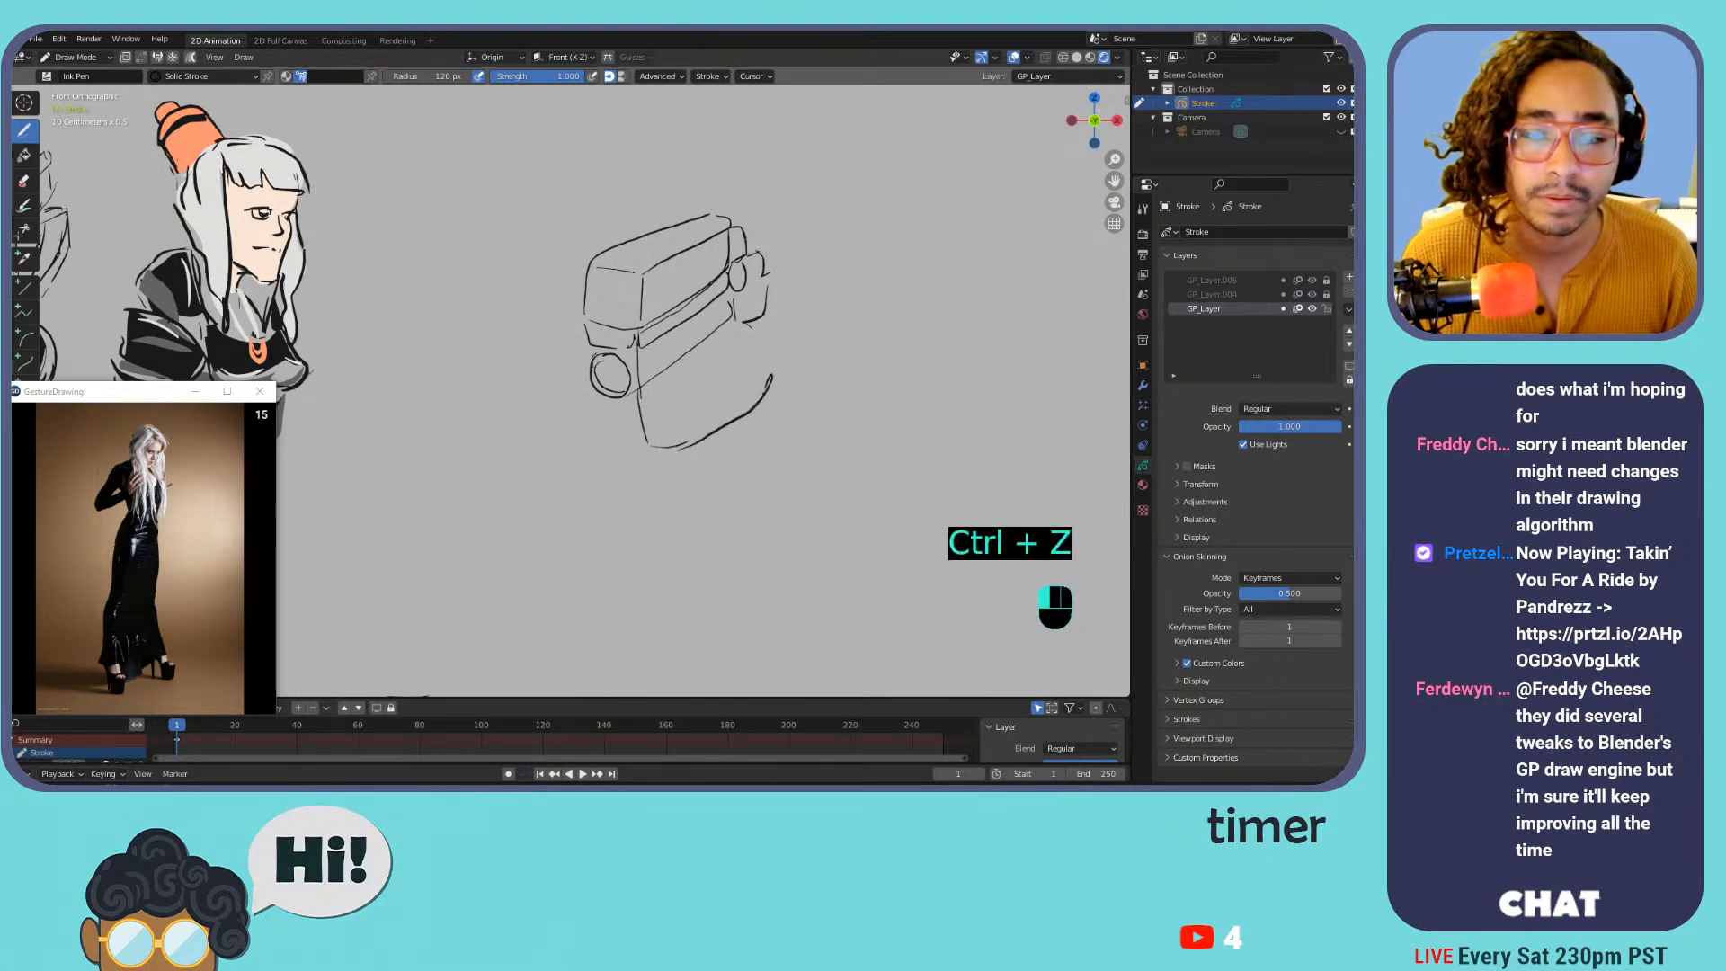
key(ctrl+z)
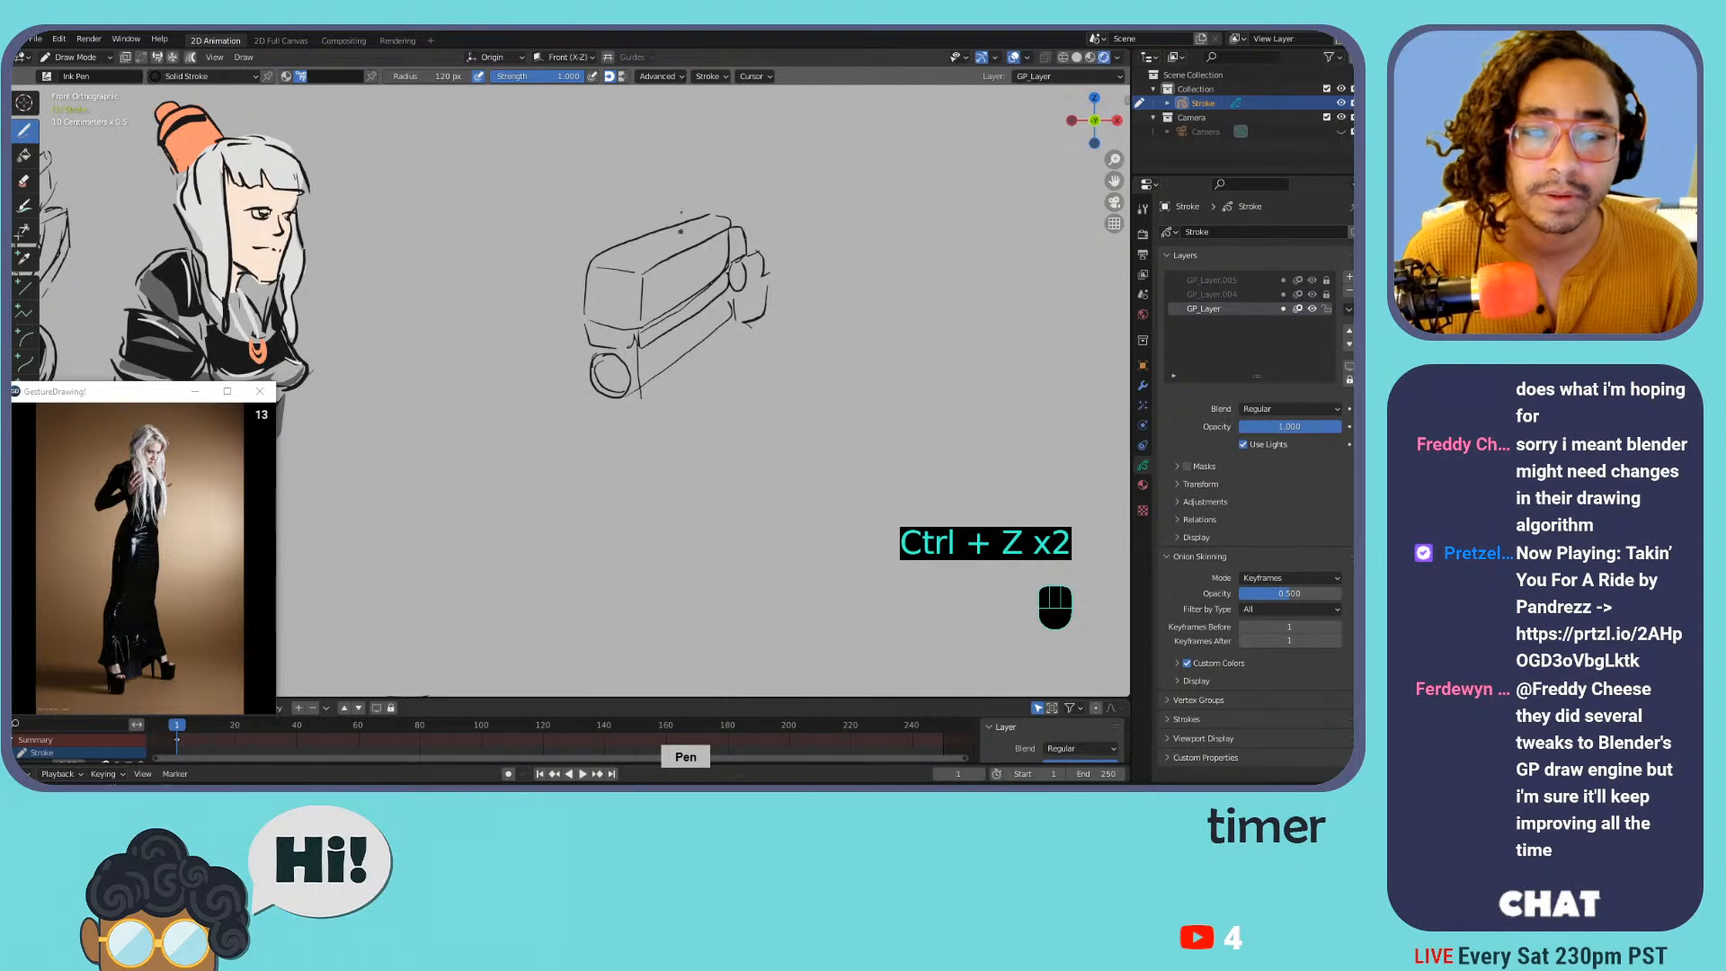
mouse_move(731, 220)
mouse_down()
mouse_move(781, 266)
mouse_move(874, 280)
mouse_move(774, 301)
mouse_up()
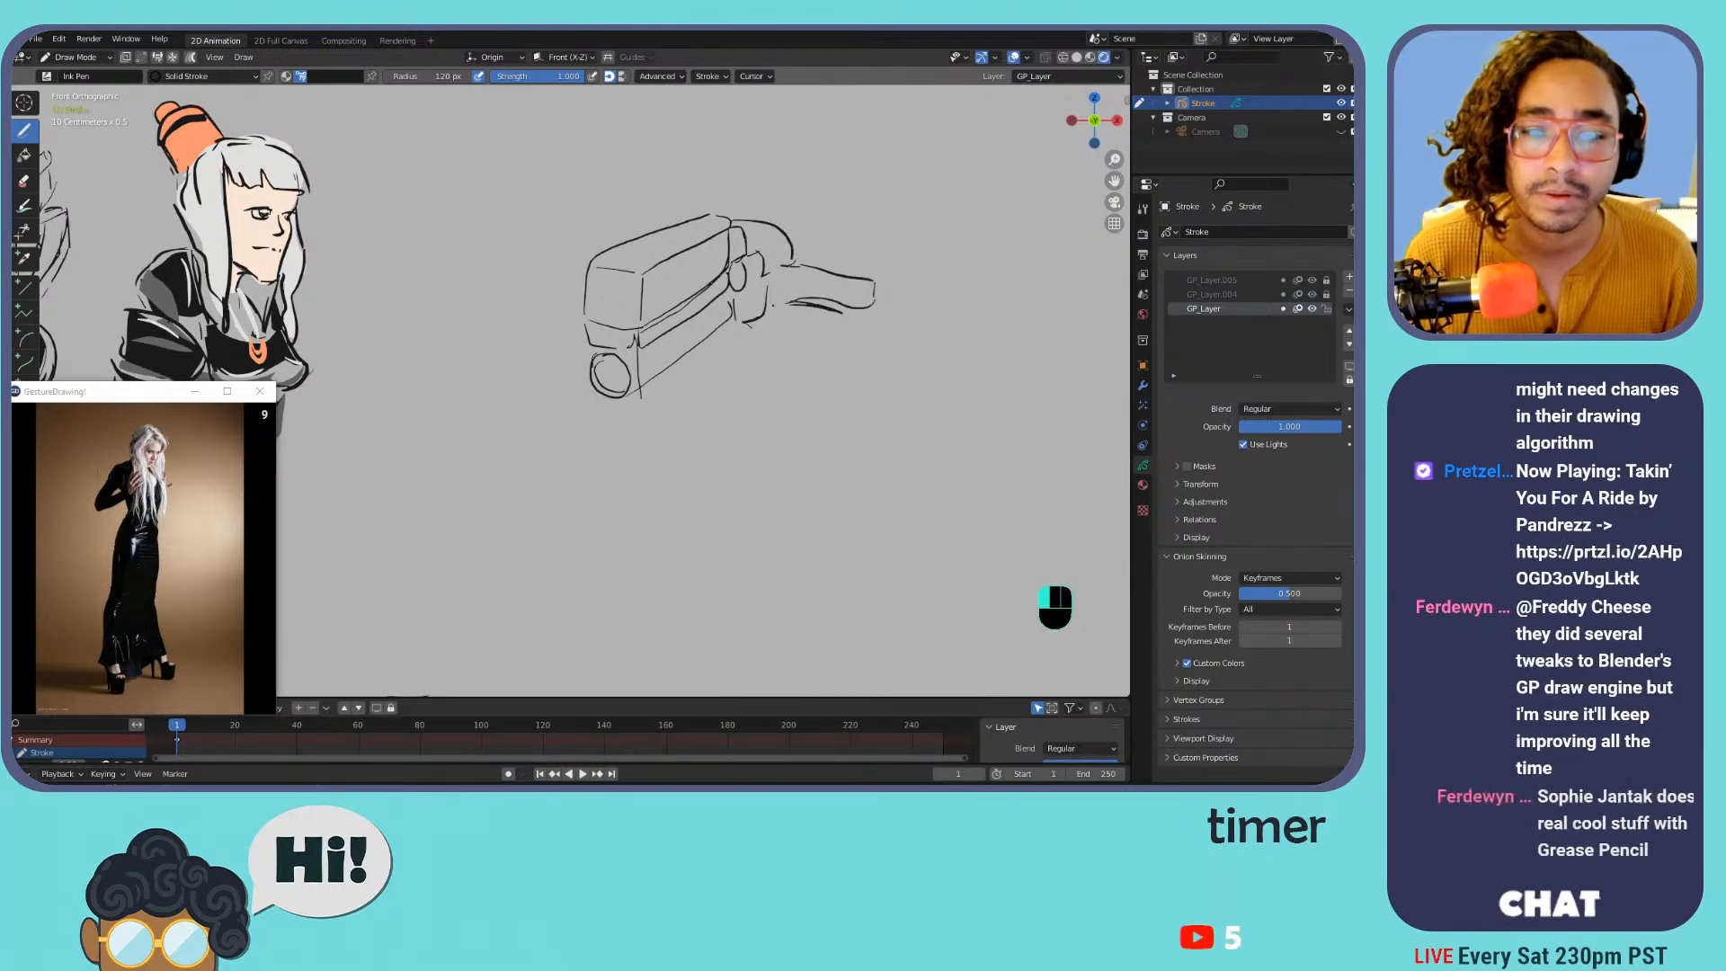
mouse_move(849, 243)
mouse_down()
mouse_move(612, 359)
mouse_move(634, 369)
mouse_move(719, 288)
mouse_move(873, 290)
mouse_move(882, 219)
mouse_up()
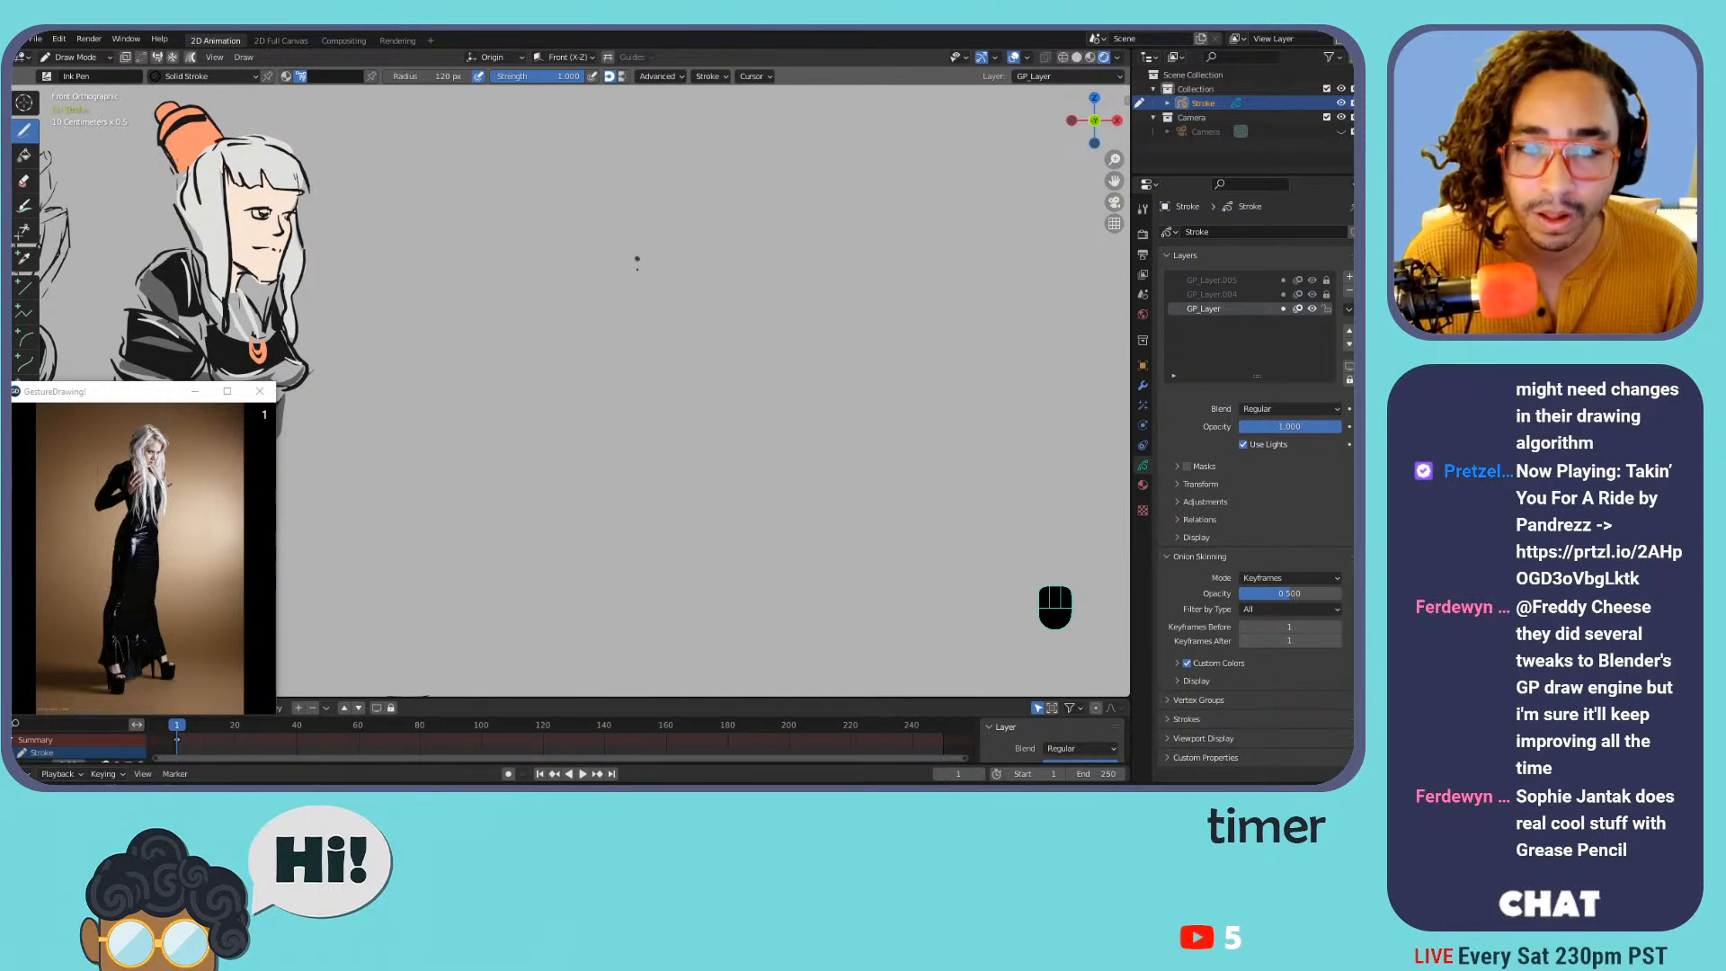
Start a new three-quarter head sketch with large round goggles and a nose, redoing unsatisfactory strokes
mouse_move(616, 236)
mouse_down()
mouse_move(604, 279)
mouse_move(626, 292)
mouse_move(618, 239)
mouse_move(692, 270)
mouse_move(710, 256)
mouse_move(687, 280)
mouse_move(694, 241)
mouse_move(649, 301)
mouse_move(628, 231)
mouse_move(665, 231)
mouse_move(674, 274)
mouse_move(682, 251)
mouse_move(648, 228)
mouse_move(663, 226)
mouse_move(675, 290)
mouse_up()
key(ctrl+z)
key(ctrl+z)
key(ctrl+z)
key(ctrl+z)
key(ctrl+z)
key(ctrl+z)
mouse_move(683, 263)
mouse_down()
mouse_move(714, 263)
mouse_move(713, 293)
mouse_move(755, 271)
mouse_move(713, 259)
mouse_move(770, 243)
mouse_move(765, 300)
mouse_move(670, 308)
mouse_move(699, 344)
mouse_move(659, 399)
mouse_move(698, 418)
mouse_move(820, 333)
mouse_move(838, 340)
mouse_move(854, 197)
mouse_move(836, 163)
mouse_up()
key(ctrl+z)
key(ctrl+z)
Draw the domed cranium above the goggles, redoing its crown and forehead lines
mouse_move(648, 205)
mouse_down()
mouse_move(720, 138)
mouse_move(796, 137)
mouse_up()
mouse_move(660, 186)
mouse_down()
mouse_move(733, 171)
mouse_move(830, 238)
mouse_move(799, 233)
mouse_move(831, 235)
mouse_move(816, 247)
mouse_move(849, 213)
mouse_move(816, 196)
mouse_move(836, 237)
mouse_move(834, 198)
mouse_move(788, 161)
mouse_move(828, 153)
mouse_move(776, 167)
mouse_move(834, 156)
mouse_up()
key(ctrl+z)
key(ctrl+z)
key(ctrl+z)
key(ctrl+z)
key(ctrl+z)
key(ctrl+z)
key(ctrl+z)
drag(669, 166, 651, 206)
Draw the goggled head's mouth and jaw, and add a round disc with an inner detail behind the jaw
drag(670, 374, 685, 366)
key(ctrl+z)
key(ctrl+z)
mouse_move(666, 369)
mouse_down()
mouse_move(710, 367)
mouse_move(678, 381)
mouse_move(692, 389)
mouse_up()
key(ctrl+z)
key(ctrl+z)
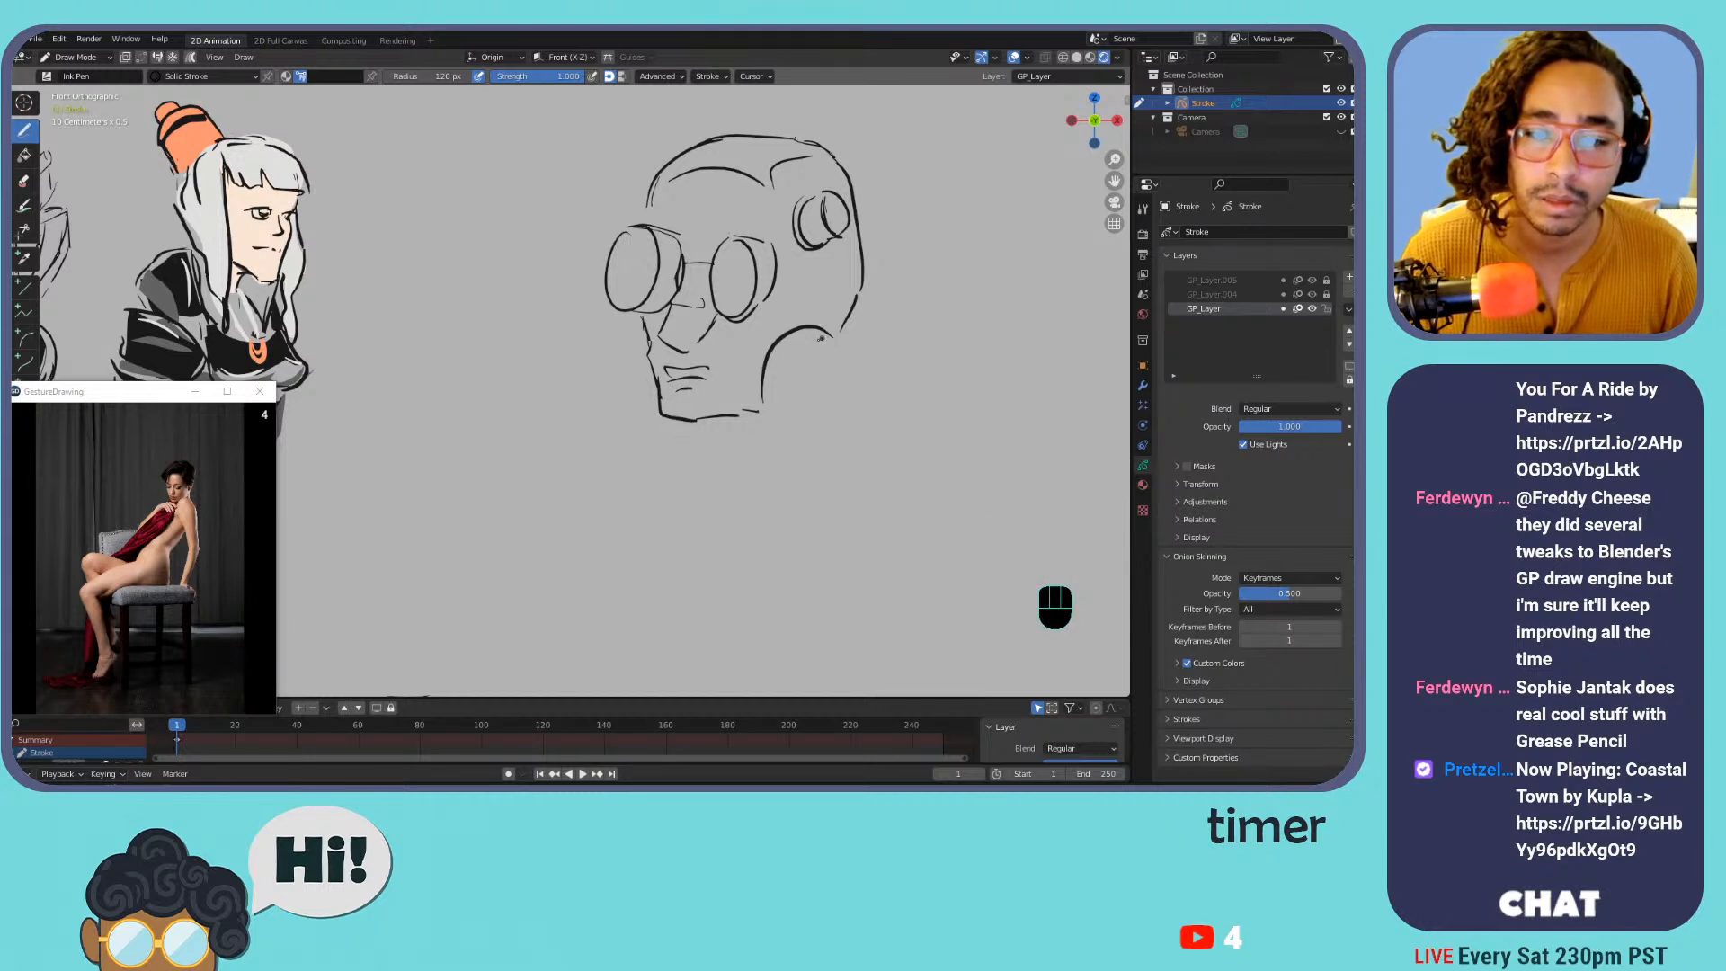
mouse_move(814, 331)
mouse_down()
mouse_move(827, 388)
mouse_move(813, 331)
mouse_up()
mouse_move(809, 356)
mouse_down()
mouse_move(800, 376)
mouse_move(811, 357)
mouse_up()
drag(763, 411, 812, 399)
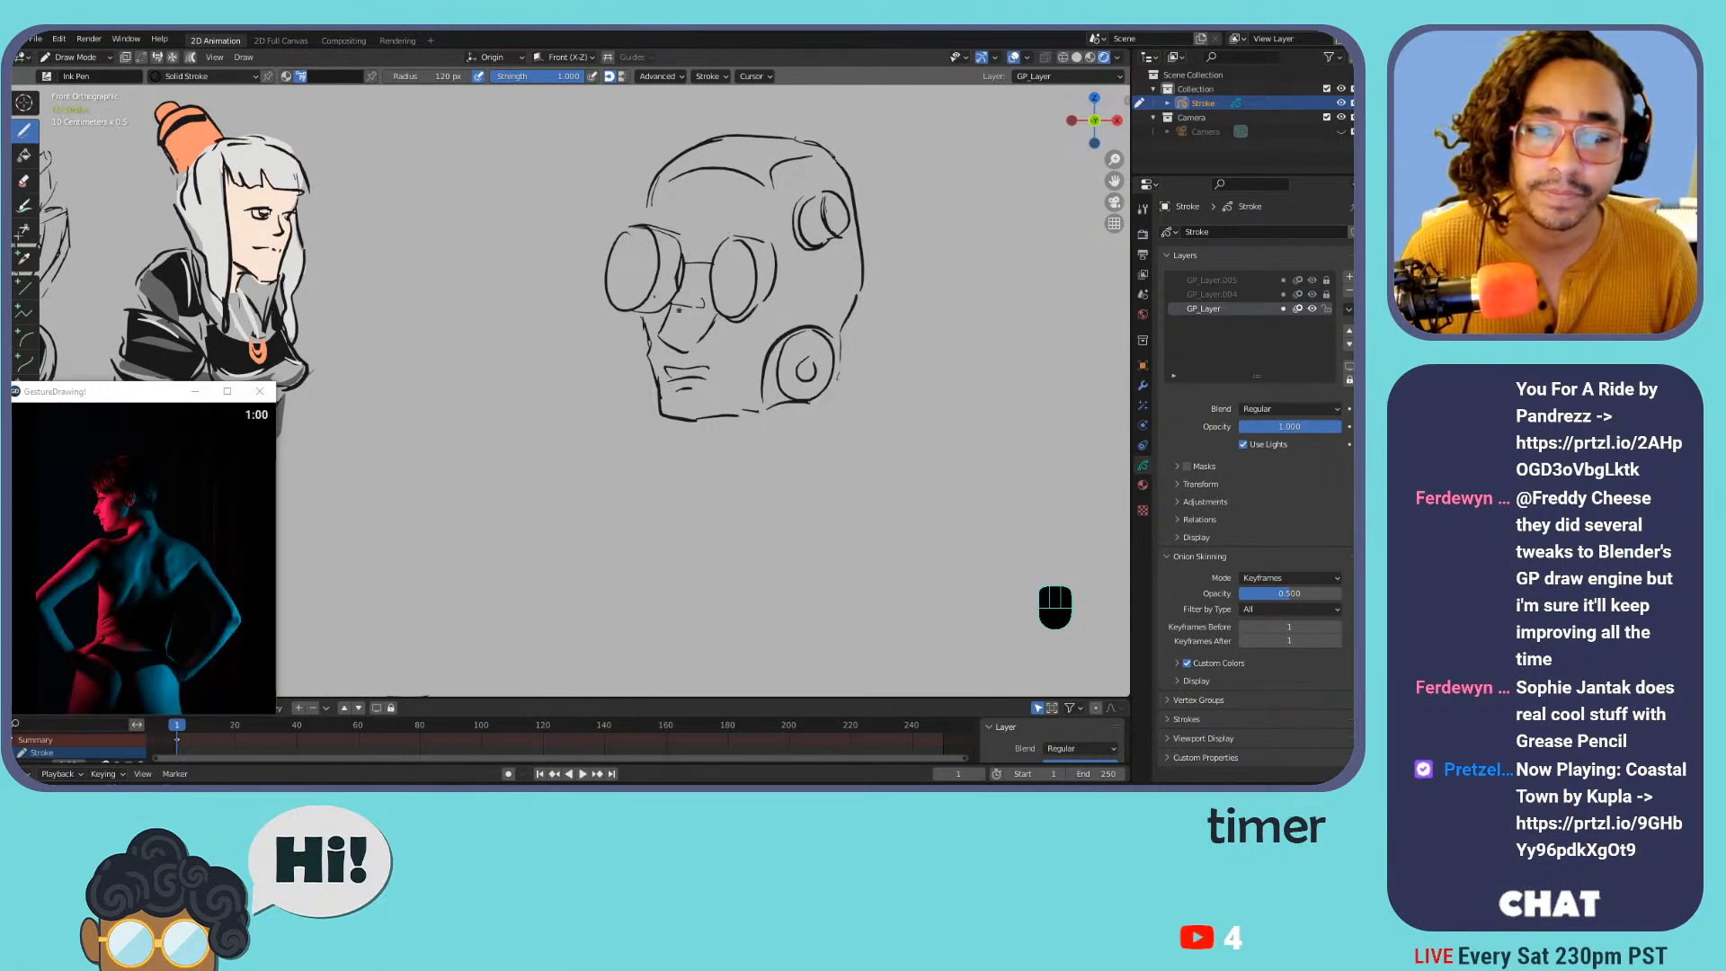
Add inner rims to both goggle lenses and sketch small shapes at the nape behind the jaw disc
key(ctrl+z)
mouse_move(634, 241)
mouse_down()
mouse_move(609, 265)
mouse_move(651, 289)
mouse_move(647, 232)
mouse_move(742, 311)
mouse_up()
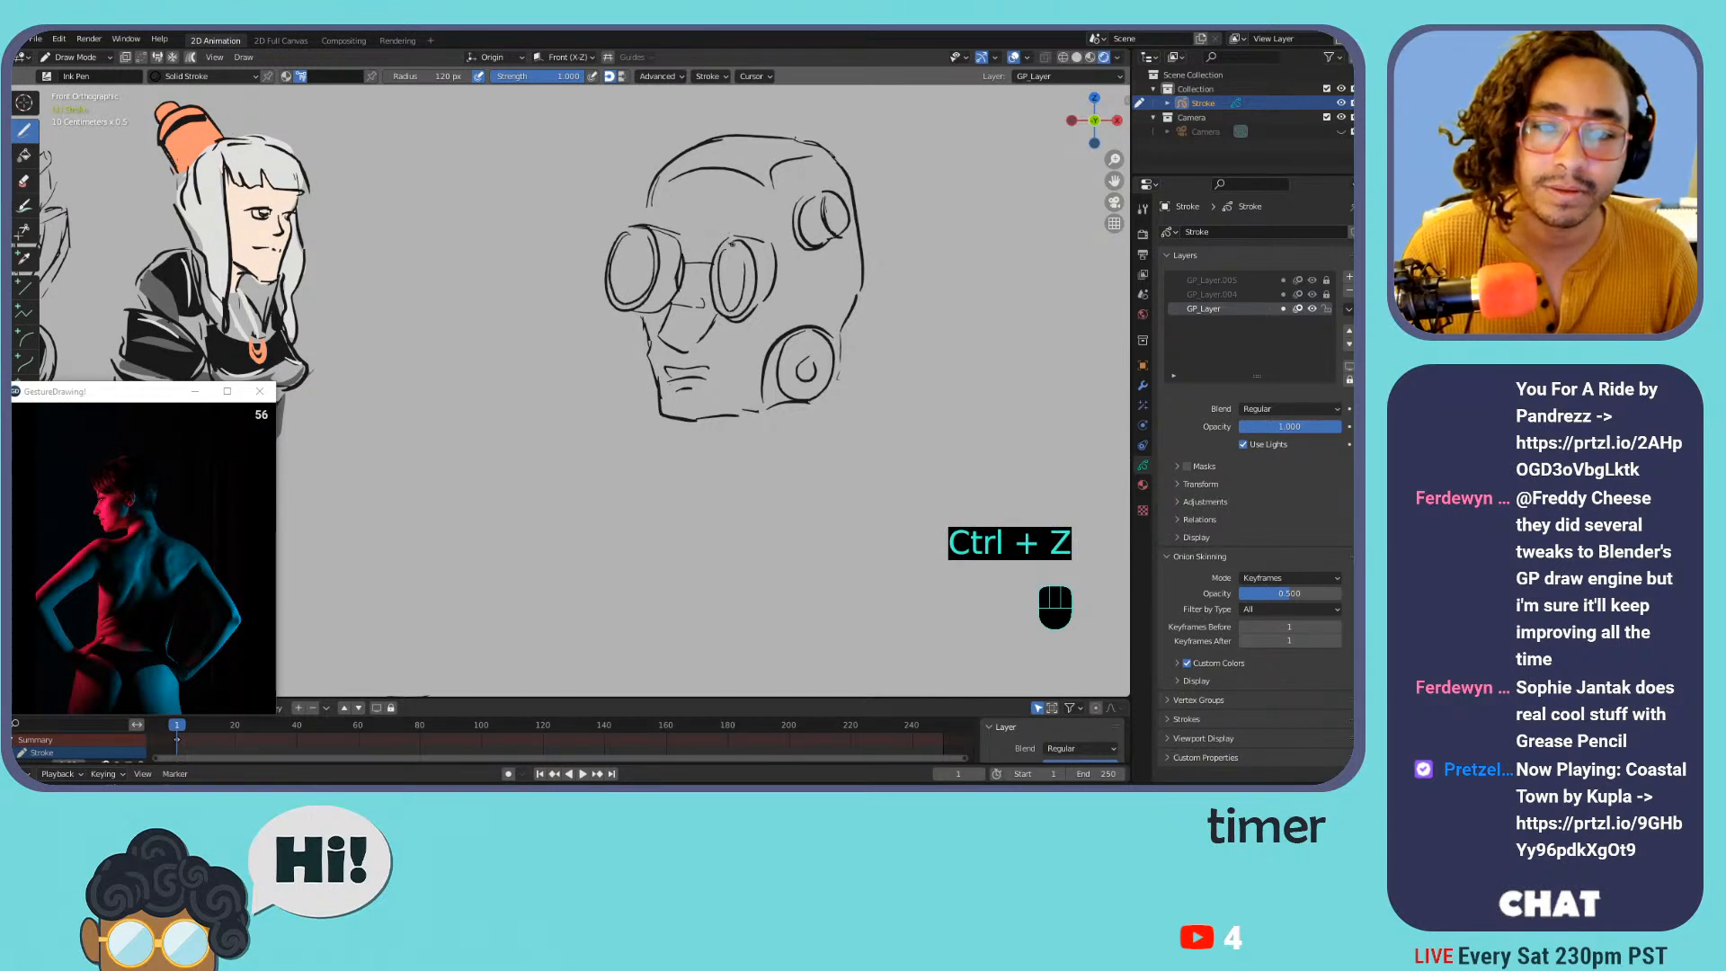
drag(663, 171, 647, 223)
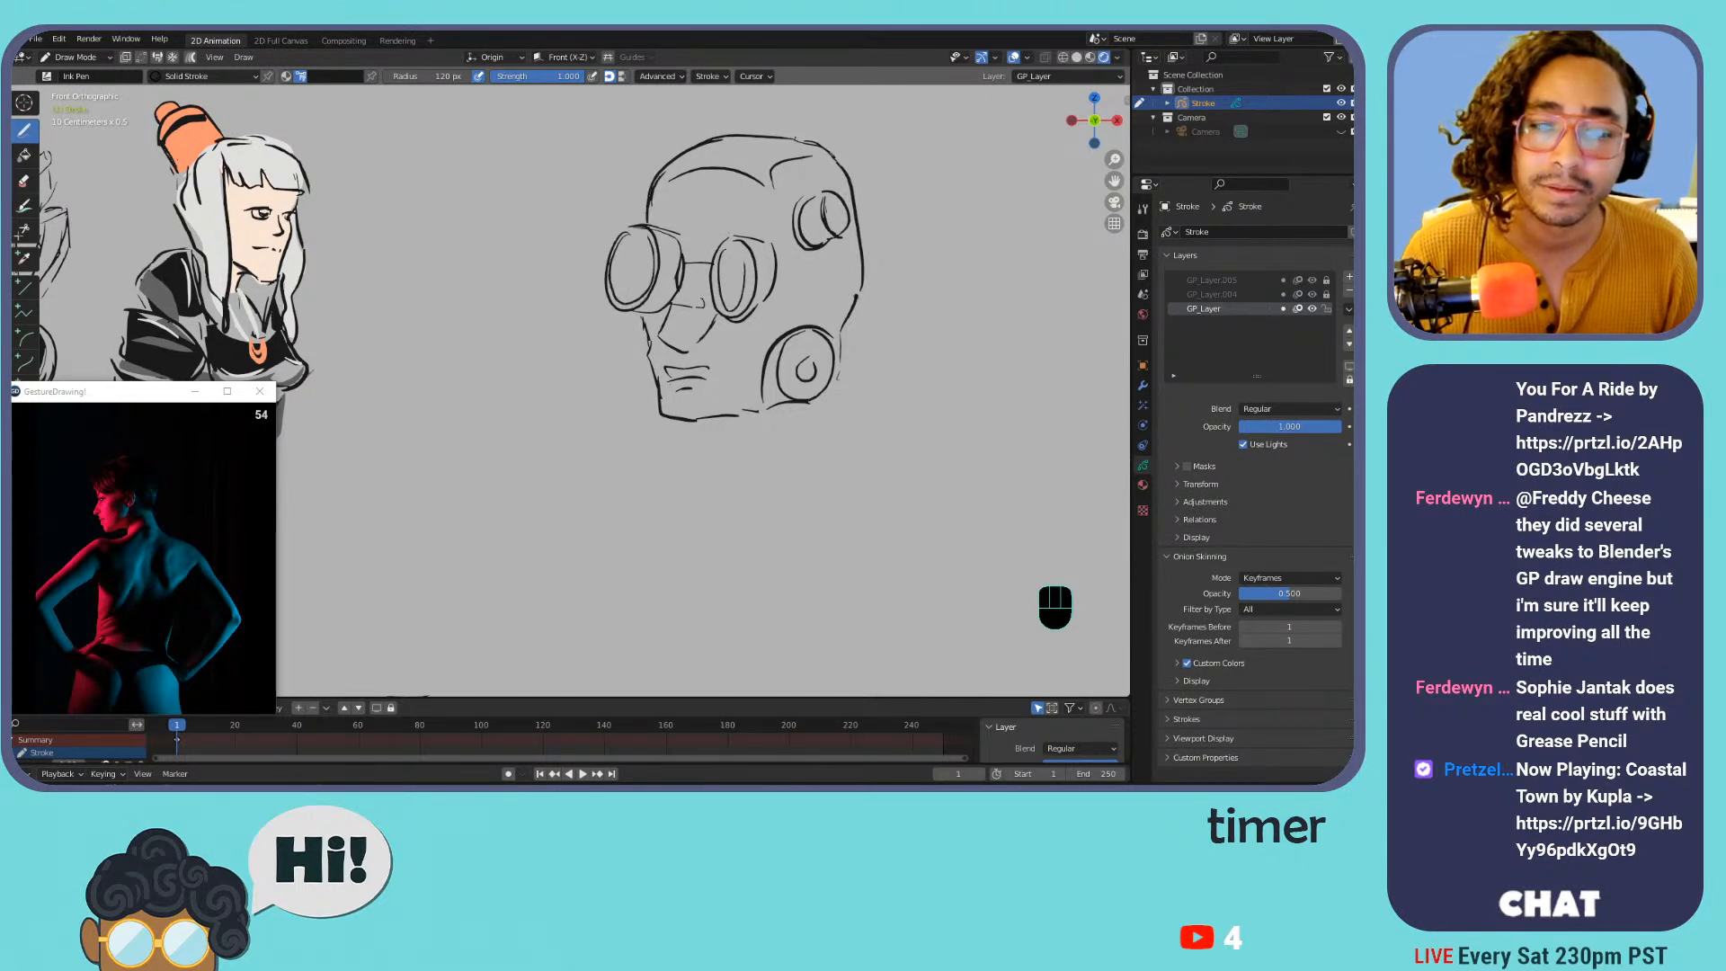
mouse_move(851, 325)
mouse_down()
mouse_move(845, 377)
mouse_move(862, 329)
mouse_move(873, 387)
mouse_move(847, 401)
mouse_move(876, 418)
mouse_move(862, 403)
mouse_up()
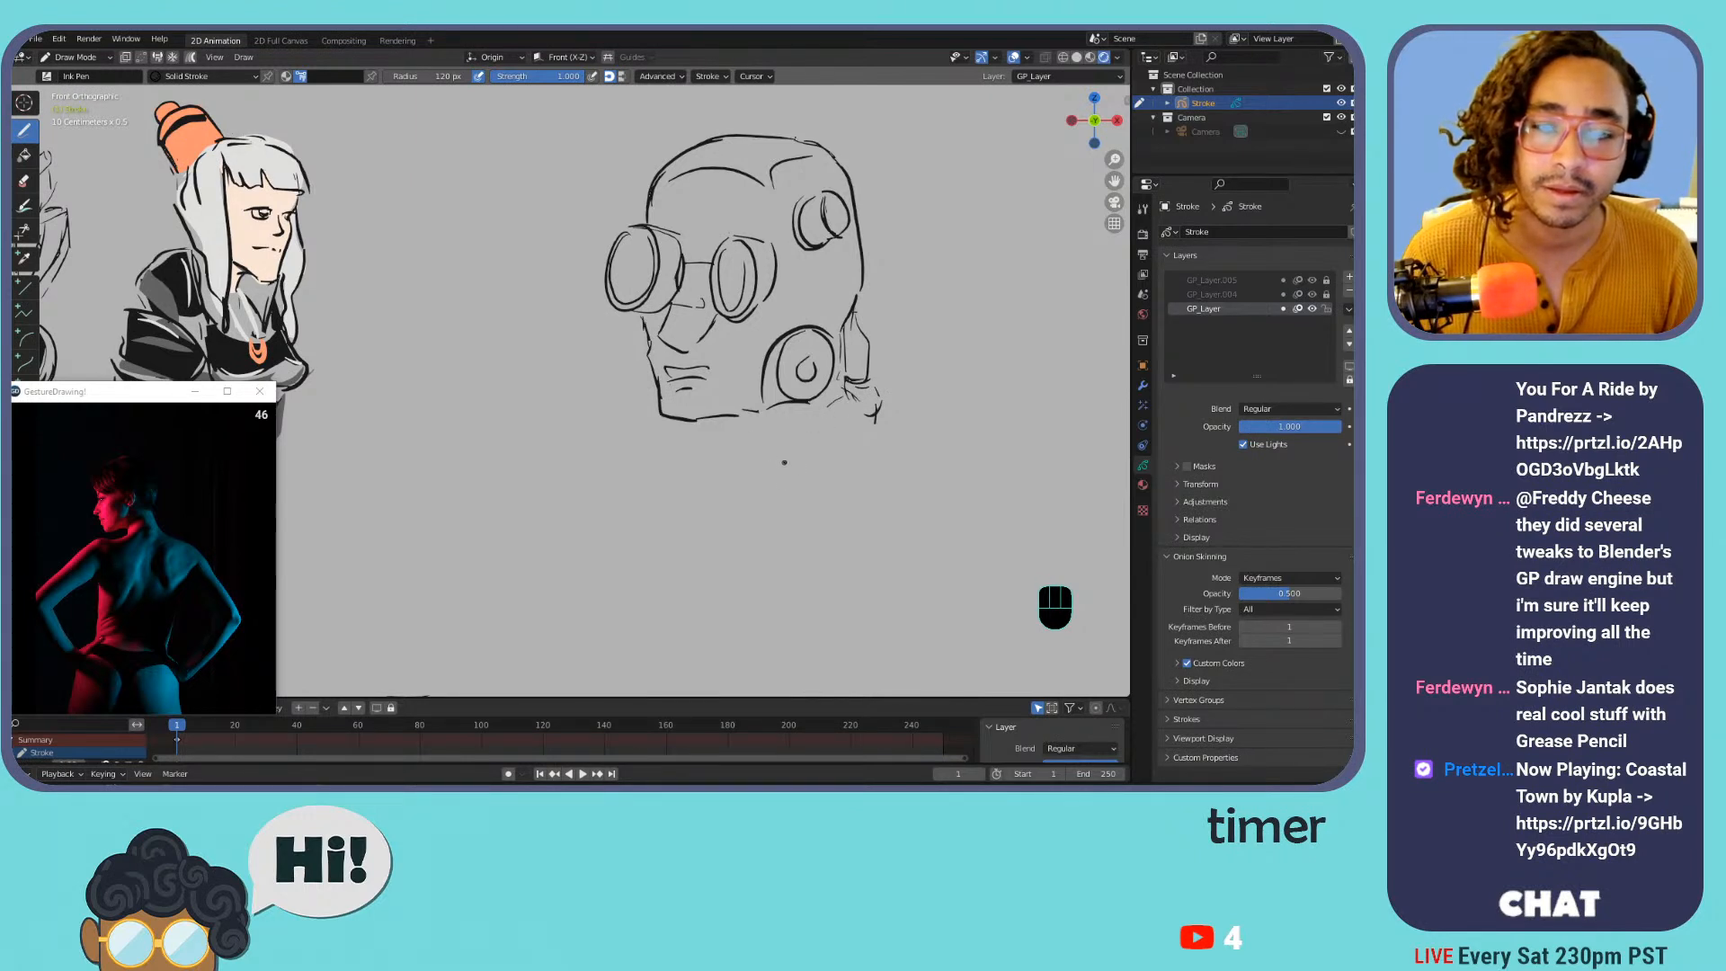
Draw the goggled character's neck with a pleated ruff collar and curved shoulder lines on both sides
key(ctrl+minus)
key(ctrl+minus)
key(ctrl+minus)
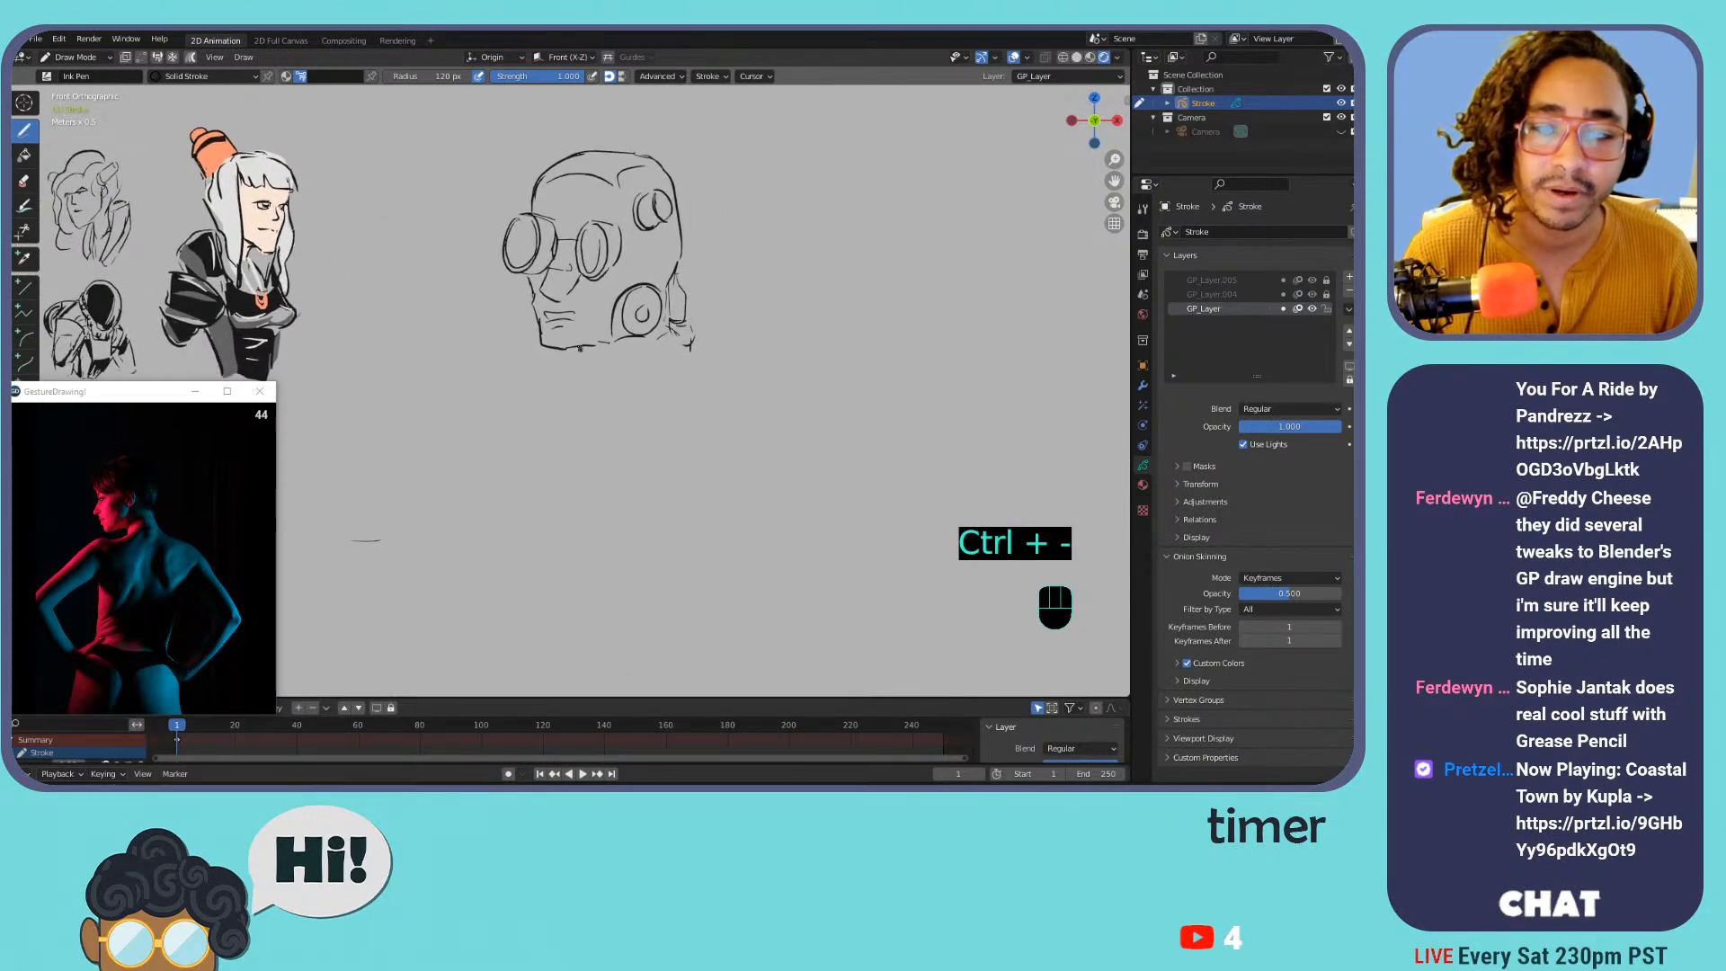
drag(577, 346, 600, 392)
key(ctrl+z)
key(ctrl+z)
mouse_move(660, 338)
mouse_down()
mouse_move(664, 370)
mouse_move(633, 411)
mouse_move(594, 383)
mouse_move(626, 452)
mouse_move(645, 448)
mouse_move(661, 390)
mouse_move(669, 419)
mouse_move(690, 388)
mouse_move(580, 381)
mouse_move(613, 442)
mouse_move(589, 373)
mouse_move(577, 390)
mouse_up()
drag(577, 389, 619, 442)
mouse_move(589, 371)
mouse_down()
mouse_move(566, 387)
mouse_move(604, 443)
mouse_move(571, 422)
mouse_up()
mouse_move(694, 380)
mouse_down()
mouse_move(742, 396)
mouse_move(730, 464)
mouse_up()
mouse_move(743, 394)
mouse_down()
mouse_move(729, 446)
mouse_move(763, 406)
mouse_move(785, 439)
mouse_up()
mouse_move(553, 389)
mouse_down()
mouse_move(549, 444)
mouse_move(527, 464)
mouse_up()
Erase the old cranium outline and redraw the notch above the goggles and the back edge of the head
mouse_move(594, 170)
mouse_down()
mouse_move(635, 169)
mouse_move(555, 167)
mouse_move(534, 208)
mouse_up()
drag(681, 254, 666, 169)
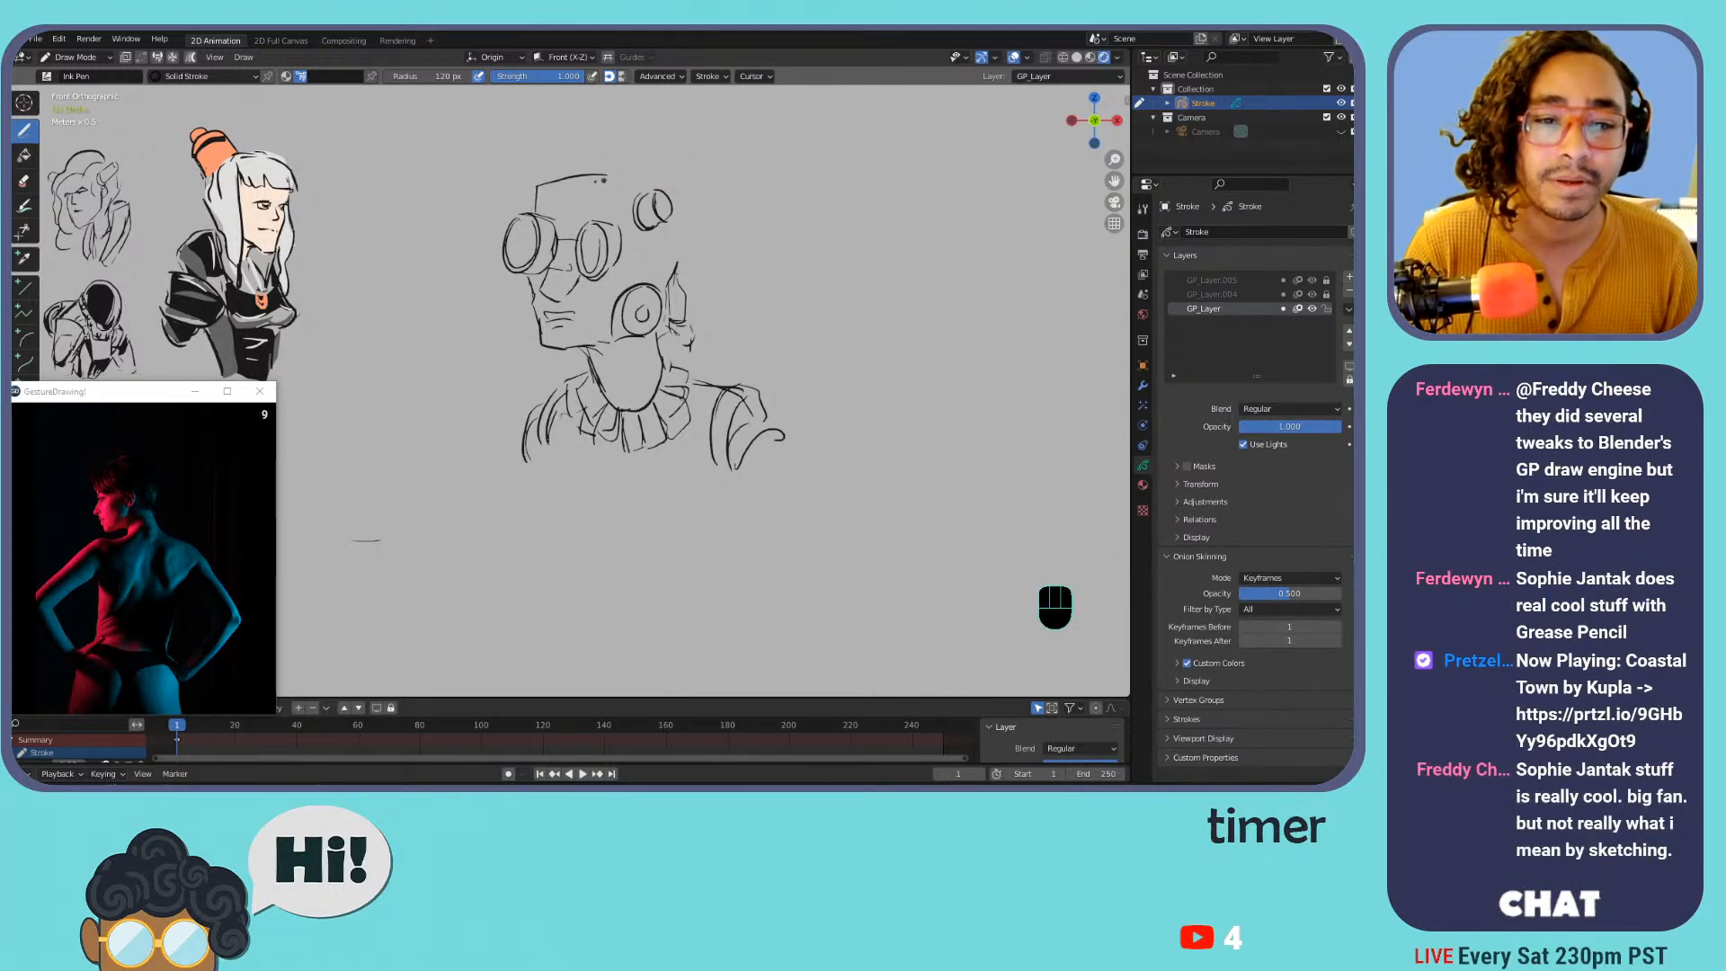
key(ctrl+z)
key(ctrl+z)
drag(539, 191, 568, 203)
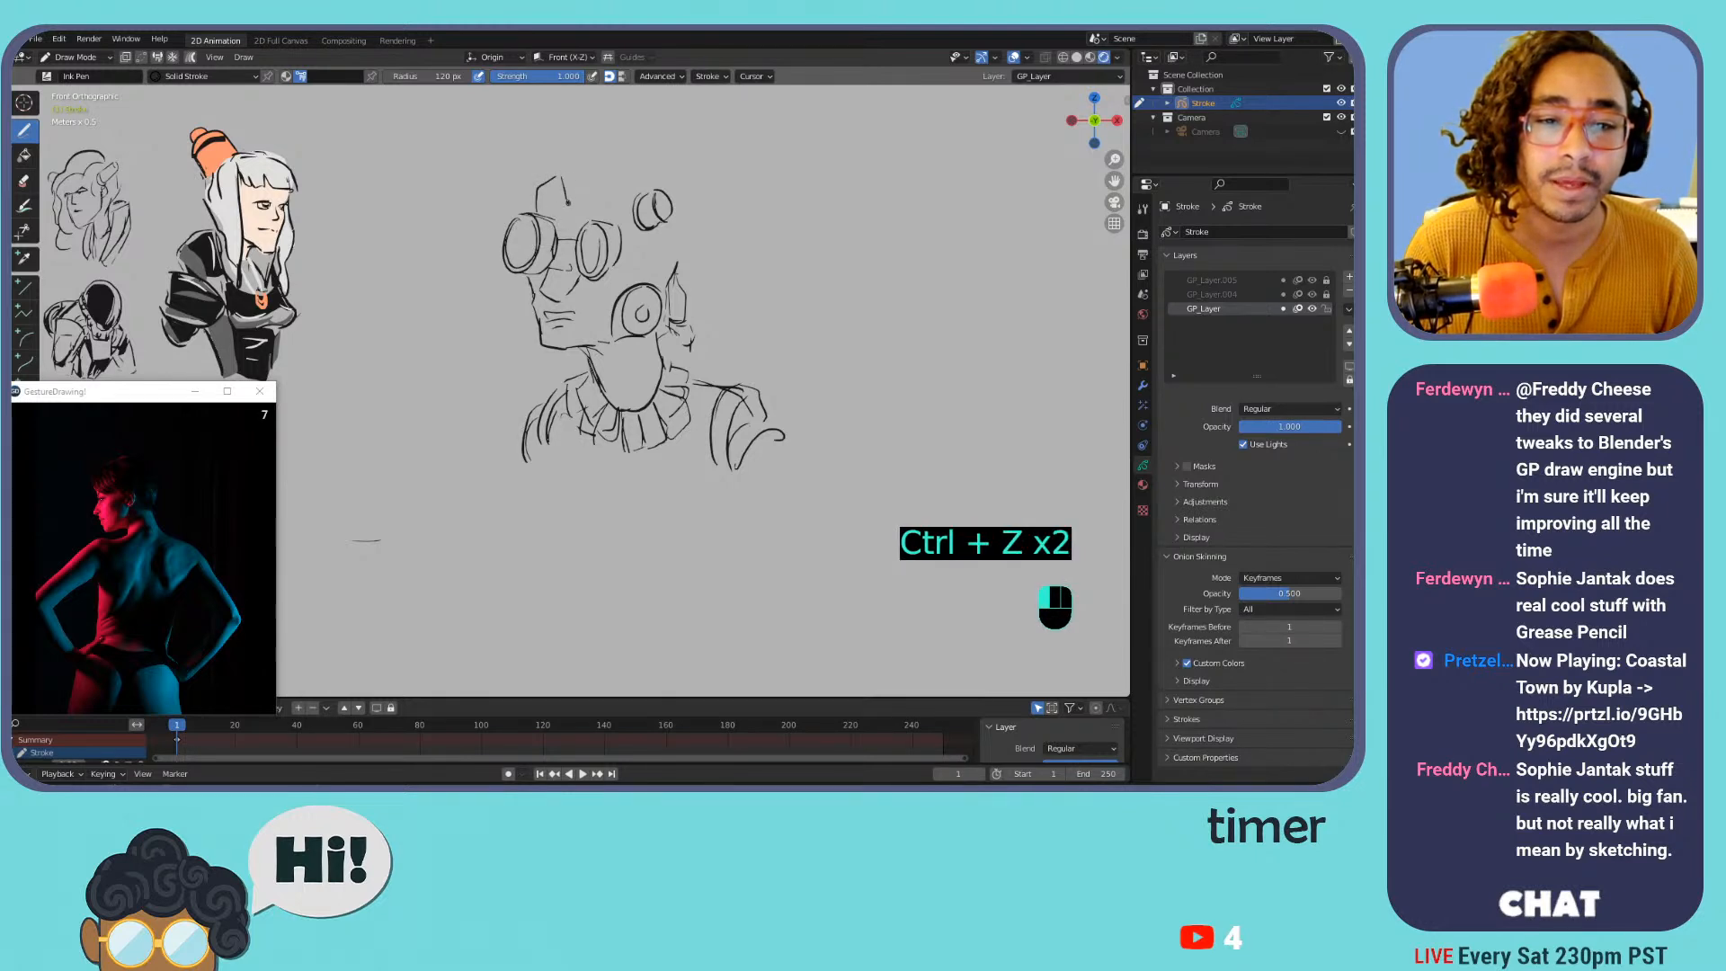
drag(688, 187, 681, 254)
Draw the cap's lower edge across the forehead, redoing it several times, and add a taller rounded dome above
mouse_move(544, 175)
mouse_down()
mouse_move(667, 134)
mouse_move(669, 184)
mouse_up()
key(ctrl+z)
mouse_move(546, 190)
mouse_down()
mouse_move(545, 166)
mouse_move(662, 121)
mouse_move(686, 182)
mouse_up()
key(ctrl+z)
mouse_move(546, 188)
mouse_down()
mouse_move(567, 135)
mouse_move(661, 149)
mouse_move(670, 187)
mouse_up()
key(ctrl+z)
mouse_move(545, 187)
mouse_down()
mouse_move(631, 122)
mouse_move(670, 185)
mouse_up()
key(ctrl+z)
mouse_move(542, 189)
mouse_down()
mouse_move(626, 123)
mouse_move(672, 184)
mouse_up()
drag(614, 126, 672, 171)
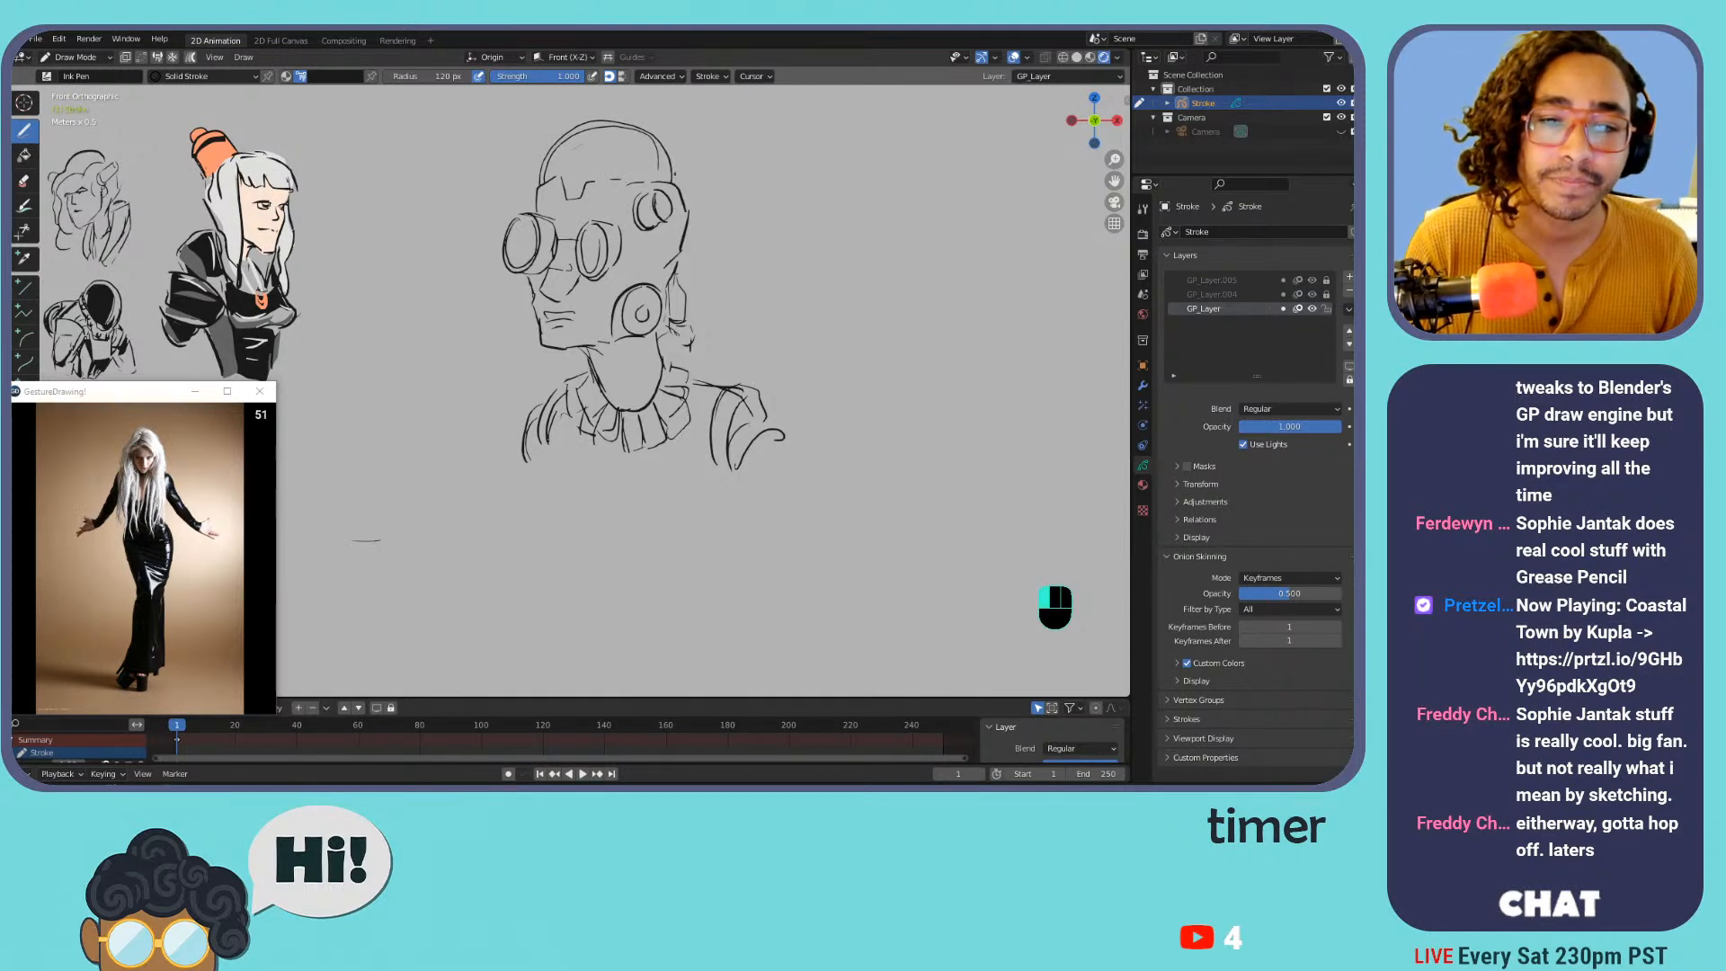
Draw the inner curve of a horn rising from the temple disc behind the cap, redoing early attempts
key(ctrl+z)
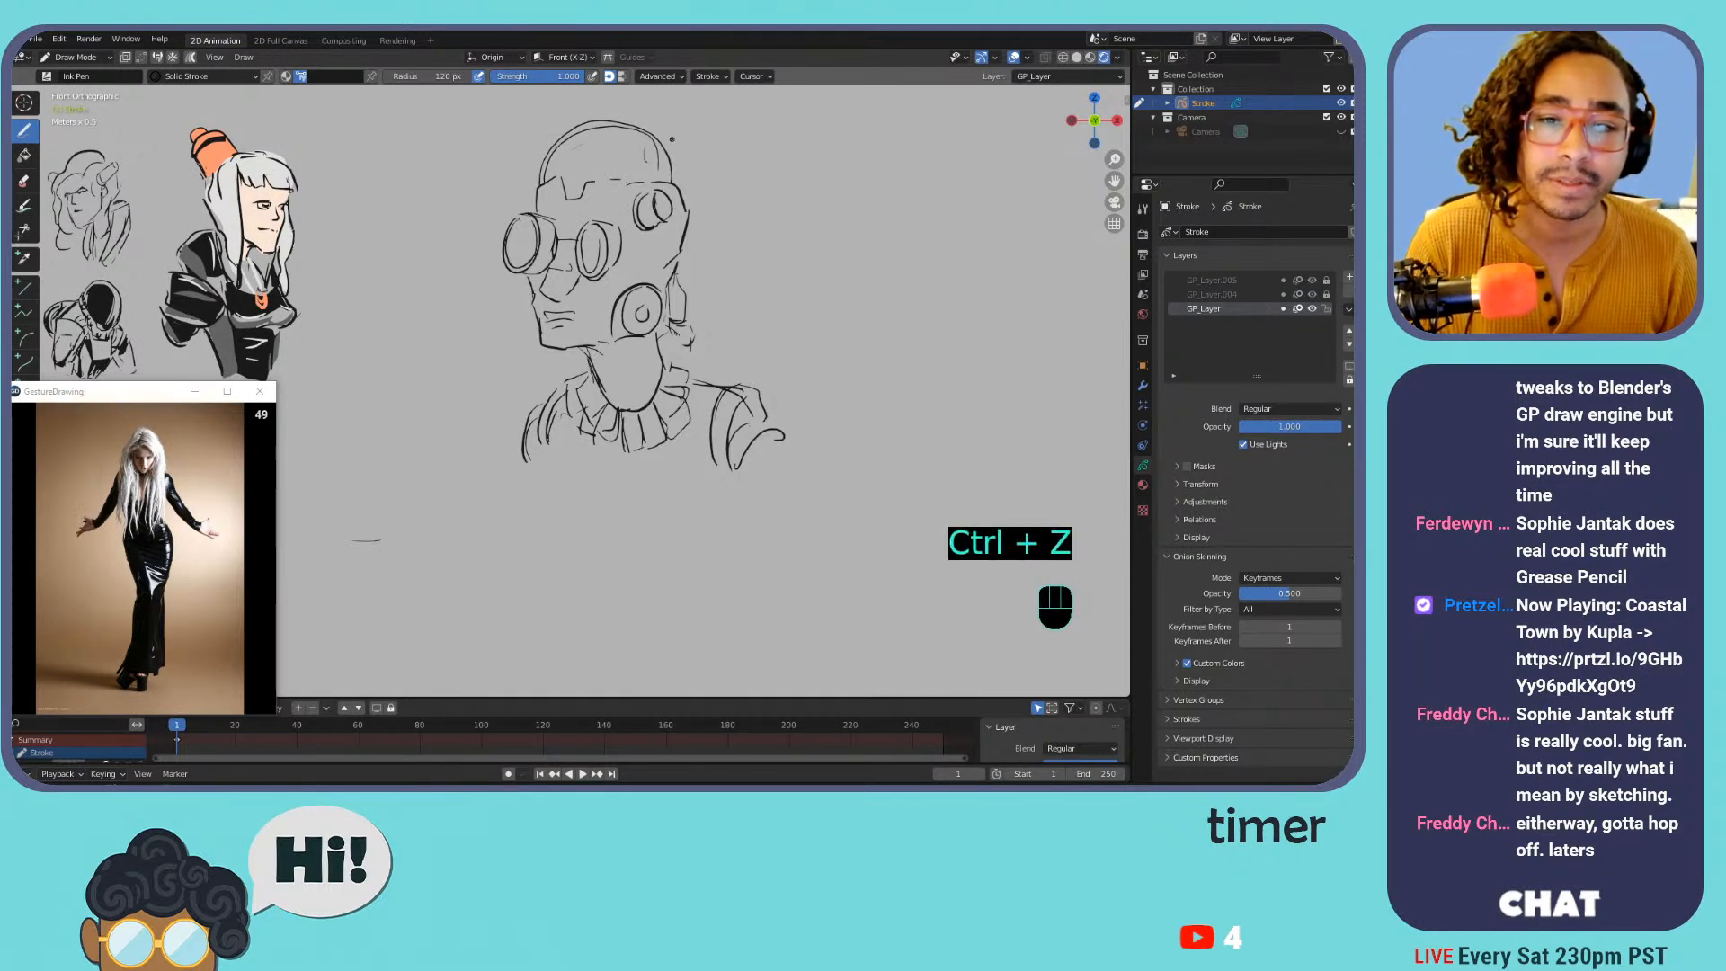
drag(682, 143, 721, 213)
key(ctrl+z)
drag(673, 144, 717, 226)
key(ctrl+z)
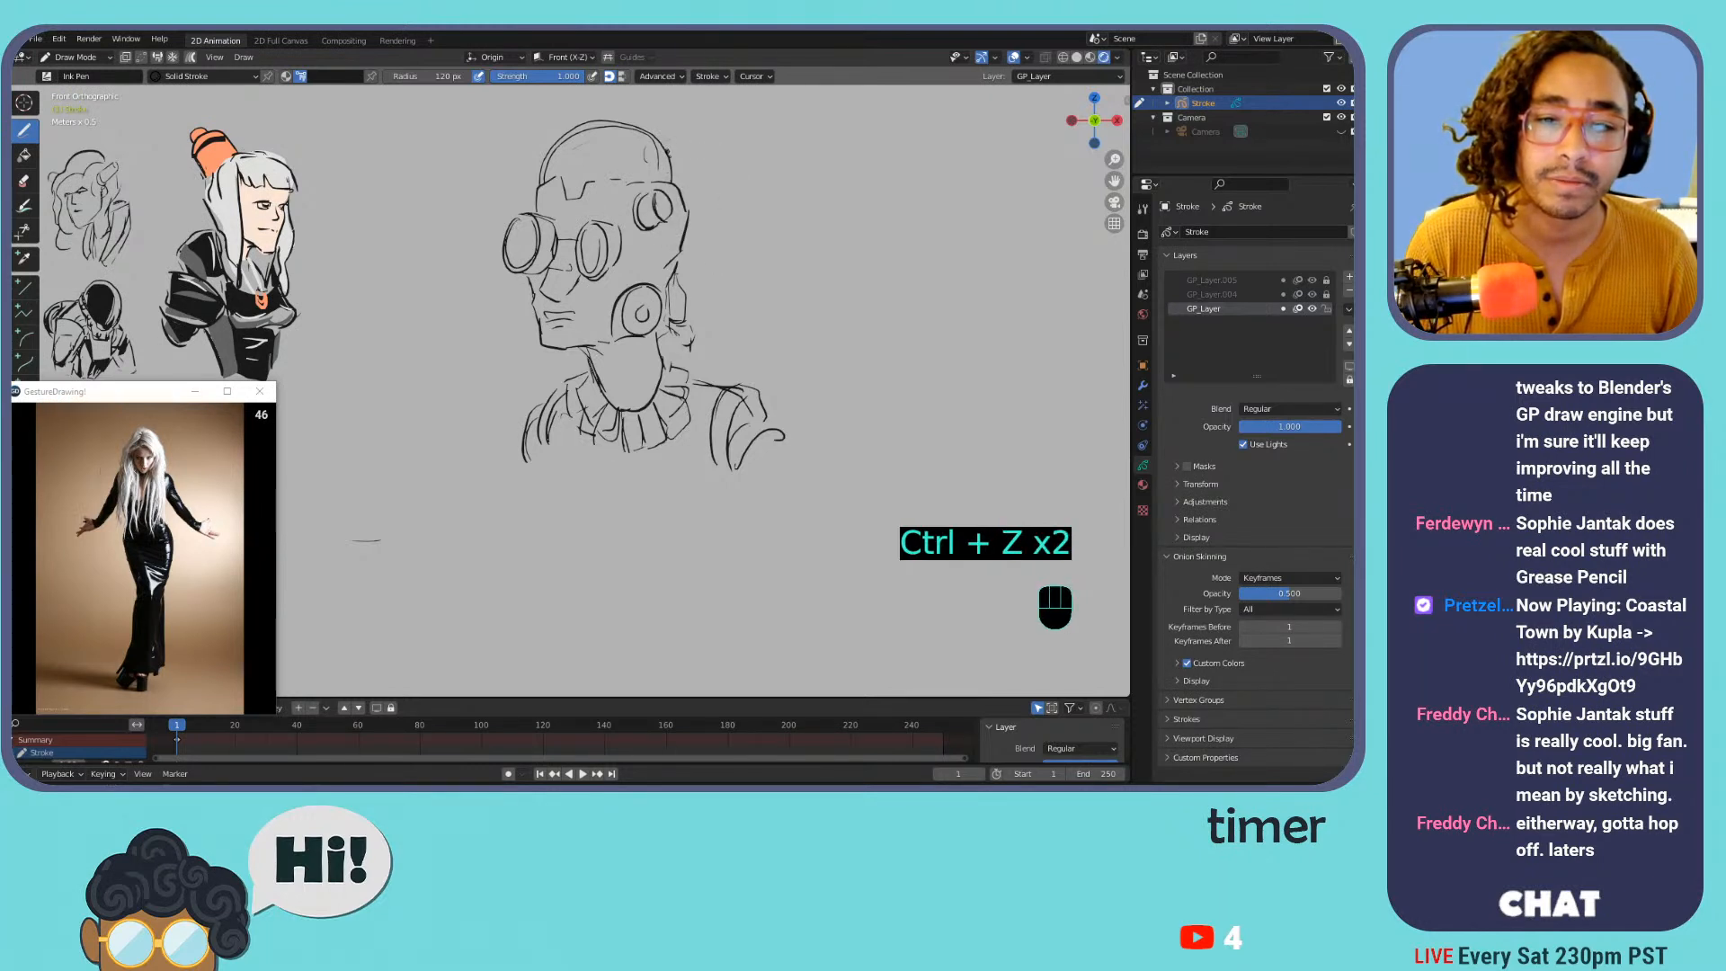
mouse_move(665, 196)
mouse_down()
mouse_move(659, 213)
mouse_move(697, 166)
mouse_up()
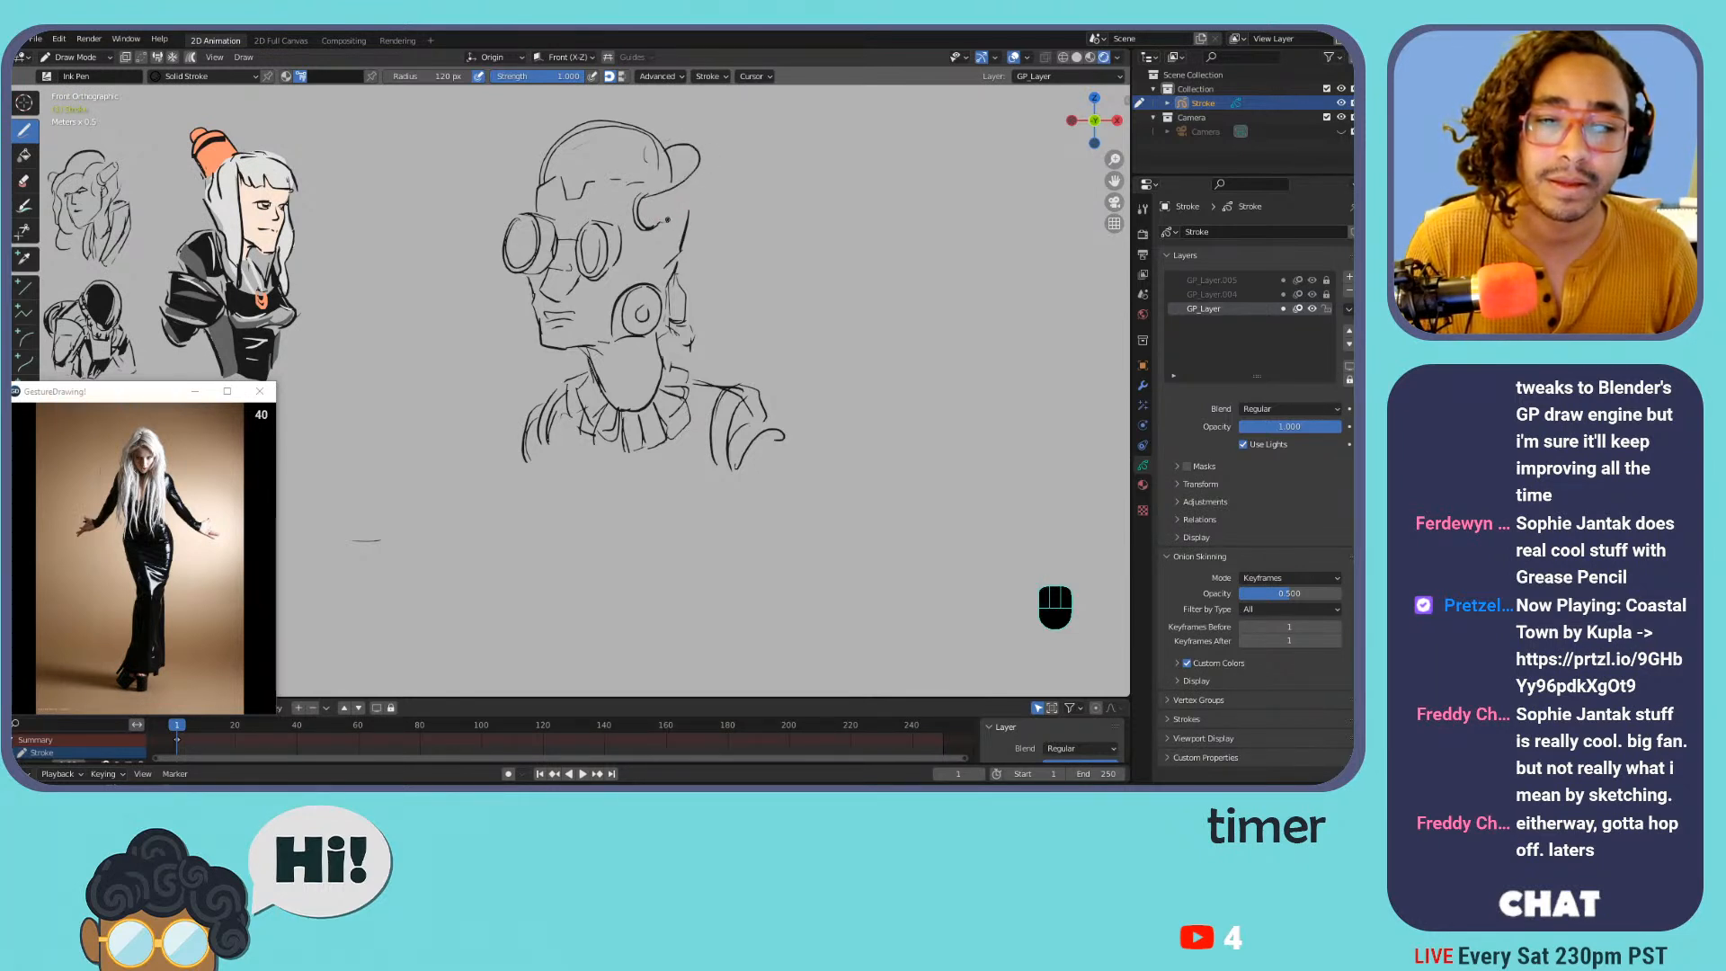
Try several outer contours and crosswise ridges for the curved horn, and undo them
drag(660, 223, 700, 149)
key(ctrl+z)
drag(660, 223, 696, 199)
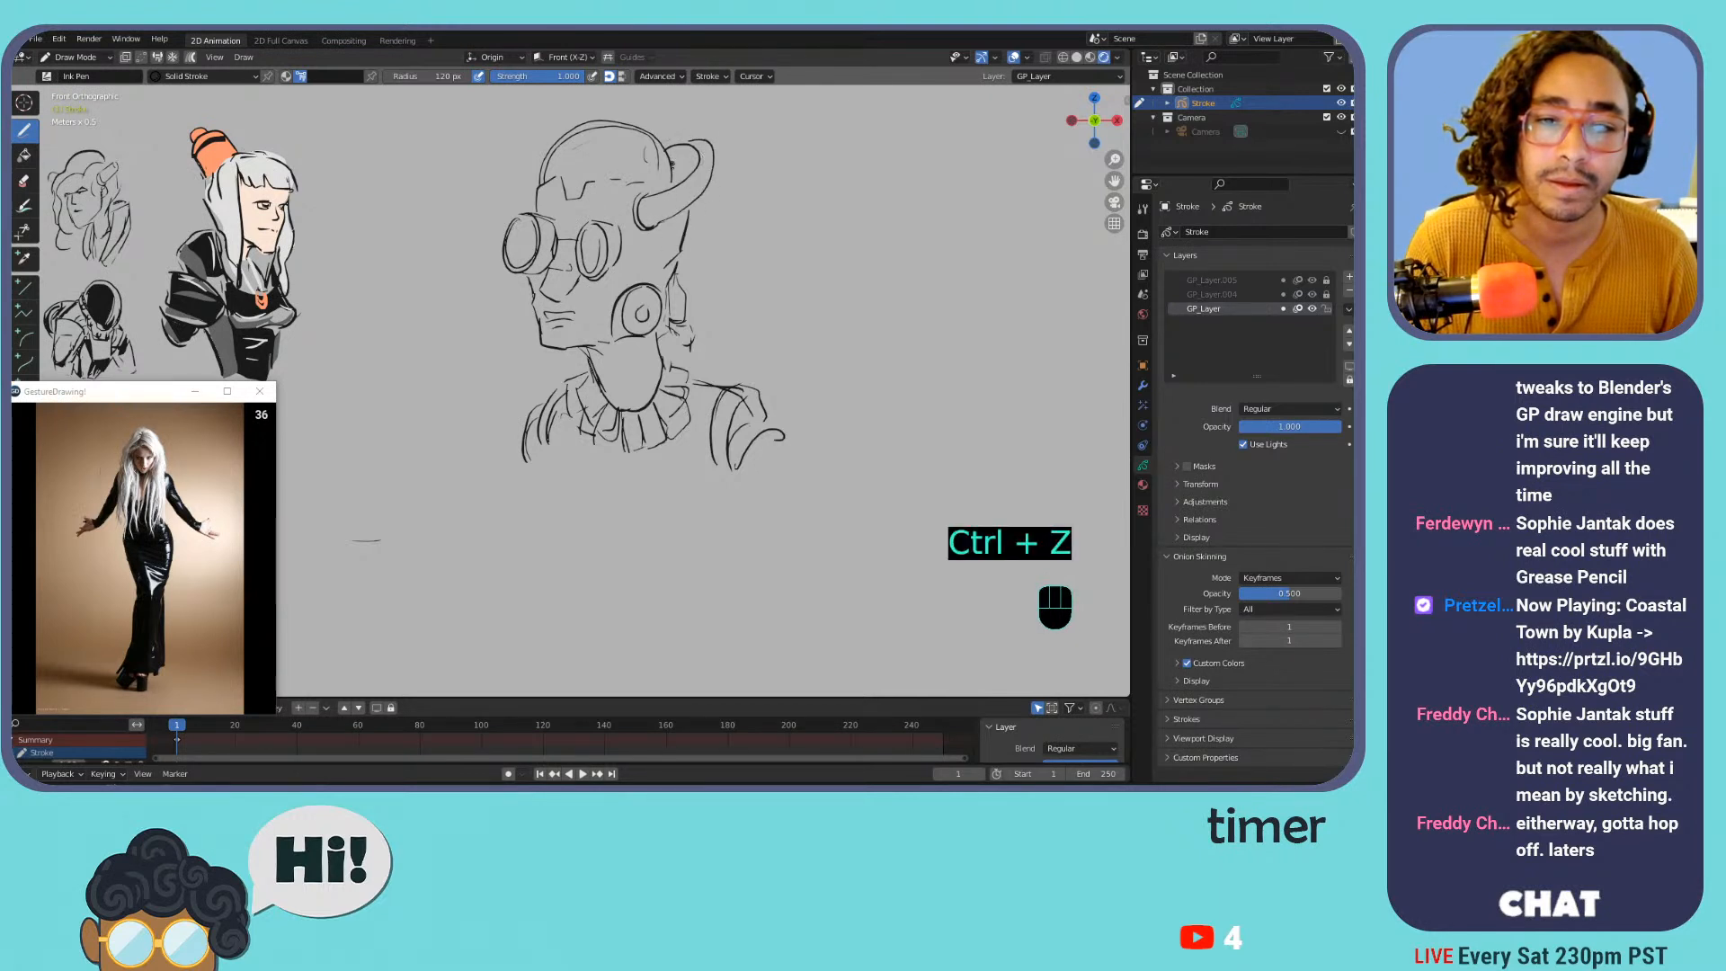
key(ctrl+z)
mouse_move(659, 223)
mouse_down()
mouse_move(702, 162)
mouse_move(685, 138)
mouse_up()
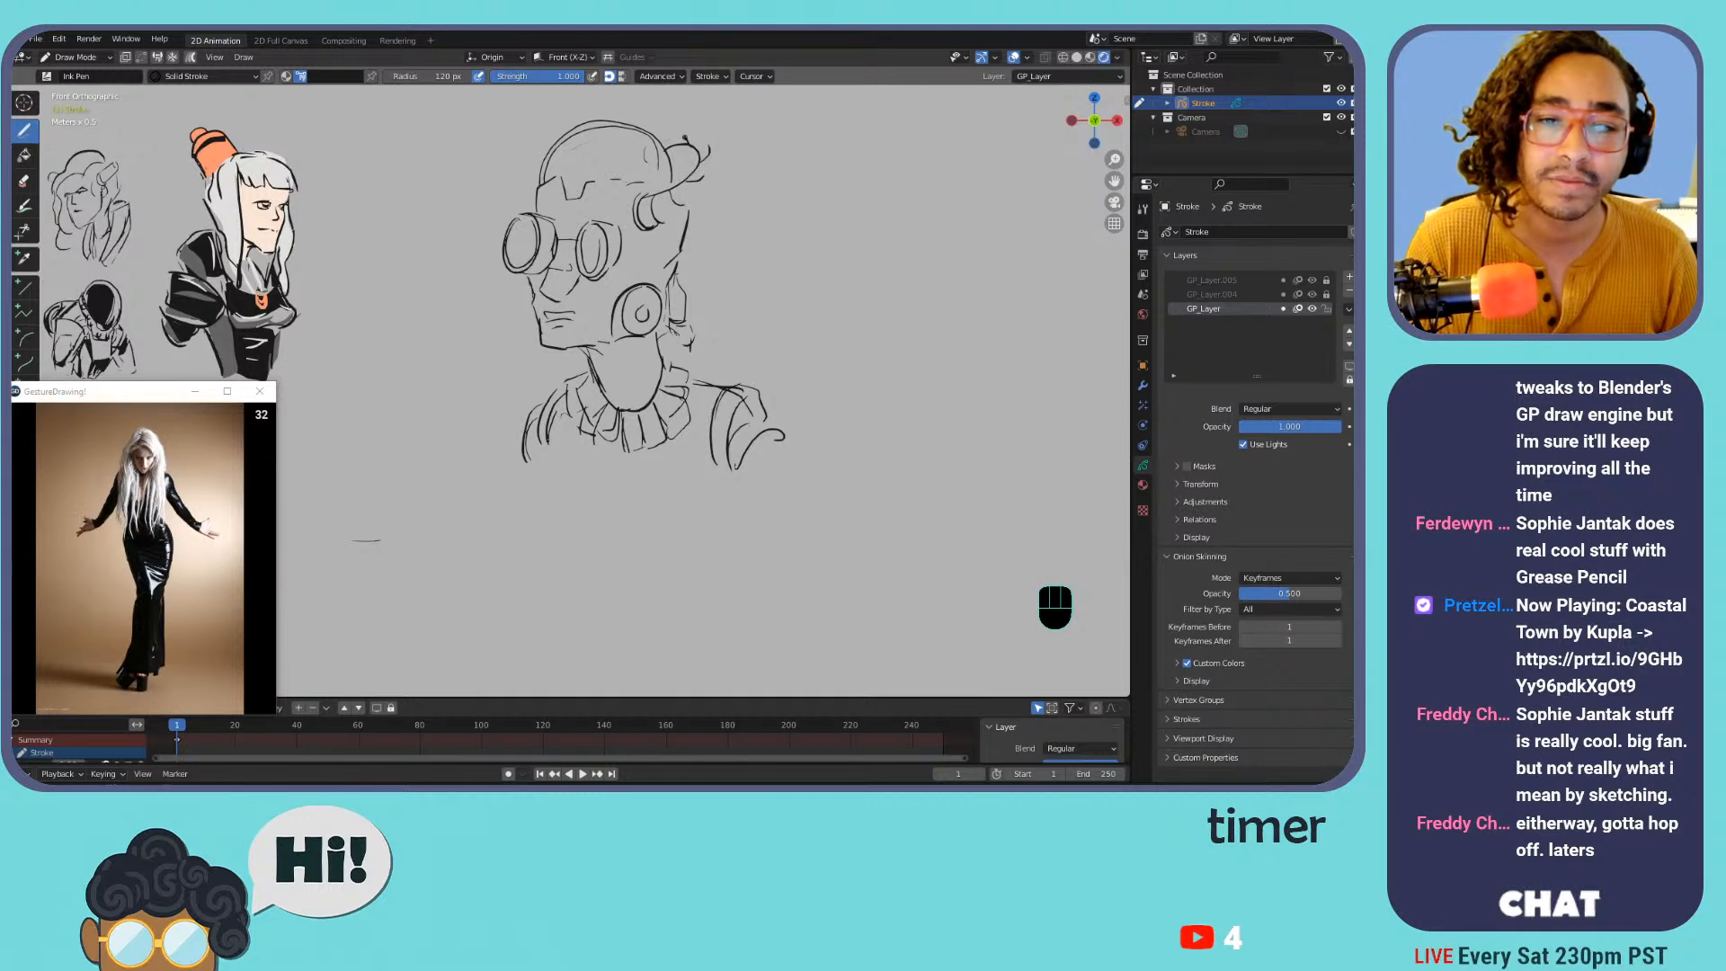
drag(680, 199, 662, 230)
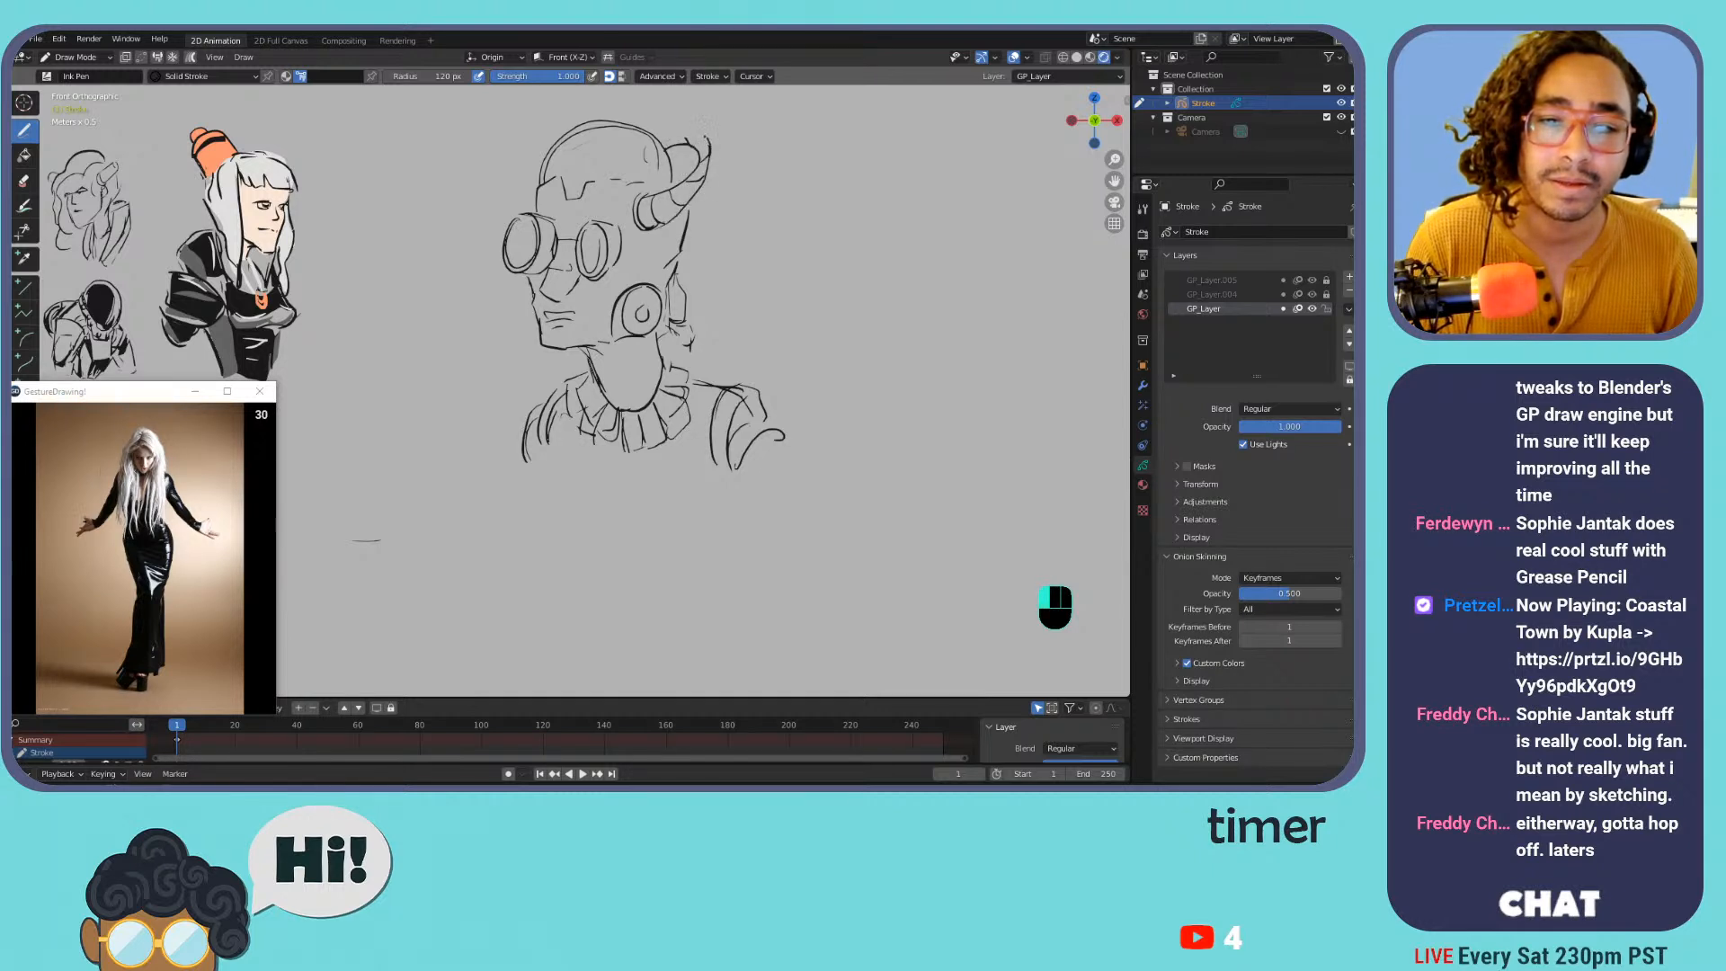
key(ctrl+z)
key(ctrl+z)
key(ctrl+z)
key(ctrl+z)
key(ctrl+z)
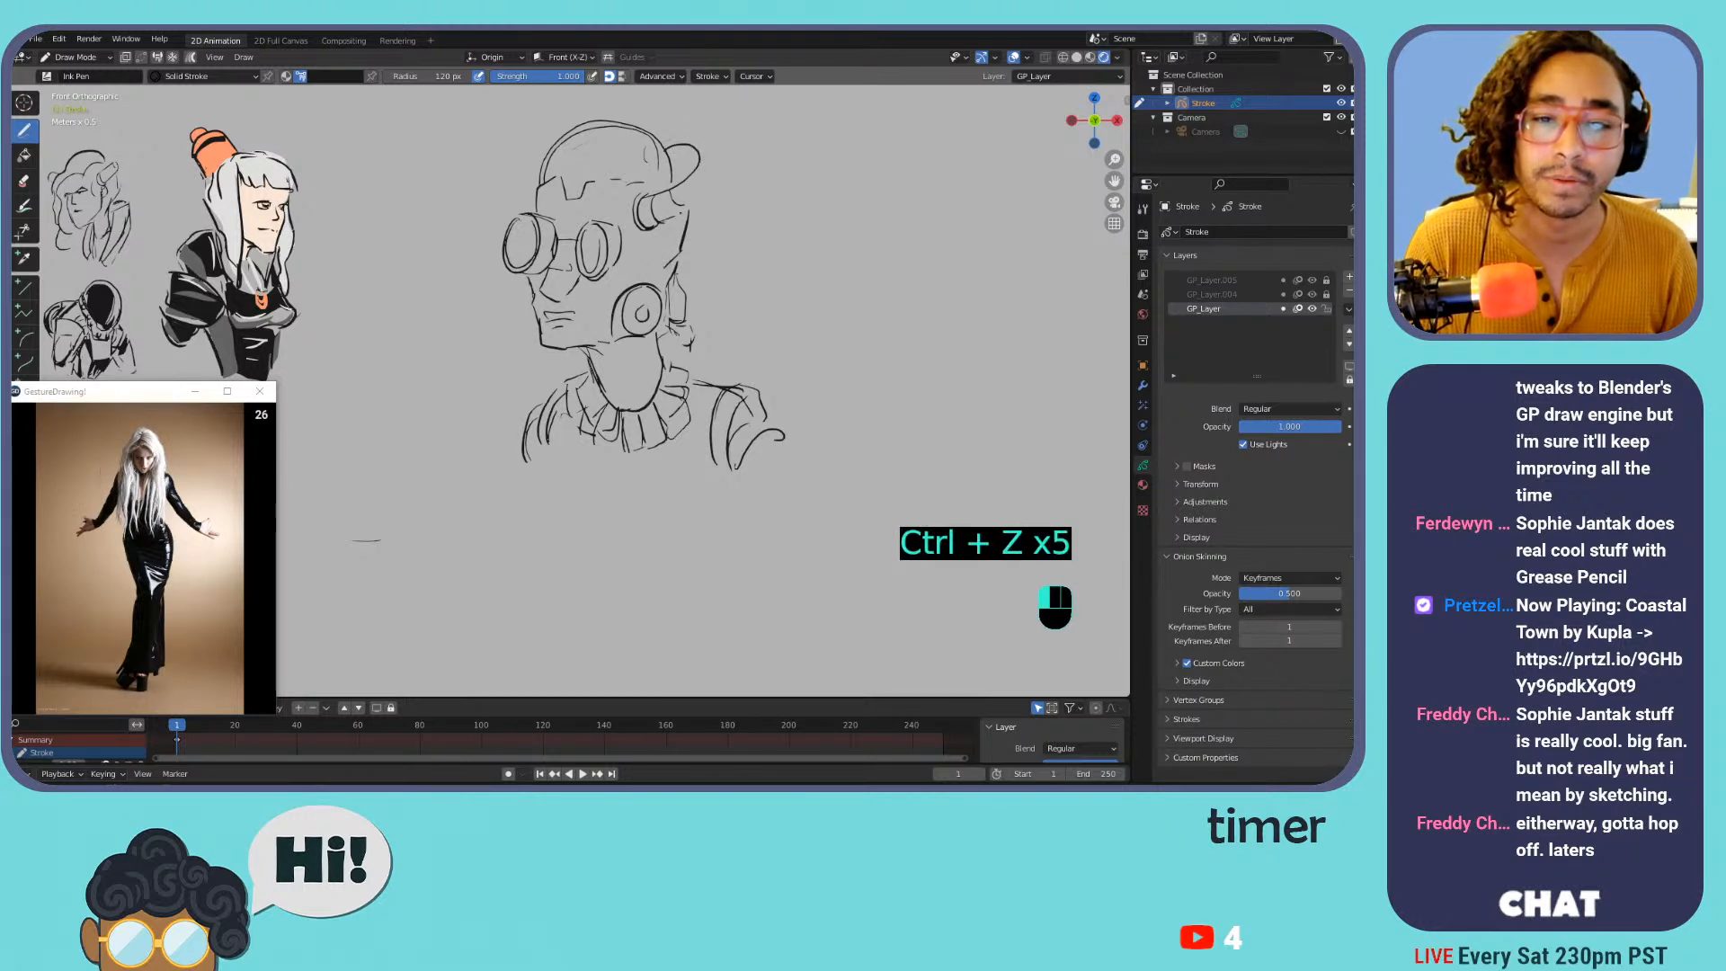
Draw the horn's curved outer contour and crosswise ridges, running it from the temple disc up behind the cap
key(ctrl+z)
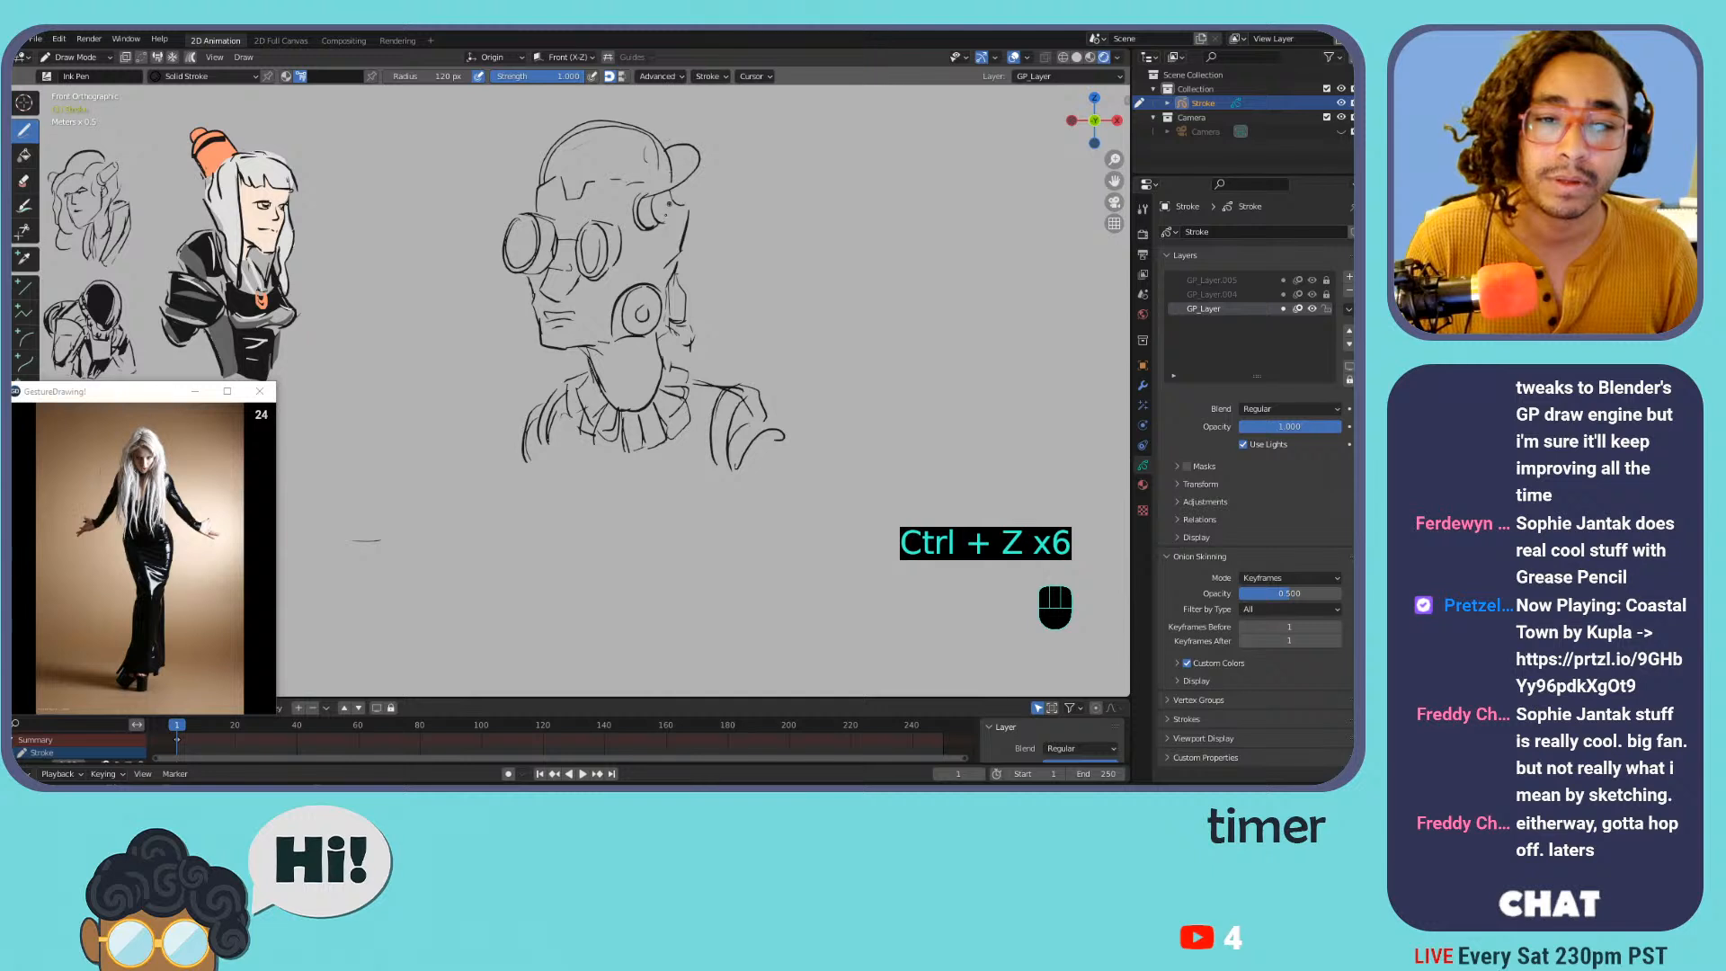
mouse_move(710, 168)
mouse_down()
mouse_move(698, 130)
mouse_move(665, 139)
mouse_move(699, 190)
mouse_move(692, 153)
mouse_up()
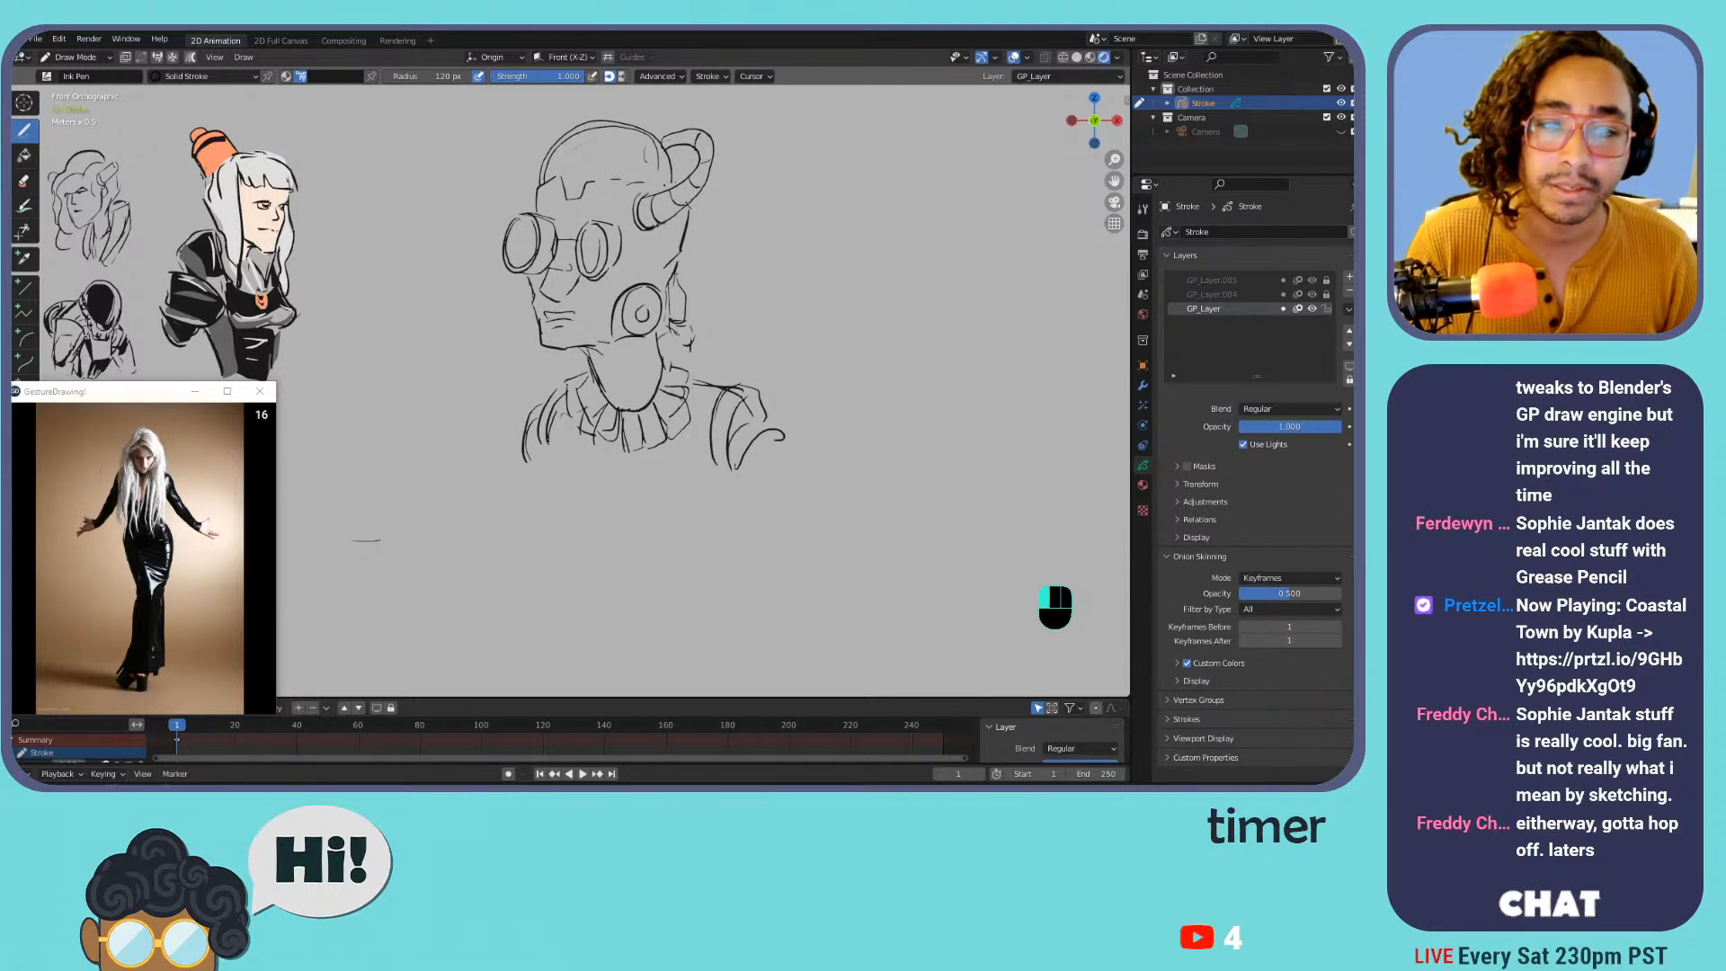
drag(586, 199, 631, 181)
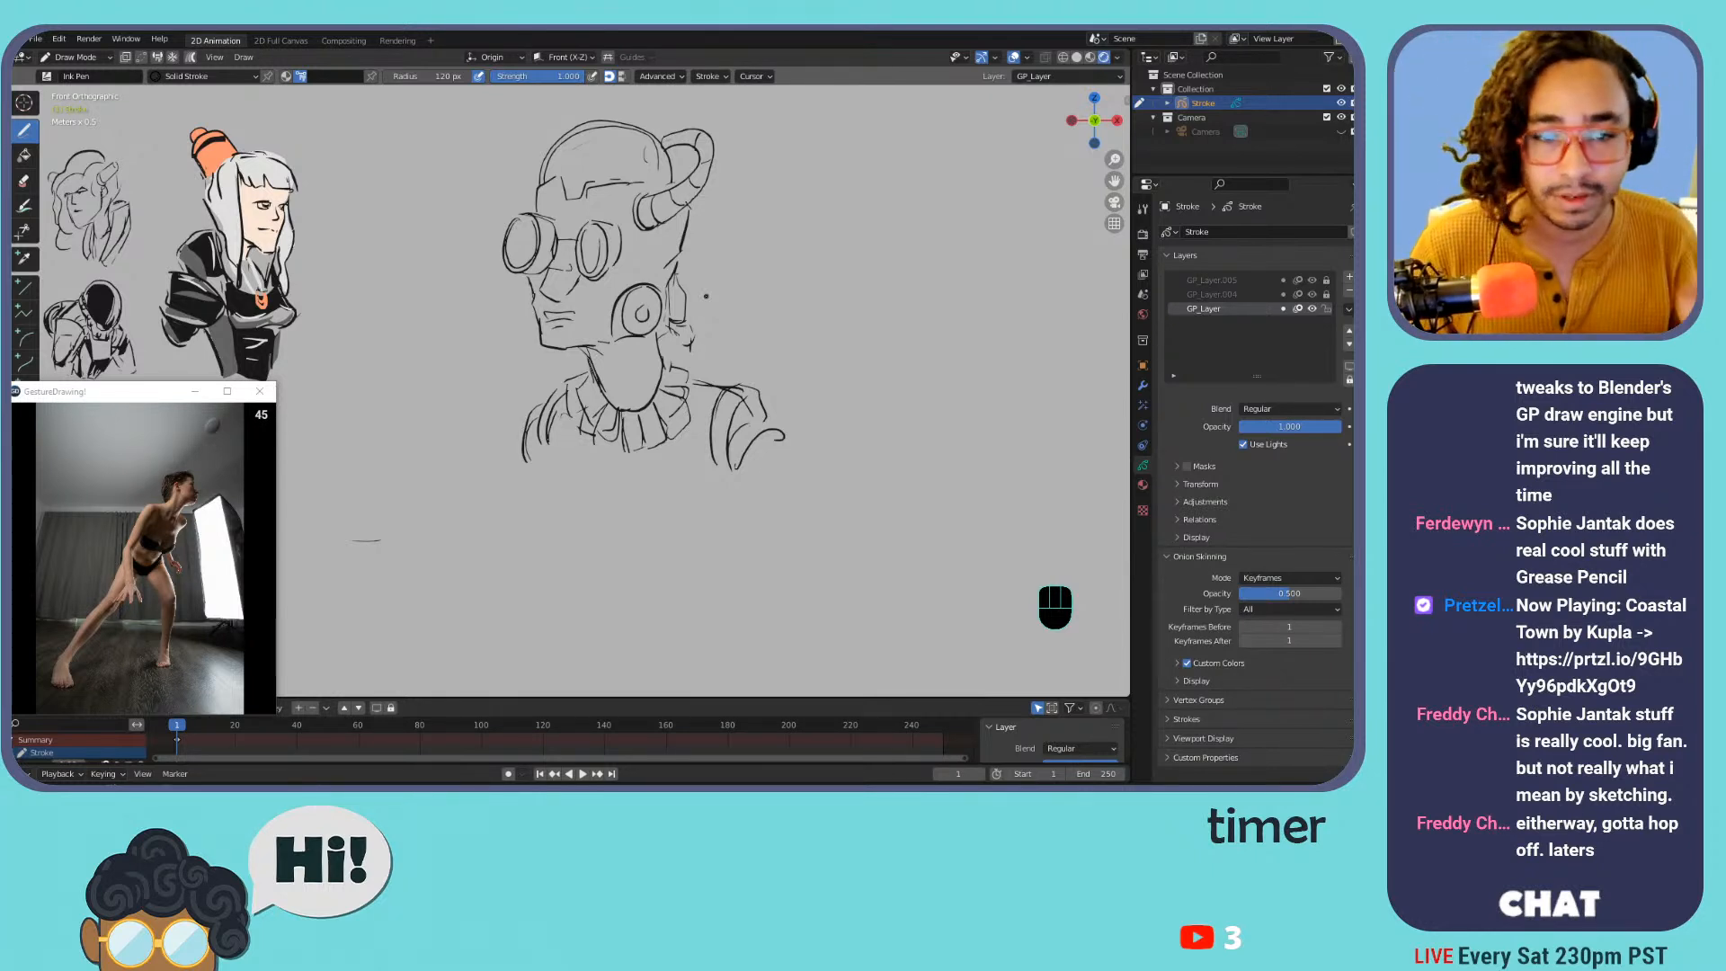
Mirror all strokes of the goggled bust across the global X axis and return to Draw Mode
key(Tab)
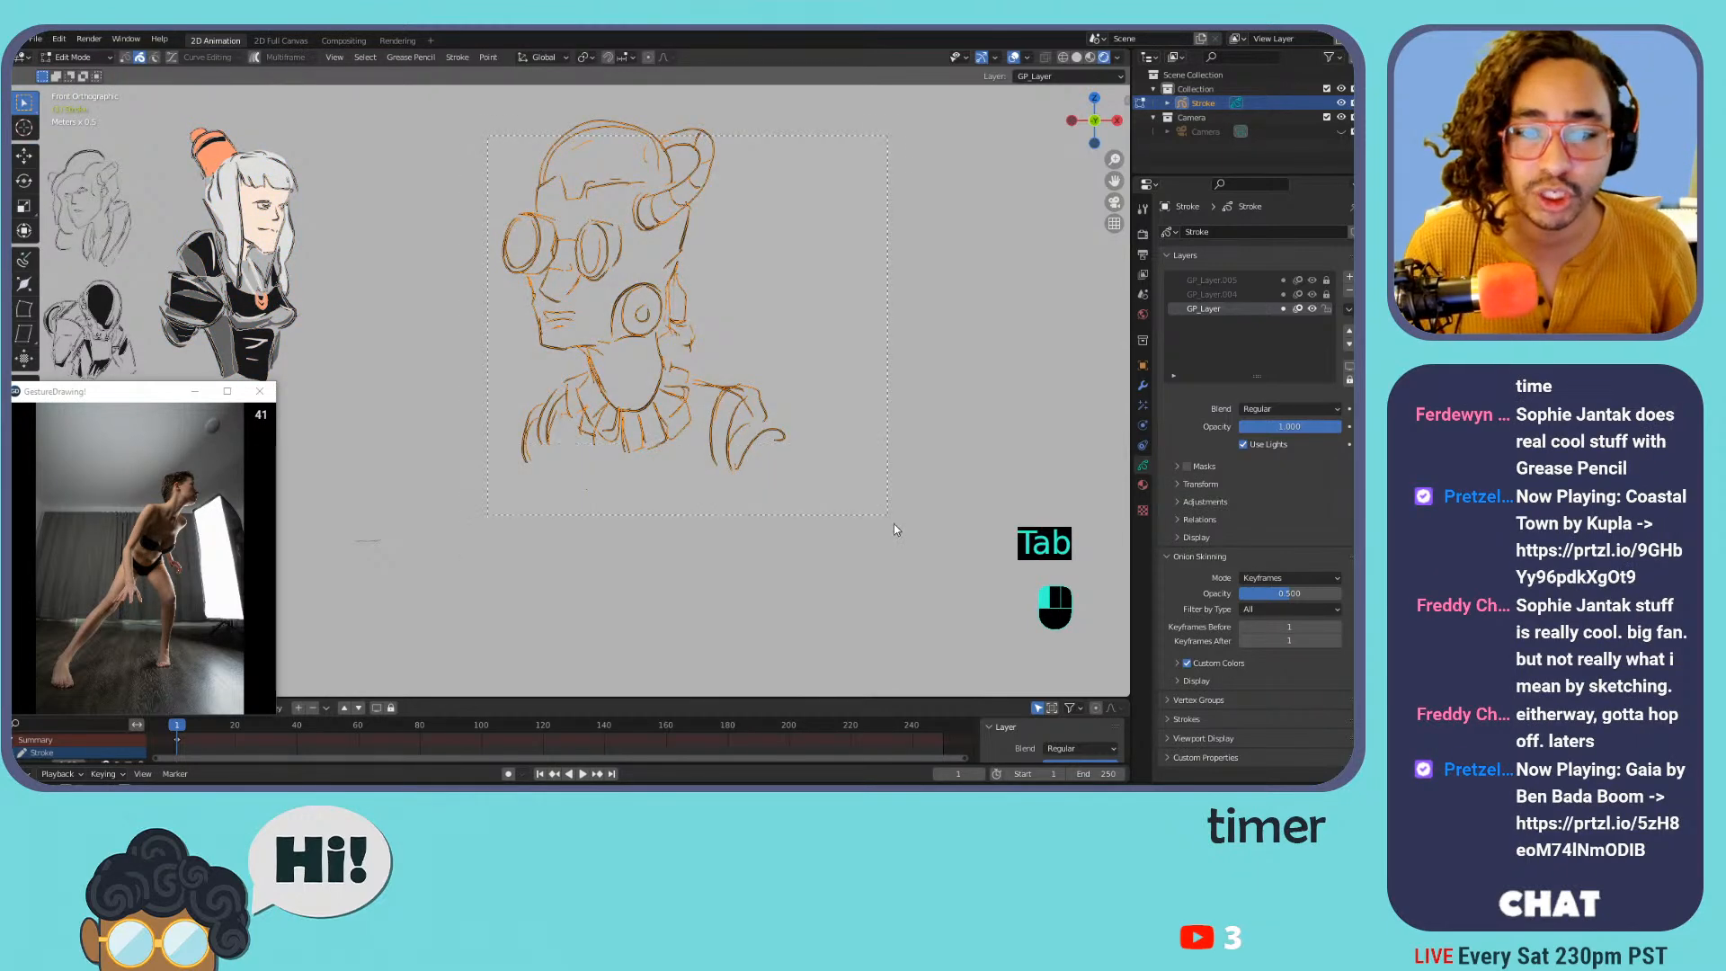
key(ctrl+m)
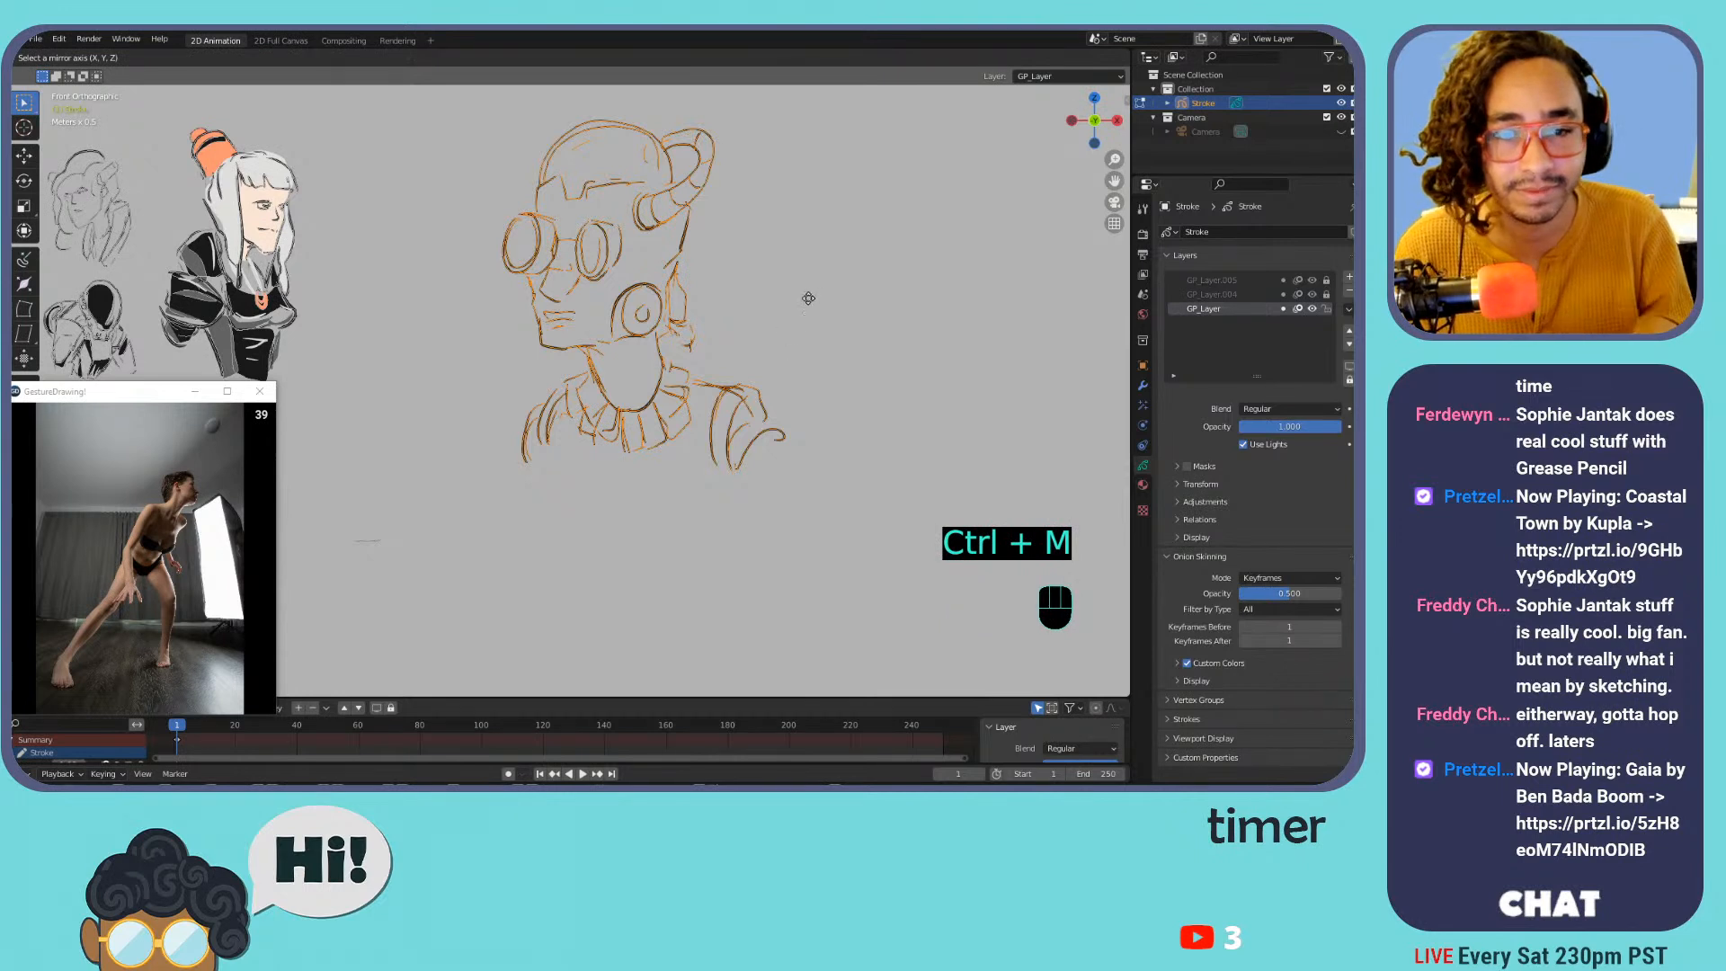
key(x)
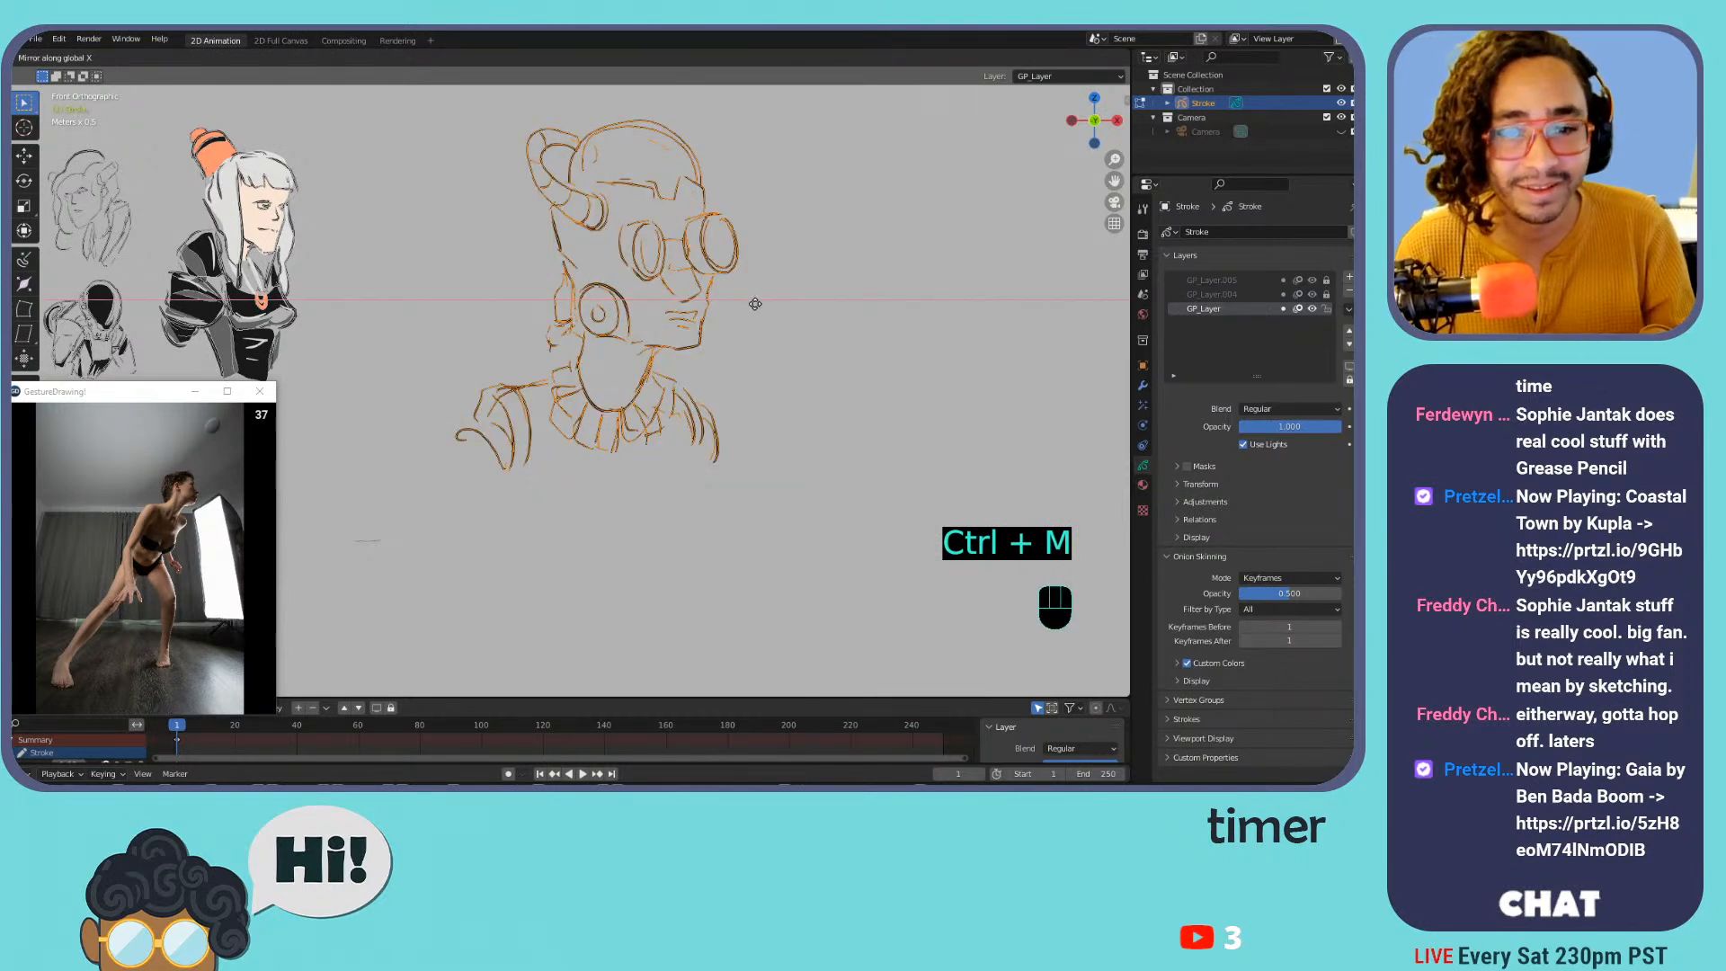
key(Return)
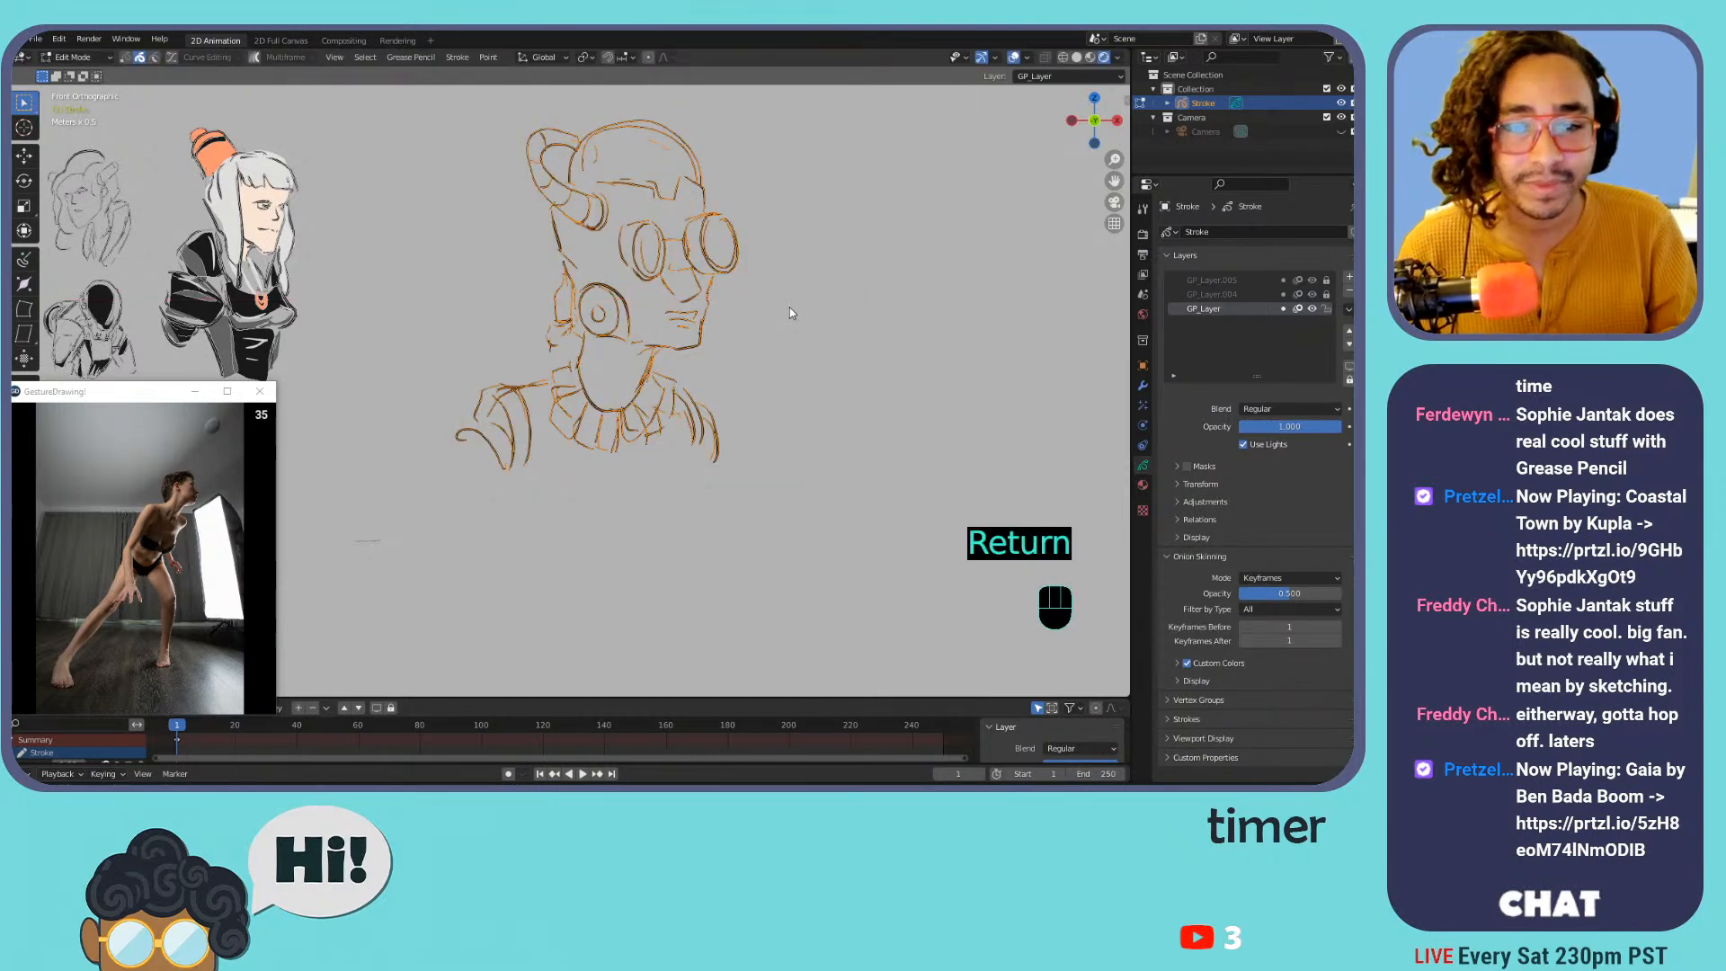
key(ctrl+Tab)
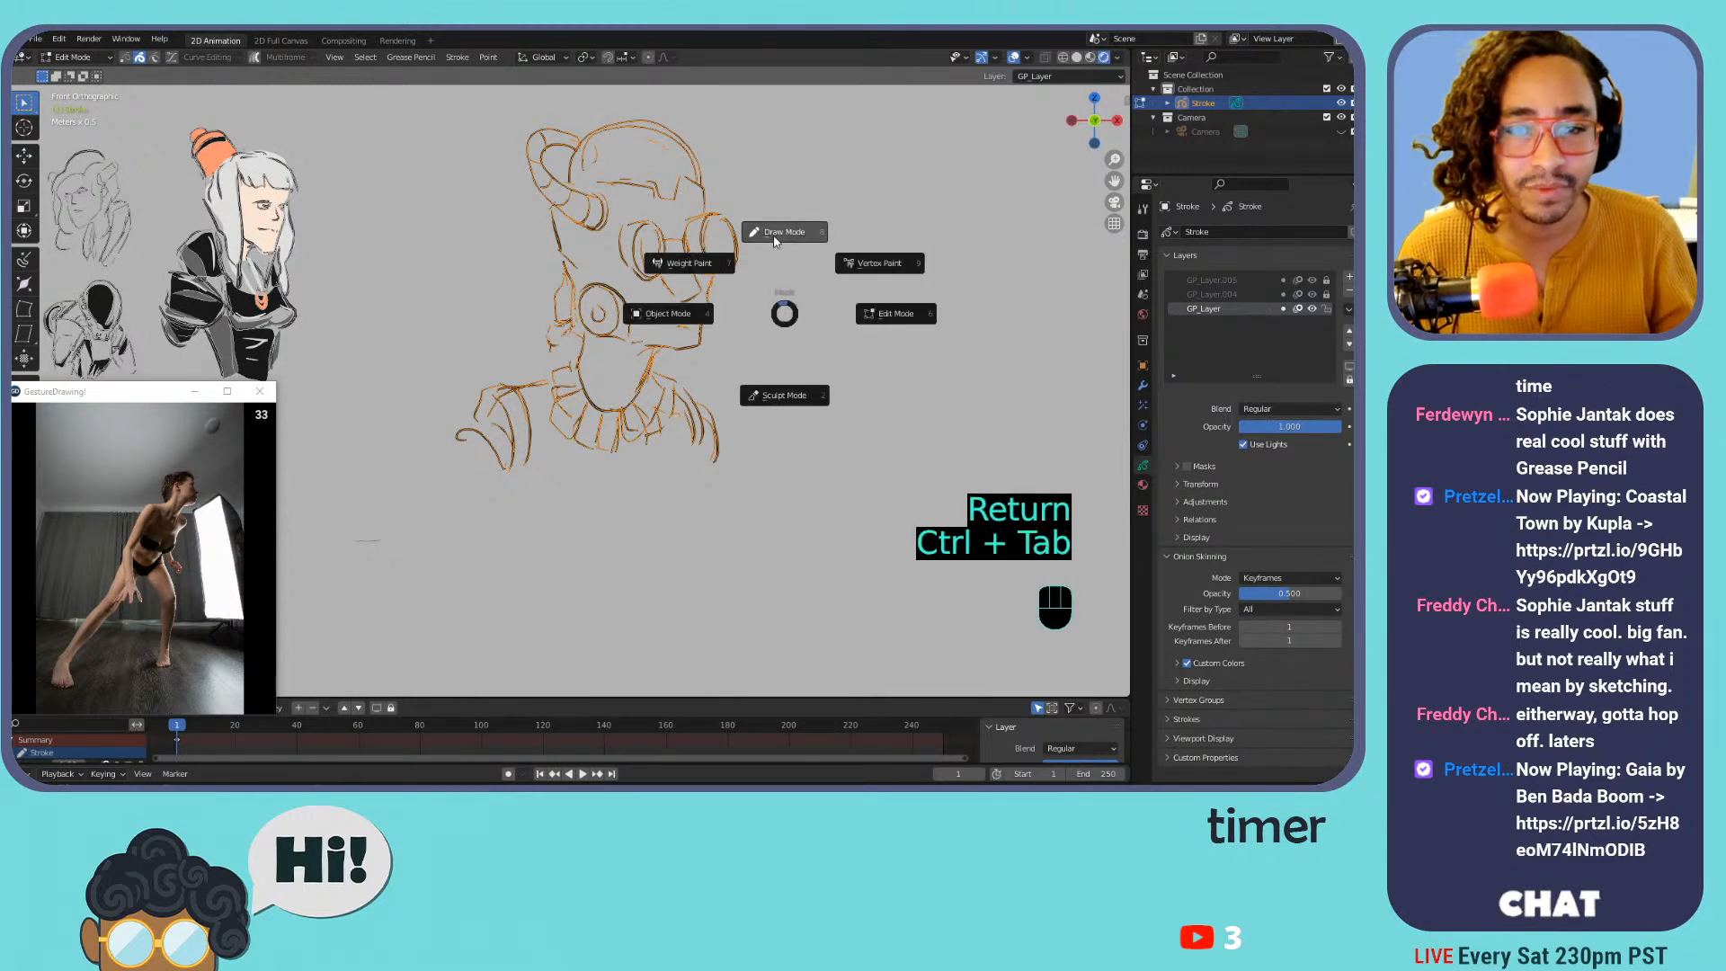
click(787, 231)
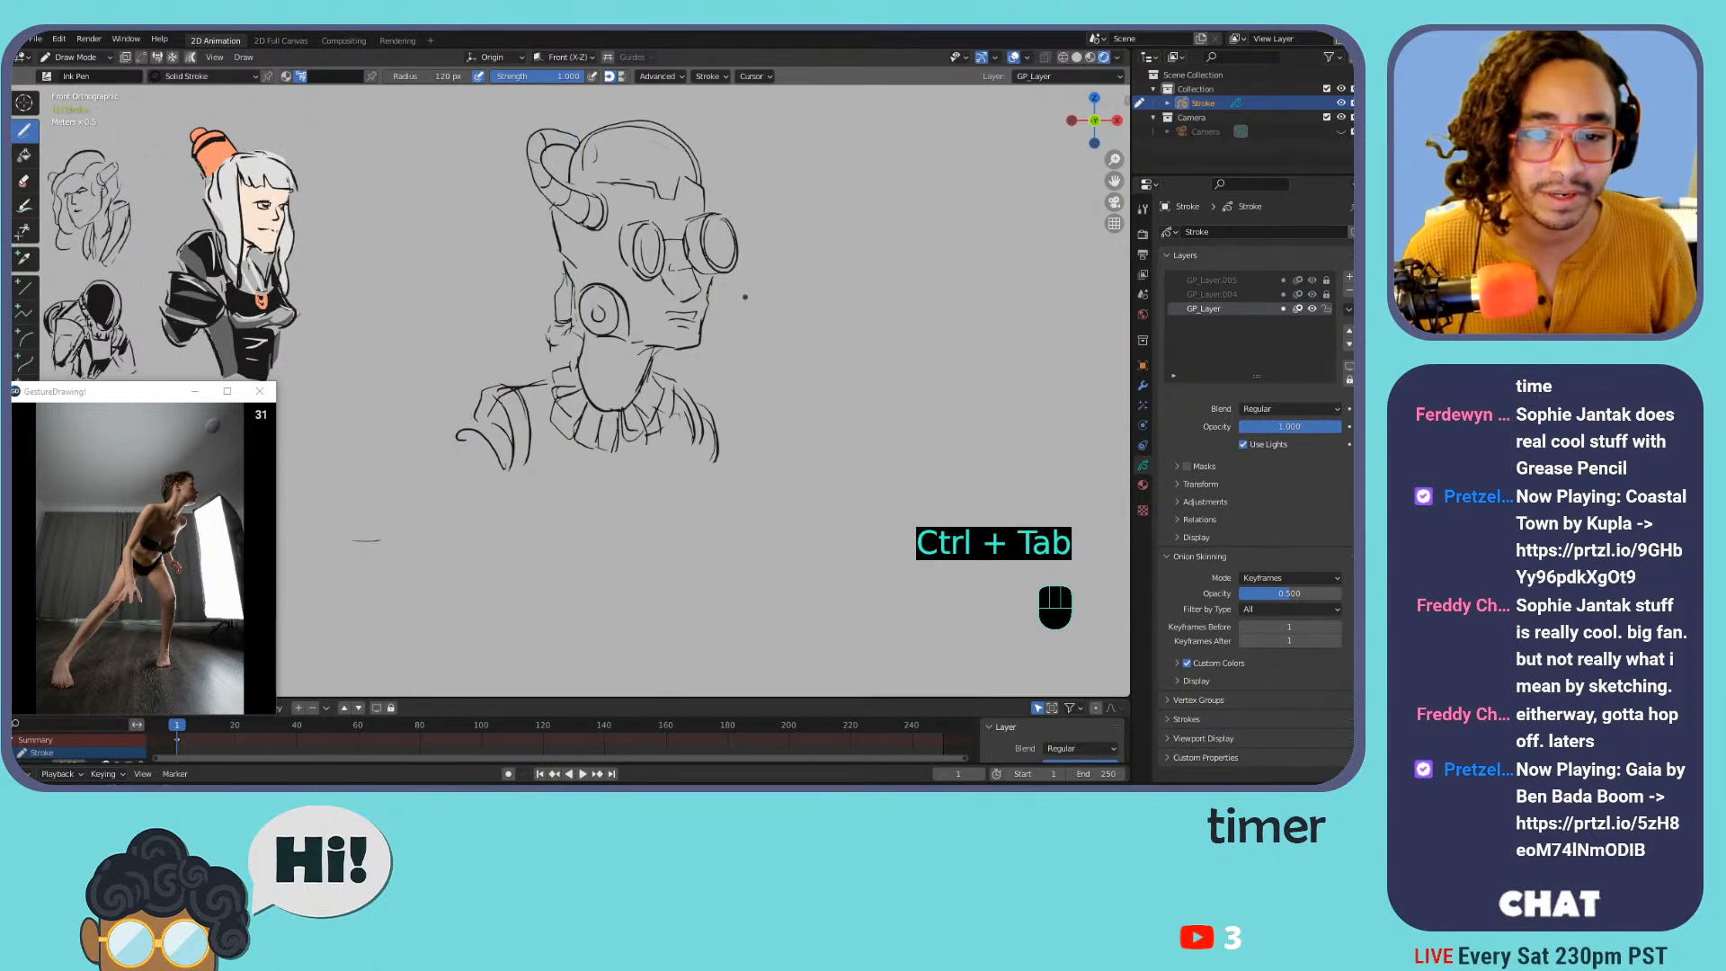
In Sculpt Mode, try pushing the forehead strokes and undo it, adjust the head's shape, and set the brush radius to 132 px
key(ctrl+Tab)
click(744, 364)
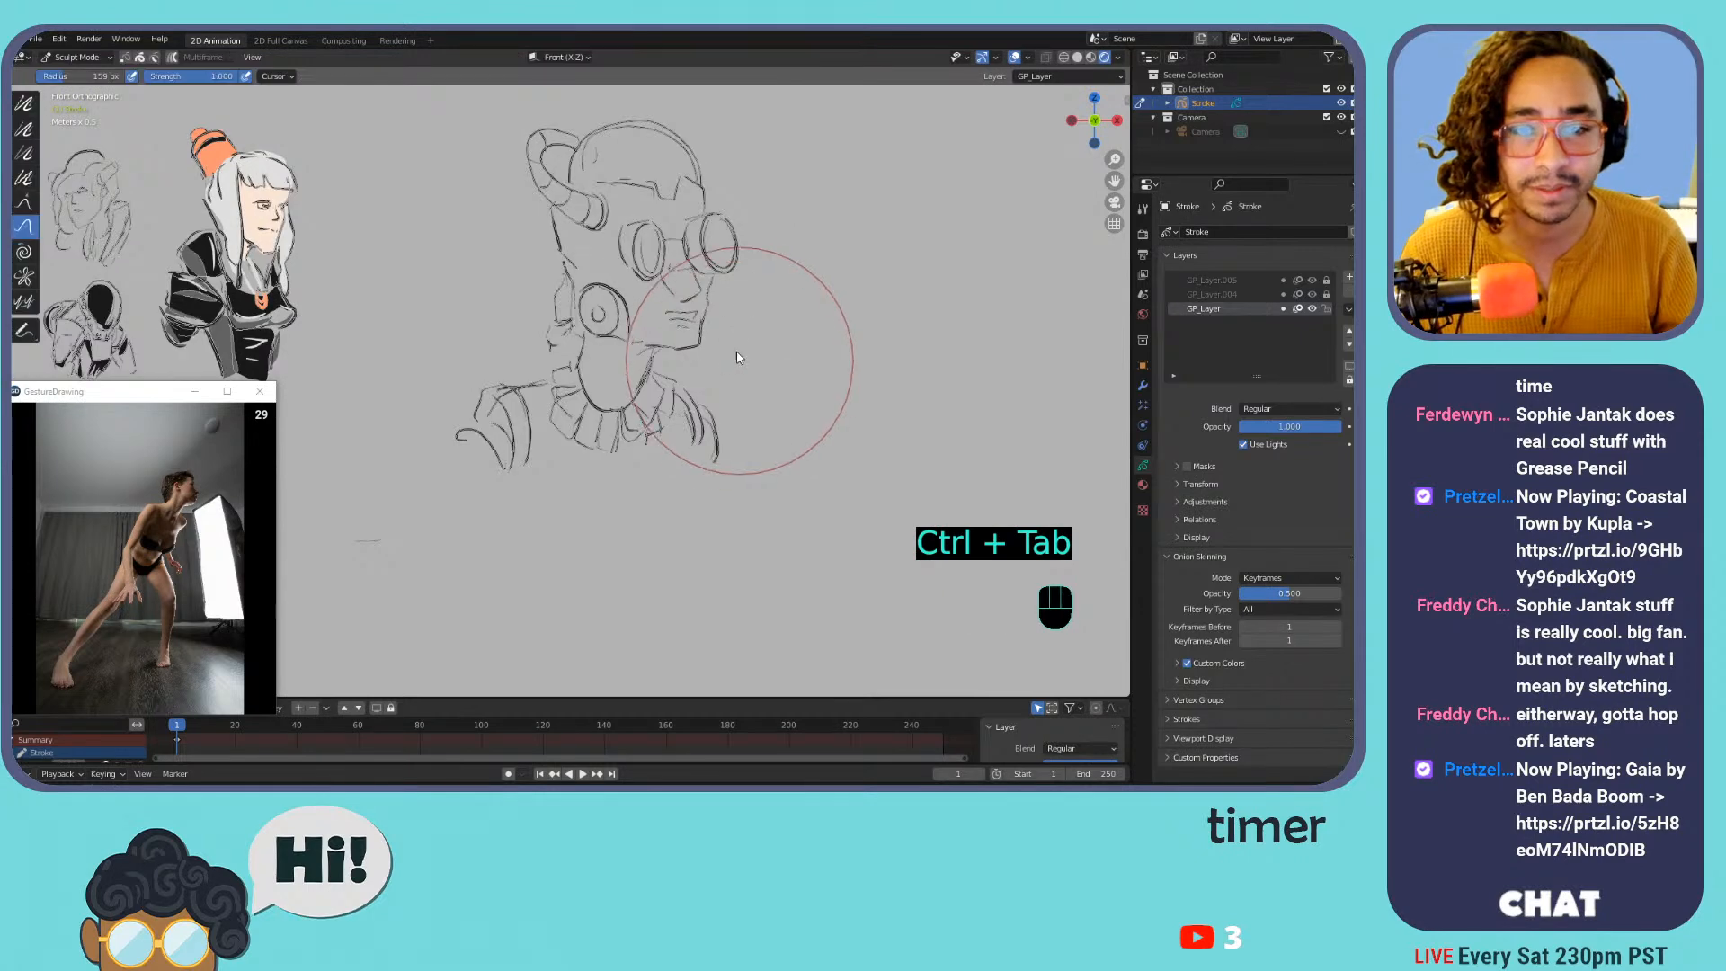
key(a)
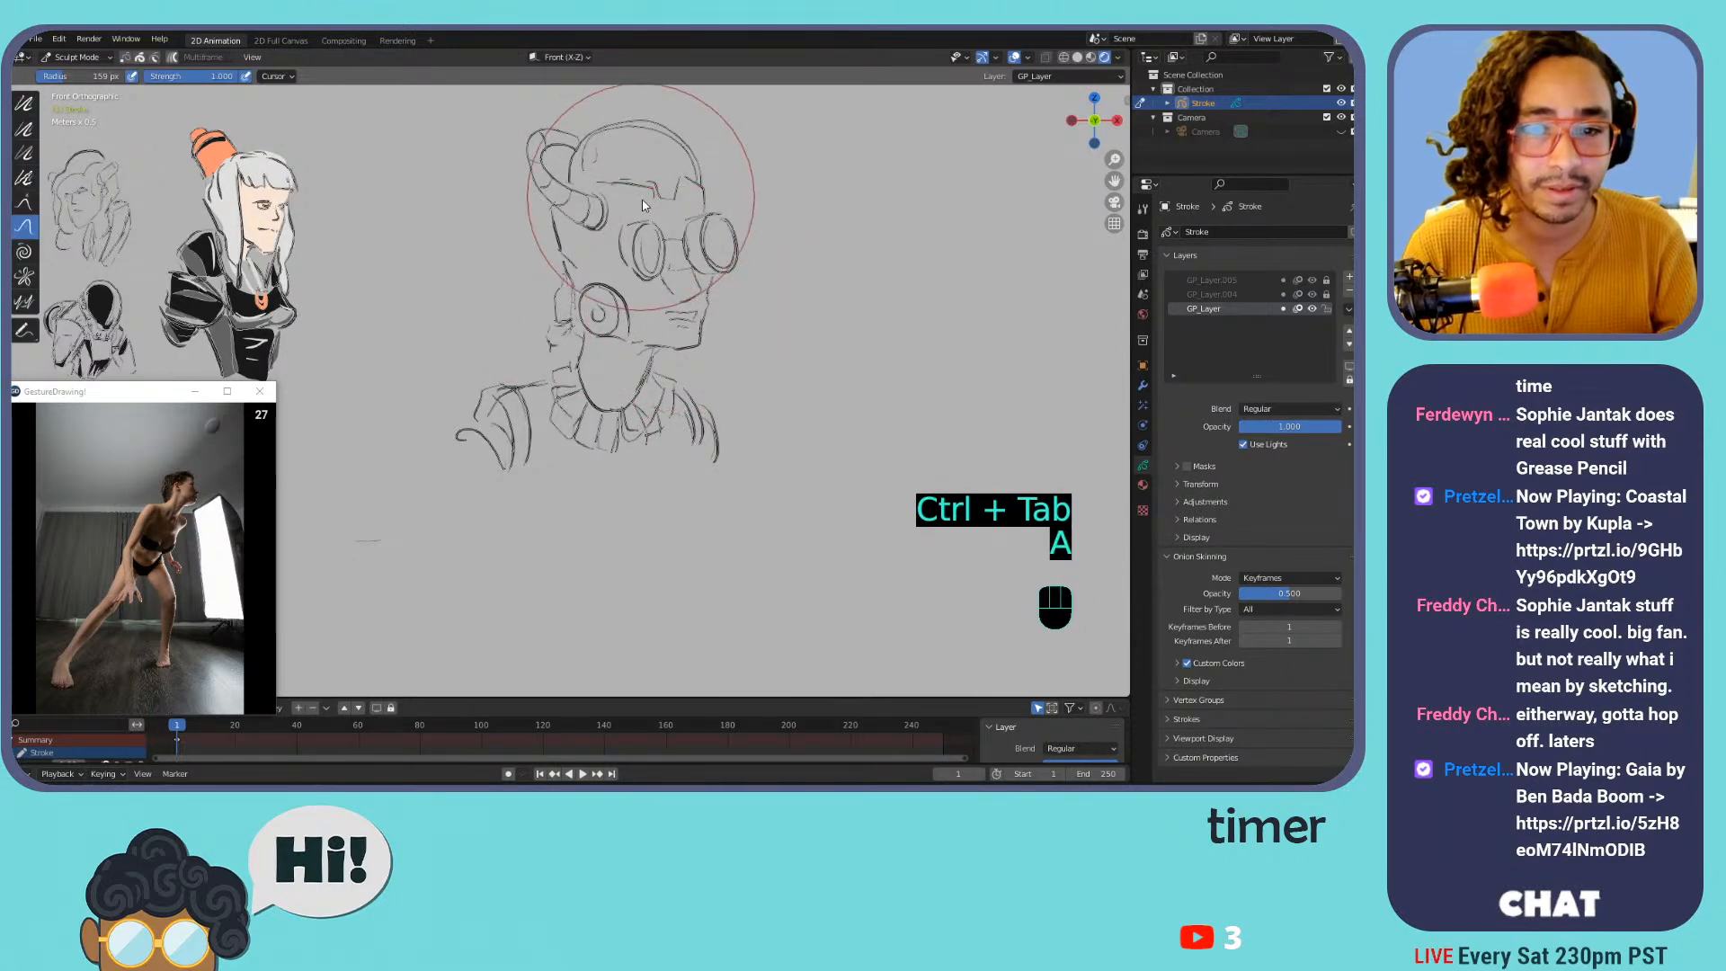
drag(640, 198, 630, 221)
key(ctrl+z)
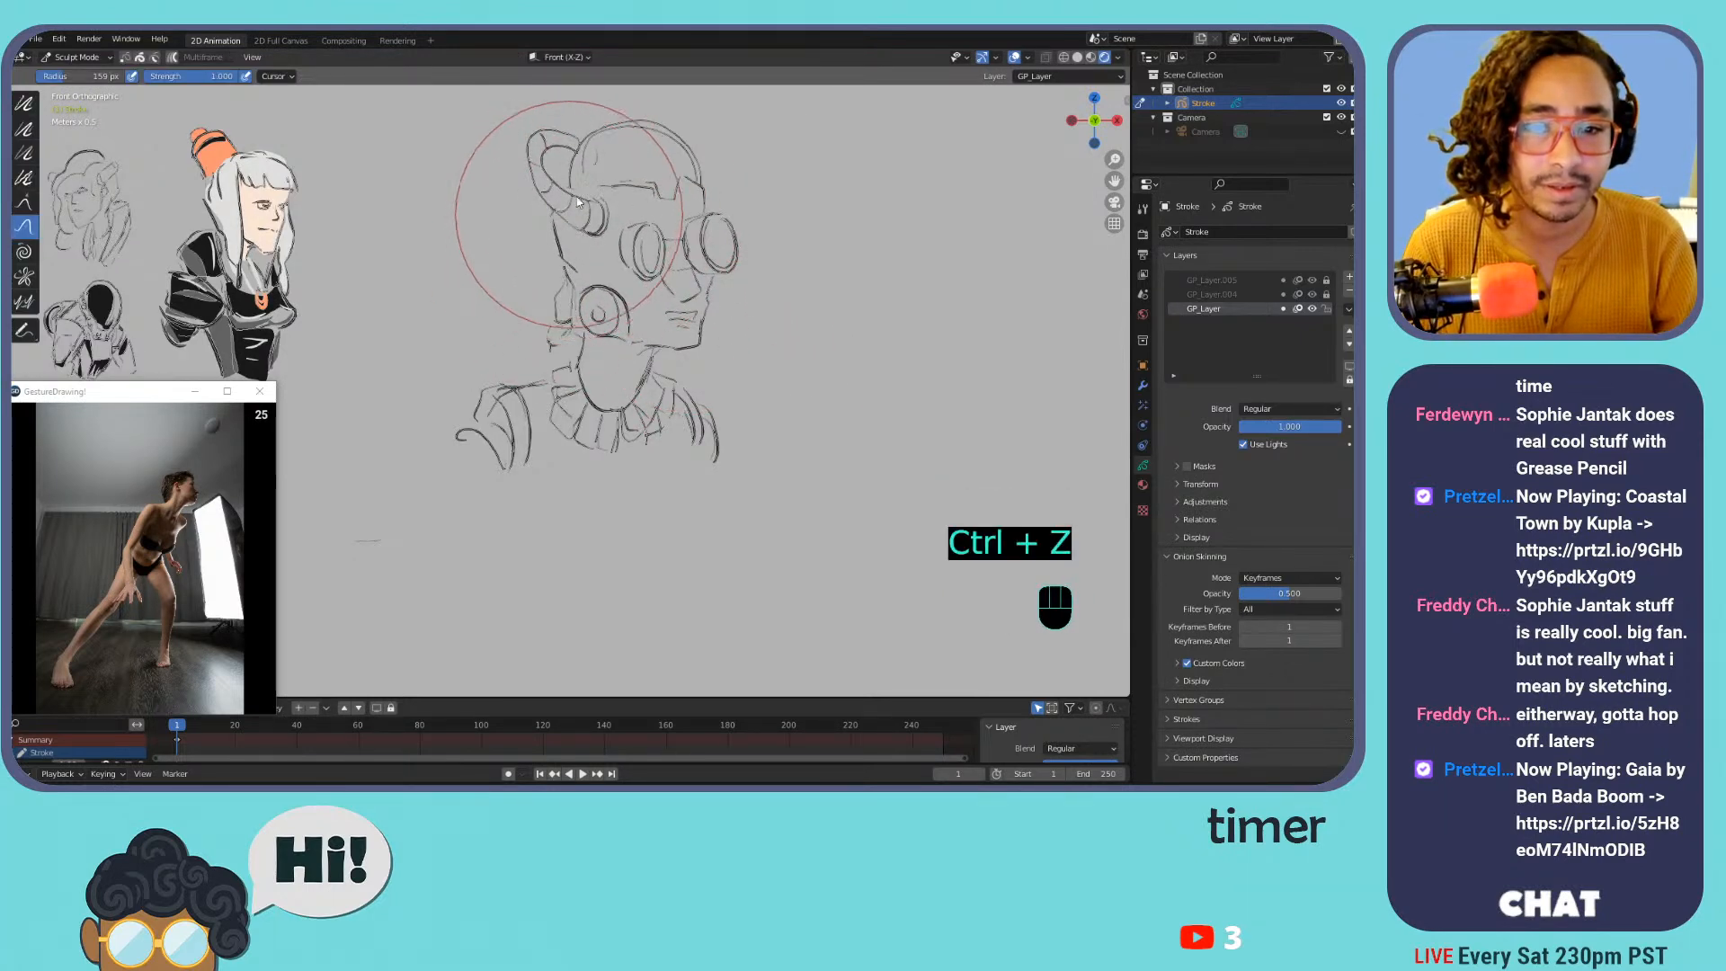
drag(715, 232, 651, 249)
key(f)
click(642, 259)
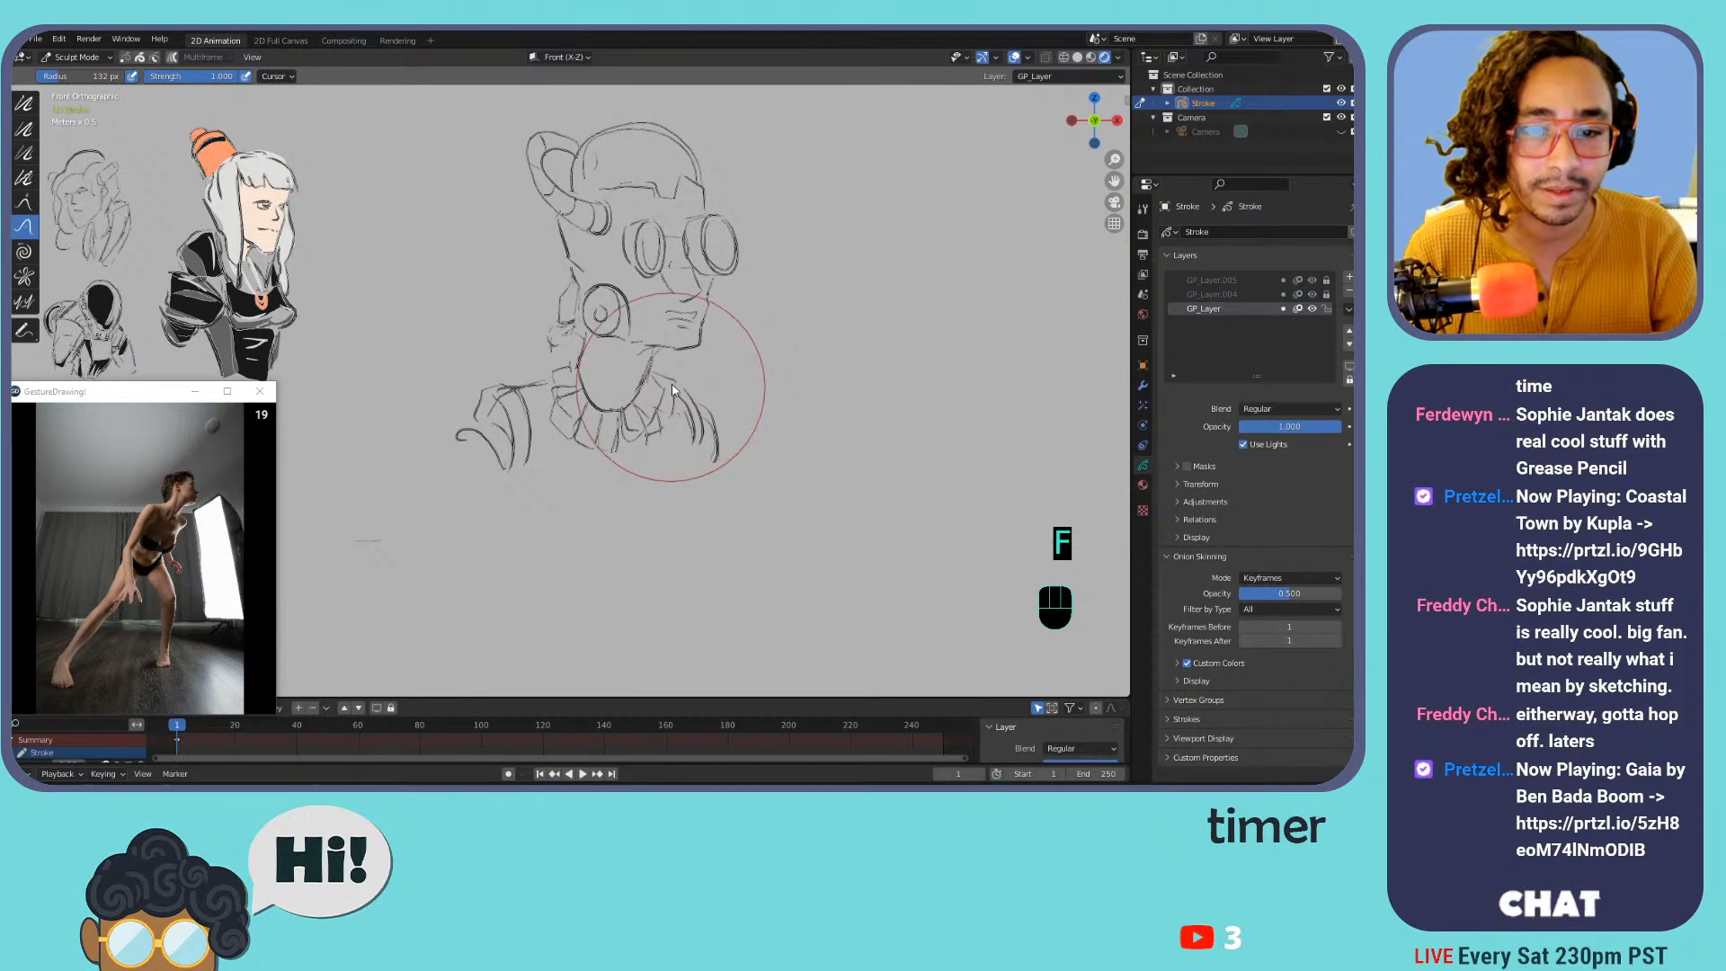
Push the shoulders, ruff collar, cranium, horn base and jaw strokes into better proportion, and return to Draw Mode
drag(509, 424, 496, 421)
drag(688, 414, 715, 419)
drag(537, 405, 538, 387)
mouse_move(651, 401)
mouse_down()
mouse_move(657, 387)
mouse_move(601, 405)
mouse_up()
drag(588, 185, 561, 168)
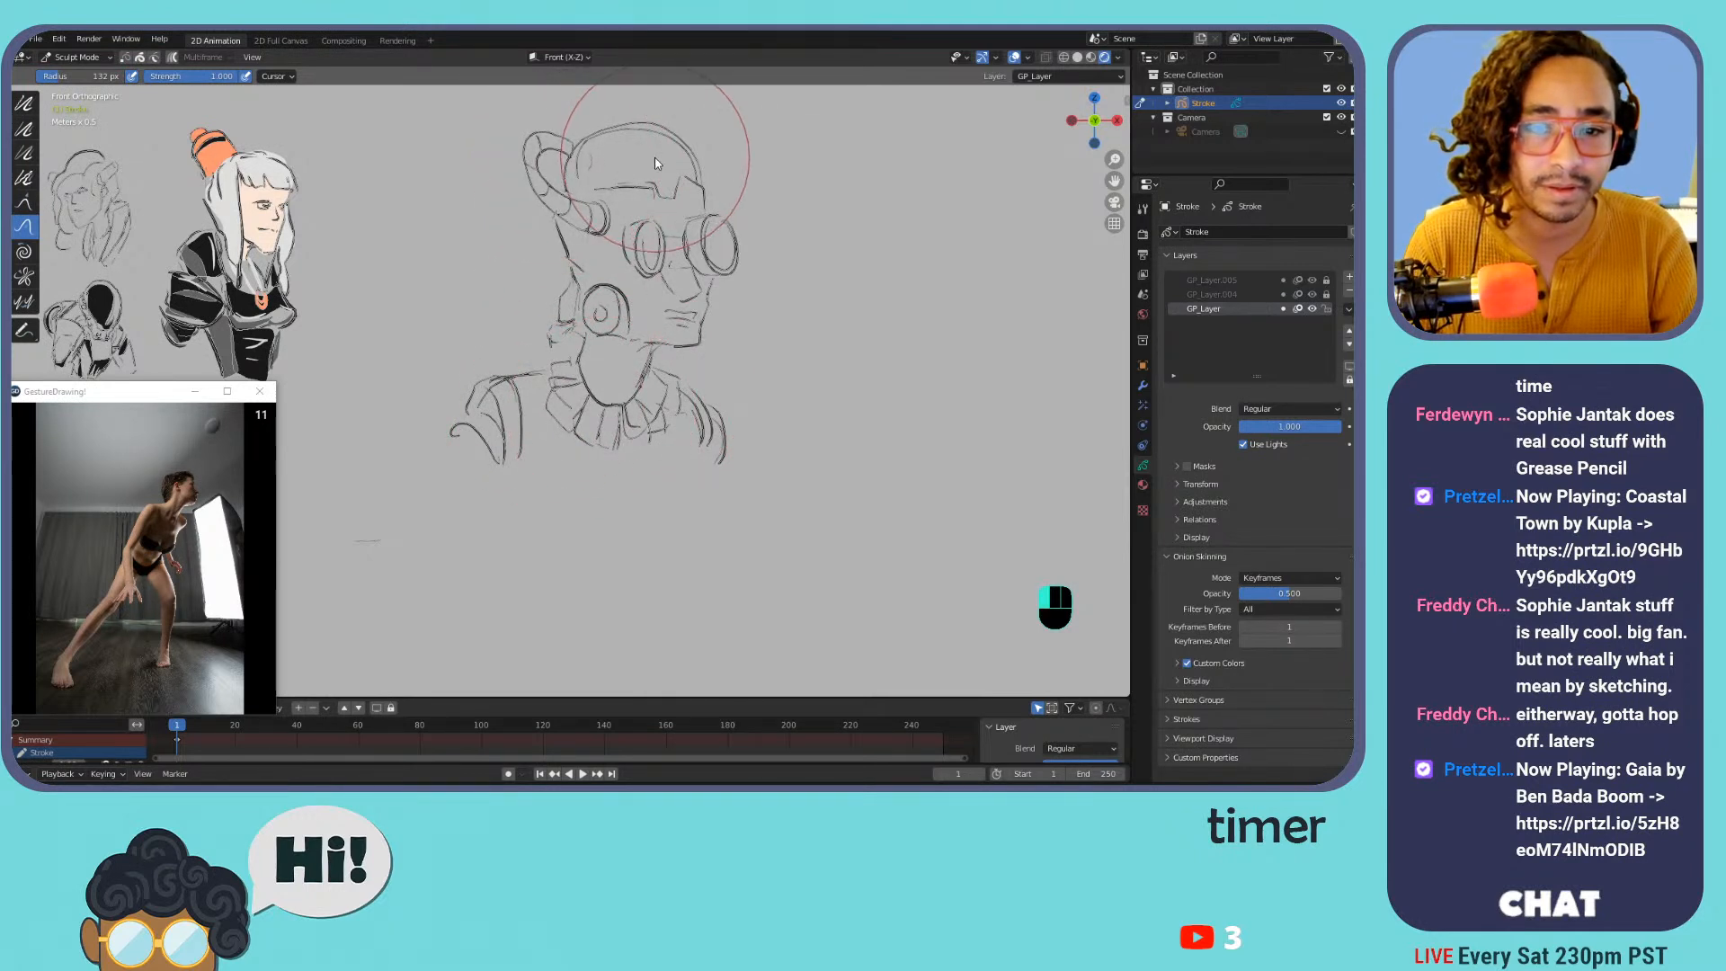
drag(575, 239, 565, 234)
drag(684, 336, 681, 339)
key(ctrl+Tab)
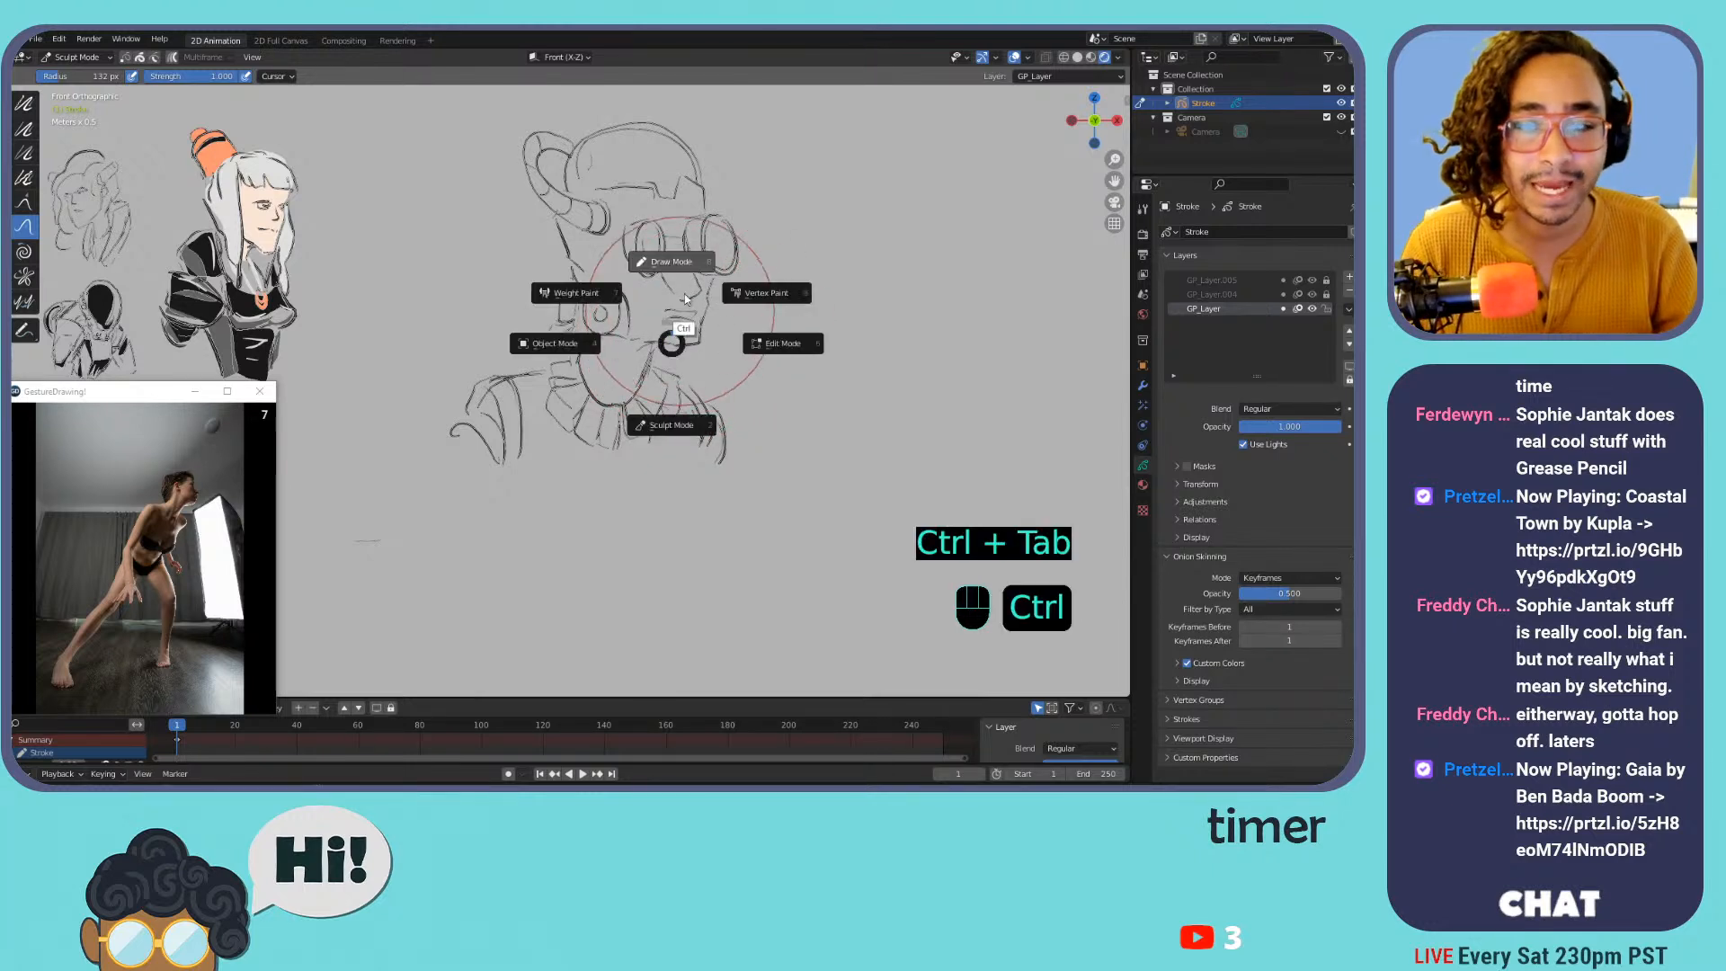
click(750, 295)
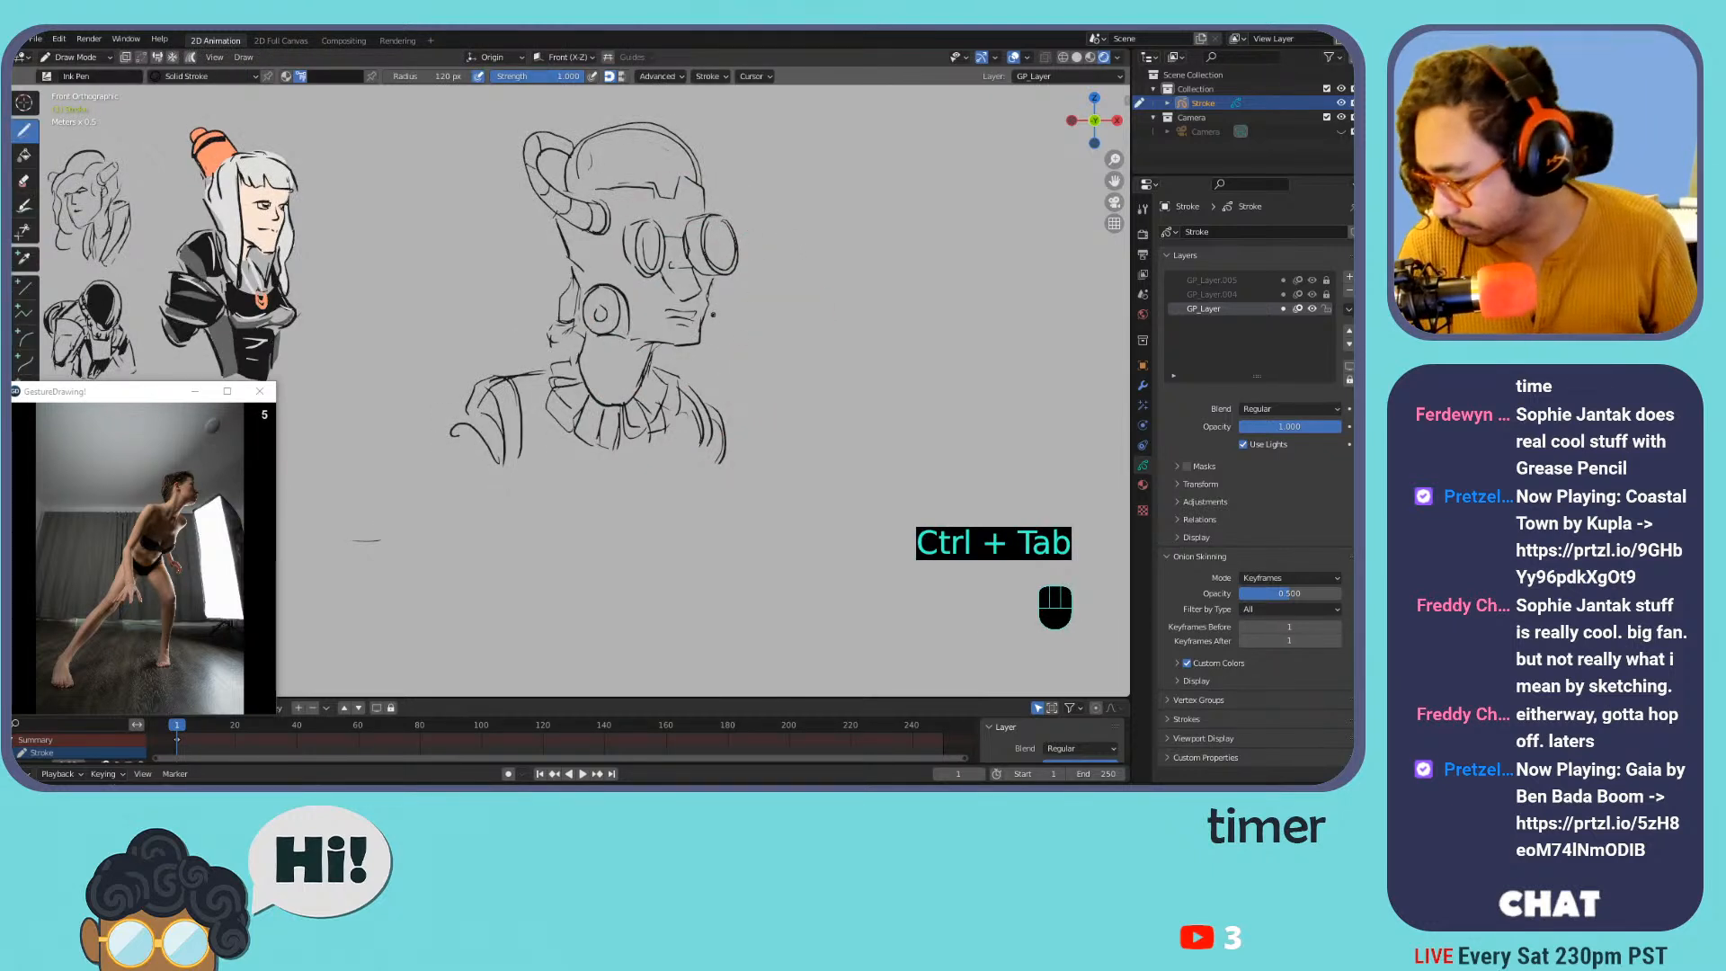
Redraw the nearer goggle's oval lens and add a barrel contour behind it, undoing unsatisfactory strokes
key(ctrl+equal)
key(ctrl+equal)
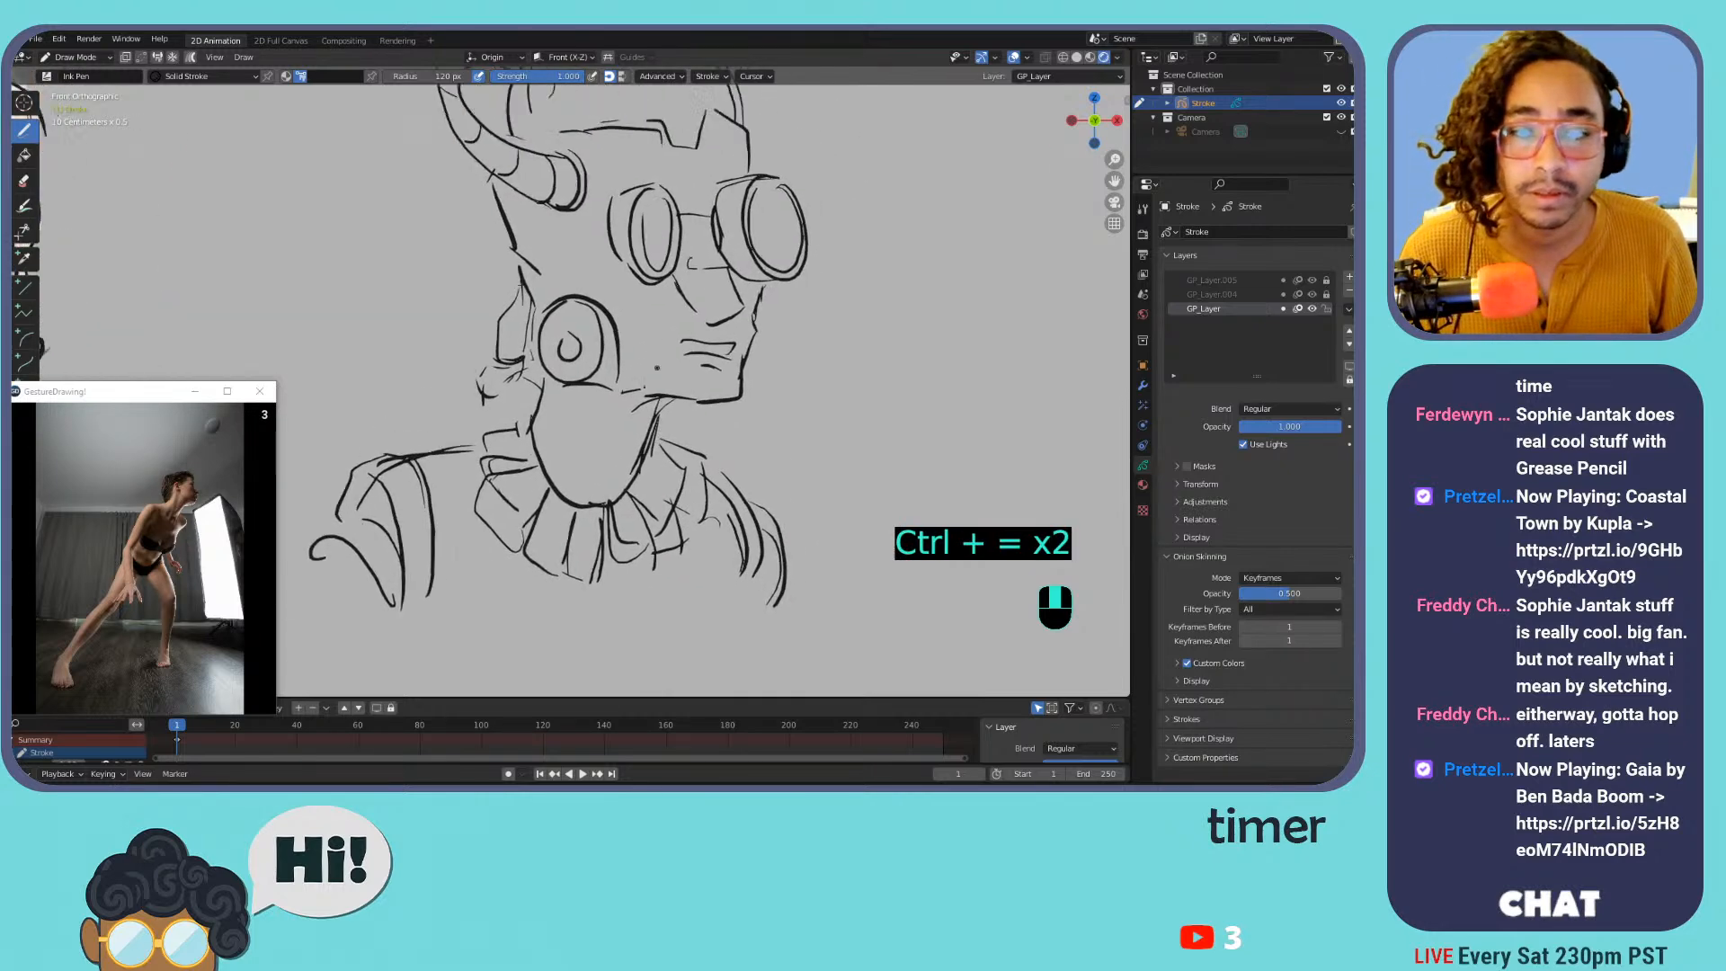
mouse_move(605, 257)
mouse_down()
mouse_move(614, 336)
mouse_move(559, 306)
mouse_move(601, 306)
mouse_move(581, 262)
mouse_move(613, 279)
mouse_move(618, 333)
mouse_move(580, 263)
mouse_move(575, 292)
mouse_move(612, 313)
mouse_up()
key(ctrl+z)
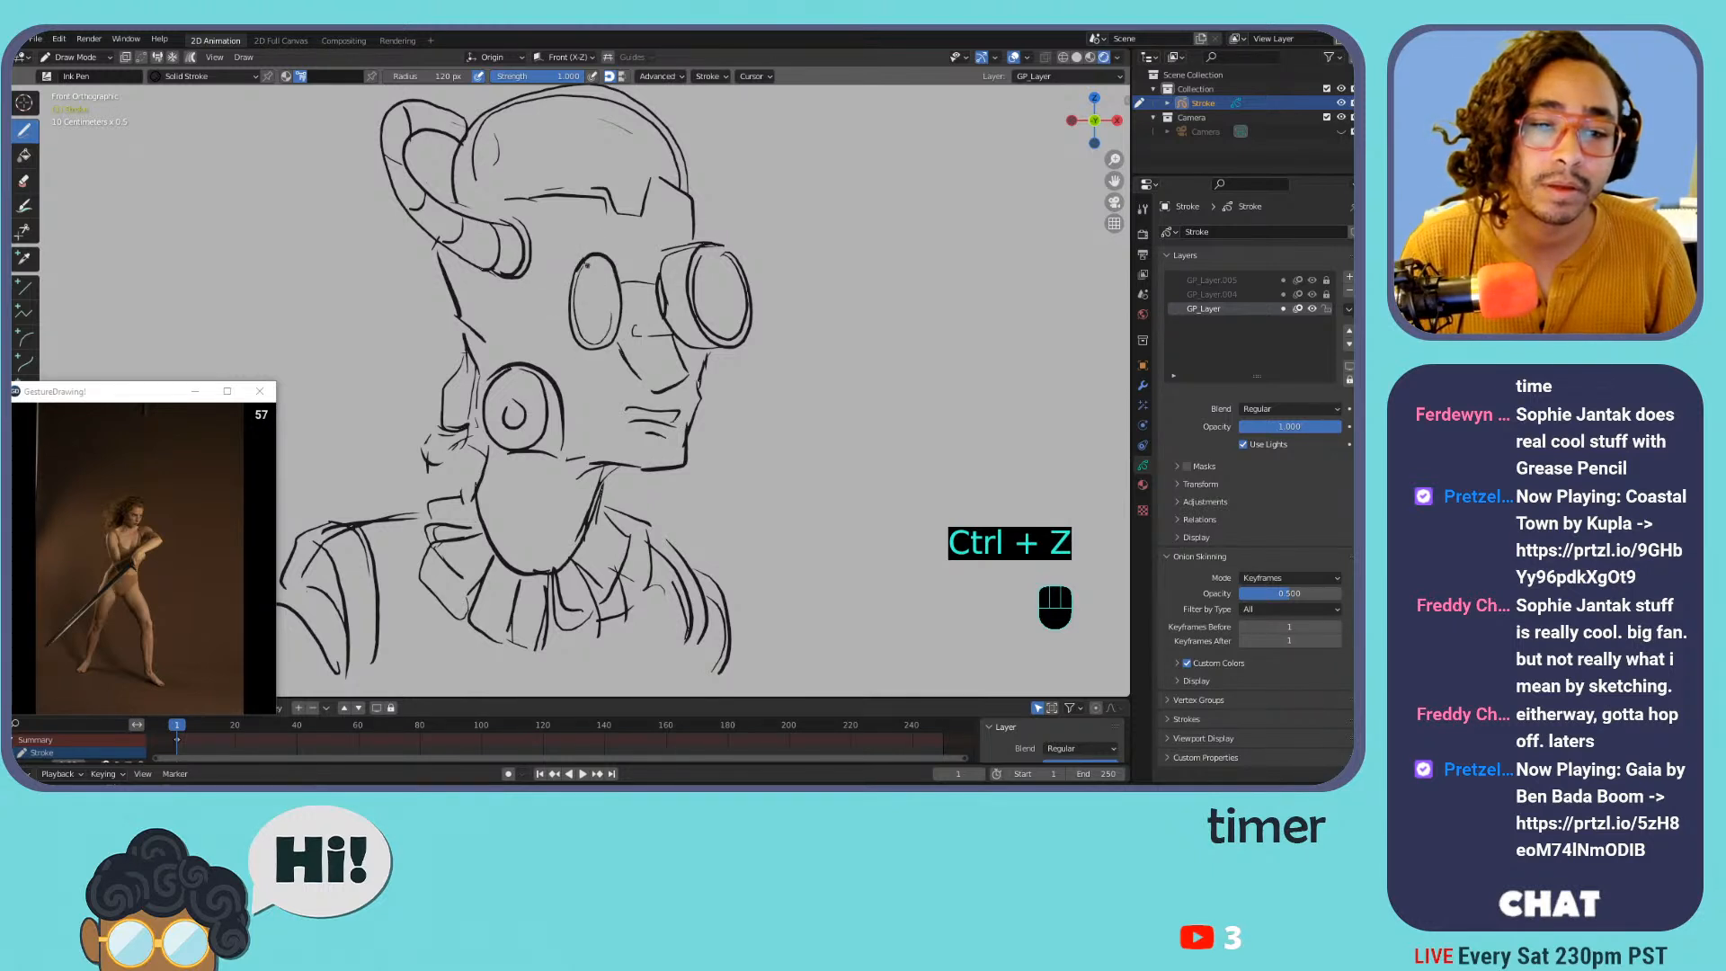
mouse_move(592, 251)
mouse_down()
mouse_move(541, 305)
mouse_move(562, 347)
mouse_move(612, 339)
mouse_up()
key(ctrl+z)
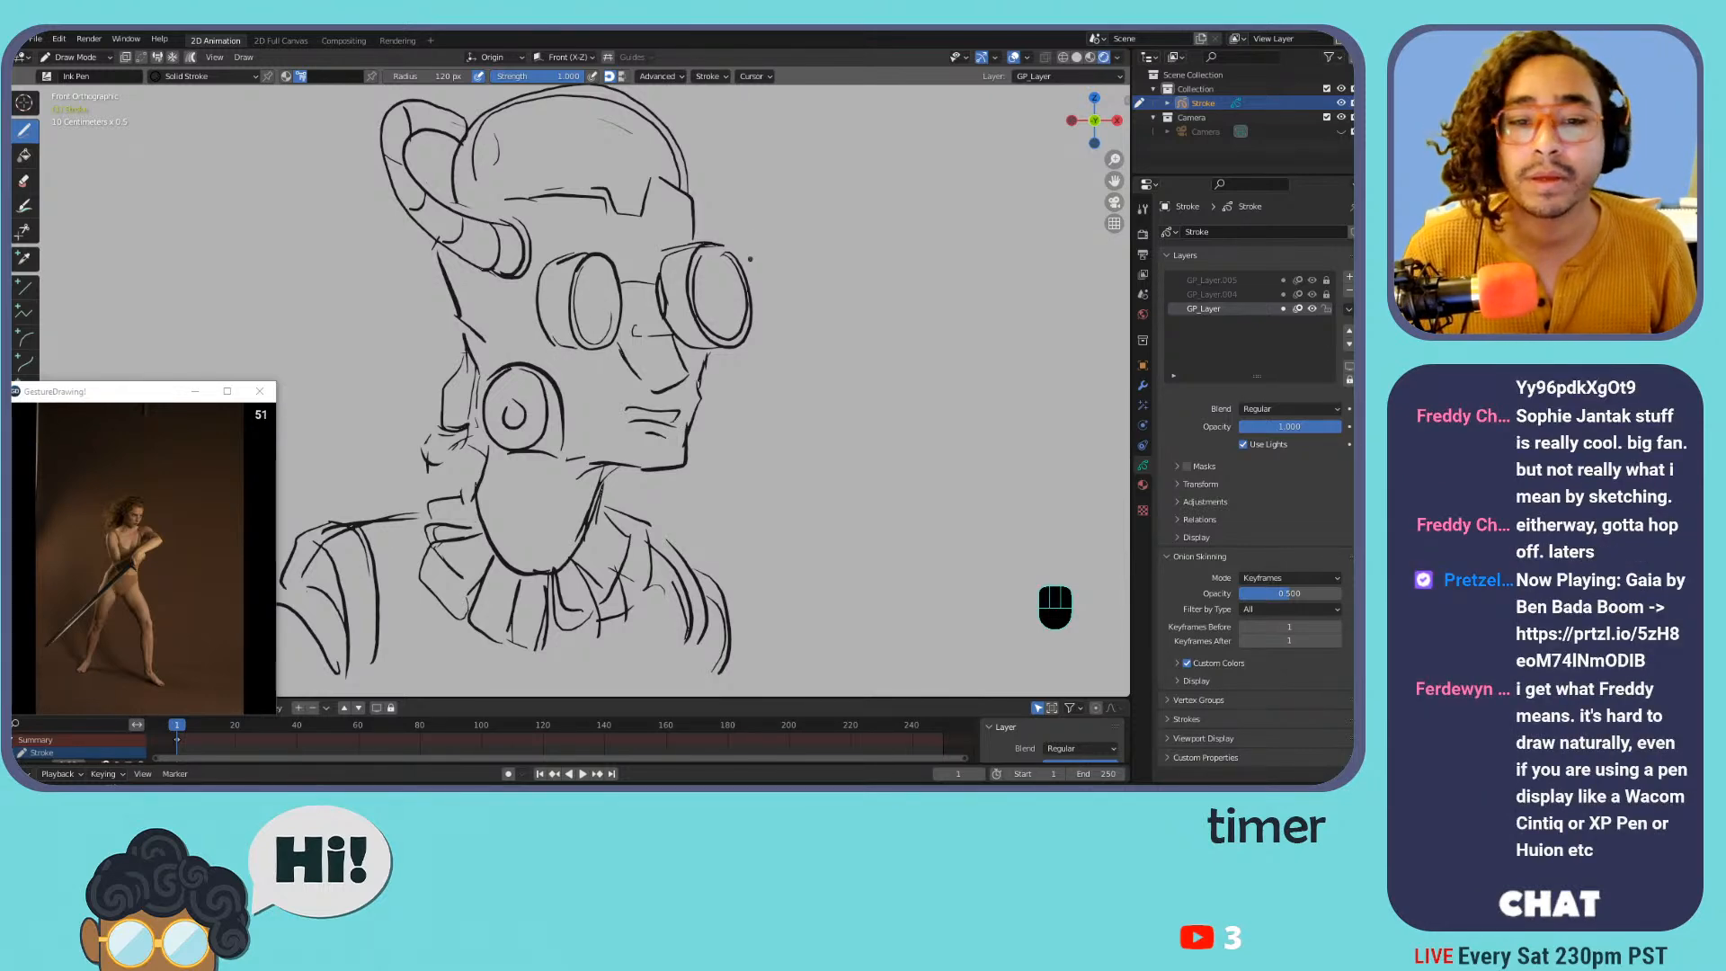
Select all strokes of the far goggle and scale them down to about 0.95
key(Tab)
drag(752, 250, 707, 293)
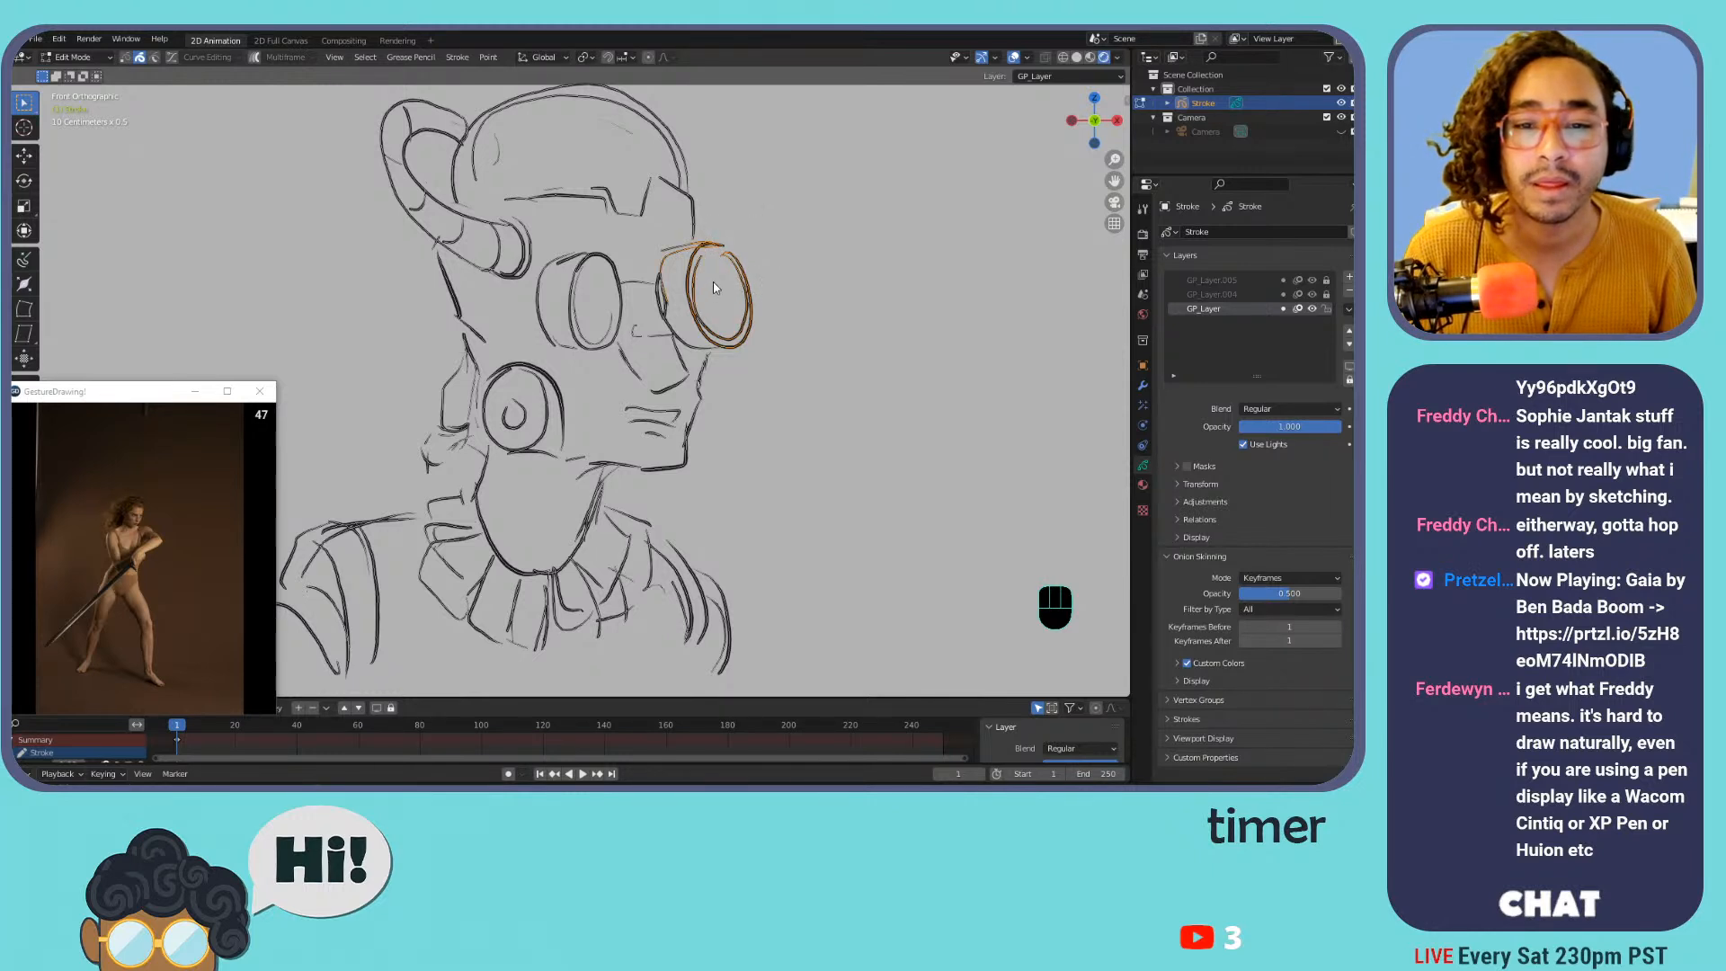
key(shift+space)
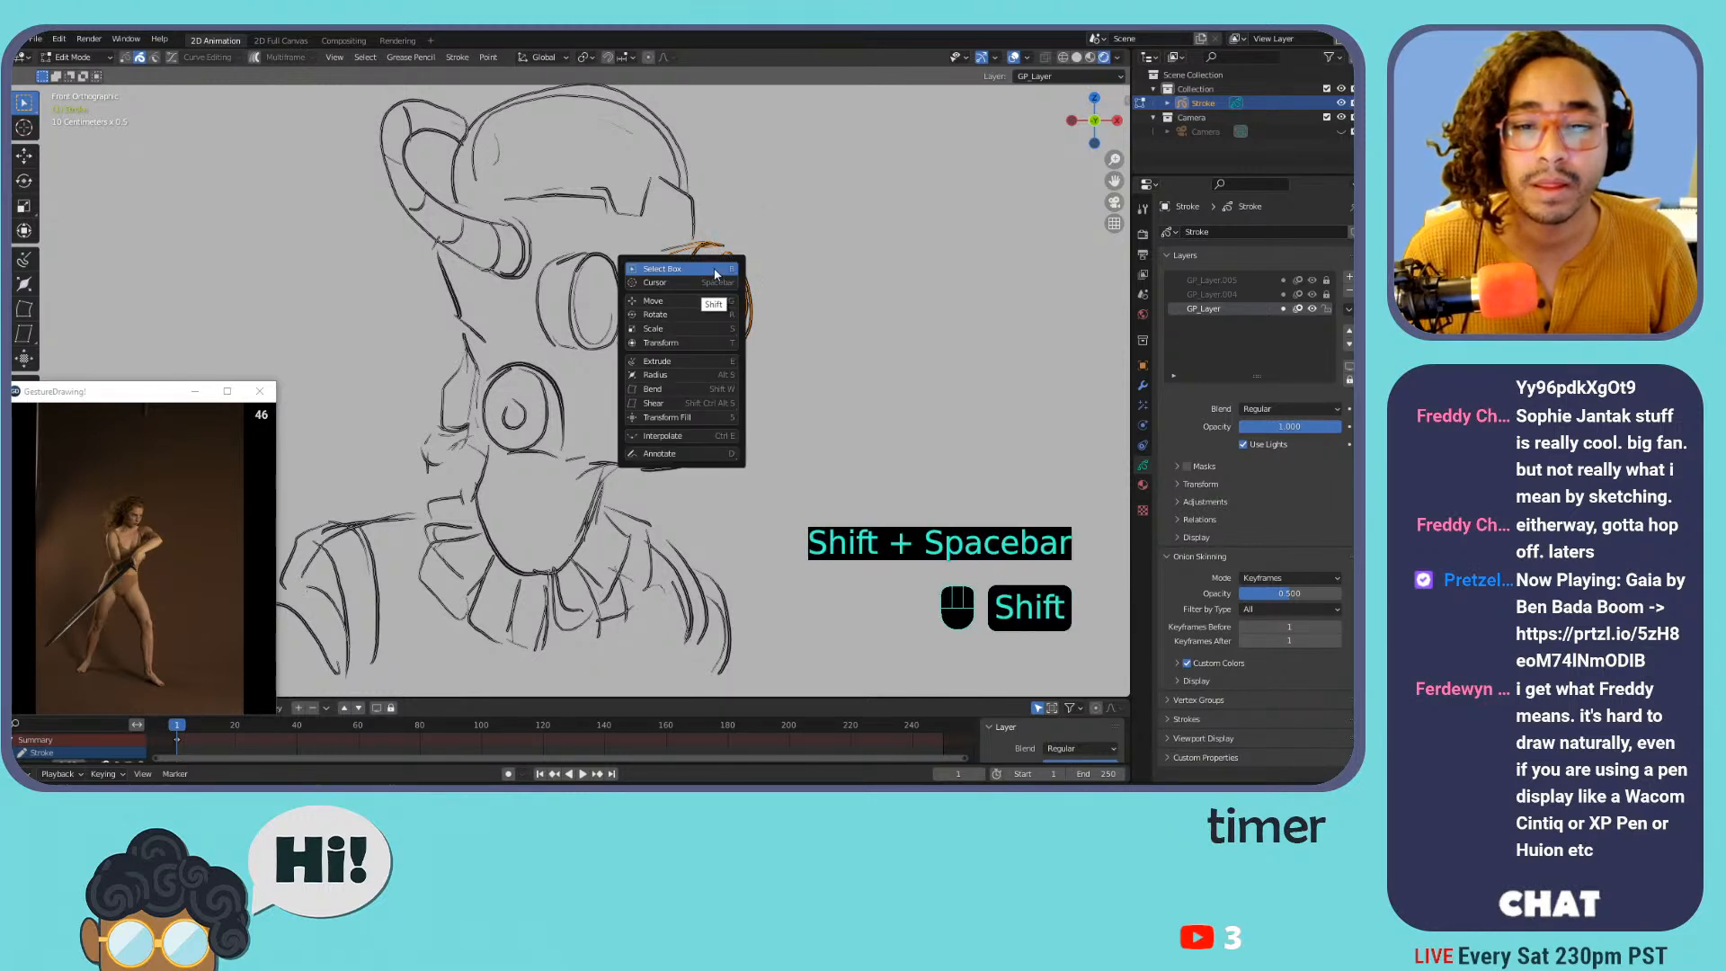
key(shift+space)
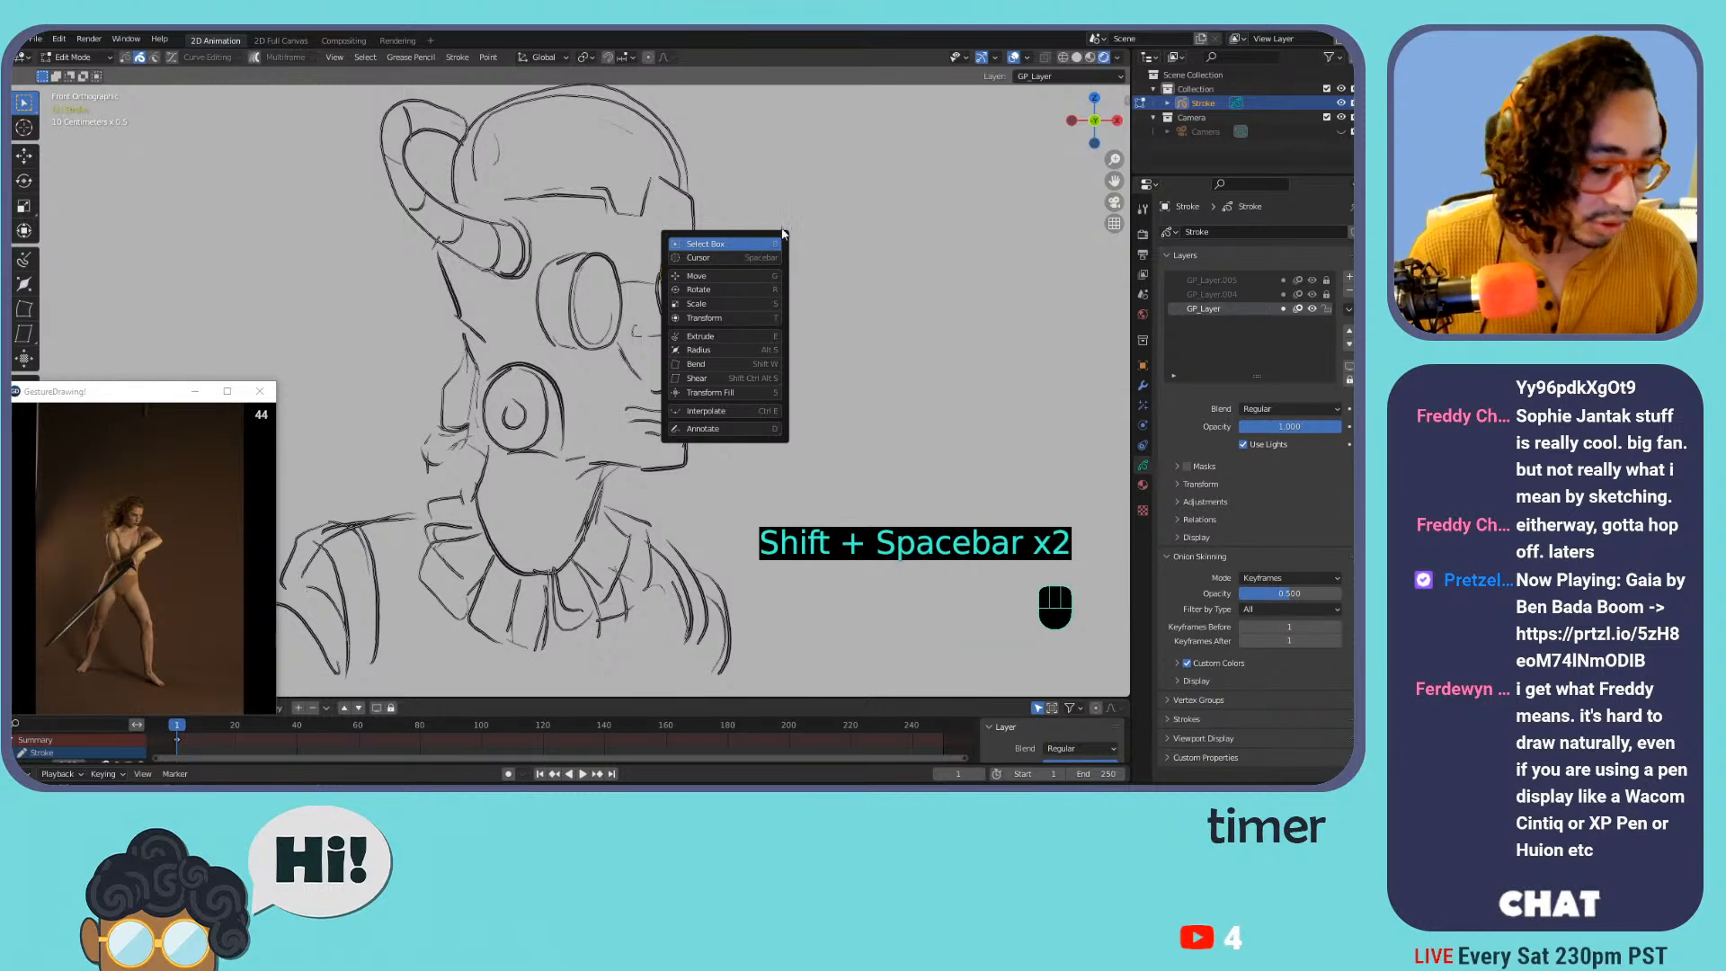
shift+drag(751, 231, 709, 292)
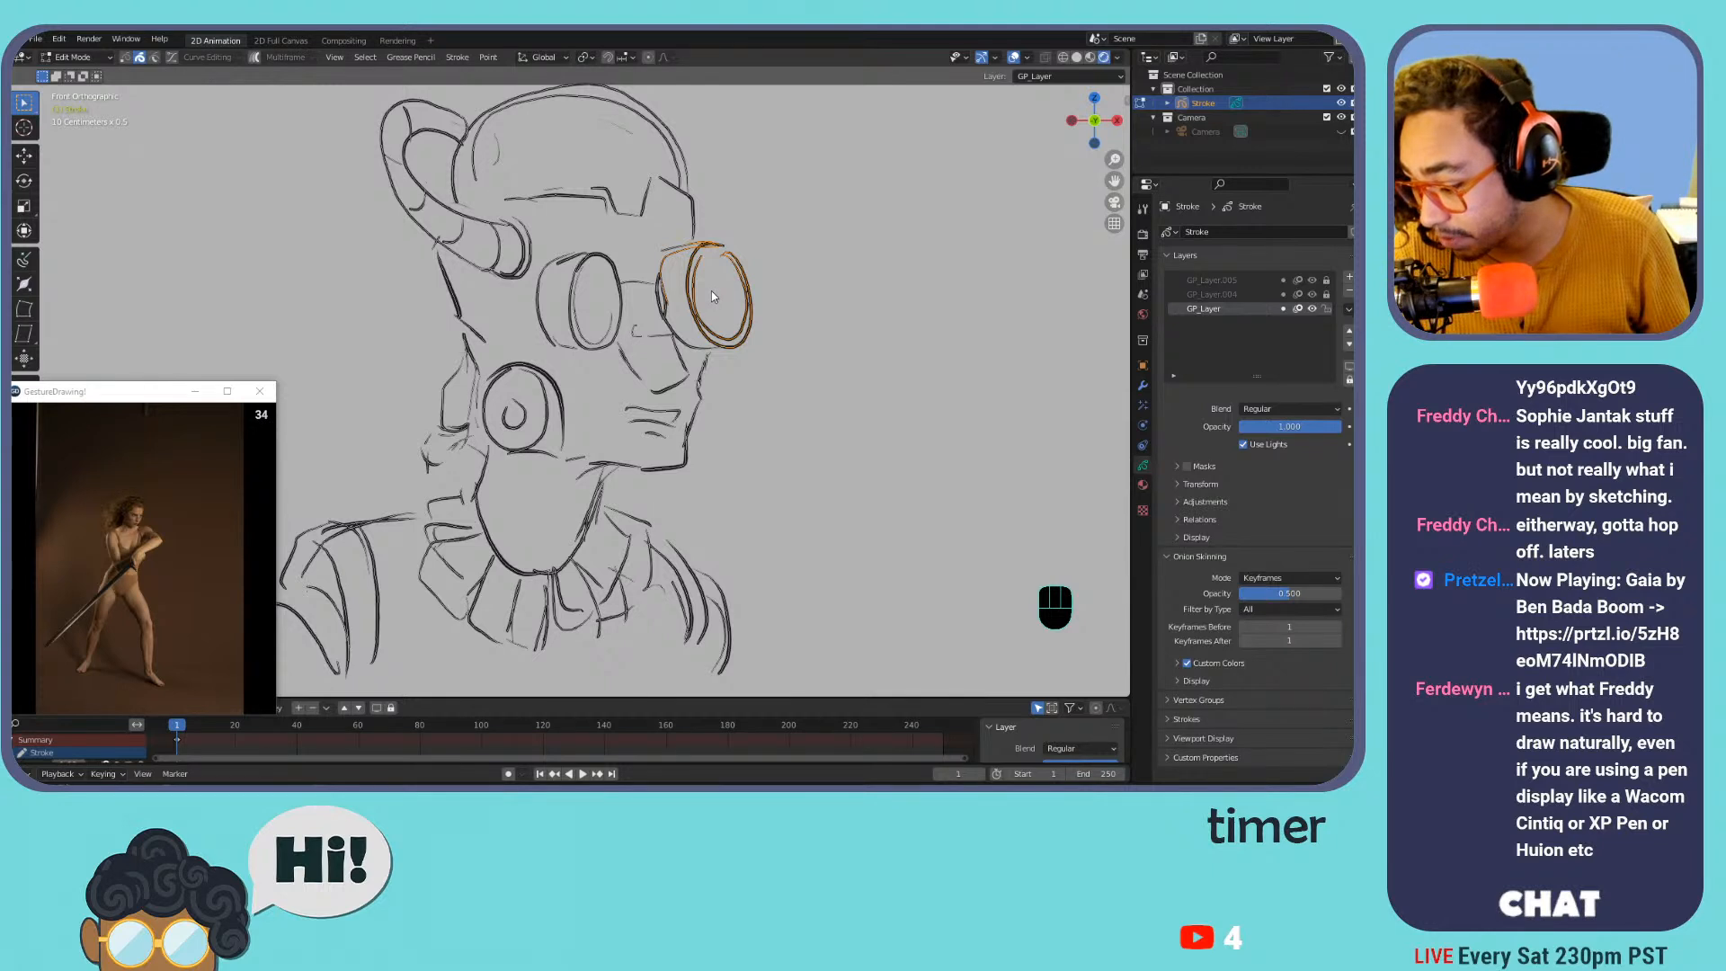
shift+click(681, 279)
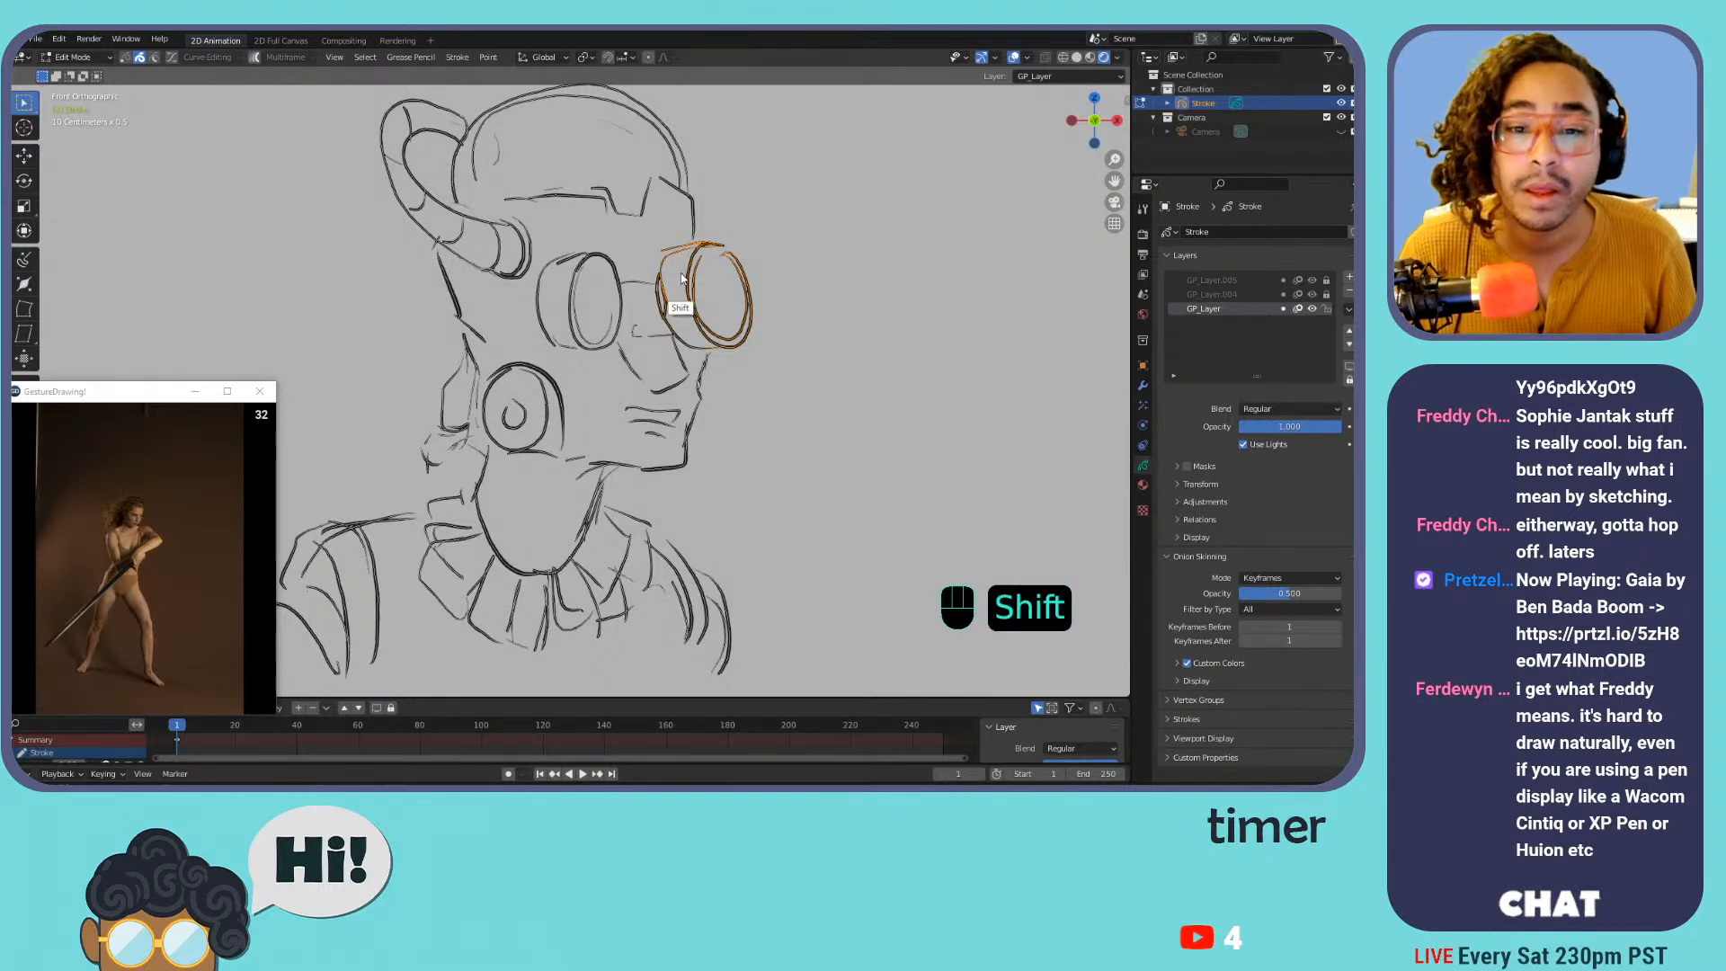
key(s)
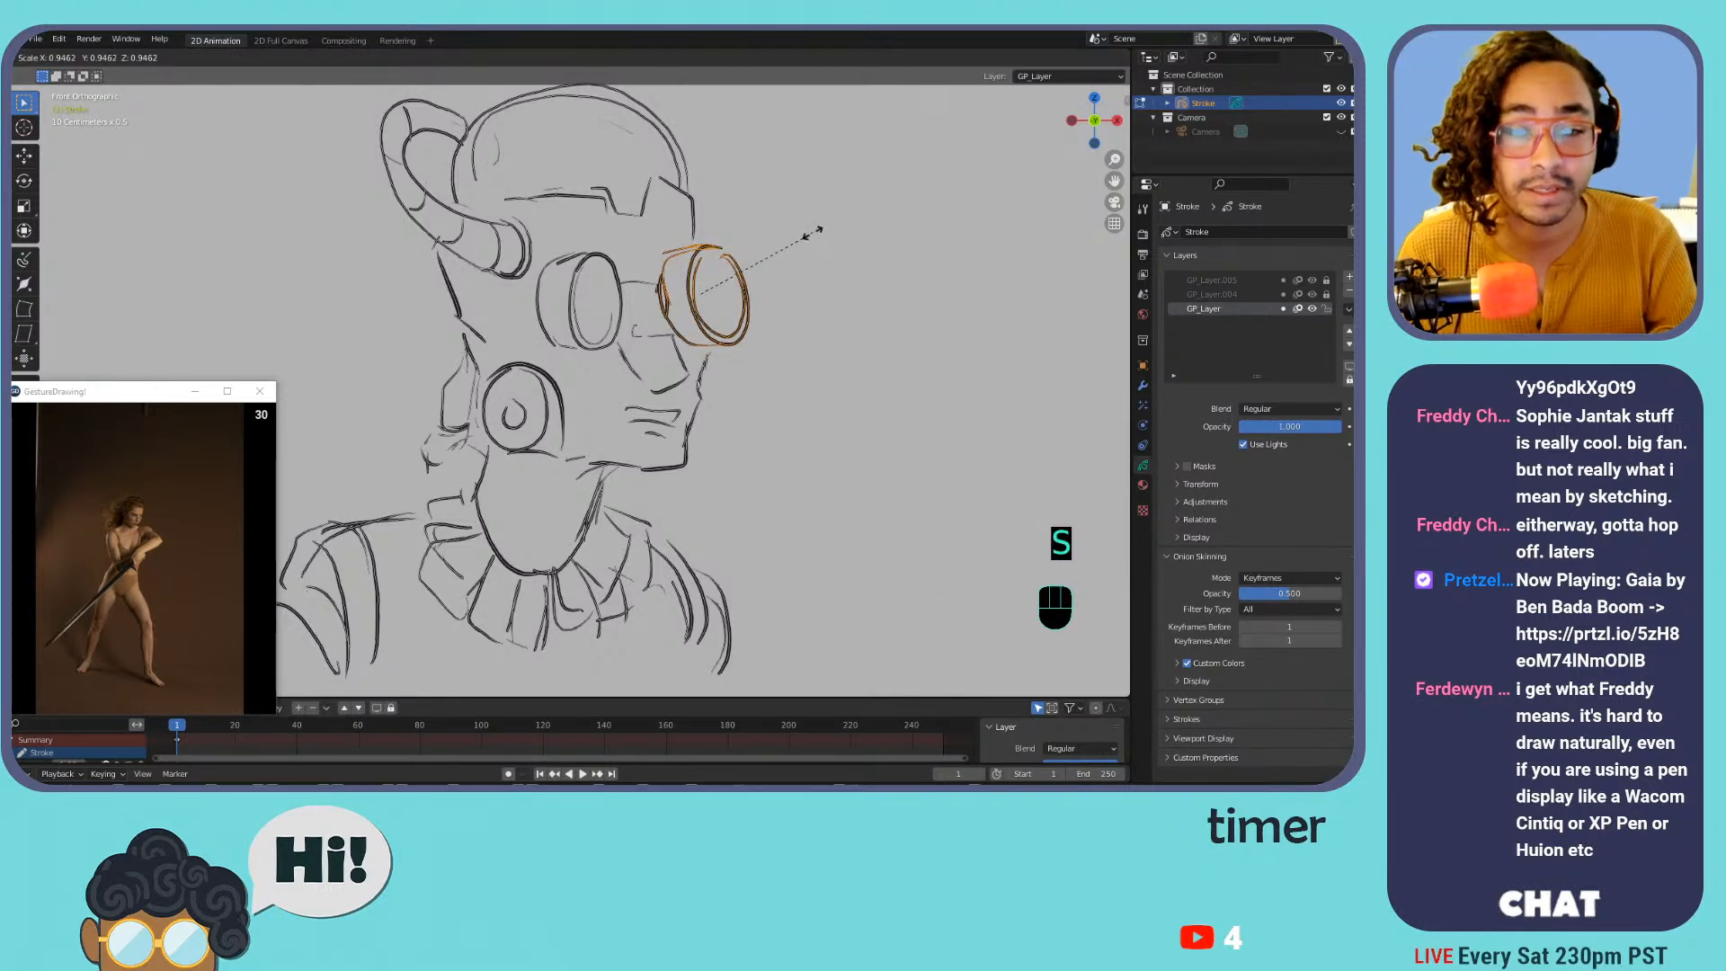
click(812, 234)
Rotate the far goggle by about 7.7° and shift it about 0.06 m toward the face, returning to Draw Mode
key(r)
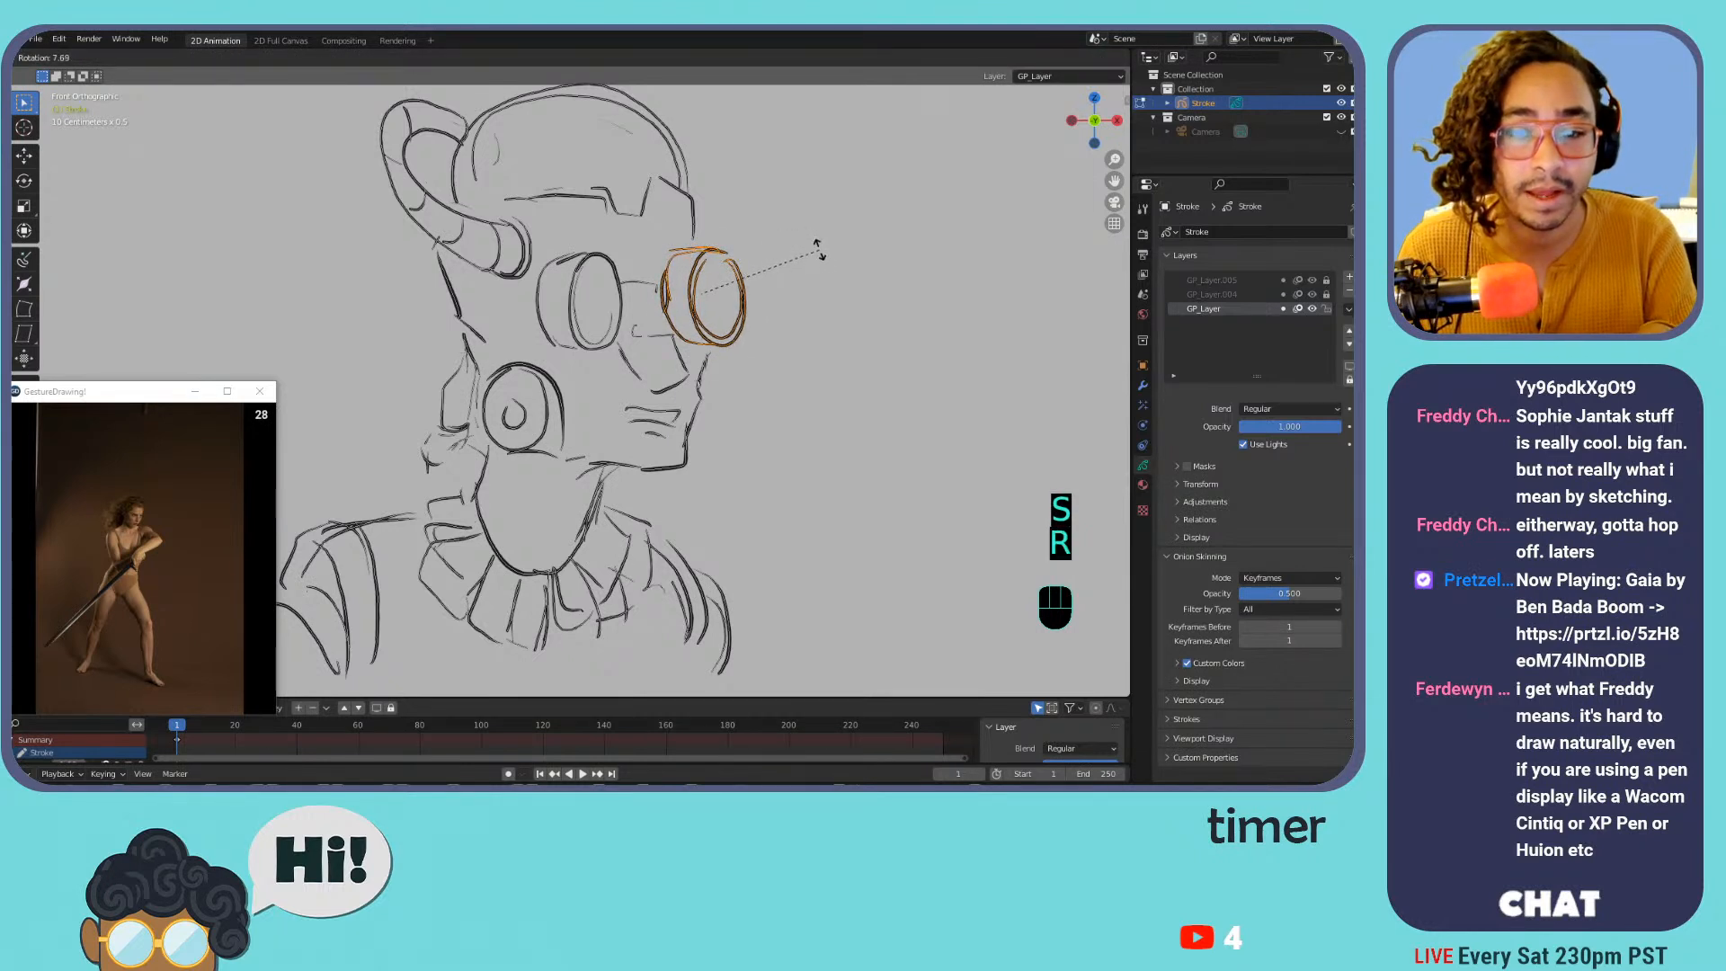
click(817, 250)
key(g)
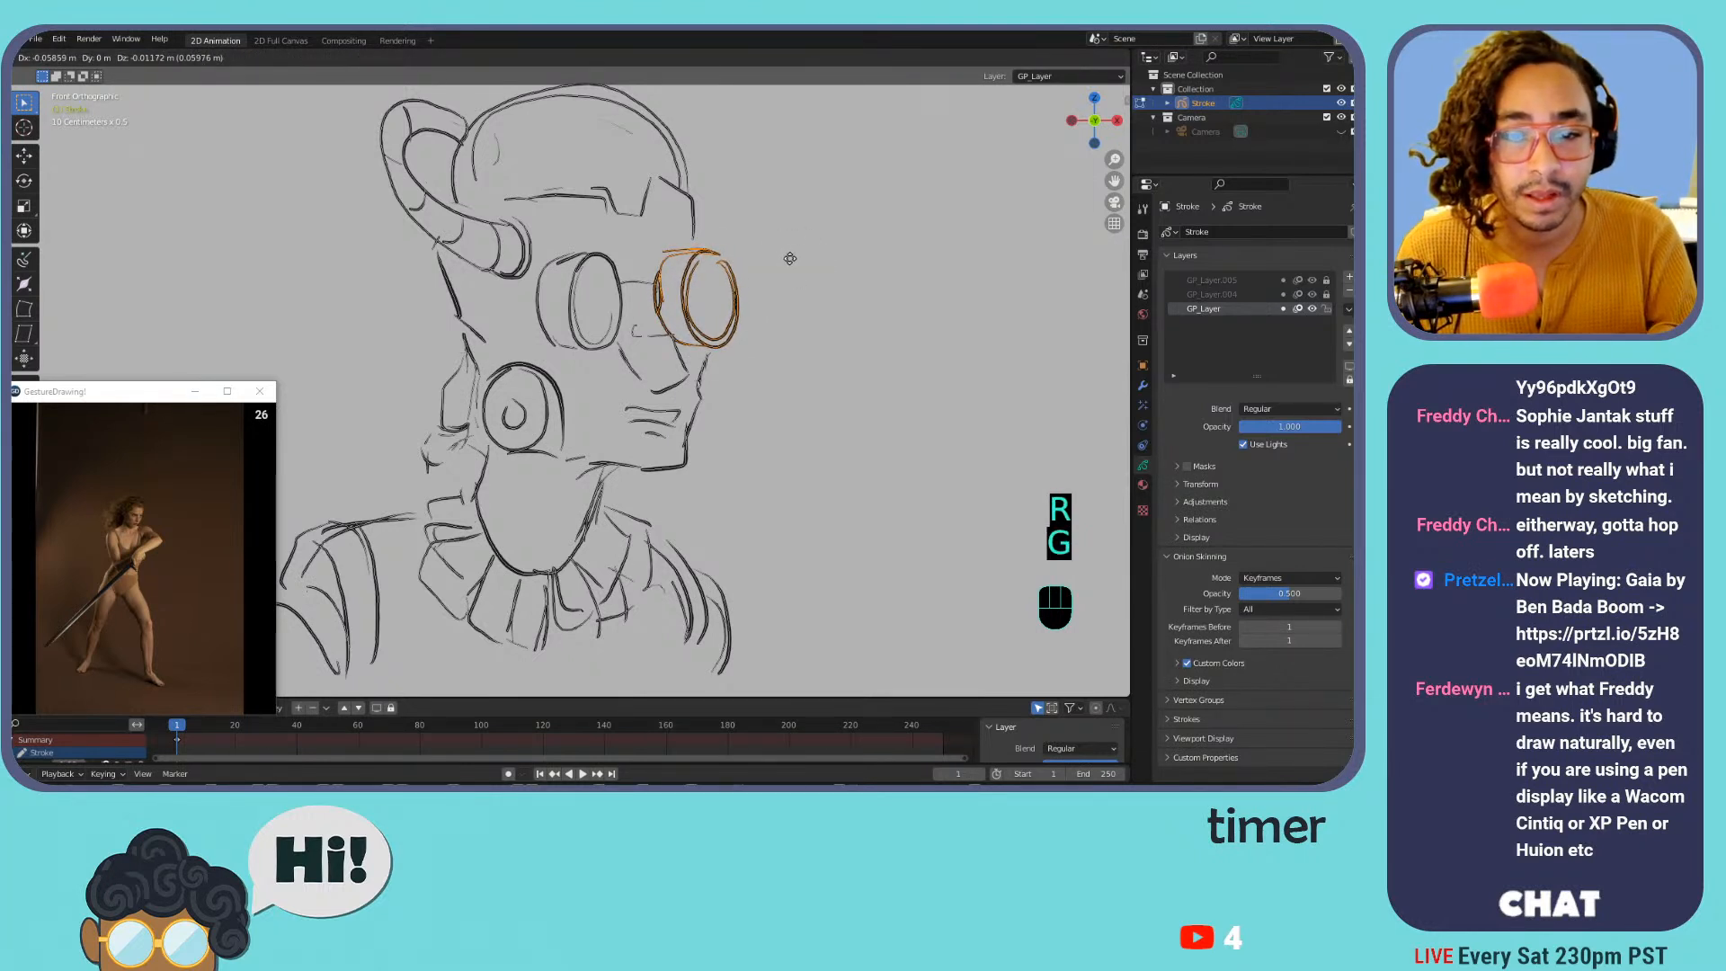
click(792, 256)
key(Tab)
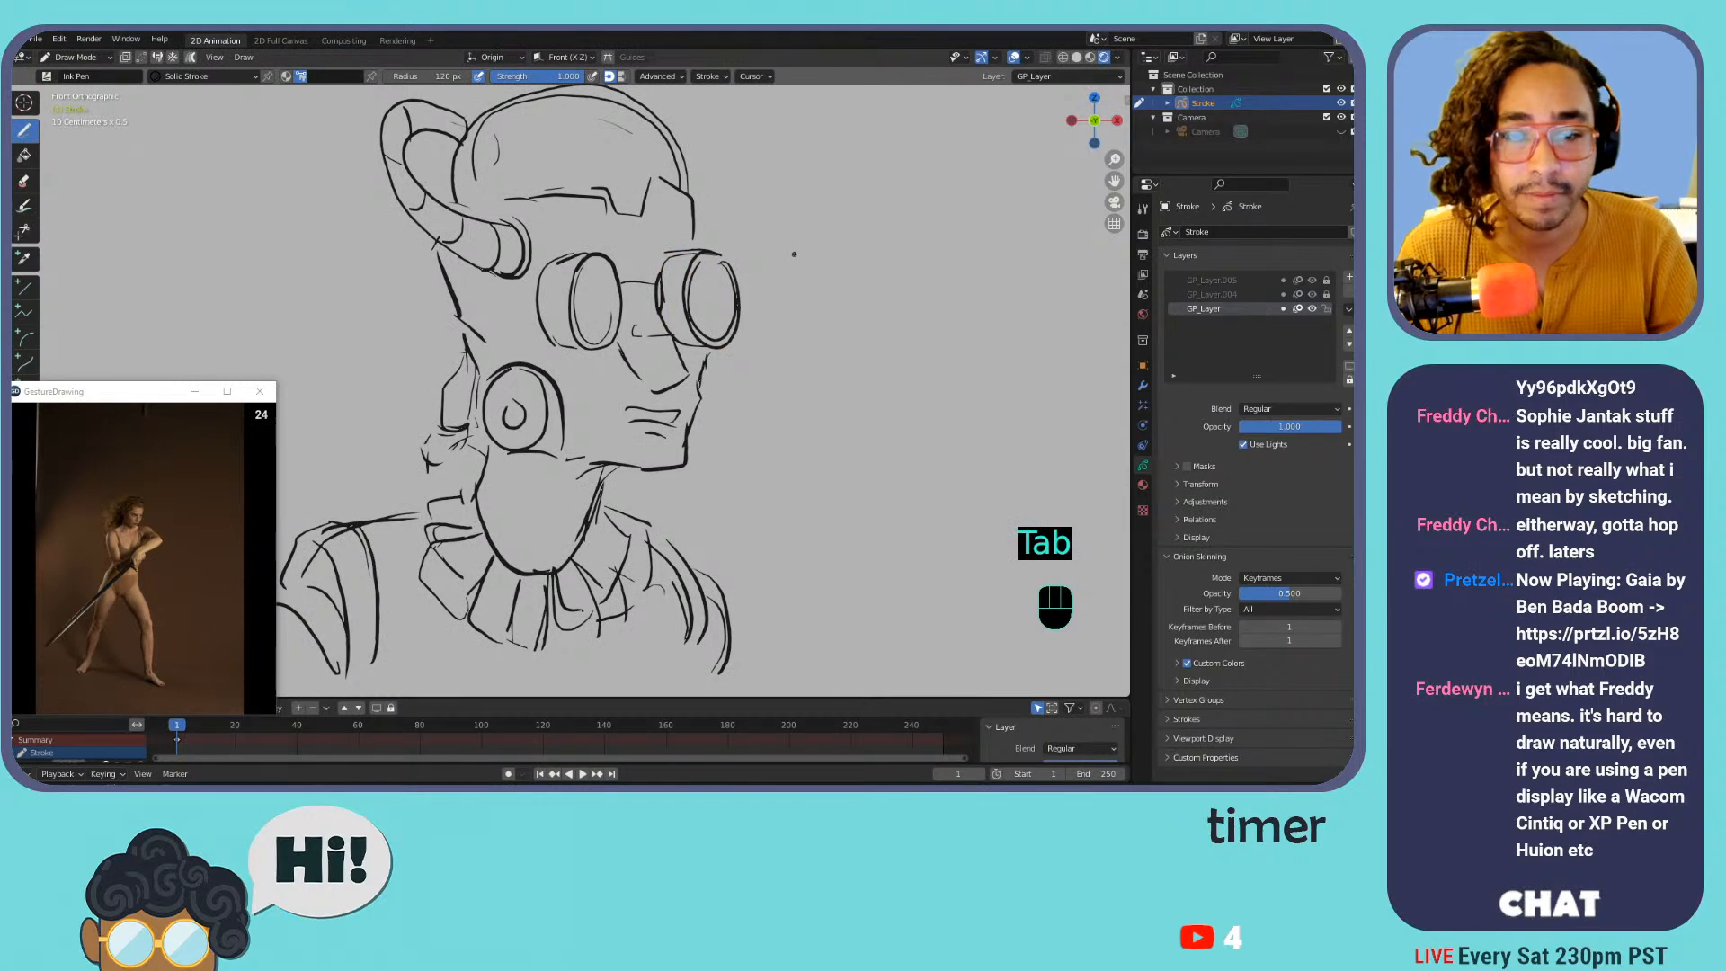
Add a short brow line above the far goggle and sketch the details behind the ear disc and under the jaw
drag(697, 230, 693, 250)
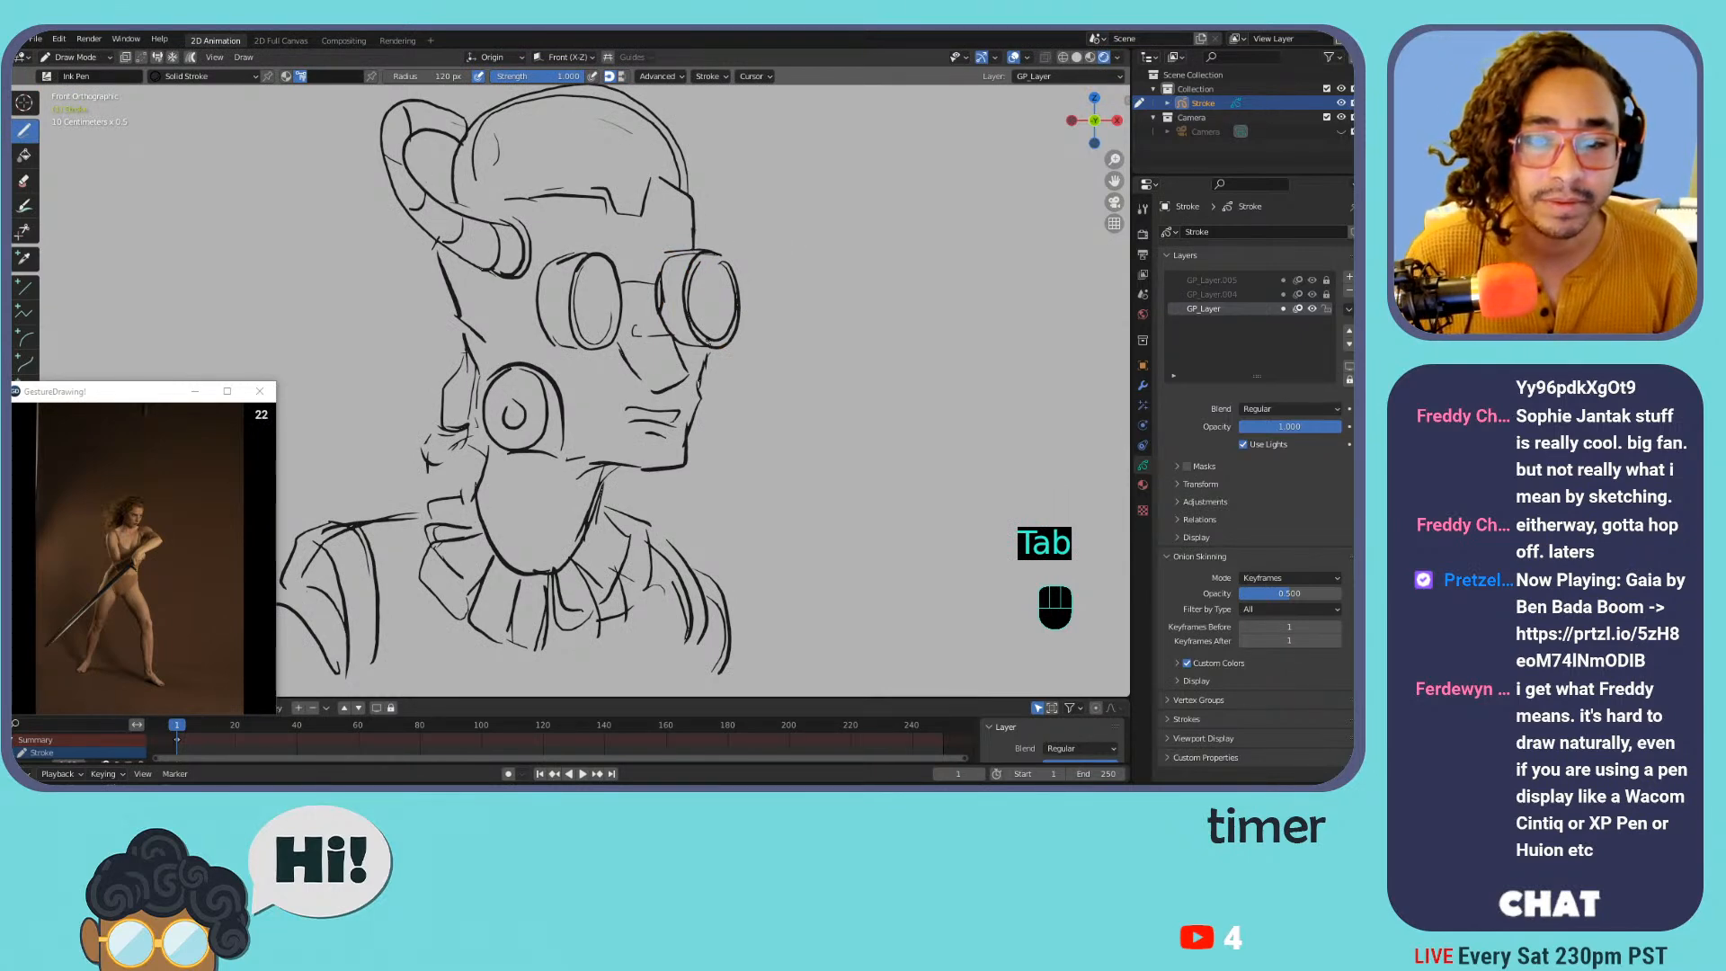
key(ctrl+minus)
key(ctrl+minus)
key(ctrl+equal)
key(ctrl+equal)
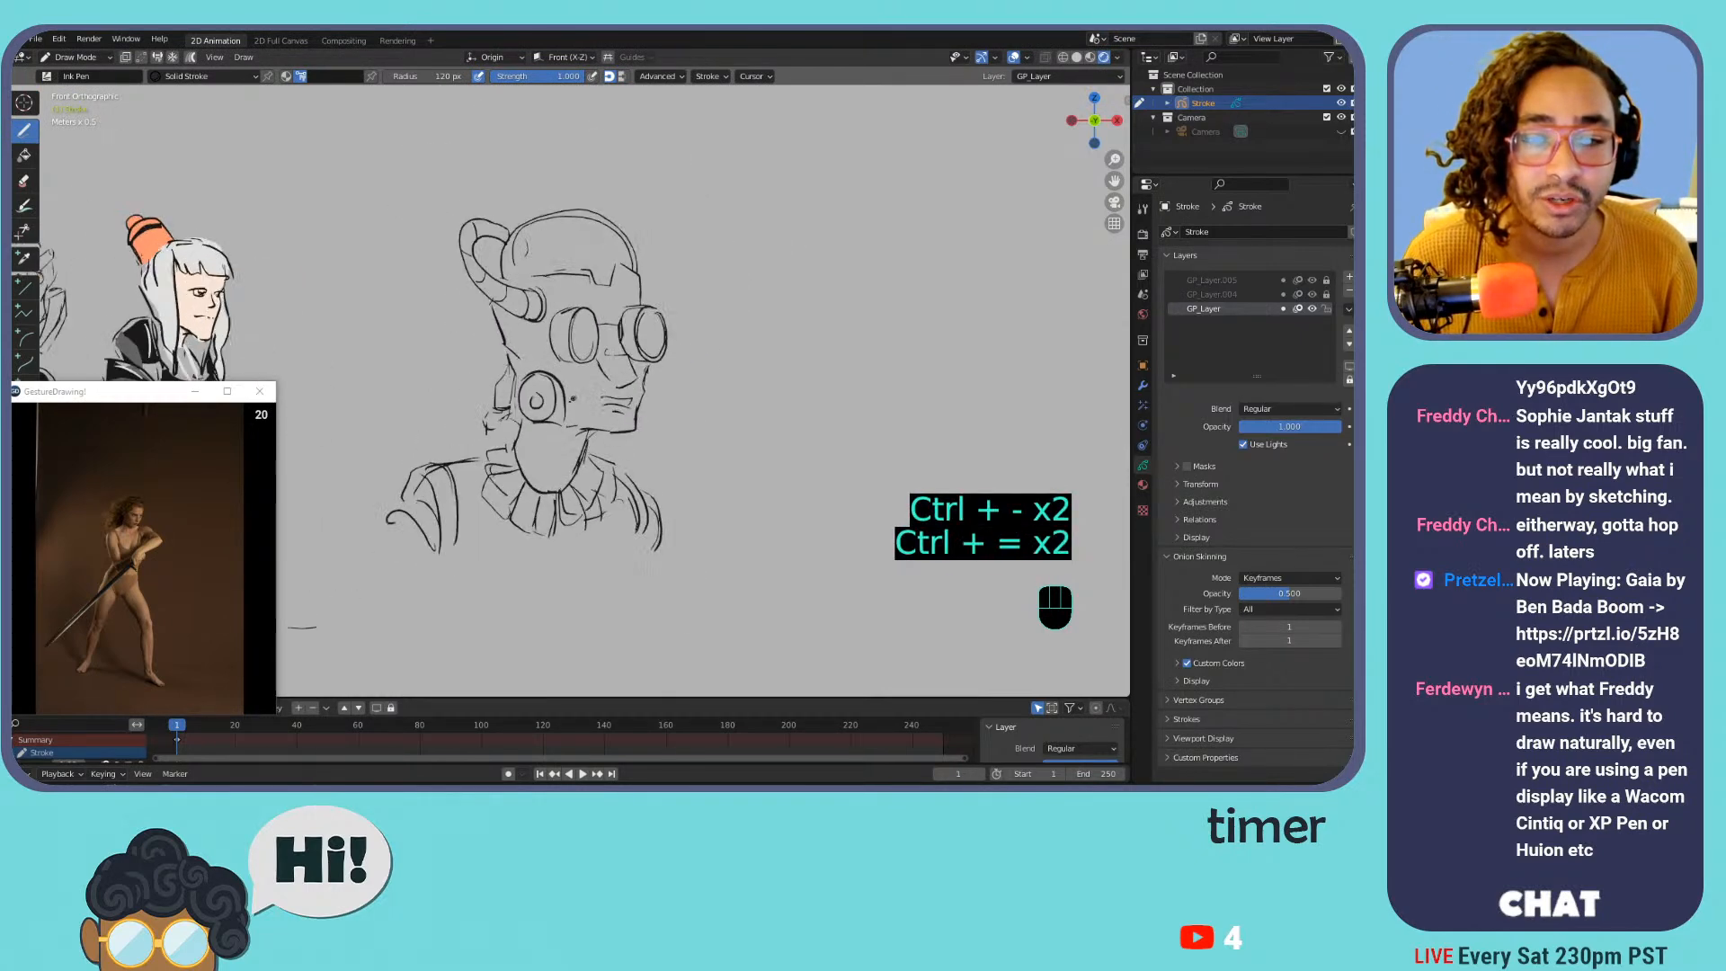
drag(486, 419, 506, 430)
mouse_move(492, 415)
mouse_down()
mouse_move(463, 460)
mouse_move(511, 443)
mouse_move(510, 468)
mouse_move(574, 477)
mouse_move(520, 392)
mouse_up()
drag(595, 438, 590, 446)
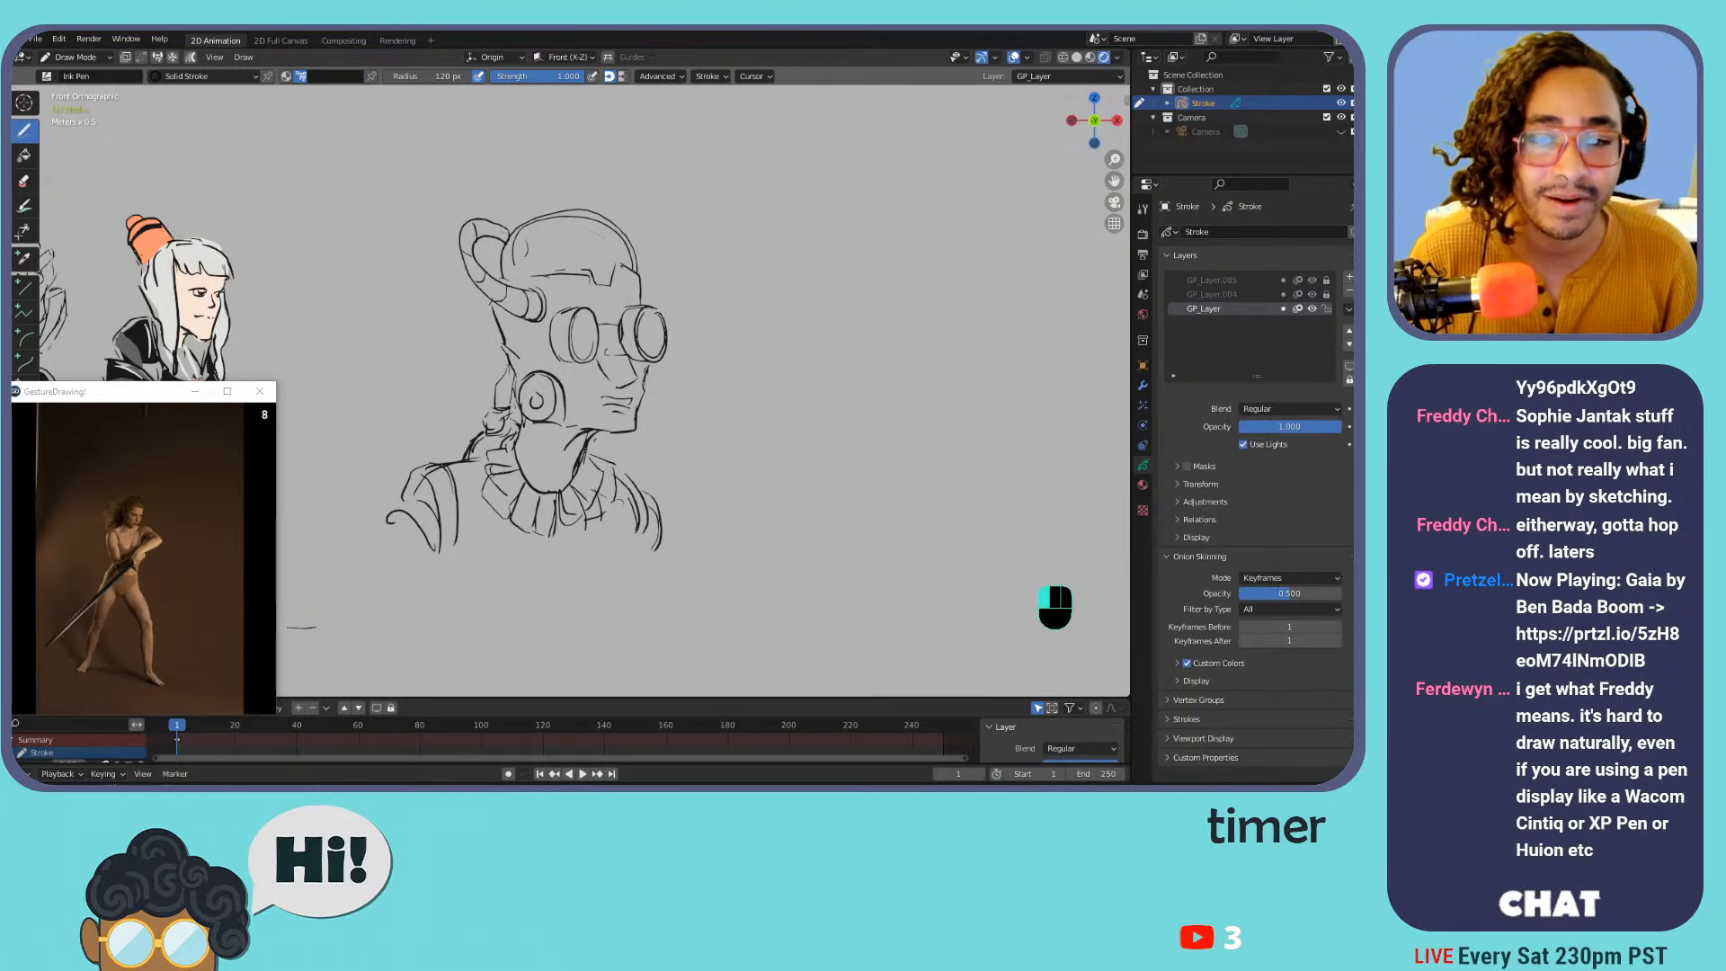
Add a thickness line along the cap's lower edge and forehead notch, redoing strokes, and detail the area around the ear disc
key(ctrl+z)
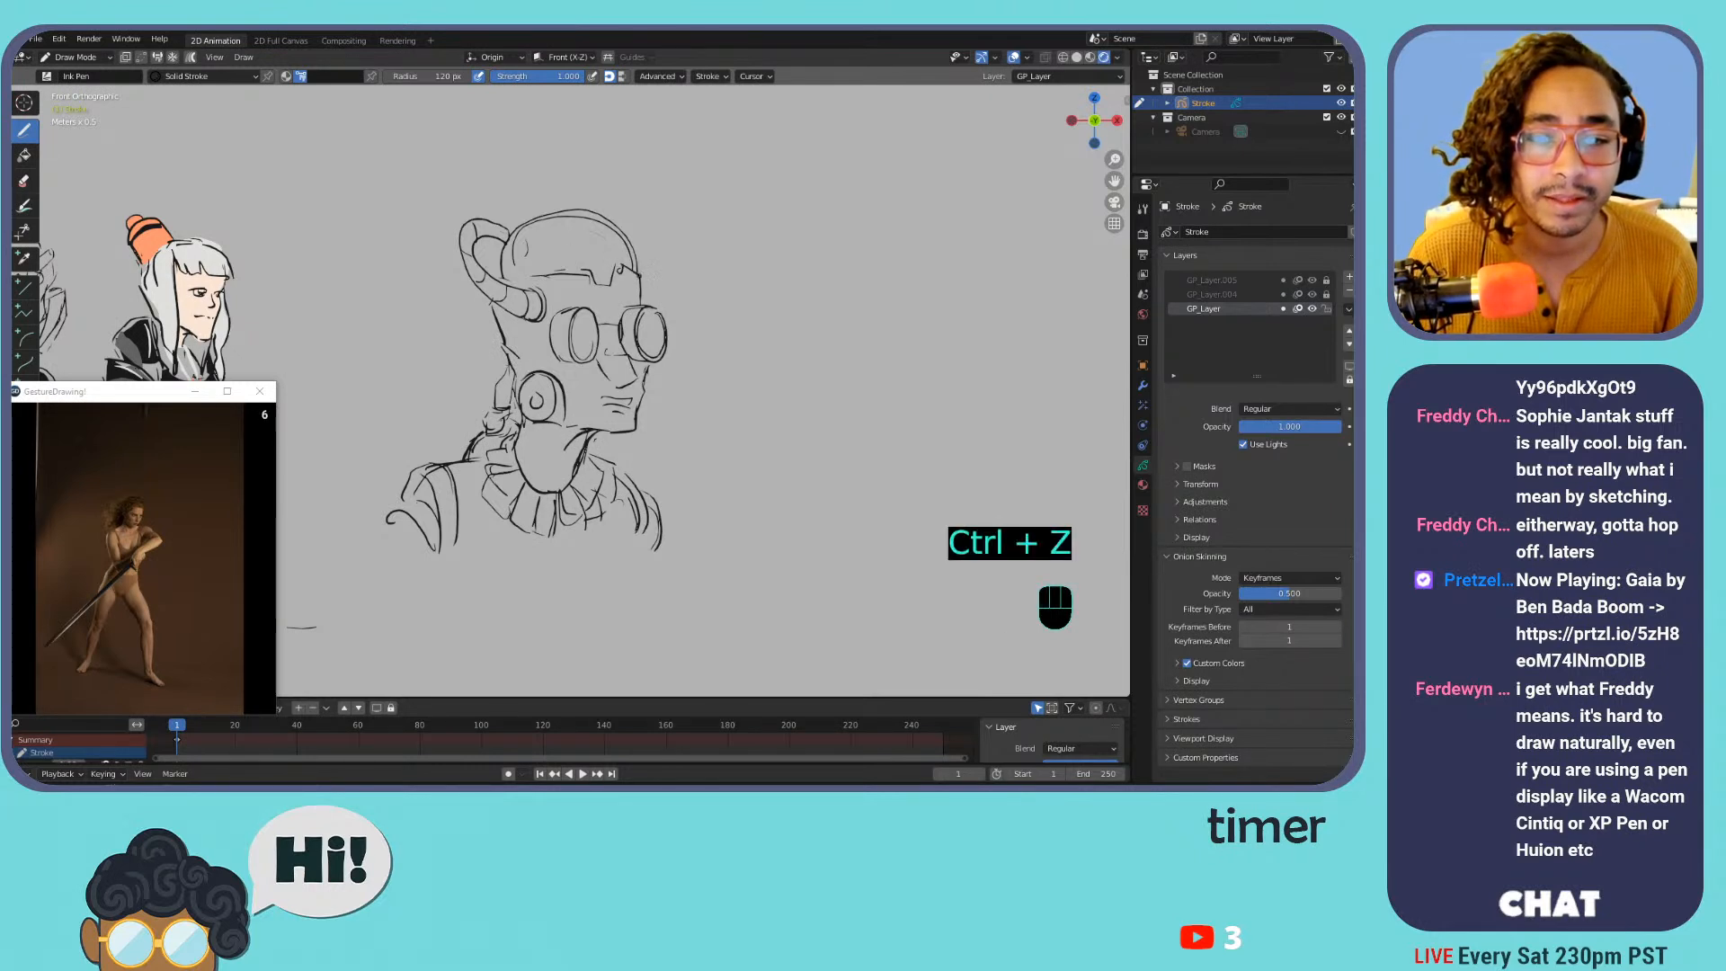
drag(506, 287, 539, 281)
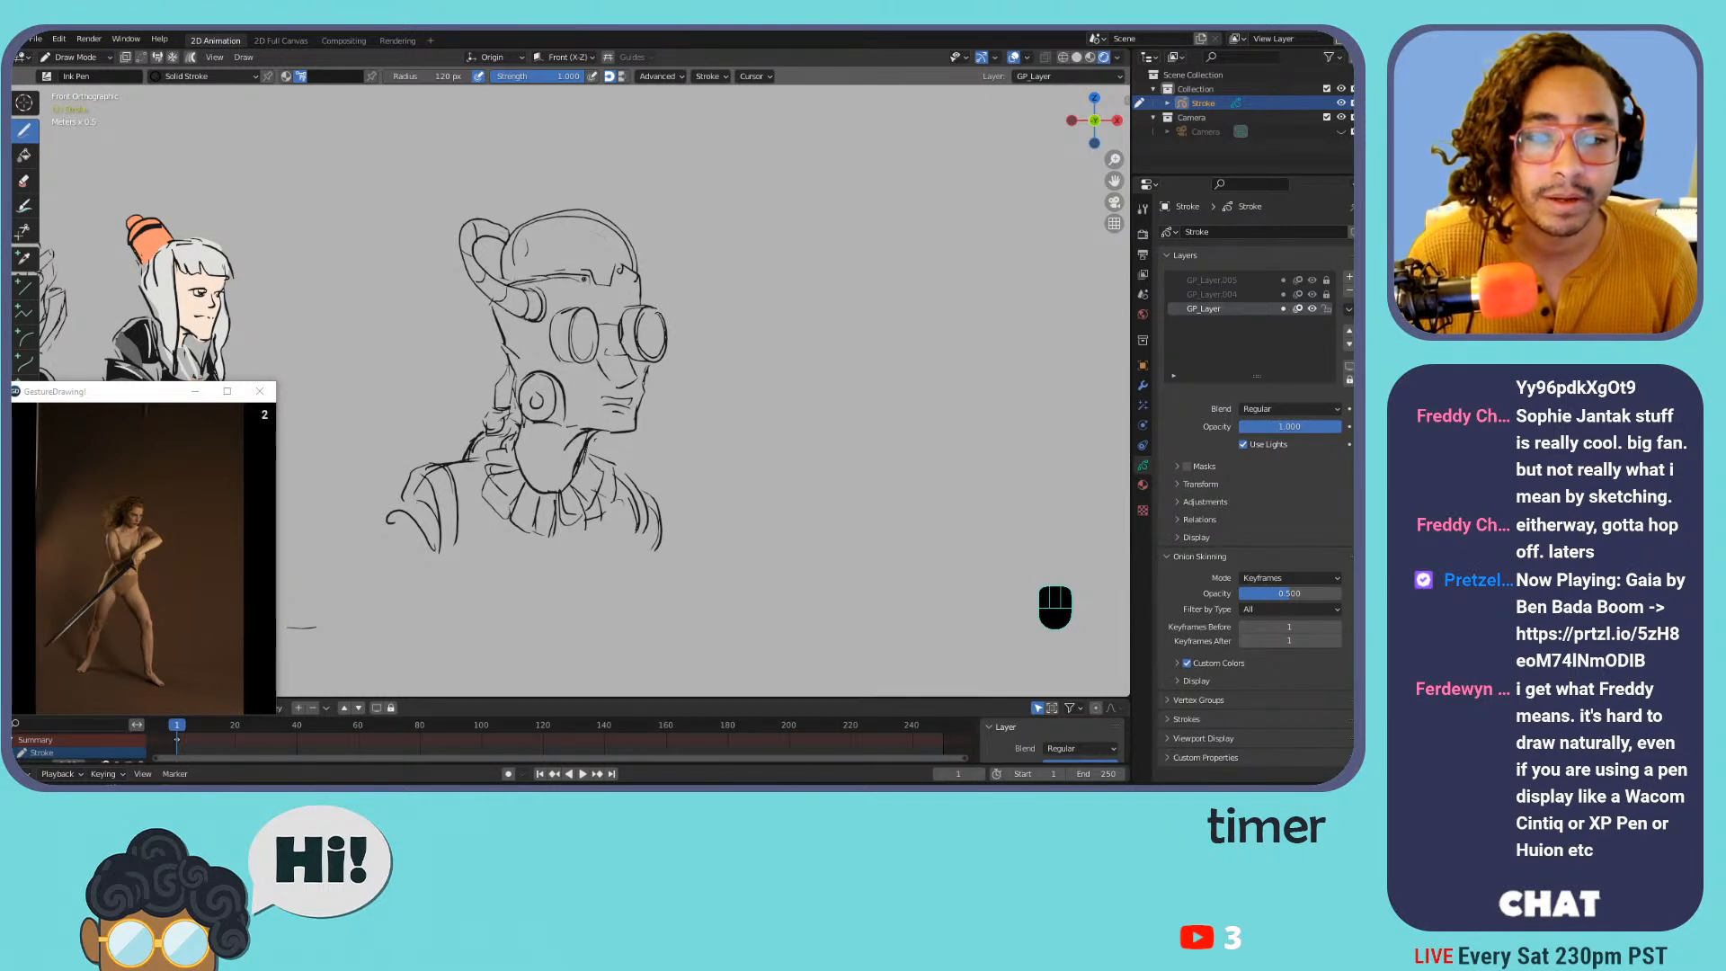
key(ctrl+z)
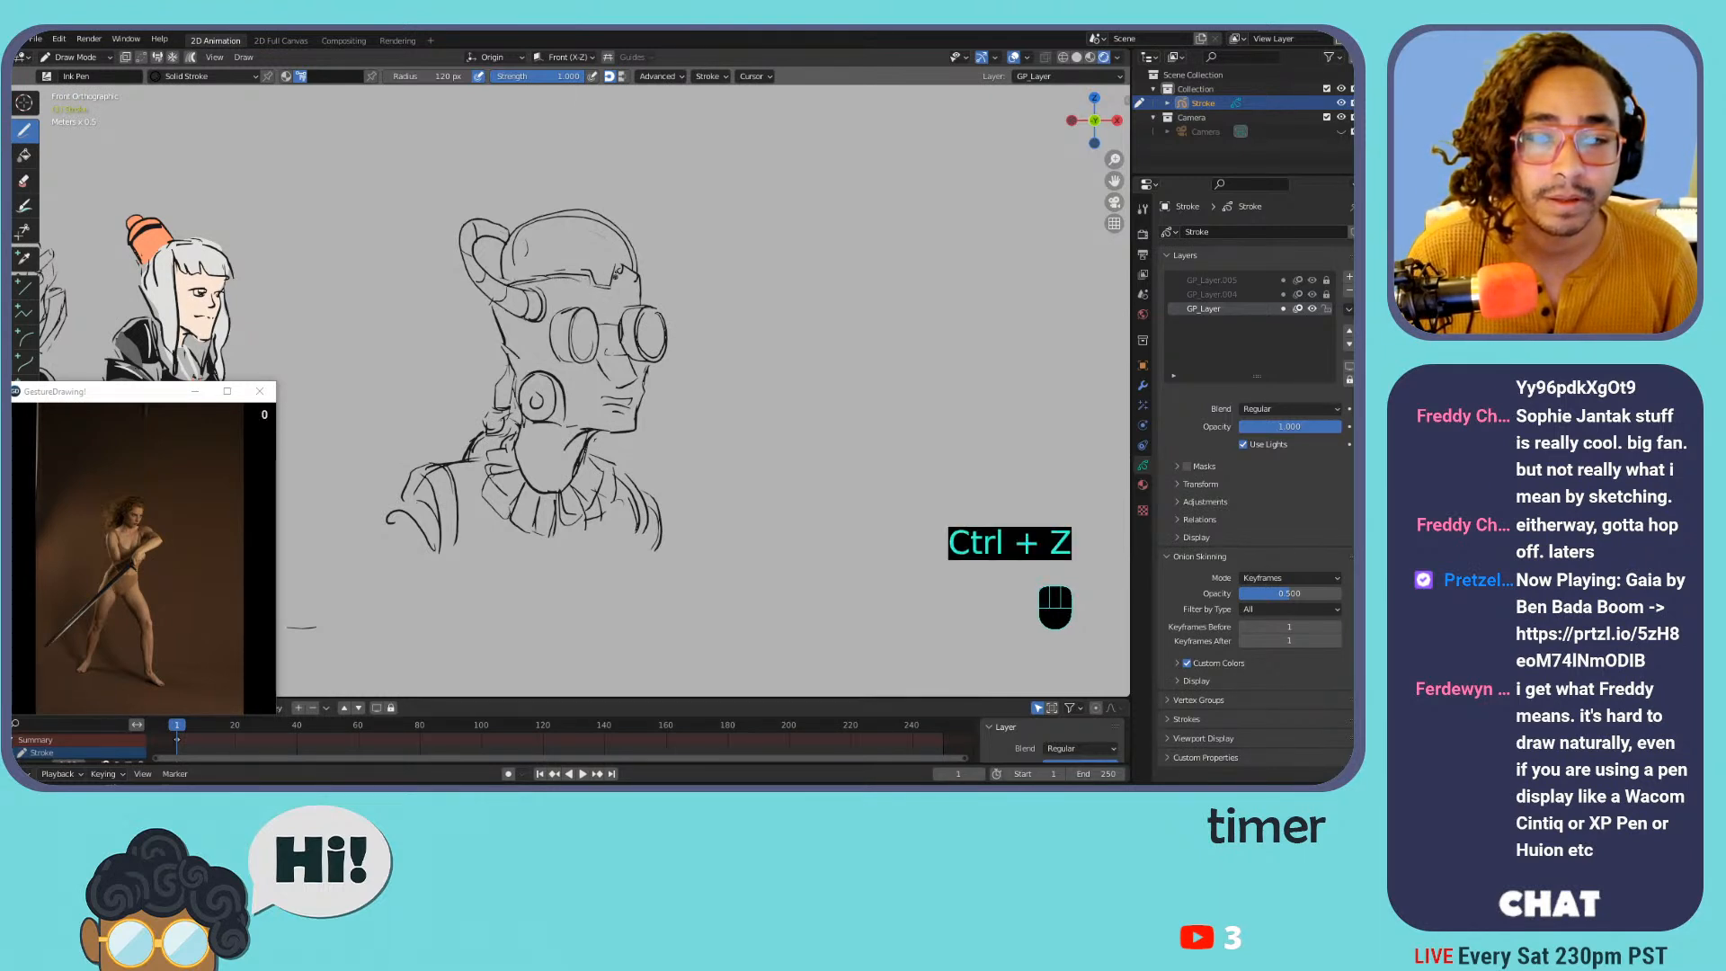
drag(619, 268, 611, 287)
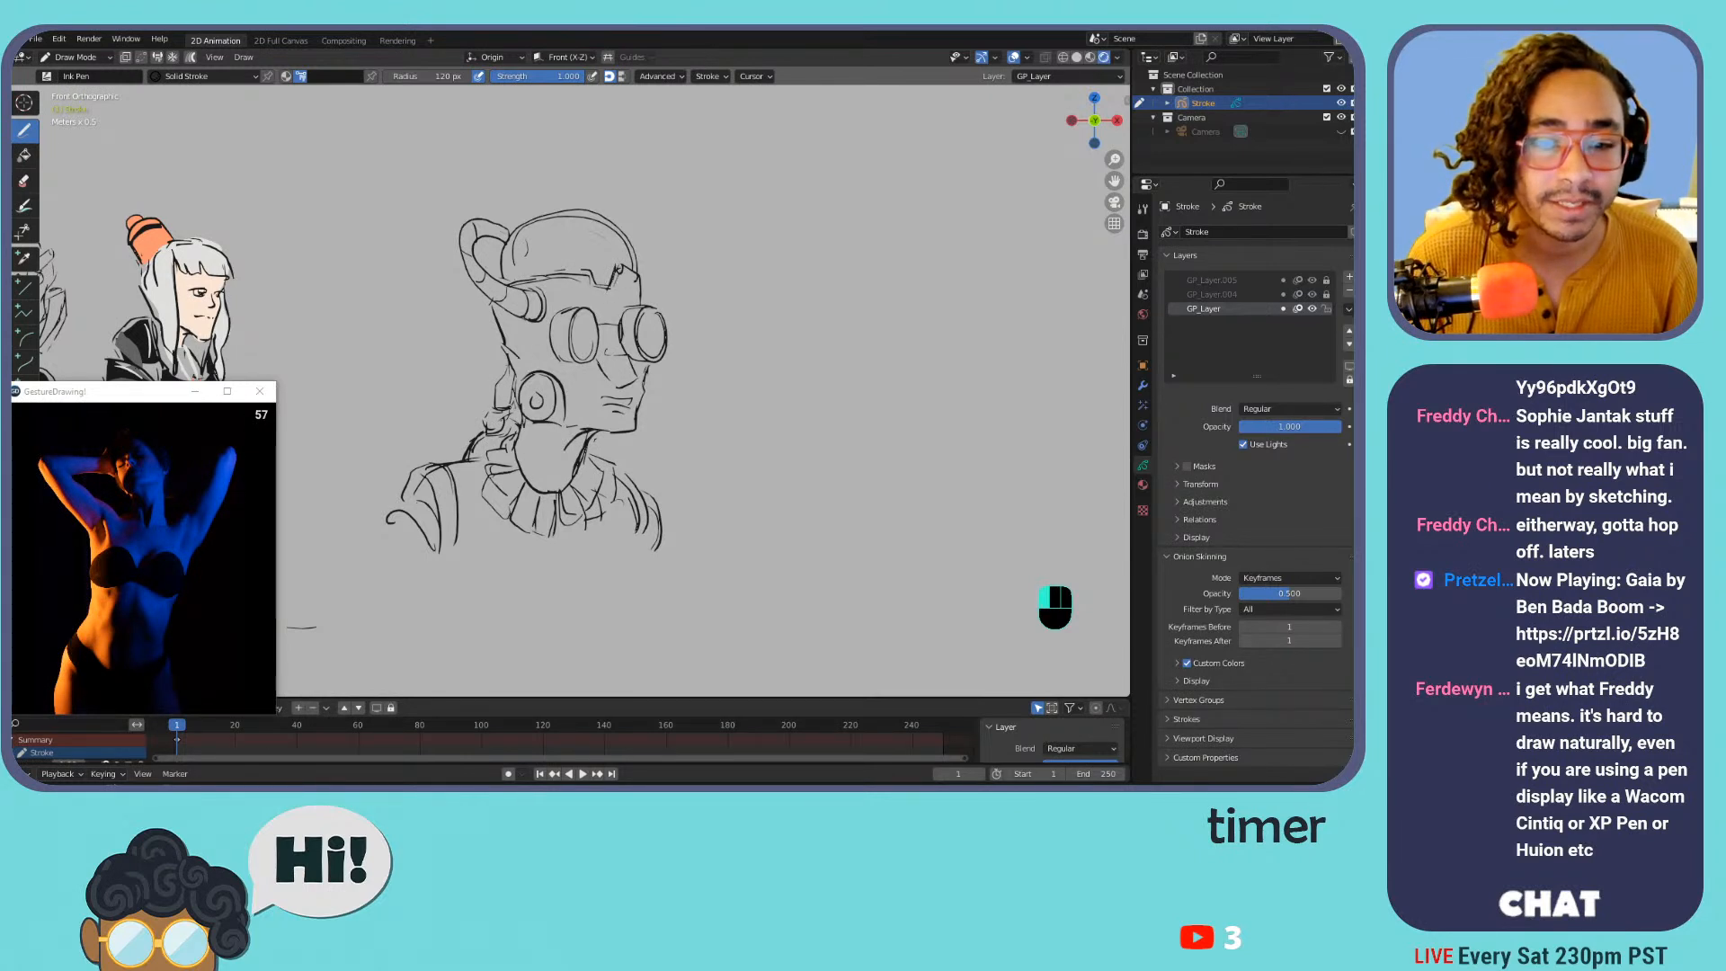
mouse_move(508, 367)
mouse_down()
mouse_move(493, 416)
mouse_move(515, 393)
mouse_move(565, 394)
mouse_move(577, 454)
mouse_up()
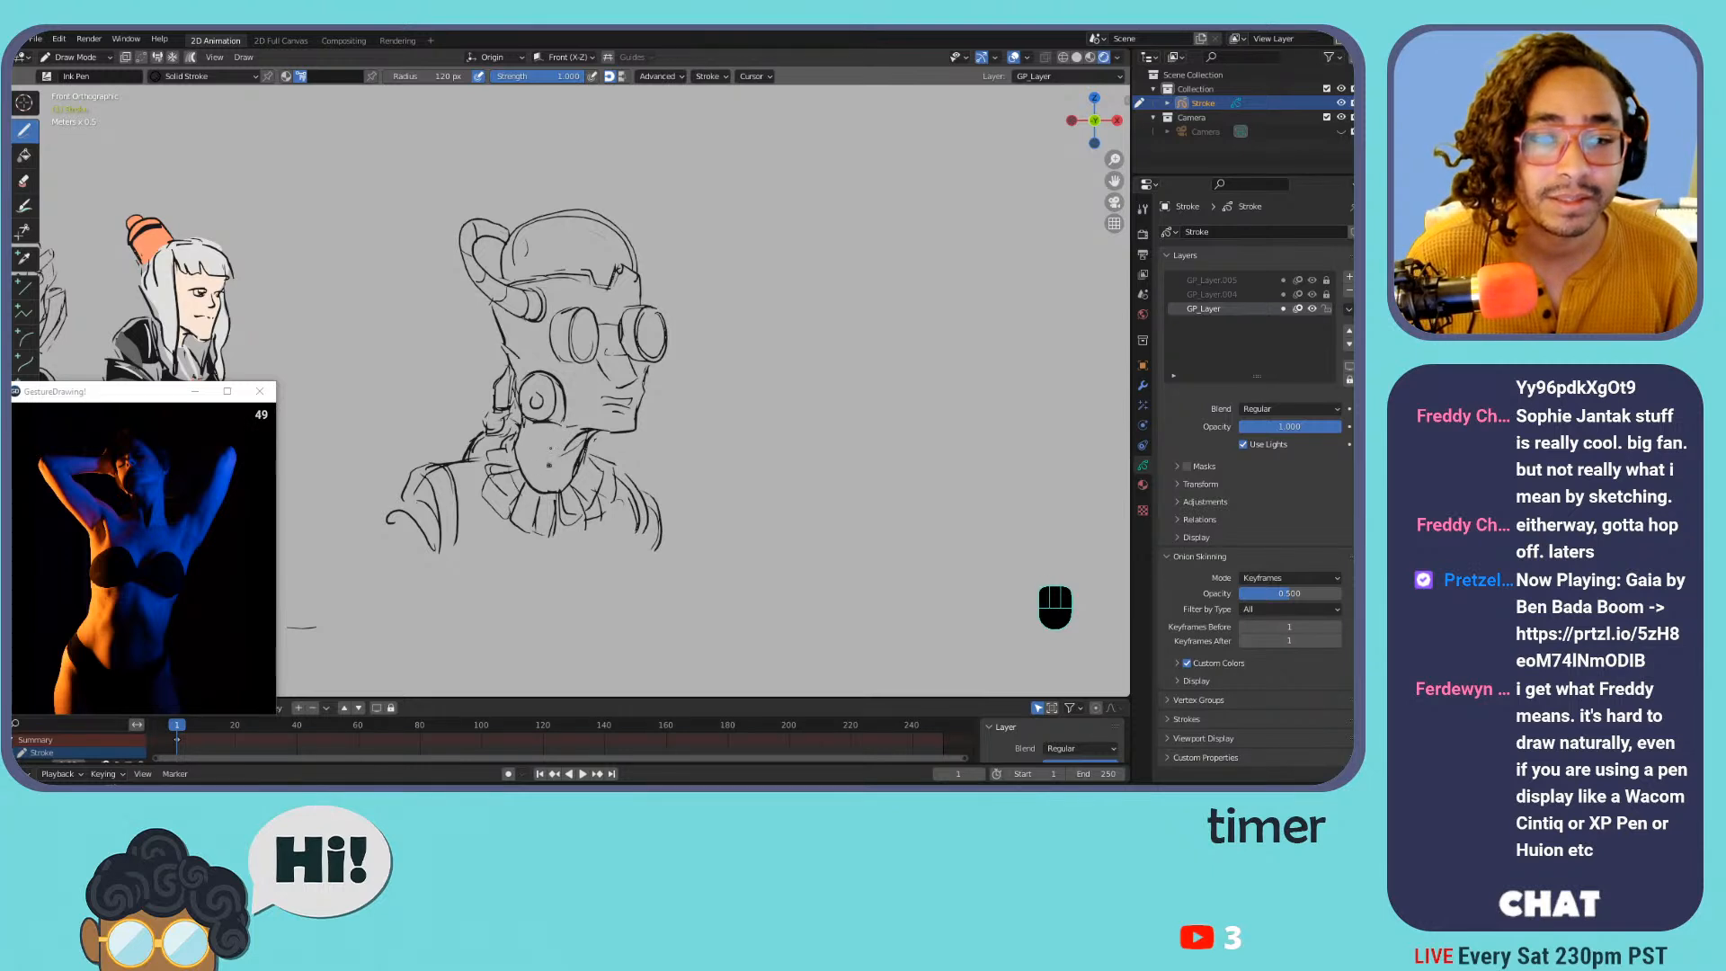
Open the brush's color picker and palette
click(332, 77)
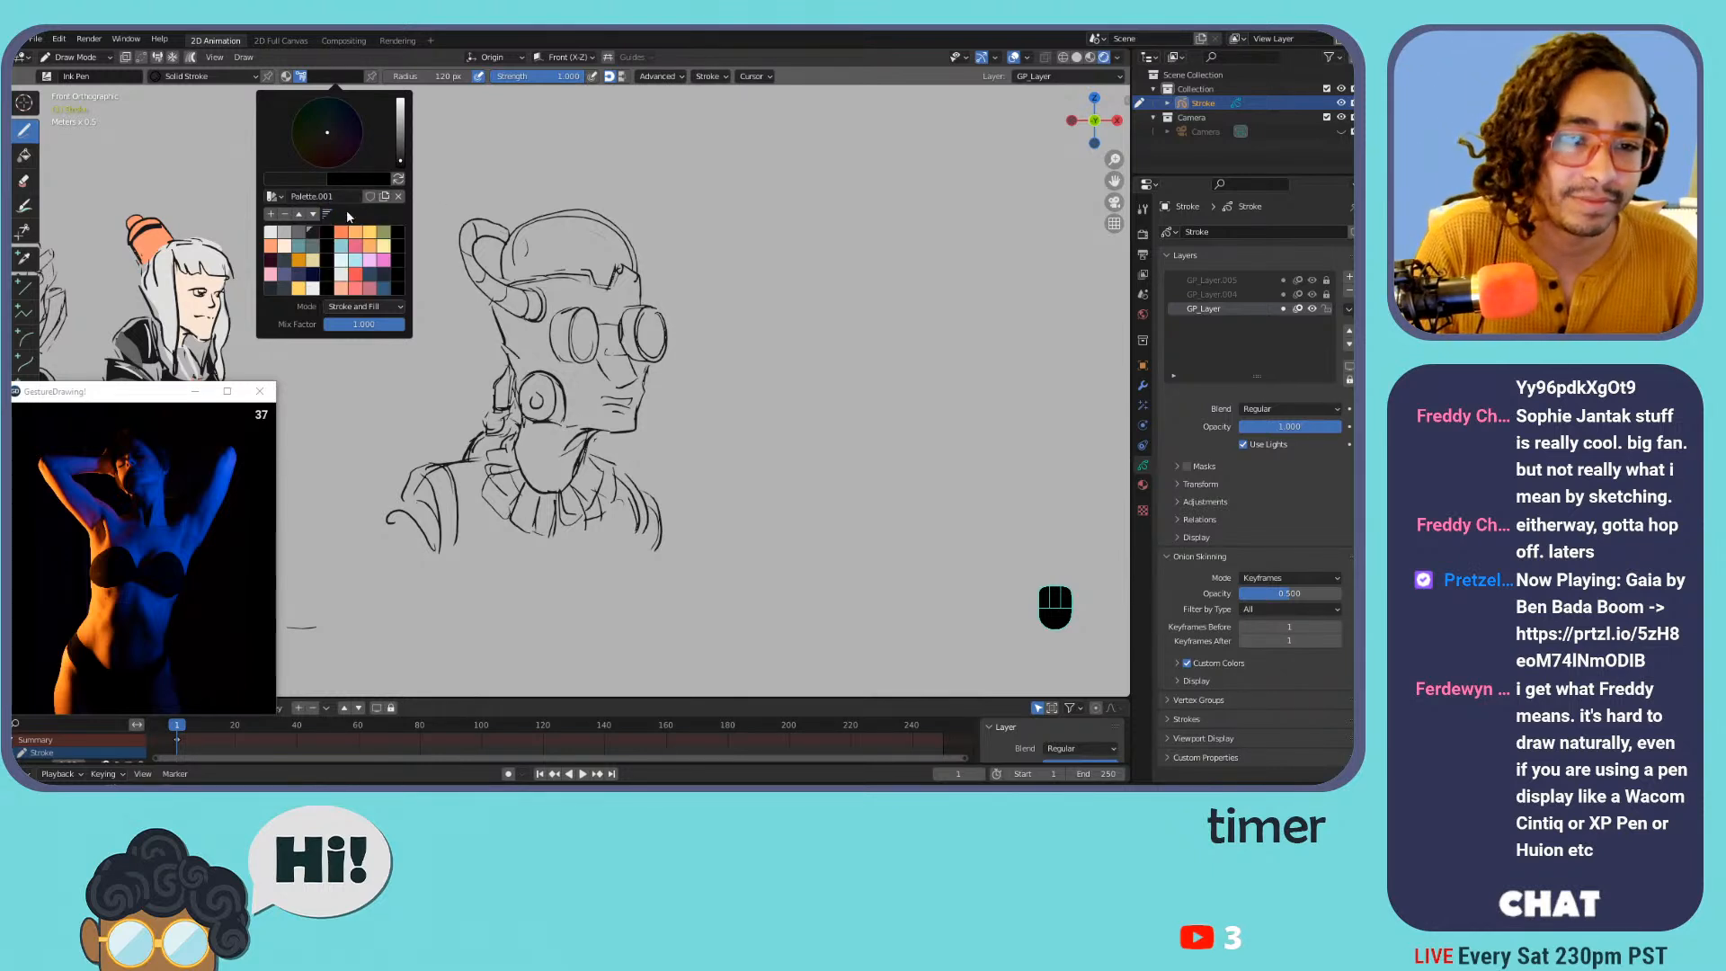
Set the brush colour to the palette's teal blue and its material to Solid Fill
click(344, 249)
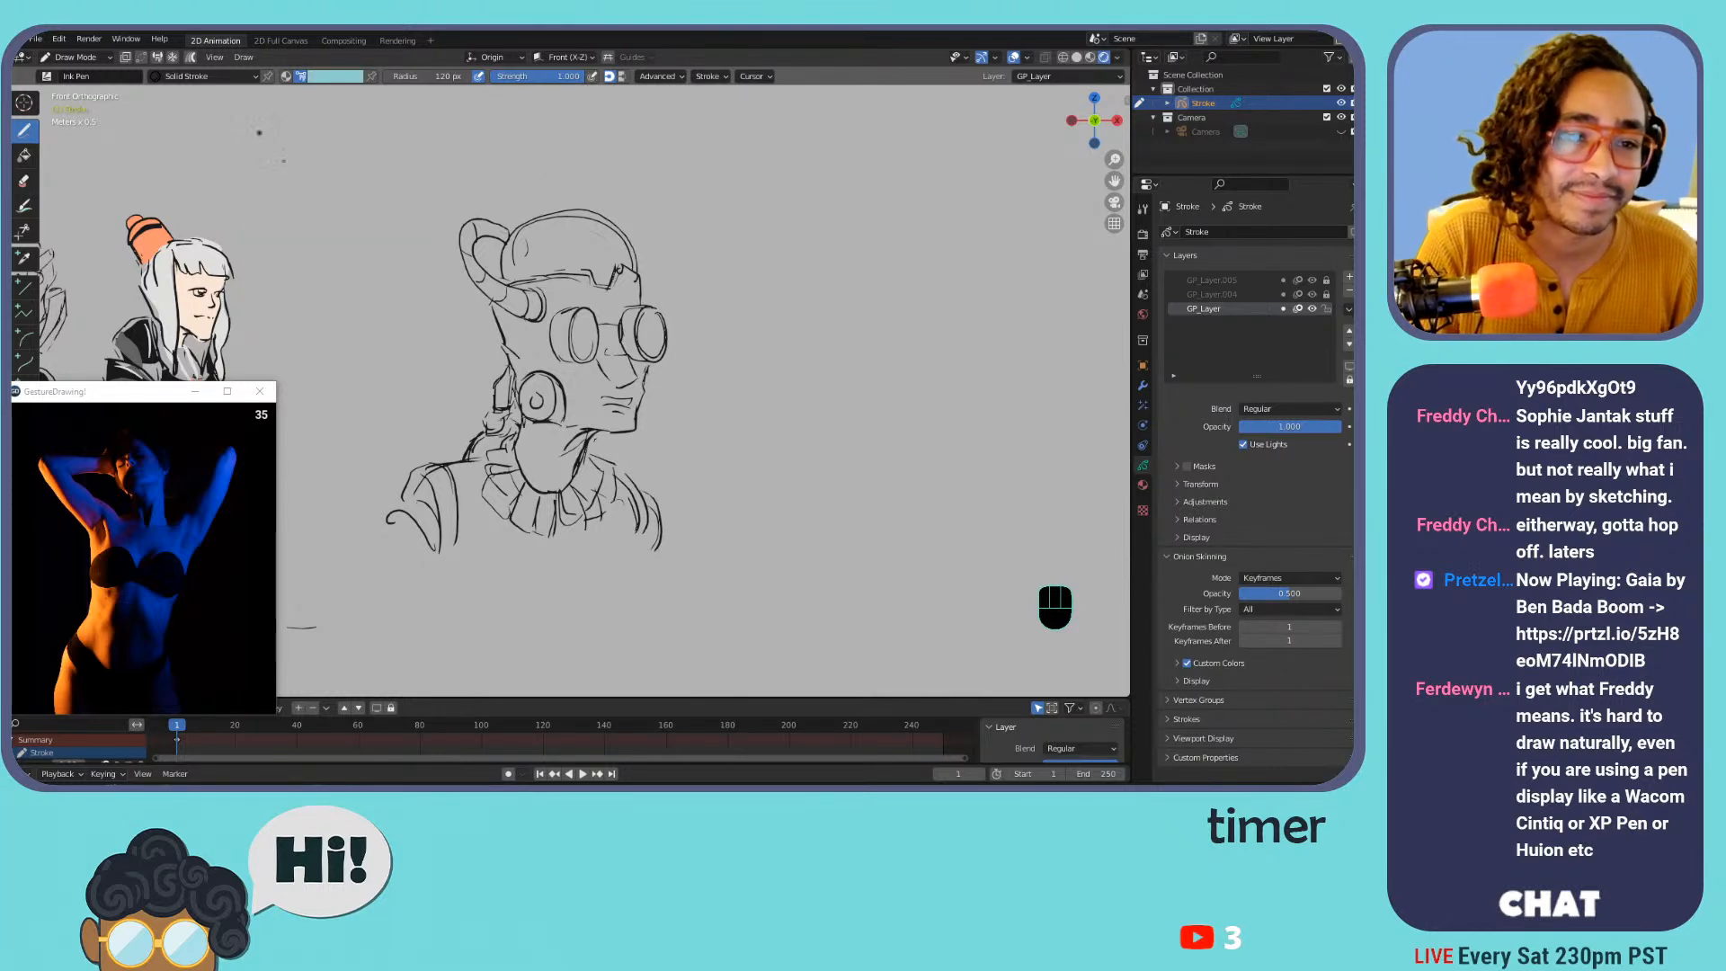
key(u)
click(360, 254)
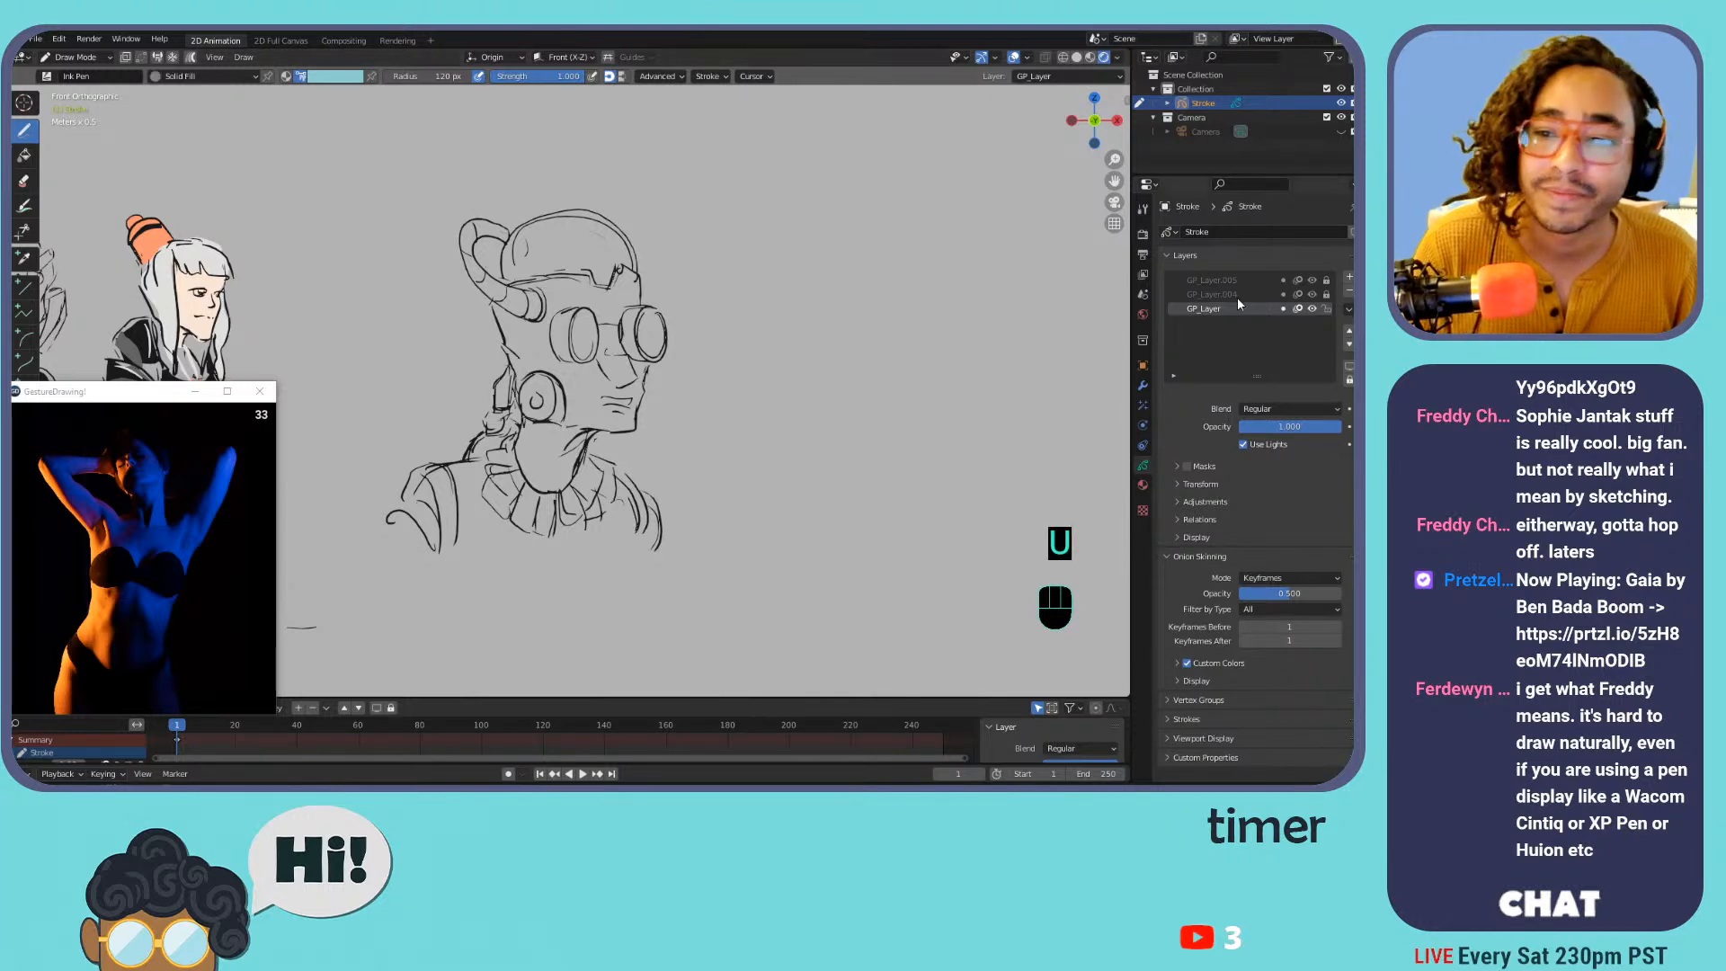
Add a new layer beneath the line-art layer and fill the robot's skull cap with teal blue on it
click(1349, 278)
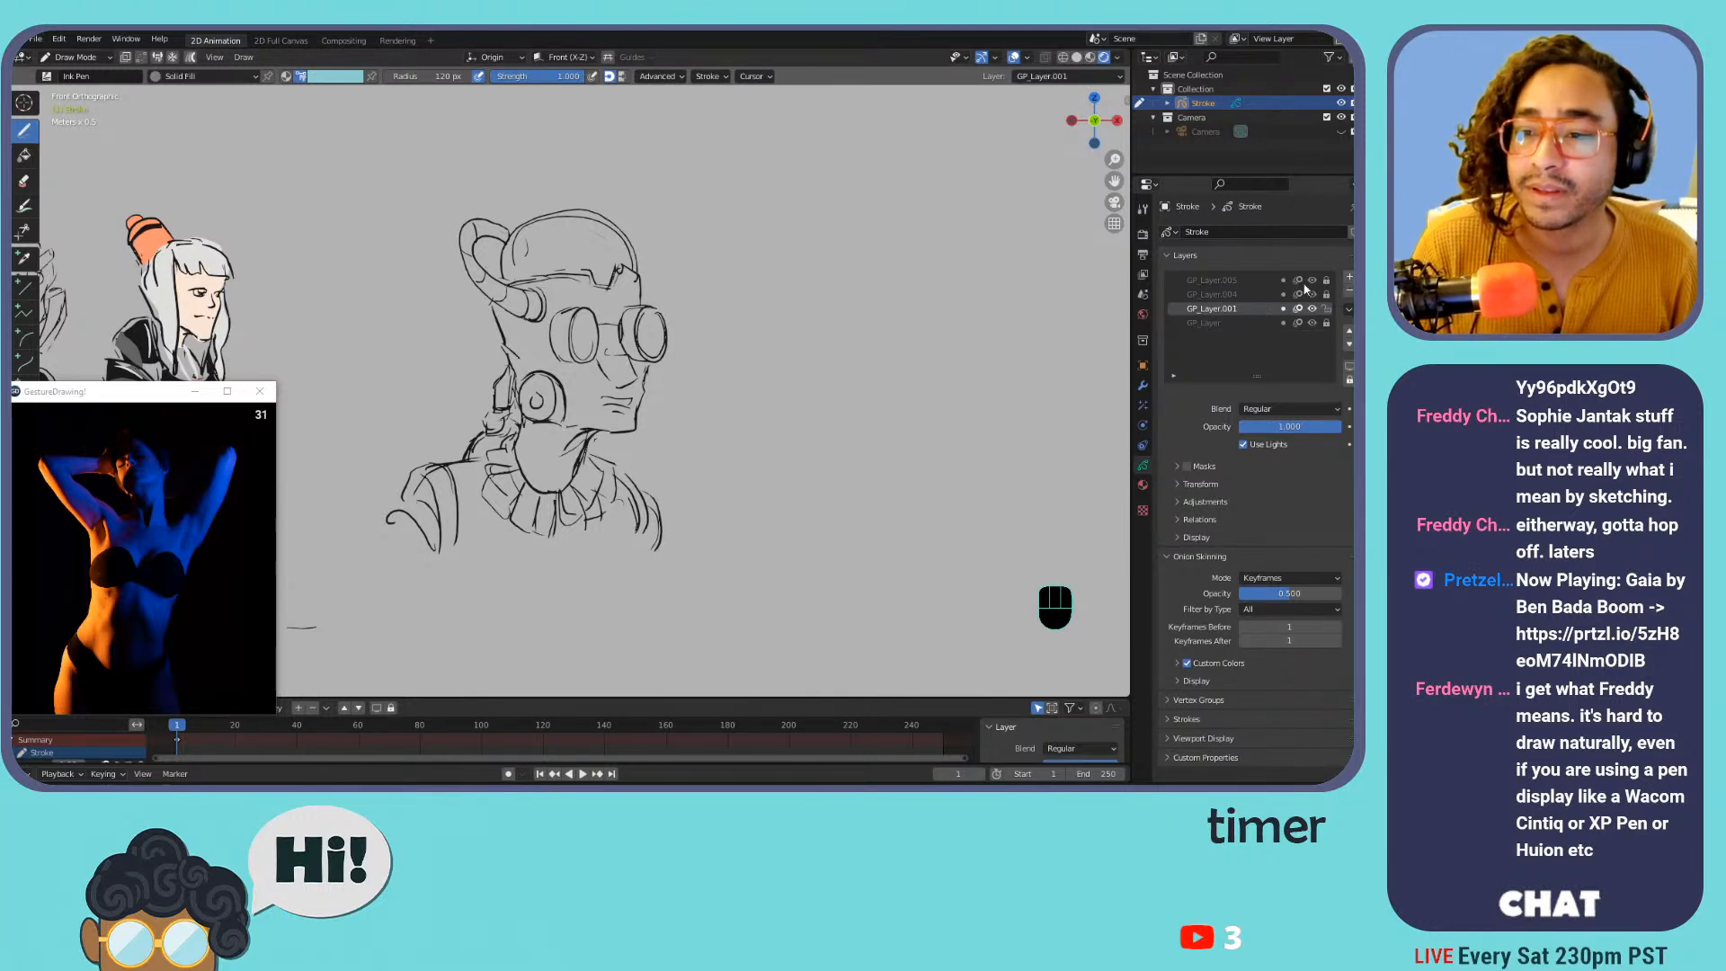
click(1349, 346)
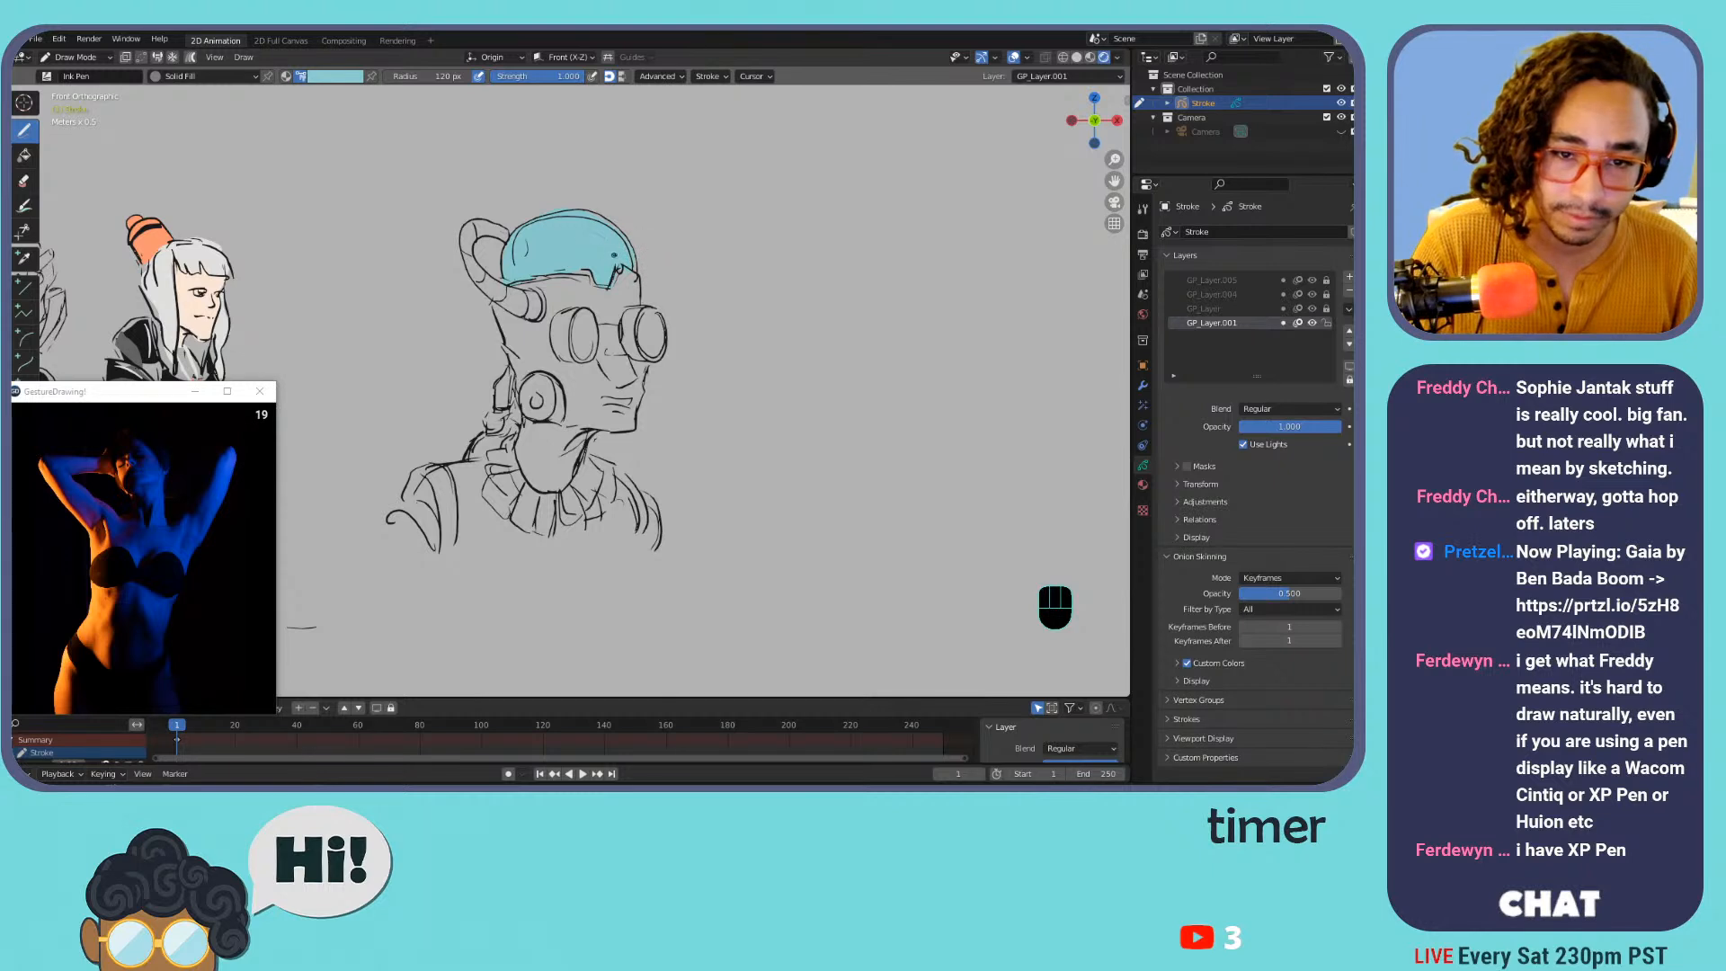
key(ctrl+z)
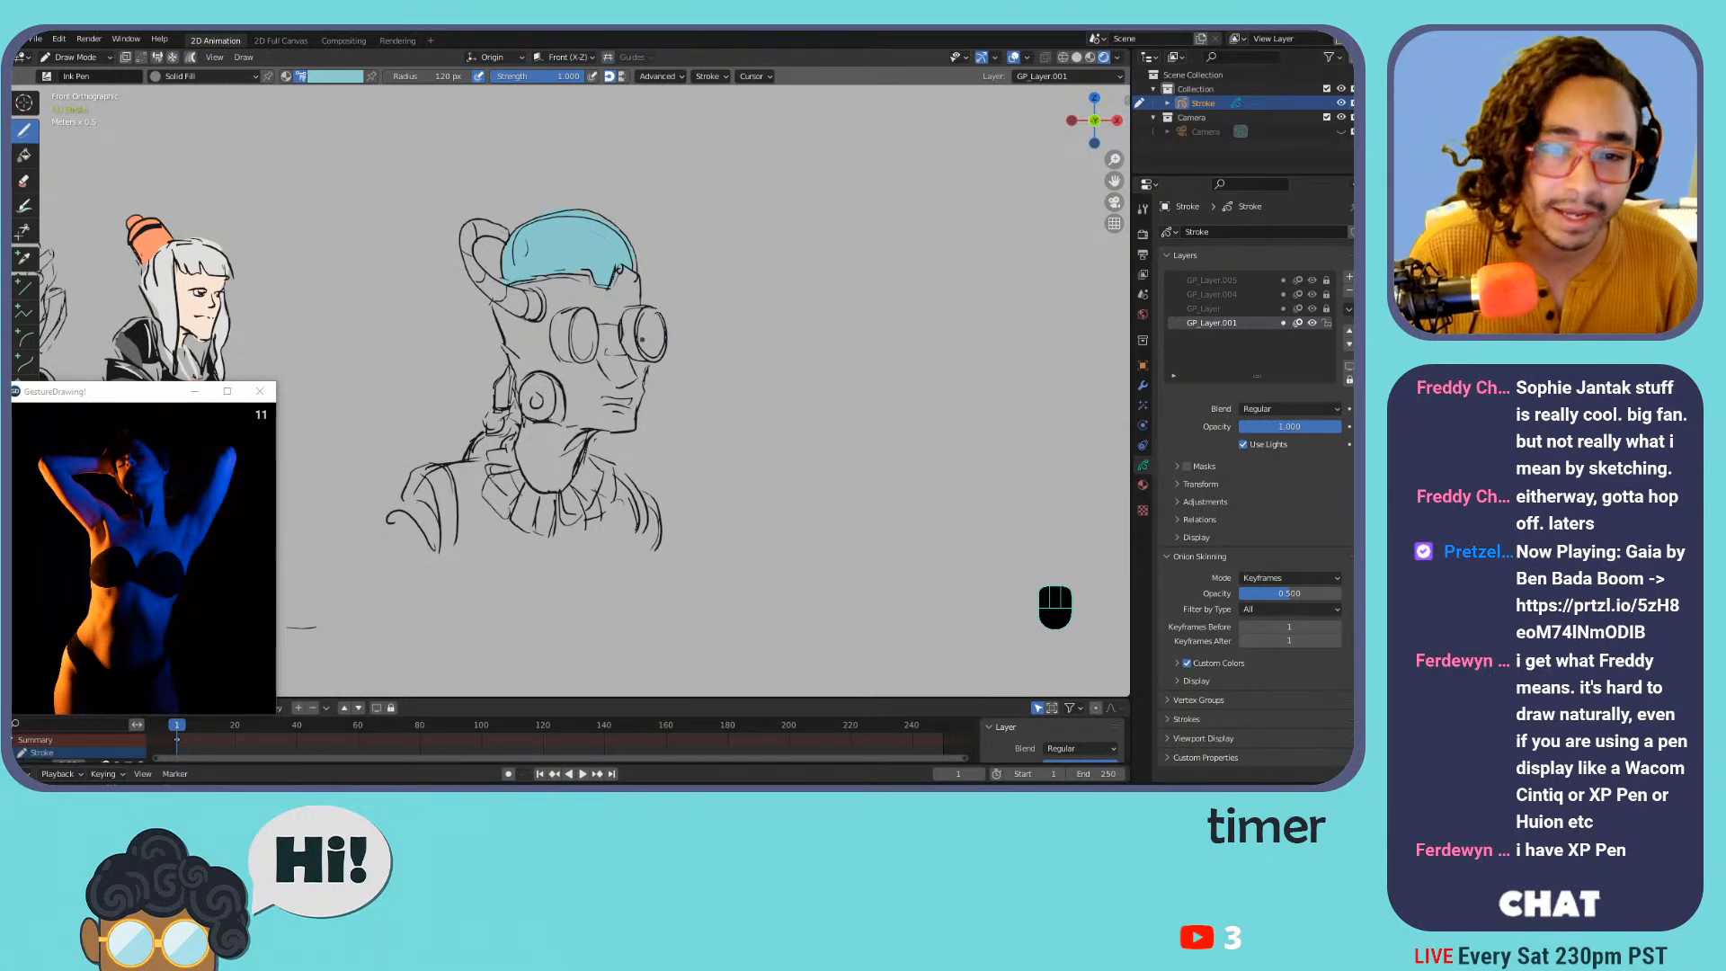
Enable drawing strokes on back and fill the face and neck with the palette's olive green
click(127, 57)
click(324, 81)
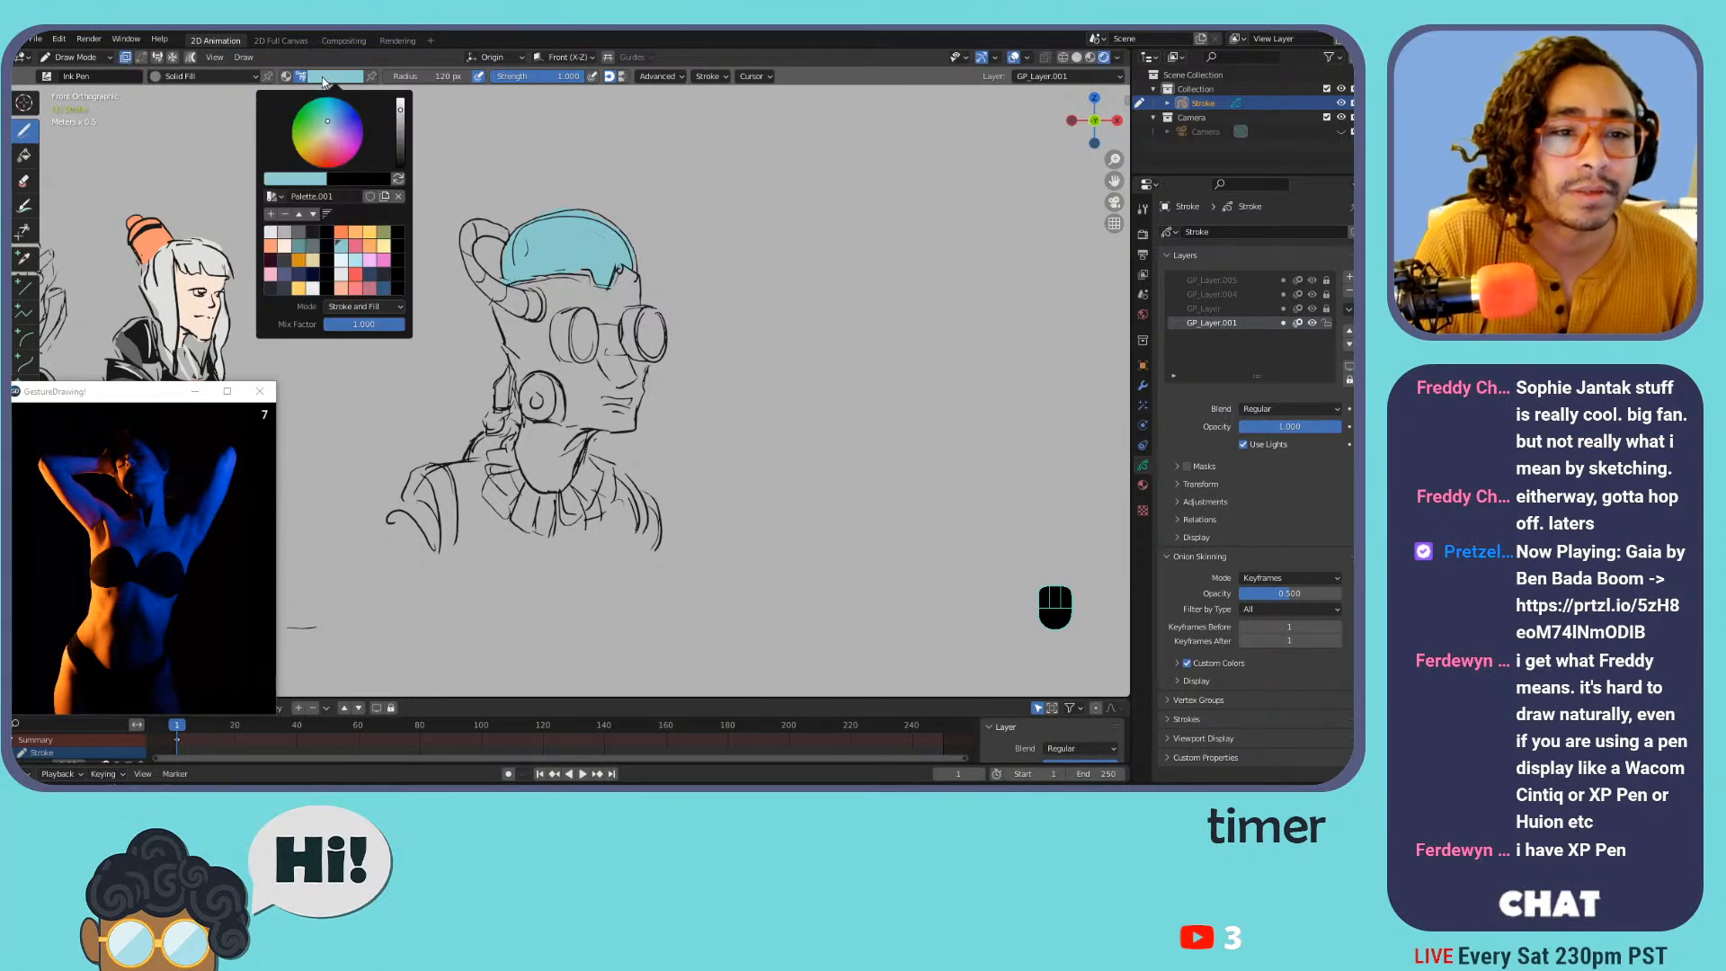
click(362, 263)
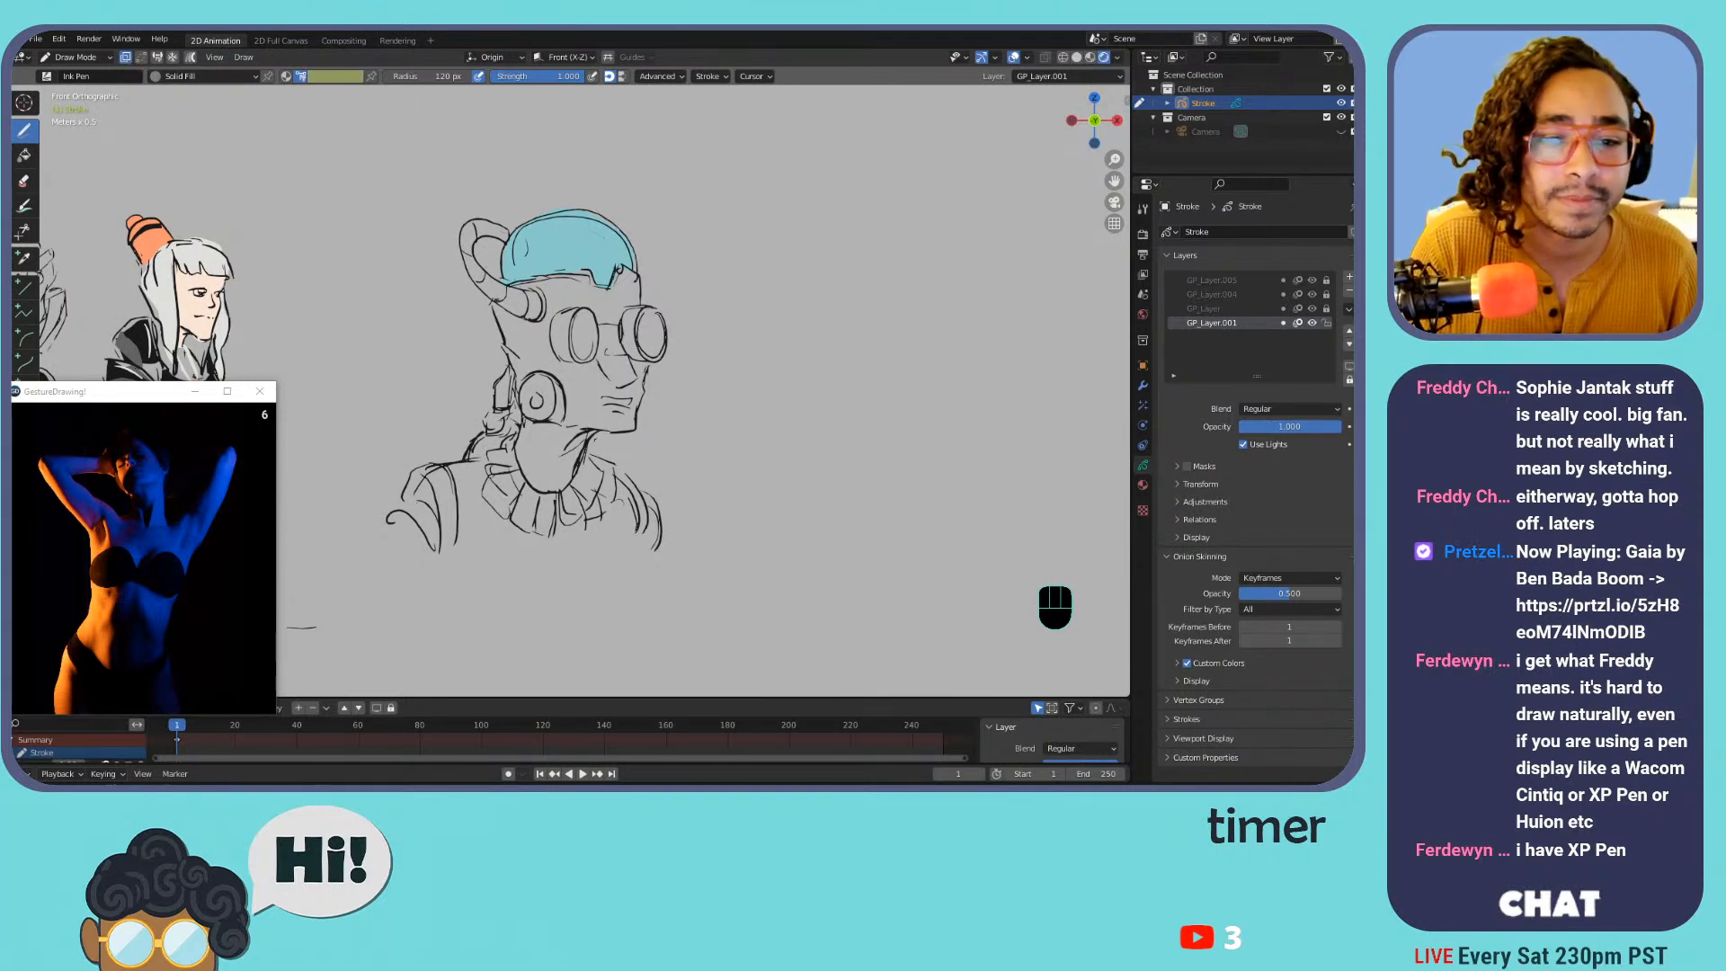
mouse_move(515, 330)
mouse_down()
mouse_move(502, 420)
mouse_move(559, 486)
mouse_move(636, 404)
mouse_move(621, 342)
mouse_move(521, 310)
mouse_move(629, 297)
mouse_move(576, 270)
mouse_move(508, 283)
mouse_move(540, 269)
mouse_up()
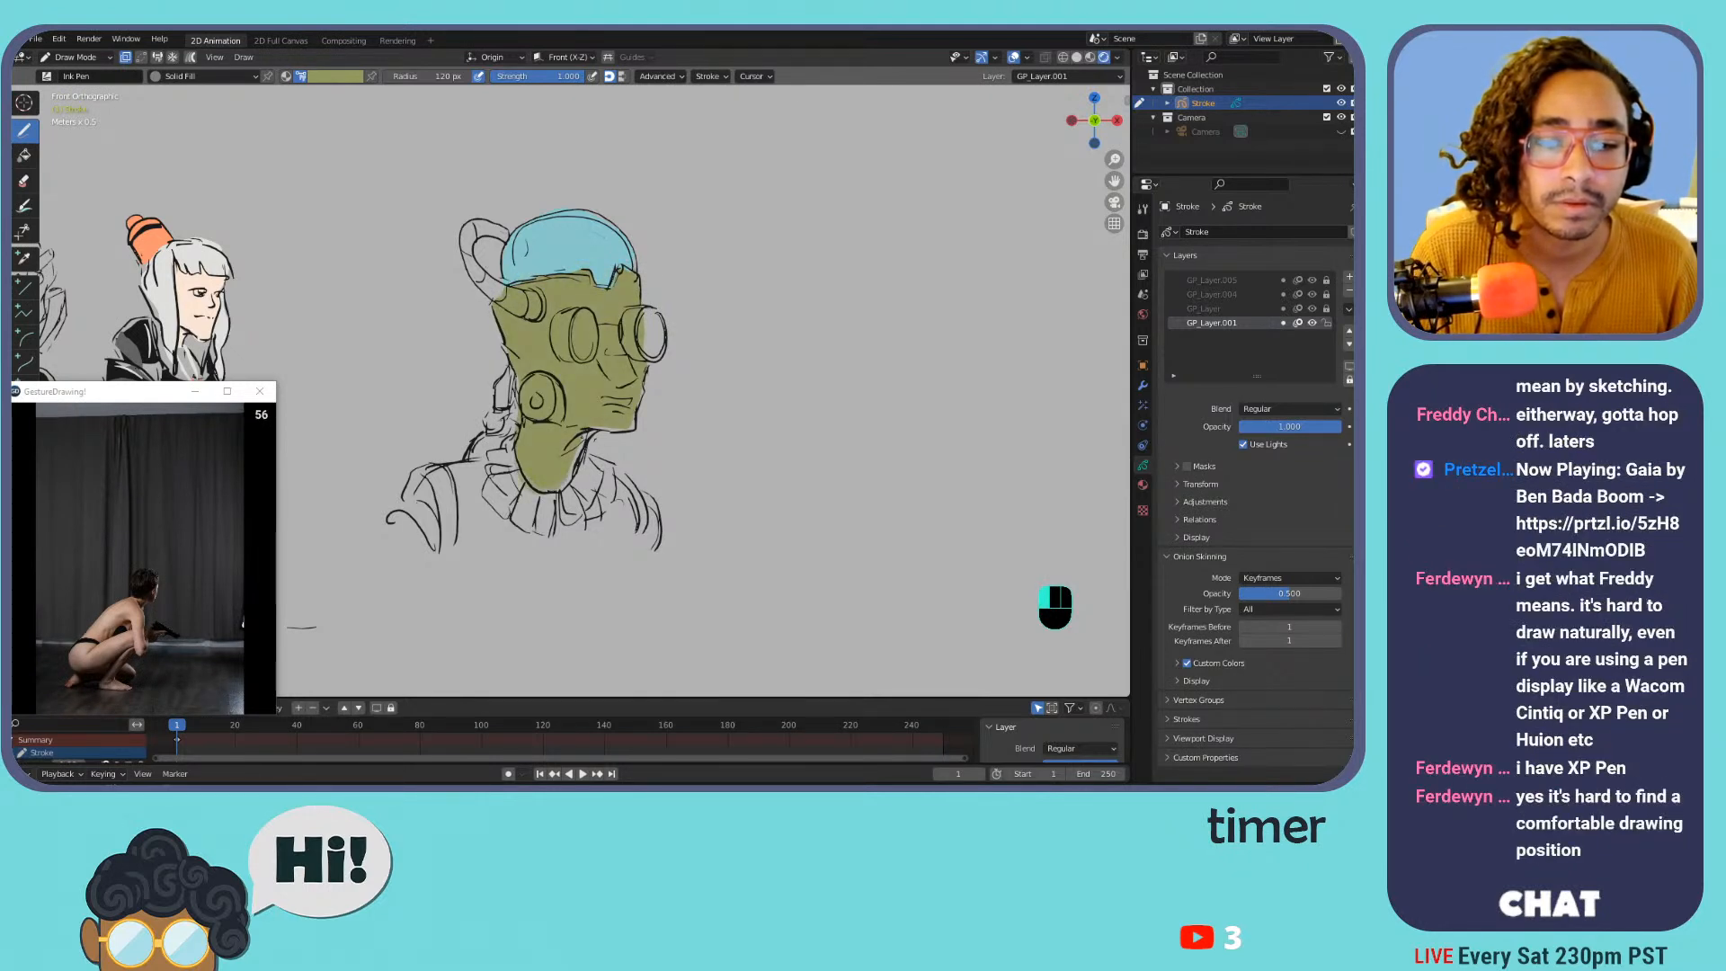
drag(559, 448, 573, 490)
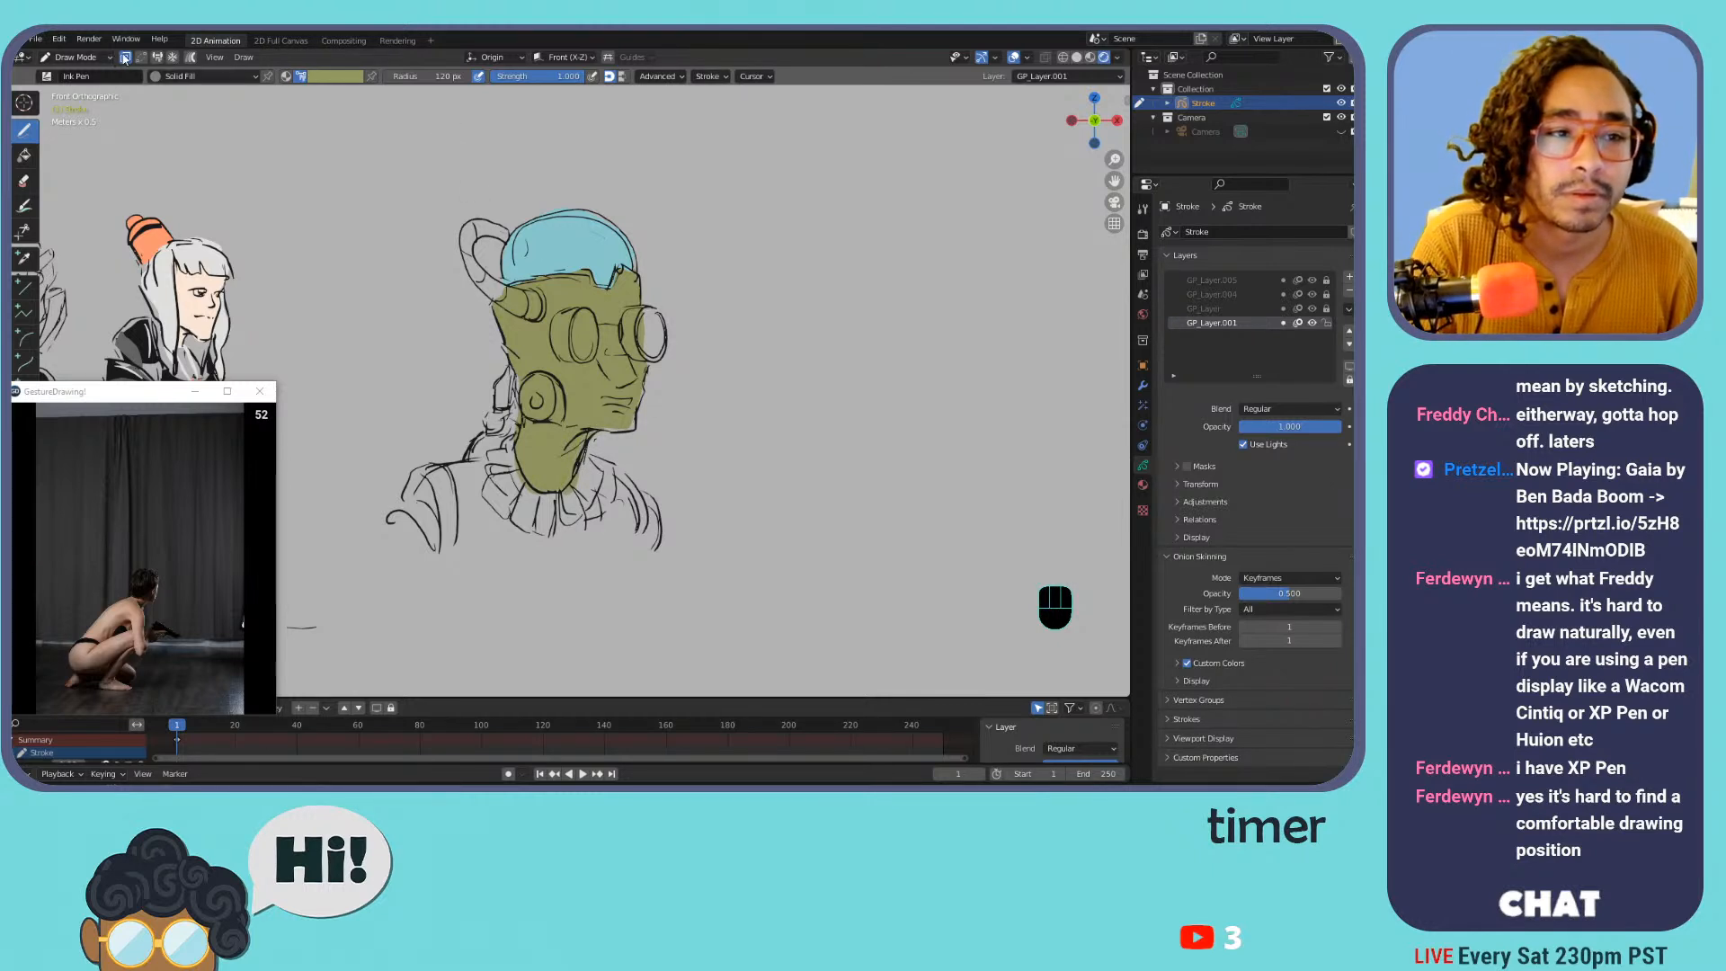
Fill both goggle lenses with teal blue, with drawing strokes on back turned off
click(312, 79)
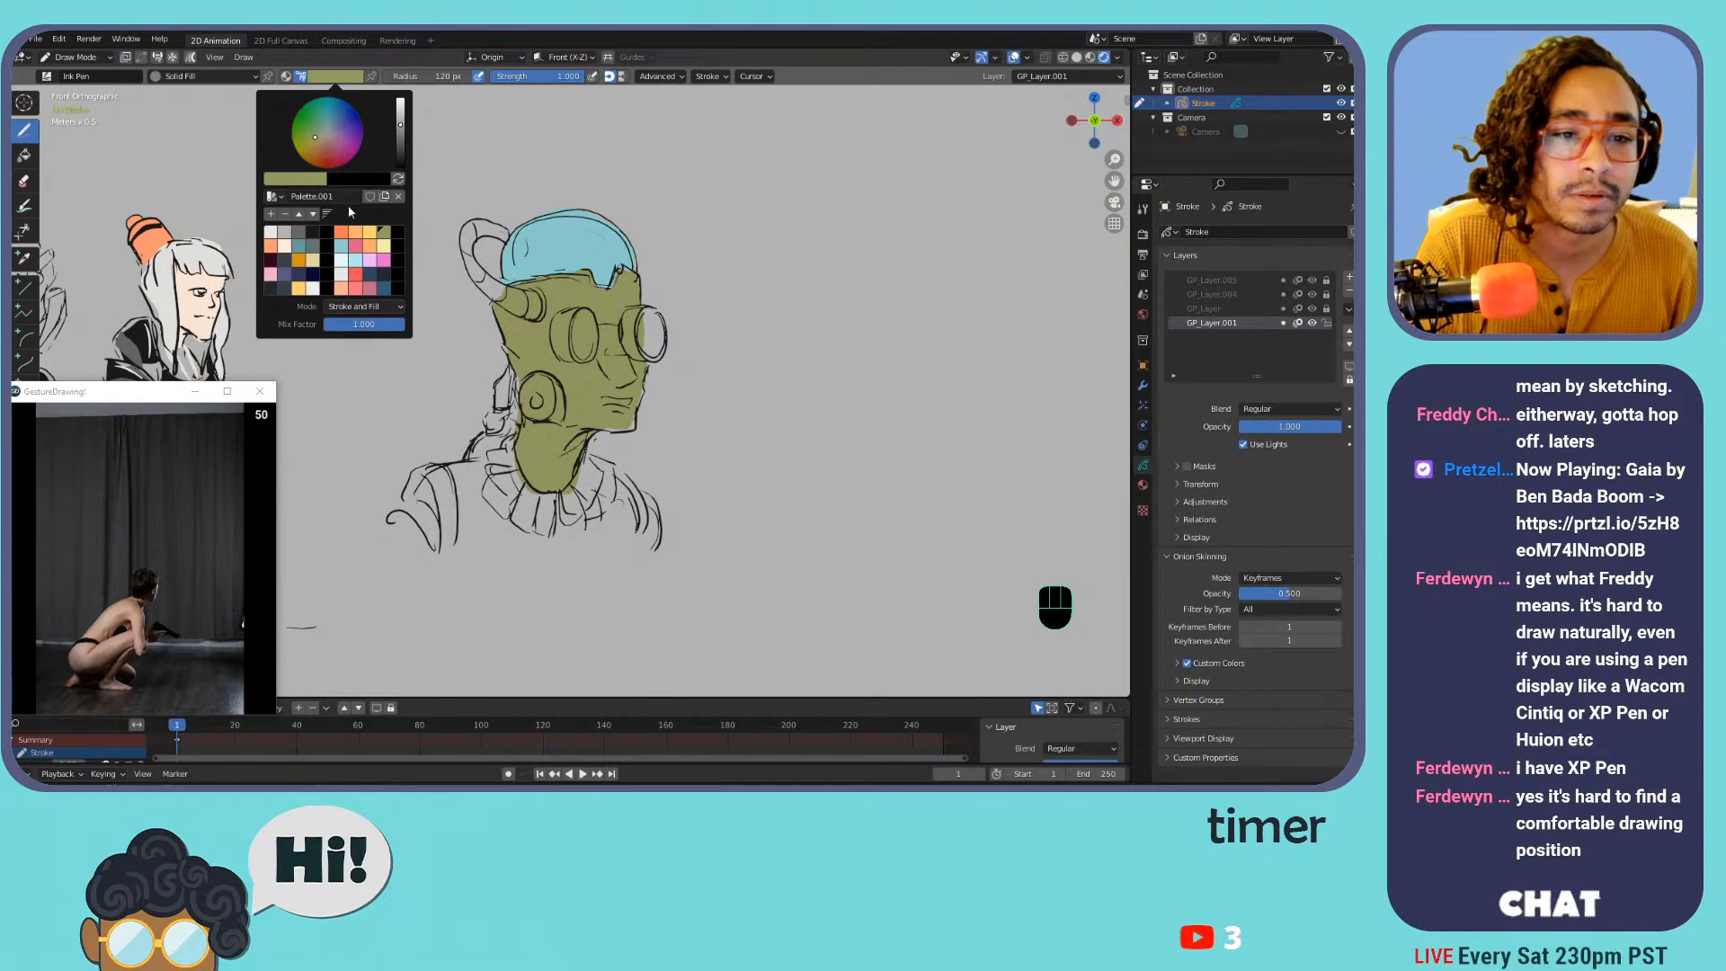
click(345, 253)
drag(589, 310, 584, 359)
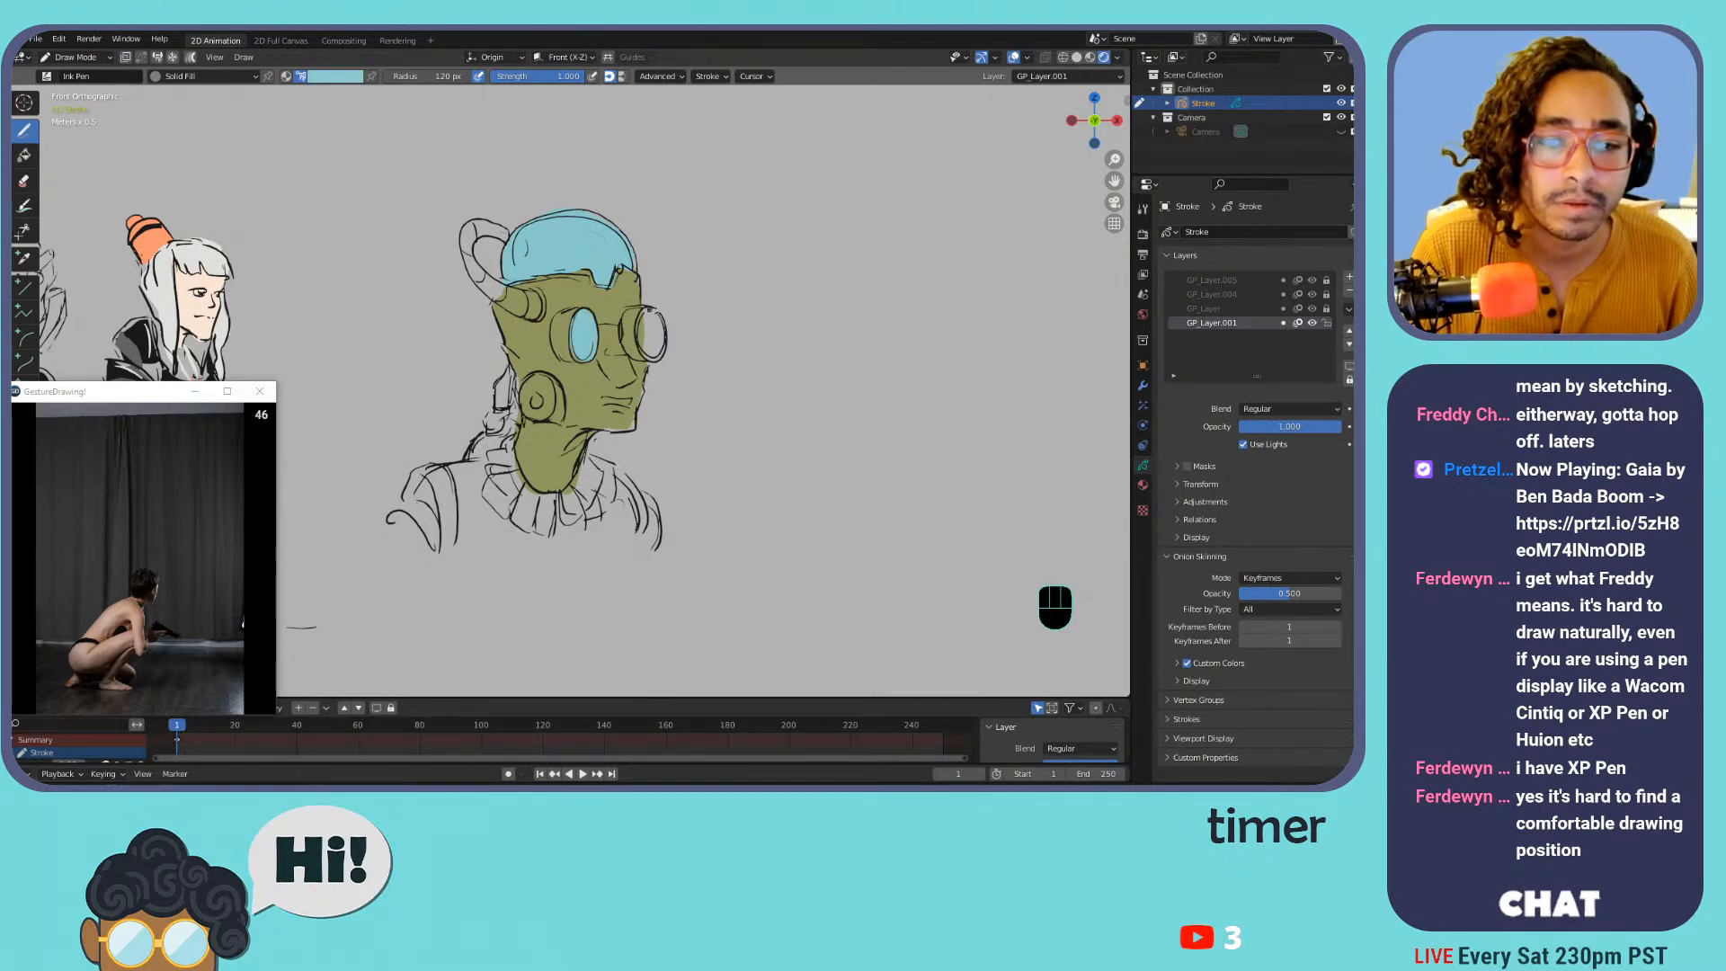
key(ctrl+z)
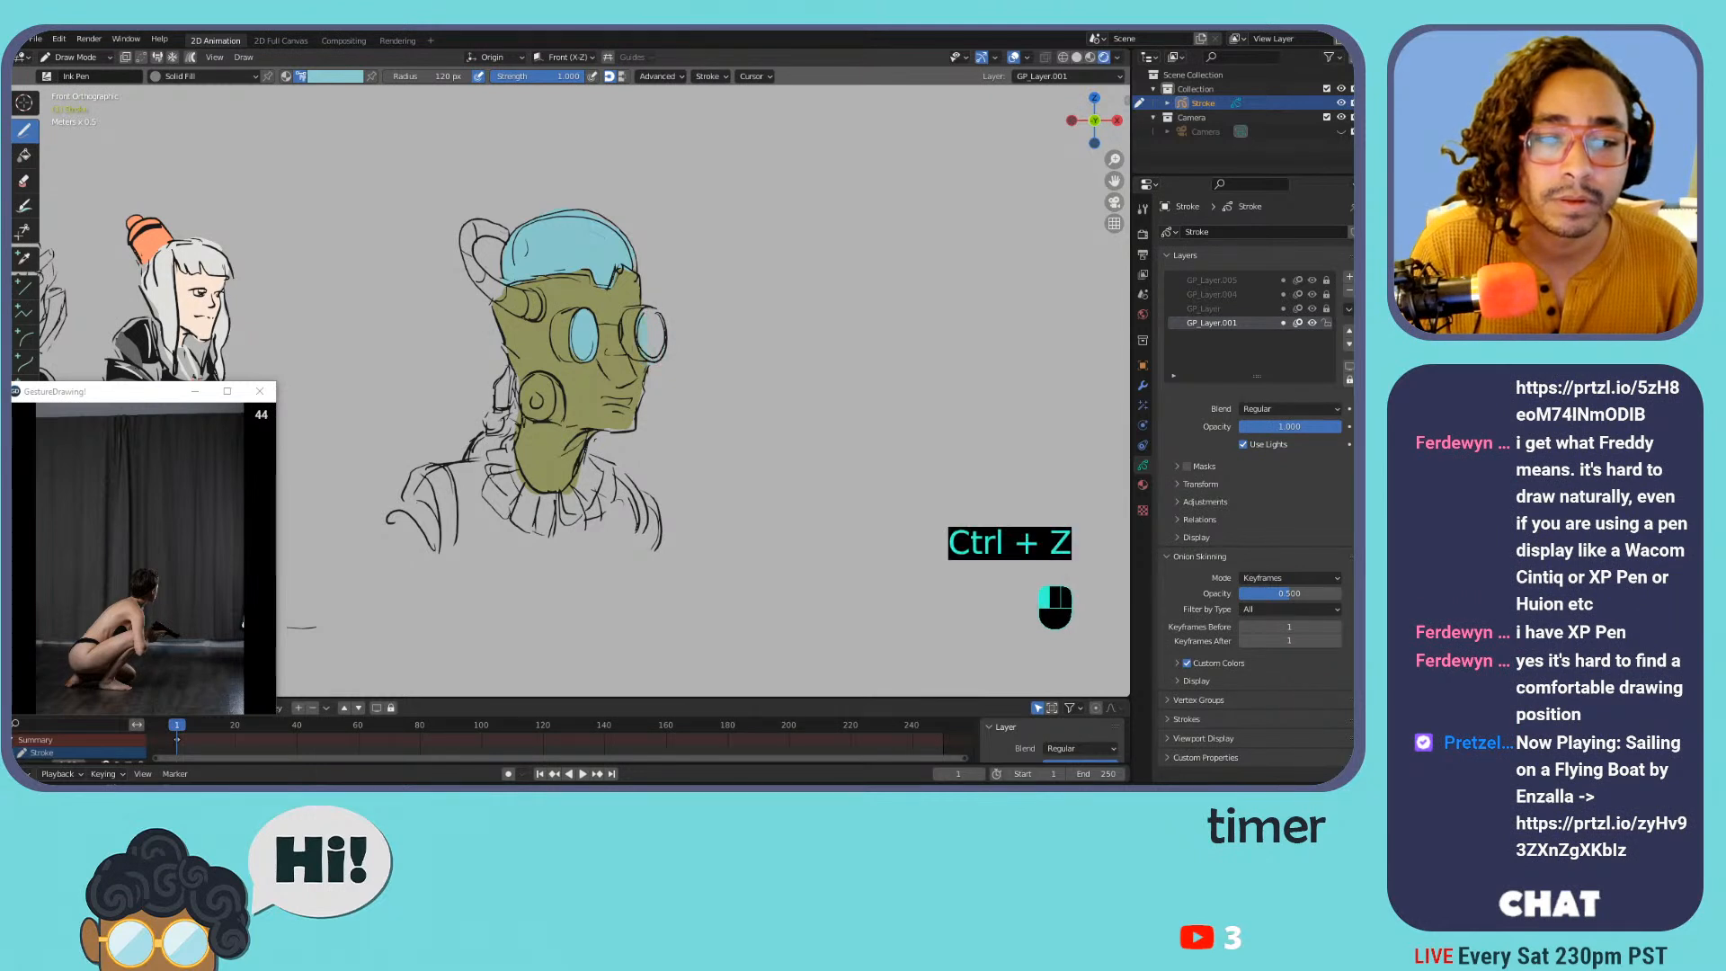
Paint pale blue reflections on both goggle lenses, undoing strokes that miss
click(350, 78)
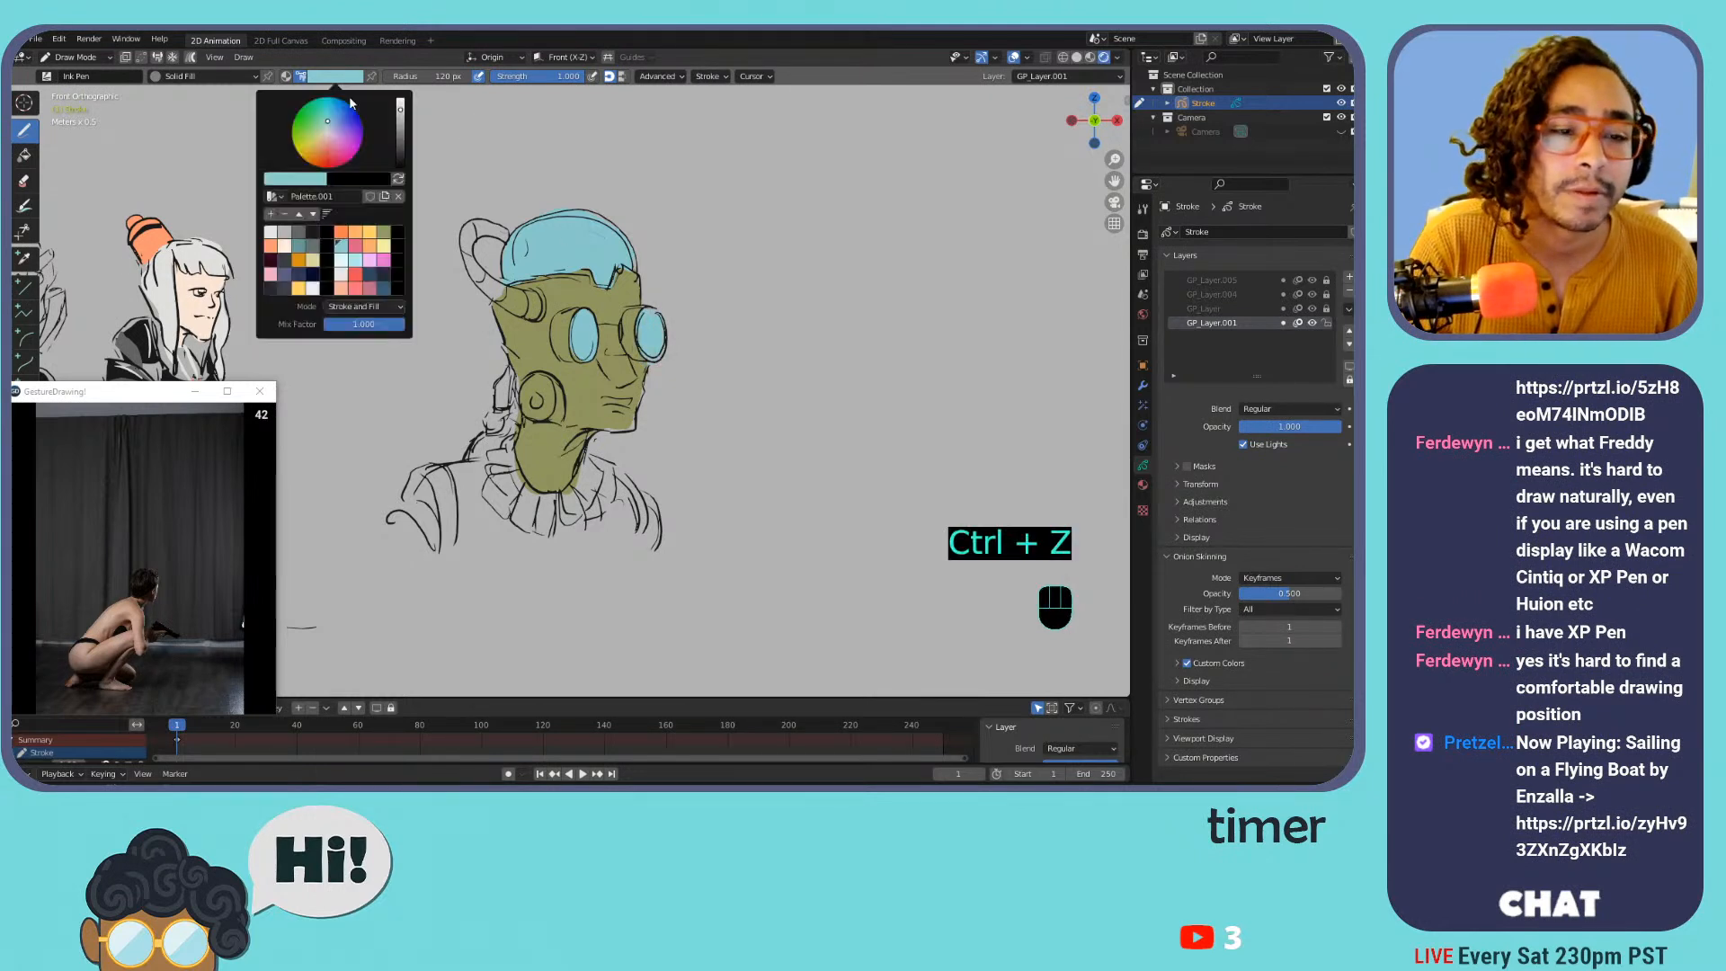
click(354, 259)
mouse_move(583, 318)
mouse_down()
mouse_move(581, 353)
mouse_move(590, 317)
mouse_up()
key(ctrl+z)
key(ctrl+z)
key(ctrl+z)
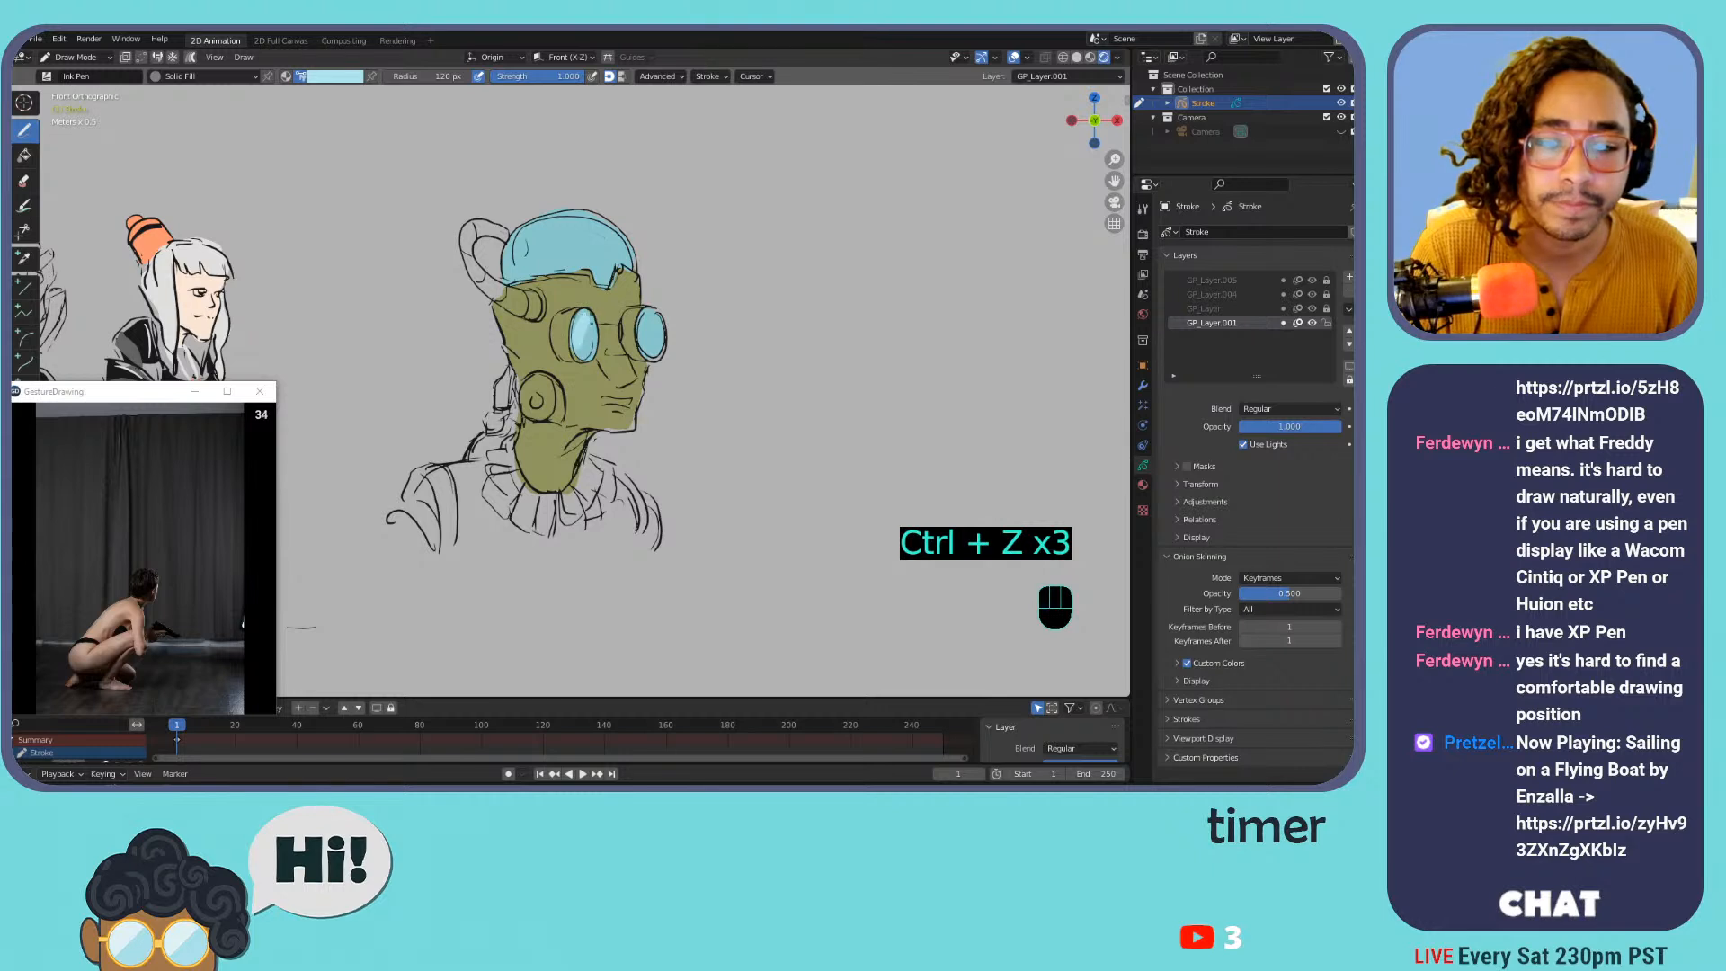
key(ctrl+z)
key(ctrl+z)
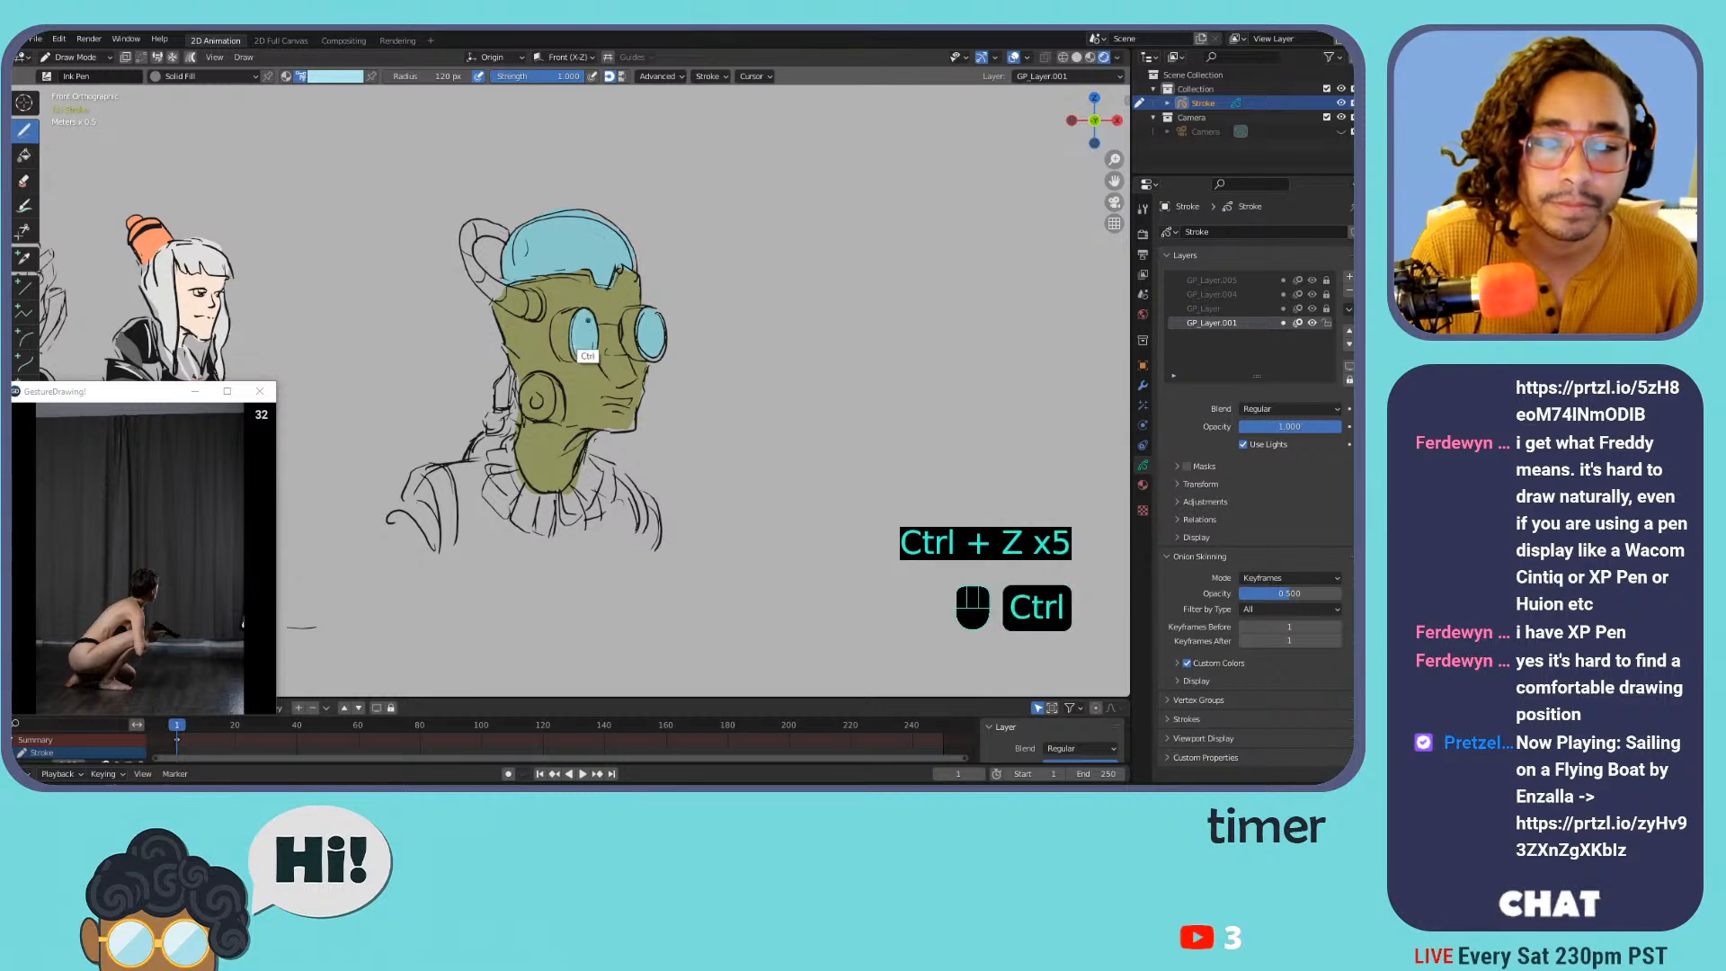
mouse_move(578, 350)
mouse_down()
mouse_move(591, 317)
mouse_move(663, 322)
mouse_up()
key(ctrl+z)
key(ctrl+z)
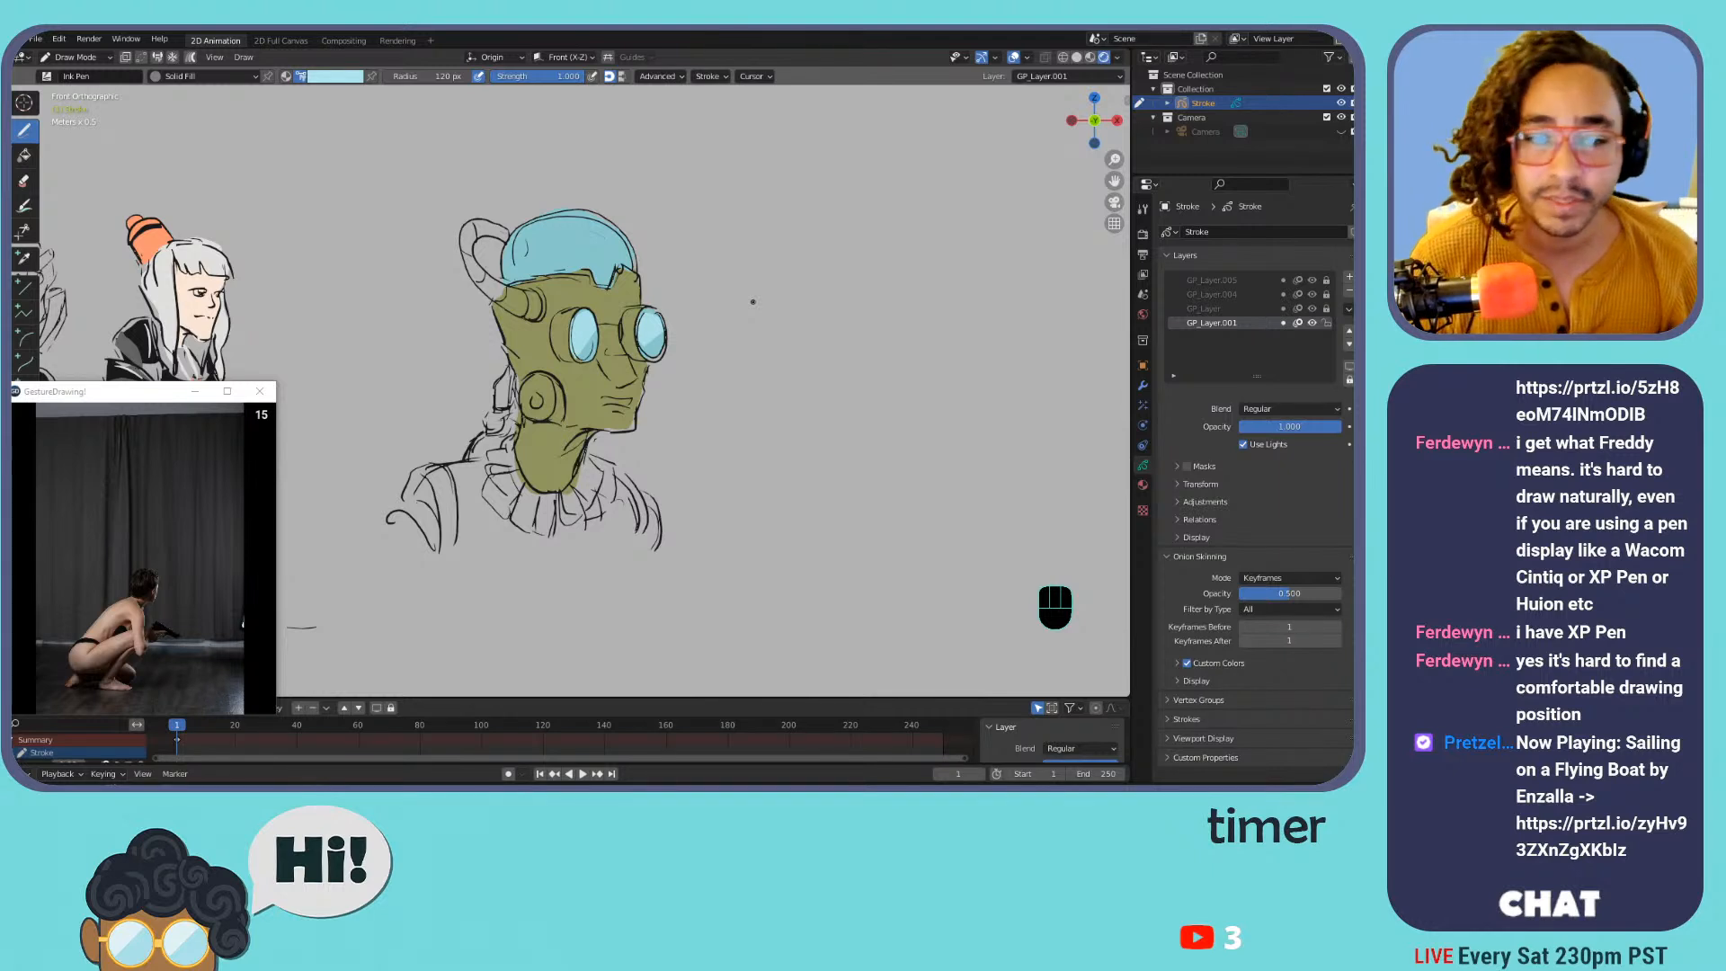
click(347, 77)
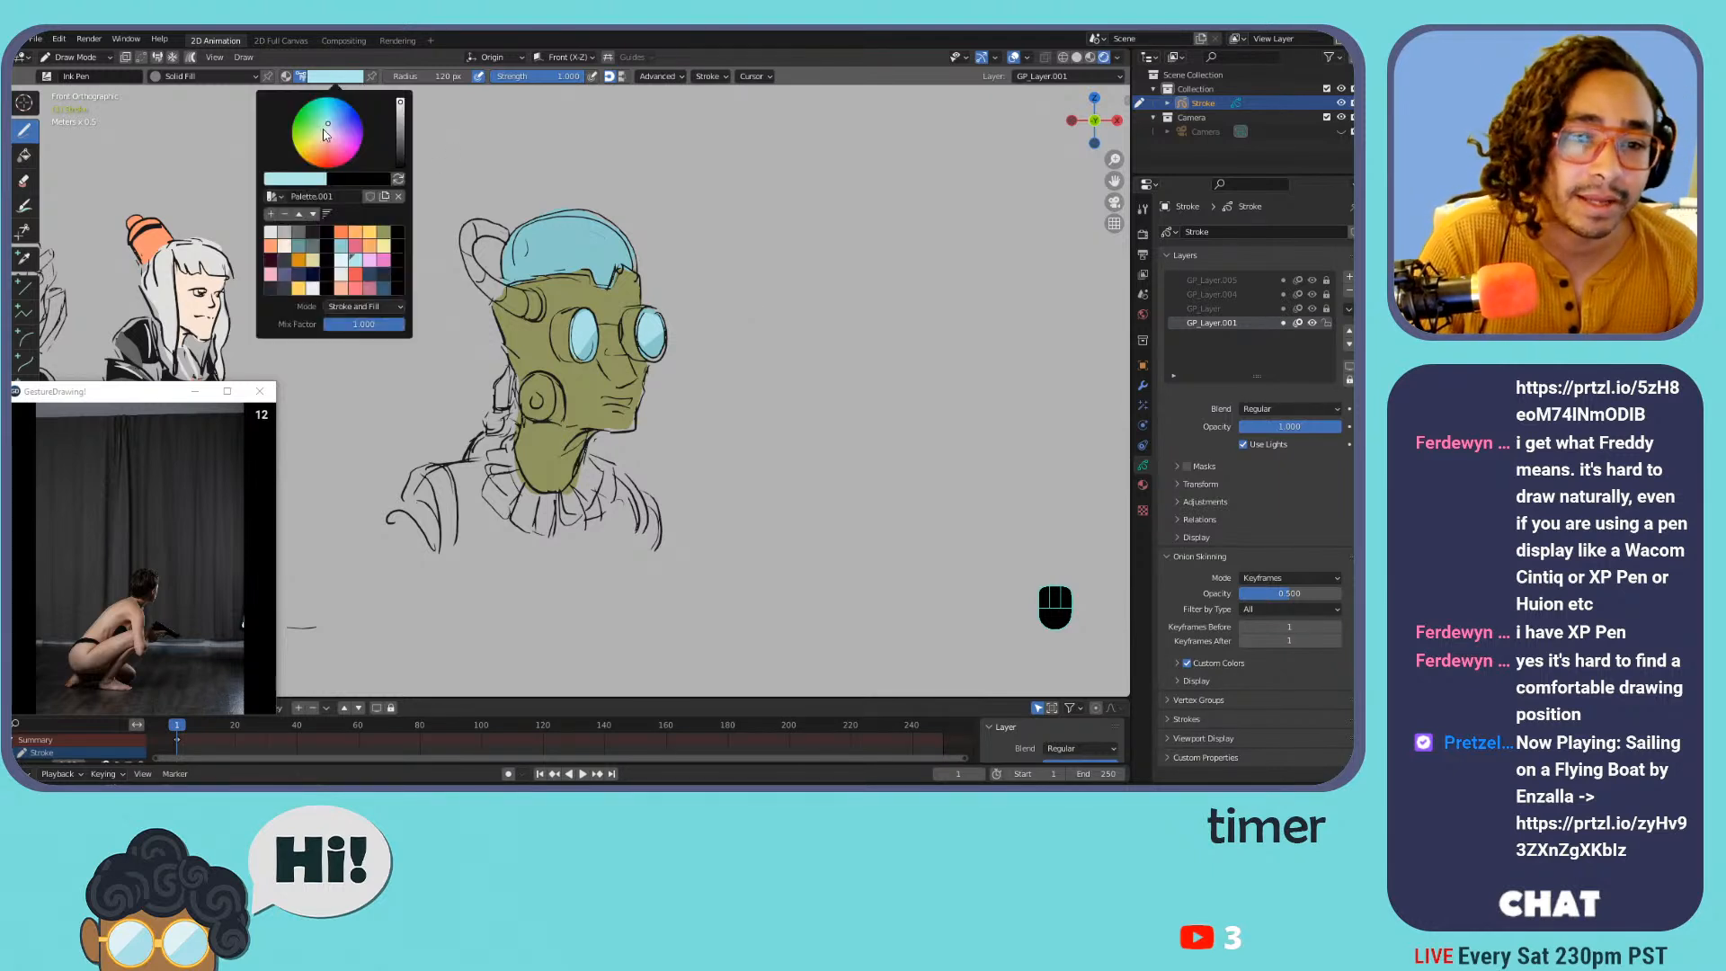
click(301, 234)
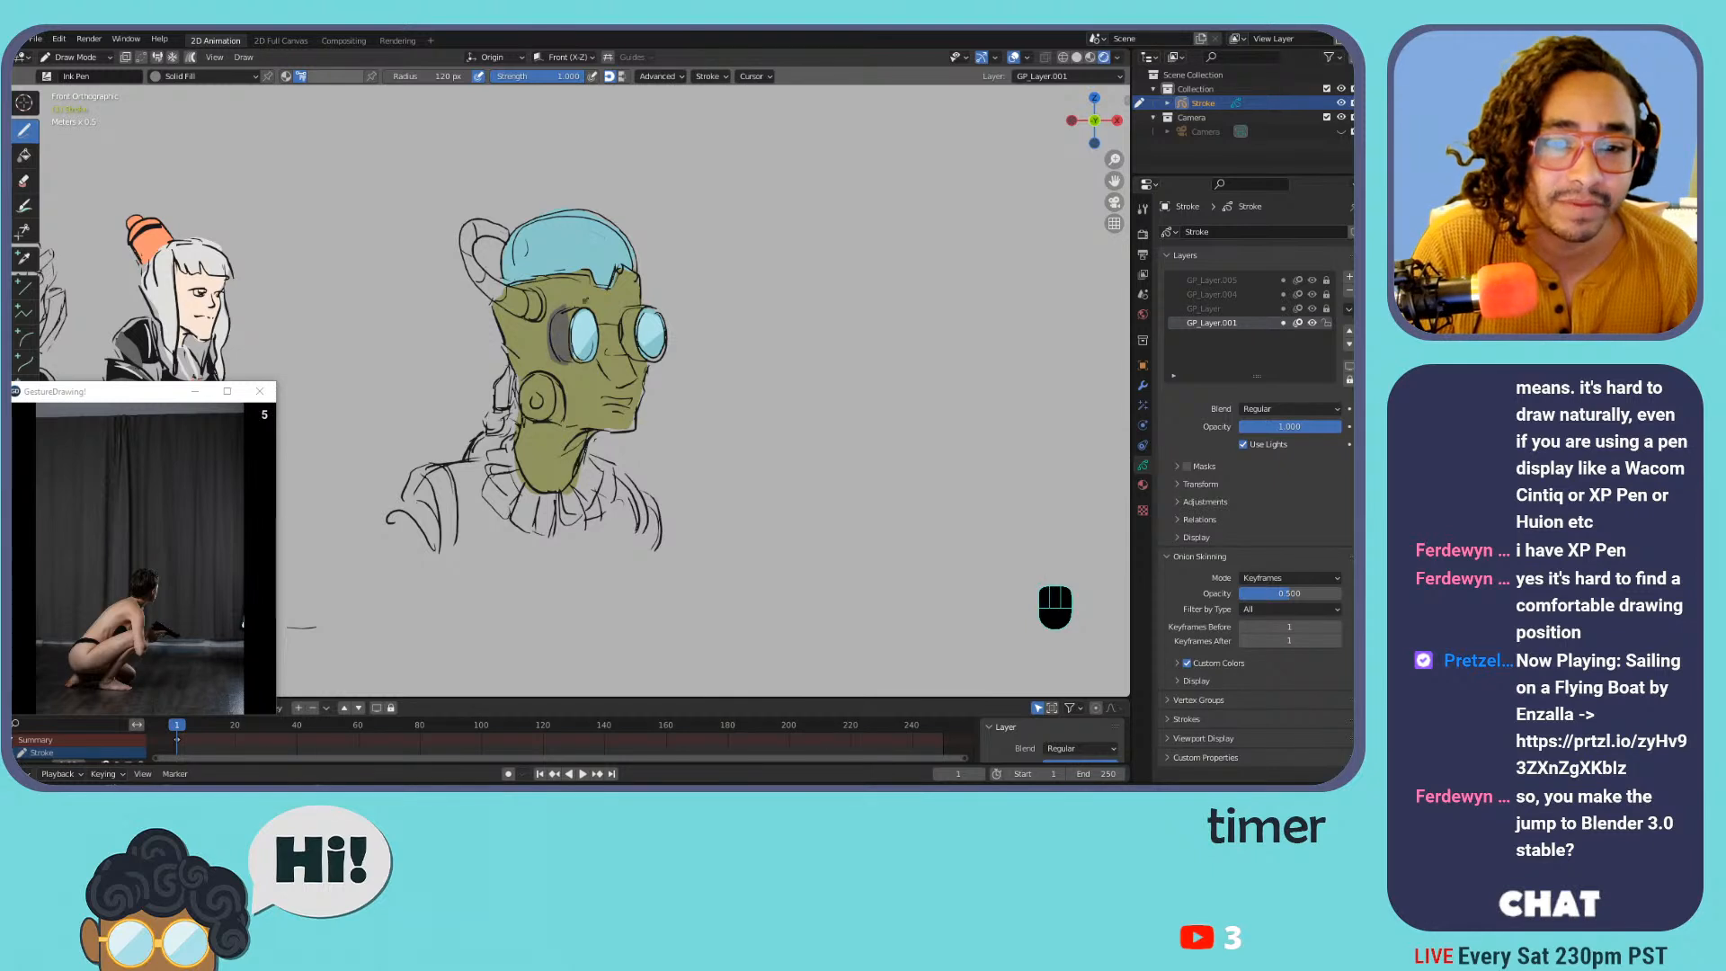
key(ctrl+z)
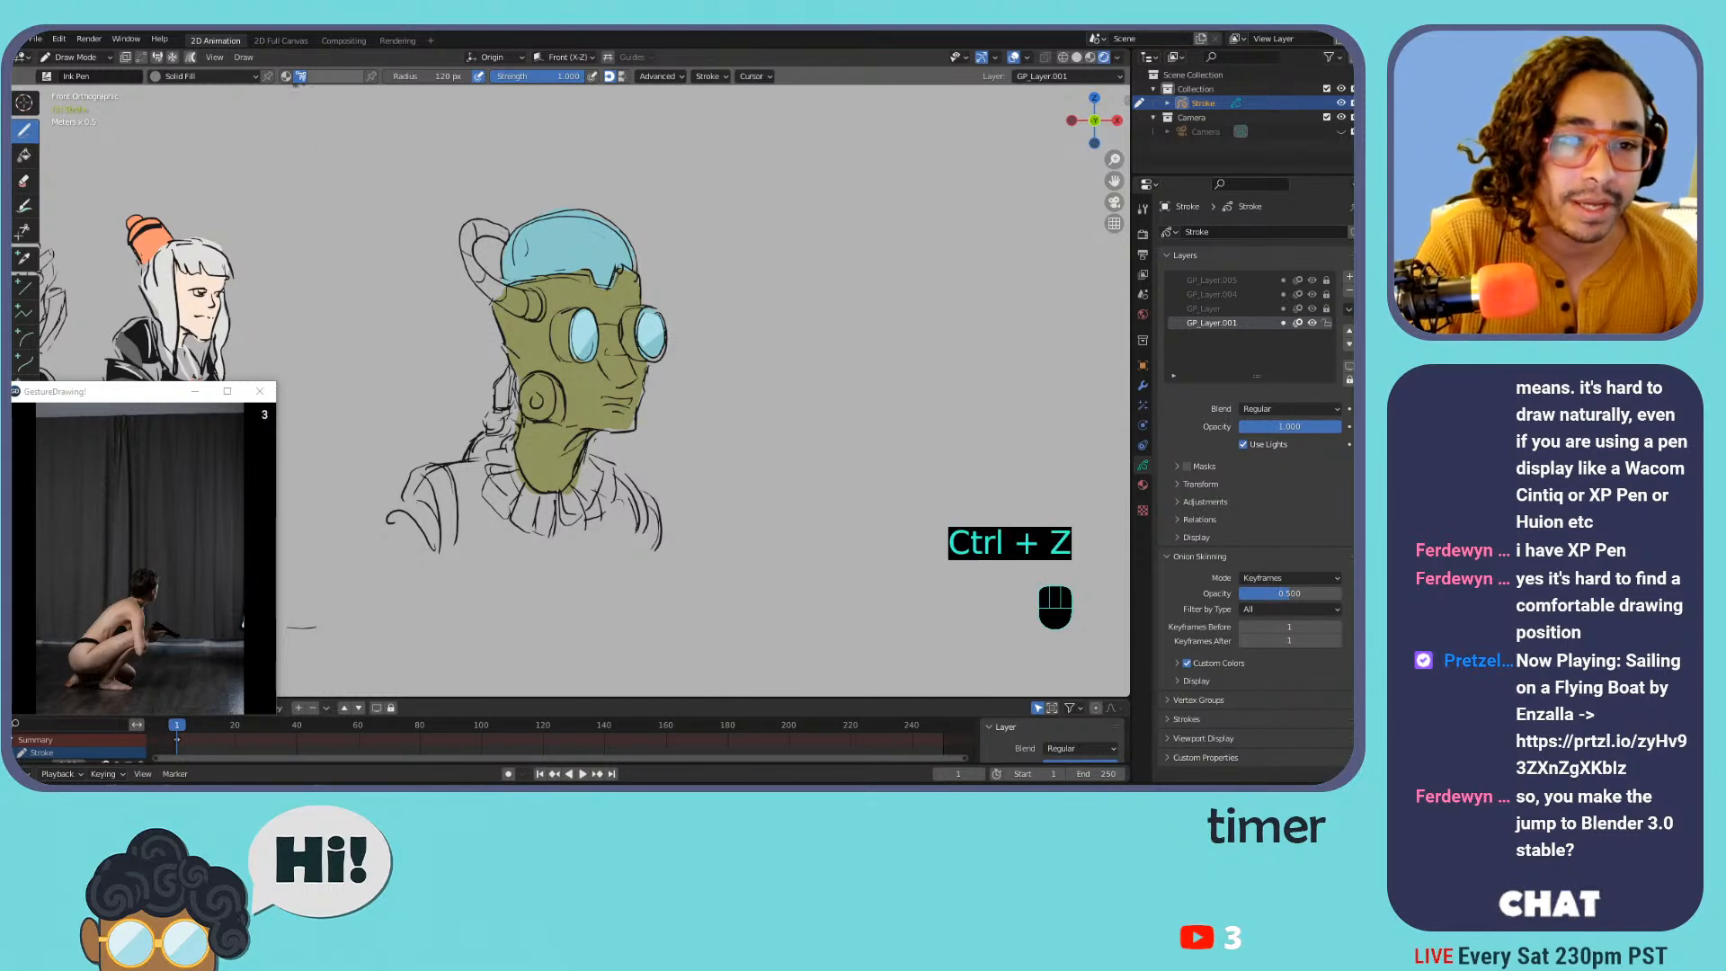
Fill the side casing of the goggles and the hose connector at the temple with light grey
click(305, 77)
click(287, 224)
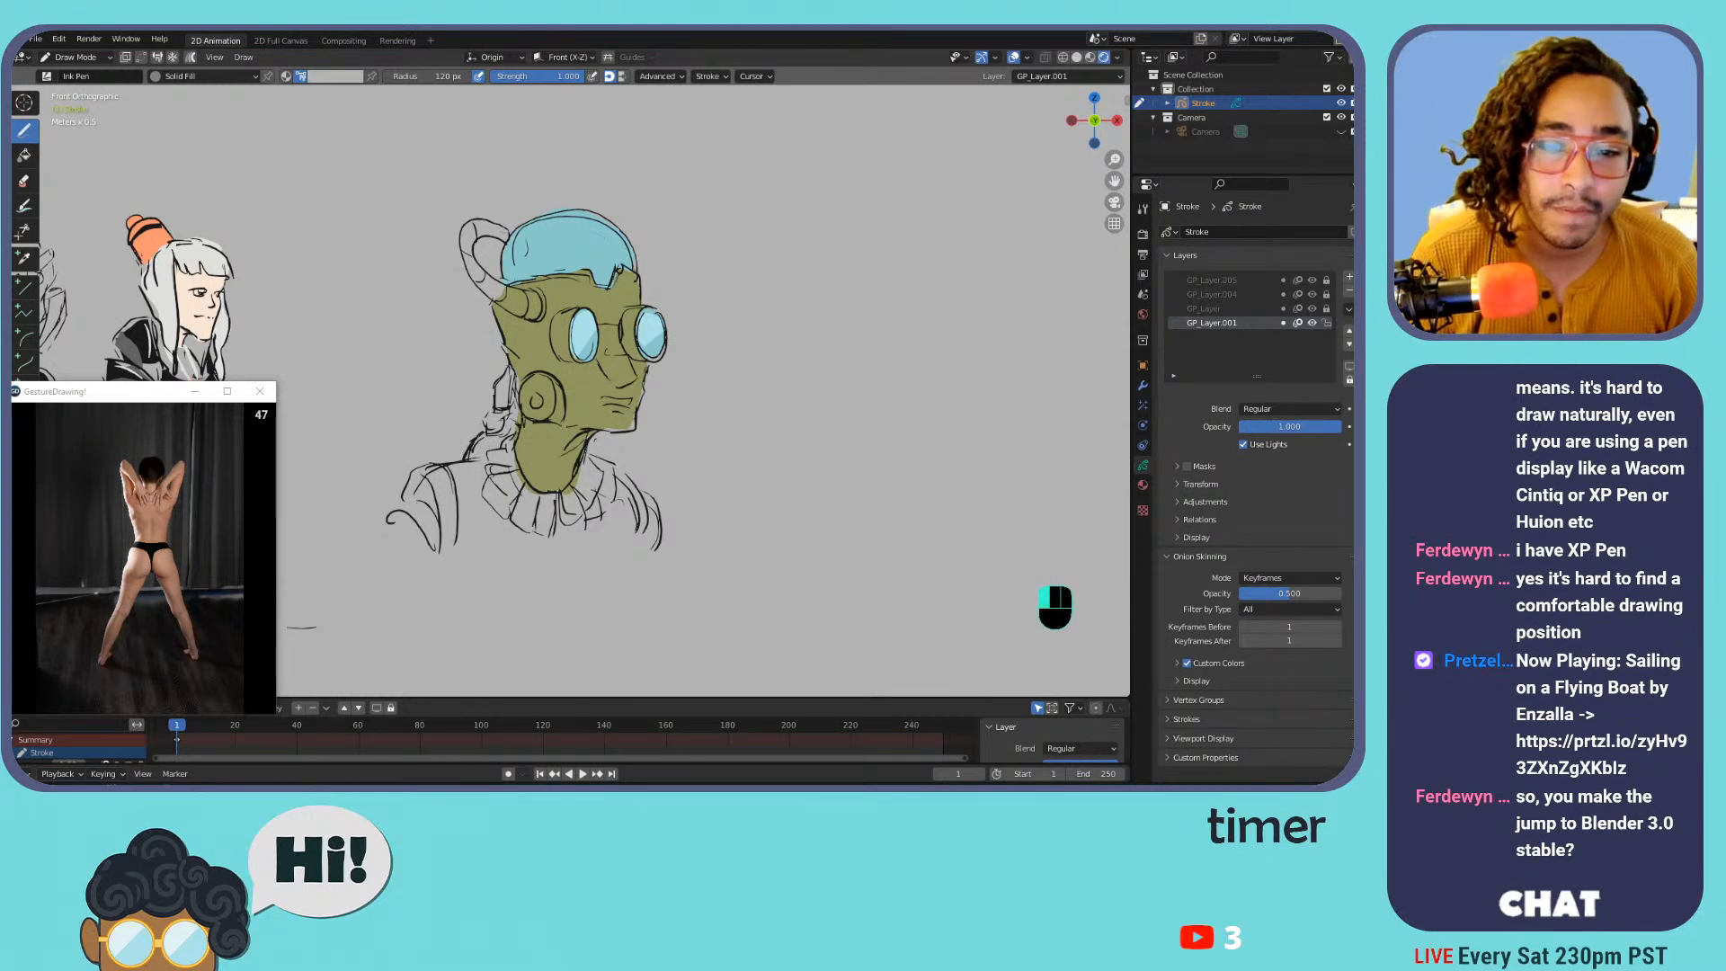
key(ctrl+z)
mouse_move(574, 311)
mouse_down()
mouse_move(553, 340)
mouse_move(576, 362)
mouse_move(558, 346)
mouse_move(630, 353)
mouse_move(641, 317)
mouse_up()
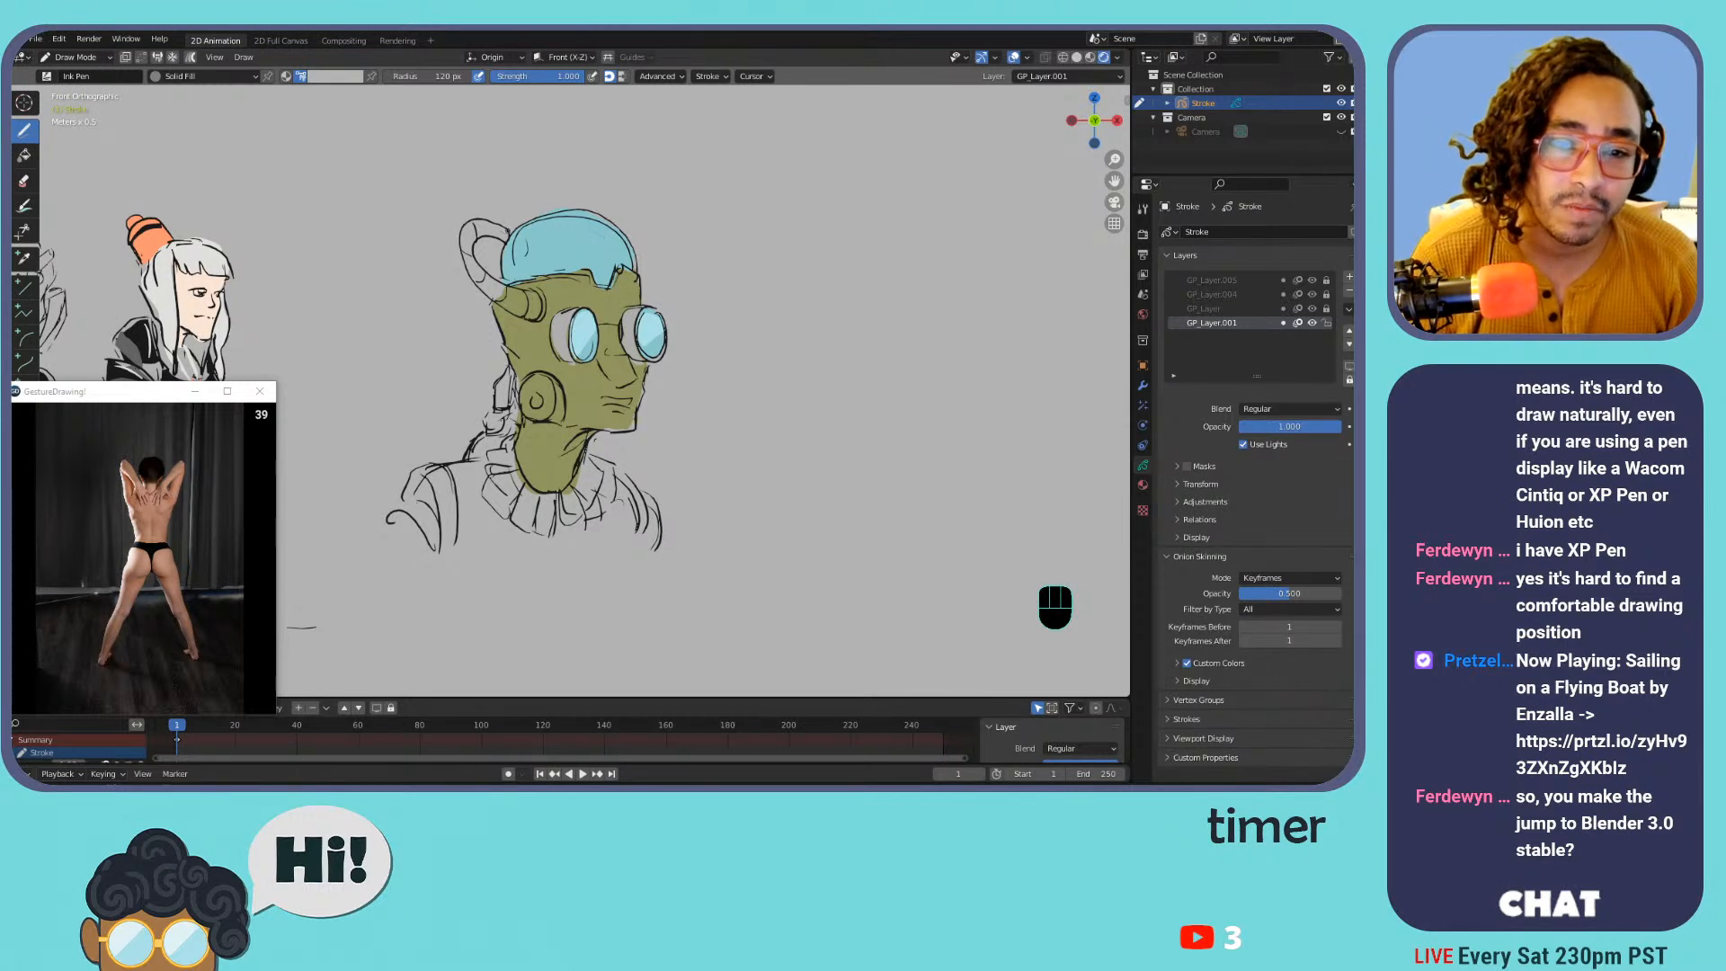
mouse_move(492, 292)
mouse_down()
mouse_move(541, 316)
mouse_move(523, 288)
mouse_up()
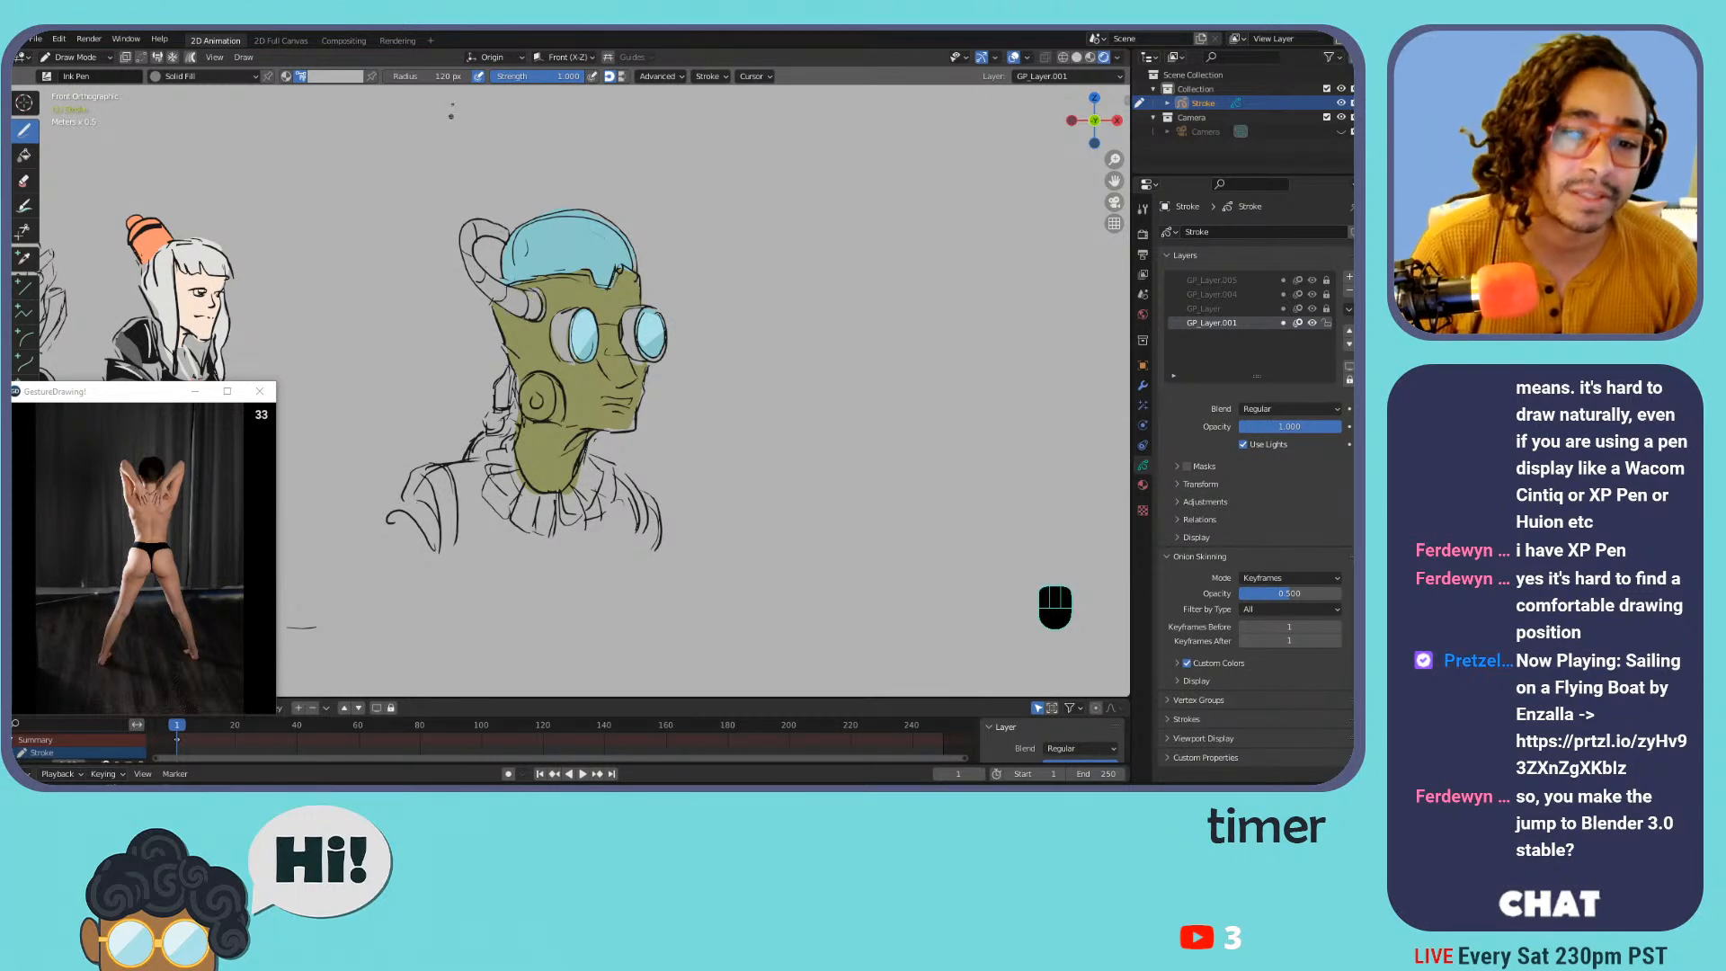
Shade the head hose and its connector with dark grey
click(343, 79)
click(298, 233)
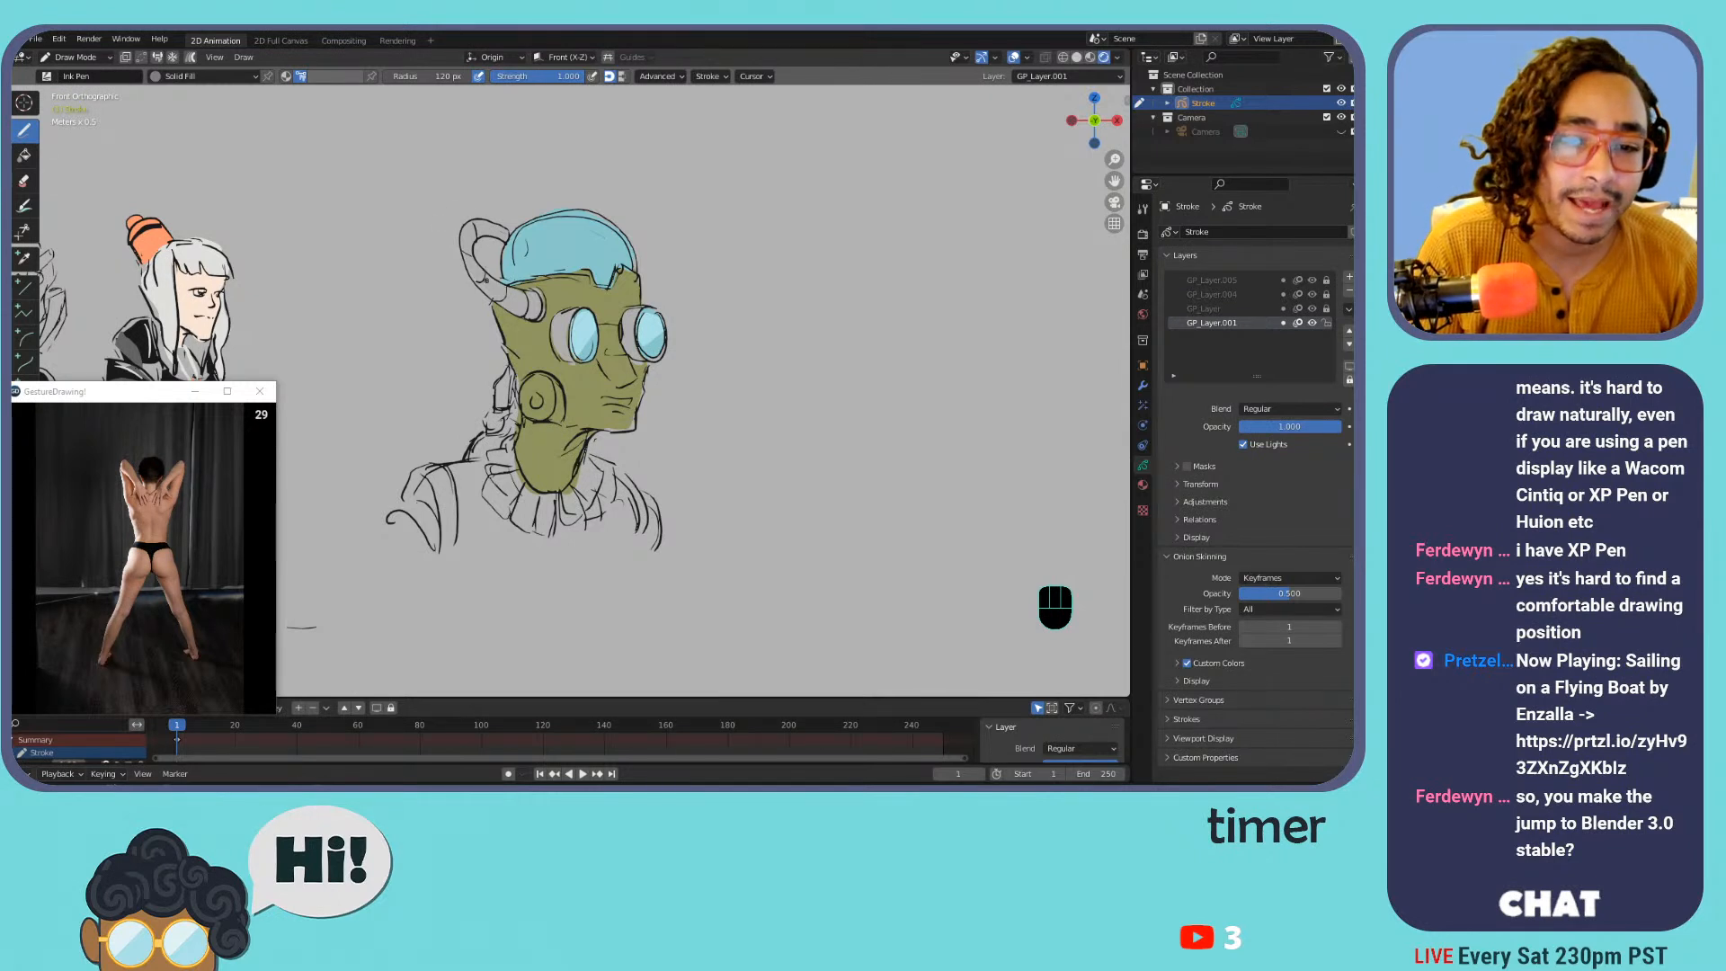
mouse_move(506, 287)
mouse_down()
mouse_move(540, 305)
mouse_move(472, 273)
mouse_move(480, 224)
mouse_move(466, 244)
mouse_up()
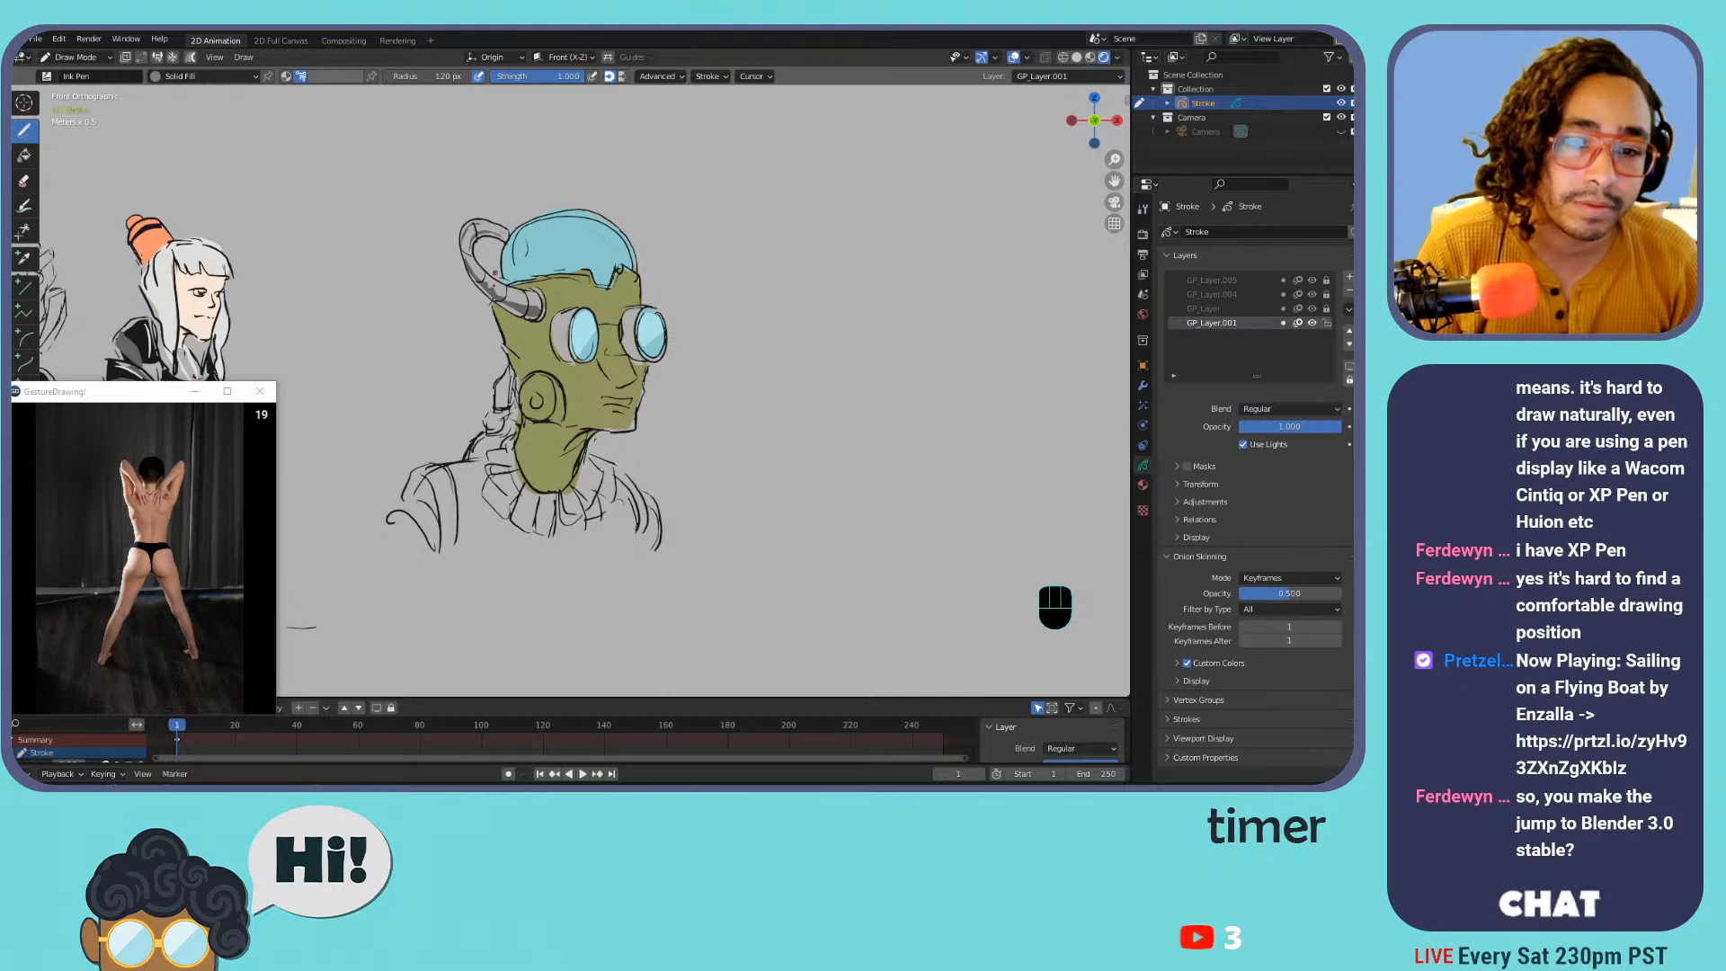
Fill the ribbed collar around the neck with dark grey
drag(495, 454, 512, 508)
key(ctrl+z)
mouse_move(497, 450)
mouse_down()
mouse_move(485, 496)
mouse_move(549, 535)
mouse_move(571, 500)
mouse_move(539, 472)
mouse_move(612, 476)
mouse_move(540, 457)
mouse_move(571, 487)
mouse_move(522, 475)
mouse_up()
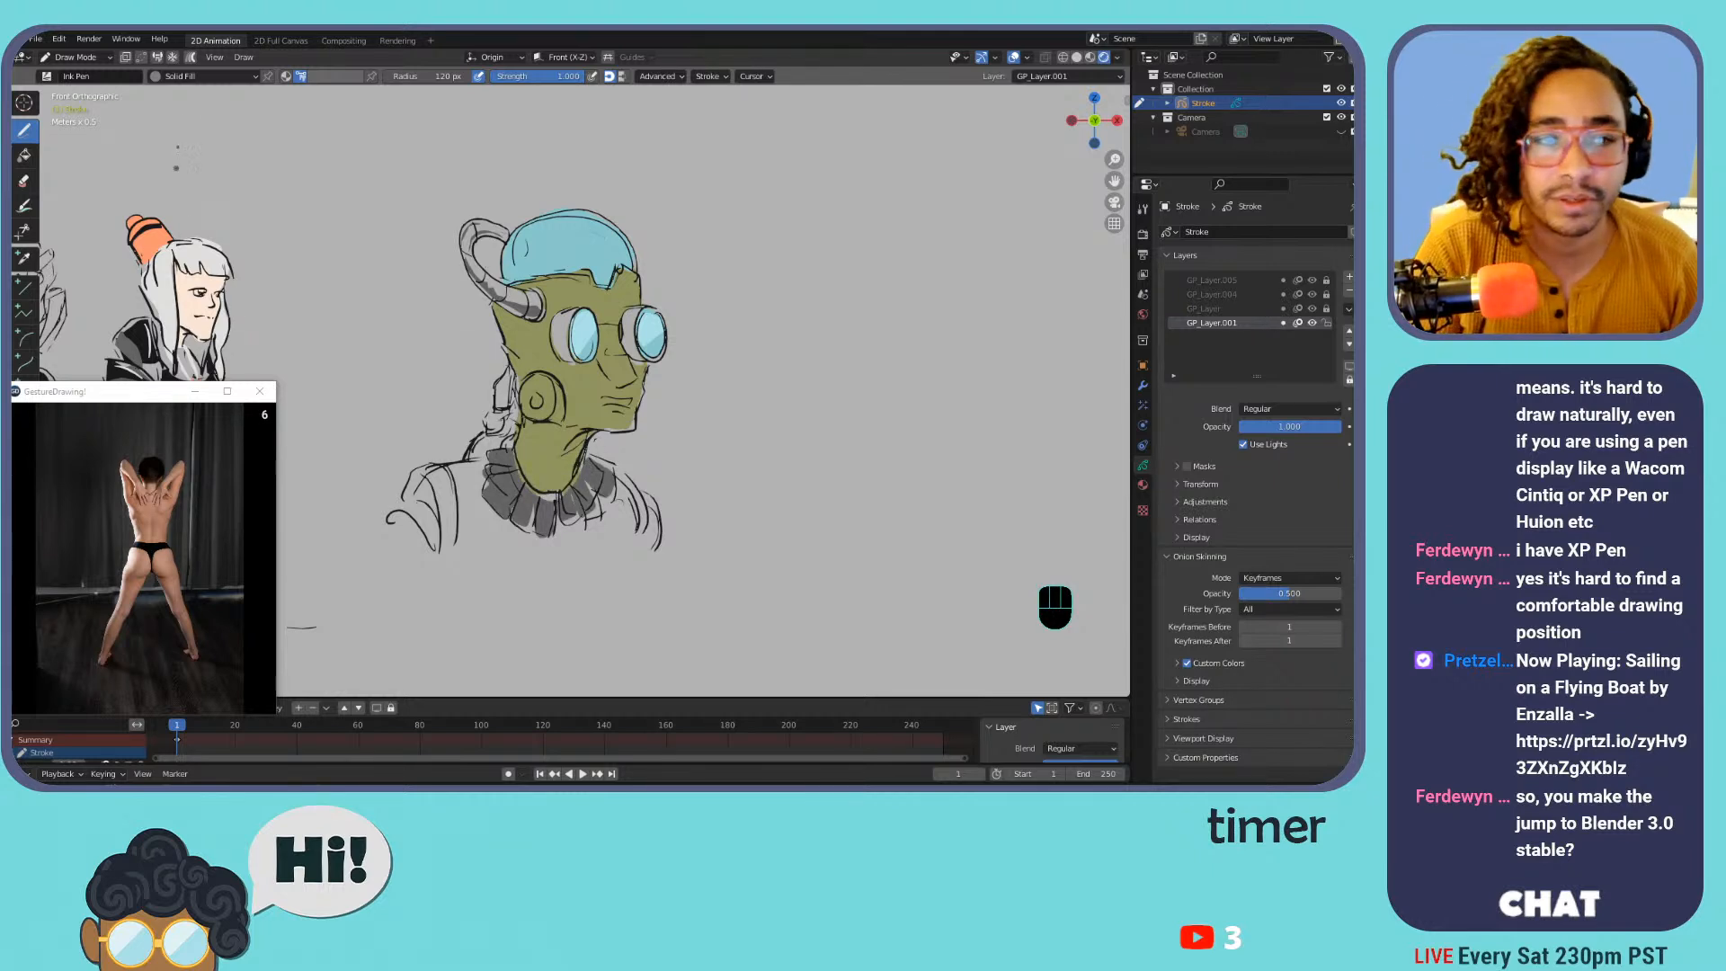
Paint light grey segments over the dark collar on both sides of the neck
click(336, 78)
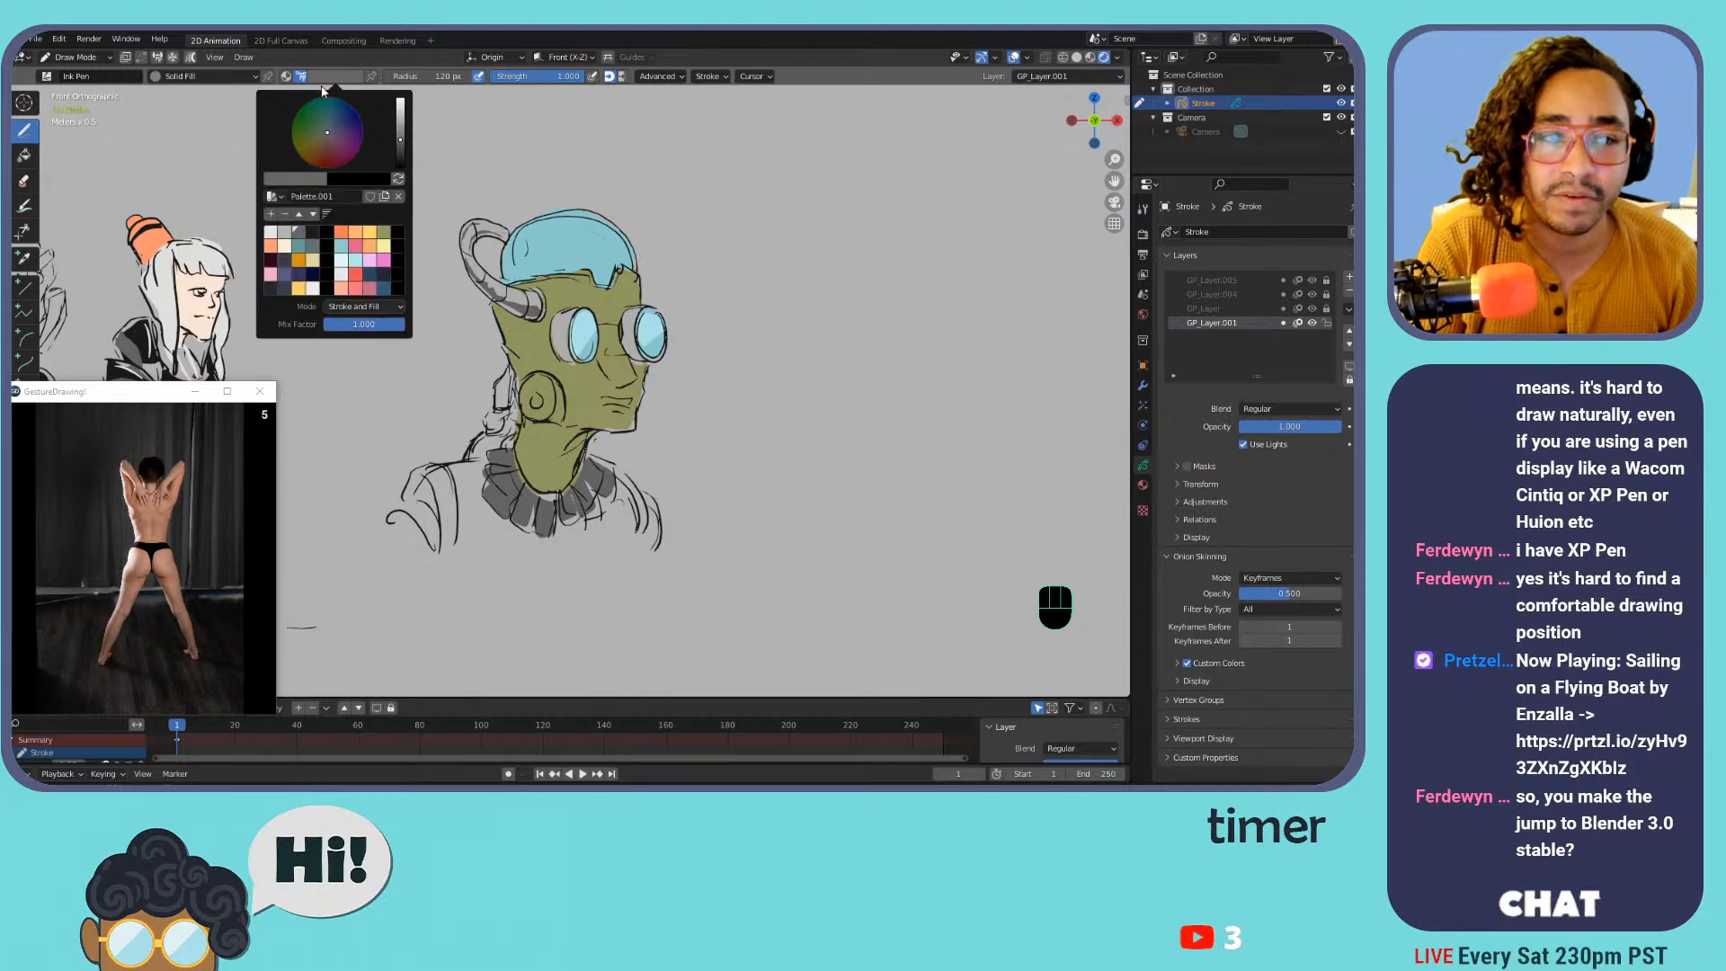
click(294, 236)
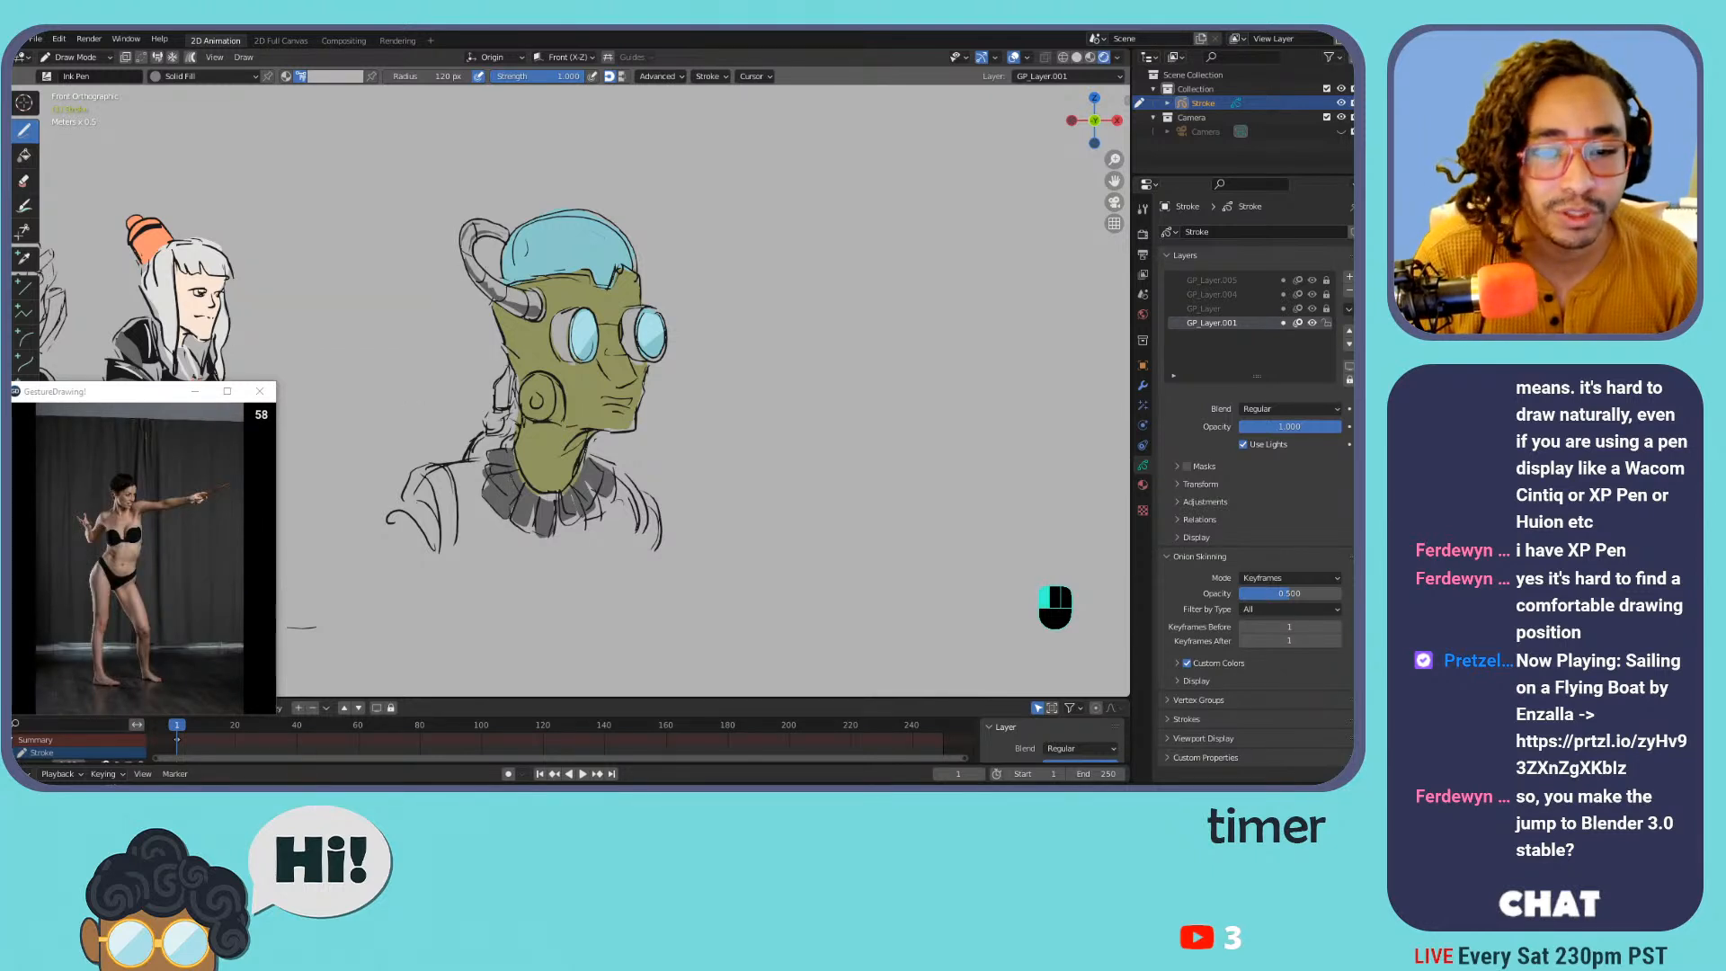
key(ctrl+z)
mouse_move(491, 451)
mouse_down()
mouse_move(517, 462)
mouse_move(514, 495)
mouse_move(499, 477)
mouse_move(532, 515)
mouse_up()
mouse_move(545, 504)
mouse_down()
mouse_move(553, 523)
mouse_move(551, 507)
mouse_up()
mouse_move(567, 495)
mouse_down()
mouse_move(575, 509)
mouse_move(604, 487)
mouse_up()
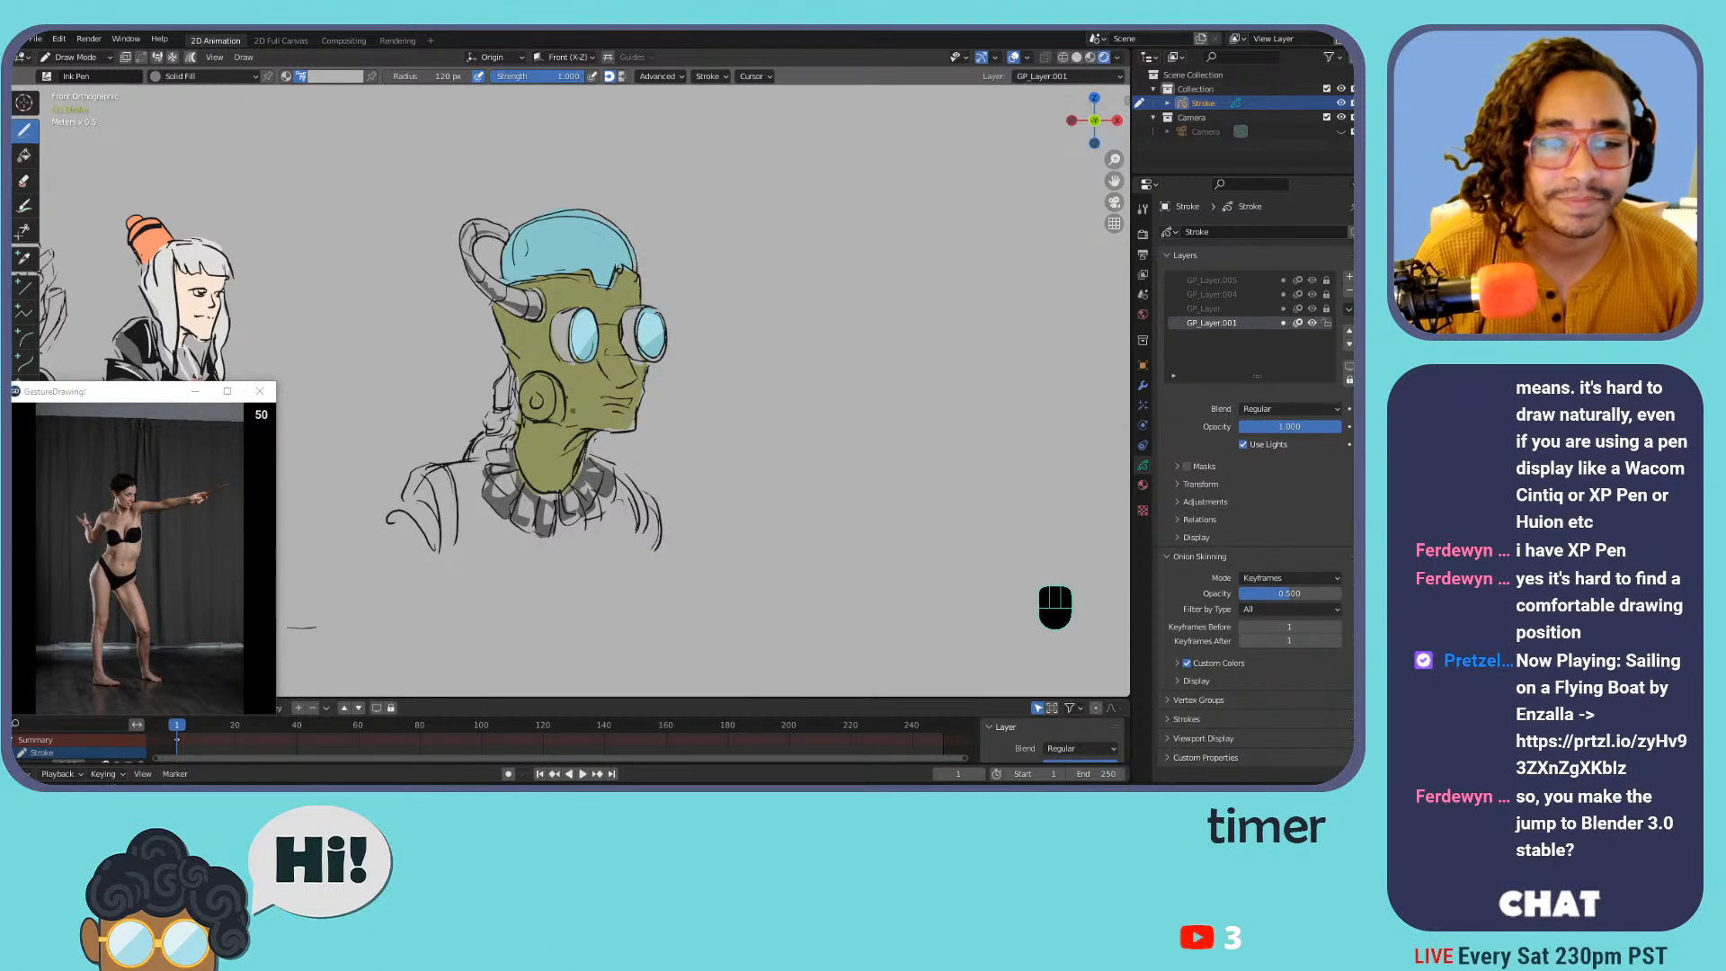
Paint a yellow-orange trim along the lower edge of the skull cap and undo the stray strokes
click(340, 74)
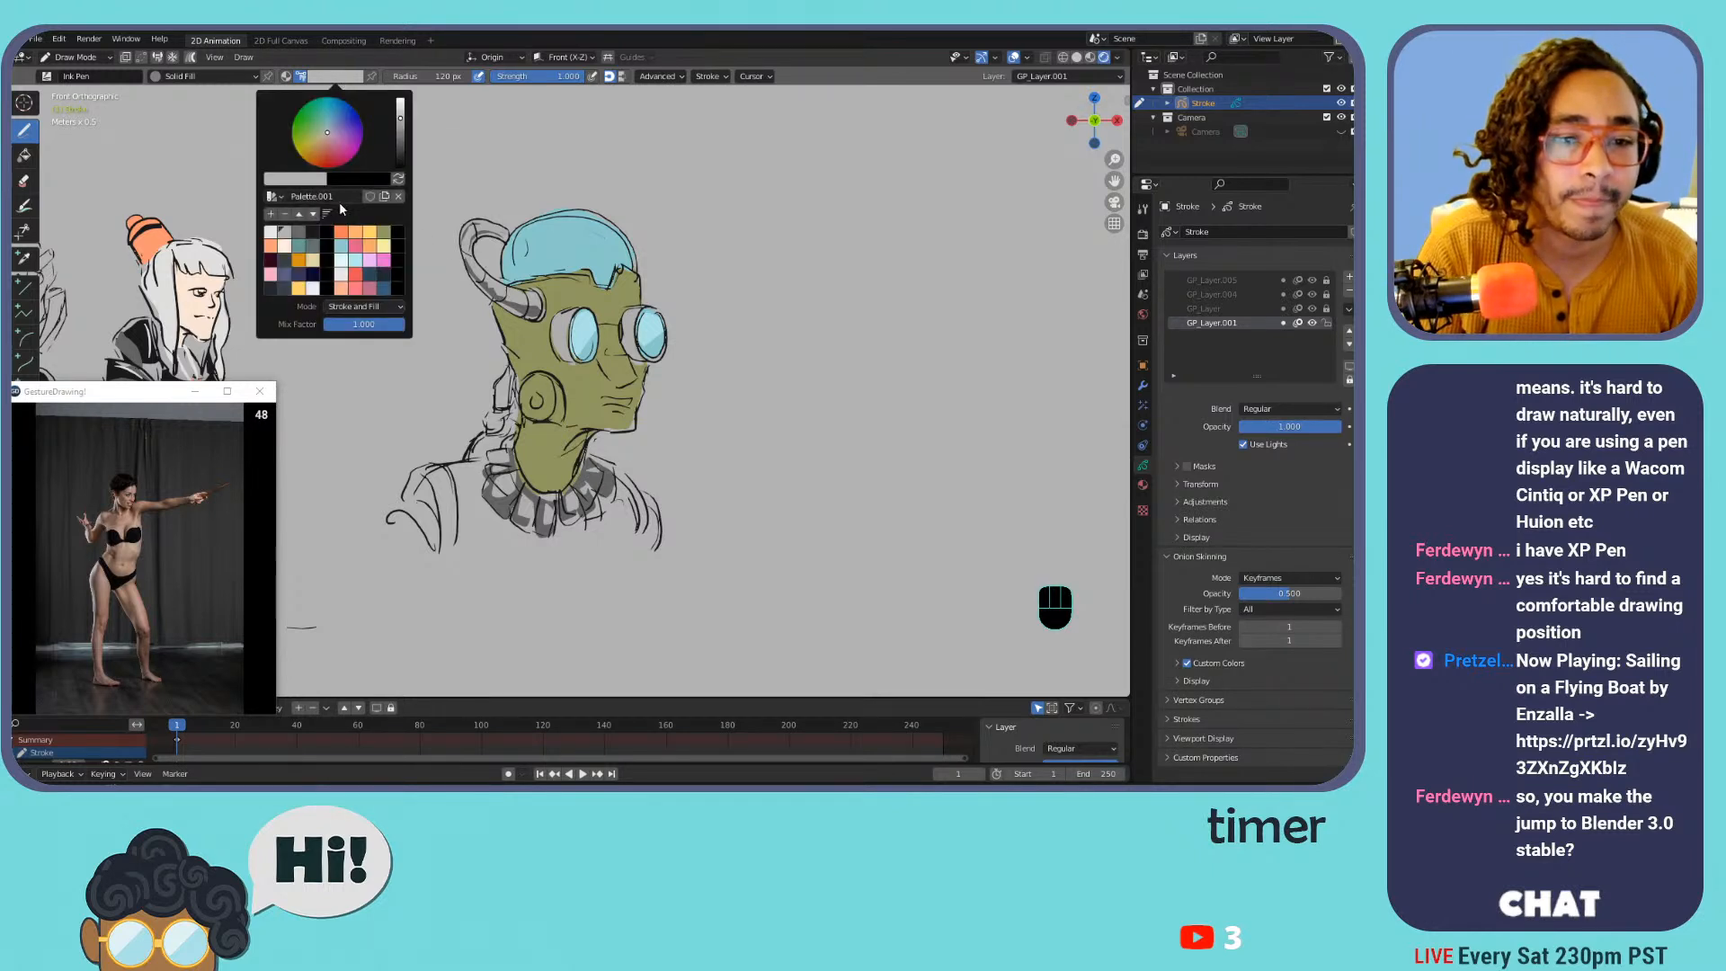
click(370, 232)
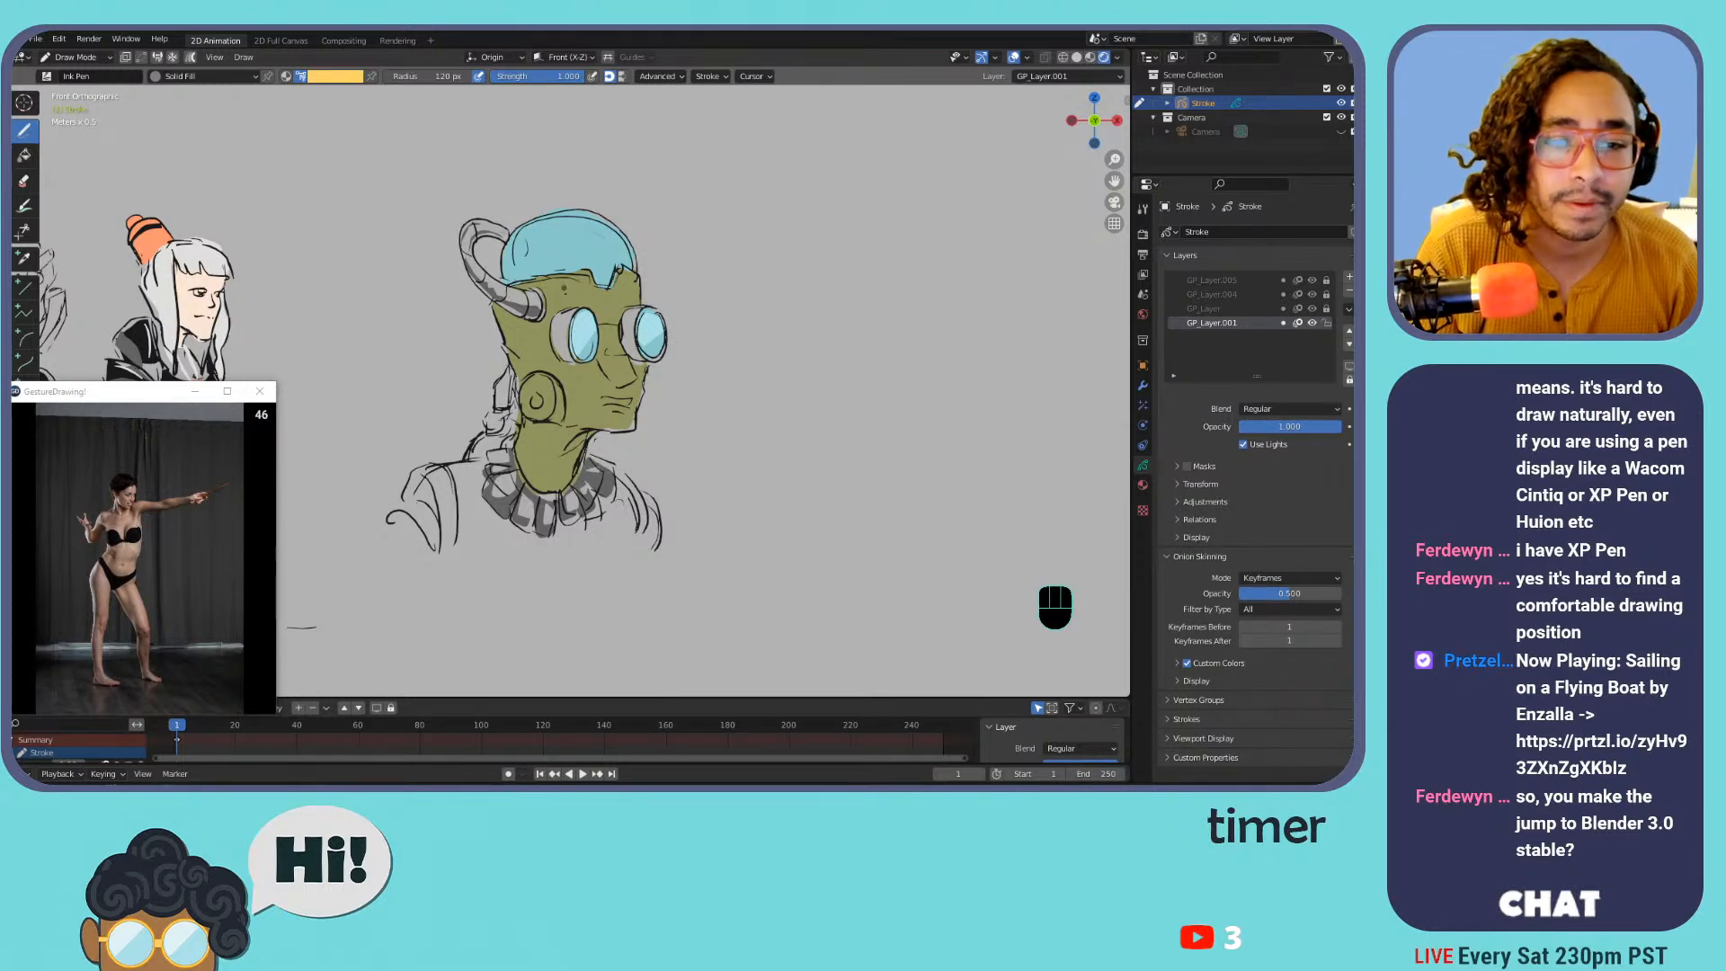
mouse_move(553, 436)
mouse_down()
mouse_move(583, 431)
mouse_move(537, 440)
mouse_up()
key(ctrl+z)
key(ctrl+z)
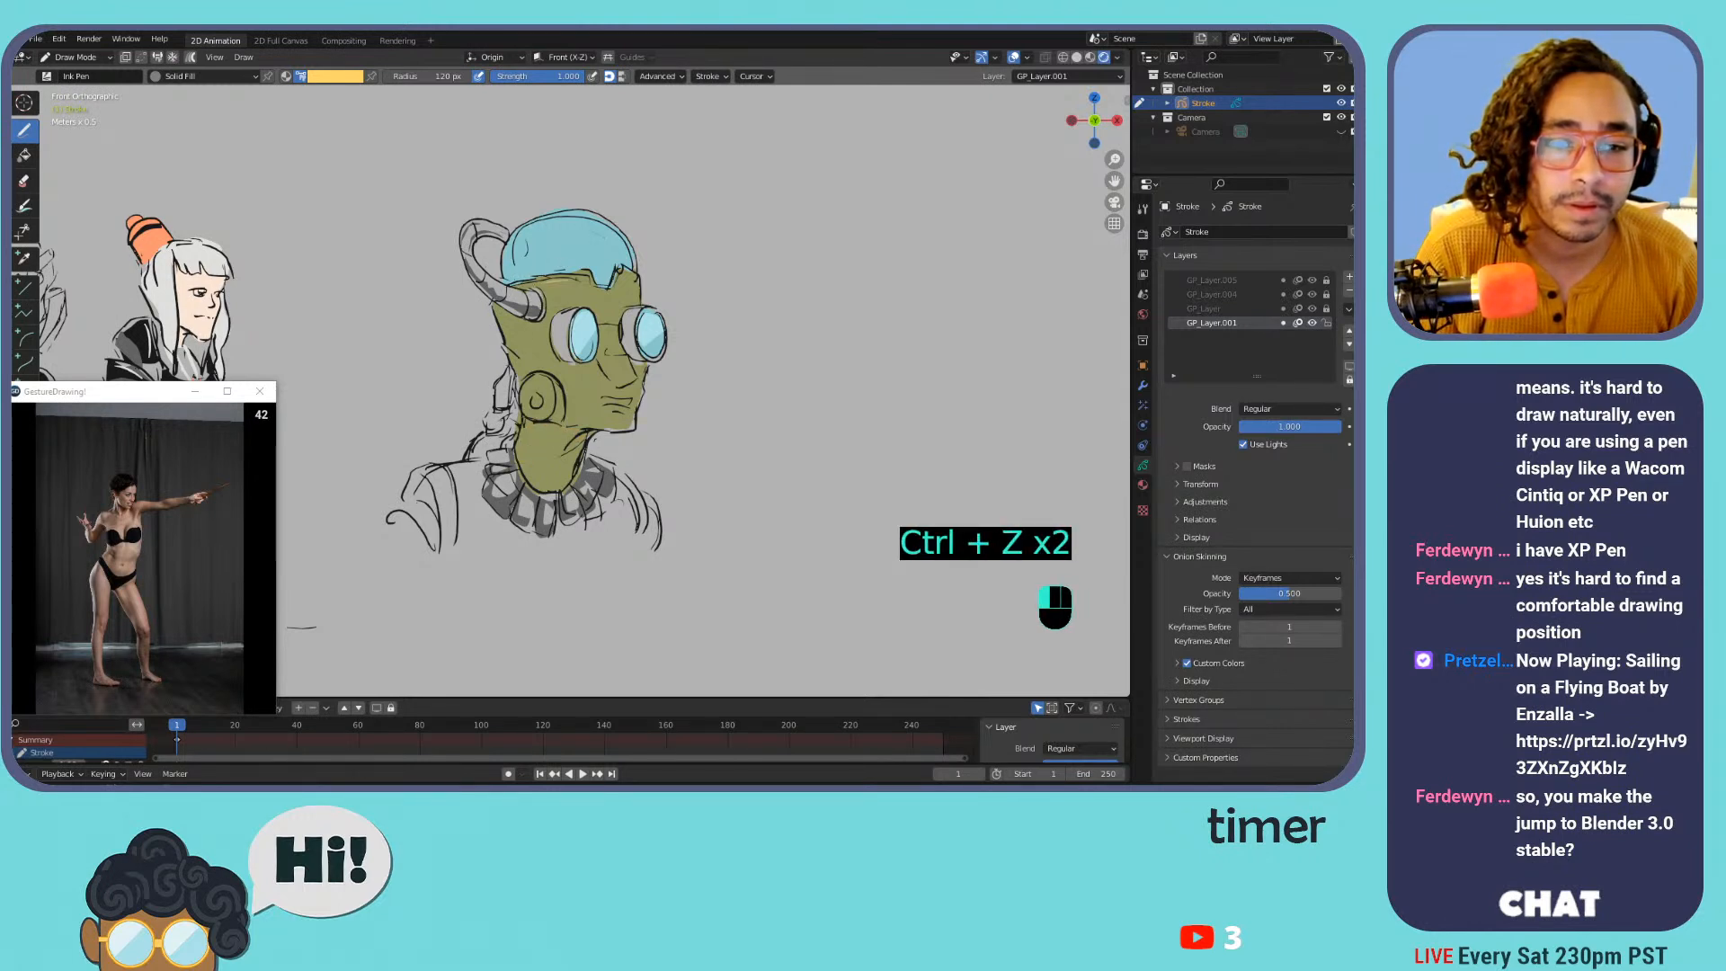
key(ctrl+z)
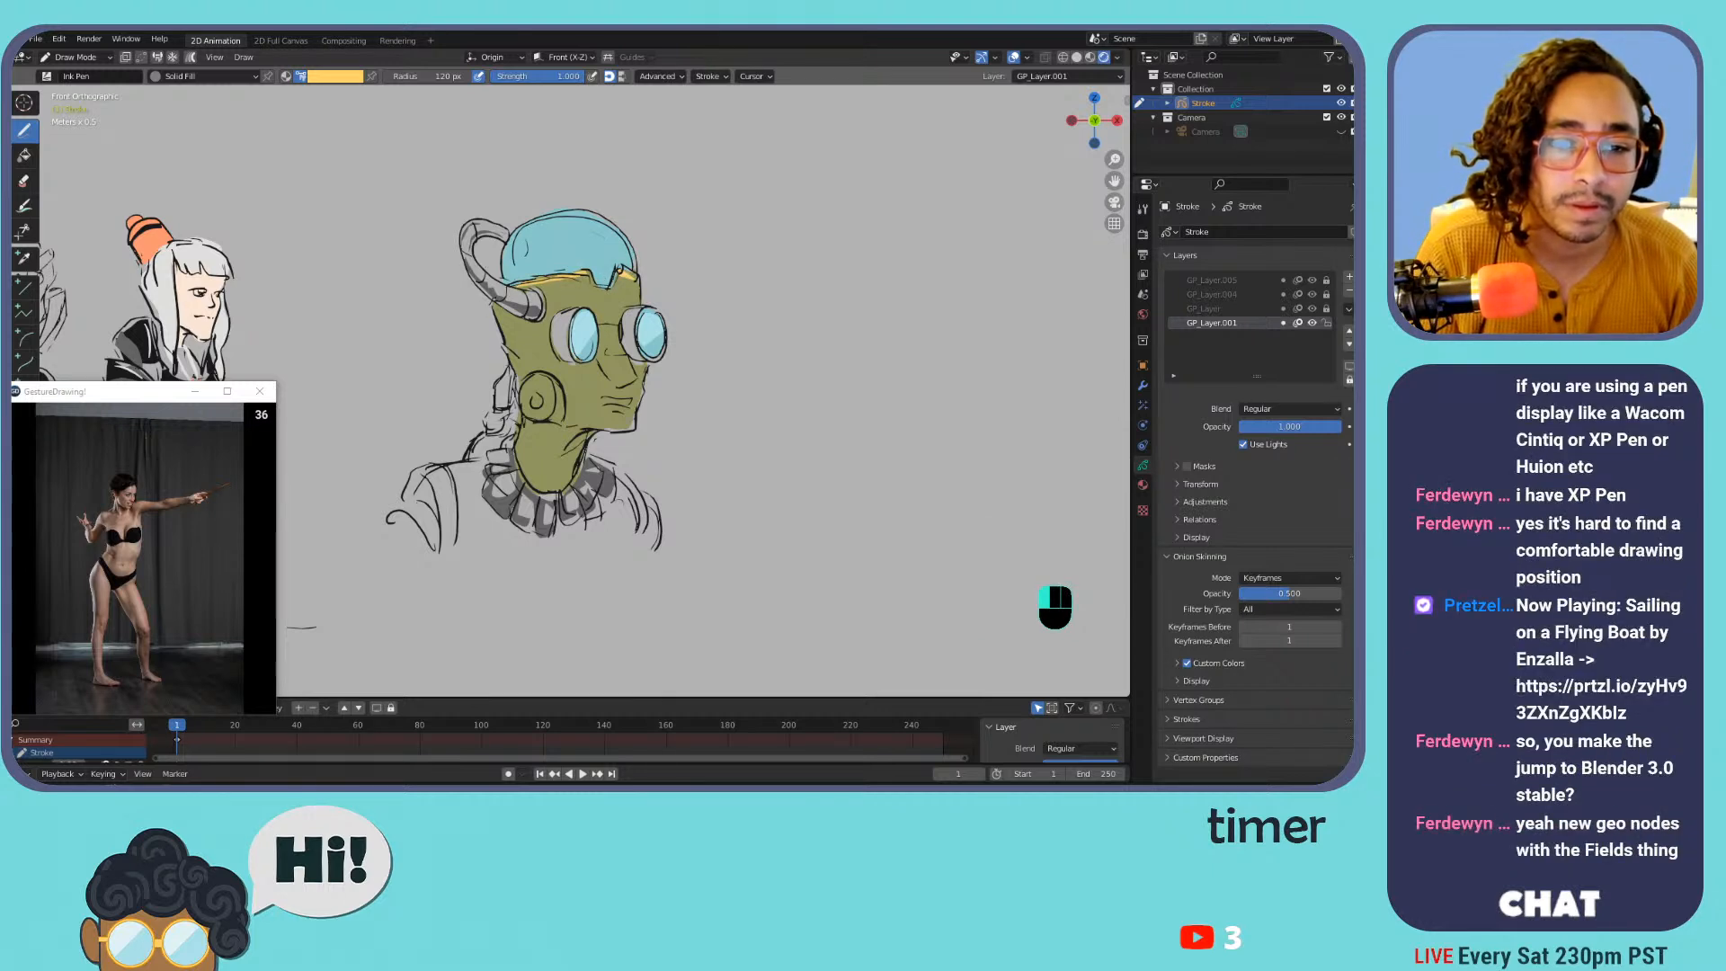
key(ctrl+z)
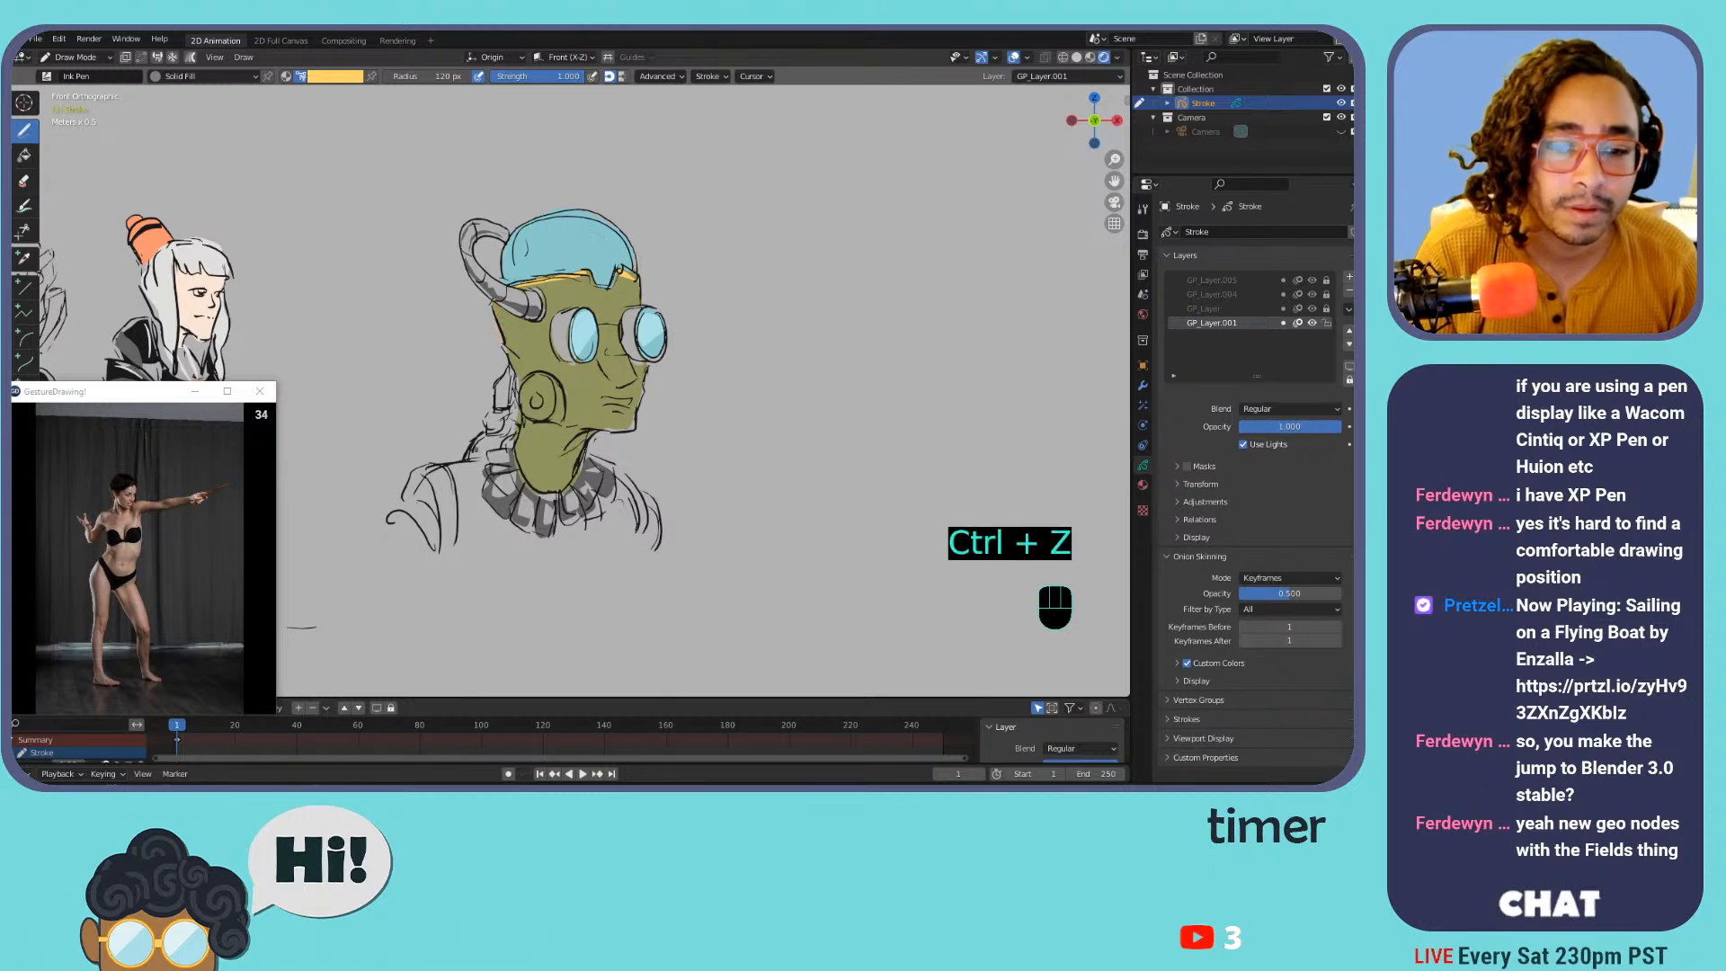
key(ctrl+z)
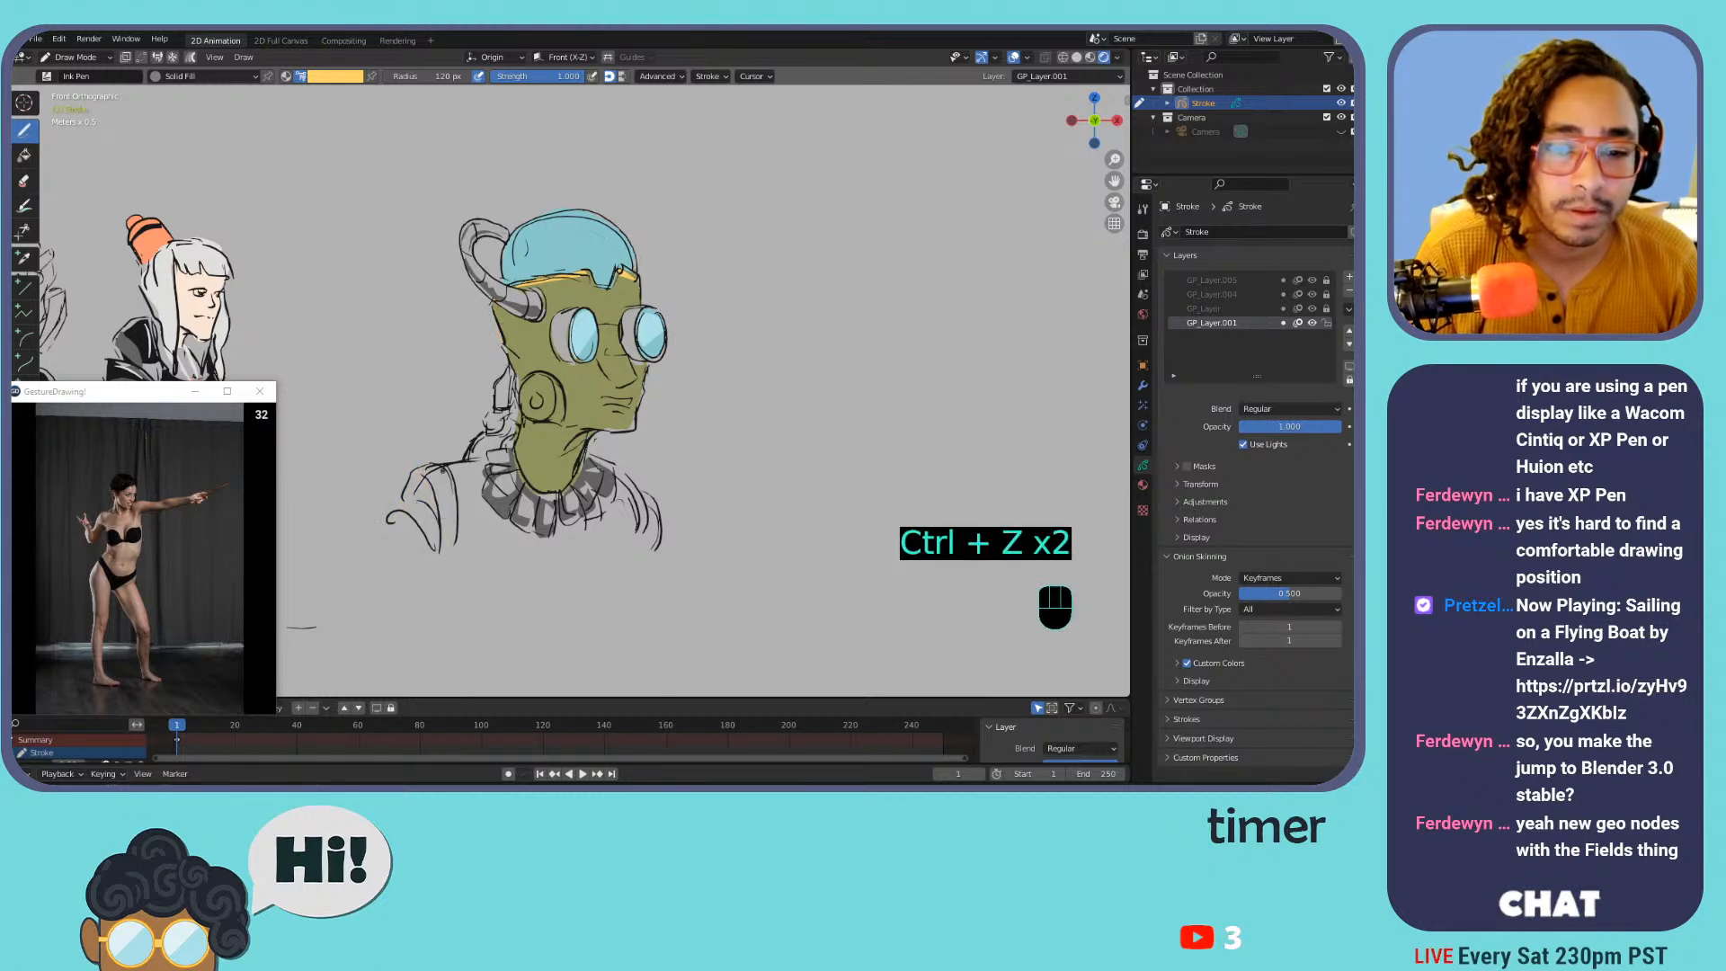
Fill the robot's shirt and shoulders with orange
click(335, 75)
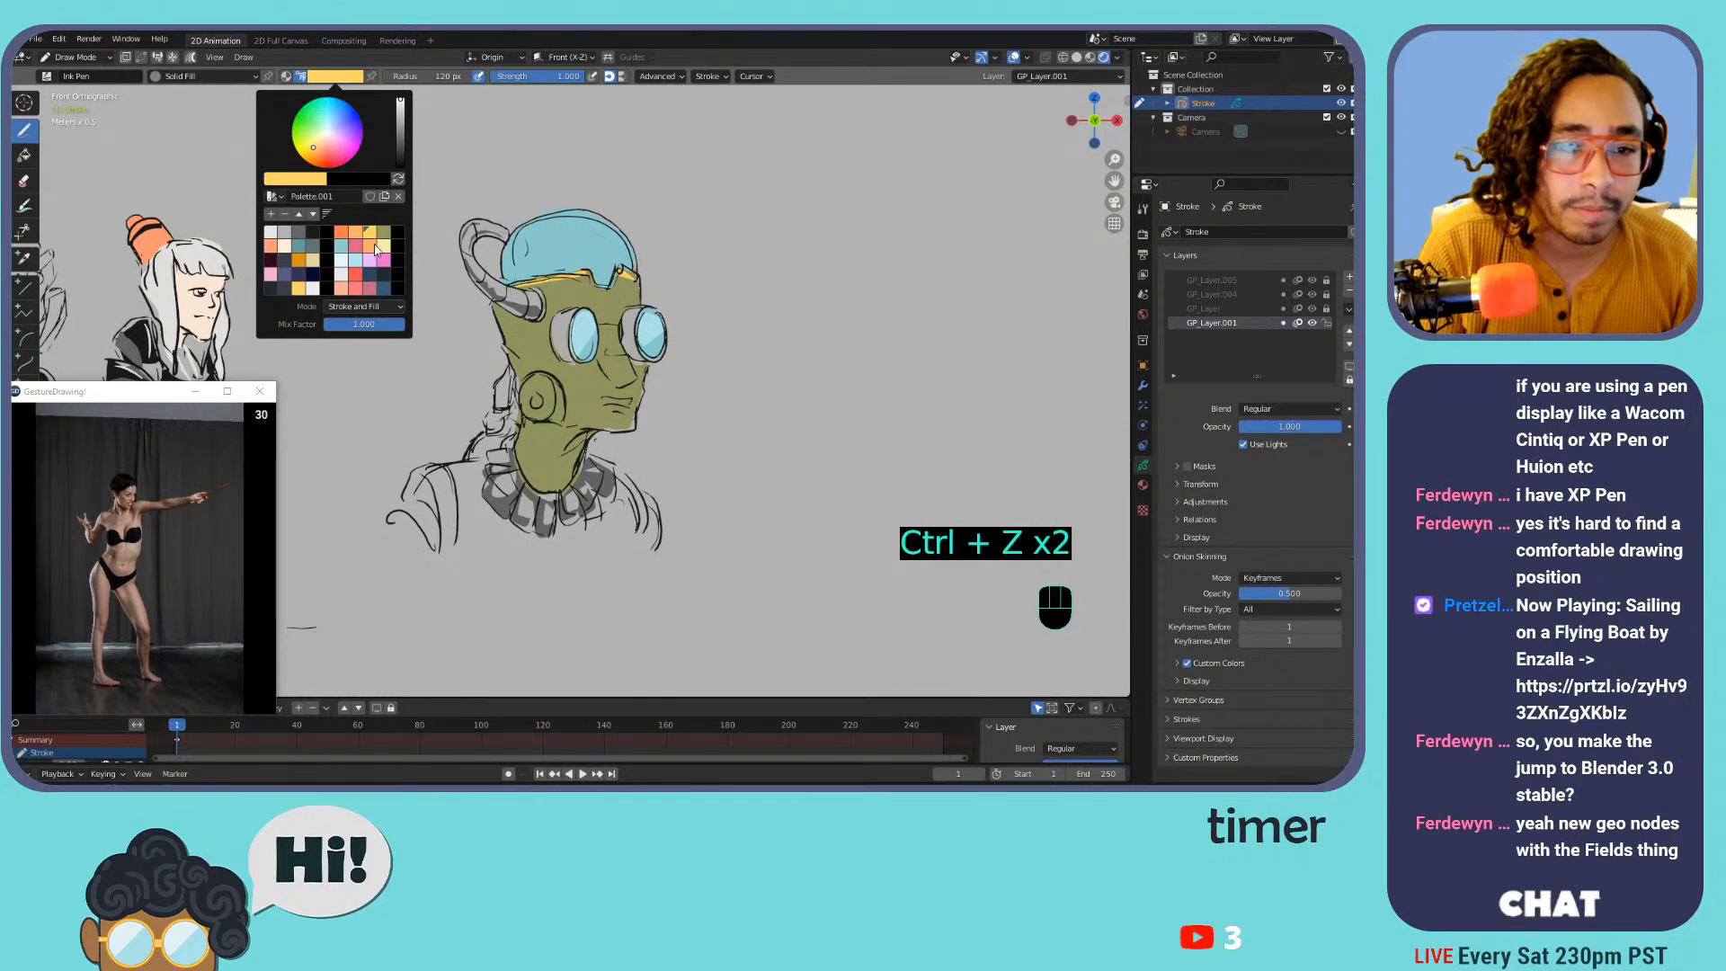
click(357, 238)
mouse_move(423, 472)
mouse_down()
mouse_move(495, 562)
mouse_move(644, 563)
mouse_up()
key(ctrl+z)
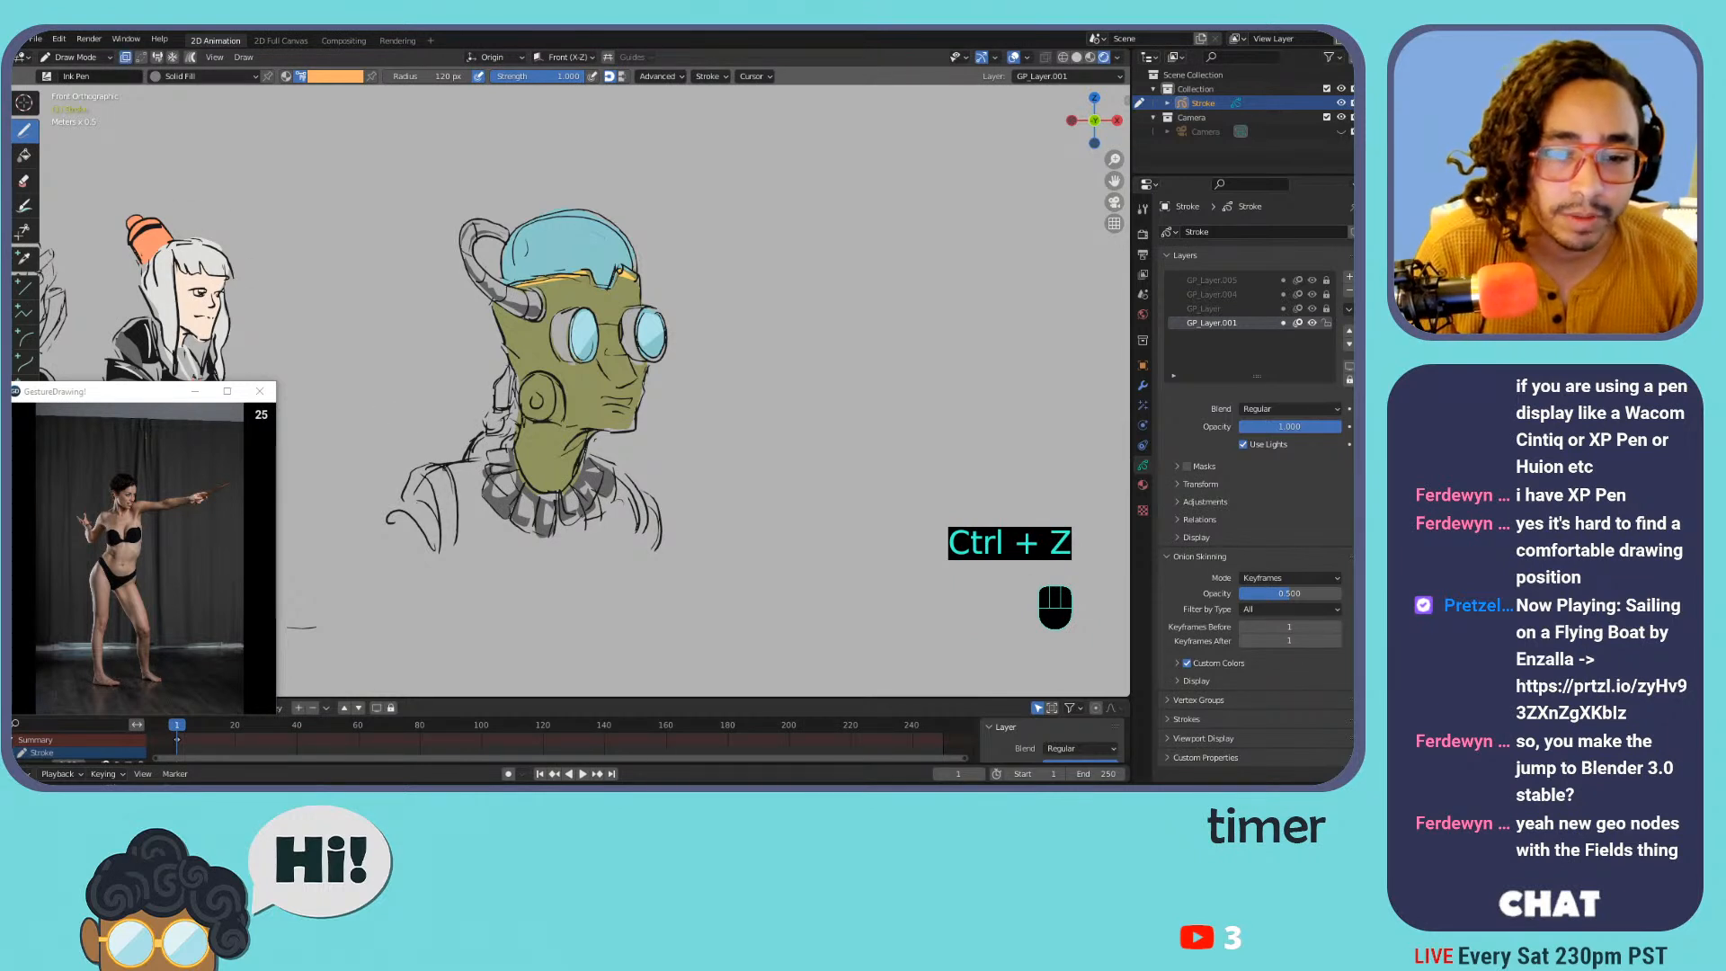
mouse_move(399, 501)
mouse_down()
mouse_move(474, 546)
mouse_move(620, 570)
mouse_move(646, 523)
mouse_move(603, 463)
mouse_move(490, 450)
mouse_up()
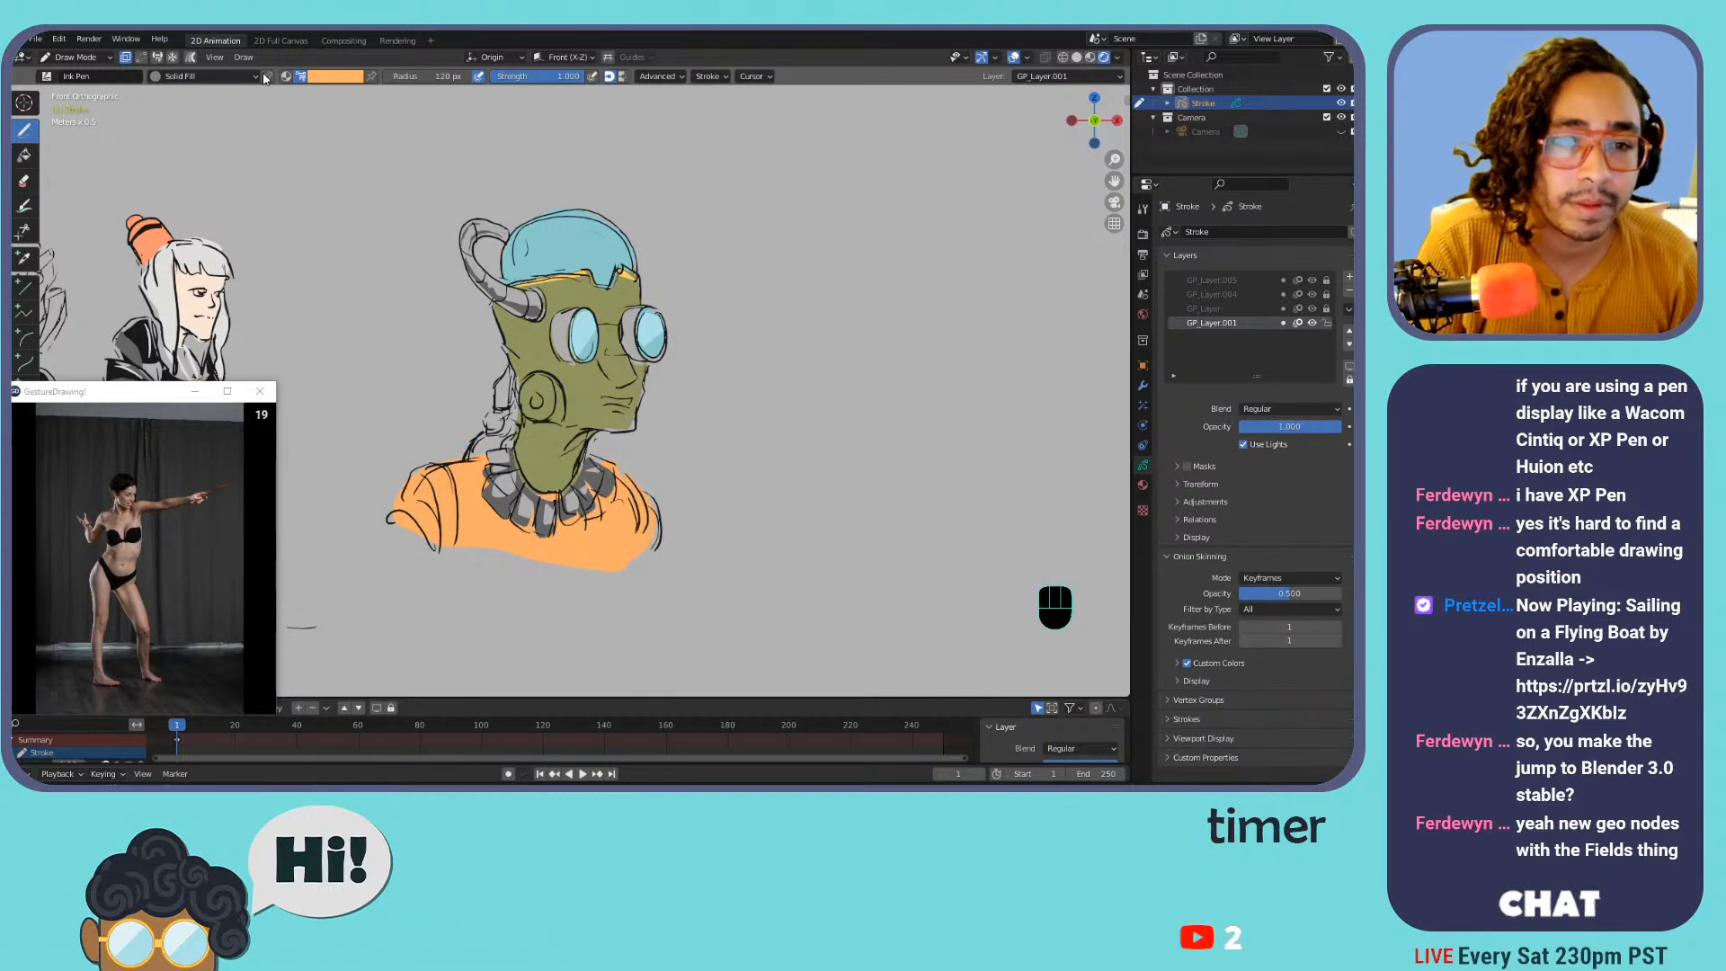
Colour the cables behind the neck with dark grey and add lighter grey segments over them
click(327, 78)
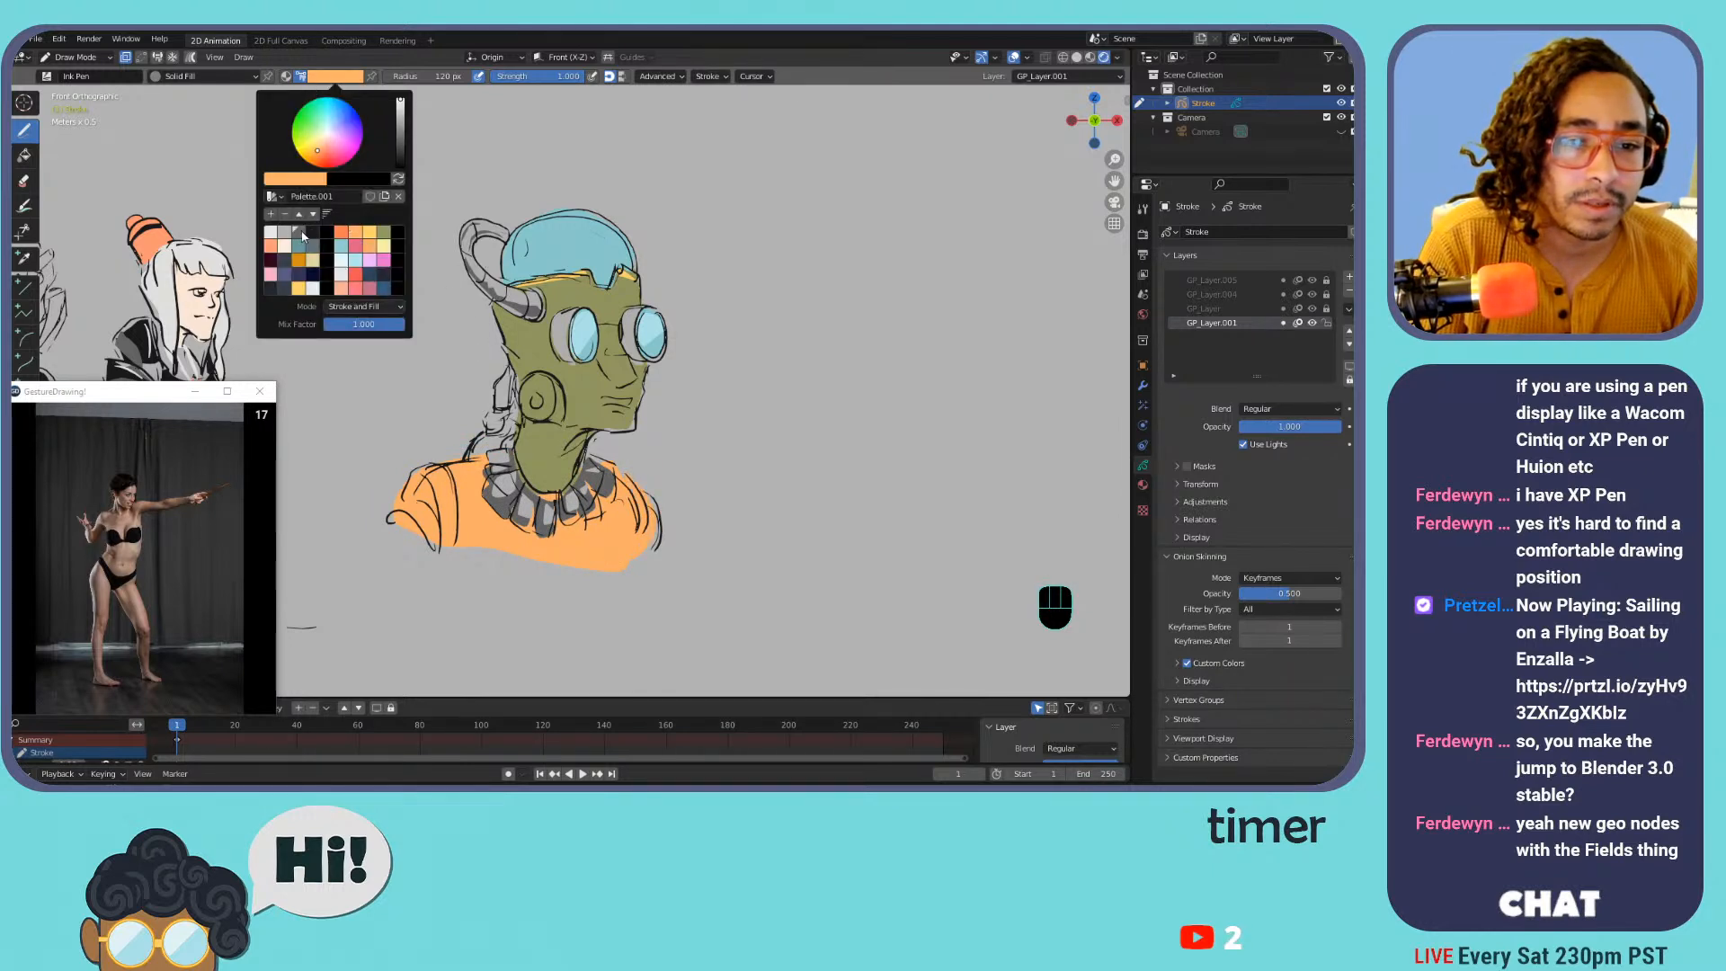
click(301, 234)
mouse_move(510, 367)
mouse_down()
mouse_move(462, 448)
mouse_move(537, 441)
mouse_up()
mouse_move(508, 371)
mouse_down()
mouse_move(517, 357)
mouse_move(494, 381)
mouse_up()
click(325, 77)
click(290, 235)
key(ctrl+z)
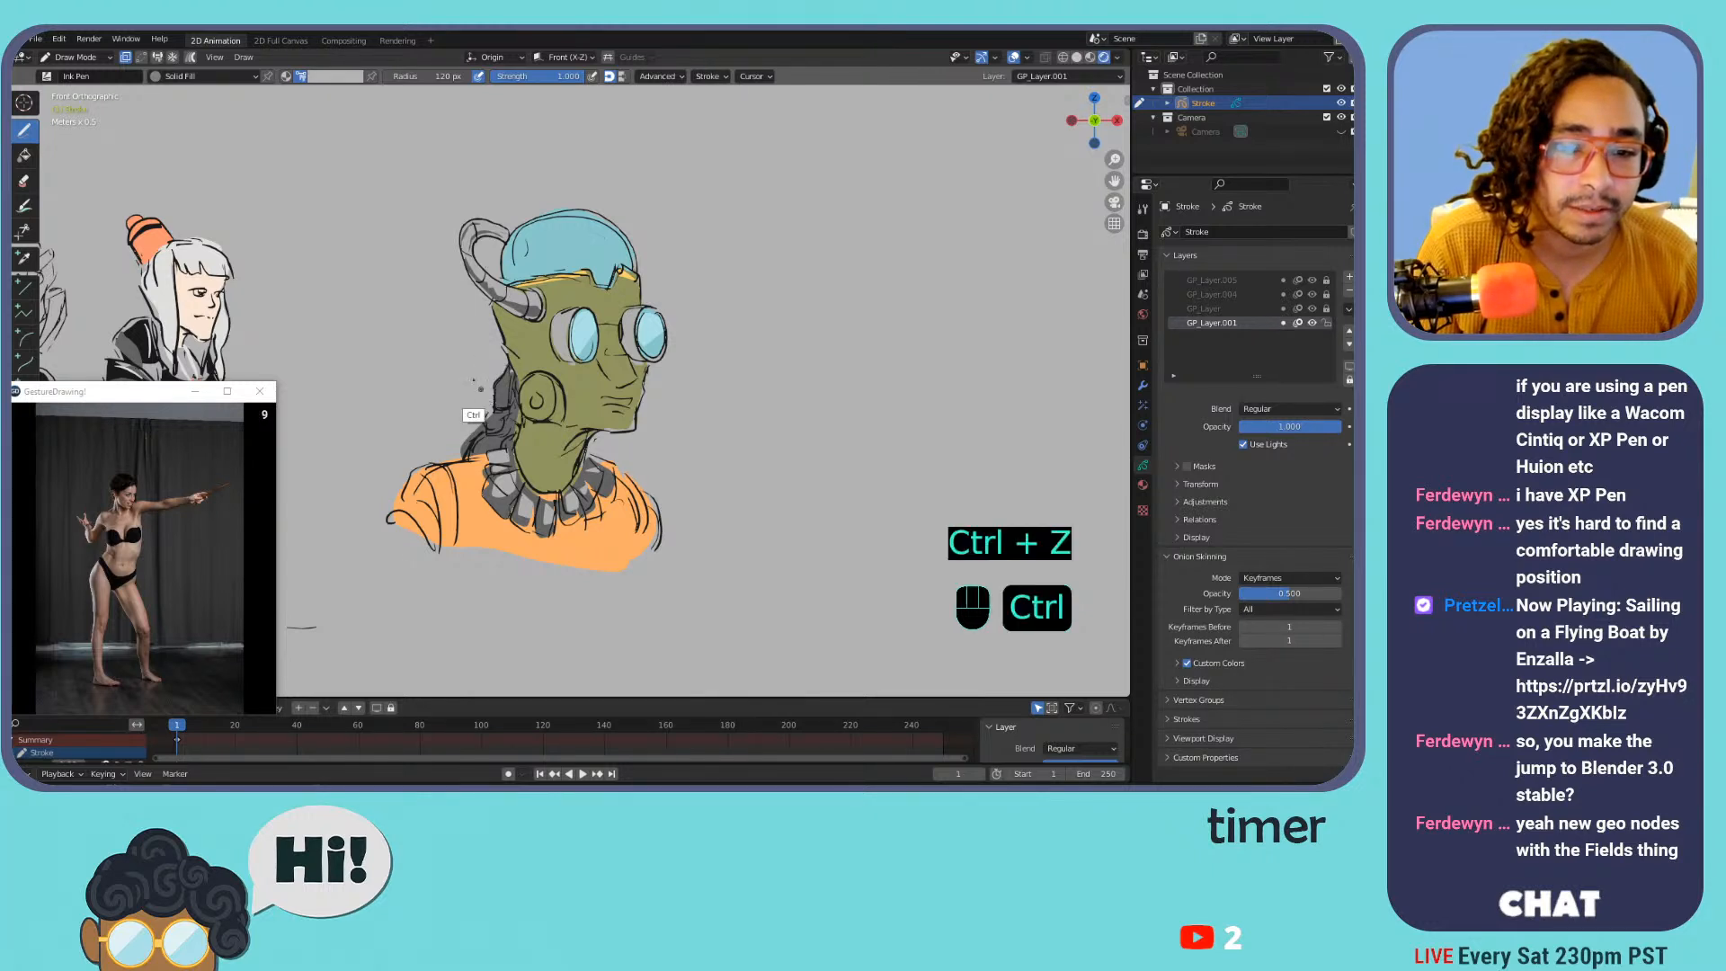
mouse_move(505, 376)
mouse_down()
mouse_move(492, 434)
mouse_move(467, 452)
mouse_move(487, 447)
mouse_up()
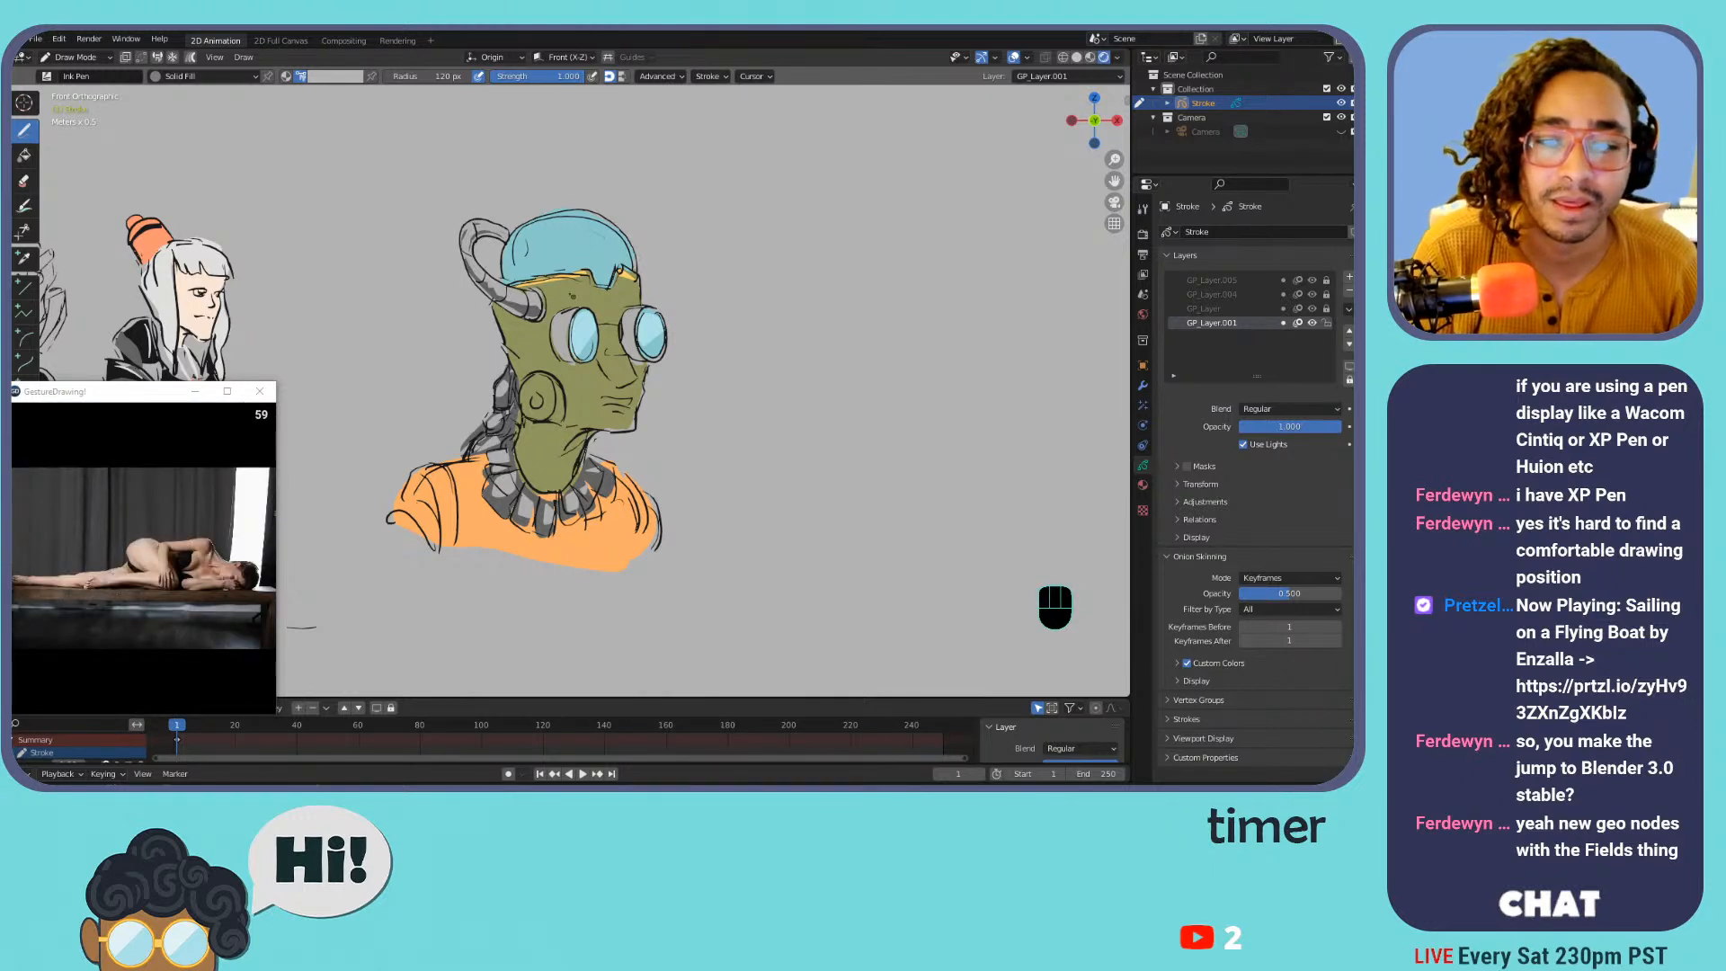
Fill the round ear disc with light grey and undo the stray strokes
mouse_move(531, 378)
mouse_down()
mouse_move(545, 428)
mouse_move(533, 381)
mouse_move(549, 410)
mouse_up()
key(ctrl+z)
key(ctrl+z)
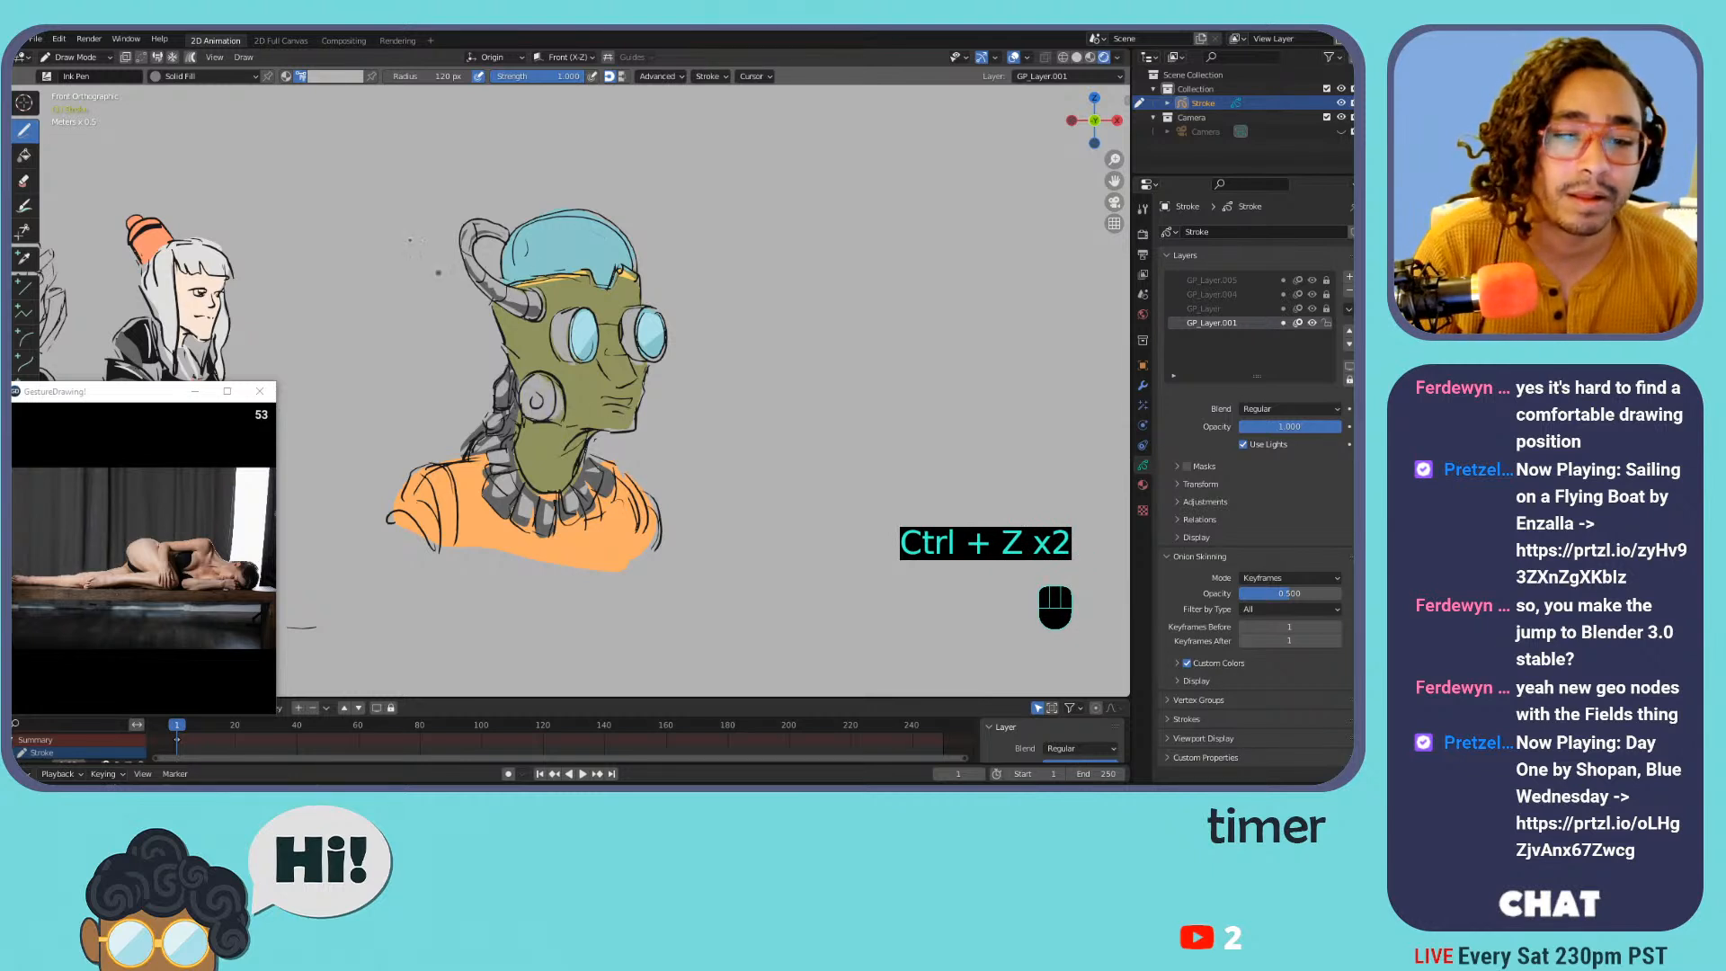
Paint a light blue reflection across the skull cap, undoing the rejected attempts
click(349, 77)
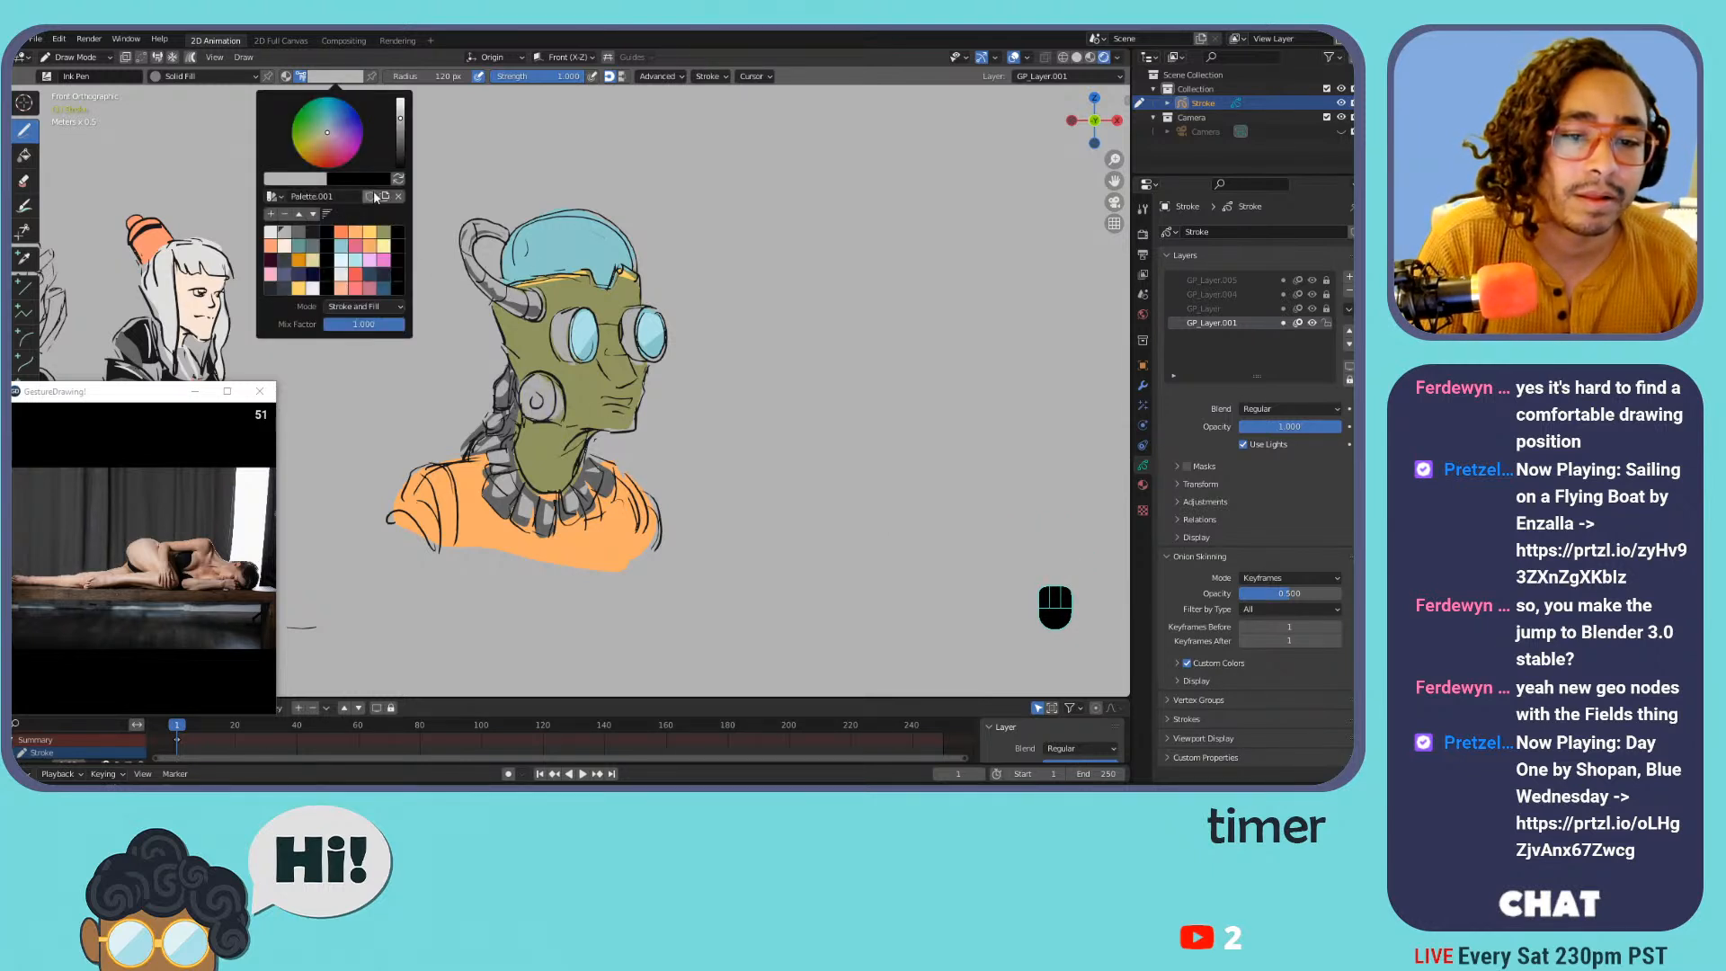
click(355, 248)
mouse_move(511, 238)
mouse_down()
mouse_move(517, 266)
mouse_move(583, 266)
mouse_move(601, 236)
mouse_move(615, 248)
mouse_move(532, 221)
mouse_move(511, 259)
mouse_up()
key(ctrl+z)
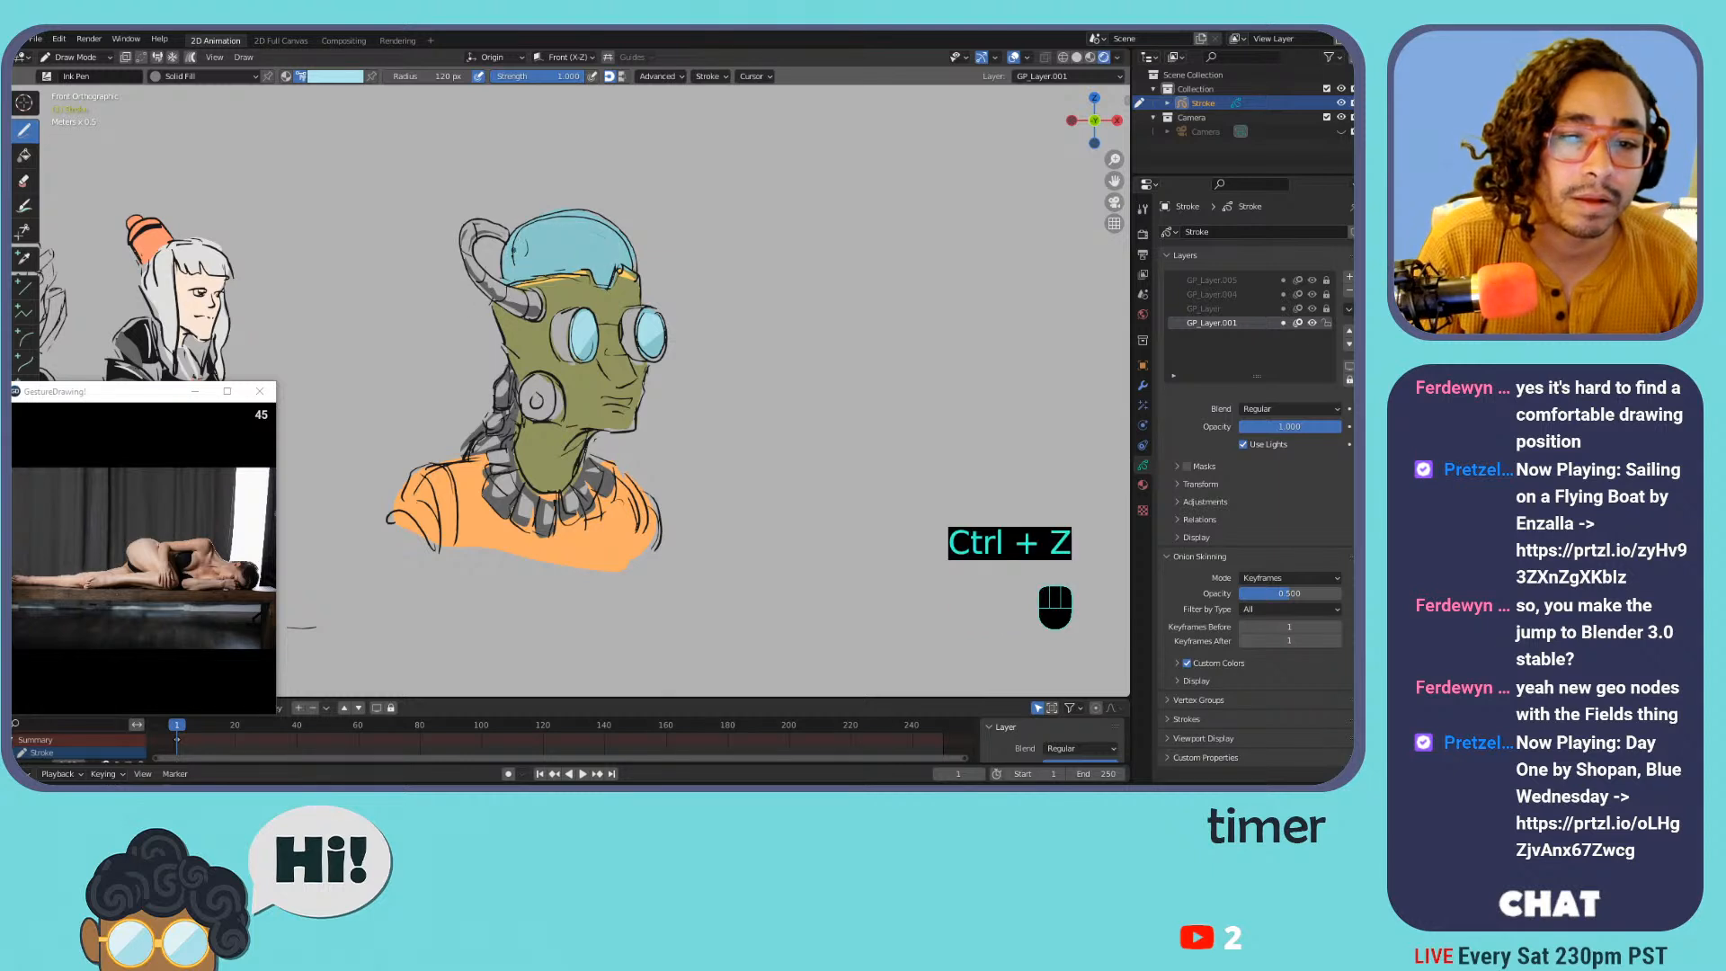
key(ctrl+z)
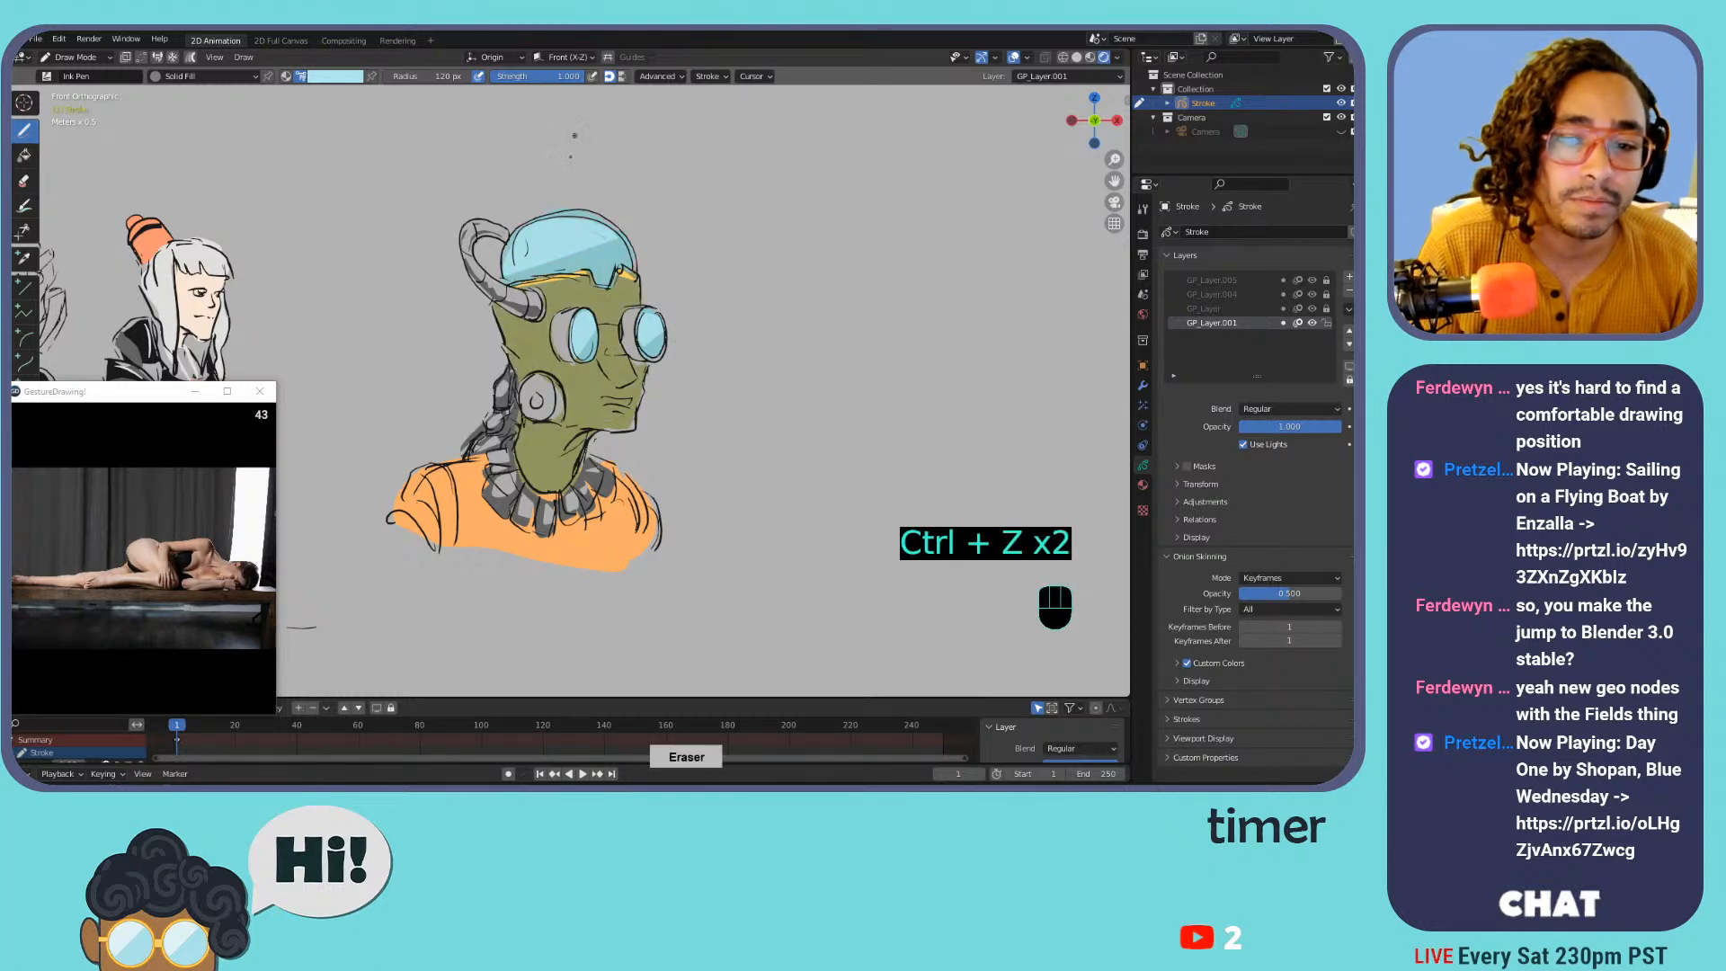
key(ctrl+z)
key(ctrl+z)
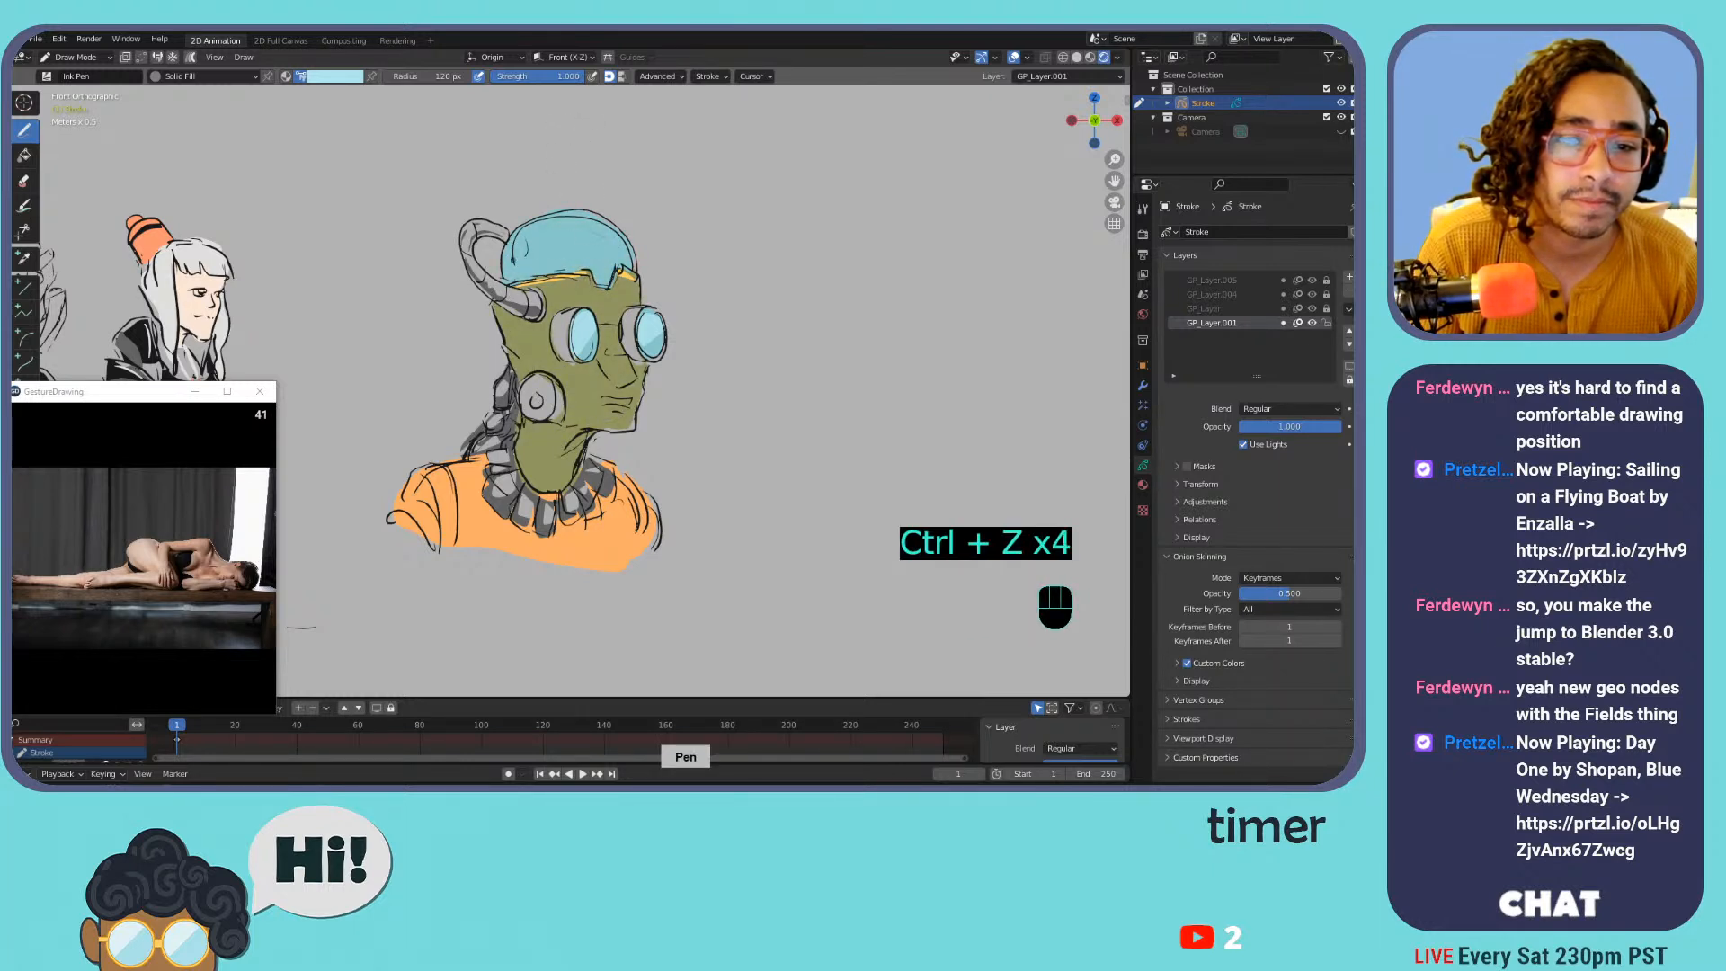
key(ctrl+z)
drag(507, 273, 594, 222)
drag(605, 237, 505, 270)
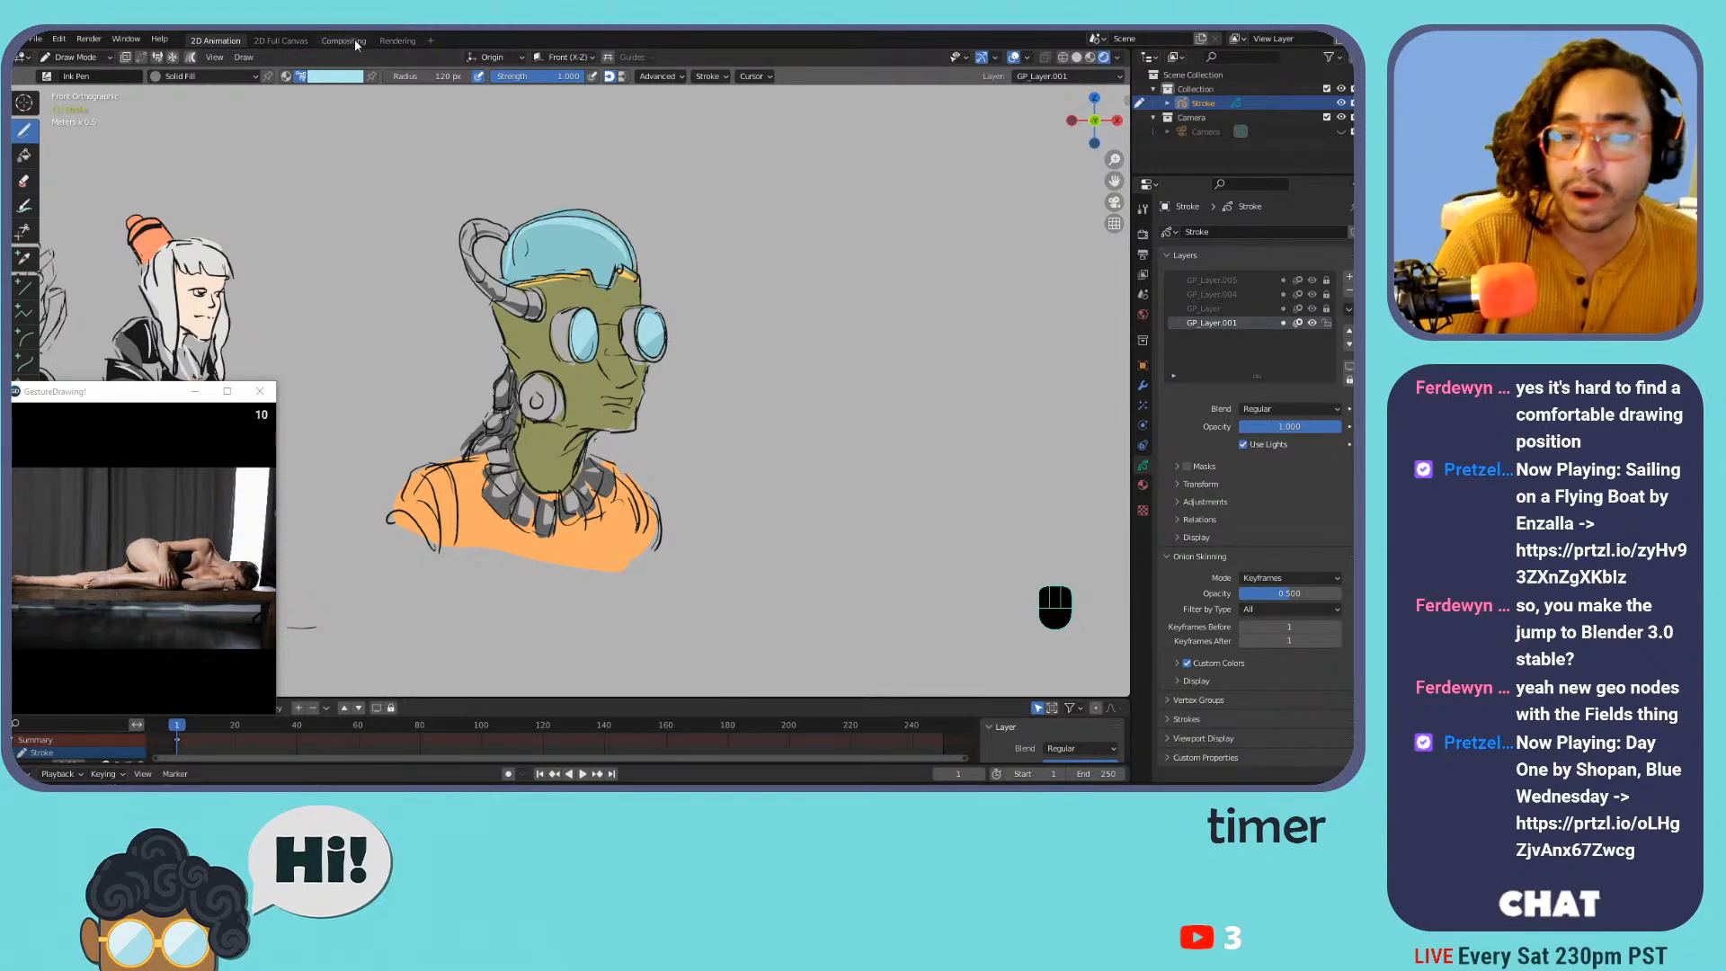
Switch the pen to black with the Solid Stroke material
click(331, 76)
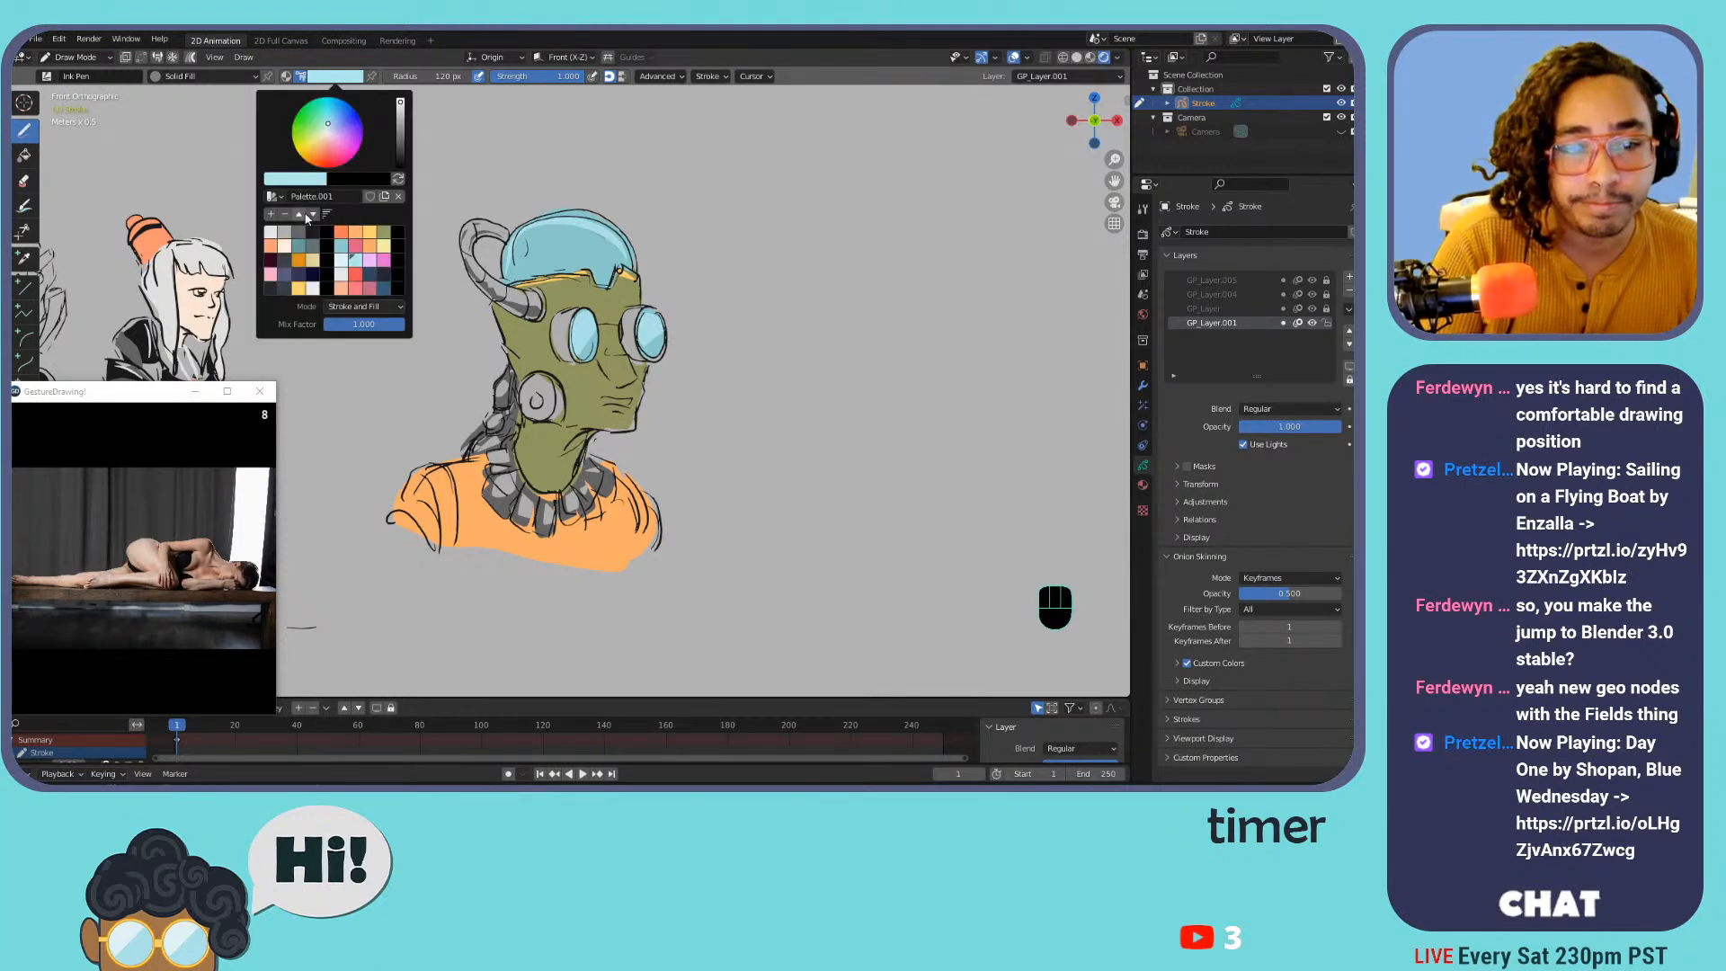
click(205, 77)
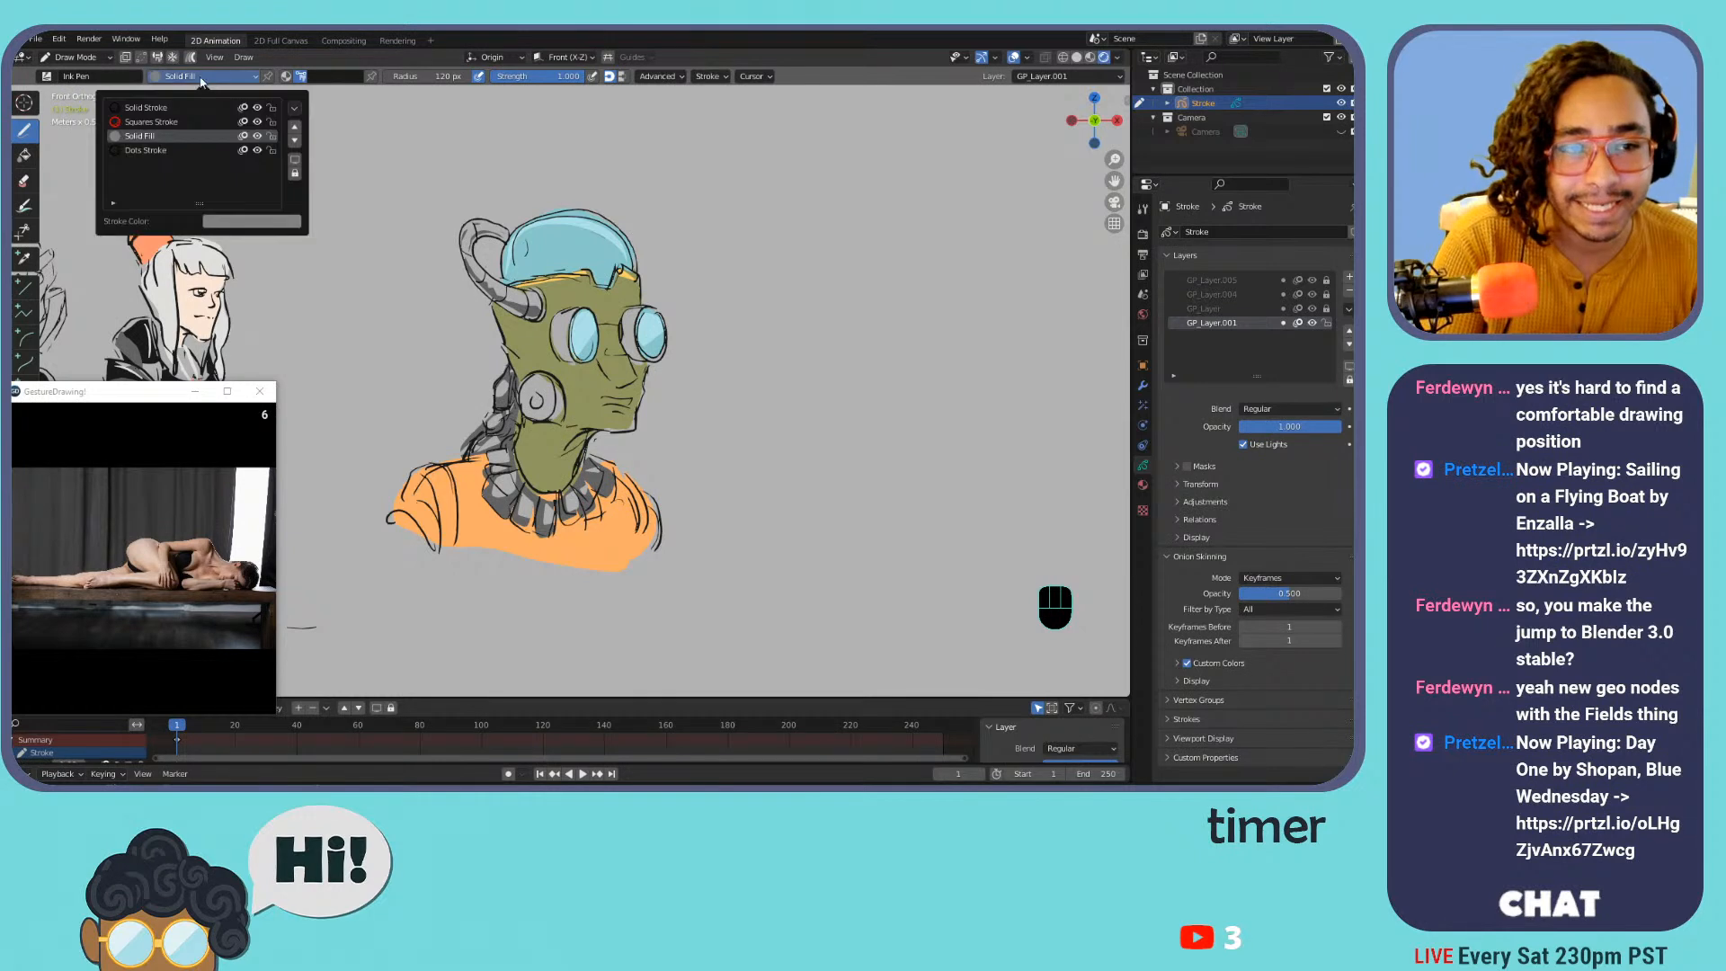
click(174, 106)
Try a thick black numeral 2 on the skull cap and a stroke on the neck
drag(537, 241, 568, 290)
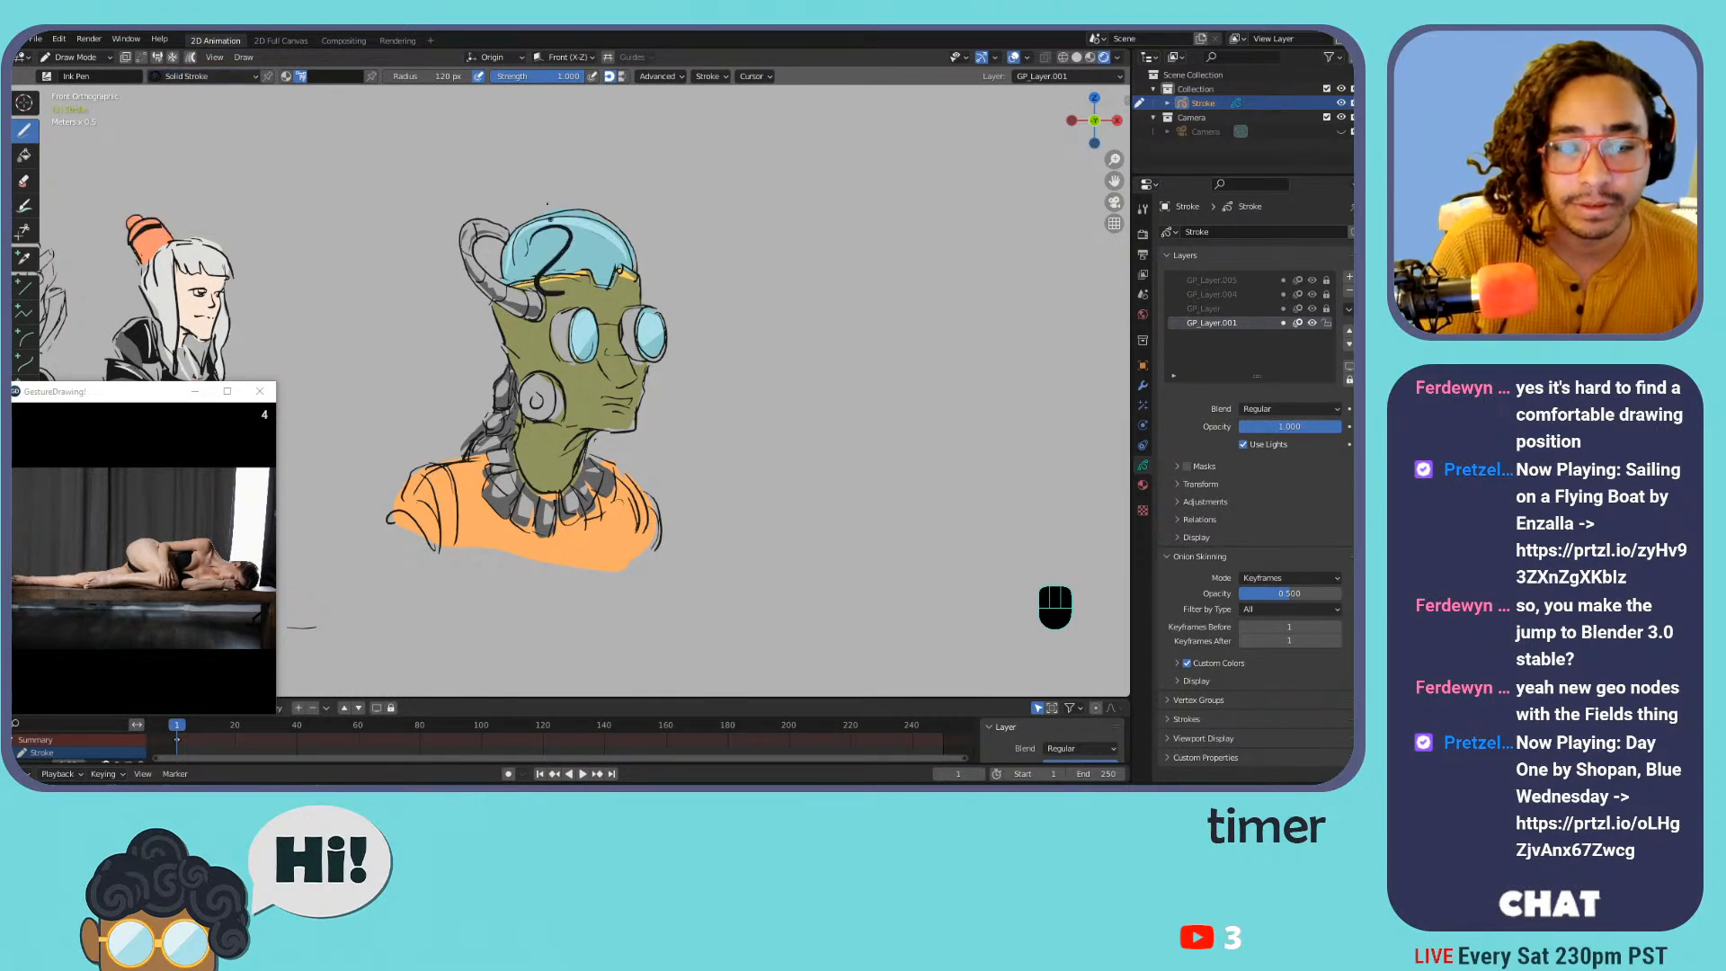
key(ctrl+z)
mouse_move(540, 425)
mouse_down()
mouse_move(591, 435)
mouse_move(537, 426)
mouse_move(559, 445)
mouse_up()
key(ctrl+z)
key(ctrl+equal)
key(ctrl+equal)
key(ctrl+minus)
key(ctrl+minus)
key(ctrl+minus)
key(ctrl+z)
key(ctrl+z)
Ink a black shadow under the jaw and undo the rejected strokes around the head and cap trim
drag(590, 431, 560, 457)
drag(588, 435, 574, 456)
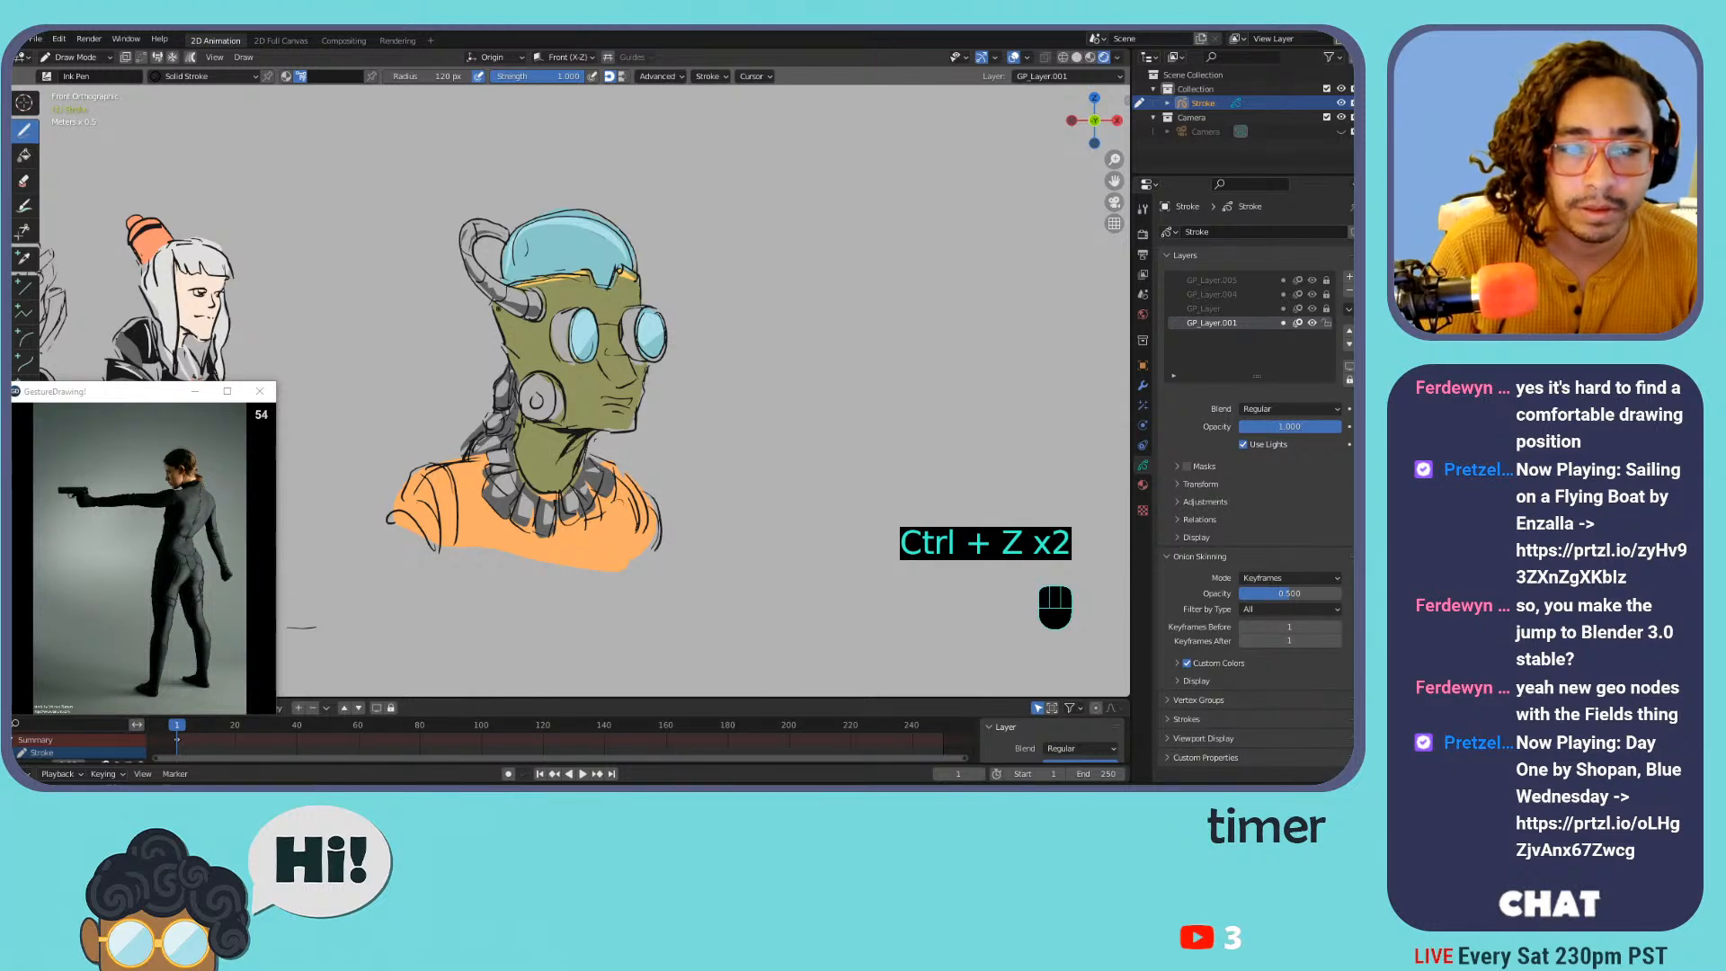
drag(498, 310, 507, 344)
mouse_move(515, 286)
mouse_down()
mouse_move(585, 274)
mouse_move(613, 289)
mouse_up()
key(ctrl+z)
key(ctrl+z)
key(ctrl+z)
key(ctrl+z)
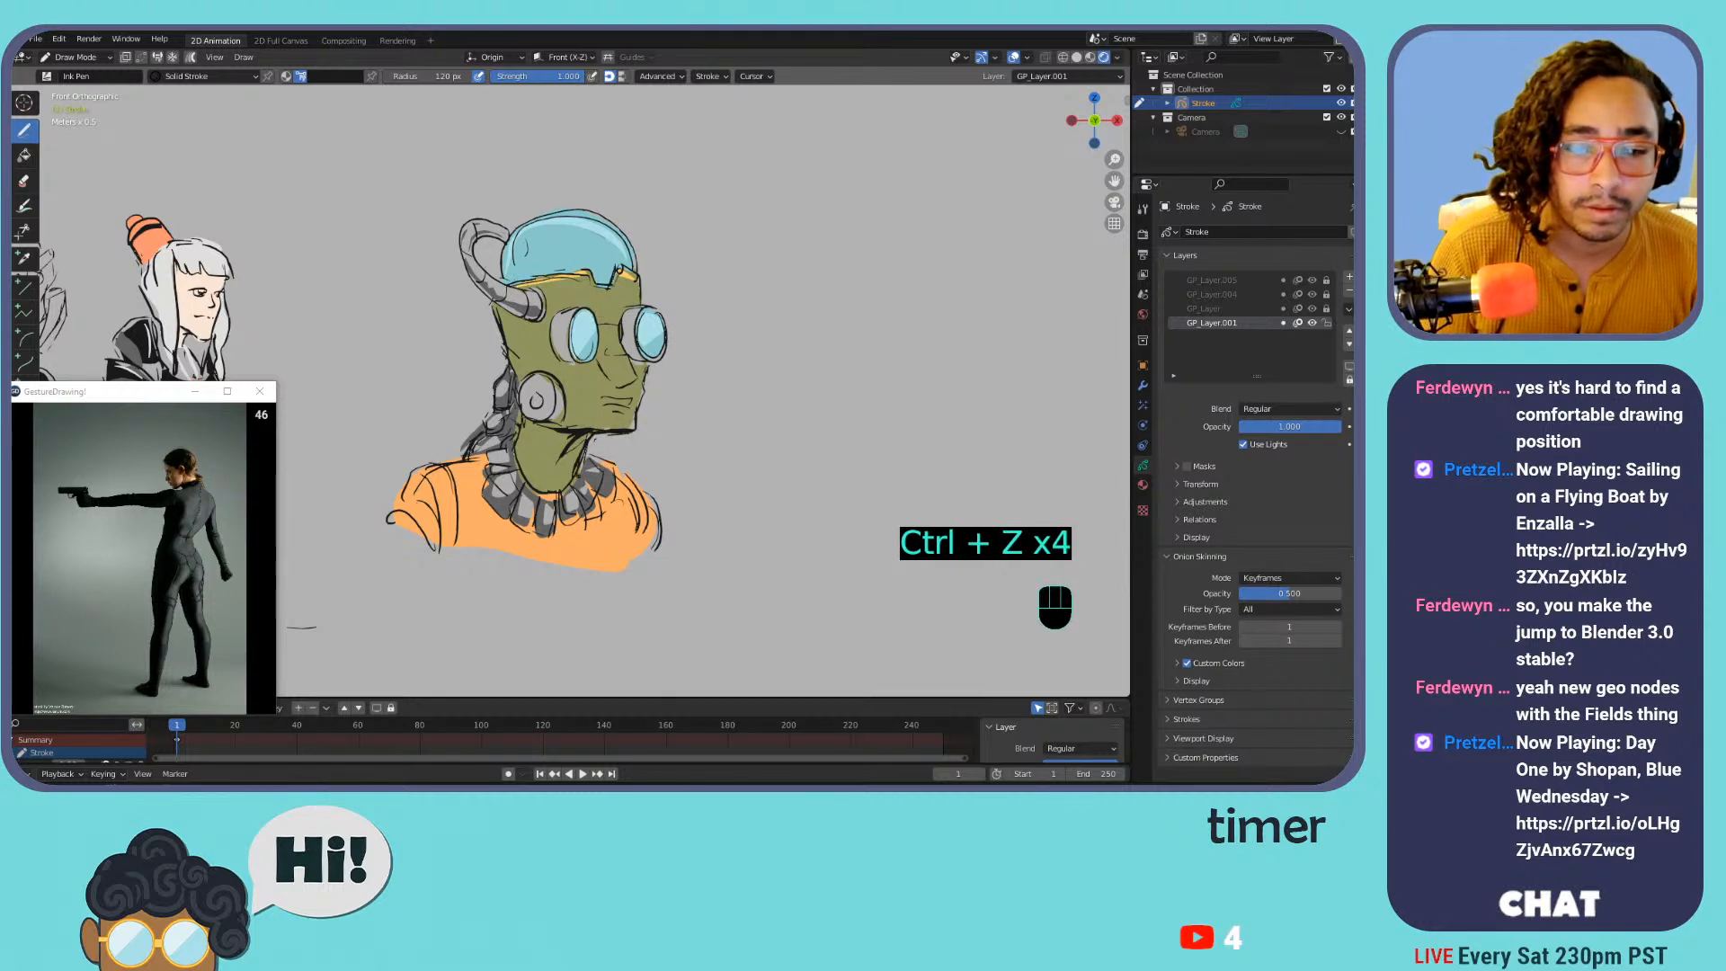
Thicken the collar outline and the shirt folds on both shoulders with black strokes
mouse_move(493, 491)
mouse_down()
mouse_move(481, 513)
mouse_move(532, 534)
mouse_up()
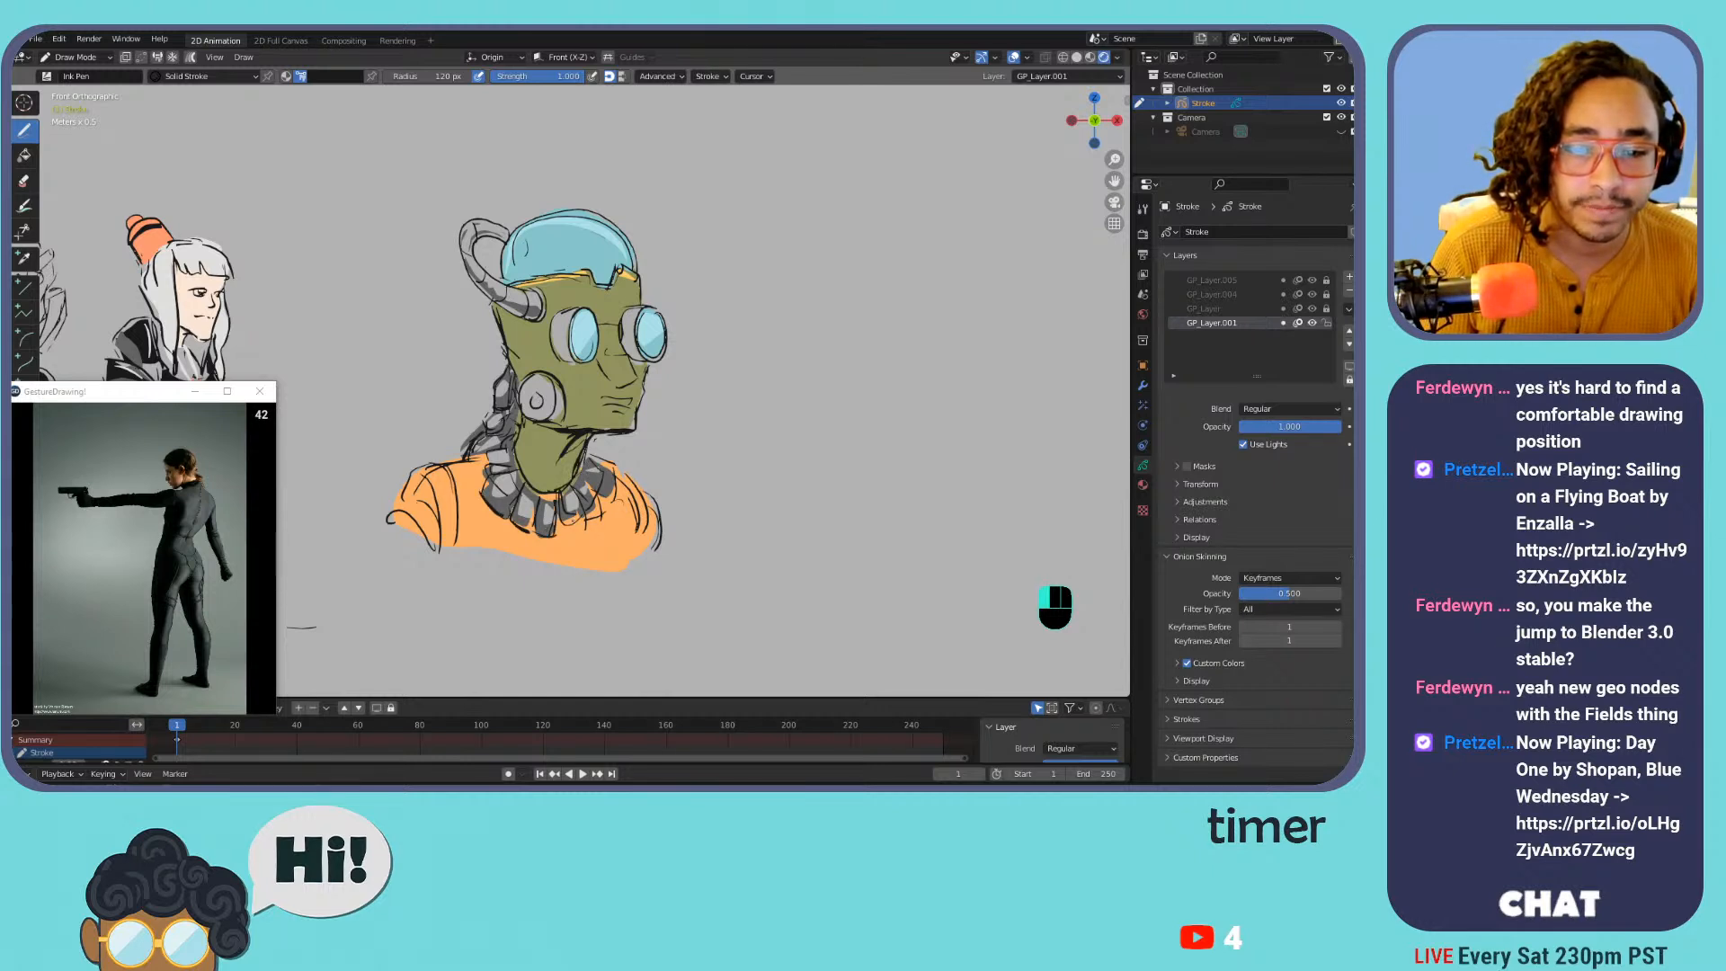
drag(421, 474, 439, 539)
drag(444, 476, 449, 546)
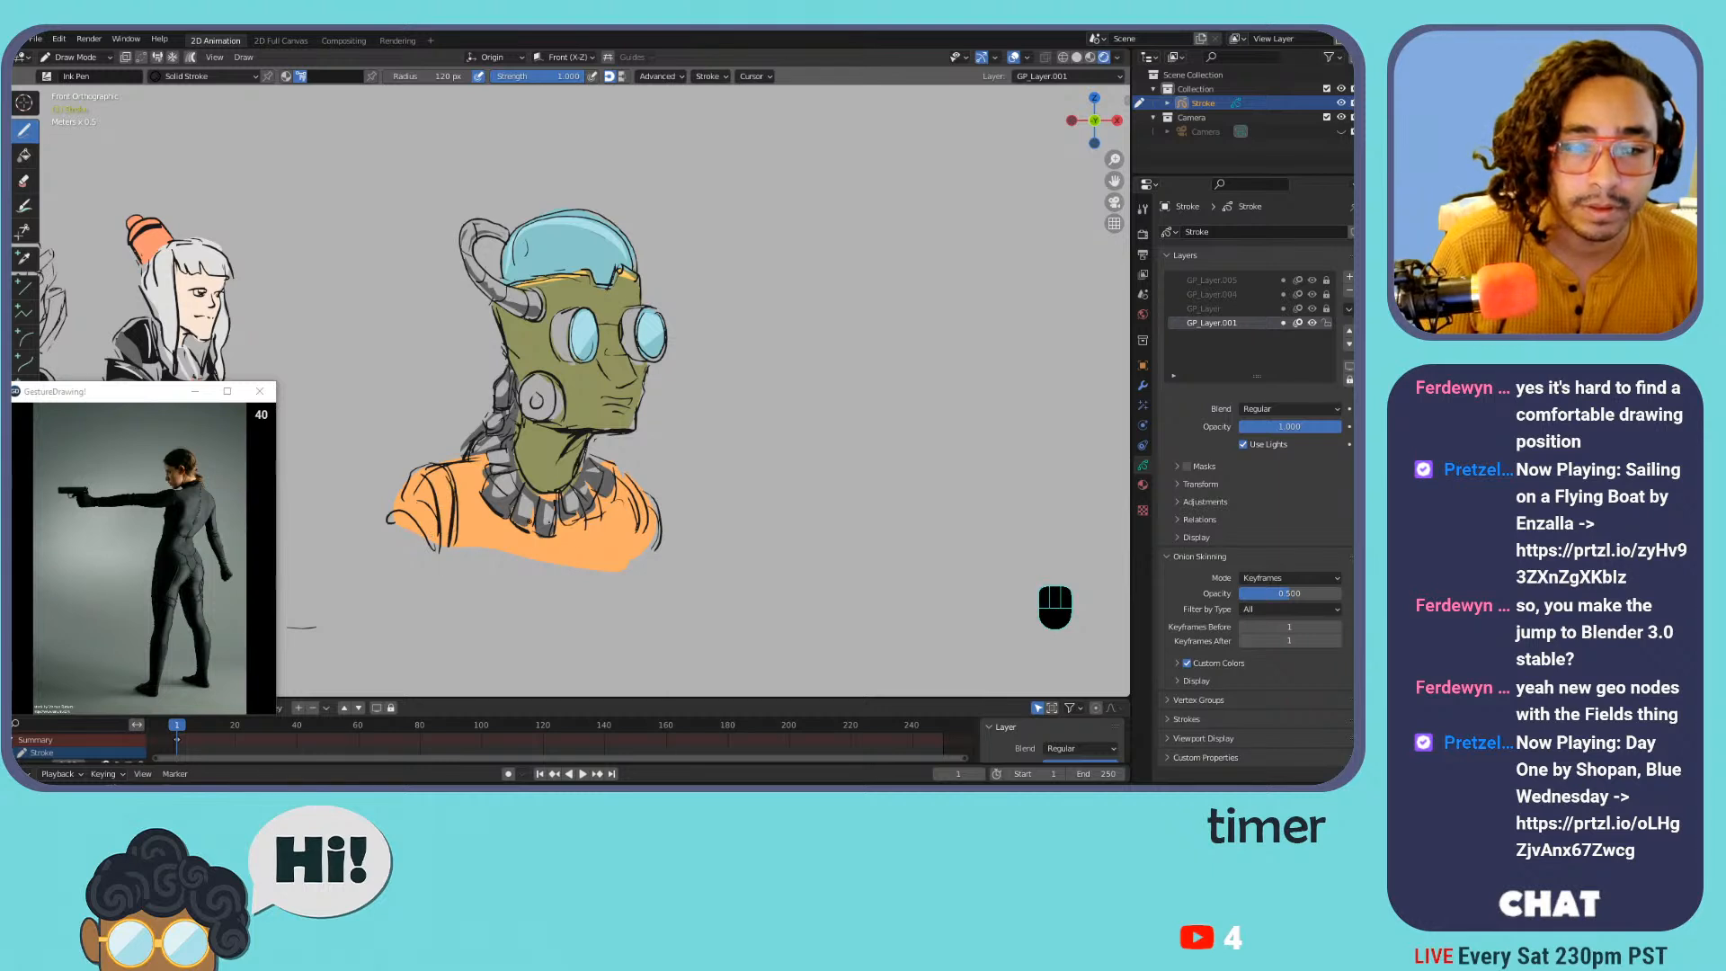
drag(627, 494, 635, 543)
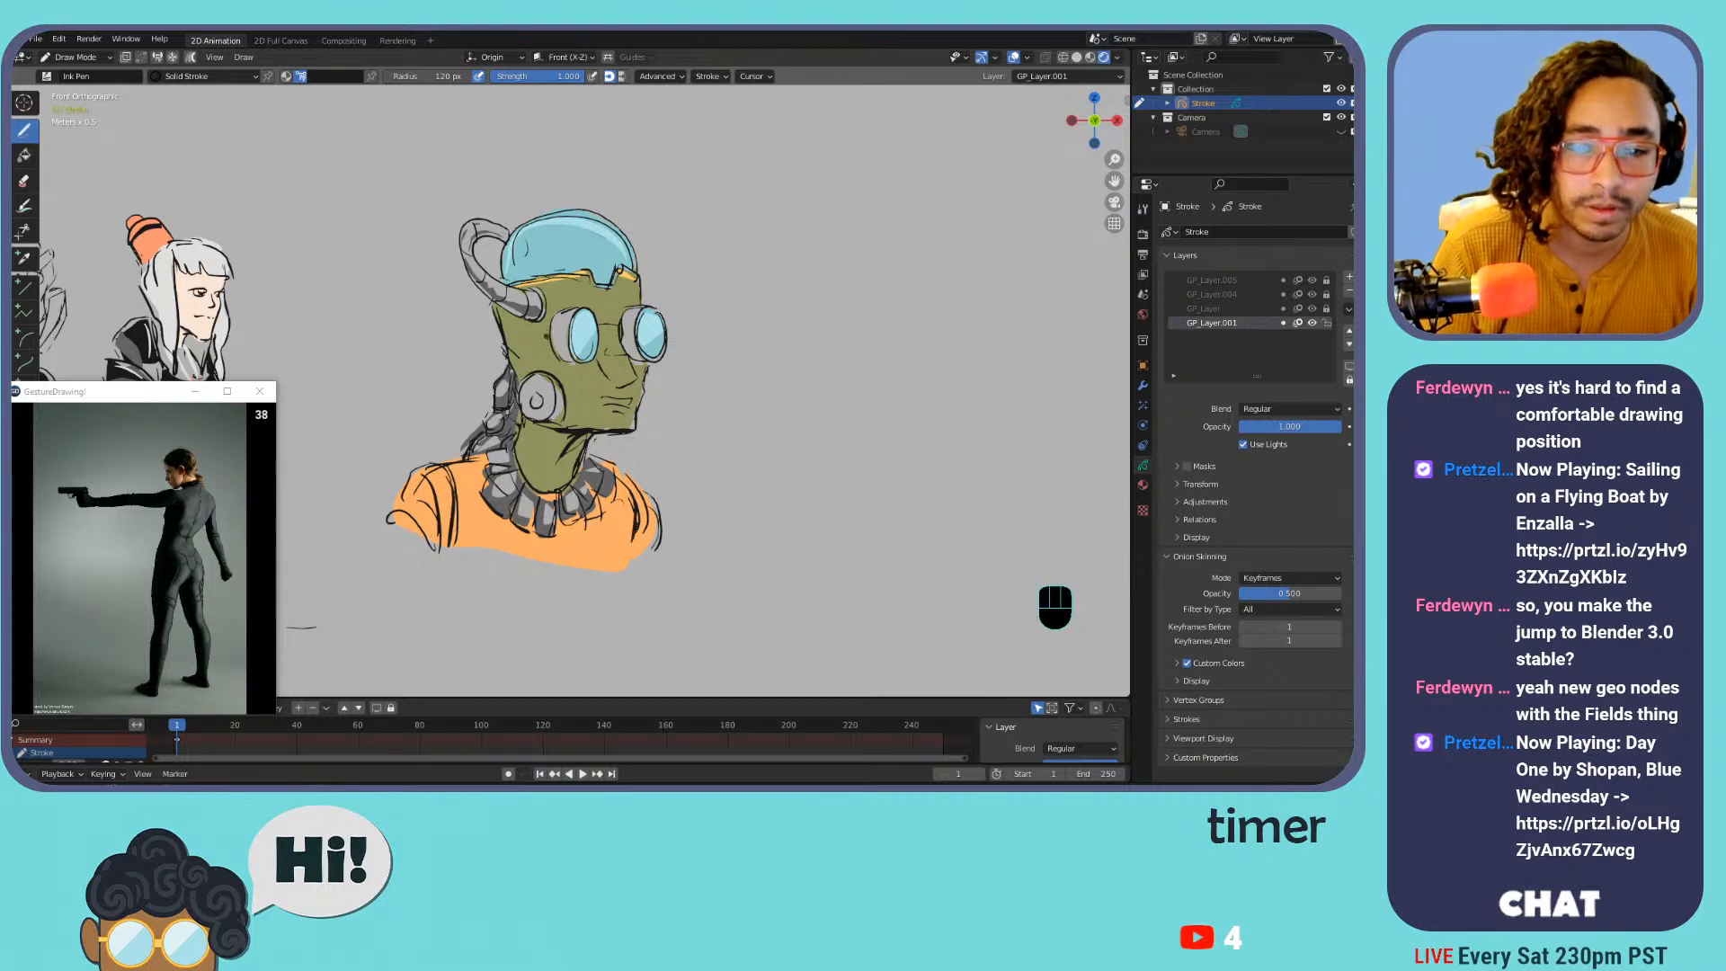
Undo the rejected goggle stroke and ink black accents around the nose and mouth
drag(552, 338, 591, 365)
key(ctrl+z)
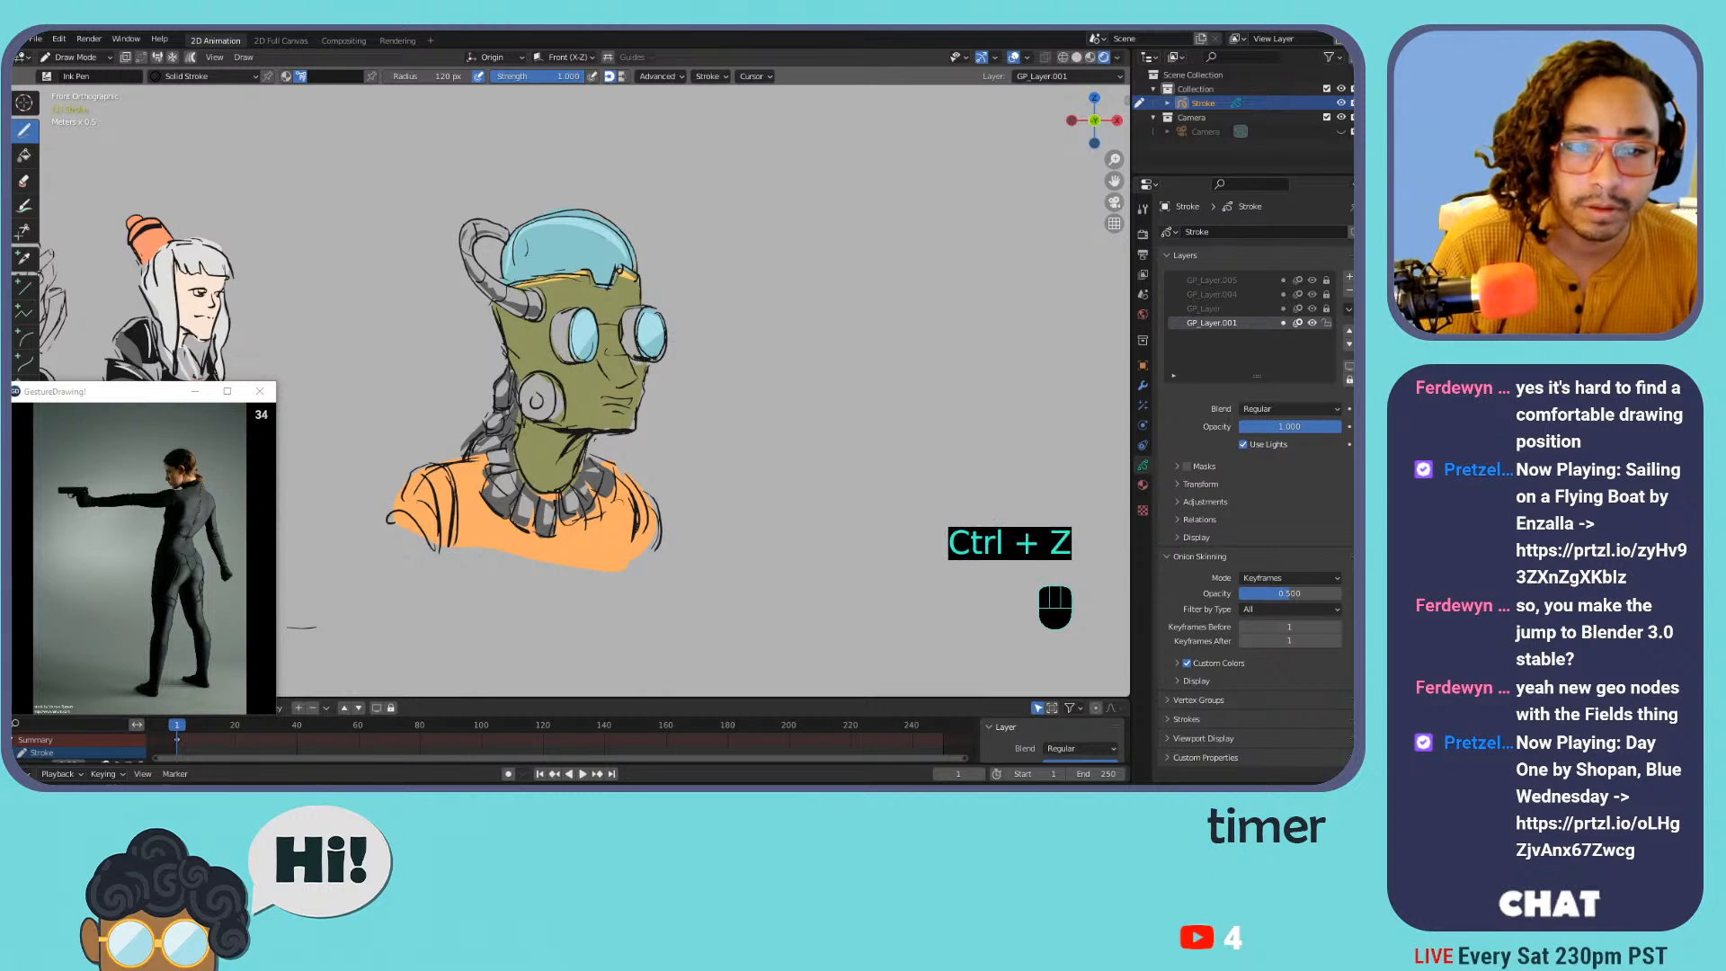
key(ctrl+z)
key(ctrl+z)
click(608, 387)
click(608, 388)
mouse_move(606, 376)
mouse_down()
mouse_move(603, 410)
mouse_move(630, 405)
mouse_up()
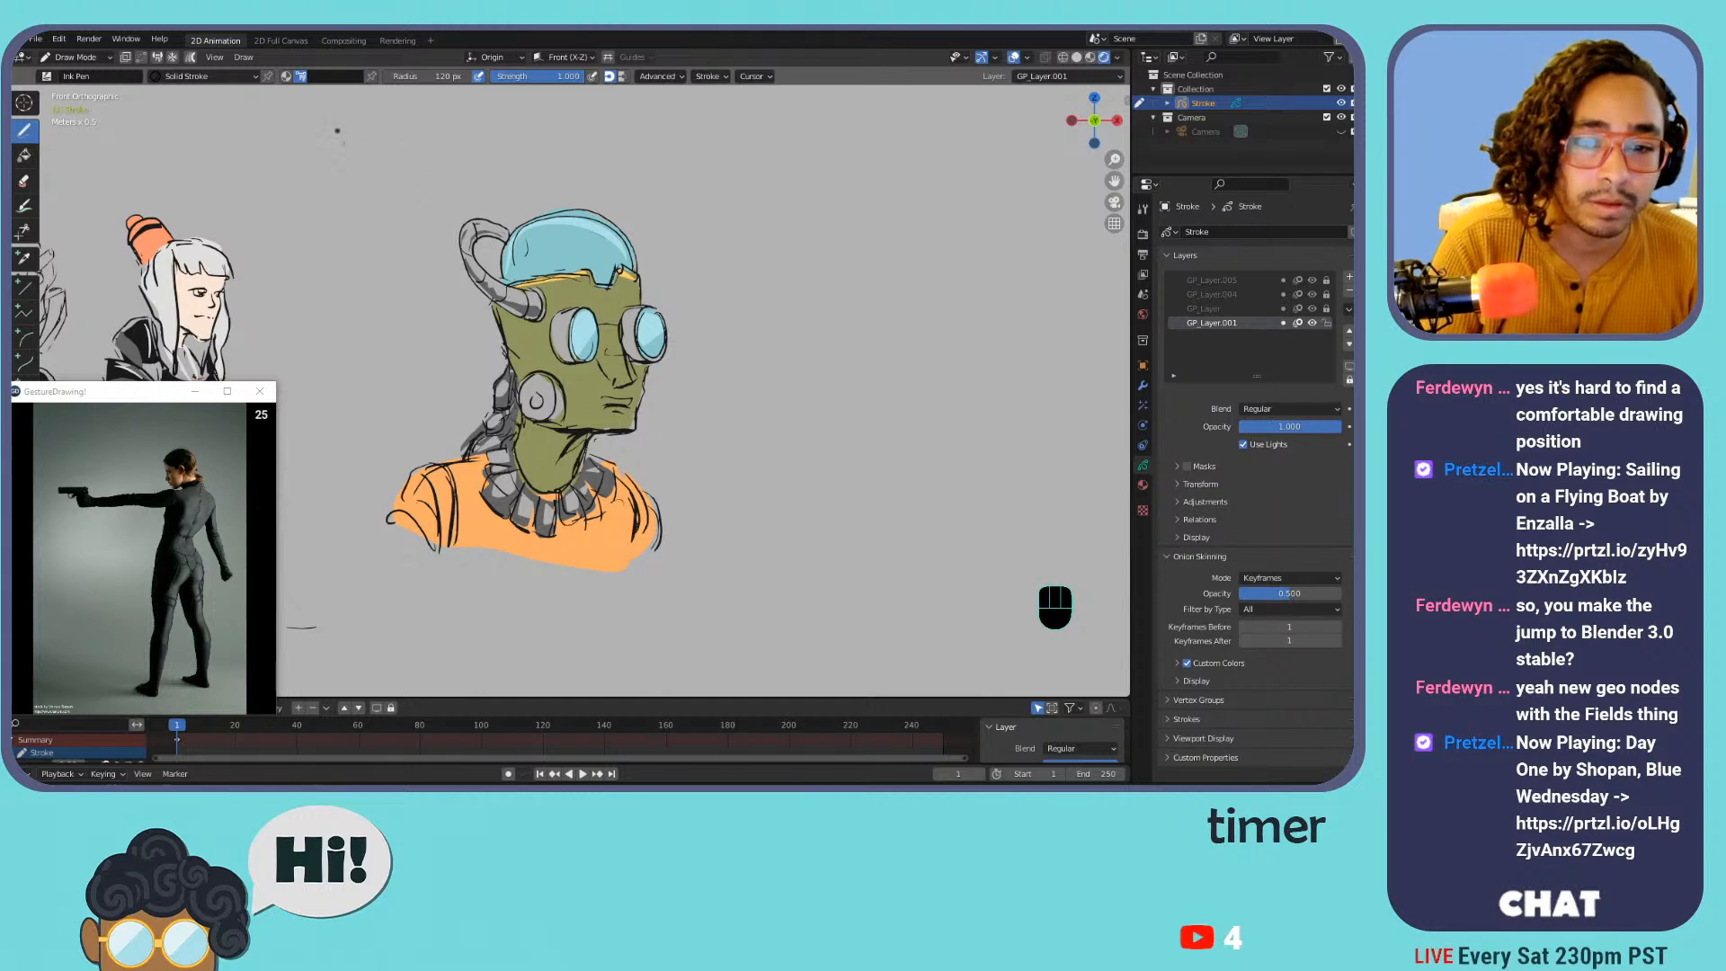
Paint white teeth inside the robot's mouth and undo the stray stroke
click(334, 76)
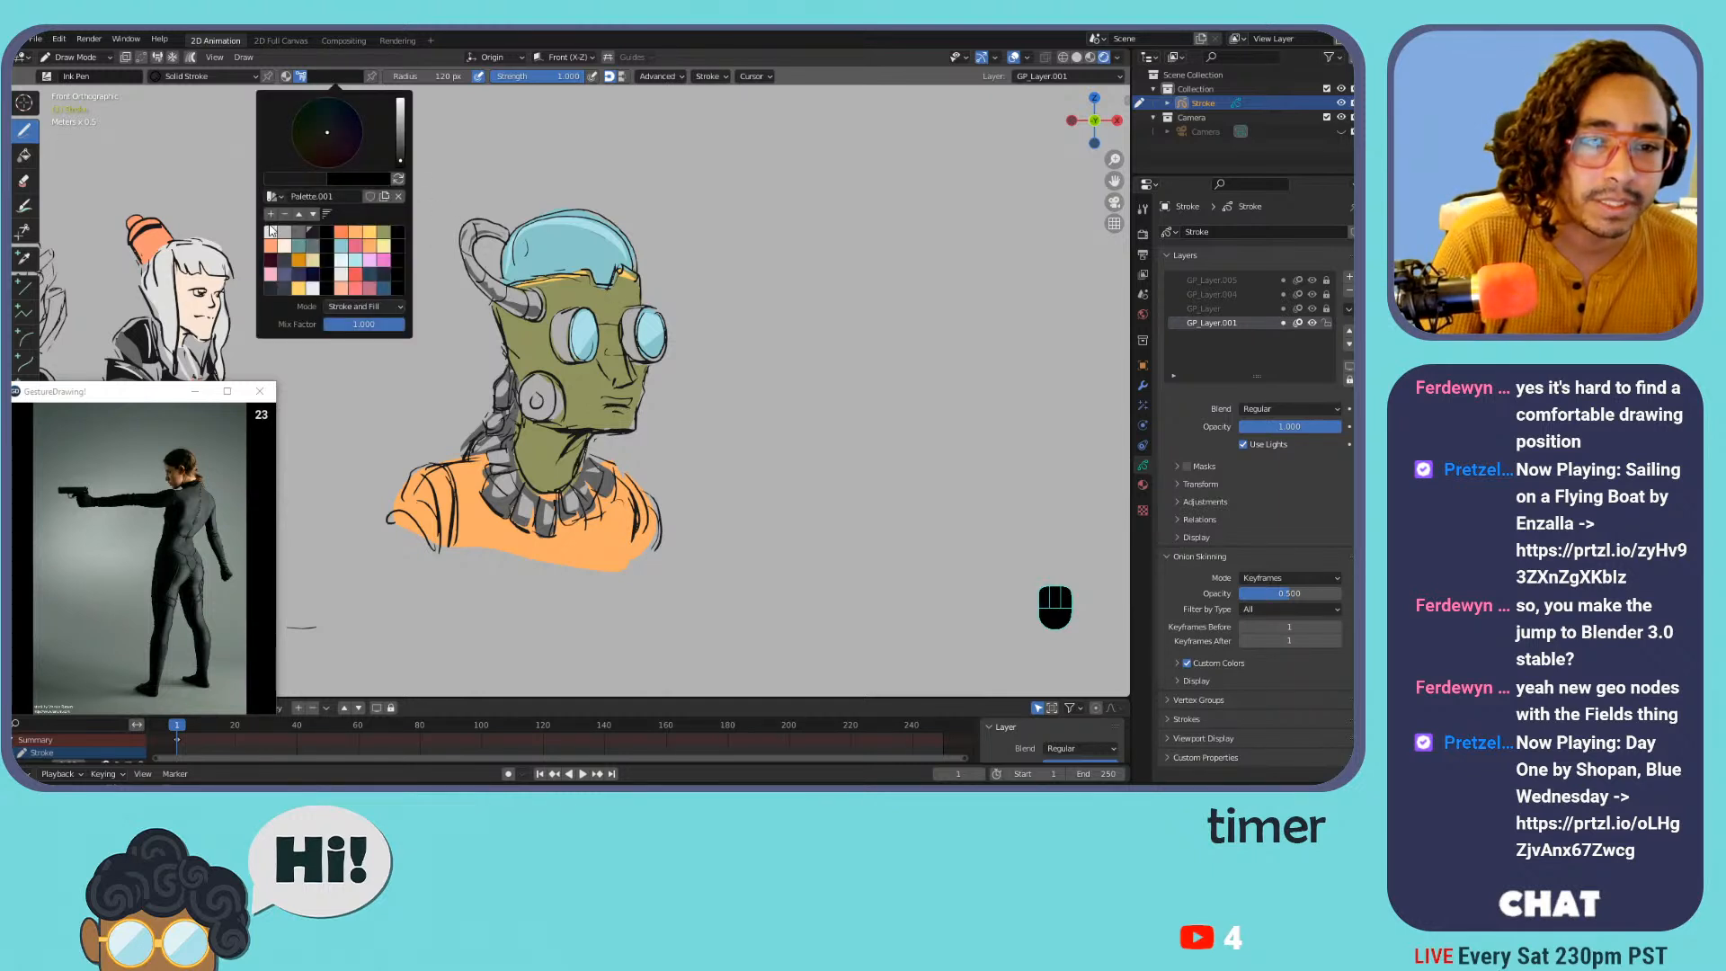
click(271, 231)
drag(603, 402, 632, 402)
key(ctrl+z)
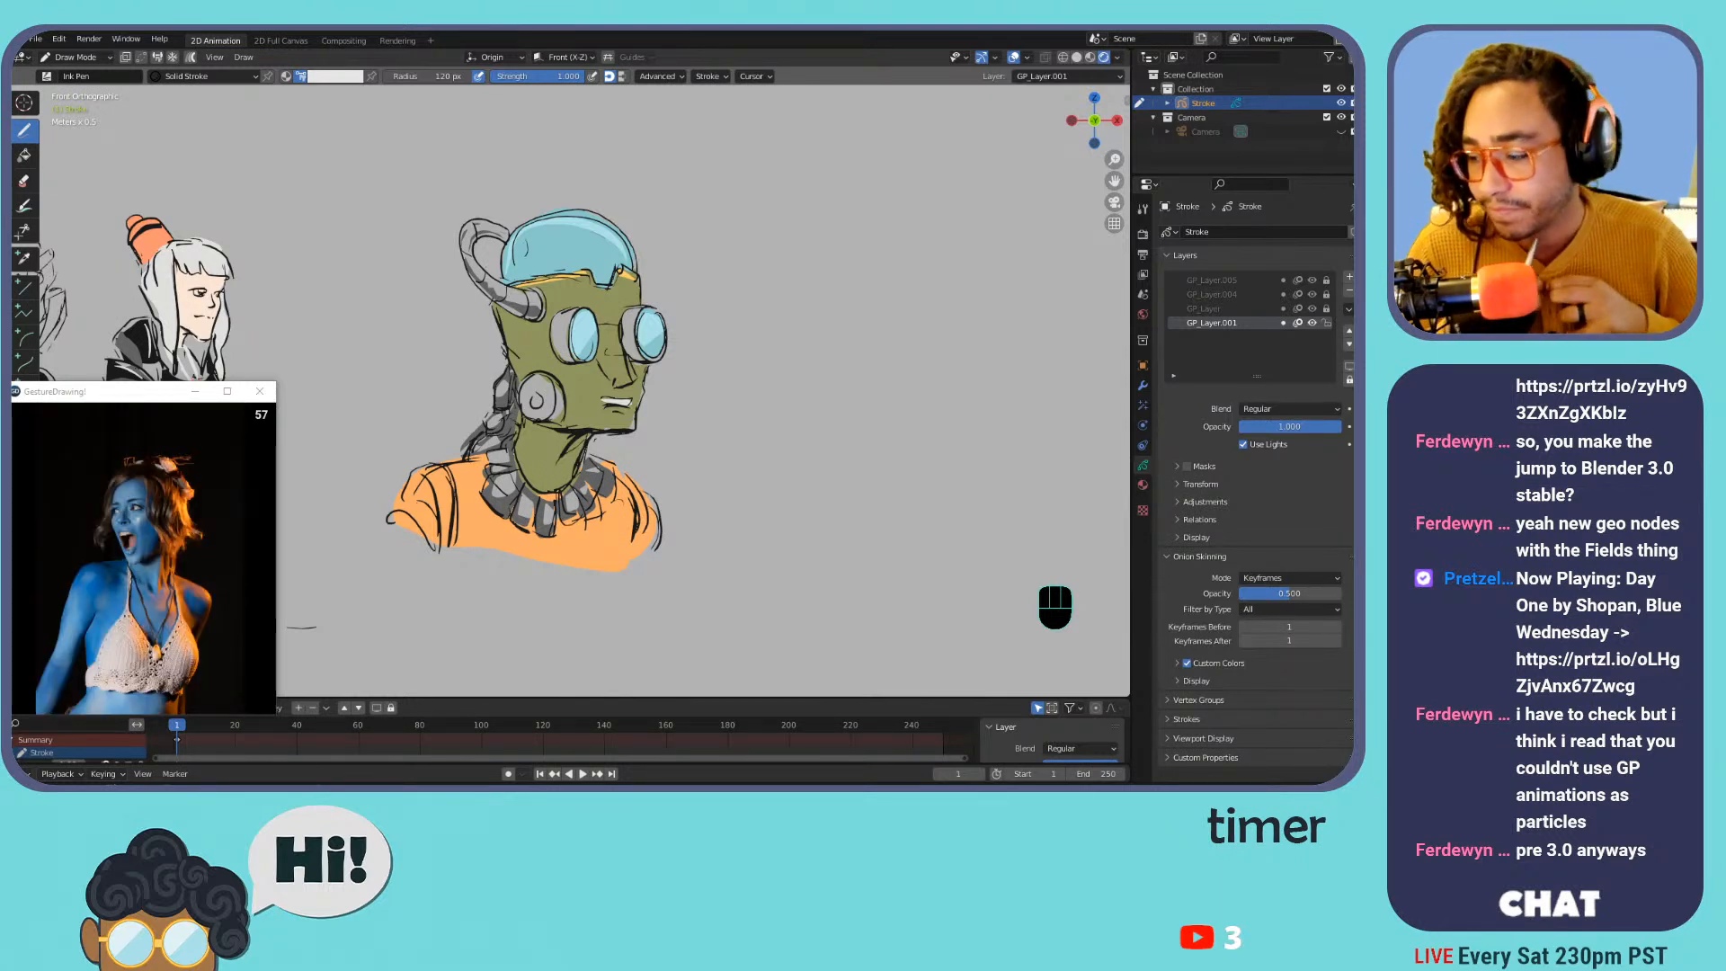
Minimise the GestureDrawing window and try to delete the stray line below the busts in Edit Mode
click(196, 392)
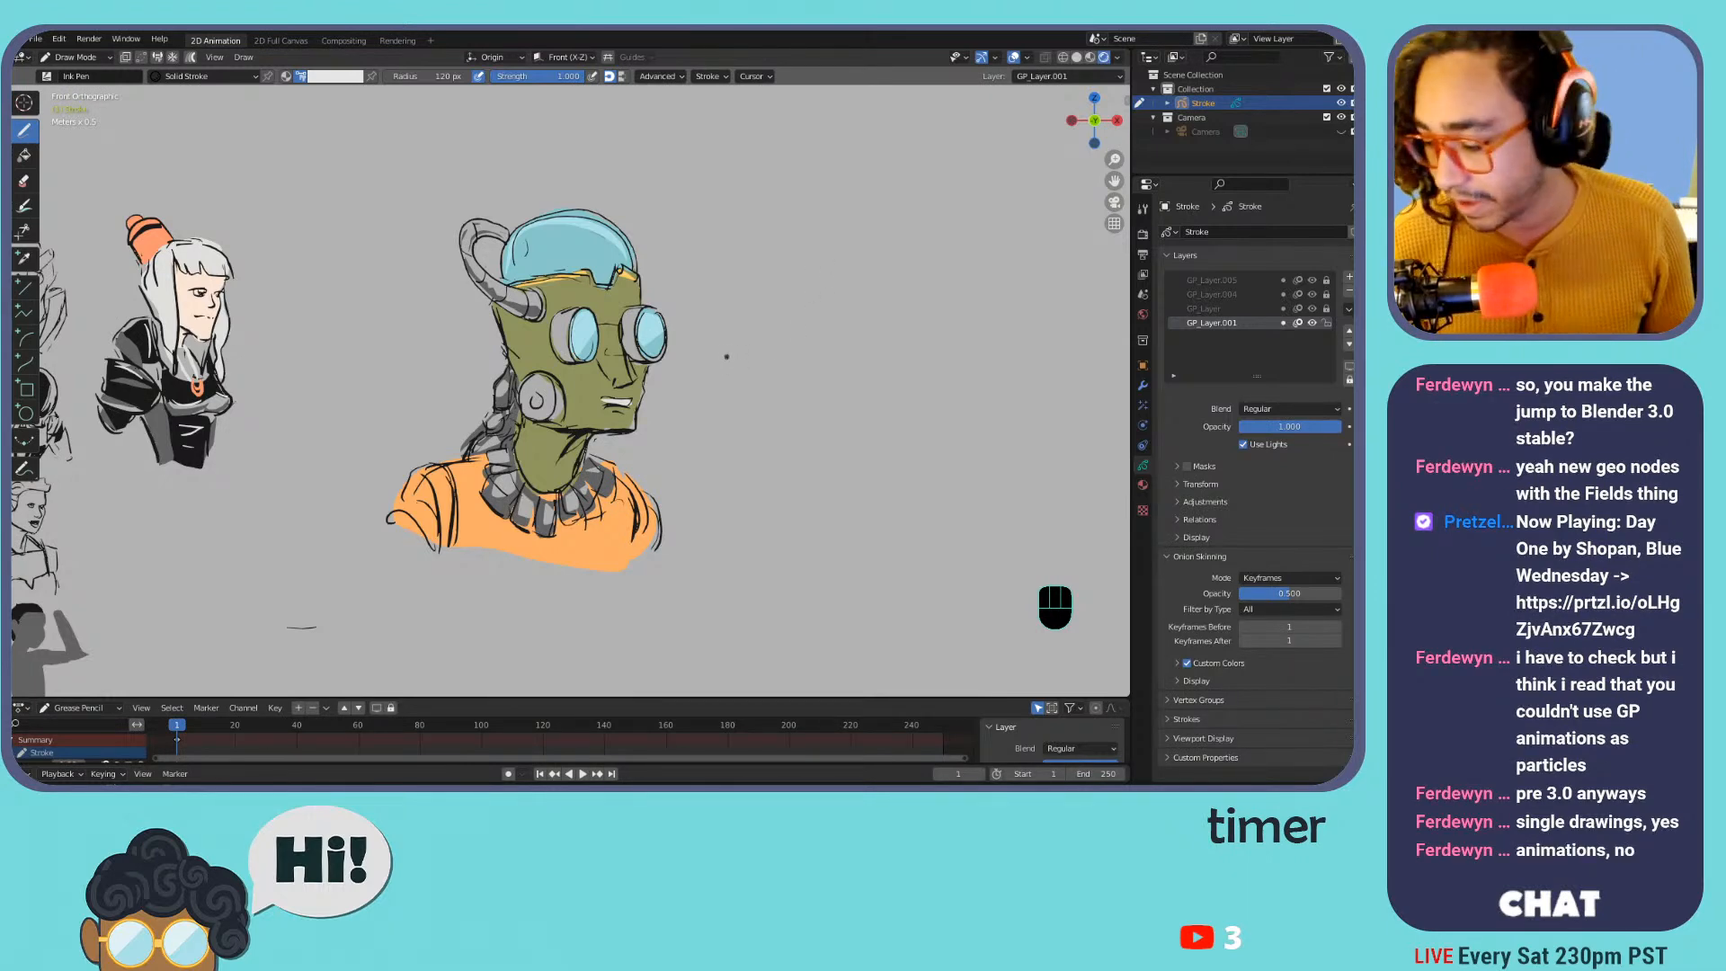
key(ctrl+minus)
key(ctrl+minus)
key(ctrl+equal)
key(ctrl+minus)
key(Tab)
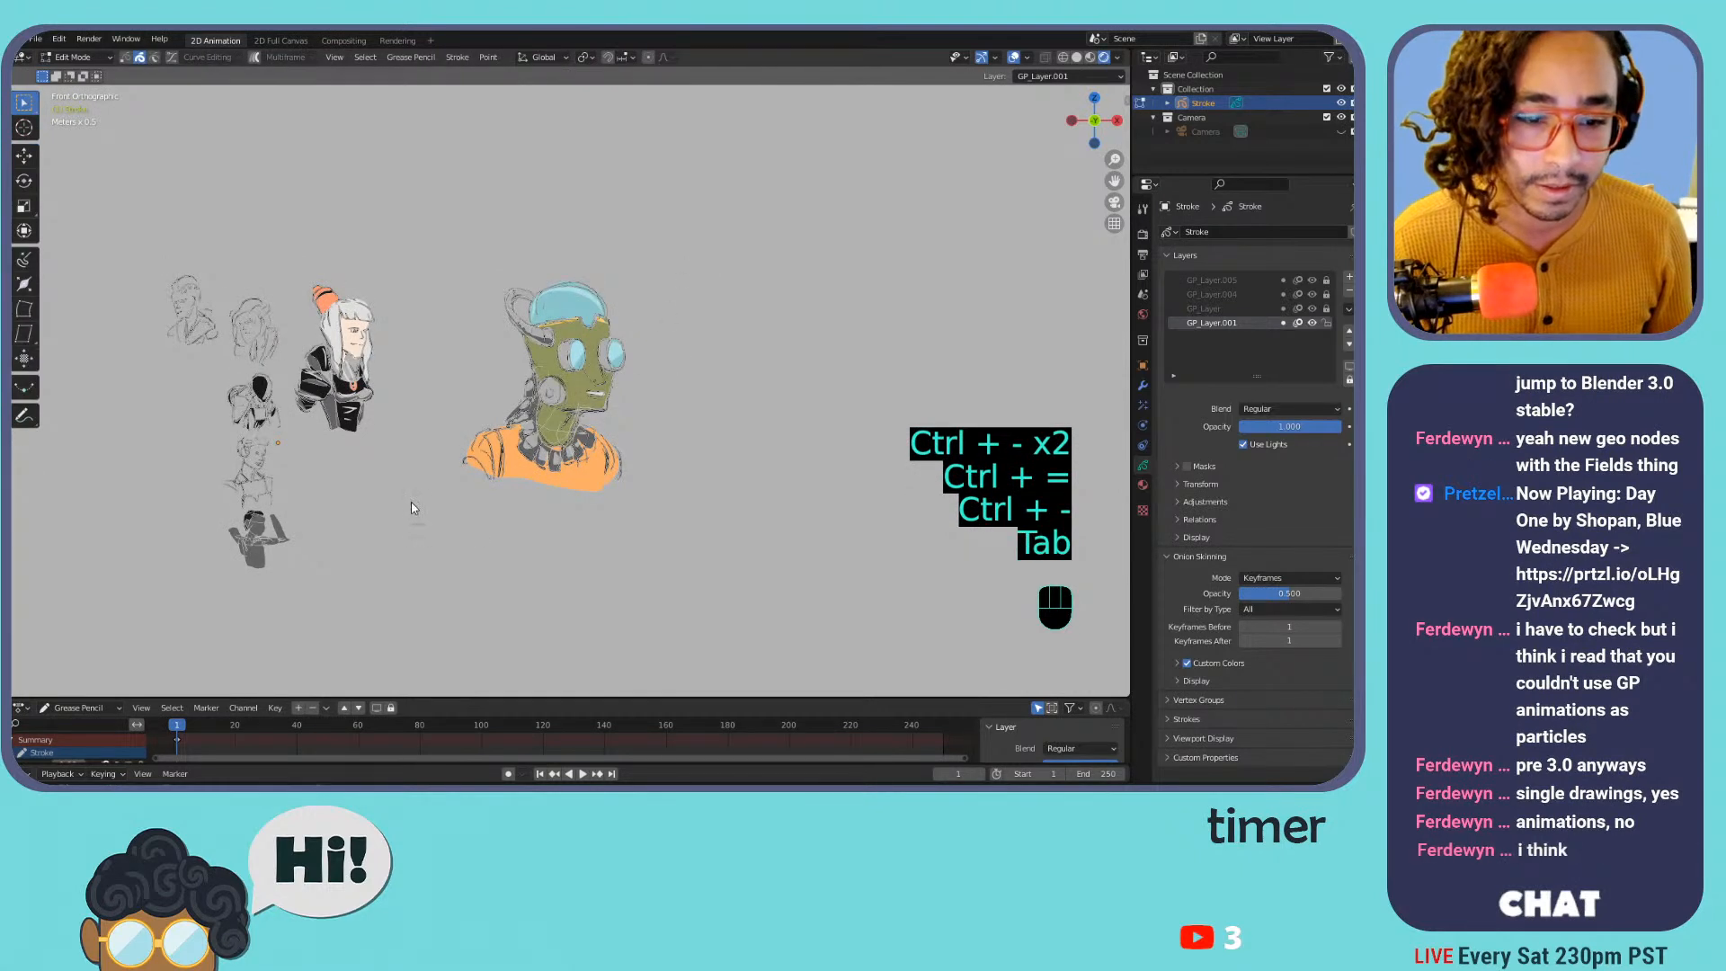
drag(424, 509, 475, 519)
key(x)
click(475, 516)
mouse_move(690, 252)
mouse_down()
mouse_move(575, 366)
mouse_move(515, 468)
mouse_up()
key(s)
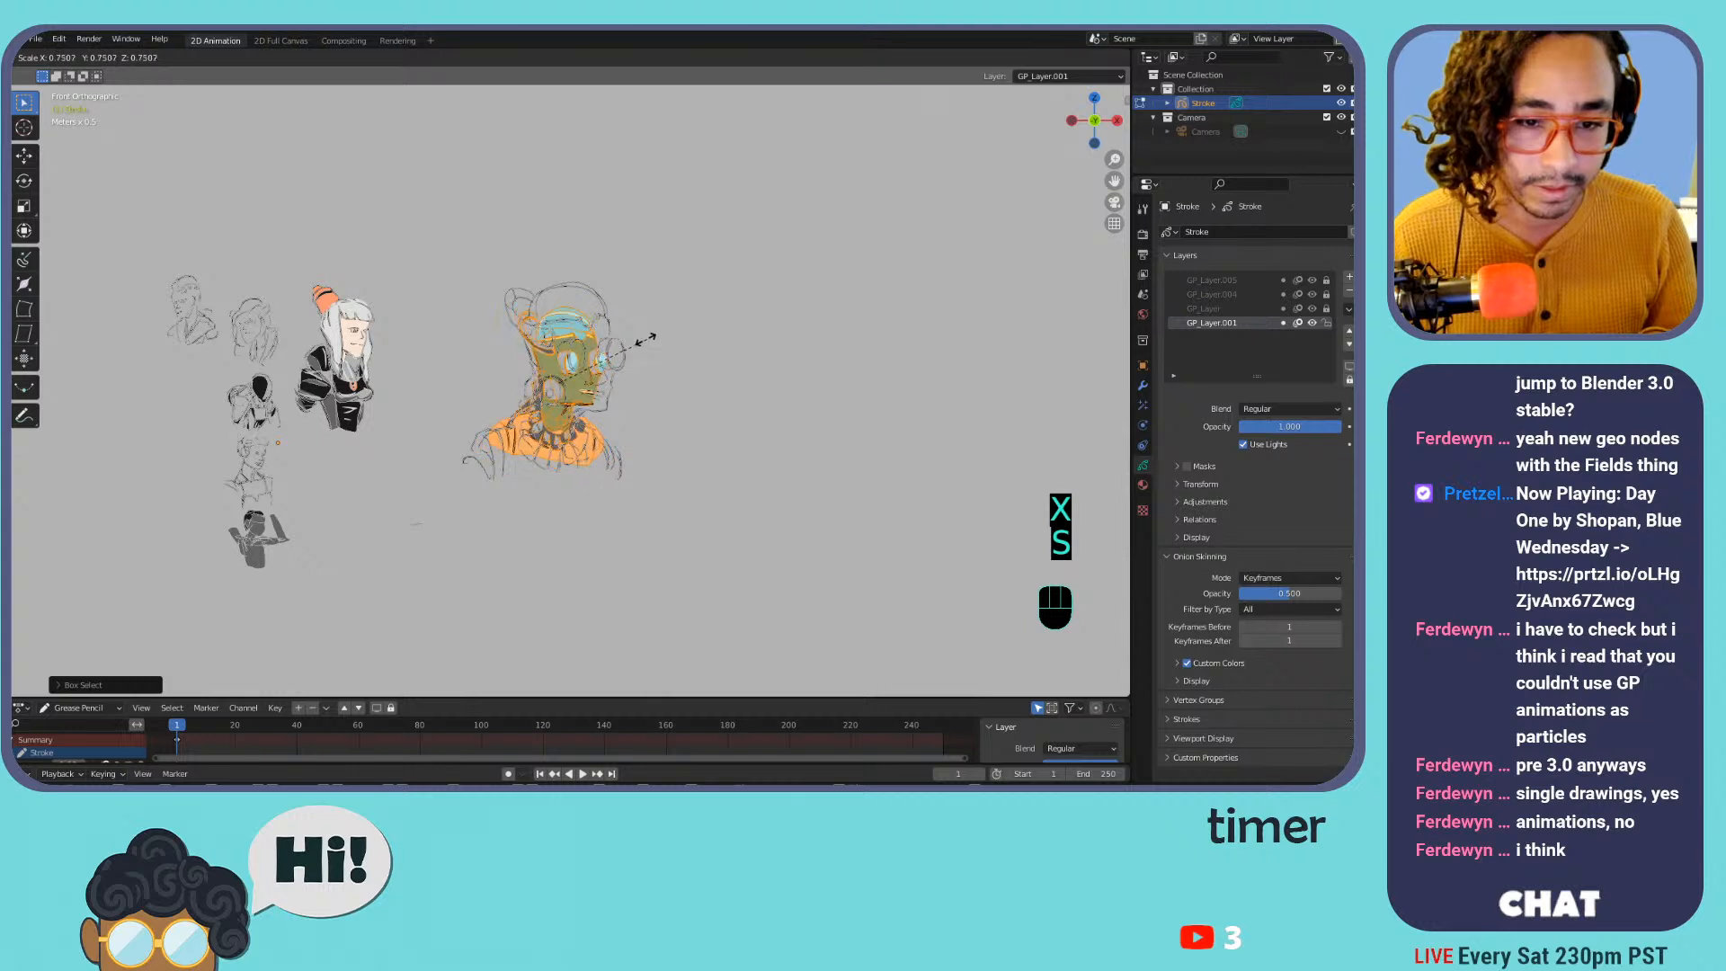
right_click(642, 340)
Merge the line art layer GP_Layer down into GP_Layer.001
click(1190, 297)
click(1263, 310)
click(1347, 309)
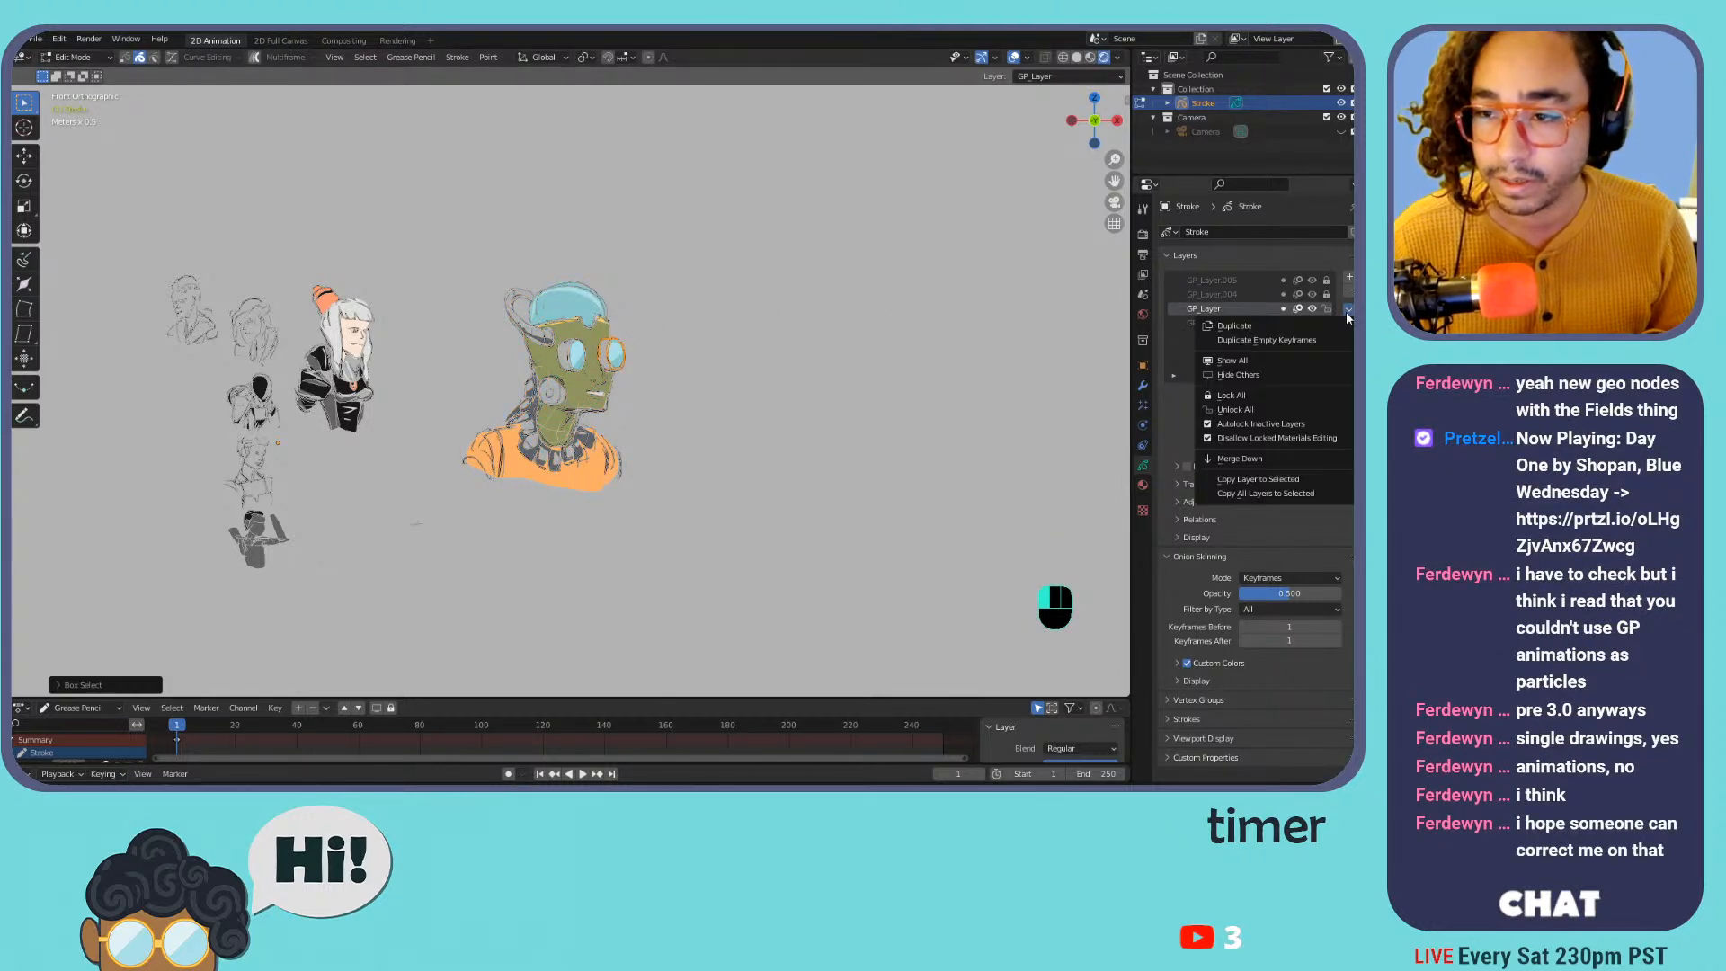
click(1247, 466)
Scale the whole robot bust to about 0.7 and move it beside the white-haired character
drag(727, 262, 468, 527)
key(s)
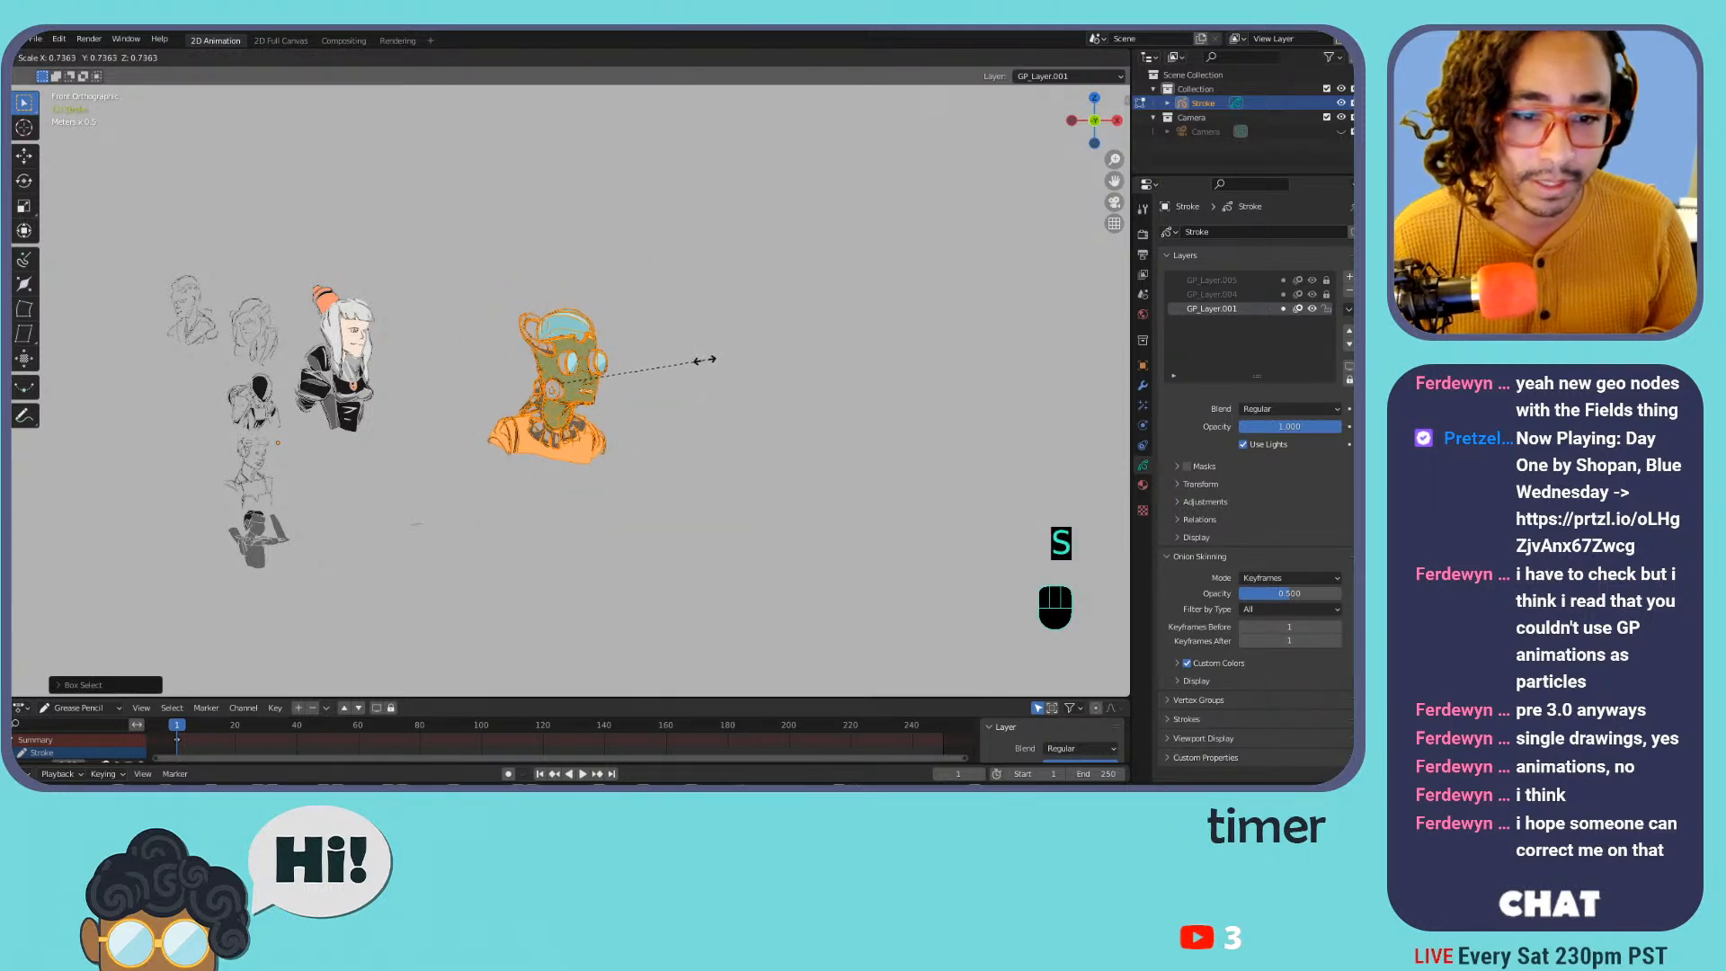
click(688, 360)
key(g)
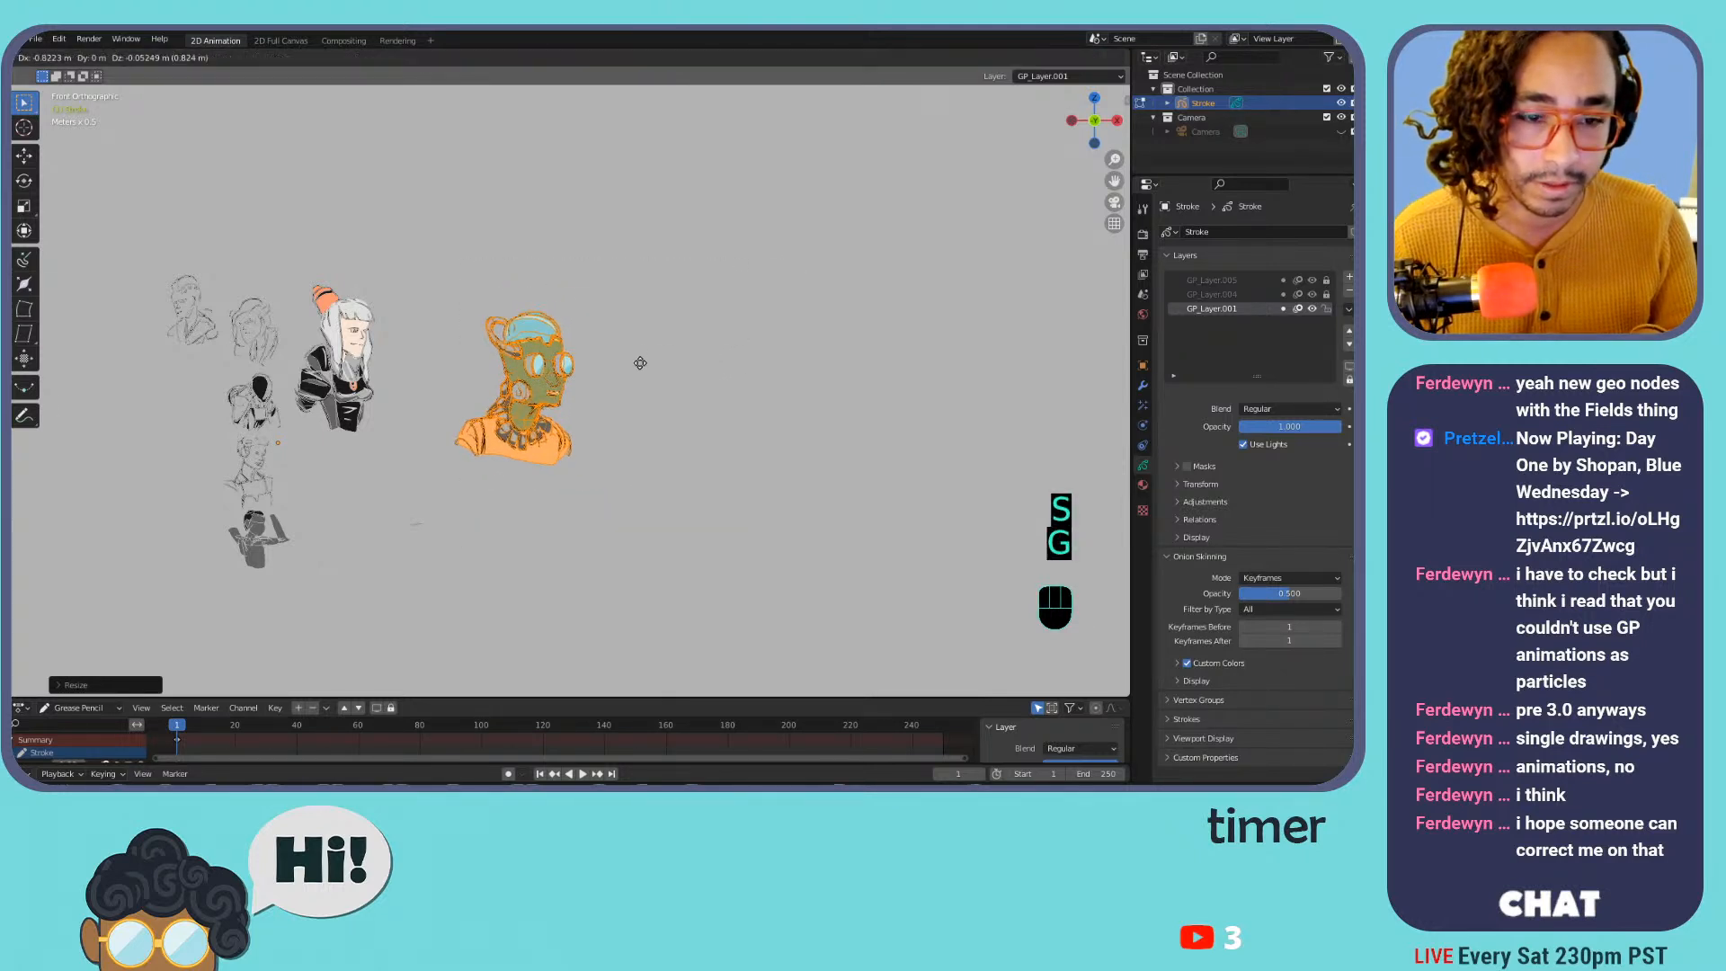
click(582, 348)
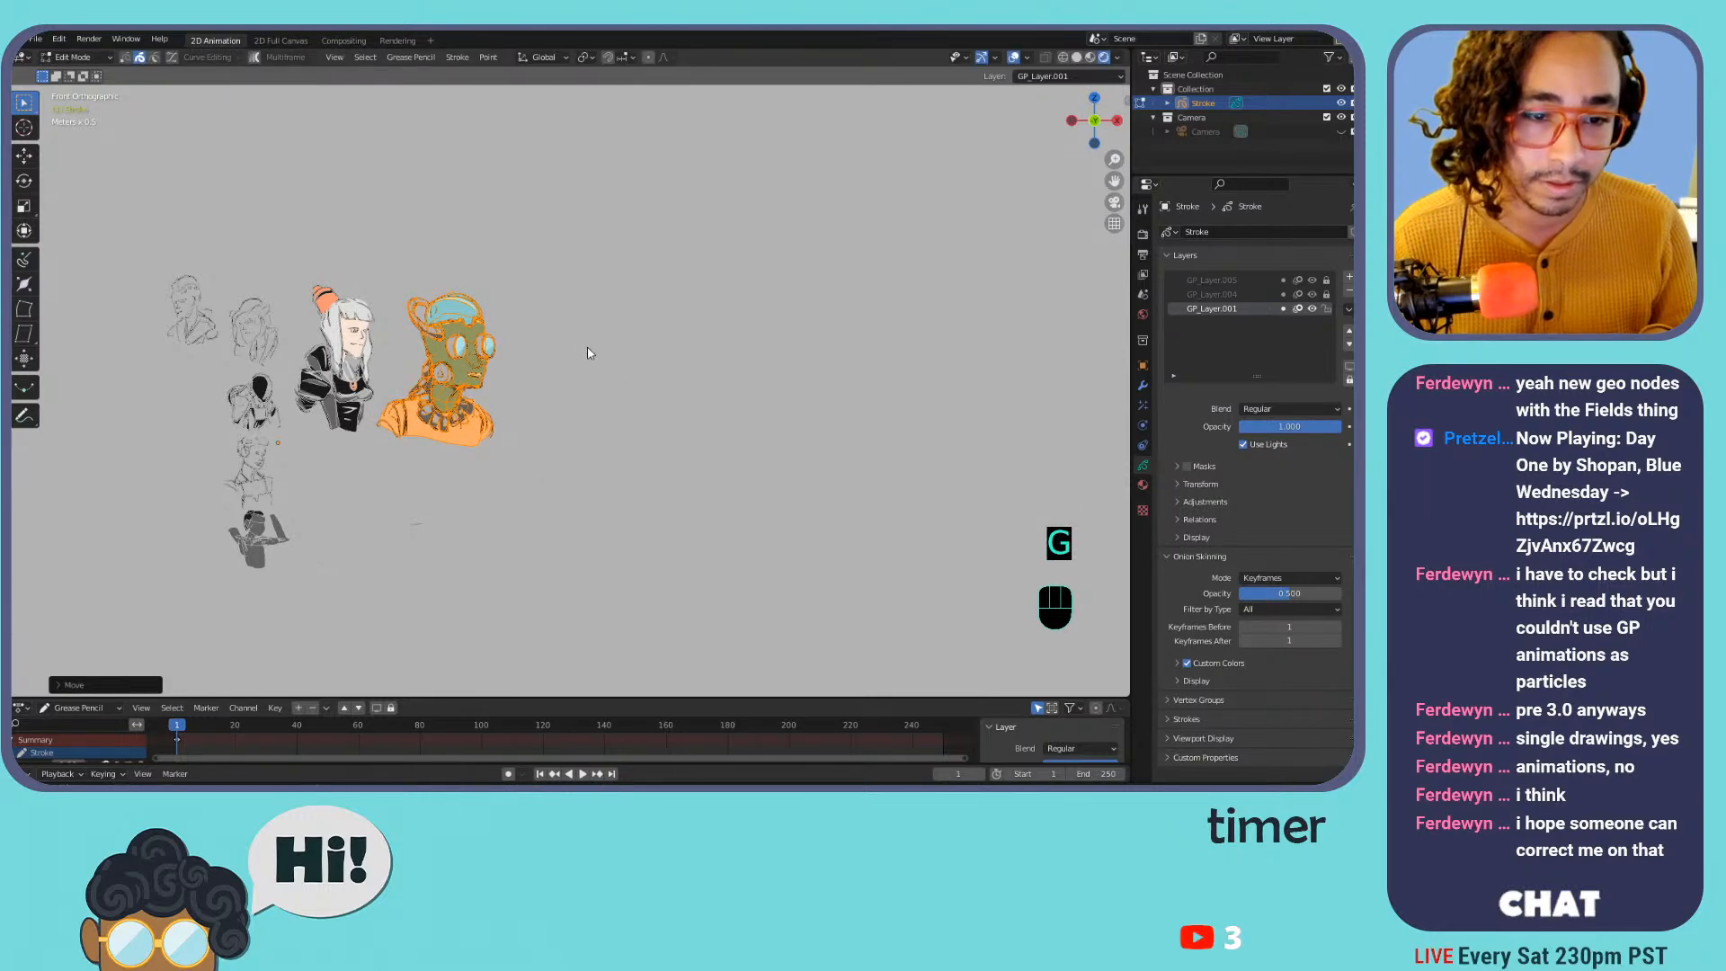
Return to Draw Mode and set the pen colour to black
key(Tab)
key(ctrl+equal)
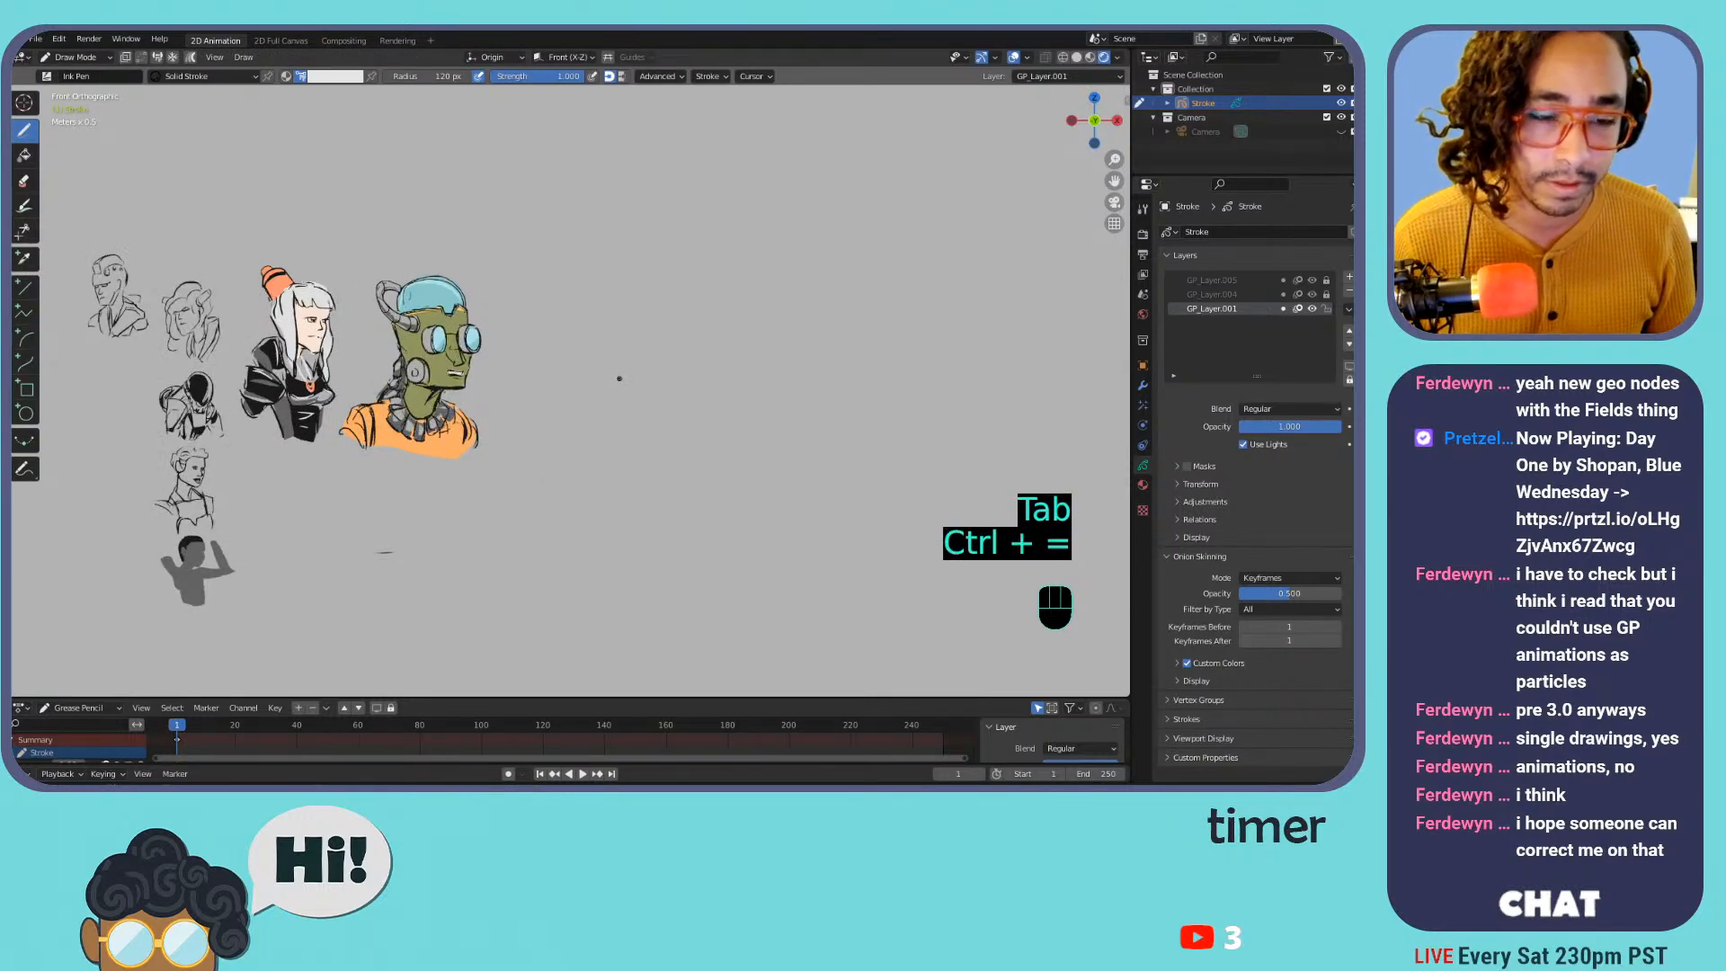
key(ctrl+equal)
key(ctrl+equal)
key(ctrl+equal)
key(ctrl+minus)
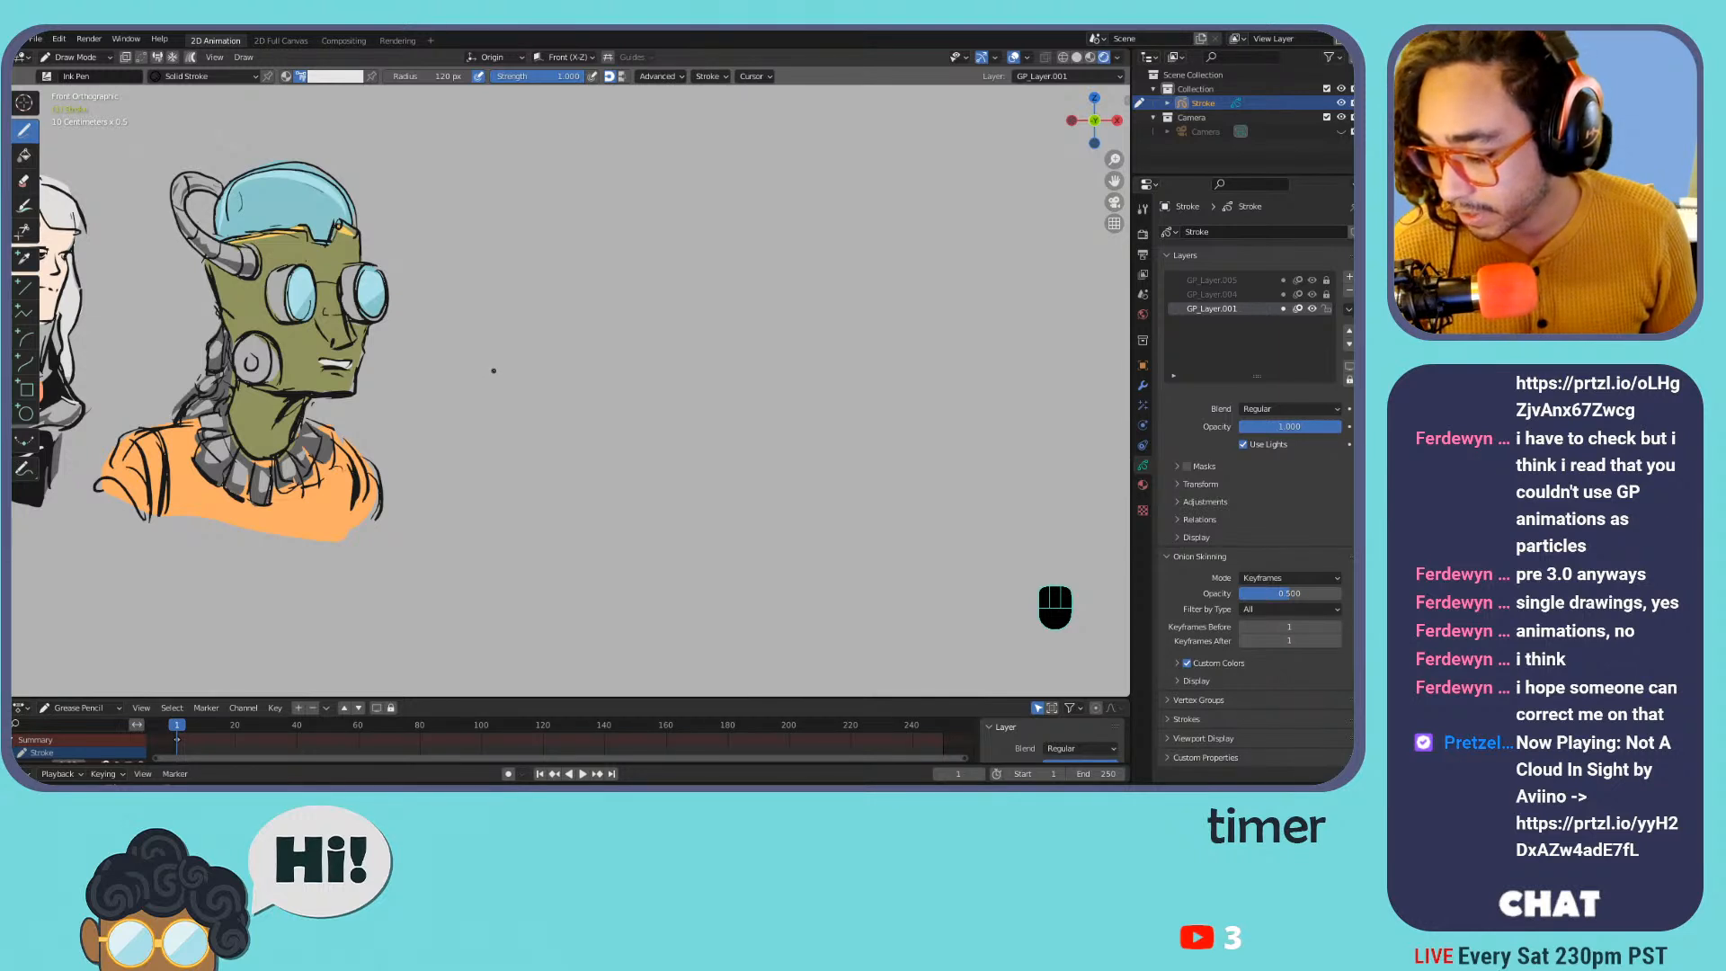
mouse_move(450, 352)
shift+middle_down()
mouse_move(737, 396)
mouse_move(727, 407)
shift+middle_up()
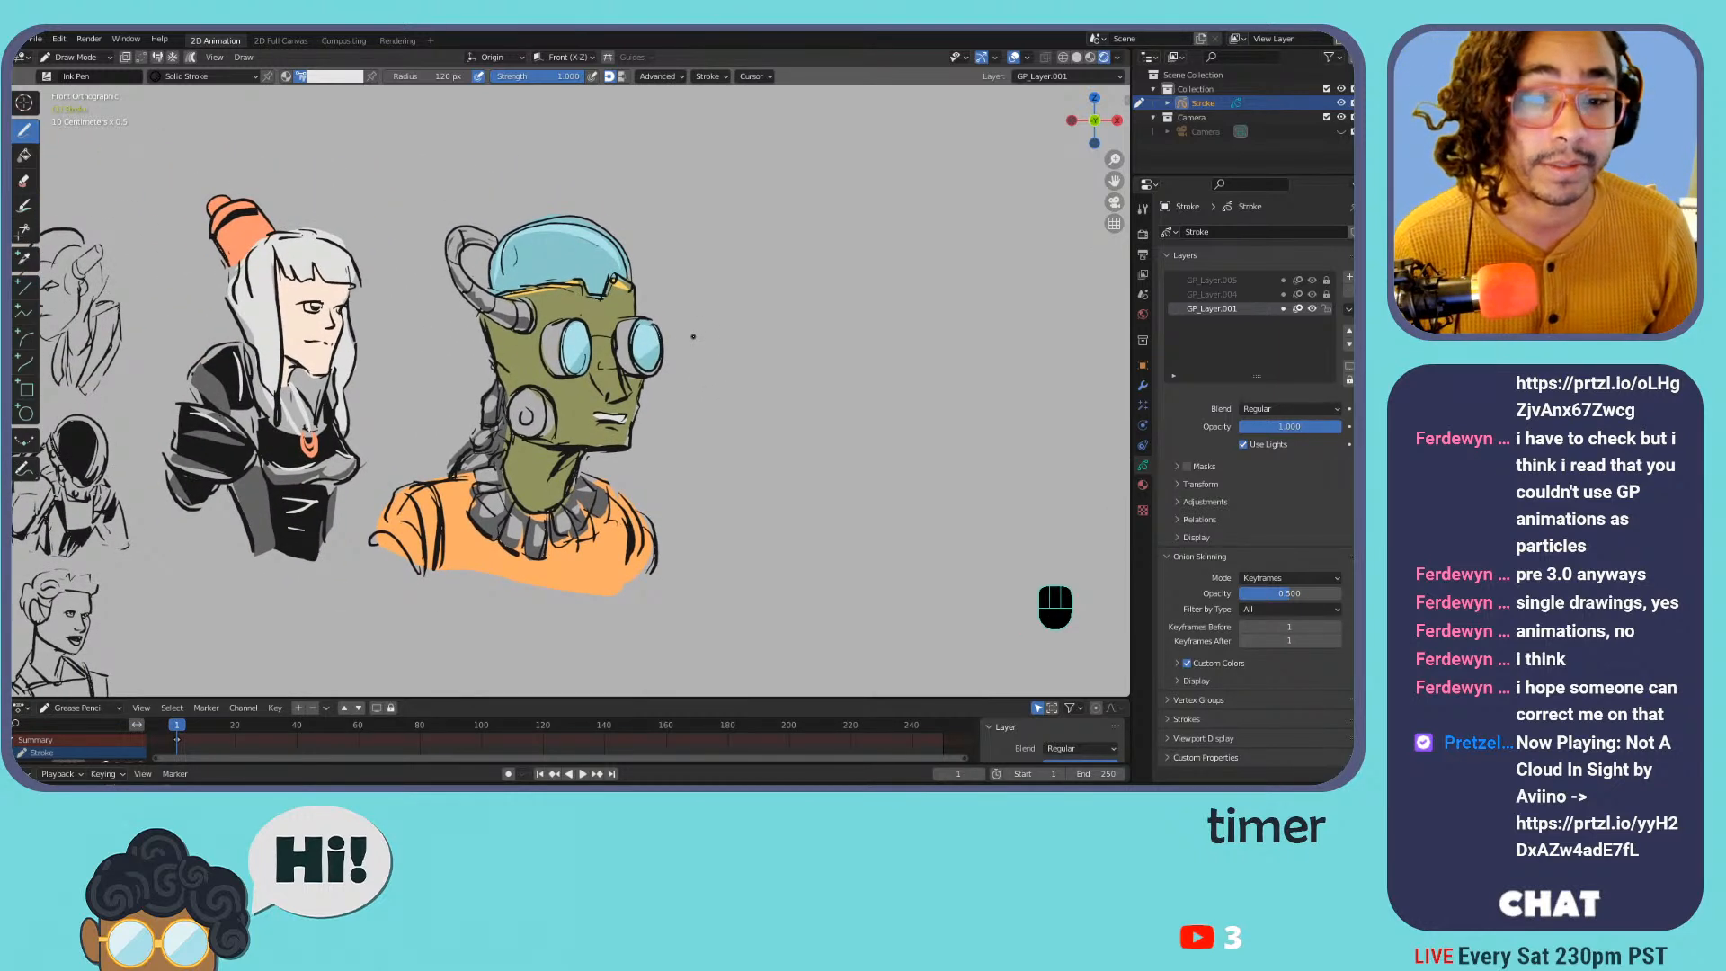
click(343, 79)
click(316, 232)
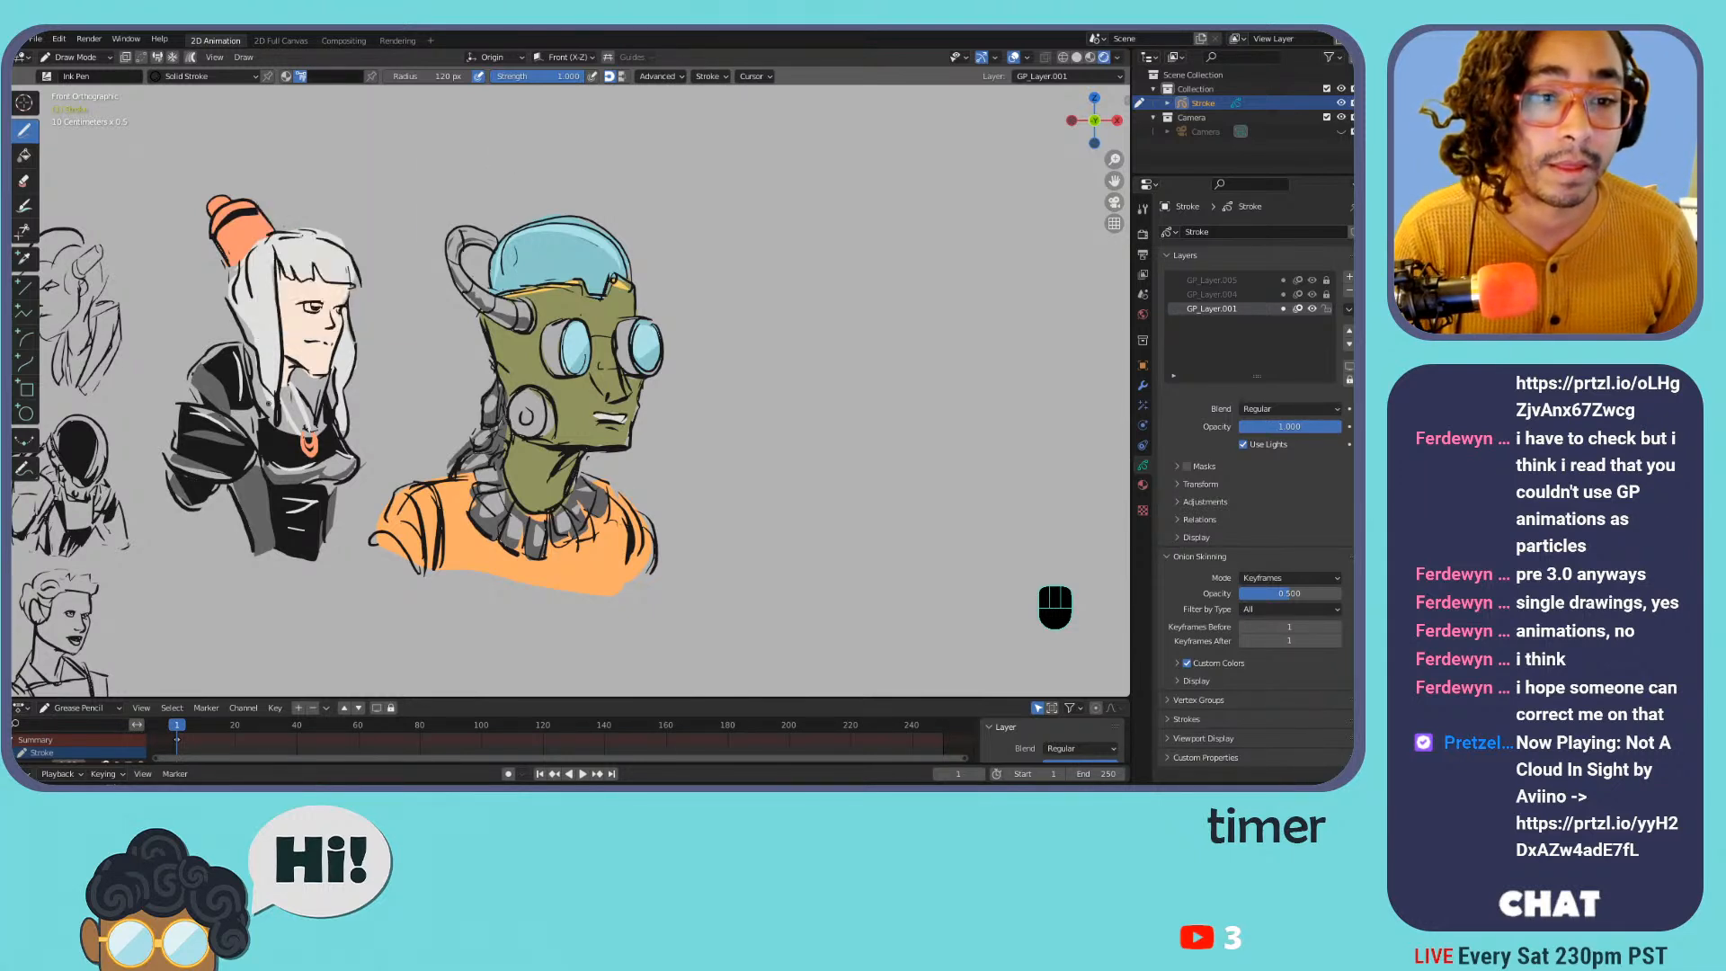
shift+middle_drag(737, 322, 451, 324)
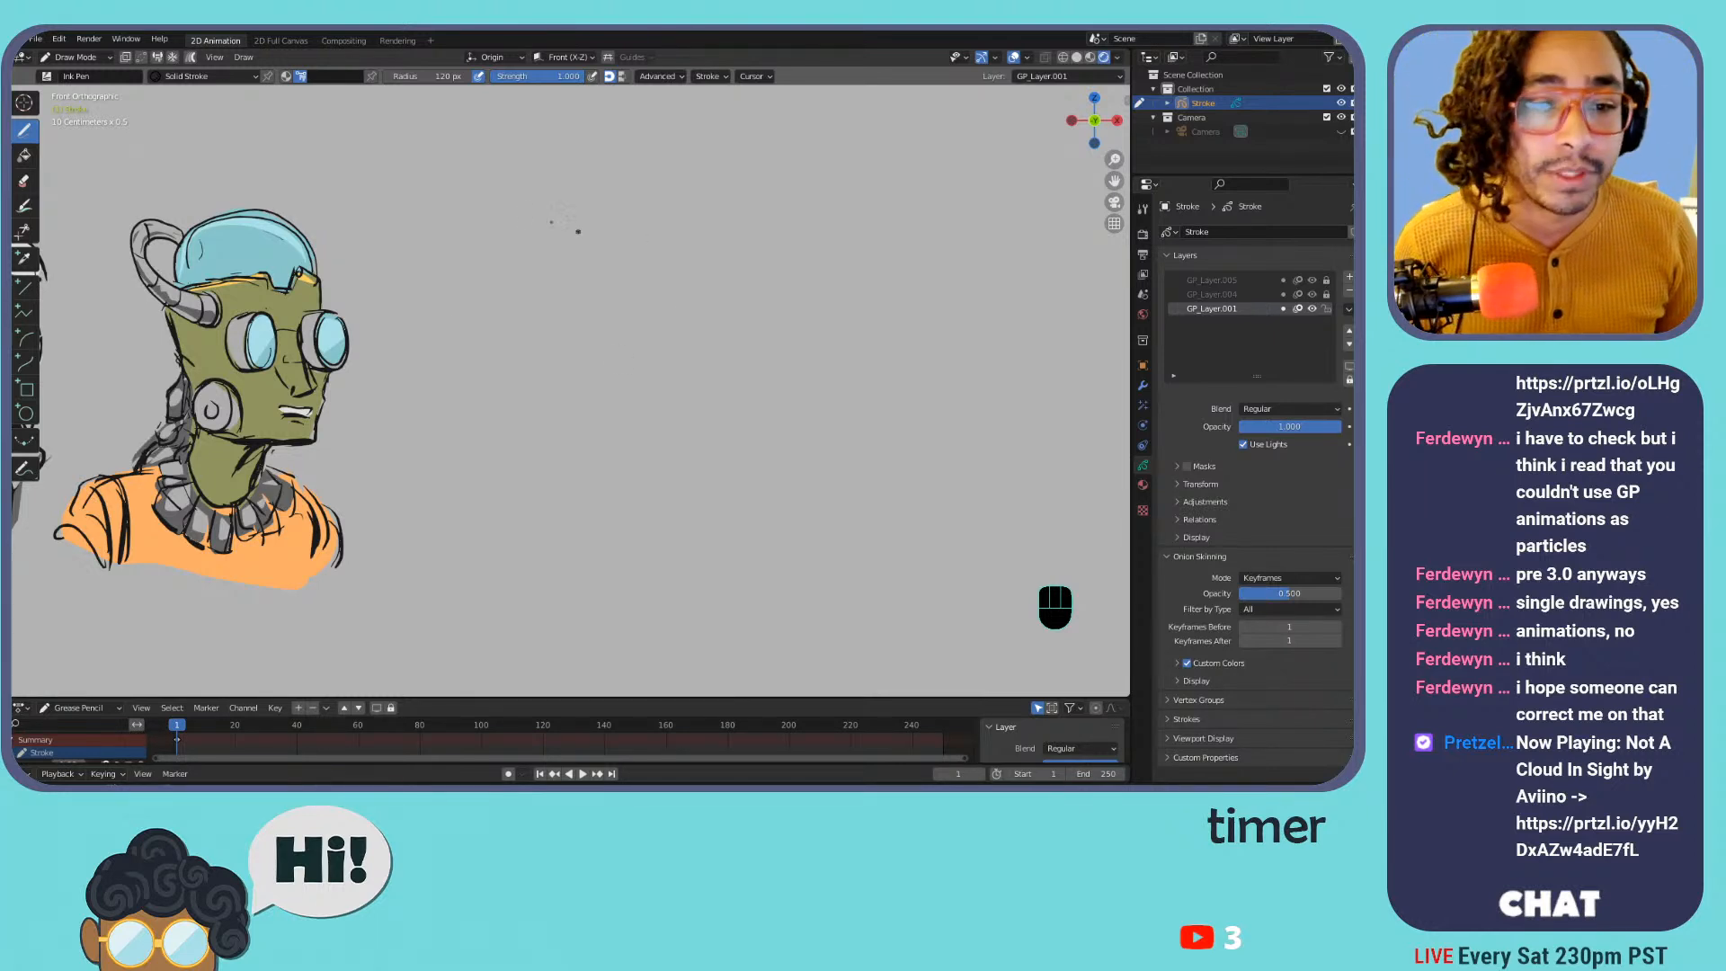
drag(595, 252, 554, 346)
key(ctrl+z)
drag(632, 222, 620, 346)
key(ctrl+z)
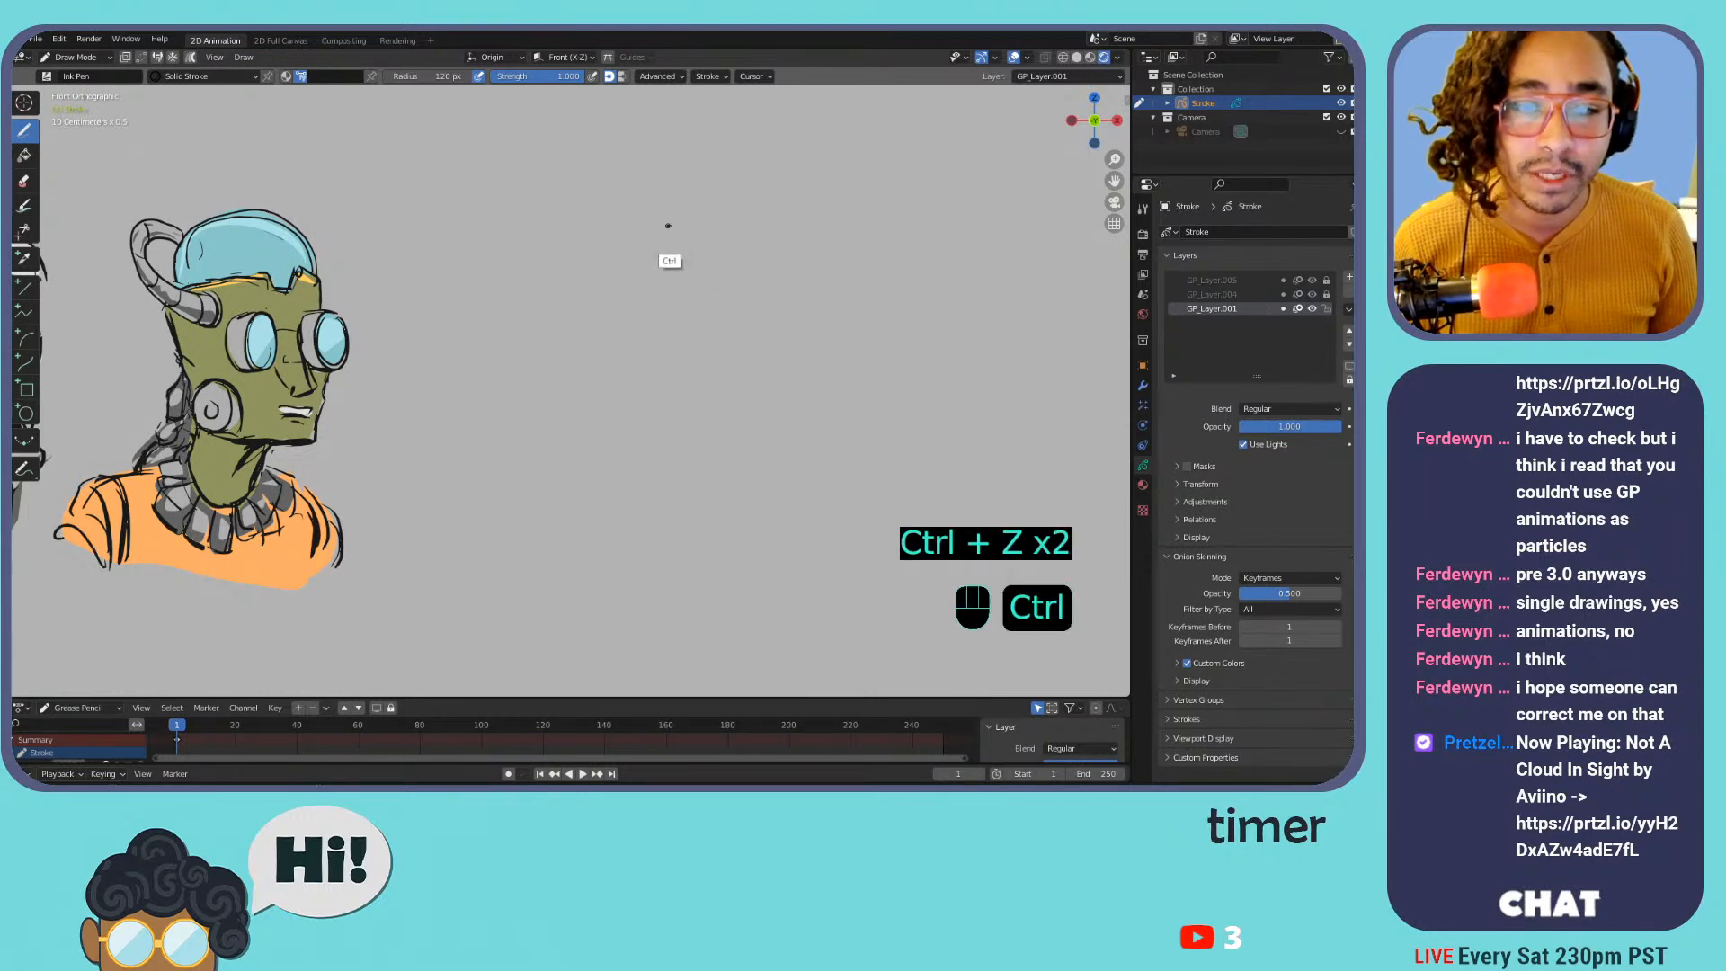
drag(598, 229, 586, 286)
key(ctrl+z)
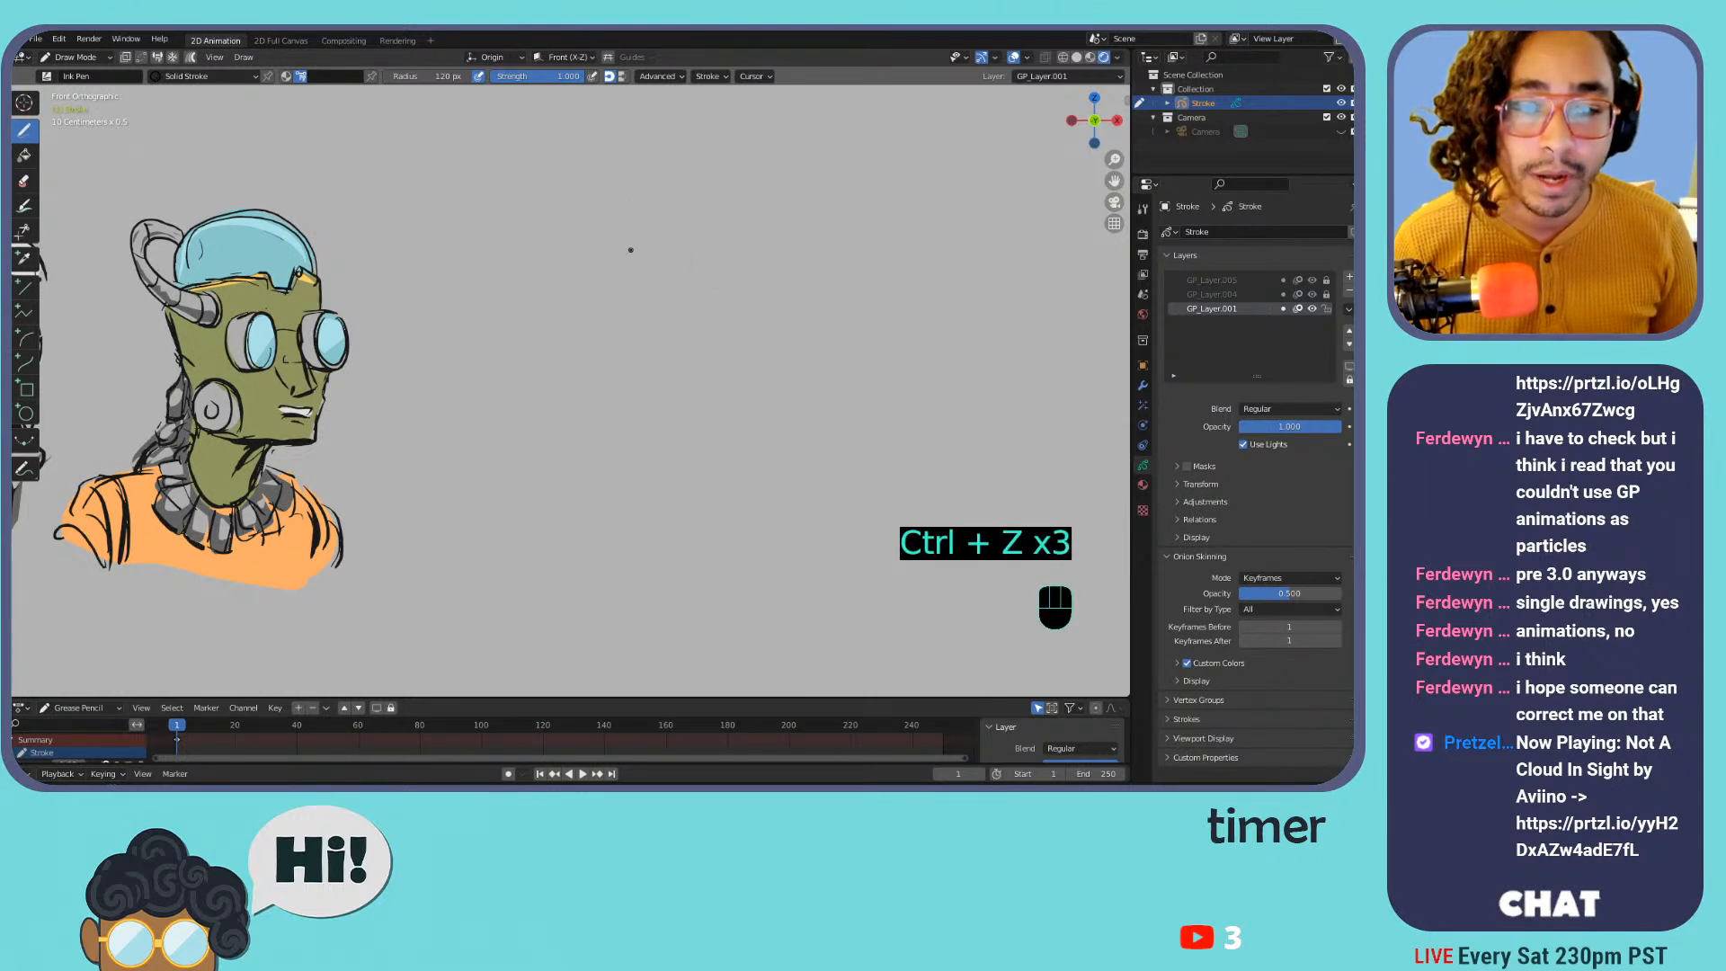
Sketch a new head outline in the empty space beside the robot bust, with rounded skull, angular jaw and a curved ear line
shift+middle_drag(631, 249, 504, 270)
mouse_move(494, 232)
mouse_down()
mouse_move(477, 270)
mouse_move(562, 261)
mouse_up()
key(ctrl+z)
drag(469, 294, 647, 221)
key(ctrl+z)
drag(469, 295, 491, 338)
mouse_move(488, 334)
mouse_down()
mouse_move(501, 475)
mouse_move(537, 505)
mouse_move(590, 501)
mouse_move(637, 451)
mouse_move(707, 309)
mouse_move(669, 251)
mouse_move(675, 296)
mouse_move(646, 357)
mouse_up()
key(ctrl+z)
key(ctrl+z)
key(ctrl+z)
mouse_move(556, 201)
mouse_down()
mouse_move(678, 190)
mouse_move(717, 231)
mouse_up()
key(ctrl+z)
key(ctrl+z)
key(ctrl+z)
key(ctrl+z)
mouse_move(564, 196)
mouse_down()
mouse_move(676, 209)
mouse_move(710, 319)
mouse_move(629, 441)
mouse_up()
Try horizontal visor bands with a pointed end across the eye area of the new head
mouse_move(488, 335)
mouse_down()
mouse_move(558, 330)
mouse_move(549, 305)
mouse_move(580, 320)
mouse_move(556, 357)
mouse_move(571, 334)
mouse_up()
key(ctrl+z)
key(ctrl+z)
key(ctrl+z)
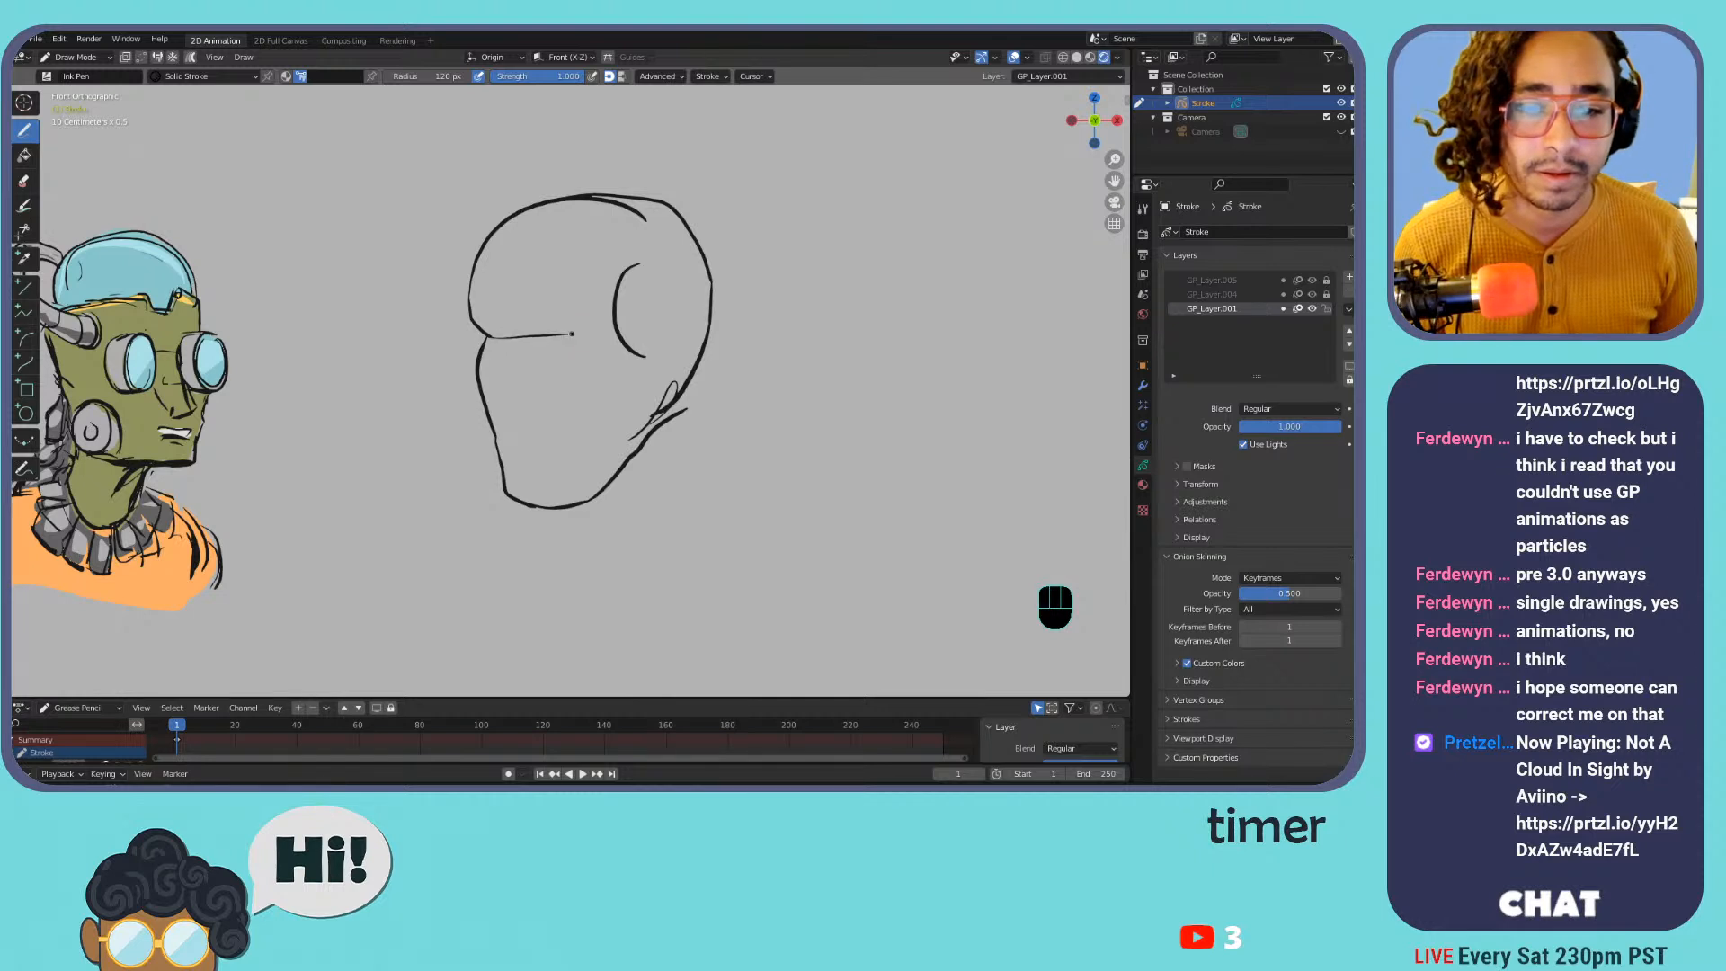
mouse_move(469, 316)
mouse_down()
mouse_move(574, 312)
mouse_move(587, 327)
mouse_up()
drag(483, 358, 586, 336)
drag(567, 335, 585, 334)
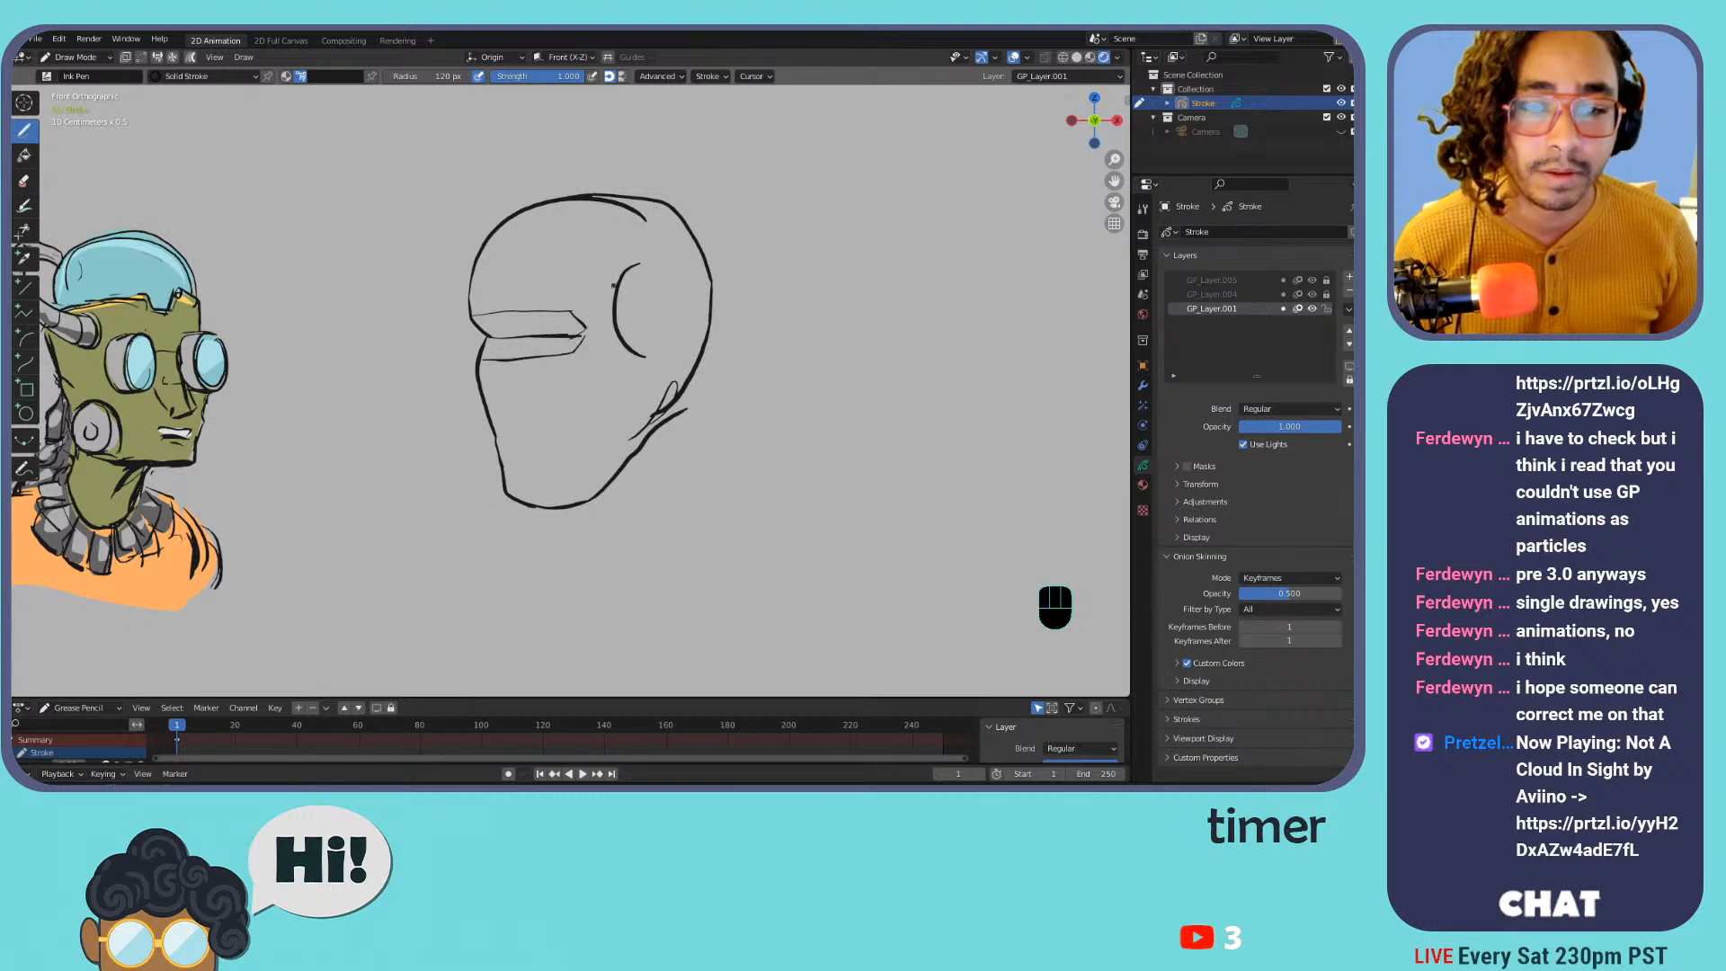
key(ctrl+z)
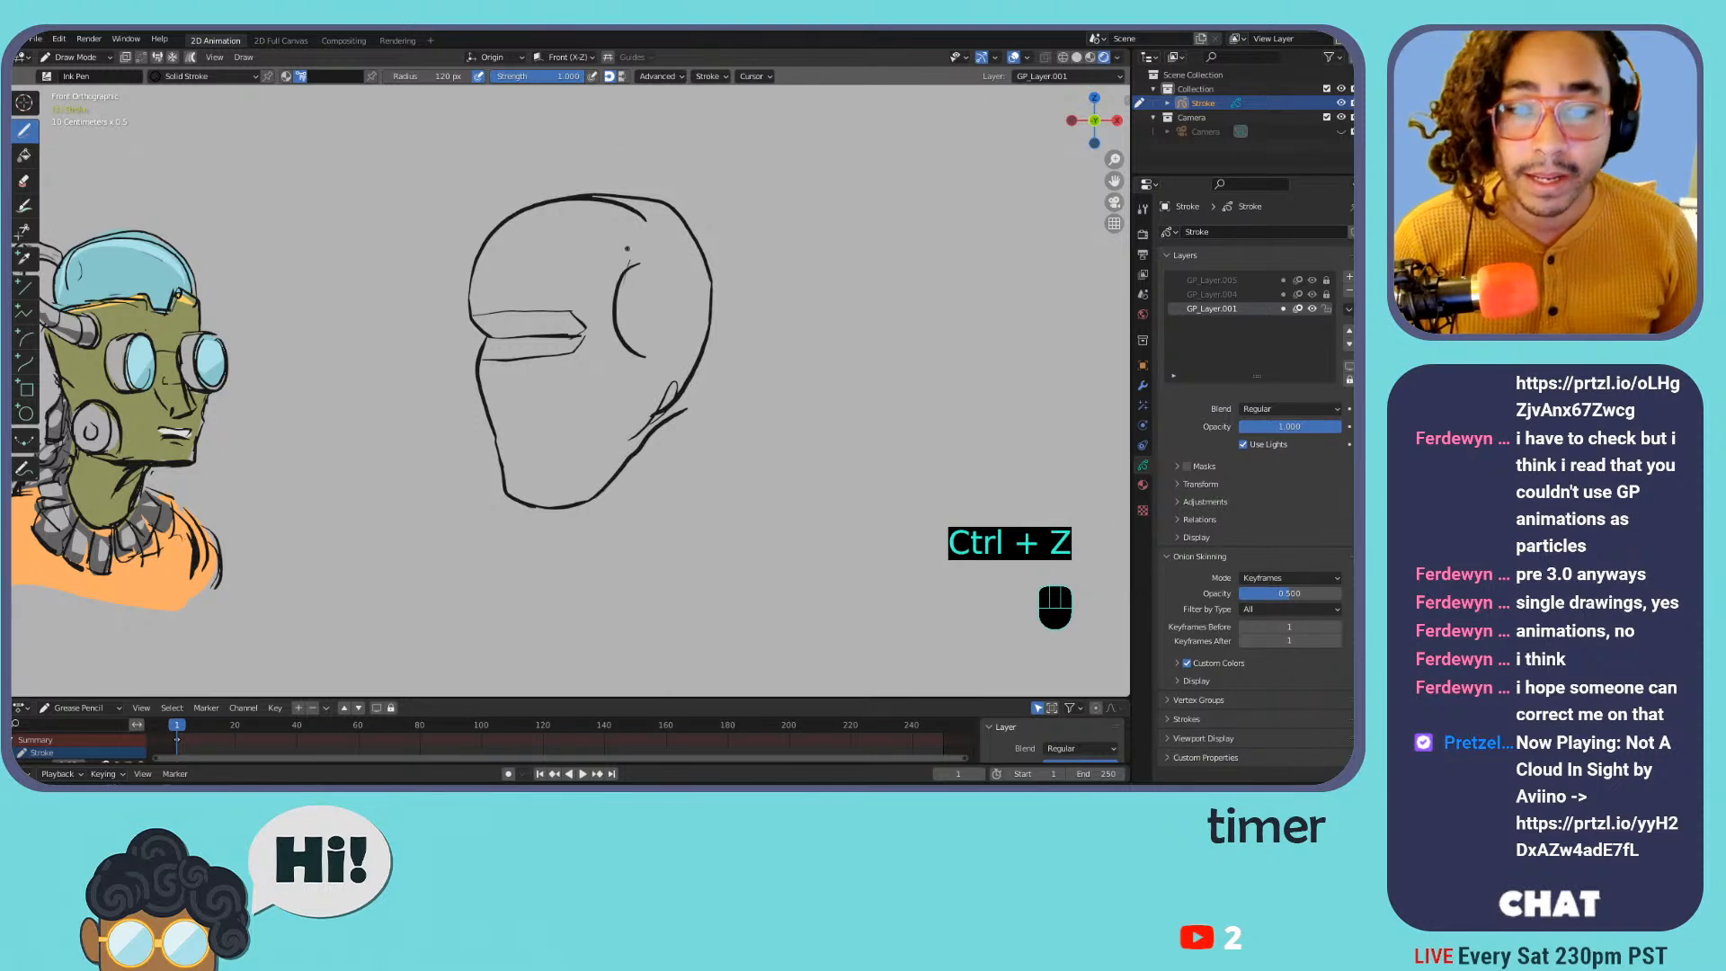
Redraw the curve on the side of the head as a double-lined ear ring
drag(632, 261, 663, 344)
key(ctrl+z)
drag(651, 266, 640, 358)
key(ctrl+z)
drag(653, 275, 637, 360)
key(ctrl+z)
drag(659, 265, 660, 346)
drag(654, 268, 651, 345)
key(ctrl+z)
key(ctrl+z)
drag(642, 261, 650, 355)
key(ctrl+z)
drag(657, 259, 659, 348)
key(ctrl+z)
mouse_move(654, 258)
mouse_down()
mouse_move(625, 319)
mouse_move(683, 335)
mouse_move(628, 300)
mouse_move(660, 343)
mouse_up()
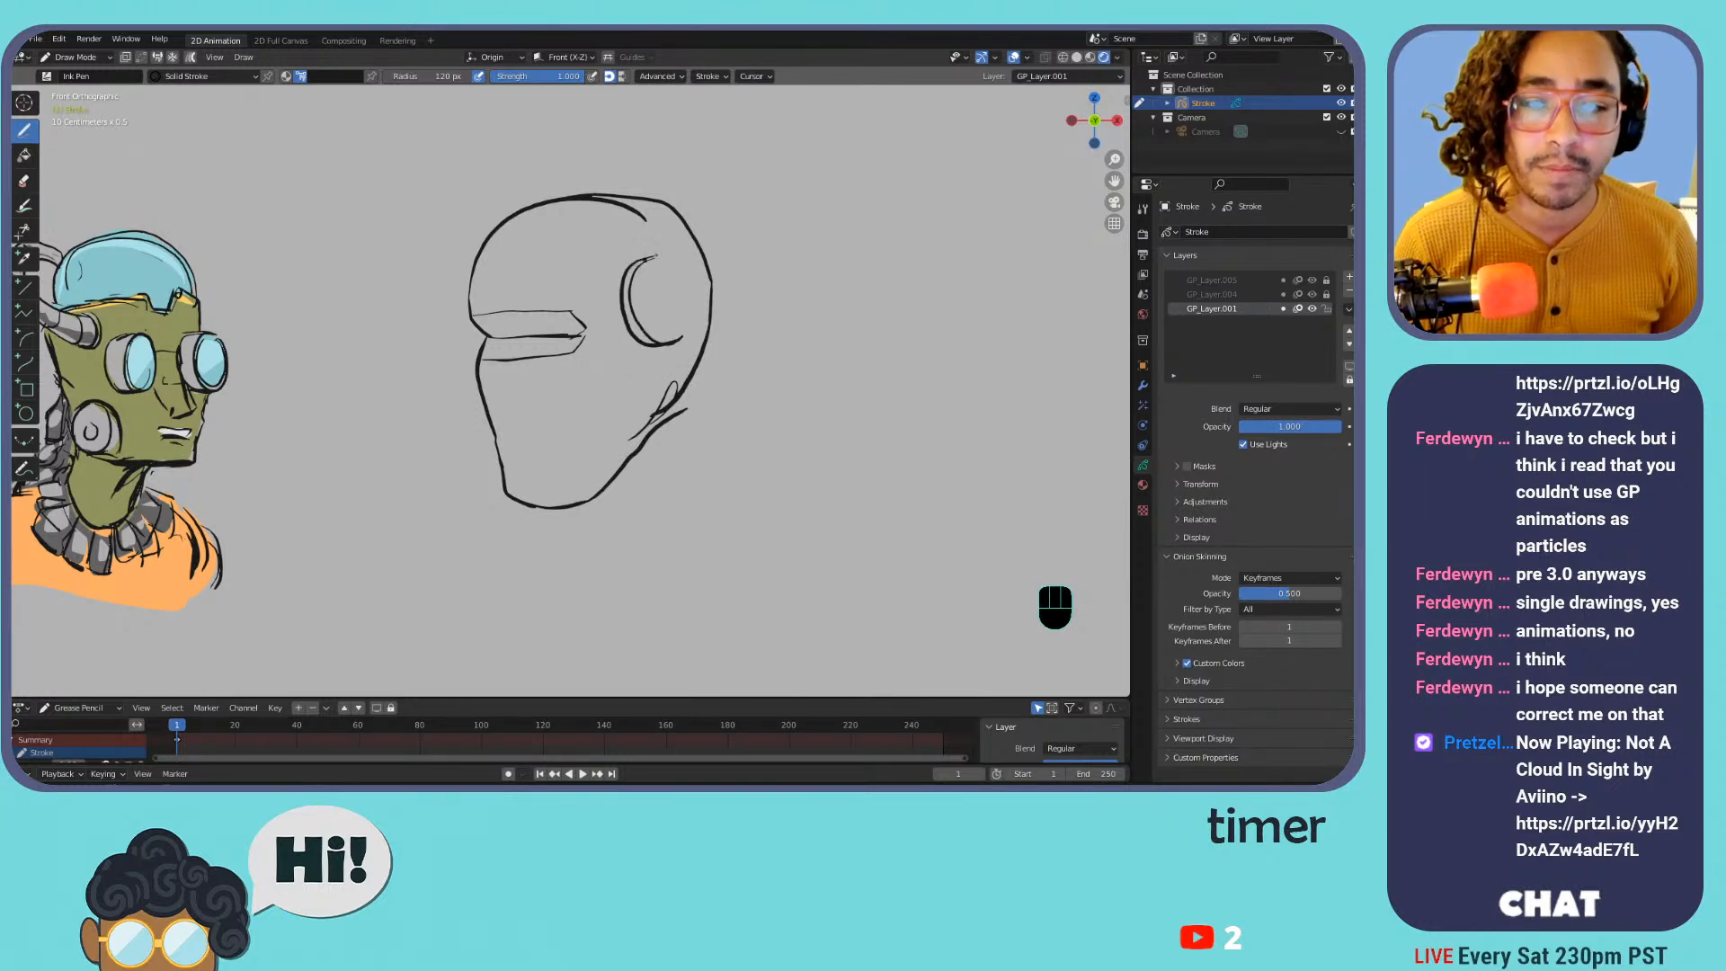
Draw a cylinder with an elliptical end cap projecting back from the ear ring, and join the skull line to it
drag(638, 268, 744, 224)
key(ctrl+z)
drag(640, 266, 744, 226)
mouse_move(684, 337)
mouse_down()
mouse_move(753, 304)
mouse_move(735, 229)
mouse_move(761, 236)
mouse_up()
click(703, 275)
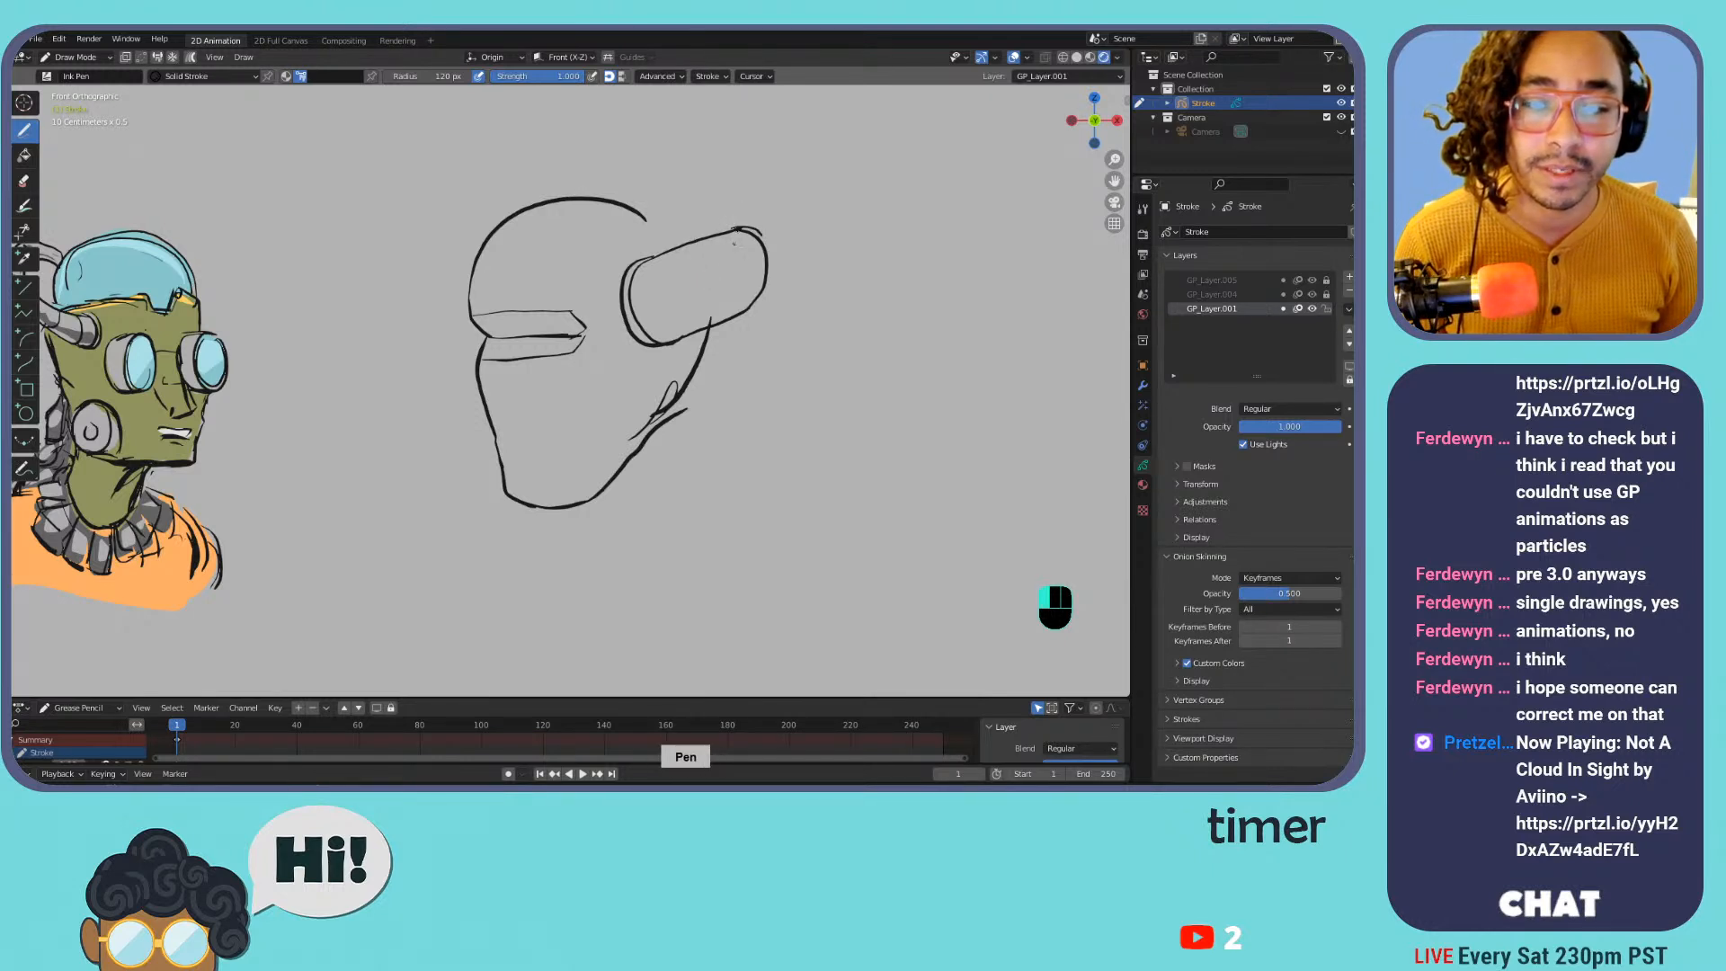
key(ctrl+z)
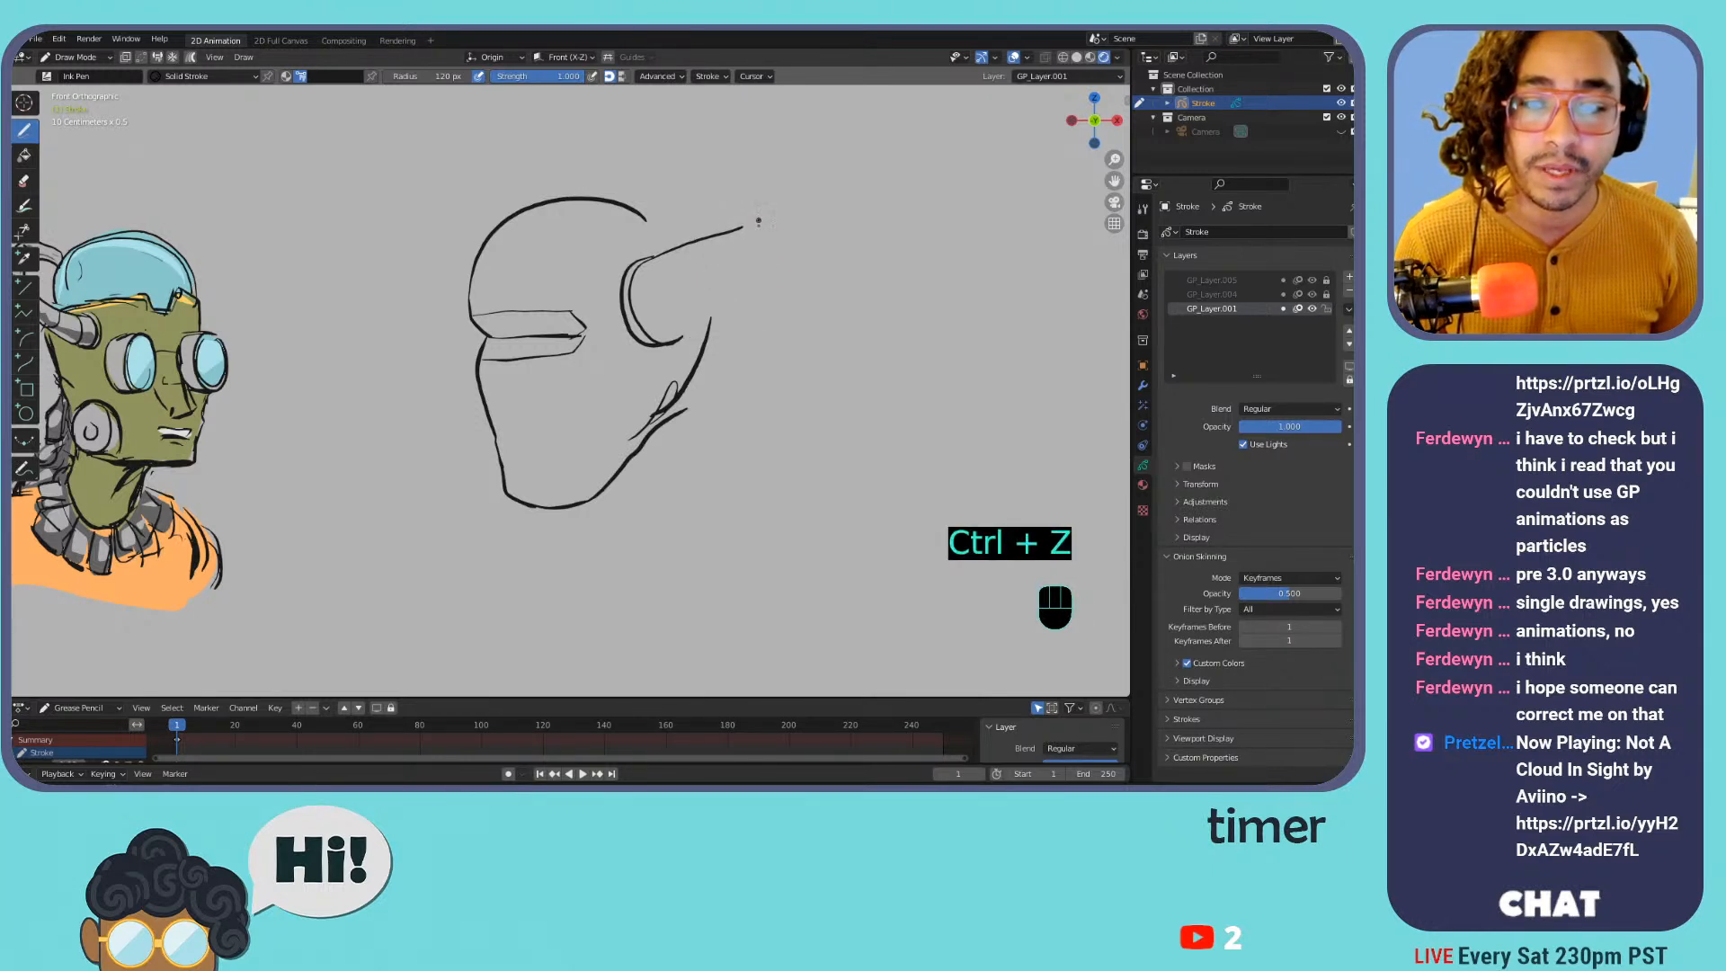
drag(743, 229, 769, 316)
key(ctrl+z)
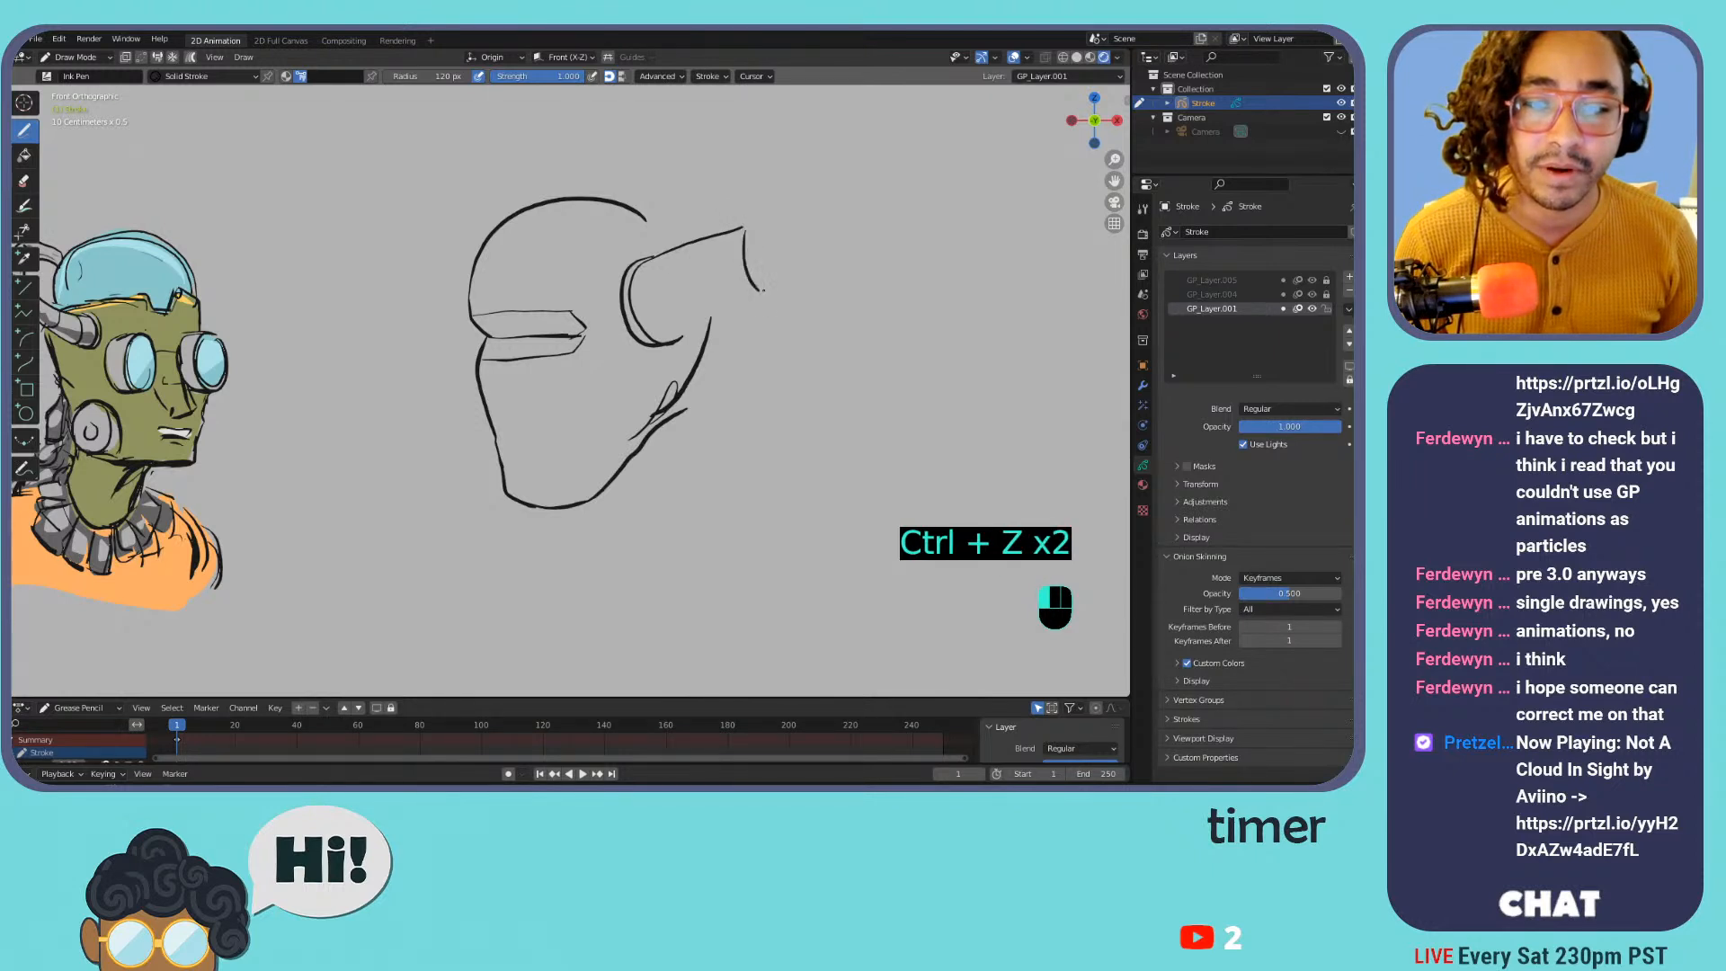
mouse_move(744, 228)
mouse_down()
mouse_move(771, 254)
mouse_move(760, 290)
mouse_up()
mouse_move(679, 338)
mouse_down()
mouse_move(762, 289)
mouse_move(690, 336)
mouse_up()
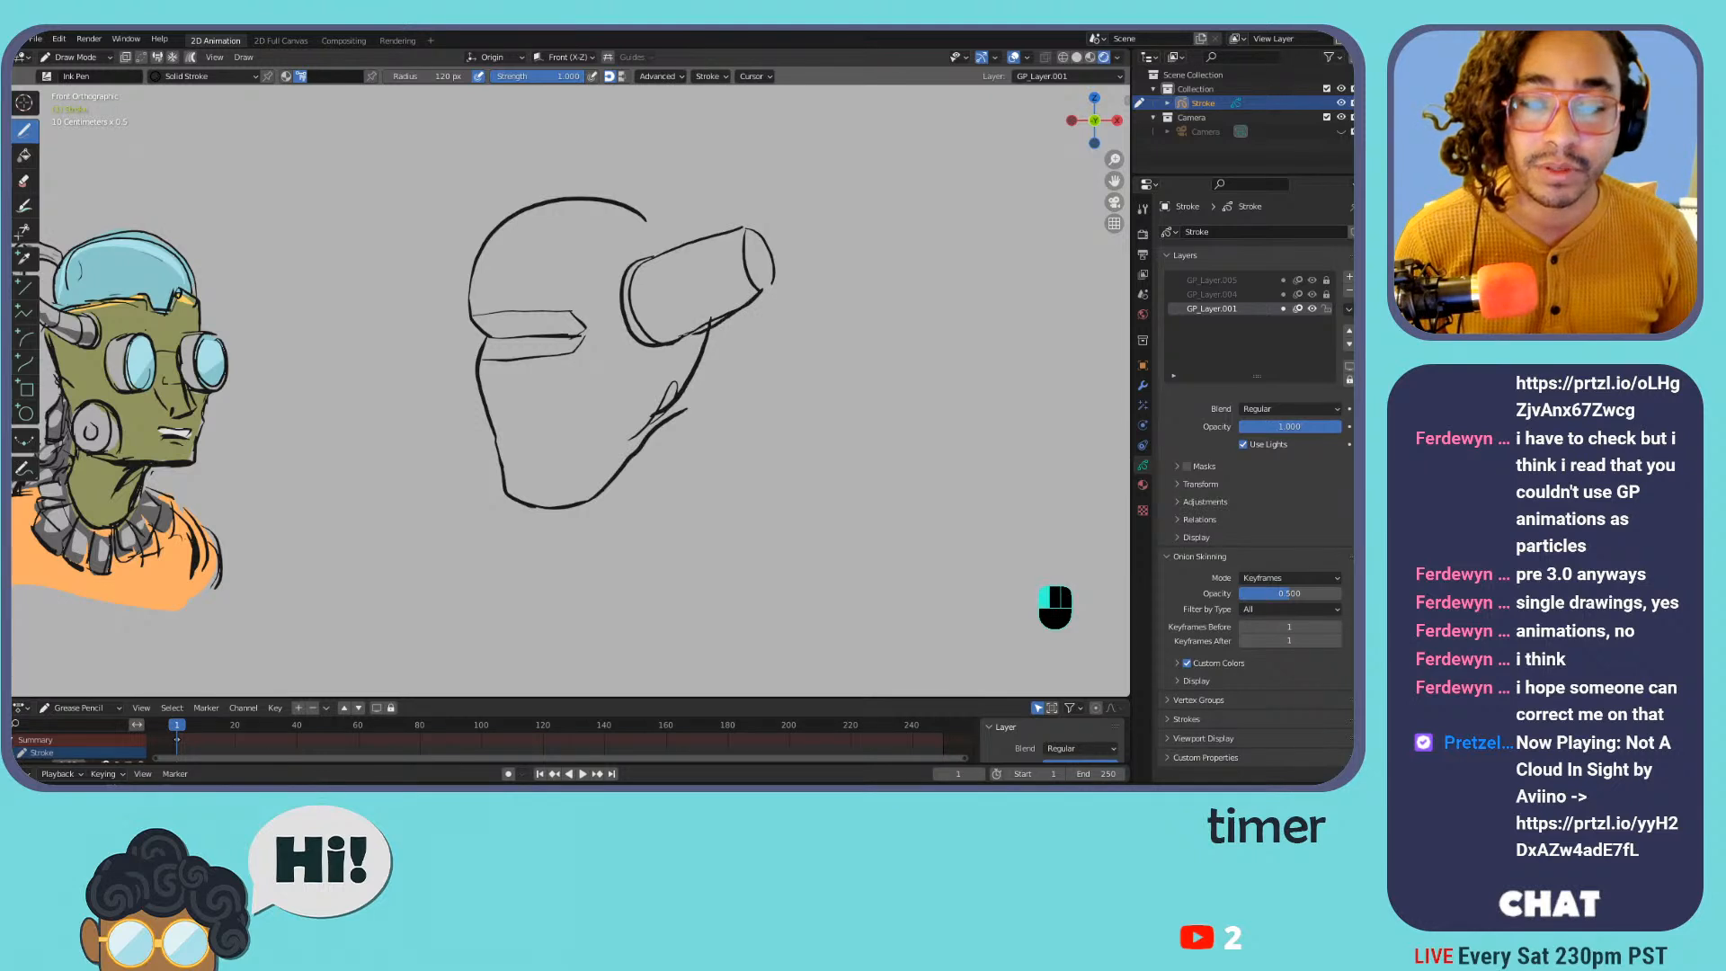
drag(640, 212, 683, 240)
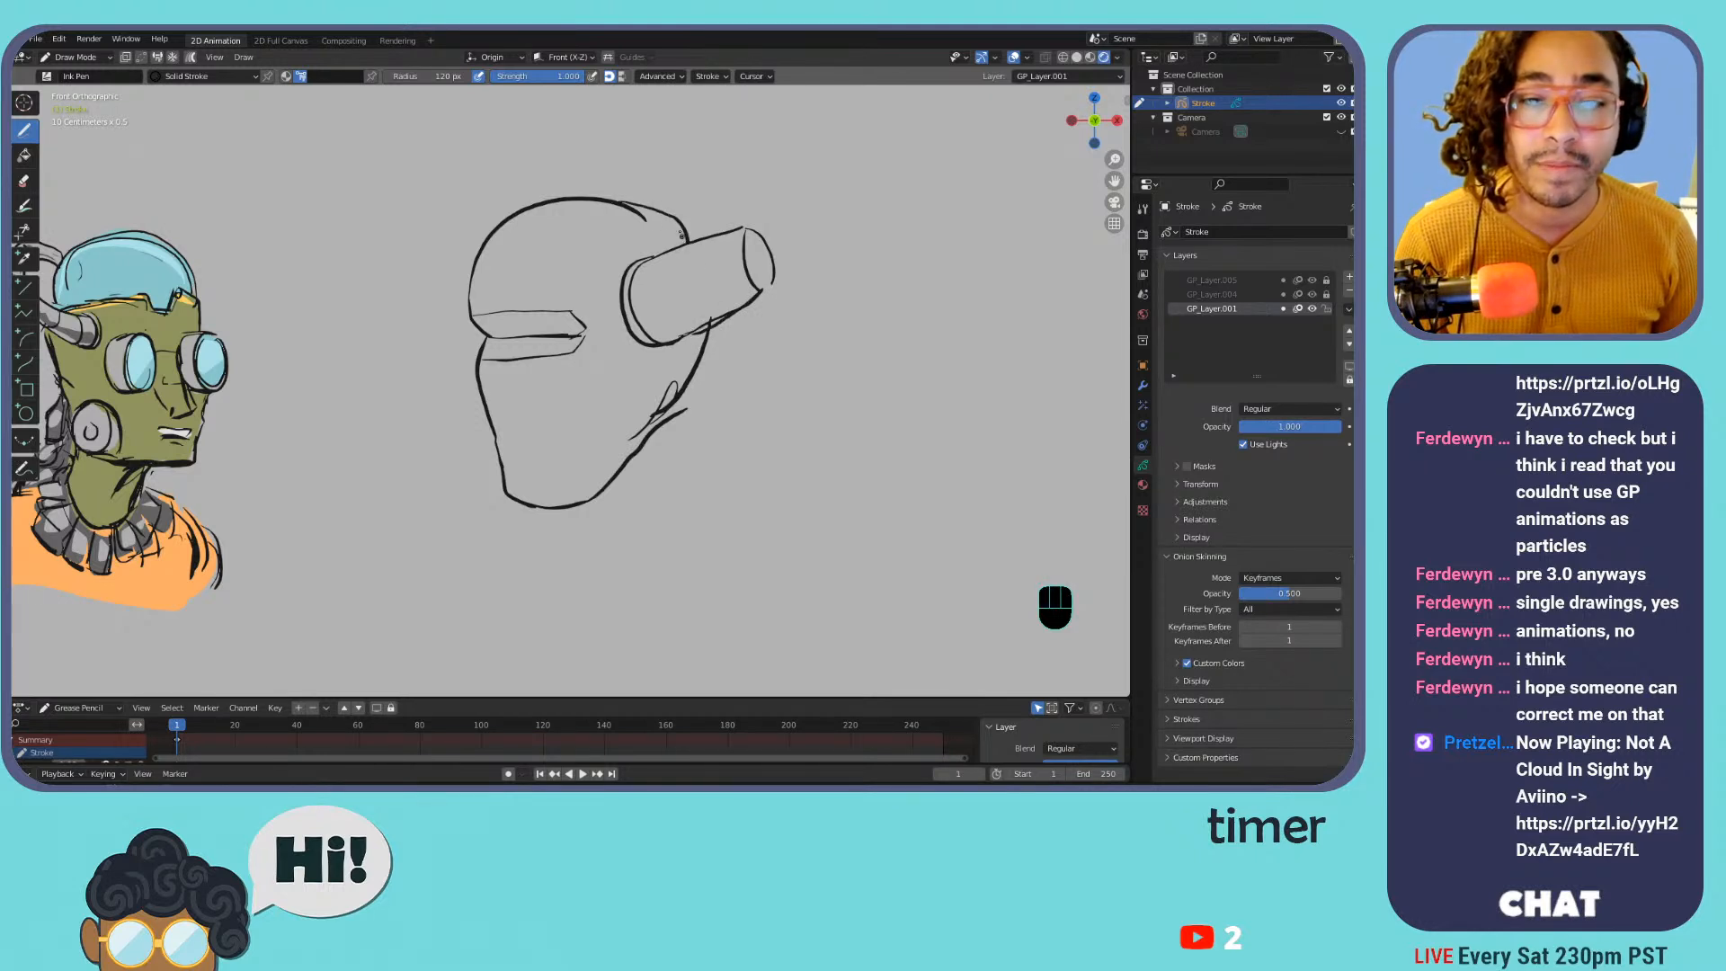
Erase the visor lines from the face and draw the nose in their place
mouse_move(475, 316)
mouse_down()
mouse_move(556, 309)
mouse_move(586, 327)
mouse_move(544, 339)
mouse_move(572, 340)
mouse_move(538, 359)
mouse_move(571, 355)
mouse_move(507, 345)
mouse_move(498, 385)
mouse_move(522, 411)
mouse_up()
key(ctrl+z)
key(ctrl+z)
click(512, 359)
mouse_move(508, 340)
mouse_down()
mouse_move(517, 401)
mouse_move(585, 331)
mouse_up()
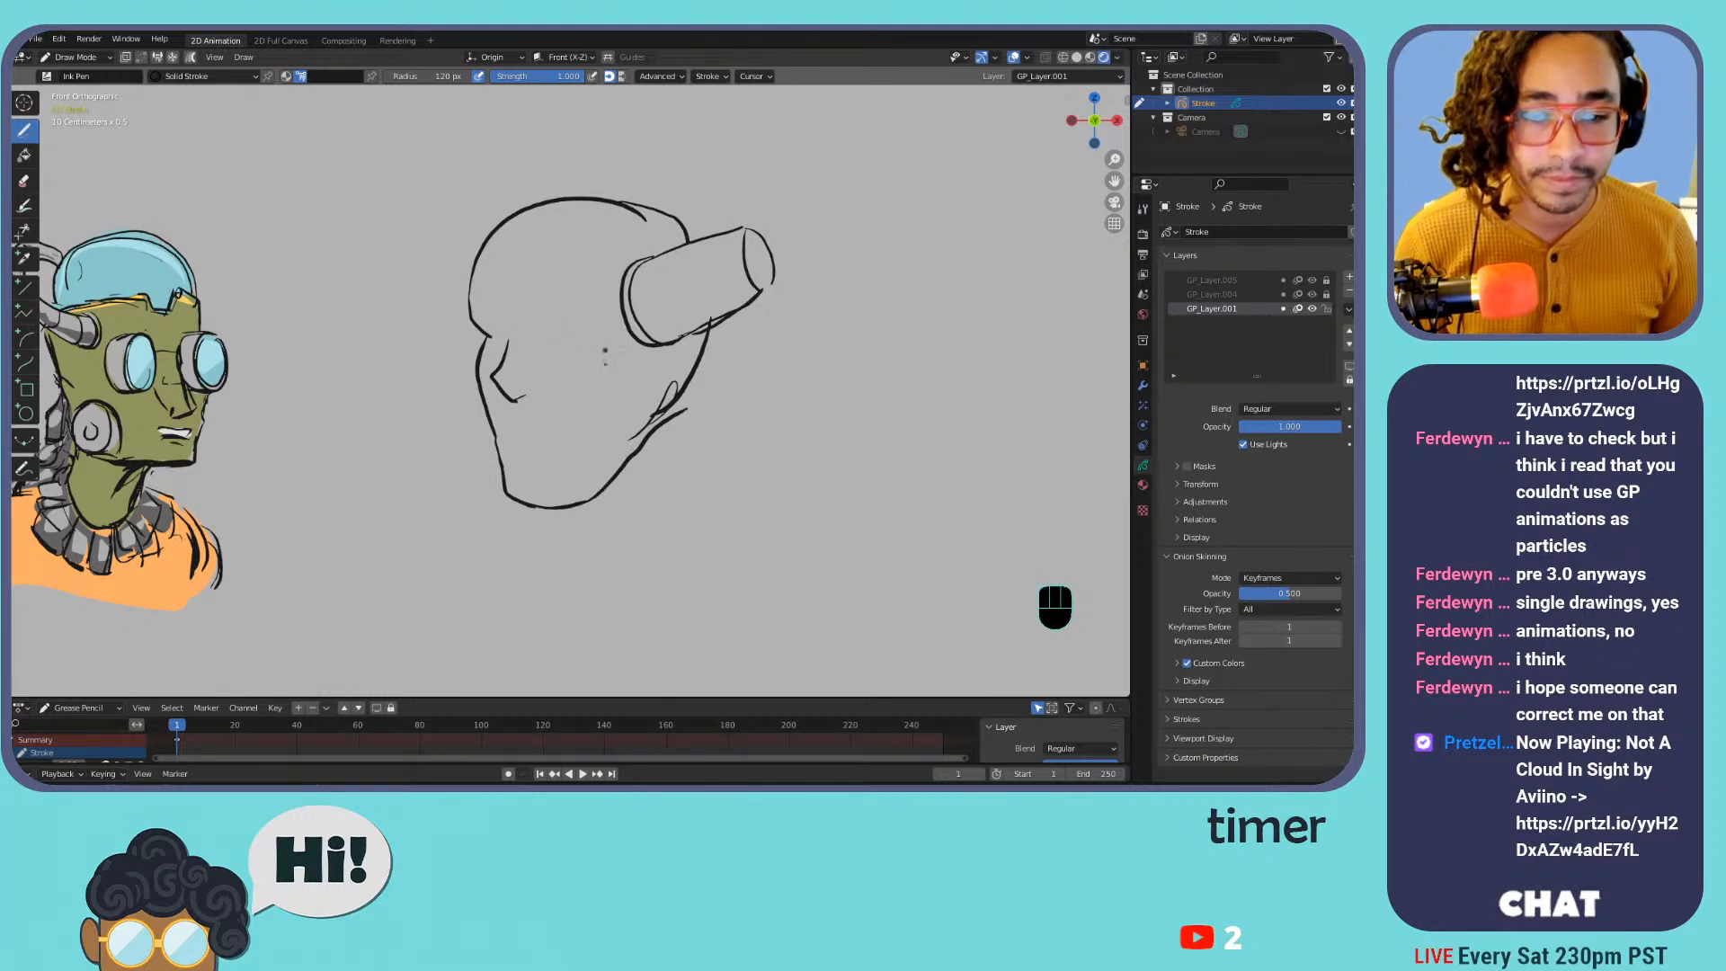
Draw a short closed mouth line below the nose
click(603, 340)
drag(505, 428, 548, 440)
key(ctrl+z)
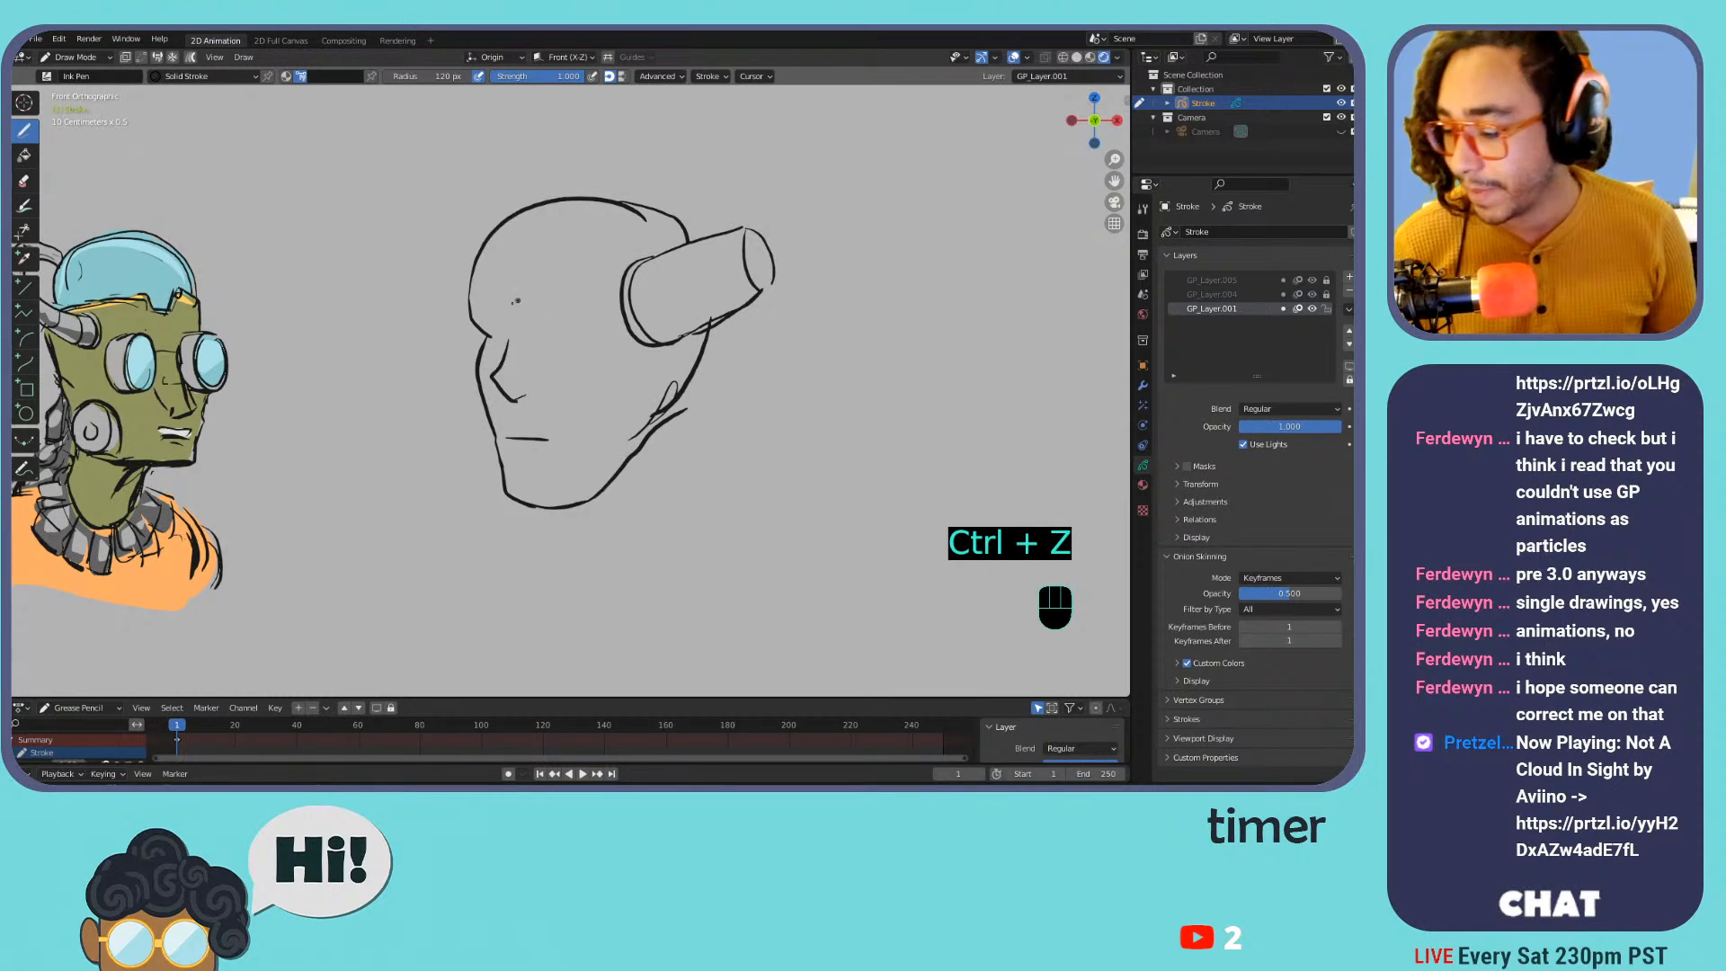
key(ctrl+z)
drag(517, 429, 559, 430)
key(ctrl+z)
key(ctrl+z)
Refine the lines of the ear cylinder and the jaw, and try a stroke under the chin
drag(653, 323, 723, 295)
mouse_move(654, 407)
mouse_down()
mouse_move(668, 393)
mouse_move(596, 498)
mouse_move(551, 466)
mouse_up()
key(ctrl+minus)
drag(635, 404, 551, 468)
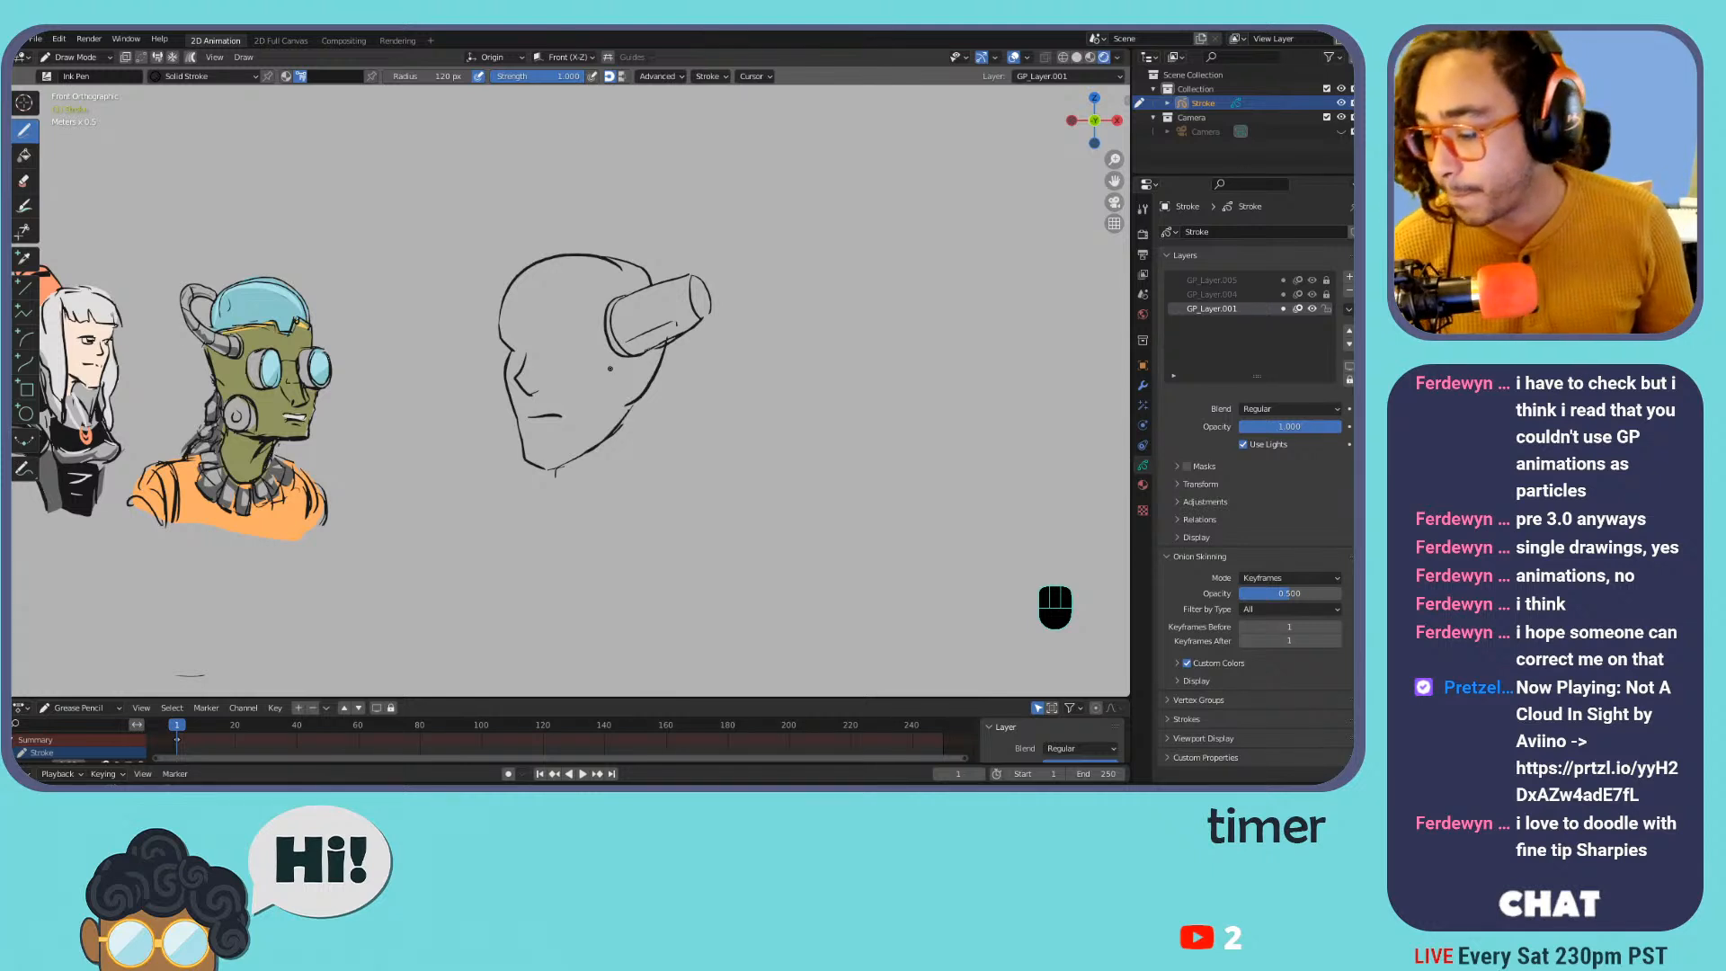
key(ctrl+z)
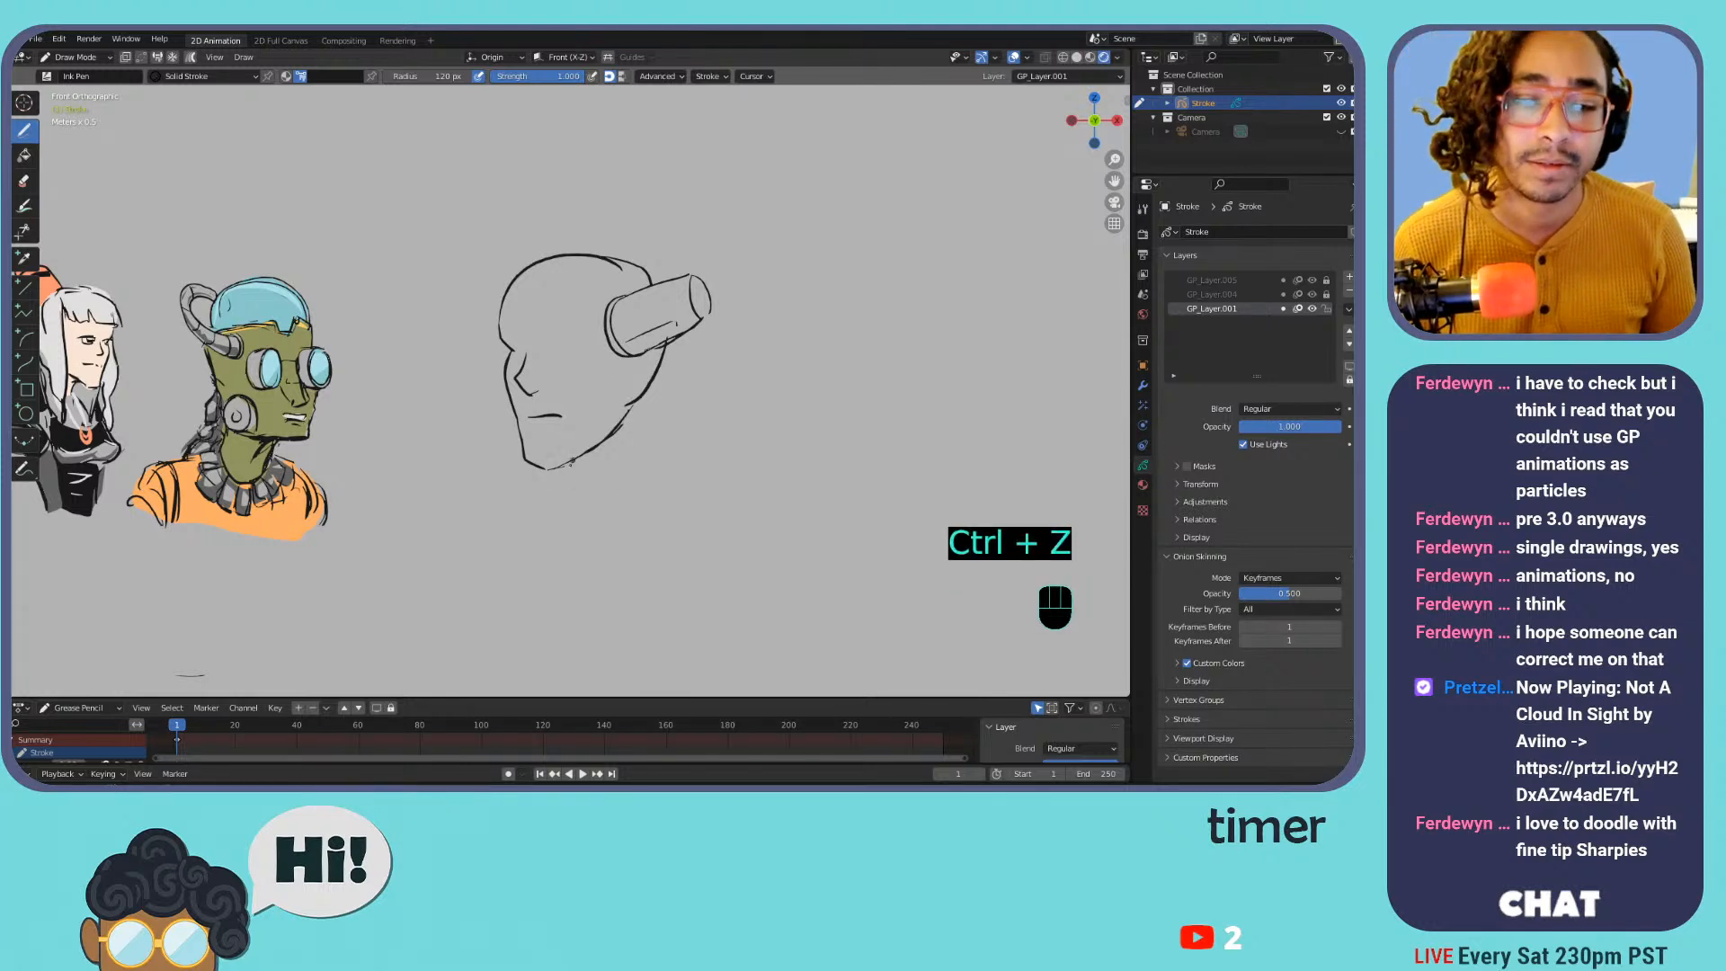
key(ctrl+z)
Draw the front and back of the neck, sloping down from the head into the shoulder
drag(567, 466, 601, 497)
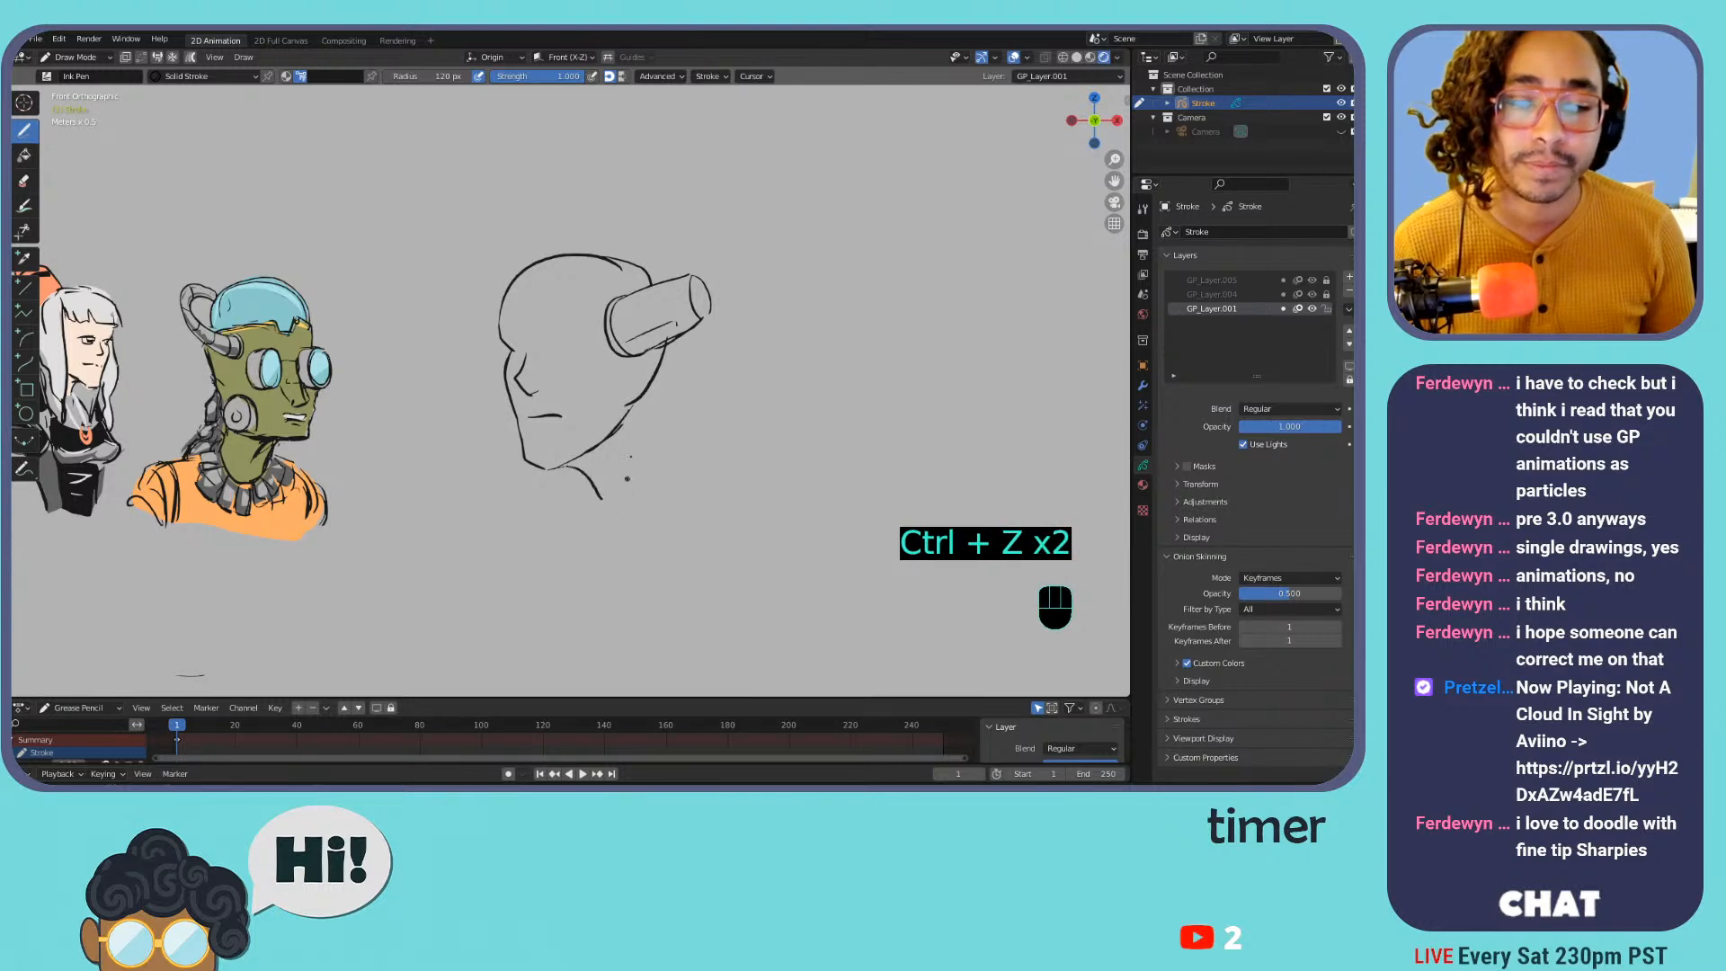
key(ctrl+z)
key(ctrl+z)
drag(647, 396, 615, 475)
mouse_move(649, 398)
mouse_down()
mouse_move(660, 430)
mouse_move(609, 509)
mouse_move(691, 453)
mouse_move(709, 476)
mouse_move(760, 478)
mouse_up()
key(ctrl+z)
Draw a rounded pad on the near shoulder with a lower rim and an inner highlight curve
drag(654, 519, 765, 504)
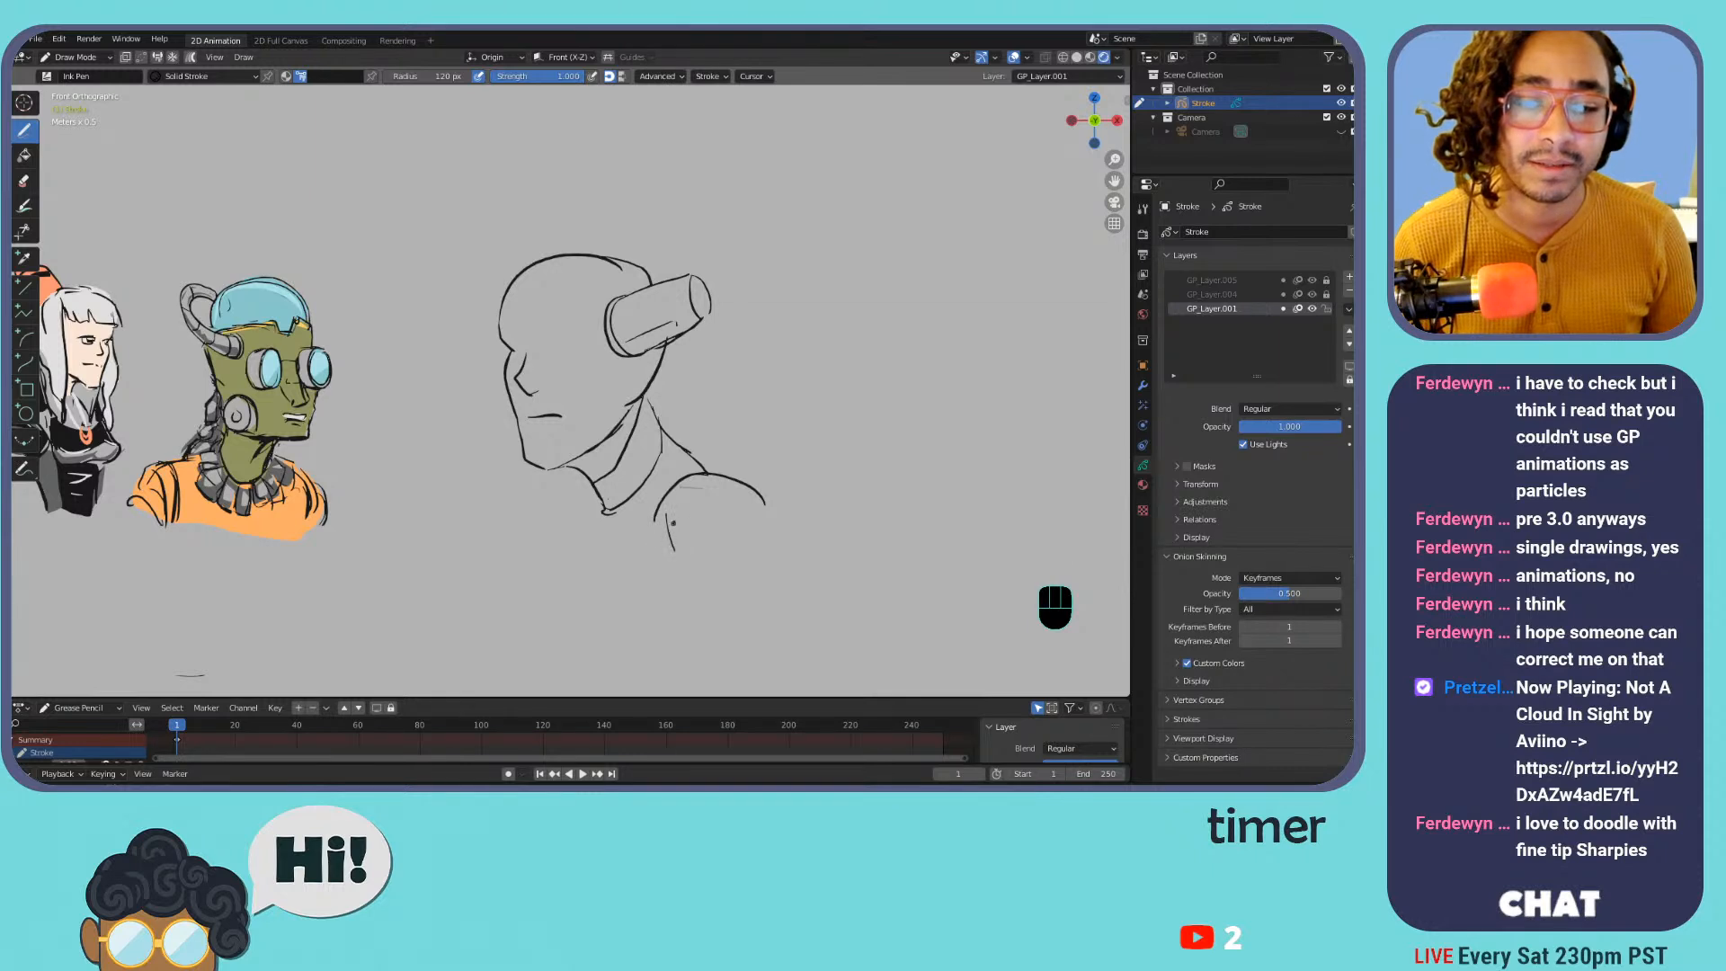
drag(665, 514, 693, 571)
drag(764, 514, 756, 559)
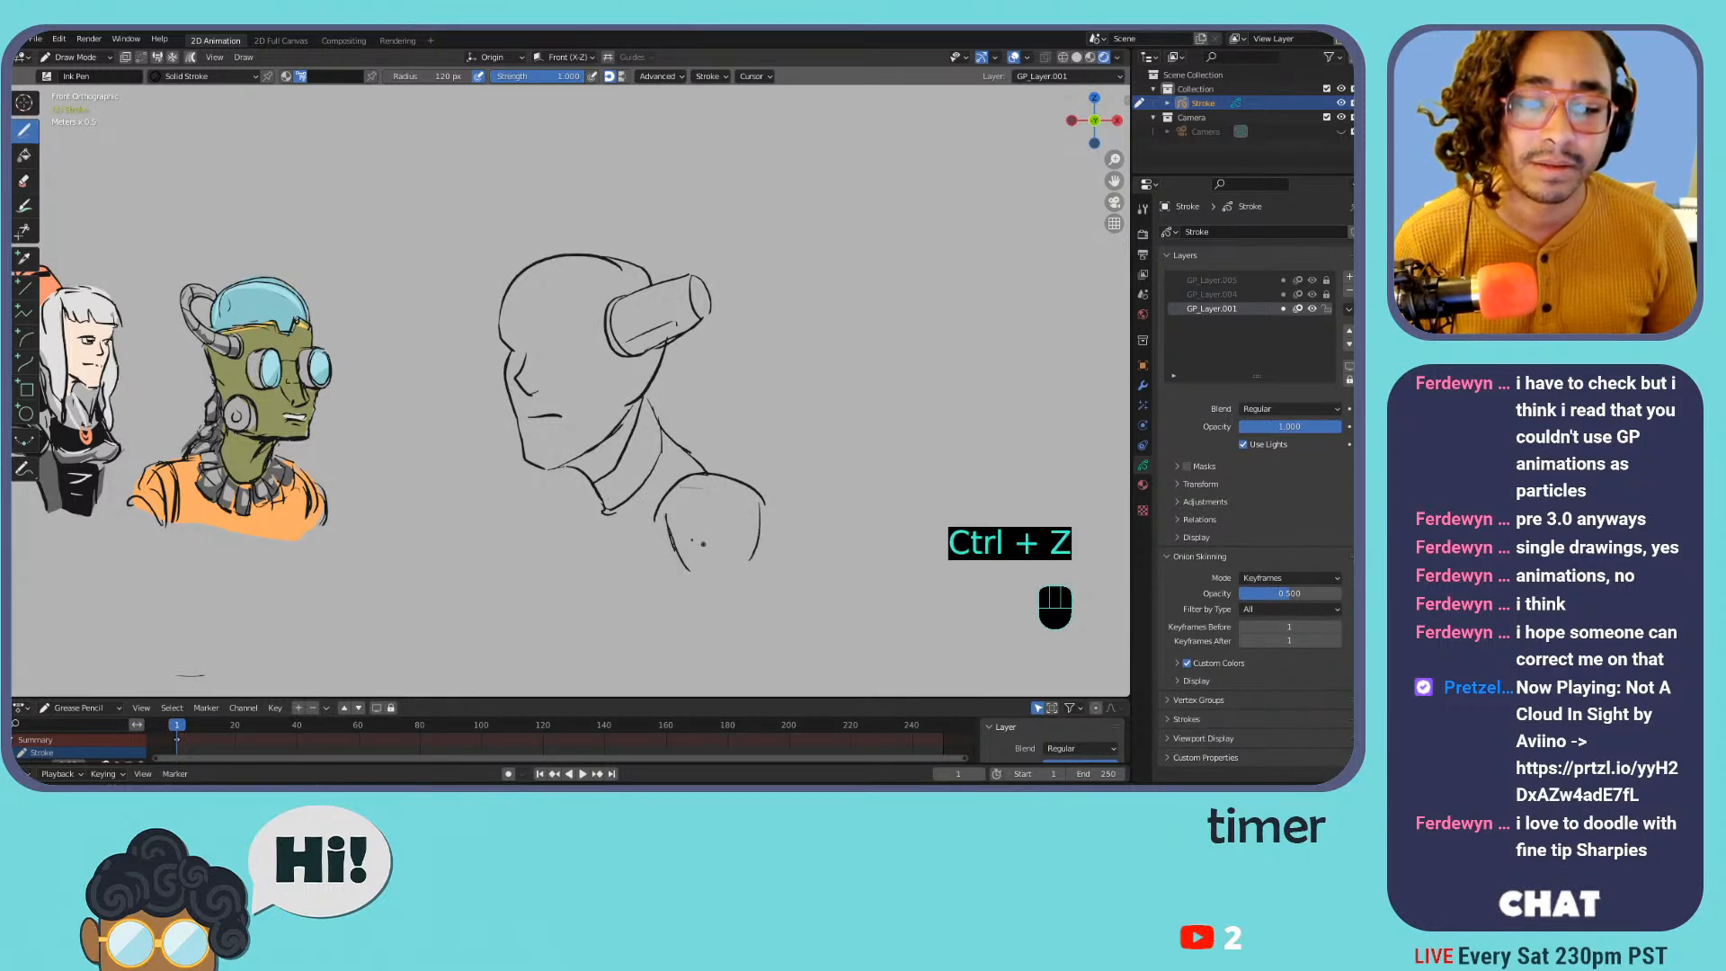
key(ctrl+z)
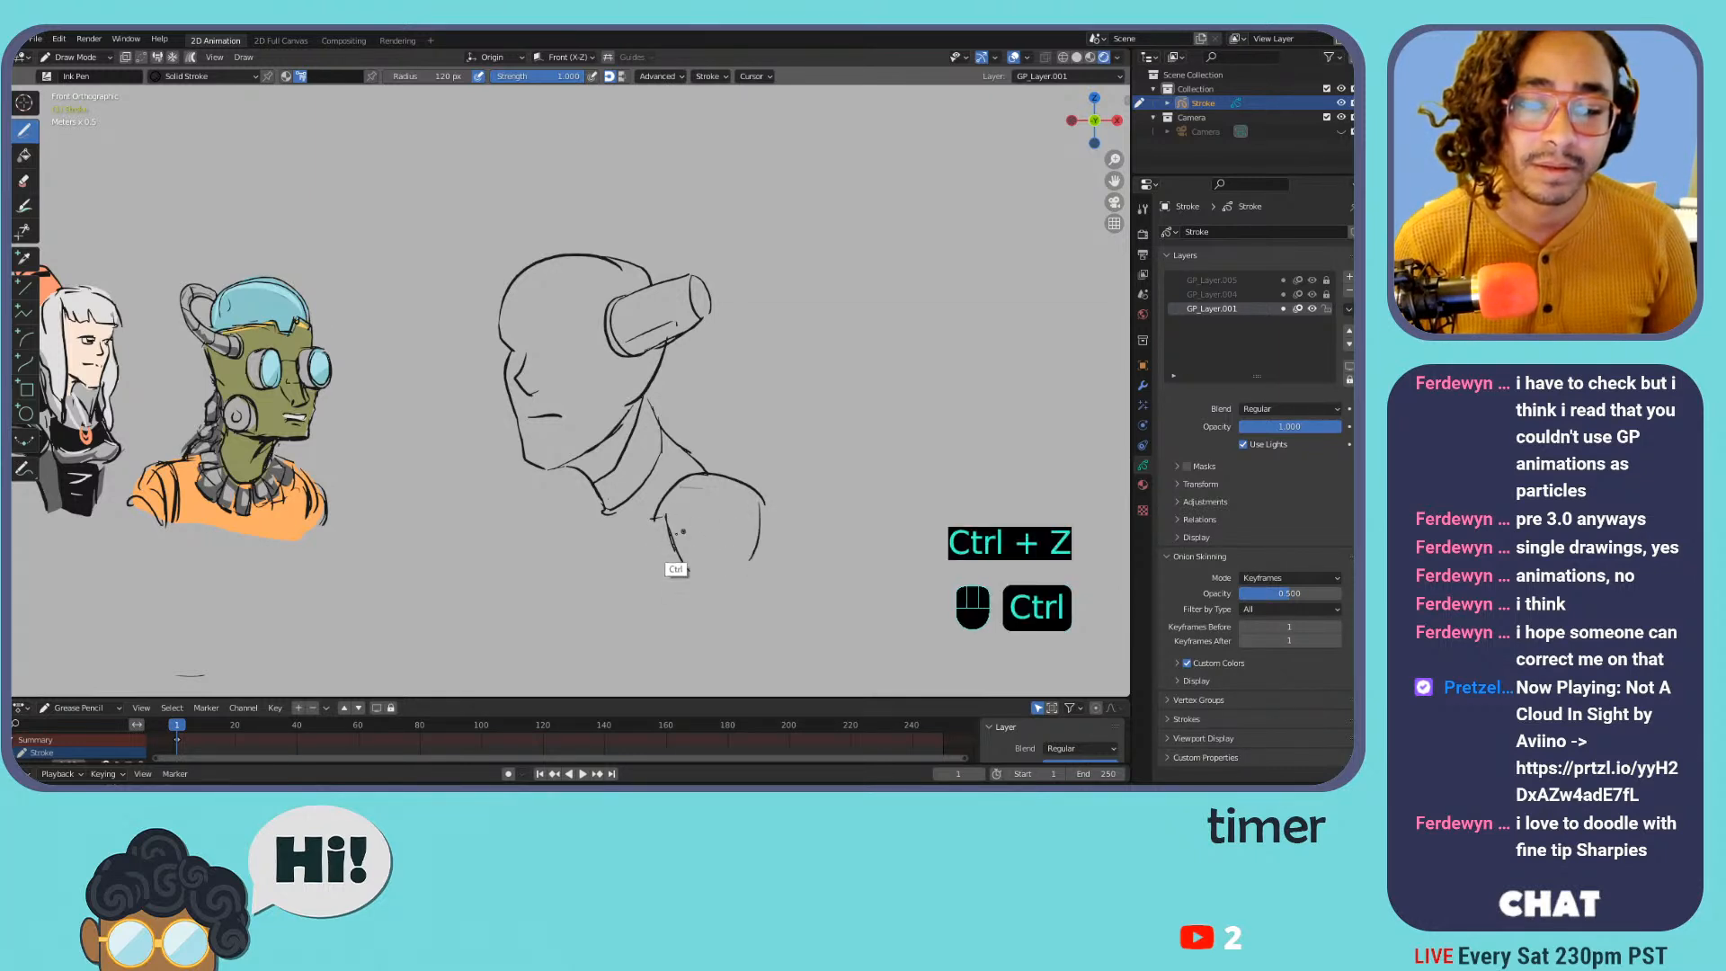
key(ctrl+z)
mouse_move(652, 529)
mouse_down()
mouse_move(682, 579)
mouse_move(745, 586)
mouse_up()
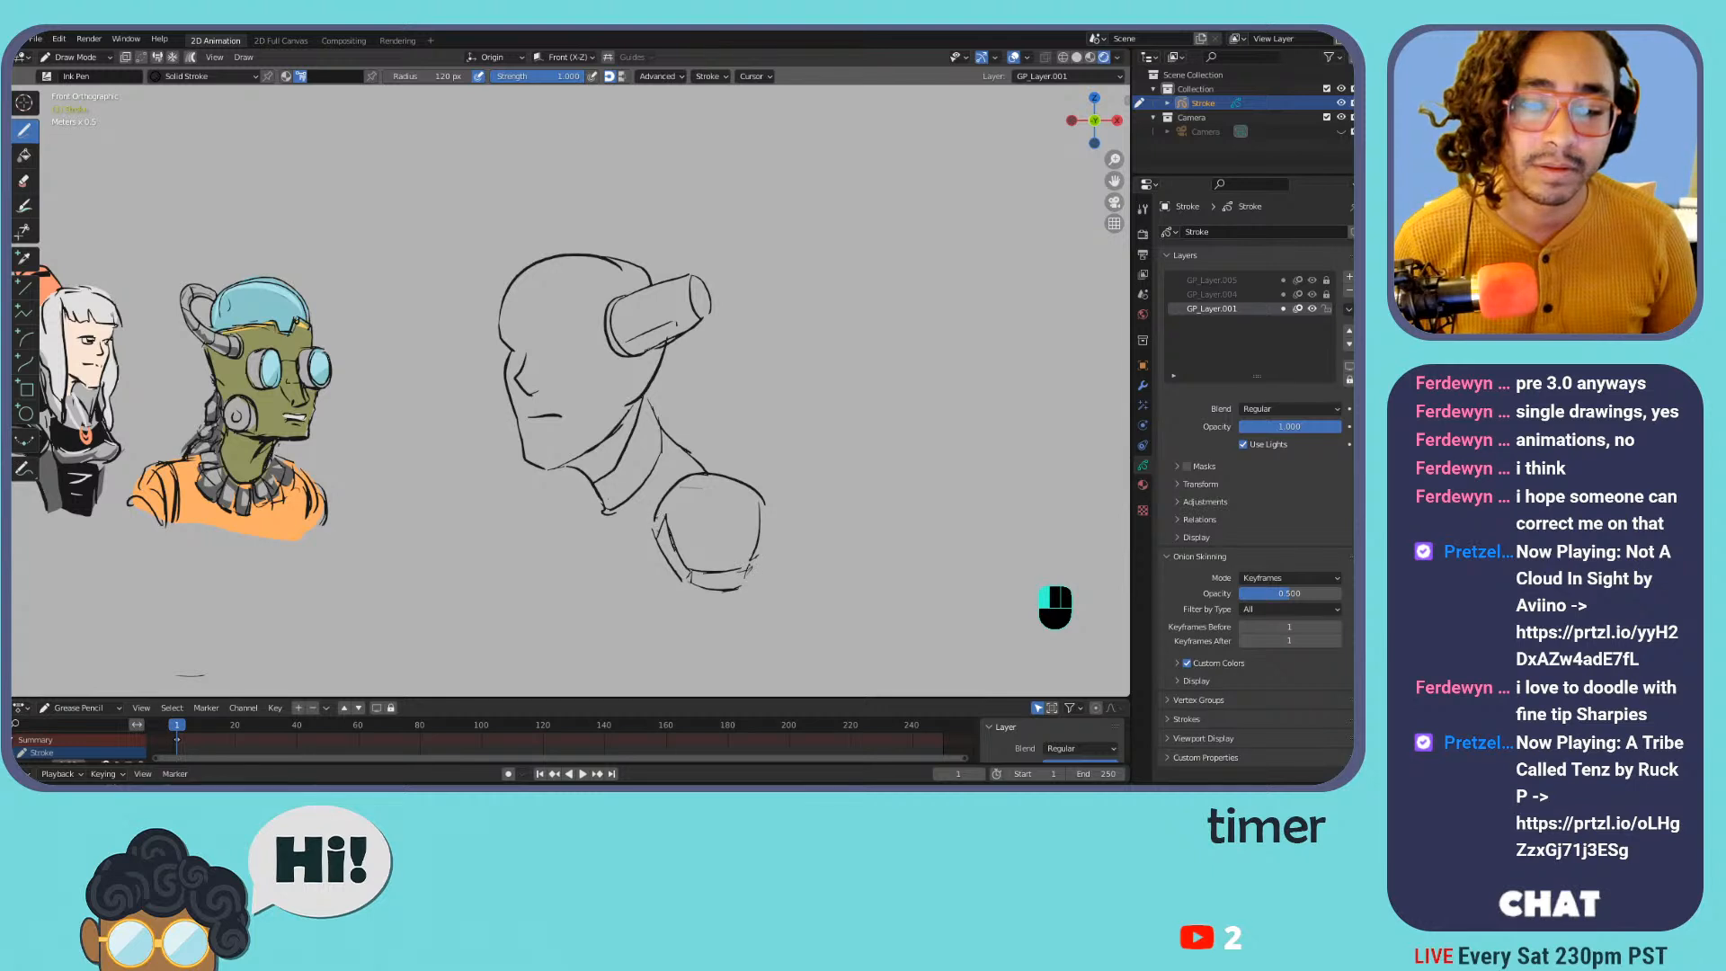
mouse_move(683, 493)
mouse_down()
mouse_move(739, 502)
mouse_move(746, 537)
mouse_up()
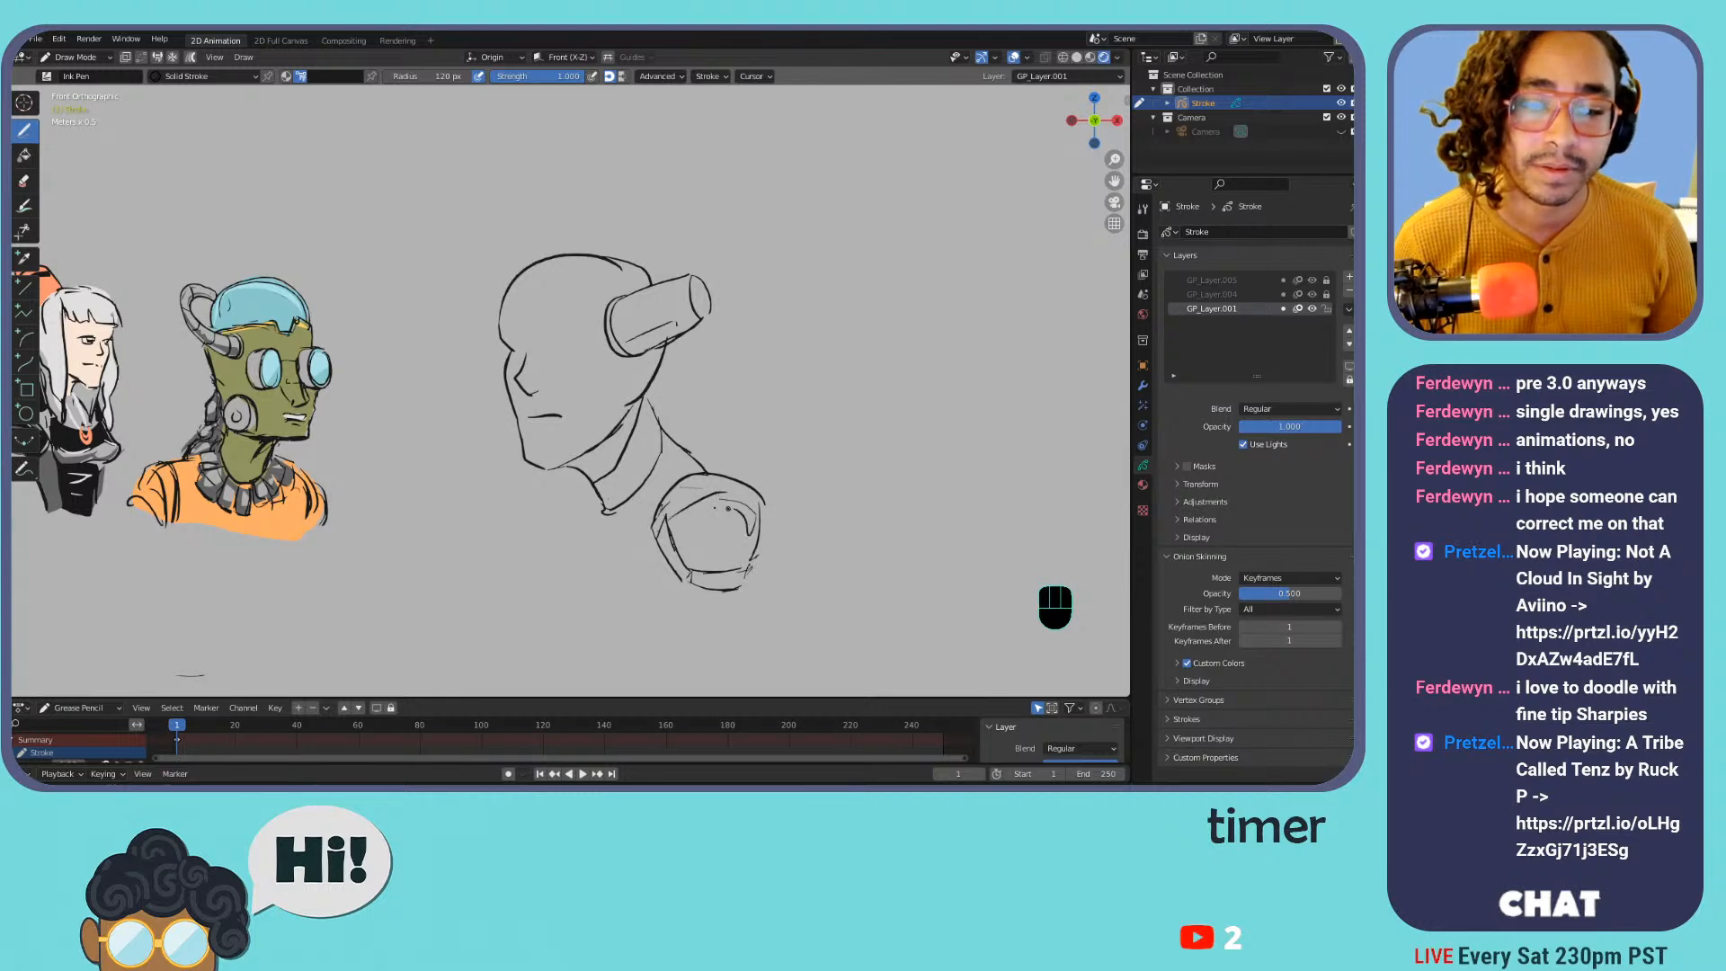
Sketch the collar at the base of the neck and the curve of the far shoulder
mouse_move(574, 514)
mouse_down()
mouse_move(551, 539)
mouse_move(546, 514)
mouse_move(532, 542)
mouse_move(557, 545)
mouse_move(555, 584)
mouse_move(563, 541)
mouse_move(653, 515)
mouse_move(590, 532)
mouse_up()
key(ctrl+z)
key(ctrl+z)
drag(592, 520, 558, 546)
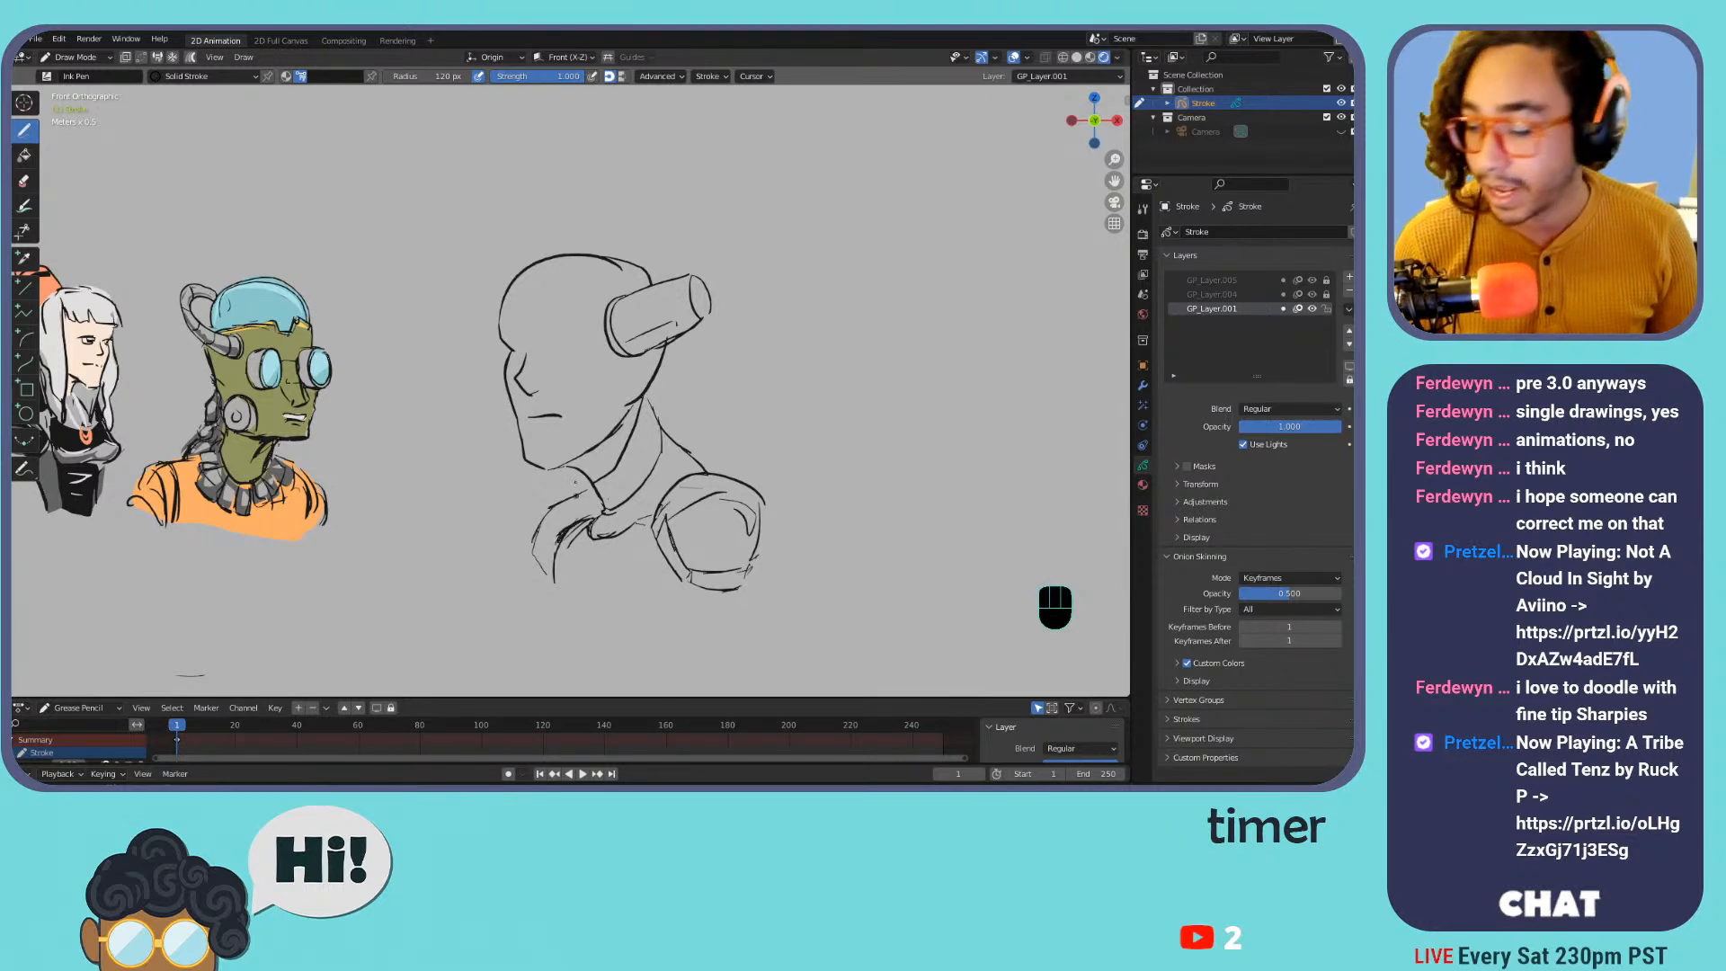
Draw the chest plate below the collar with an arched lower edge and a side contour
shift+middle_drag(608, 488, 602, 367)
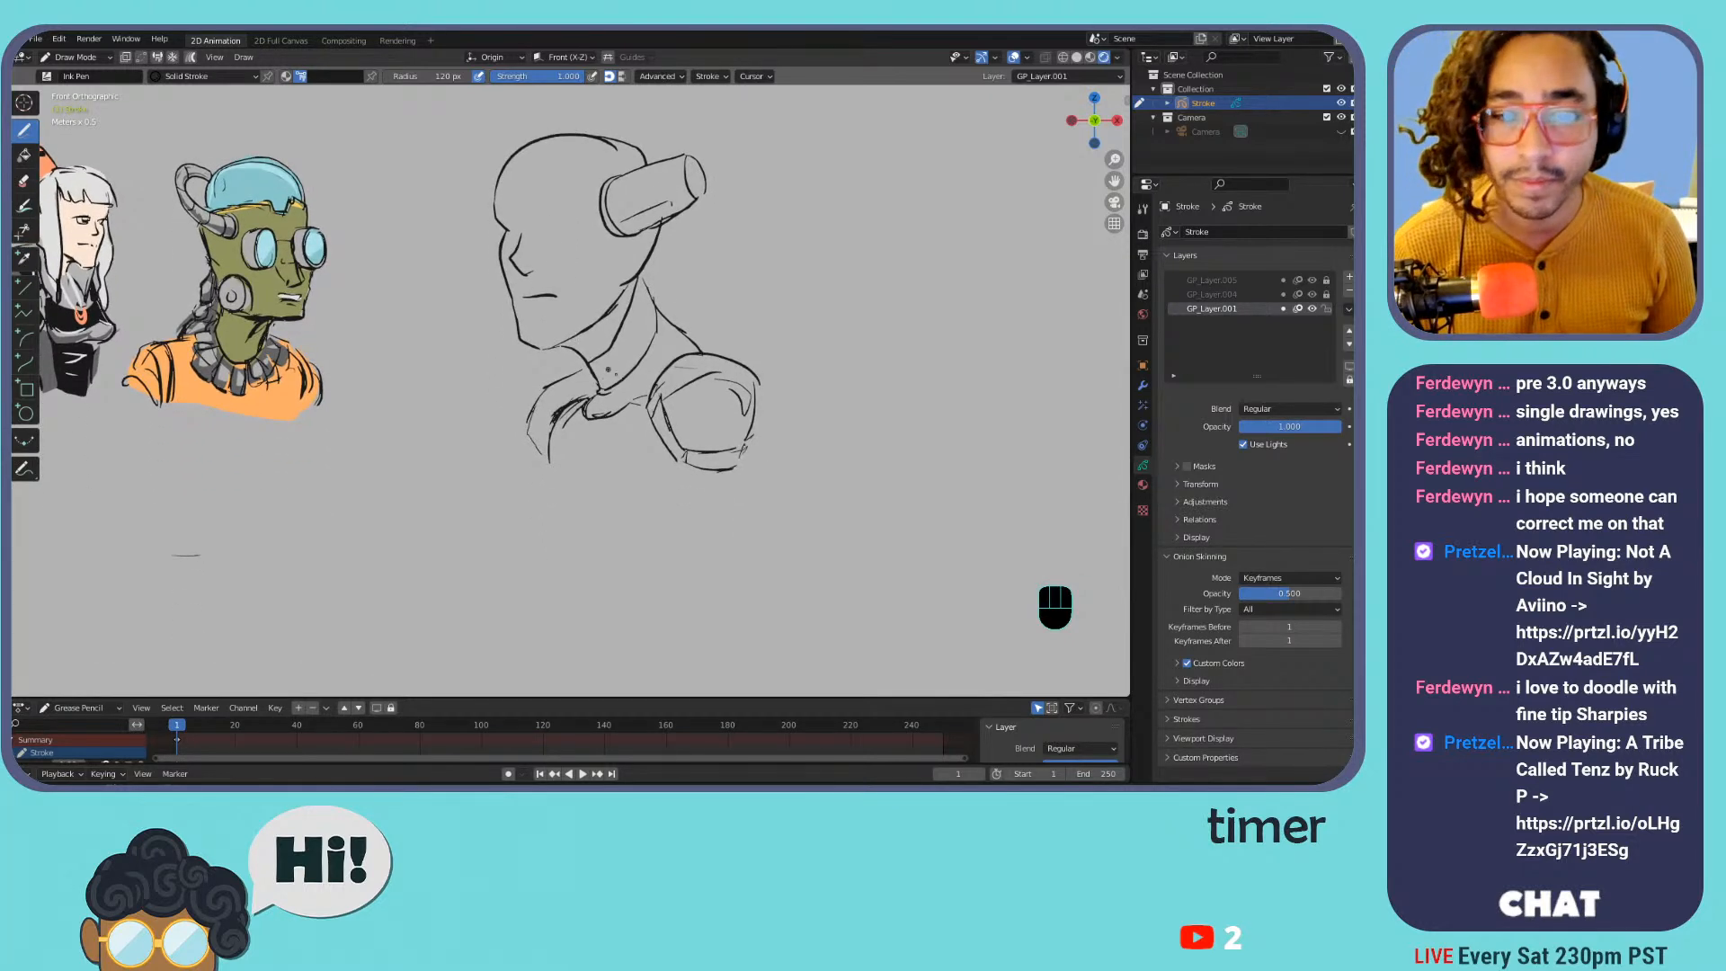
mouse_move(574, 404)
mouse_down()
mouse_move(550, 469)
mouse_move(533, 471)
mouse_move(539, 510)
mouse_up()
key(ctrl+z)
key(ctrl+z)
key(ctrl+z)
drag(545, 439, 532, 508)
mouse_move(543, 448)
mouse_down()
mouse_move(530, 536)
mouse_move(601, 504)
mouse_move(627, 547)
mouse_move(677, 545)
mouse_move(664, 446)
mouse_up()
mouse_move(665, 451)
mouse_down()
mouse_move(666, 528)
mouse_move(702, 546)
mouse_up()
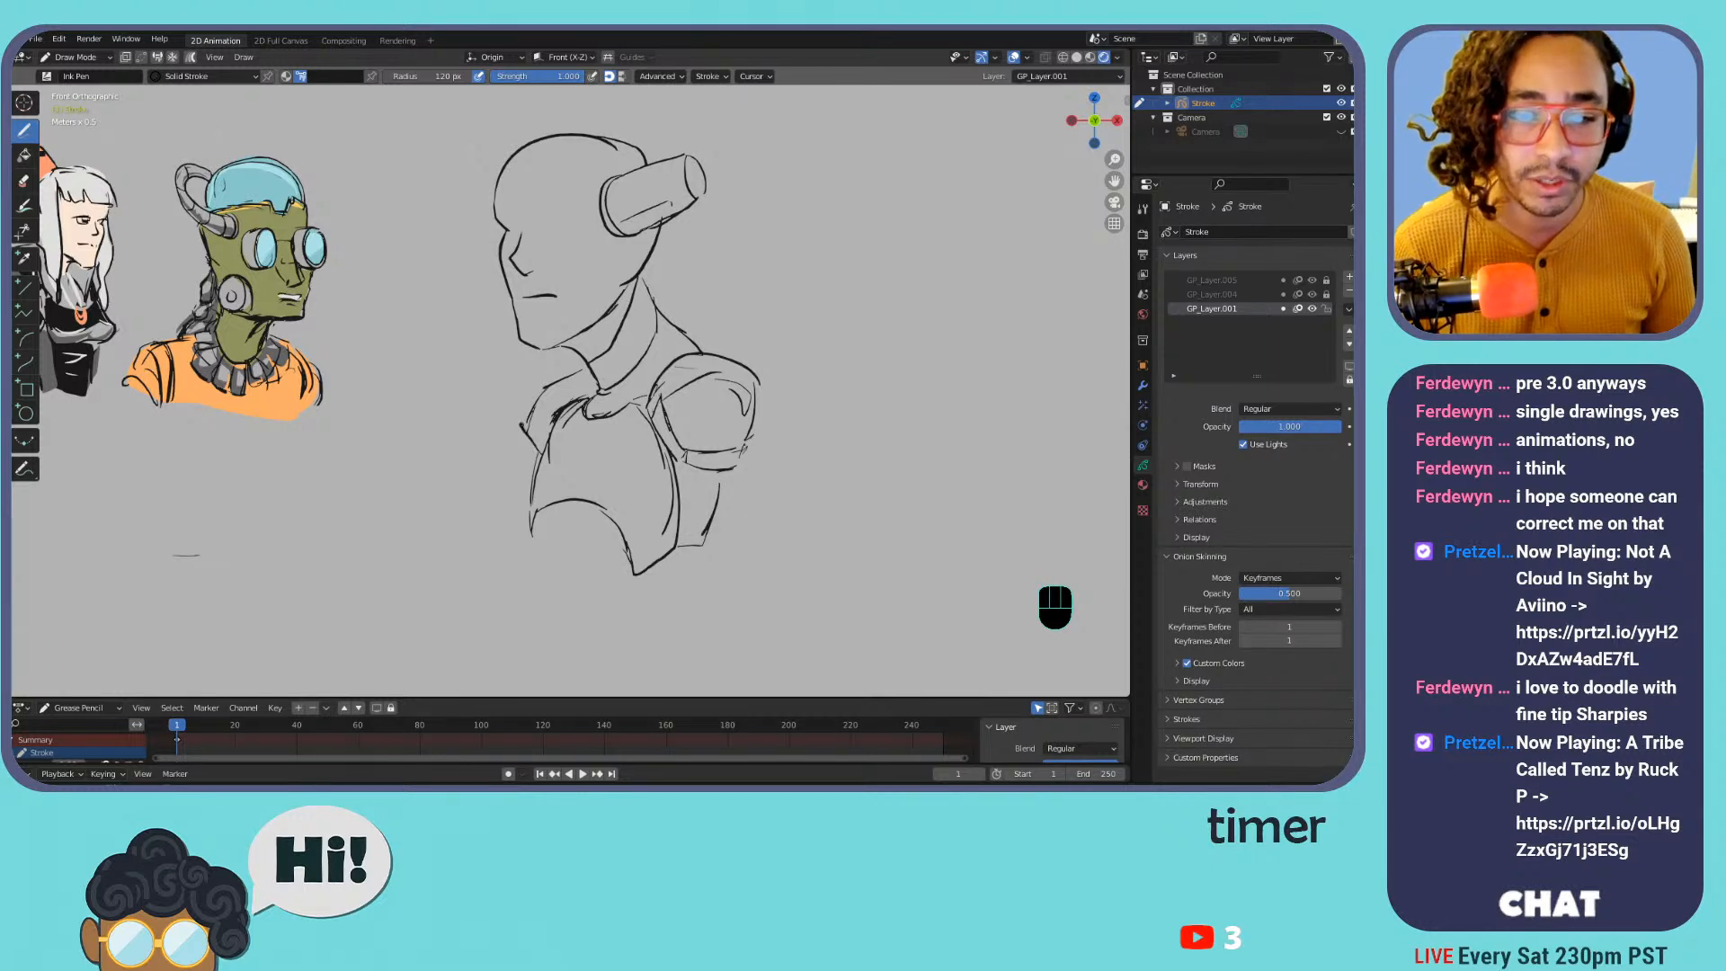
Outline the far shoulder and upper arm, and try lines for the near arm below the shoulder pad
drag(523, 428, 586, 359)
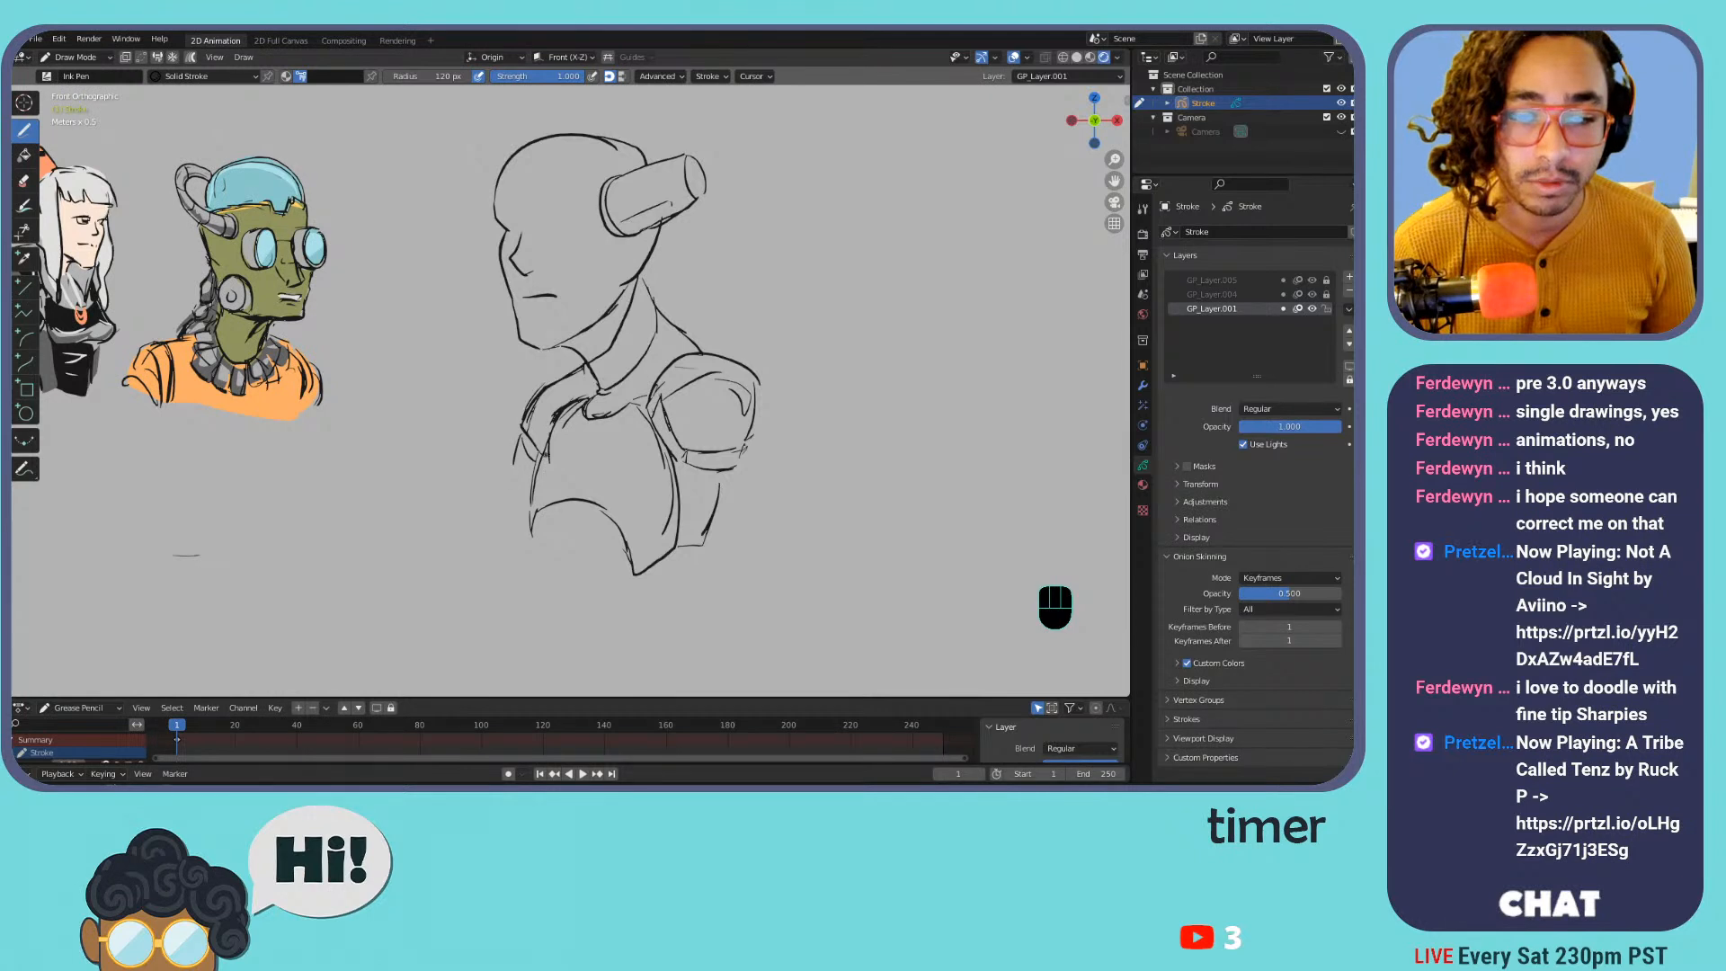
drag(522, 439, 510, 500)
mouse_move(696, 476)
mouse_down()
mouse_move(741, 470)
mouse_move(746, 549)
mouse_move(707, 534)
mouse_move(725, 560)
mouse_move(719, 637)
mouse_up()
mouse_move(751, 541)
mouse_down()
mouse_move(744, 650)
mouse_move(717, 645)
mouse_up()
key(ctrl+z)
key(ctrl+z)
key(ctrl+z)
key(ctrl+z)
key(ctrl+z)
key(ctrl+z)
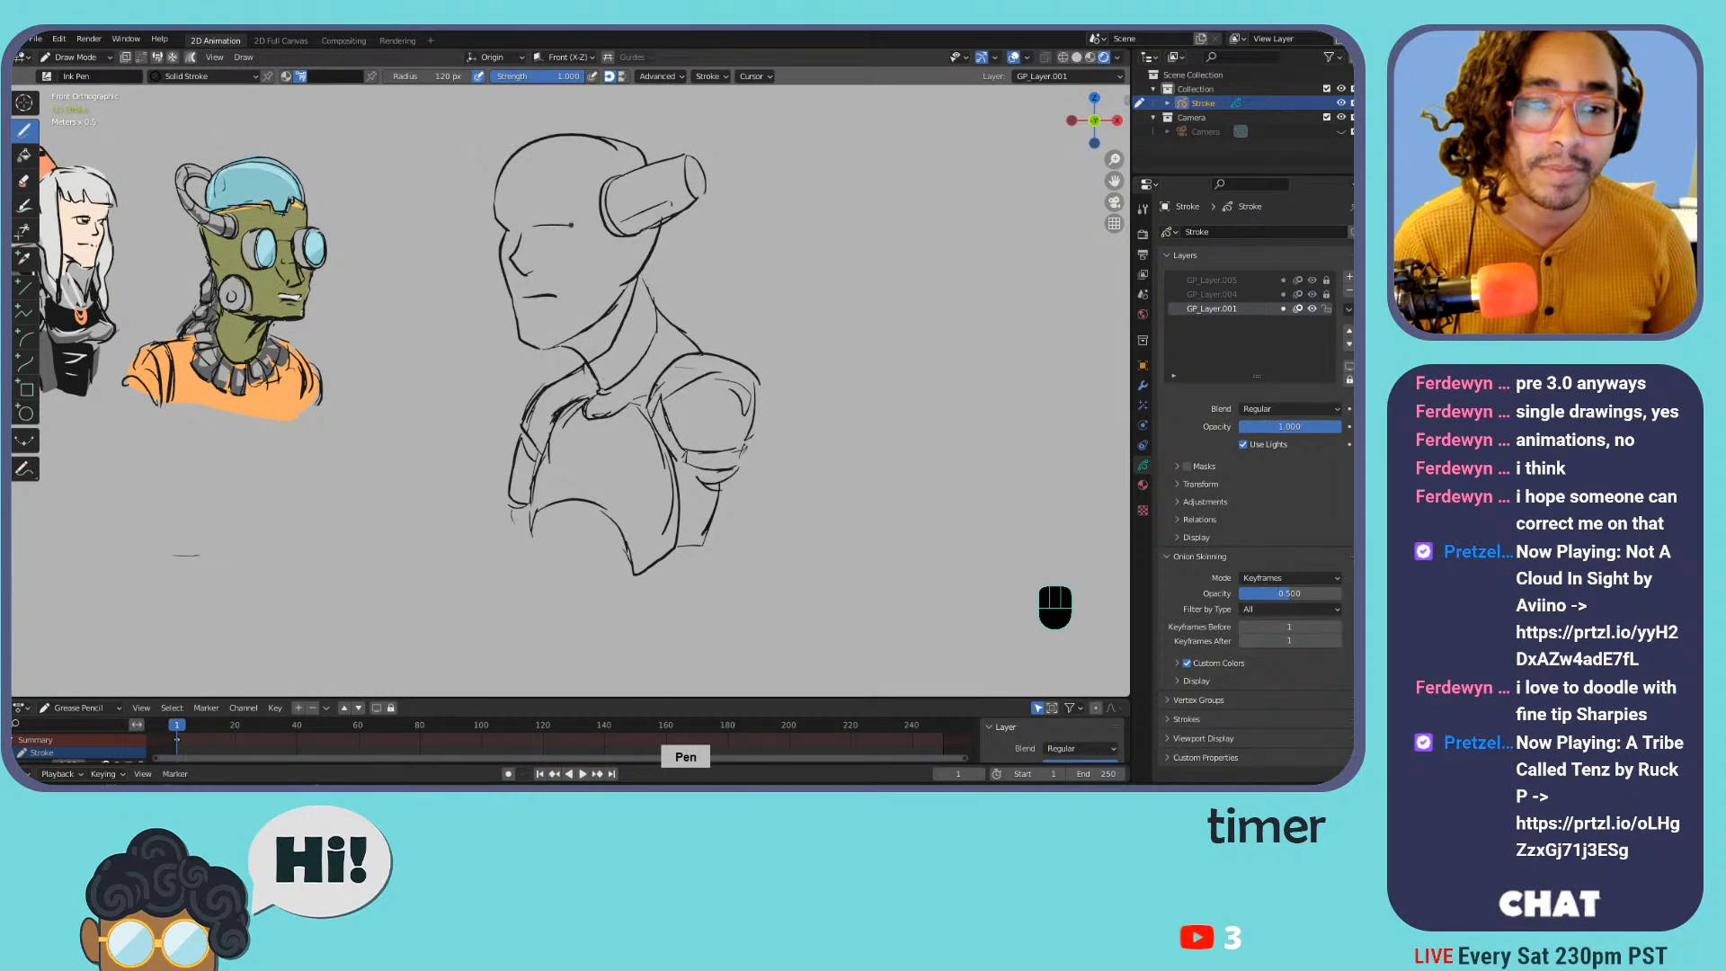
Erase the bald skull outline above the brow to make room for hair
click(521, 194)
drag(511, 174, 622, 146)
shift+middle_drag(562, 136, 481, 263)
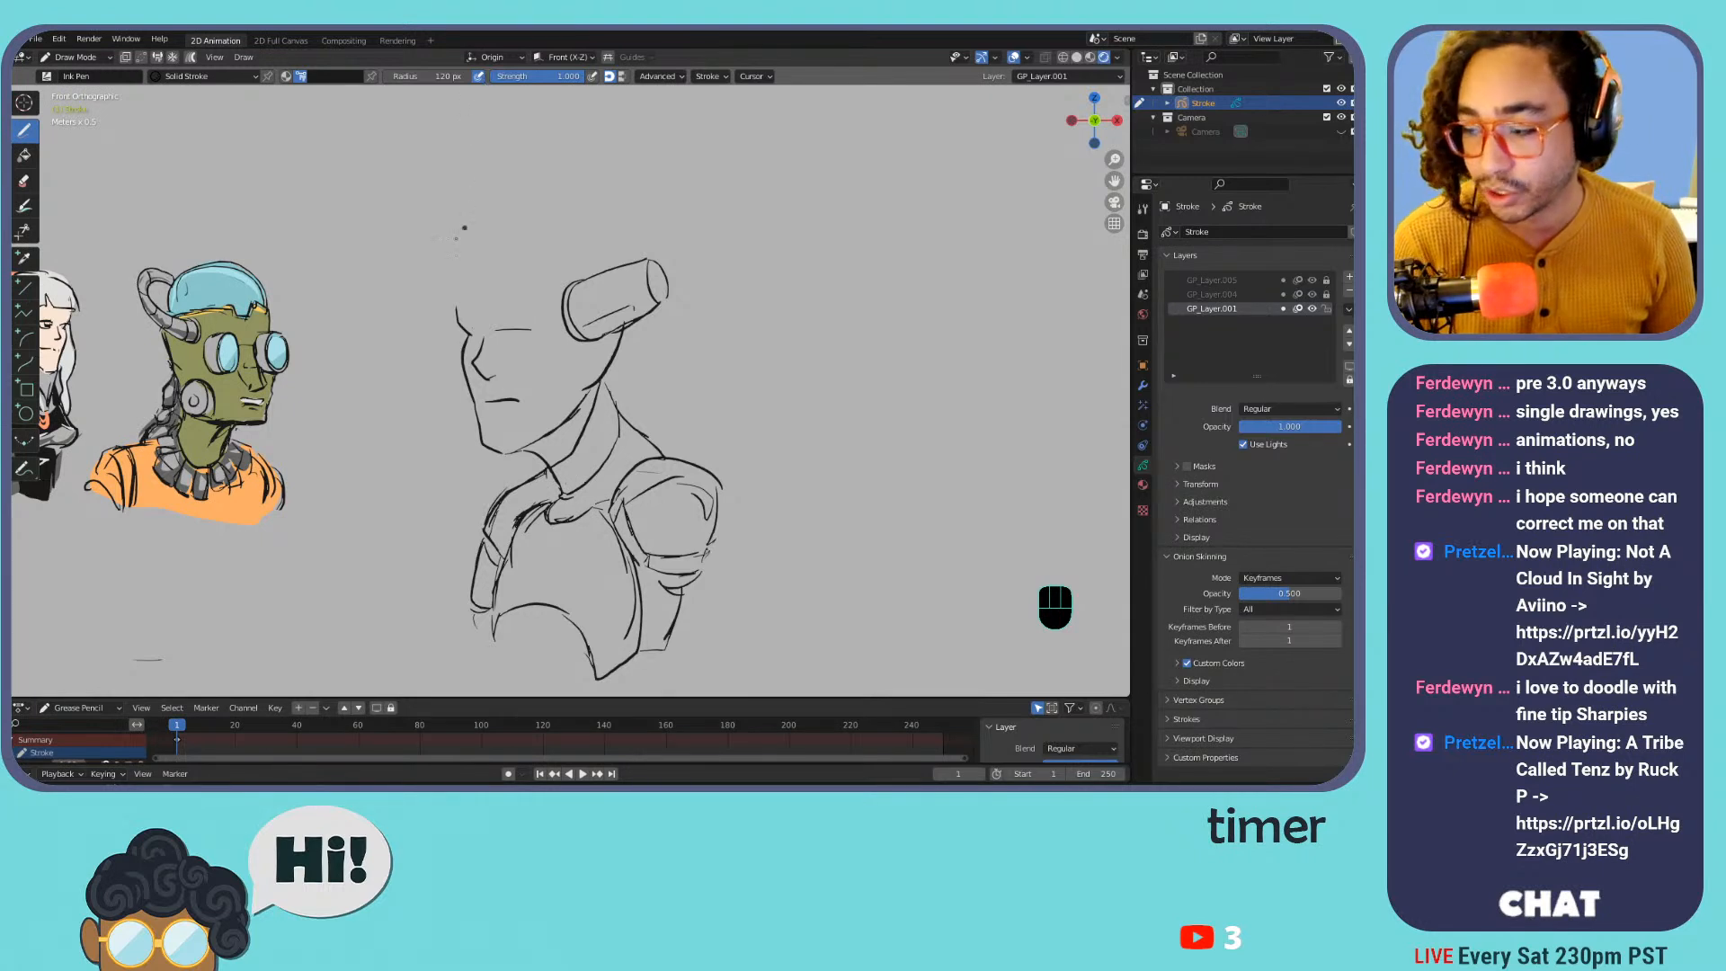
Draw swept-back, spiky hair from the forehead over the ear cylinder, with a tuft behind the head
drag(460, 282, 452, 307)
key(ctrl+z)
key(ctrl+z)
drag(454, 239, 450, 308)
key(ctrl+z)
mouse_move(505, 239)
mouse_down()
mouse_move(458, 310)
mouse_move(516, 270)
mouse_up()
mouse_move(509, 272)
mouse_down()
mouse_move(573, 270)
mouse_move(571, 288)
mouse_up()
drag(458, 309, 478, 252)
key(ctrl+z)
key(ctrl+z)
key(ctrl+z)
key(ctrl+z)
drag(455, 322, 461, 234)
key(ctrl+z)
key(ctrl+z)
mouse_move(459, 321)
mouse_down()
mouse_move(450, 261)
mouse_move(569, 193)
mouse_move(647, 231)
mouse_move(634, 260)
mouse_up()
drag(624, 343, 630, 348)
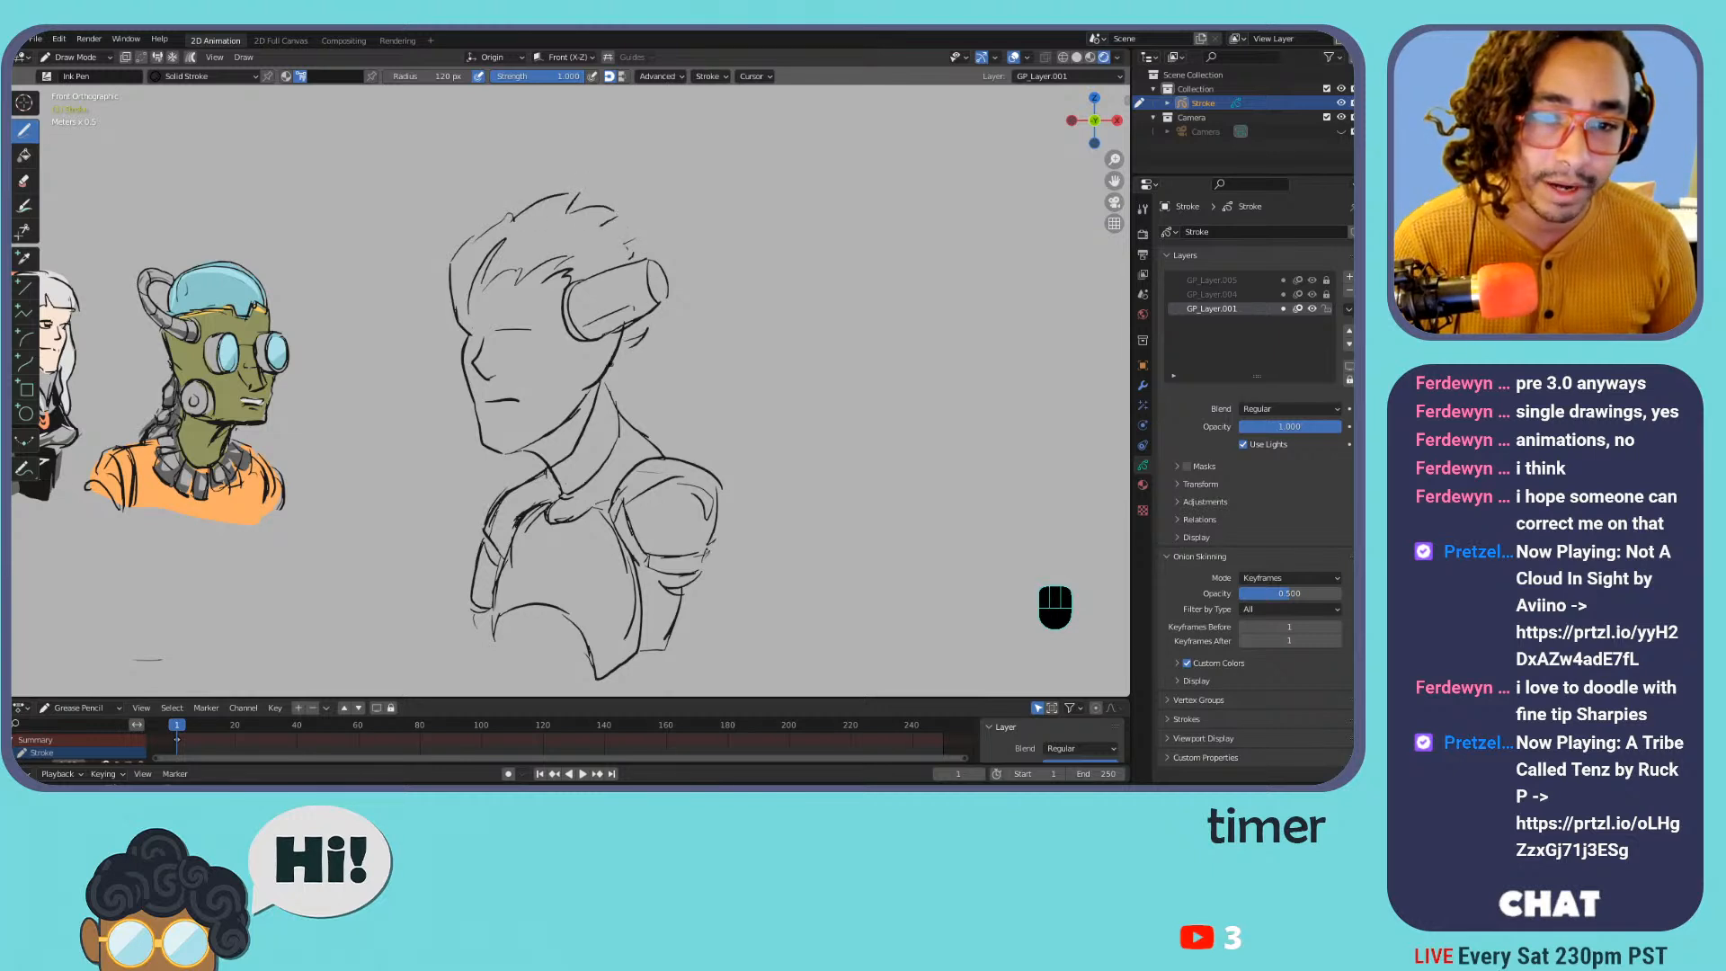
Draw the eyes and add small detail strokes to the jaw, ear cylinder and back of the hair
drag(498, 331, 481, 342)
drag(594, 402, 556, 442)
click(595, 324)
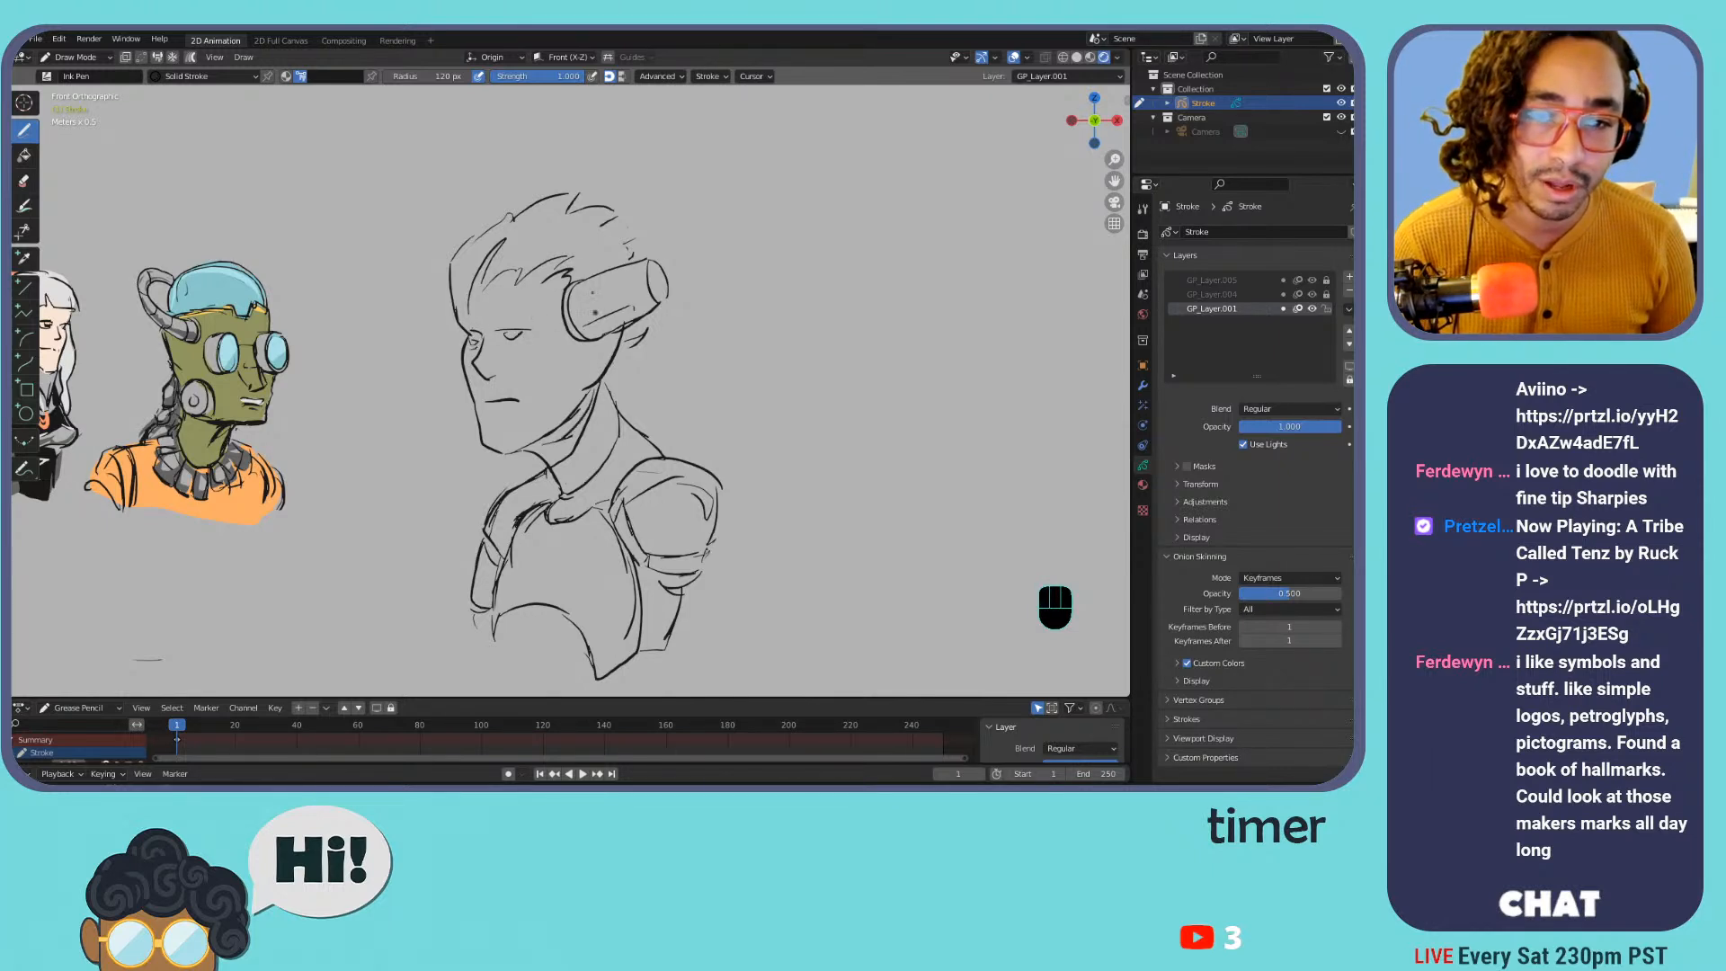
drag(627, 228, 641, 258)
drag(646, 331, 628, 352)
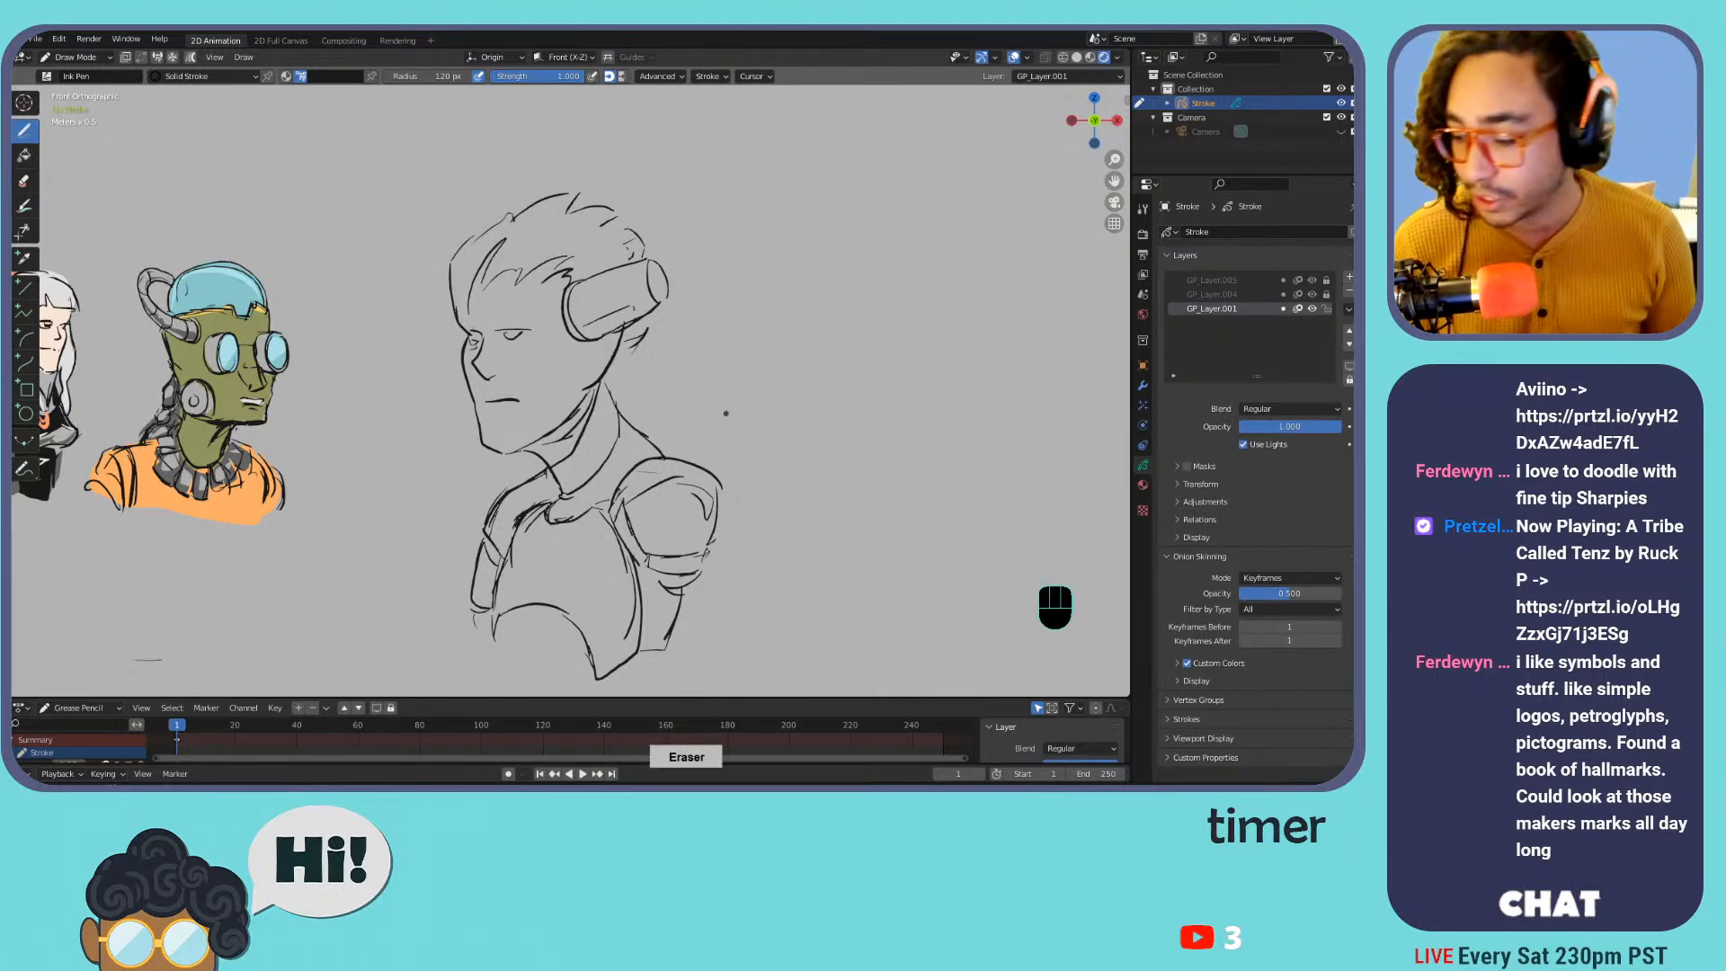
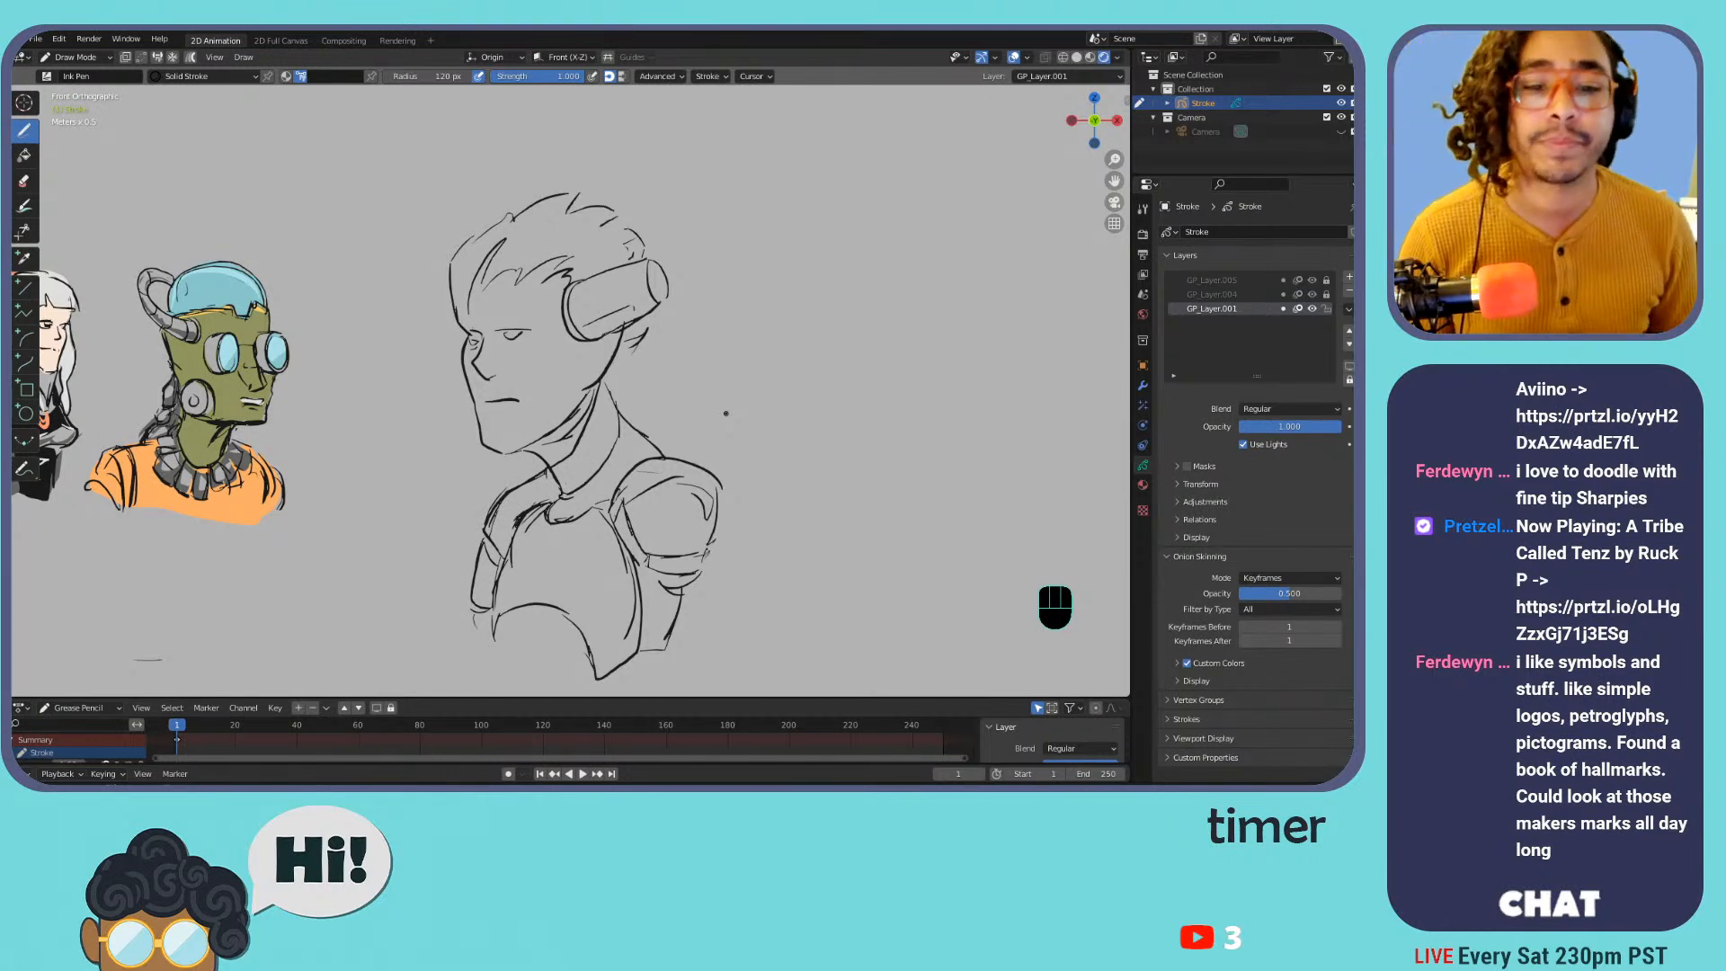
Erase the inner lines along the near shoulder pad and rework the strokes of the collar
mouse_move(681, 498)
mouse_down()
mouse_move(636, 536)
mouse_move(628, 514)
mouse_up()
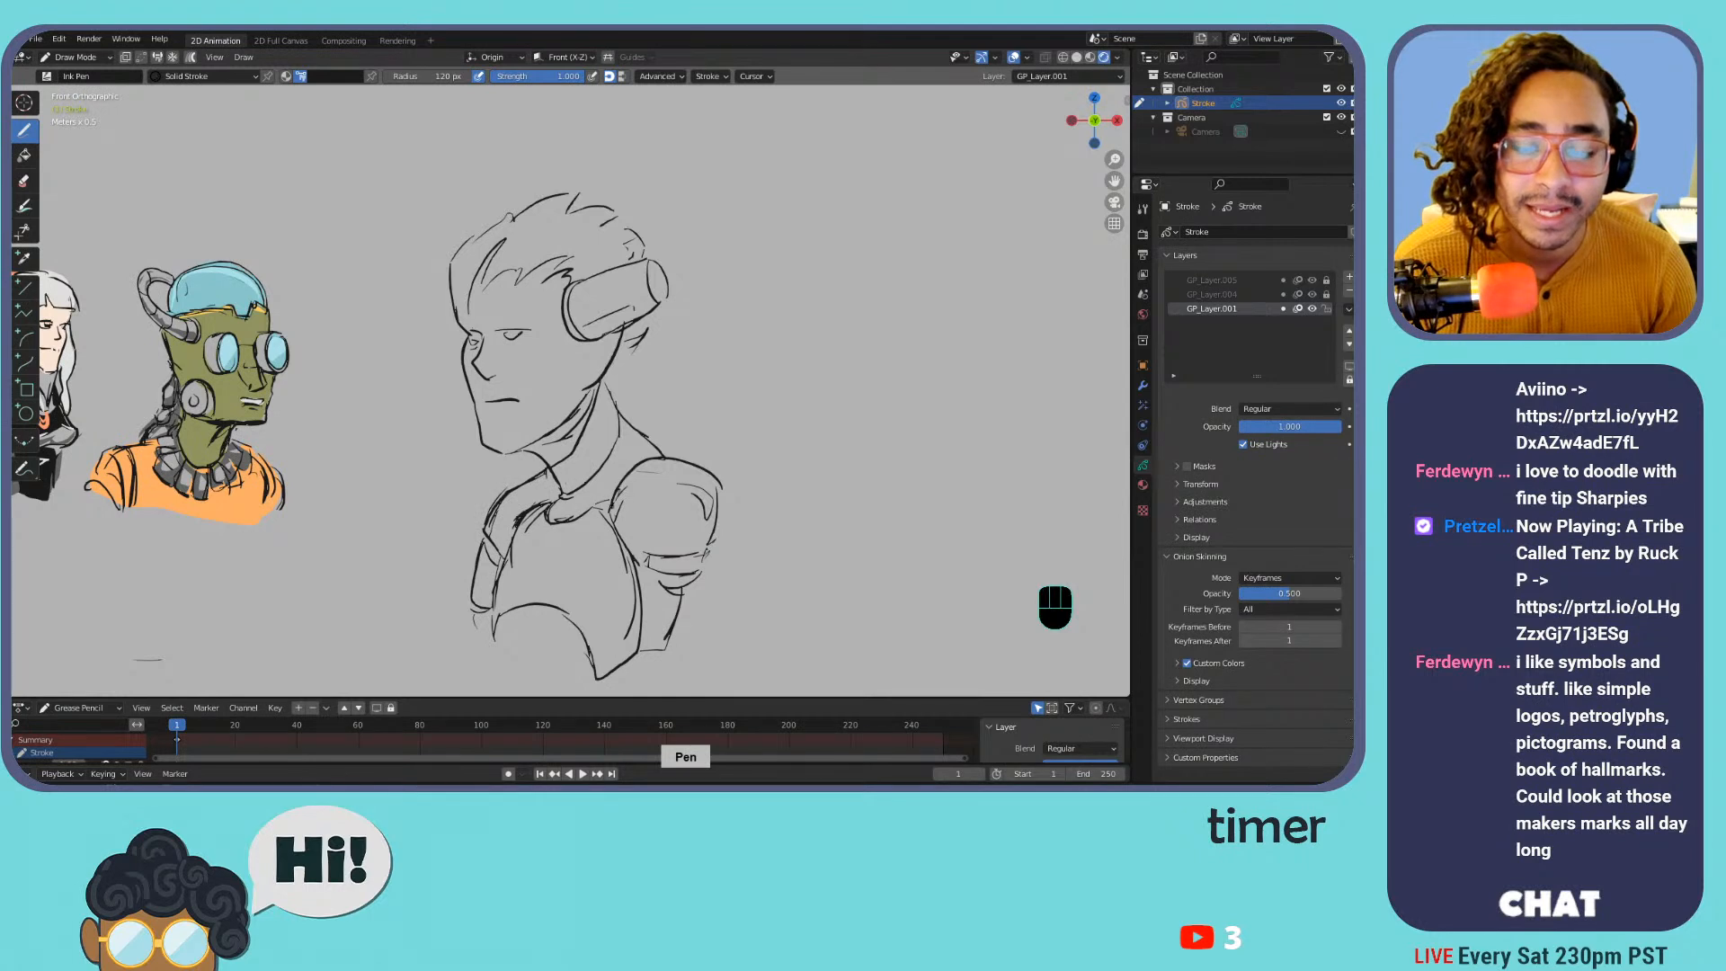
mouse_move(550, 505)
mouse_down()
mouse_move(505, 577)
mouse_move(544, 504)
mouse_up()
key(ctrl+z)
key(ctrl+z)
drag(590, 512, 613, 500)
Erase the near shoulder pad and redraw it as a smooth rounded pad with a curved band beneath it
shift+middle_drag(699, 522, 701, 367)
mouse_move(701, 367)
mouse_down()
mouse_move(704, 394)
mouse_move(666, 398)
mouse_move(719, 354)
mouse_move(675, 336)
mouse_up()
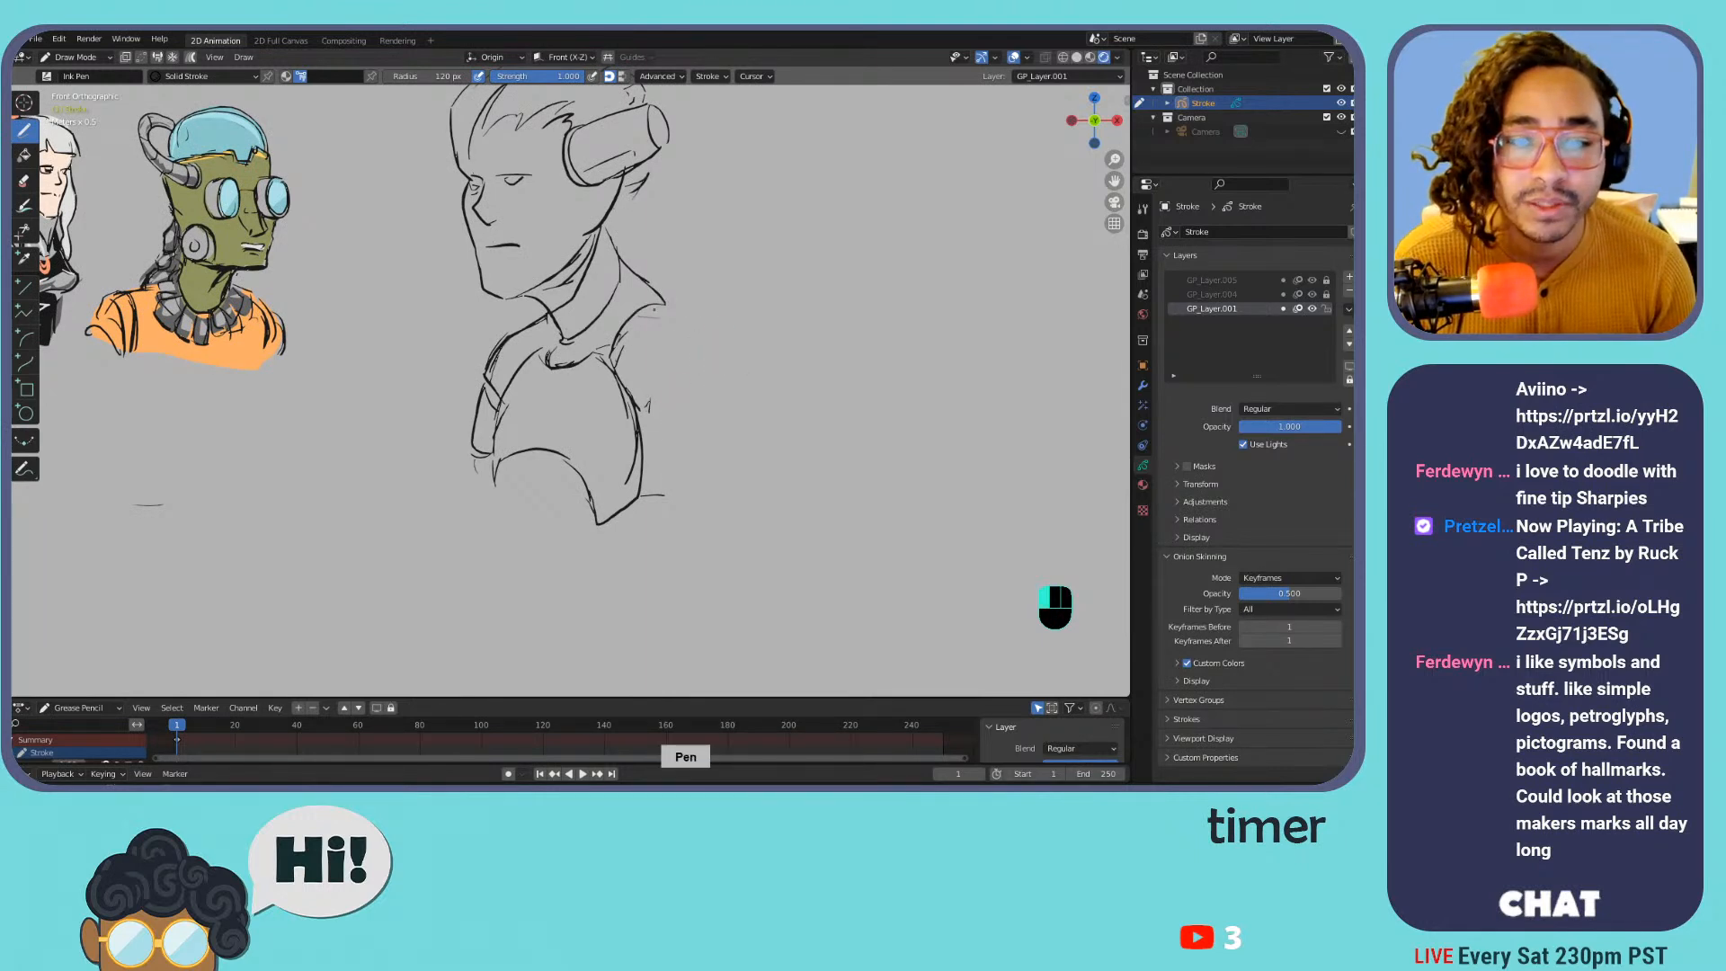
key(ctrl+z)
drag(638, 402, 731, 393)
mouse_move(711, 324)
mouse_down()
mouse_move(730, 392)
mouse_move(642, 409)
mouse_move(730, 396)
mouse_up()
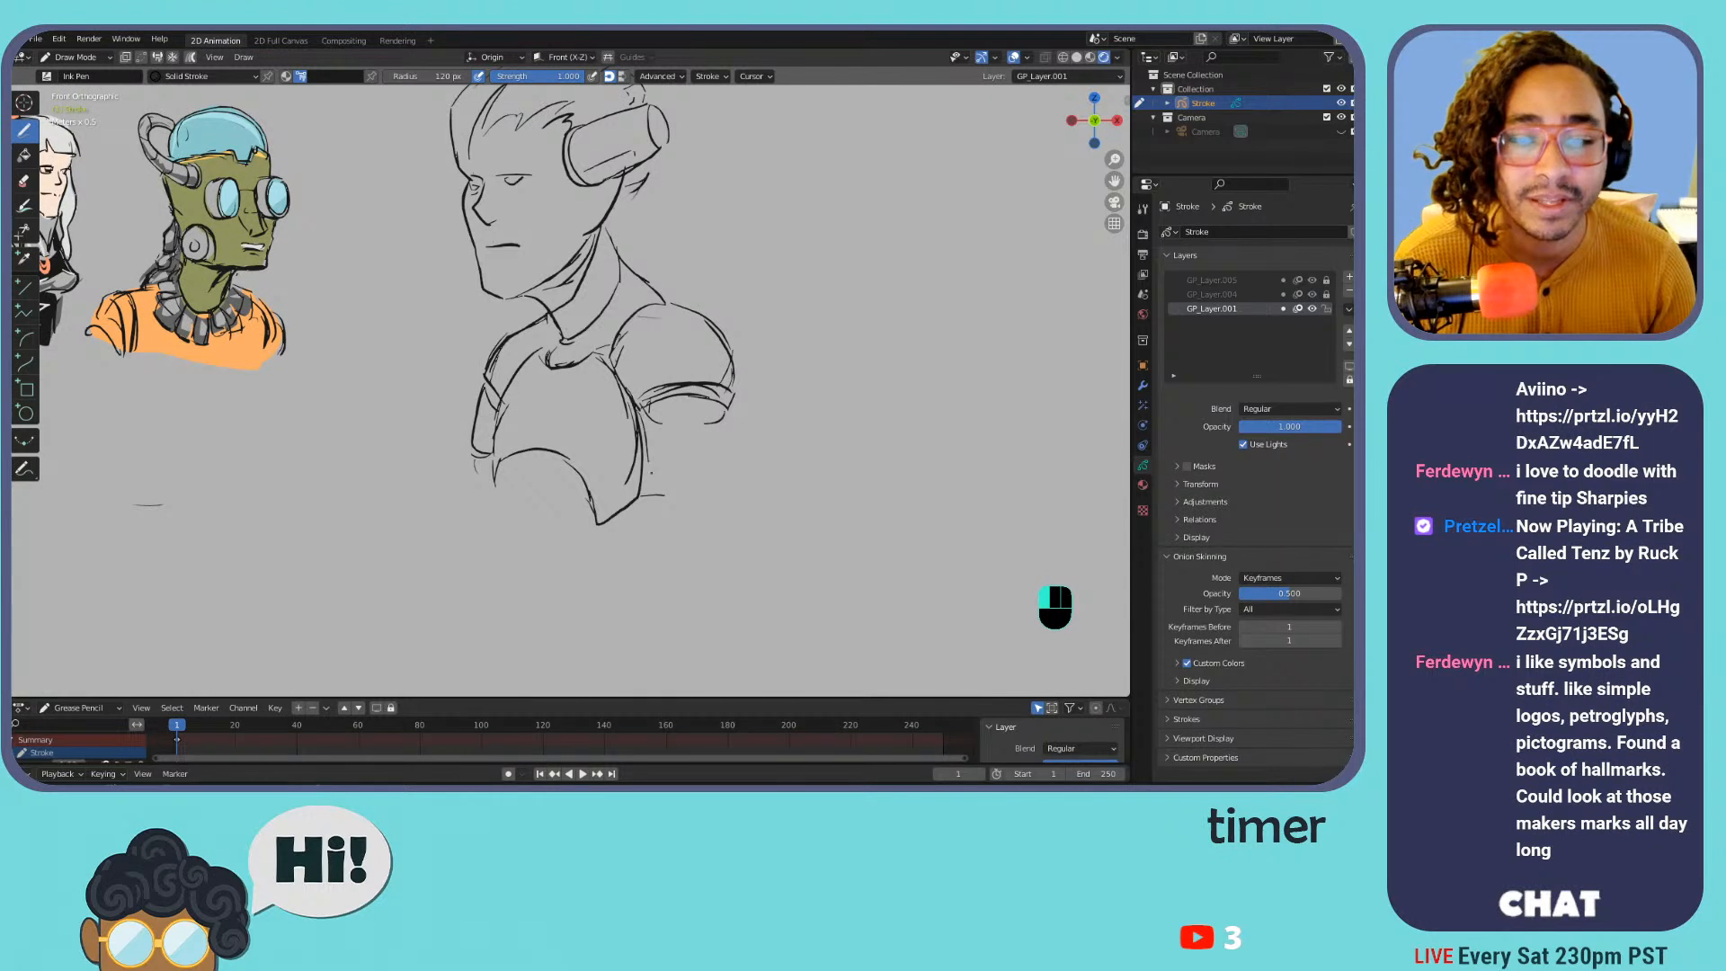
Draw the near upper arm below the shoulder pad and taper the waist to a point beneath the chest plate
drag(725, 409, 716, 514)
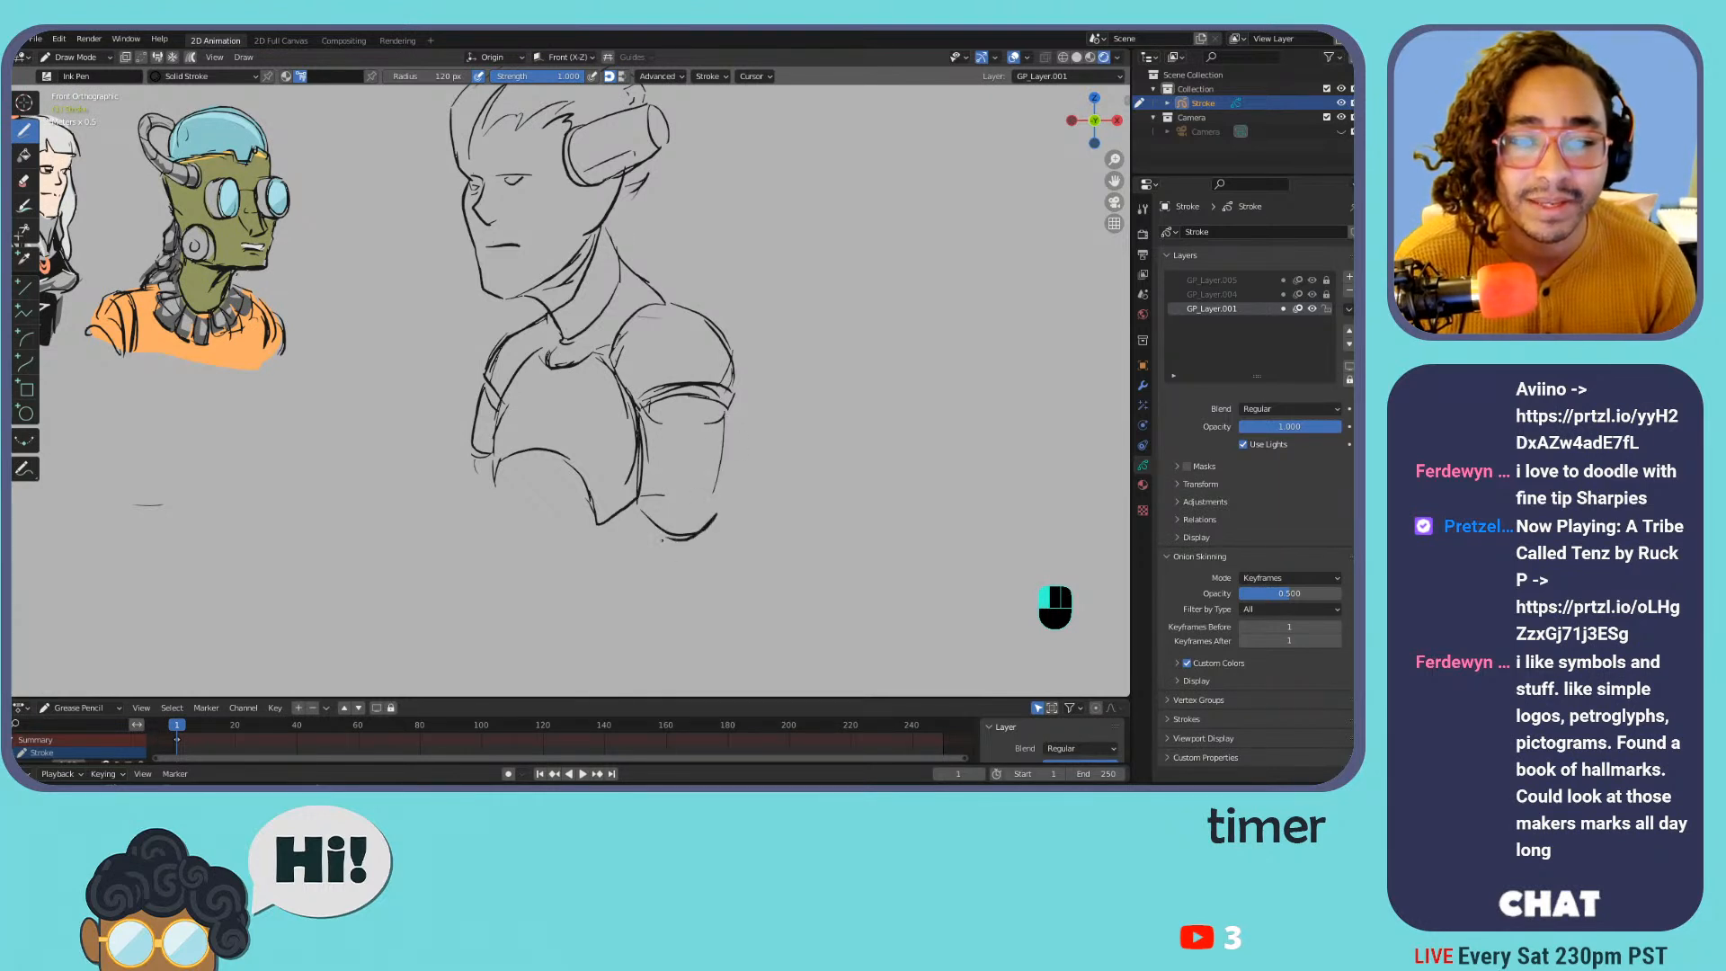
drag(492, 461, 509, 564)
drag(606, 529, 558, 620)
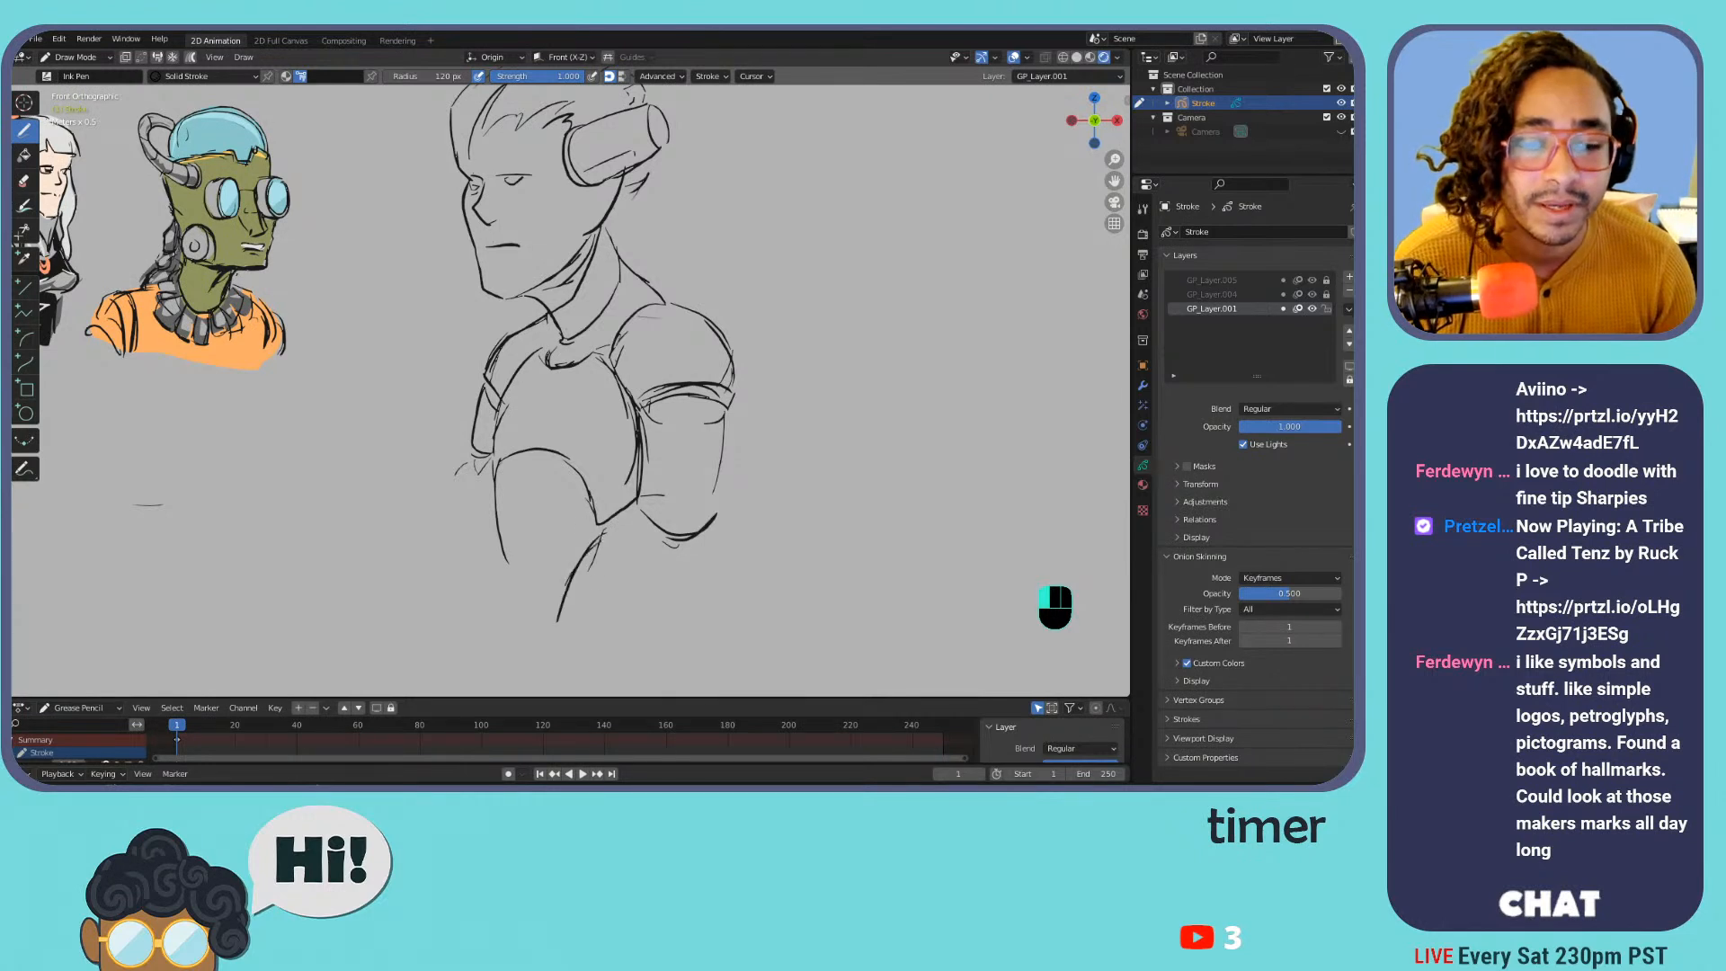
drag(495, 474, 531, 657)
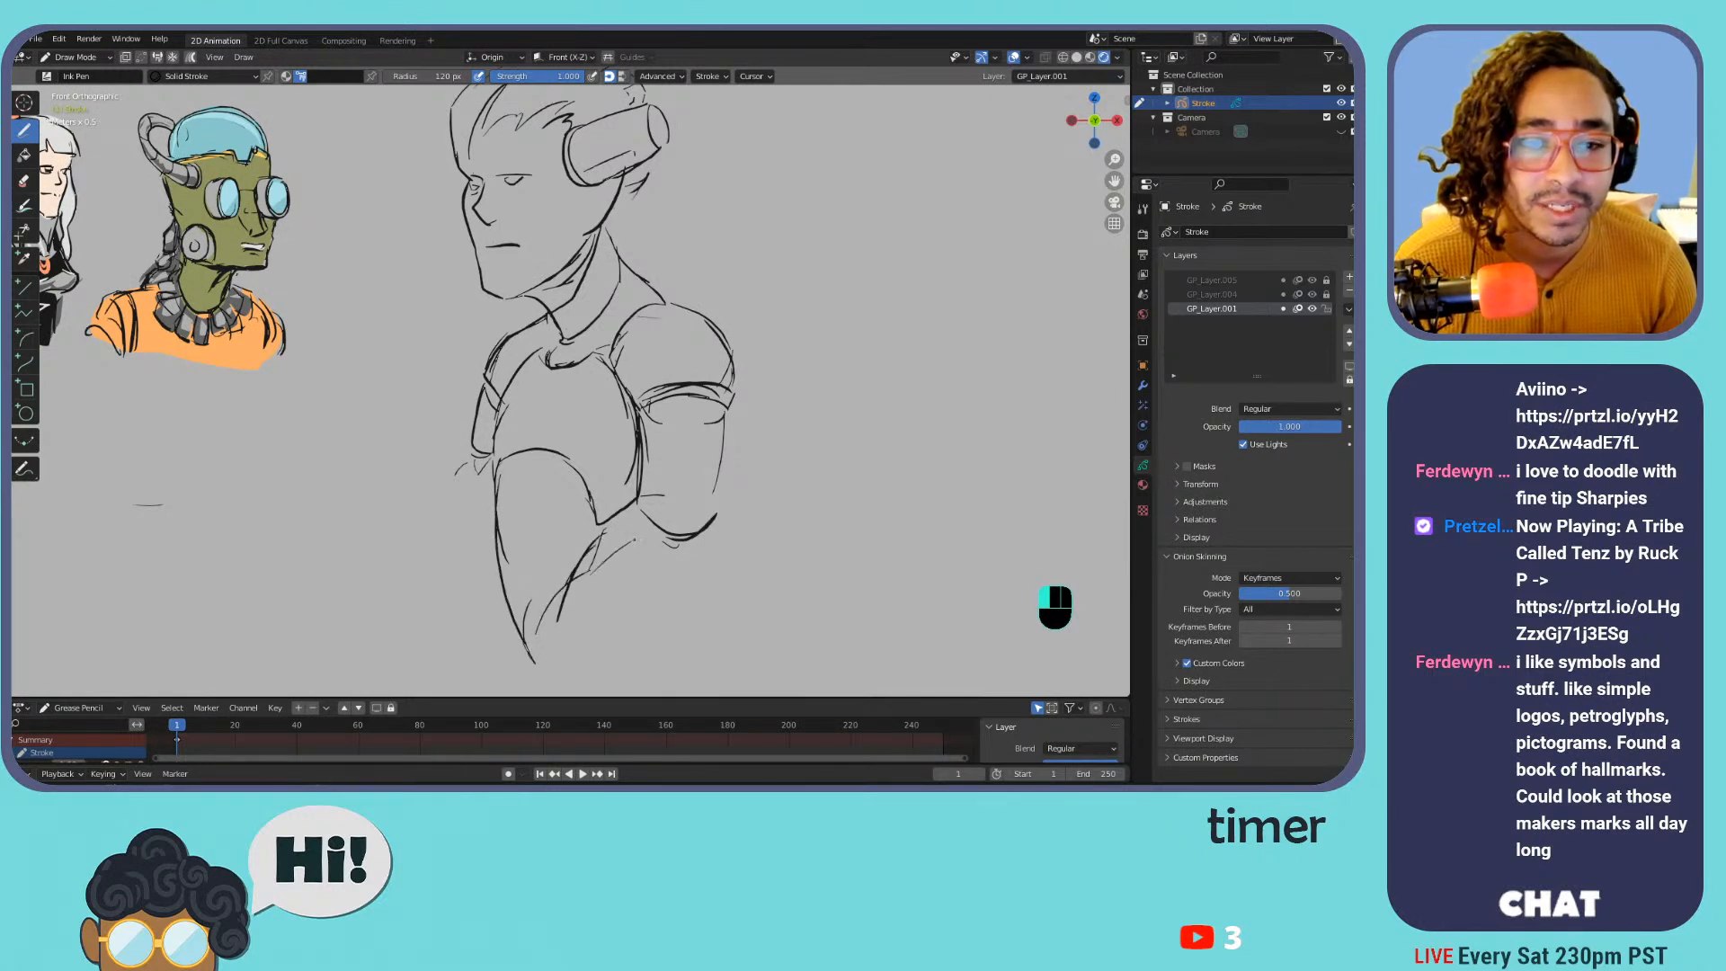
key(ctrl+z)
key(ctrl+z)
key(ctrl+z)
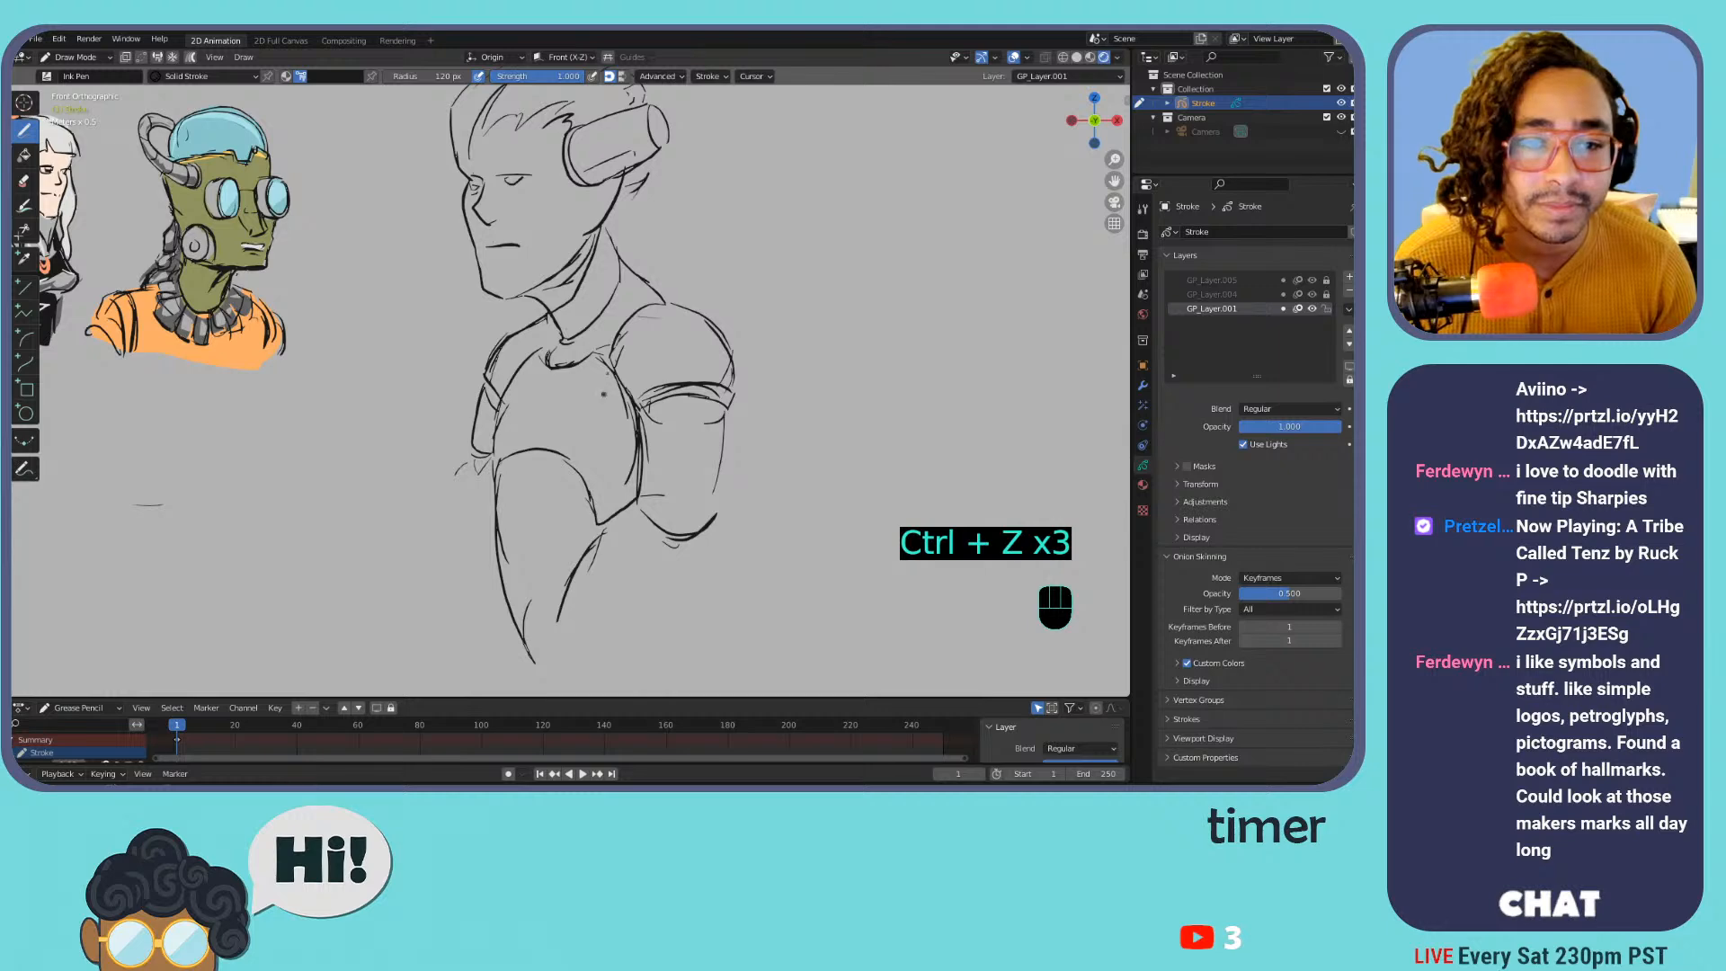
Select all strokes of the armoured bust, scale them down and move them below the finished busts, then return to drawing
middle_drag(575, 359, 580, 539)
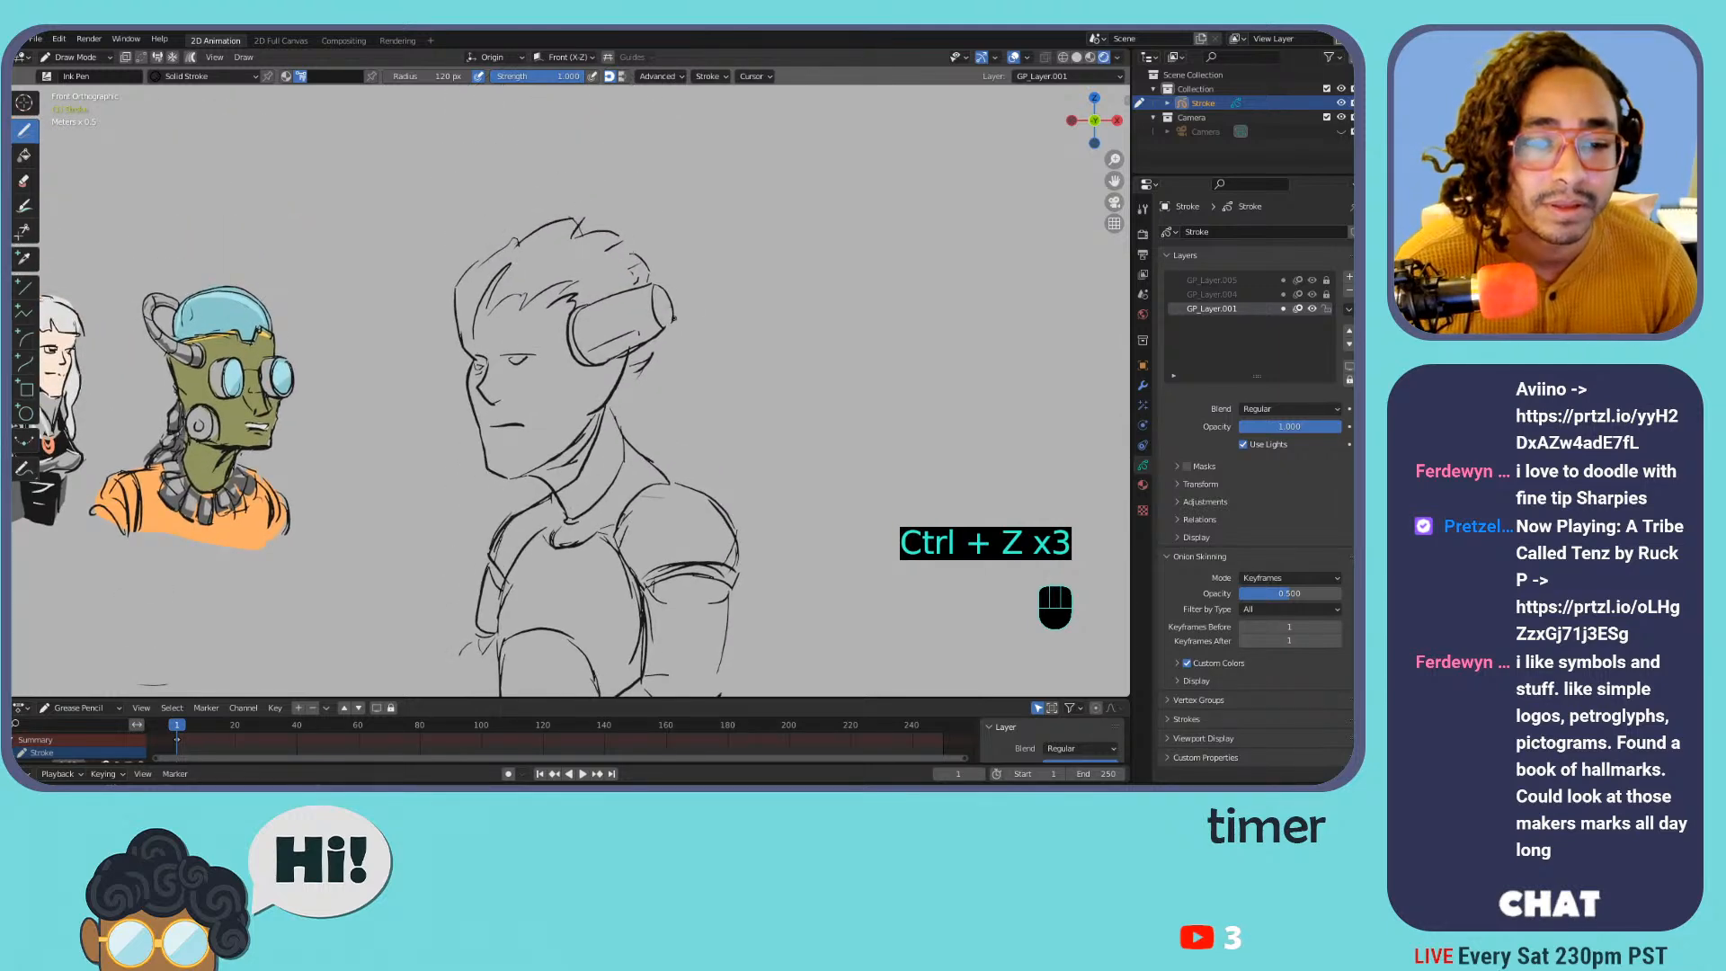
middle_drag(576, 226, 651, 175)
key(ctrl+minus)
key(ctrl+minus)
key(Tab)
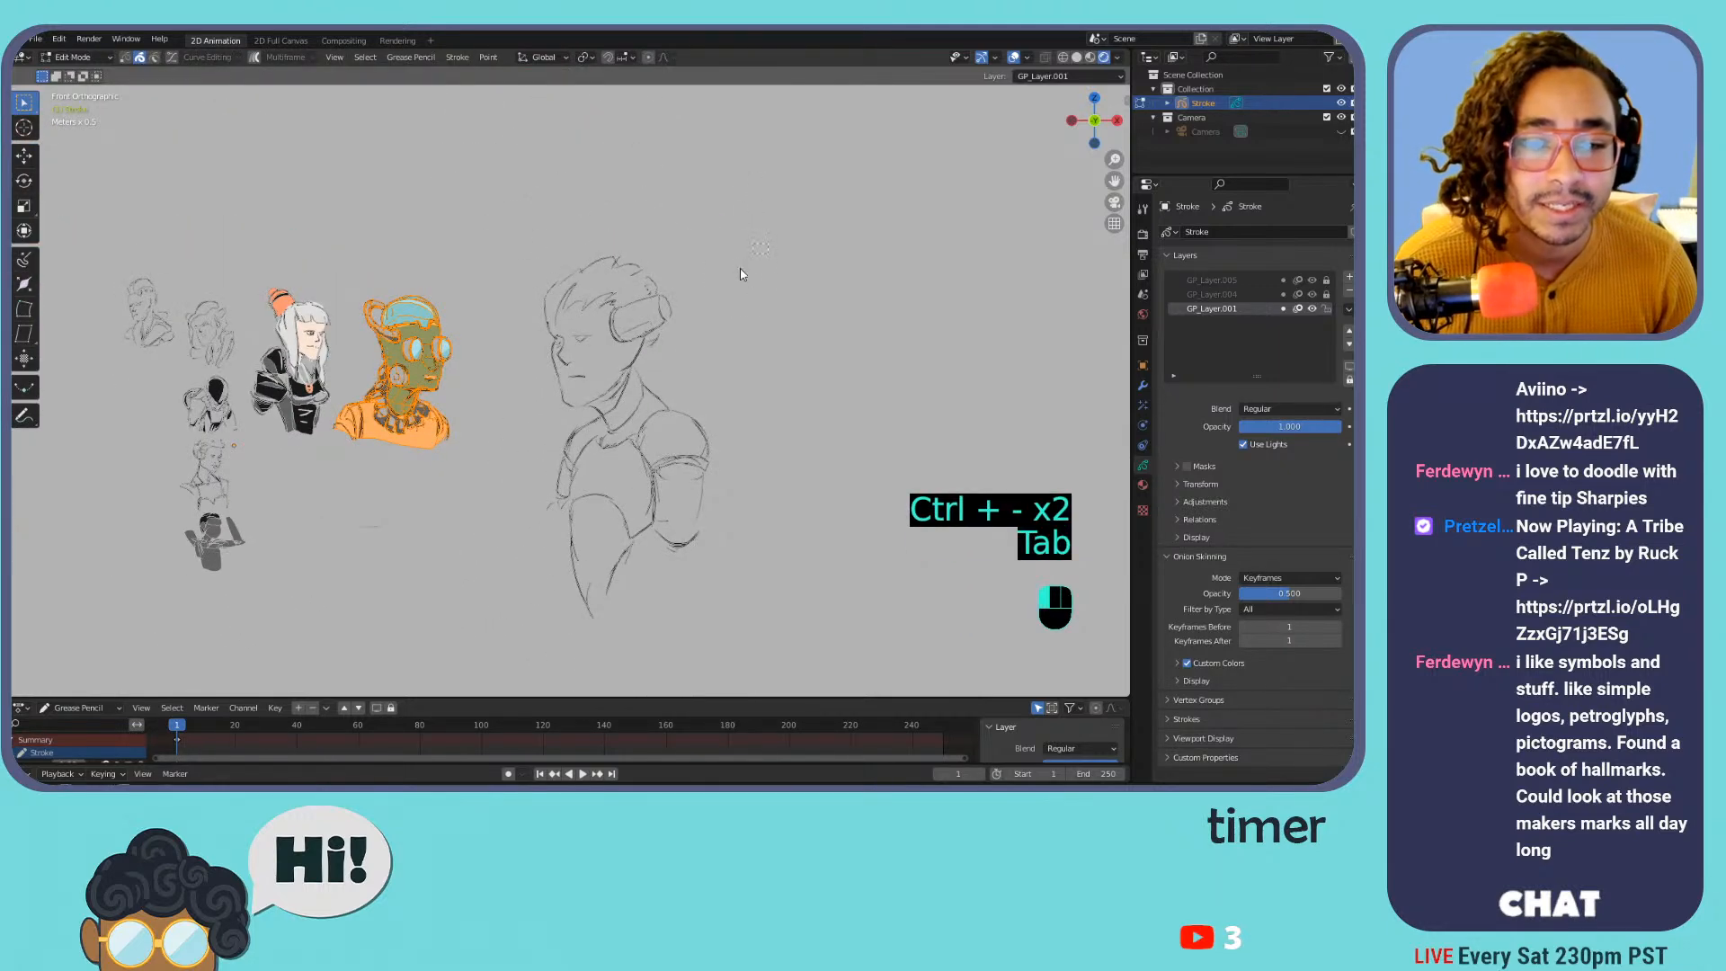
drag(526, 609, 528, 608)
key(s)
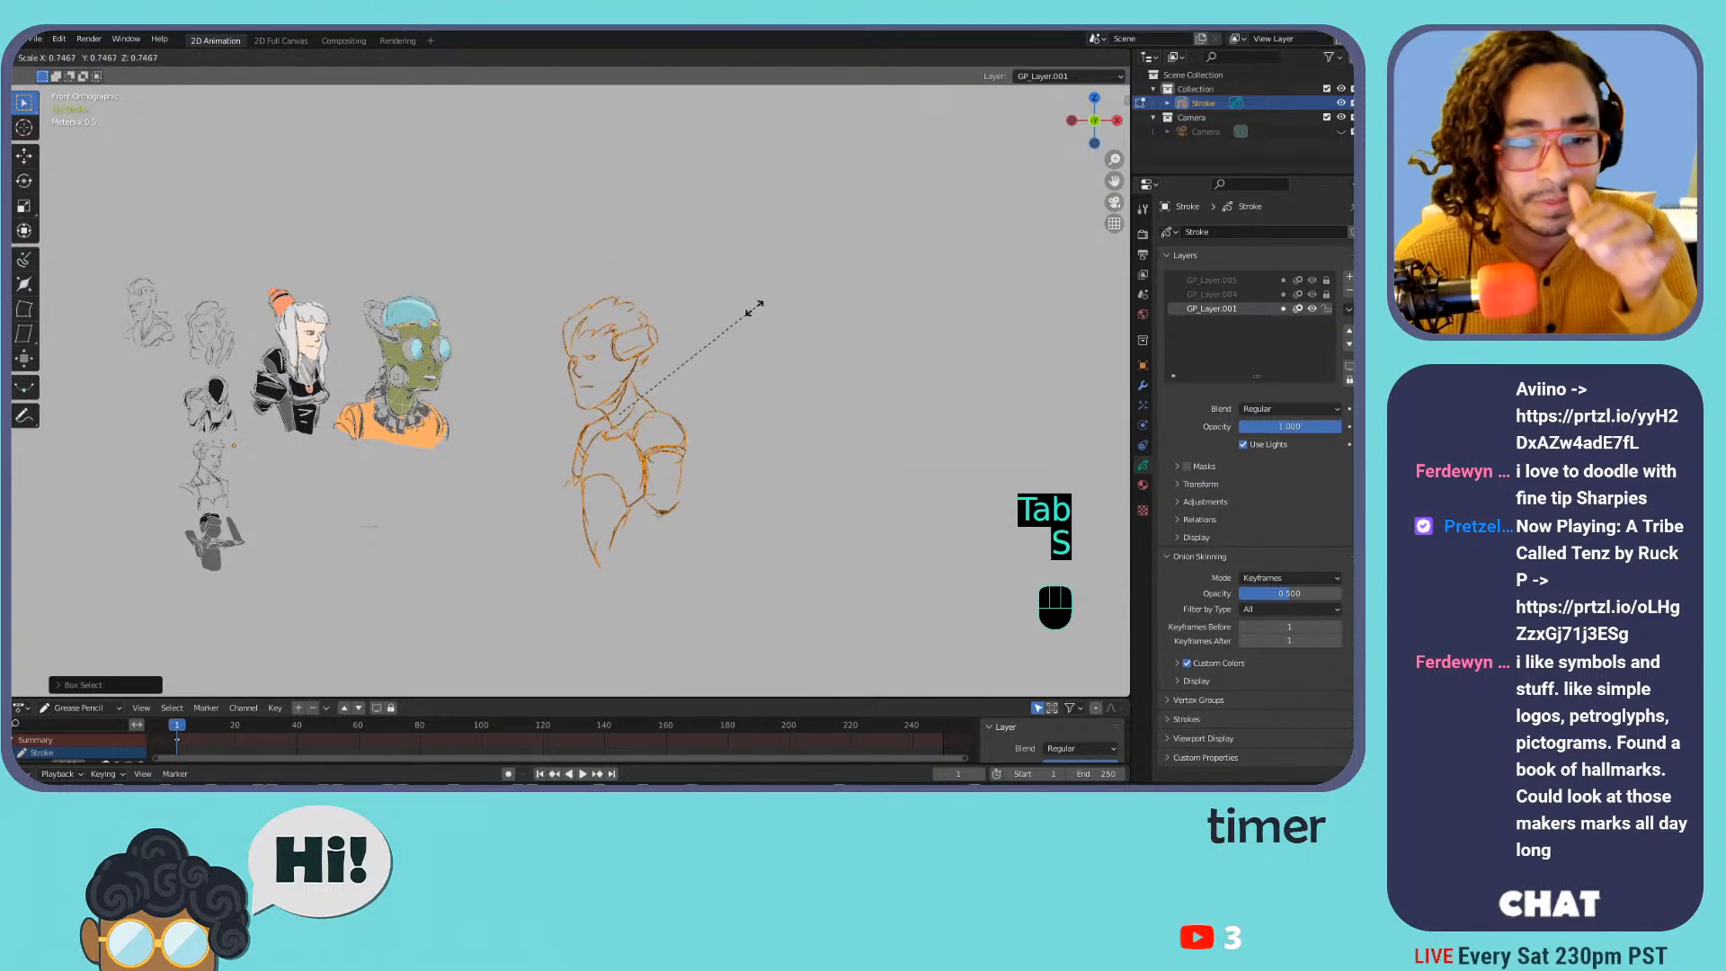
click(736, 334)
key(g)
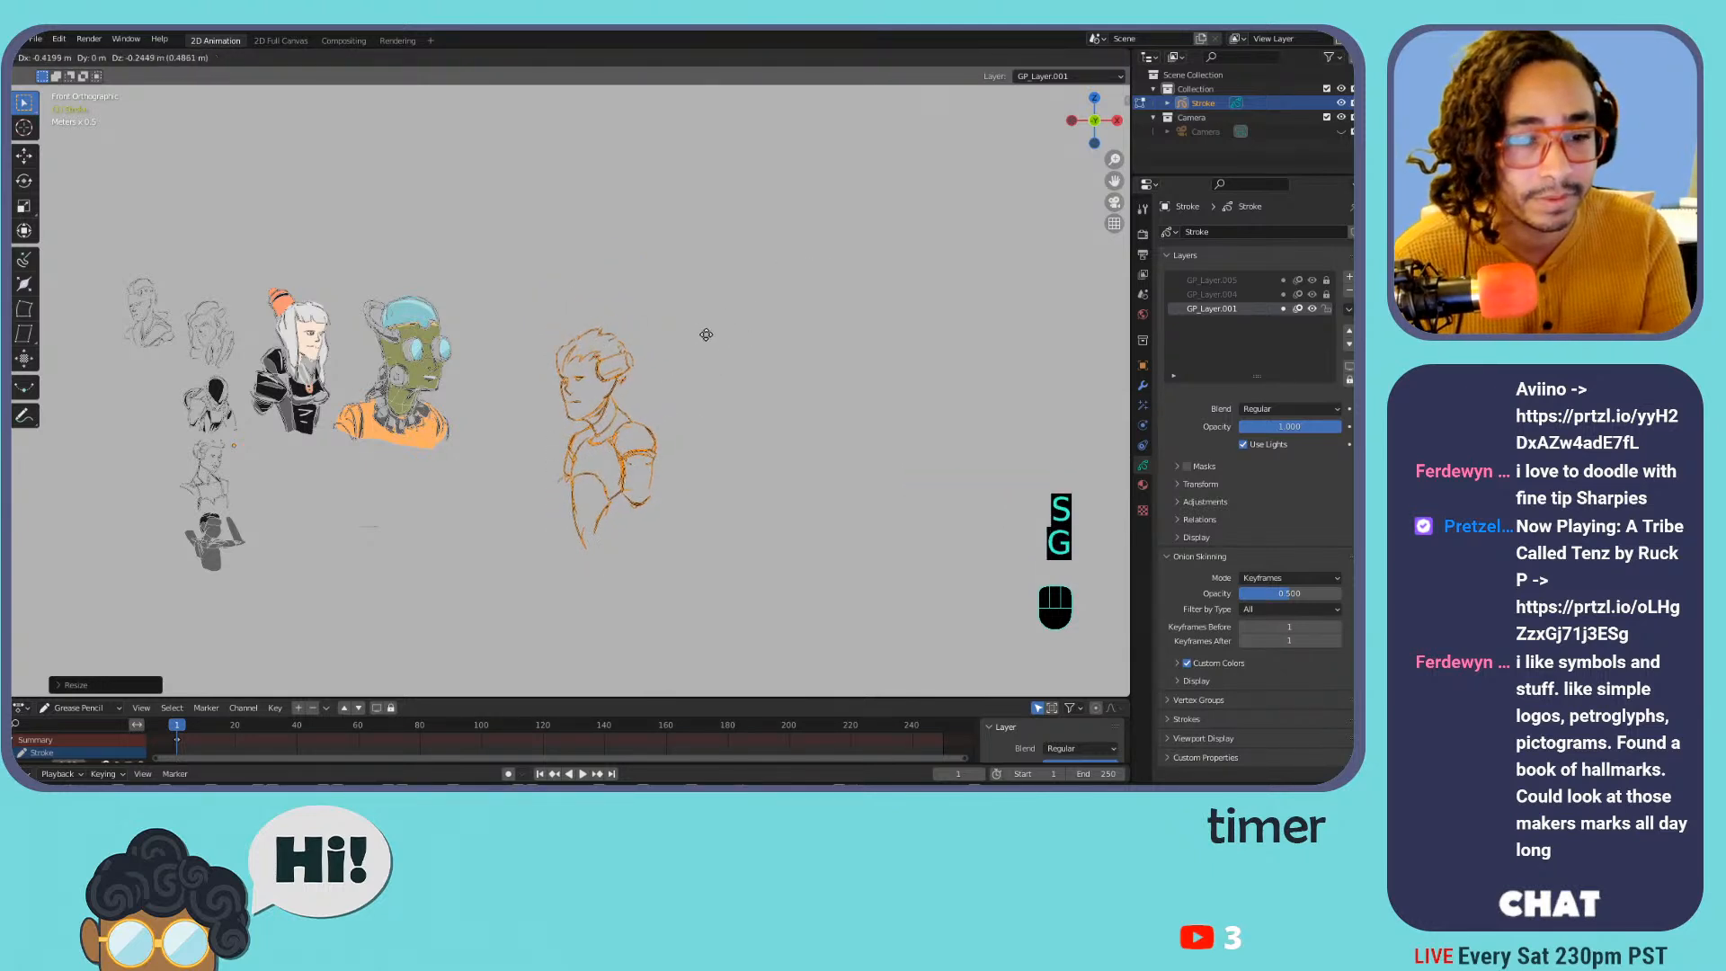
click(415, 450)
key(Tab)
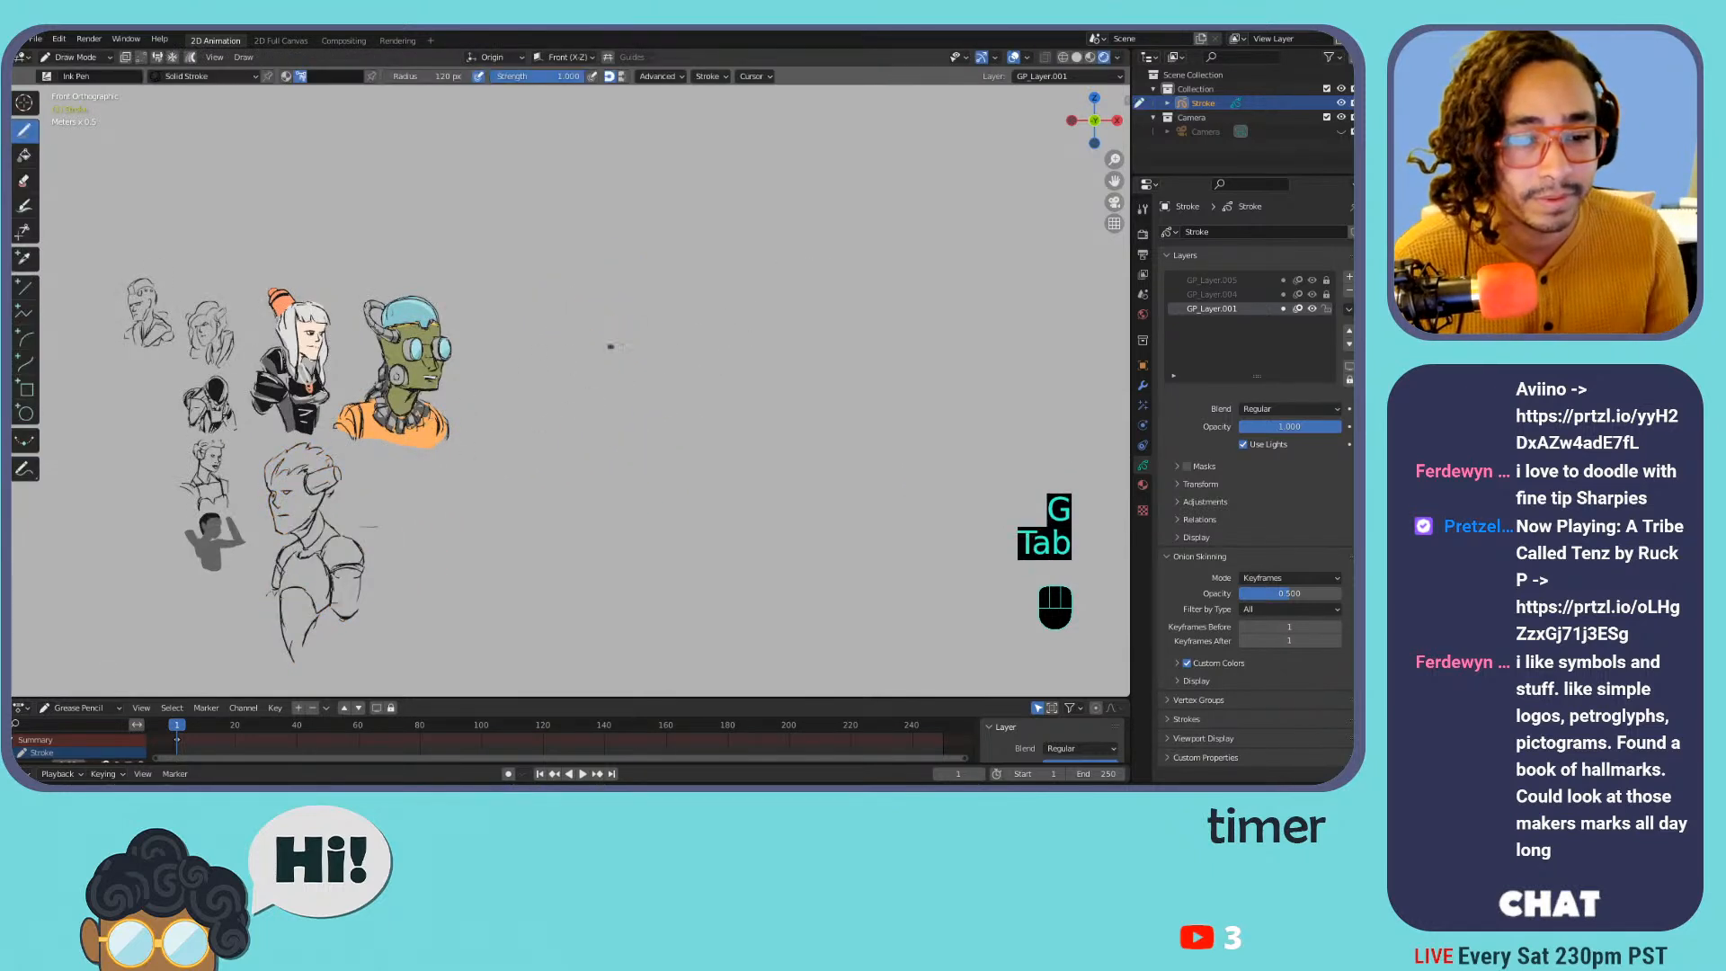
key(ctrl+equal)
key(ctrl+equal)
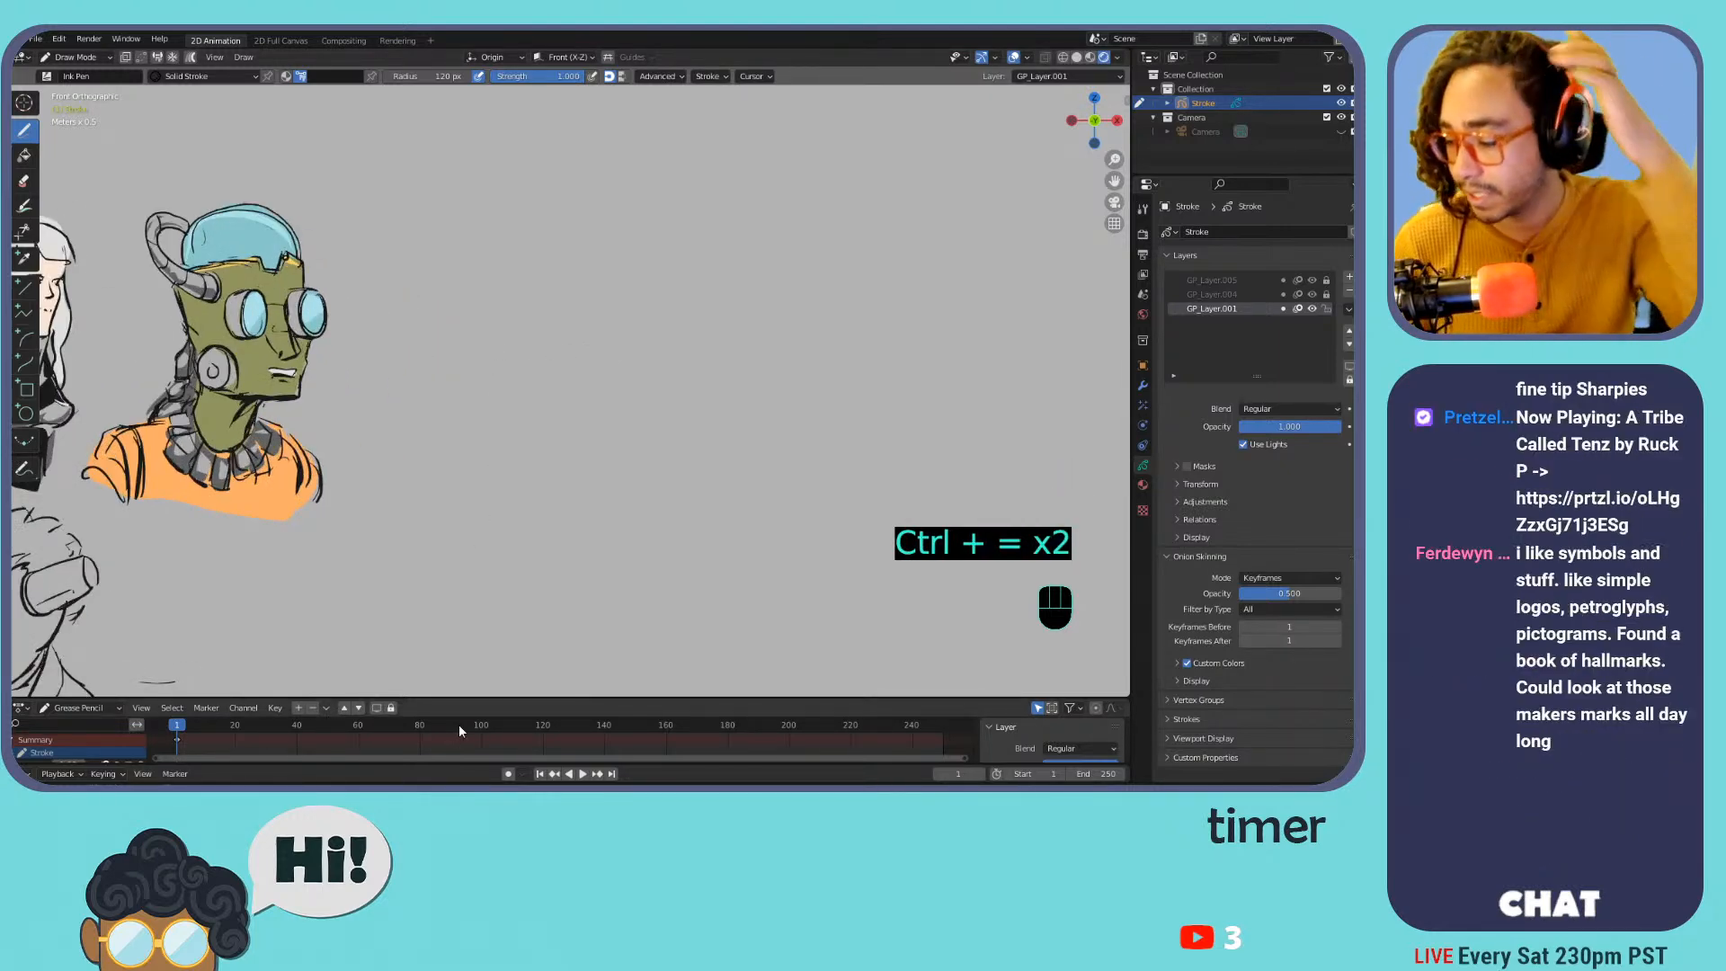
mouse_move(548, 263)
mouse_down()
mouse_move(647, 243)
mouse_move(611, 333)
mouse_up()
key(ctrl+z)
shift+middle_drag(597, 301, 458, 301)
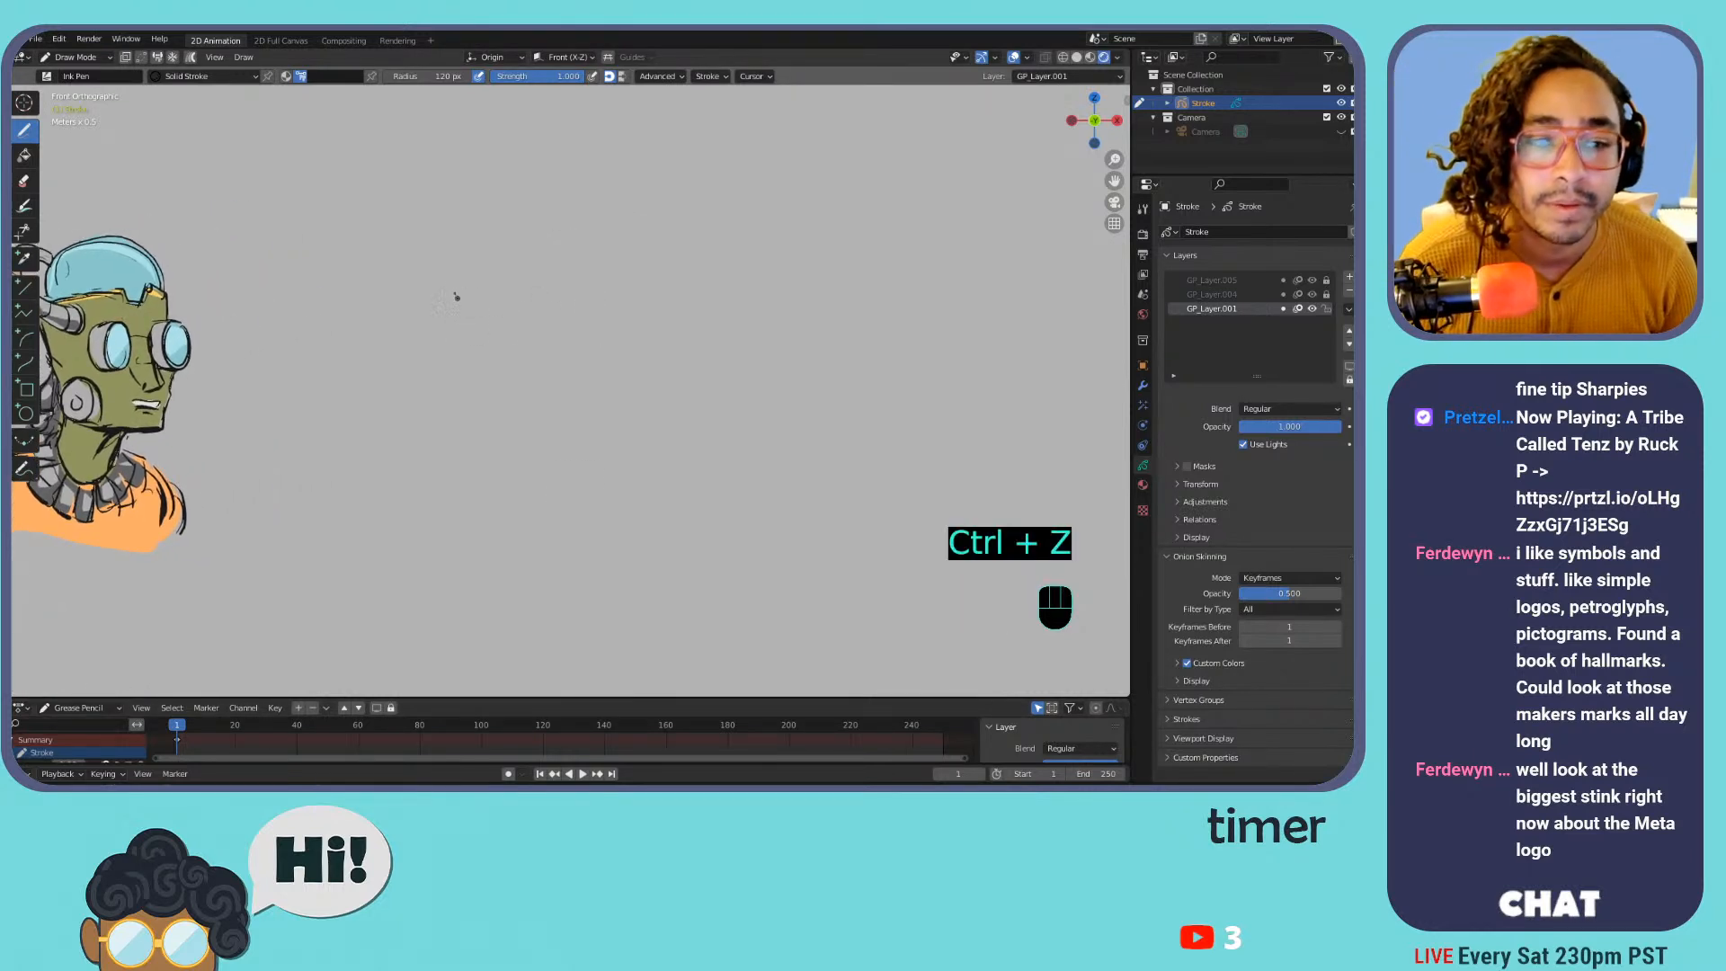
key(ctrl+z)
mouse_move(461, 284)
mouse_down()
mouse_move(544, 194)
mouse_move(479, 236)
mouse_move(629, 216)
mouse_move(645, 242)
mouse_up()
key(ctrl+z)
key(ctrl+z)
drag(507, 270, 644, 230)
key(ctrl+z)
mouse_move(517, 292)
mouse_down()
mouse_move(651, 232)
mouse_move(646, 274)
mouse_up()
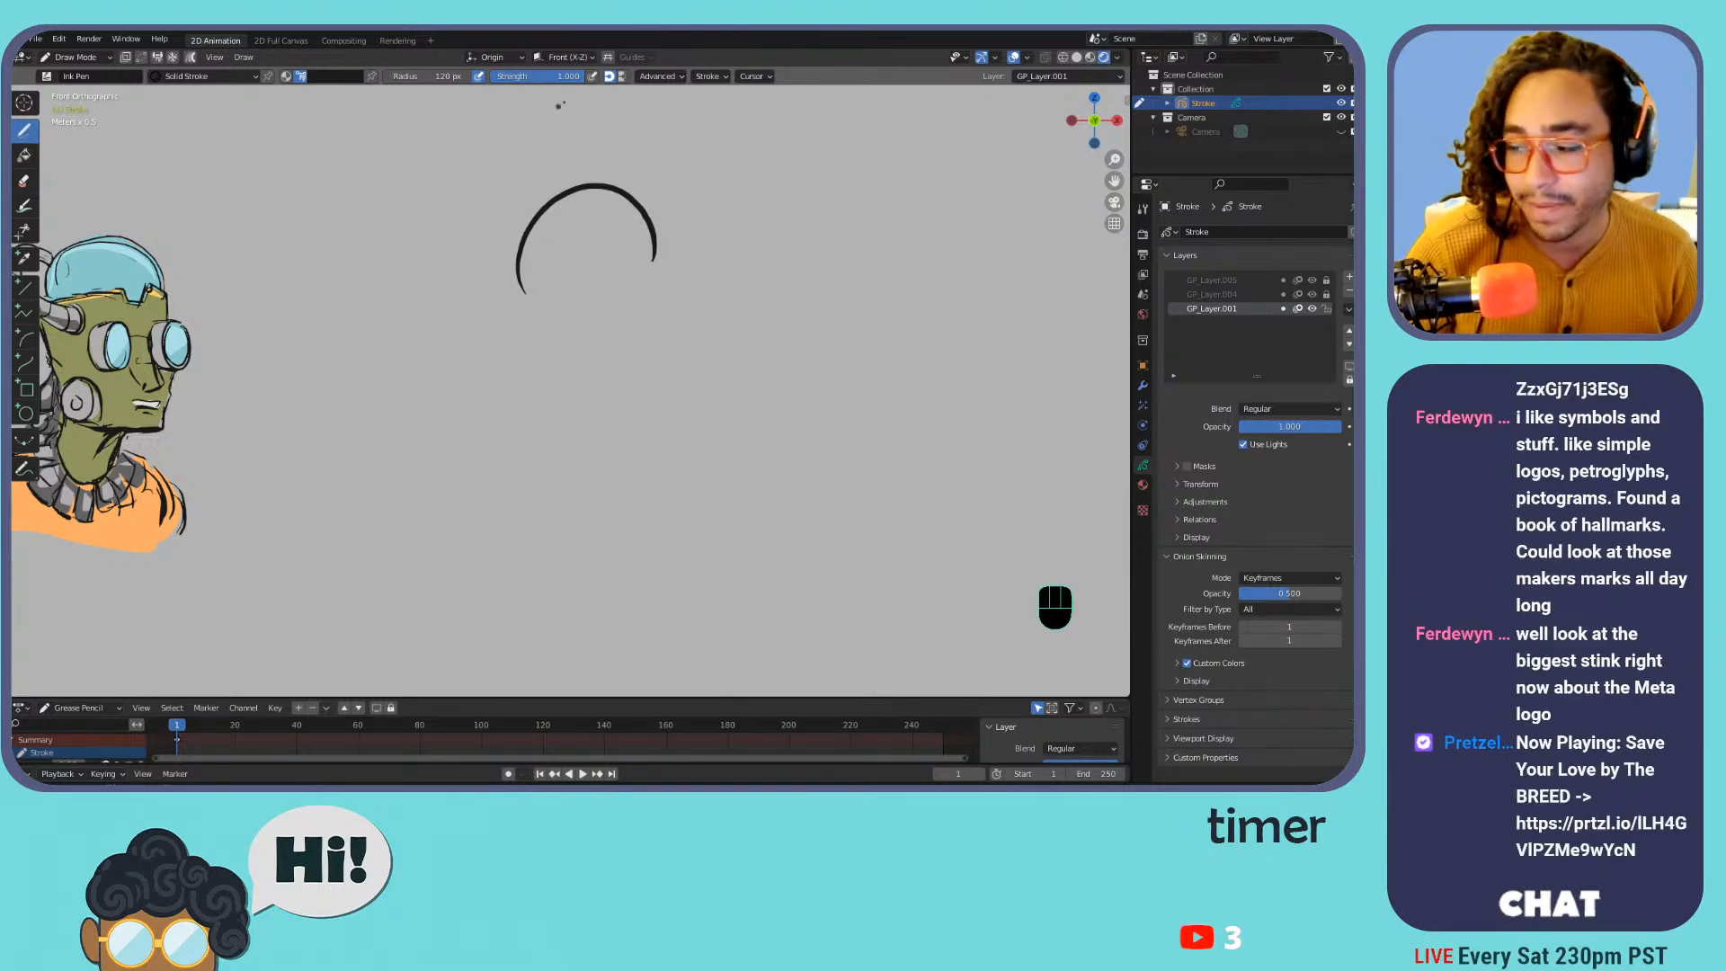
key(ctrl+z)
drag(539, 259, 714, 229)
key(ctrl+z)
mouse_move(539, 257)
mouse_down()
mouse_move(663, 185)
mouse_move(701, 270)
mouse_up()
key(ctrl+z)
mouse_move(546, 268)
mouse_down()
mouse_move(726, 236)
mouse_move(561, 279)
mouse_move(593, 376)
mouse_up()
key(ctrl+z)
key(ctrl+z)
key(ctrl+z)
key(ctrl+z)
drag(559, 279, 598, 412)
key(ctrl+z)
drag(560, 277, 598, 412)
key(ctrl+z)
mouse_move(555, 298)
mouse_down()
mouse_move(586, 371)
mouse_move(676, 383)
mouse_move(701, 373)
mouse_move(722, 263)
mouse_up()
key(ctrl+z)
key(ctrl+z)
key(ctrl+z)
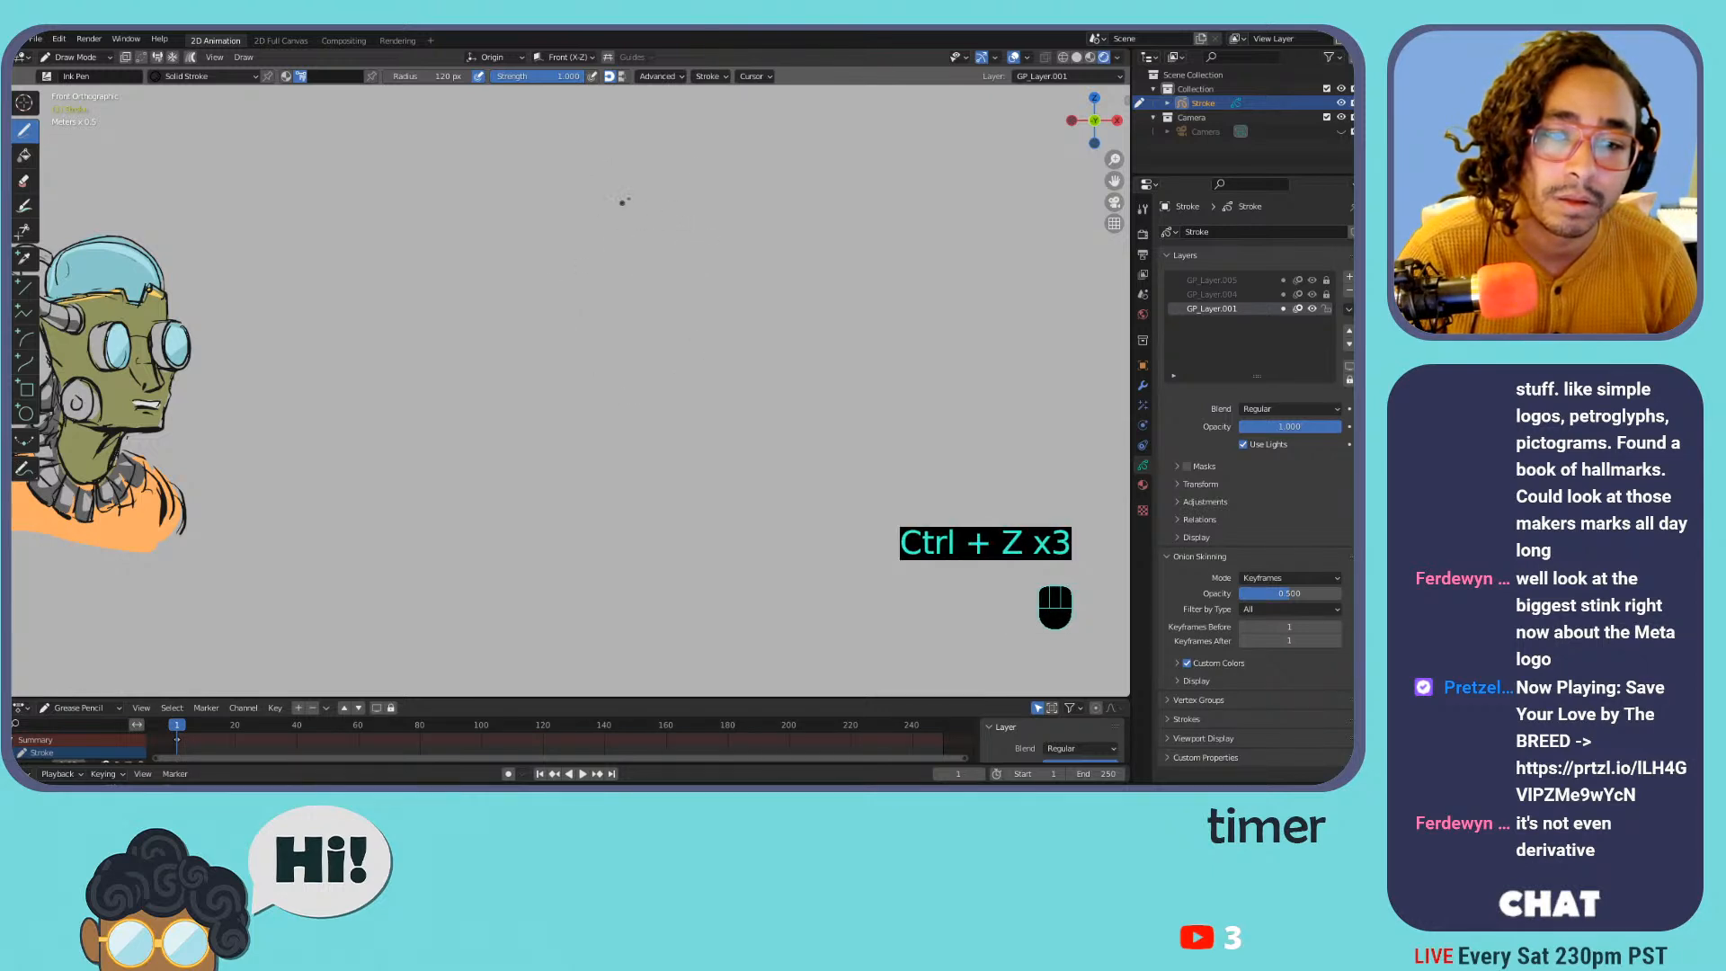
Draw a rounded helmet dome in the empty area beside the robot bust, with angled strips down both sides
drag(571, 232, 705, 288)
drag(572, 225, 587, 310)
drag(559, 227, 582, 339)
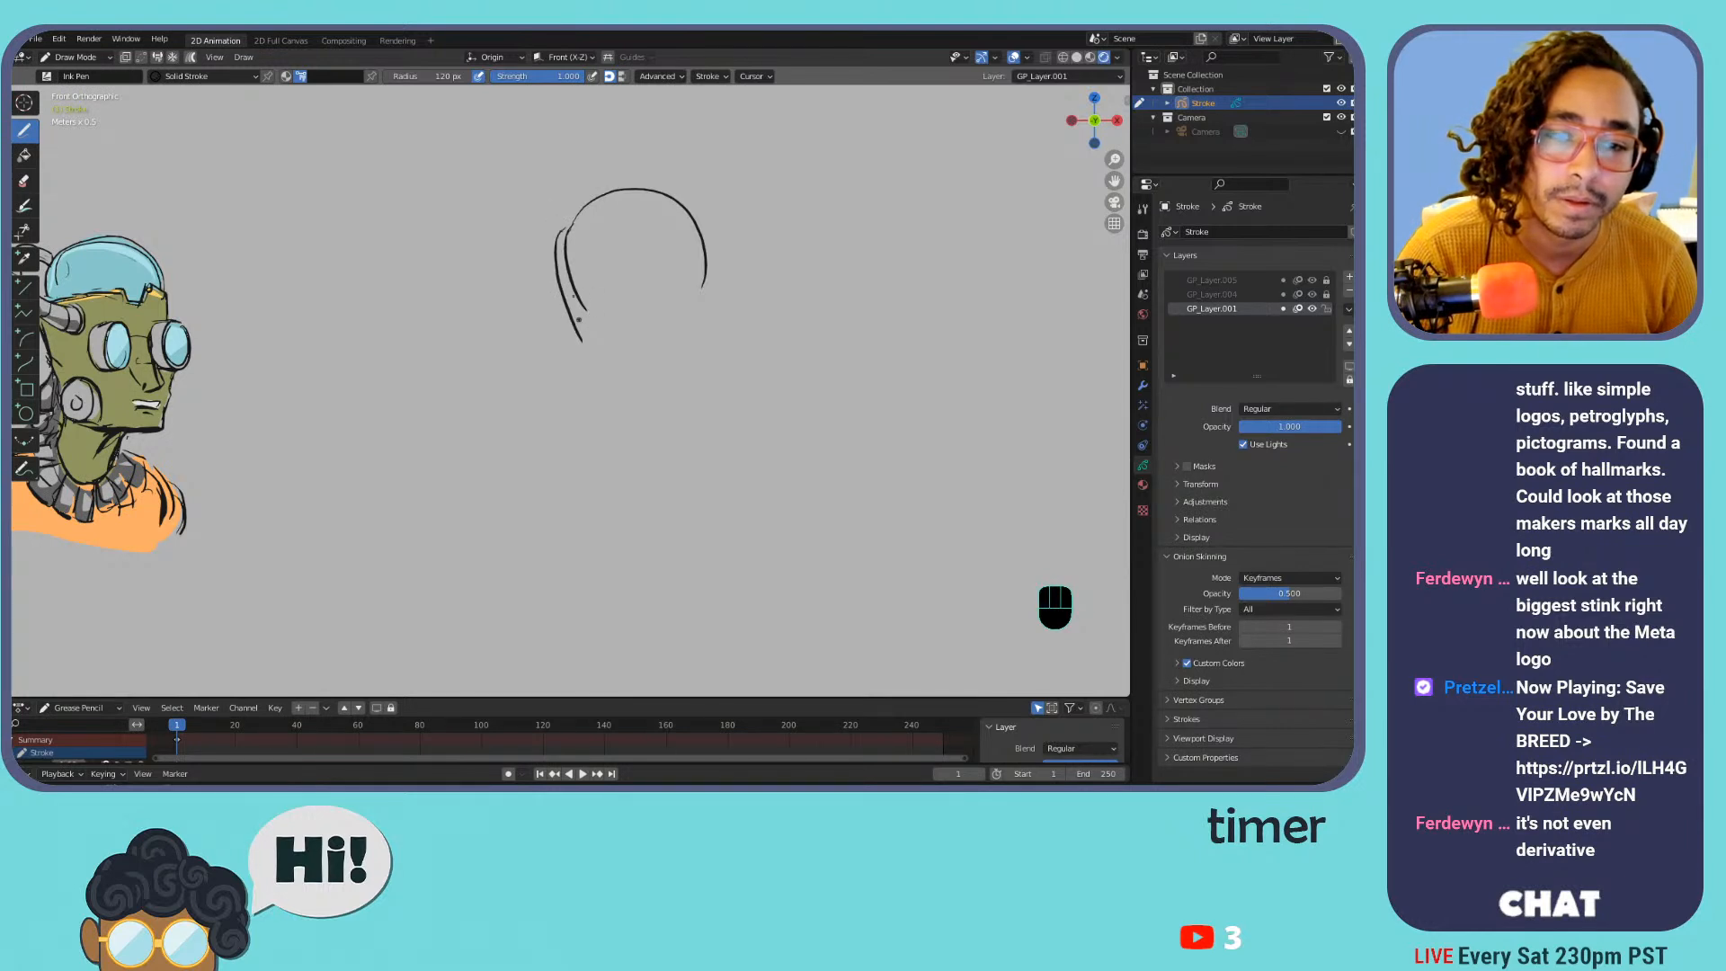
drag(567, 236, 587, 347)
drag(704, 286, 689, 335)
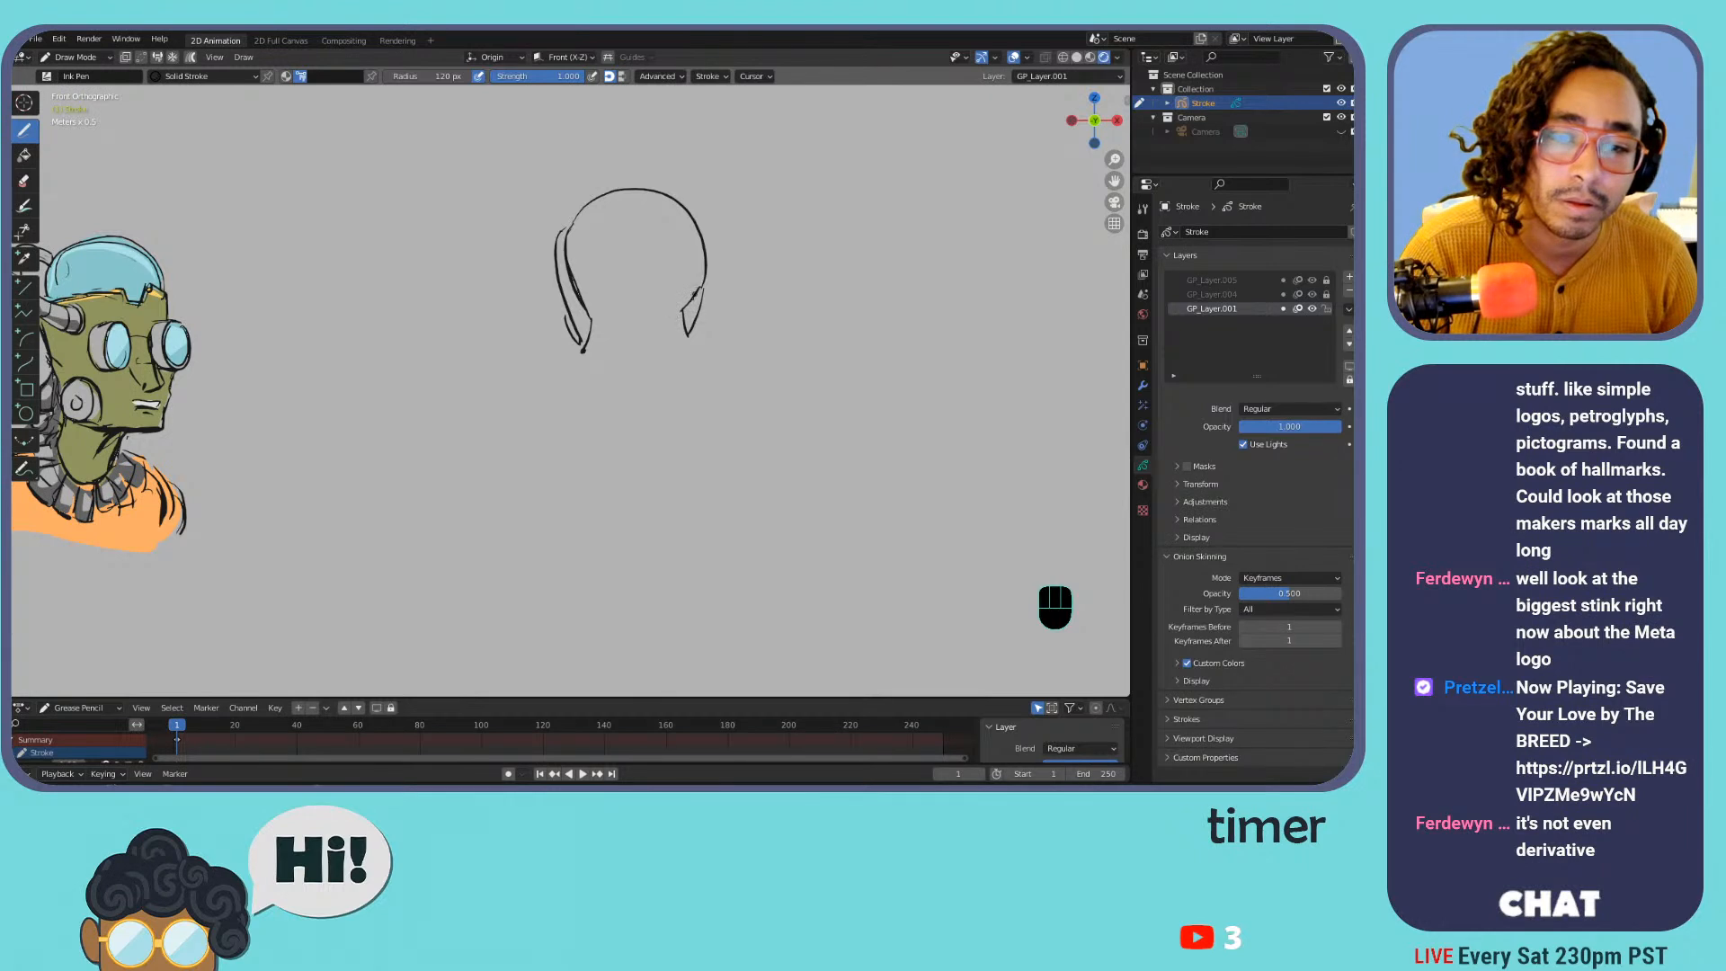
Close the helmet with a curved lower rim and draw a flared, flat-bottomed chest block beneath it
mouse_move(593, 326)
mouse_down()
mouse_move(632, 365)
mouse_move(684, 315)
mouse_move(585, 355)
mouse_move(593, 421)
mouse_move(709, 420)
mouse_up()
key(ctrl+z)
key(ctrl+z)
key(ctrl+z)
key(ctrl+z)
key(ctrl+z)
key(ctrl+z)
key(ctrl+z)
key(ctrl+z)
drag(596, 421, 683, 416)
drag(693, 350, 708, 397)
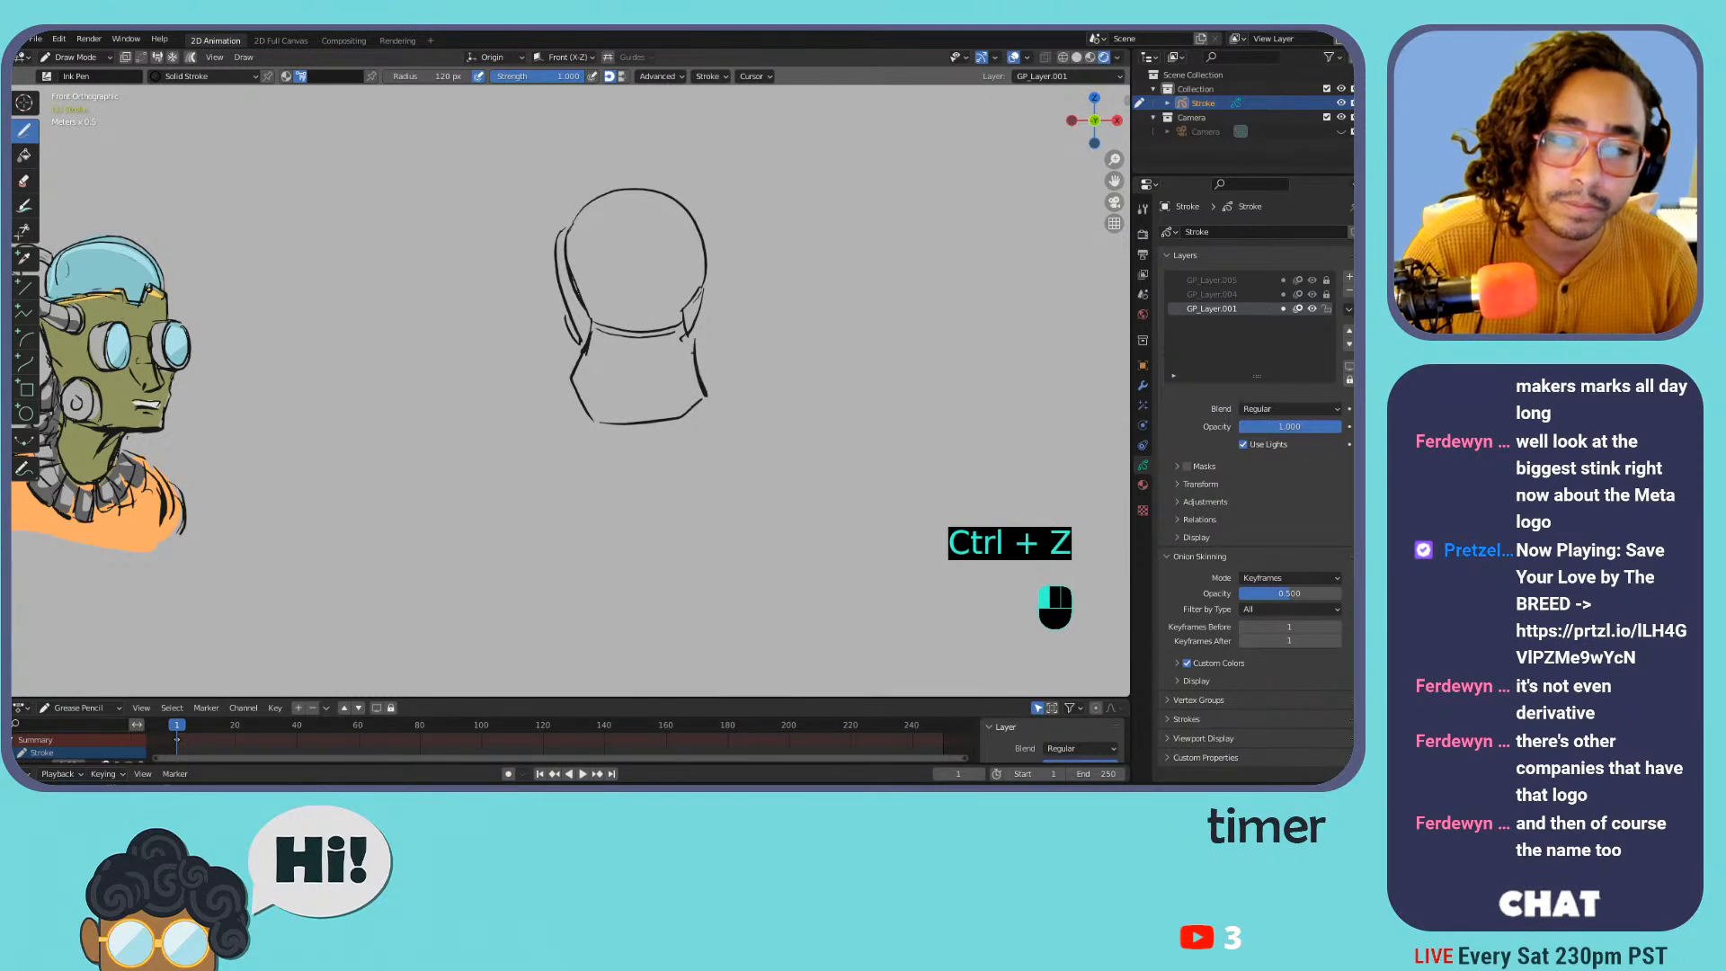
Redraw the right edge of the chest block and clean up the lower side corners of the helmet
drag(565, 321, 583, 357)
key(ctrl+z)
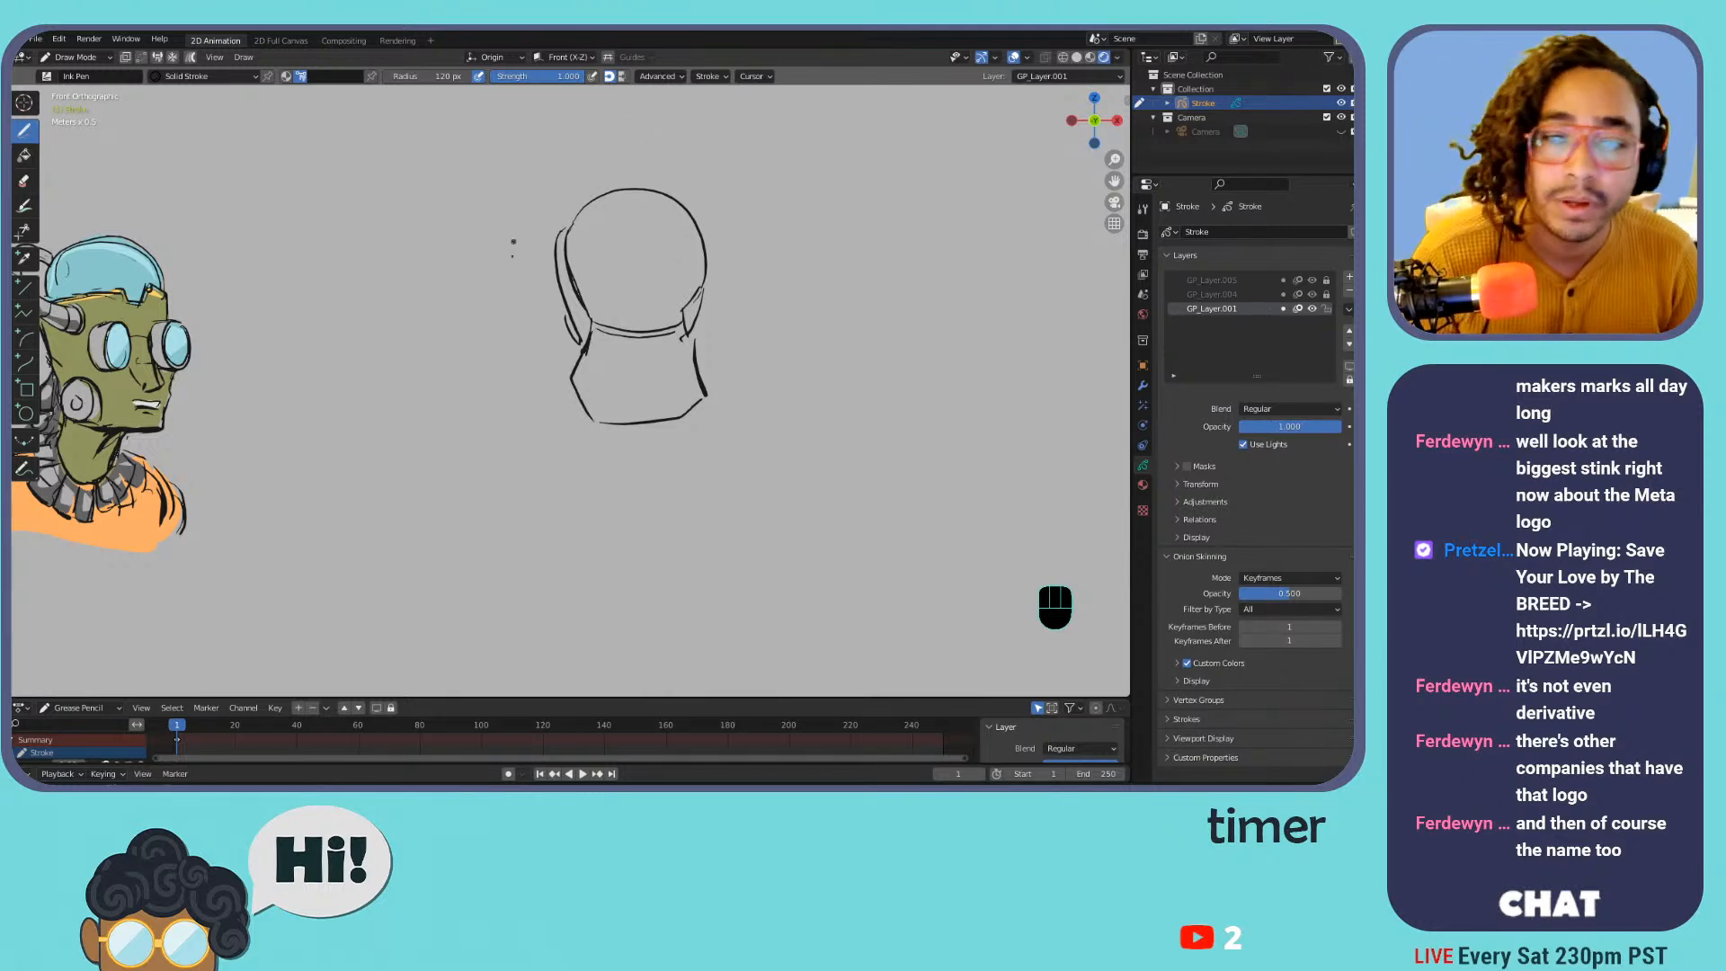
key(ctrl+z)
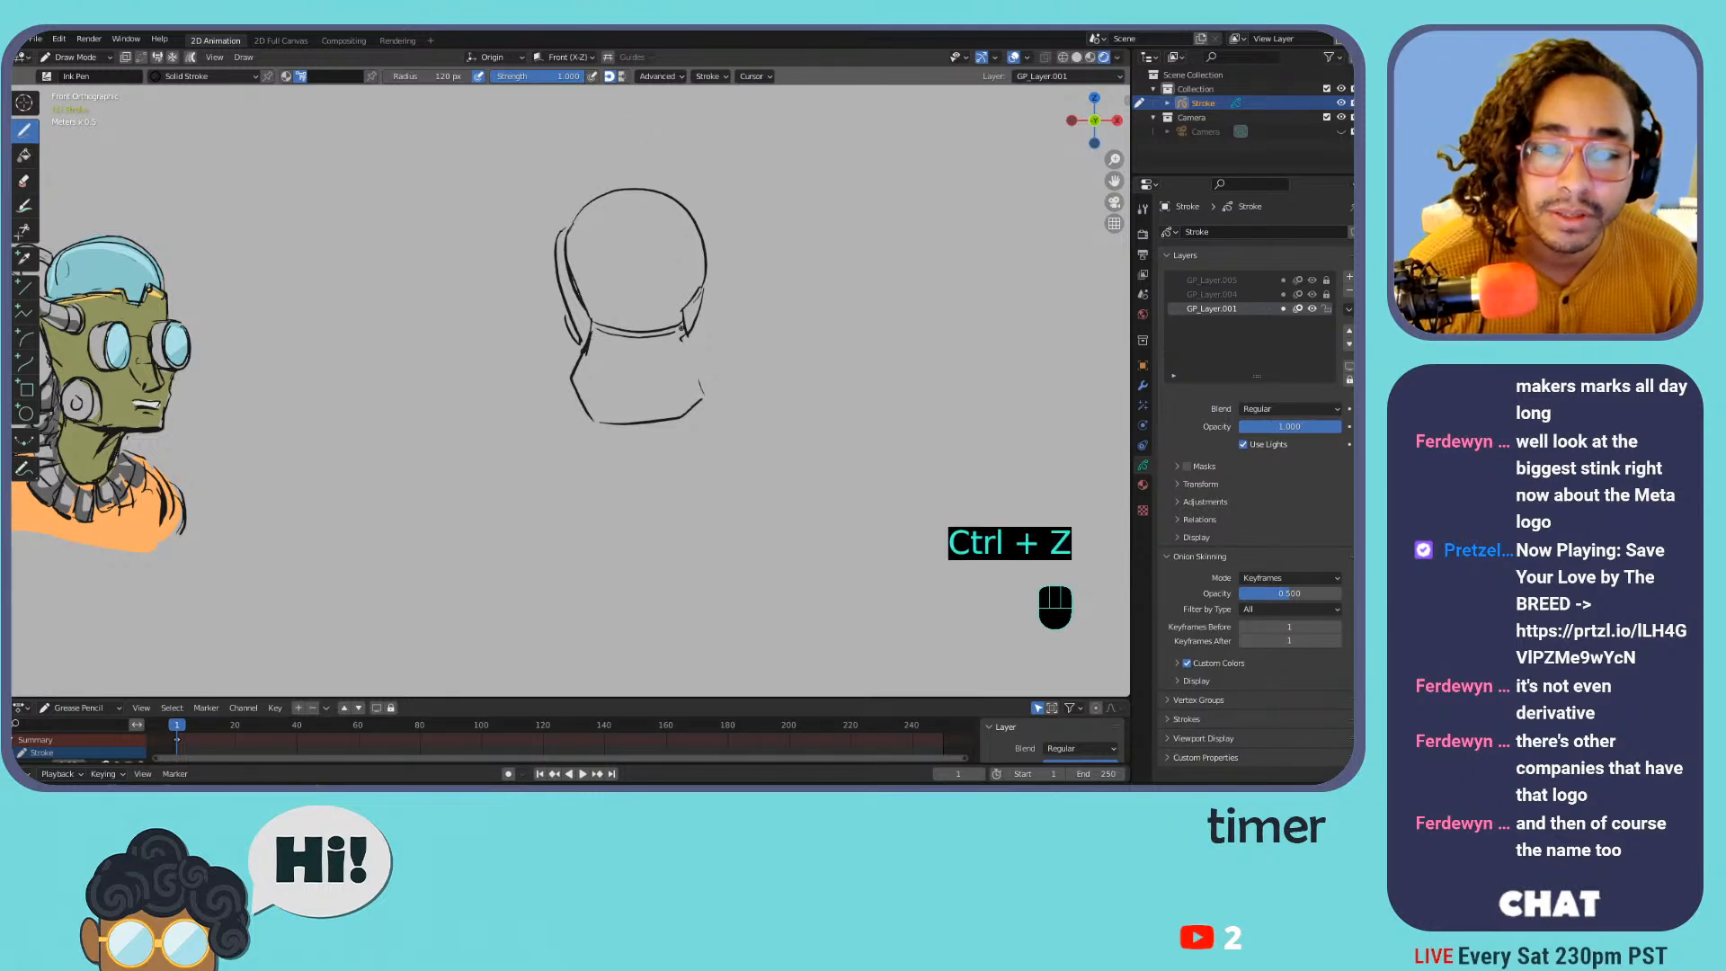
drag(684, 339, 704, 395)
drag(554, 250, 551, 301)
key(ctrl+z)
key(ctrl+z)
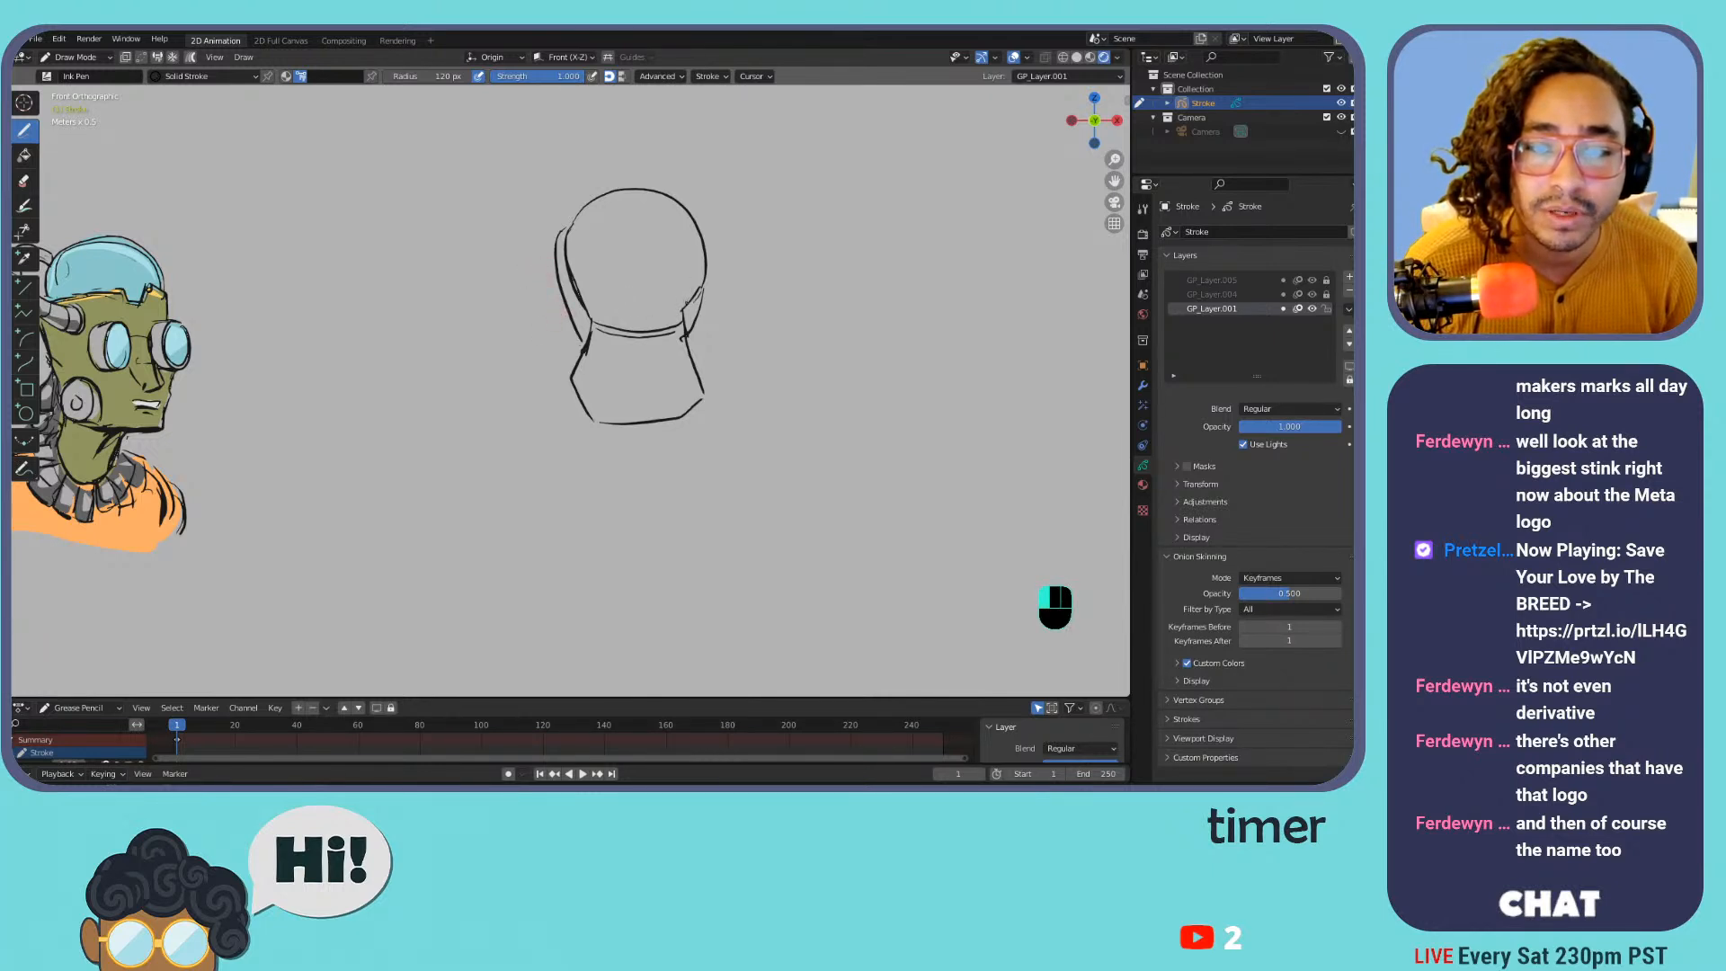
drag(686, 303, 696, 297)
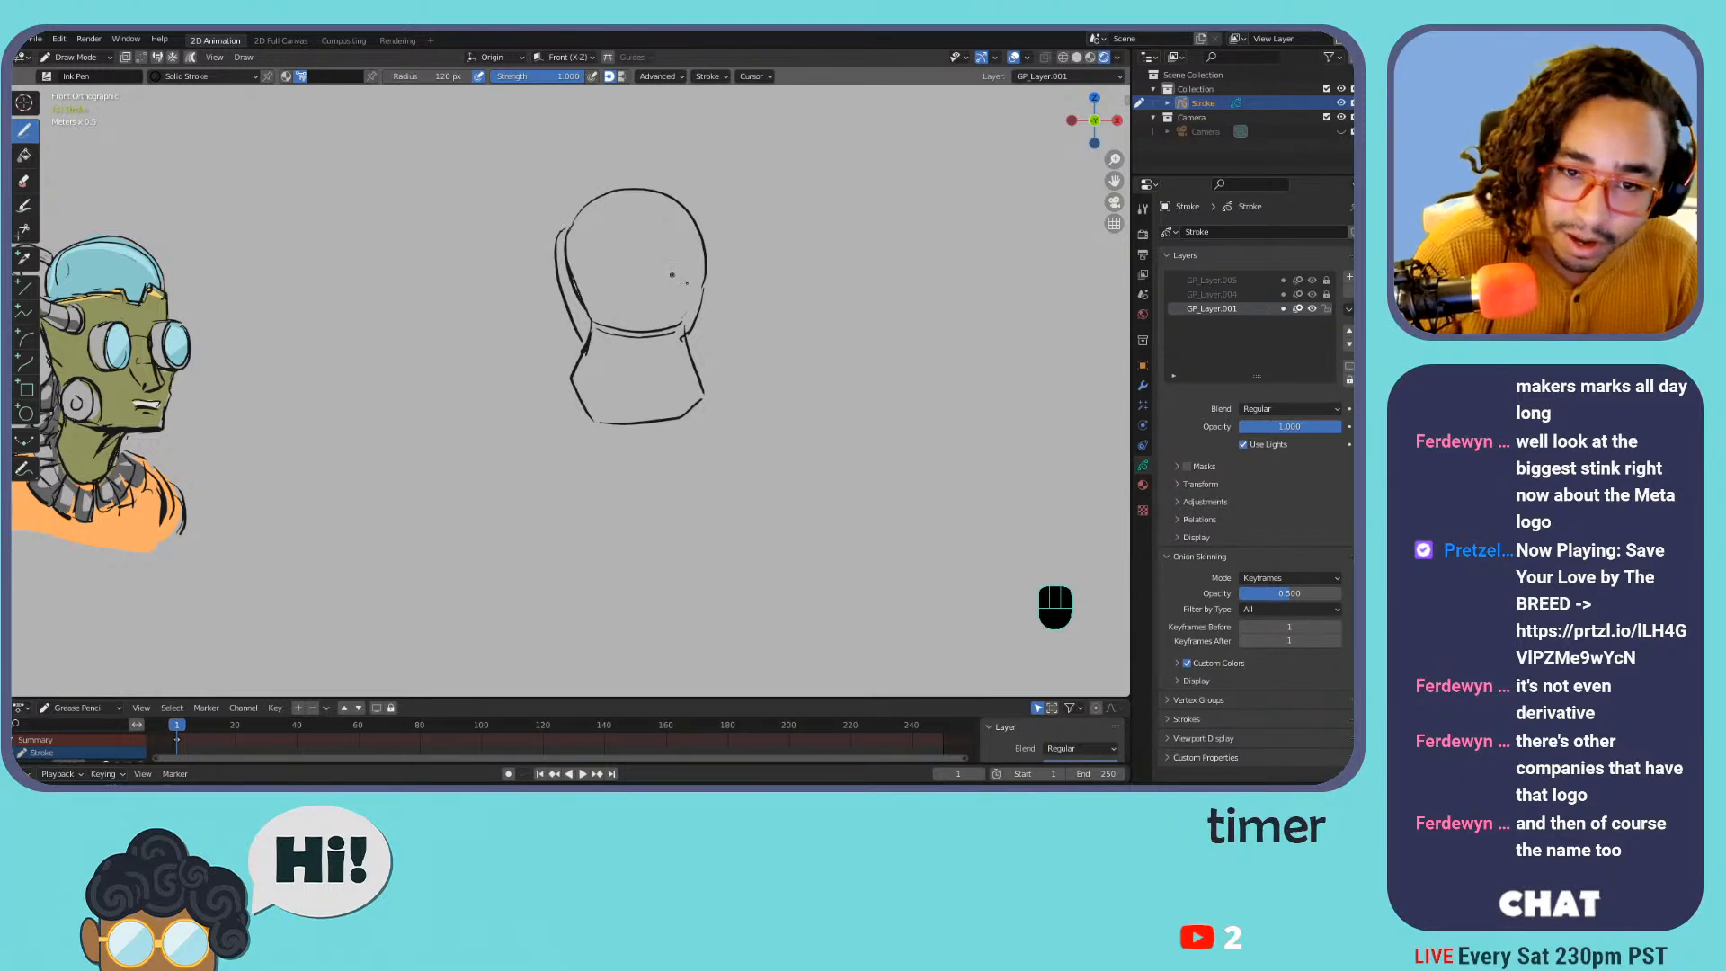
drag(703, 289, 681, 326)
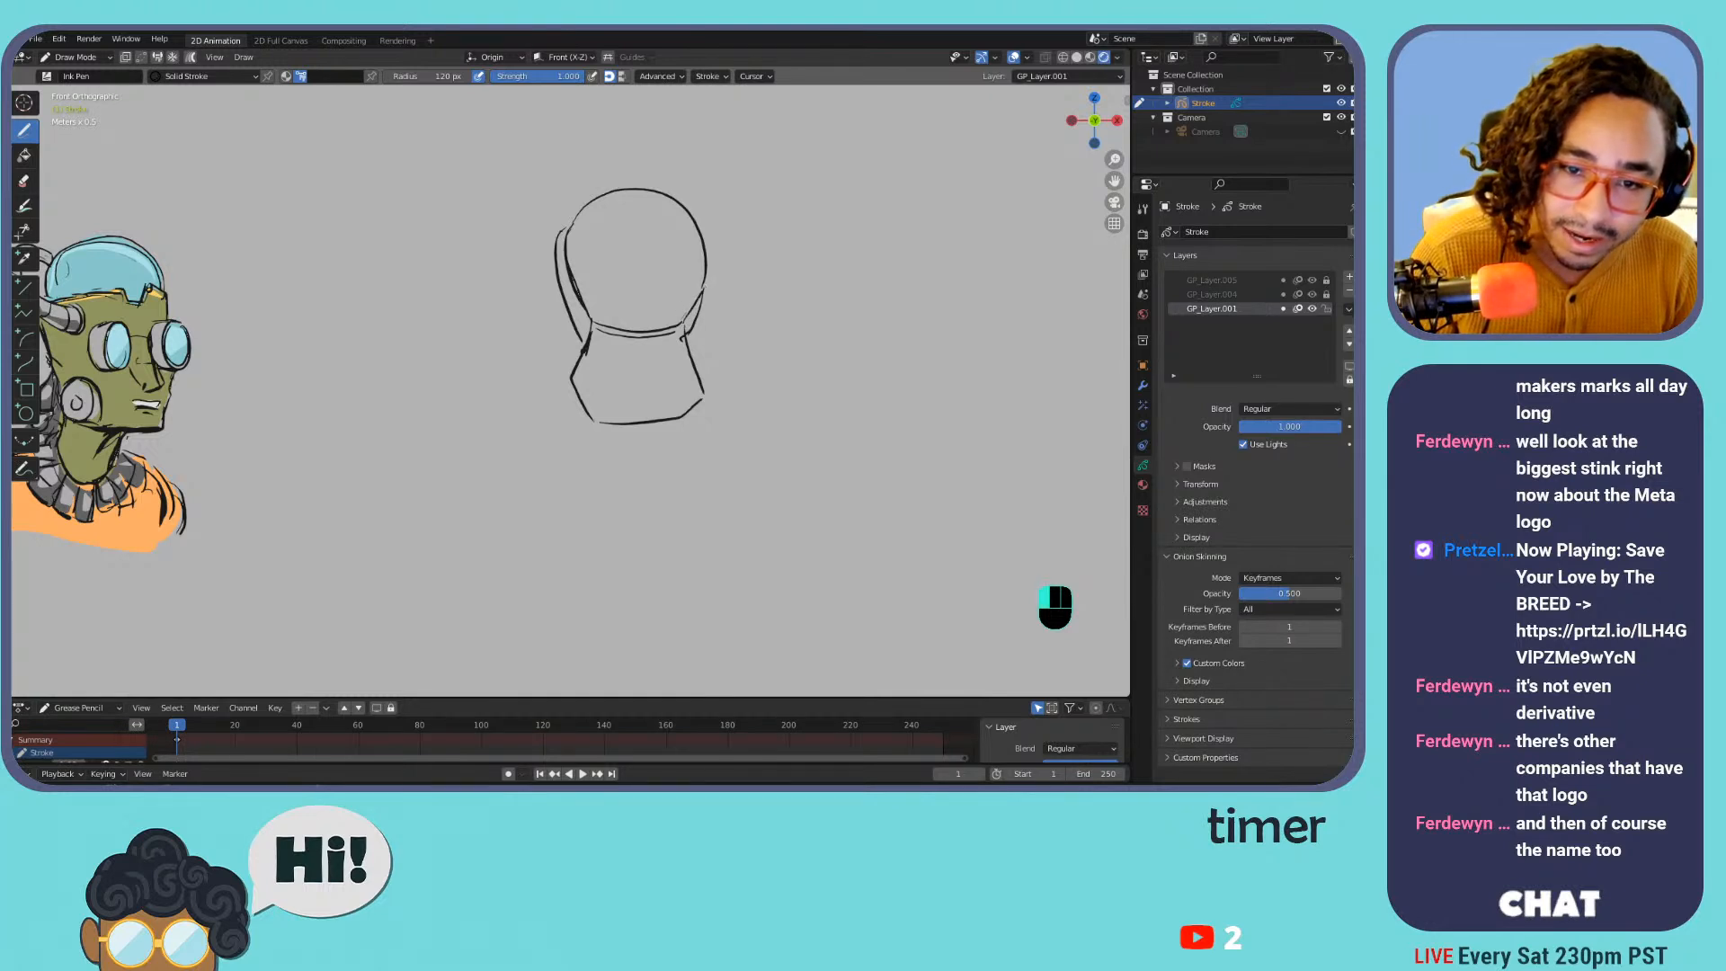
Add an angular shoulder panel outside the left of the helmet and short strokes at its lower right corner
mouse_move(555, 245)
mouse_down()
mouse_move(545, 299)
mouse_move(551, 283)
mouse_move(572, 346)
mouse_move(551, 265)
mouse_move(576, 367)
mouse_up()
key(ctrl+z)
key(ctrl+z)
drag(702, 313, 688, 347)
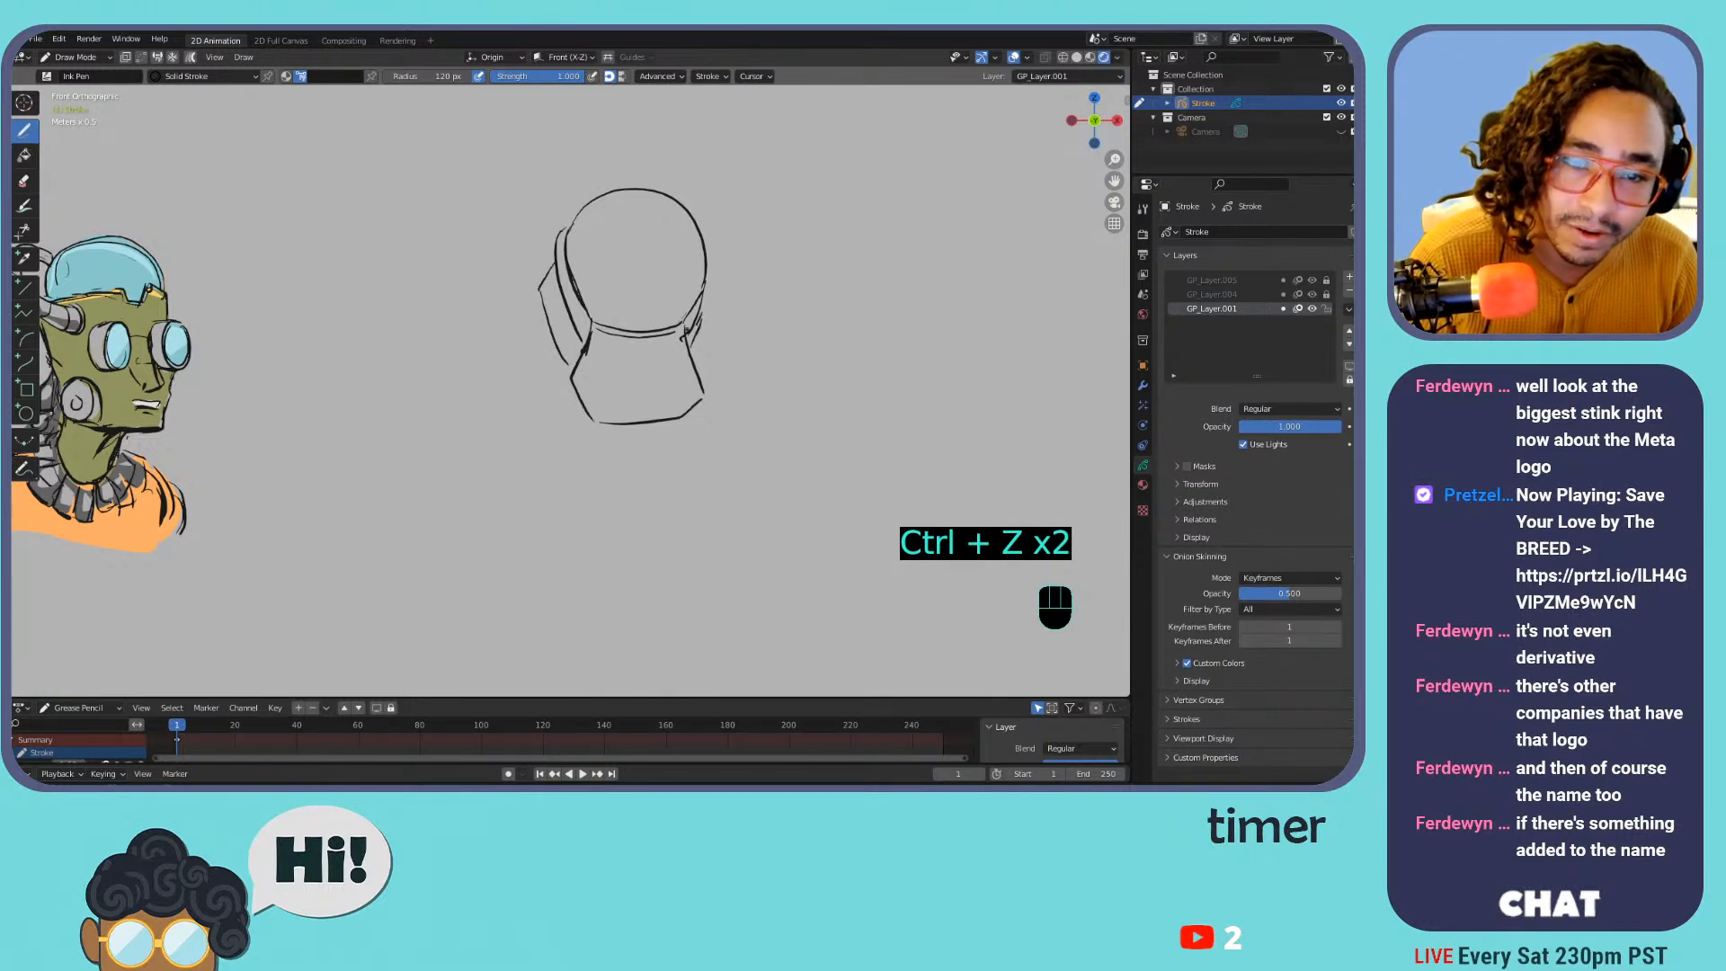
Draw the two vertical visor edges inside the helmet dome, redoing the left one until it fits
drag(589, 239, 592, 308)
key(ctrl+z)
key(ctrl+z)
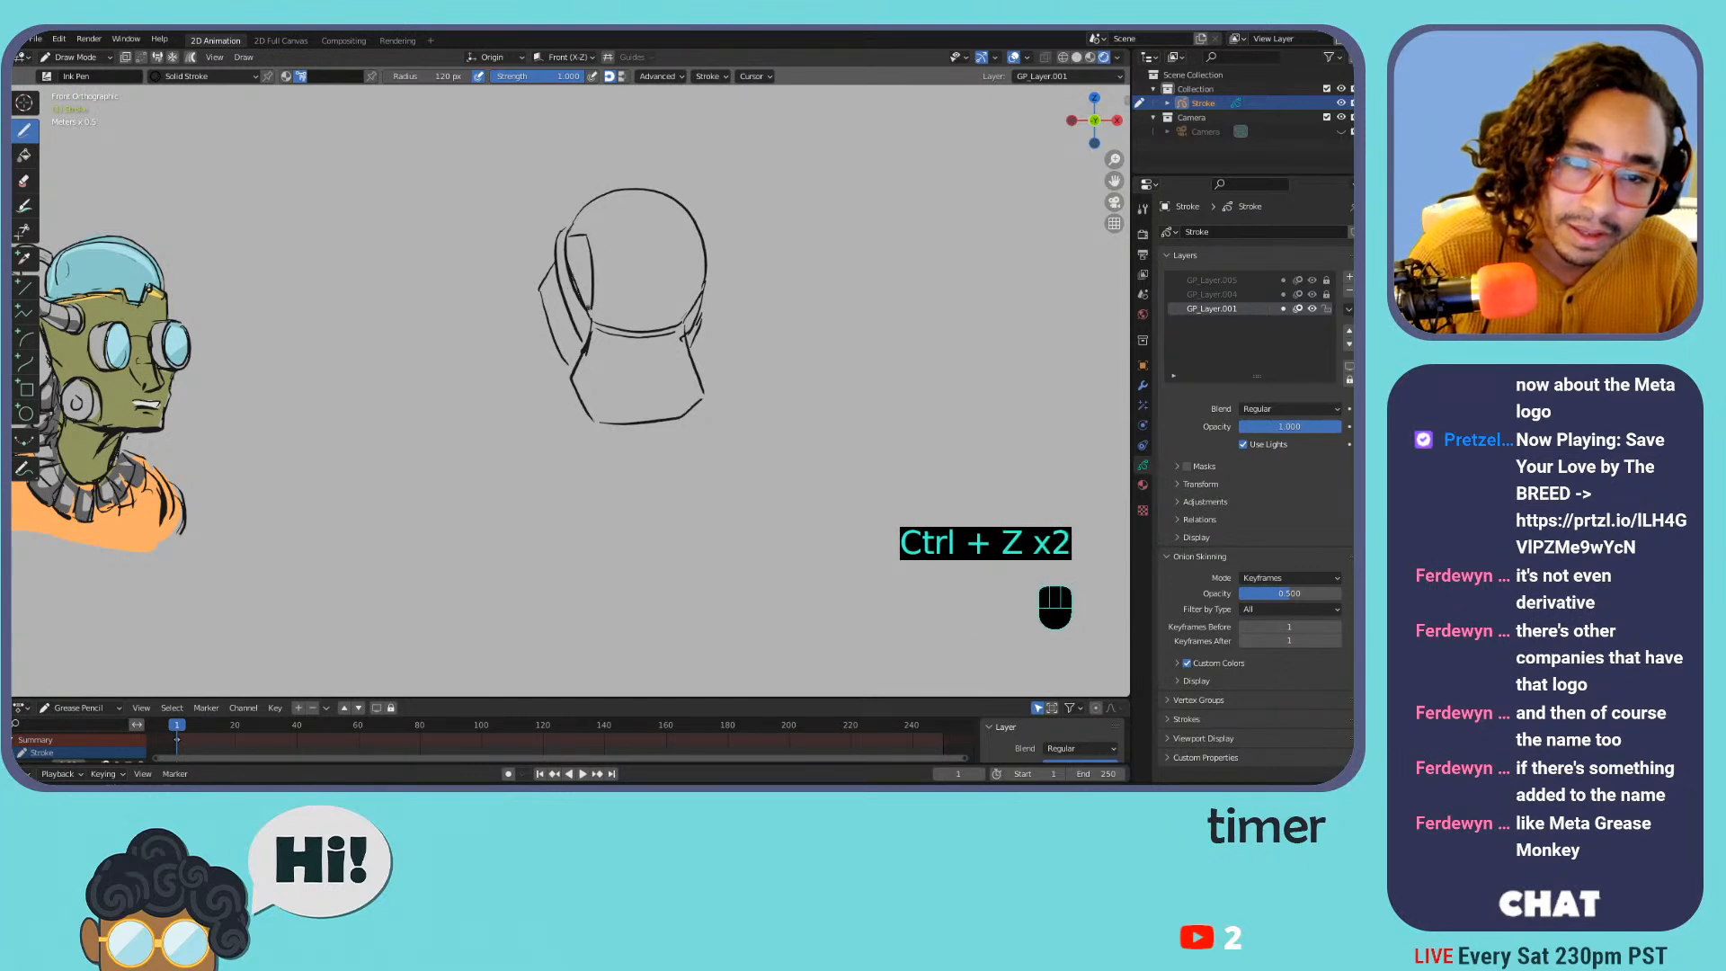
key(ctrl+z)
drag(588, 233, 593, 316)
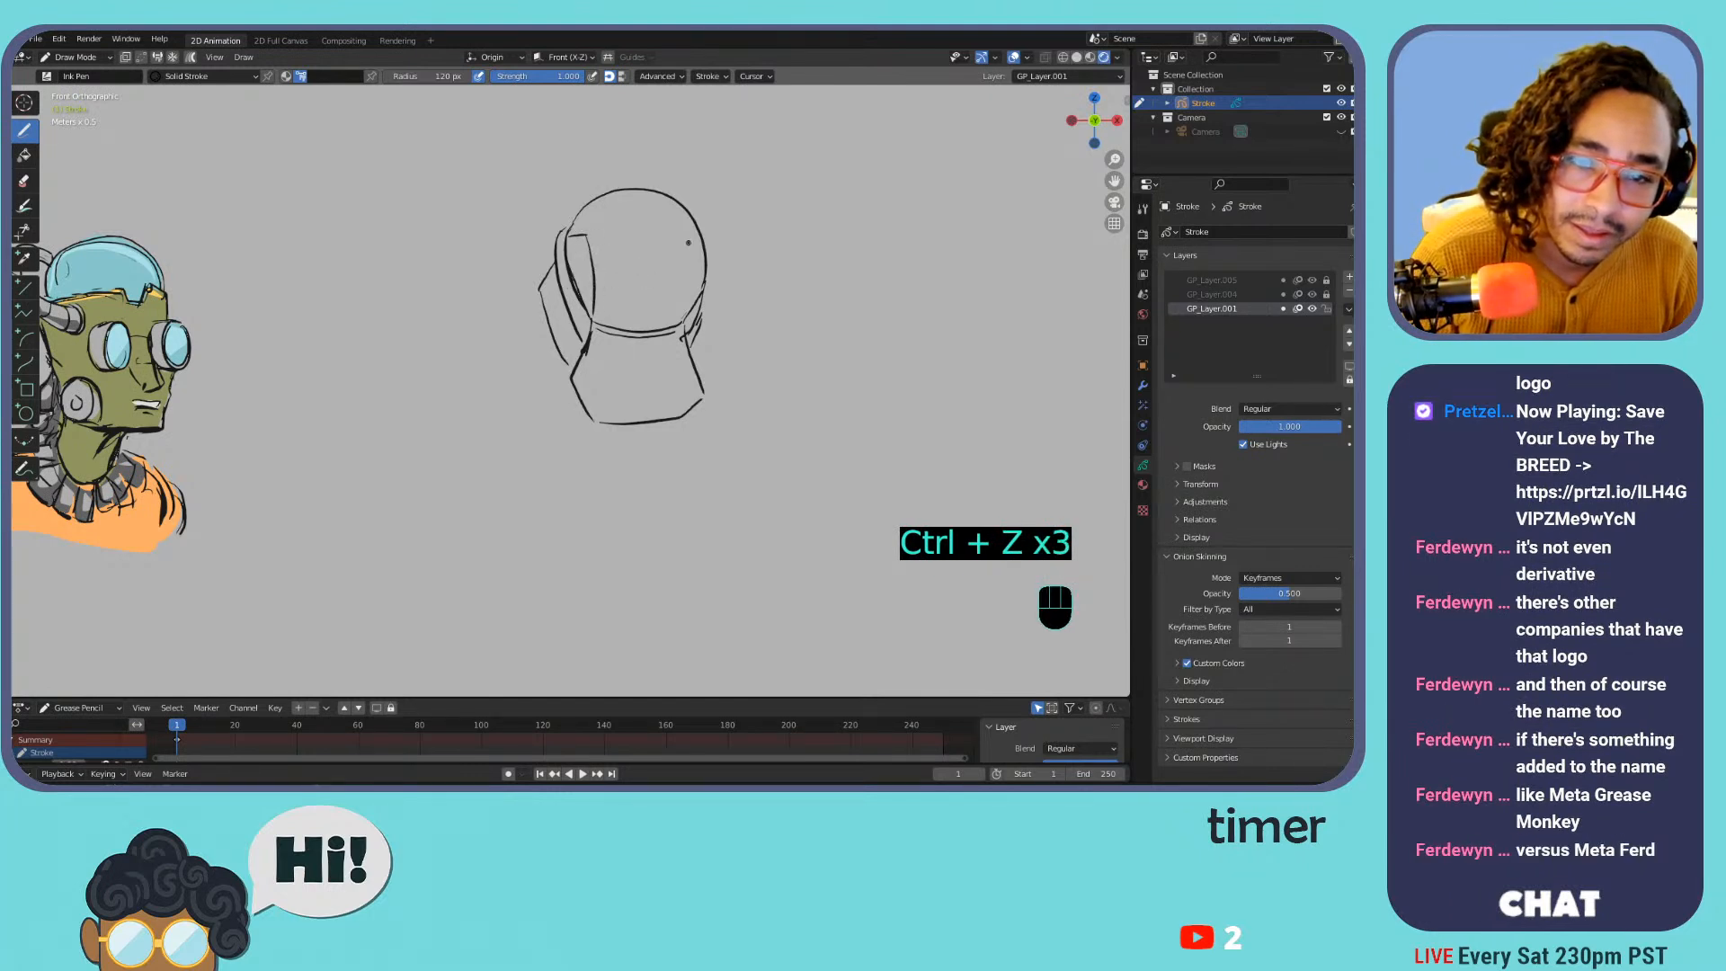
key(ctrl+z)
drag(590, 253, 592, 315)
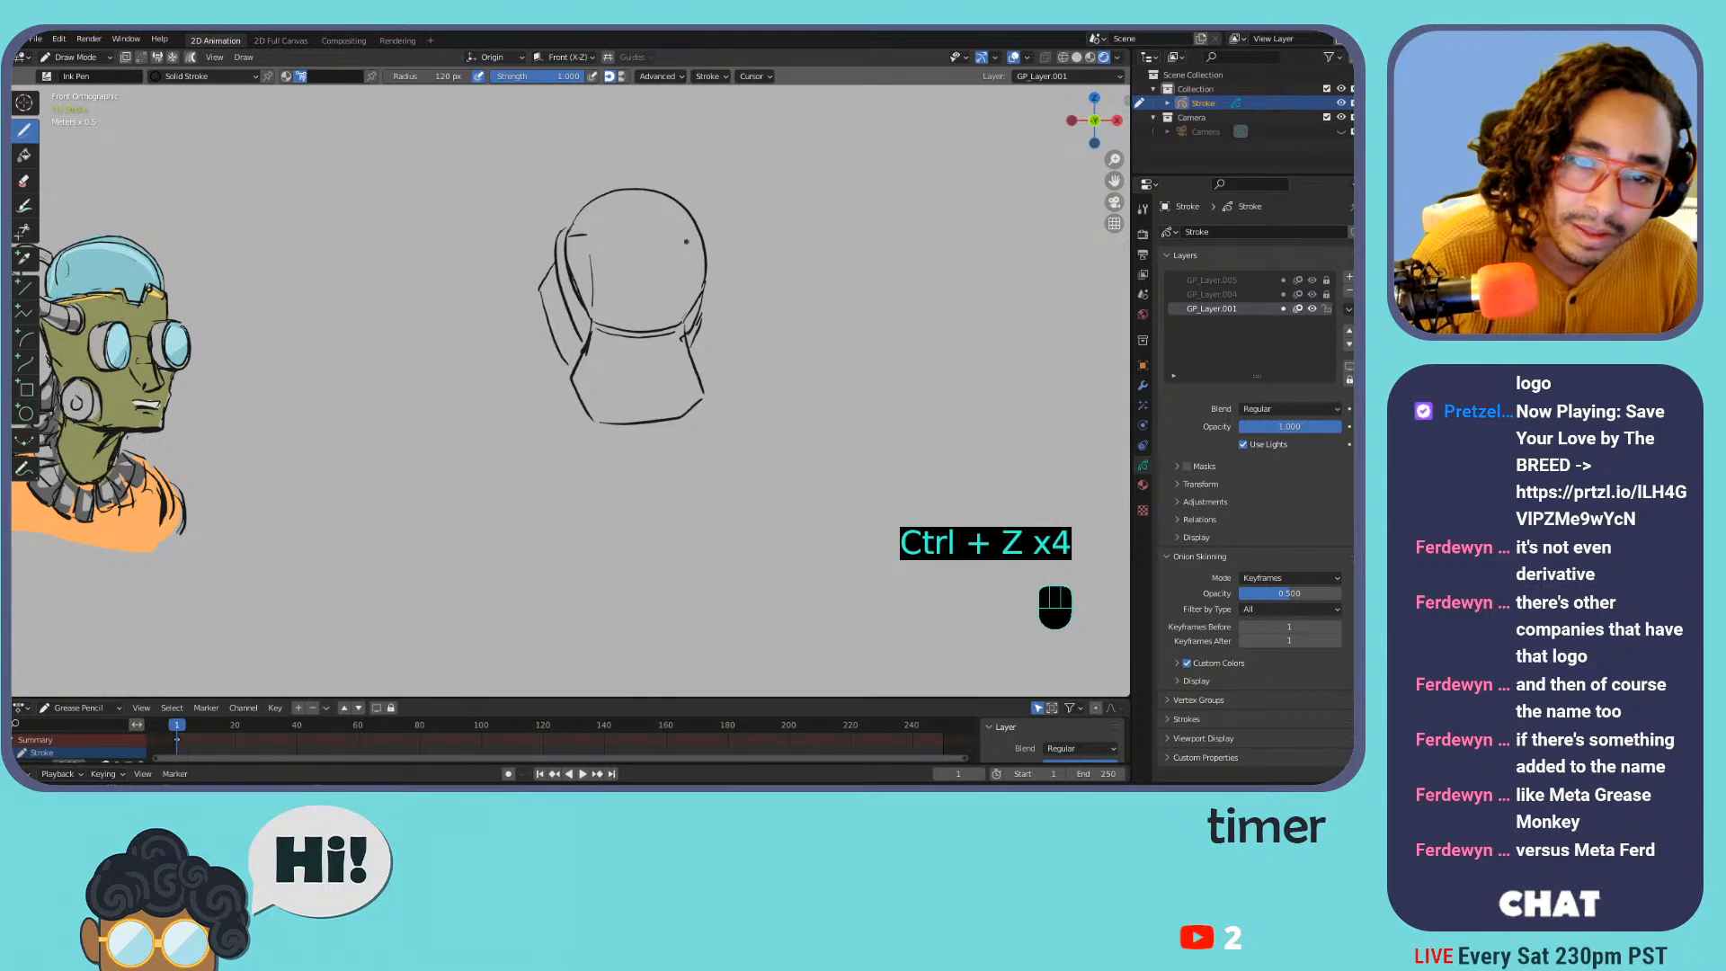
key(ctrl+z)
drag(686, 230, 683, 306)
drag(594, 246, 601, 311)
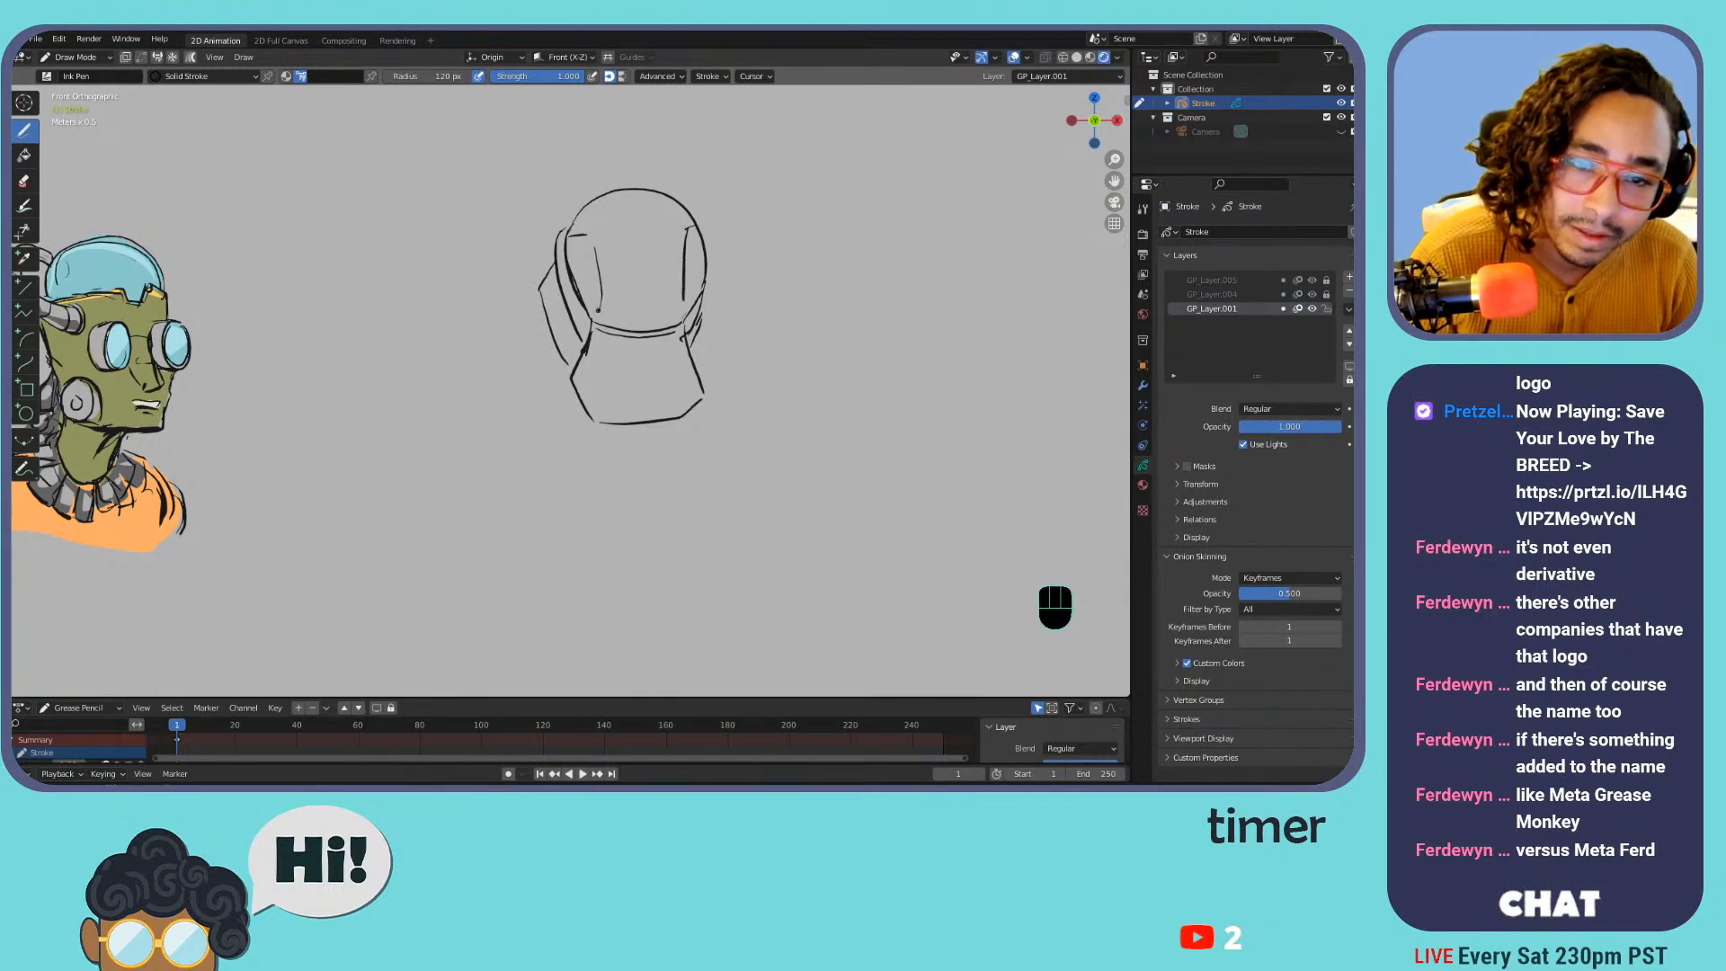
Outline the right shoulder panel and draw a rounded abdomen section beneath the chest block
drag(715, 289, 717, 308)
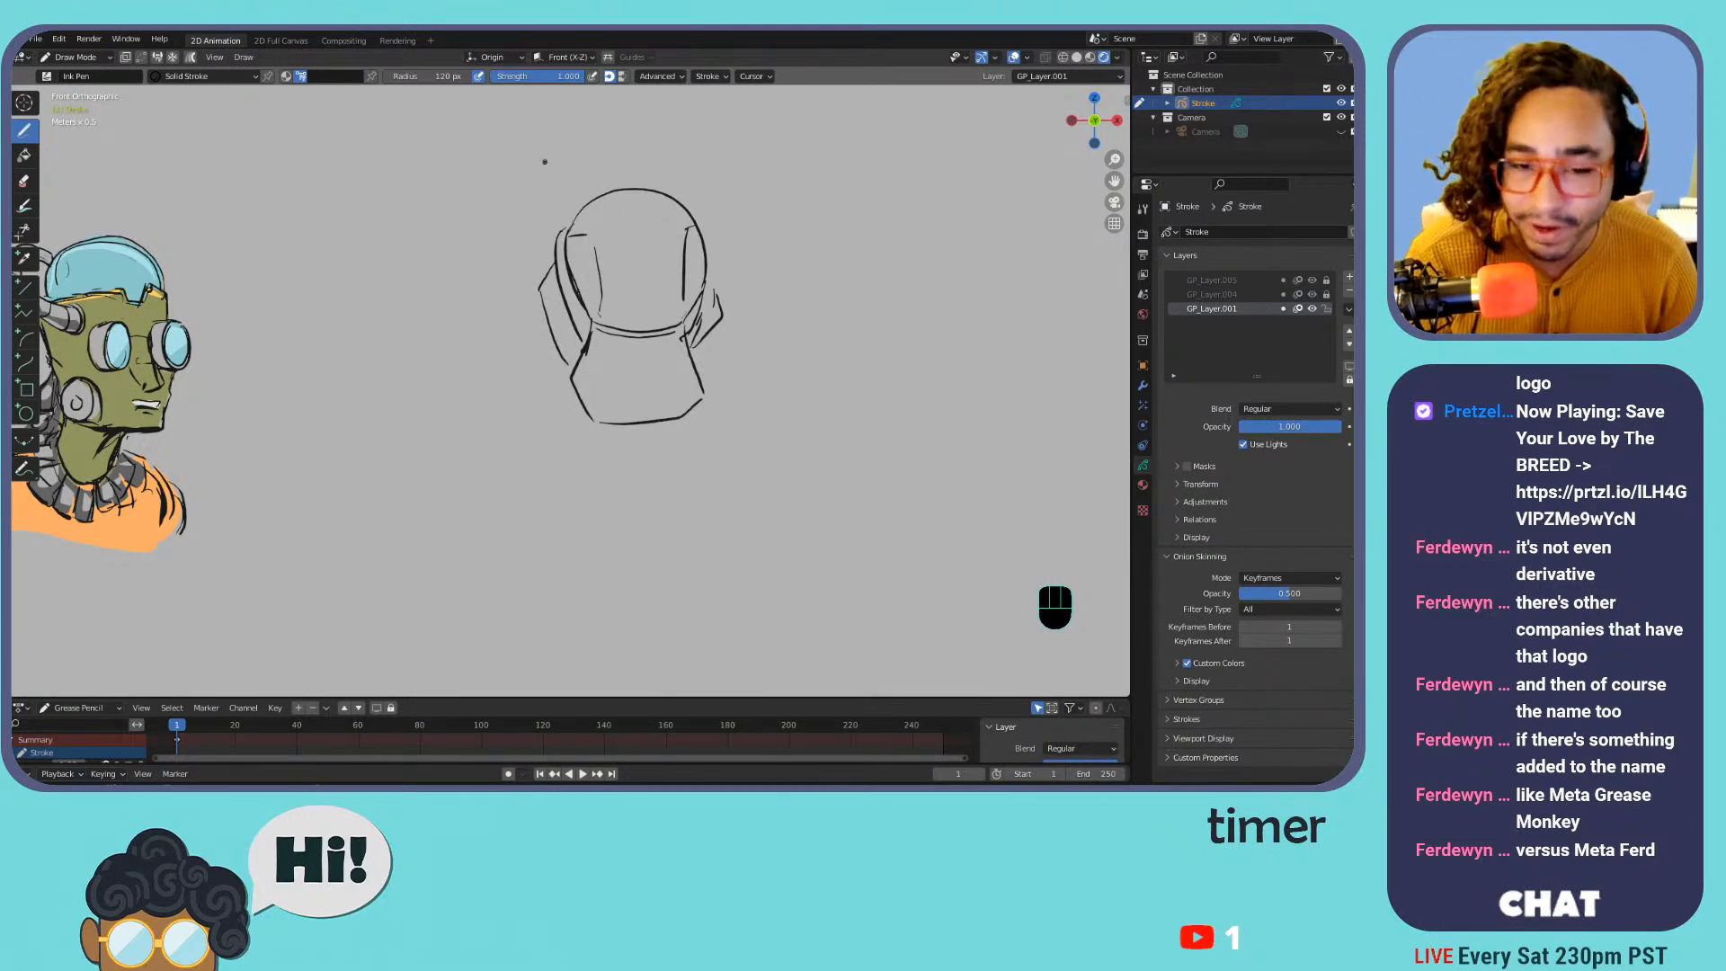
drag(693, 348, 718, 324)
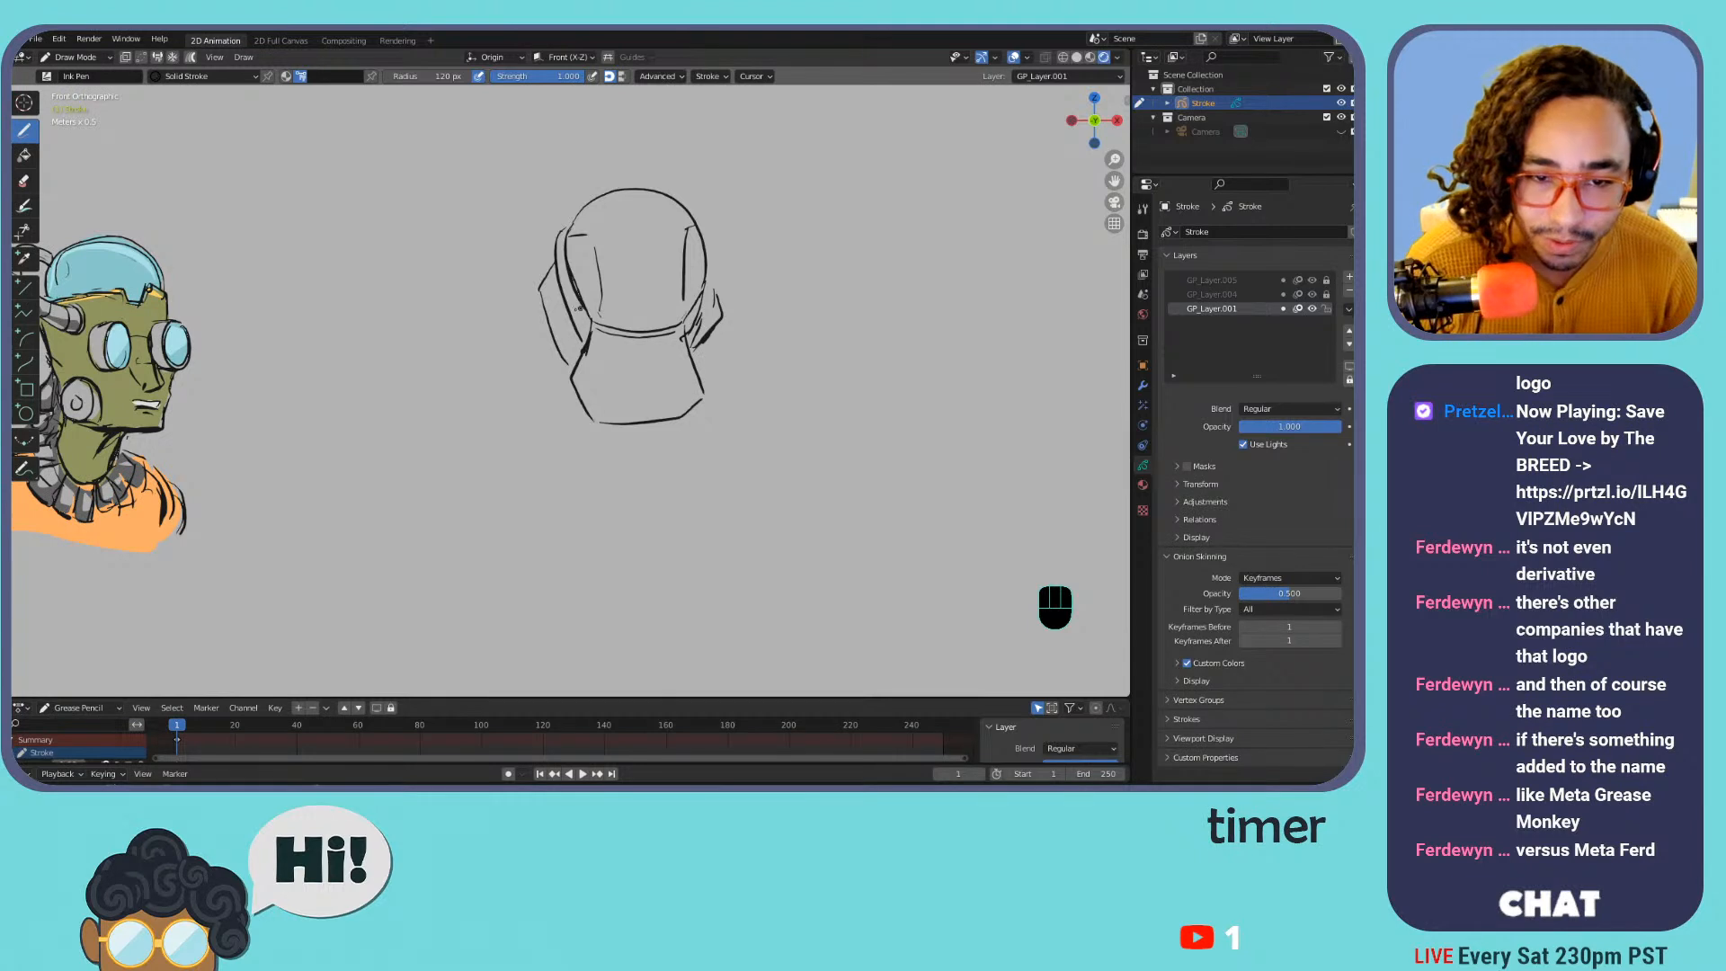
drag(551, 321, 581, 460)
drag(693, 419, 689, 454)
mouse_move(592, 419)
mouse_down()
mouse_move(602, 478)
mouse_move(683, 464)
mouse_up()
Add layered shoulder plates stepping outward and down on both sides of the chest block
drag(695, 369, 725, 319)
mouse_move(544, 290)
mouse_down()
mouse_move(531, 352)
mouse_move(509, 358)
mouse_move(536, 406)
mouse_up()
mouse_move(706, 336)
mouse_down()
mouse_move(719, 370)
mouse_move(732, 360)
mouse_move(727, 409)
mouse_up()
drag(746, 360, 737, 415)
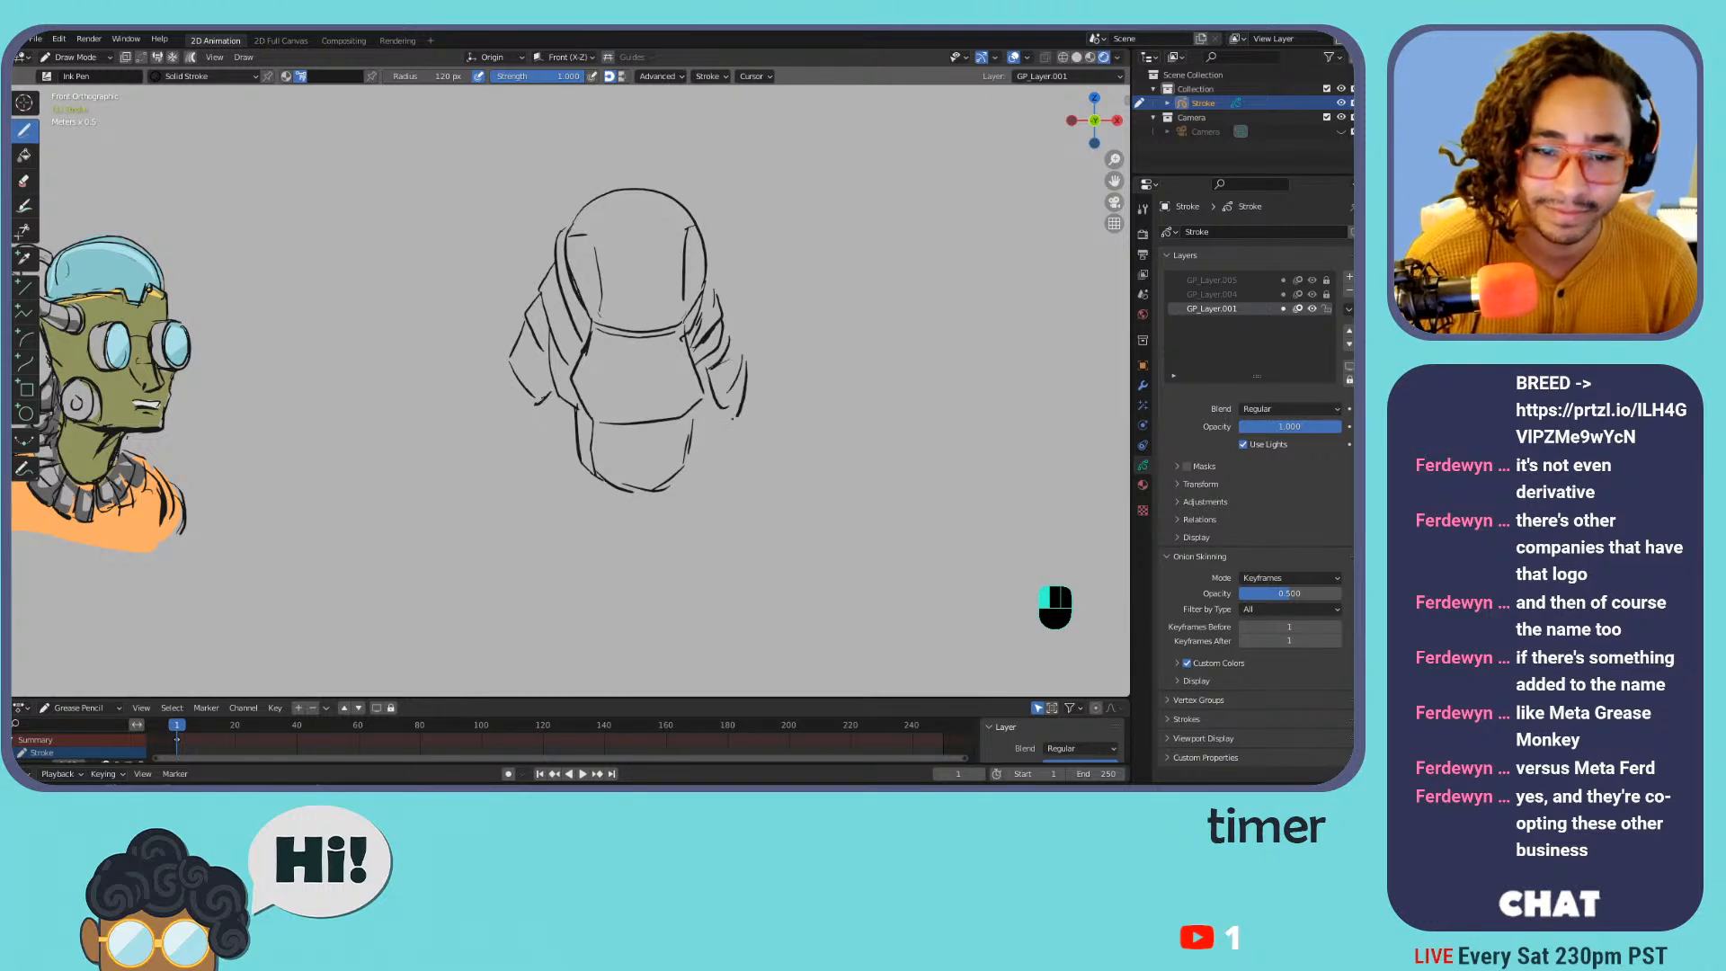
Draw both arms hanging straight down from the layered shoulder plates
drag(517, 385, 493, 483)
drag(533, 410, 524, 450)
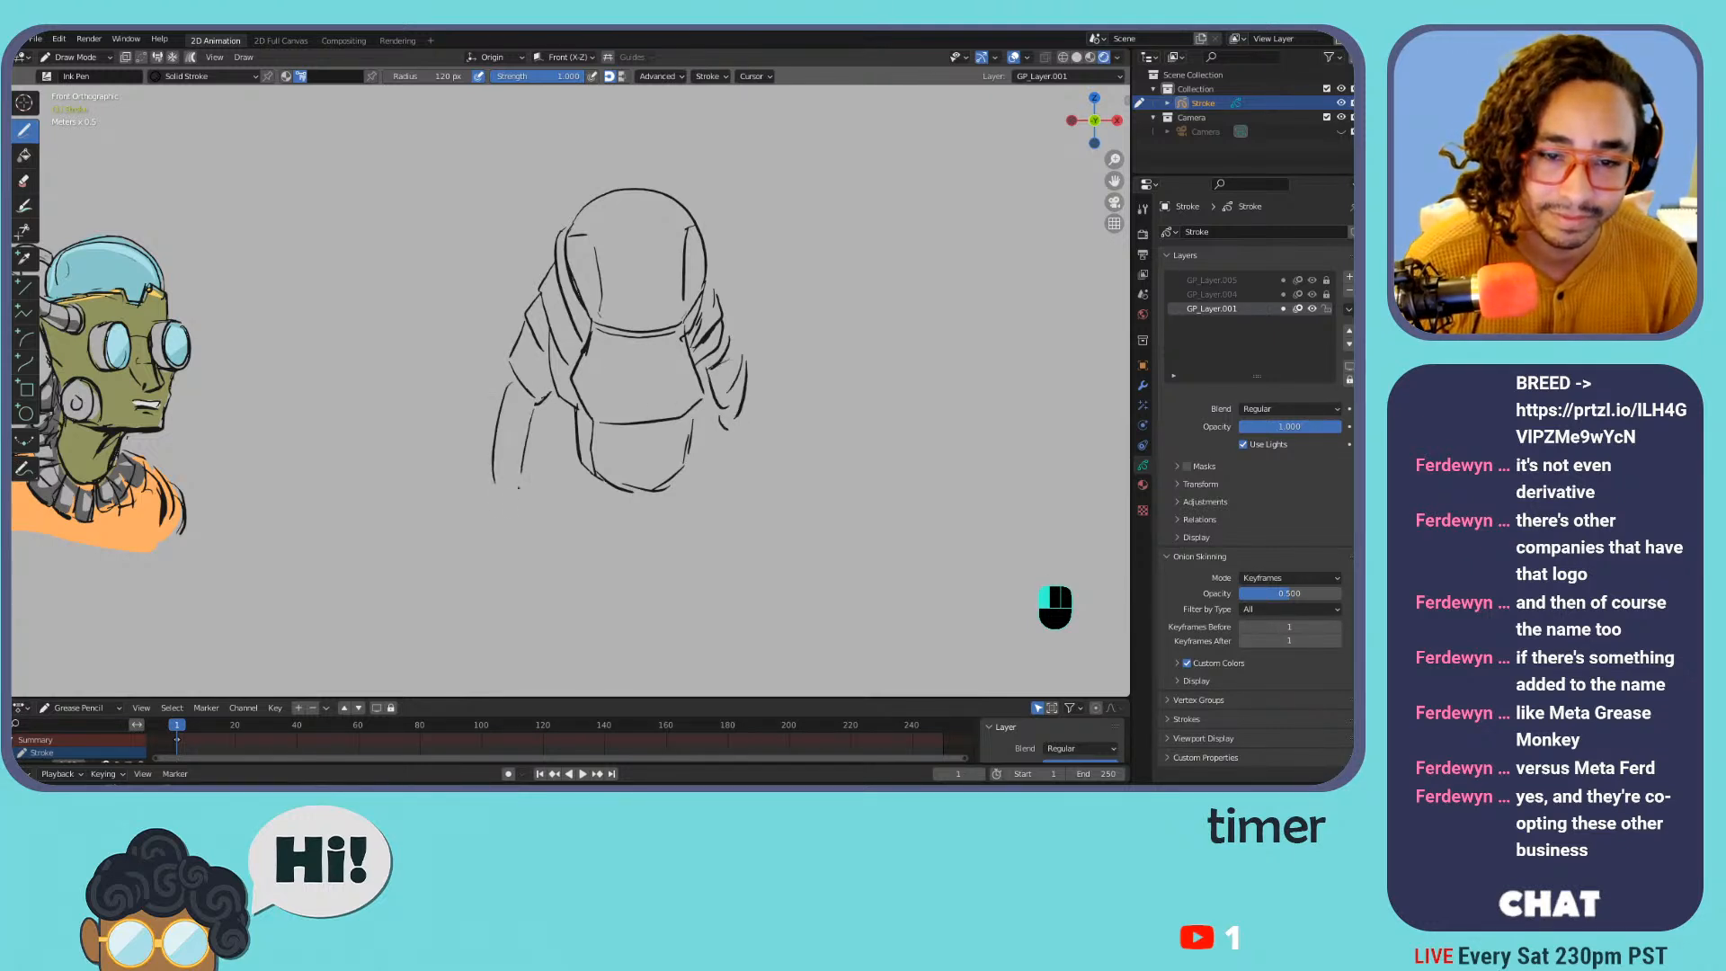
drag(735, 429, 741, 497)
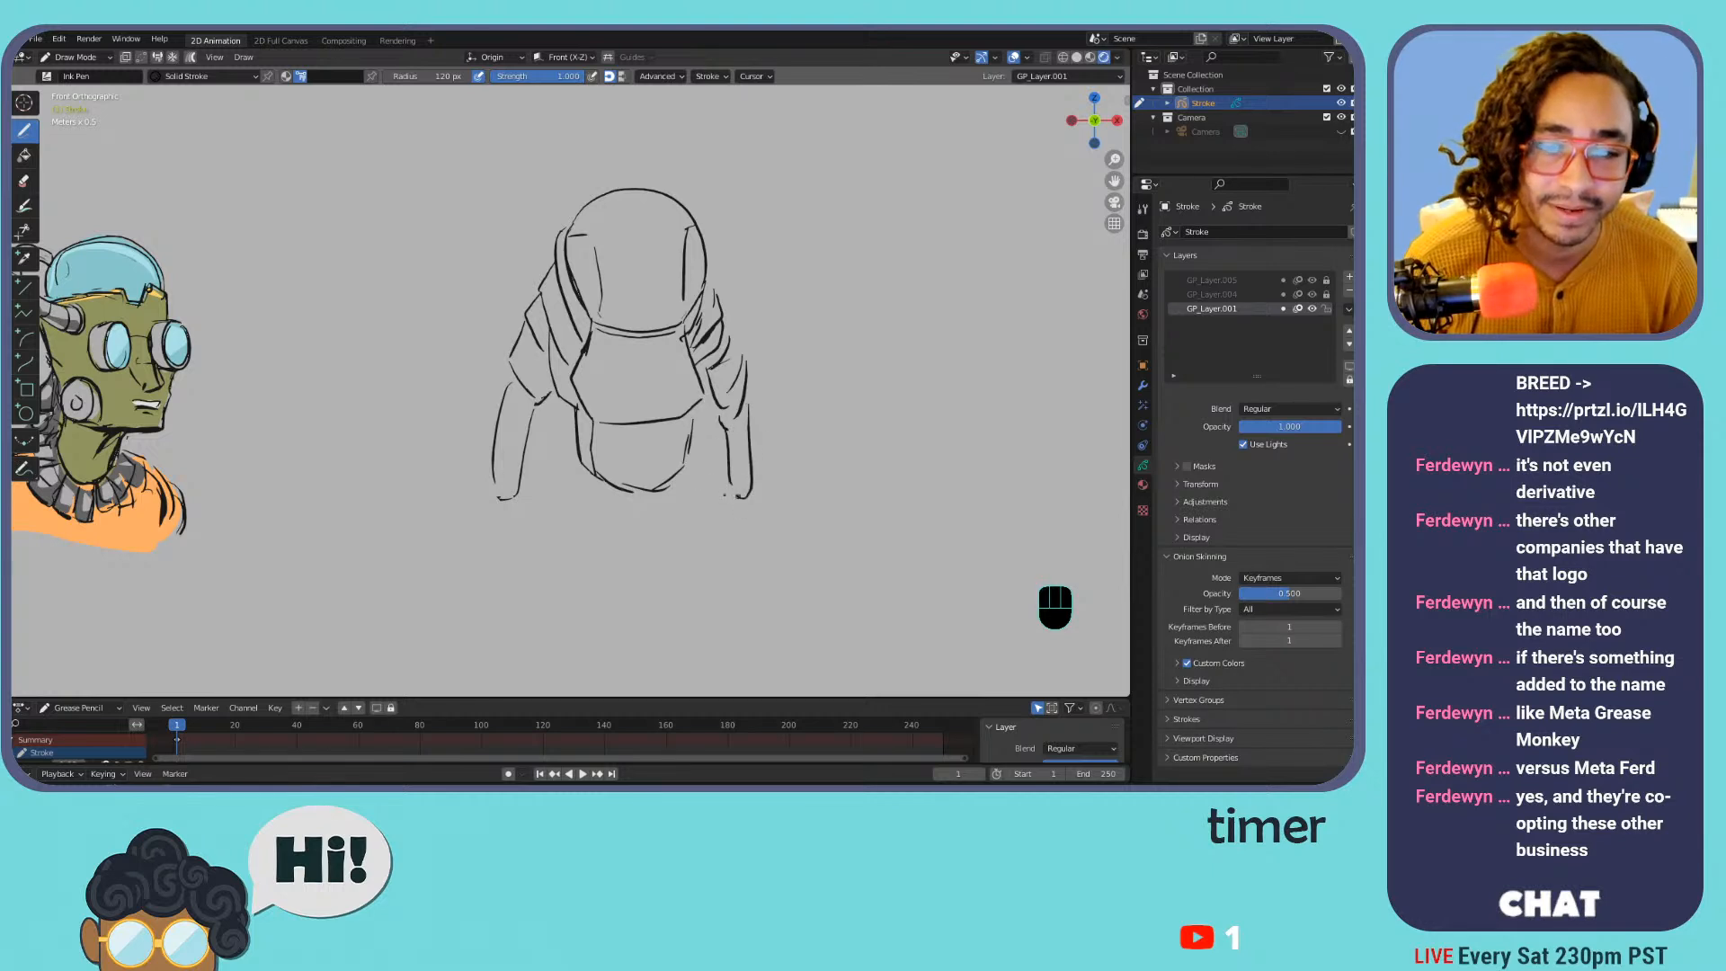
Draw flared cuffs at the ends of both arms and rough in the hands below them
mouse_move(480, 494)
mouse_down()
mouse_move(527, 500)
mouse_move(488, 538)
mouse_up()
drag(521, 506, 518, 536)
drag(726, 490, 730, 528)
drag(765, 505, 745, 528)
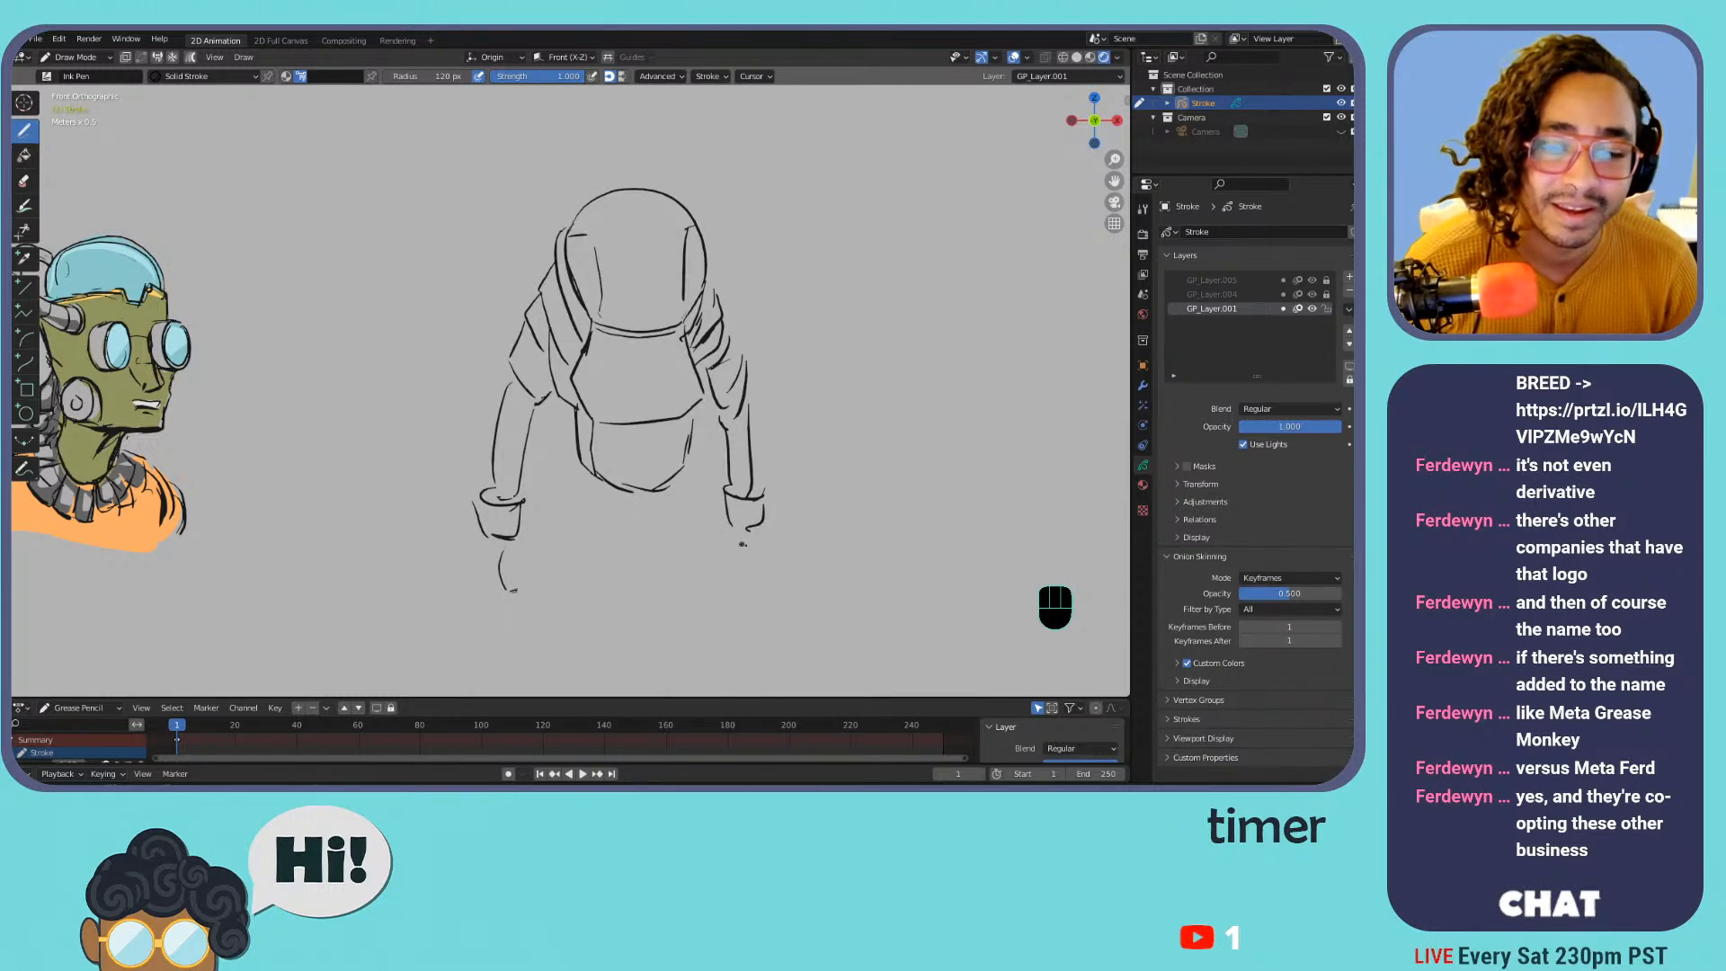
drag(743, 535, 737, 549)
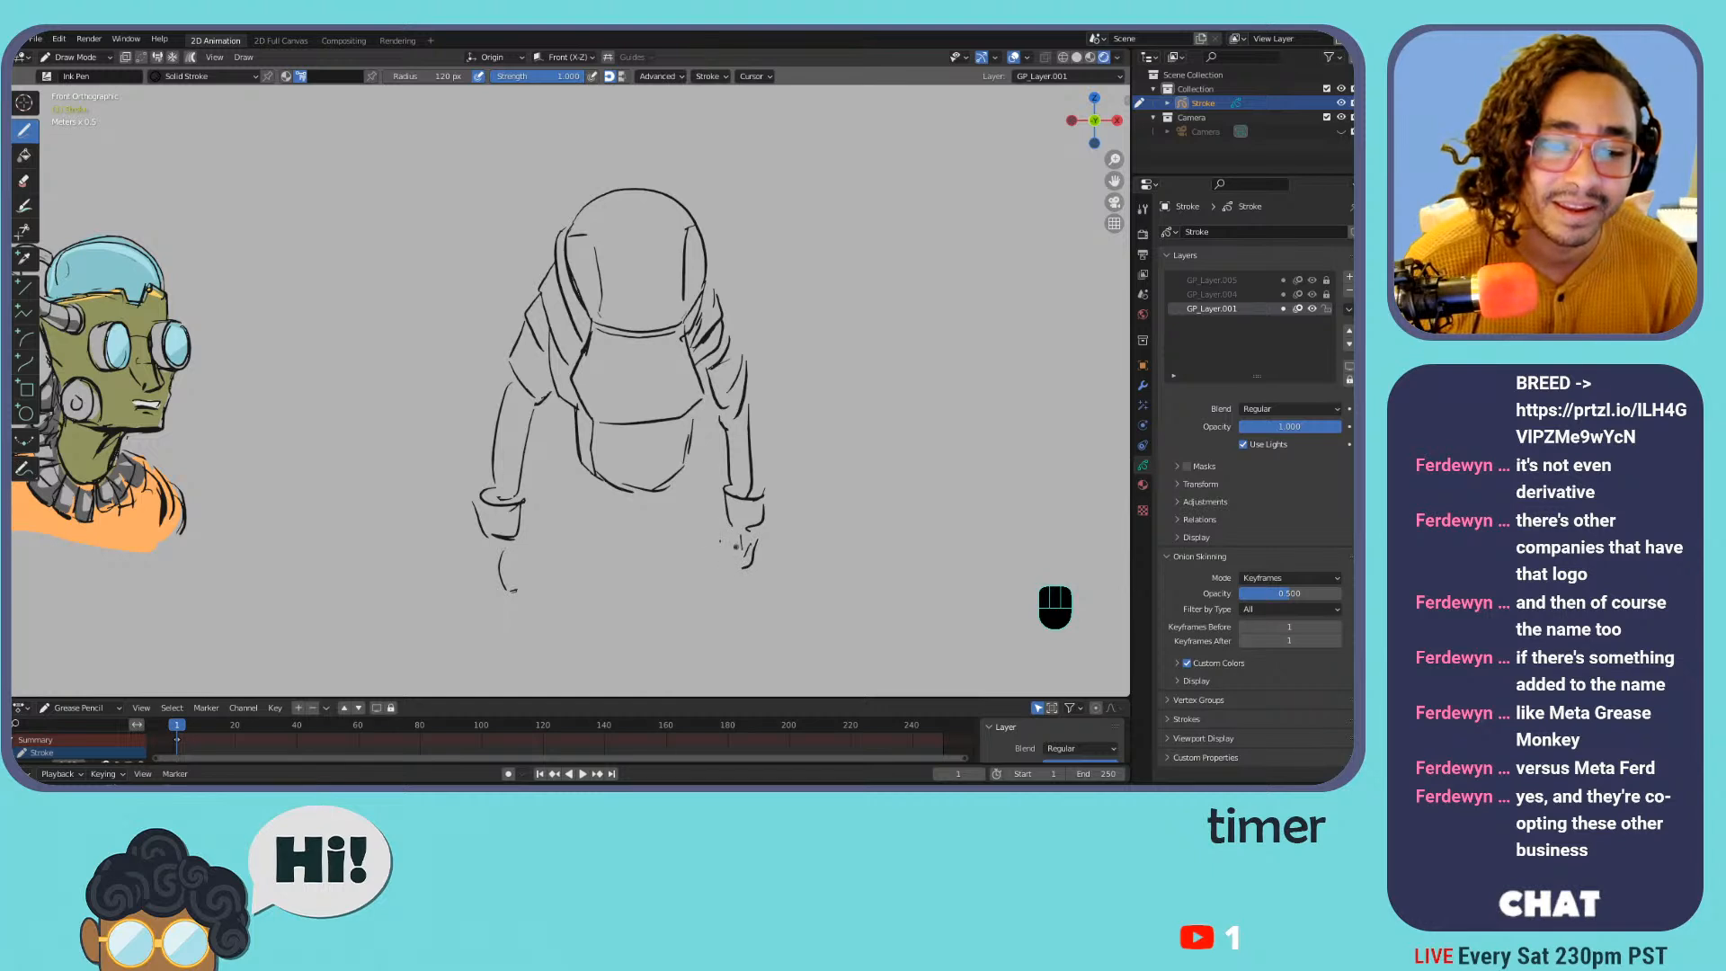
Draw the hips with a flared cloth panel hanging between them and double the line under the chest block
mouse_move(576, 456)
mouse_down()
mouse_move(578, 545)
mouse_move(668, 614)
mouse_up()
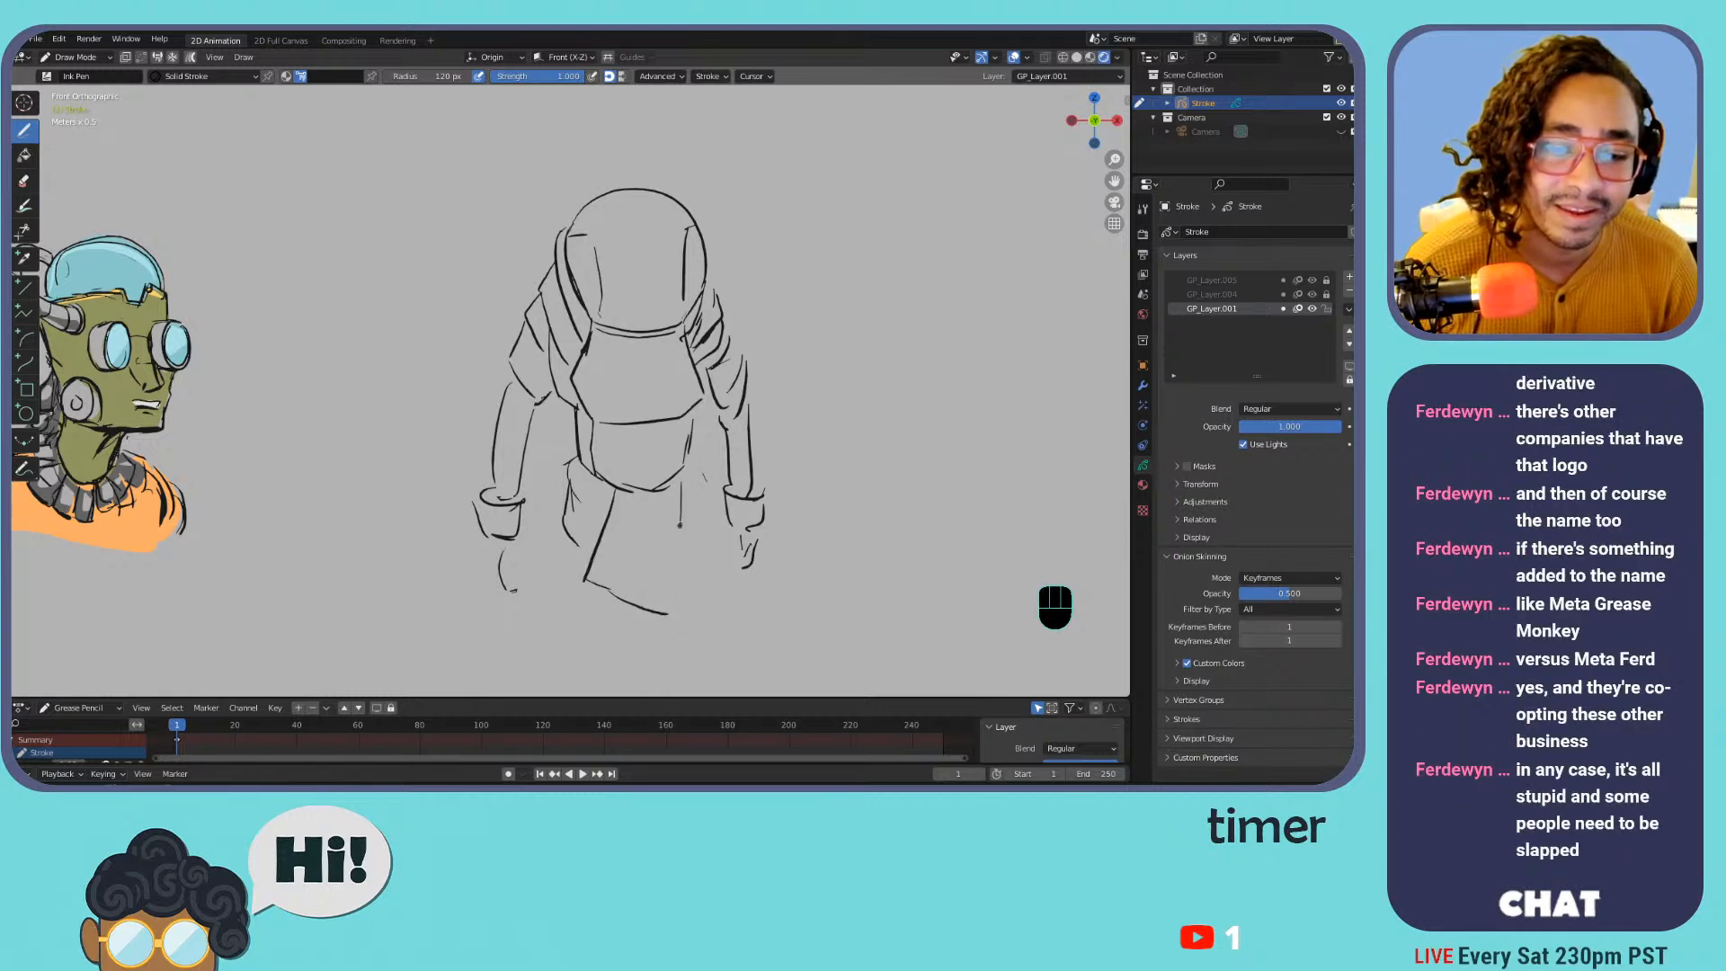
mouse_move(688, 585)
mouse_down()
mouse_move(676, 482)
mouse_move(661, 612)
mouse_up()
drag(700, 505, 685, 540)
drag(569, 534, 590, 554)
drag(577, 457, 568, 487)
drag(591, 428, 685, 419)
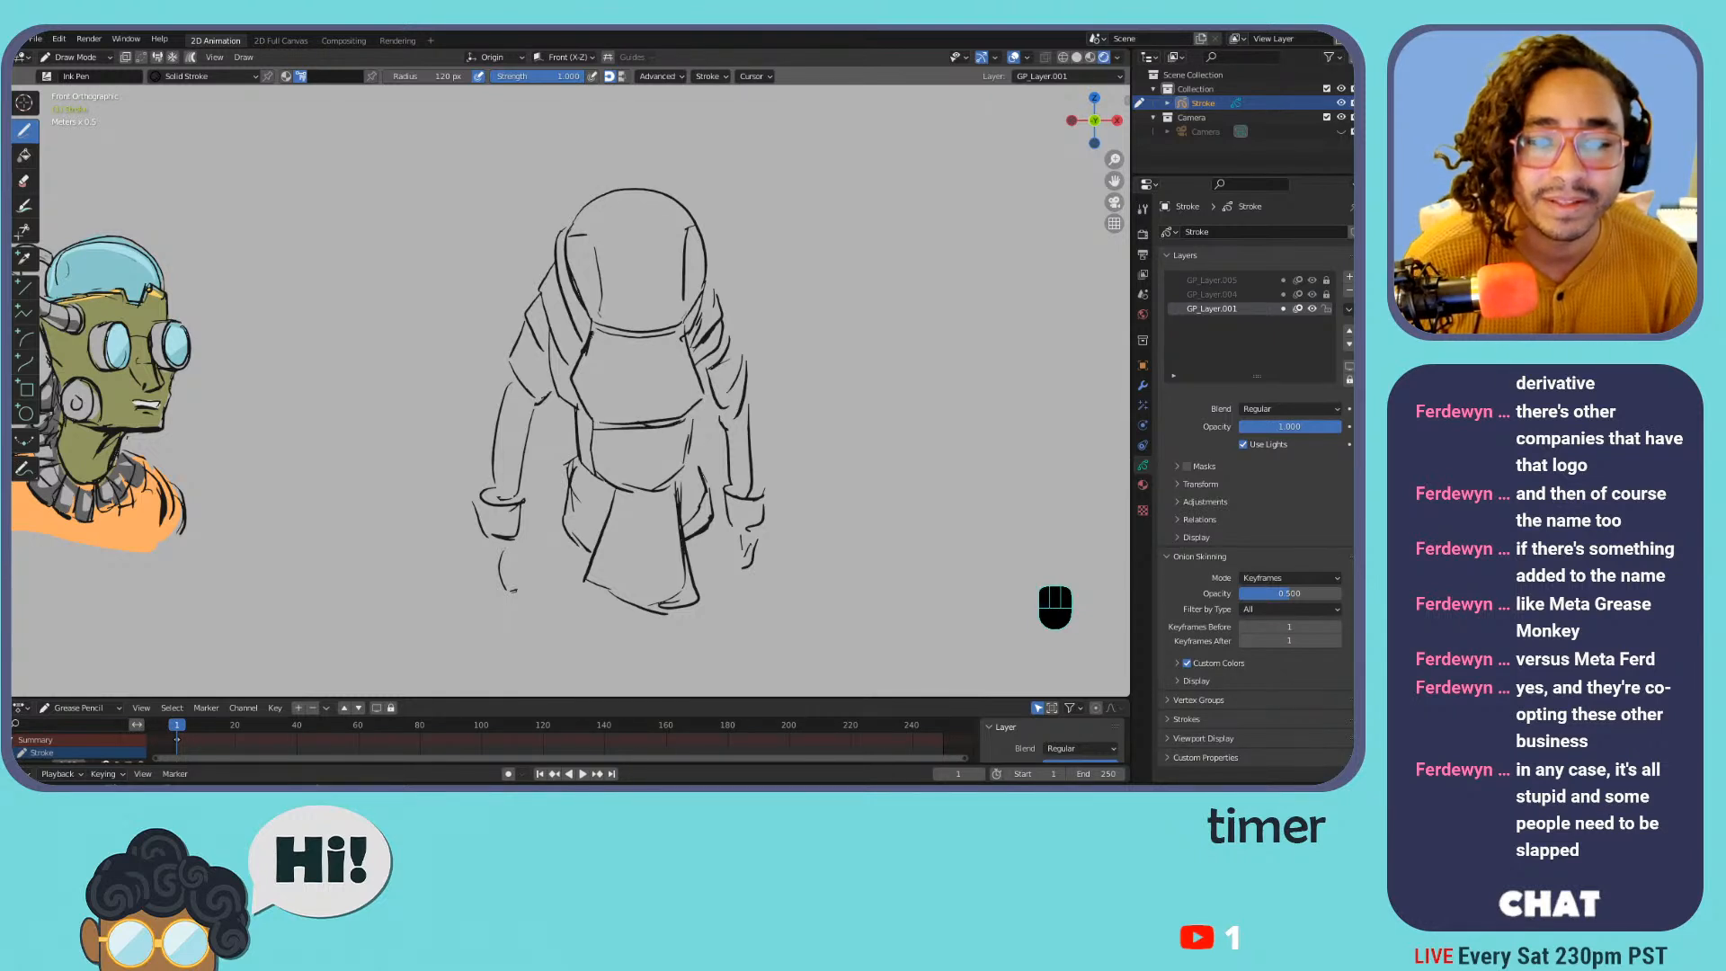
Add small lines at the helmet and waist, and fill the whole figure dark grey behind the linework with the Solid Fill material
drag(570, 246, 579, 275)
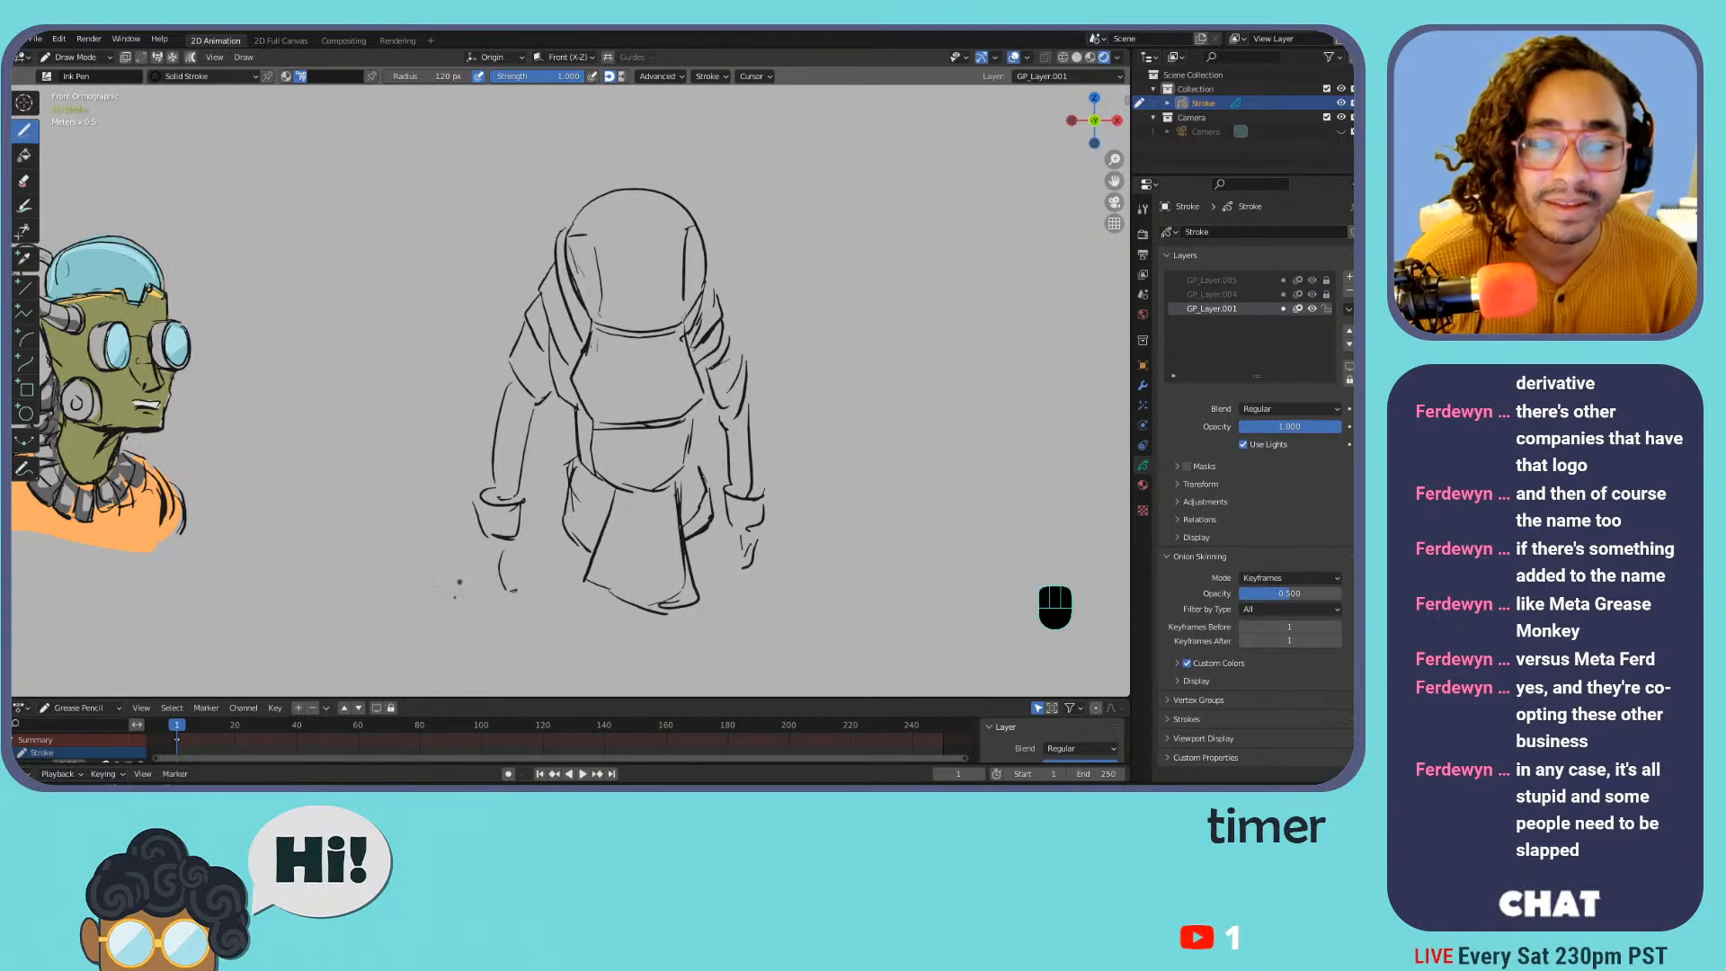
drag(596, 431, 595, 451)
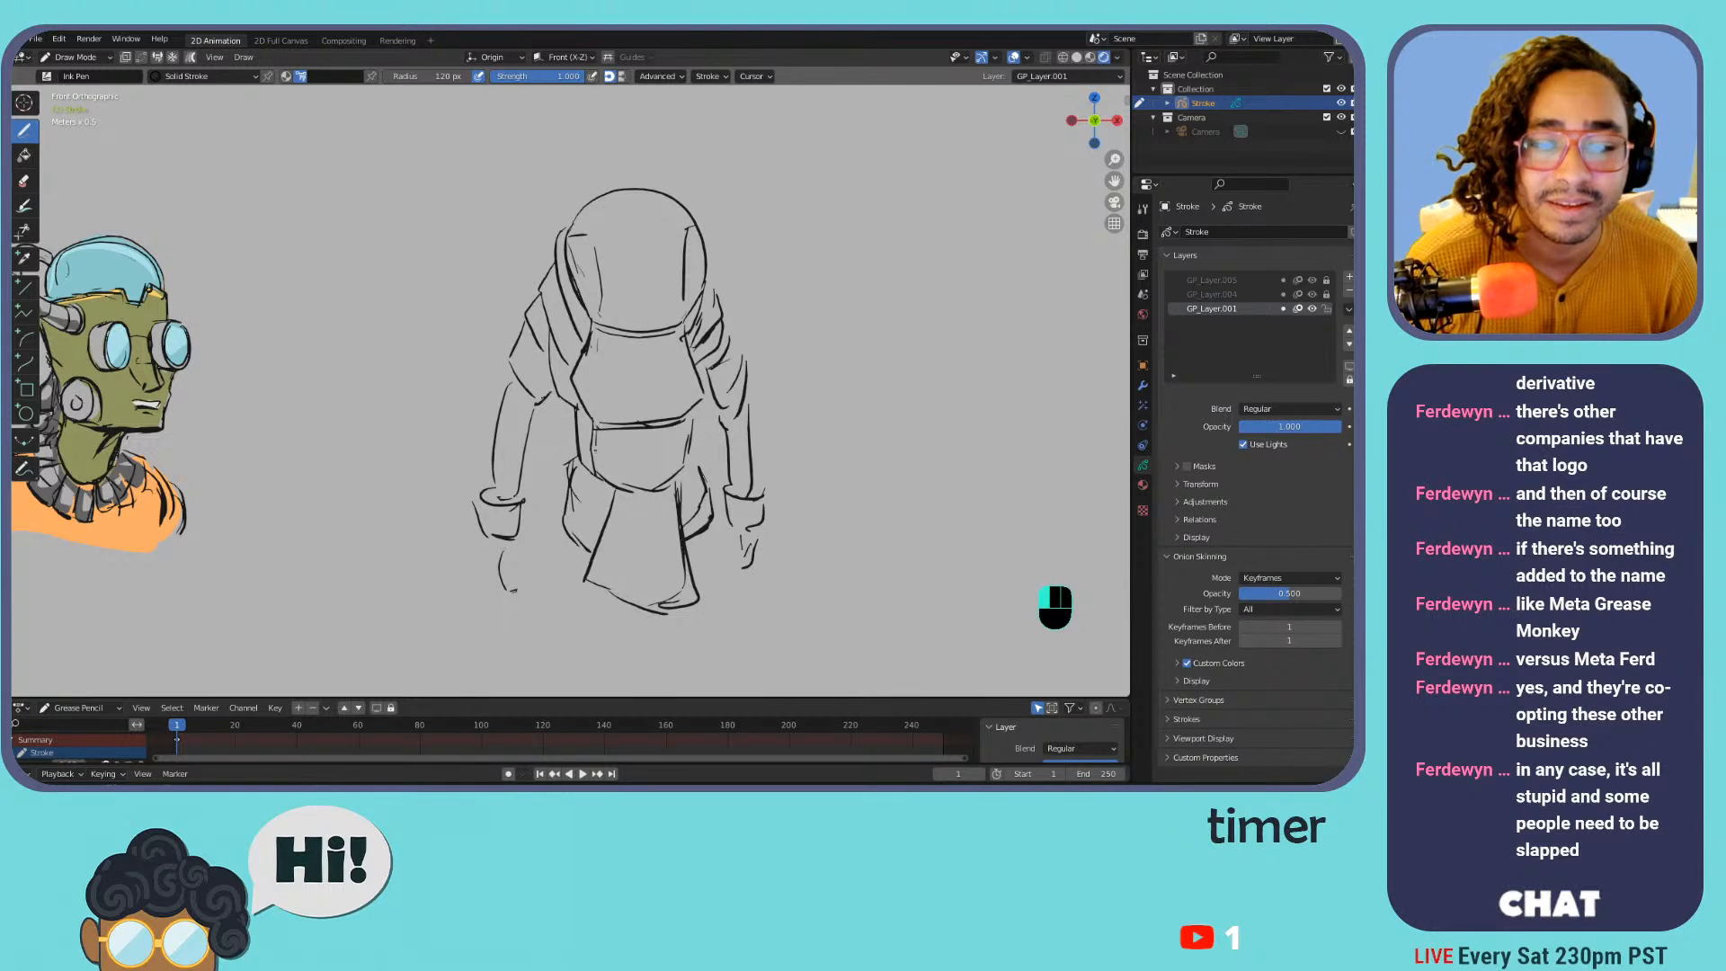
click(332, 78)
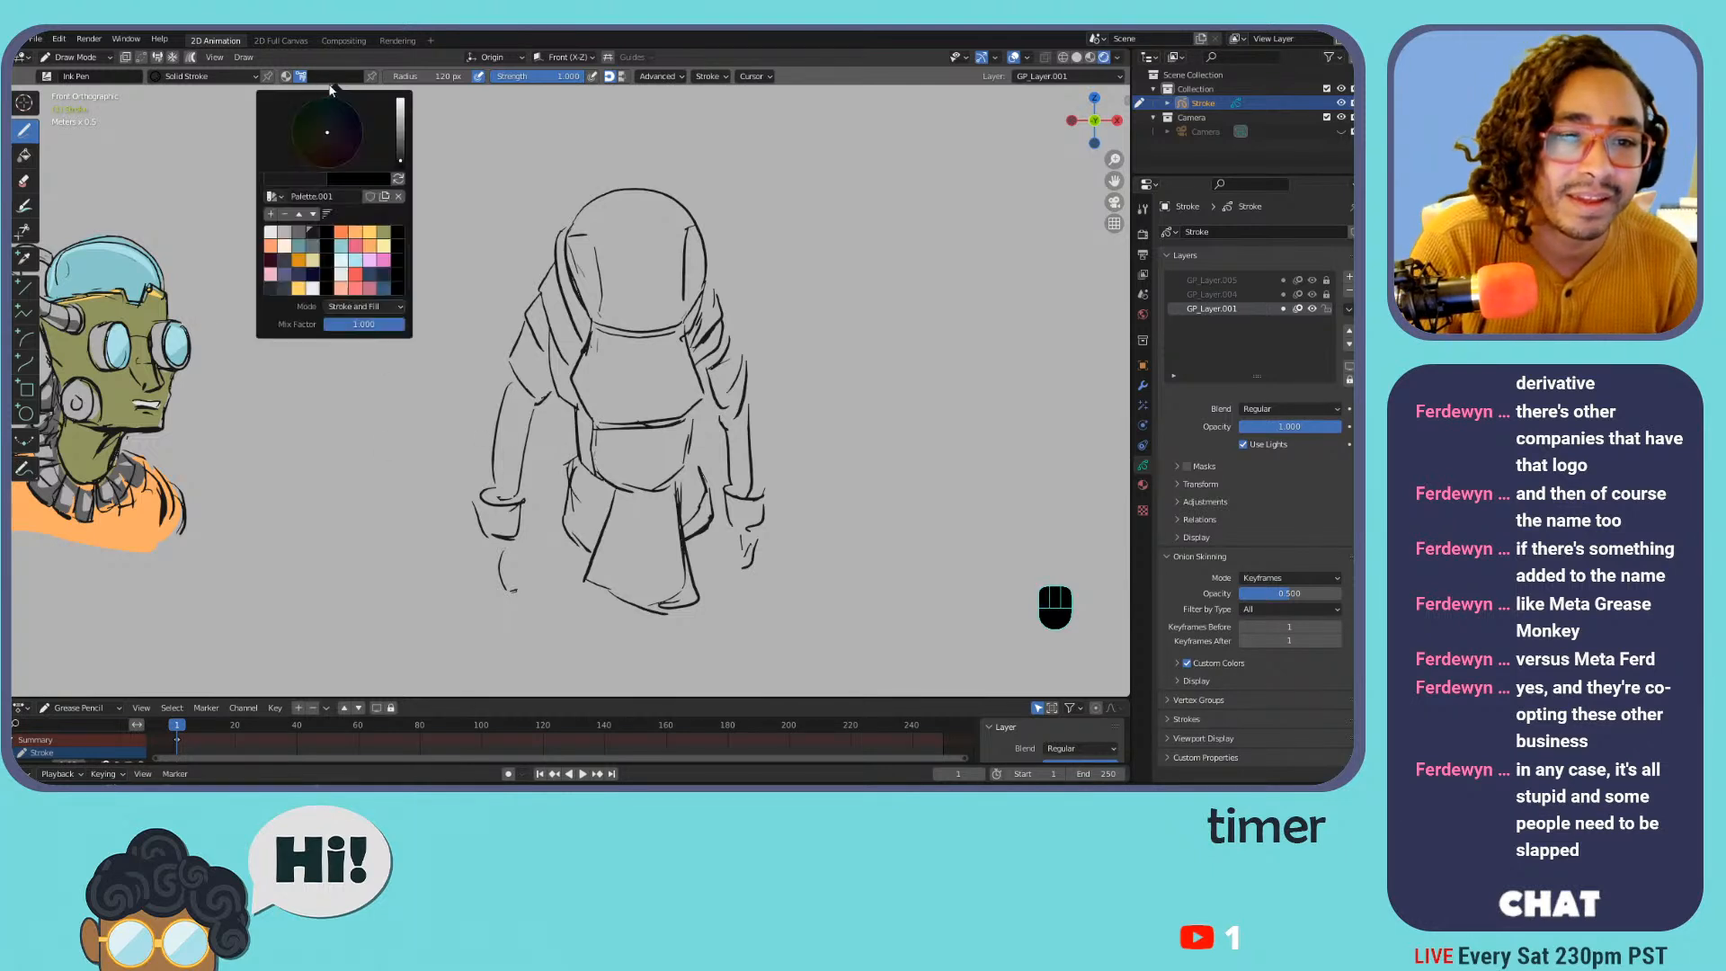
click(299, 234)
click(203, 76)
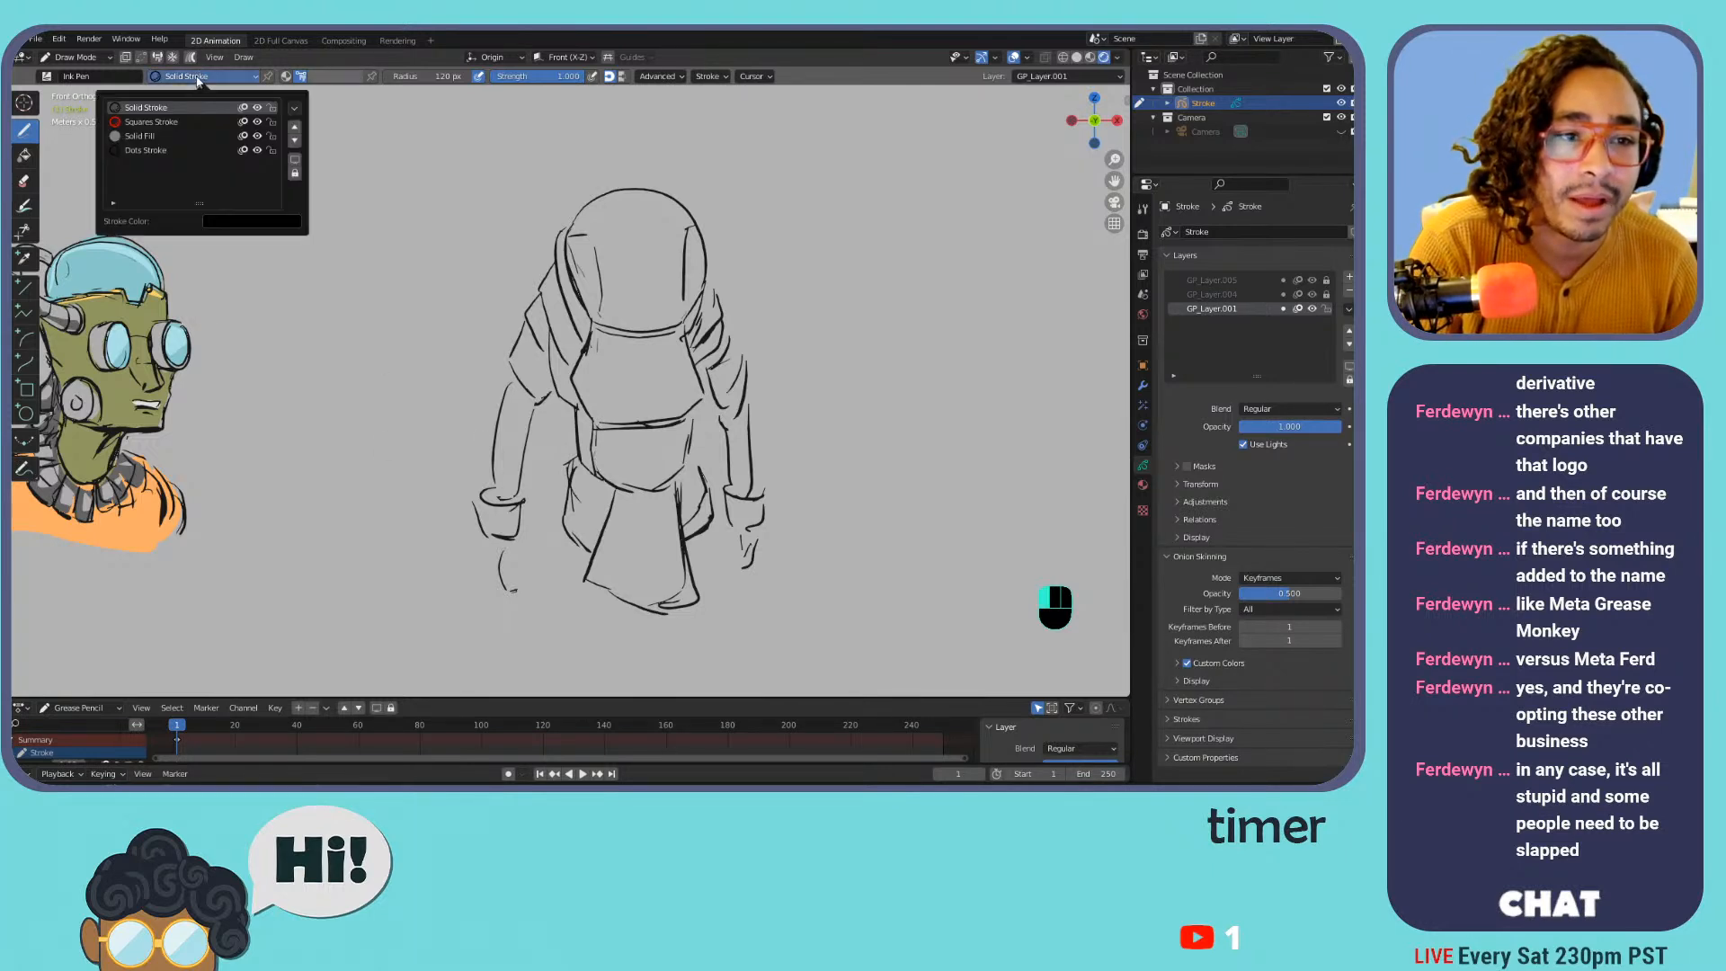
click(186, 134)
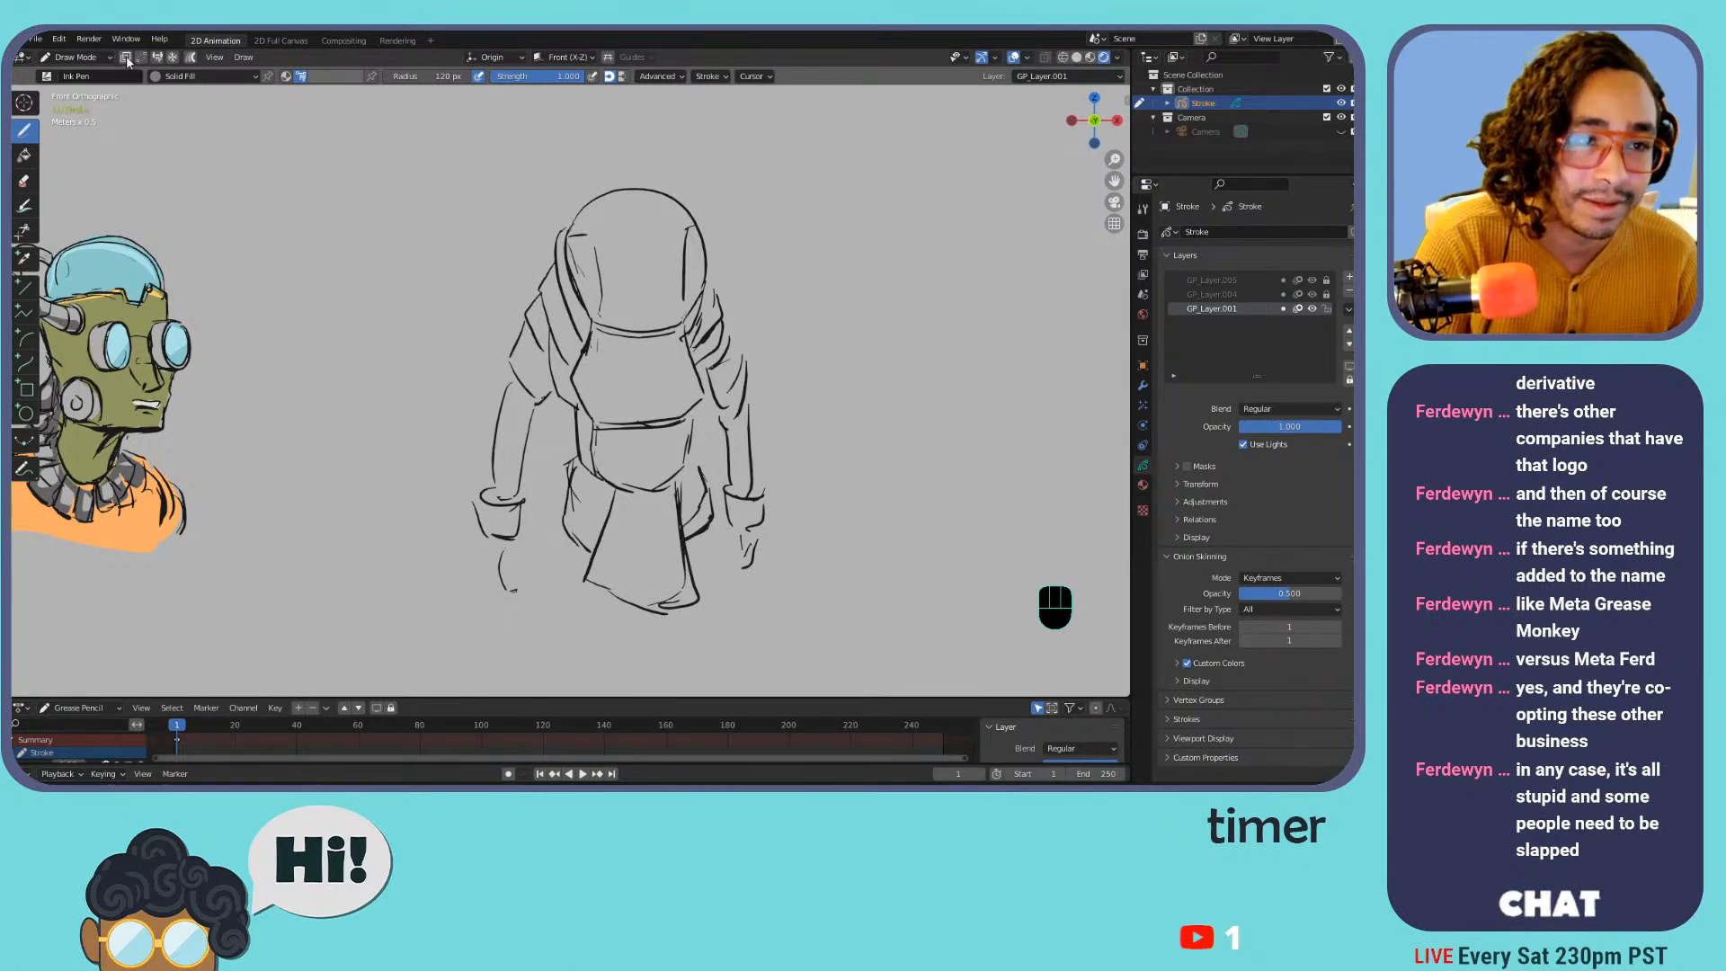
mouse_move(566, 232)
mouse_down()
mouse_move(570, 271)
mouse_move(613, 330)
mouse_move(680, 321)
mouse_up()
key(ctrl+z)
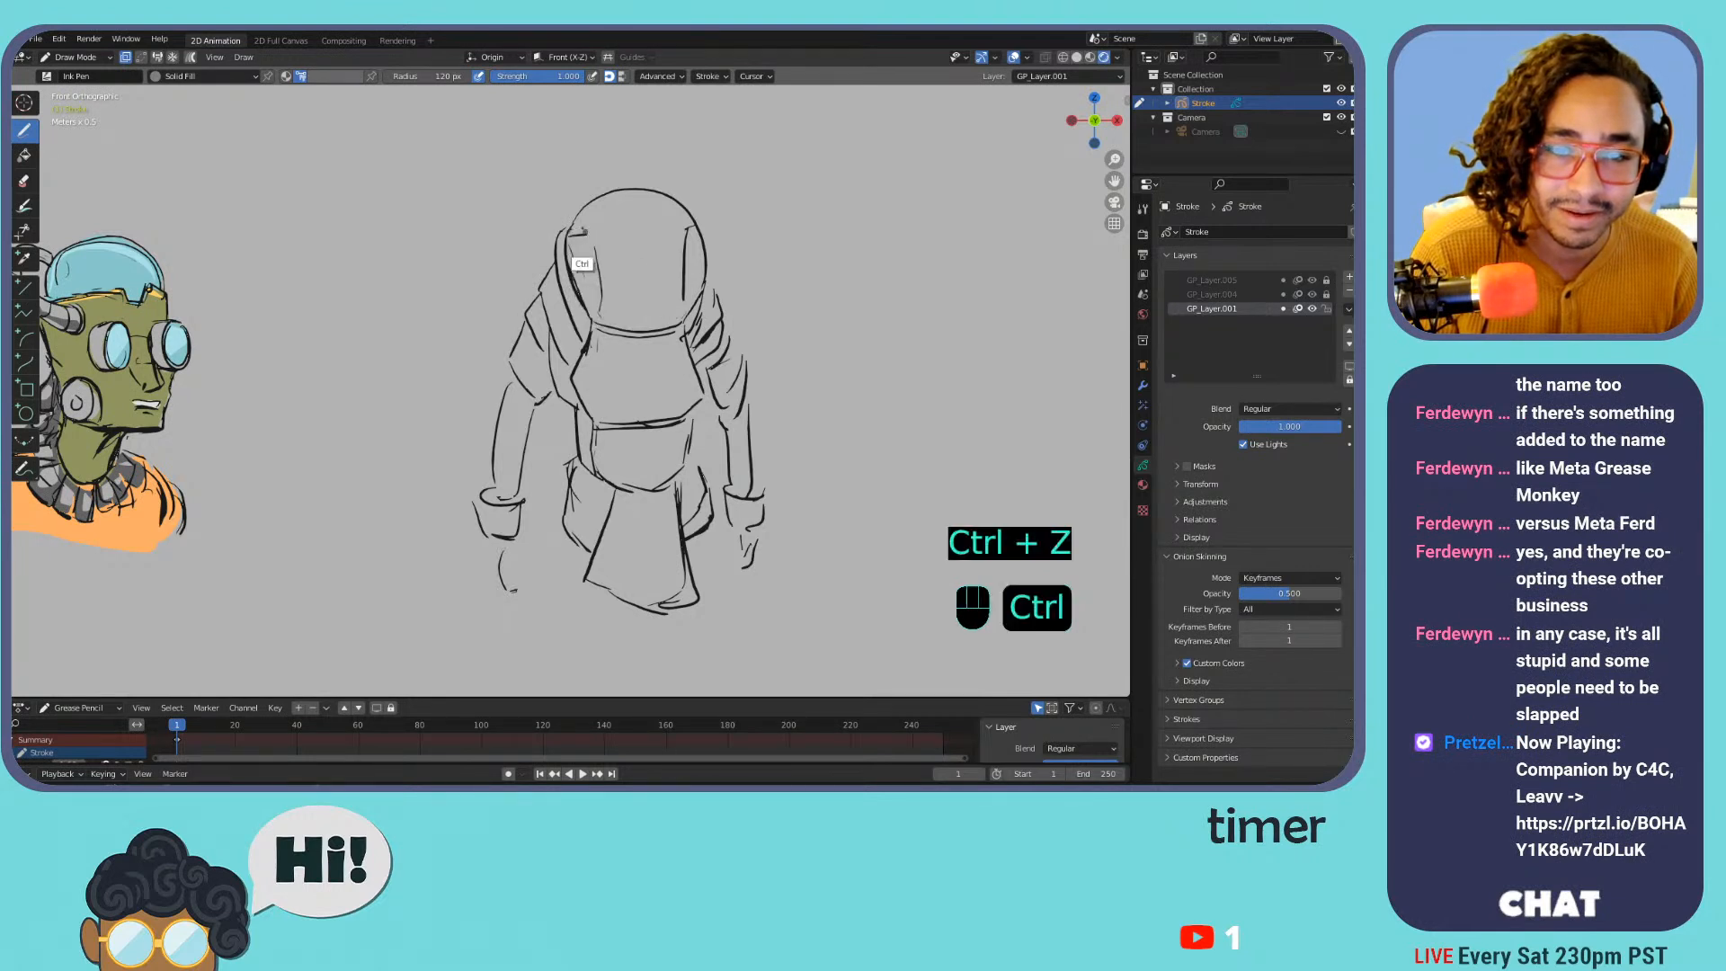
mouse_move(566, 227)
mouse_down()
mouse_move(589, 319)
mouse_move(659, 331)
mouse_move(710, 279)
mouse_move(700, 225)
mouse_move(642, 191)
mouse_move(572, 222)
mouse_up()
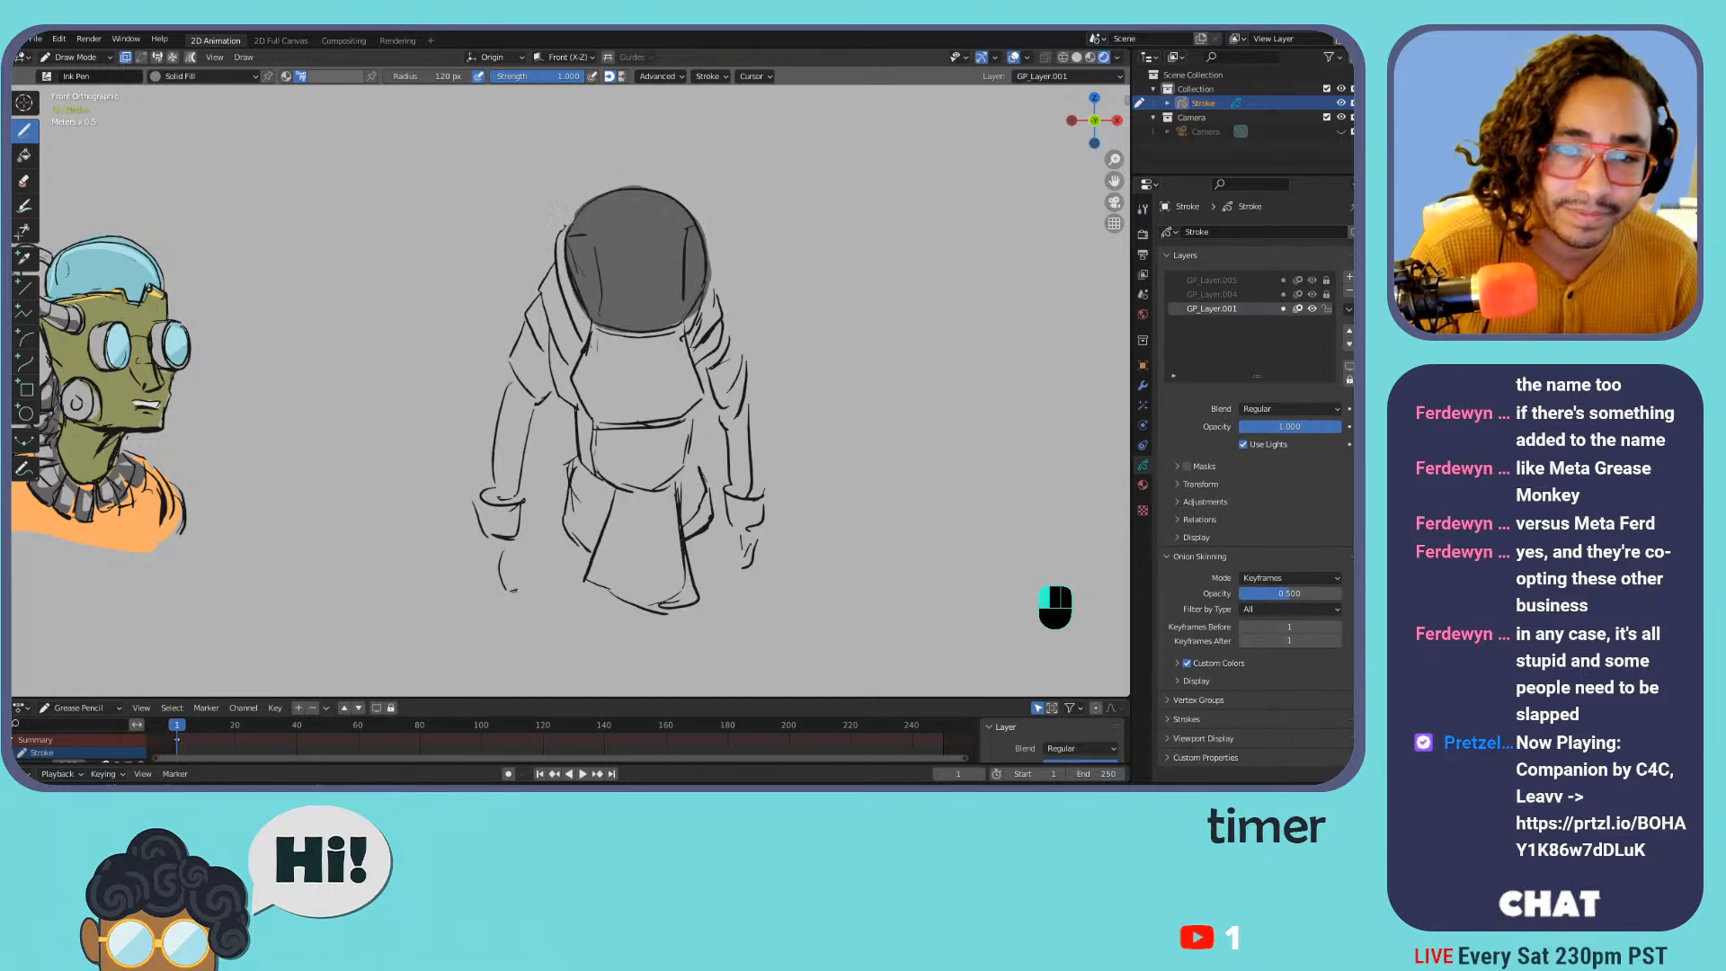
mouse_move(541, 290)
mouse_down()
mouse_move(493, 439)
mouse_move(496, 537)
mouse_move(562, 360)
mouse_move(569, 260)
mouse_move(582, 539)
mouse_move(634, 607)
mouse_move(688, 594)
mouse_move(701, 540)
mouse_move(688, 306)
mouse_up()
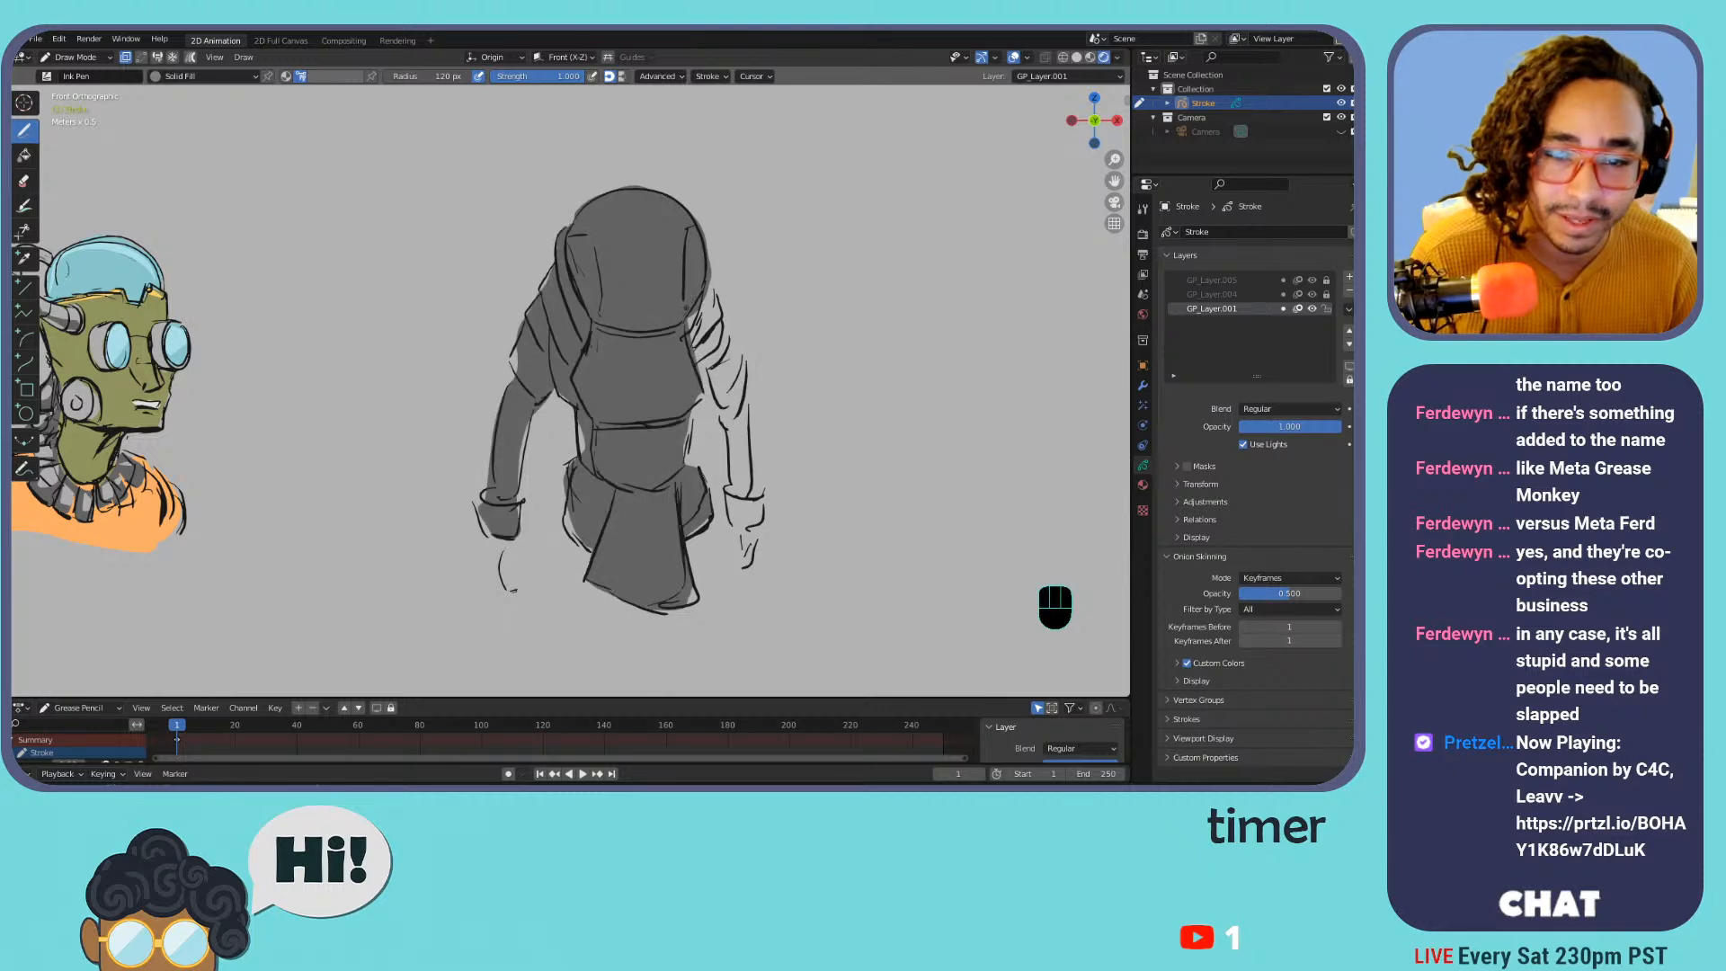
mouse_move(706, 387)
mouse_down()
mouse_move(706, 292)
mouse_move(719, 422)
mouse_move(746, 369)
mouse_move(716, 342)
mouse_move(737, 432)
mouse_move(726, 494)
mouse_move(751, 526)
mouse_move(760, 422)
mouse_move(739, 395)
mouse_up()
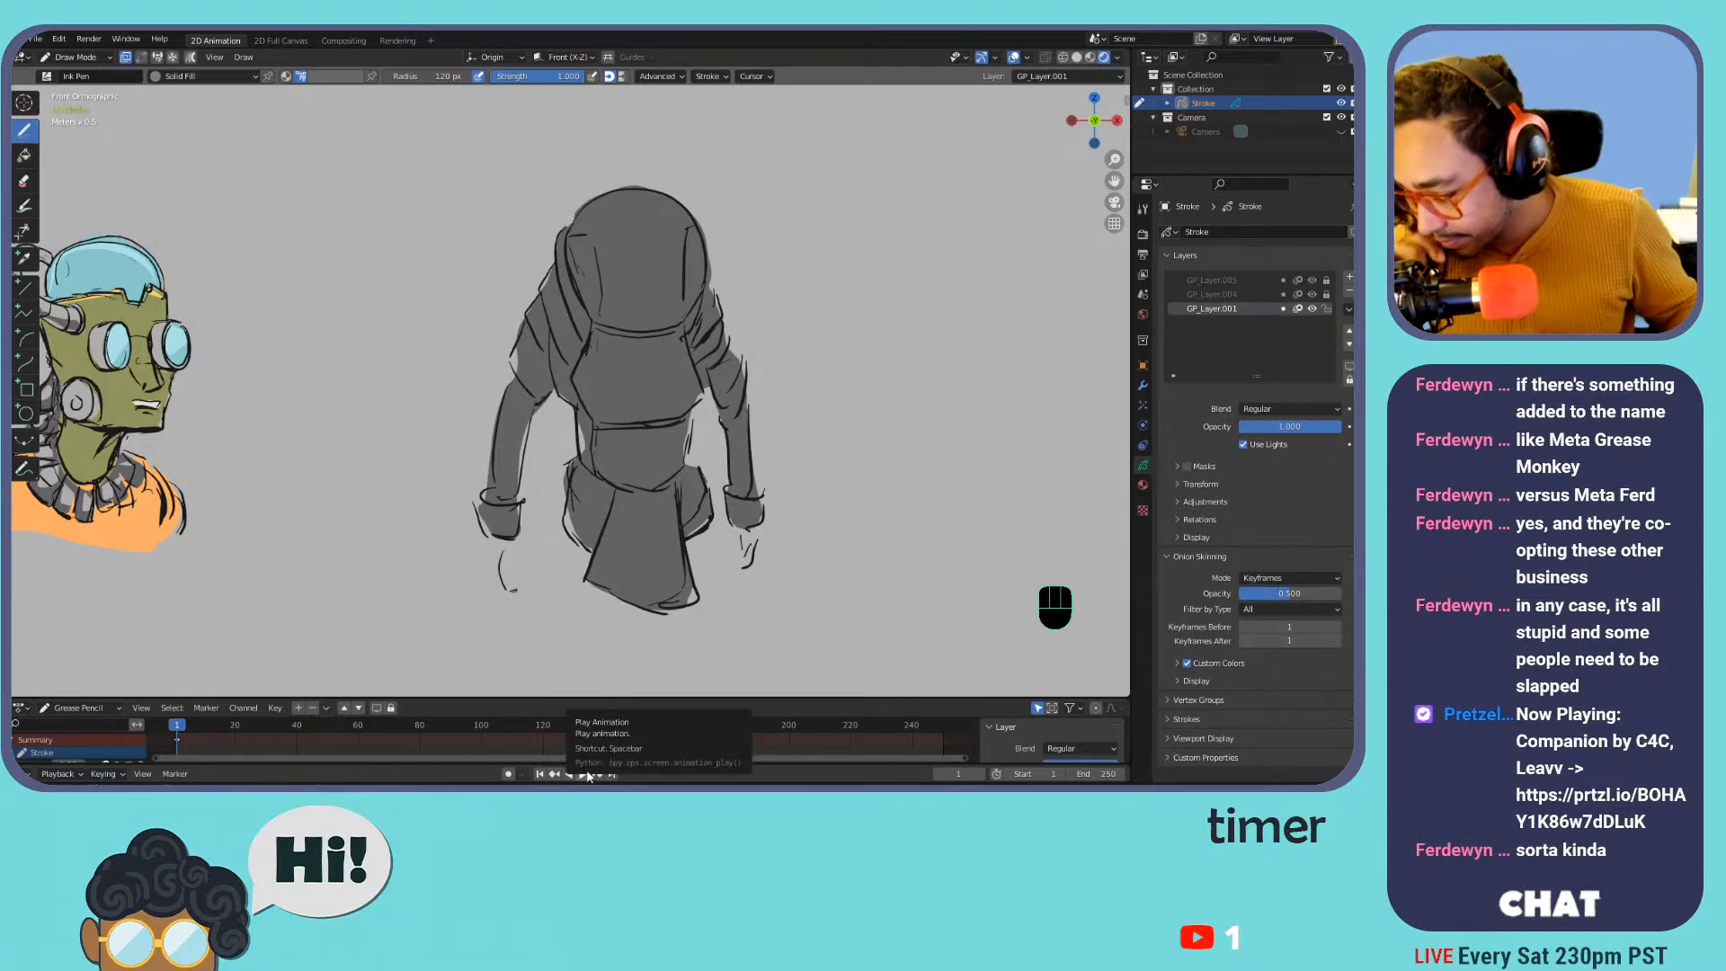
Paint light grey highlights along the helmet's crown and across the chest block behind the linework
click(325, 76)
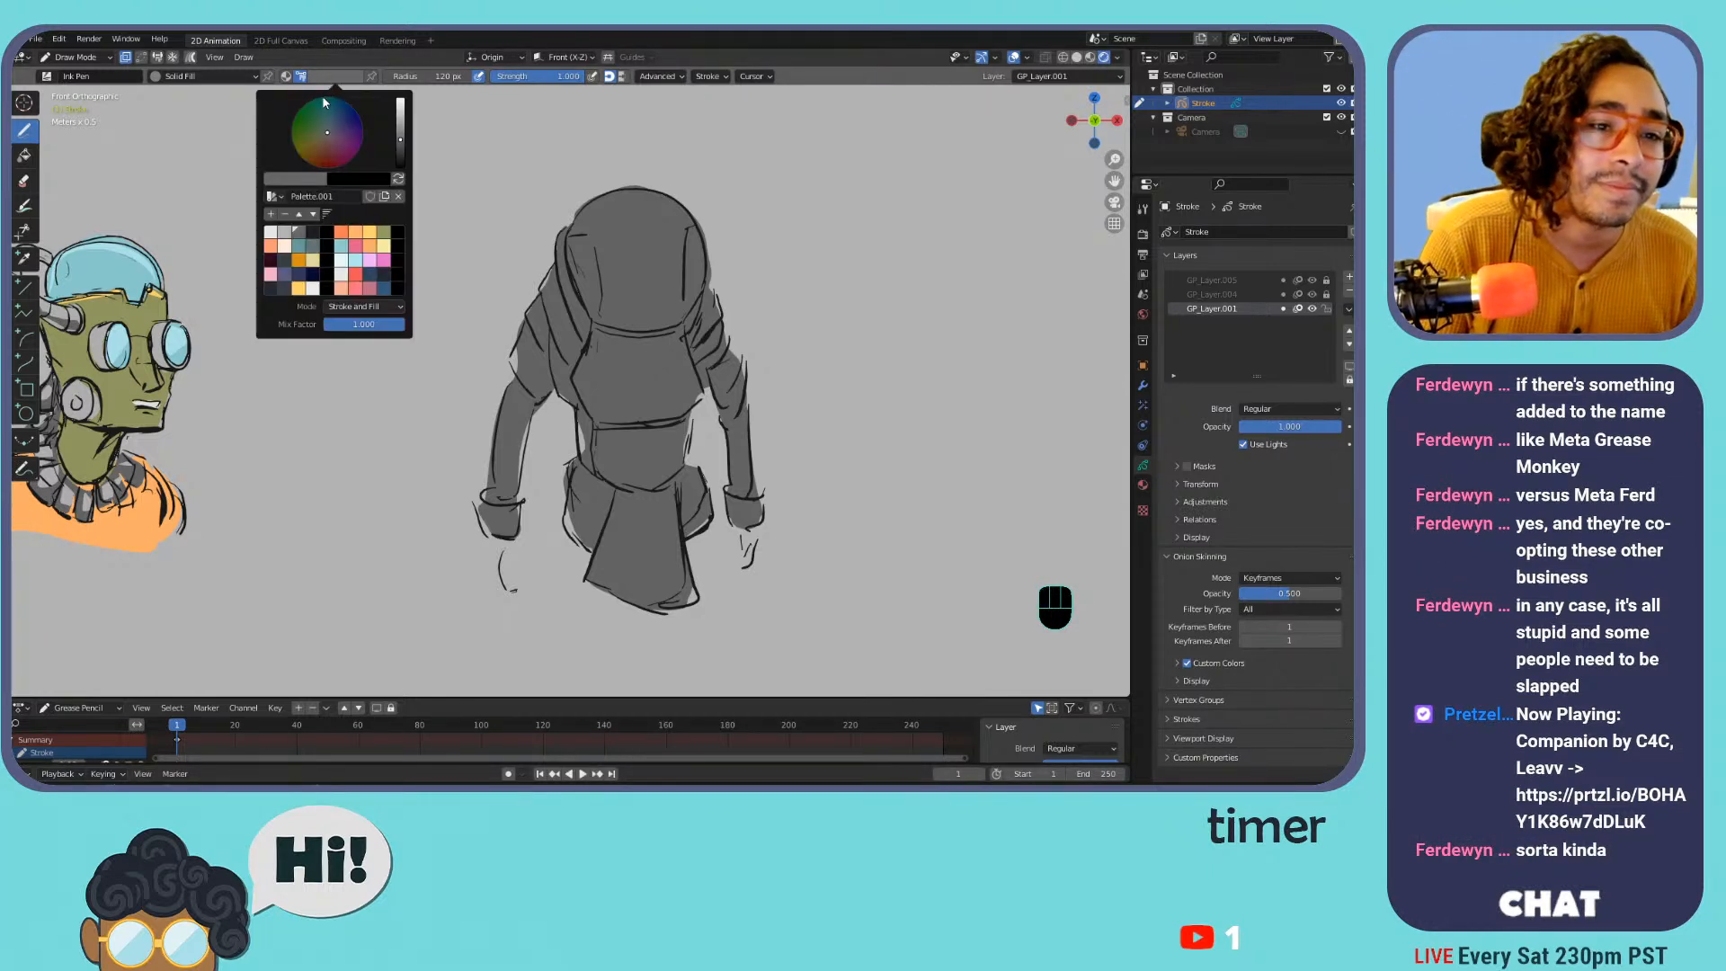
click(284, 232)
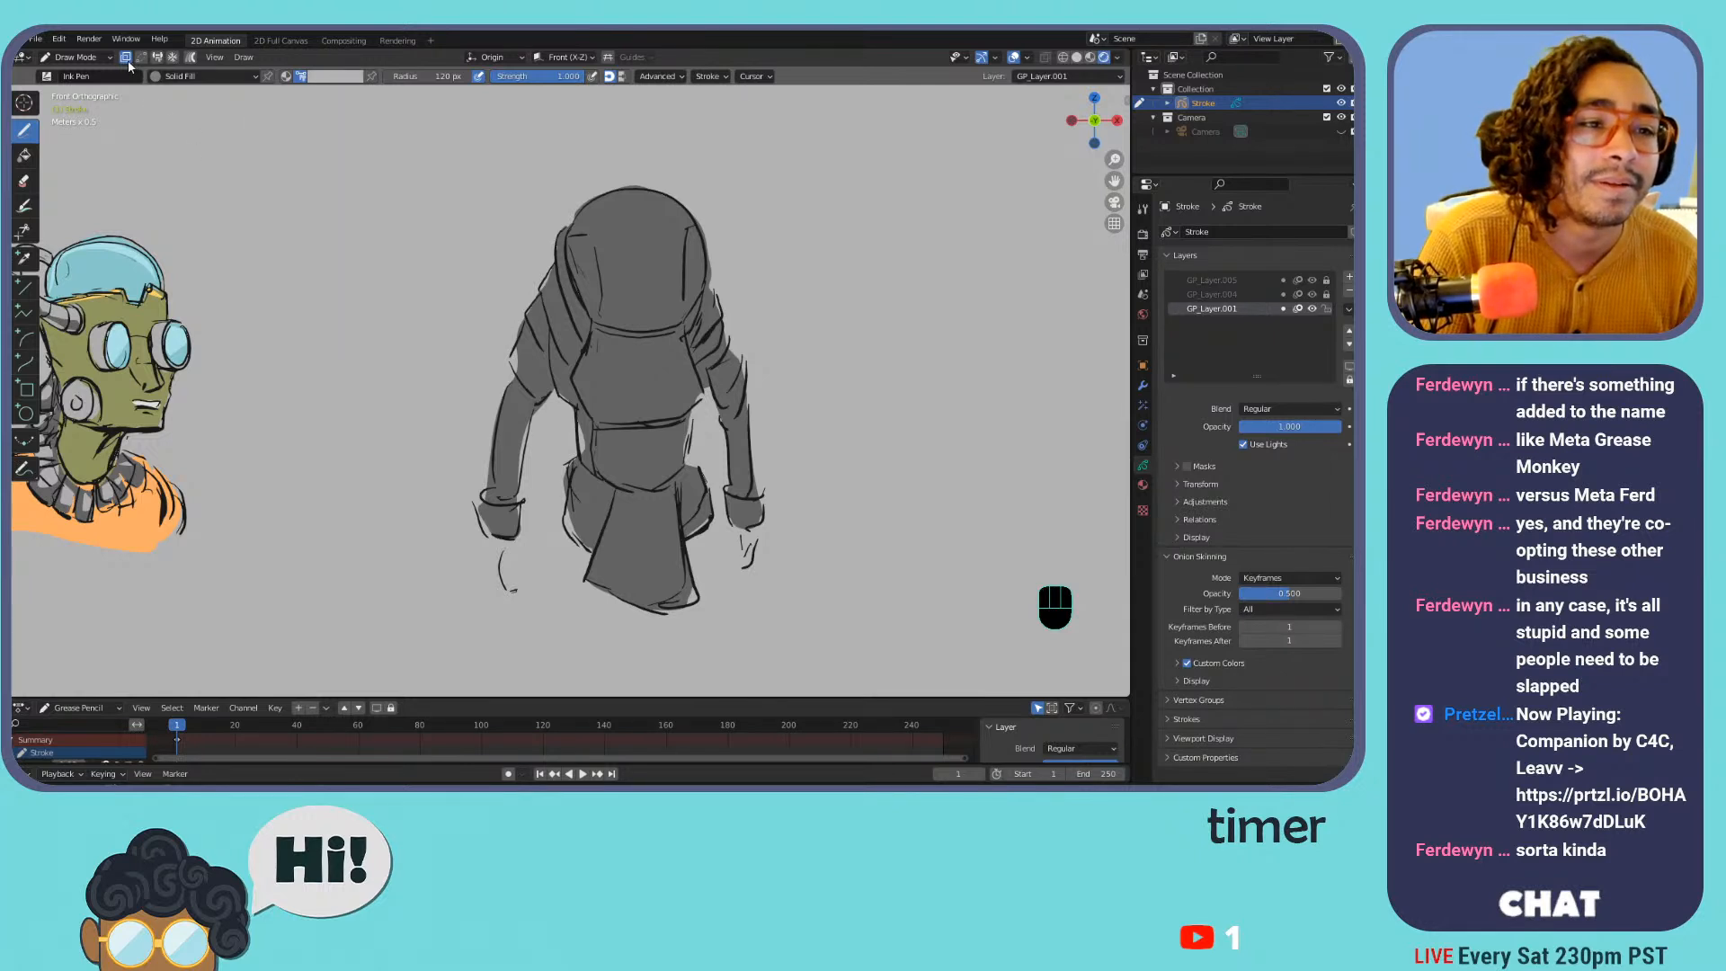
mouse_move(589, 232)
mouse_down()
mouse_move(585, 314)
mouse_move(665, 270)
mouse_move(613, 199)
mouse_up()
key(ctrl+z)
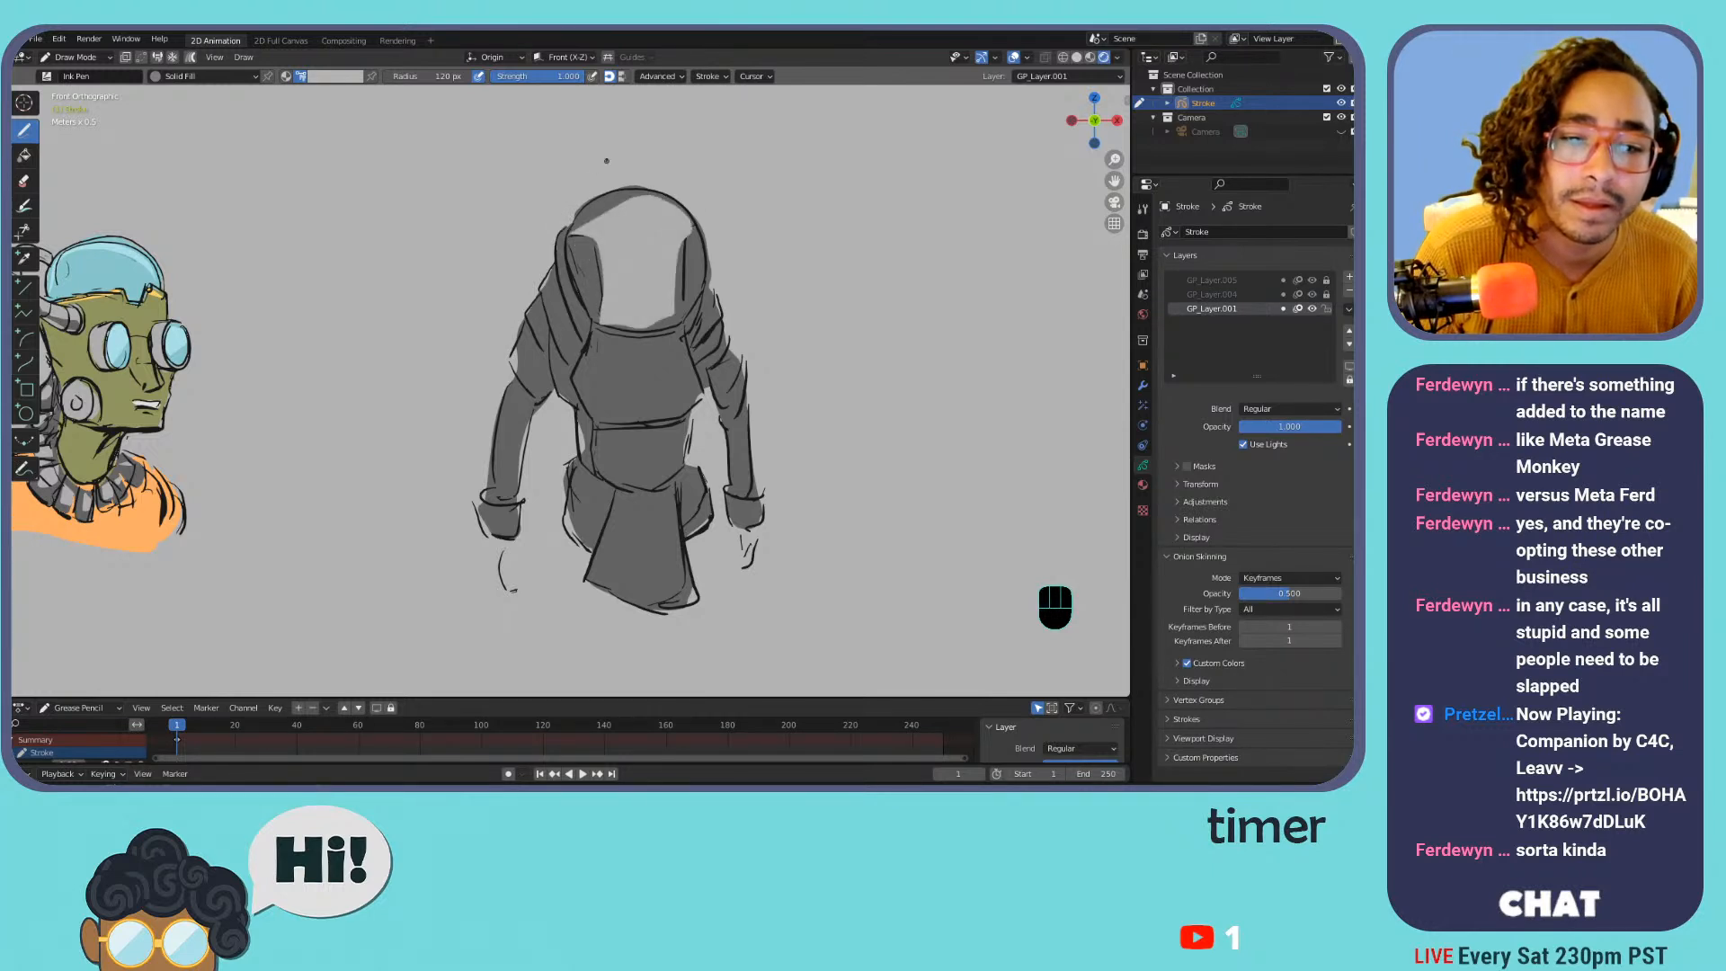
key(ctrl+z)
mouse_move(628, 206)
mouse_down()
mouse_move(584, 212)
mouse_move(679, 207)
mouse_move(619, 219)
mouse_move(602, 313)
mouse_move(693, 364)
mouse_move(593, 386)
mouse_up()
key(ctrl+z)
key(ctrl+z)
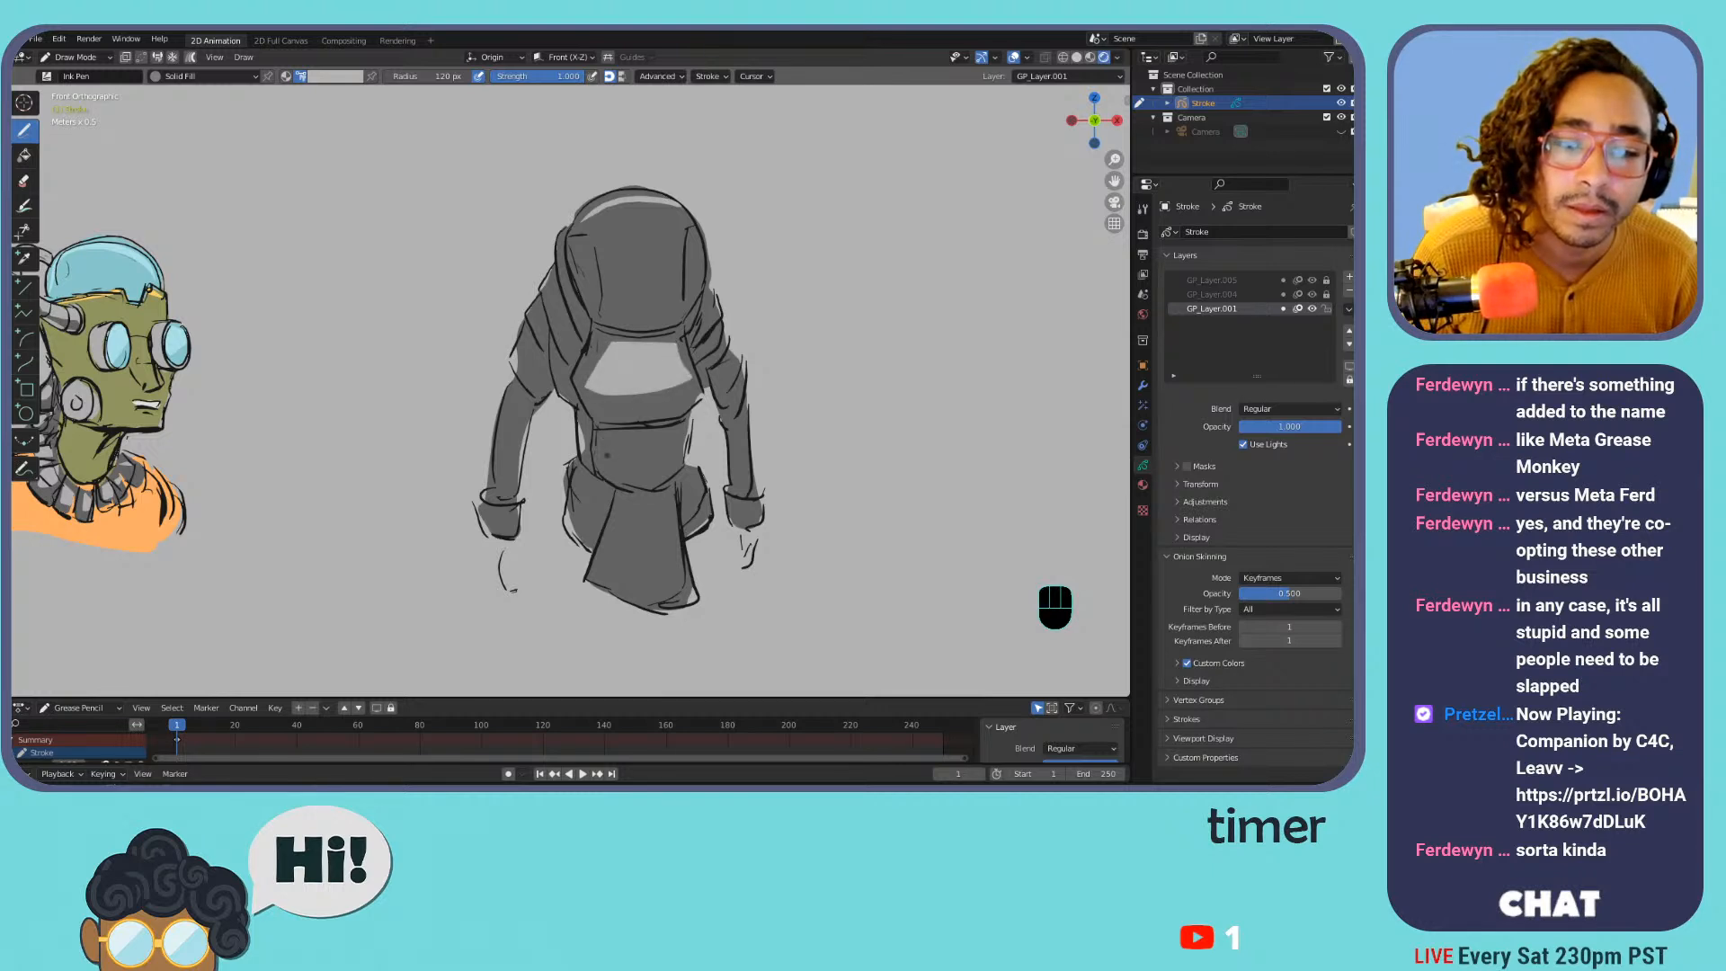
Paint light grey highlights on the waist block, the hanging cloth panel and the hip beside it
mouse_move(605, 454)
mouse_down()
mouse_move(675, 484)
mouse_move(615, 451)
mouse_move(657, 475)
mouse_move(678, 448)
mouse_move(608, 444)
mouse_up()
key(ctrl+z)
key(ctrl+z)
mouse_move(626, 502)
mouse_down()
mouse_move(598, 563)
mouse_move(655, 525)
mouse_move(639, 591)
mouse_move(669, 499)
mouse_move(626, 501)
mouse_move(640, 539)
mouse_move(658, 520)
mouse_move(645, 595)
mouse_move(601, 567)
mouse_move(627, 531)
mouse_up()
key(ctrl+z)
drag(657, 599, 660, 598)
drag(579, 480, 576, 488)
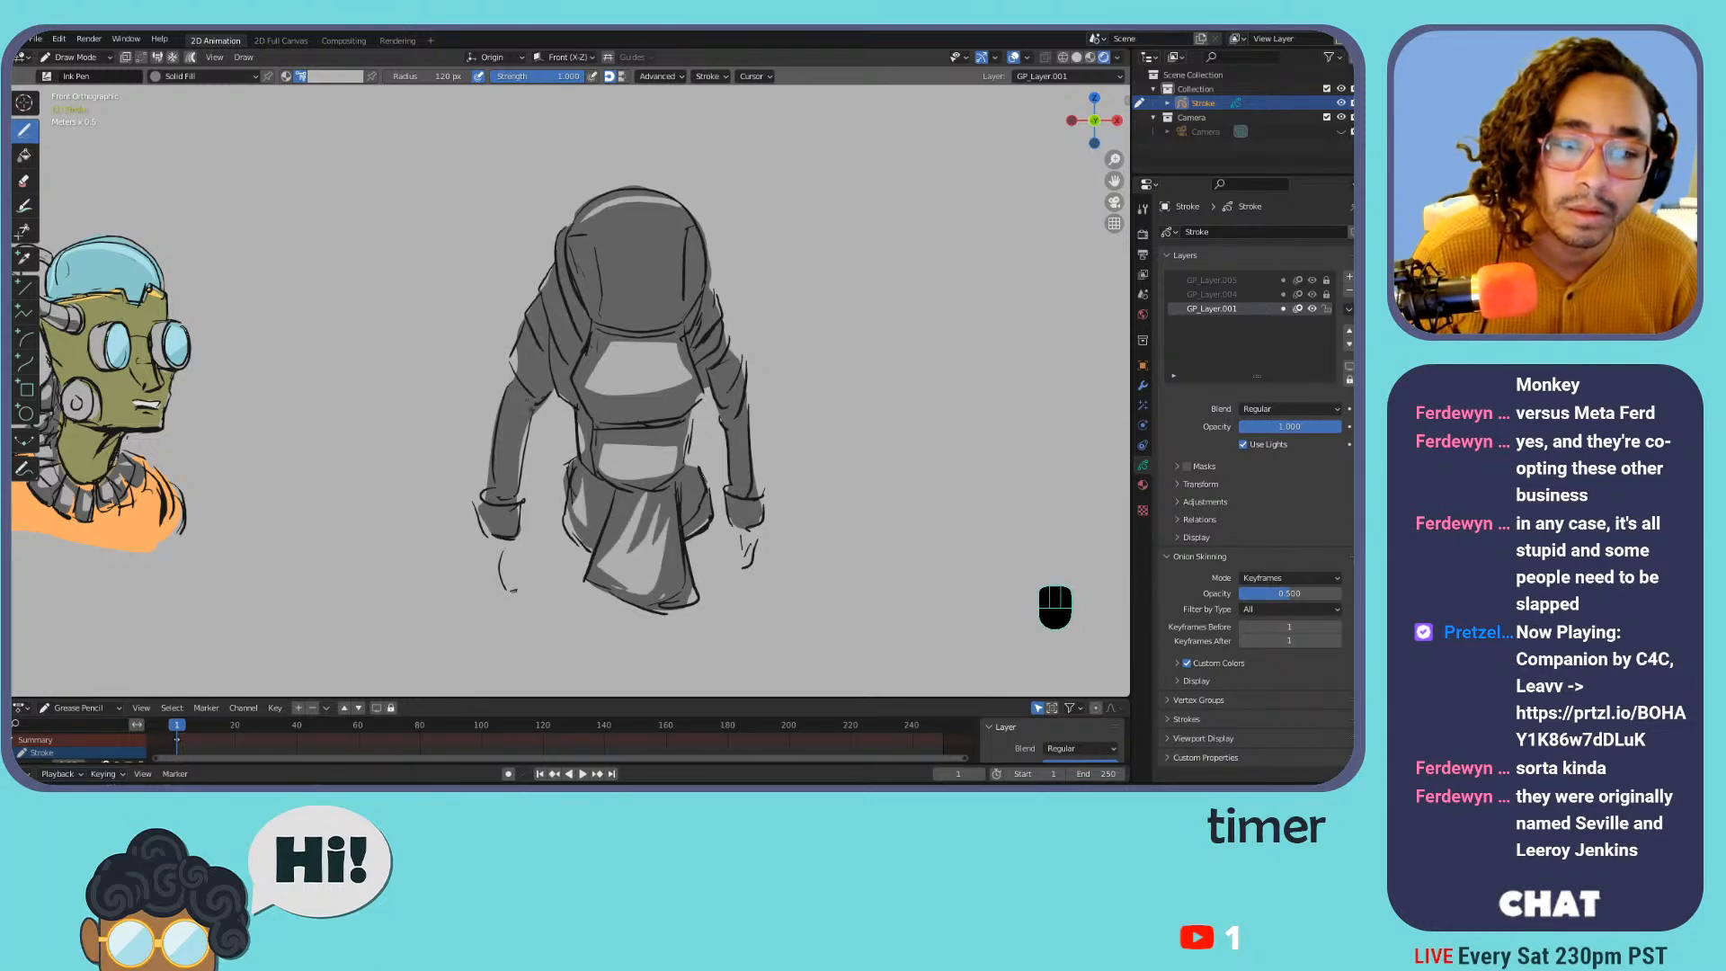
Add light grey highlights to the layered shoulder plates on both sides of the figure
mouse_move(536, 338)
mouse_down()
mouse_move(542, 321)
mouse_move(571, 340)
mouse_move(550, 288)
mouse_move(580, 319)
mouse_move(572, 300)
mouse_up()
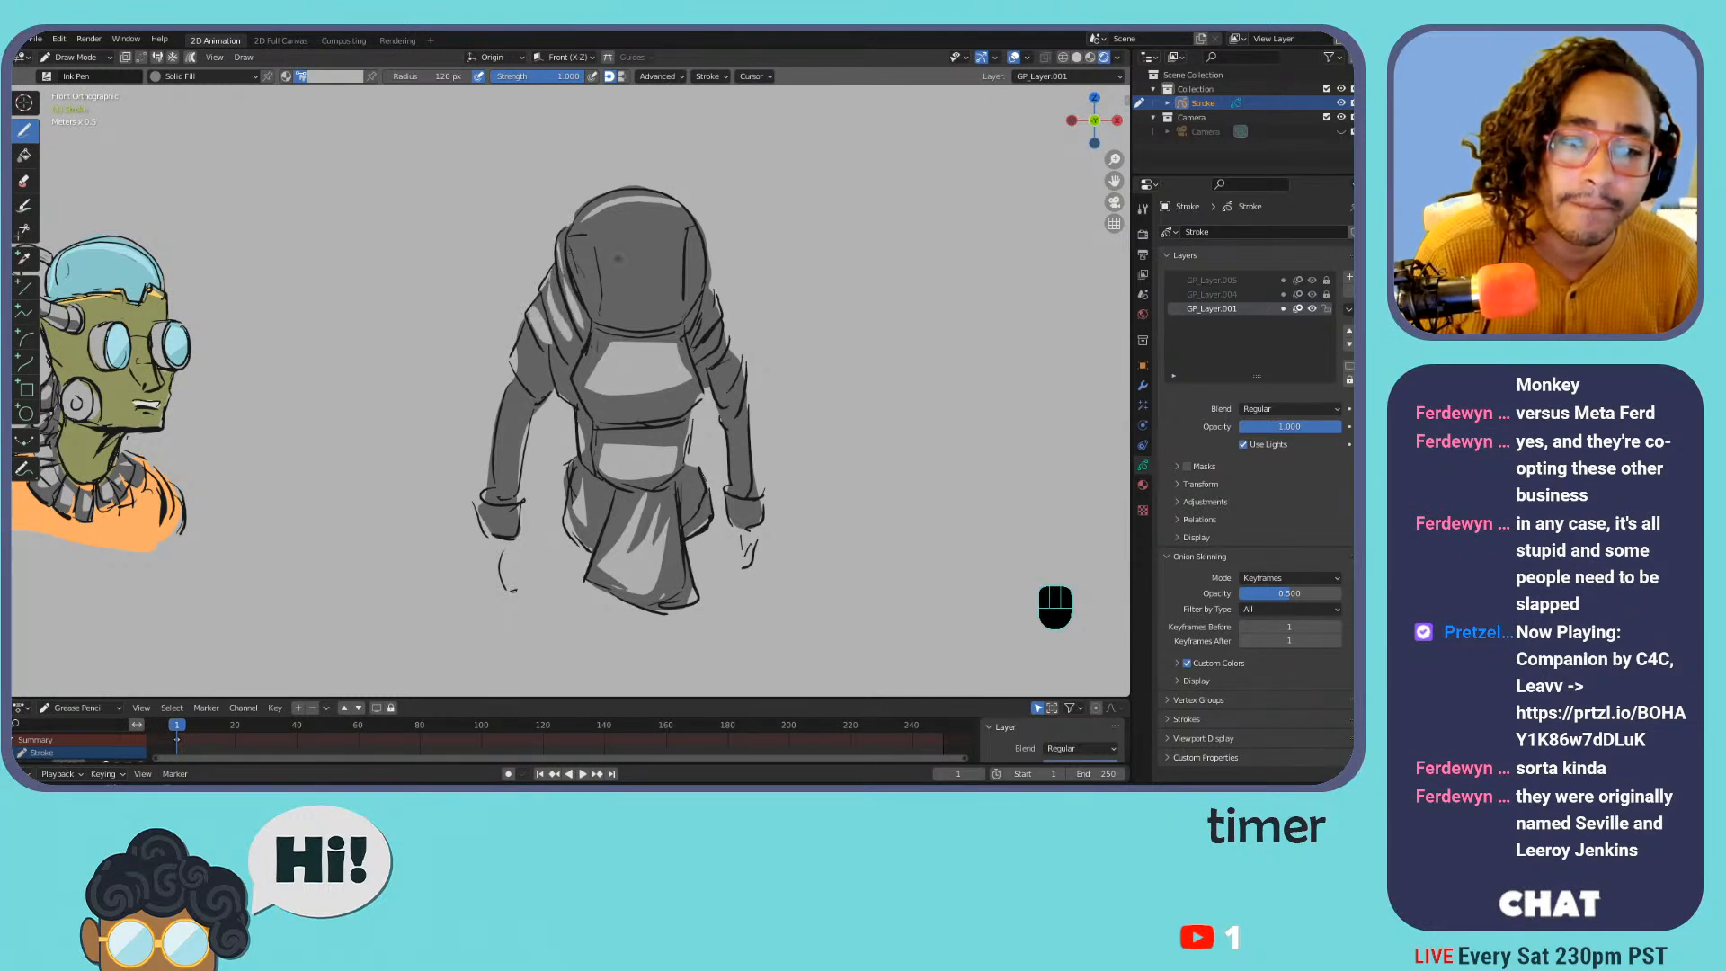
drag(704, 322, 714, 304)
drag(715, 335, 702, 355)
drag(720, 334, 711, 351)
Add light grey highlights to the arms and their flared cuffs
mouse_move(513, 386)
mouse_down()
mouse_move(494, 482)
mouse_move(508, 399)
mouse_up()
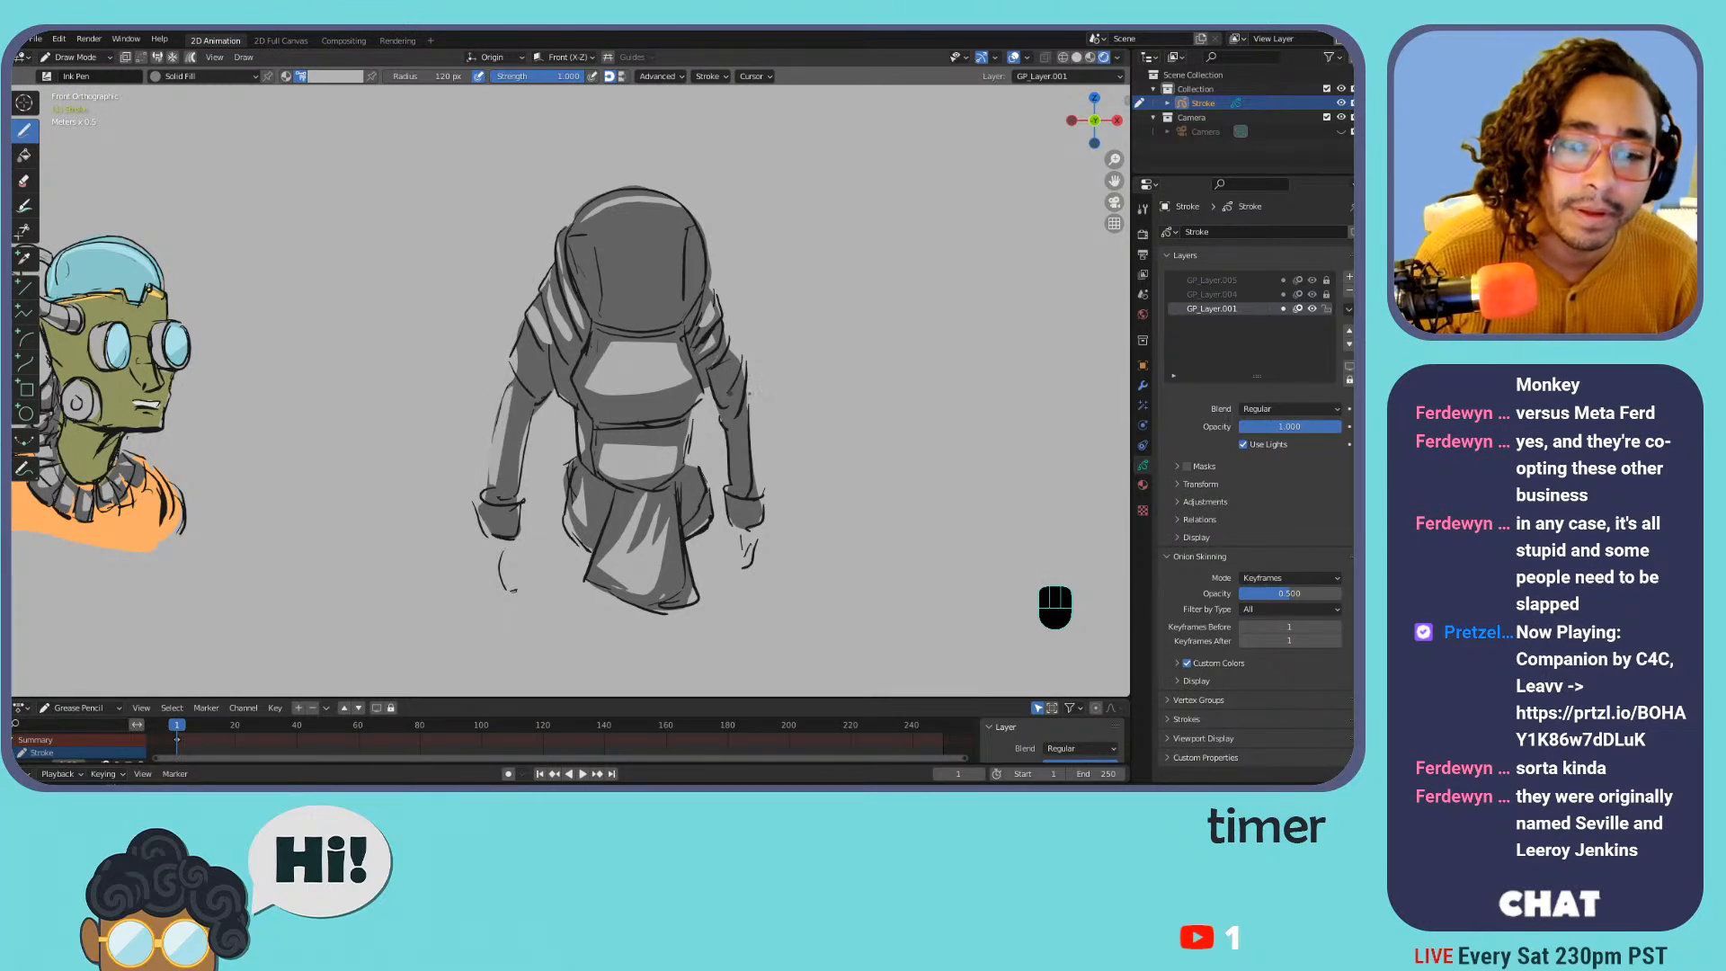
key(ctrl+z)
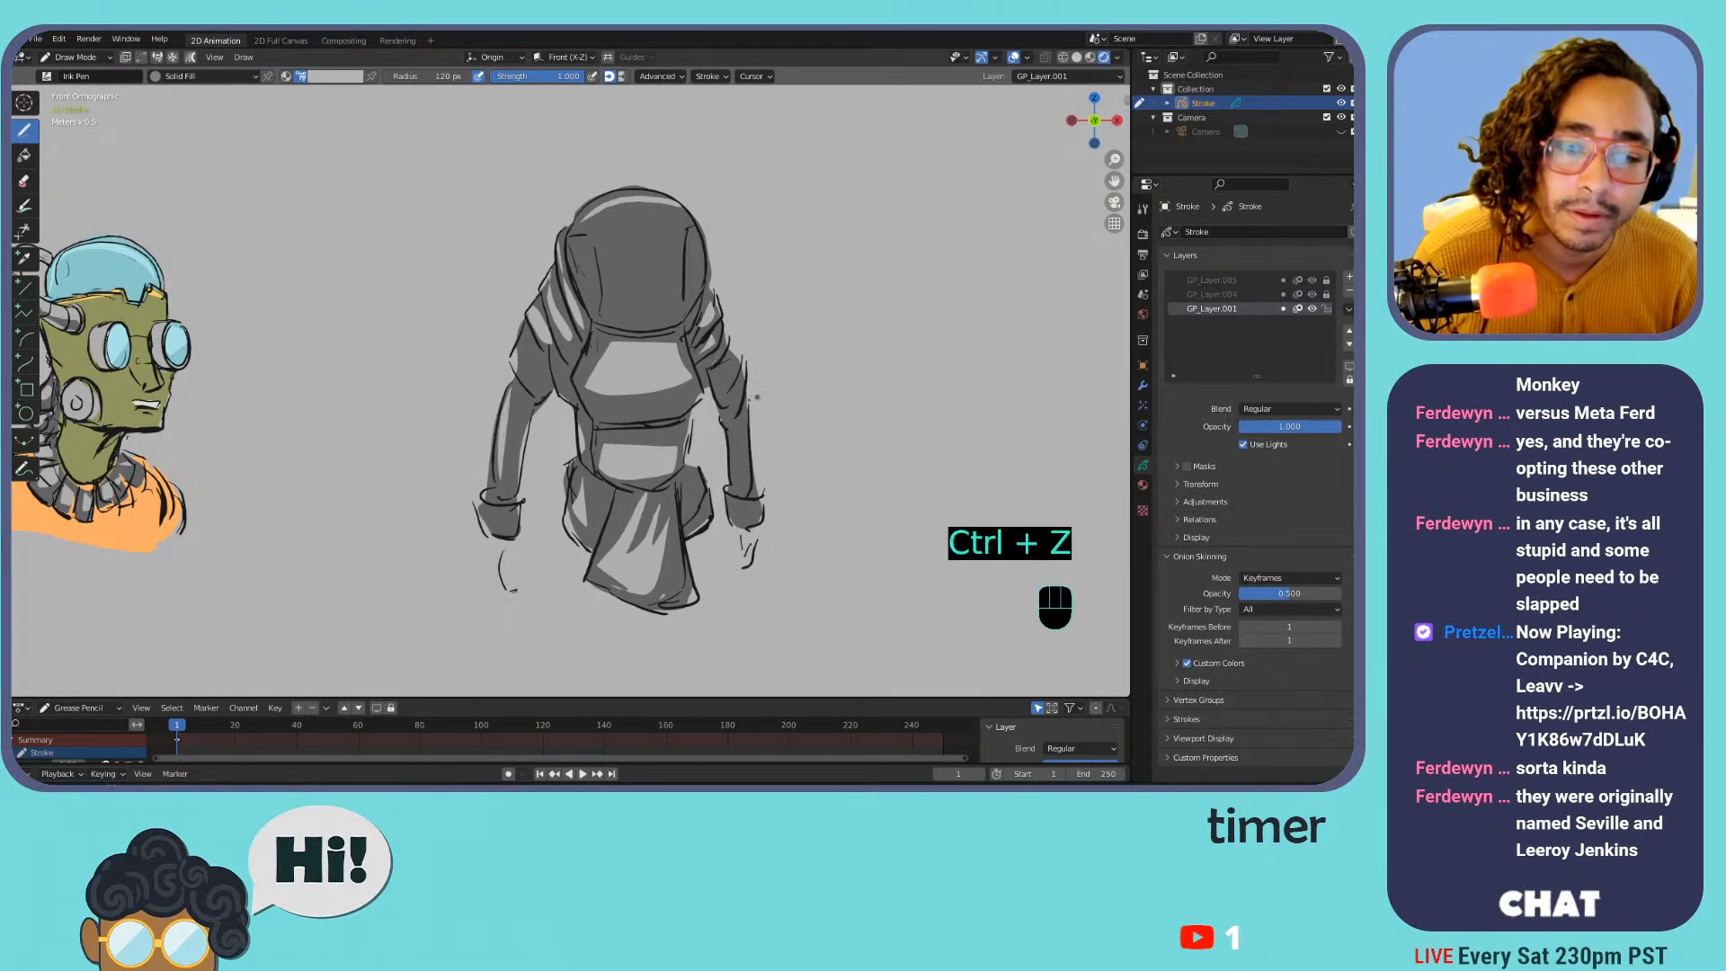
drag(726, 382, 744, 481)
drag(488, 510, 508, 531)
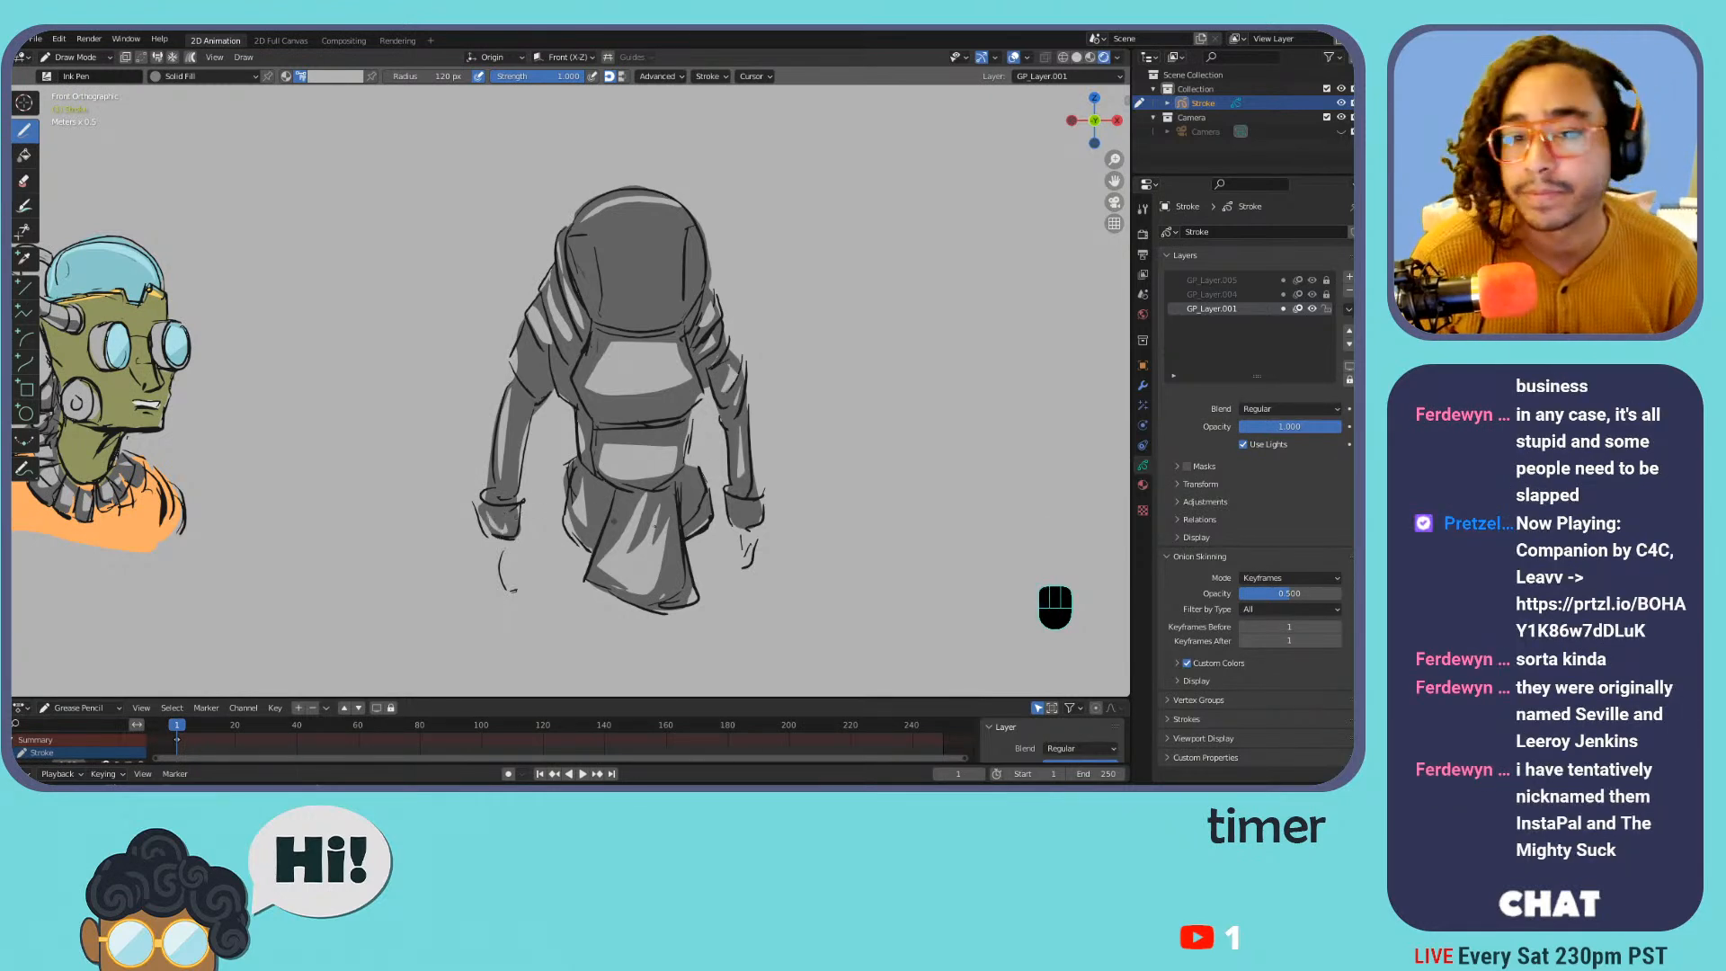
mouse_move(612, 229)
mouse_down()
mouse_move(649, 289)
mouse_move(631, 215)
mouse_up()
key(ctrl+z)
mouse_move(618, 310)
mouse_down()
mouse_move(660, 310)
mouse_move(659, 232)
mouse_move(616, 310)
mouse_move(653, 323)
mouse_move(670, 236)
mouse_move(633, 212)
mouse_move(588, 279)
mouse_up()
key(ctrl+z)
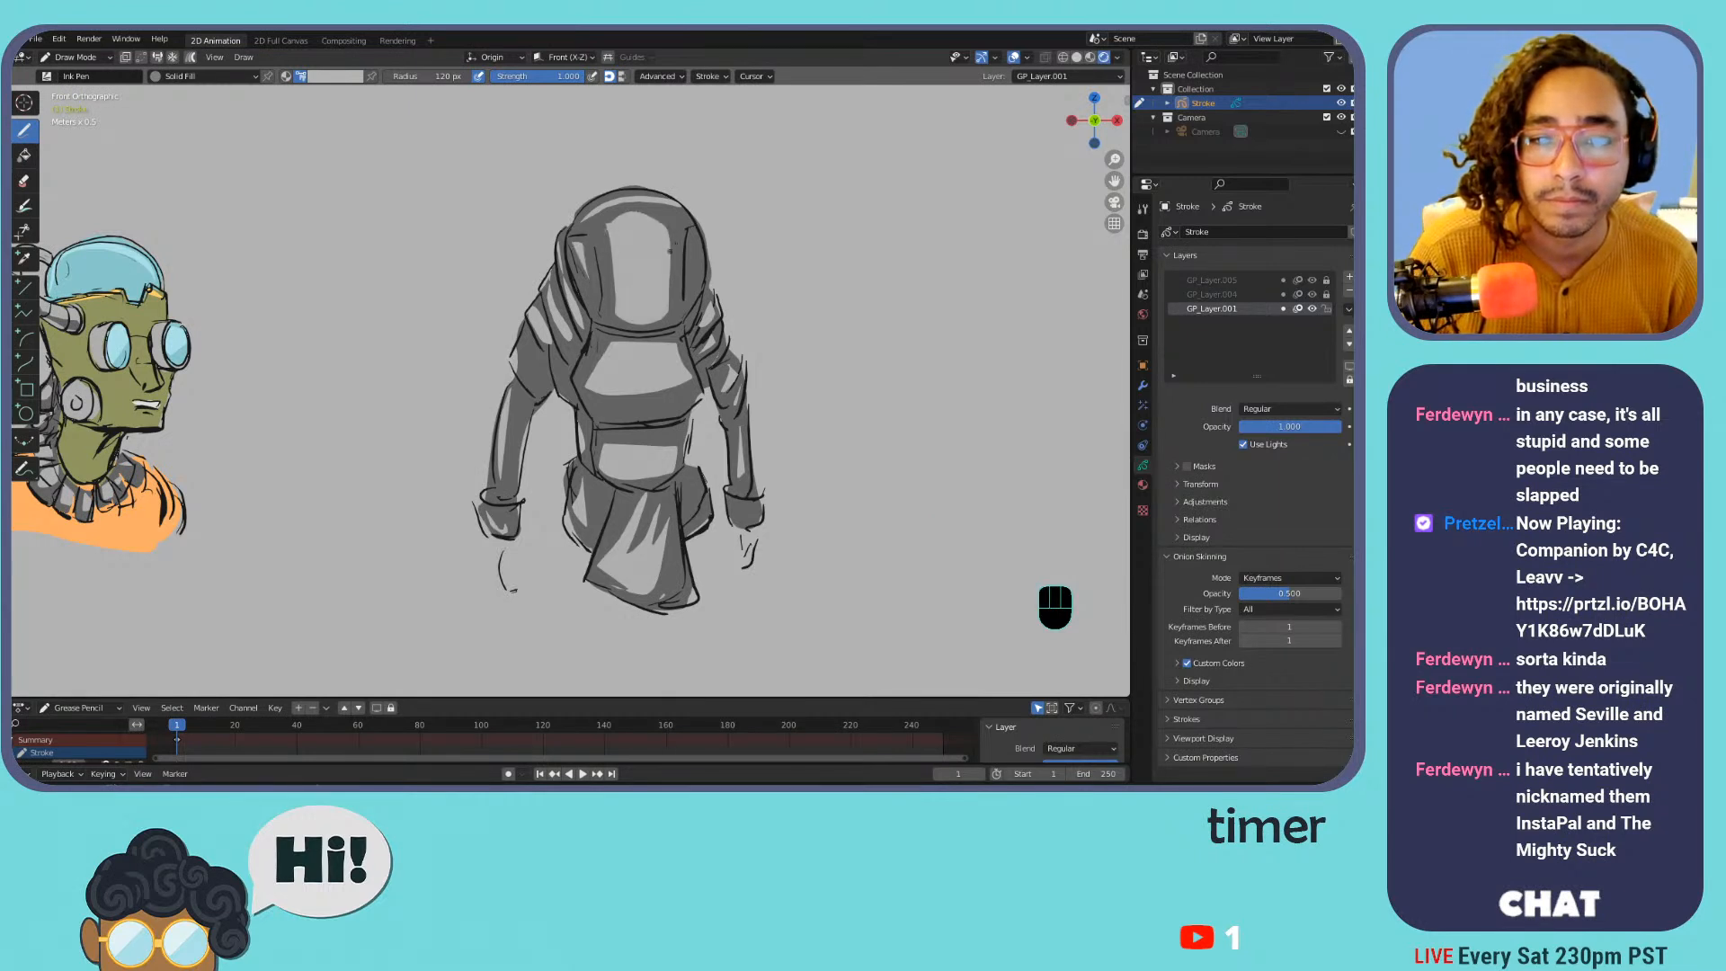
key(ctrl+z)
key(ctrl+z)
key(ctrl+z)
key(ctrl+z)
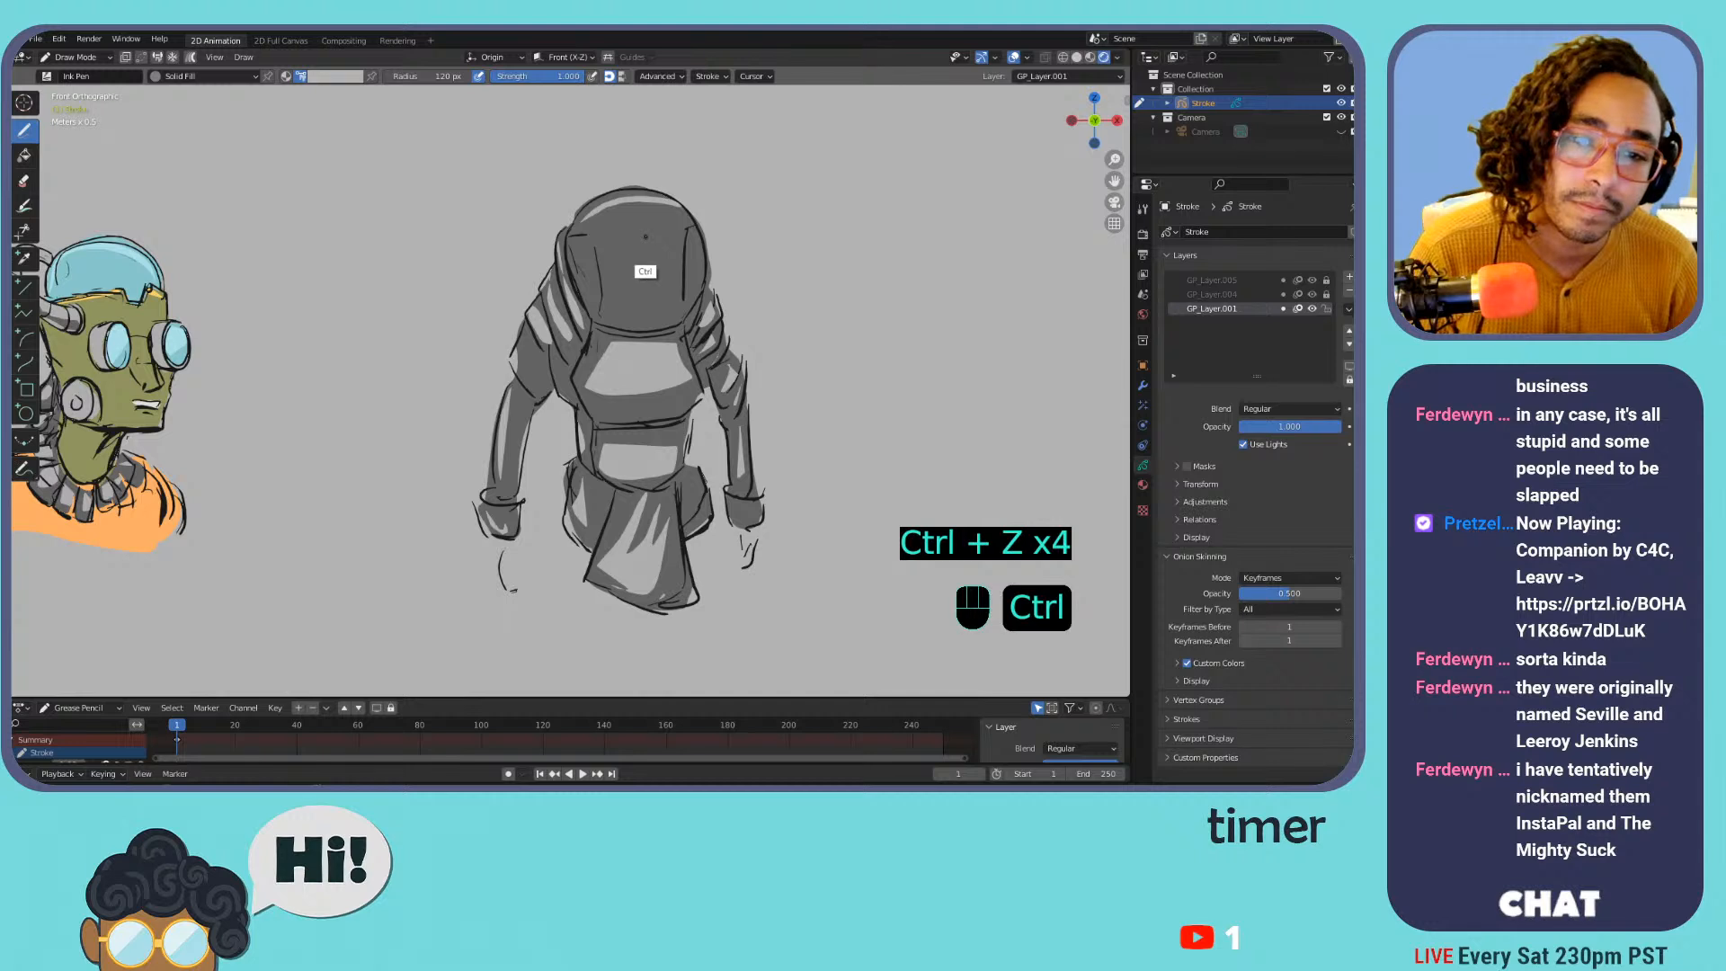
key(ctrl+z)
Paint a near-black head-and-shoulders silhouette inside the helmet and fill both hands in the same colour
click(336, 77)
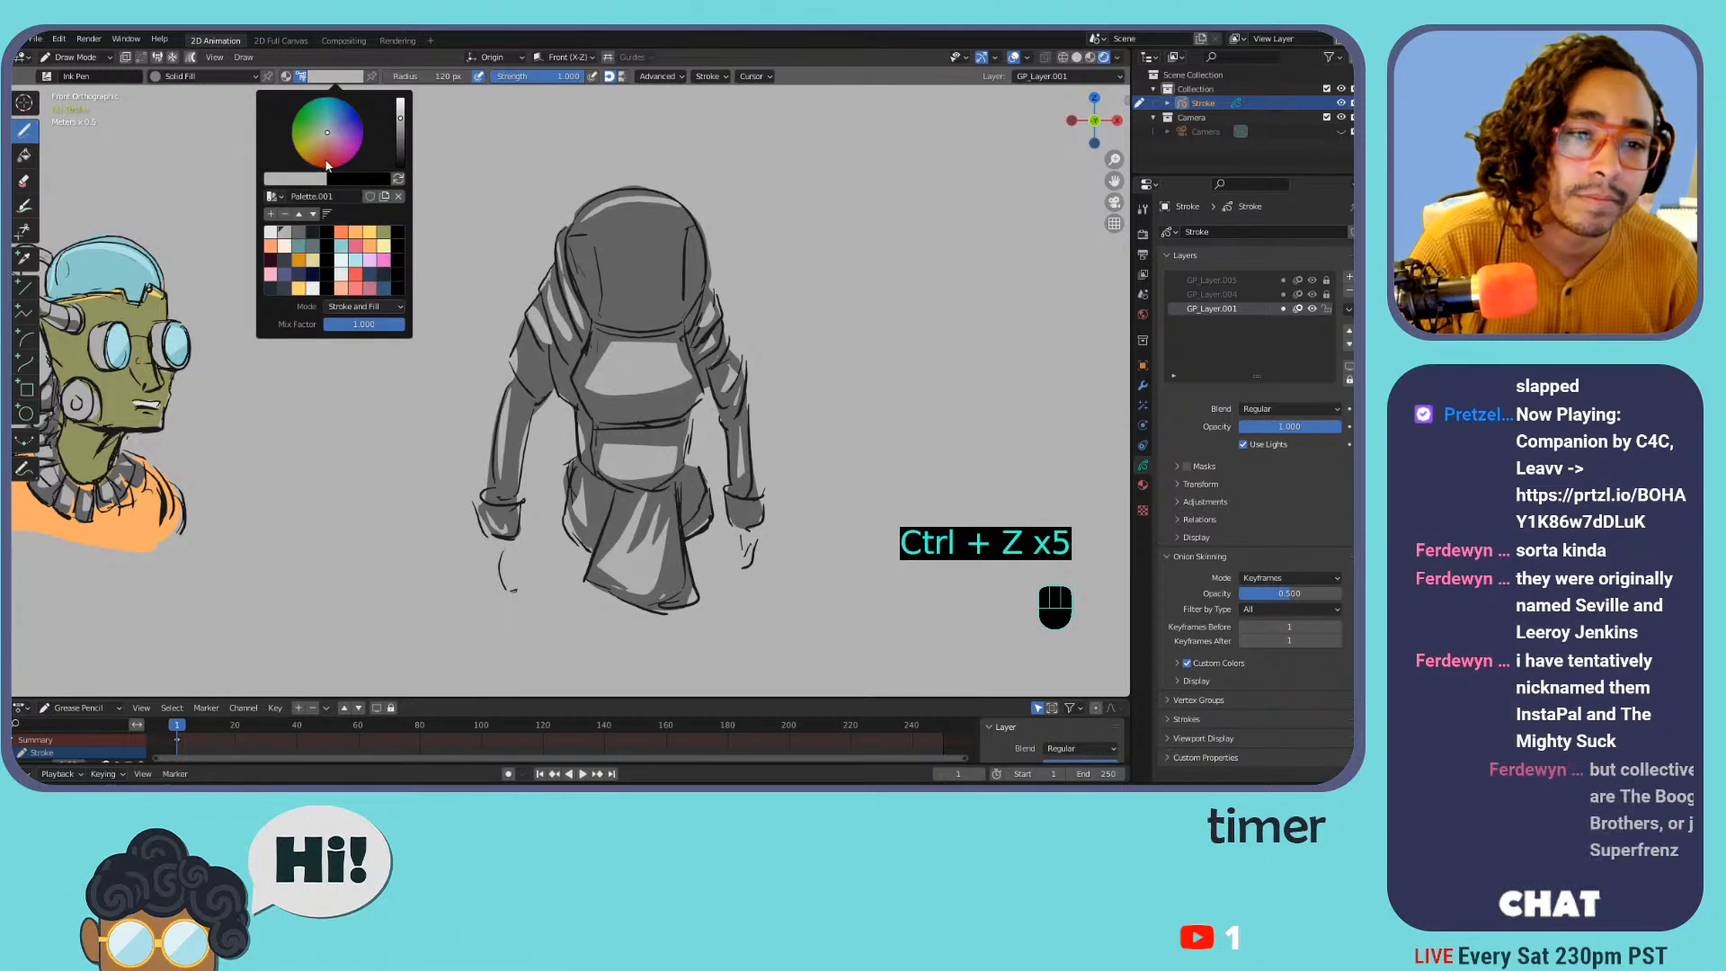
click(313, 230)
mouse_move(612, 257)
mouse_down()
mouse_move(617, 289)
mouse_move(647, 305)
mouse_move(629, 323)
mouse_move(639, 270)
mouse_up()
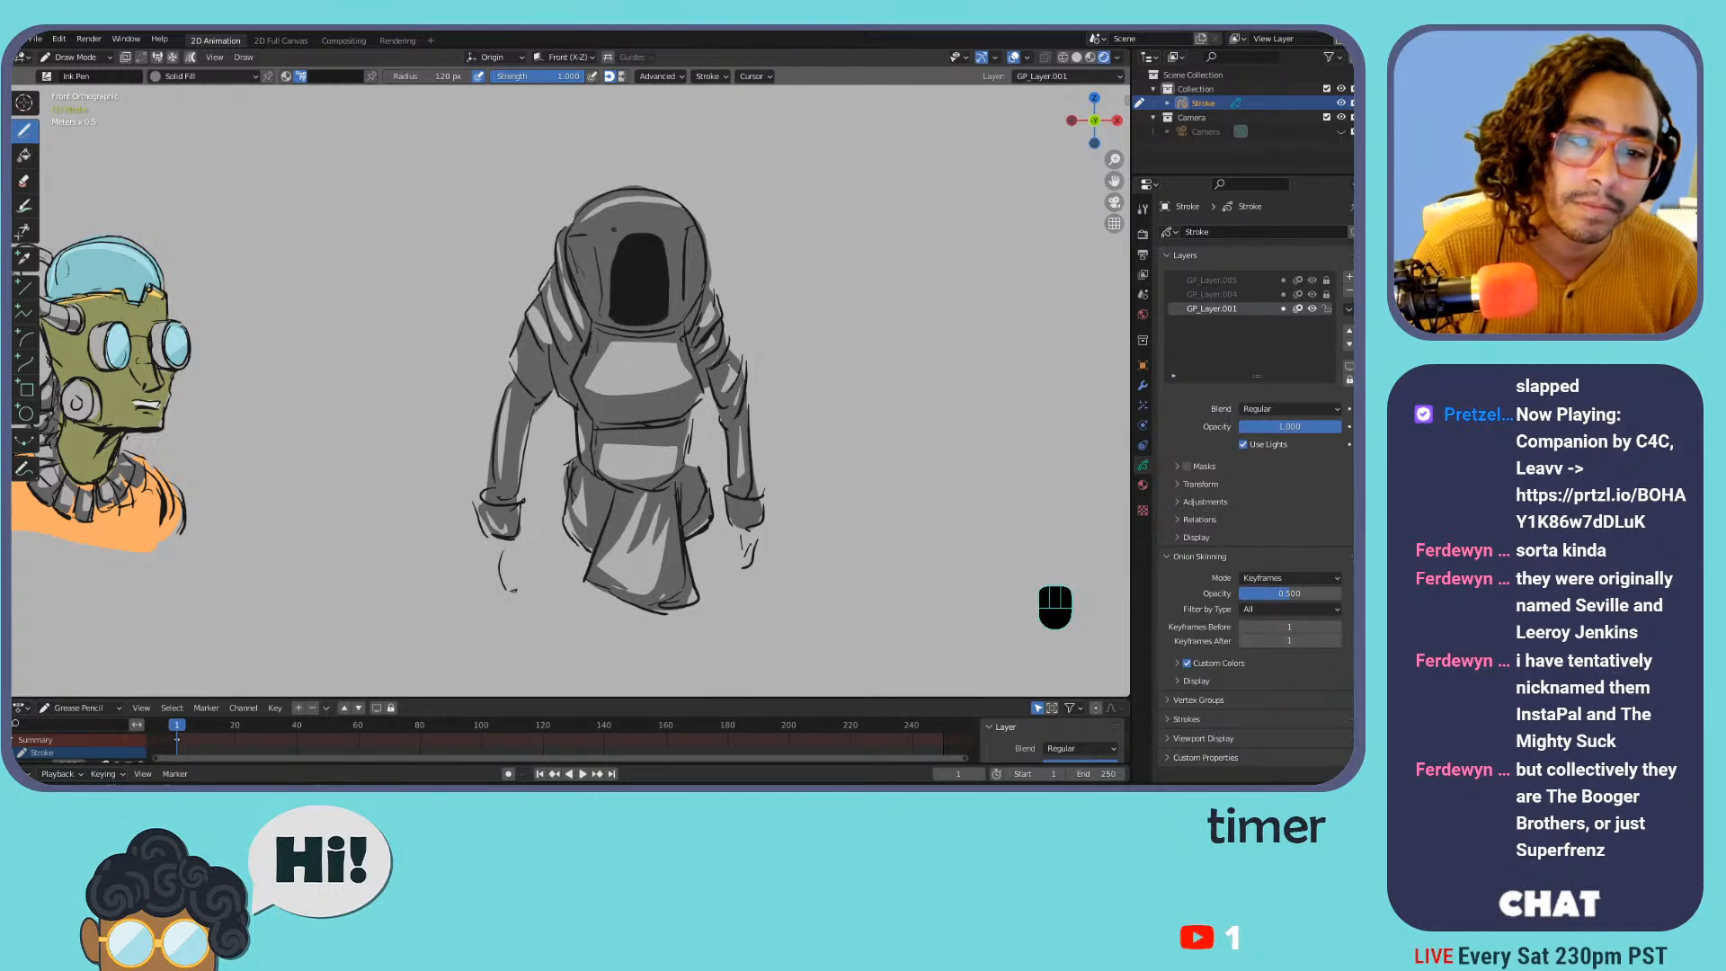
key(ctrl+z)
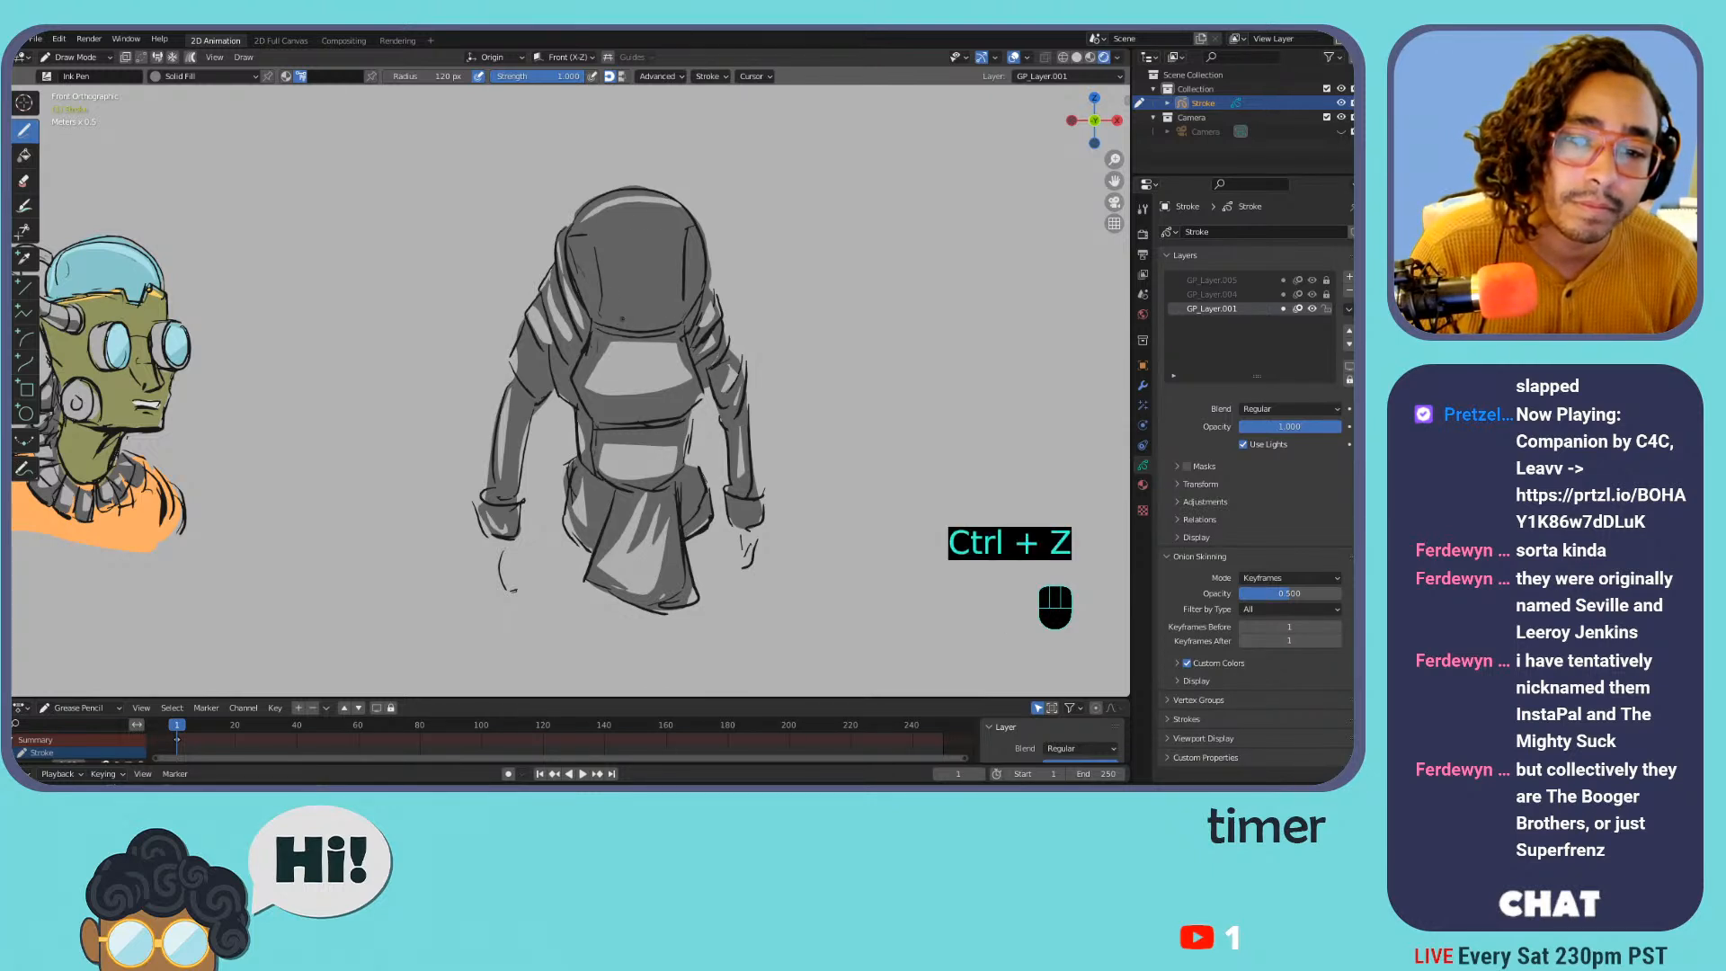
mouse_move(615, 260)
mouse_down()
mouse_move(629, 226)
mouse_move(673, 247)
mouse_move(666, 288)
mouse_move(629, 328)
mouse_move(652, 311)
mouse_move(638, 315)
mouse_up()
key(ctrl+z)
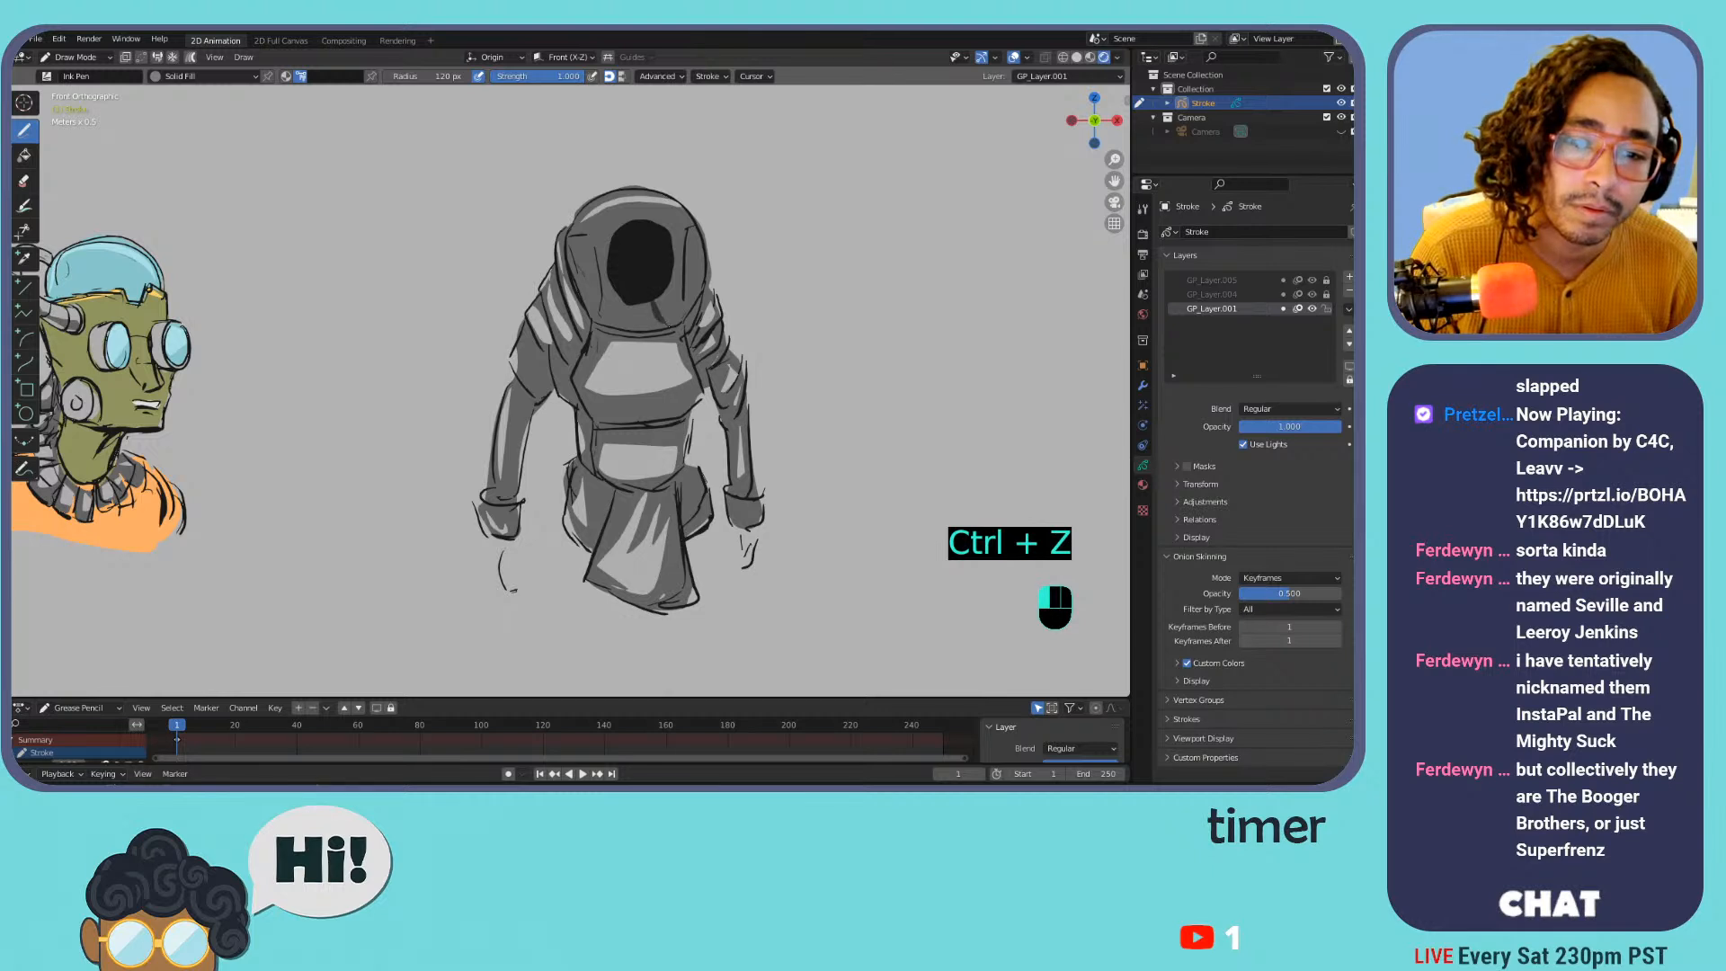
key(ctrl+z)
mouse_move(675, 302)
mouse_down()
mouse_move(659, 319)
mouse_move(597, 310)
mouse_move(647, 329)
mouse_up()
mouse_move(492, 541)
mouse_down()
mouse_move(517, 585)
mouse_move(527, 553)
mouse_move(509, 586)
mouse_up()
mouse_move(742, 537)
mouse_down()
mouse_move(763, 565)
mouse_move(746, 559)
mouse_up()
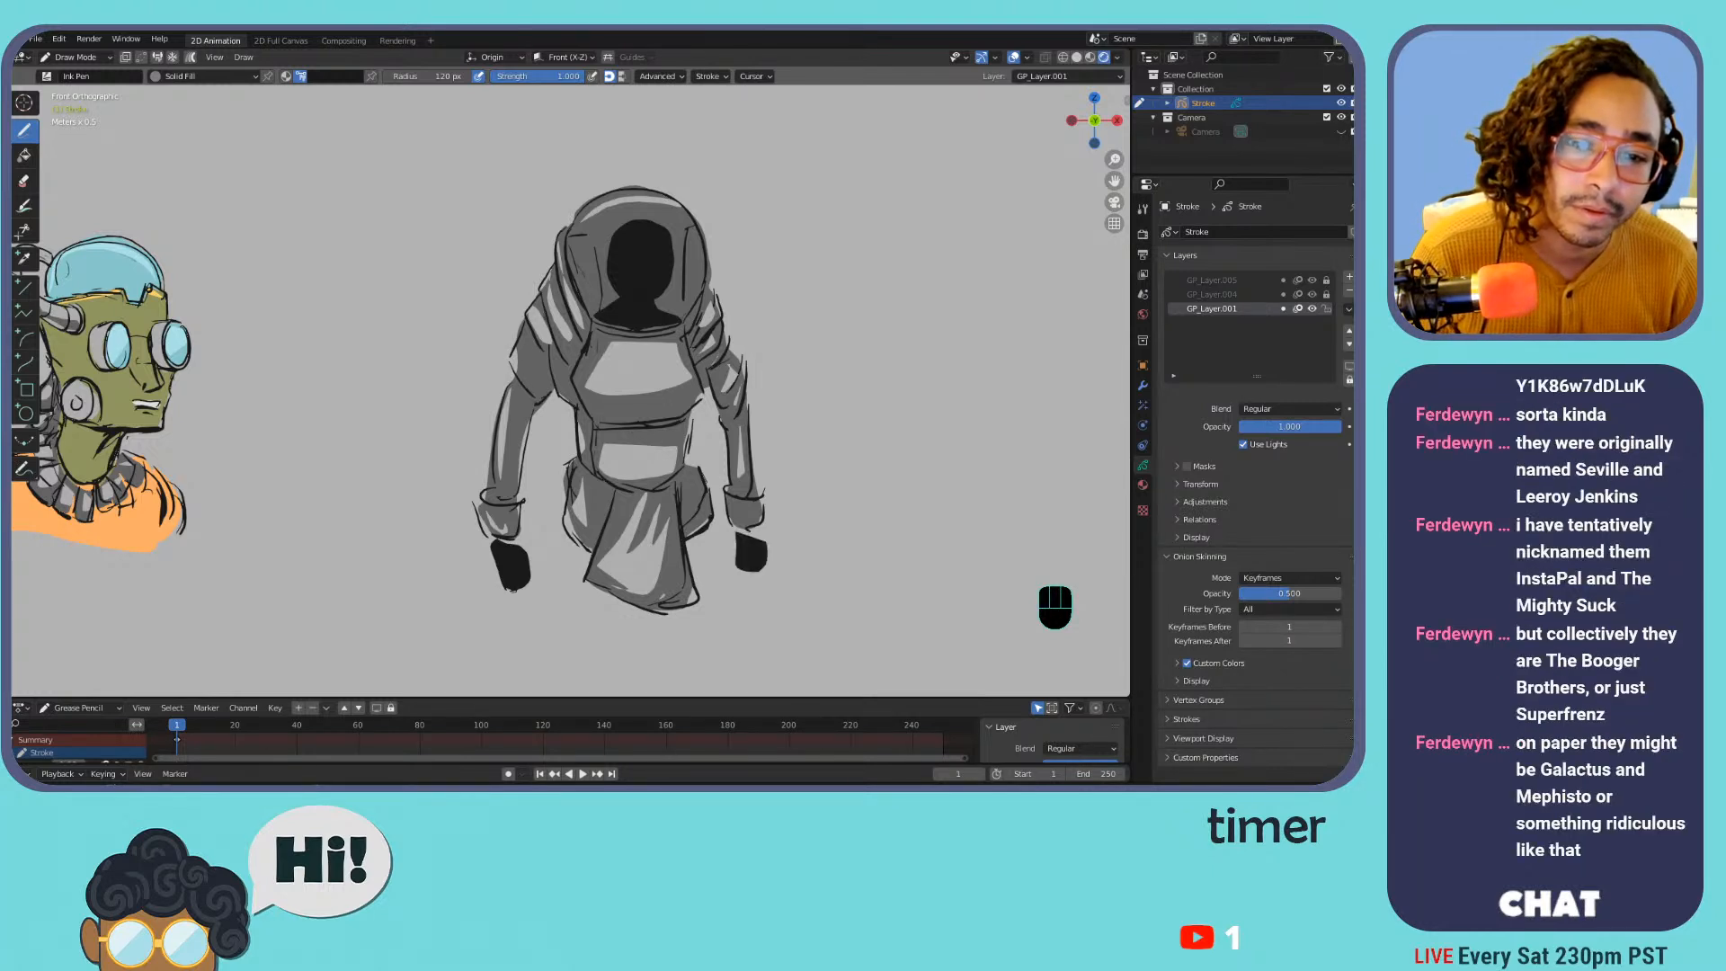
Add a near-black shadow strip between the chest block and the waist
drag(553, 294, 546, 338)
key(ctrl+z)
mouse_move(599, 428)
mouse_down()
mouse_move(673, 437)
mouse_move(600, 429)
mouse_move(581, 398)
mouse_move(584, 437)
mouse_move(576, 393)
mouse_move(589, 437)
mouse_up()
key(ctrl+z)
key(ctrl+z)
key(ctrl+z)
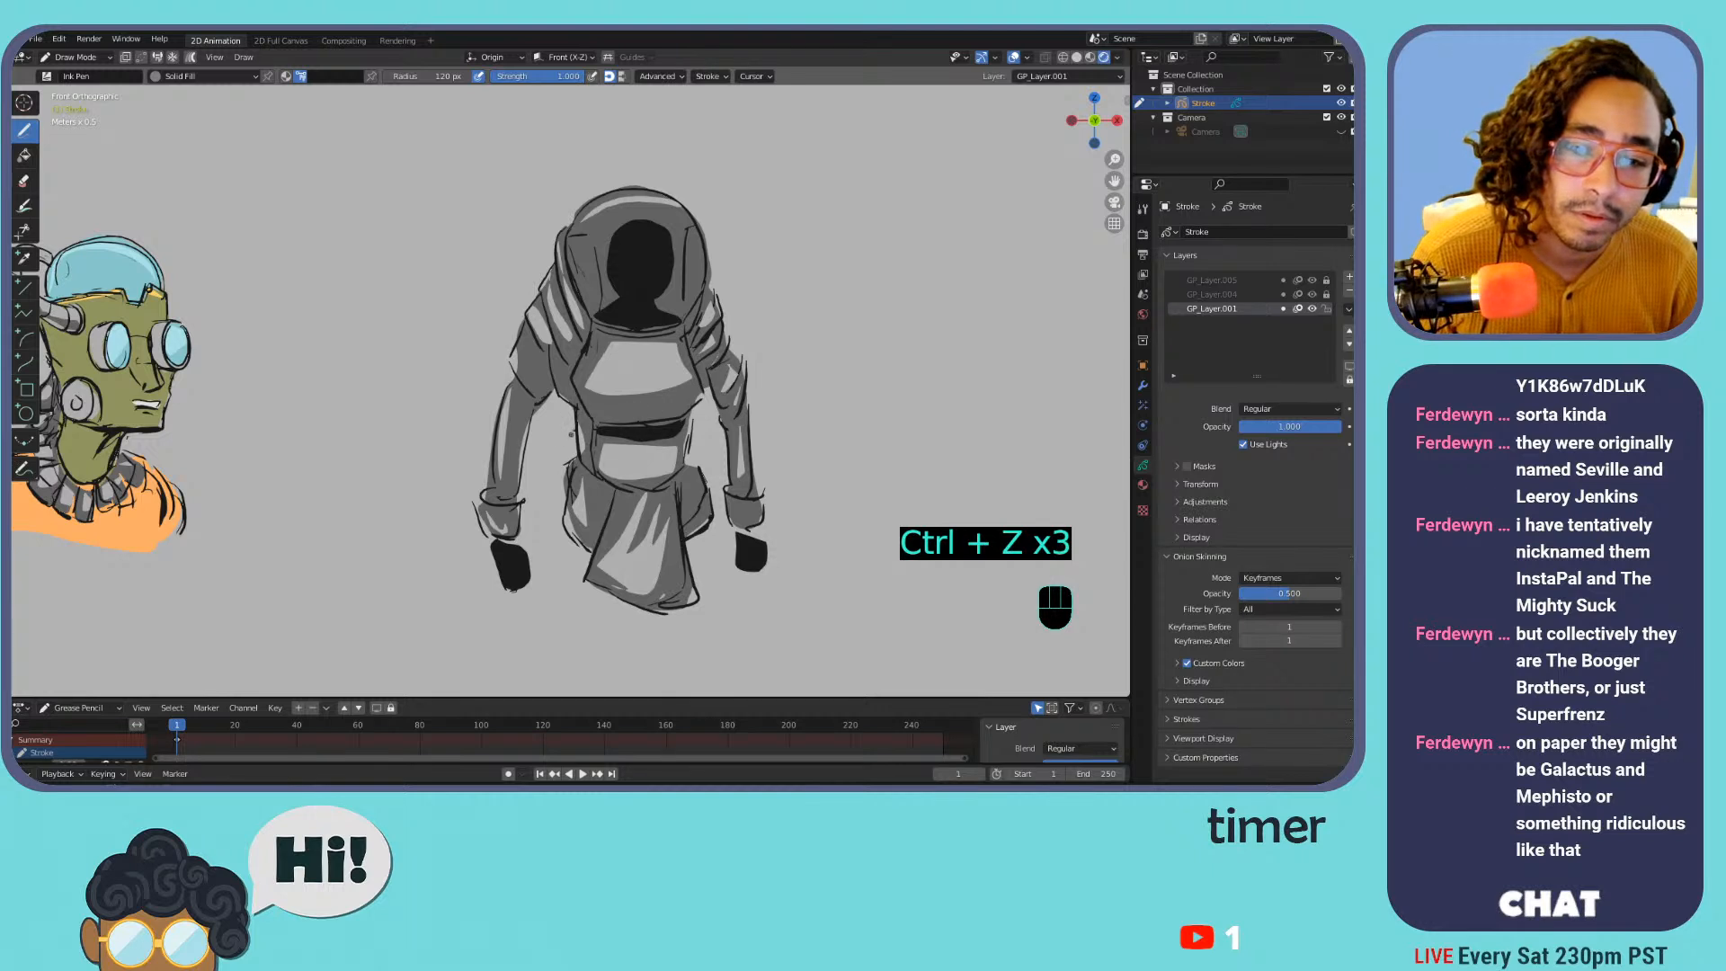
key(ctrl+z)
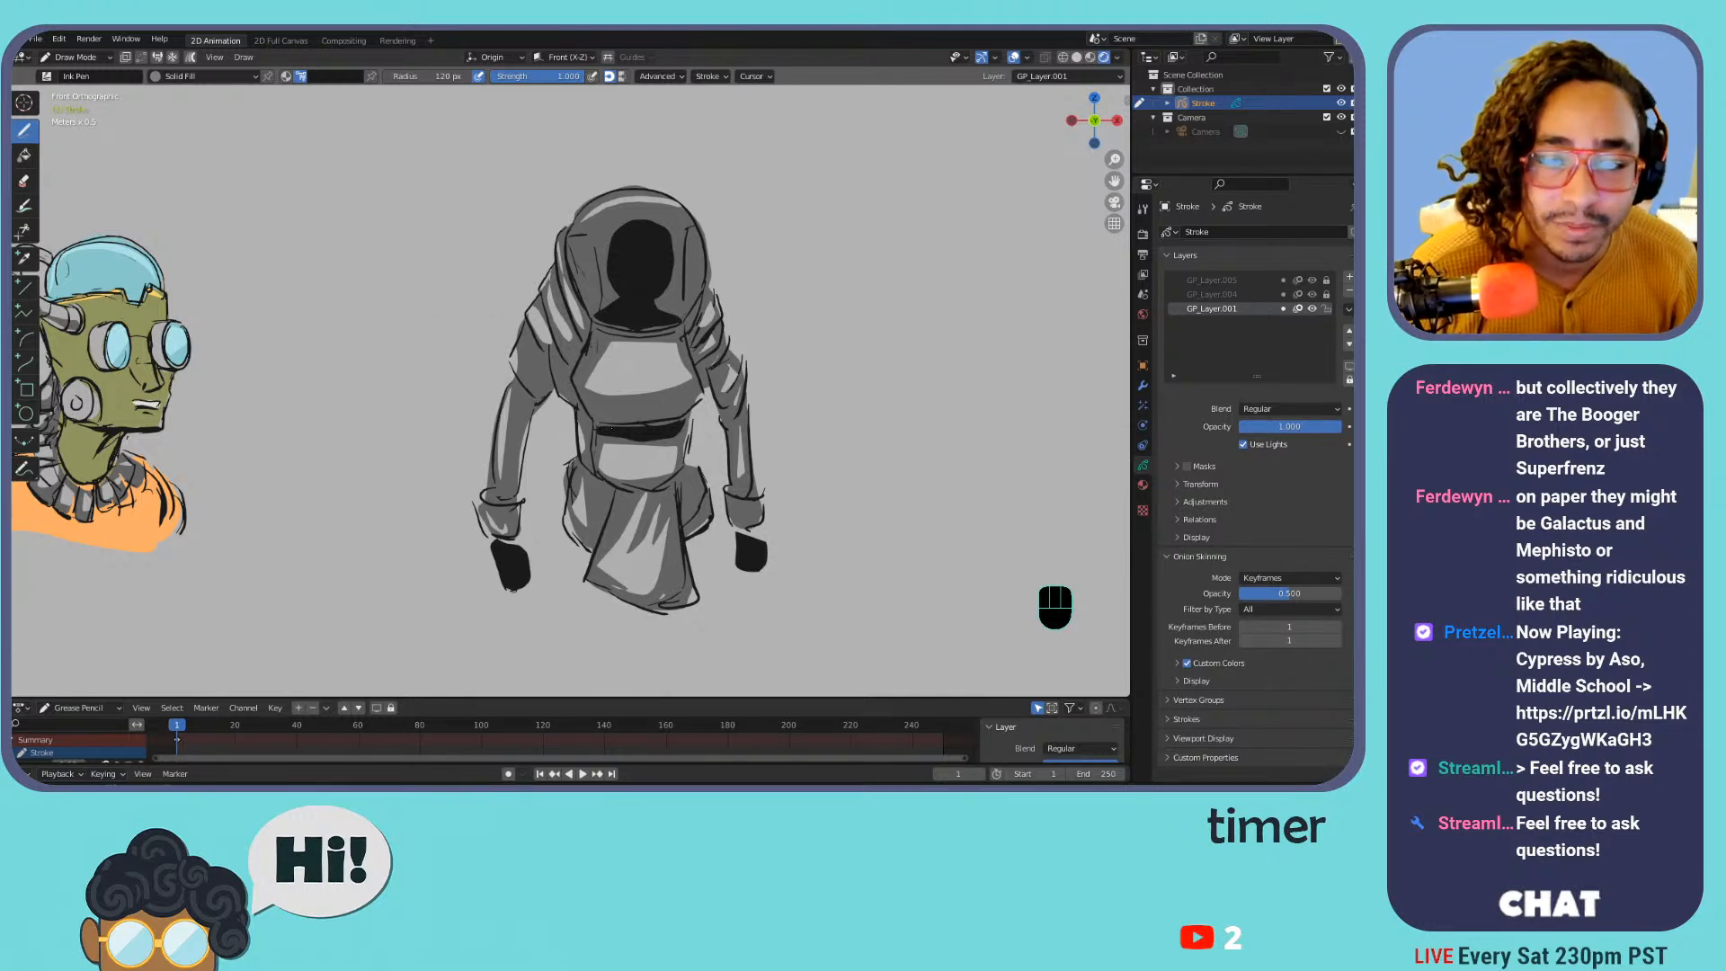
Try a dark stroke across the chest's lower edge, and add dark accents to the cloth panel and helmet edge
drag(589, 407, 692, 405)
key(ctrl+z)
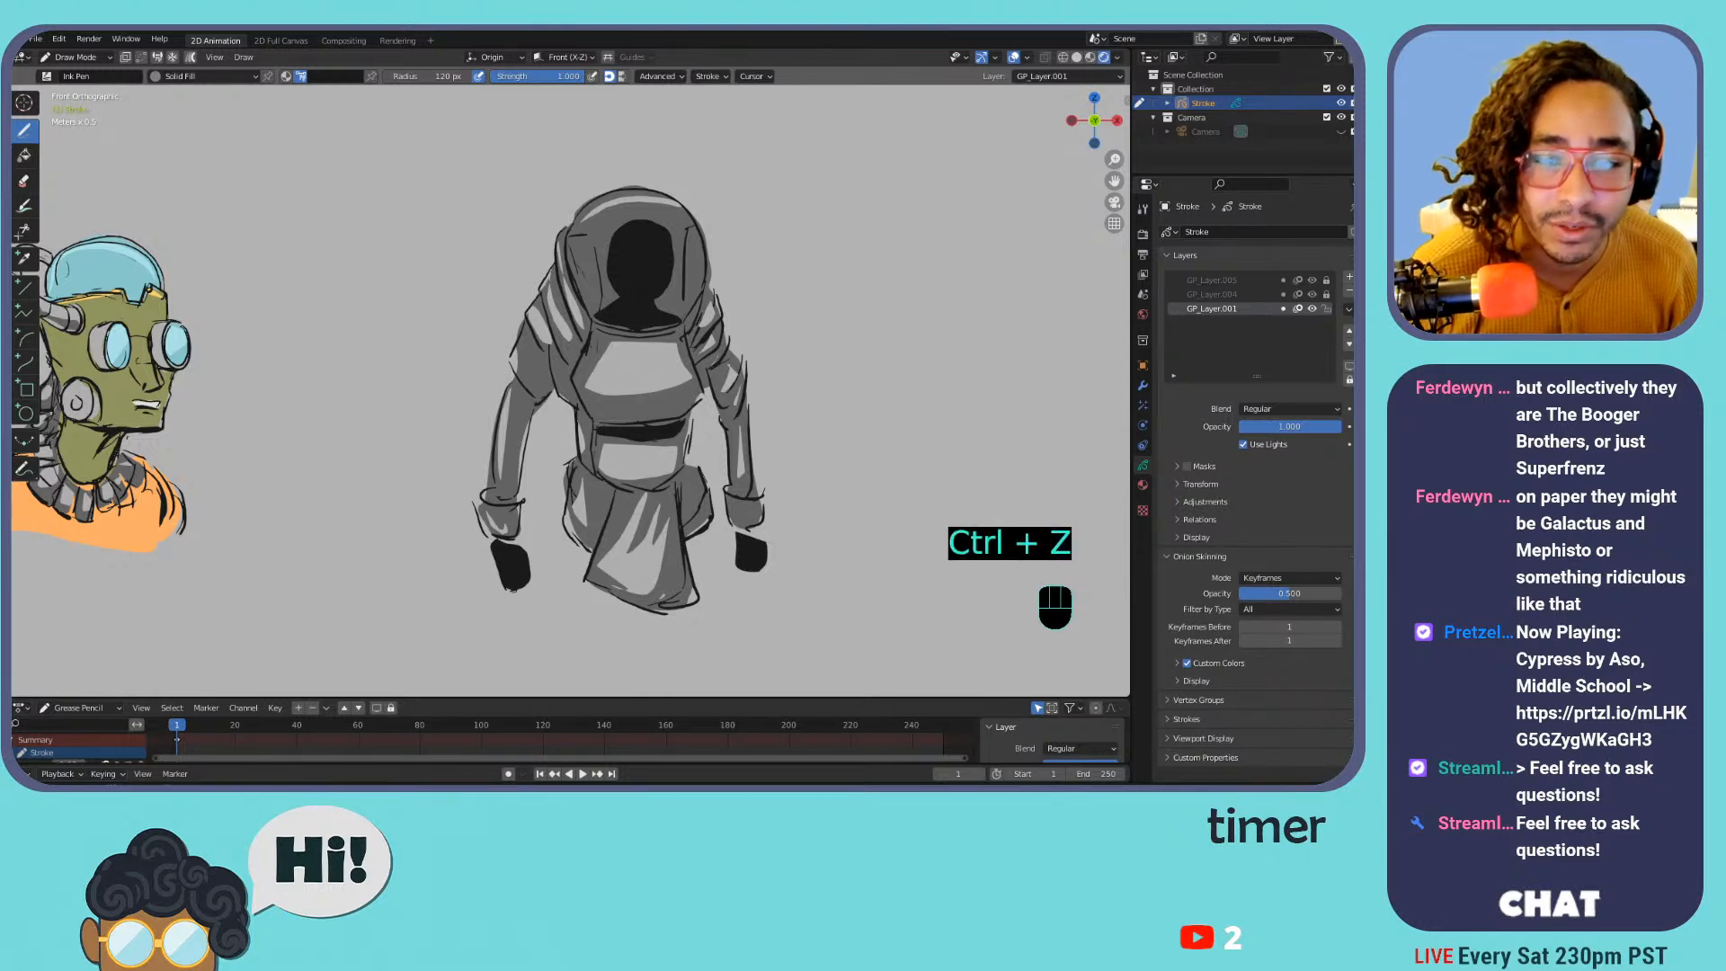
drag(614, 497, 596, 539)
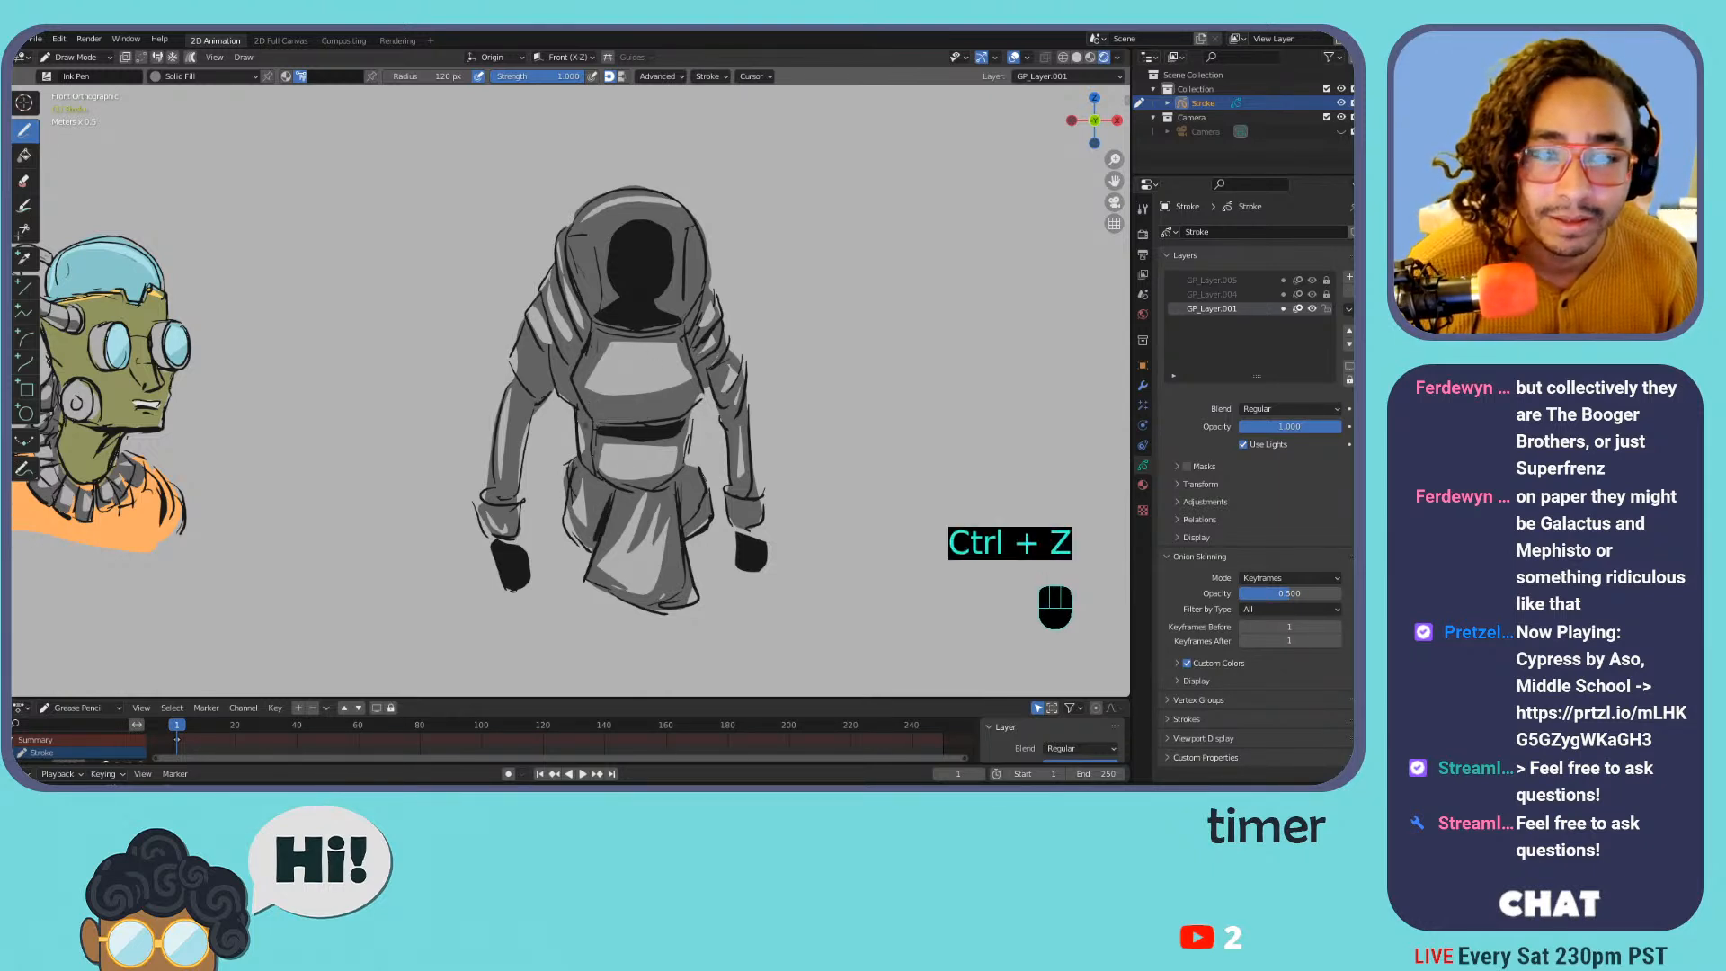
click(565, 220)
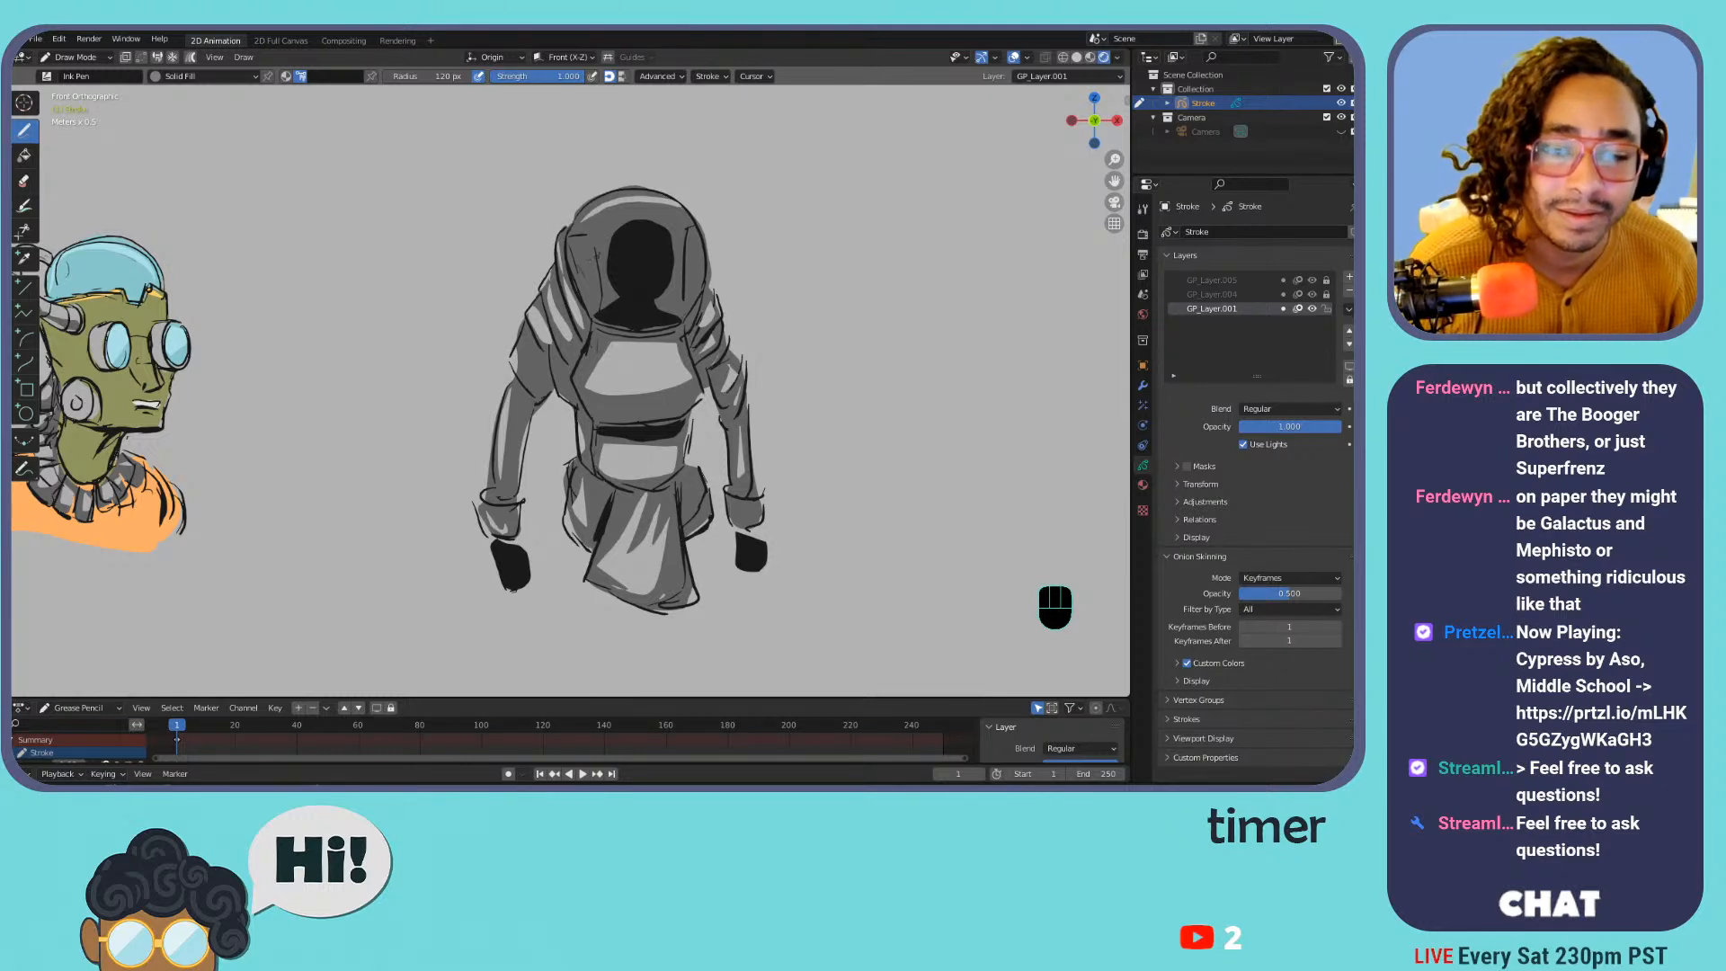
Paint a large off-white spiral swirl behind the figure as a backdrop
click(326, 78)
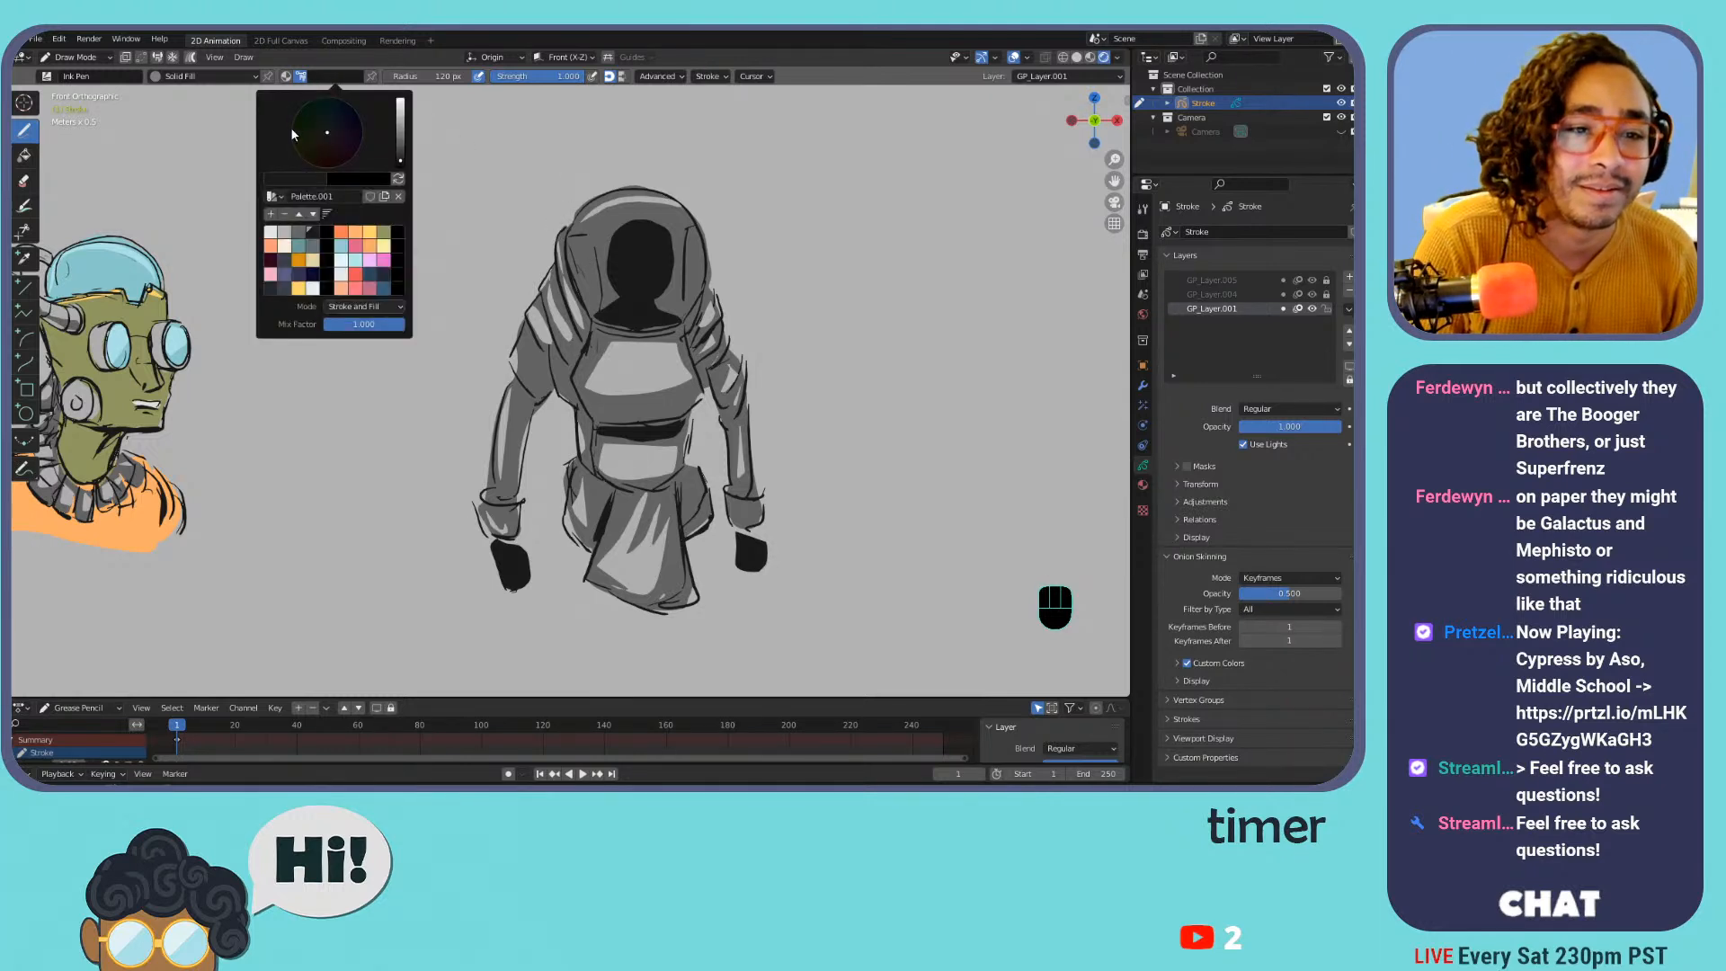
click(277, 232)
mouse_move(796, 216)
mouse_down()
mouse_move(719, 175)
mouse_move(769, 634)
mouse_move(791, 238)
mouse_move(333, 503)
mouse_move(782, 216)
mouse_move(719, 431)
mouse_move(980, 261)
mouse_up()
key(ctrl+z)
key(ctrl+z)
key(ctrl+z)
mouse_move(778, 236)
mouse_down()
mouse_move(791, 419)
mouse_move(557, 423)
mouse_move(904, 236)
mouse_move(841, 193)
mouse_up()
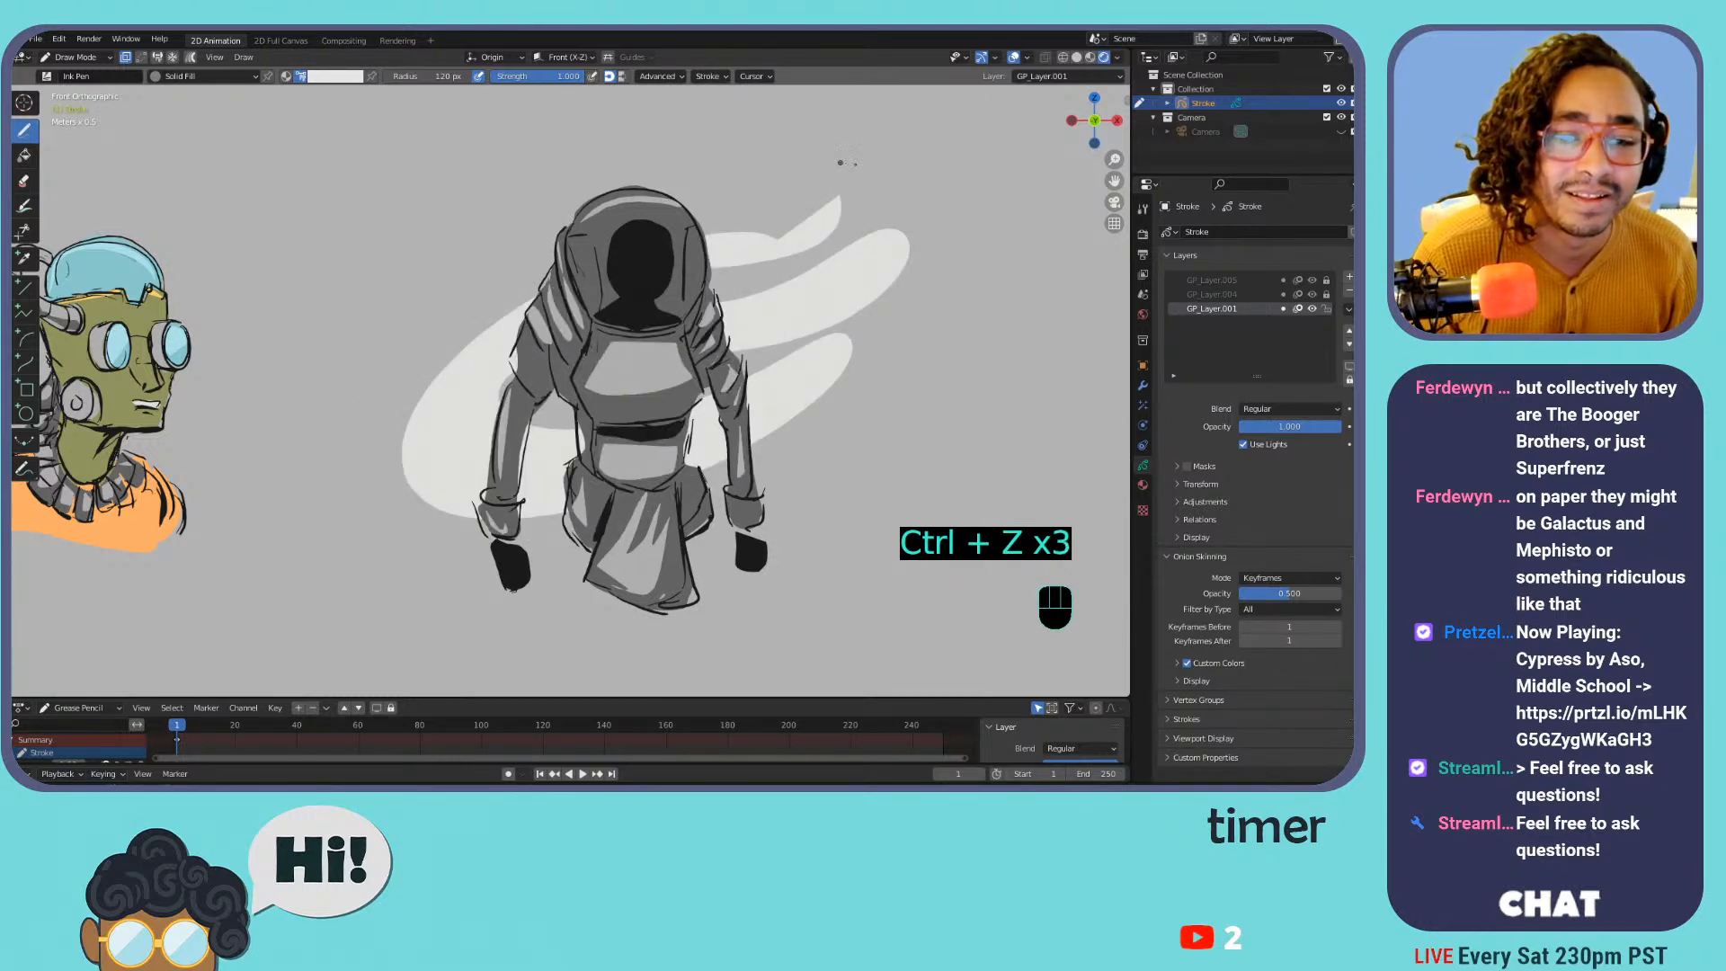
key(ctrl+z)
mouse_move(521, 335)
mouse_down()
mouse_move(806, 319)
mouse_move(522, 423)
mouse_move(980, 270)
mouse_move(575, 490)
mouse_move(817, 606)
mouse_move(409, 532)
mouse_up()
key(ctrl+z)
mouse_move(530, 270)
mouse_down()
mouse_move(436, 503)
mouse_move(504, 514)
mouse_move(466, 494)
mouse_move(899, 198)
mouse_move(395, 503)
mouse_move(1079, 270)
mouse_move(337, 614)
mouse_up()
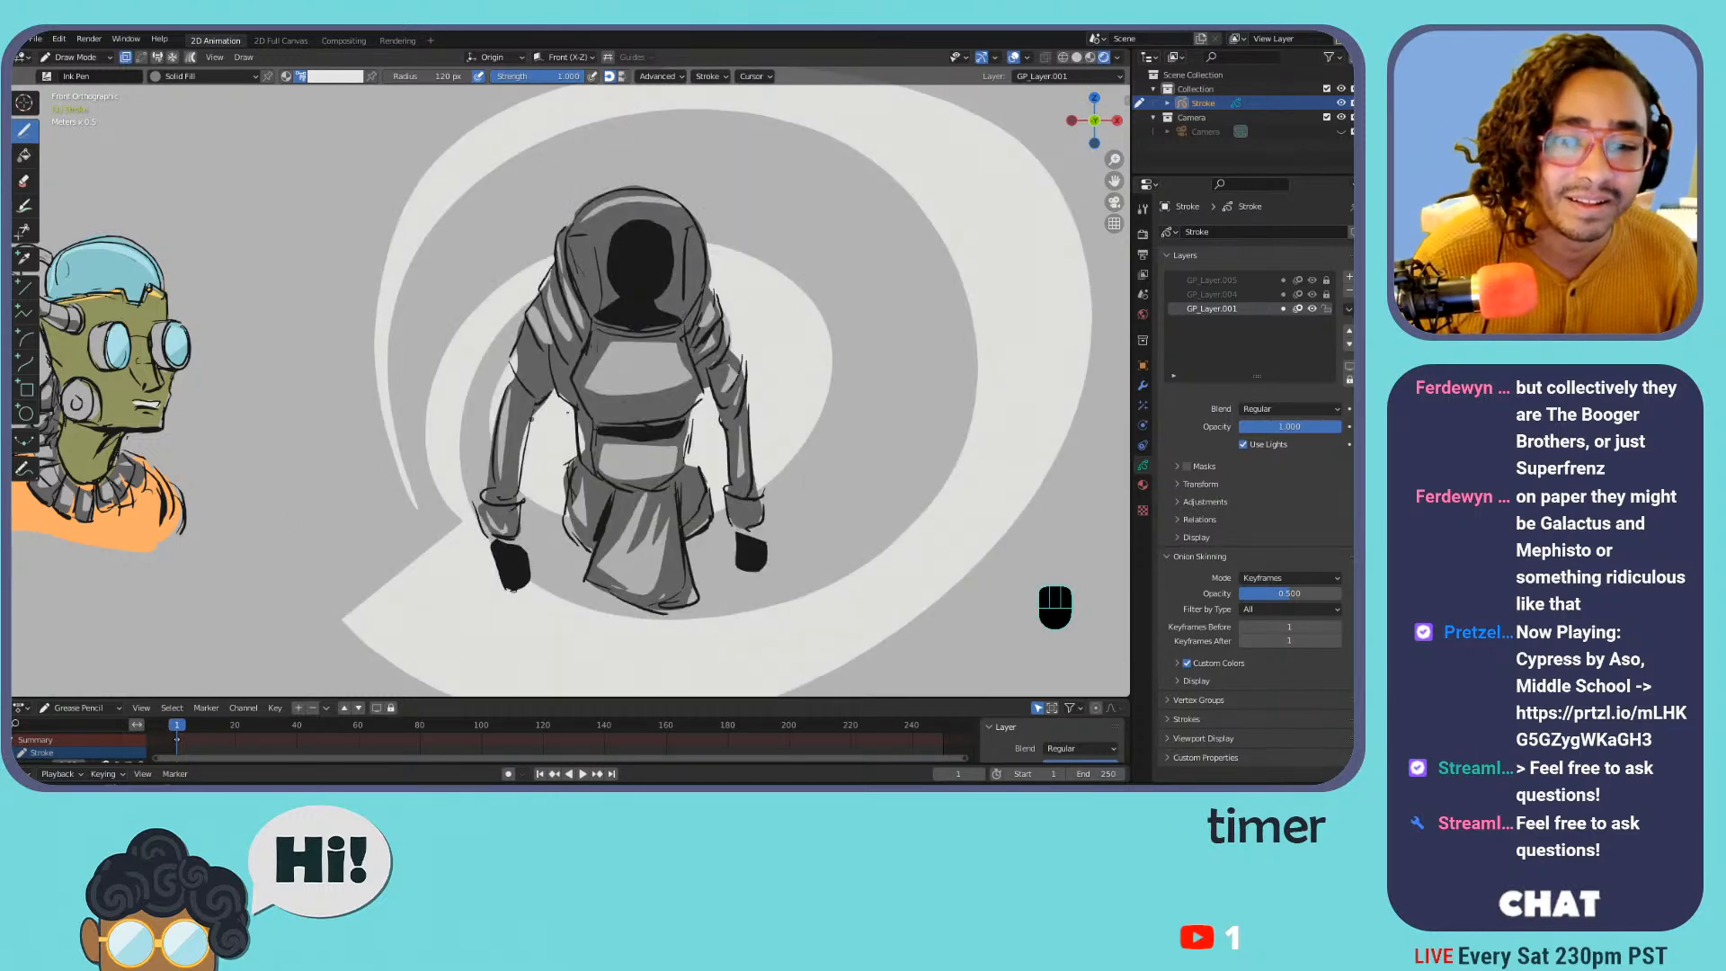
Examine the shaded figure and its swirl backdrop beside the neighbouring character sketches
key(ctrl+minus)
key(ctrl+minus)
key(ctrl+equal)
key(ctrl+equal)
key(ctrl+equal)
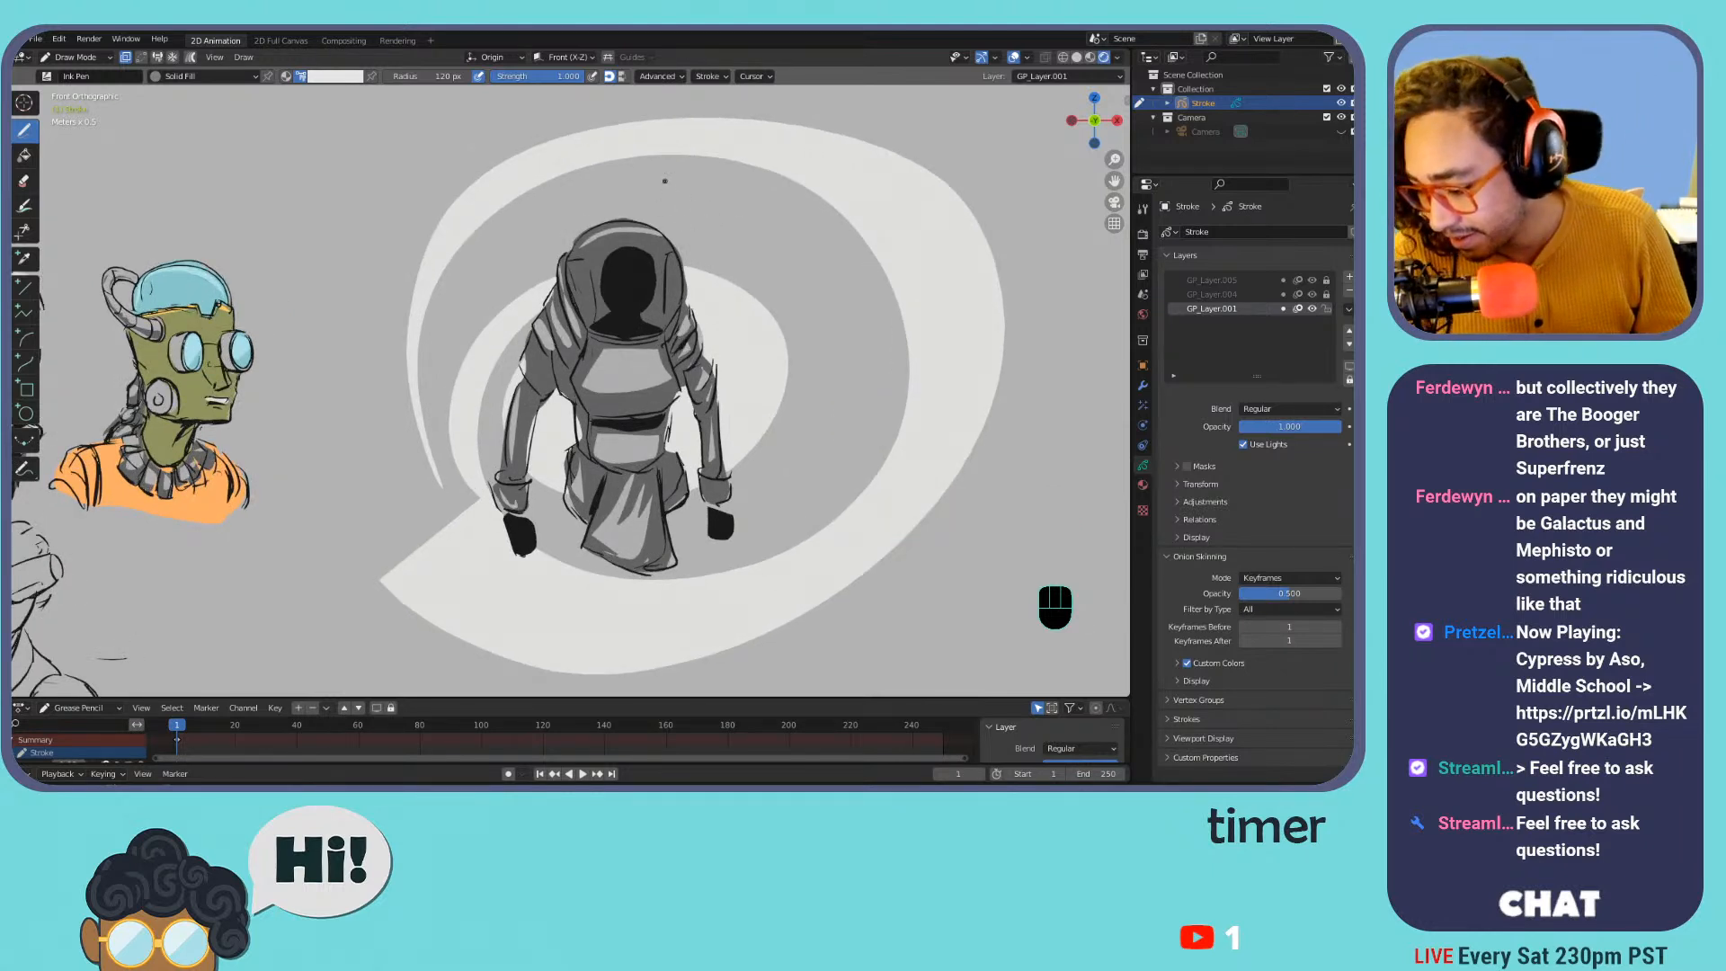
key(ctrl+minus)
key(ctrl+equal)
key(ctrl+minus)
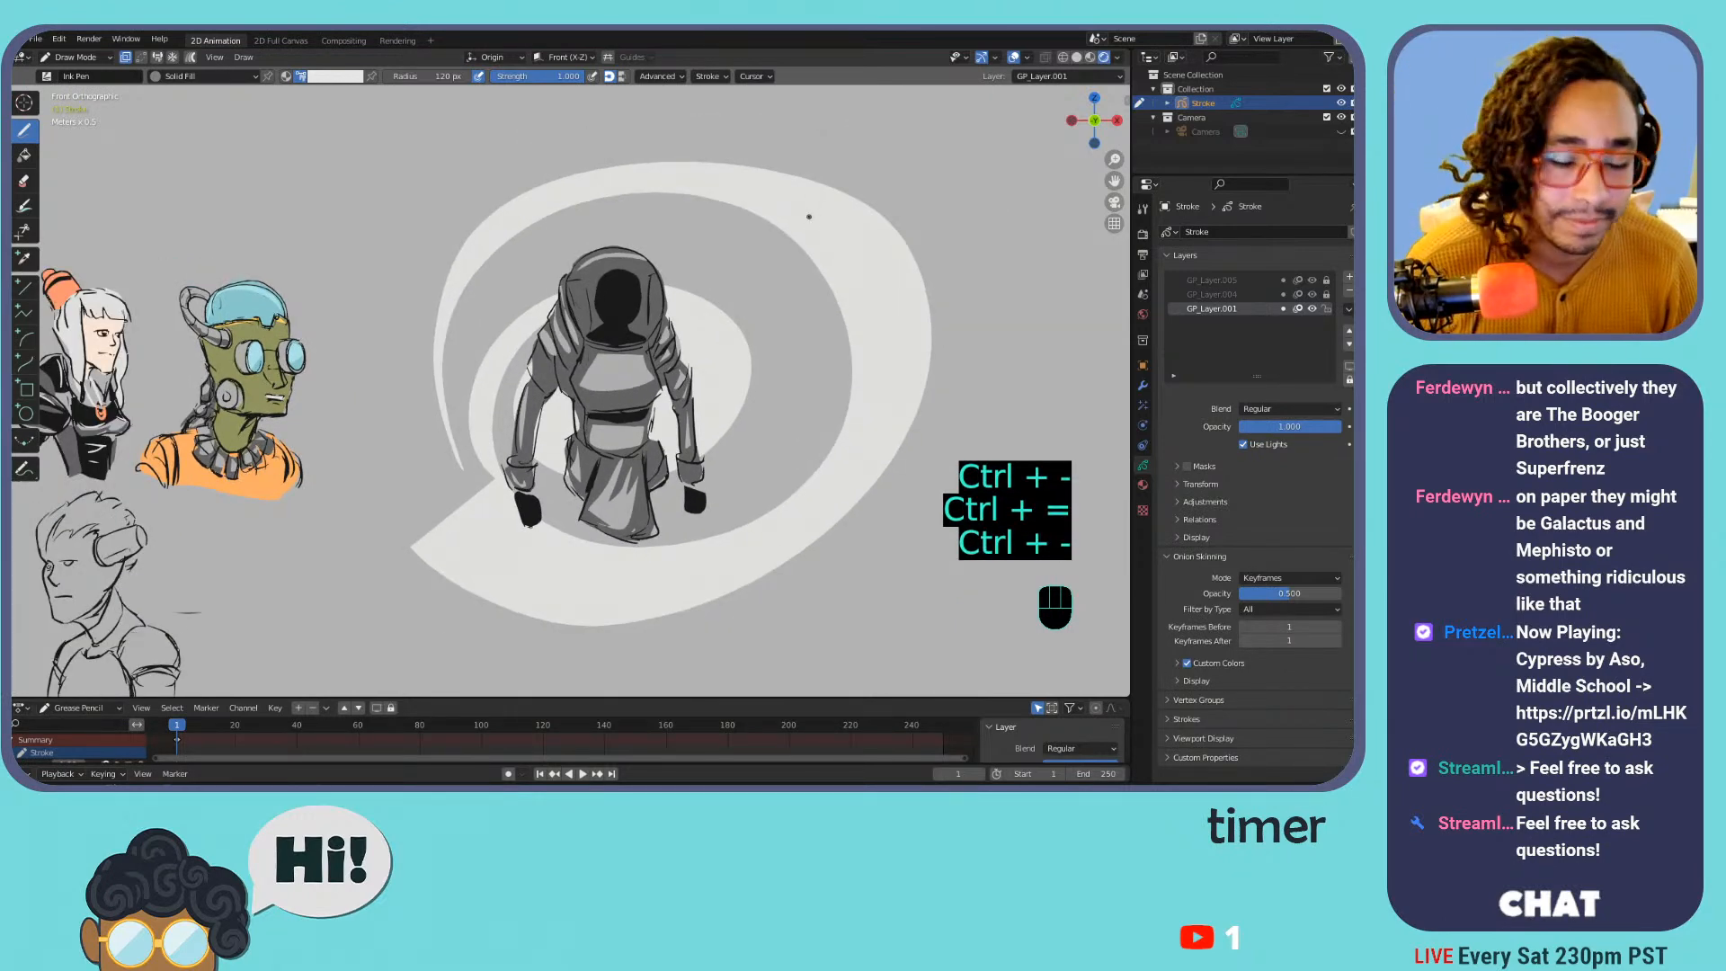
Scale the off-white swirl down to roughly the figure's size and centre it behind the helmeted figure
key(Tab)
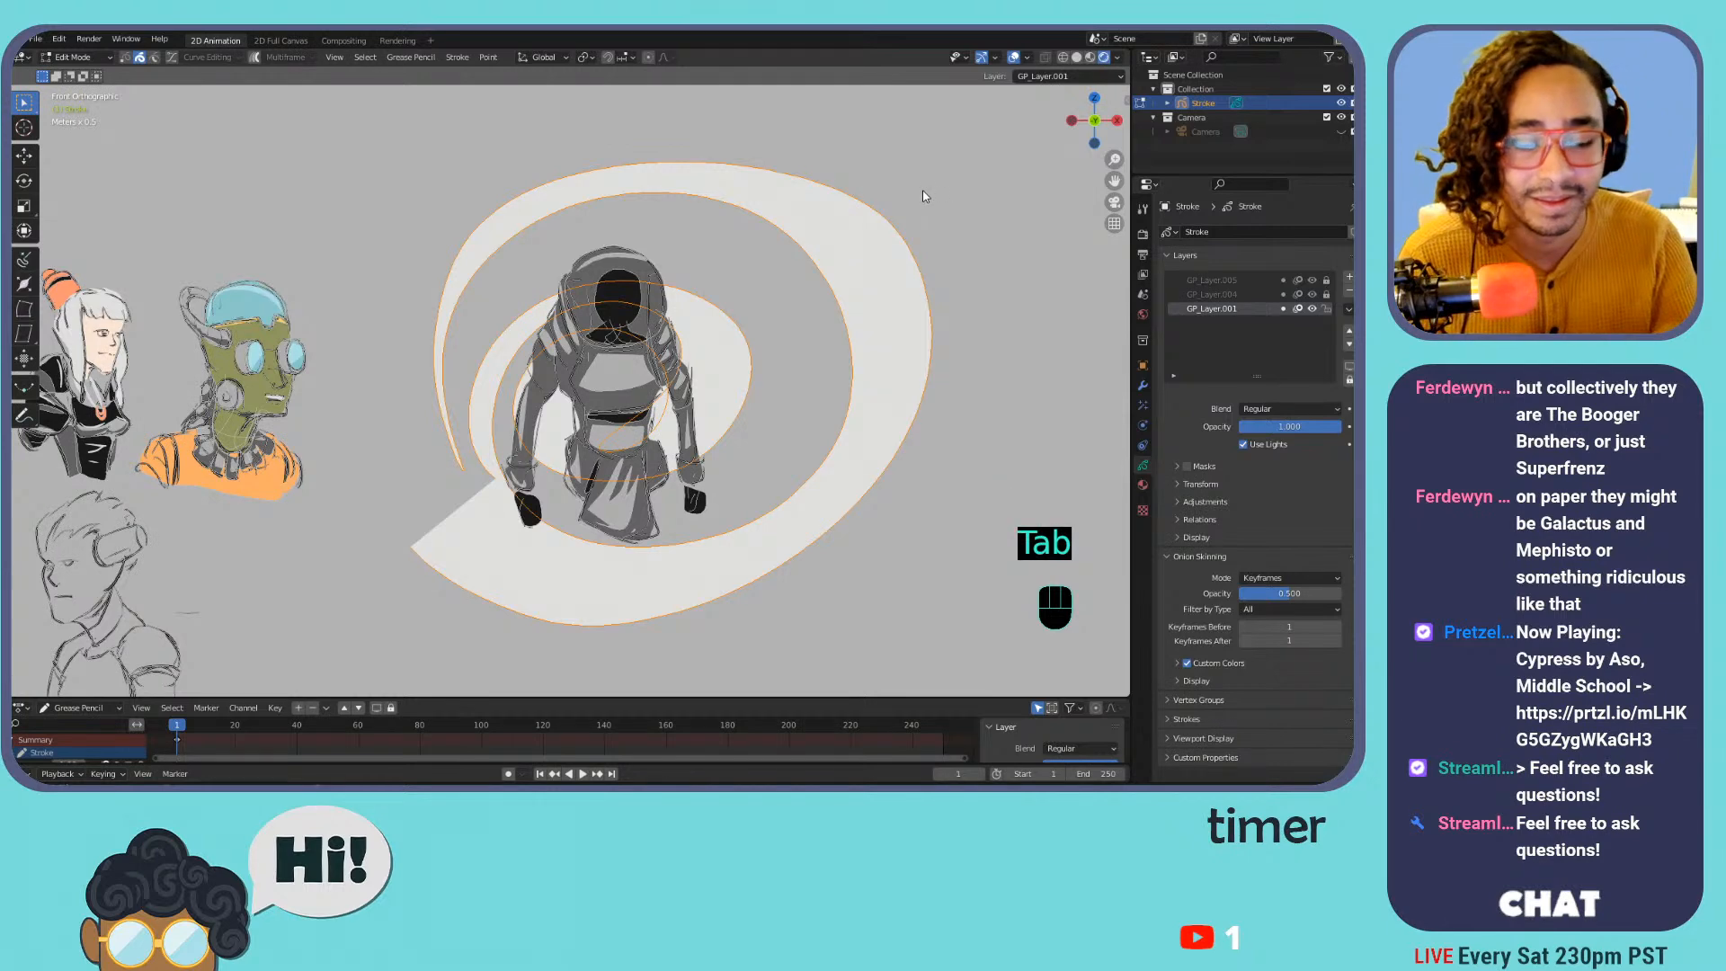
key(s)
click(798, 277)
key(g)
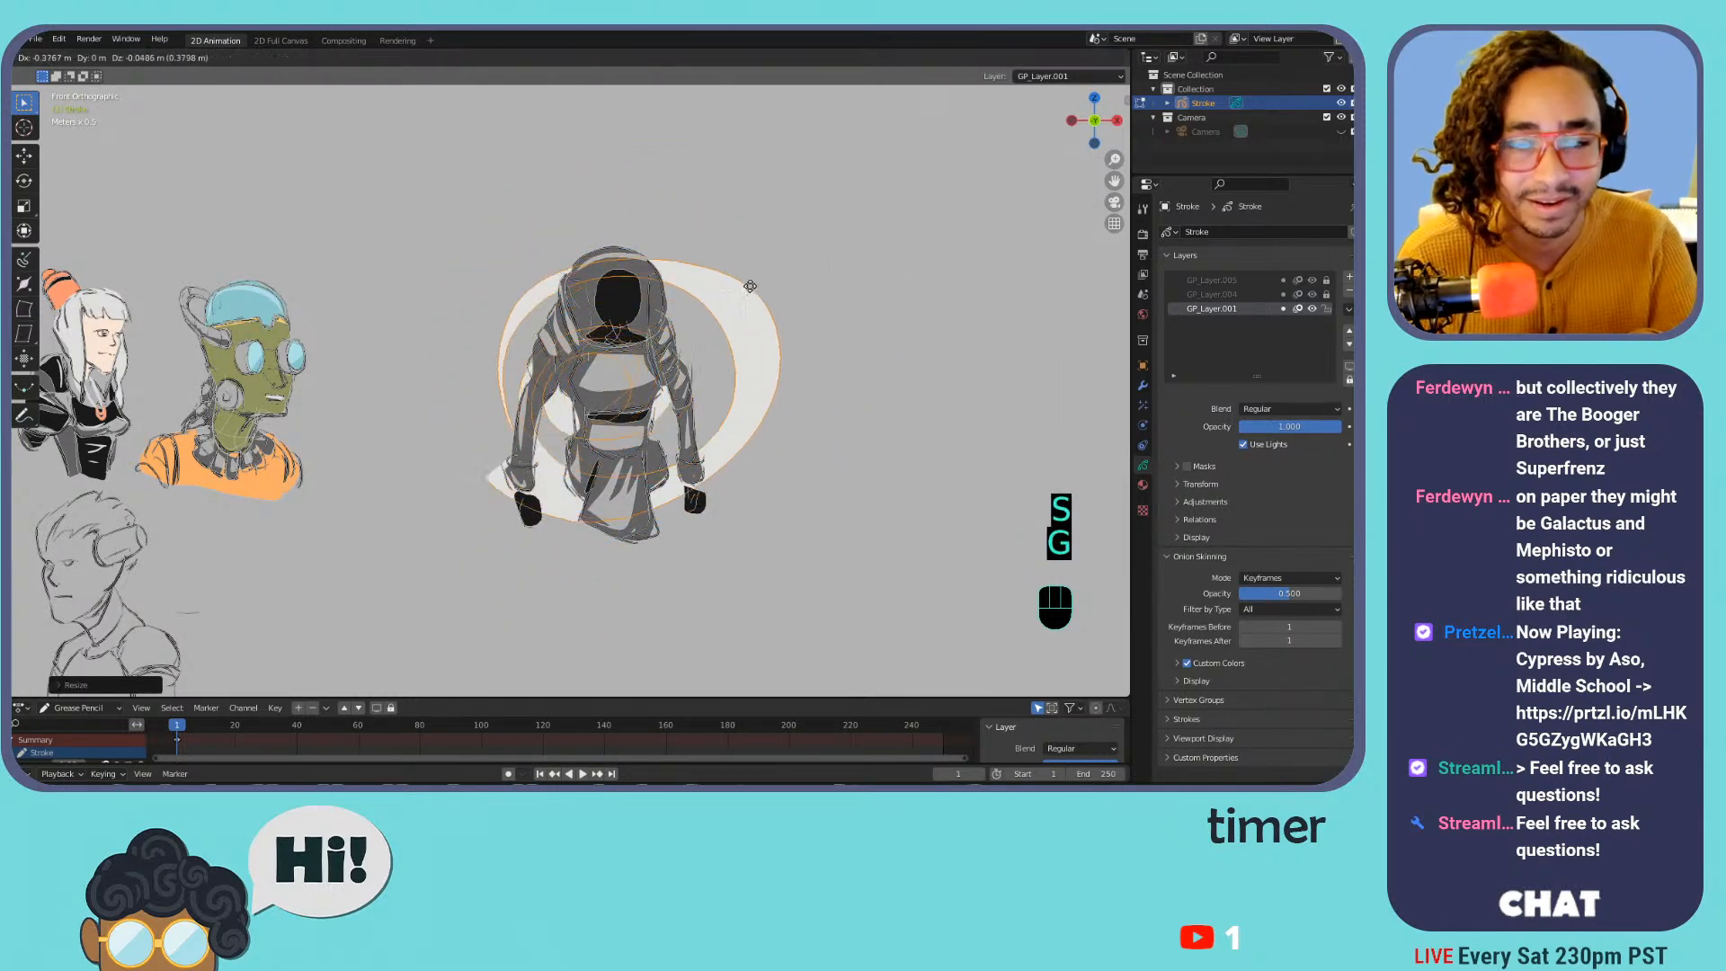
click(747, 289)
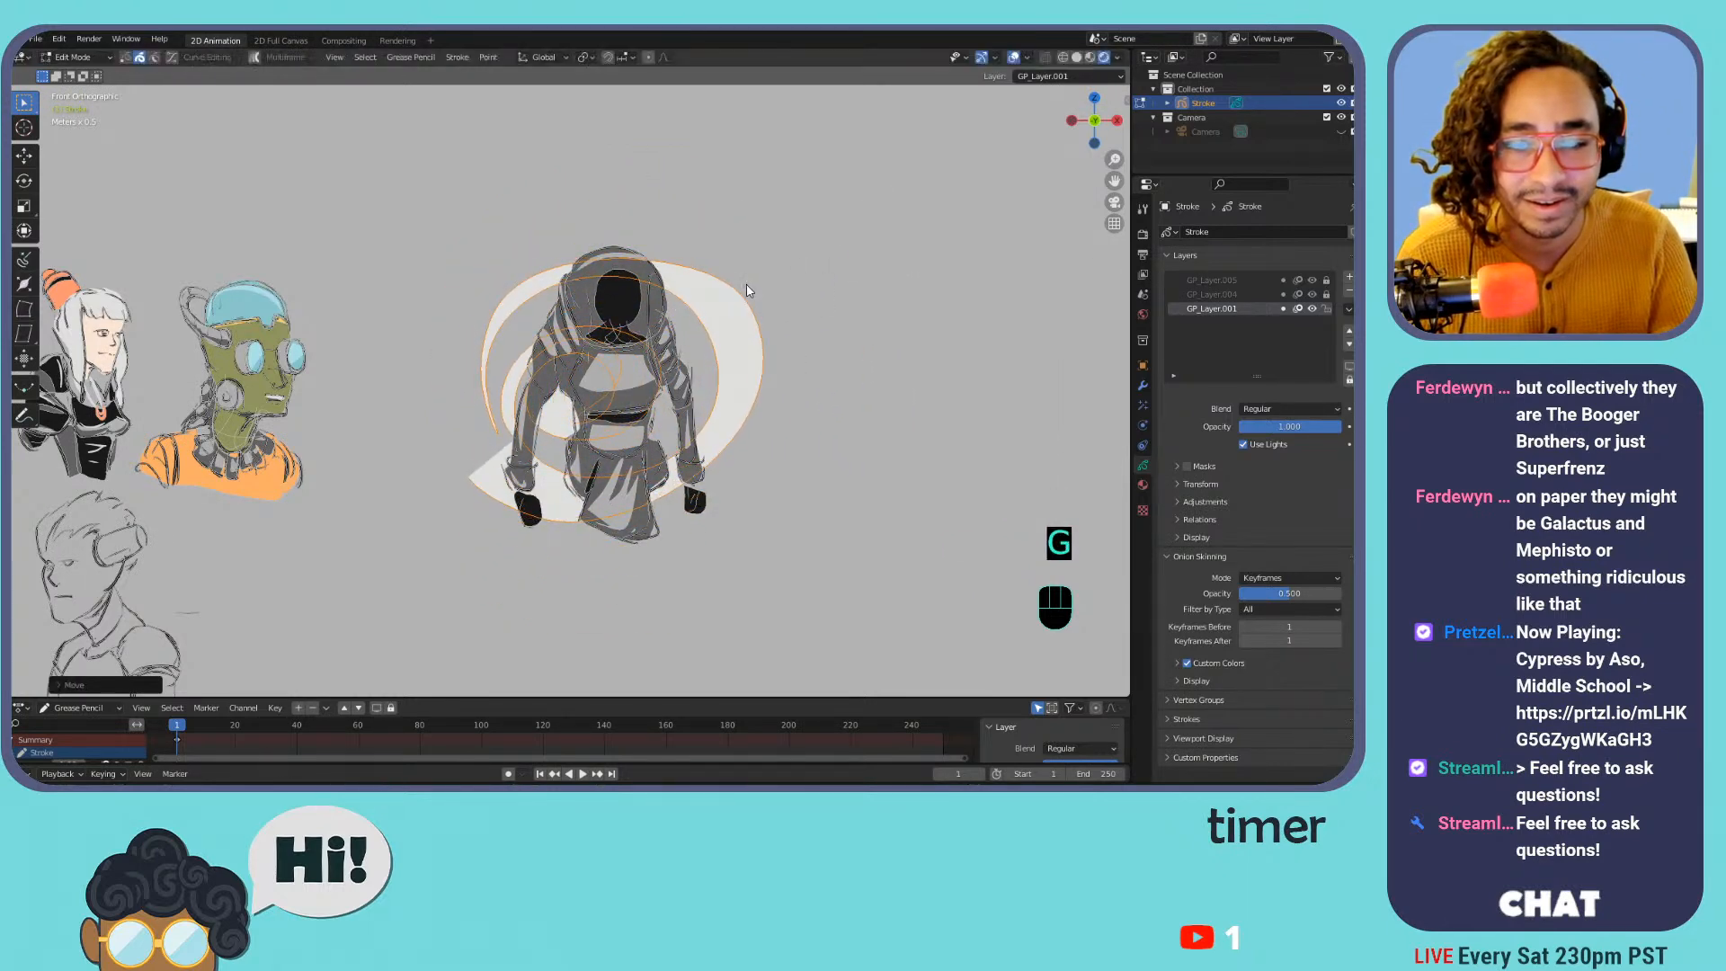
key(Tab)
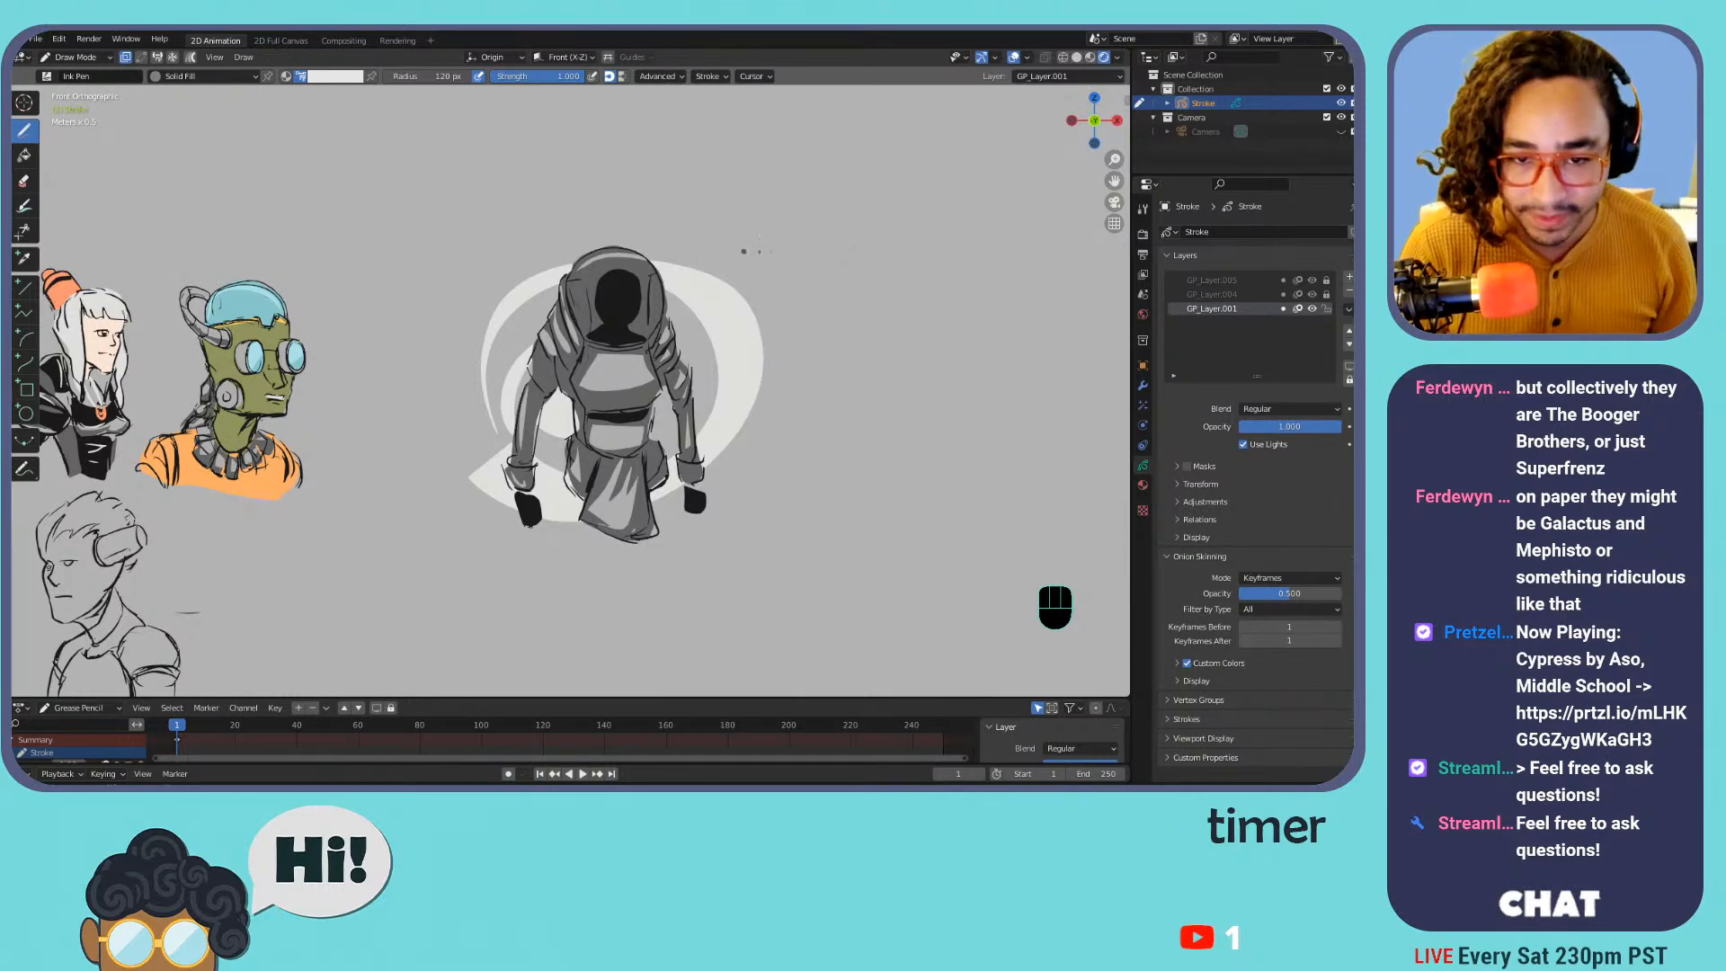
Scale the helmeted figure and its swirl down slightly and place them below the green-faced character, beside the man's line sketch
key(Tab)
drag(454, 581, 770, 369)
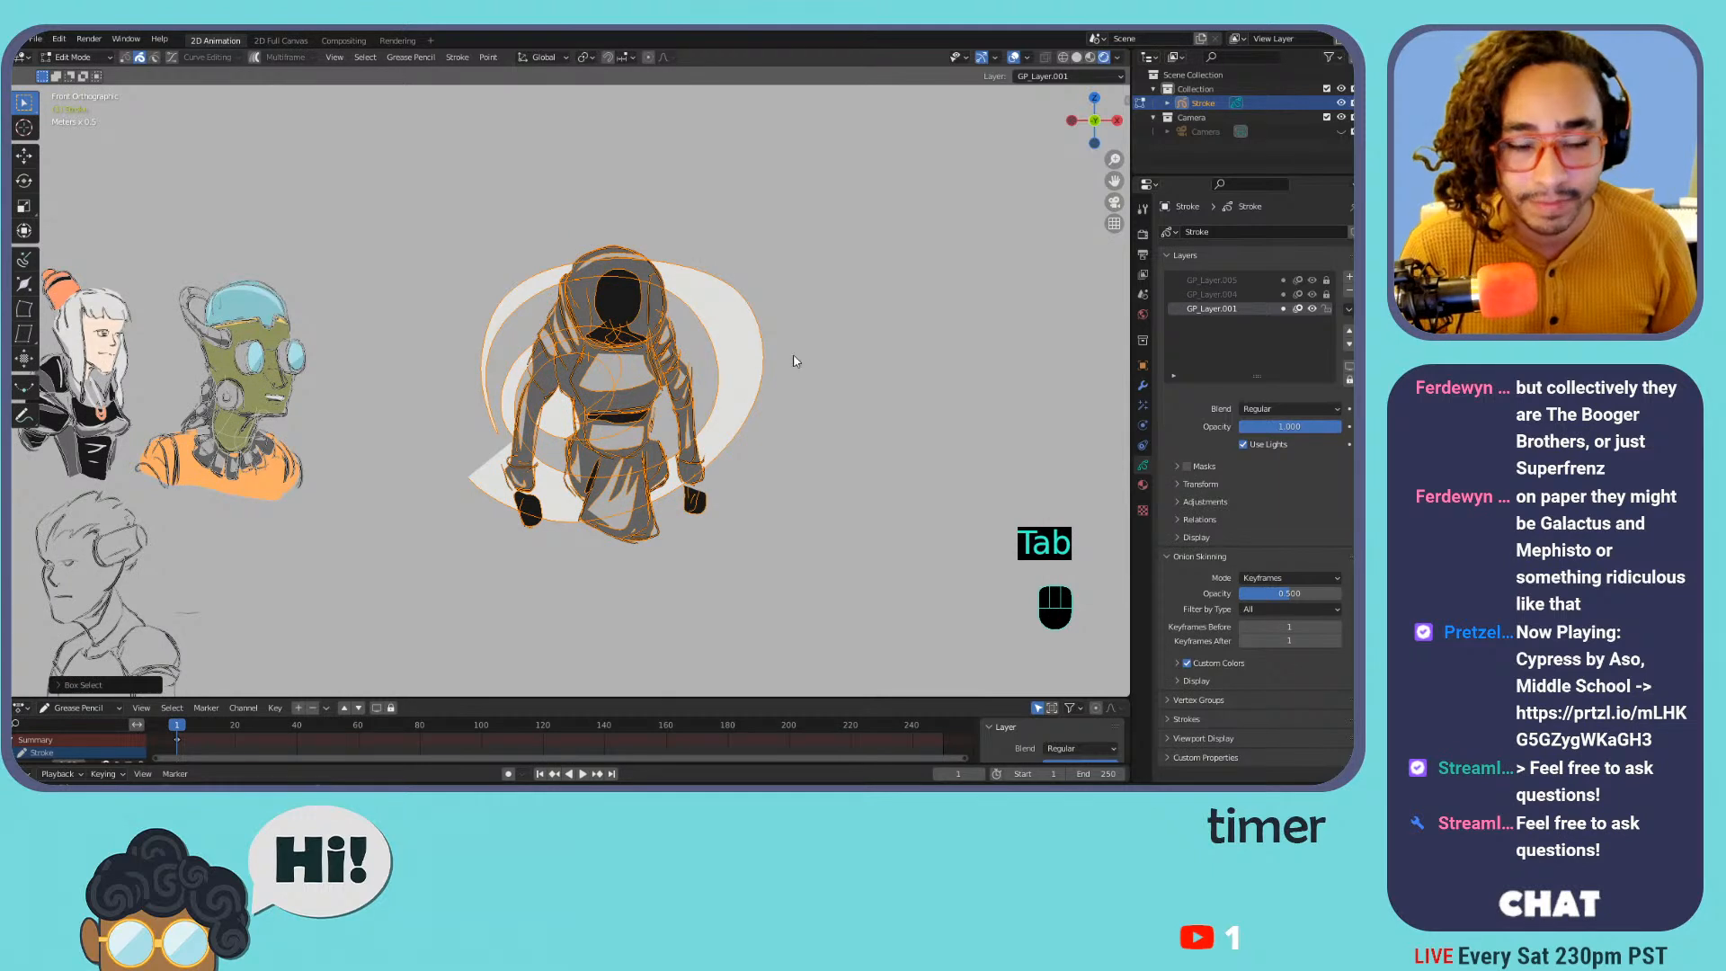
key(s)
click(734, 332)
key(g)
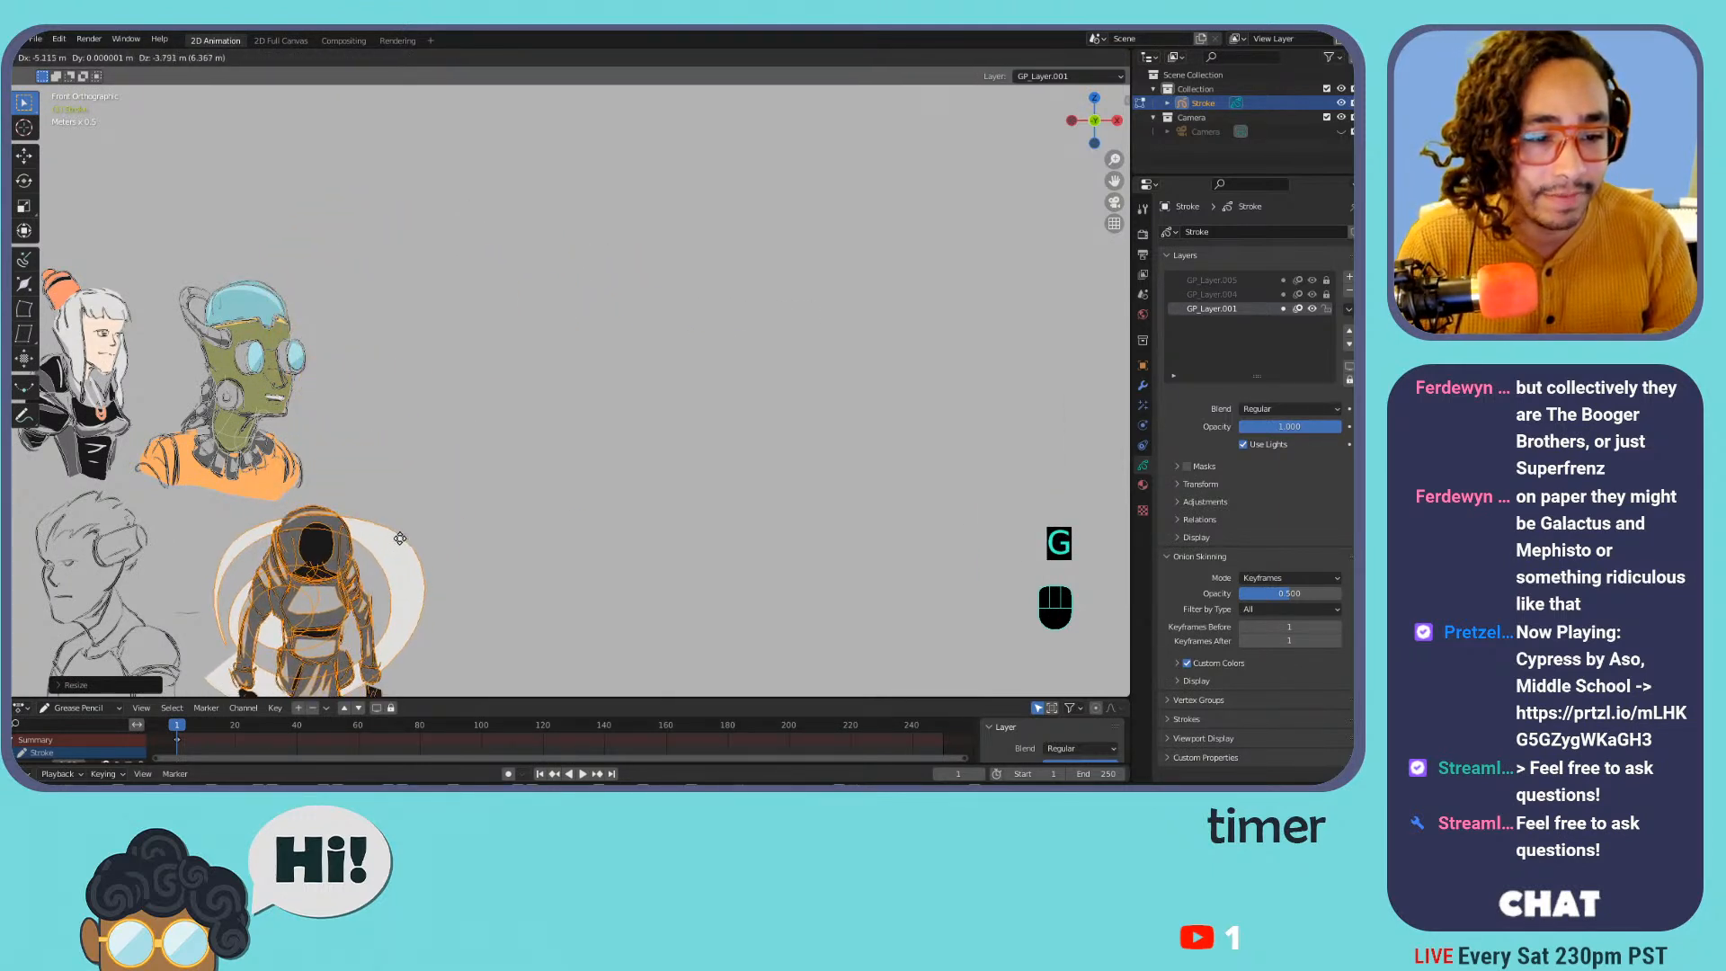
click(412, 531)
key(Tab)
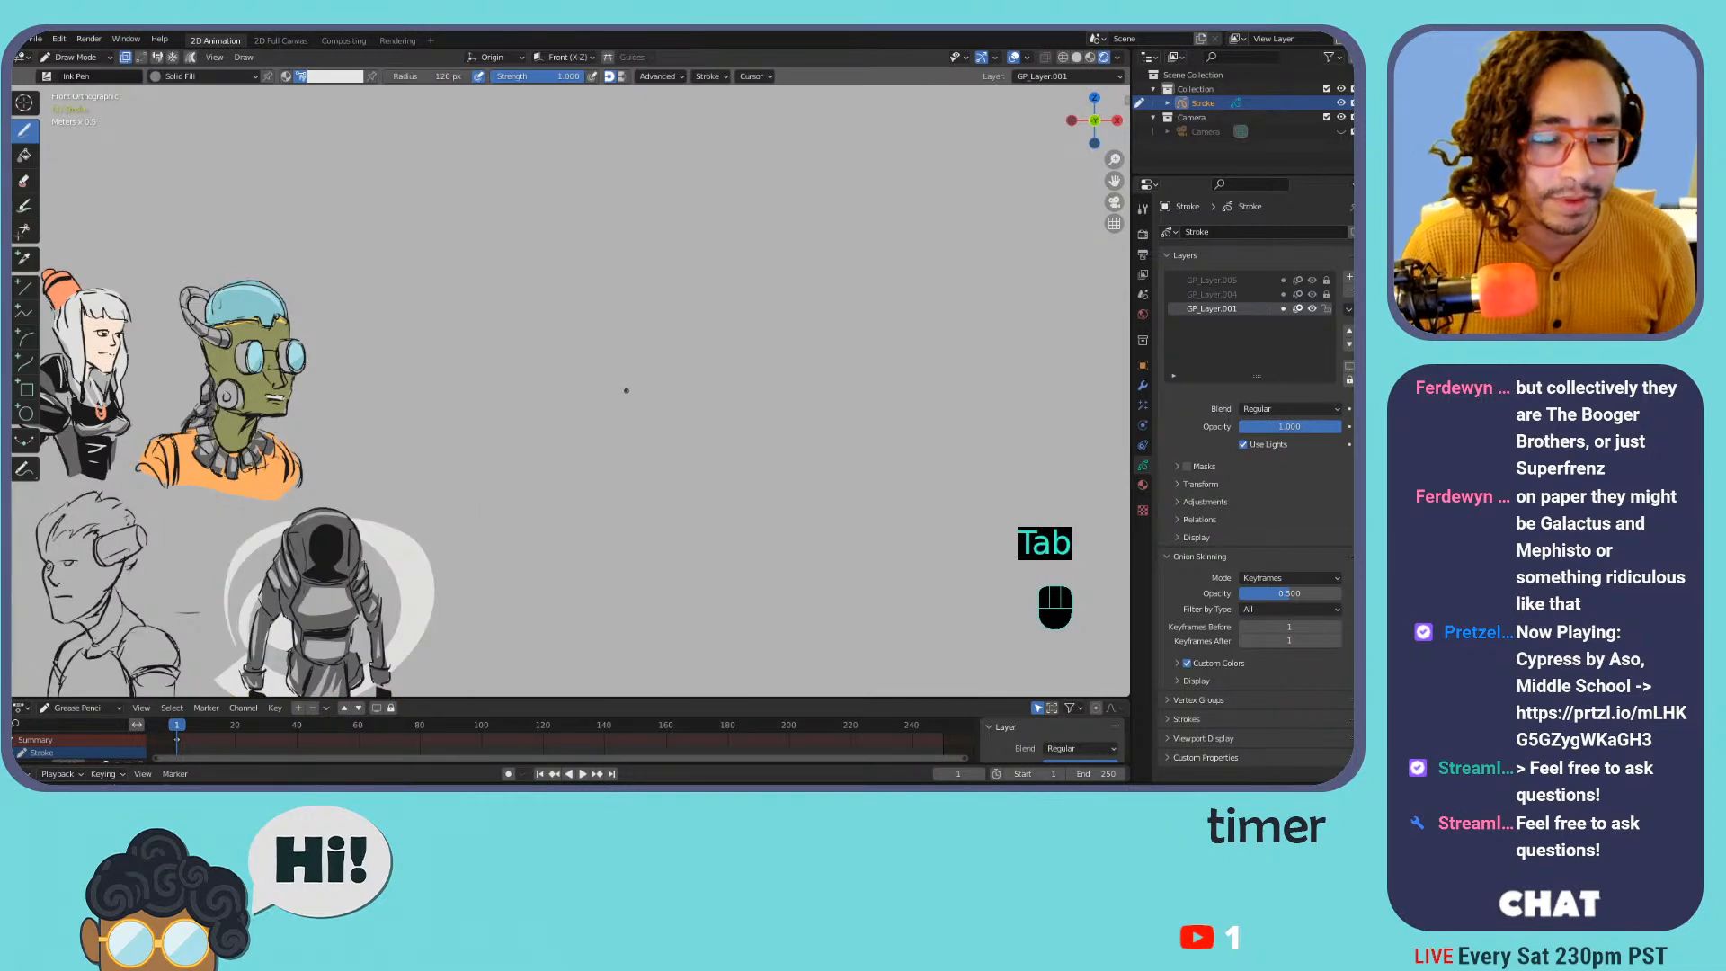
Examine the whole set of character sketches around the repositioned helmeted figure
shift+middle_drag(617, 401, 909, 255)
key(ctrl+equal)
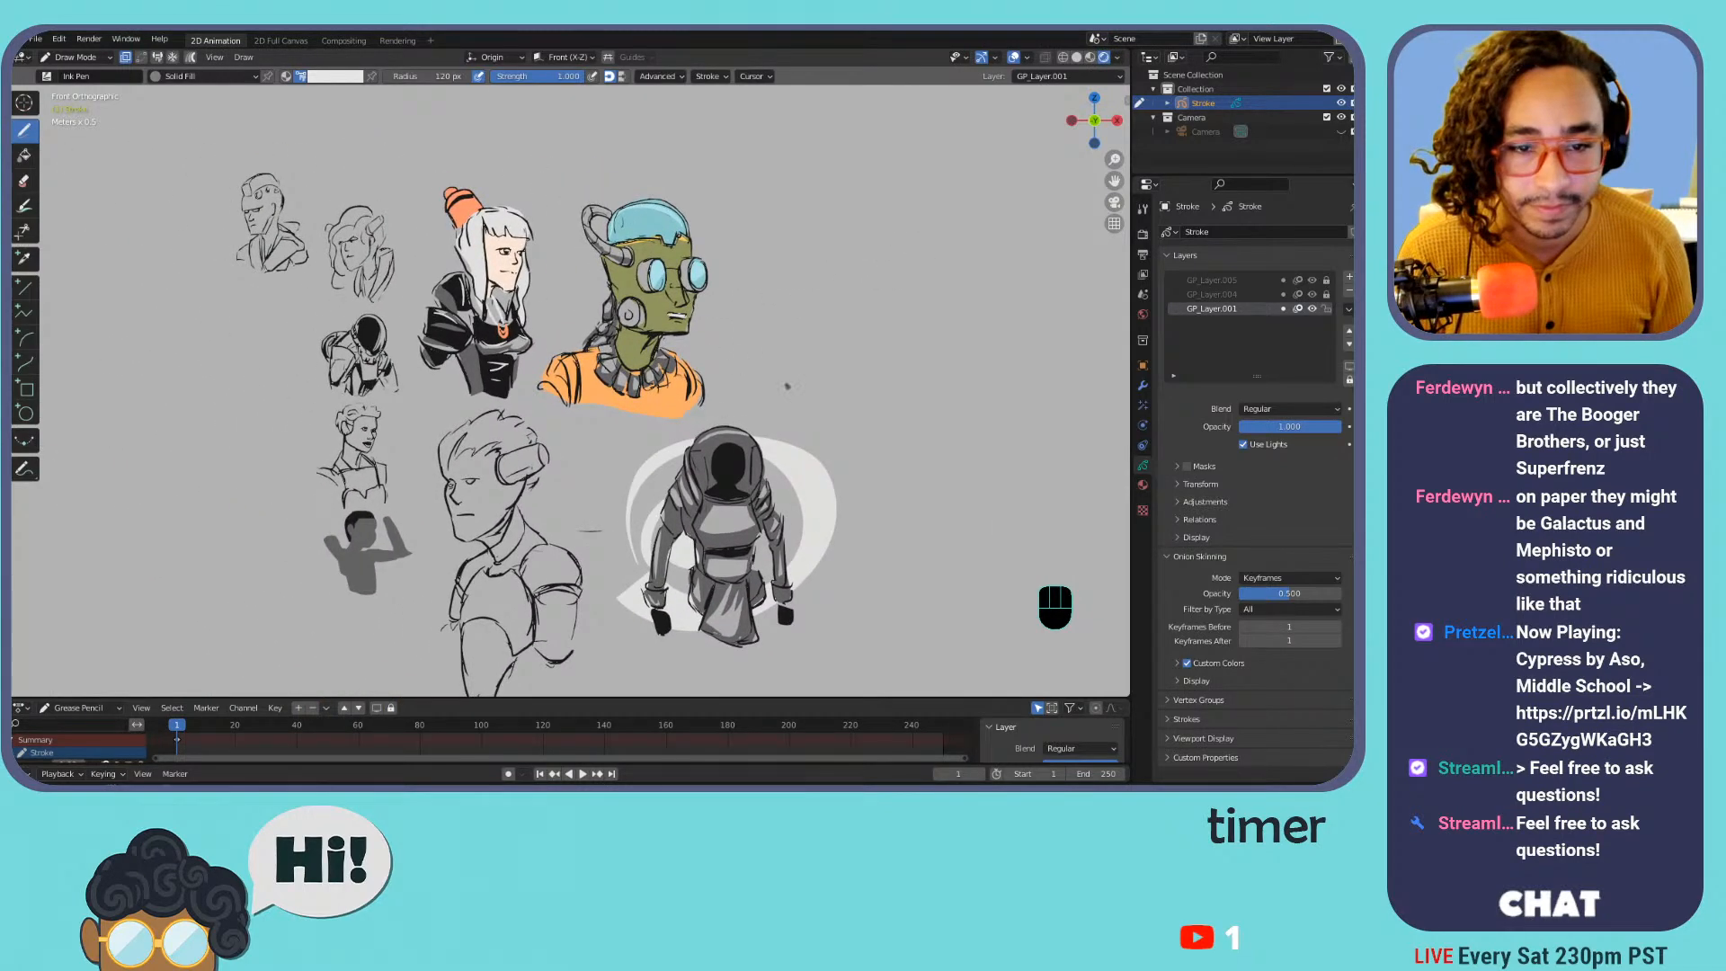
key(ctrl+equal)
key(ctrl+equal)
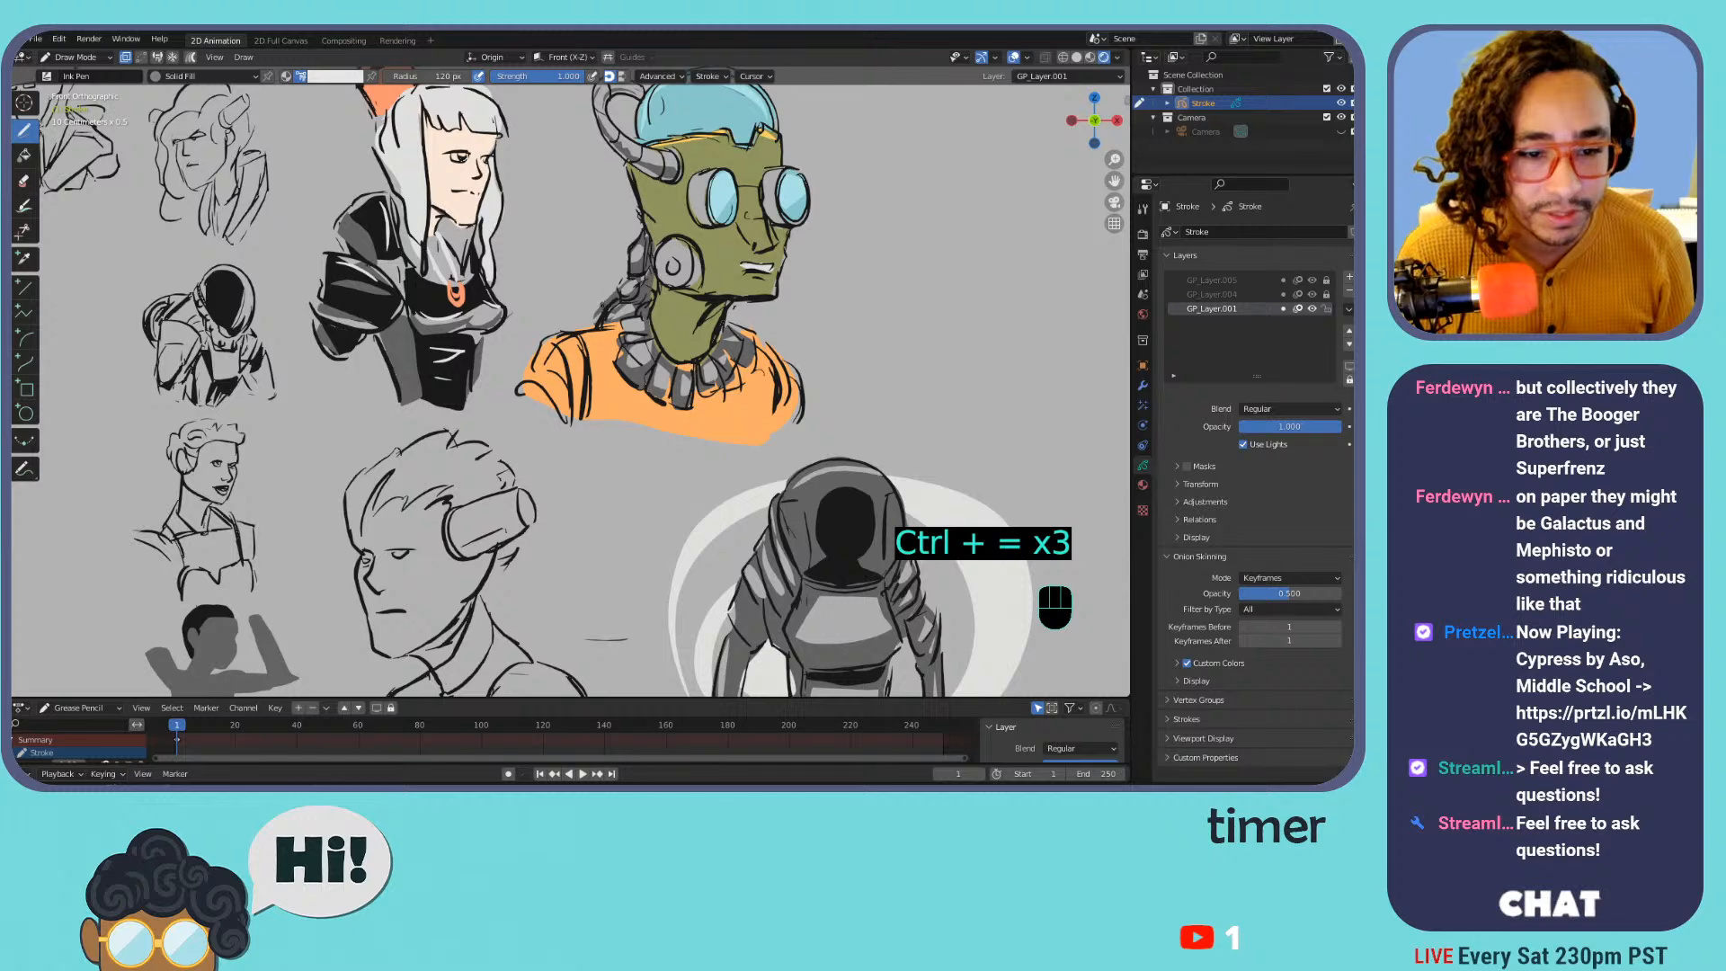
key(ctrl+minus)
key(ctrl+minus)
key(ctrl+minus)
key(ctrl+equal)
key(ctrl+equal)
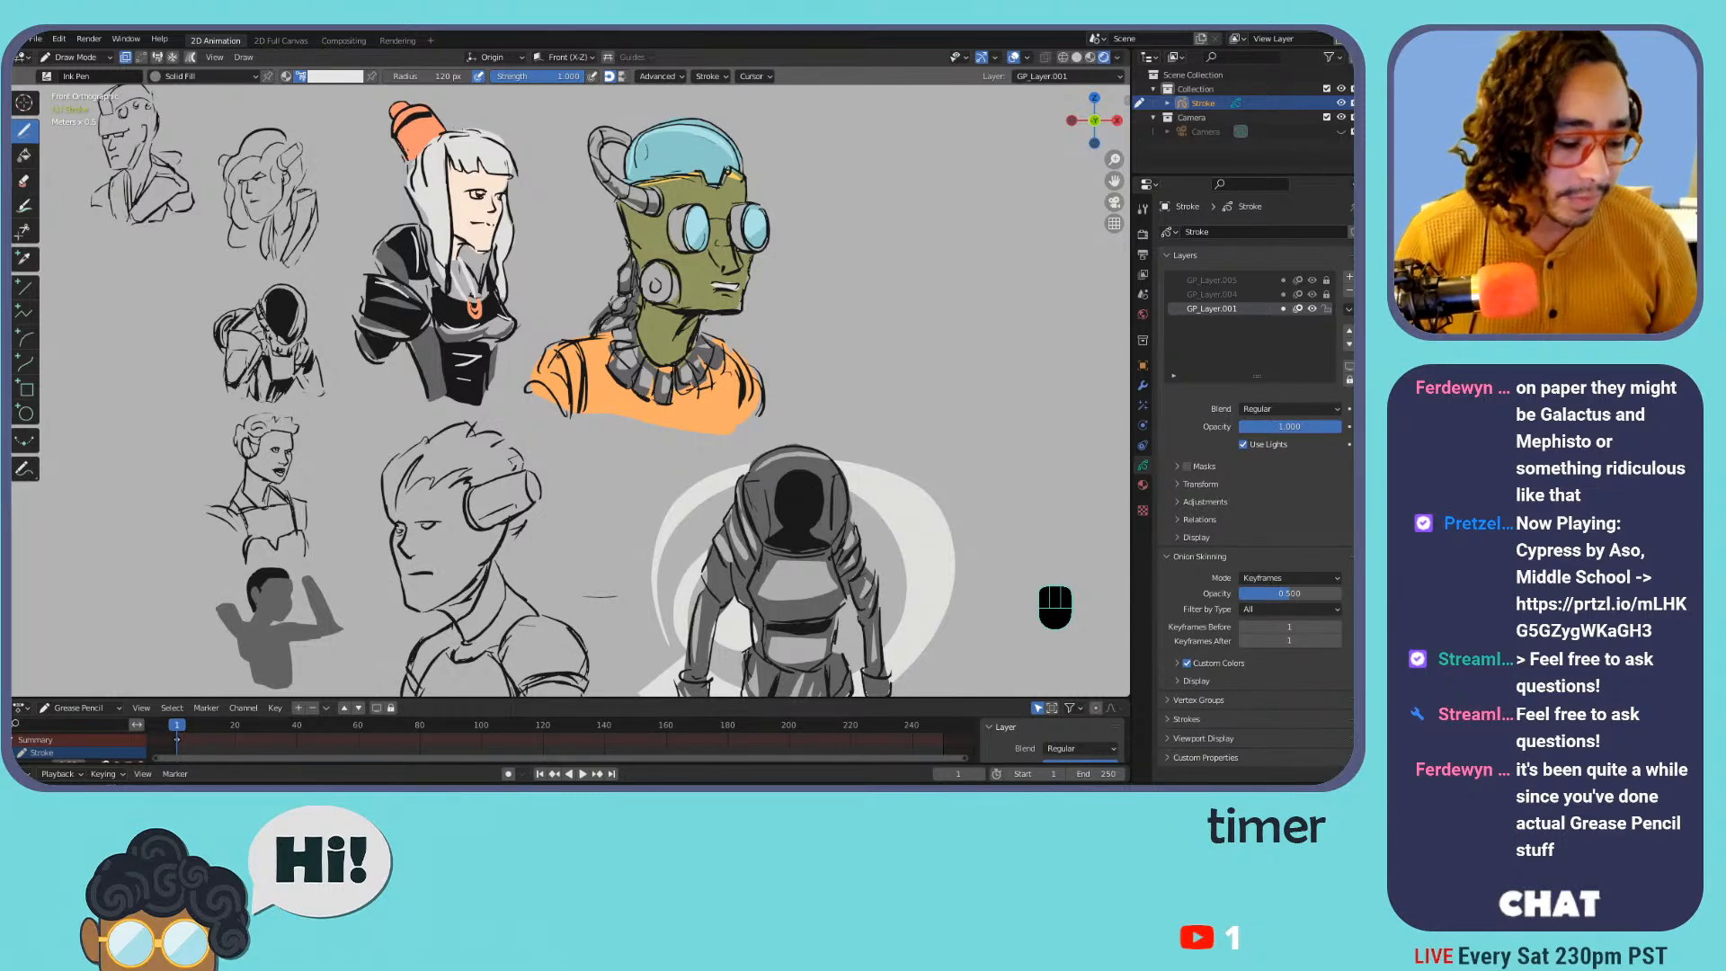
shift+middle_drag(756, 417, 618, 310)
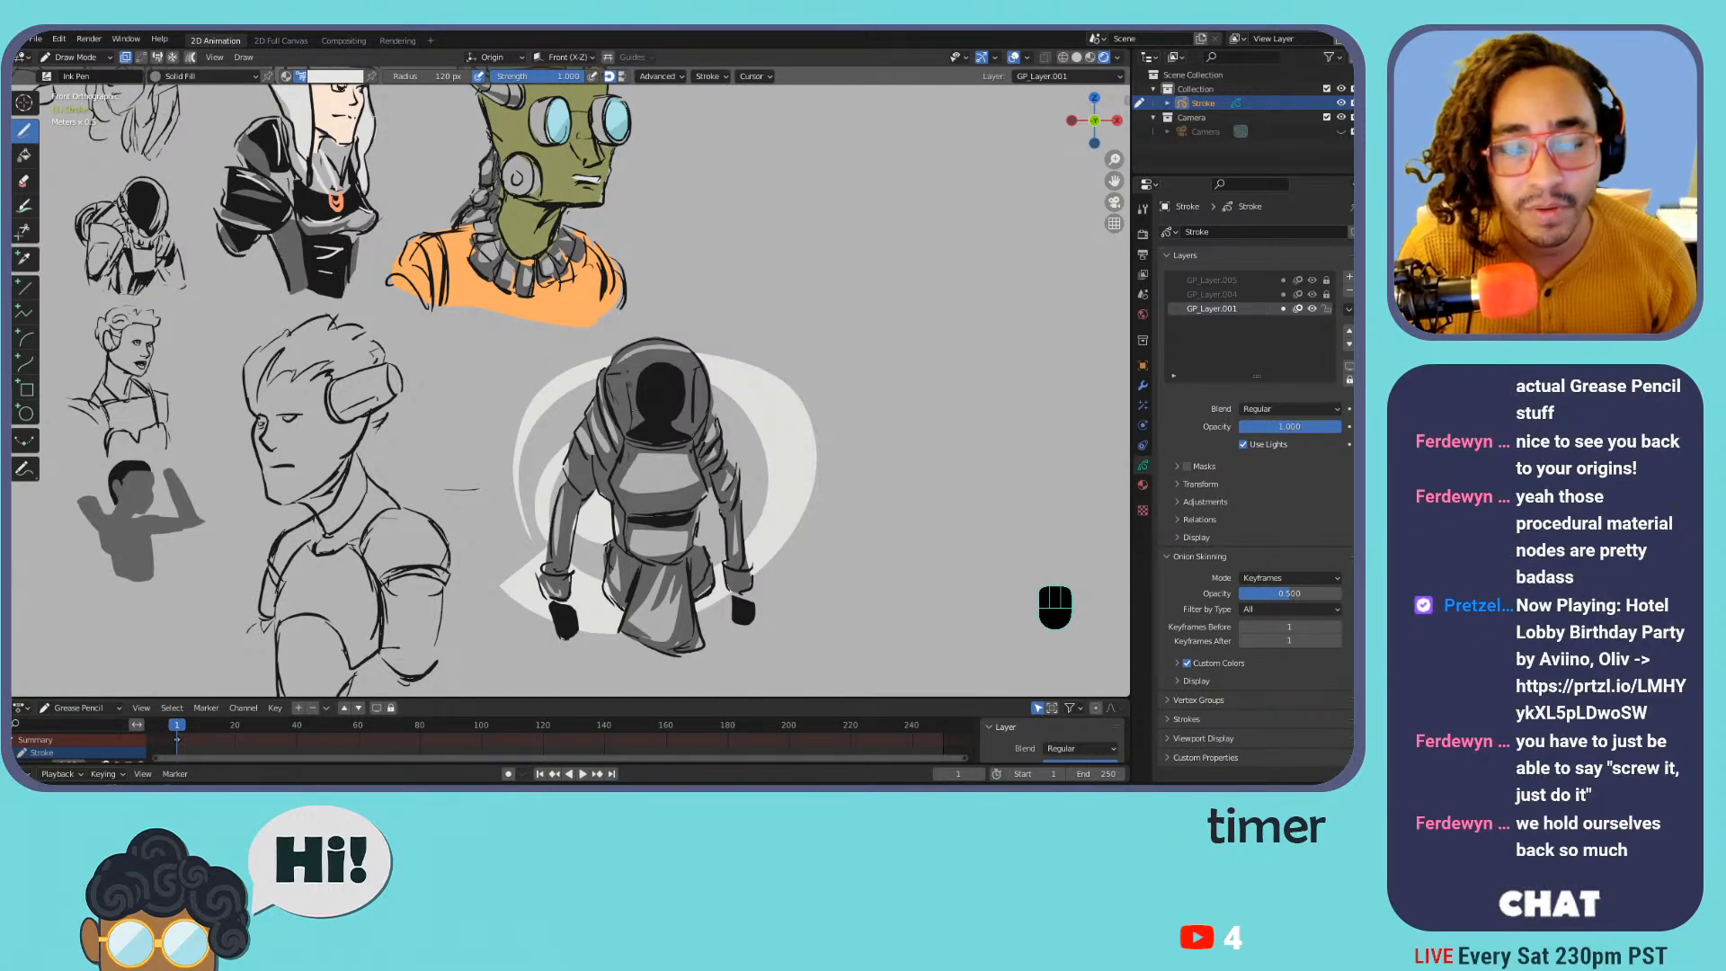
Try a highlight stroke across the upper part of the helmet's dark face opening, first in off-white and again in grey
key(ctrl+z)
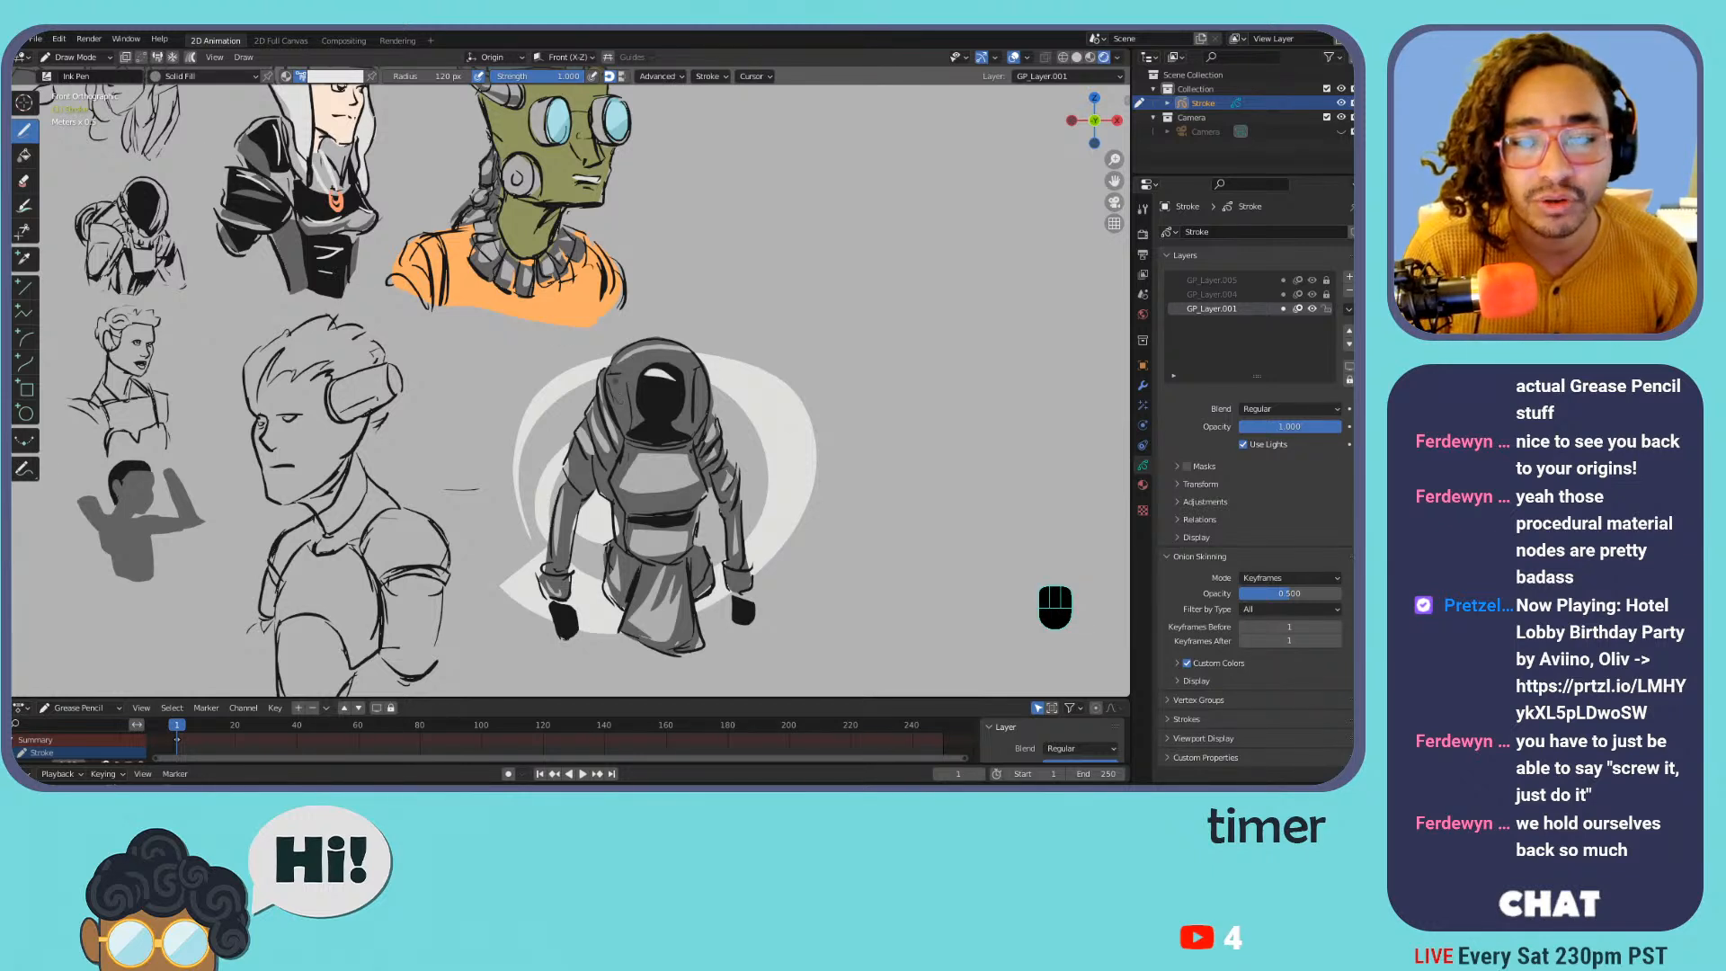
key(ctrl+z)
click(347, 79)
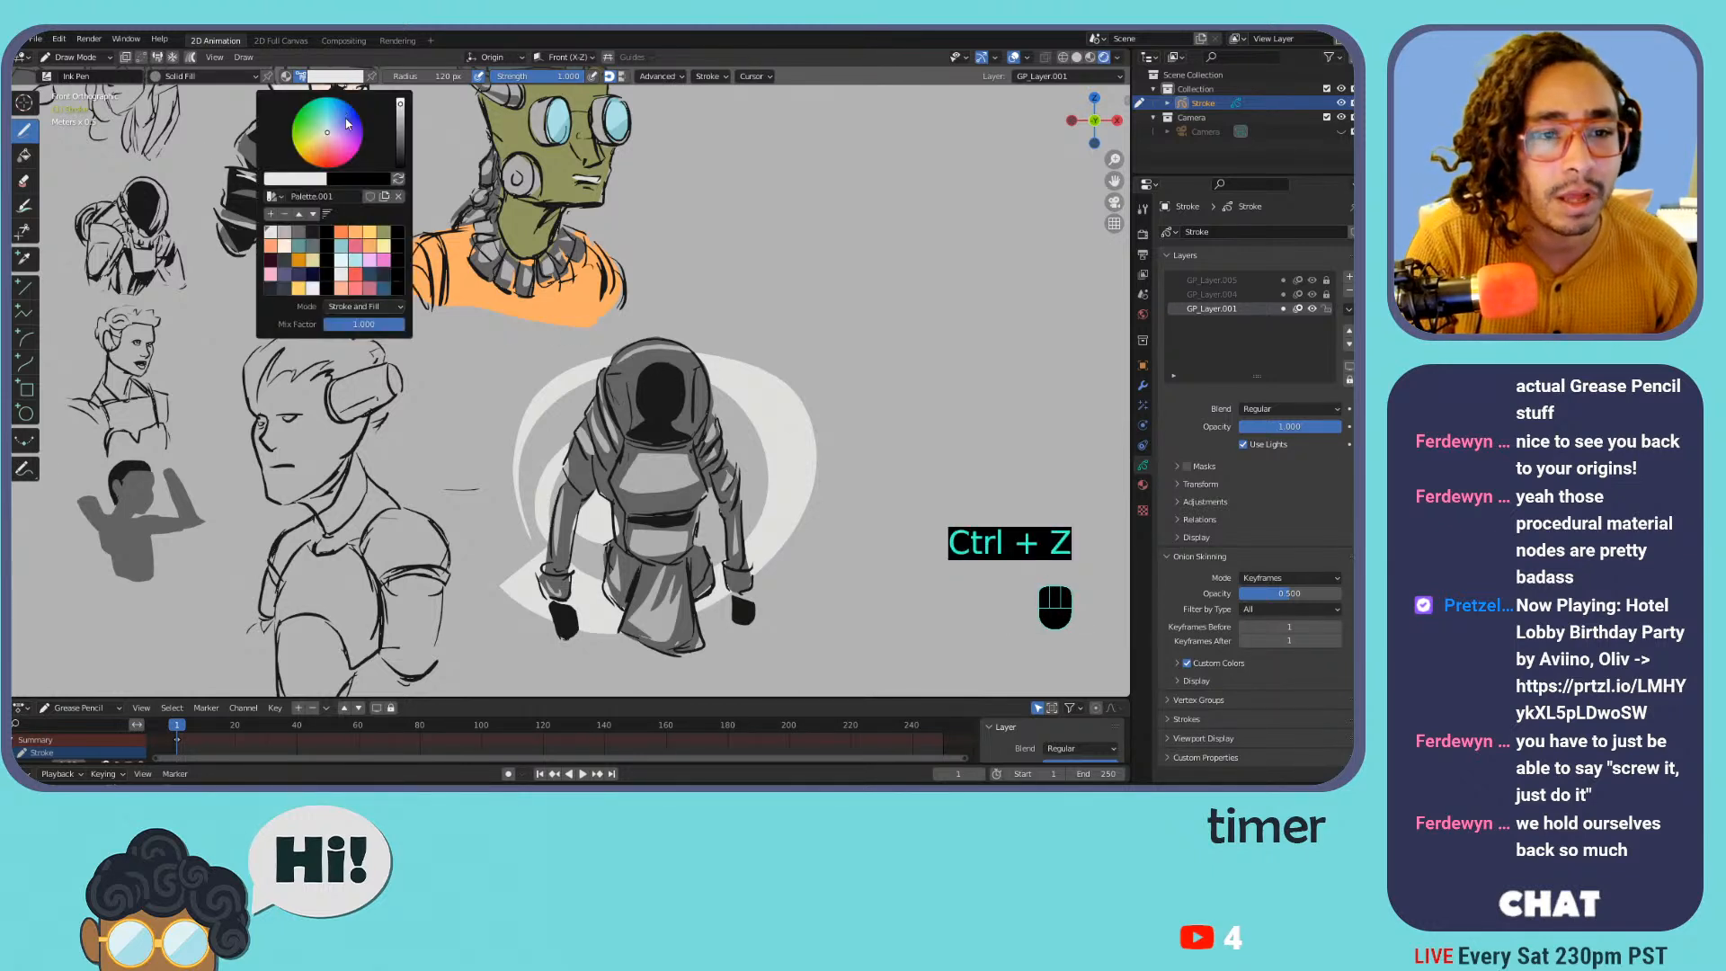
click(298, 233)
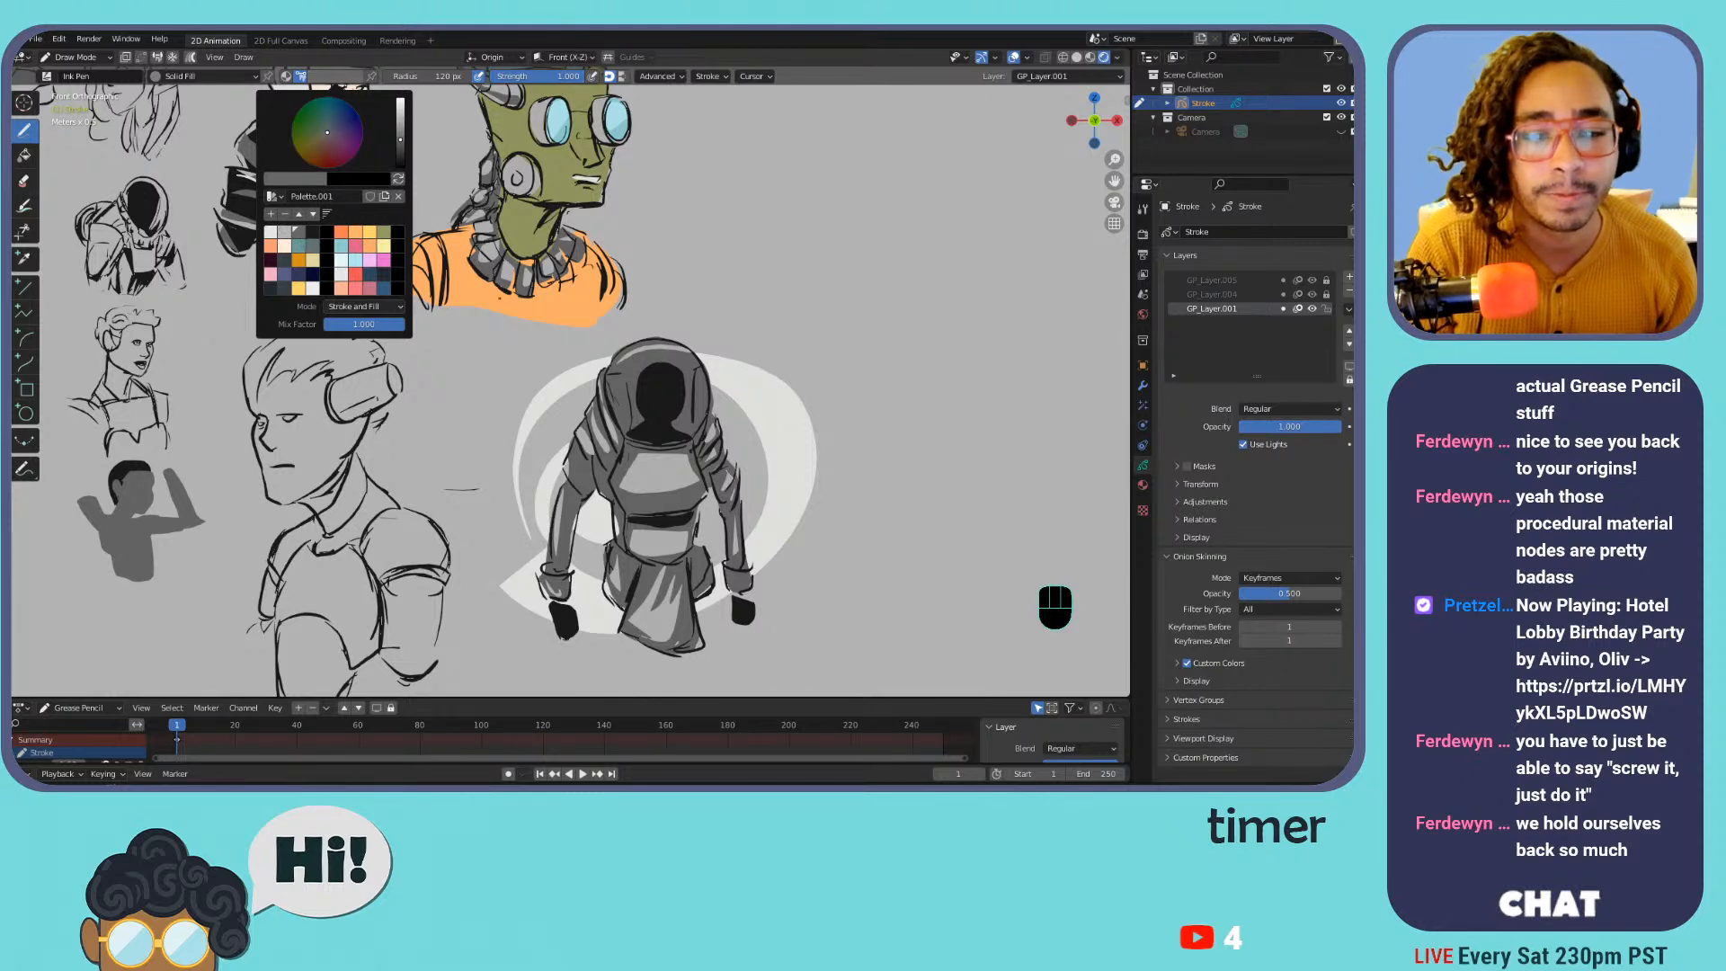
drag(678, 379, 645, 377)
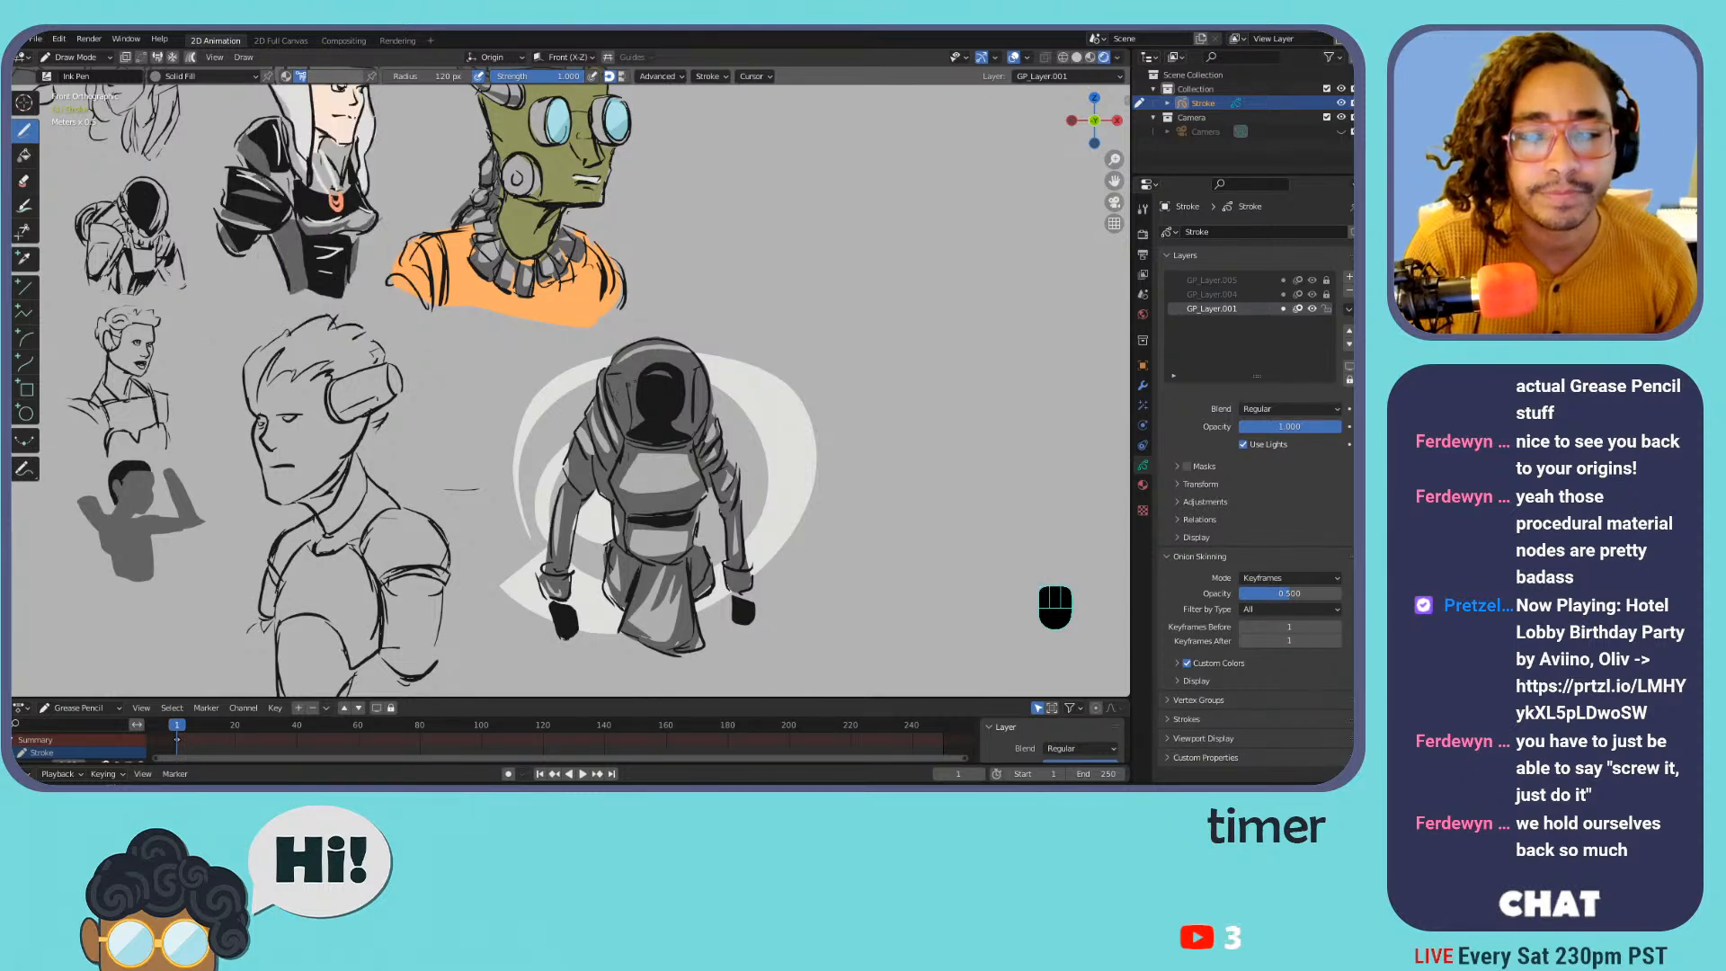
key(ctrl+z)
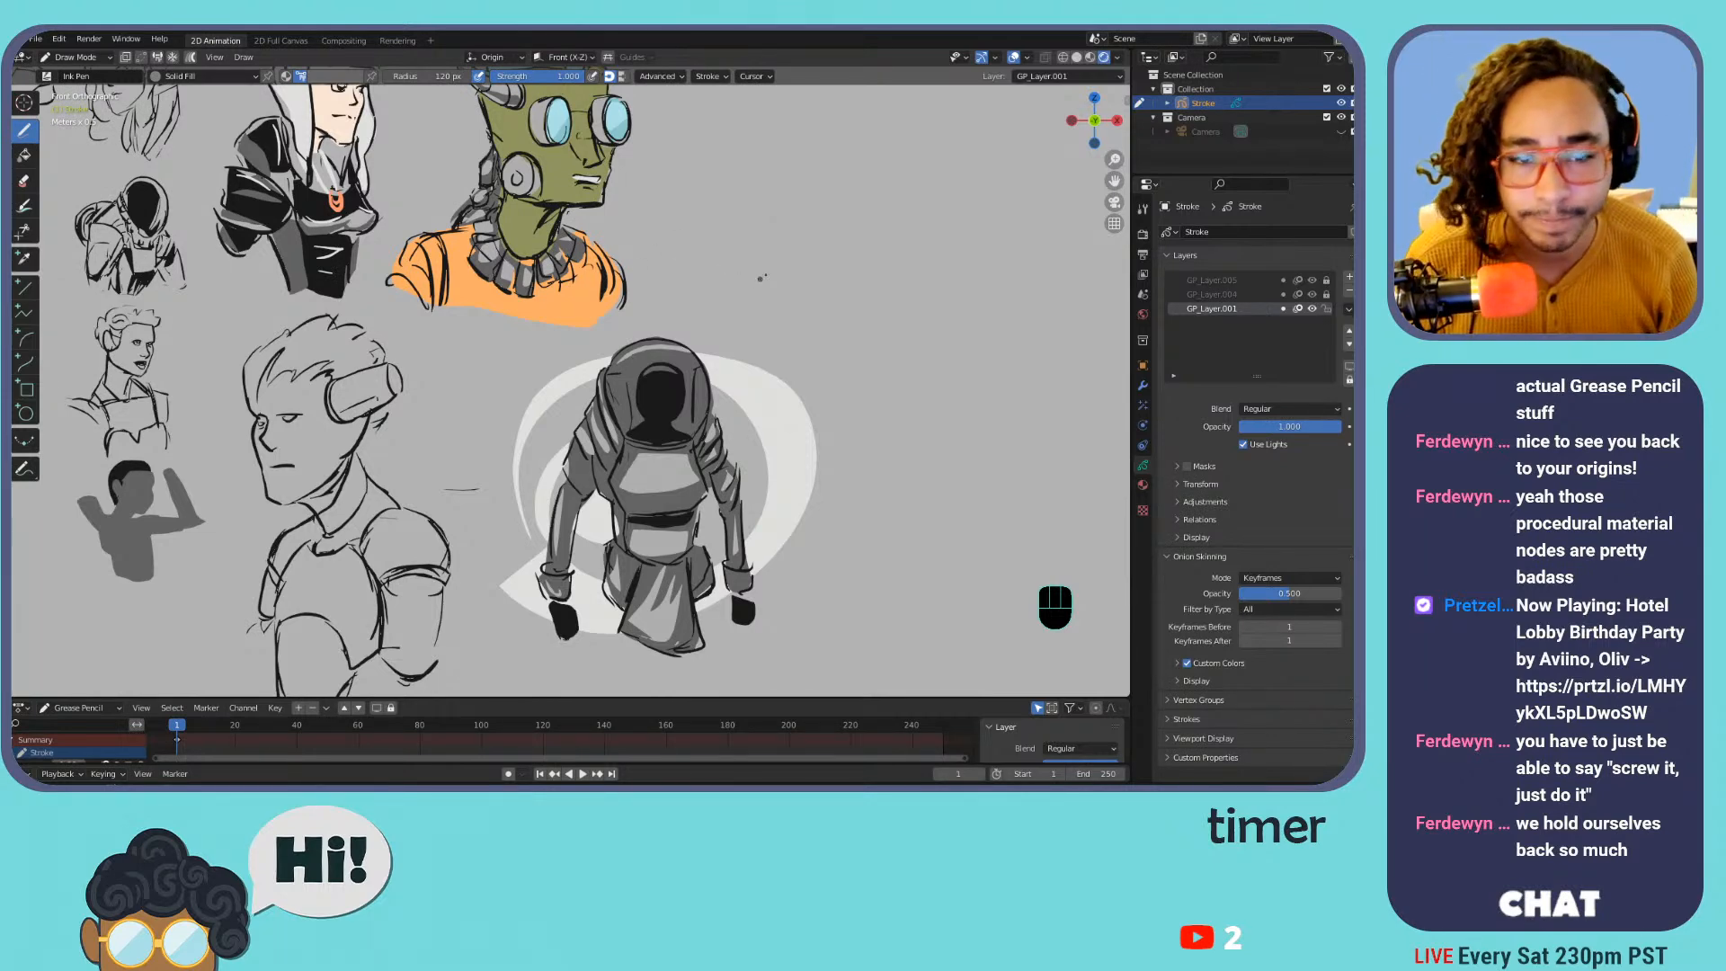
Set the Ink Pen to the Solid Stroke material with a near-black colour for a new line sketch
shift+middle_drag(768, 271, 546, 432)
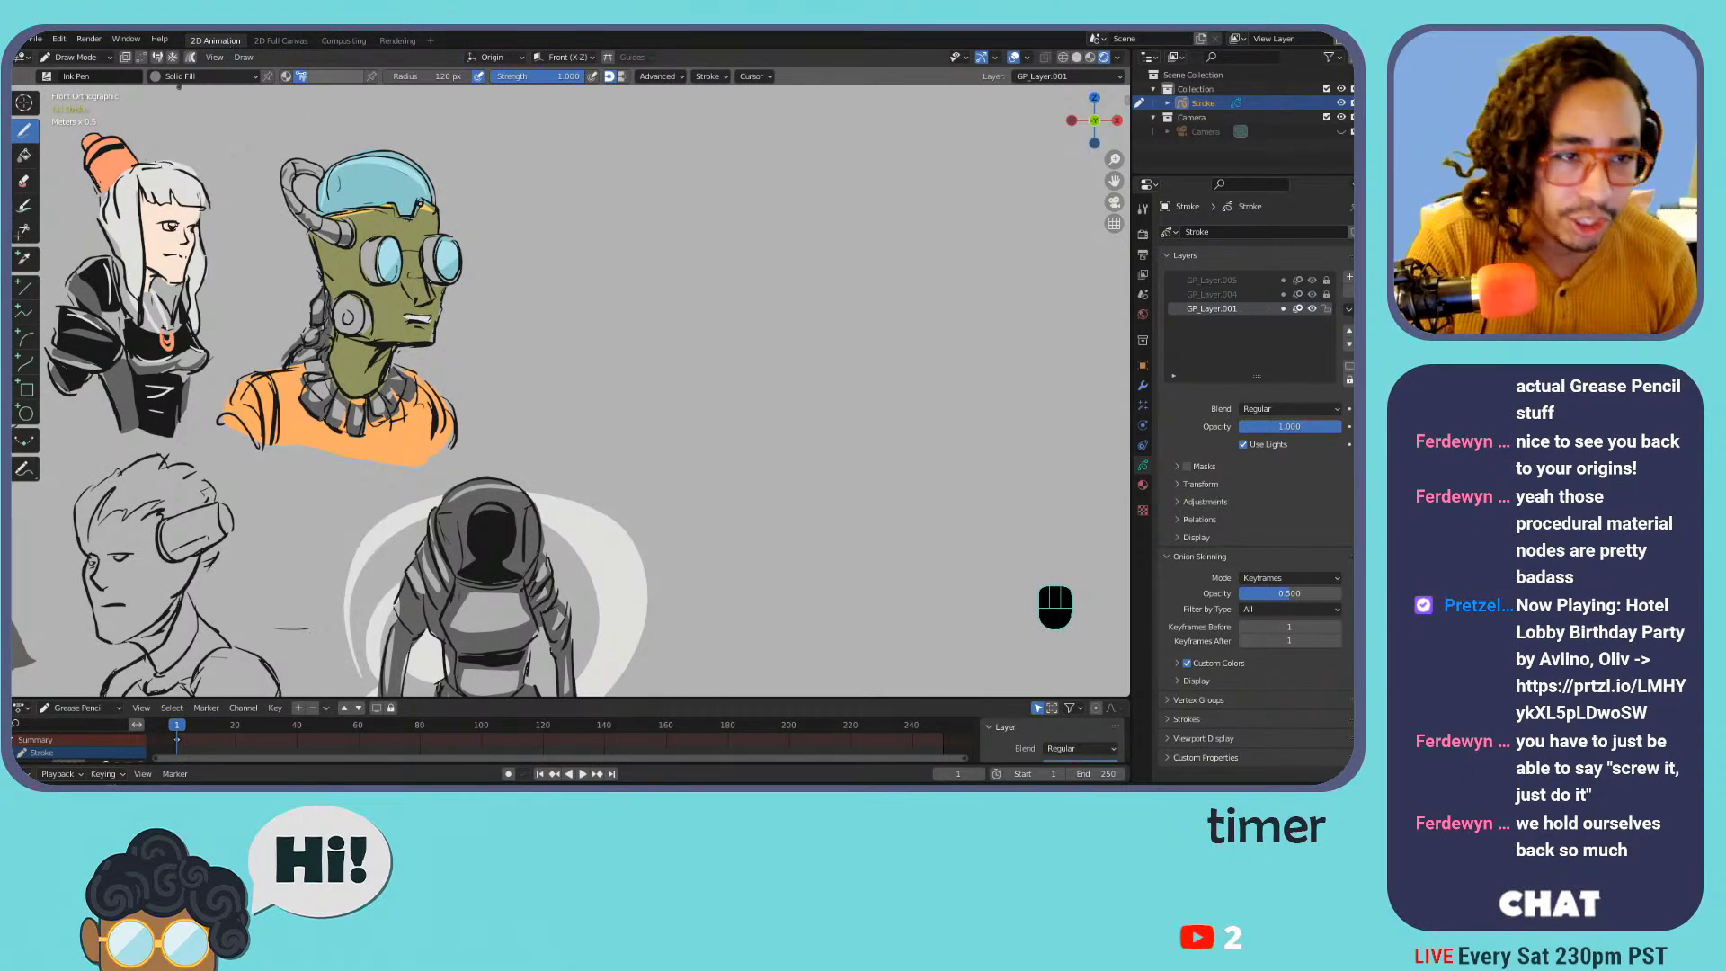
click(206, 76)
click(331, 77)
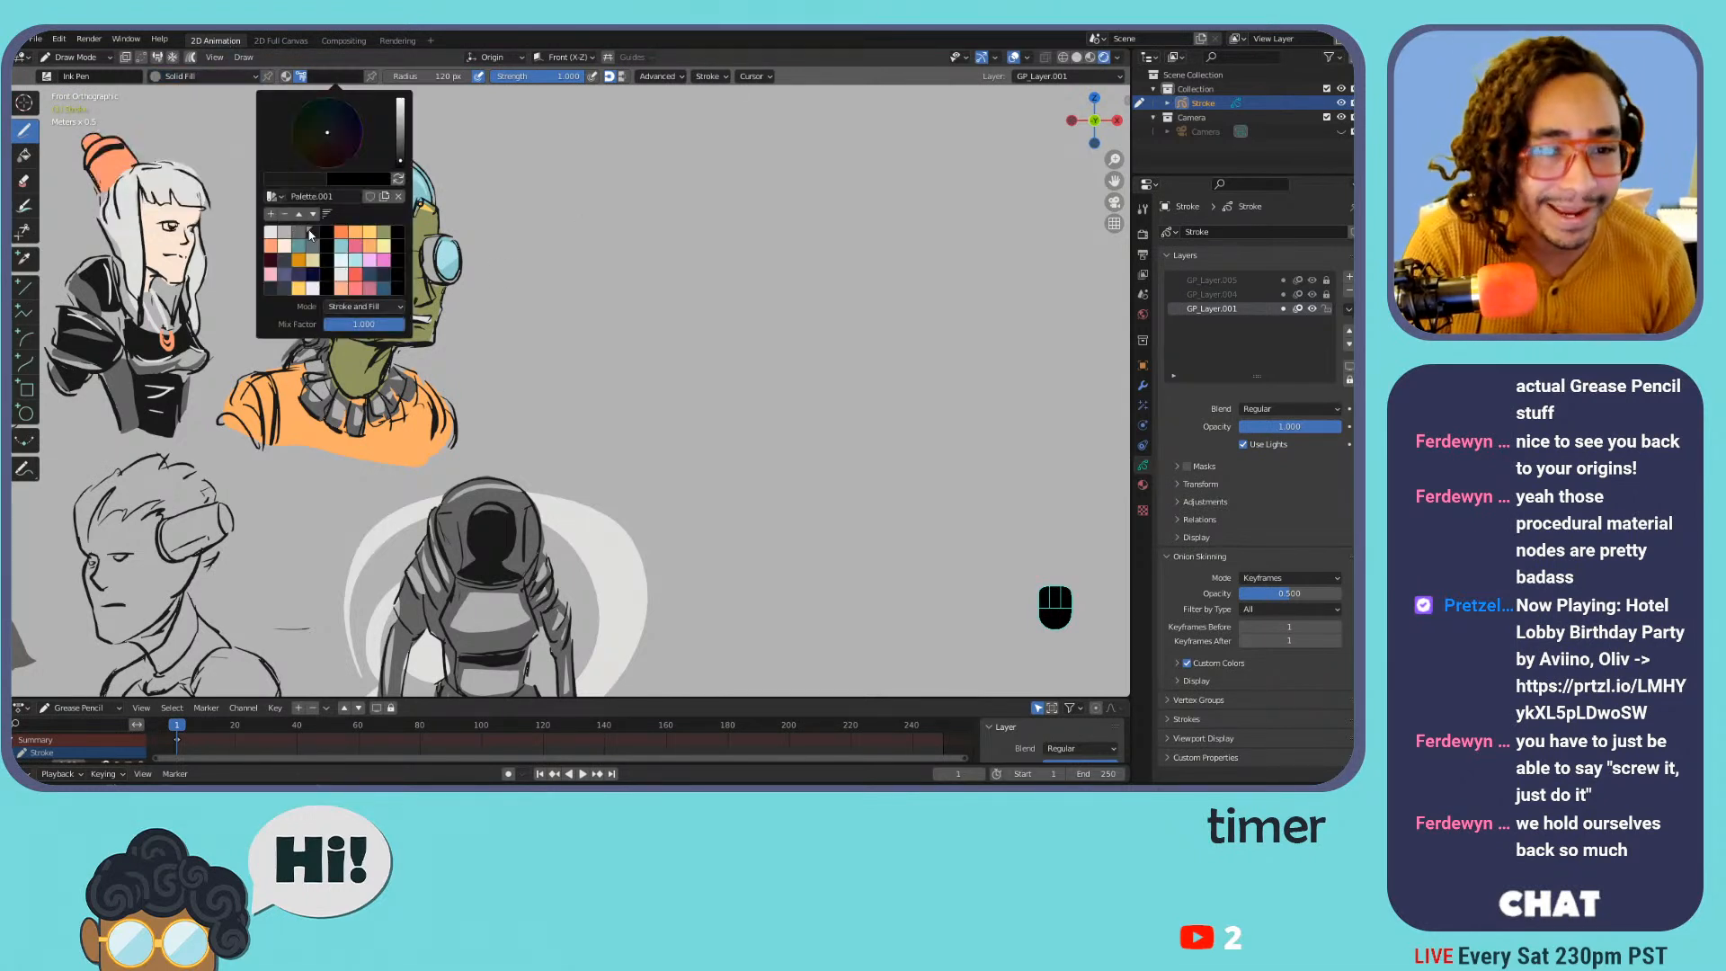
click(205, 76)
click(187, 108)
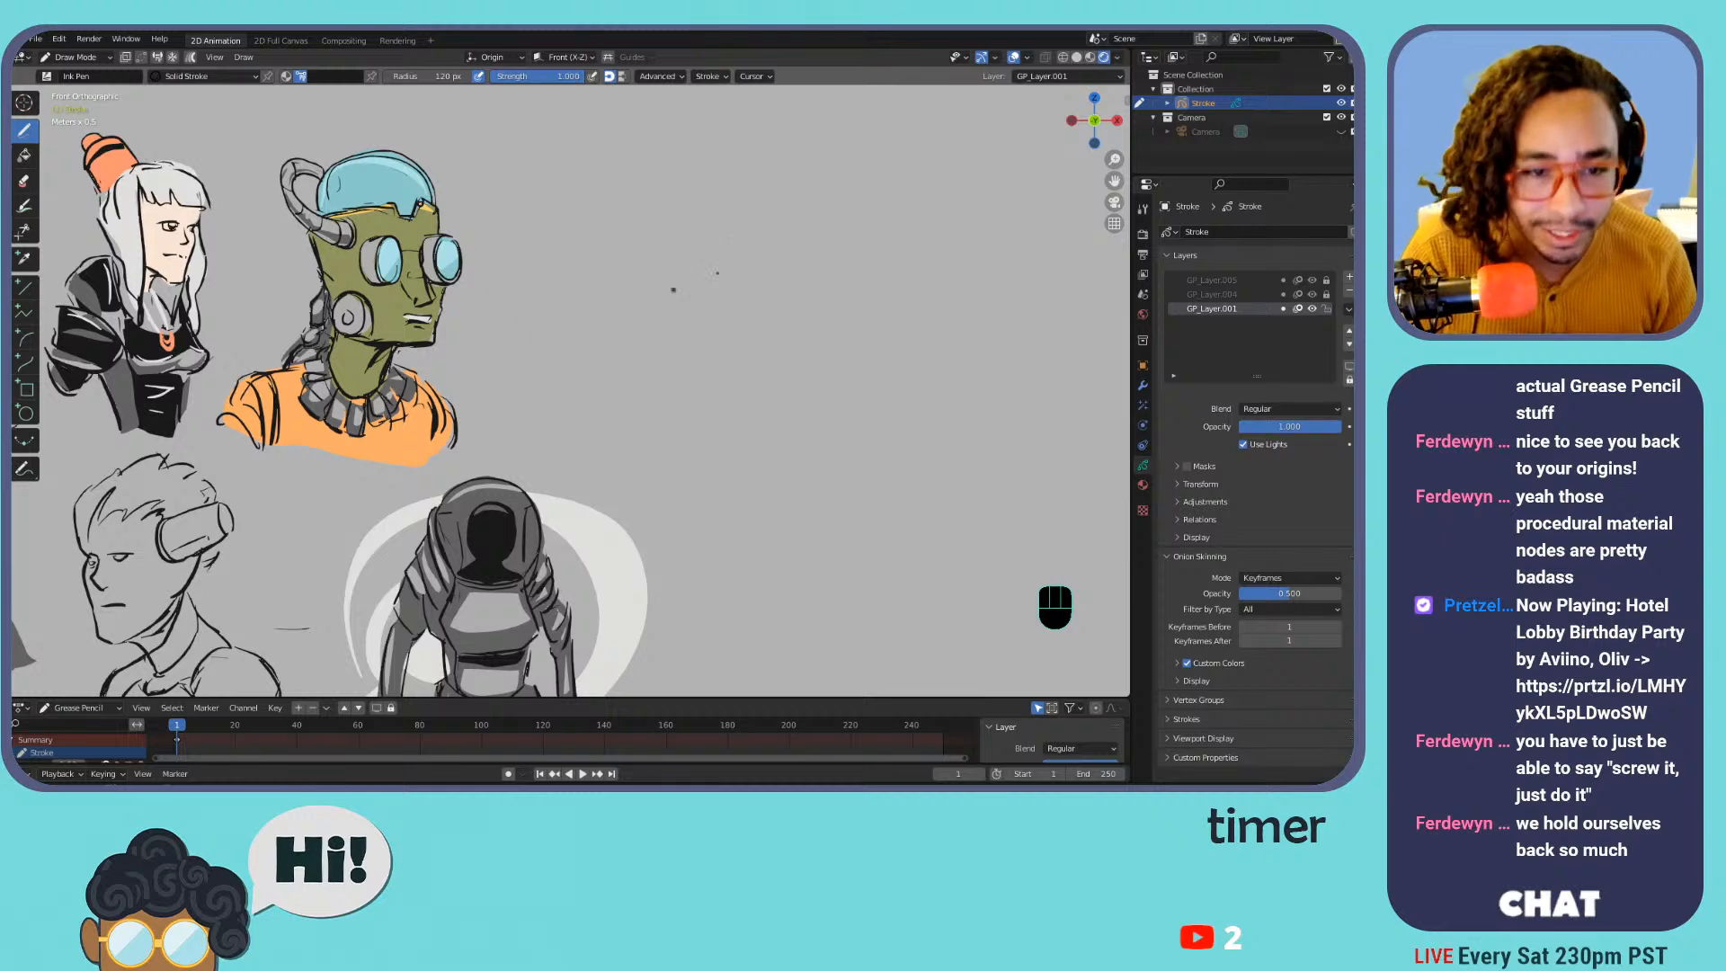
Try several arched strokes for the top of a new head in the empty space beside the green-faced character
key(ctrl+equal)
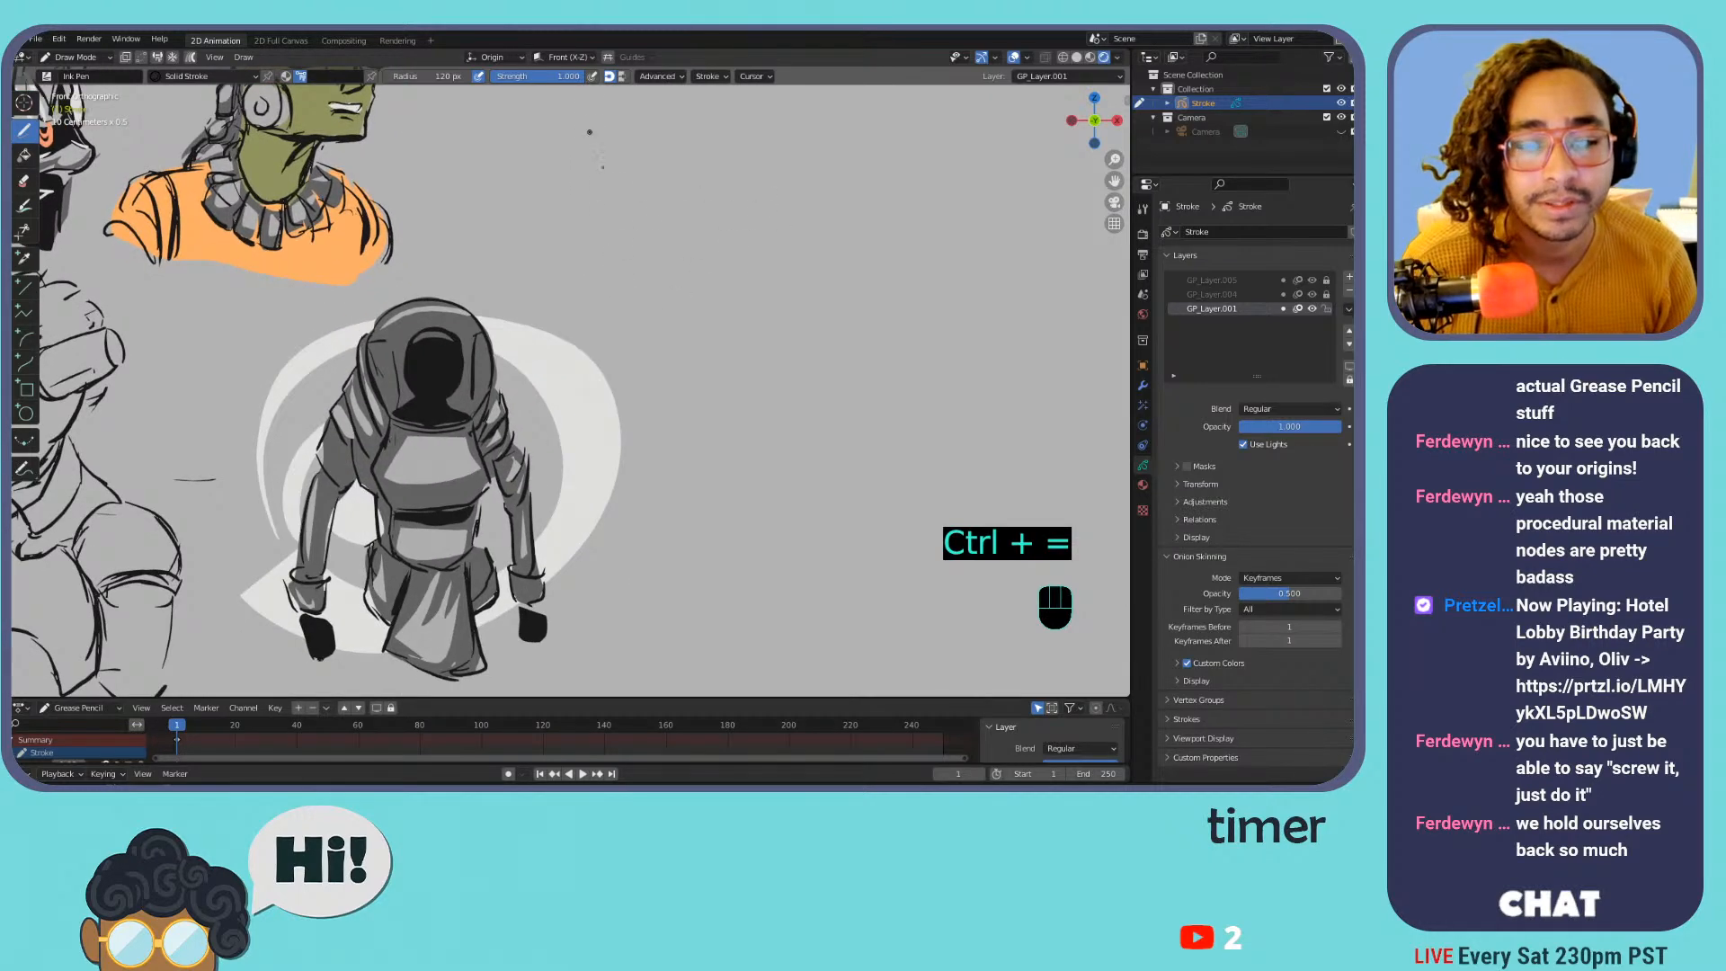
key(ctrl+minus)
key(ctrl+minus)
key(ctrl+minus)
key(ctrl+equal)
shift+middle_drag(613, 310, 593, 483)
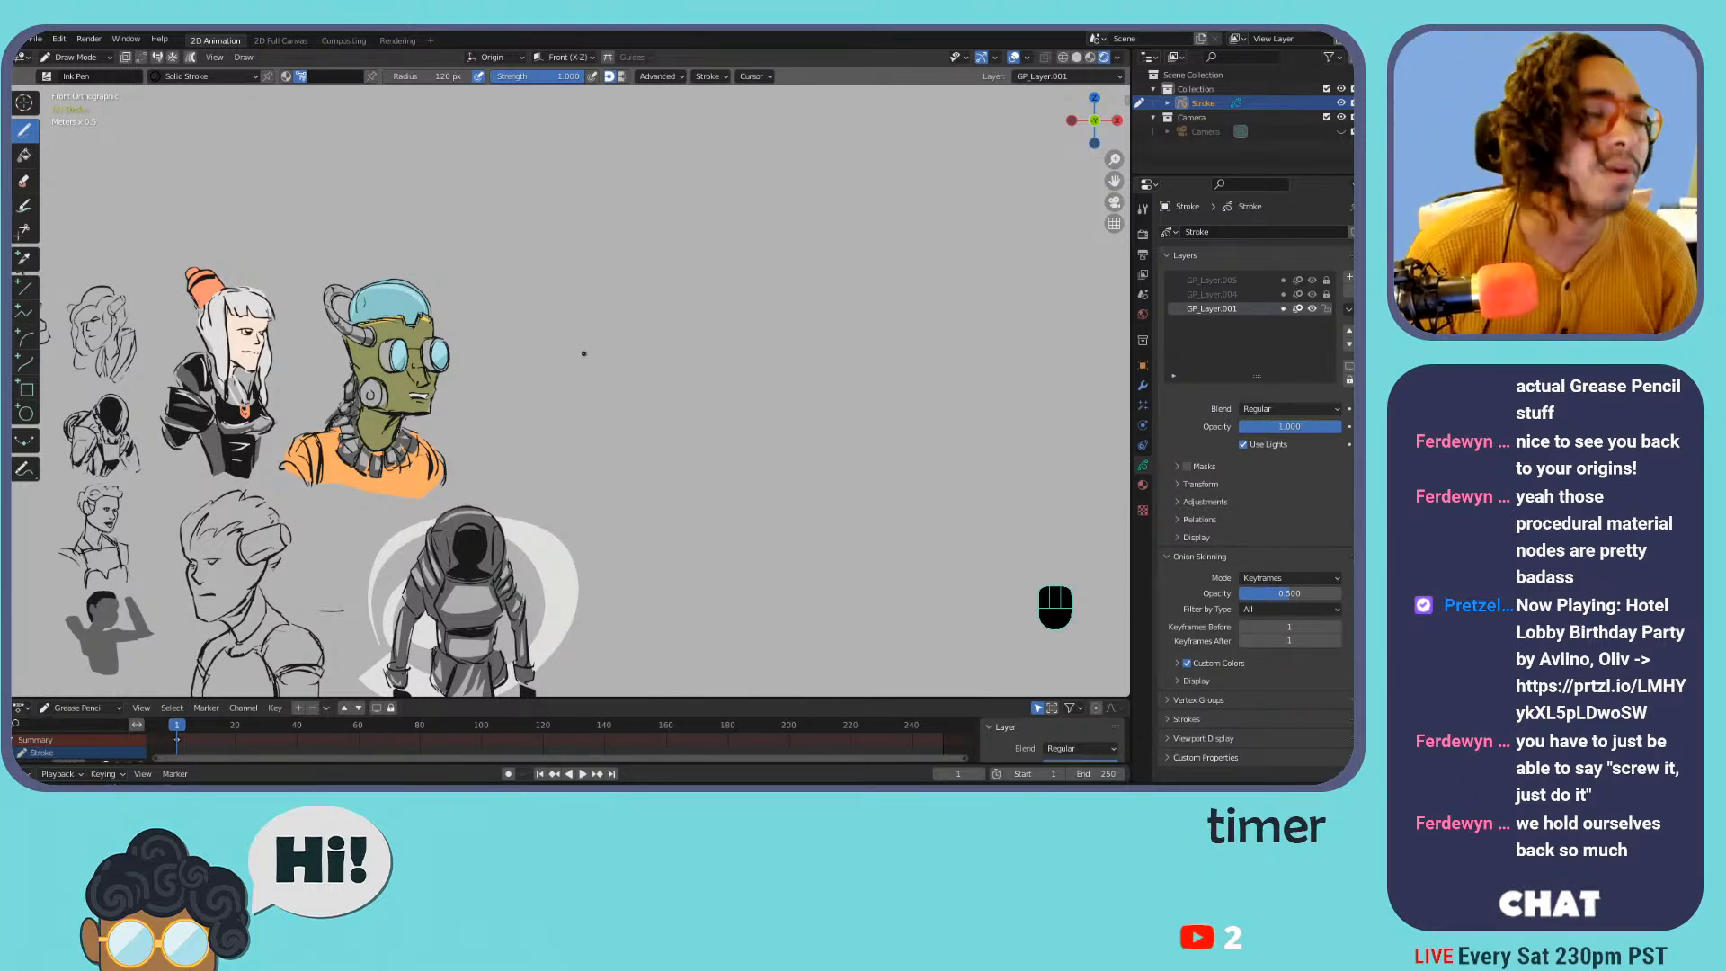
key(ctrl+equal)
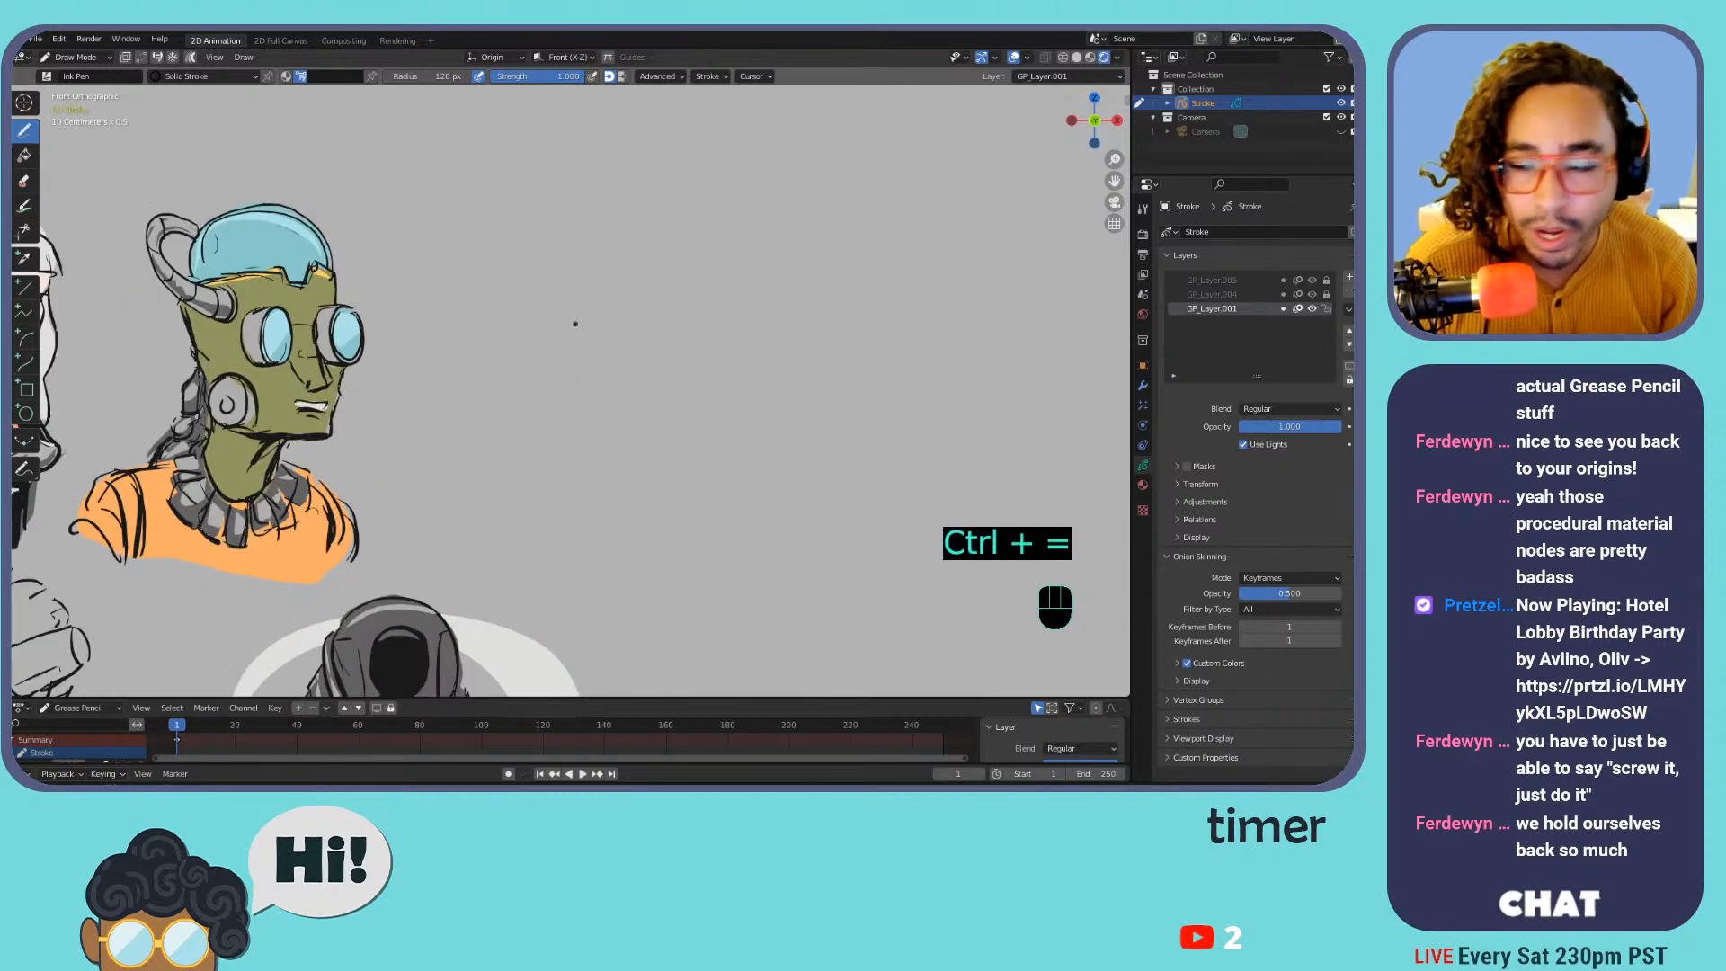
shift+middle_drag(582, 336, 501, 278)
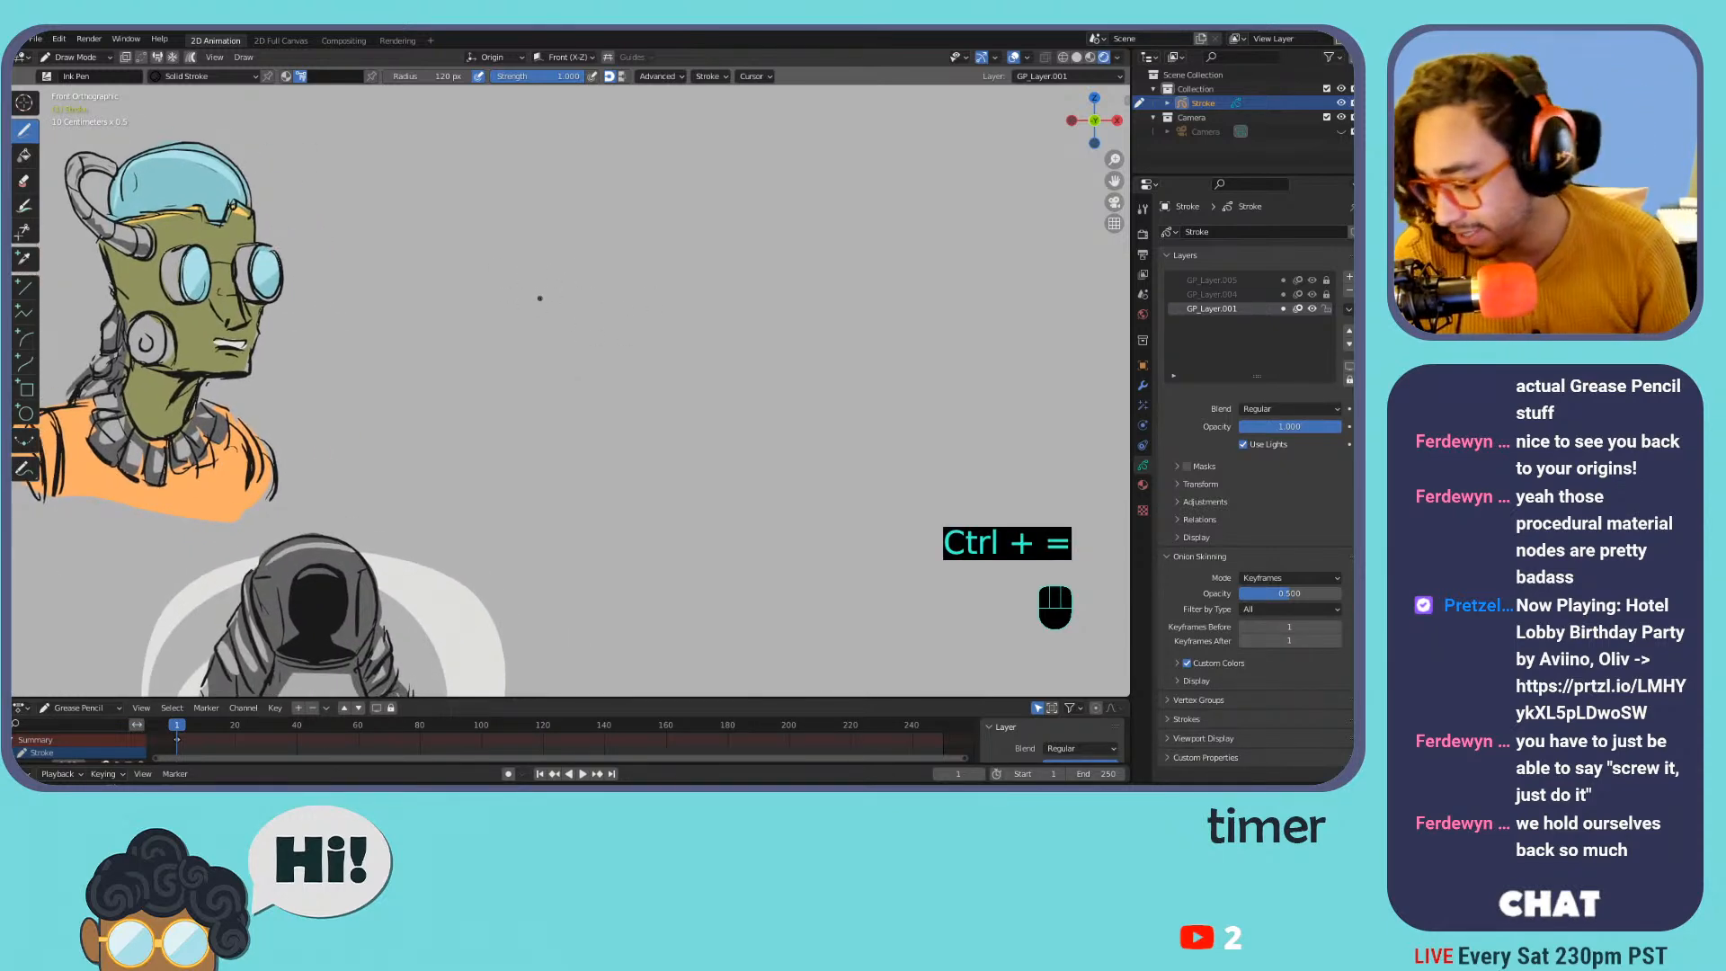
drag(572, 227, 712, 225)
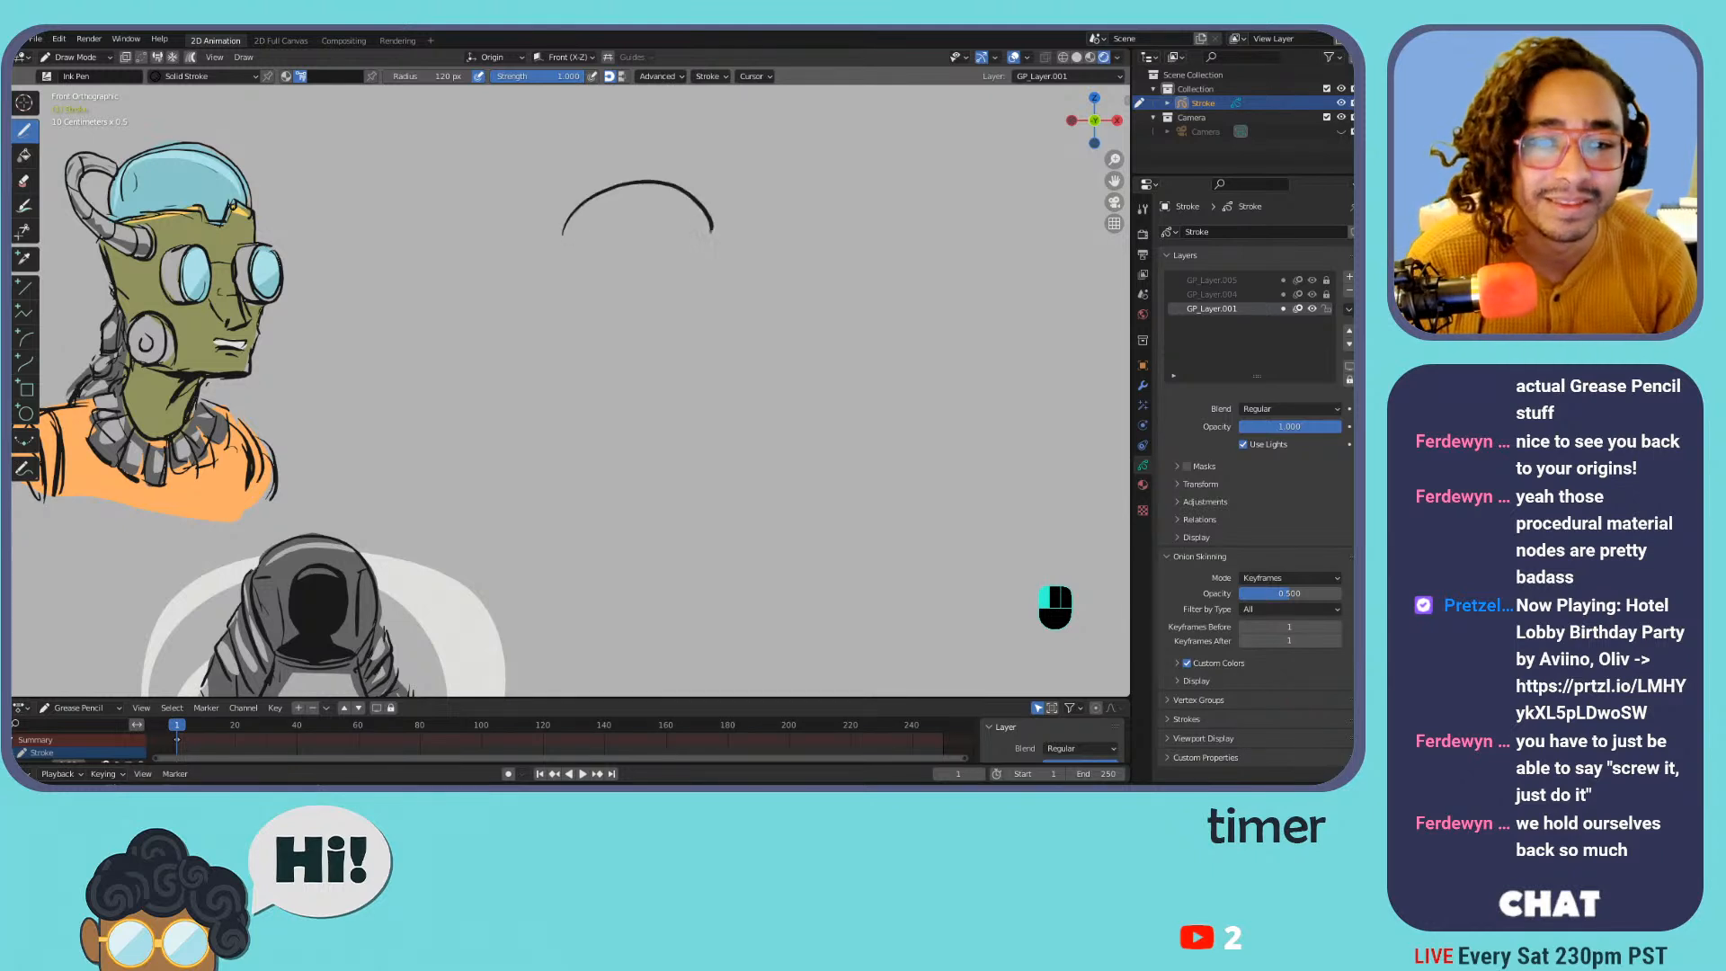
key(ctrl+z)
mouse_move(635, 154)
shift+middle_down()
mouse_move(629, 239)
mouse_move(526, 238)
shift+middle_up()
mouse_move(509, 267)
mouse_down()
mouse_move(540, 213)
mouse_move(643, 257)
mouse_move(509, 258)
mouse_move(636, 257)
mouse_up()
key(ctrl+z)
key(ctrl+z)
drag(505, 267, 644, 269)
key(ctrl+z)
drag(518, 273, 647, 270)
key(ctrl+z)
drag(524, 272, 634, 198)
key(ctrl+z)
drag(532, 275, 687, 216)
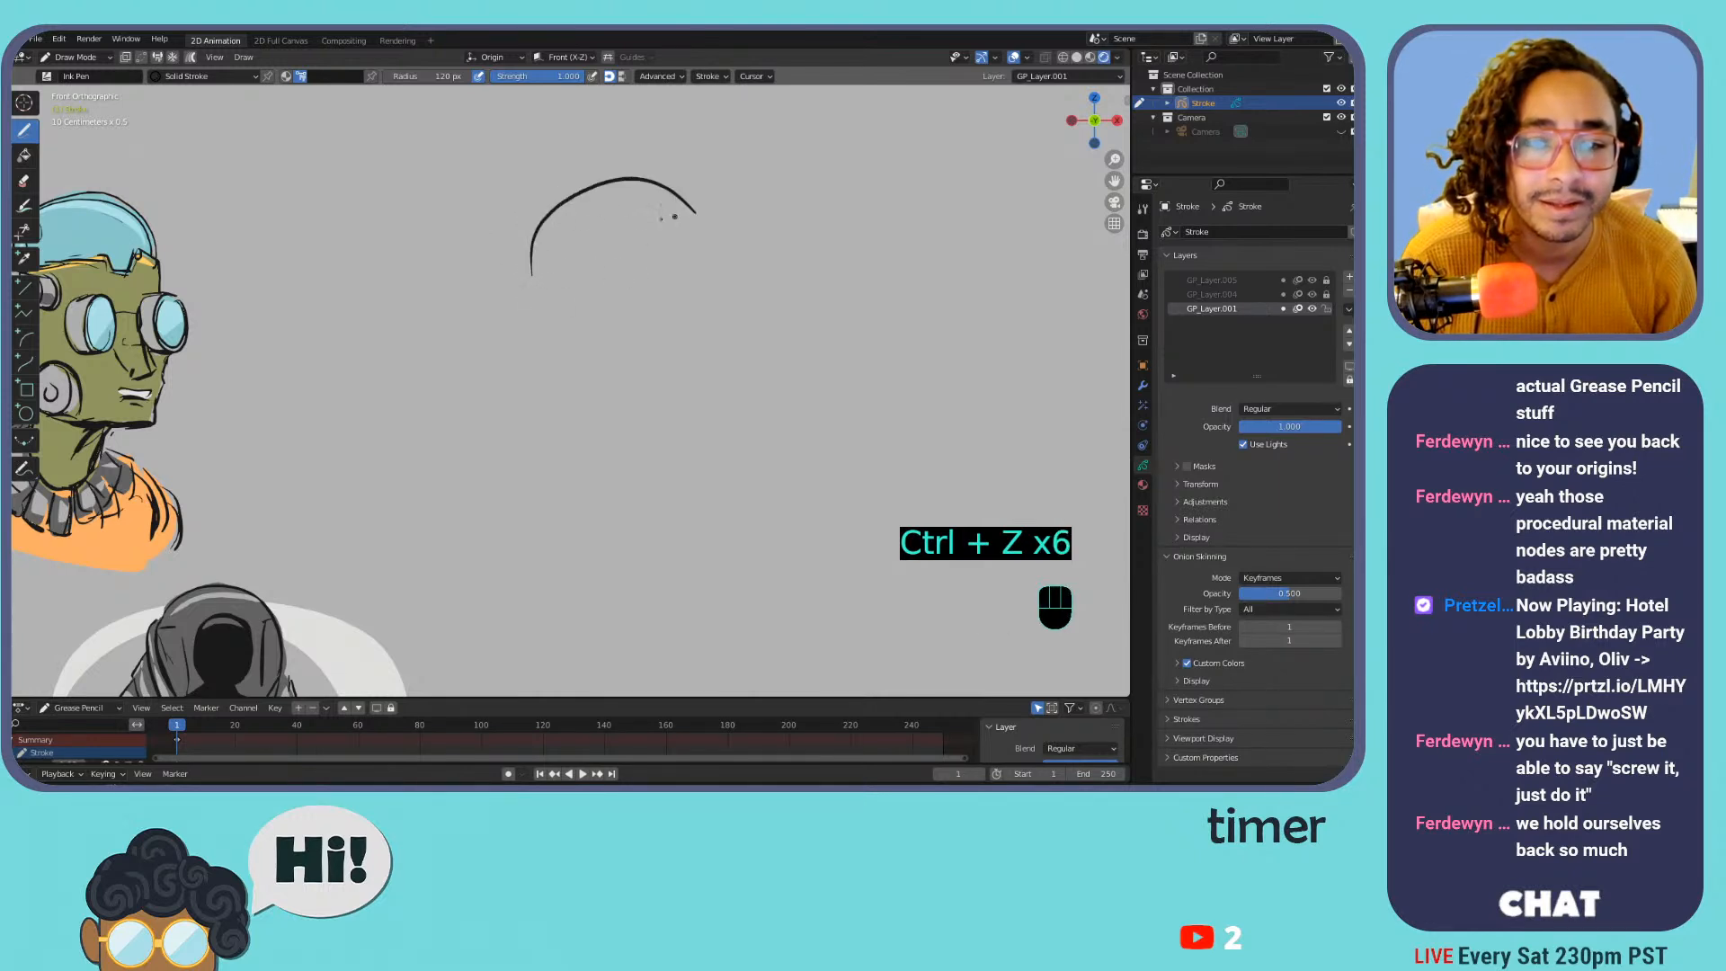
key(ctrl+z)
key(ctrl+z)
key(ctrl+z)
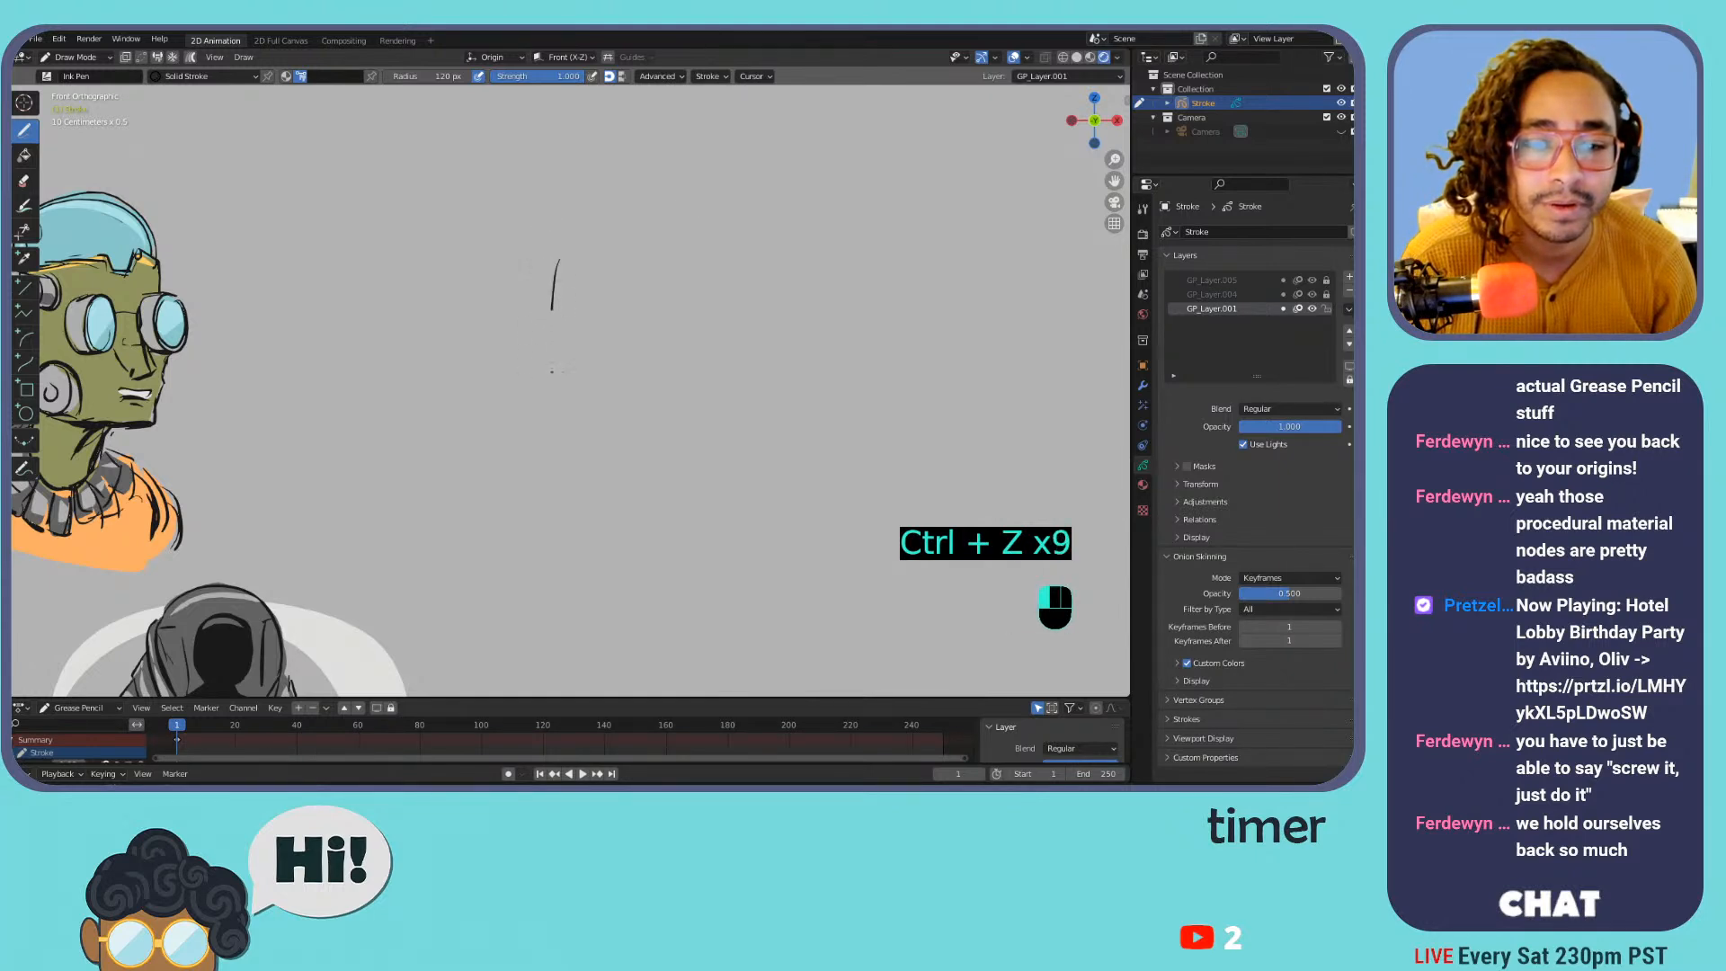
Sketch the cranium of a three-quarter-view head with a vertical face guide, a curved brow guide and an ear curve
drag(556, 273, 544, 413)
key(ctrl+z)
drag(575, 229, 584, 413)
drag(545, 310, 724, 295)
key(ctrl+z)
drag(549, 307, 709, 278)
mouse_move(548, 308)
mouse_down()
mouse_move(545, 251)
mouse_move(591, 209)
mouse_move(704, 234)
mouse_up()
key(ctrl+z)
key(ctrl+z)
key(ctrl+z)
key(ctrl+z)
mouse_move(550, 304)
mouse_down()
mouse_move(558, 227)
mouse_move(718, 271)
mouse_move(725, 344)
mouse_up()
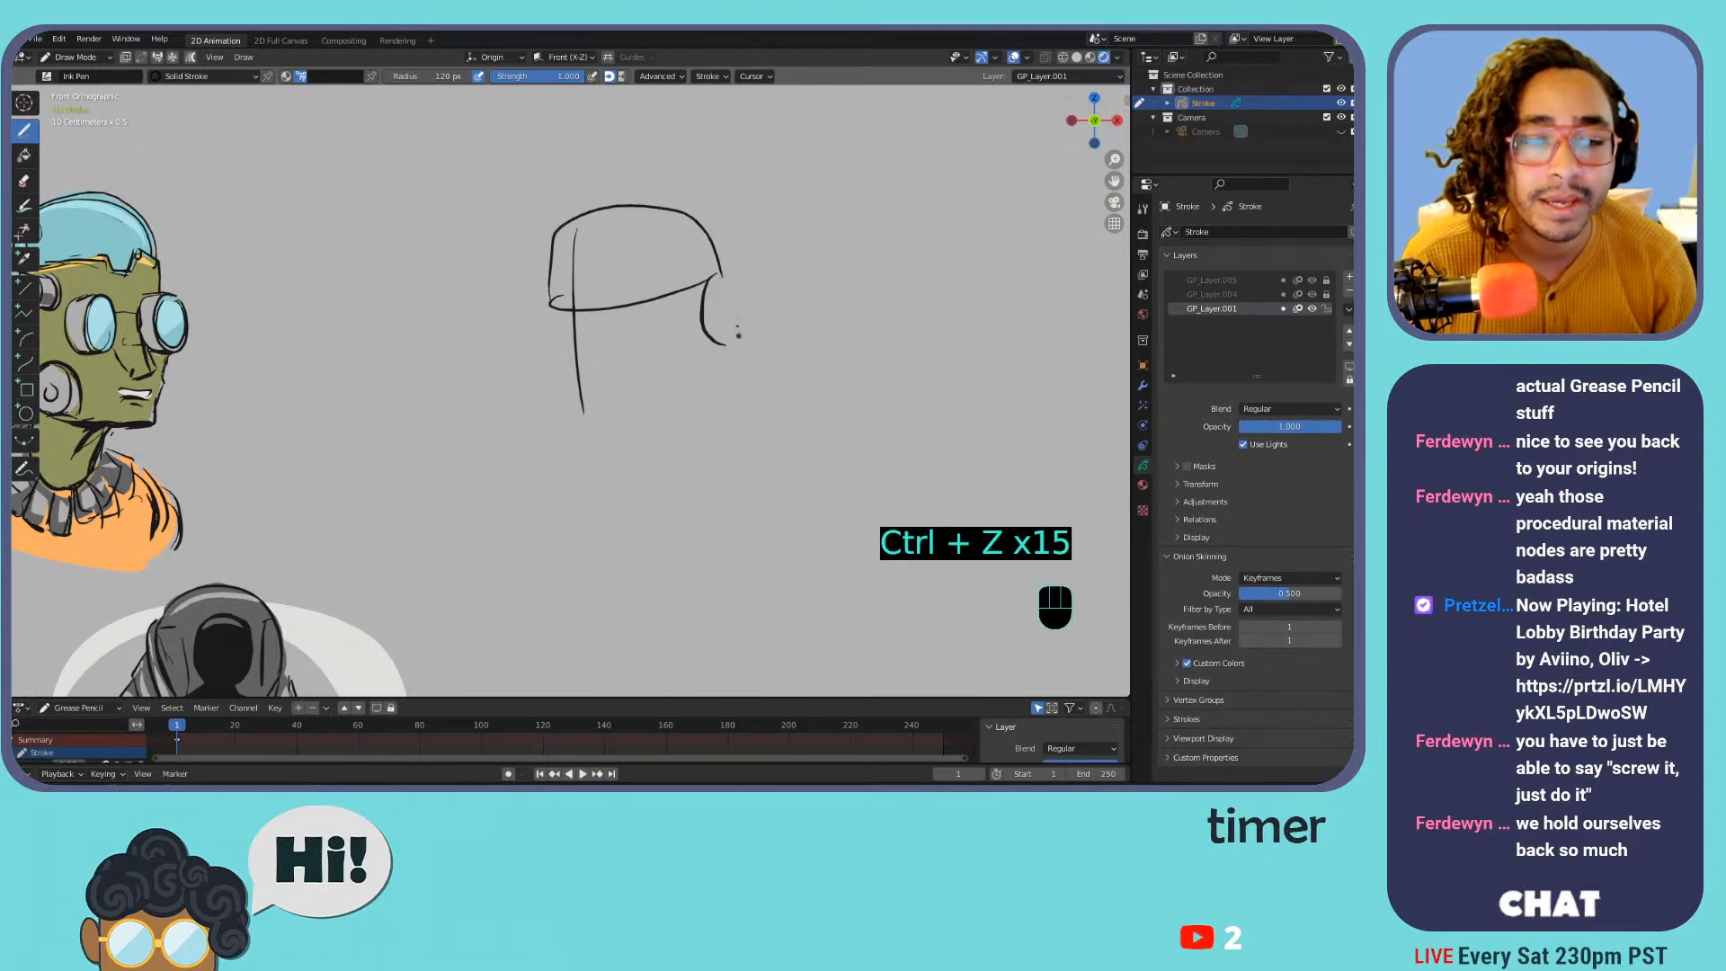
Draw the cheek, pointed chin and jawline up to the ear, and add a light stroke above the forehead
mouse_move(551, 306)
mouse_down()
mouse_move(591, 428)
mouse_move(722, 380)
mouse_up()
key(ctrl+z)
mouse_move(615, 430)
mouse_down()
mouse_move(710, 369)
mouse_move(721, 315)
mouse_move(719, 335)
mouse_up()
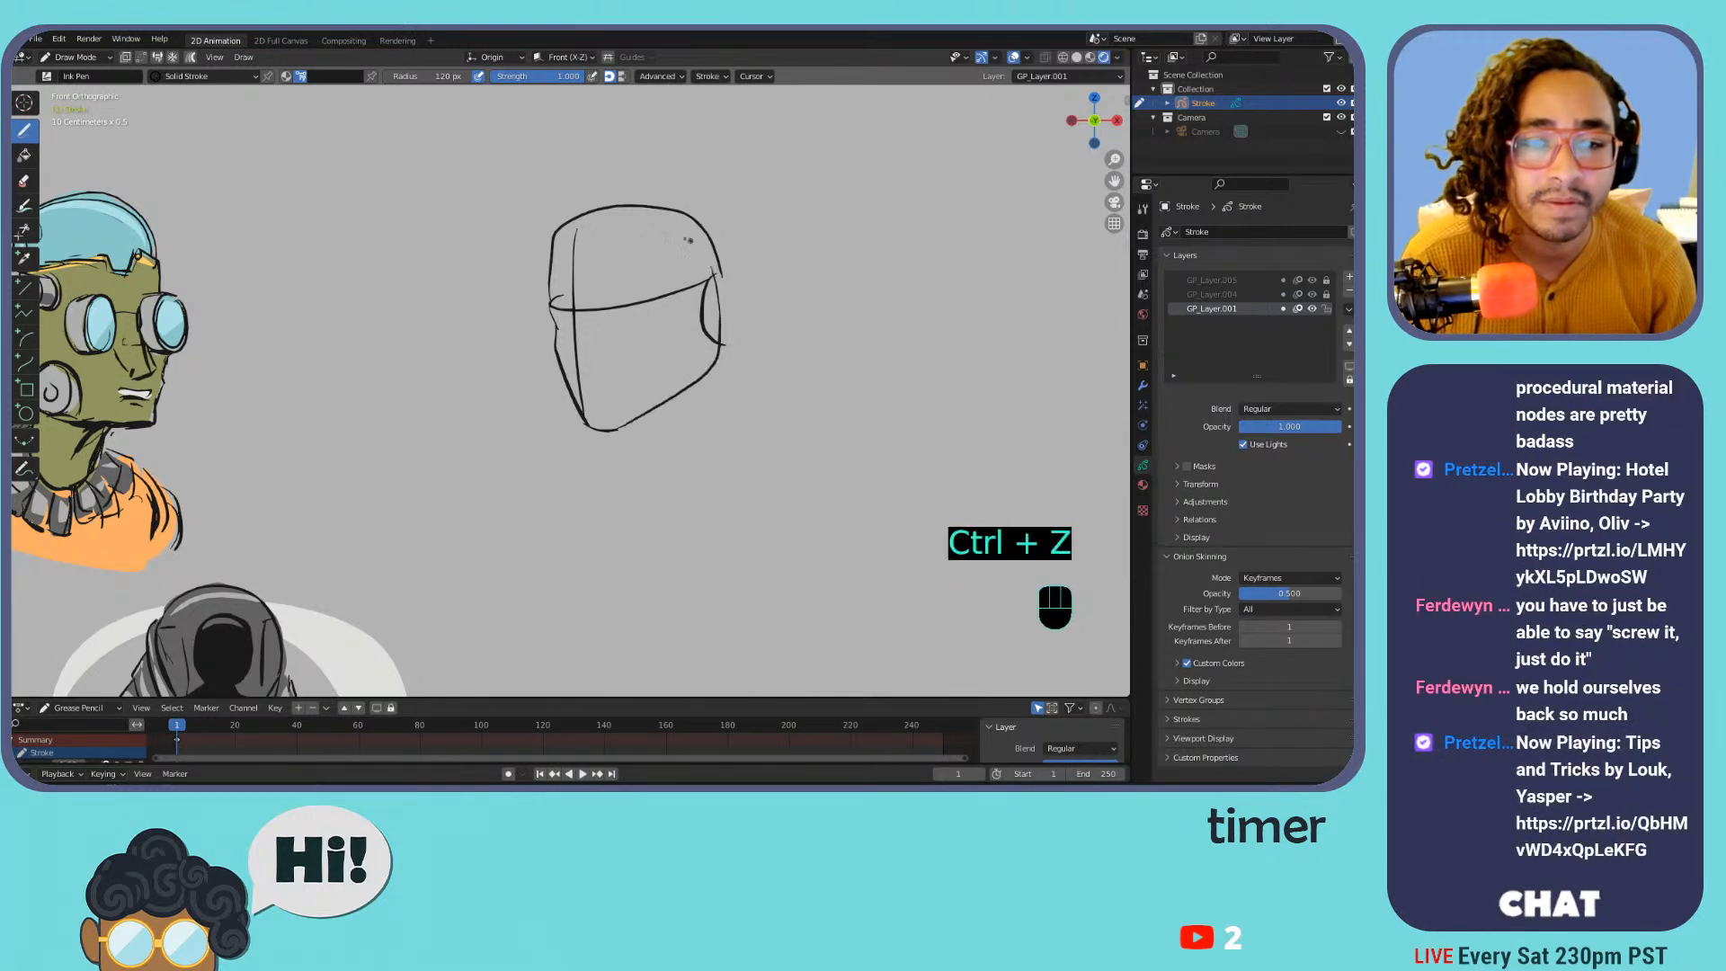
drag(558, 228, 603, 191)
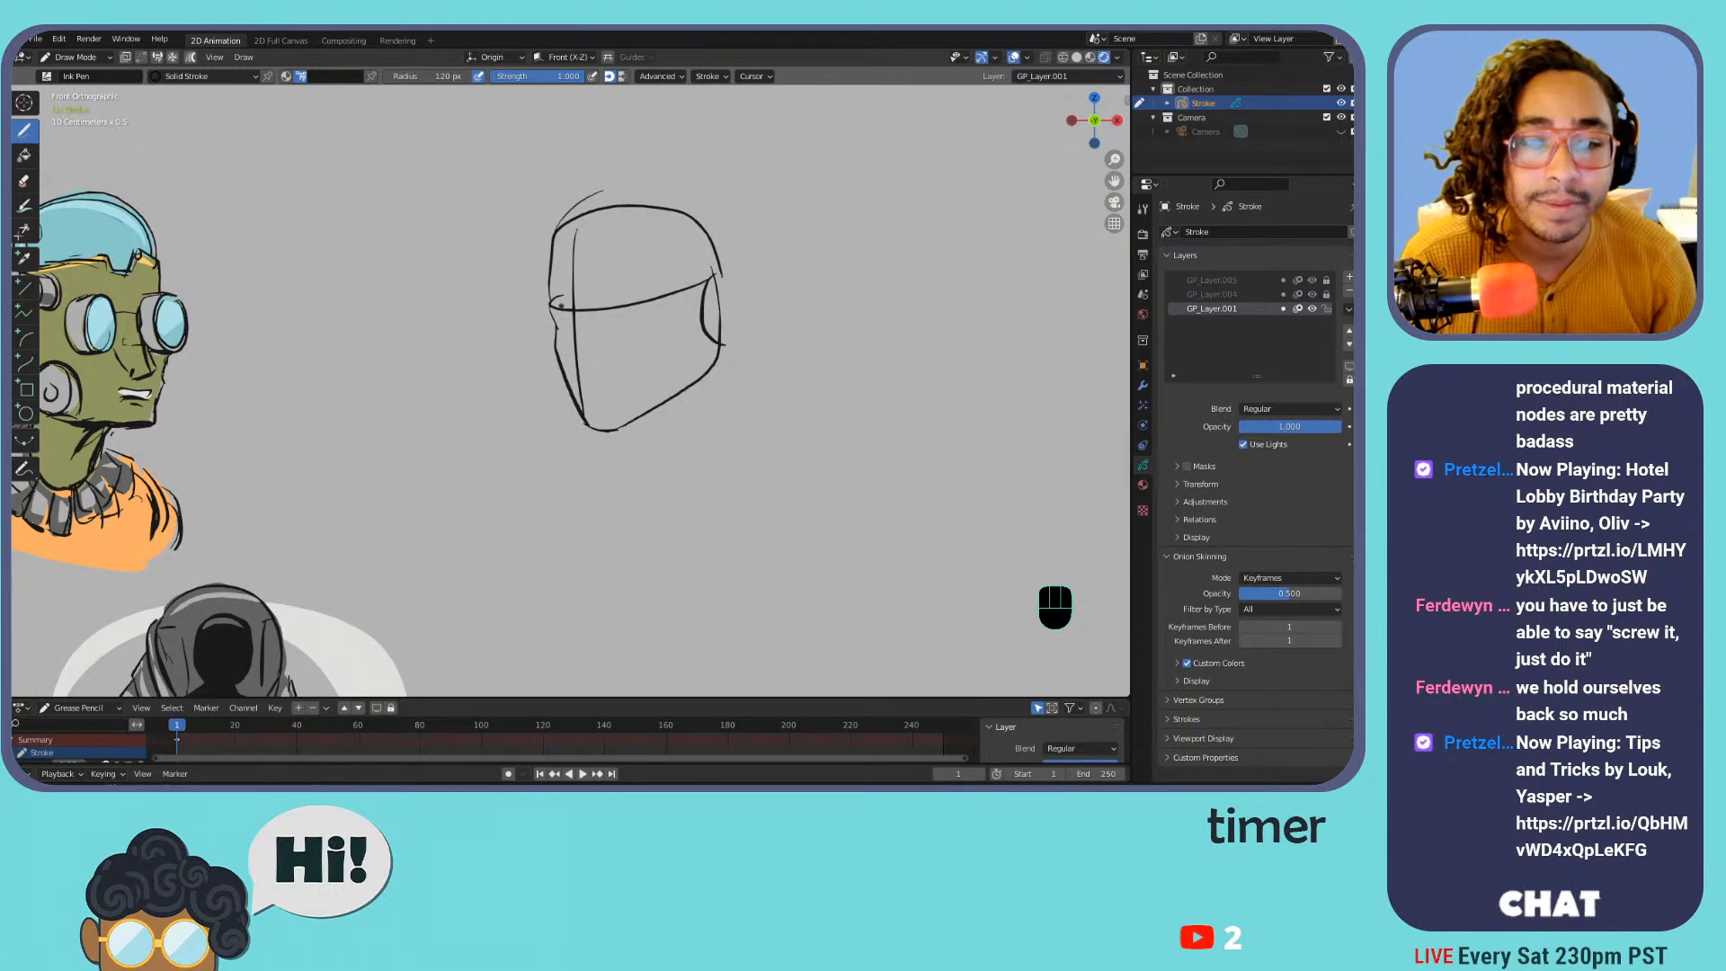
Remove the face guide lines and draw two small eyes and a nose, undoing the unwanted strokes
drag(572, 302, 648, 314)
key(ctrl+z)
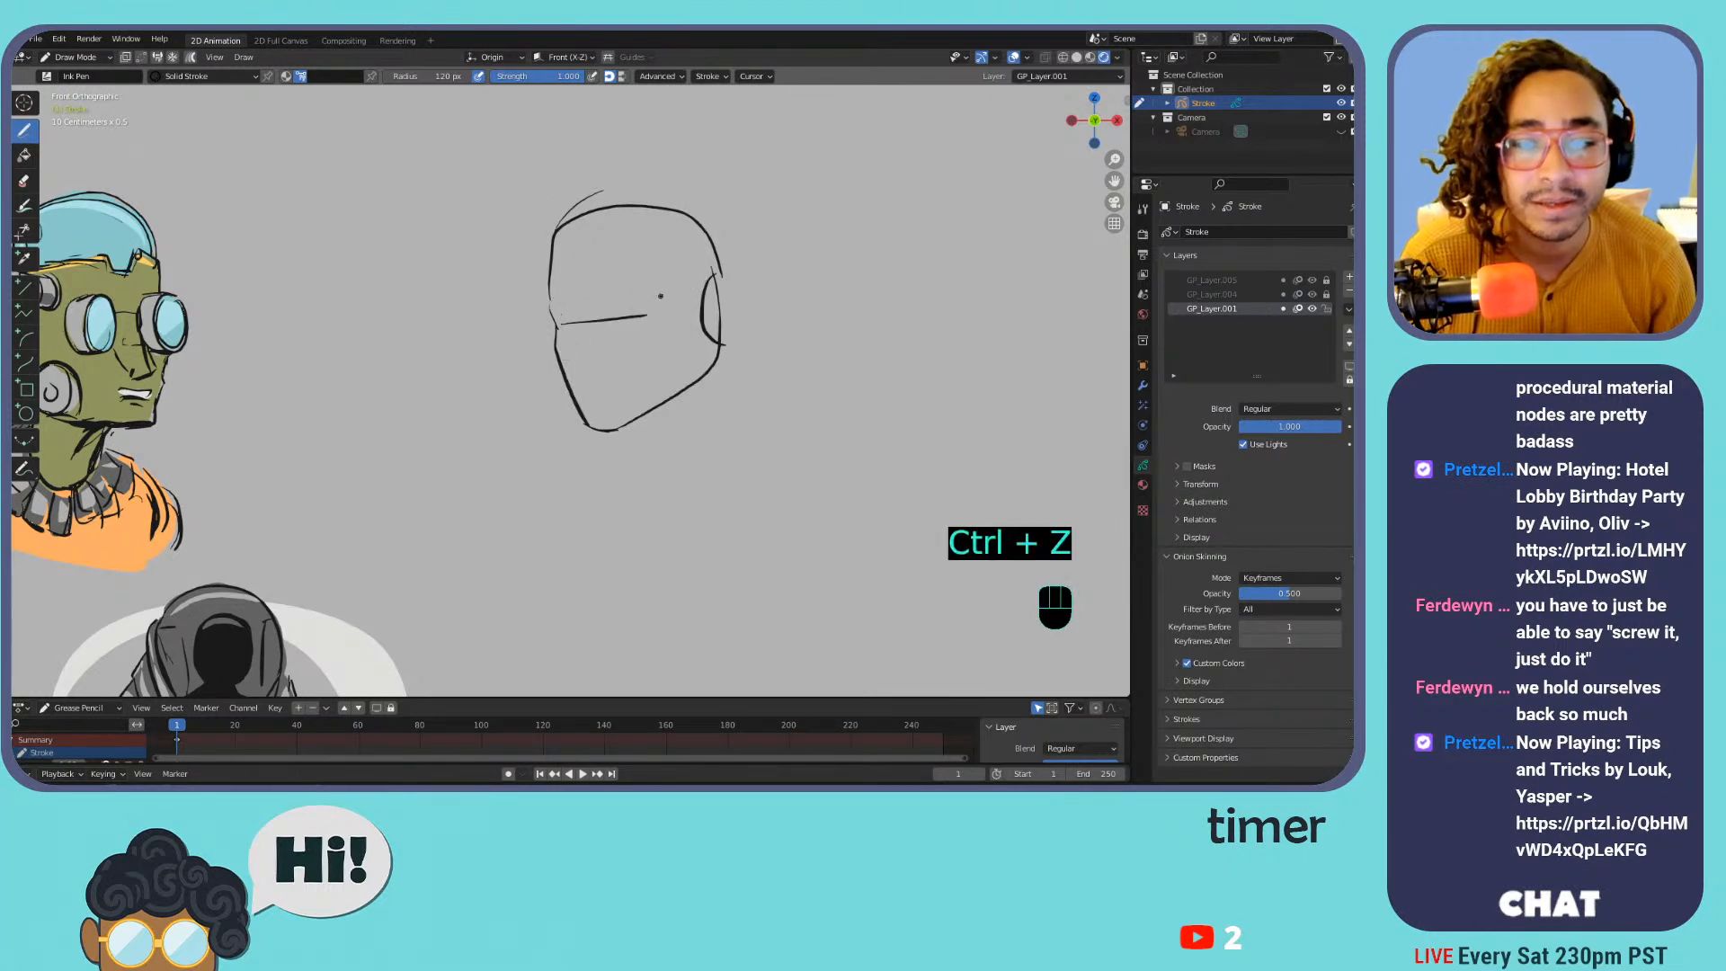
key(ctrl+z)
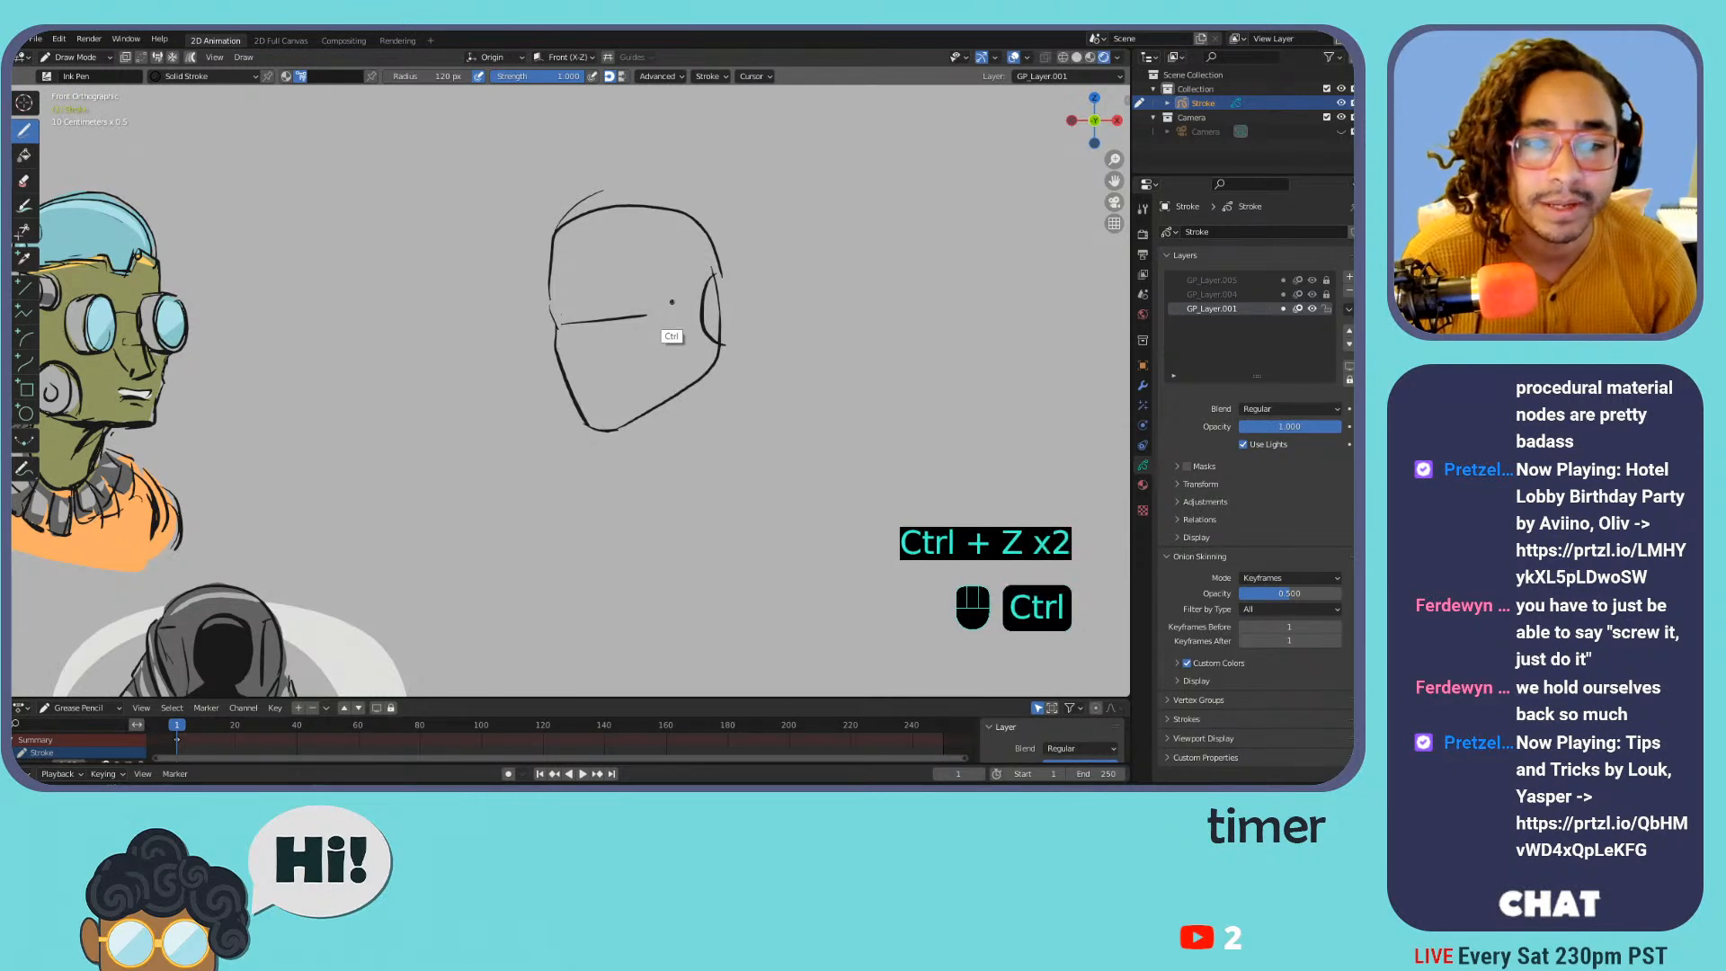
key(ctrl+z)
mouse_move(573, 311)
mouse_down()
mouse_move(572, 356)
mouse_move(593, 360)
mouse_move(580, 314)
mouse_move(594, 358)
mouse_move(558, 314)
mouse_move(642, 322)
mouse_up()
key(ctrl+z)
key(ctrl+z)
key(ctrl+z)
key(ctrl+z)
key(ctrl+z)
key(ctrl+z)
key(ctrl+z)
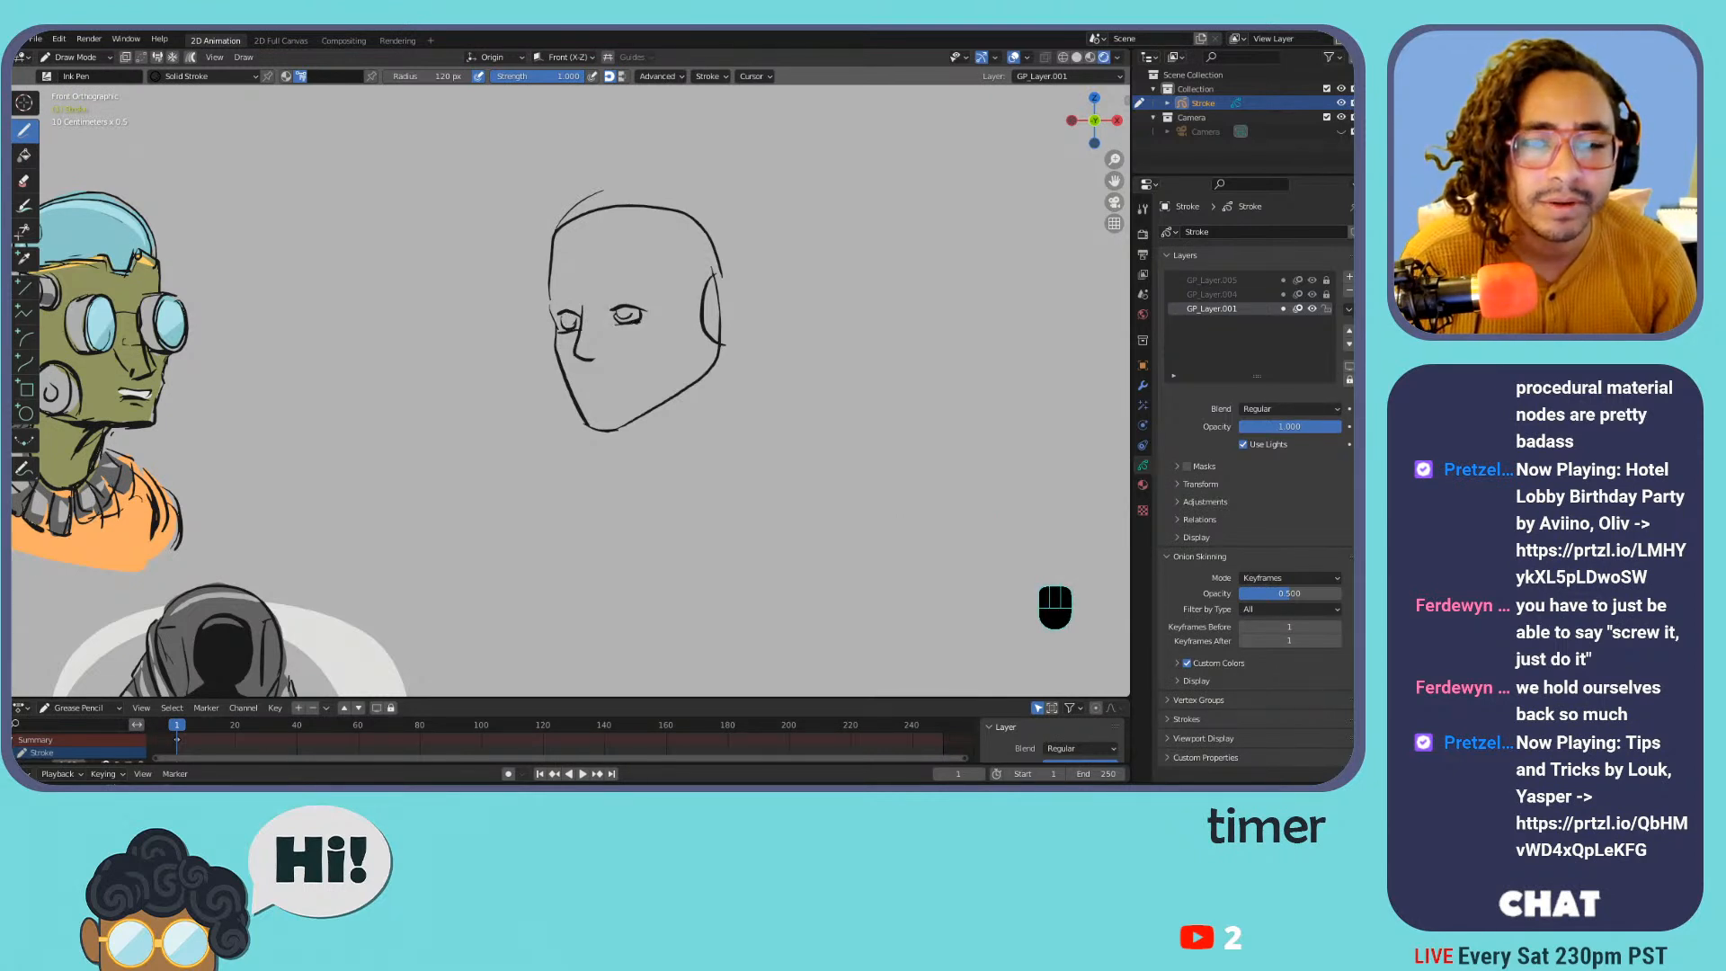
Draw a short, slightly upturned mouth beneath the nose, undoing the unwanted strokes
drag(582, 384, 619, 378)
key(ctrl+z)
key(ctrl+z)
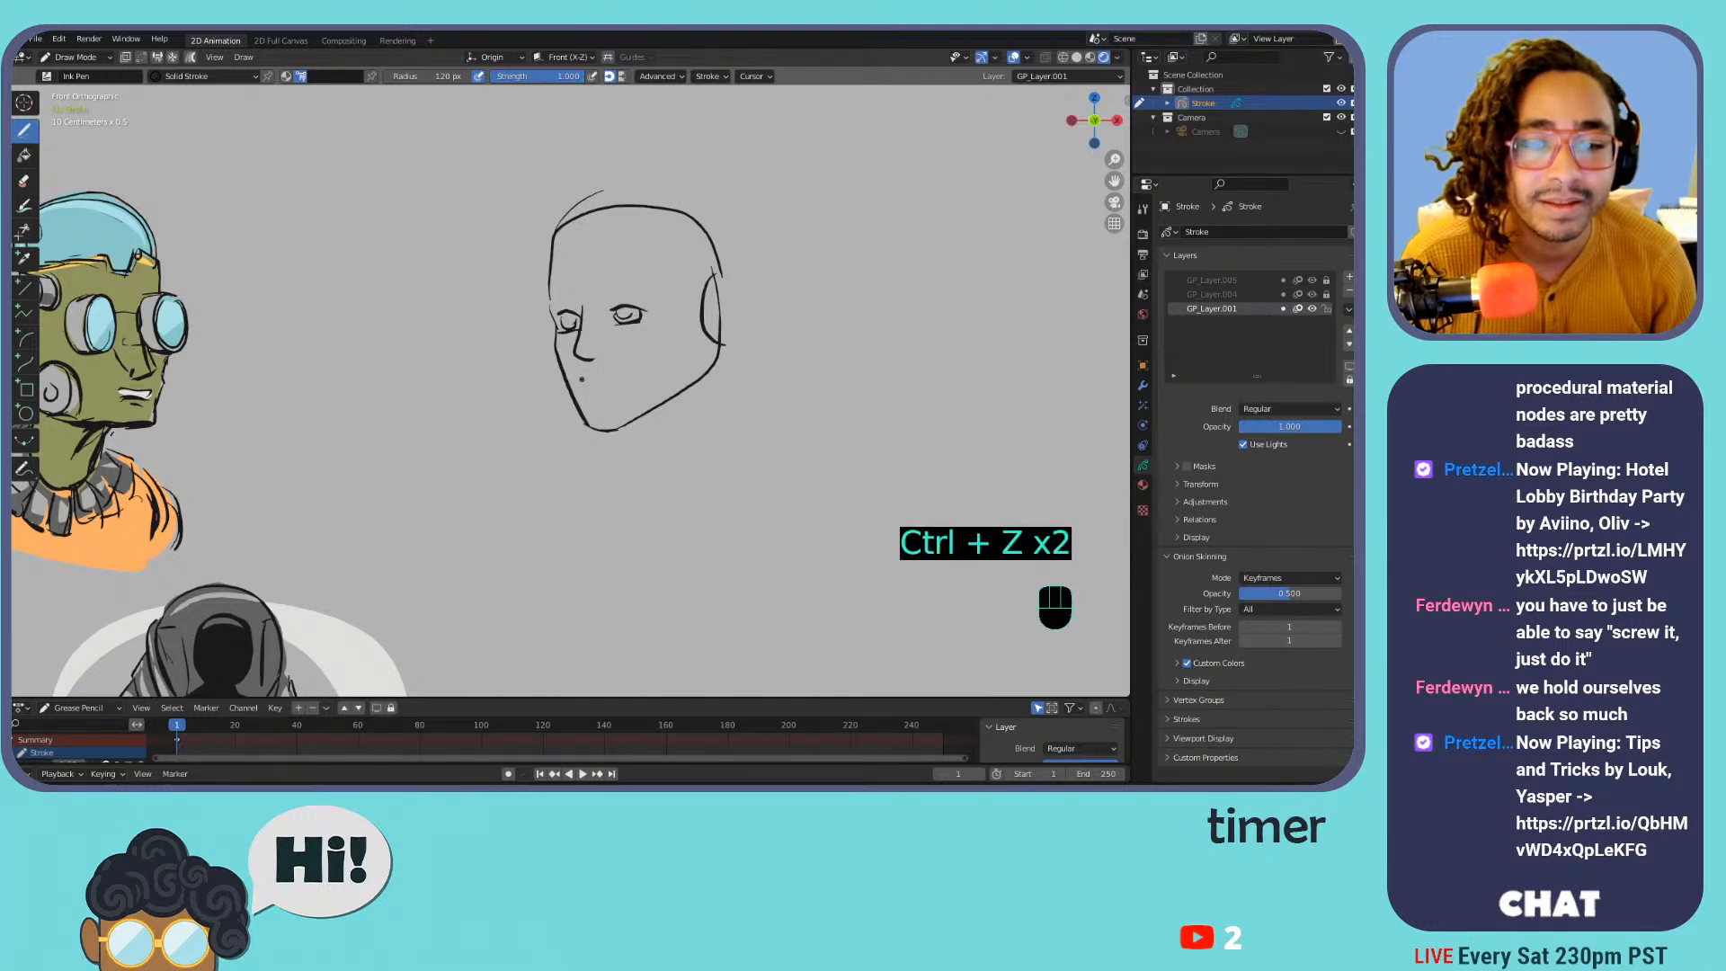
drag(604, 381, 620, 378)
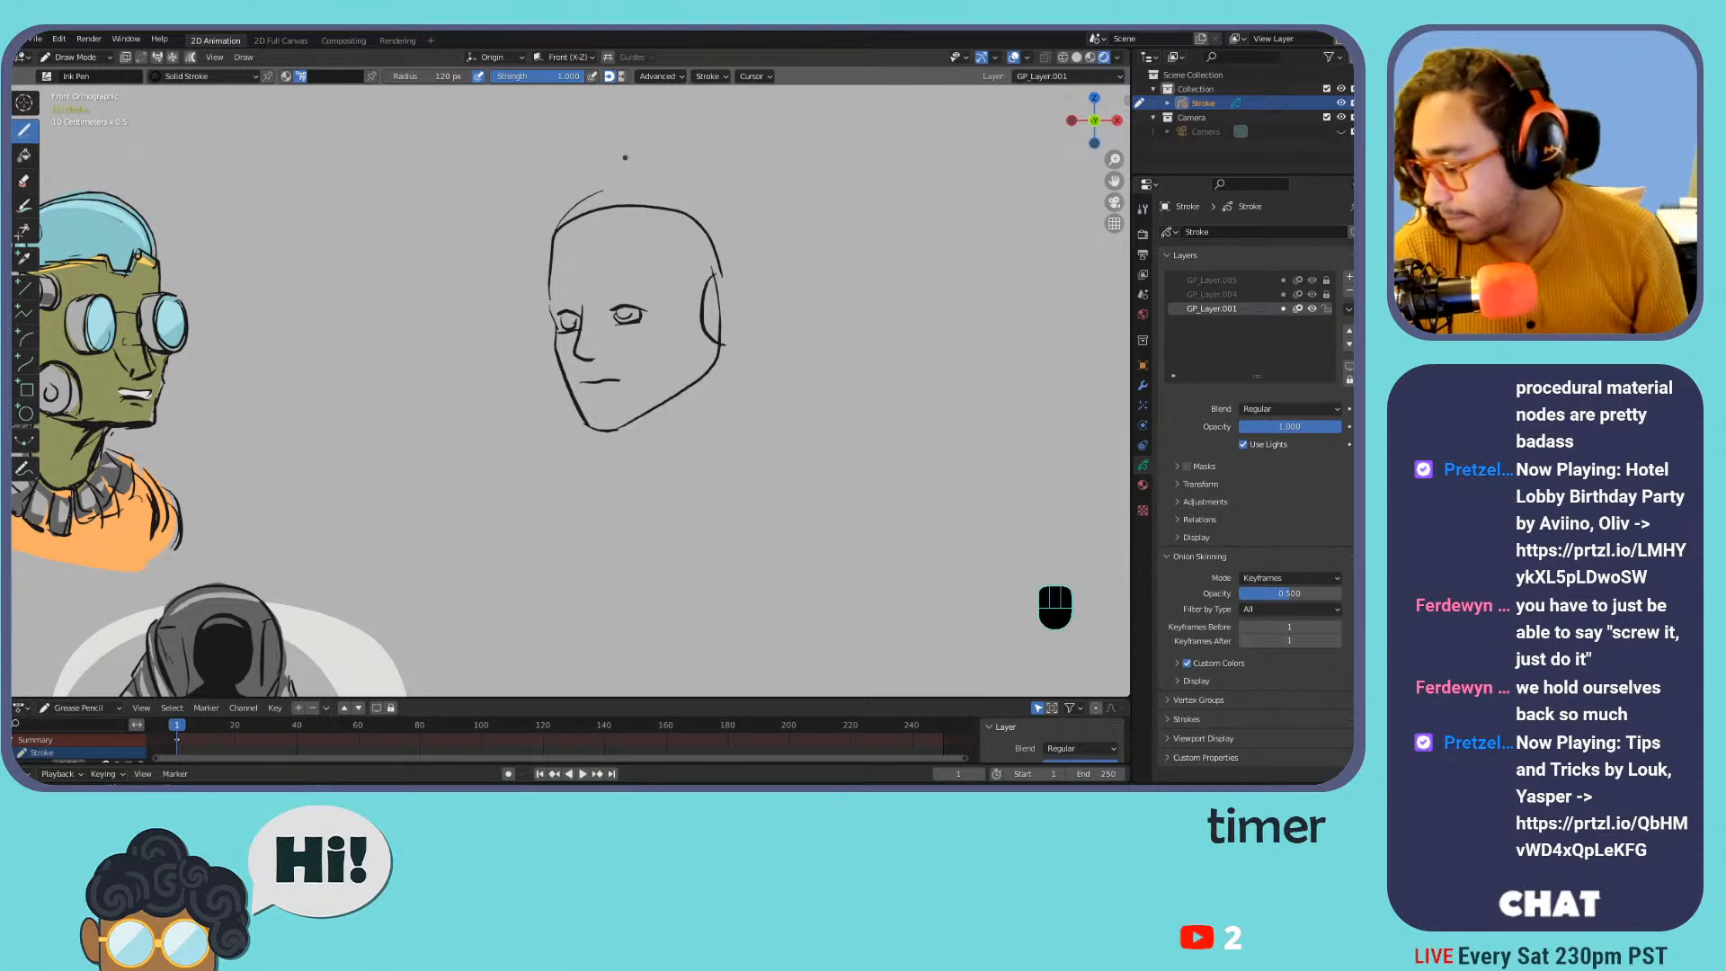
drag(623, 375, 618, 380)
Erase the loose stroke above the forehead and the old ear curve, and draw a new curve further inside the head
drag(589, 182, 587, 186)
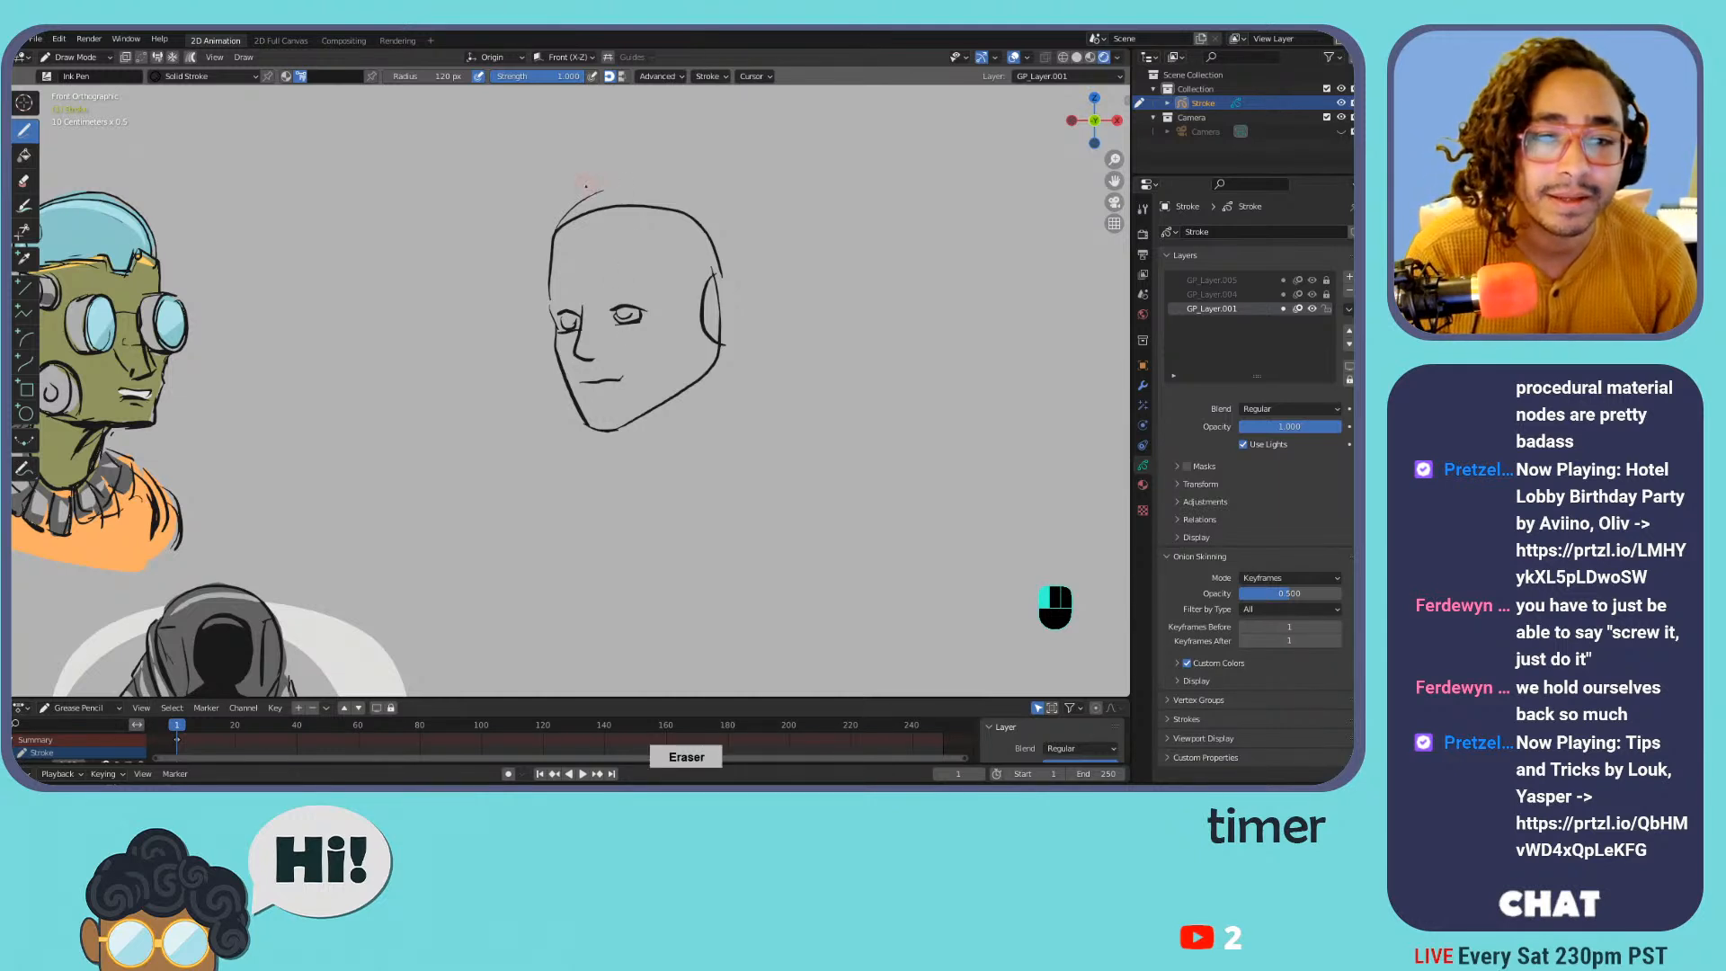
mouse_move(717, 318)
mouse_down()
mouse_move(717, 303)
mouse_move(690, 318)
mouse_up()
key(ctrl+z)
key(ctrl+z)
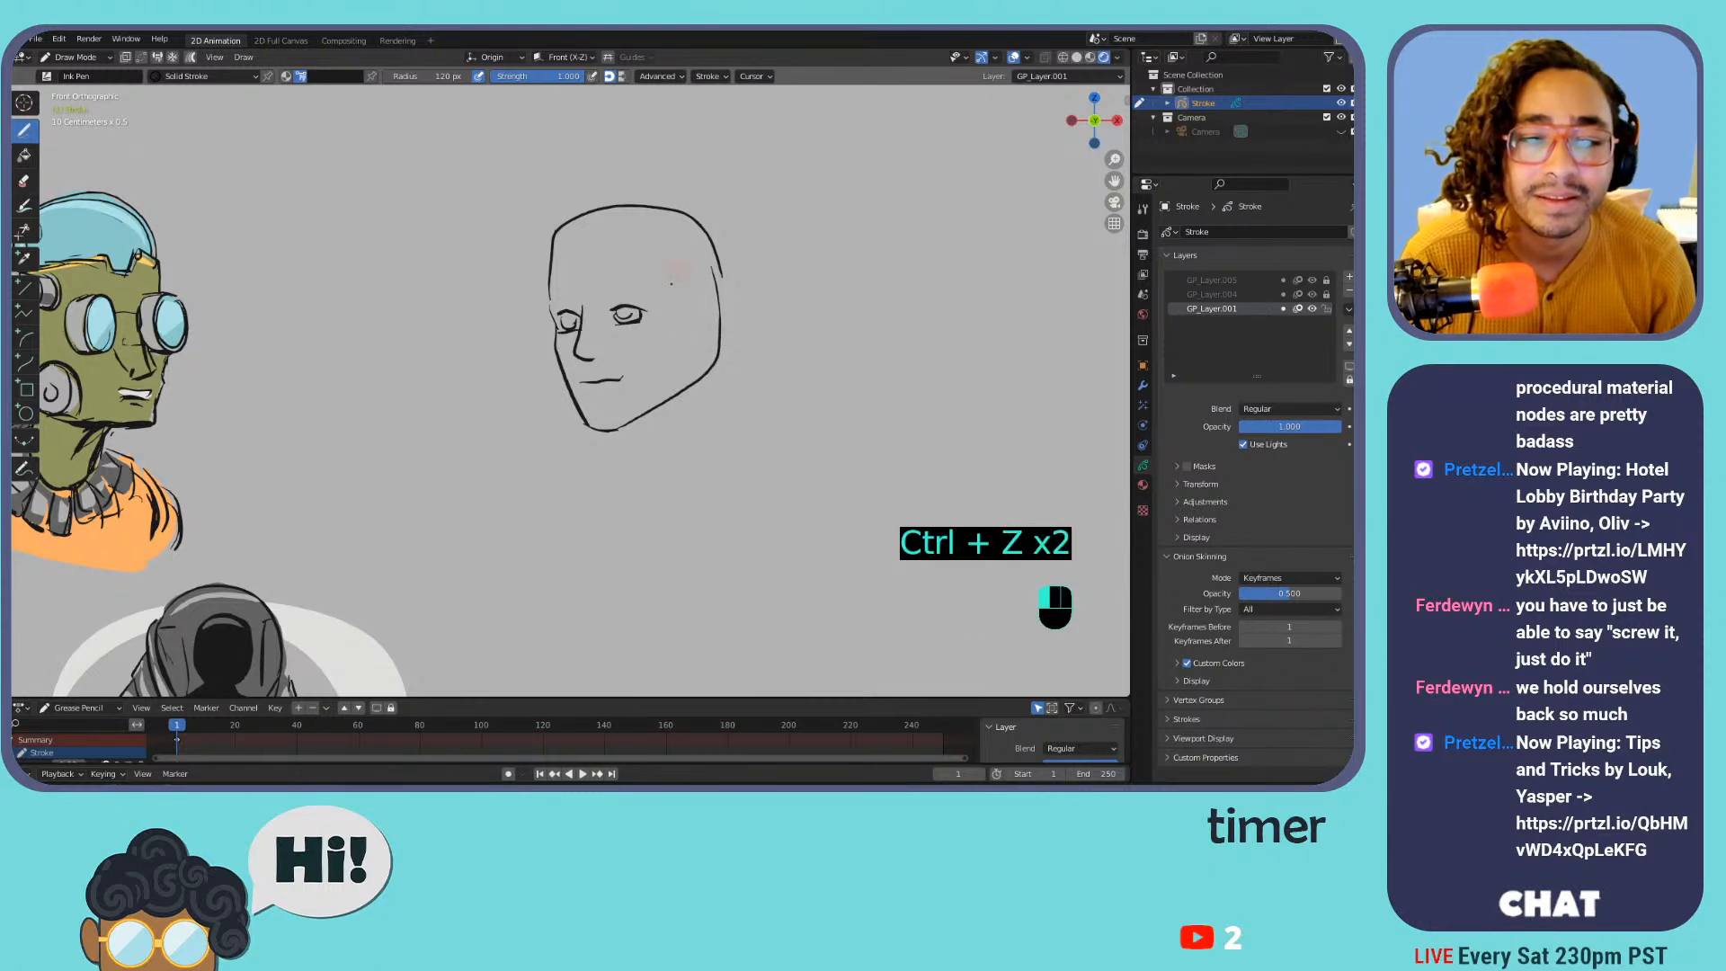
drag(680, 264, 690, 348)
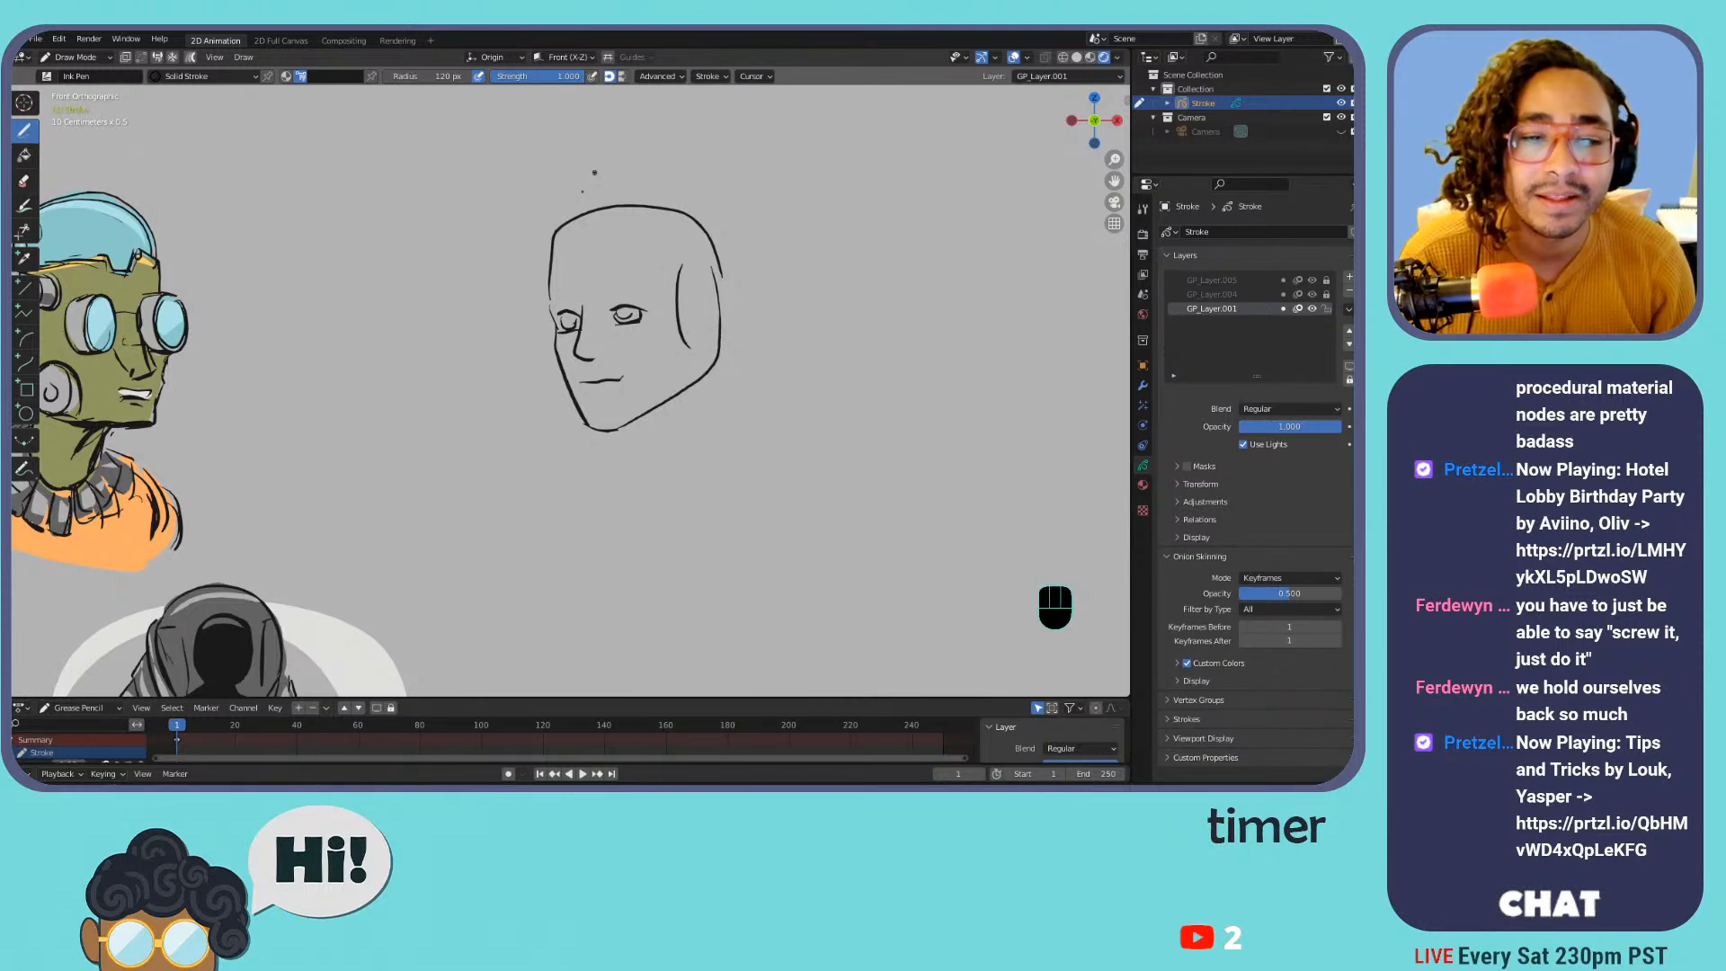
Remove the top of the cranium outline and draw pointed bang strands across the forehead, undoing the unwanted strokes
drag(626, 191, 624, 204)
mouse_move(550, 308)
mouse_down()
mouse_move(565, 236)
mouse_move(536, 313)
mouse_move(582, 239)
mouse_move(548, 303)
mouse_move(564, 252)
mouse_move(644, 280)
mouse_move(667, 260)
mouse_move(632, 289)
mouse_move(619, 251)
mouse_move(605, 294)
mouse_move(597, 259)
mouse_up()
key(ctrl+z)
key(ctrl+z)
key(ctrl+z)
key(ctrl+z)
key(ctrl+z)
key(ctrl+z)
key(ctrl+z)
key(ctrl+z)
key(ctrl+z)
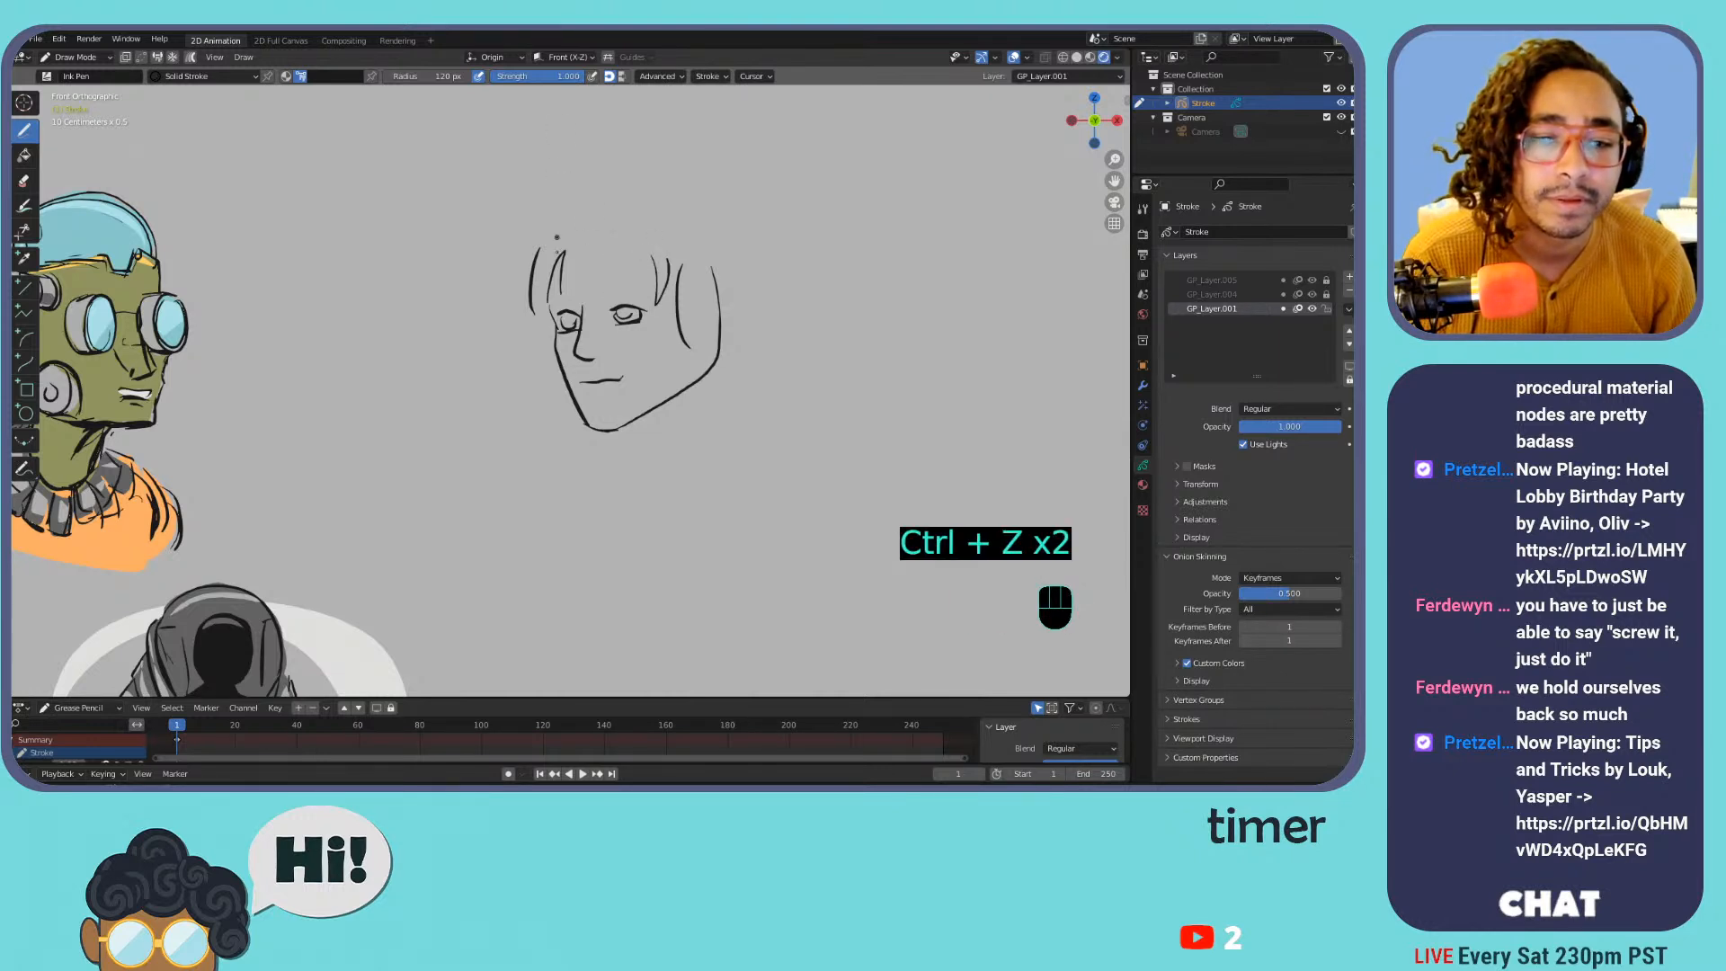
key(ctrl+z)
drag(619, 274, 638, 280)
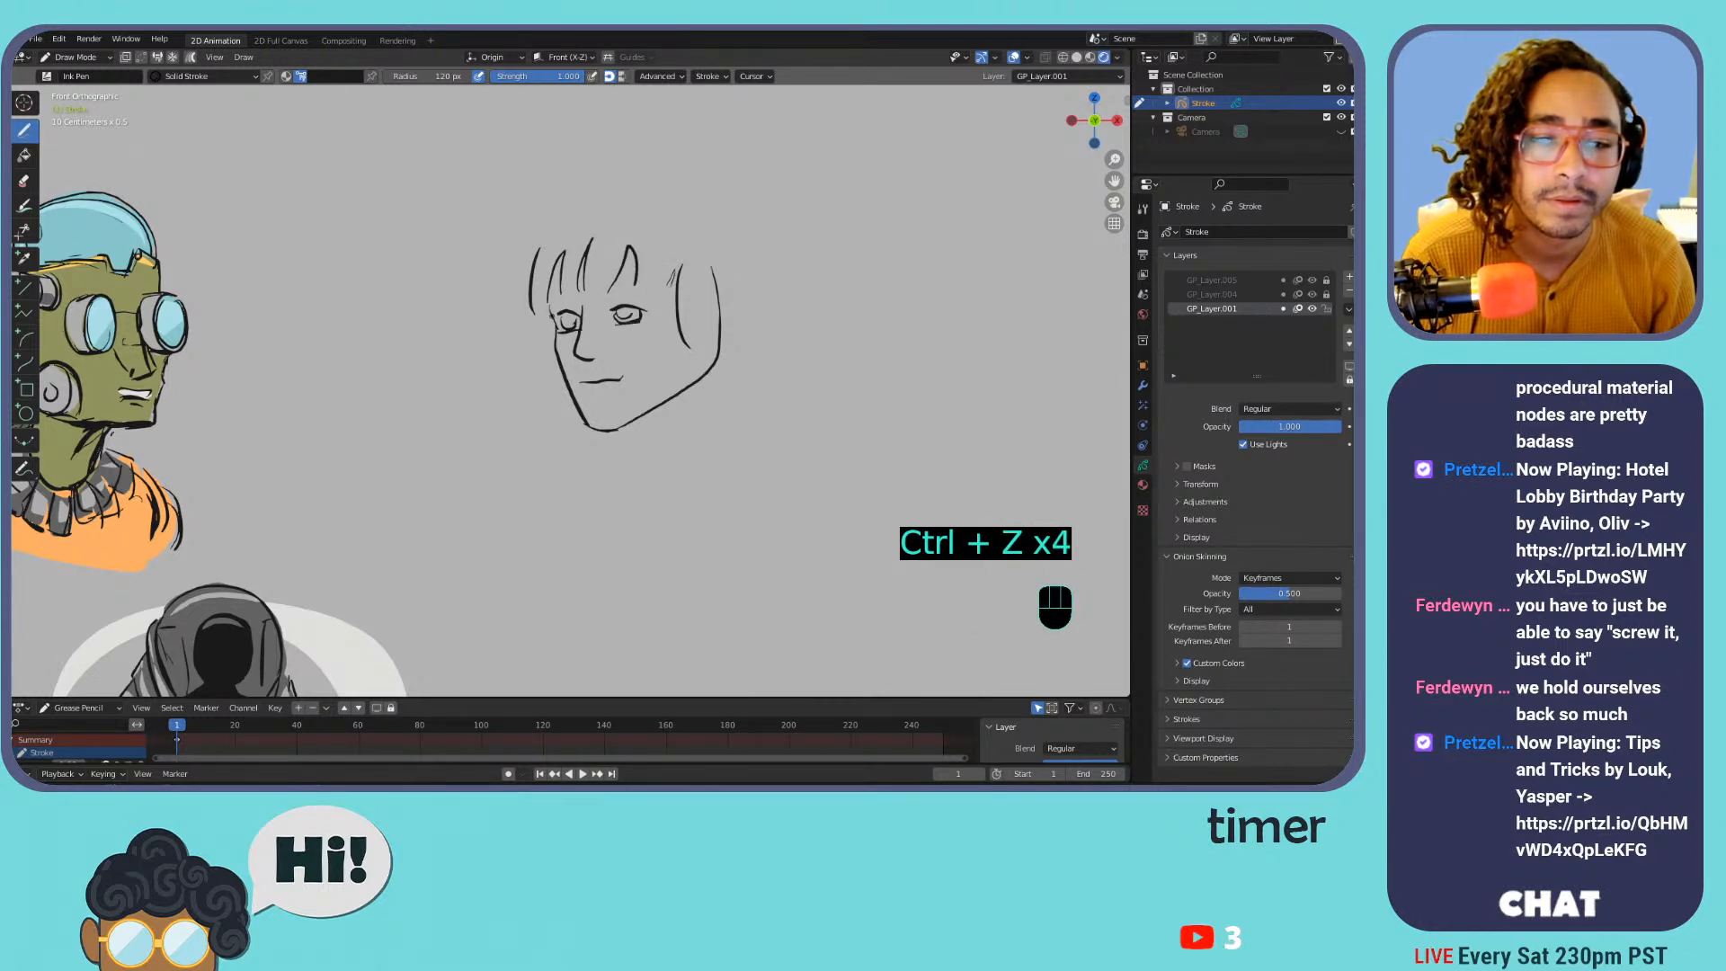
Draw the long wavy hair outline down the far side of the face and the arched hairline over the crown
mouse_move(545, 342)
mouse_down()
mouse_move(529, 509)
mouse_move(572, 605)
mouse_up()
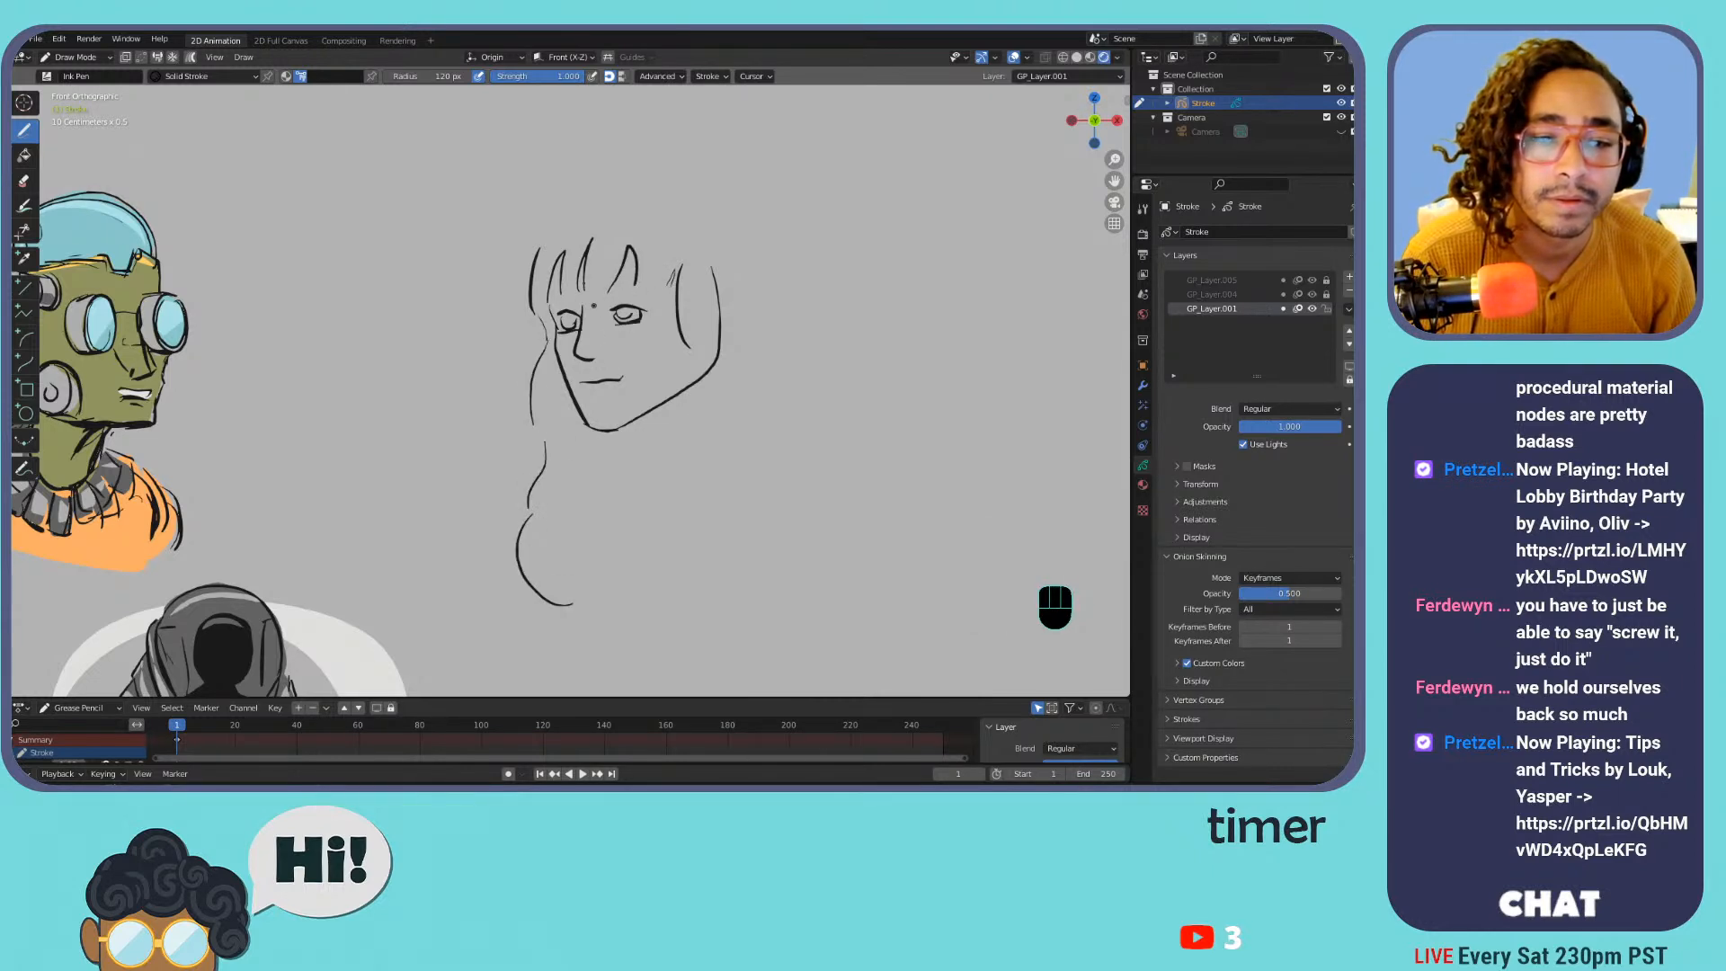
drag(542, 258, 548, 234)
mouse_move(655, 225)
mouse_down()
mouse_move(610, 227)
mouse_move(634, 201)
mouse_move(589, 209)
mouse_move(645, 210)
mouse_up()
key(ctrl+z)
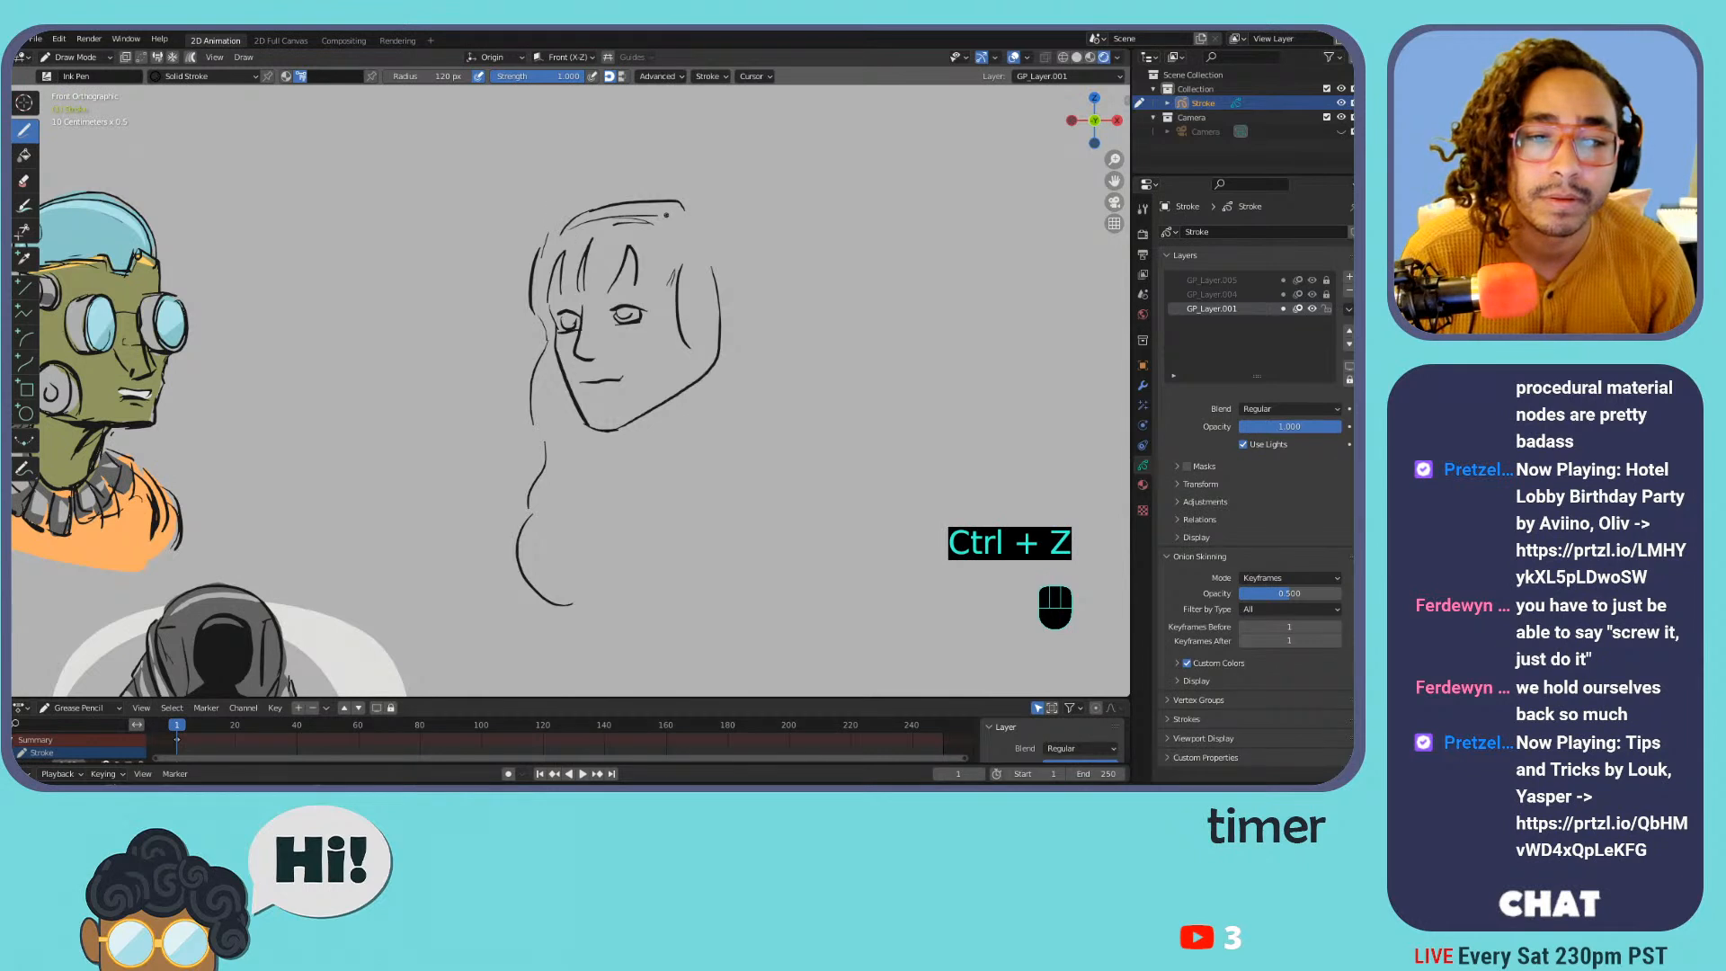
key(ctrl+z)
key(ctrl+z)
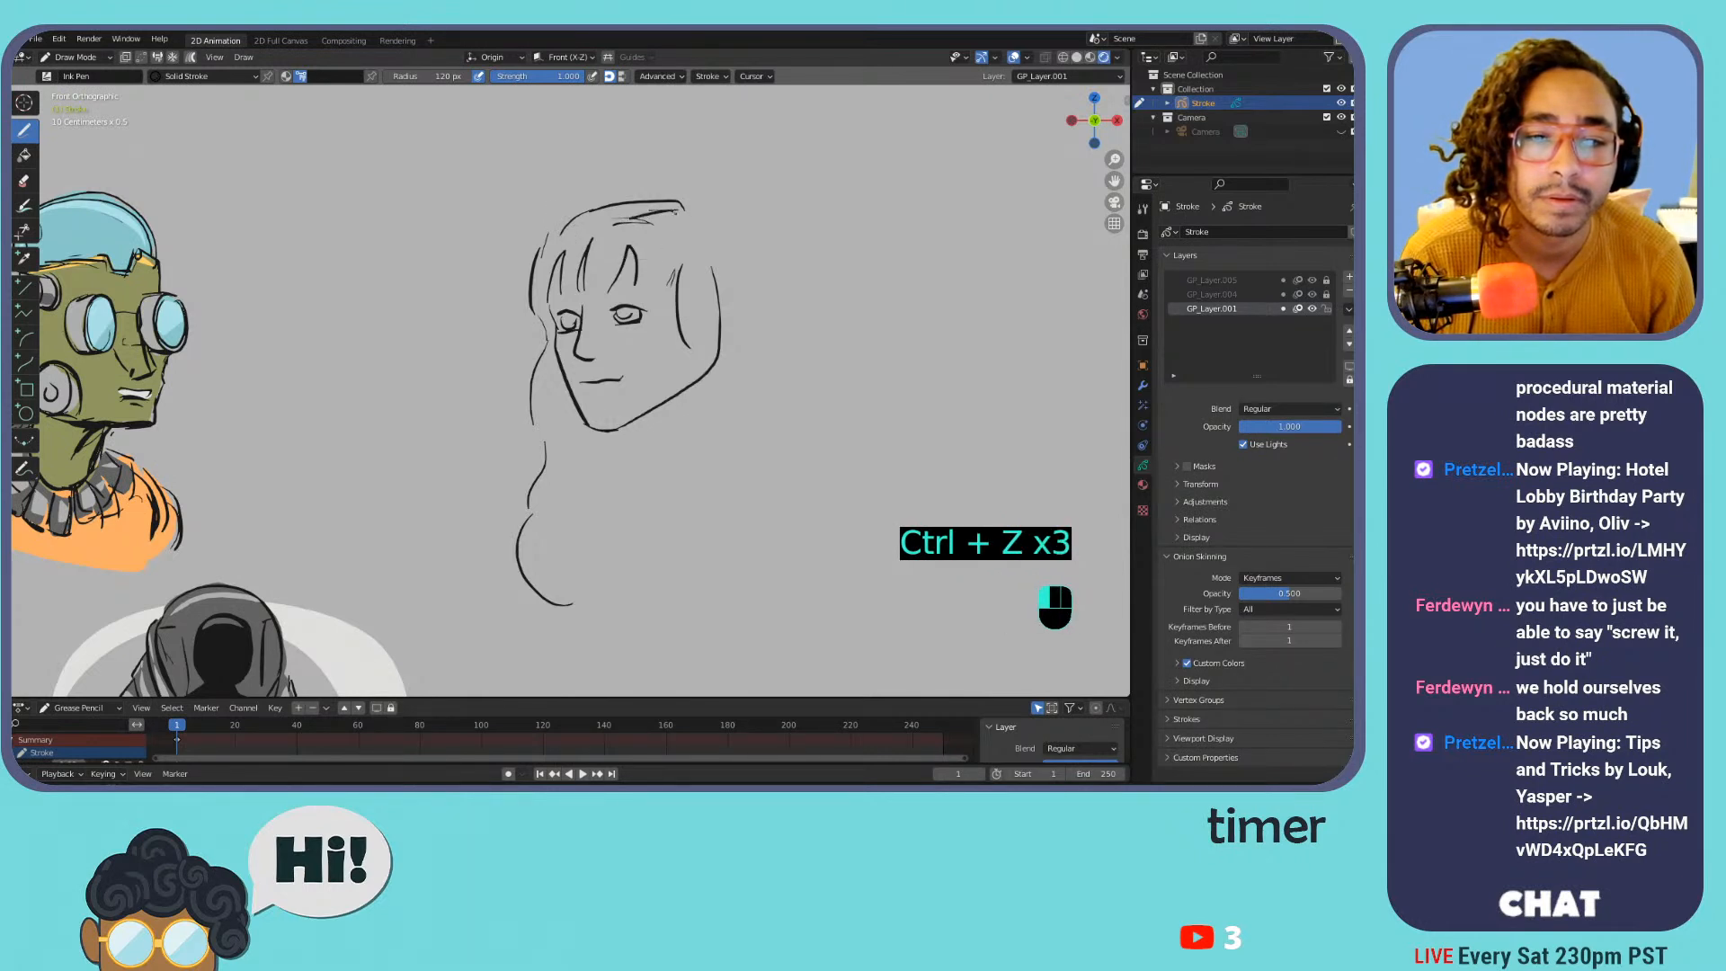
drag(612, 217, 565, 243)
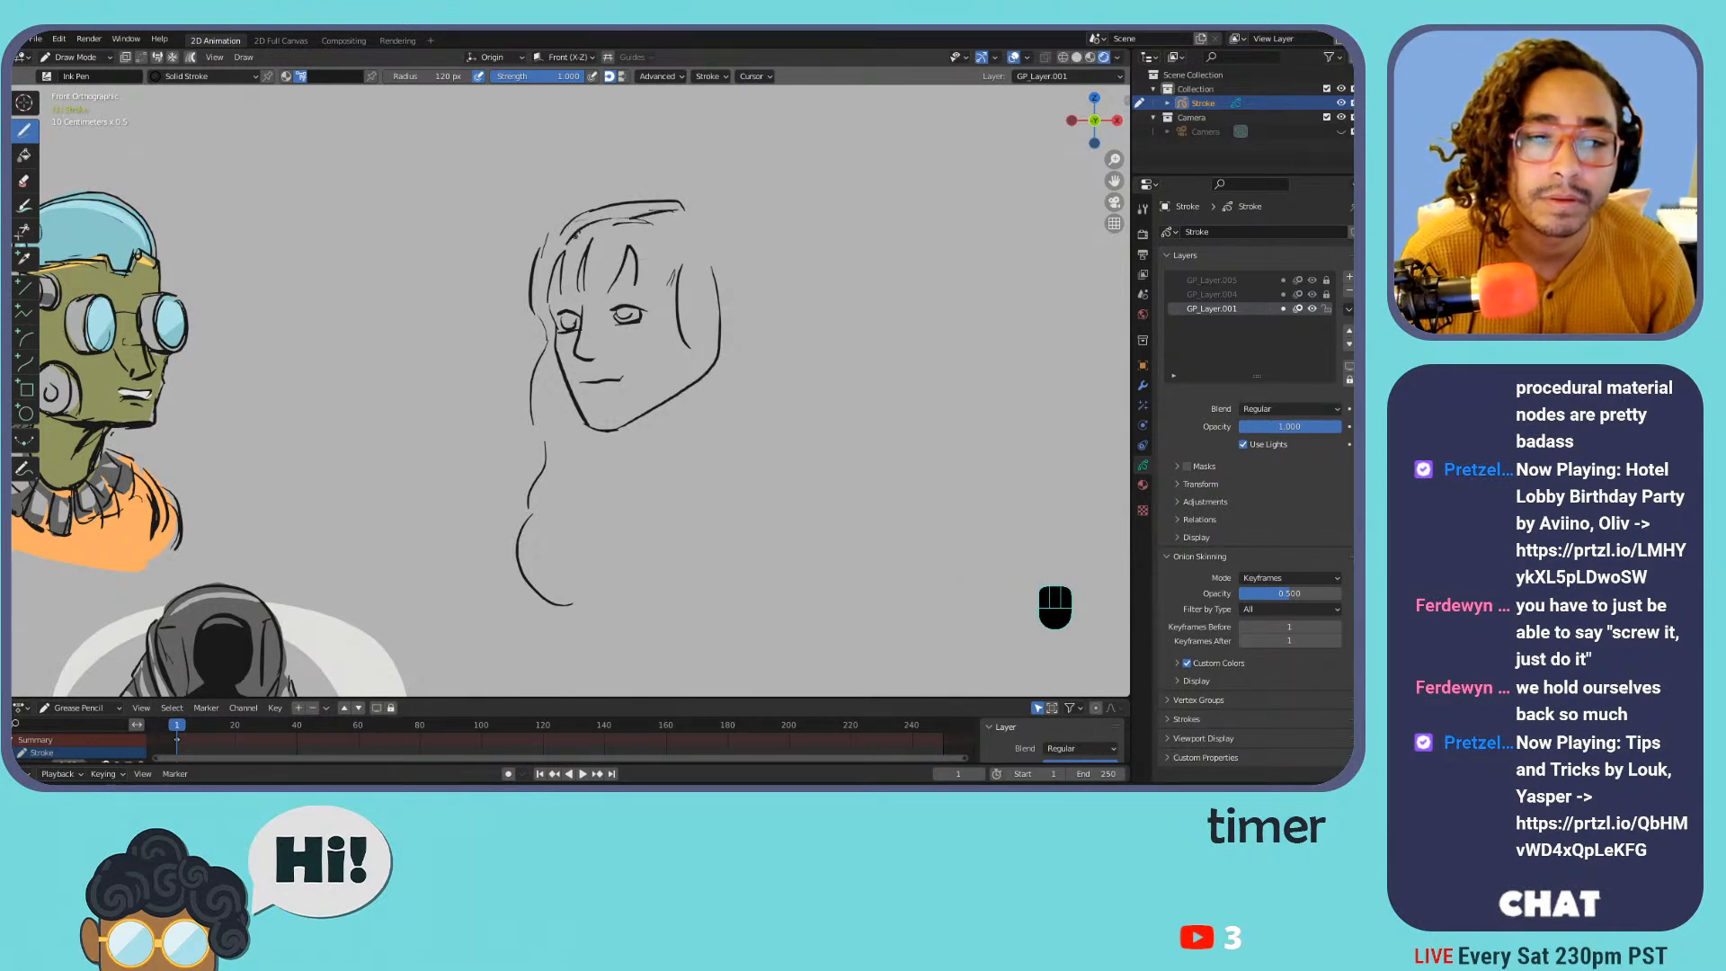
Replace the outermost bang strand above the far eye with one slanting down to the brow
key(ctrl+z)
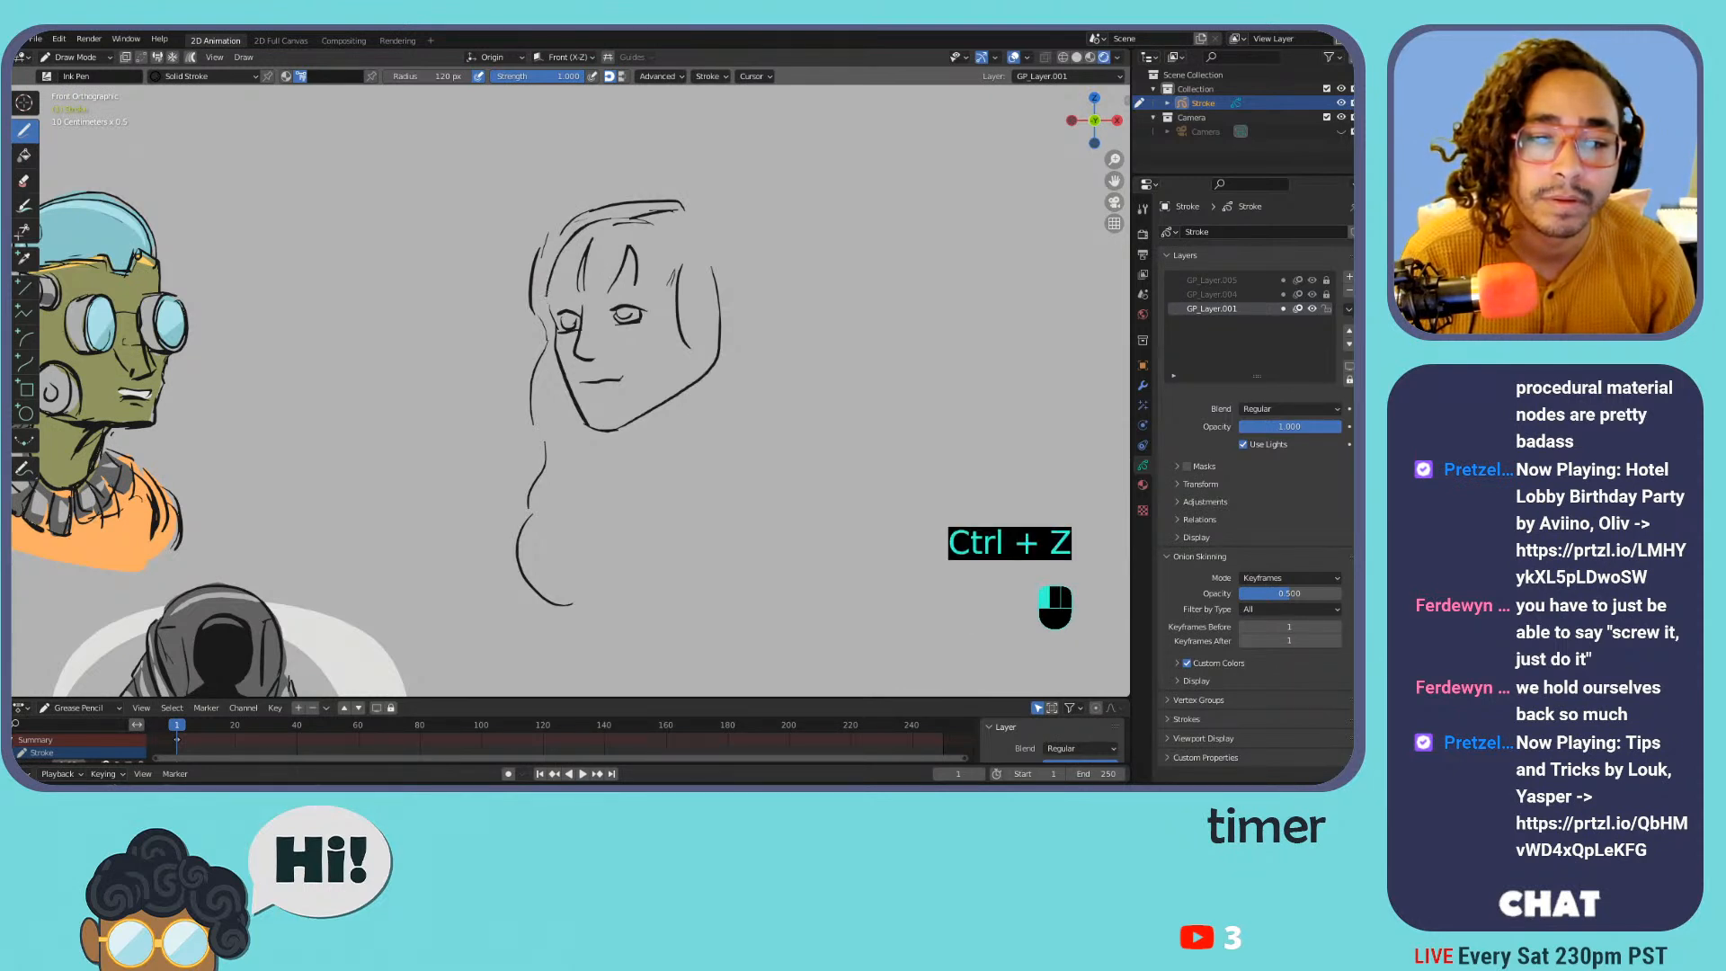
key(ctrl+z)
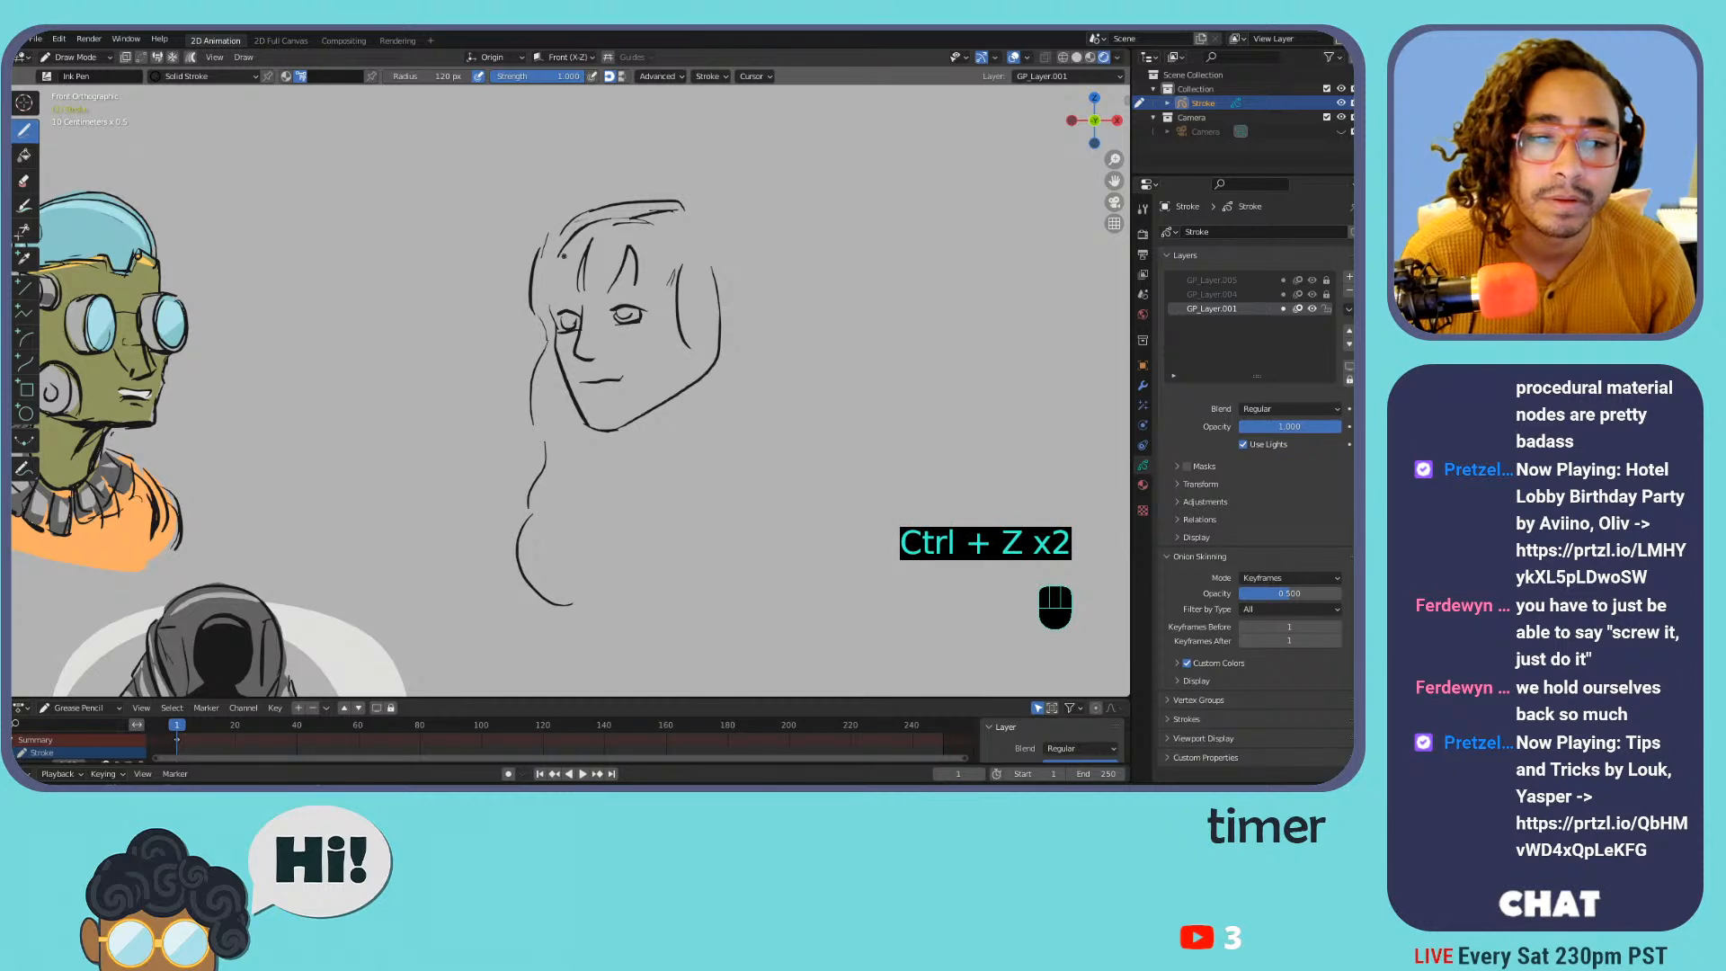
drag(546, 294, 562, 288)
Draw the near side's long hair outline from crown to chest, and erase the overlapping jaw and ear lines
drag(683, 214, 707, 221)
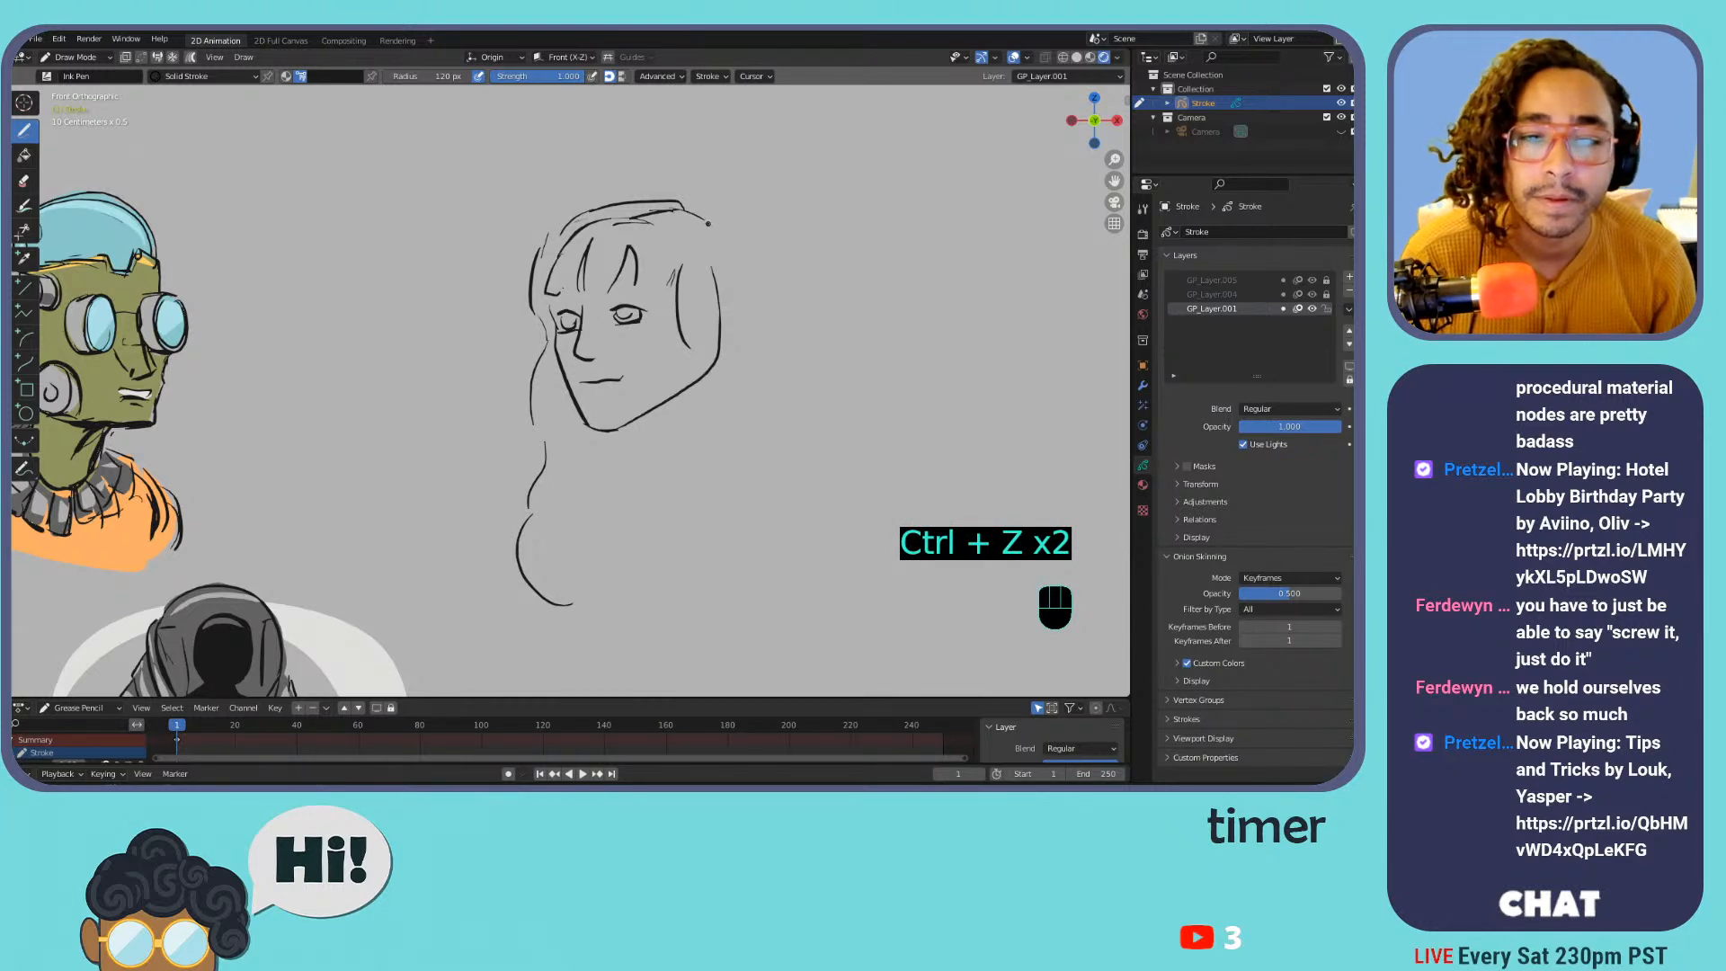
key(ctrl+z)
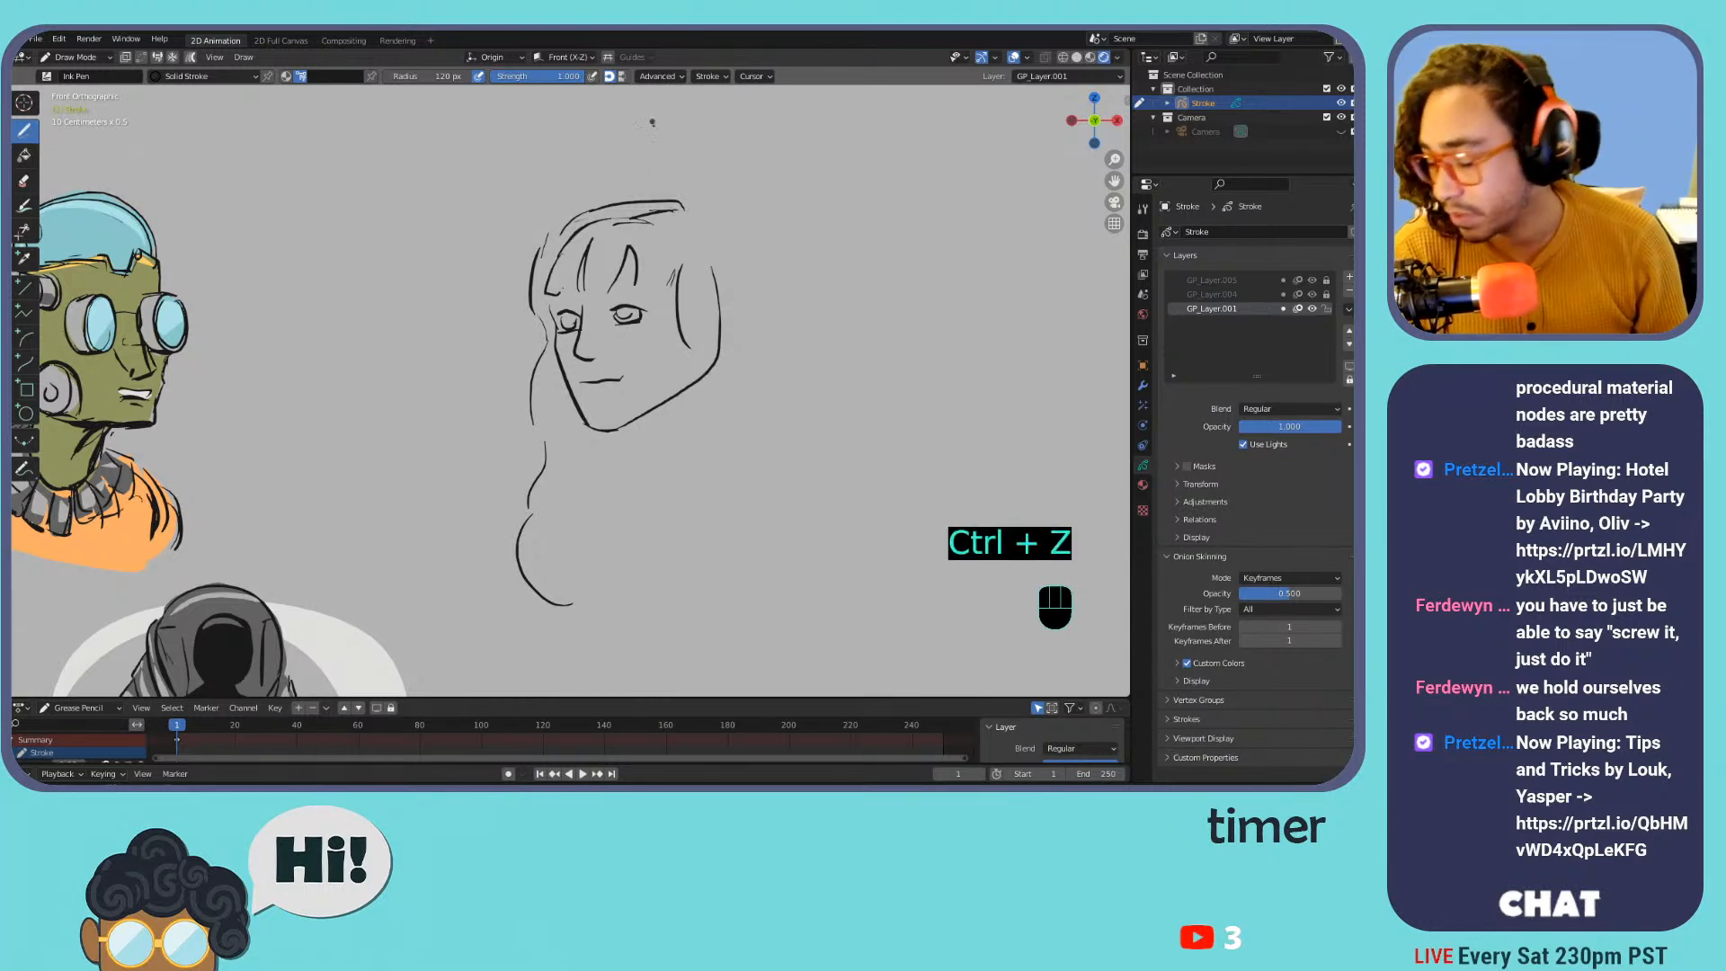
mouse_move(681, 210)
mouse_down()
mouse_move(742, 321)
mouse_move(715, 572)
mouse_up()
drag(707, 335, 630, 421)
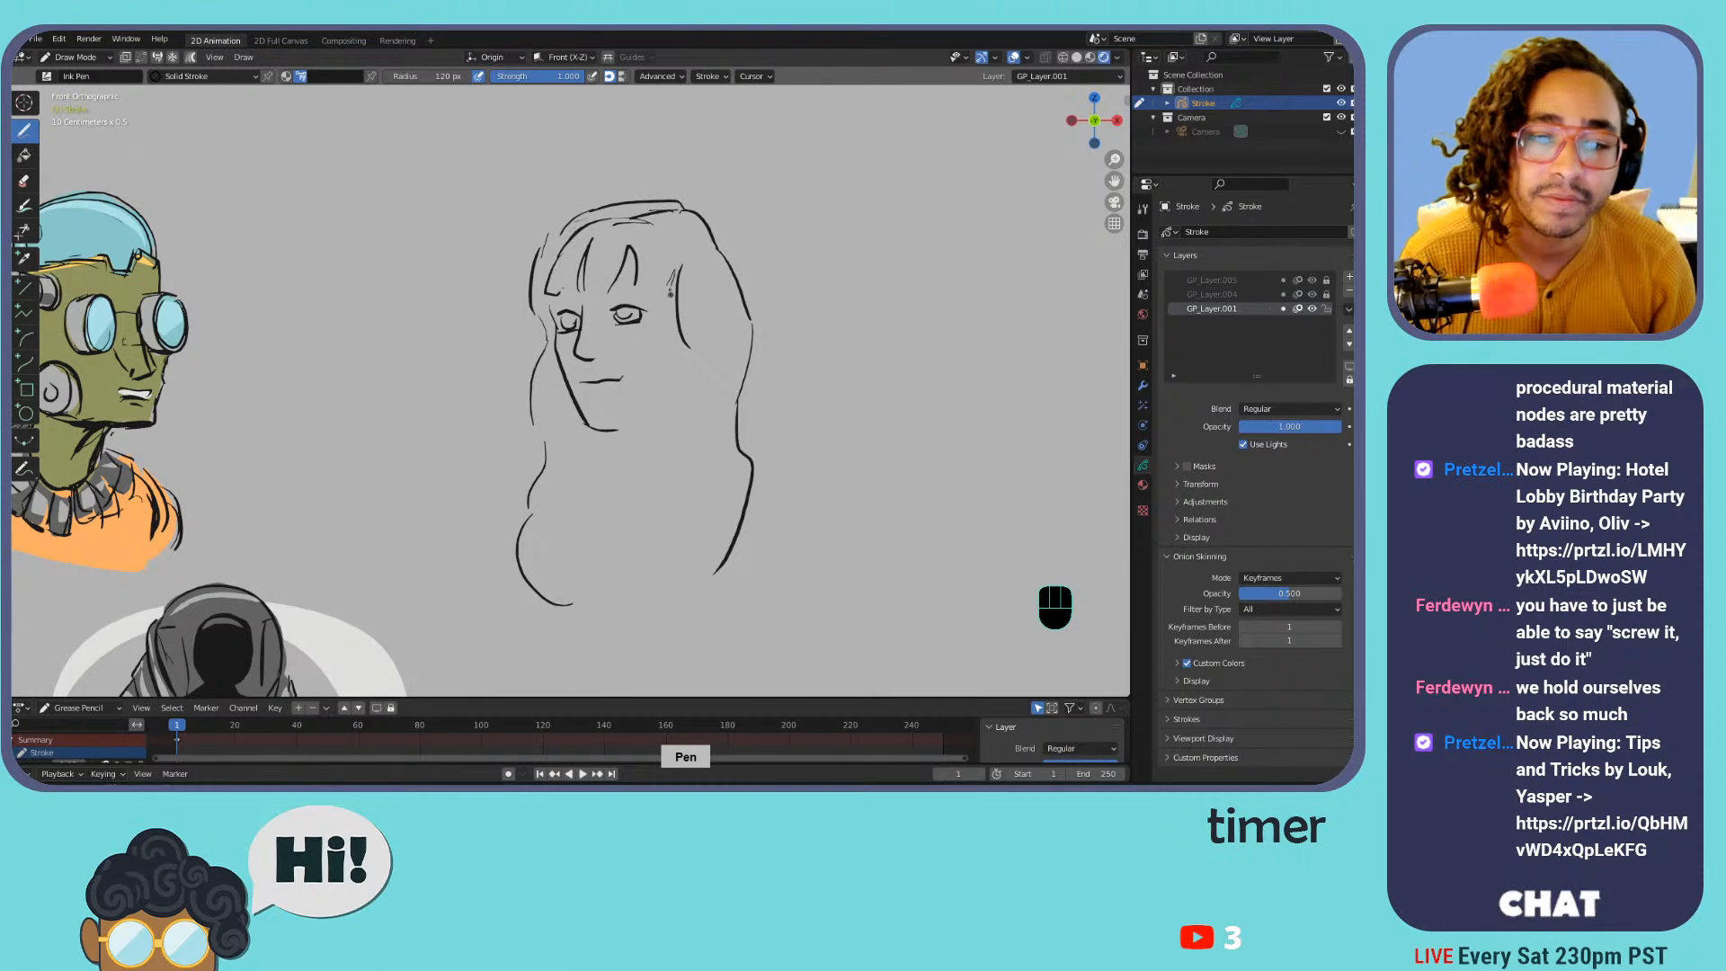
drag(681, 301, 680, 302)
key(ctrl+z)
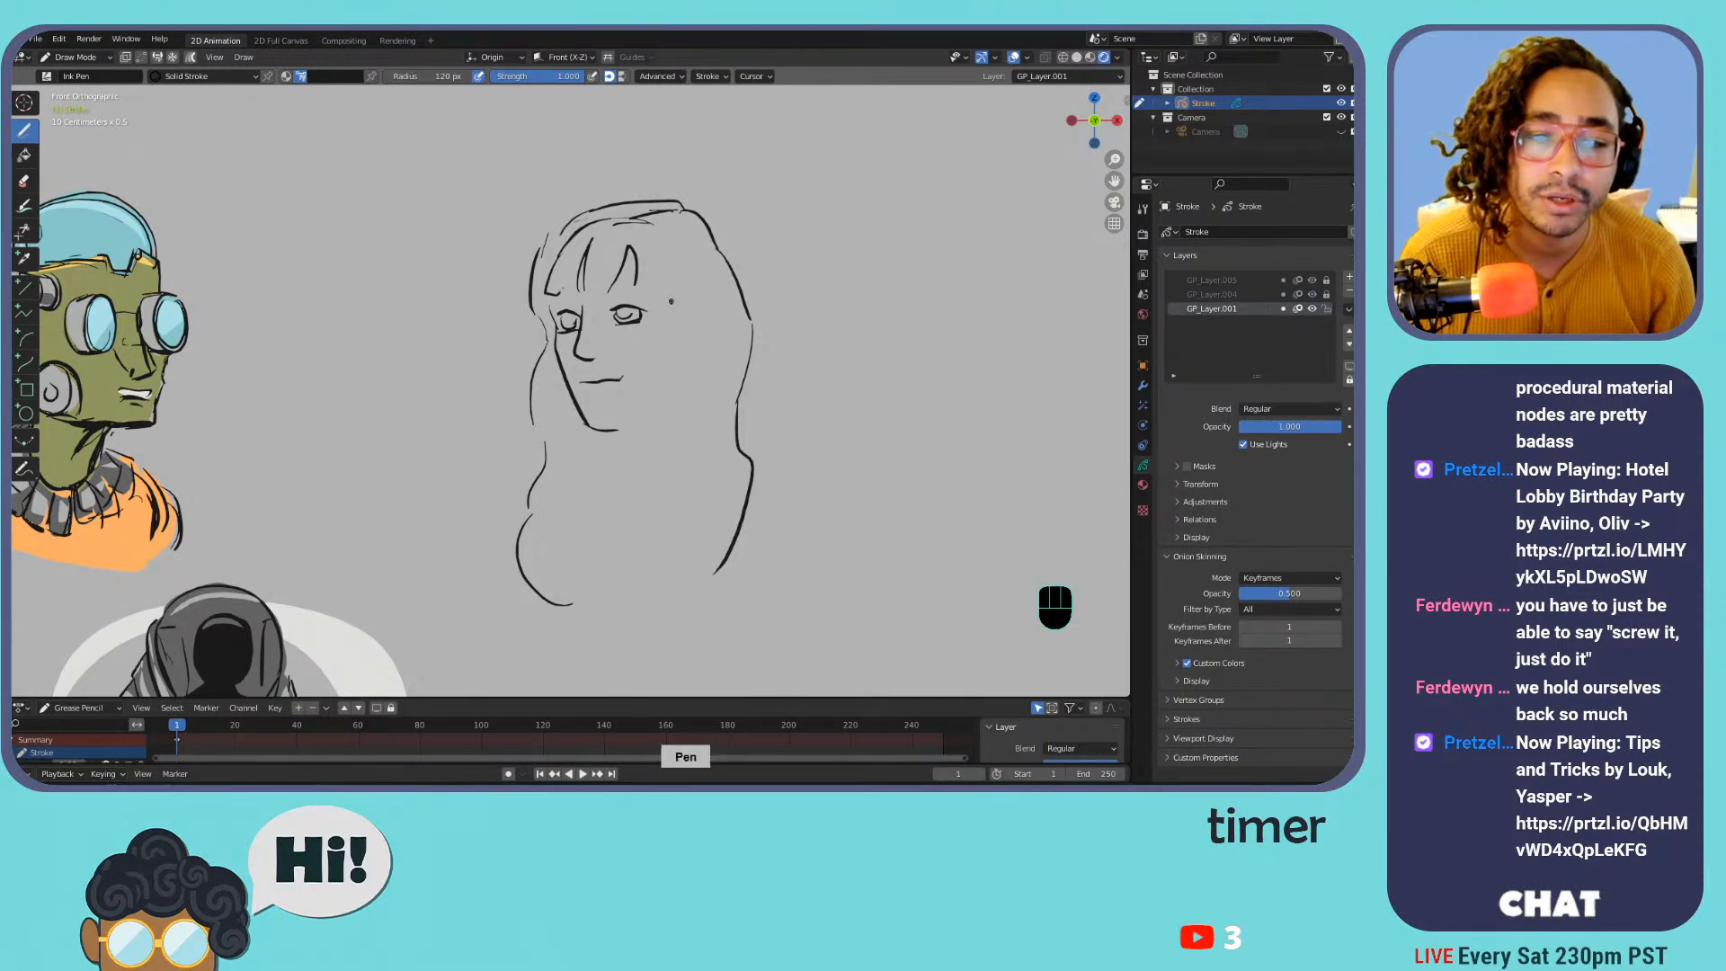
Redraw the jawline up from the chin and draw the inner hair edge from the bangs down to the chest
drag(621, 428, 679, 380)
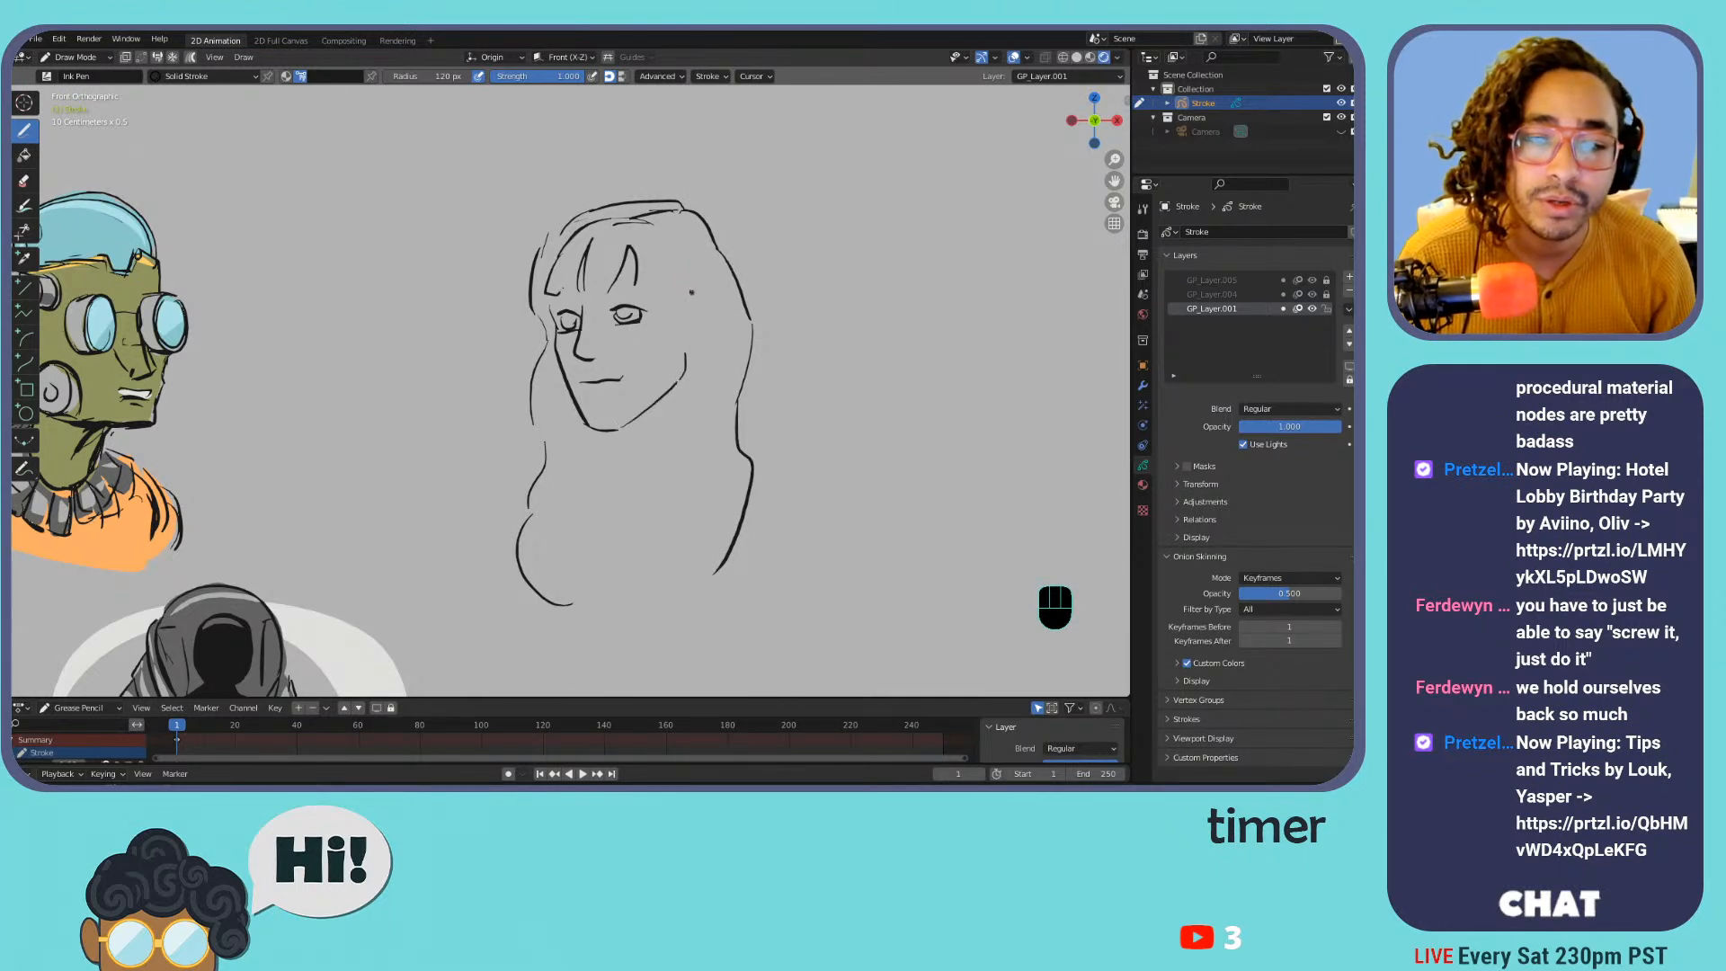
drag(652, 272, 705, 374)
drag(642, 250, 680, 522)
key(ctrl+z)
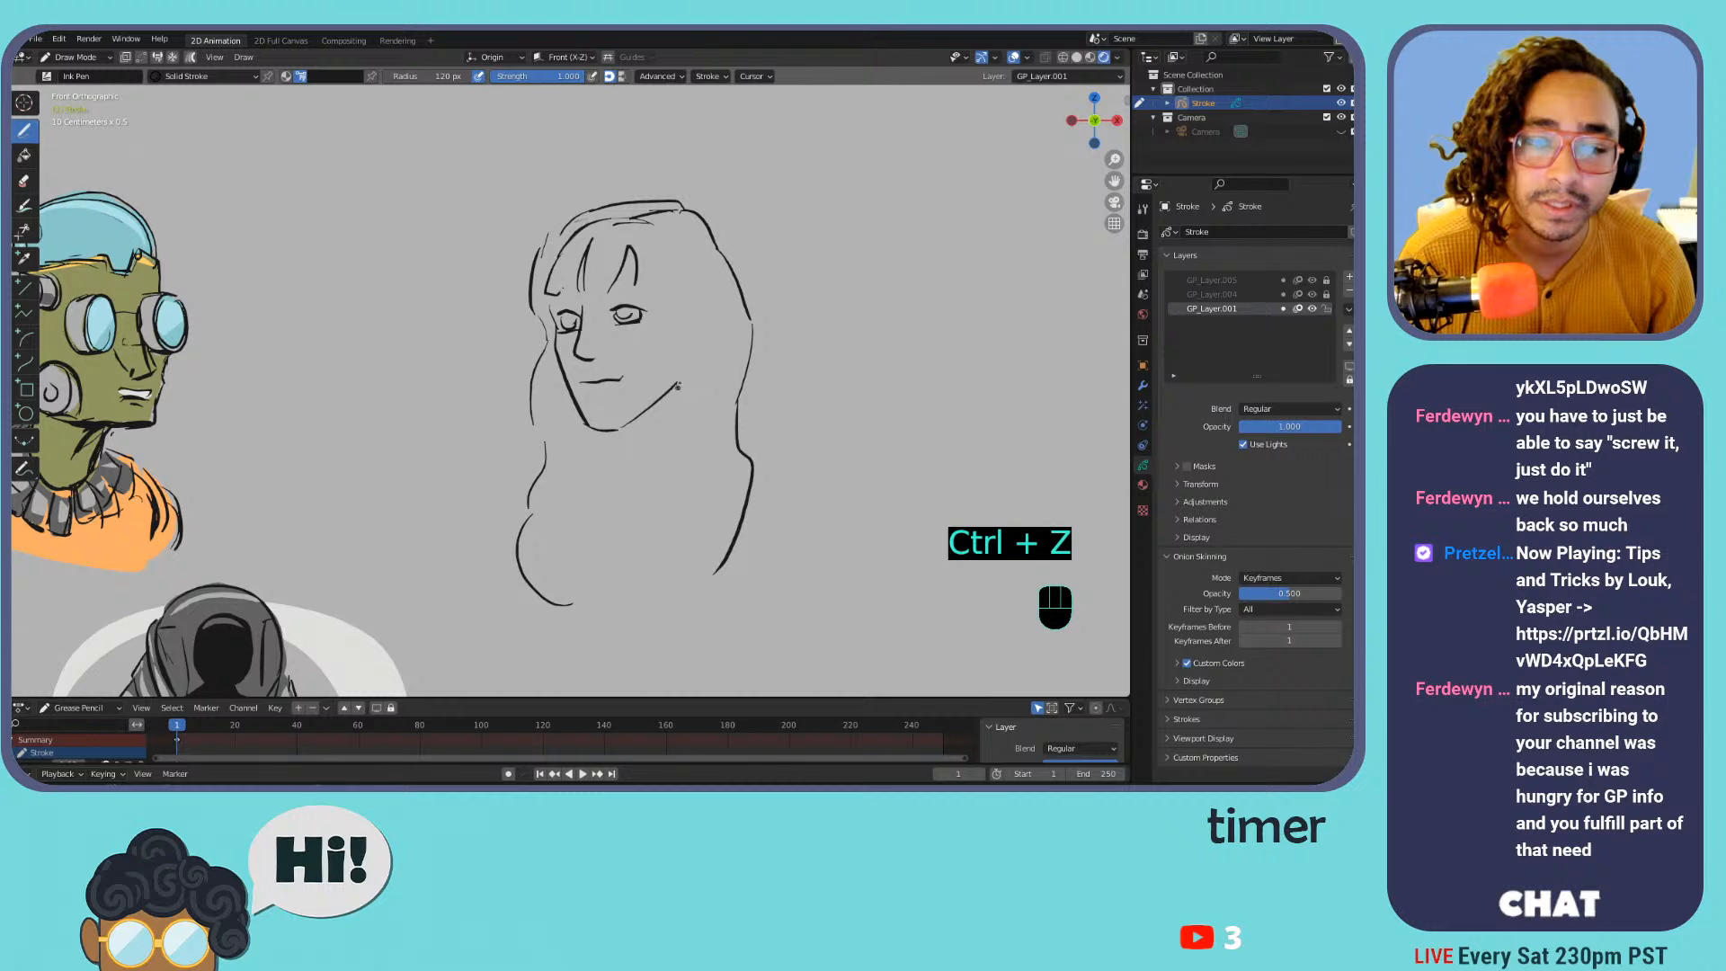
drag(649, 262, 682, 622)
key(ctrl+z)
key(ctrl+z)
mouse_move(655, 270)
mouse_down()
mouse_move(677, 386)
mouse_move(665, 567)
mouse_move(688, 610)
mouse_up()
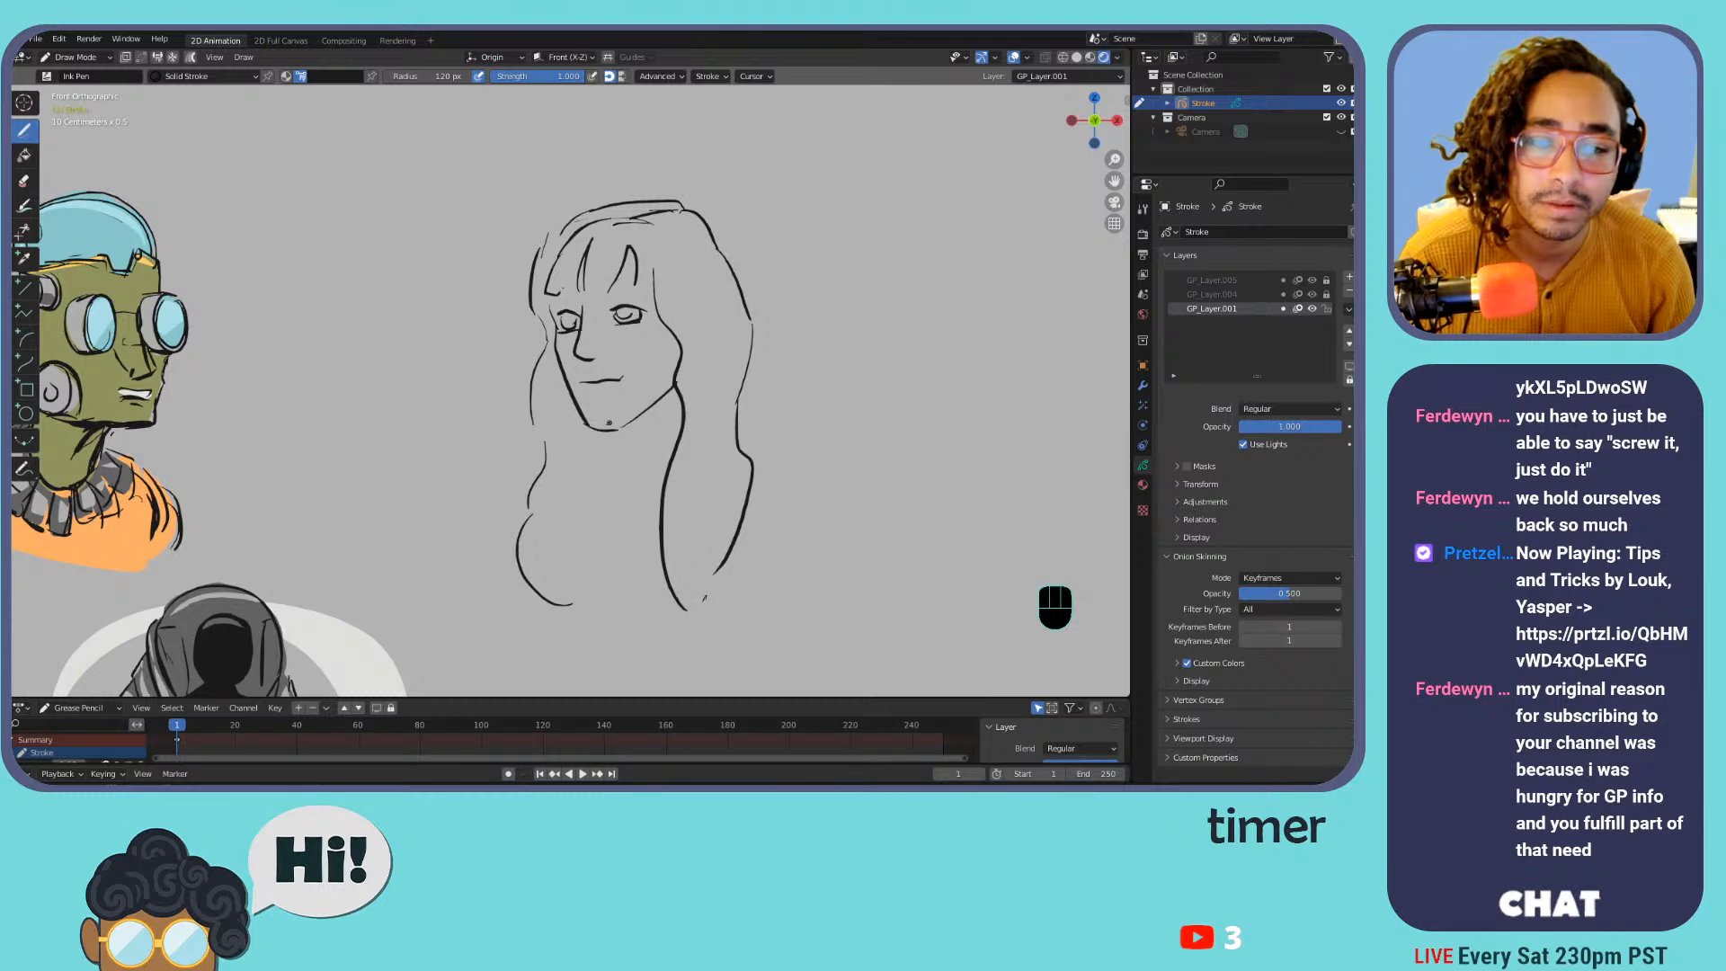
Draw the neck line below the jaw, close the crown outline, and add a small tuft on top of the hair
mouse_move(613, 430)
mouse_down()
mouse_move(644, 438)
mouse_move(653, 465)
mouse_up()
key(ctrl+z)
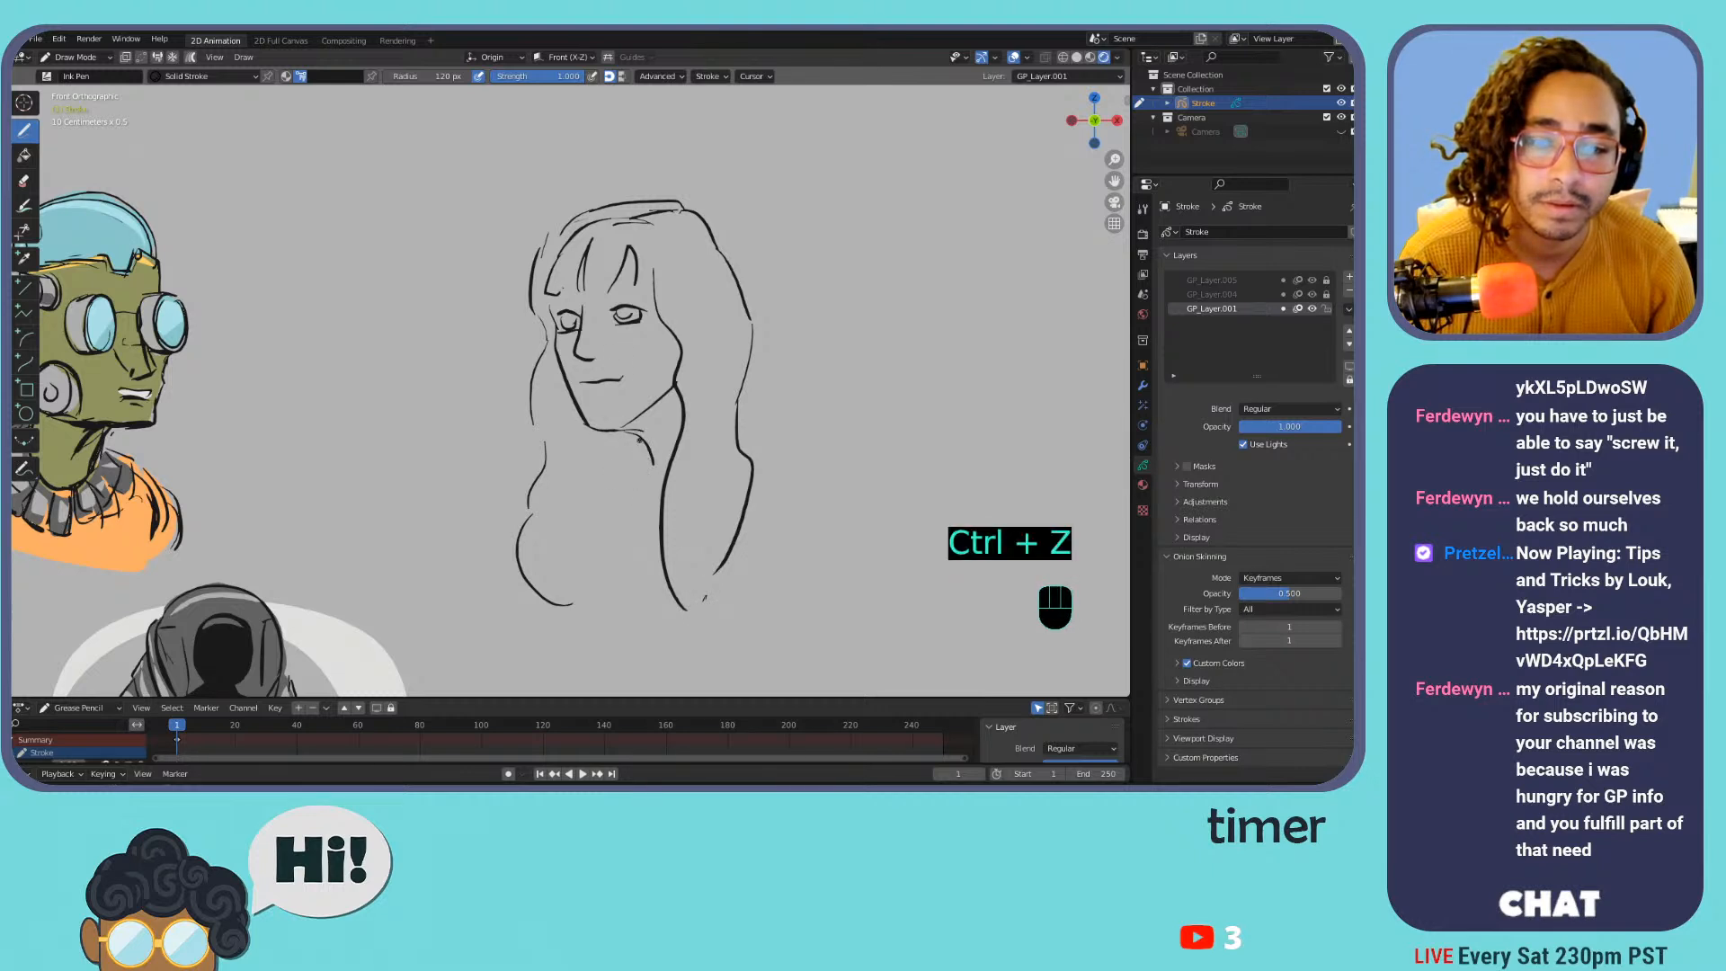
key(ctrl+z)
key(ctrl+z)
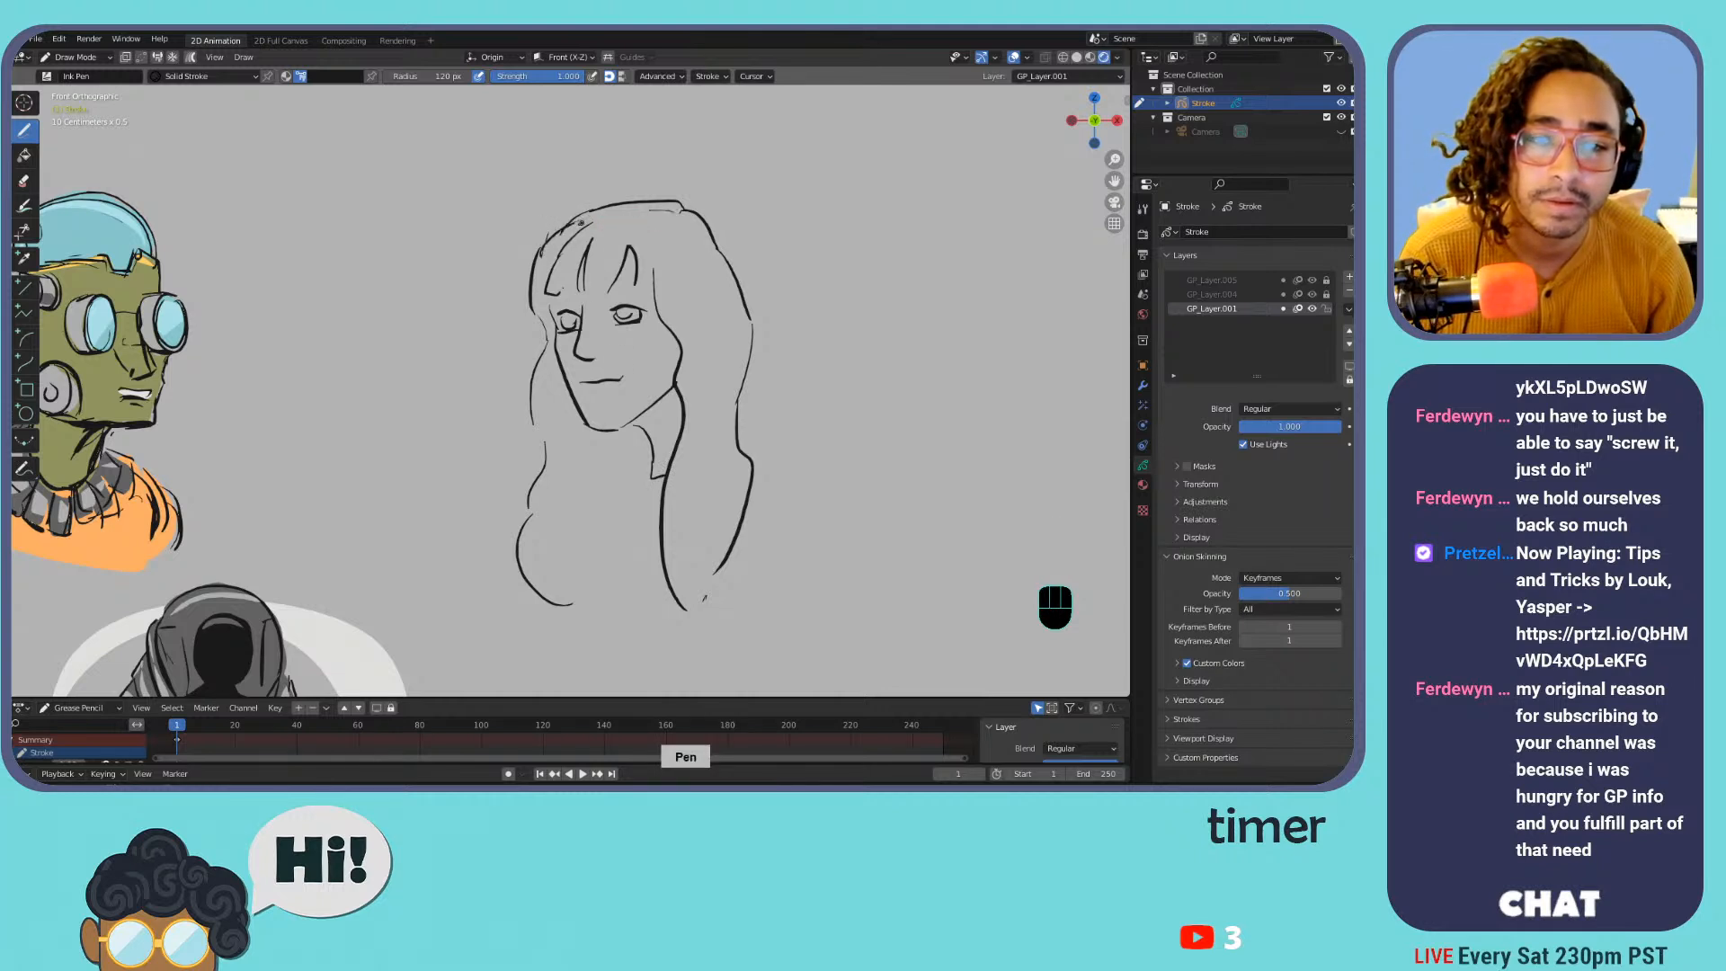
mouse_move(688, 191)
mouse_down()
mouse_move(682, 208)
mouse_move(708, 214)
mouse_up()
key(ctrl+z)
key(ctrl+z)
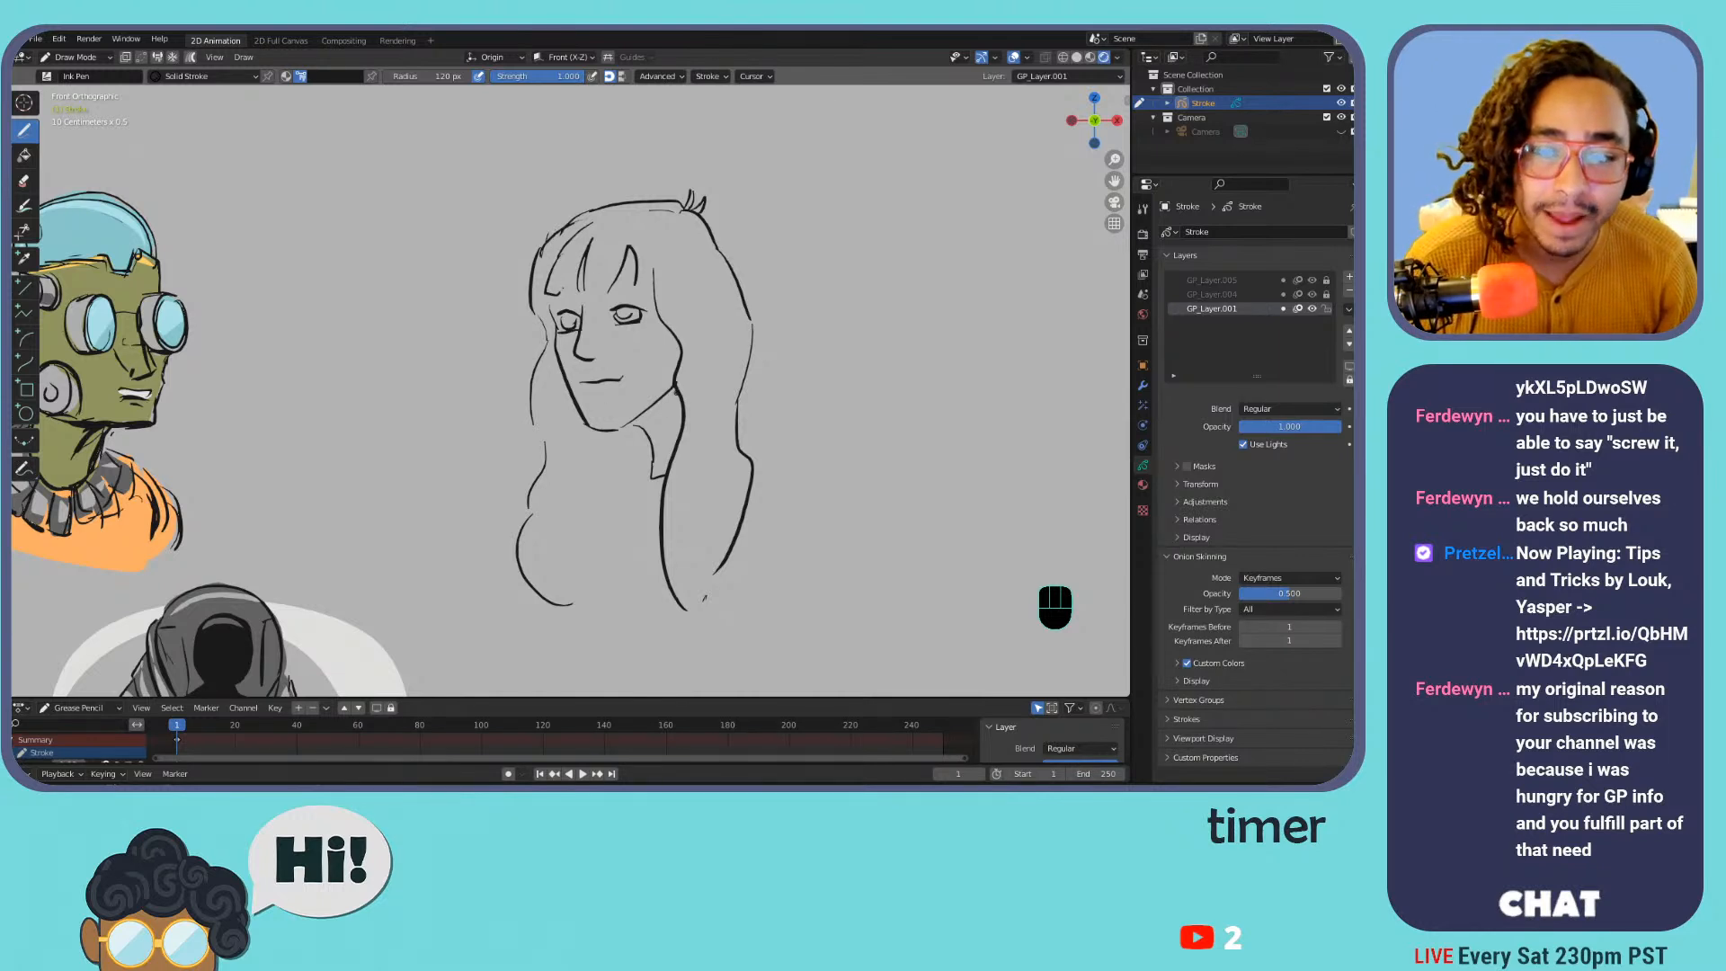
Try shading strokes on the neck under the jaw and a reworked chin line
drag(645, 460, 645, 460)
key(ctrl+z)
key(ctrl+z)
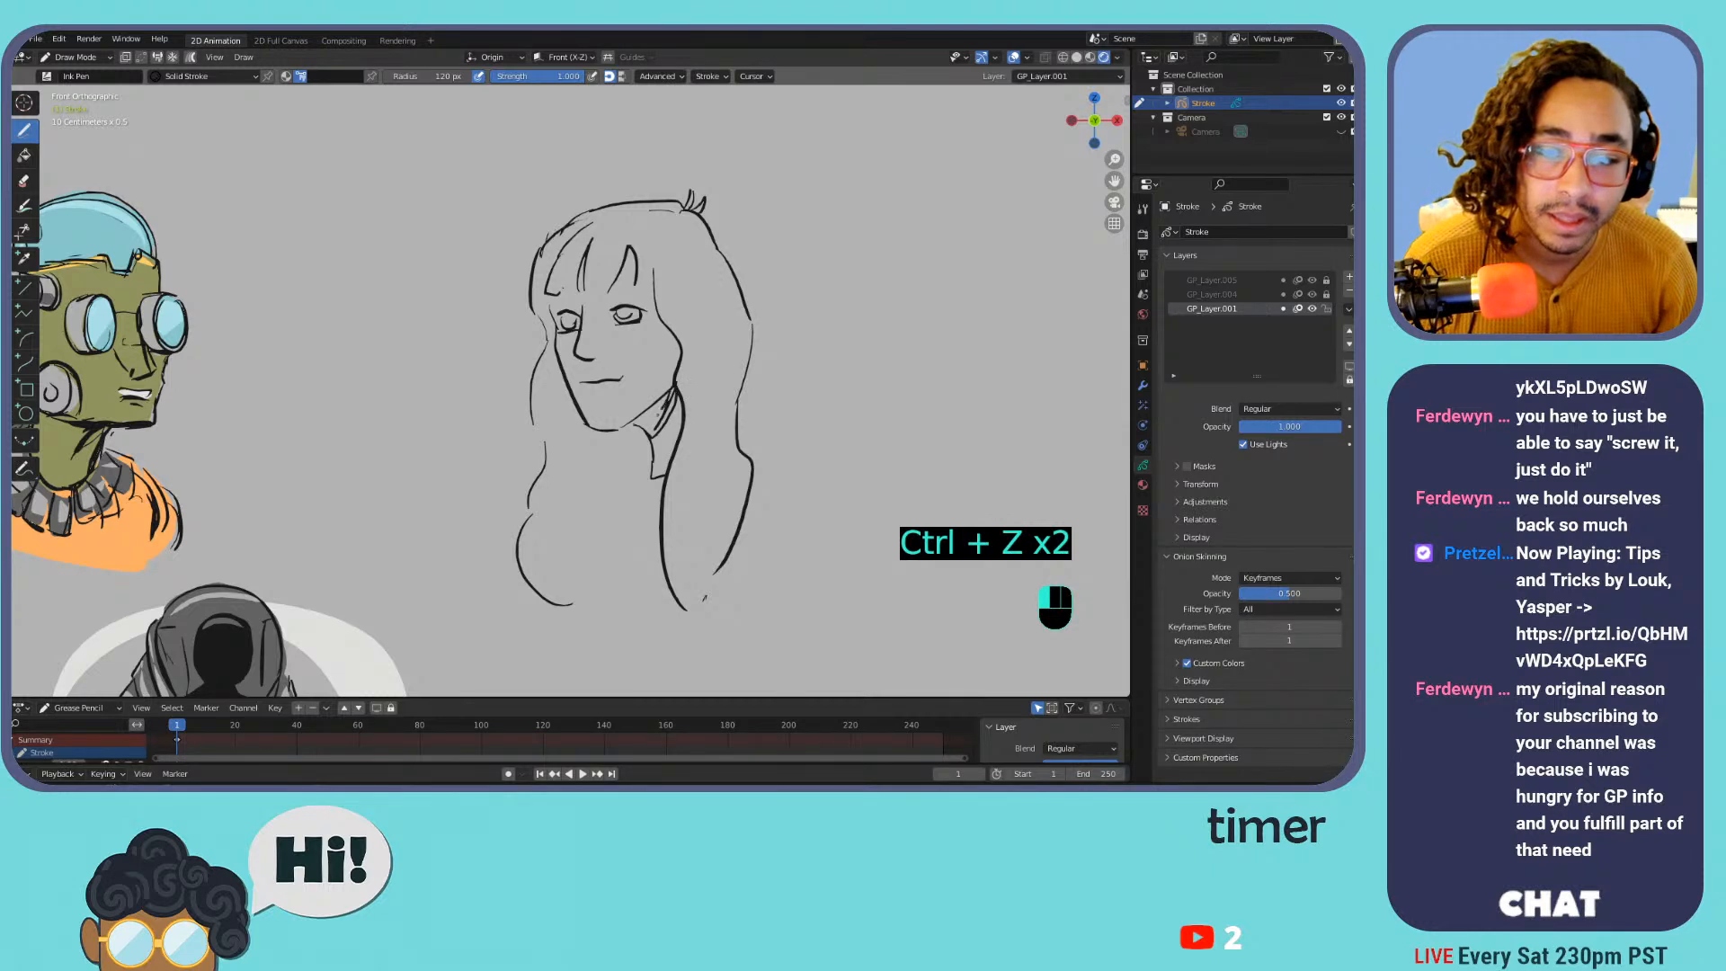
mouse_move(661, 400)
mouse_down()
mouse_move(644, 425)
mouse_move(676, 390)
mouse_up()
key(ctrl+z)
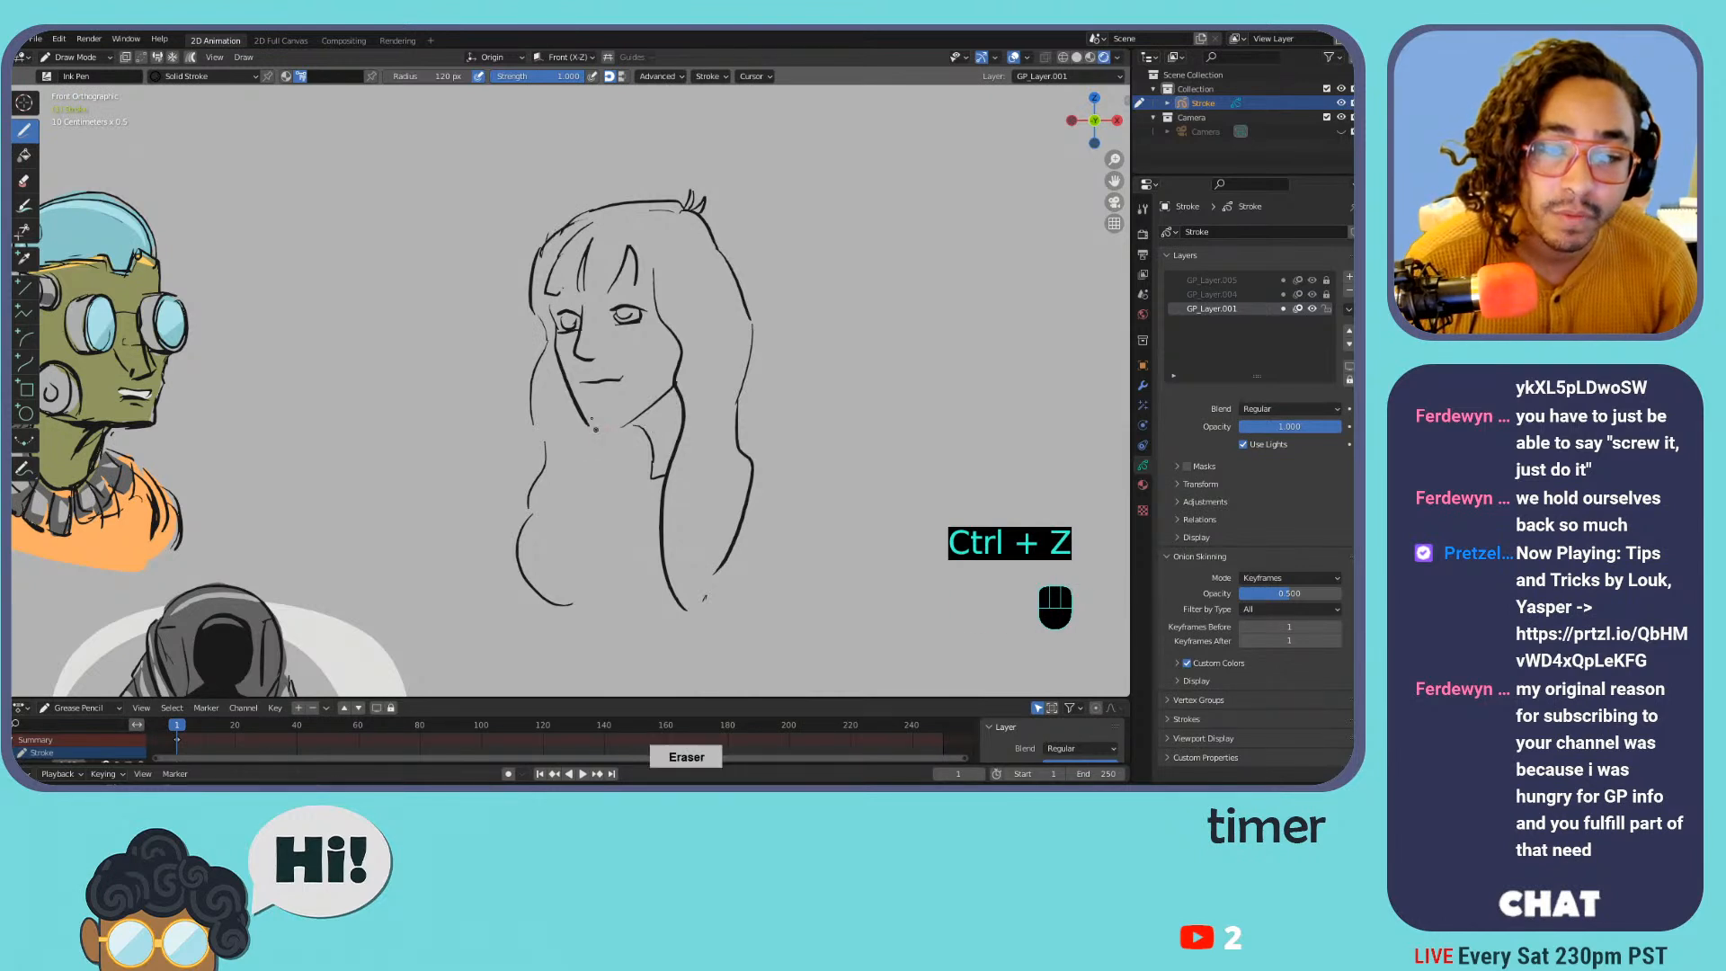
drag(590, 427, 617, 429)
key(ctrl+z)
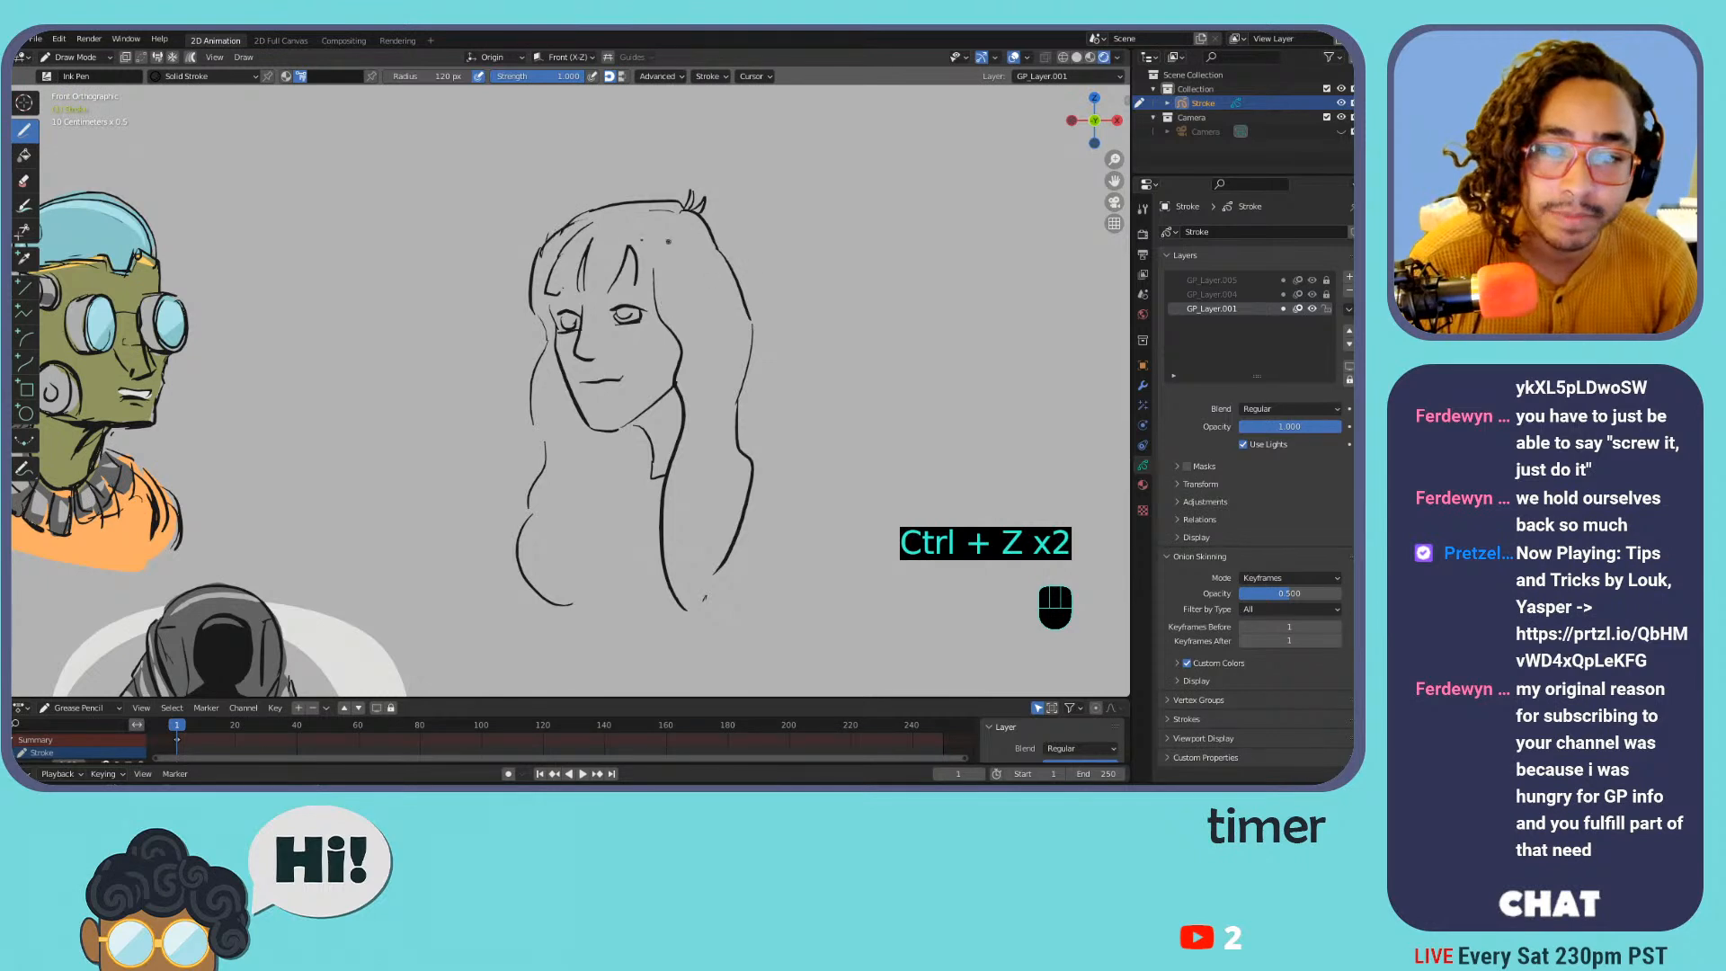
Smooth the far side of the crown outline and close the tips of the bangs with short strokes above the eyes
drag(541, 240, 573, 219)
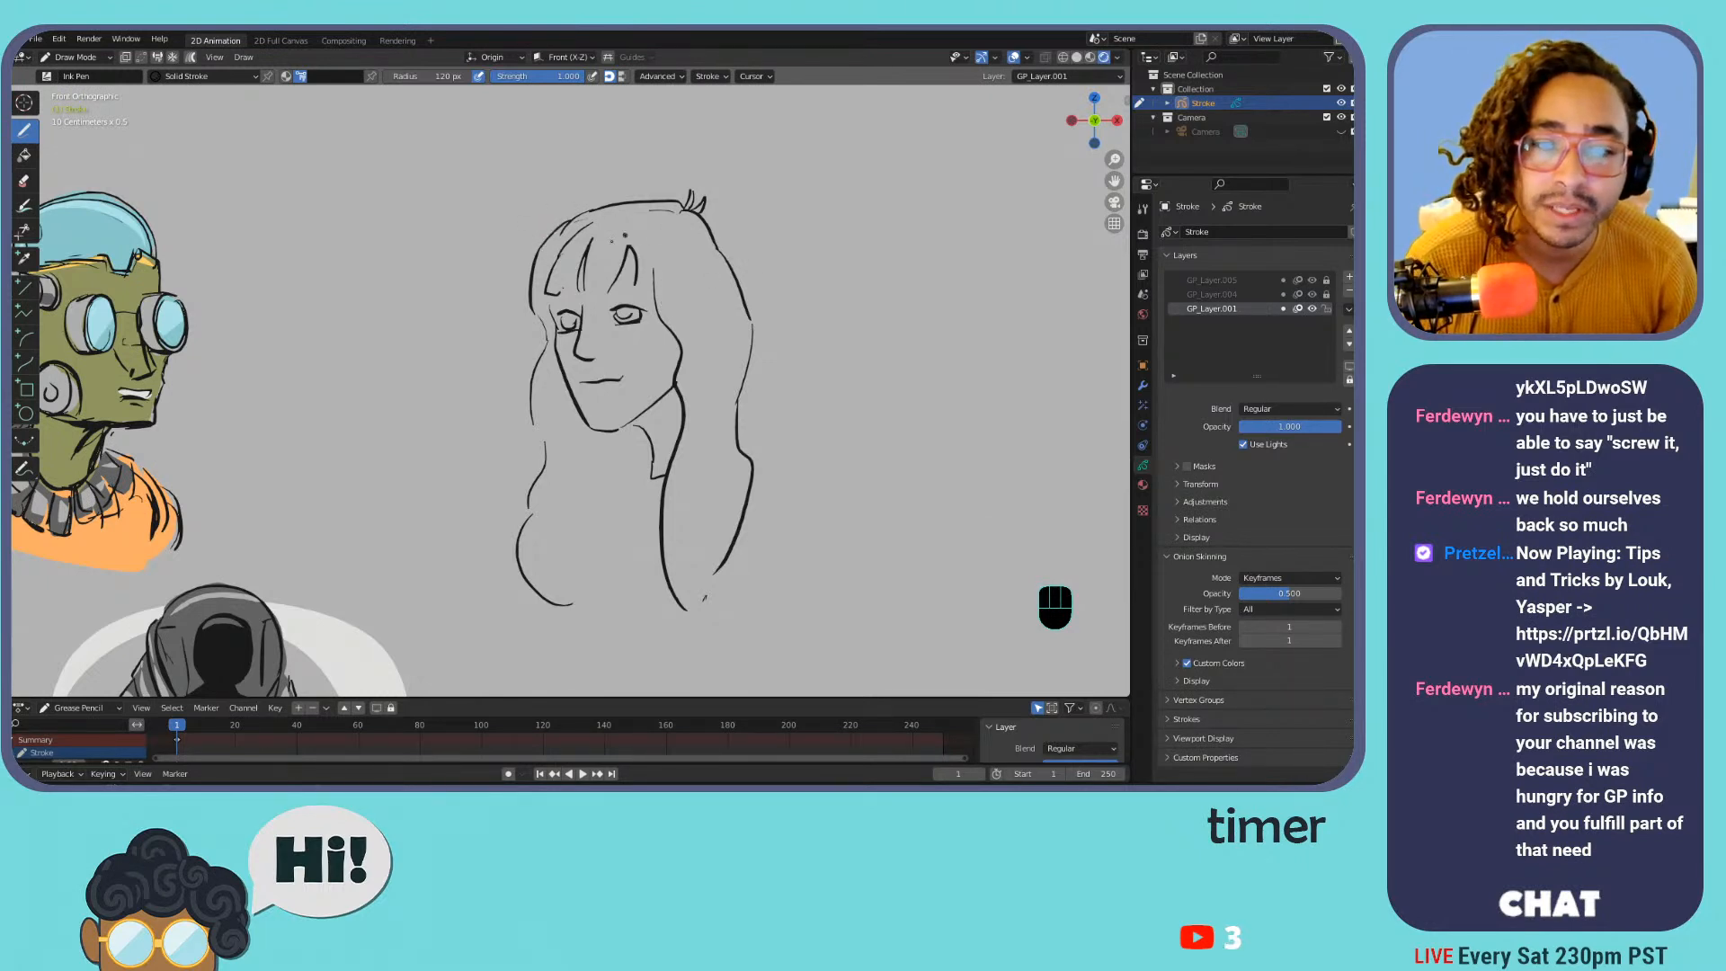
drag(558, 293, 561, 291)
key(ctrl+z)
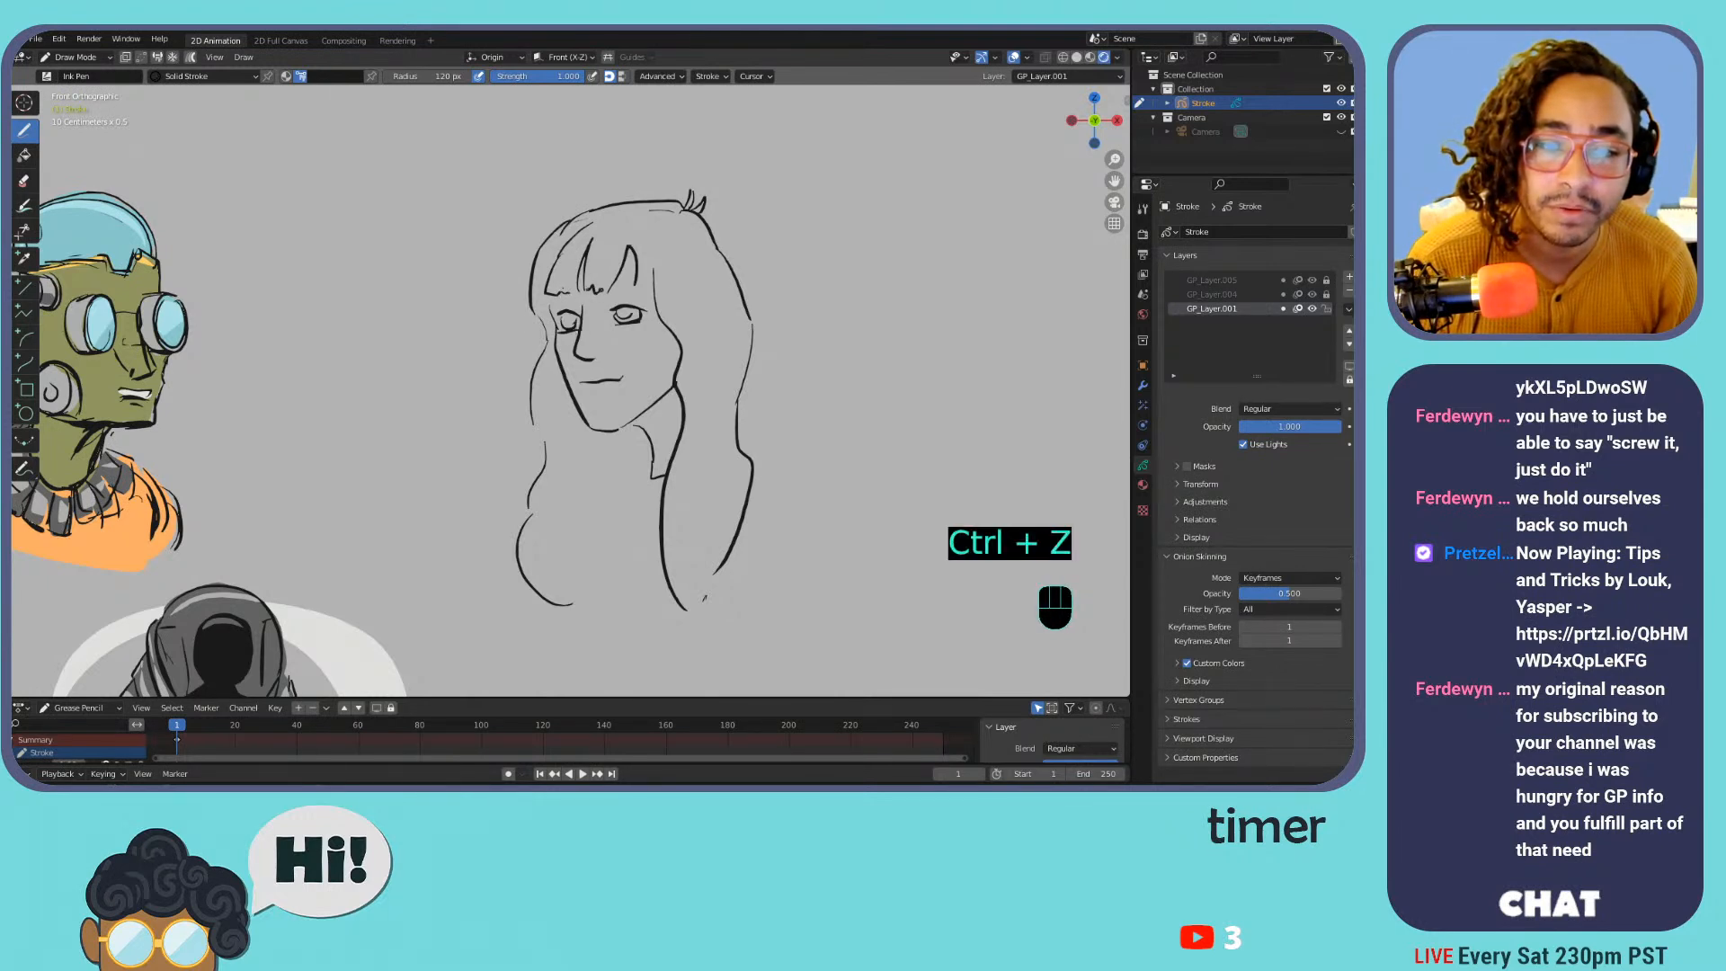
key(ctrl+z)
key(ctrl+z)
drag(606, 288, 618, 285)
key(ctrl+z)
key(ctrl+z)
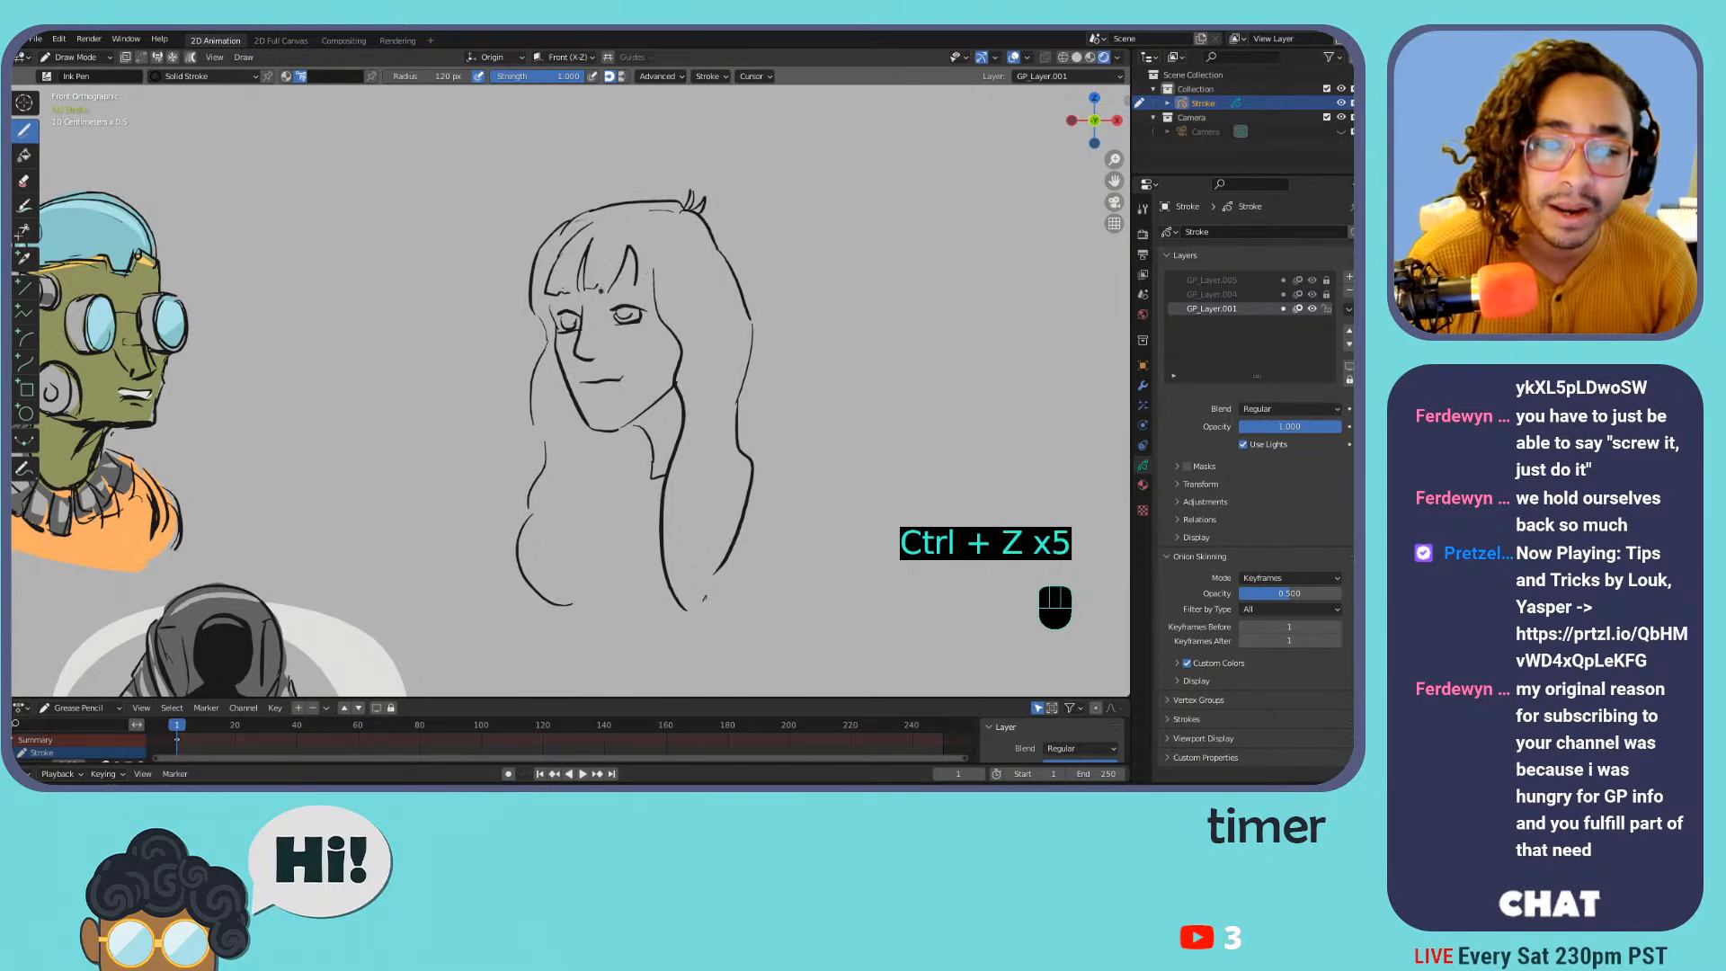
drag(644, 279, 649, 289)
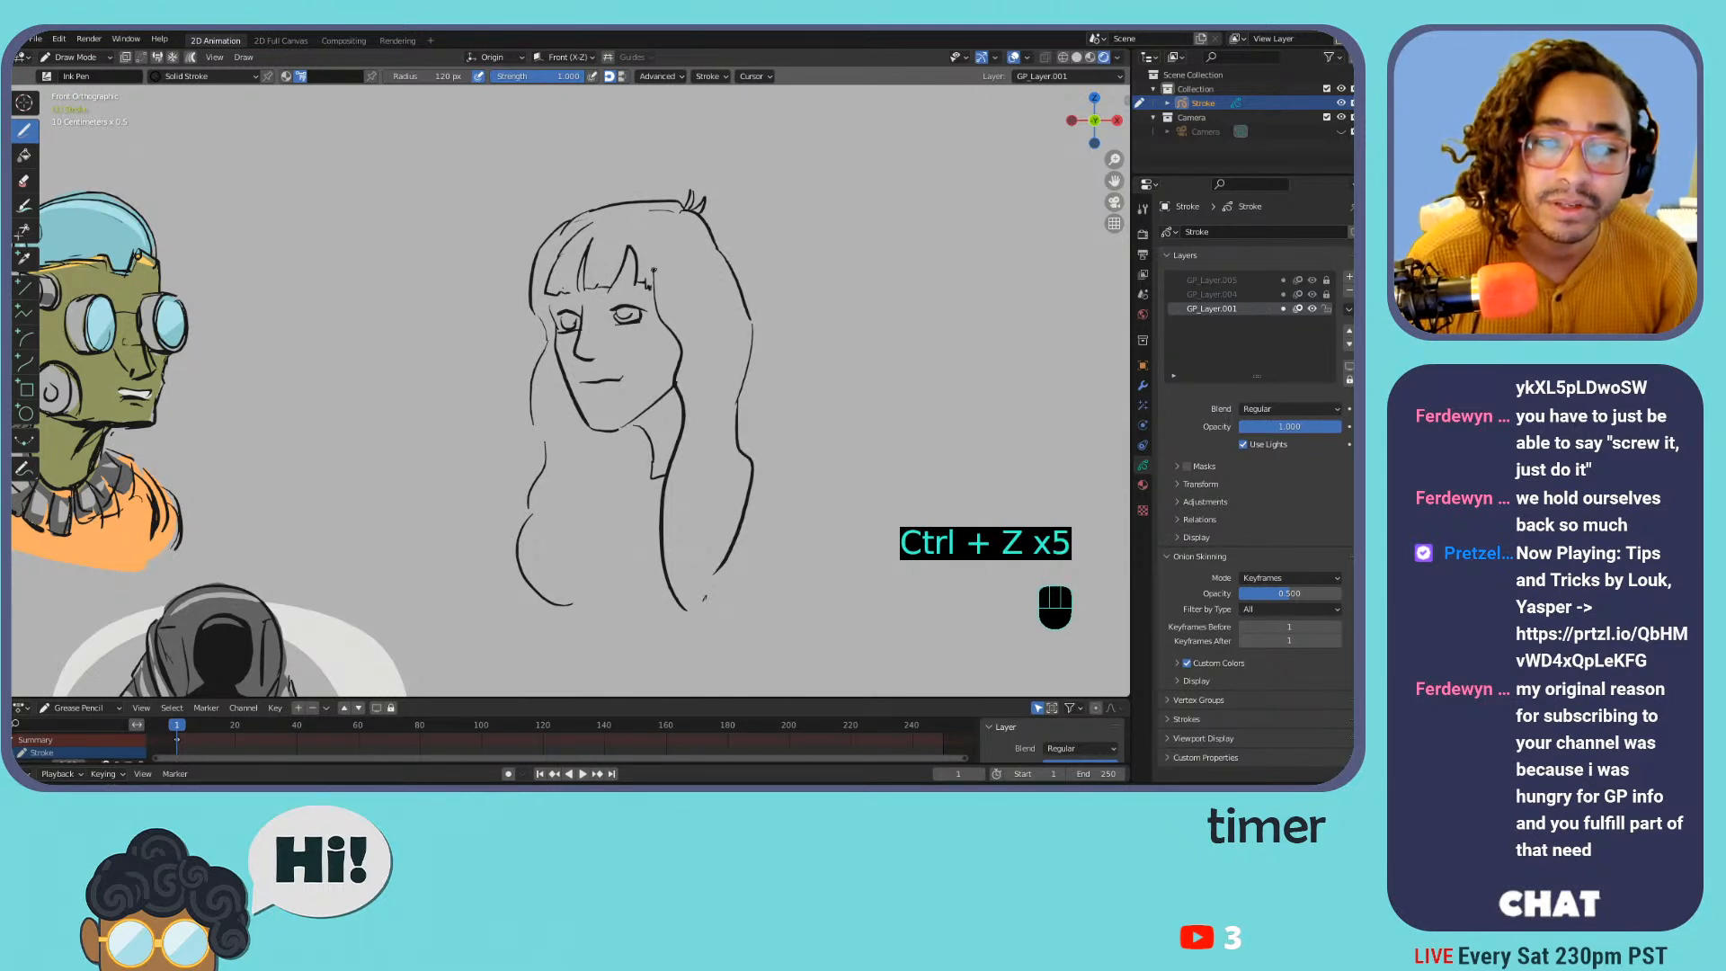
Draw the sloping shoulders on both sides of the neck and the rounded upper arm beside the long hair
drag(648, 436, 571, 510)
mouse_move(762, 448)
mouse_down()
mouse_move(805, 499)
mouse_move(781, 481)
mouse_move(758, 589)
mouse_up()
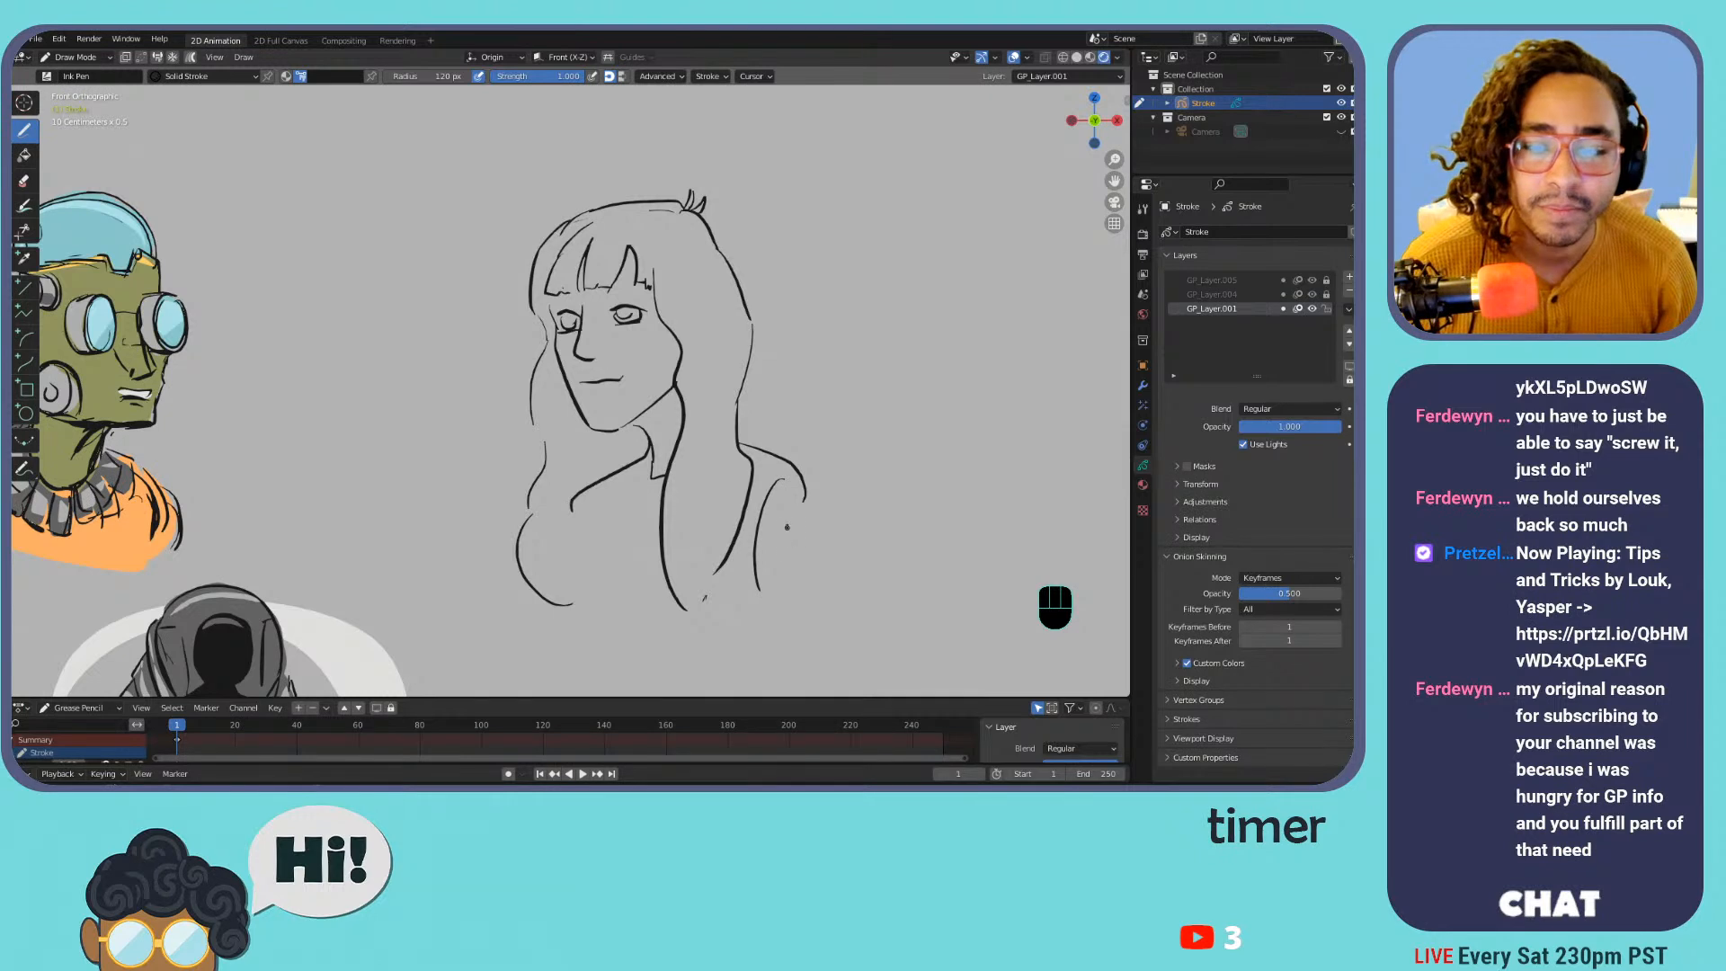
key(ctrl+z)
drag(775, 477, 780, 576)
mouse_move(803, 490)
mouse_down()
mouse_move(780, 570)
mouse_move(808, 564)
mouse_up()
Erase the first far shoulder line and redraw that shoulder with a line down the side of the torso
drag(644, 464, 605, 543)
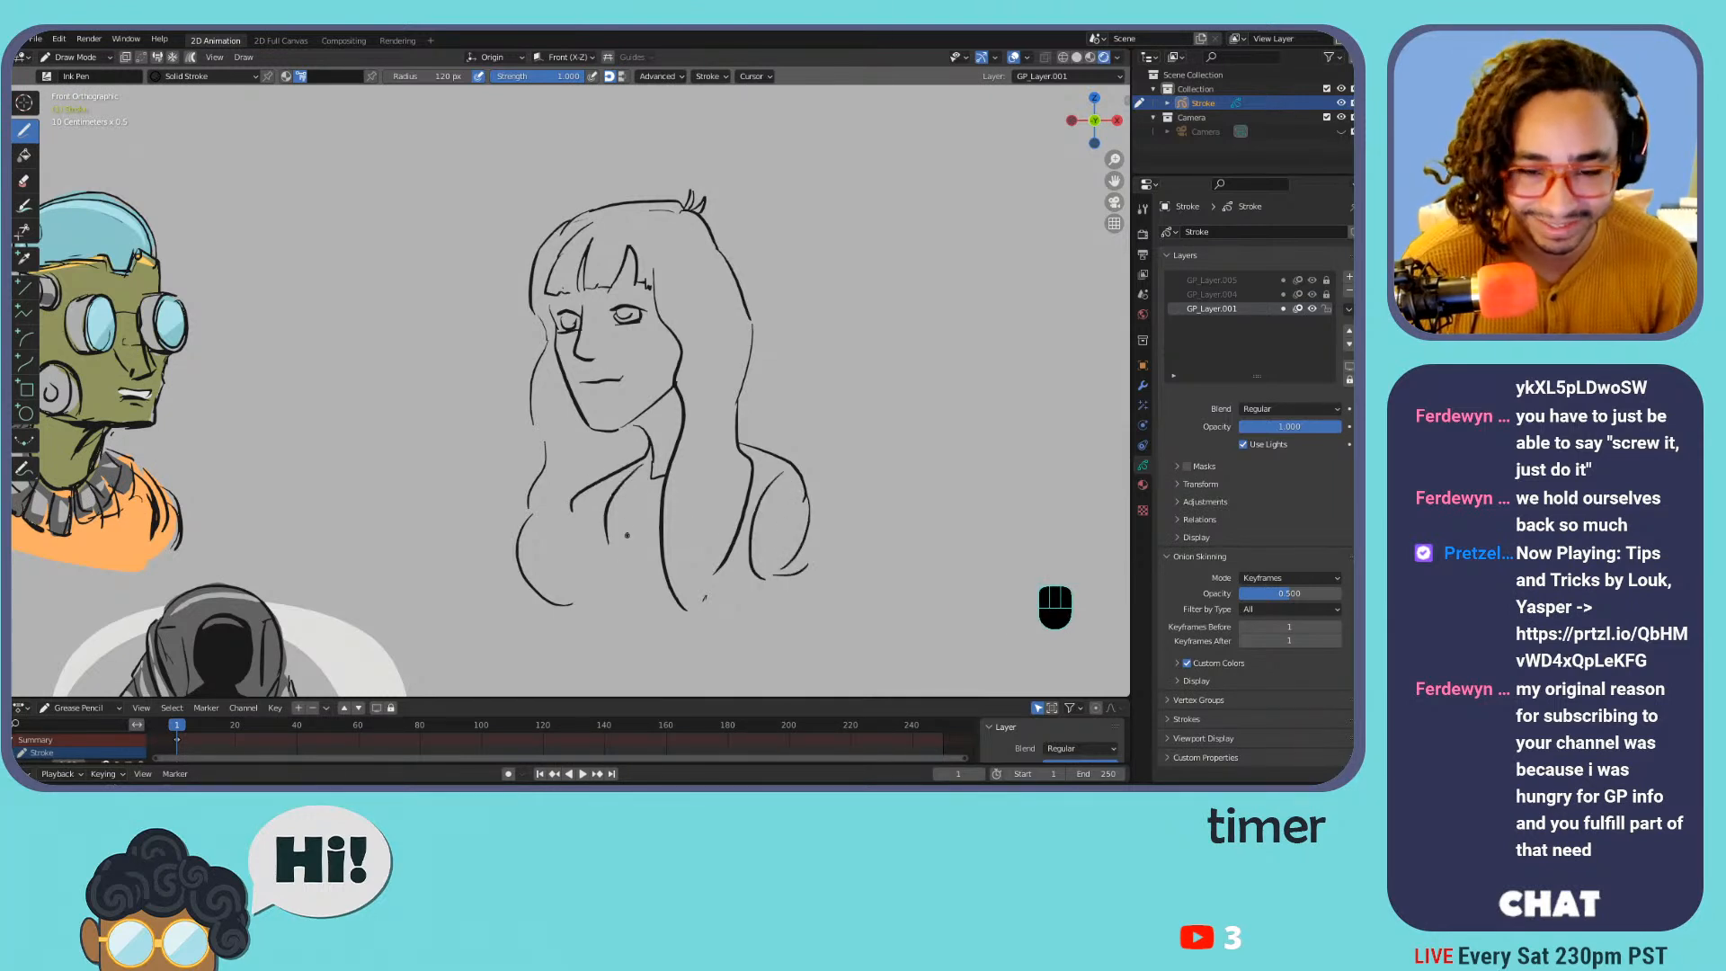
key(ctrl+z)
drag(615, 469, 626, 583)
key(ctrl+z)
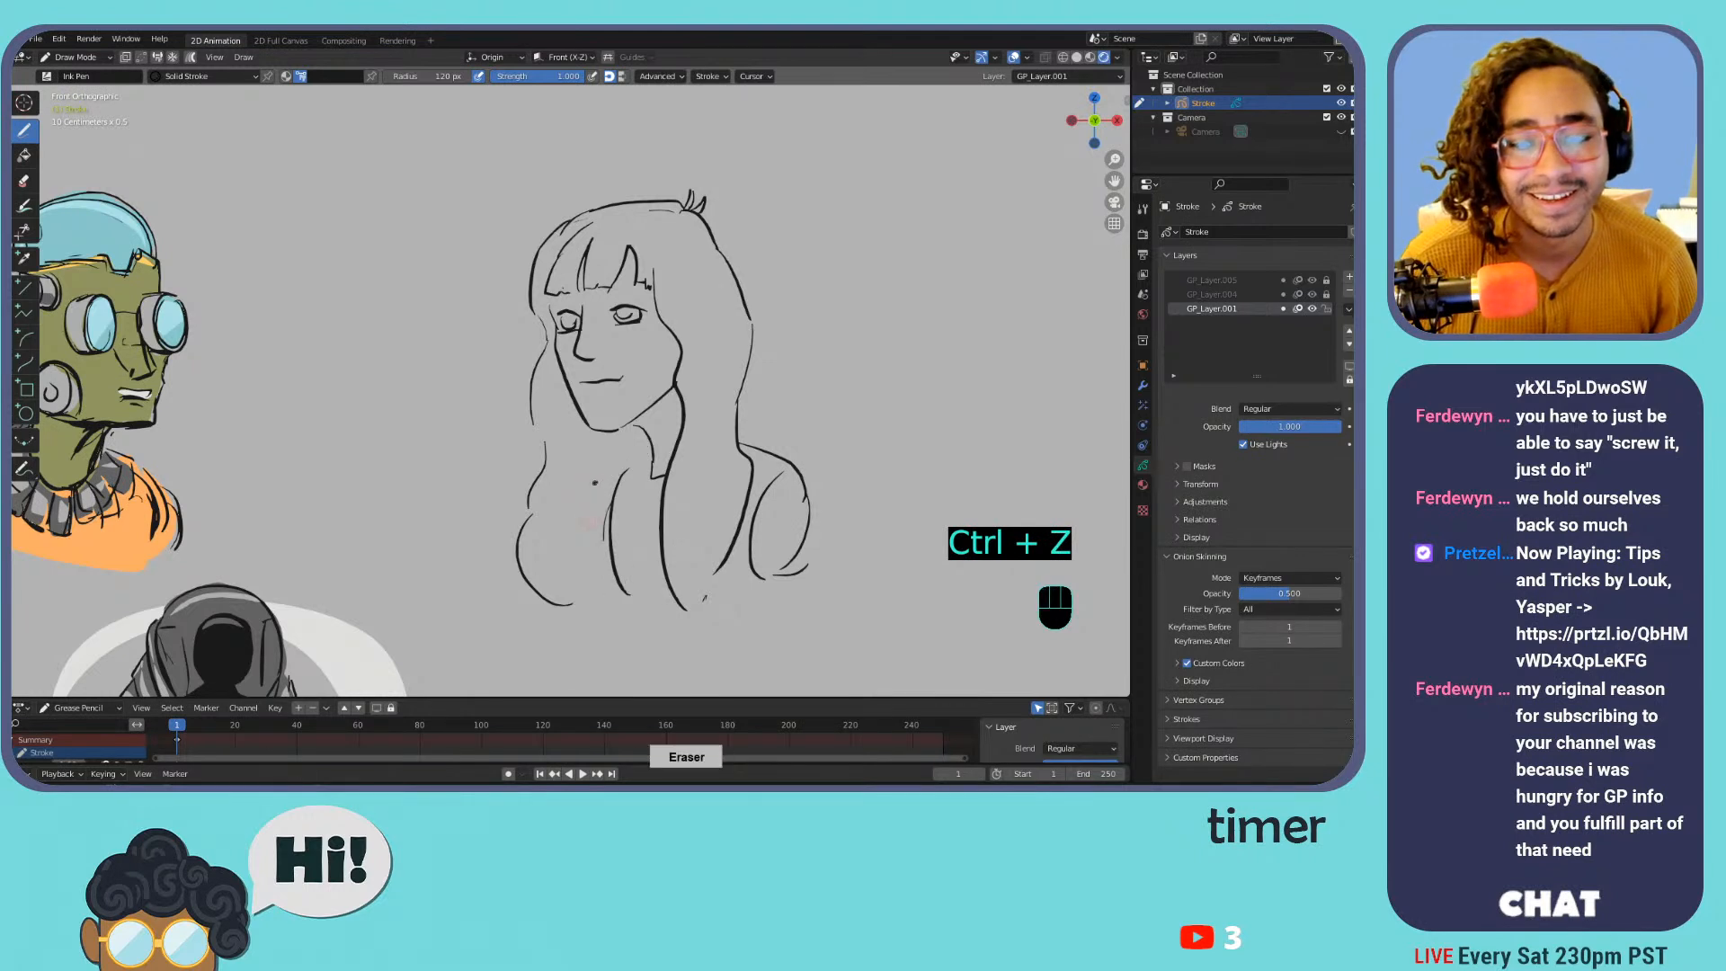
mouse_move(642, 464)
mouse_down()
mouse_move(596, 484)
mouse_move(597, 565)
mouse_up()
drag(601, 492, 618, 567)
mouse_move(596, 488)
mouse_down()
mouse_move(617, 610)
mouse_move(645, 594)
mouse_up()
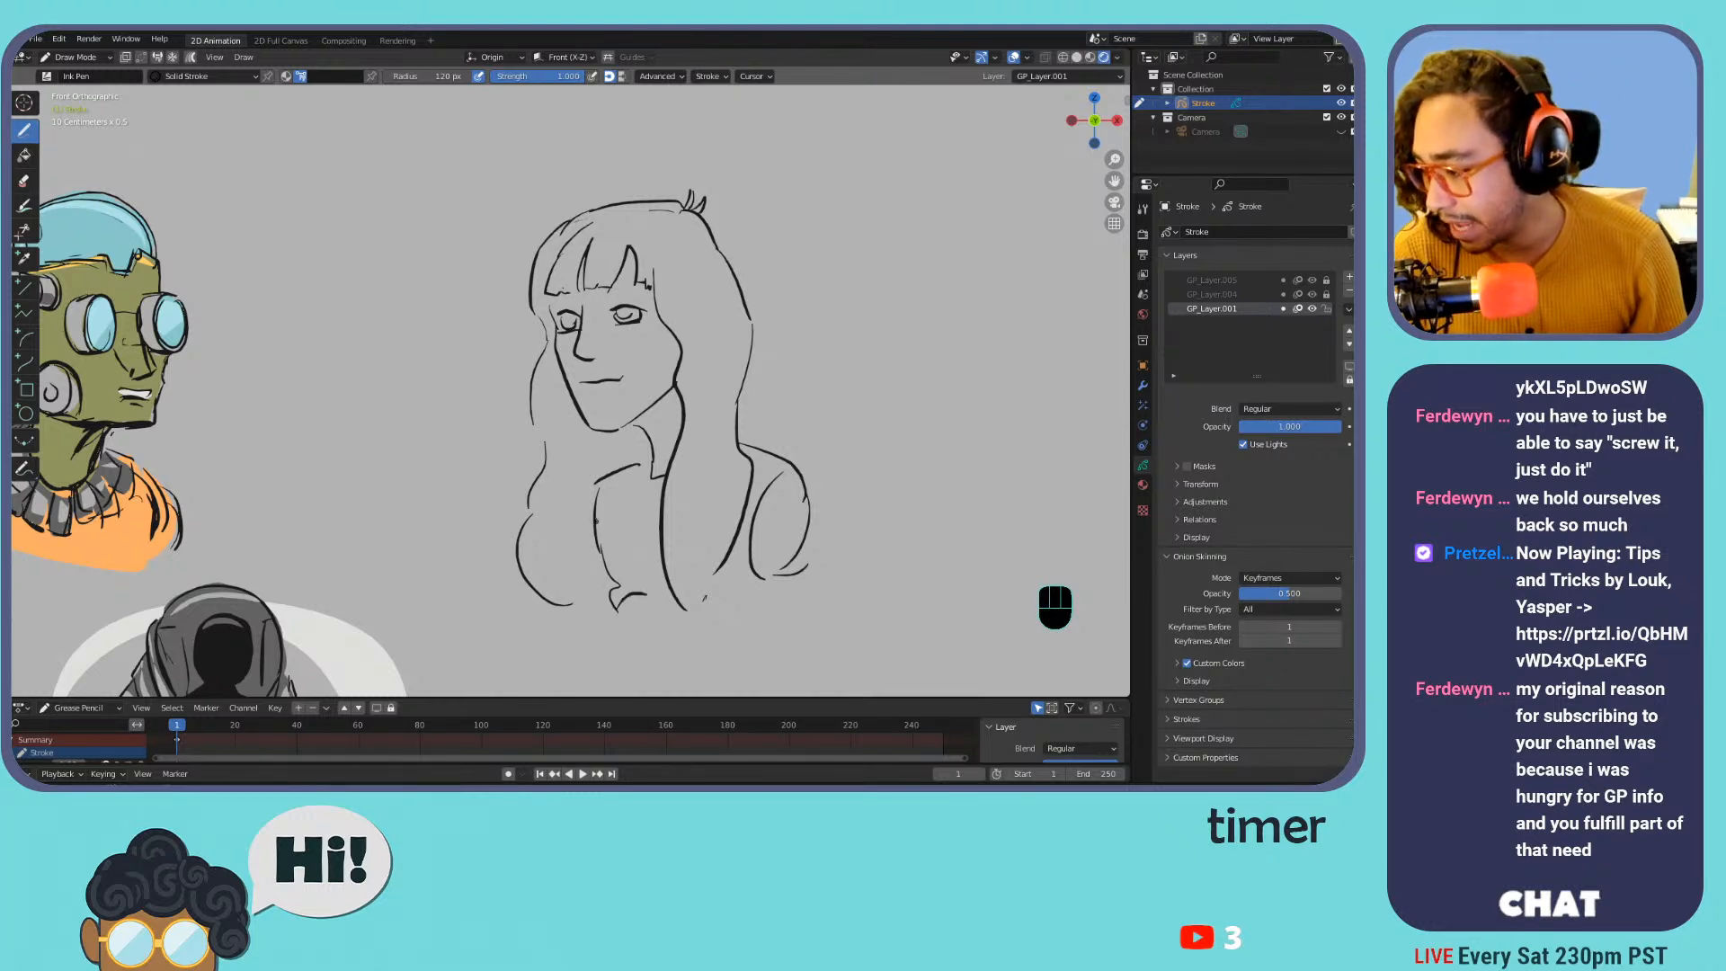
Redraw the bust's lower edge beneath the hair and arm, and add a short collar stroke at the neck
key(ctrl+z)
key(ctrl+z)
mouse_move(600, 558)
mouse_down()
mouse_move(684, 616)
mouse_move(753, 584)
mouse_move(784, 592)
mouse_move(725, 634)
mouse_up()
drag(610, 474, 644, 465)
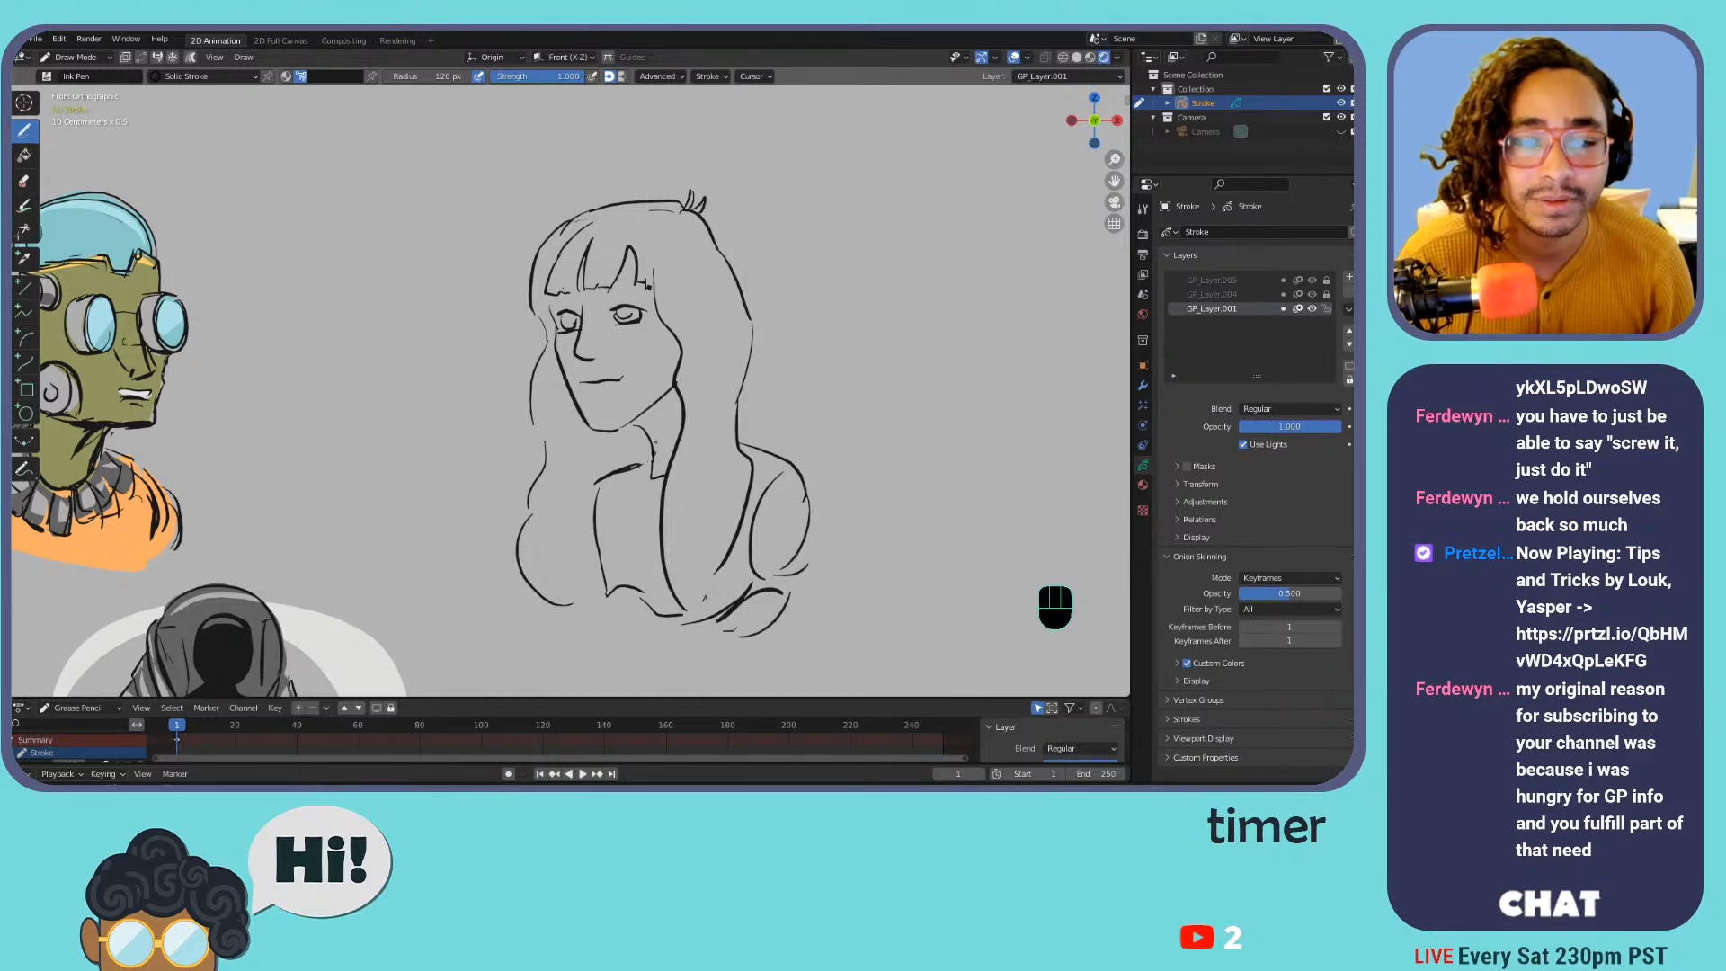
Select all strokes of the long-haired bust and mirror them horizontally along the X axis
key(Tab)
drag(575, 596, 525, 578)
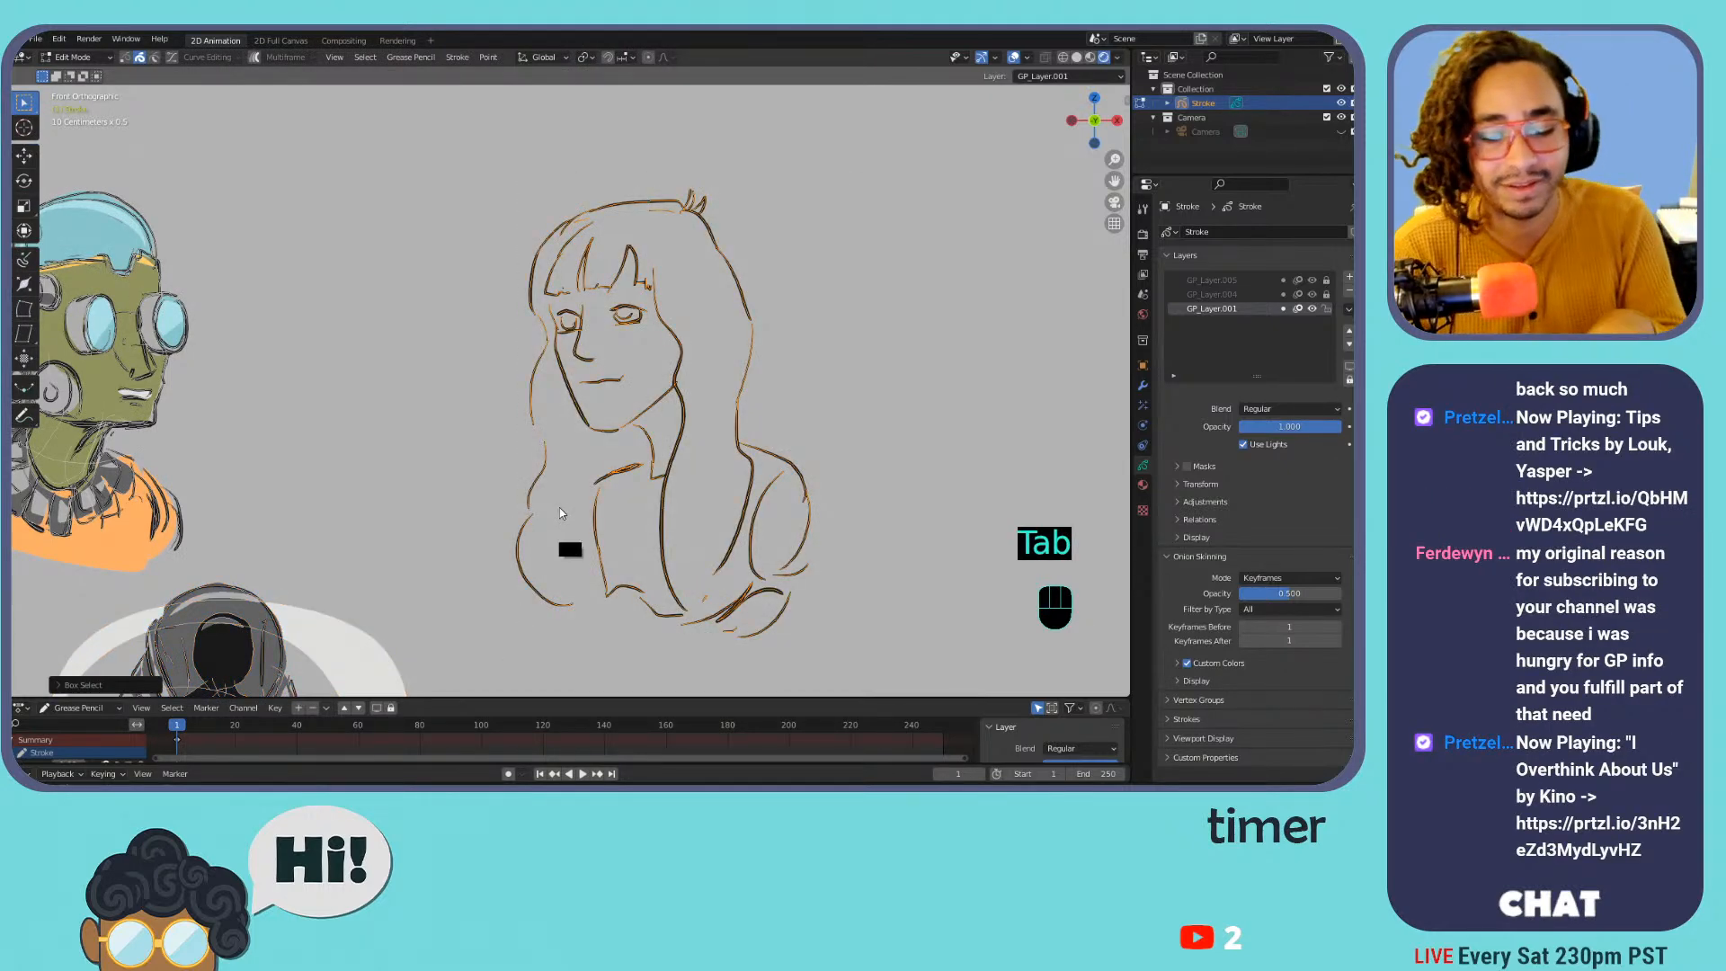
key(ctrl+m)
key(x)
click(573, 474)
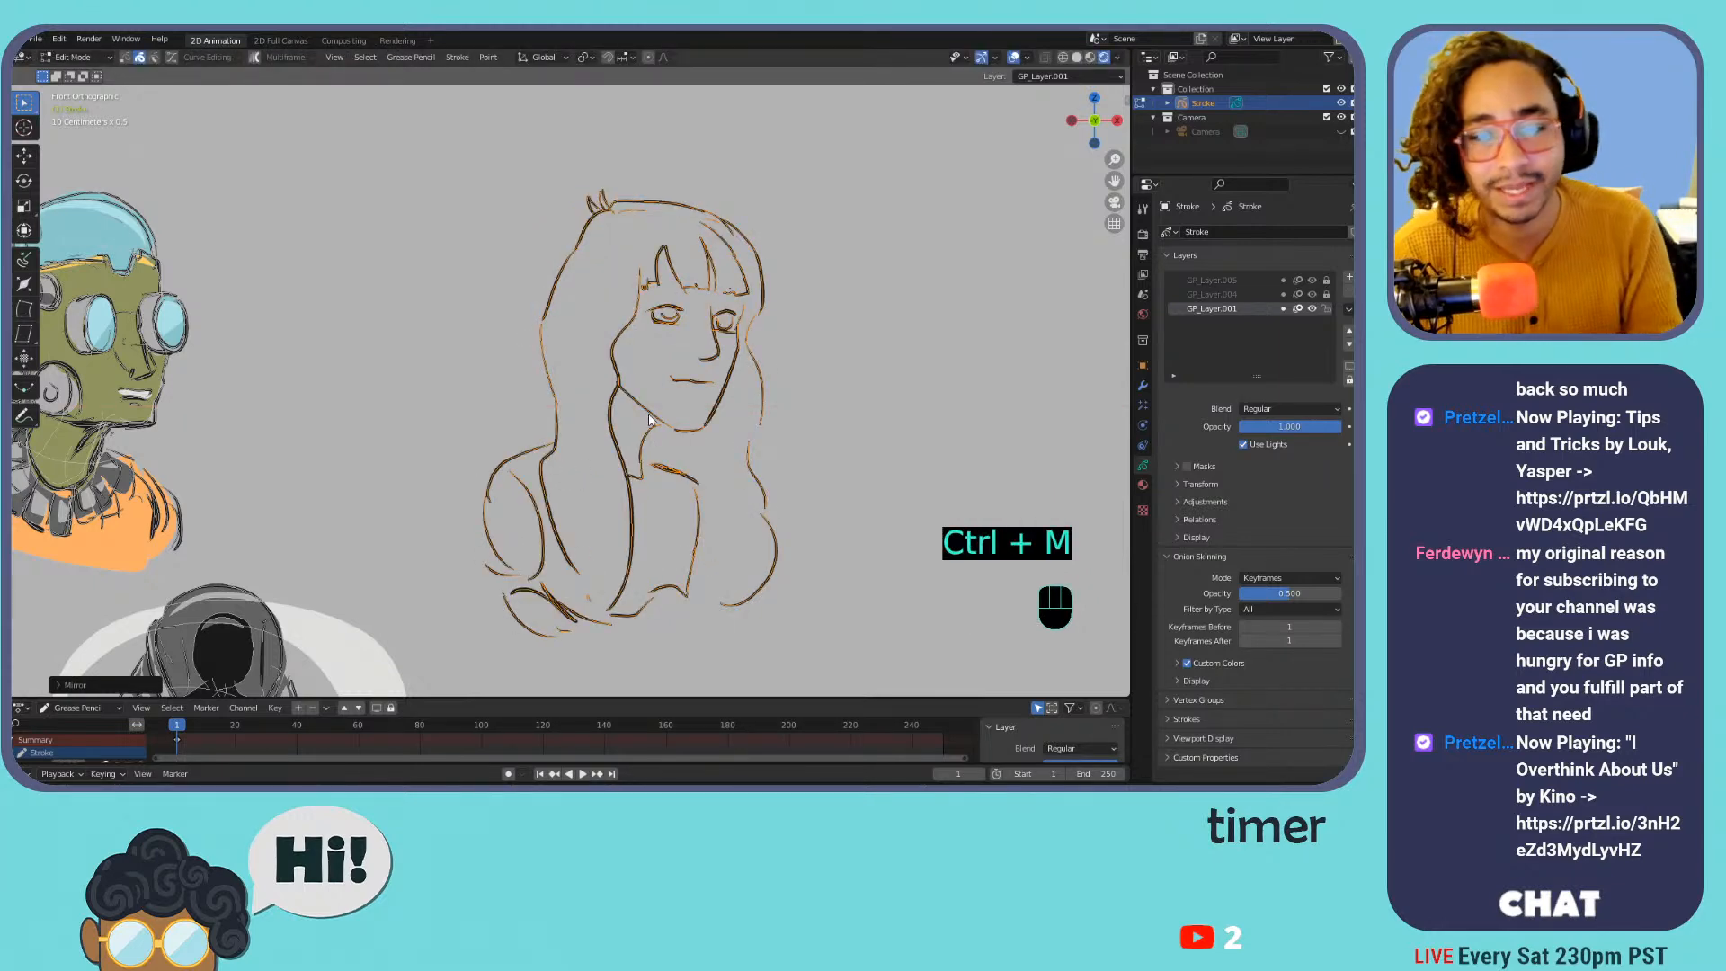
Erase the mirrored bust's near arm, the outer hair line beside it and the lower edge of the torso
key(Tab)
mouse_move(544, 449)
ctrl+mouse_down()
mouse_move(509, 487)
mouse_move(556, 602)
mouse_move(544, 622)
mouse_move(583, 603)
mouse_move(564, 540)
ctrl+mouse_up()
ctrl+drag(621, 612, 658, 604)
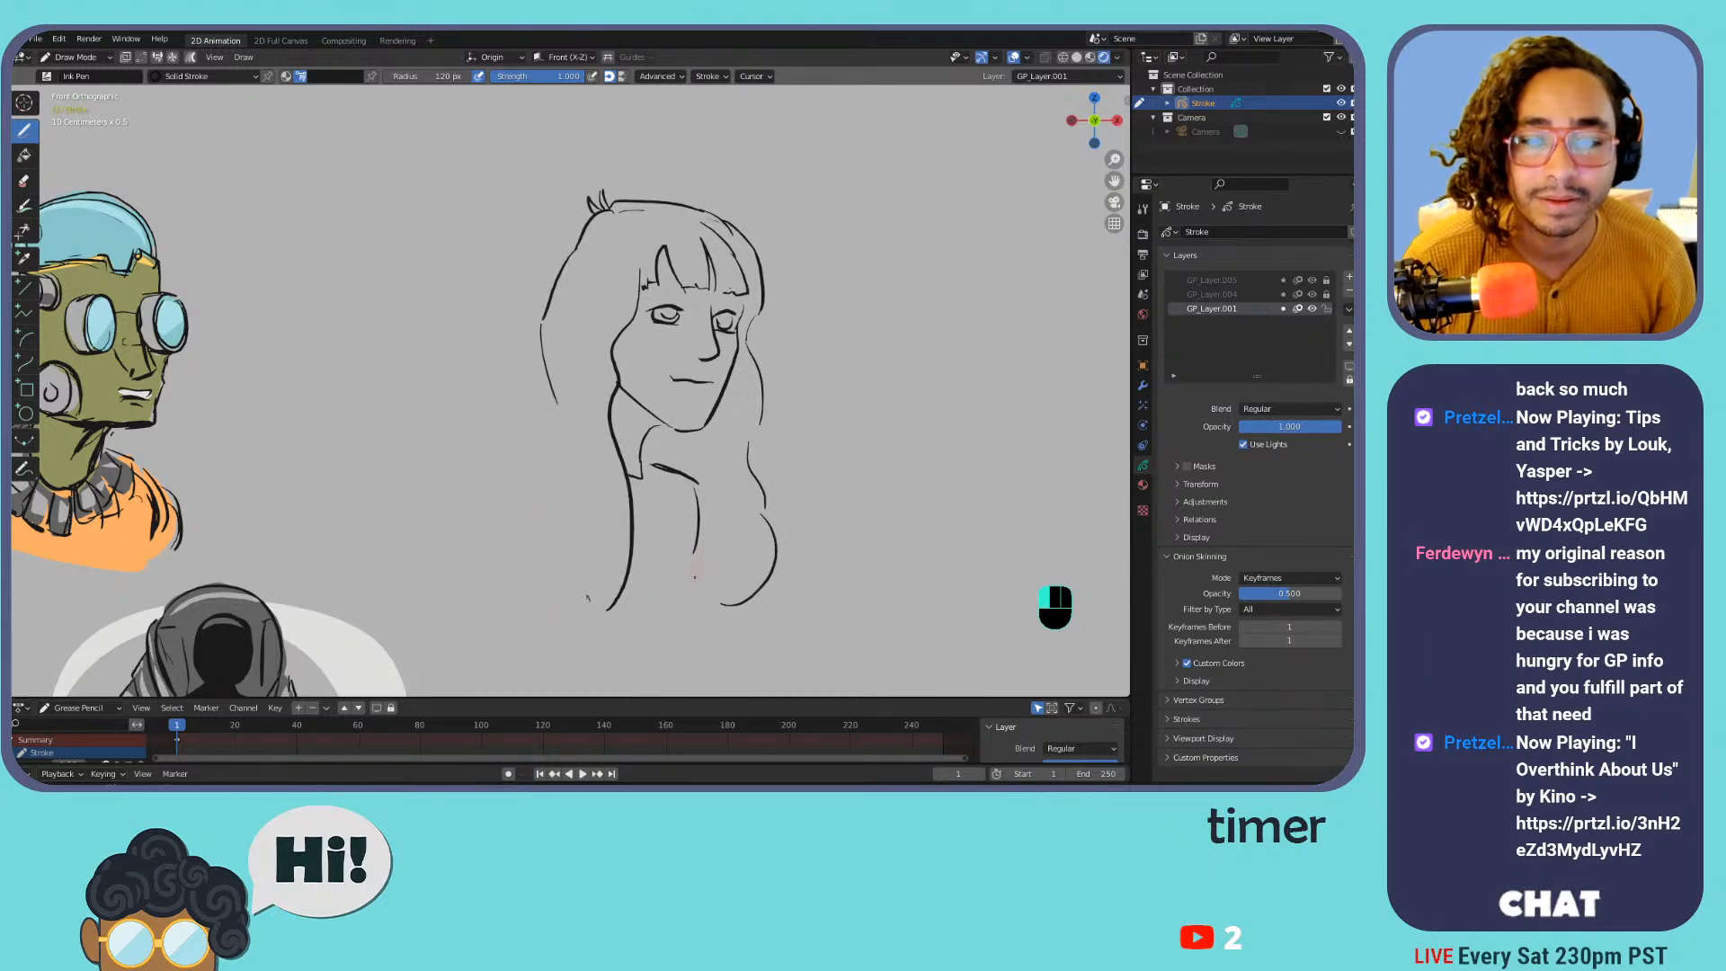
Select the long-haired bust and move it to the empty space below the helmeted figure
key(ctrl+minus)
key(ctrl+minus)
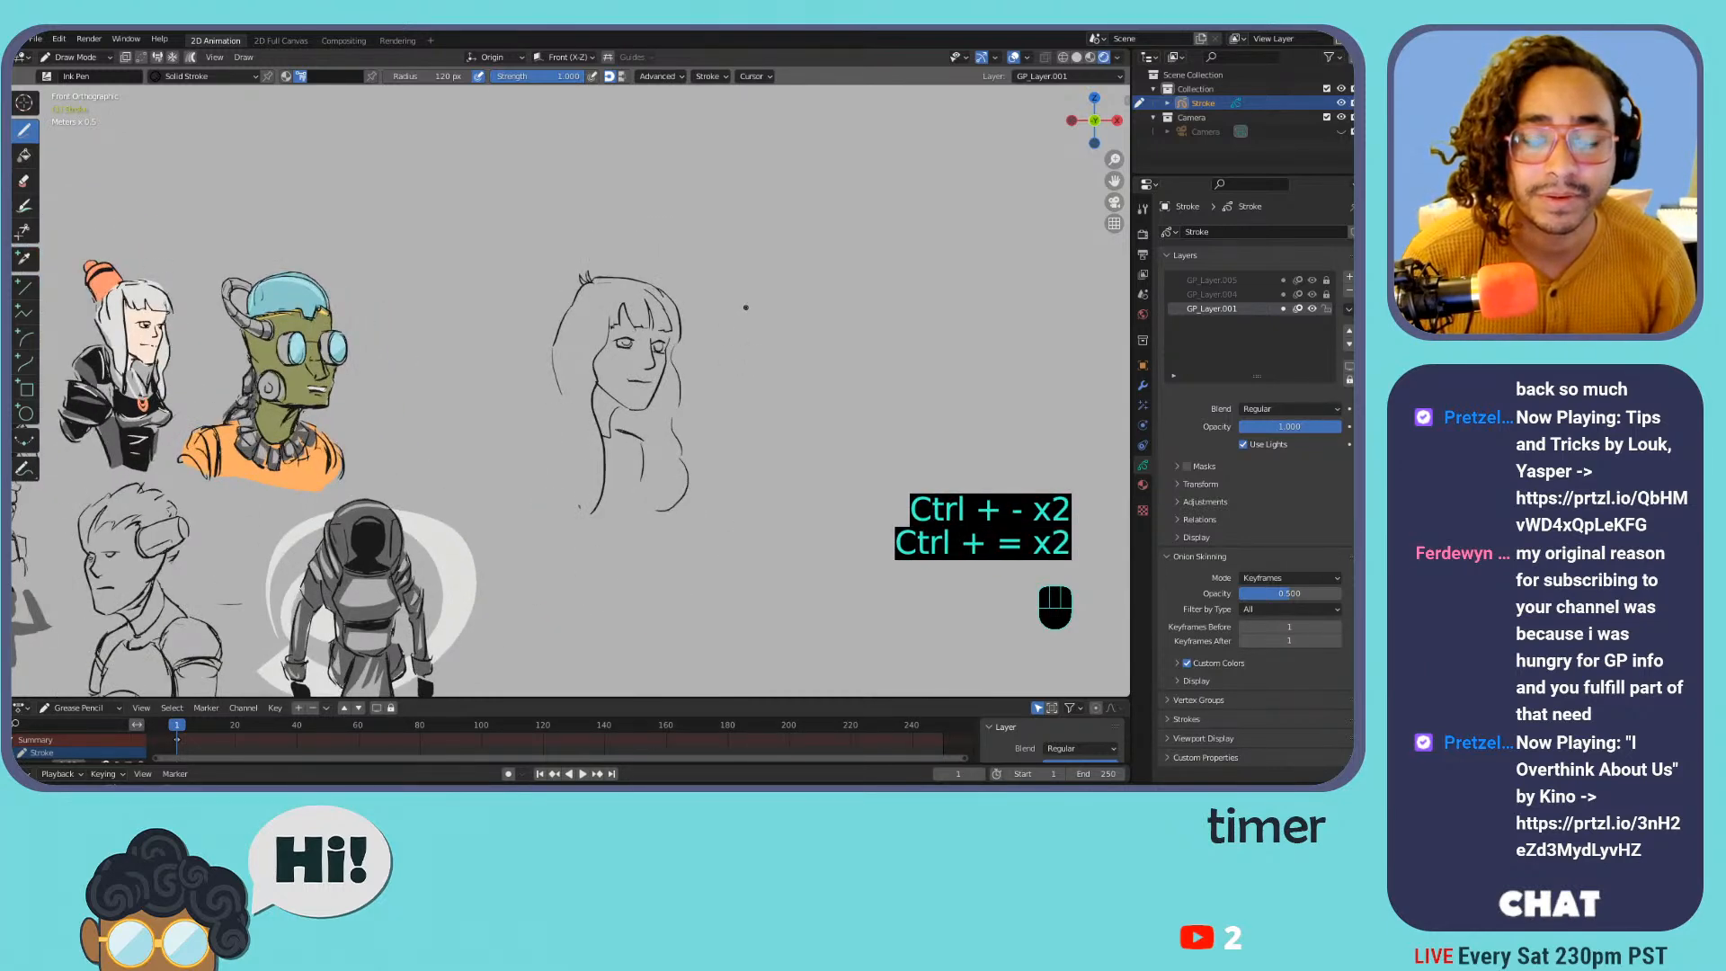
key(Tab)
drag(755, 236, 560, 519)
key(g)
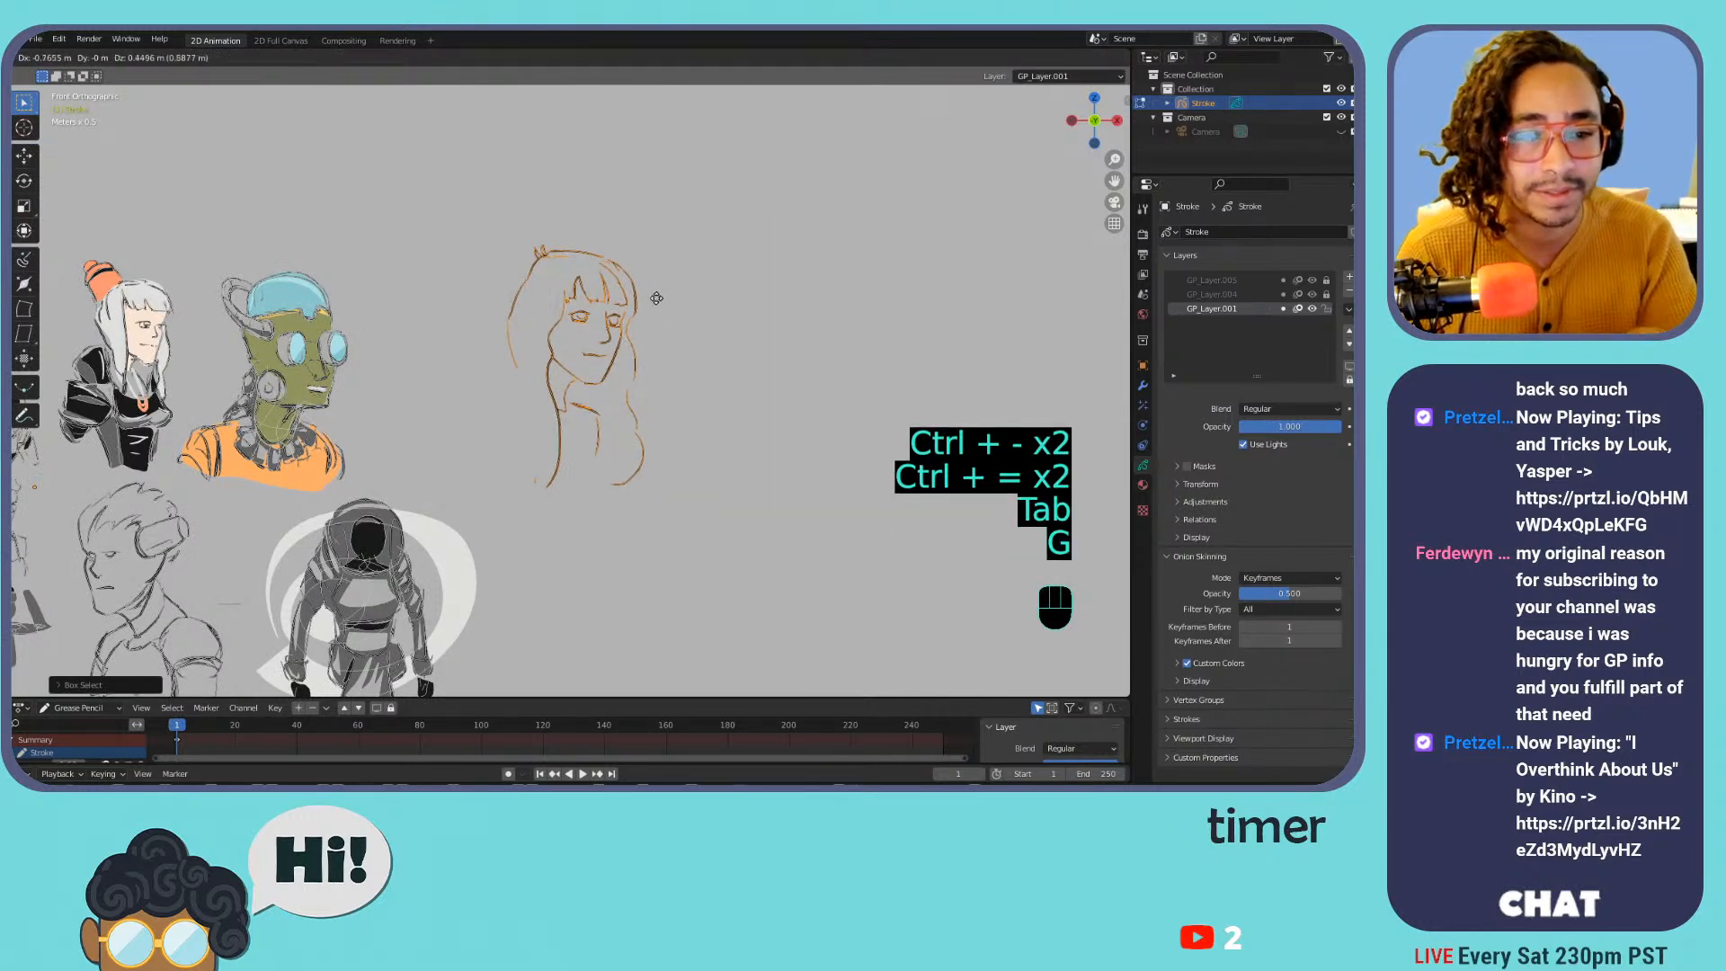
click(676, 441)
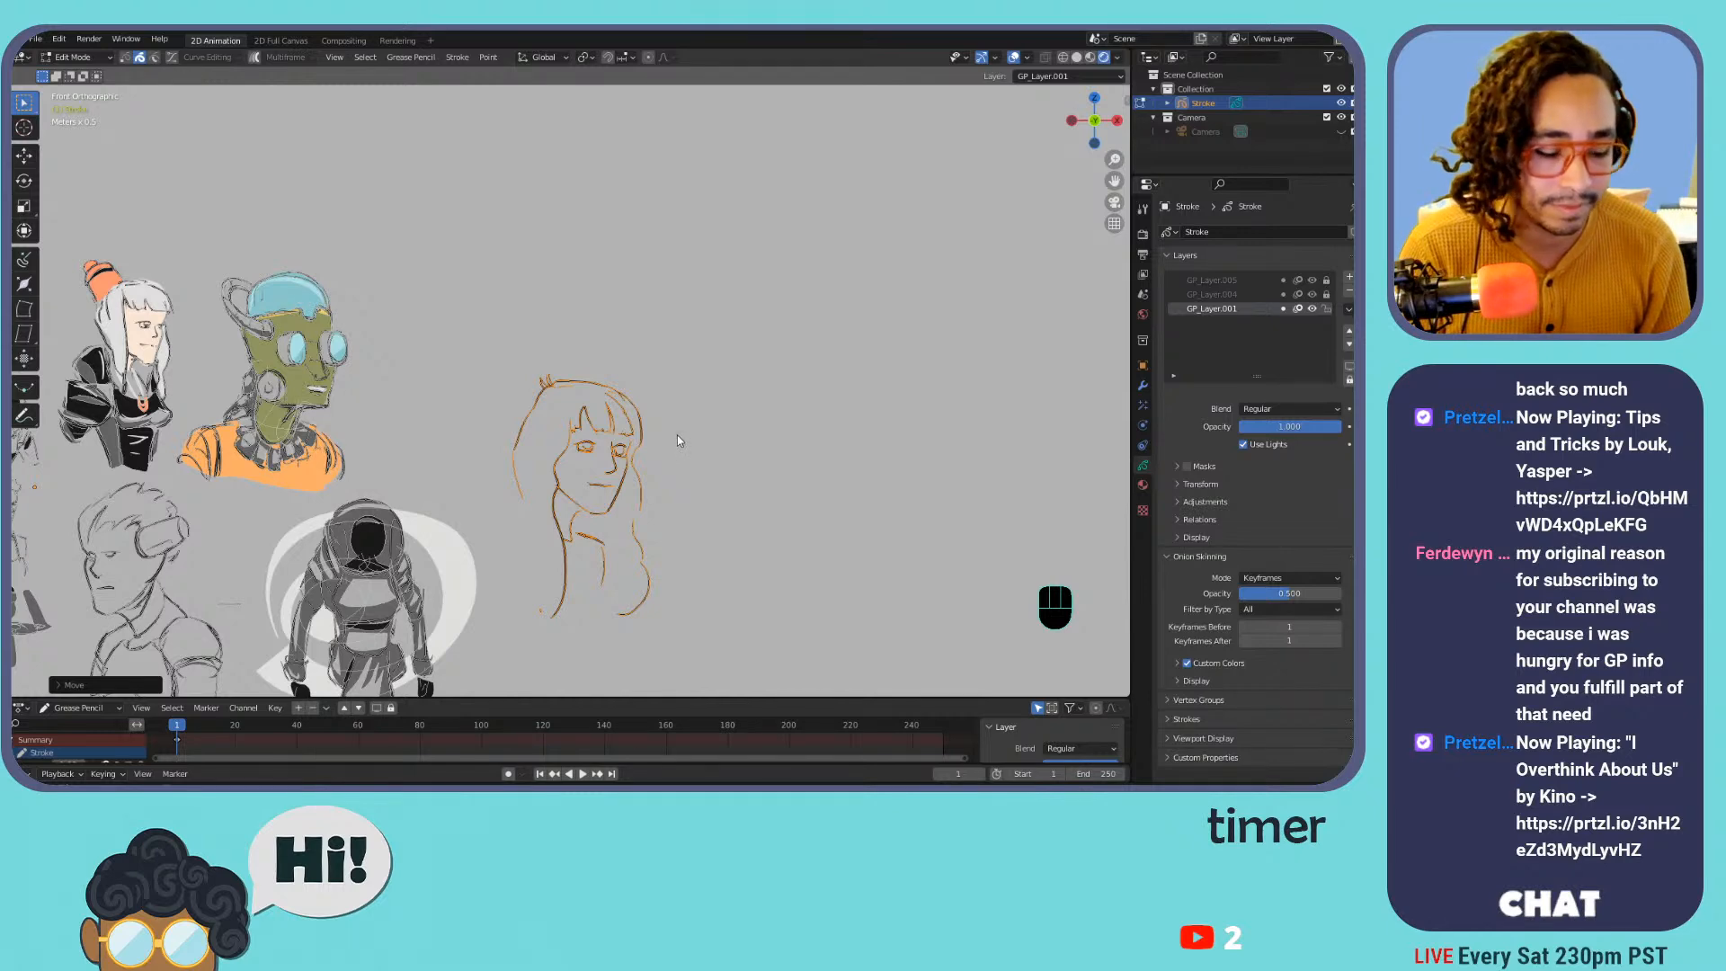
mouse_move(678, 441)
shift+middle_down()
mouse_move(885, 199)
mouse_move(859, 229)
shift+middle_up()
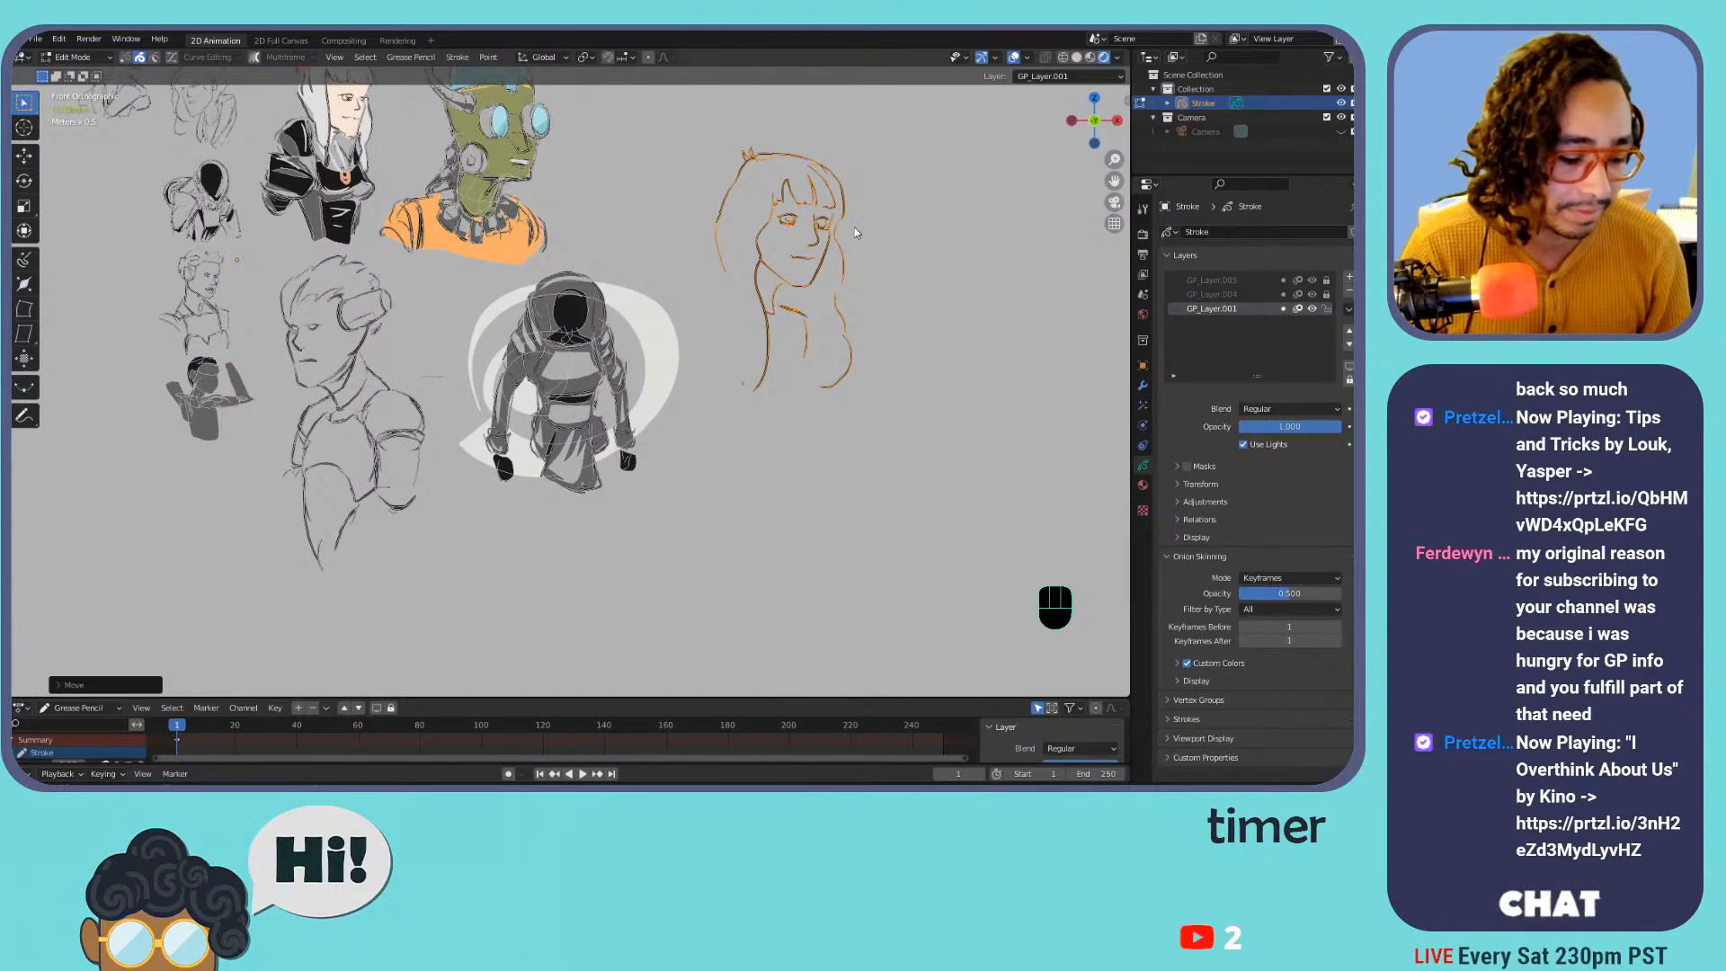
key(g)
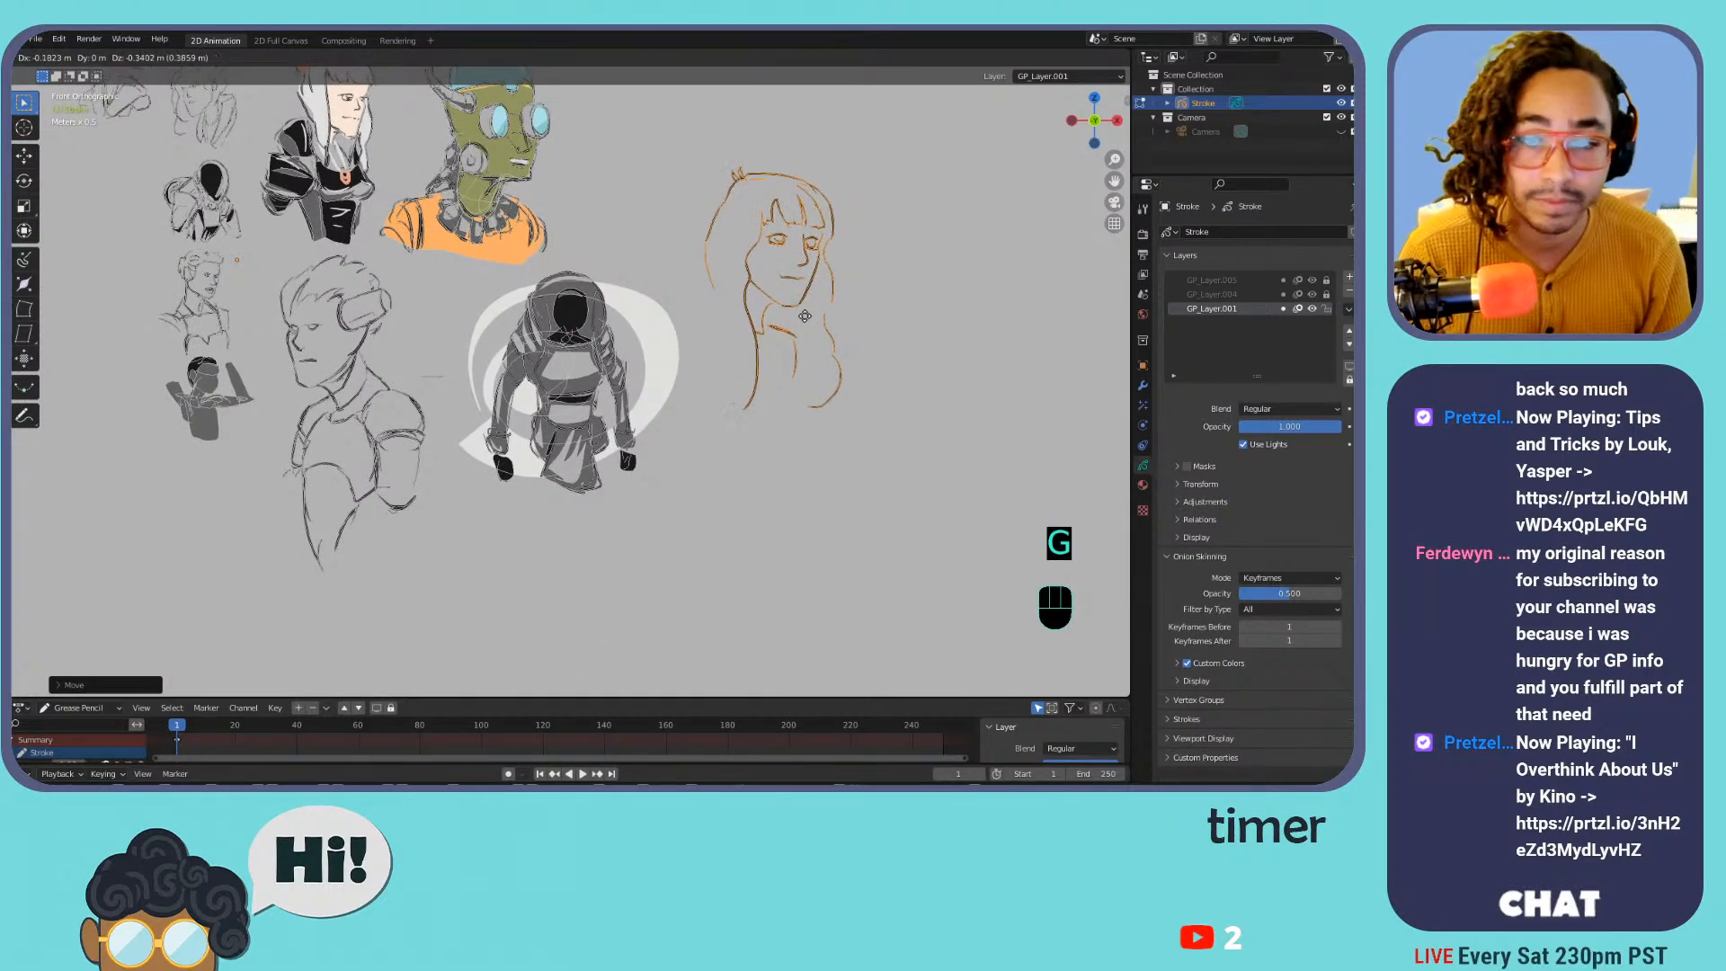
click(544, 637)
key(Tab)
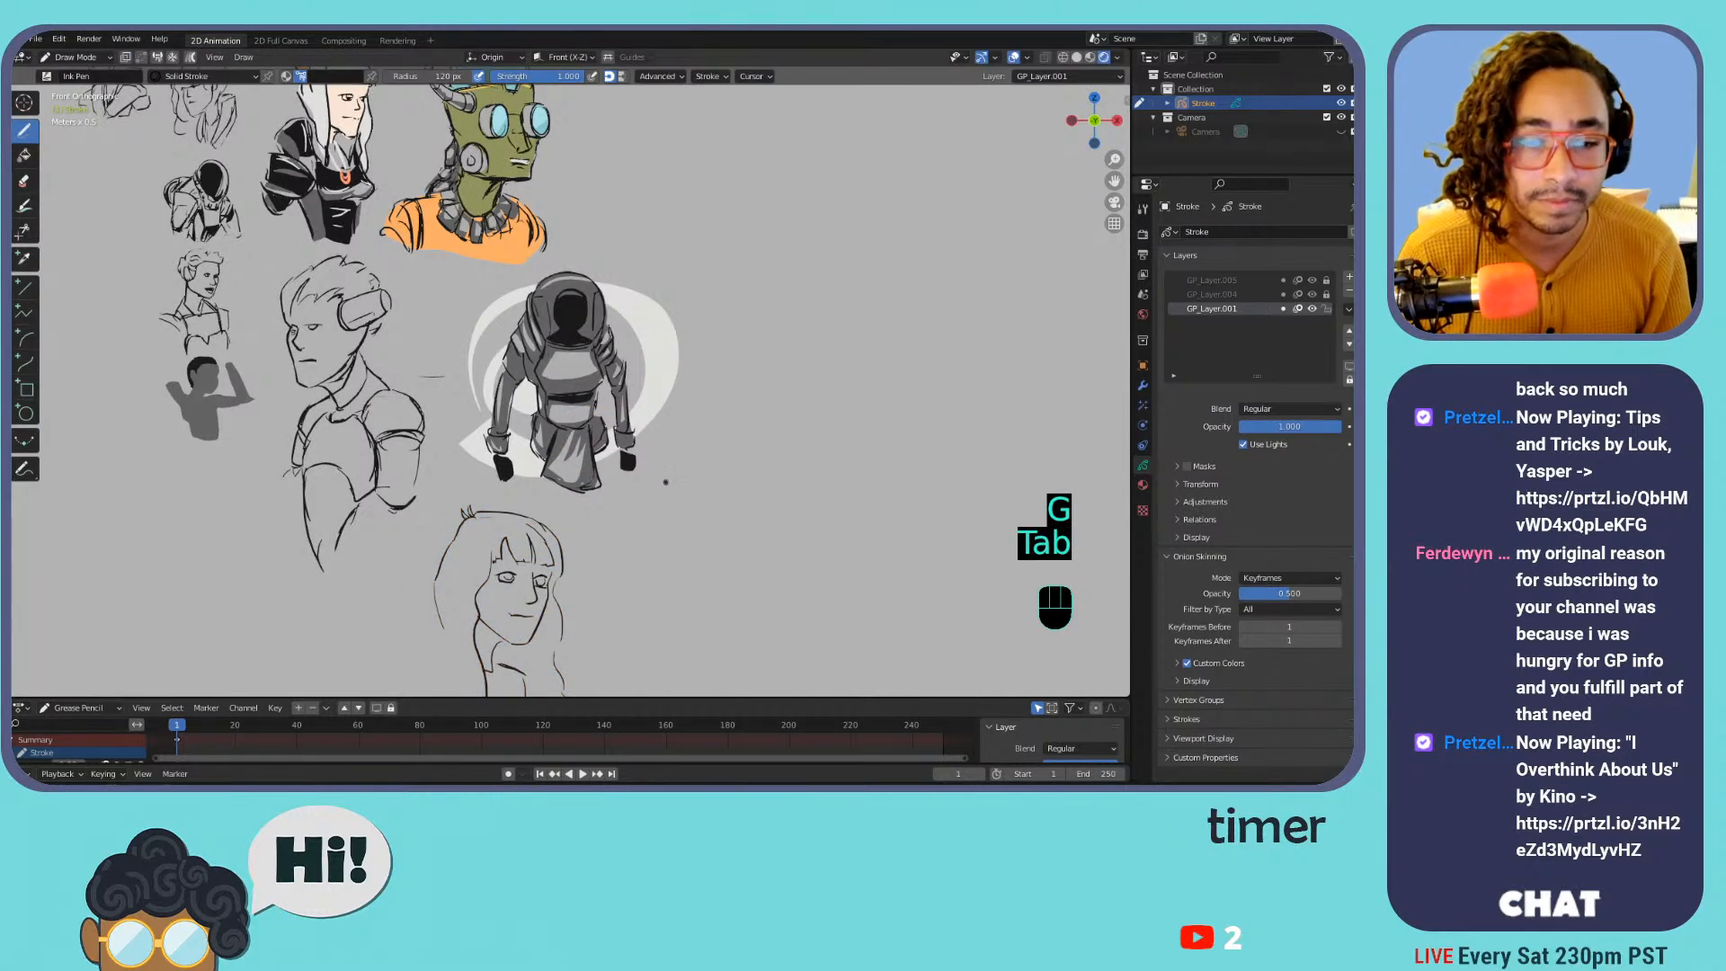
mouse_move(662, 327)
shift+middle_down()
mouse_move(486, 566)
mouse_move(514, 538)
shift+middle_up()
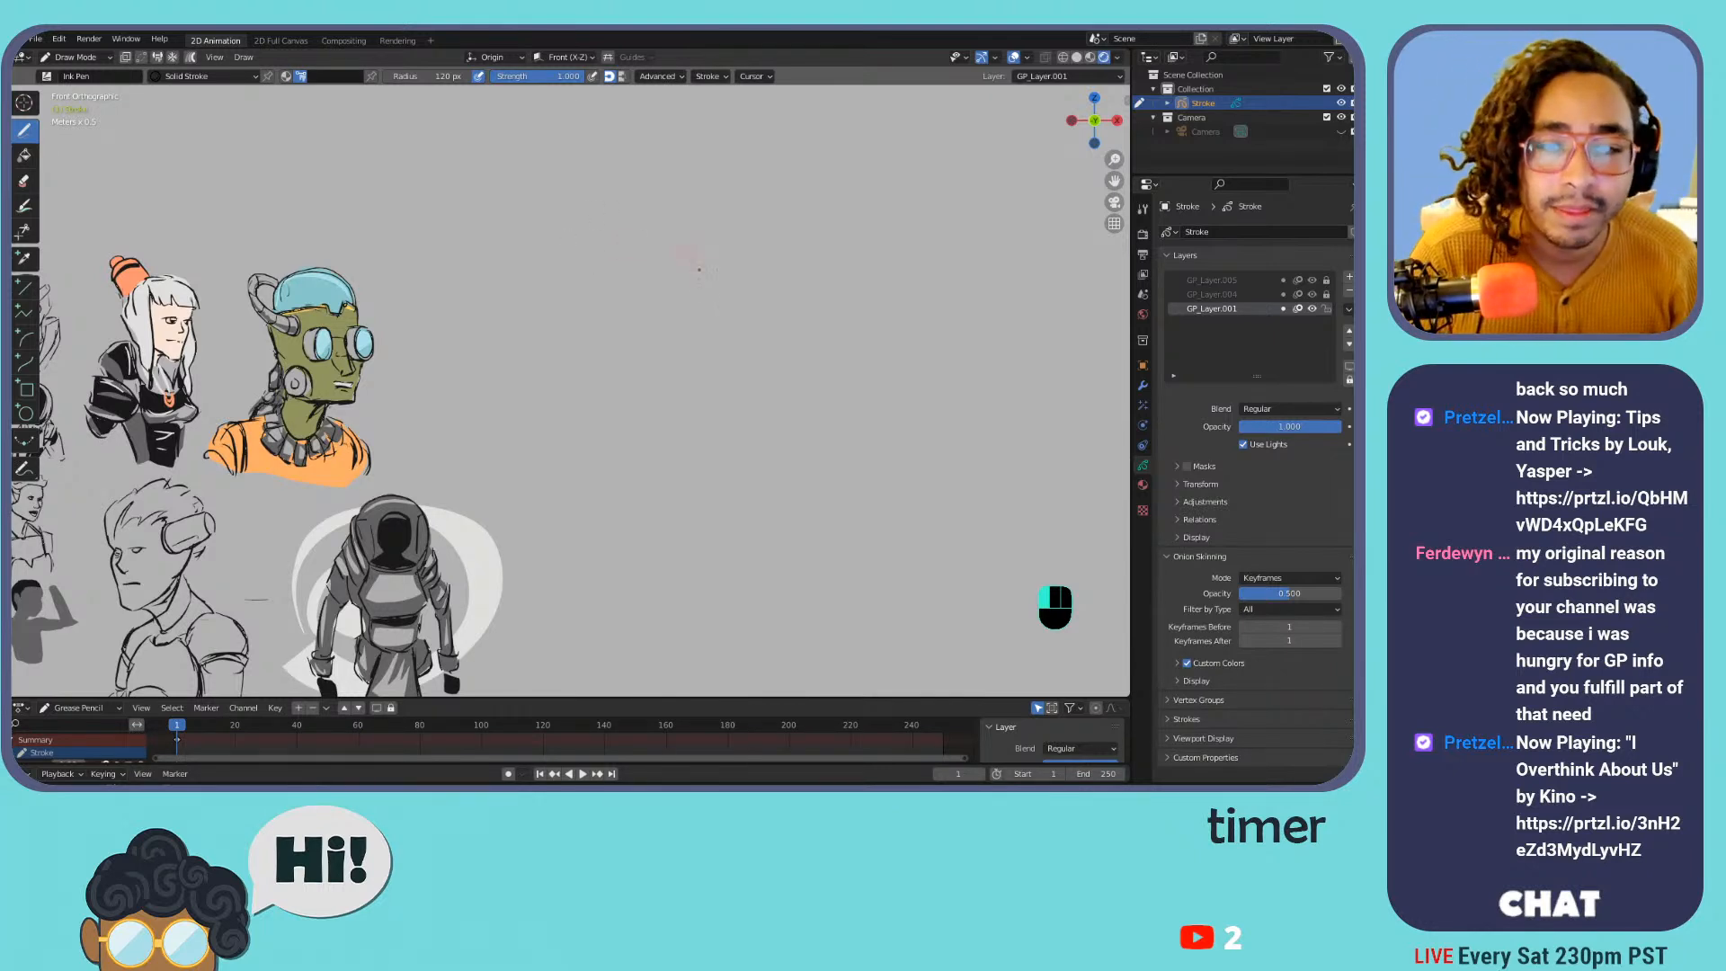
mouse_move(598, 321)
mouse_down()
mouse_move(673, 381)
mouse_move(624, 511)
mouse_up()
key(ctrl+z)
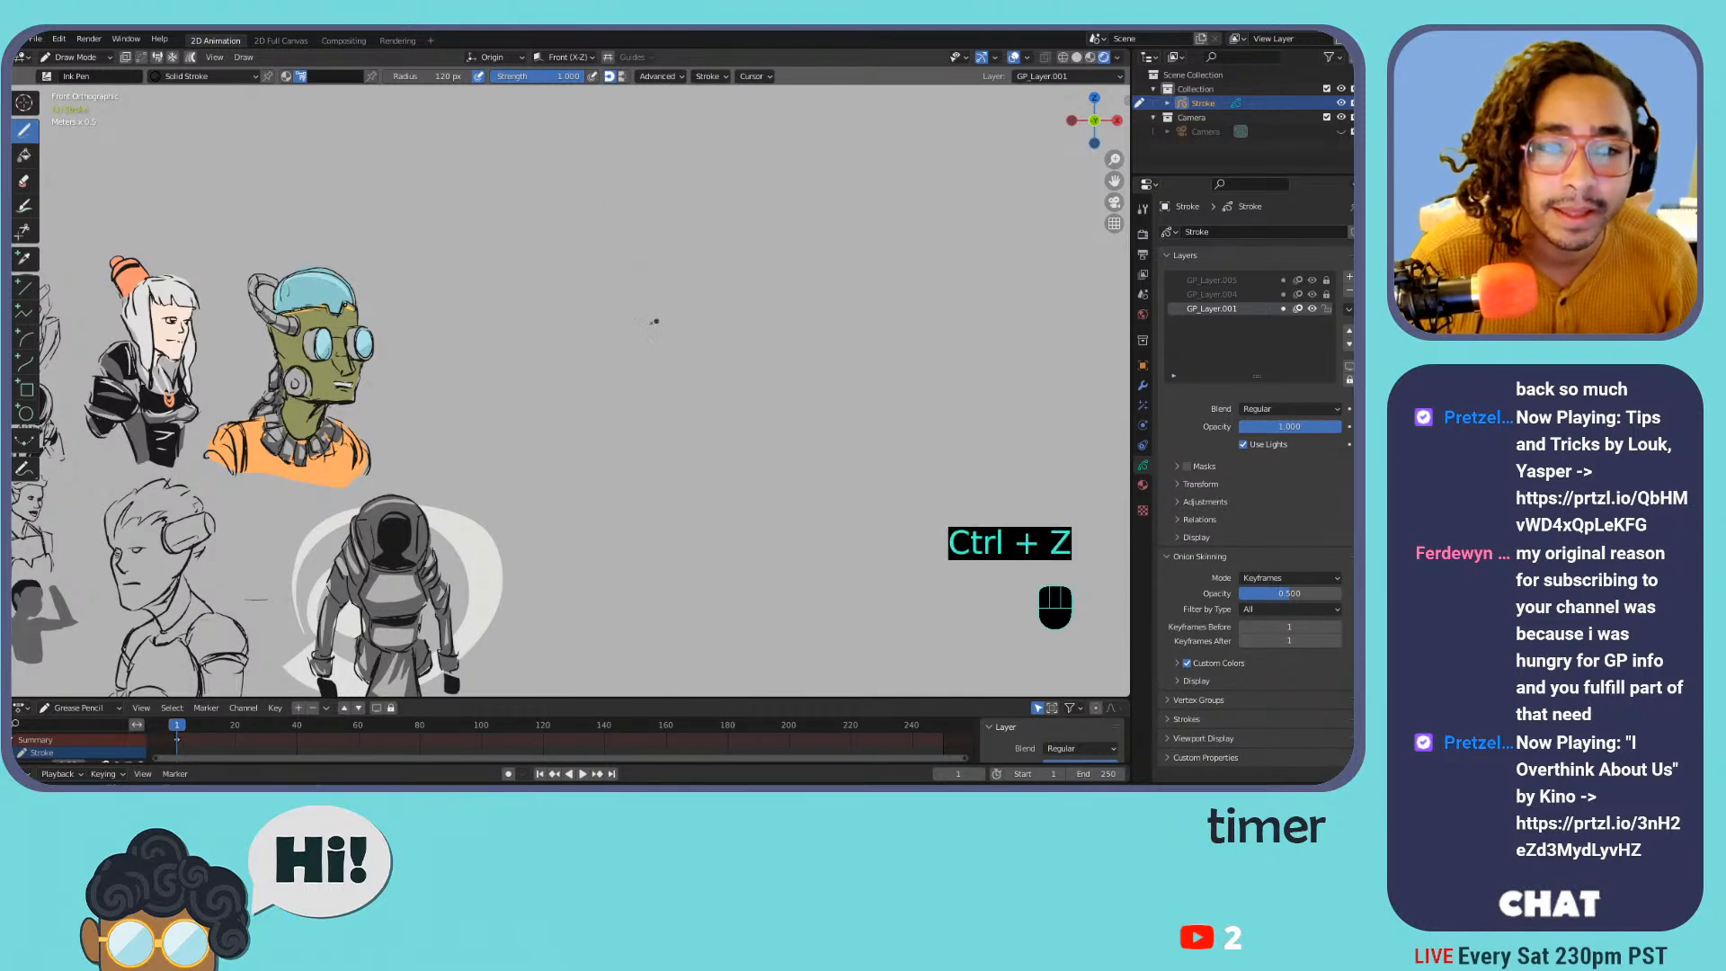
shift+middle_drag(656, 316, 477, 324)
mouse_move(445, 346)
mouse_down()
mouse_move(524, 286)
mouse_move(512, 404)
mouse_up()
key(ctrl+z)
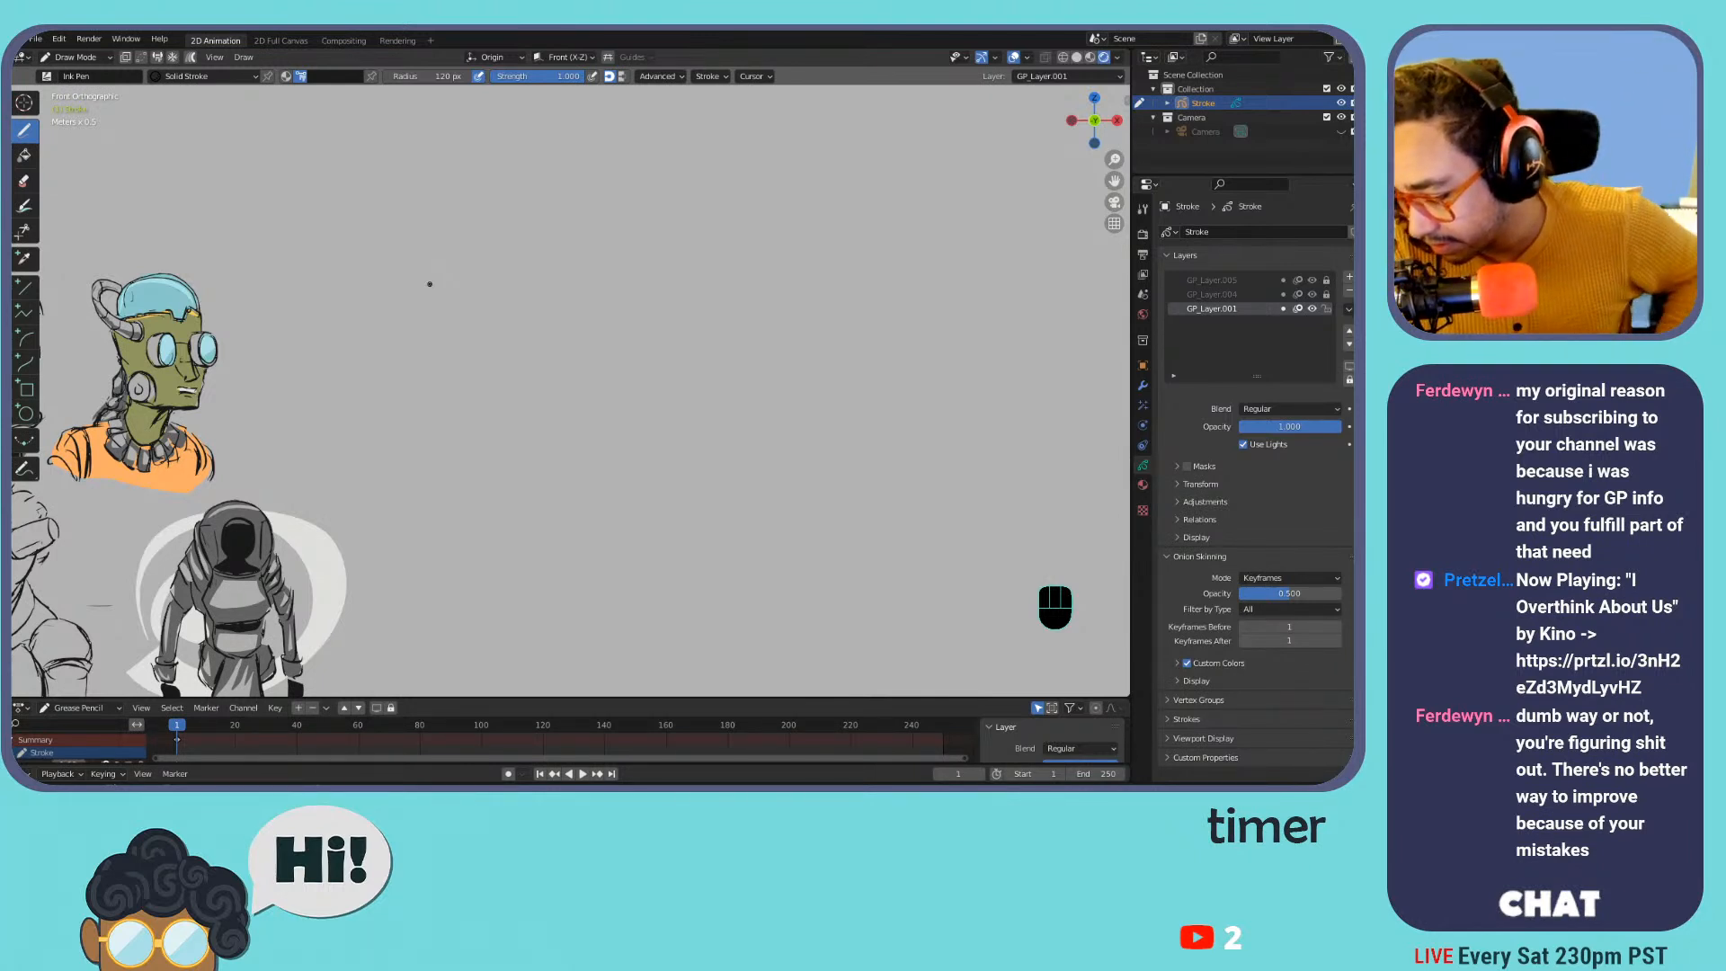
mouse_move(517, 317)
mouse_down()
mouse_move(561, 382)
mouse_move(526, 503)
mouse_up()
key(ctrl+z)
drag(510, 361, 576, 461)
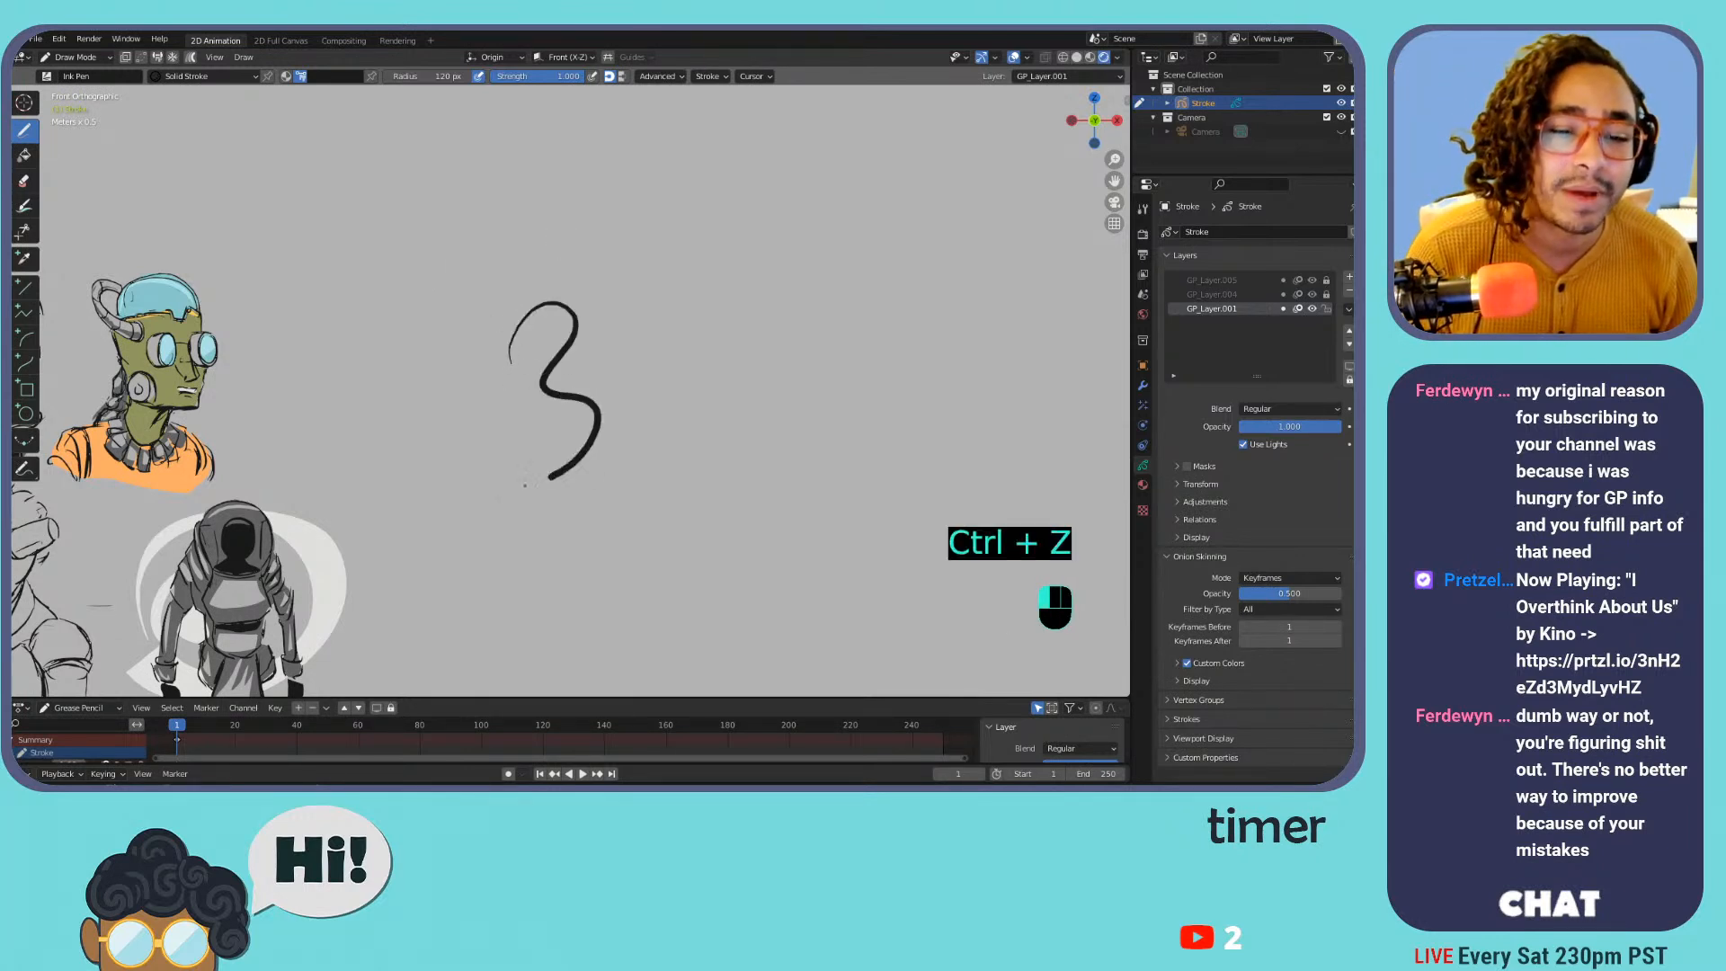
key(ctrl+z)
mouse_move(530, 317)
mouse_down()
mouse_move(589, 310)
mouse_move(600, 396)
mouse_up()
key(ctrl+z)
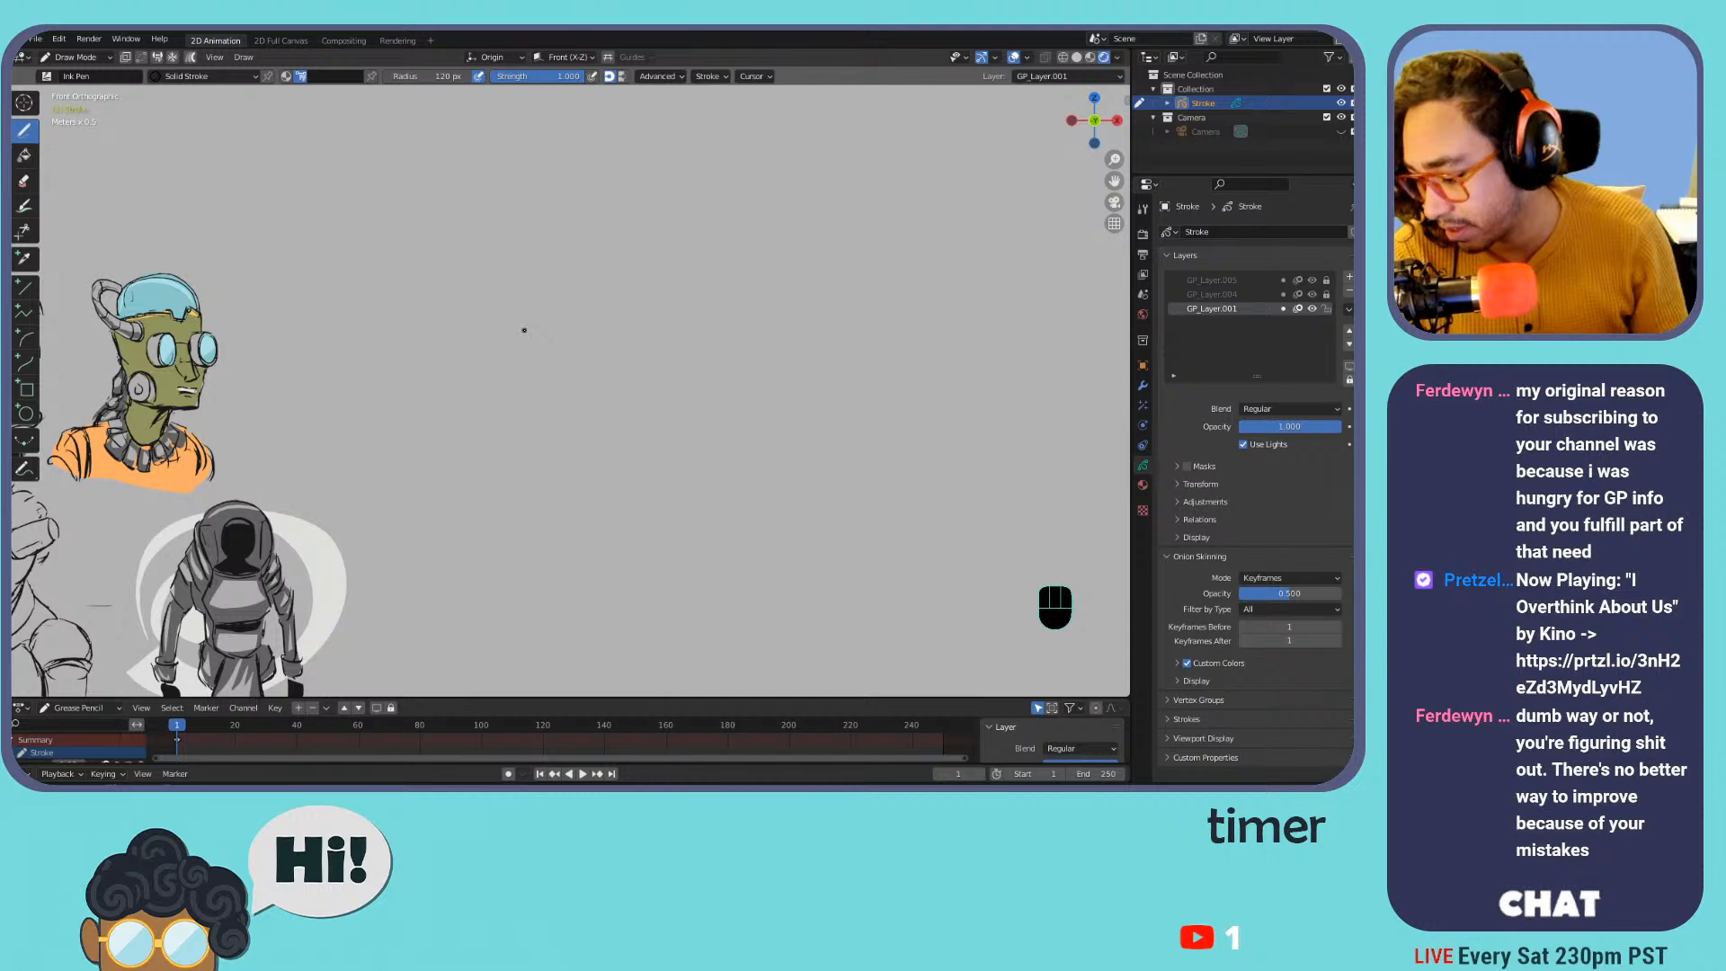
mouse_move(514, 338)
mouse_down()
mouse_move(557, 340)
mouse_move(597, 281)
mouse_move(766, 354)
mouse_move(701, 283)
mouse_move(652, 286)
mouse_move(675, 485)
mouse_move(643, 293)
mouse_move(760, 273)
mouse_move(836, 311)
mouse_move(719, 270)
mouse_move(504, 450)
mouse_move(436, 335)
mouse_move(810, 360)
mouse_move(612, 378)
mouse_move(852, 260)
mouse_up()
key(ctrl+z)
key(ctrl+z)
key(ctrl+z)
mouse_move(630, 405)
mouse_down()
mouse_move(885, 385)
mouse_move(683, 378)
mouse_up()
drag(852, 373, 503, 259)
key(ctrl+z)
mouse_move(537, 427)
mouse_down()
mouse_move(502, 304)
mouse_move(733, 322)
mouse_move(645, 246)
mouse_move(773, 287)
mouse_move(630, 449)
mouse_up()
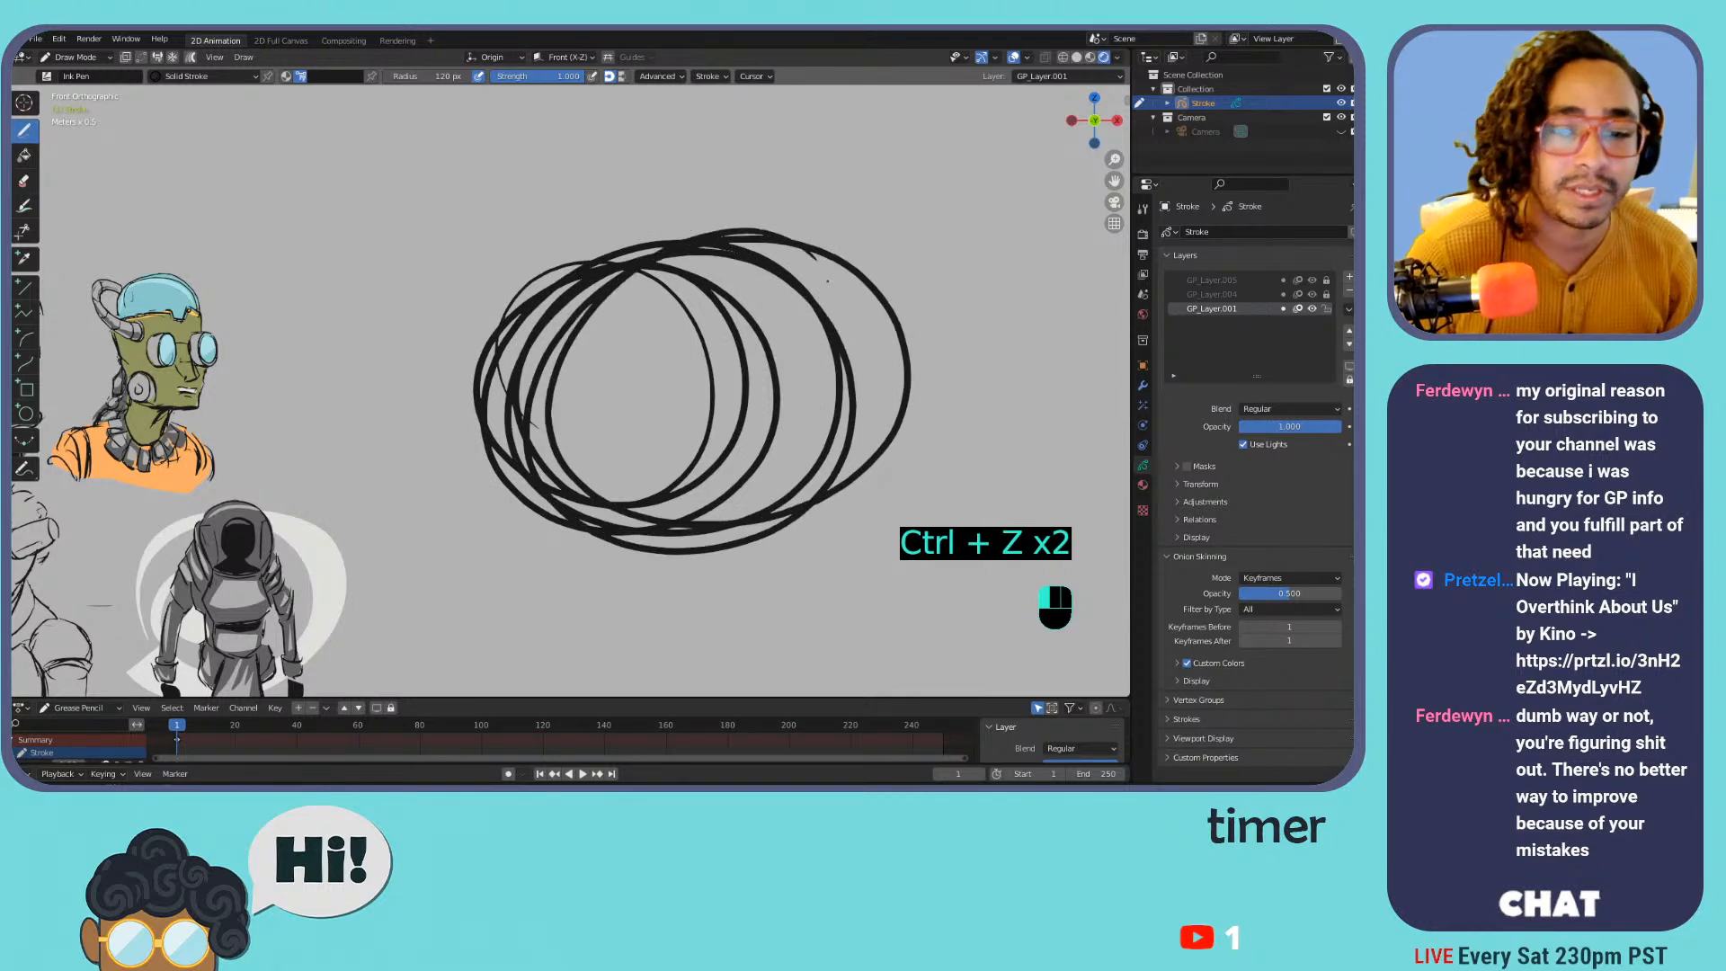
key(ctrl+z)
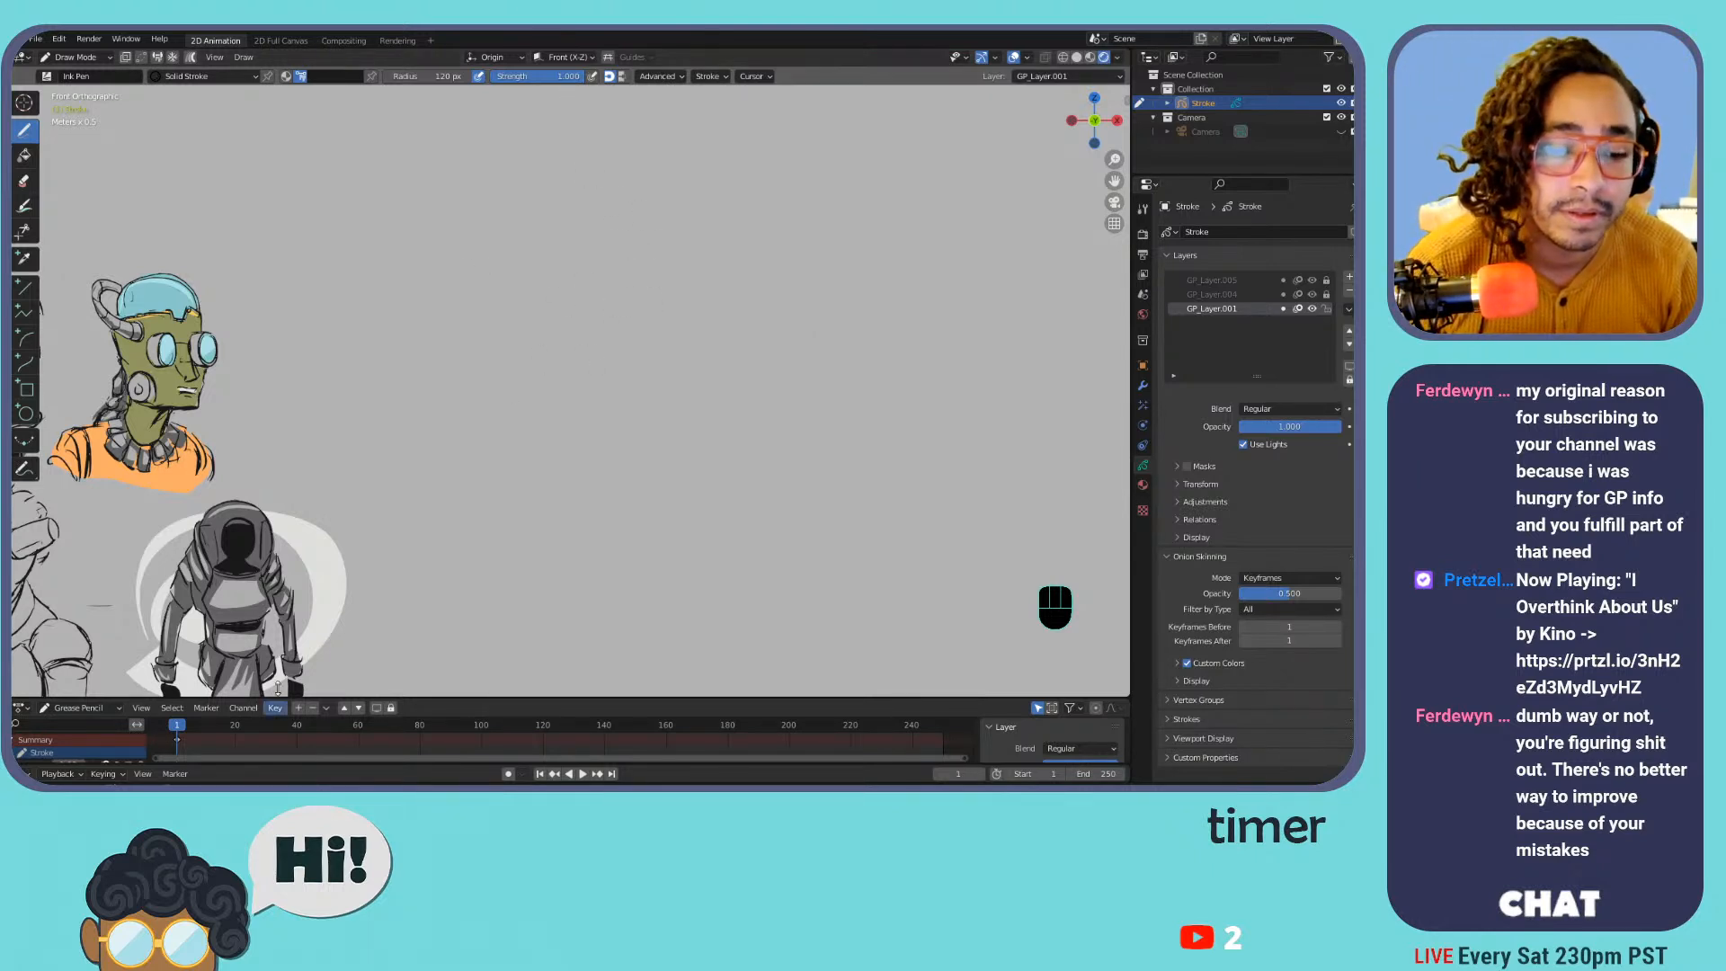
Switch to the GestureDrawing reference window and bring up the standing, wide-legged pose with the dark curtain on the figure's right-hand side
key(super)
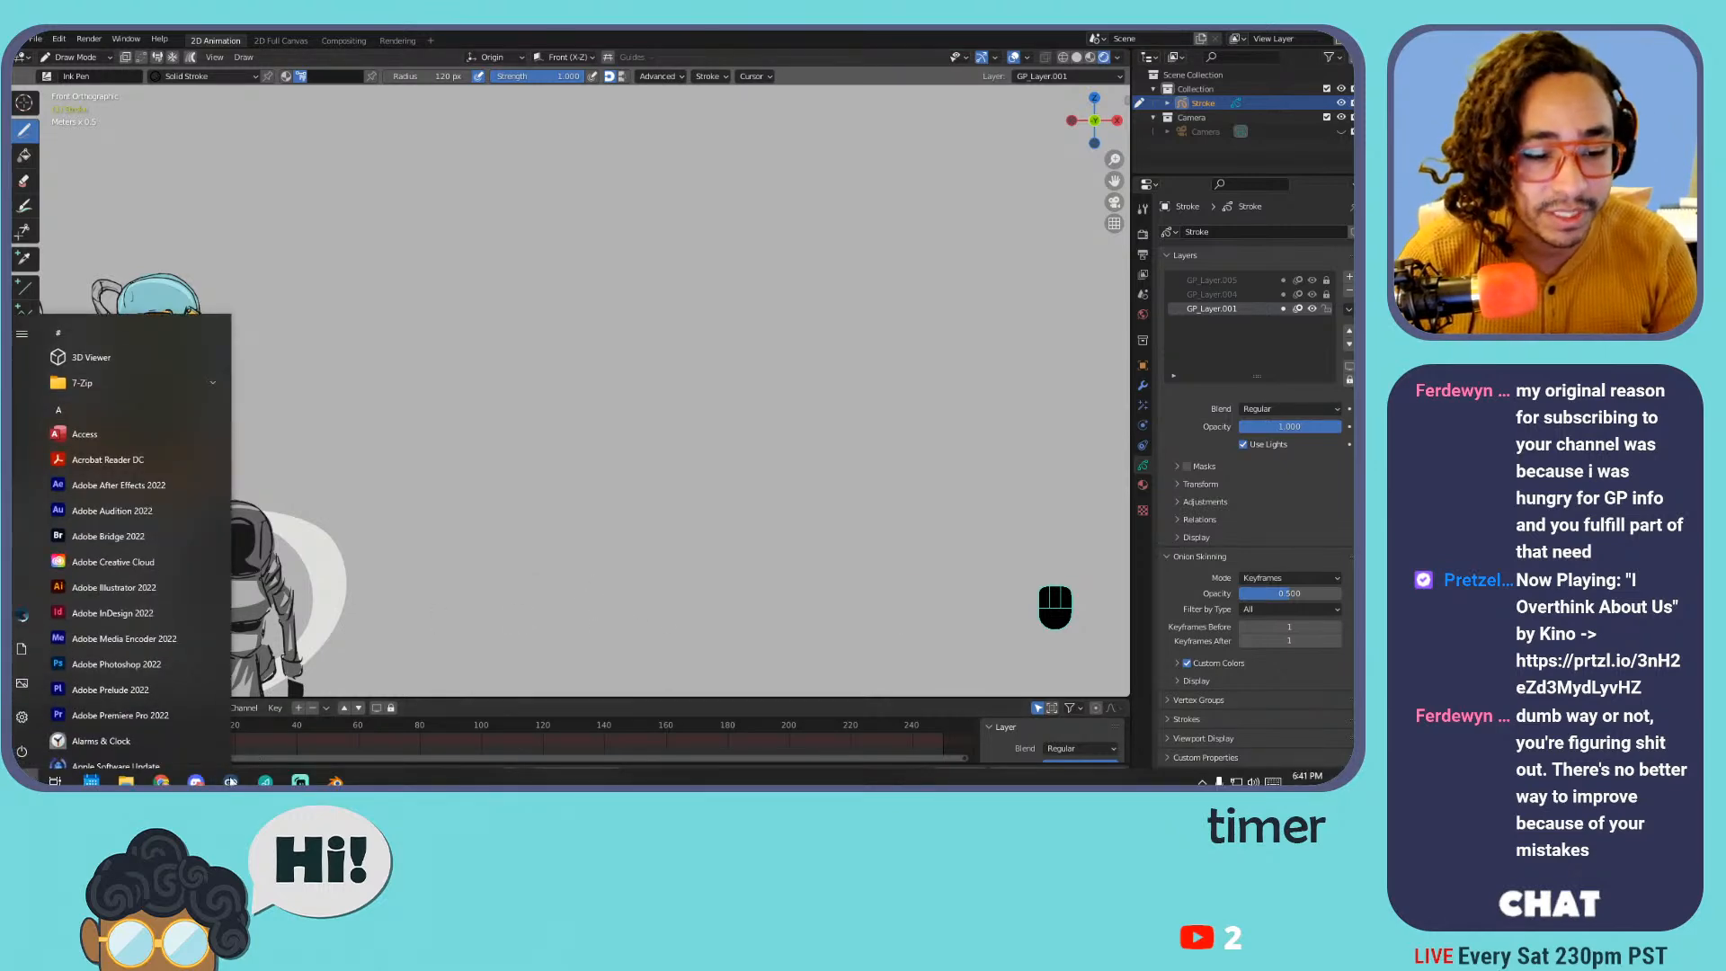
click(231, 782)
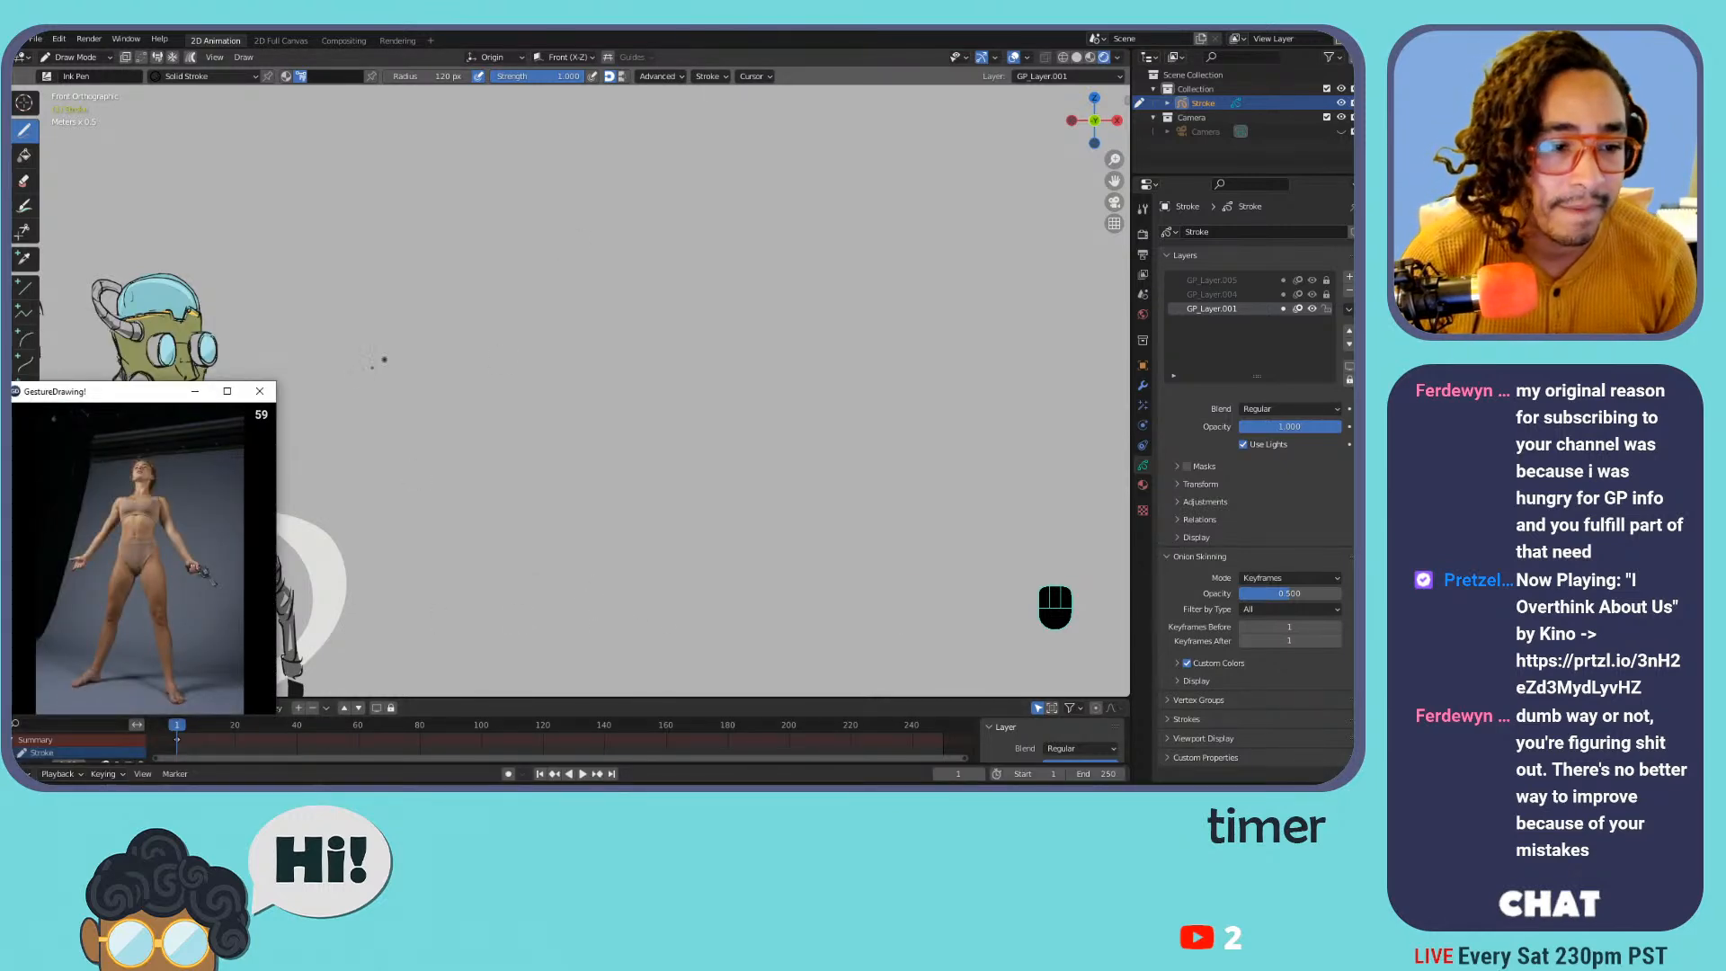
mouse_move(175, 623)
click(190, 656)
click(98, 651)
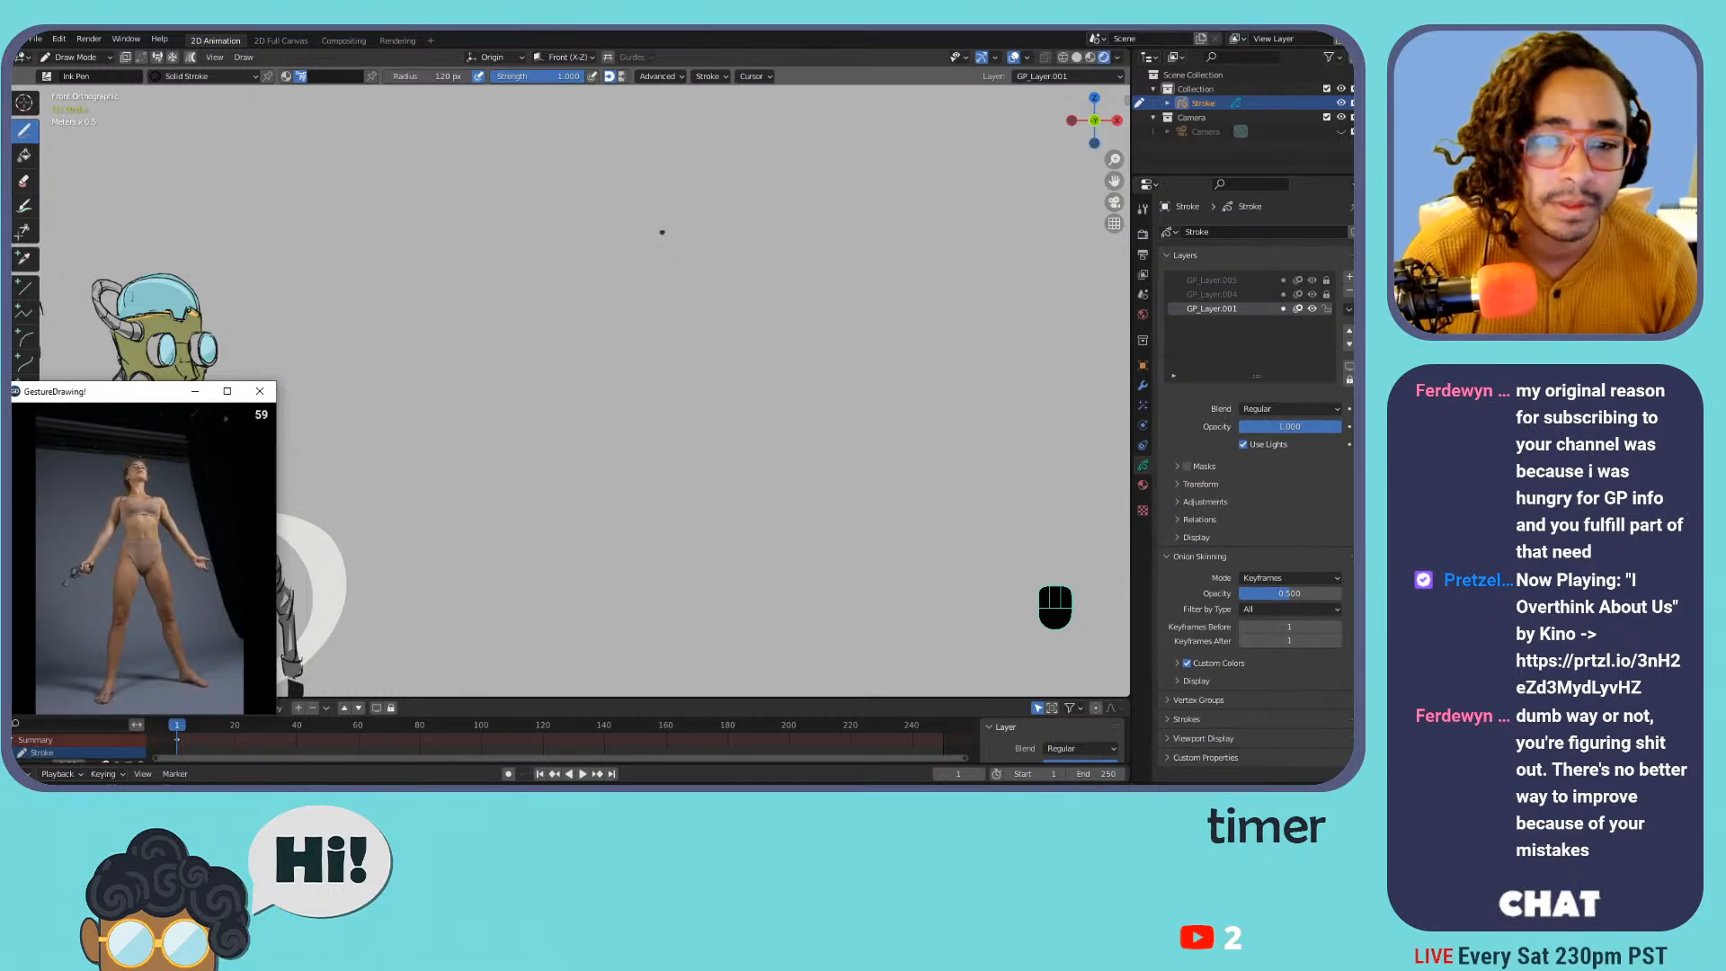
mouse_move(666, 240)
mouse_down()
mouse_move(636, 255)
mouse_move(677, 244)
mouse_move(648, 242)
mouse_up()
key(ctrl+z)
key(ctrl+z)
key(ctrl+z)
Choose the Ink Pen Rough brush and sketch a boxy face block with a centre line for the pose study
click(48, 77)
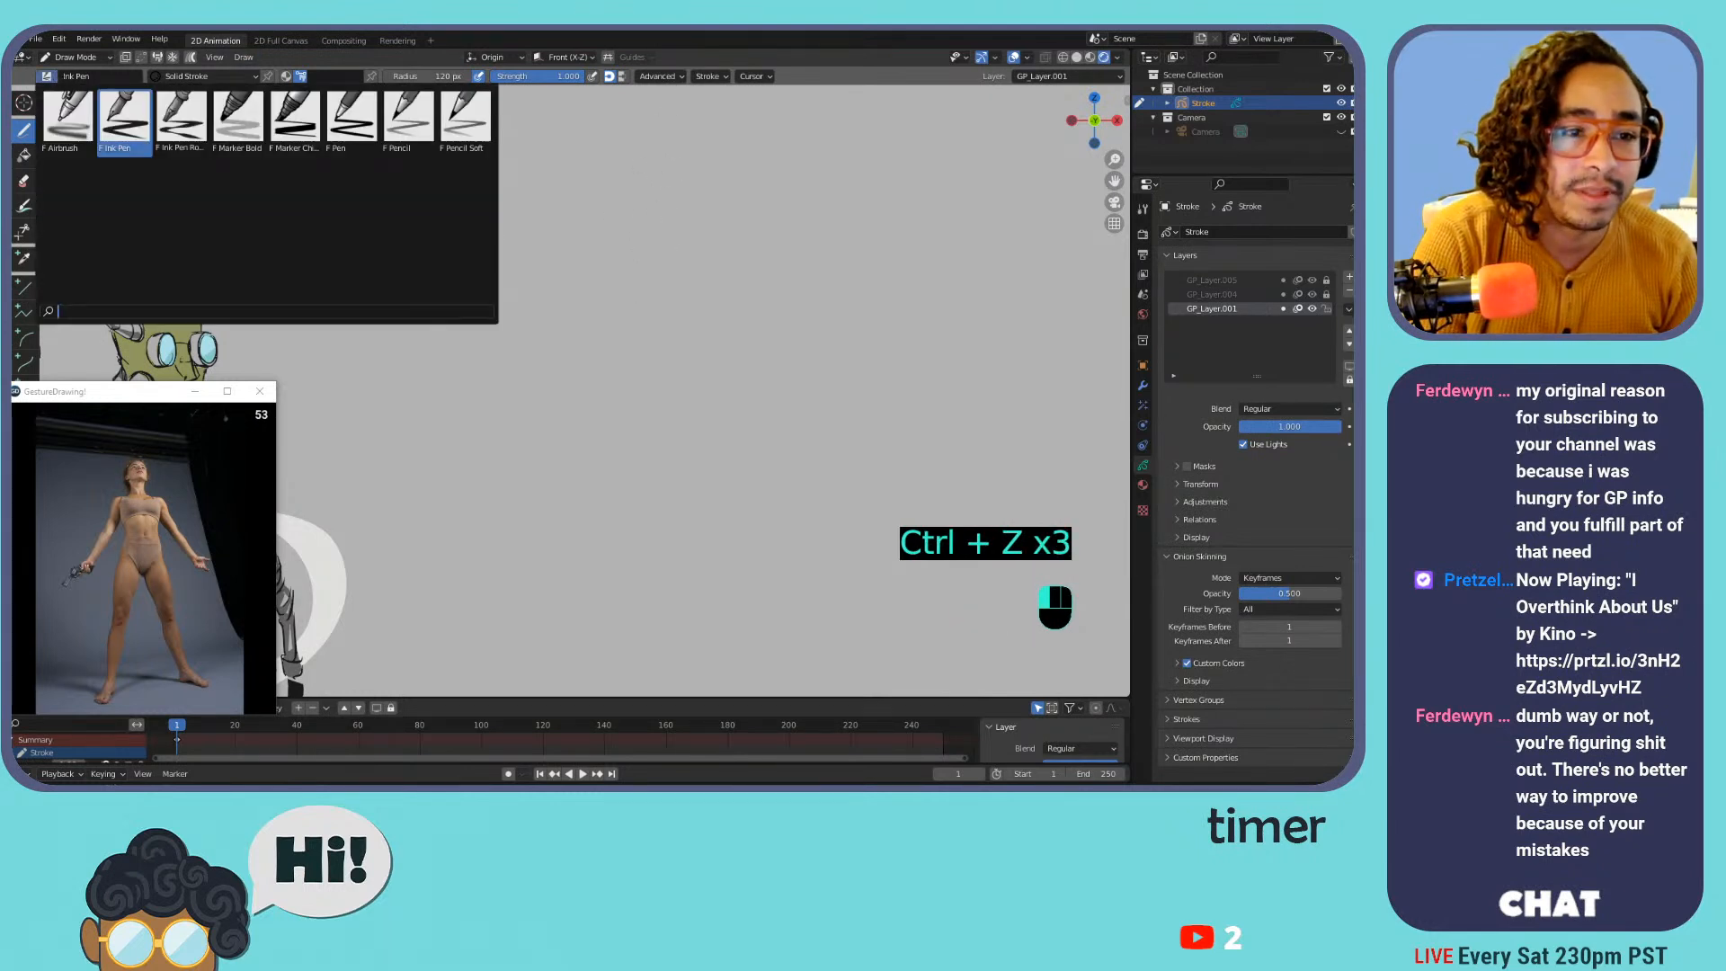
click(182, 117)
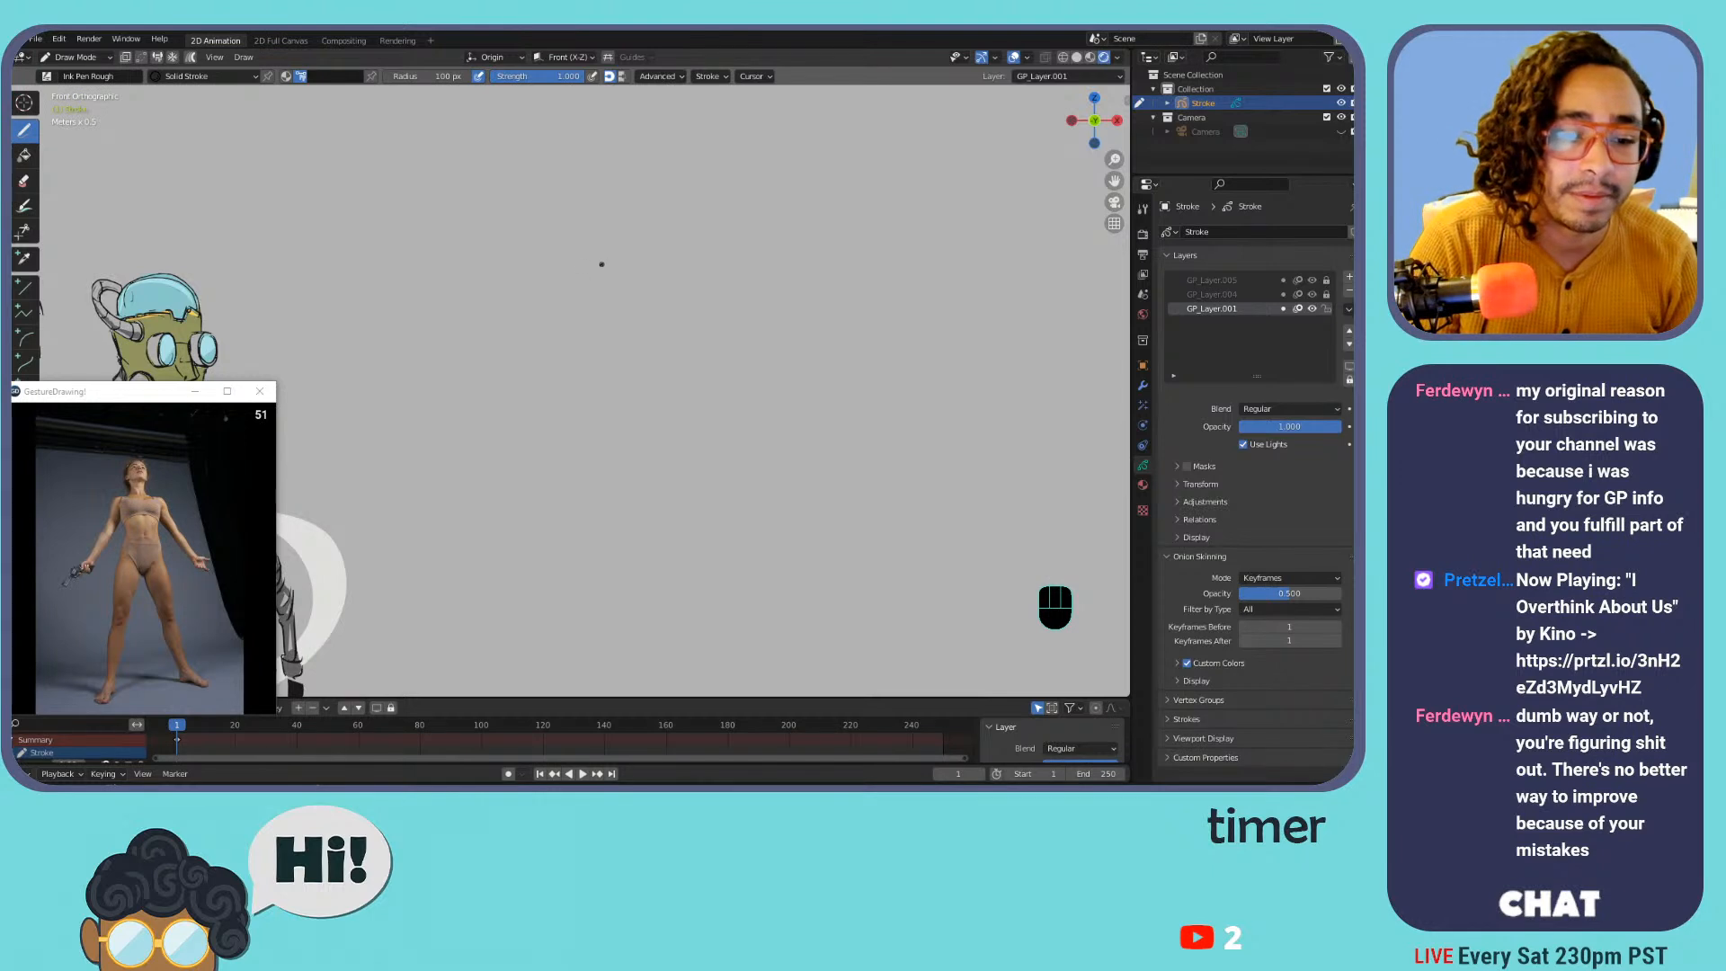
key(ctrl+z)
mouse_move(614, 267)
mouse_down()
mouse_move(666, 244)
mouse_move(602, 225)
mouse_move(668, 224)
mouse_move(663, 266)
mouse_up()
key(ctrl+z)
key(ctrl+z)
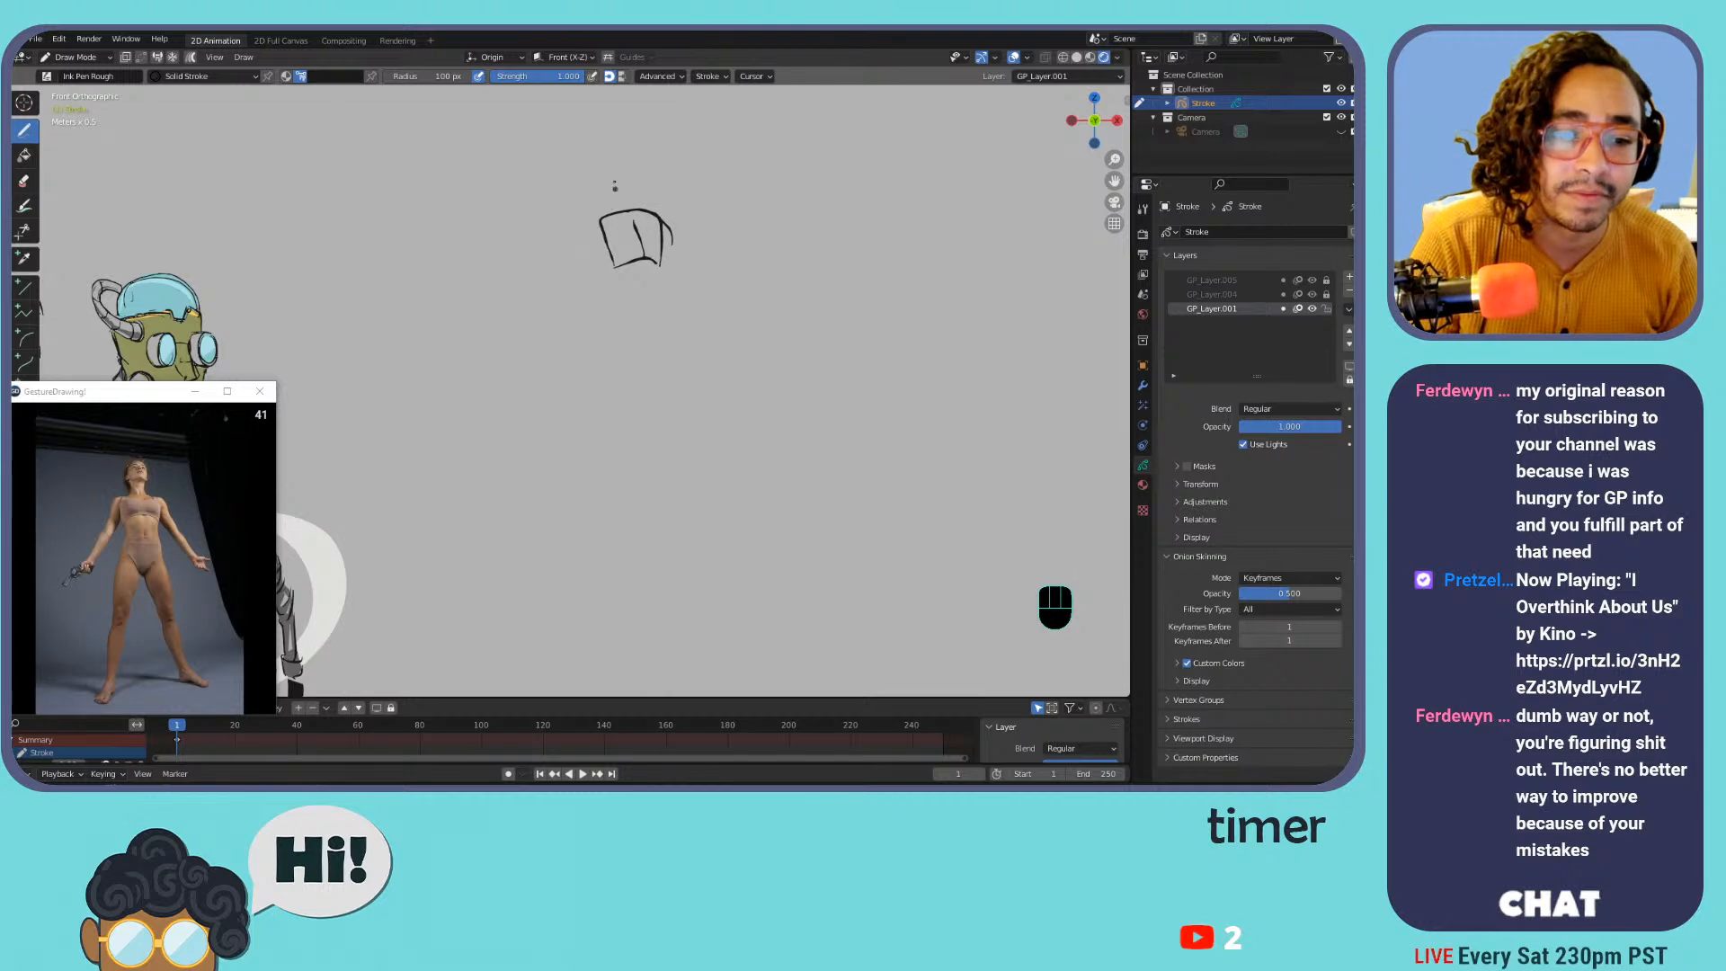
Draw the hair, ear, jaw and neck around the face block, and outline the chest block with an arched lower edge
mouse_move(599, 240)
mouse_down()
mouse_move(605, 267)
mouse_move(579, 208)
mouse_move(615, 187)
mouse_move(670, 230)
mouse_move(650, 298)
mouse_move(587, 304)
mouse_move(659, 292)
mouse_move(603, 308)
mouse_move(635, 319)
mouse_move(605, 305)
mouse_move(678, 305)
mouse_up()
key(ctrl+z)
key(ctrl+z)
mouse_move(595, 367)
mouse_down()
mouse_move(674, 346)
mouse_move(689, 377)
mouse_up()
key(ctrl+z)
drag(589, 303, 594, 376)
drag(697, 301, 689, 367)
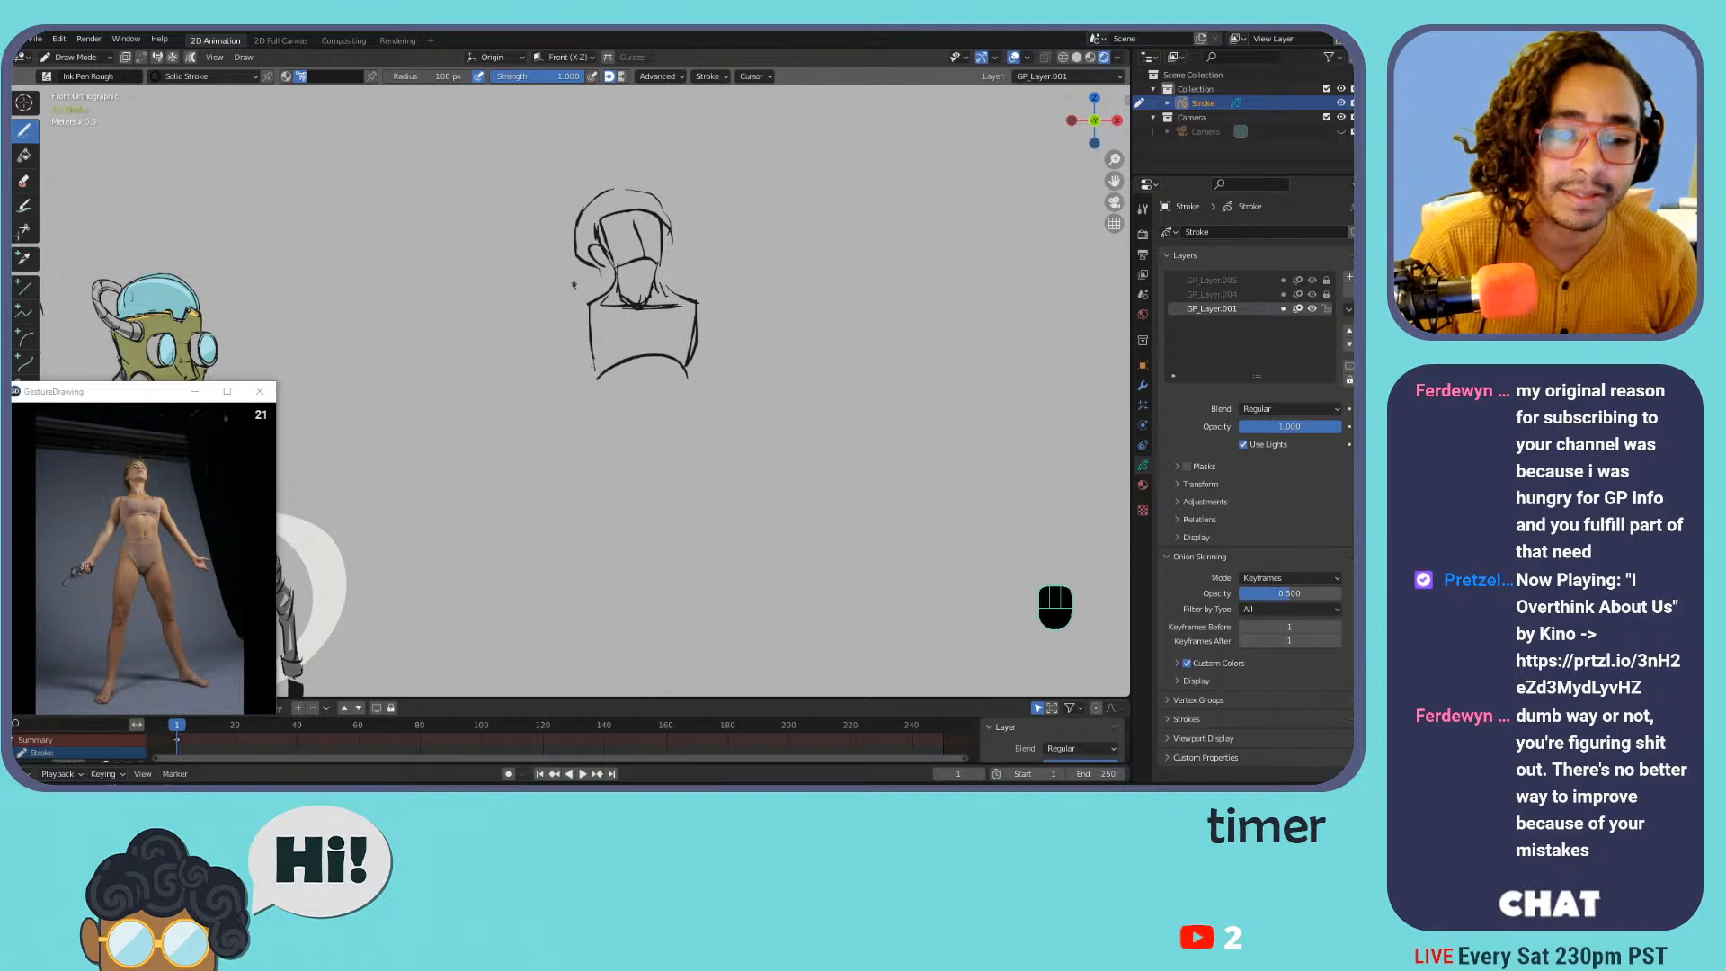
Add both shoulders with short upper-arm stubs, and draw the abdomen below the chest block
drag(593, 293, 561, 360)
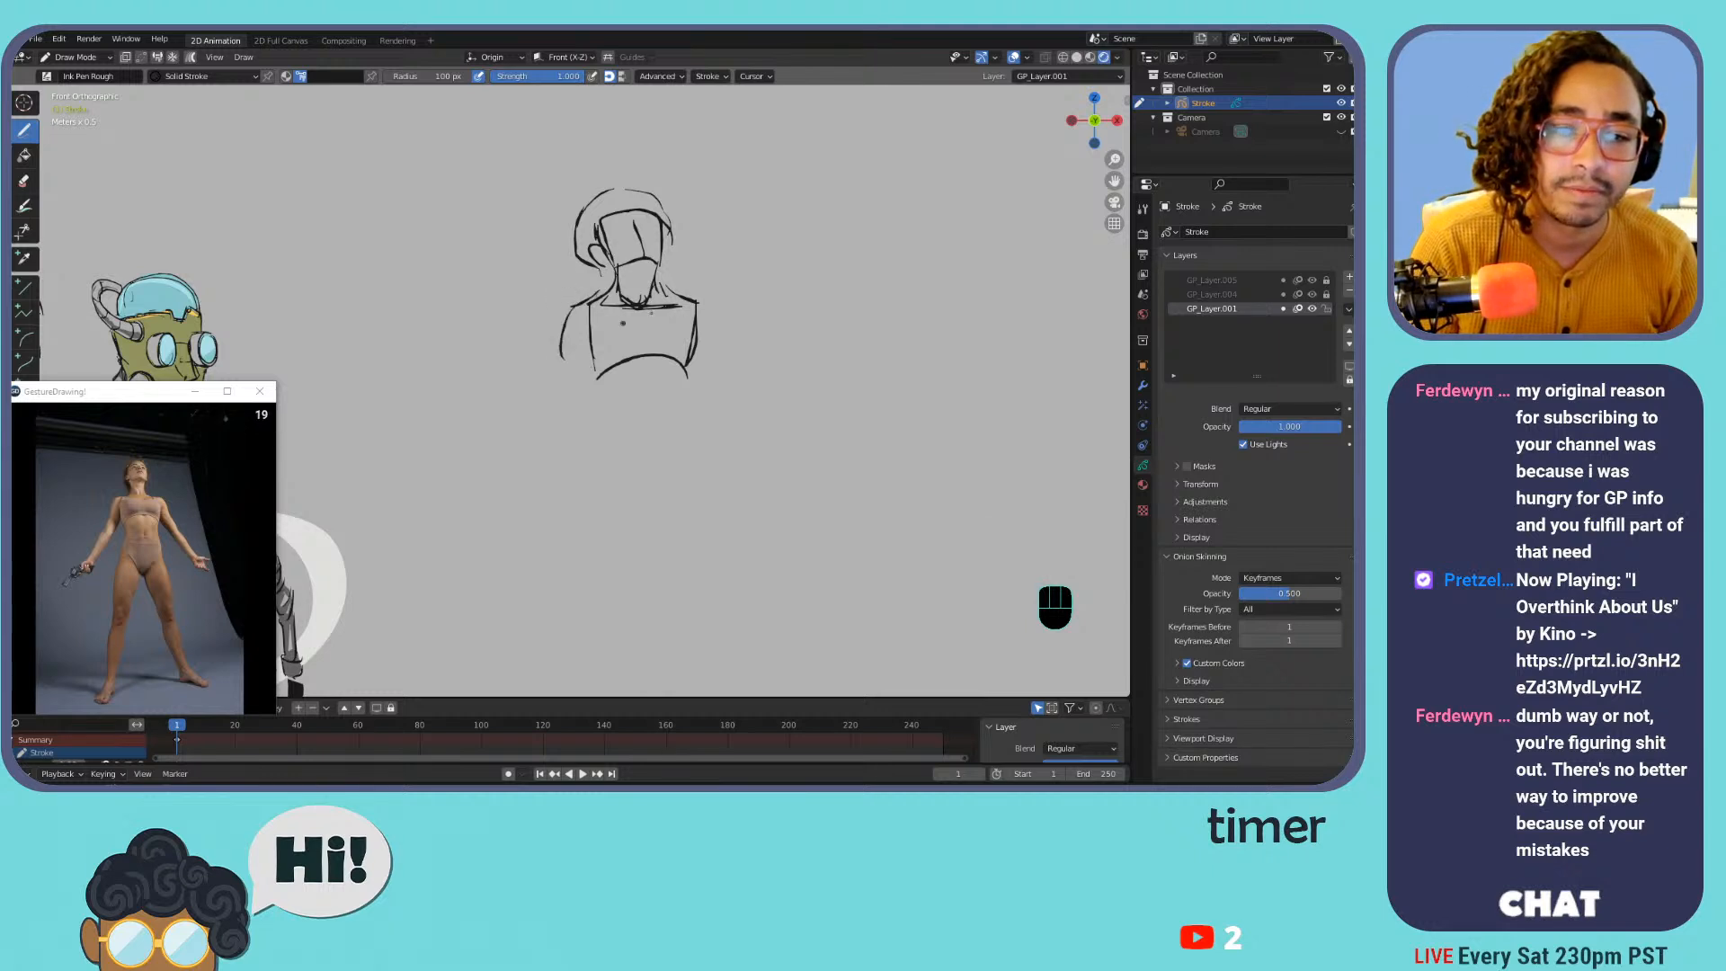
drag(689, 291, 715, 334)
mouse_move(571, 313)
mouse_down()
mouse_move(565, 351)
mouse_move(588, 356)
mouse_move(606, 434)
mouse_up()
mouse_move(688, 376)
mouse_down()
mouse_move(681, 444)
mouse_move(602, 436)
mouse_move(599, 410)
mouse_move(590, 444)
mouse_up()
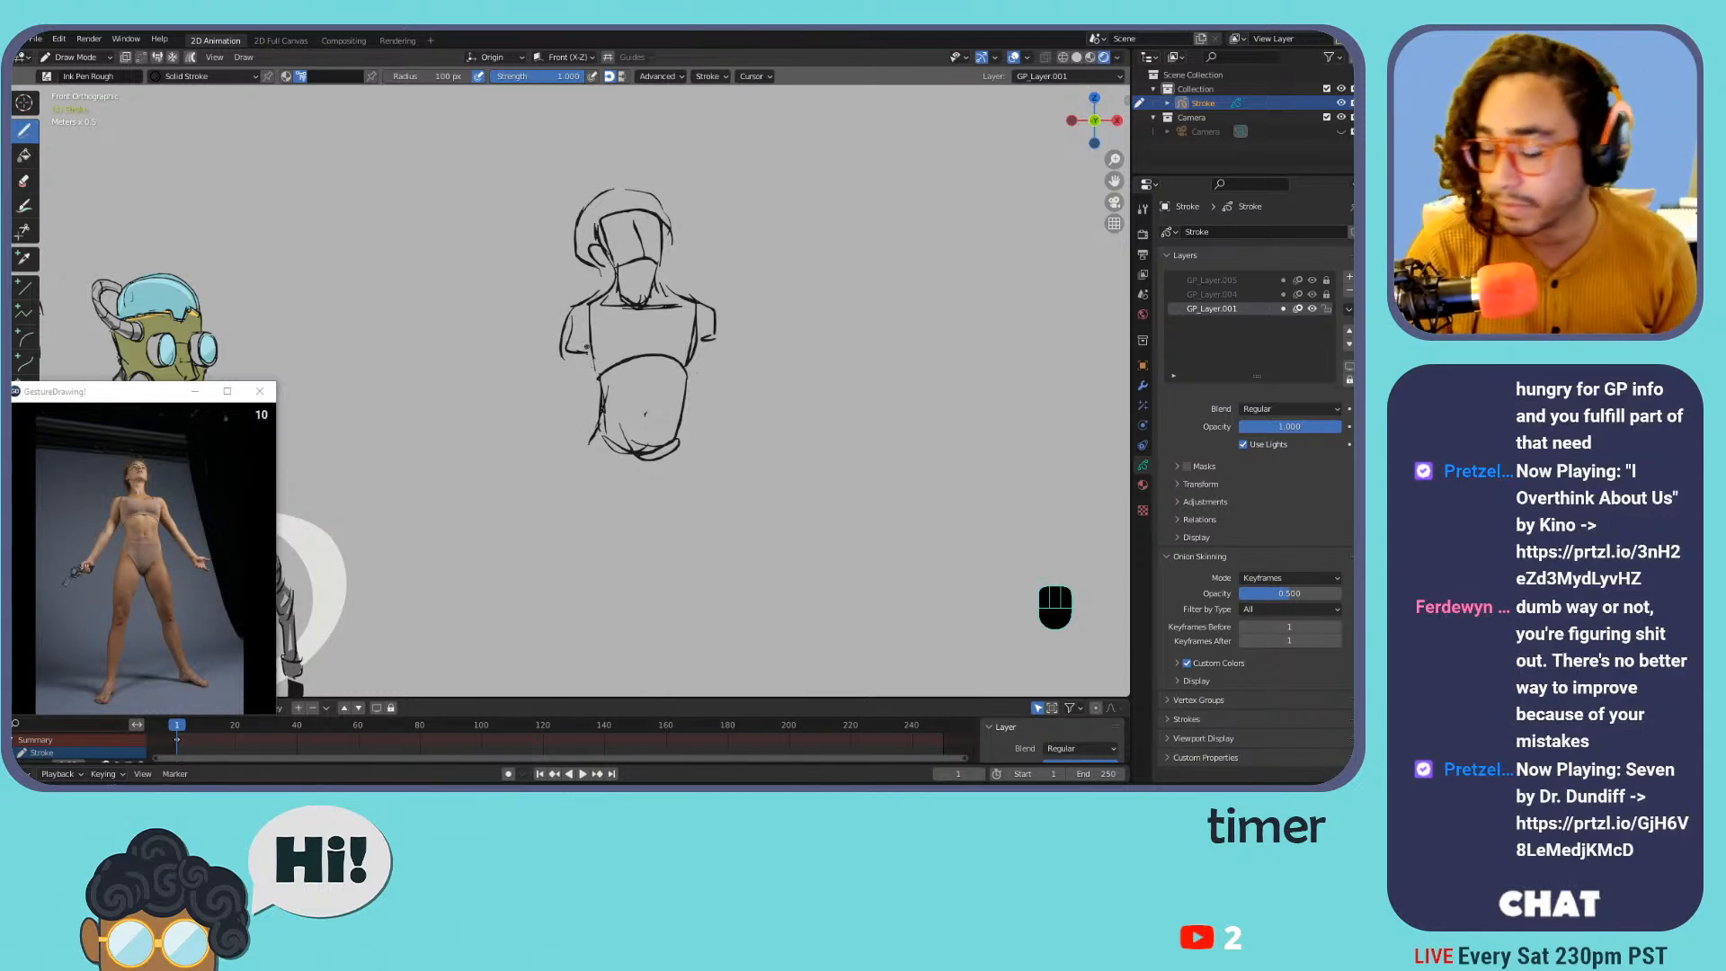
Redraw the figure's waistline and sketch the tapering pelvis block with the hip curves below it
key(ctrl+z)
drag(606, 450, 693, 470)
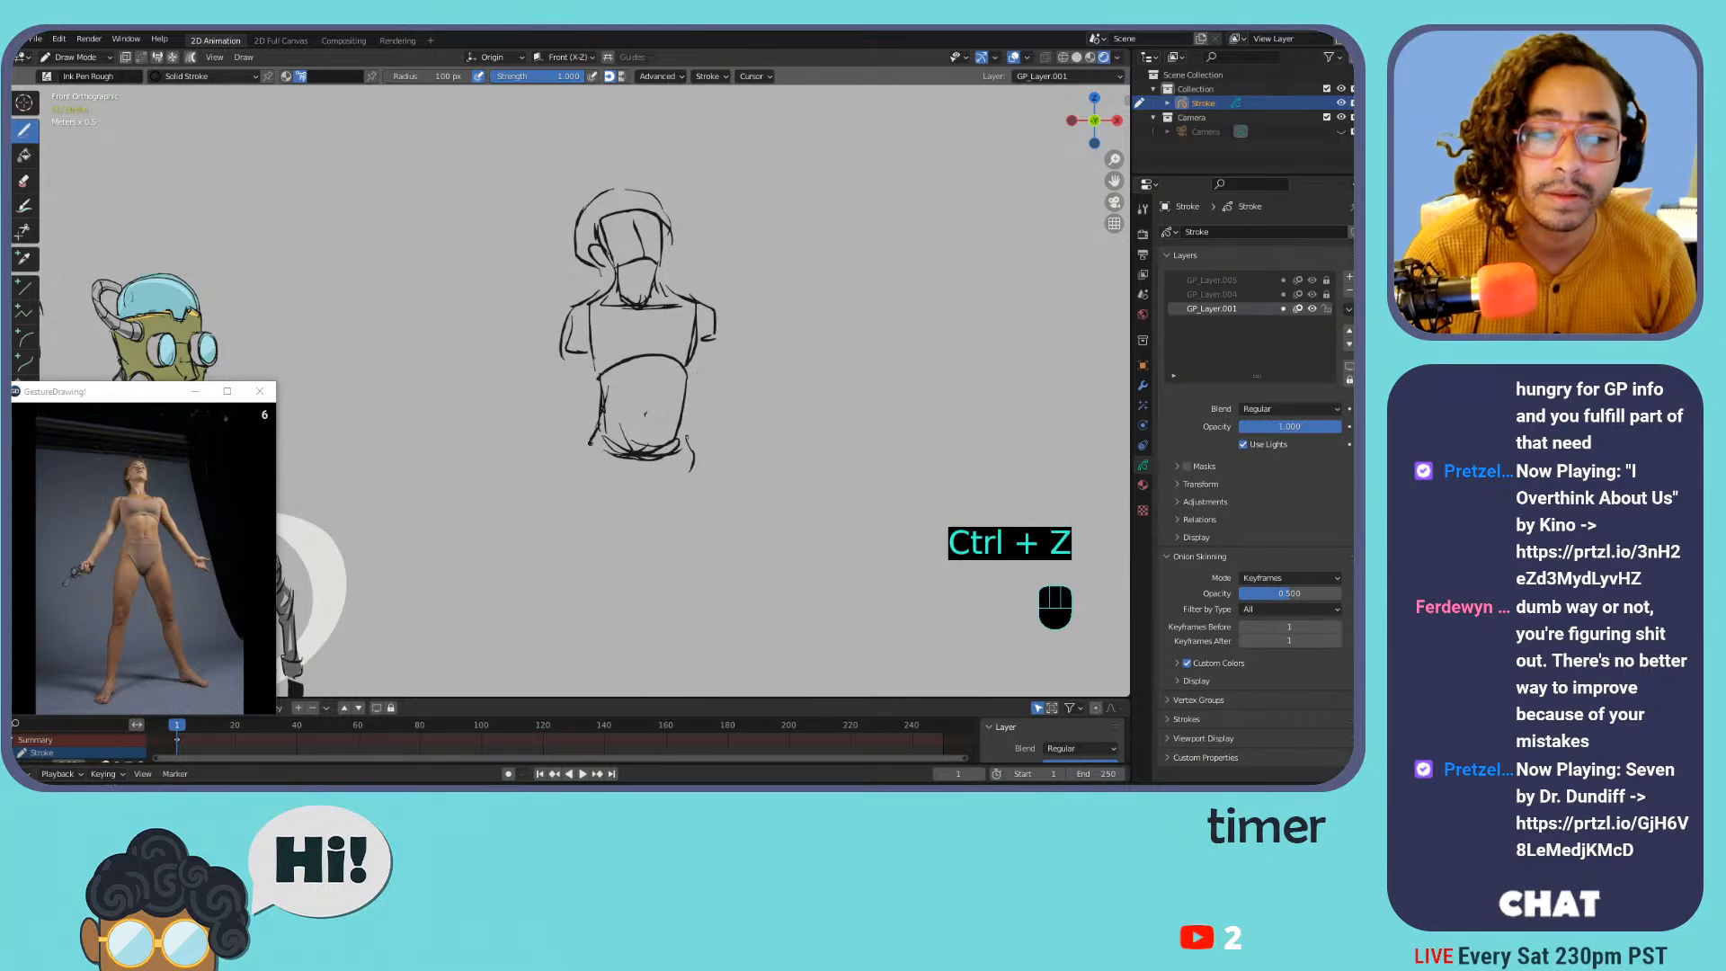
mouse_move(428, 396)
middle_down()
mouse_move(732, 347)
mouse_move(731, 311)
mouse_move(694, 338)
middle_up()
mouse_move(743, 382)
mouse_down()
mouse_move(793, 458)
mouse_move(853, 413)
mouse_move(804, 470)
mouse_up()
drag(749, 402, 782, 465)
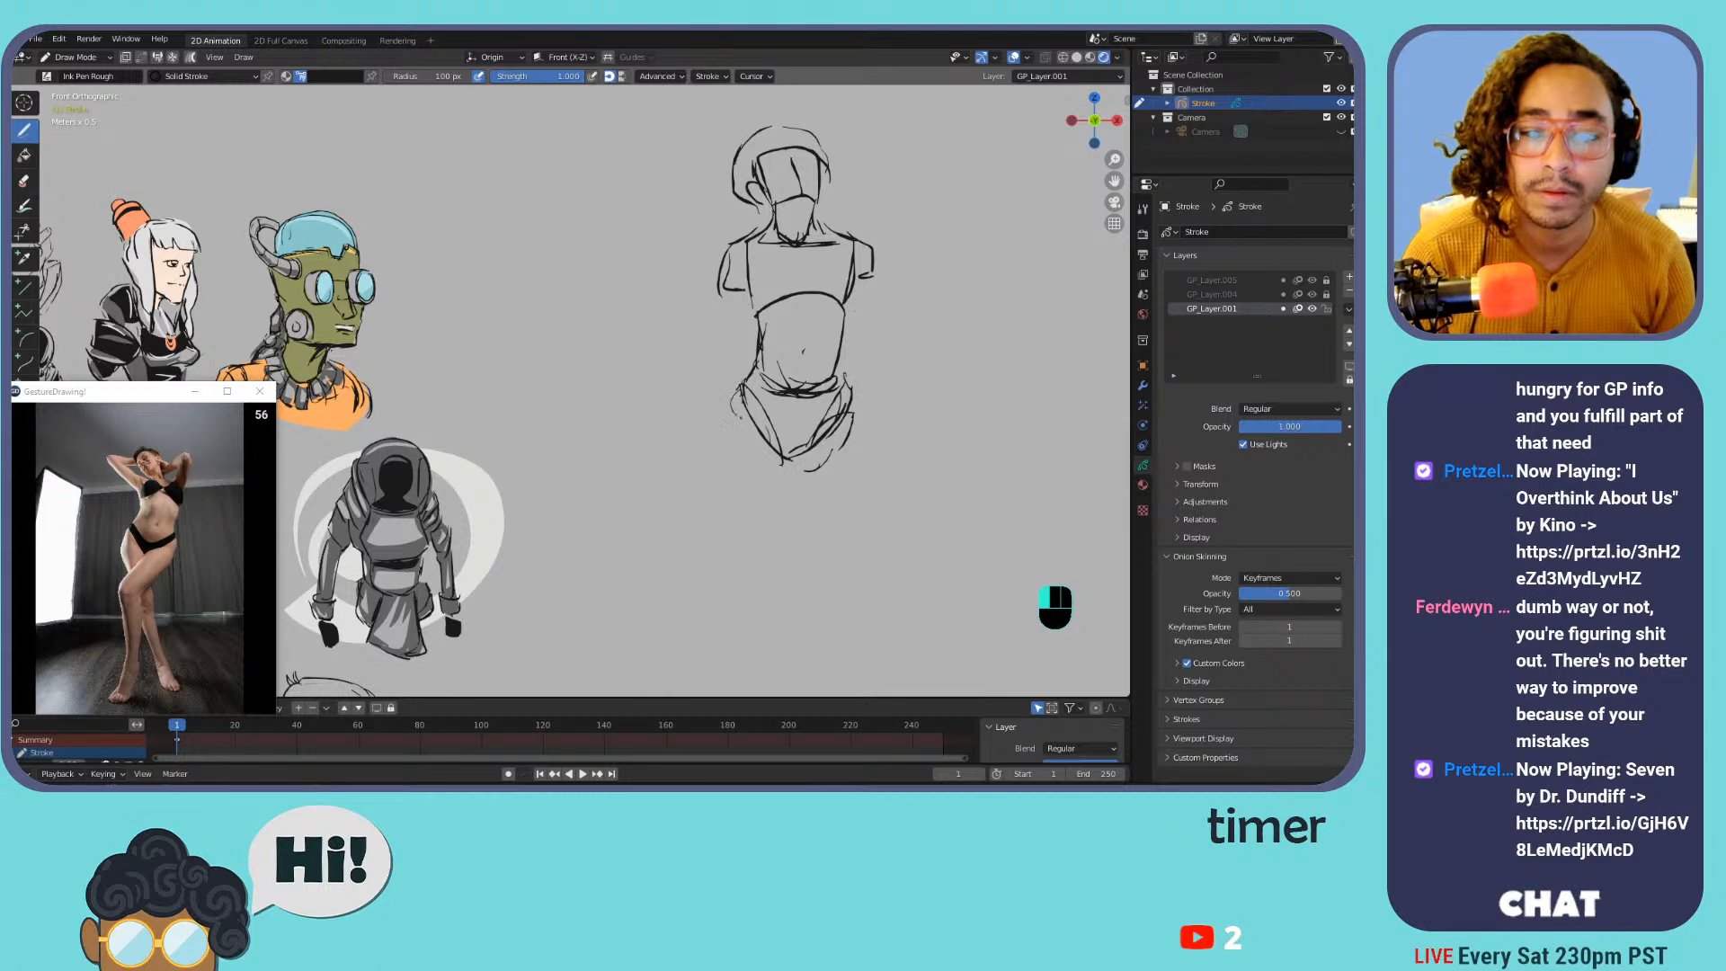
Return the reference to the previous standing pose and draw two inner leg lines spreading from the base of the pelvis
click(100, 661)
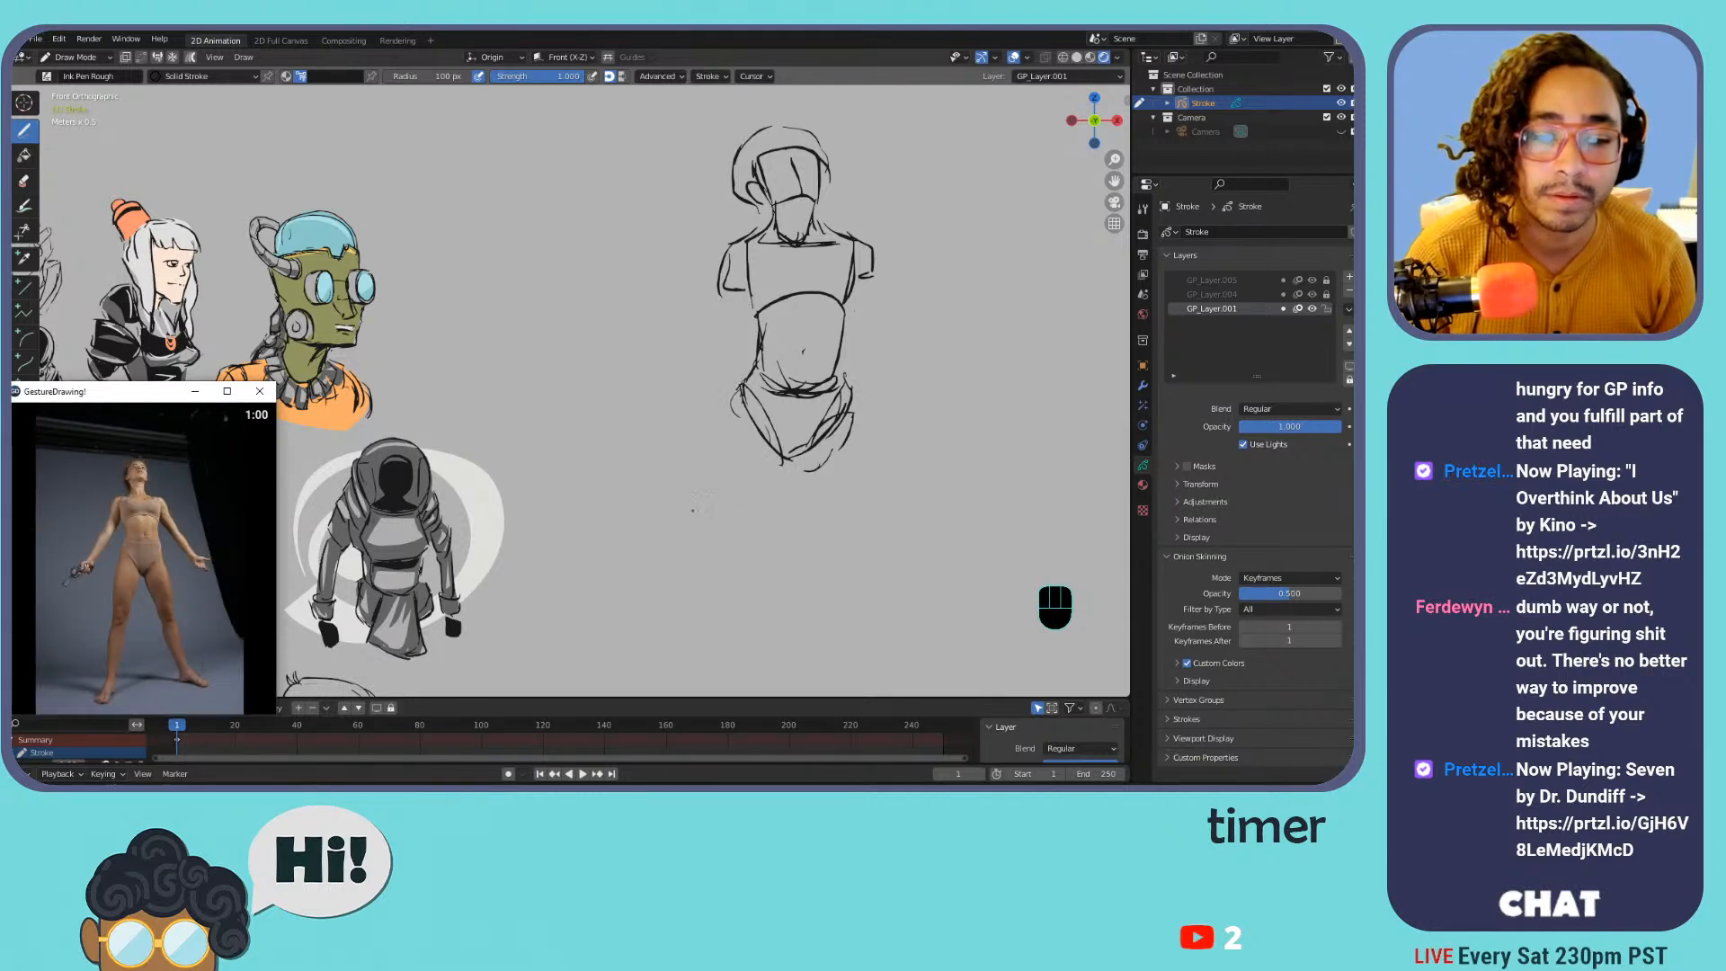
drag(734, 653, 779, 494)
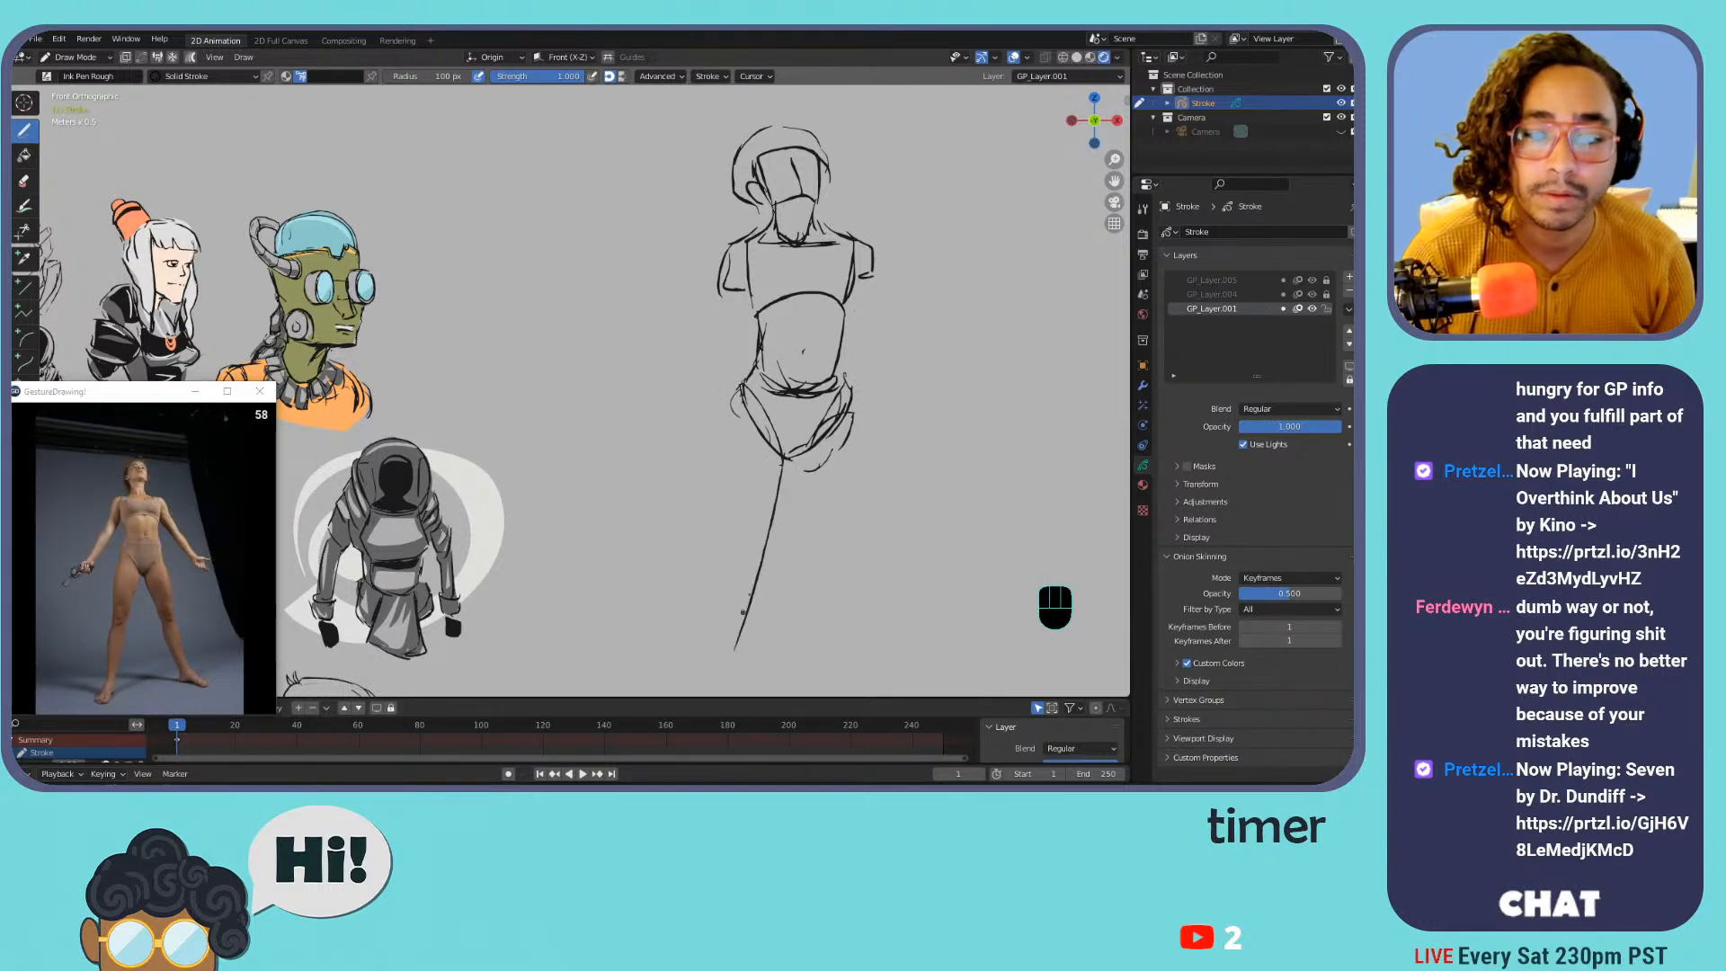
key(ctrl+z)
mouse_move(713, 665)
mouse_down()
mouse_move(803, 466)
mouse_move(842, 657)
mouse_up()
Redraw the outer thigh contour below the hip on the left of the figure until it fits, and continue it with a lower-leg line
mouse_move(734, 397)
mouse_down()
mouse_move(684, 533)
mouse_move(715, 415)
mouse_move(693, 494)
mouse_up()
key(ctrl+z)
key(ctrl+z)
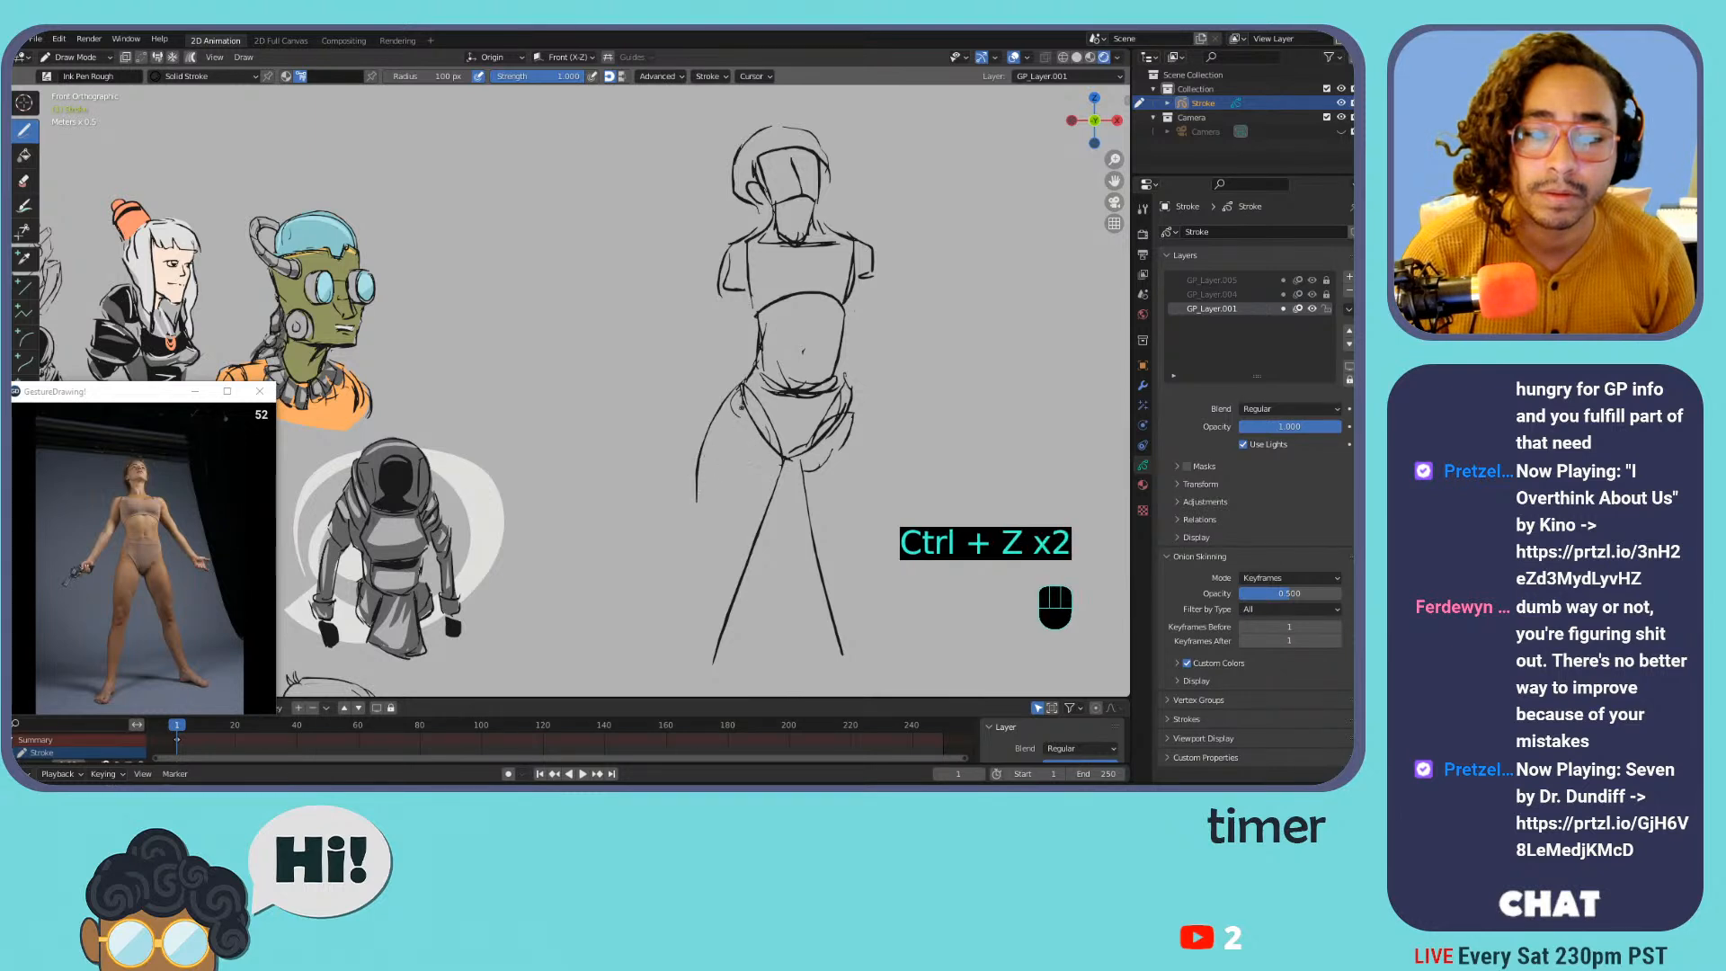
drag(734, 397, 692, 526)
key(ctrl+z)
key(ctrl+z)
drag(734, 397, 656, 679)
key(ctrl+z)
key(ctrl+z)
drag(734, 396, 701, 583)
key(ctrl+z)
drag(744, 396, 665, 672)
key(ctrl+z)
drag(702, 559, 694, 670)
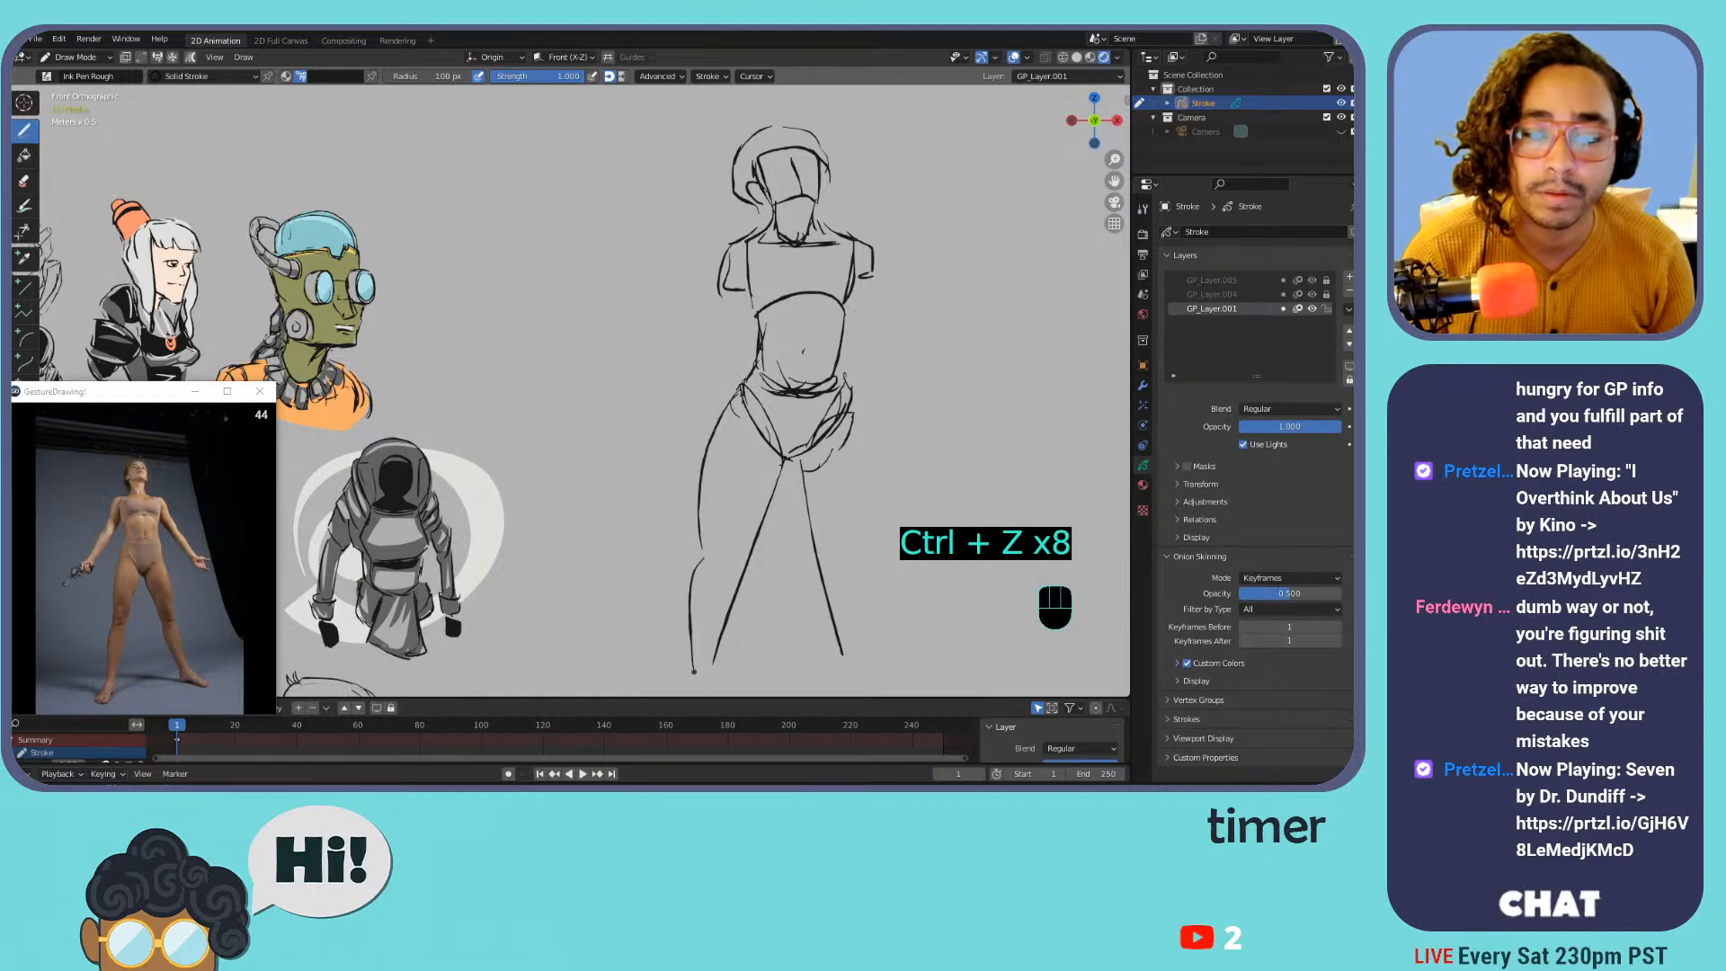
Redraw the opposite leg's outer contour closer to the hip down to the calf, and extend the first leg's inner line slightly
drag(849, 403, 879, 531)
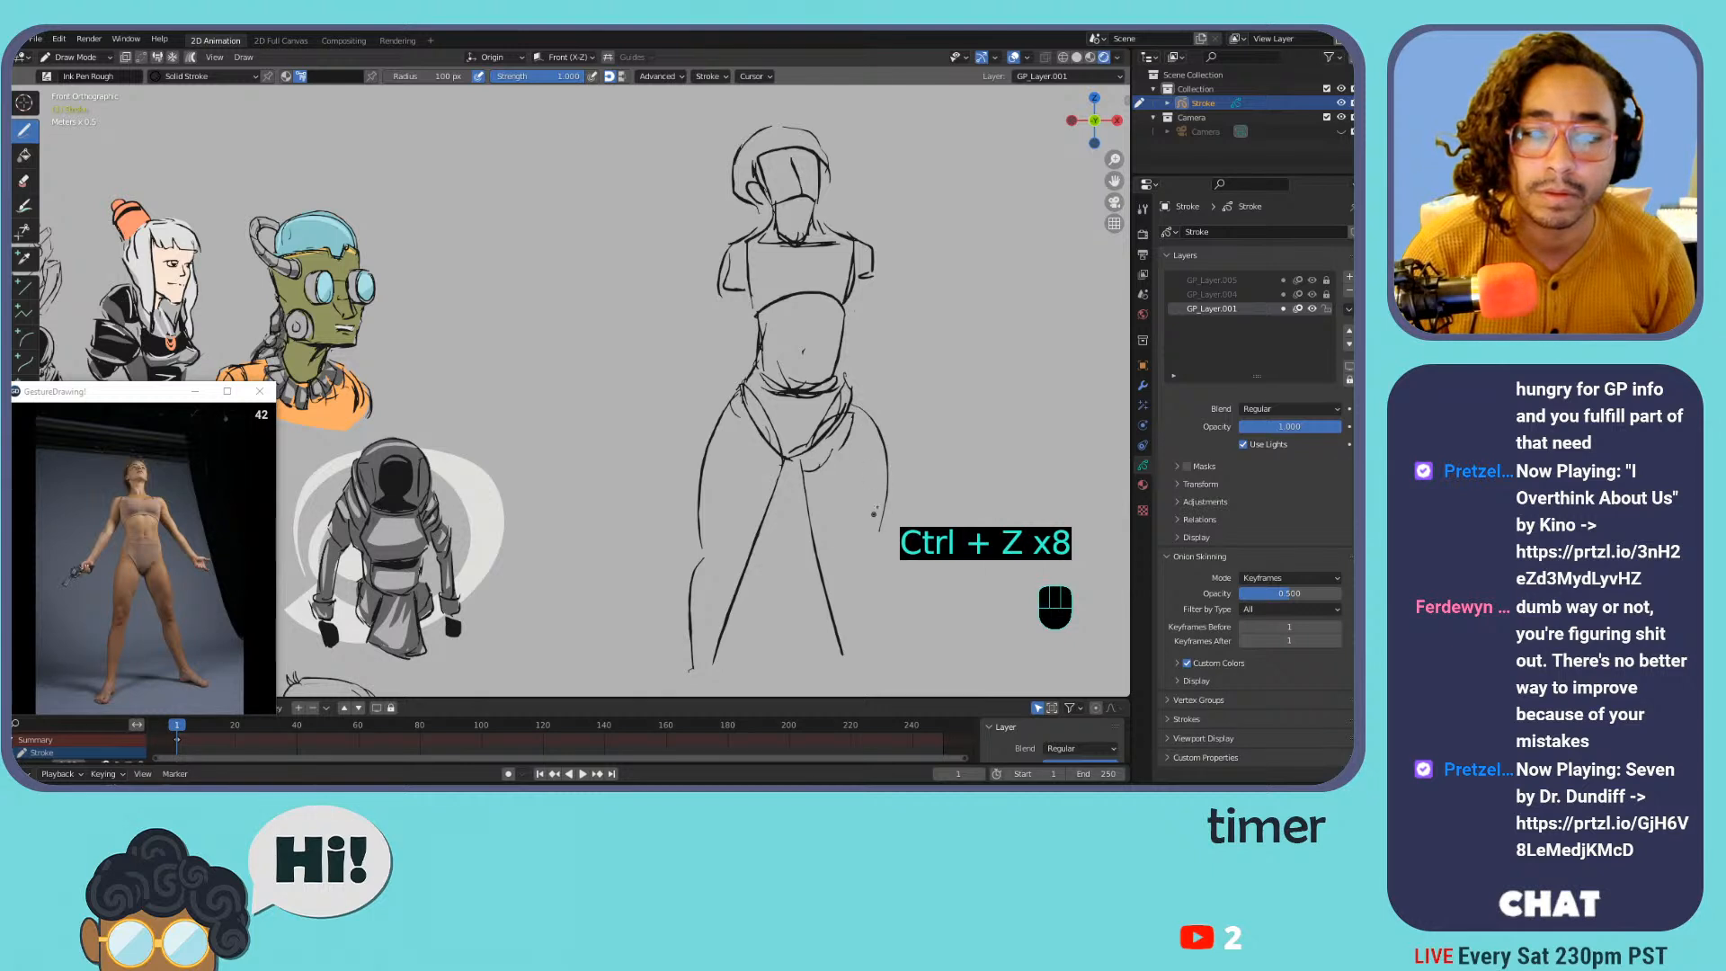
middle_drag(866, 453, 716, 333)
key(ctrl+z)
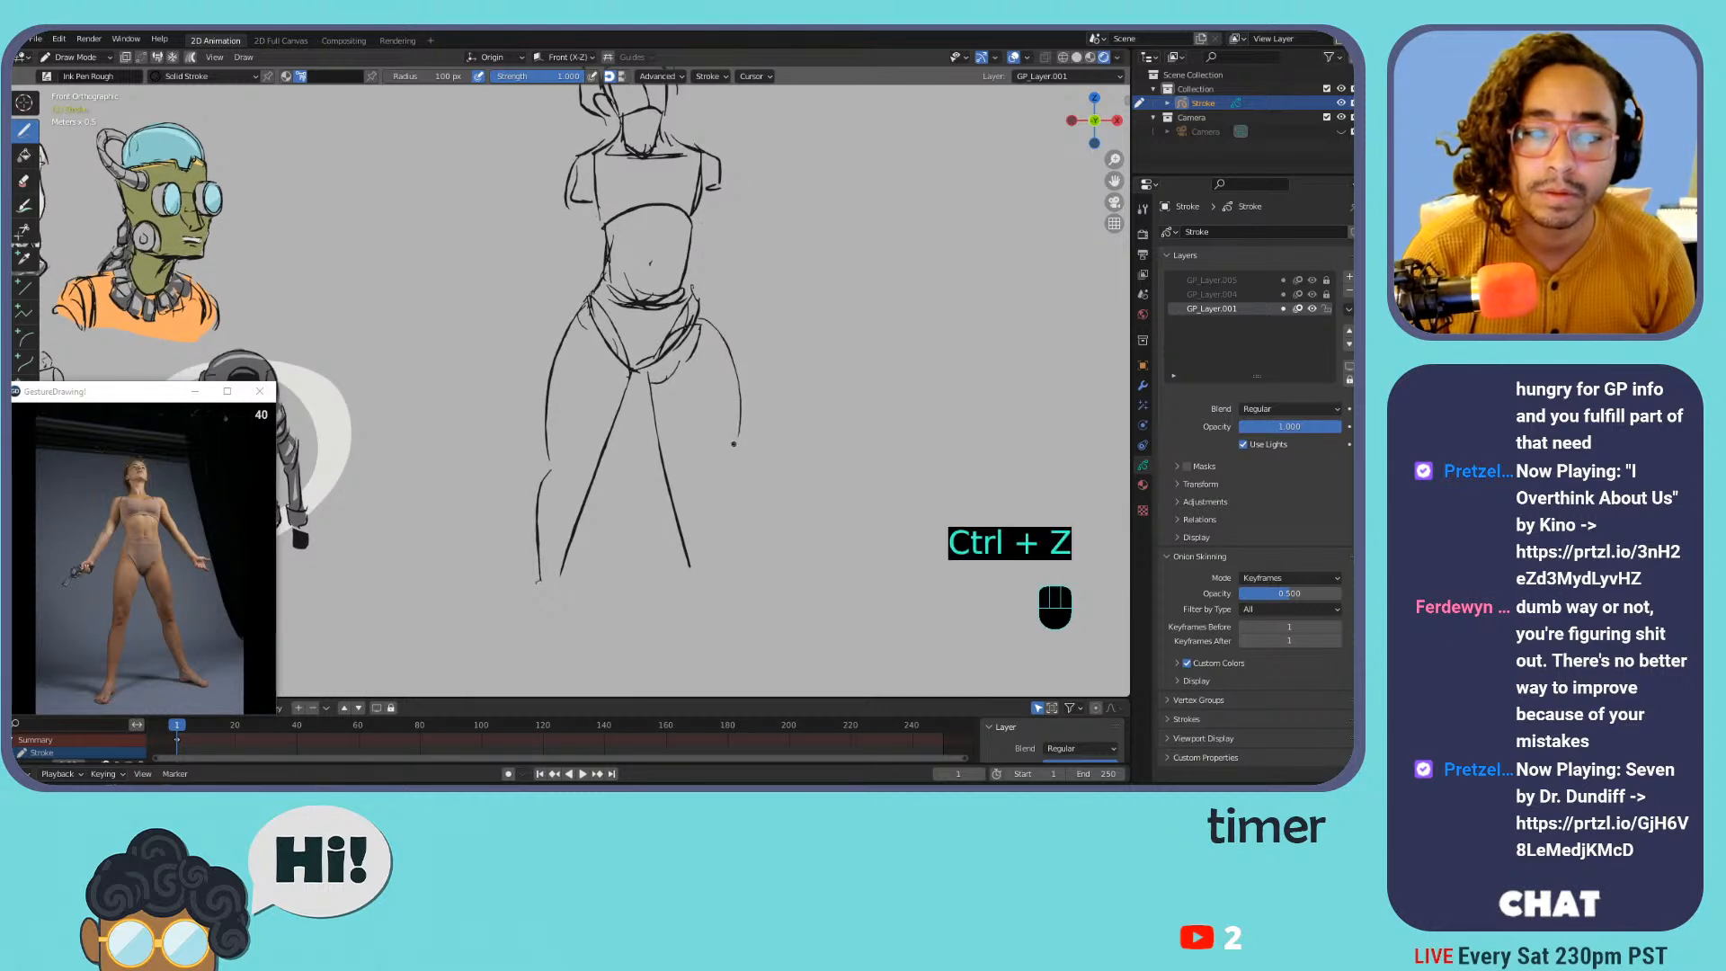
key(ctrl+z)
drag(703, 321, 740, 406)
key(ctrl+z)
drag(698, 322, 728, 565)
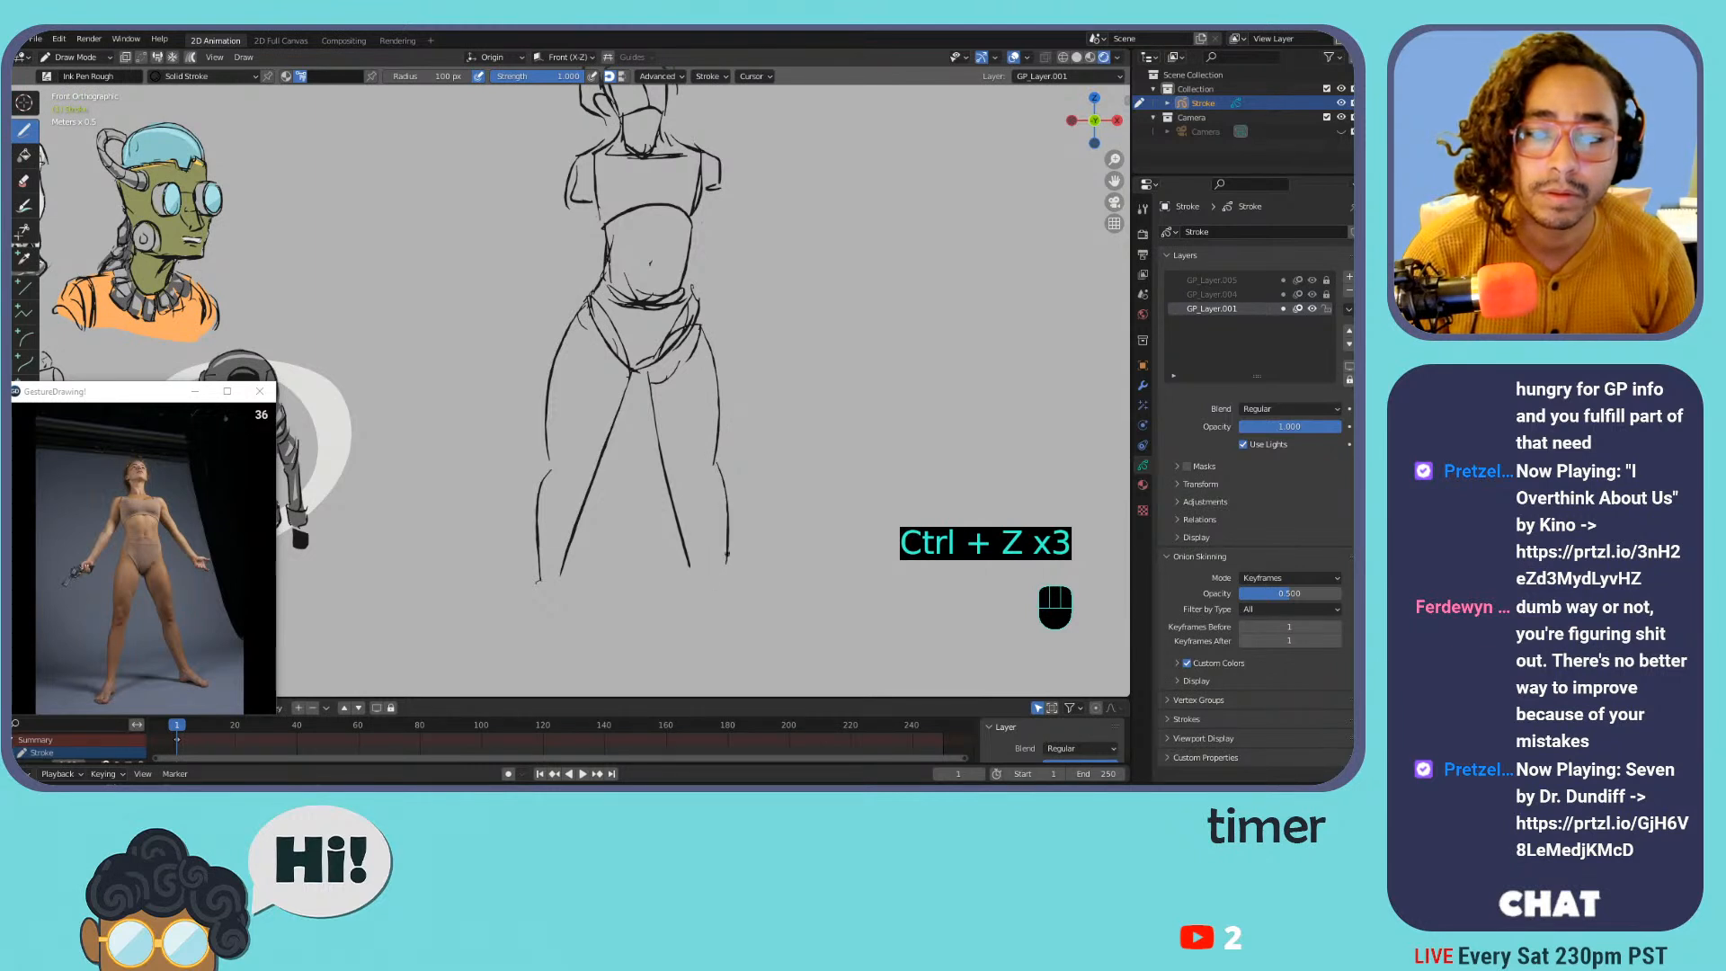
drag(565, 556, 561, 592)
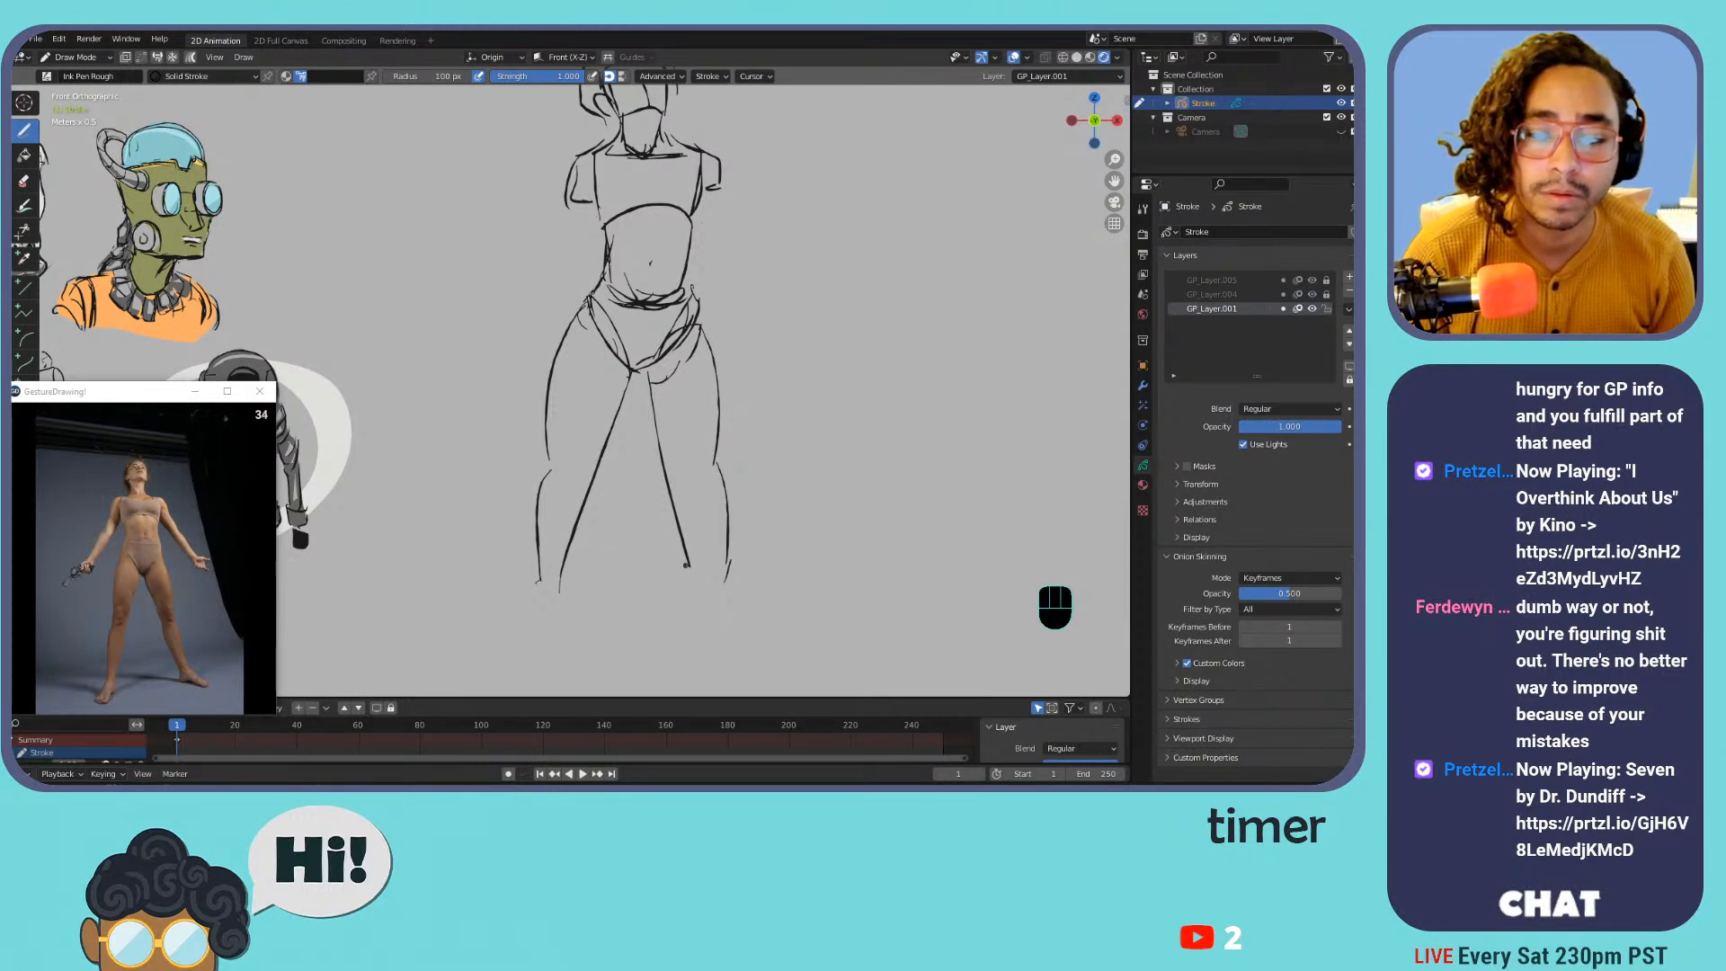
Sketch the heel and foot contour below the calf on the right, and extend the opposite leg's lower lines toward the ankle
mouse_move(729, 561)
mouse_down()
mouse_move(720, 607)
mouse_move(677, 642)
mouse_move(658, 636)
mouse_move(709, 606)
mouse_move(720, 642)
mouse_up()
key(ctrl+z)
key(ctrl+z)
key(ctrl+z)
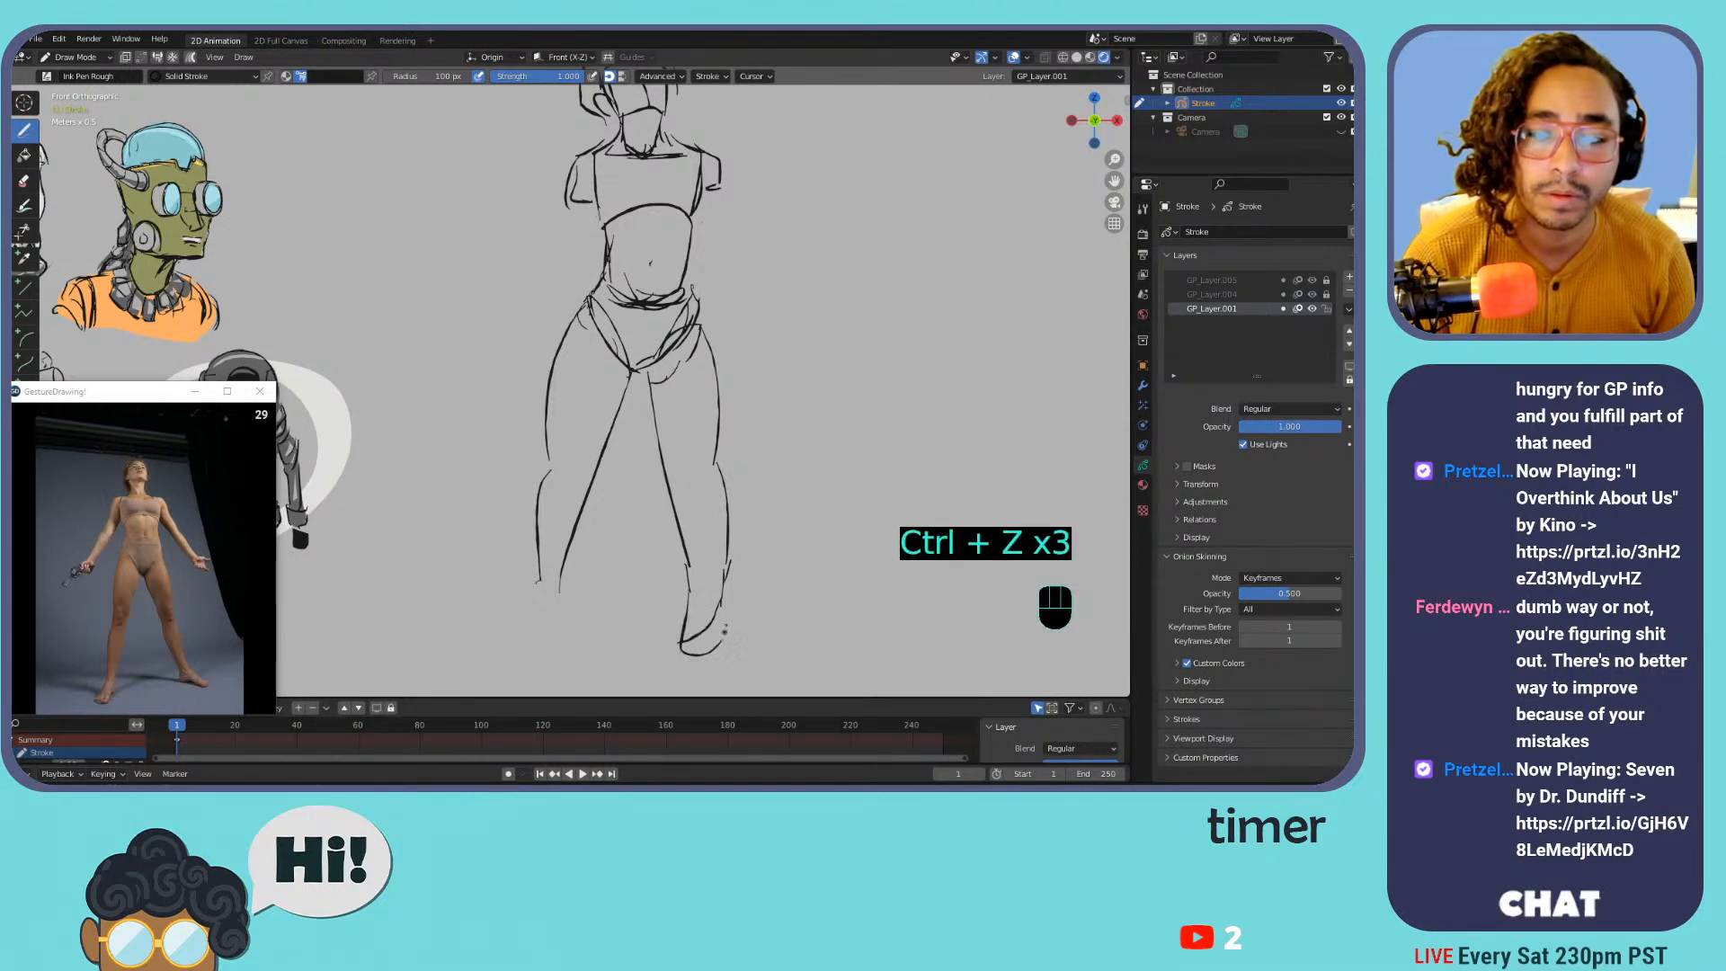
drag(546, 585, 543, 617)
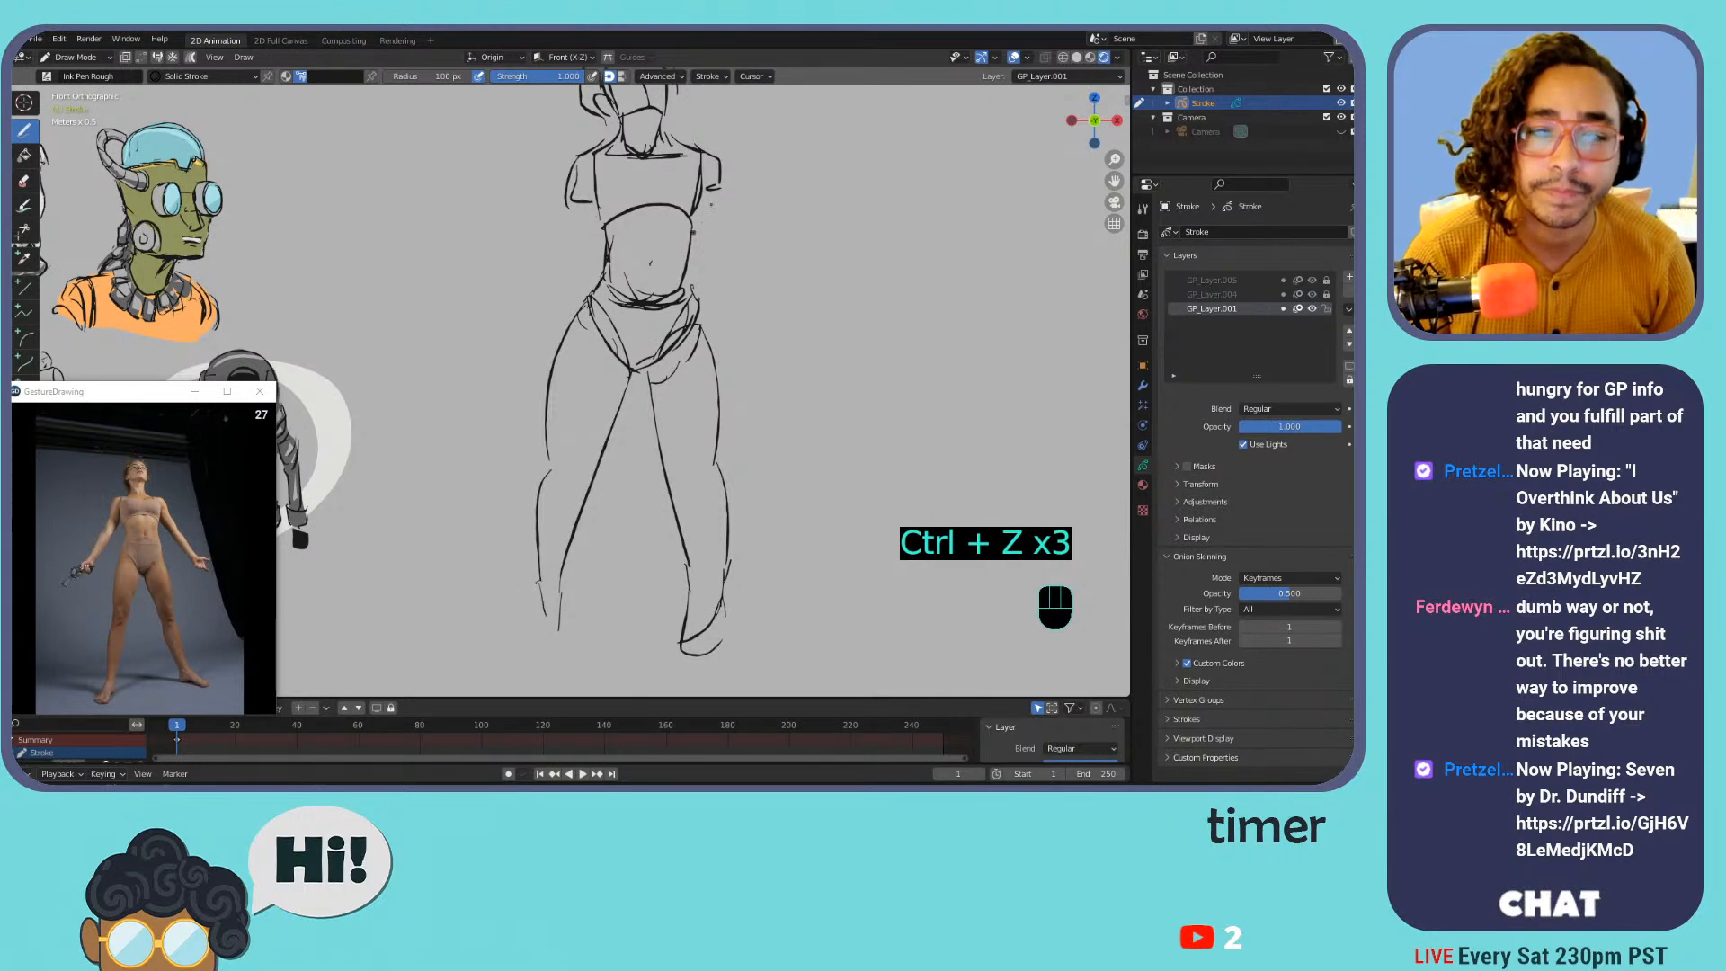
Draw the arm on the right of the figure as a tapering block hanging outward below the shoulder cap, redoing its contour once
drag(715, 188, 743, 280)
key(ctrl+z)
drag(720, 182, 743, 269)
Try the outer contour of the opposite arm below its shoulder cap
drag(576, 196, 551, 243)
key(ctrl+z)
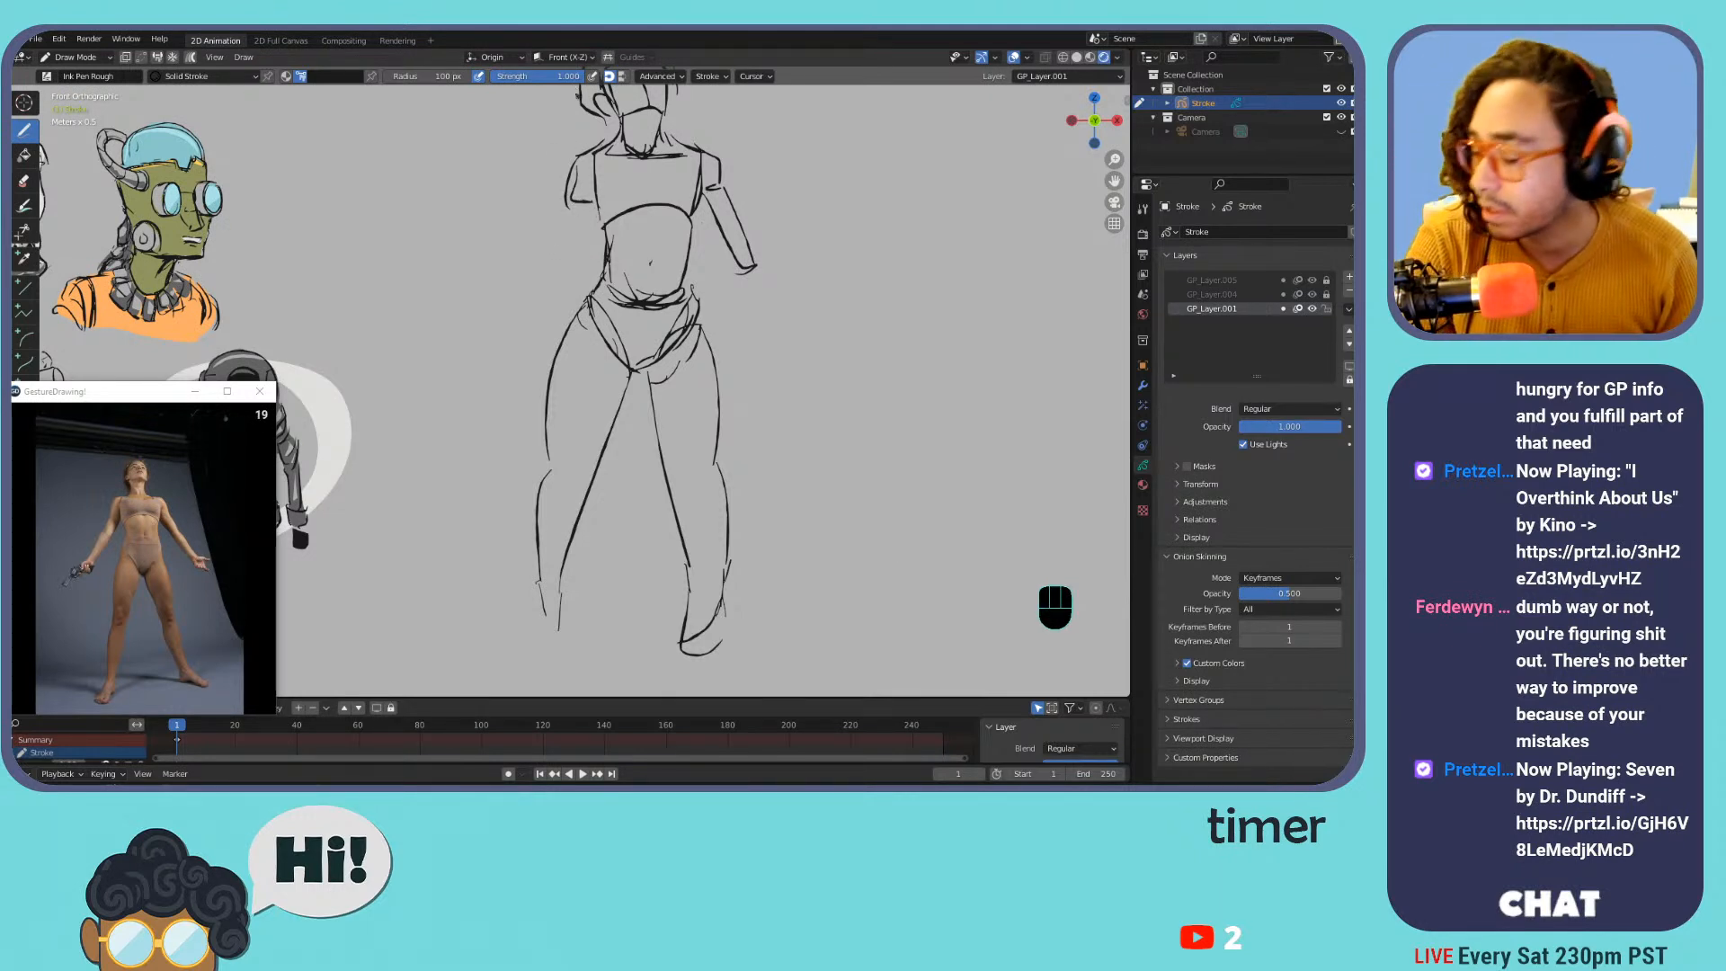
mouse_move(572, 200)
mouse_down()
mouse_move(533, 268)
mouse_move(545, 280)
mouse_move(582, 226)
mouse_move(550, 279)
mouse_up()
key(ctrl+z)
Refine the arm on the right of the figure by redrawing its long contour and adding a short line at the shoulder cap
shift+middle_drag(576, 297, 598, 360)
drag(732, 266, 770, 348)
key(ctrl+z)
drag(721, 252, 765, 335)
drag(737, 224, 746, 251)
Sketch the arm on the left of the figure with its inner contour, removing the surplus strokes around its lower end
drag(600, 220, 586, 261)
mouse_move(561, 339)
mouse_down()
mouse_move(554, 361)
mouse_move(576, 342)
mouse_up()
key(ctrl+z)
key(ctrl+z)
key(ctrl+z)
key(ctrl+z)
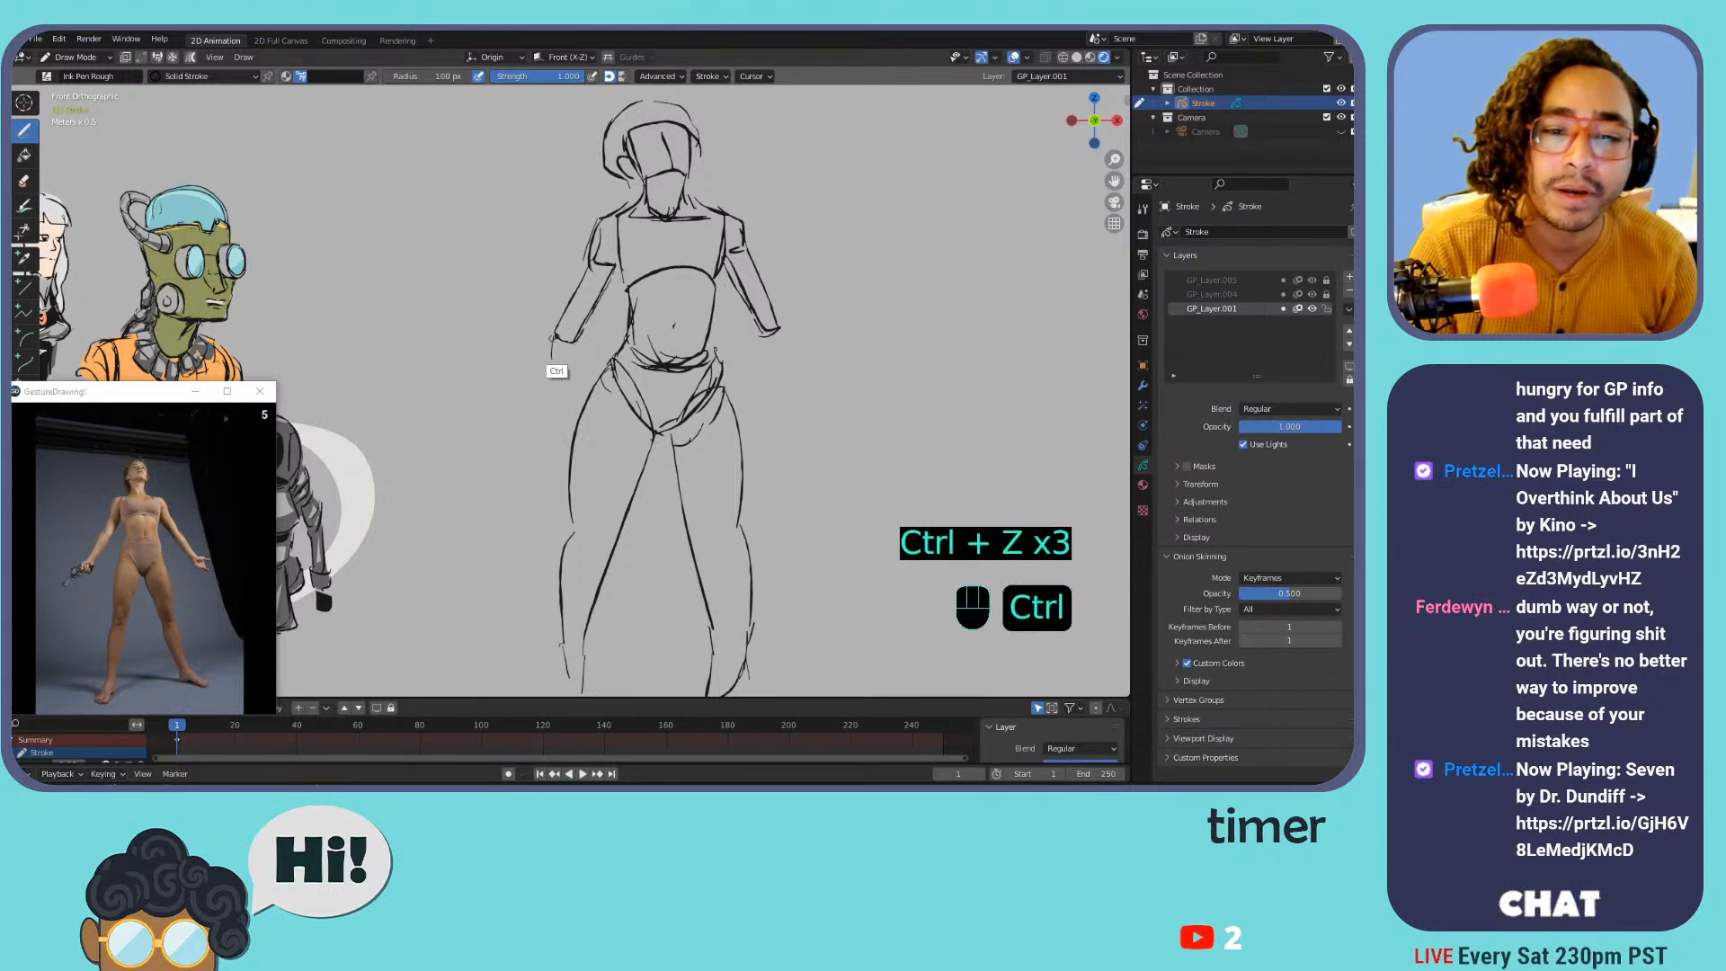
Extend both arms downward with rough forearm lines flaring away from the hips
mouse_move(578, 305)
mouse_down()
mouse_move(552, 324)
mouse_move(534, 386)
mouse_up()
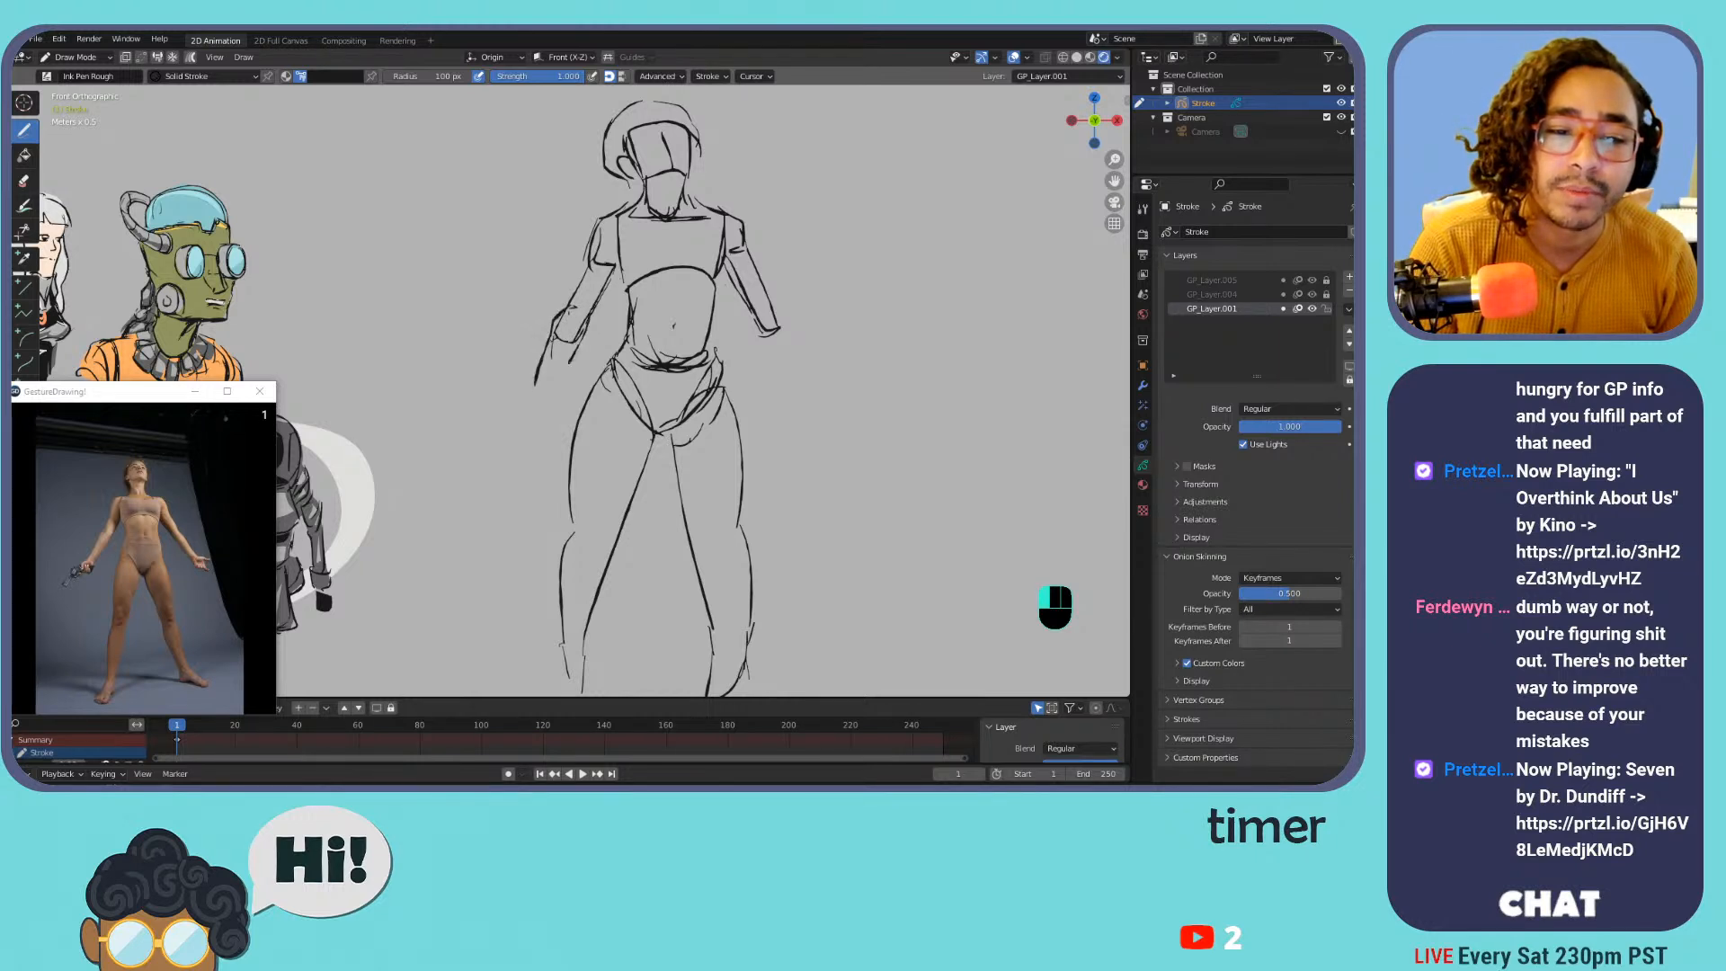
drag(766, 329, 779, 385)
drag(780, 300, 798, 407)
Select all strokes of the standing figure in Edit Mode and shift the figure slightly toward the earlier character sketches
key(ctrl+minus)
key(ctrl+minus)
key(Tab)
mouse_move(770, 183)
mouse_down()
mouse_move(513, 586)
mouse_move(526, 581)
mouse_up()
key(g)
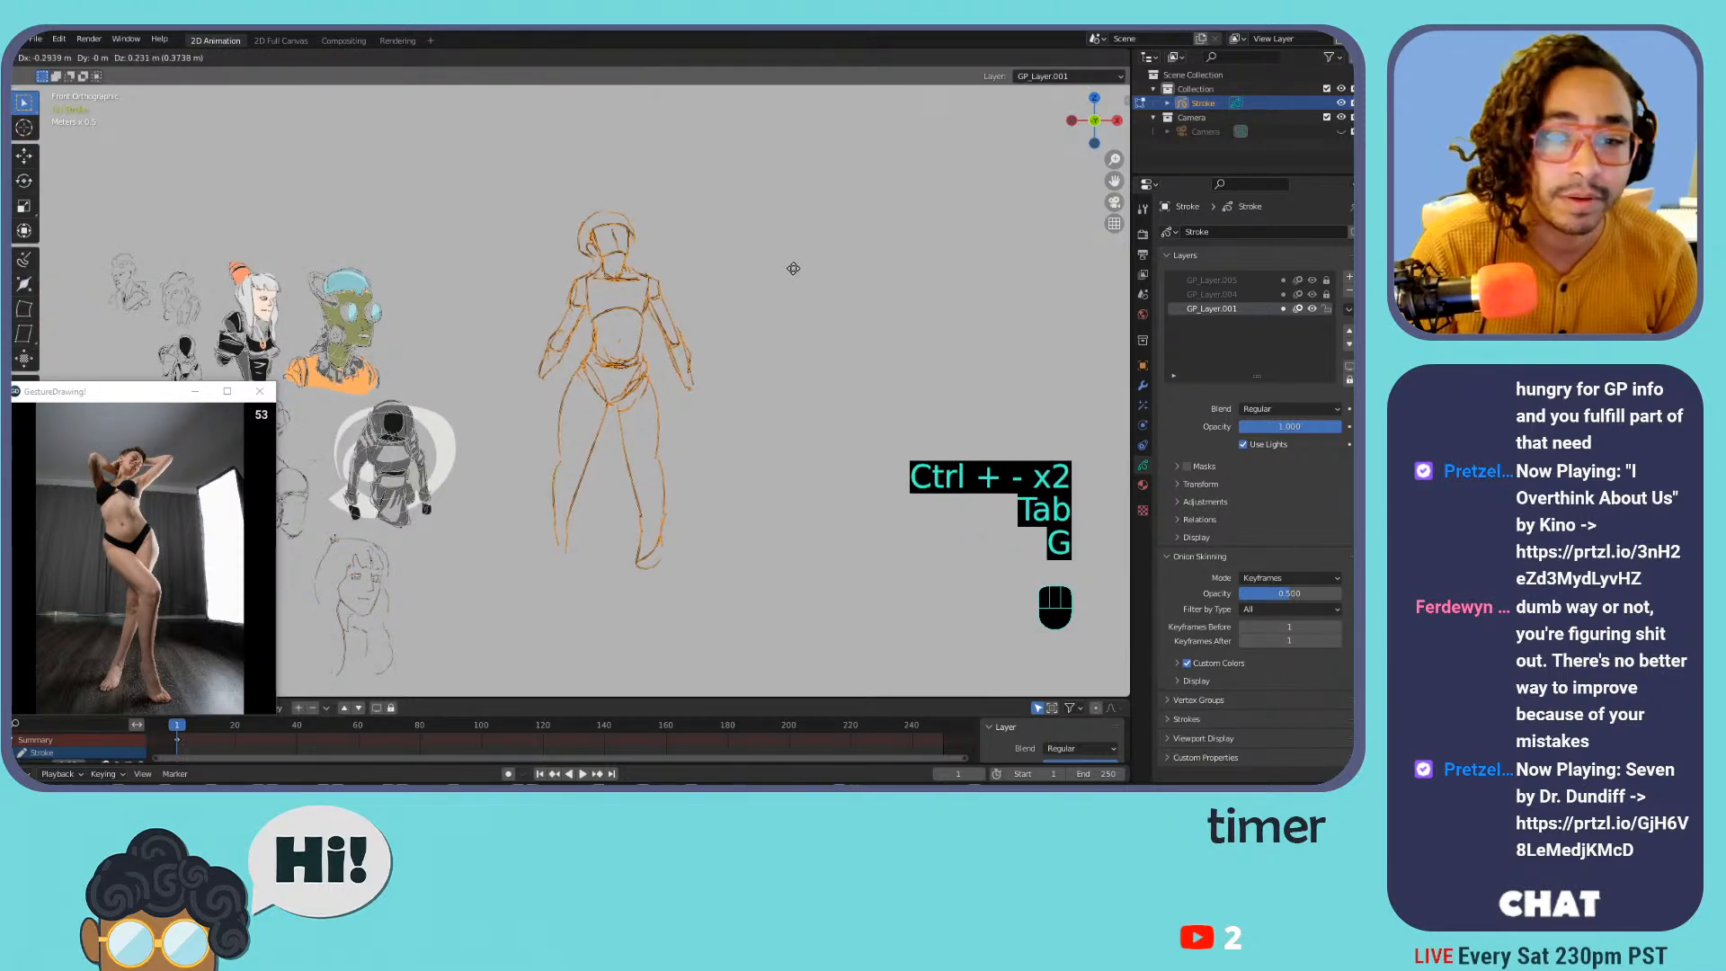
key(r)
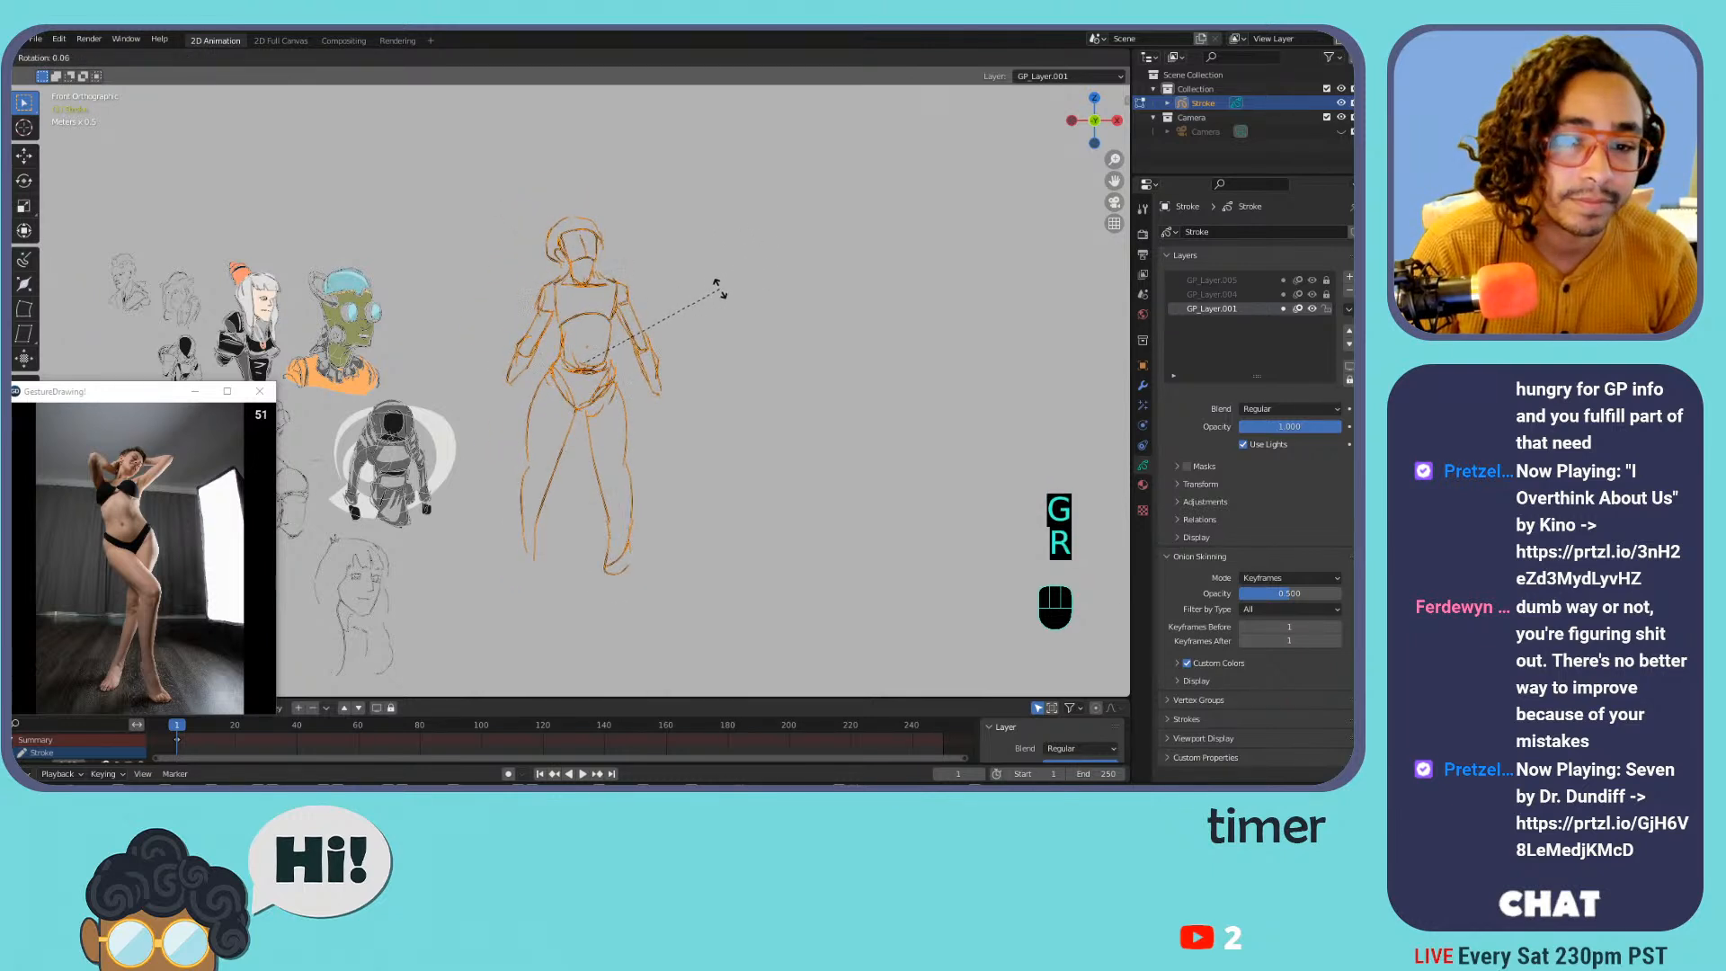
key(shift+f)
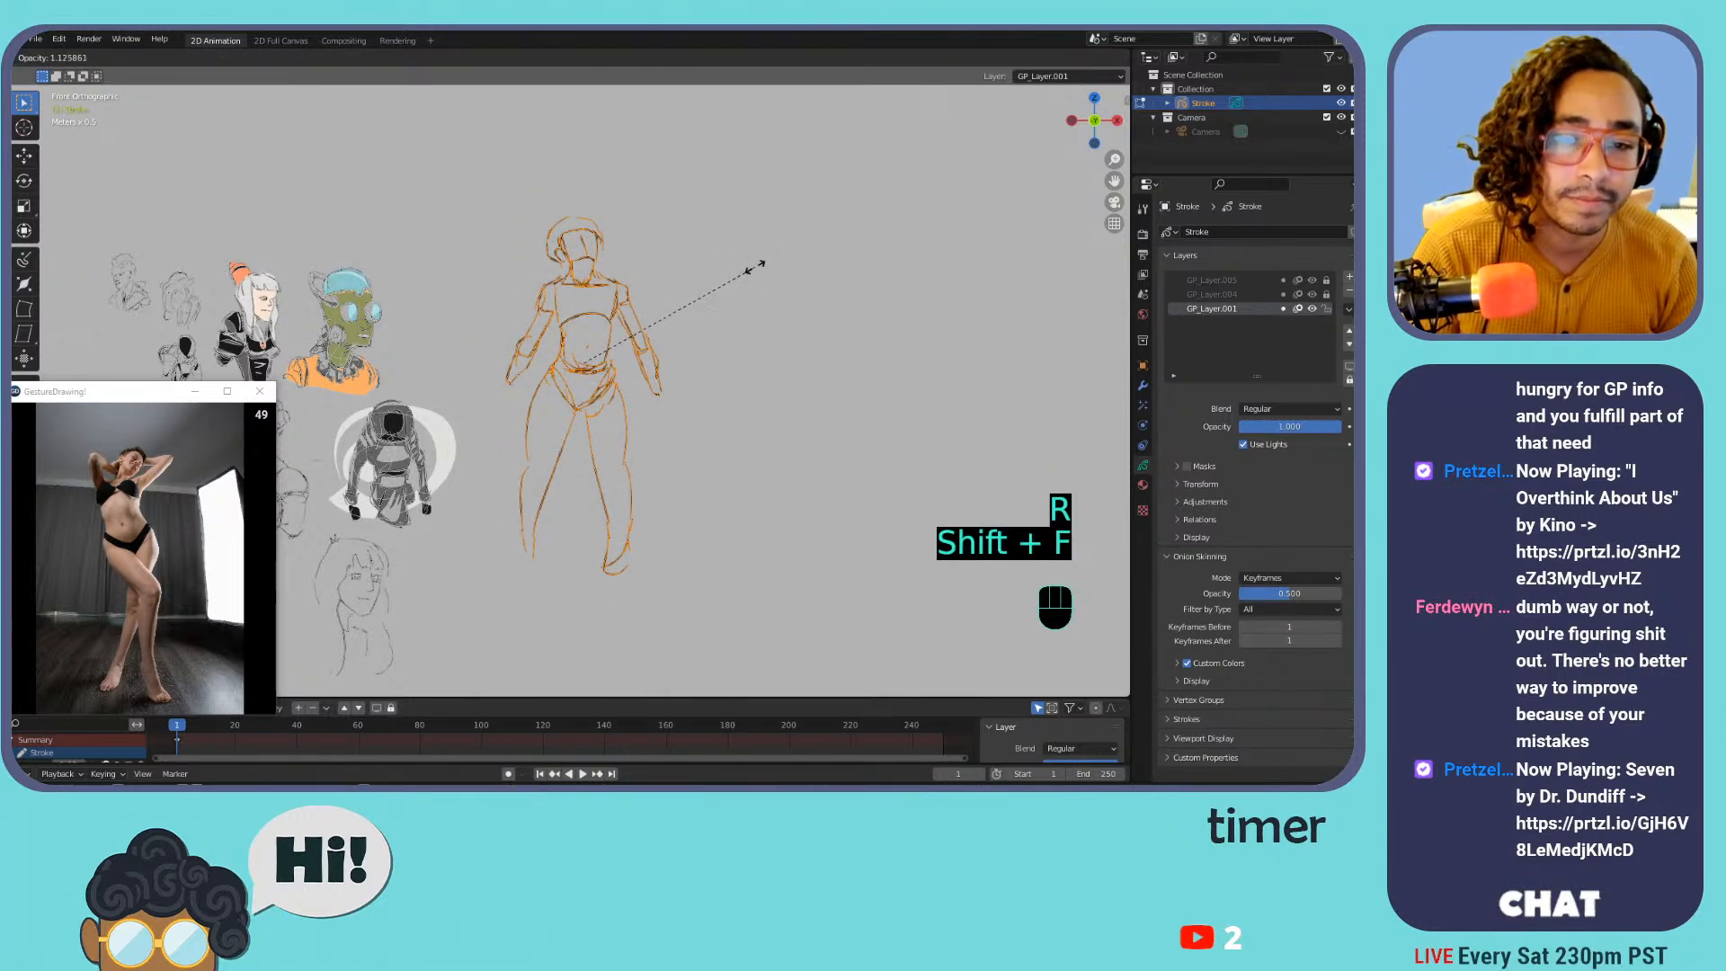
click(753, 270)
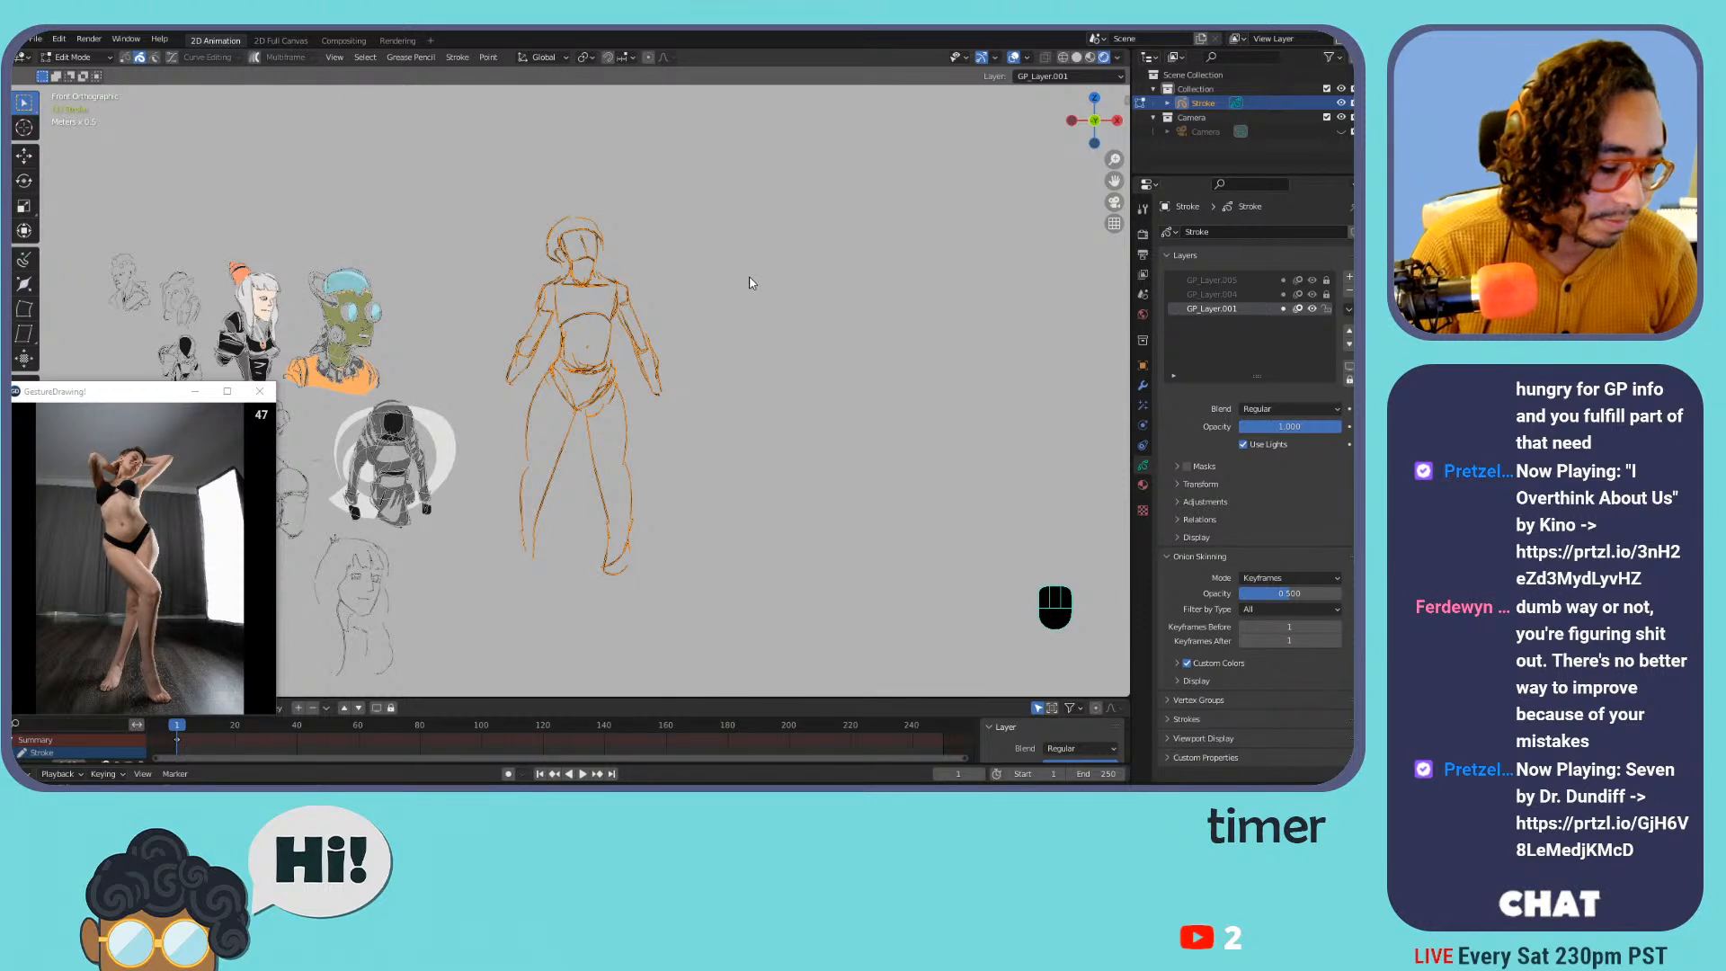
Scale the selected figure to about 0.64, place it above the row of character heads, and return to Draw Mode
key(r)
key(g)
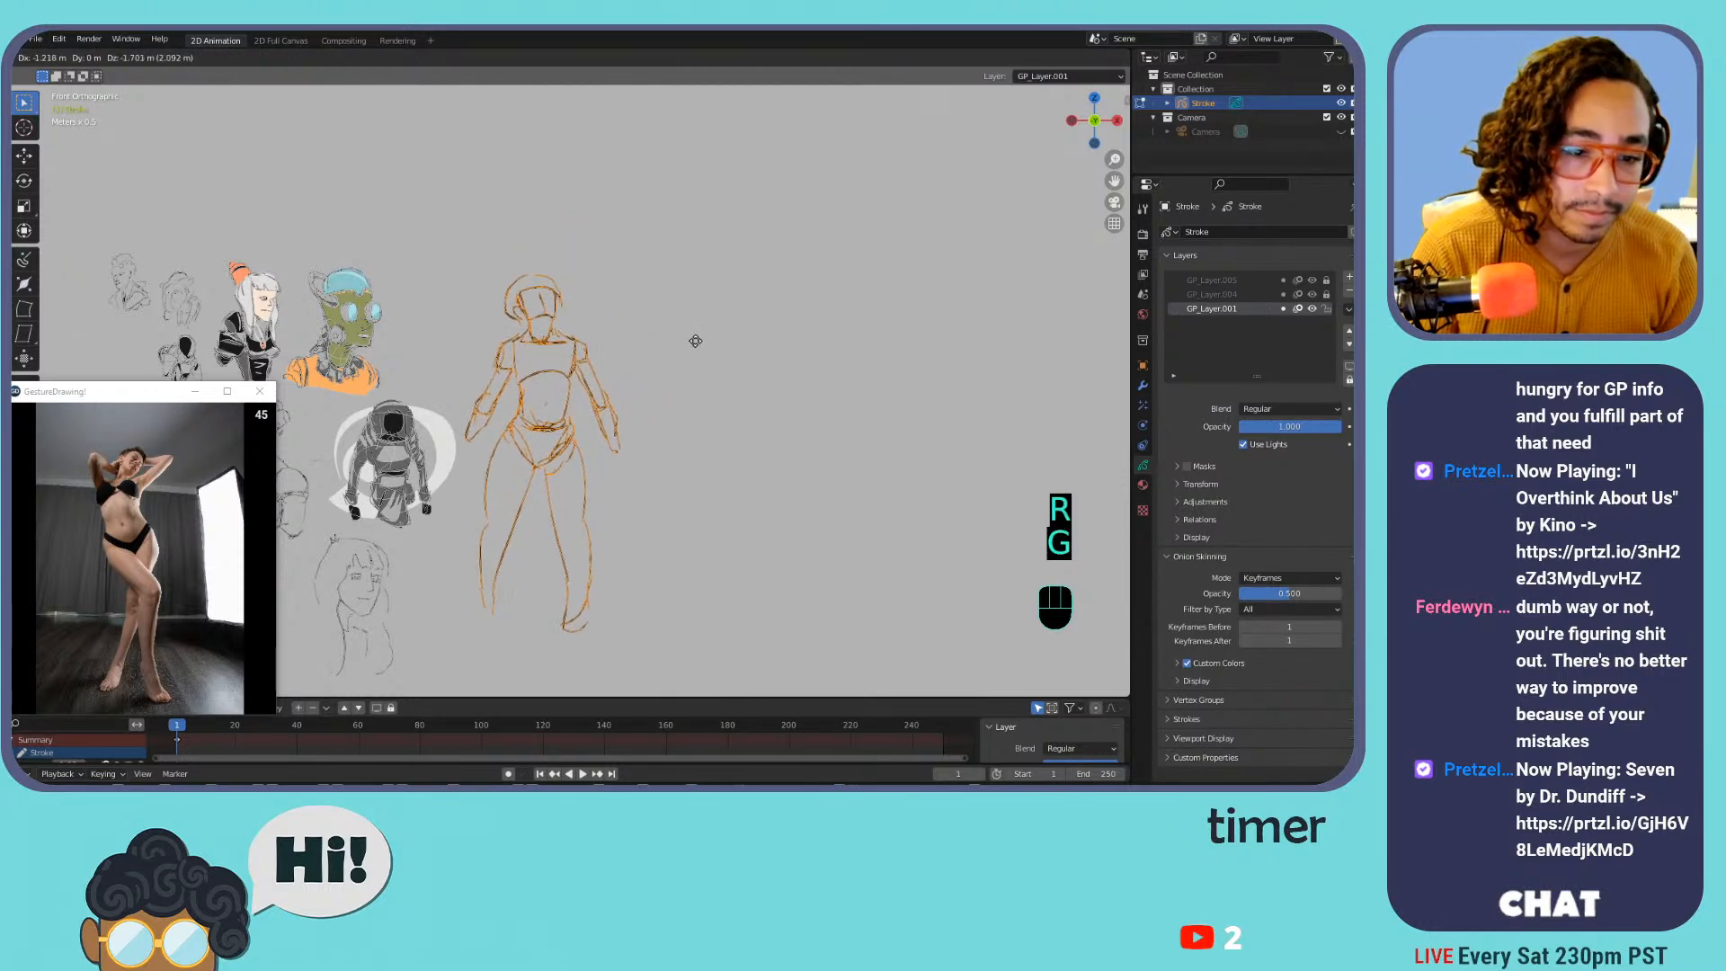
click(710, 324)
key(s)
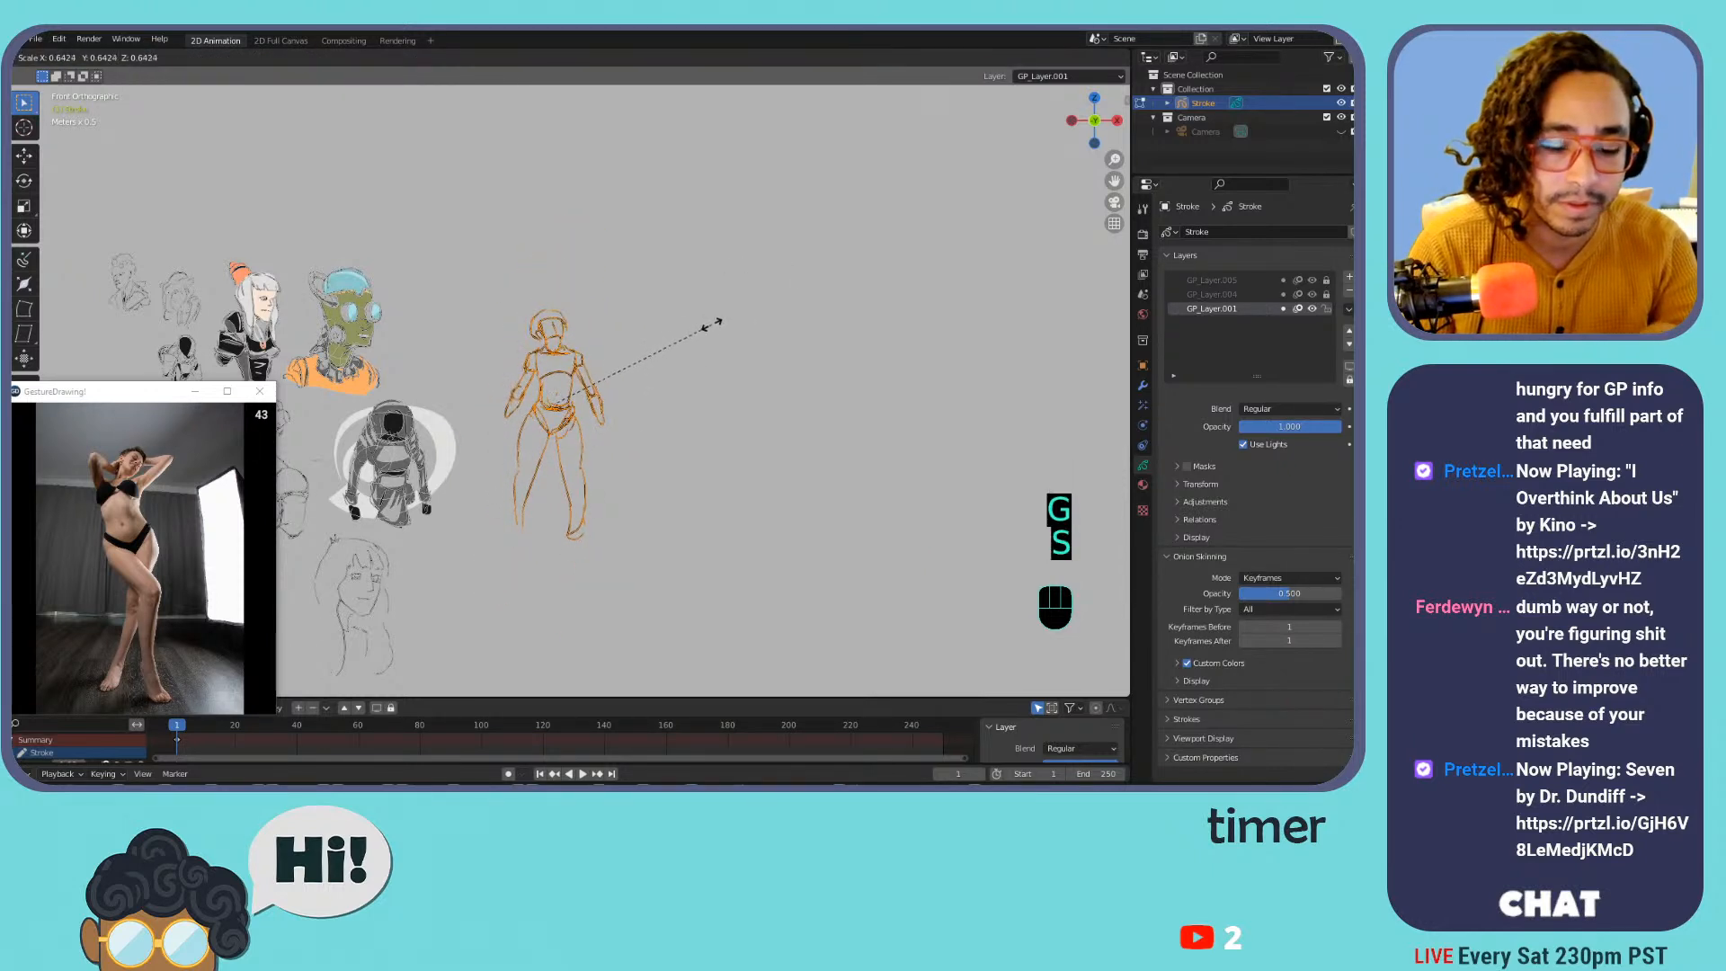
key(g)
click(301, 57)
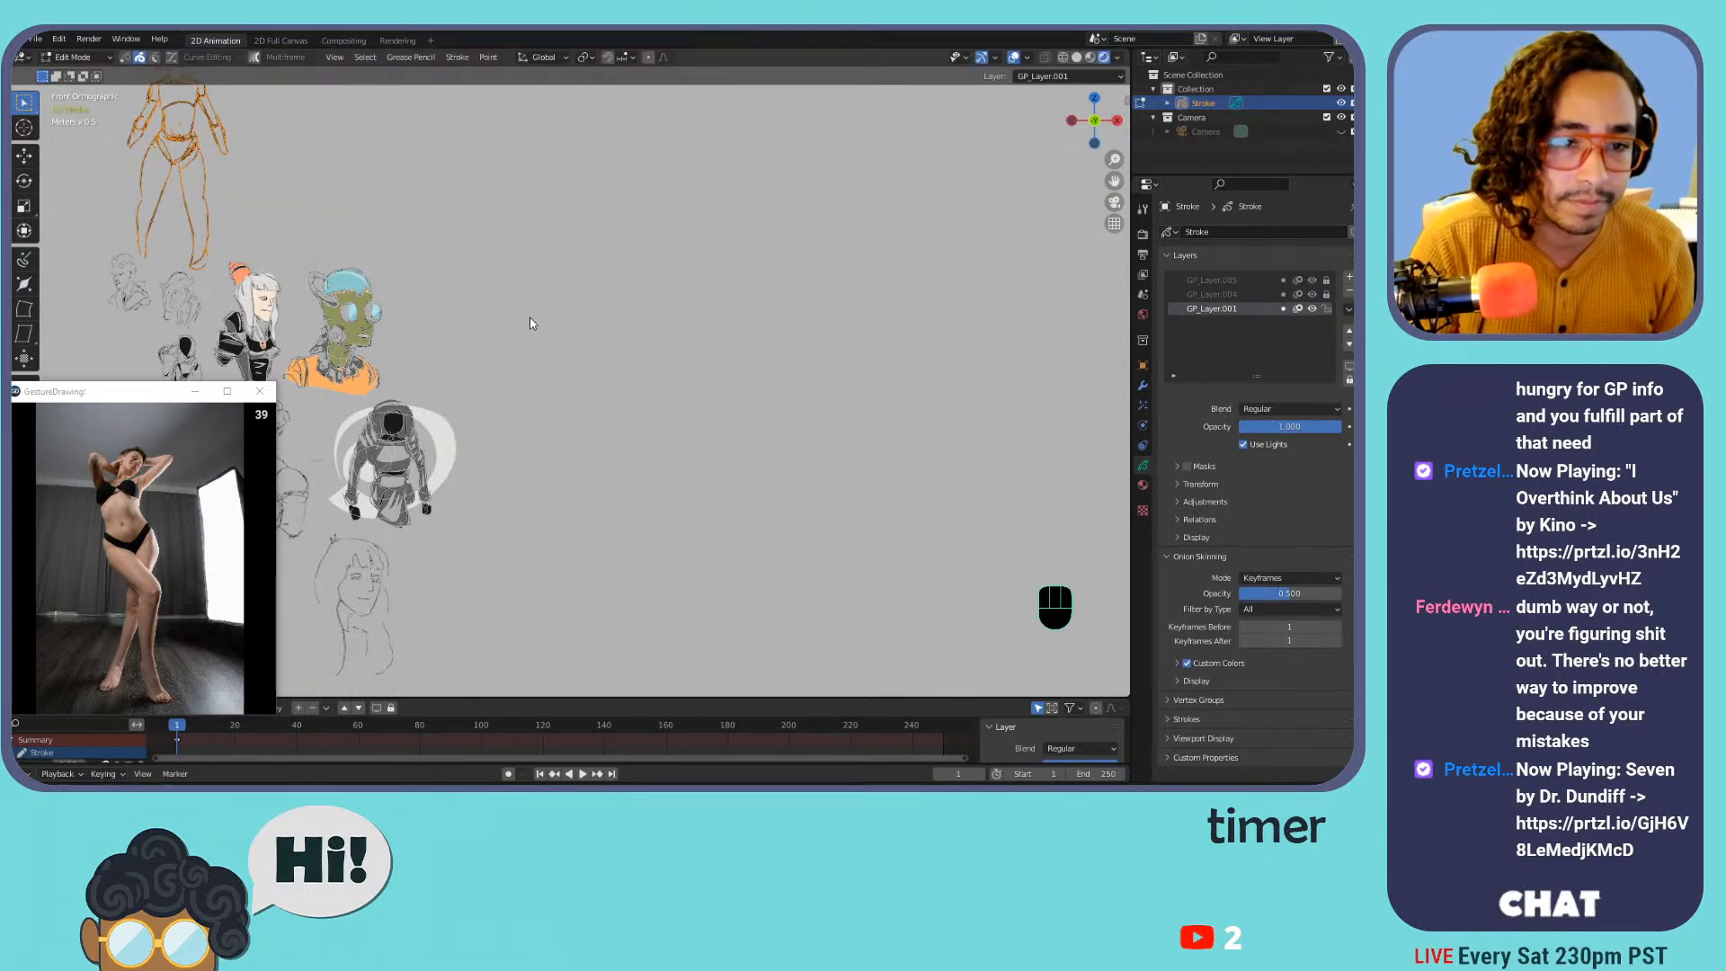
key(Tab)
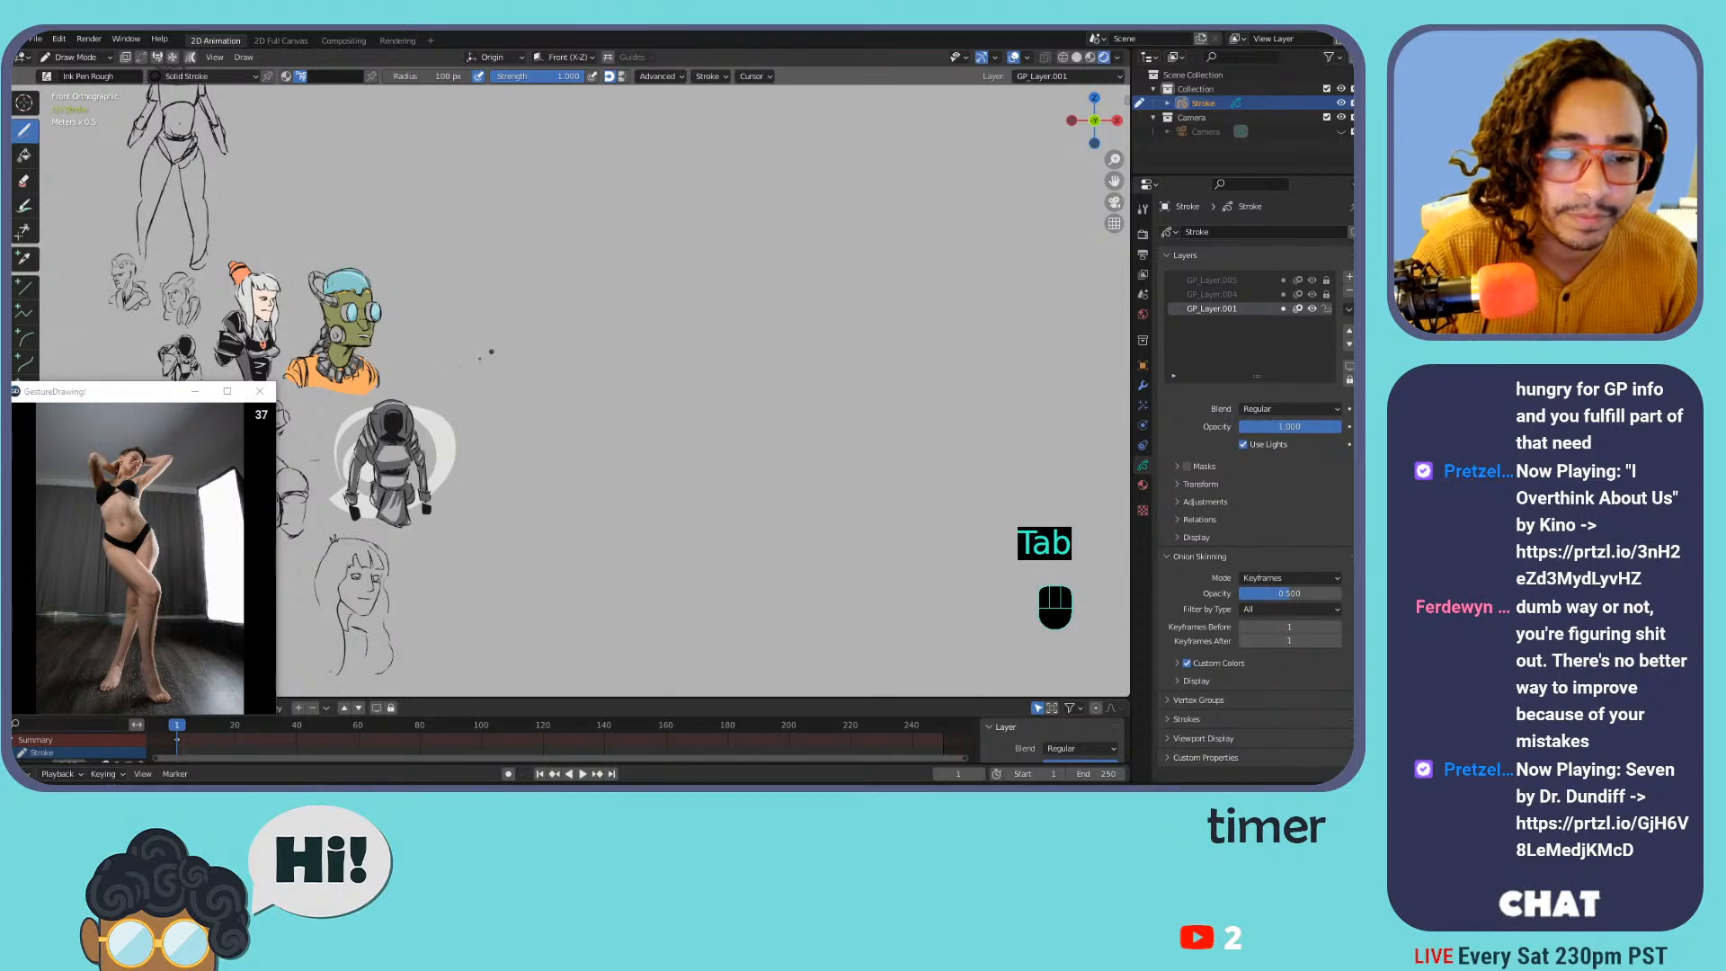
Draw a tilted shallow cylinder with an elliptical opening and an inner rim line in the empty space beside the hooded character
shift+middle_drag(464, 351, 617, 401)
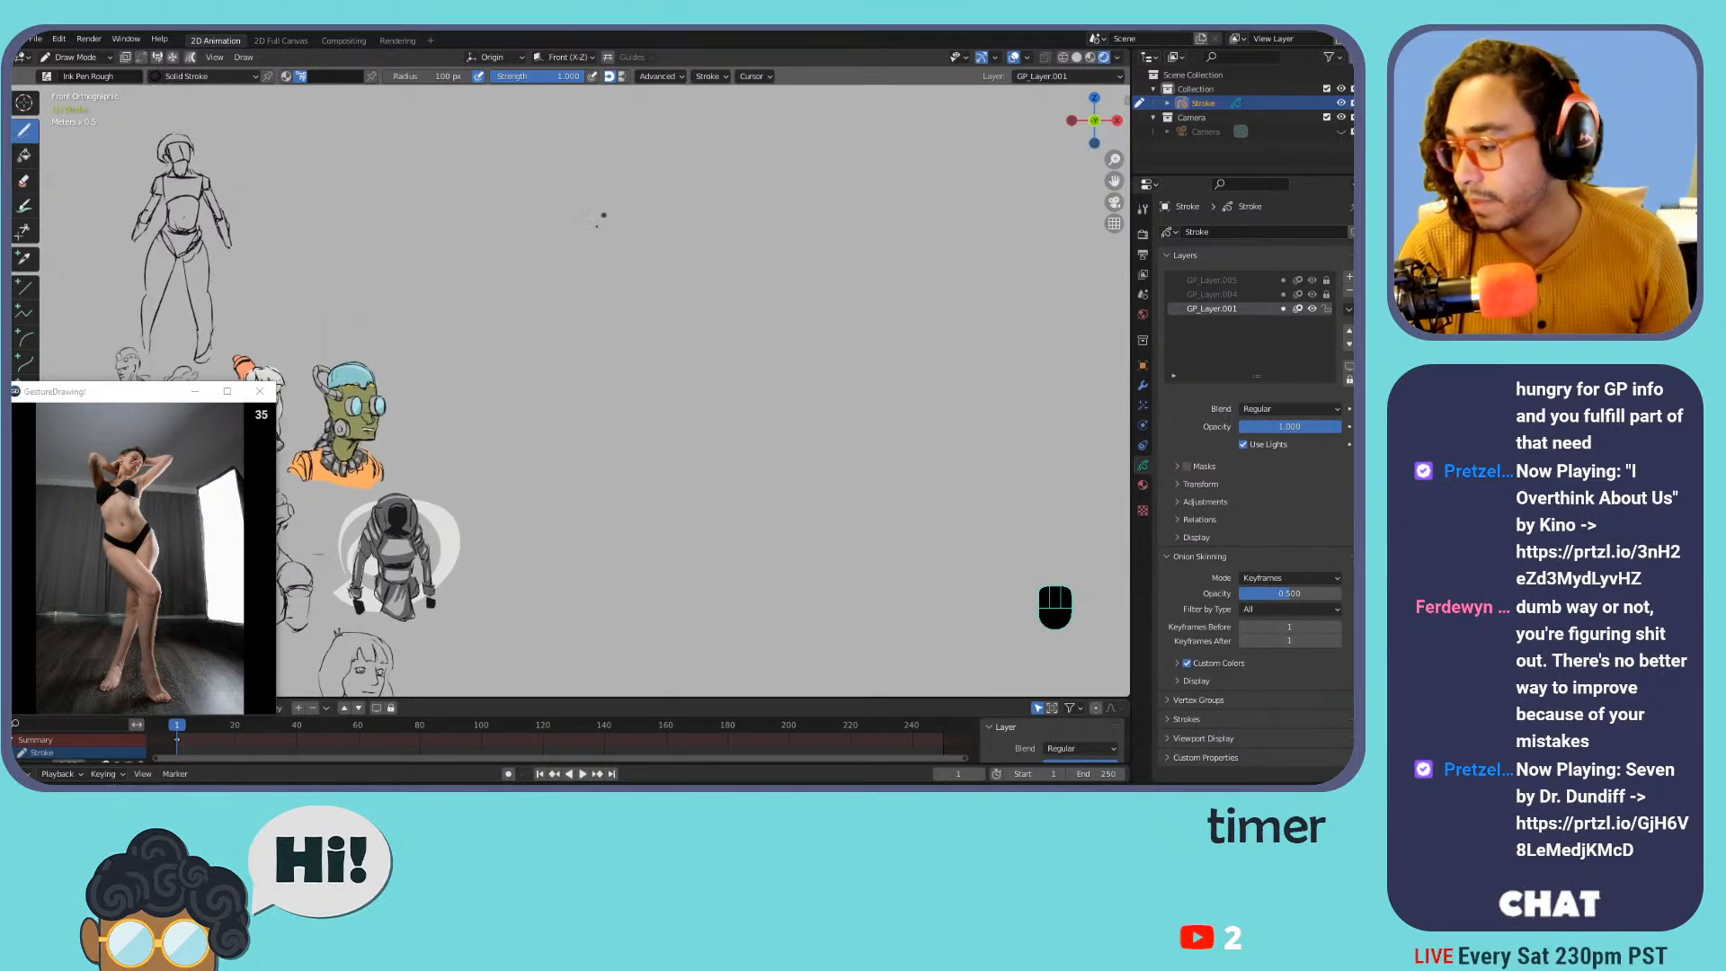
key(ctrl+equal)
key(ctrl+equal)
key(ctrl+minus)
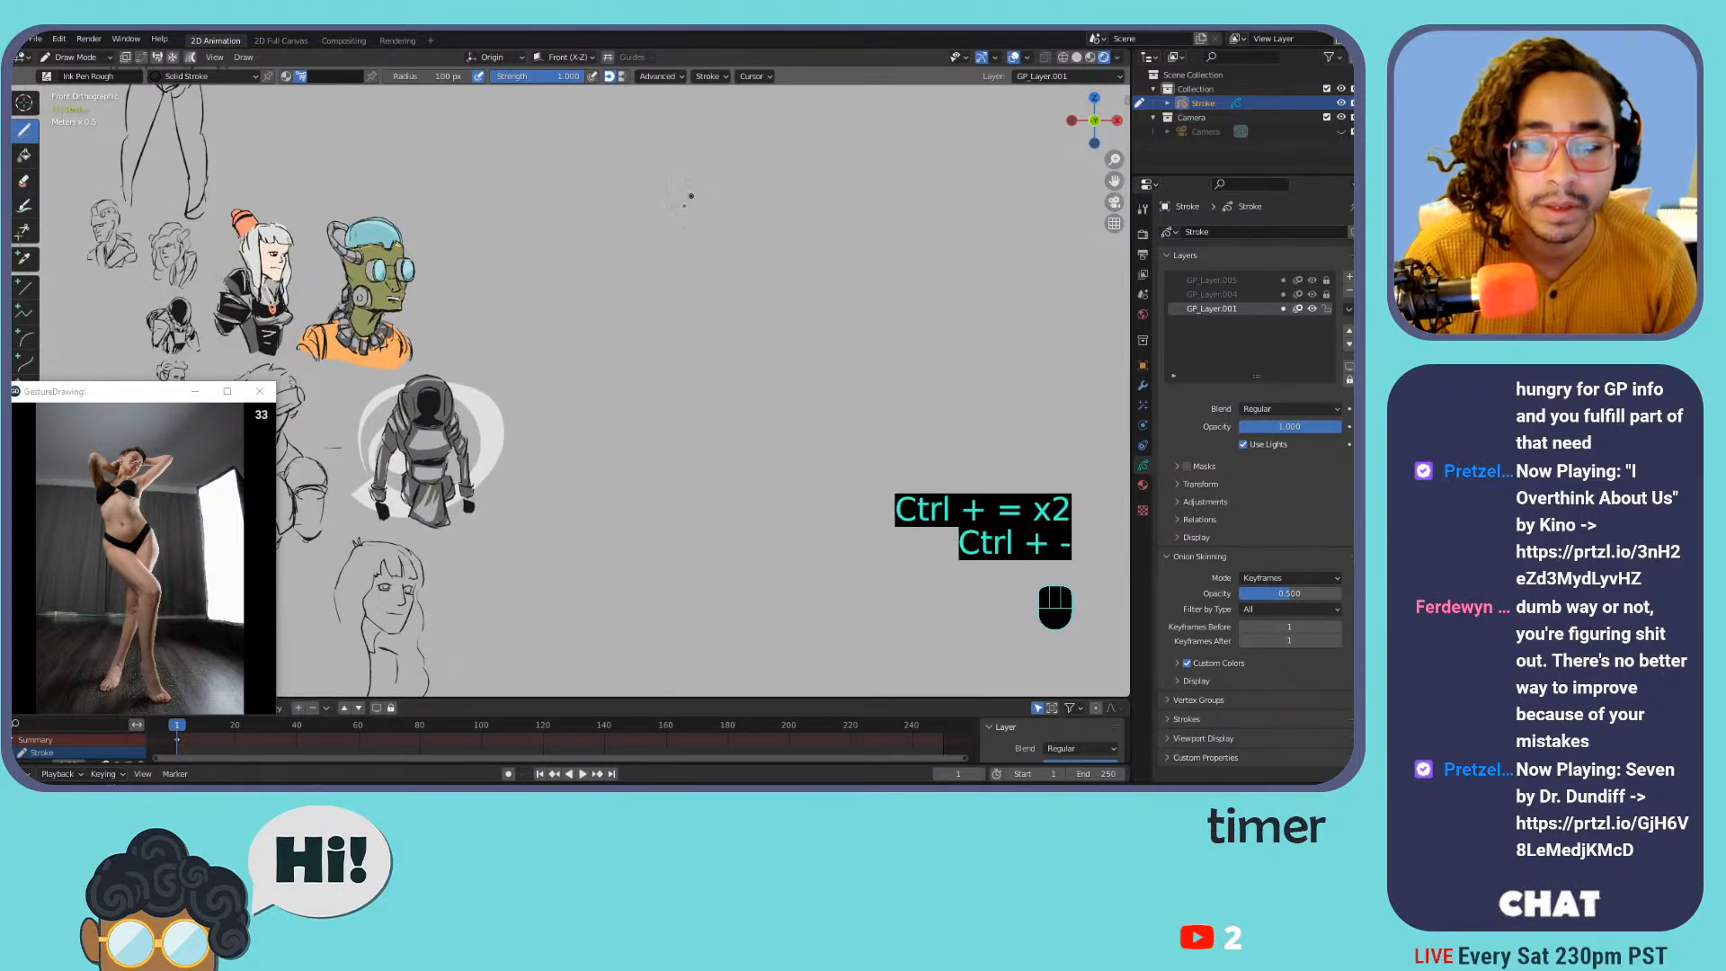
key(ctrl+equal)
key(ctrl+equal)
key(ctrl+equal)
key(ctrl+equal)
scroll(697, 286, up, 2)
middle_drag(695, 264, 578, 341)
mouse_move(629, 219)
mouse_down()
mouse_move(677, 270)
mouse_move(742, 213)
mouse_move(639, 224)
mouse_move(701, 274)
mouse_move(817, 181)
mouse_move(634, 224)
mouse_move(744, 225)
mouse_move(814, 177)
mouse_move(670, 206)
mouse_up()
key(ctrl+z)
key(ctrl+z)
mouse_move(572, 278)
mouse_down()
mouse_move(586, 313)
mouse_move(620, 323)
mouse_move(825, 249)
mouse_up()
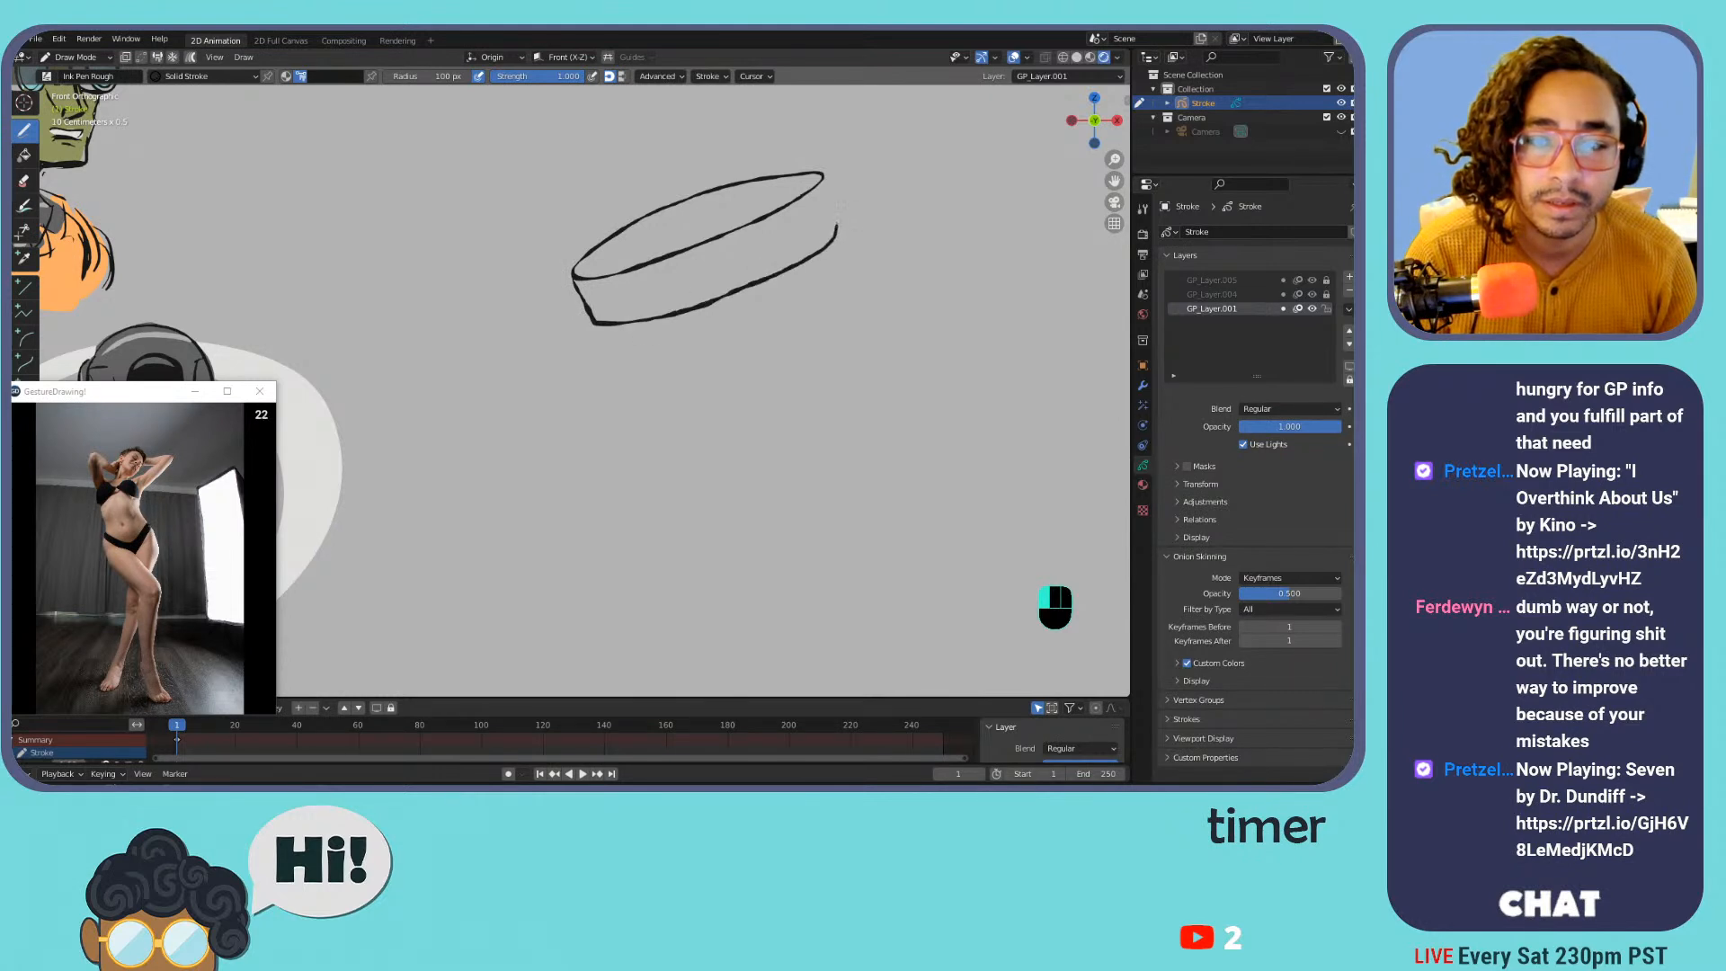
drag(589, 272, 777, 191)
Draw a narrower, taller neck ring directly beneath the tilted cylinder, replacing the first shallow version
mouse_move(617, 322)
mouse_down()
mouse_move(625, 337)
mouse_move(700, 326)
mouse_move(813, 279)
mouse_up()
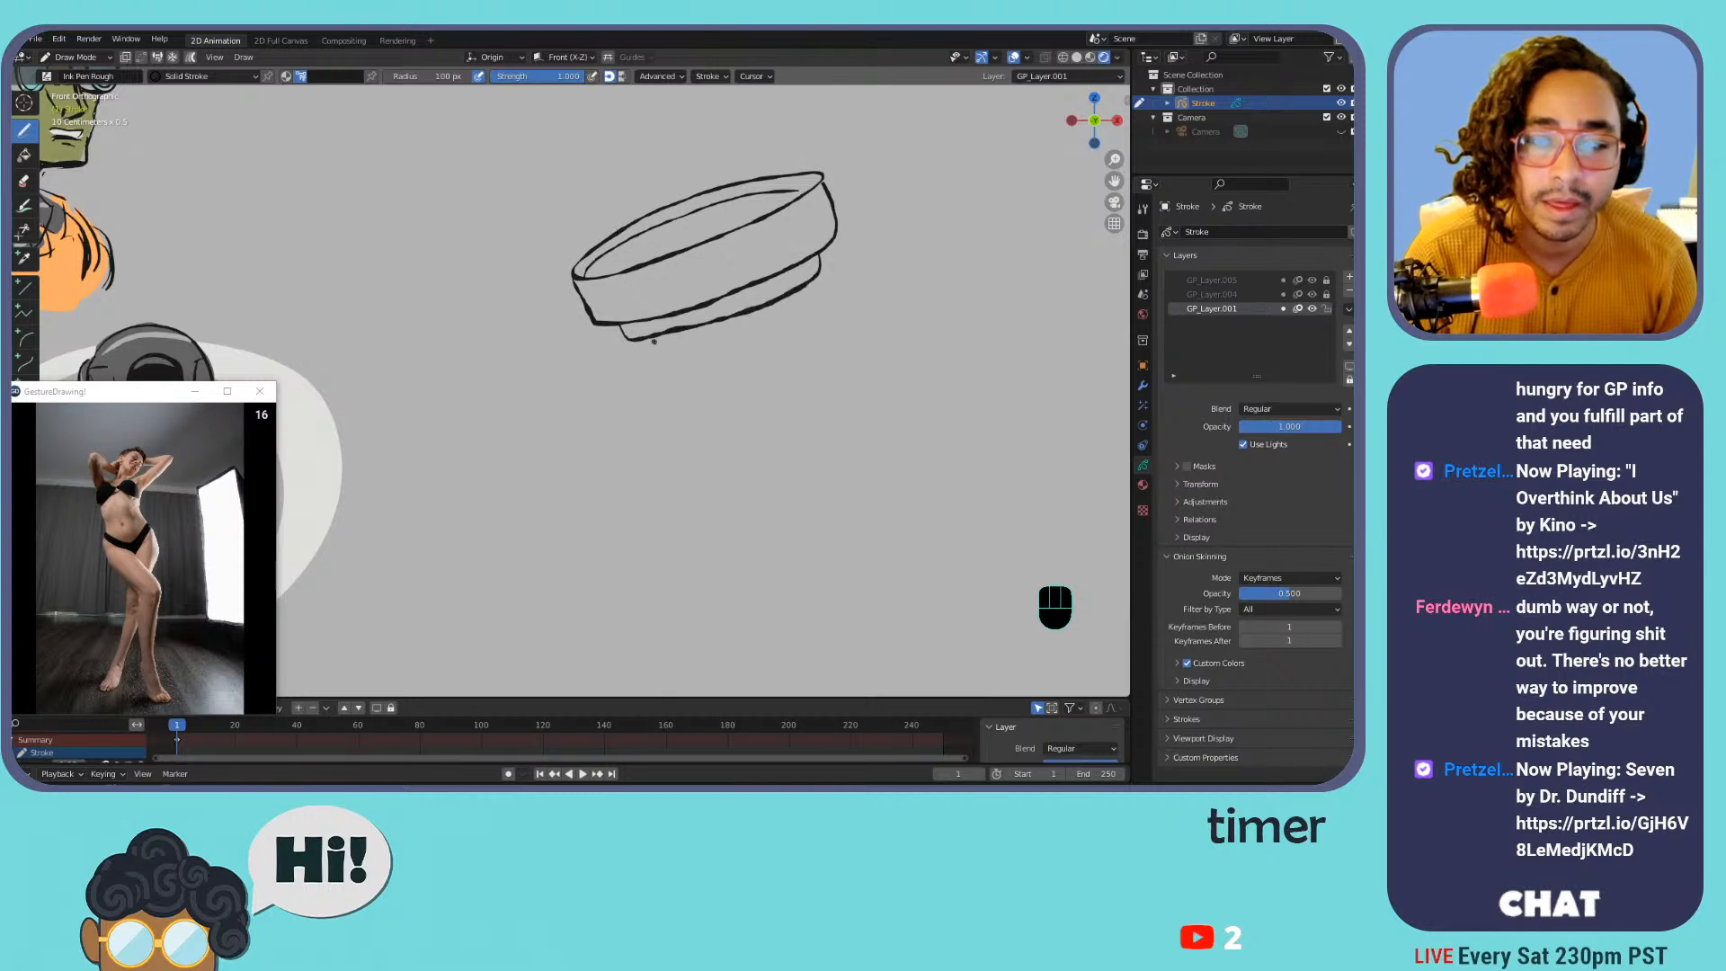
drag(690, 349, 806, 289)
key(ctrl+z)
key(ctrl+z)
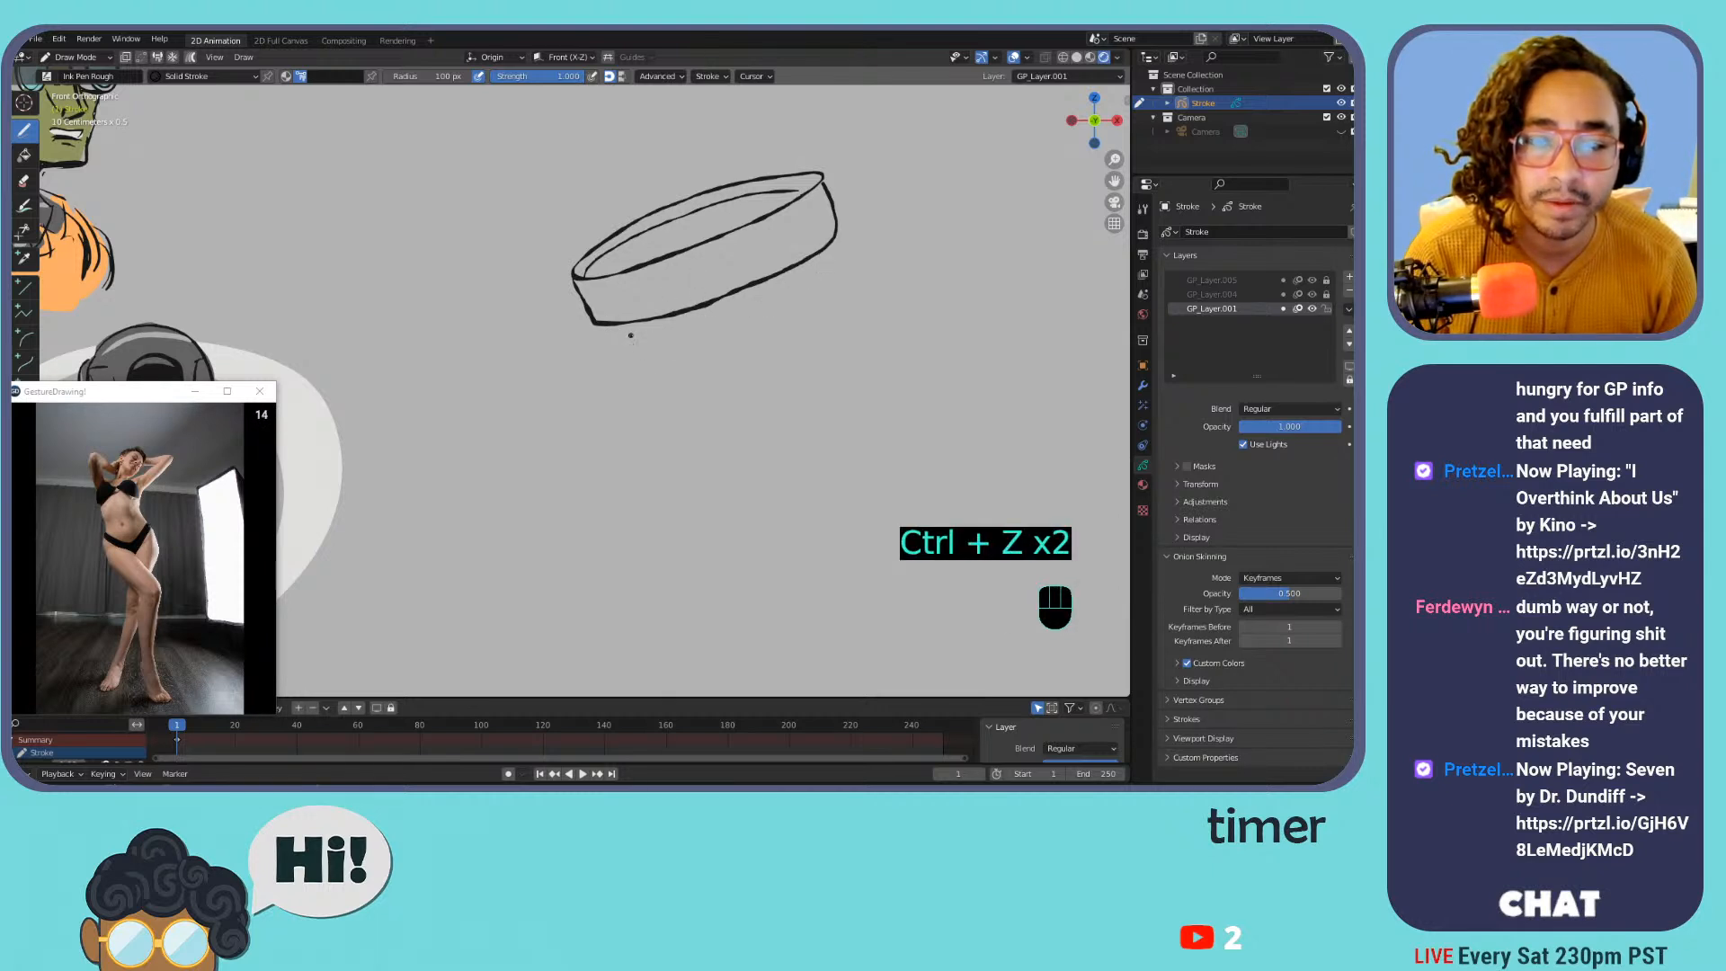
mouse_move(629, 350)
mouse_down()
mouse_move(724, 331)
mouse_move(805, 286)
mouse_move(812, 261)
mouse_up()
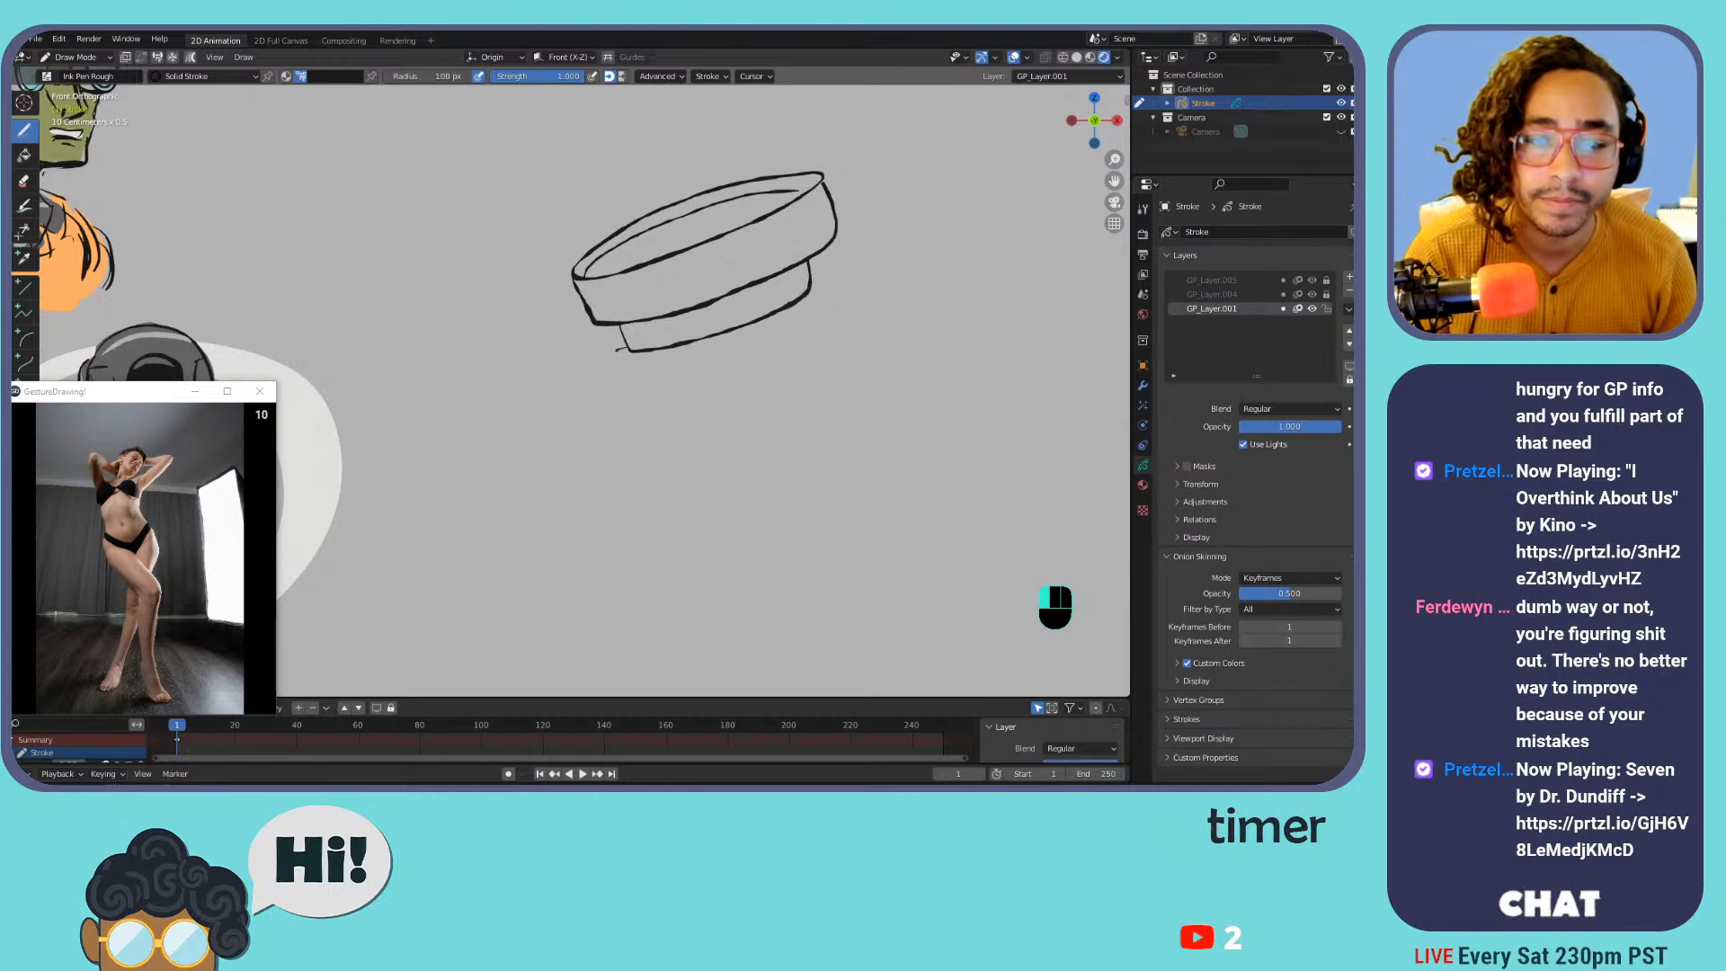
key(ctrl+z)
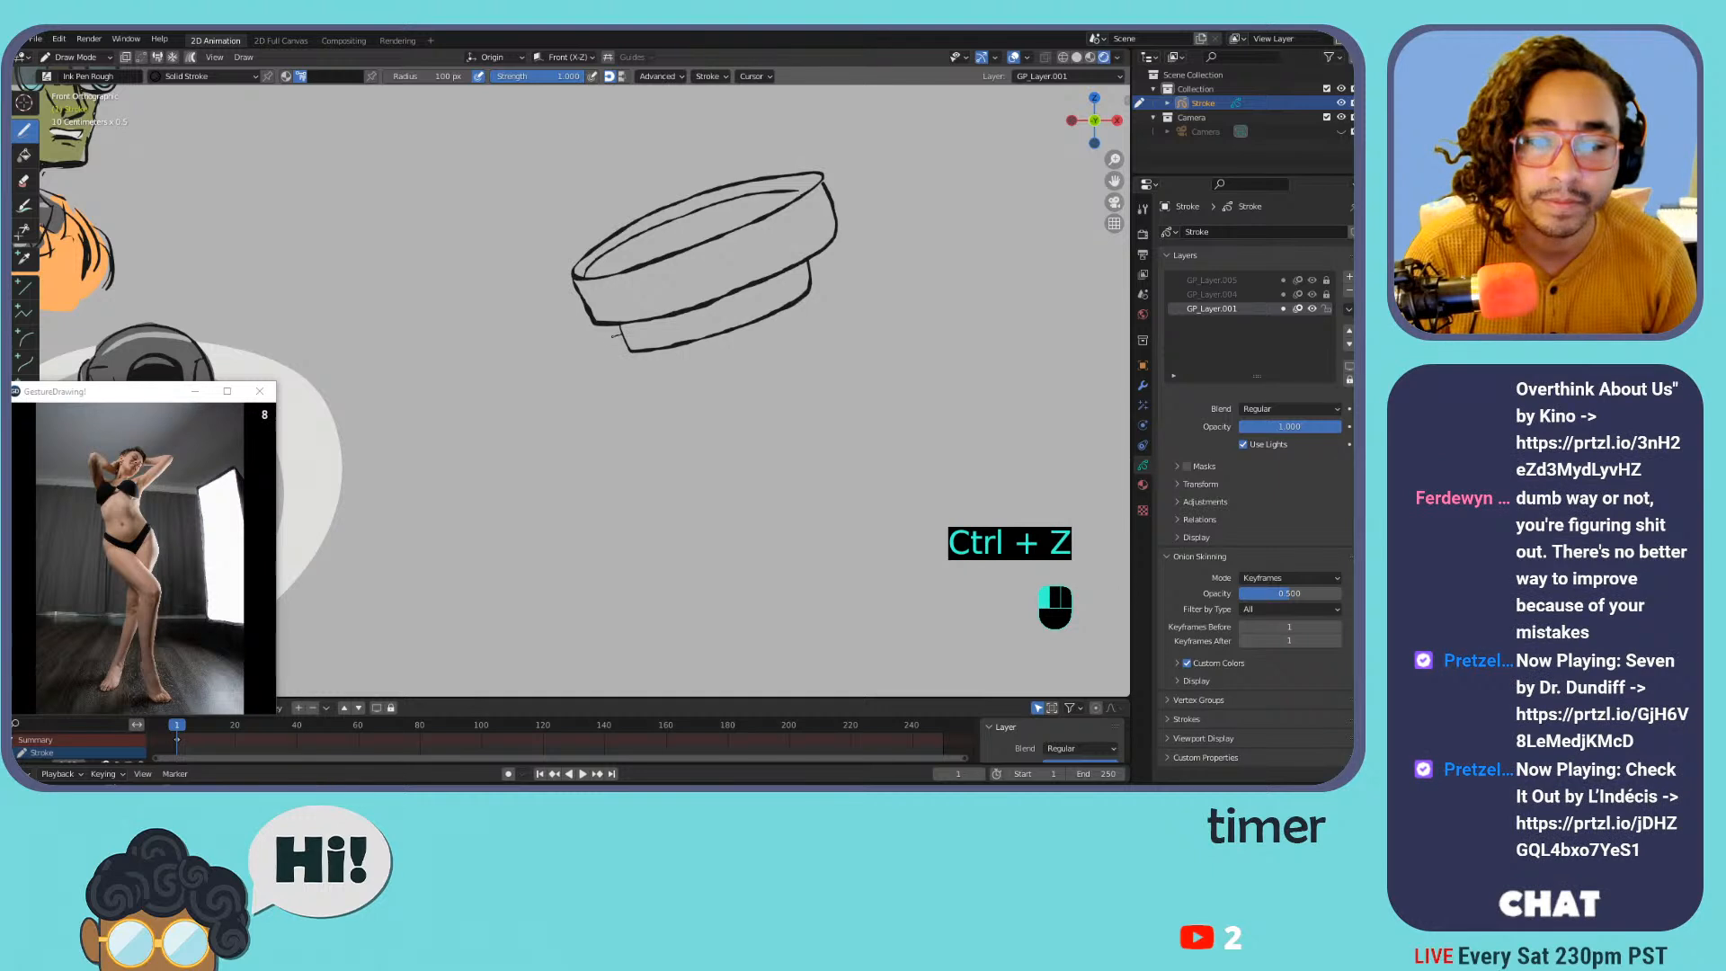
key(ctrl+z)
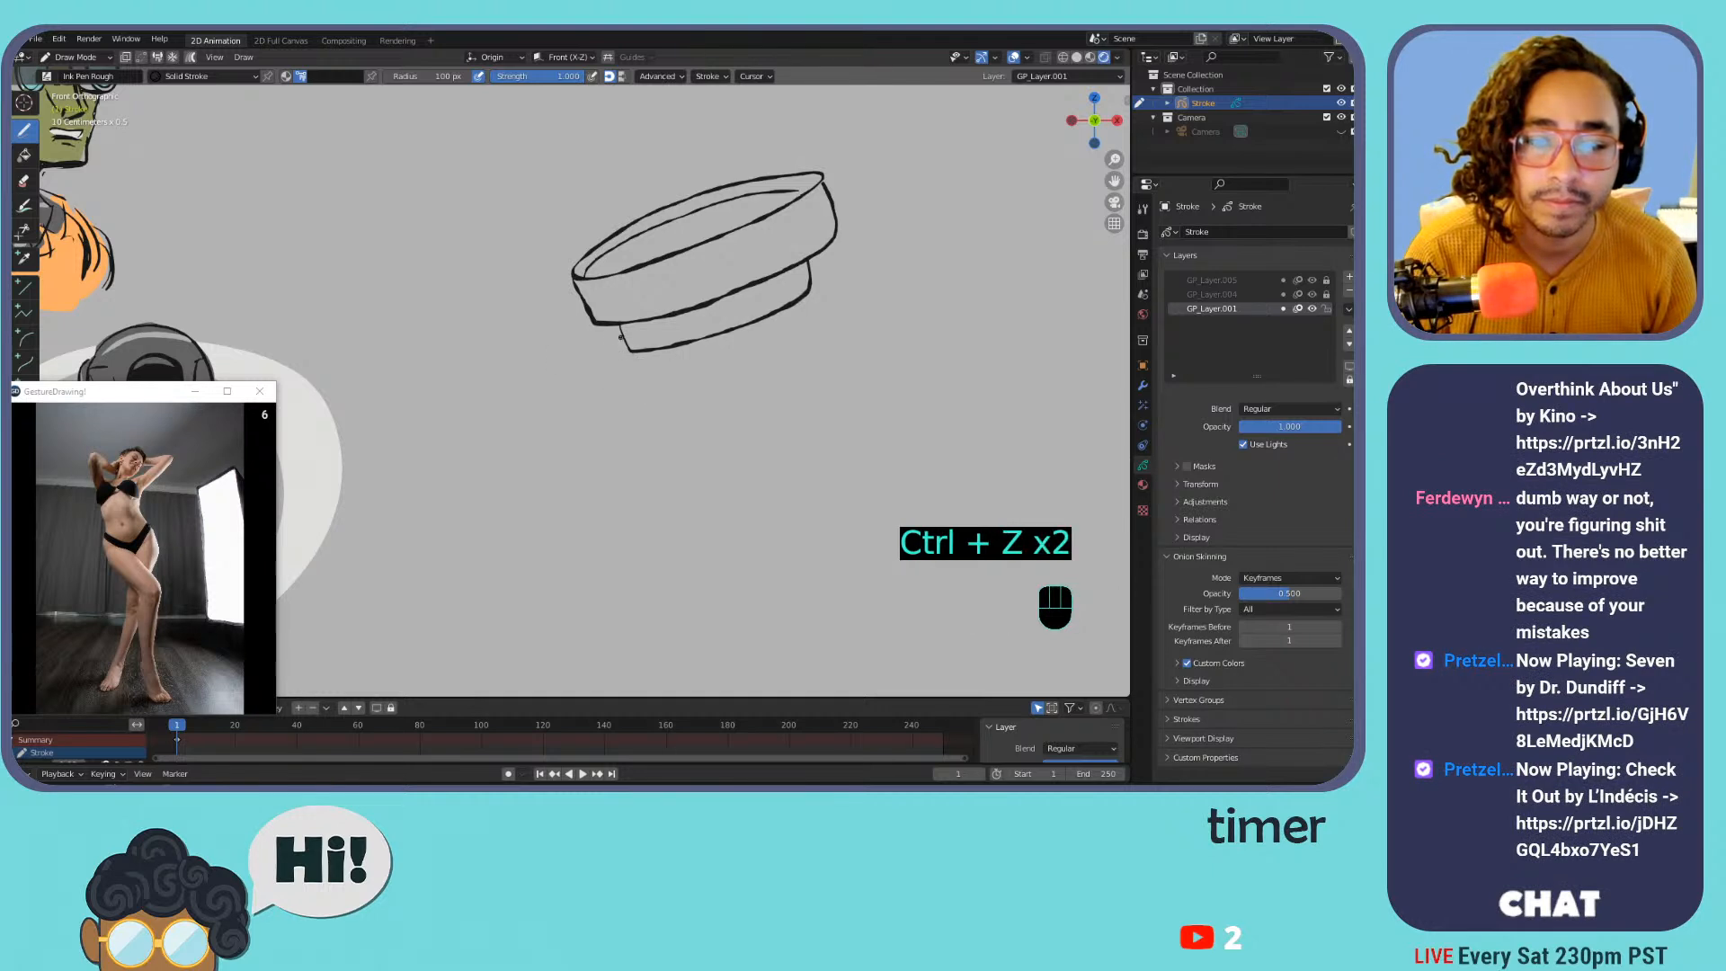
Draw a wider ring below the neck with a curved upper rim and side walls, undoing the trial shading on the first cylinder
mouse_move(586, 376)
mouse_down()
mouse_move(750, 345)
mouse_move(864, 280)
mouse_move(843, 269)
mouse_up()
key(ctrl+z)
mouse_move(641, 339)
mouse_down()
mouse_move(599, 360)
mouse_move(818, 333)
mouse_move(841, 268)
mouse_up()
key(ctrl+z)
mouse_move(569, 371)
mouse_down()
mouse_move(747, 353)
mouse_move(889, 272)
mouse_move(814, 270)
mouse_up()
mouse_move(561, 385)
mouse_down()
mouse_move(580, 440)
mouse_move(783, 416)
mouse_move(897, 362)
mouse_up()
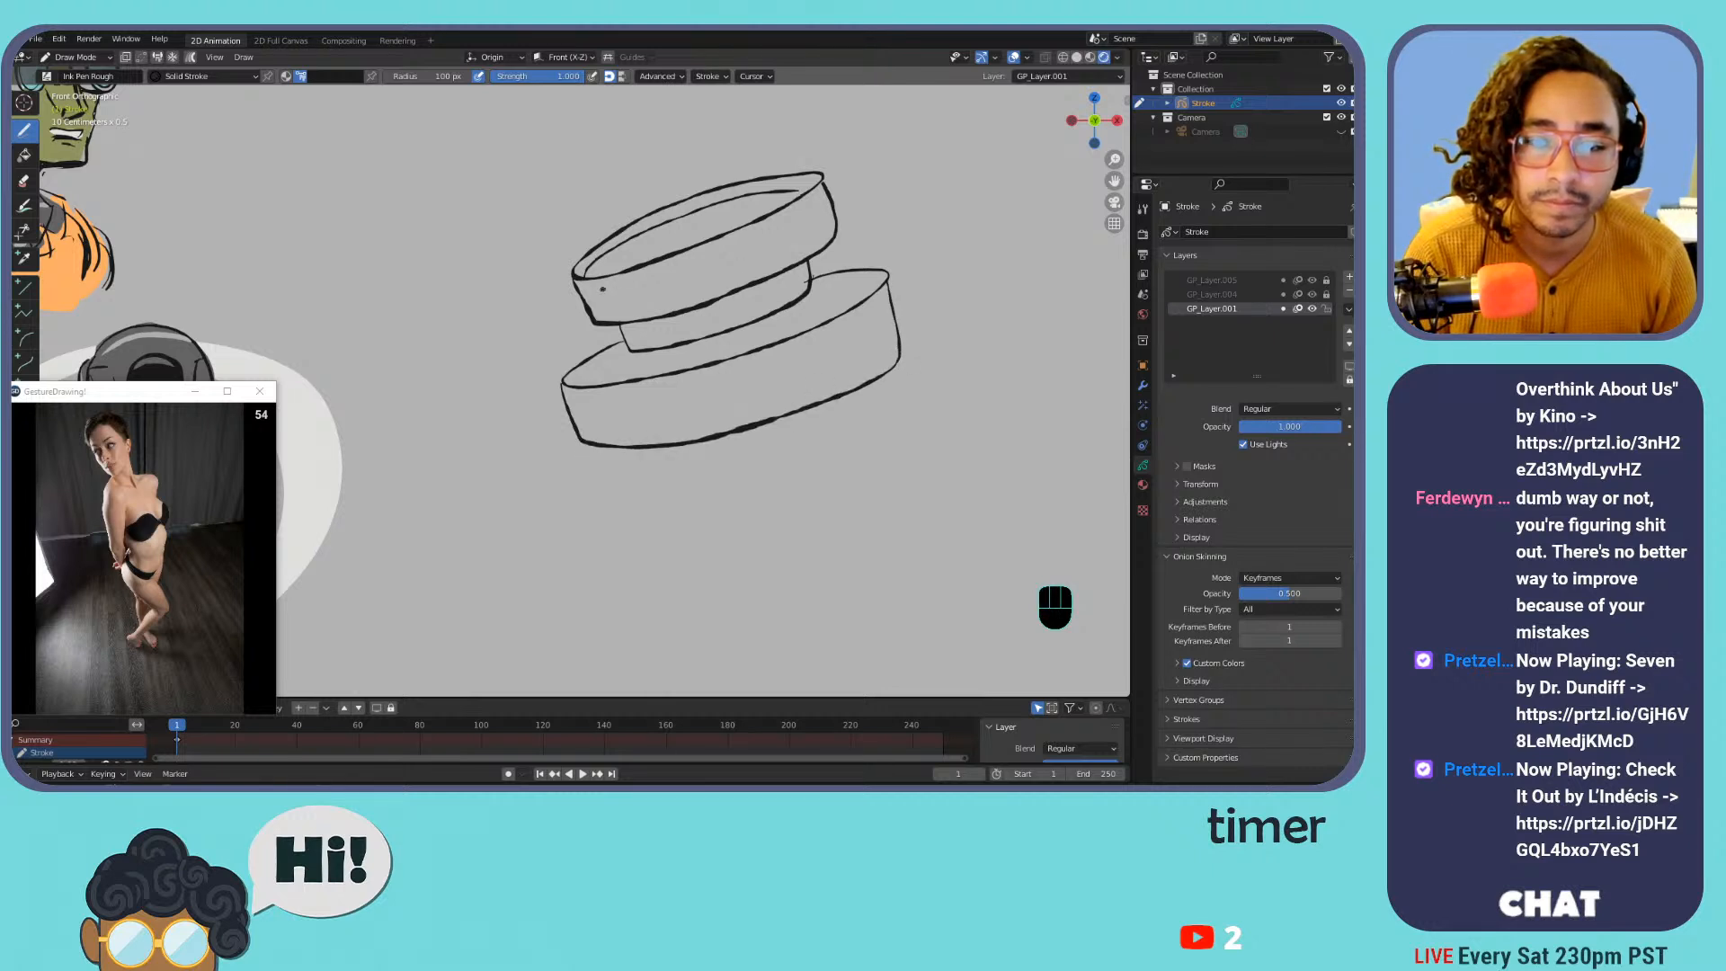
mouse_move(585, 309)
mouse_down()
mouse_move(752, 235)
mouse_move(702, 275)
mouse_up()
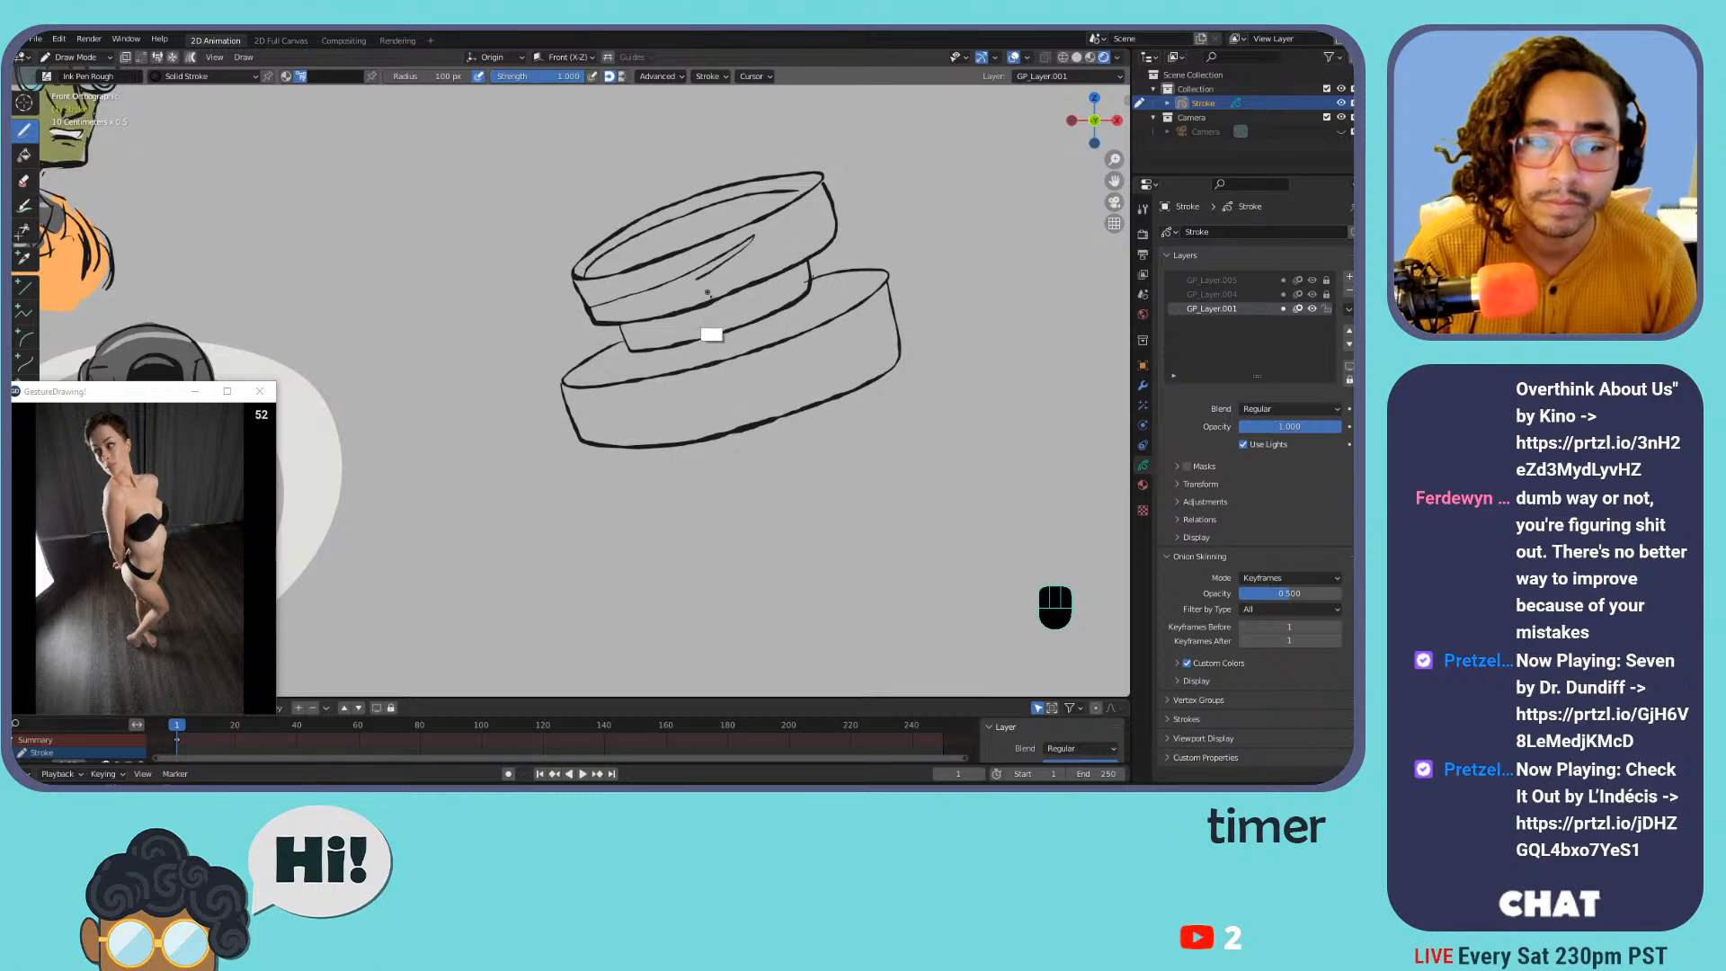
key(ctrl+z)
Select the stacked ring strokes in Edit Mode, rotate them so the stack lies on its side, and return to Draw Mode
key(ctrl+minus)
key(ctrl+minus)
key(ctrl+minus)
key(ctrl+minus)
key(ctrl+equal)
shift+middle_drag(798, 307, 609, 385)
key(Tab)
drag(689, 275, 372, 576)
key(g)
key(r)
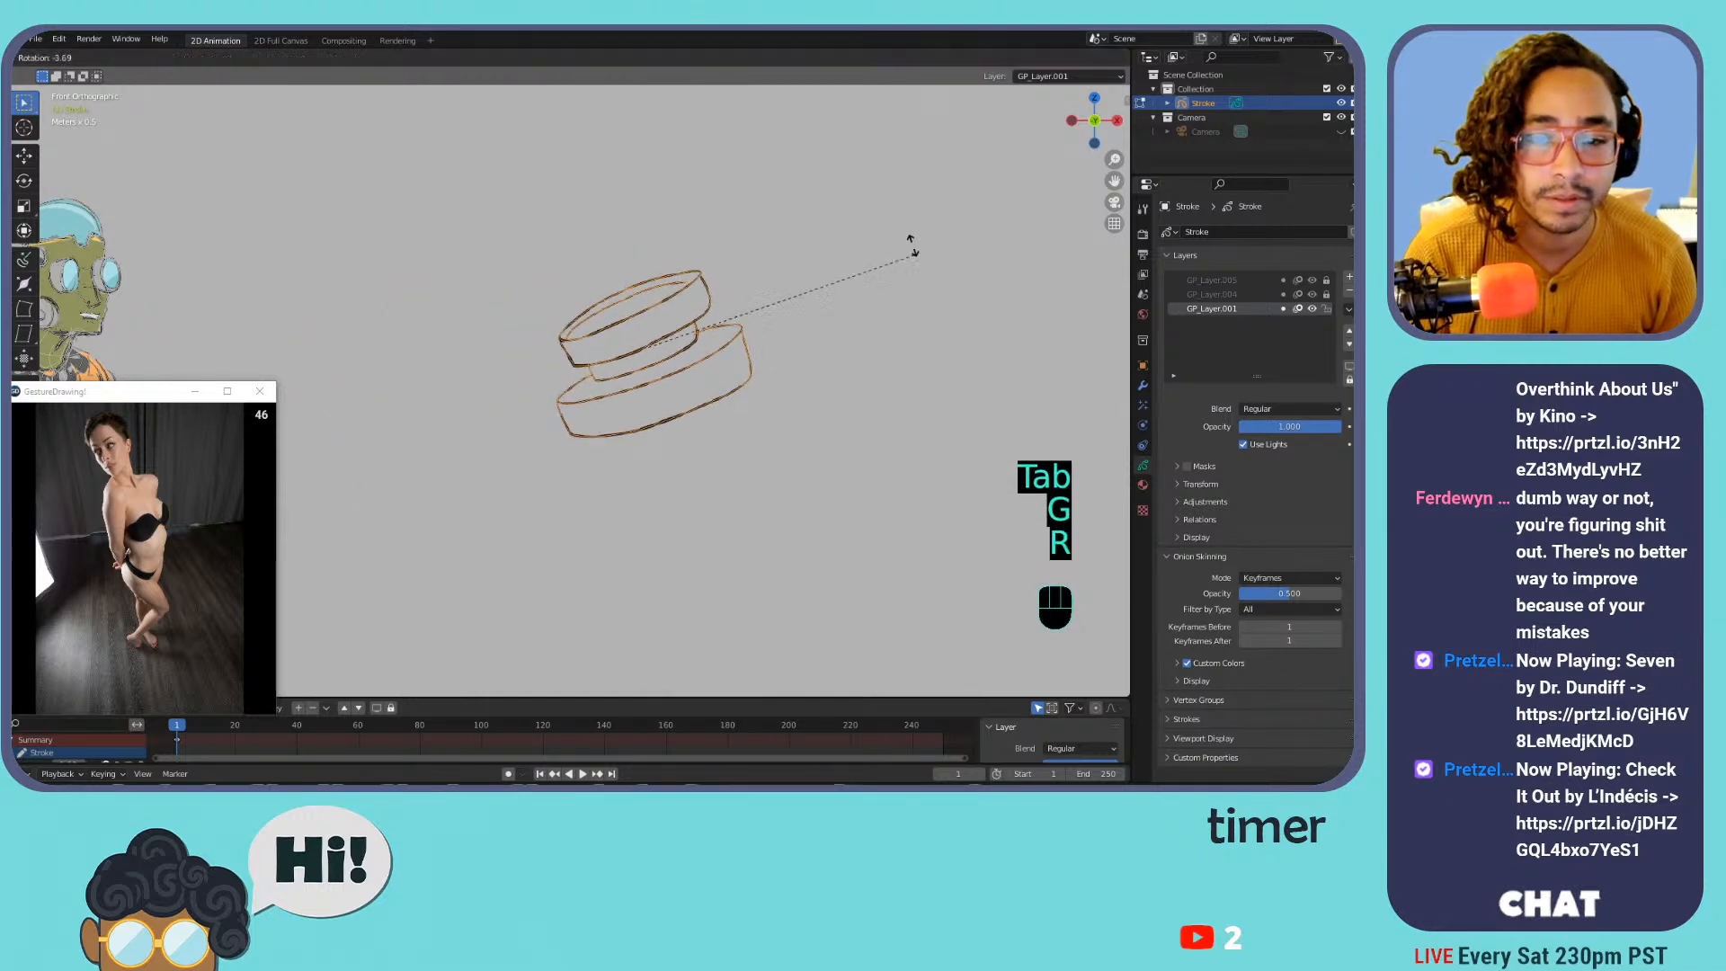
click(843, 277)
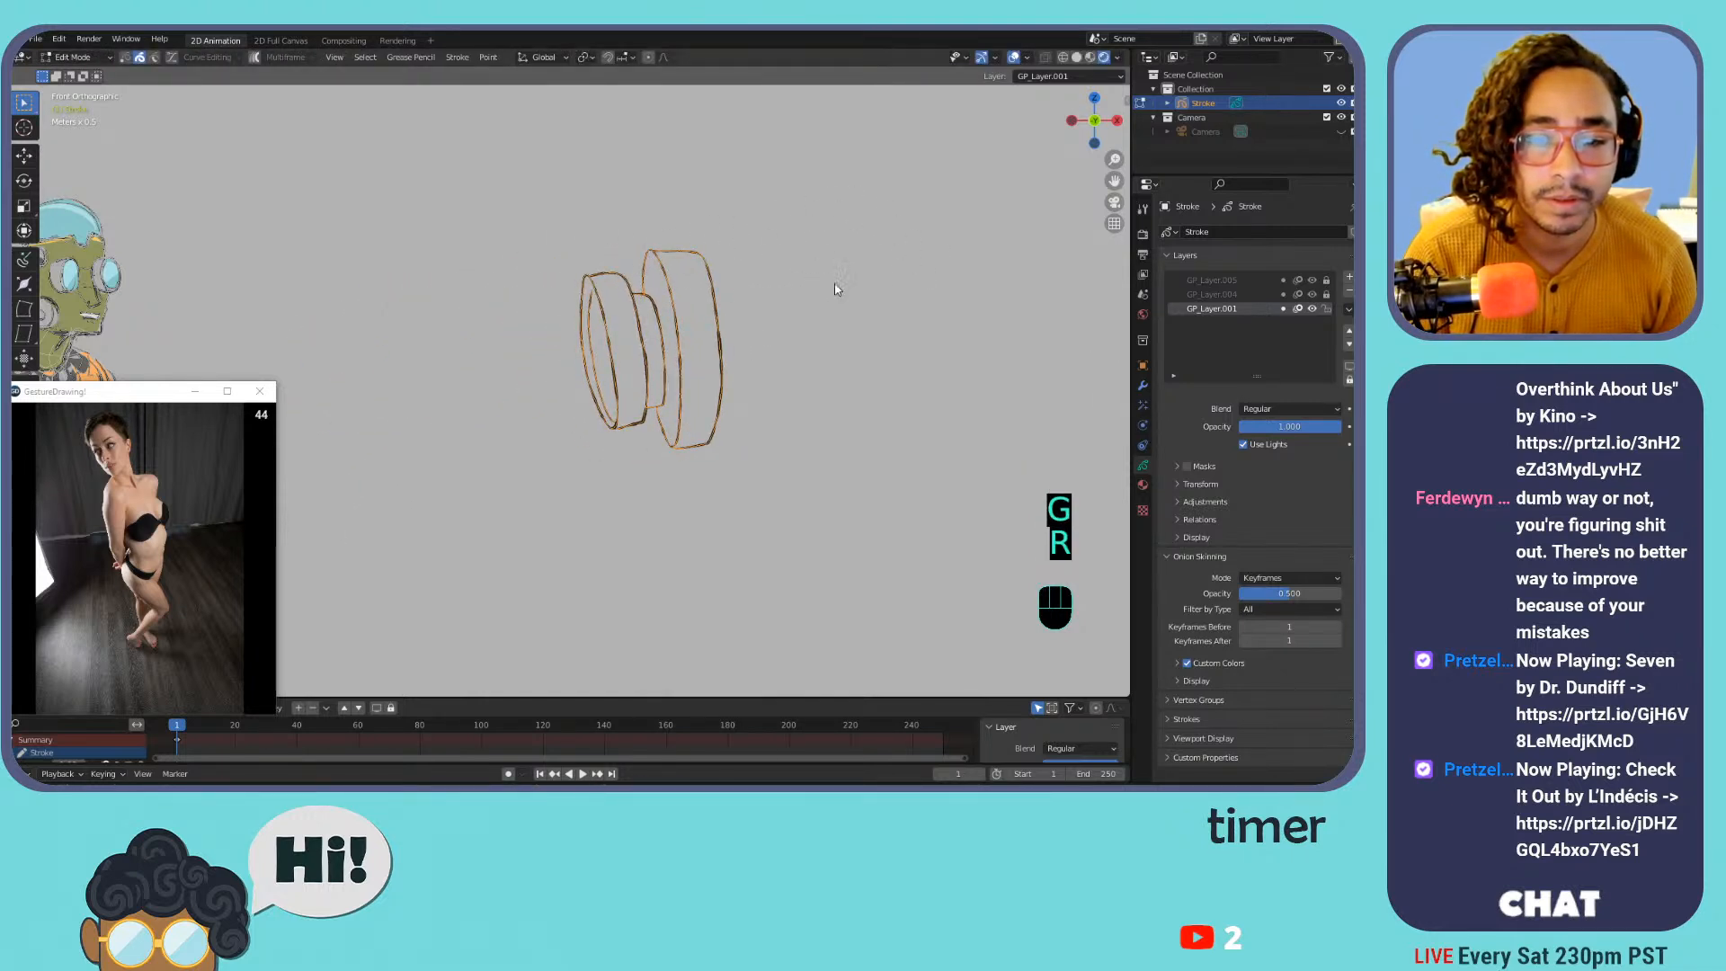
key(Tab)
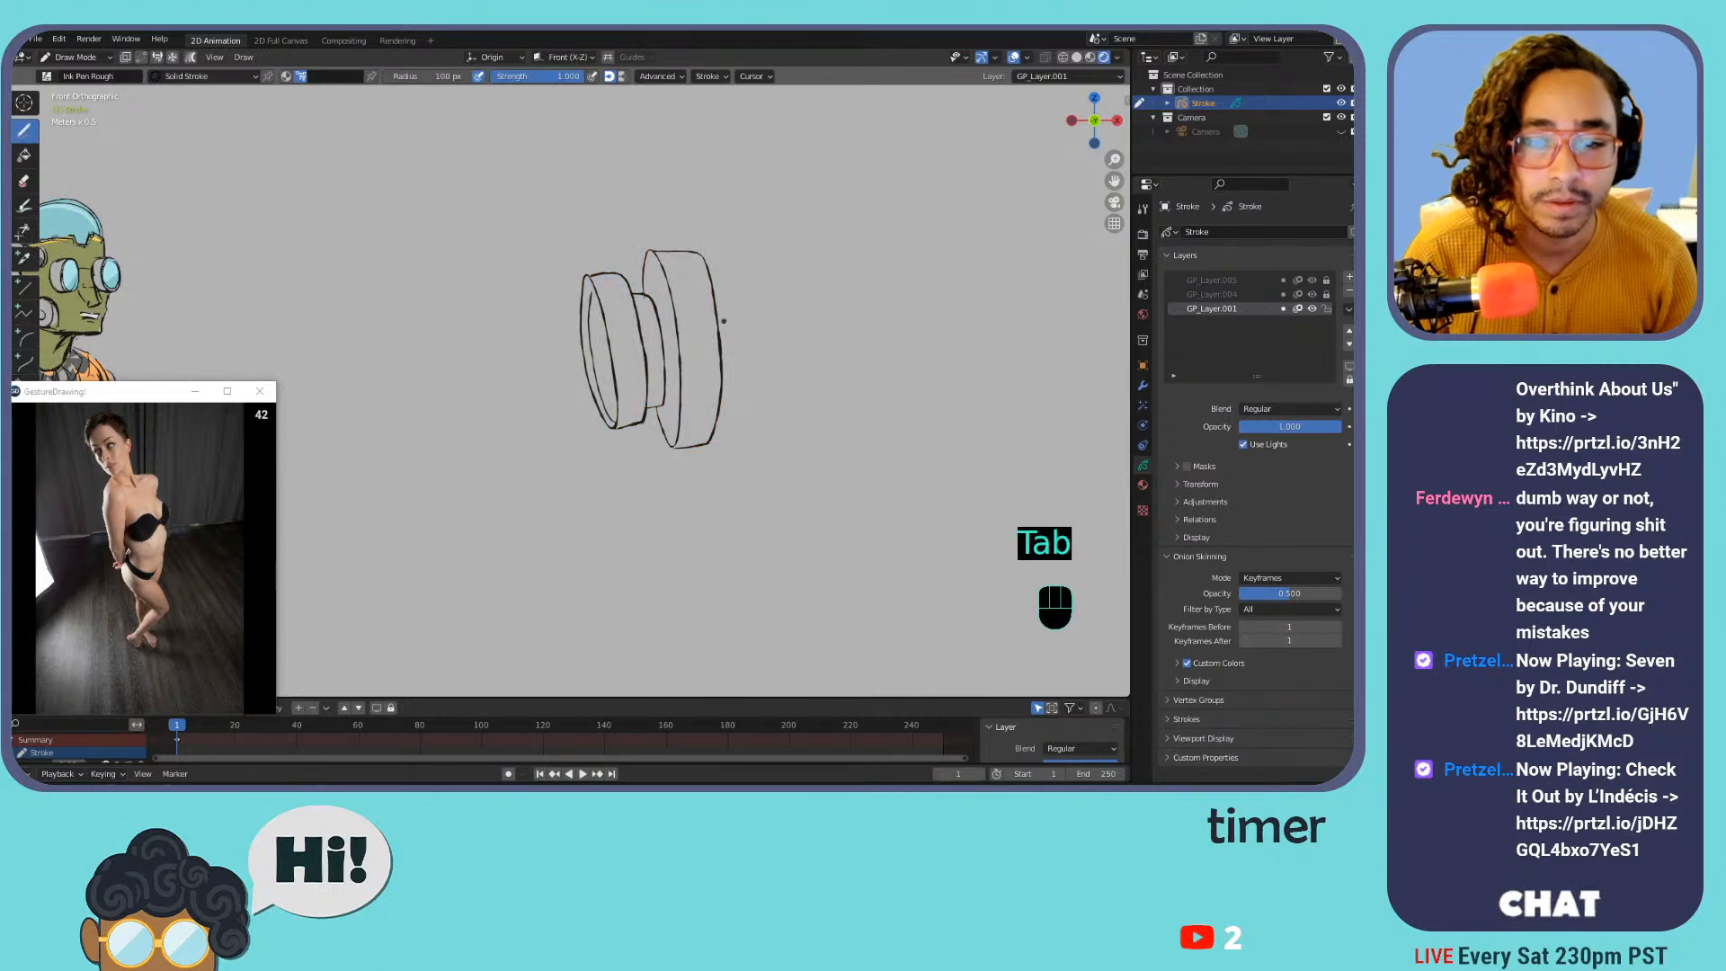
Try a large rounded capsule-shaped body extending from the face of the widest ring
shift+middle_drag(724, 320, 542, 386)
mouse_move(615, 308)
mouse_down()
mouse_move(710, 352)
mouse_move(706, 452)
mouse_move(607, 500)
mouse_move(562, 490)
mouse_up()
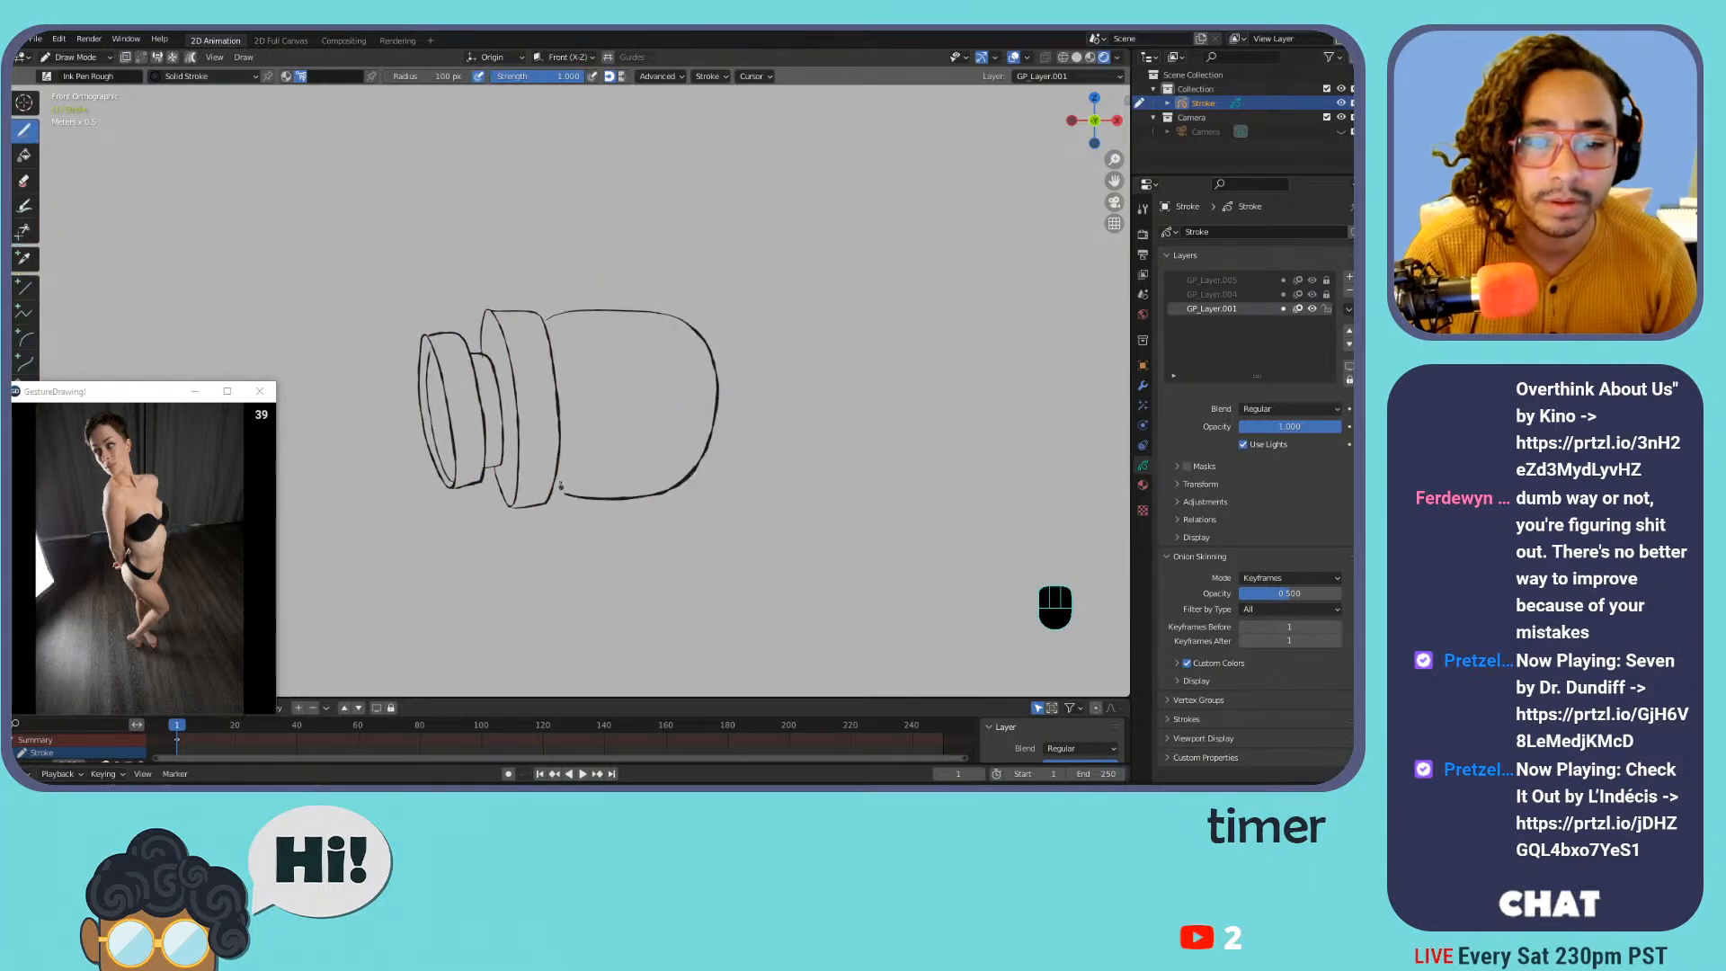
key(ctrl+z)
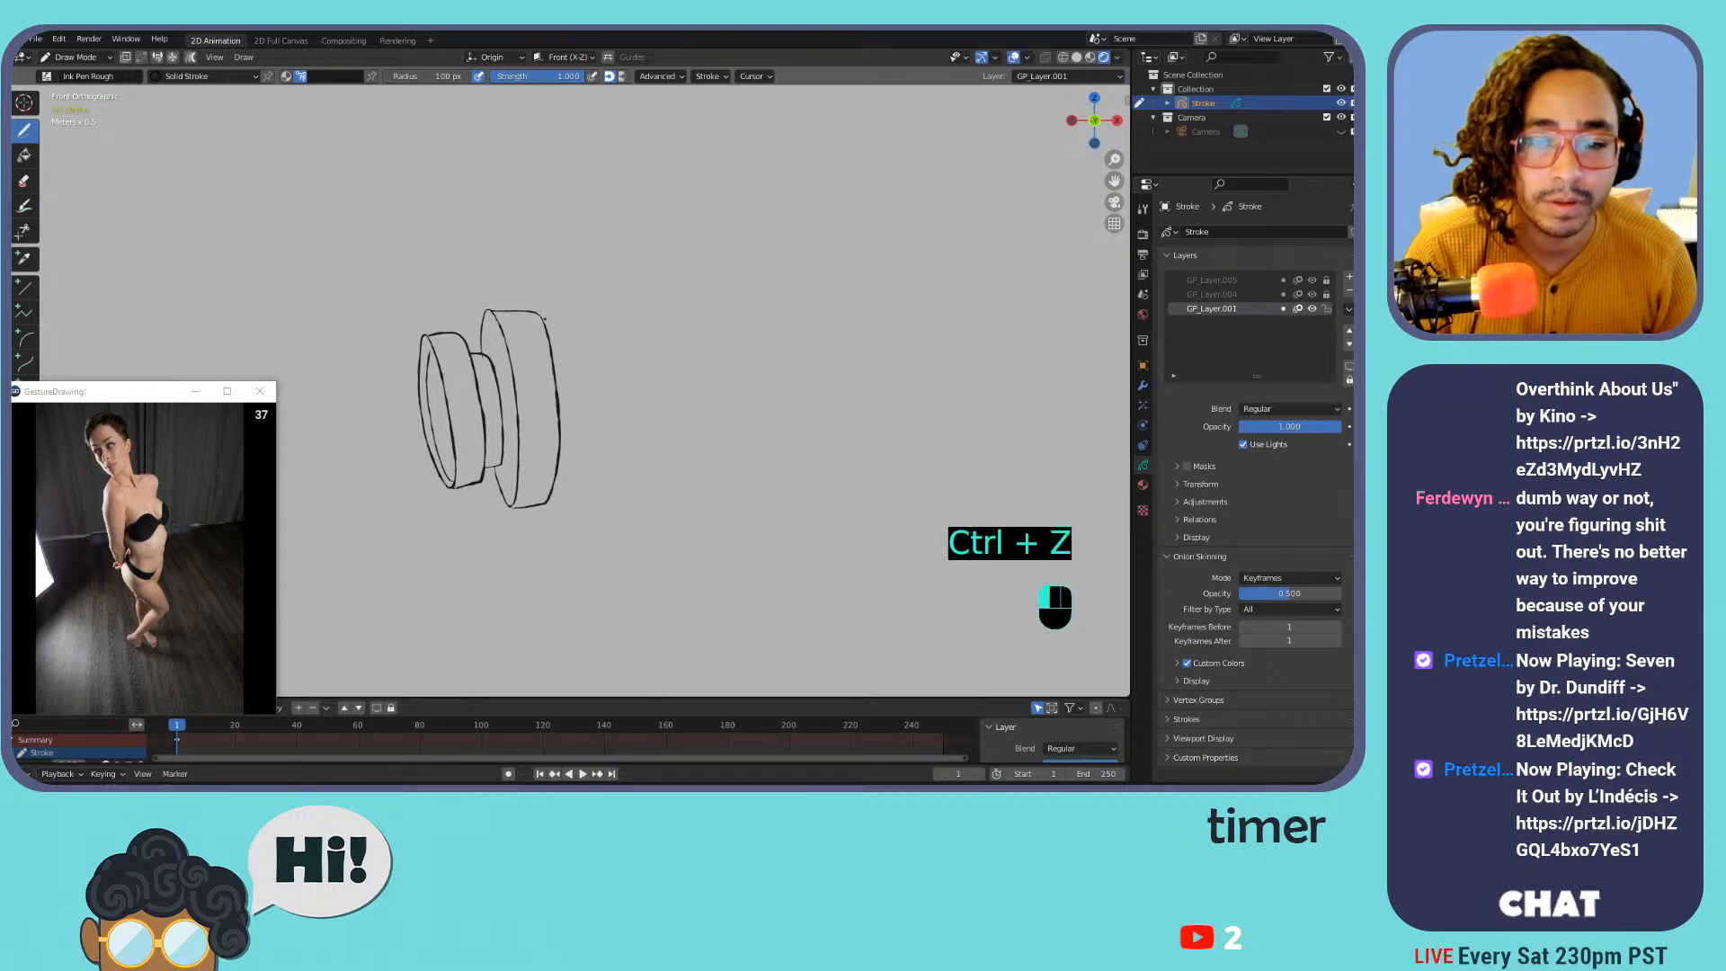
key(ctrl+z)
Try curved finger-like forms with rounded tips reaching out from the middle and lower part of the widest ring
mouse_move(543, 315)
mouse_down()
mouse_move(566, 317)
mouse_move(598, 369)
mouse_move(545, 320)
mouse_move(633, 446)
mouse_move(568, 478)
mouse_move(628, 496)
mouse_move(627, 435)
mouse_move(612, 500)
mouse_move(626, 497)
mouse_up()
key(ctrl+z)
key(ctrl+z)
key(ctrl+z)
key(ctrl+z)
drag(629, 438, 641, 503)
mouse_move(630, 444)
mouse_down()
mouse_move(622, 428)
mouse_move(657, 437)
mouse_move(625, 394)
mouse_move(661, 440)
mouse_up()
key(ctrl+z)
key(ctrl+z)
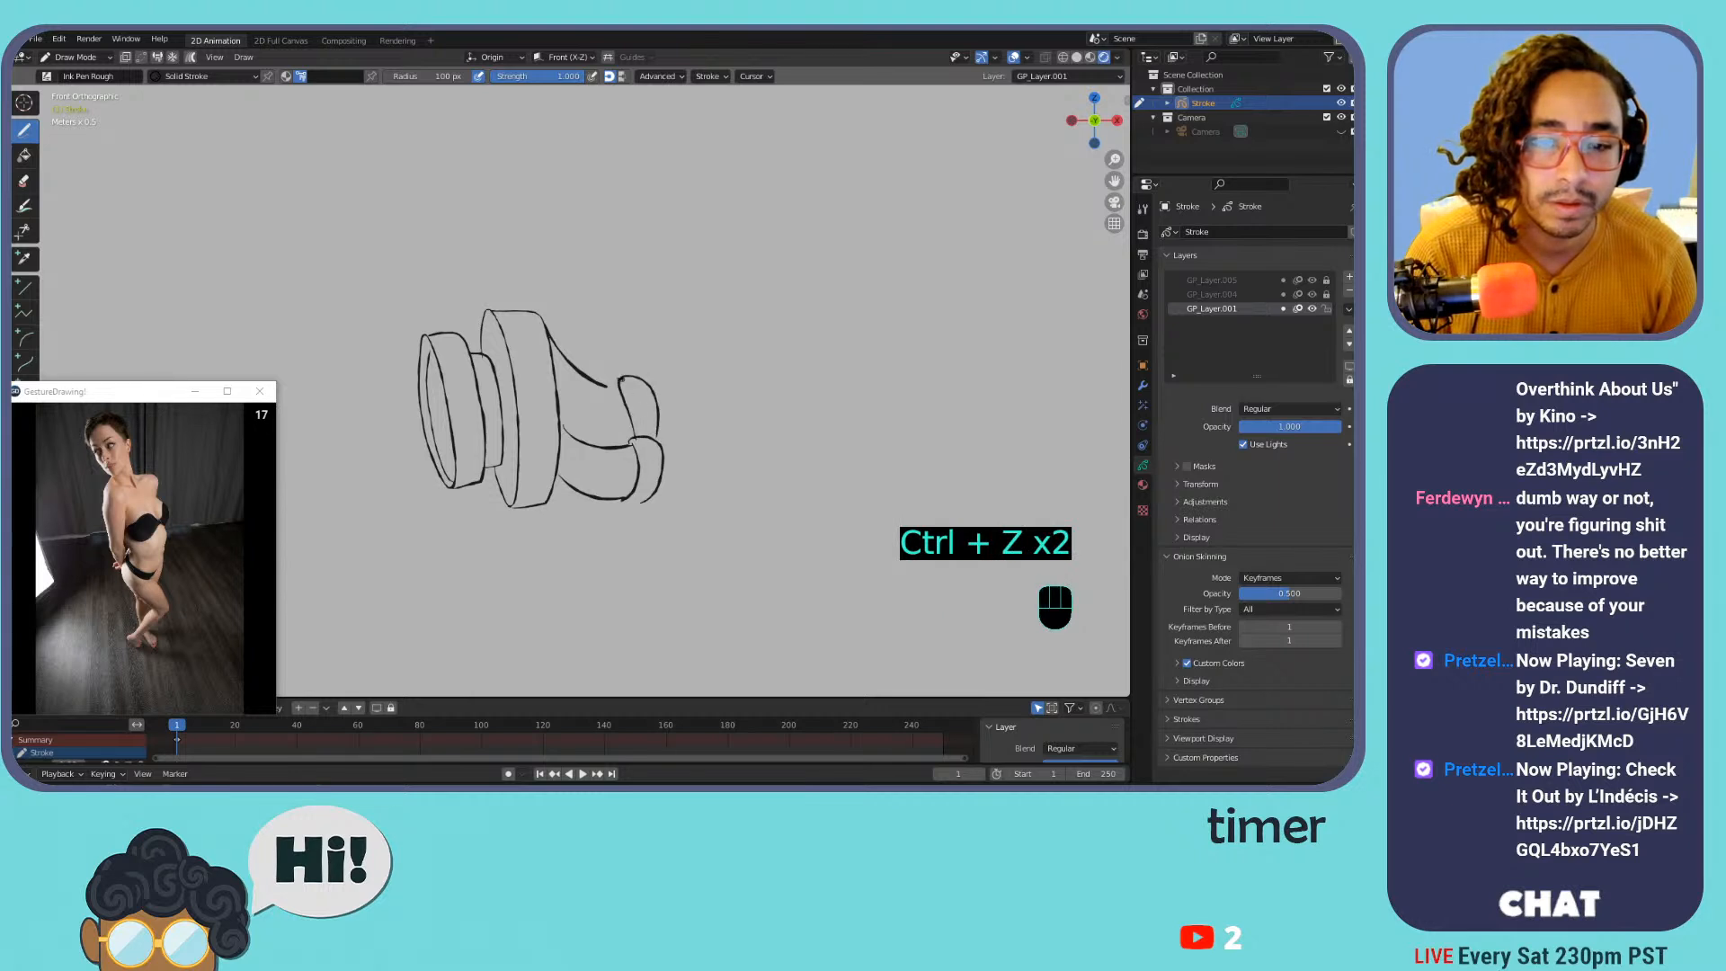
Try a curved form arching out from the upper edge of the widest ring, redrawing its contour
mouse_move(550, 316)
mouse_down()
mouse_move(613, 340)
mouse_move(630, 372)
mouse_move(544, 329)
mouse_move(597, 350)
mouse_move(574, 326)
mouse_move(621, 372)
mouse_up()
key(ctrl+z)
key(ctrl+z)
key(ctrl+z)
key(ctrl+z)
drag(550, 317, 612, 375)
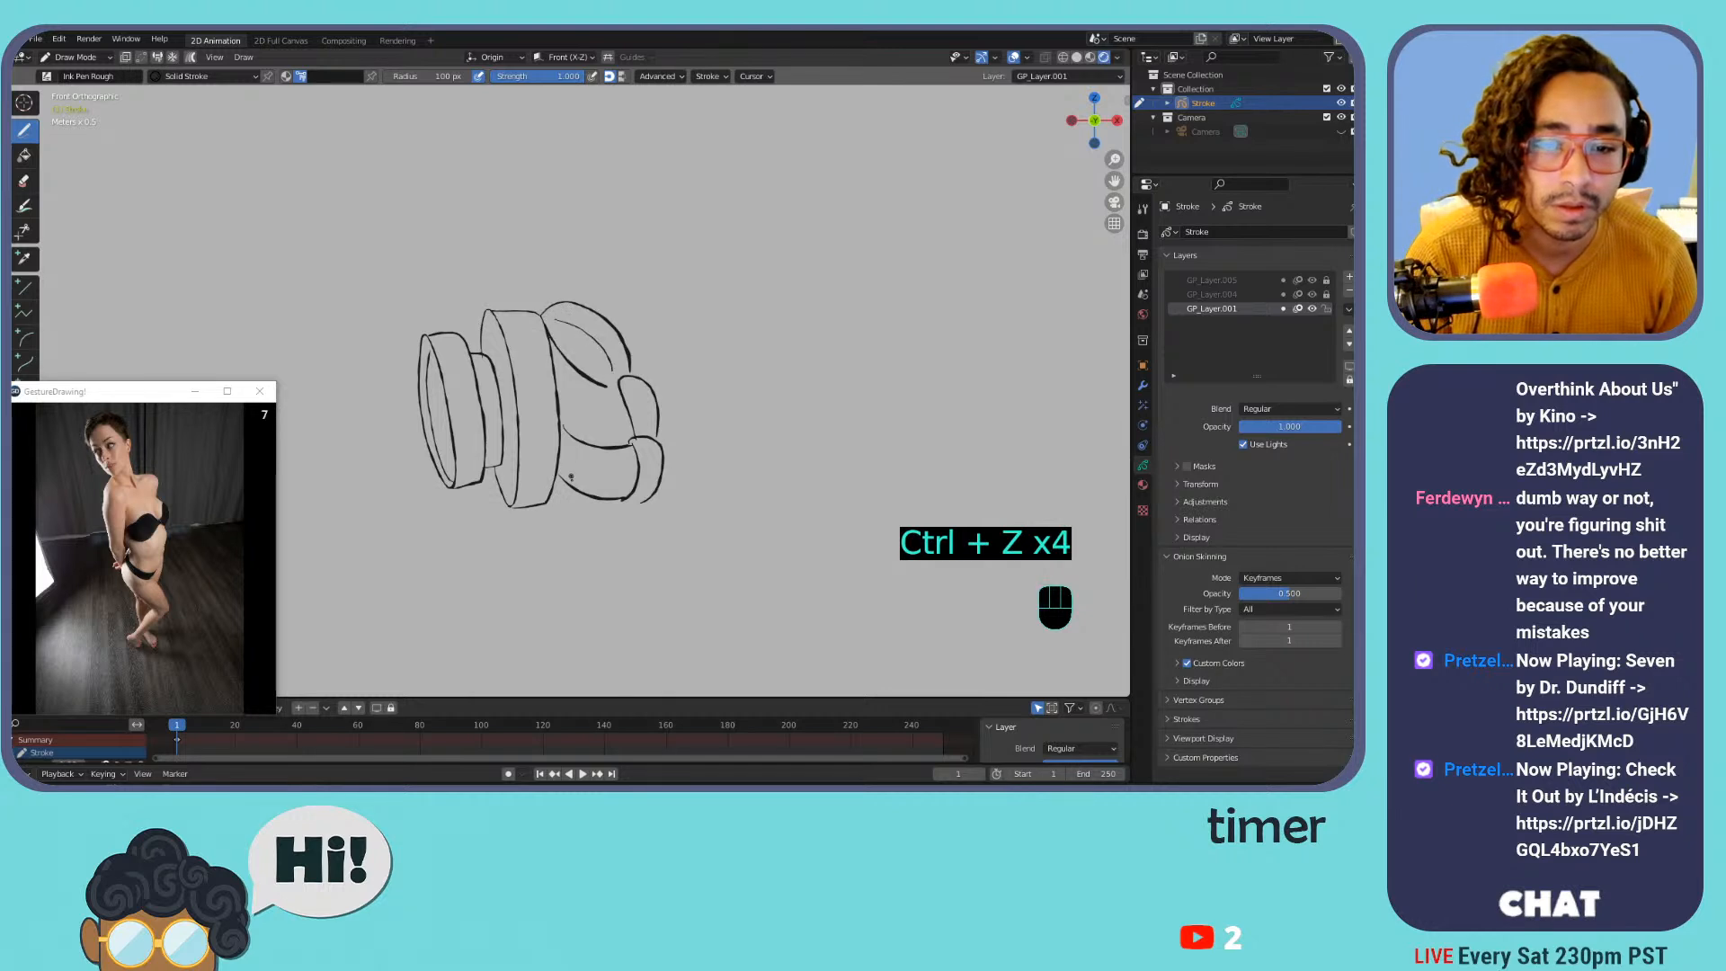
Undo all the curved forms attached to the widest ring, leaving only the stacked rings
drag(603, 505, 605, 504)
mouse_move(592, 304)
mouse_down()
mouse_move(704, 311)
mouse_move(715, 414)
mouse_up()
key(ctrl+z)
key(ctrl+z)
key(ctrl+z)
key(ctrl+z)
key(ctrl+z)
key(ctrl+z)
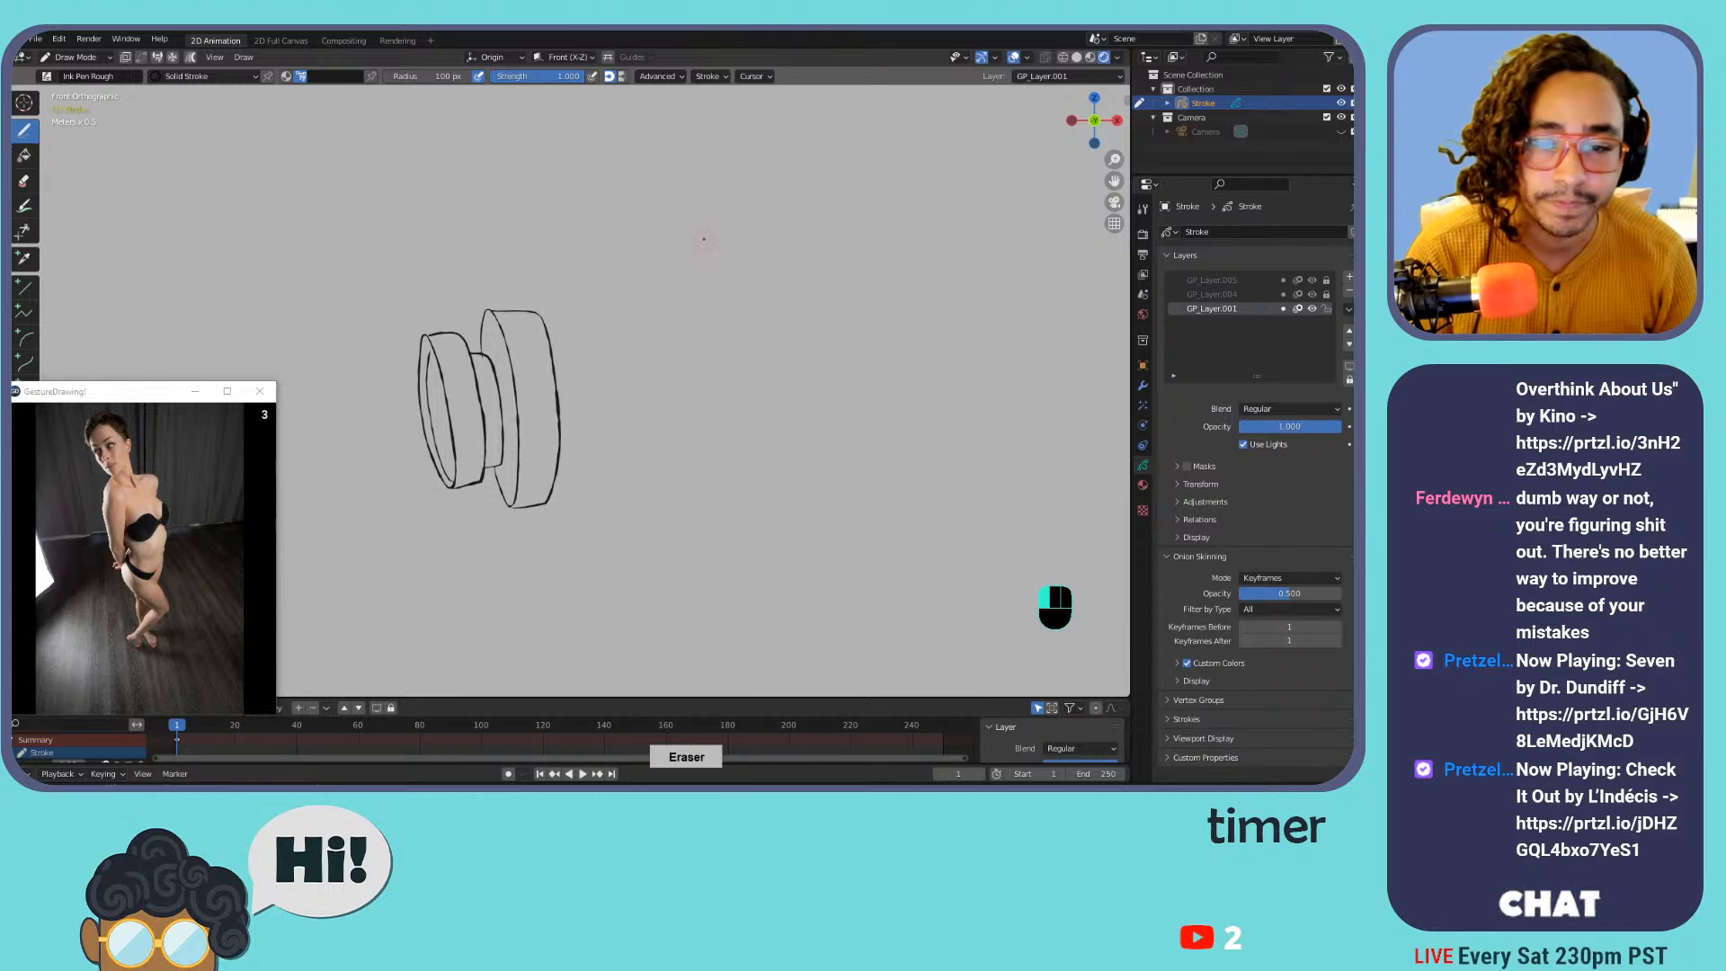
Draw an angular, faceted body extending from the widest ring, with a sloping upper plane, a middle edge line and a tapered end
drag(547, 318, 724, 371)
drag(553, 353, 645, 310)
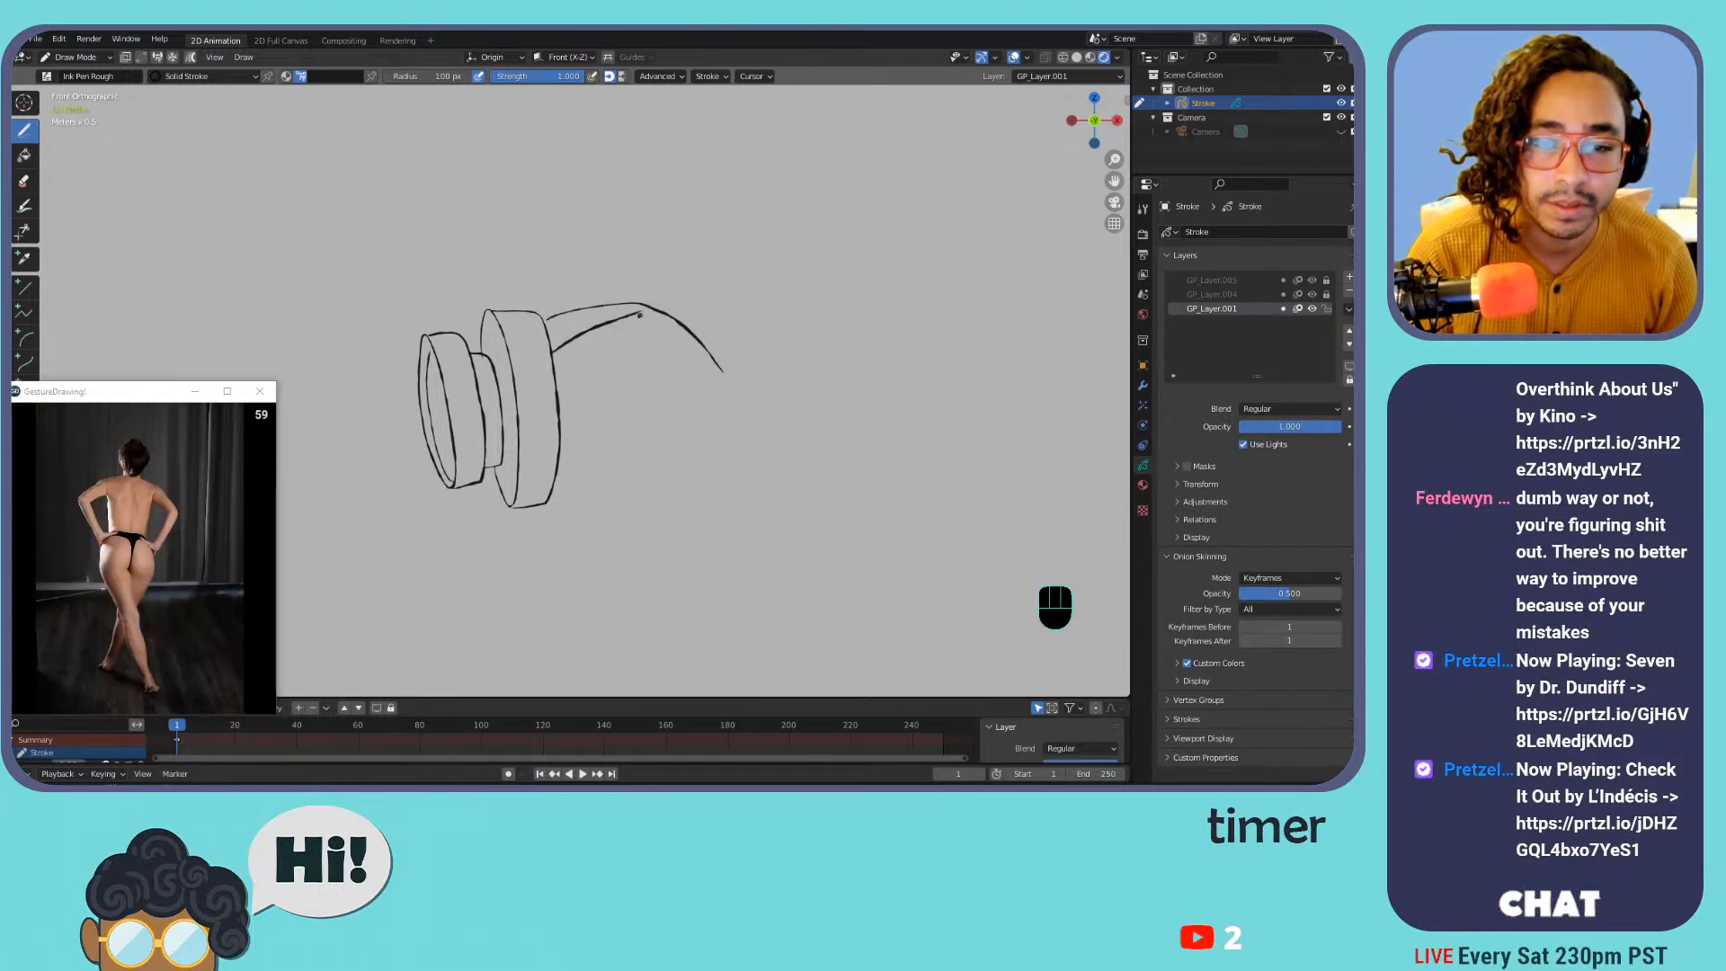
key(ctrl+z)
mouse_move(552, 341)
mouse_down()
mouse_move(640, 333)
mouse_move(704, 391)
mouse_move(725, 385)
mouse_move(641, 409)
mouse_move(671, 414)
mouse_up()
mouse_move(552, 496)
mouse_down()
mouse_move(687, 490)
mouse_move(682, 442)
mouse_move(735, 440)
mouse_move(709, 409)
mouse_up()
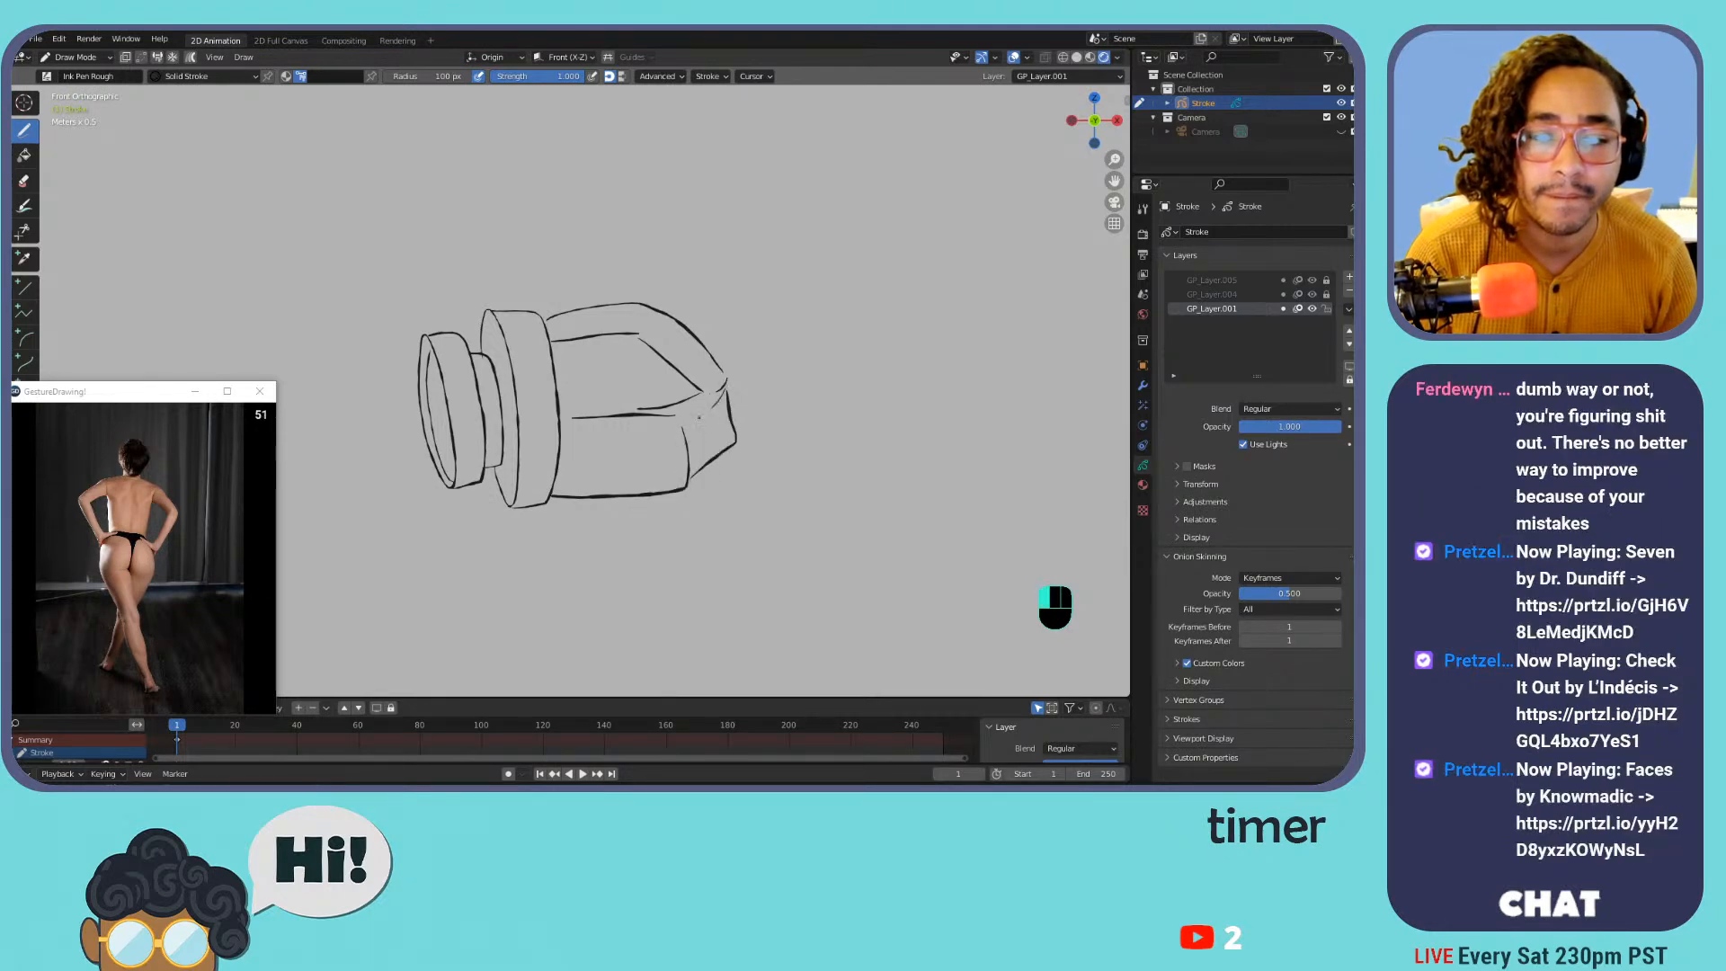
key(ctrl+minus)
key(ctrl+minus)
key(ctrl+minus)
key(ctrl+equal)
key(ctrl+equal)
key(ctrl+equal)
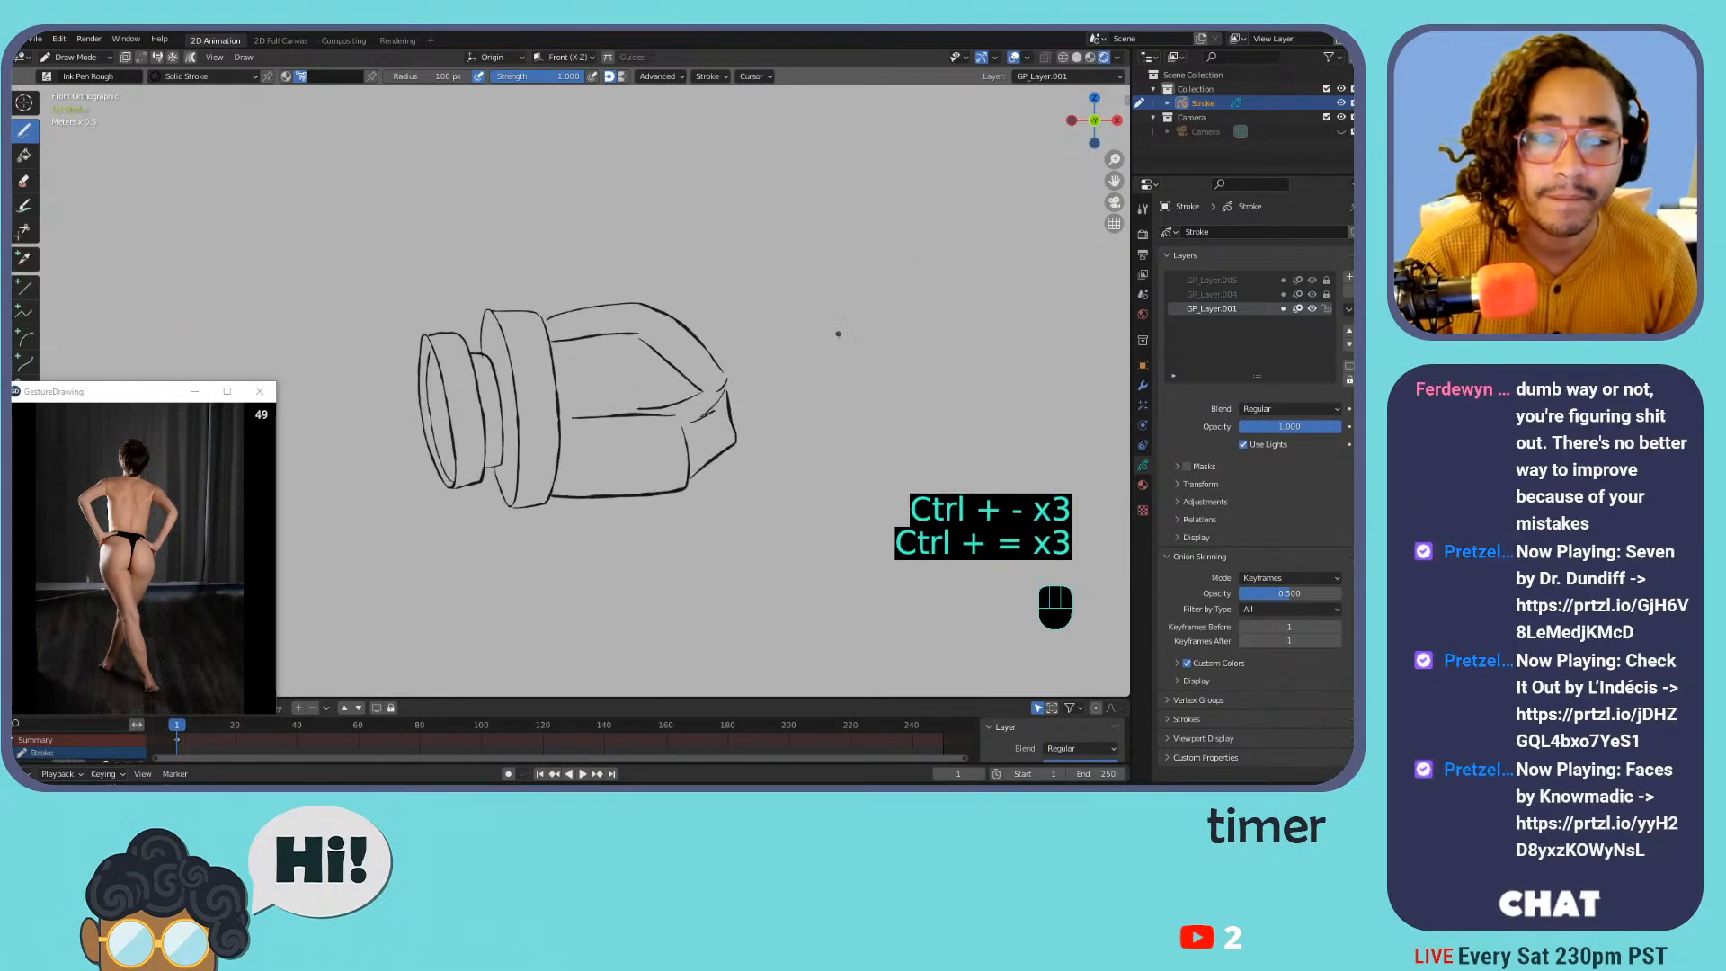
key(ctrl+minus)
key(ctrl+minus)
key(ctrl+equal)
key(ctrl+equal)
key(ctrl+equal)
key(ctrl+equal)
key(ctrl+minus)
key(ctrl+minus)
key(ctrl+equal)
key(ctrl+equal)
key(ctrl+equal)
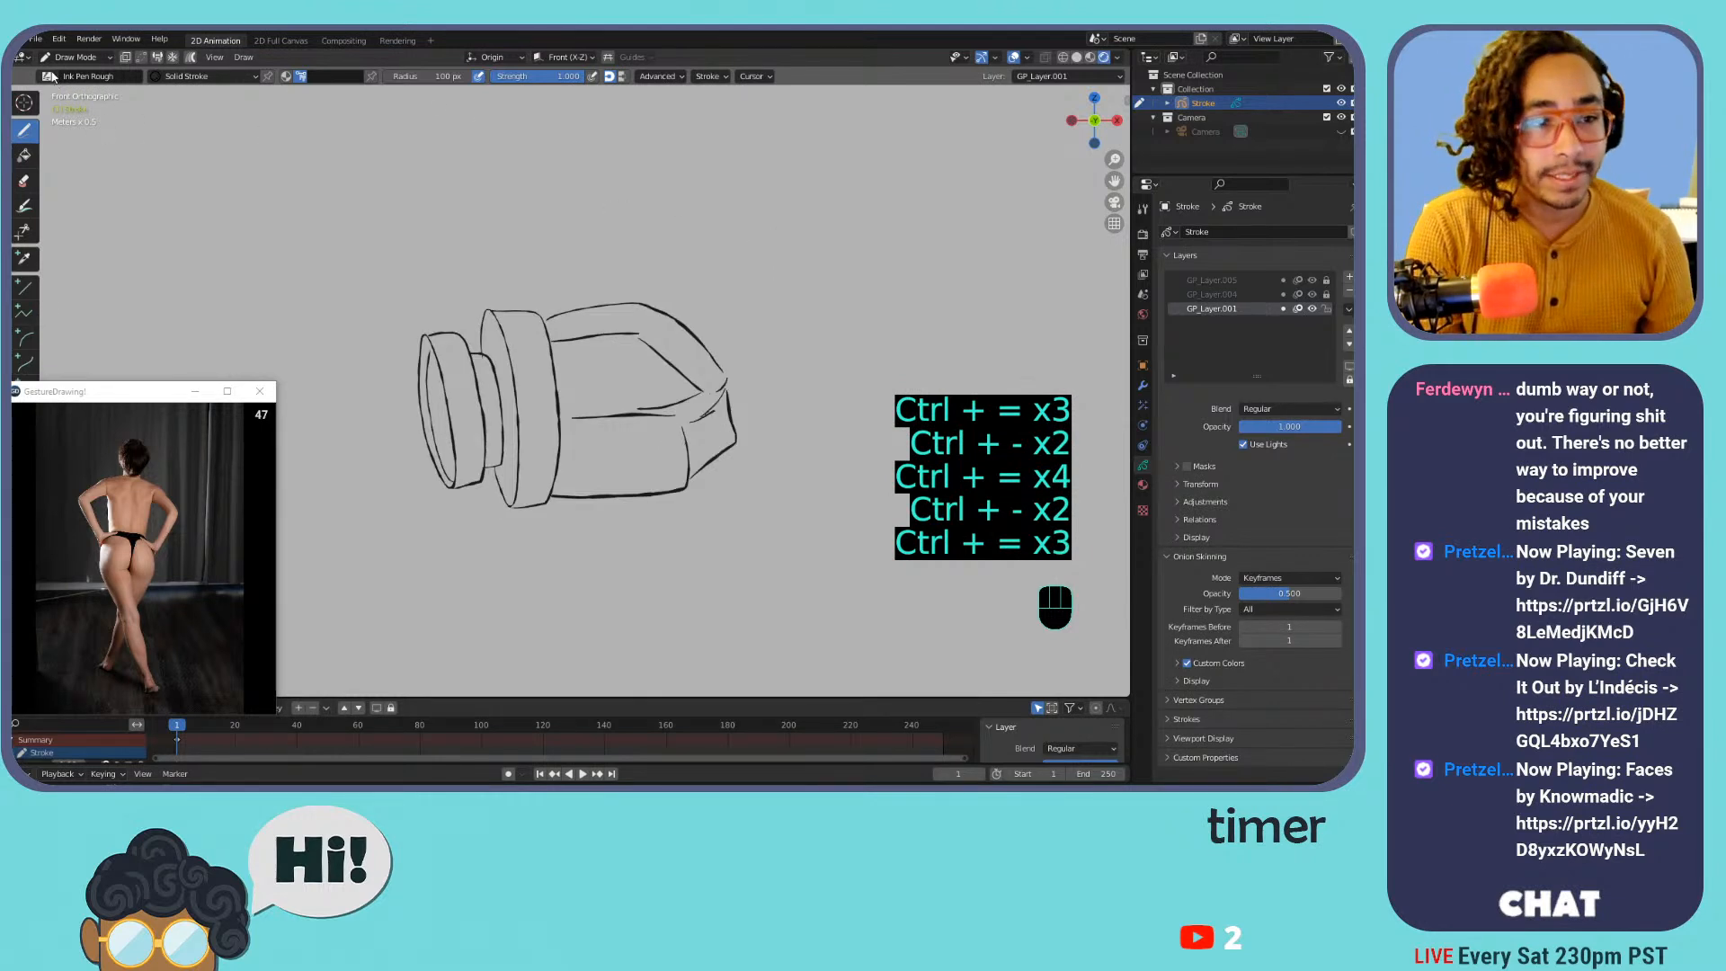
Switch the drawing brush to Ink Pen and go to an empty area of the canvas for a new sketch
click(50, 79)
click(124, 117)
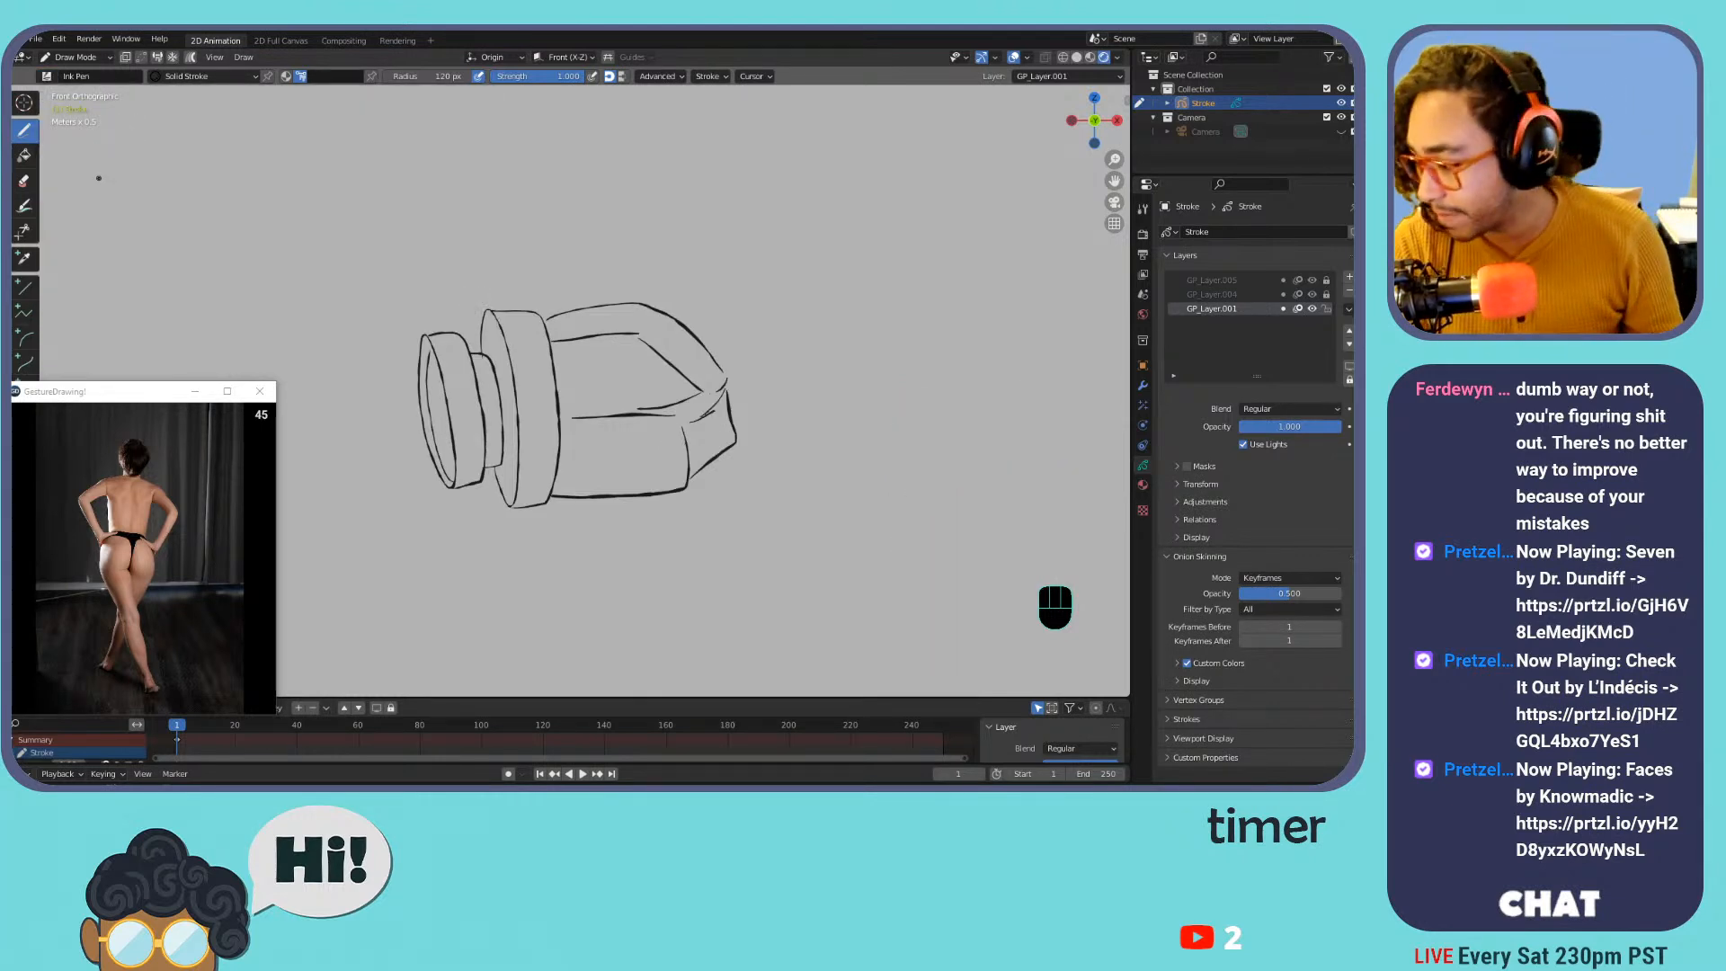
mouse_move(595, 391)
mouse_down()
mouse_move(593, 407)
mouse_move(433, 385)
mouse_move(606, 380)
mouse_move(684, 423)
mouse_move(643, 437)
mouse_up()
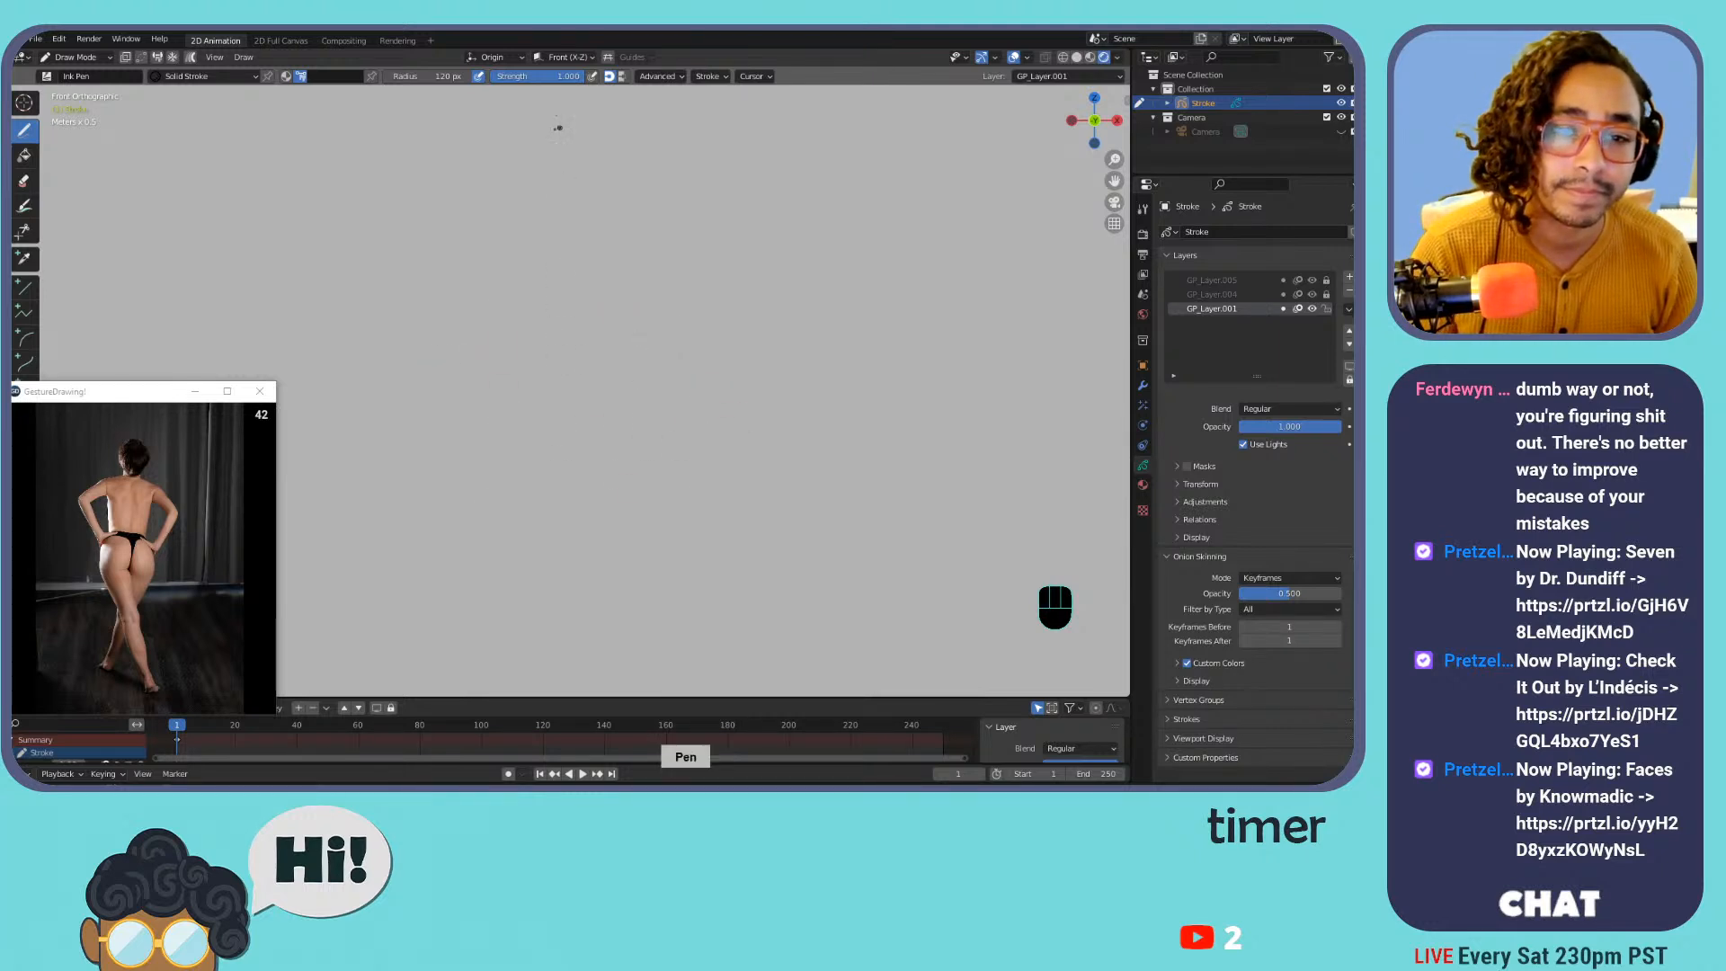
Try several arching strokes as the upper contour of a new form, undoing each one
mouse_move(504, 315)
mouse_down()
mouse_move(599, 214)
mouse_move(712, 185)
mouse_up()
key(ctrl+z)
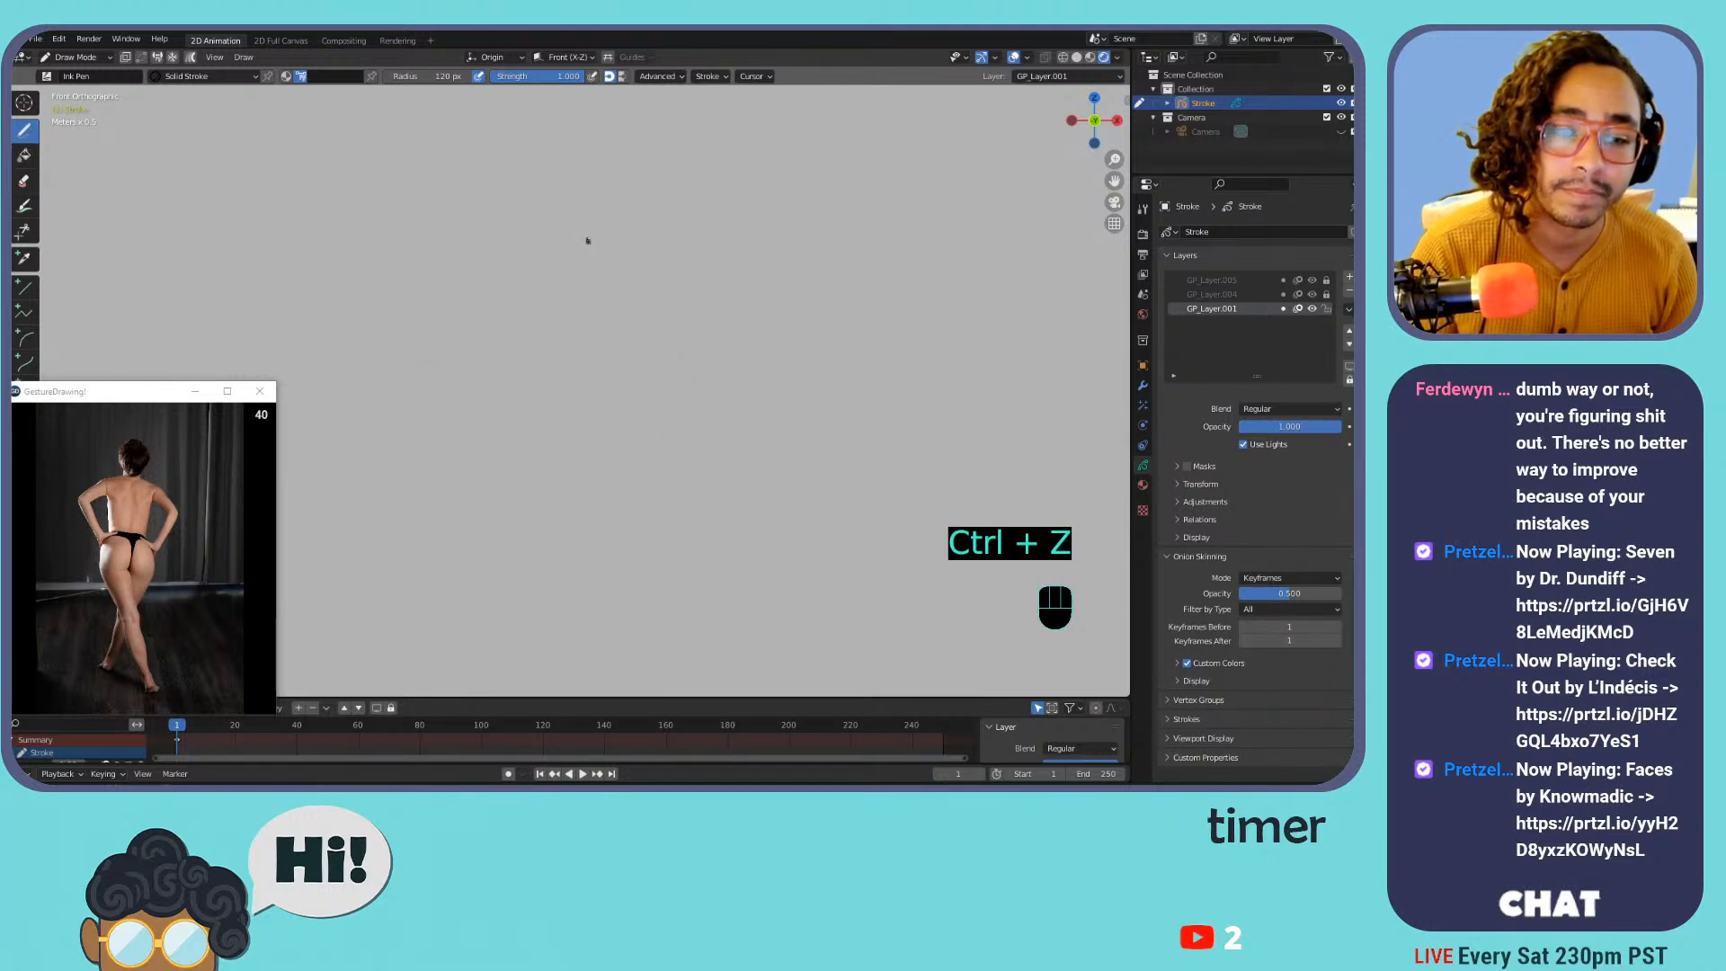
mouse_move(548, 316)
mouse_down()
mouse_move(546, 239)
mouse_move(655, 185)
mouse_up()
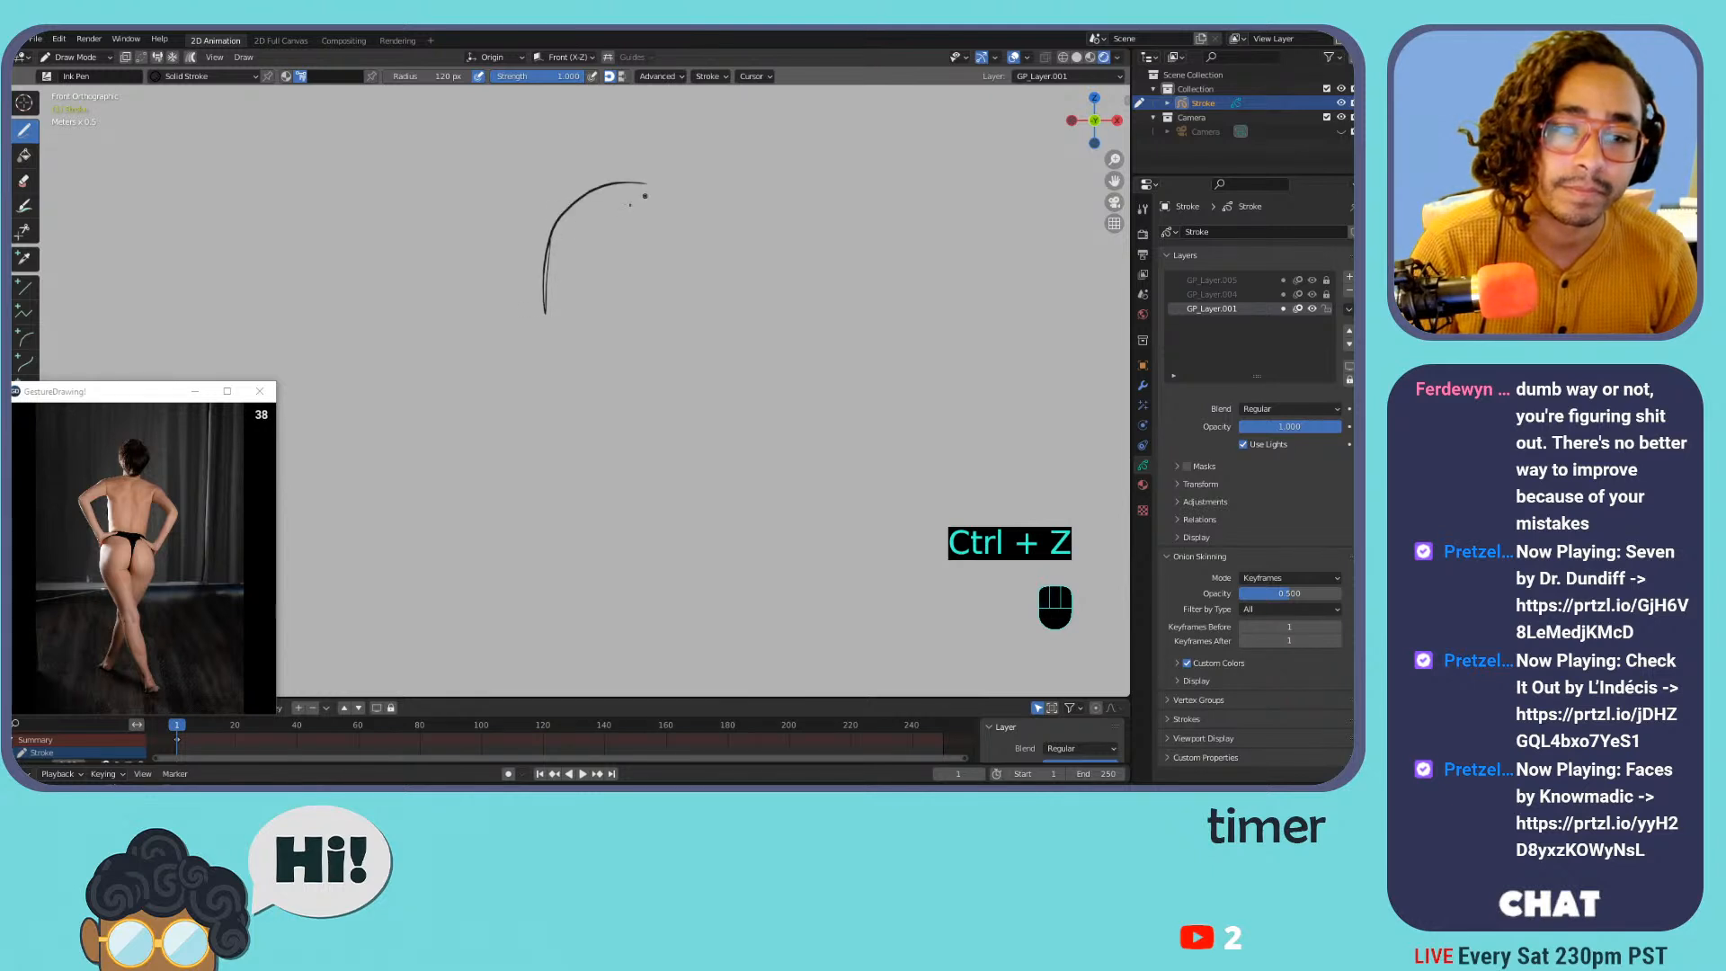
key(ctrl+z)
mouse_move(549, 330)
mouse_down()
mouse_move(597, 198)
mouse_move(693, 212)
mouse_up()
key(ctrl+z)
key(ctrl+z)
mouse_move(551, 348)
mouse_down()
mouse_move(551, 262)
mouse_move(670, 215)
mouse_up()
key(ctrl+z)
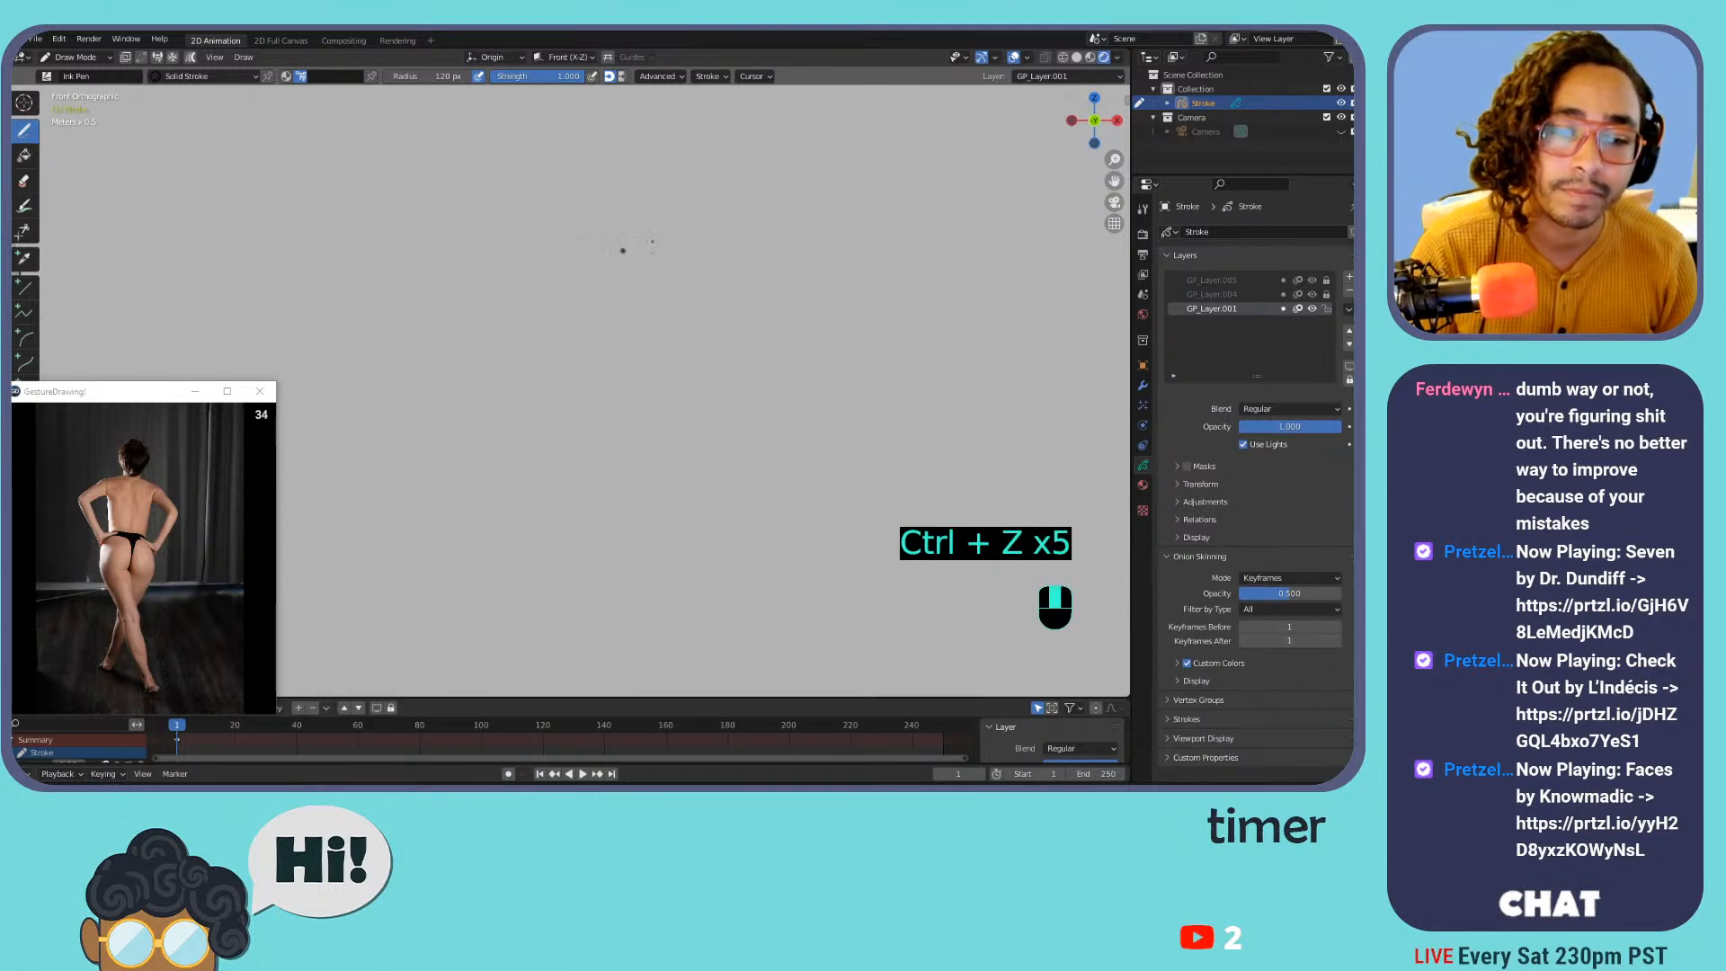
key(ctrl+equal)
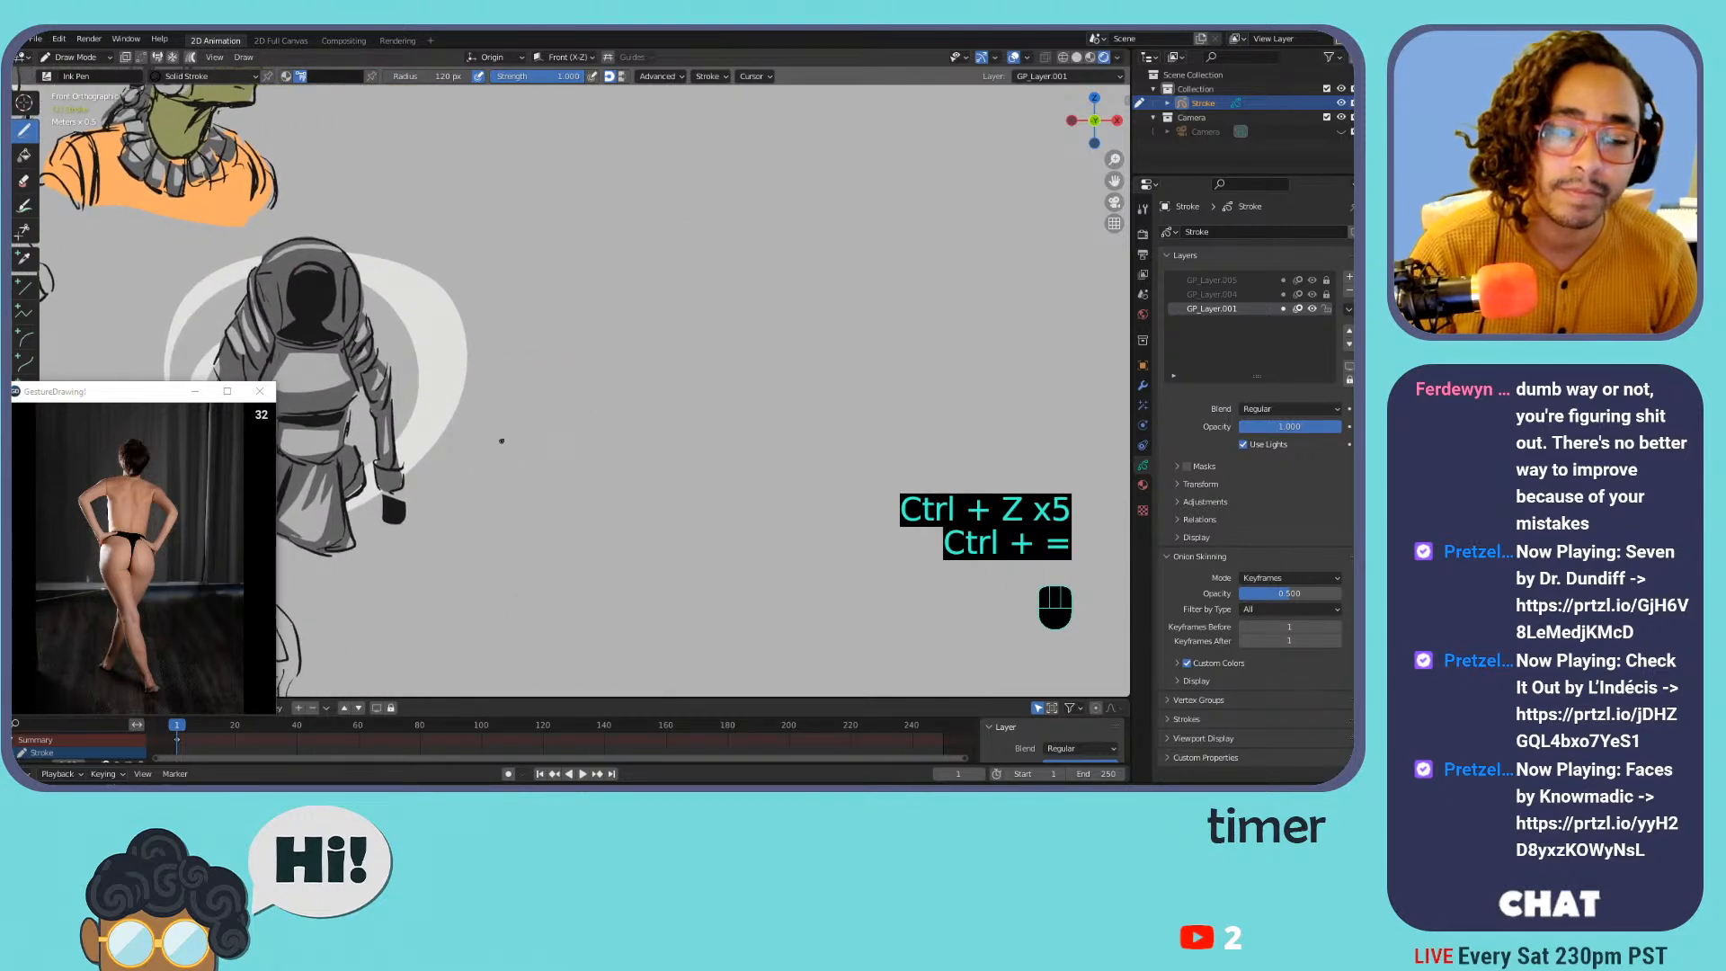
mouse_move(600, 455)
mouse_down()
mouse_move(605, 342)
mouse_move(675, 216)
mouse_move(805, 238)
mouse_up()
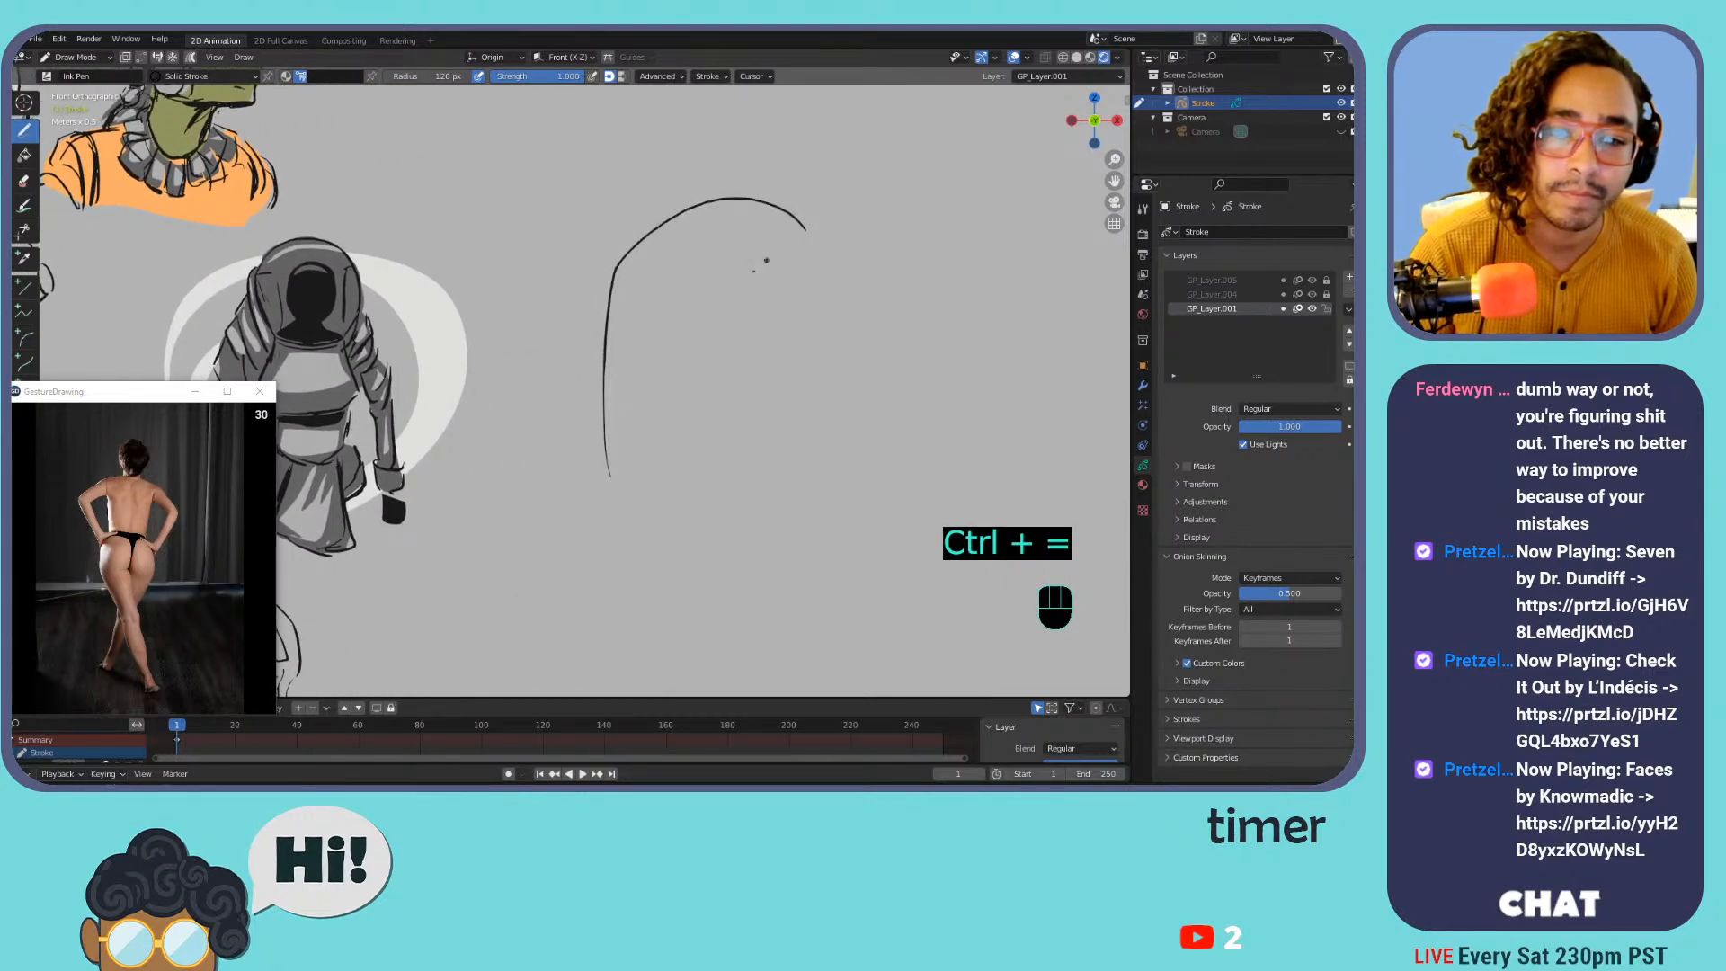
key(ctrl+z)
Draw a large rounded head with a jaw and brow line, its crown curling over behind into a hanging, banded lock of hair
mouse_move(643, 442)
mouse_down()
mouse_move(647, 355)
mouse_move(715, 212)
mouse_move(808, 189)
mouse_up()
drag(671, 289, 800, 279)
key(ctrl+z)
mouse_move(670, 286)
mouse_down()
mouse_move(728, 286)
mouse_move(779, 329)
mouse_up()
key(ctrl+z)
mouse_move(646, 446)
mouse_down()
mouse_move(714, 469)
mouse_move(842, 270)
mouse_up()
mouse_move(774, 193)
mouse_down()
mouse_move(850, 191)
mouse_move(899, 304)
mouse_up()
mouse_move(897, 300)
mouse_down()
mouse_move(895, 322)
mouse_move(834, 347)
mouse_up()
mouse_move(820, 355)
mouse_down()
mouse_move(853, 365)
mouse_move(880, 335)
mouse_move(861, 449)
mouse_up()
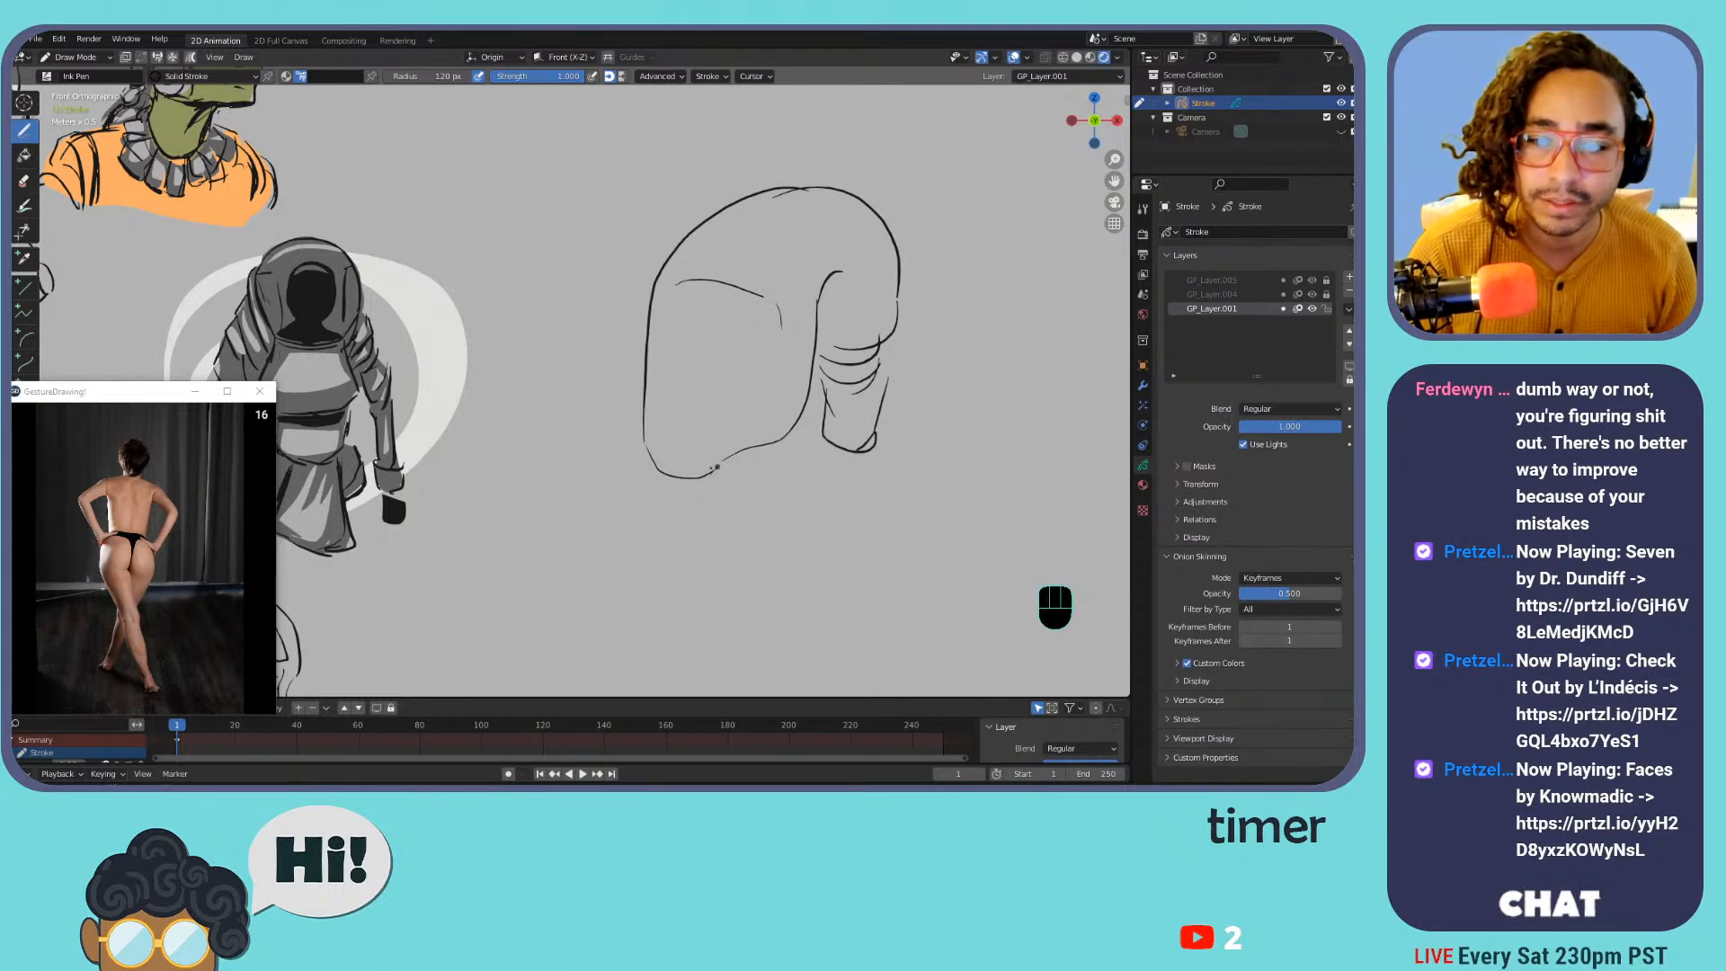
Add two oval eyes and a neck below the jaw, and extend the hair into a braid of overlapping segments
mouse_move(676, 306)
mouse_down()
mouse_move(661, 355)
mouse_move(672, 304)
mouse_move(721, 334)
mouse_up()
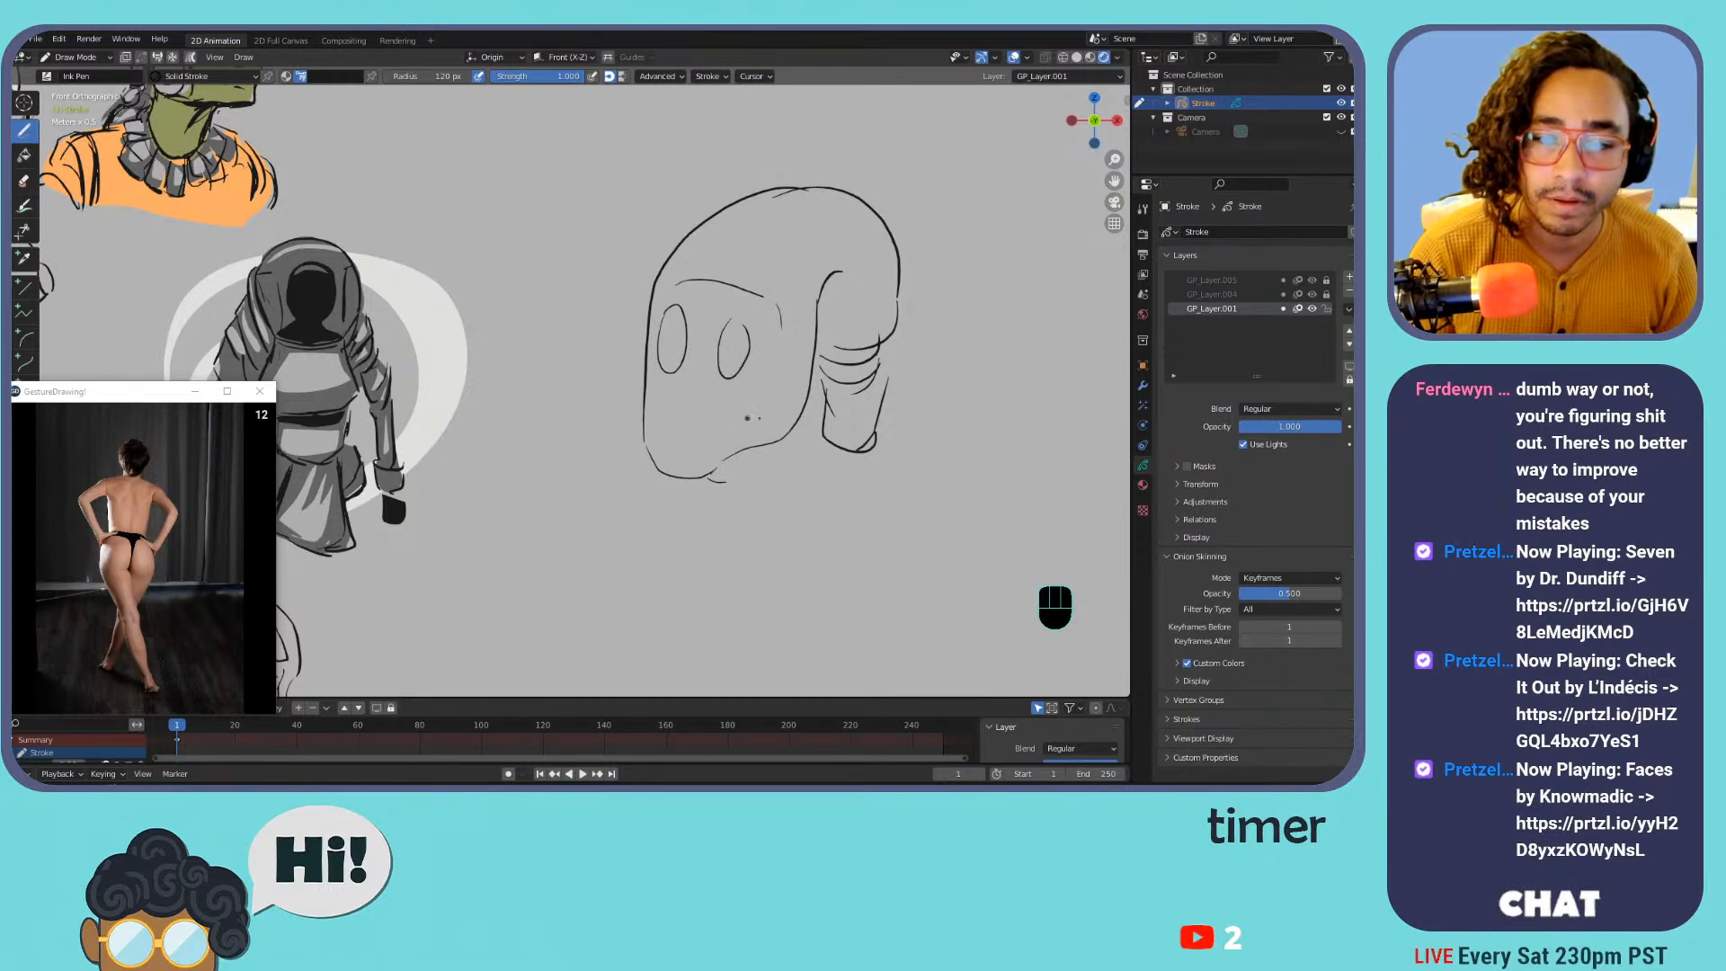
drag(825, 404, 745, 524)
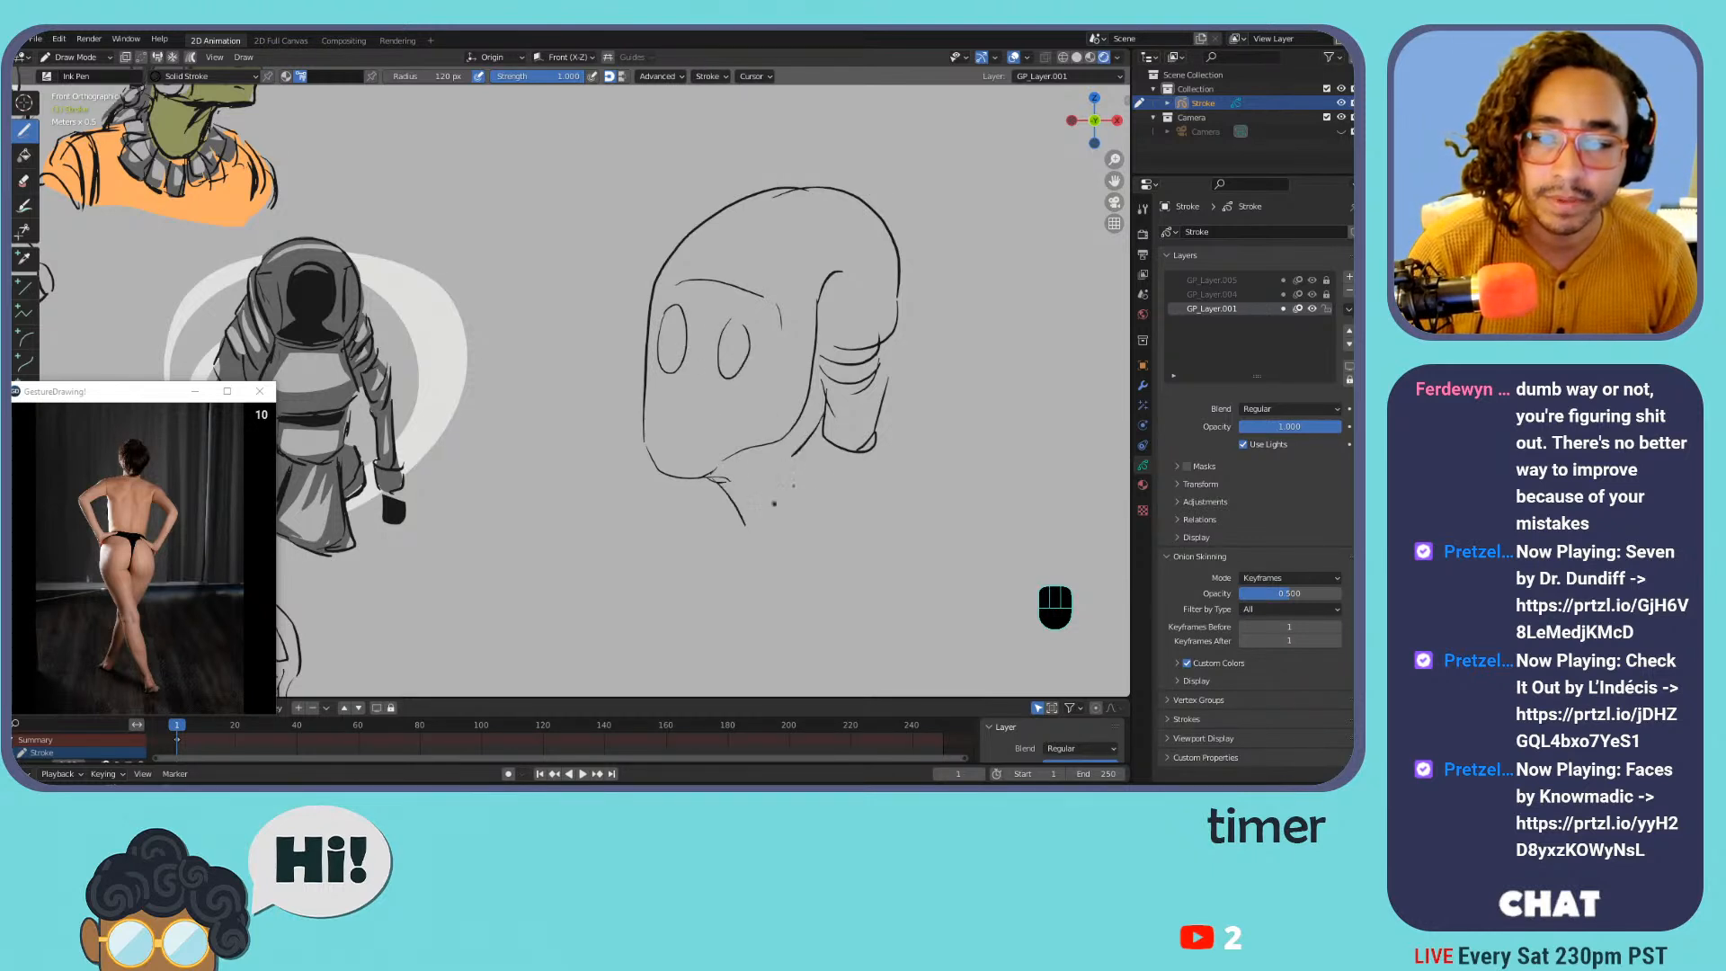
mouse_move(809, 442)
mouse_down()
mouse_move(807, 523)
mouse_move(760, 530)
mouse_up()
mouse_move(820, 437)
mouse_down()
mouse_move(820, 481)
mouse_move(867, 531)
mouse_up()
mouse_move(879, 447)
mouse_down()
mouse_move(871, 532)
mouse_move(827, 580)
mouse_move(846, 586)
mouse_up()
mouse_move(803, 528)
mouse_down()
mouse_move(807, 621)
mouse_move(786, 636)
mouse_move(805, 636)
mouse_up()
drag(750, 525, 759, 542)
mouse_move(812, 419)
mouse_down()
mouse_move(733, 481)
mouse_move(763, 470)
mouse_up()
Erase the oval eyes, brow line and back of the crown, and recontour the face front with a dip at eye level
drag(676, 301, 740, 327)
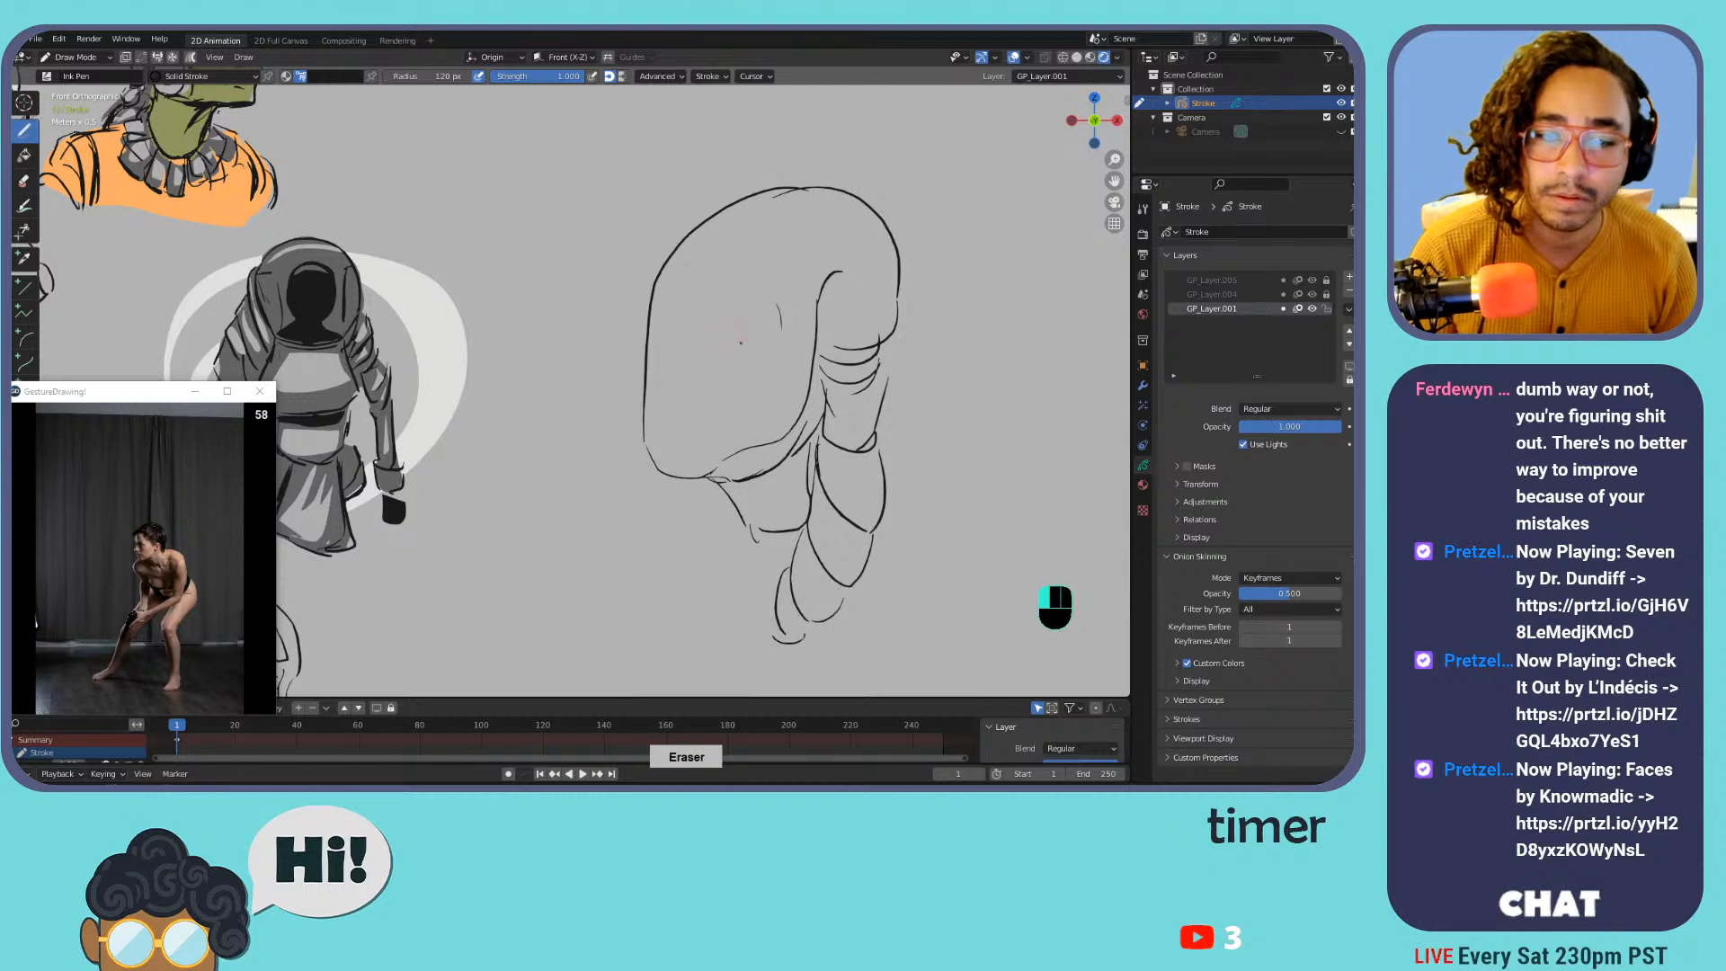
drag(651, 286, 641, 306)
mouse_move(648, 445)
mouse_down()
mouse_move(661, 245)
mouse_move(710, 214)
mouse_move(797, 193)
mouse_move(877, 225)
mouse_move(852, 344)
mouse_up()
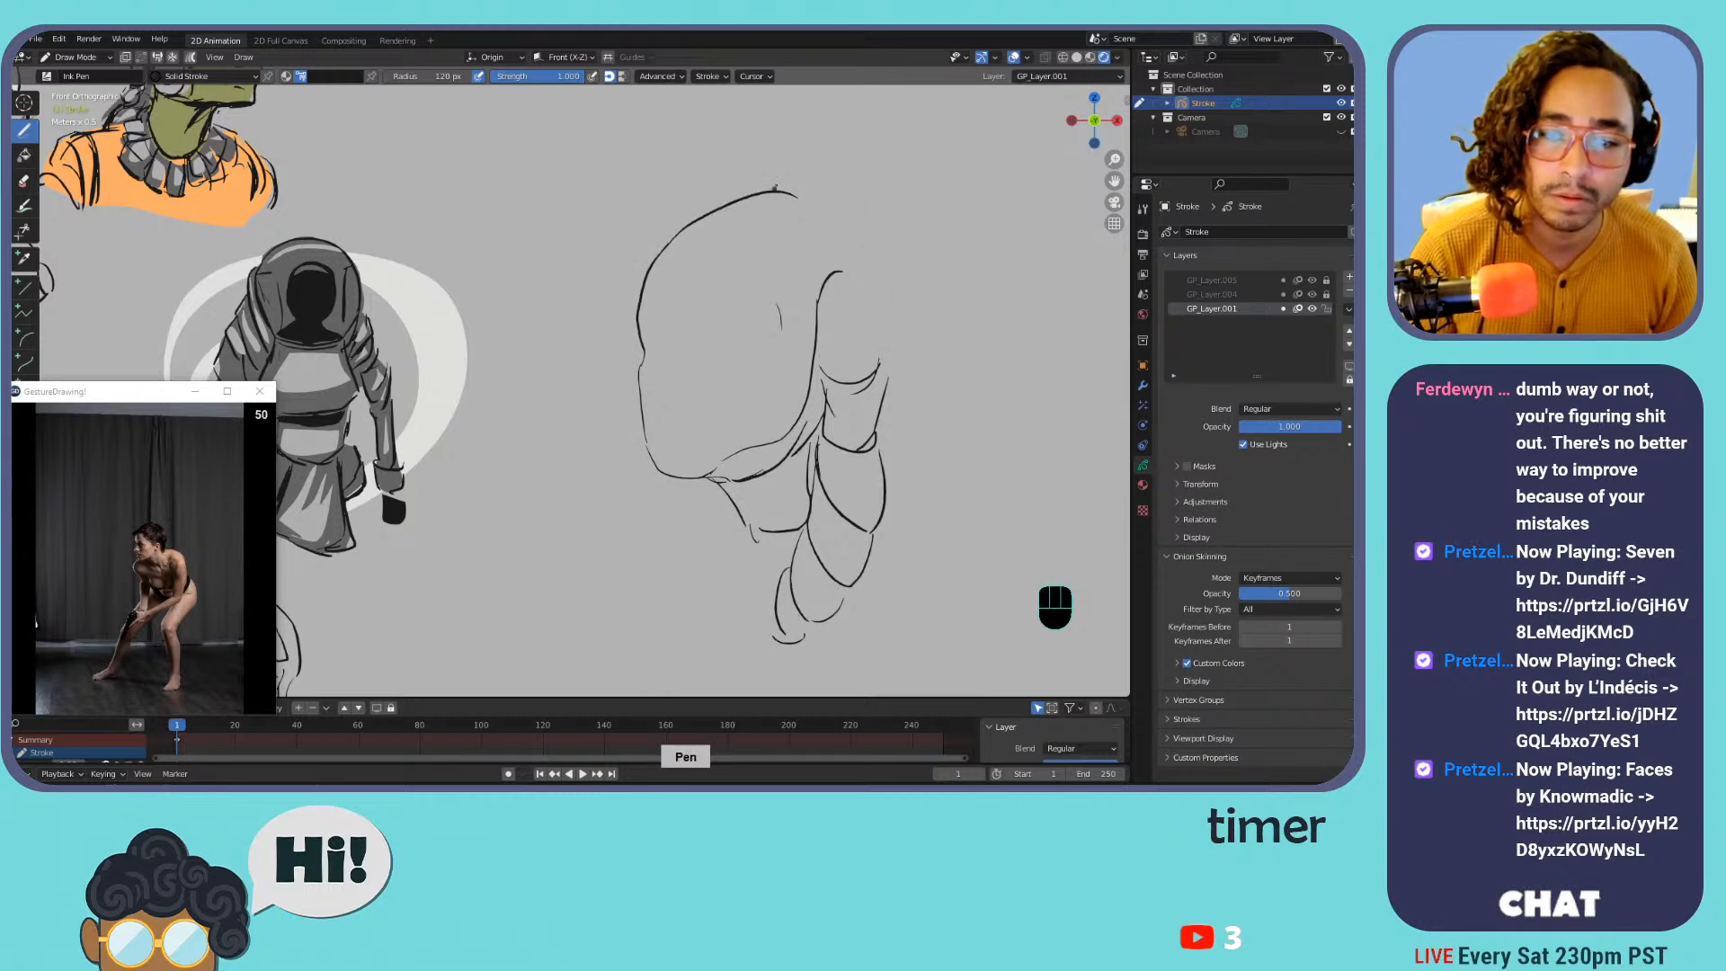
Redraw the crown as a lower dome reaching down to the braid, and erase the stray line inside the face
mouse_move(793, 192)
mouse_down()
mouse_move(680, 231)
mouse_move(734, 202)
mouse_move(880, 235)
mouse_up()
key(ctrl+z)
mouse_move(668, 242)
mouse_down()
mouse_move(859, 250)
mouse_move(884, 338)
mouse_up()
drag(705, 326, 782, 329)
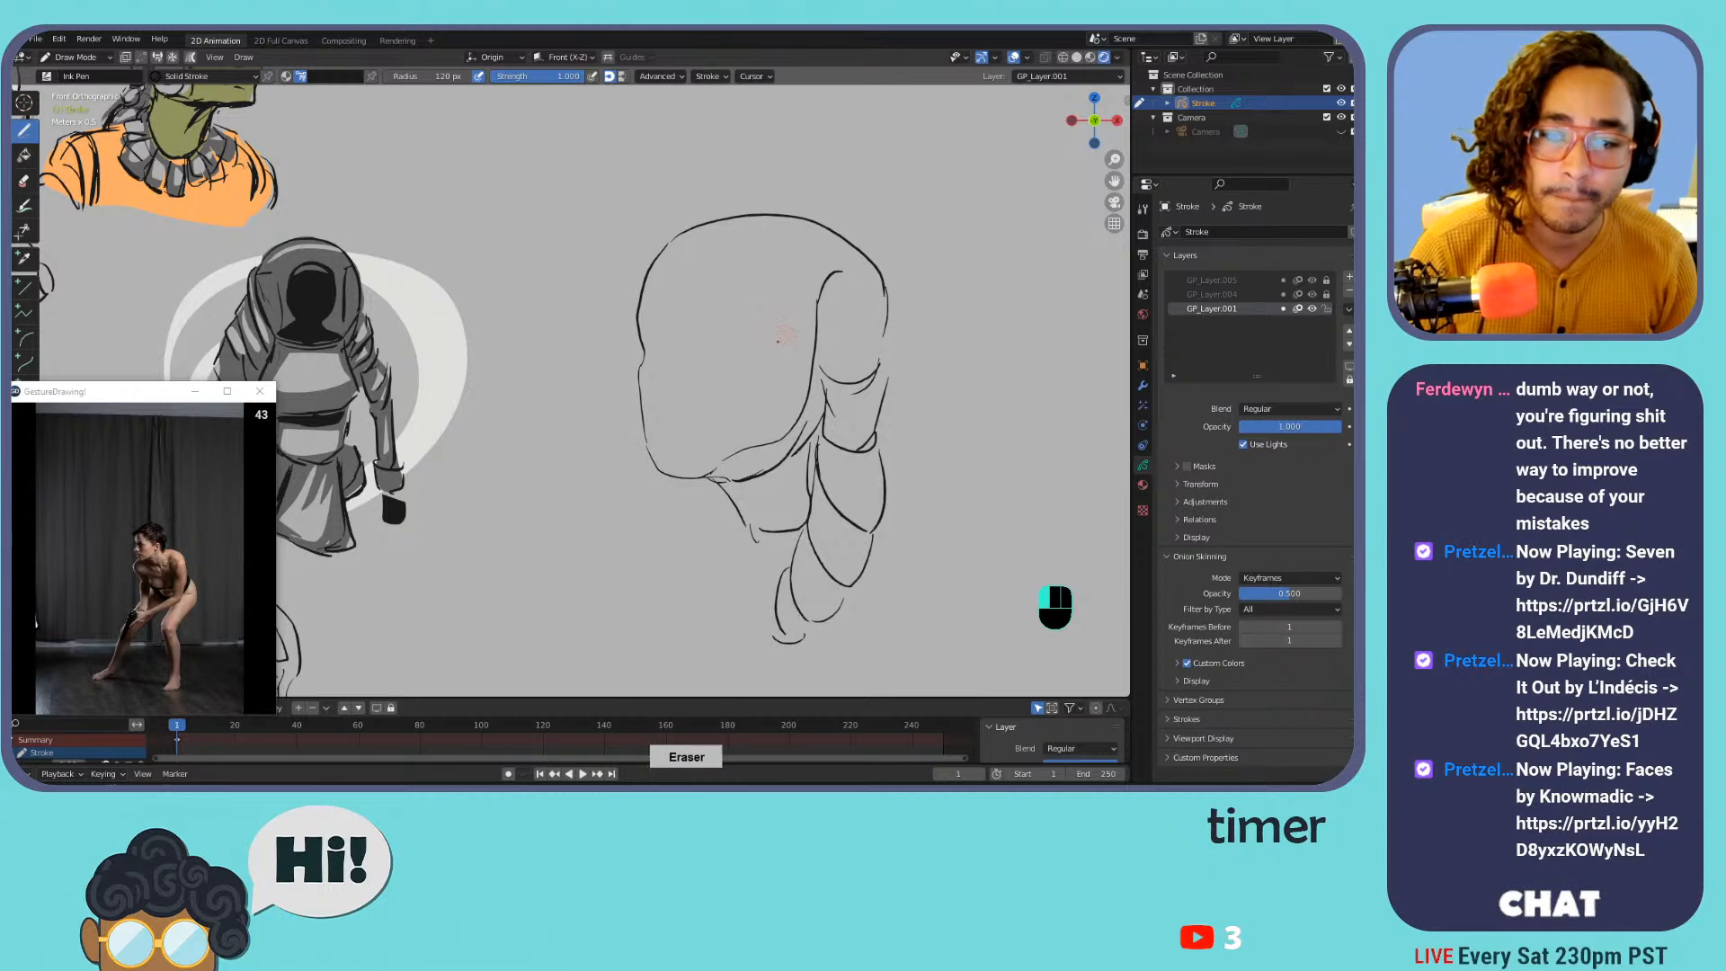
Draw the angled upper eyelid, the nose with its bridge, and the lower lines of both eyes
key(ctrl+z)
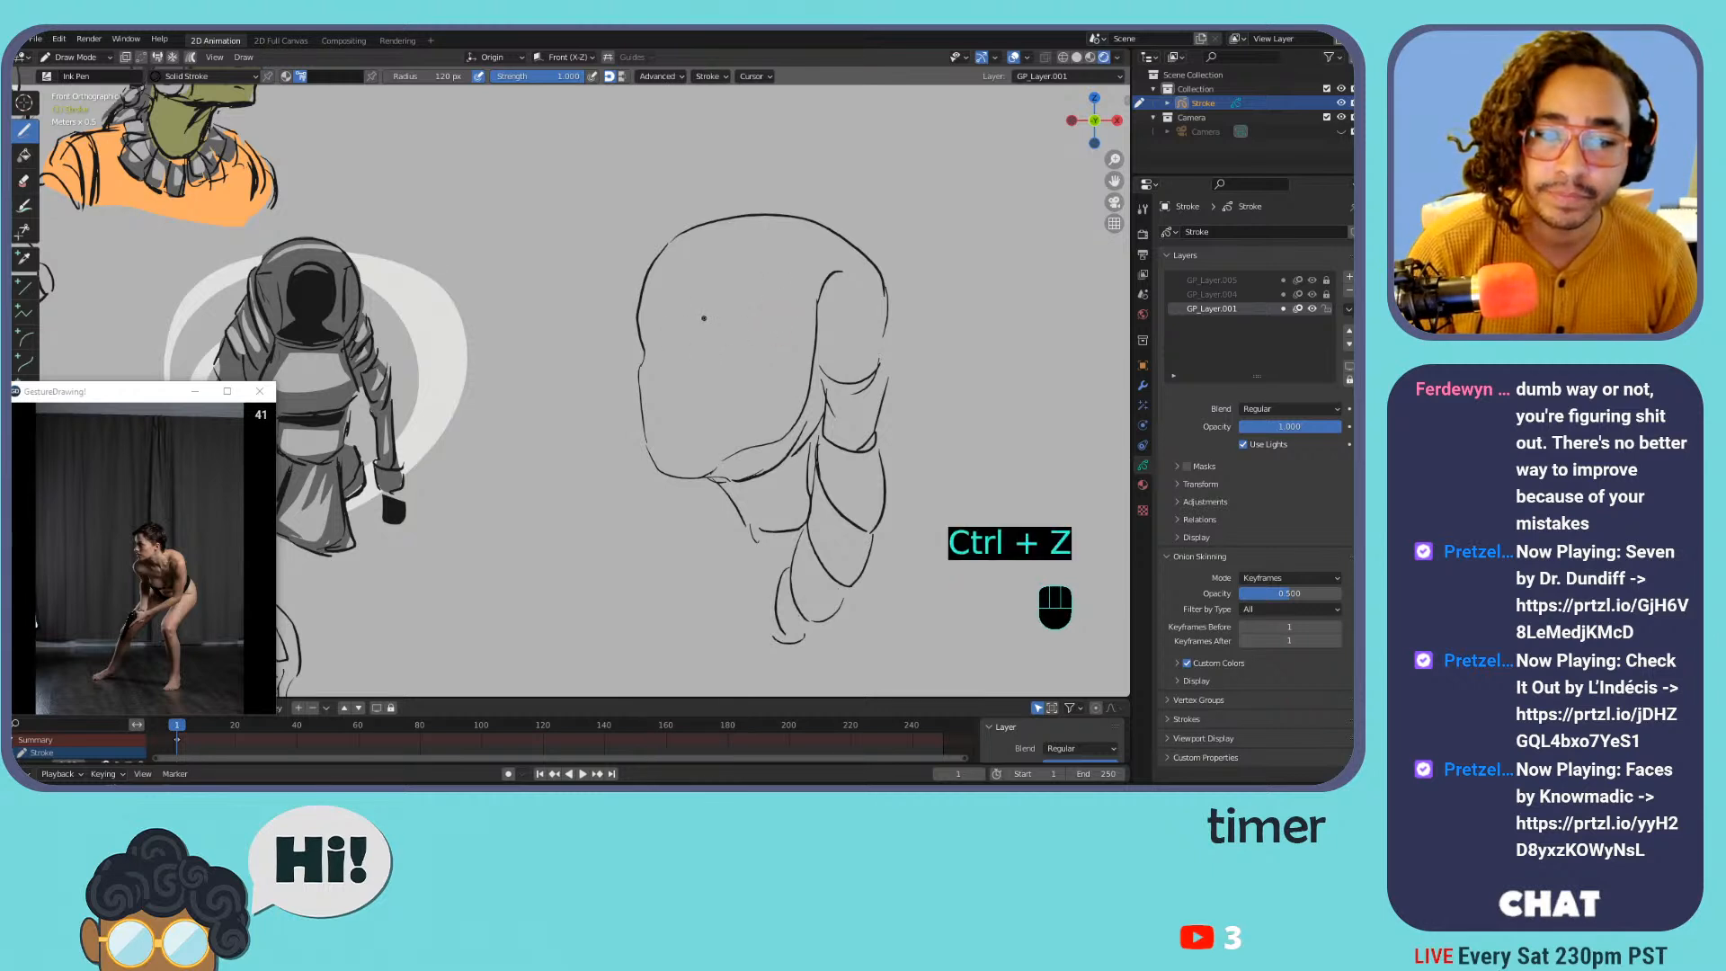
drag(736, 314, 760, 332)
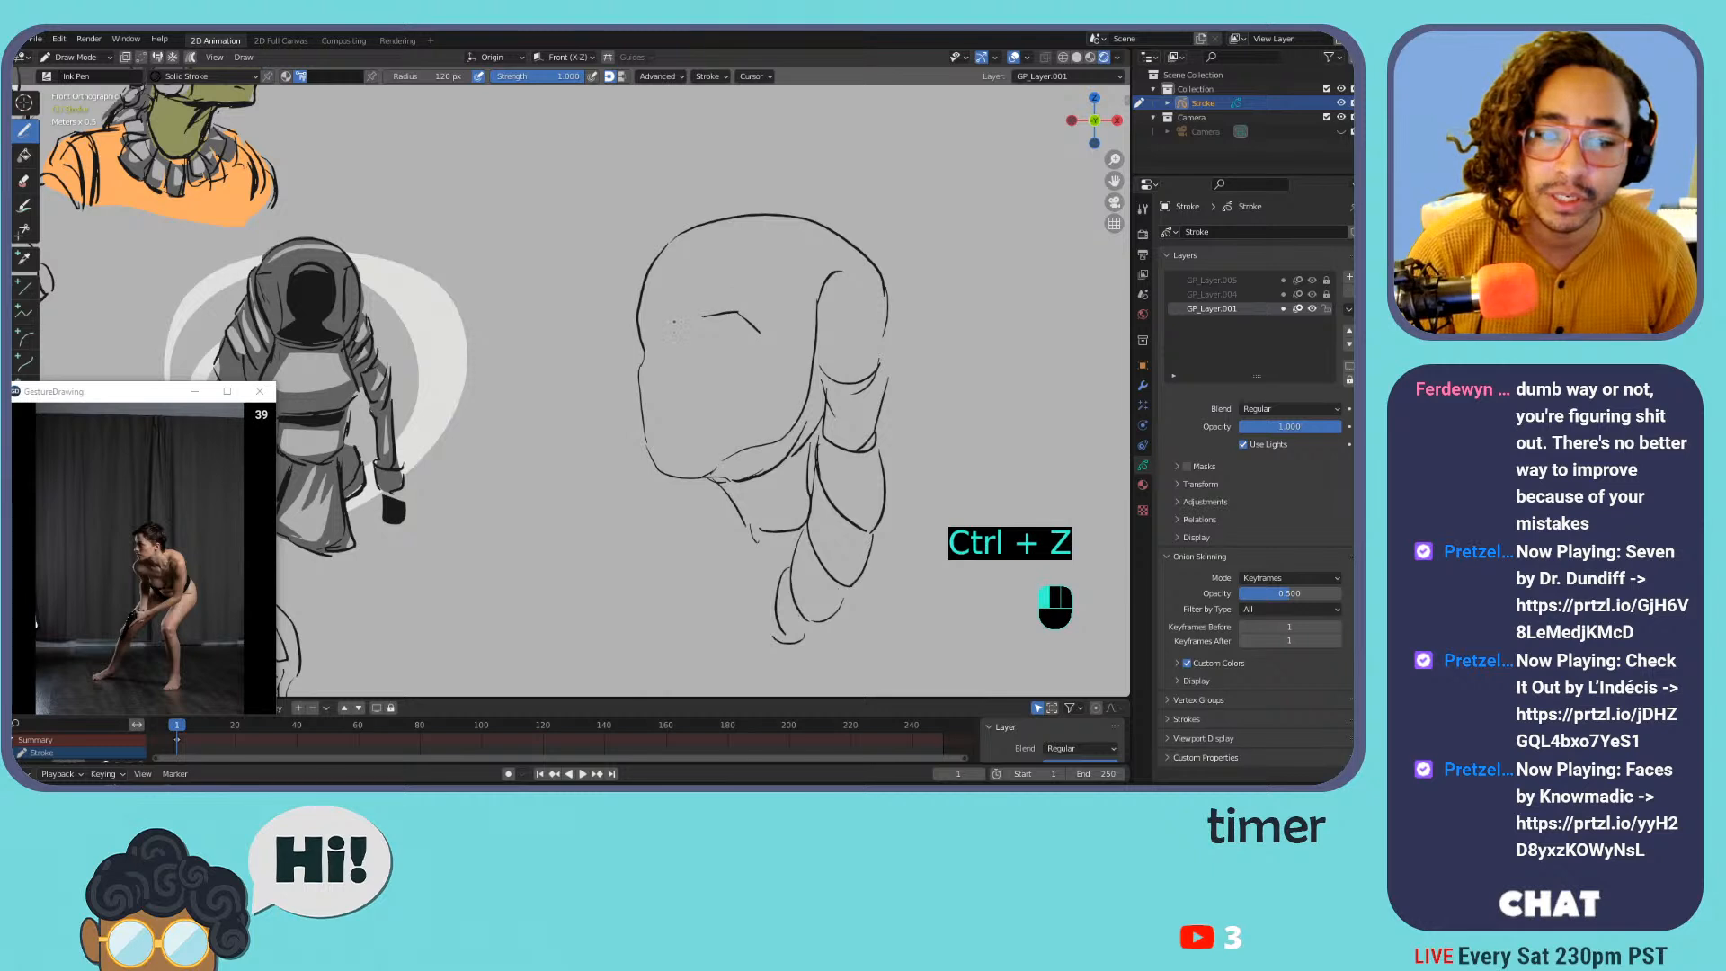
key(ctrl+z)
mouse_move(665, 386)
mouse_down()
mouse_move(689, 379)
mouse_move(679, 326)
mouse_up()
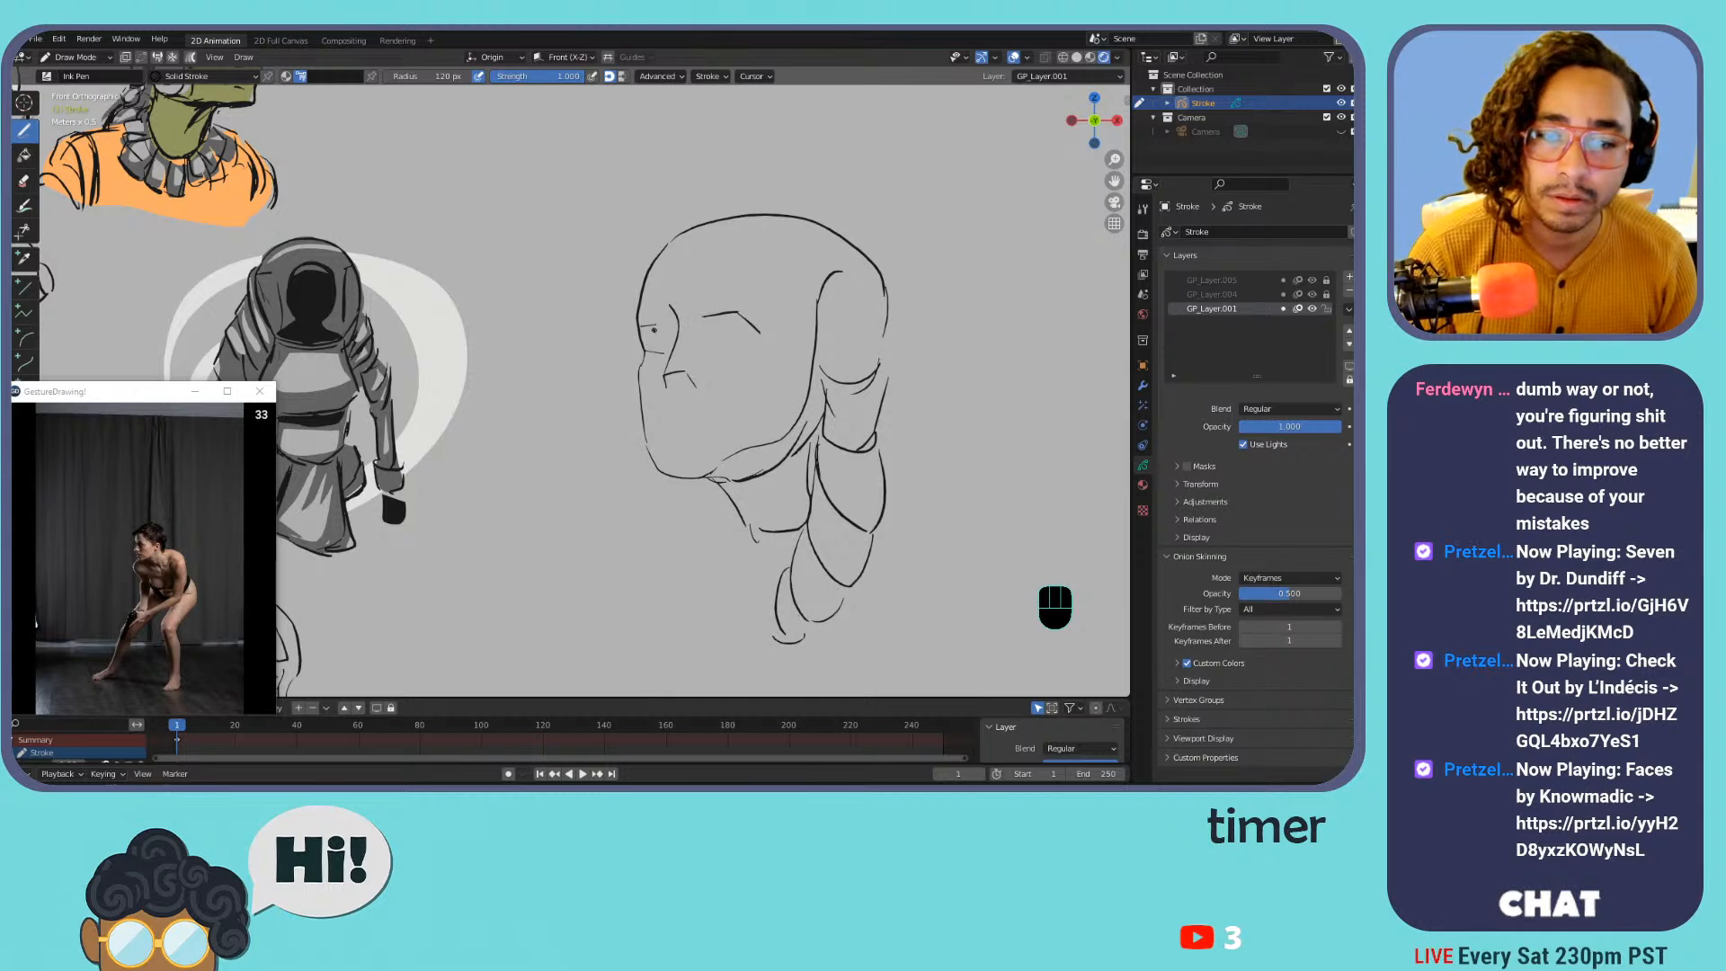
key(ctrl+z)
drag(753, 333, 720, 339)
Draw slightly parted lips, redoing strokes and extending the mouth corner, and add an eyebrow above the nearer eye
drag(657, 413, 706, 412)
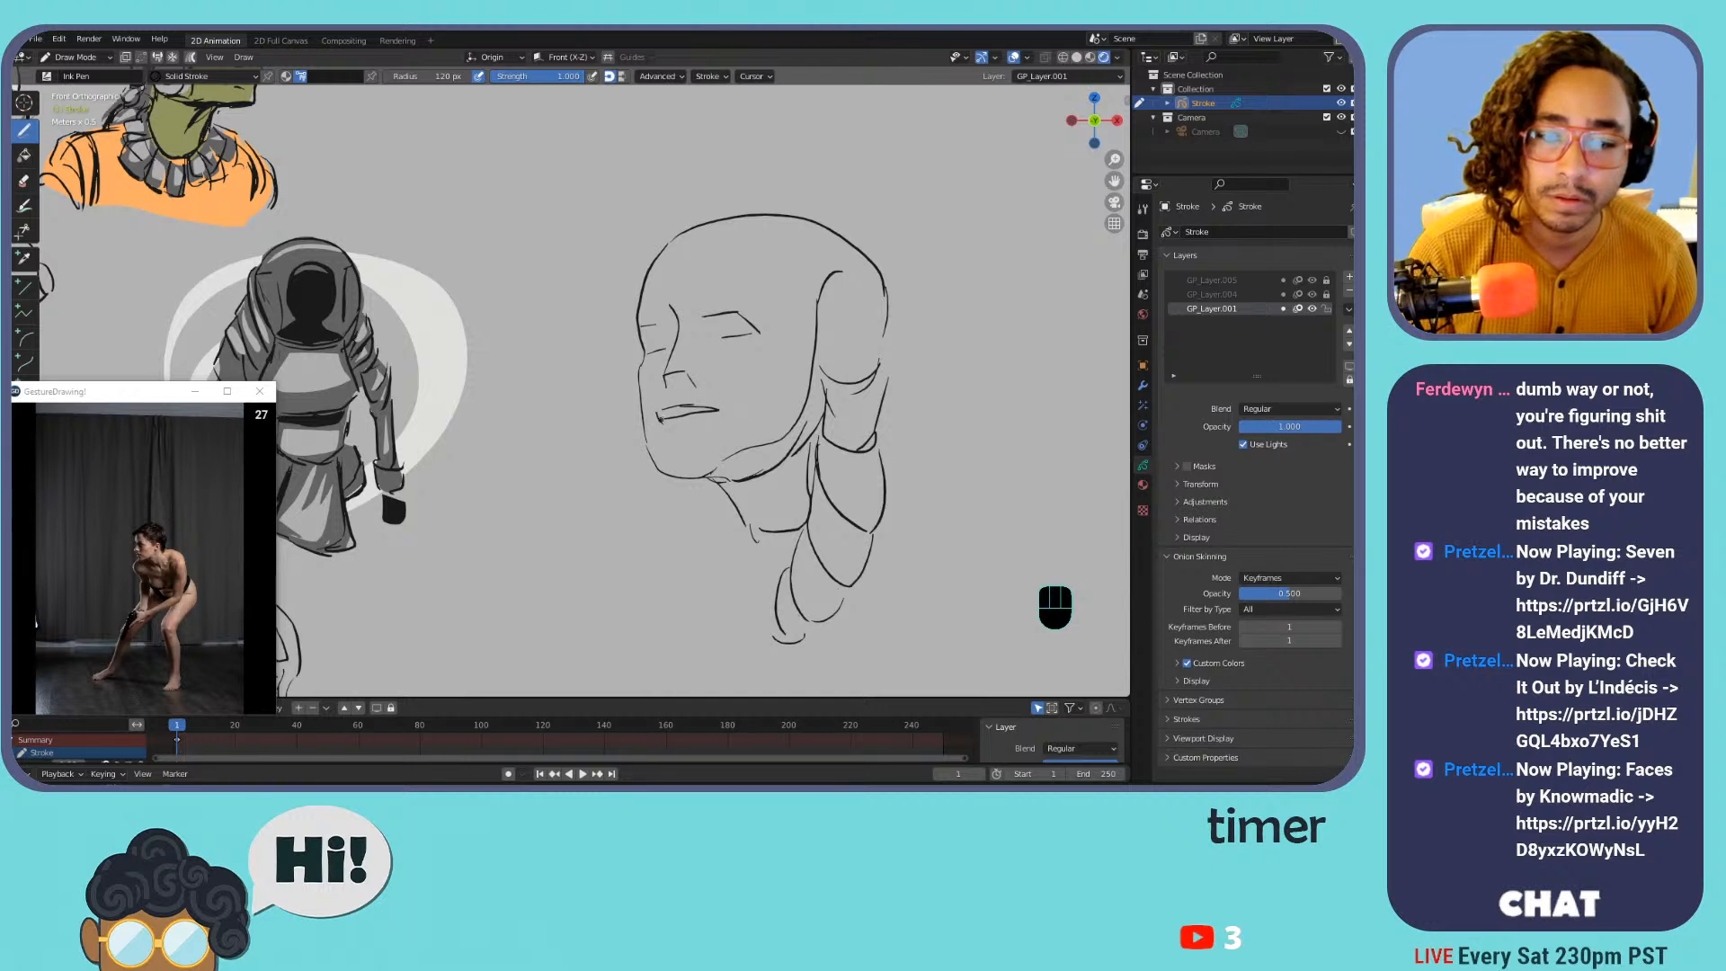
key(ctrl+z)
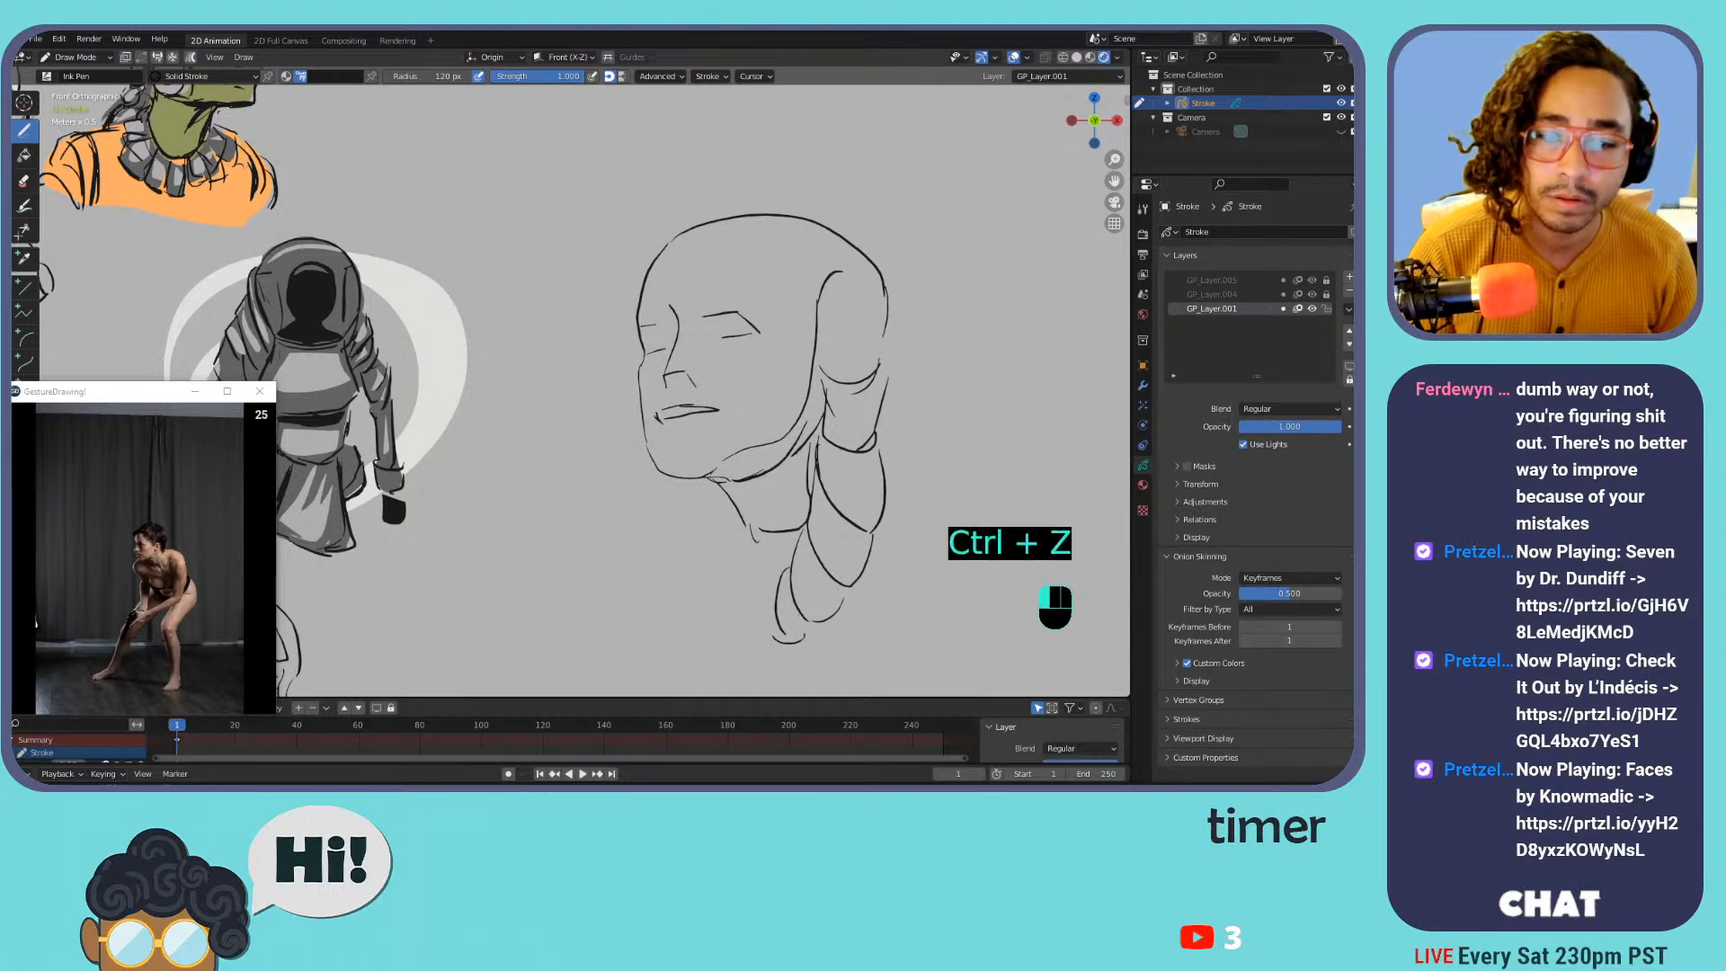
key(ctrl+z)
key(ctrl+z)
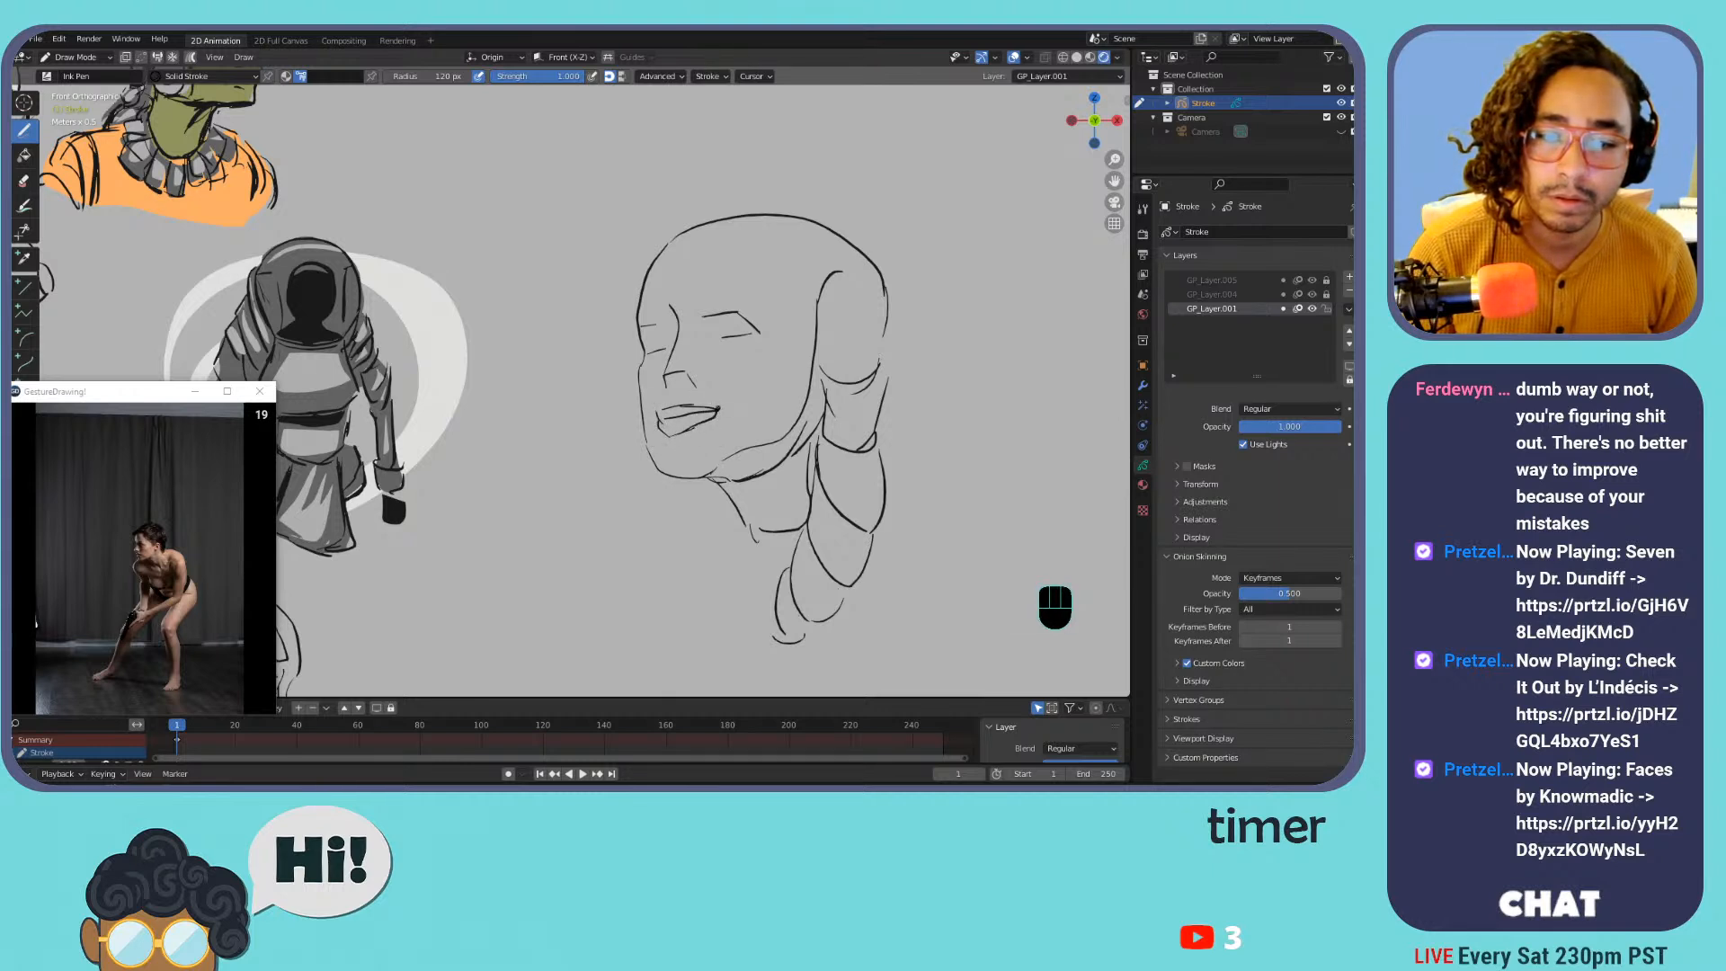
key(ctrl+z)
key(ctrl+z)
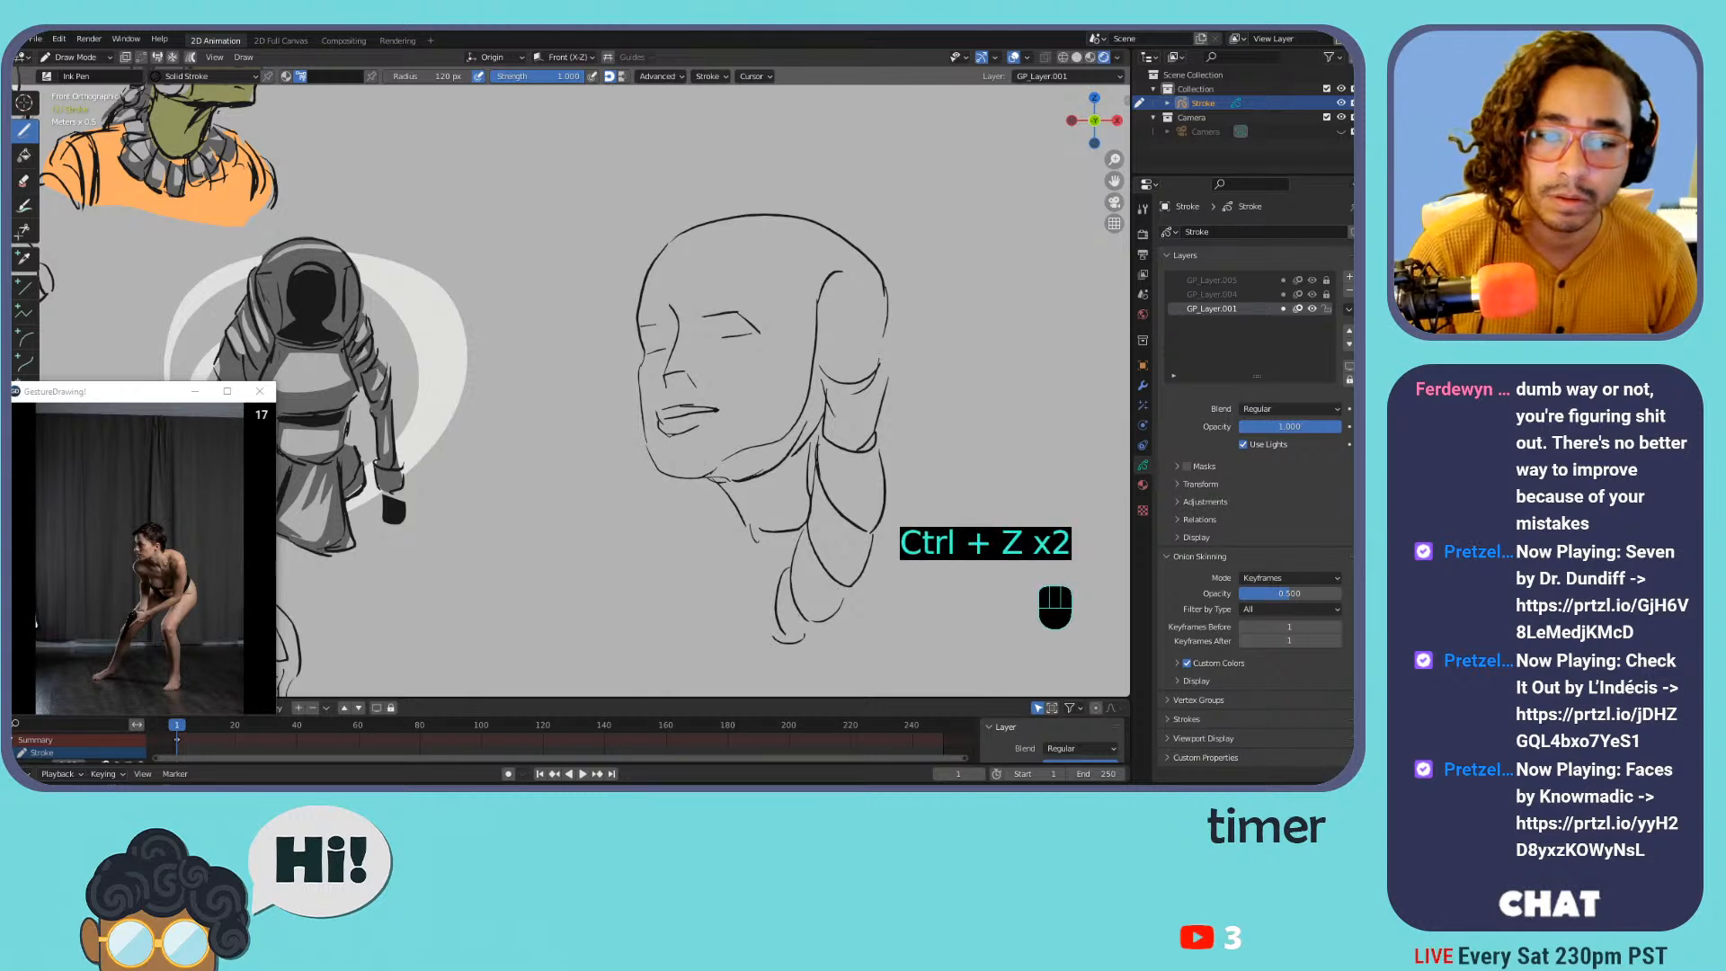
drag(719, 409, 740, 403)
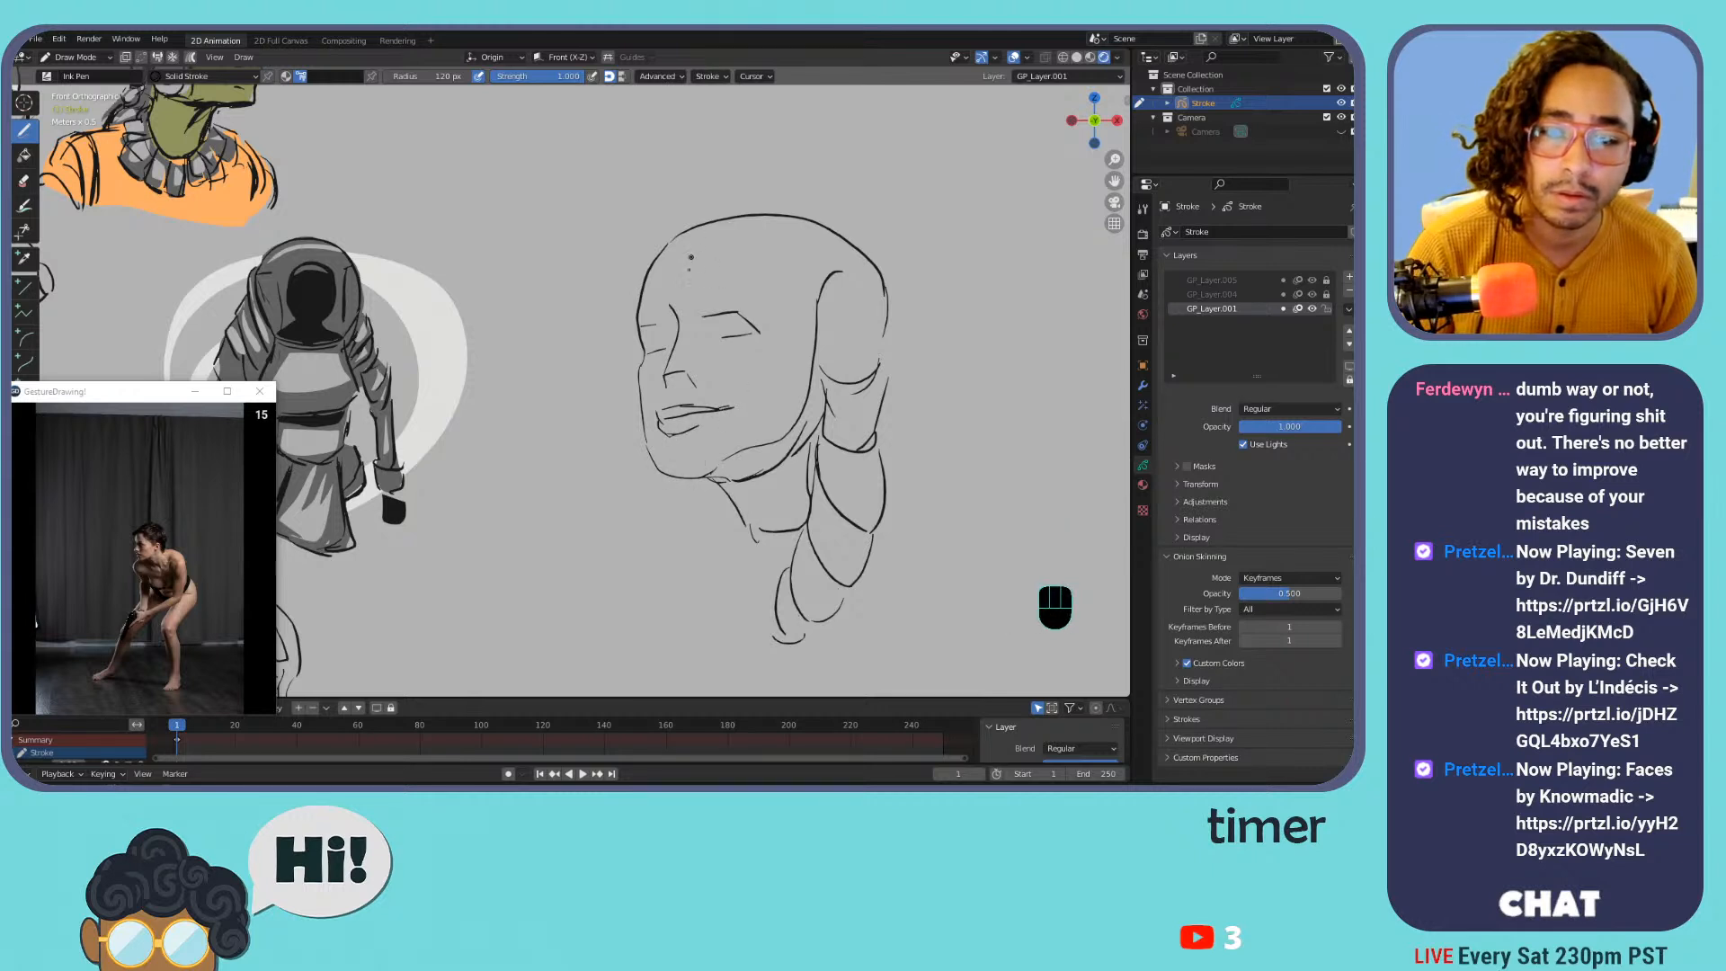
mouse_move(698, 289)
mouse_down()
mouse_move(701, 306)
mouse_move(758, 281)
mouse_move(770, 298)
mouse_move(717, 298)
mouse_up()
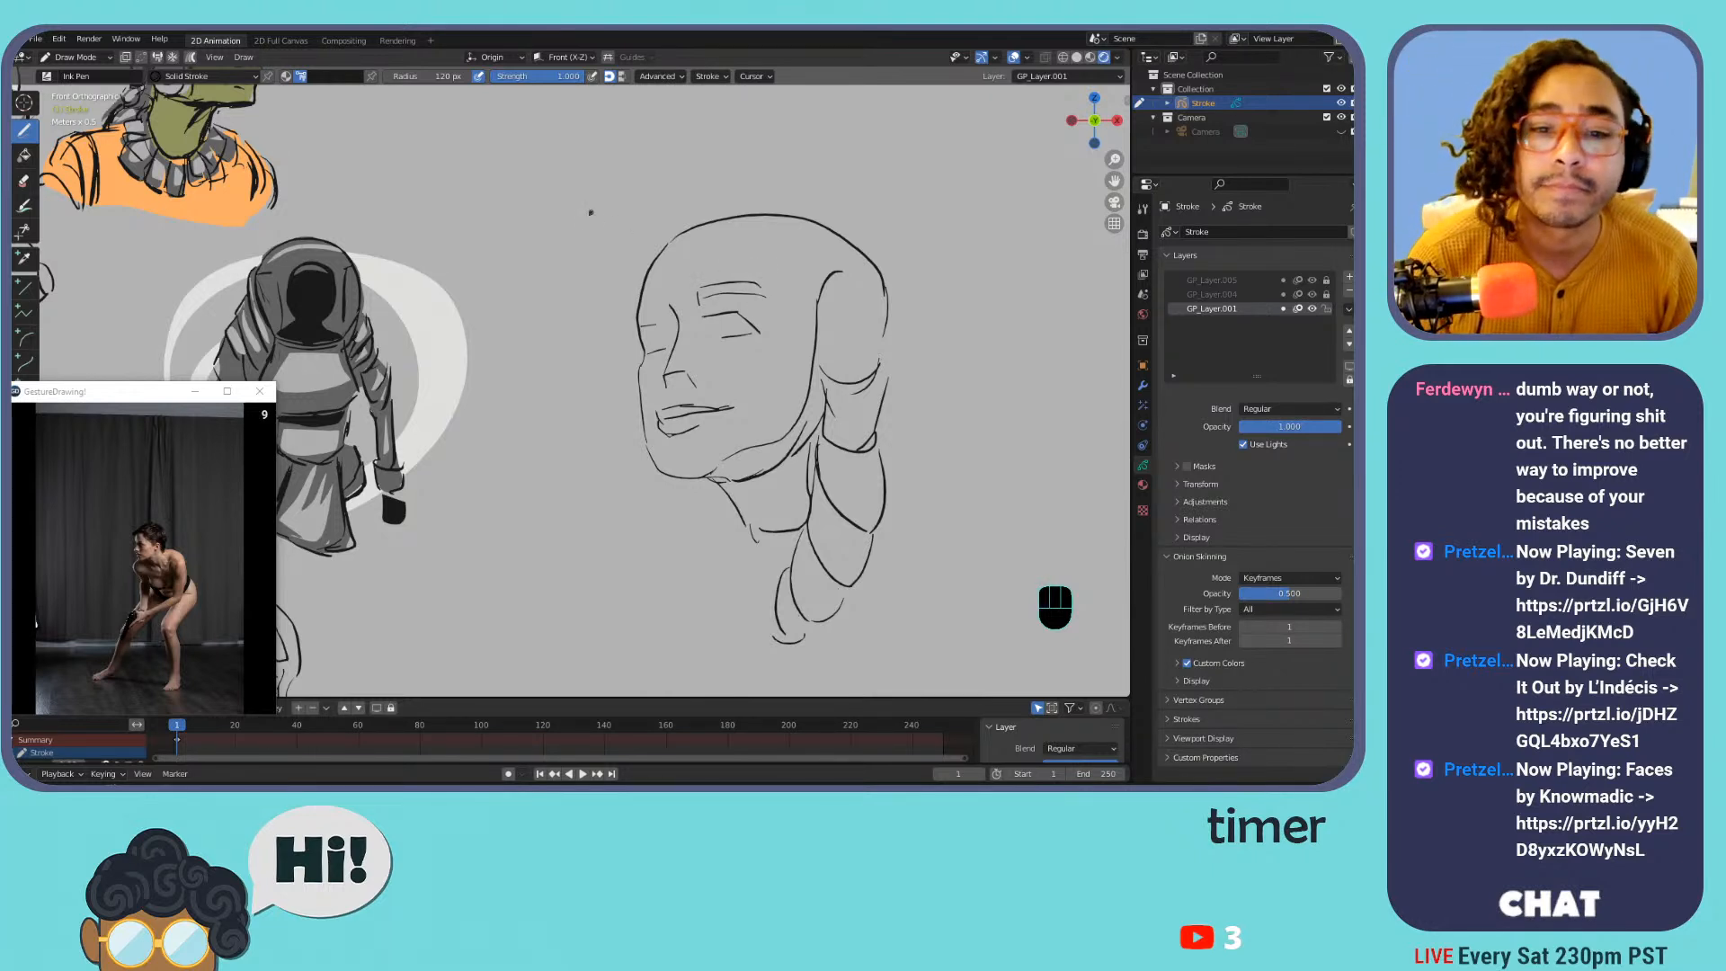
Erase the inner hair curl and the uppermost braid segments, and redraw the back contour of the head
drag(888, 295, 887, 334)
mouse_move(837, 269)
mouse_down()
mouse_move(836, 291)
mouse_move(831, 265)
mouse_up()
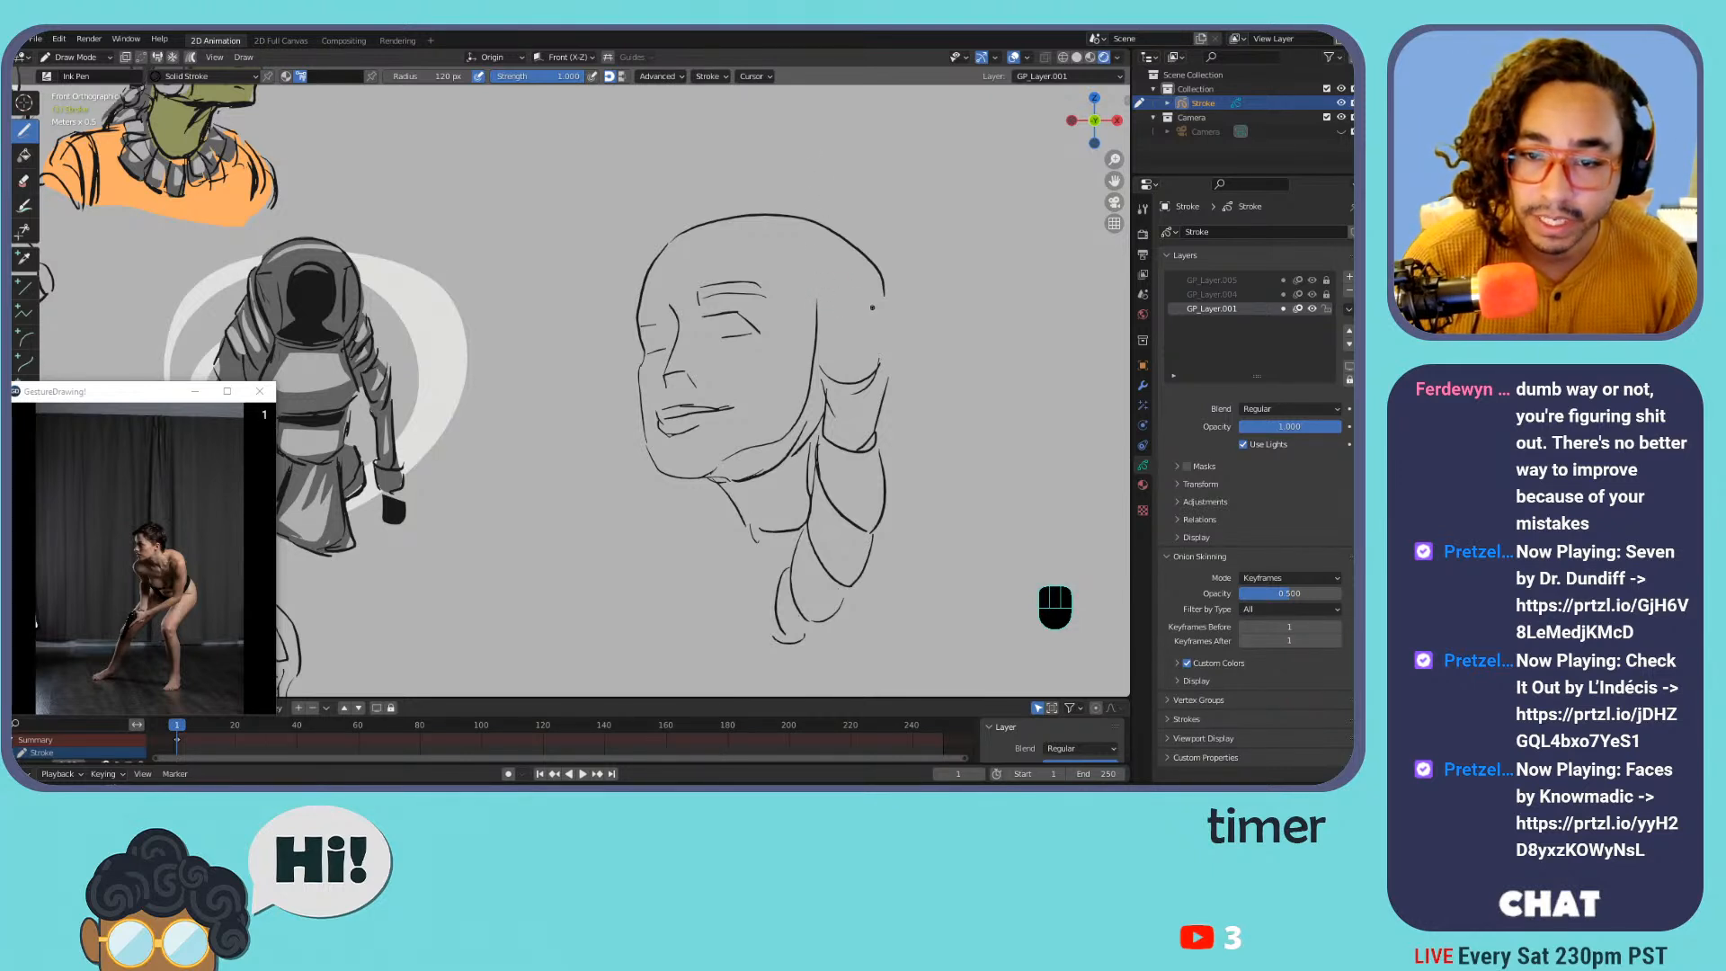
mouse_move(884, 292)
mouse_down()
mouse_move(841, 395)
mouse_move(878, 442)
mouse_up()
drag(886, 356, 882, 388)
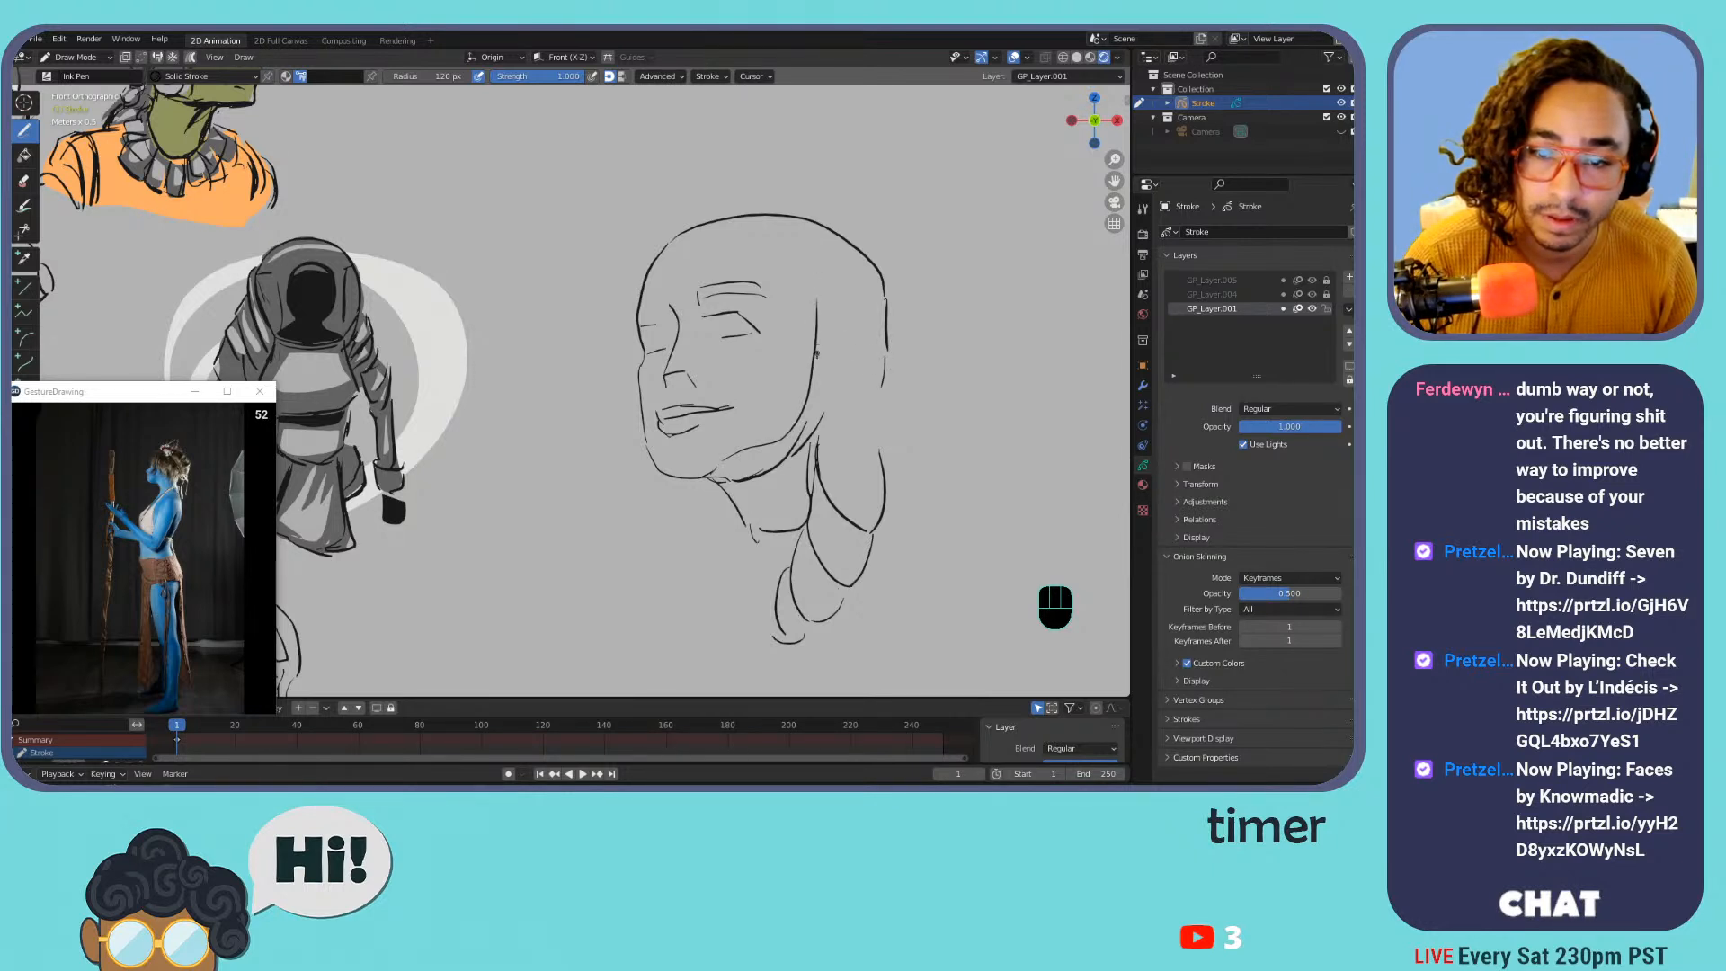
Replace the old line beside the cheek with an ear and a hairline running across the forehead and down past the temple to the jaw
drag(852, 315, 819, 355)
key(ctrl+z)
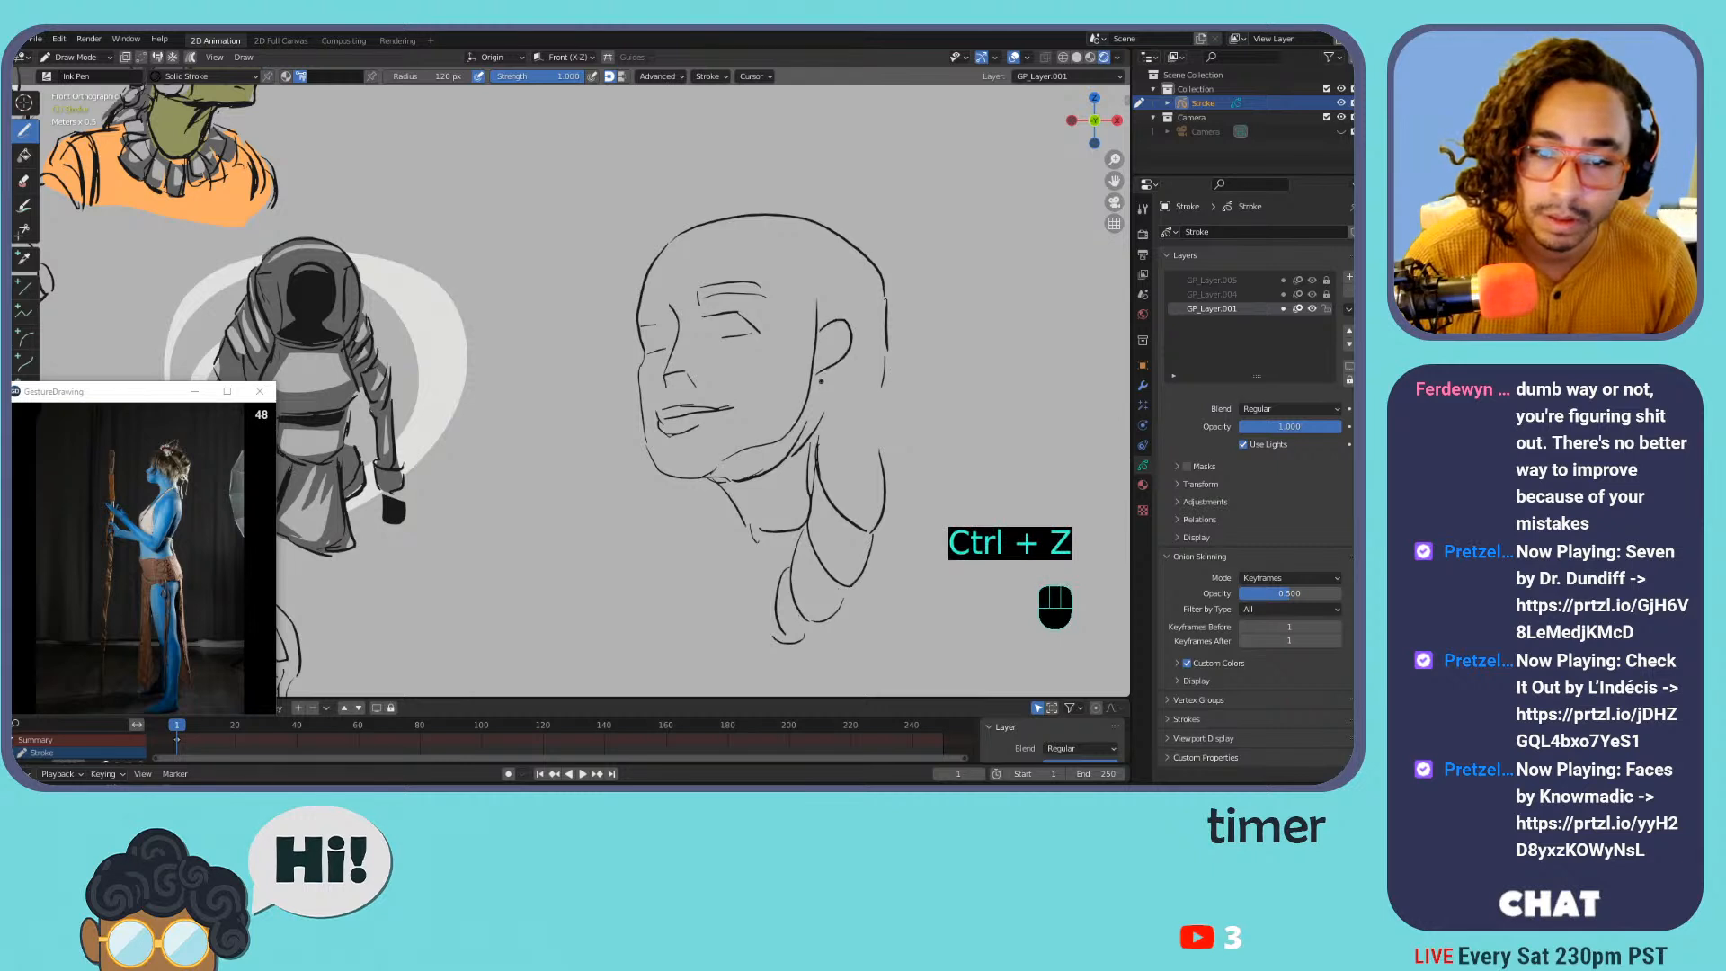
key(ctrl+z)
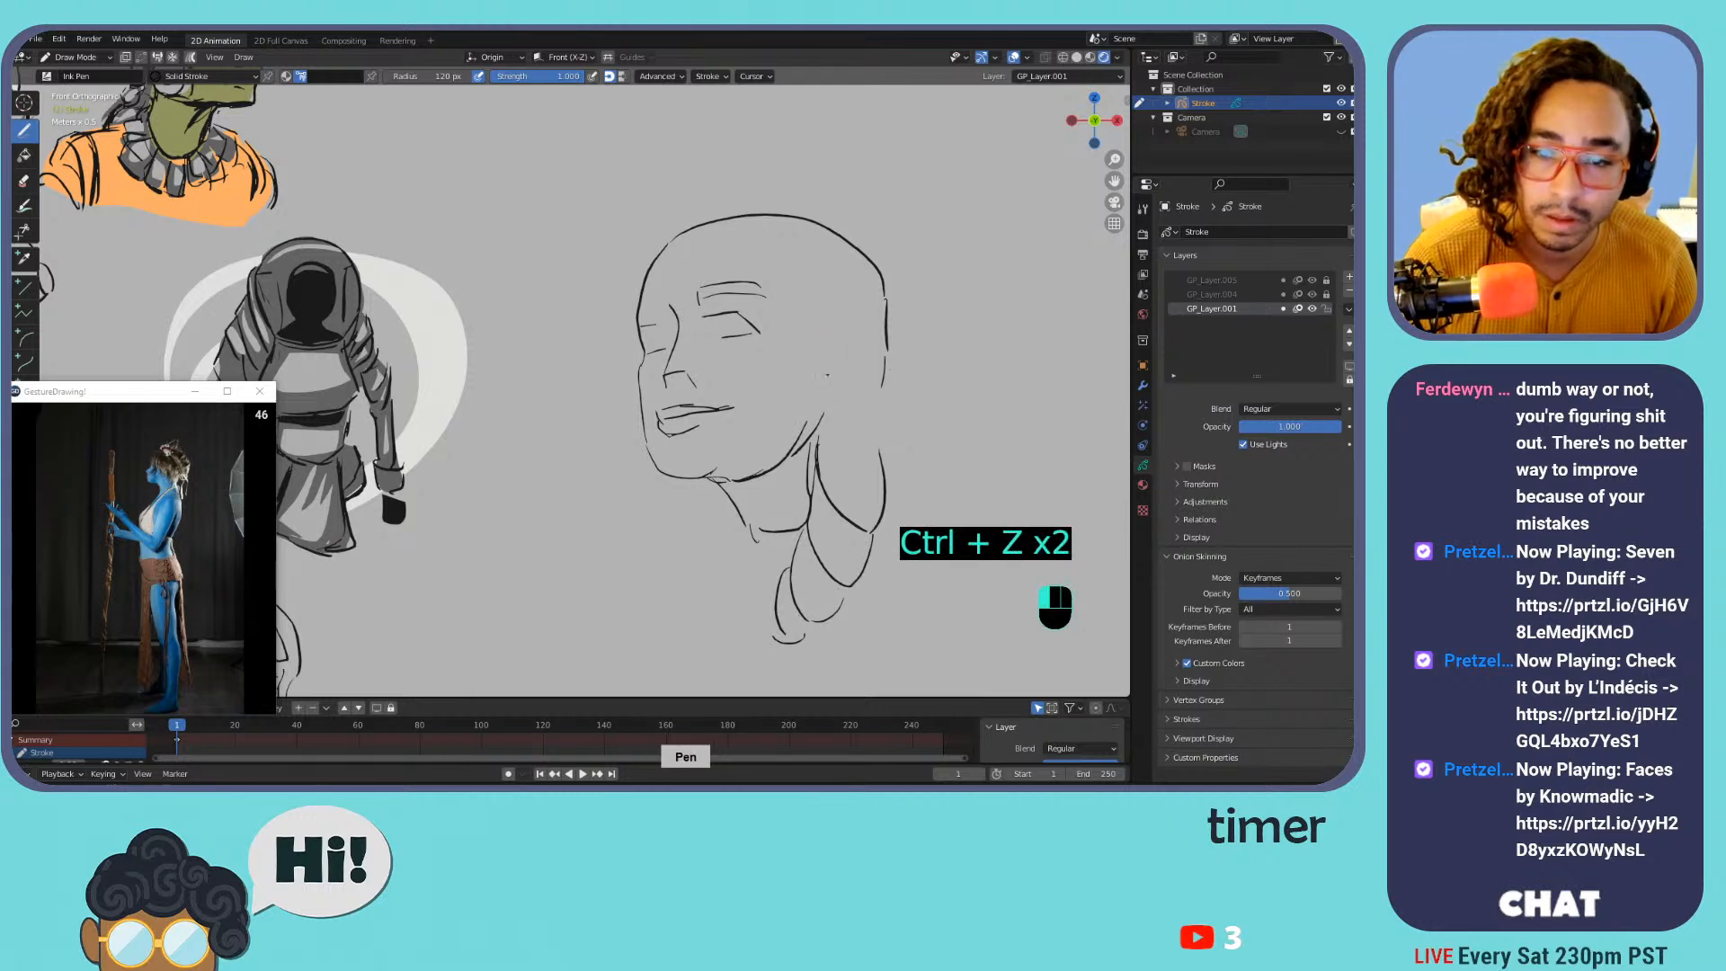
drag(826, 374, 861, 352)
drag(779, 308, 798, 430)
drag(822, 364, 868, 310)
mouse_move(769, 268)
mouse_down()
mouse_move(653, 273)
mouse_move(745, 264)
mouse_move(775, 286)
mouse_up()
key(ctrl+z)
key(ctrl+z)
key(ctrl+z)
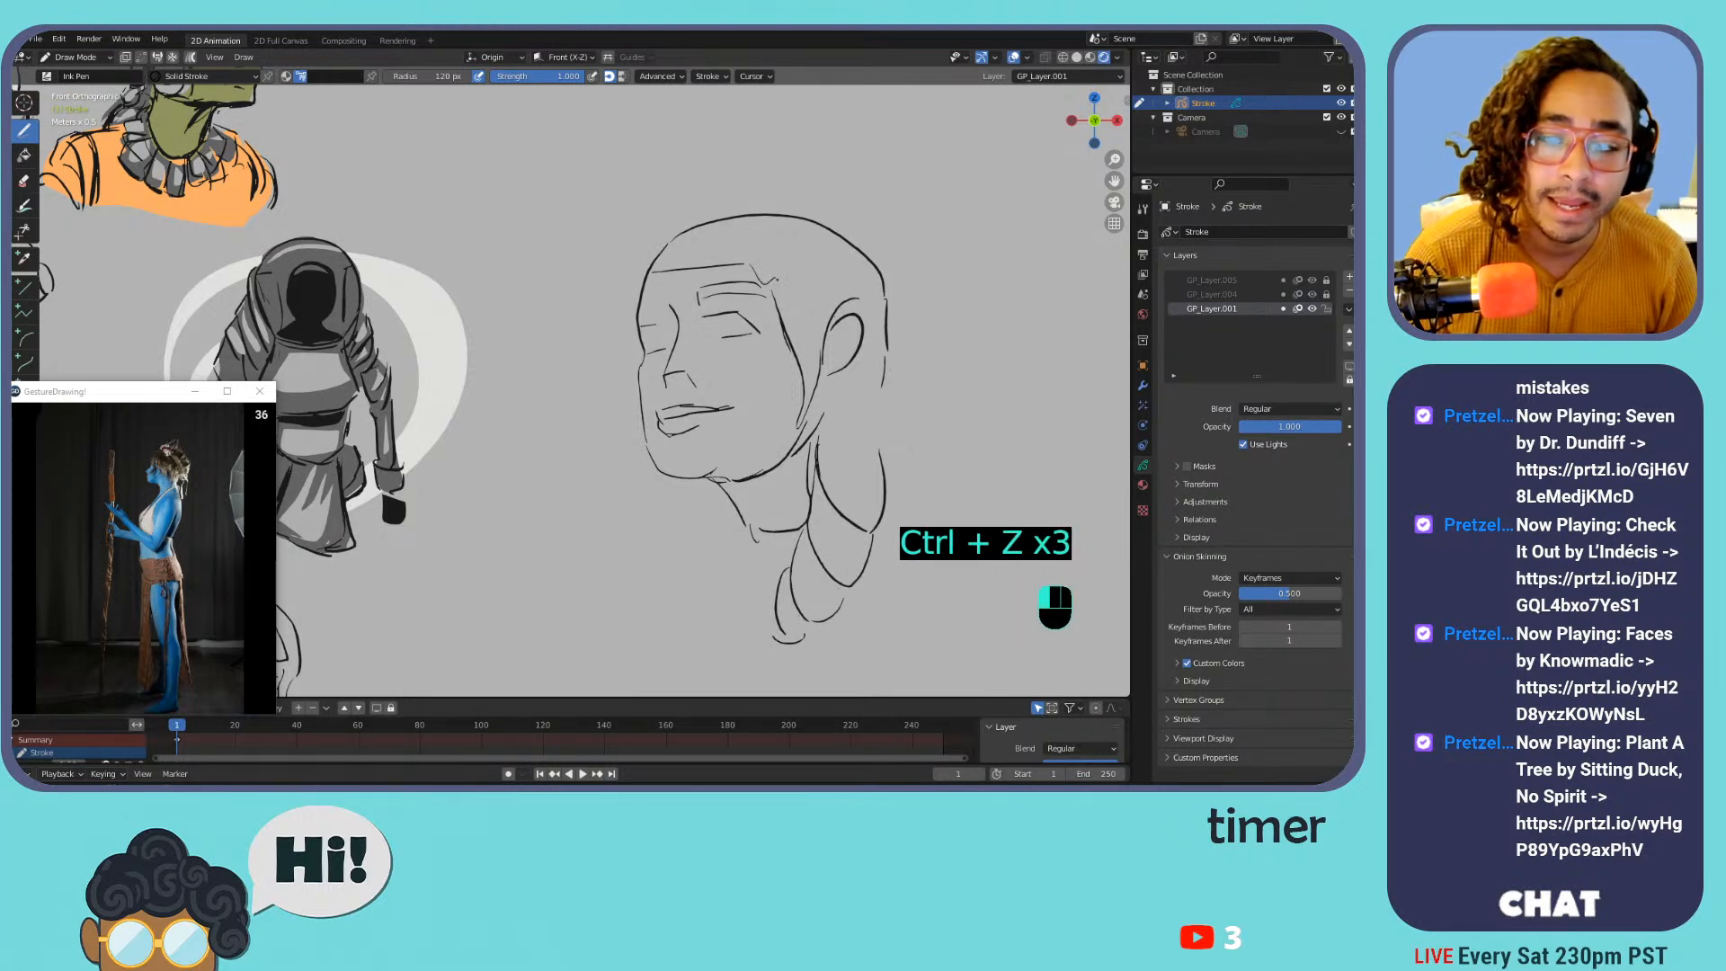
Erase and redraw the mouth-to-chin contour with a rounder, lower chin, and connect the back of the head to the braid
drag(658, 465, 676, 476)
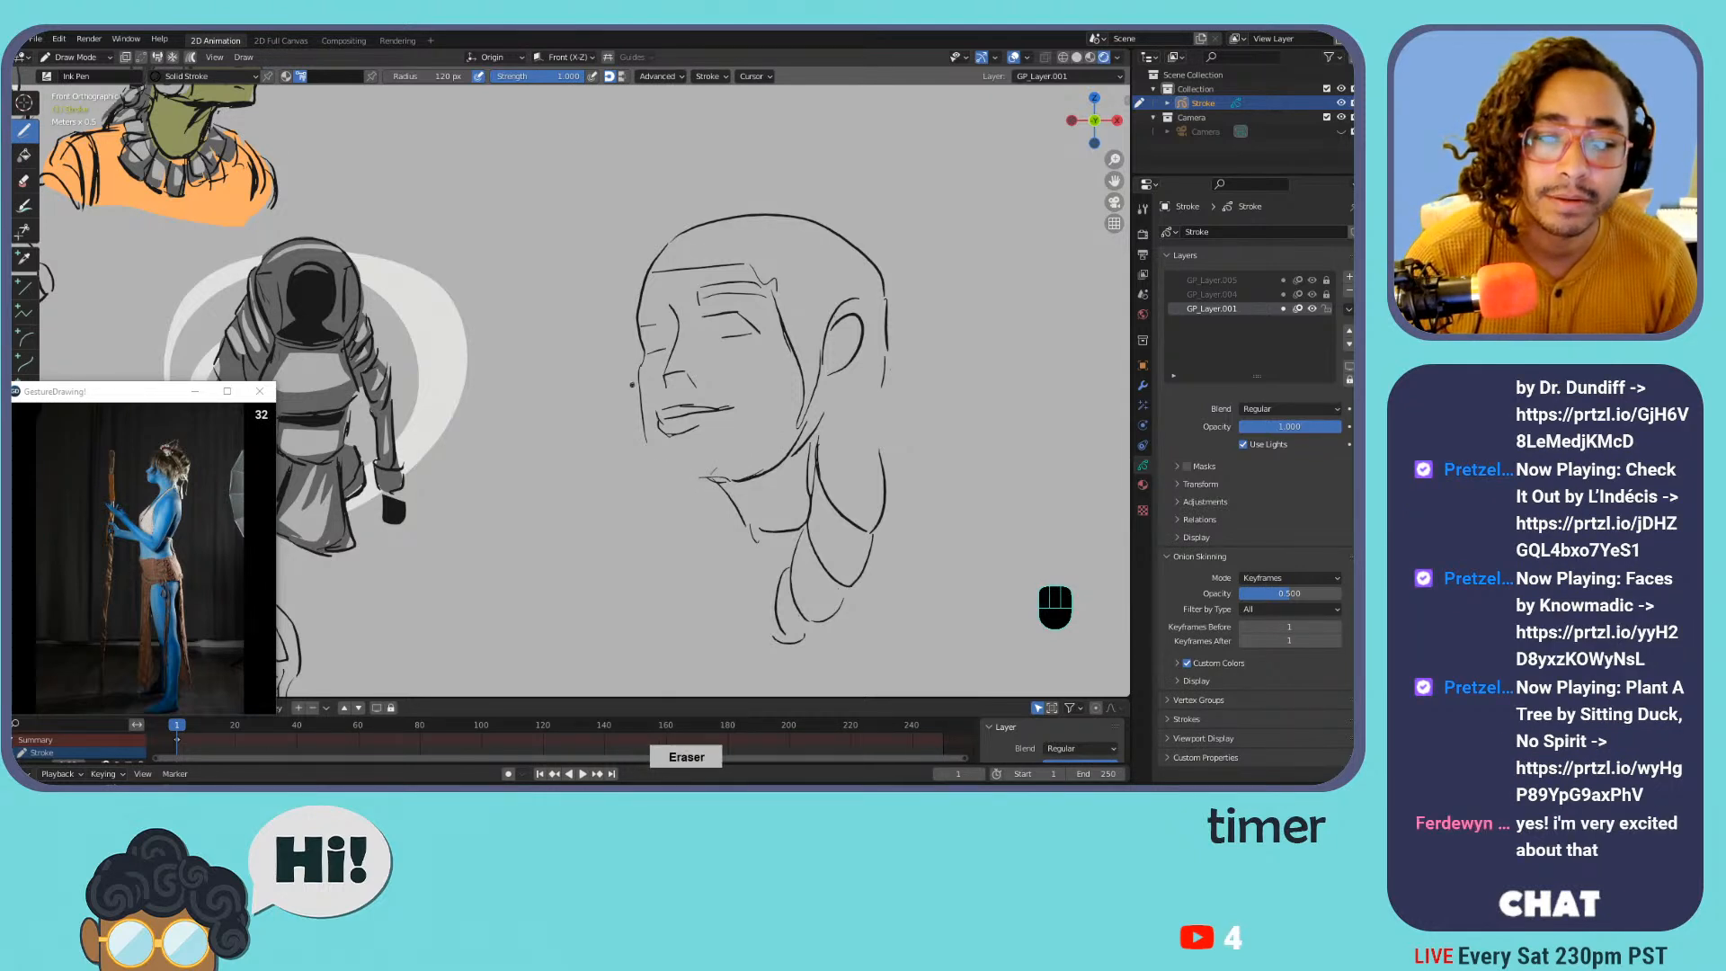
drag(635, 365, 644, 439)
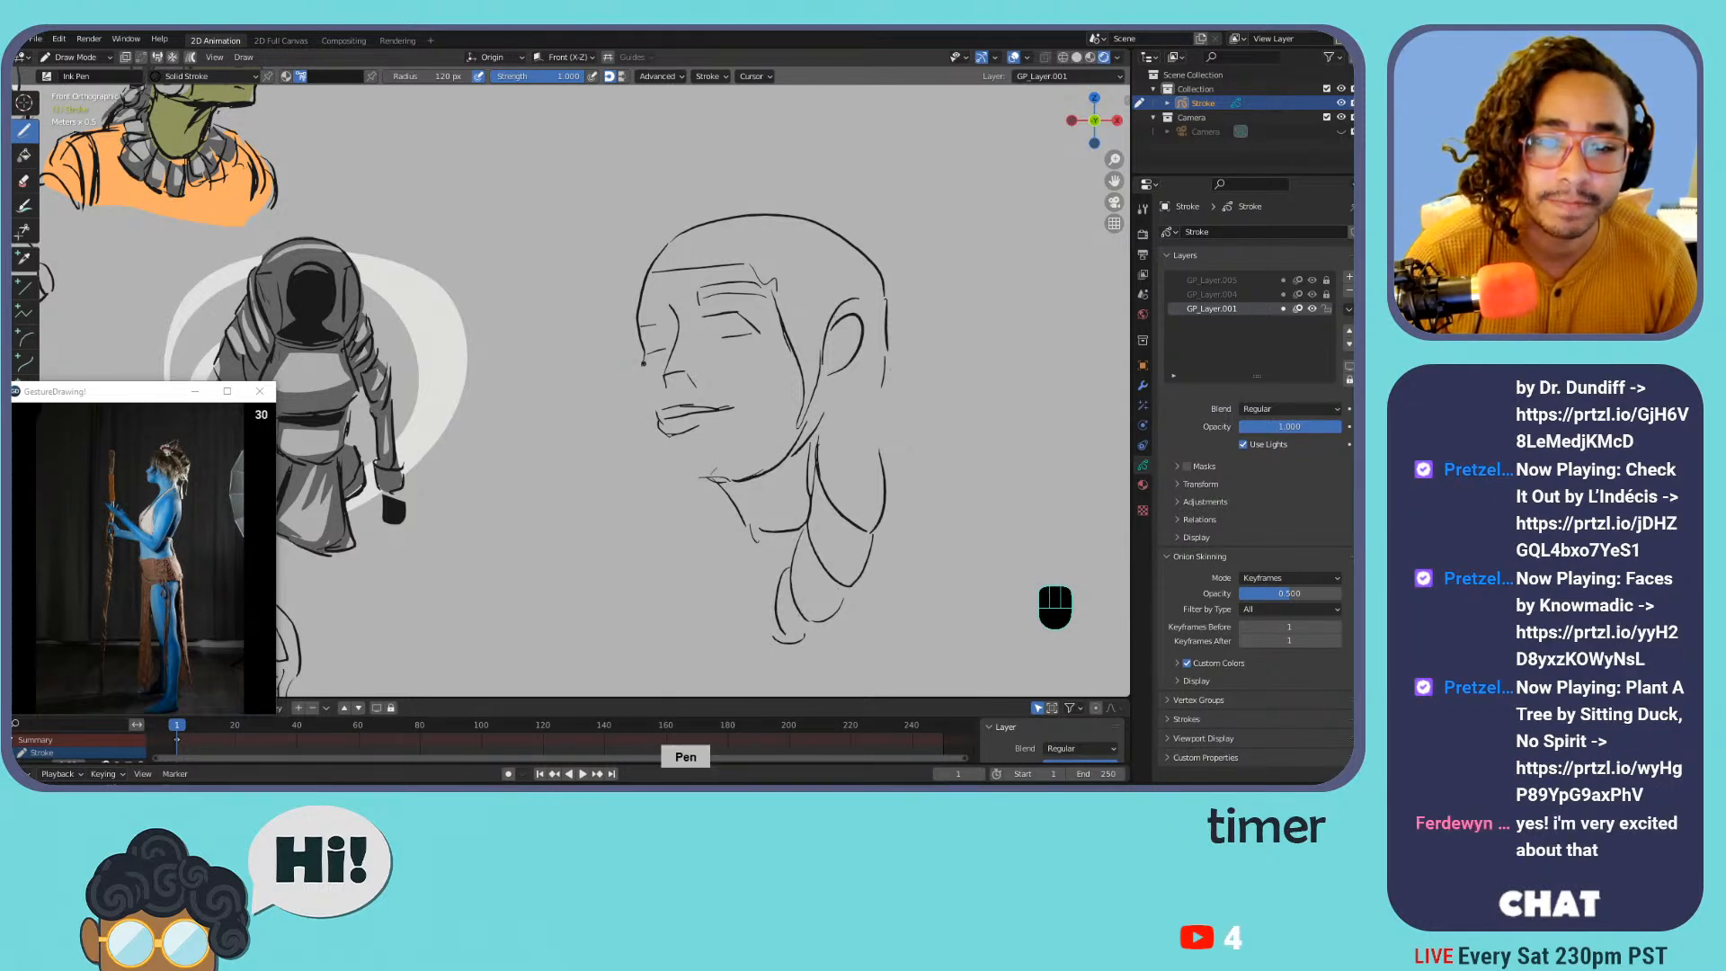
mouse_move(641, 367)
mouse_down()
mouse_move(660, 467)
mouse_move(702, 480)
mouse_move(661, 481)
mouse_move(742, 479)
mouse_up()
key(ctrl+z)
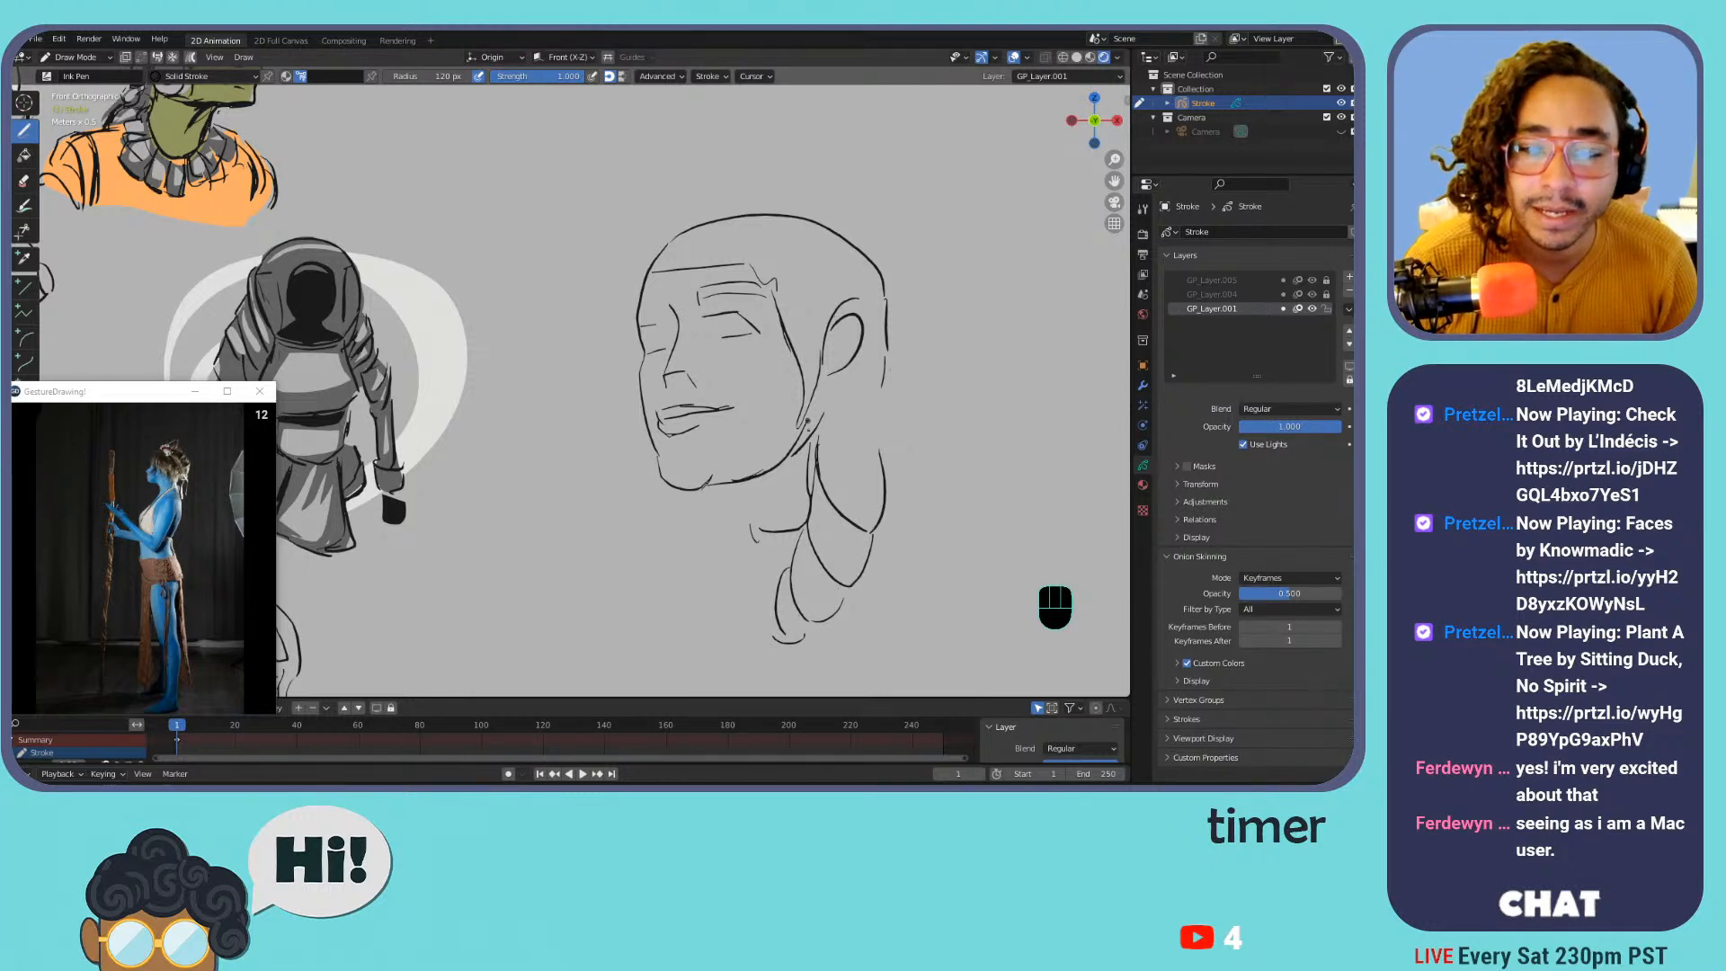
key(e)
mouse_move(881, 382)
mouse_down()
mouse_move(886, 357)
mouse_move(878, 459)
mouse_up()
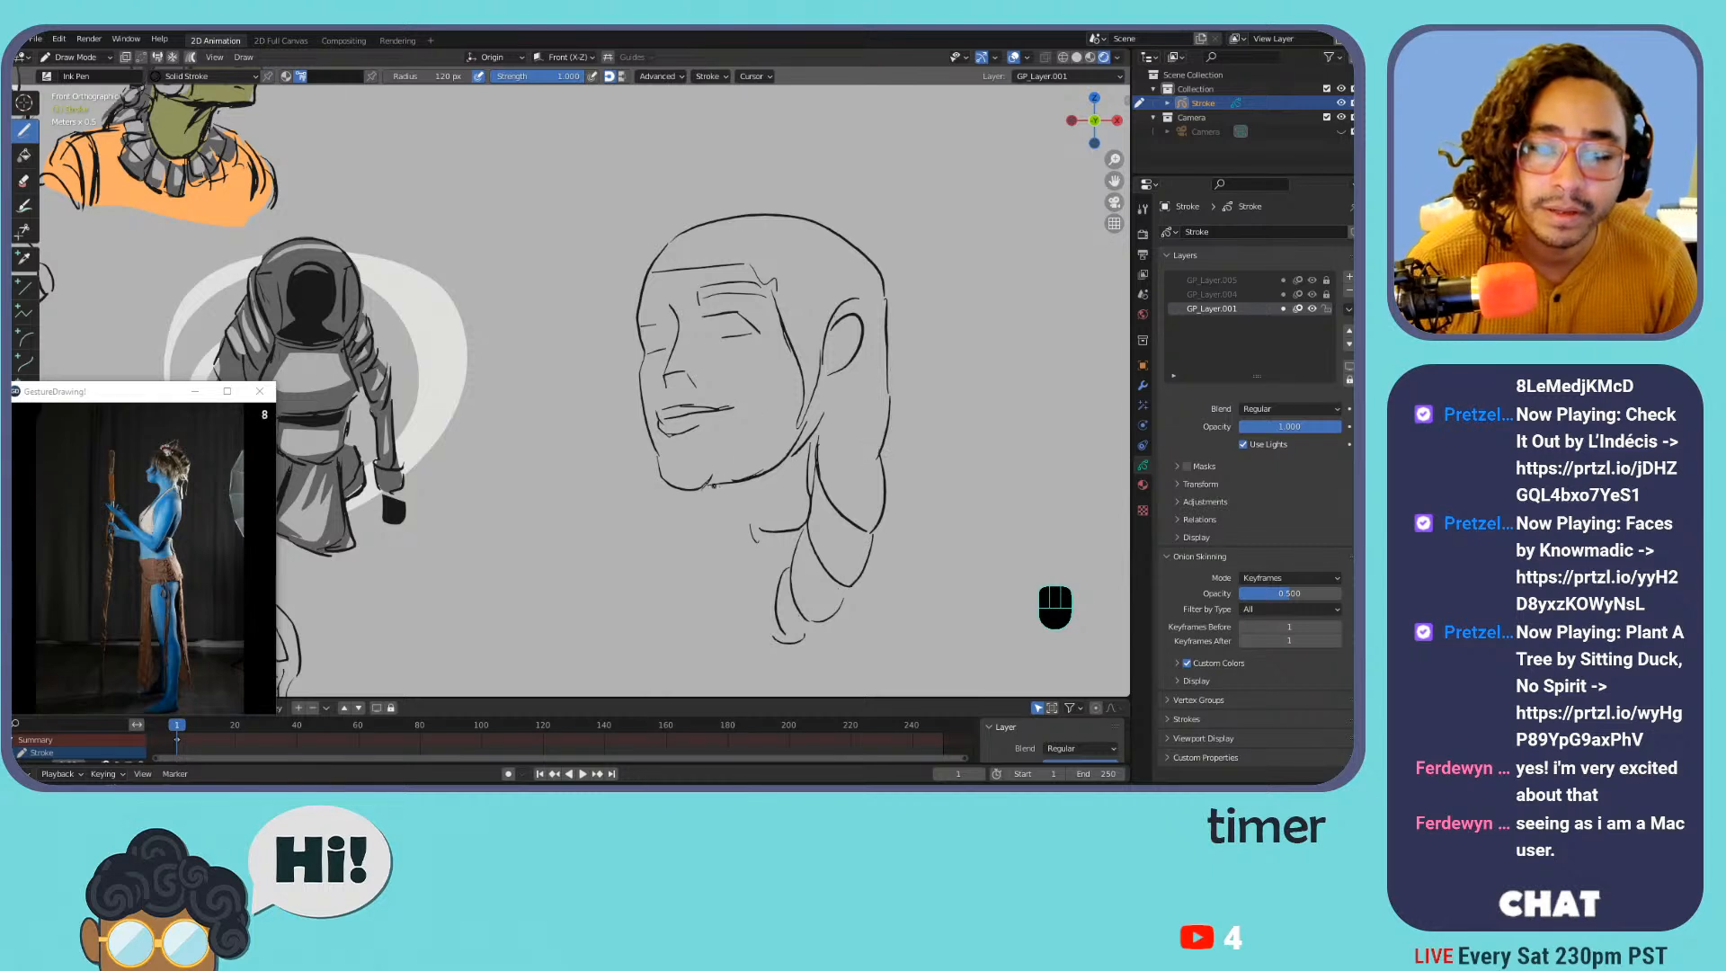
Redraw the neck beneath the jaw, retrying its front line, and add a sloping shoulder line extending out from it
mouse_move(716, 505)
mouse_down()
mouse_move(717, 531)
mouse_move(790, 531)
mouse_up()
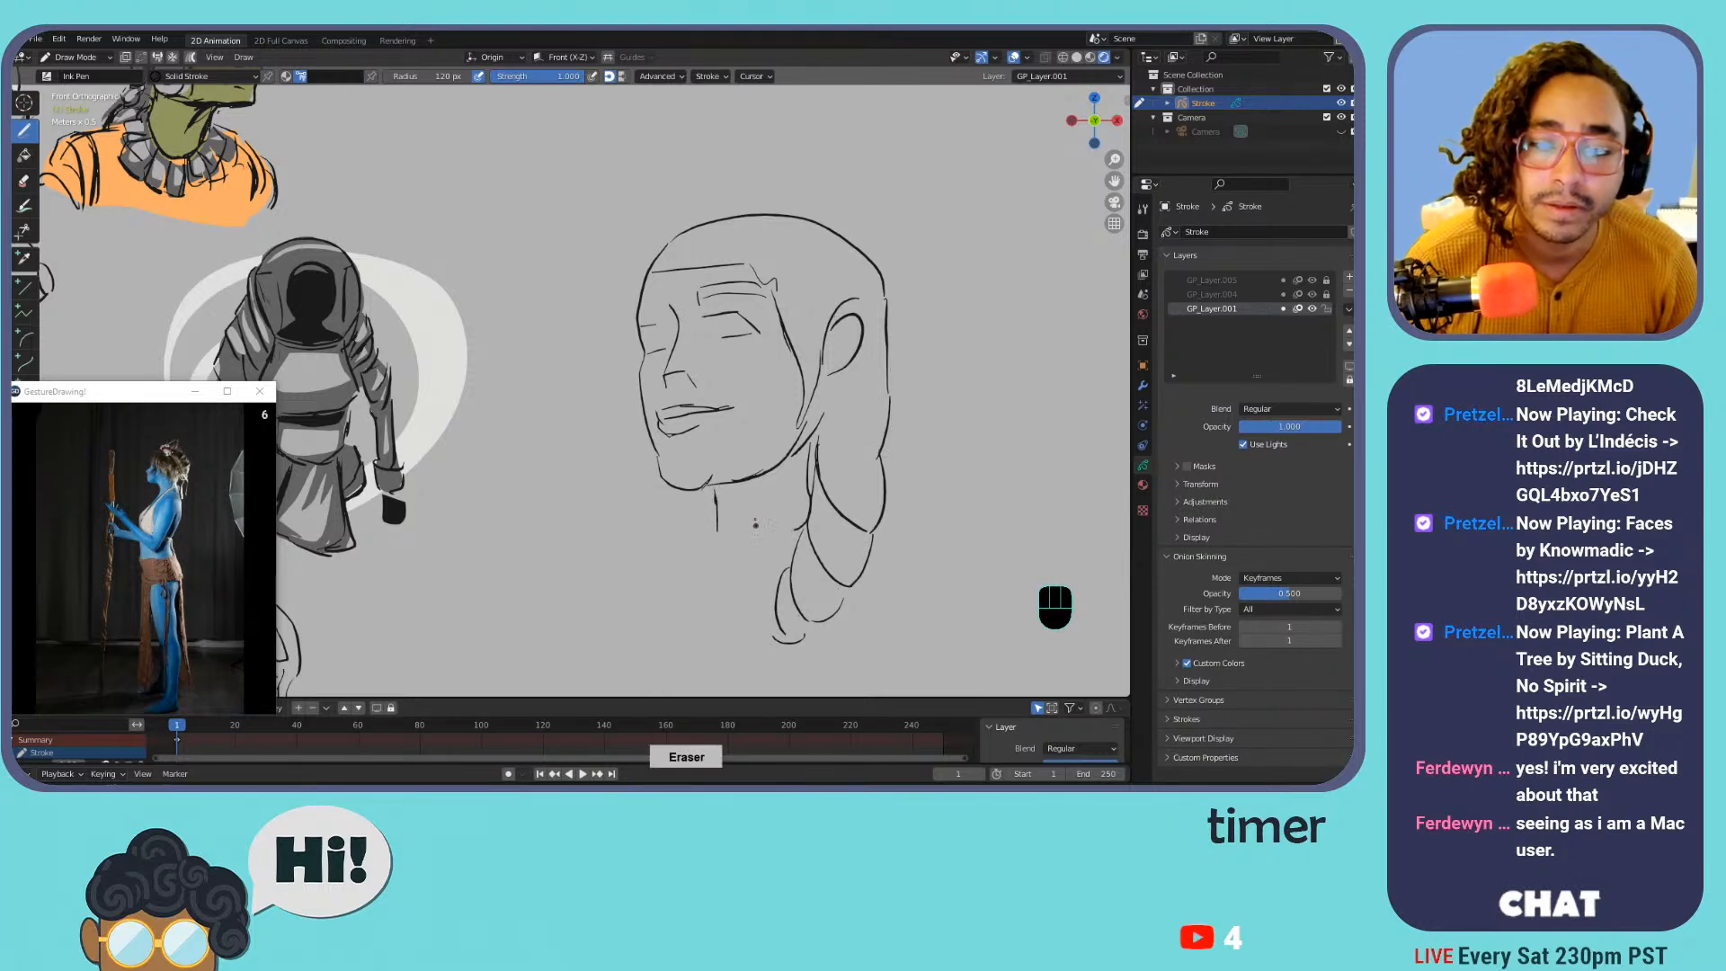
key(e)
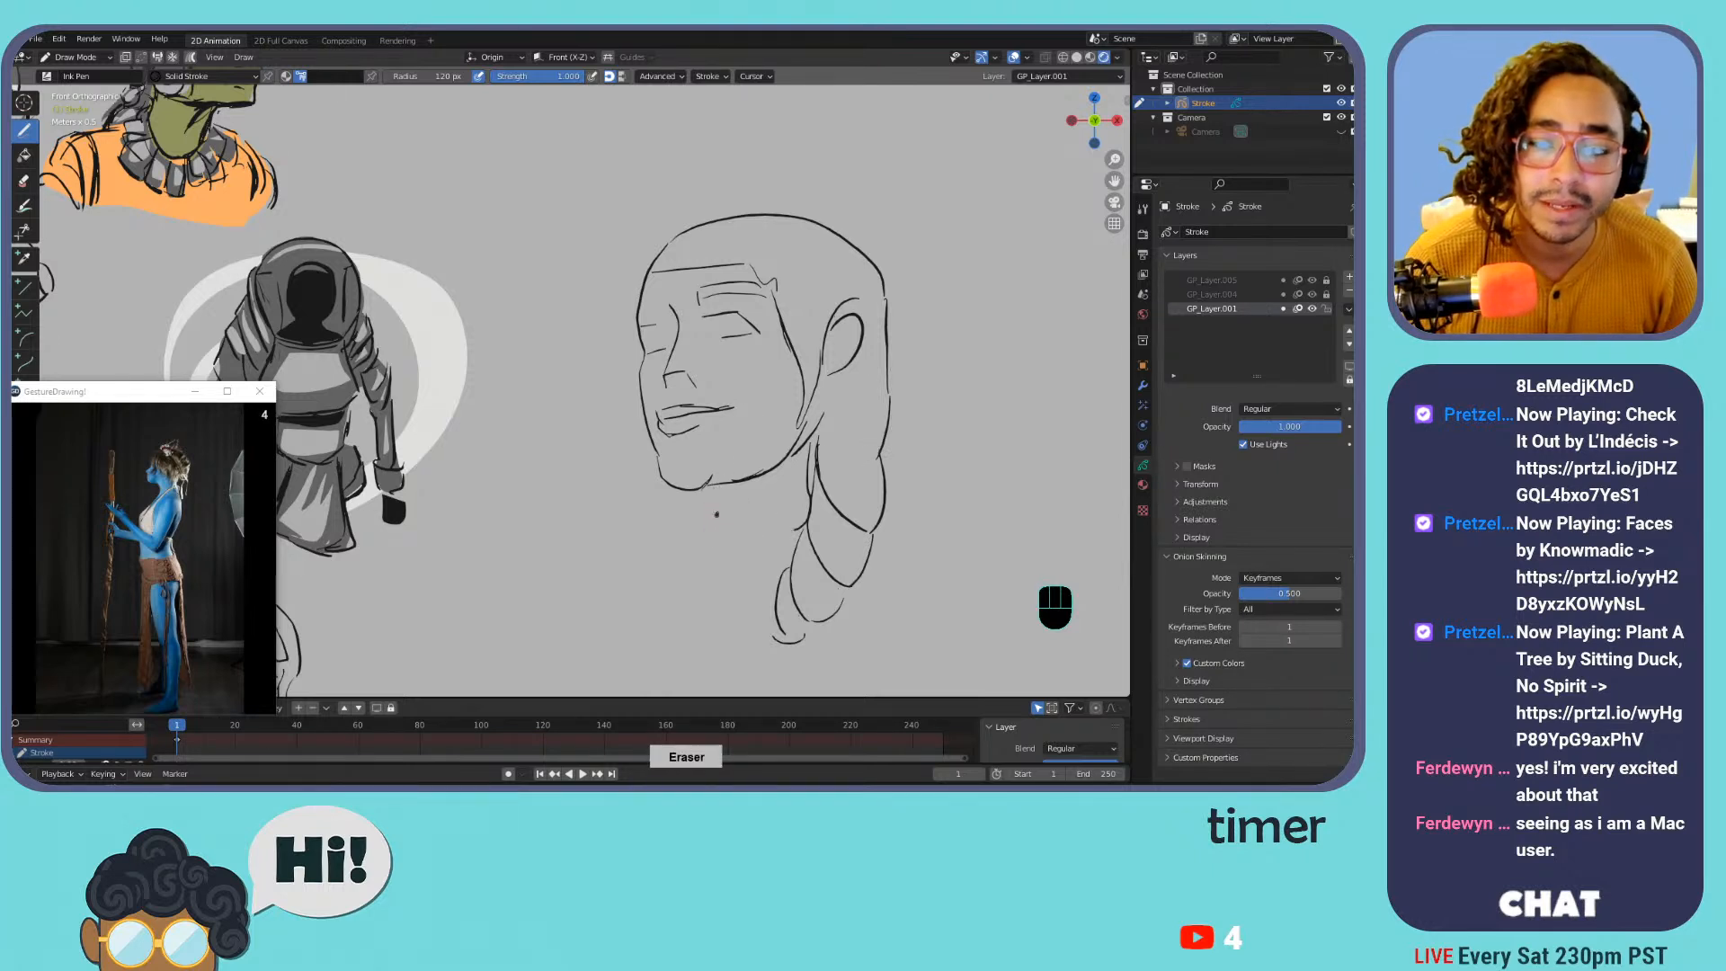
mouse_move(713, 484)
mouse_down()
mouse_move(719, 551)
mouse_move(742, 569)
mouse_up()
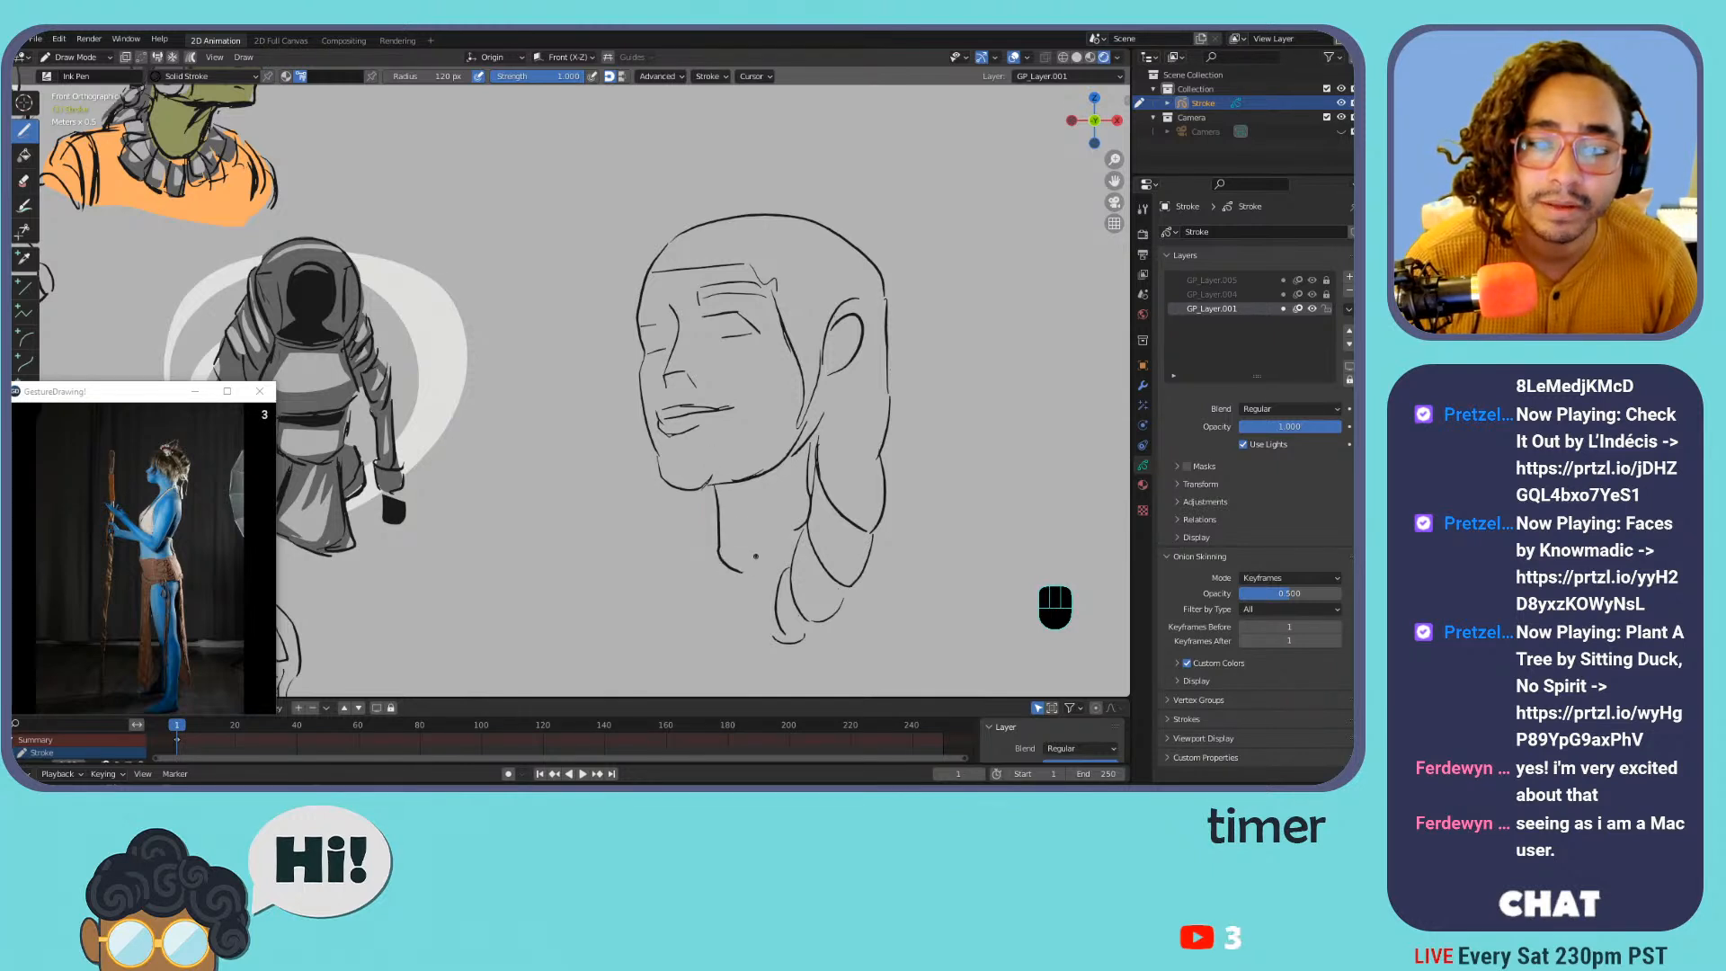
key(ctrl+z)
mouse_move(719, 494)
mouse_down()
mouse_move(720, 581)
mouse_move(765, 586)
mouse_up()
key(ctrl+z)
drag(719, 500, 742, 590)
key(ctrl+z)
mouse_move(719, 490)
mouse_down()
mouse_move(717, 611)
mouse_move(781, 560)
mouse_move(782, 515)
mouse_move(615, 596)
mouse_up()
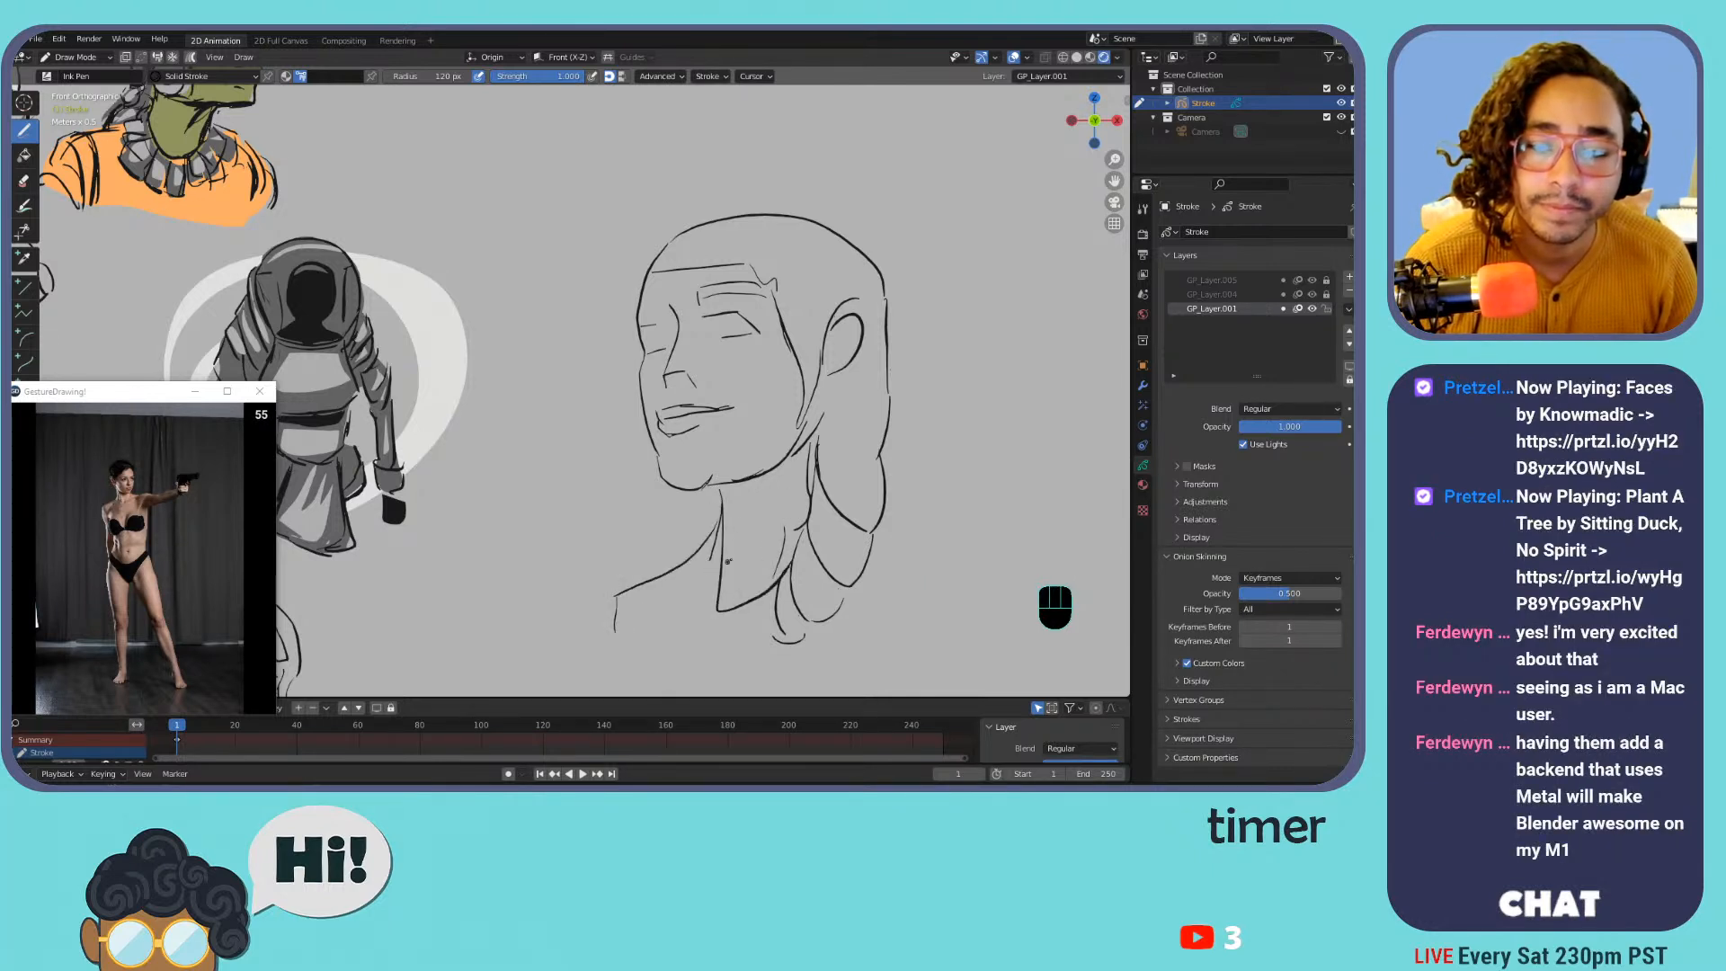
Redraw the front shoulder line sloping from the neck, and add the other shoulder line extending outward behind the braid
key(ctrl+z)
drag(720, 532, 620, 592)
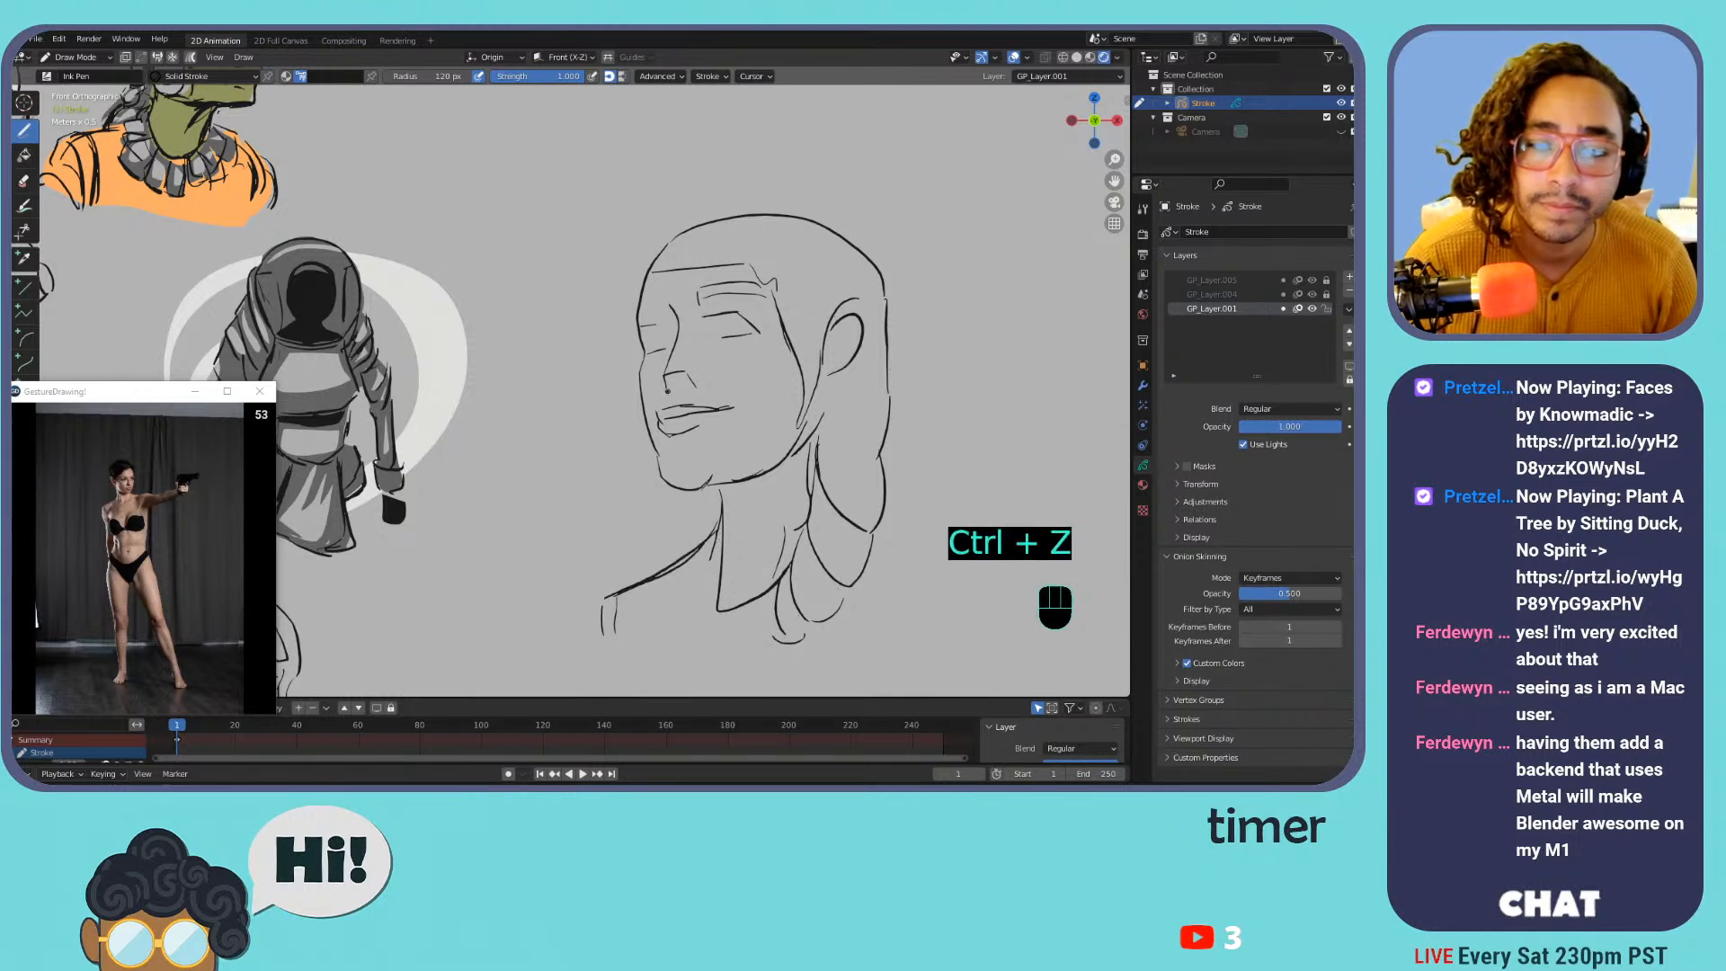
key(ctrl+z)
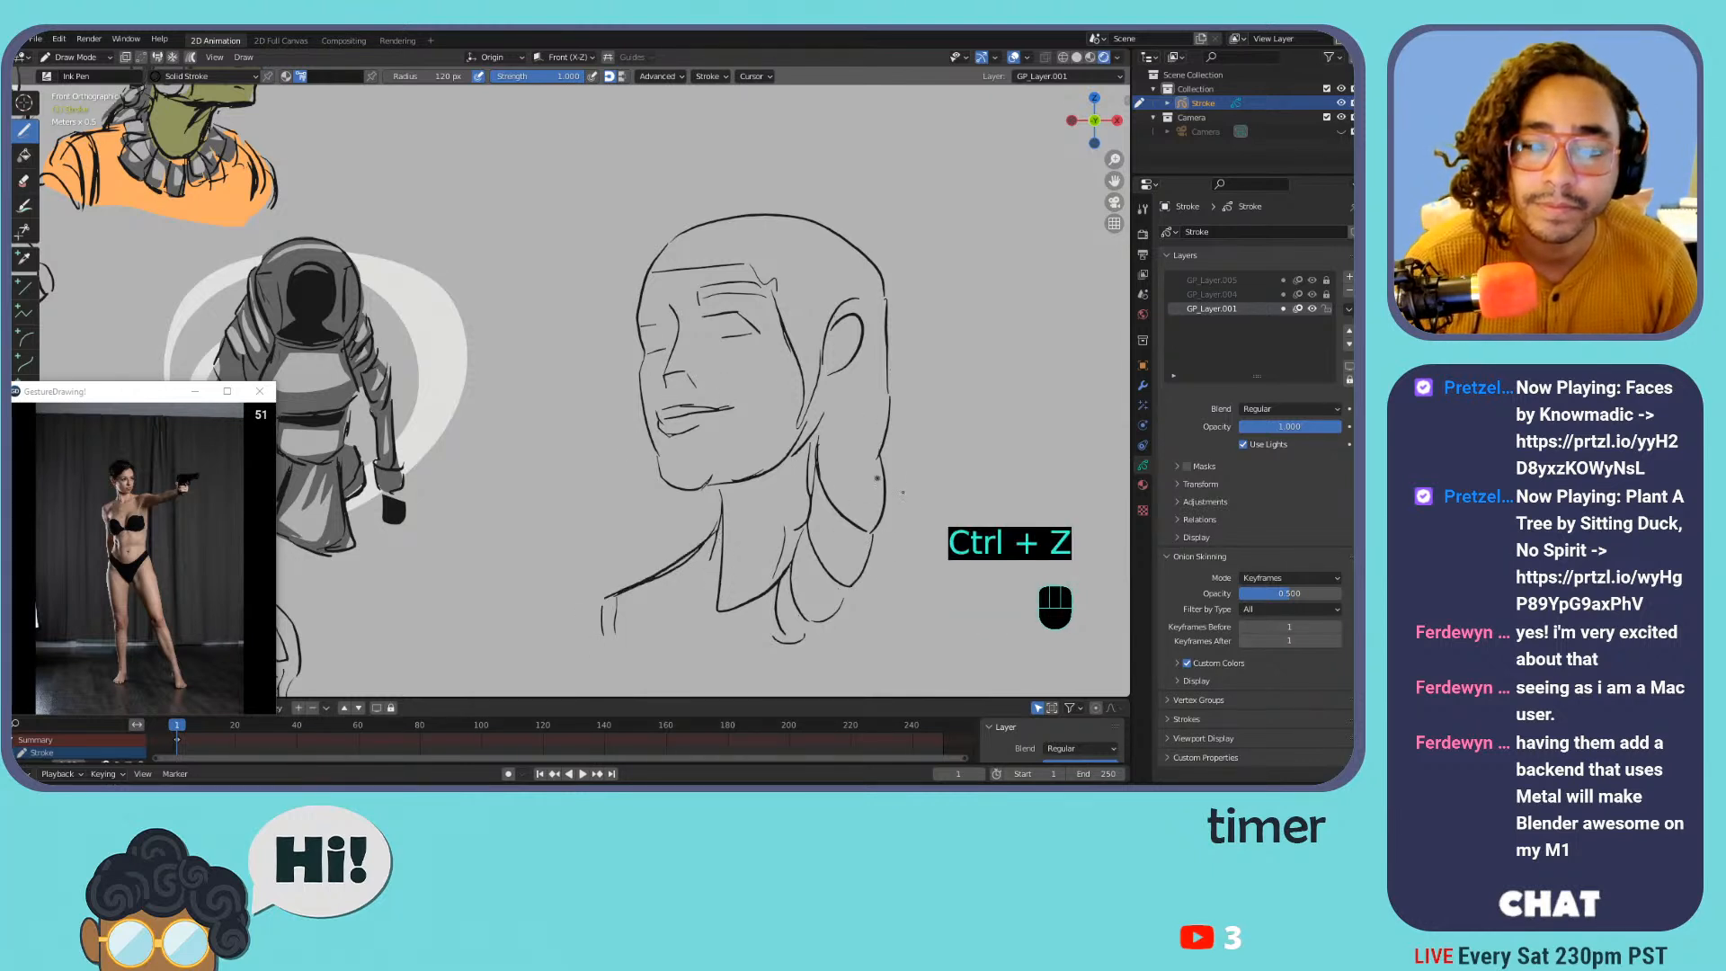
mouse_move(881, 542)
mouse_down()
mouse_move(935, 593)
mouse_move(954, 658)
mouse_up()
middle_drag(943, 607, 816, 508)
key(ctrl+z)
drag(779, 463, 847, 511)
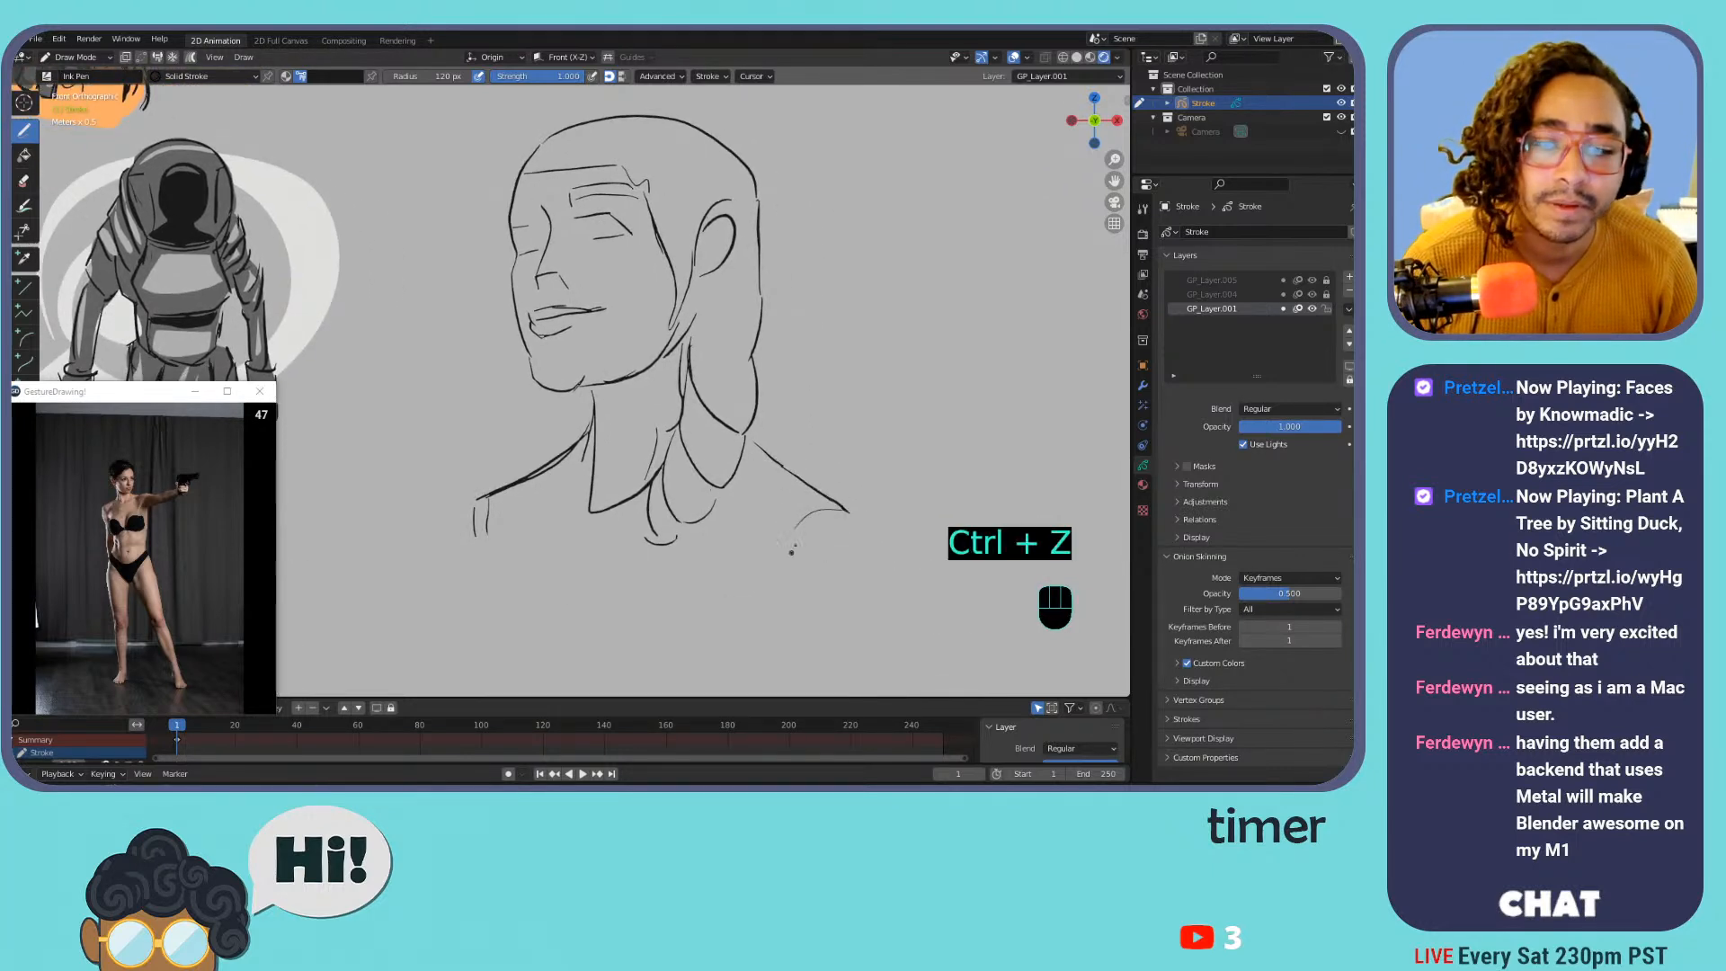
Rough in the braid-side upper arm as an oval, and draw the front armhole and outer chest contour below the opposite shoulder
drag(782, 570, 785, 597)
drag(858, 516, 793, 585)
drag(522, 488, 509, 590)
mouse_move(841, 509)
mouse_down()
mouse_move(854, 580)
mouse_move(815, 601)
mouse_up()
mouse_move(507, 586)
mouse_down()
mouse_move(543, 633)
mouse_move(658, 665)
mouse_move(617, 660)
mouse_up()
key(ctrl+z)
key(ctrl+z)
drag(503, 506, 496, 687)
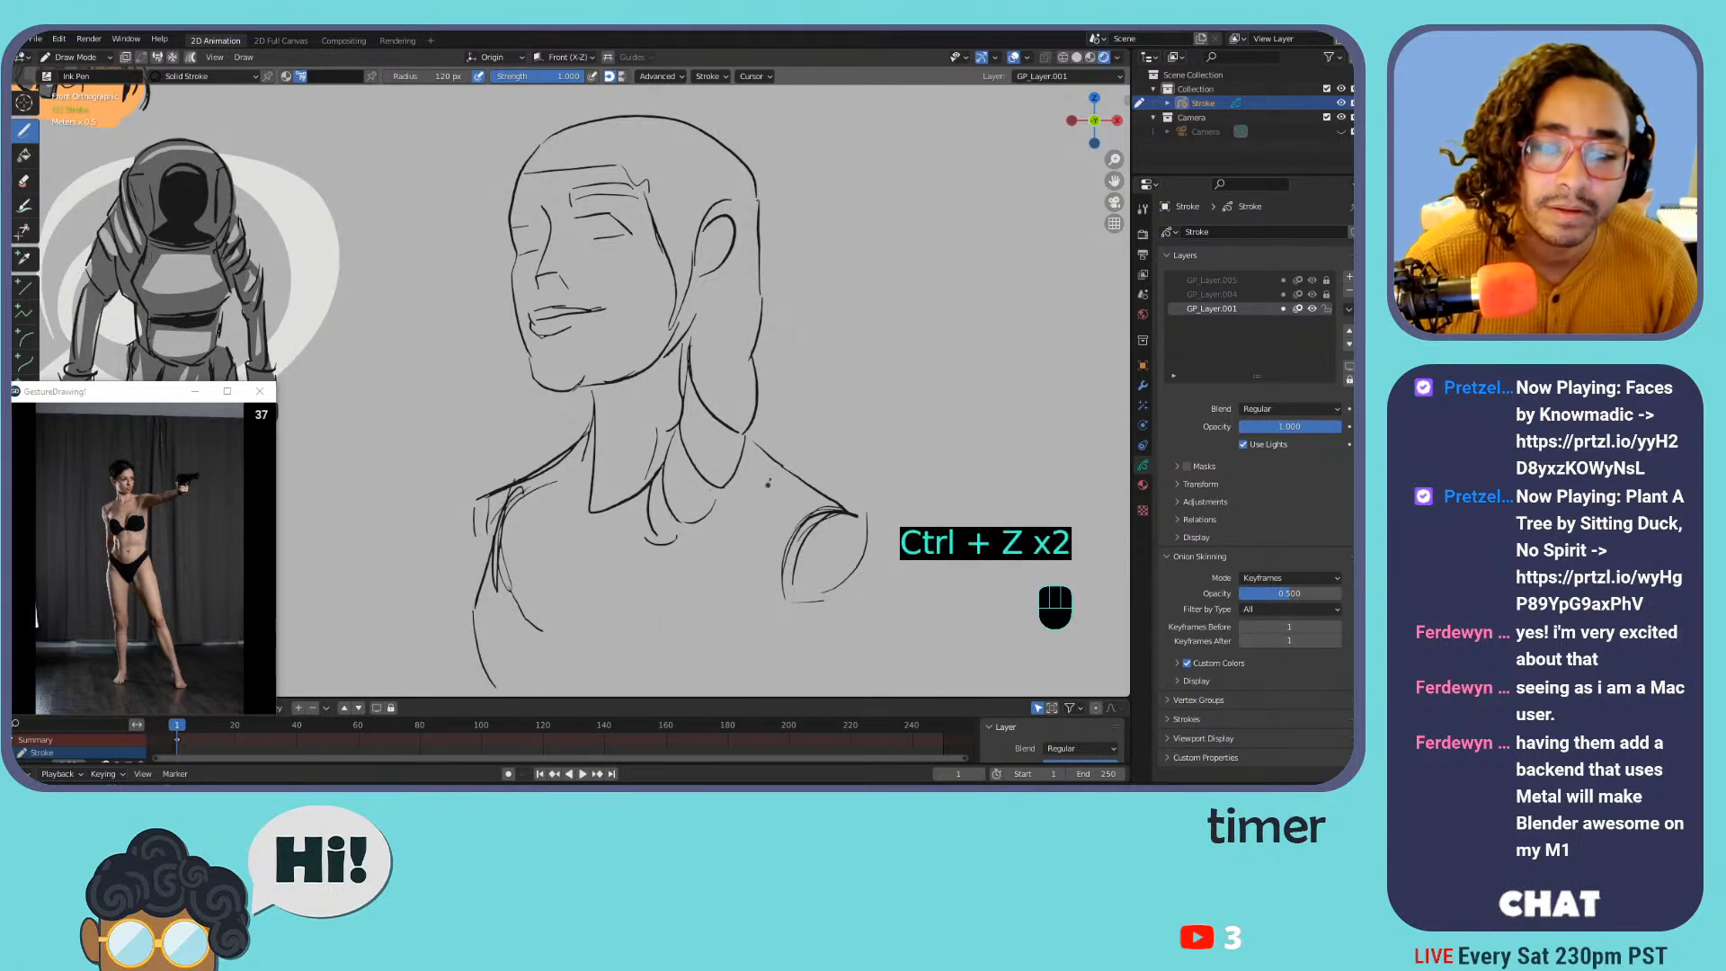
Draw the tank top's braid-side strap and scooped neckline, with the chest contour below, and clear the arm oval
drag(747, 475, 698, 585)
mouse_move(580, 634)
mouse_down()
mouse_move(666, 628)
mouse_move(792, 694)
mouse_up()
mouse_move(844, 514)
mouse_down()
mouse_move(786, 576)
mouse_move(827, 514)
mouse_up()
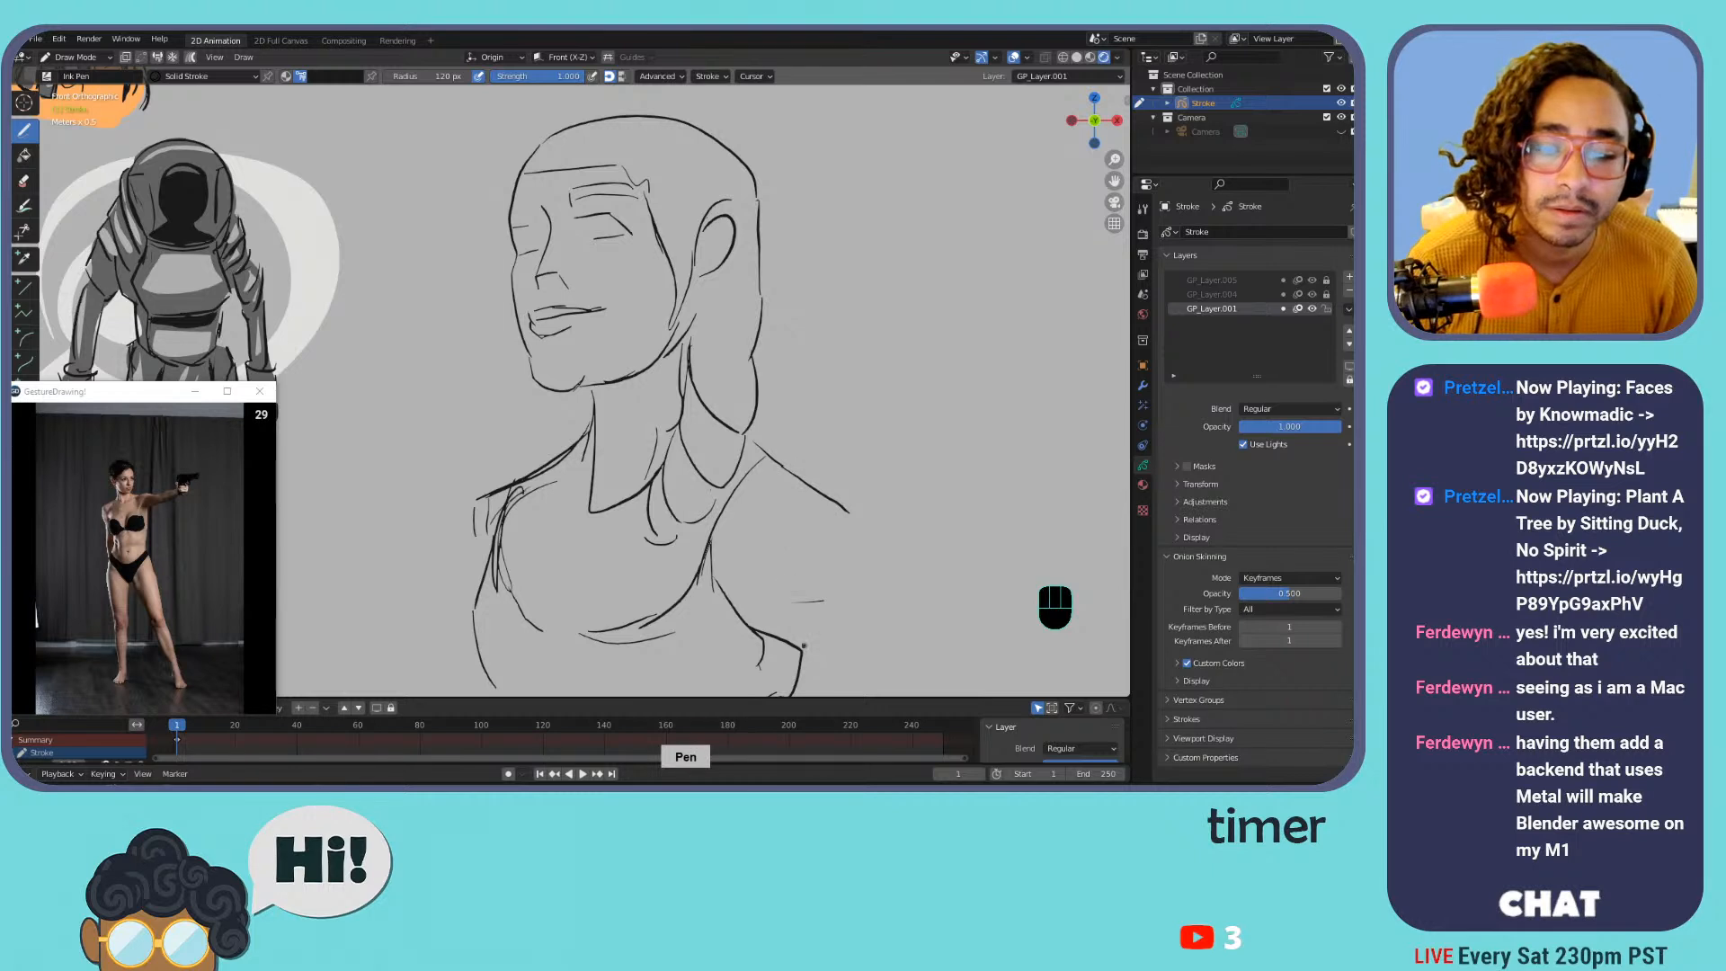
Retry the underarm line on the braid side, ending with a short stroke that meets the chest contour
key(ctrl+z)
key(ctrl+z)
drag(788, 577, 814, 662)
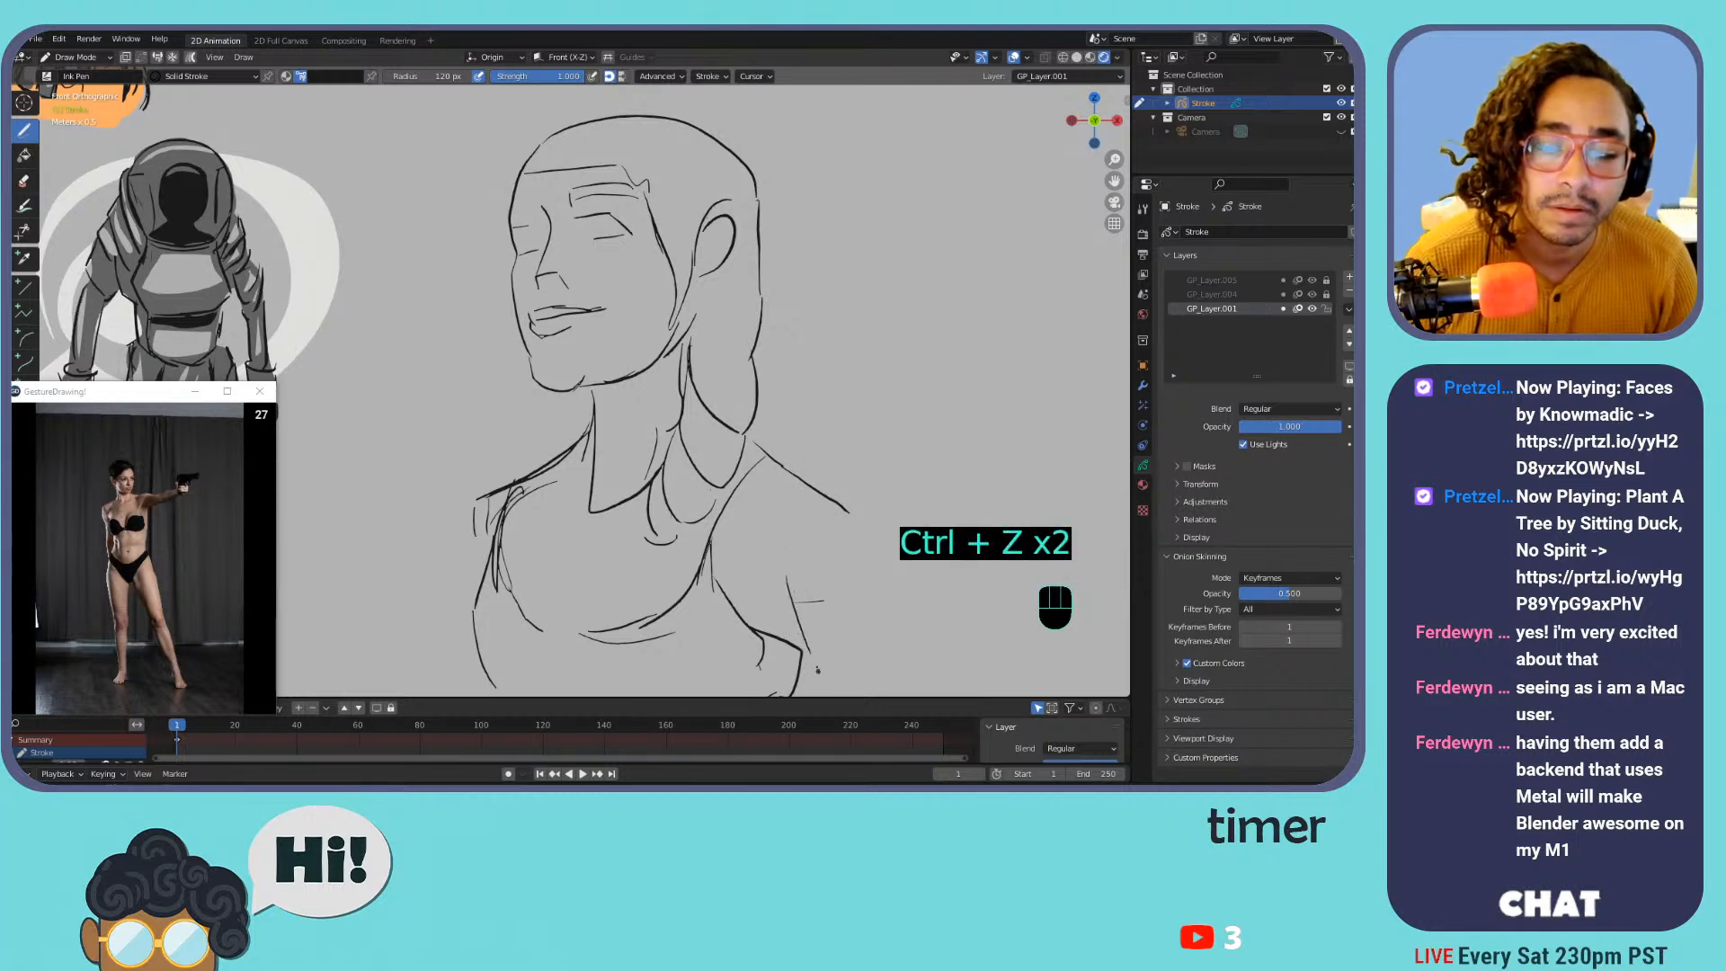
key(ctrl+z)
key(ctrl+z)
key(ctrl+z)
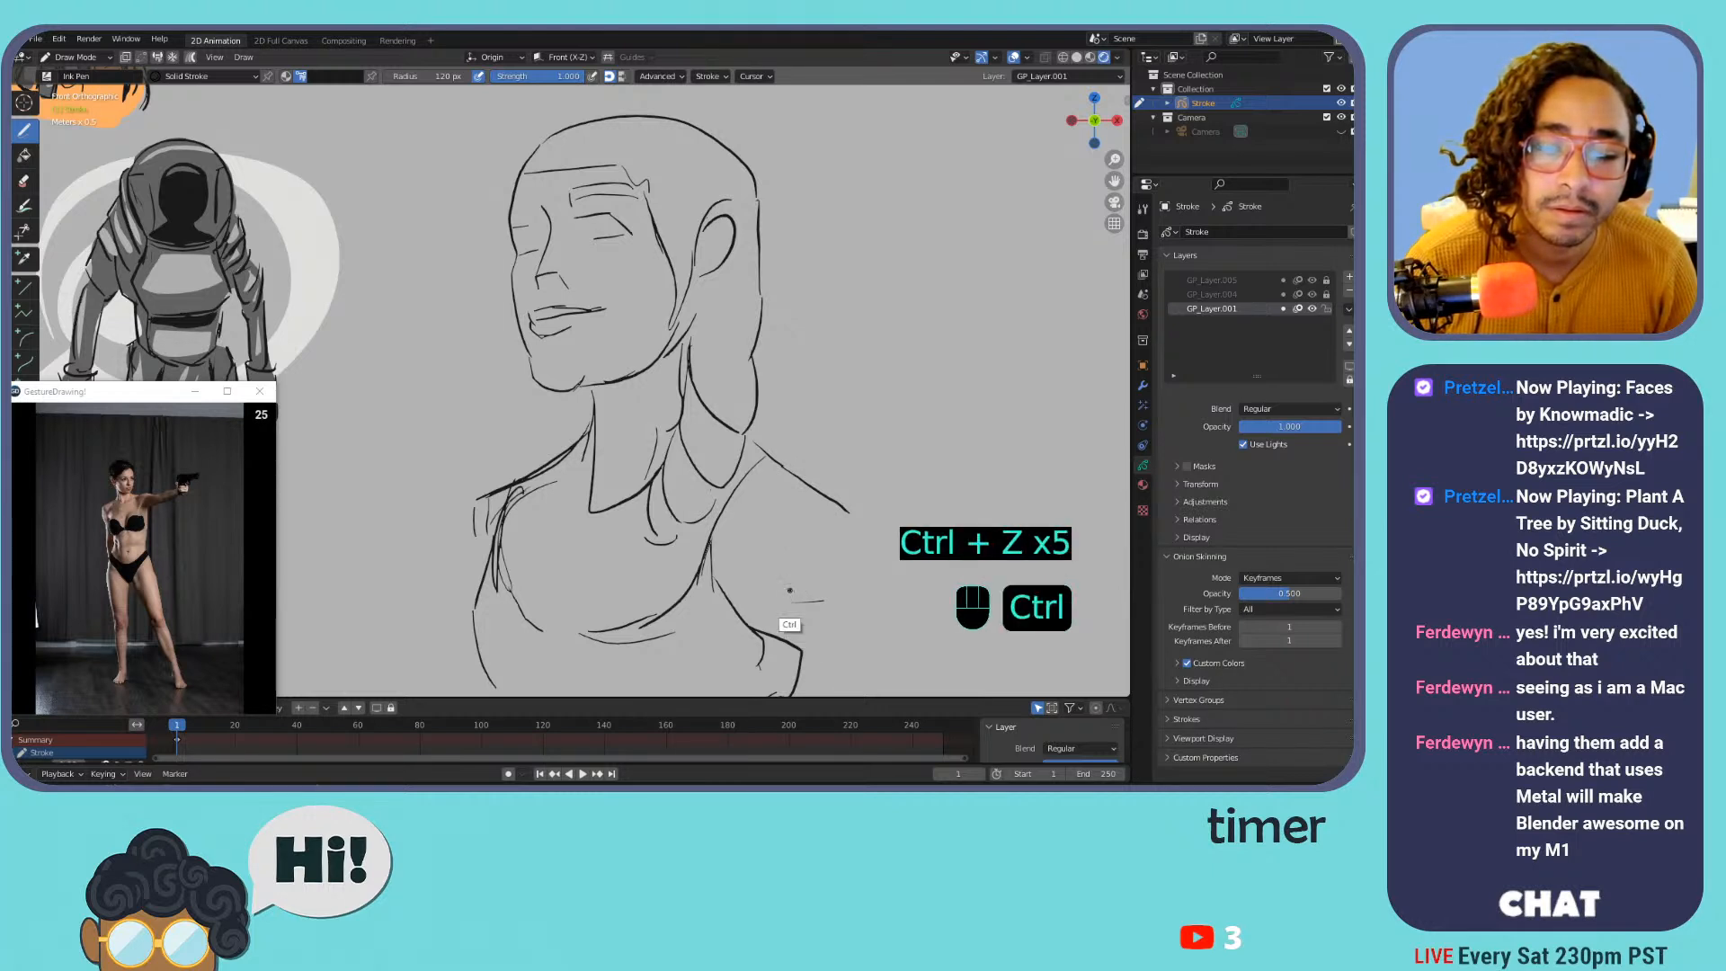
drag(797, 625, 814, 665)
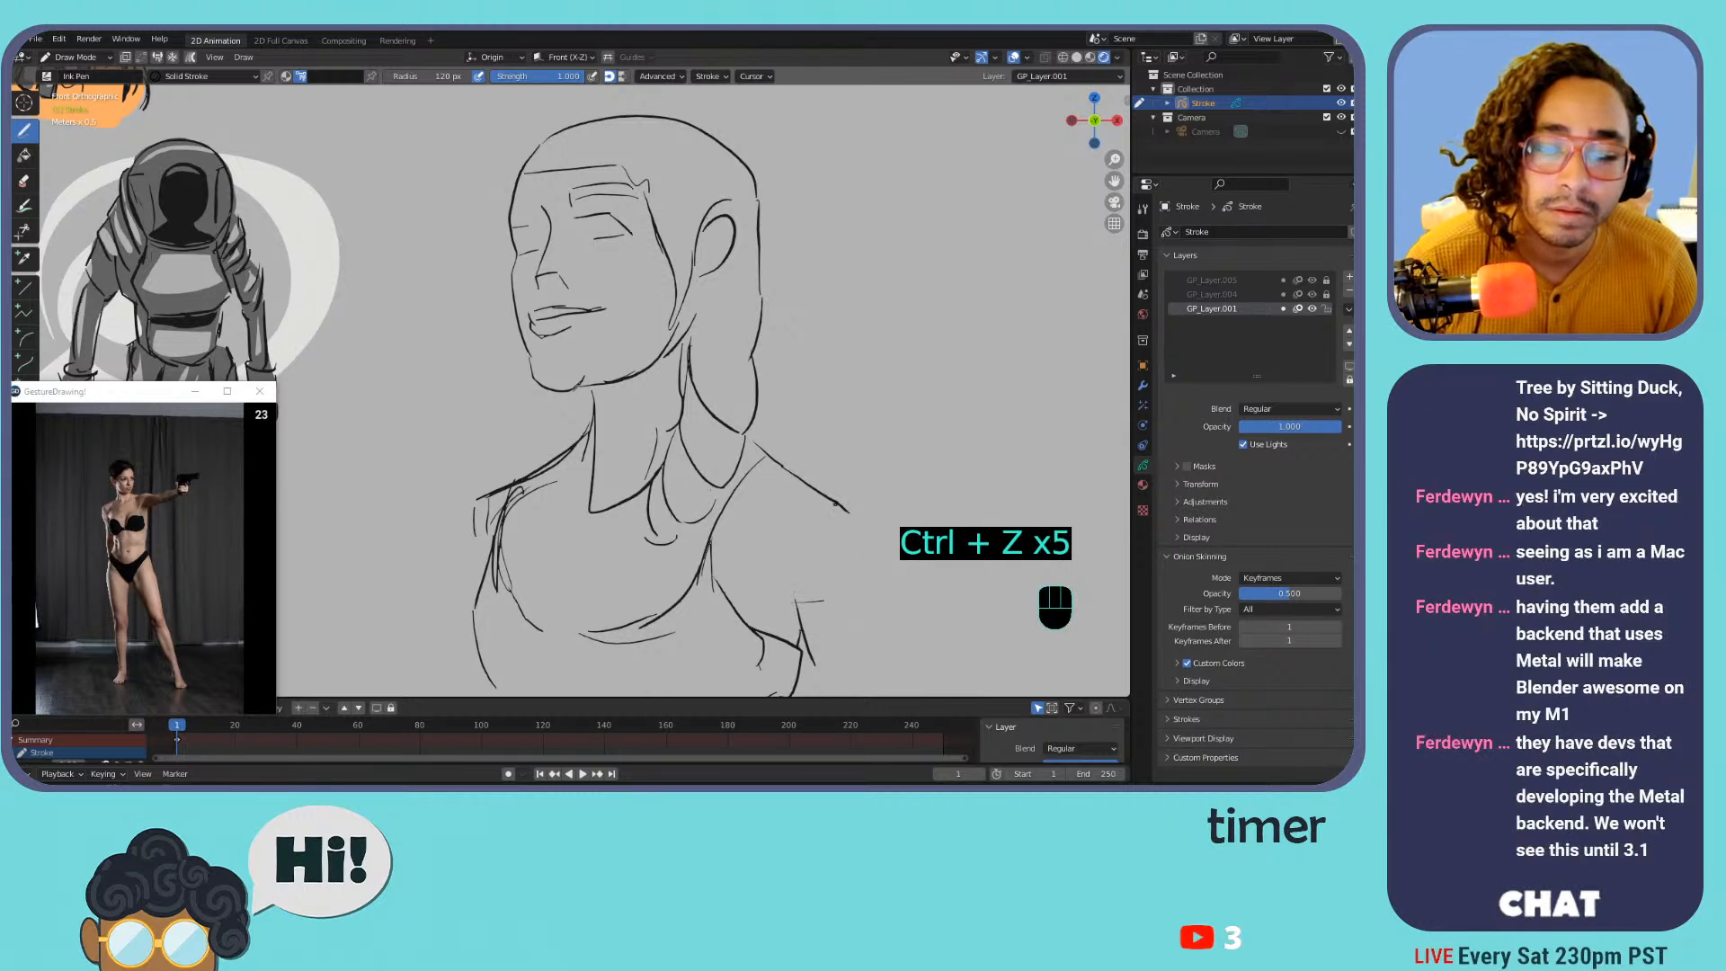
Draw the outer contour of the braid-side shoulder and upper arm as a rounded line curving downward, retrying the stroke several times
middle_drag(869, 531, 760, 412)
mouse_move(715, 370)
mouse_down()
mouse_move(771, 400)
mouse_move(789, 485)
mouse_up()
key(ctrl+z)
drag(779, 405, 784, 508)
key(ctrl+z)
key(ctrl+z)
key(ctrl+z)
key(ctrl+z)
middle_drag(752, 394, 814, 448)
mouse_move(814, 448)
mouse_down()
mouse_move(865, 513)
mouse_move(859, 565)
mouse_up()
key(ctrl+z)
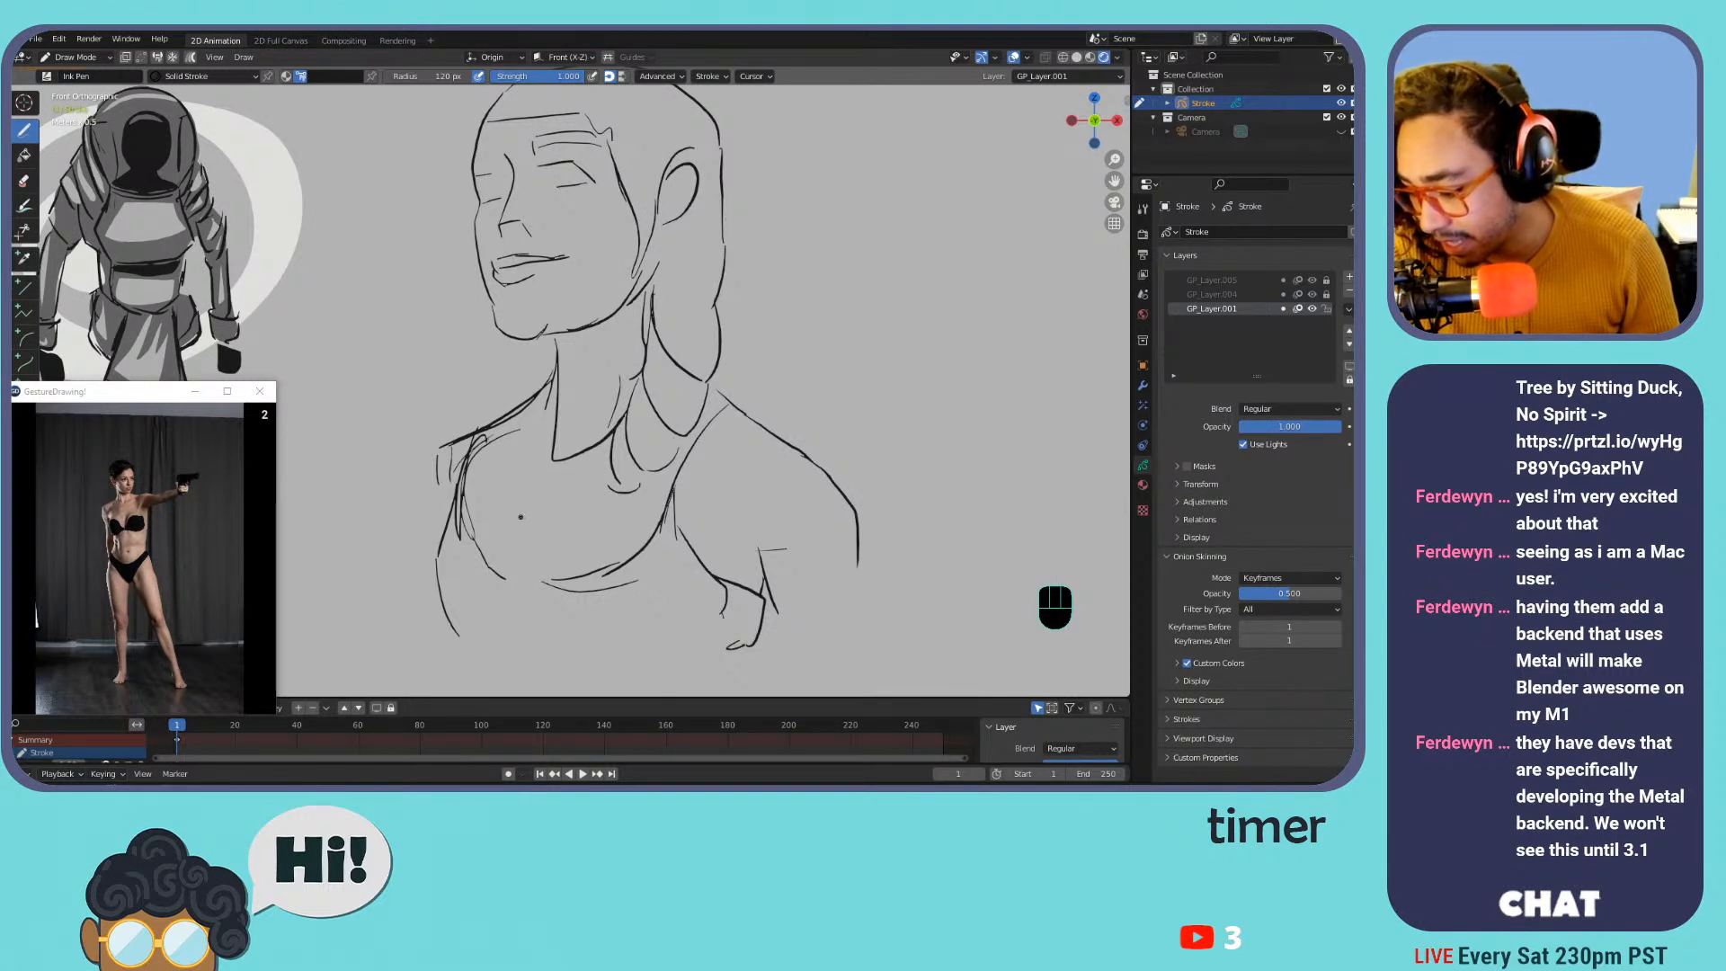
Redraw the front shoulder's outer edge as a curve running down from the neck into the upper arm
key(ctrl+equal)
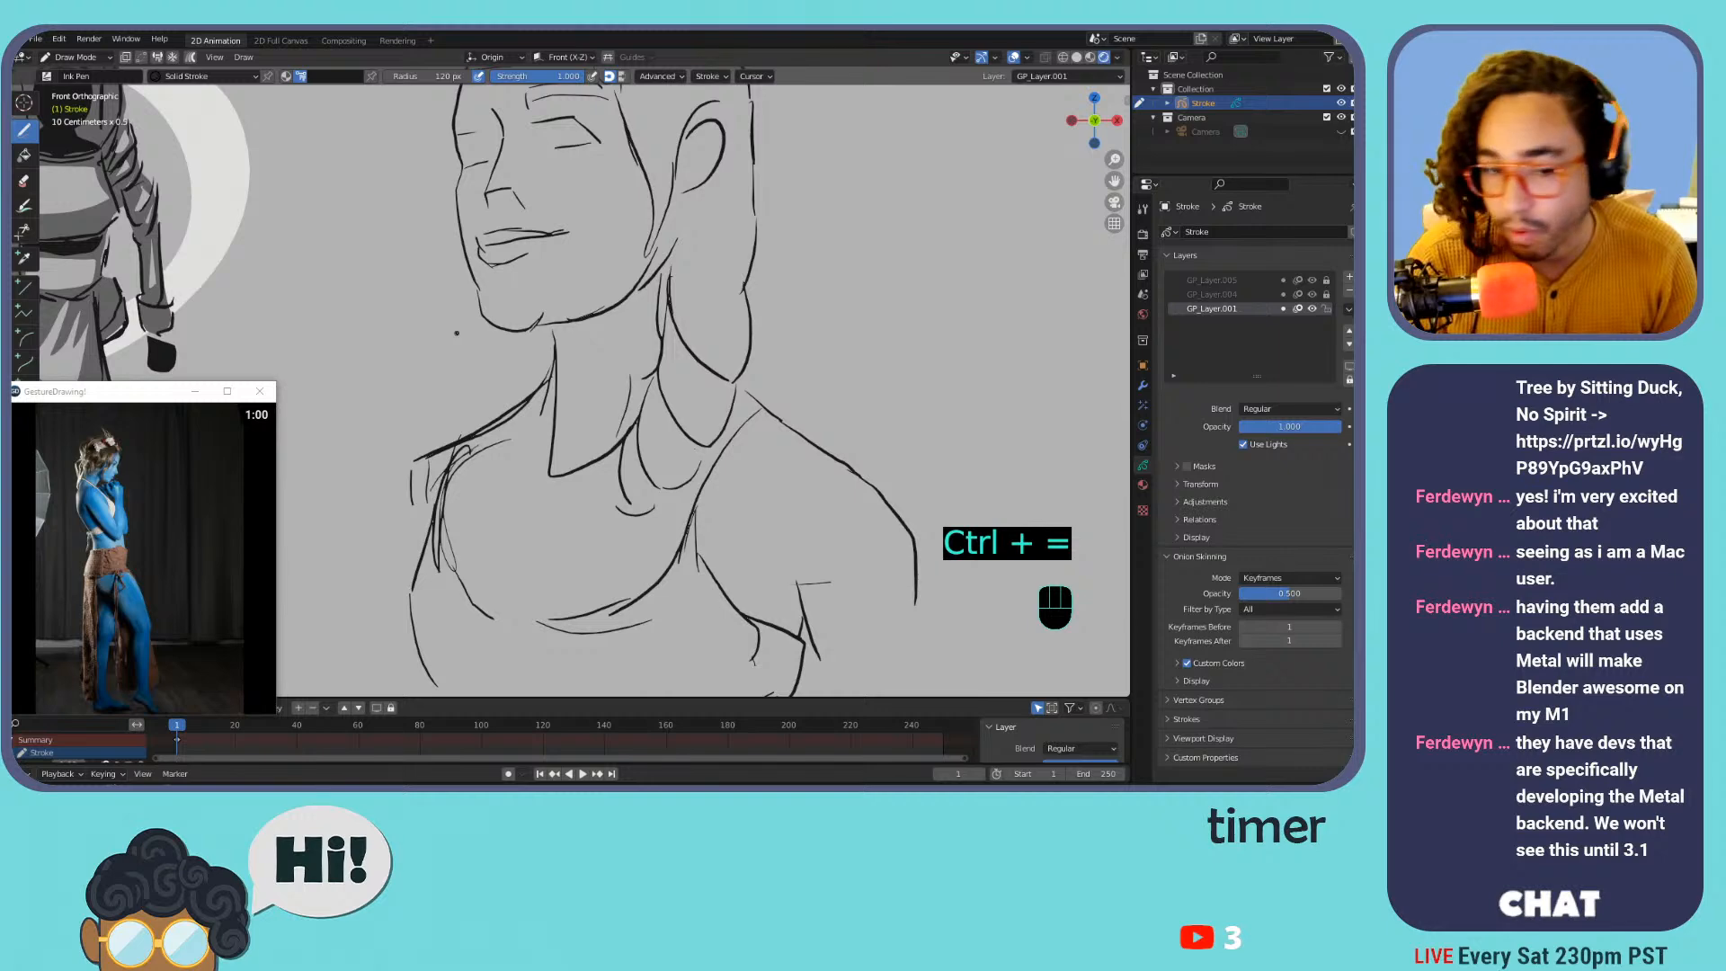
key(ctrl+minus)
key(ctrl+minus)
key(ctrl+minus)
mouse_move(508, 419)
mouse_down()
mouse_move(468, 440)
mouse_move(456, 495)
mouse_up()
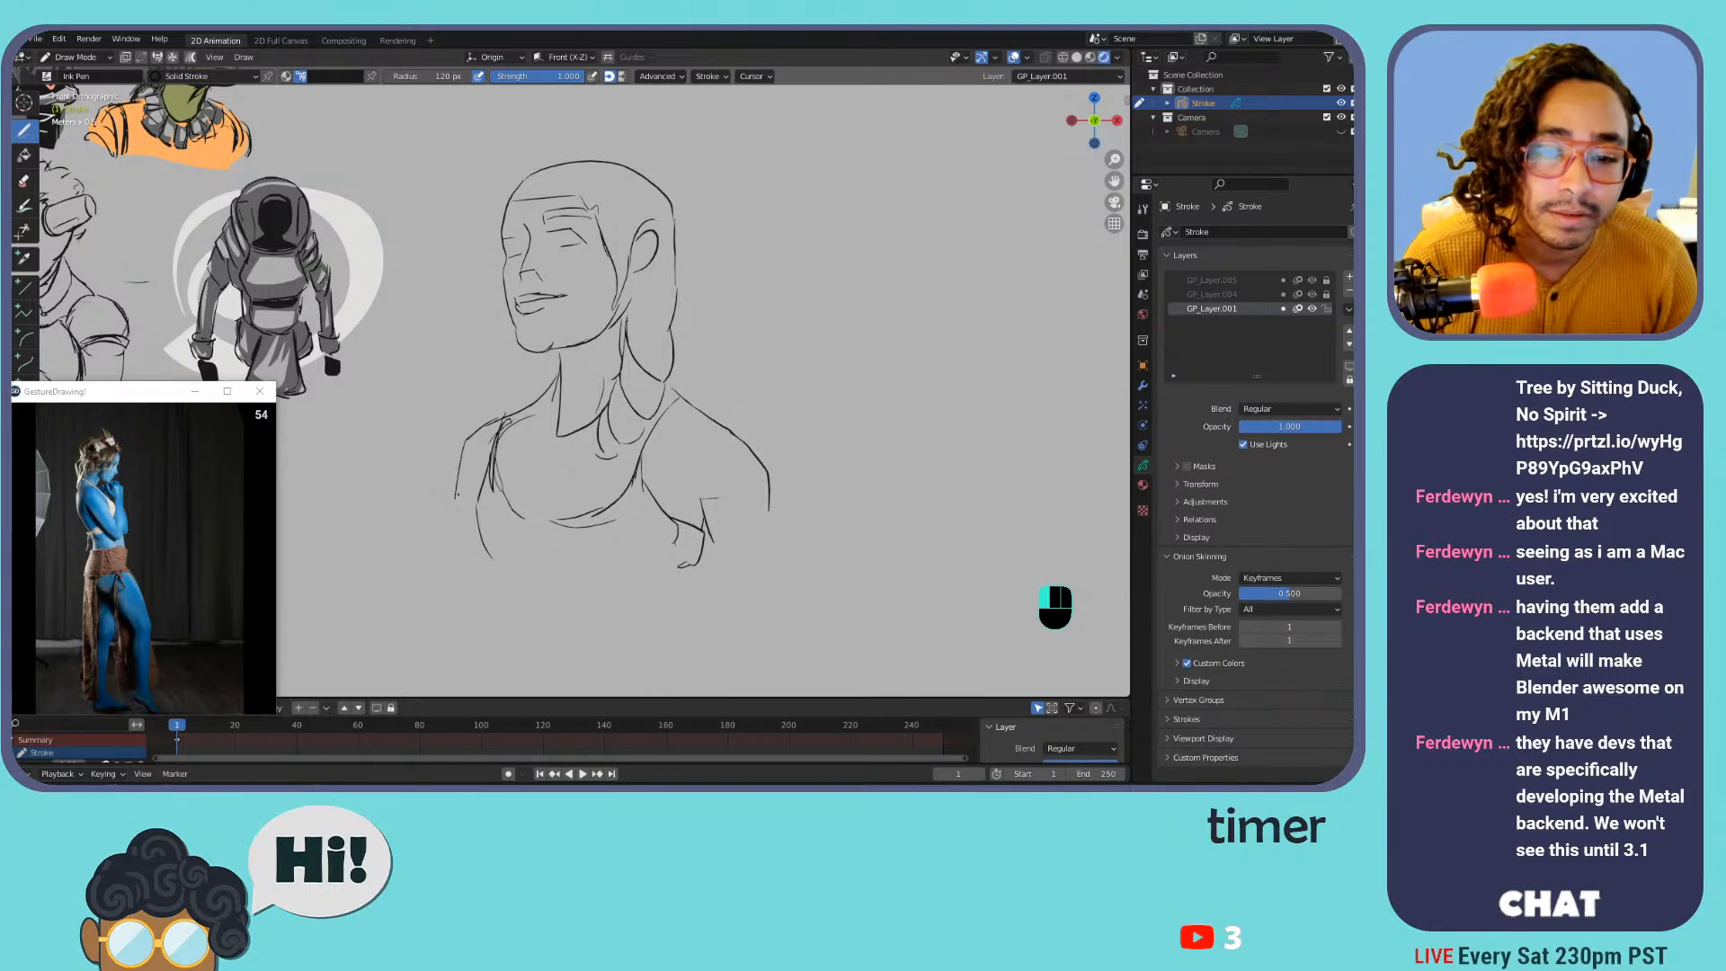
key(ctrl+z)
key(ctrl+z)
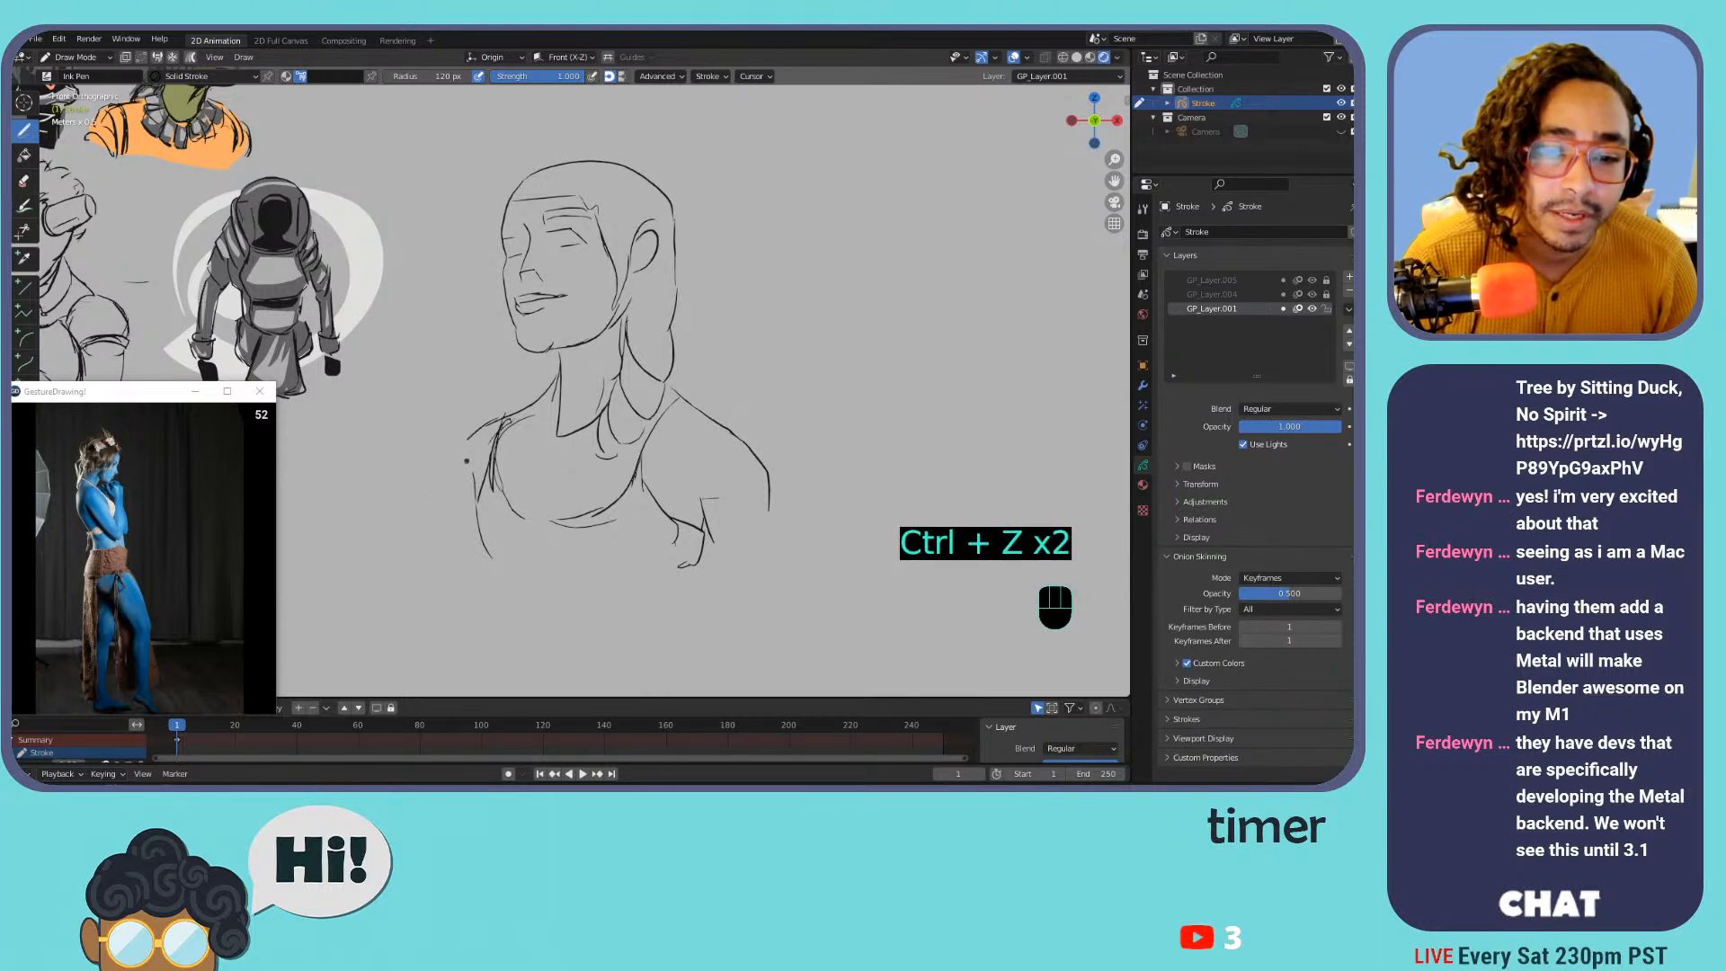
mouse_move(482, 425)
mouse_down()
mouse_move(452, 443)
mouse_move(454, 510)
mouse_up()
key(ctrl+z)
key(ctrl+z)
Mirror the selected portrait strokes along the global X axis, move them up and to the right, and return to Draw Mode
key(ctrl+minus)
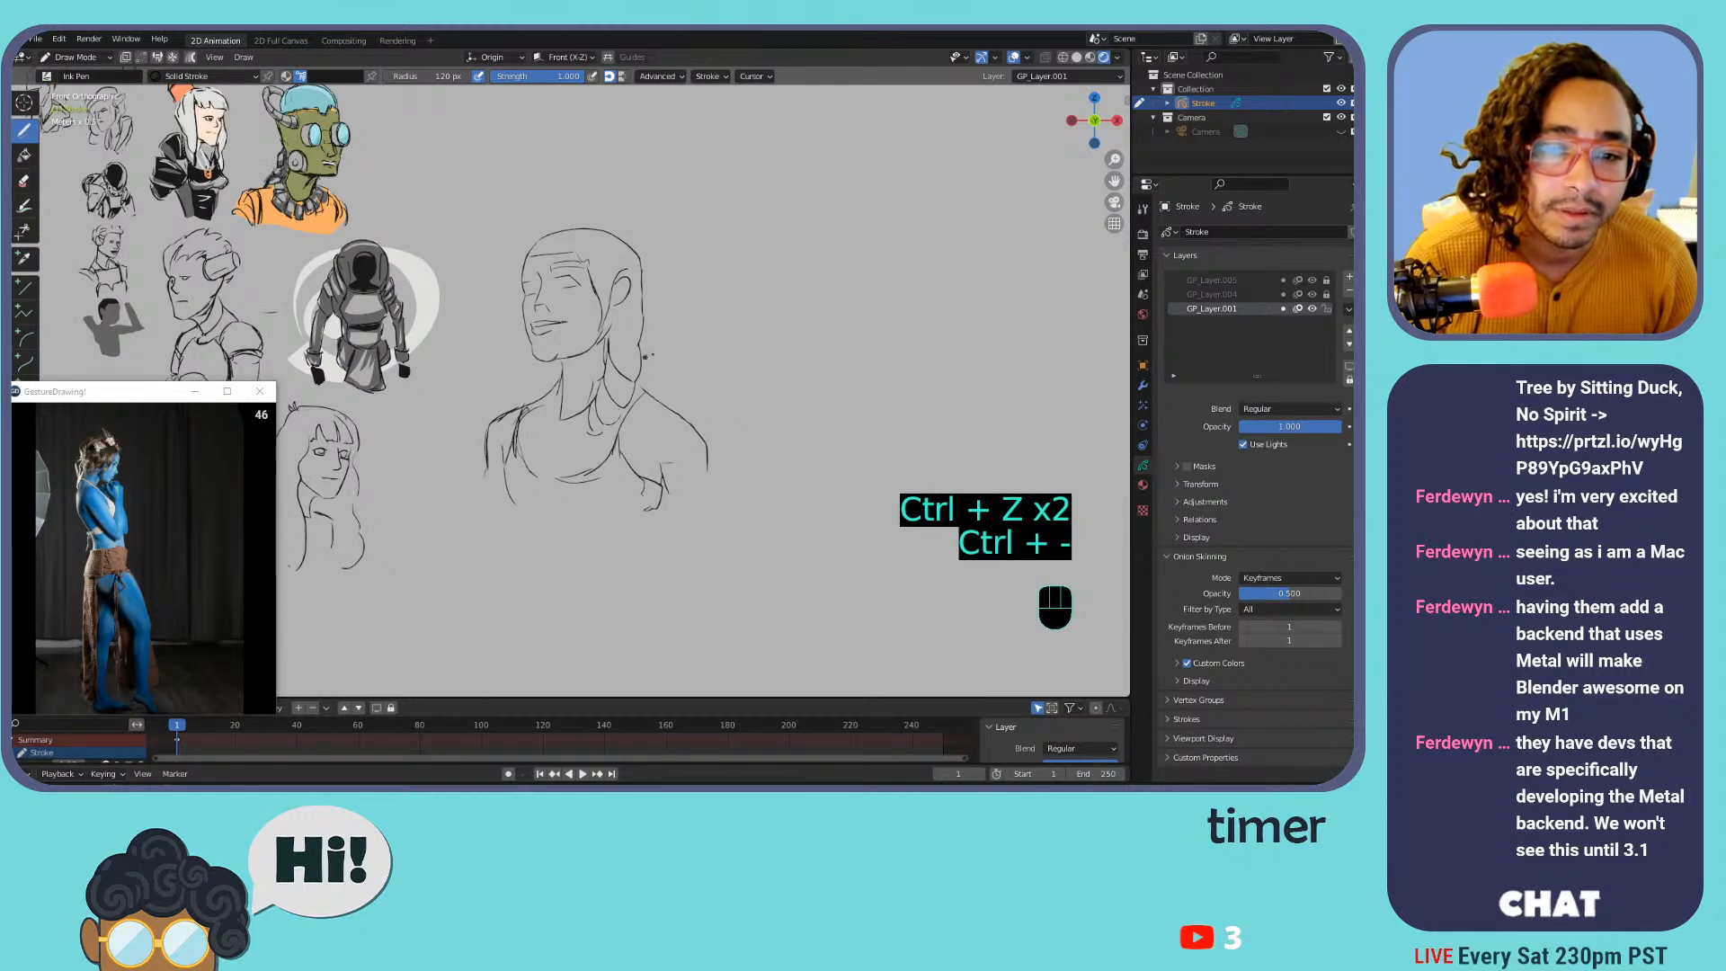
key(Tab)
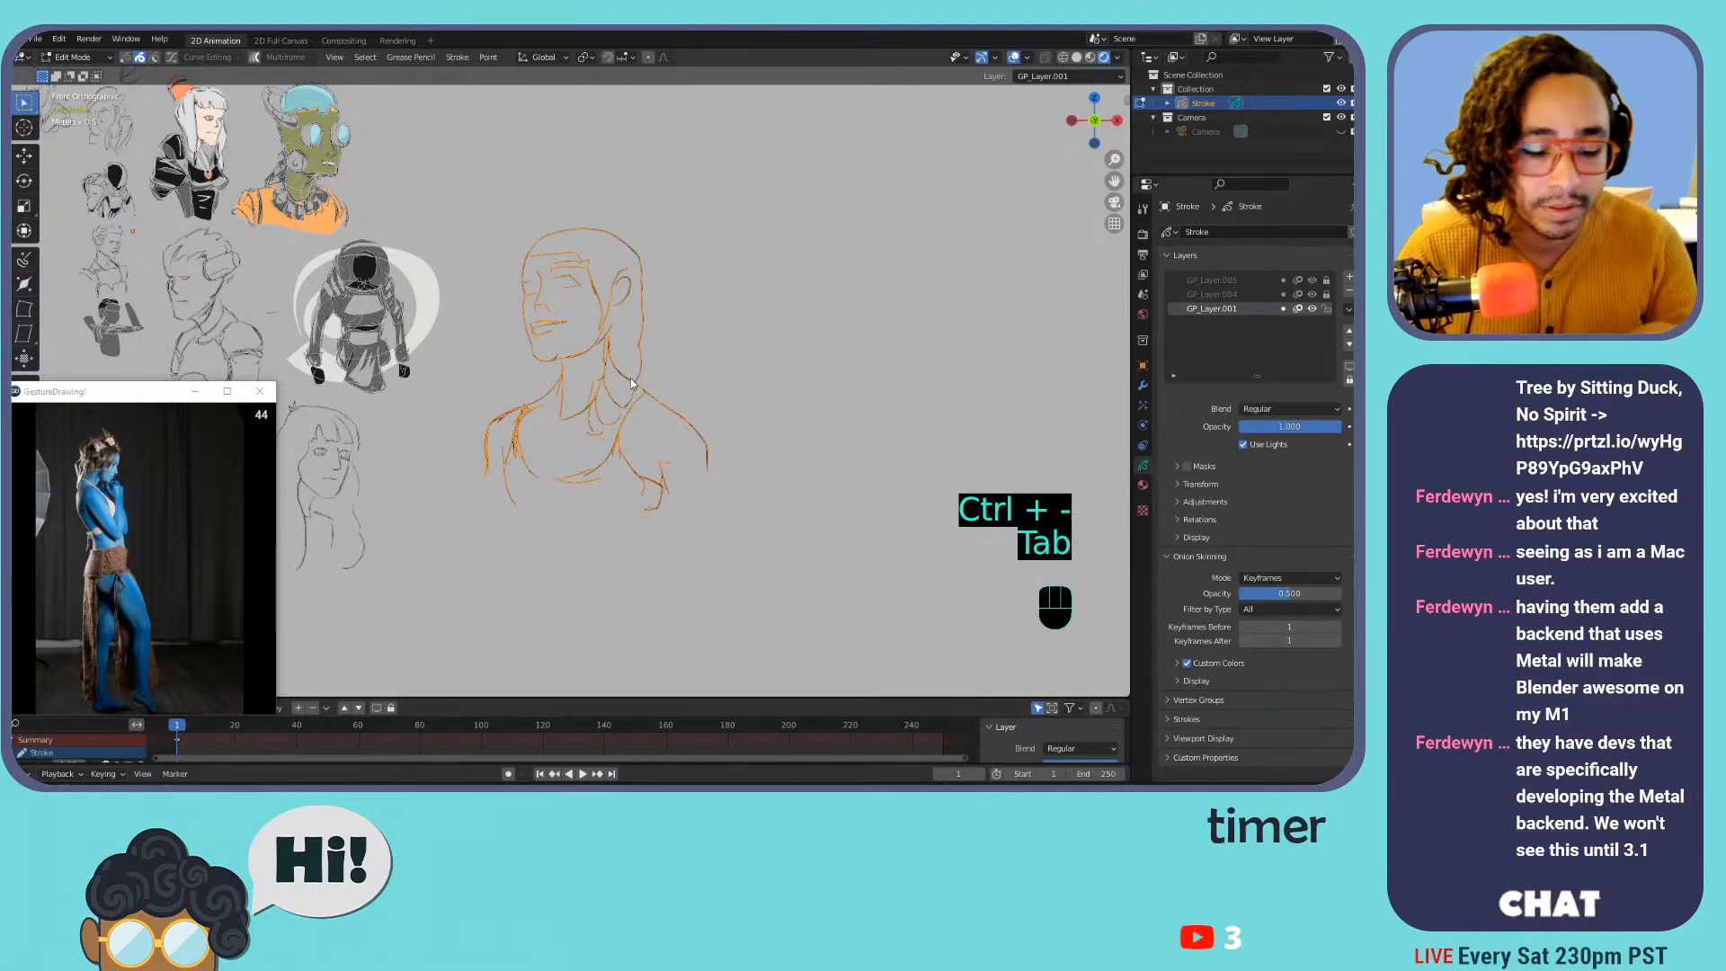
key(ctrl+m)
key(x)
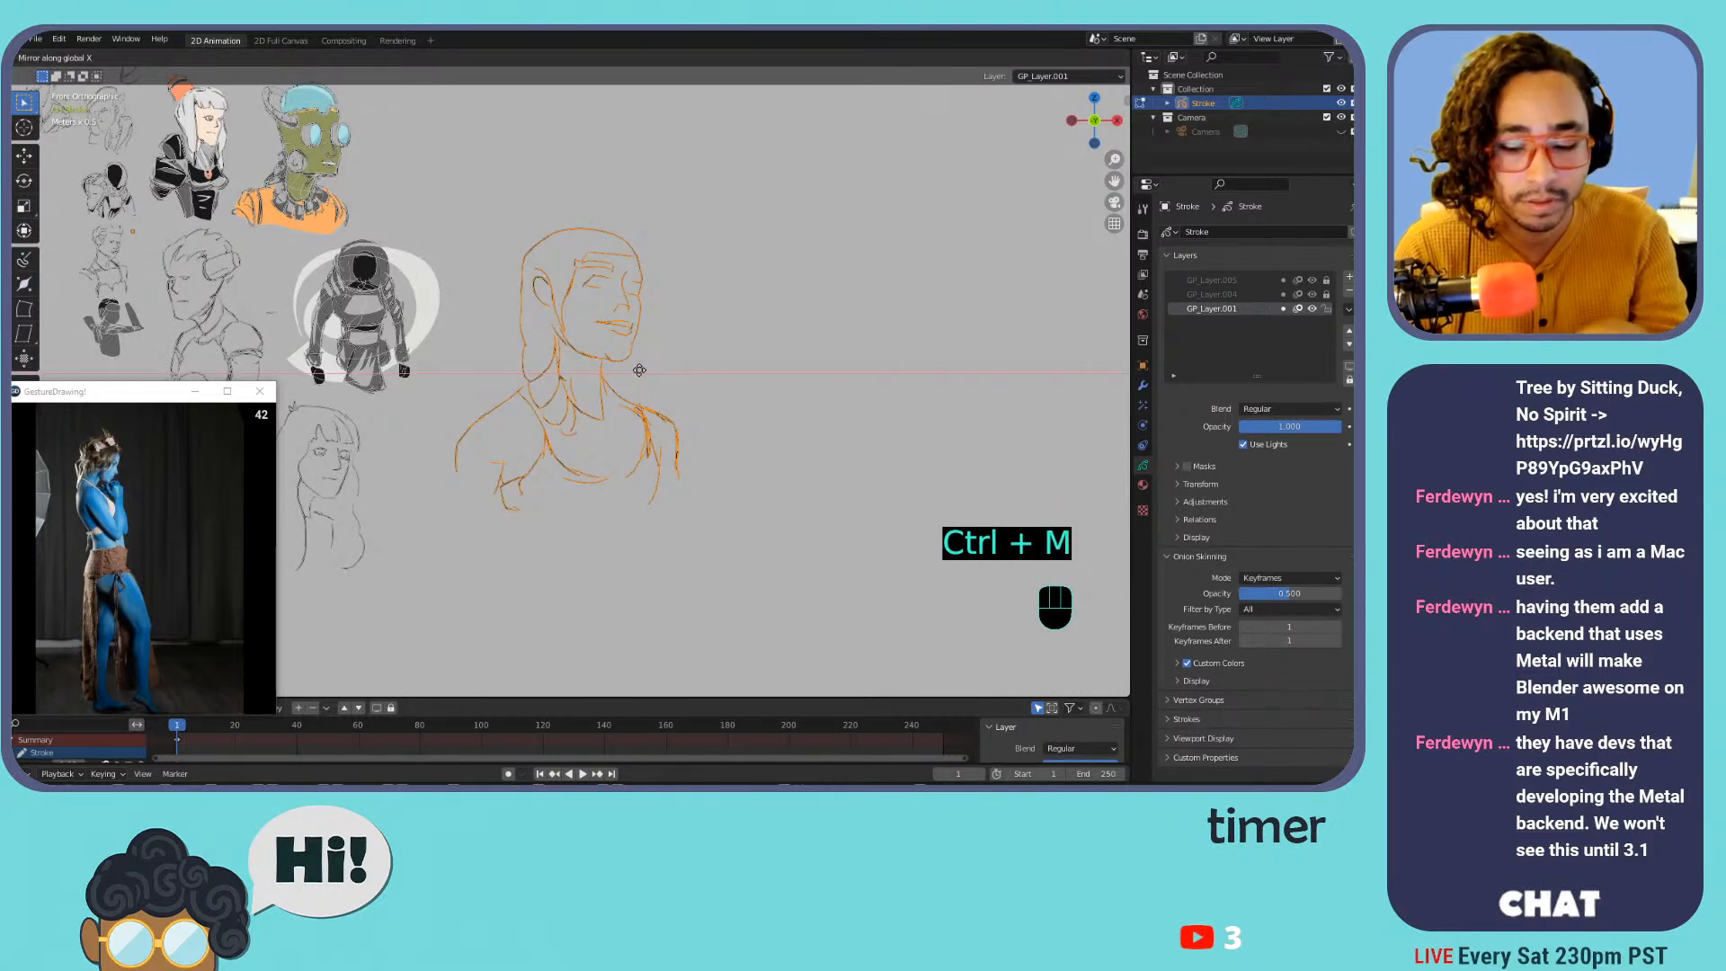
click(638, 376)
key(g)
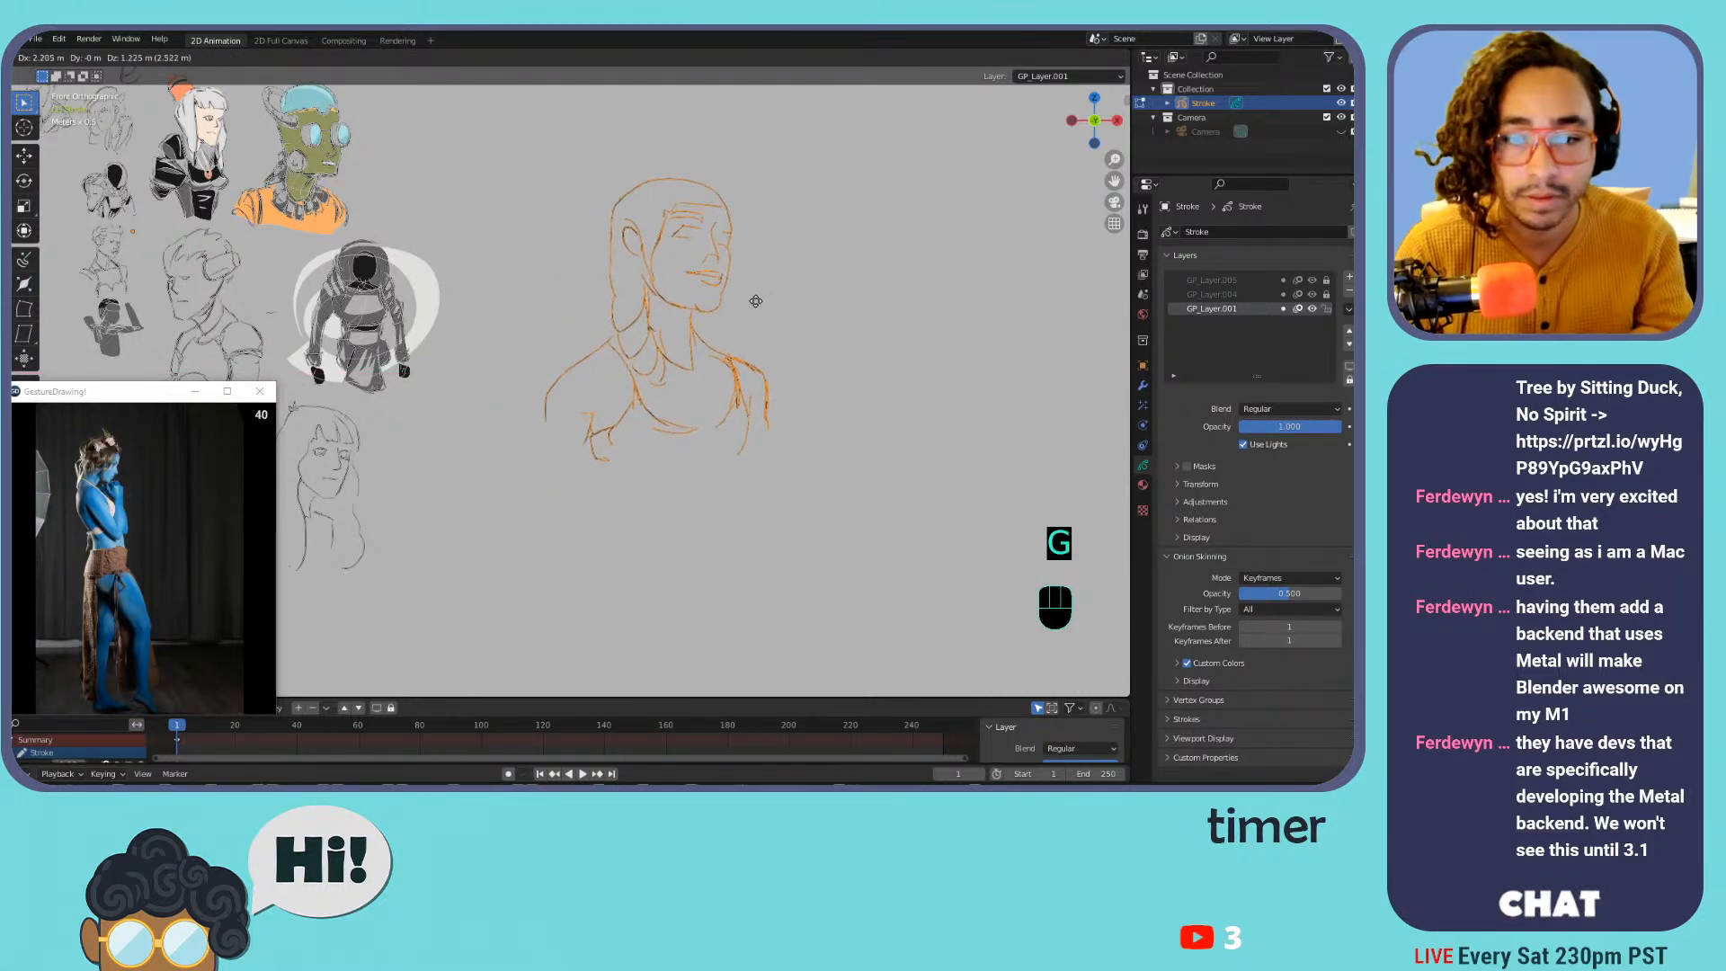
click(748, 300)
key(Tab)
Switch to Sculpt Mode, enlarge the brush, and subtly reshape the crown of the head and the shoulders
key(ctrl+equal)
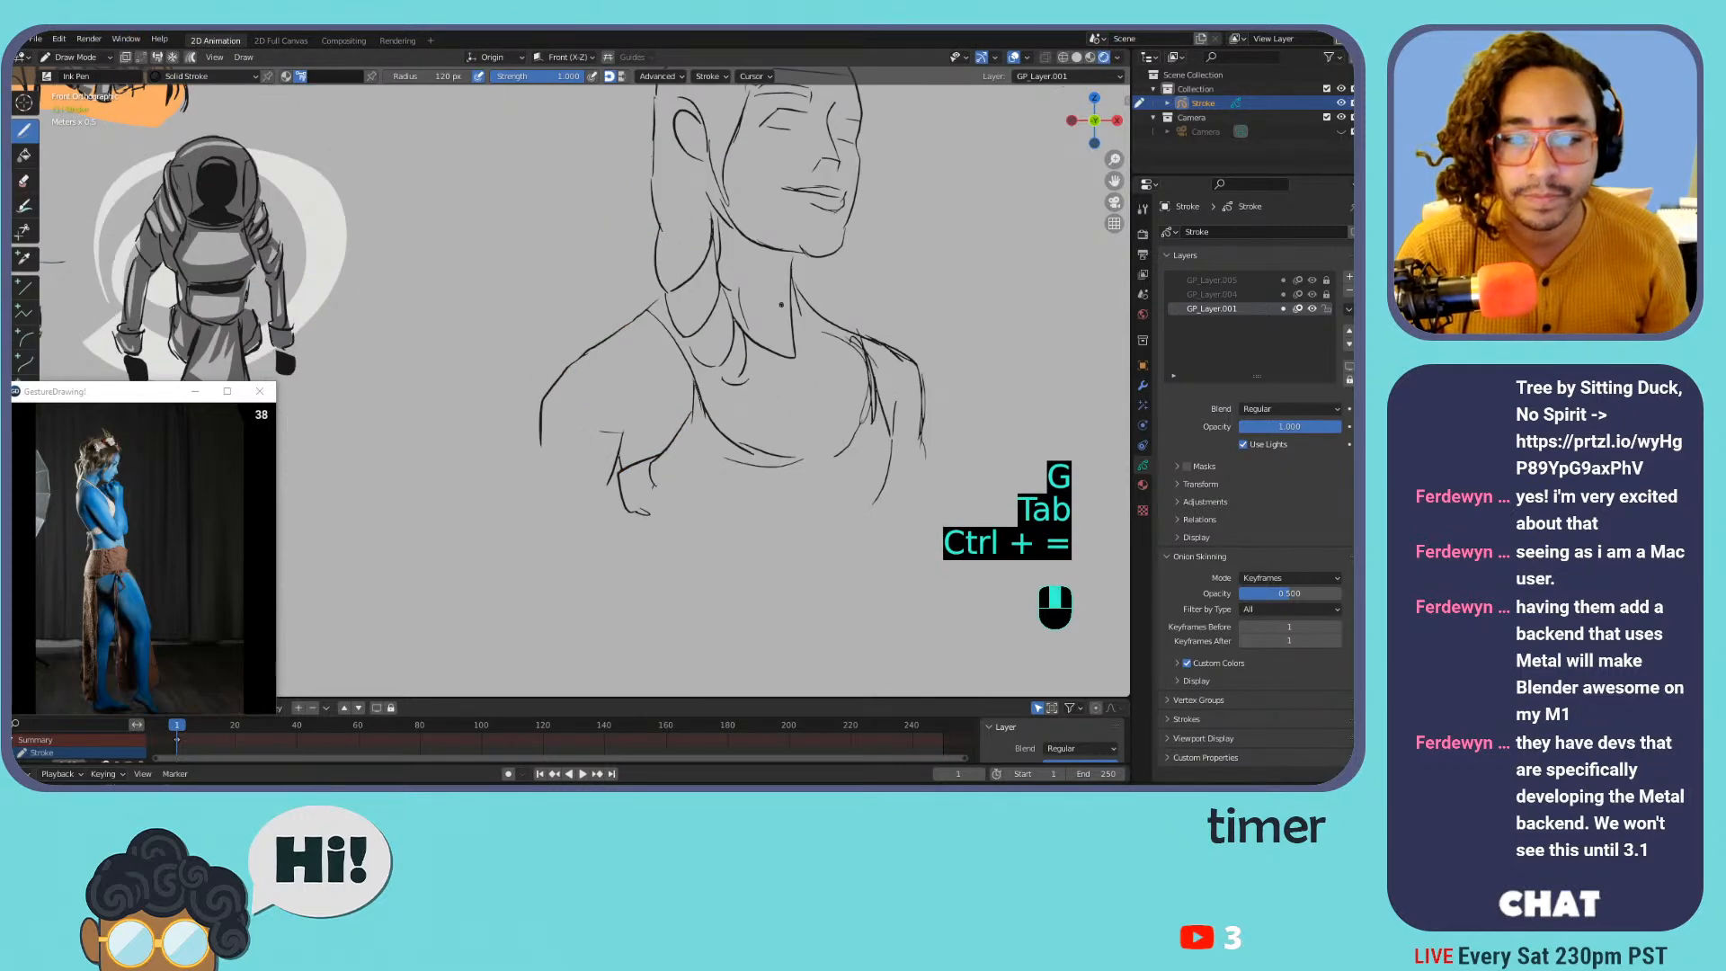
shift+middle_drag(781, 306, 626, 420)
key(ctrl+minus)
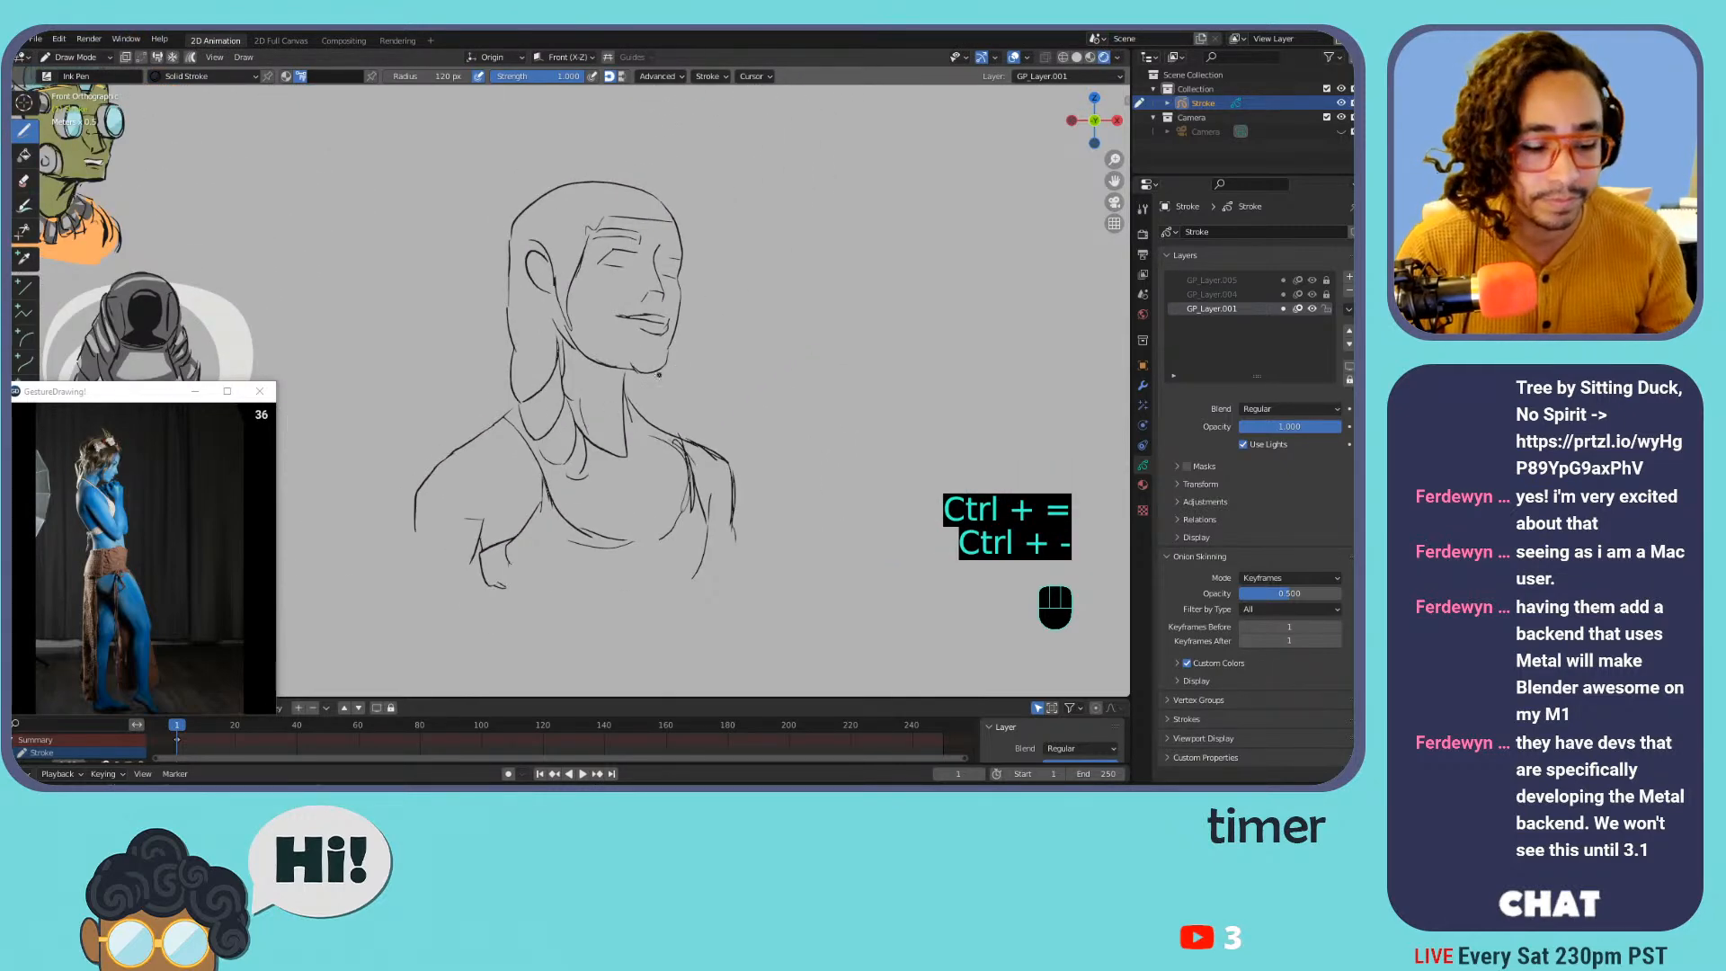
key(Tab)
key(Tab)
key(ctrl+Tab)
click(605, 322)
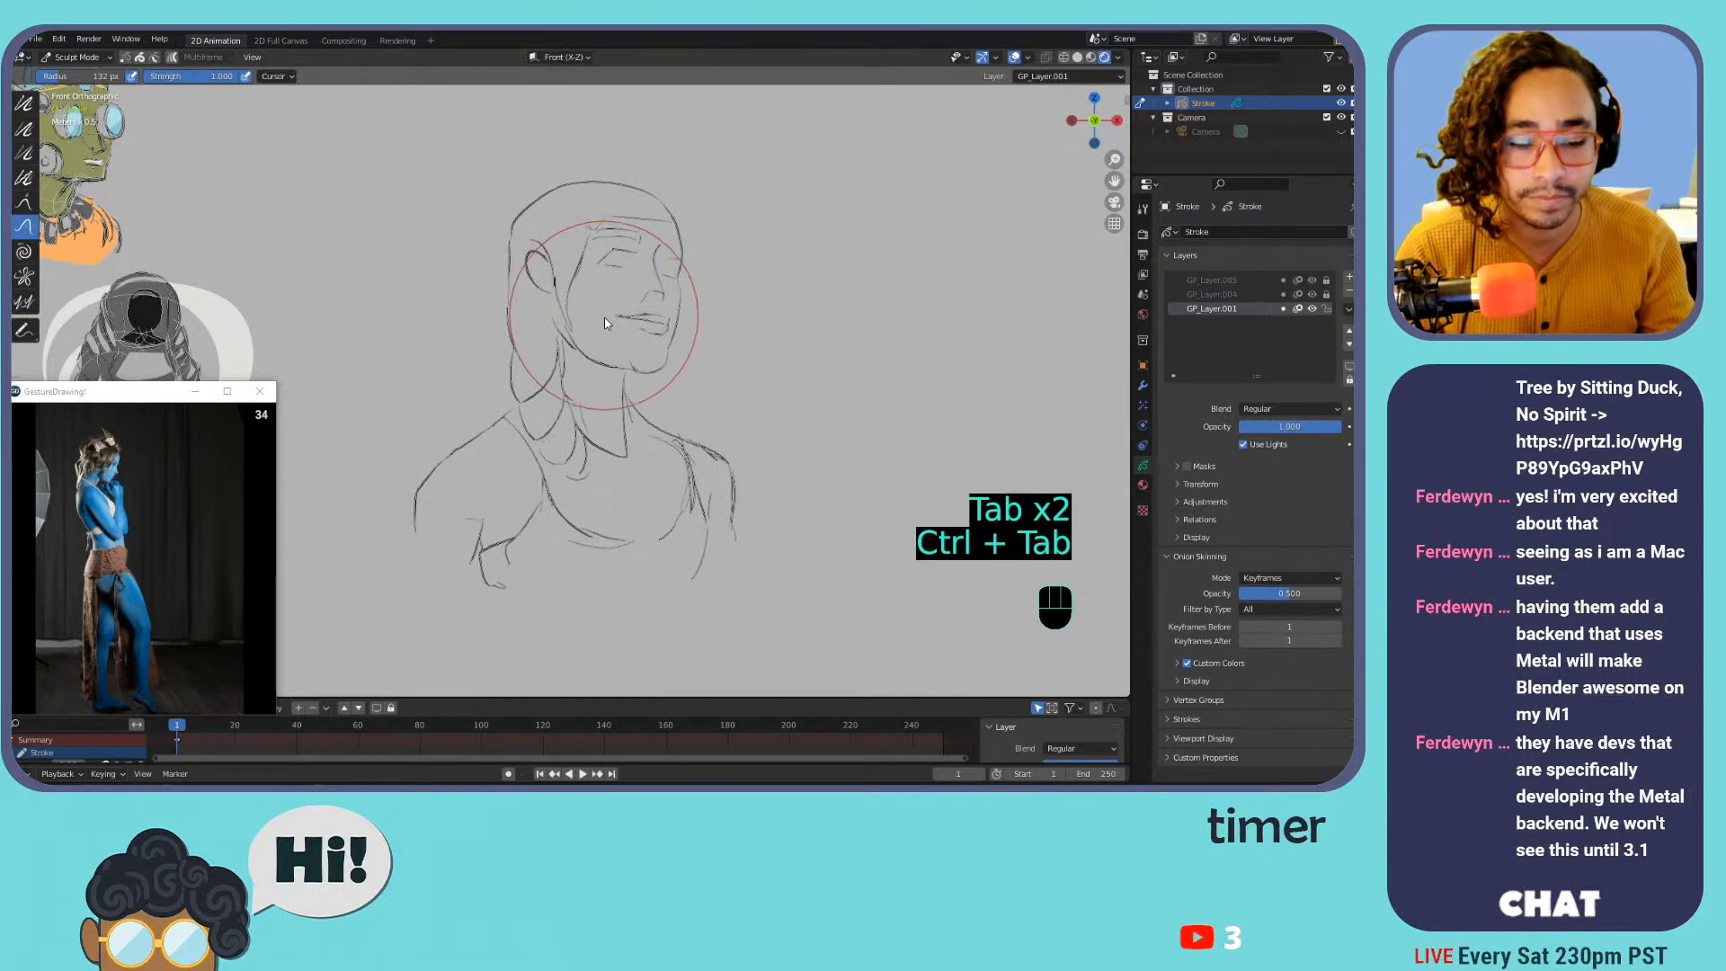
key(f)
click(649, 256)
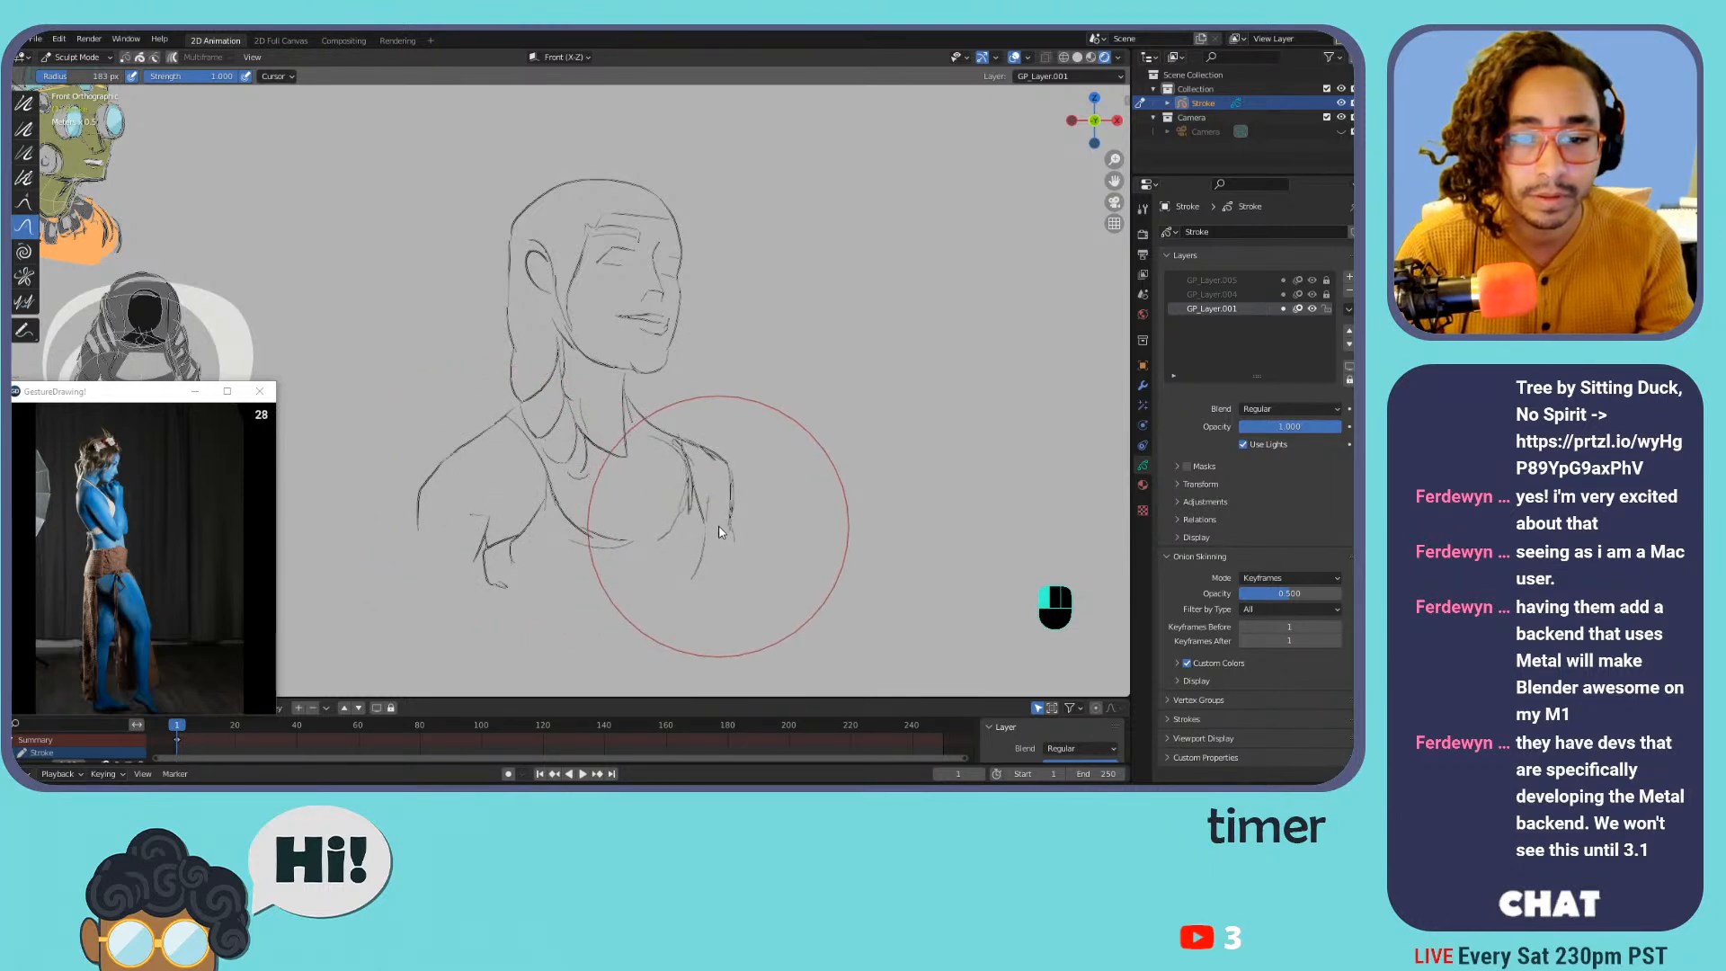
Resize the sculpt brush and reshape the shoulders, shifting the braid-side shoulder inward and the opposite one slightly outward
key(f)
click(644, 554)
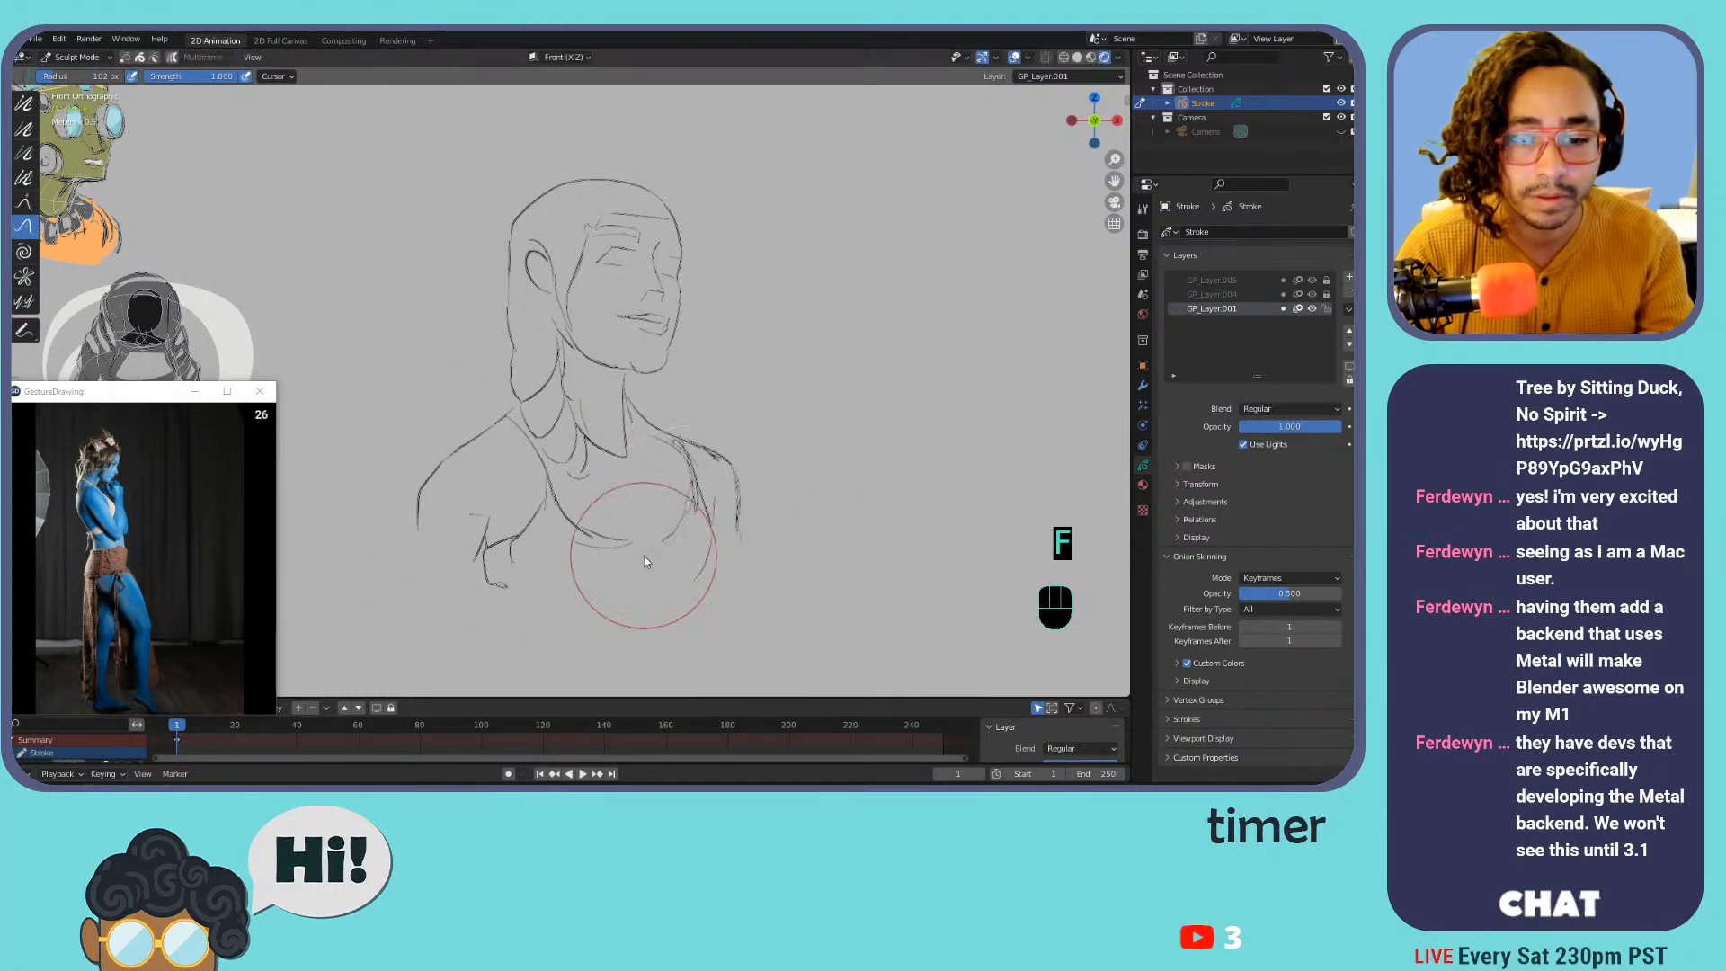
key(f)
click(414, 503)
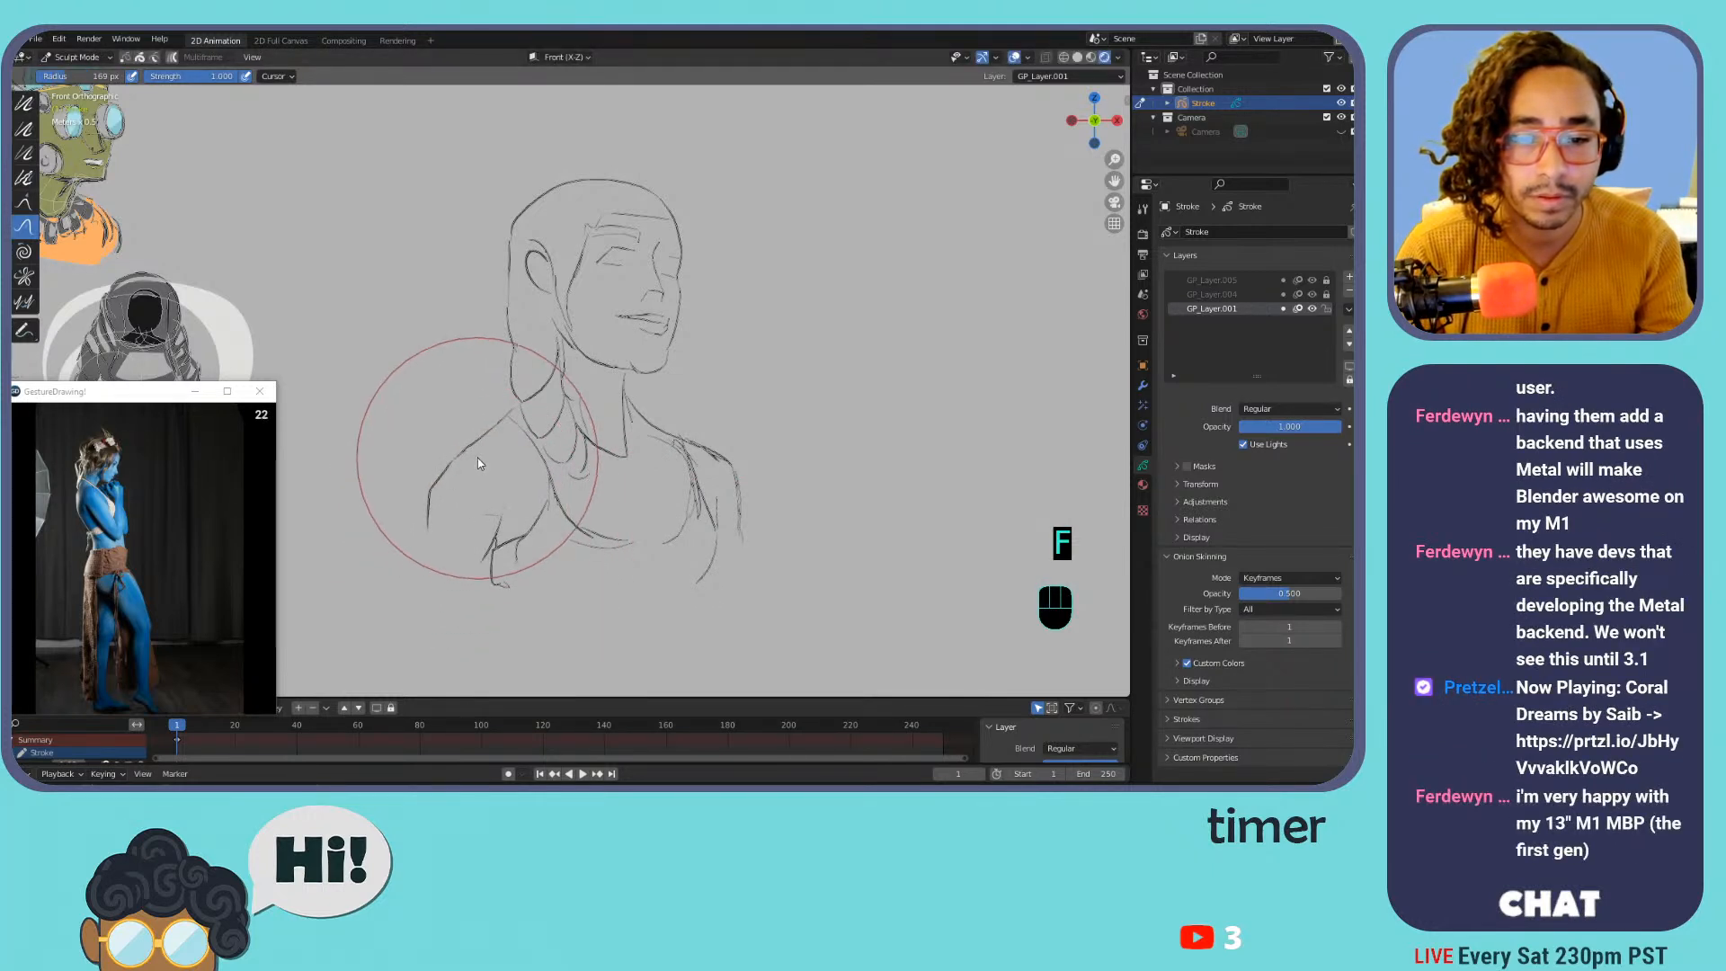
key(f)
click(436, 506)
mouse_move(482, 461)
mouse_down()
mouse_move(455, 500)
mouse_move(453, 483)
mouse_move(448, 532)
mouse_move(531, 560)
mouse_move(504, 595)
mouse_move(458, 469)
mouse_up()
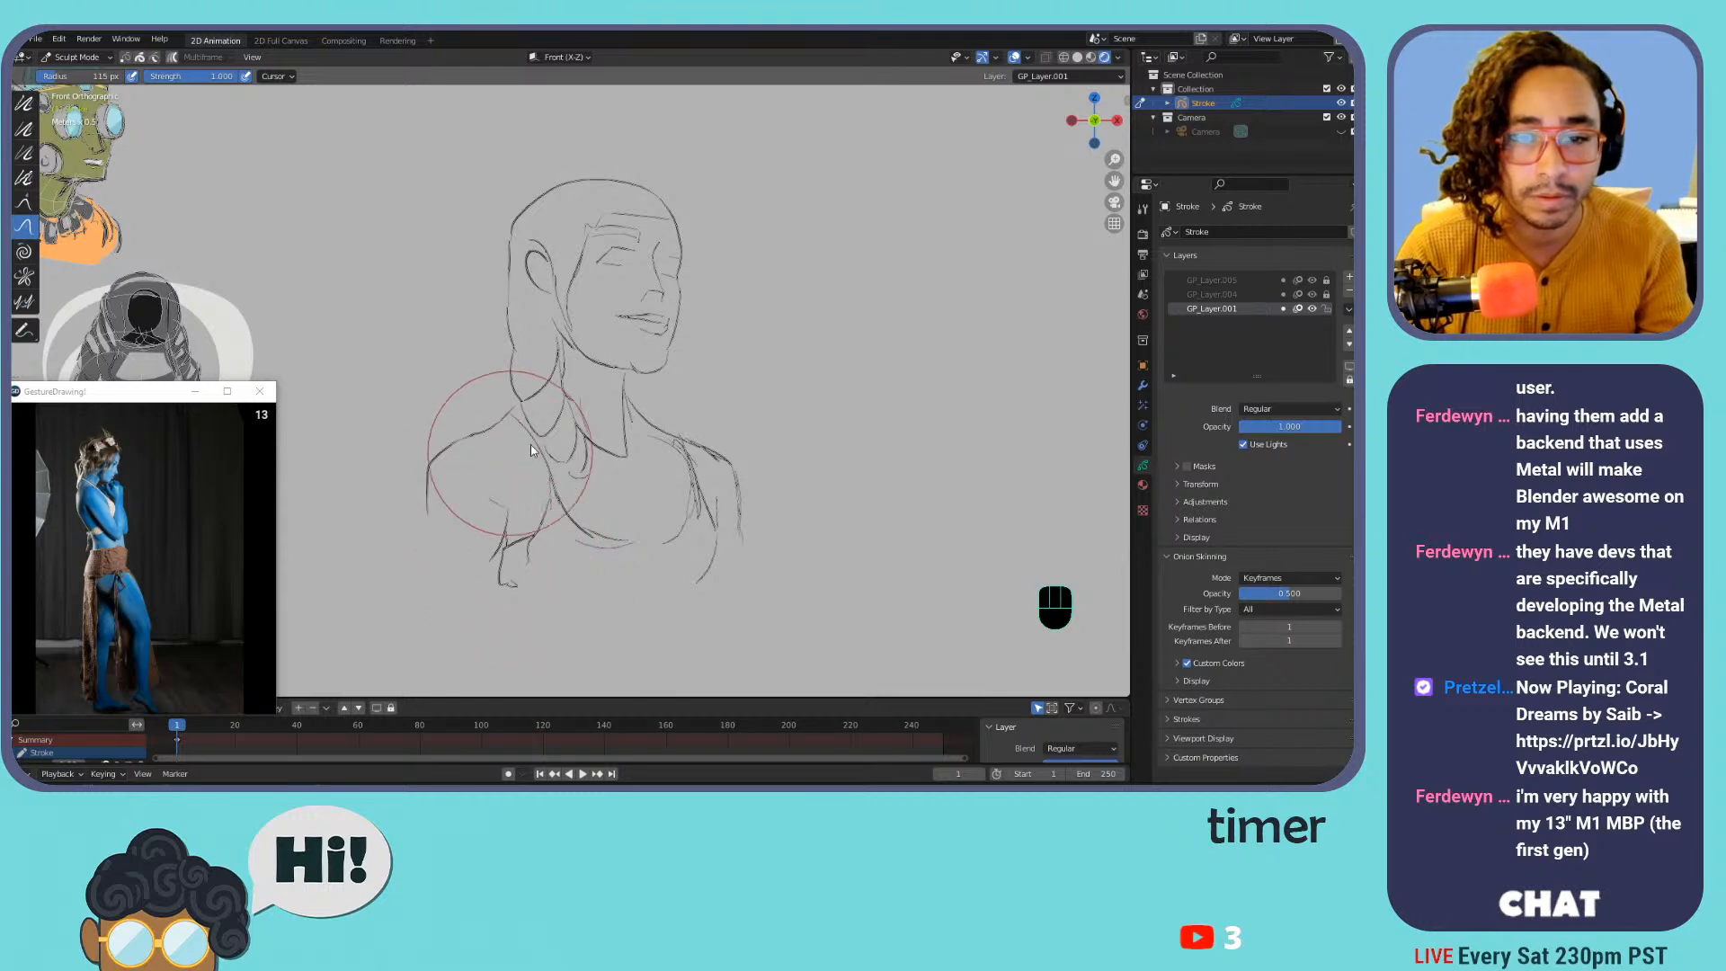
Return to Draw Mode and try a long stroke running down the empty area beside the portrait's face
key(ctrl+Tab)
click(725, 276)
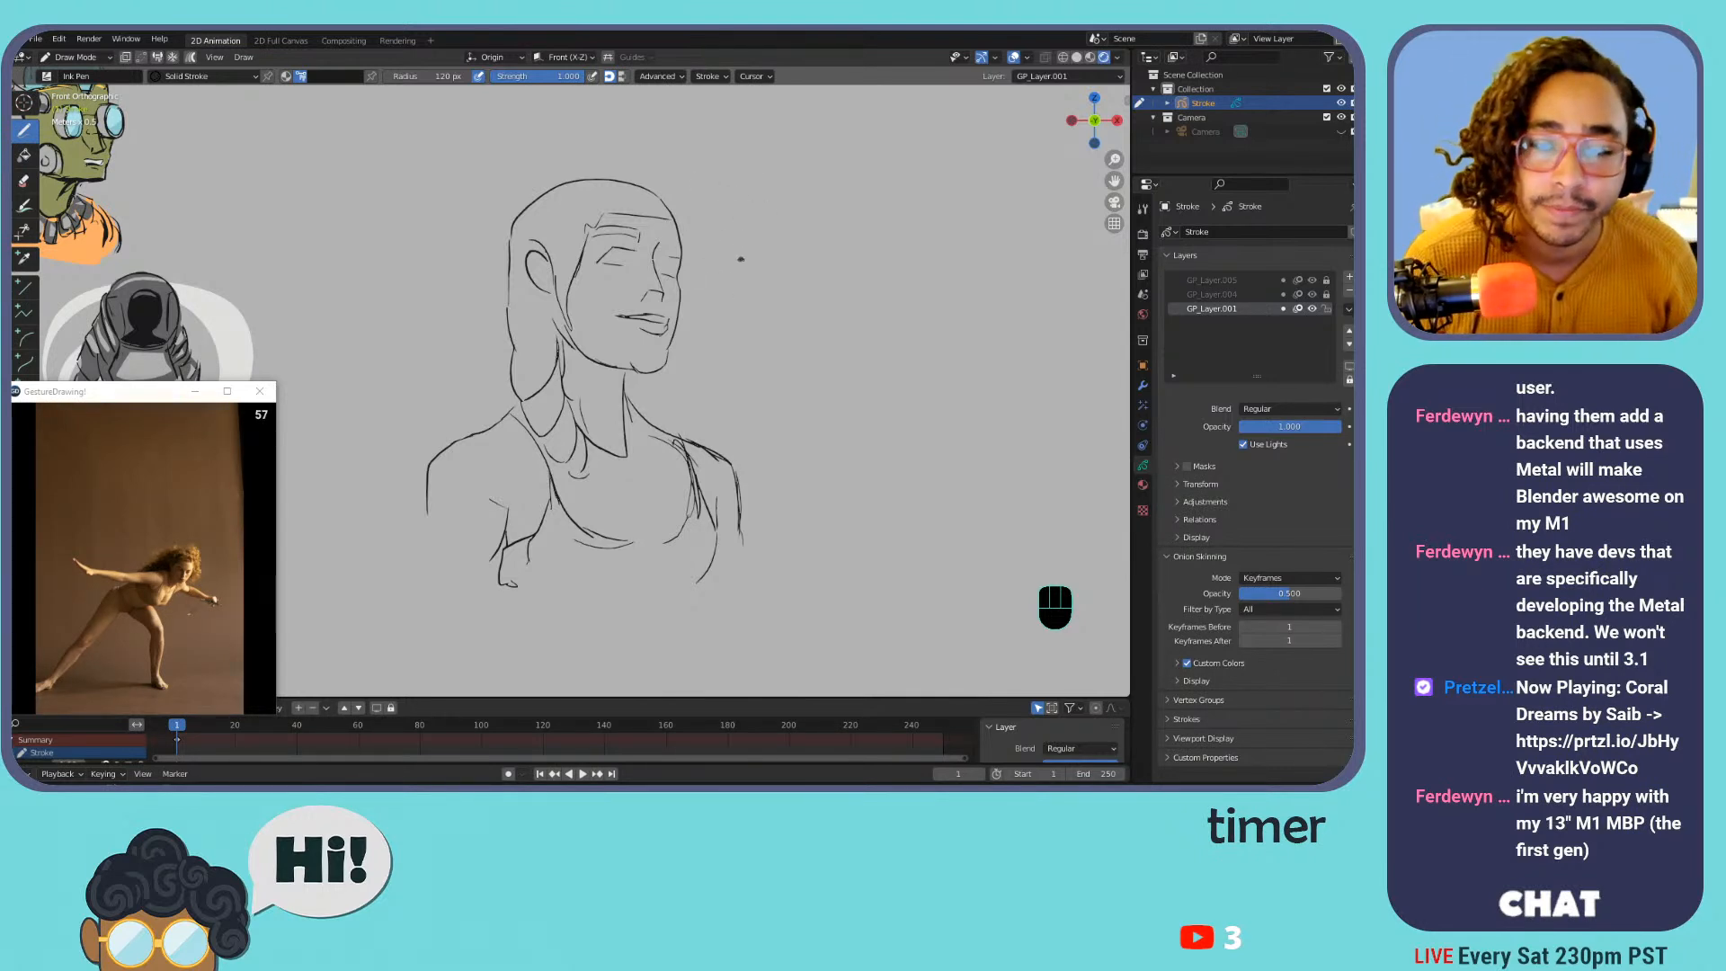
drag(742, 268, 768, 540)
key(ctrl+z)
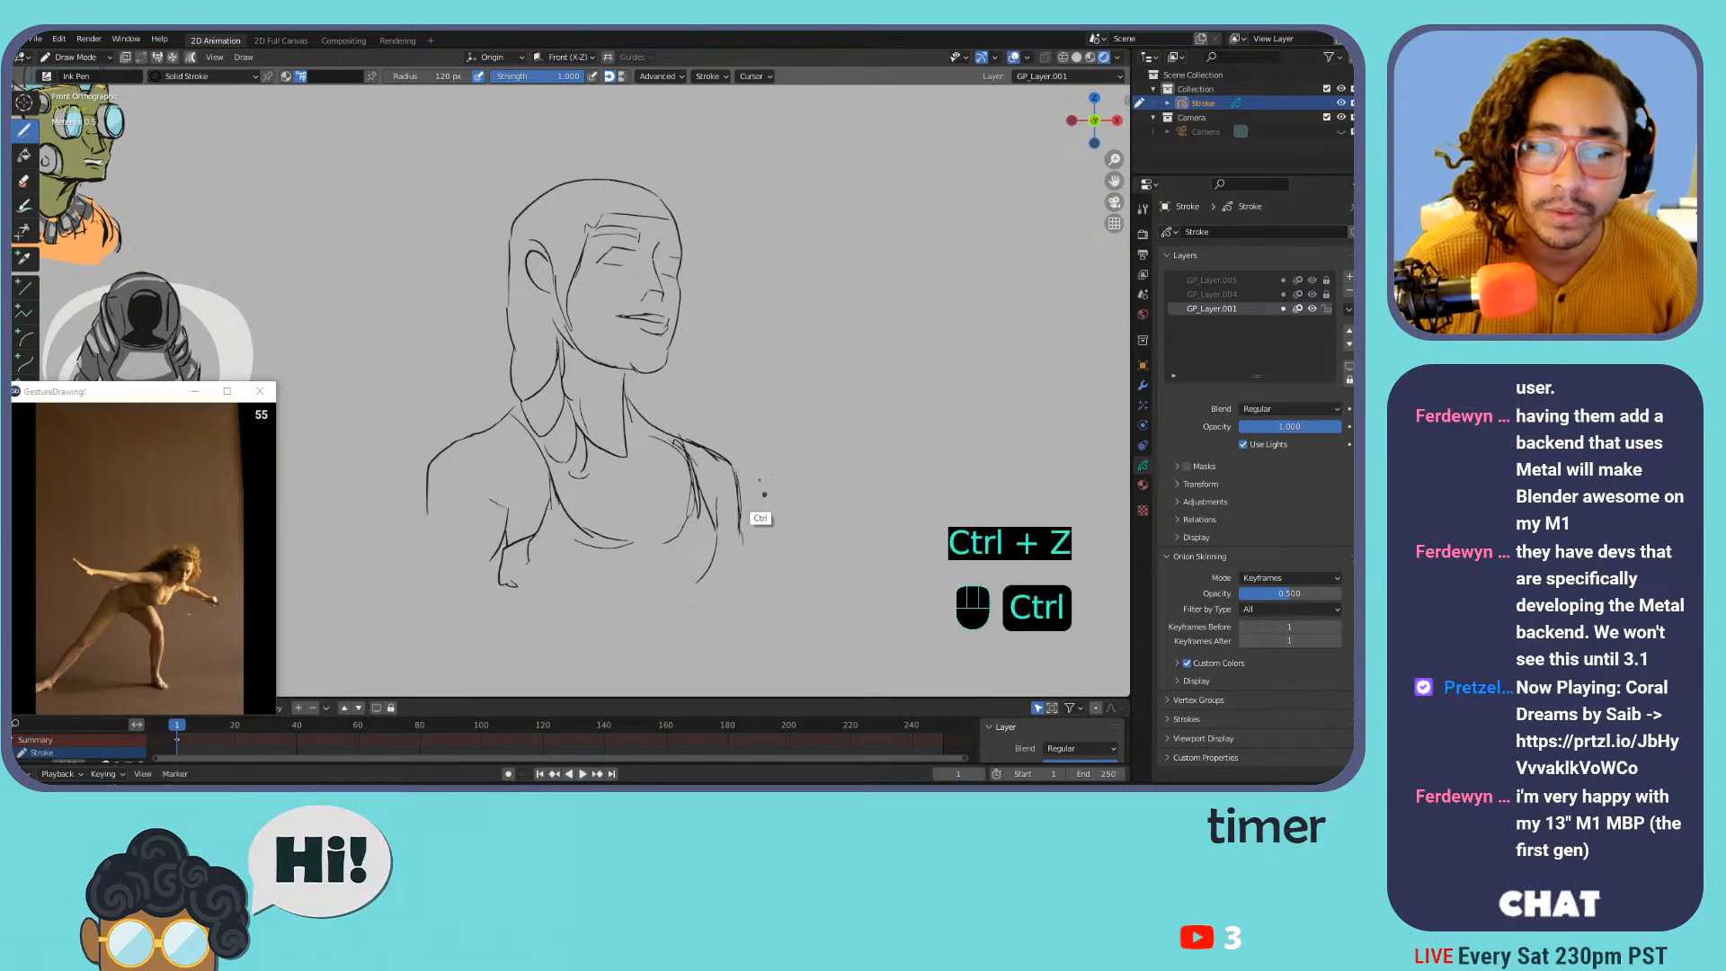
key(ctrl+equal)
key(ctrl+equal)
key(ctrl+equal)
key(ctrl+equal)
key(ctrl+minus)
key(ctrl+minus)
key(ctrl+minus)
key(ctrl+minus)
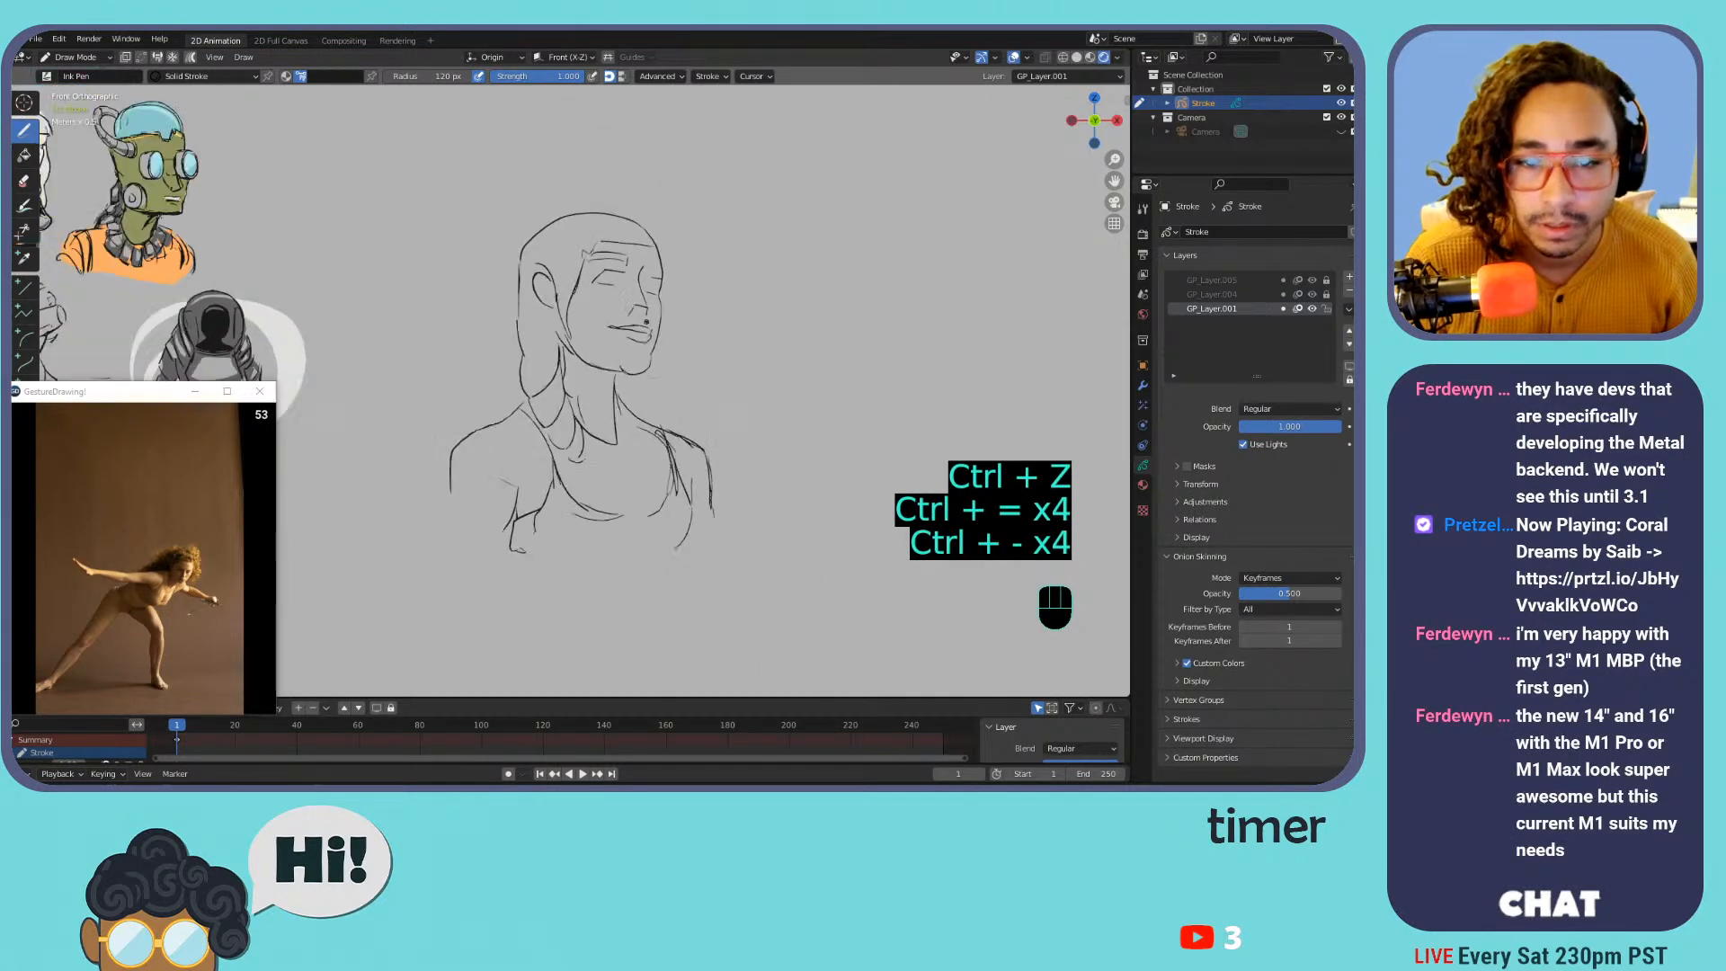
key(ctrl+equal)
key(ctrl+equal)
key(ctrl+equal)
key(ctrl+equal)
key(ctrl+equal)
key(ctrl+minus)
key(ctrl+minus)
key(ctrl+minus)
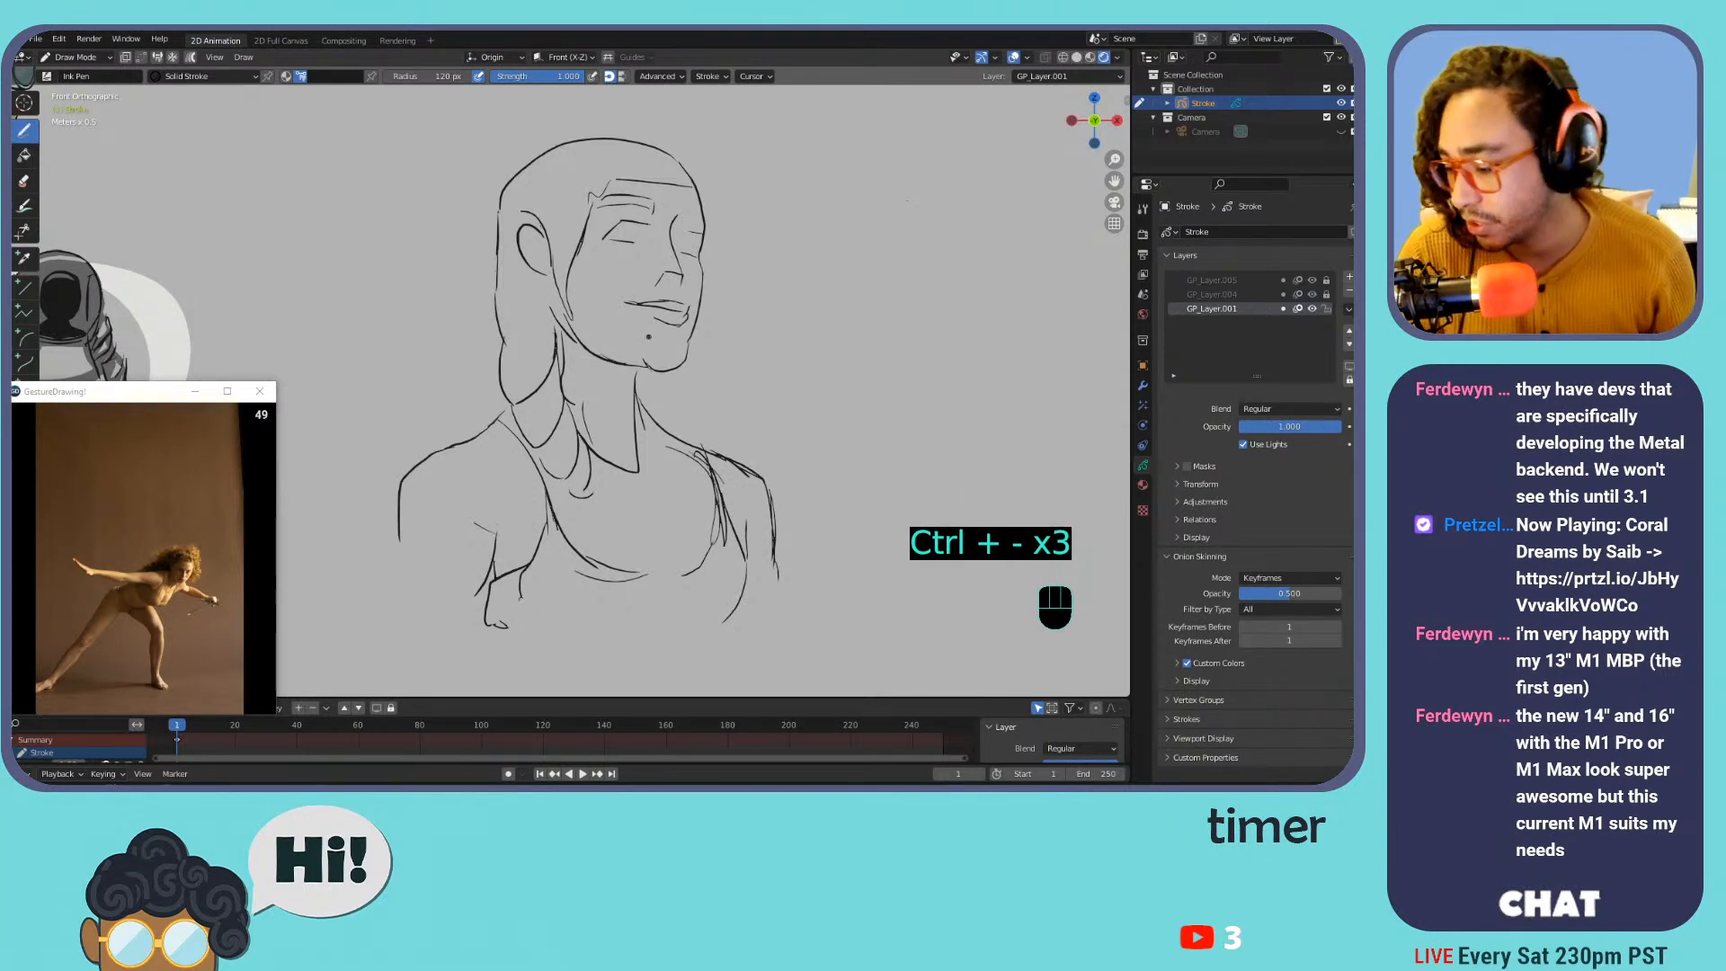
shift+middle_drag(601, 208, 654, 322)
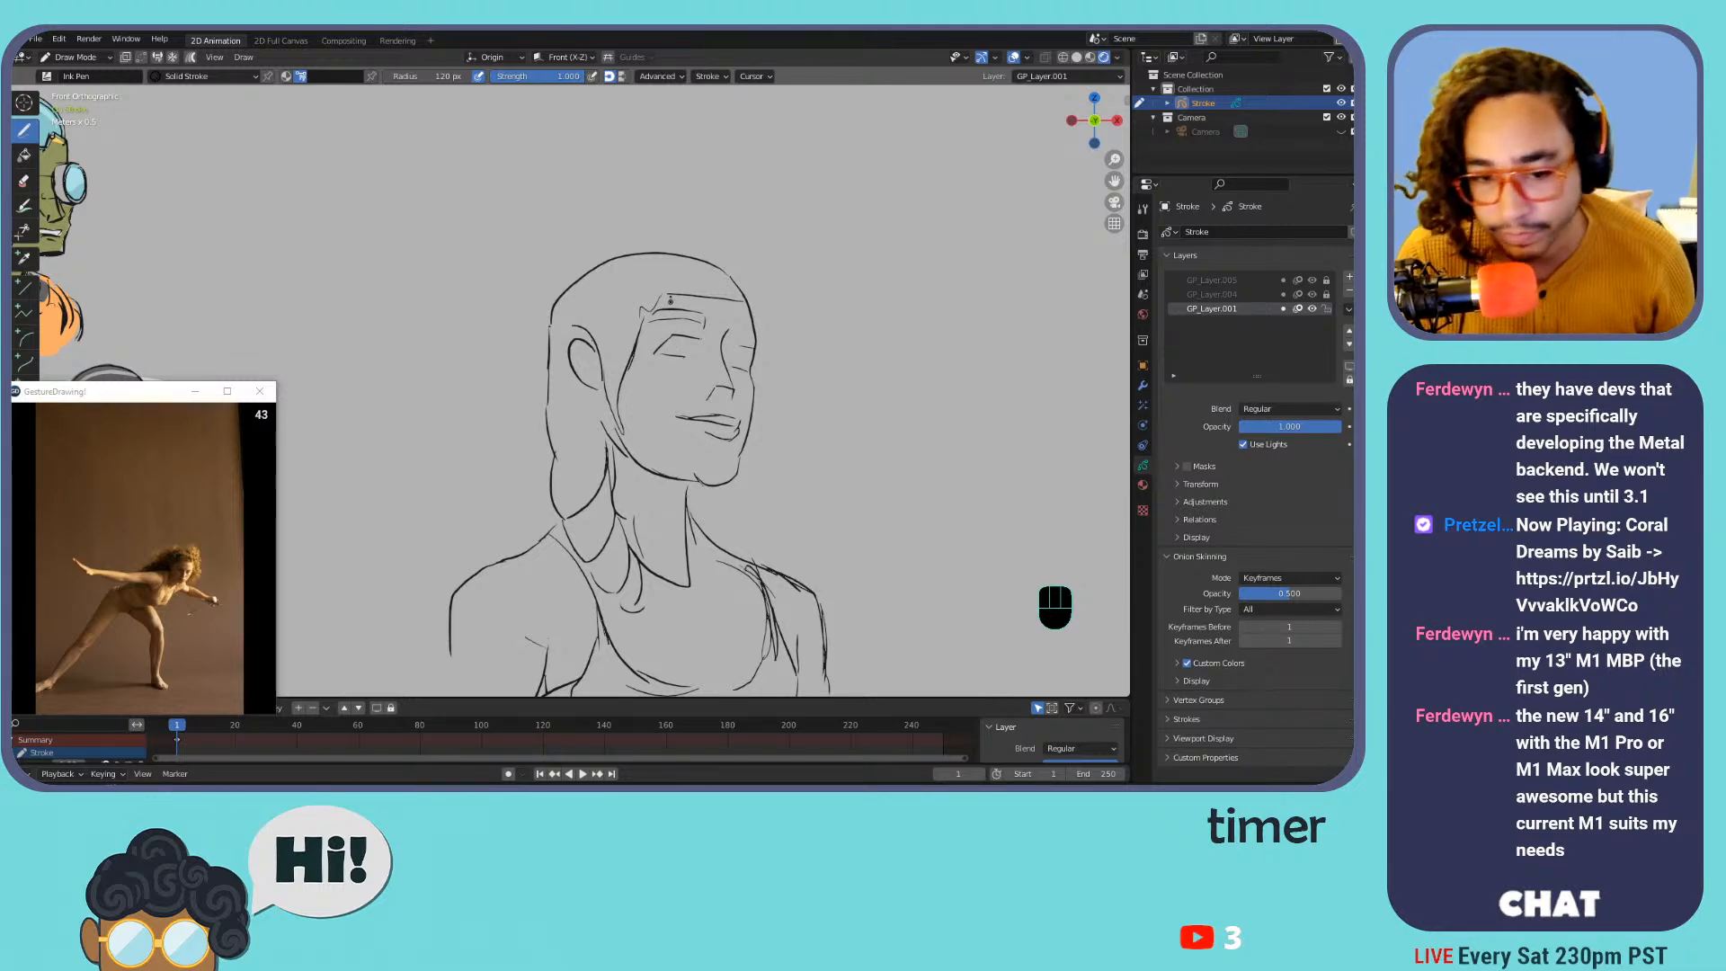
key(ctrl+minus)
key(ctrl+equal)
key(ctrl+equal)
key(ctrl+equal)
key(ctrl+minus)
Make GP_Layer.004 the active layer and set the pen to a dark blue palette colour with the Solid Fill material
click(1218, 295)
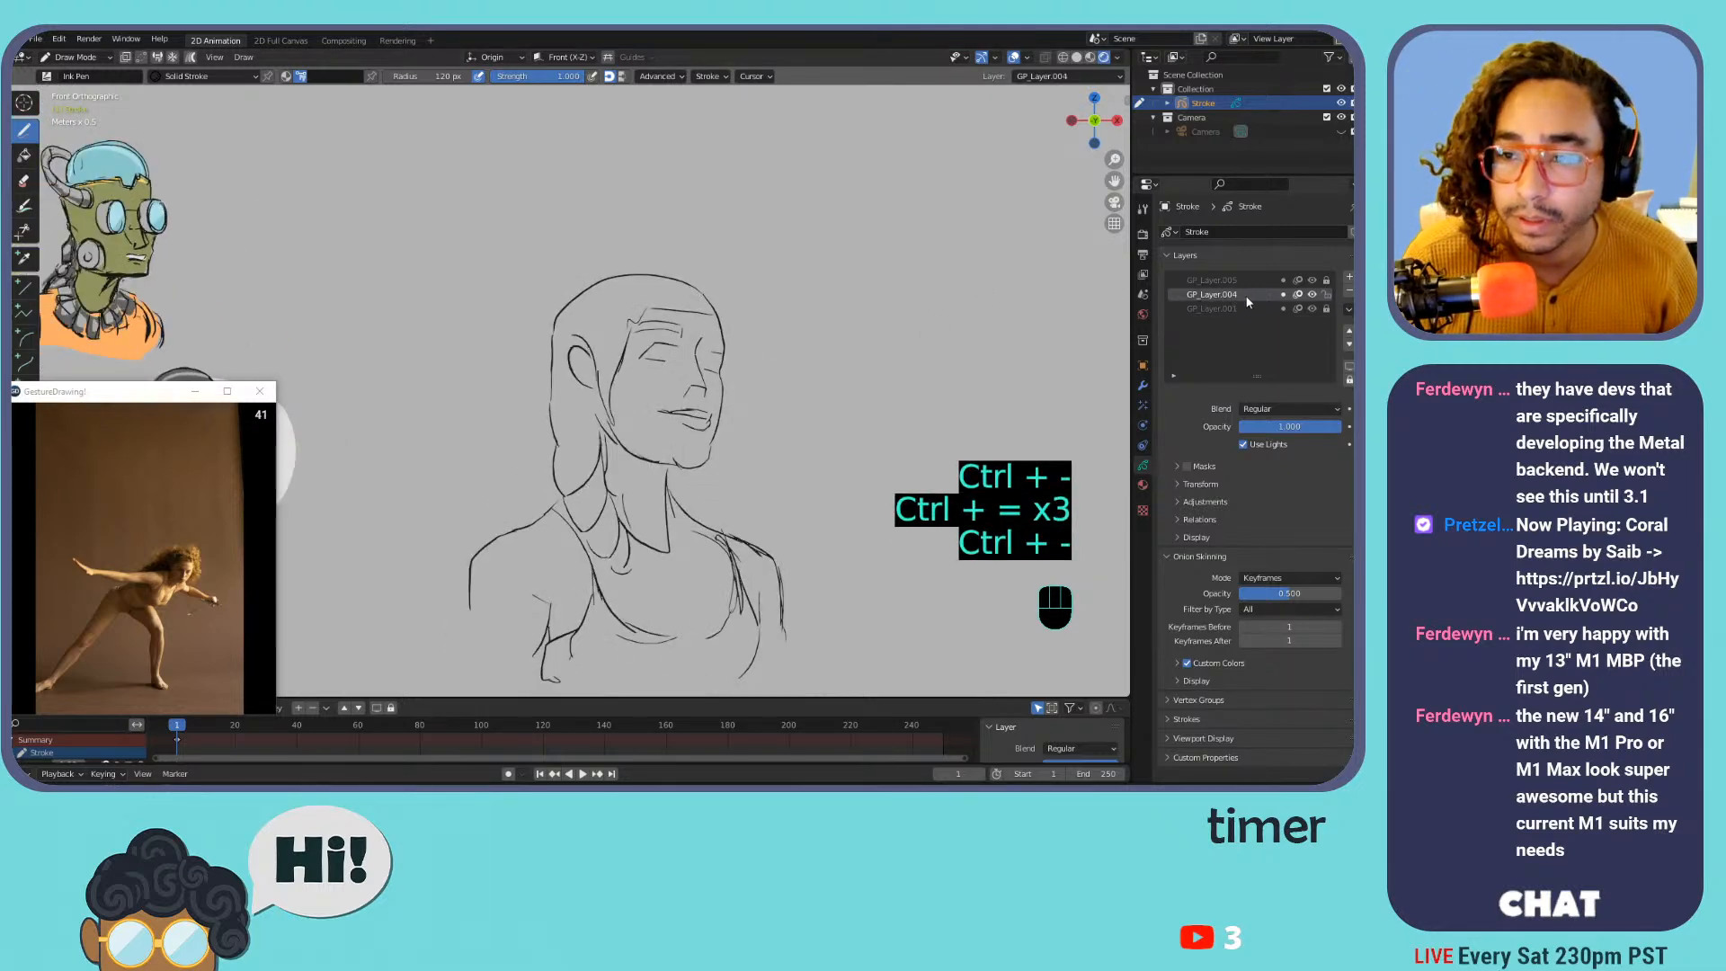
key(ctrl+equal)
key(ctrl+equal)
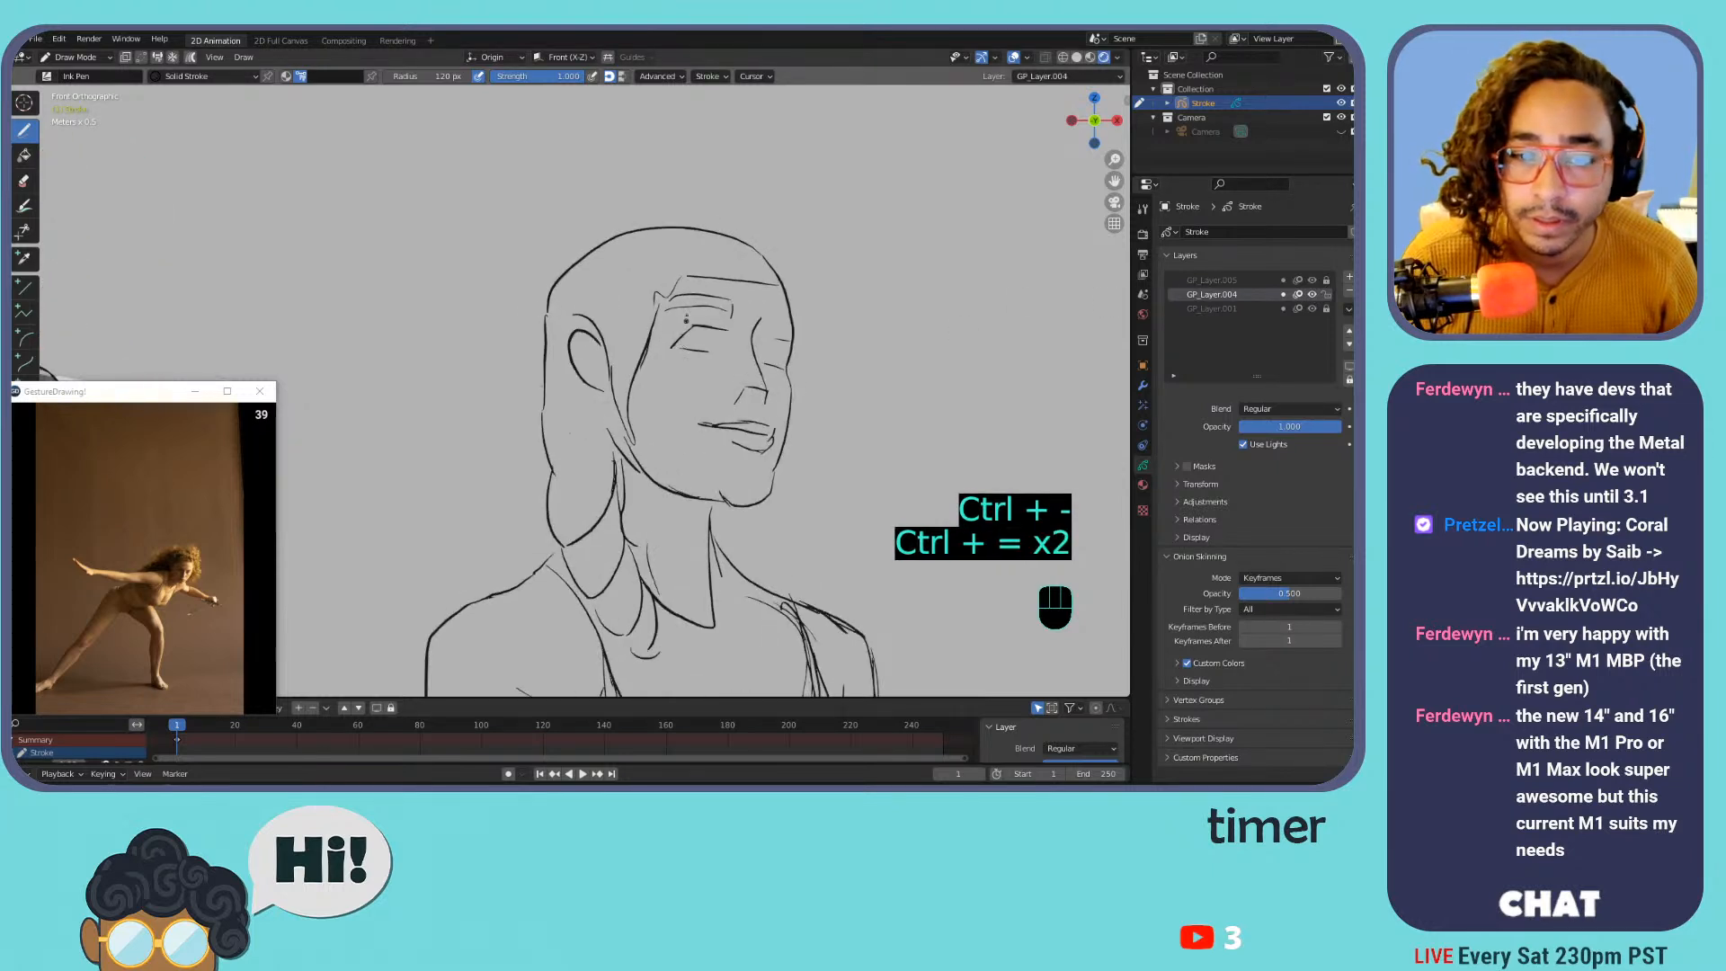
key(ctrl+minus)
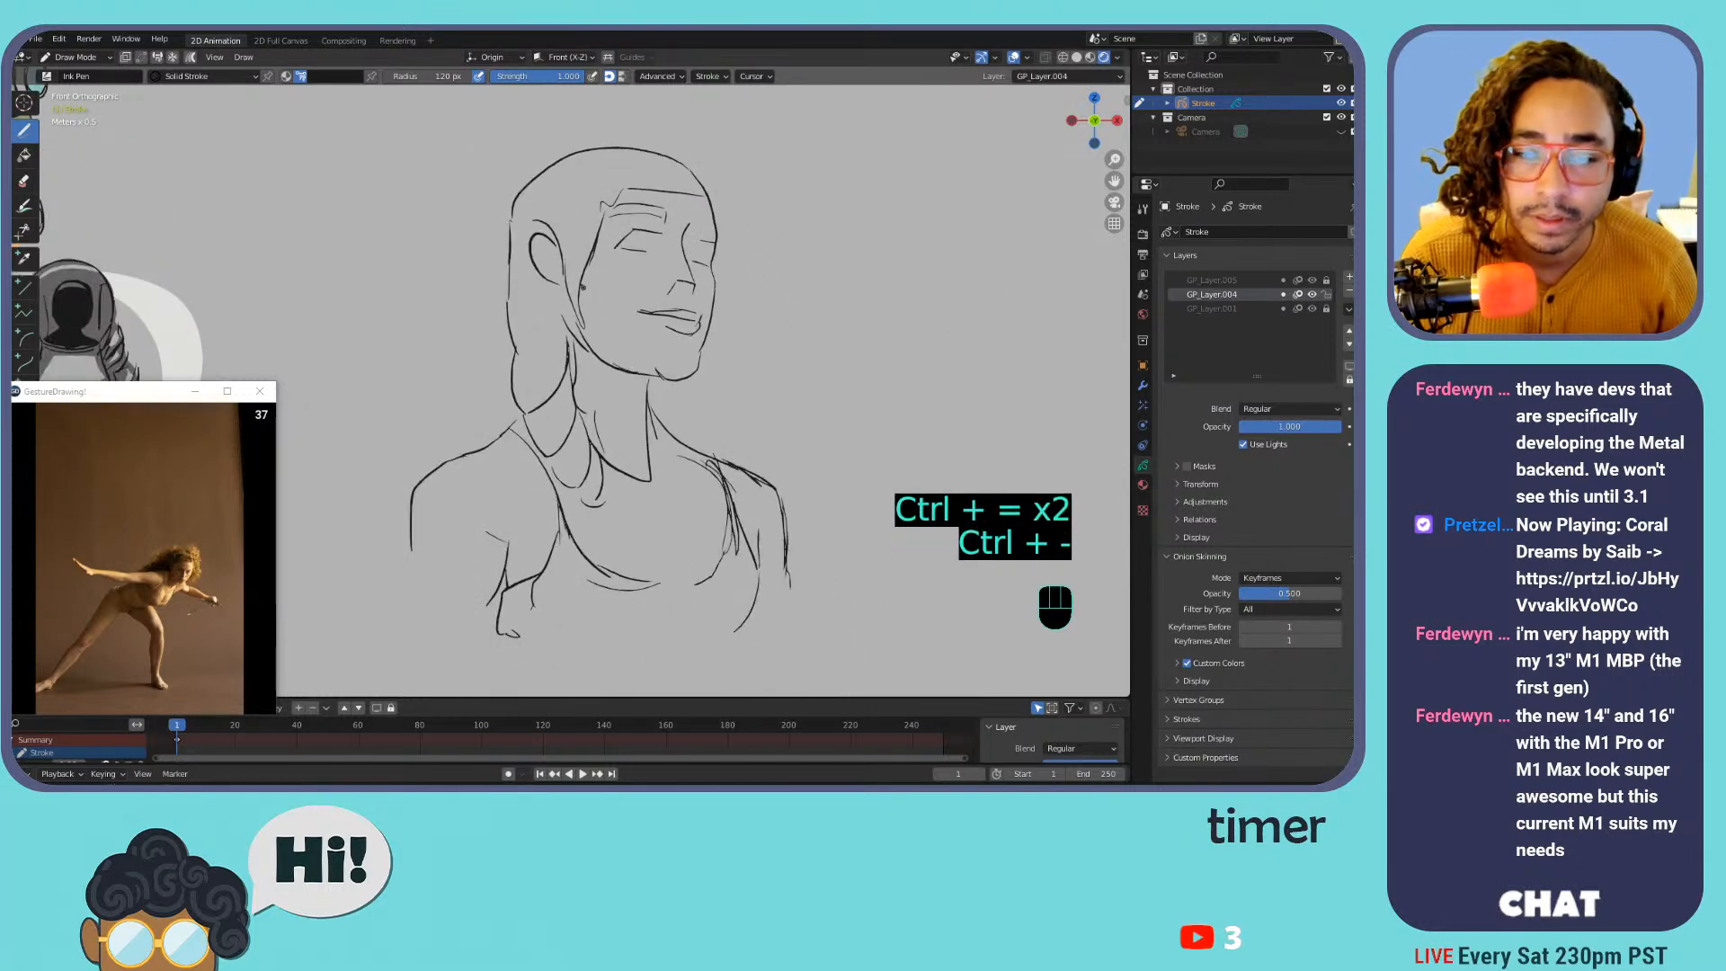
click(333, 76)
click(300, 245)
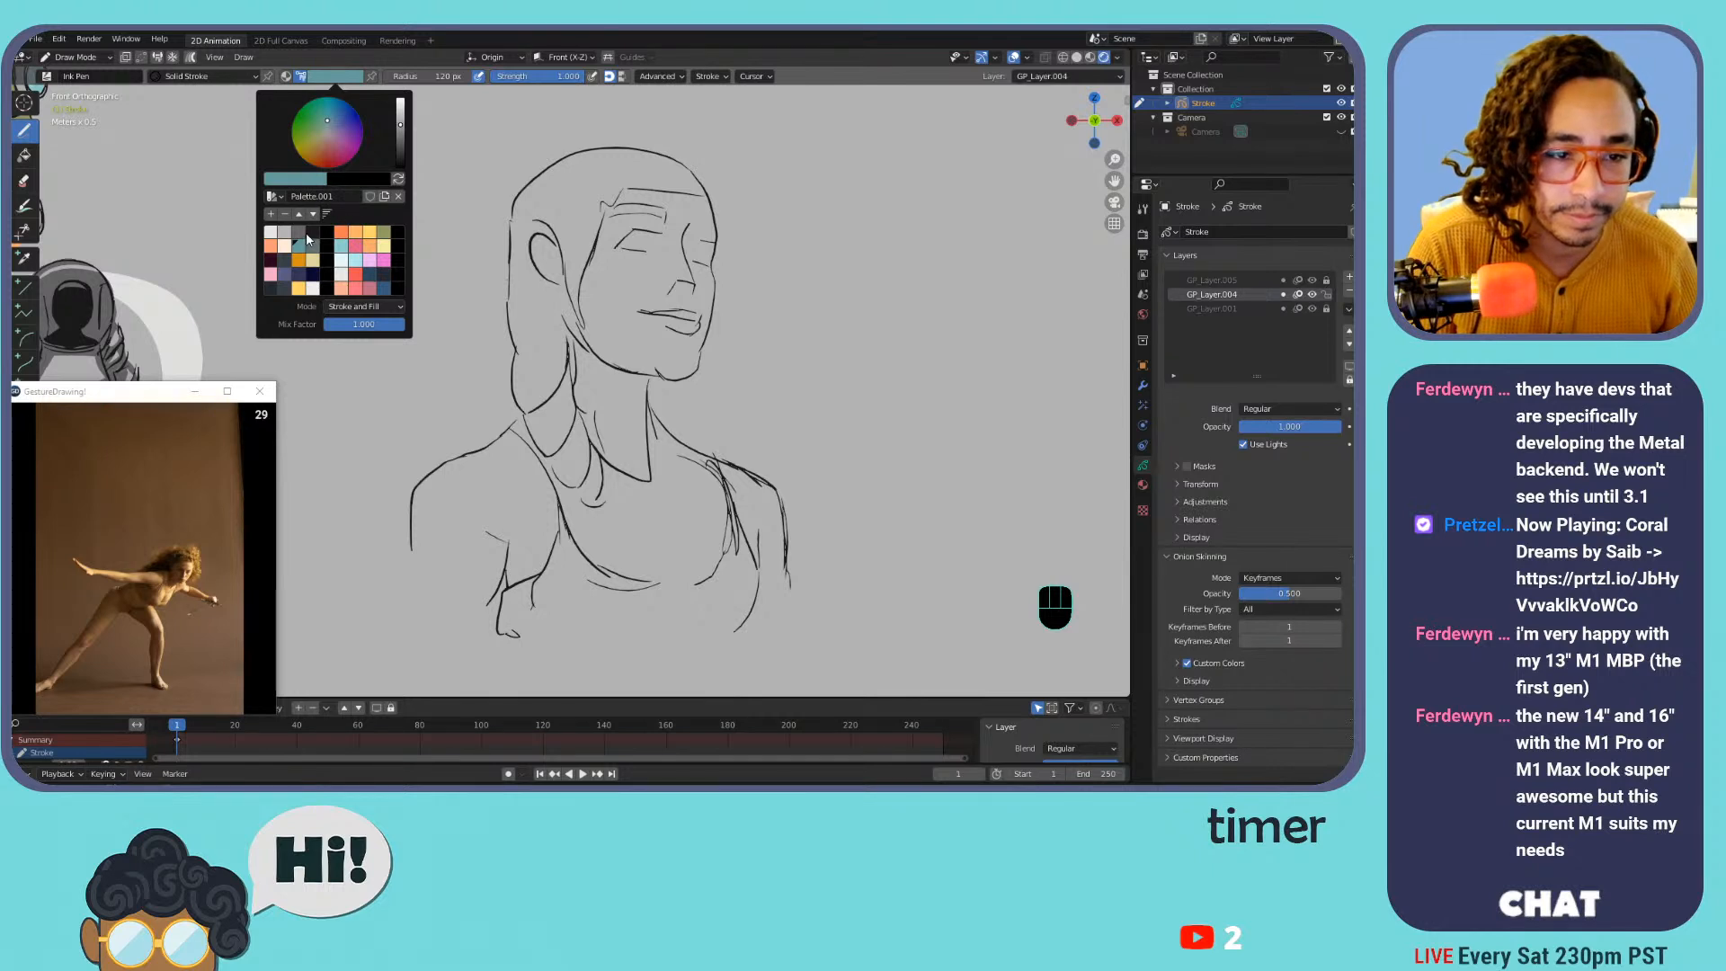
click(301, 280)
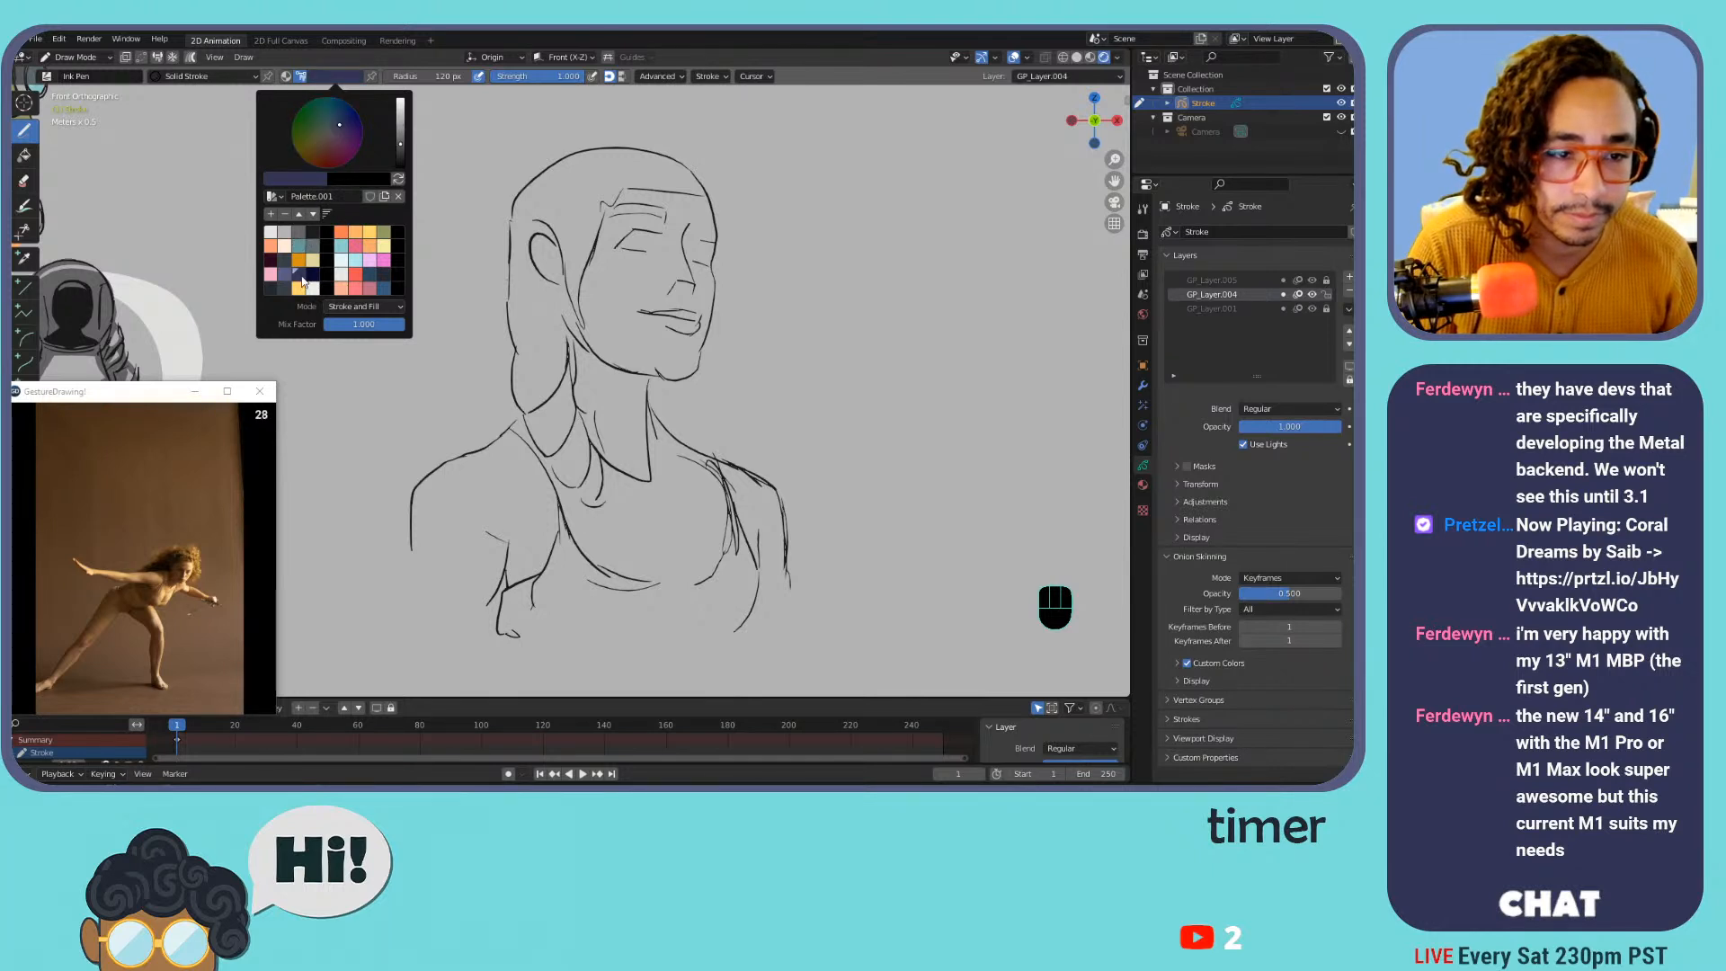
click(205, 77)
click(170, 133)
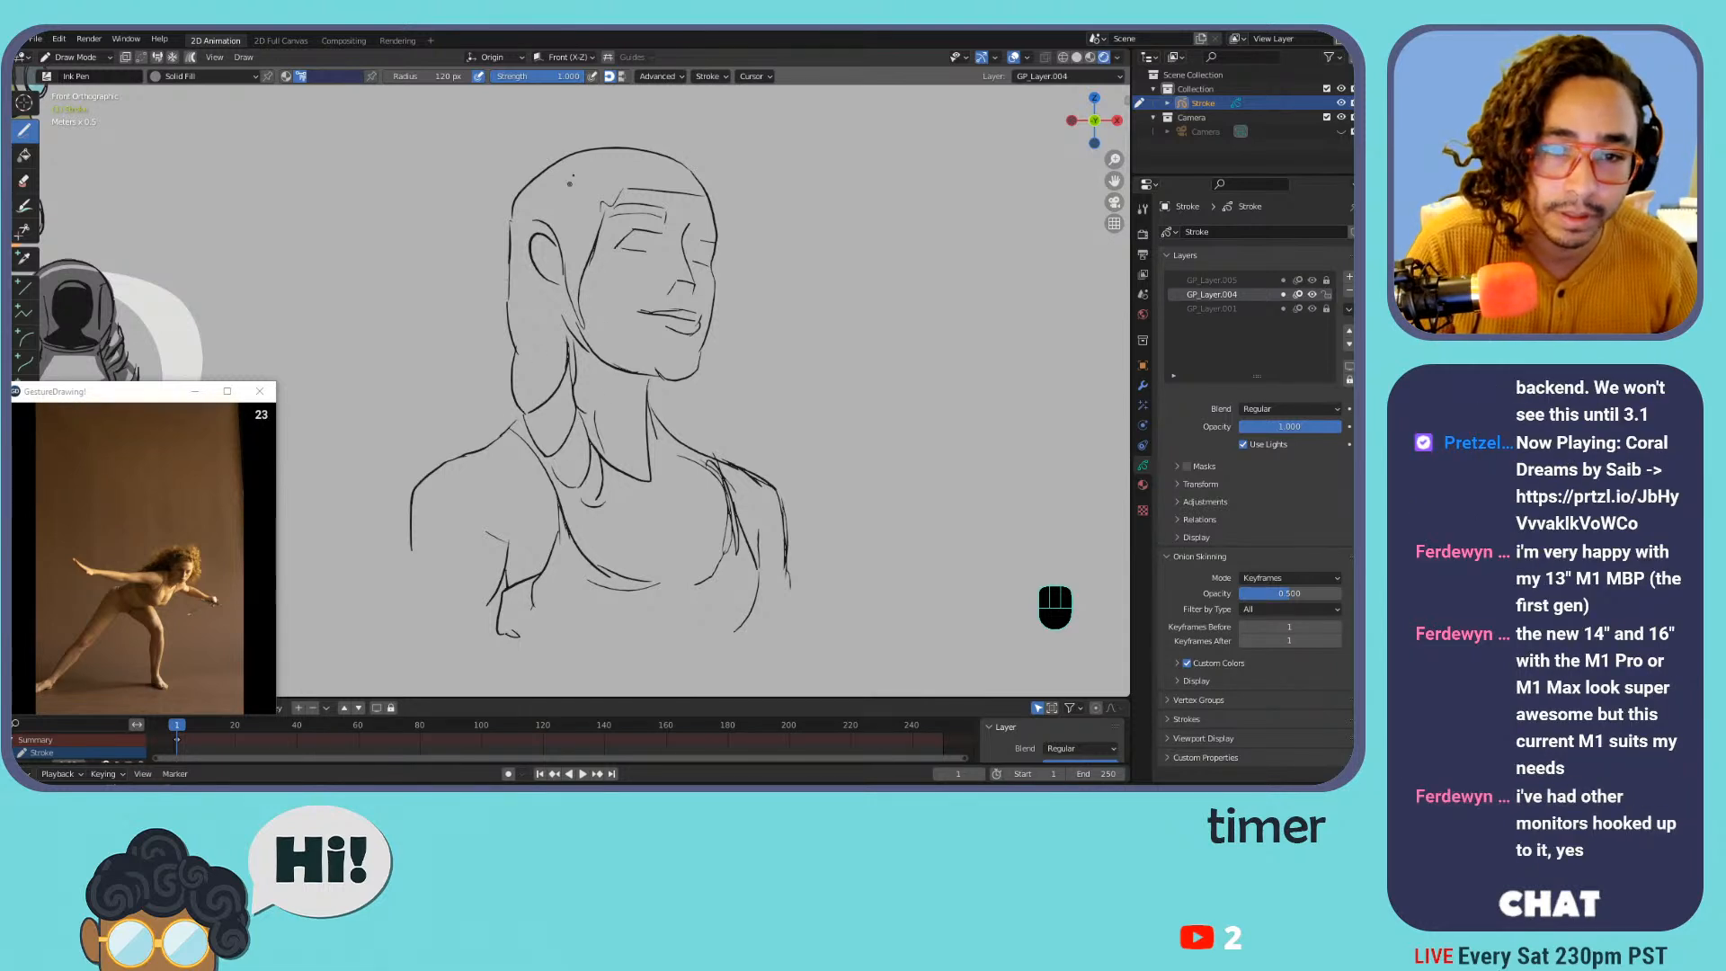
Paint dark blue fill shapes over the sleeve and the chest of the top, and move GP_Layer.004 below the line-art layer
mouse_move(565, 193)
mouse_down()
mouse_move(550, 199)
mouse_move(567, 175)
mouse_move(556, 184)
mouse_up()
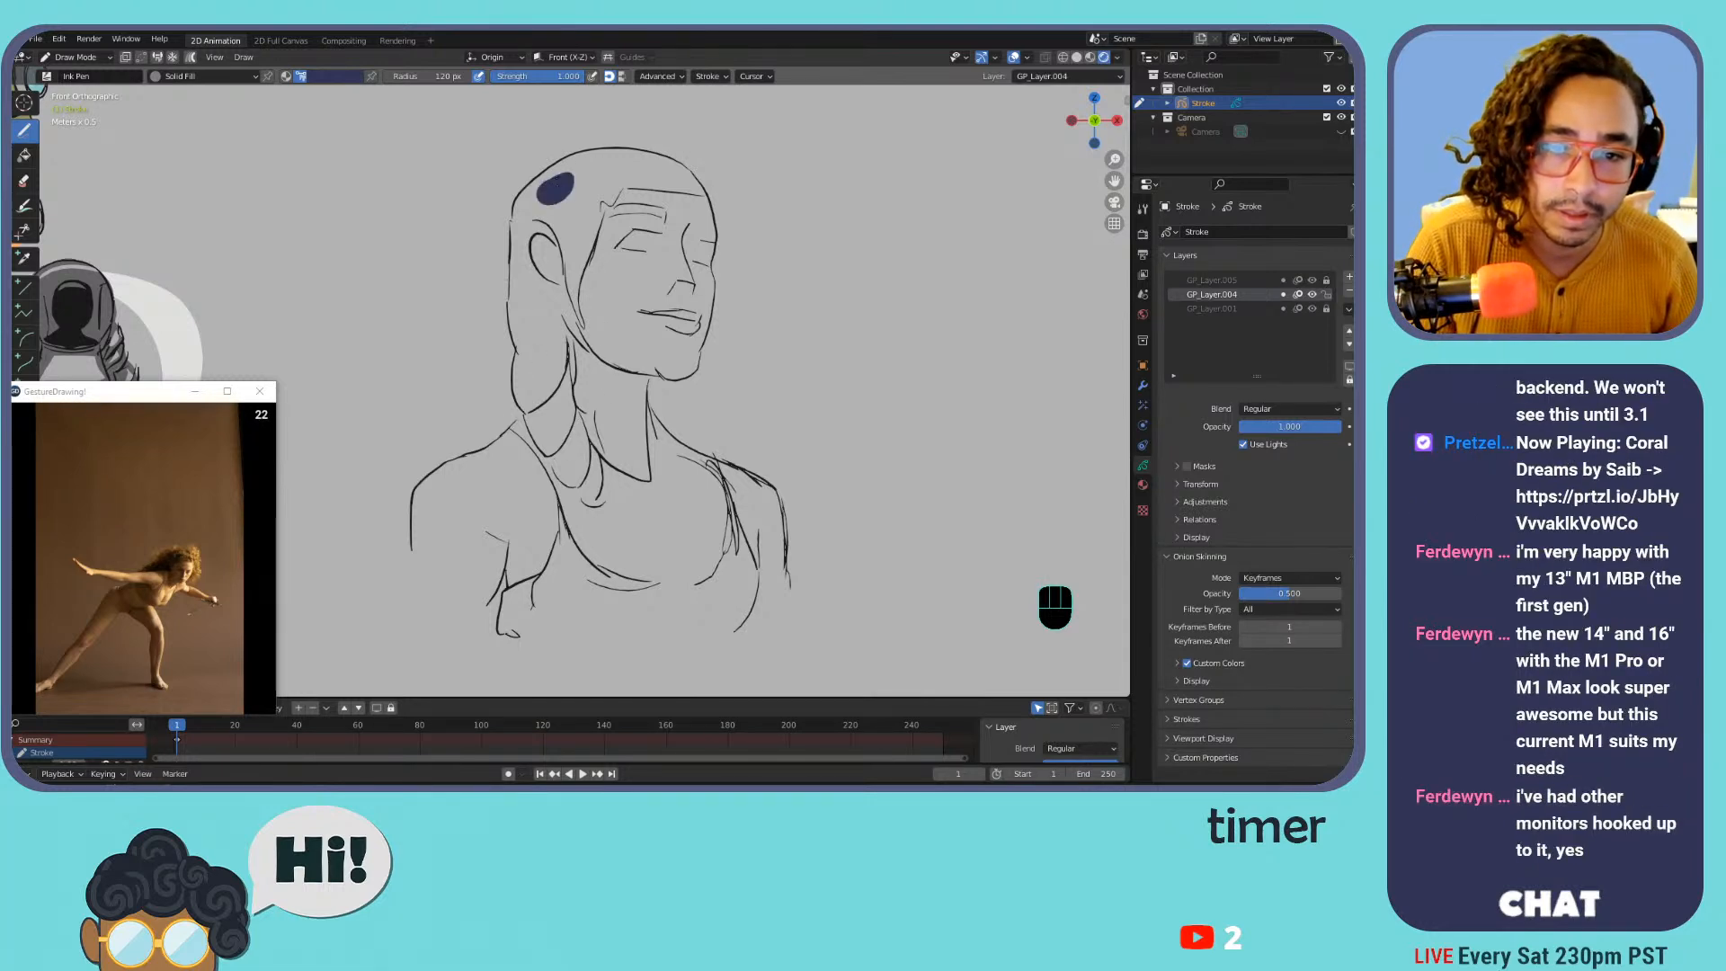
key(ctrl+z)
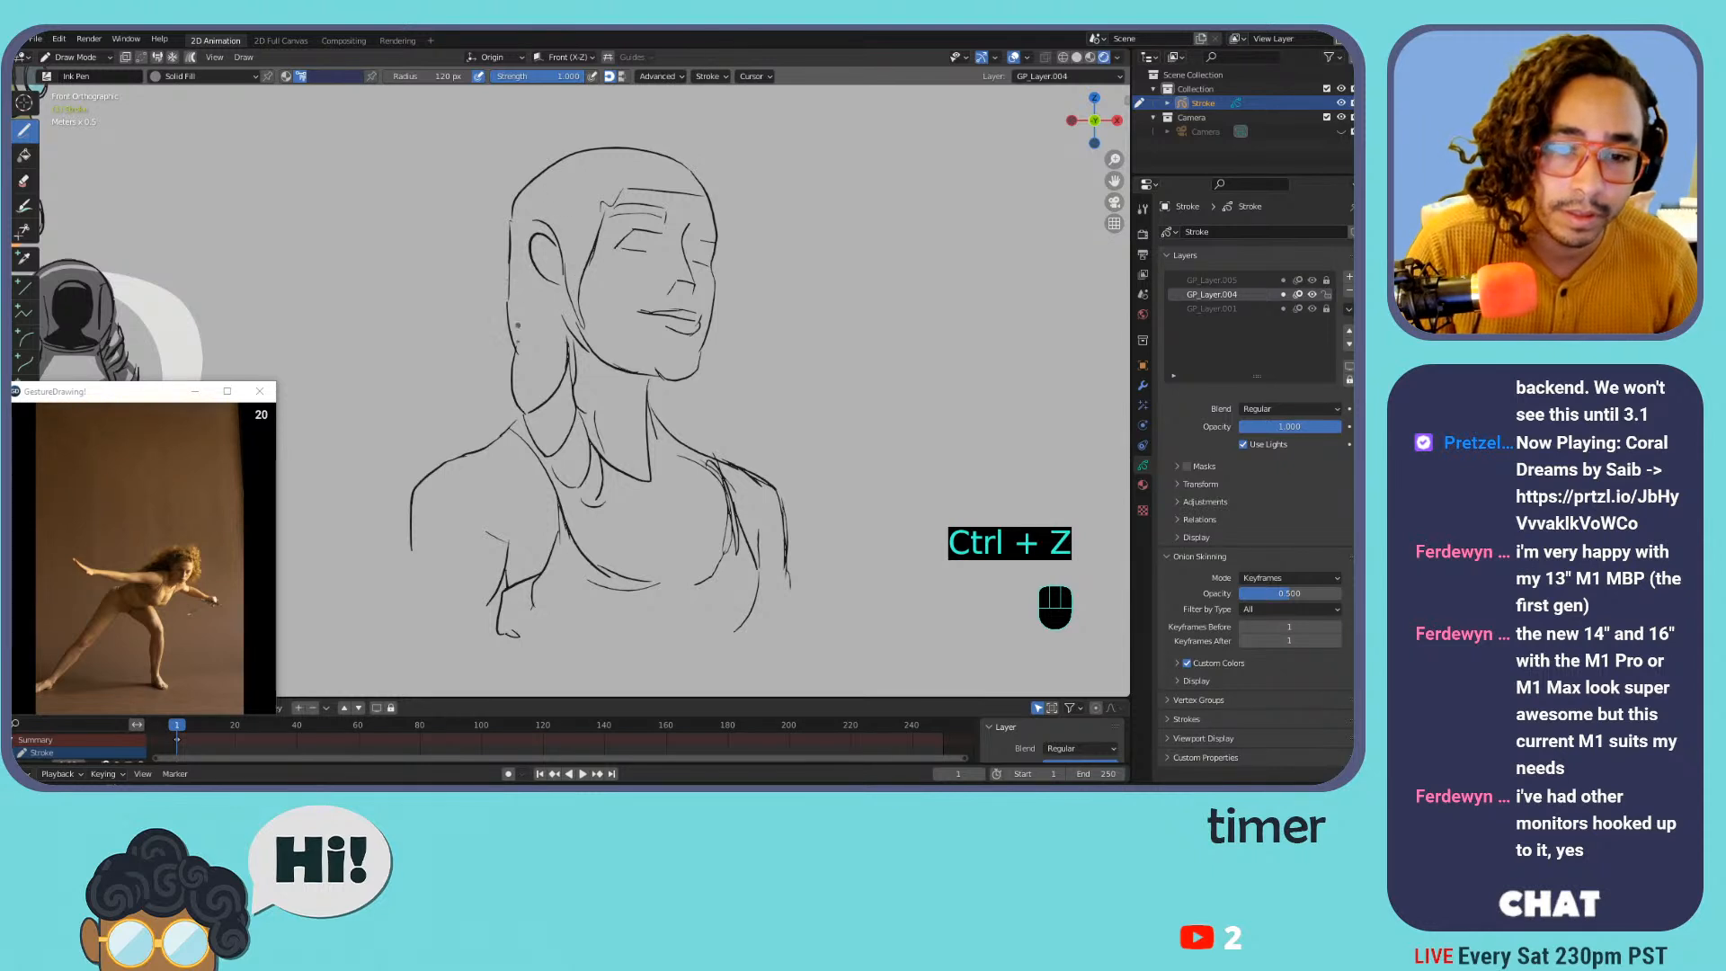
mouse_move(409, 471)
mouse_down()
mouse_move(463, 606)
mouse_move(505, 535)
mouse_move(467, 458)
mouse_up()
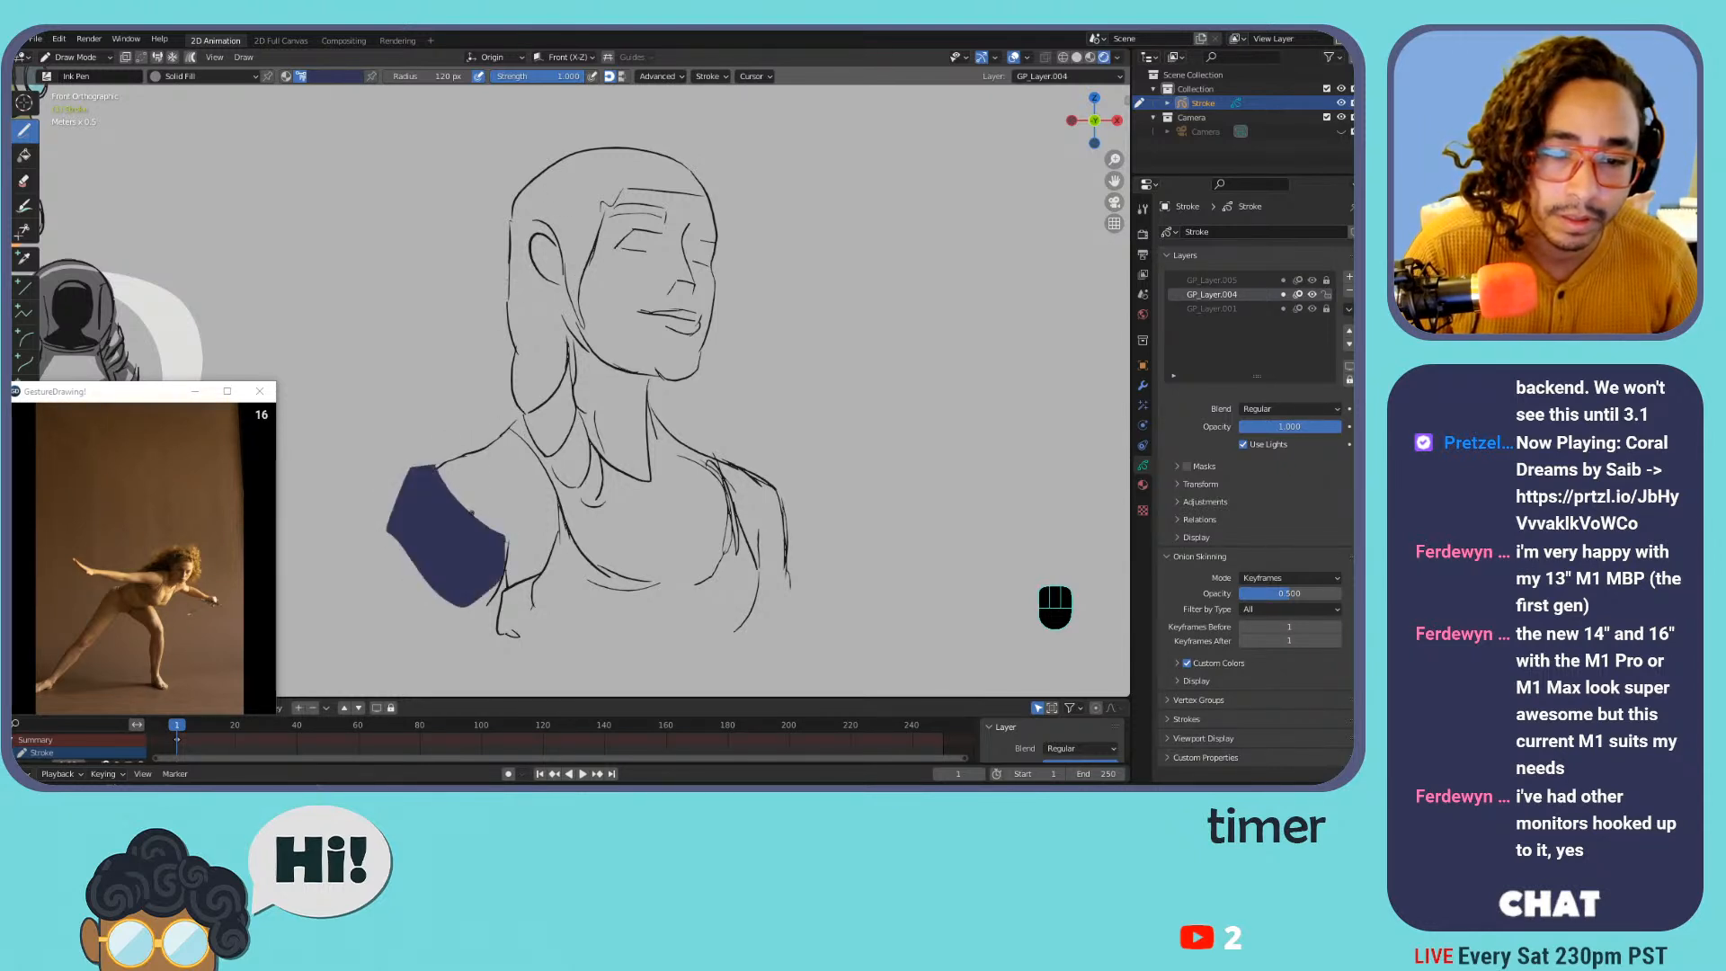
mouse_move(504, 542)
mouse_down()
mouse_move(486, 641)
mouse_move(734, 621)
mouse_move(684, 550)
mouse_move(521, 541)
mouse_up()
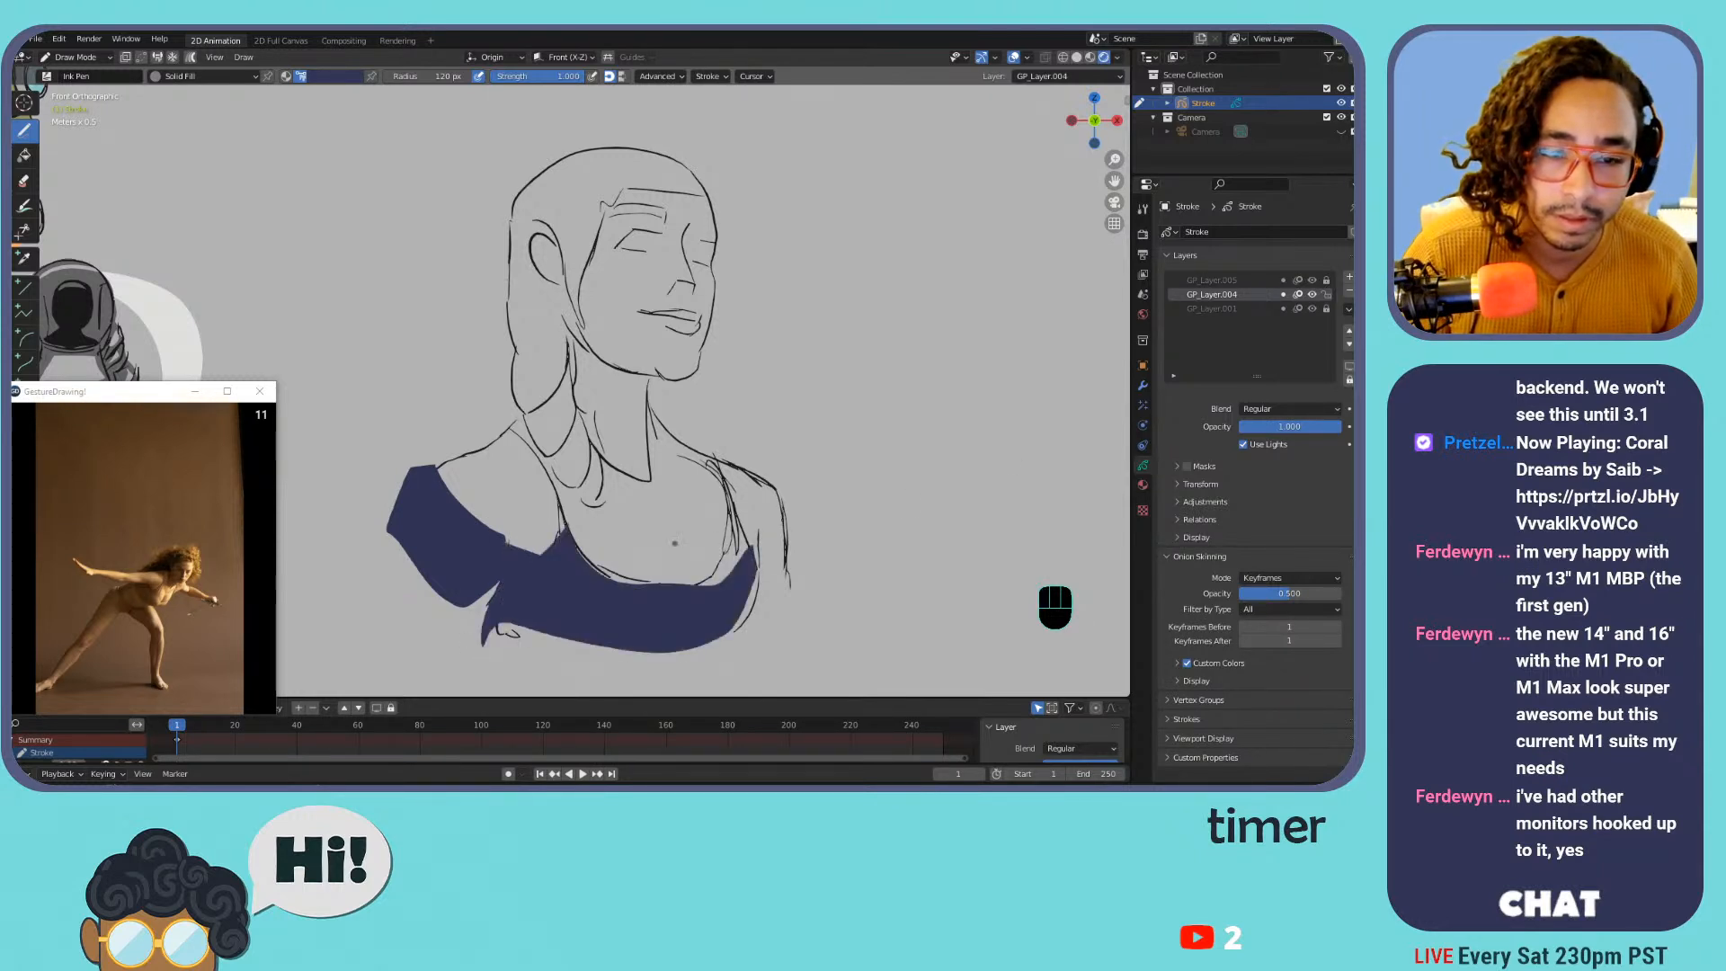
click(1349, 345)
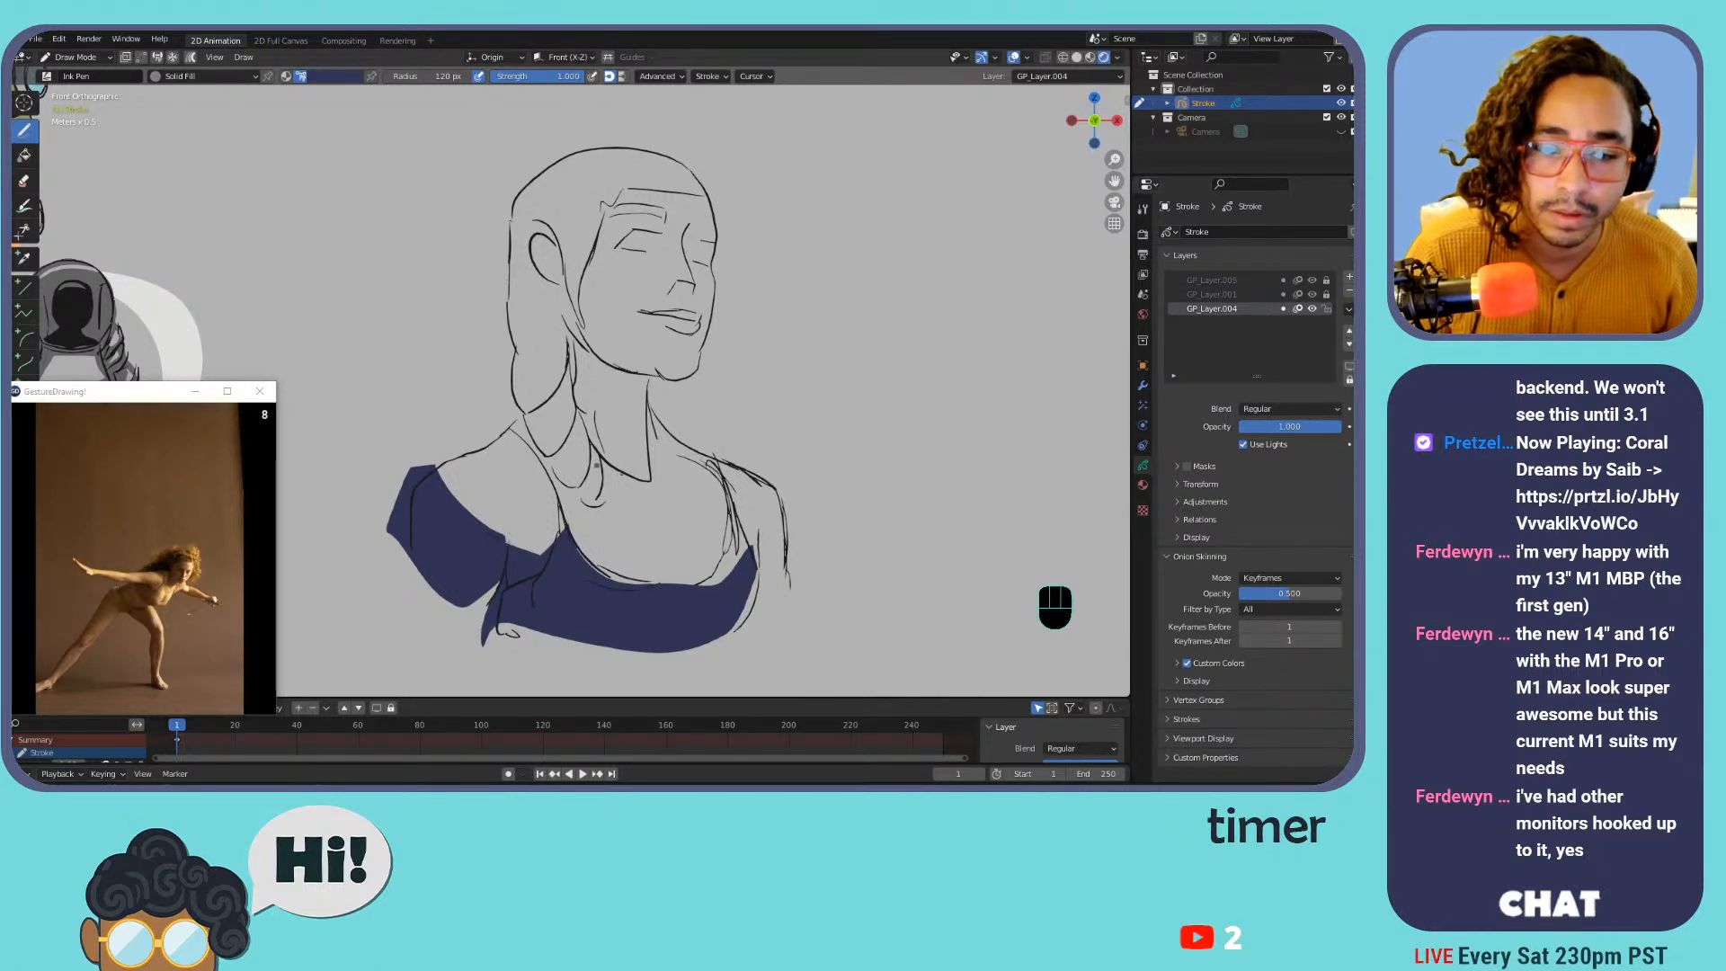
Fill both shoulder straps of the top in dark blue, undoing any misplaced fill shapes
mouse_move(699, 585)
mouse_down()
mouse_move(738, 526)
mouse_move(725, 458)
mouse_move(755, 568)
mouse_move(741, 586)
mouse_up()
key(ctrl+z)
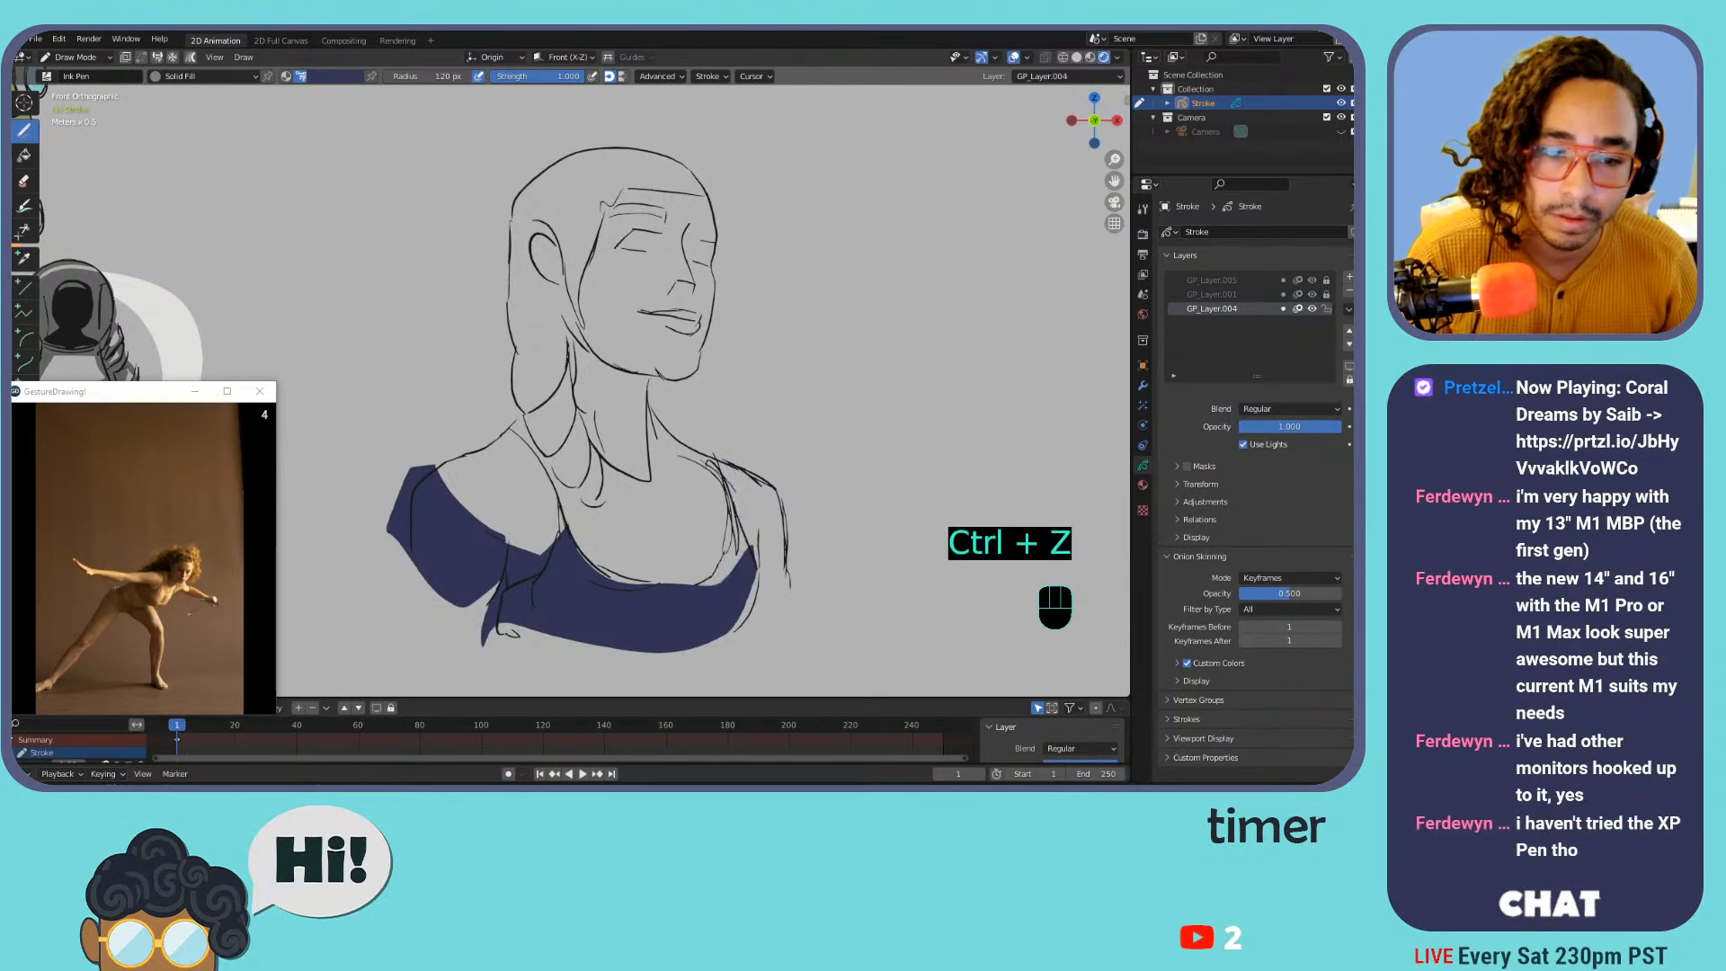
mouse_move(508, 433)
mouse_down()
mouse_move(555, 540)
mouse_move(539, 458)
mouse_move(495, 426)
mouse_up()
key(ctrl+z)
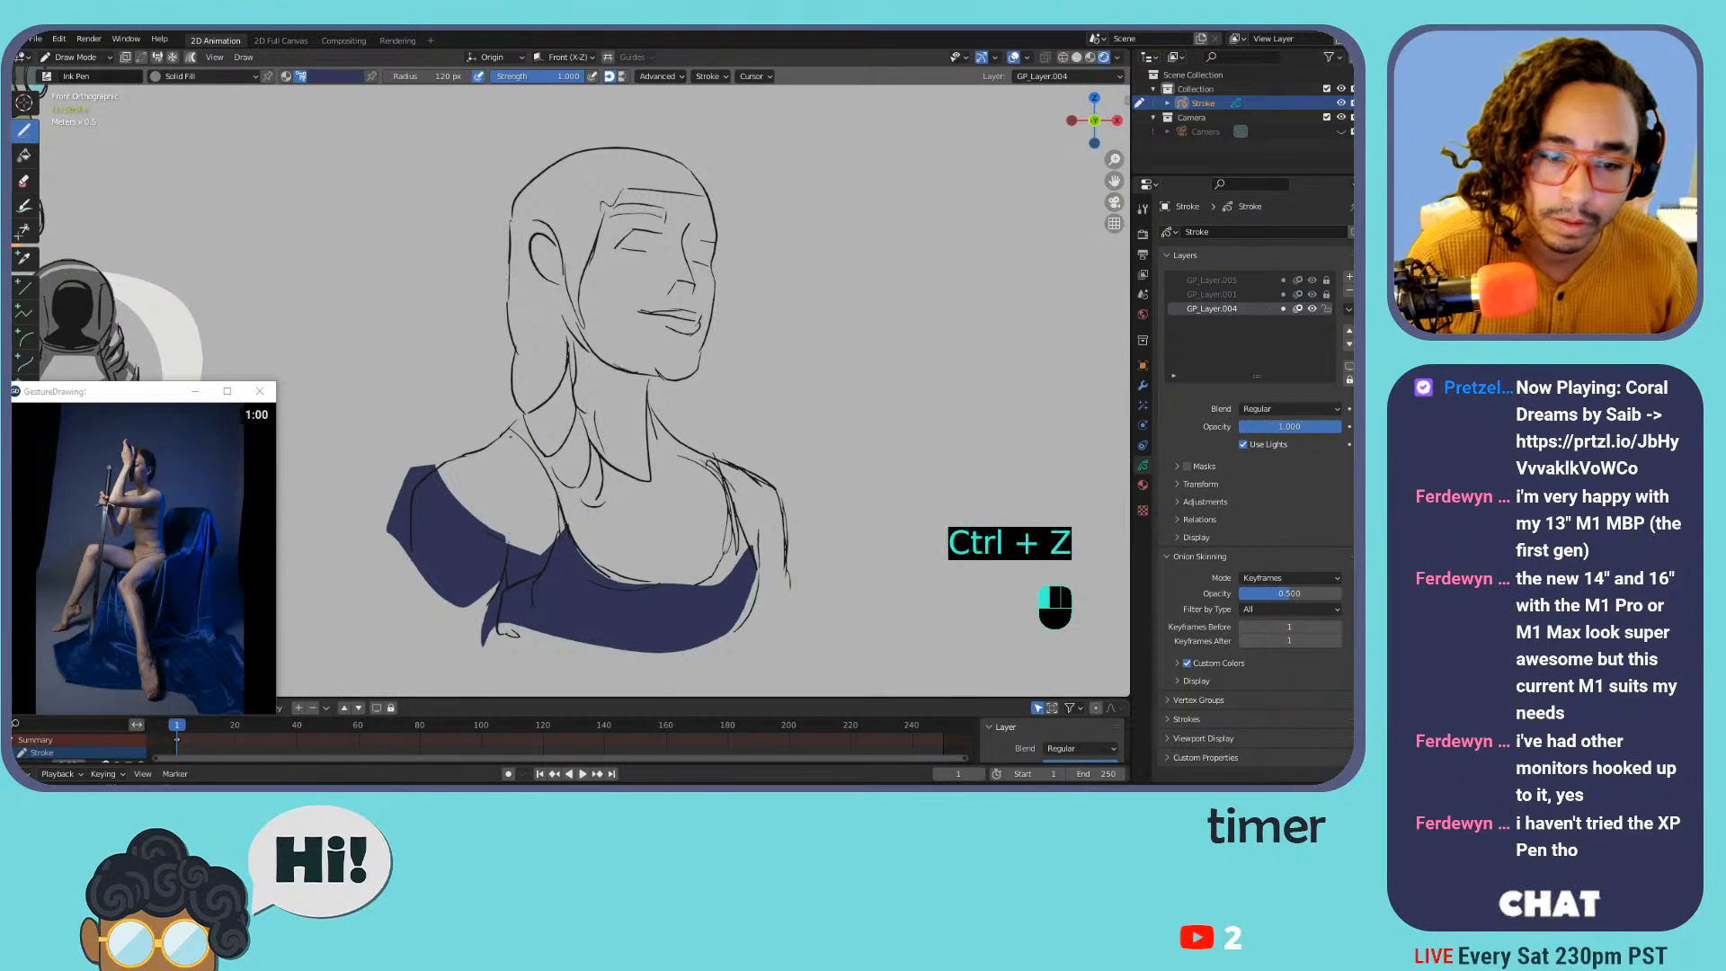
mouse_move(557, 527)
mouse_down()
mouse_move(539, 452)
mouse_move(501, 435)
mouse_up()
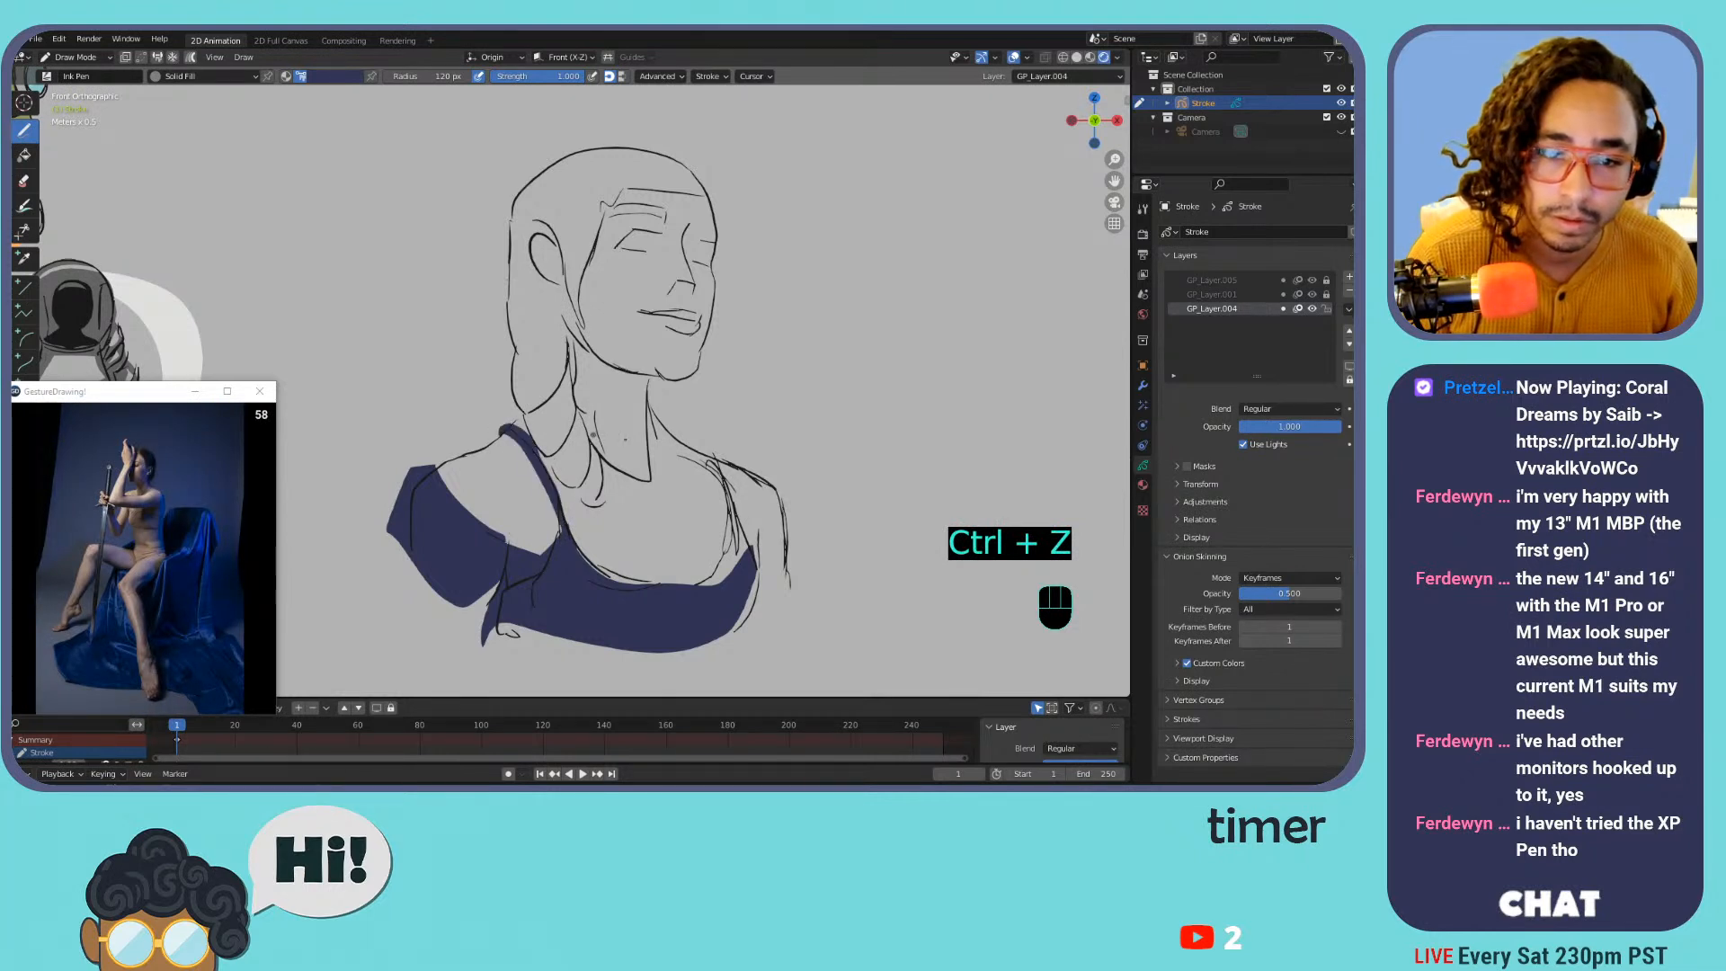
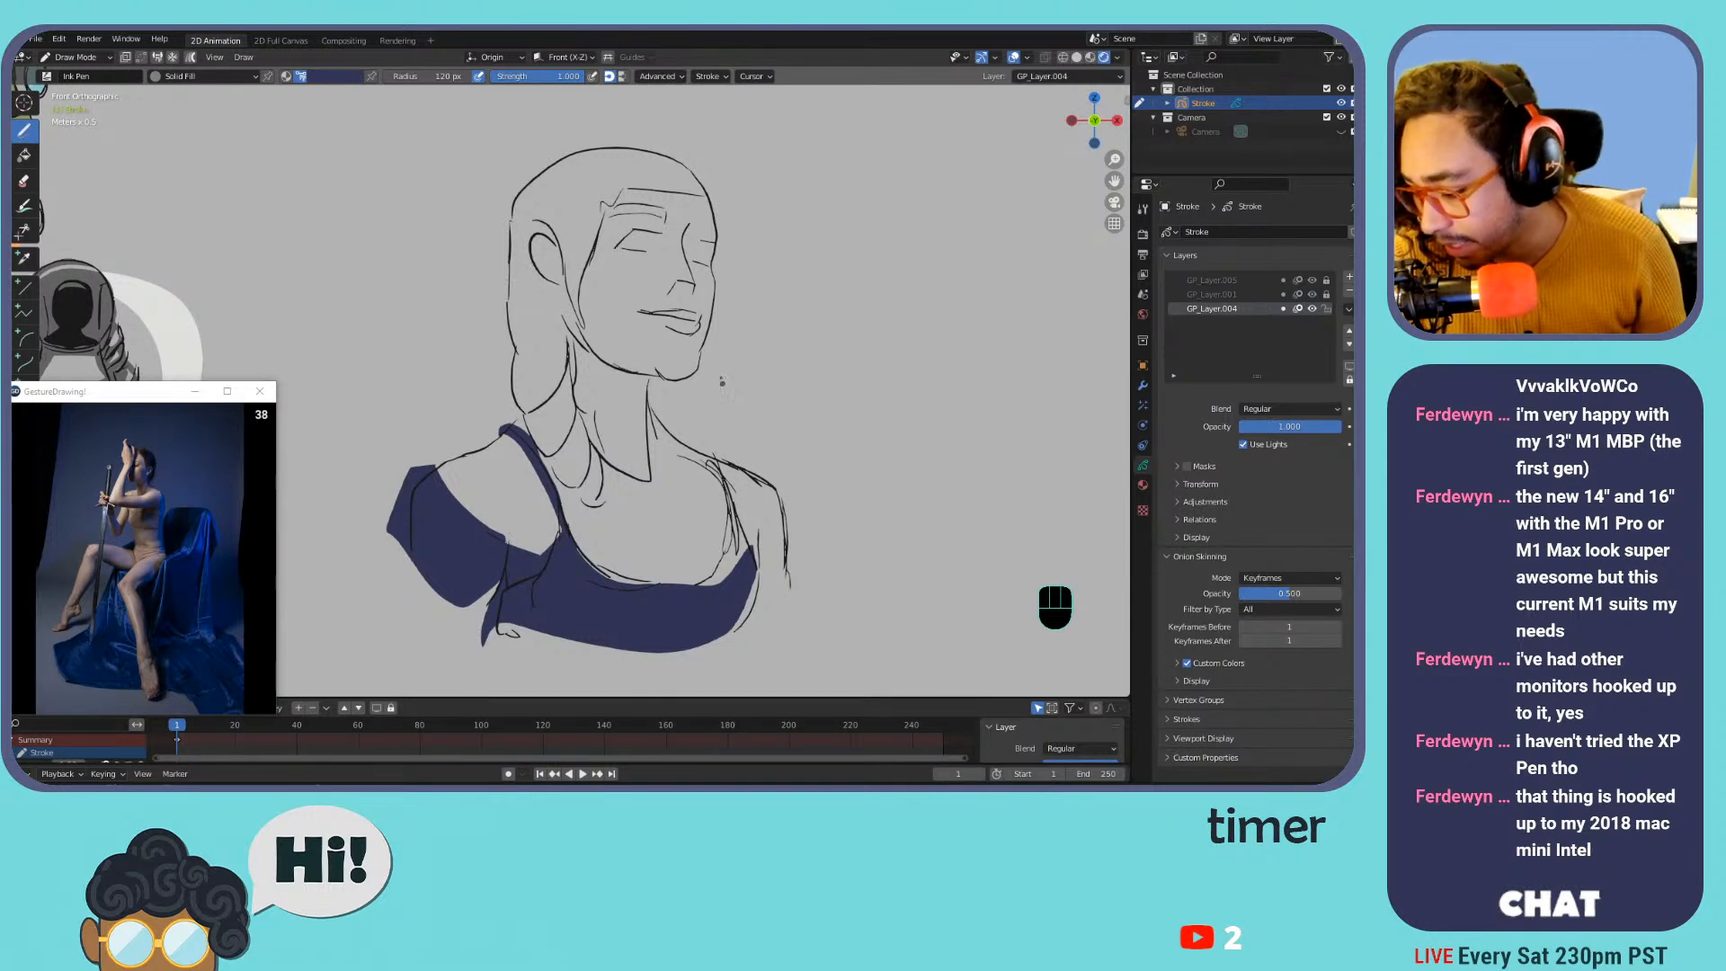
mouse_move(706, 456)
mouse_down()
mouse_move(721, 578)
mouse_move(738, 521)
mouse_move(708, 455)
mouse_up()
mouse_move(724, 532)
mouse_down()
mouse_move(694, 581)
mouse_move(720, 562)
mouse_move(705, 575)
mouse_move(755, 576)
mouse_move(713, 650)
mouse_move(760, 594)
mouse_move(727, 640)
mouse_up()
key(ctrl+z)
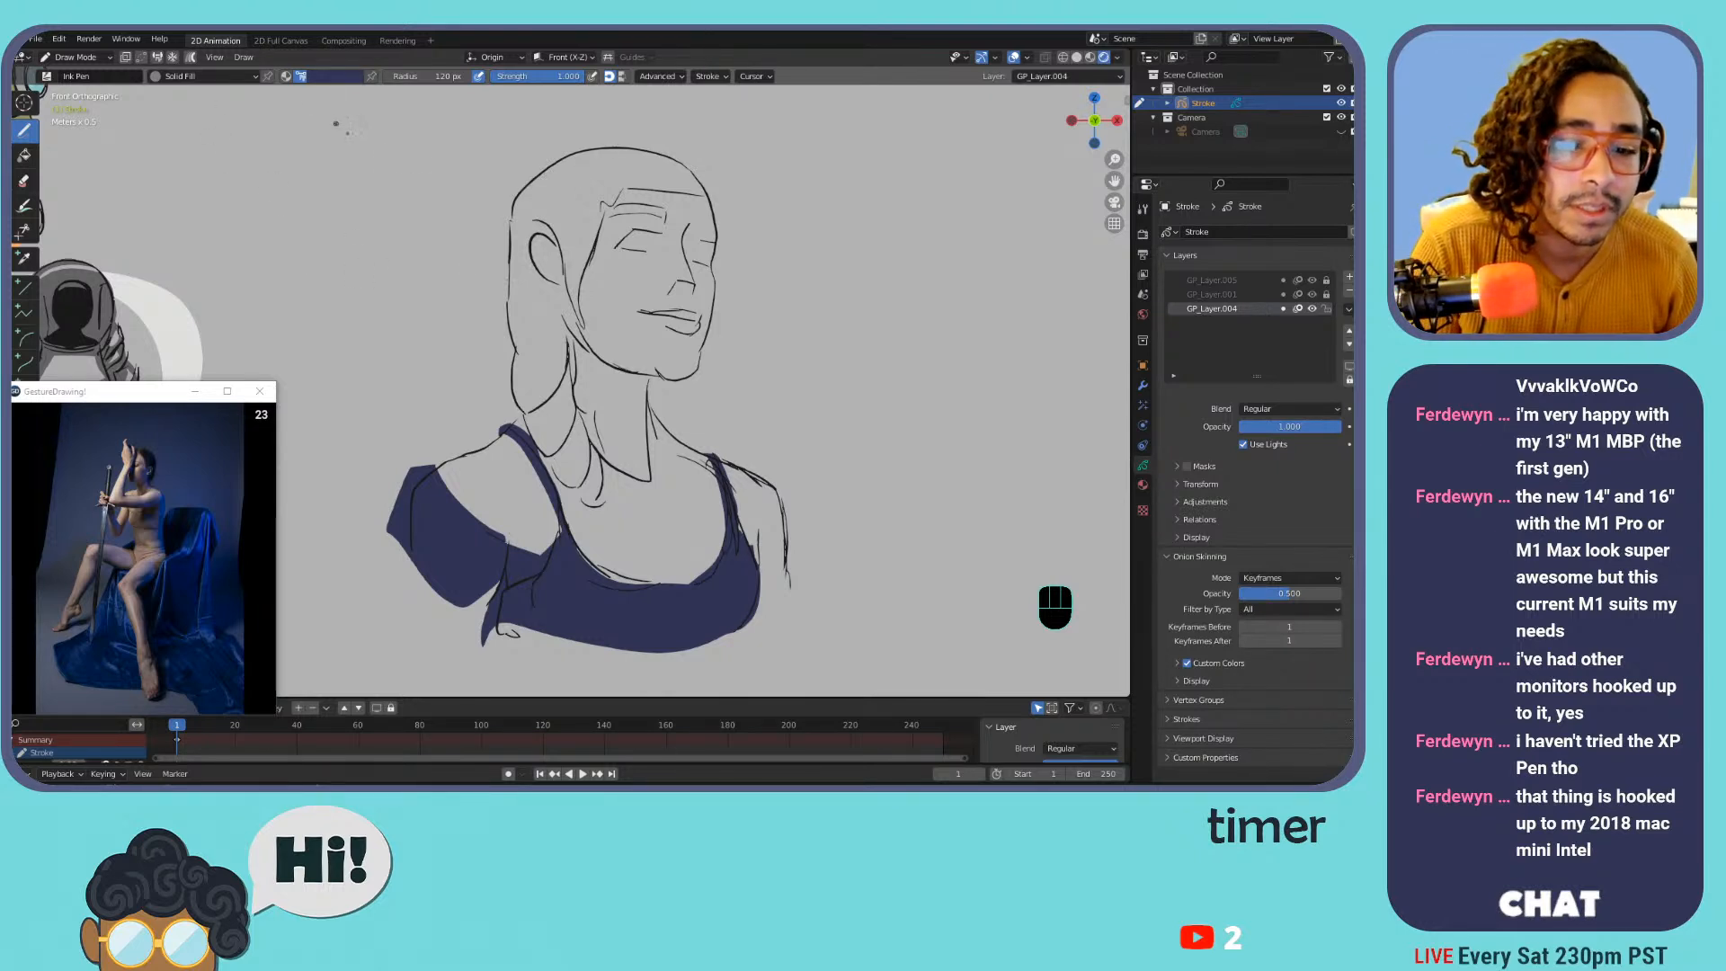
Switch the fill to a lighter blue and paint two highlight shapes across the chest of the top
click(320, 75)
click(289, 317)
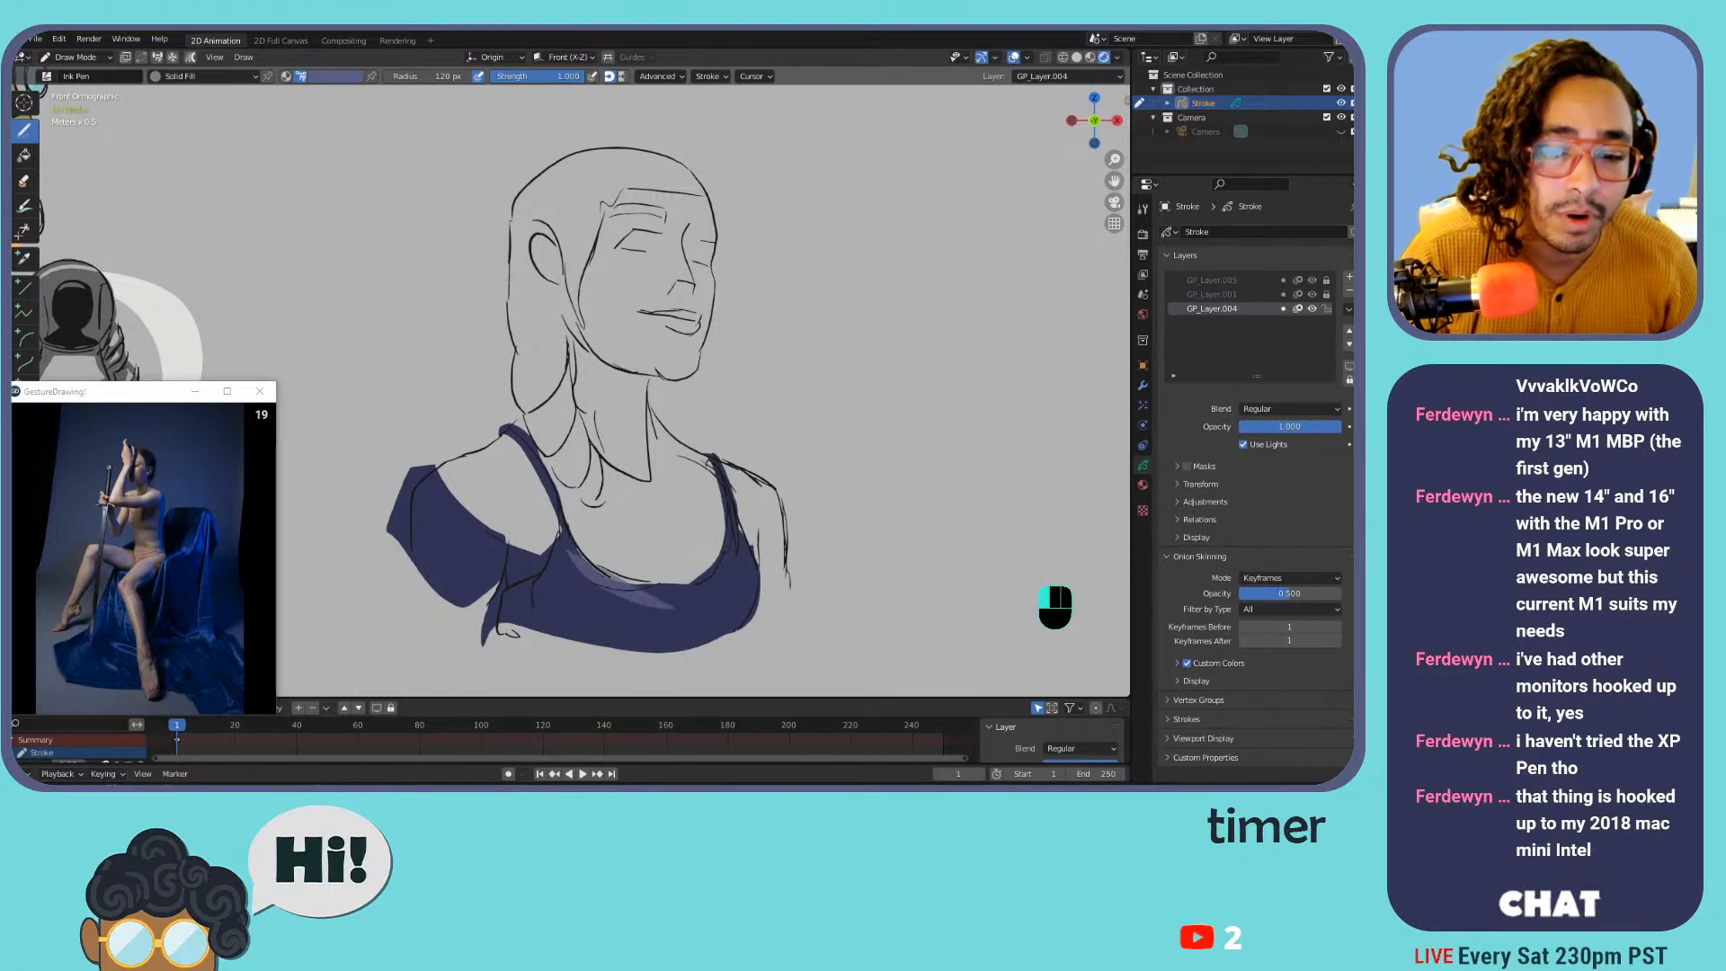
key(ctrl+z)
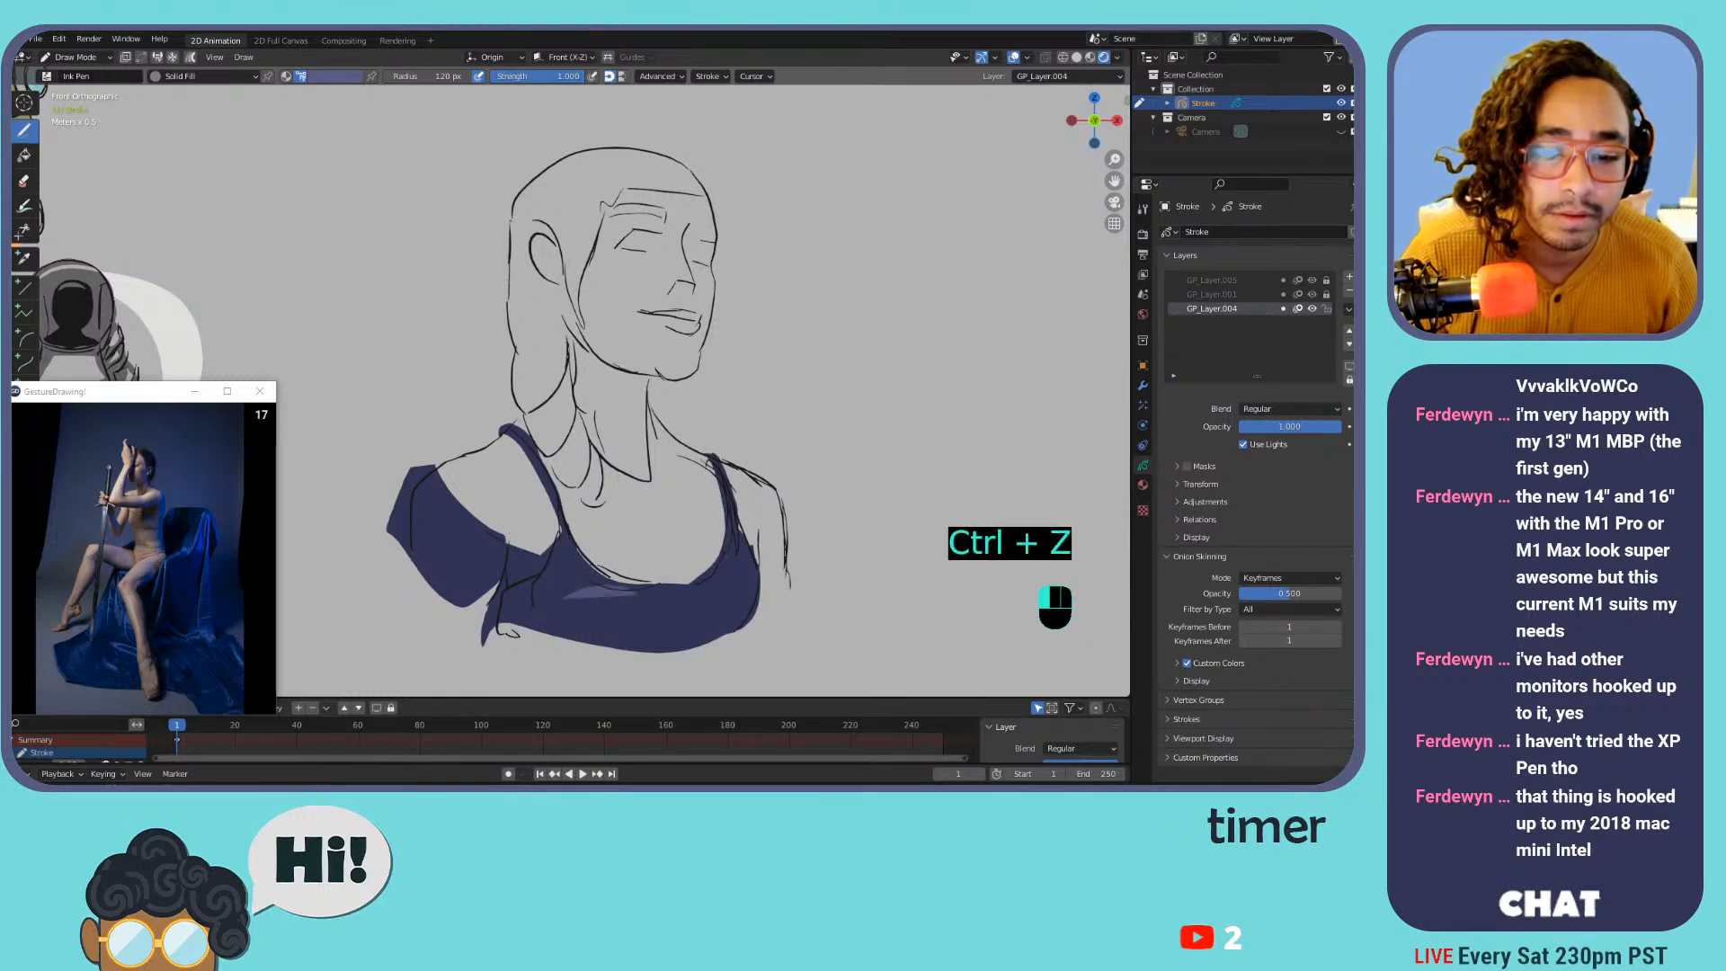
key(ctrl+z)
drag(655, 618, 565, 575)
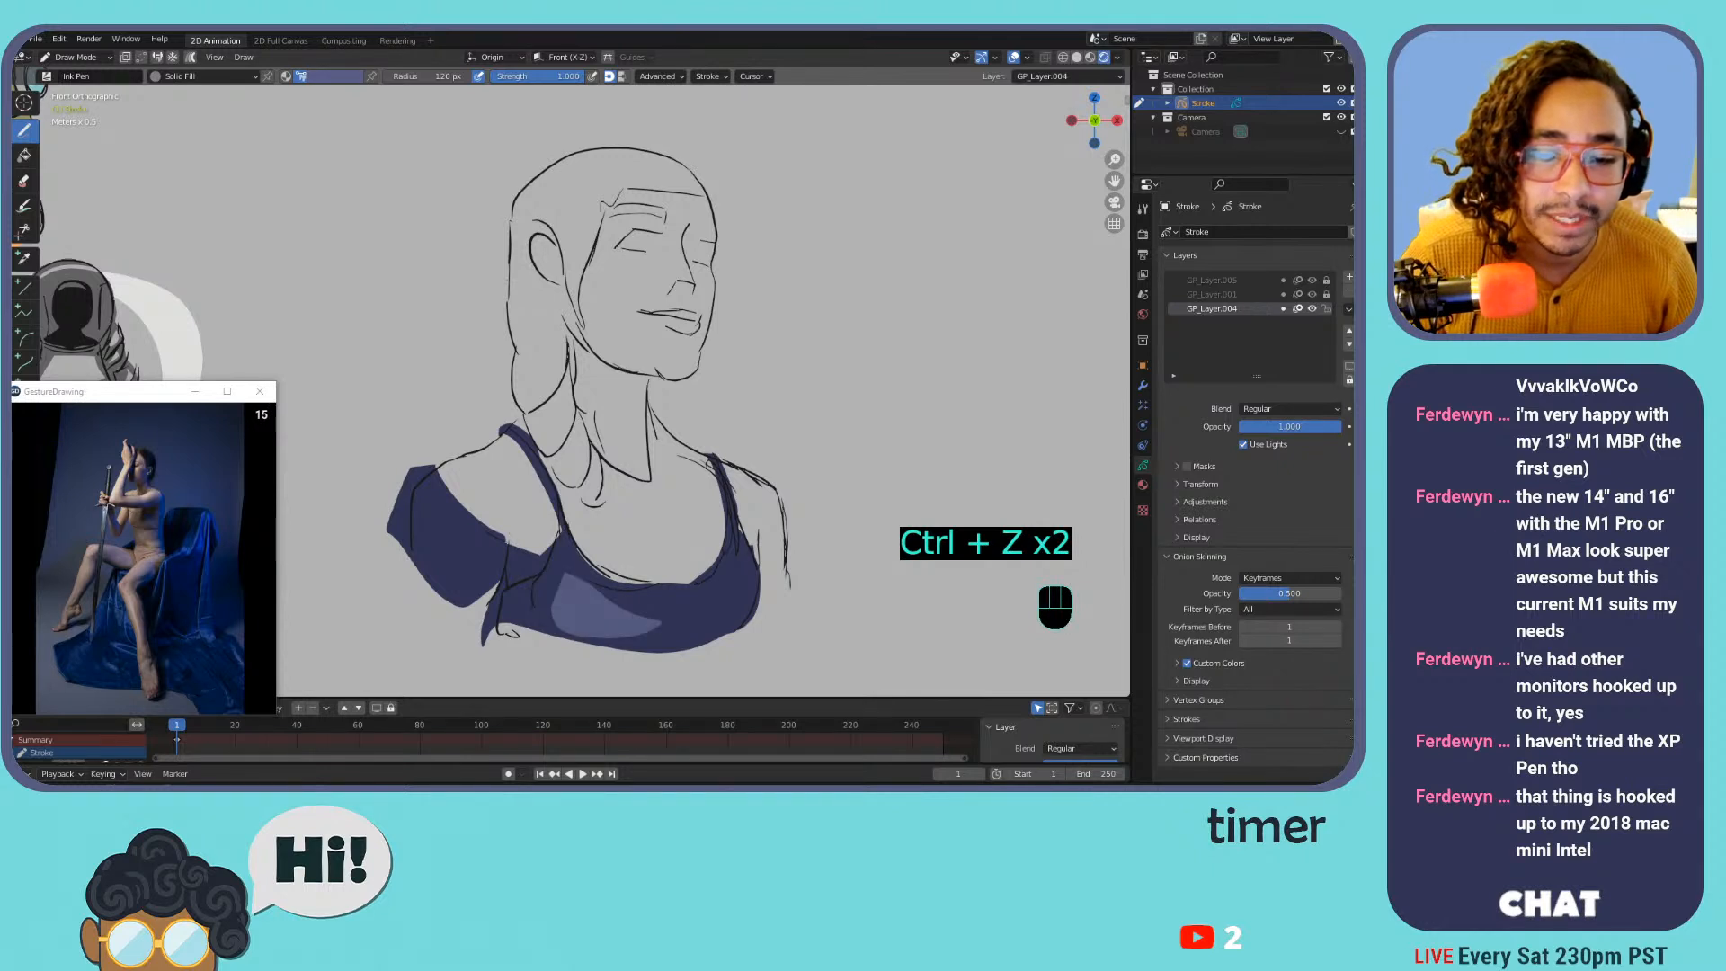
mouse_move(745, 550)
mouse_down()
mouse_move(673, 620)
mouse_move(749, 557)
mouse_up()
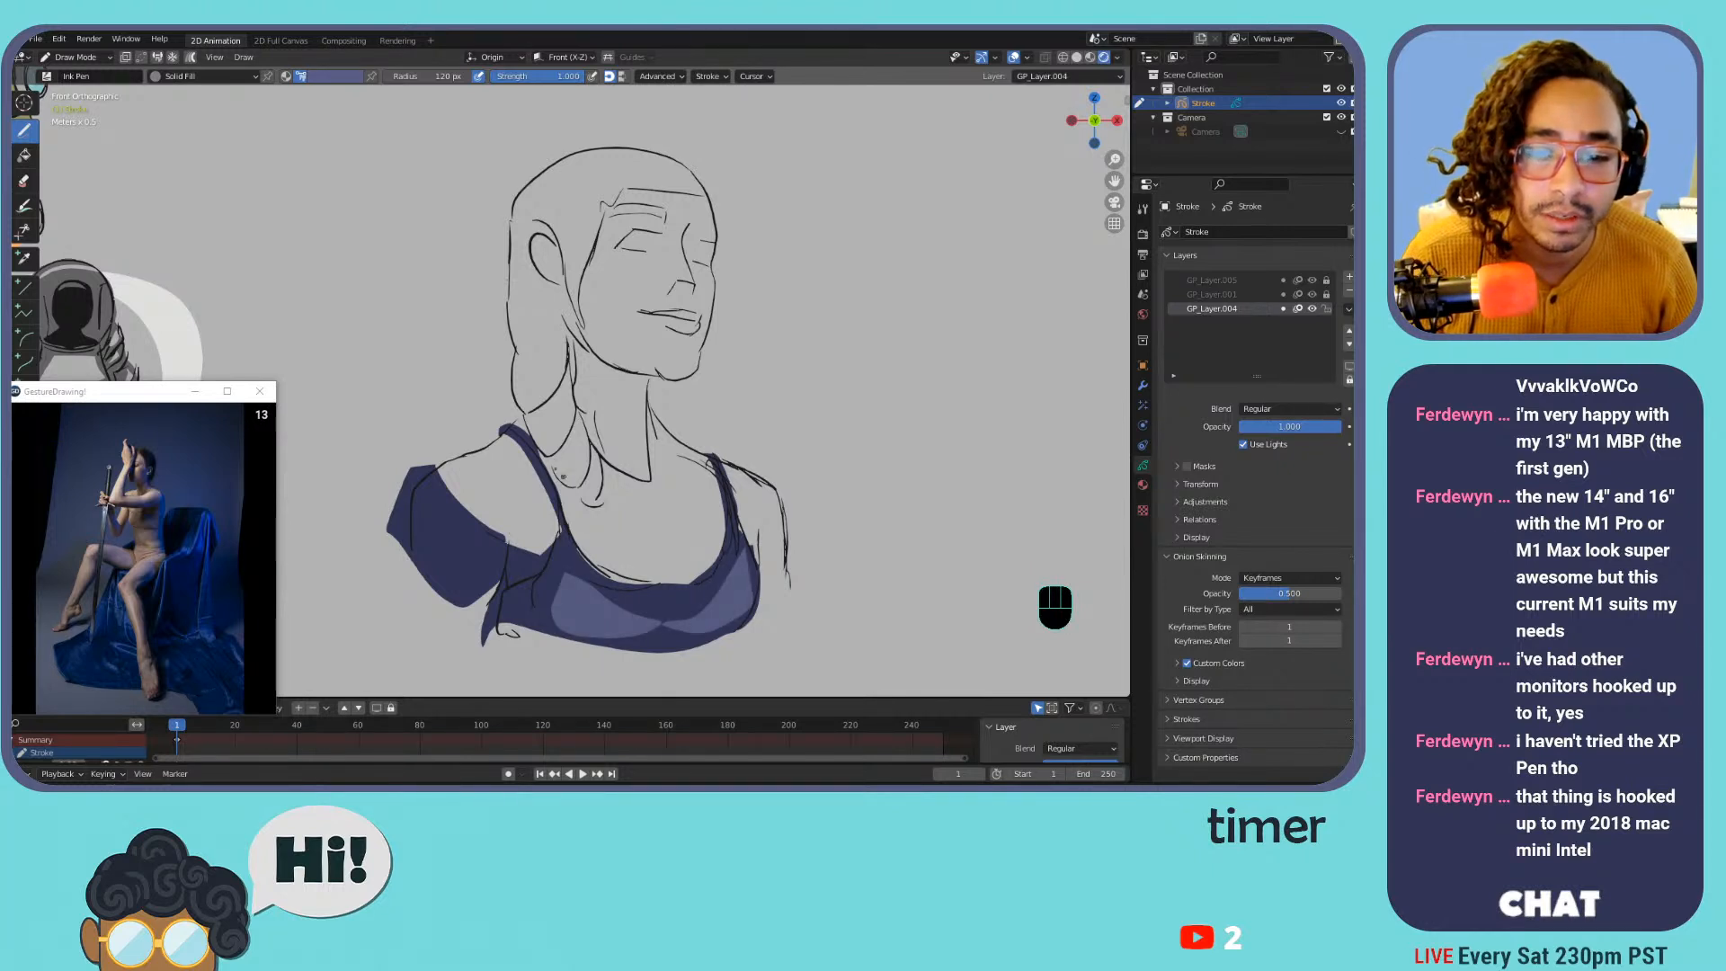
Paint thin lighter blue highlights along both shoulder straps, undoing stray strokes
mouse_move(515, 431)
mouse_down()
mouse_move(560, 519)
mouse_move(500, 421)
mouse_move(562, 535)
mouse_move(506, 425)
mouse_move(553, 514)
mouse_up()
key(ctrl+z)
key(ctrl+z)
key(ctrl+z)
key(ctrl+z)
drag(718, 472, 736, 542)
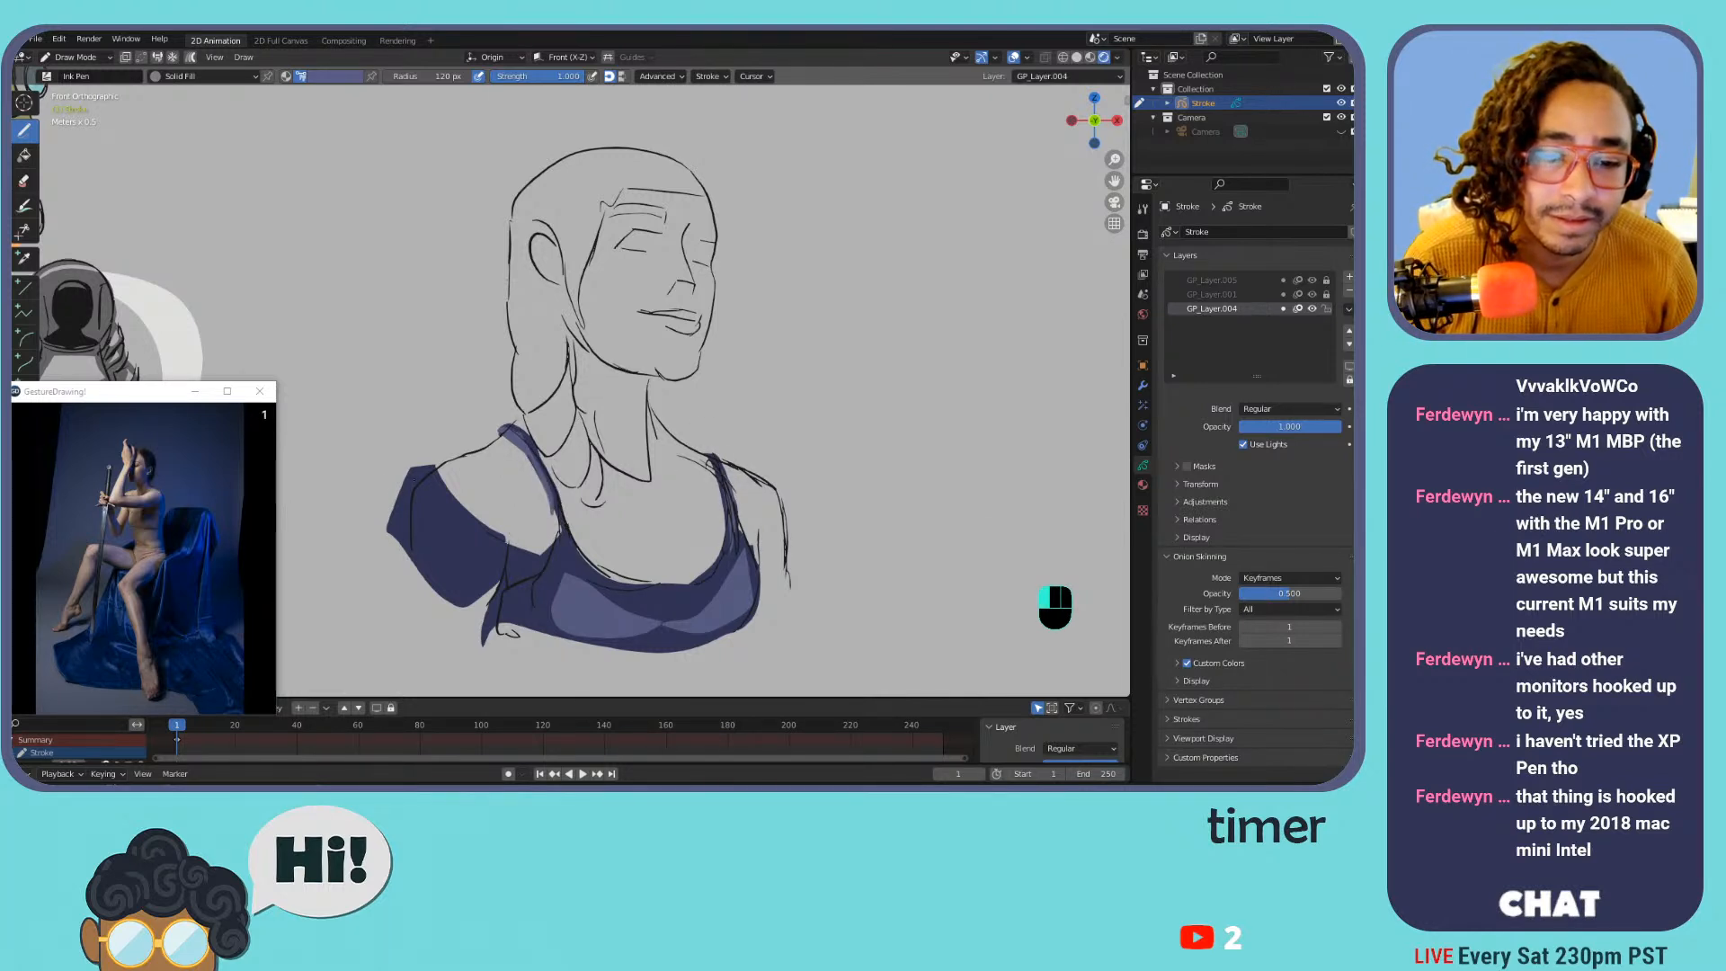
key(ctrl+z)
Paint lighter blue fold highlights on the sleeve, undoing and redrawing them as needed
mouse_move(461, 565)
mouse_down()
mouse_move(417, 526)
mouse_move(418, 489)
mouse_move(464, 541)
mouse_move(422, 490)
mouse_up()
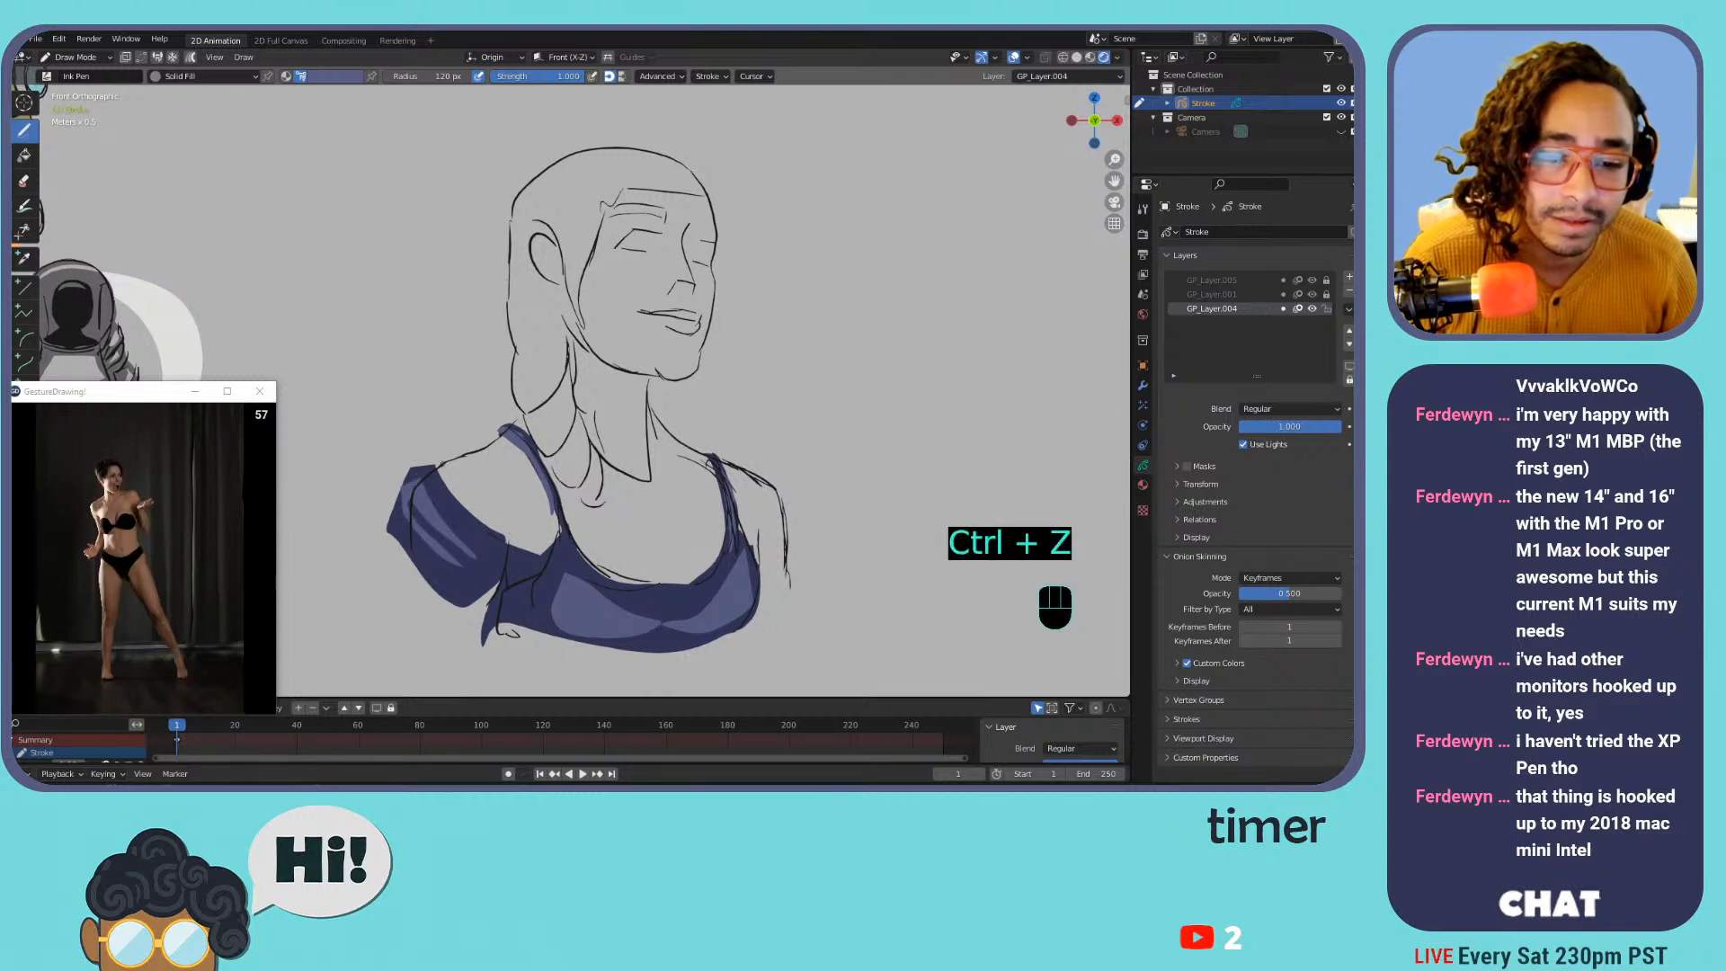
key(ctrl+z)
mouse_move(450, 564)
mouse_down()
mouse_move(419, 523)
mouse_move(456, 550)
mouse_move(460, 531)
mouse_move(412, 546)
mouse_move(463, 564)
mouse_move(423, 502)
mouse_move(473, 589)
mouse_move(425, 526)
mouse_move(480, 562)
mouse_move(418, 495)
mouse_move(442, 576)
mouse_move(422, 490)
mouse_up()
key(ctrl+z)
key(ctrl+z)
key(ctrl+z)
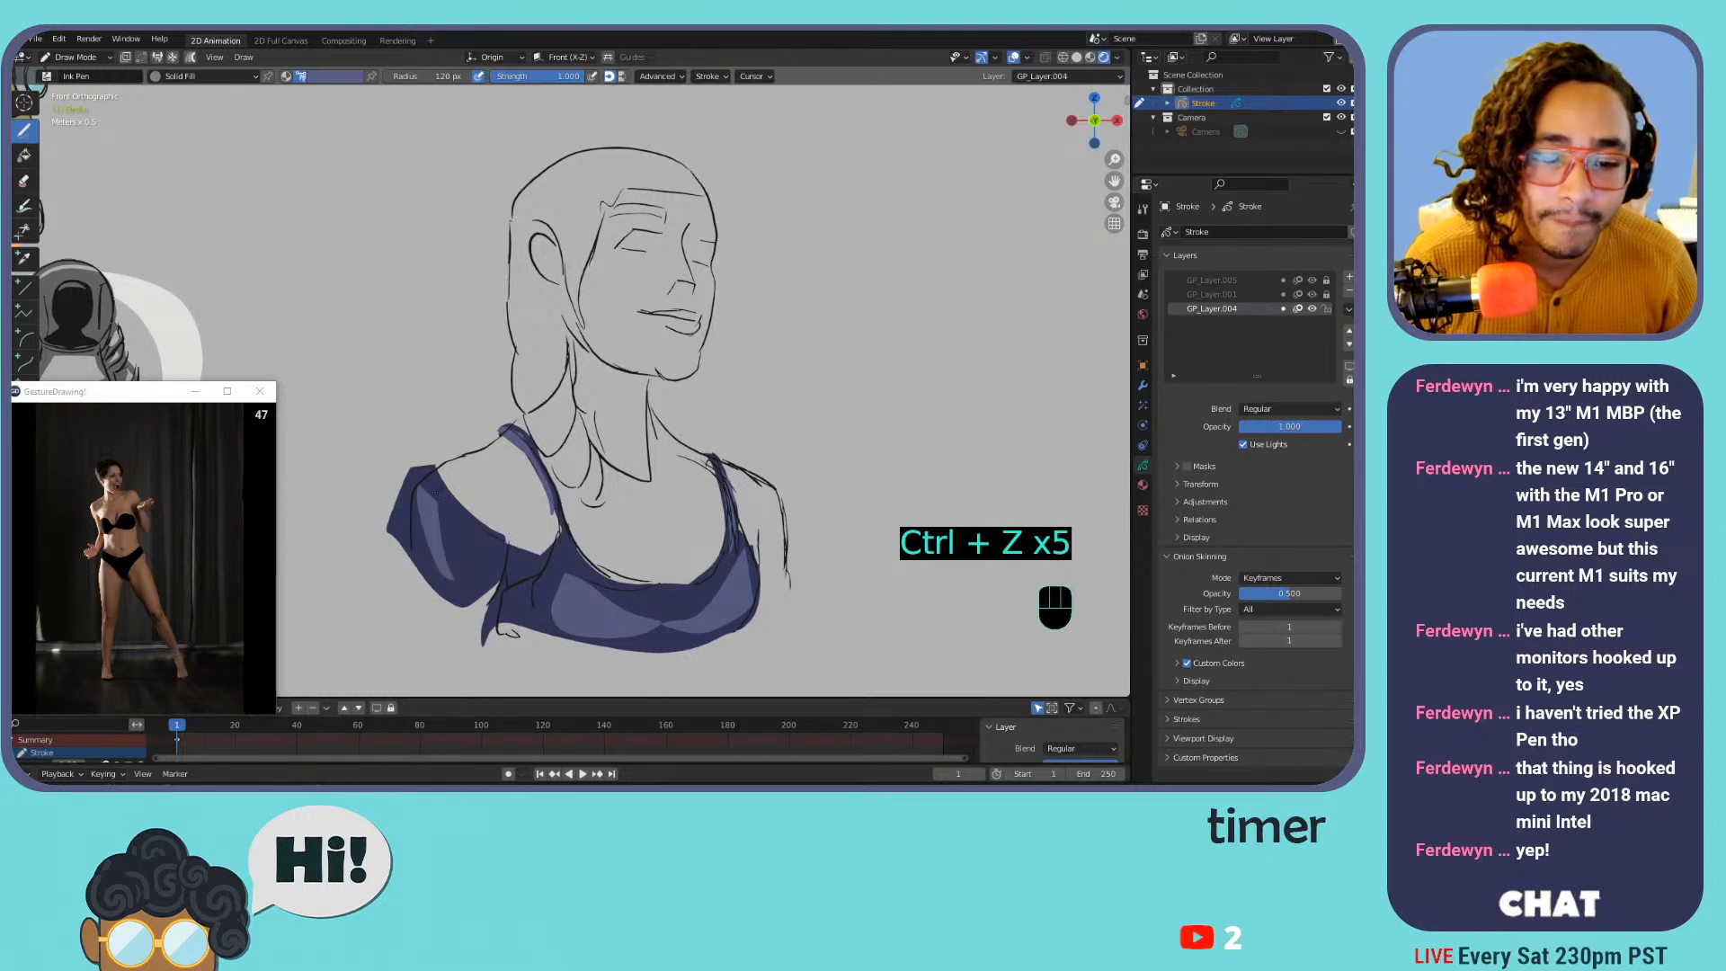
mouse_move(448, 570)
mouse_down()
mouse_move(468, 537)
mouse_move(451, 572)
mouse_up()
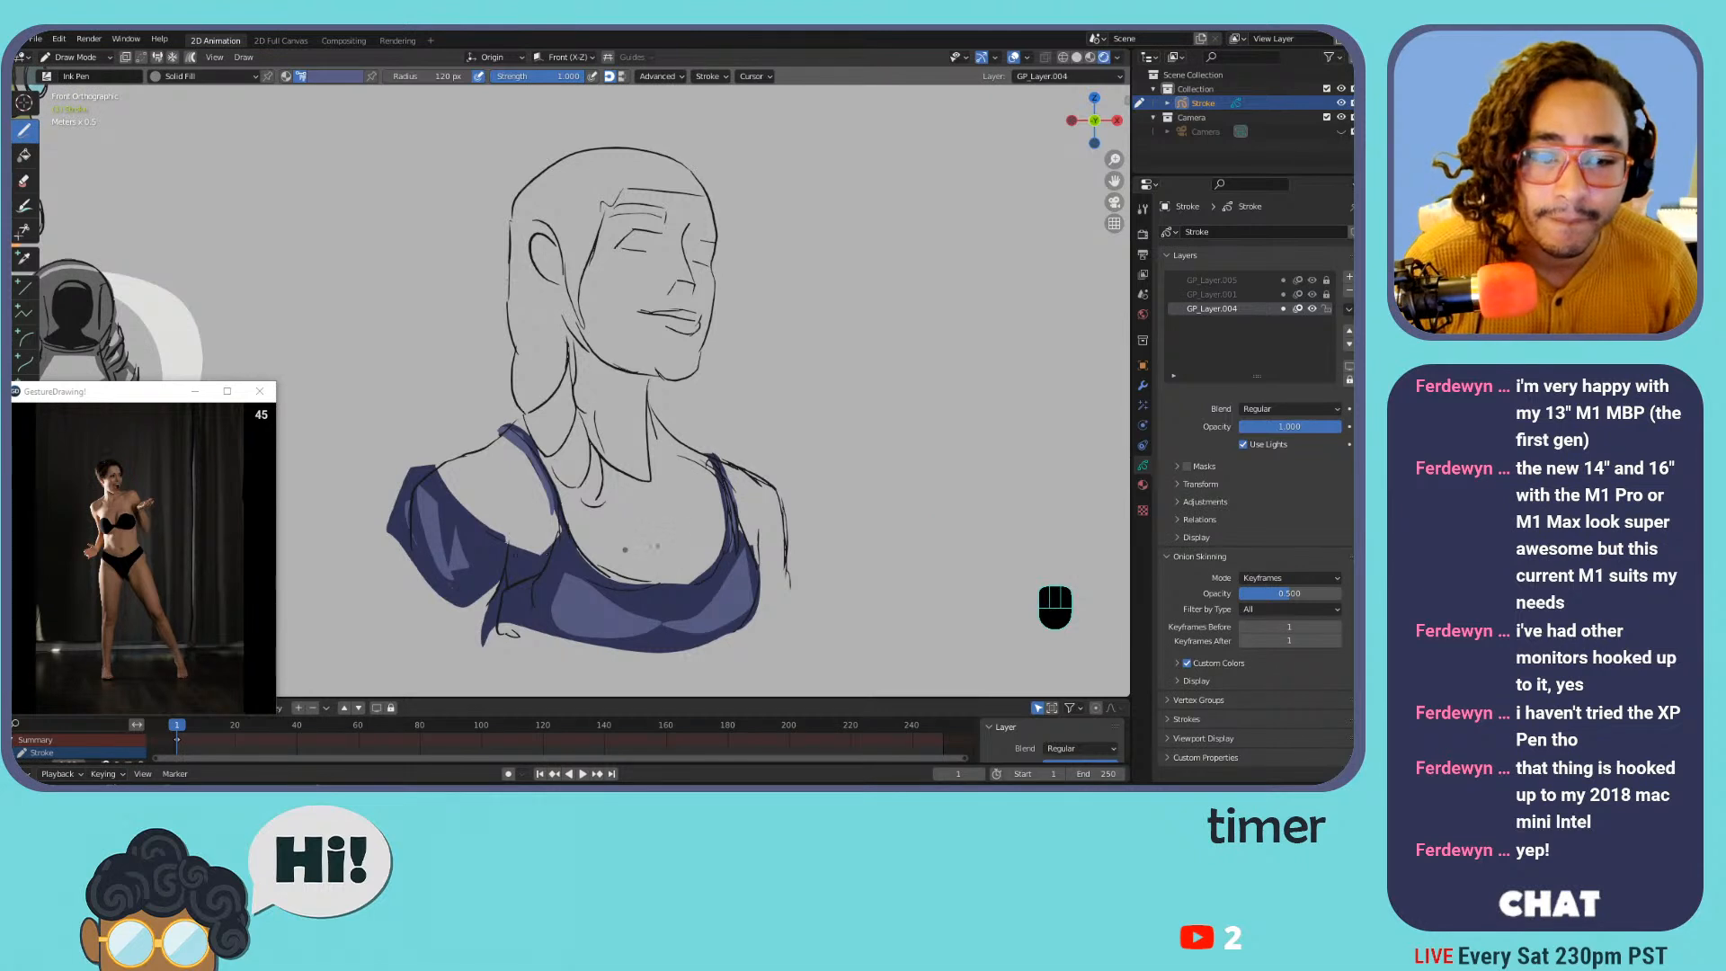
Pick a slightly darkened pale skin colour, turn on drawing strokes on back, and undo the trial skin fill
click(338, 77)
click(287, 248)
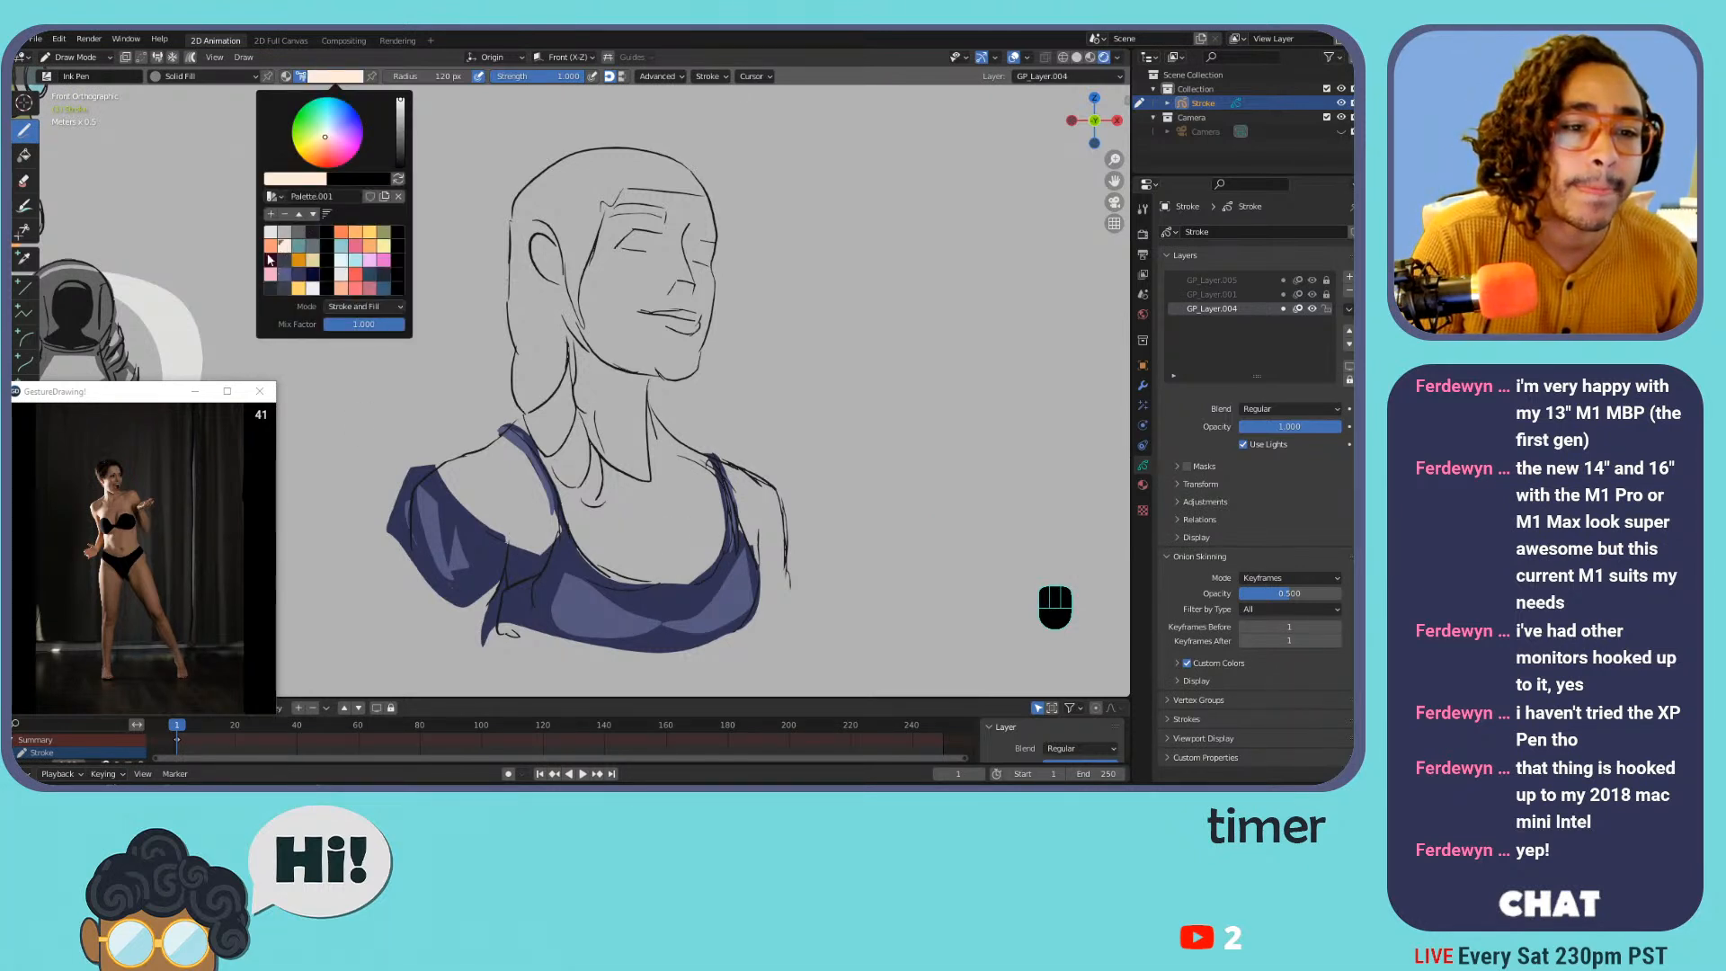
click(356, 76)
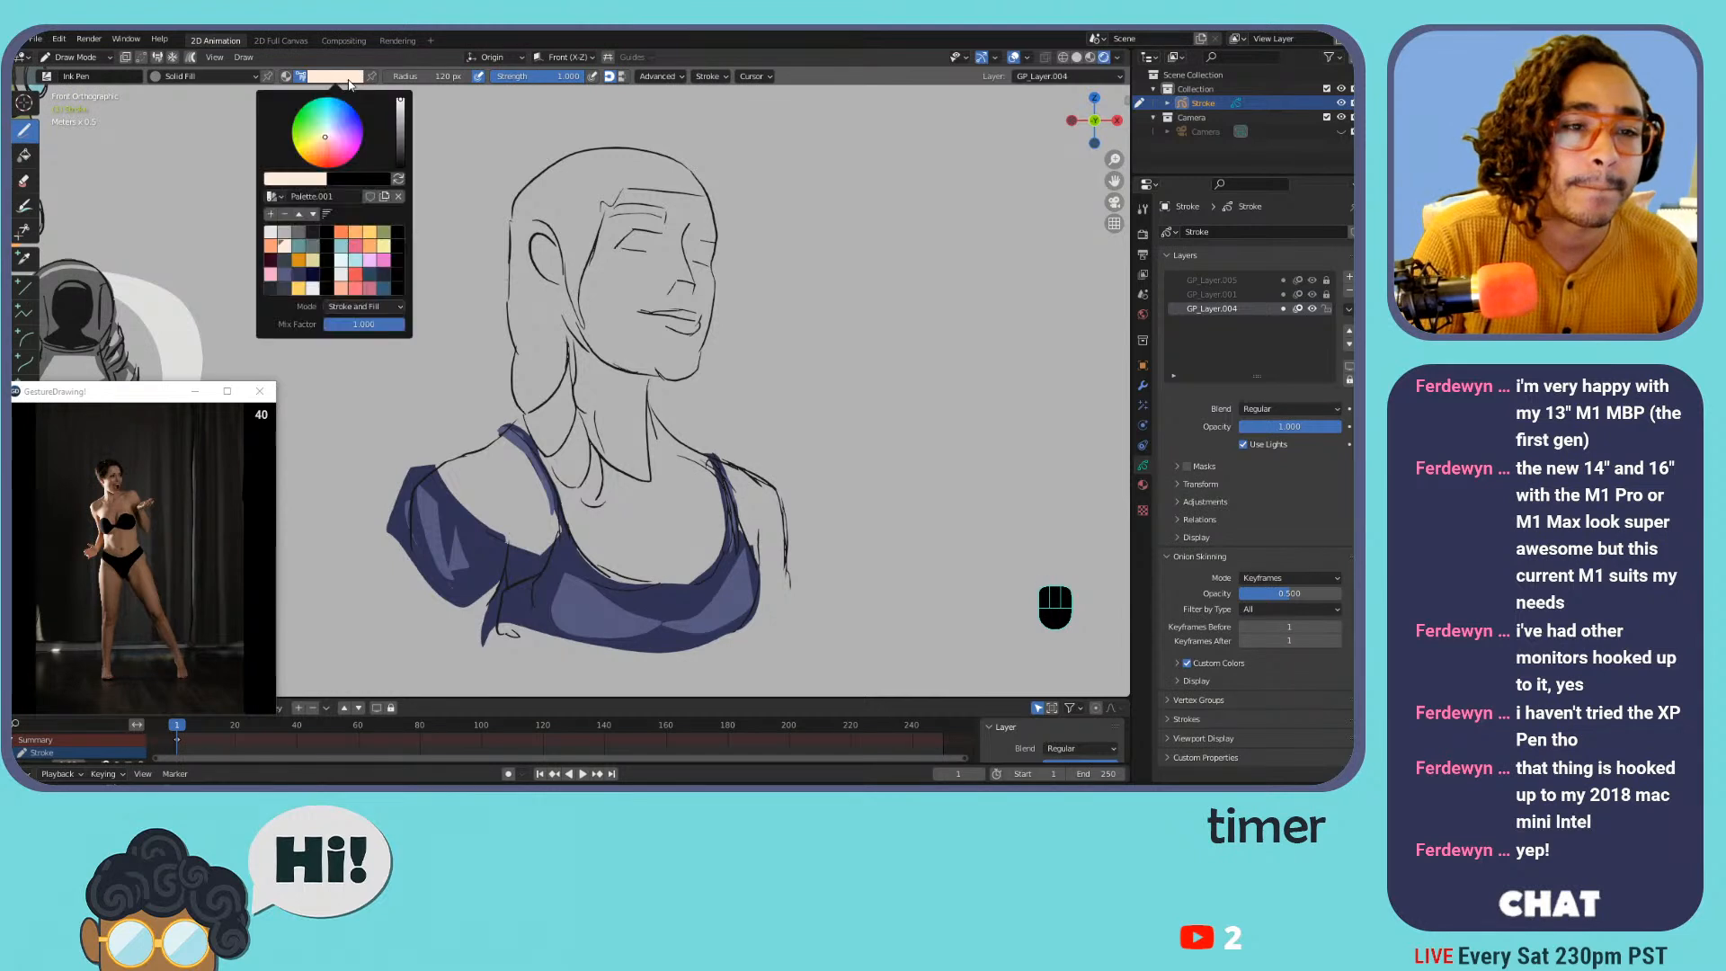
click(401, 114)
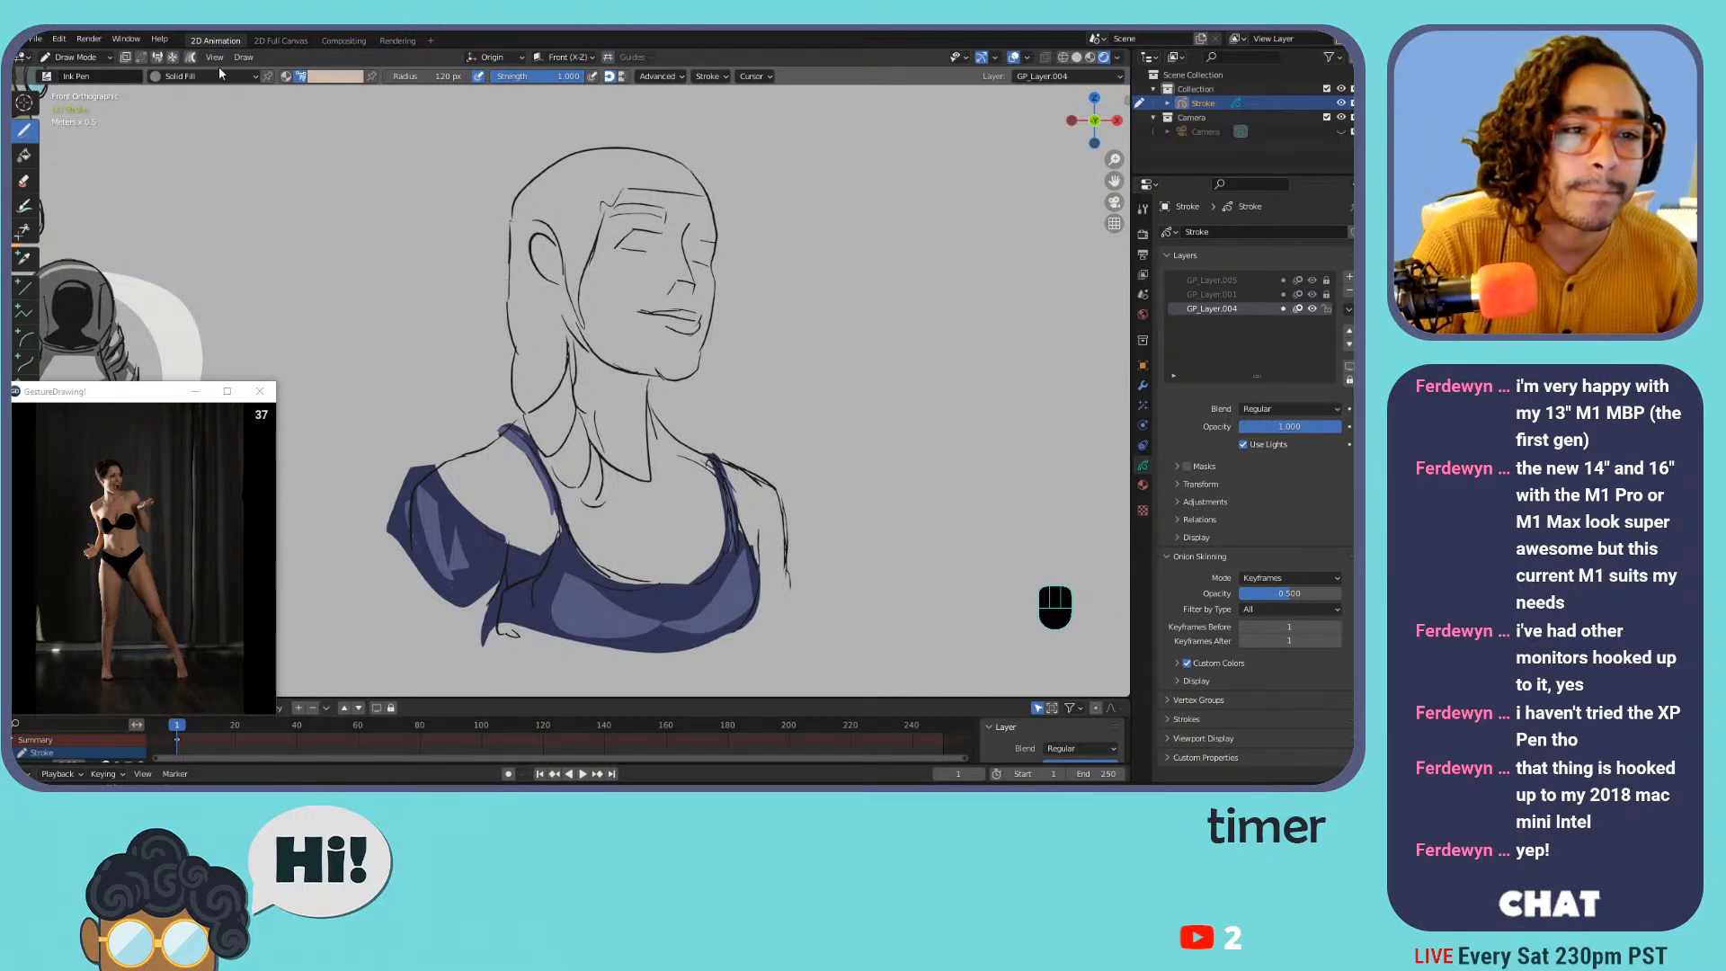
click(130, 55)
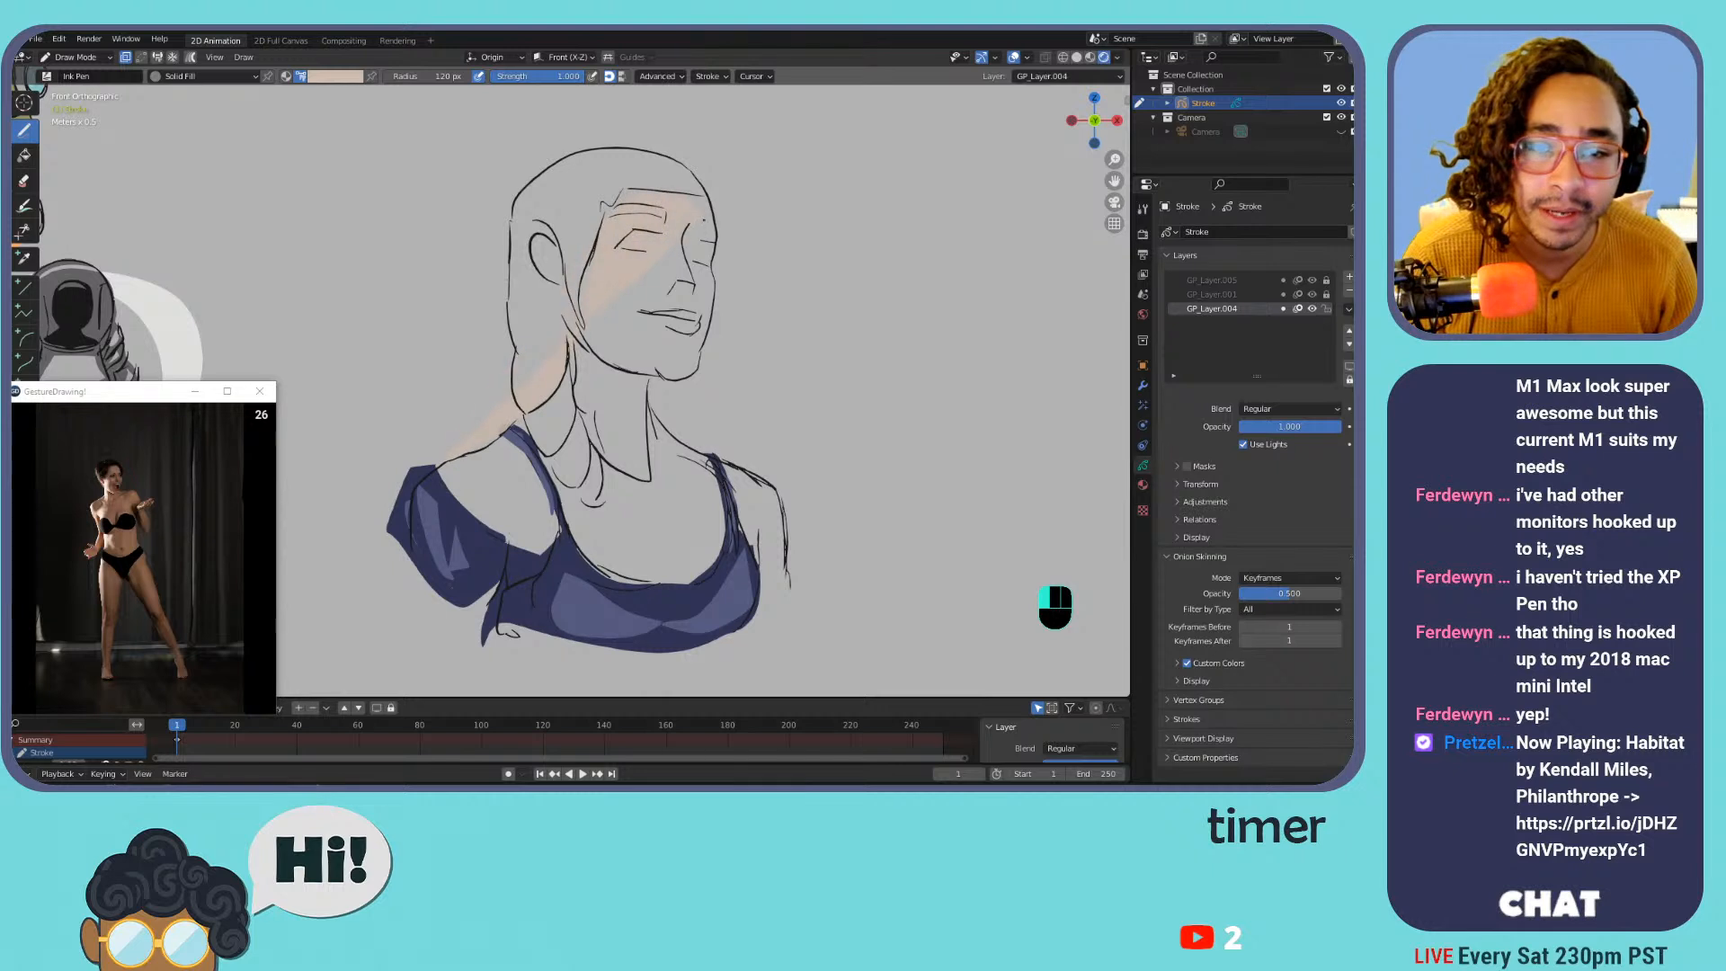
key(ctrl+z)
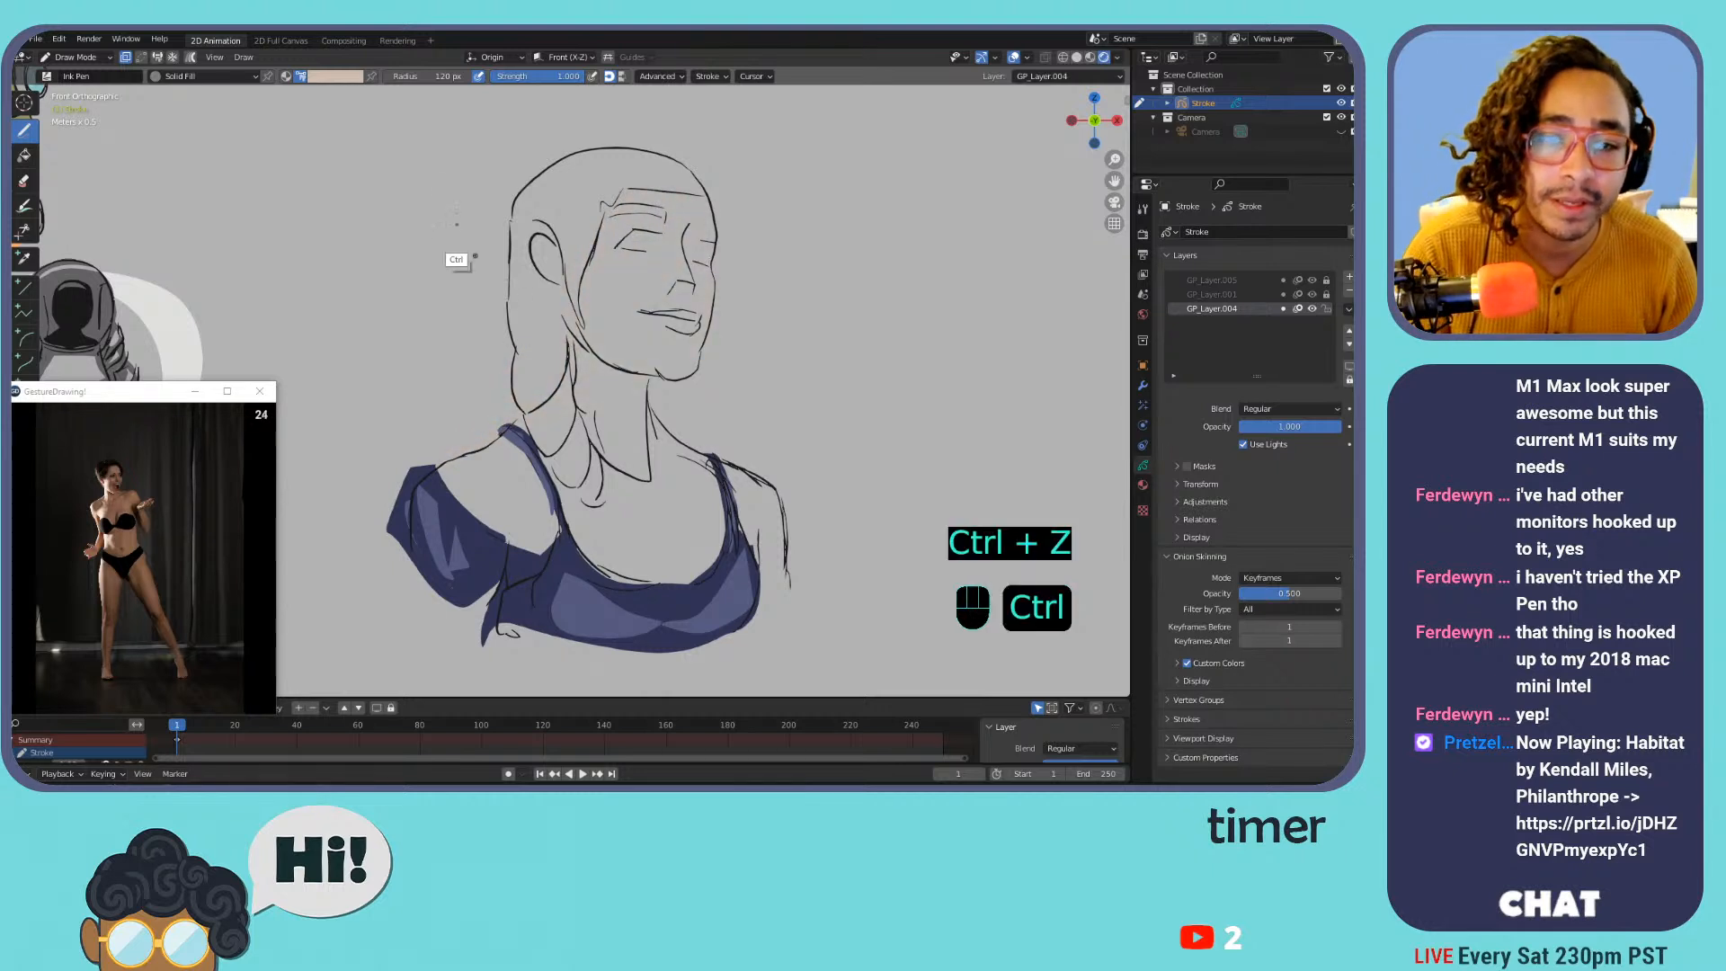
Adjust the skin colour to a warmer peach and fill the bare shoulders, head, neck and chest, undoing and redrawing the trial shoulder fill
click(342, 75)
drag(401, 114, 402, 104)
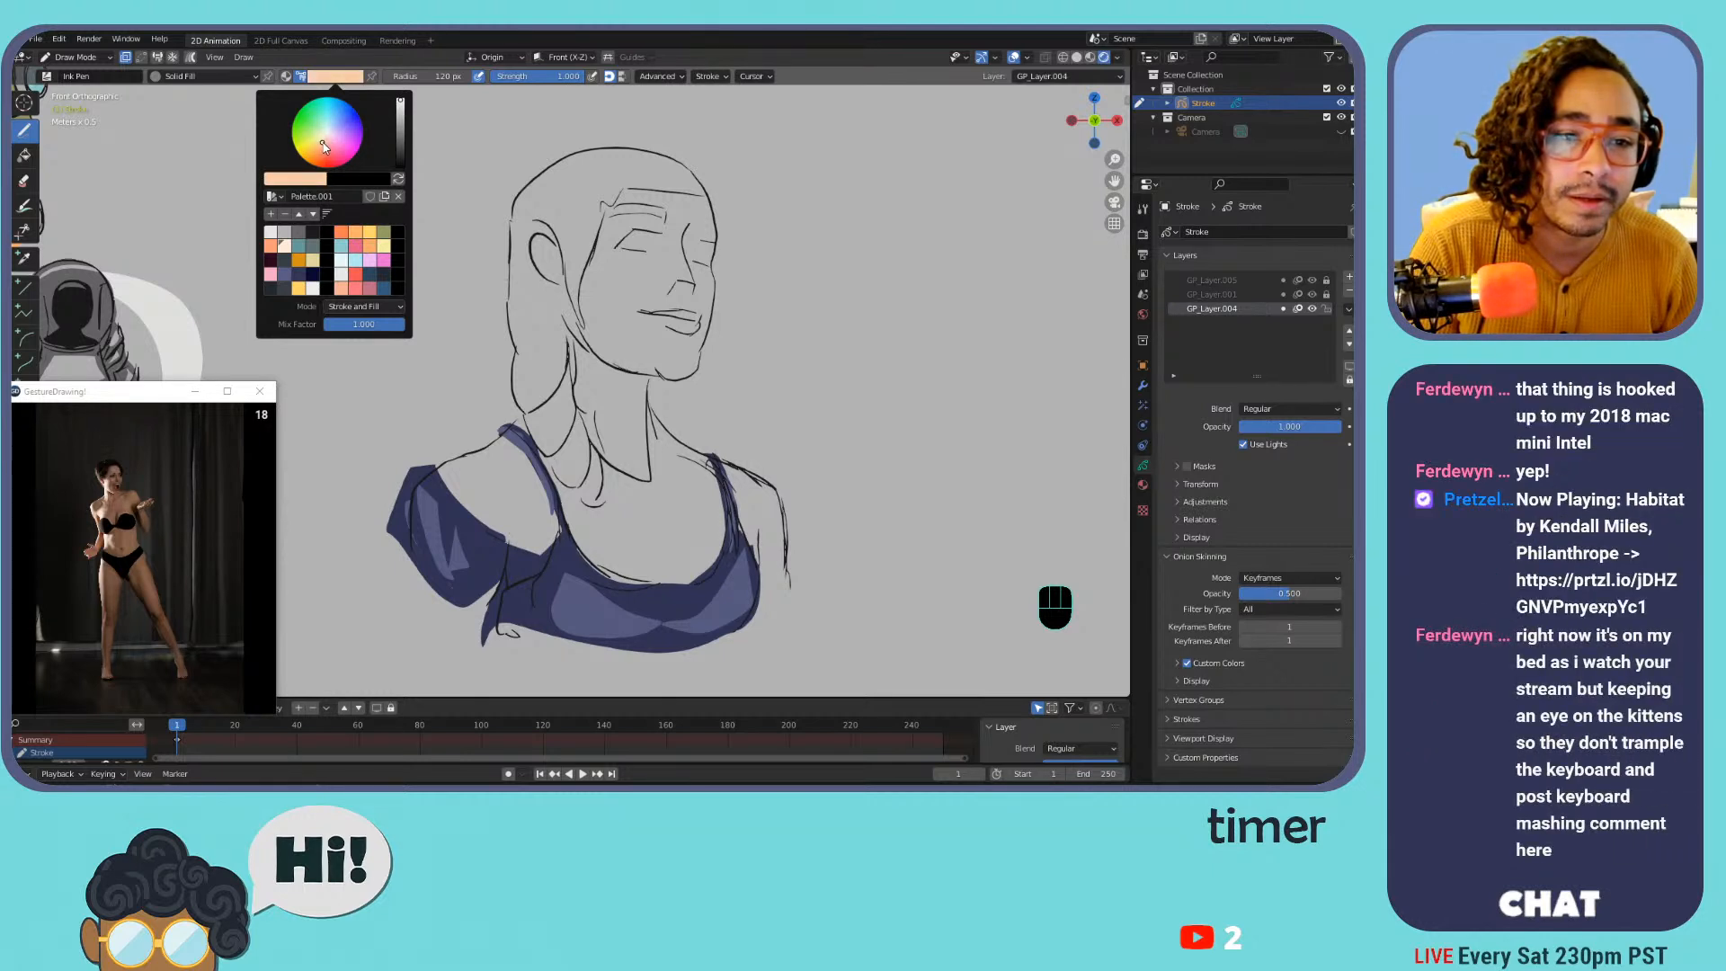
drag(401, 100, 401, 104)
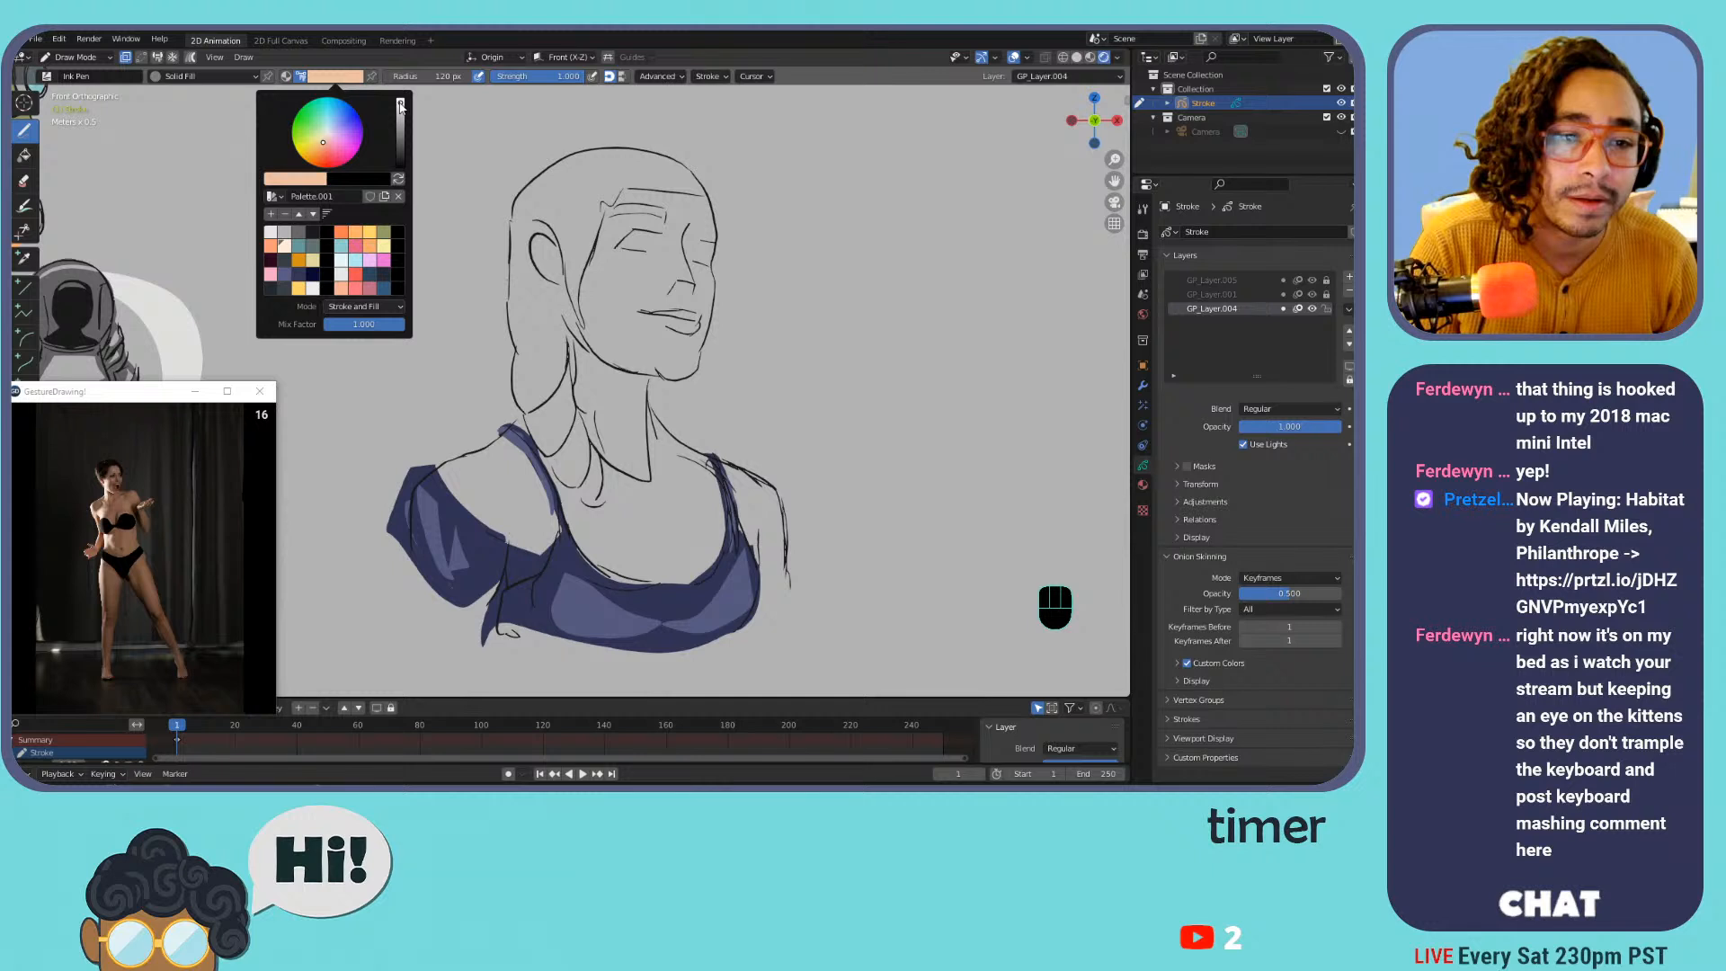
drag(433, 472, 494, 574)
key(ctrl+z)
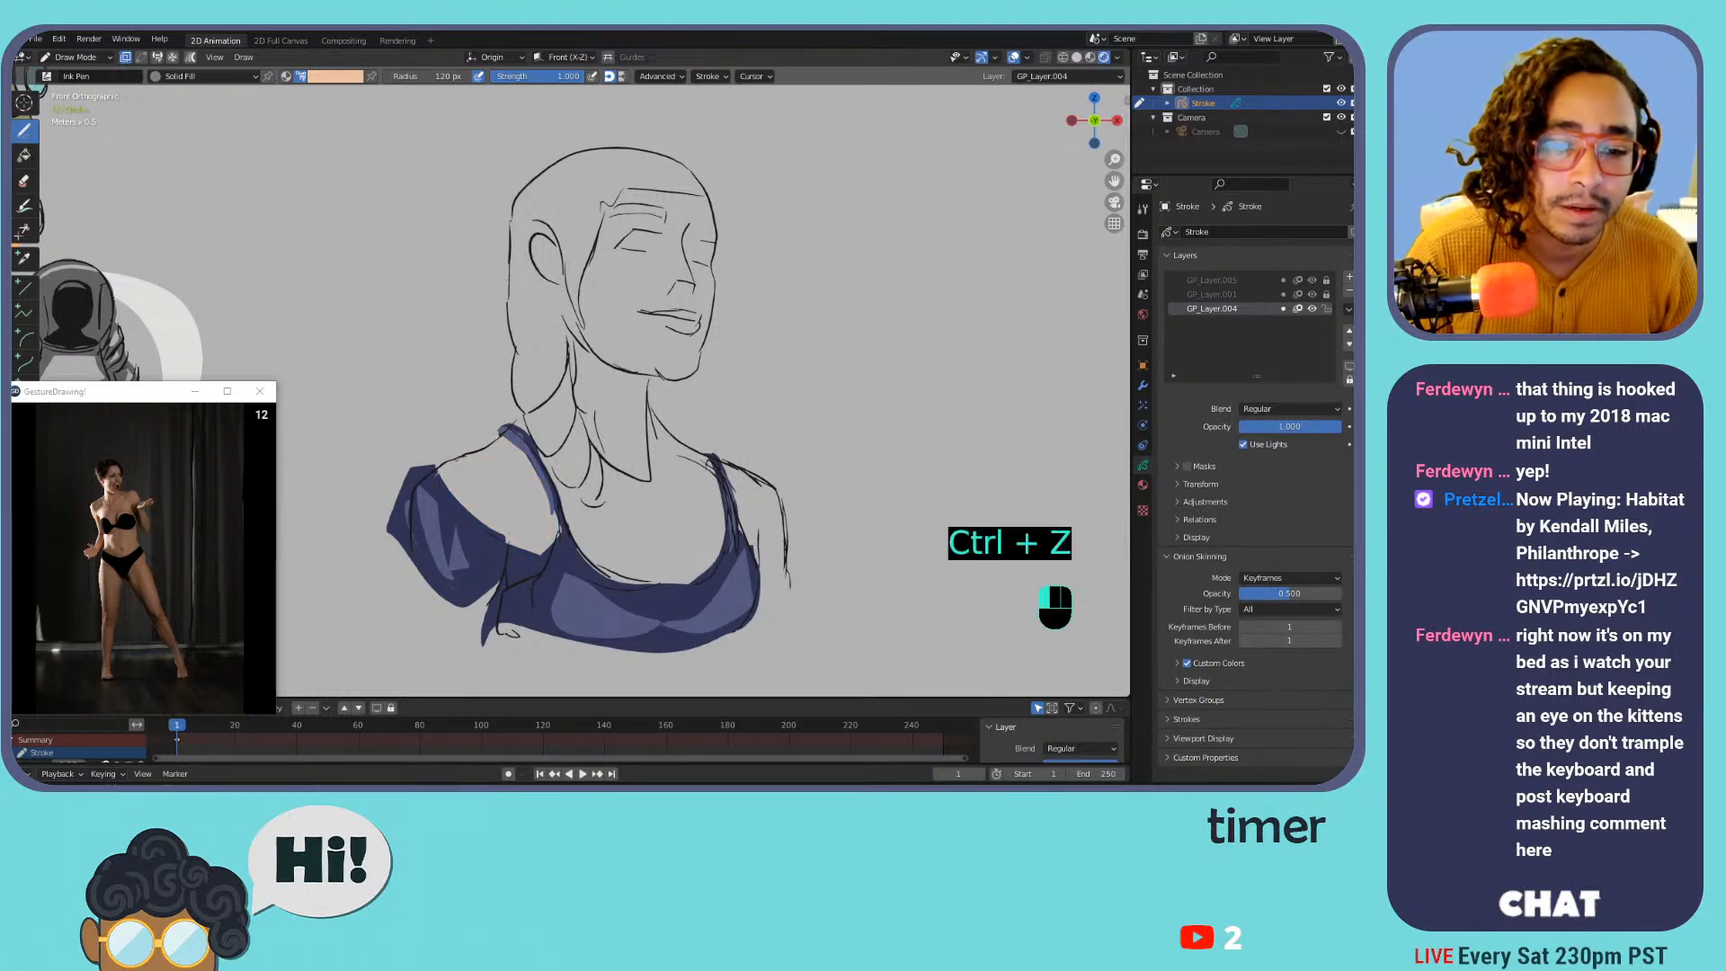
mouse_move(509, 439)
mouse_down()
mouse_move(542, 554)
mouse_move(443, 478)
mouse_move(540, 464)
mouse_move(587, 581)
mouse_up()
key(ctrl+z)
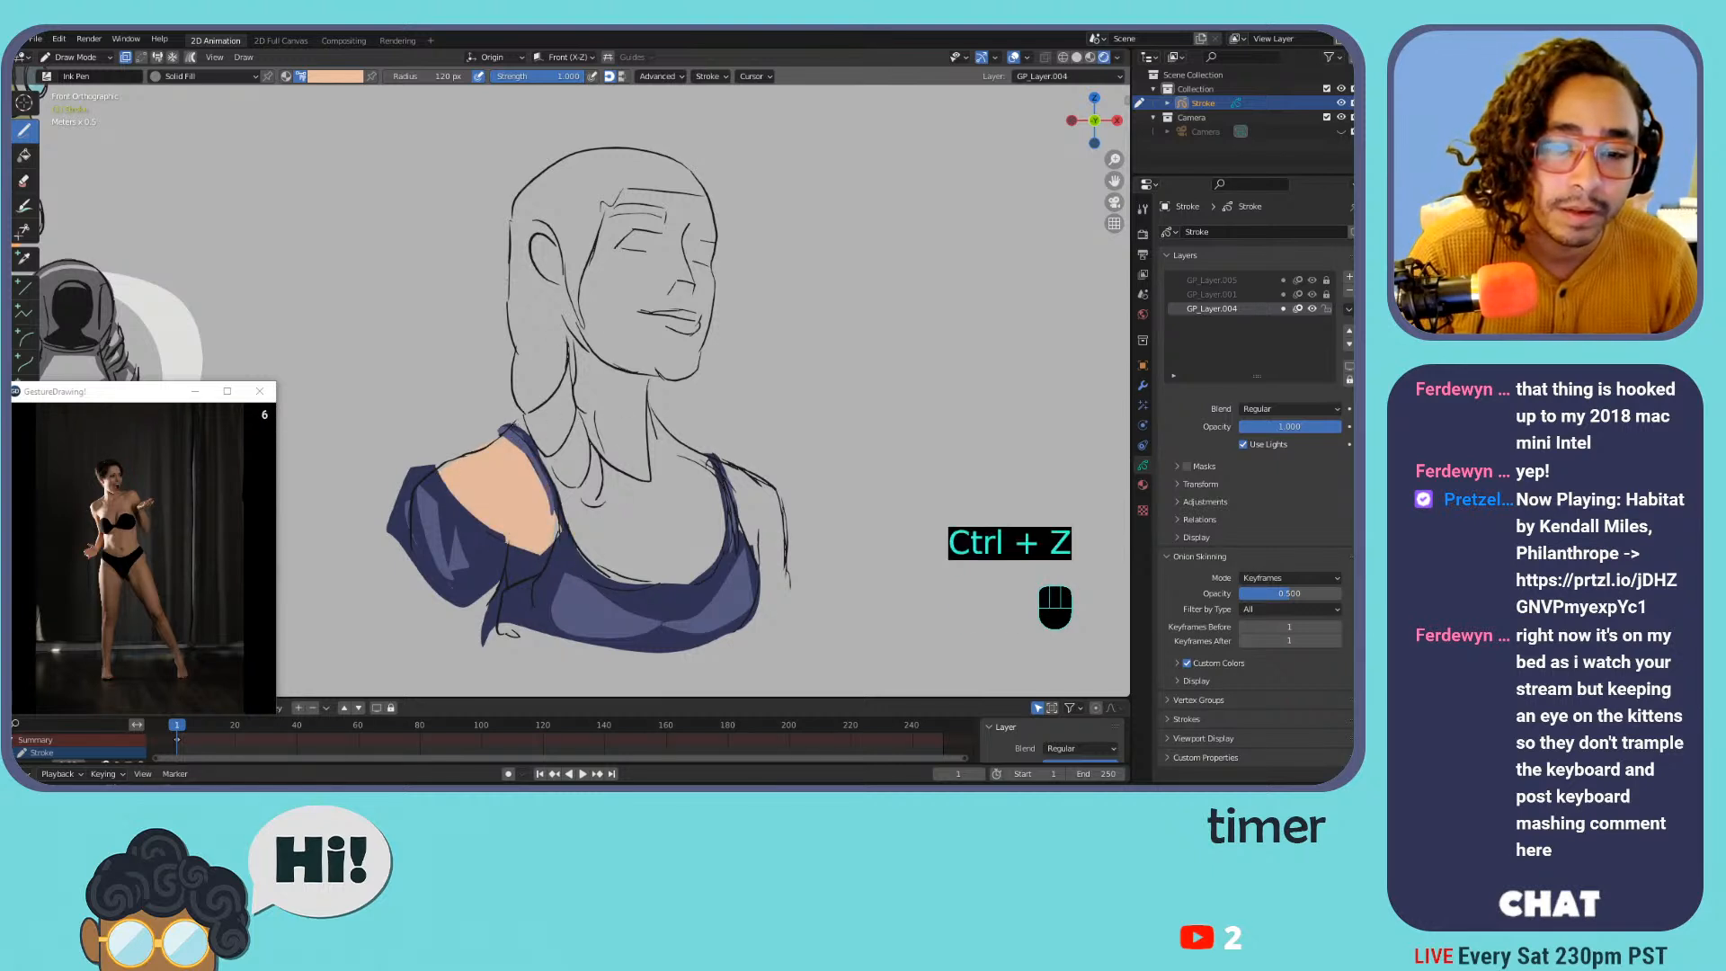
mouse_move(505, 297)
mouse_down()
mouse_move(526, 202)
mouse_move(572, 156)
mouse_move(540, 378)
mouse_move(701, 270)
mouse_move(575, 360)
mouse_move(706, 306)
mouse_move(620, 406)
mouse_move(639, 468)
mouse_move(576, 587)
mouse_move(614, 424)
mouse_move(764, 490)
mouse_move(747, 612)
mouse_move(621, 576)
mouse_up()
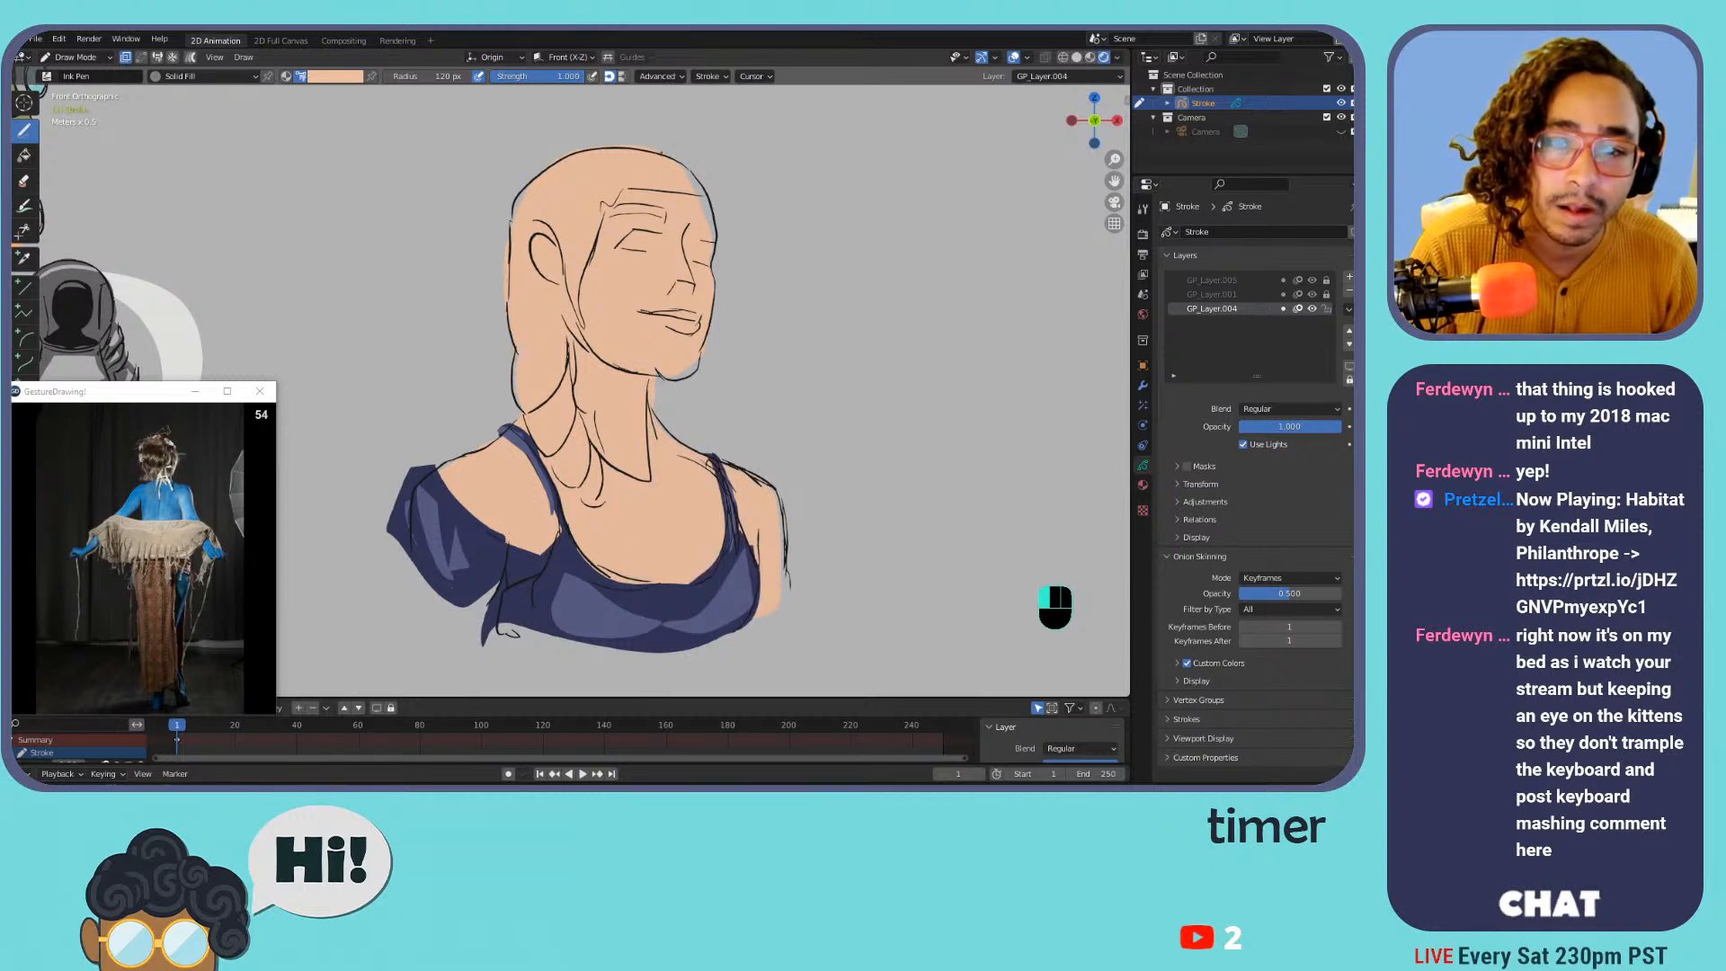
drag(692, 243, 706, 211)
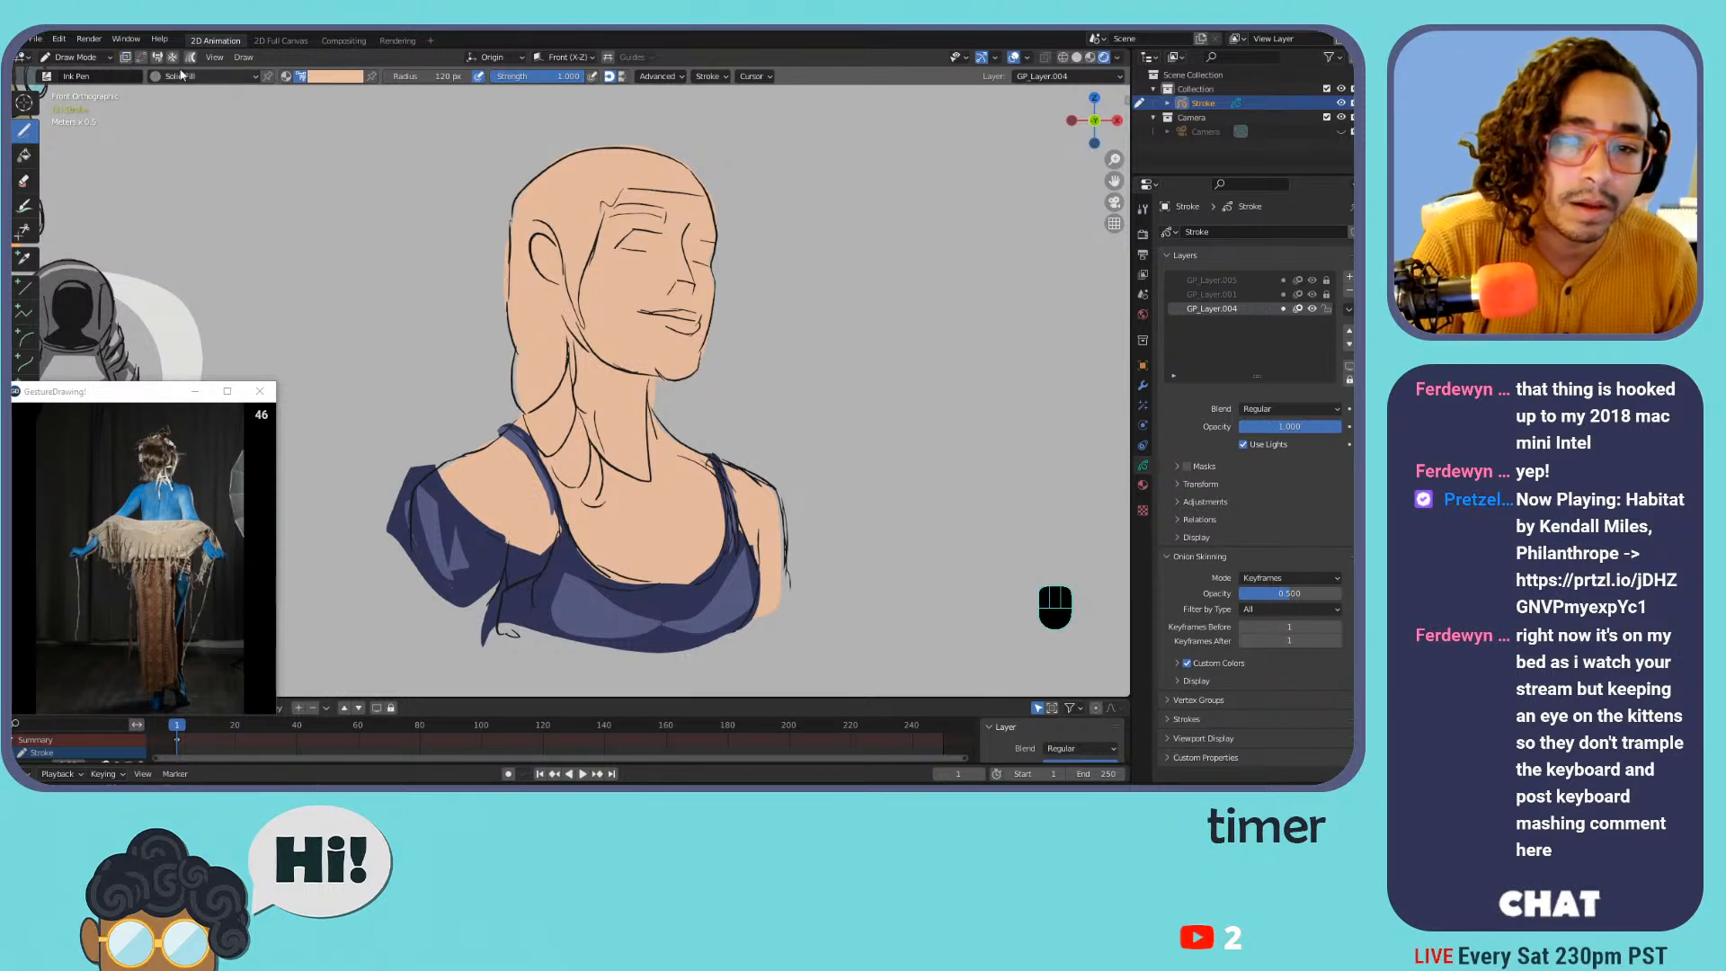
Switch to a teal palette colour and fill the hair over the crown and down the long lock in front of the shoulder
click(335, 76)
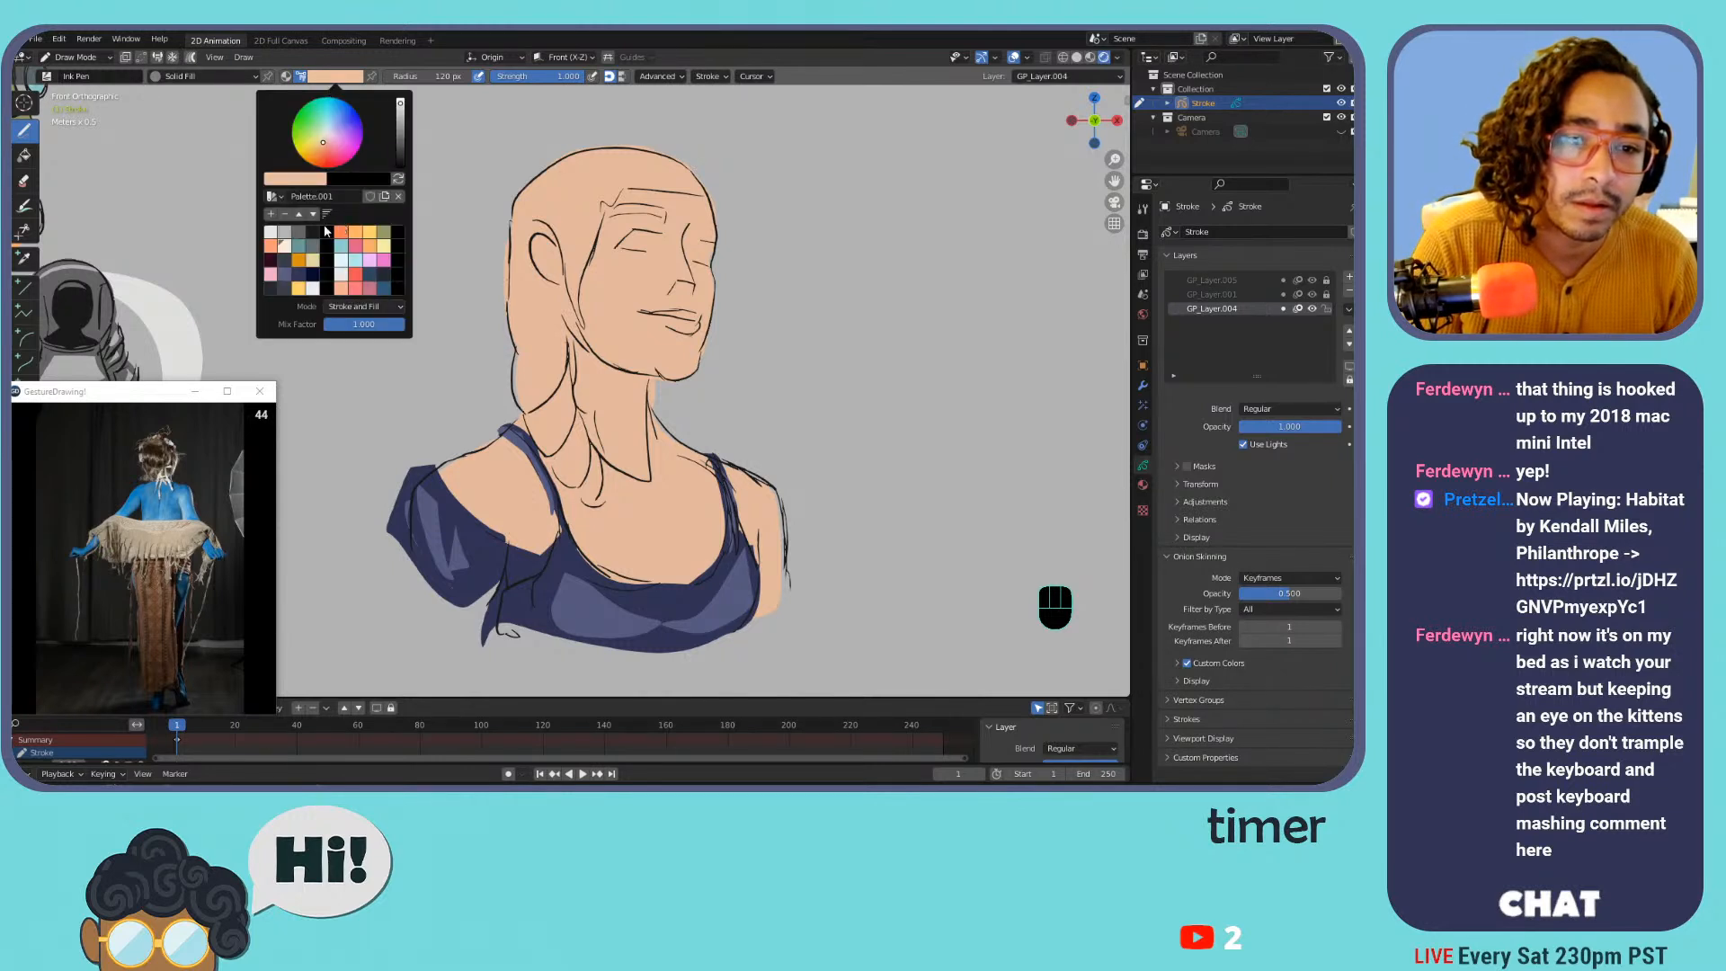
click(298, 245)
mouse_move(610, 202)
mouse_down()
mouse_move(584, 297)
mouse_move(552, 256)
mouse_move(549, 190)
mouse_move(670, 151)
mouse_move(705, 191)
mouse_move(625, 196)
mouse_move(506, 256)
mouse_move(513, 355)
mouse_move(593, 504)
mouse_move(571, 225)
mouse_up()
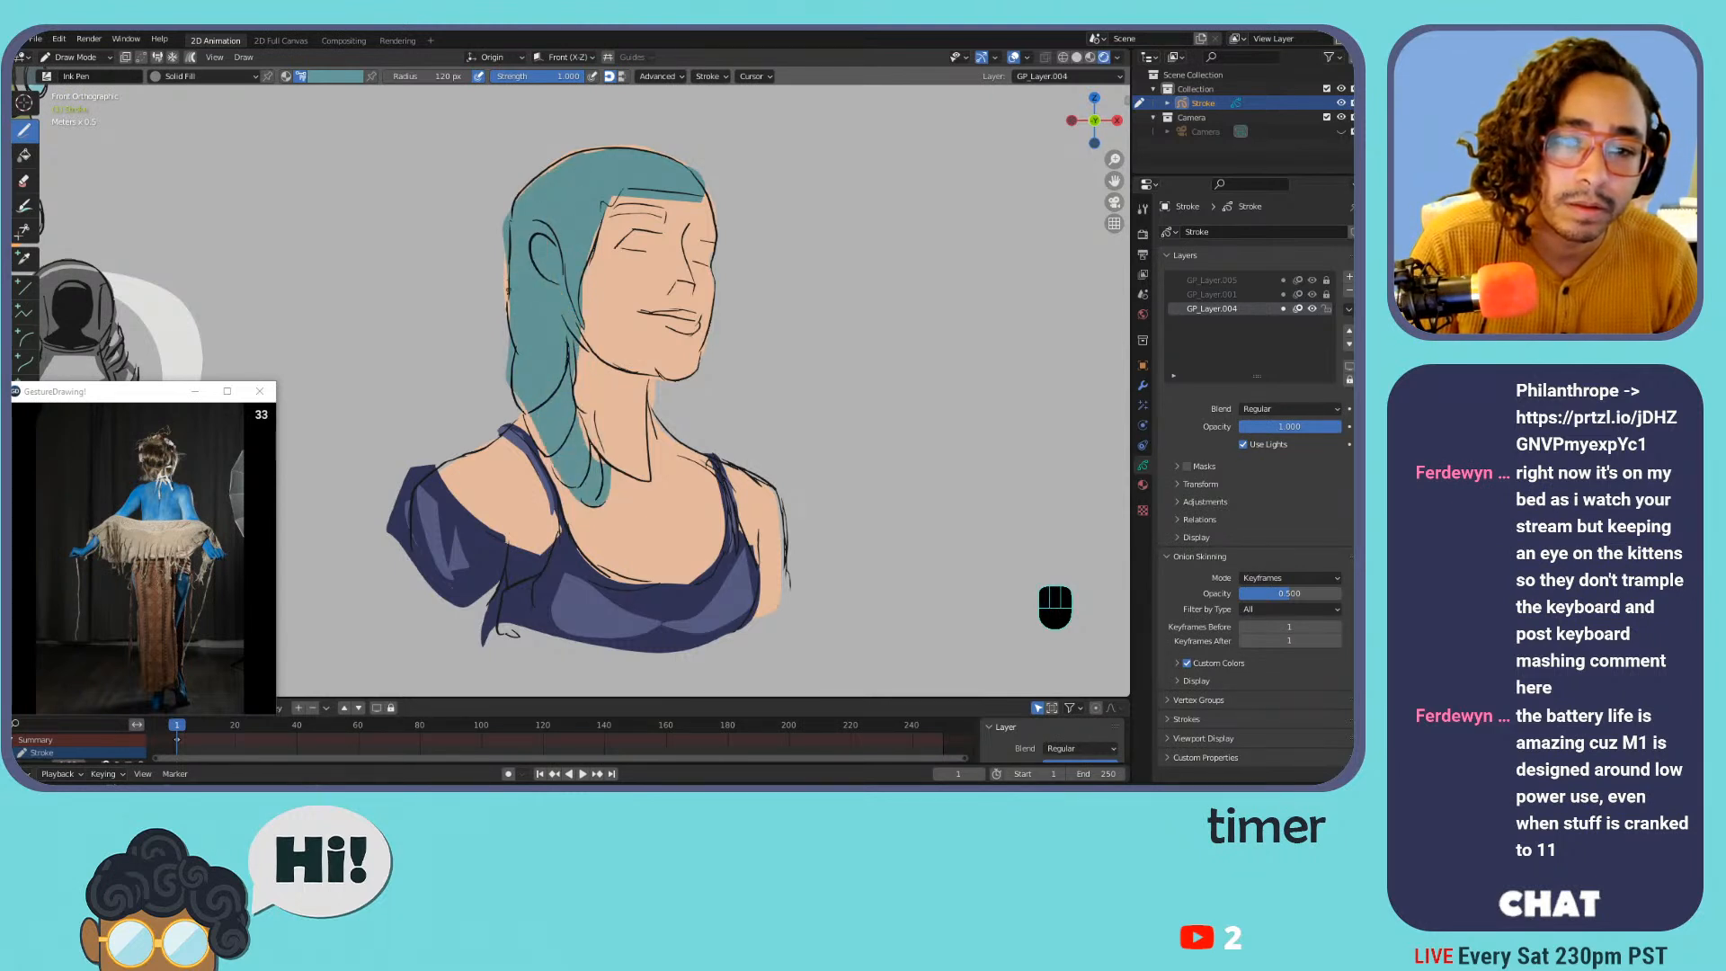
mouse_move(557, 153)
mouse_down()
mouse_move(648, 144)
mouse_move(586, 270)
mouse_move(593, 223)
mouse_up()
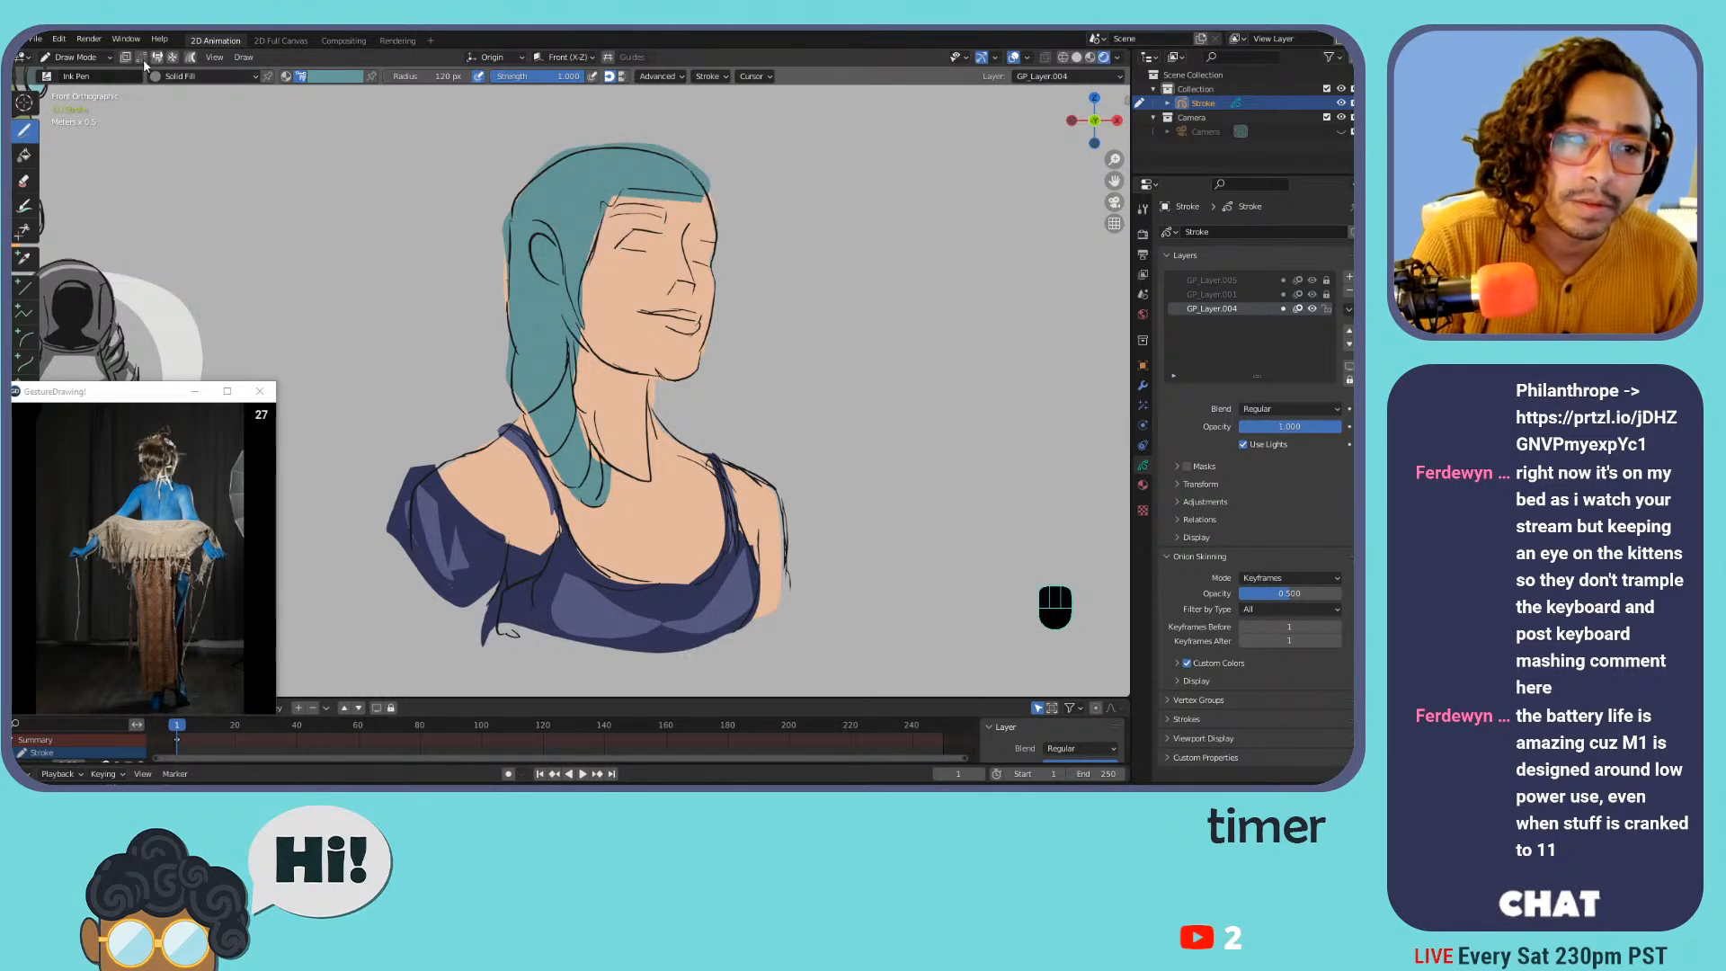
Add the teal hair behind the face and neck, and extend the fill along the back edge of the hair
mouse_move(715, 193)
mouse_down()
mouse_move(698, 364)
mouse_move(731, 463)
mouse_move(644, 400)
mouse_move(657, 364)
mouse_up()
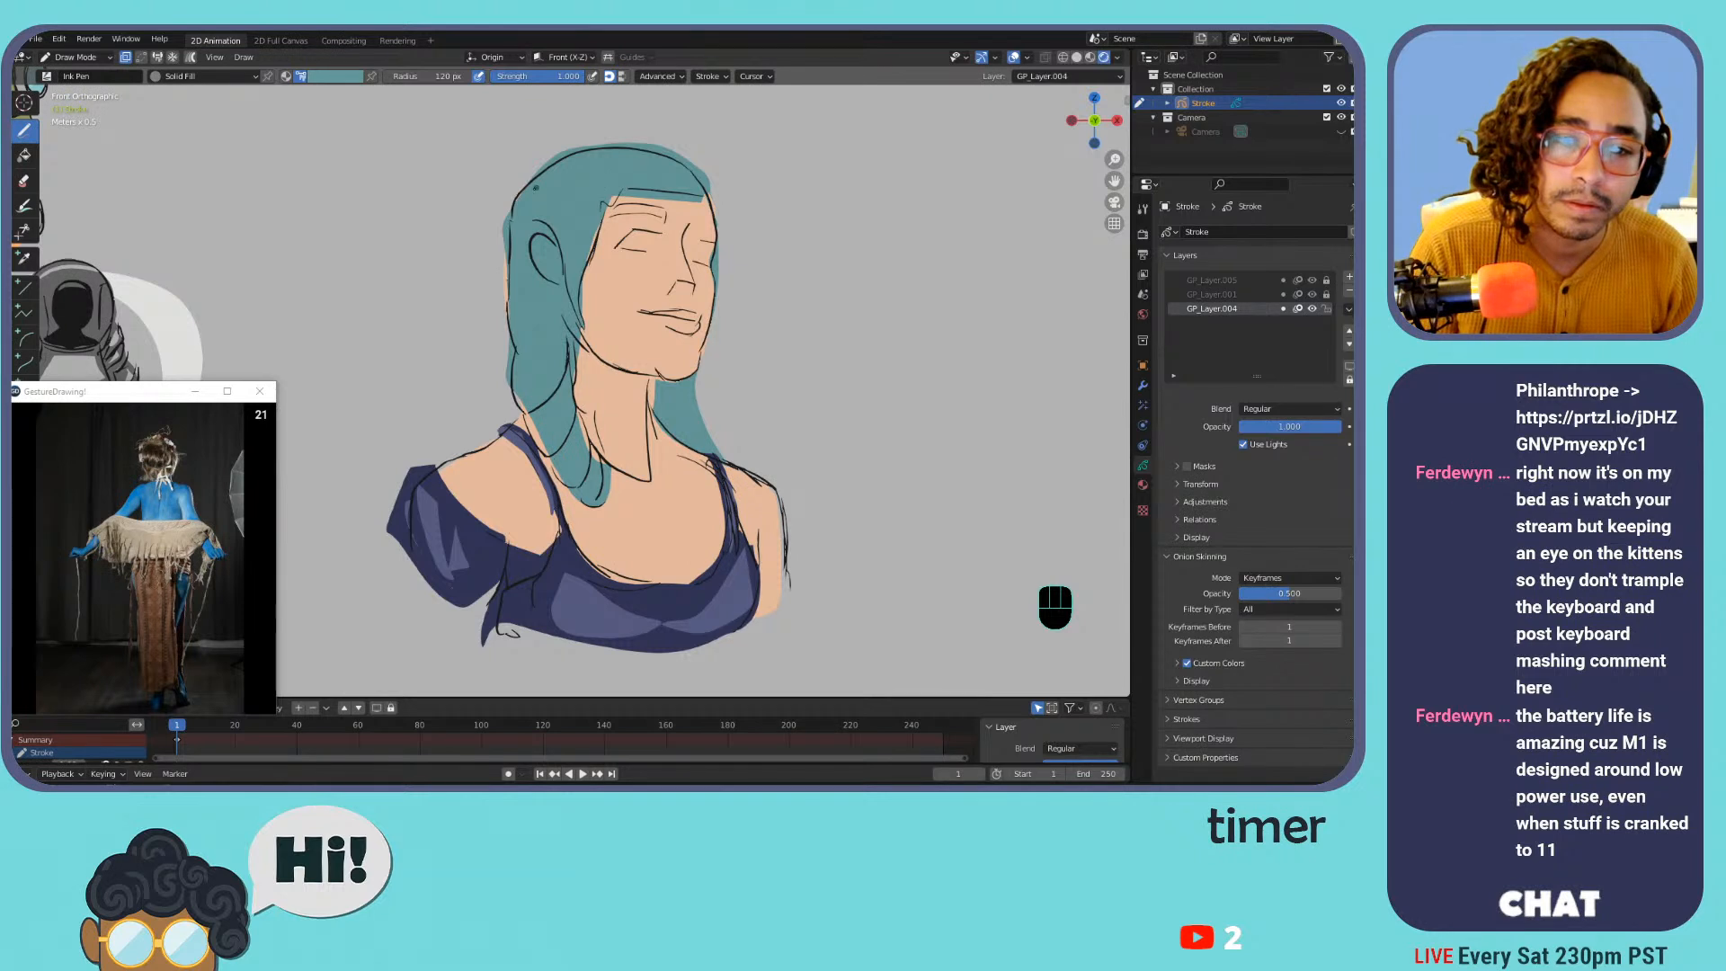
drag(505, 270, 510, 314)
drag(509, 236, 513, 335)
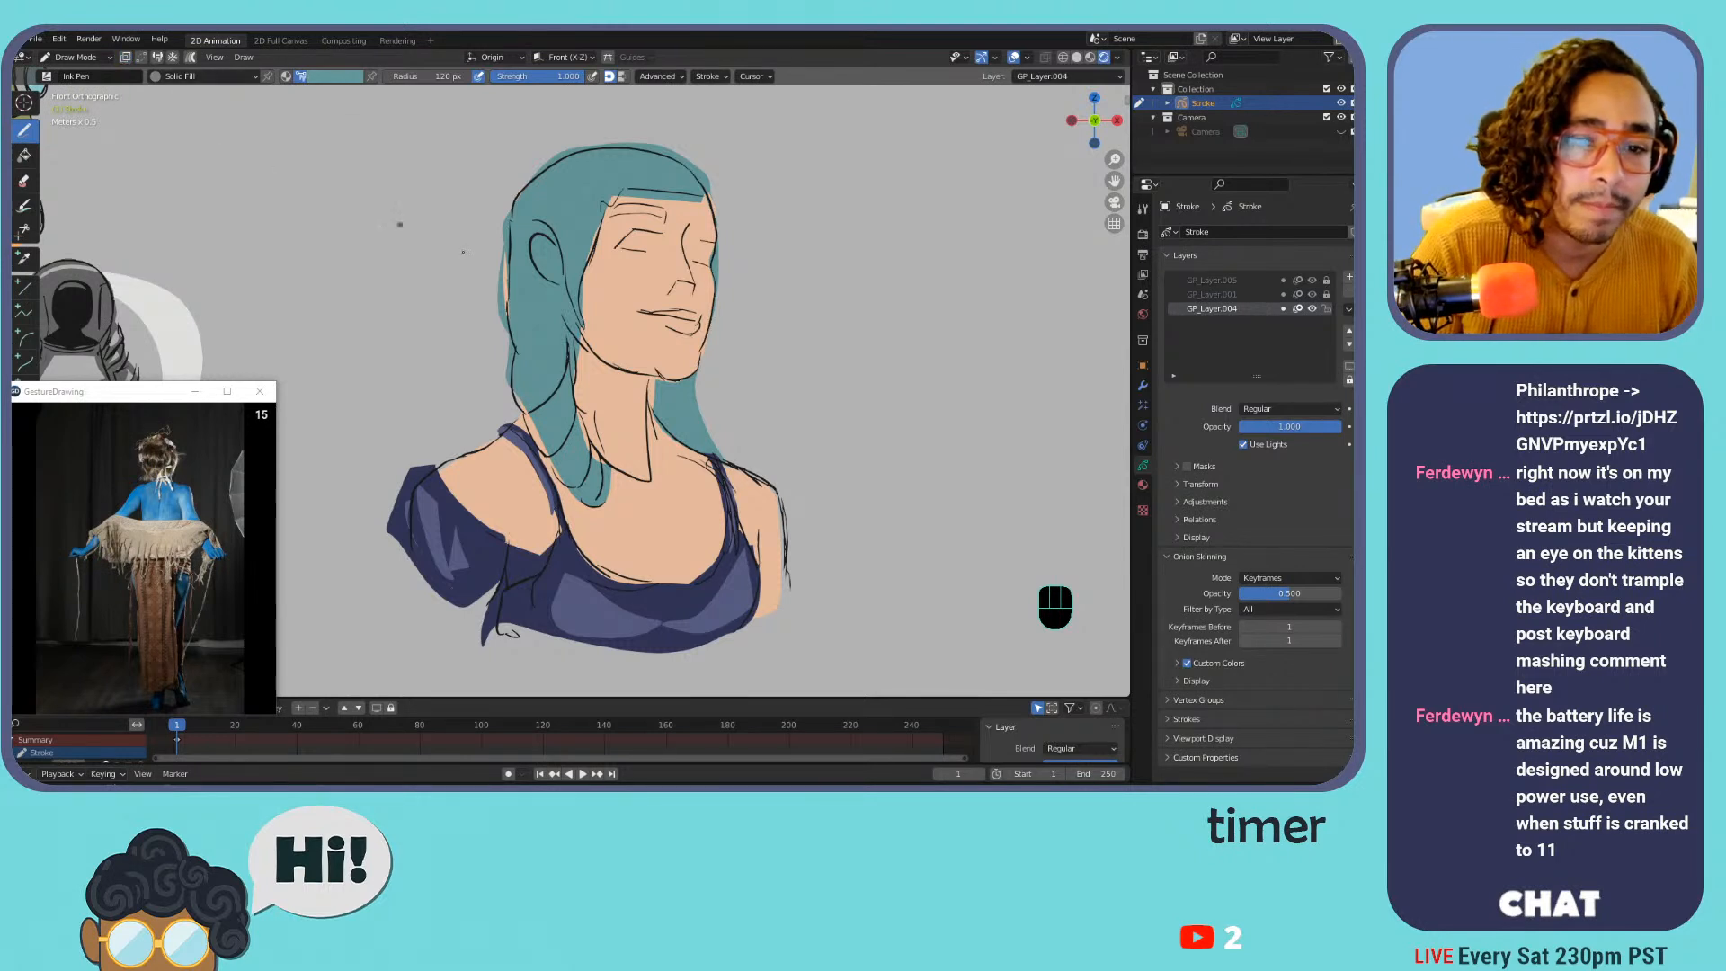
drag(504, 255, 509, 314)
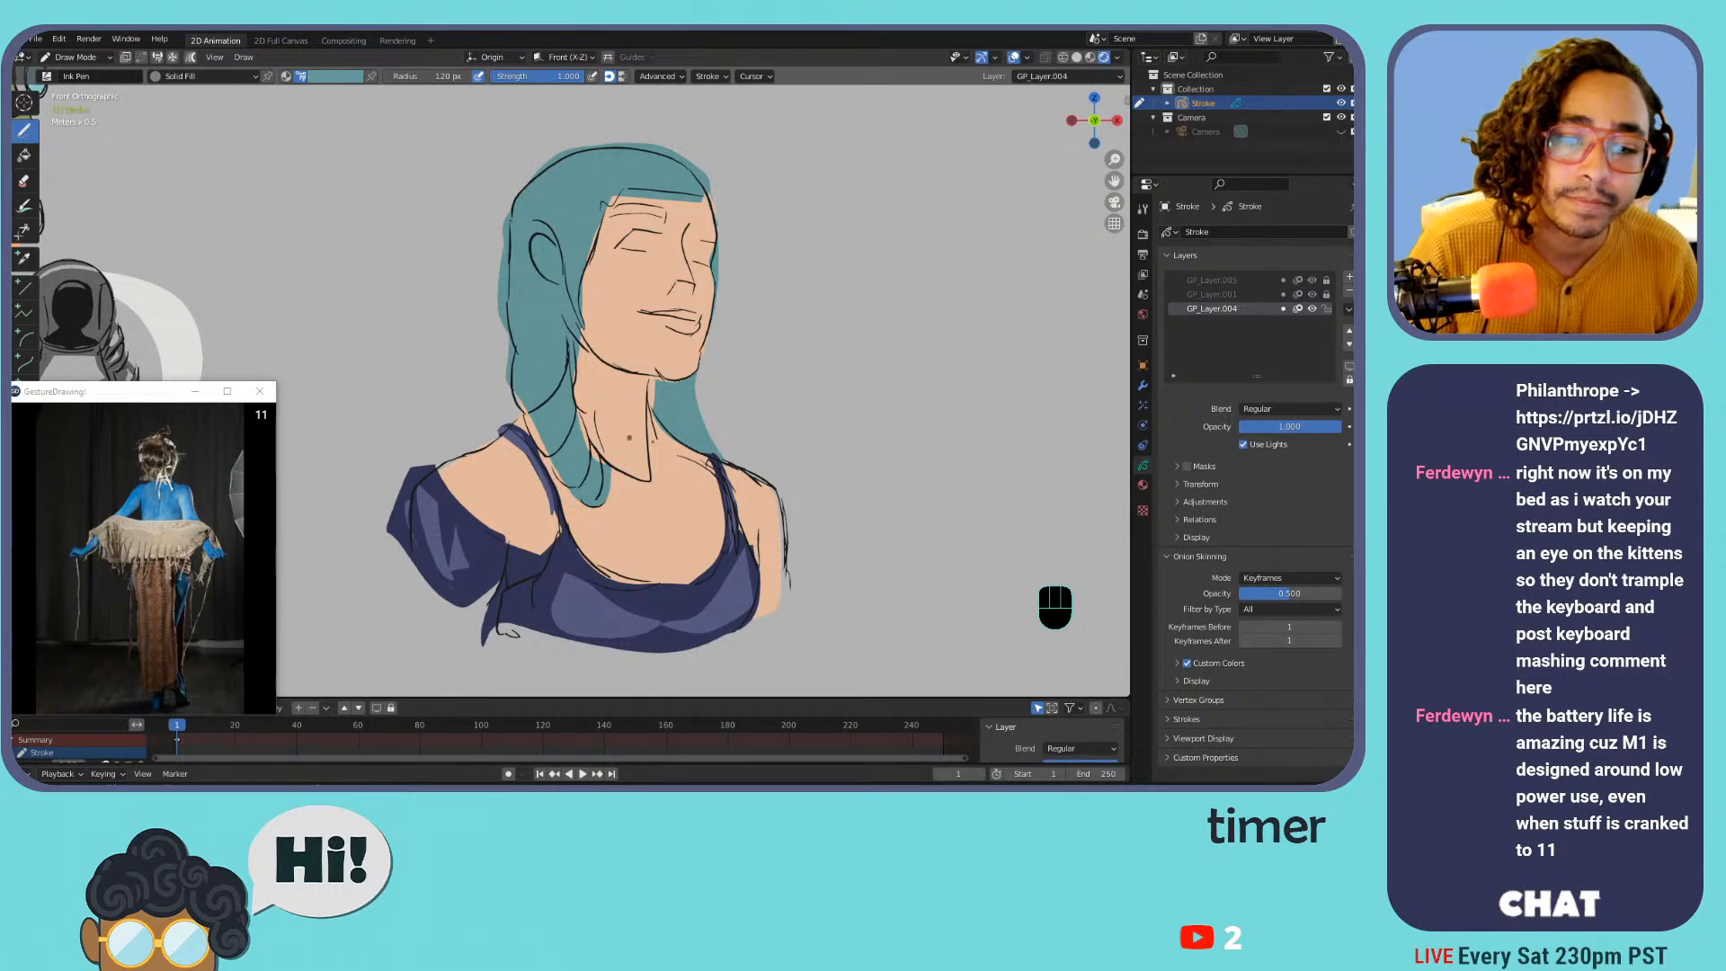
Sample the skin colour from the face and turn it into a dusky rose shadow tone with hue 1.000, saturation 0.230 and value about 0.56
click(313, 77)
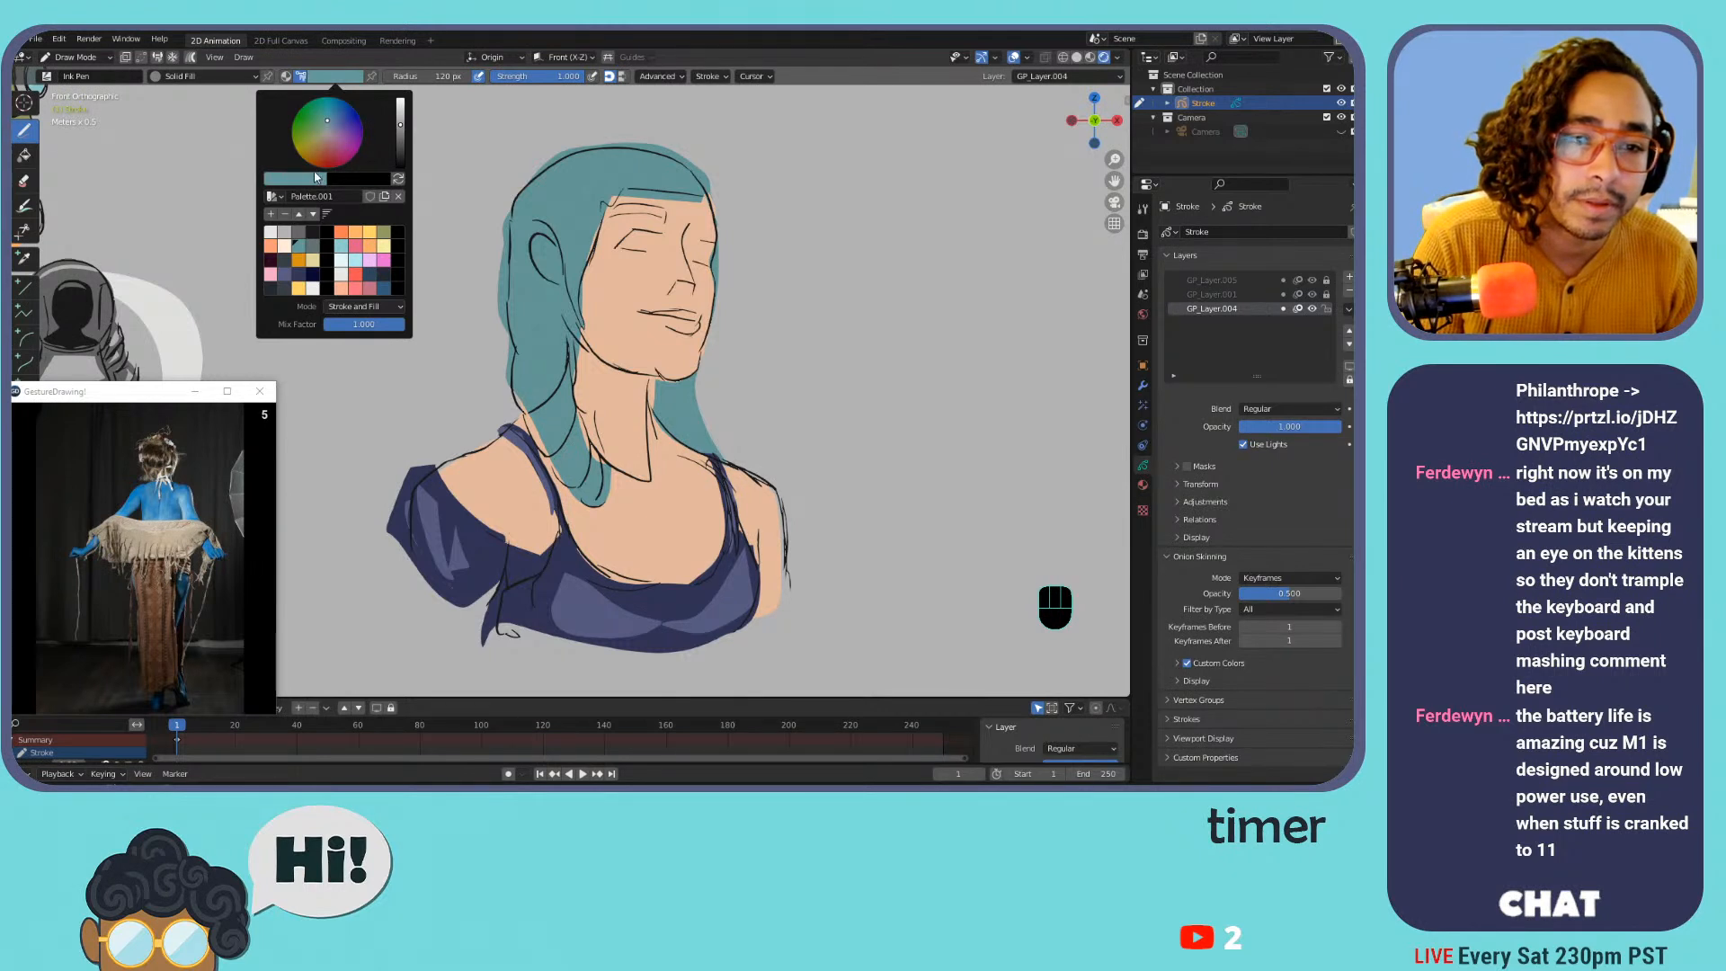
key(e)
click(627, 279)
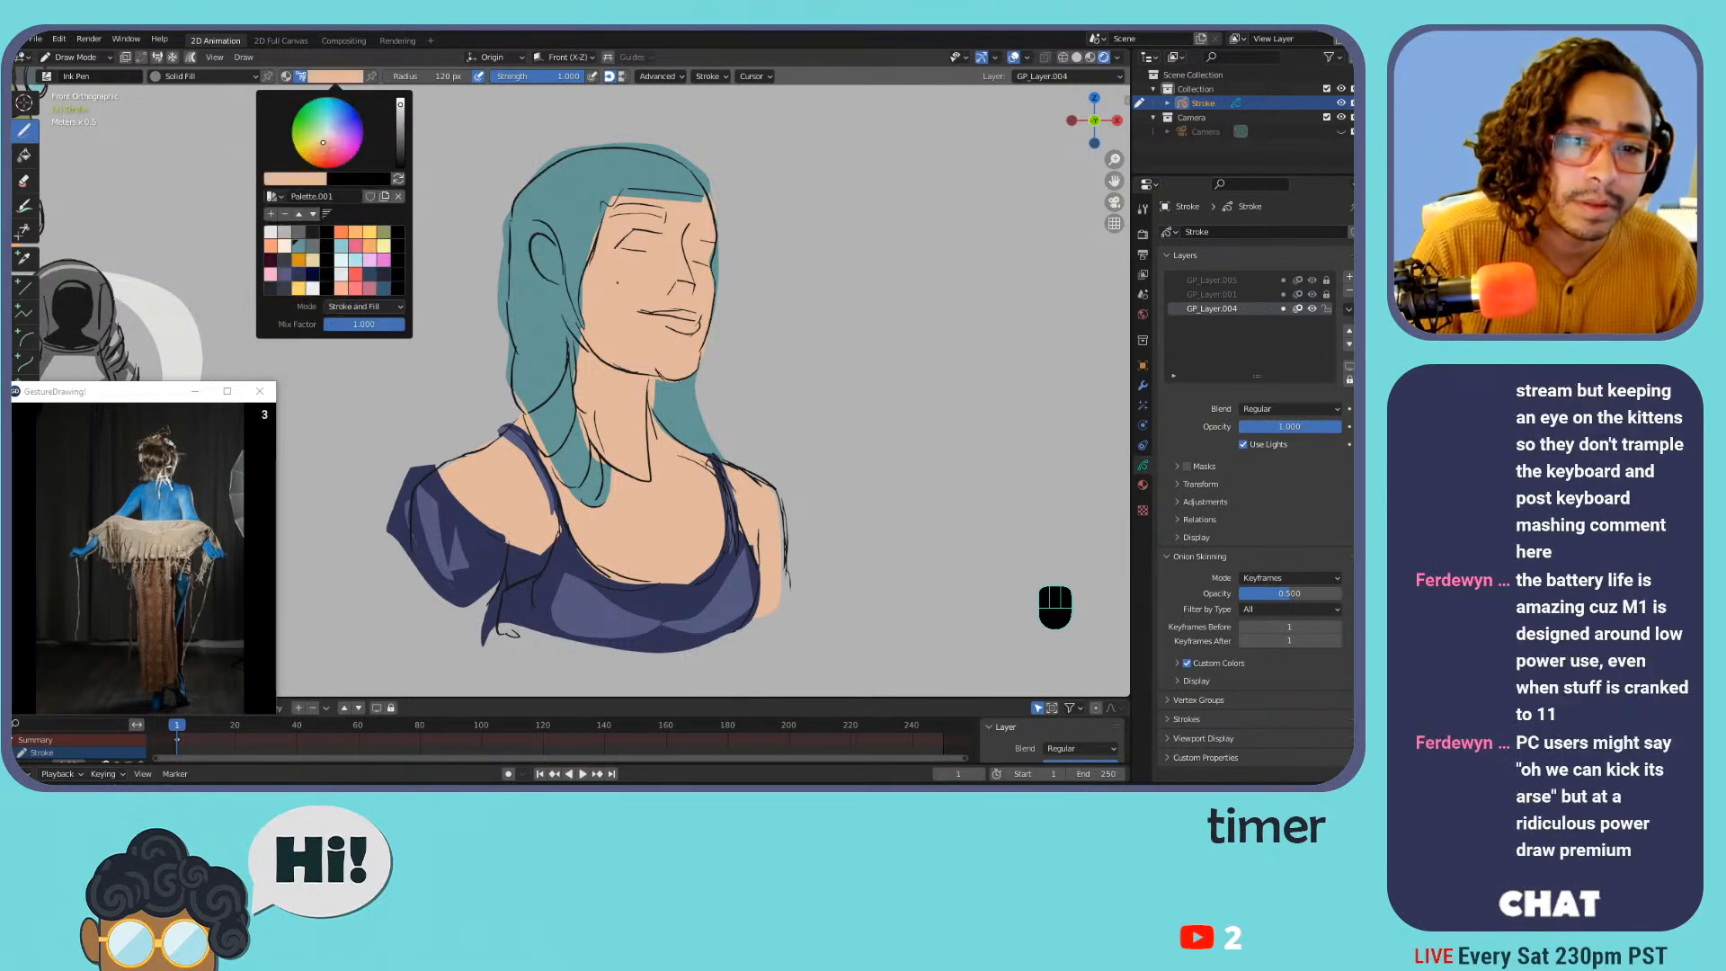
click(344, 75)
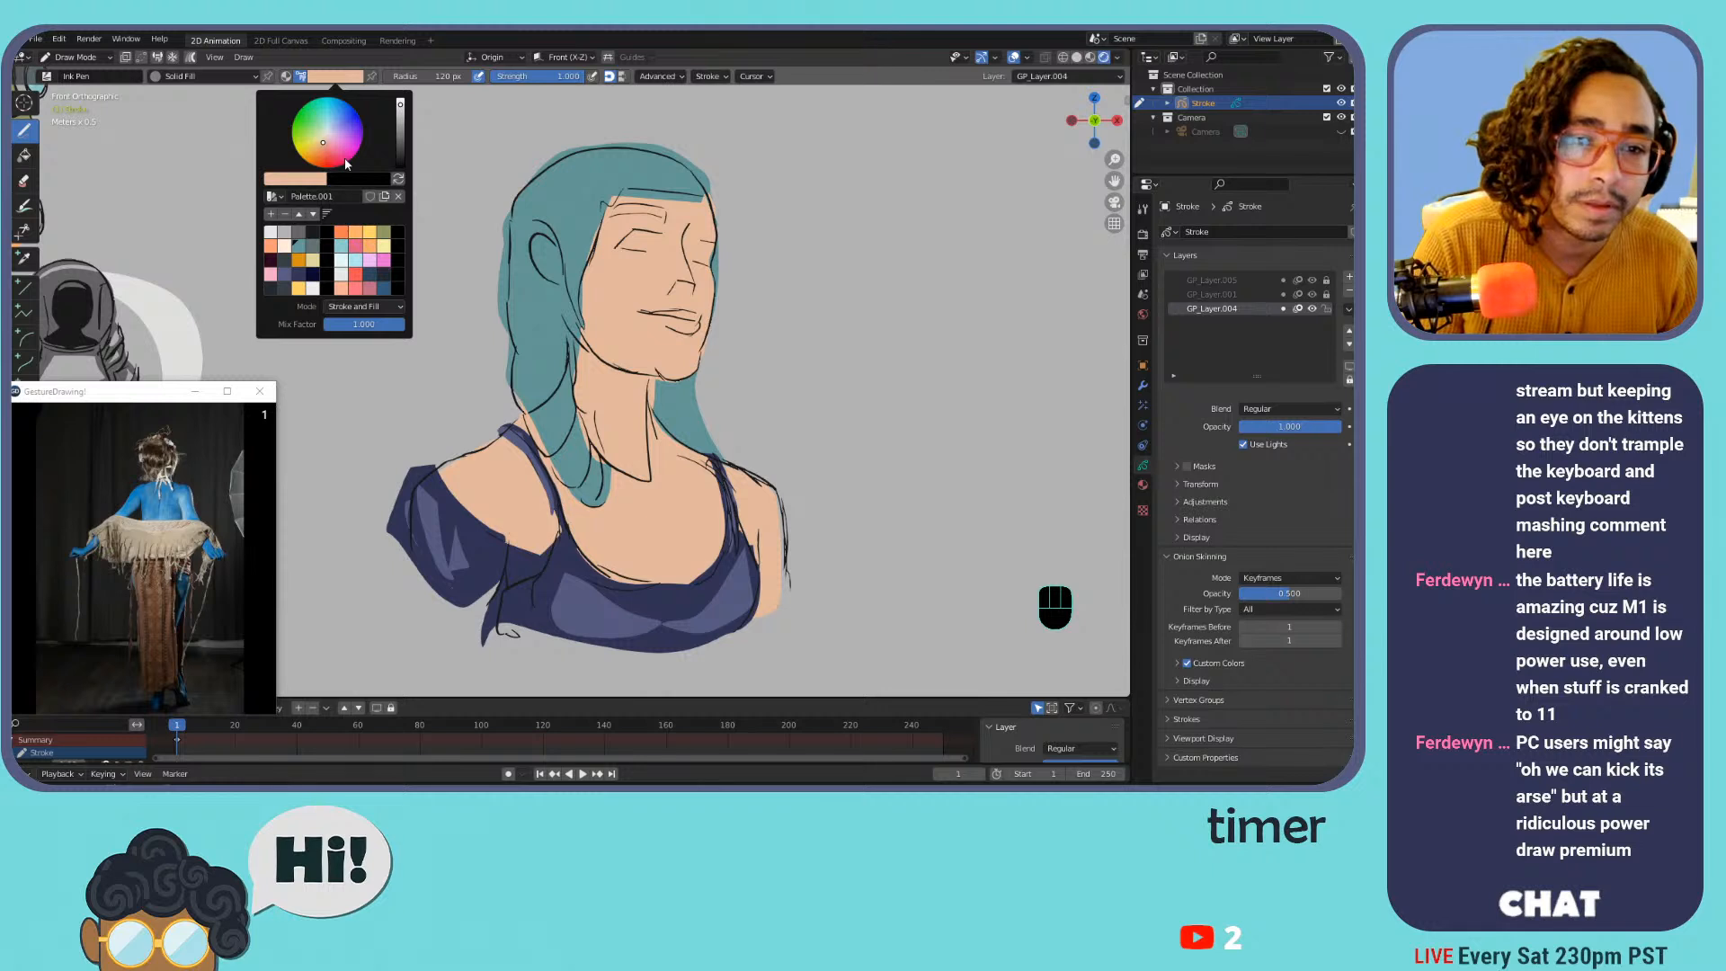
click(326, 179)
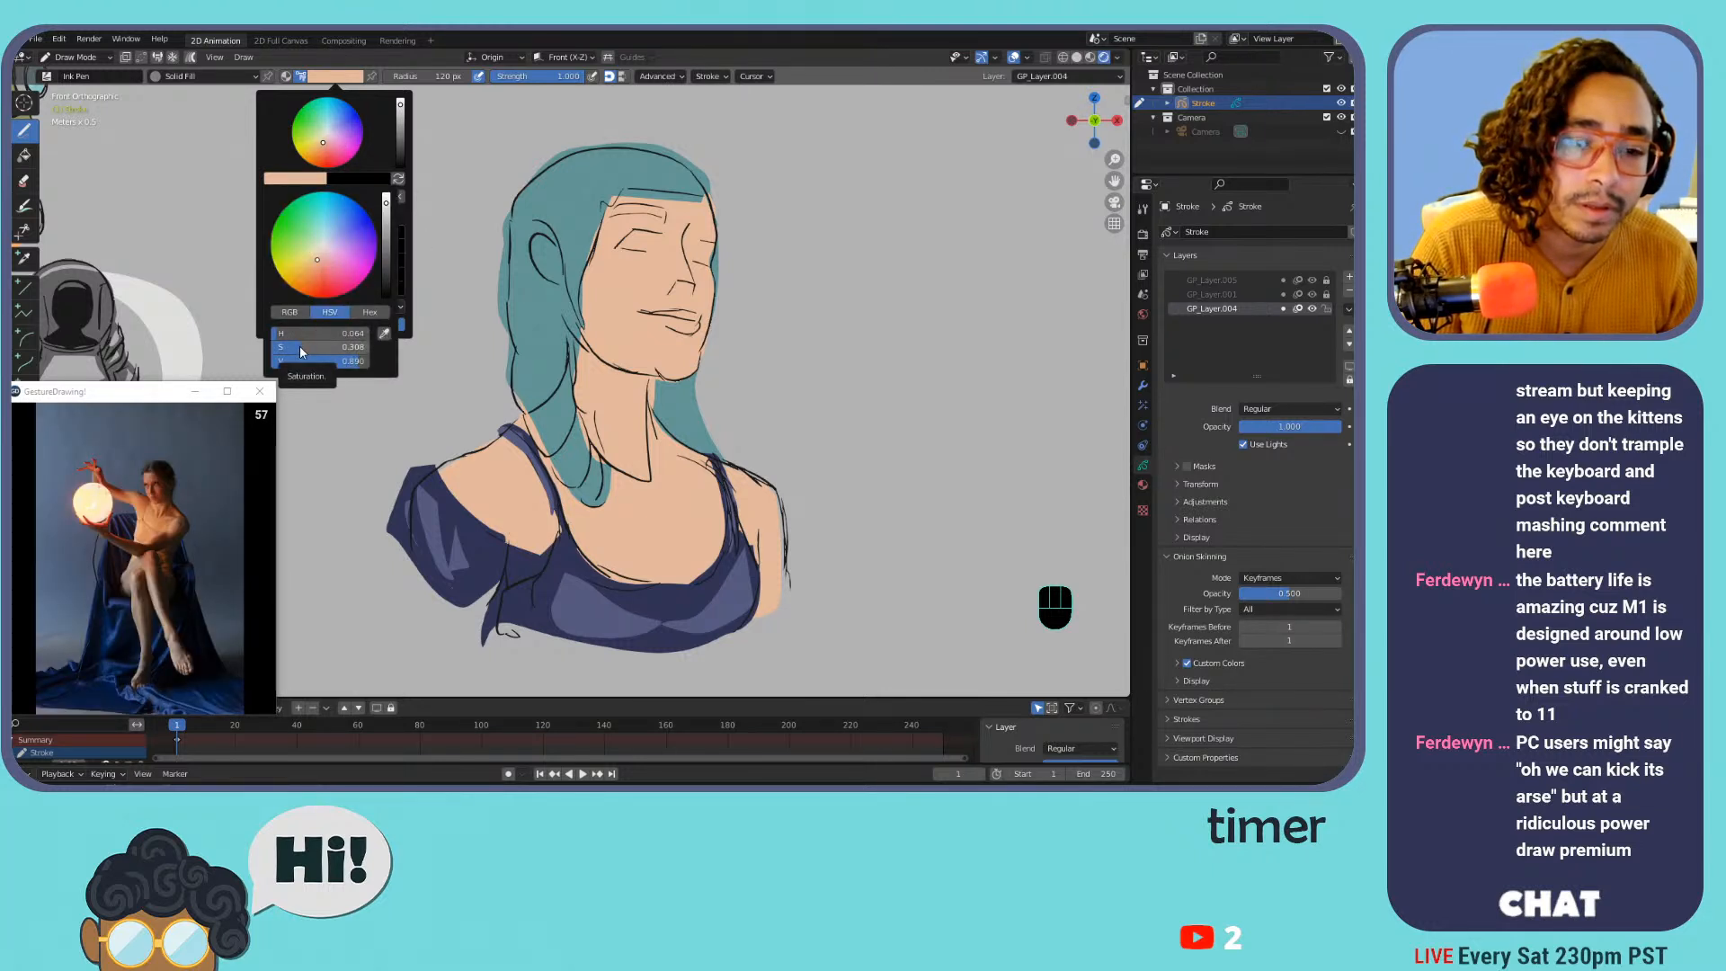
drag(283, 347, 415, 307)
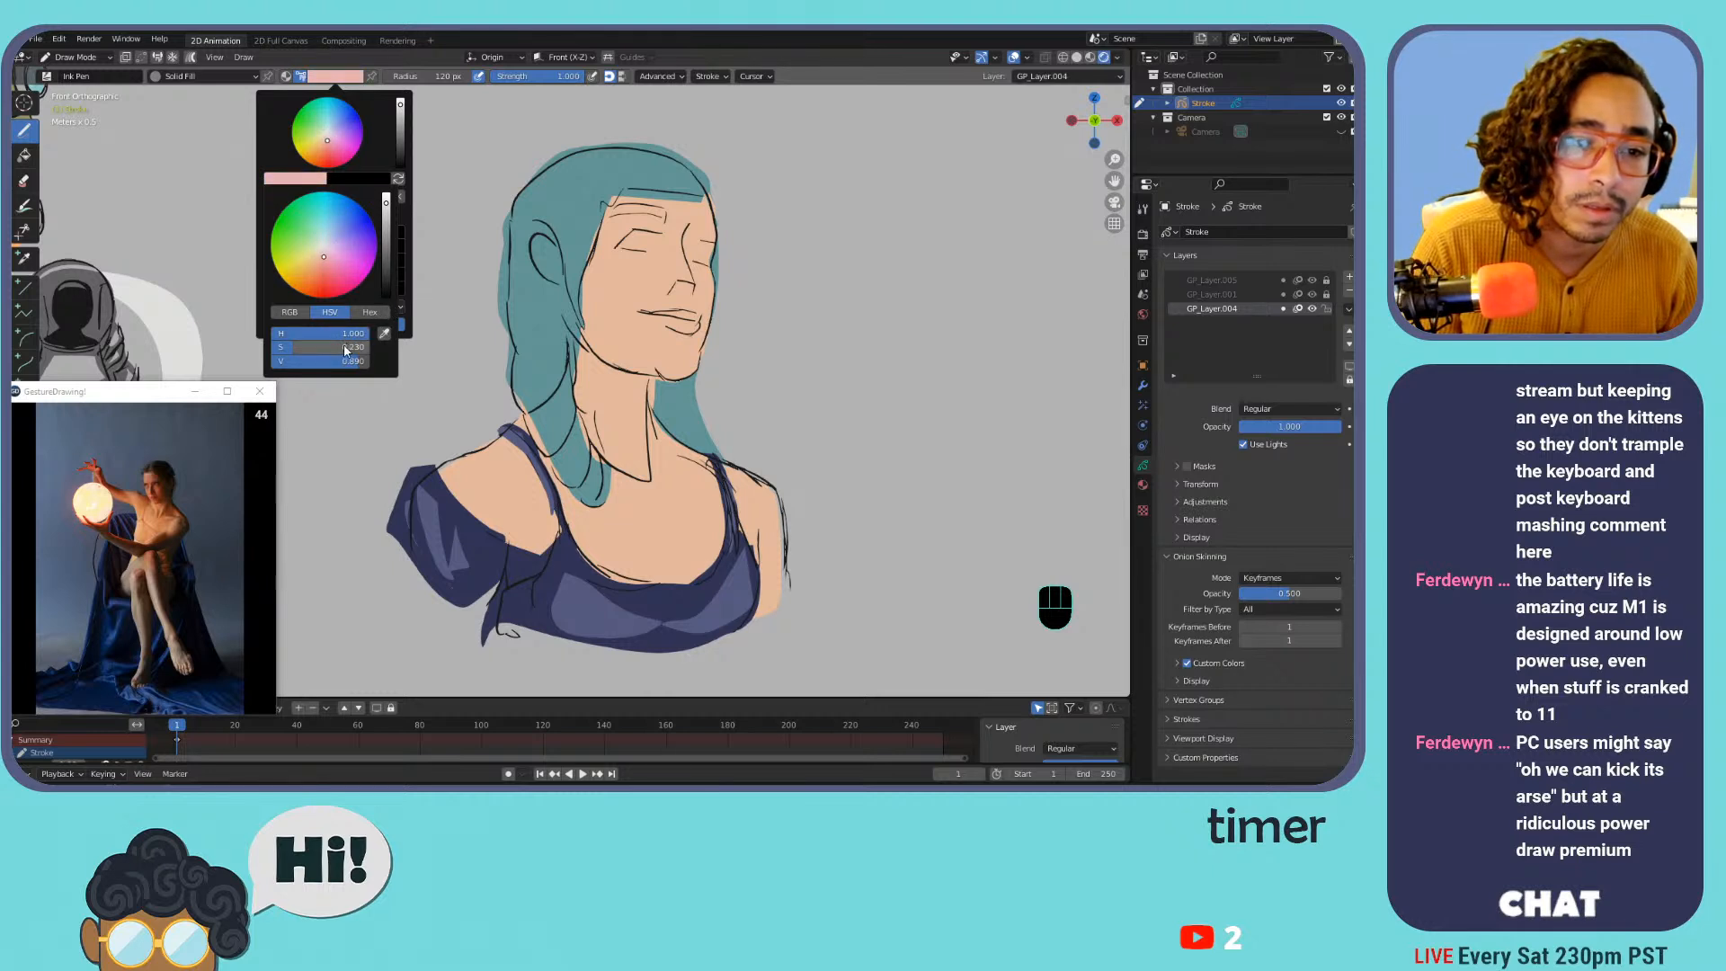
mouse_move(335, 364)
mouse_down()
mouse_move(276, 369)
mouse_move(291, 368)
mouse_up()
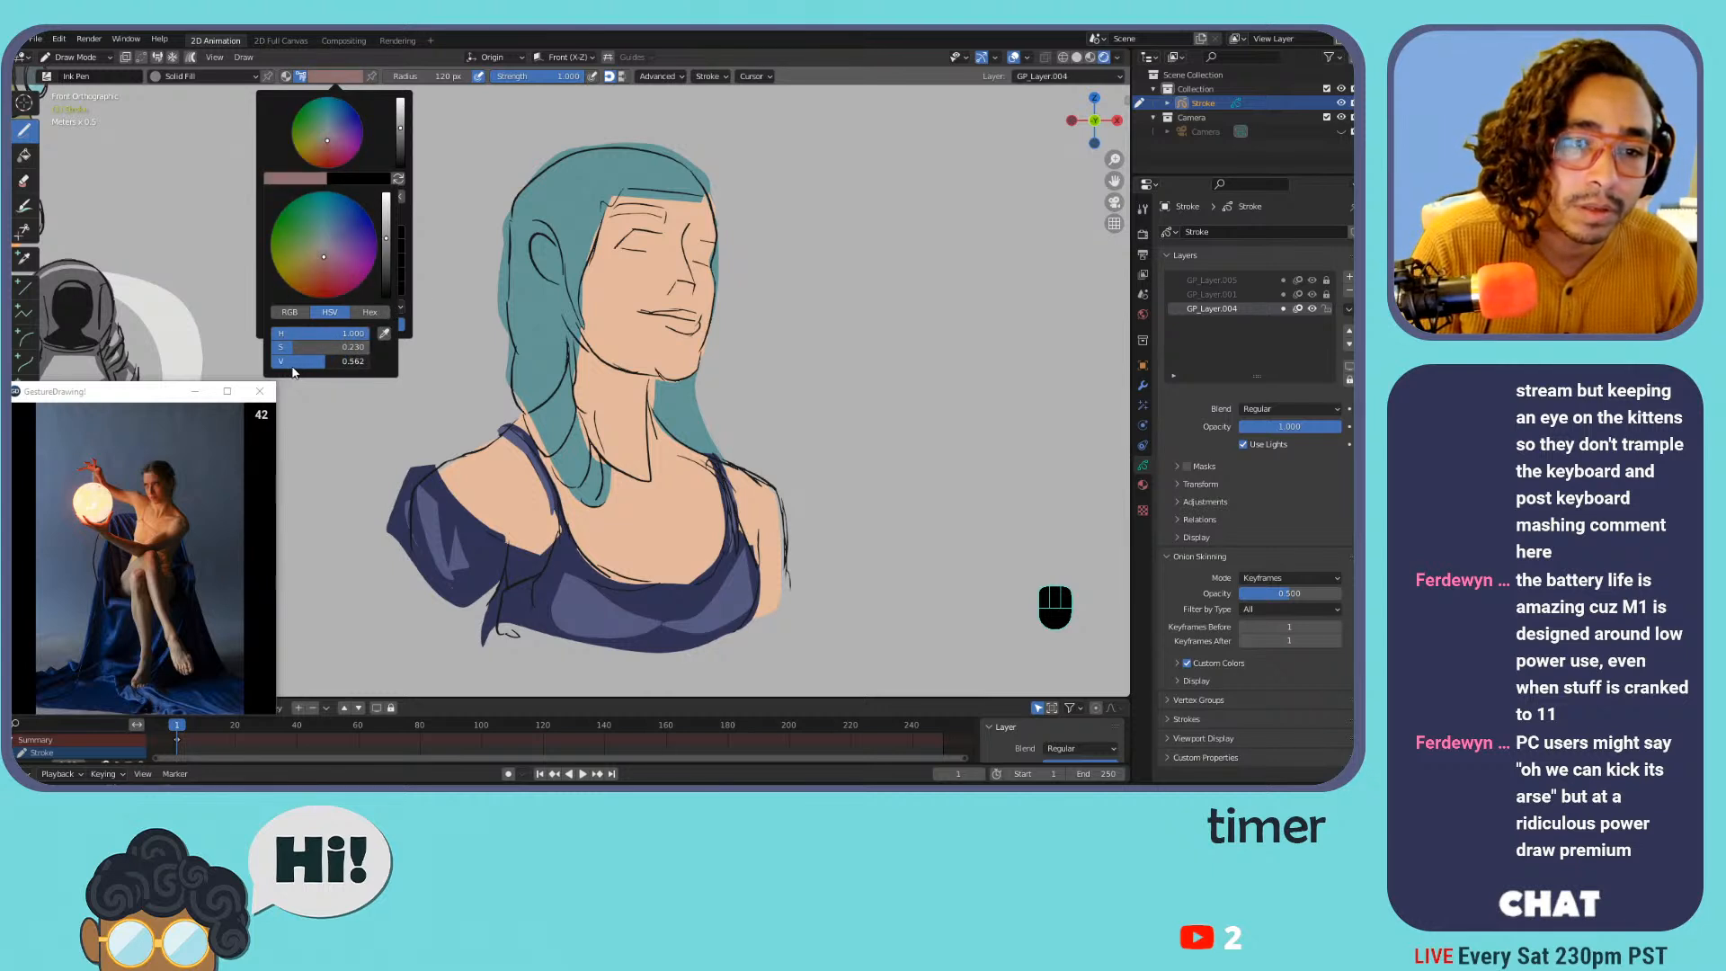
Paint the cast shadow on the neck under the jaw, undoing and redrawing it until the shape fits
drag(582, 335, 635, 399)
key(ctrl+z)
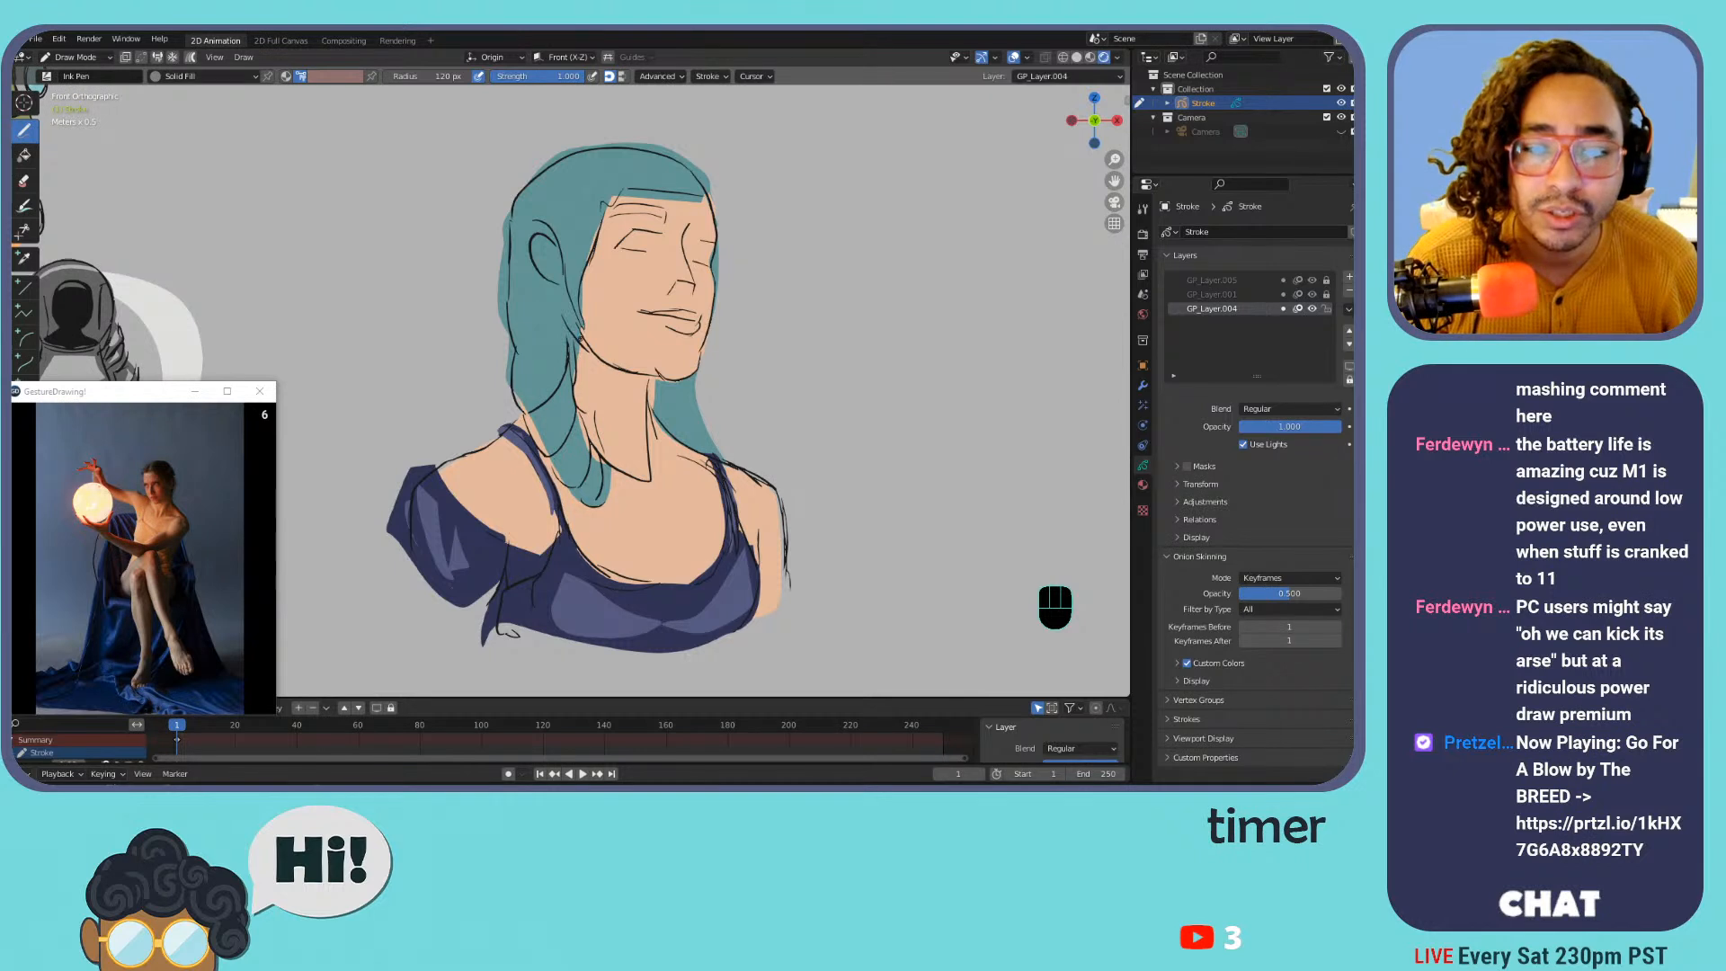
mouse_move(584, 340)
mouse_down()
mouse_move(601, 392)
mouse_move(652, 387)
mouse_move(630, 347)
mouse_move(581, 336)
mouse_up()
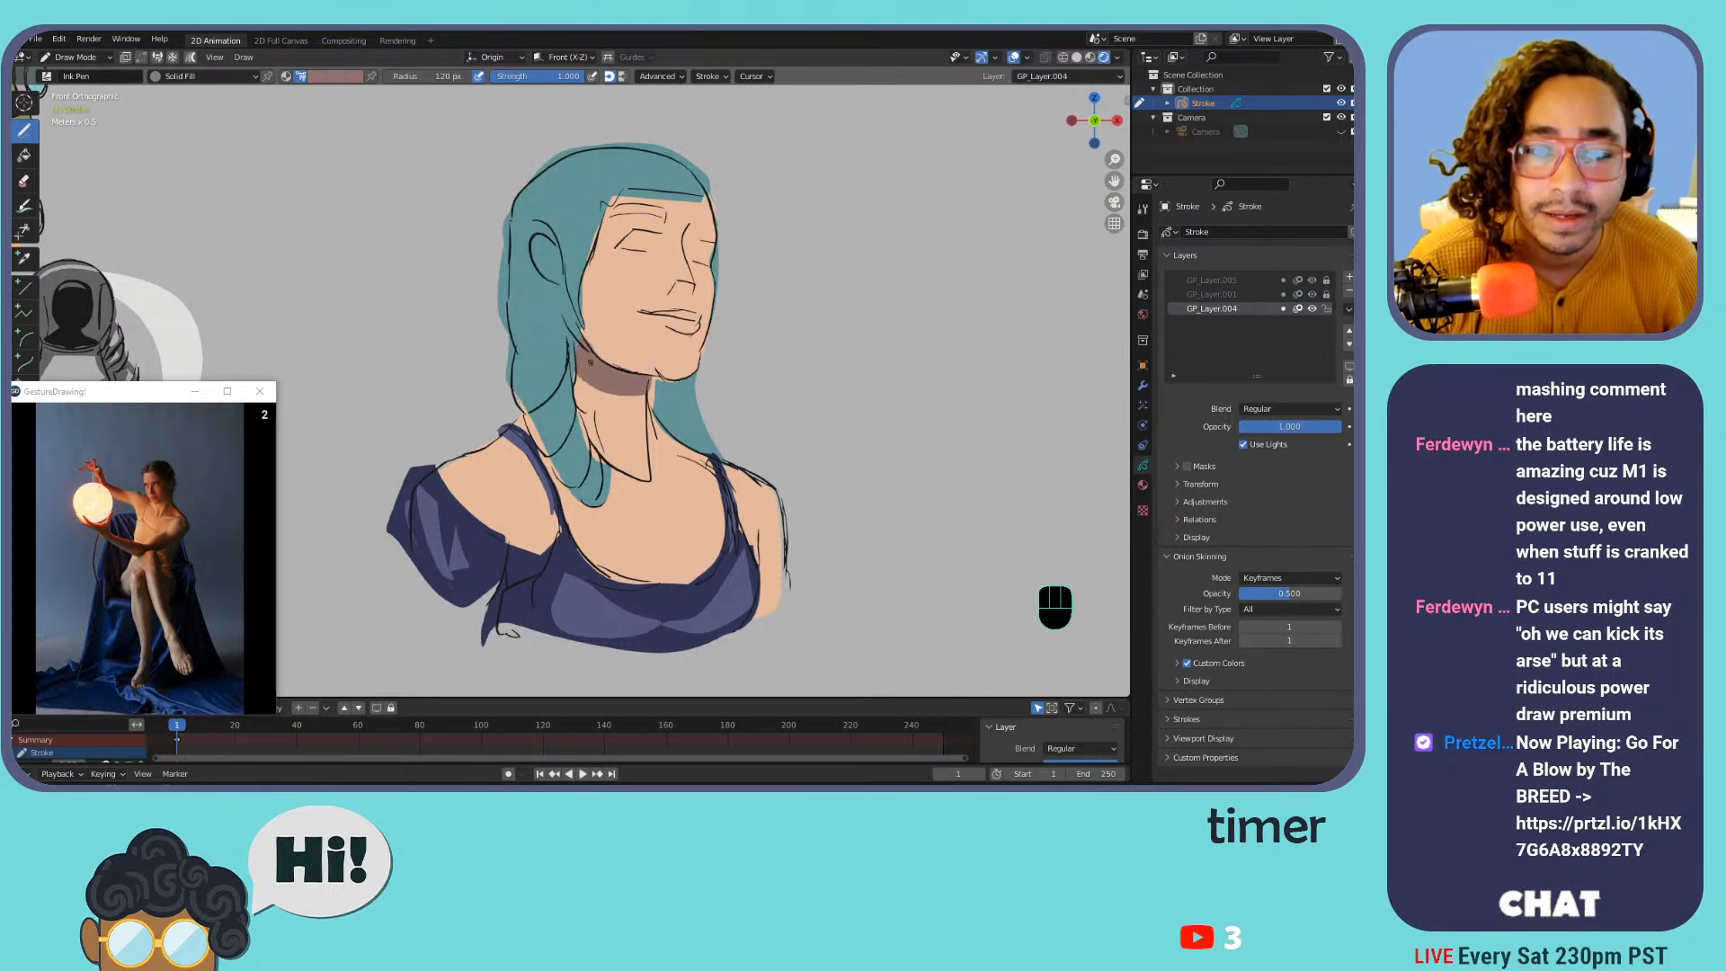
key(ctrl+z)
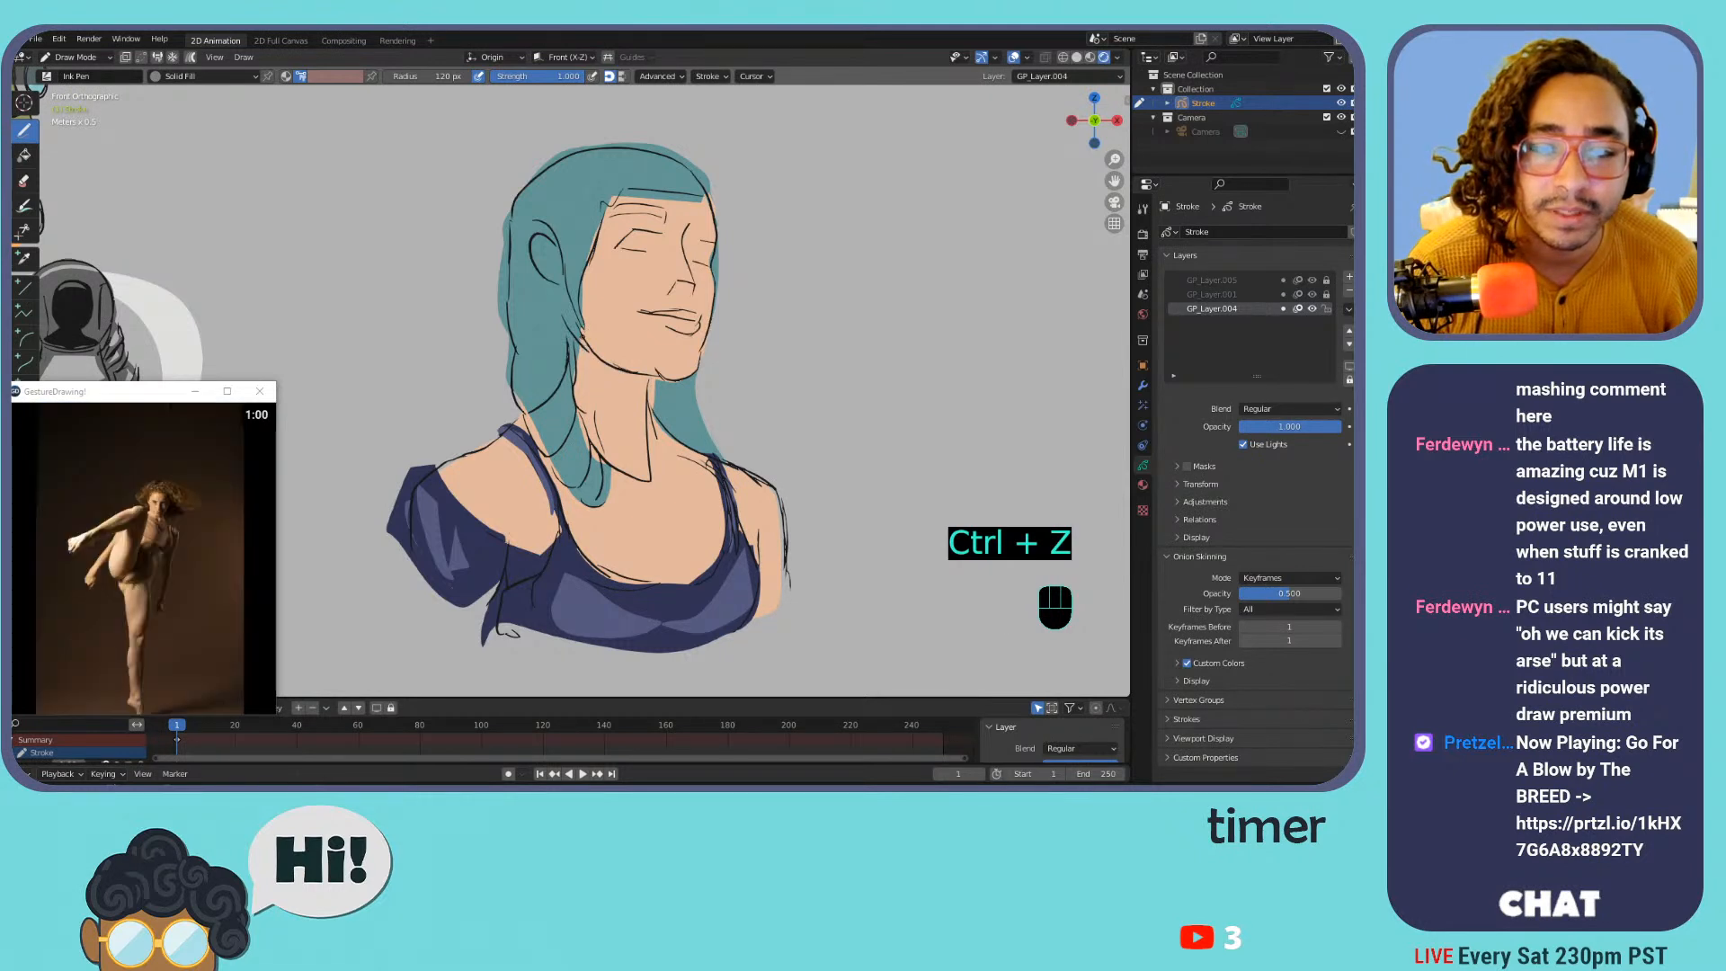
mouse_move(586, 371)
mouse_down()
mouse_move(644, 386)
mouse_move(595, 354)
mouse_move(647, 375)
mouse_move(642, 401)
mouse_move(585, 358)
mouse_move(628, 389)
mouse_move(645, 378)
mouse_move(583, 349)
mouse_up()
key(ctrl+z)
key(ctrl+z)
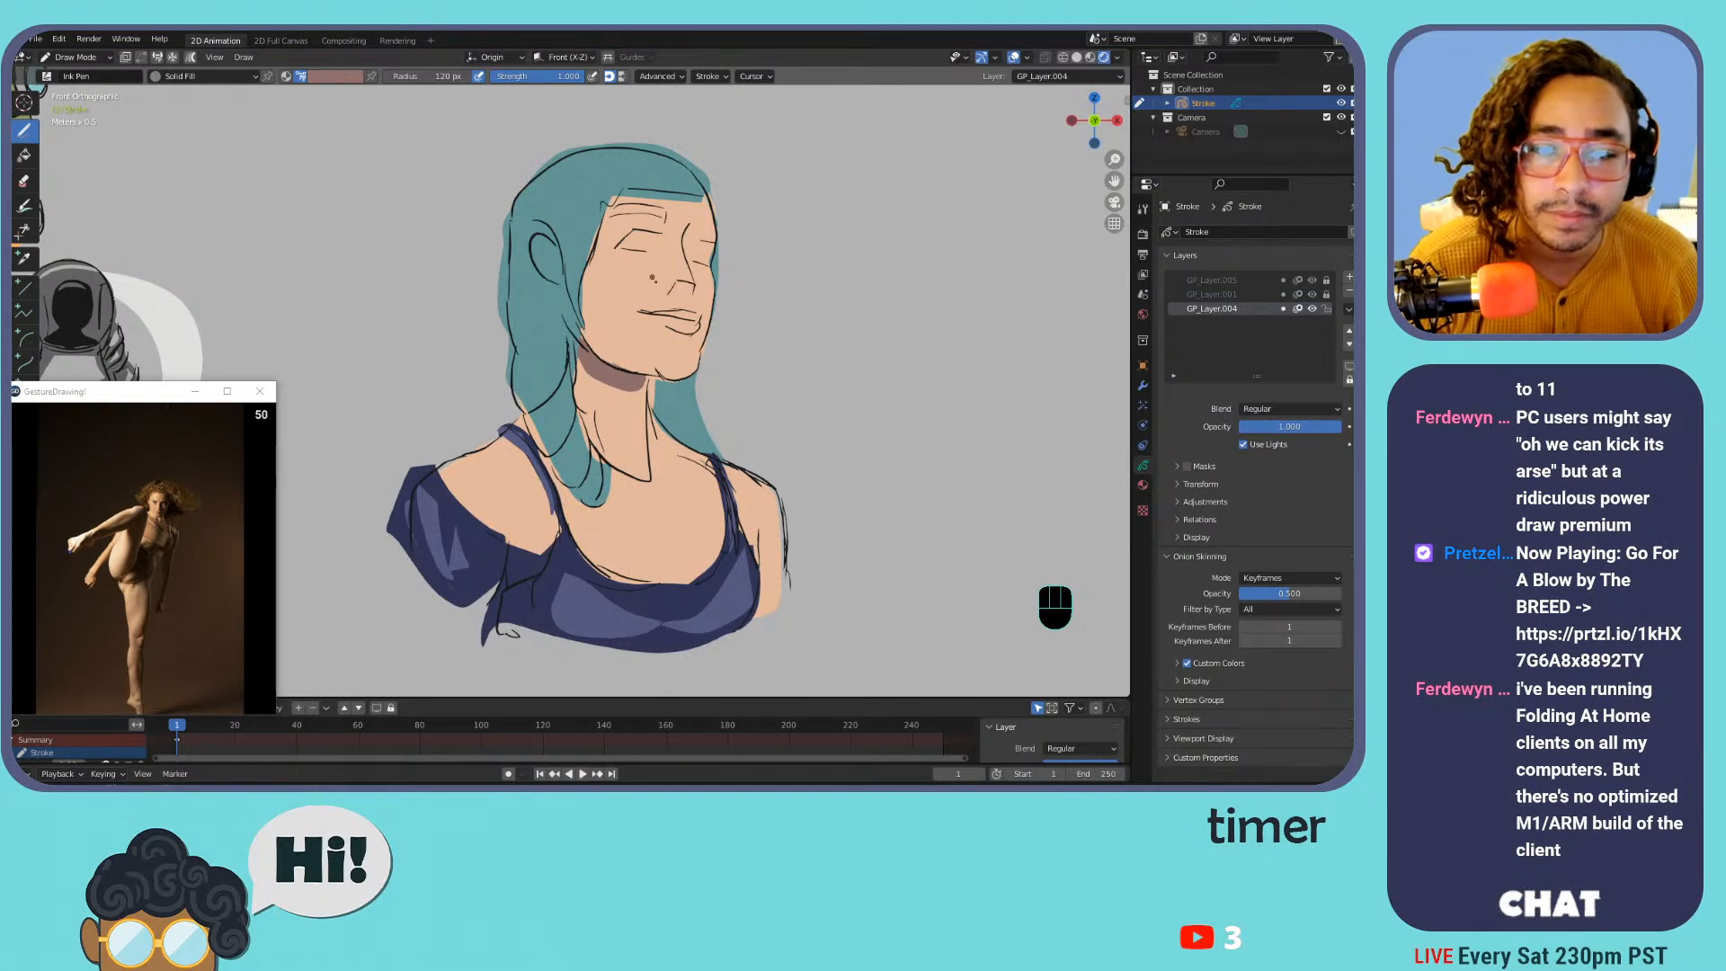
Paint shadow shapes on the upper lip, the notch between the collarbones and the shoulder crease above the sleeve, undoing stray lip strokes
drag(700, 316, 678, 317)
key(ctrl+z)
key(ctrl+z)
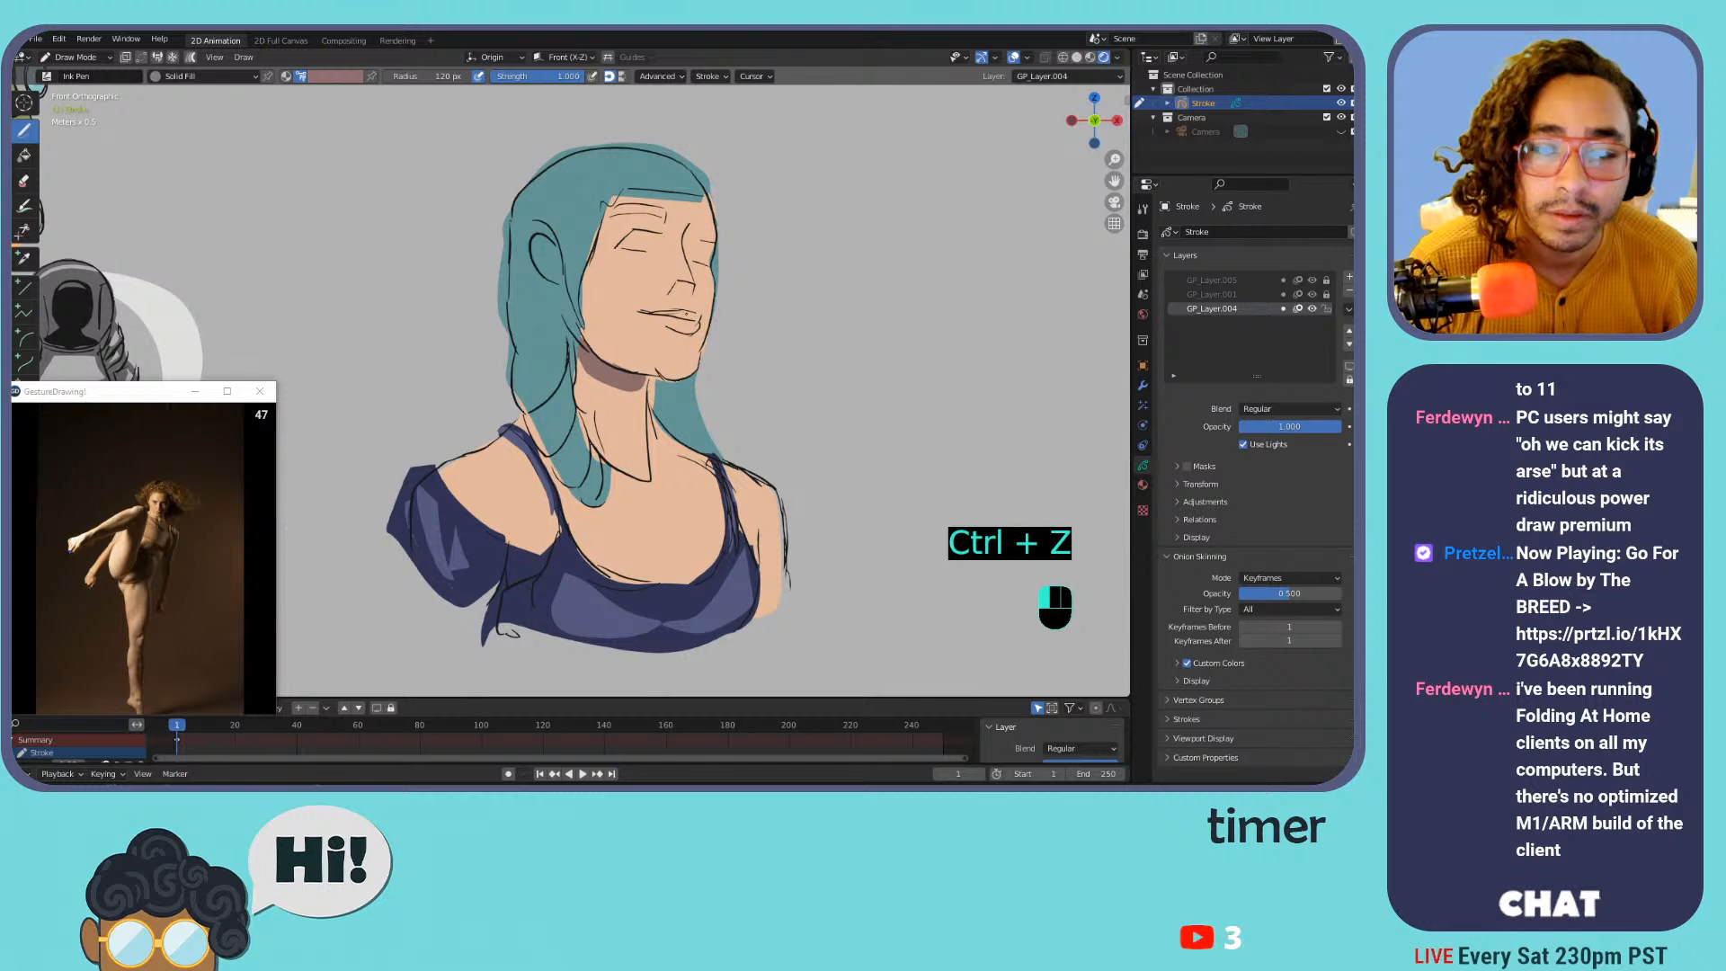
mouse_move(669, 309)
mouse_down()
mouse_move(643, 312)
mouse_move(665, 316)
mouse_up()
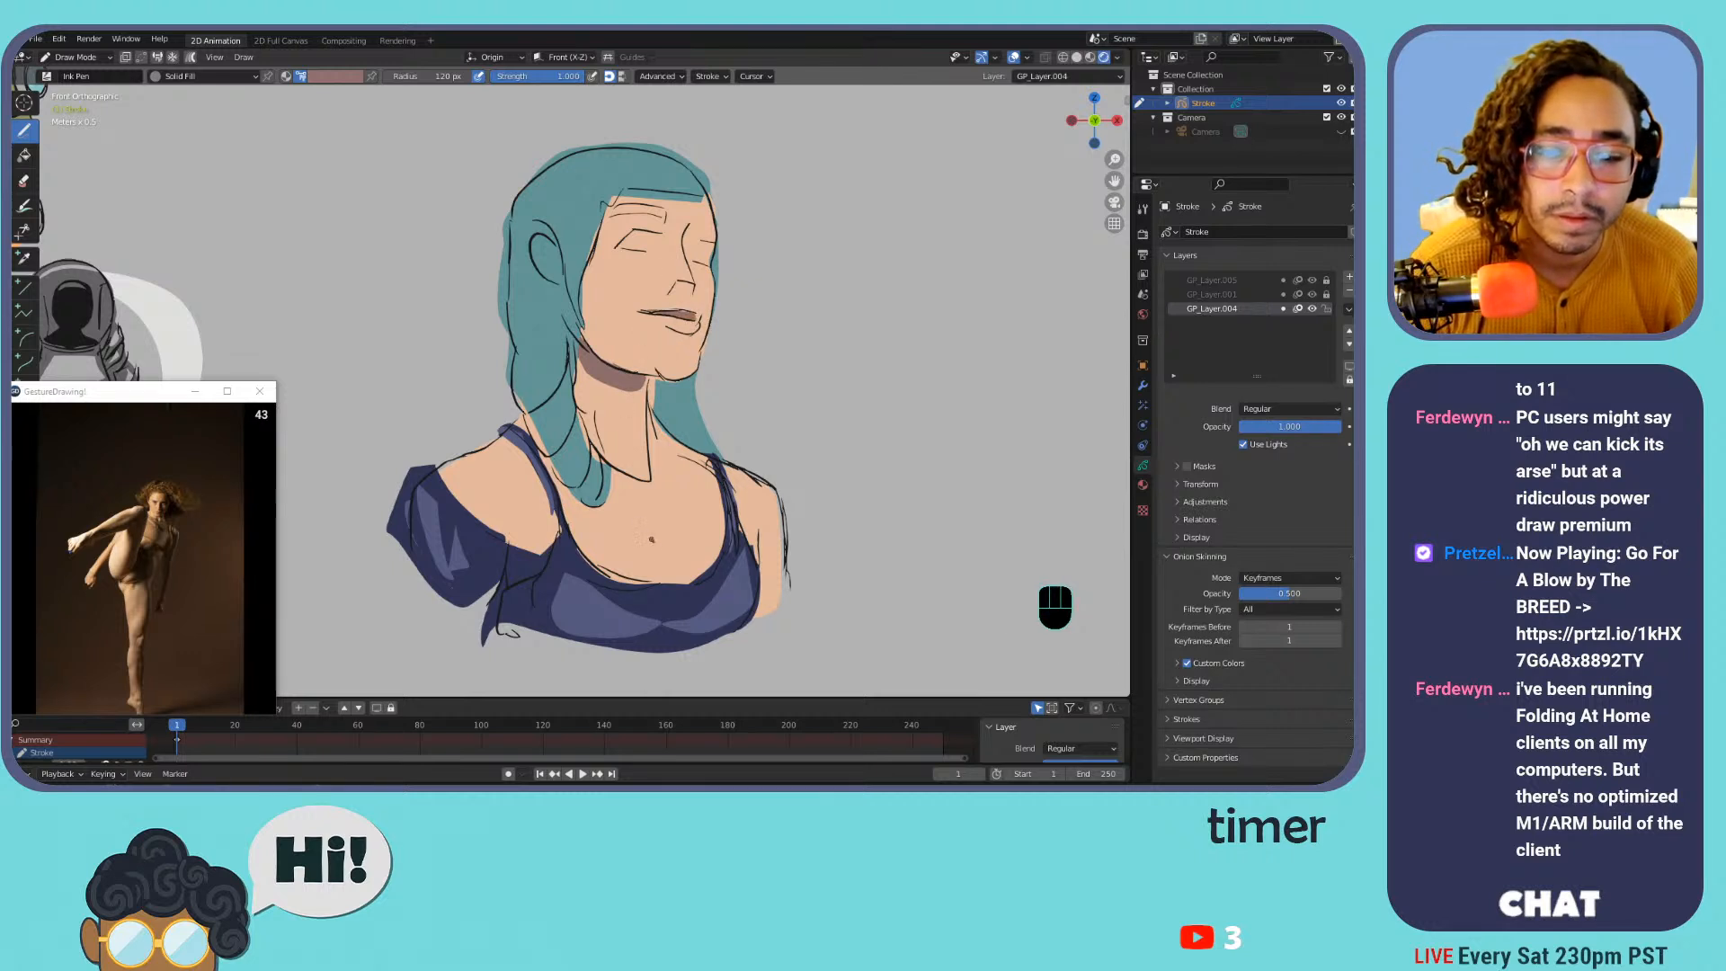
drag(661, 490, 638, 493)
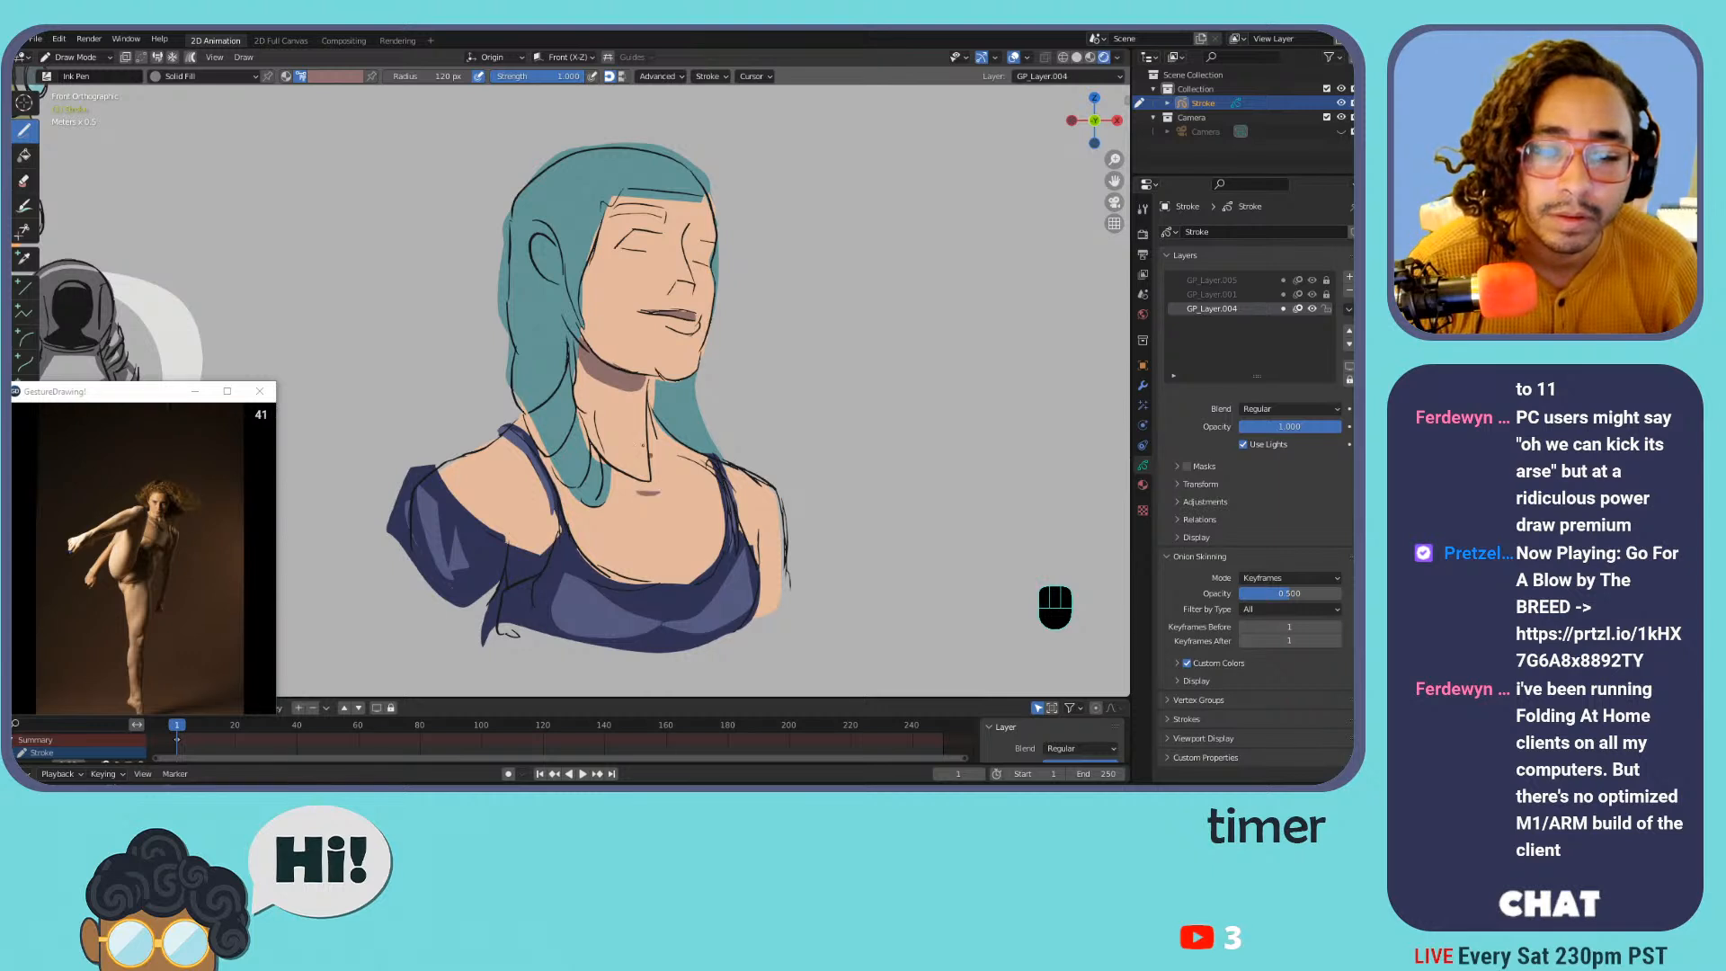
drag(504, 517, 502, 544)
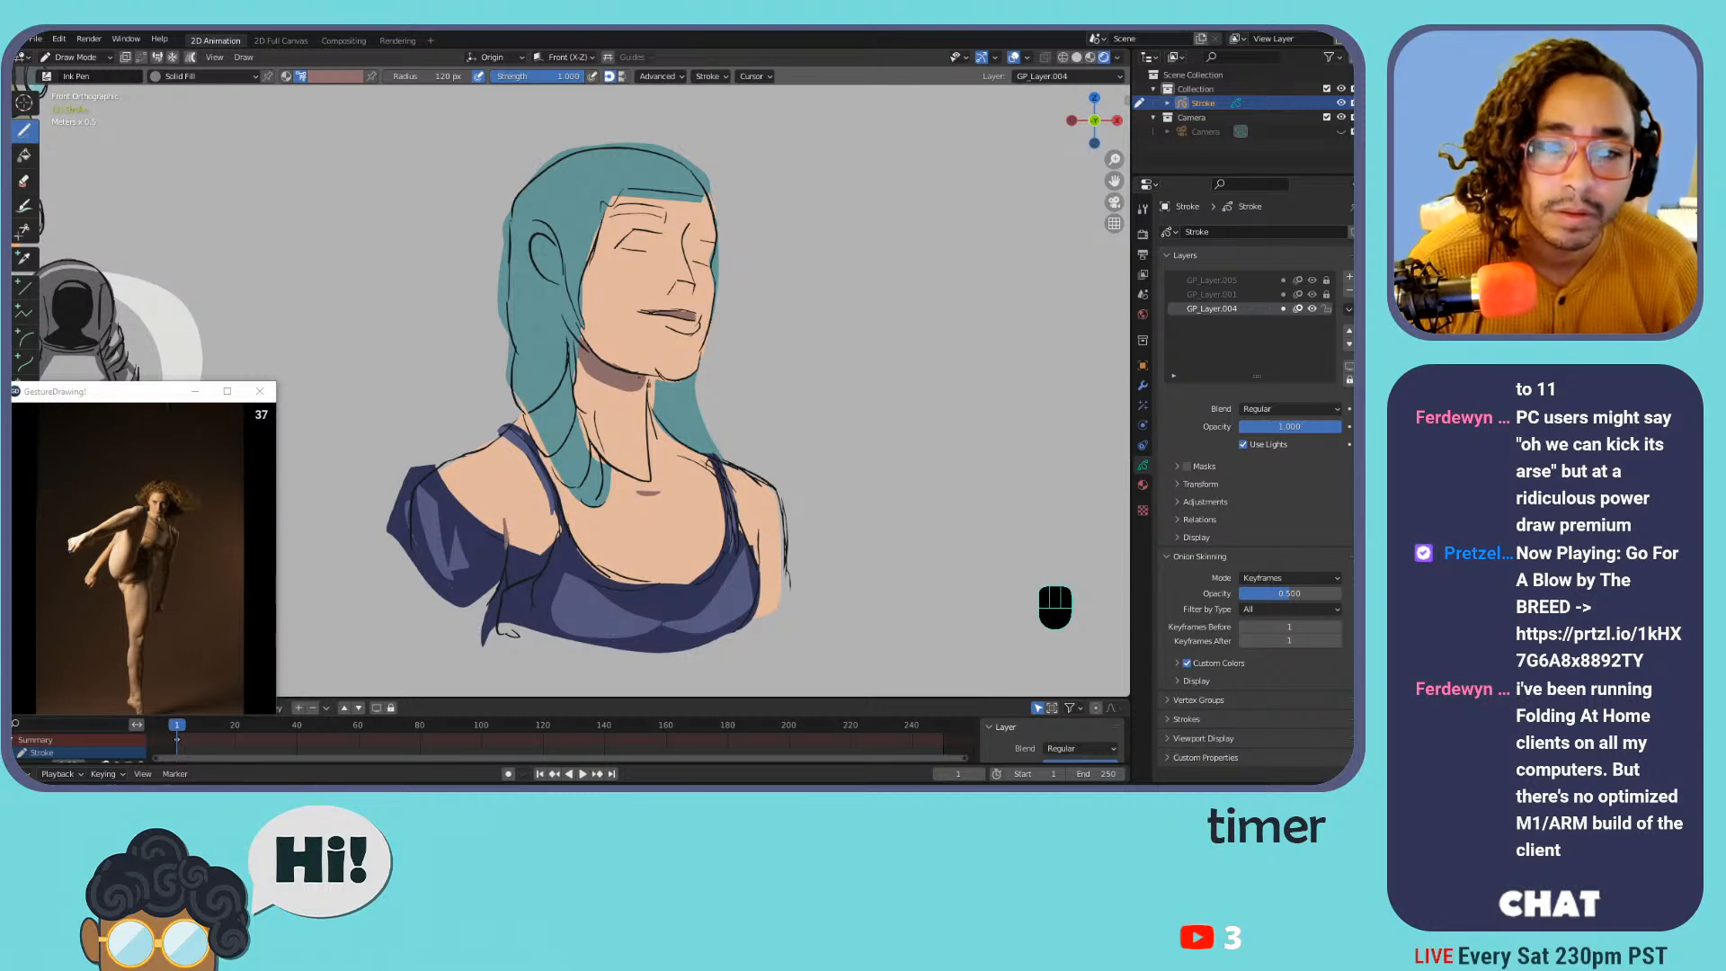
Switch to a near-white colour and fill the whites of both eyes, undoing and redrawing the far eye
click(334, 76)
click(290, 235)
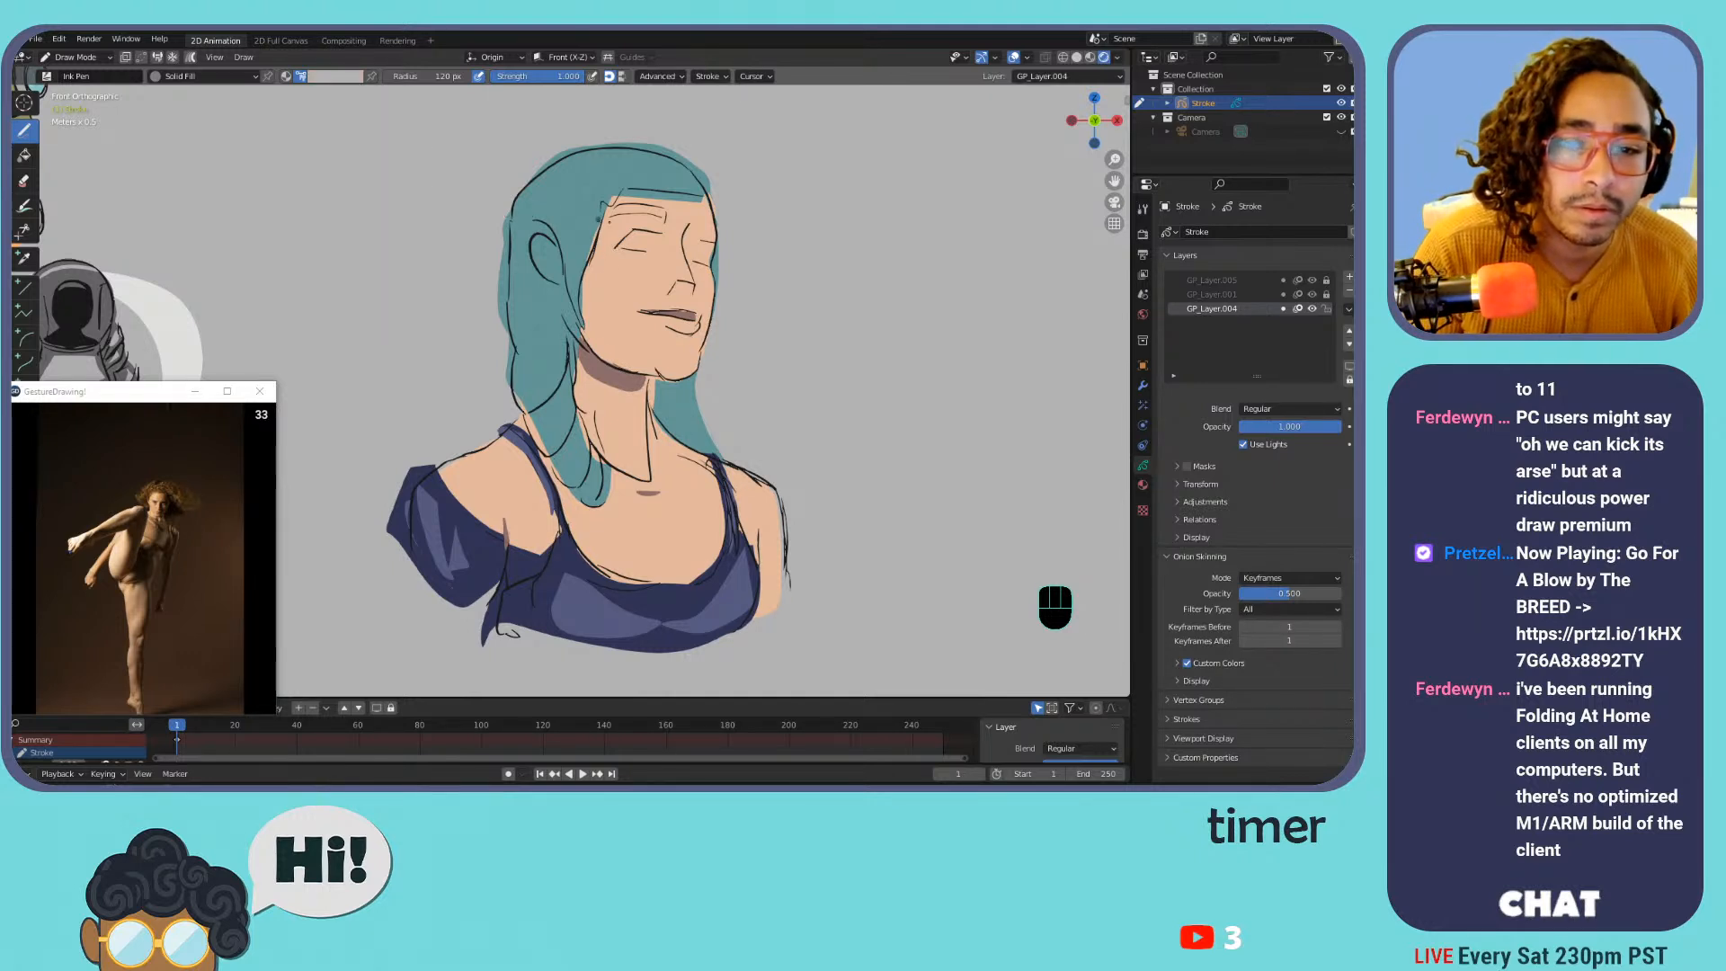
key(ctrl+z)
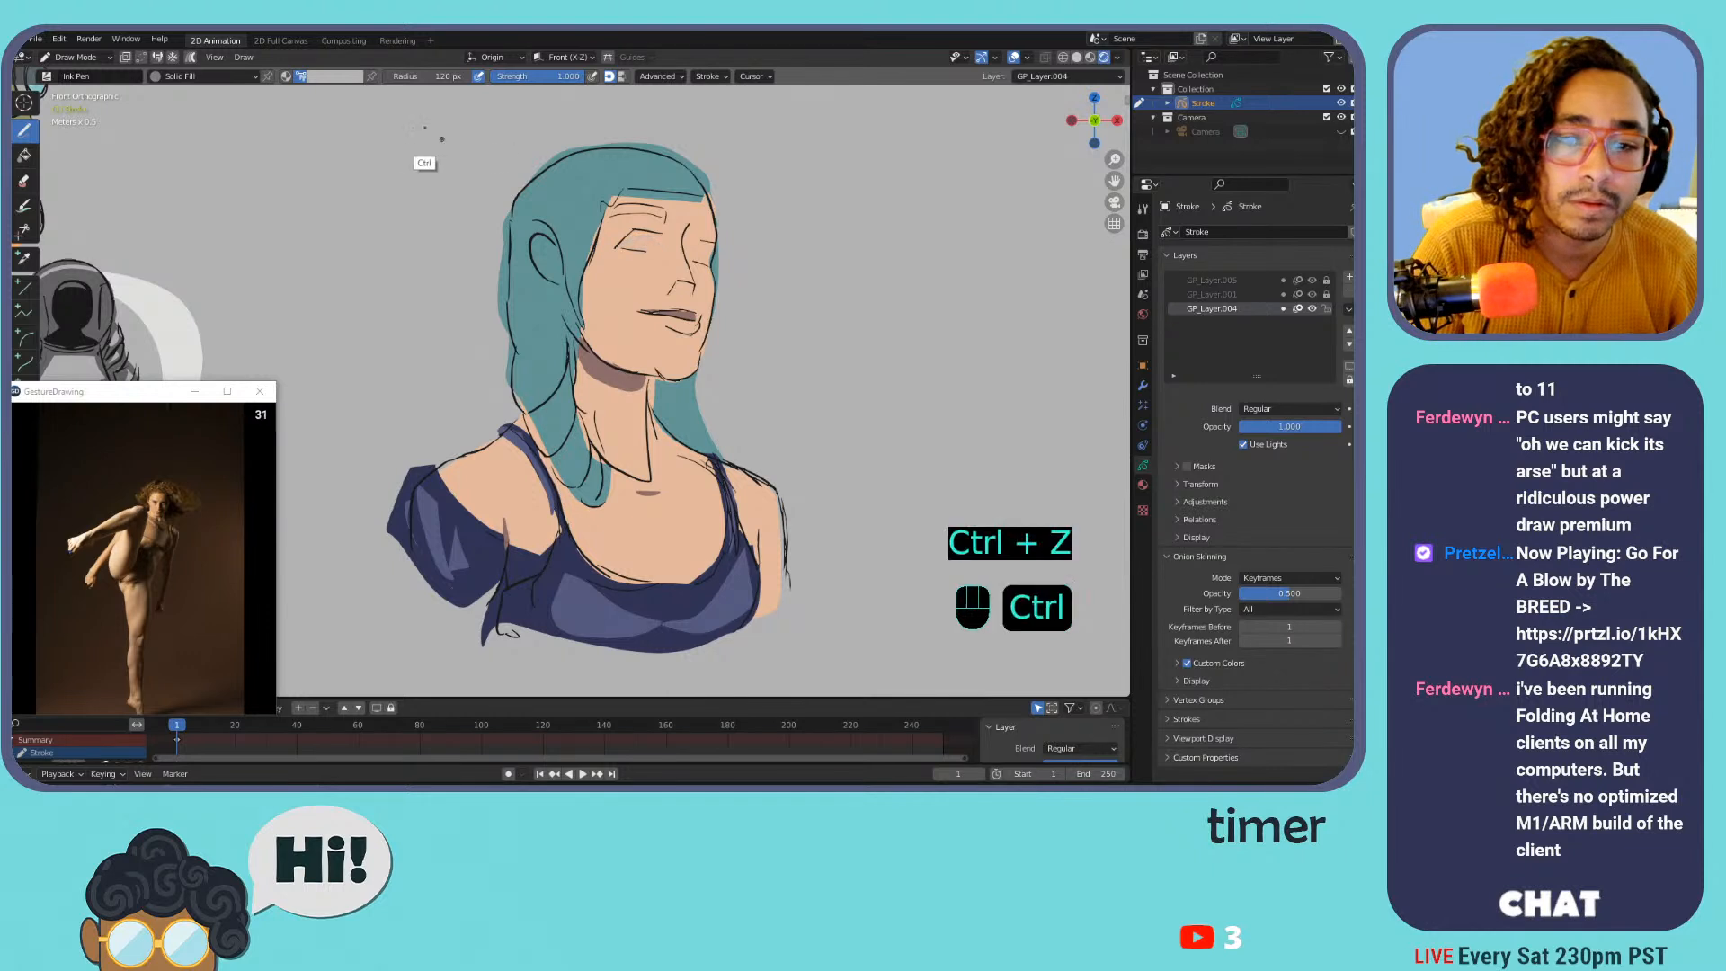
click(333, 76)
drag(617, 246, 703, 242)
key(ctrl+z)
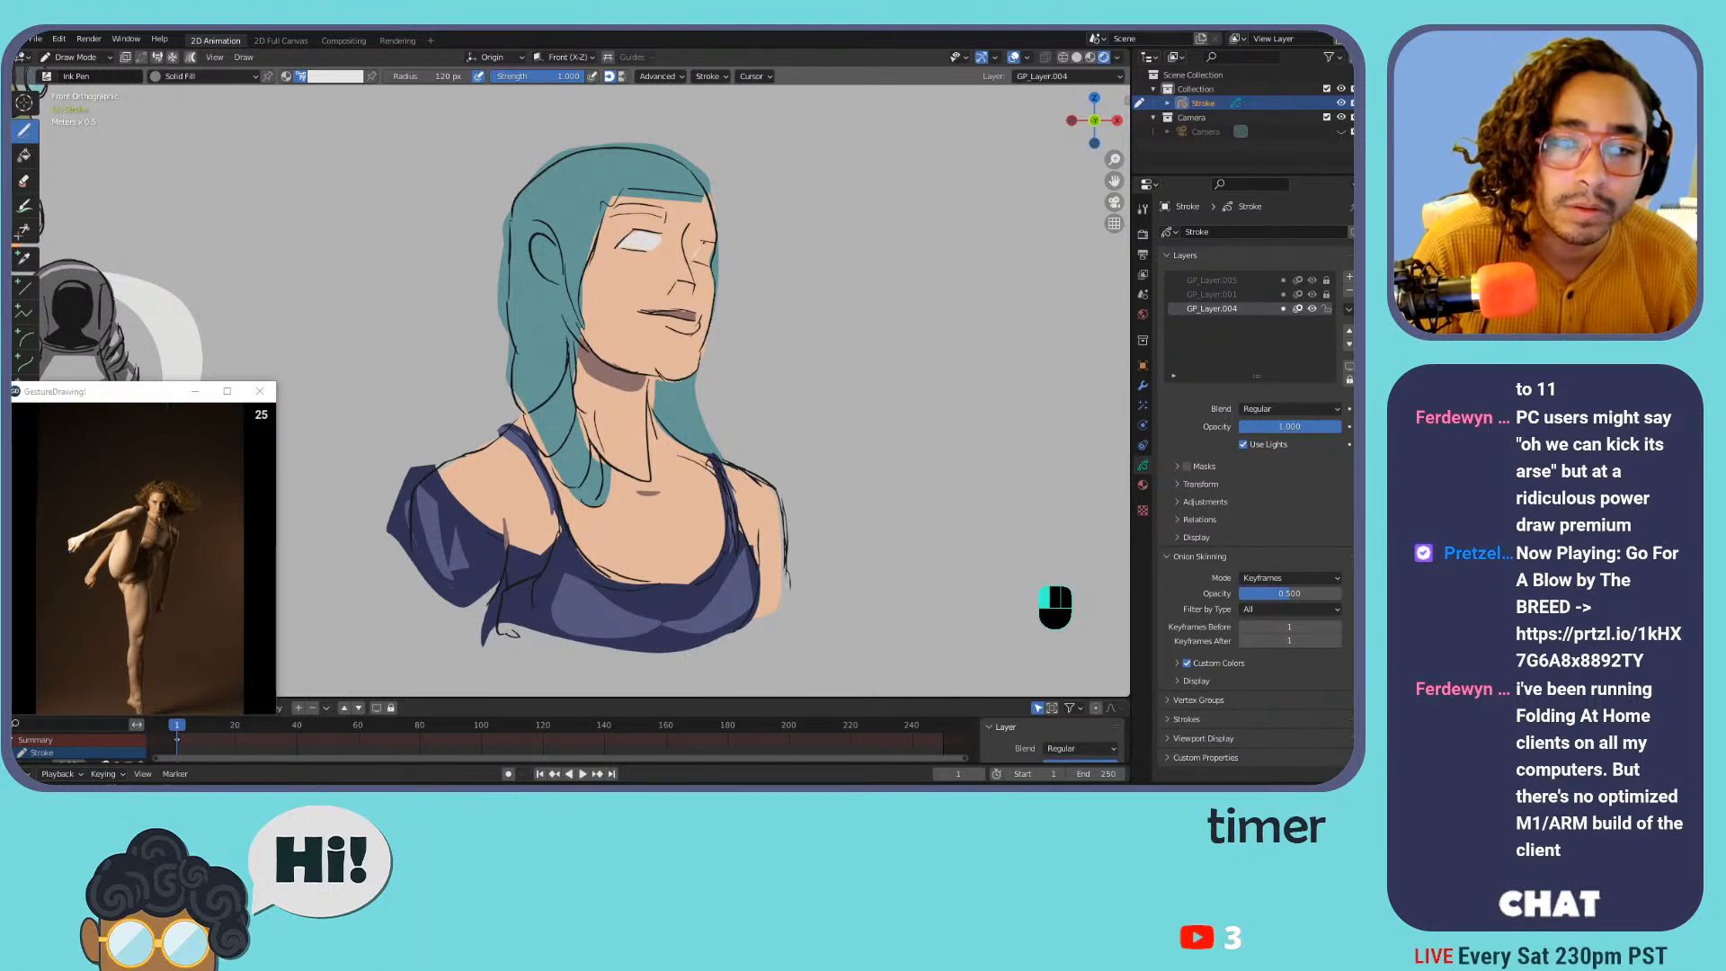
key(ctrl+z)
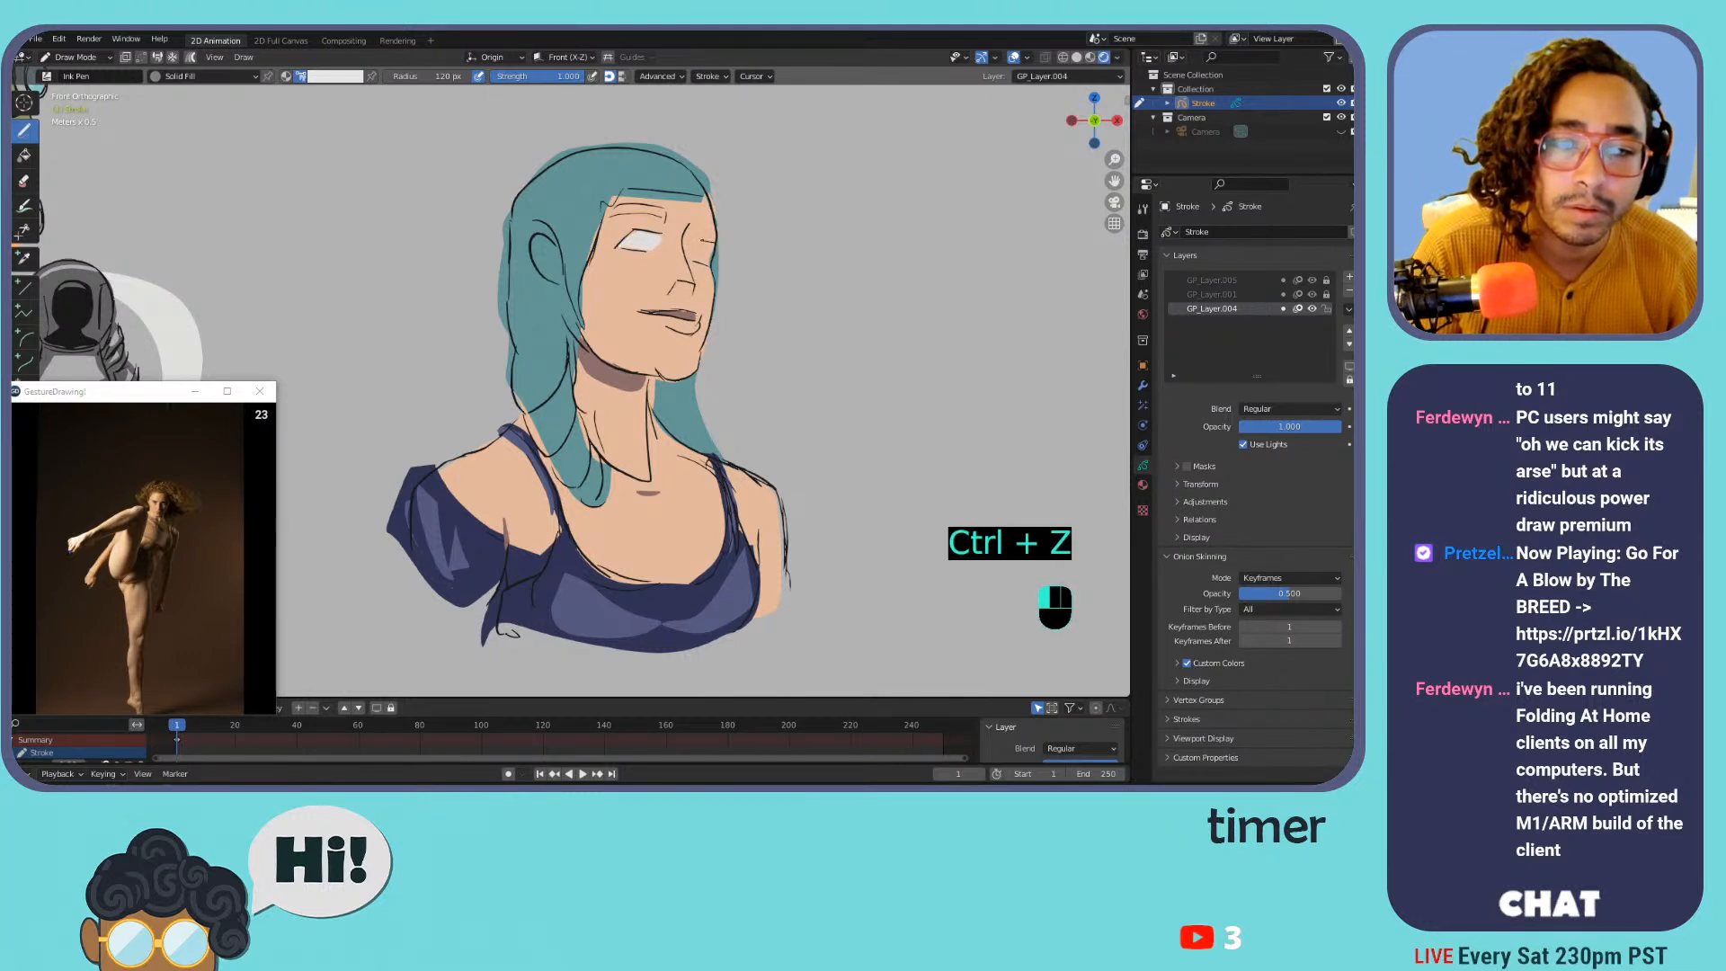
drag(713, 245, 696, 262)
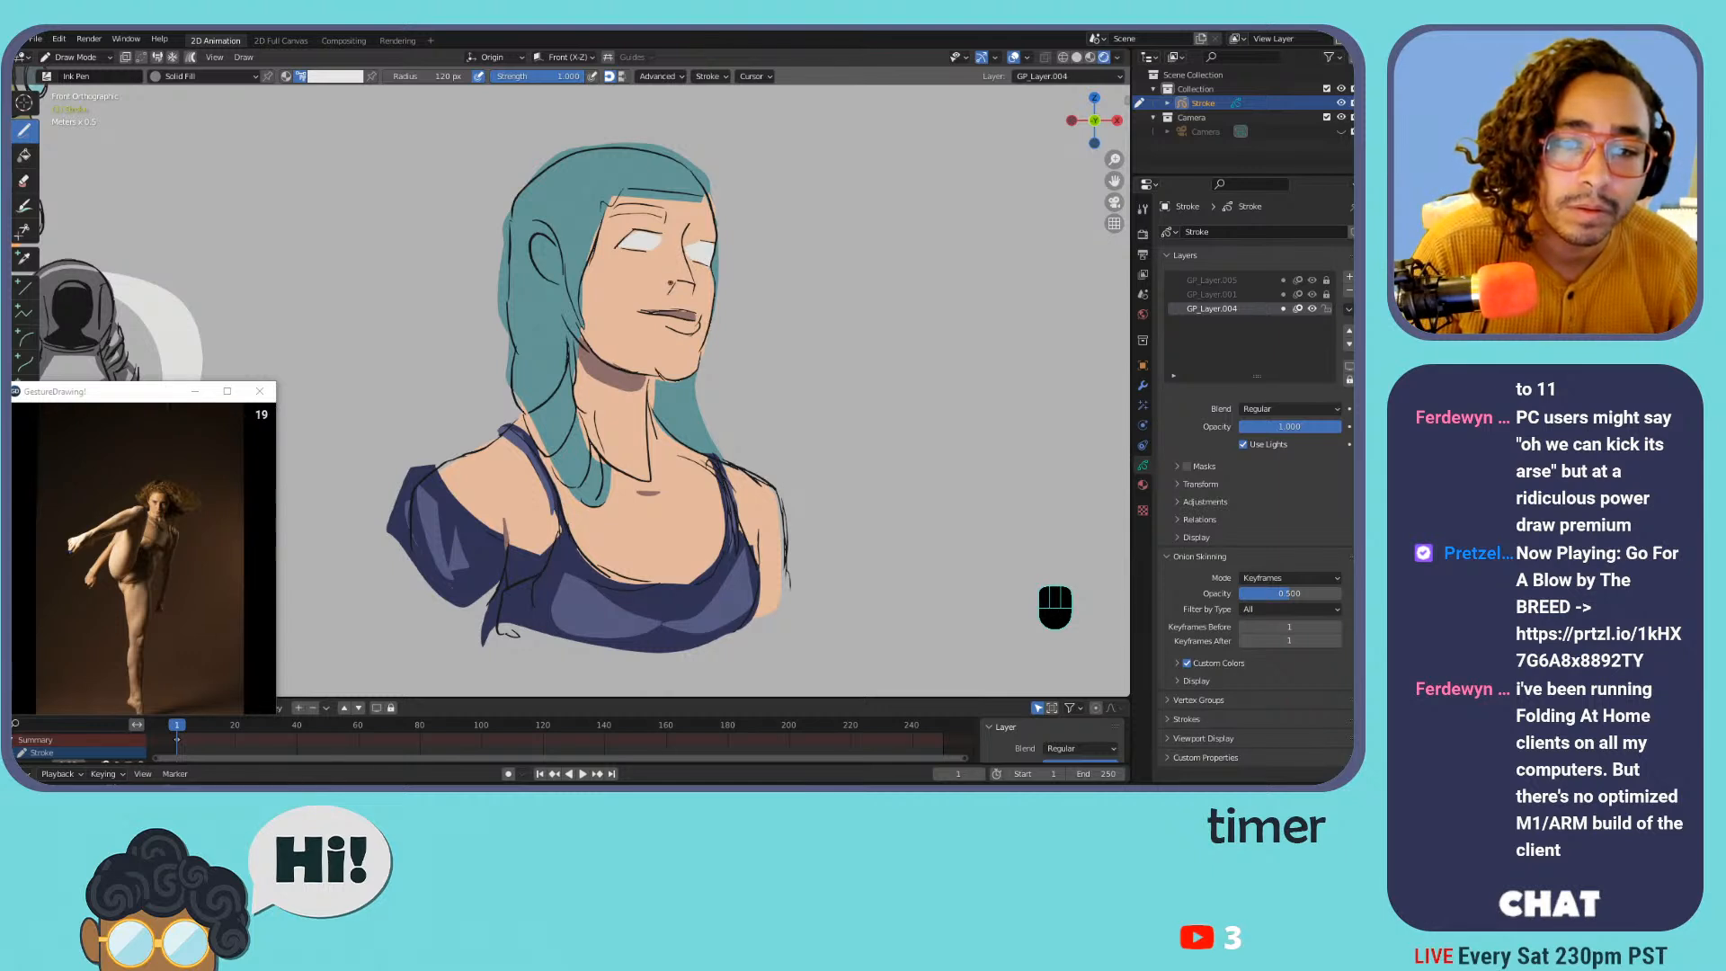
Sample the rose shadow colour from the neck and paint a shadow under the nose, undoing the stray stroke
click(332, 79)
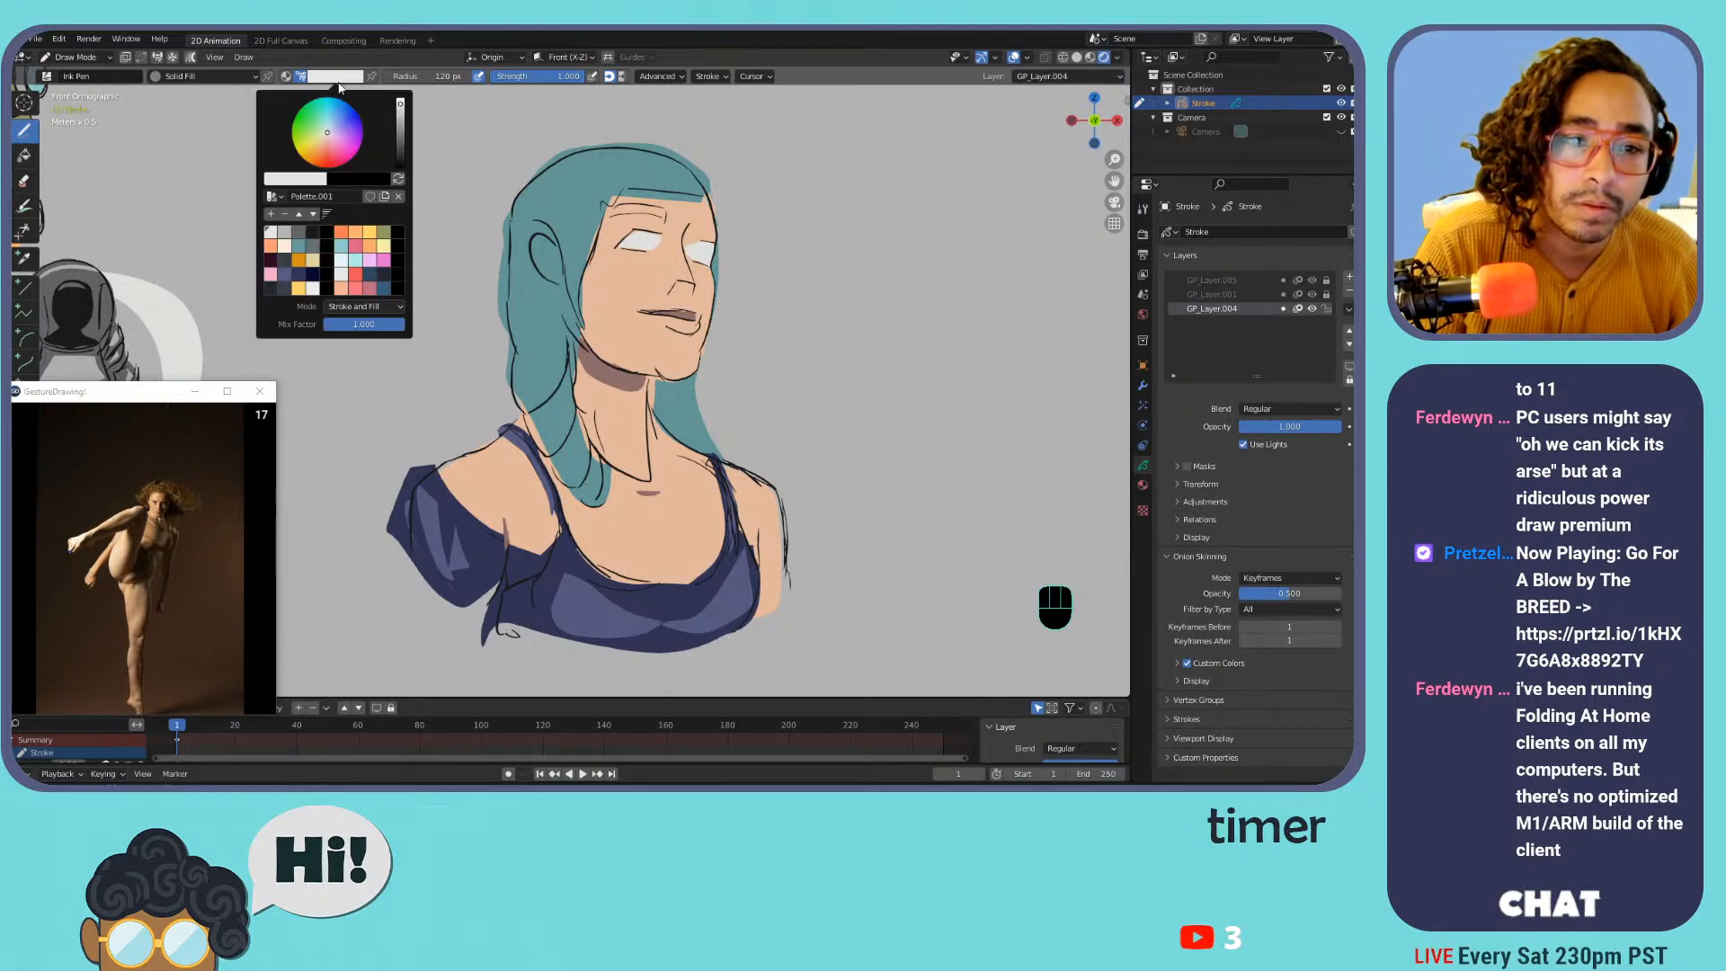
click(308, 179)
click(384, 315)
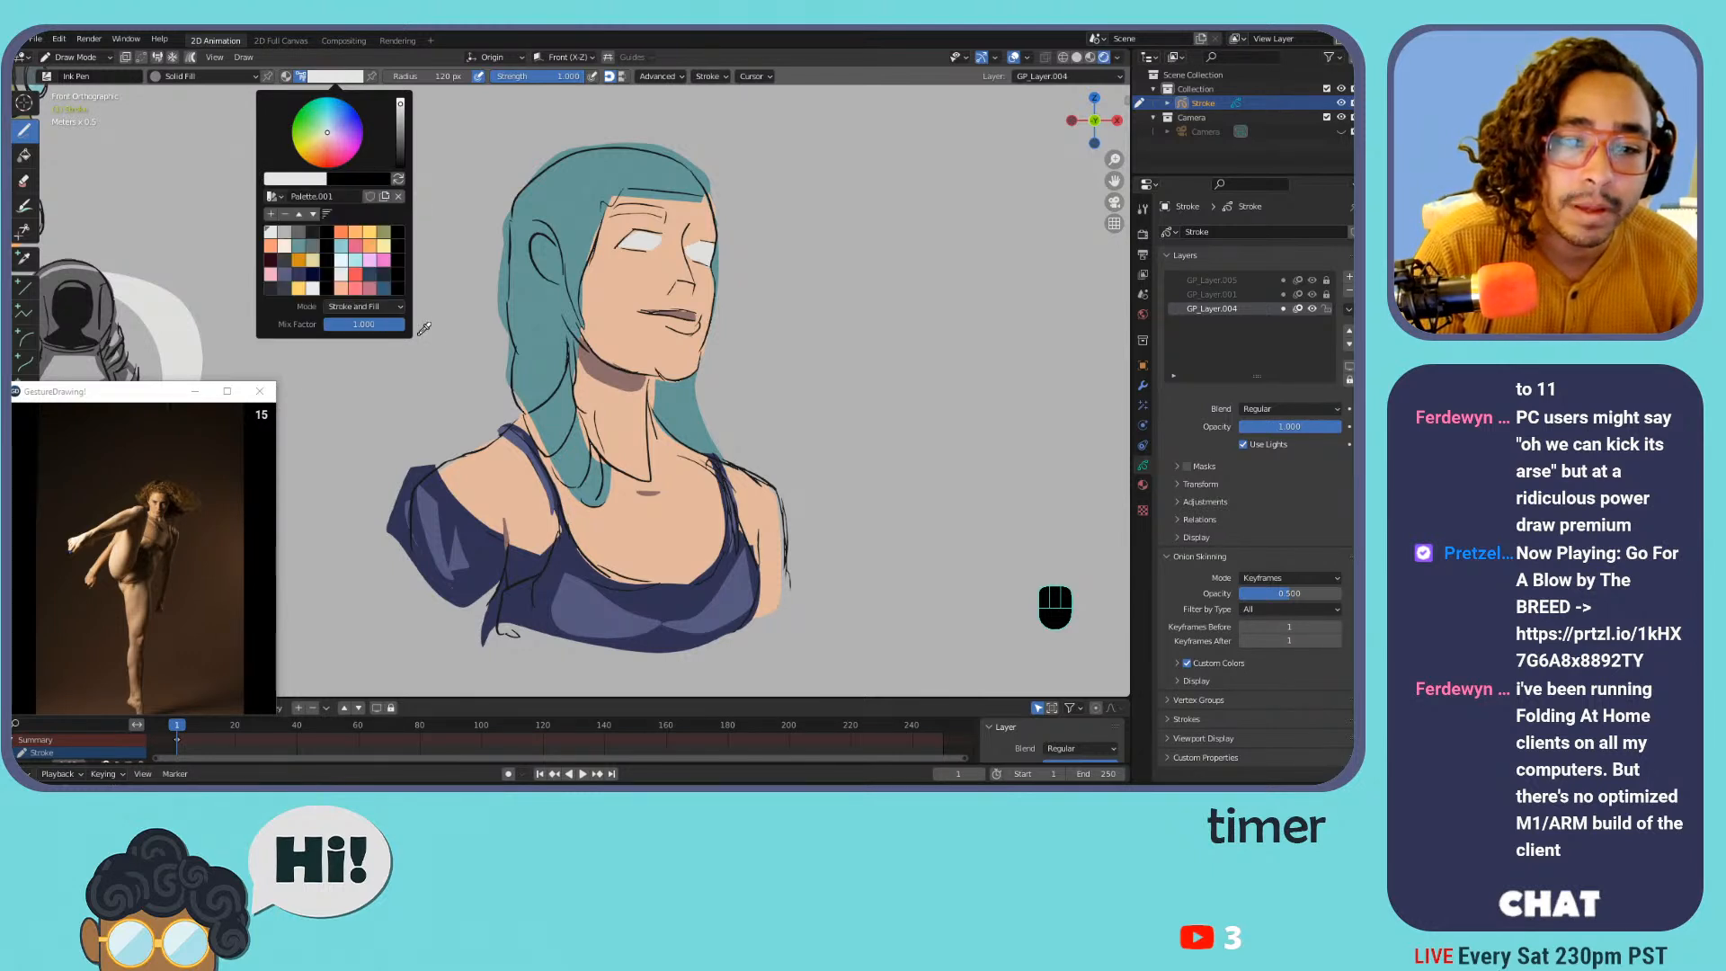
click(615, 362)
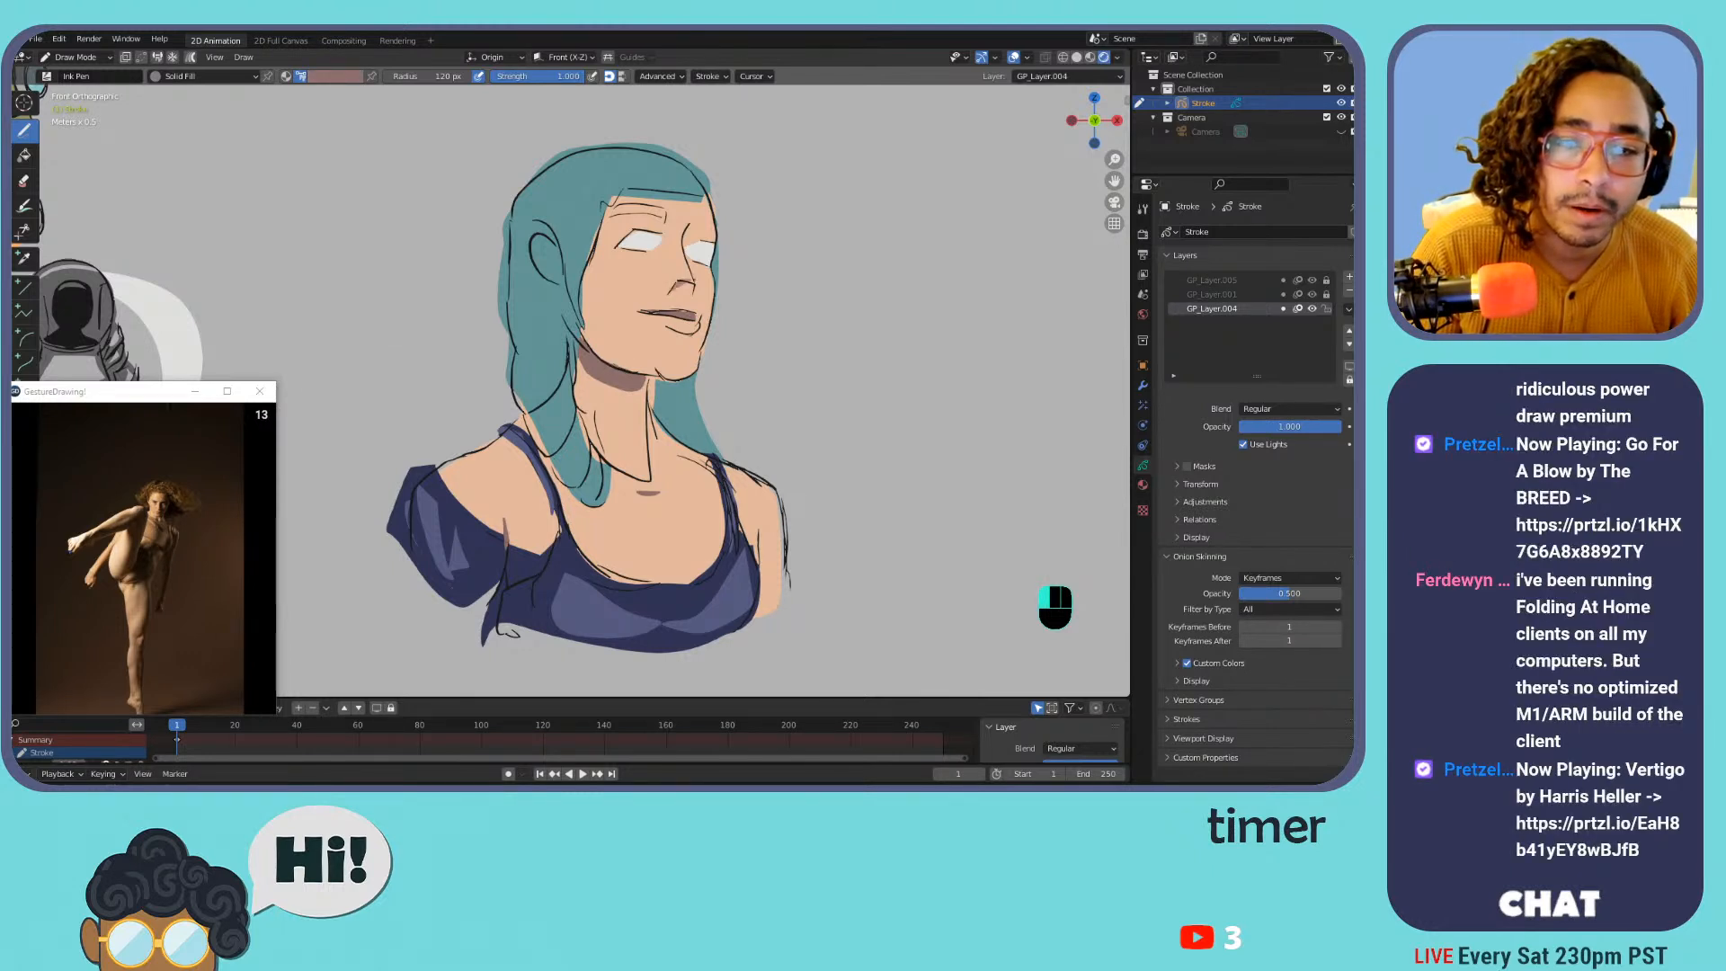
key(ctrl+z)
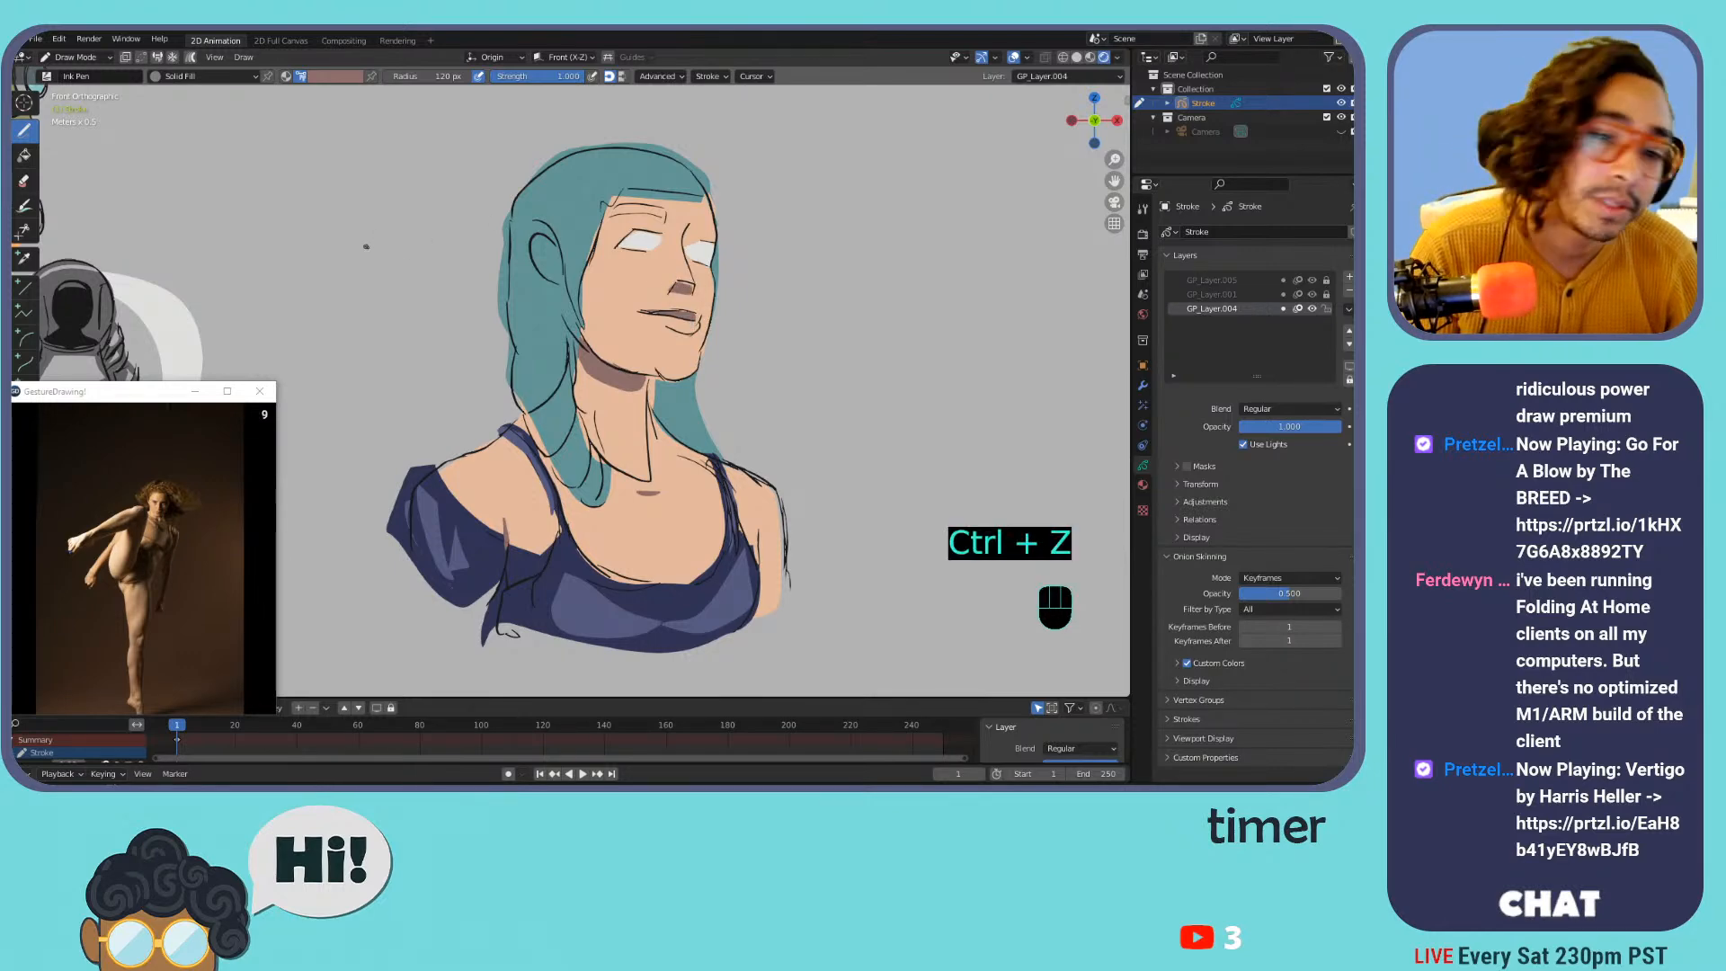
Sample the skin tone from the face and fill the ear with it, undoing the stray stroke
key(ctrl+minus)
key(ctrl+minus)
key(ctrl+equal)
key(ctrl+equal)
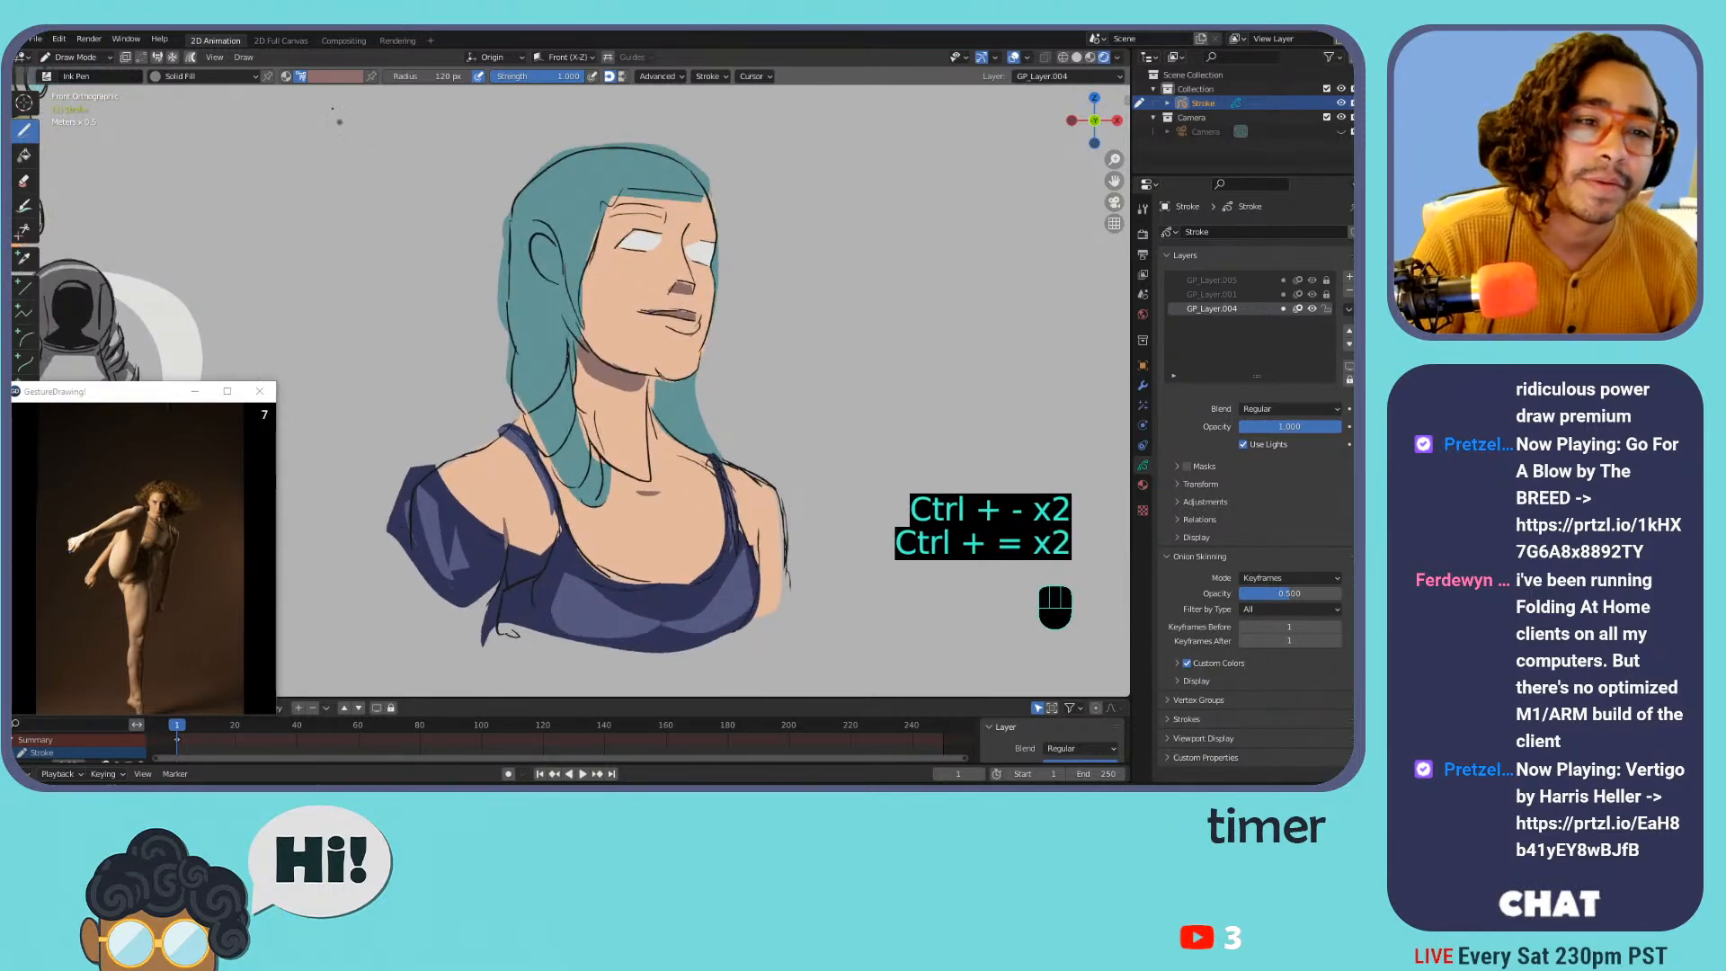
click(334, 75)
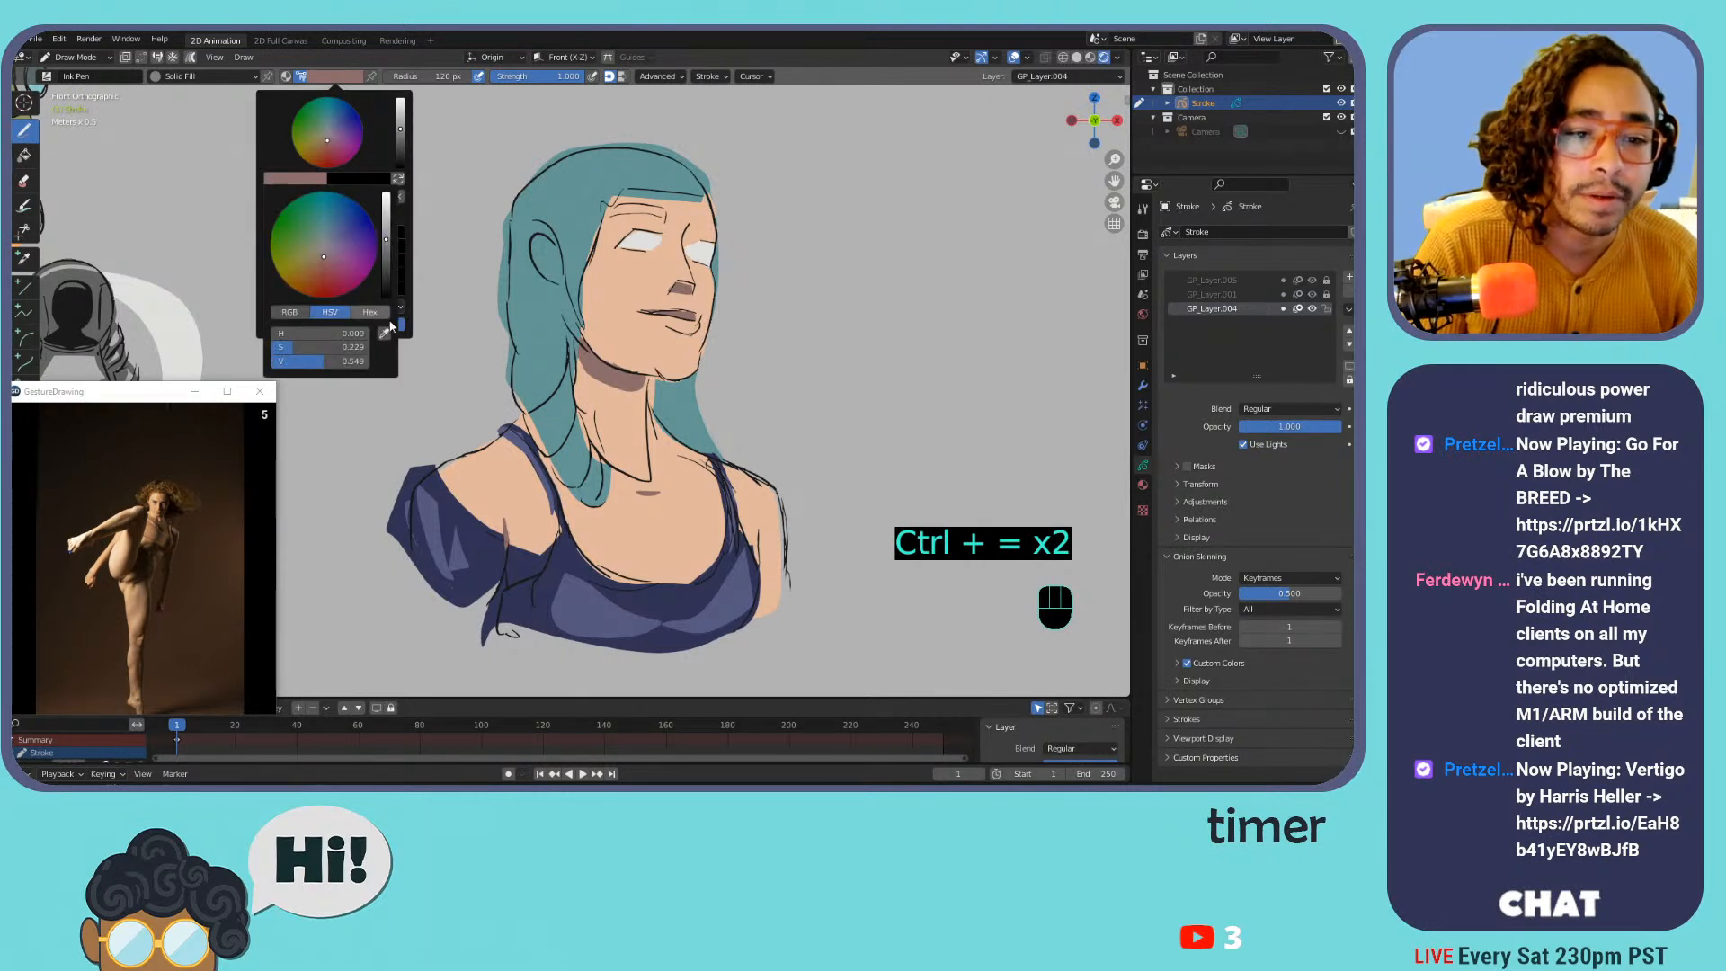
click(384, 333)
click(607, 286)
mouse_move(558, 284)
mouse_down()
mouse_move(543, 234)
mouse_move(560, 255)
mouse_up()
key(ctrl+z)
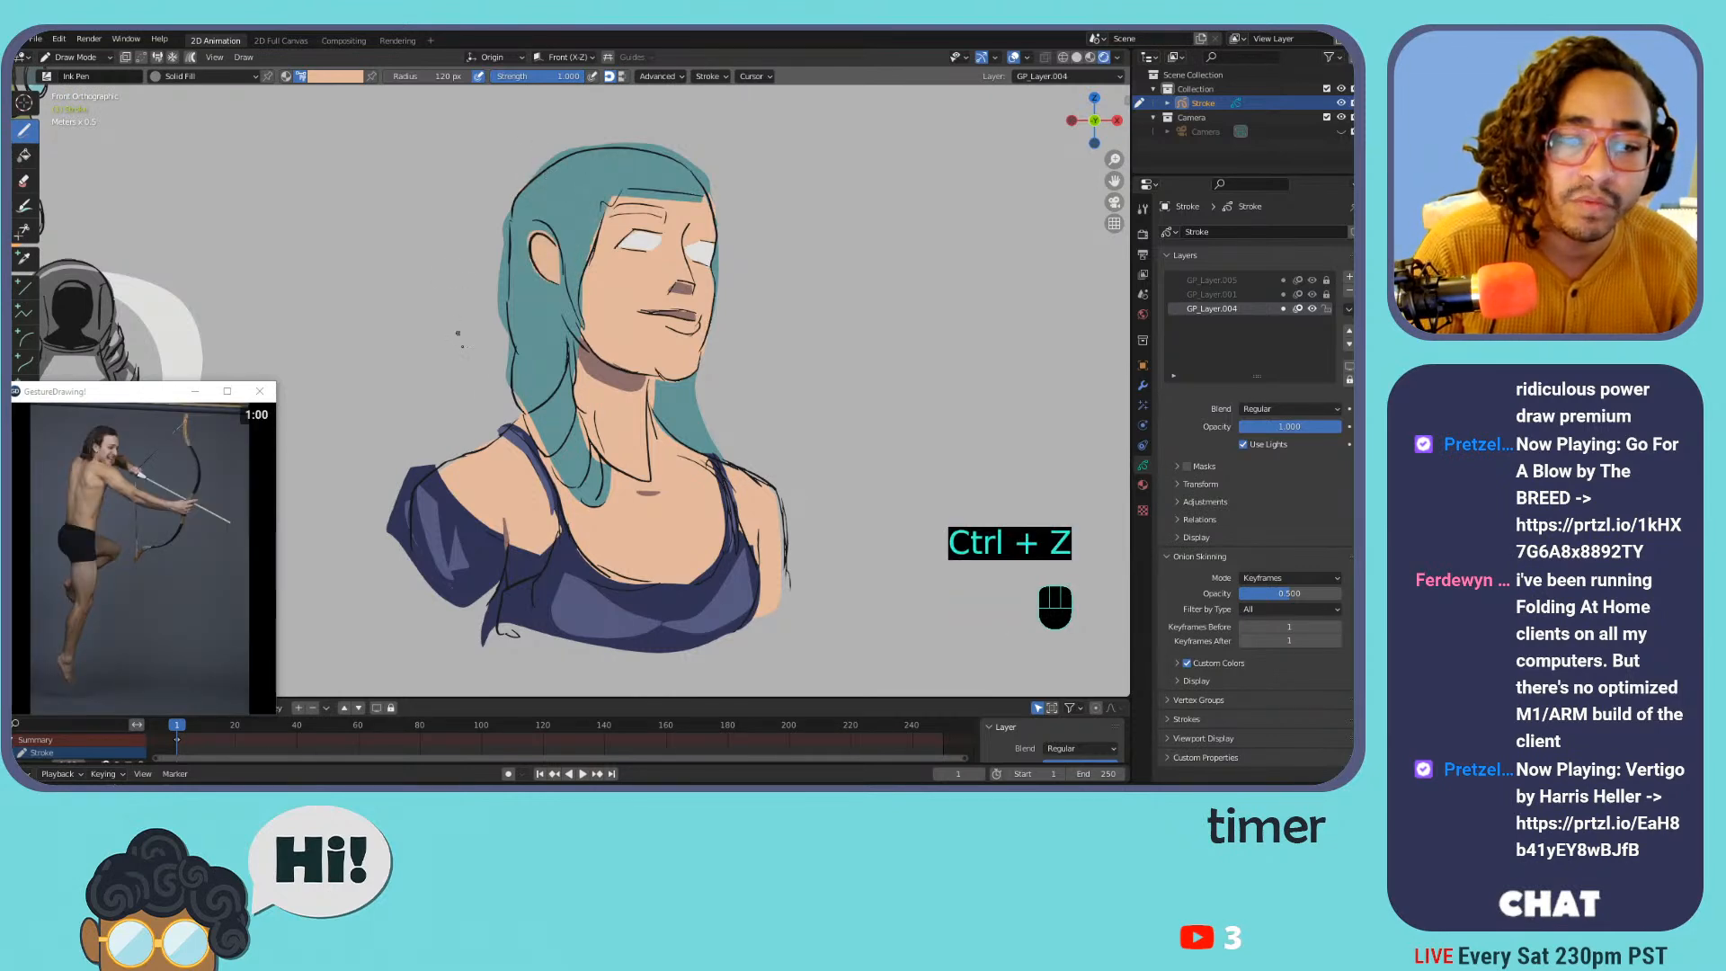
Enter Edit Mode, cancel scaling the fills alone, and merge the line-art layer GP_Layer.001 down into GP_Layer.004
key(ctrl+minus)
key(ctrl+minus)
key(ctrl+minus)
key(ctrl+minus)
key(ctrl+equal)
key(ctrl+equal)
key(ctrl+equal)
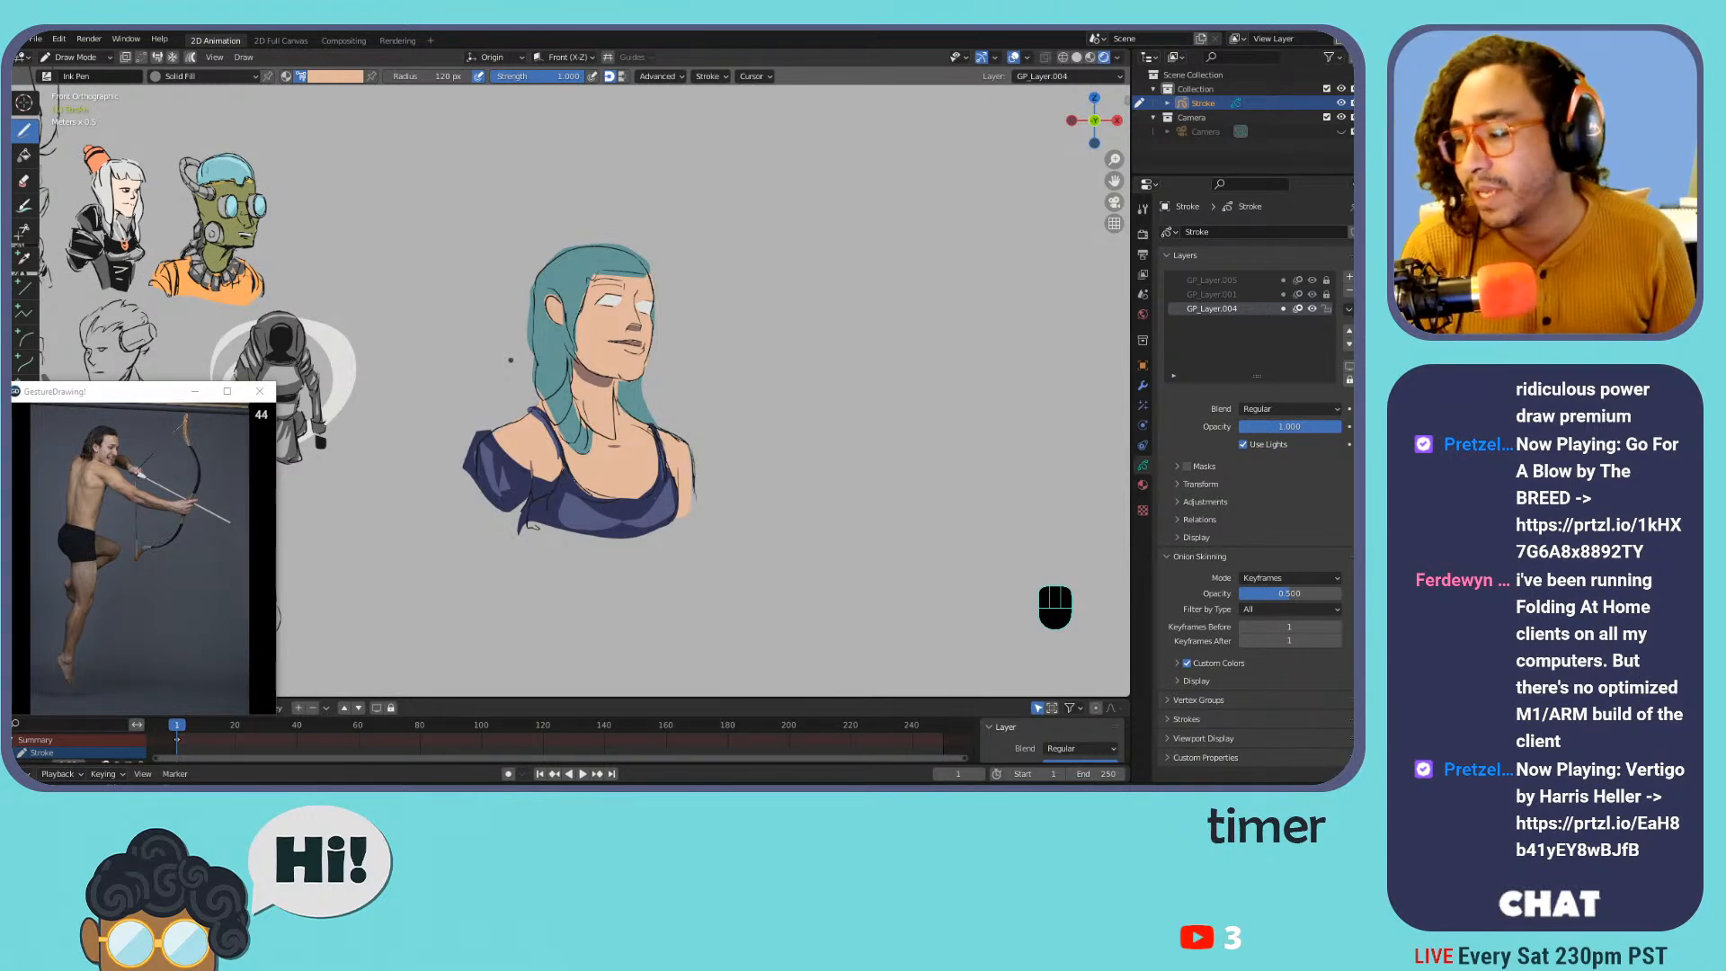
key(Tab)
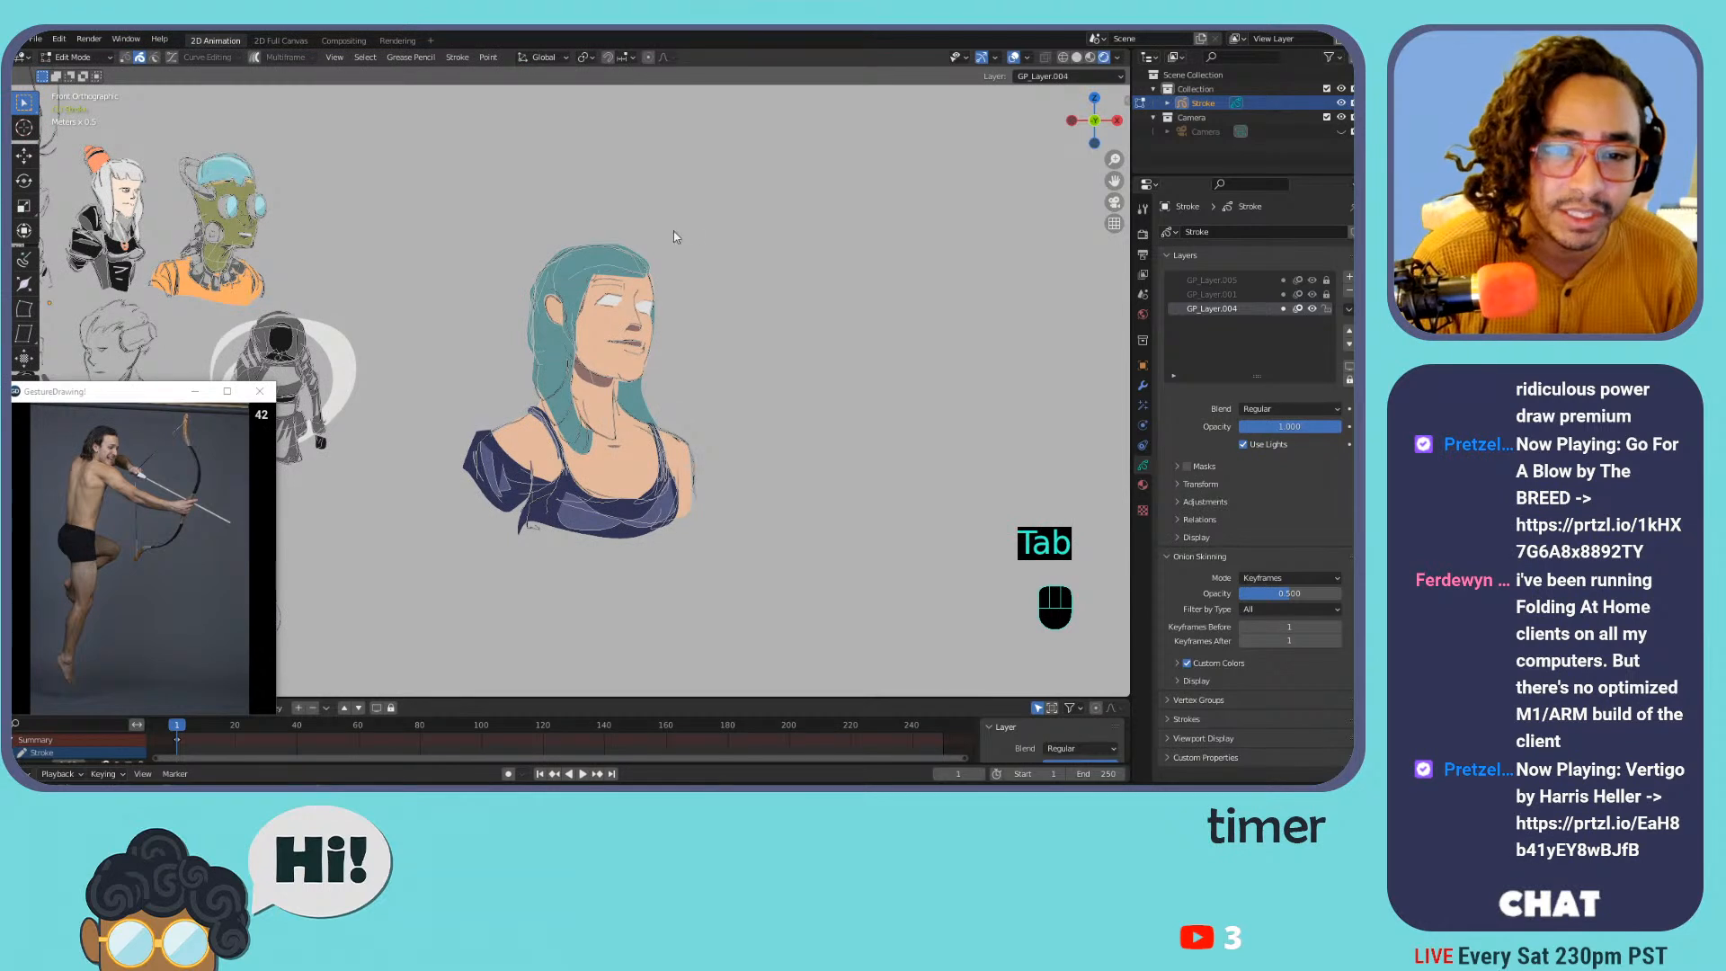
key(s)
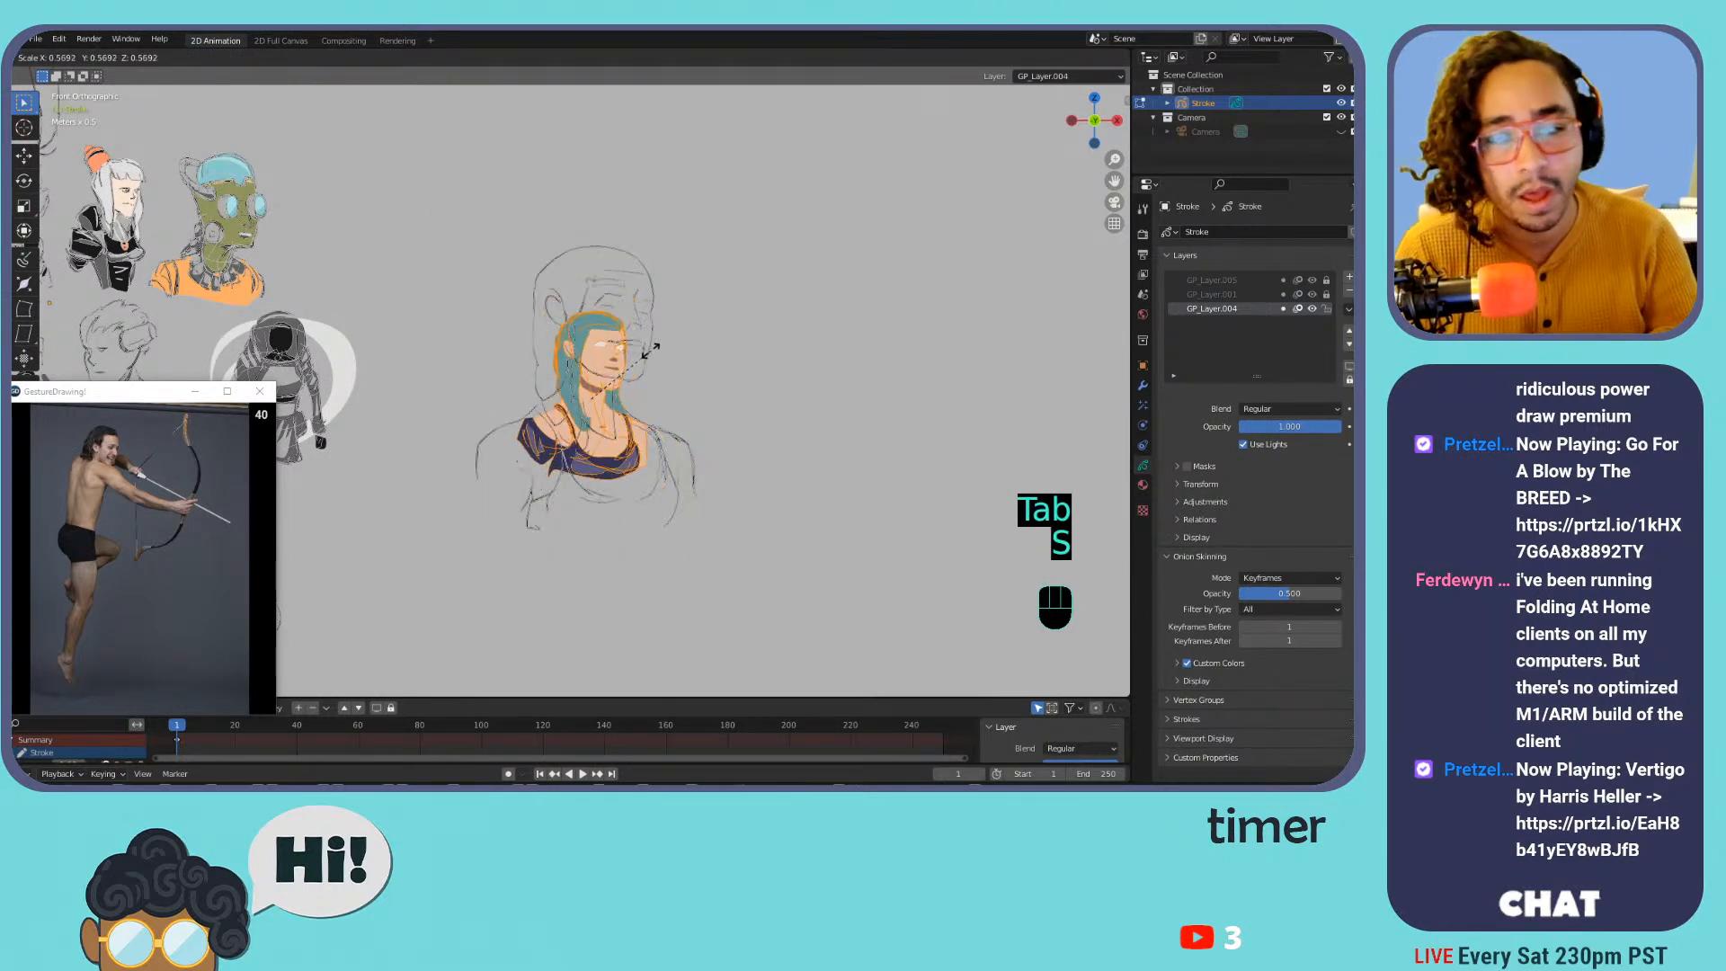
right_click(706, 344)
click(1236, 297)
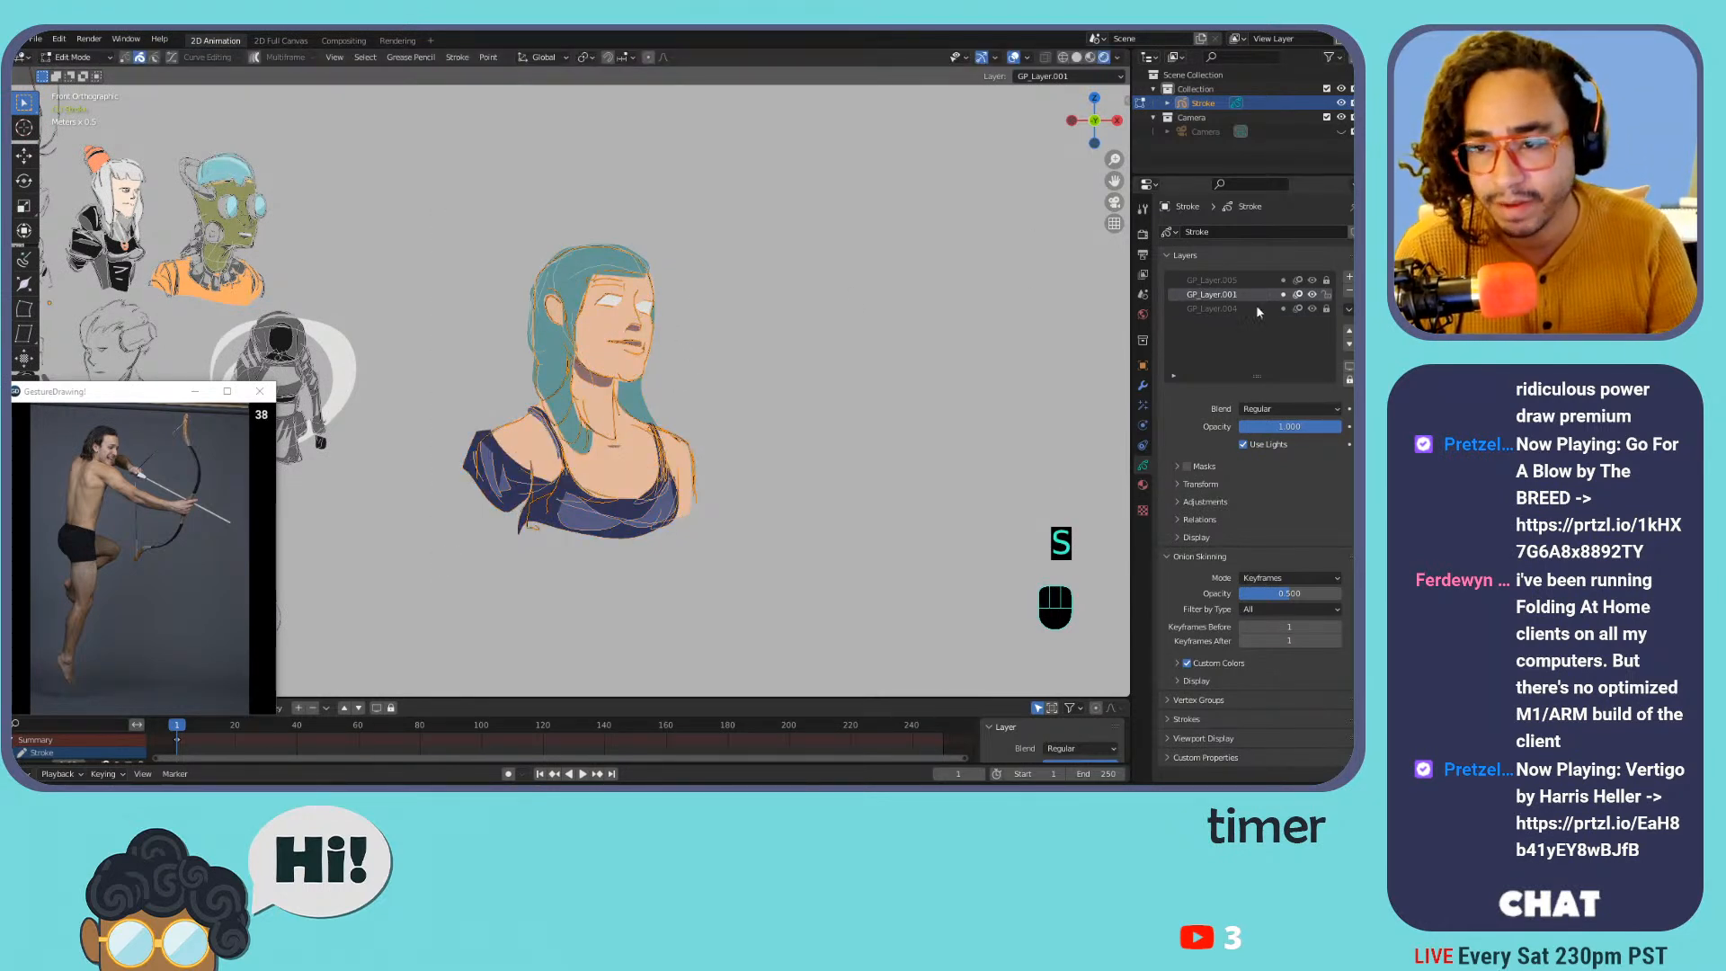
click(1349, 311)
click(1246, 450)
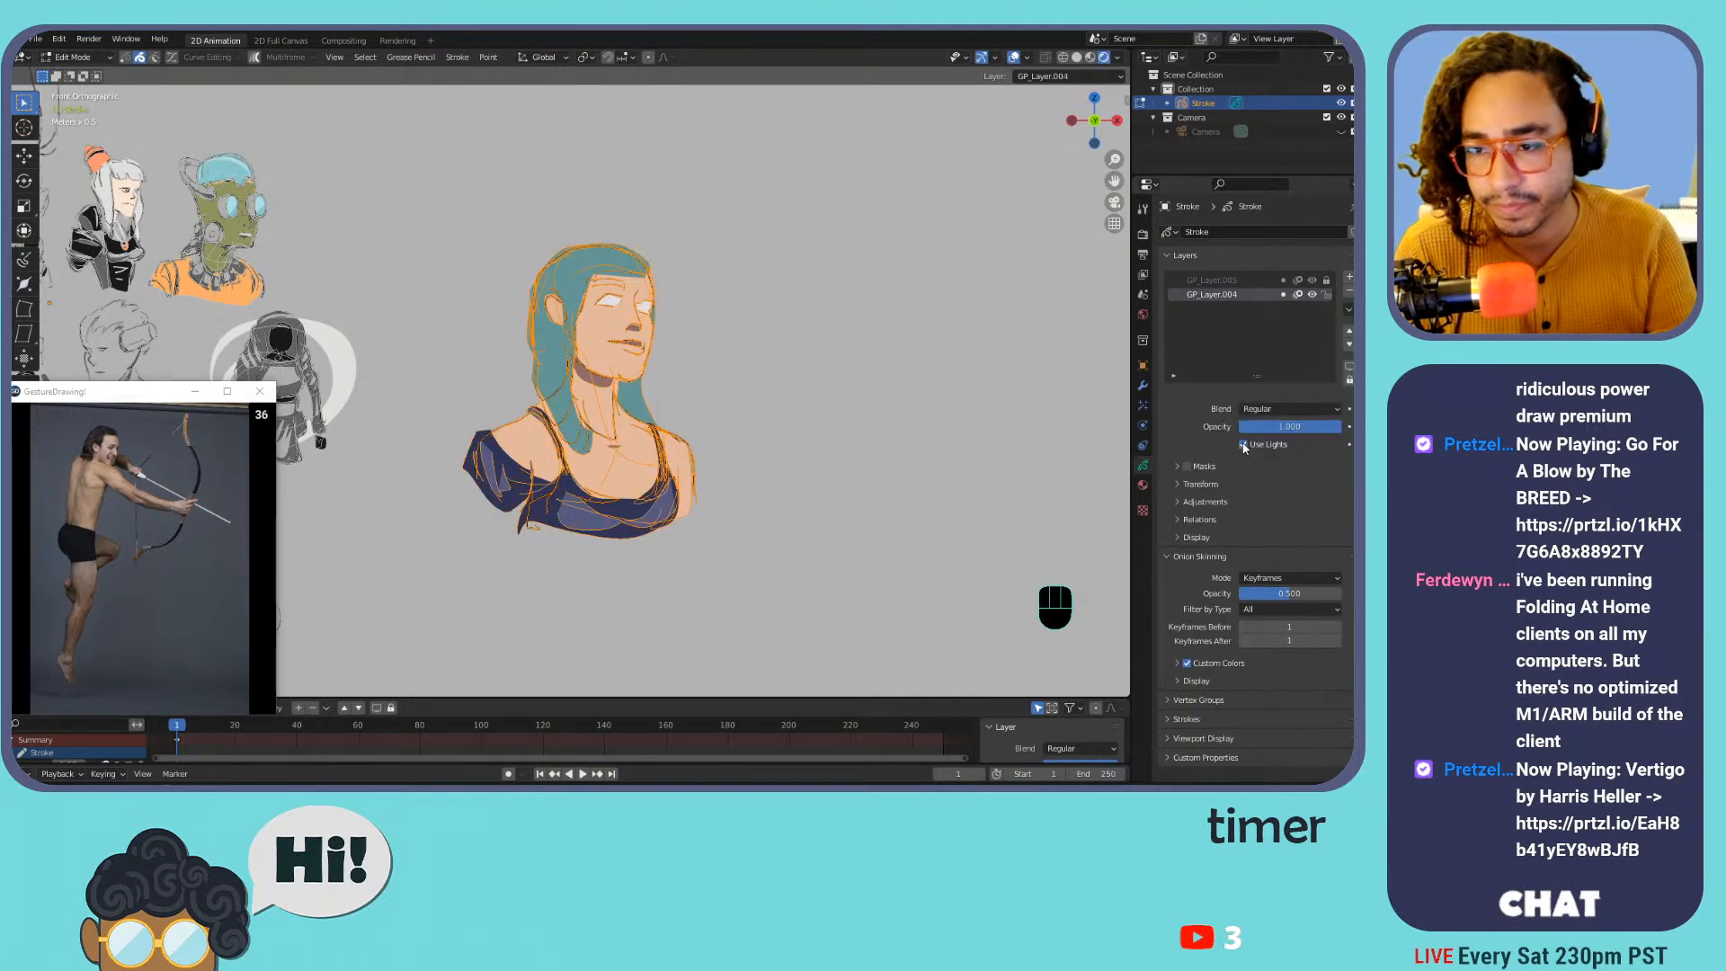
Select the whole merged portrait, scale it to about half size, place it beside the green goggled bust, and return to Draw Mode
key(a)
click(860, 258)
drag(845, 194, 460, 550)
key(s)
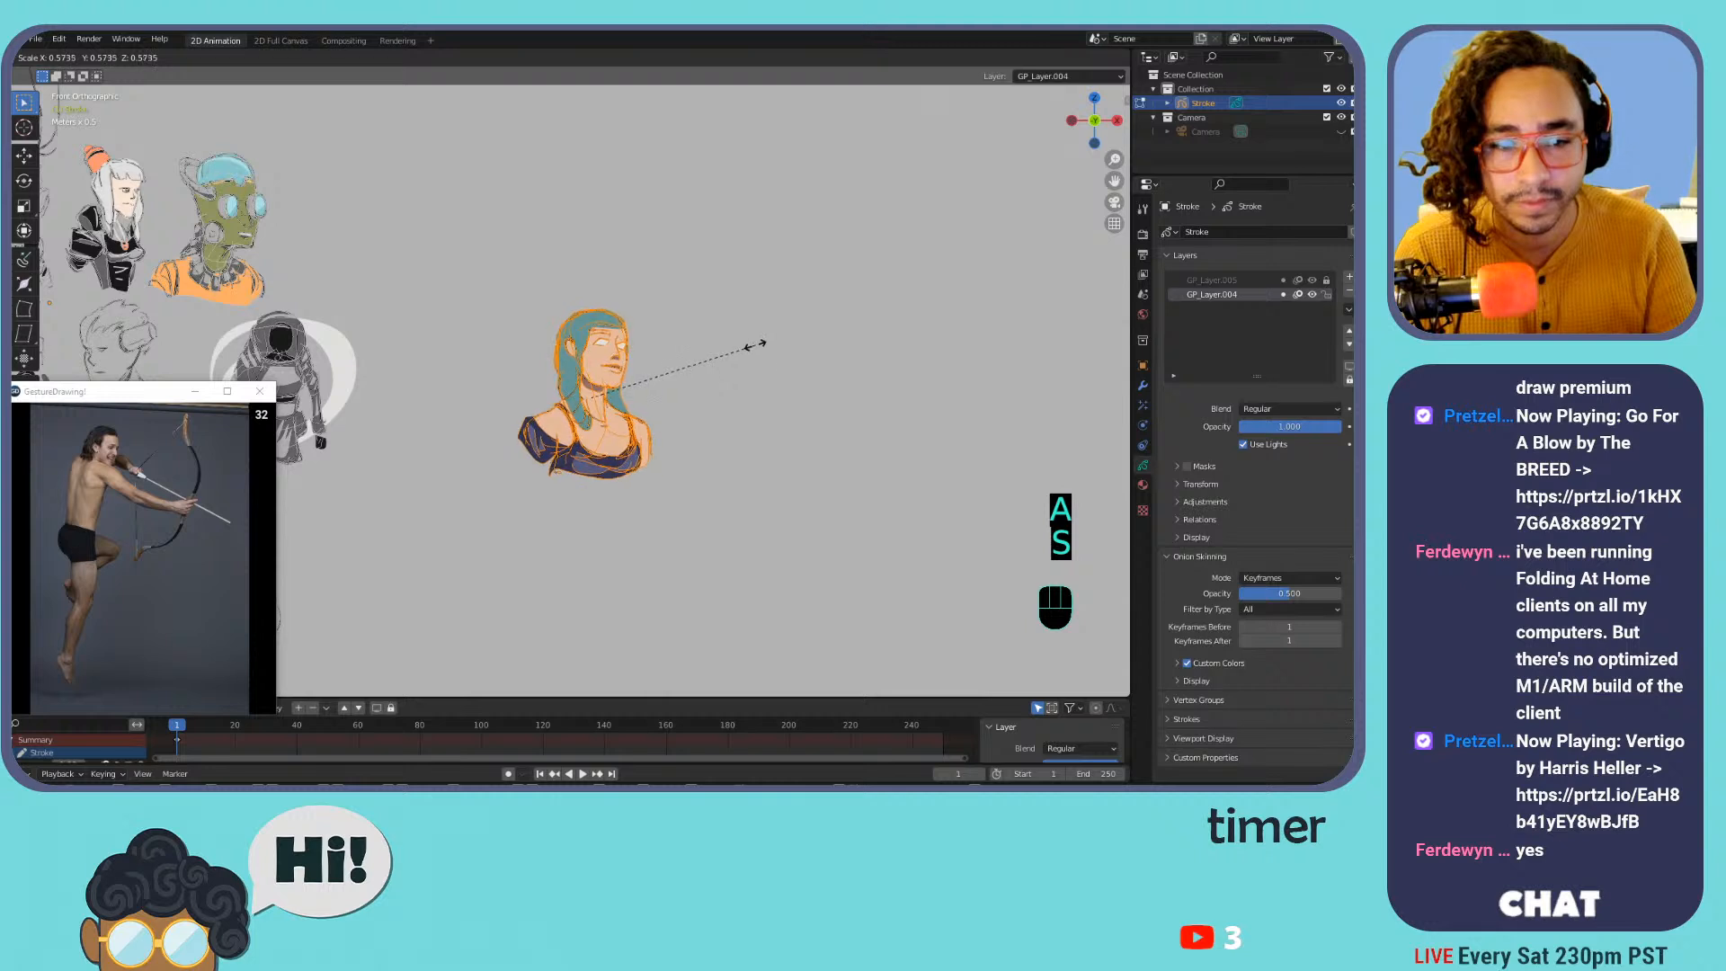
key(g)
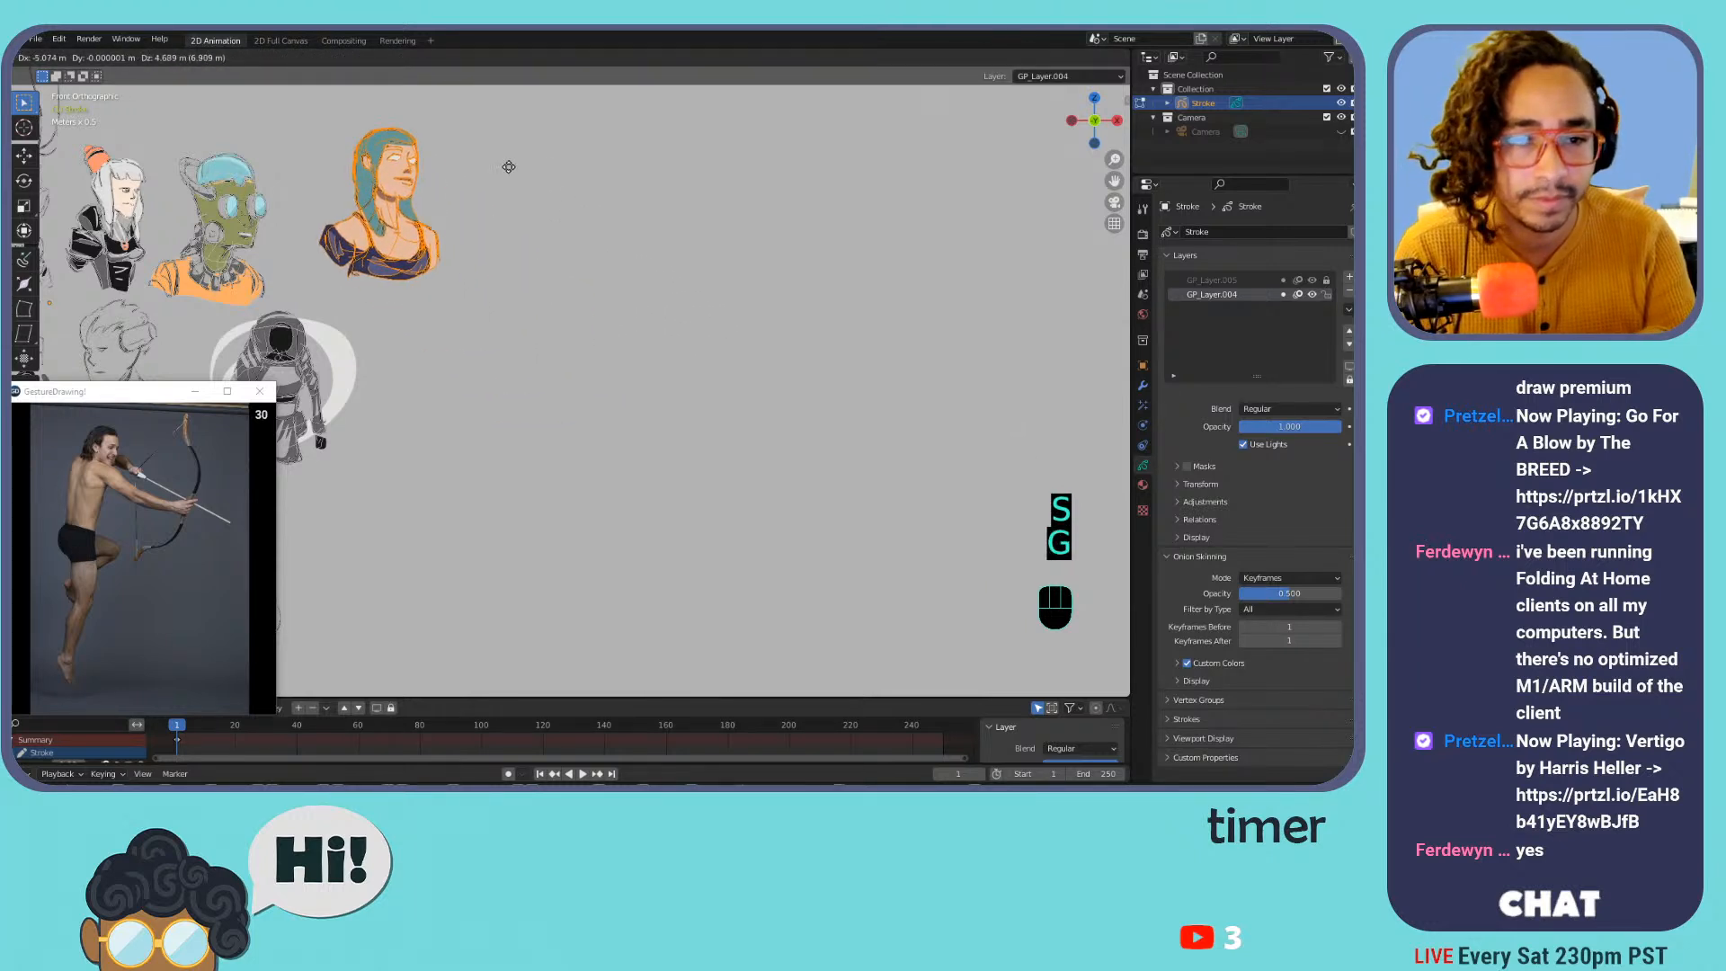
click(491, 196)
key(Tab)
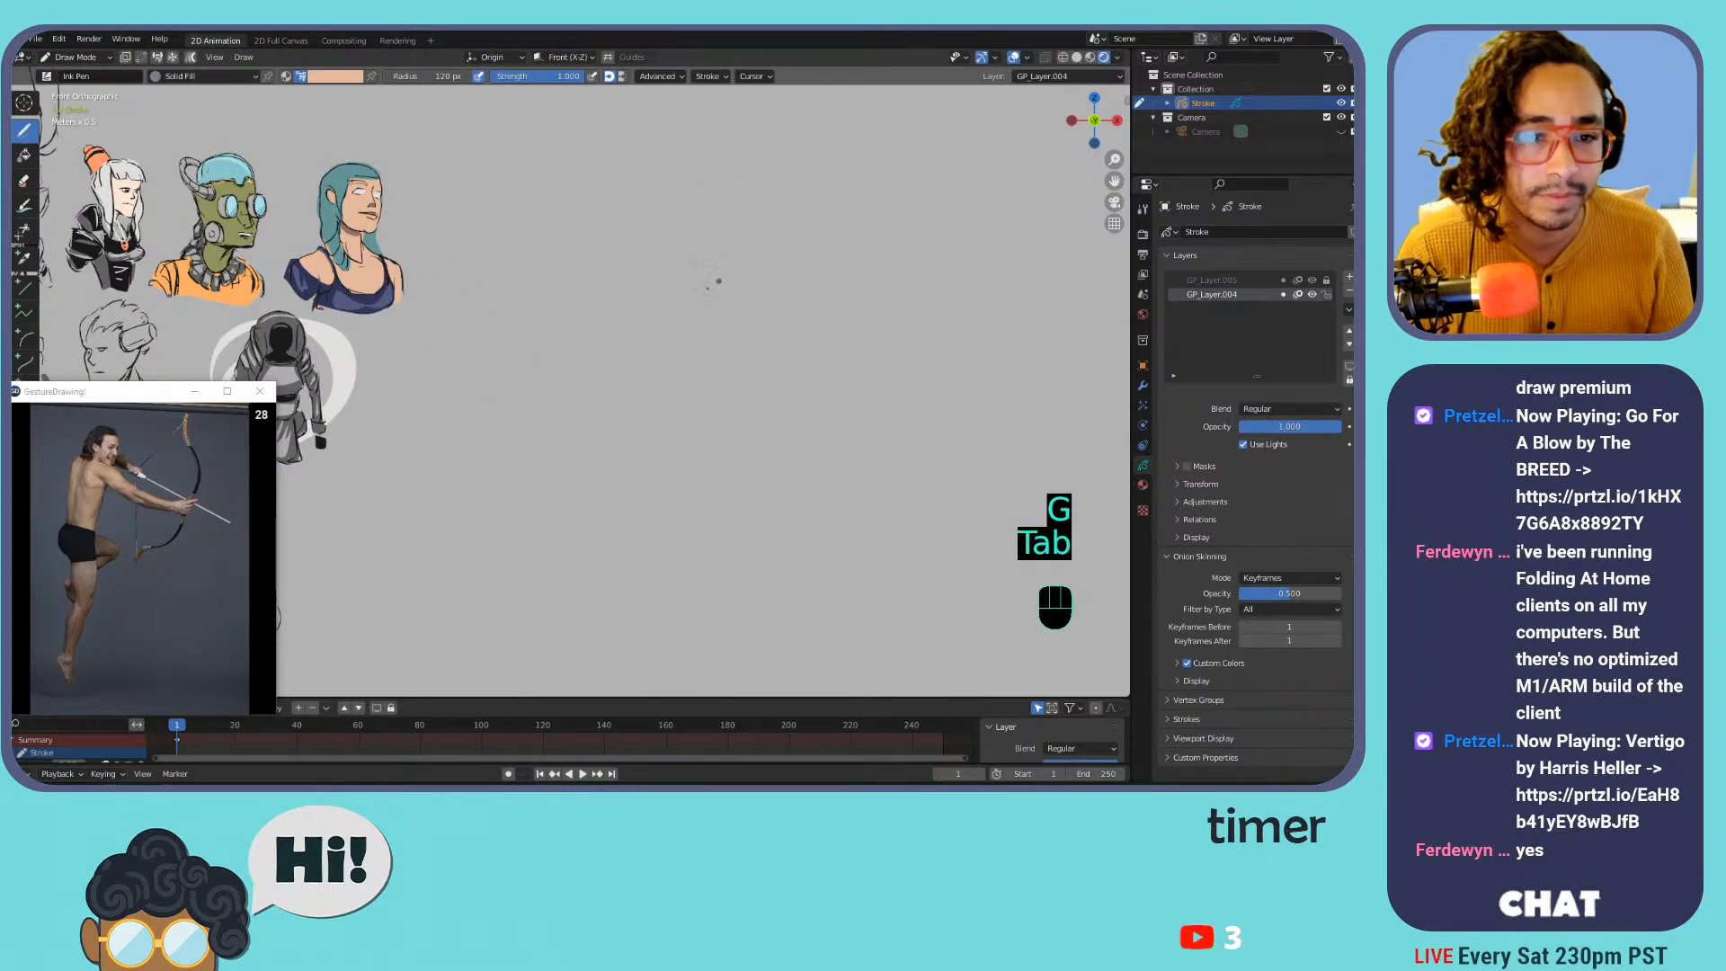
Examine the coloured portrait beside the neighbouring character busts, both close up and as a group
key(ctrl+equal)
key(ctrl+equal)
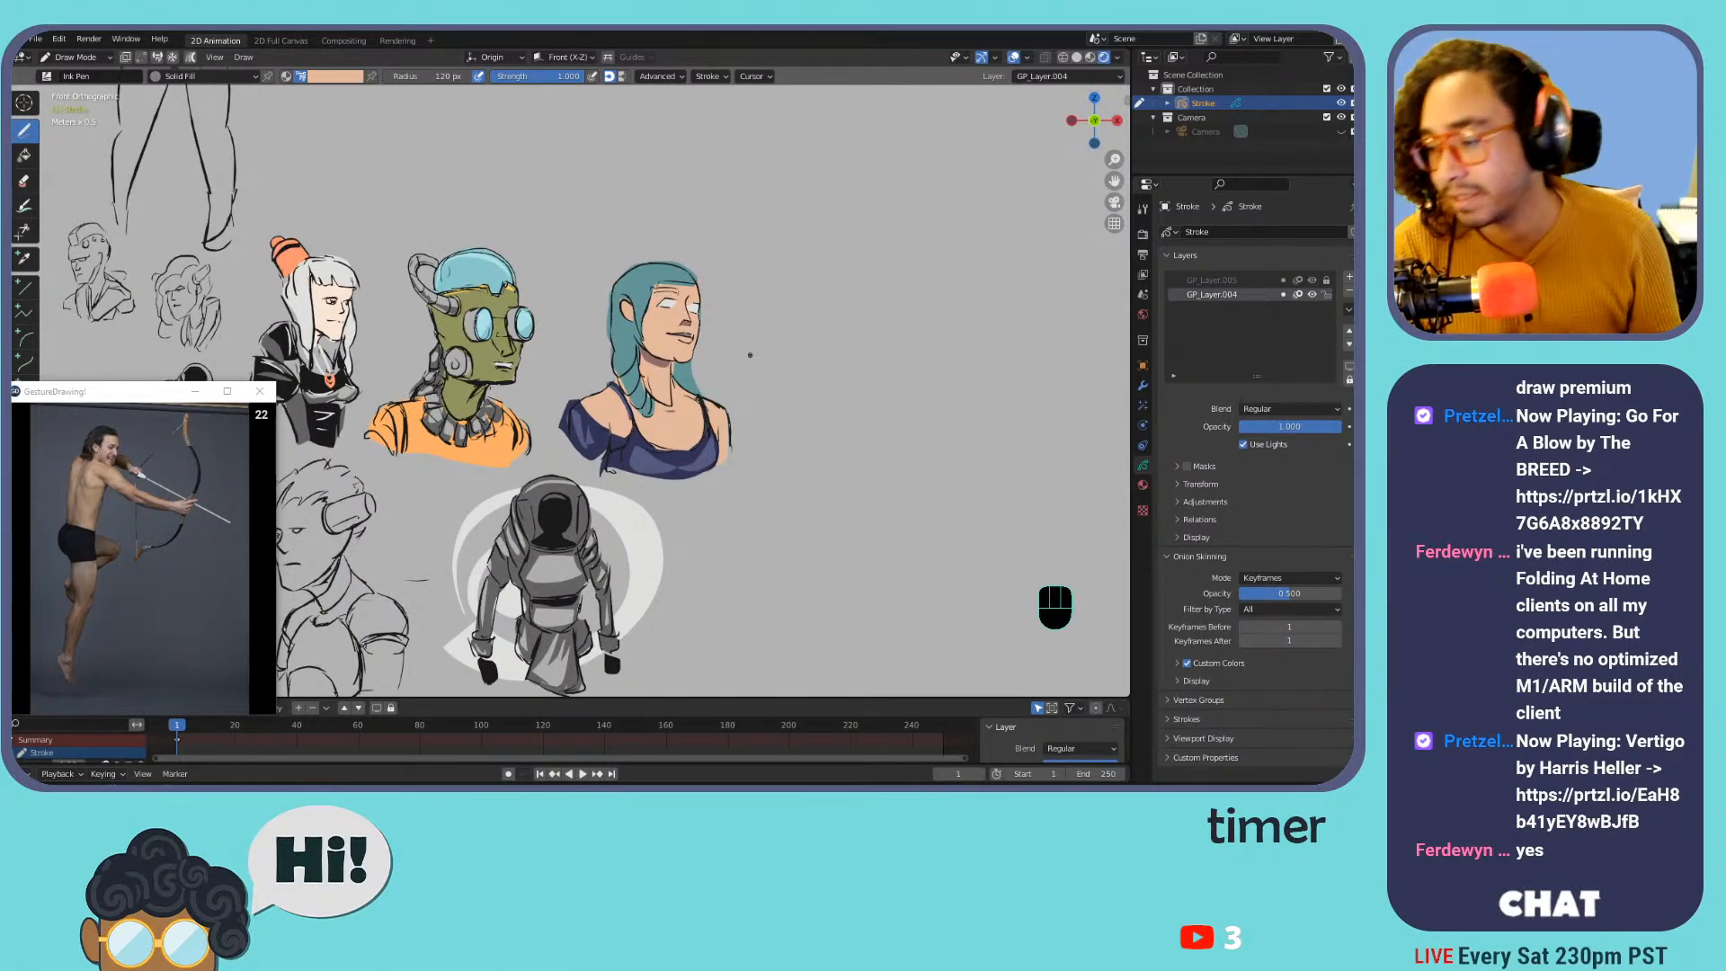
key(ctrl+equal)
key(ctrl+equal)
key(ctrl+equal)
key(ctrl+equal)
key(ctrl+minus)
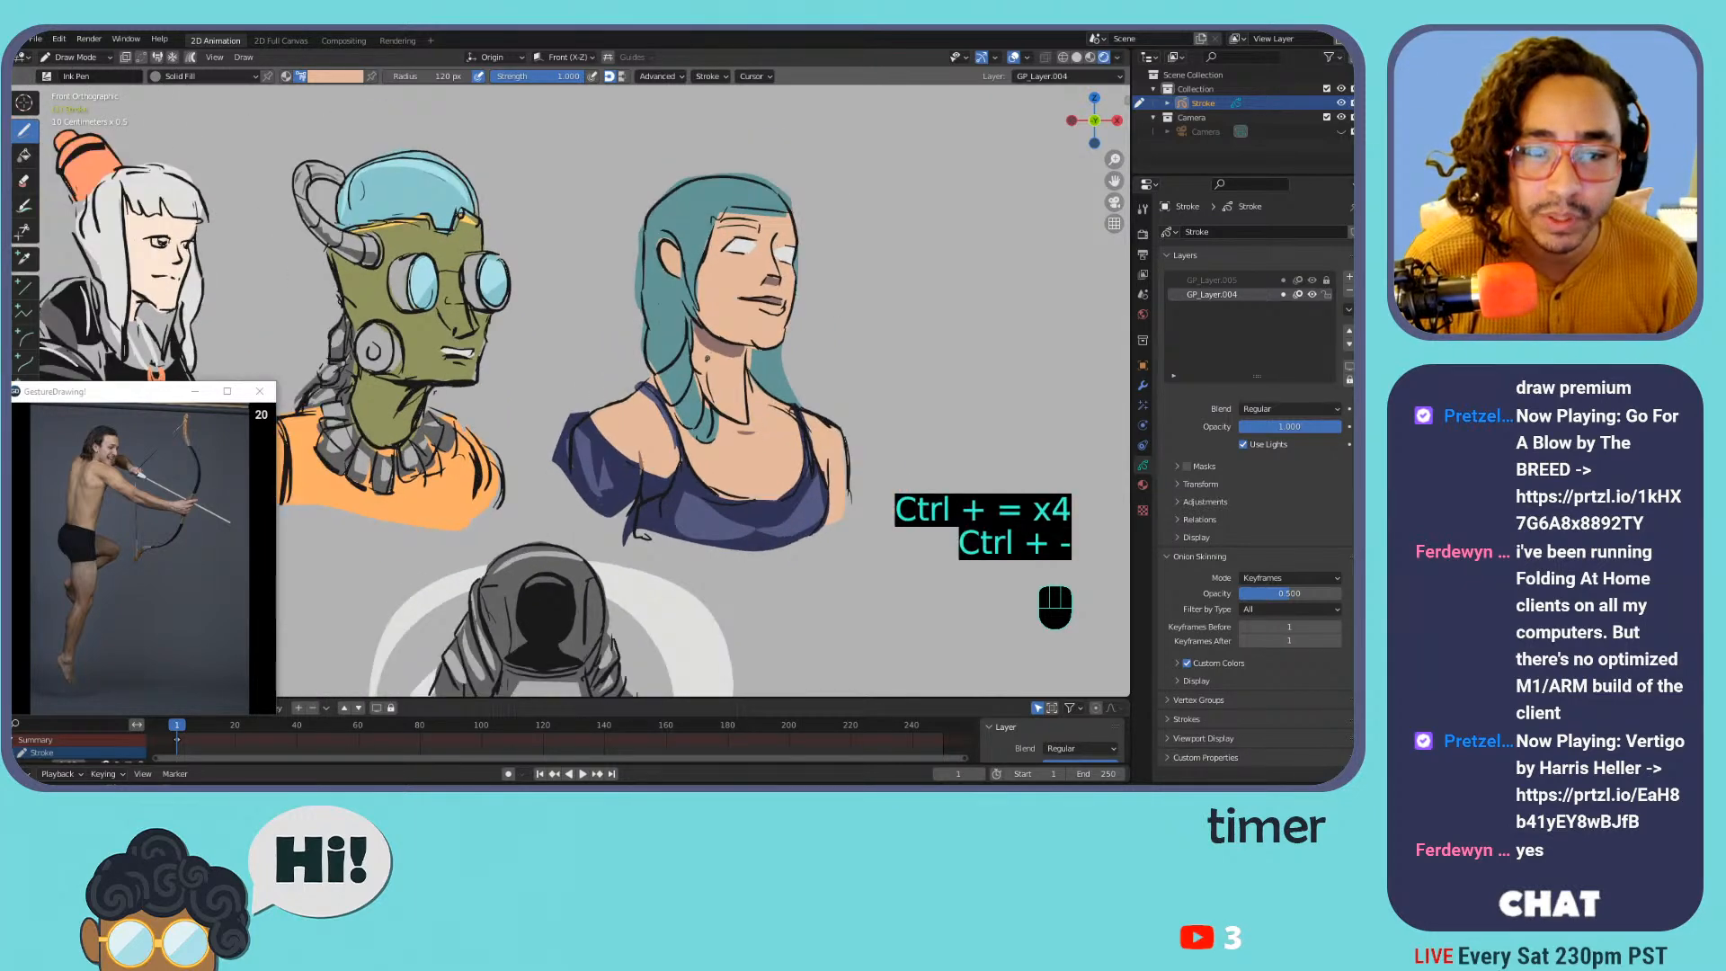
key(ctrl+minus)
key(ctrl+minus)
key(ctrl+minus)
key(ctrl+minus)
key(ctrl+equal)
key(ctrl+equal)
key(ctrl+equal)
key(ctrl+equal)
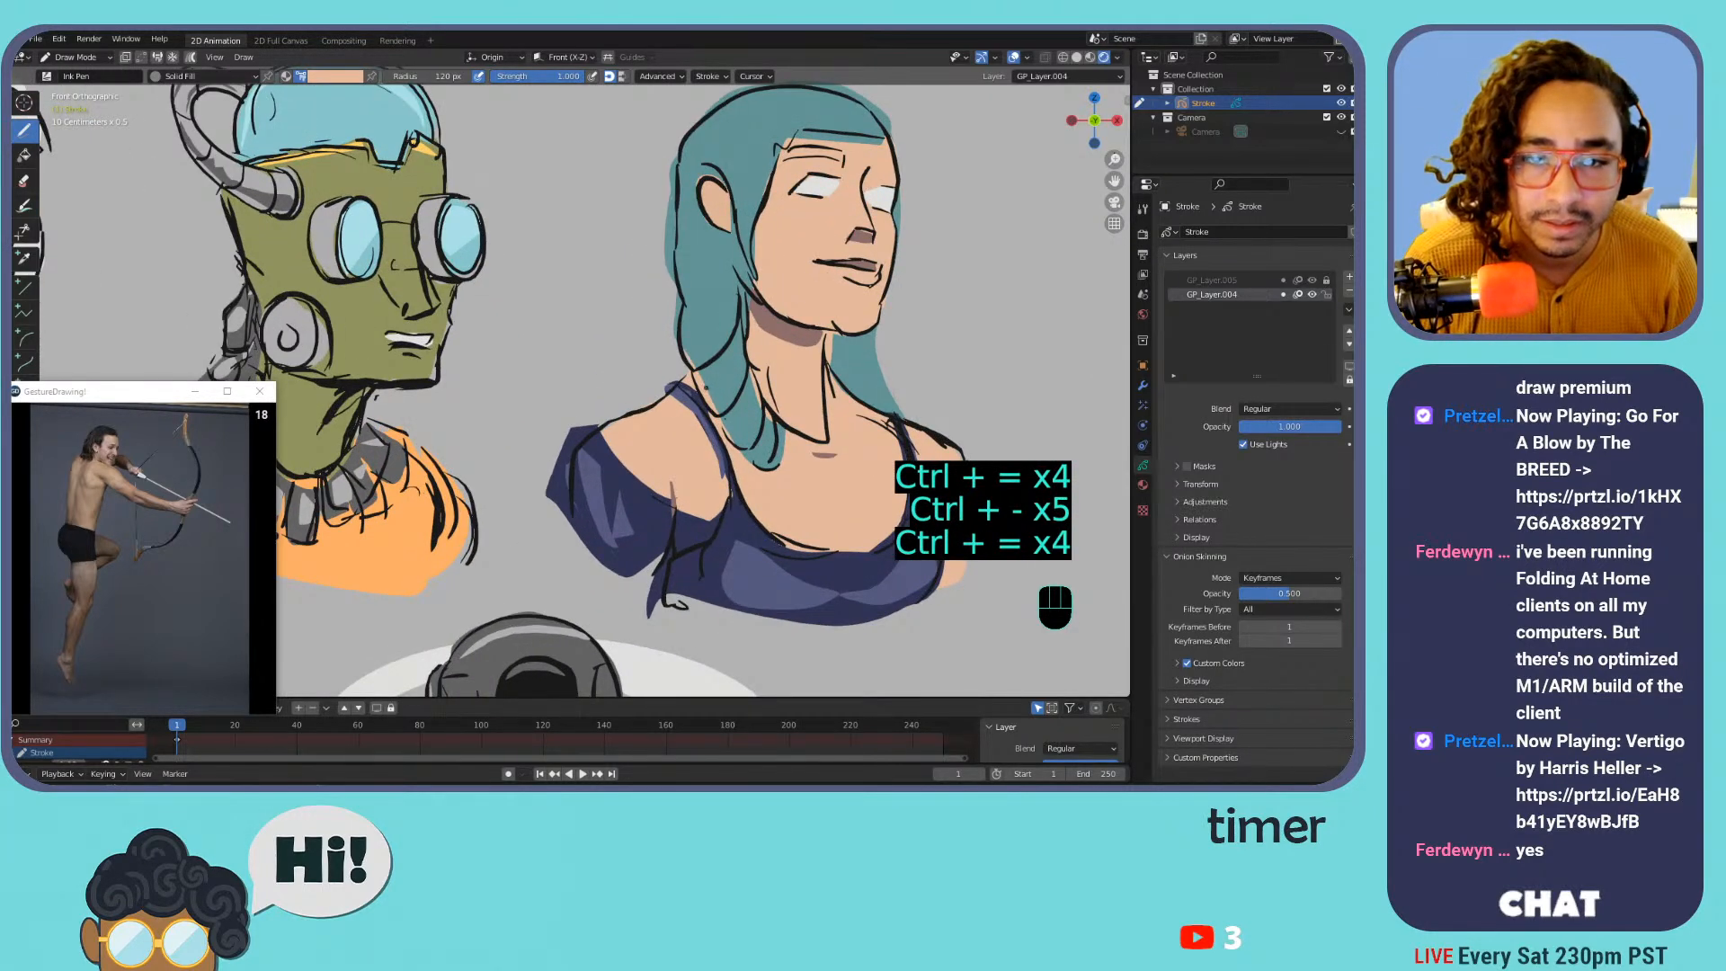
key(ctrl+minus)
key(ctrl+minus)
key(ctrl+minus)
key(ctrl+minus)
key(ctrl+minus)
key(ctrl+minus)
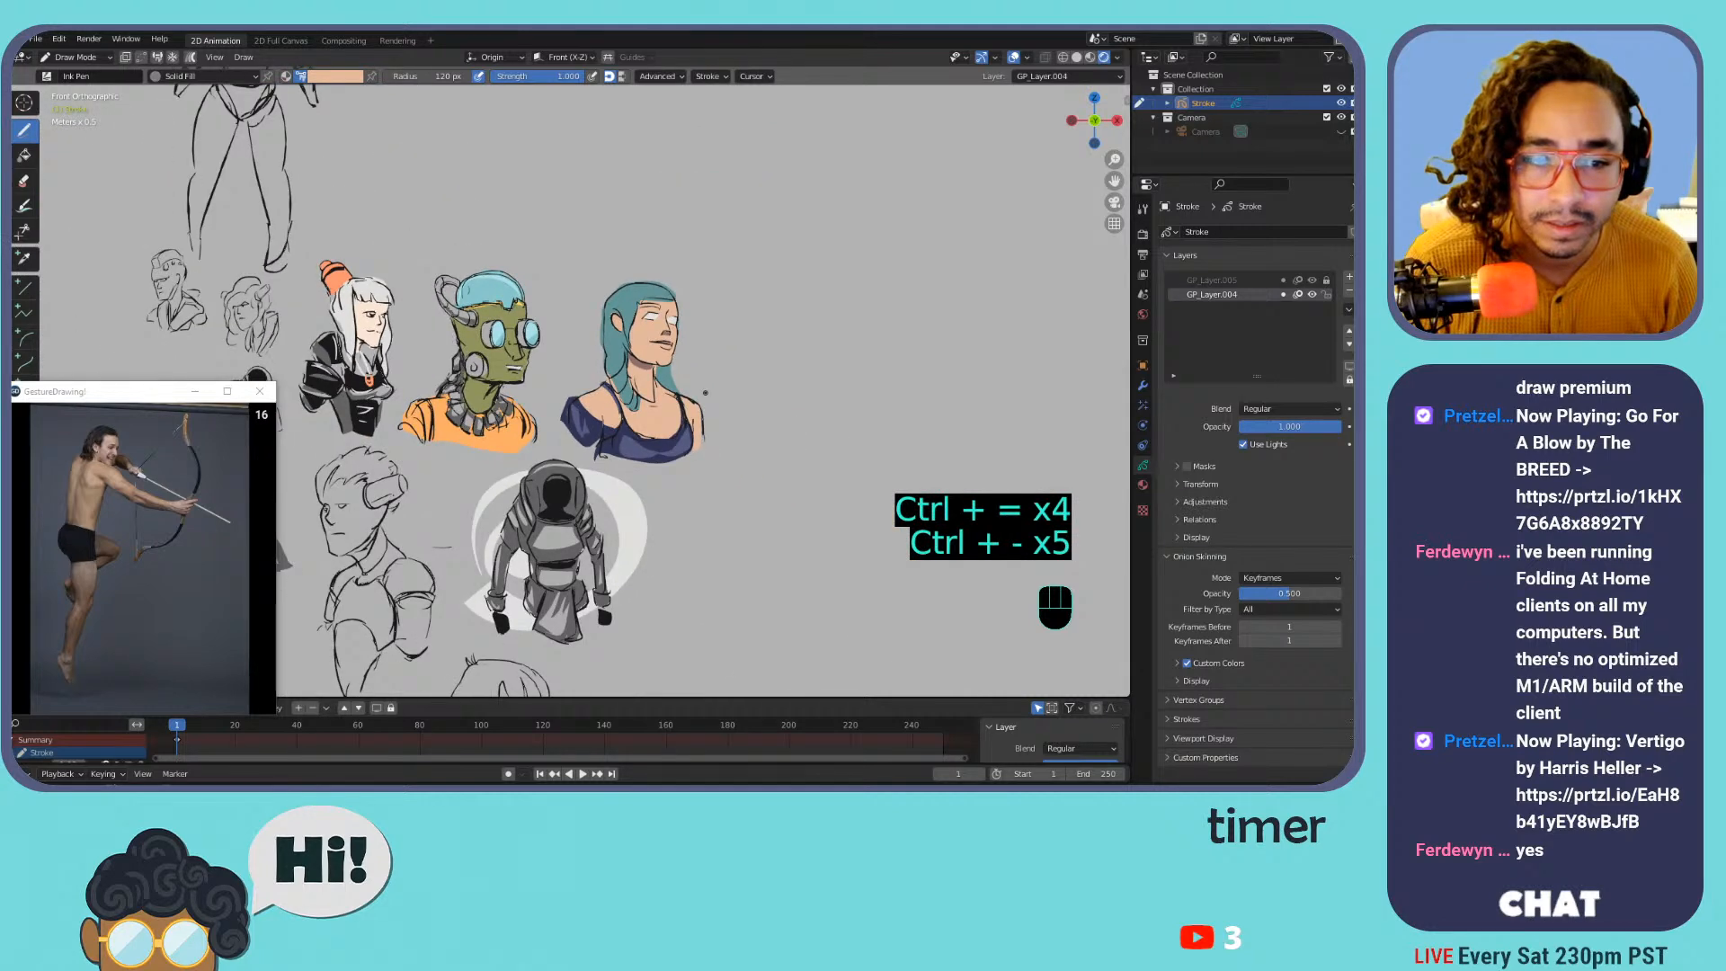
key(ctrl+equal)
key(ctrl+equal)
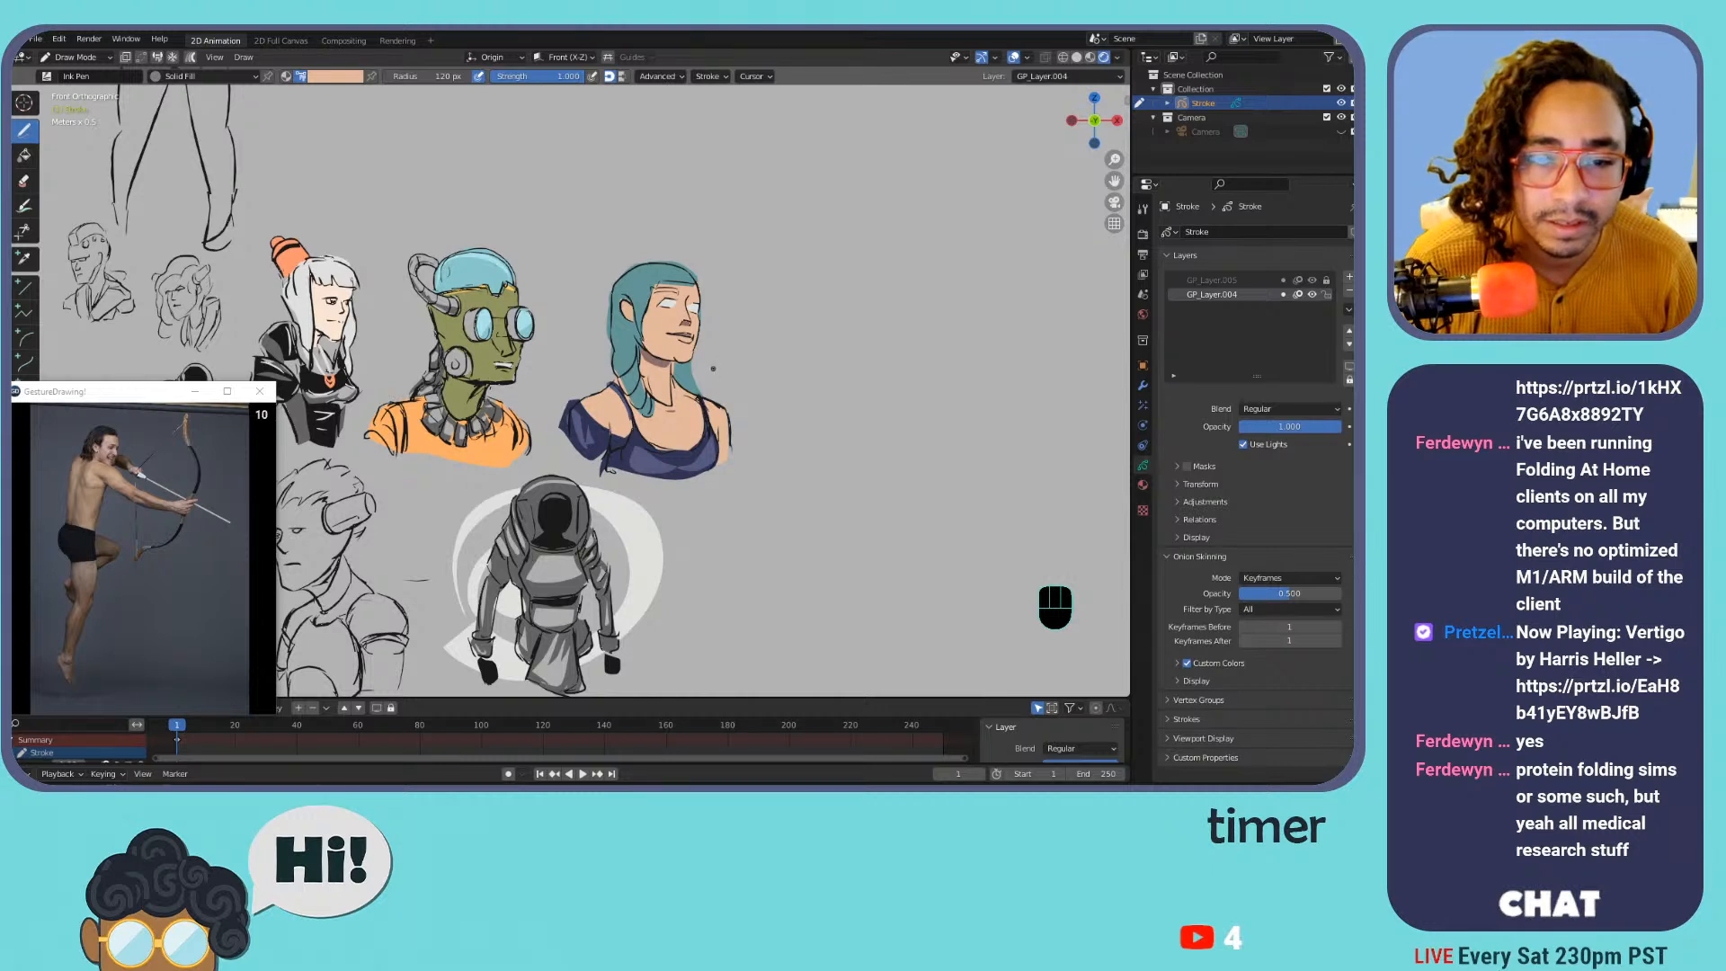
shift+middle_drag(714, 349, 539, 393)
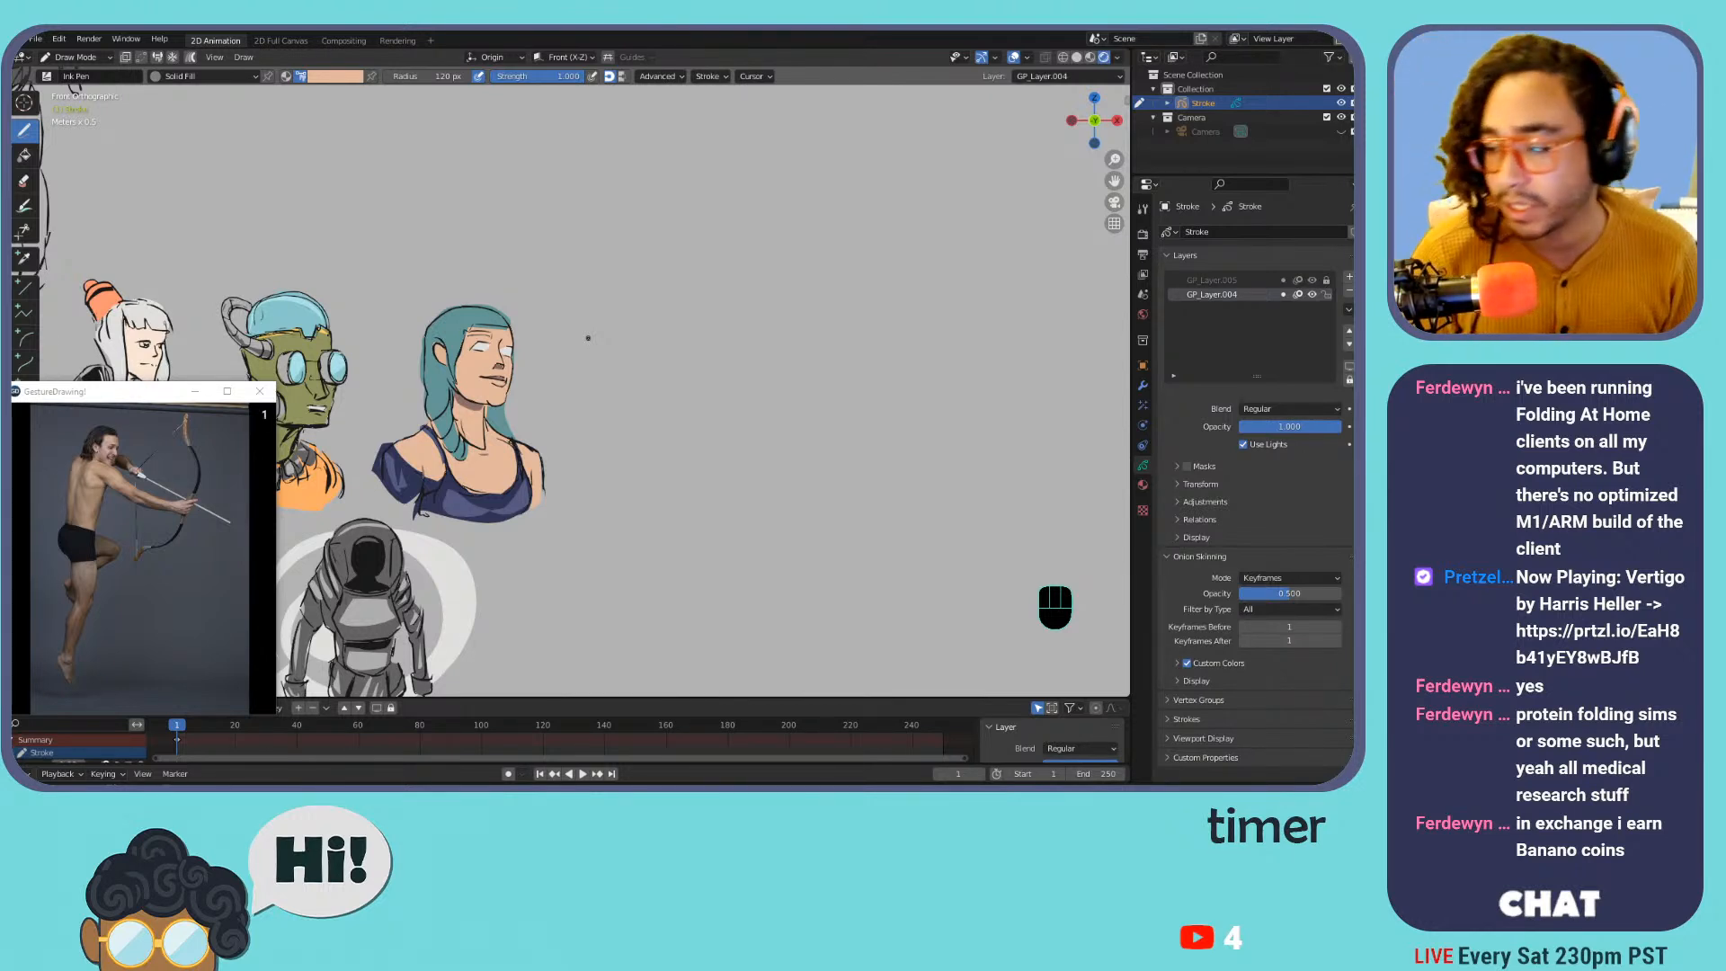
shift+middle_drag(537, 328, 723, 303)
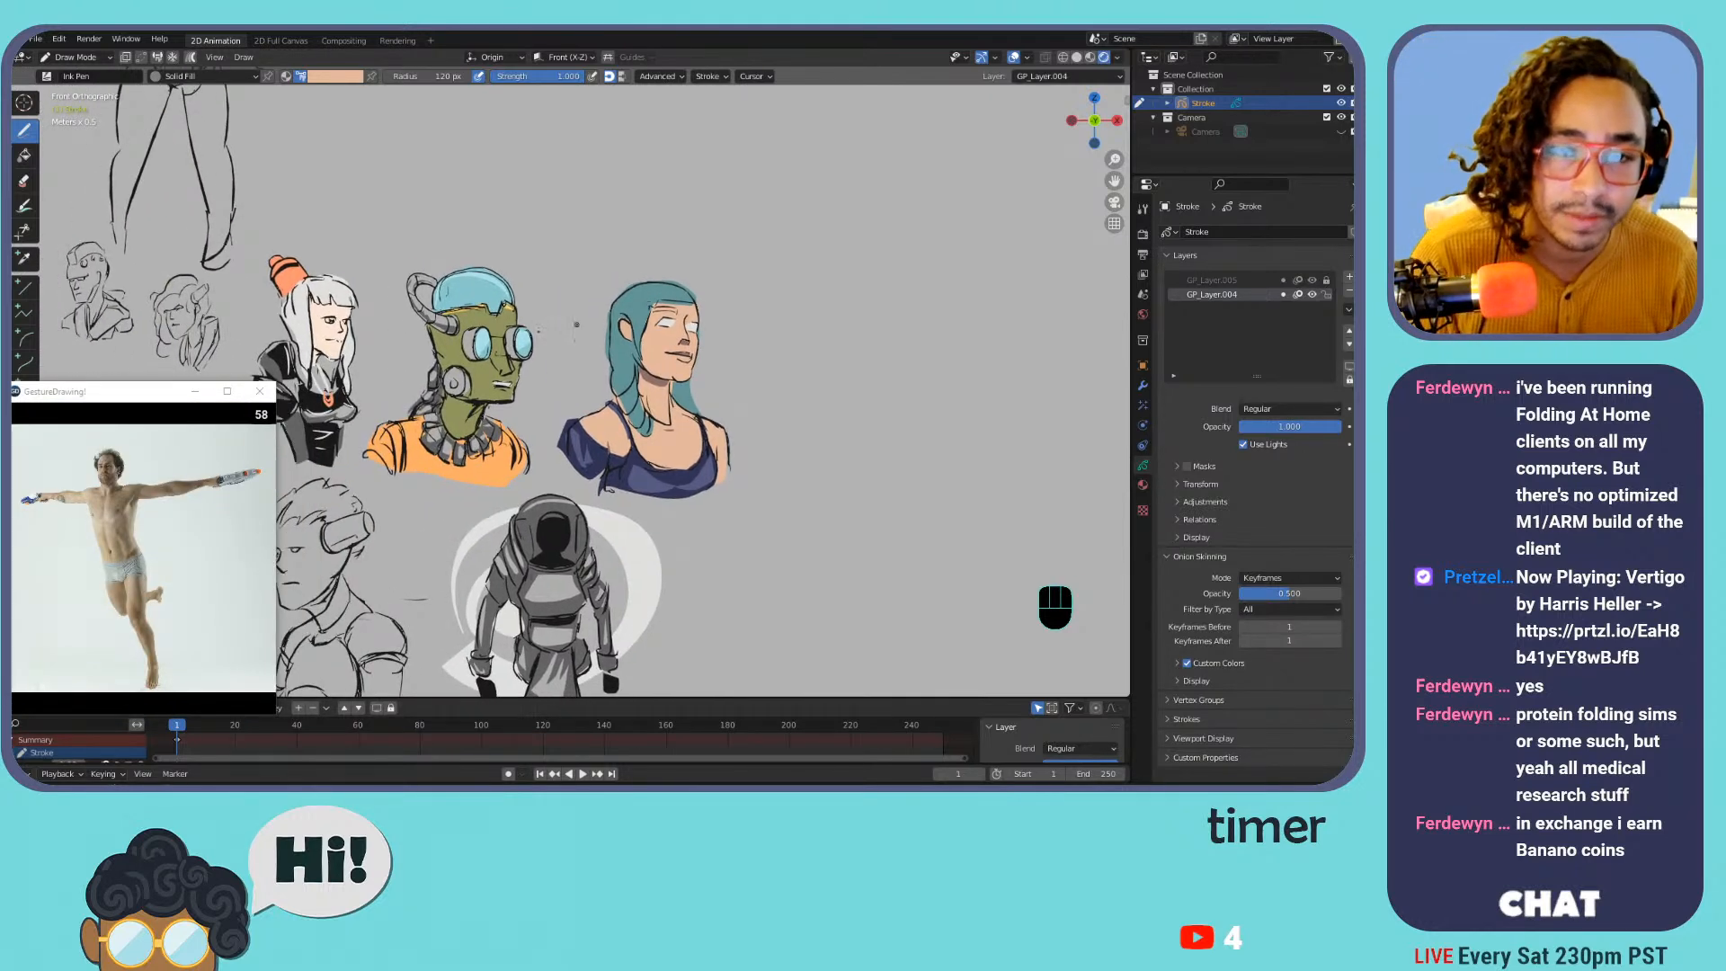
Set the brush colour to black and switch its material to Solid Stroke
click(331, 76)
click(269, 236)
click(208, 80)
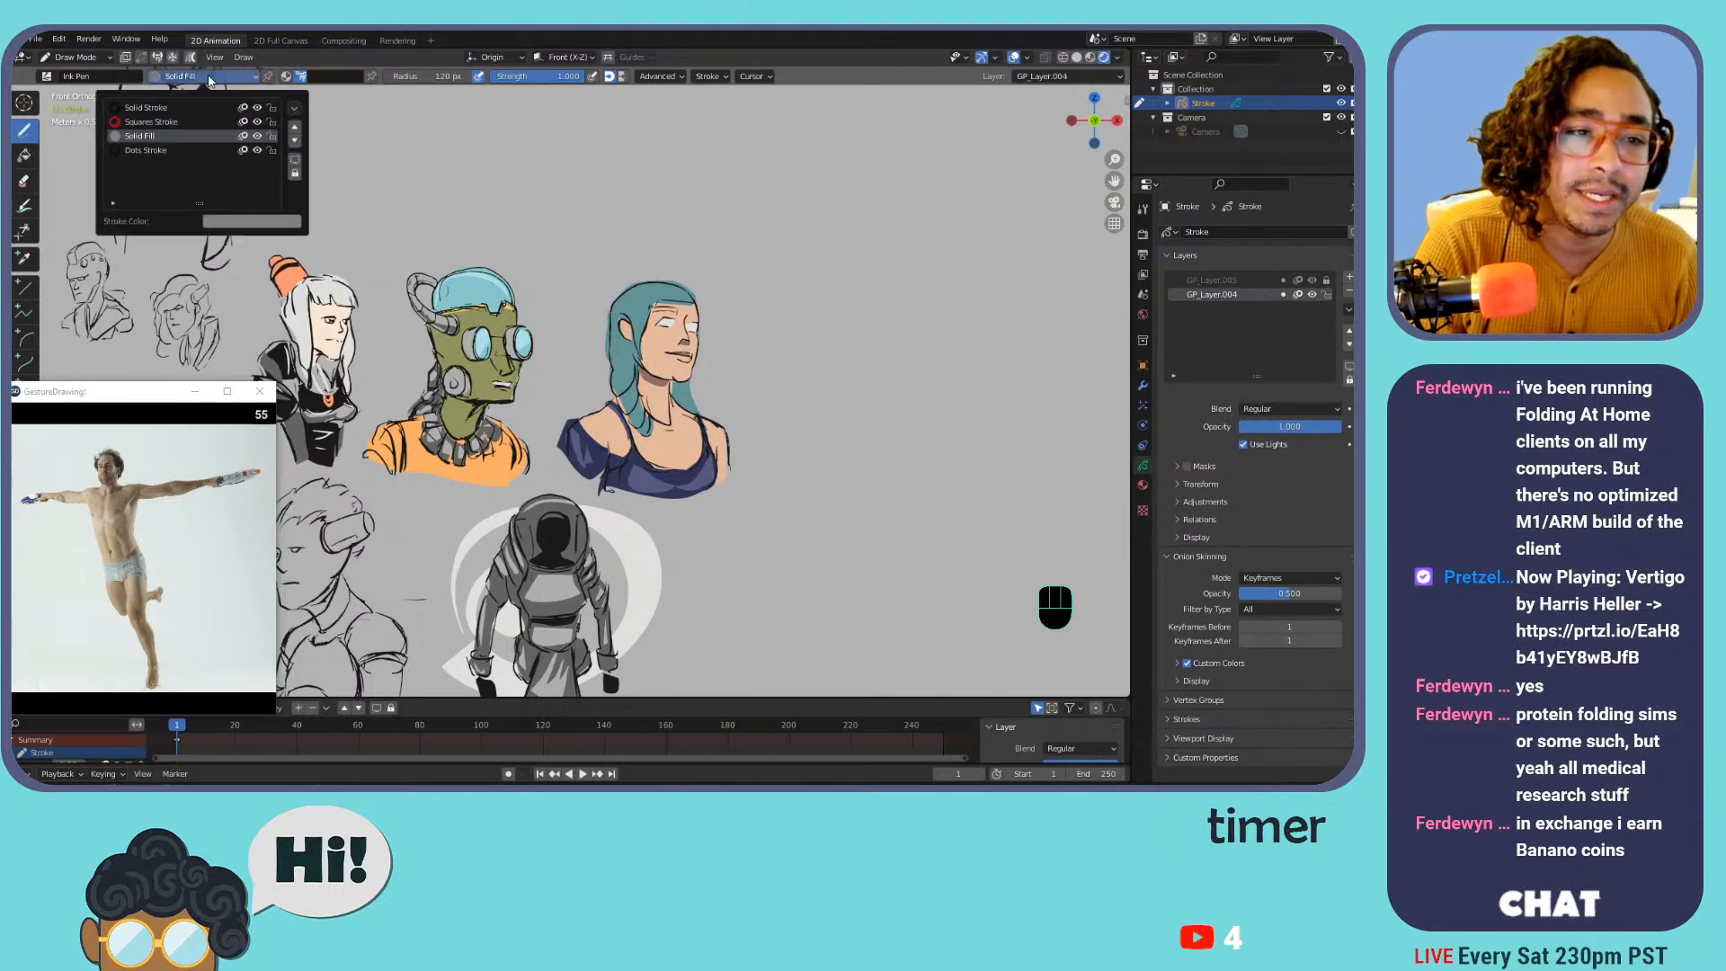
click(201, 107)
mouse_move(61, 451)
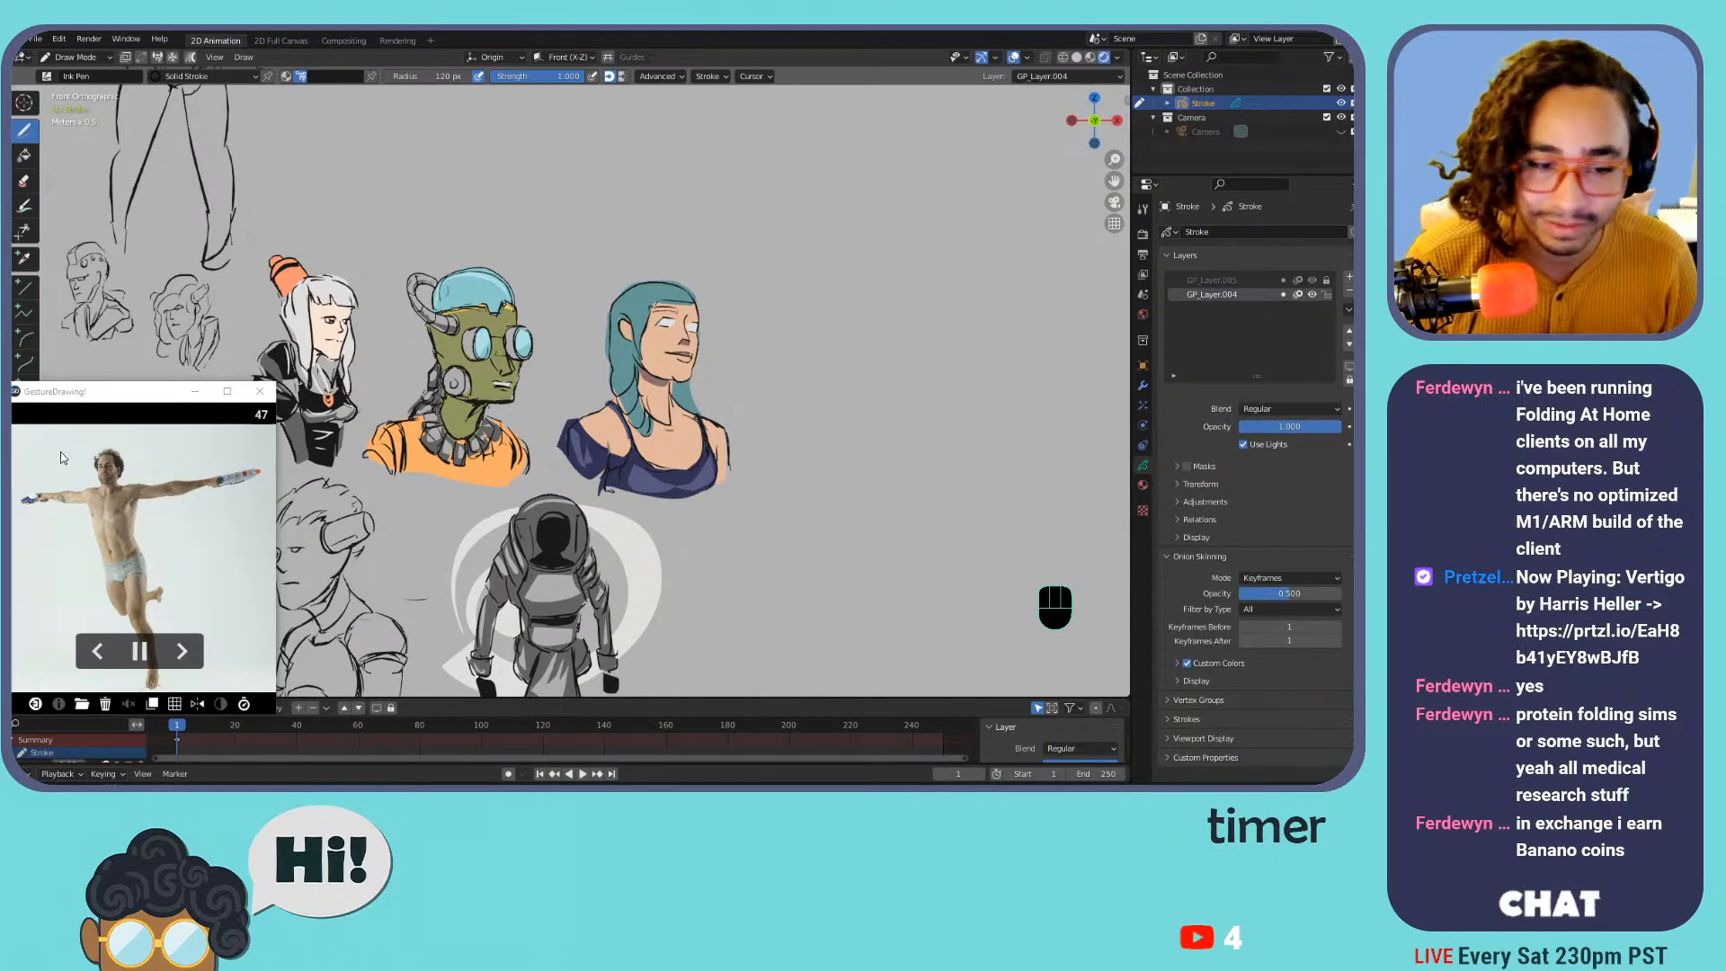
key(ctrl+equal)
key(ctrl+equal)
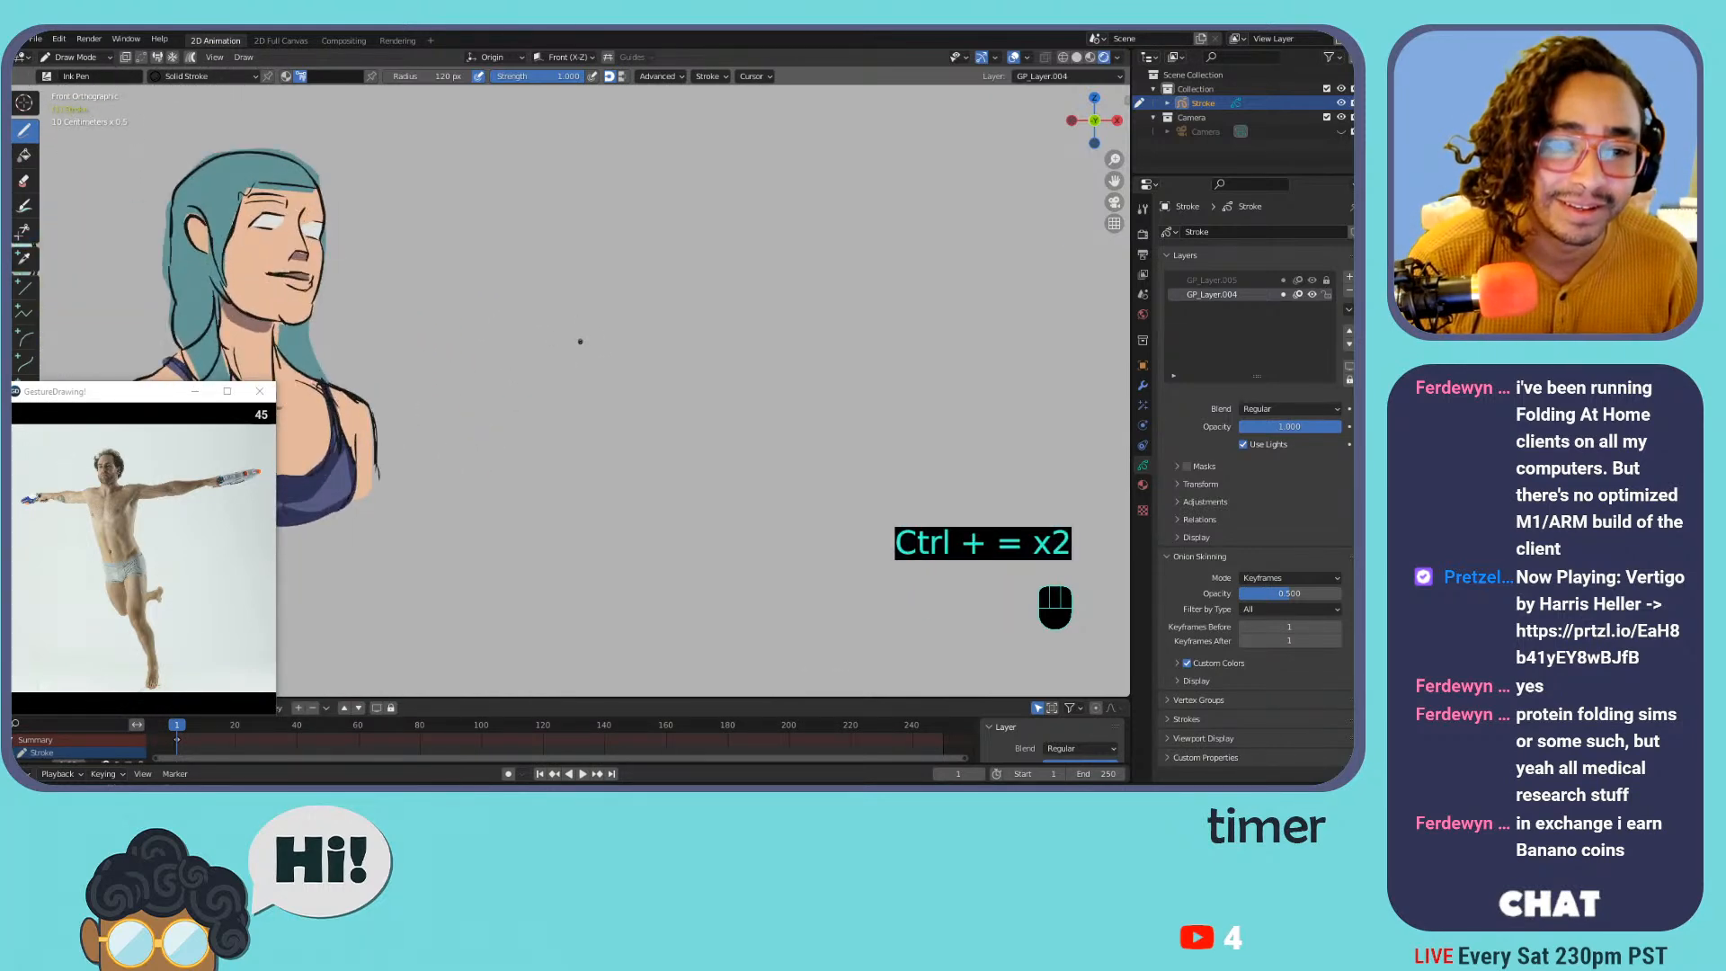
key(ctrl+minus)
key(ctrl+minus)
key(ctrl+minus)
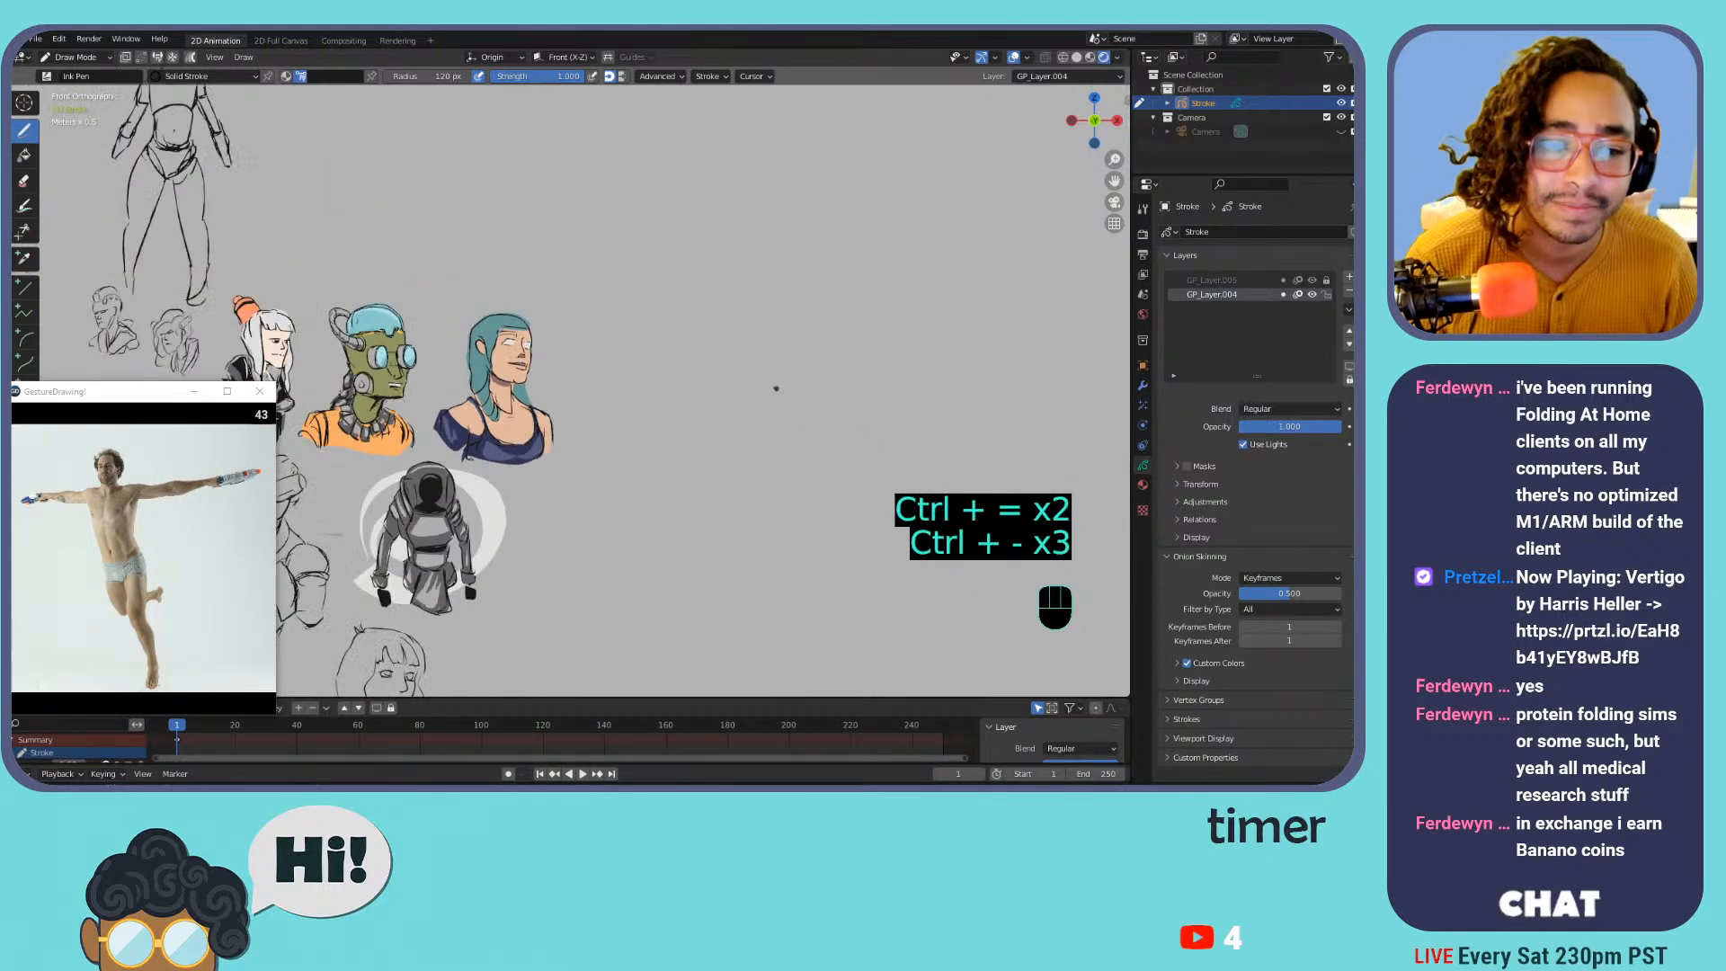
shift+middle_drag(709, 387, 649, 398)
mouse_move(593, 292)
mouse_down()
mouse_move(715, 223)
mouse_move(764, 270)
mouse_up()
key(ctrl+z)
mouse_move(617, 269)
mouse_down()
mouse_move(730, 301)
mouse_move(696, 419)
mouse_move(609, 495)
mouse_up()
key(ctrl+z)
key(ctrl+equal)
key(ctrl+equal)
mouse_move(636, 344)
mouse_down()
mouse_move(636, 314)
mouse_move(730, 387)
mouse_move(661, 445)
mouse_up()
key(ctrl+z)
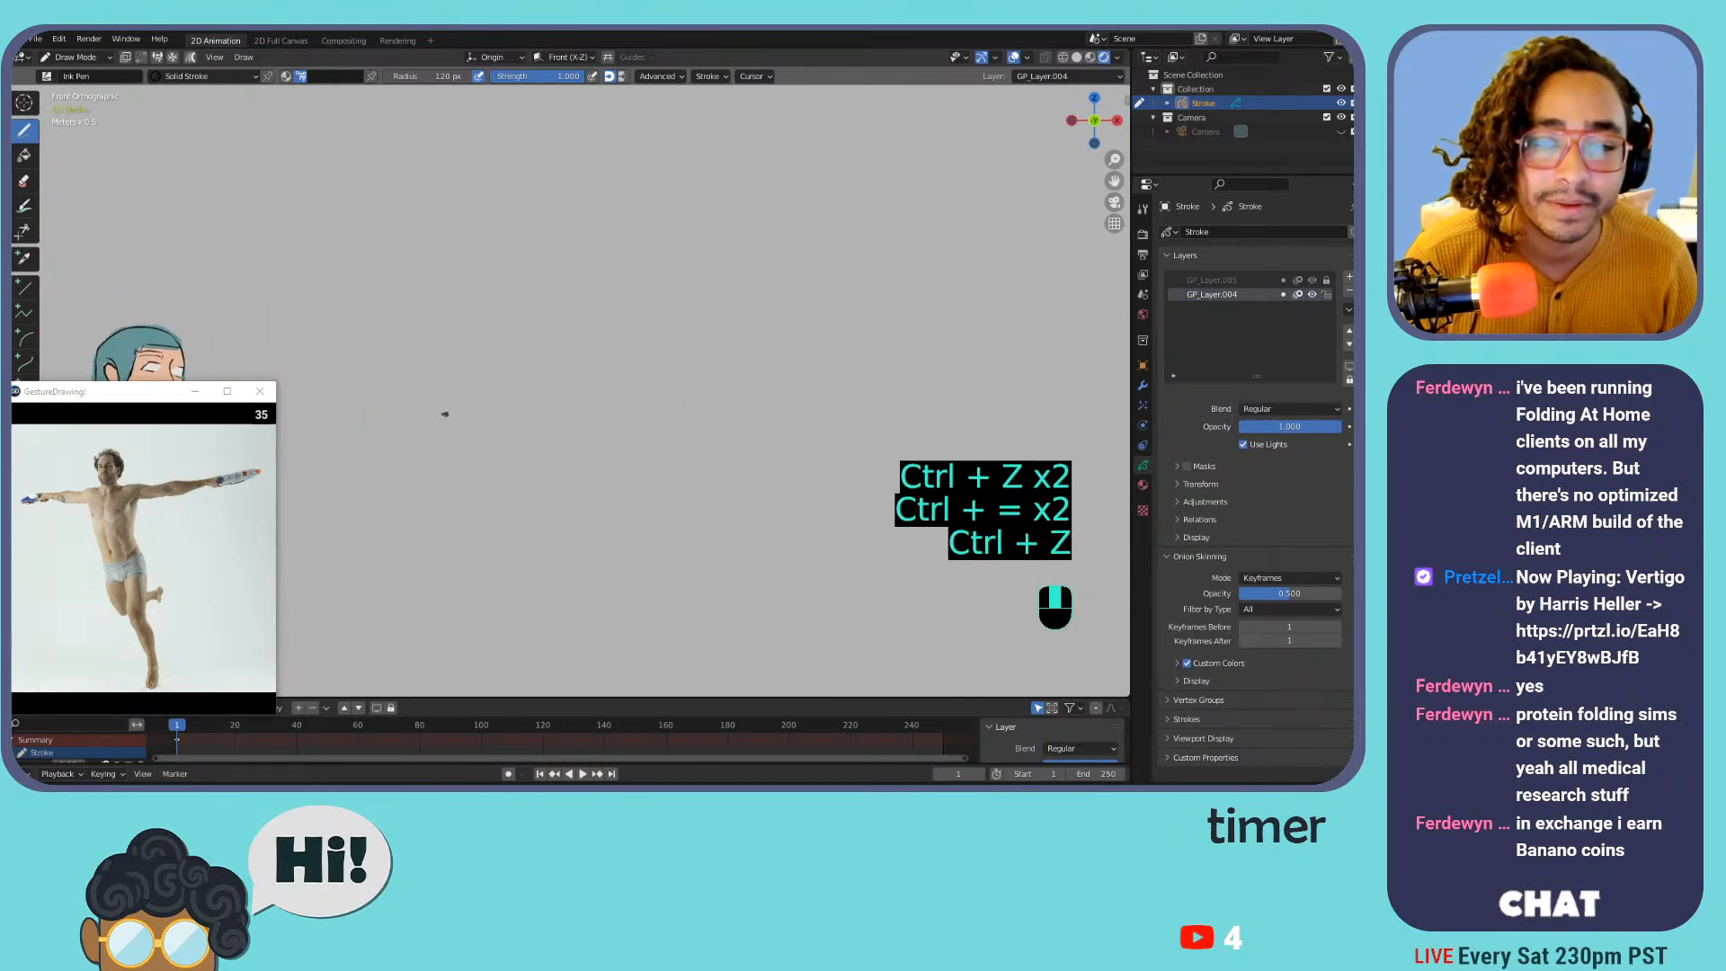
mouse_move(528, 315)
mouse_down()
mouse_move(535, 287)
mouse_move(785, 331)
mouse_up()
key(ctrl+z)
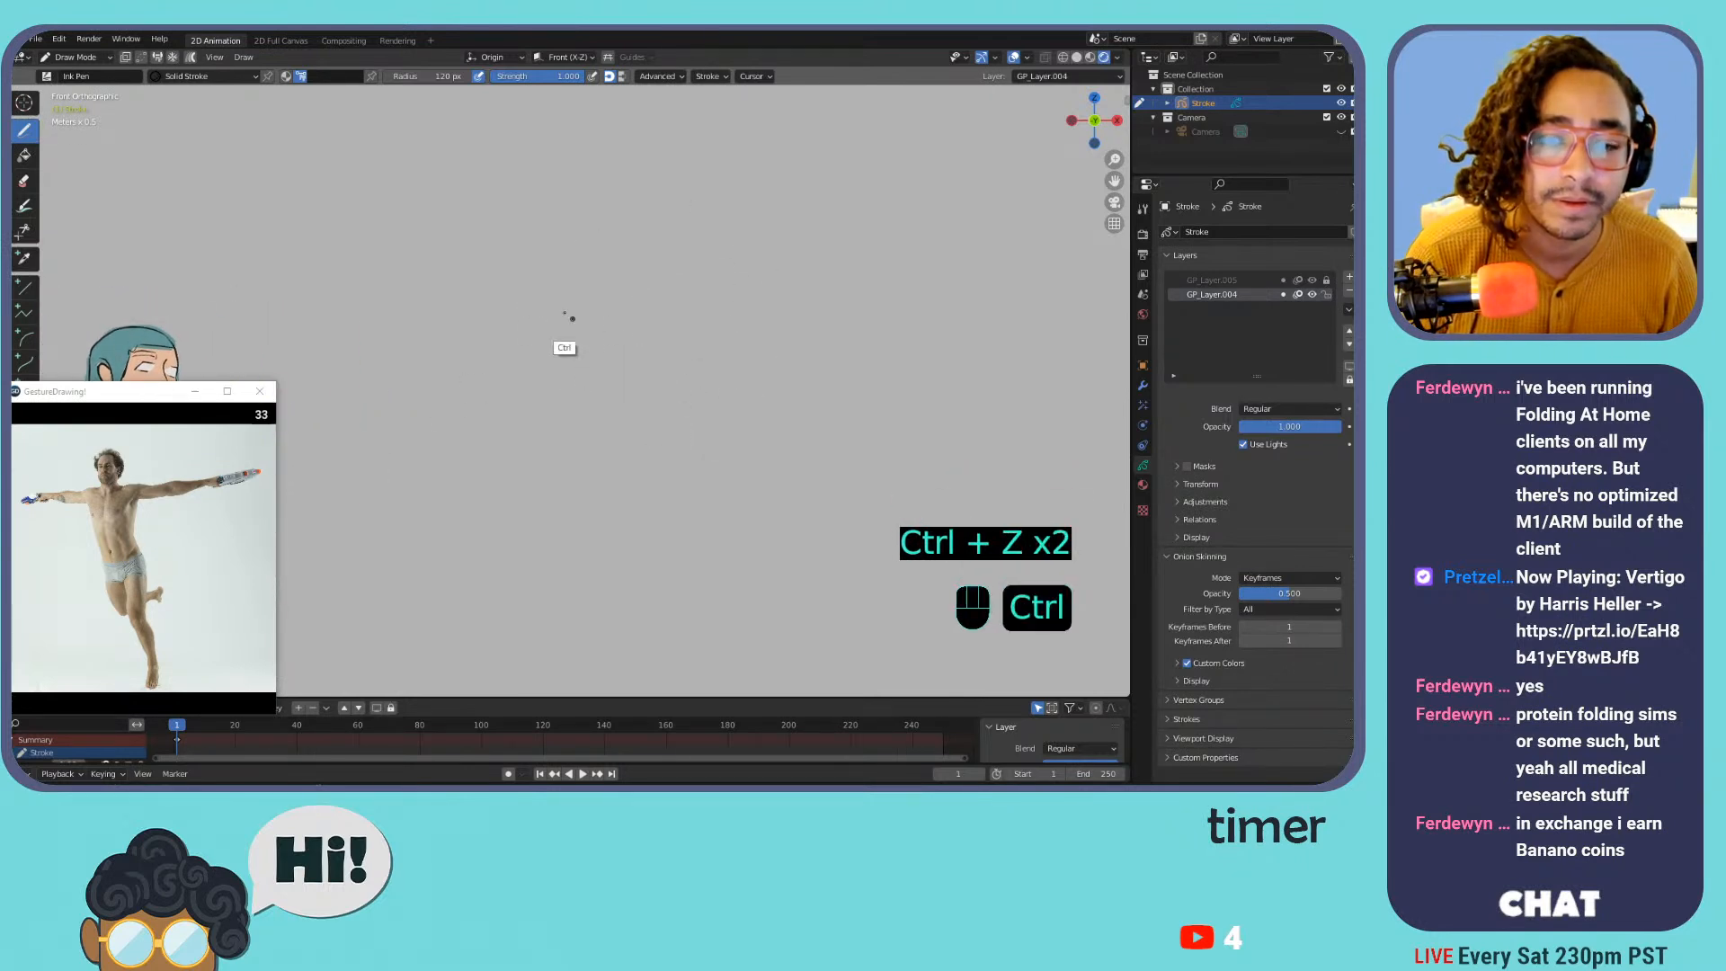
mouse_move(548, 301)
mouse_down()
mouse_move(656, 209)
mouse_move(796, 250)
mouse_up()
key(ctrl+z)
Skip ahead through the GestureDrawing! reference images to the standing pose with one arm arched over the head
click(180, 651)
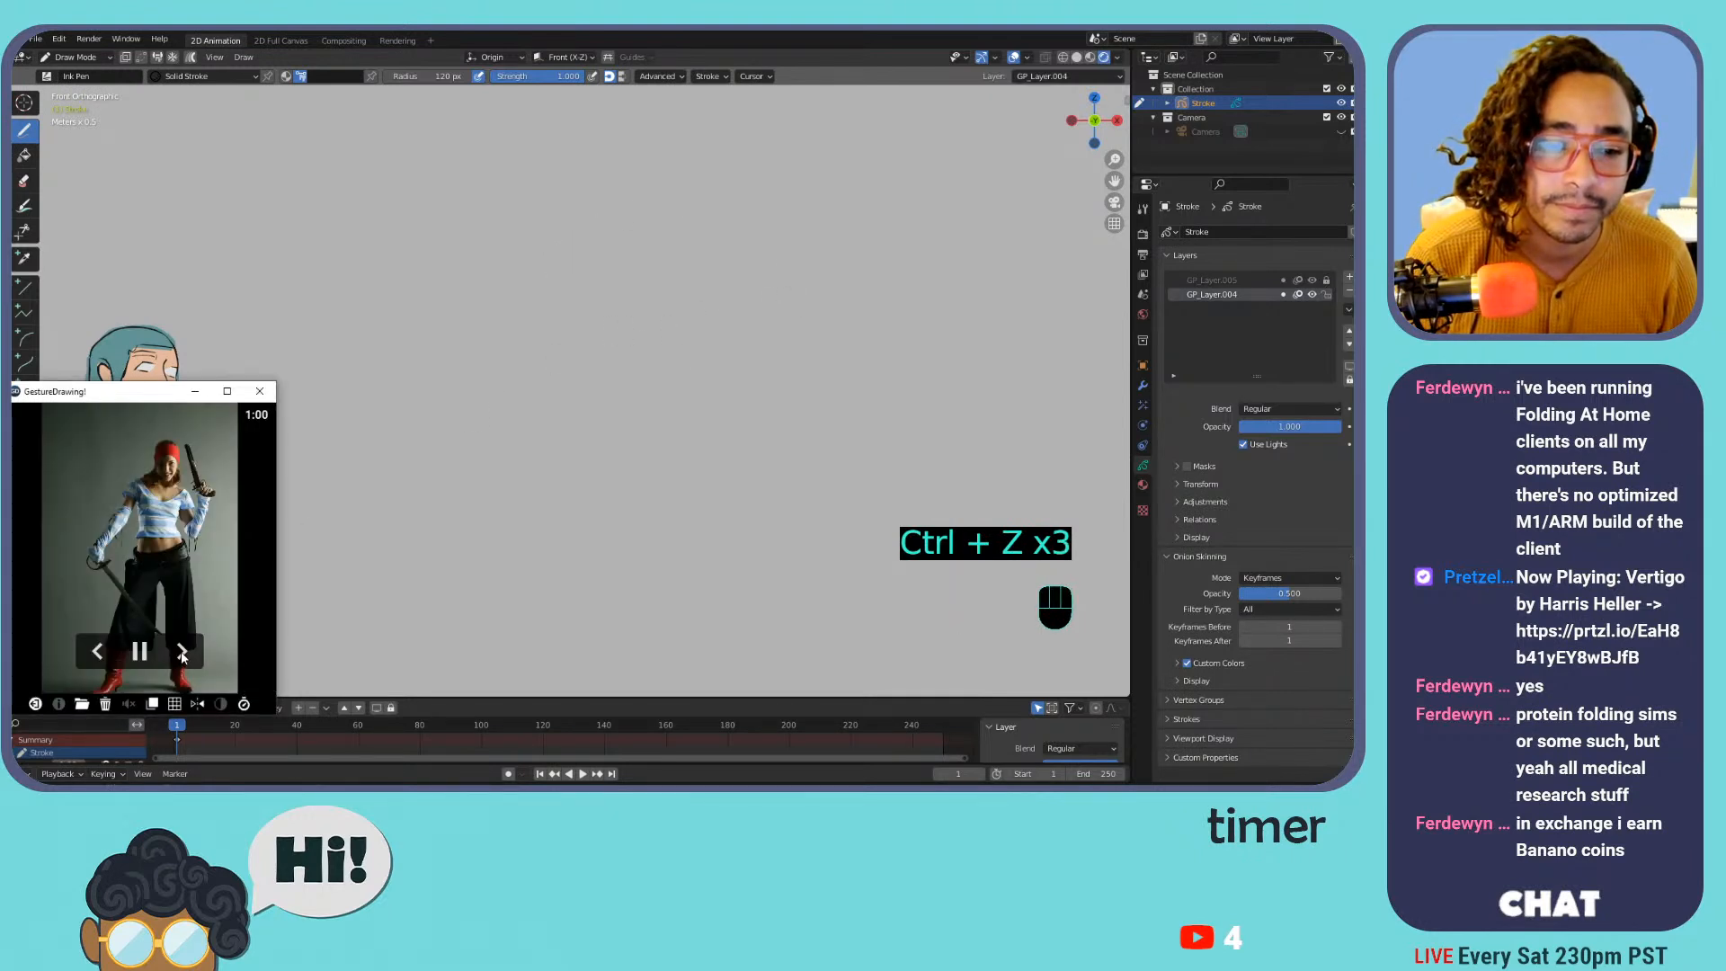
click(182, 657)
click(182, 657)
click(182, 656)
click(182, 657)
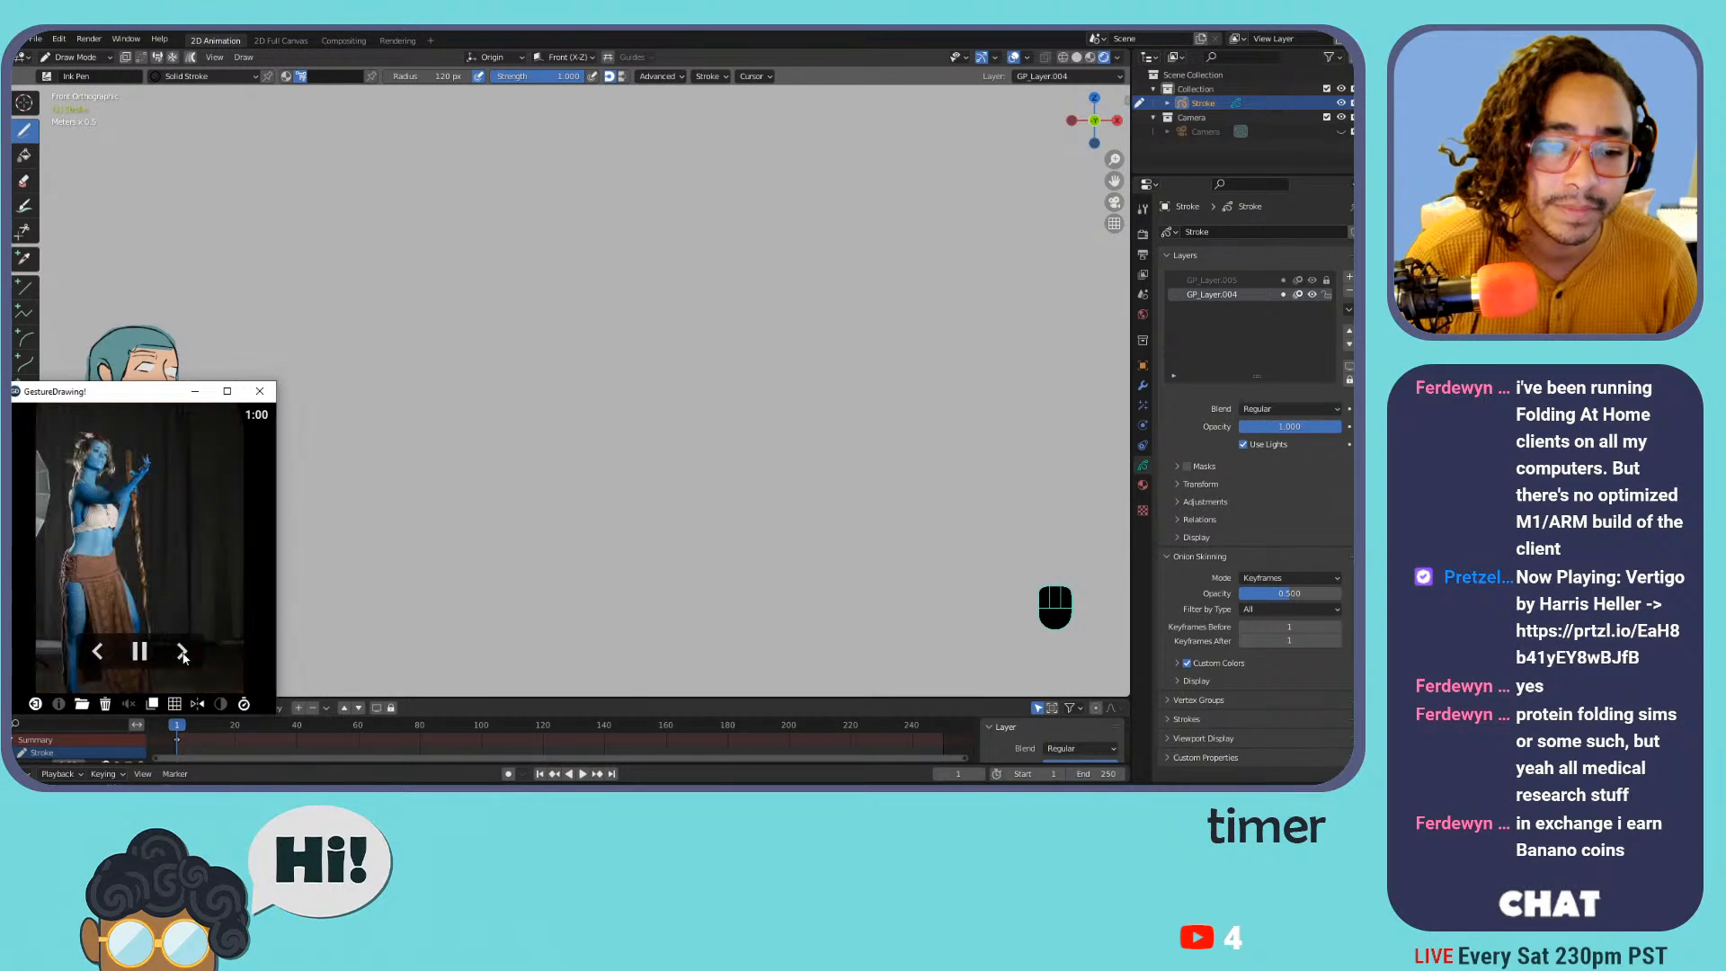
click(183, 653)
click(183, 653)
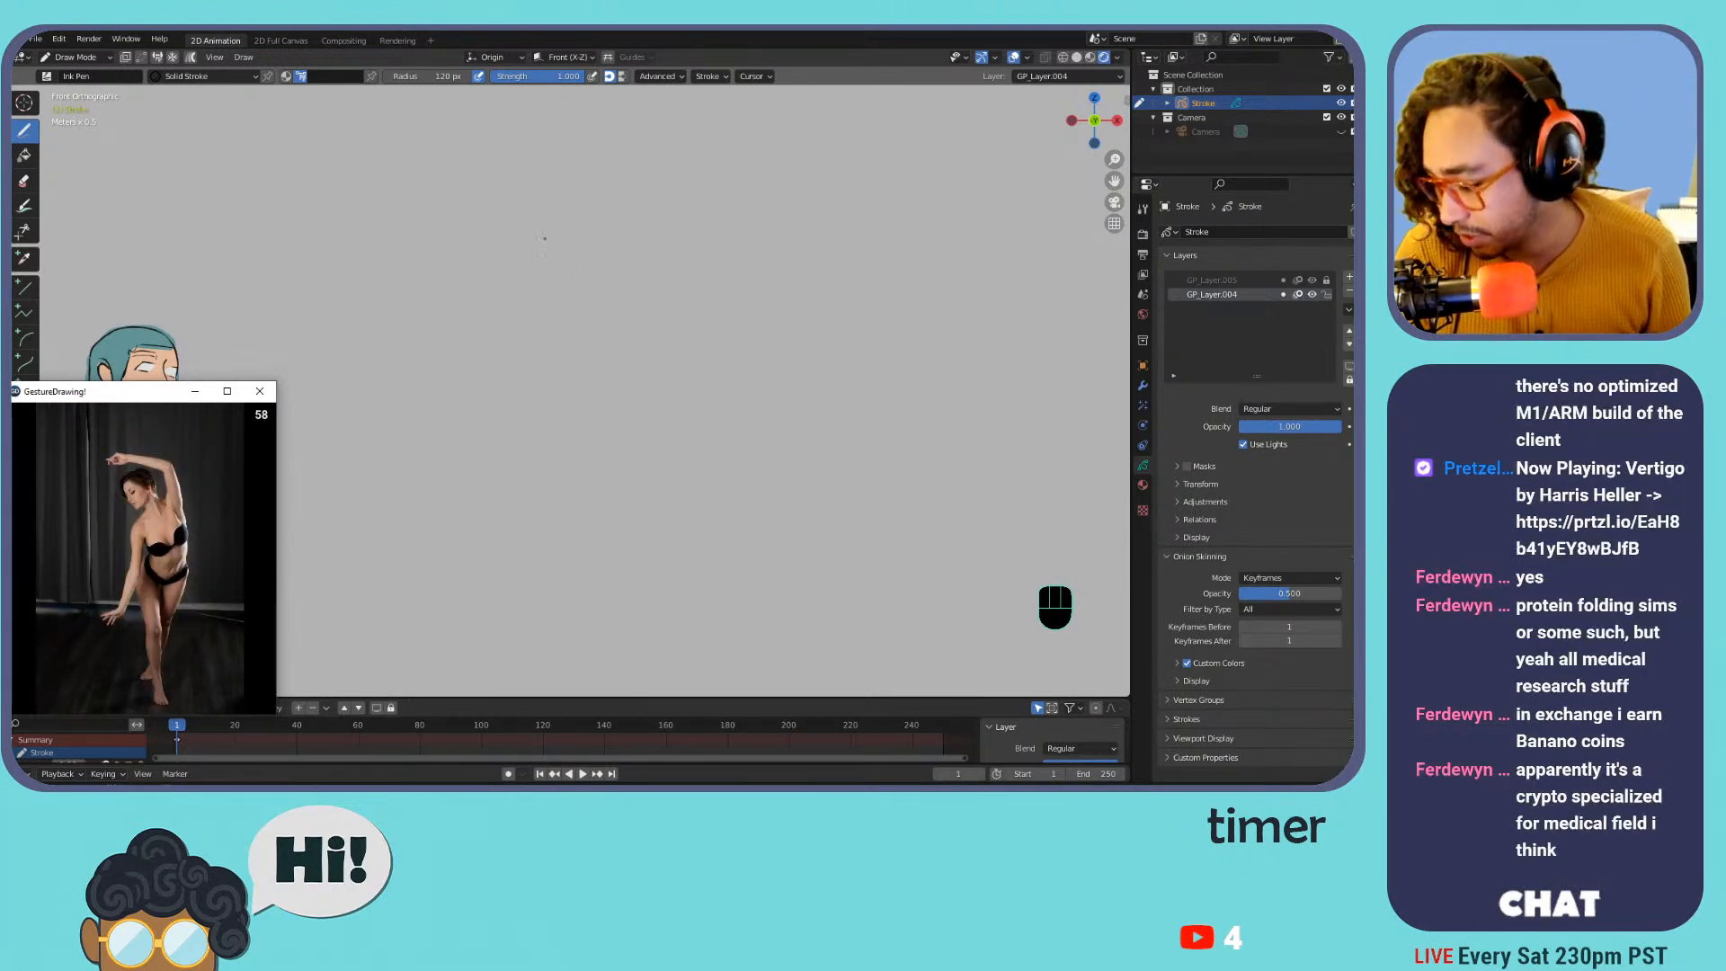
mouse_move(533, 359)
shift+middle_down()
mouse_move(894, 358)
mouse_move(597, 389)
mouse_move(556, 343)
shift+middle_up()
key(ctrl+minus)
key(ctrl+minus)
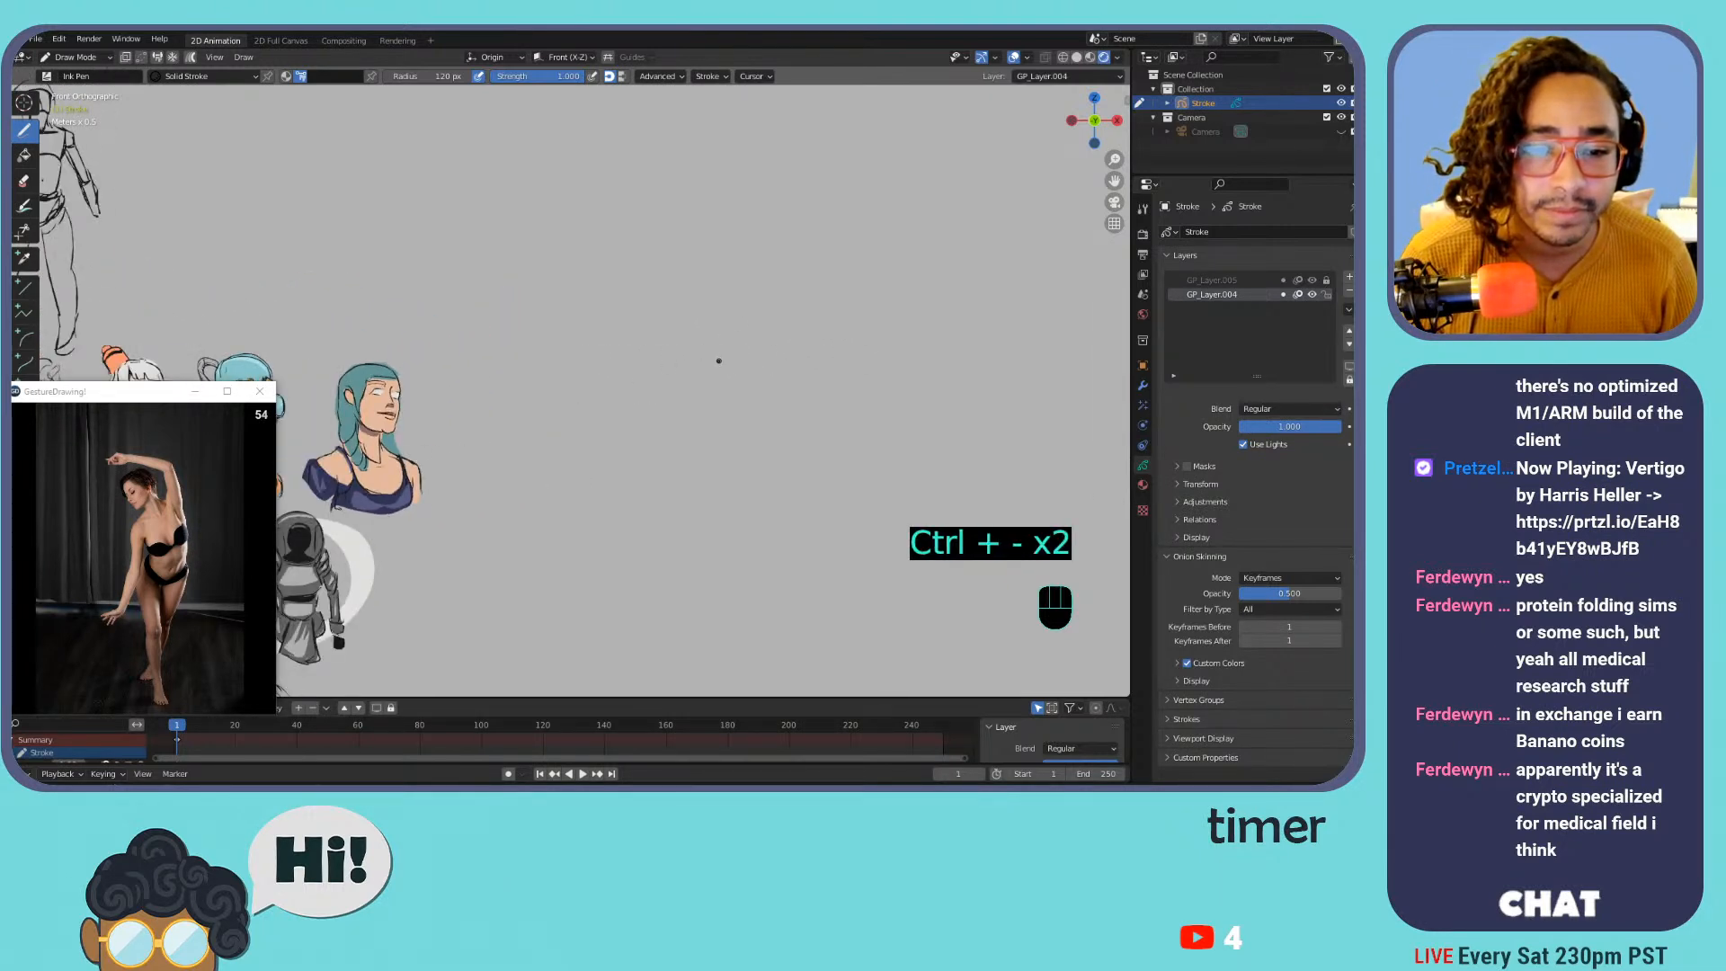
shift+middle_drag(606, 352, 570, 360)
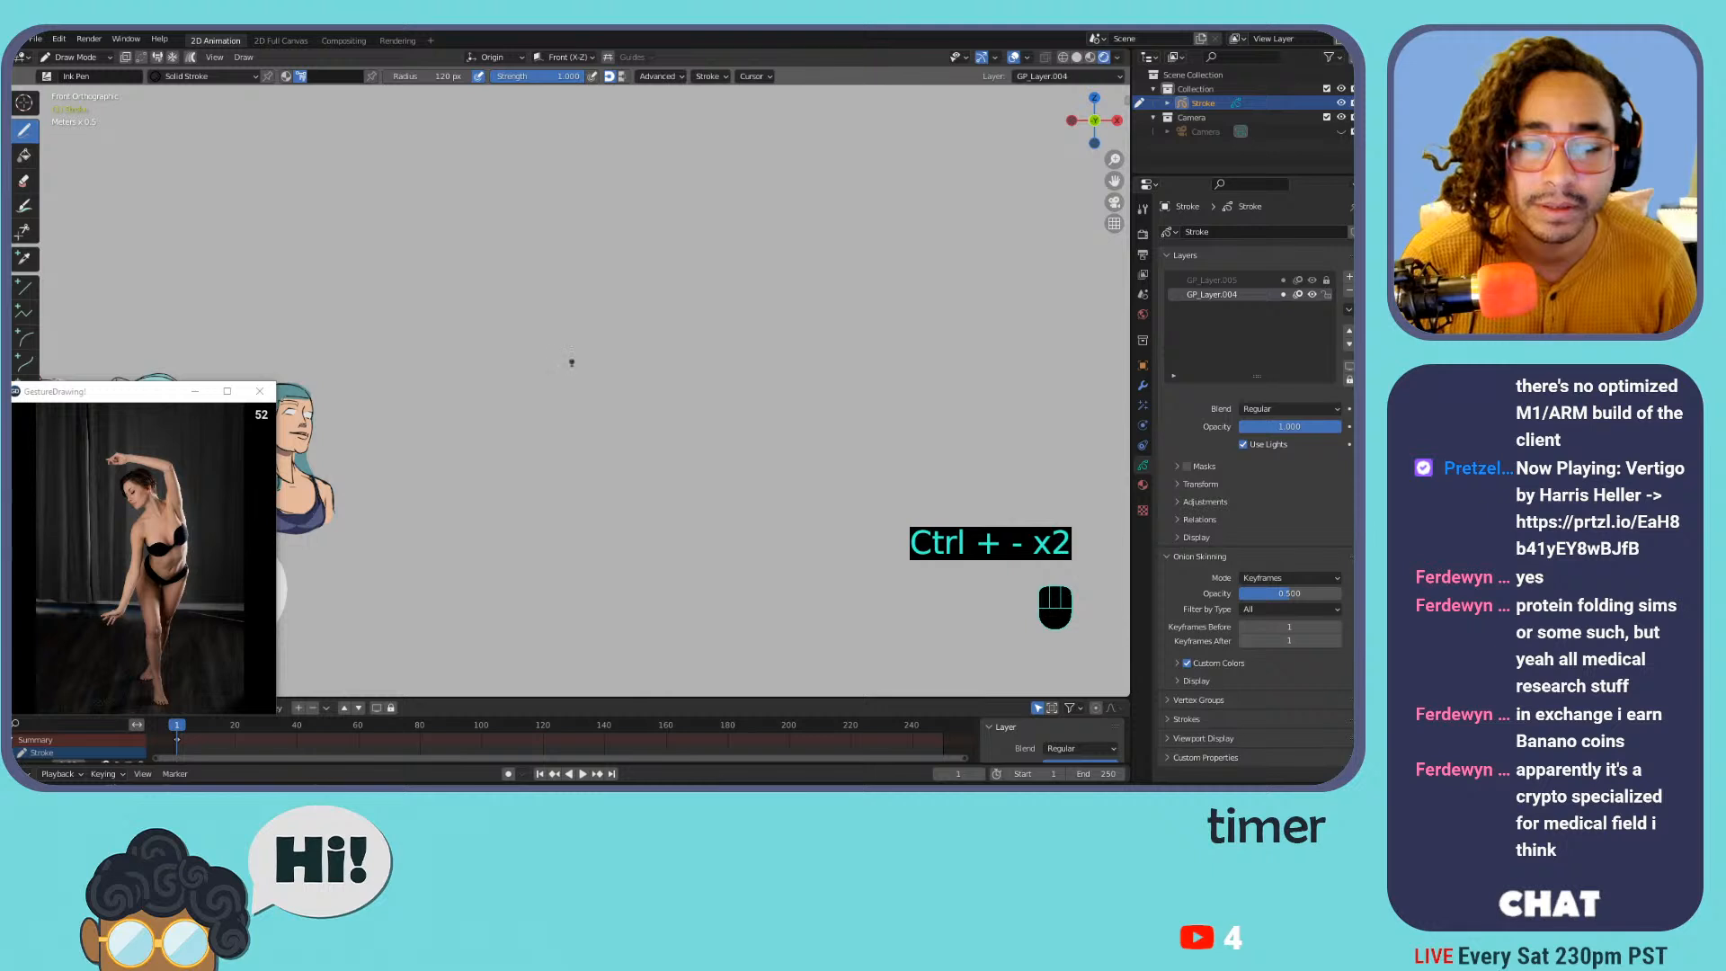
drag(609, 294, 782, 450)
key(ctrl+z)
mouse_move(589, 369)
mouse_down()
mouse_move(775, 333)
mouse_move(772, 373)
mouse_up()
key(ctrl+z)
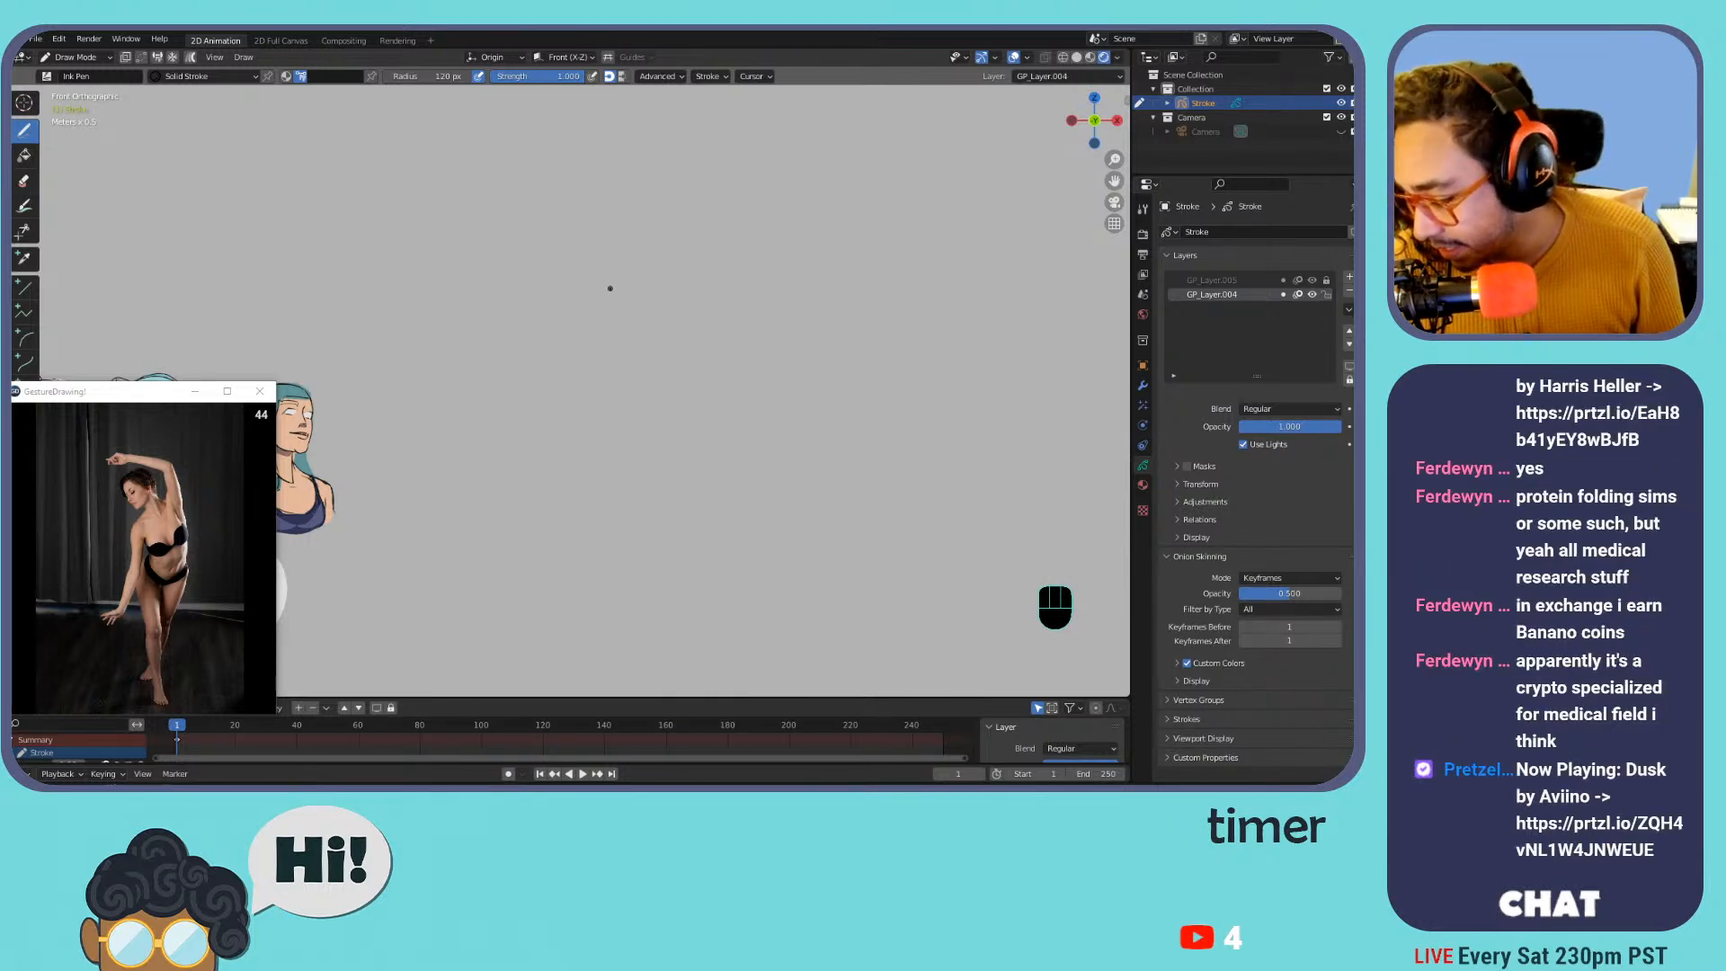
drag(582, 315, 798, 325)
key(ctrl+z)
mouse_move(620, 340)
mouse_down()
mouse_move(631, 252)
mouse_move(828, 288)
mouse_up()
key(ctrl+z)
mouse_move(637, 346)
mouse_down()
mouse_move(644, 270)
mouse_move(836, 330)
mouse_move(838, 377)
mouse_move(642, 343)
mouse_move(791, 256)
mouse_move(826, 336)
mouse_up()
key(ctrl+z)
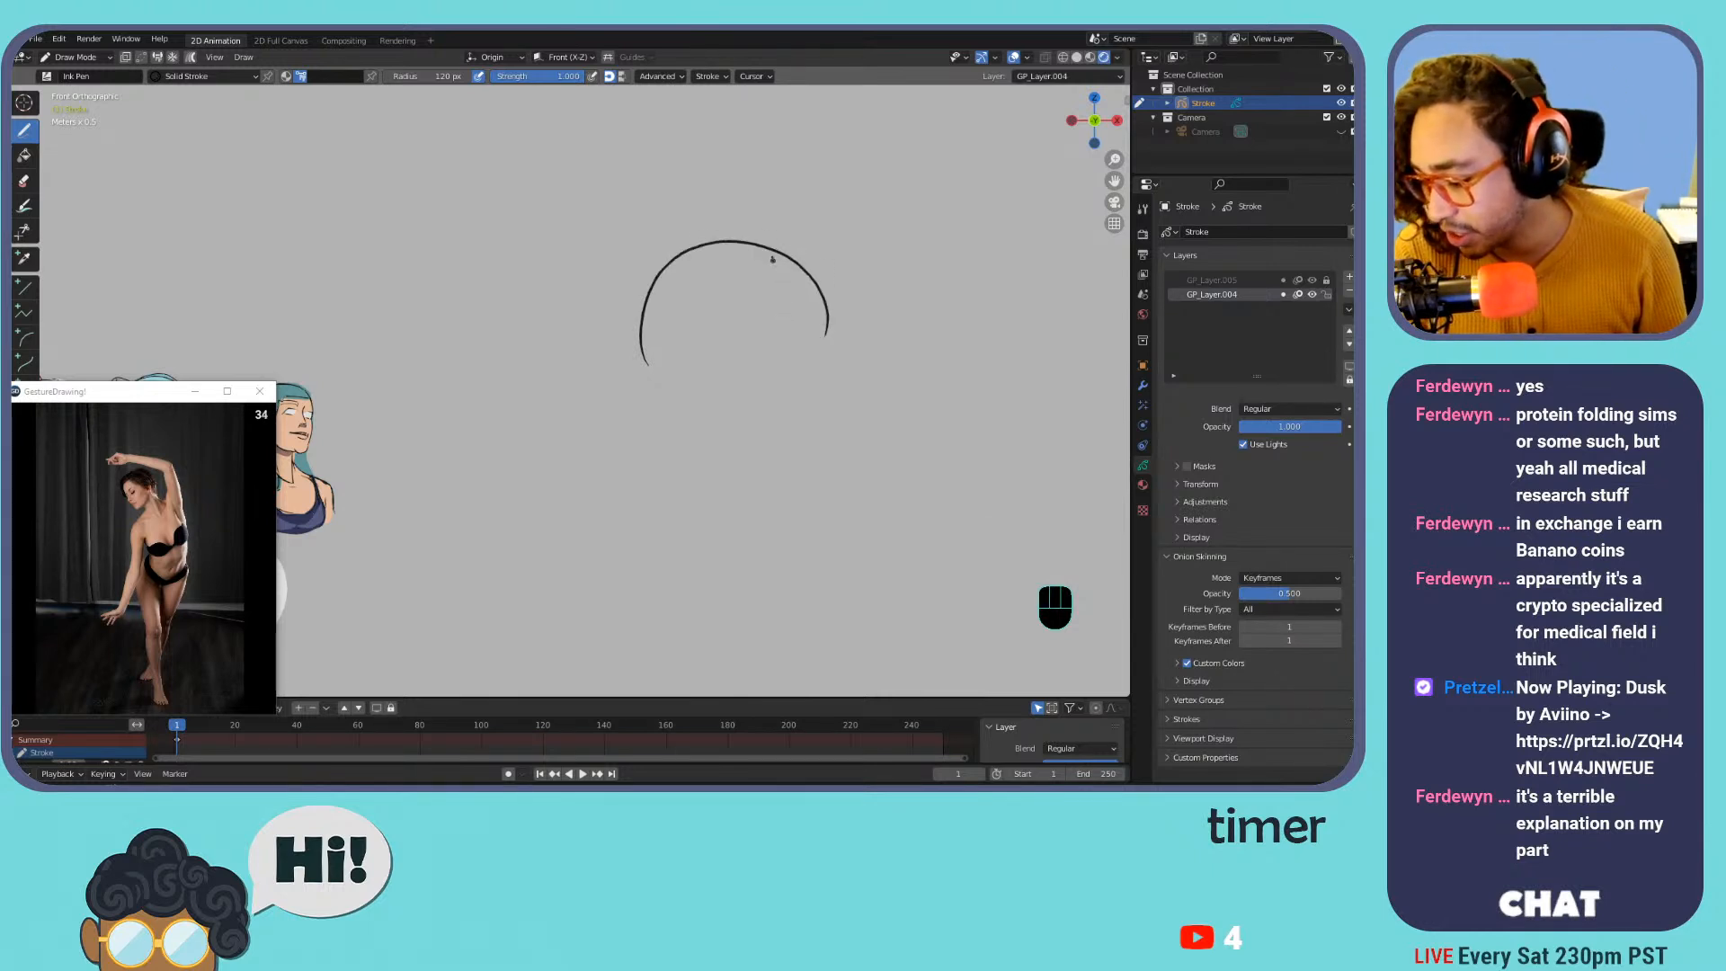
key(ctrl+z)
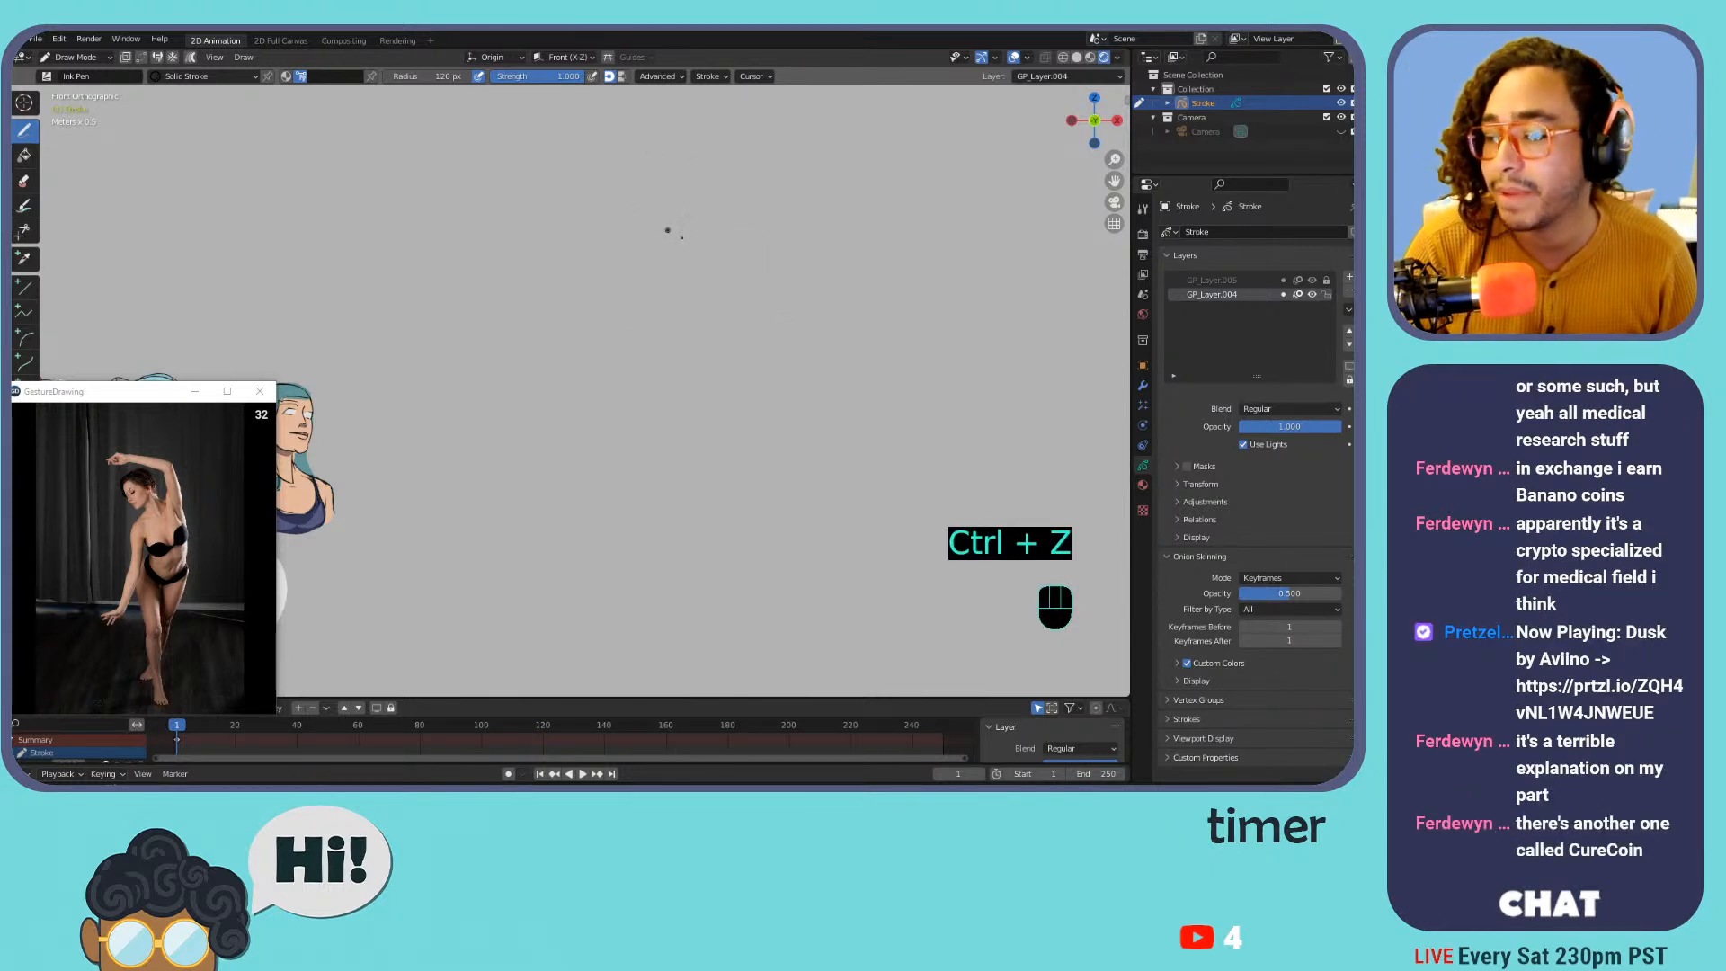
Draw a new head outline in the empty space beside the portrait, with a rounded cranium and tapered jaw, undoing and redrawing the cranium curve
mouse_move(621, 322)
mouse_down()
mouse_move(629, 275)
mouse_move(828, 320)
mouse_up()
key(ctrl+z)
mouse_move(610, 335)
mouse_down()
mouse_move(606, 299)
mouse_move(789, 225)
mouse_move(828, 316)
mouse_up()
key(ctrl+z)
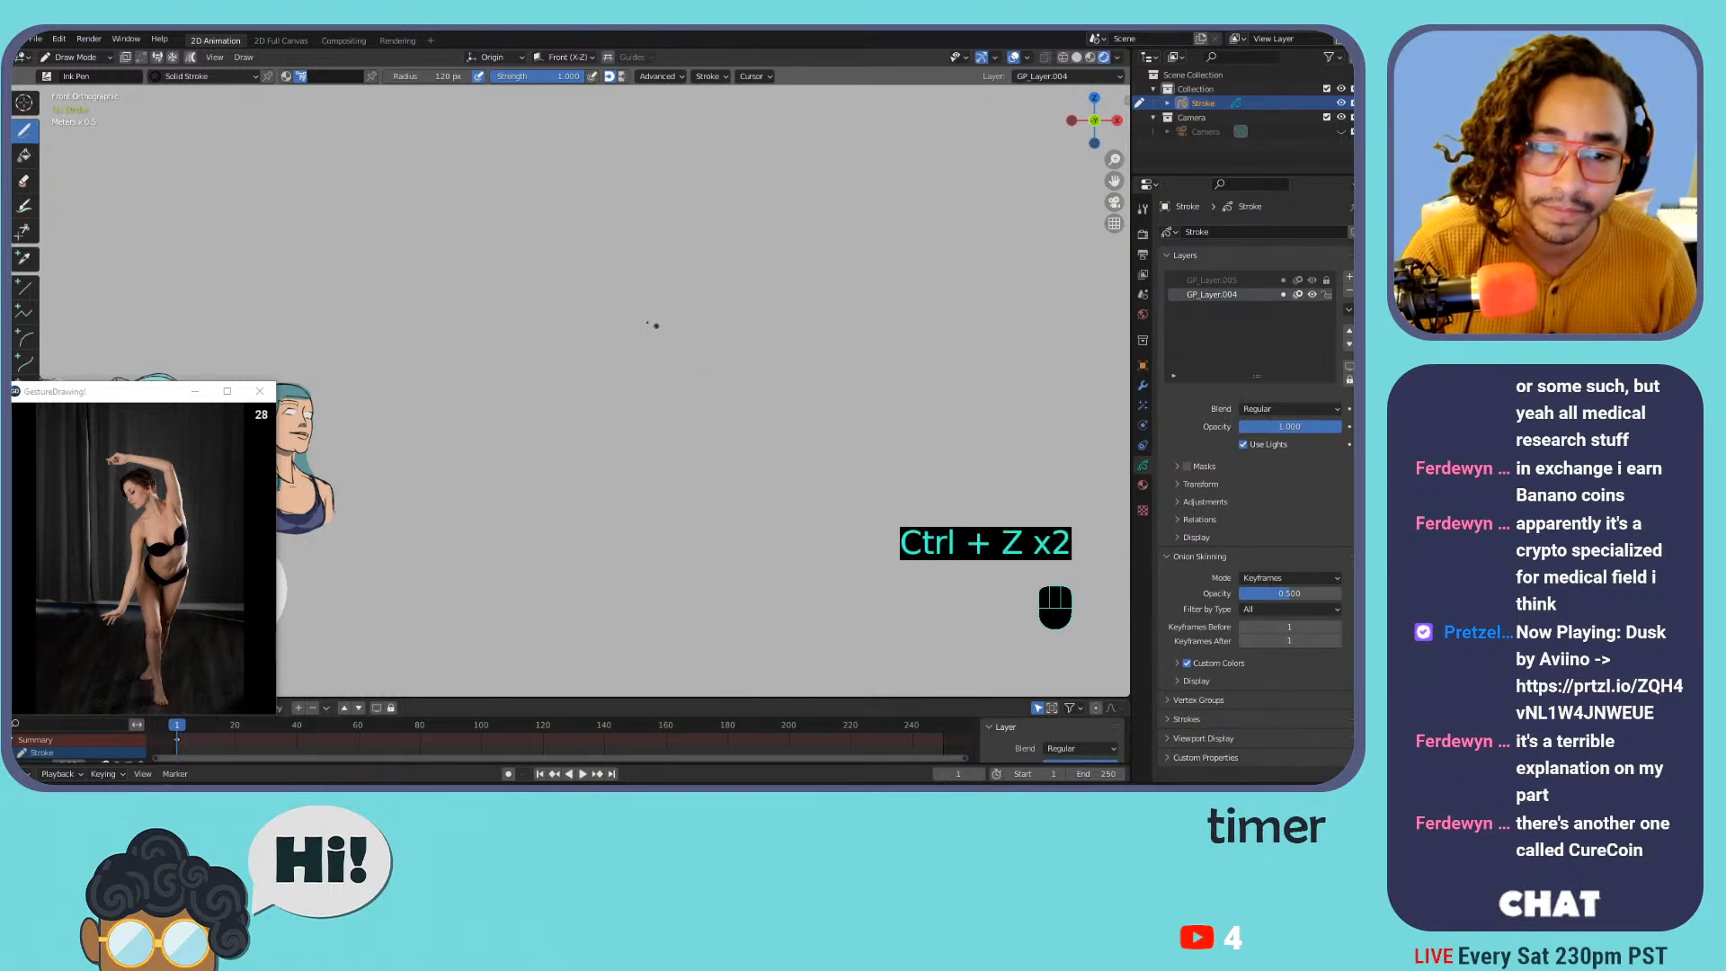
mouse_move(647, 266)
mouse_down()
mouse_move(868, 280)
mouse_move(874, 381)
mouse_up()
key(ctrl+z)
mouse_move(648, 329)
mouse_down()
mouse_move(644, 268)
mouse_move(778, 232)
mouse_move(846, 376)
mouse_up()
key(ctrl+z)
mouse_move(651, 334)
mouse_down()
mouse_move(717, 235)
mouse_move(859, 272)
mouse_move(846, 378)
mouse_up()
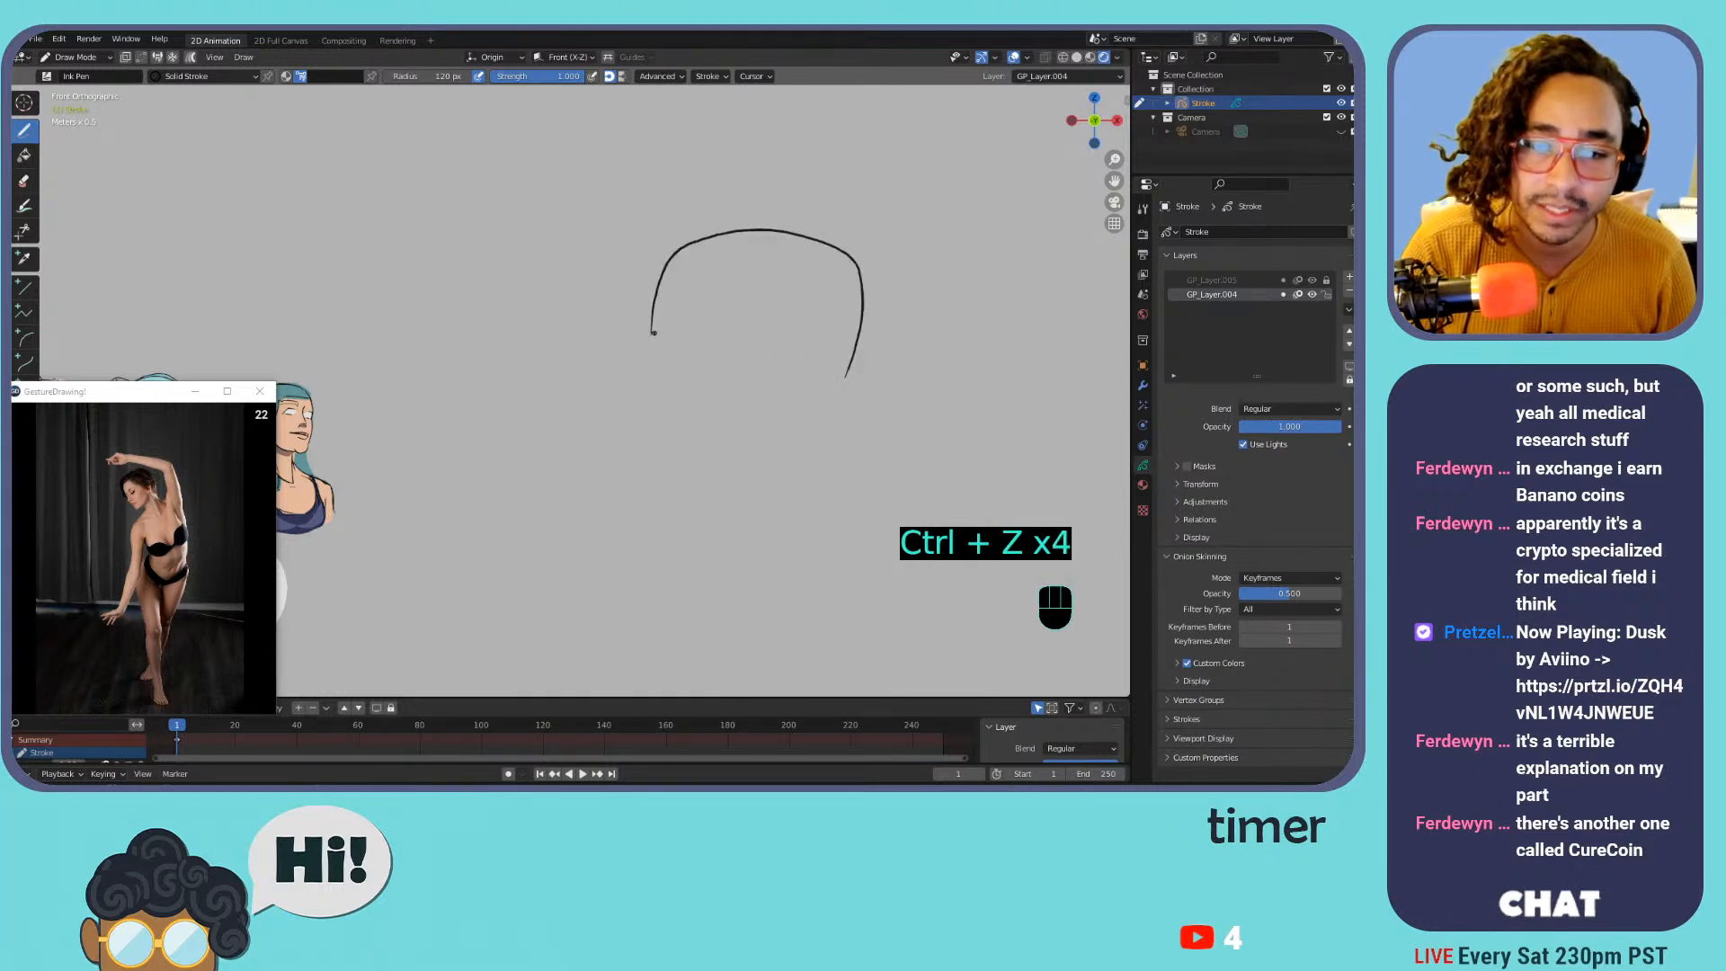
key(ctrl+z)
mouse_move(654, 349)
mouse_down()
mouse_move(744, 240)
mouse_move(843, 342)
mouse_up()
key(ctrl+z)
mouse_move(655, 368)
mouse_down()
mouse_move(657, 310)
mouse_move(823, 279)
mouse_move(836, 369)
mouse_up()
mouse_move(657, 377)
mouse_down()
mouse_move(670, 432)
mouse_move(773, 474)
mouse_move(826, 400)
mouse_up()
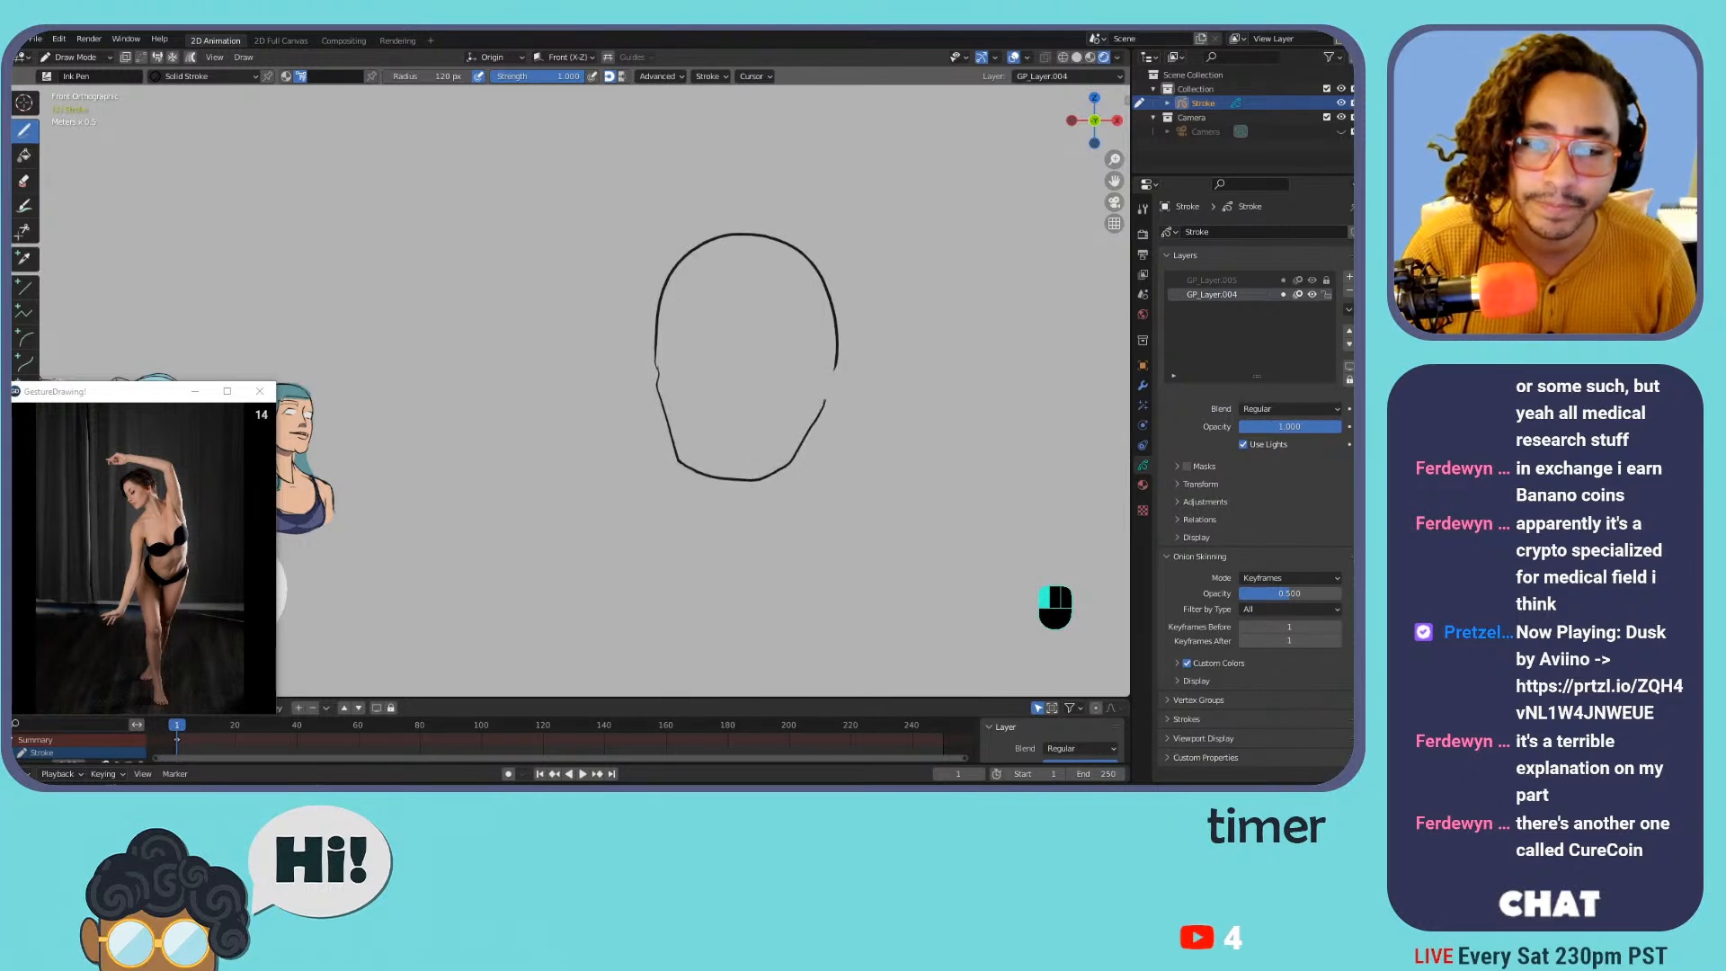
Try a horizontal band and a pair of eyes across the middle of the new head, undoing each attempt
drag(666, 359, 766, 357)
key(ctrl+z)
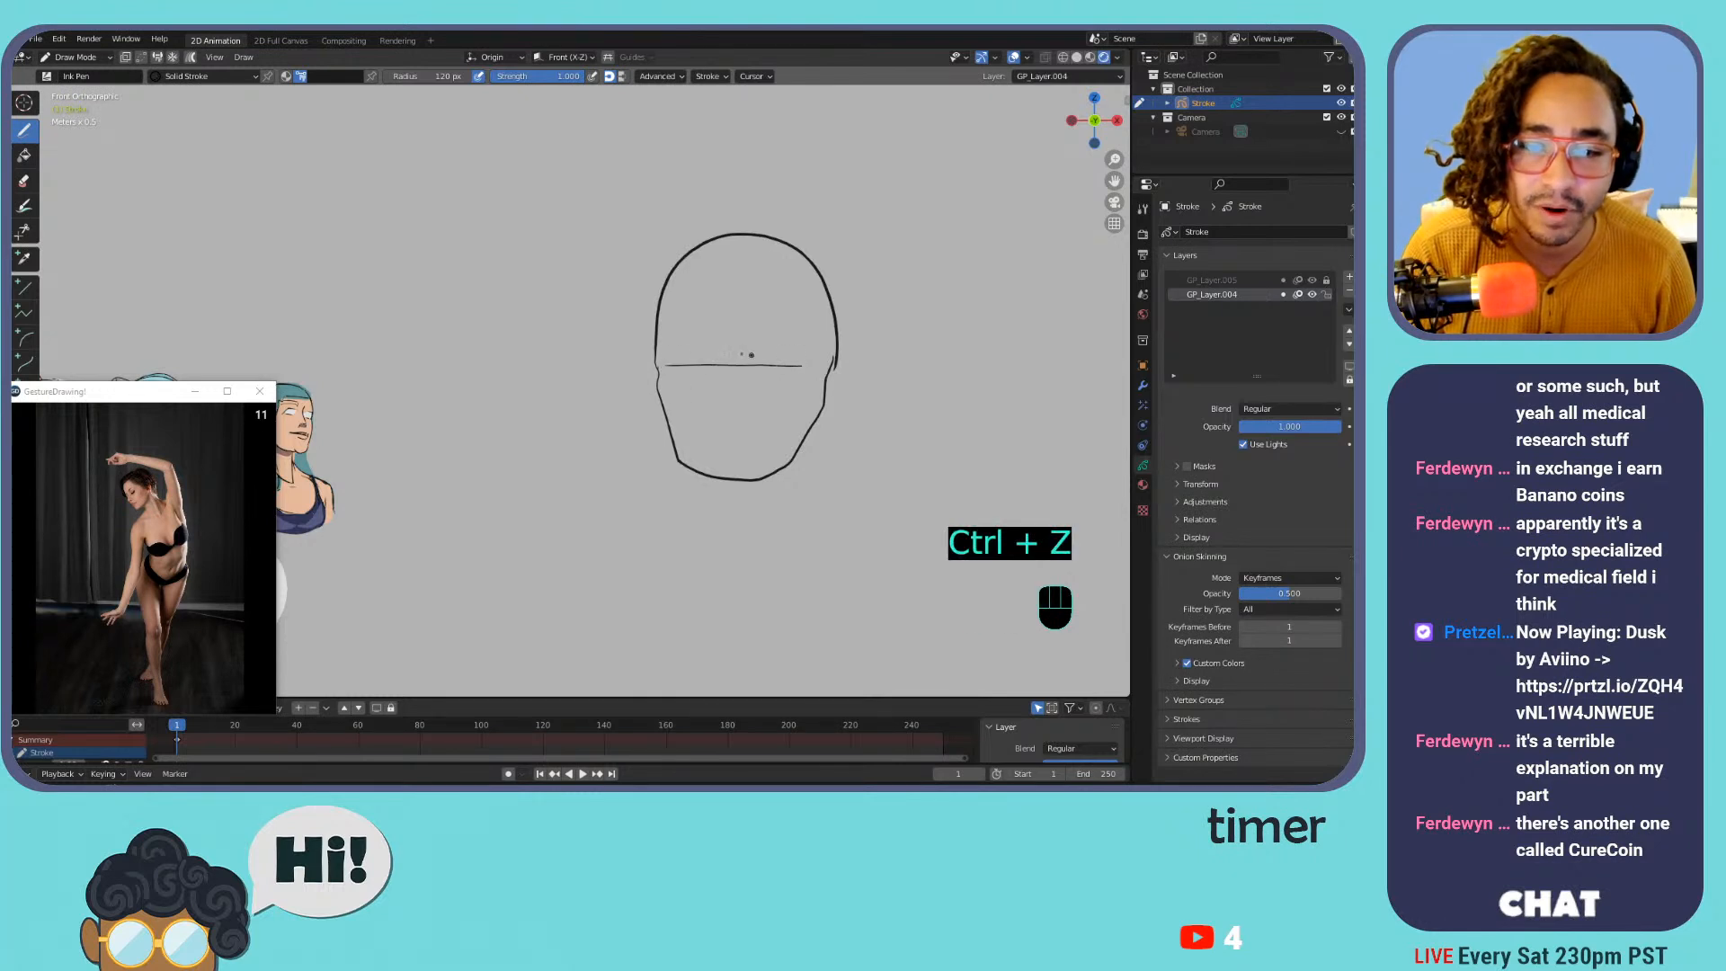
drag(666, 359, 678, 348)
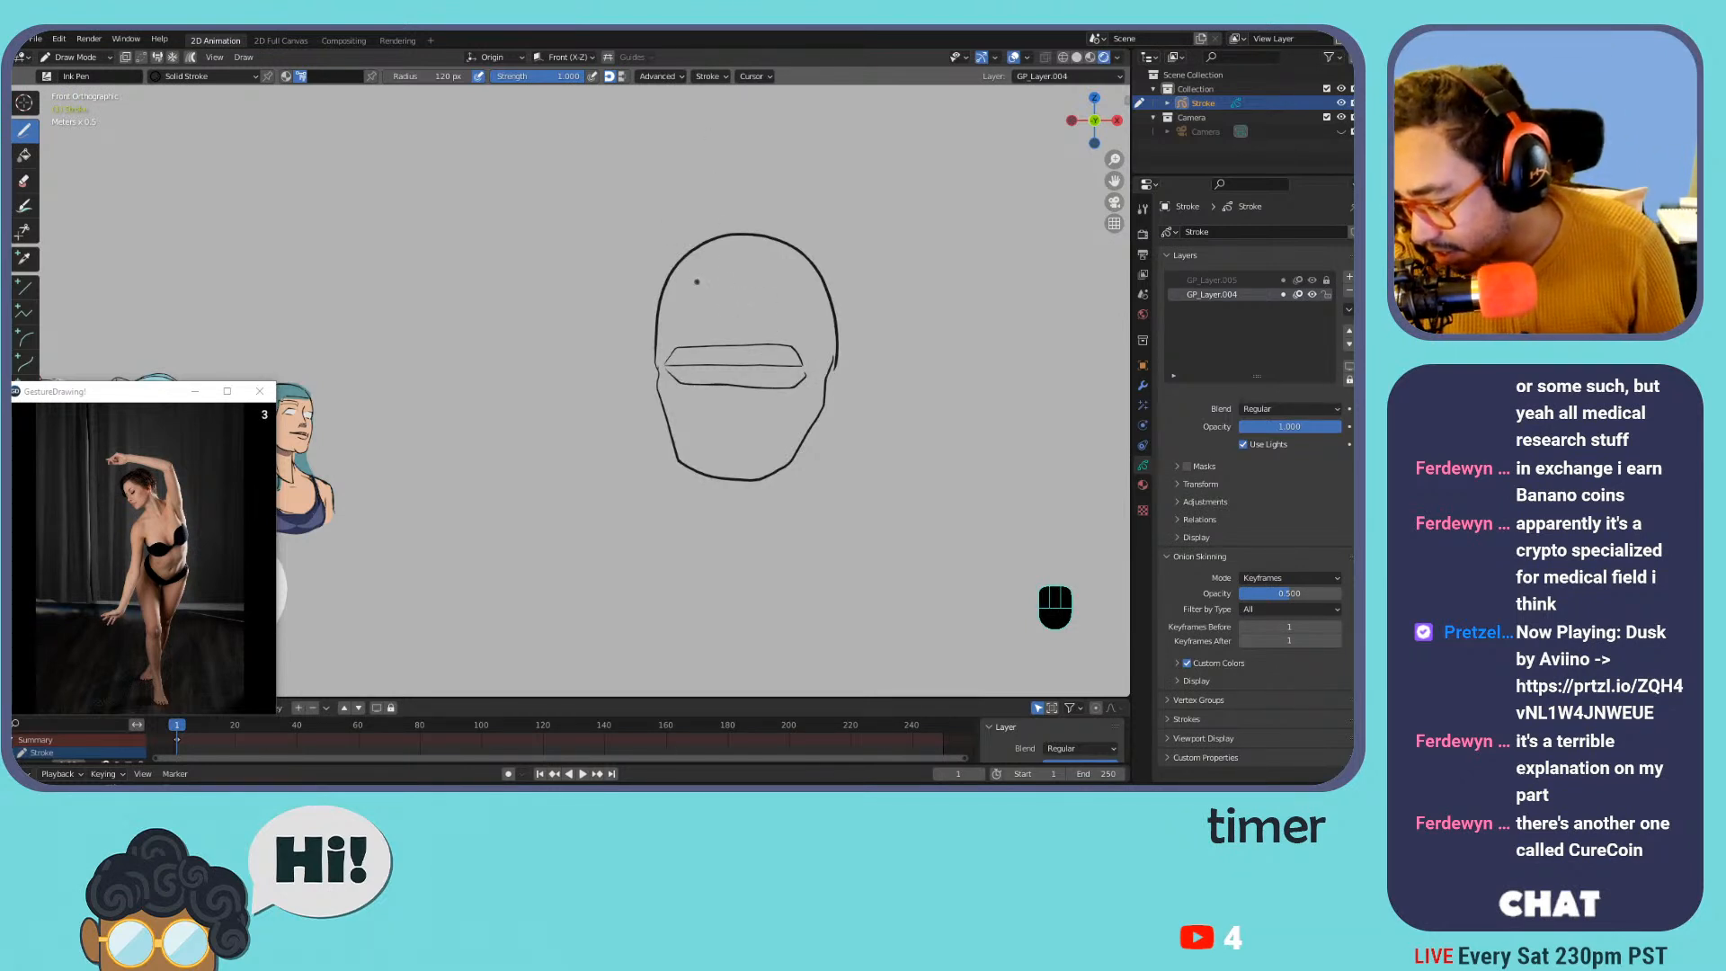
key(ctrl+z)
key(ctrl+z)
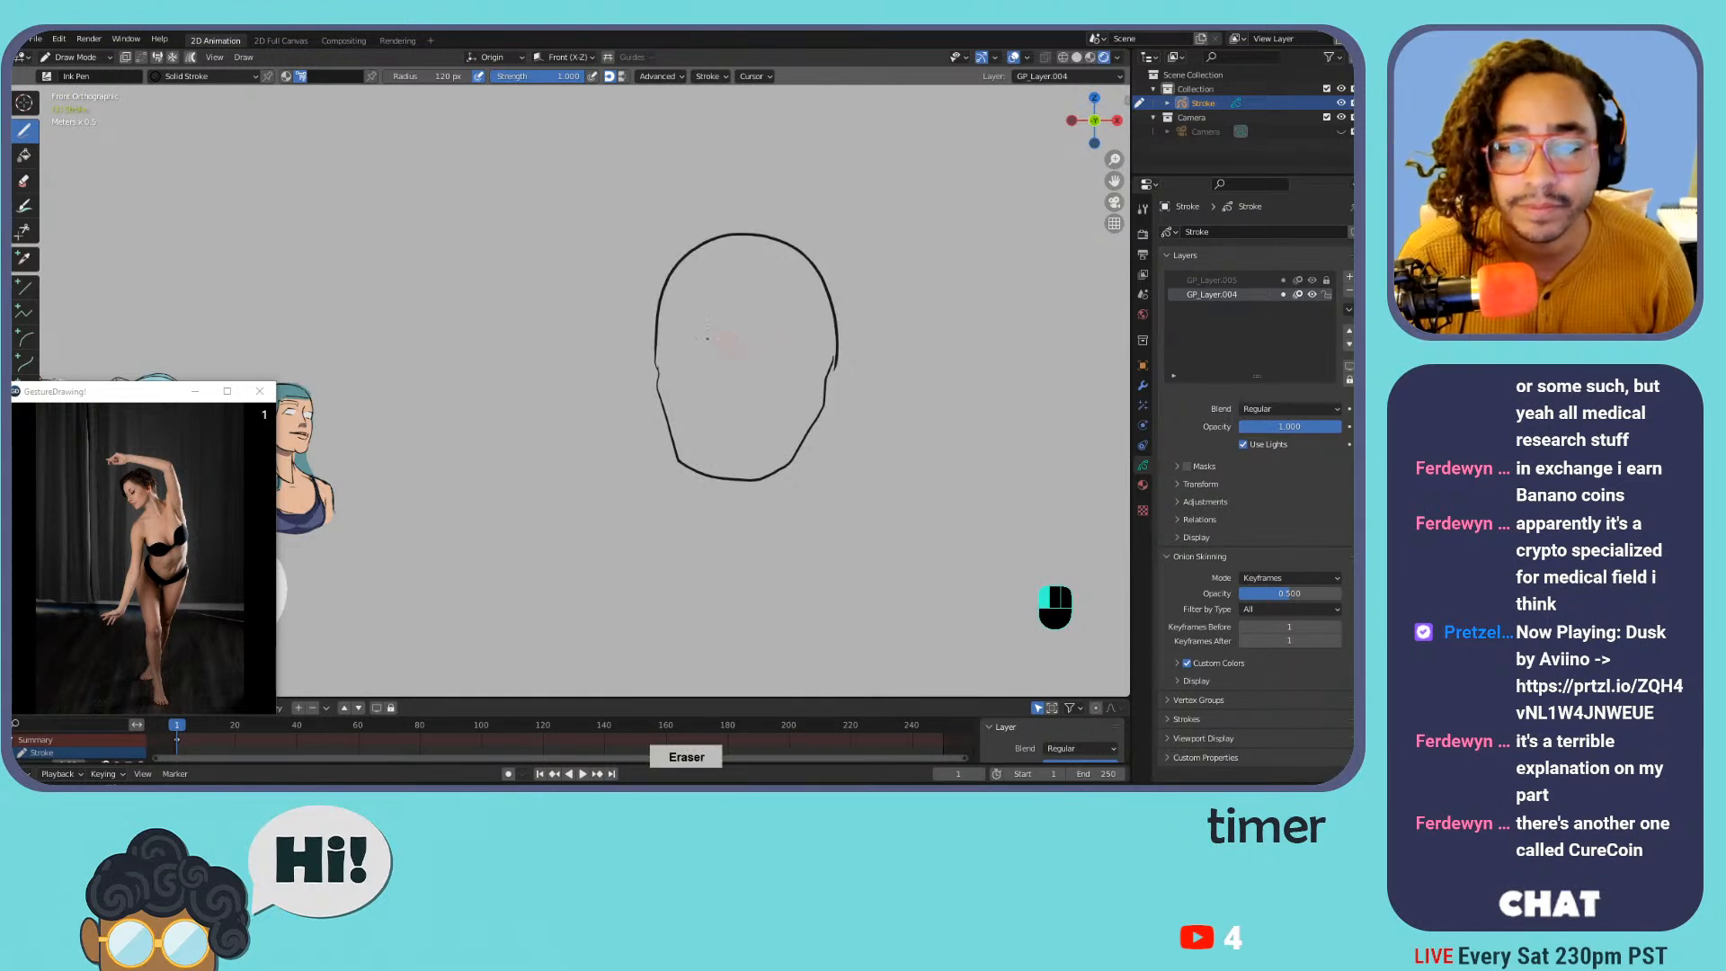
key(ctrl+z)
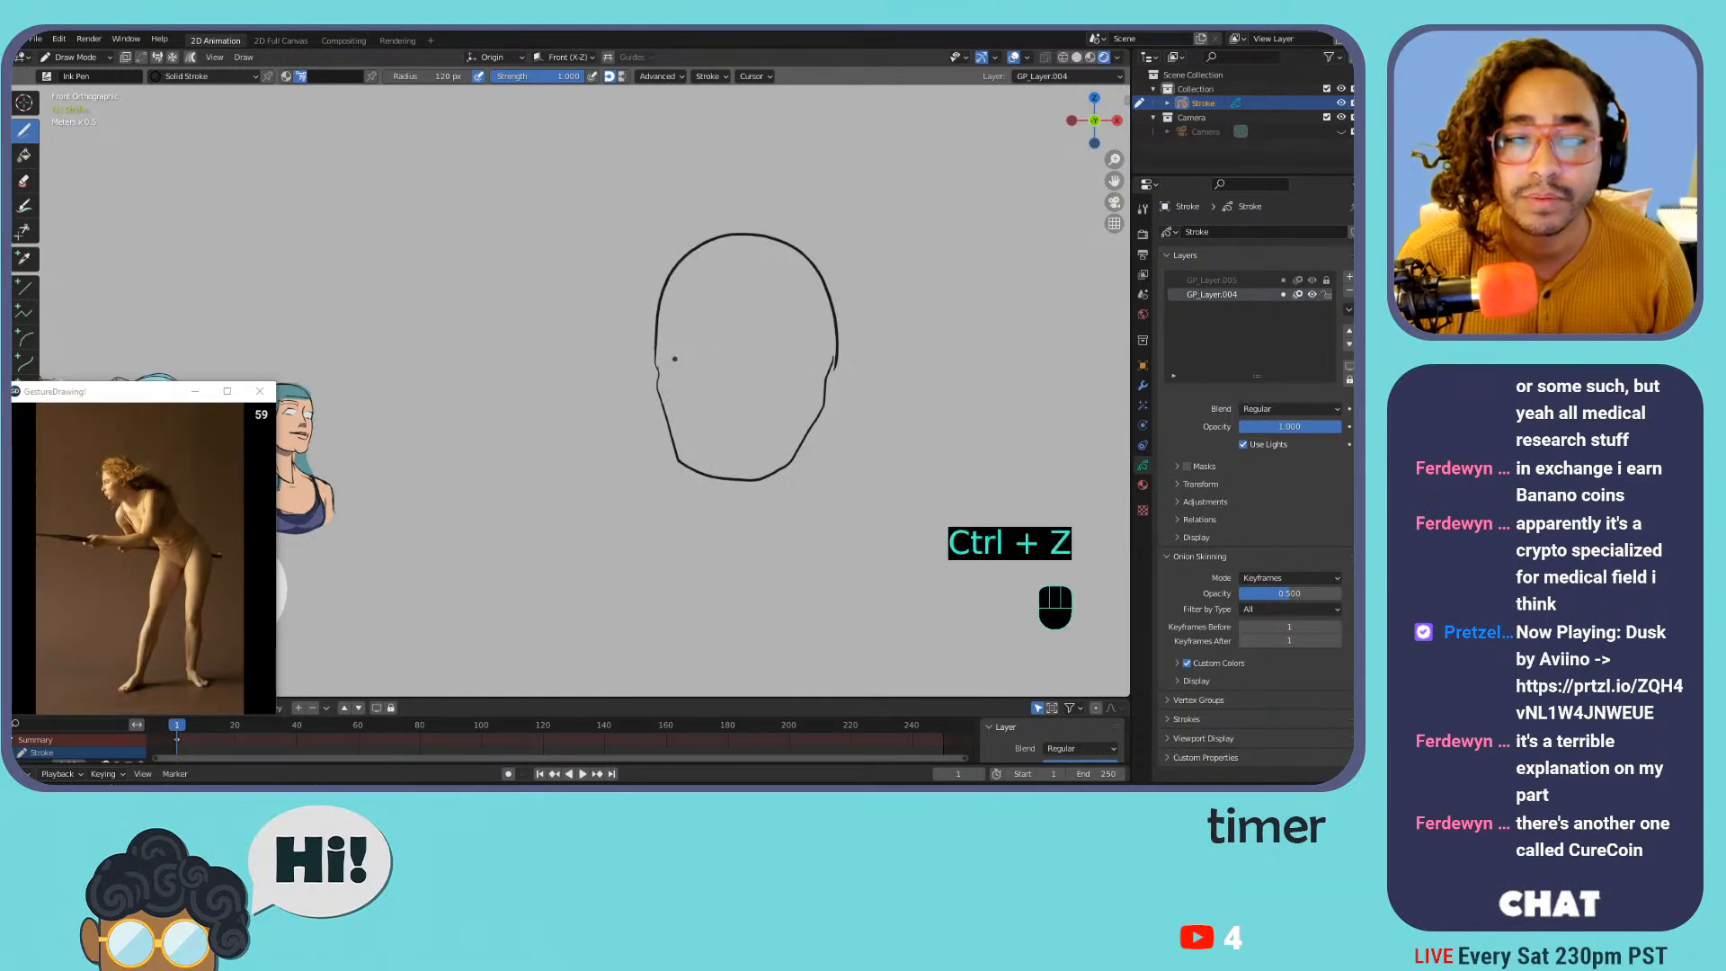
key(ctrl+z)
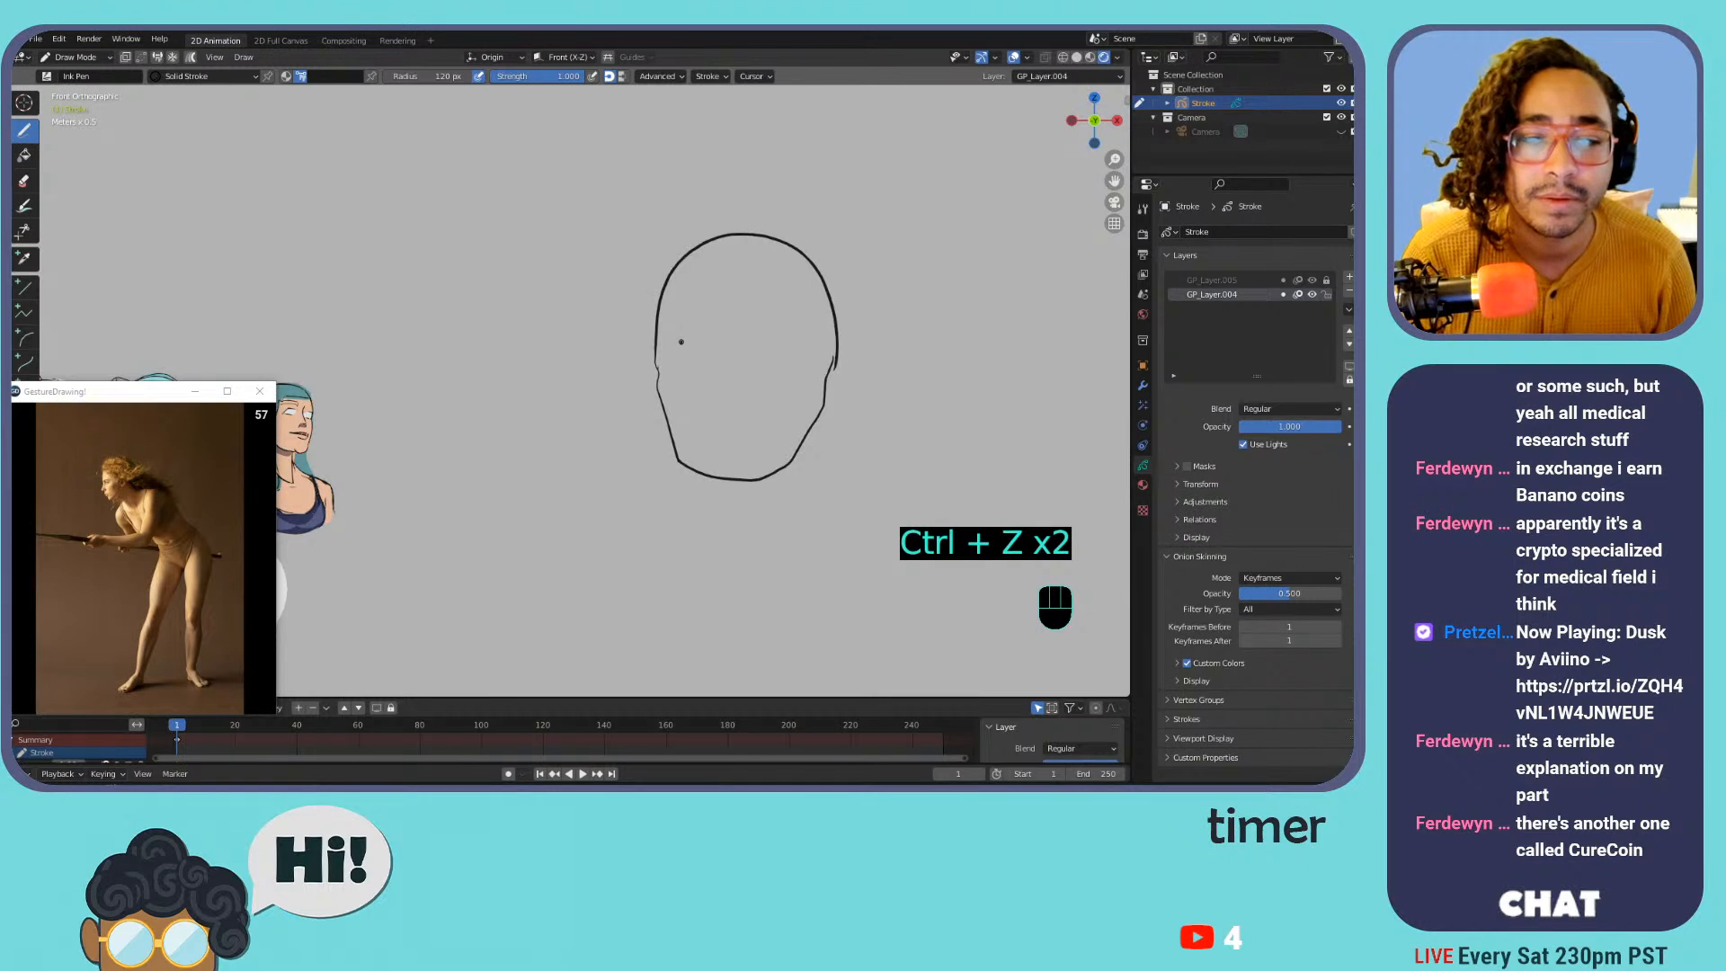
drag(681, 359, 798, 365)
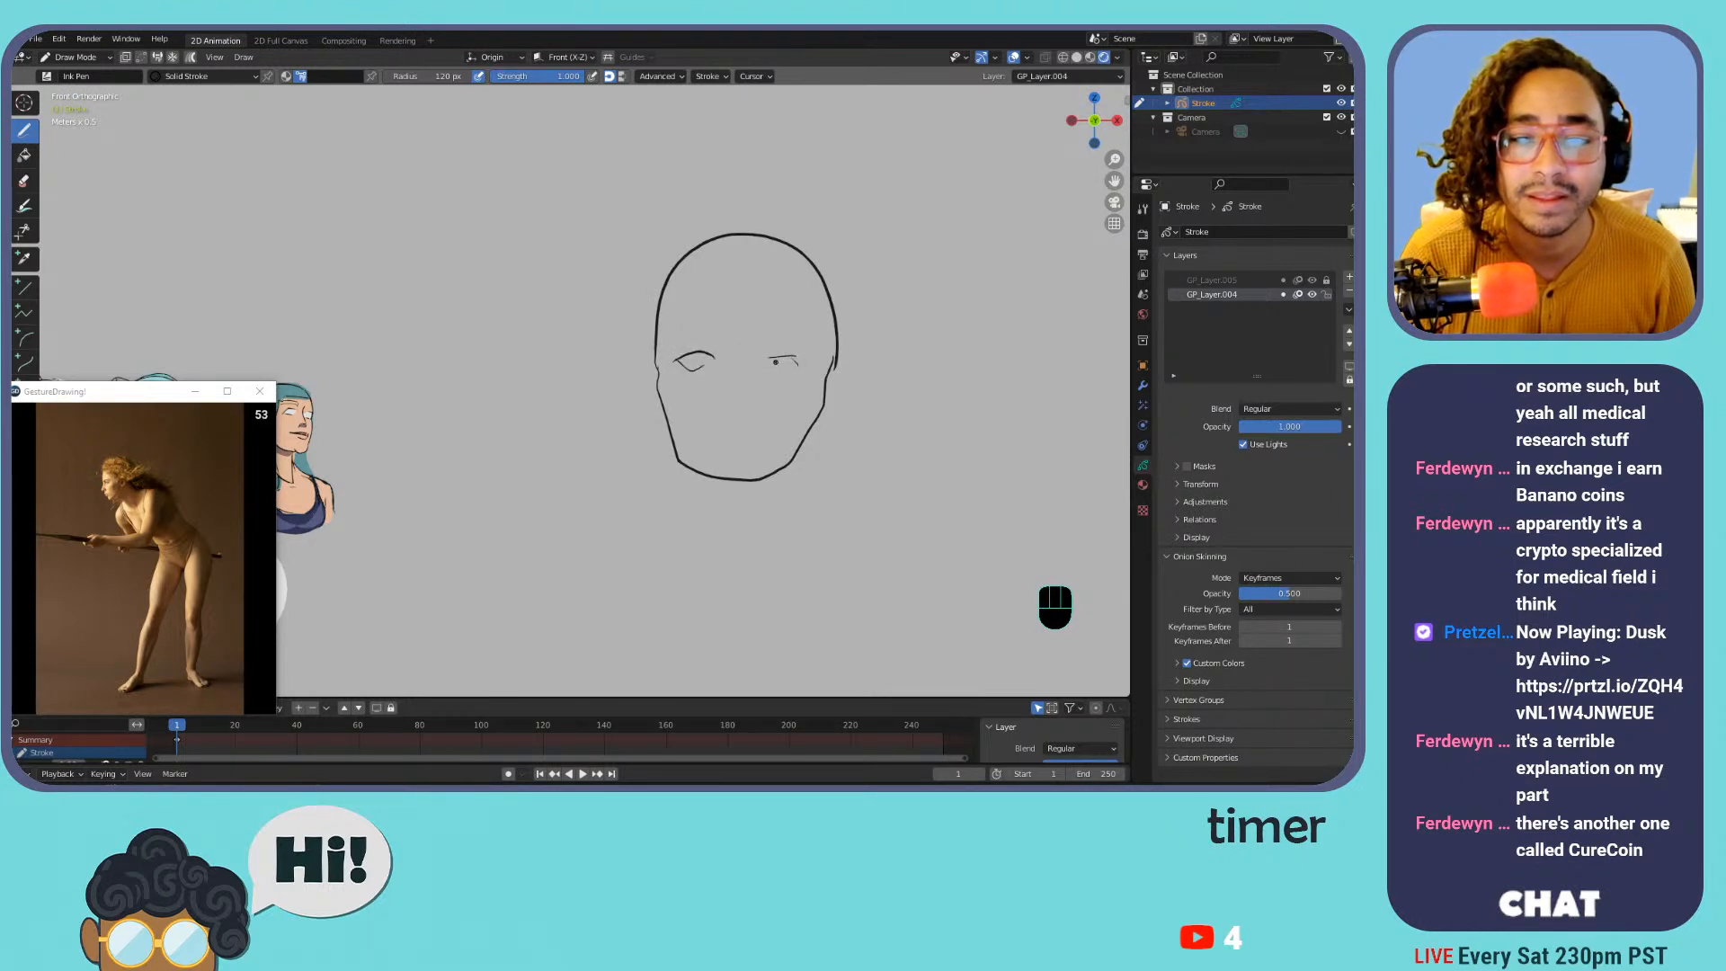
key(ctrl+z)
key(ctrl+z)
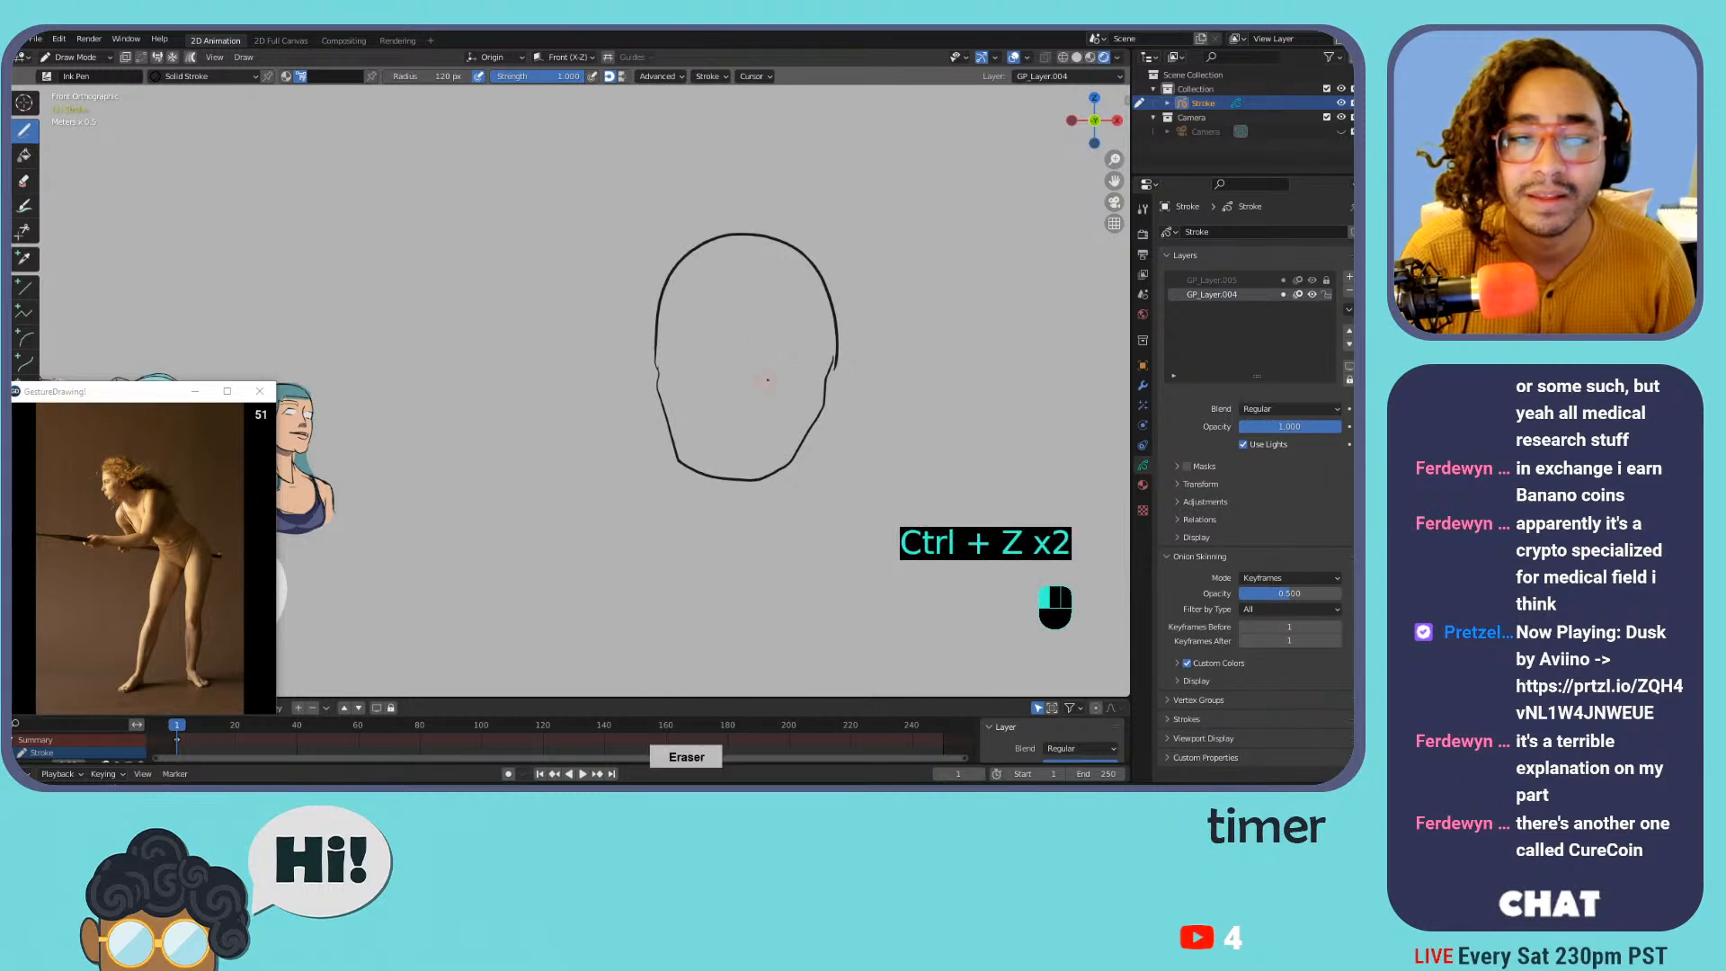
Sketch short vertical temple lines inside both sides of the head, and undo an erasure of the cranium curve
drag(670, 303, 671, 365)
key(ctrl+z)
key(ctrl+z)
drag(820, 316, 816, 347)
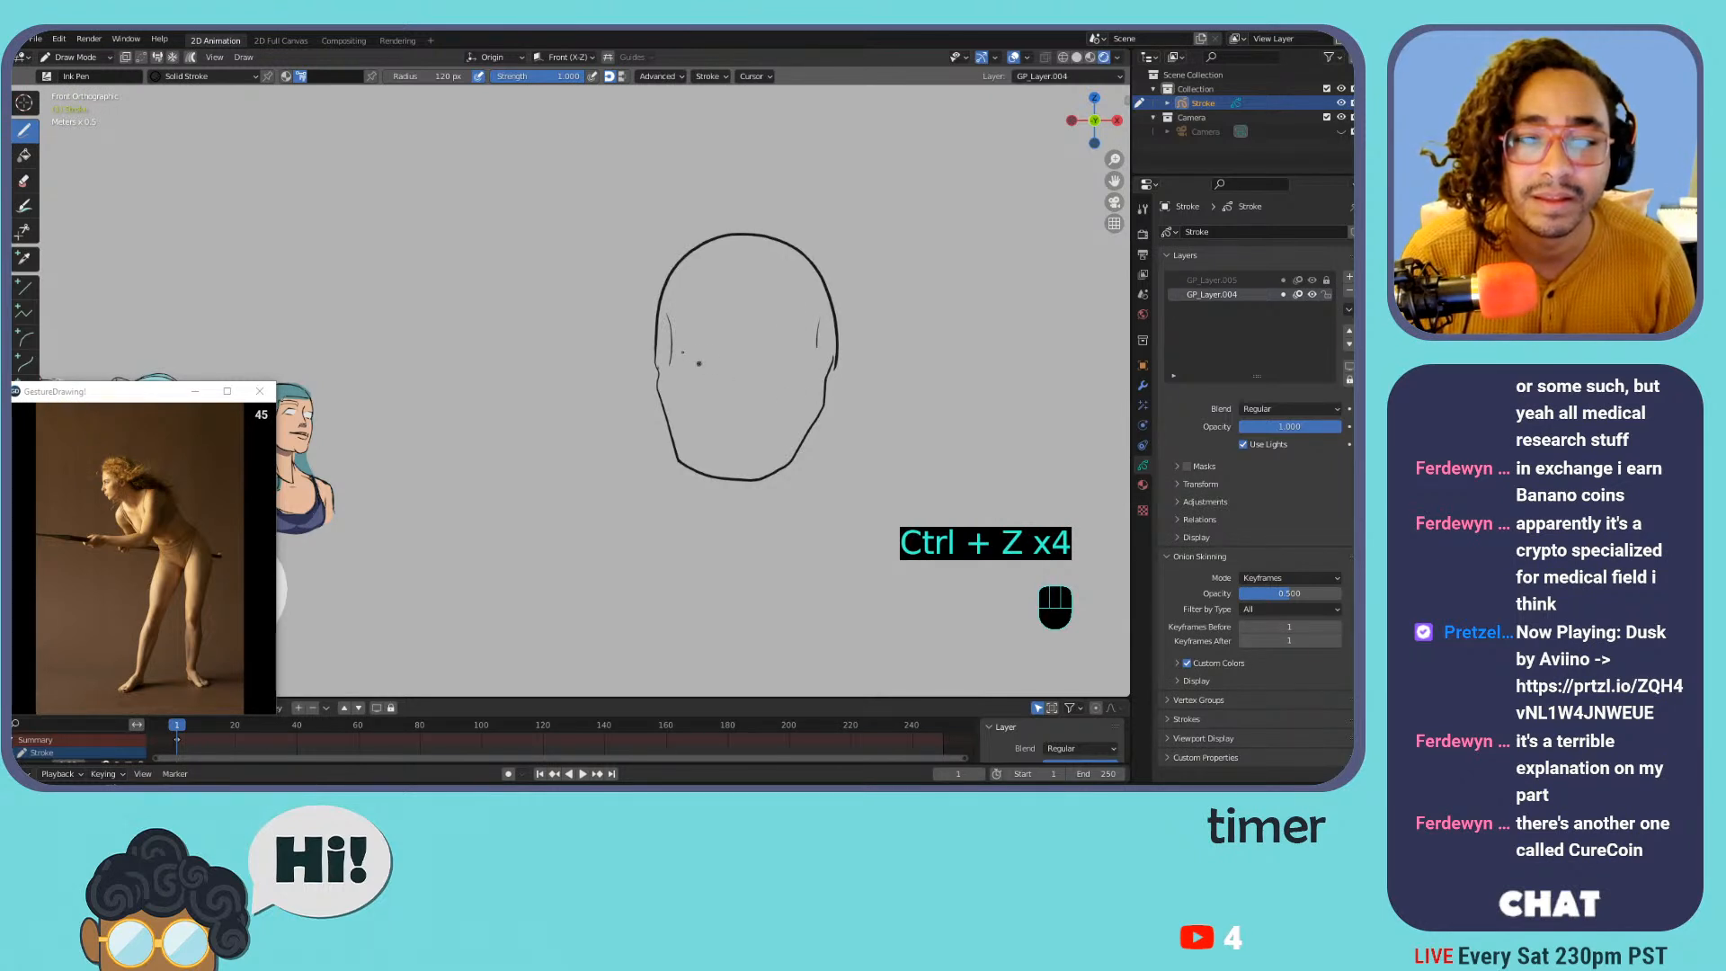
drag(719, 241, 740, 224)
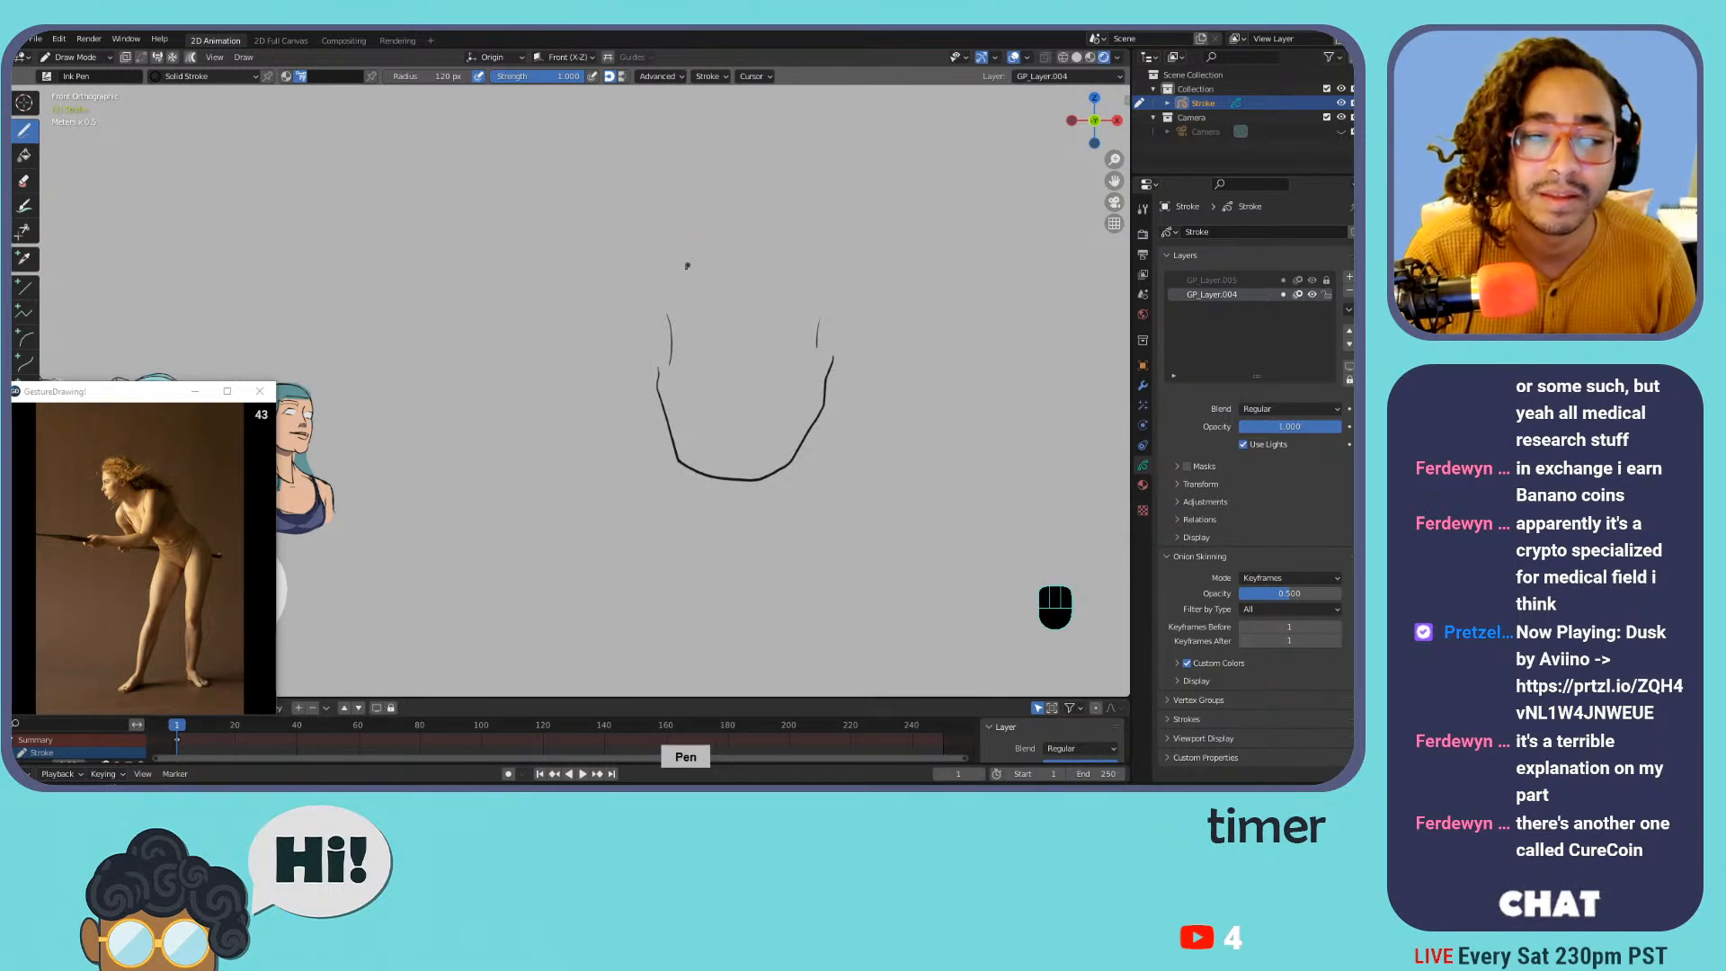
key(ctrl+z)
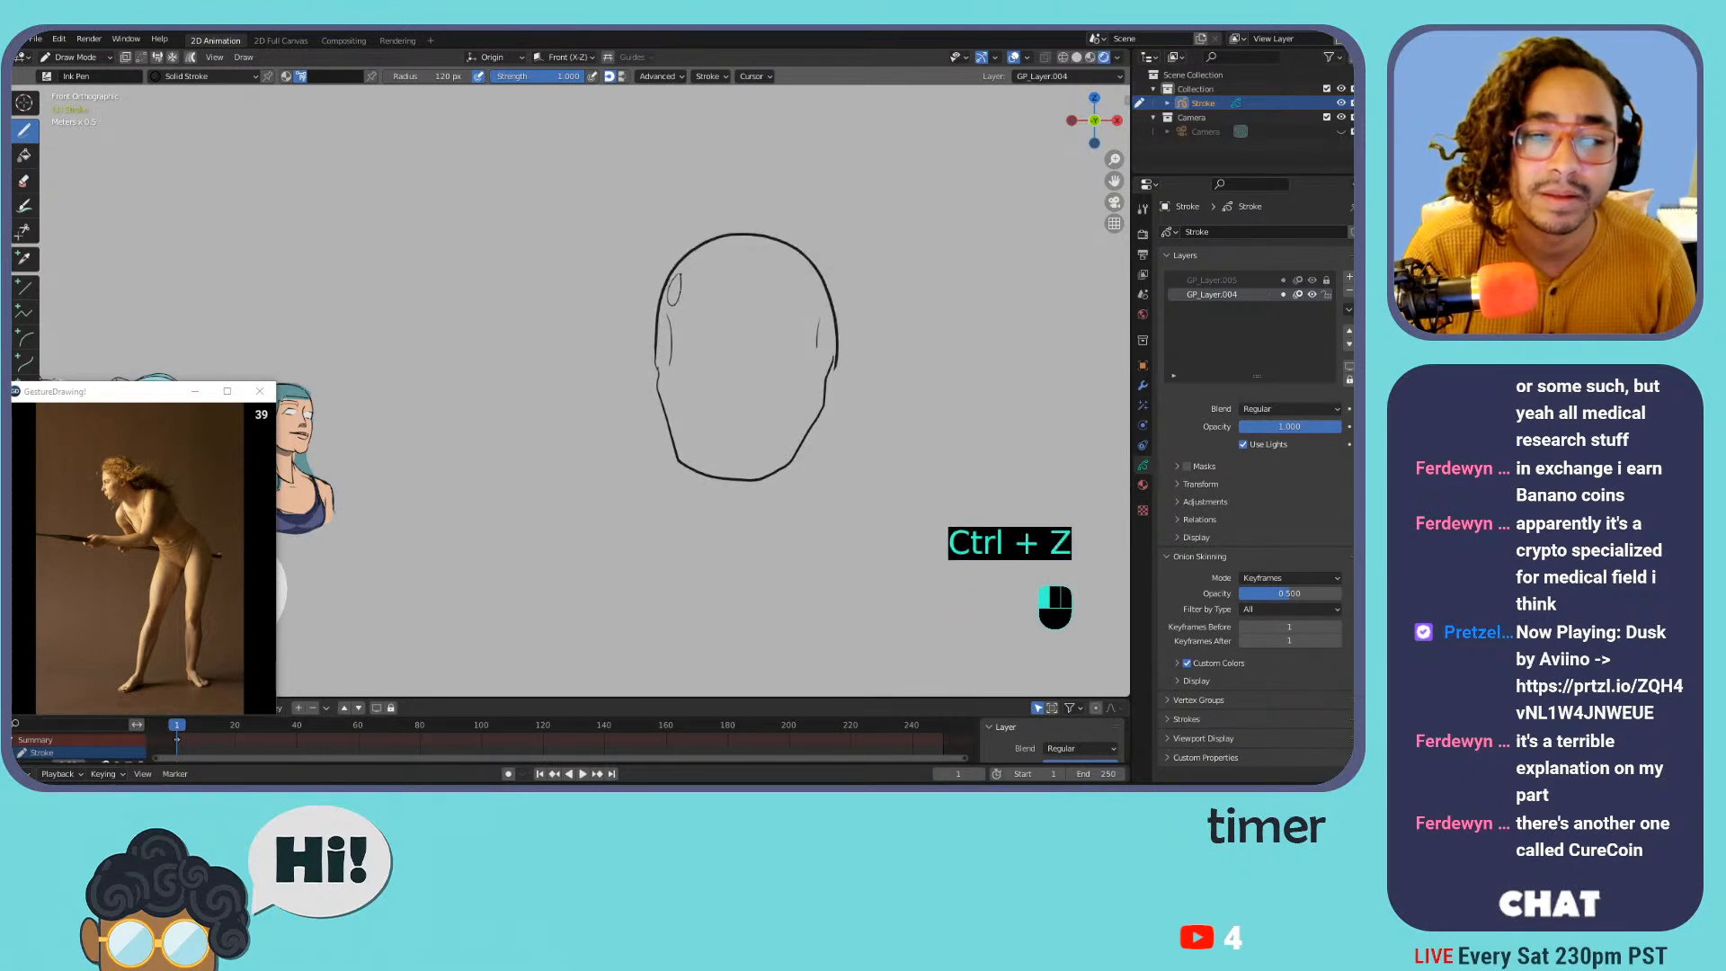
Sketch a small narrow oval on each side of the forehead and erase the cranium curve
key(ctrl+z)
key(ctrl+z)
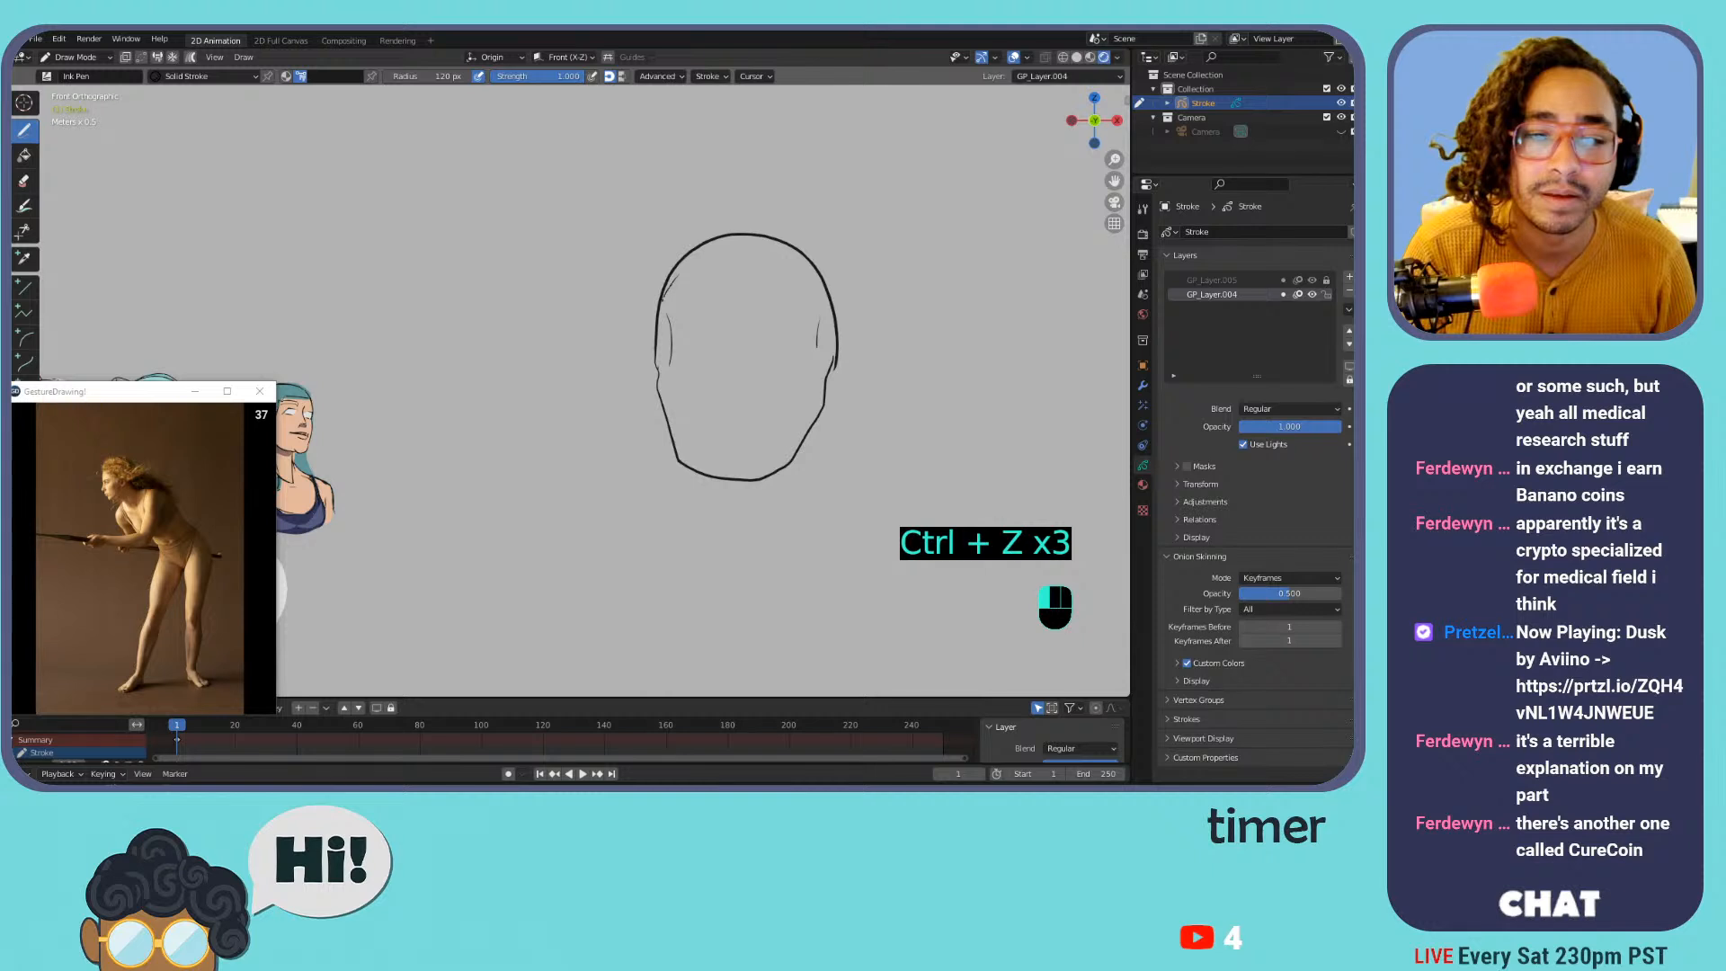
key(ctrl+z)
key(ctrl+z)
mouse_move(680, 308)
mouse_down()
mouse_move(703, 277)
mouse_move(692, 261)
mouse_move(807, 274)
mouse_up()
key(ctrl+z)
key(ctrl+z)
click(803, 256)
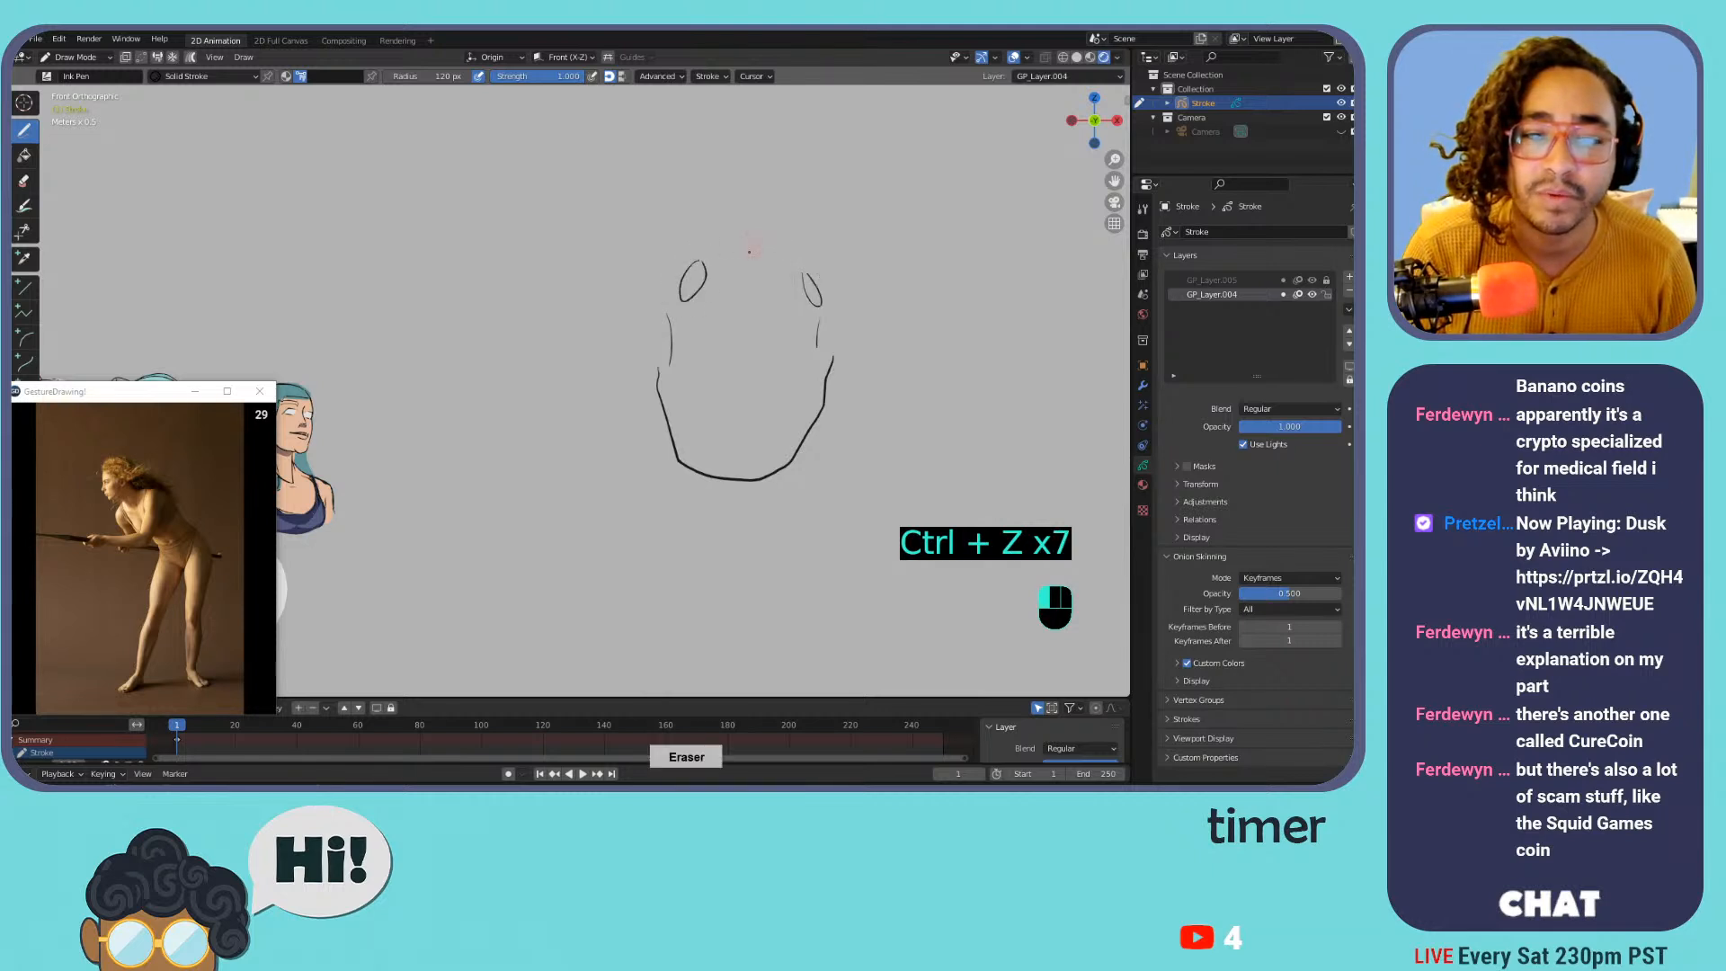
Try large curling shapes growing out of the forehead oval, undoing back to the closed cranium
mouse_move(679, 294)
mouse_down()
mouse_move(656, 219)
mouse_move(620, 253)
mouse_up()
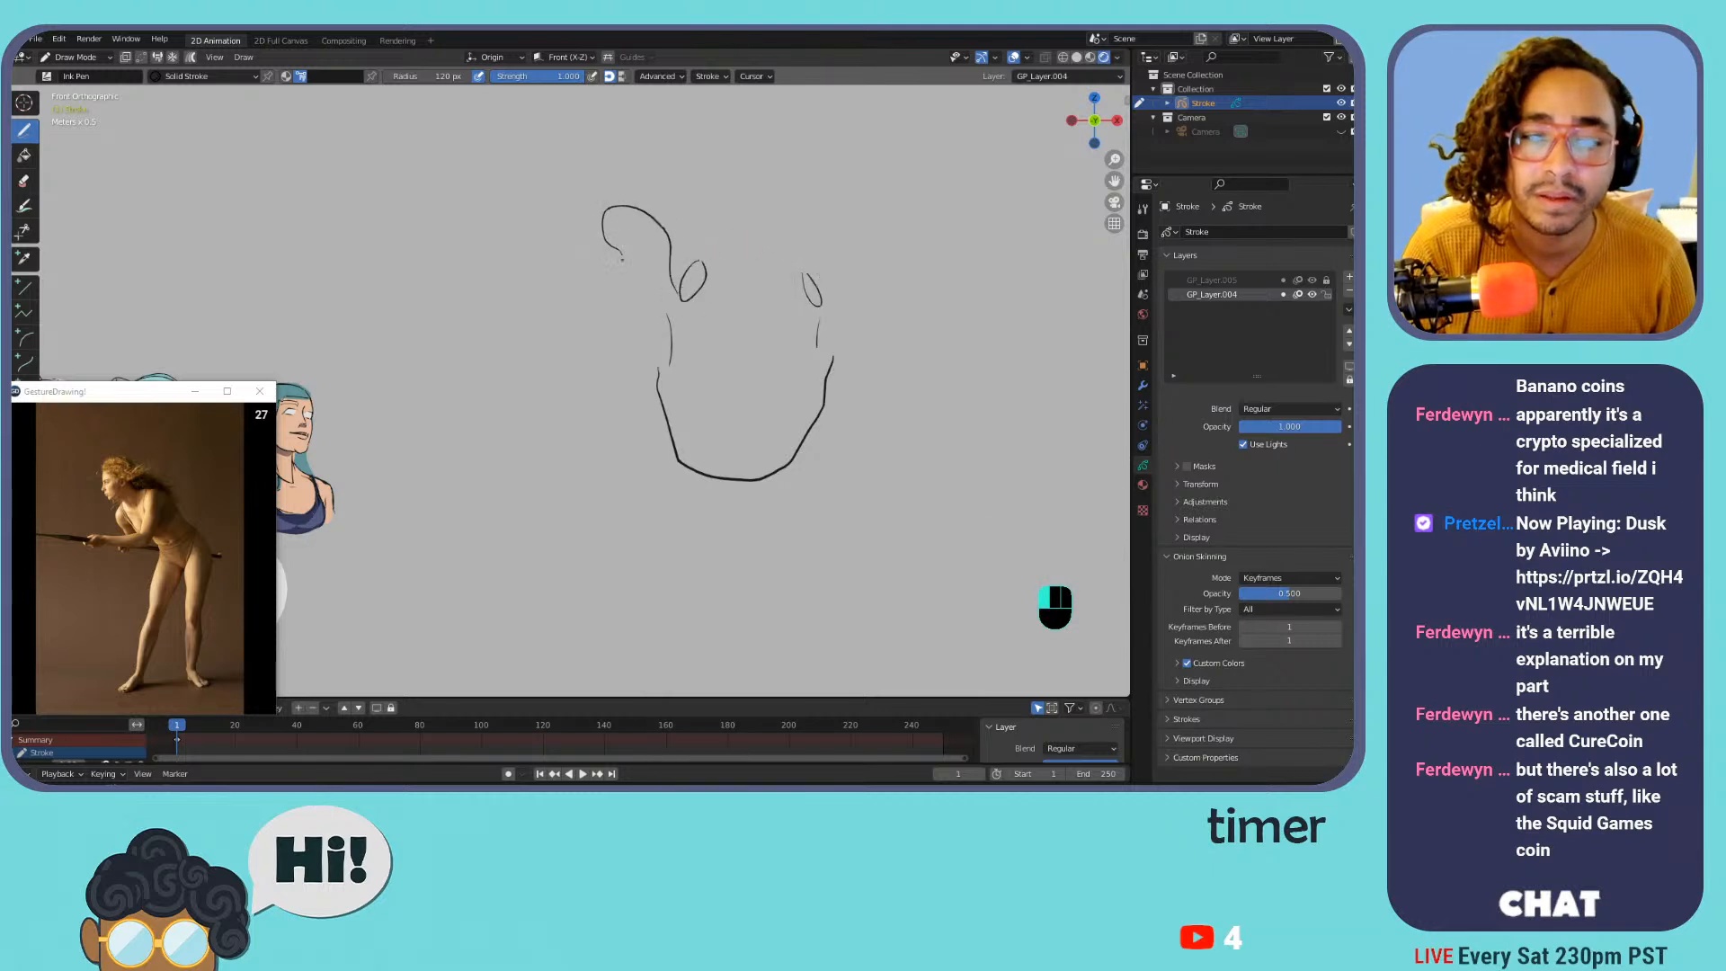
mouse_move(608, 356)
mouse_down()
mouse_move(604, 463)
mouse_move(639, 487)
mouse_up()
mouse_move(681, 303)
mouse_down()
mouse_move(647, 480)
mouse_move(677, 469)
mouse_up()
key(ctrl+z)
key(ctrl+z)
key(ctrl+z)
mouse_move(675, 530)
mouse_down()
mouse_move(596, 493)
mouse_move(590, 338)
mouse_up()
key(ctrl+z)
key(ctrl+z)
mouse_move(653, 272)
mouse_down()
mouse_move(841, 275)
mouse_move(794, 273)
mouse_up()
key(ctrl+z)
key(ctrl+z)
key(ctrl+z)
key(ctrl+z)
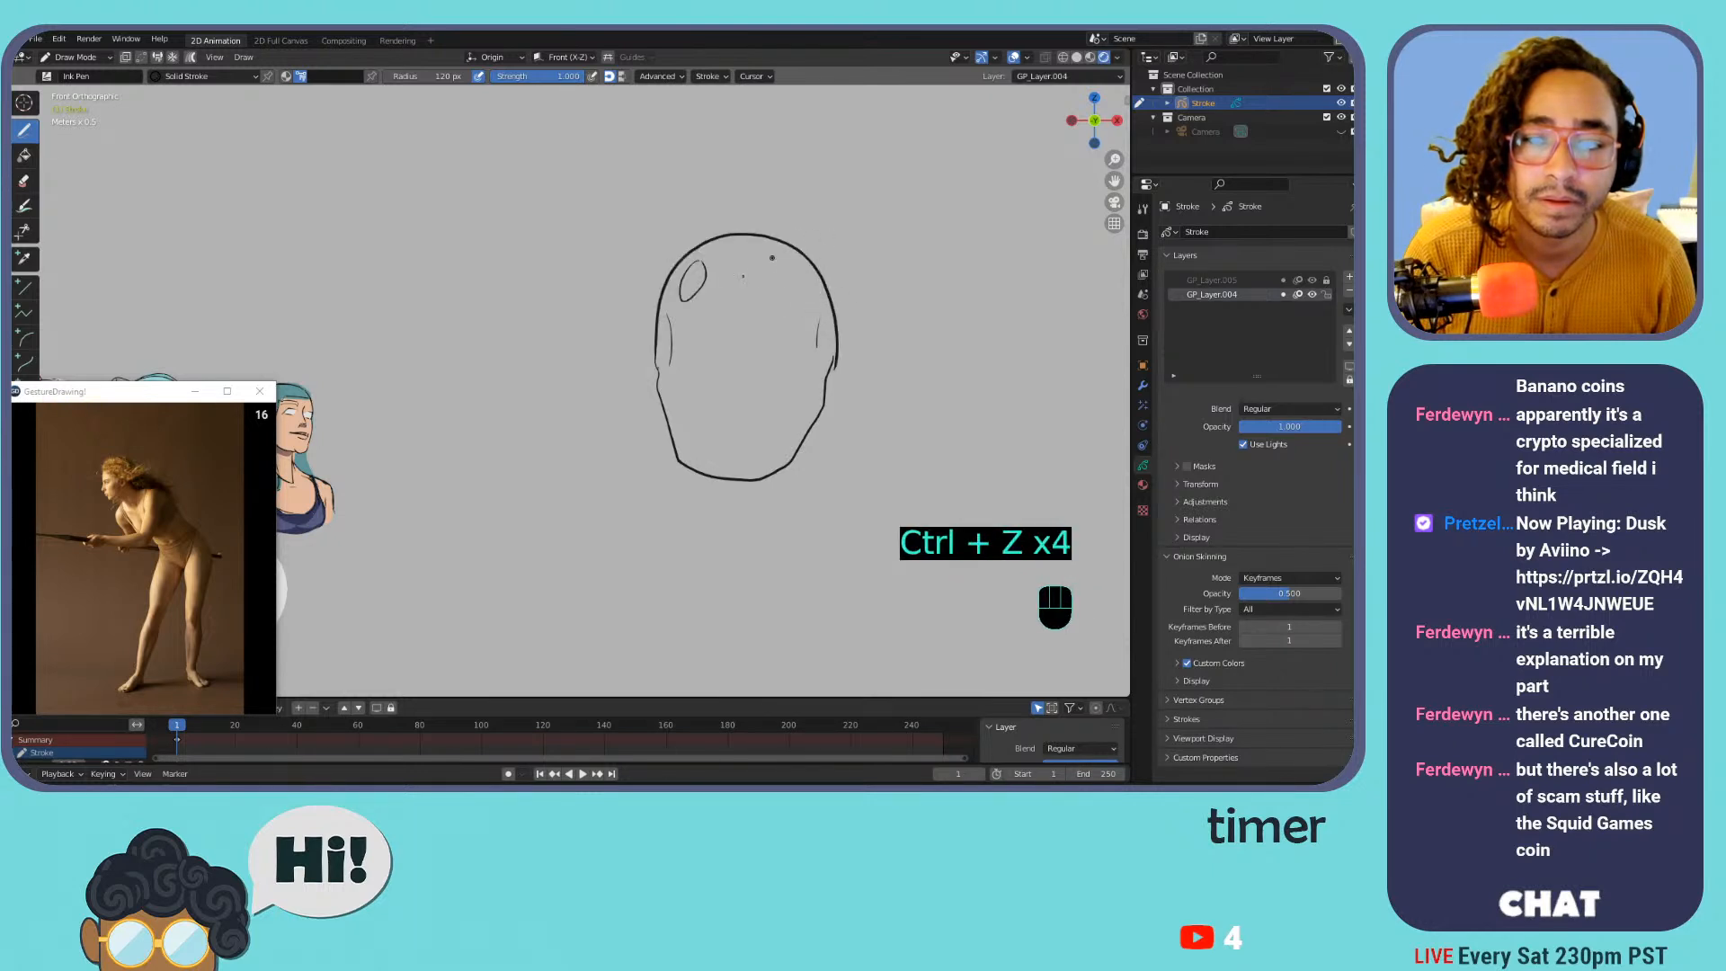
Replace the cranium and ovals with a straight hairline and long wavy hair sweeping down one side of the head
mouse_move(672, 304)
mouse_down()
mouse_move(746, 328)
mouse_move(710, 312)
mouse_move(798, 315)
mouse_move(788, 244)
mouse_move(732, 261)
mouse_up()
key(ctrl+z)
key(ctrl+z)
click(761, 250)
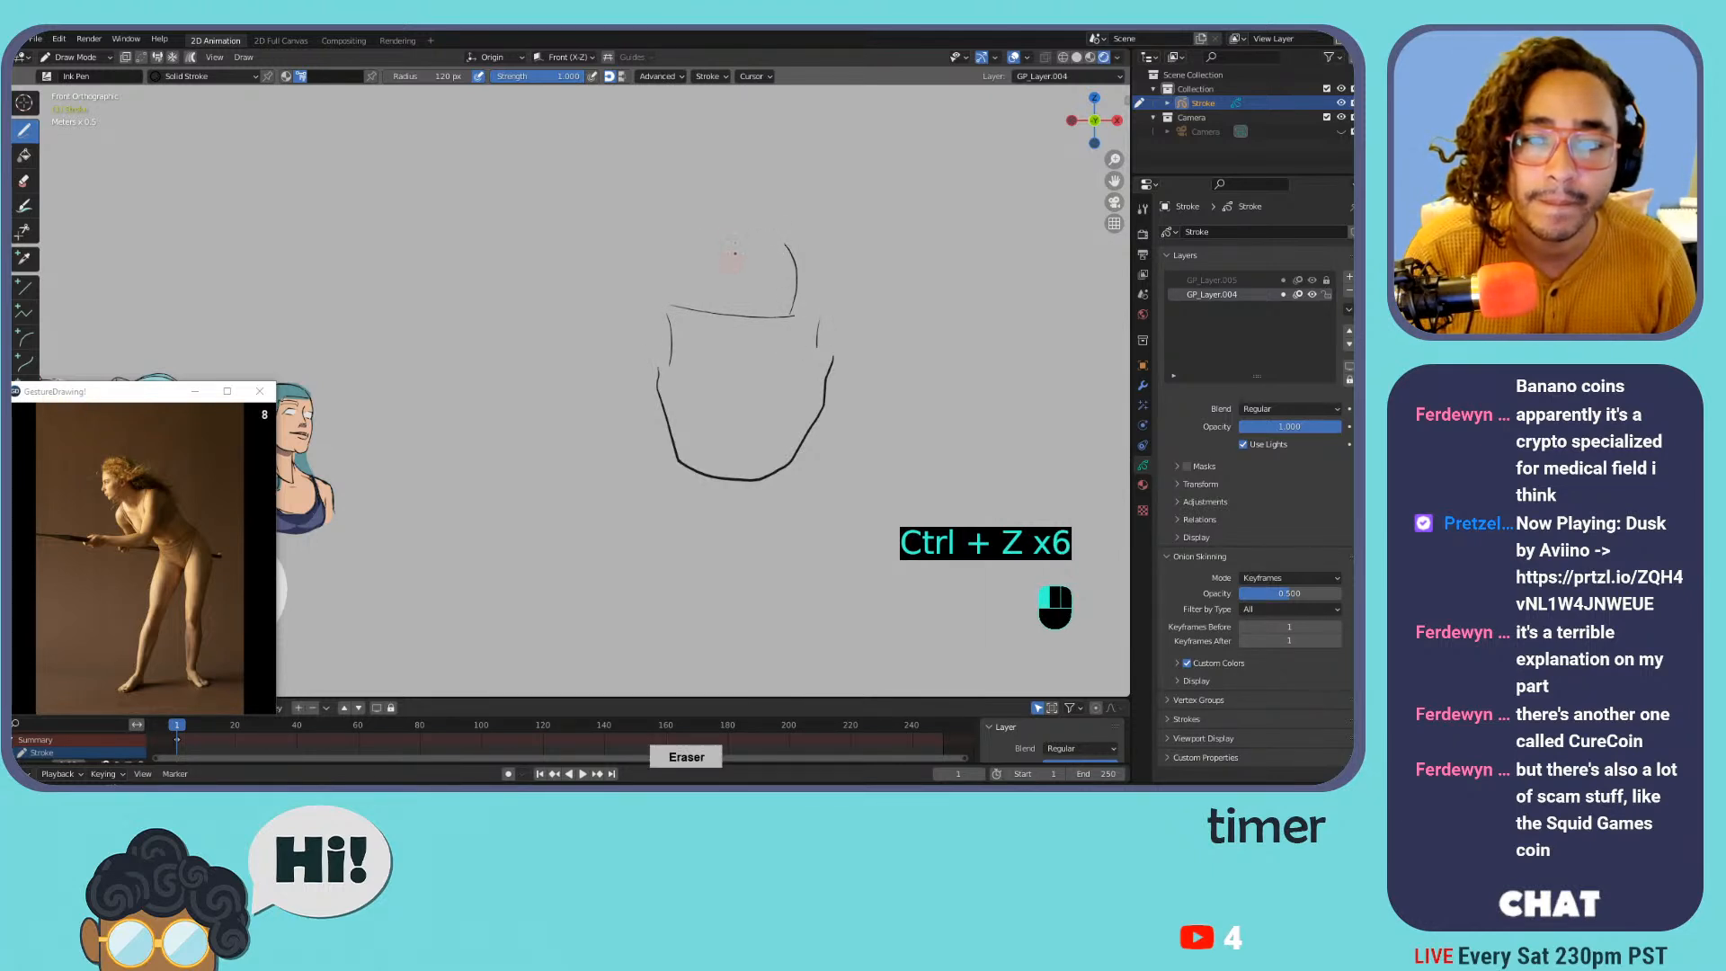
mouse_move(795, 312)
mouse_down()
mouse_move(769, 272)
mouse_move(641, 364)
mouse_move(634, 598)
mouse_up()
key(ctrl+z)
mouse_move(795, 308)
mouse_down()
mouse_move(670, 286)
mouse_move(617, 530)
mouse_move(714, 557)
mouse_up()
mouse_move(792, 248)
mouse_down()
mouse_move(641, 279)
mouse_move(576, 440)
mouse_move(580, 597)
mouse_up()
key(ctrl+z)
mouse_move(796, 239)
mouse_down()
mouse_move(601, 326)
mouse_move(551, 485)
mouse_move(603, 550)
mouse_up()
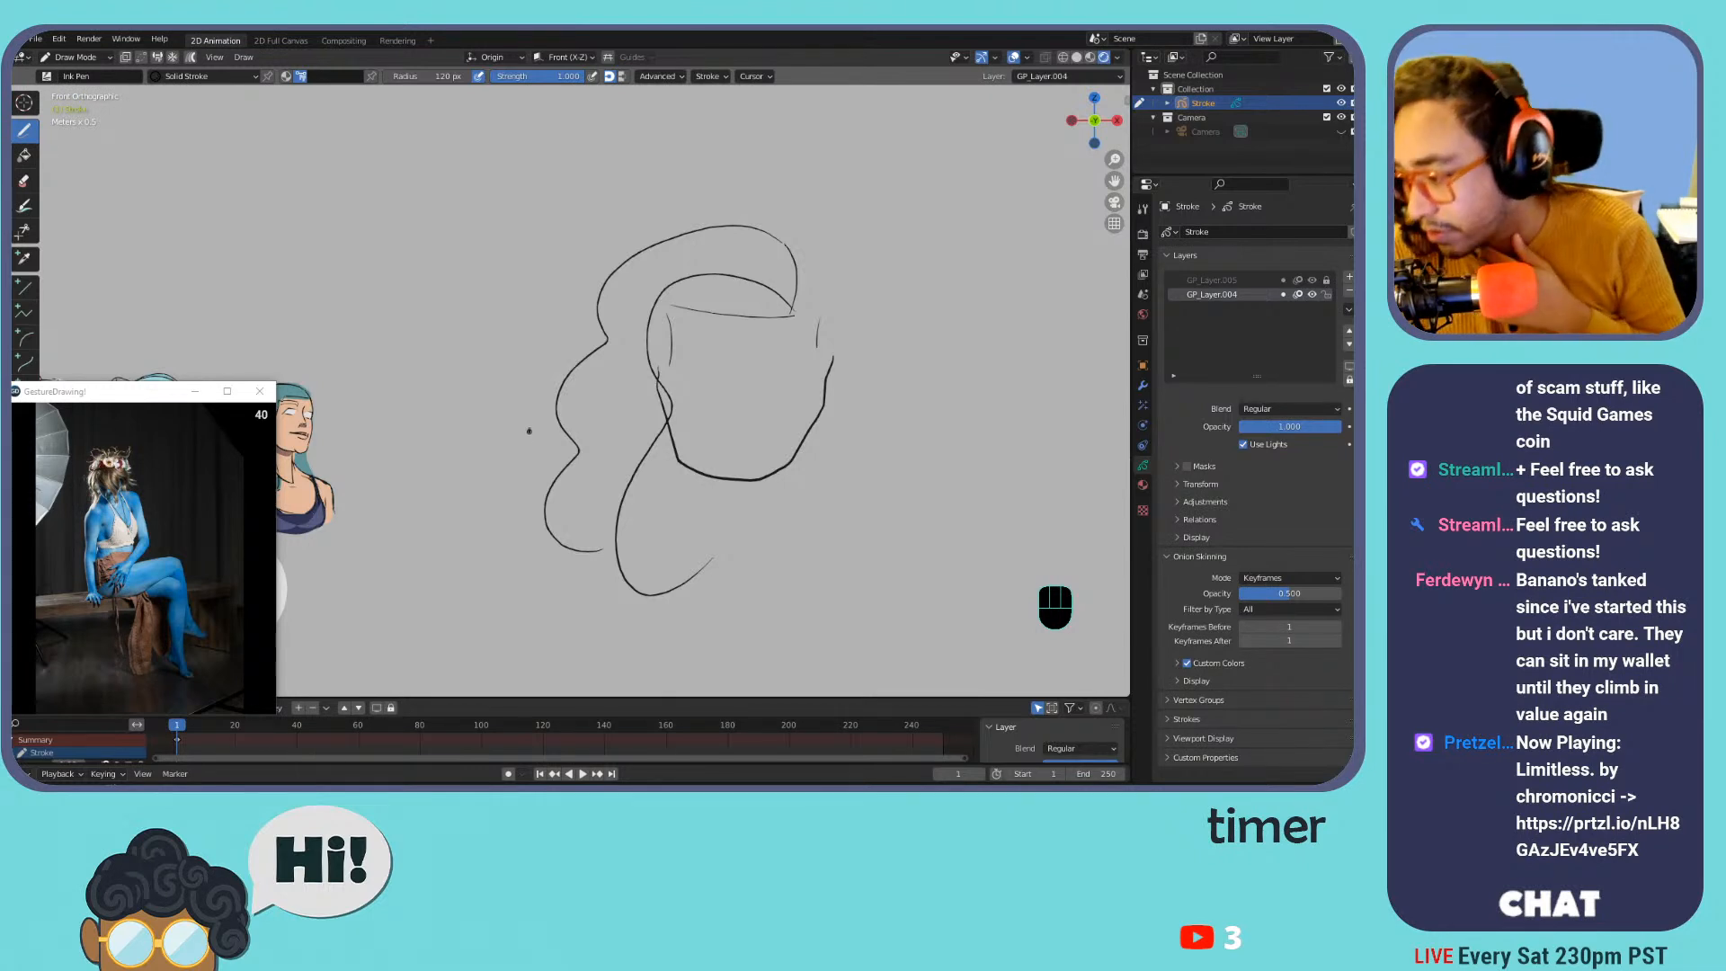
Erase the whole unfinished head sketch to clear the empty space beside the portraits
drag(711, 257, 731, 261)
mouse_move(621, 265)
mouse_down()
mouse_move(683, 346)
mouse_move(826, 326)
mouse_up()
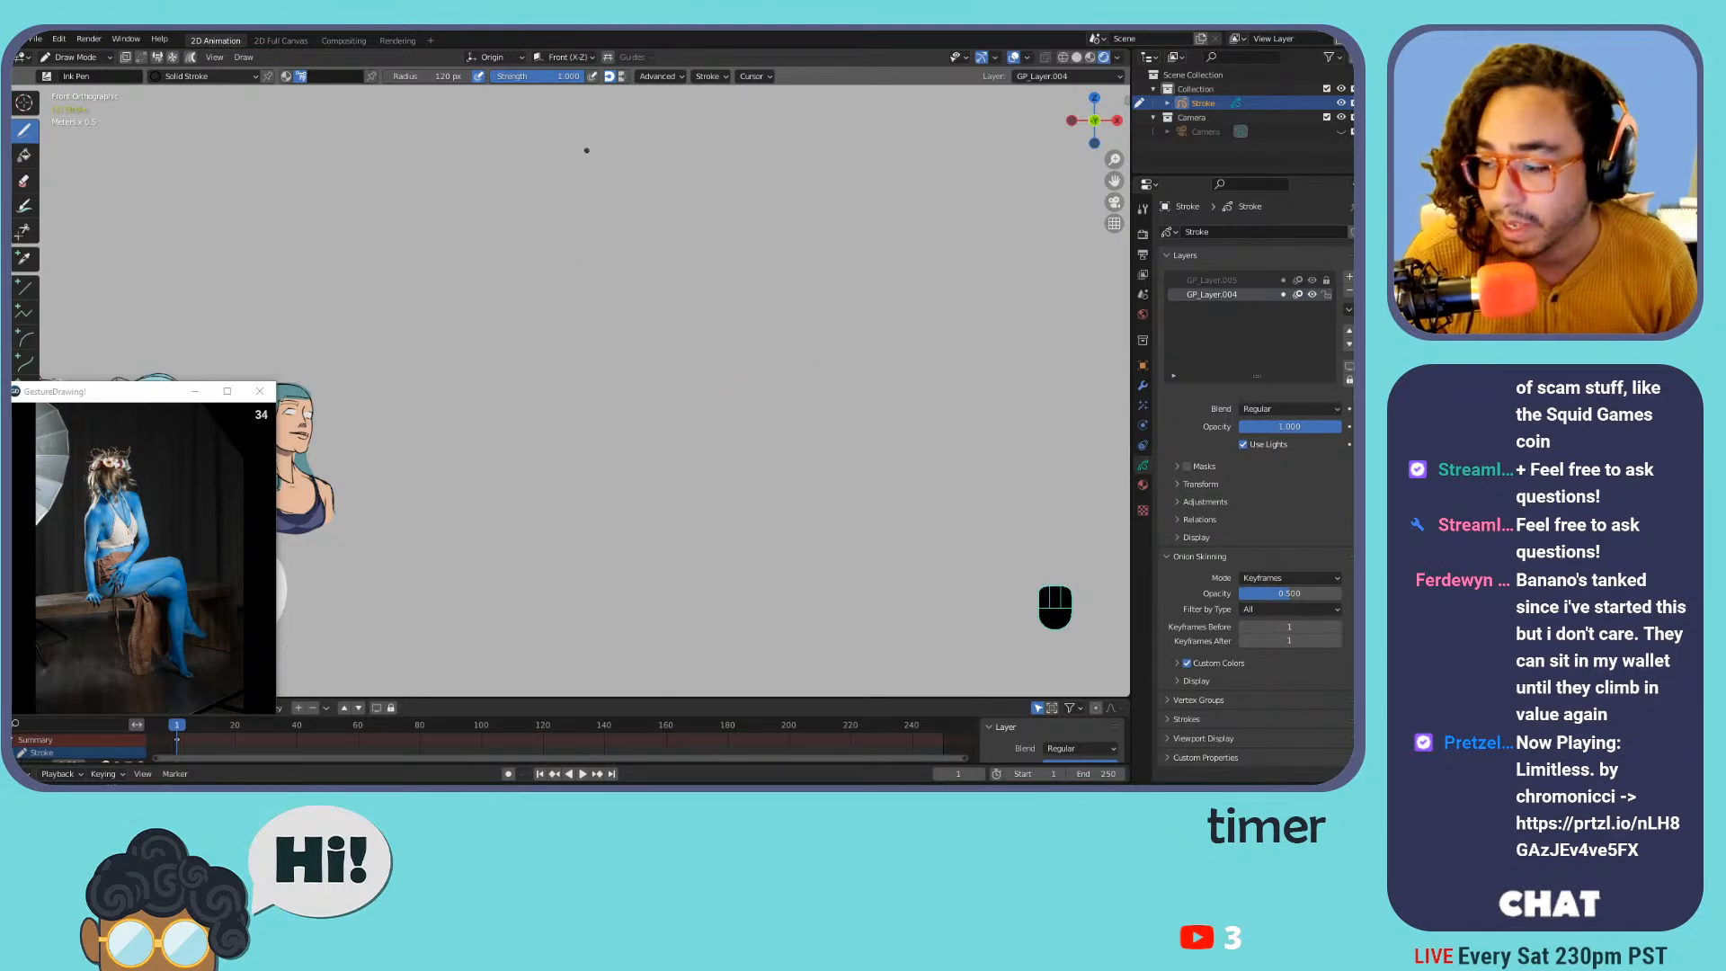
drag(585, 231, 553, 331)
key(ctrl+z)
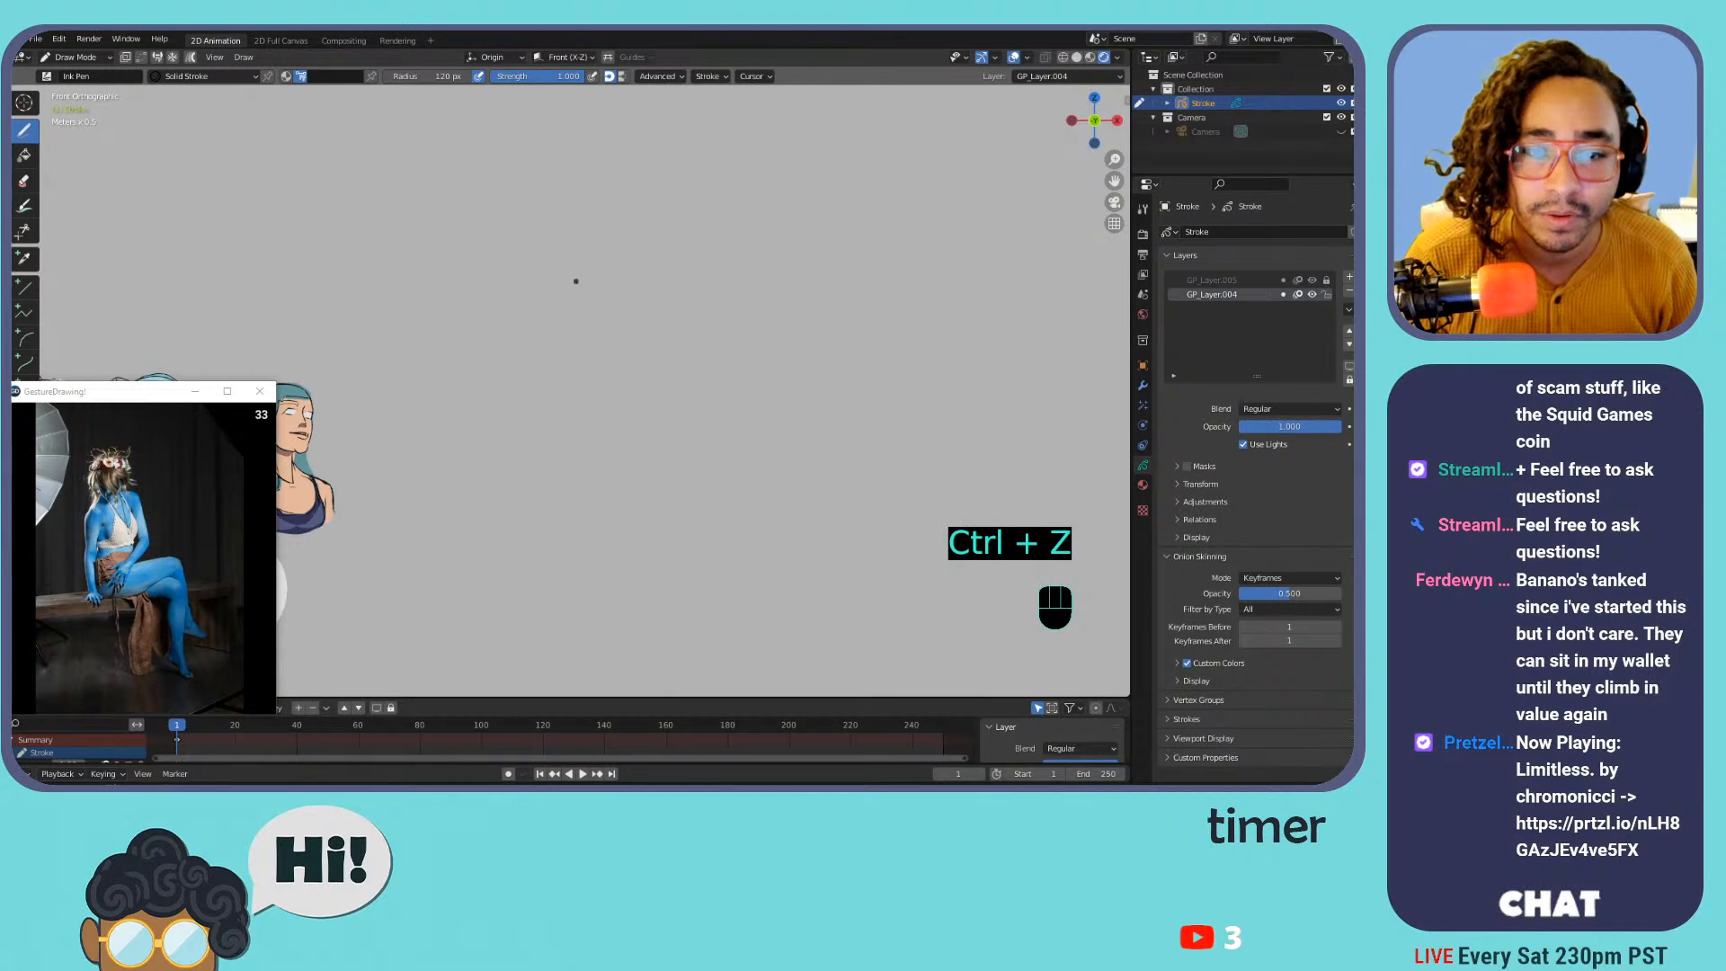
Set the brush radius to 145 px and try it with curly test strokes at different view scales, undoing each
key(f)
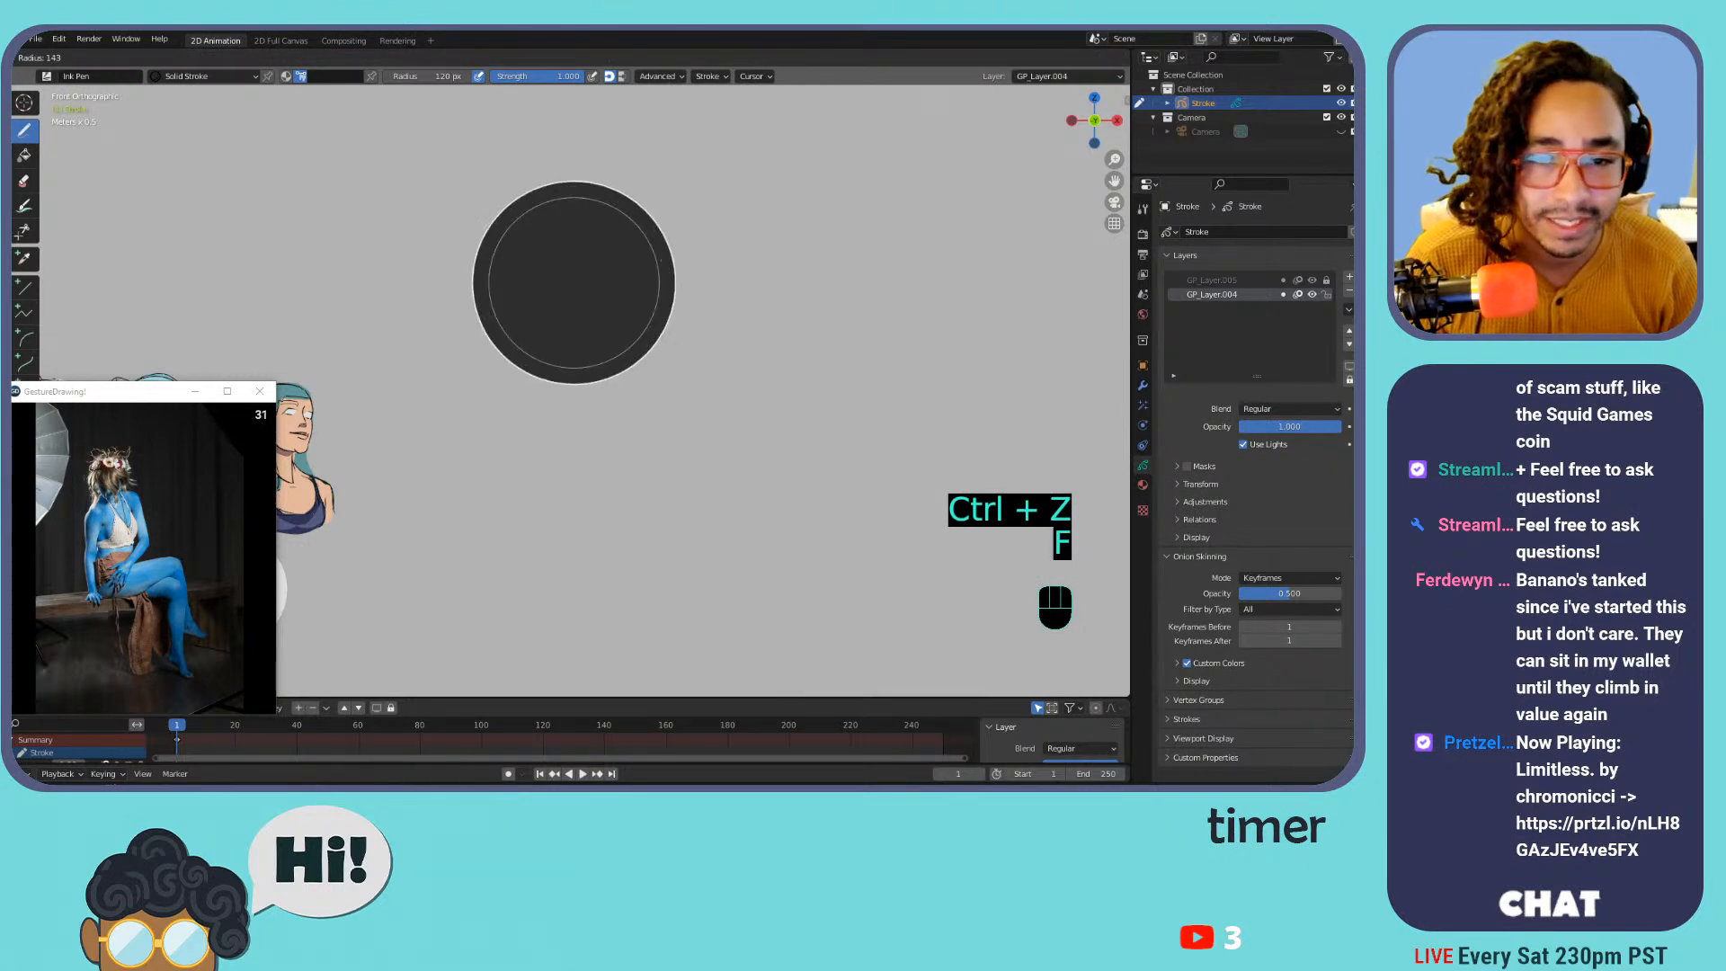
click(570, 316)
mouse_move(570, 316)
mouse_down()
mouse_move(589, 379)
mouse_move(665, 472)
mouse_up()
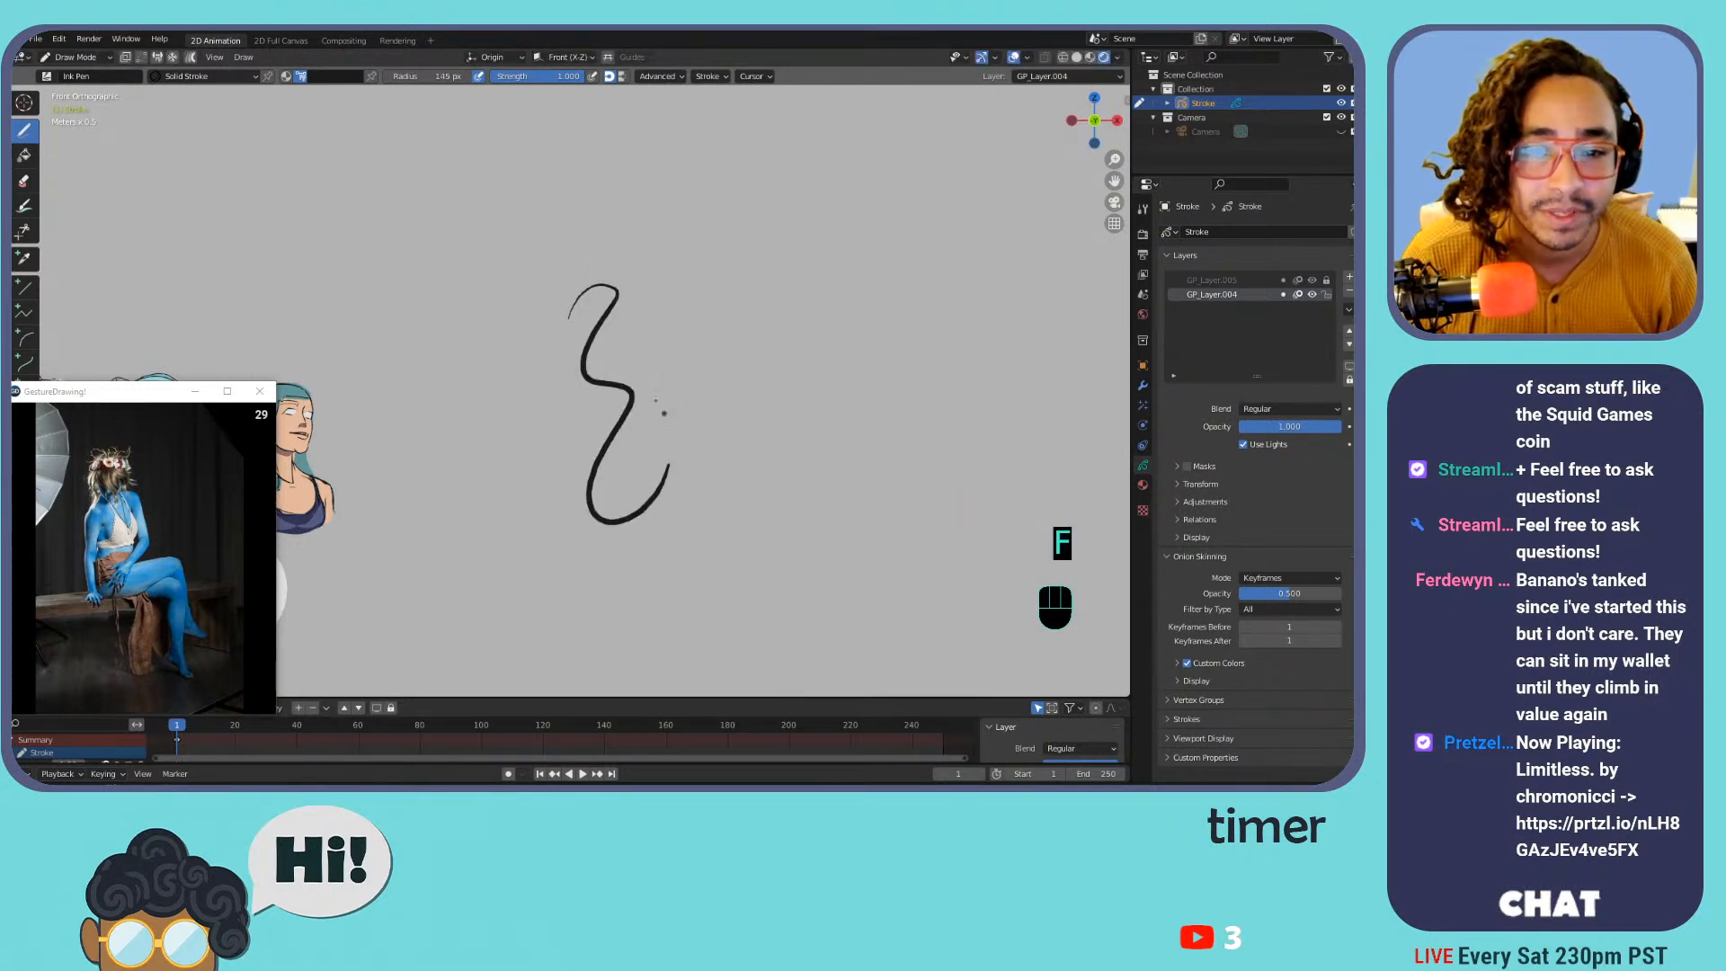
key(ctrl+z)
mouse_move(578, 386)
mouse_down()
mouse_move(570, 339)
mouse_move(737, 445)
mouse_up()
key(ctrl+z)
key(ctrl+minus)
key(ctrl+minus)
key(ctrl+minus)
mouse_move(601, 400)
mouse_down()
mouse_move(697, 436)
mouse_move(634, 486)
mouse_up()
key(ctrl+z)
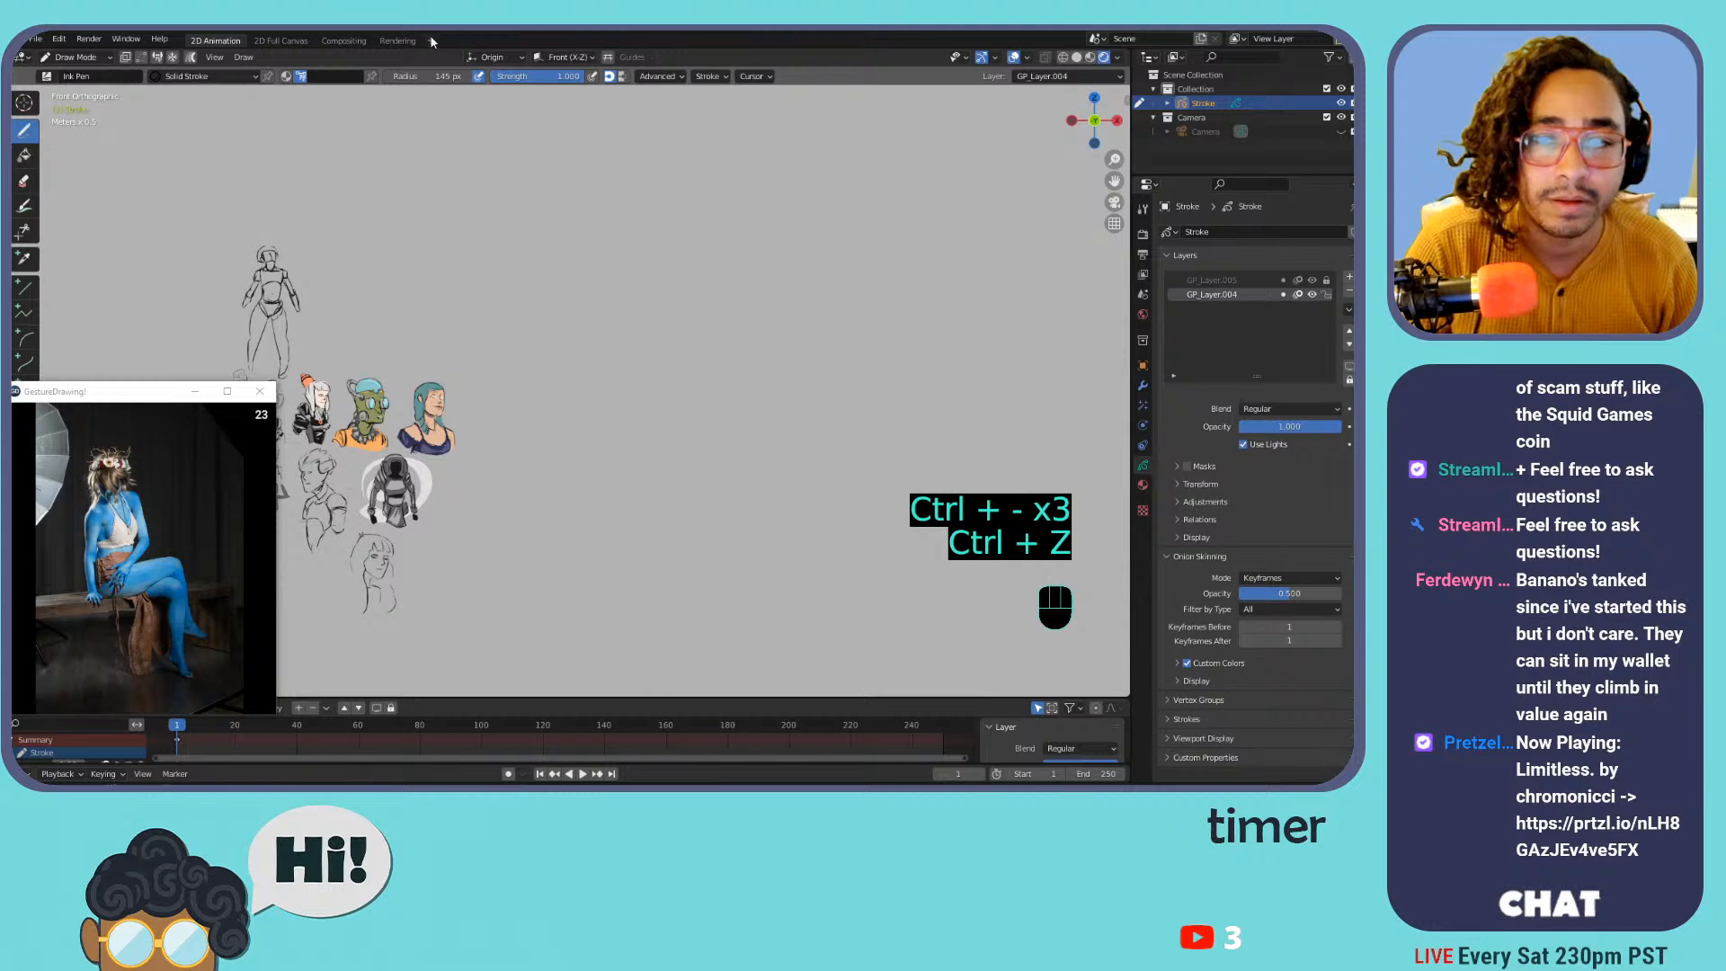
Check the brush's material list and try other radii down to 1 px with test strokes, undoing the strokes
right_click(599, 329)
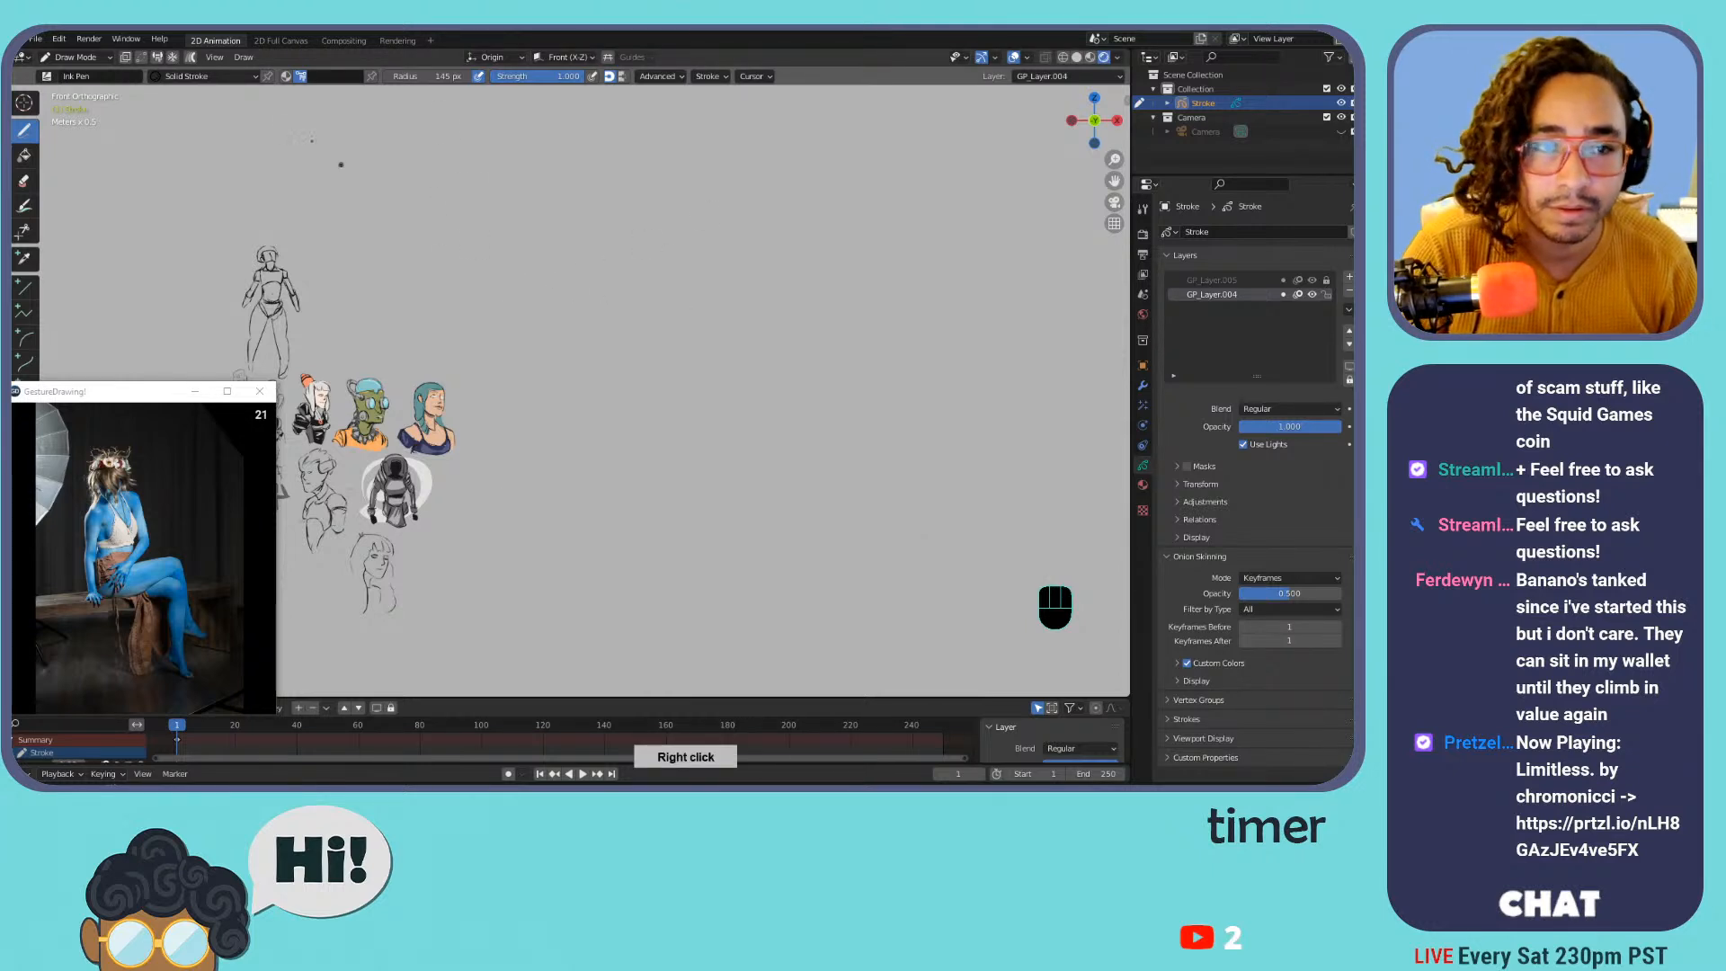
click(175, 76)
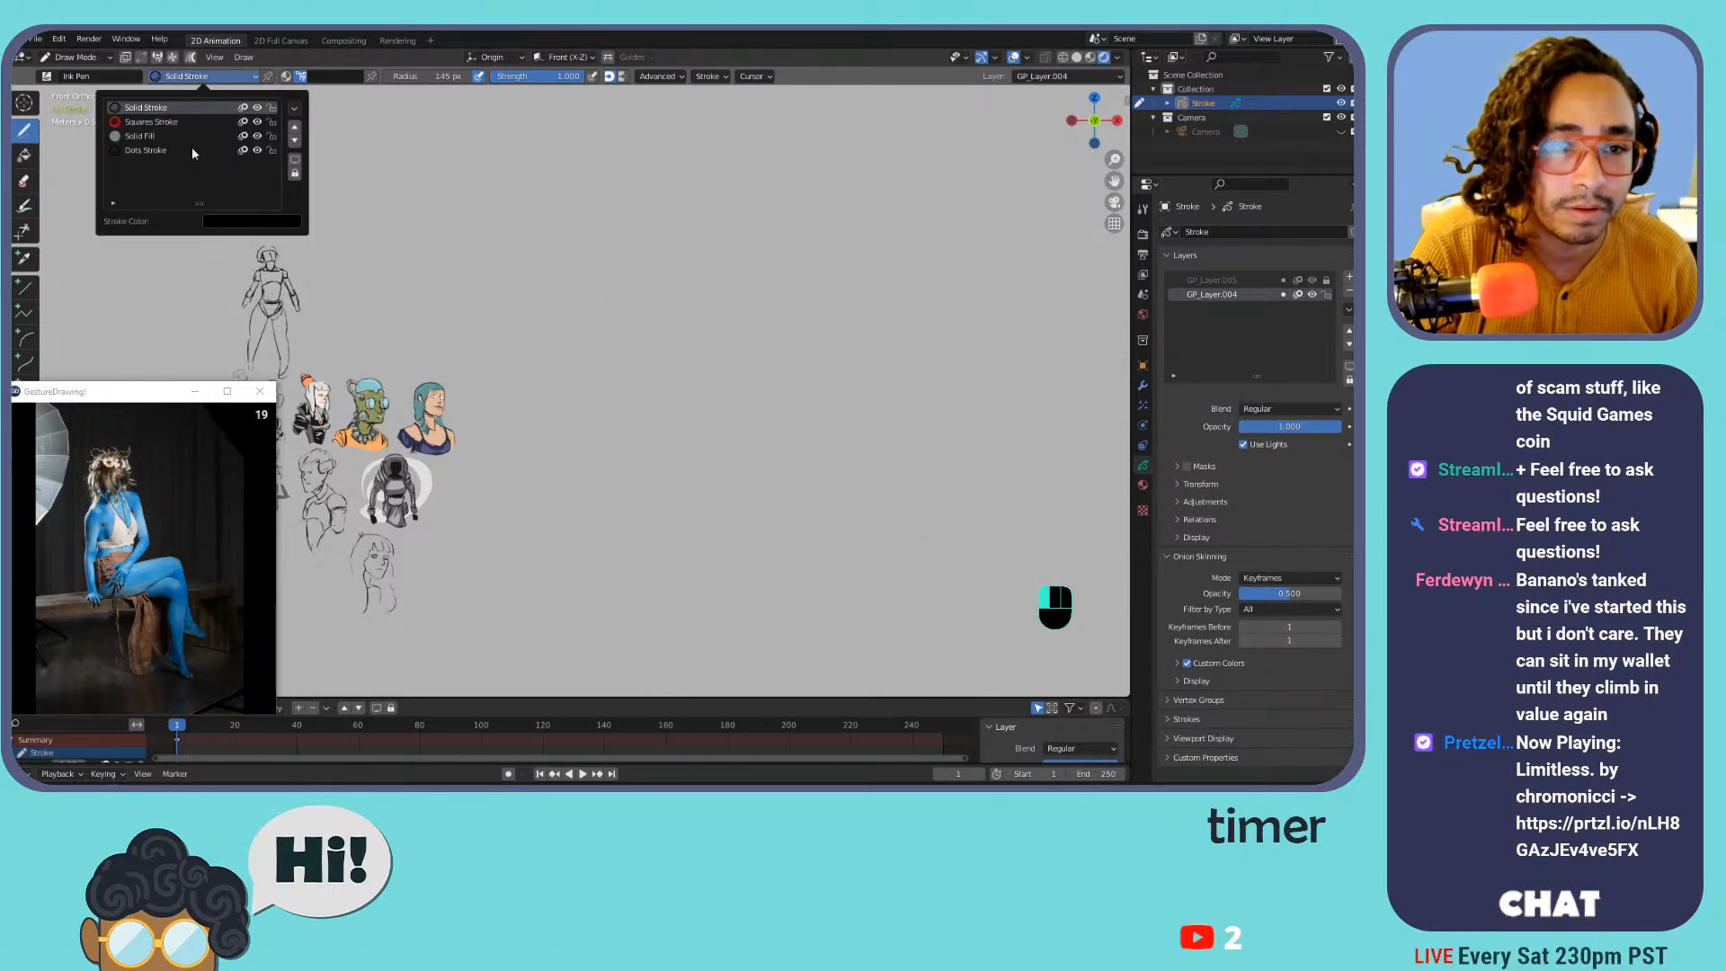
drag(448, 77, 649, 206)
mouse_move(530, 289)
mouse_down()
mouse_move(661, 296)
mouse_move(607, 531)
mouse_up()
key(ctrl+z)
mouse_move(619, 383)
mouse_down()
mouse_move(820, 331)
mouse_move(791, 455)
mouse_up()
key(ctrl+z)
drag(443, 76, 61, 164)
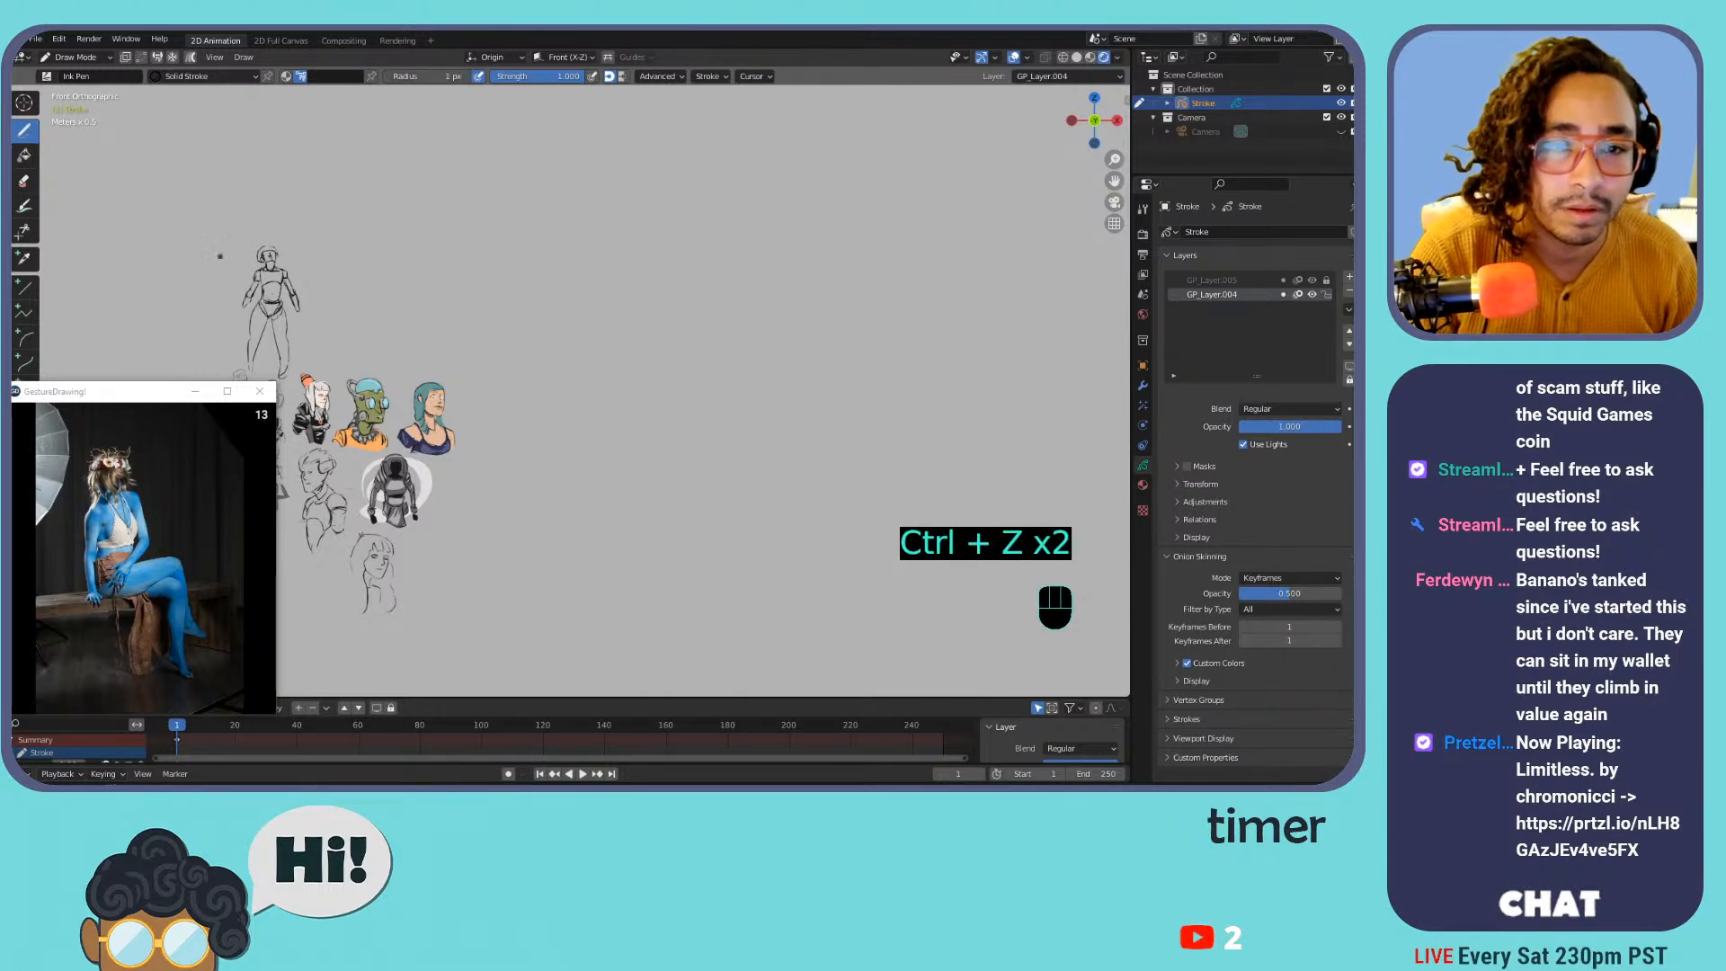
key(ctrl+z)
Set the brush radius to 500 px and test it with a few strokes in the empty space, undoing each
drag(443, 77, 795, 65)
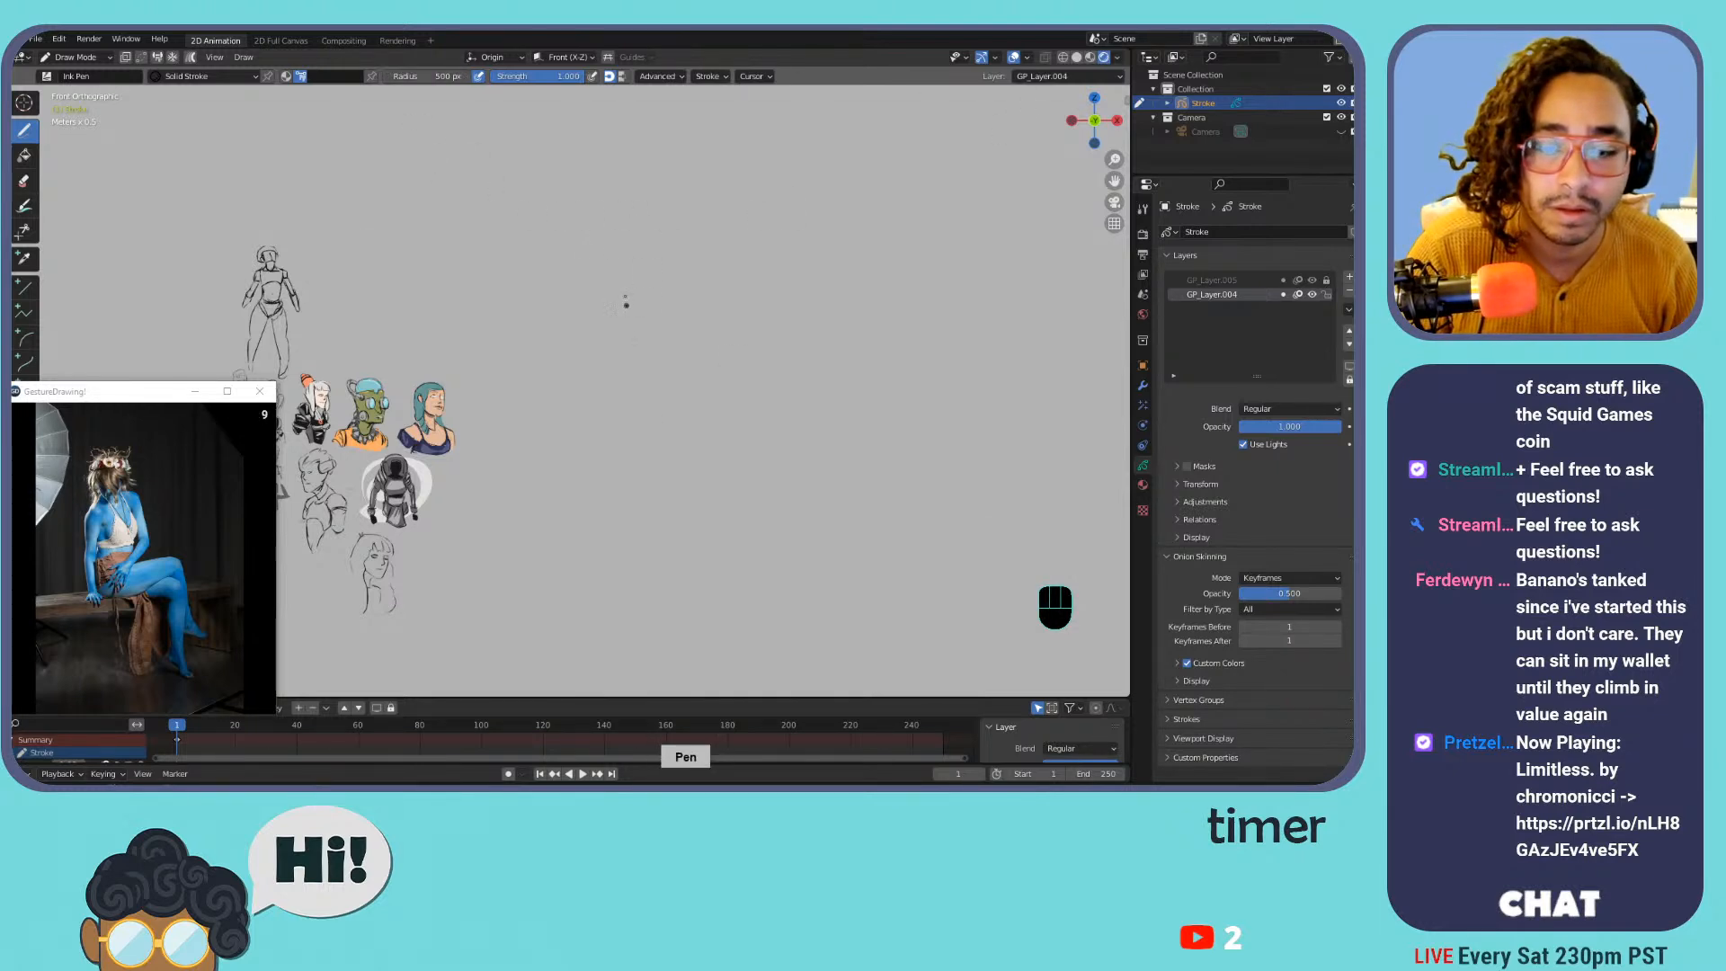
mouse_move(595, 388)
mouse_down()
mouse_move(674, 262)
mouse_move(719, 382)
mouse_up()
key(ctrl+z)
mouse_move(602, 355)
mouse_down()
mouse_move(661, 255)
mouse_move(679, 493)
mouse_move(571, 520)
mouse_up()
key(ctrl+z)
shift+middle_drag(629, 358, 546, 366)
key(ctrl+equal)
mouse_move(557, 387)
mouse_down()
mouse_move(678, 398)
mouse_move(729, 472)
mouse_up()
key(ctrl+z)
Draw a head in side profile with a rounded cranium, face line, jaw and small triangular eye, redrawing the cranium arc
drag(580, 346, 719, 252)
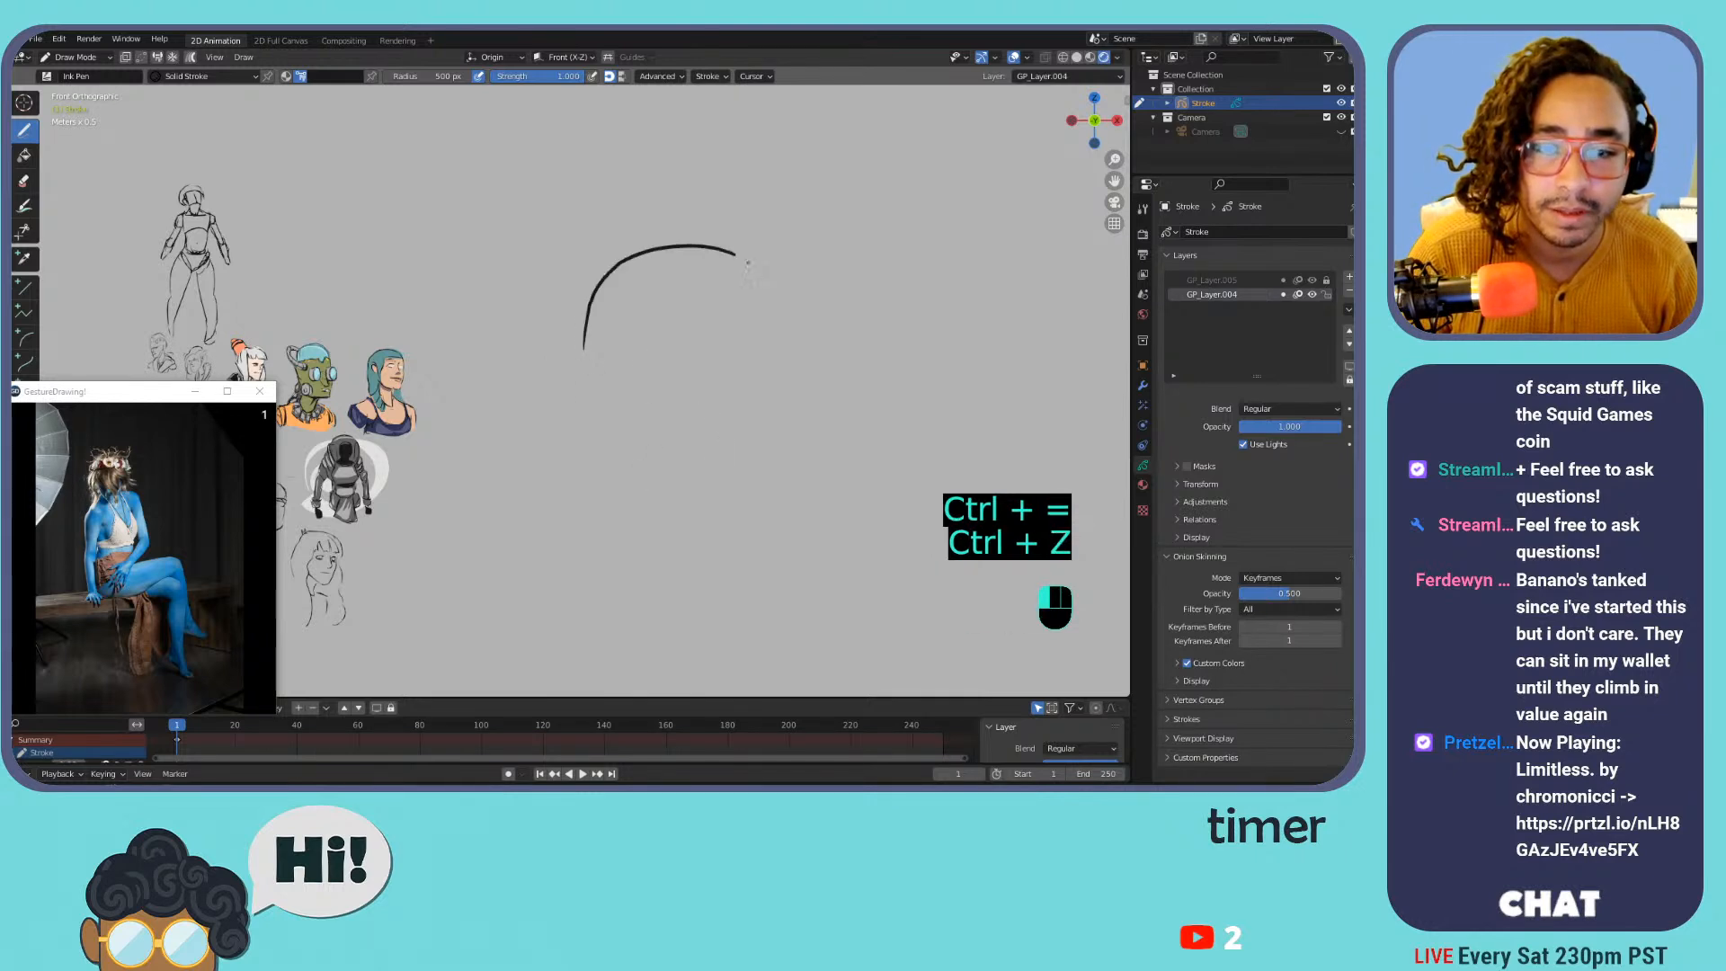
key(ctrl+z)
mouse_move(596, 321)
mouse_down()
mouse_move(595, 286)
mouse_move(717, 249)
mouse_up()
key(ctrl+z)
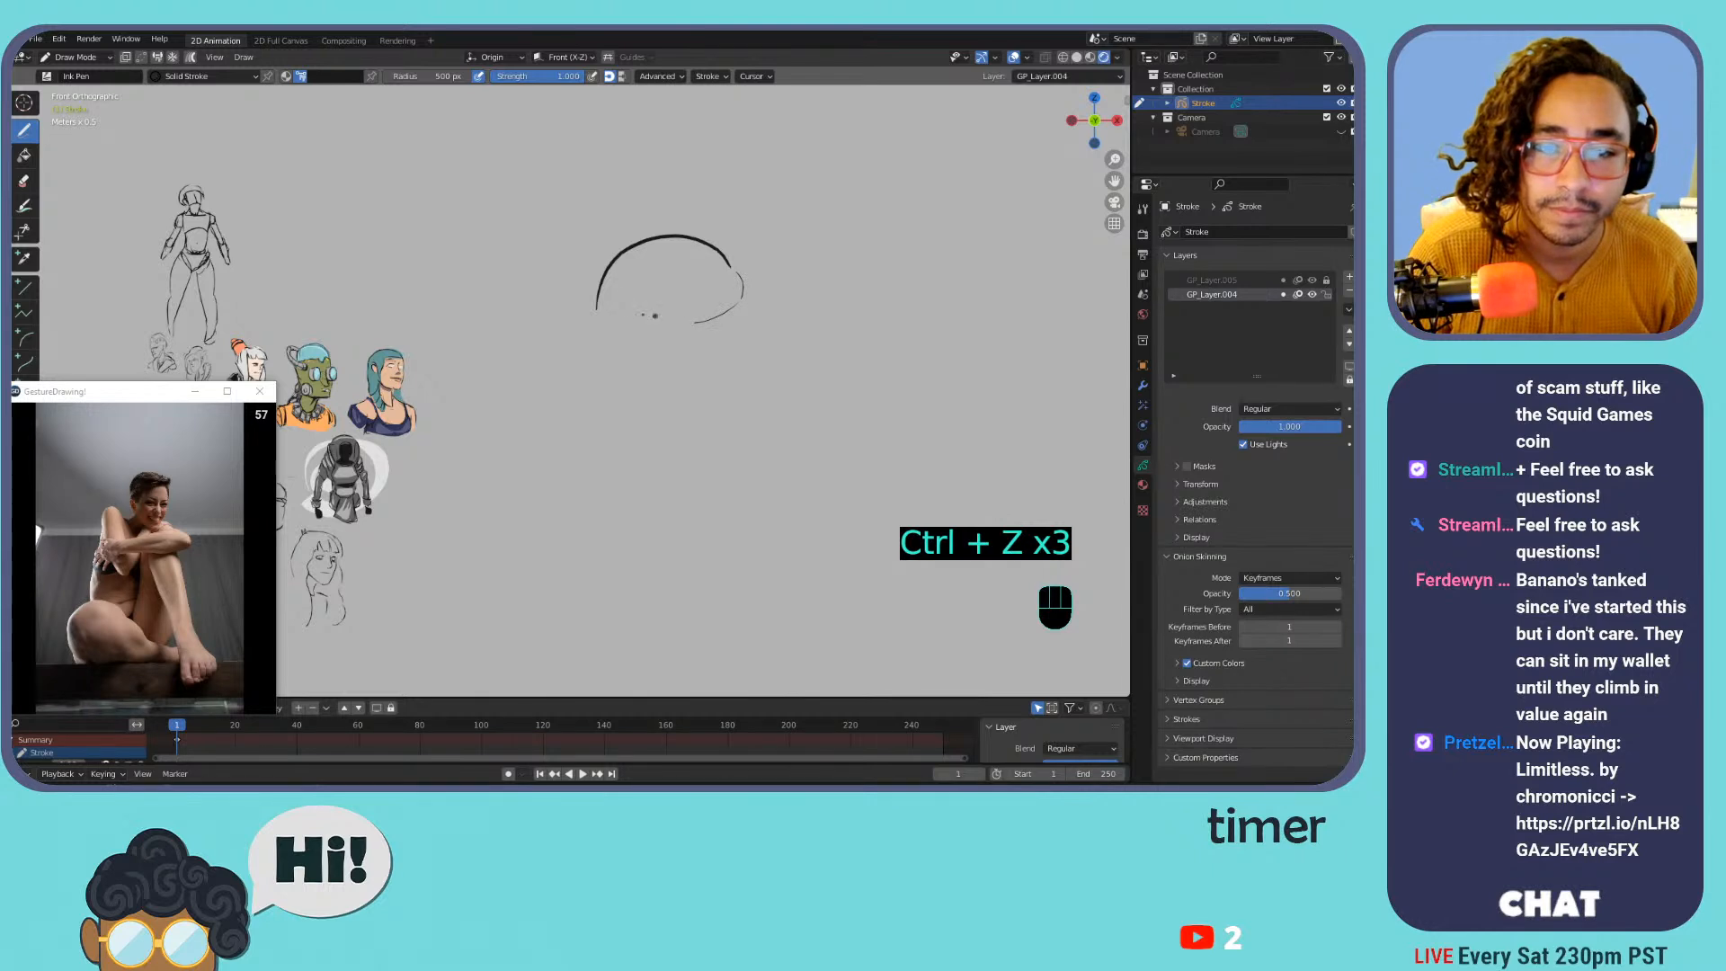
mouse_move(597, 314)
mouse_down()
mouse_move(635, 389)
mouse_move(699, 347)
mouse_move(628, 319)
mouse_up()
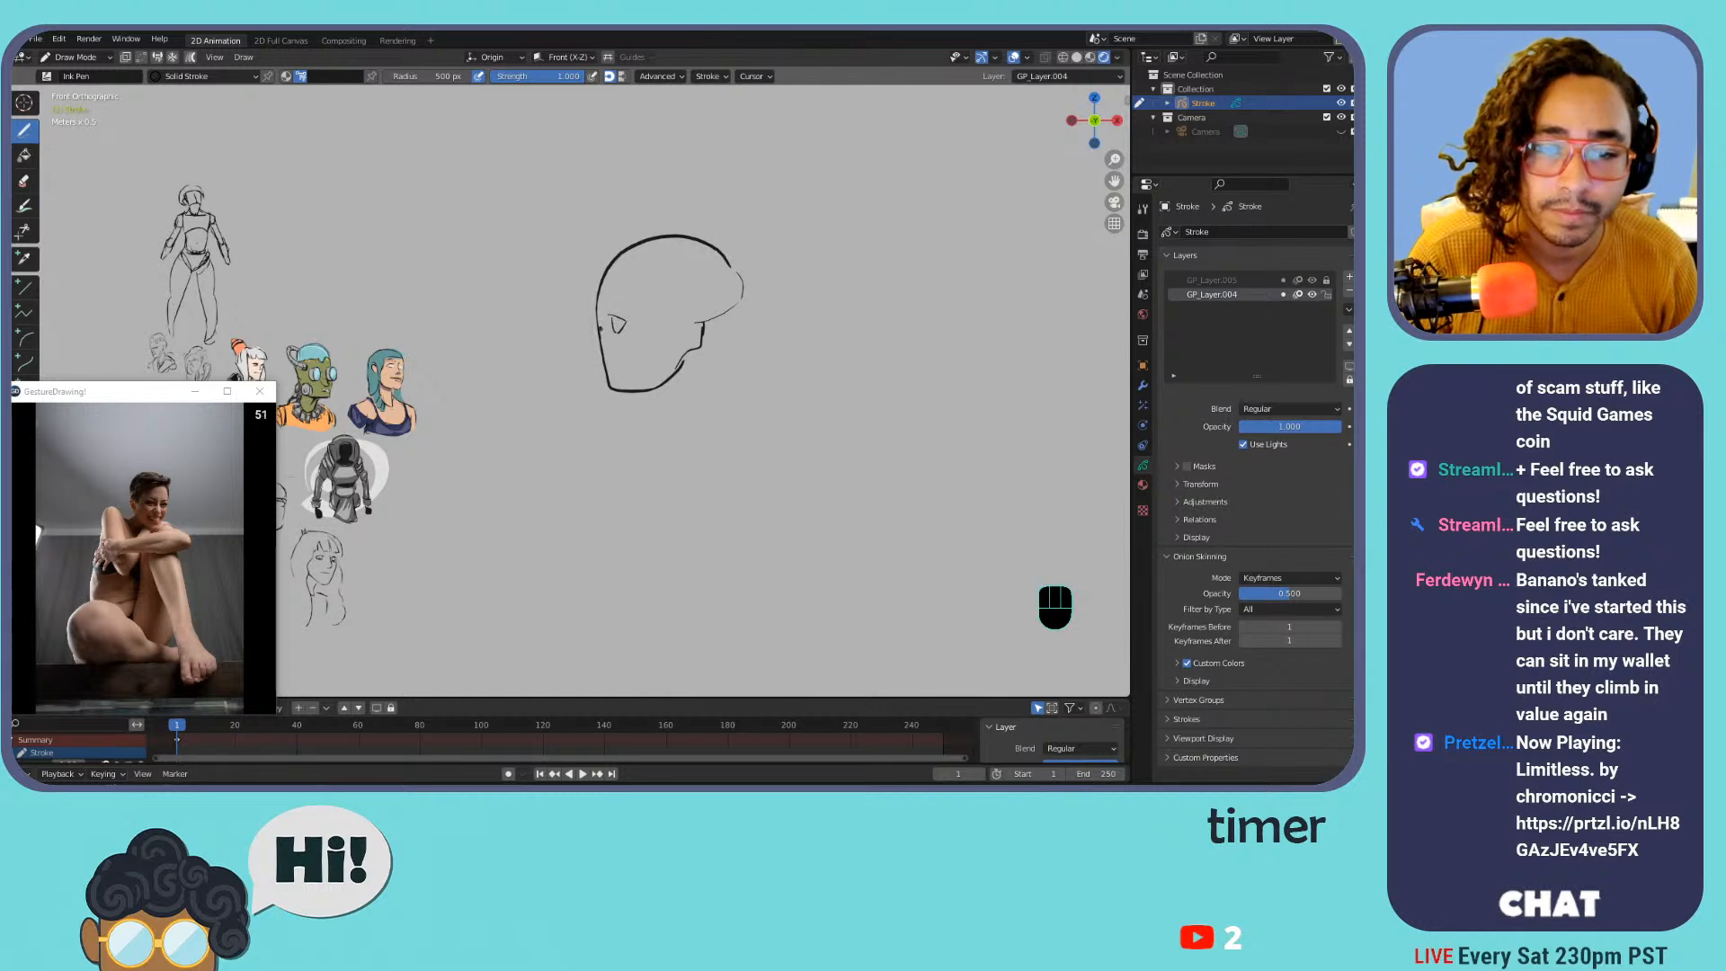
Add a curved side-plane line on the profile head and draw the front of the neck, undoing stray strokes
mouse_move(656, 292)
mouse_down()
mouse_move(649, 331)
mouse_move(665, 283)
mouse_move(702, 296)
mouse_move(685, 336)
mouse_up()
mouse_move(629, 393)
mouse_down()
mouse_move(653, 399)
mouse_move(666, 449)
mouse_up()
key(ctrl+z)
key(ctrl+z)
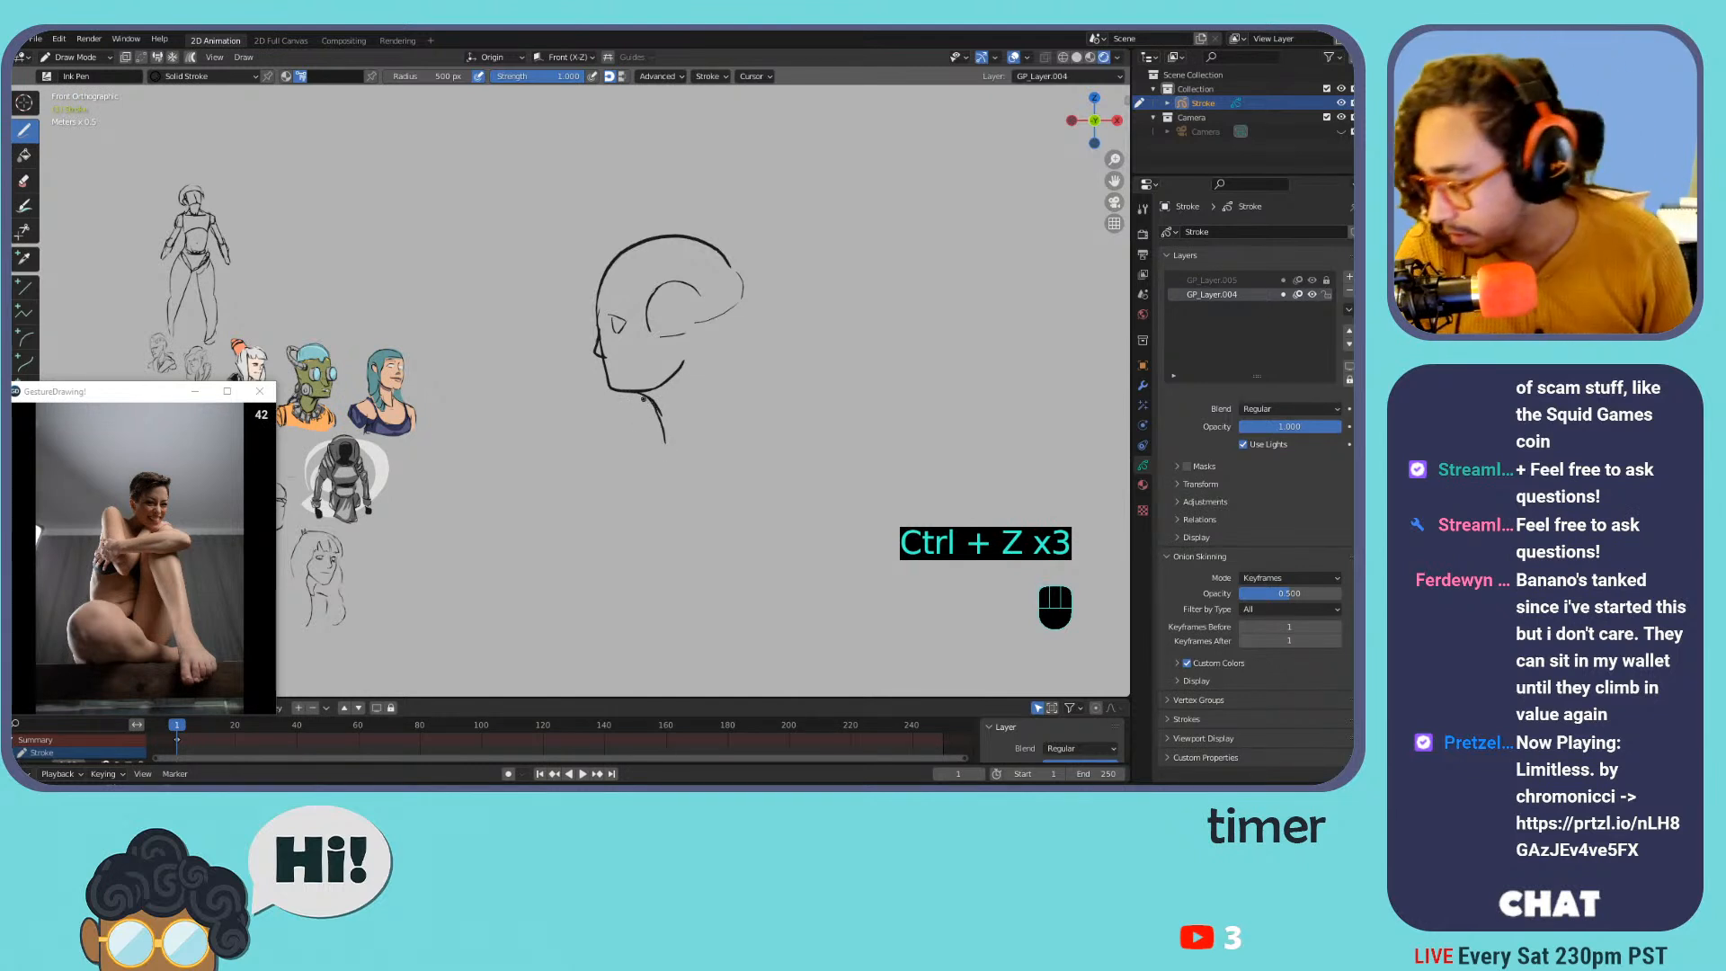
Draw the back of the skull and the pointed rear neck line, cleaning up the jaw and nape with undos and erasing
mouse_move(663, 431)
mouse_down()
mouse_move(666, 466)
mouse_move(717, 404)
mouse_move(704, 356)
mouse_move(745, 304)
mouse_move(737, 283)
mouse_up()
key(ctrl+z)
key(ctrl+z)
key(ctrl+z)
key(ctrl+z)
key(ctrl+z)
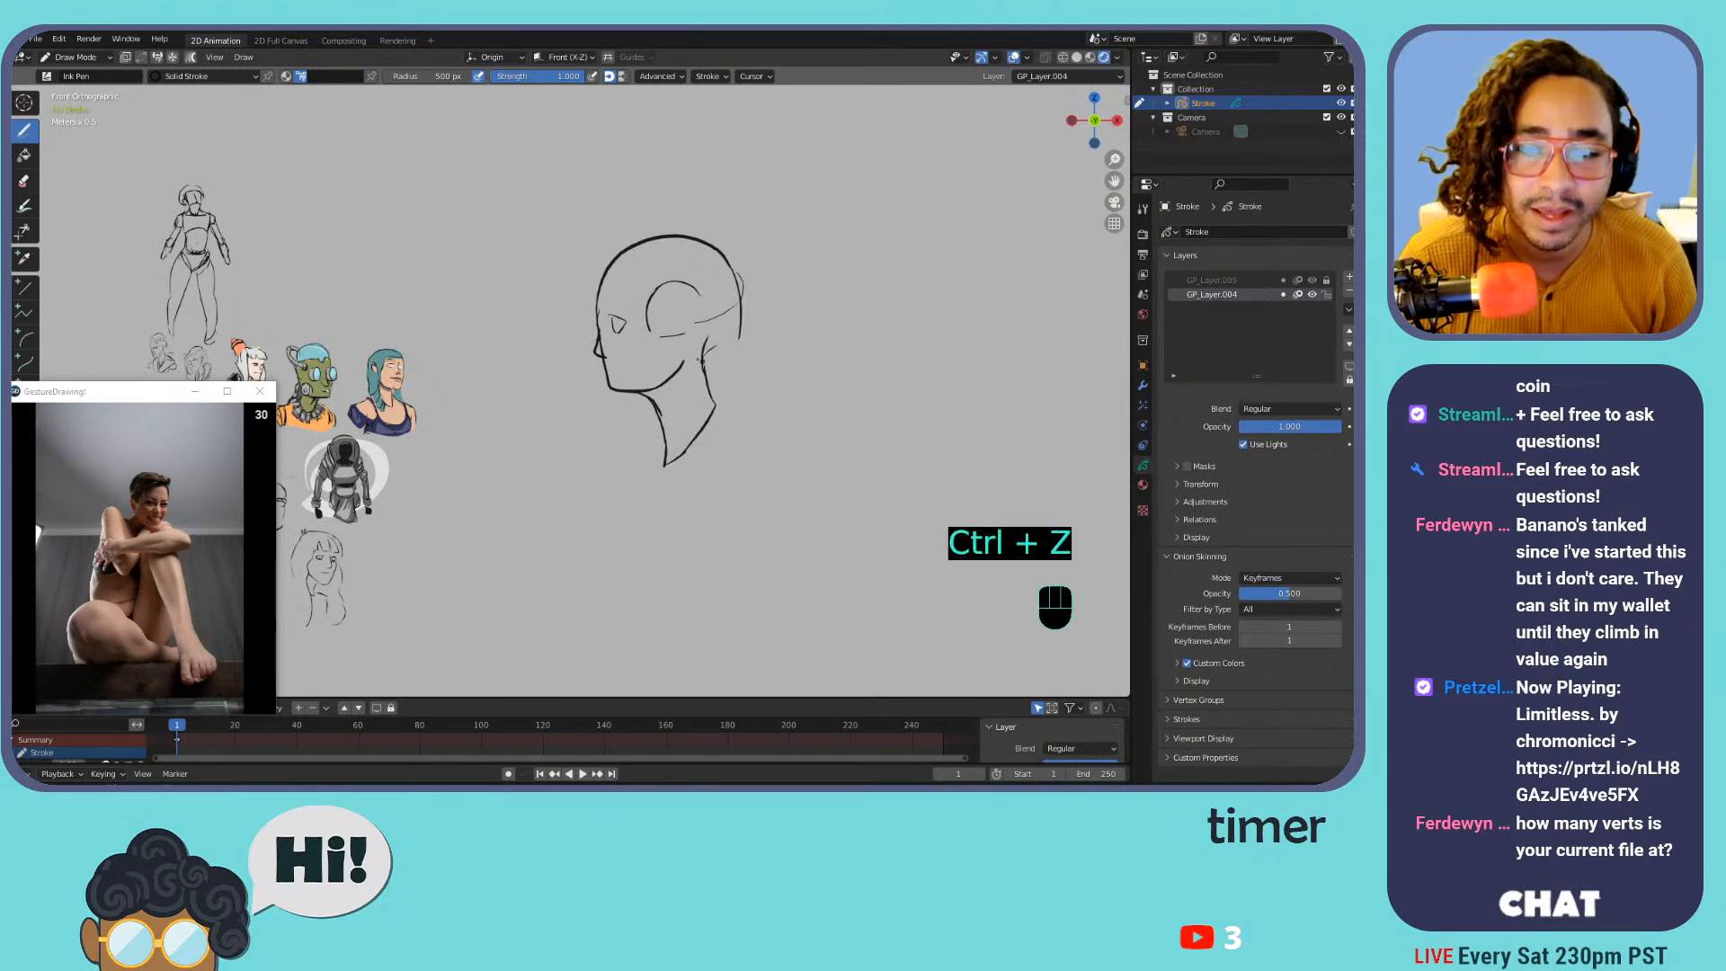
mouse_move(704, 367)
mouse_down()
mouse_move(730, 334)
mouse_move(665, 336)
mouse_move(710, 338)
mouse_move(704, 362)
mouse_move(729, 338)
mouse_up()
click(688, 362)
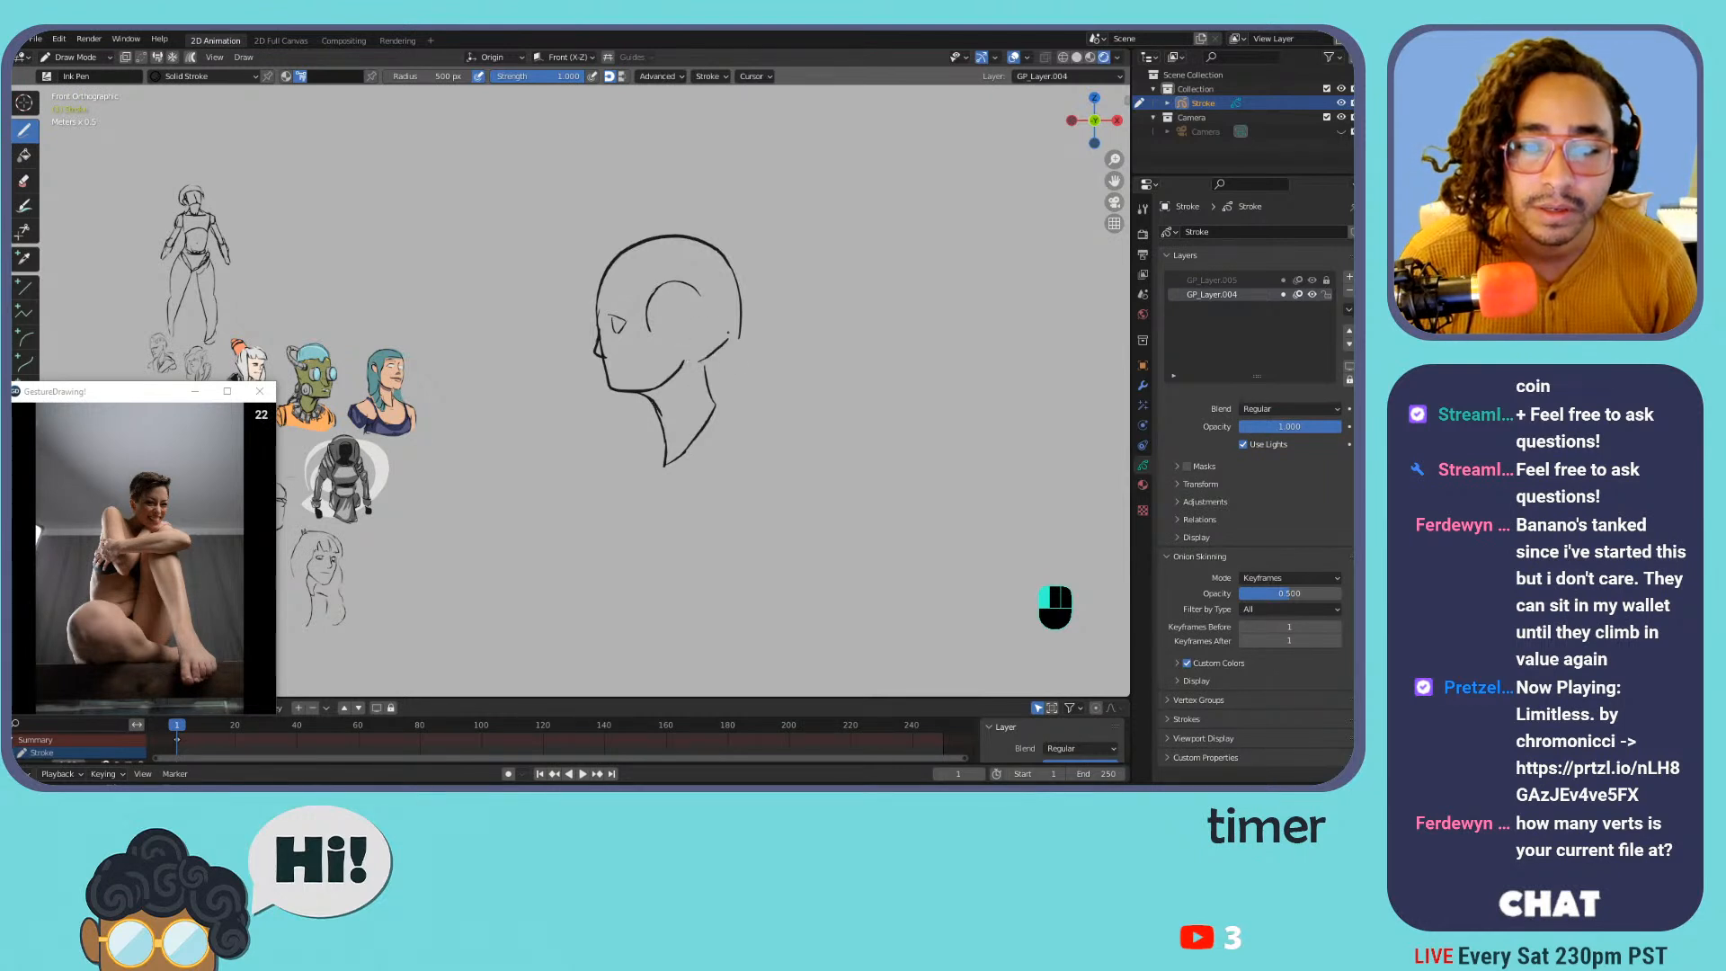
key(ctrl+z)
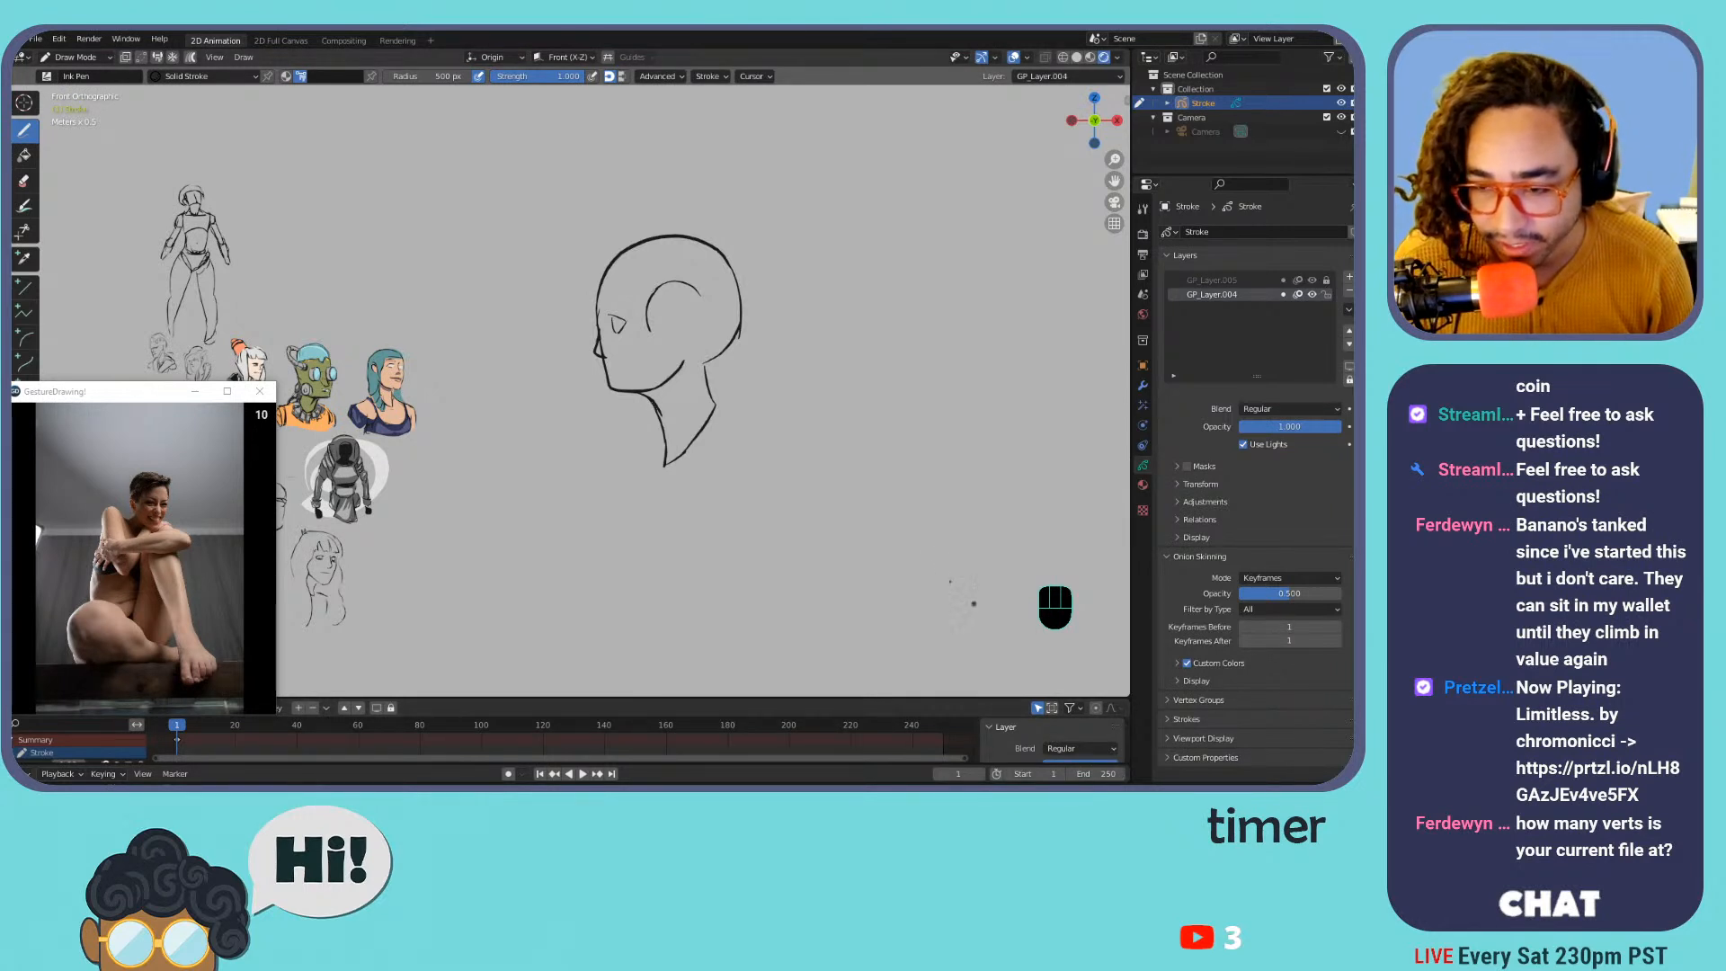
Hide and show the Stroke object several times, leaving it visible
click(1342, 104)
click(1342, 103)
click(1342, 103)
click(1341, 103)
click(1341, 104)
click(1341, 103)
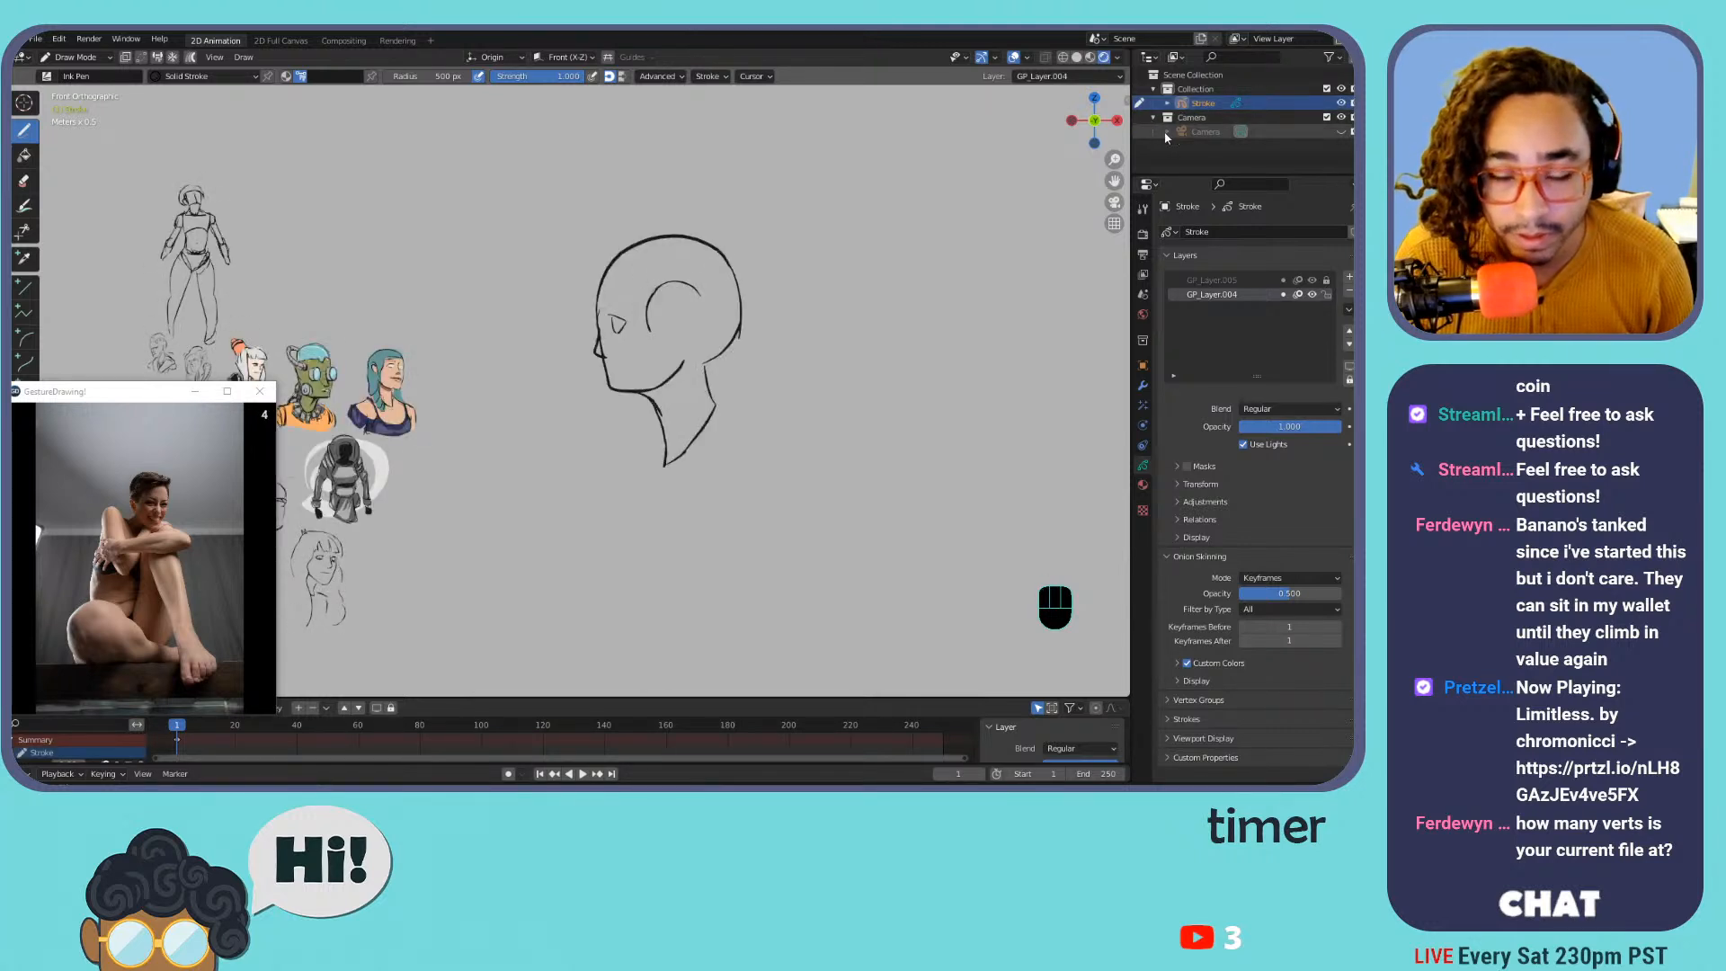
Switch the Stroke object to Edit Mode and select all of its strokes
key(Tab)
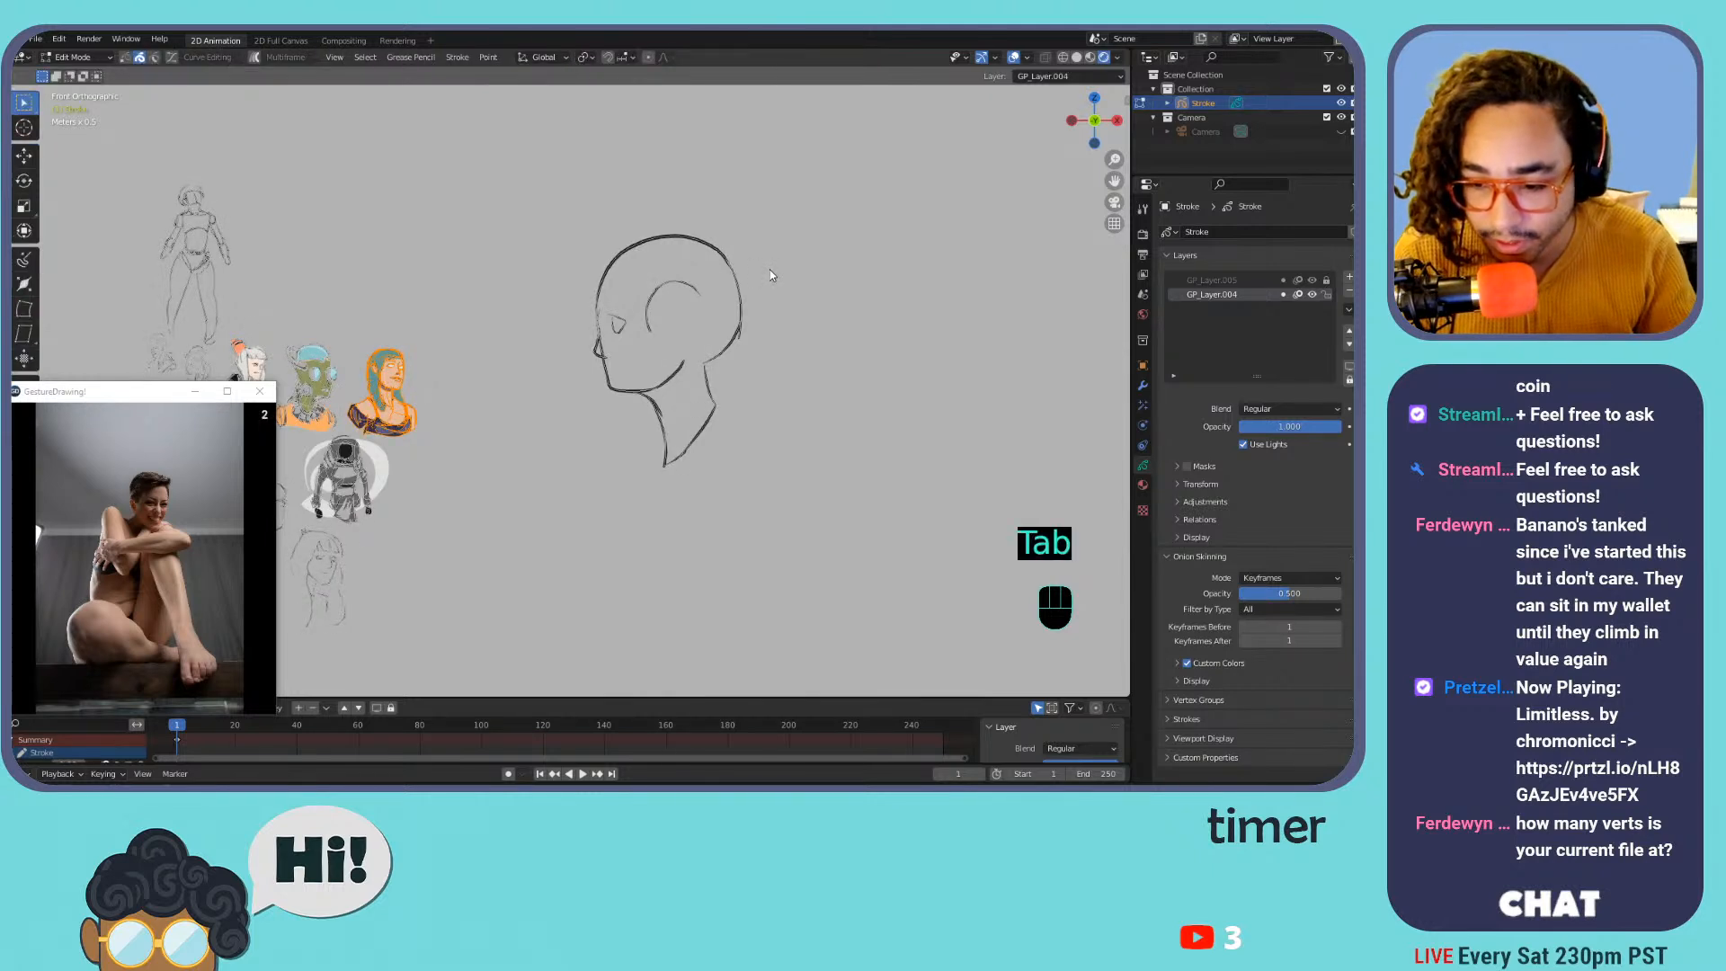
key(a)
key(a)
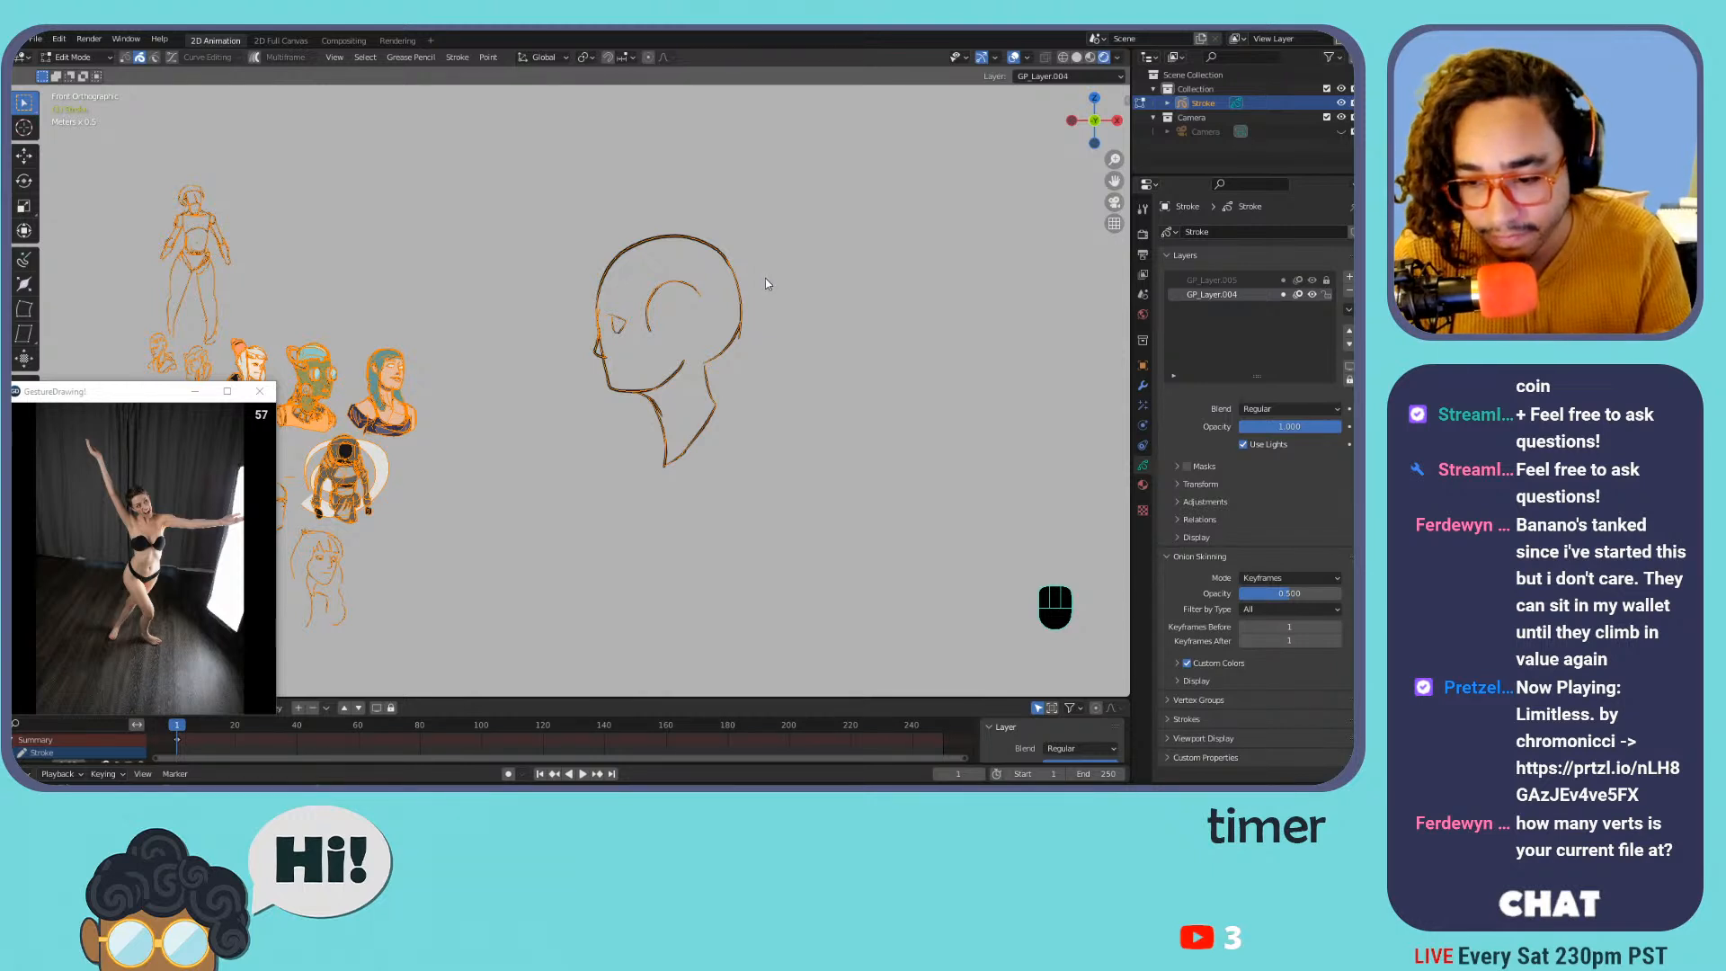
Return the Stroke object to Draw Mode and undo a test stroke made beside the profile head
key(Tab)
mouse_move(766, 319)
mouse_down()
mouse_move(744, 434)
mouse_move(704, 517)
mouse_up()
key(ctrl+z)
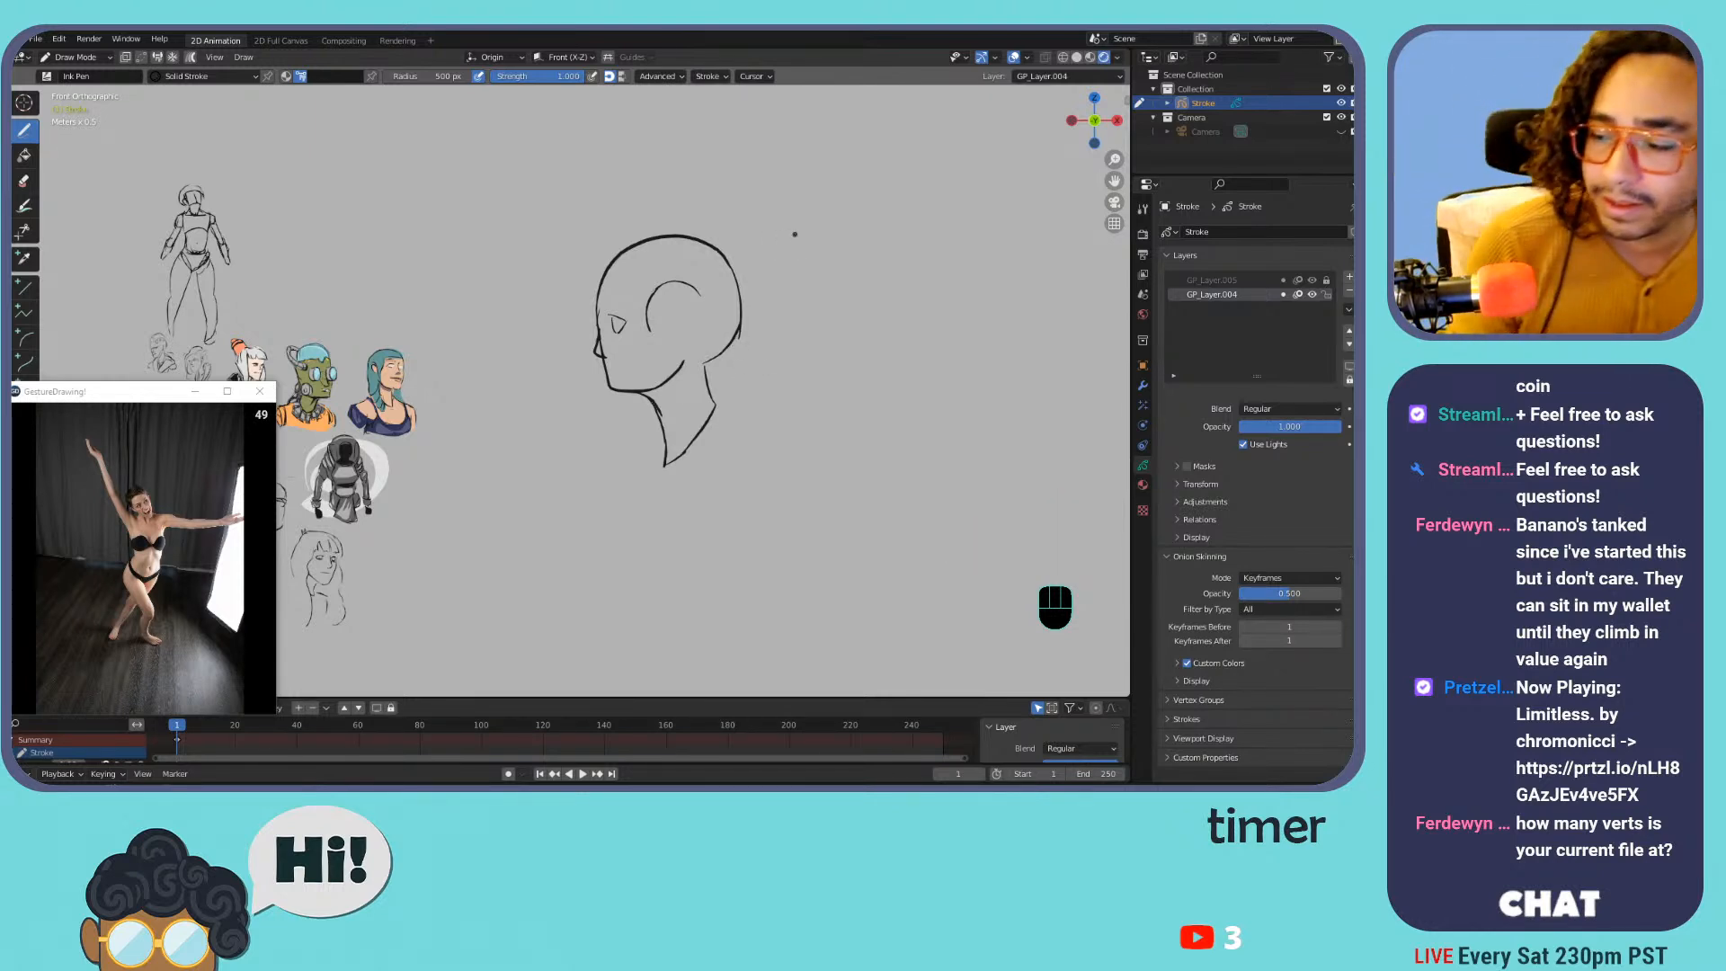
Erase the top of the skull outline and the upper part of the curved side-plane line
middle_drag(656, 304, 873, 227)
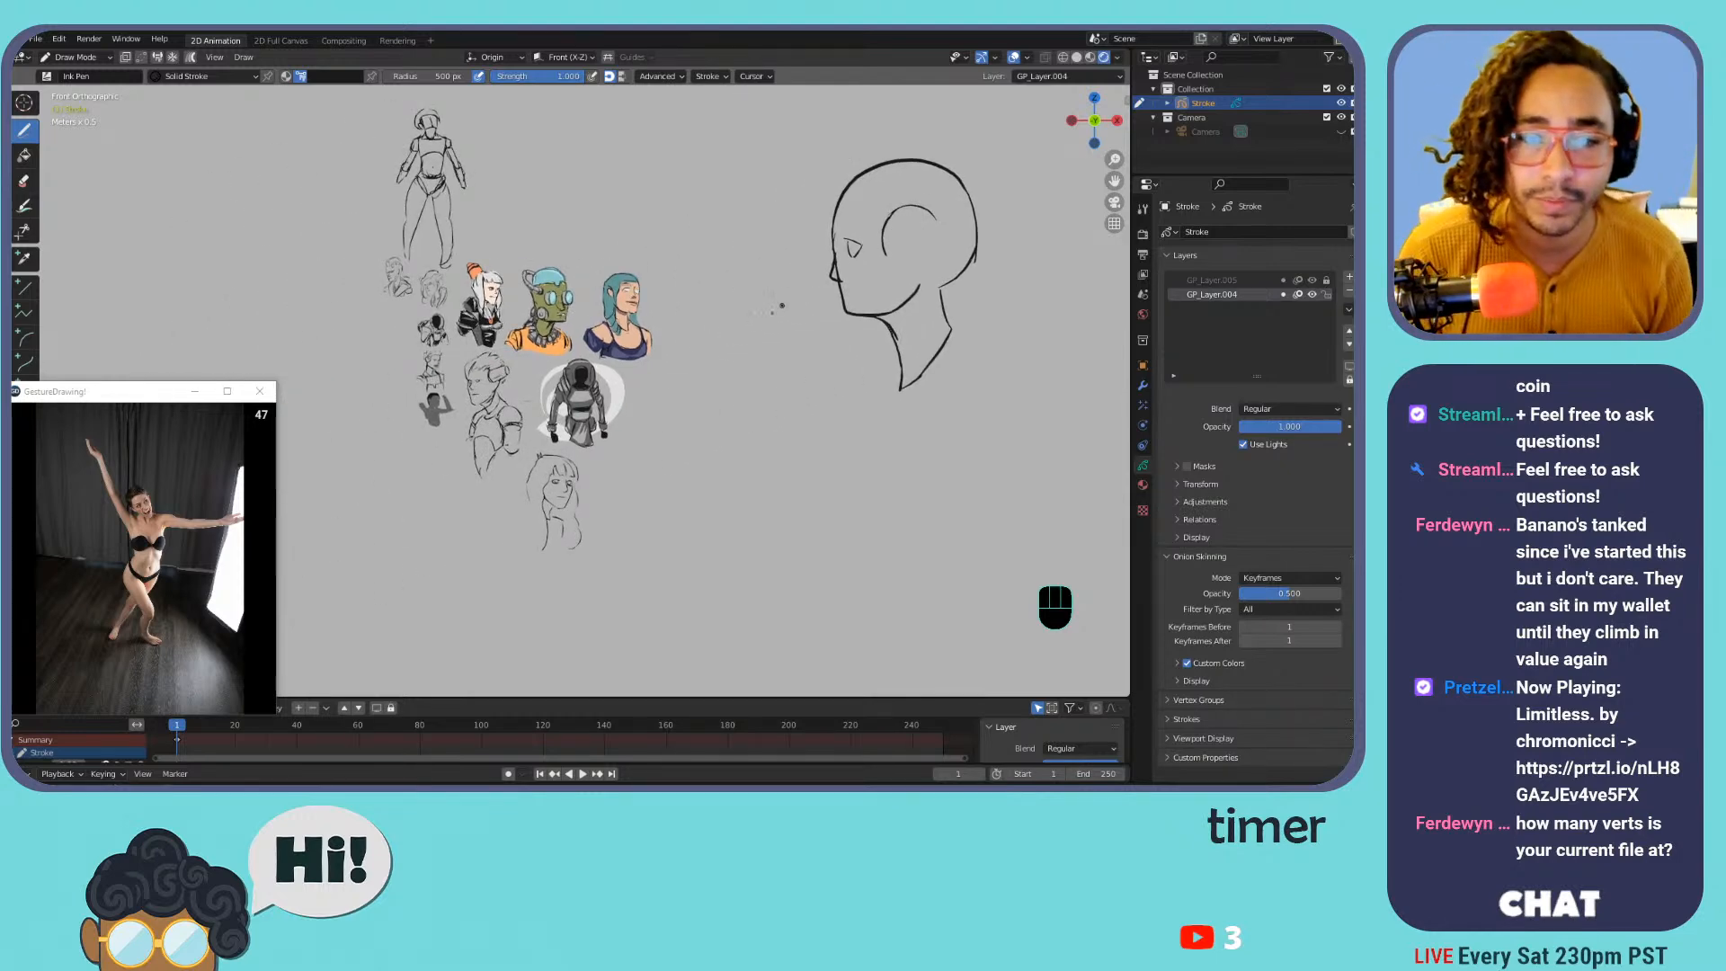
key(ctrl+equal)
key(ctrl+equal)
key(ctrl+equal)
key(ctrl+equal)
key(ctrl+equal)
key(ctrl+minus)
key(ctrl+minus)
key(ctrl+minus)
middle_drag(800, 303, 341, 531)
key(ctrl+minus)
key(ctrl+minus)
key(ctrl+equal)
key(ctrl+equal)
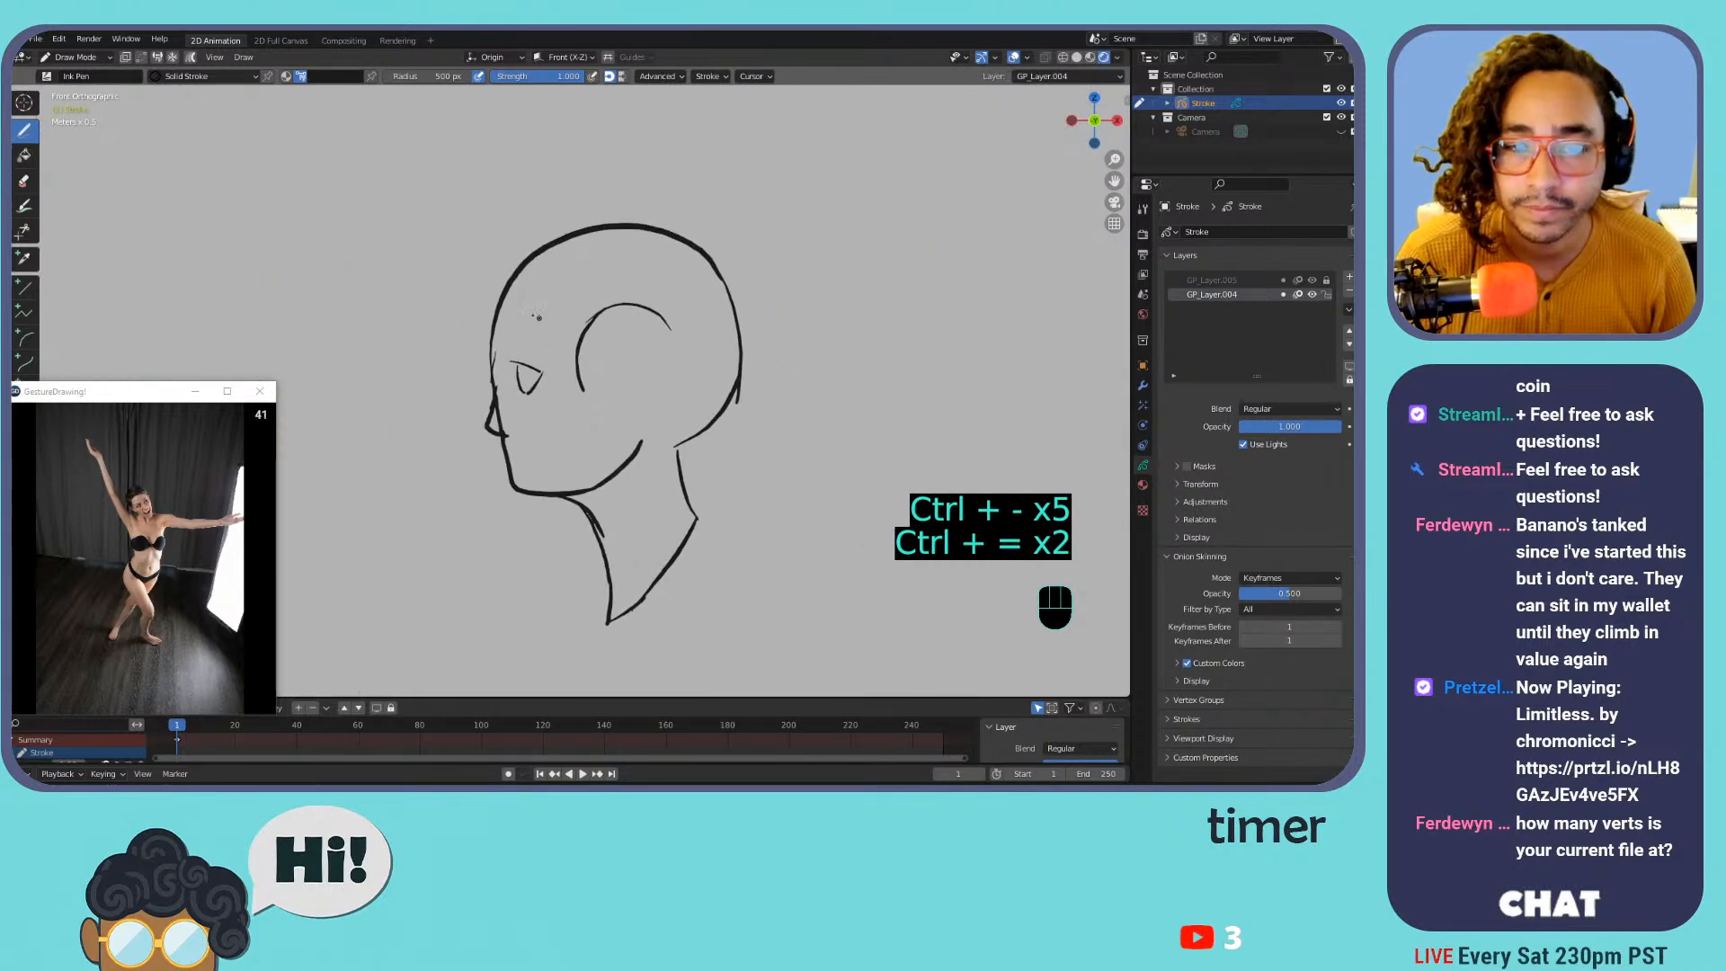
drag(509, 315, 524, 240)
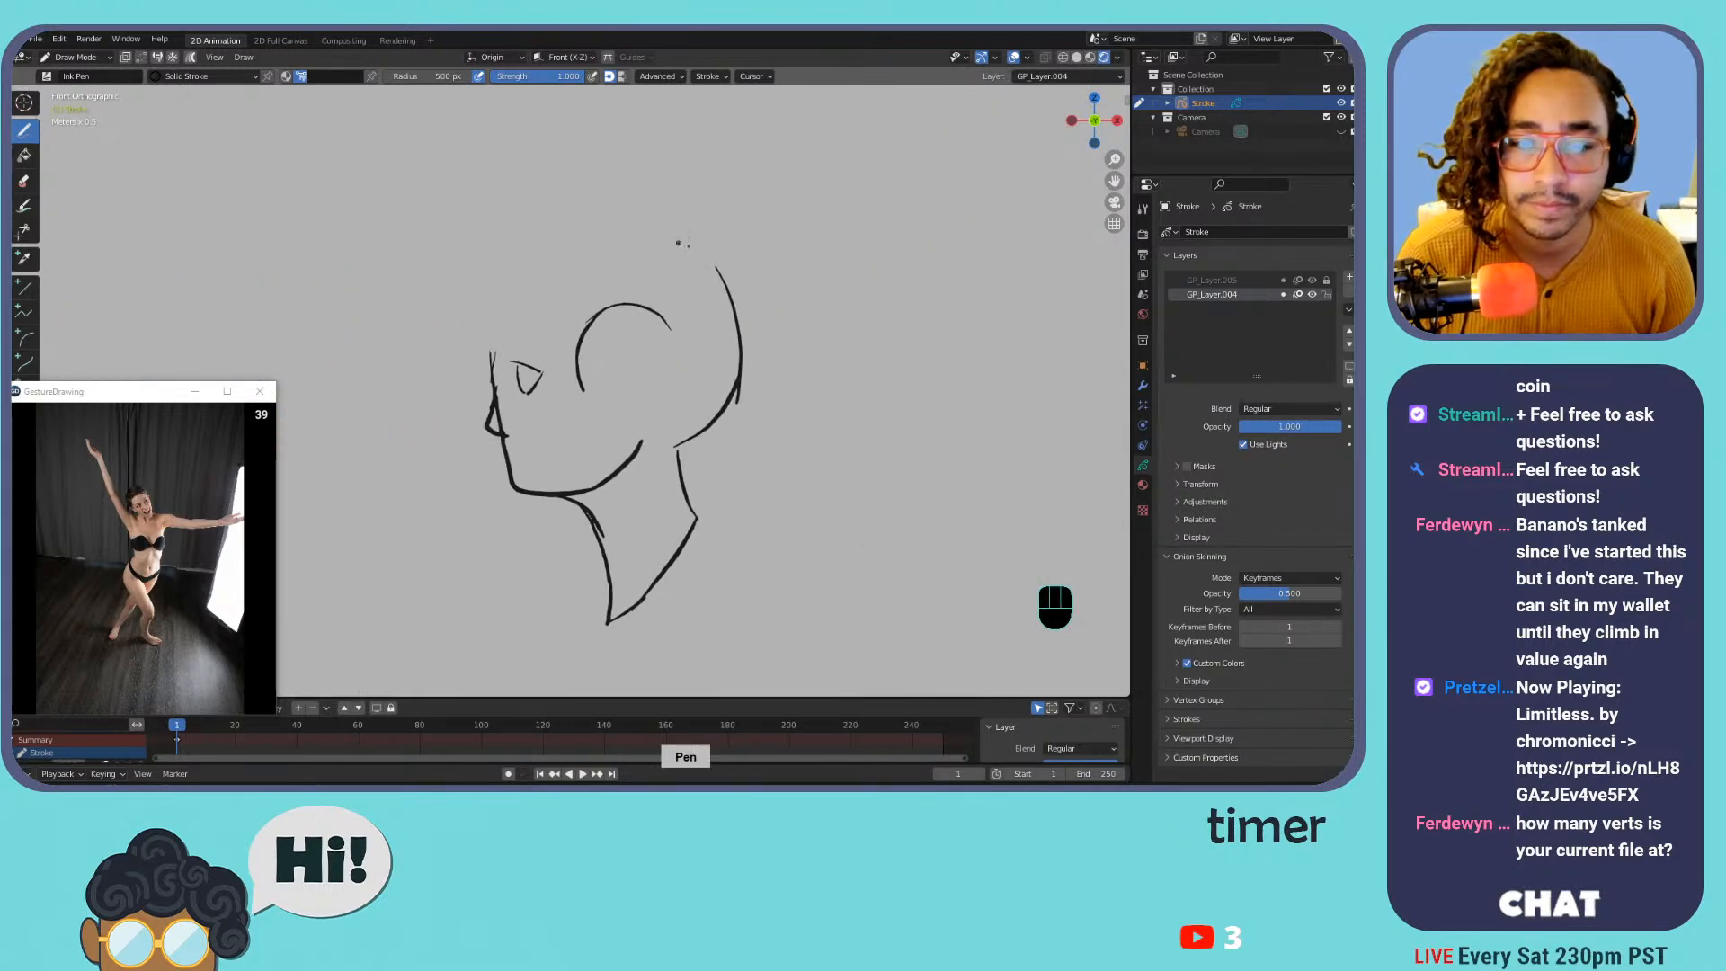
drag(664, 322, 594, 308)
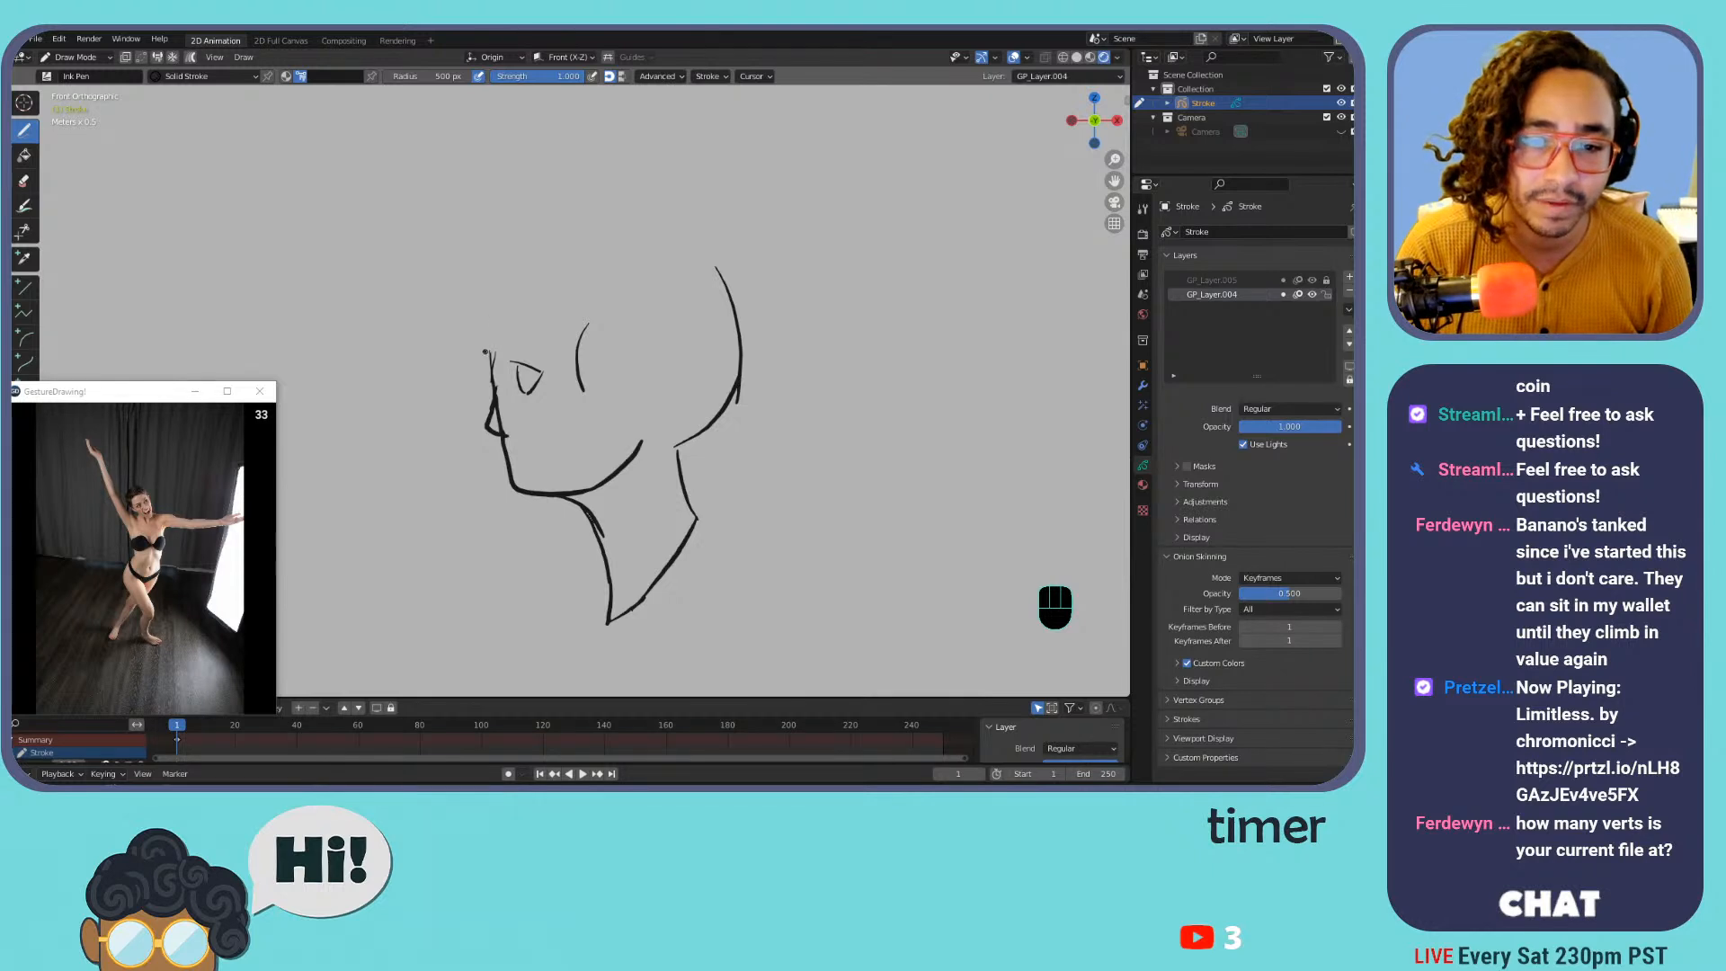
Draw a blunt fringe over the forehead with a rounded front, side edge and lower edge, undoing unwanted strokes
drag(532, 269, 542, 340)
key(ctrl+z)
mouse_move(532, 264)
mouse_down()
mouse_move(544, 339)
mouse_move(456, 341)
mouse_up()
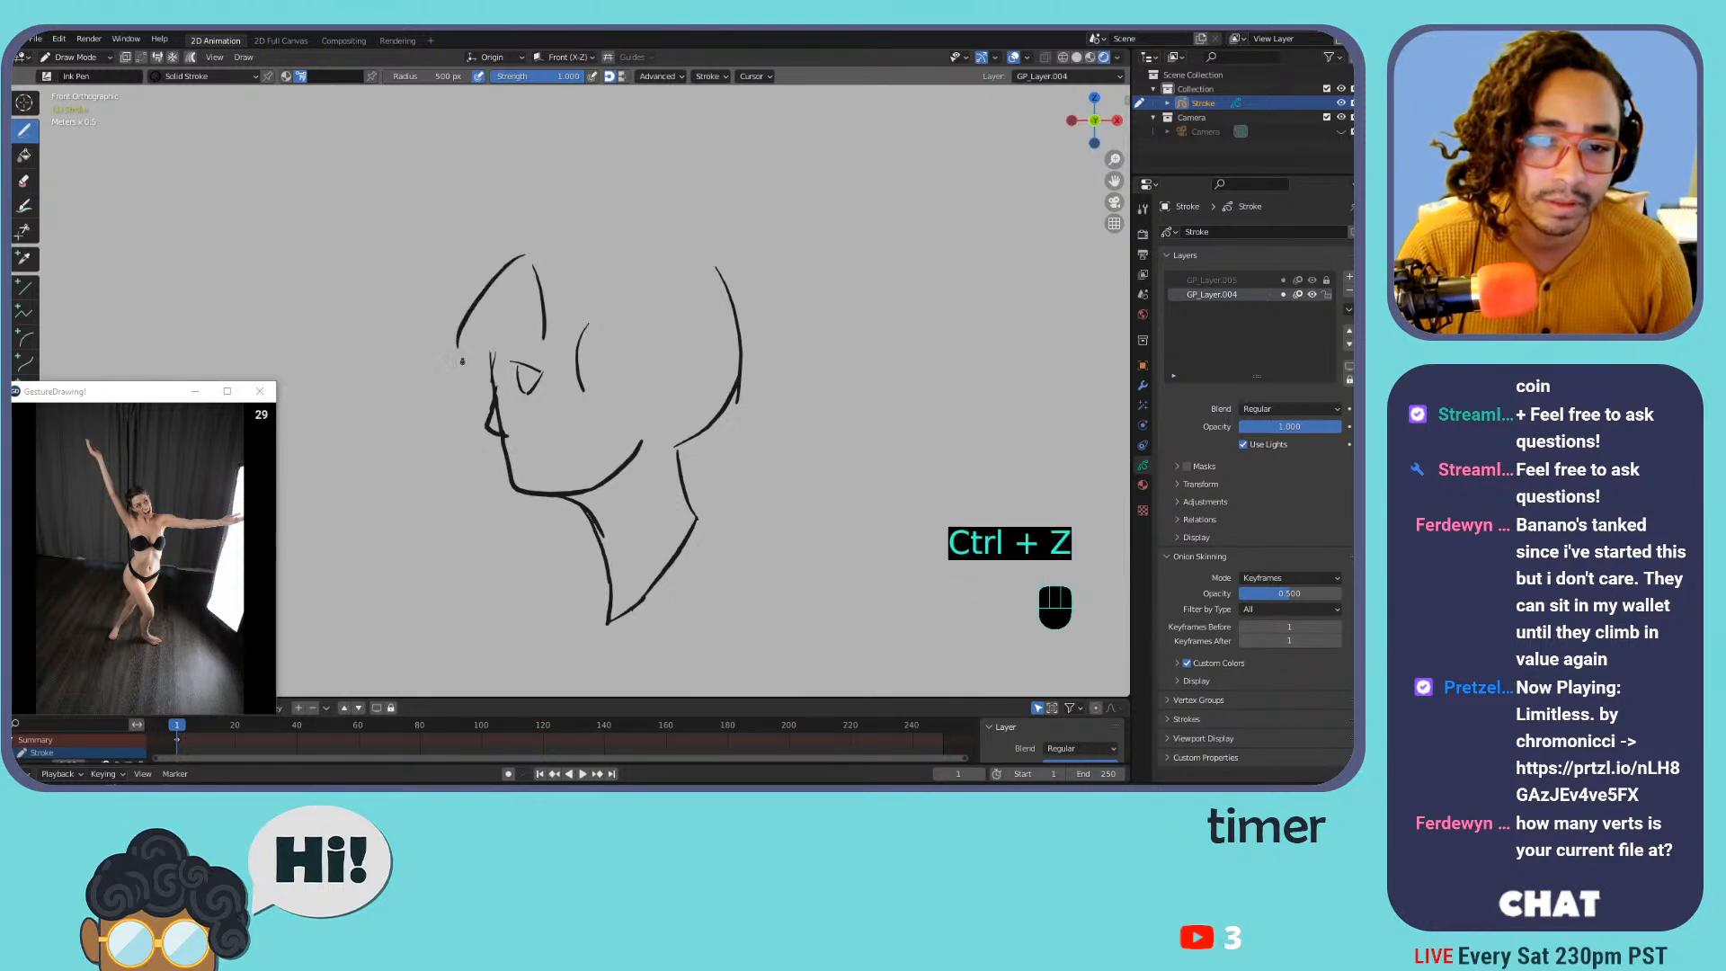
key(ctrl+z)
mouse_move(500, 266)
mouse_down()
mouse_move(461, 305)
mouse_move(463, 363)
mouse_move(521, 348)
mouse_move(504, 368)
mouse_up()
key(ctrl+z)
key(ctrl+z)
key(ctrl+z)
key(ctrl+z)
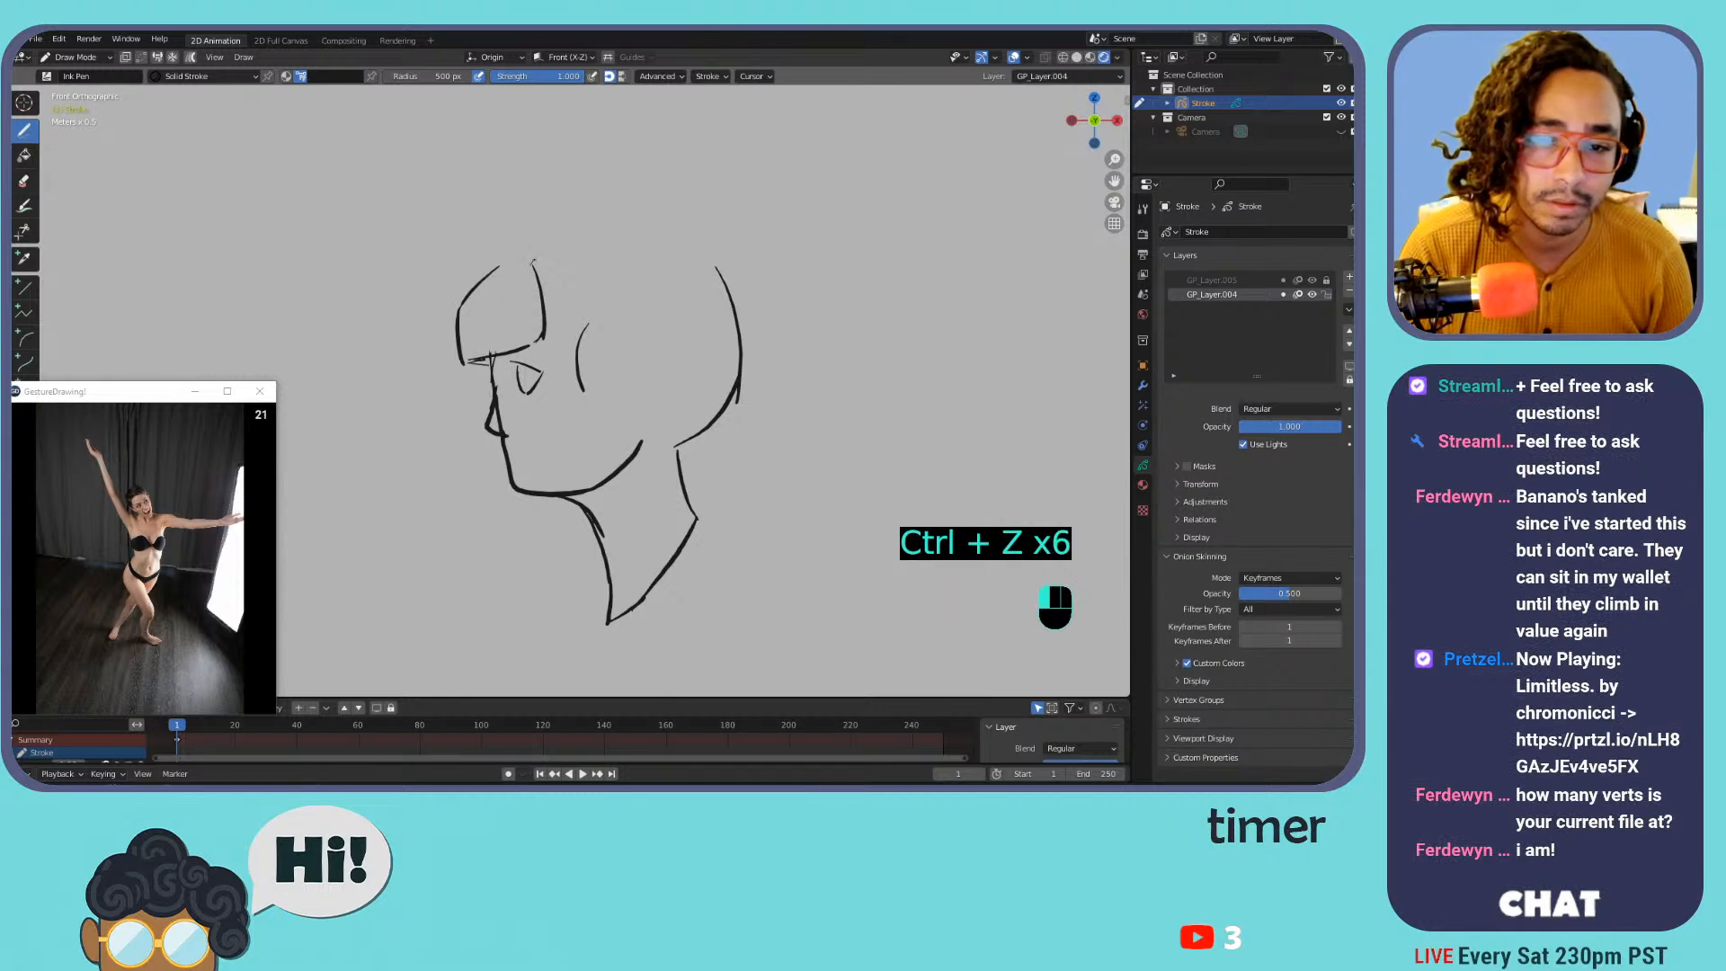
key(ctrl+z)
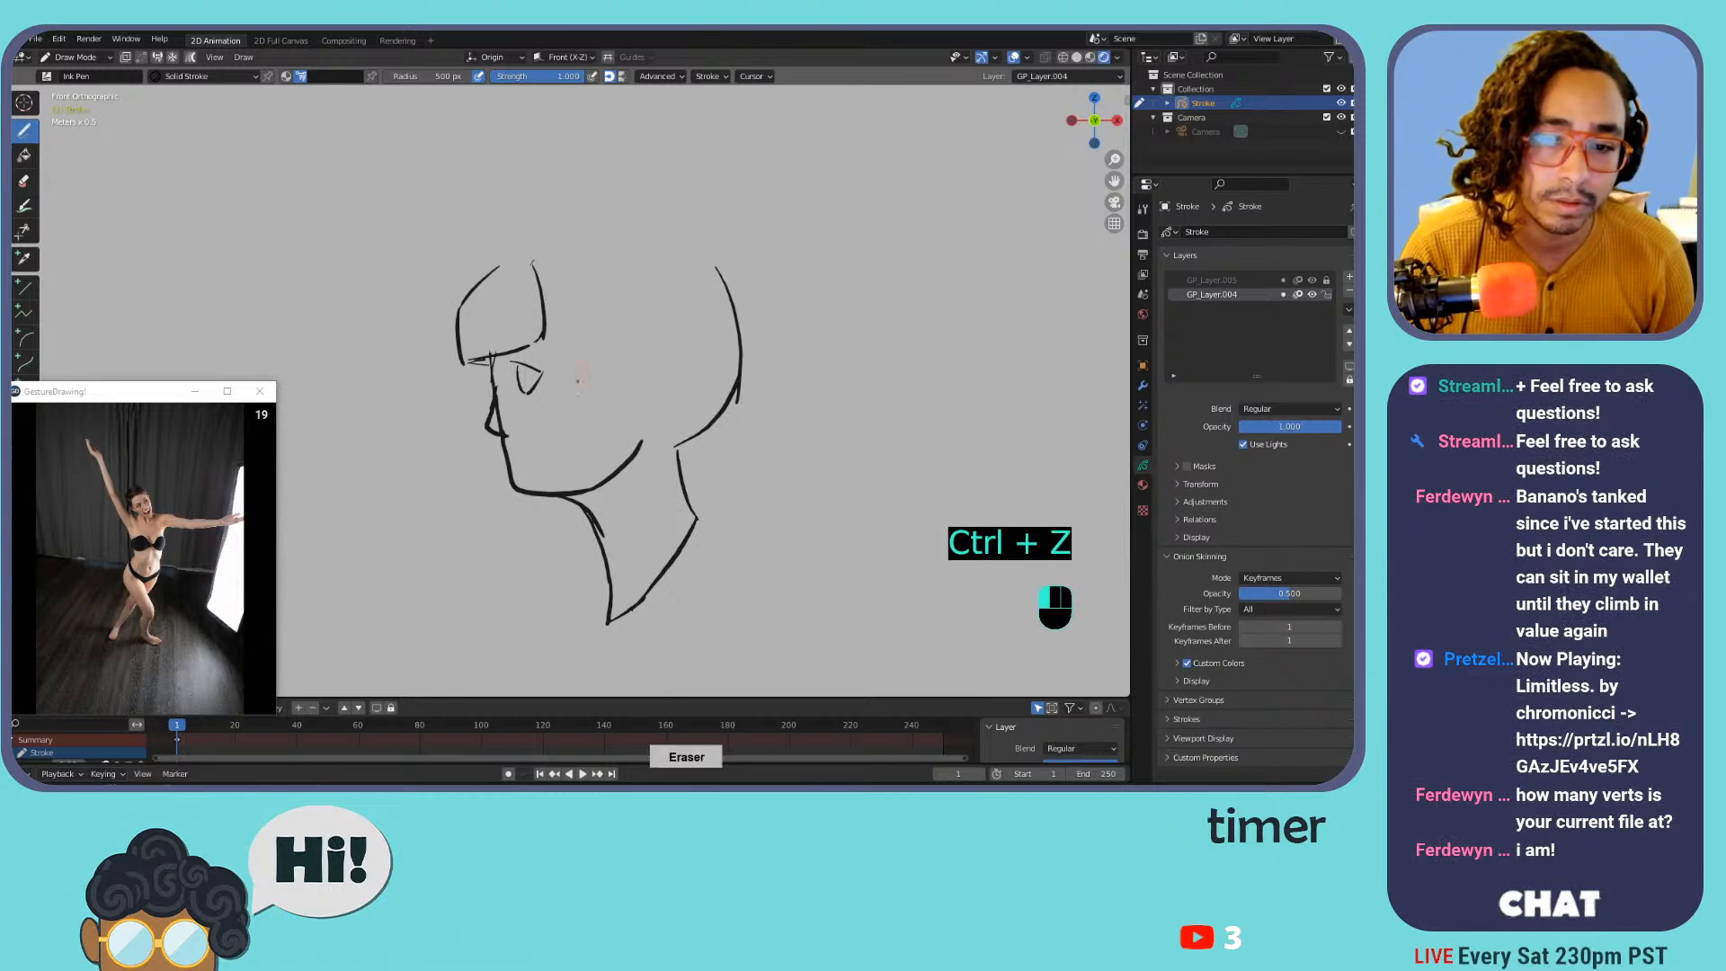
Clear the rest of the side-plane line and draw a long front hair lock with the lower hair edge across the neck
drag(538, 262, 562, 493)
key(ctrl+z)
key(ctrl+z)
mouse_move(545, 333)
mouse_down()
mouse_move(566, 593)
mouse_move(617, 460)
mouse_up()
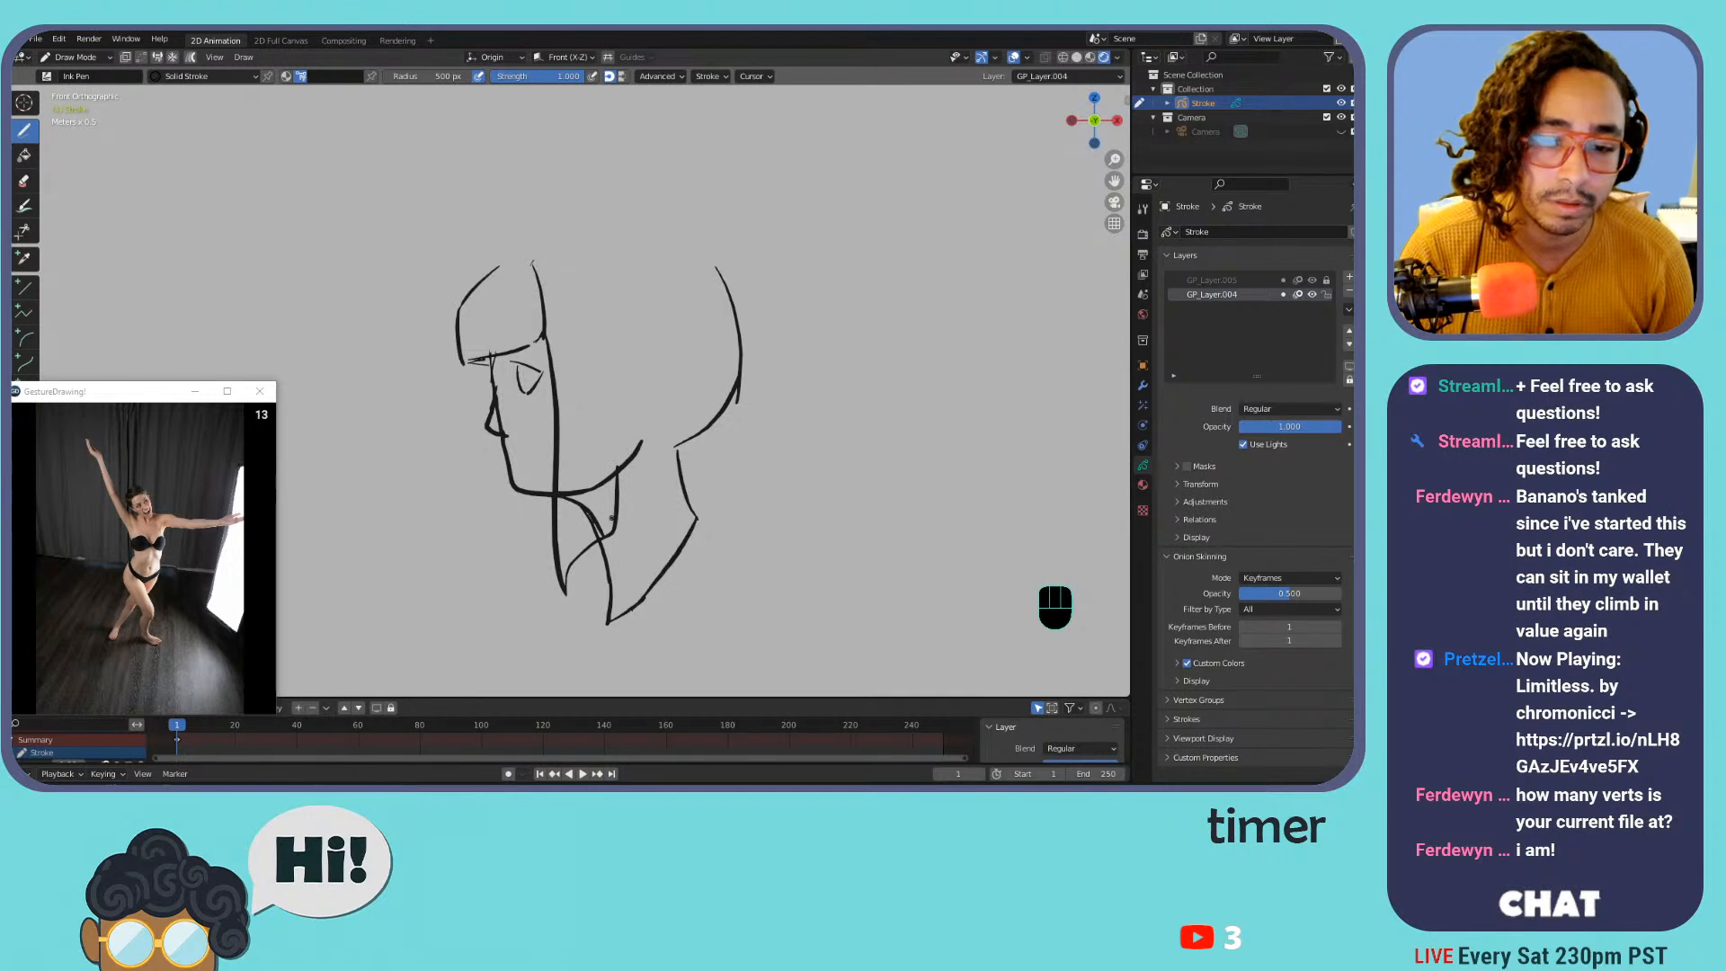
mouse_move(617, 526)
mouse_down()
mouse_move(688, 487)
mouse_move(681, 381)
mouse_up()
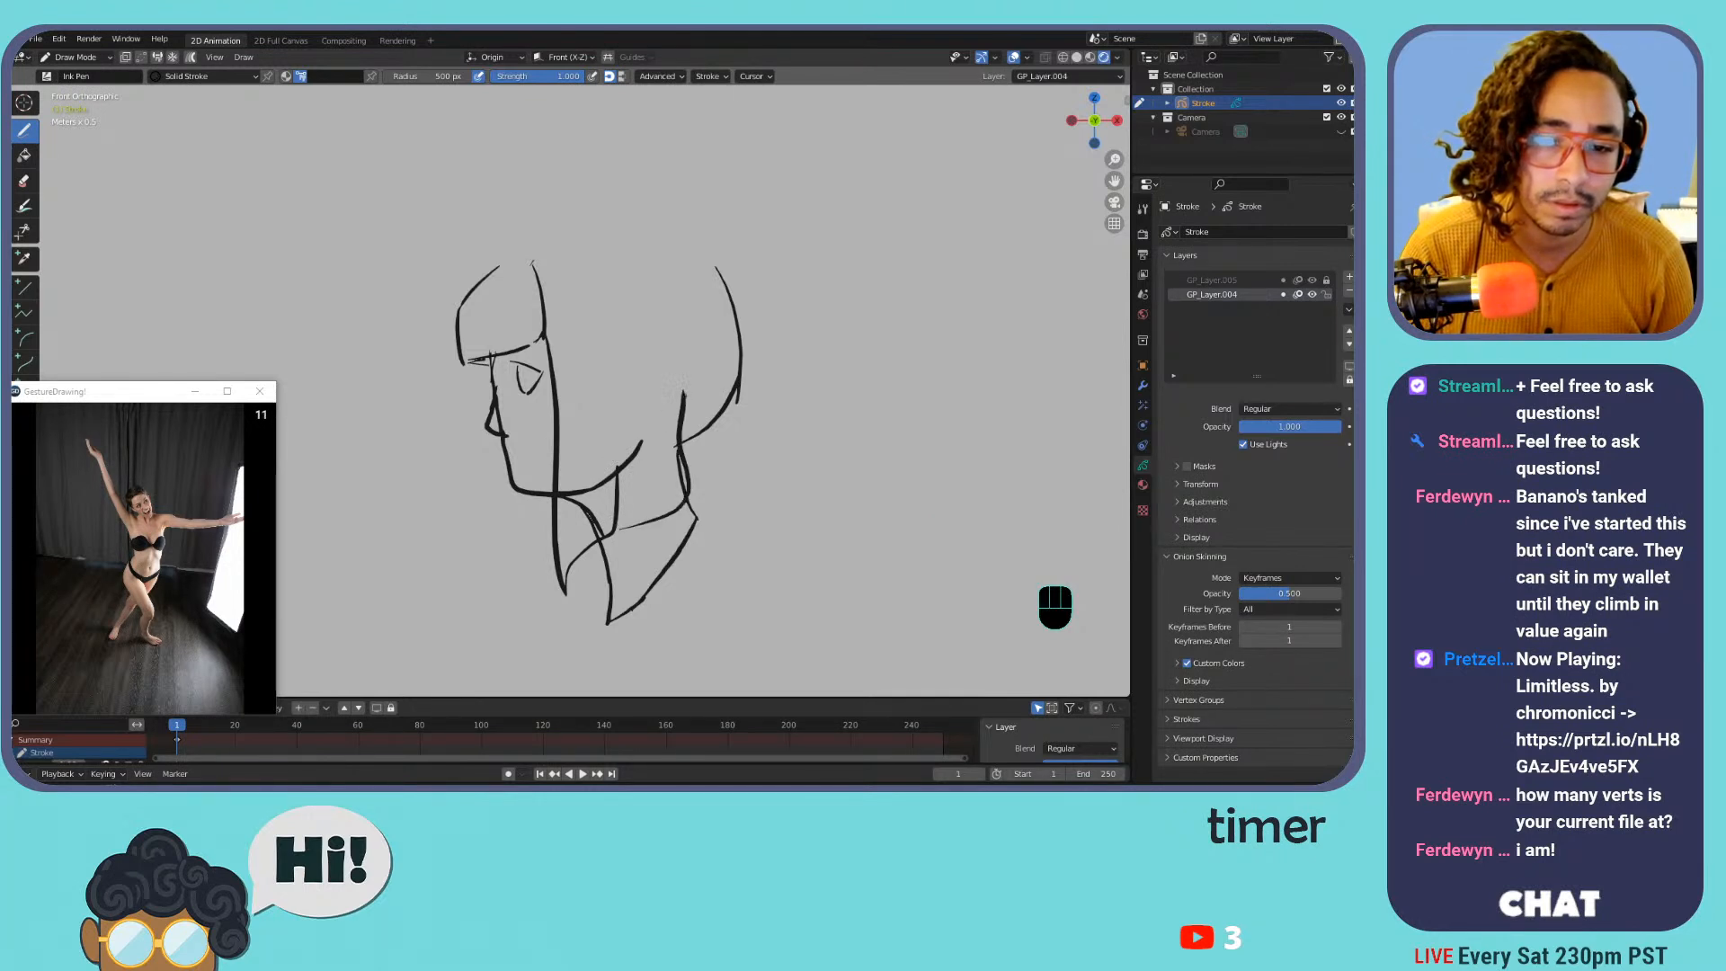
Draw the top and back of the hair from the parting to the nape, and erase the old back of the skull
mouse_move(683, 450)
mouse_down()
mouse_move(706, 329)
mouse_move(661, 232)
mouse_move(627, 220)
mouse_up()
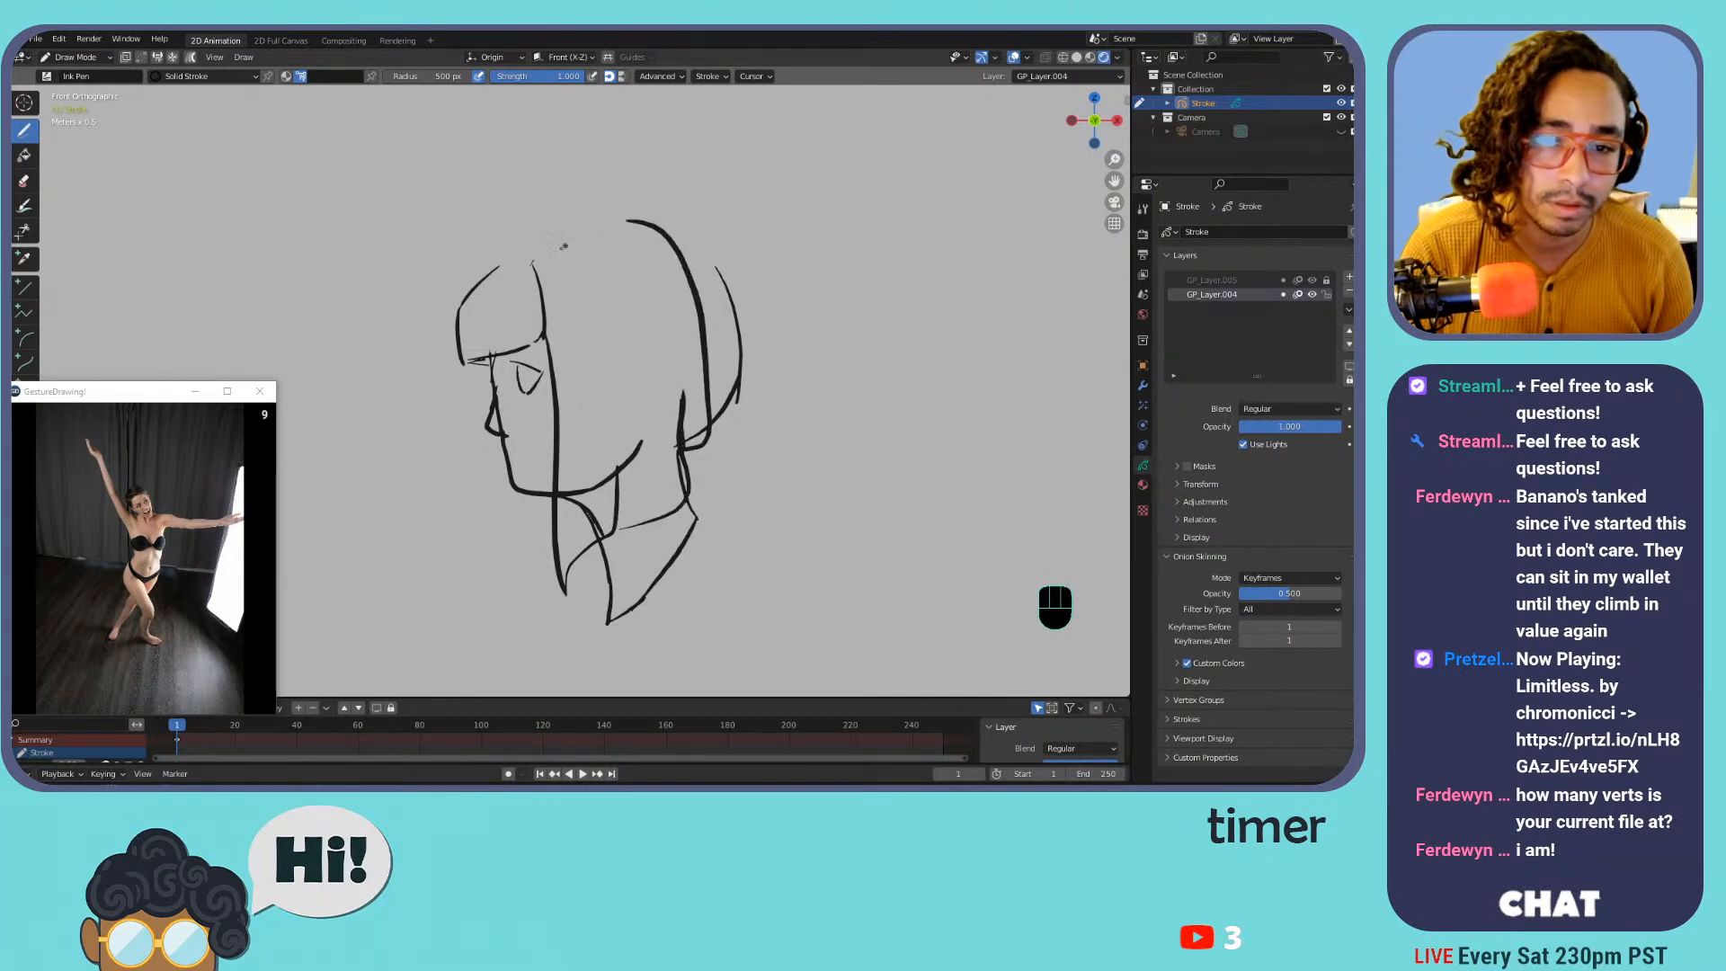
key(ctrl+z)
mouse_move(534, 258)
mouse_down()
mouse_move(651, 233)
mouse_move(687, 391)
mouse_up()
key(e)
click(728, 406)
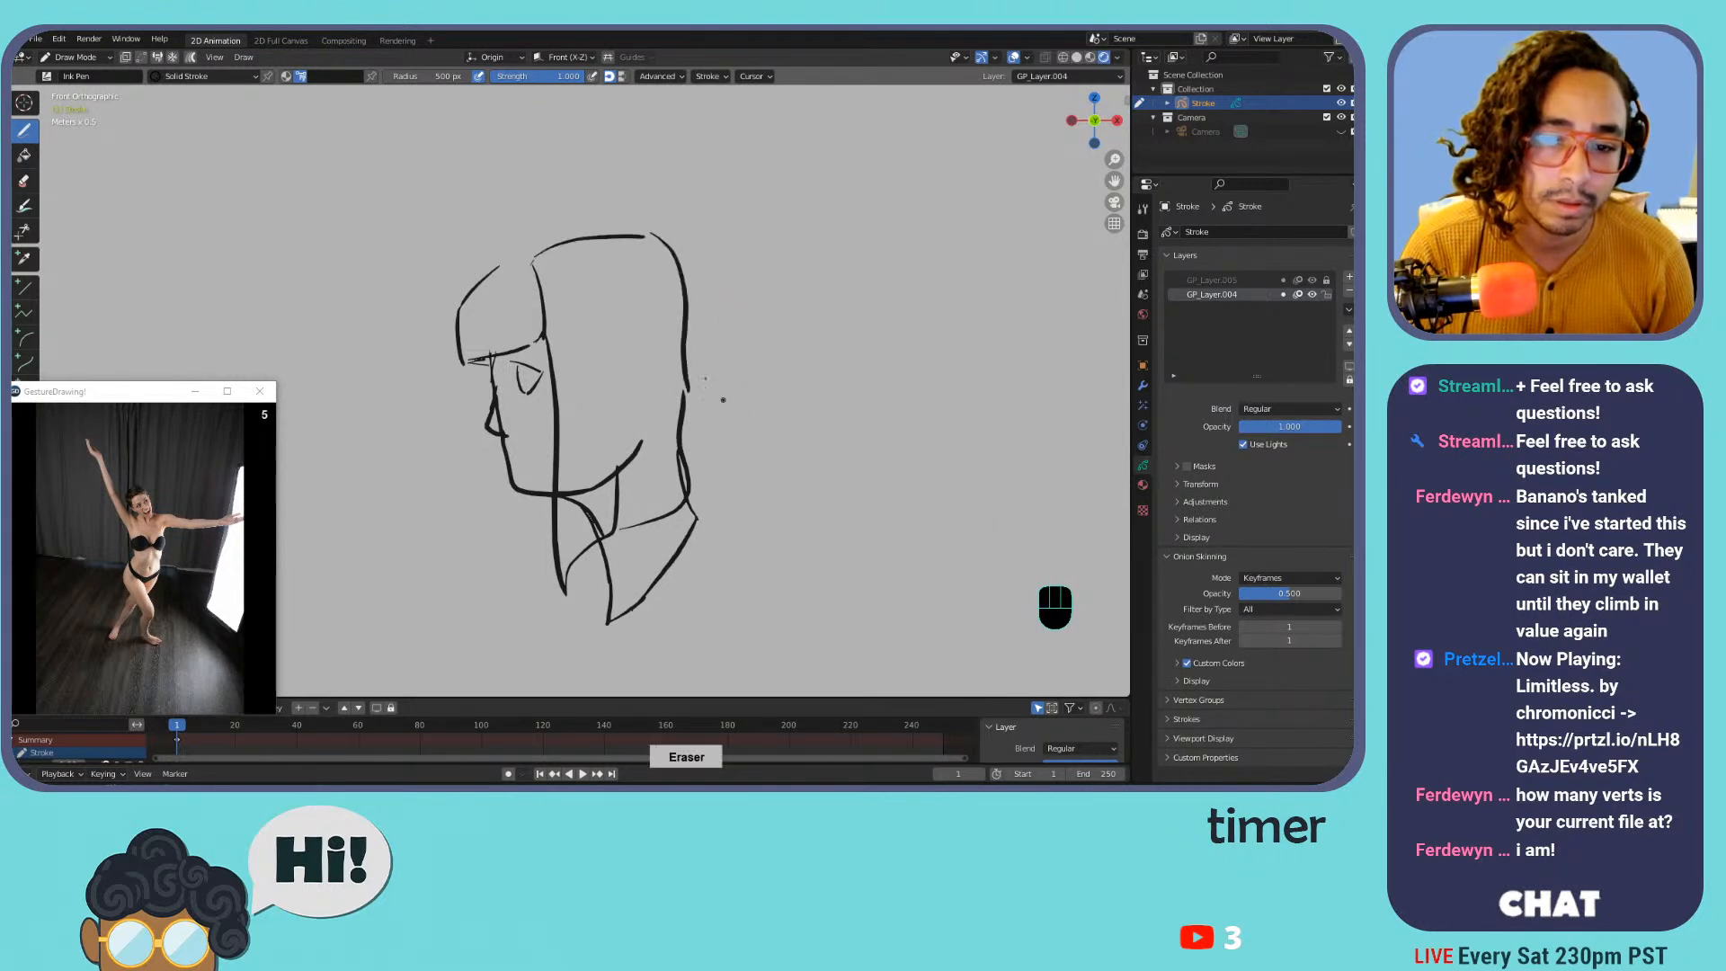
Erase the old jaw and front neck lines, and draw a new chin line from the nose to the front hair lock
mouse_move(614, 470)
mouse_down()
mouse_move(580, 548)
mouse_move(597, 495)
mouse_up()
key(ctrl+z)
key(ctrl+z)
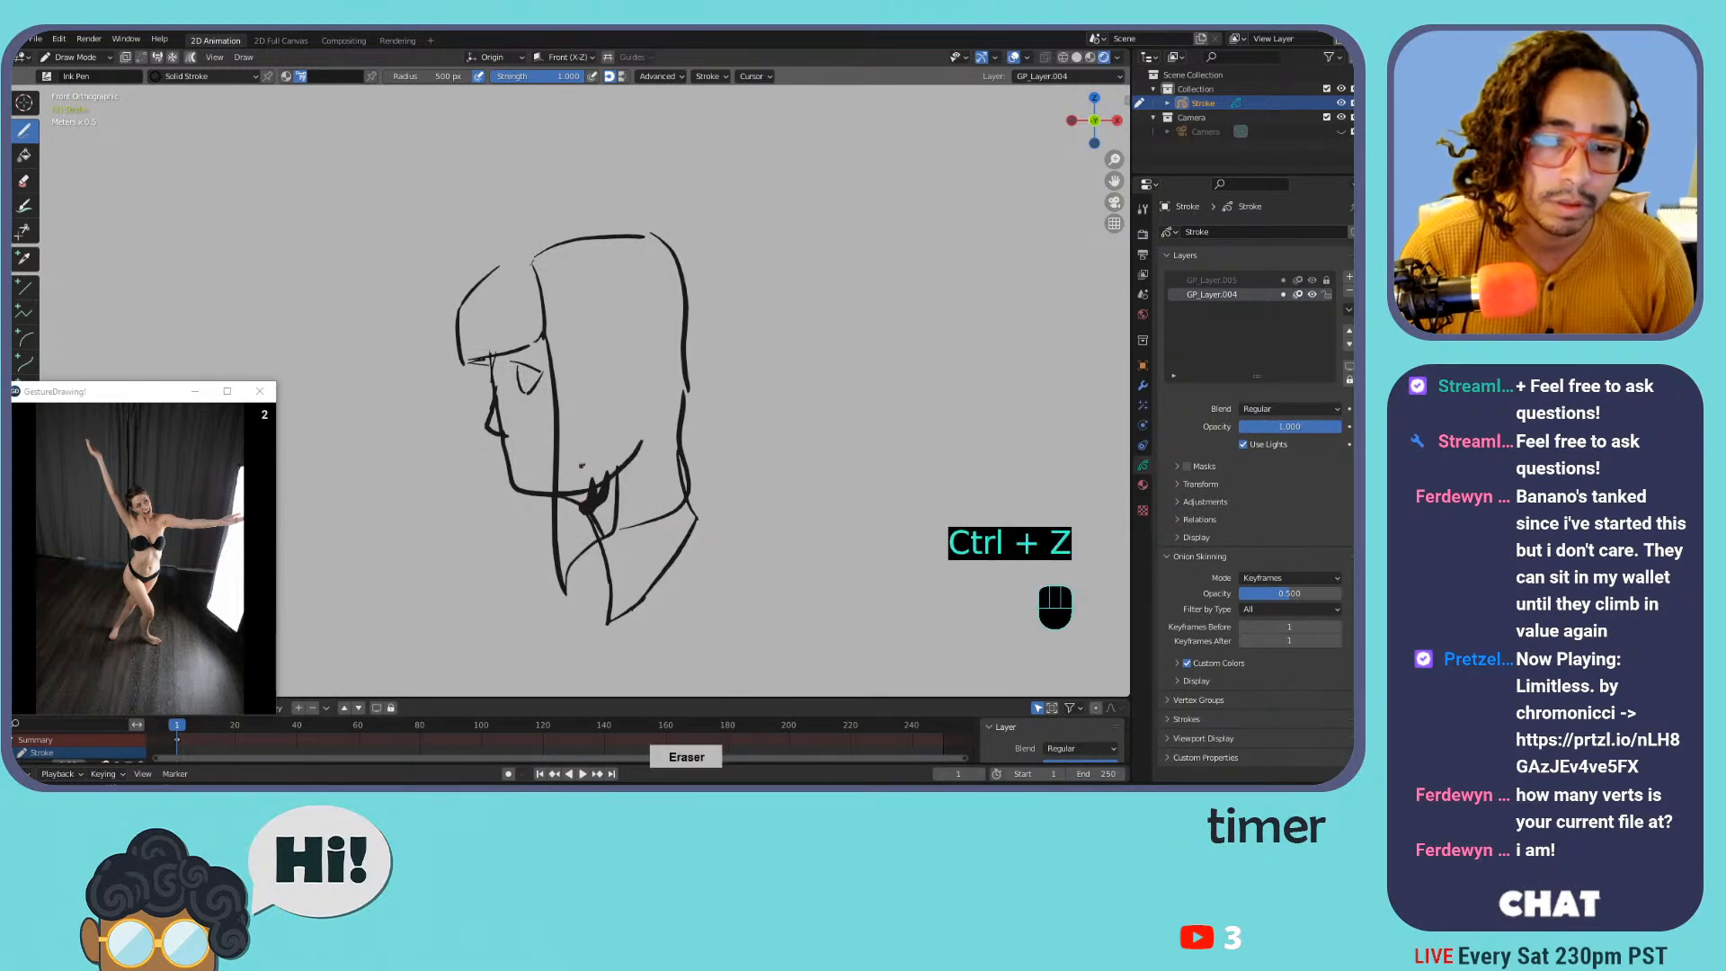
key(d)
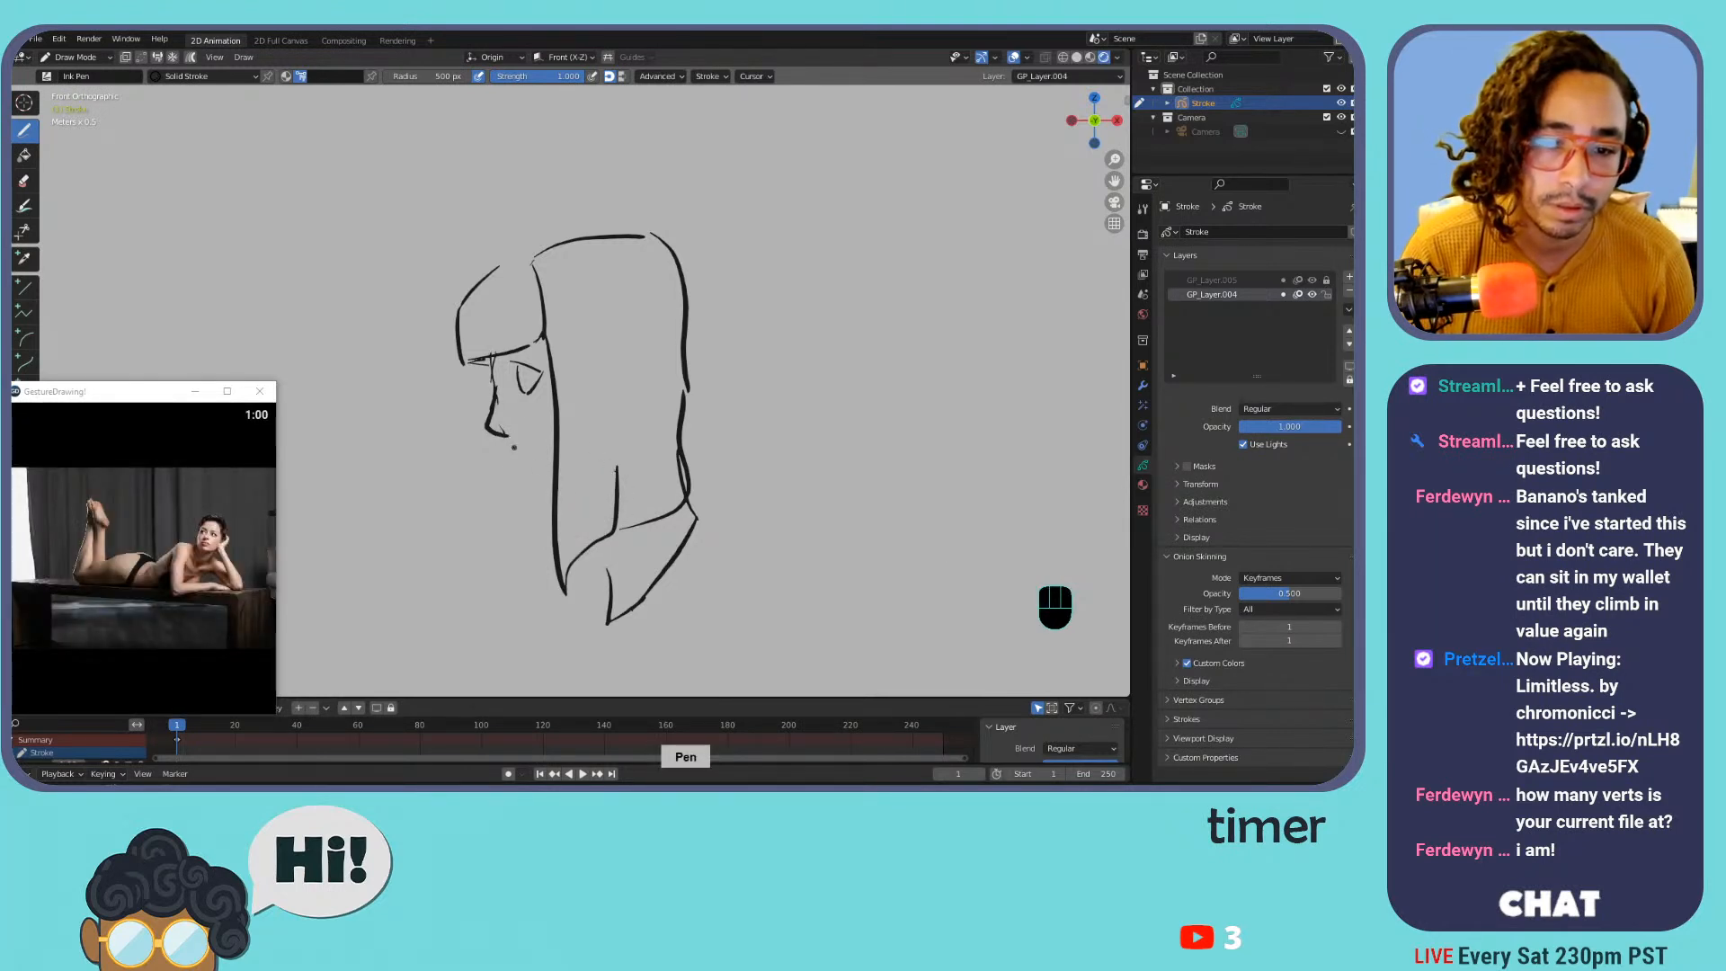
drag(504, 439, 546, 520)
key(ctrl+z)
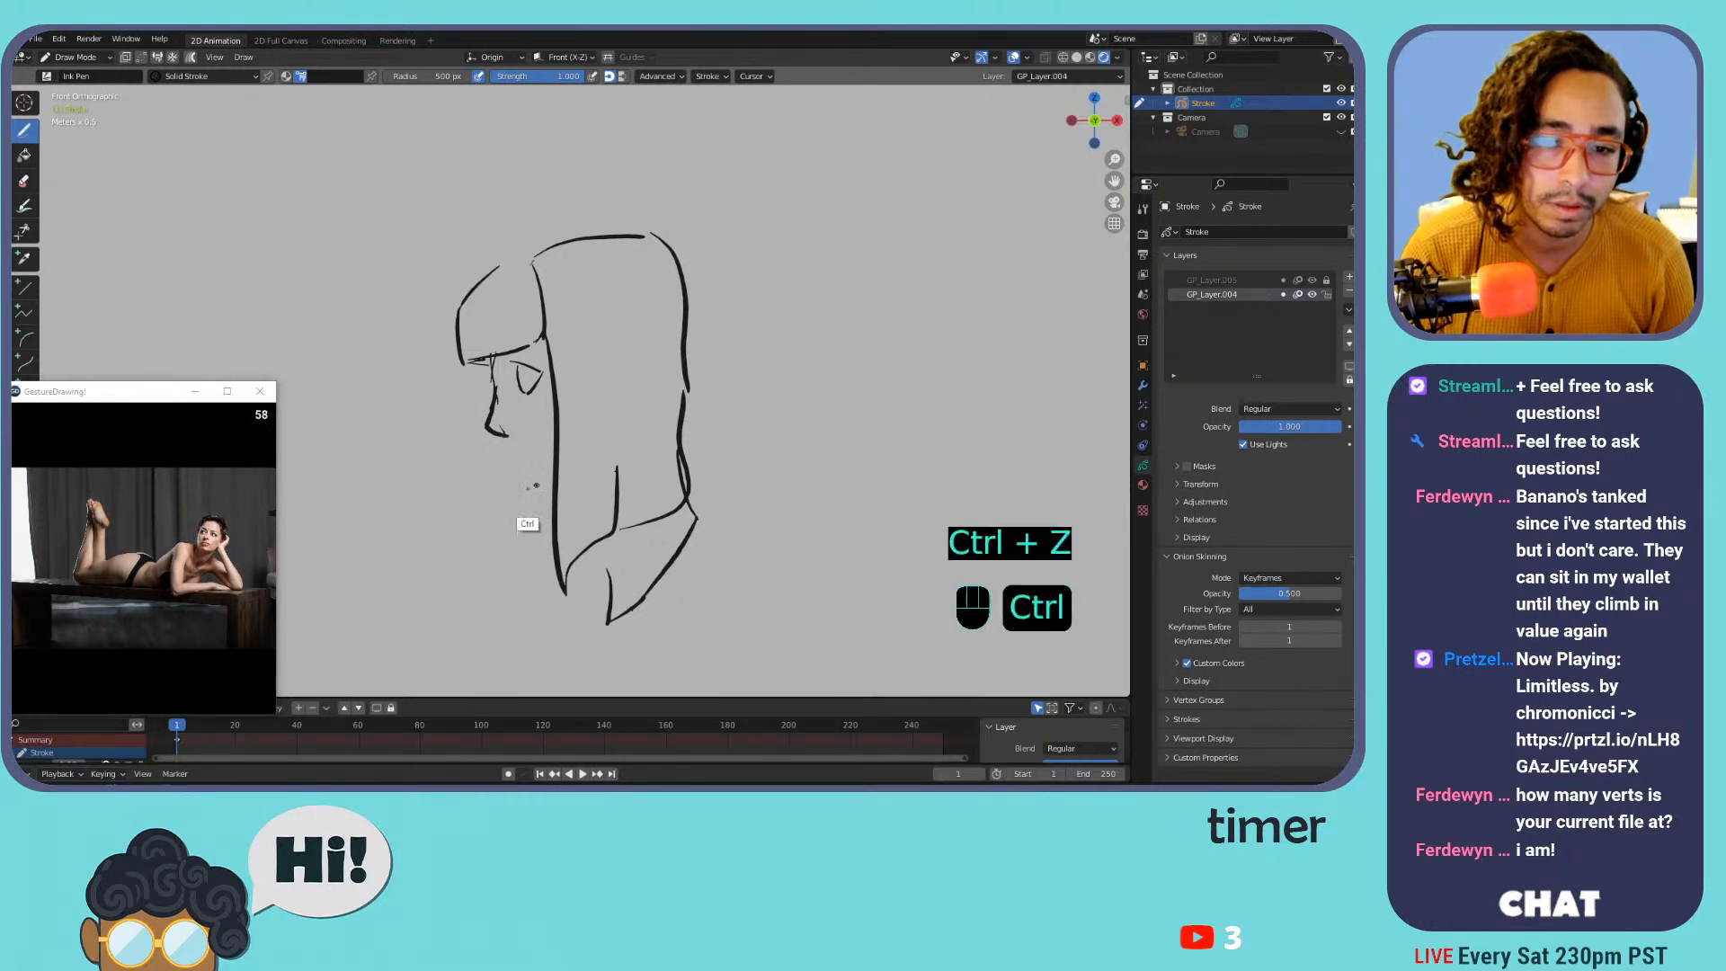
mouse_move(505, 441)
mouse_down()
mouse_move(530, 520)
mouse_move(551, 520)
mouse_up()
Redraw the back of the hair wider in place of the narrow contour, and add the front neck line
mouse_move(673, 245)
mouse_down()
mouse_move(731, 325)
mouse_move(707, 455)
mouse_up()
click(681, 356)
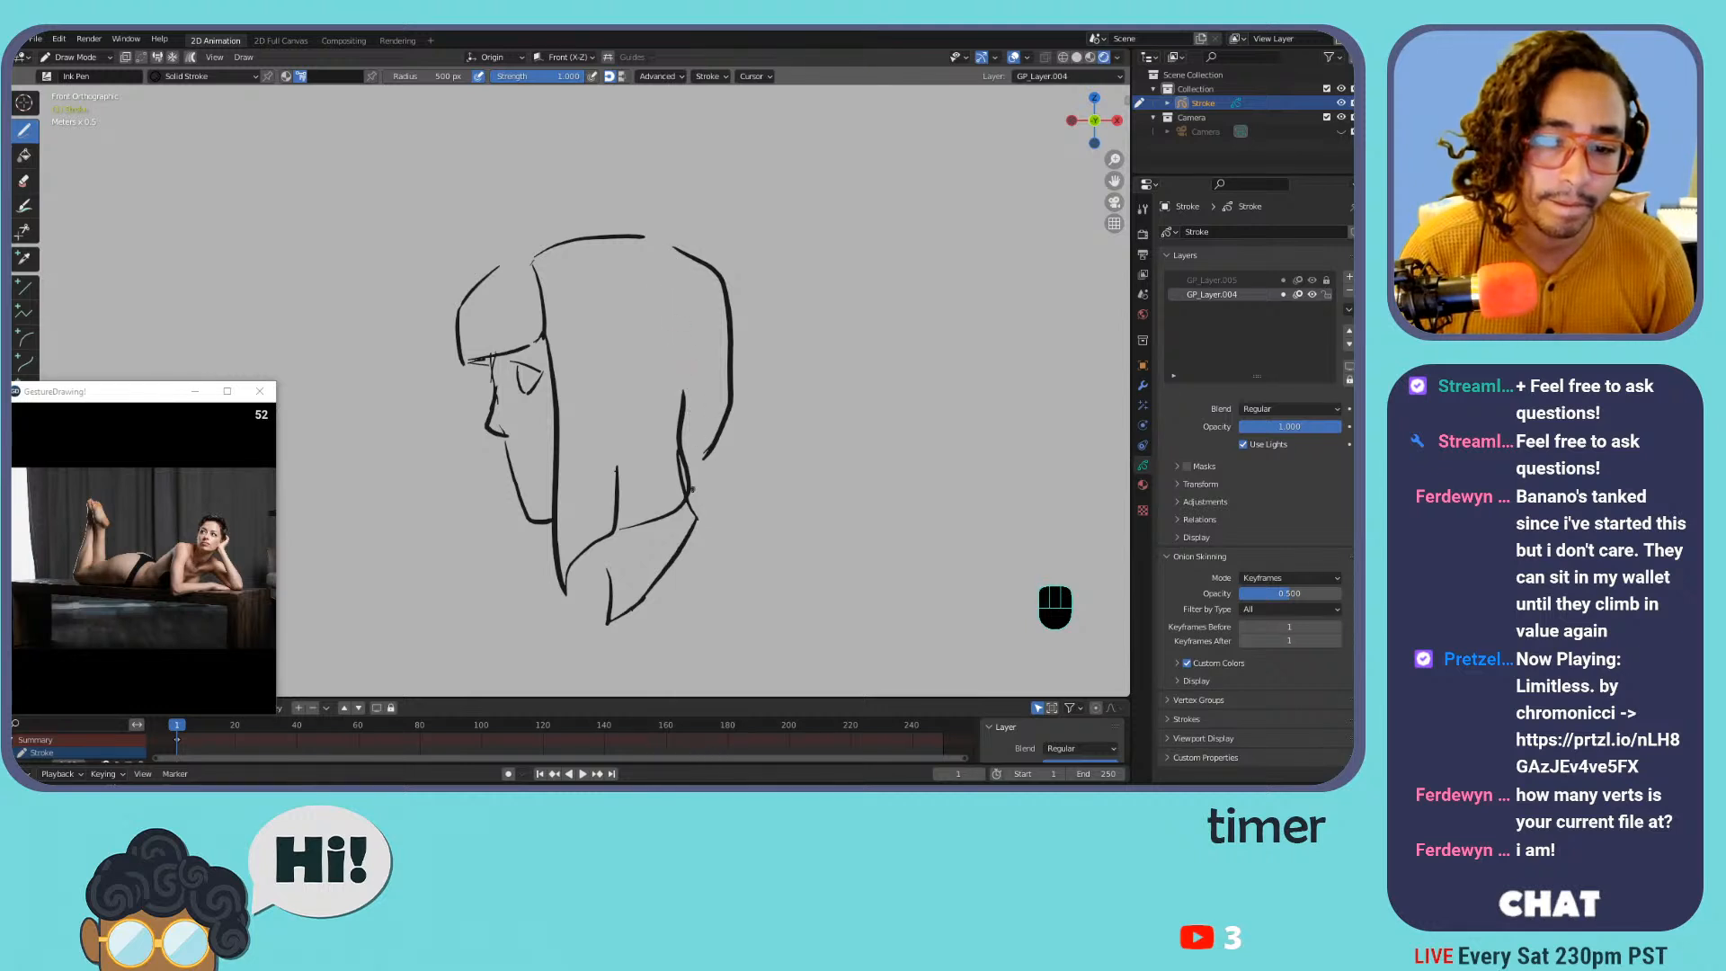
drag(601, 533, 609, 606)
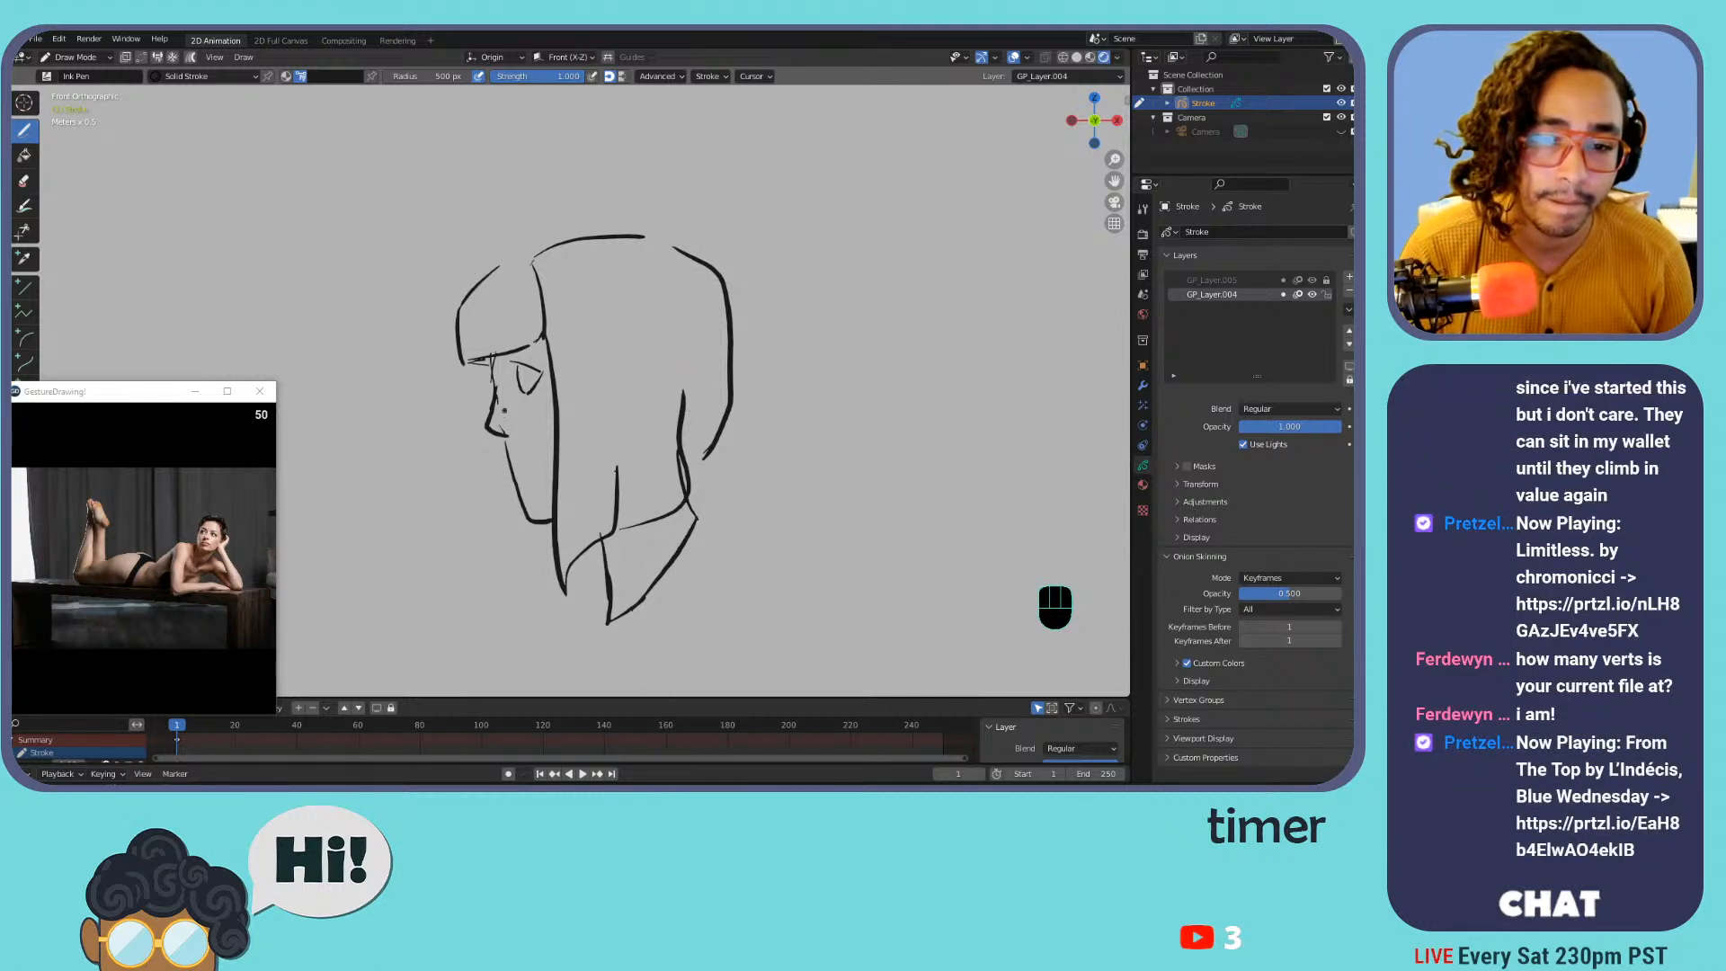
Erase the chin line, undo its replacements, and redraw the nose bridge from below the fringe
click(514, 477)
drag(508, 438, 527, 521)
key(ctrl+z)
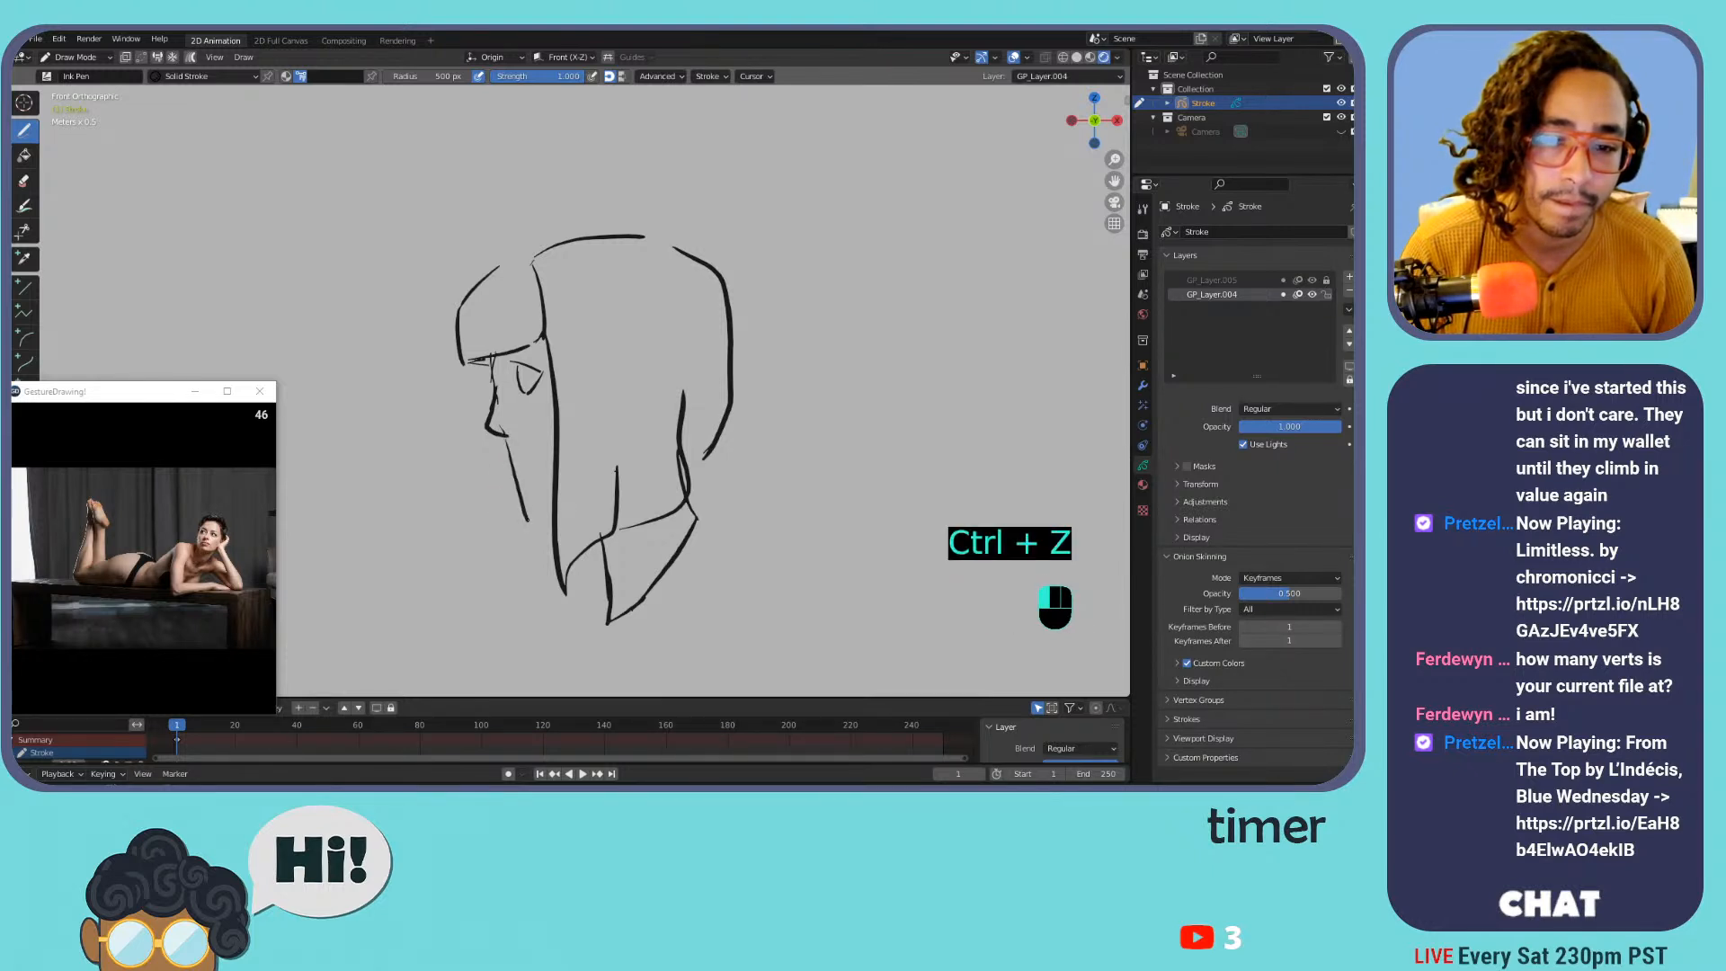
key(ctrl+z)
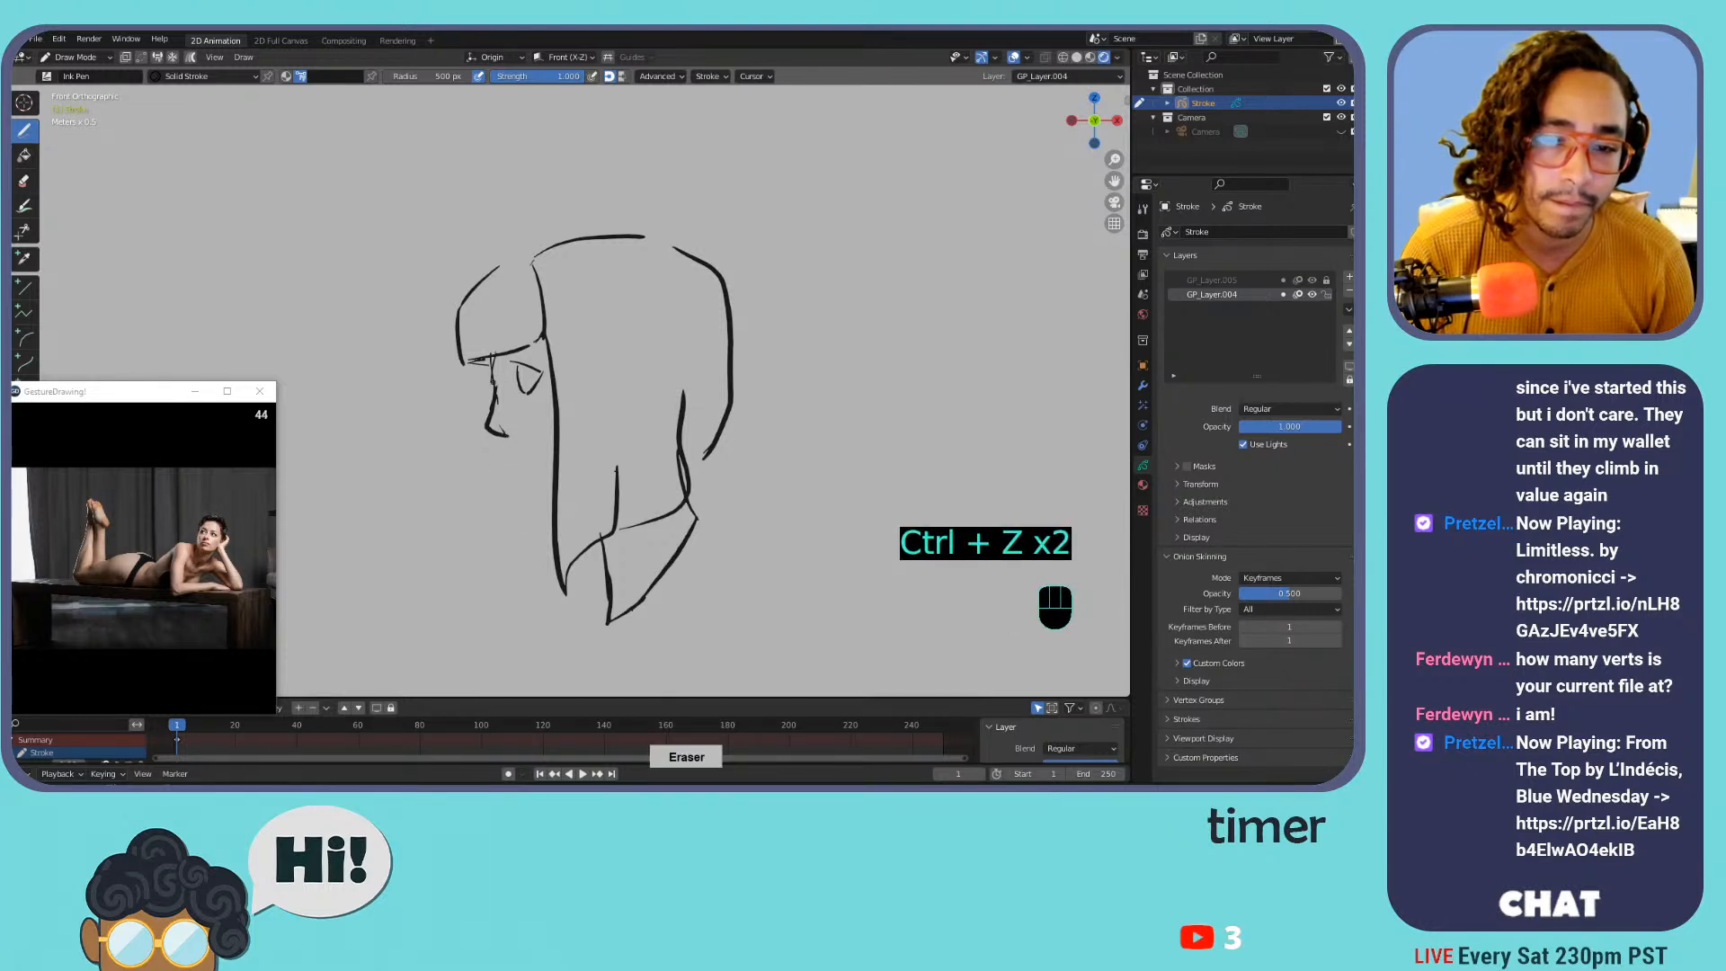
key(ctrl+minus)
key(ctrl+equal)
key(ctrl+equal)
key(ctrl+equal)
drag(456, 346, 464, 396)
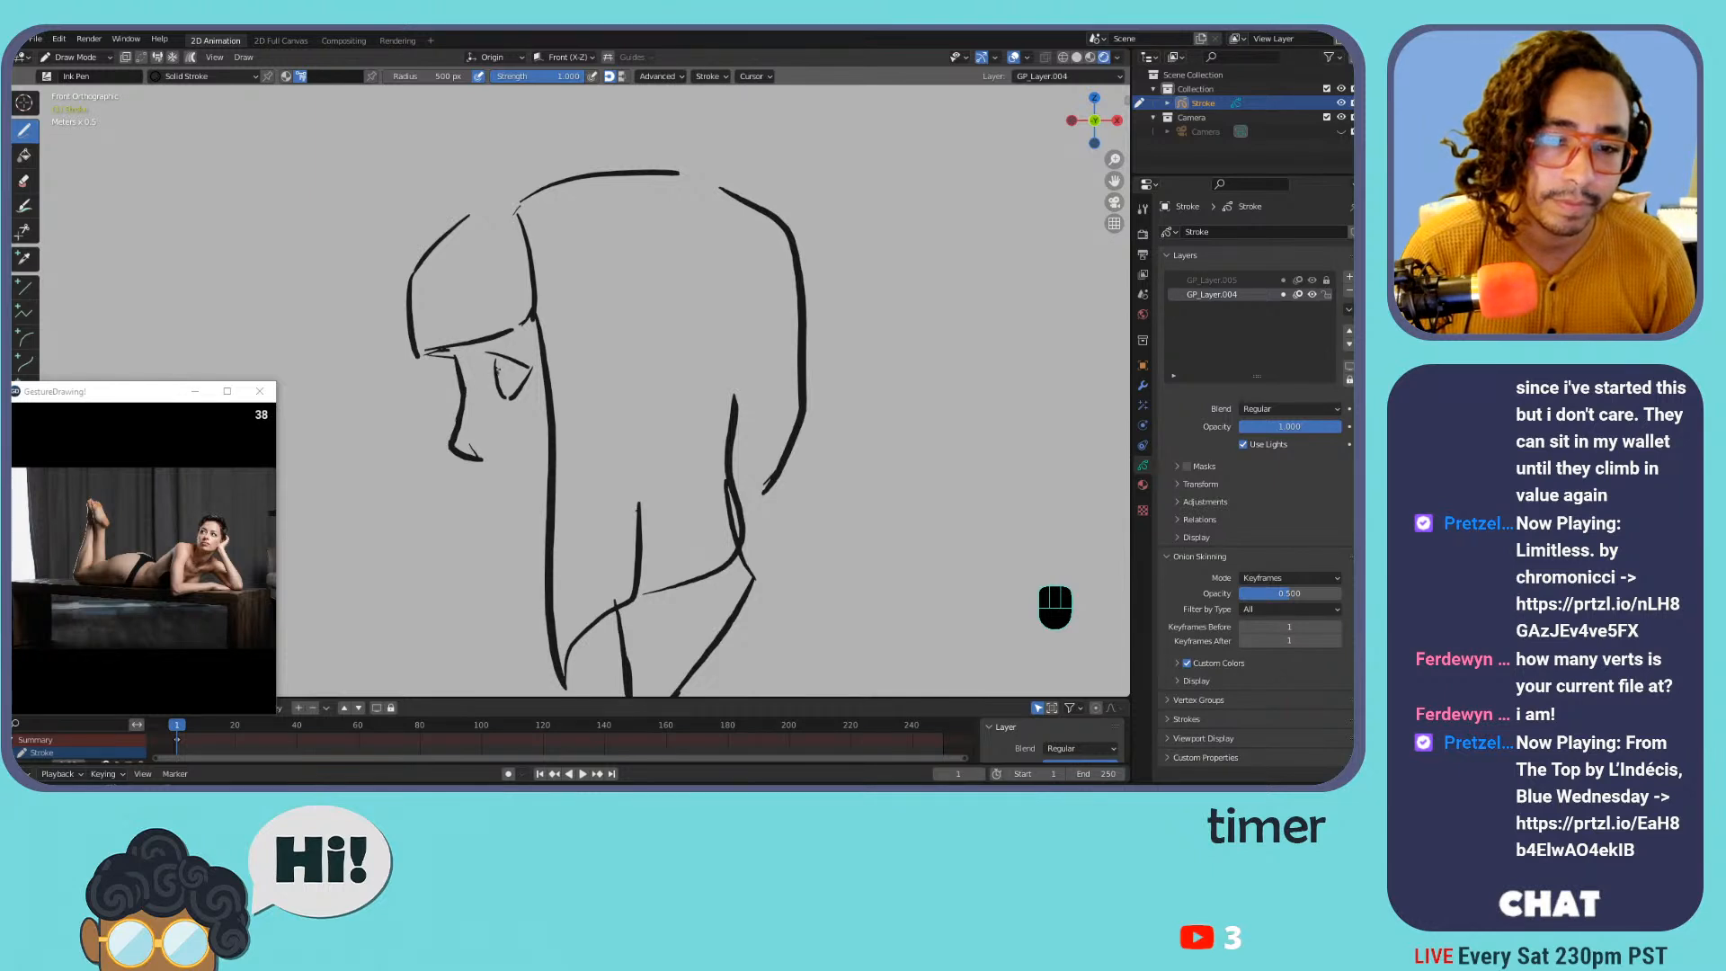
Draw a shorter mouth and chin contour ending at the front hair lock, and refine the underside of the nose
drag(478, 459, 531, 580)
key(ctrl+z)
key(ctrl+z)
drag(481, 464, 544, 560)
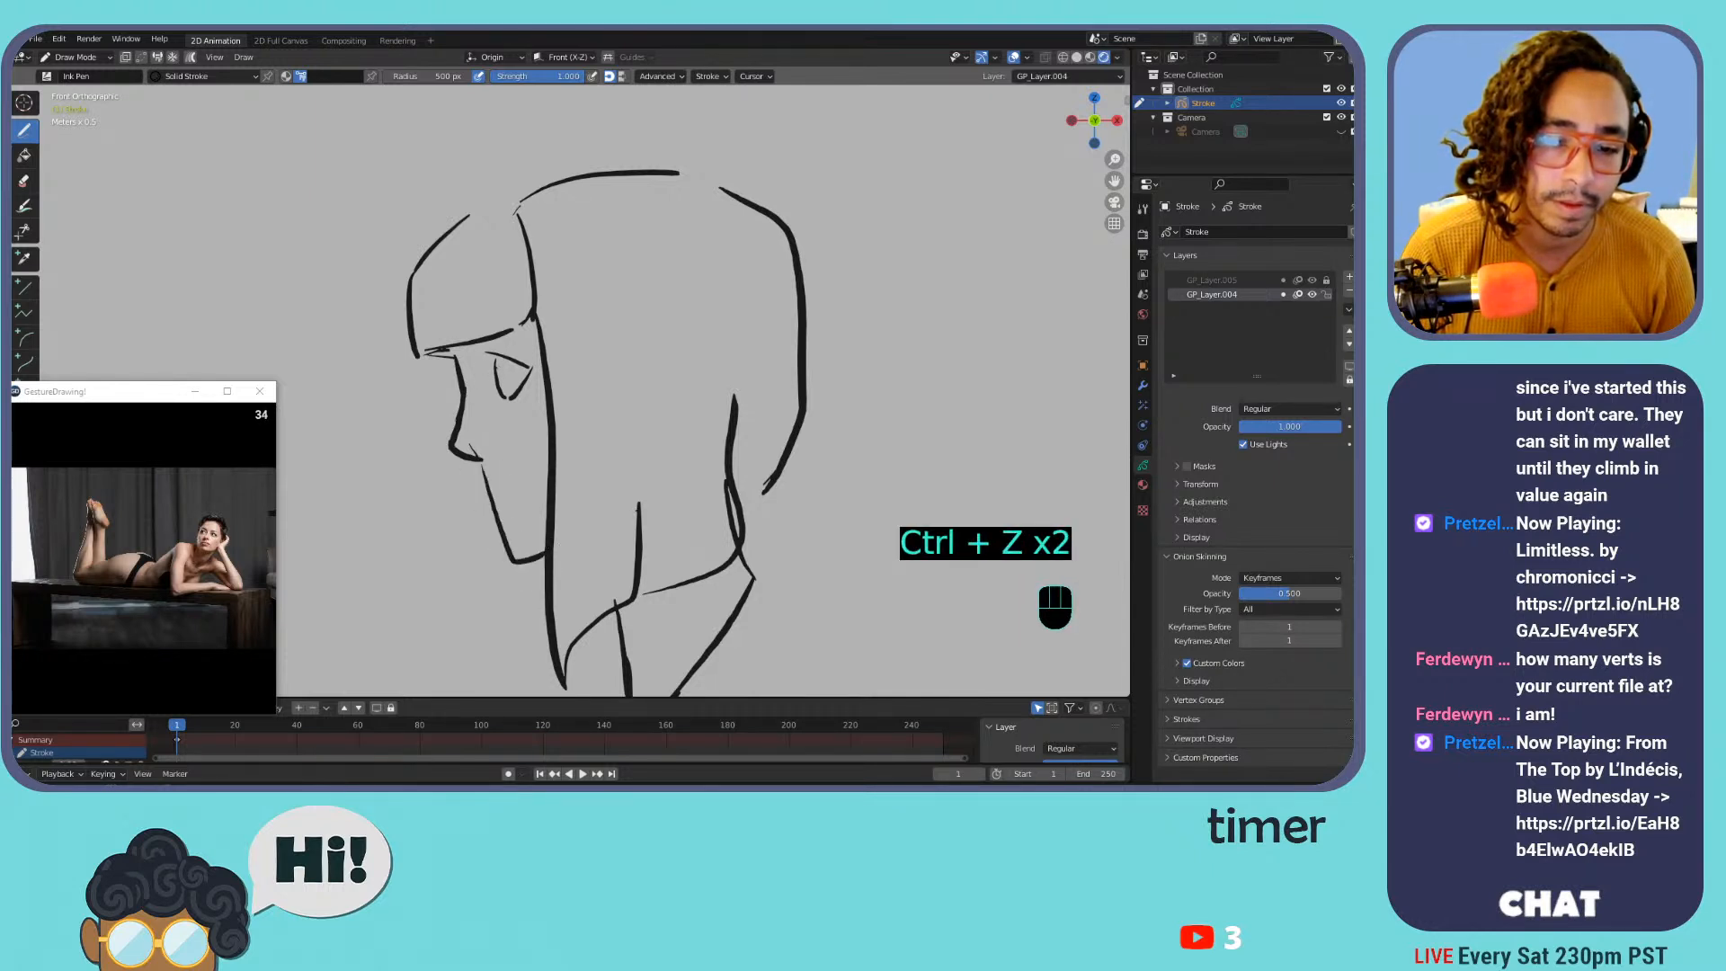
key(ctrl+z)
drag(470, 445, 479, 457)
key(ctrl+minus)
key(ctrl+minus)
key(ctrl+minus)
key(ctrl+equal)
key(ctrl+equal)
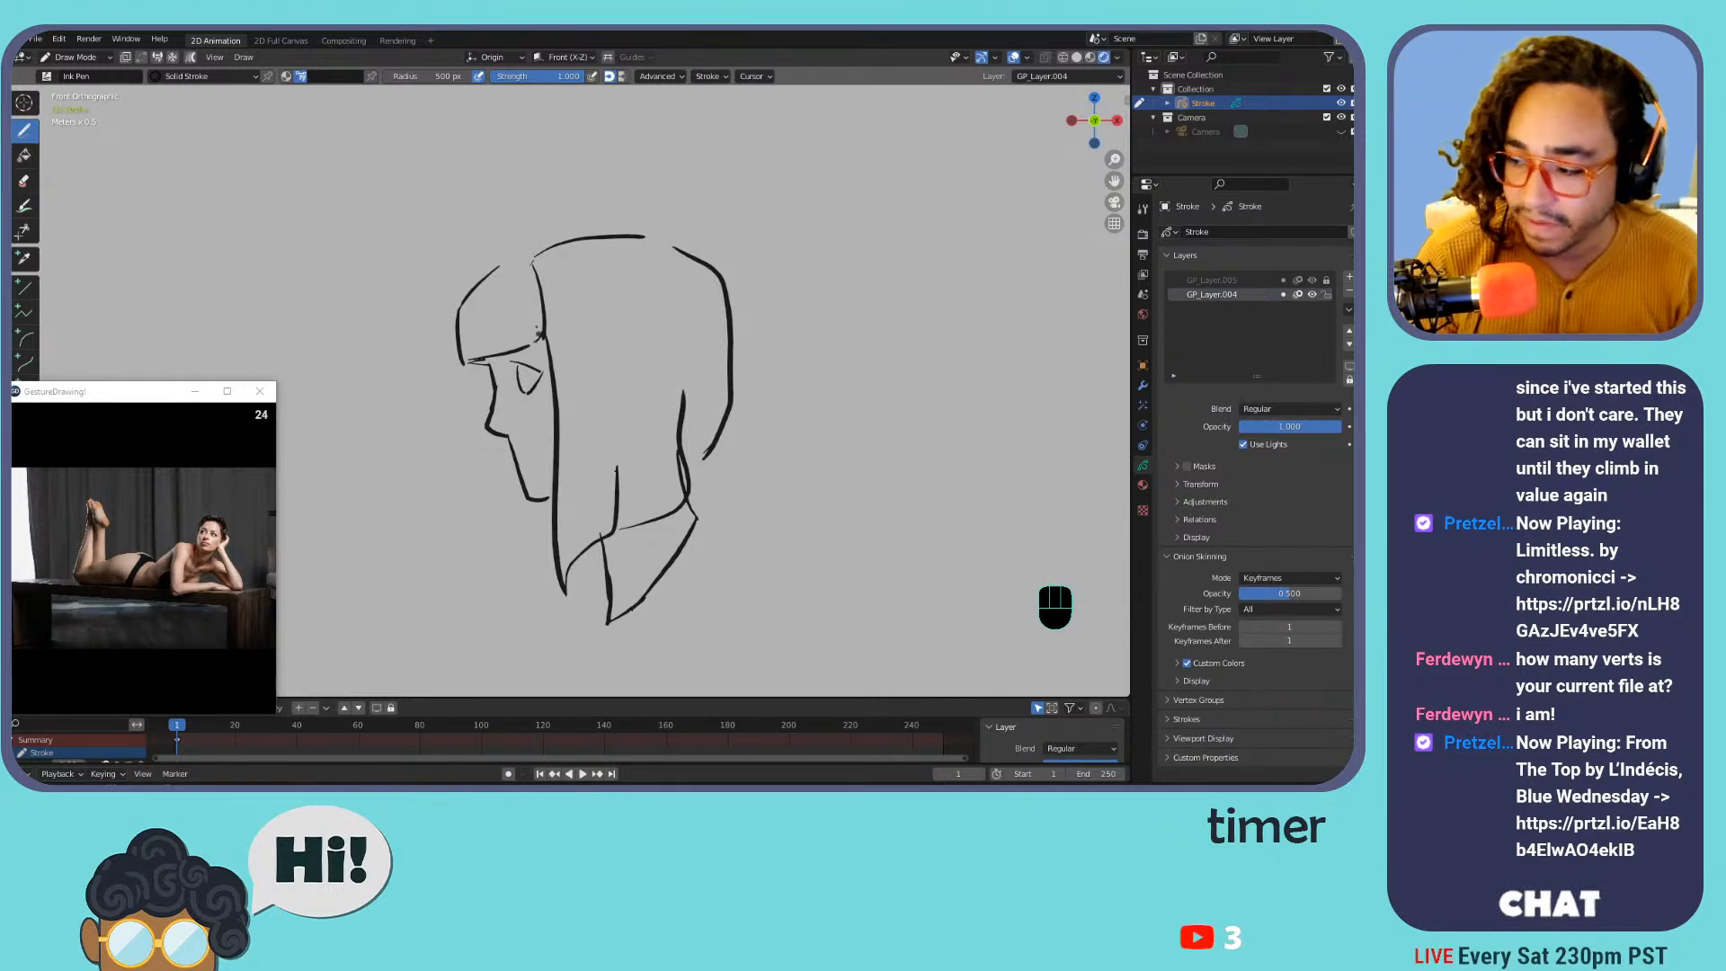
Extend the fringe's upper curve back to the hair parting, undoing unwanted strokes
key(ctrl+z)
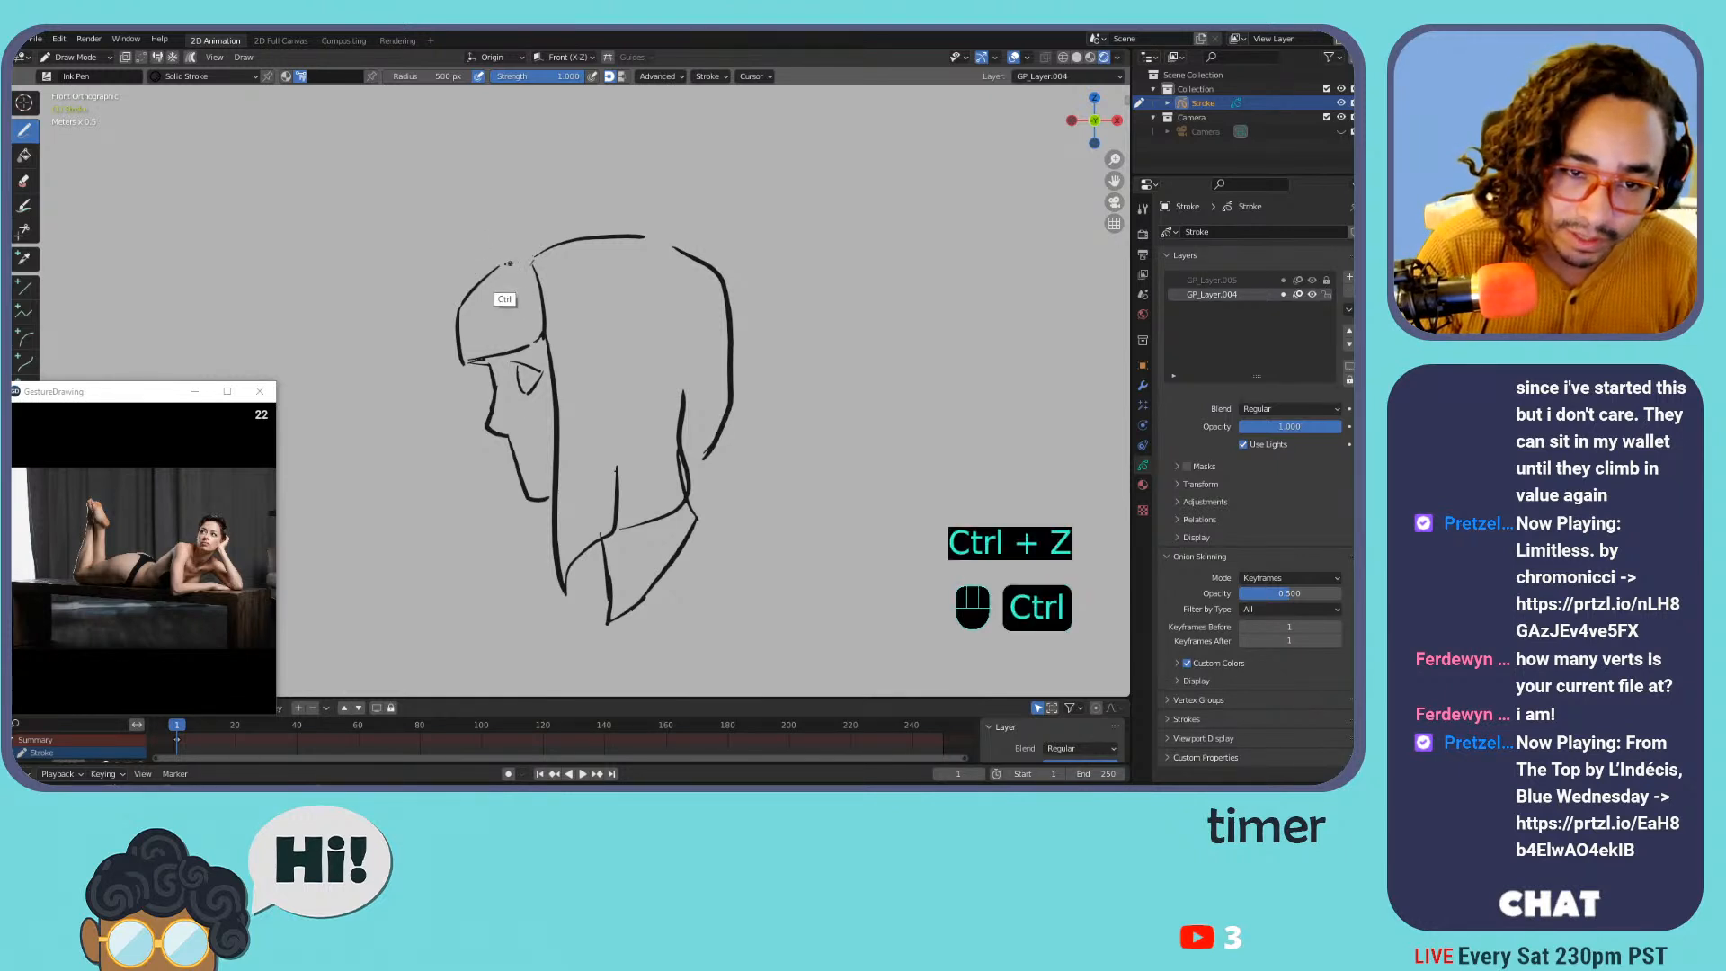
key(ctrl+z)
key(ctrl+z)
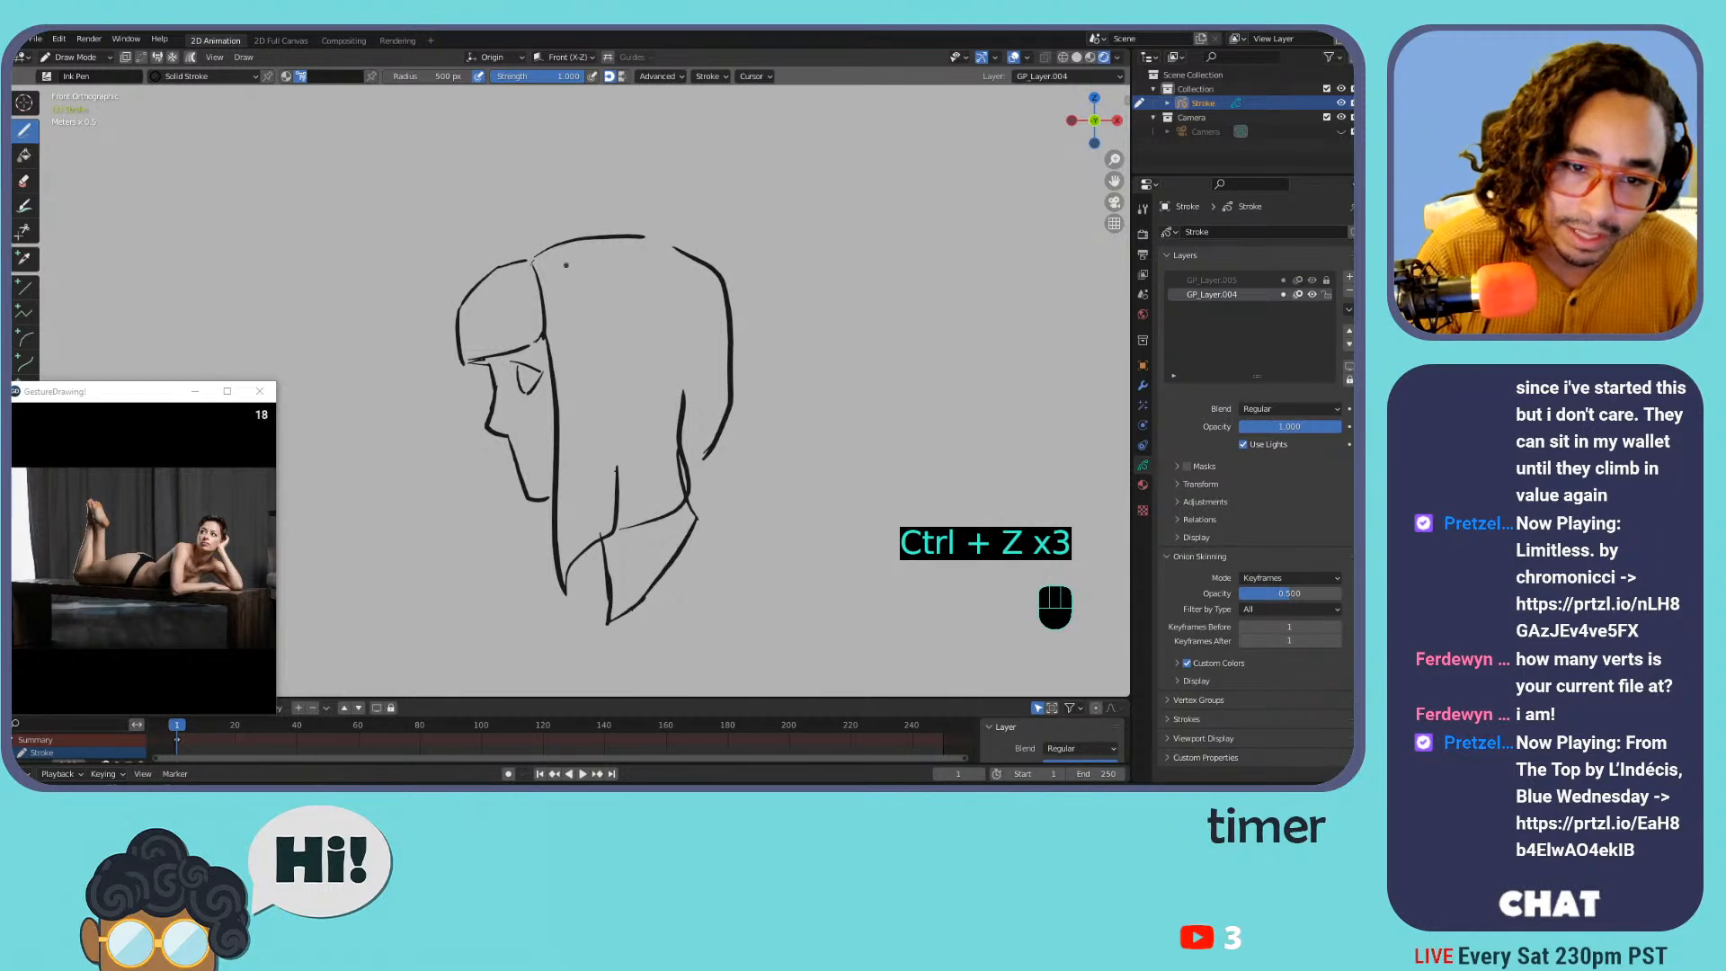
Draw long vertical strand lines through the middle and back of the hair, undoing extra strokes
mouse_move(538, 279)
mouse_down()
mouse_move(538, 317)
mouse_move(606, 304)
mouse_up()
key(ctrl+z)
drag(614, 463, 616, 300)
drag(621, 310, 626, 432)
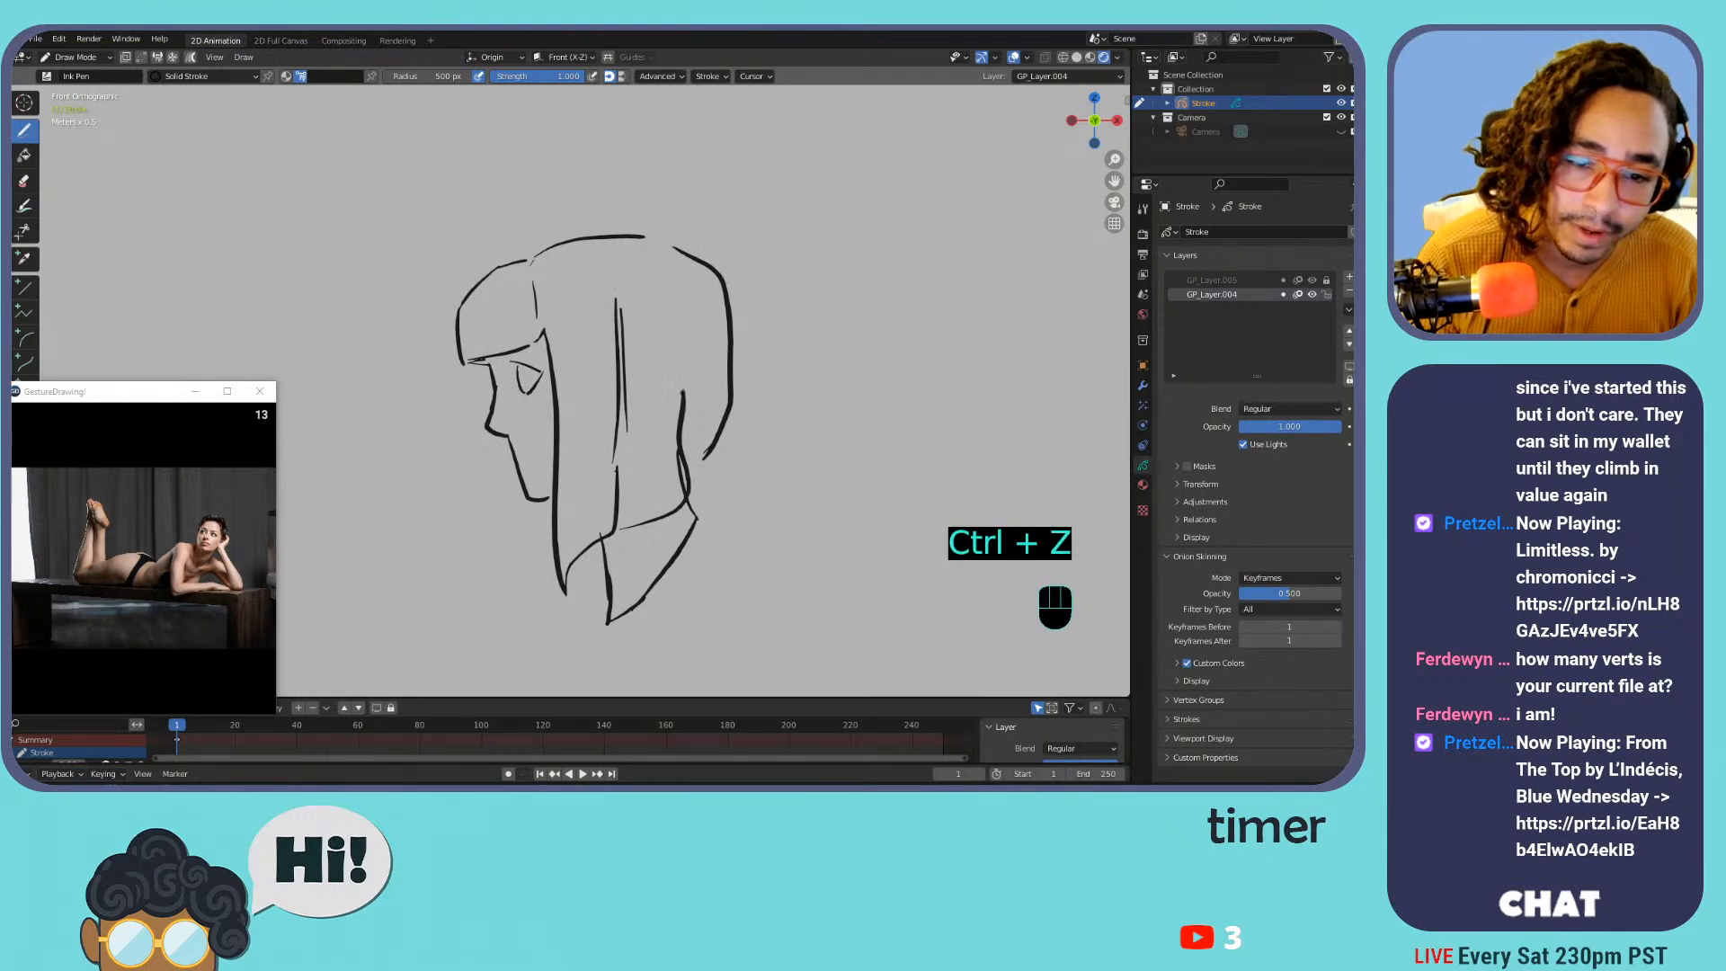
key(ctrl+z)
drag(685, 346, 681, 307)
key(ctrl+z)
drag(680, 284, 683, 355)
key(ctrl+z)
key(ctrl+z)
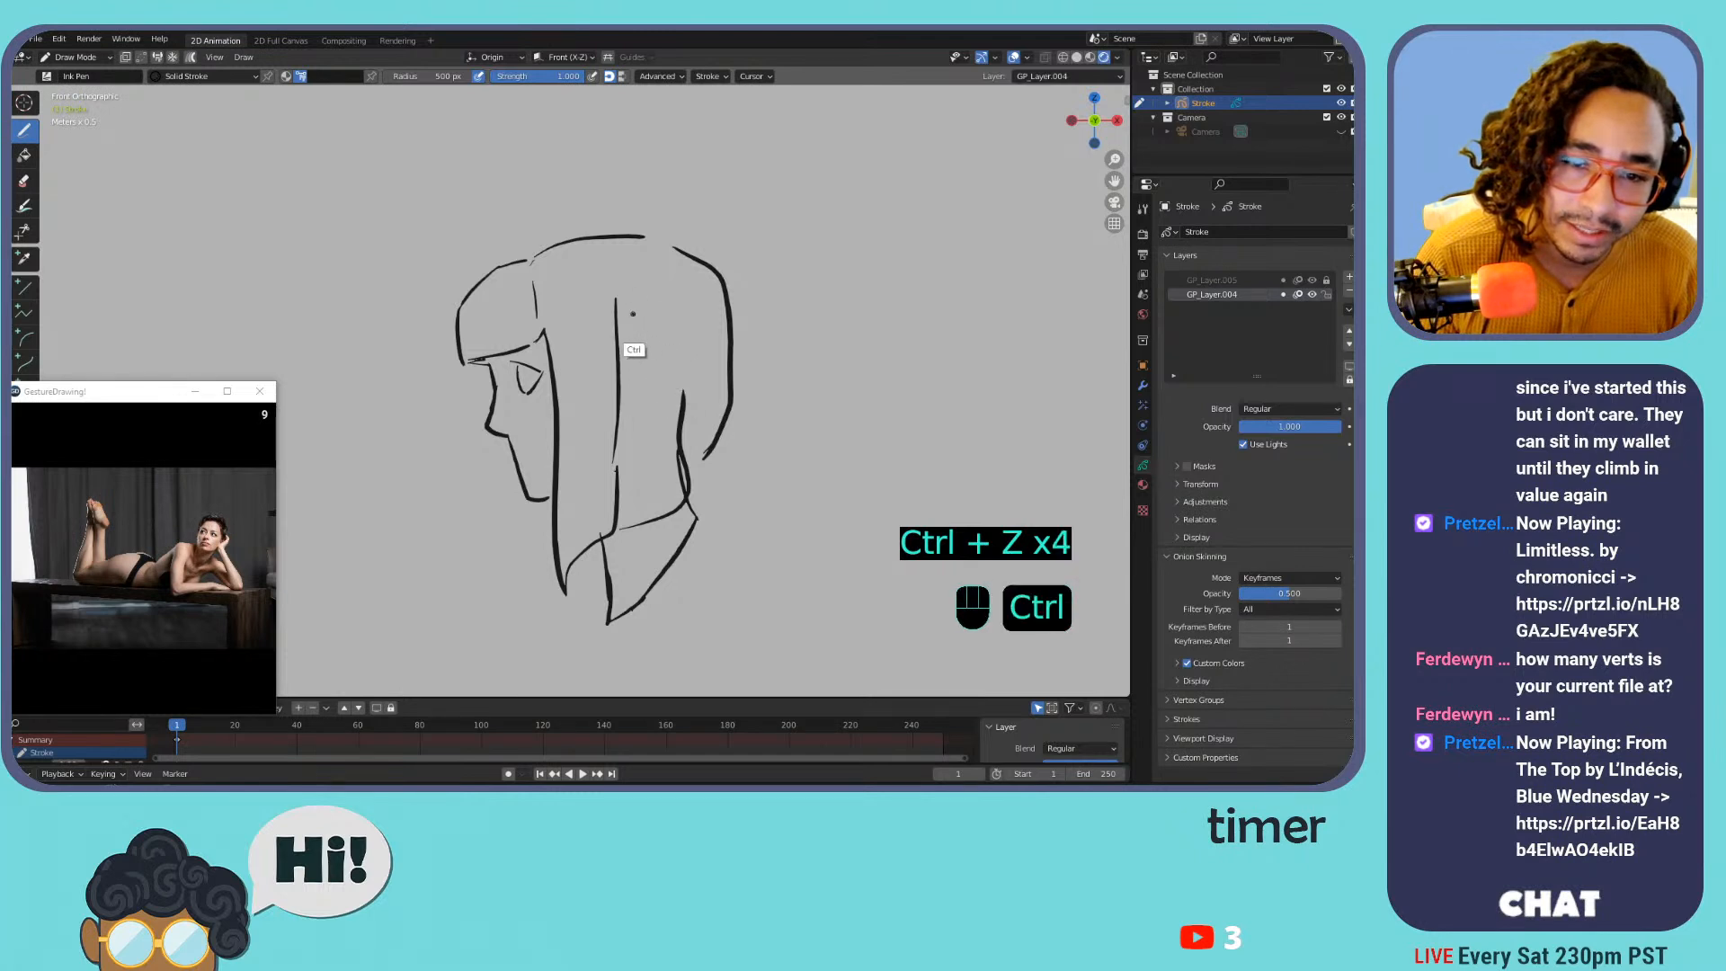
key(ctrl+z)
mouse_move(671, 387)
mouse_down()
mouse_move(684, 309)
mouse_move(679, 367)
mouse_up()
Try several long strands hanging from the fringe on the far side of the face, undoing each one
drag(484, 370, 478, 570)
key(ctrl+z)
drag(489, 374, 484, 539)
key(ctrl+z)
key(ctrl+z)
drag(486, 370, 480, 514)
key(ctrl+z)
drag(474, 365, 496, 521)
key(ctrl+z)
key(ctrl+z)
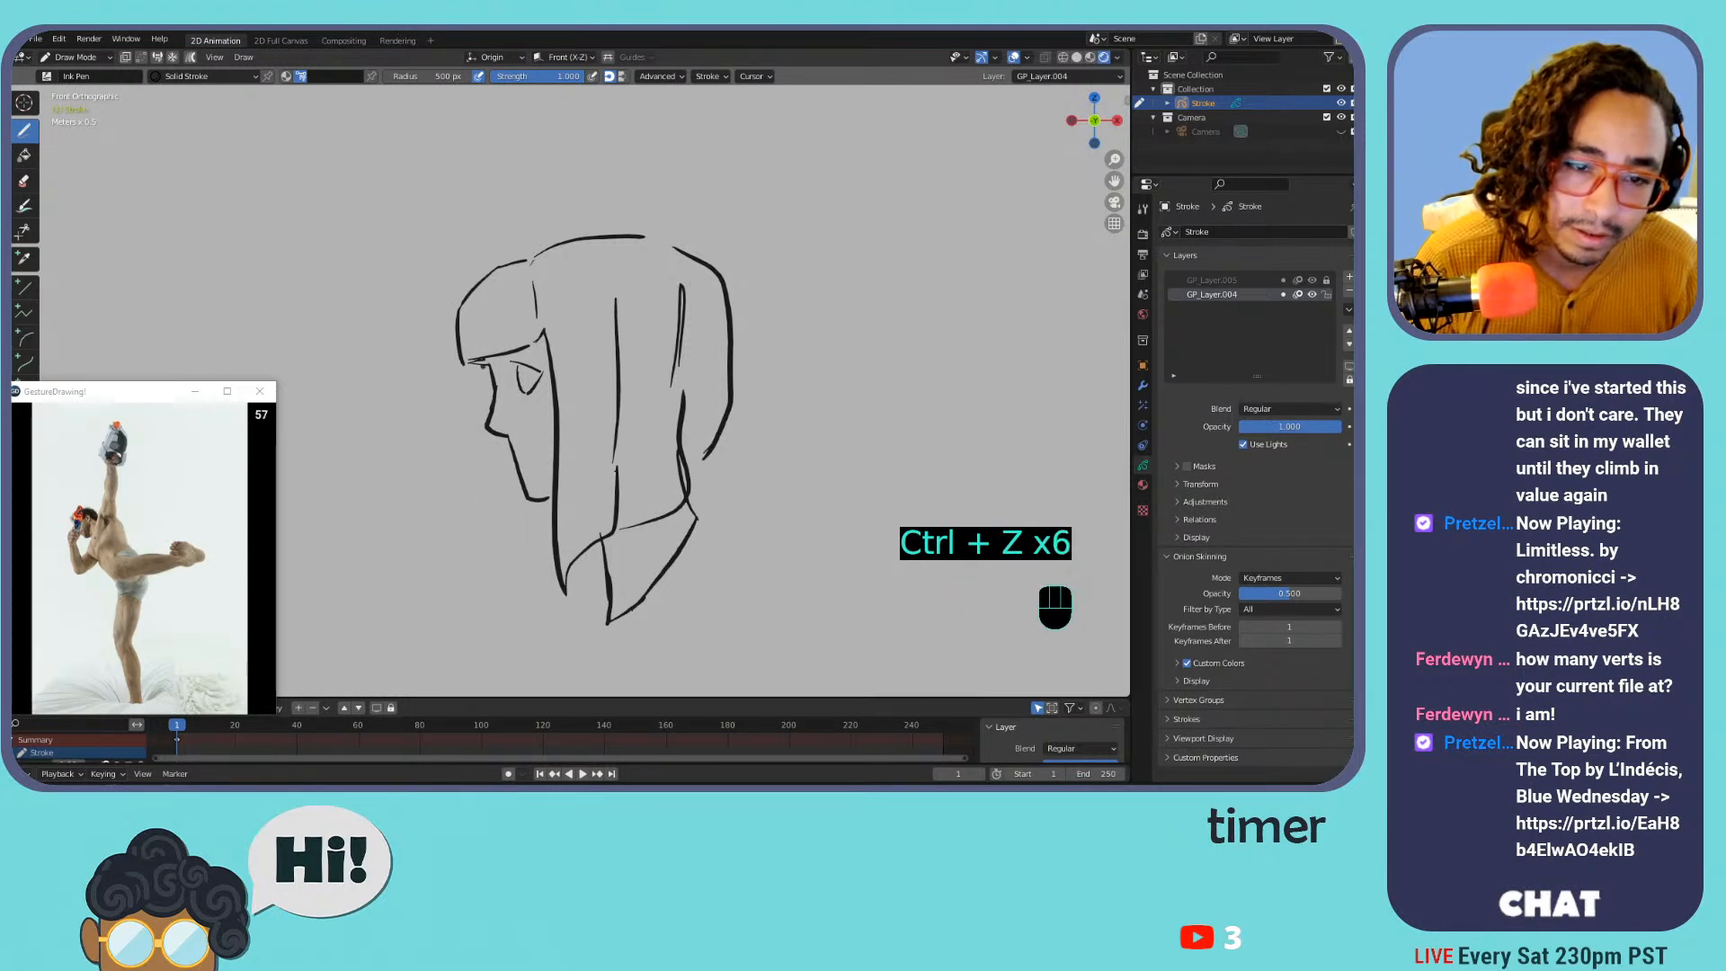
Draw a curved, pointed far-side hair lock from the fringe past the chin to the front lock, redoing it as needed
drag(468, 423, 524, 576)
key(ctrl+z)
key(ctrl+z)
mouse_move(474, 402)
mouse_down()
mouse_move(503, 563)
mouse_move(542, 520)
mouse_up()
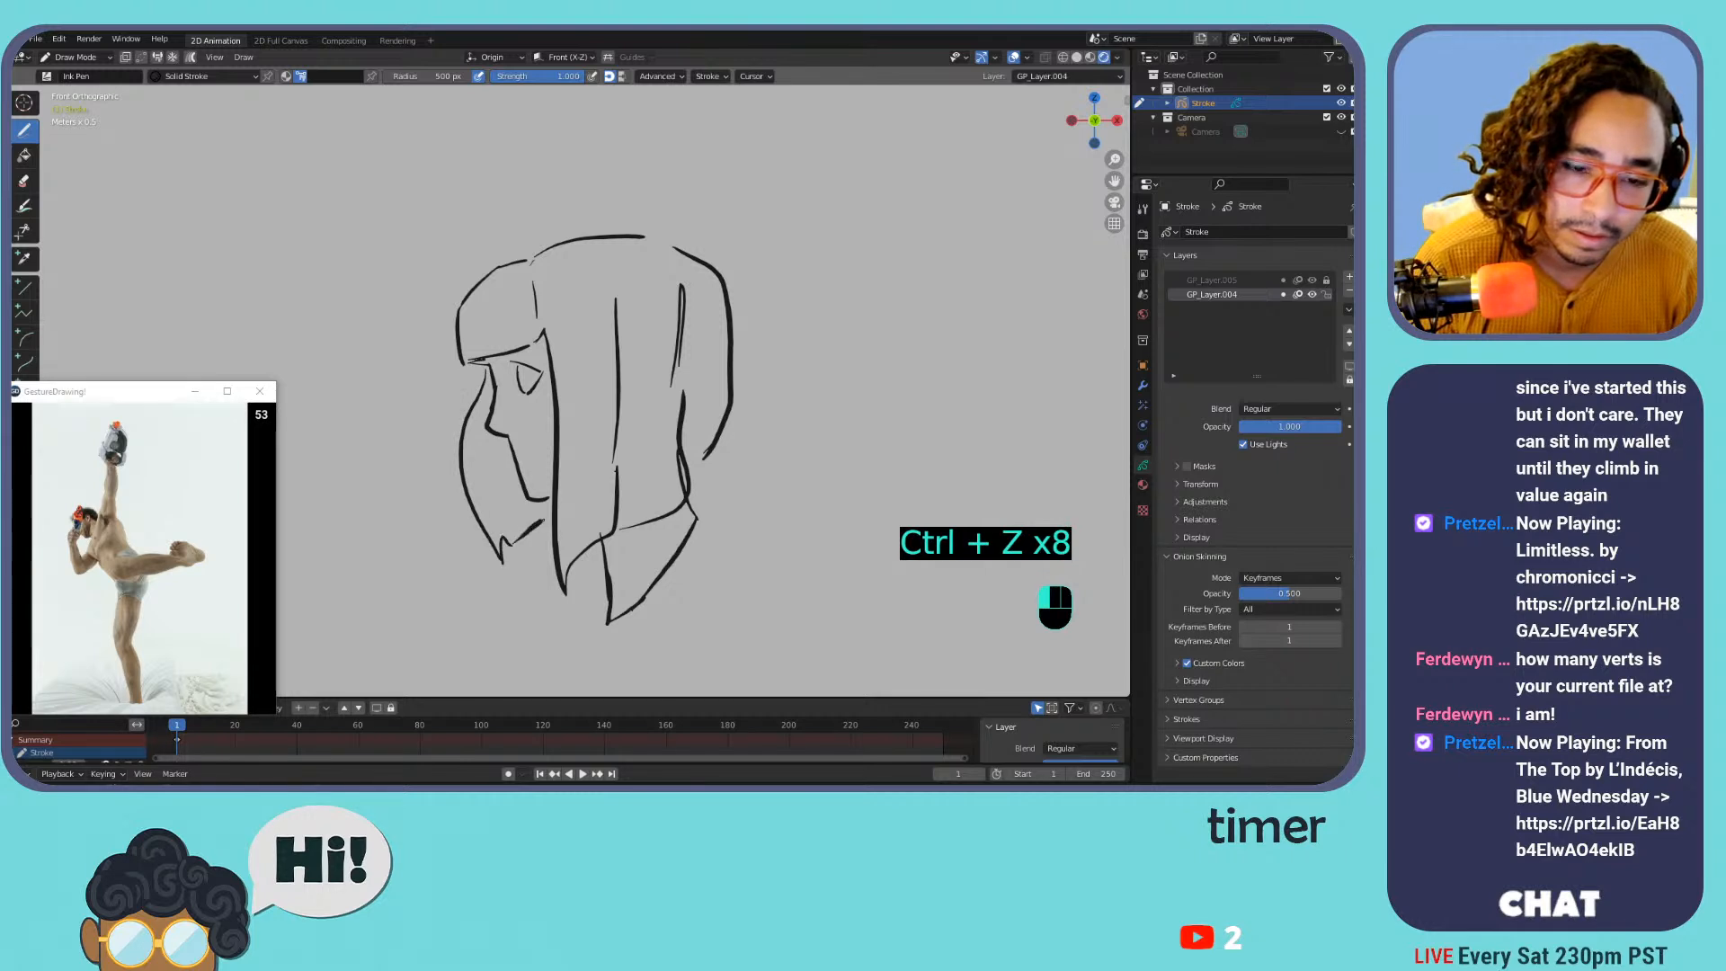
key(ctrl+z)
key(ctrl+z)
key(ctrl+z)
key(ctrl+z)
drag(469, 364, 500, 490)
key(ctrl+z)
mouse_move(469, 367)
mouse_down()
mouse_move(502, 558)
mouse_move(550, 520)
mouse_move(518, 483)
mouse_move(551, 526)
mouse_up()
key(ctrl+z)
key(ctrl+z)
key(ctrl+z)
key(ctrl+z)
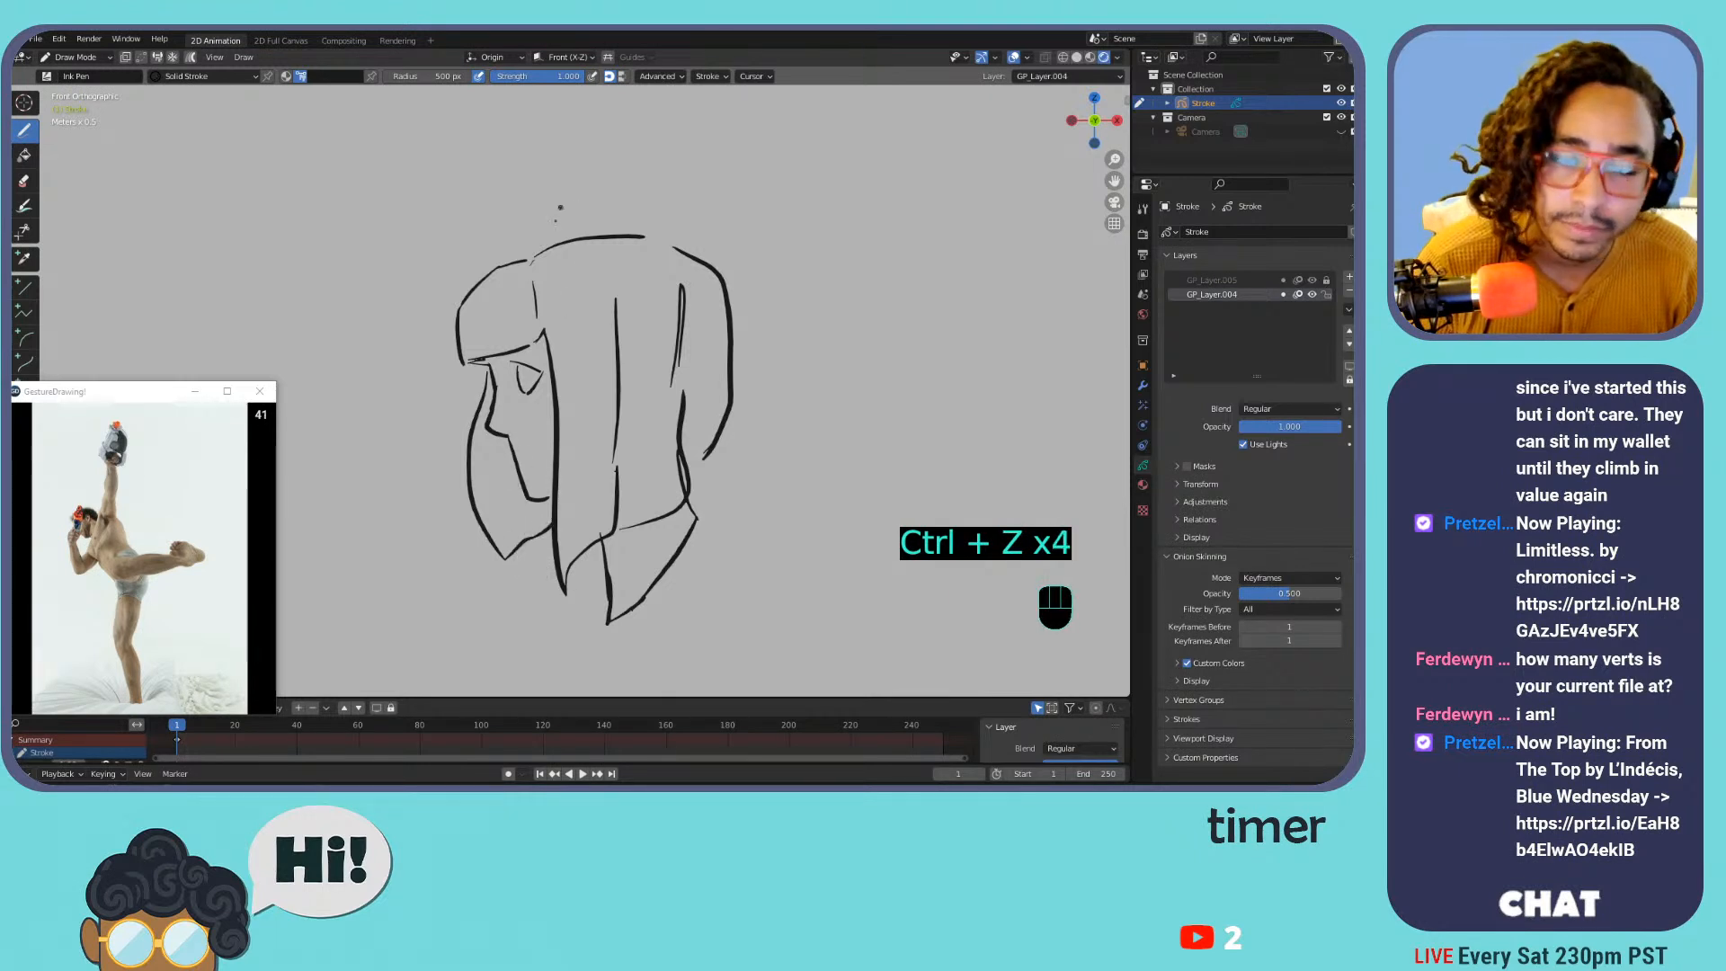
Move the eye stroke slightly closer to the nose in Edit Mode and return to Draw Mode
click(526, 378)
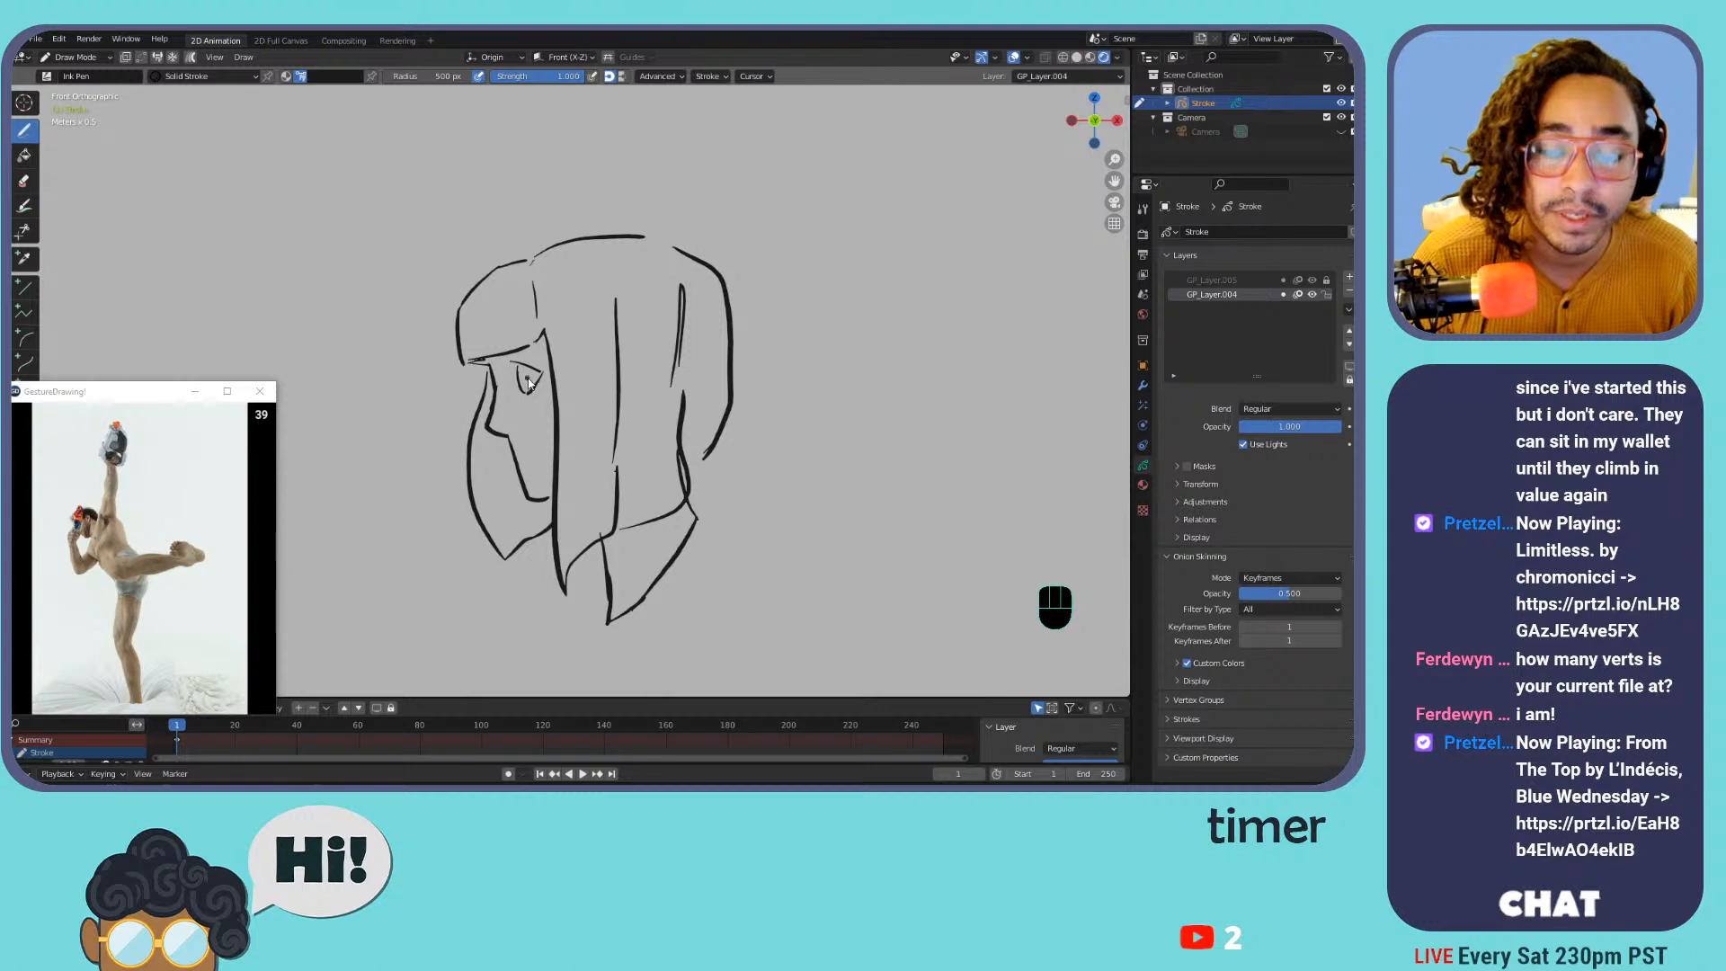
key(Tab)
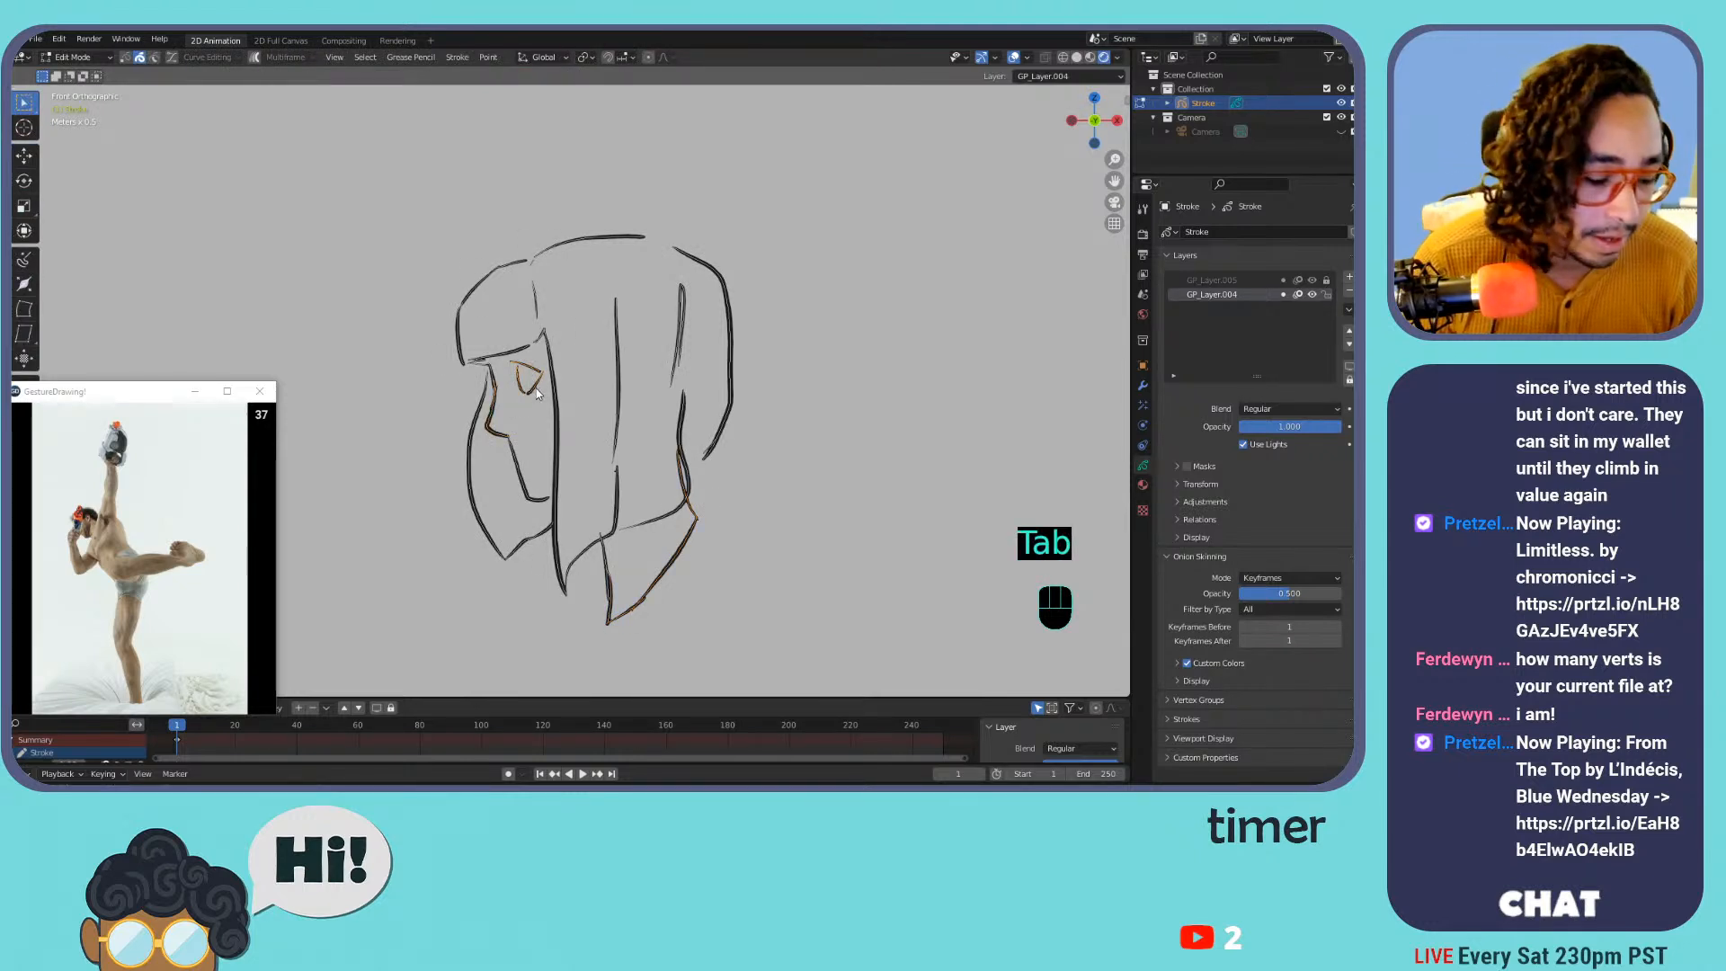
key(g)
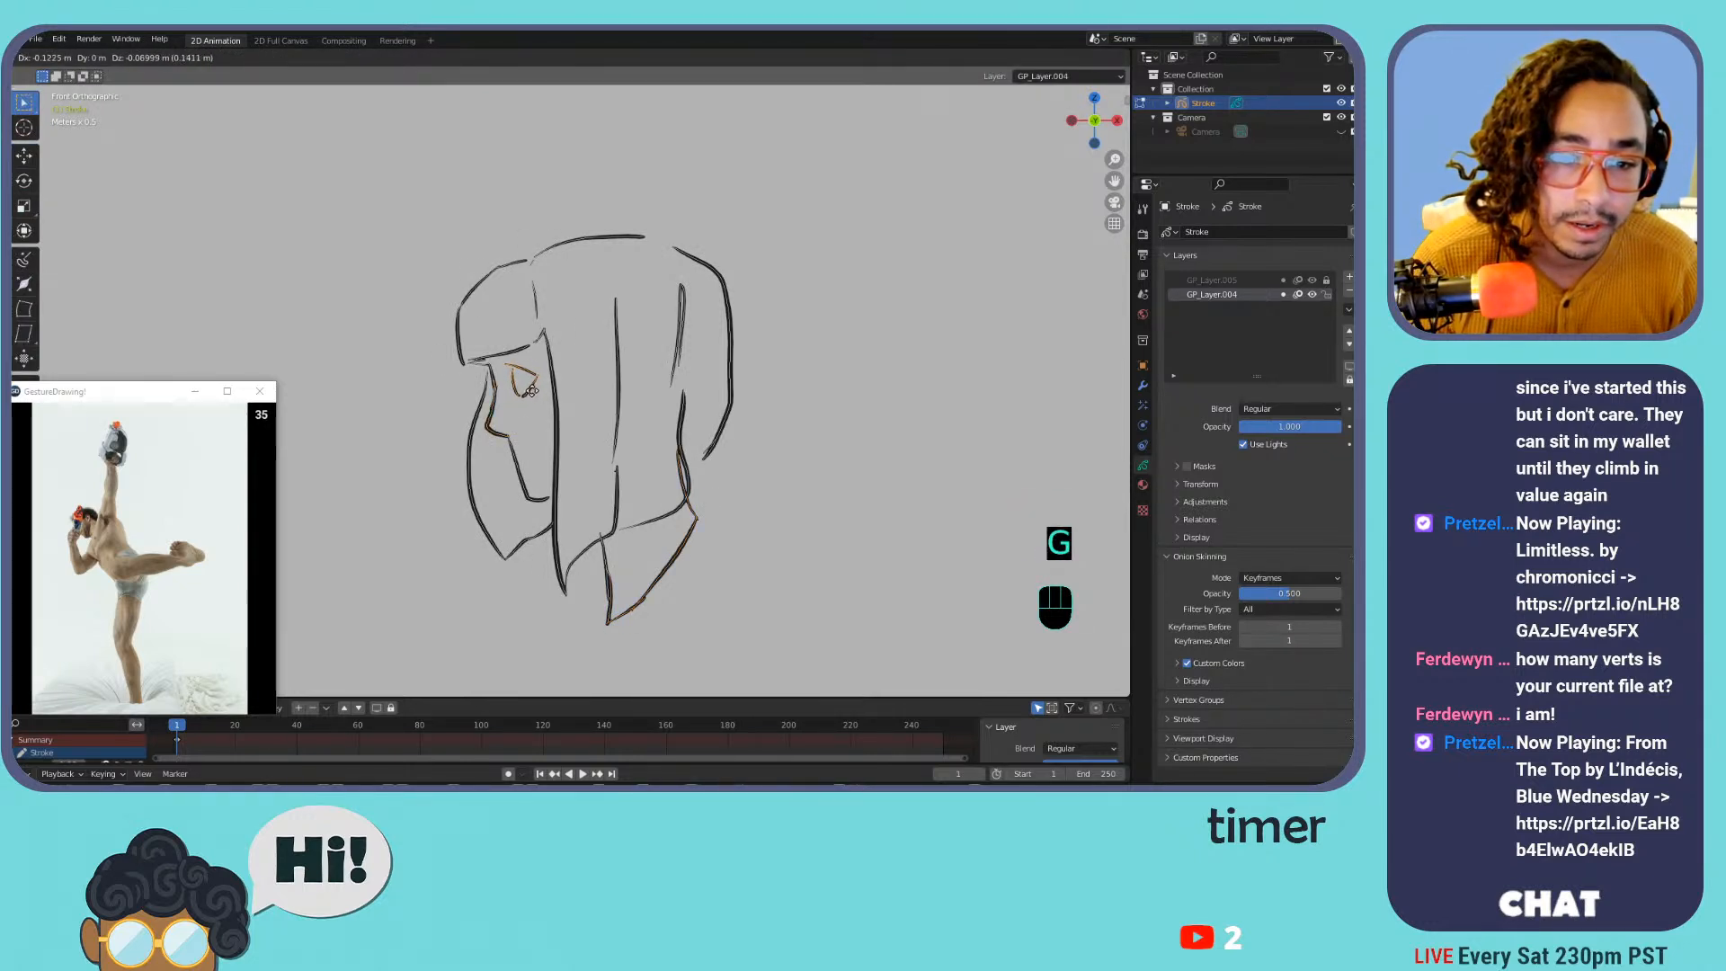
click(530, 391)
key(Tab)
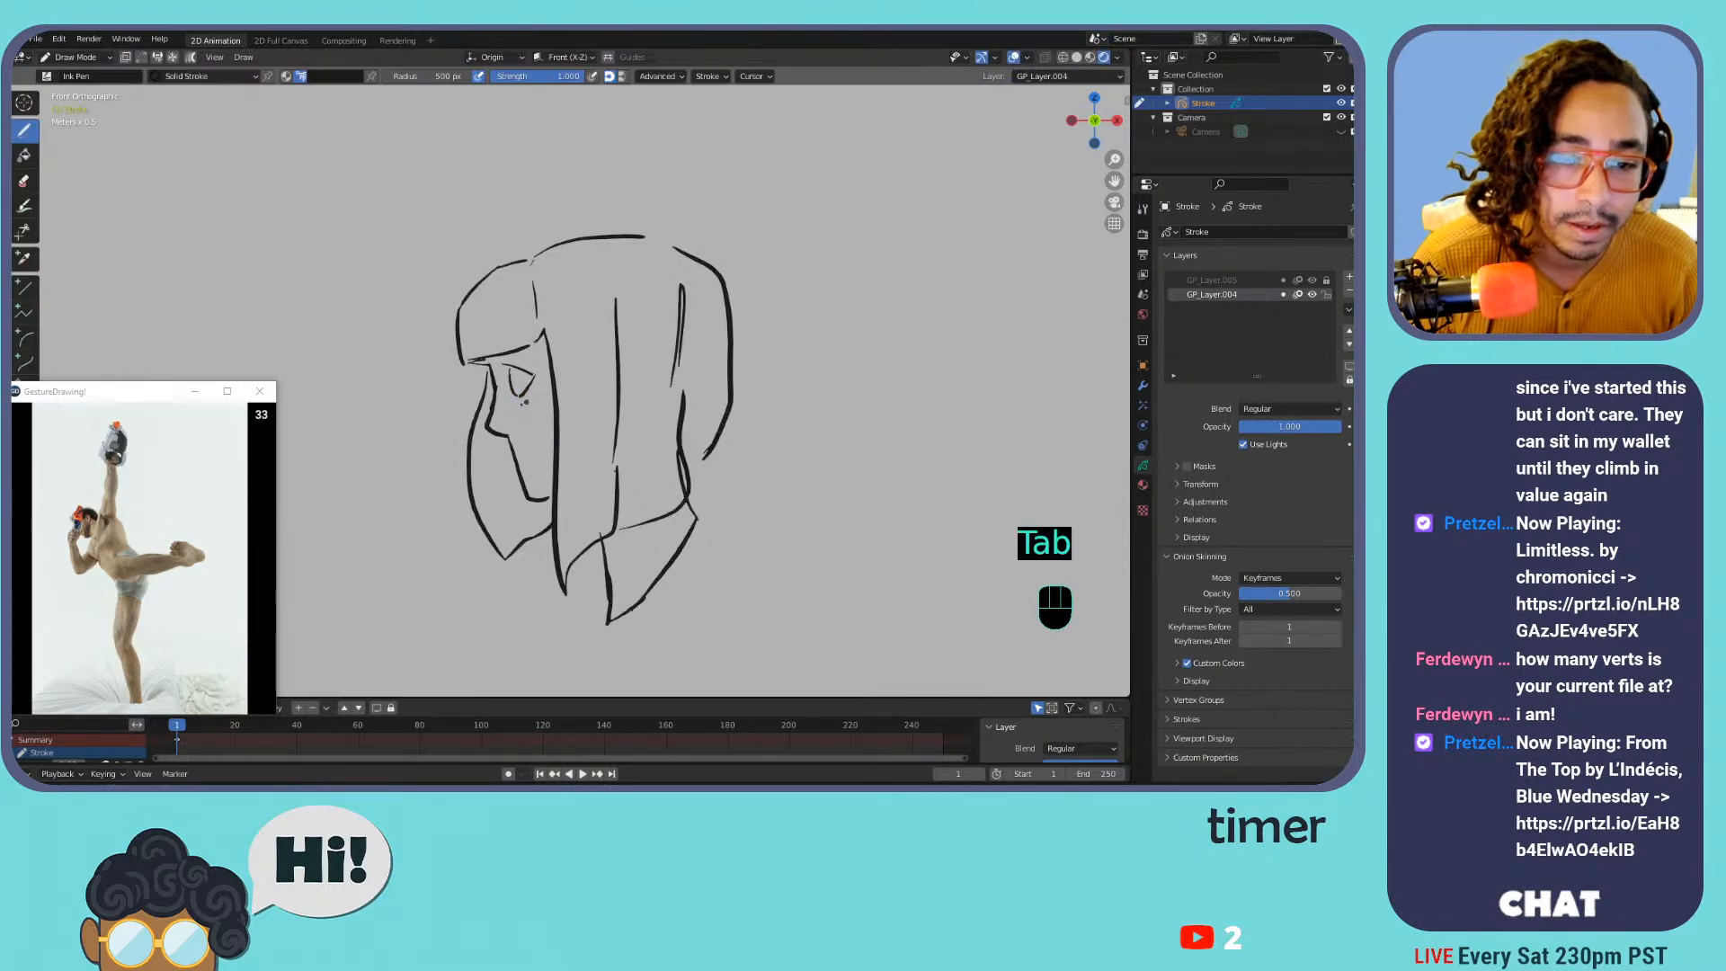
Undo the stray marks on the face and draw a short mouth line below the nose
key(ctrl+z)
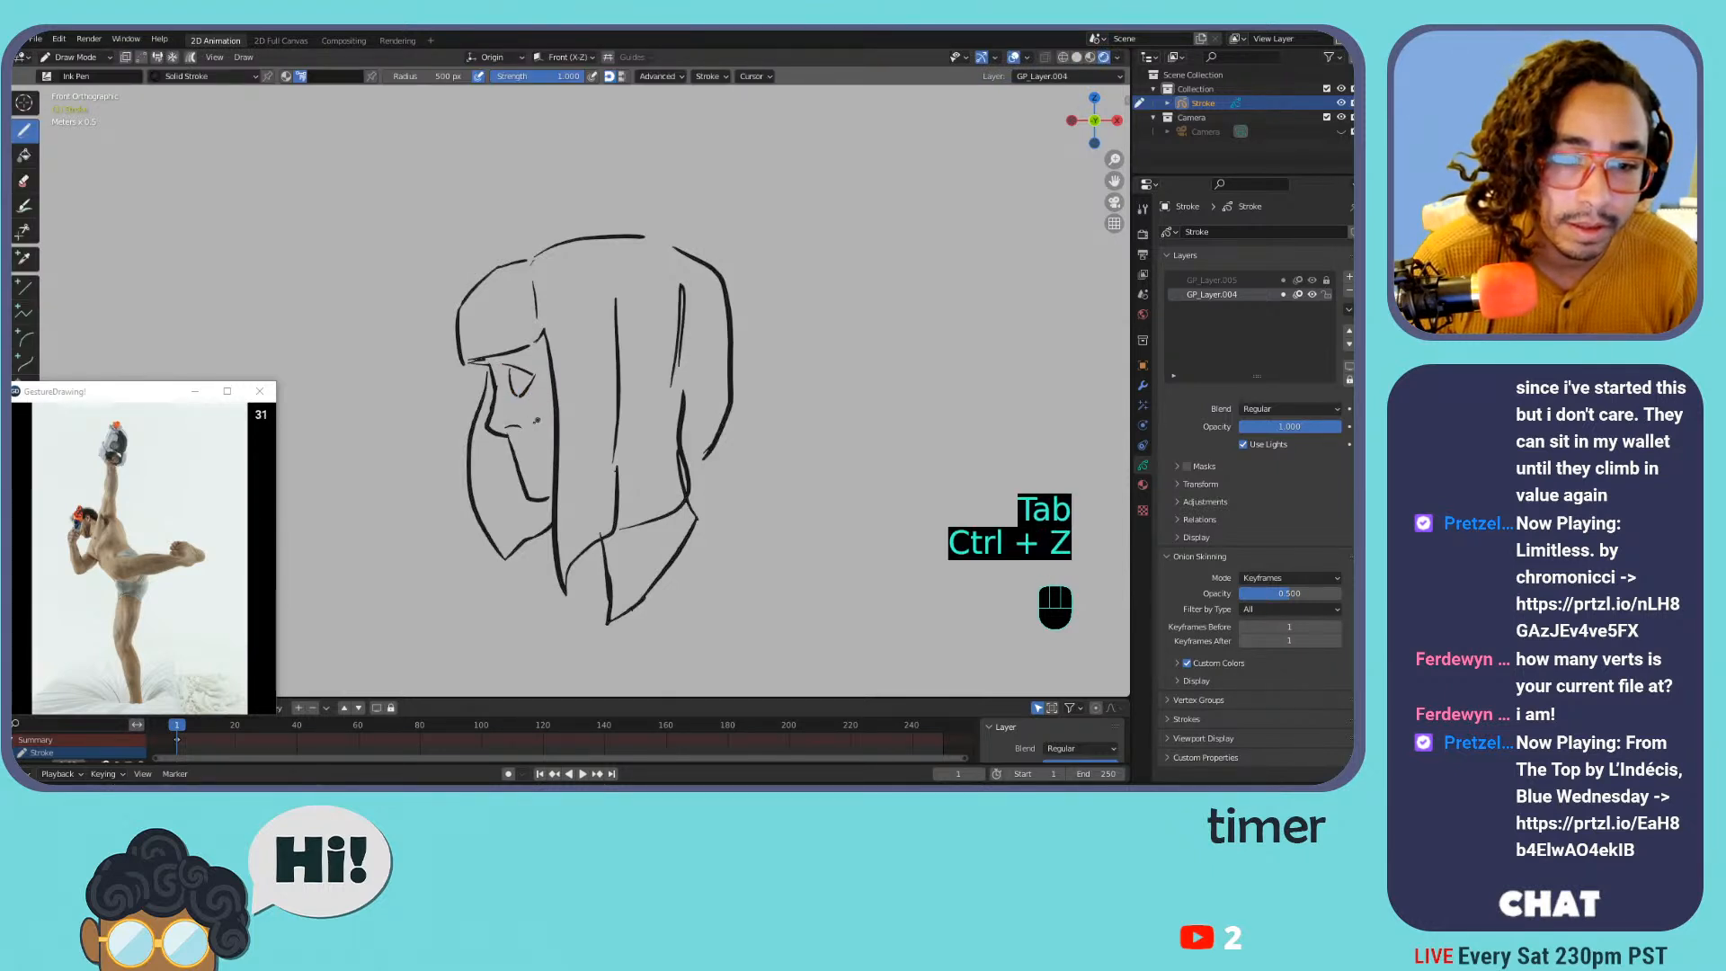
key(ctrl+z)
drag(520, 457, 537, 447)
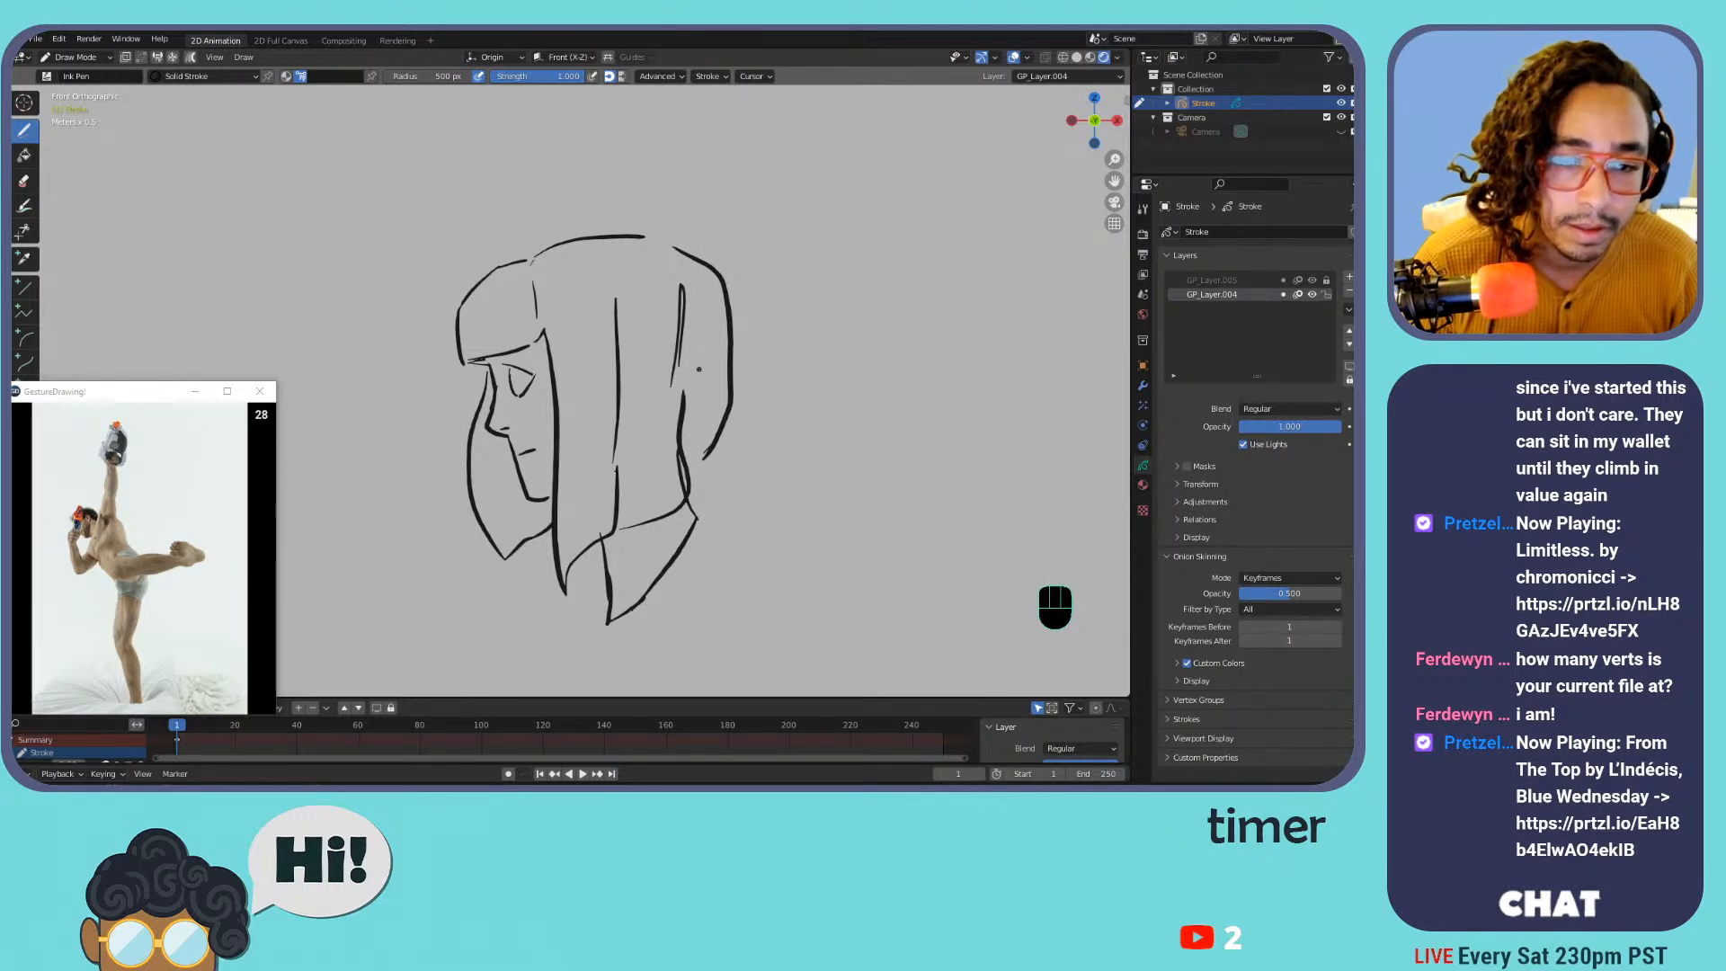
Sketch the neck and diagonal collar lines below the hair of the profile head, undoing the unwanted strokes
key(ctrl+minus)
key(ctrl+equal)
key(ctrl+minus)
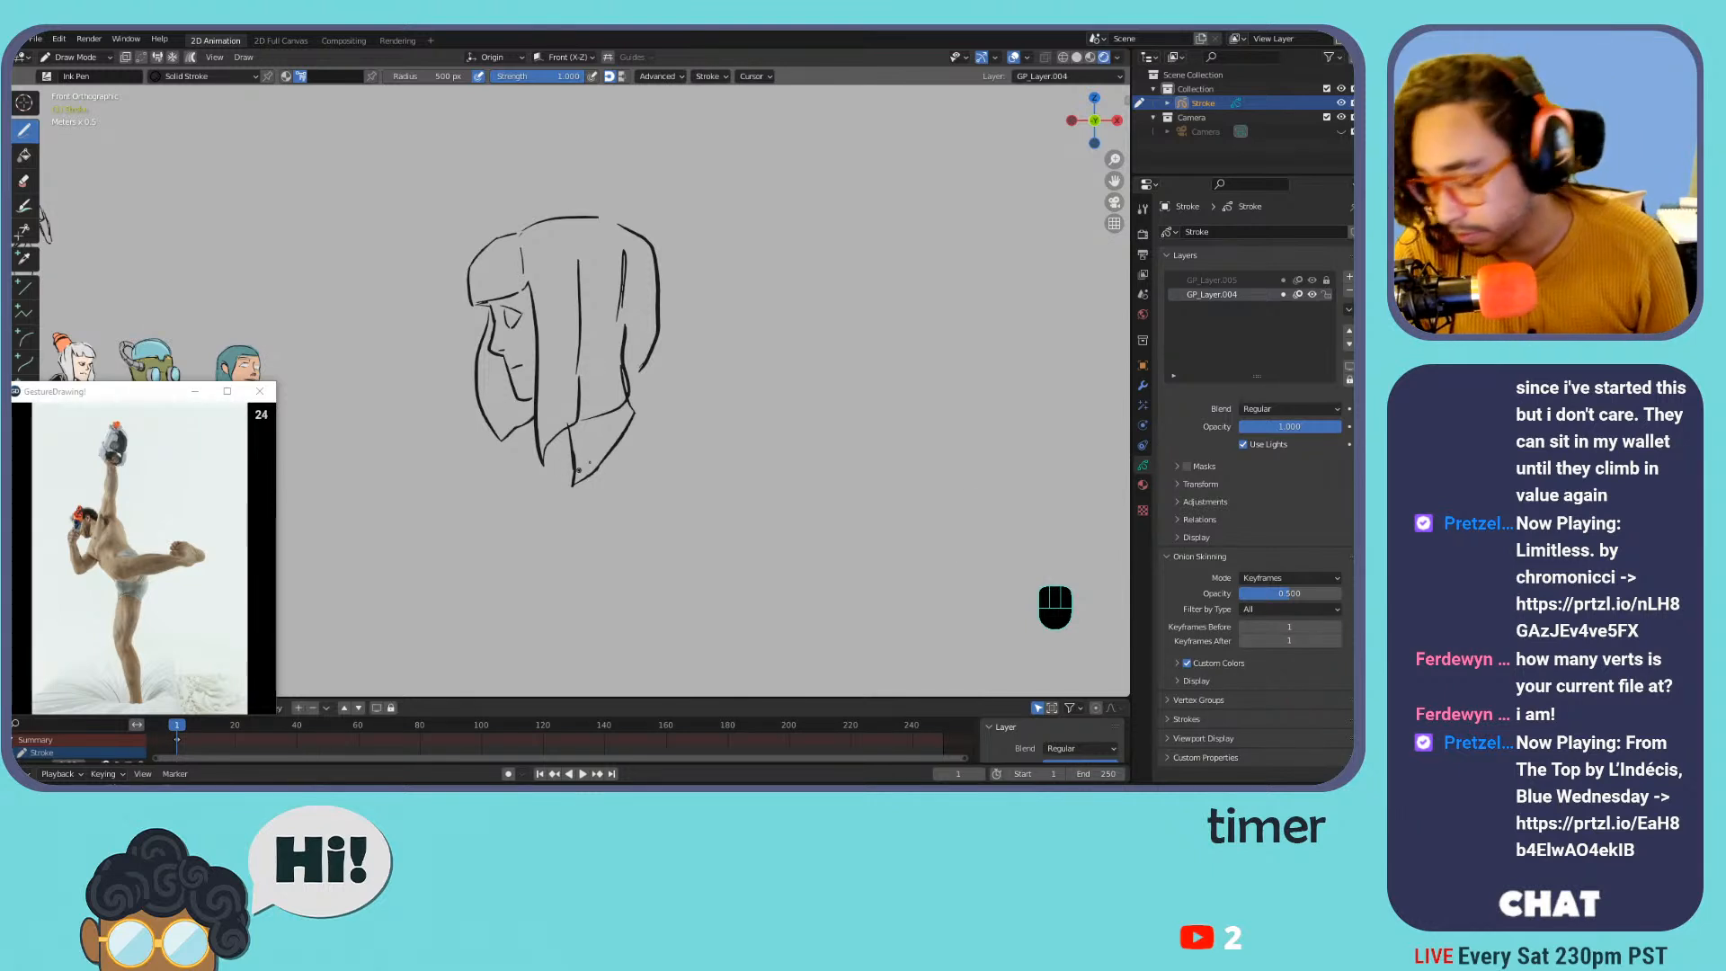
mouse_move(604, 456)
mouse_down()
mouse_move(682, 415)
mouse_move(568, 518)
mouse_up()
key(ctrl+z)
key(ctrl+z)
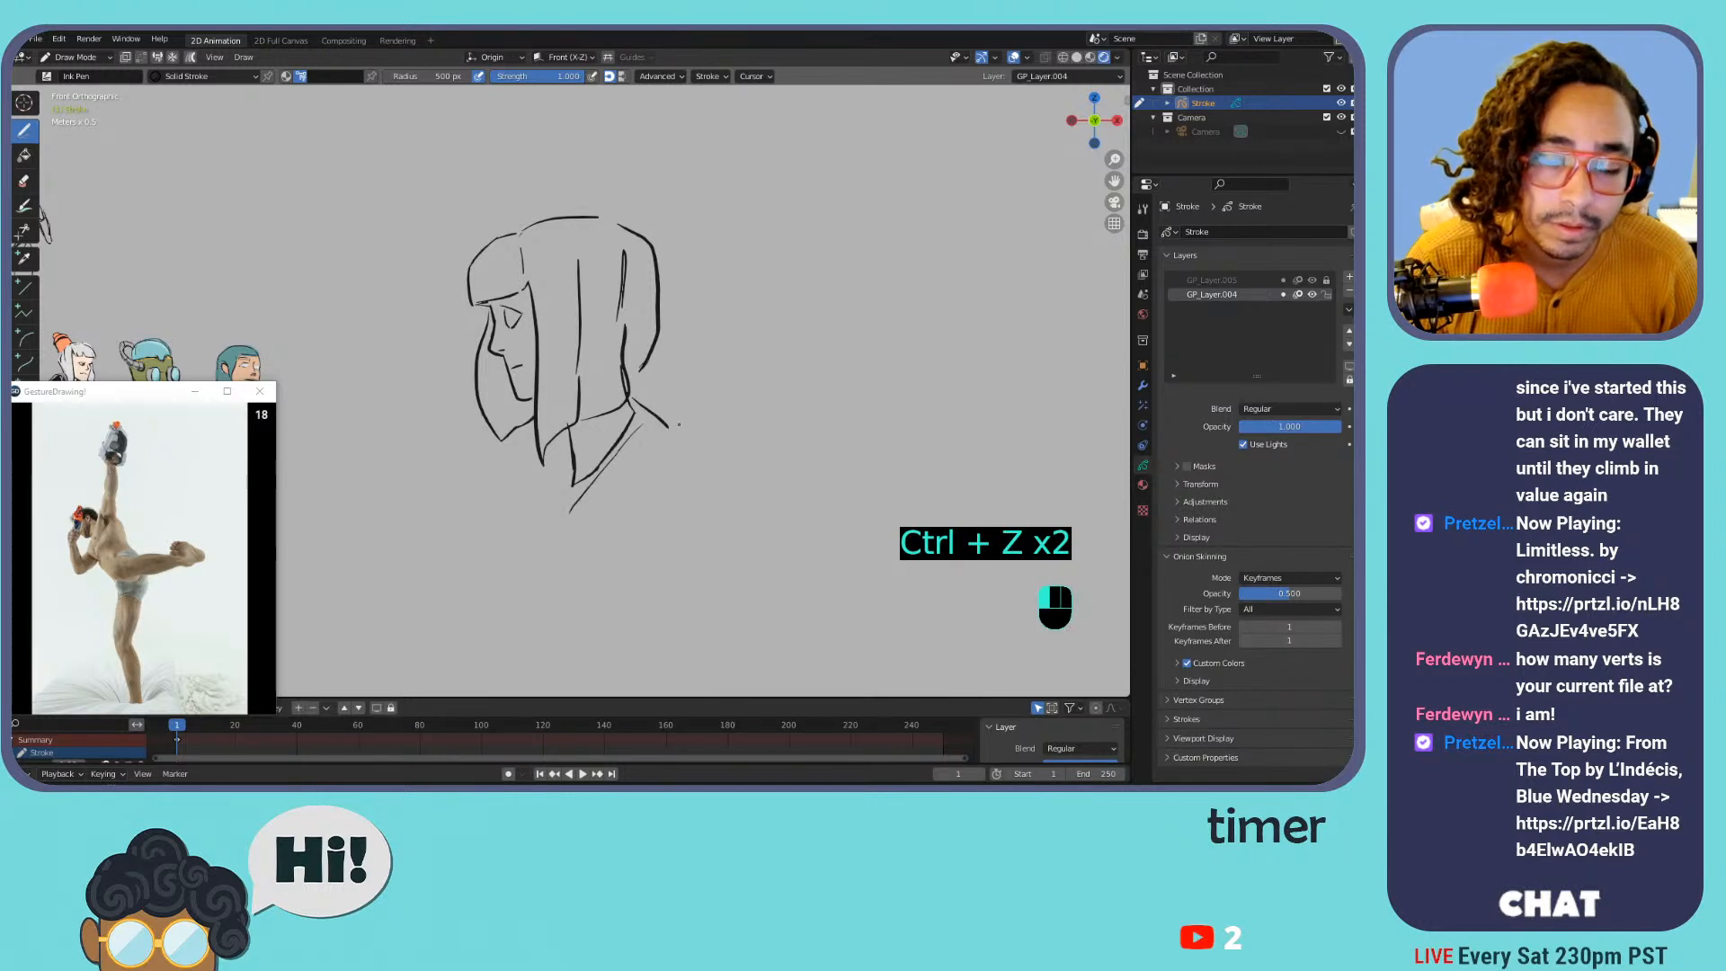
drag(679, 427, 564, 512)
drag(569, 426, 545, 451)
mouse_move(571, 448)
mouse_down()
mouse_move(522, 515)
mouse_move(561, 478)
mouse_move(530, 534)
mouse_move(547, 549)
mouse_move(597, 504)
mouse_move(566, 538)
mouse_move(527, 542)
mouse_move(632, 426)
mouse_move(587, 480)
mouse_up()
key(ctrl+z)
key(ctrl+z)
key(ctrl+z)
Draw the far shoulder behind the collar with a short upper-arm line, redoing the shoulder stroke as needed
mouse_move(650, 407)
mouse_down()
mouse_move(711, 389)
mouse_move(739, 409)
mouse_move(676, 431)
mouse_move(680, 396)
mouse_move(733, 384)
mouse_move(669, 419)
mouse_move(732, 387)
mouse_up()
key(ctrl+z)
key(ctrl+z)
key(ctrl+z)
mouse_move(676, 407)
mouse_down()
mouse_move(732, 385)
mouse_move(743, 470)
mouse_up()
drag(591, 527, 601, 557)
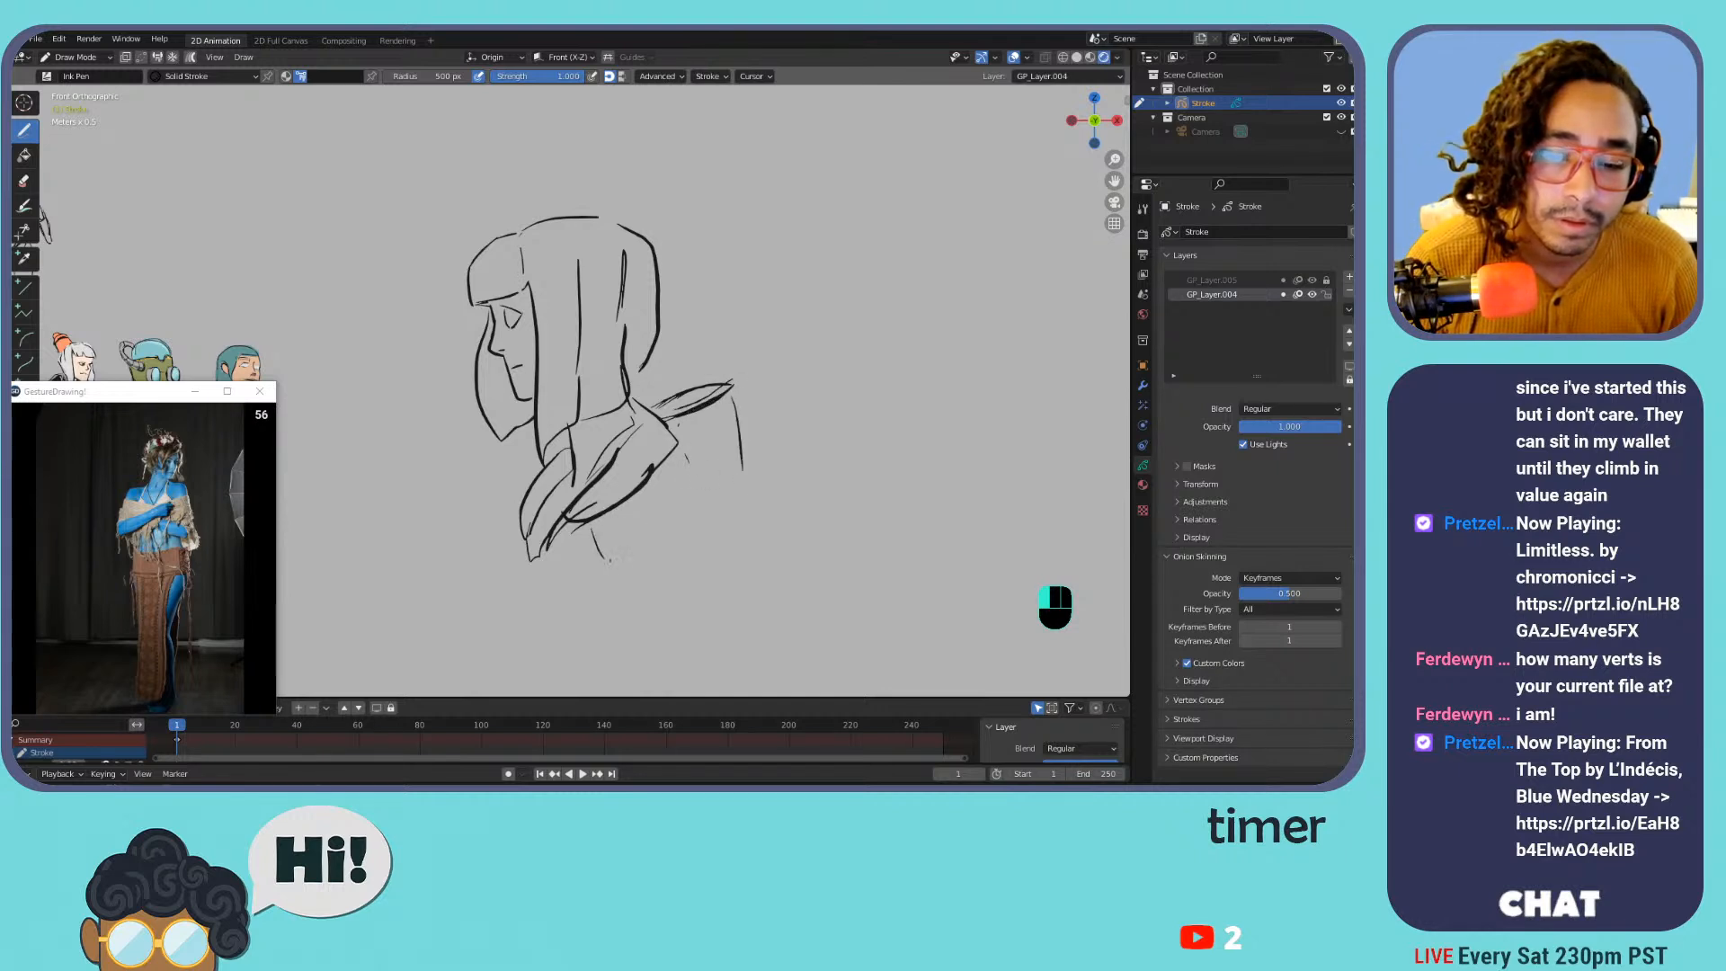
Draw the back curve of the upper torso and the rounded chest contour in front, redoing strokes as needed
mouse_move(685, 458)
mouse_down()
mouse_move(615, 559)
mouse_move(646, 590)
mouse_up()
mouse_move(539, 455)
mouse_down()
mouse_move(539, 551)
mouse_move(517, 531)
mouse_up()
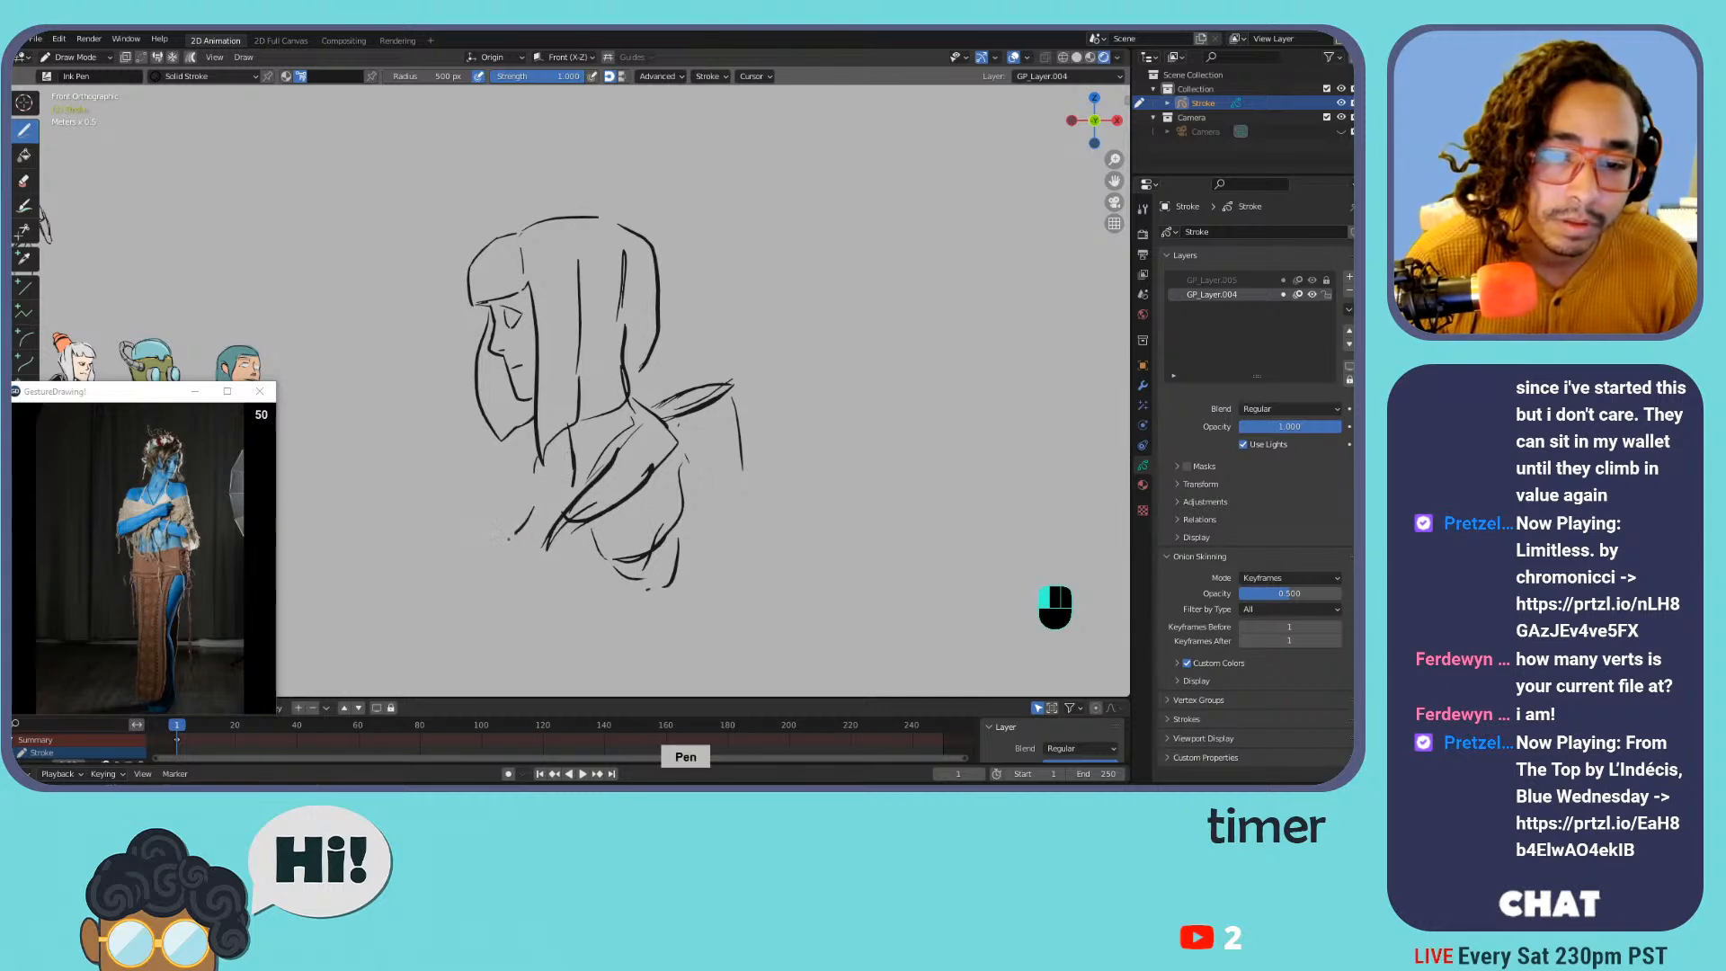
key(ctrl+z)
key(ctrl+z)
key(ctrl+z)
mouse_move(549, 464)
mouse_down()
mouse_move(527, 606)
mouse_move(567, 601)
mouse_move(585, 545)
mouse_up()
key(ctrl+z)
key(ctrl+z)
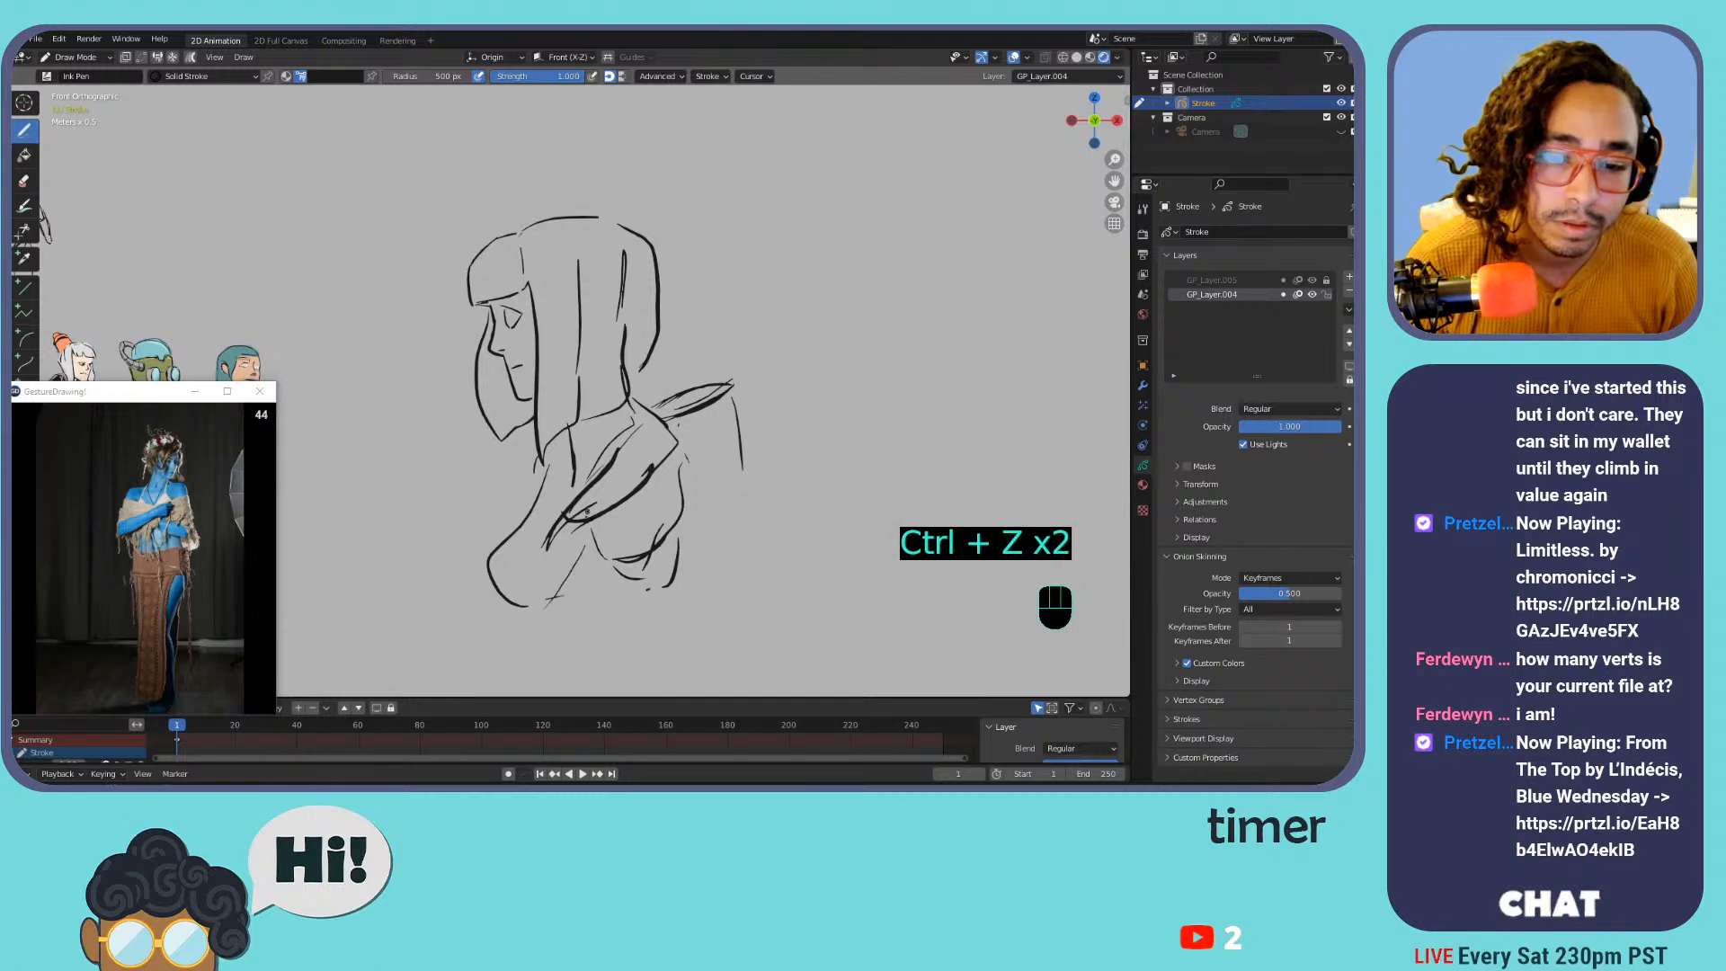
Try slanted waist lines below the chest and undo them
shift+middle_drag(595, 548, 566, 398)
drag(620, 447, 575, 526)
drag(614, 463, 578, 568)
key(ctrl+z)
key(ctrl+z)
key(ctrl+z)
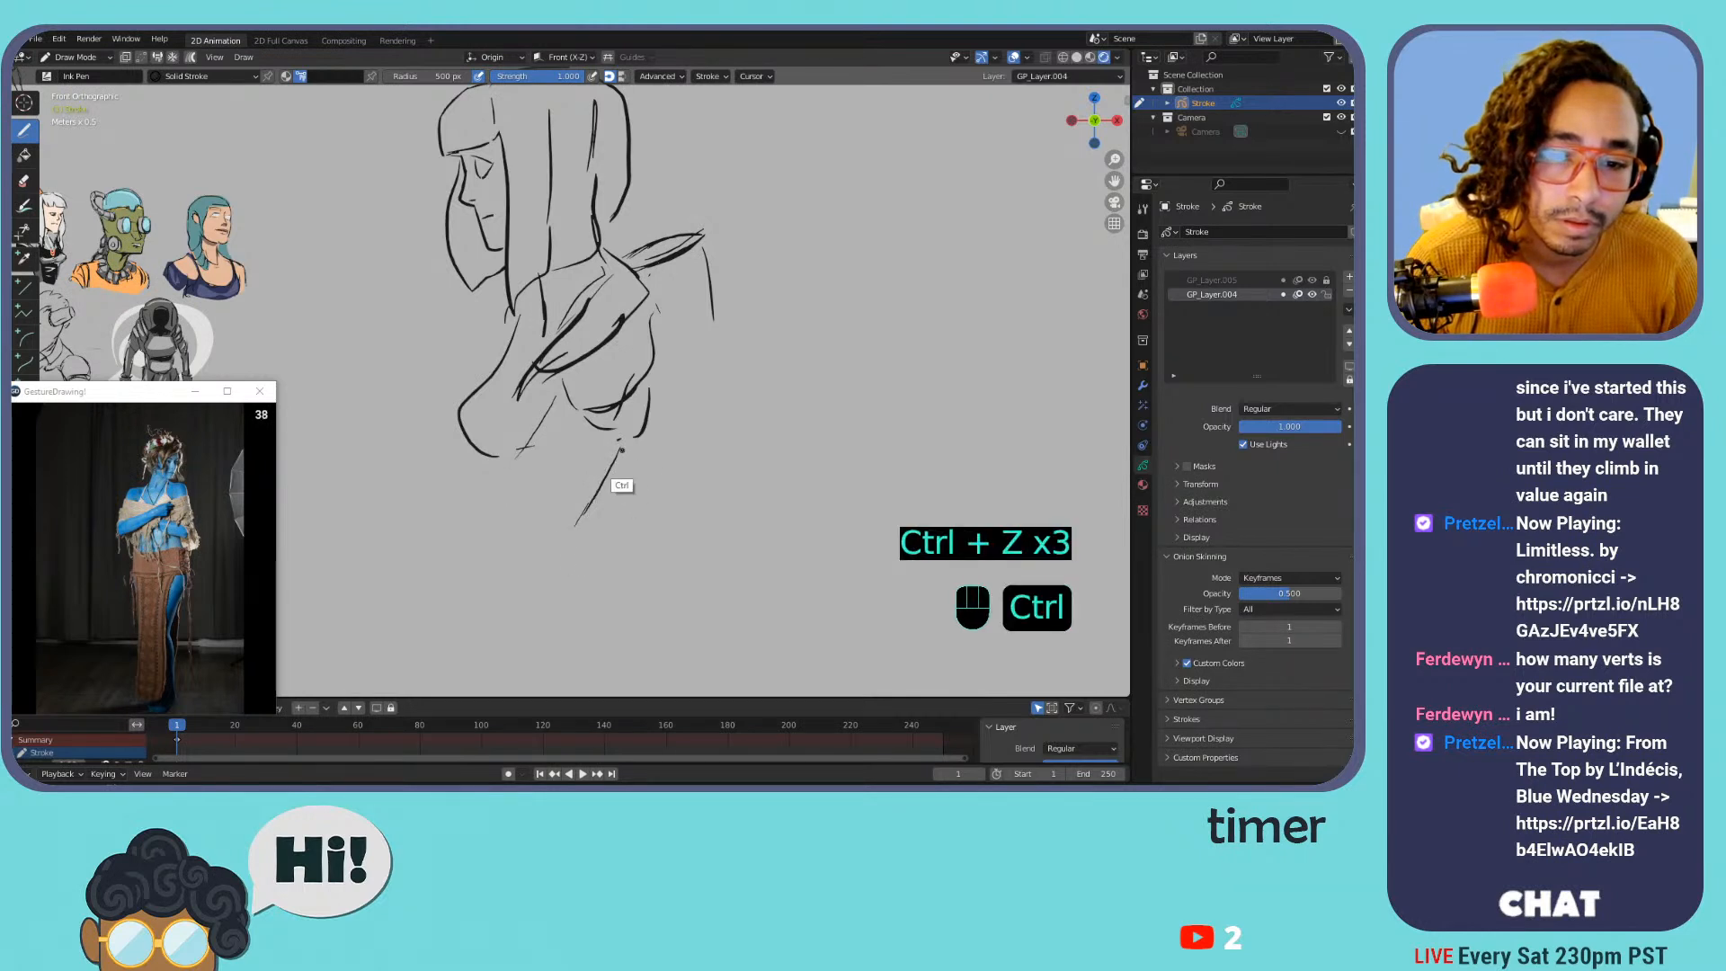
key(ctrl+z)
key(ctrl+z)
Draw tapering waist lines on both sides of the torso and close them with a short base line
drag(620, 441, 595, 550)
drag(513, 450, 497, 548)
key(ctrl+z)
drag(502, 456, 497, 550)
key(ctrl+z)
mouse_move(495, 456)
mouse_down()
mouse_move(524, 562)
mouse_move(578, 568)
mouse_up()
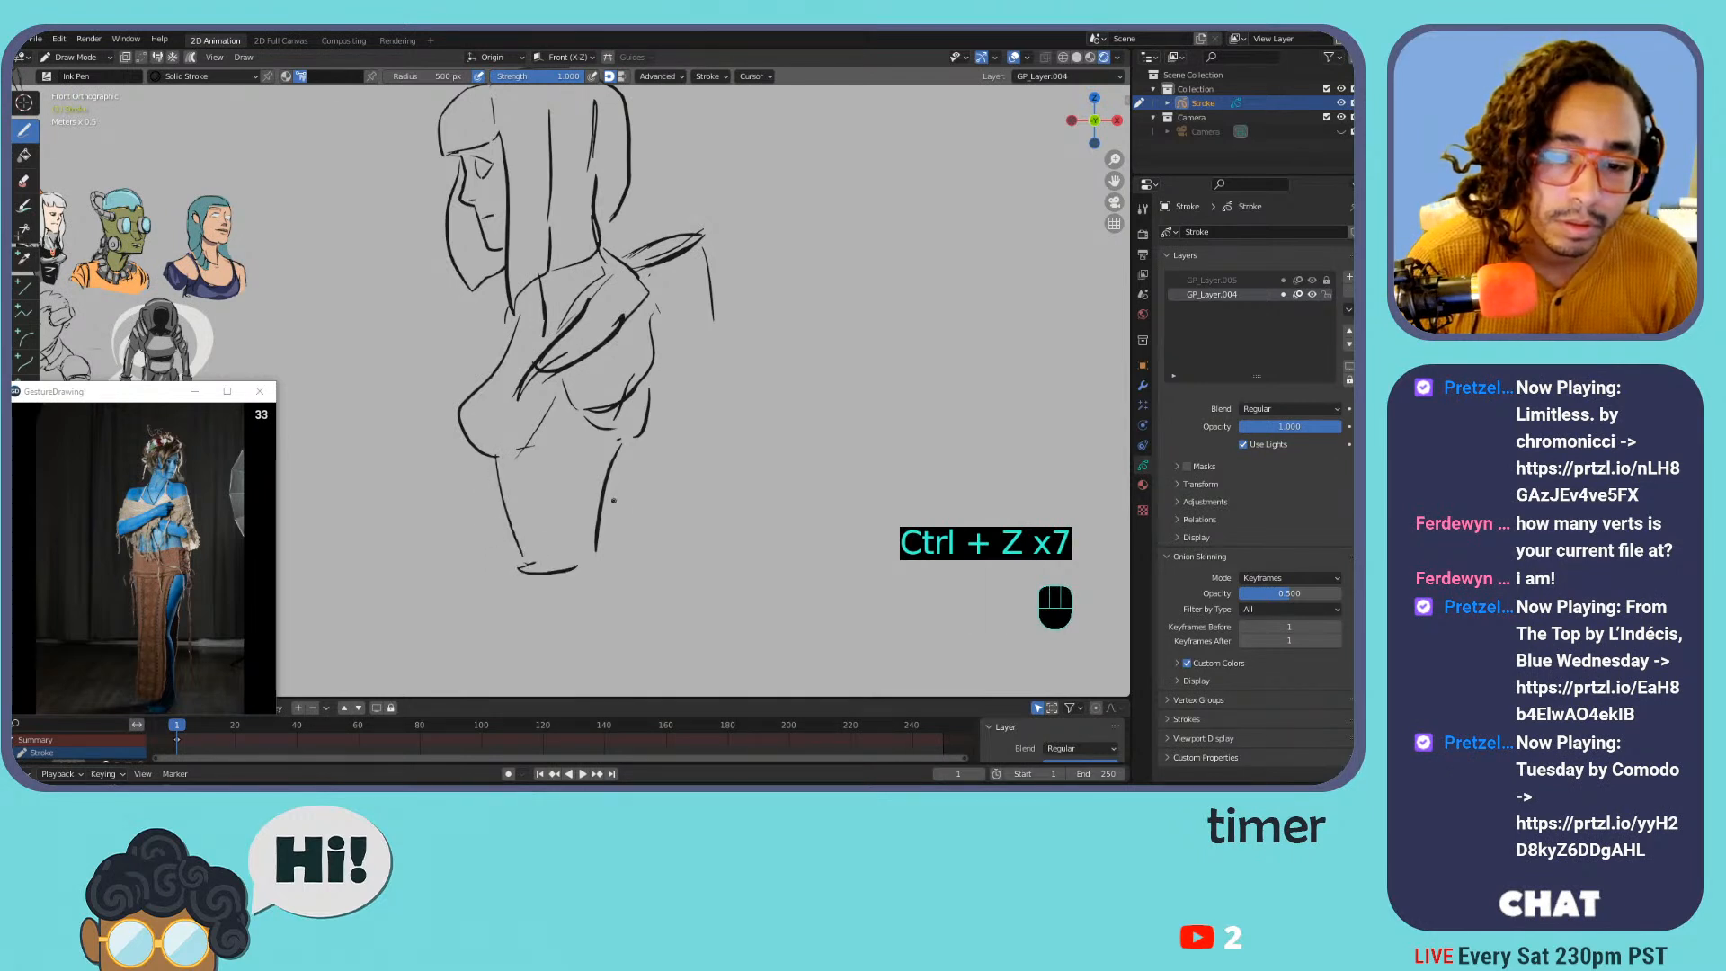
Try hip lines flaring out below the waist
mouse_move(613, 500)
mouse_down()
mouse_move(668, 600)
mouse_move(662, 645)
mouse_up()
drag(510, 541, 484, 612)
drag(664, 595, 640, 564)
drag(494, 584, 505, 597)
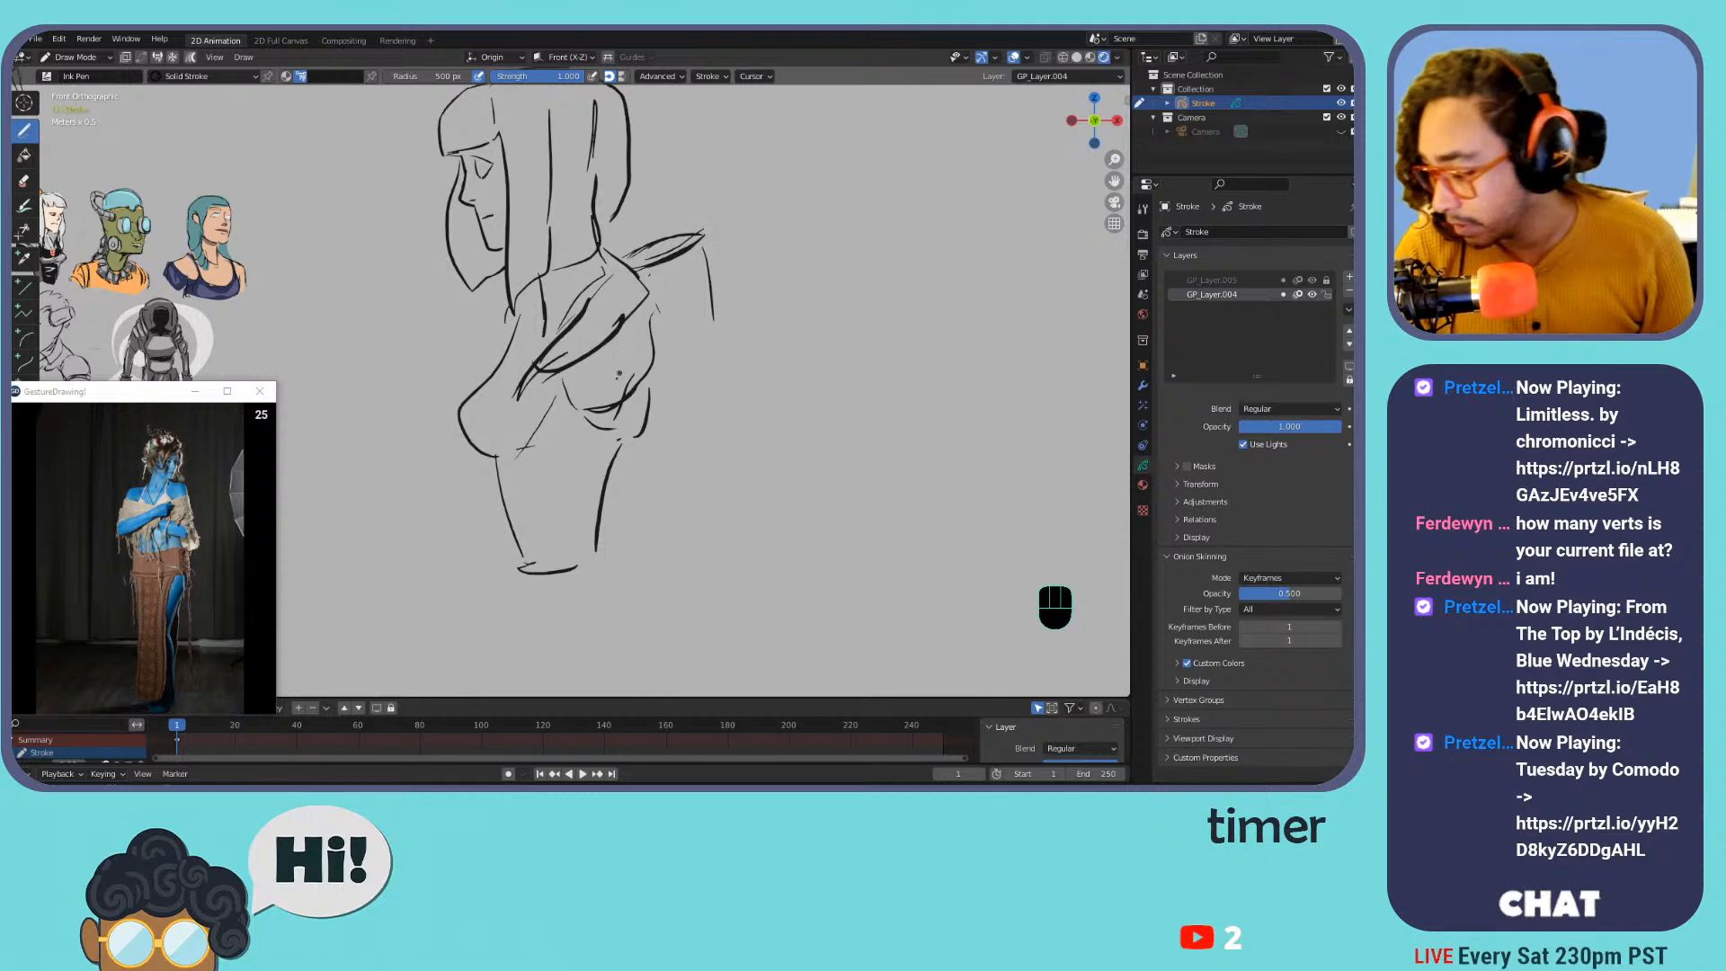
Mirror the profile figure horizontally in Edit Mode and return to Draw Mode
key(ctrl+minus)
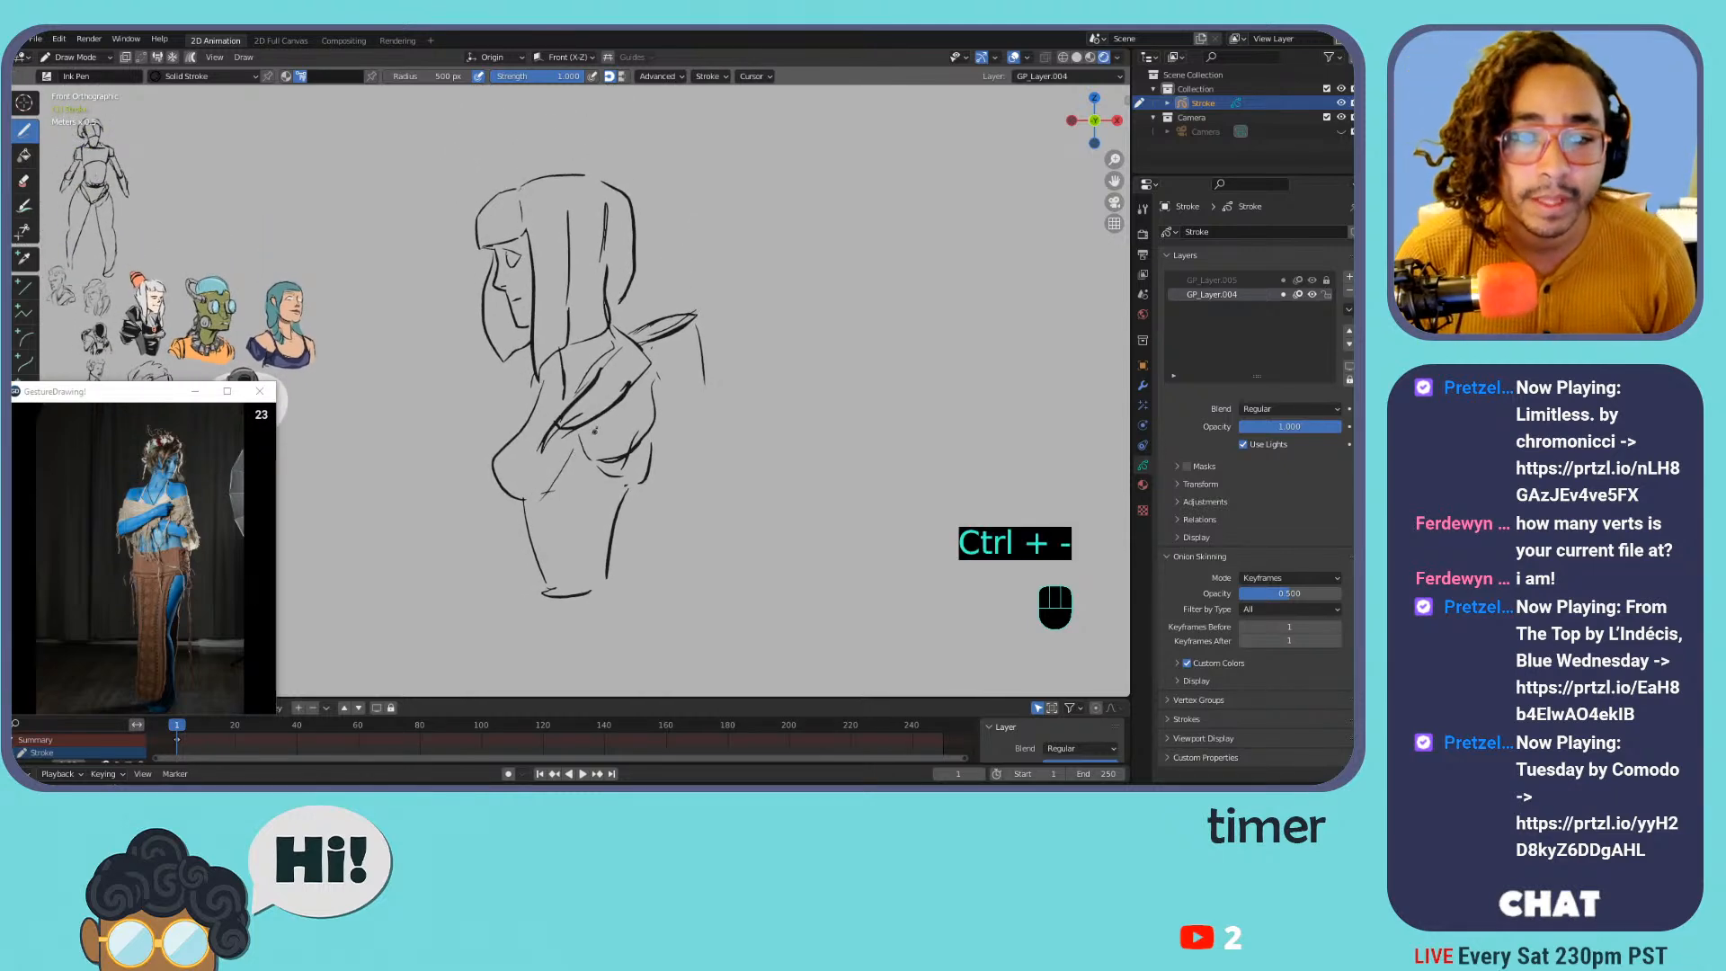
key(Tab)
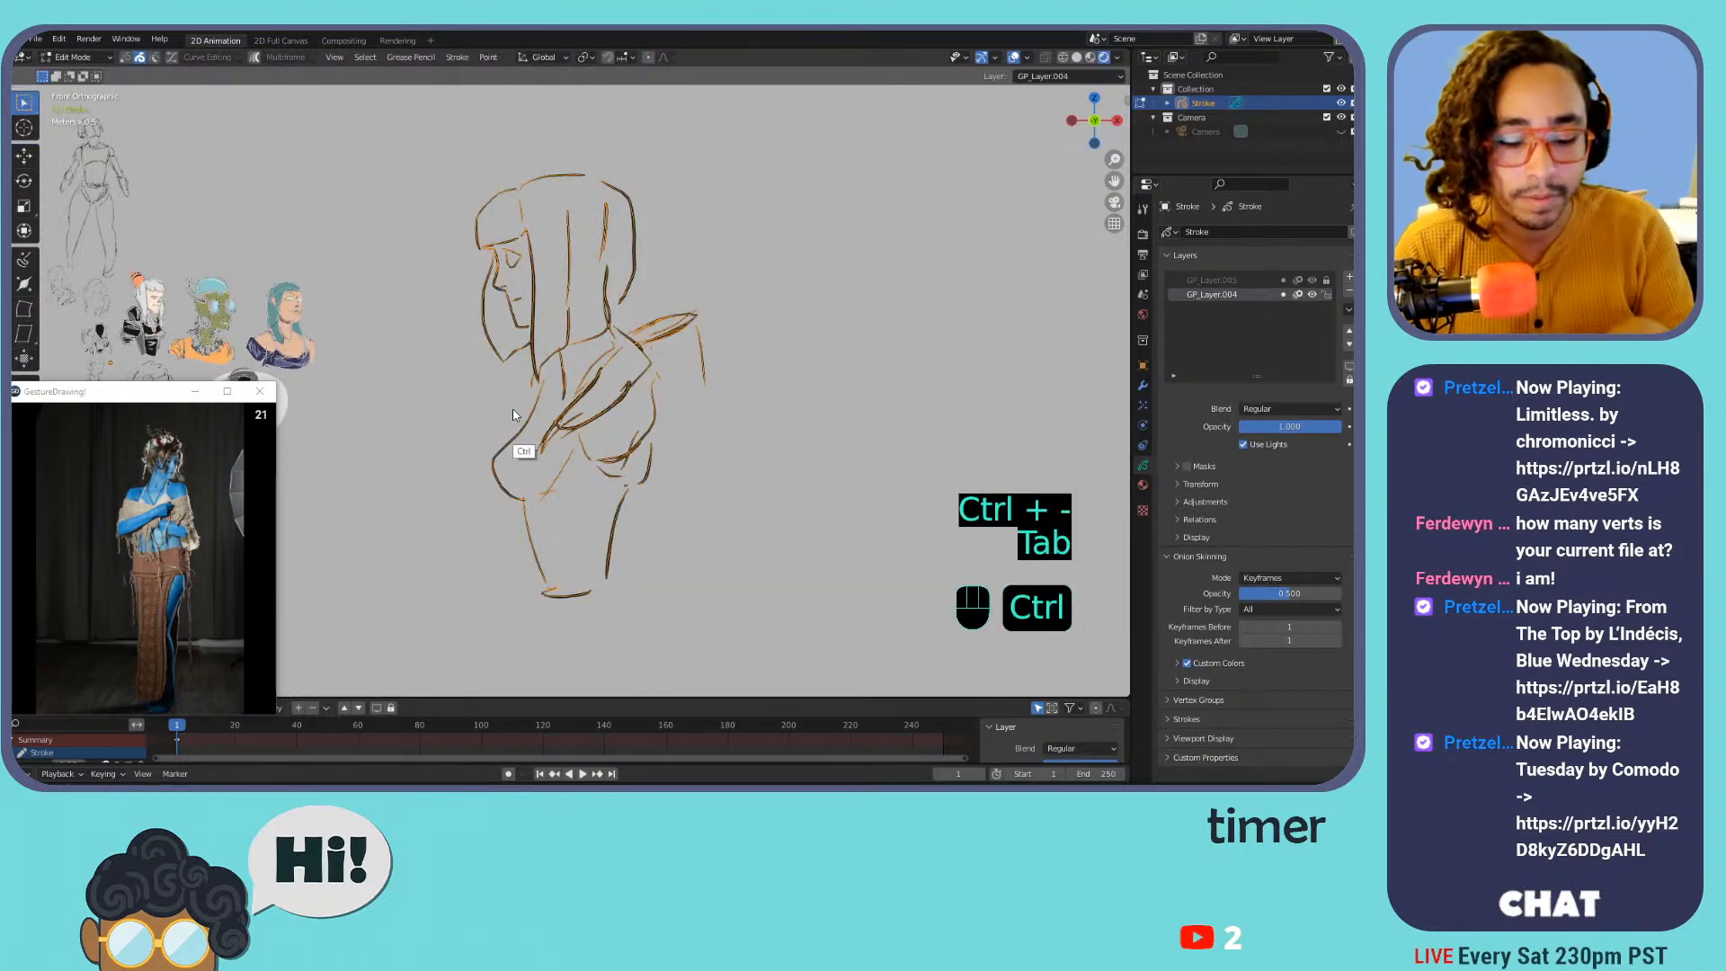
key(ctrl+m)
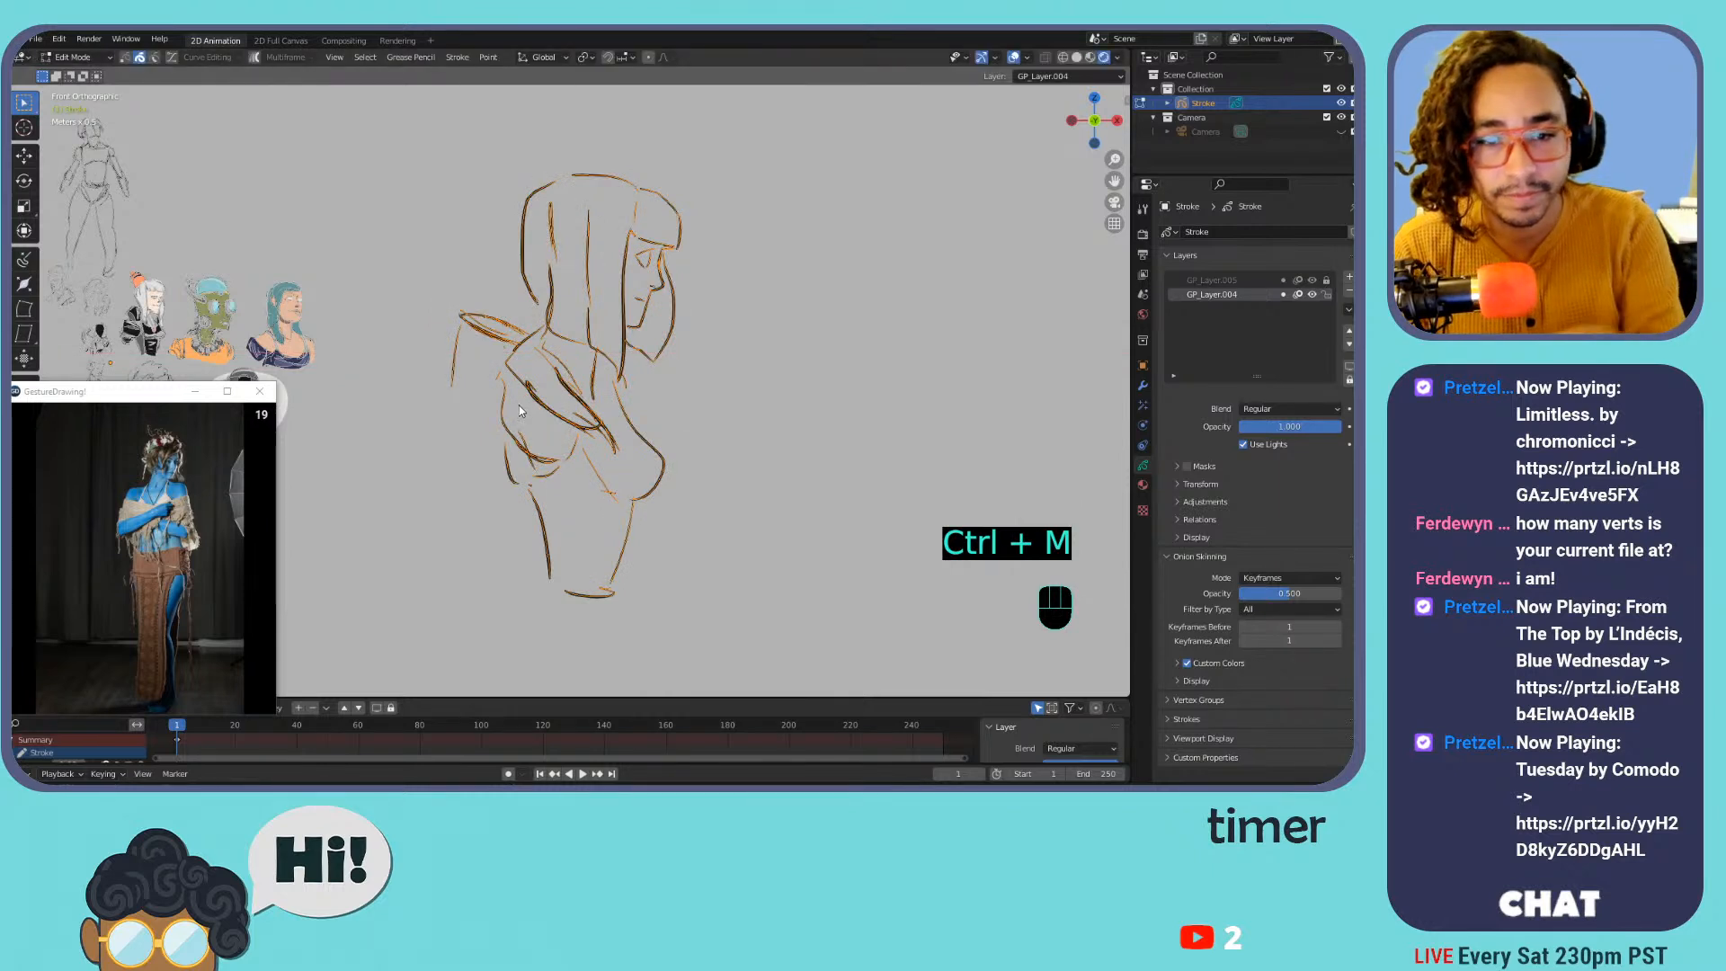
key(Tab)
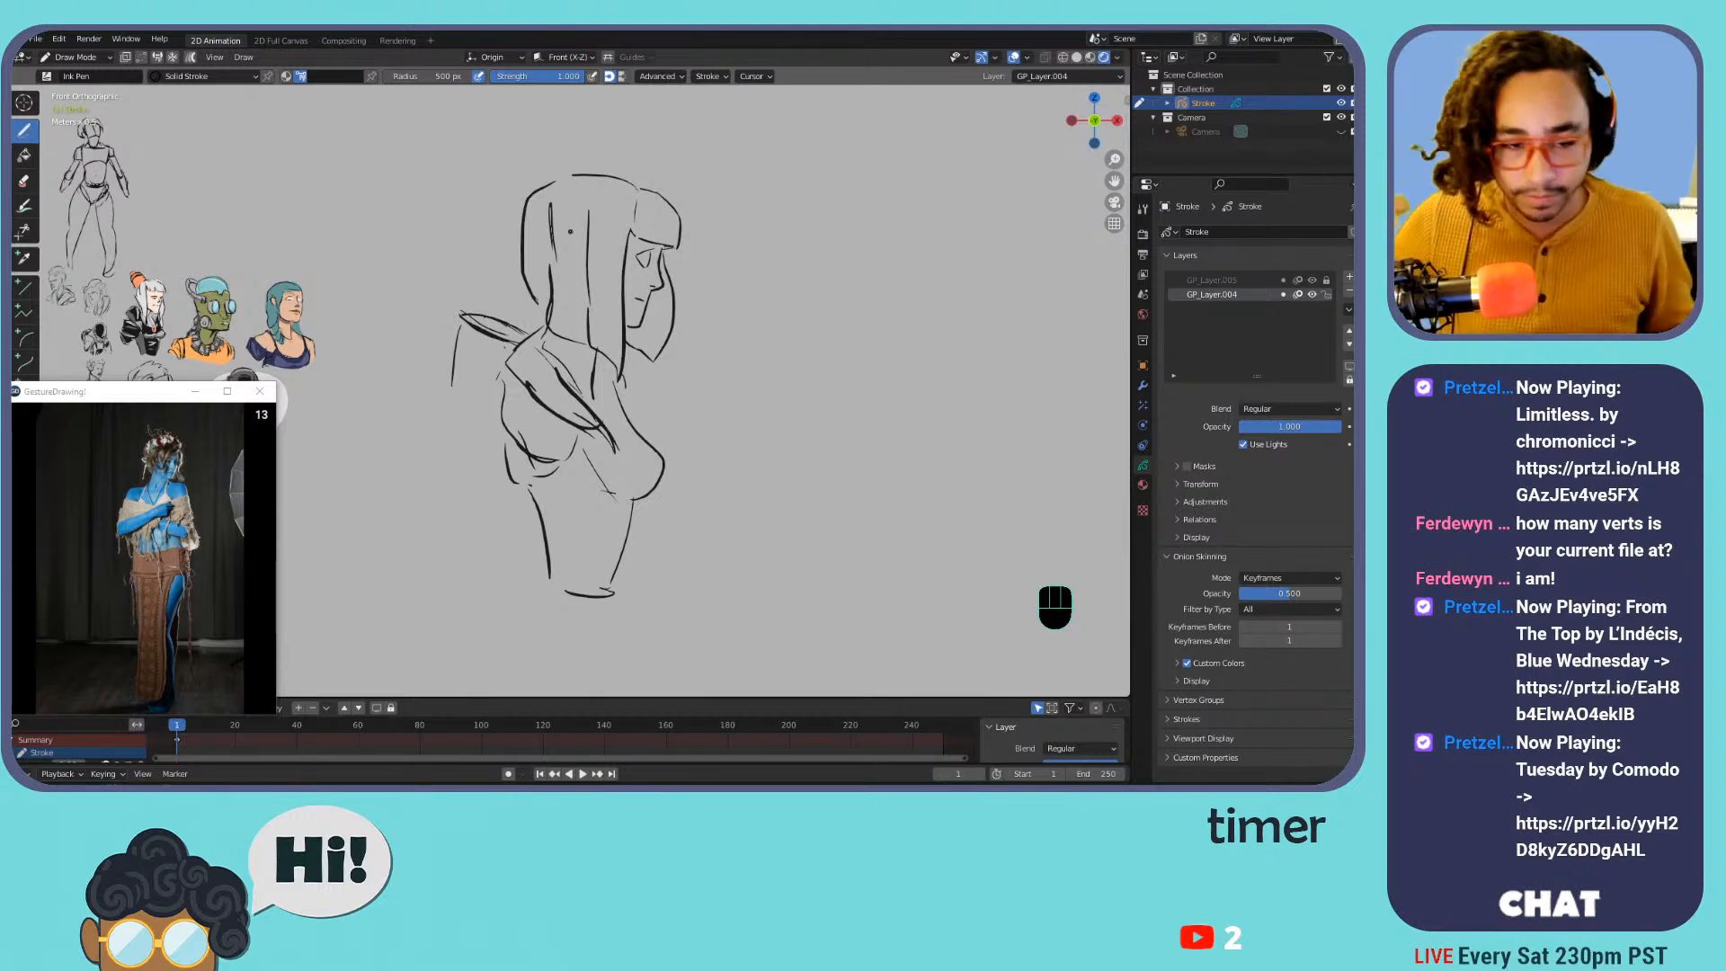
Select the whole profile figure, scale it down and place it above the finished busts, returning to Draw Mode
key(Tab)
drag(767, 162, 449, 615)
key(g)
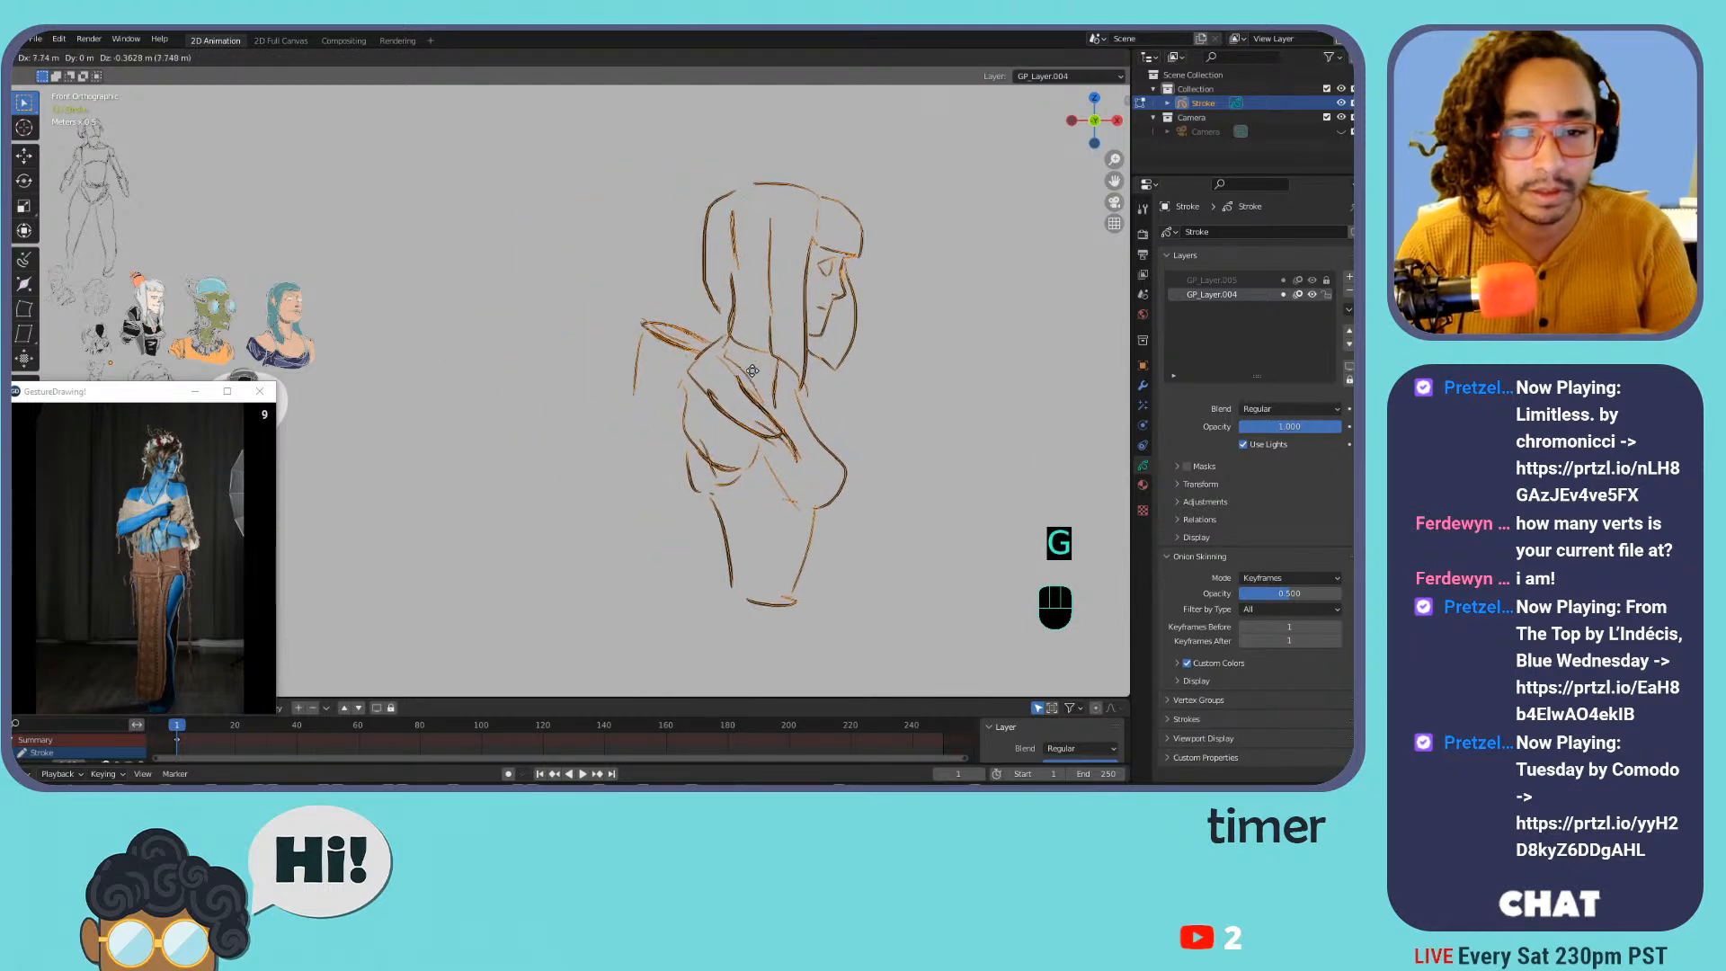
key(s)
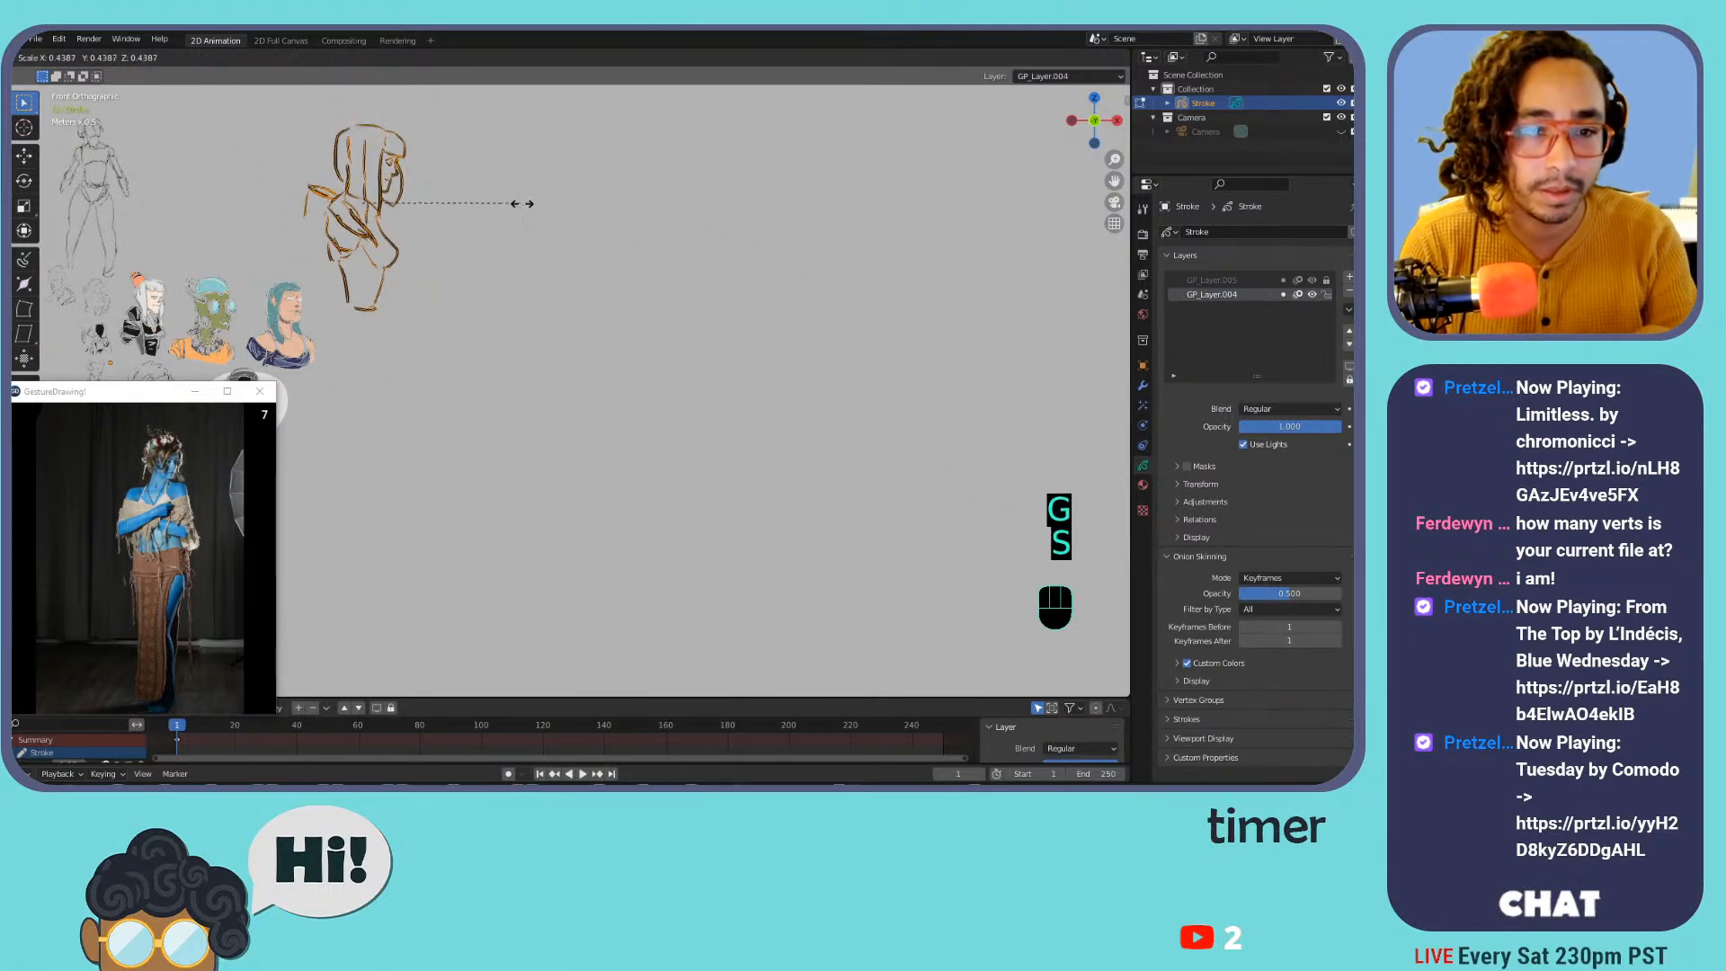
key(g)
key(s)
key(g)
click(351, 184)
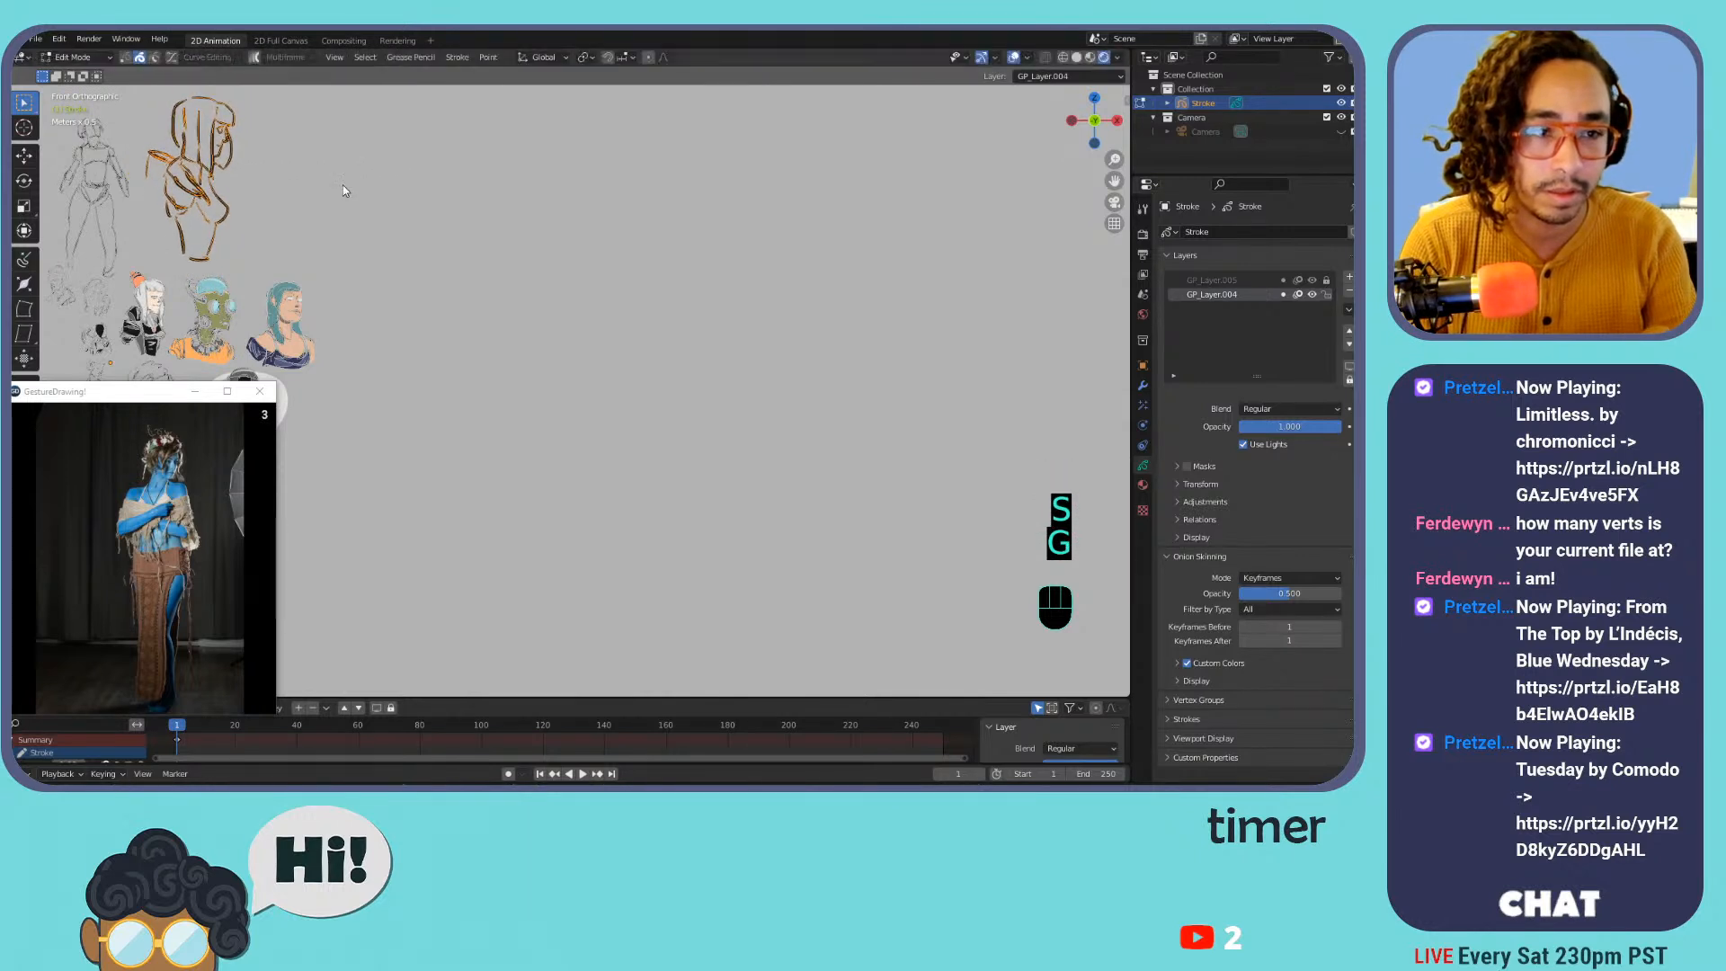
key(Tab)
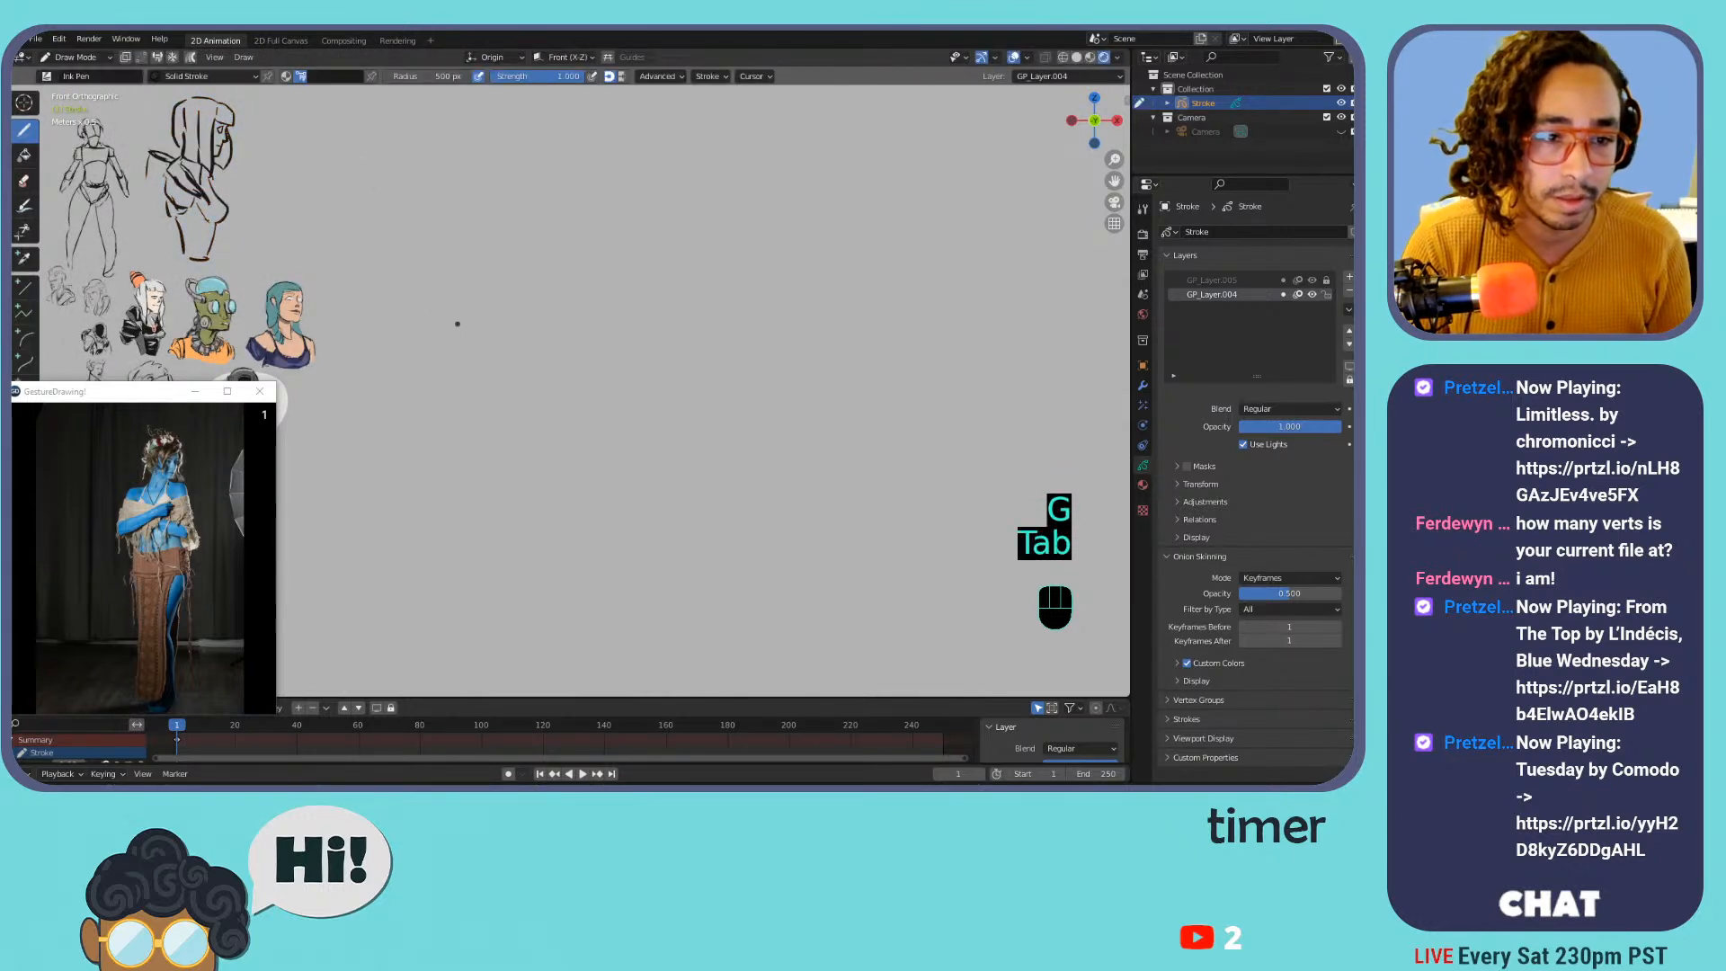
Examine the three coloured busts up close and return to the empty canvas area beside them
middle_drag(458, 318, 731, 334)
key(ctrl+equal)
key(ctrl+equal)
key(ctrl+equal)
key(ctrl+equal)
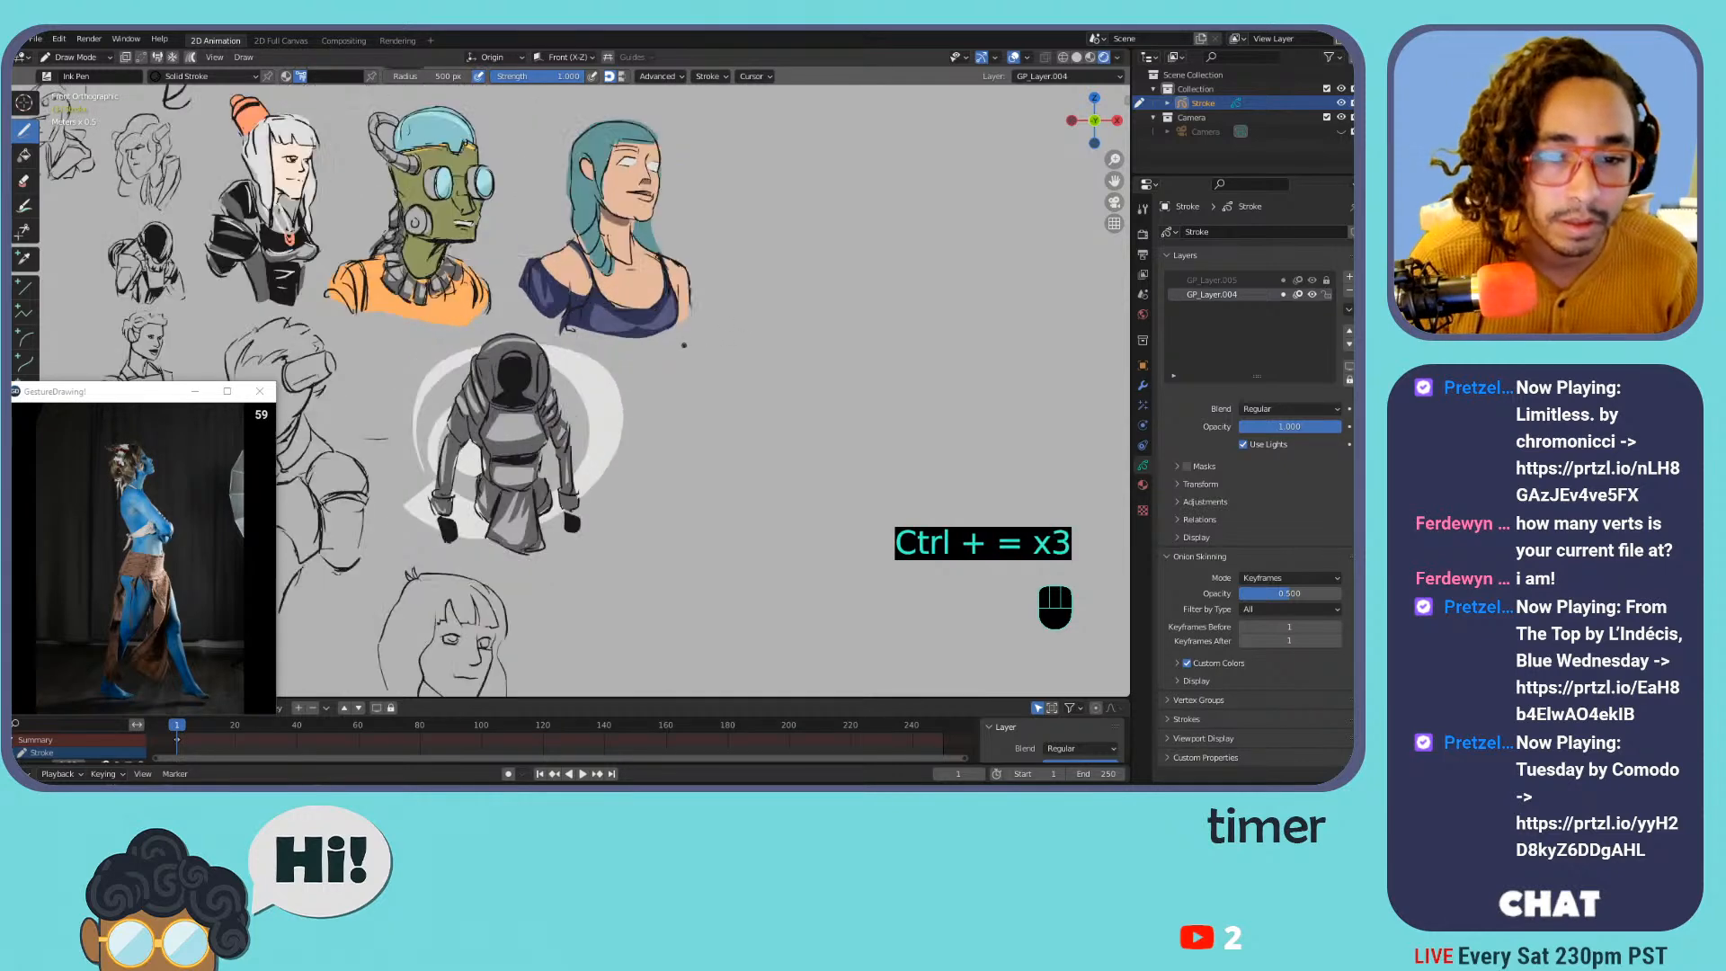
shift+middle_drag(639, 290, 638, 513)
key(ctrl+equal)
key(ctrl+equal)
key(ctrl+equal)
key(ctrl+minus)
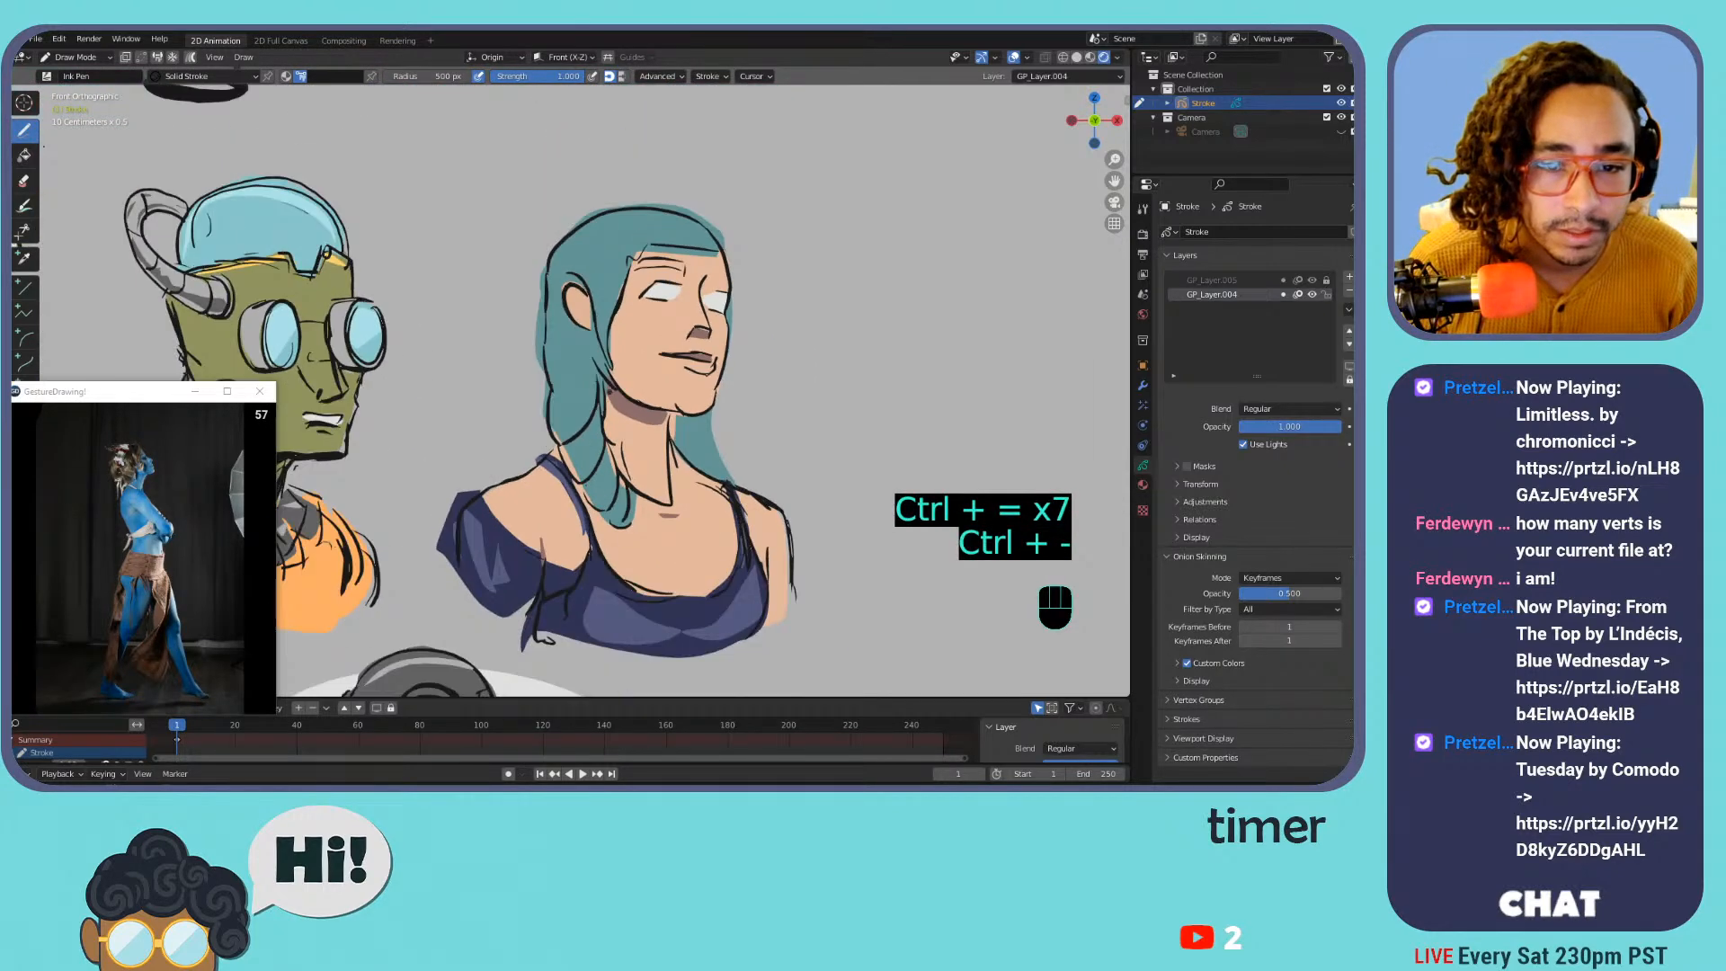
key(ctrl+minus)
key(ctrl+equal)
key(ctrl+equal)
key(ctrl+minus)
shift+middle_drag(555, 354, 780, 312)
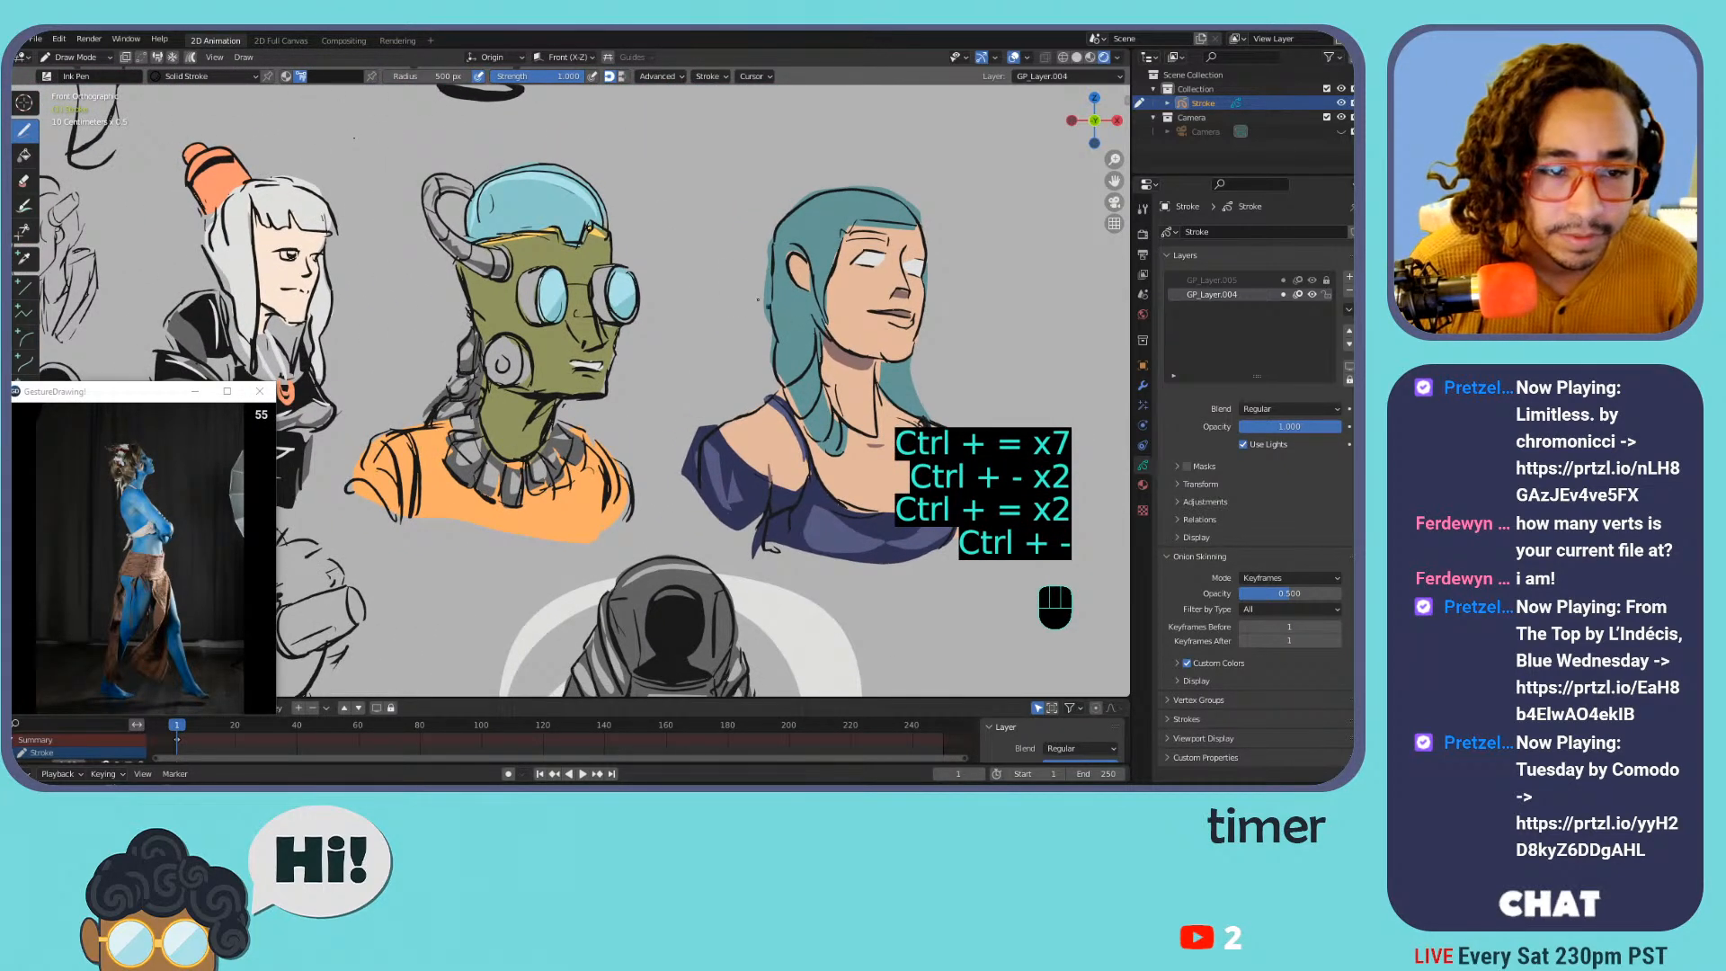
shift+middle_drag(675, 209, 786, 235)
shift+middle_drag(776, 321, 502, 287)
key(ctrl+minus)
key(ctrl+minus)
key(ctrl+minus)
shift+middle_drag(792, 367, 489, 348)
shift+middle_drag(676, 285, 634, 340)
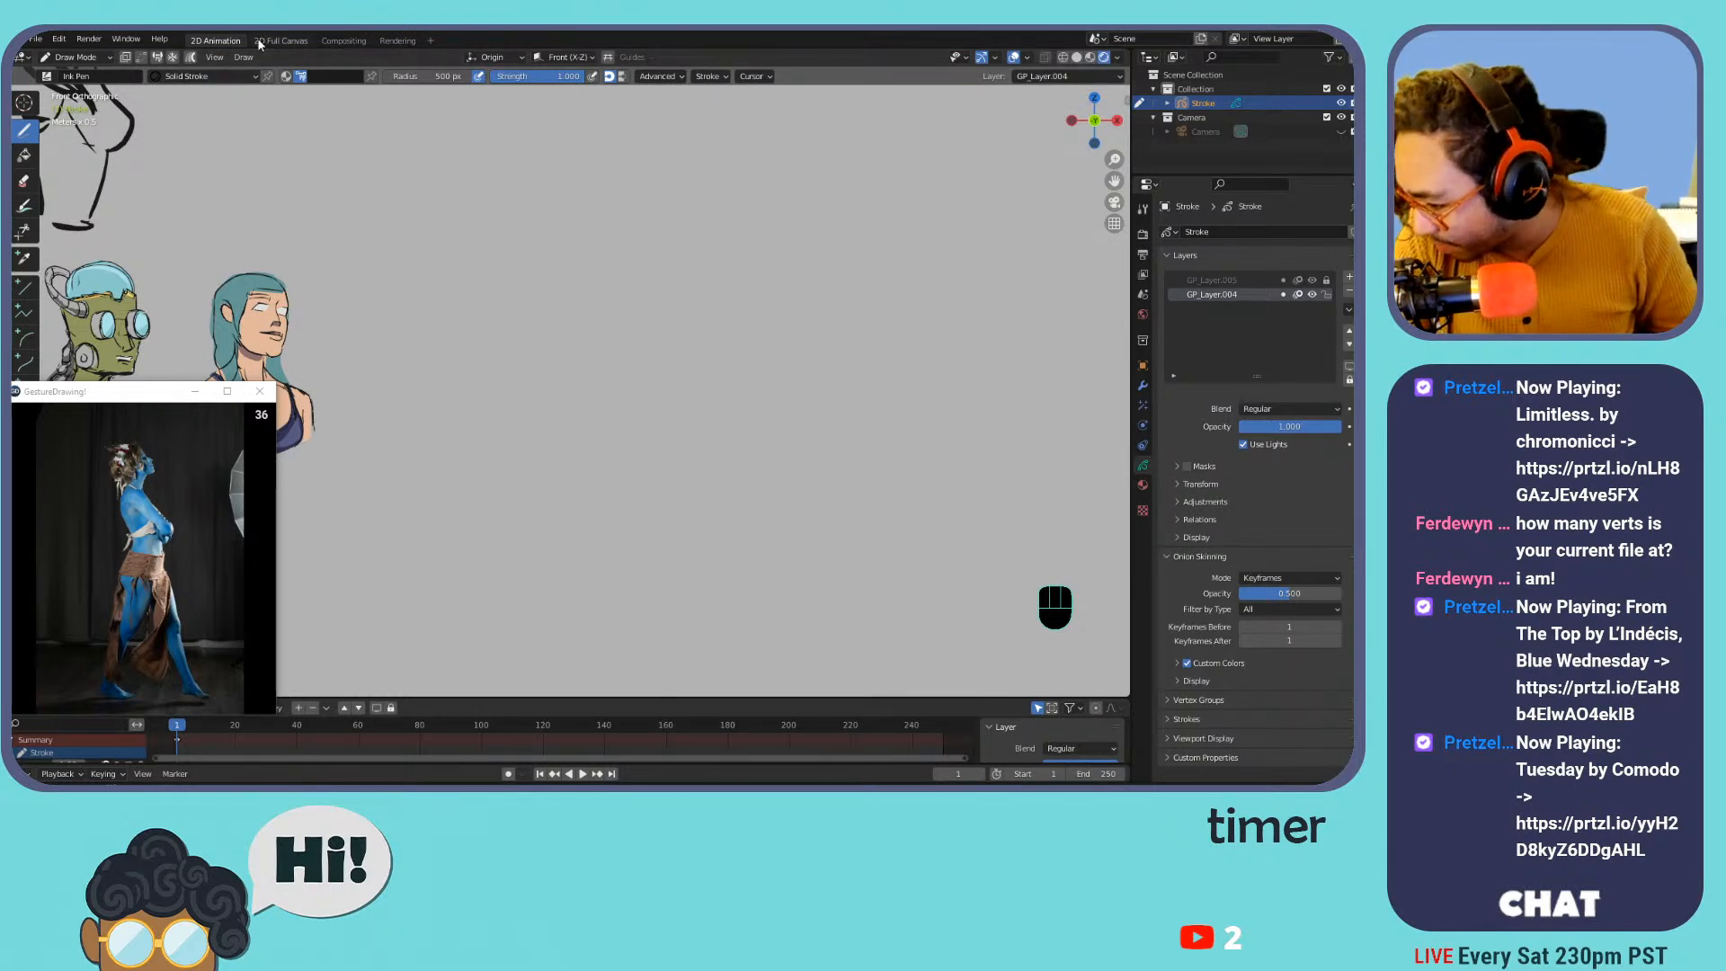
key(ctrl+KP_Add)
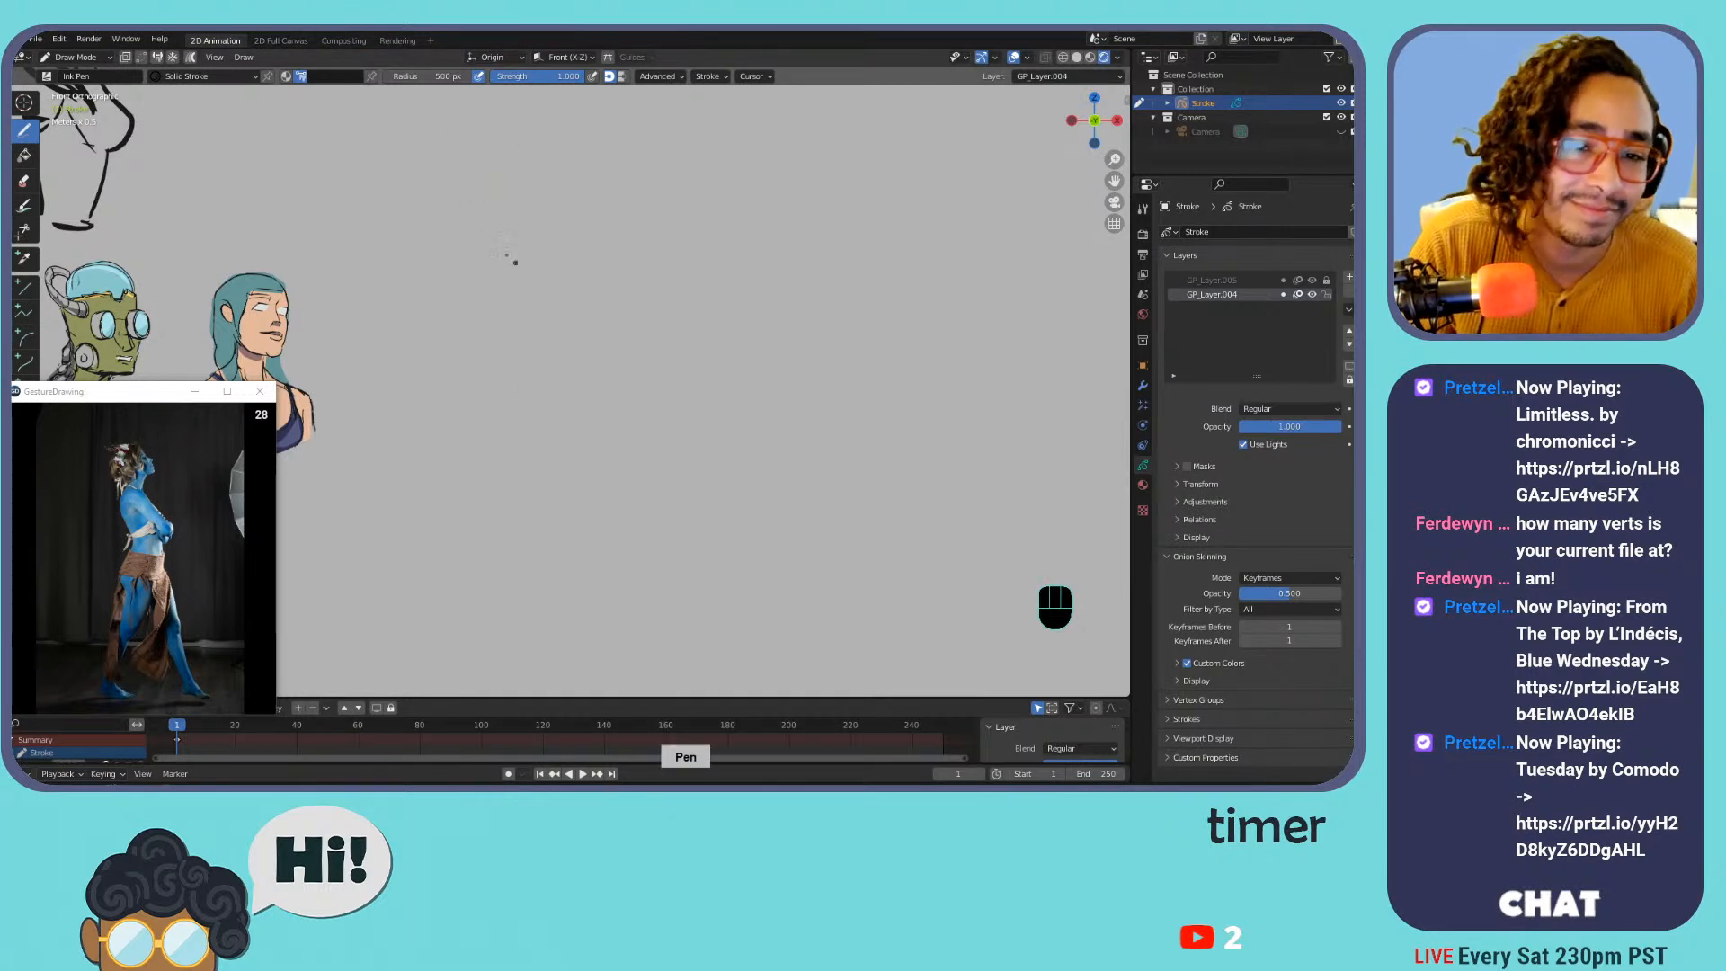
Try a few test marks and opening strokes on the empty canvas, removing all of them
drag(511, 188, 495, 226)
drag(574, 292, 561, 313)
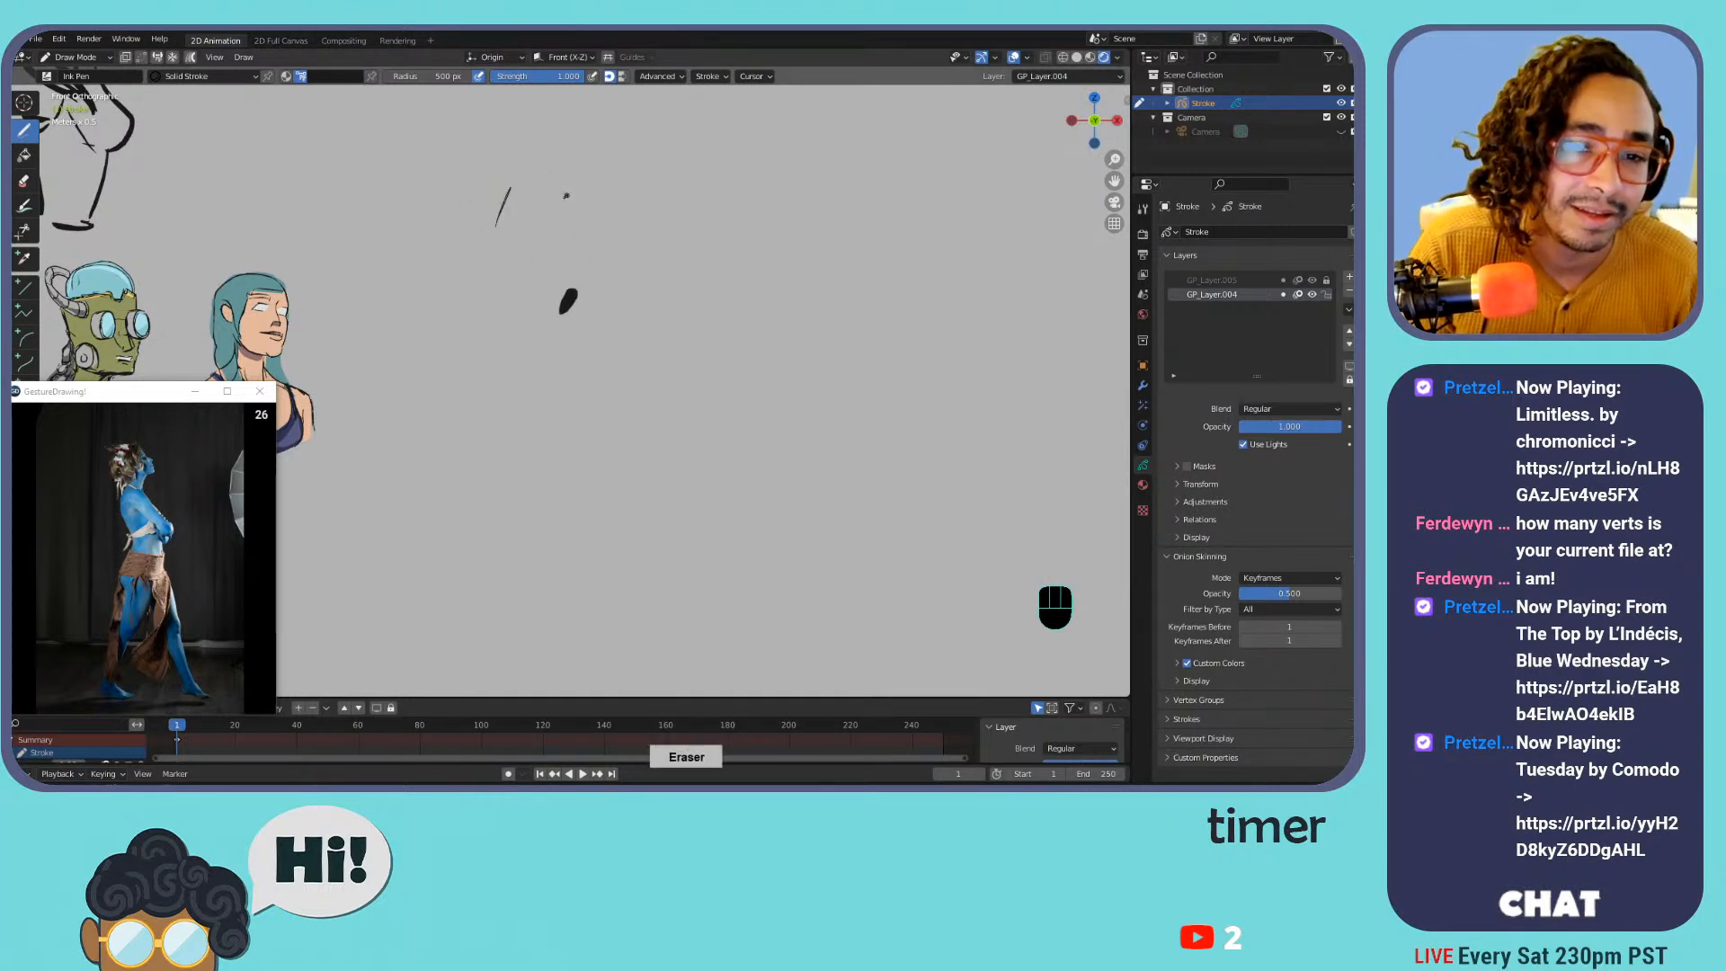
drag(486, 225, 508, 196)
drag(563, 293, 573, 312)
drag(681, 316, 719, 423)
key(ctrl+z)
drag(617, 183, 574, 274)
key(ctrl+z)
drag(619, 180, 564, 257)
key(ctrl+z)
drag(699, 192, 576, 241)
key(ctrl+z)
key(ctrl+z)
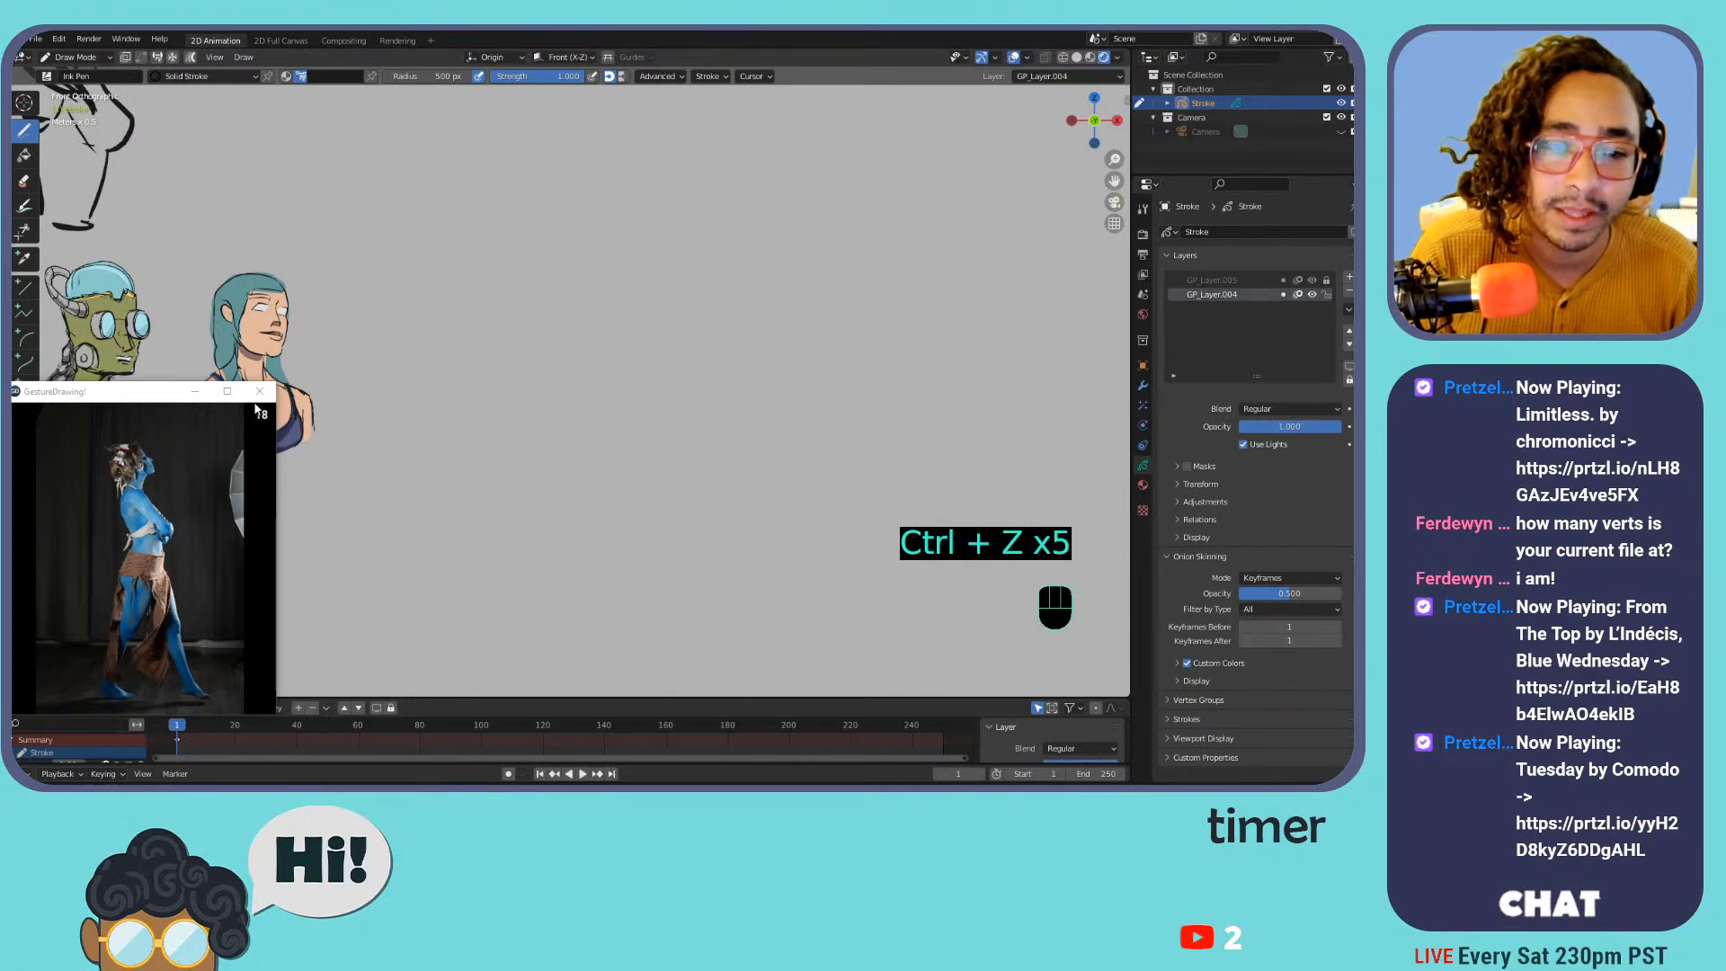
Minimise the gesture reference window and draw the rounded skull outline of a new head
click(195, 391)
mouse_move(415, 320)
mouse_down()
mouse_move(480, 224)
mouse_move(531, 204)
mouse_up()
key(ctrl+z)
mouse_move(437, 245)
mouse_down()
mouse_move(504, 222)
mouse_move(603, 266)
mouse_up()
Draw the horizontal eye guideline and vertical centre guideline on the new face, redoing strokes as needed
mouse_move(419, 311)
mouse_down()
mouse_move(445, 450)
mouse_move(544, 433)
mouse_move(593, 324)
mouse_move(559, 343)
mouse_up()
key(ctrl+z)
key(ctrl+z)
drag(411, 340, 521, 333)
key(ctrl+z)
drag(486, 241, 468, 421)
key(ctrl+z)
drag(459, 318, 469, 463)
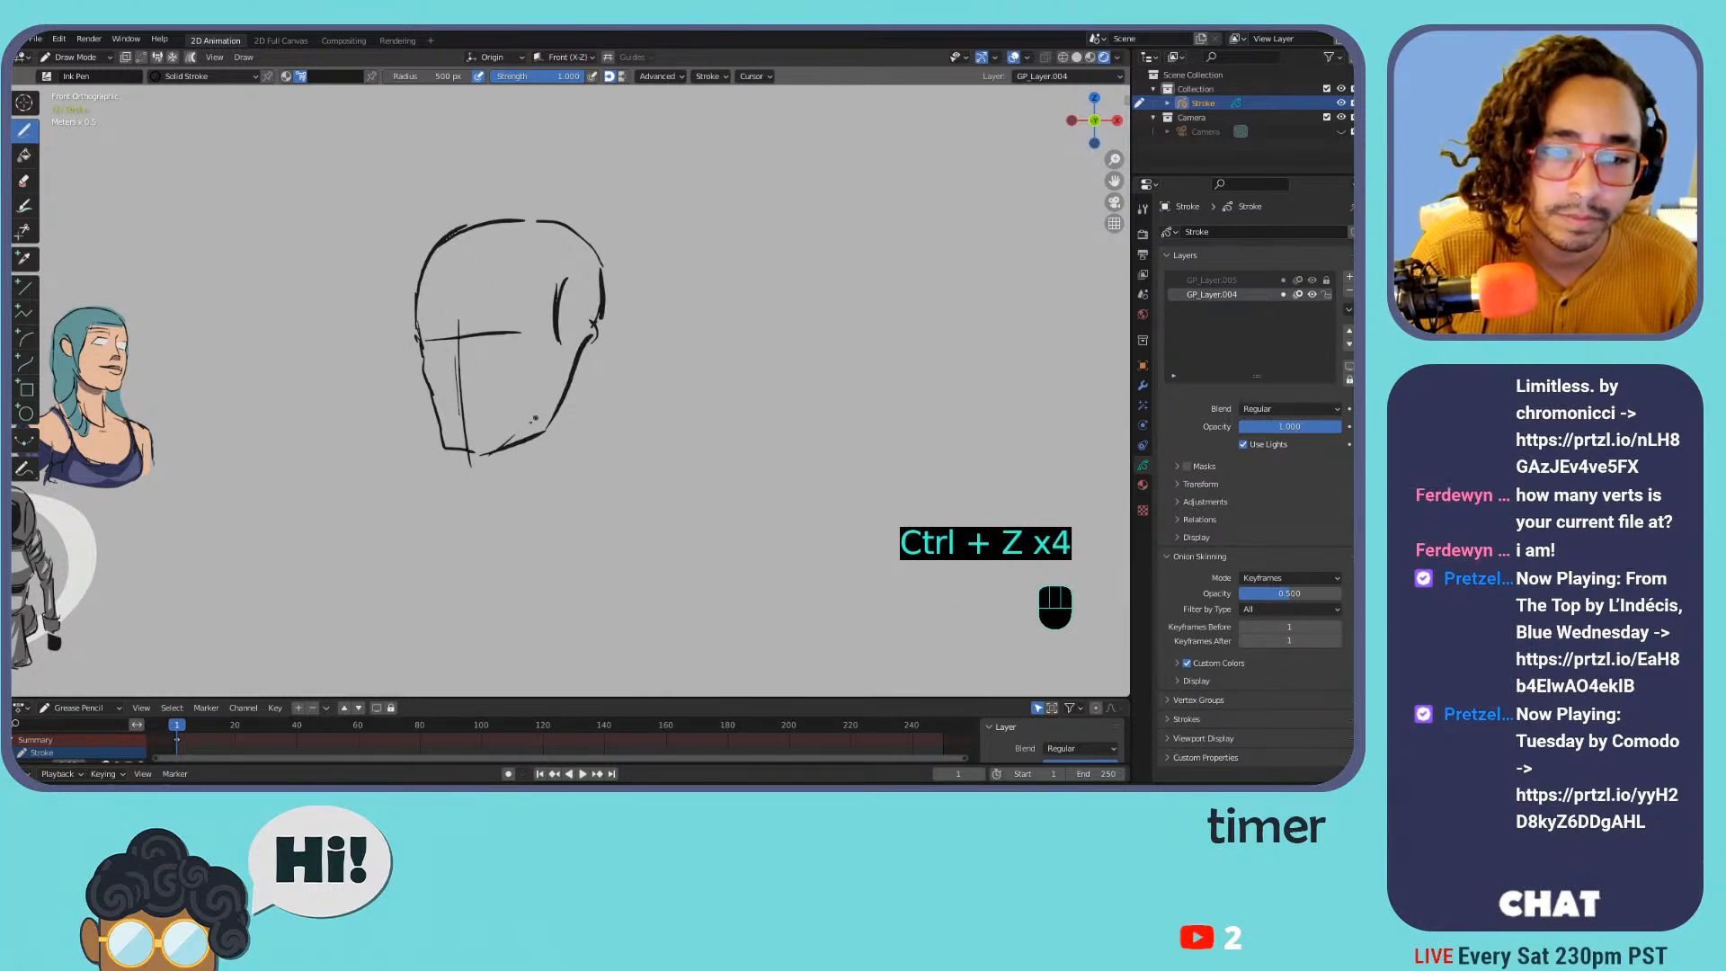
Draw the neck below the jaw with a curved collar and the start of the near shoulder lines
key(ctrl+z)
key(ctrl+z)
drag(469, 463, 538, 500)
mouse_move(584, 346)
mouse_down()
mouse_move(582, 432)
mouse_move(530, 511)
mouse_up()
drag(580, 361, 509, 519)
mouse_move(592, 445)
mouse_down()
mouse_move(536, 541)
mouse_move(570, 540)
mouse_move(601, 483)
mouse_up()
drag(591, 434, 617, 513)
mouse_move(497, 484)
mouse_down()
mouse_move(438, 513)
mouse_move(451, 561)
mouse_up()
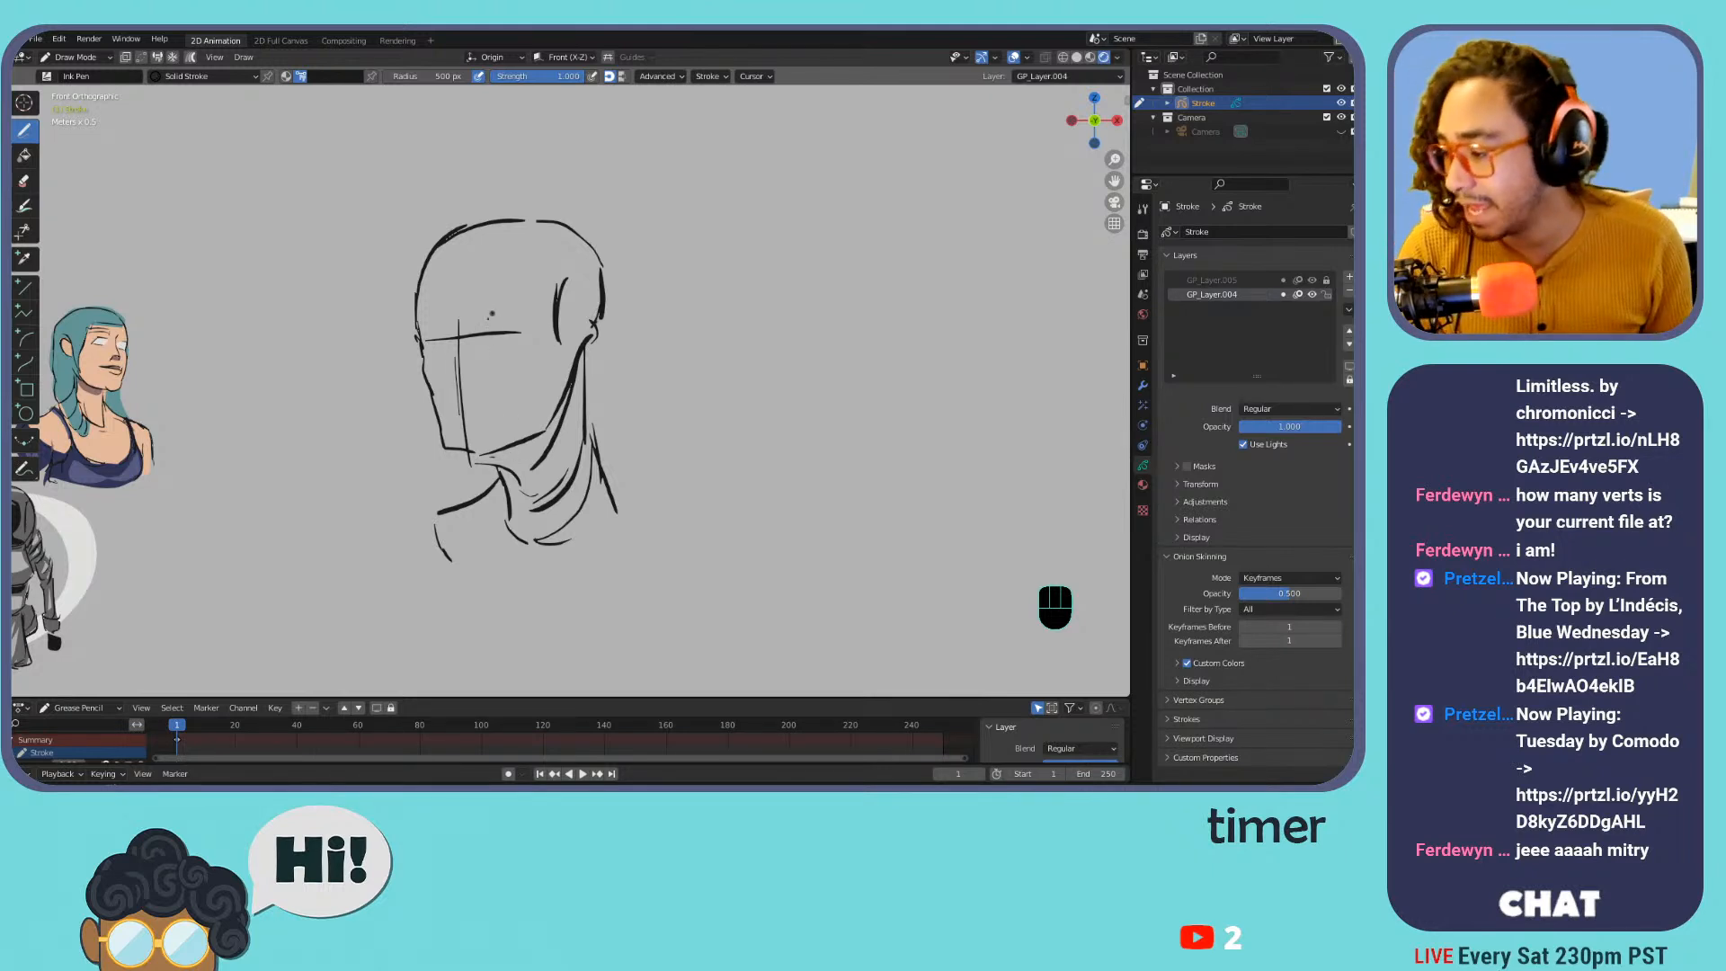
Draw the sloping shoulder lines on both sides of the neck, redoing the outer strokes as needed
drag(601, 466, 676, 593)
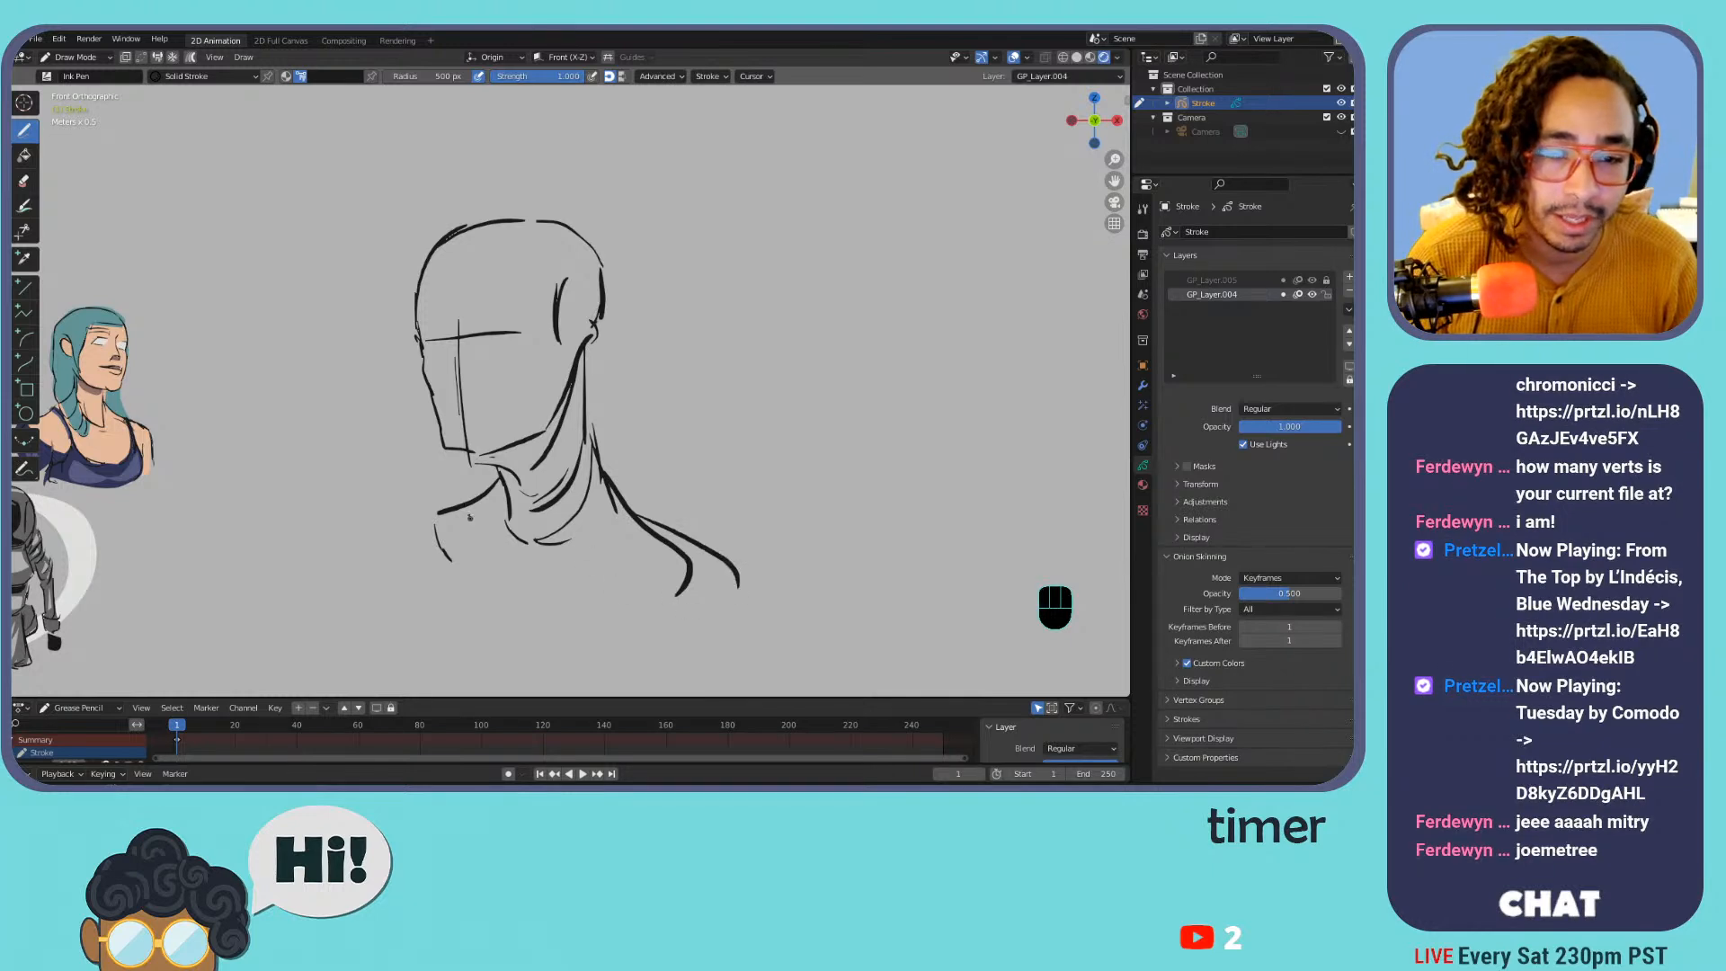
key(ctrl+z)
drag(643, 515, 736, 589)
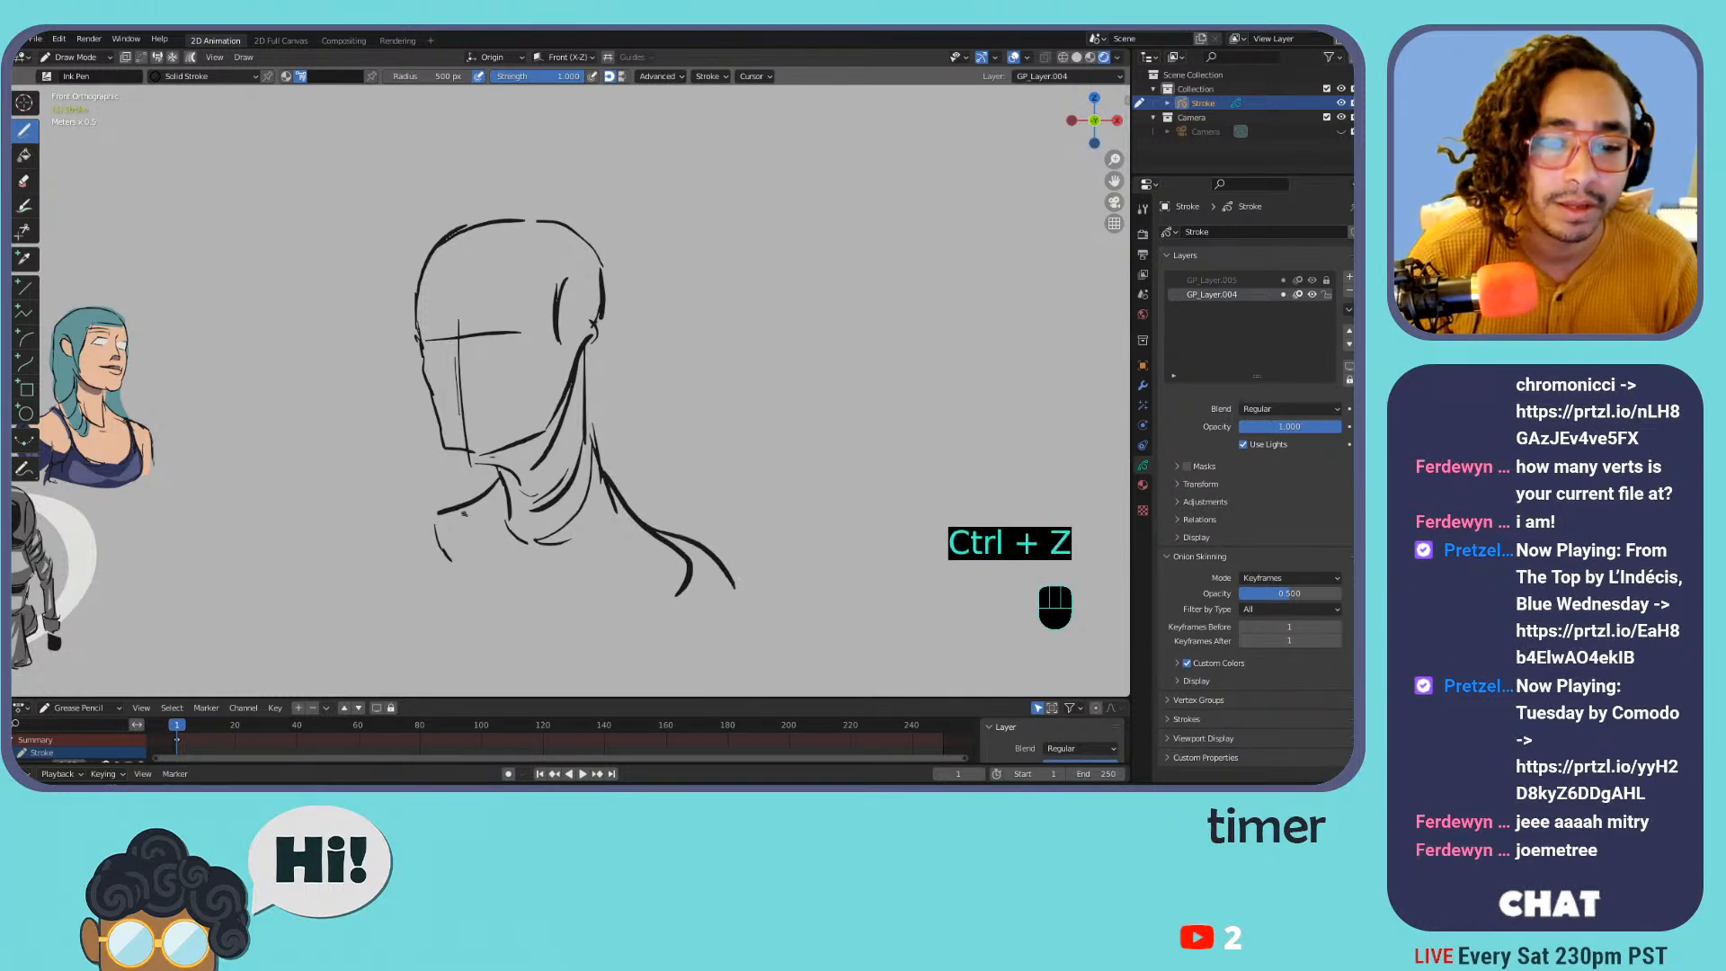
mouse_move(418, 509)
mouse_down()
mouse_move(396, 565)
mouse_move(423, 624)
mouse_up()
drag(681, 582, 564, 659)
key(ctrl+z)
drag(420, 582, 426, 655)
Draw a long diagonal curve from the shoulder across the chest and a vertical torso line on the opposite side
key(ctrl+minus)
key(ctrl+minus)
shift+middle_drag(576, 562, 577, 500)
drag(622, 484, 505, 575)
drag(468, 502, 486, 588)
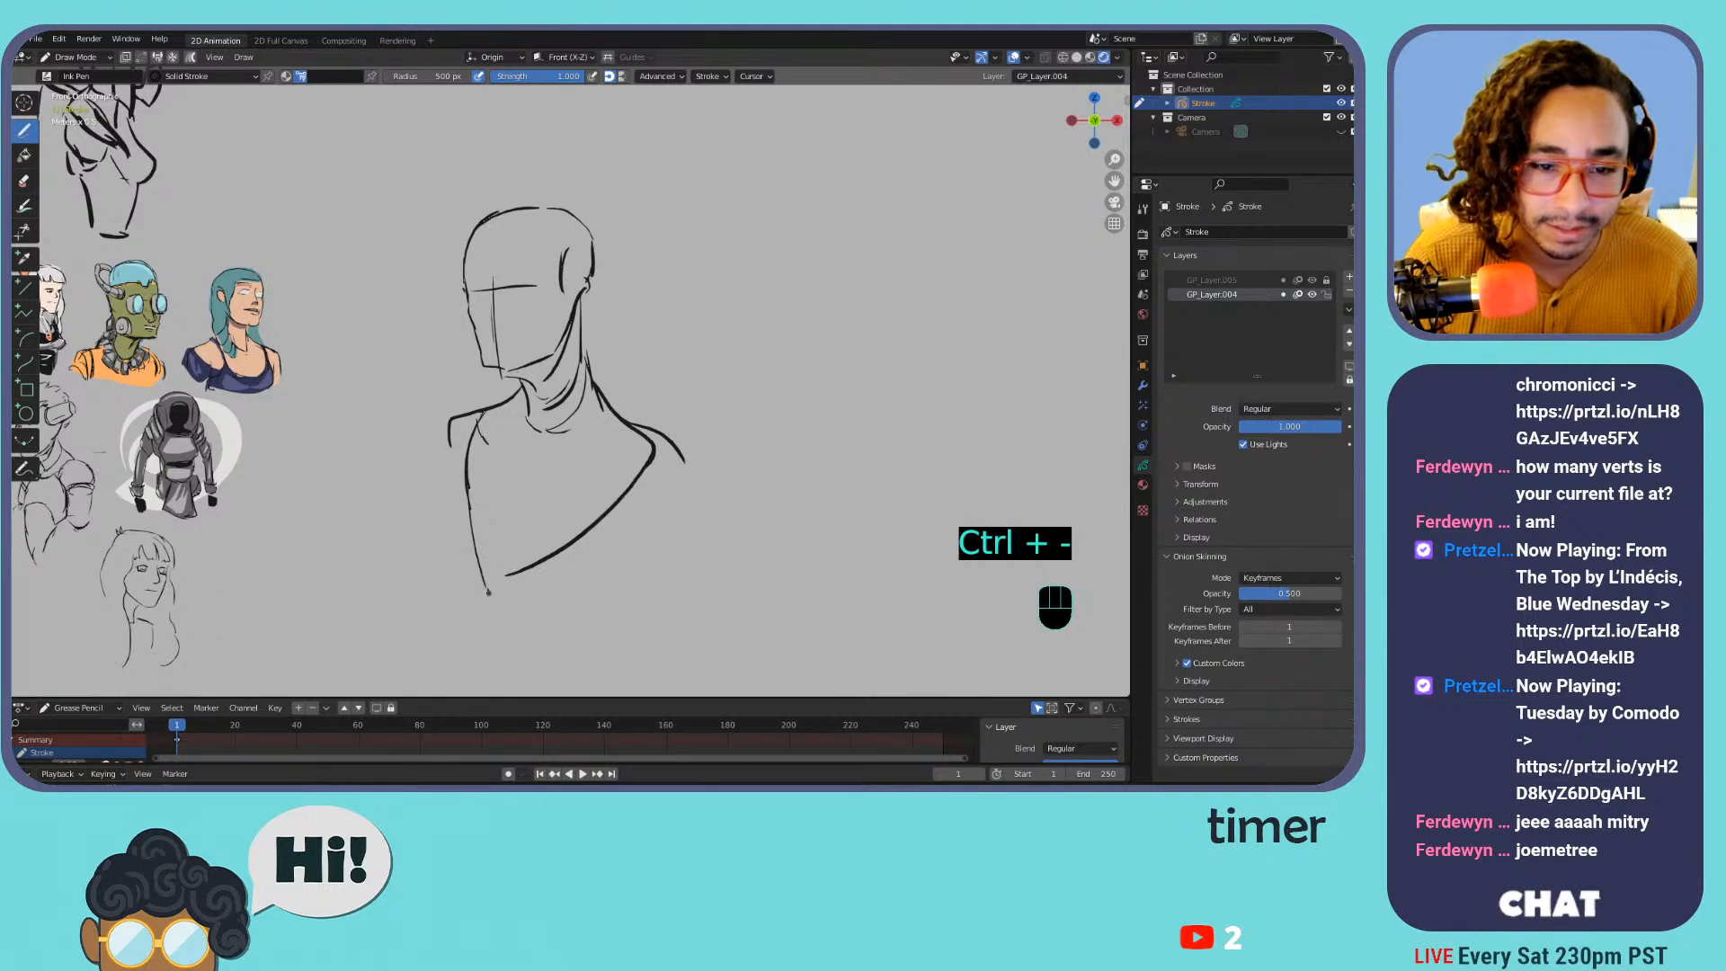
Add collarbone and neck-side lines to the bust and outline the outer shoulder on the face's front side
mouse_move(530, 454)
mouse_down()
mouse_move(593, 470)
mouse_move(517, 451)
mouse_up()
drag(584, 369, 599, 477)
drag(464, 419, 417, 443)
drag(418, 447, 424, 486)
drag(426, 482, 451, 491)
key(ctrl+z)
key(ctrl+z)
mouse_move(459, 412)
mouse_down()
mouse_move(431, 435)
mouse_move(445, 485)
mouse_up()
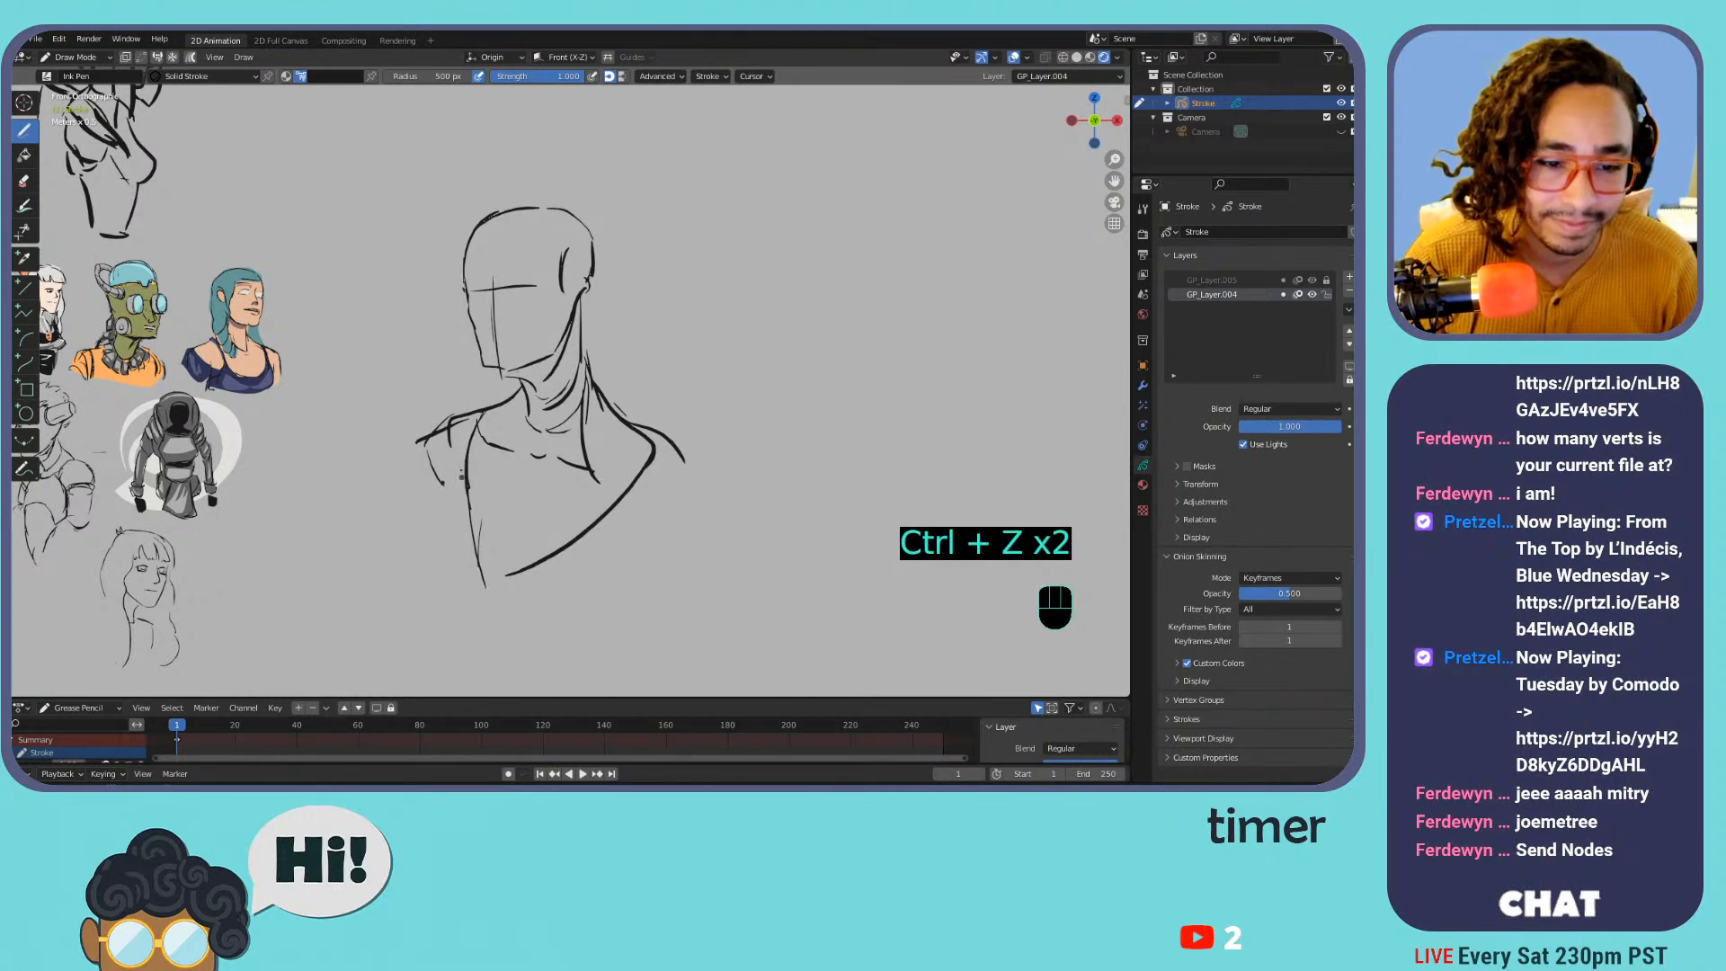
Try a short upper-arm line, a curved base line and a side line for the lower torso, undoing strokes
drag(688, 464, 696, 494)
mouse_move(526, 621)
mouse_down()
mouse_move(630, 624)
mouse_move(522, 627)
mouse_move(639, 600)
mouse_up()
drag(661, 494, 639, 609)
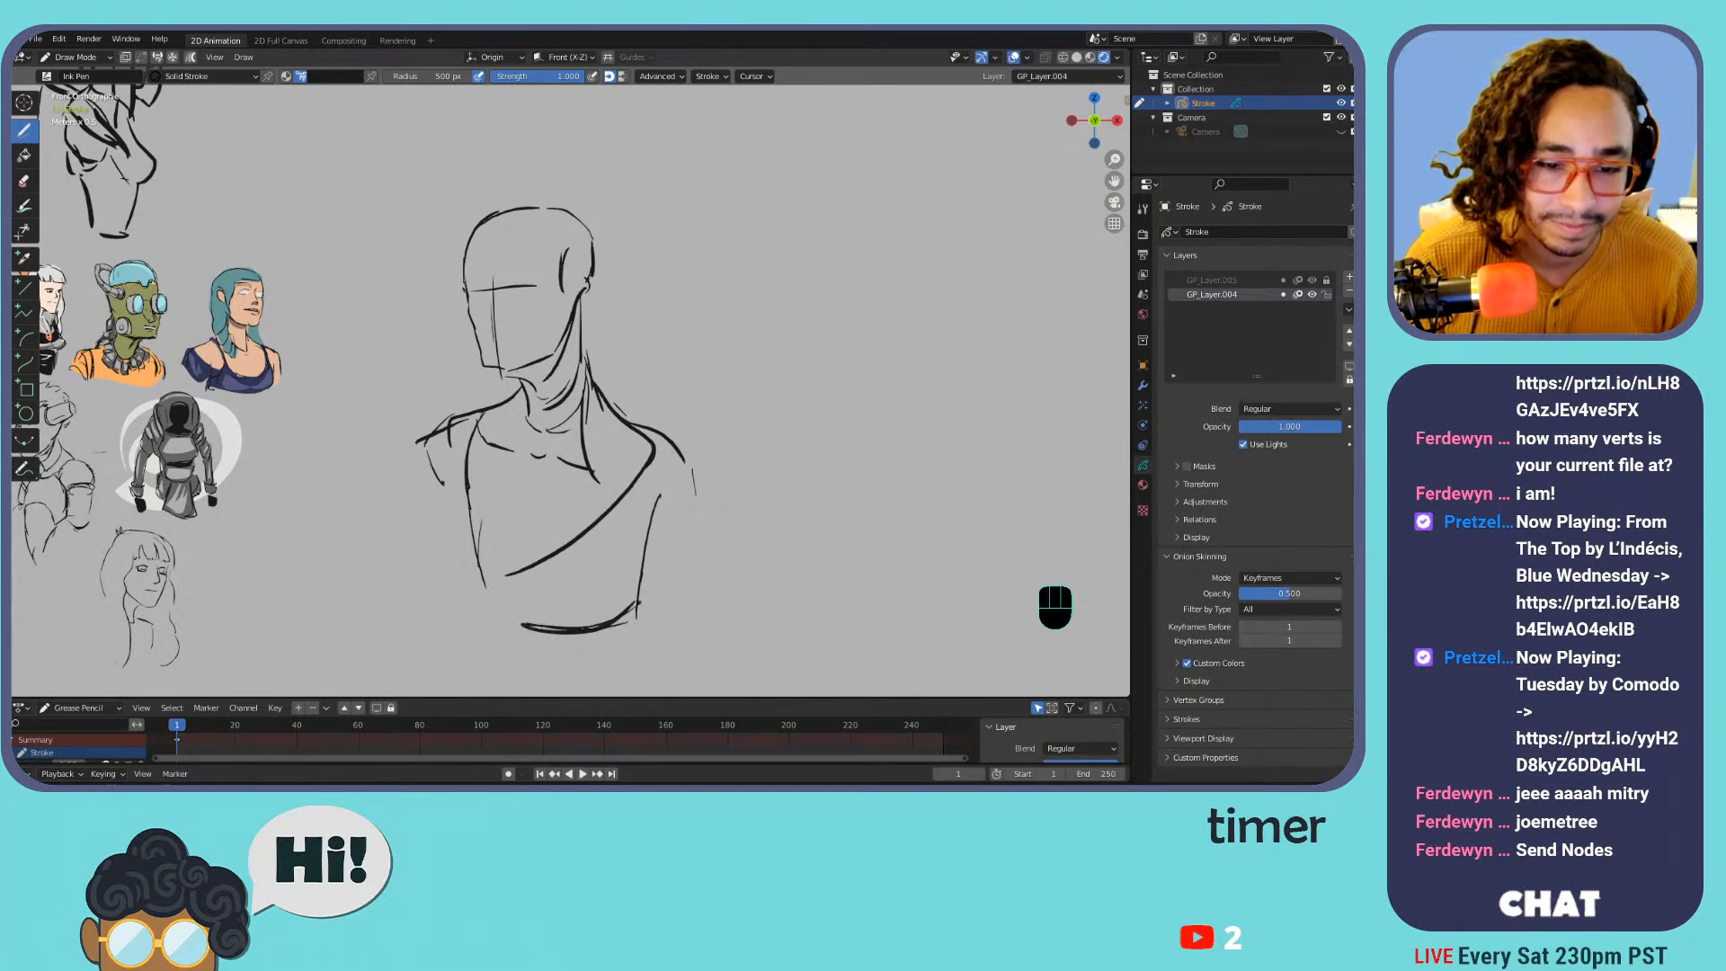
key(ctrl+z)
key(ctrl+z)
key(ctrl+z)
key(ctrl+z)
key(ctrl+z)
key(ctrl+z)
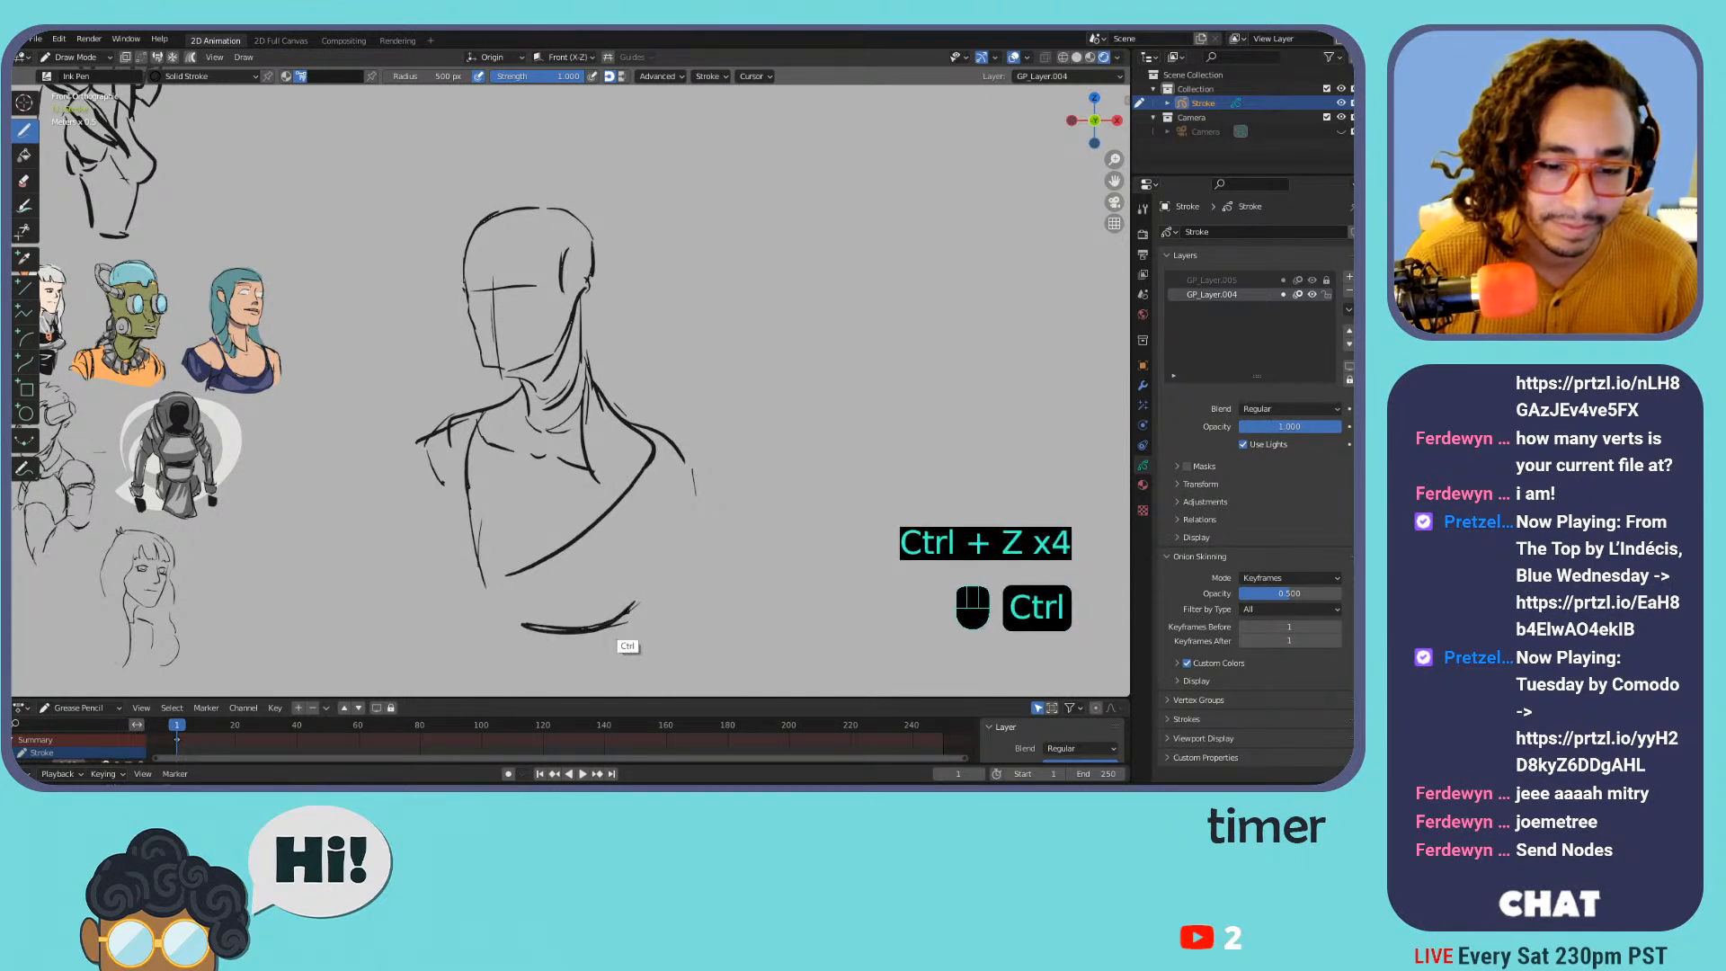
Try the torso's side line and the upper-arm lines hanging from the front shoulder, and undo them
mouse_move(608, 627)
mouse_down()
mouse_move(637, 593)
mouse_move(655, 486)
mouse_up()
mouse_move(446, 466)
mouse_down()
mouse_move(422, 581)
mouse_move(414, 544)
mouse_up()
key(ctrl+z)
key(ctrl+z)
mouse_move(438, 456)
mouse_down()
mouse_move(408, 597)
mouse_move(417, 650)
mouse_up()
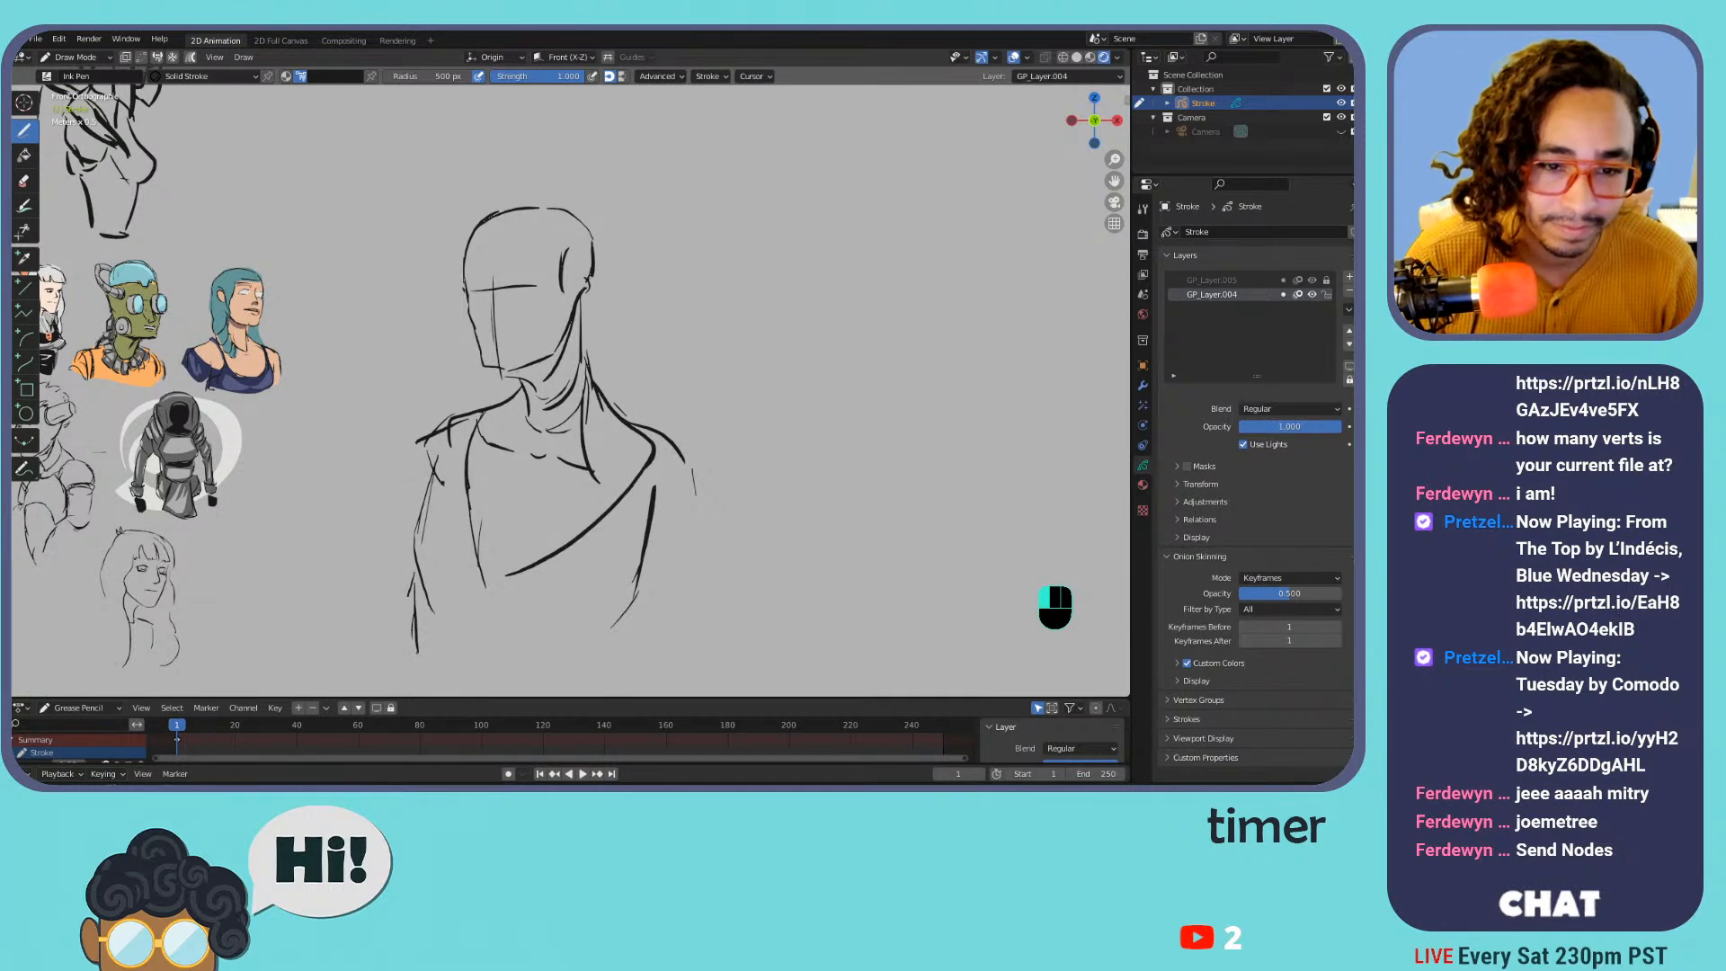
key(ctrl+z)
key(ctrl+z)
key(ctrl+z)
key(ctrl+z)
key(ctrl+z)
key(ctrl+z)
key(ctrl+z)
key(ctrl+z)
key(ctrl+z)
key(ctrl+z)
key(ctrl+z)
shift+middle_drag(624, 365, 693, 490)
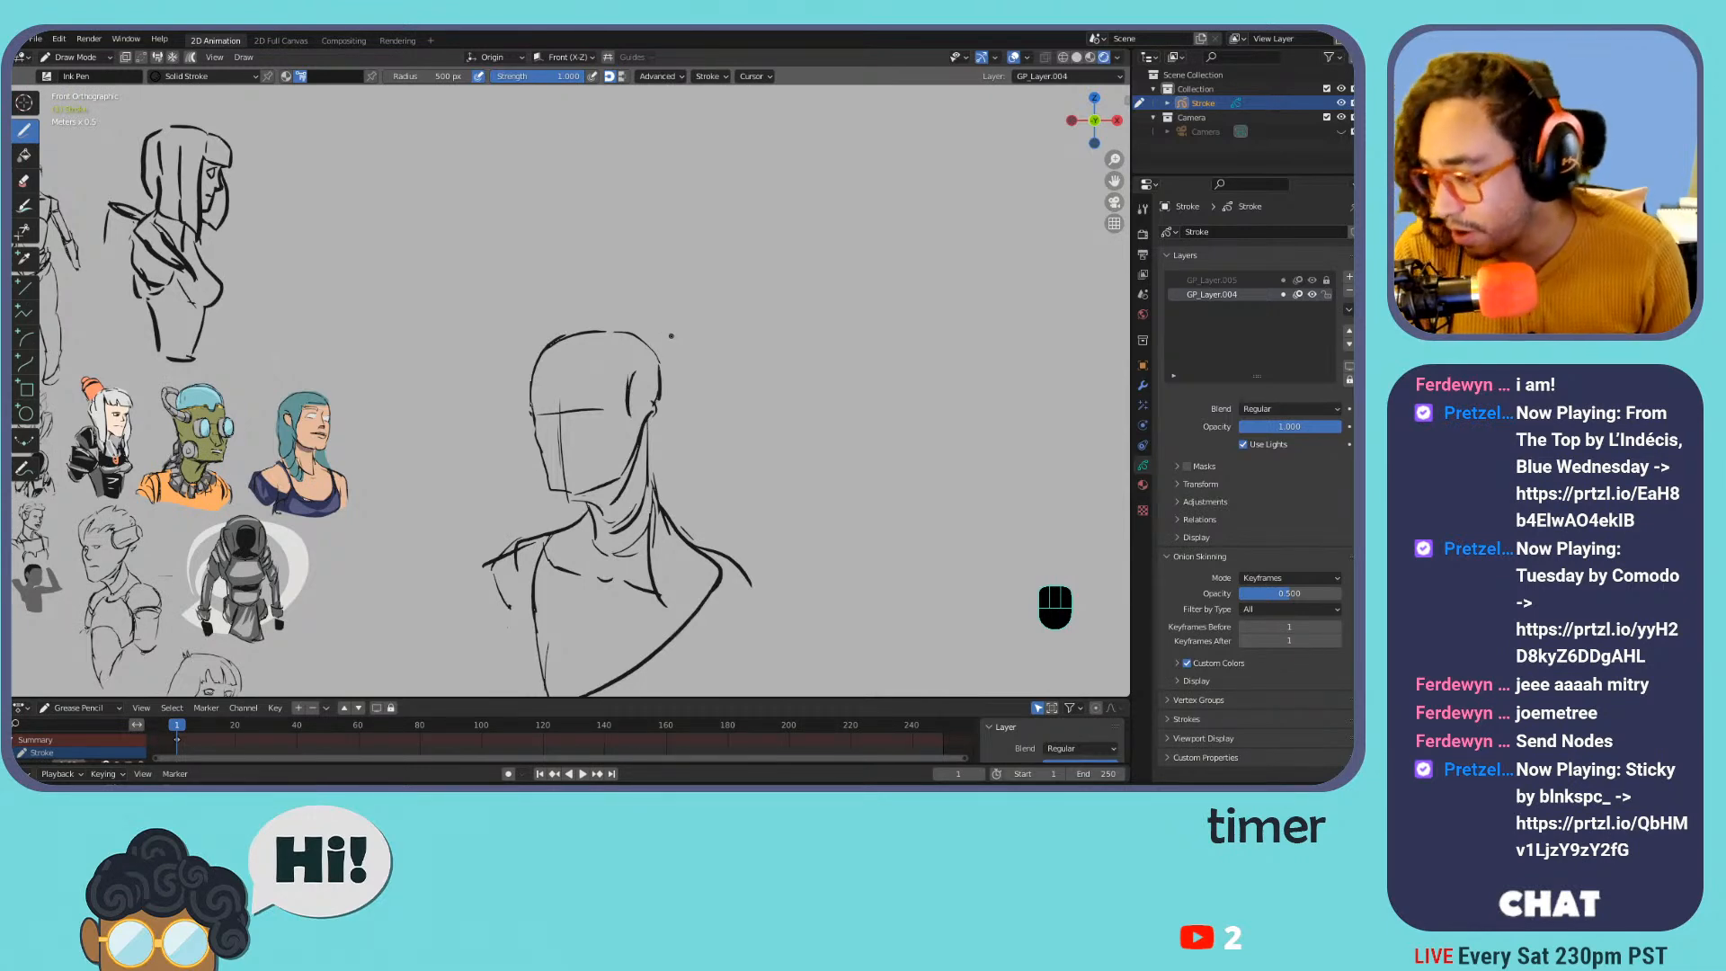
Try a curved eye shape above the horizontal guide line on the bust's face, and undo the strokes
key(ctrl+equal)
key(ctrl+equal)
key(ctrl+equal)
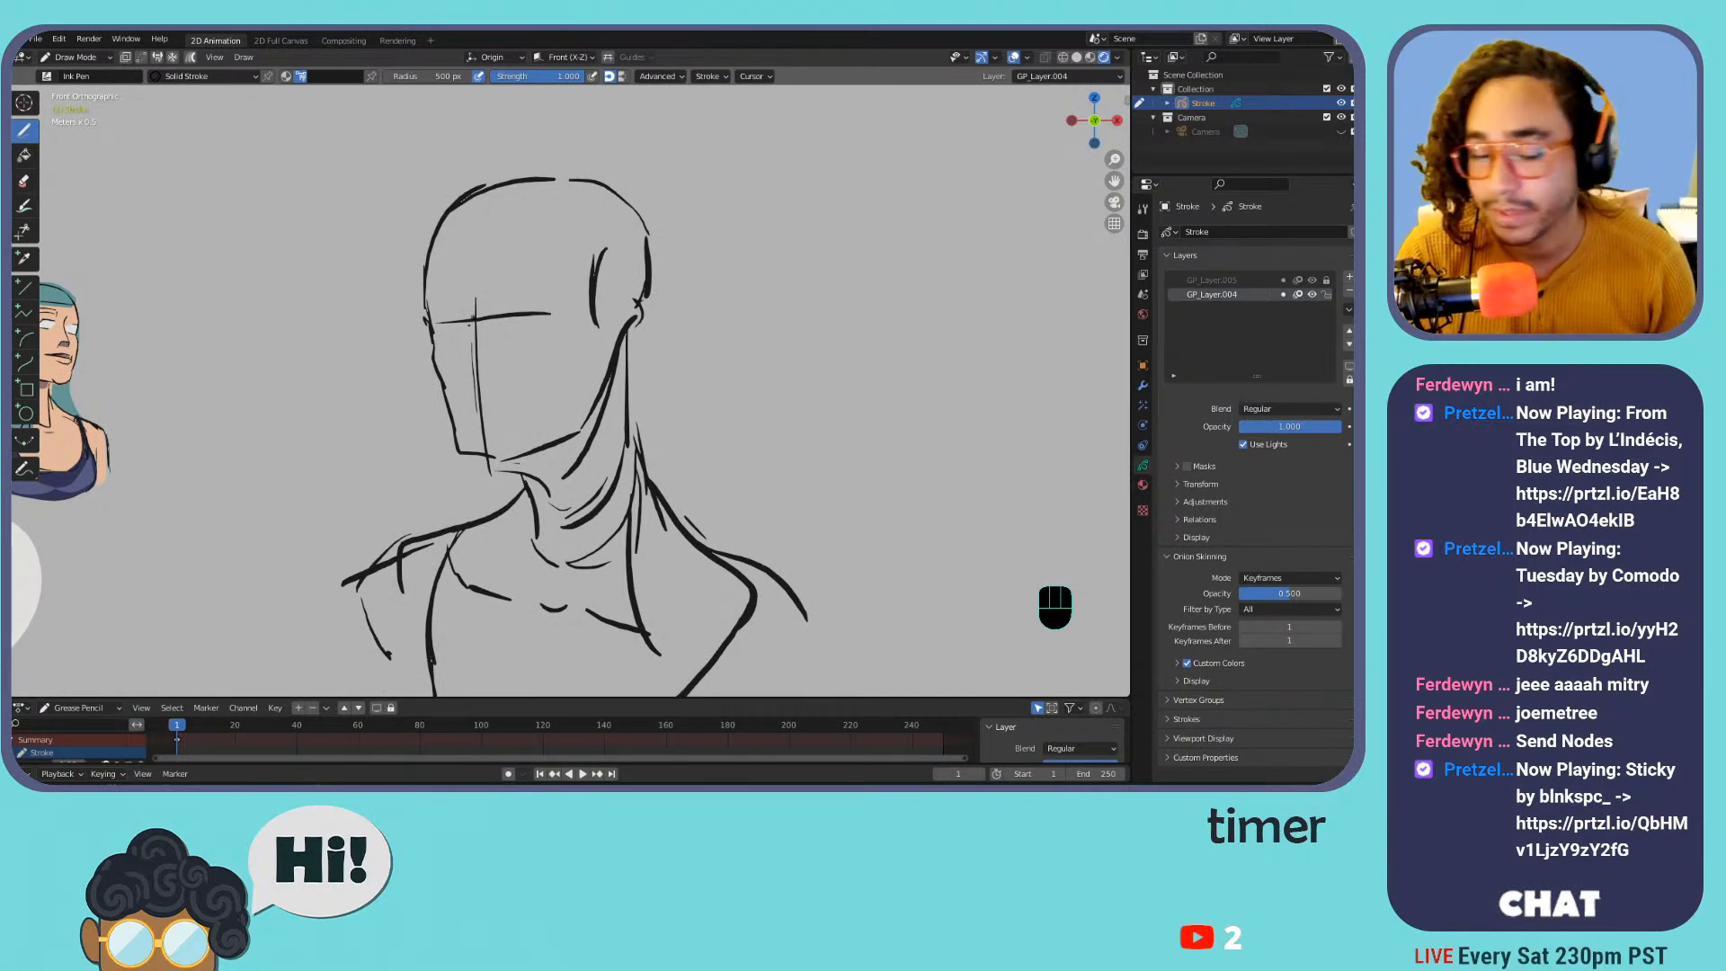
mouse_move(488, 297)
mouse_down()
mouse_move(548, 302)
mouse_move(535, 289)
mouse_move(550, 308)
mouse_move(536, 300)
mouse_up()
key(ctrl+z)
key(ctrl+z)
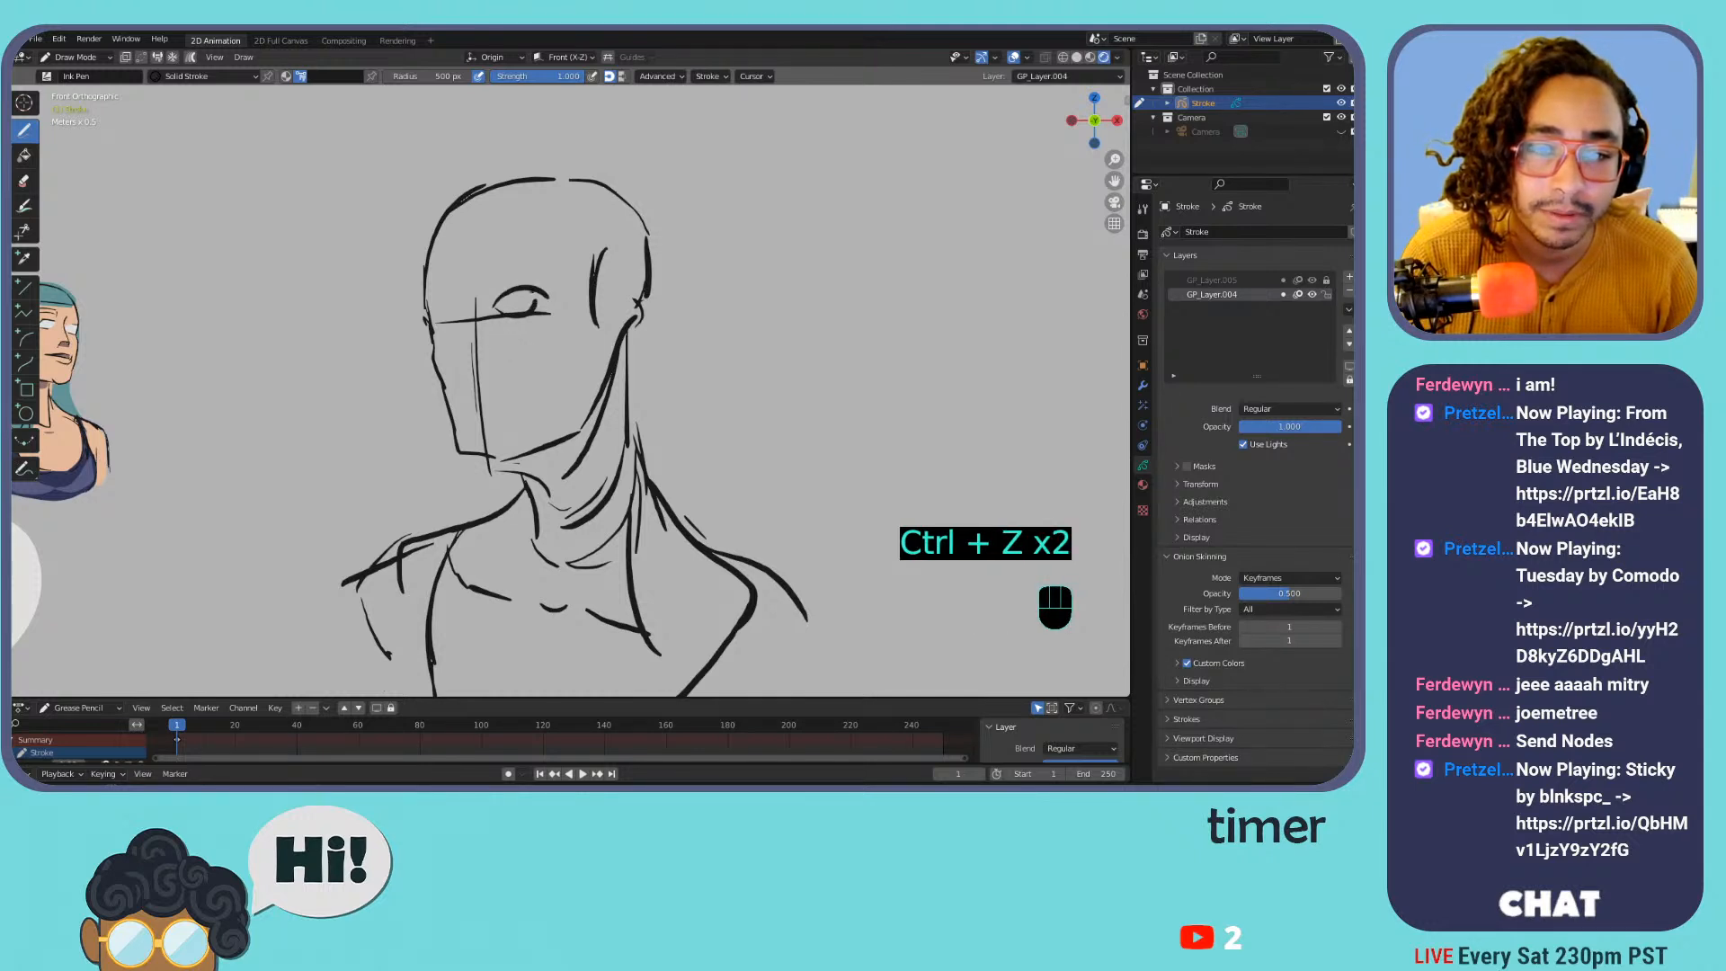
mouse_move(481, 356)
mouse_down()
mouse_move(455, 312)
mouse_move(475, 292)
mouse_move(469, 324)
mouse_move(437, 320)
mouse_move(469, 335)
mouse_move(542, 296)
mouse_up()
key(ctrl+z)
key(ctrl+z)
key(ctrl+z)
Erase the old facial guides and redraw a long vertical centre line and a horizontal eye line
drag(541, 297, 451, 318)
drag(484, 262, 490, 461)
key(ctrl+z)
key(ctrl+z)
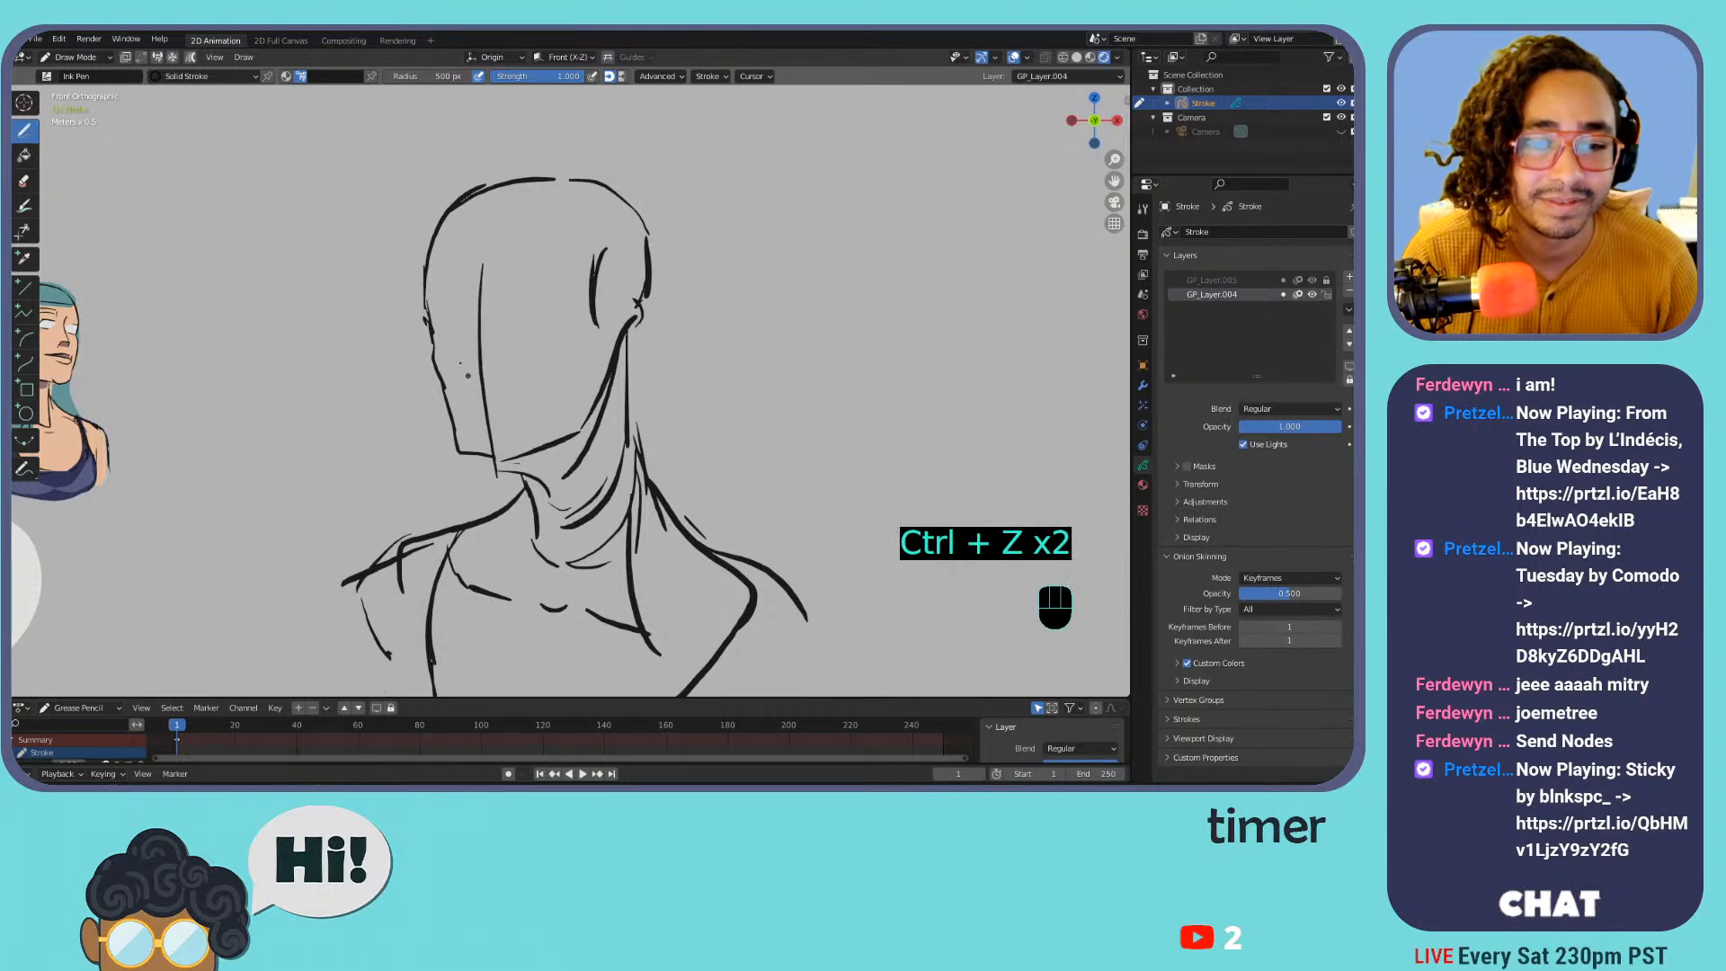
drag(436, 325, 571, 306)
key(ctrl+z)
drag(451, 326, 558, 318)
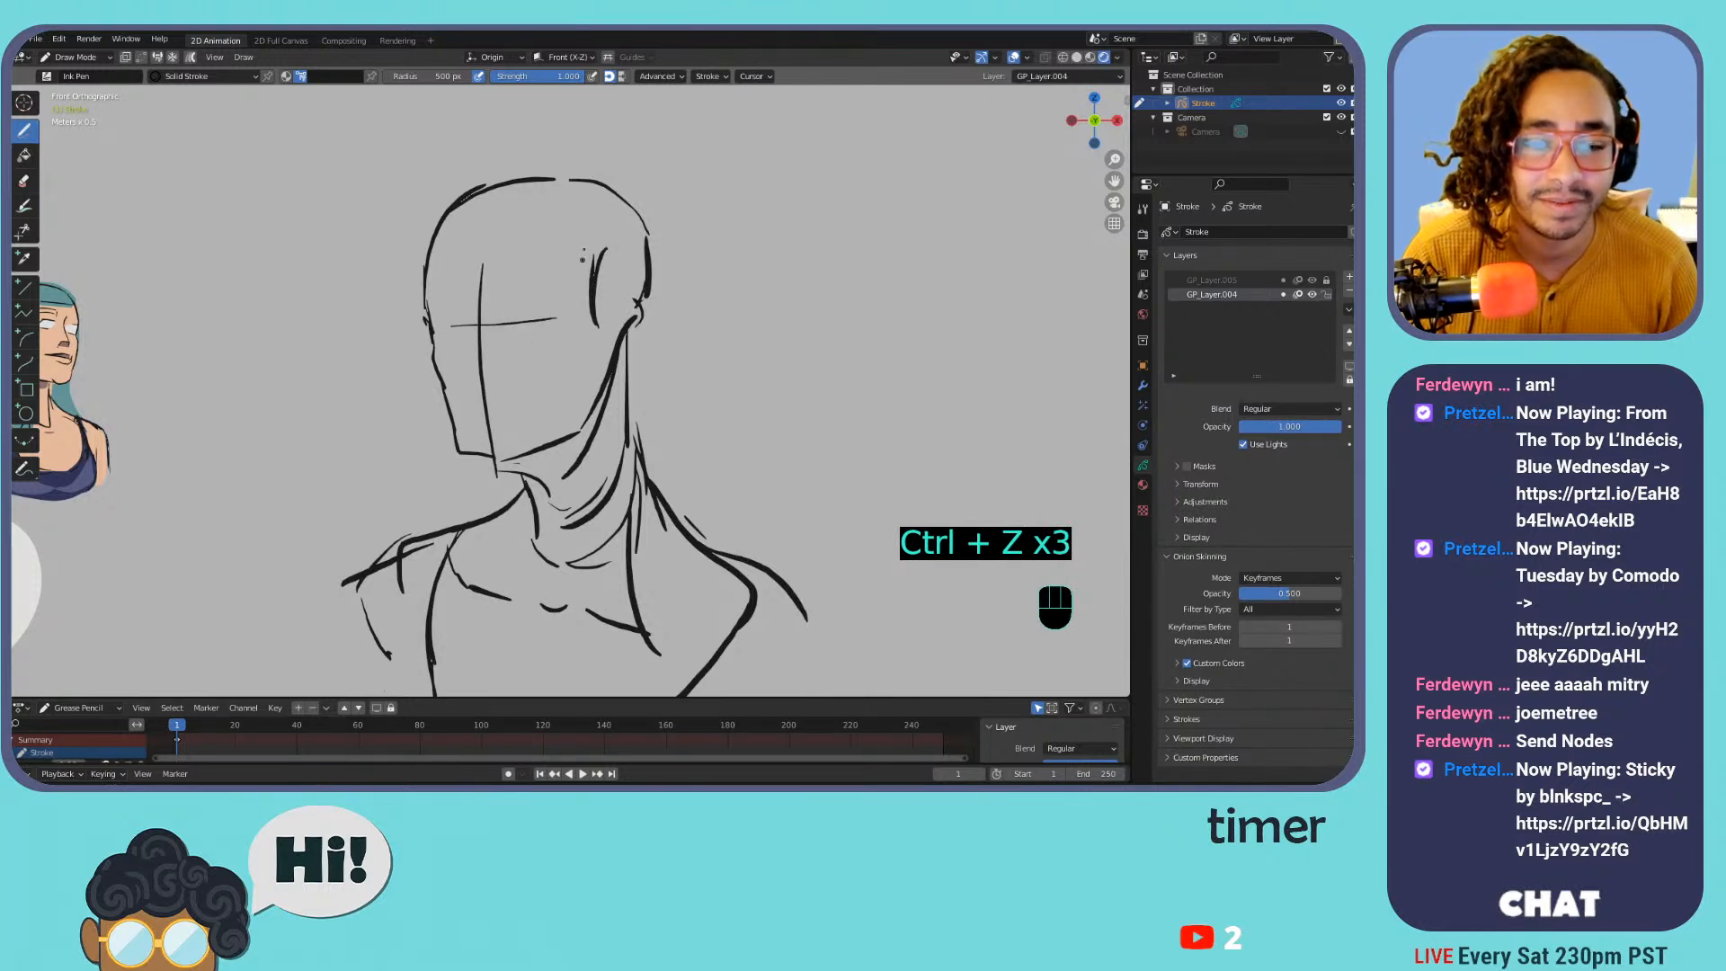
Erase the ear curves and draw a curved cheek contour from the back of the jaw down to the jawline
drag(606, 245, 595, 297)
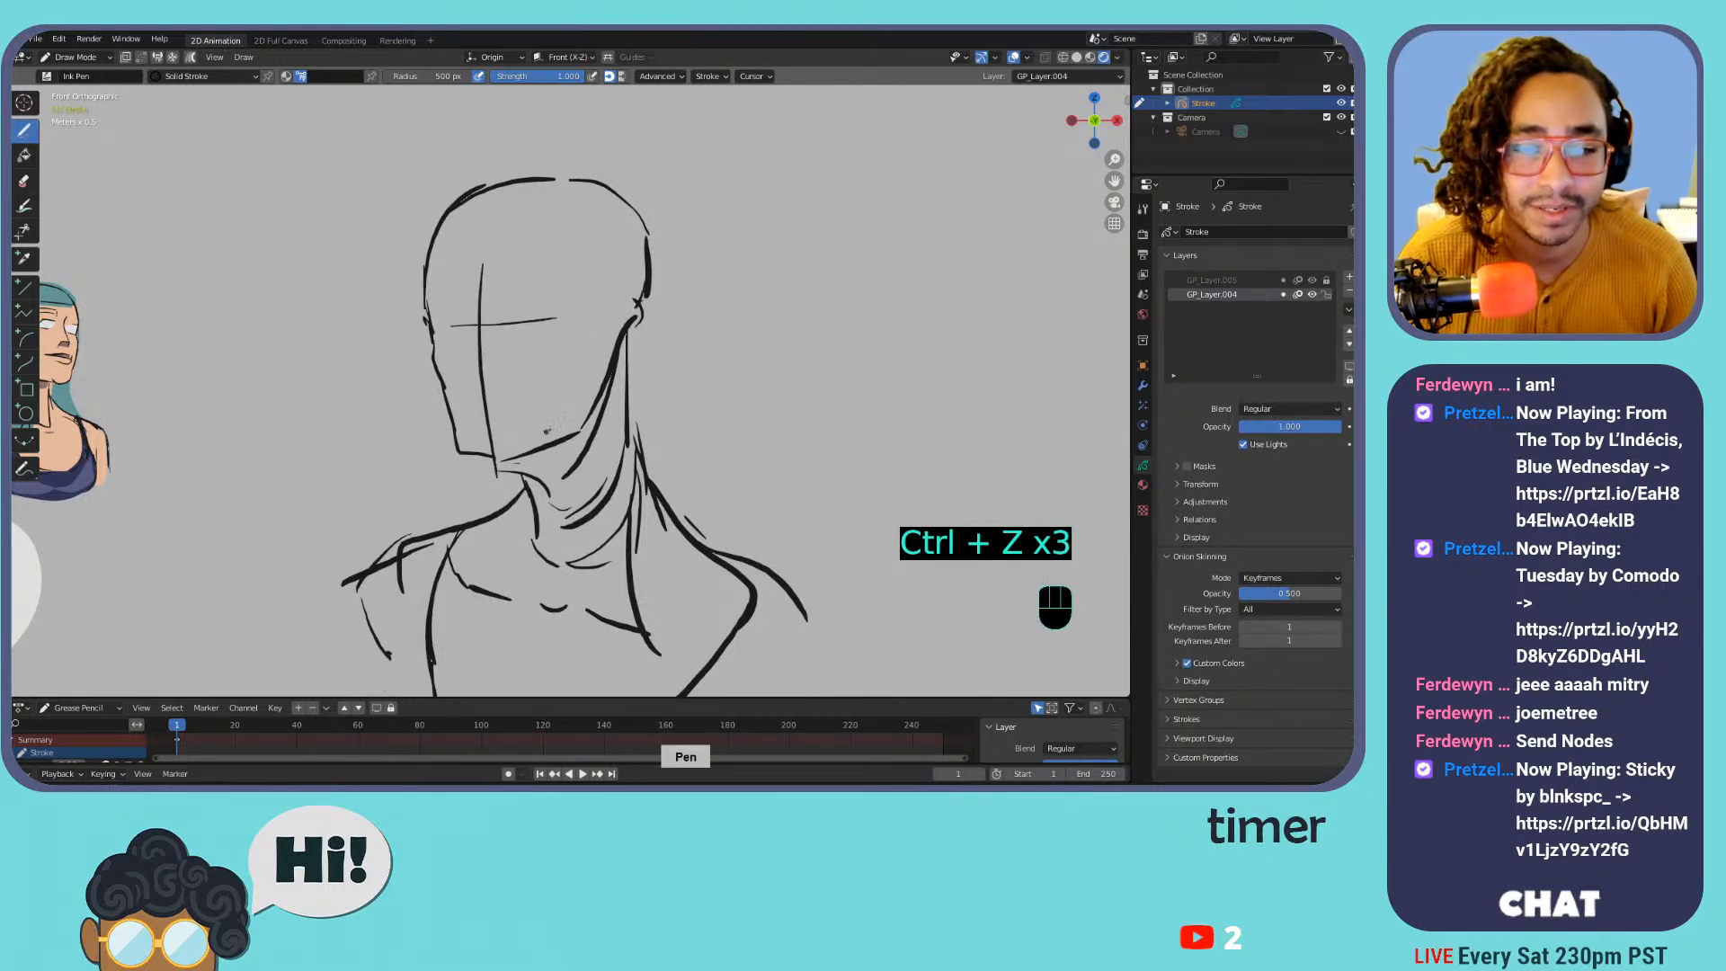
drag(558, 439, 570, 357)
key(ctrl+z)
mouse_move(572, 436)
mouse_down()
mouse_move(564, 371)
mouse_move(613, 307)
mouse_move(570, 369)
mouse_move(576, 434)
mouse_up()
Reshape the front contour of the bust's head and add a curved temple line near the crown
mouse_move(450, 389)
mouse_down()
mouse_move(429, 274)
mouse_move(456, 200)
mouse_up()
drag(455, 429, 434, 260)
key(ctrl+z)
key(ctrl+z)
mouse_move(450, 393)
mouse_down()
mouse_move(434, 274)
mouse_move(456, 216)
mouse_move(623, 218)
mouse_up()
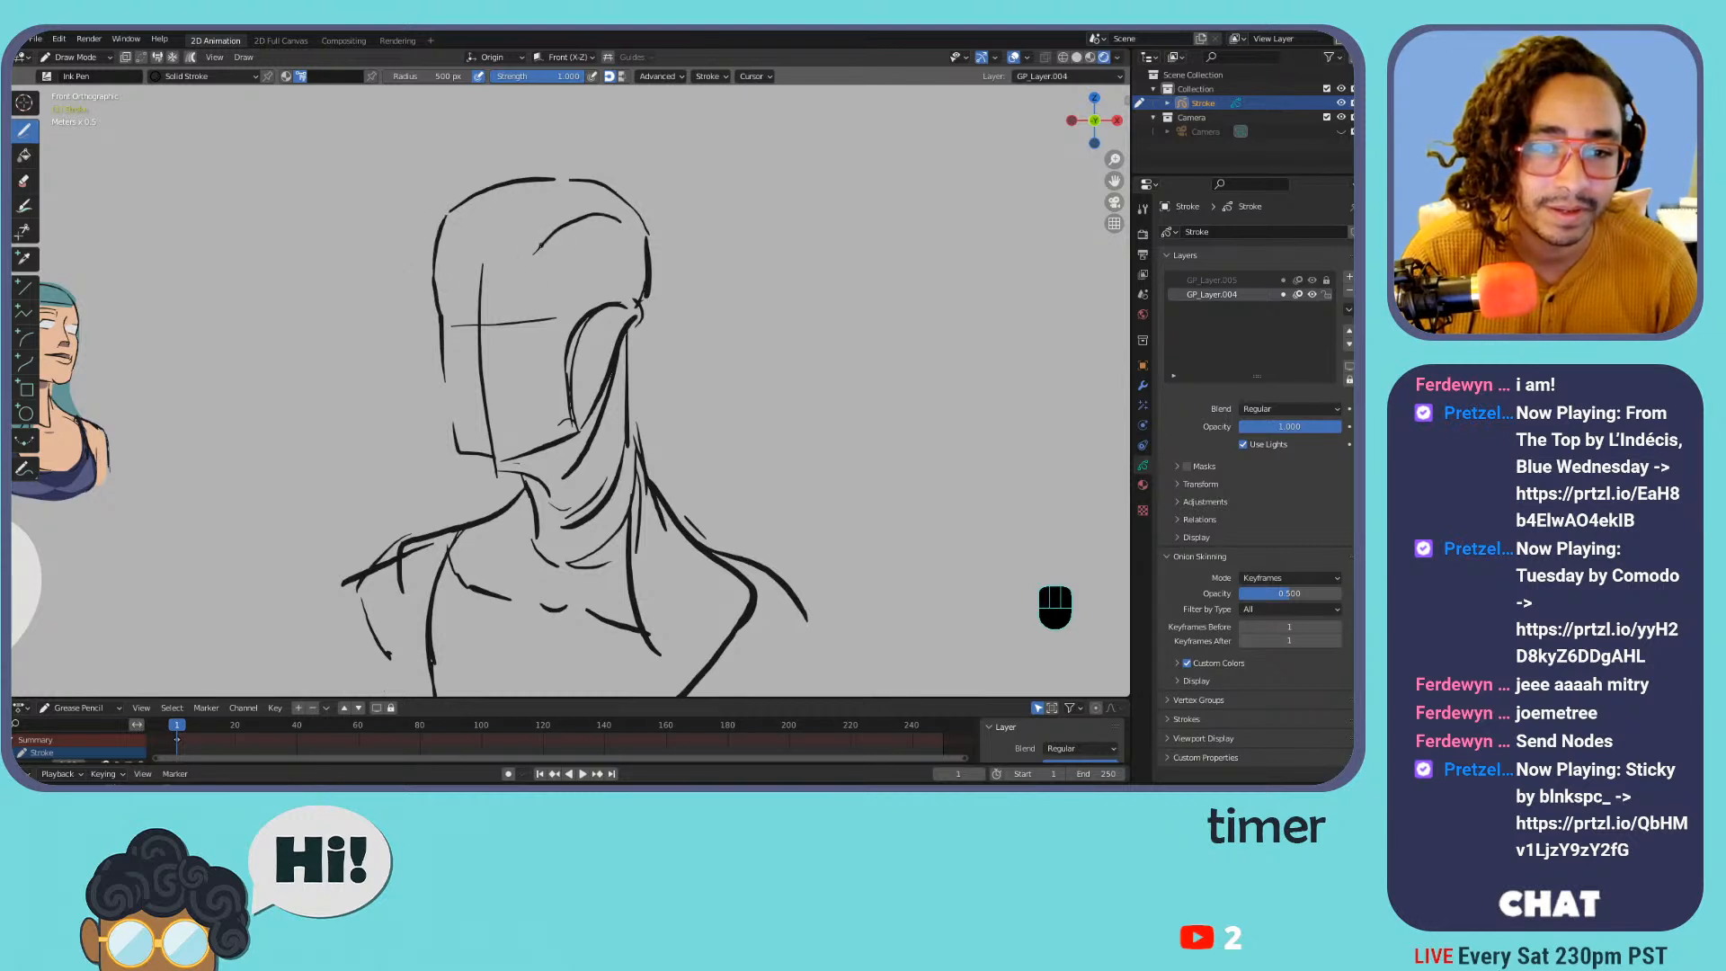
Draw a vertical side-plane line from the temple curve down to the jaw, undoing rough versions
mouse_move(534, 260)
mouse_down()
mouse_move(551, 404)
mouse_move(532, 450)
mouse_up()
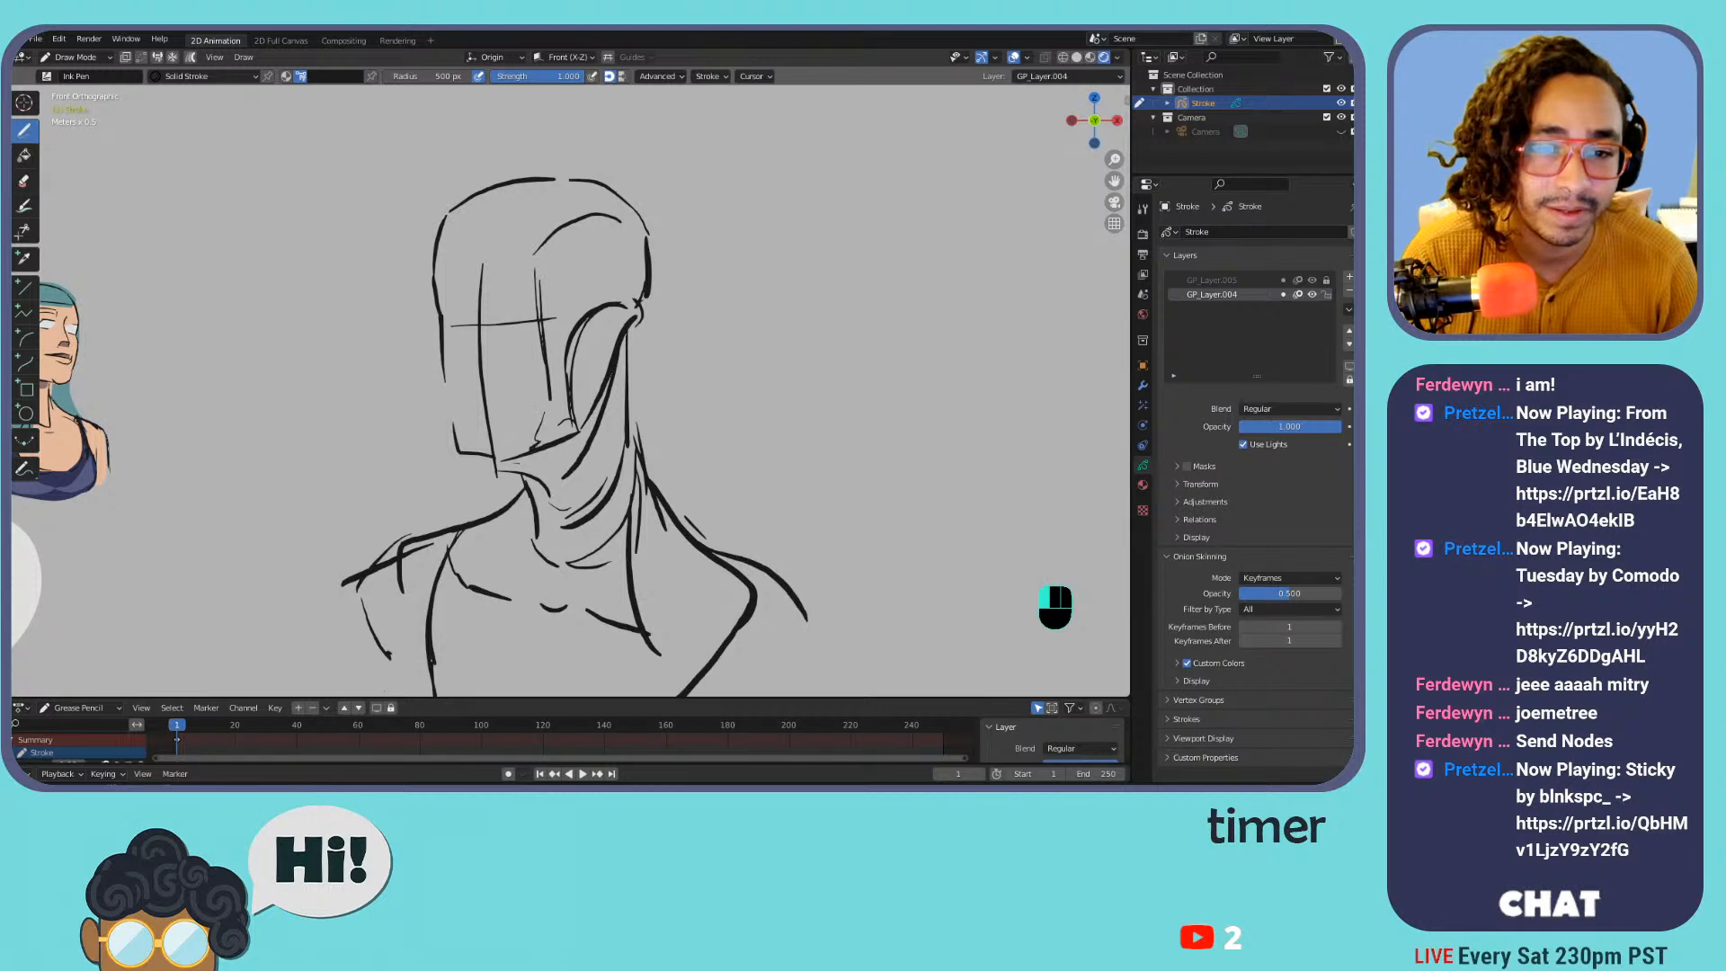
key(ctrl+z)
key(ctrl+z)
key(ctrl+z)
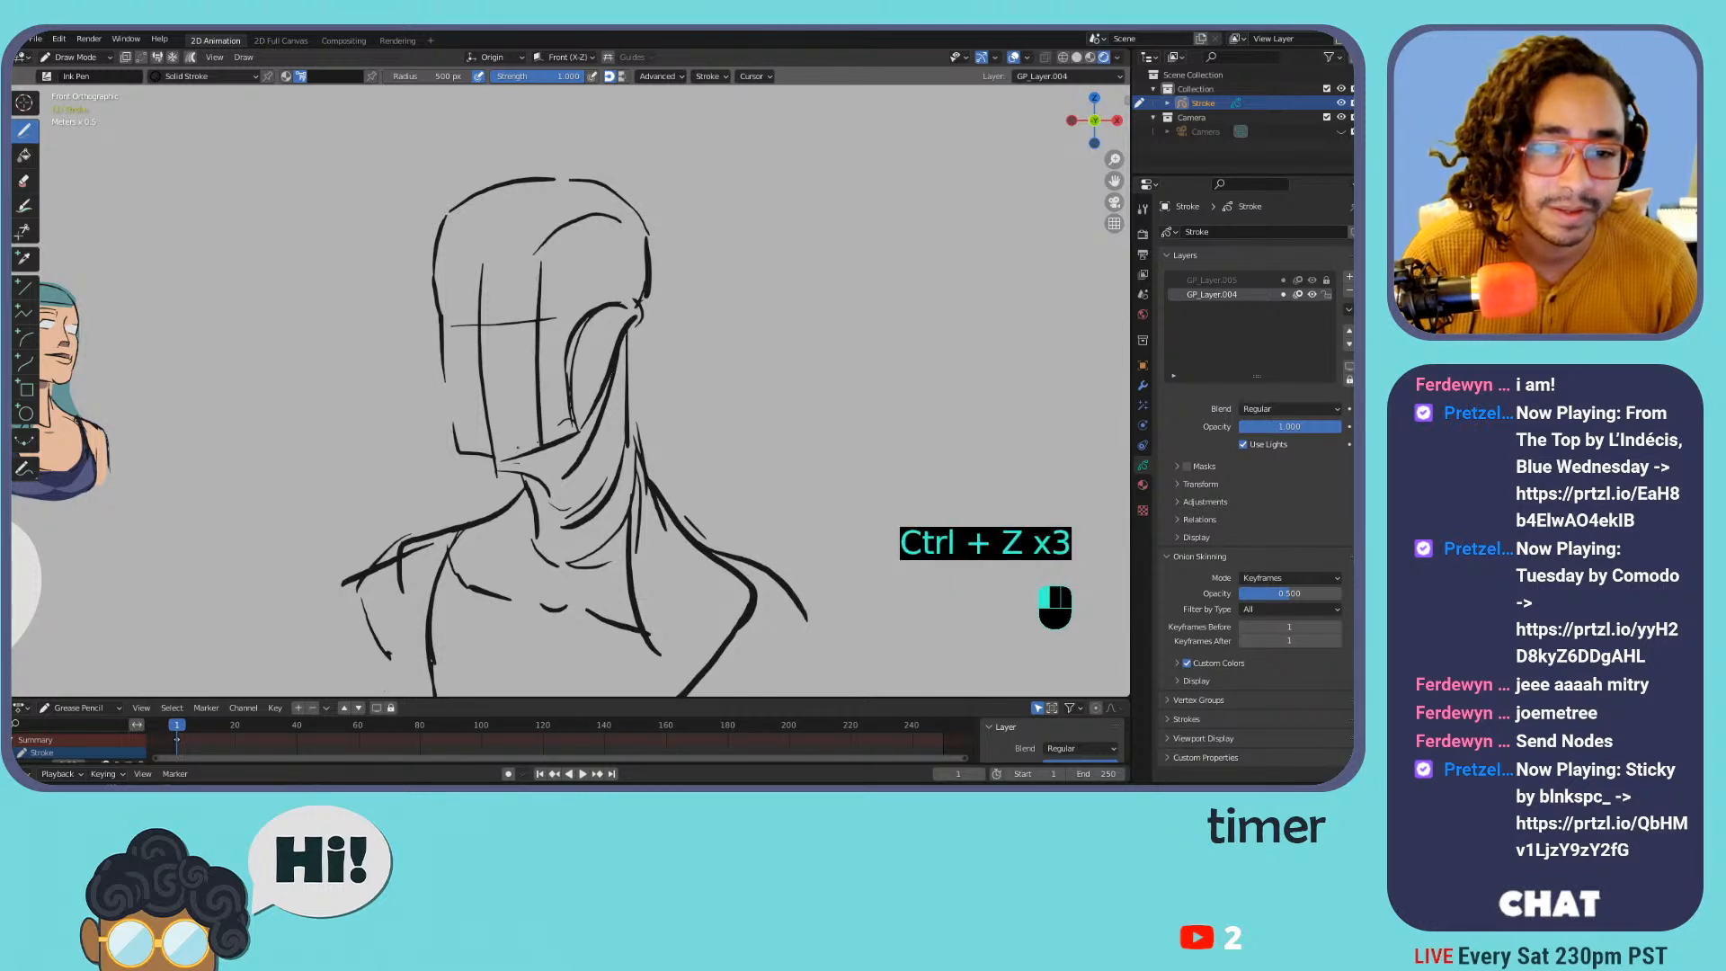
Erase the face's guide lines and redraw the front edge of the face down to the chin
drag(464, 304, 491, 331)
drag(456, 262, 448, 403)
key(ctrl+z)
key(ctrl+z)
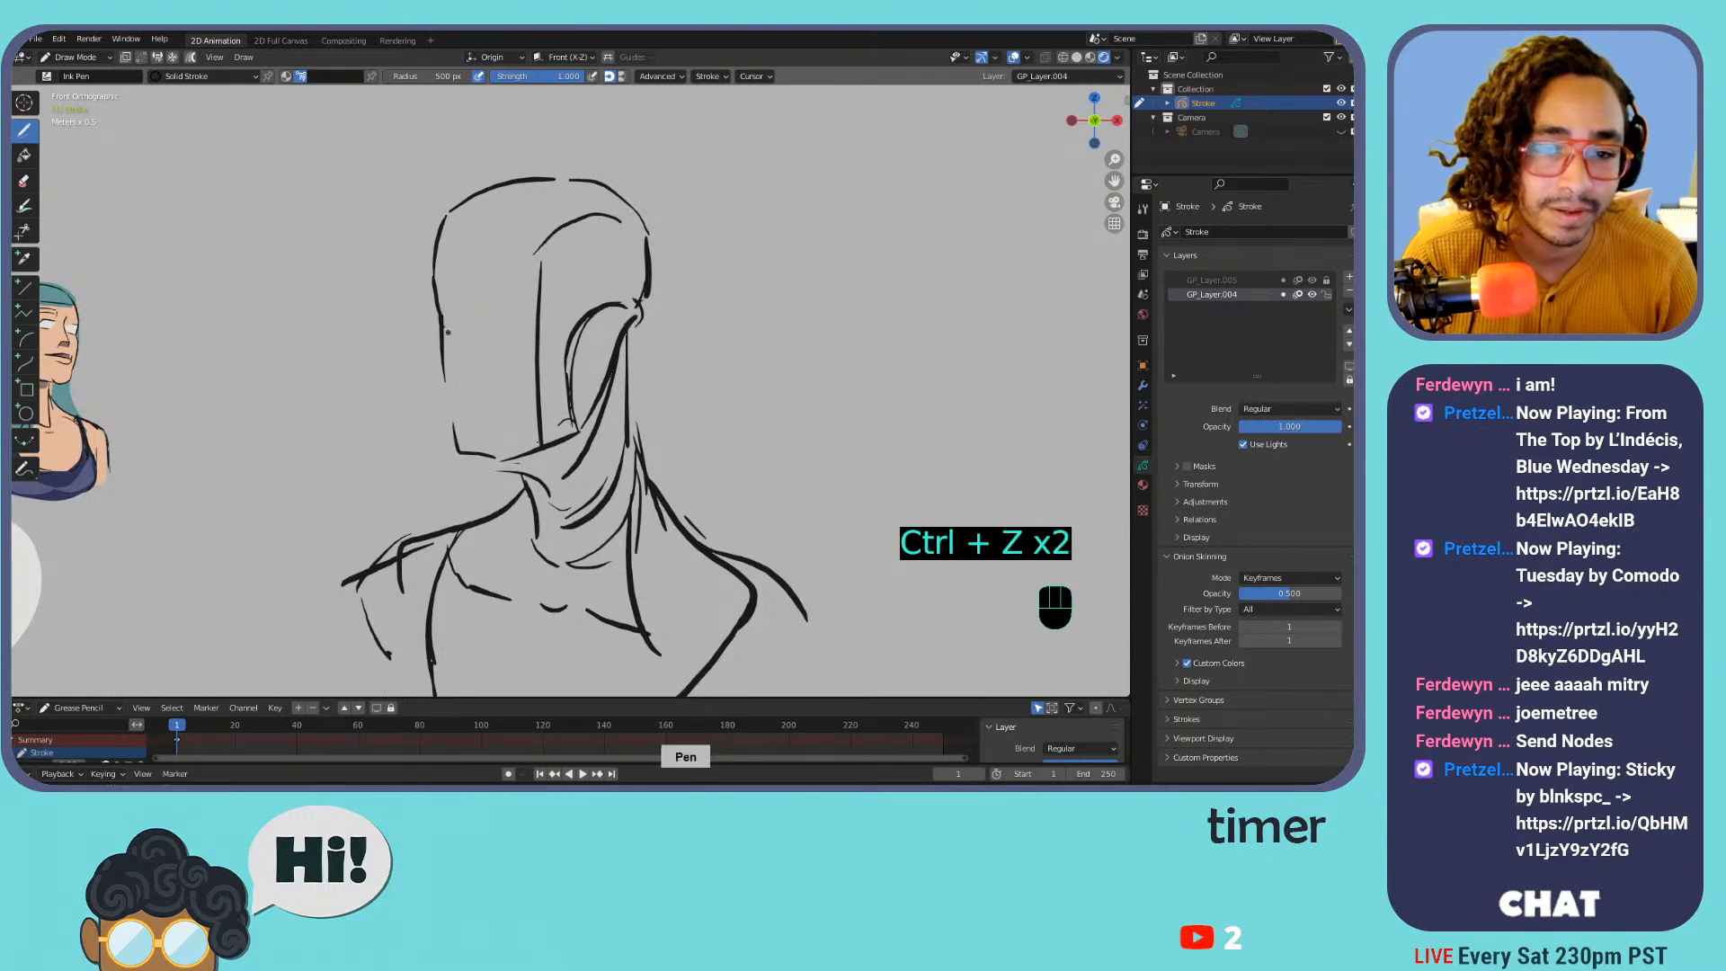
drag(442, 325, 453, 431)
drag(441, 334, 461, 450)
Draw two upright oval eyes on the bust's face and erase the vertical side-plane line
mouse_move(448, 309)
mouse_down()
mouse_move(464, 351)
mouse_move(450, 297)
mouse_move(505, 346)
mouse_move(520, 289)
mouse_move(545, 281)
mouse_move(509, 353)
mouse_up()
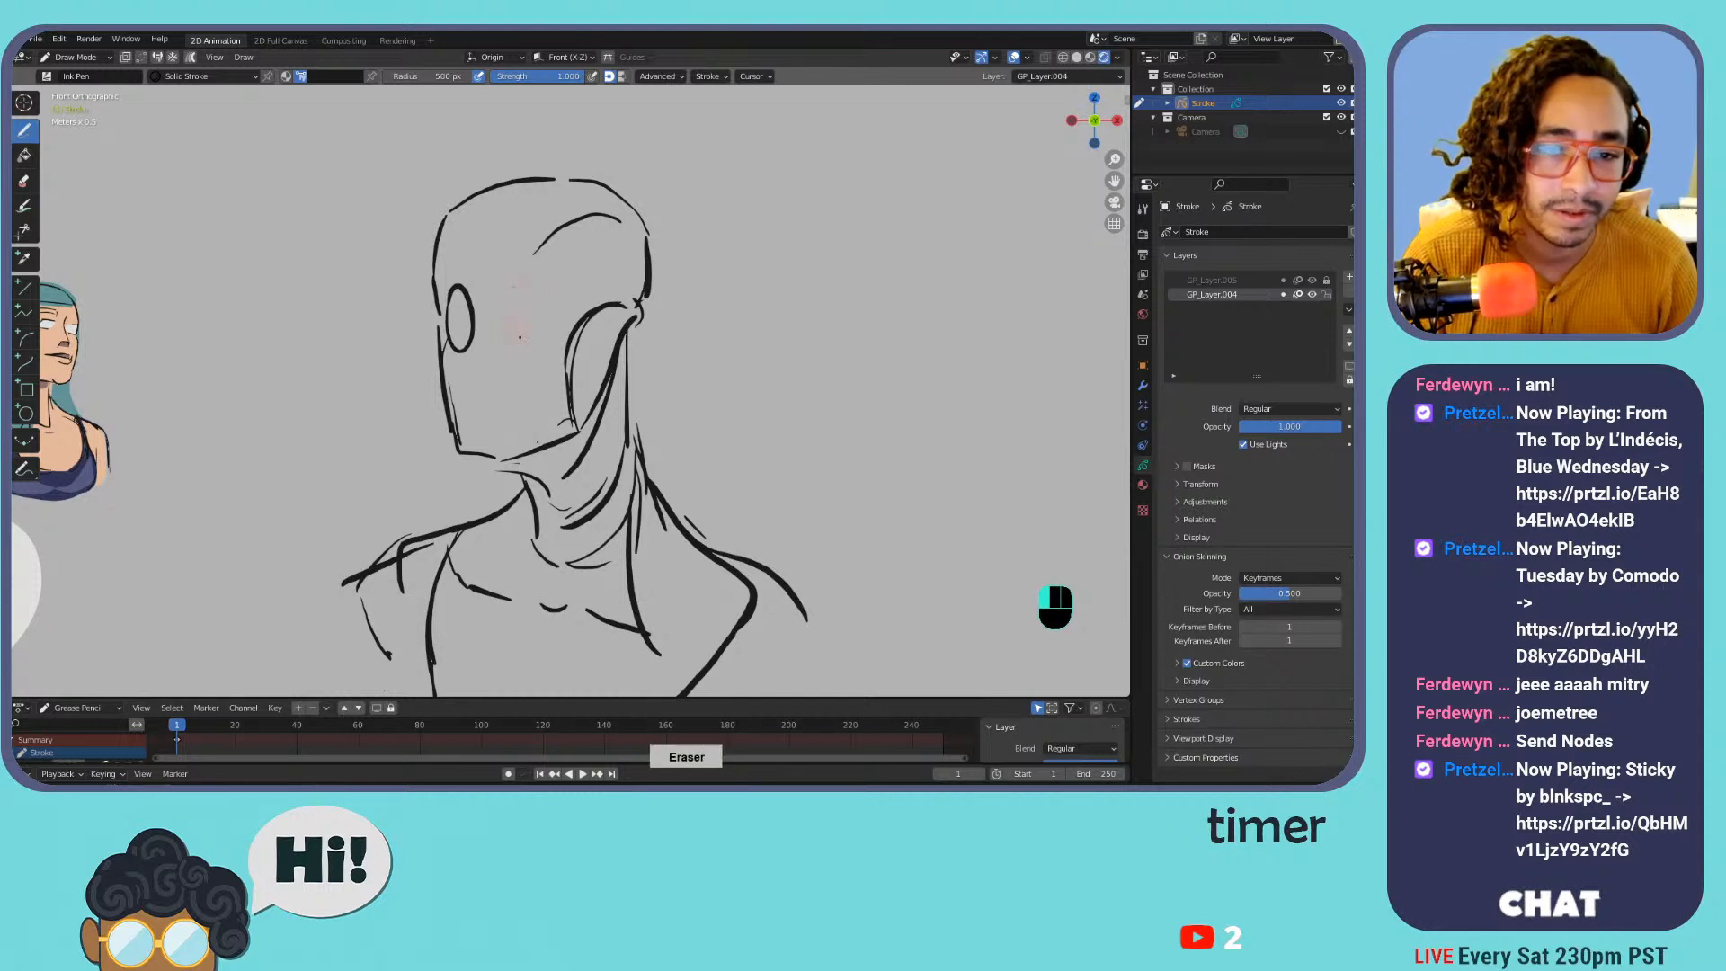
mouse_move(511, 277)
mouse_down()
mouse_move(545, 331)
mouse_move(525, 280)
mouse_up()
key(ctrl+z)
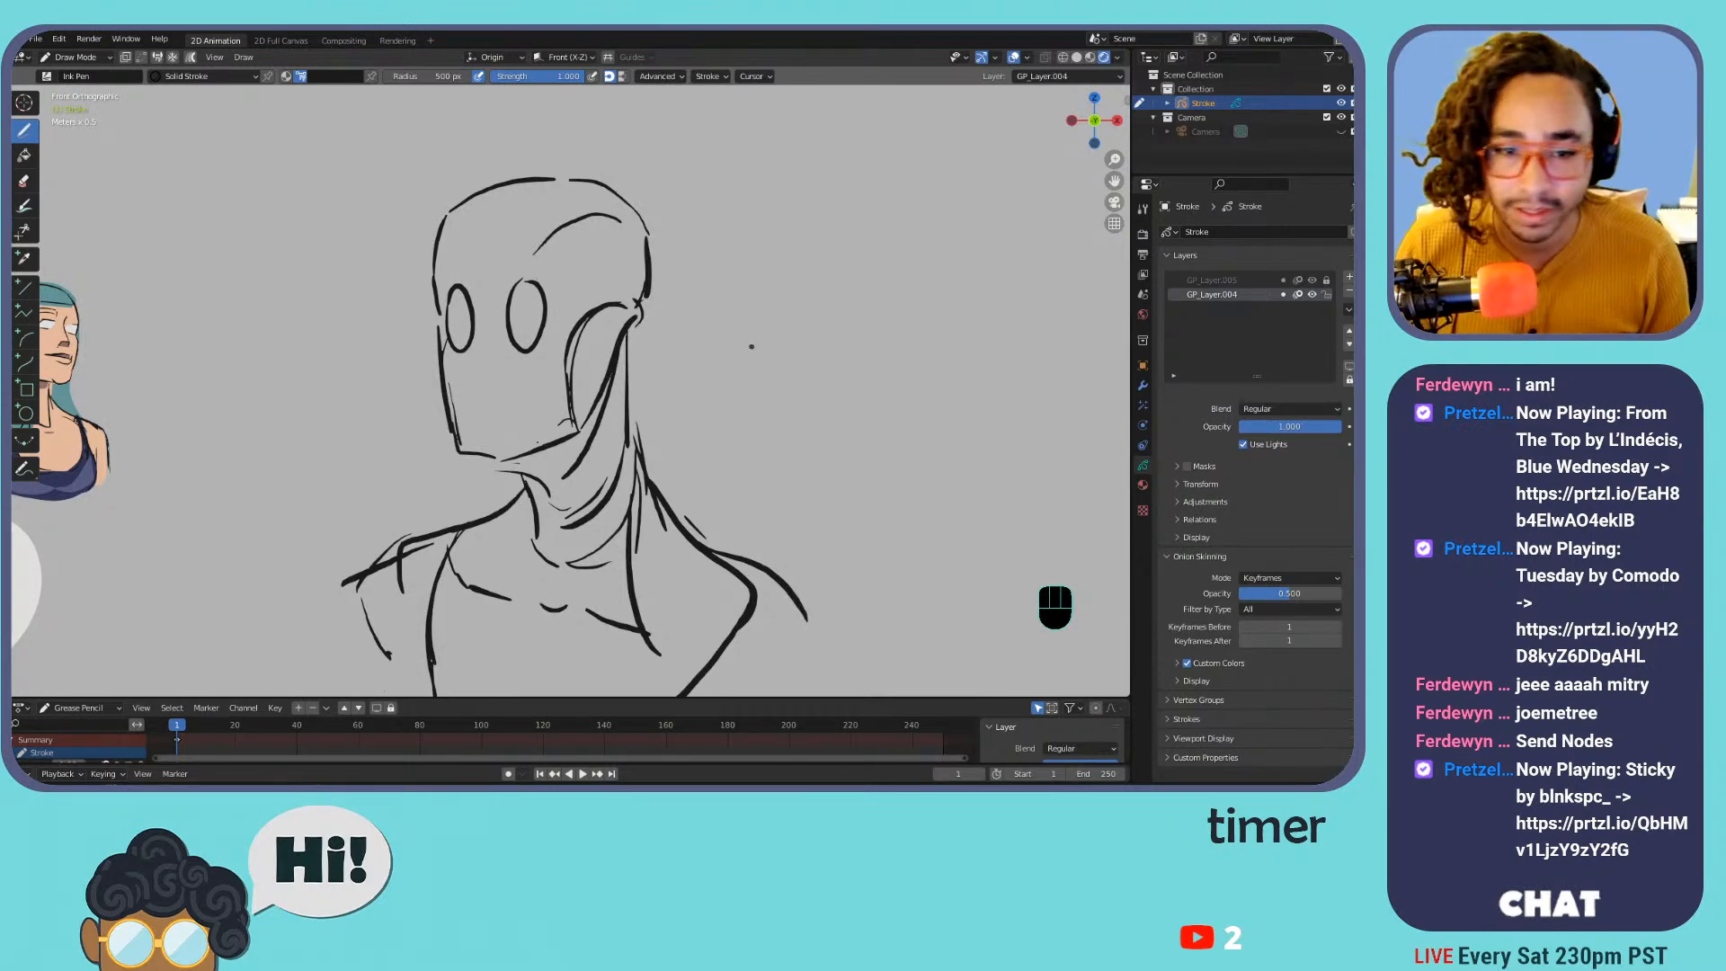
key(ctrl+minus)
key(ctrl+minus)
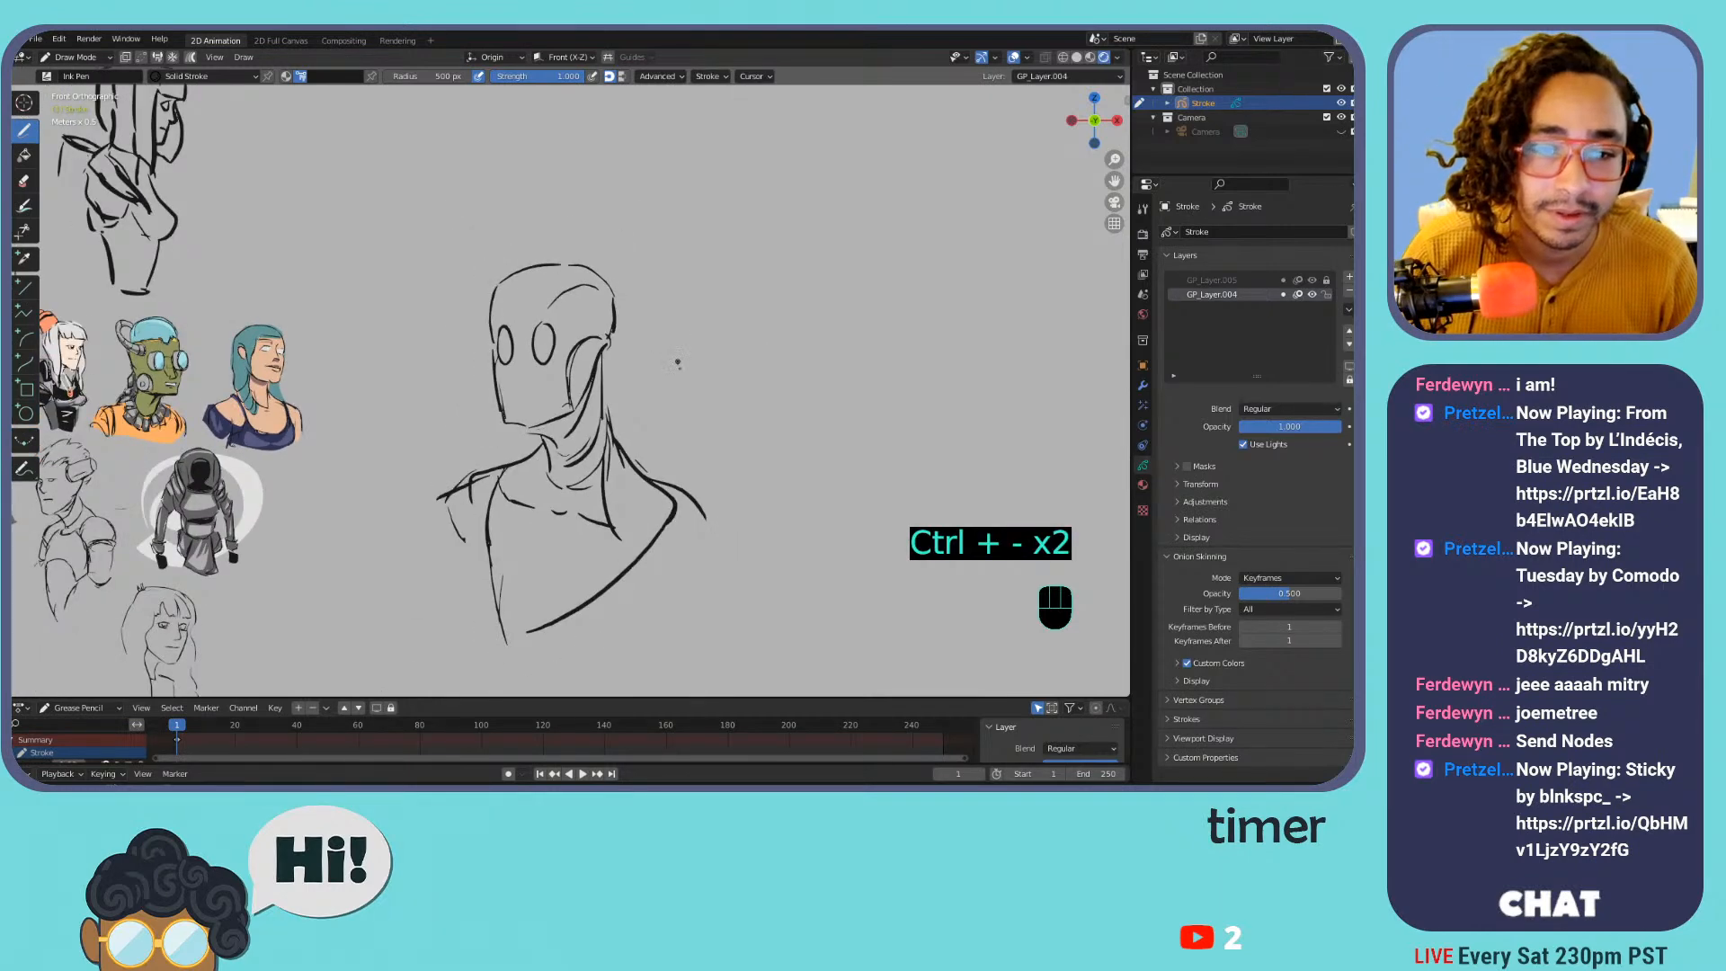
Try rough head outlines for a second figure beside the bust, and undo the strokes
key(ctrl+equal)
mouse_move(601, 252)
mouse_down()
mouse_move(569, 407)
mouse_move(723, 296)
mouse_up()
key(ctrl+z)
drag(571, 356, 649, 226)
key(ctrl+z)
drag(594, 319, 747, 270)
key(ctrl+z)
mouse_move(690, 216)
mouse_down()
mouse_move(755, 261)
mouse_move(656, 224)
mouse_up()
key(ctrl+z)
key(ctrl+z)
key(ctrl+z)
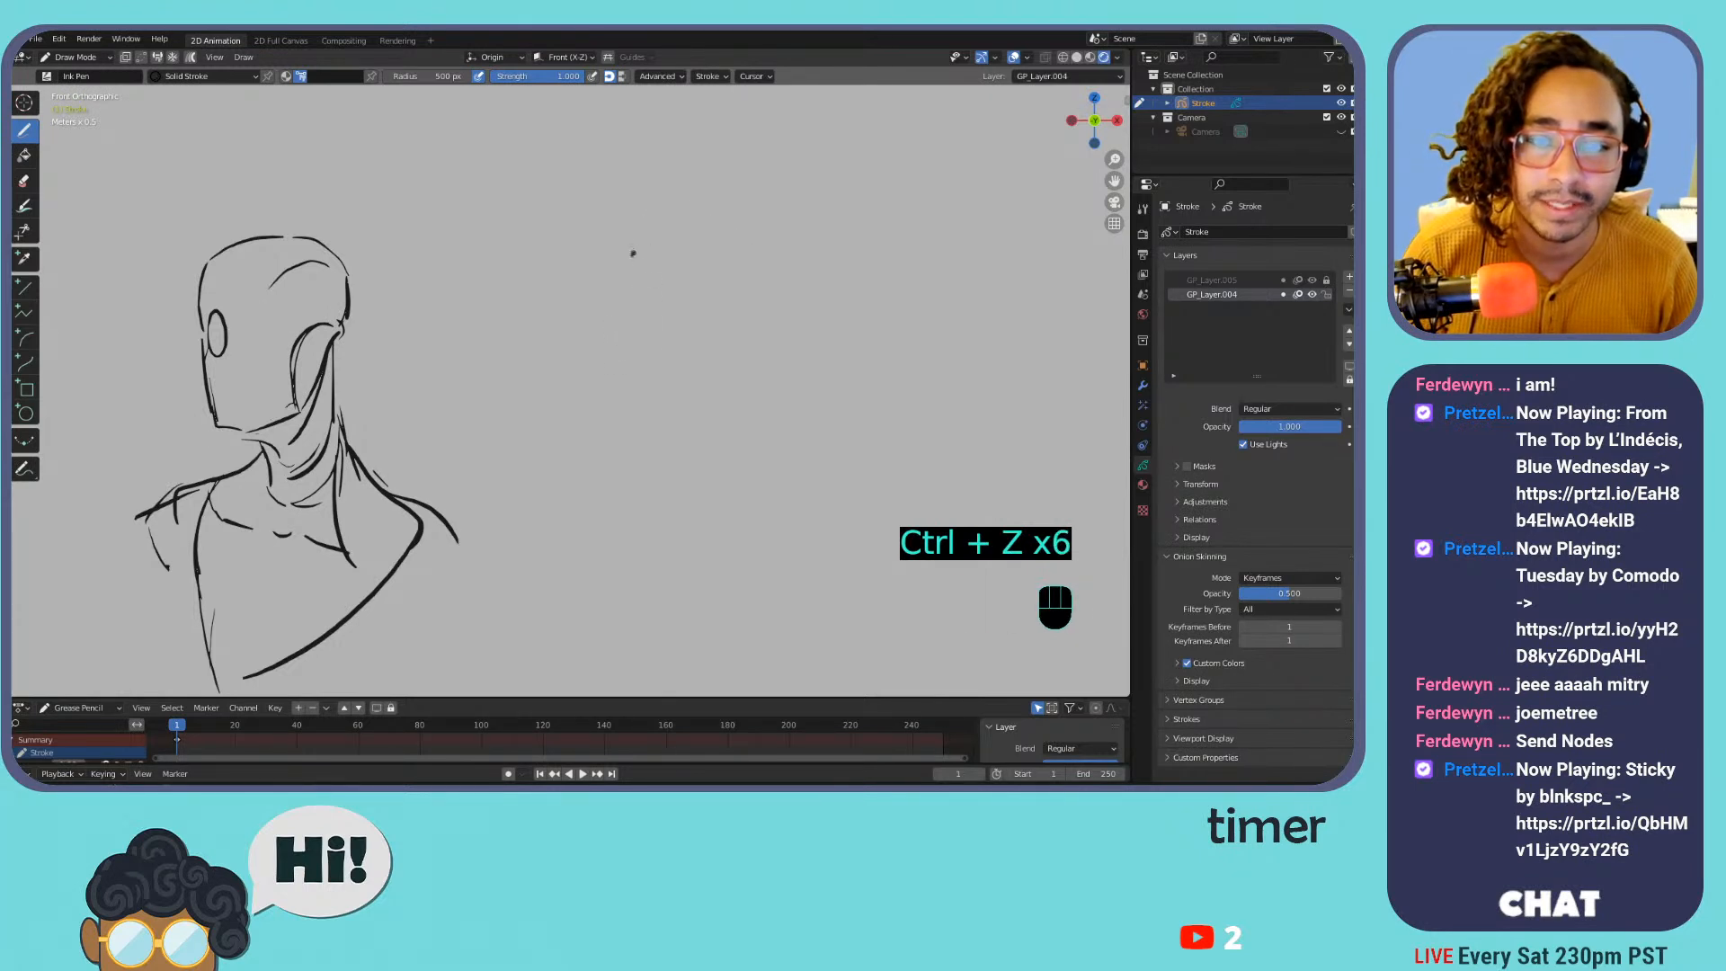
Sketch an egg-shaped head with a curved side plane beside the bust and add the neck lines below it
mouse_move(618, 286)
mouse_down()
mouse_move(628, 239)
mouse_move(752, 235)
mouse_move(769, 283)
mouse_up()
mouse_move(621, 269)
mouse_down()
mouse_move(653, 387)
mouse_move(729, 349)
mouse_move(764, 259)
mouse_move(715, 323)
mouse_up()
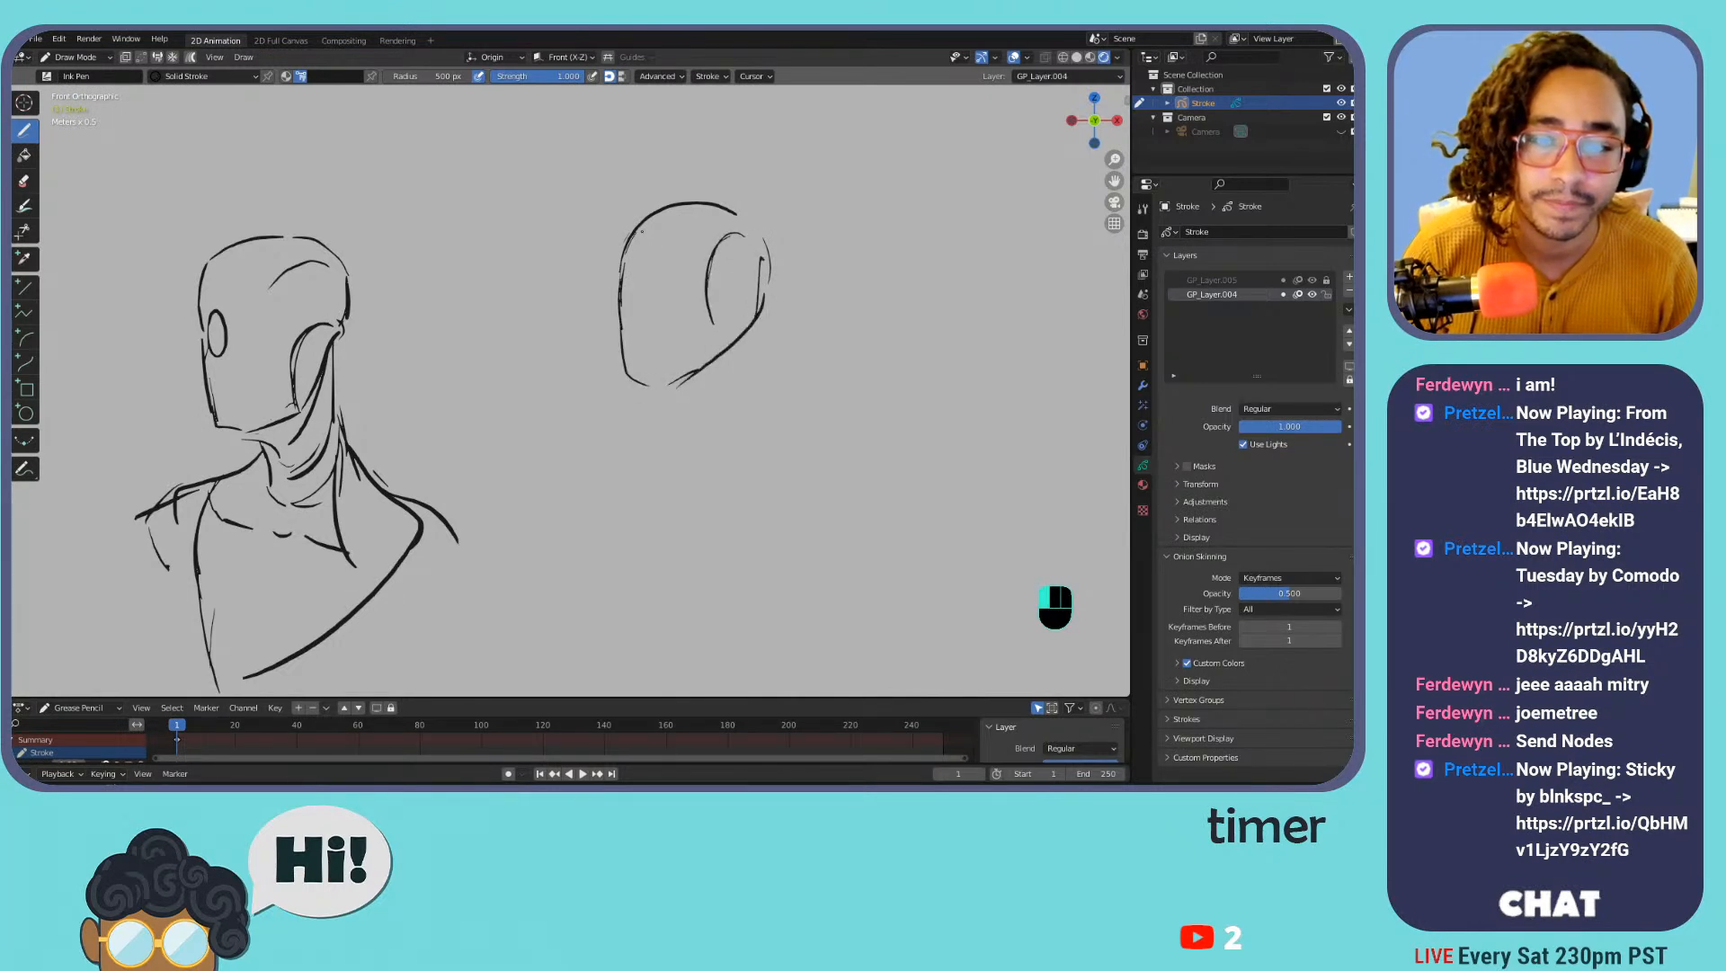
mouse_move(653, 232)
mouse_down()
mouse_move(625, 274)
mouse_move(710, 364)
mouse_move(742, 337)
mouse_move(700, 439)
mouse_up()
mouse_move(678, 387)
mouse_down()
mouse_move(686, 445)
mouse_move(720, 444)
mouse_up()
drag(757, 380, 748, 447)
drag(736, 370, 750, 445)
Draw the new figure's far shoulder, the chest's side lines and the arched lower edge of the ribcage
mouse_move(766, 395)
mouse_down()
mouse_move(762, 470)
mouse_move(820, 381)
mouse_move(805, 420)
mouse_up()
mouse_move(807, 437)
mouse_down()
mouse_move(781, 494)
mouse_move(817, 456)
mouse_up()
mouse_move(679, 402)
mouse_down()
mouse_move(630, 439)
mouse_move(626, 497)
mouse_move(642, 489)
mouse_up()
drag(806, 445, 756, 532)
drag(640, 490, 775, 599)
drag(607, 569, 721, 537)
Reinforce both sides of the new figure's chest and round off the shoulder behind the head
drag(621, 501, 615, 562)
drag(809, 470, 779, 589)
drag(815, 493, 793, 562)
drag(815, 453, 807, 516)
drag(803, 412, 839, 512)
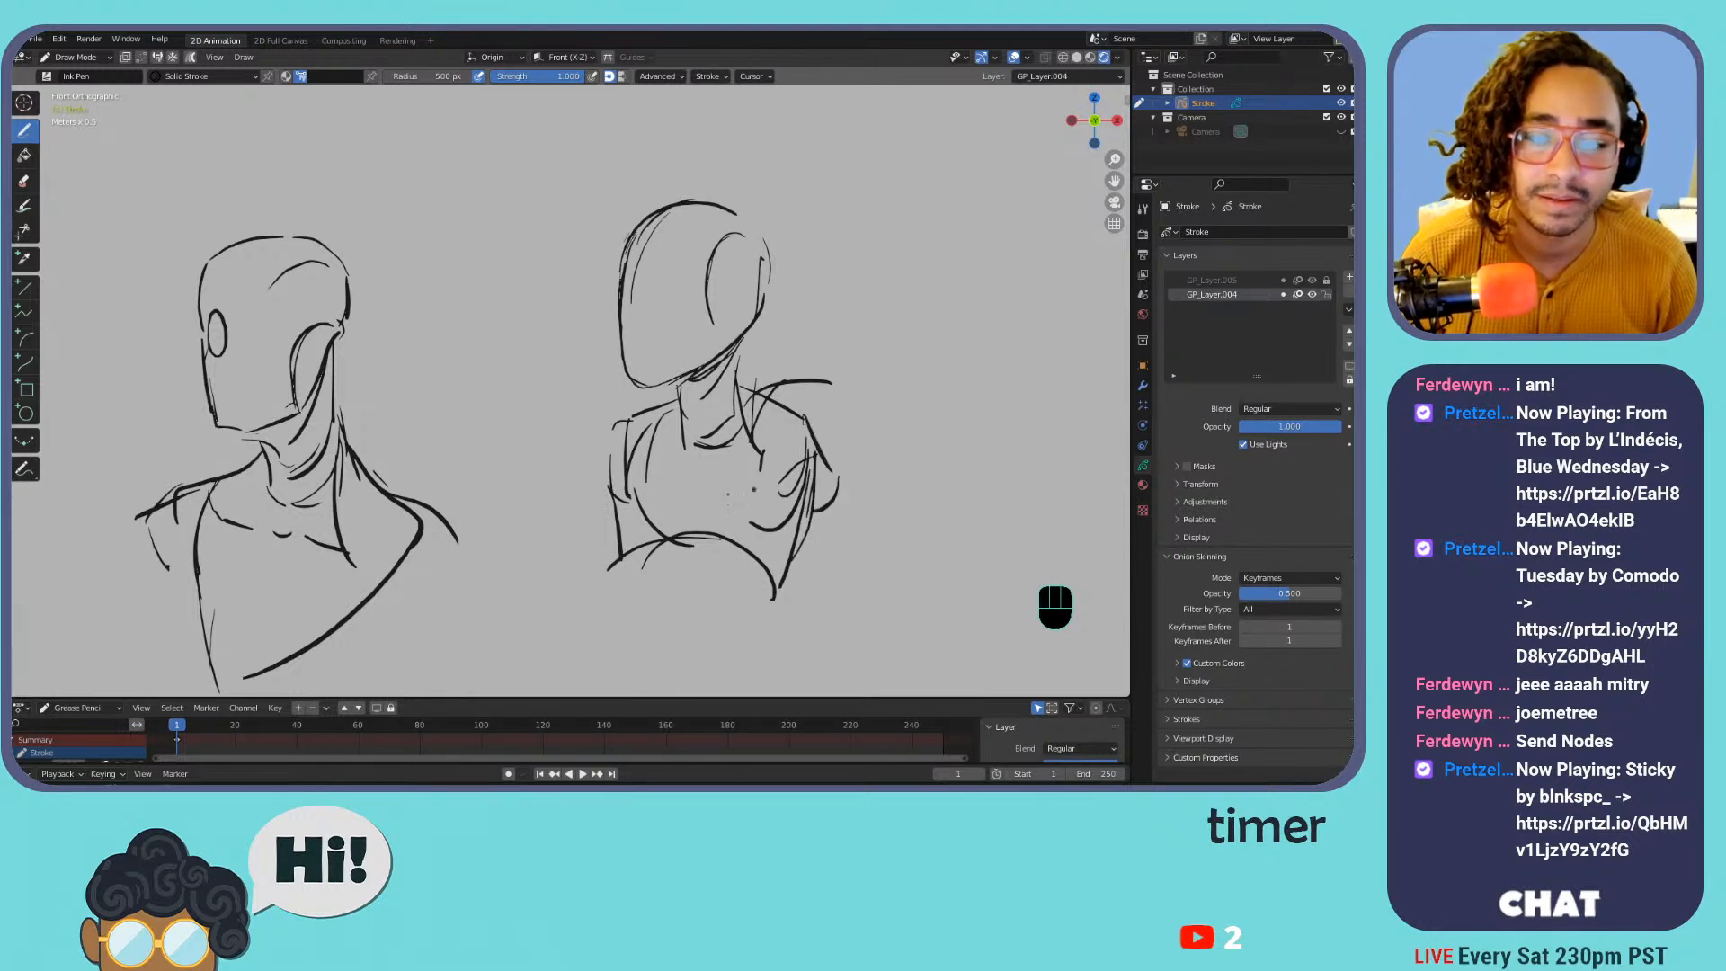
Outline the shoulder and short upper arm on the new figure's face-front side
drag(630, 415, 583, 505)
drag(601, 506, 602, 522)
drag(615, 425, 566, 467)
drag(568, 486, 589, 550)
Draw a long sweeping gesture curve from the chest down through the body and a slanted line across the shoulders
key(ctrl+minus)
key(ctrl+minus)
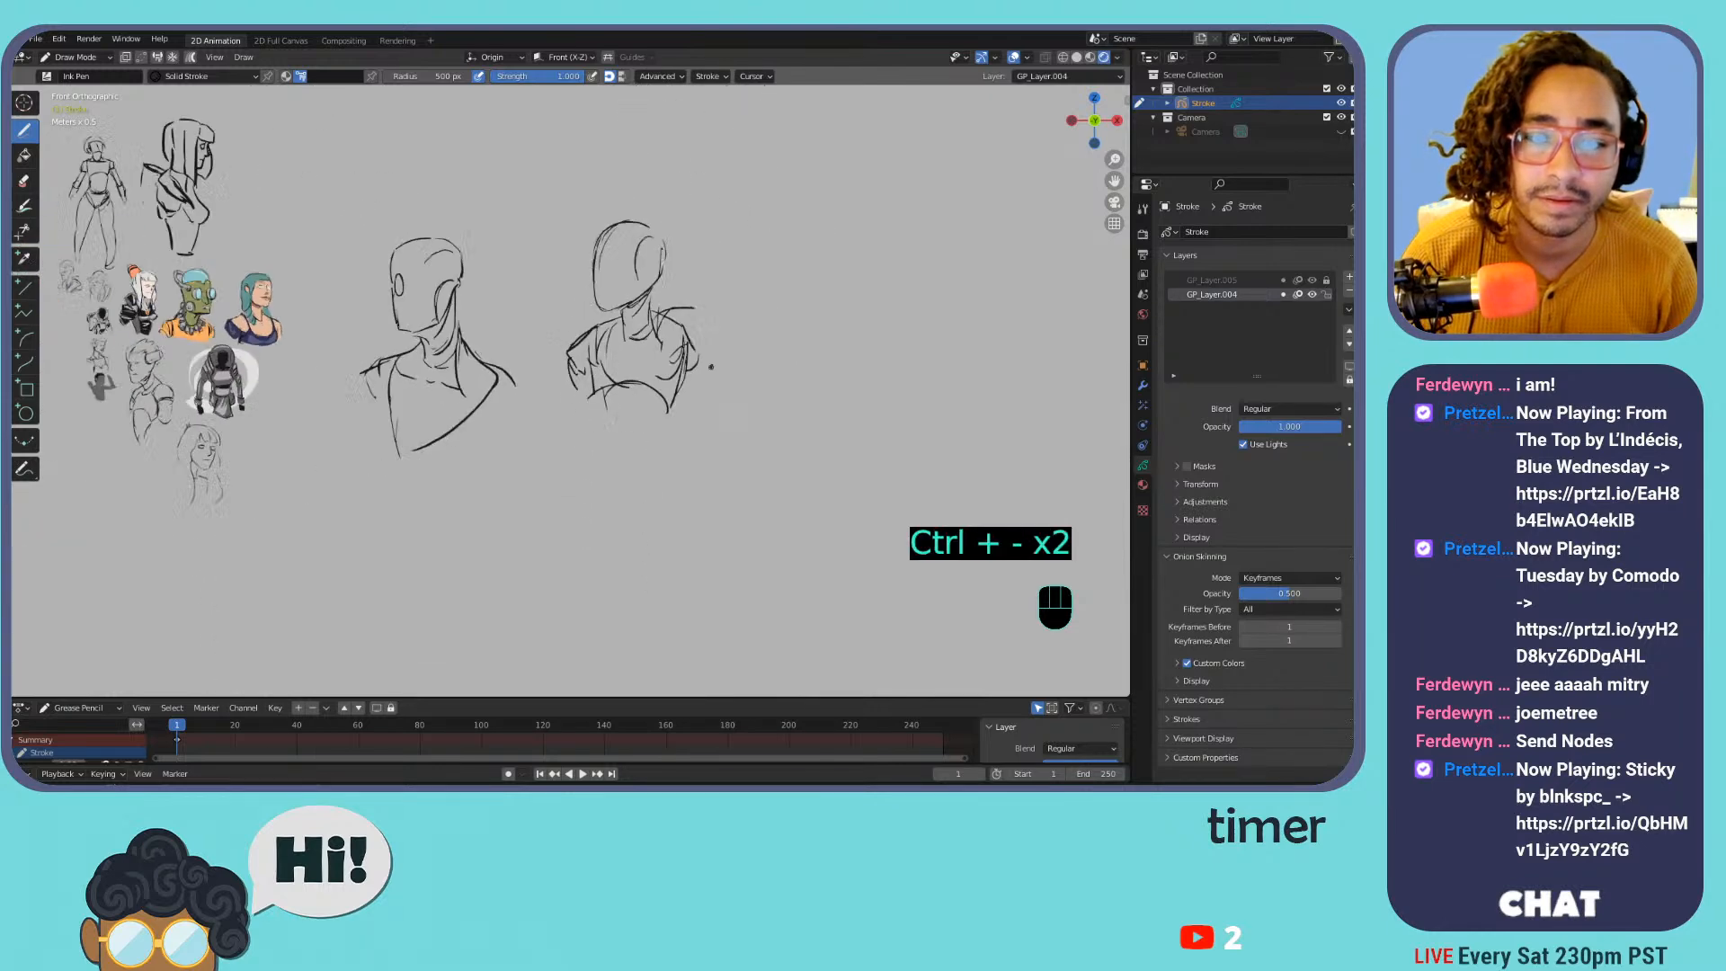
drag(643, 325, 548, 599)
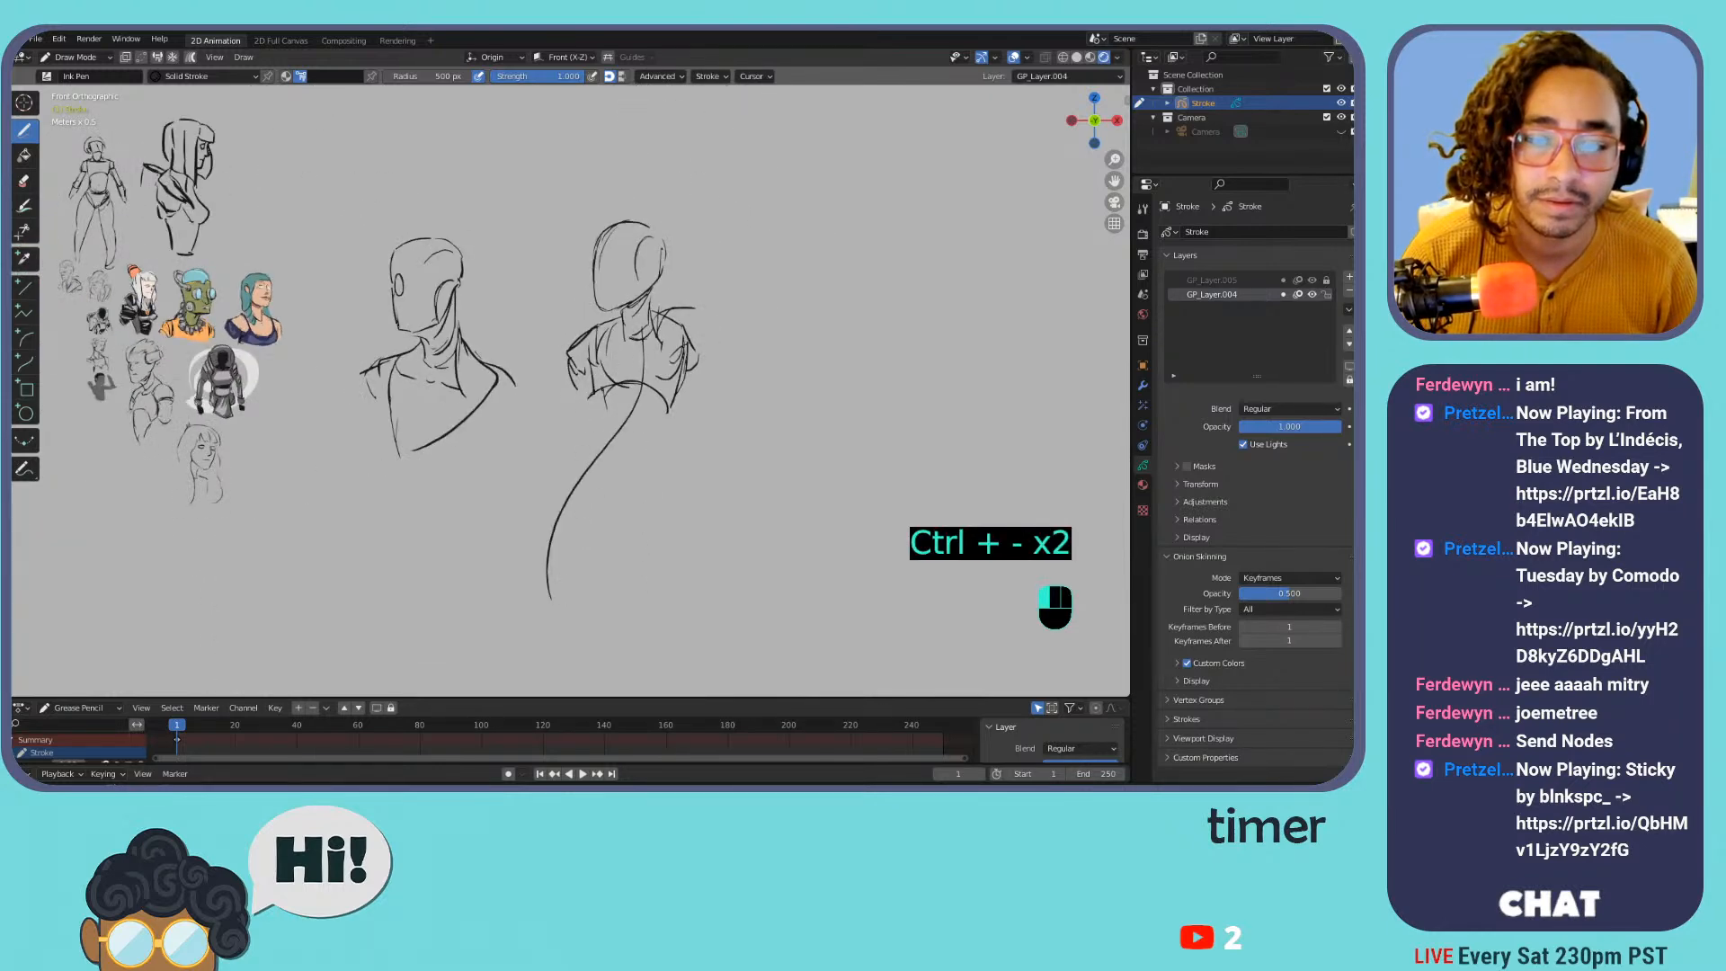
drag(591, 334, 731, 312)
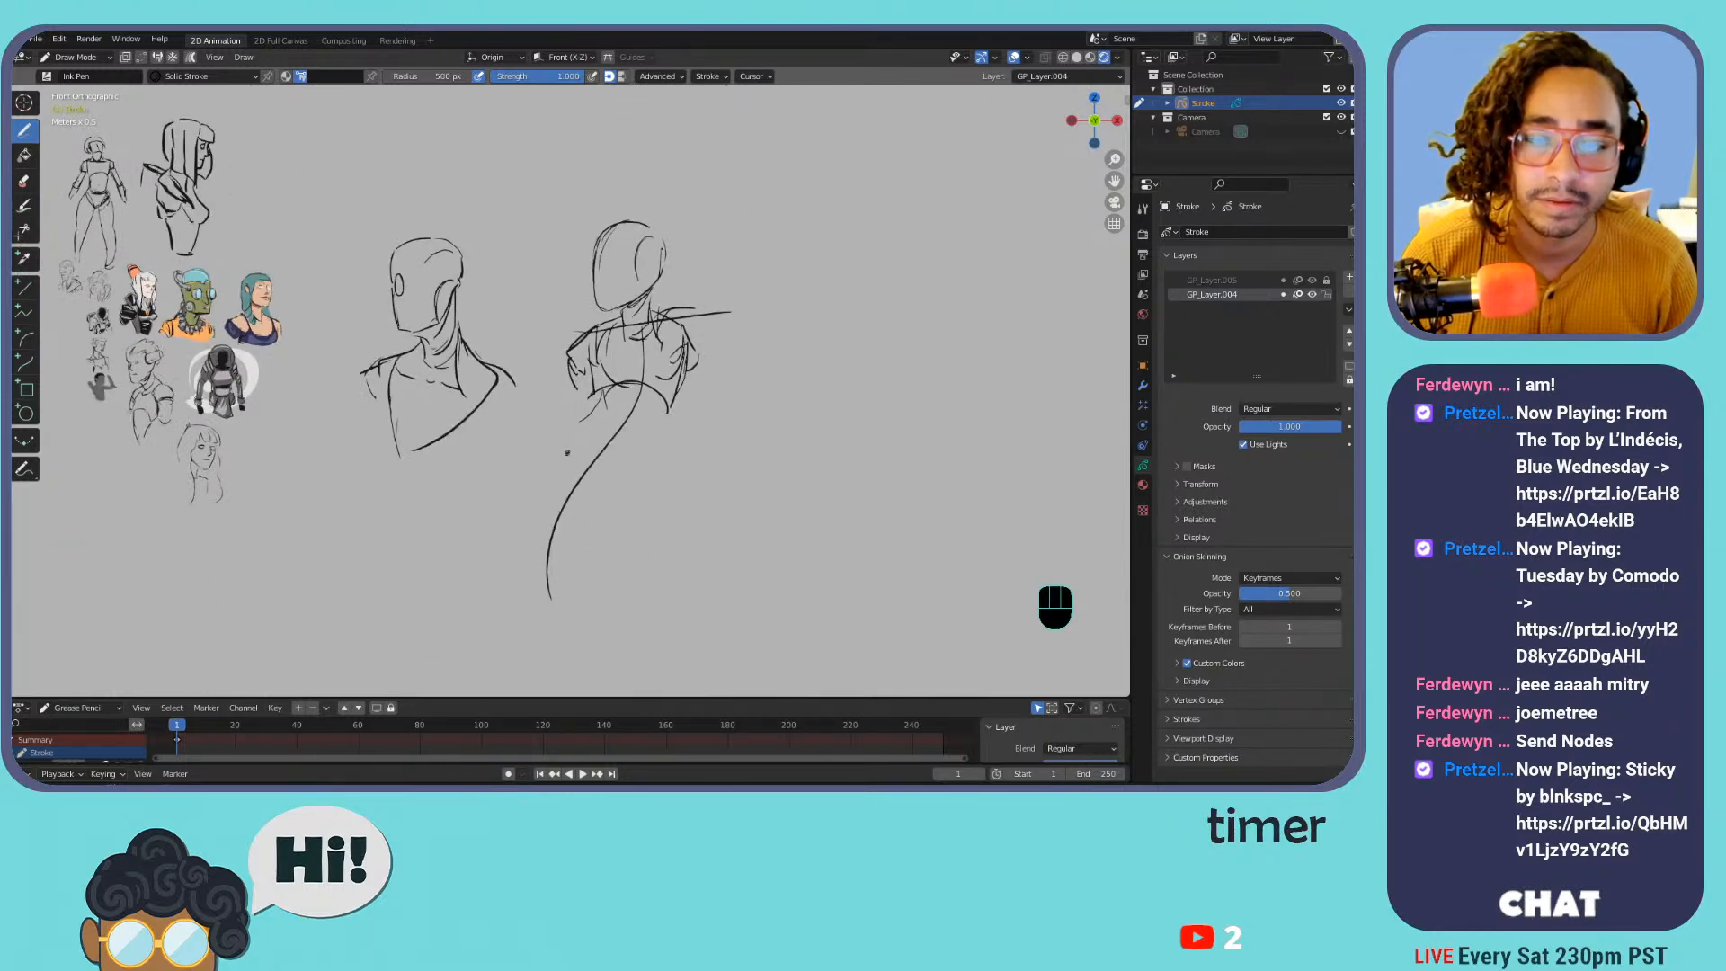
Sketch the figure's slanted hip line and the waist and pelvis contours below the ribcage, undoing stray strokes
mouse_move(567, 450)
mouse_down()
mouse_move(580, 529)
mouse_move(647, 465)
mouse_up()
key(ctrl+z)
key(ctrl+z)
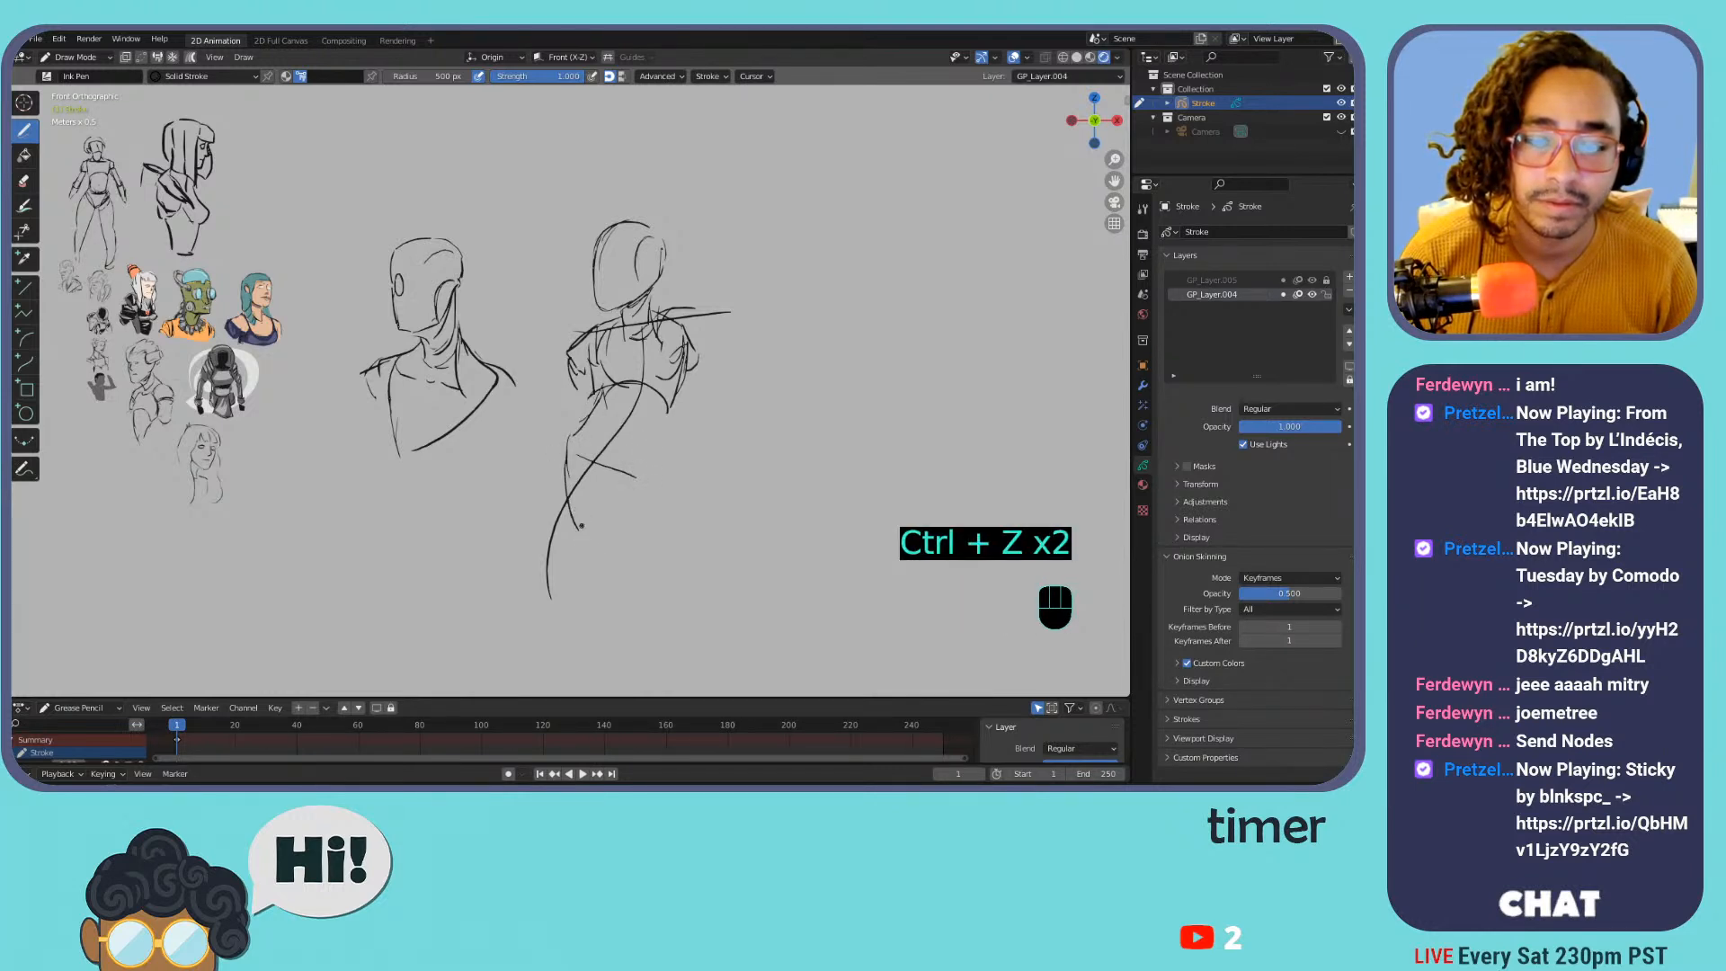
drag(591, 514, 674, 411)
key(ctrl+z)
key(ctrl+z)
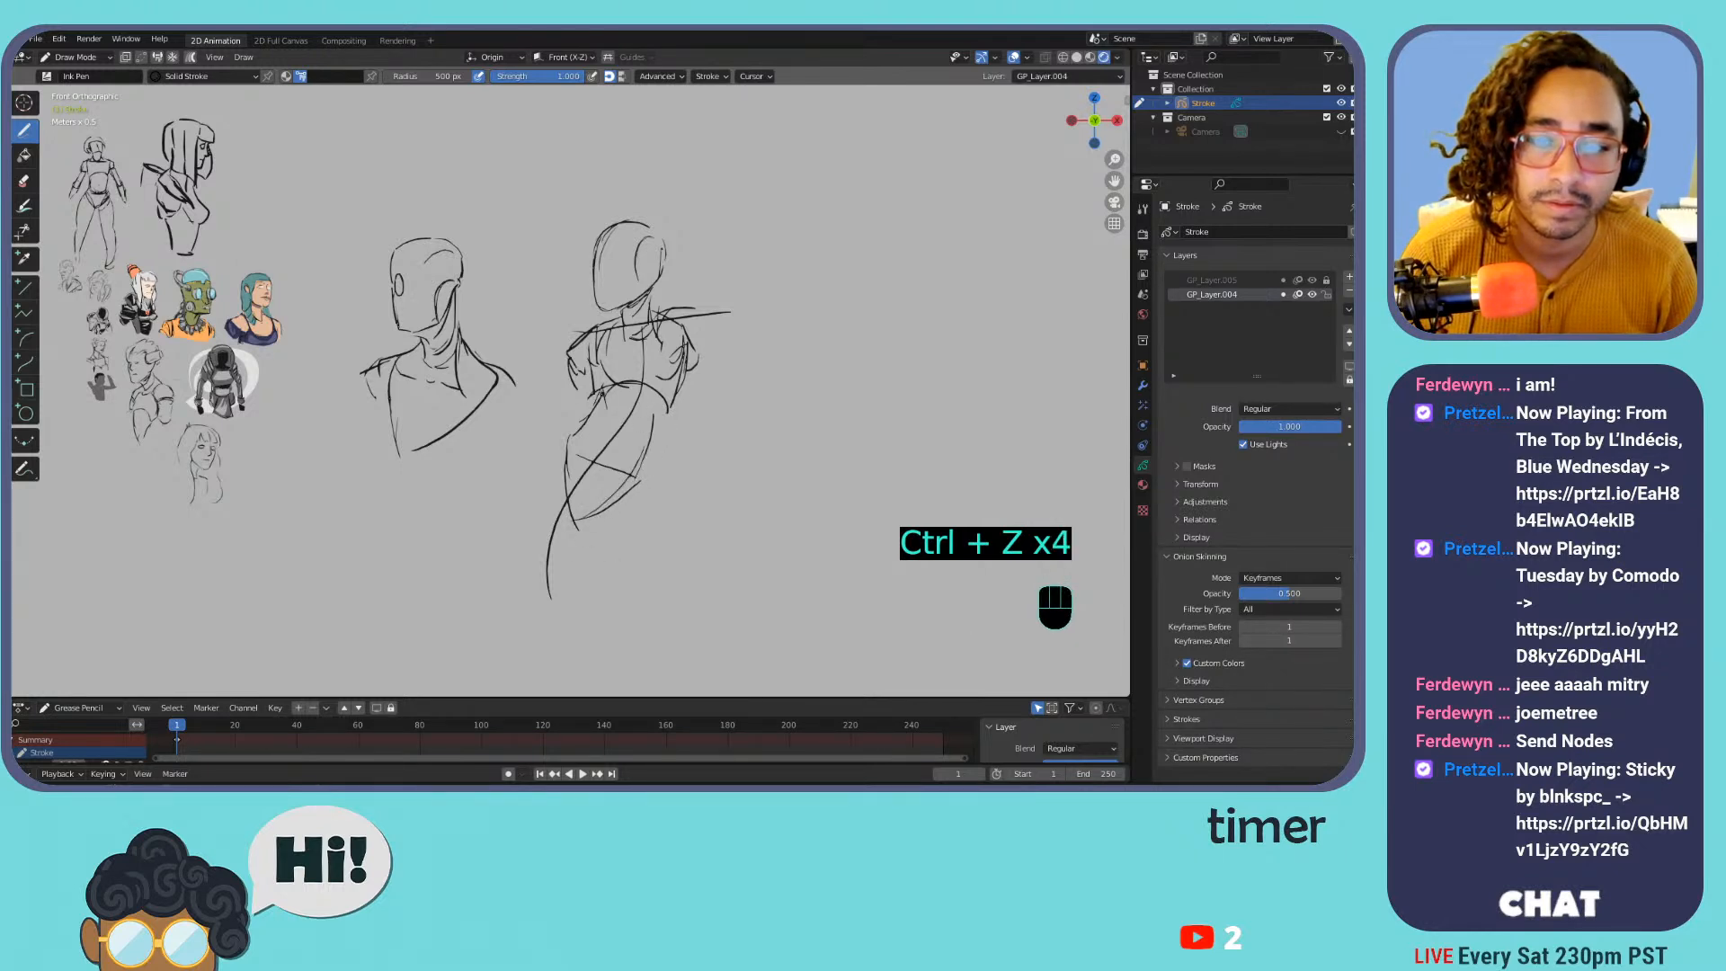
Outline the figure's outer hip and both thighs down to the knees, and add the arm hanging from the rear shoulder
mouse_move(566, 430)
mouse_down()
mouse_move(515, 512)
mouse_move(523, 529)
mouse_up()
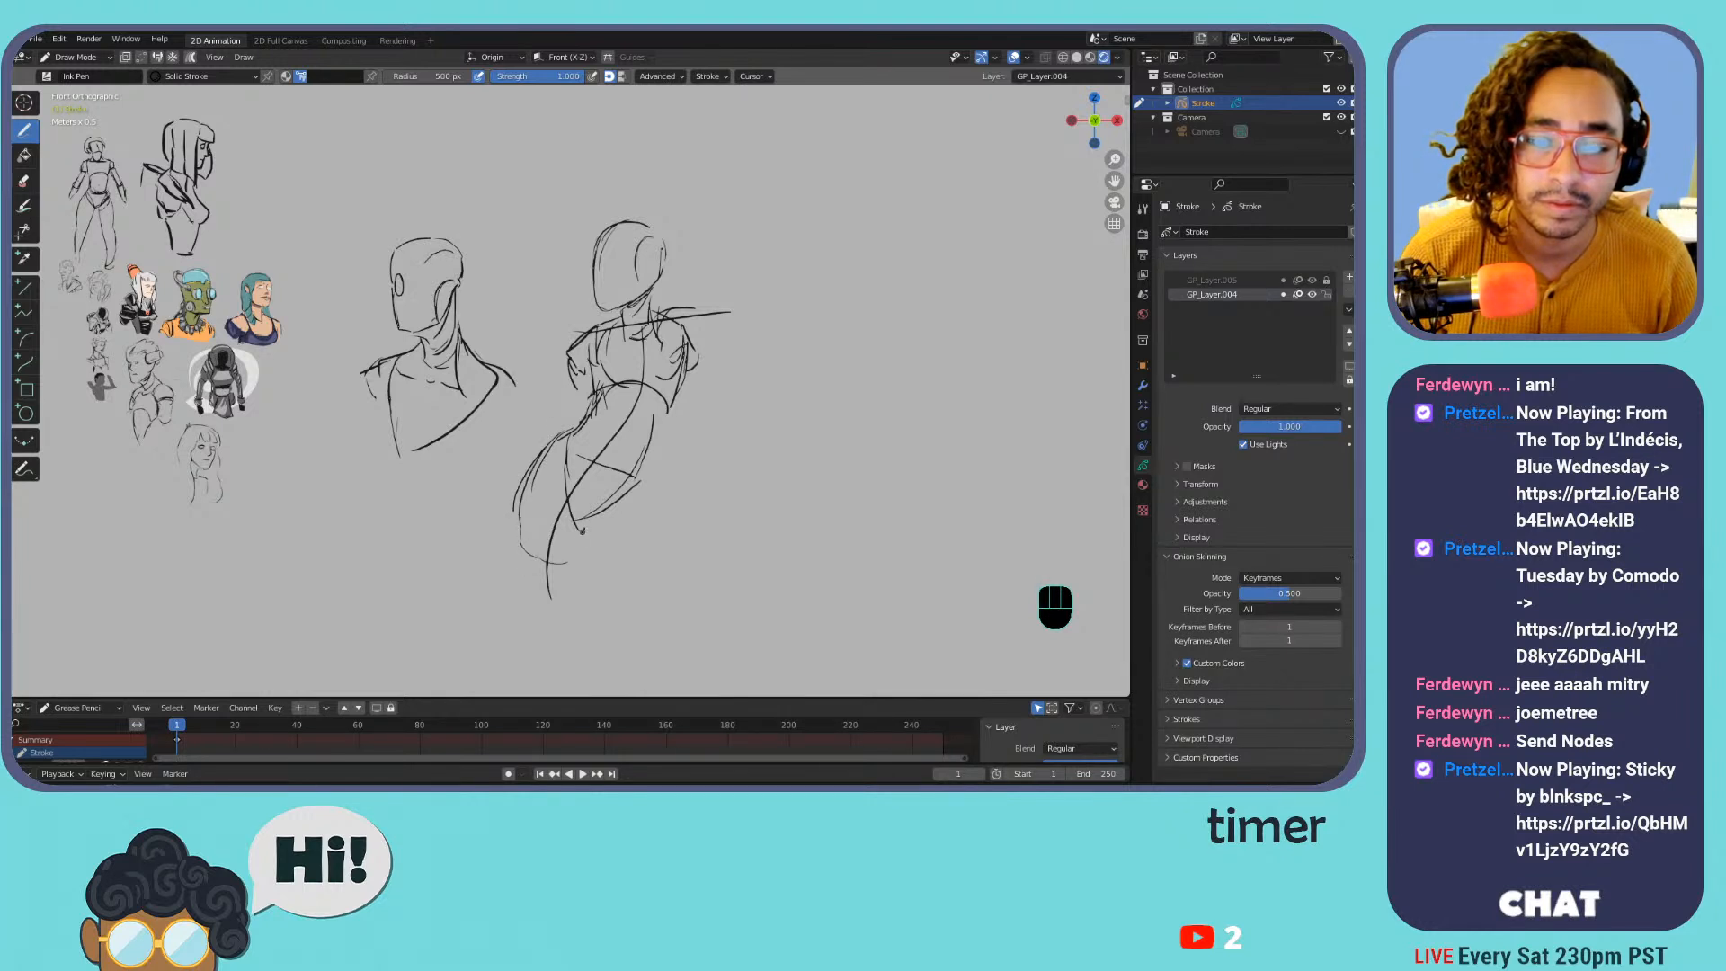
mouse_move(639, 490)
mouse_down()
mouse_move(580, 538)
mouse_move(662, 603)
mouse_up()
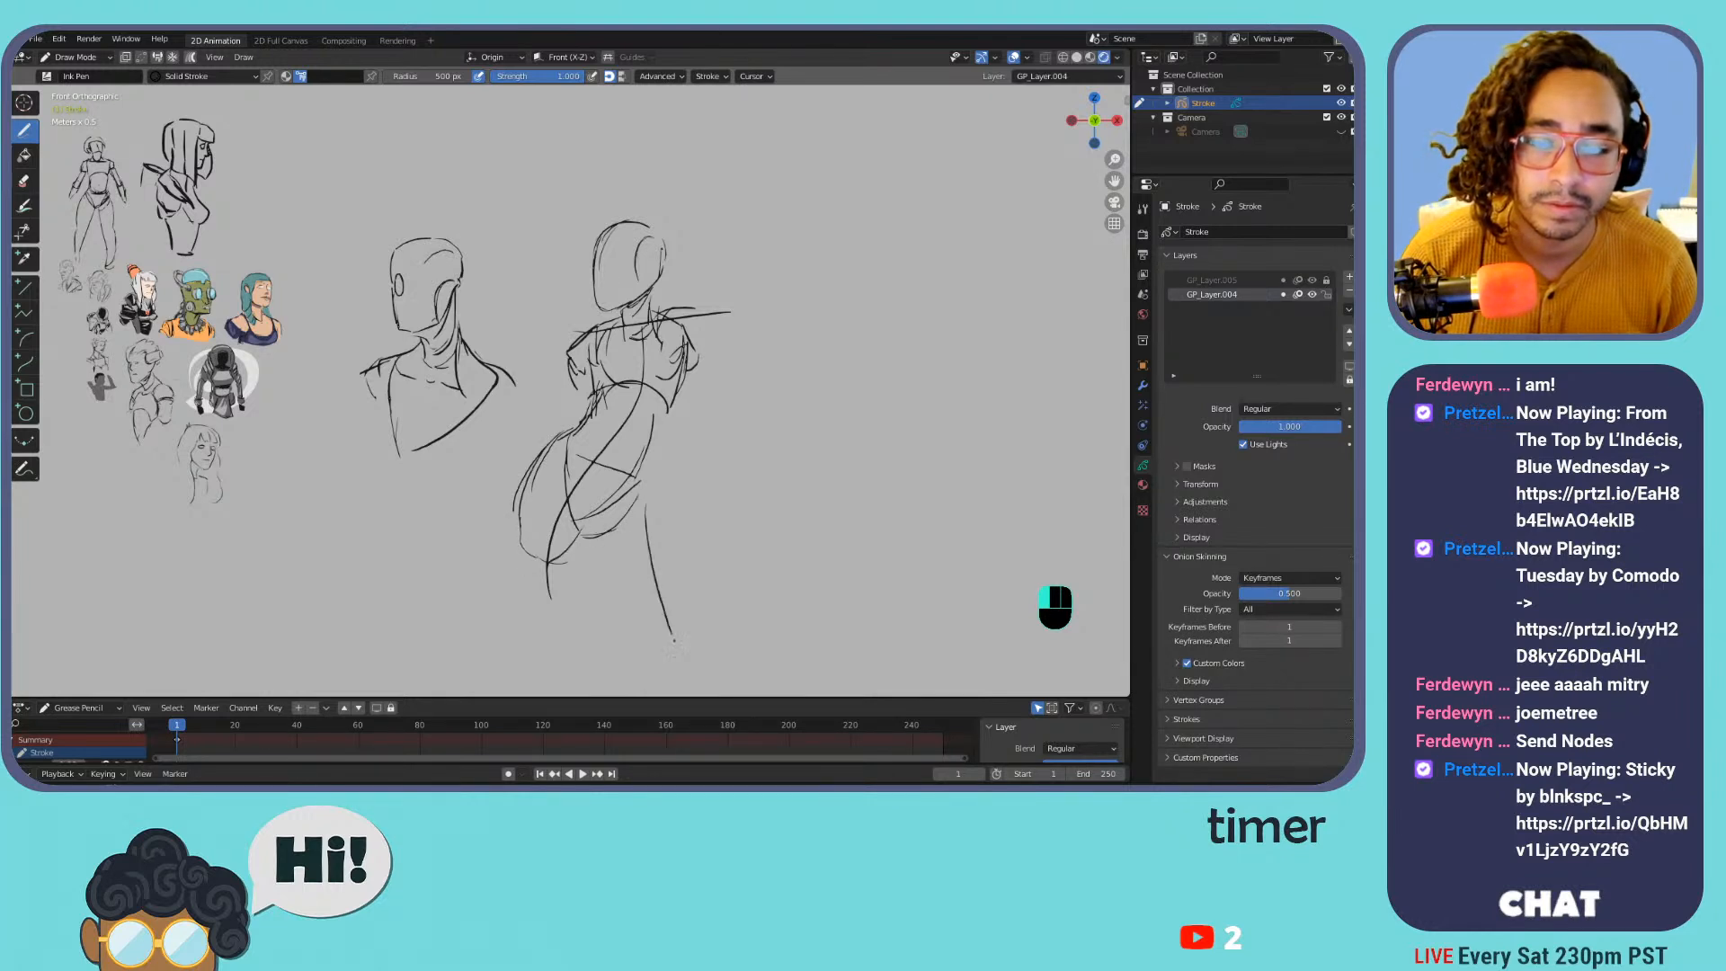
drag(587, 540, 644, 666)
drag(521, 511, 517, 617)
drag(520, 514, 506, 654)
drag(561, 564, 503, 655)
drag(702, 356, 710, 455)
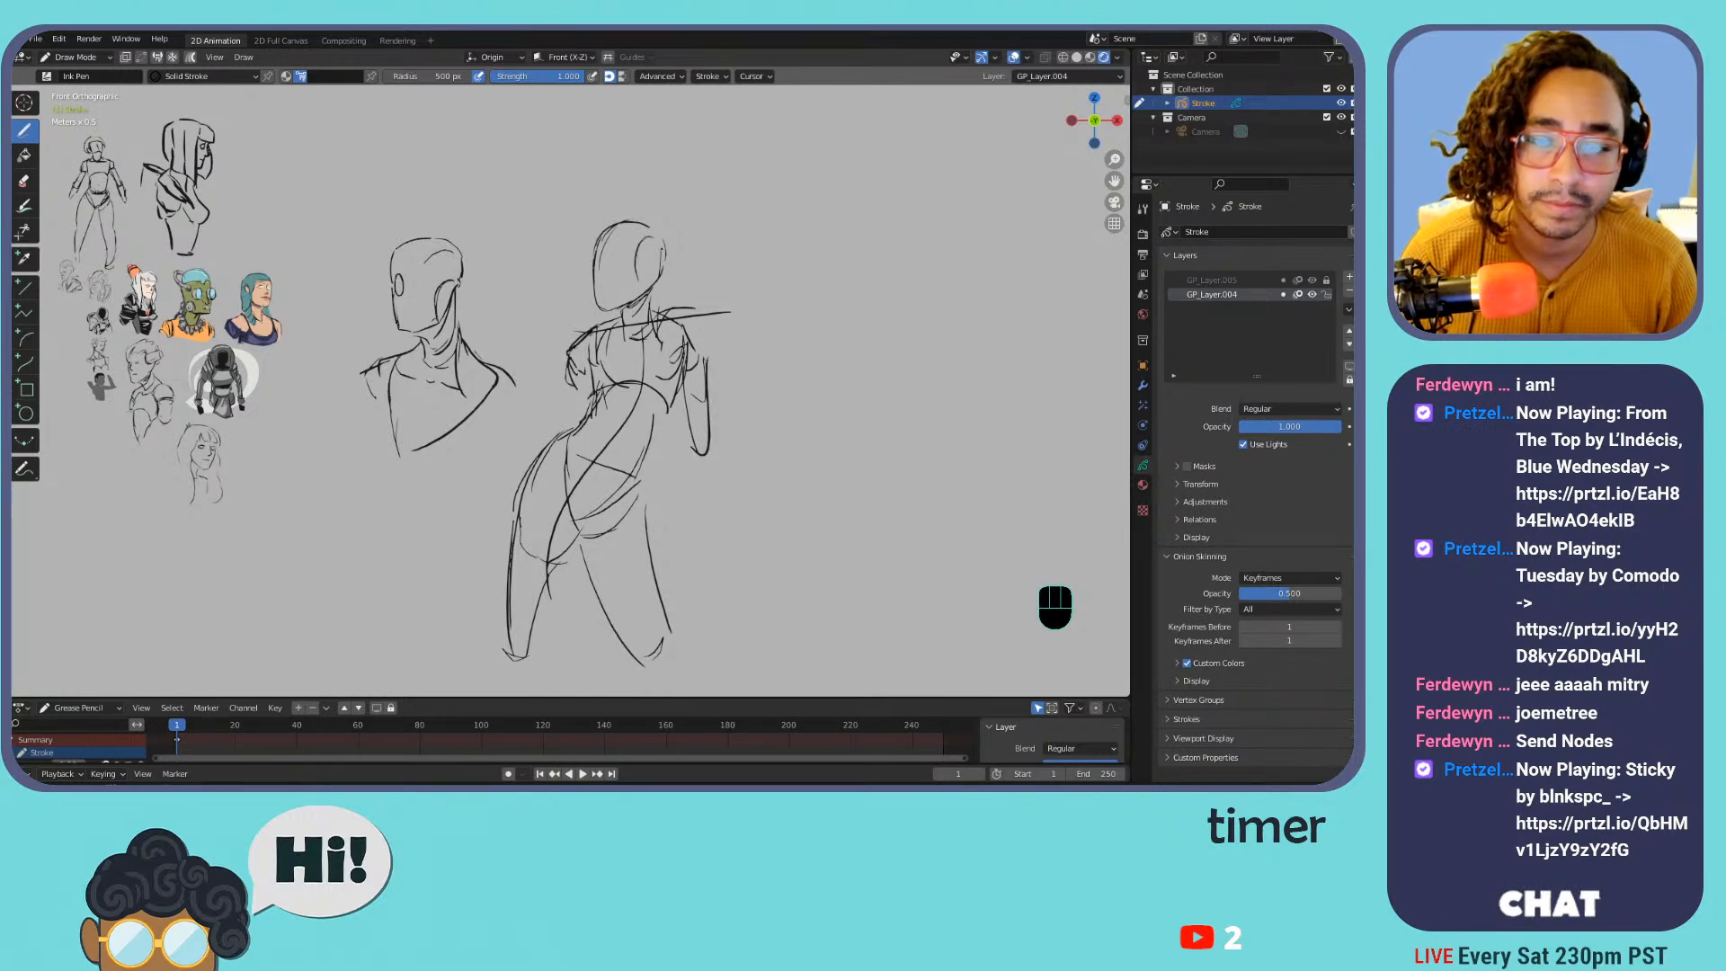
Erase the figure's crown and side-plane curve and draw voluminous curled hair over the forehead and top of the head
key(ctrl+equal)
key(ctrl+equal)
key(ctrl+equal)
key(ctrl+equal)
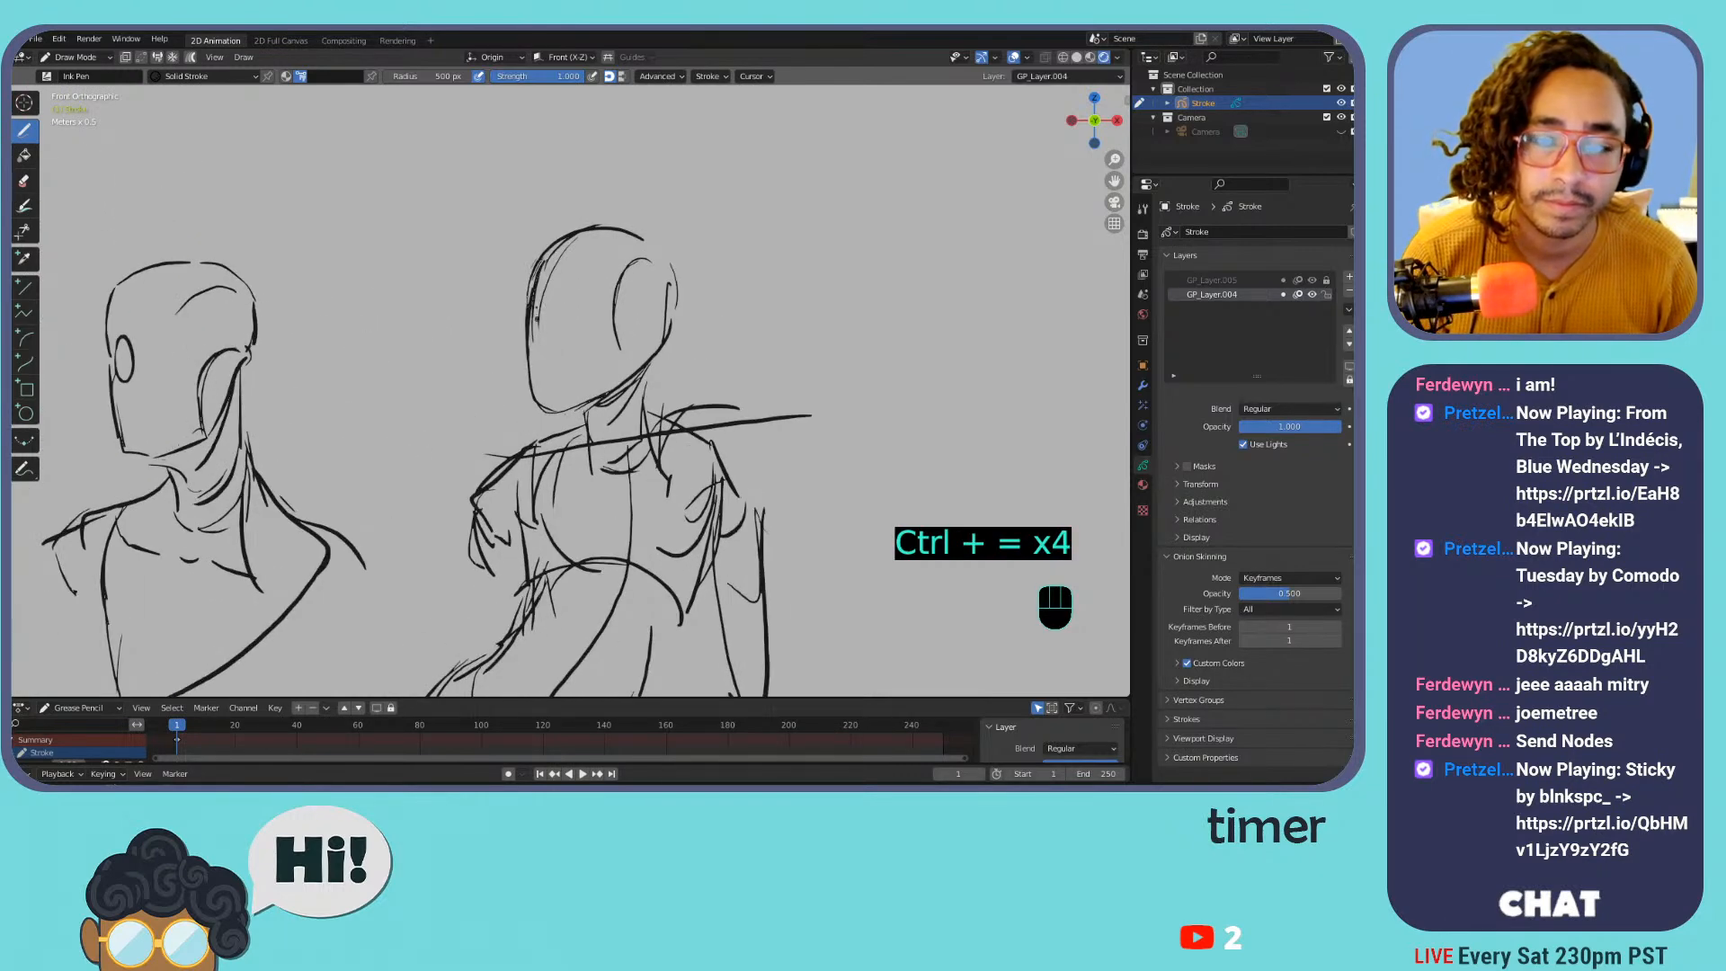
mouse_move(627, 236)
mouse_down()
mouse_move(571, 254)
mouse_move(534, 368)
mouse_move(525, 302)
mouse_move(575, 245)
mouse_move(649, 218)
mouse_up()
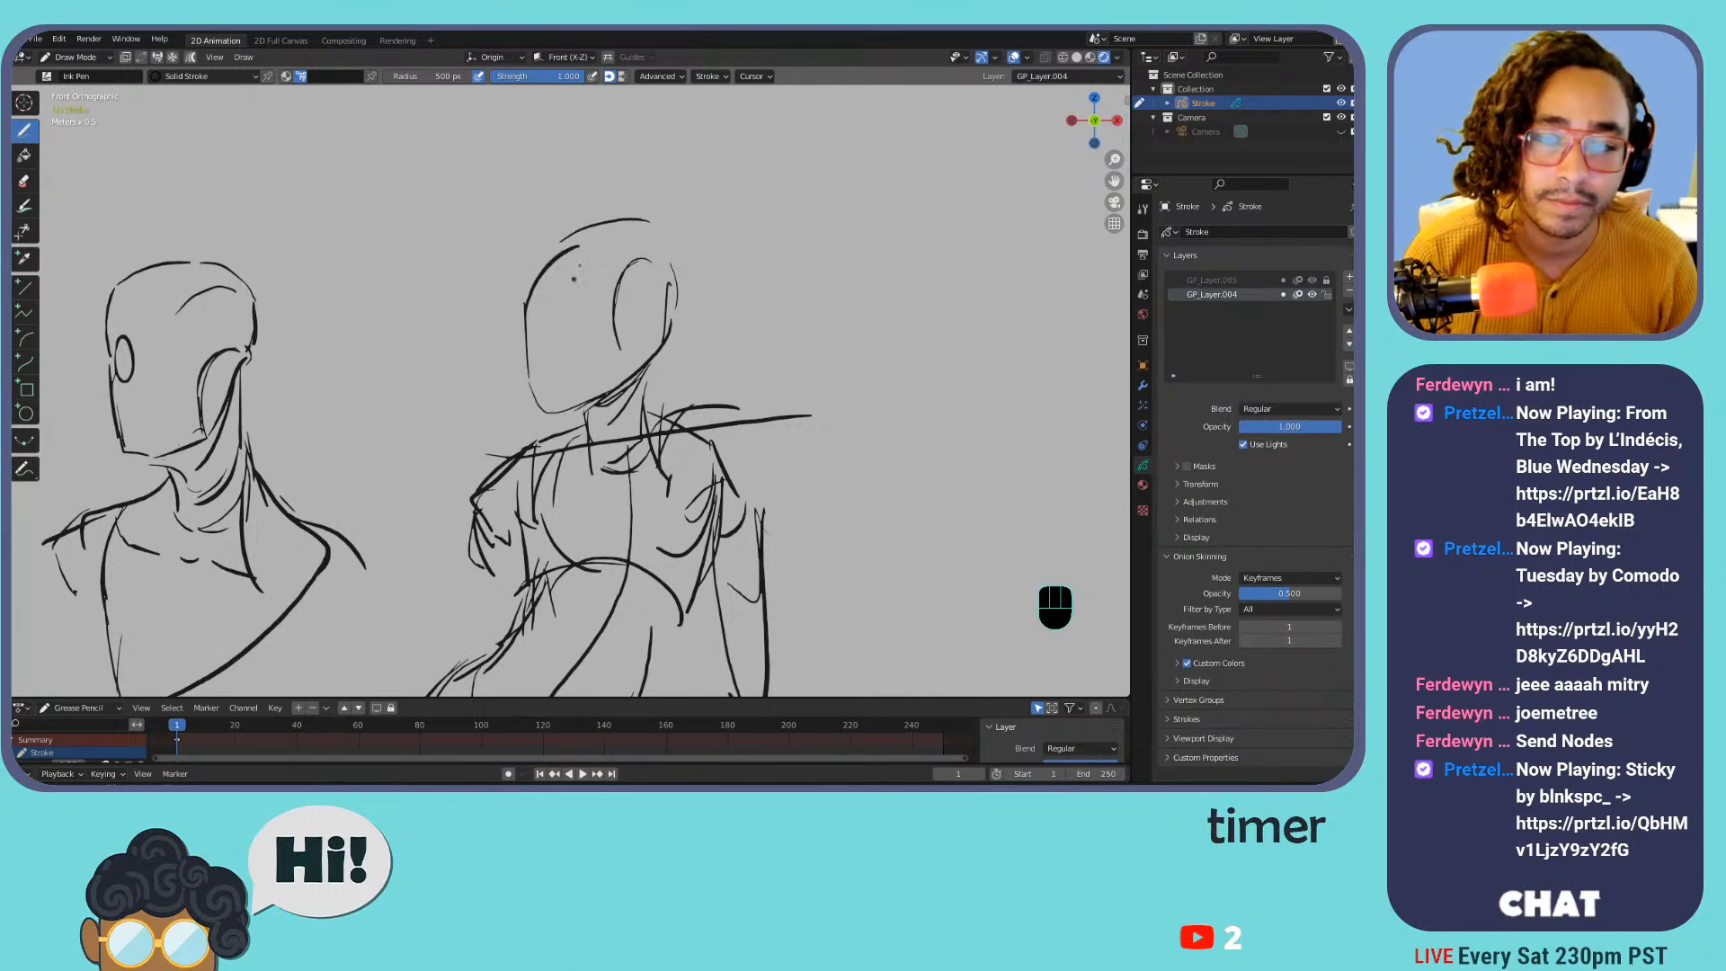
mouse_move(527, 310)
mouse_down()
mouse_move(620, 232)
mouse_move(563, 269)
mouse_move(592, 244)
mouse_move(579, 230)
mouse_move(557, 274)
mouse_move(600, 266)
mouse_move(552, 238)
mouse_move(637, 202)
mouse_move(620, 259)
mouse_move(616, 210)
mouse_move(641, 225)
mouse_move(635, 210)
mouse_move(535, 293)
mouse_move(528, 244)
mouse_up()
key(ctrl+z)
key(ctrl+z)
key(ctrl+z)
key(ctrl+z)
key(ctrl+z)
mouse_move(524, 318)
mouse_down()
mouse_move(509, 261)
mouse_move(522, 313)
mouse_move(612, 323)
mouse_move(615, 290)
mouse_move(659, 261)
mouse_move(644, 247)
mouse_move(666, 261)
mouse_move(676, 324)
mouse_move(670, 270)
mouse_move(623, 310)
mouse_up()
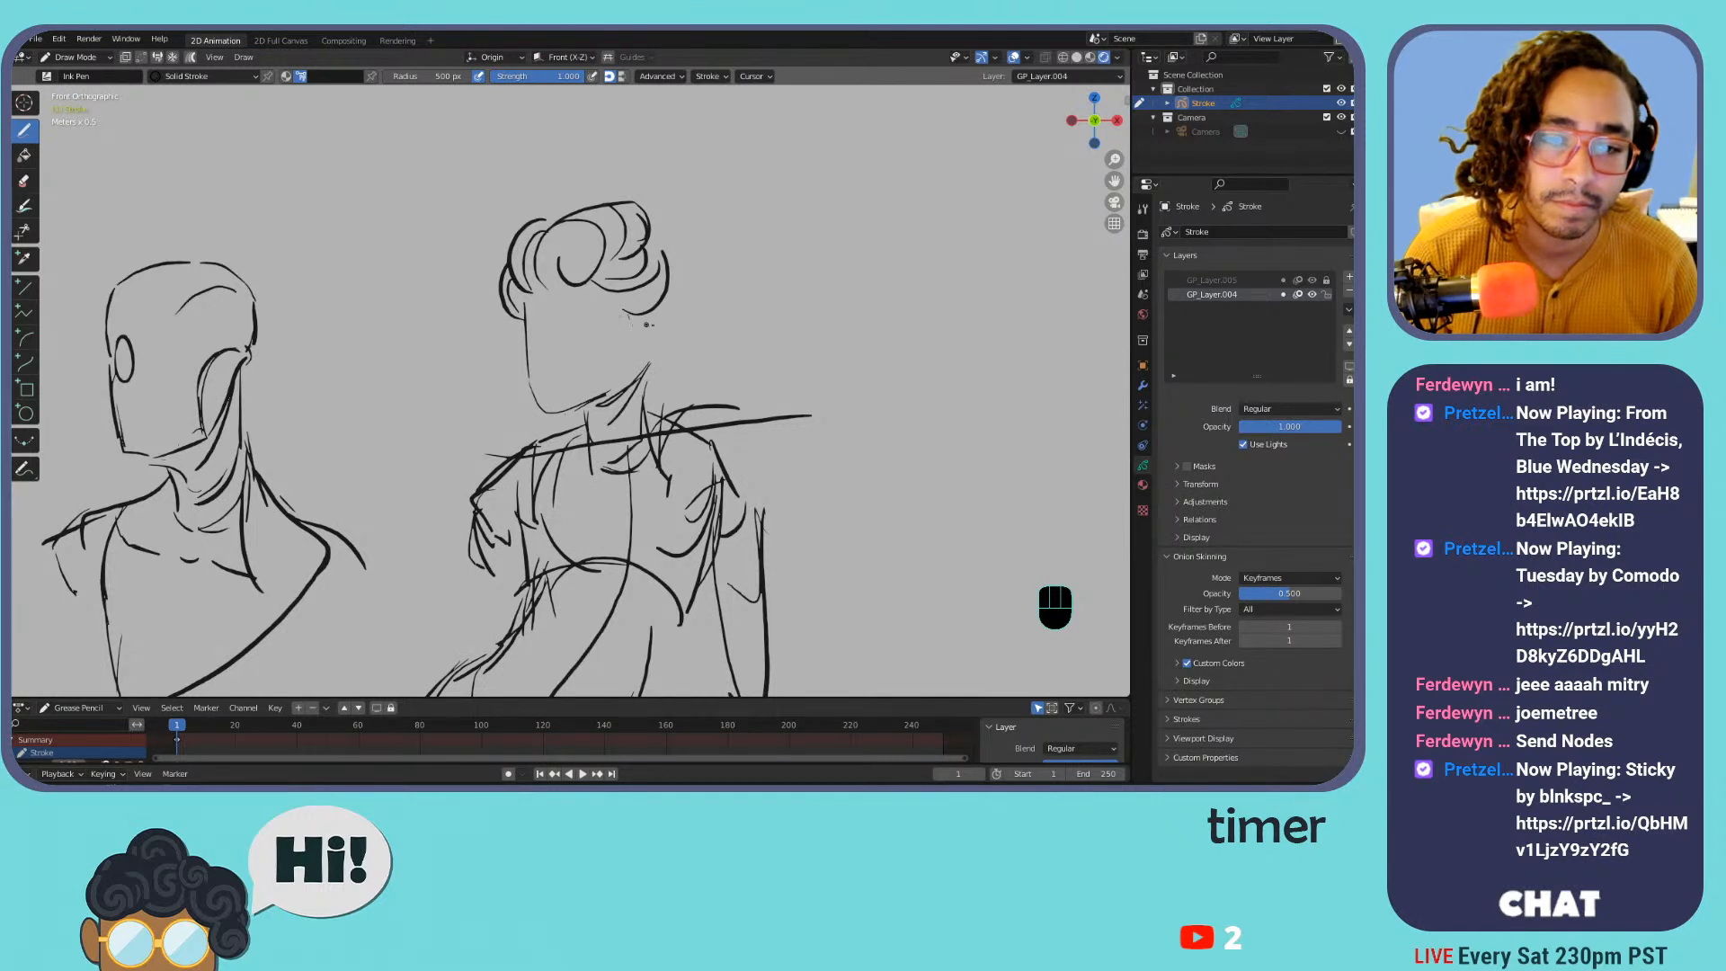
Draw the back contour of the hair down to the nape and a rounded bun above the curls
mouse_move(667, 369)
mouse_down()
mouse_move(649, 379)
mouse_move(689, 266)
mouse_up()
drag(640, 208, 673, 256)
drag(586, 211, 606, 187)
drag(613, 171, 676, 191)
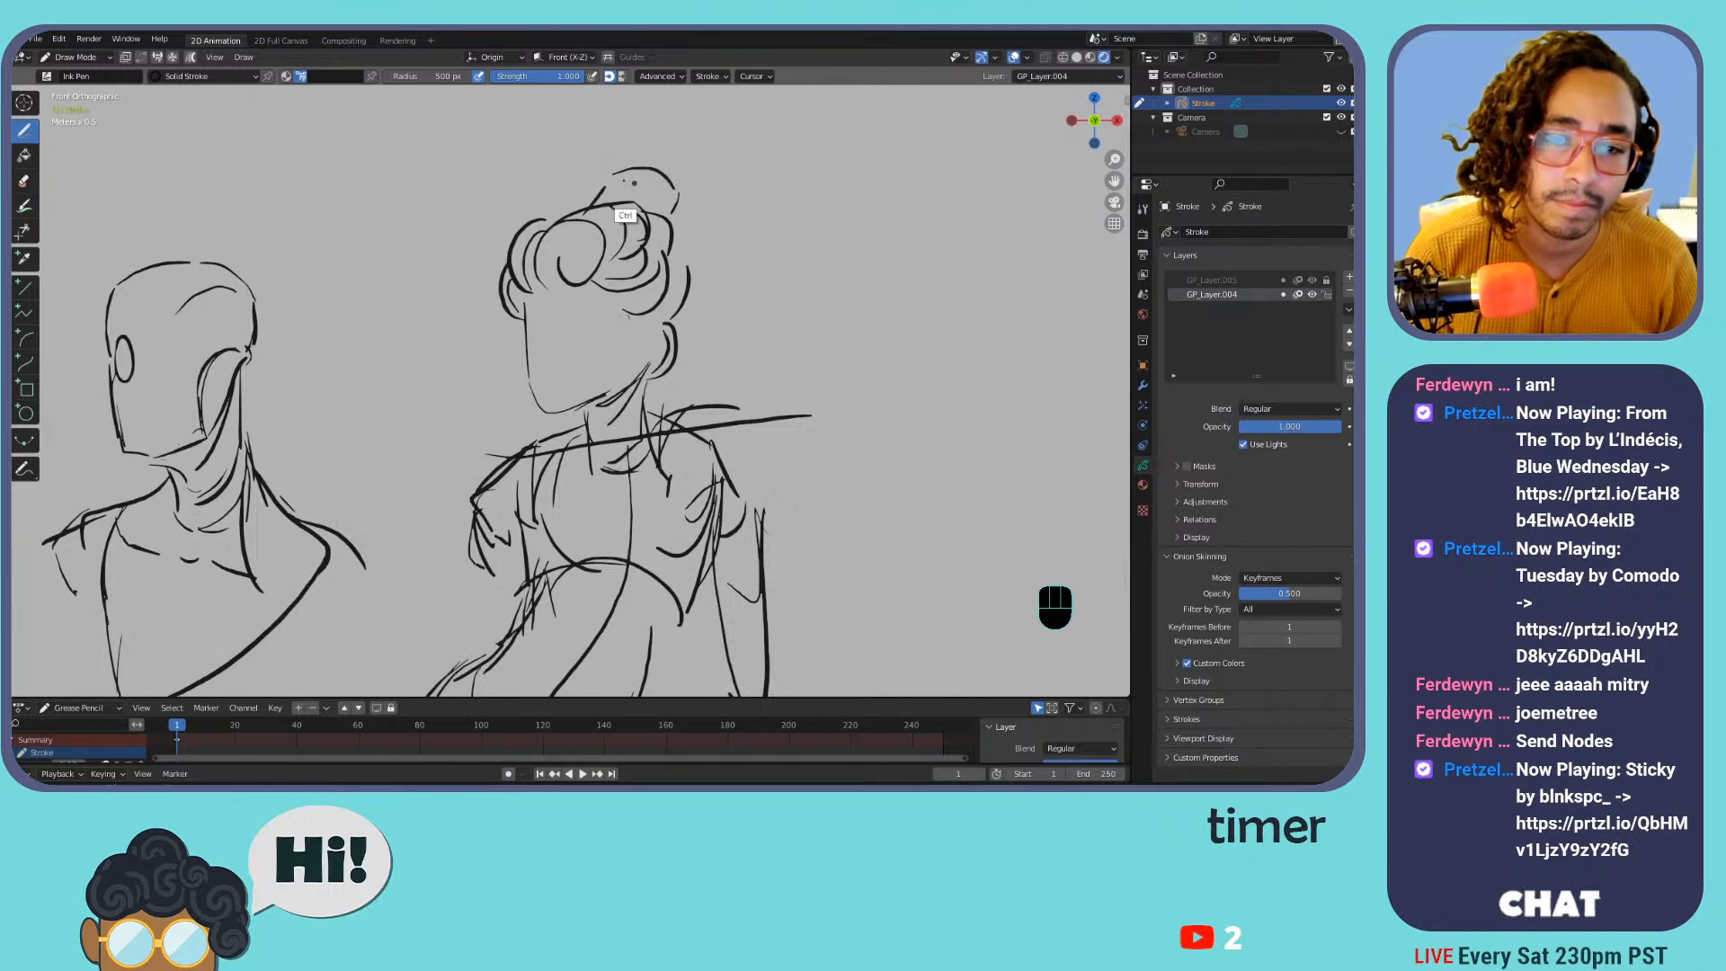
key(ctrl+z)
key(ctrl+z)
key(ctrl+z)
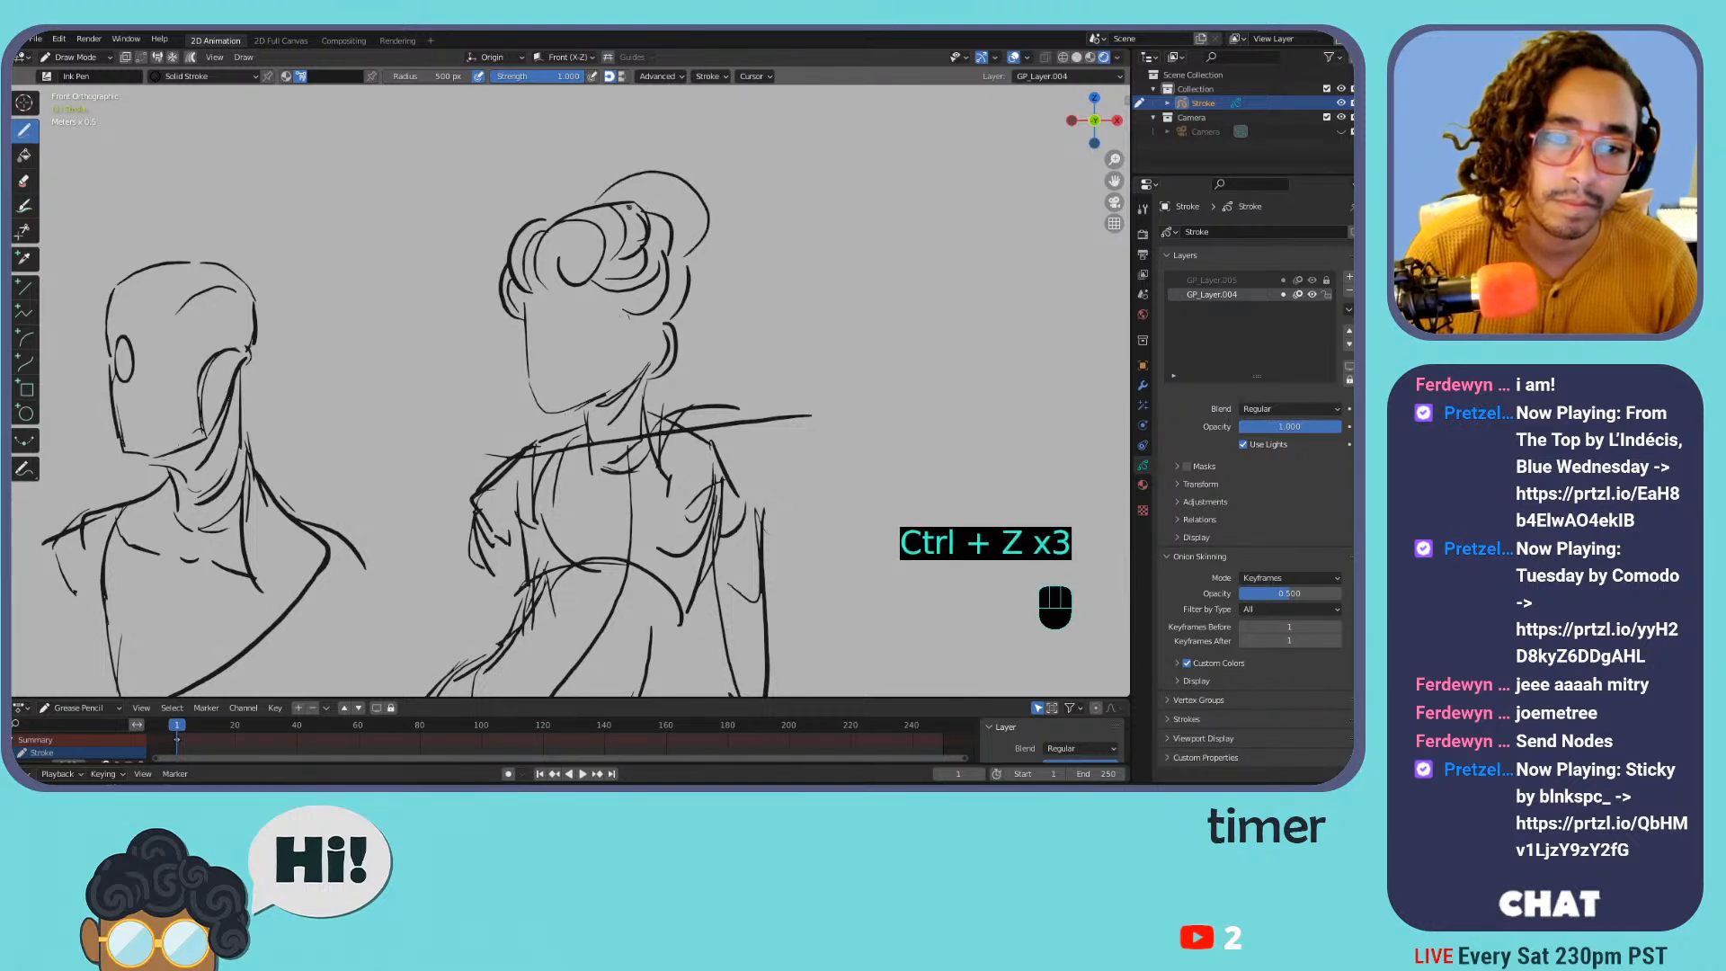
drag(608, 191, 603, 203)
mouse_move(614, 194)
mouse_down()
mouse_move(659, 178)
mouse_move(668, 233)
mouse_move(691, 216)
mouse_move(671, 261)
mouse_up()
key(ctrl+z)
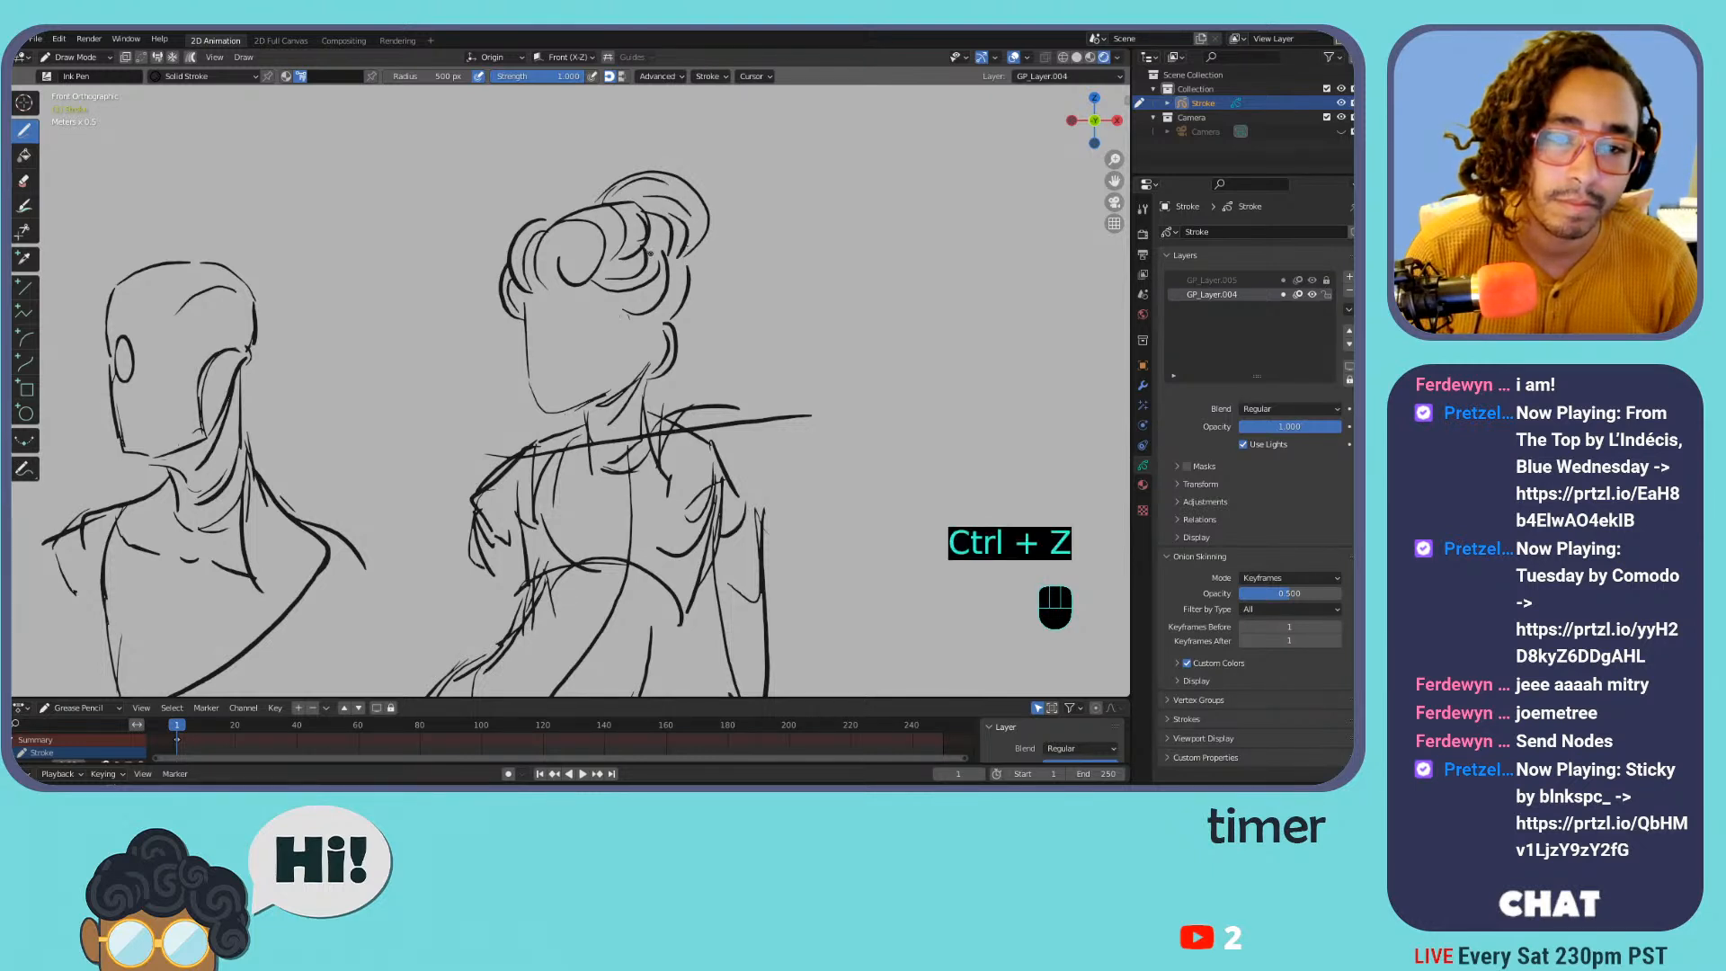
Rework the strand lines inside the hair bun, undoing unwanted strokes
key(ctrl+z)
key(ctrl+z)
key(ctrl+z)
key(ctrl+z)
key(ctrl+z)
mouse_move(662, 176)
mouse_down()
mouse_move(675, 216)
mouse_move(662, 168)
mouse_move(648, 213)
mouse_up()
key(ctrl+z)
key(ctrl+z)
Erase the figure's face outline below the curls and try a new forehead line, undoing the attempts
drag(527, 303, 526, 379)
key(ctrl+z)
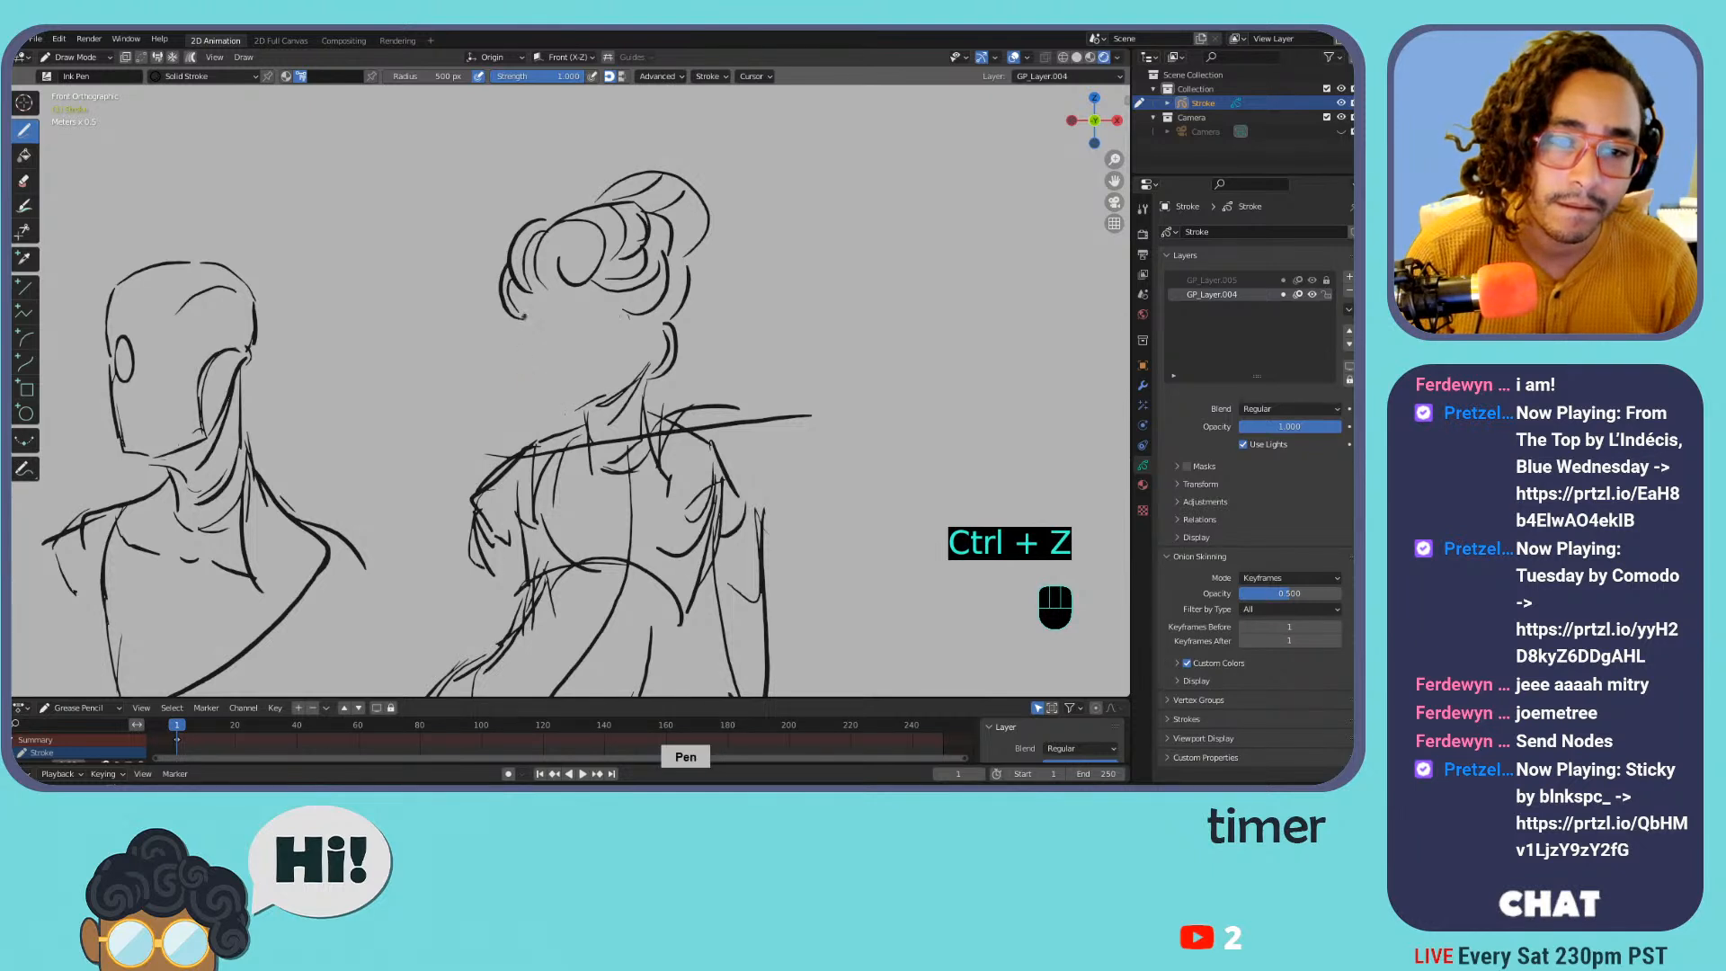
key(ctrl+z)
key(ctrl+z)
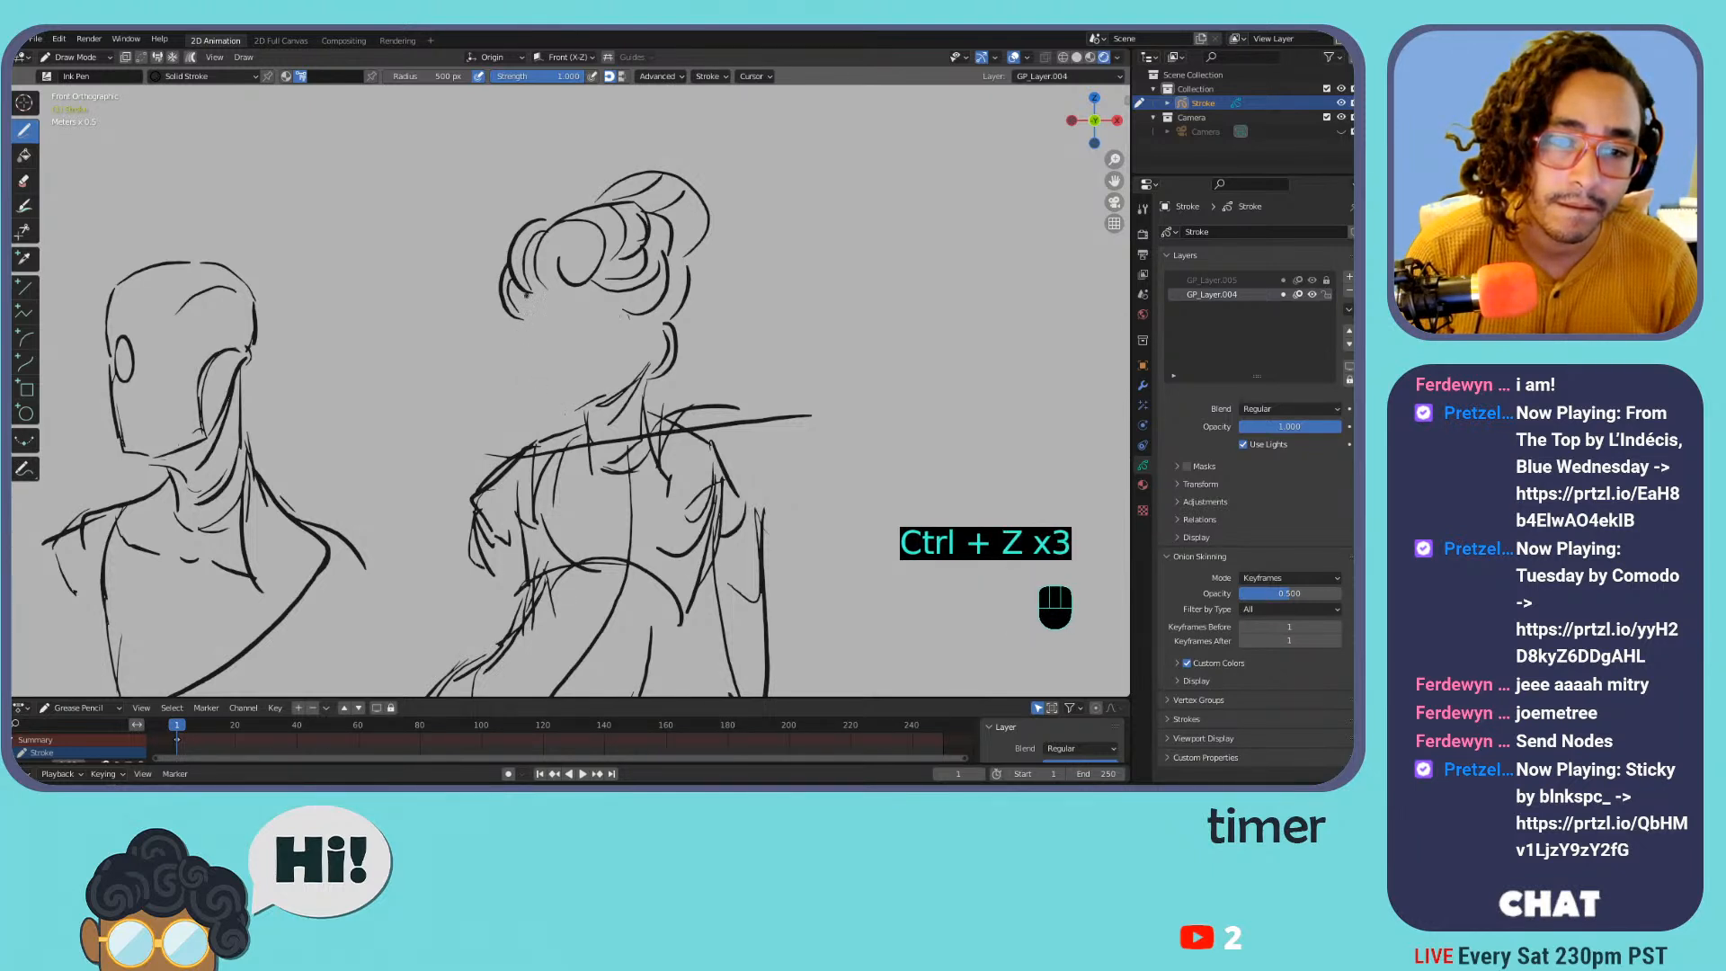
key(ctrl+z)
key(ctrl+z)
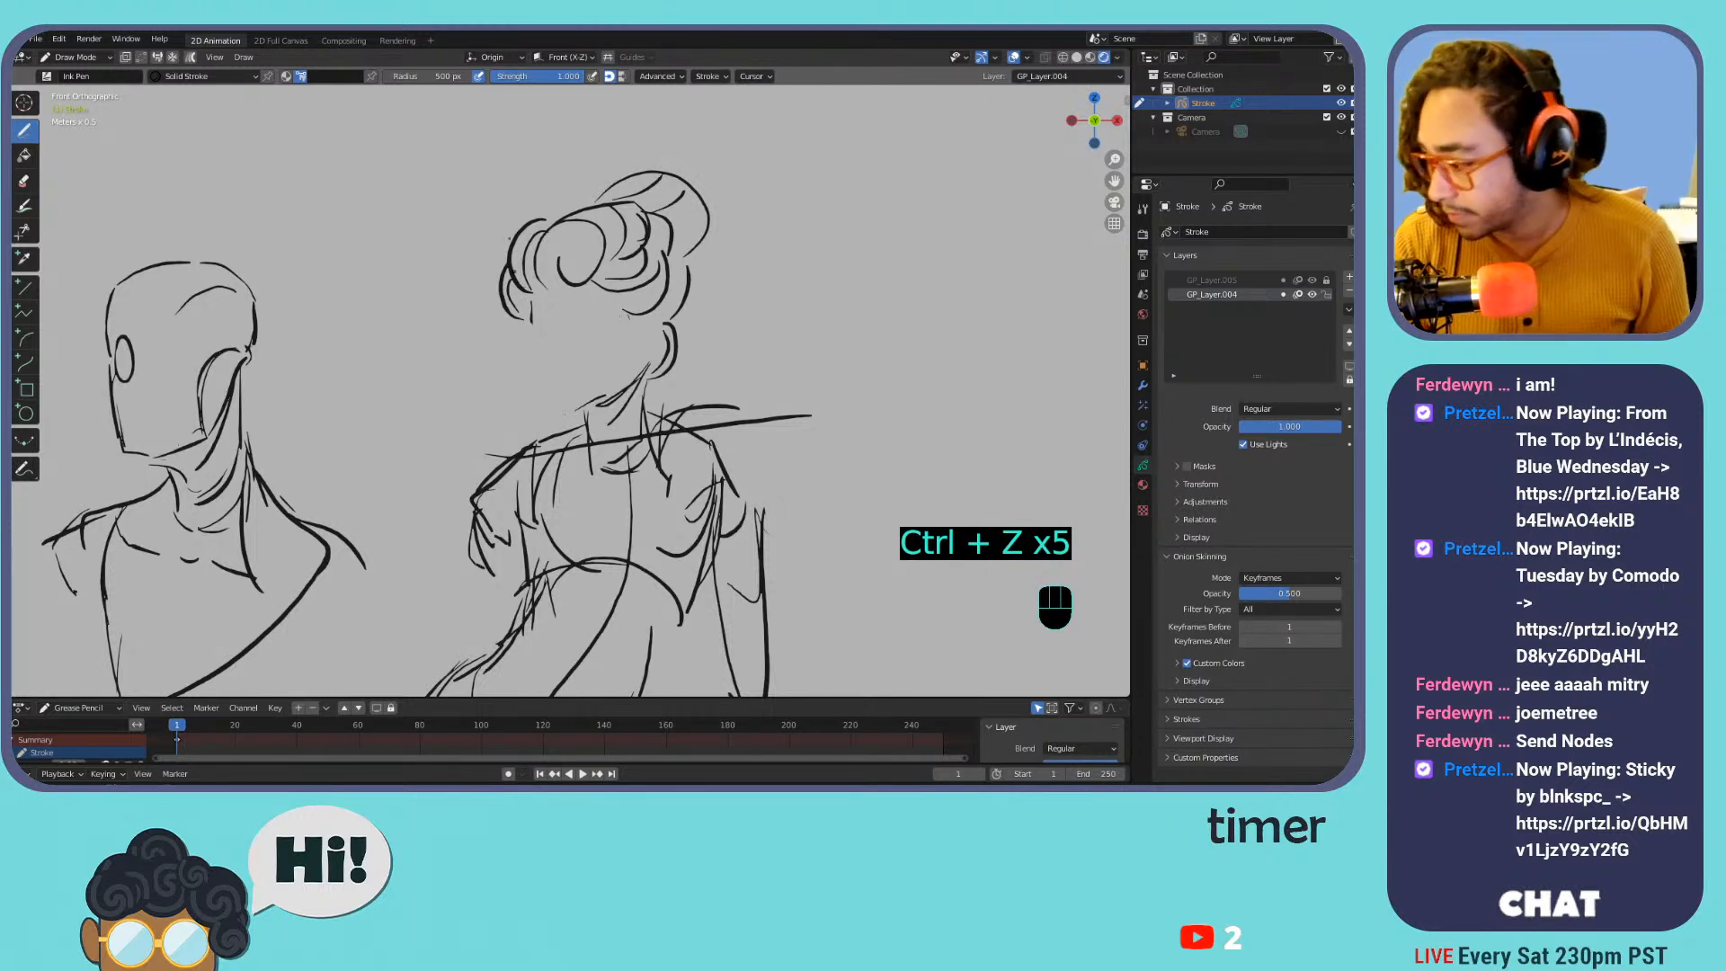
key(ctrl+z)
key(ctrl+z)
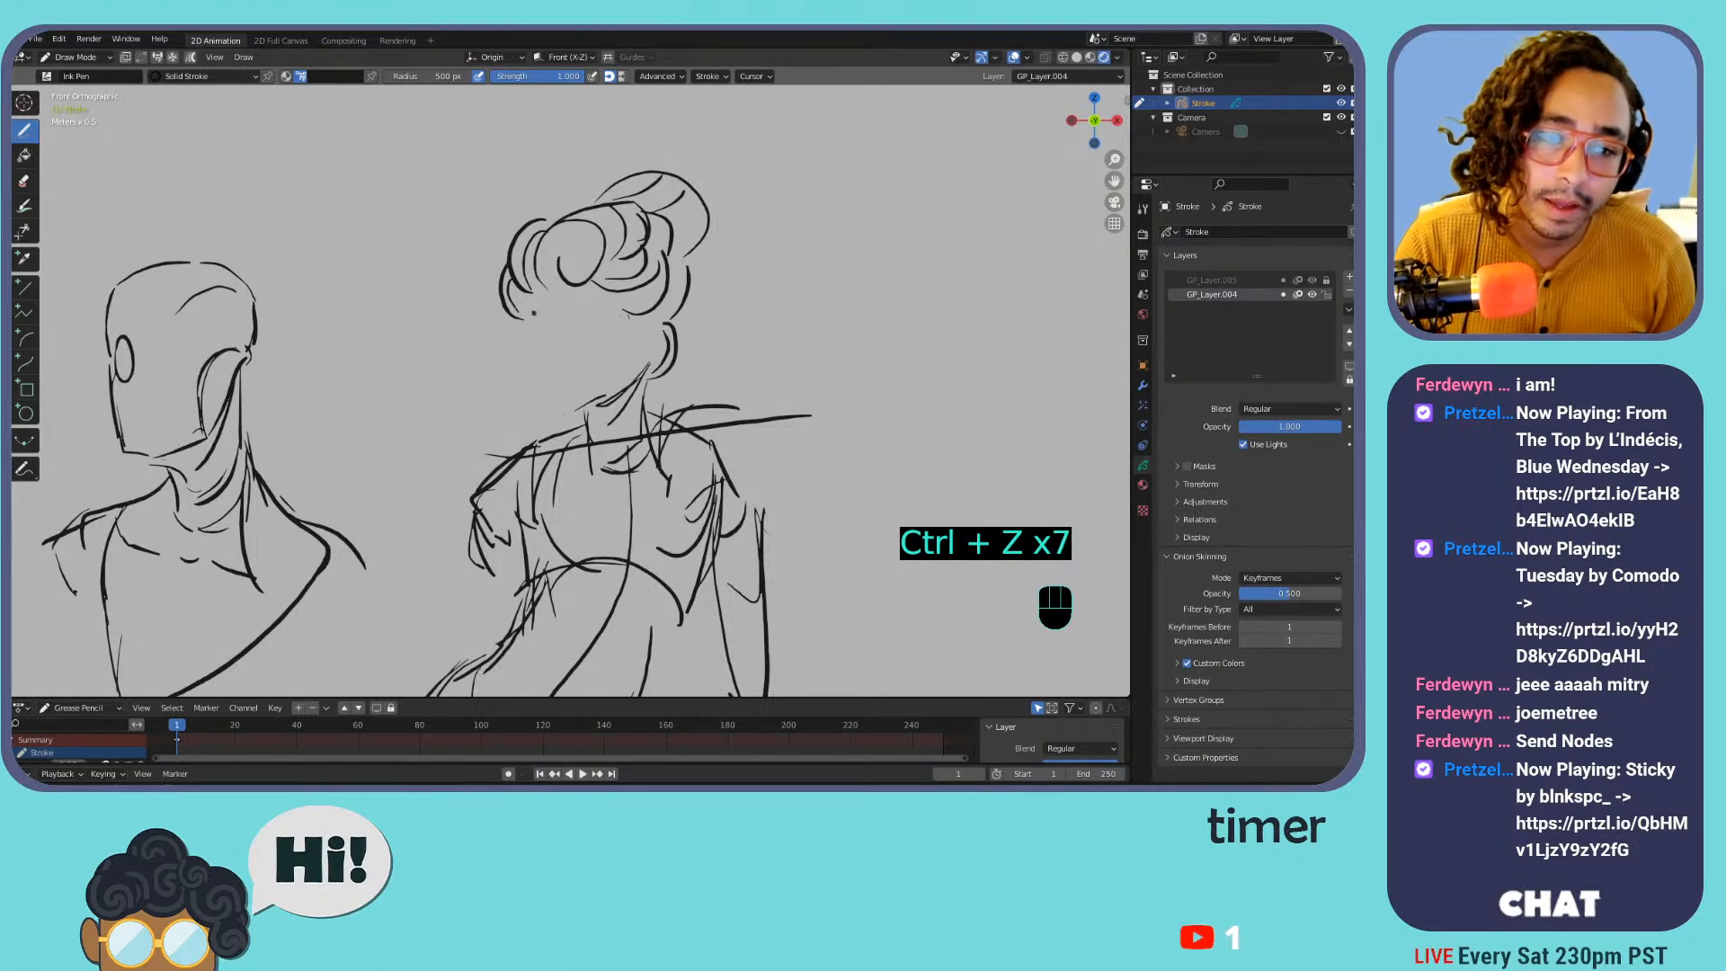
Draw the figure's forehead, cheek and jaw contour below the curls, undoing failed strokes, and add guide lines inside the face
mouse_move(530, 307)
mouse_down()
mouse_move(563, 405)
mouse_move(596, 401)
mouse_up()
key(ctrl+z)
key(ctrl+z)
drag(544, 346, 574, 404)
key(ctrl+z)
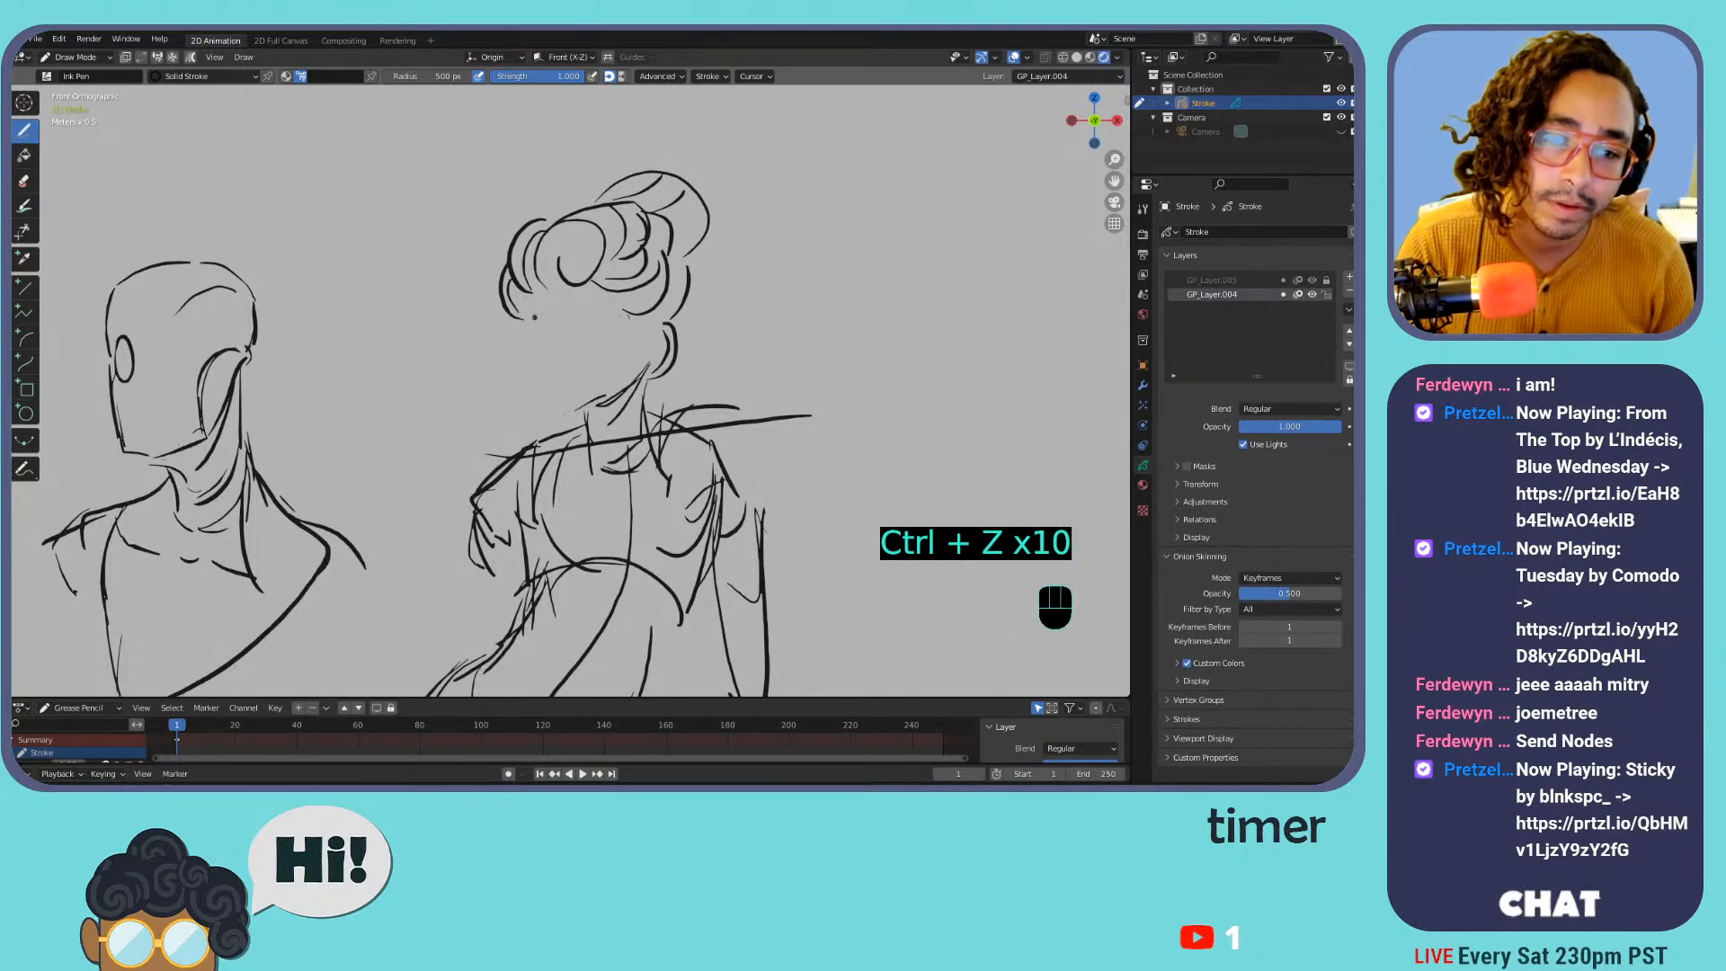
mouse_move(537, 346)
mouse_down()
mouse_move(562, 406)
mouse_move(602, 397)
mouse_up()
key(ctrl+z)
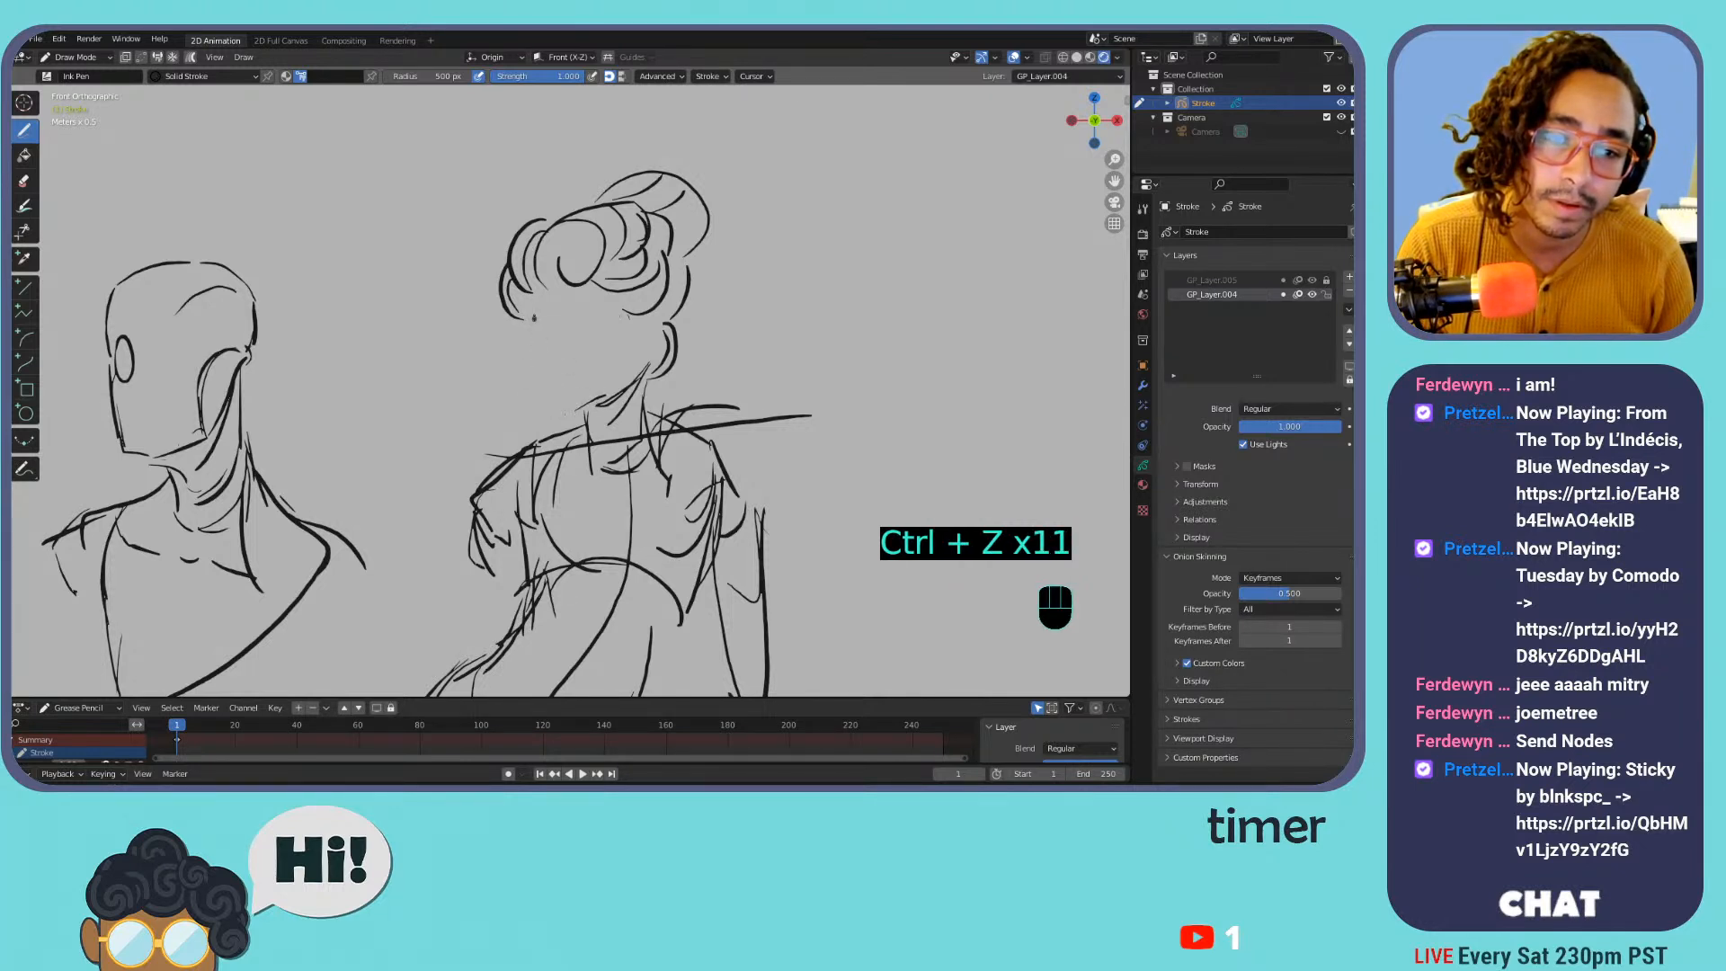
drag(529, 319, 564, 403)
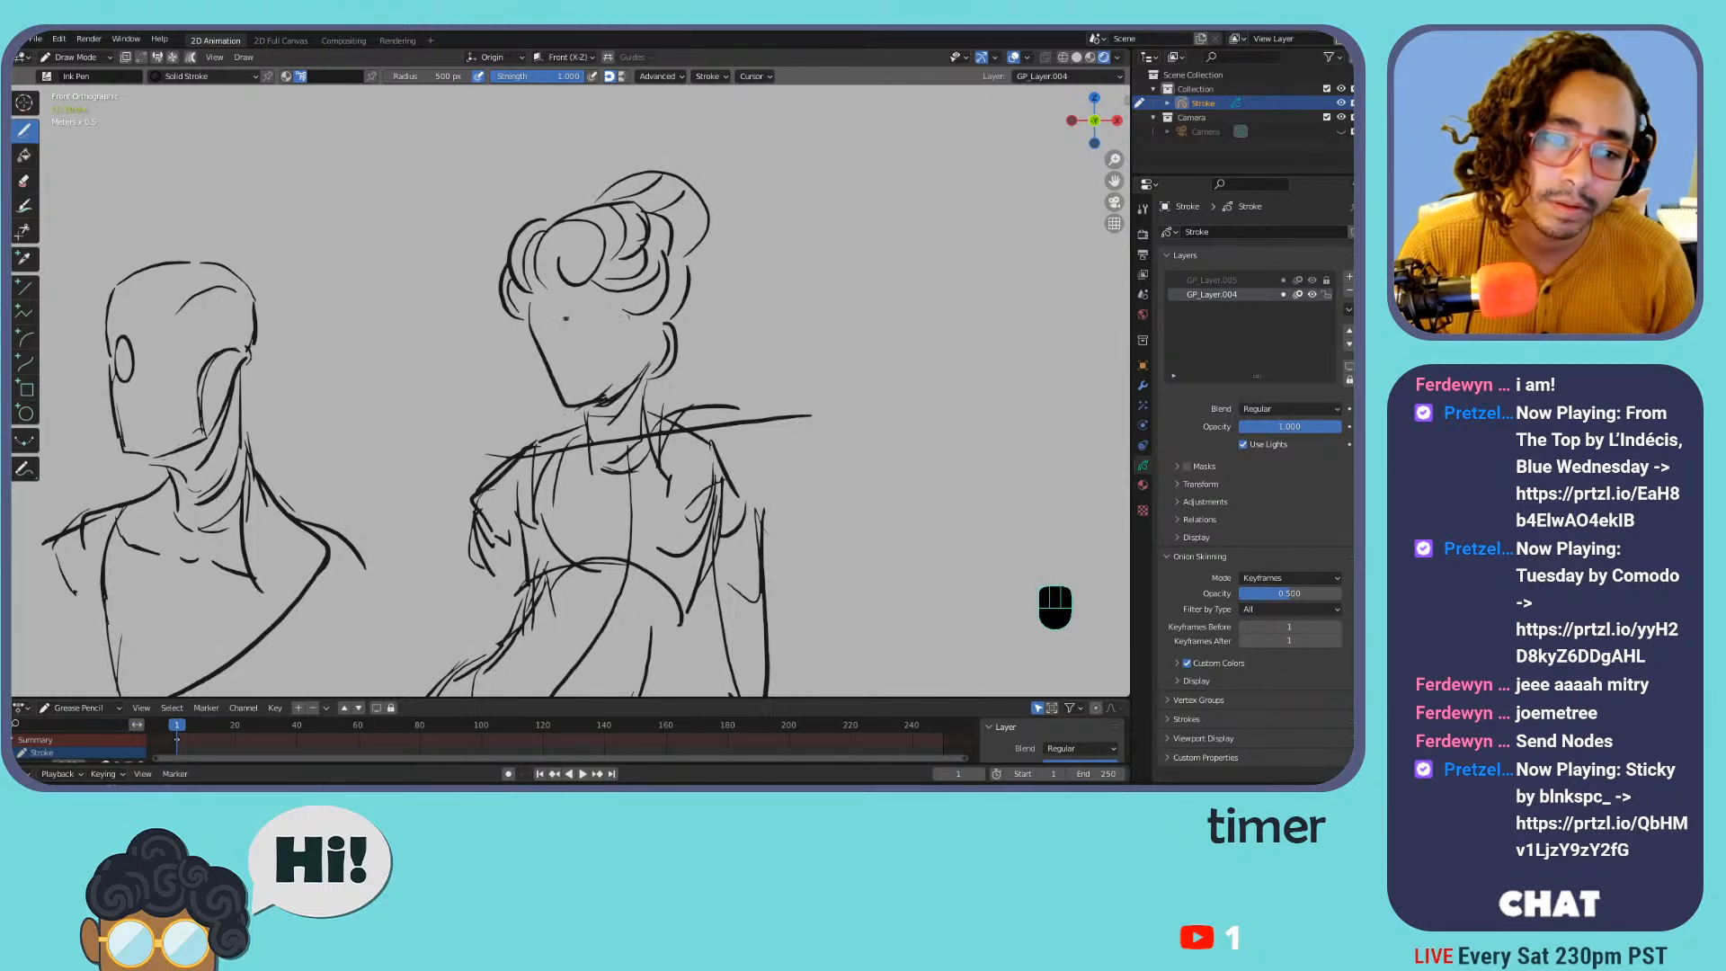
mouse_move(559, 293)
mouse_down()
mouse_move(574, 399)
mouse_move(642, 349)
mouse_move(627, 374)
mouse_move(665, 366)
mouse_move(613, 428)
mouse_up()
key(ctrl+equal)
key(ctrl+minus)
key(ctrl+minus)
key(ctrl+minus)
key(ctrl+equal)
key(ctrl+equal)
key(ctrl+minus)
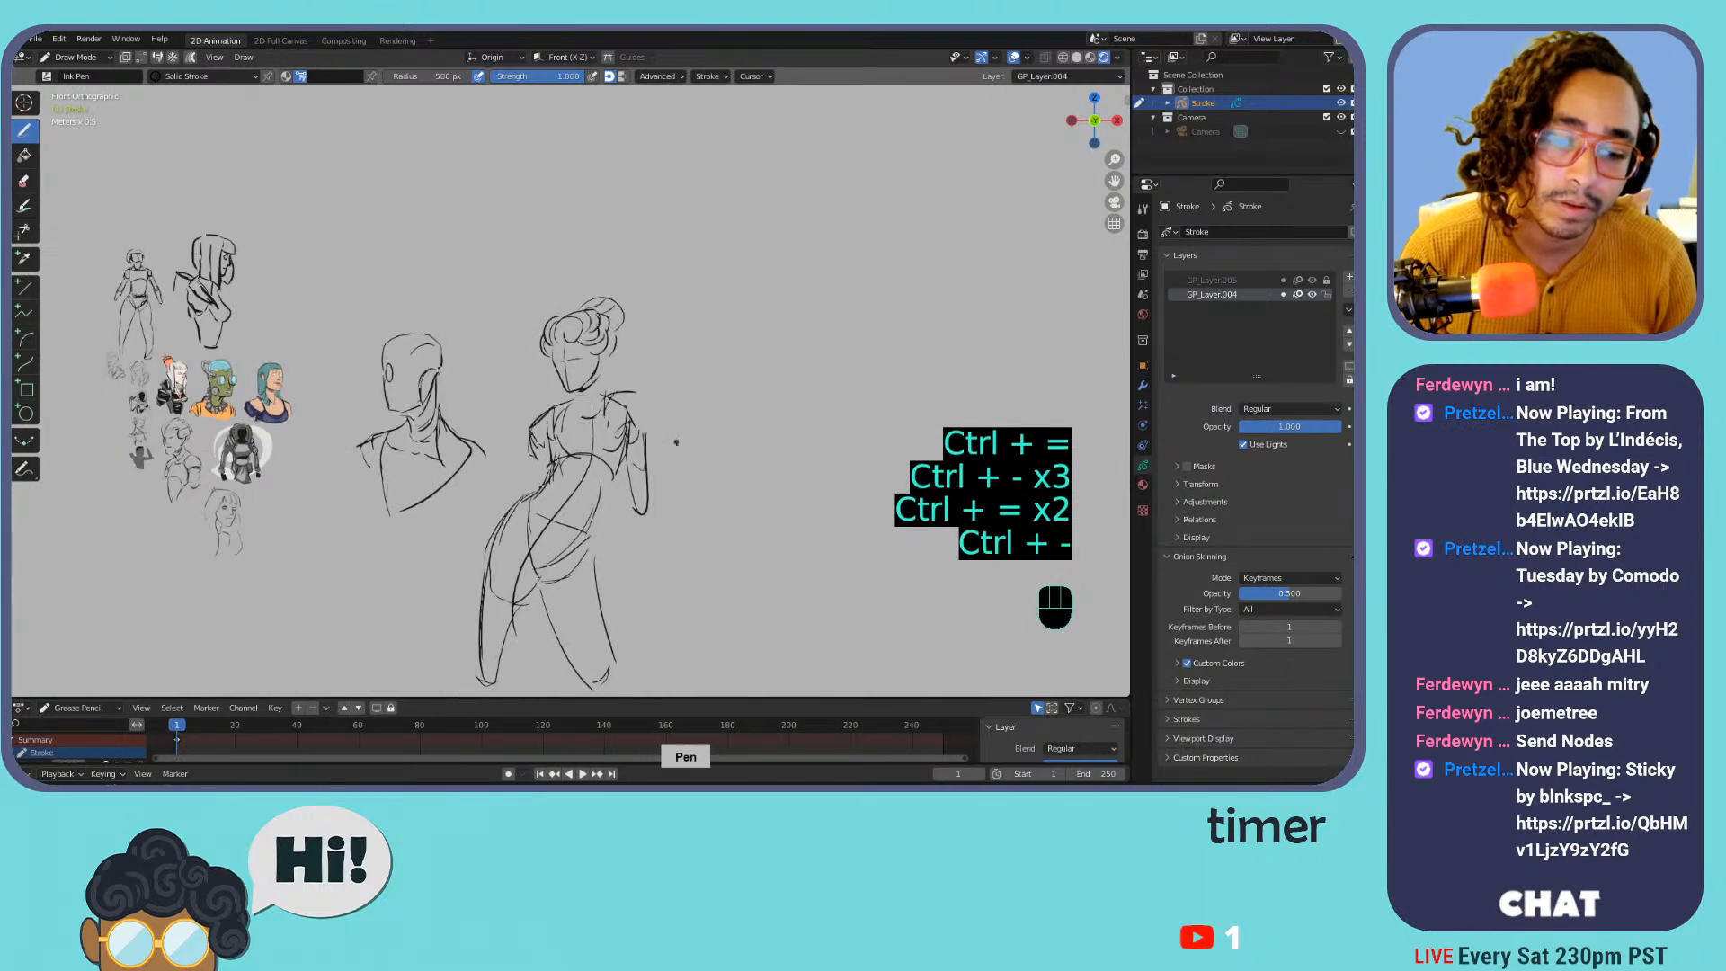
Switch to Edit Mode and delete the standing figure's torso, arm and leg strokes
key(Tab)
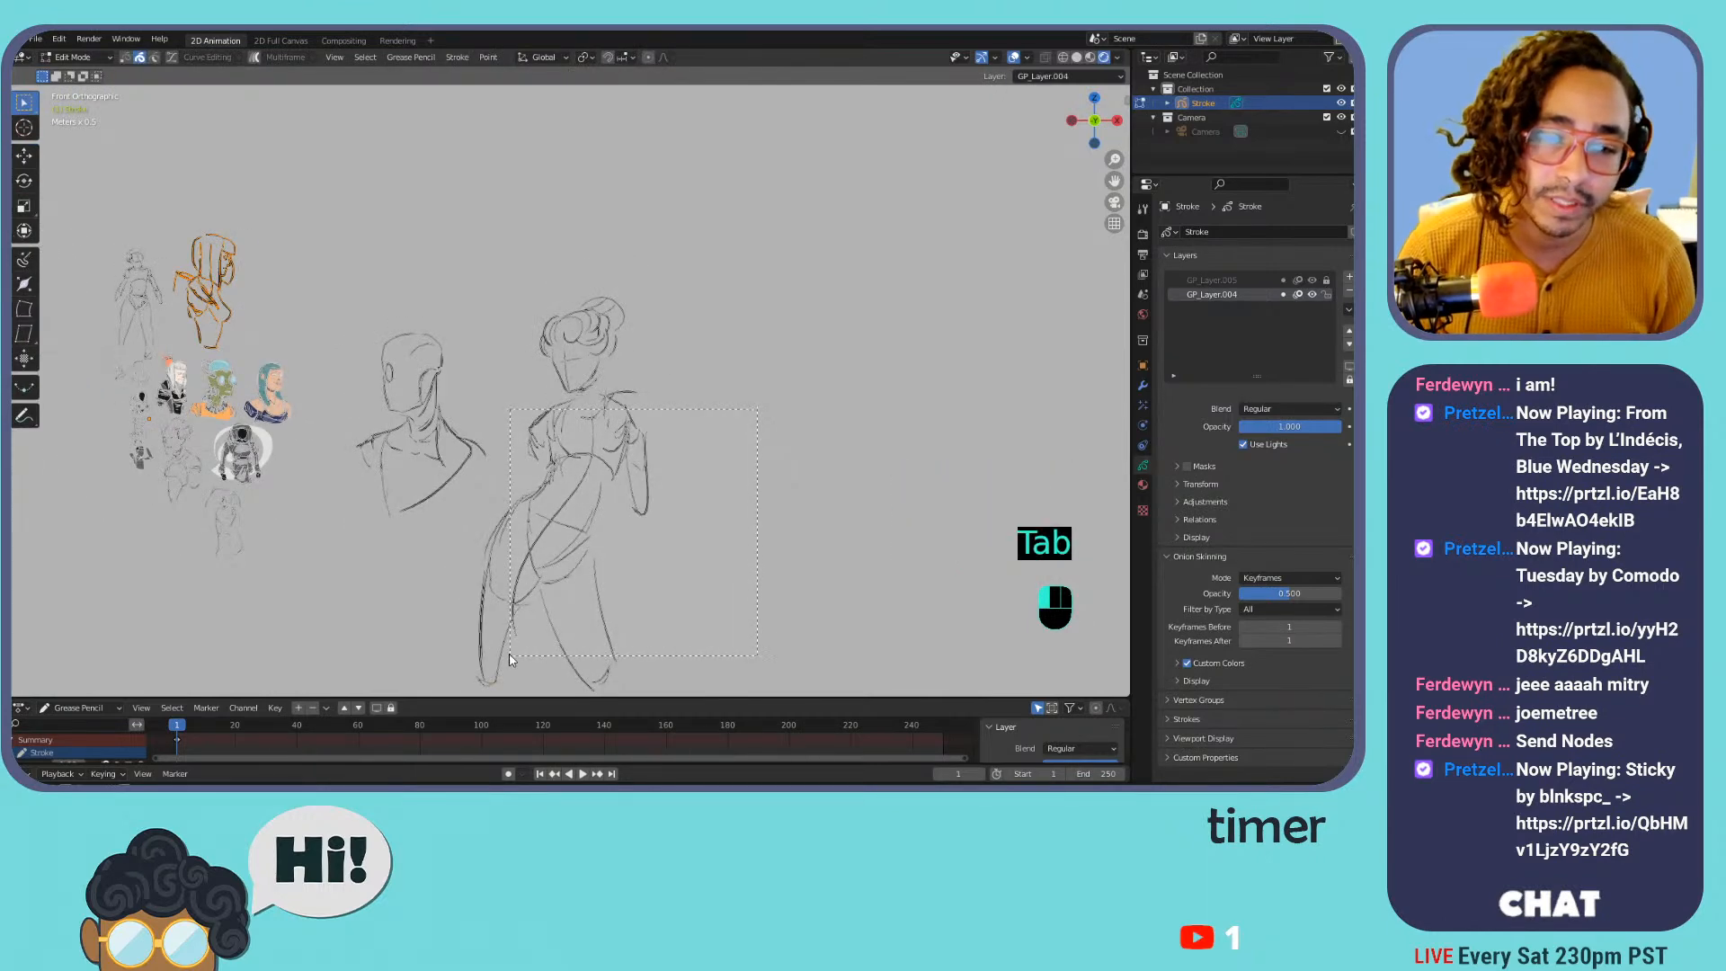
drag(510, 656, 589, 509)
key(x)
click(588, 501)
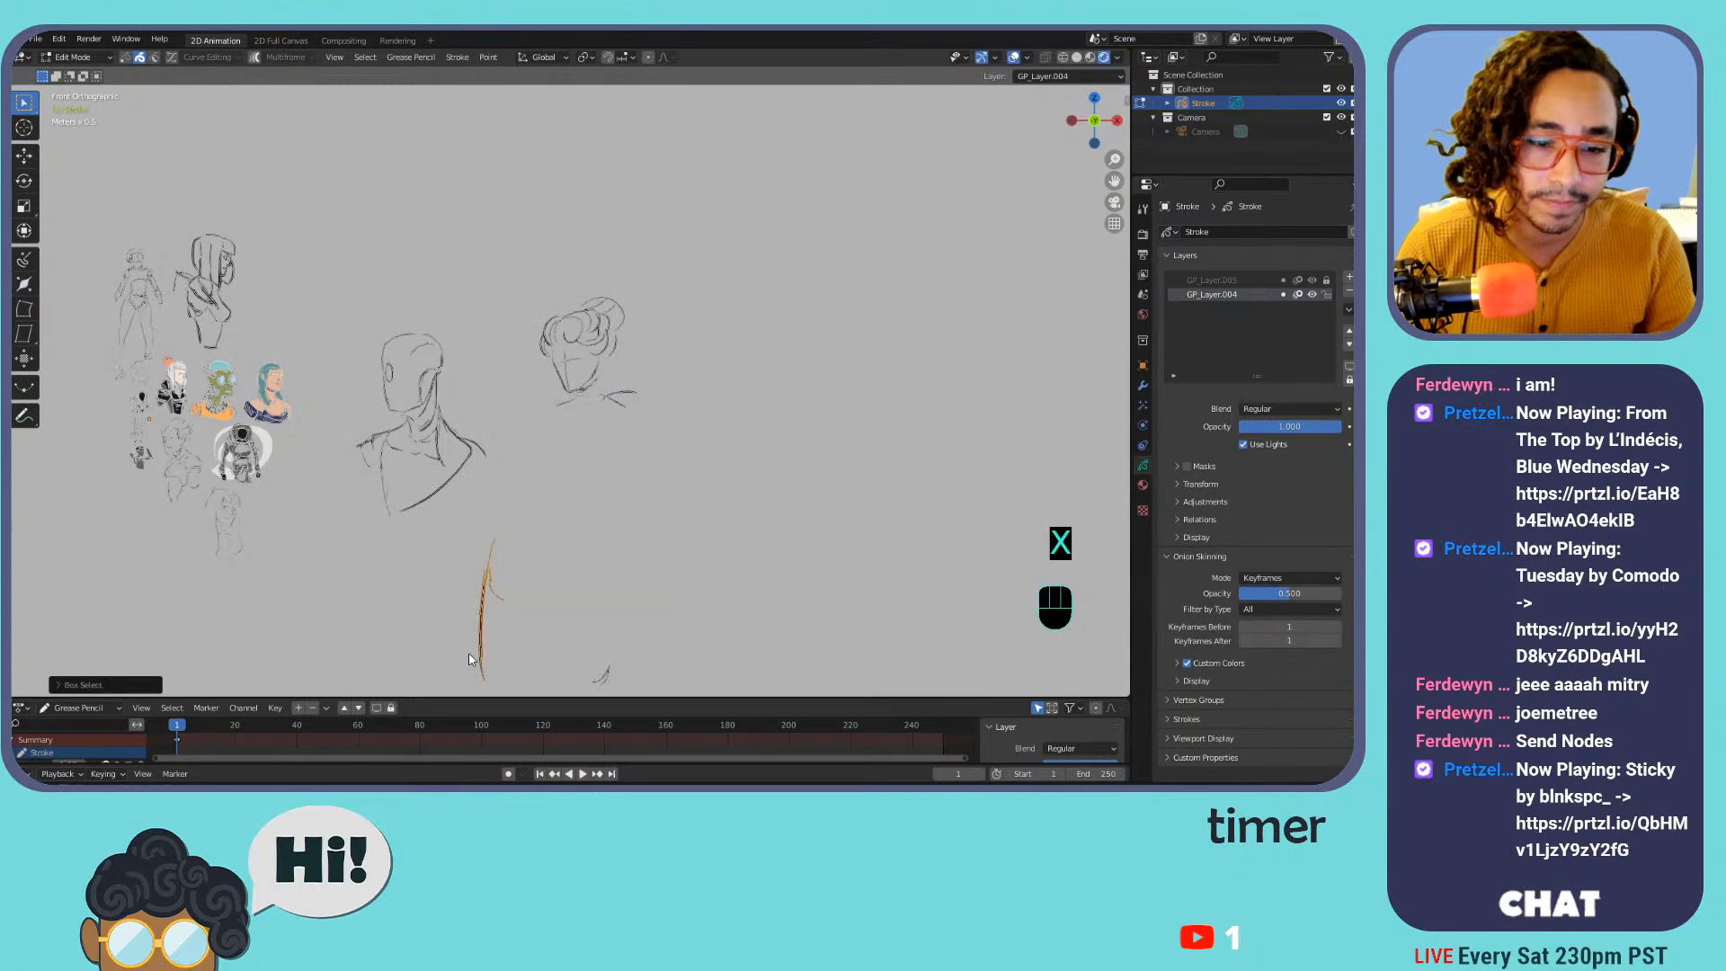
key(x)
key(x)
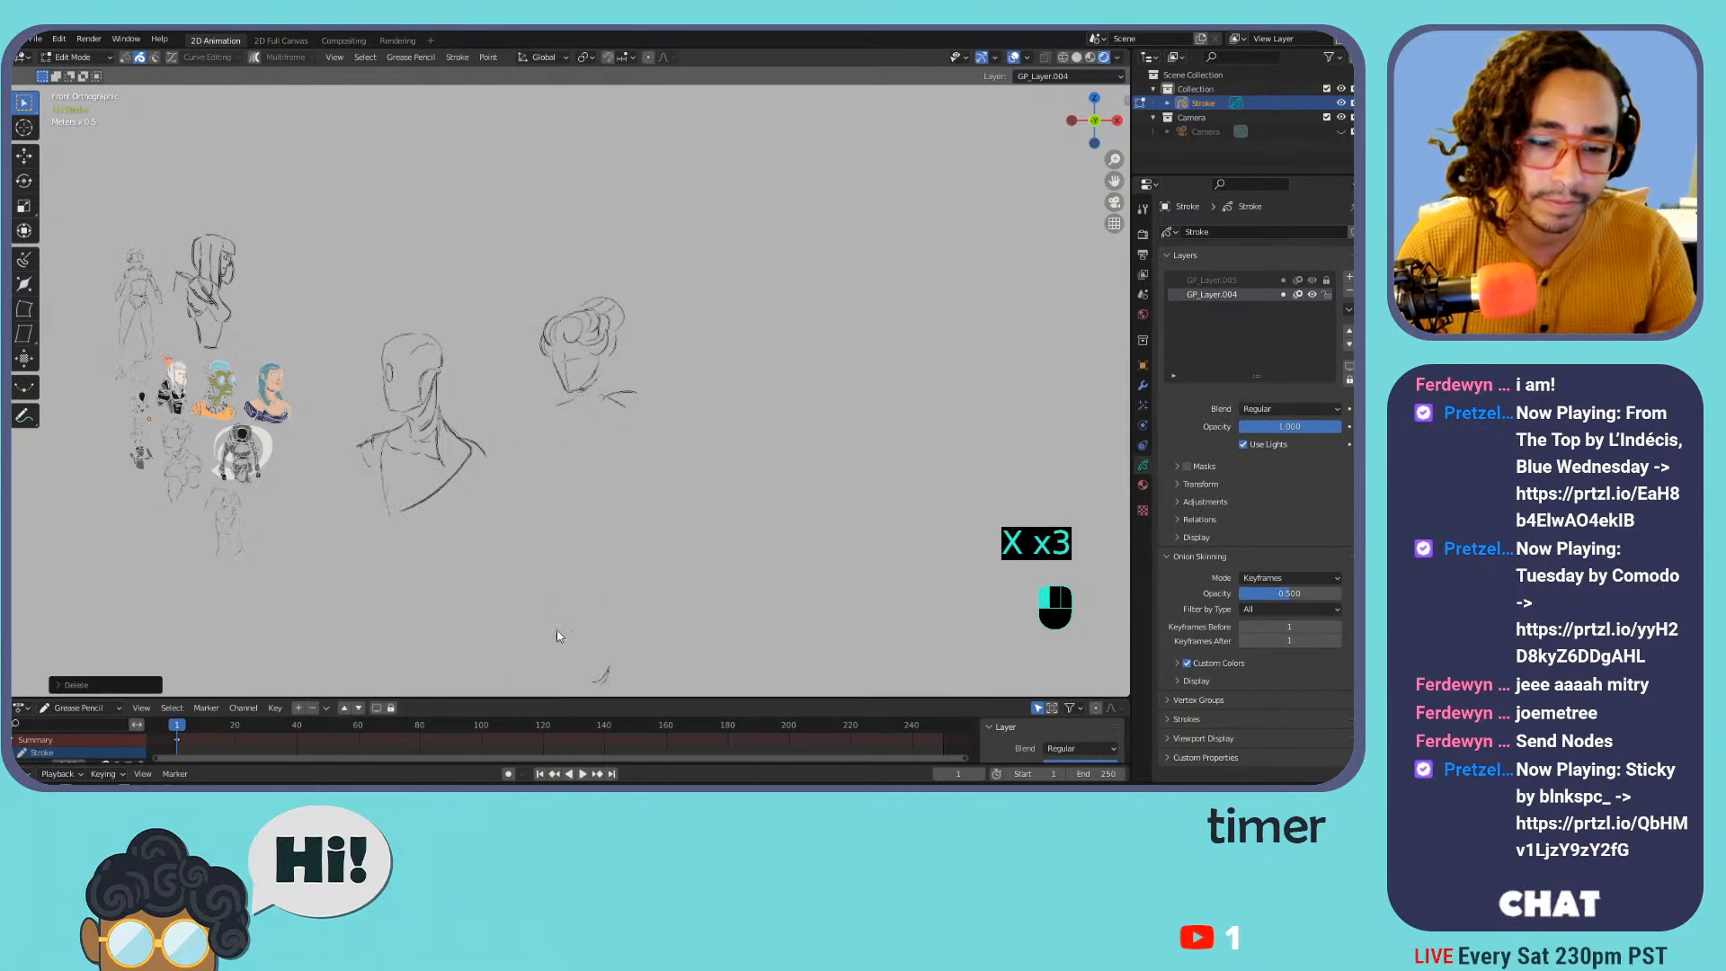
key(x)
key(x)
Delete the oval-eyed bust and the remaining strokes of the curled-hair head
drag(432, 542, 631, 378)
key(x)
click(678, 337)
drag(704, 288, 355, 572)
key(x)
click(414, 497)
key(x)
Switch to GestureDrawing! and skip ahead to the portrait reference of the smiling short-haired woman
key(super)
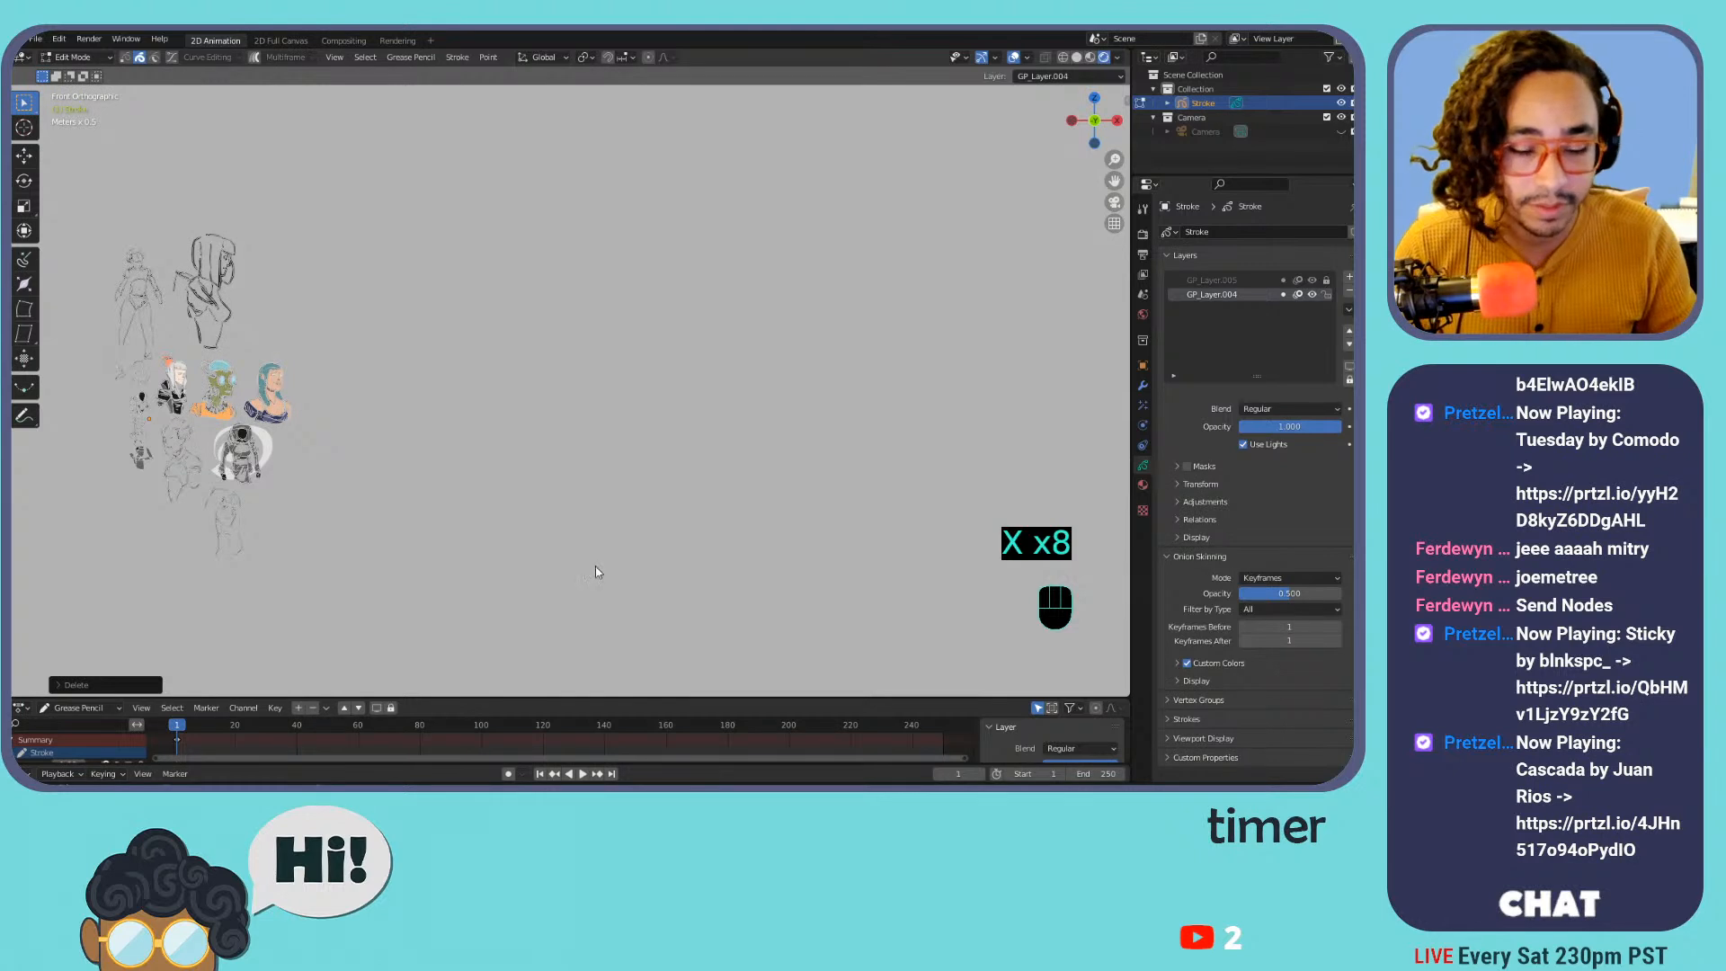
click(231, 781)
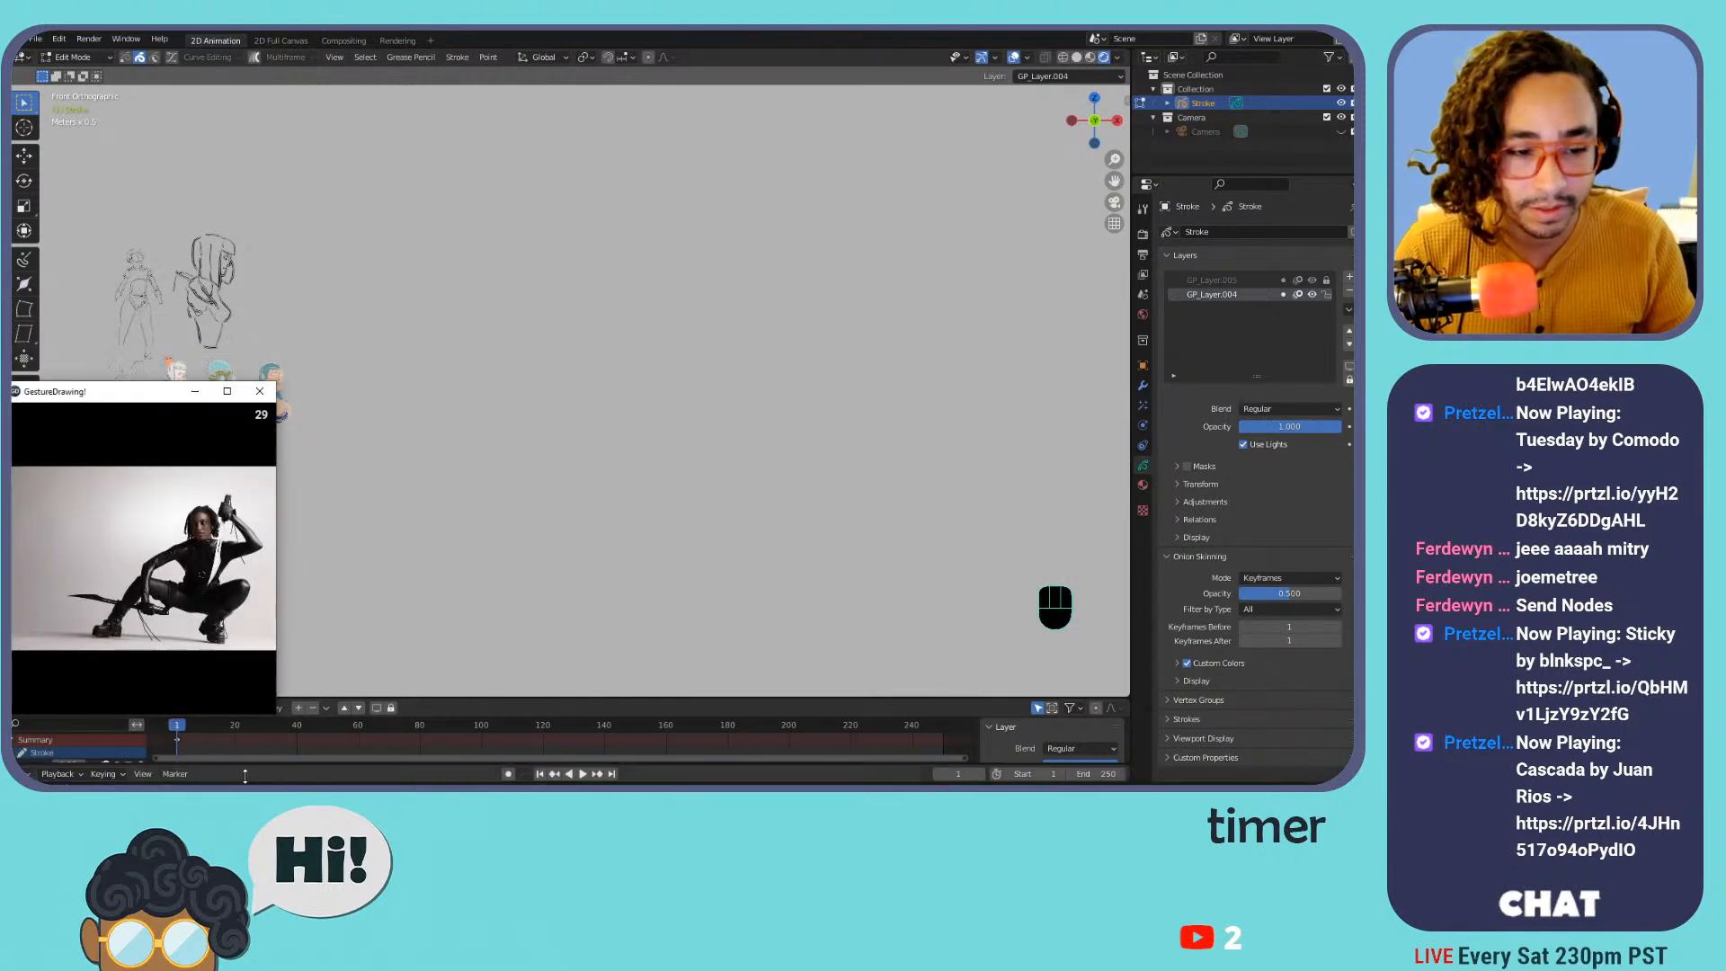
click(182, 651)
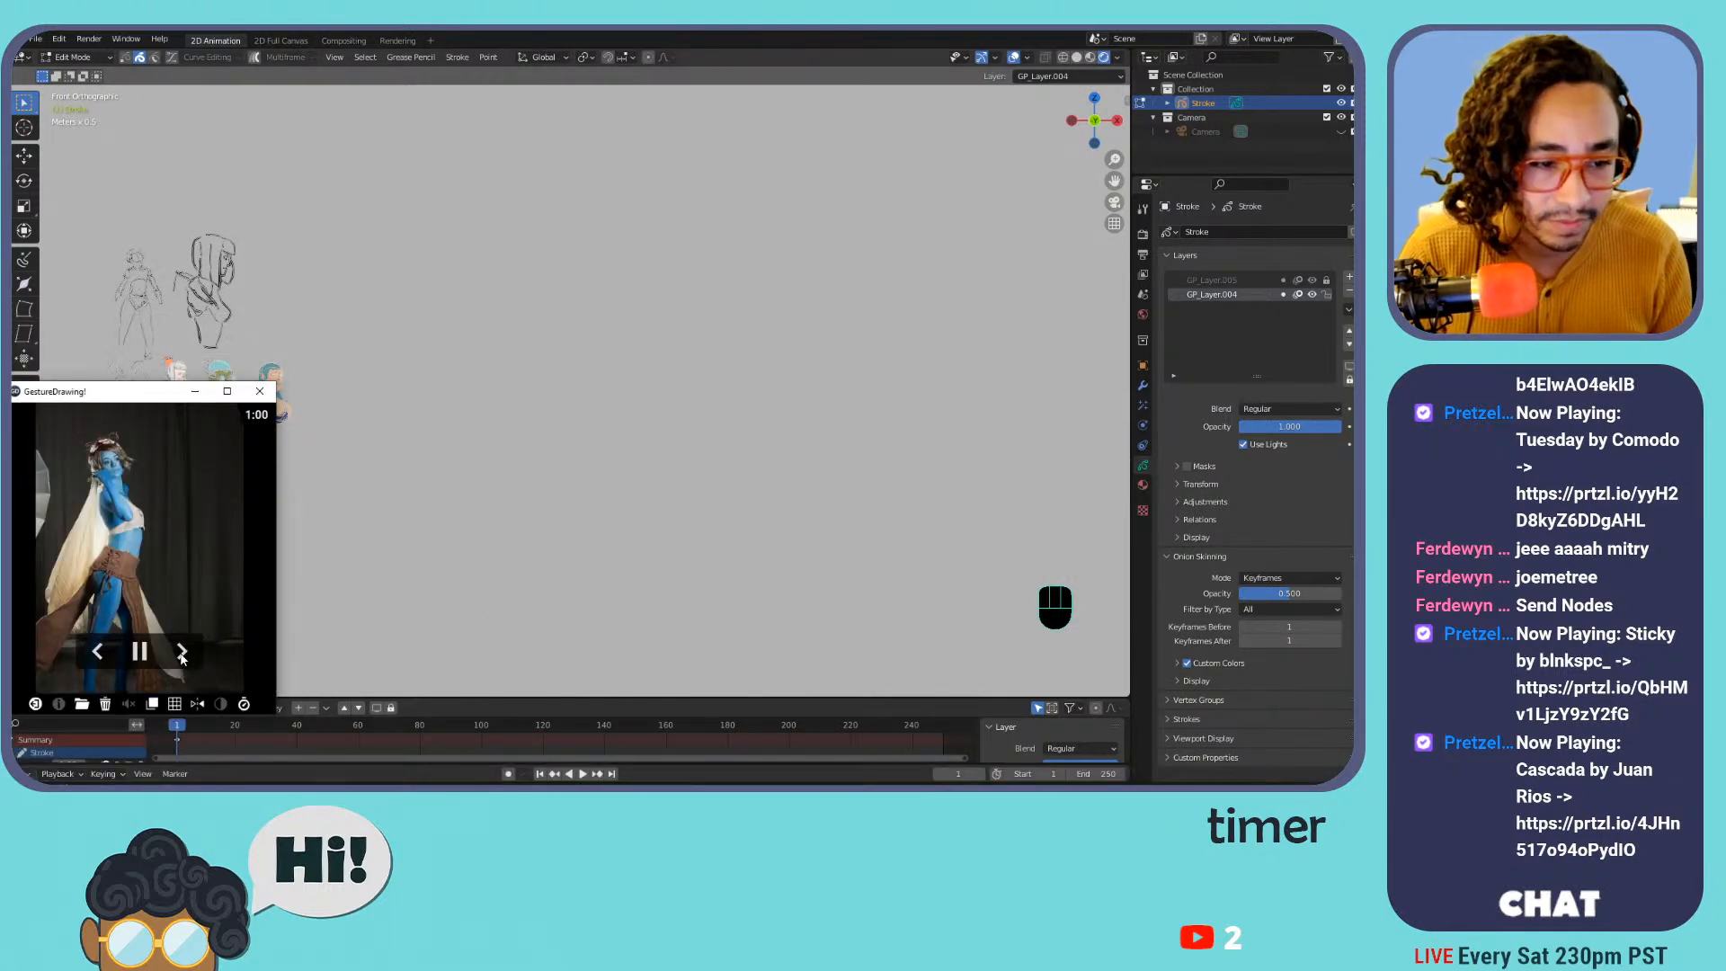
click(181, 651)
click(141, 653)
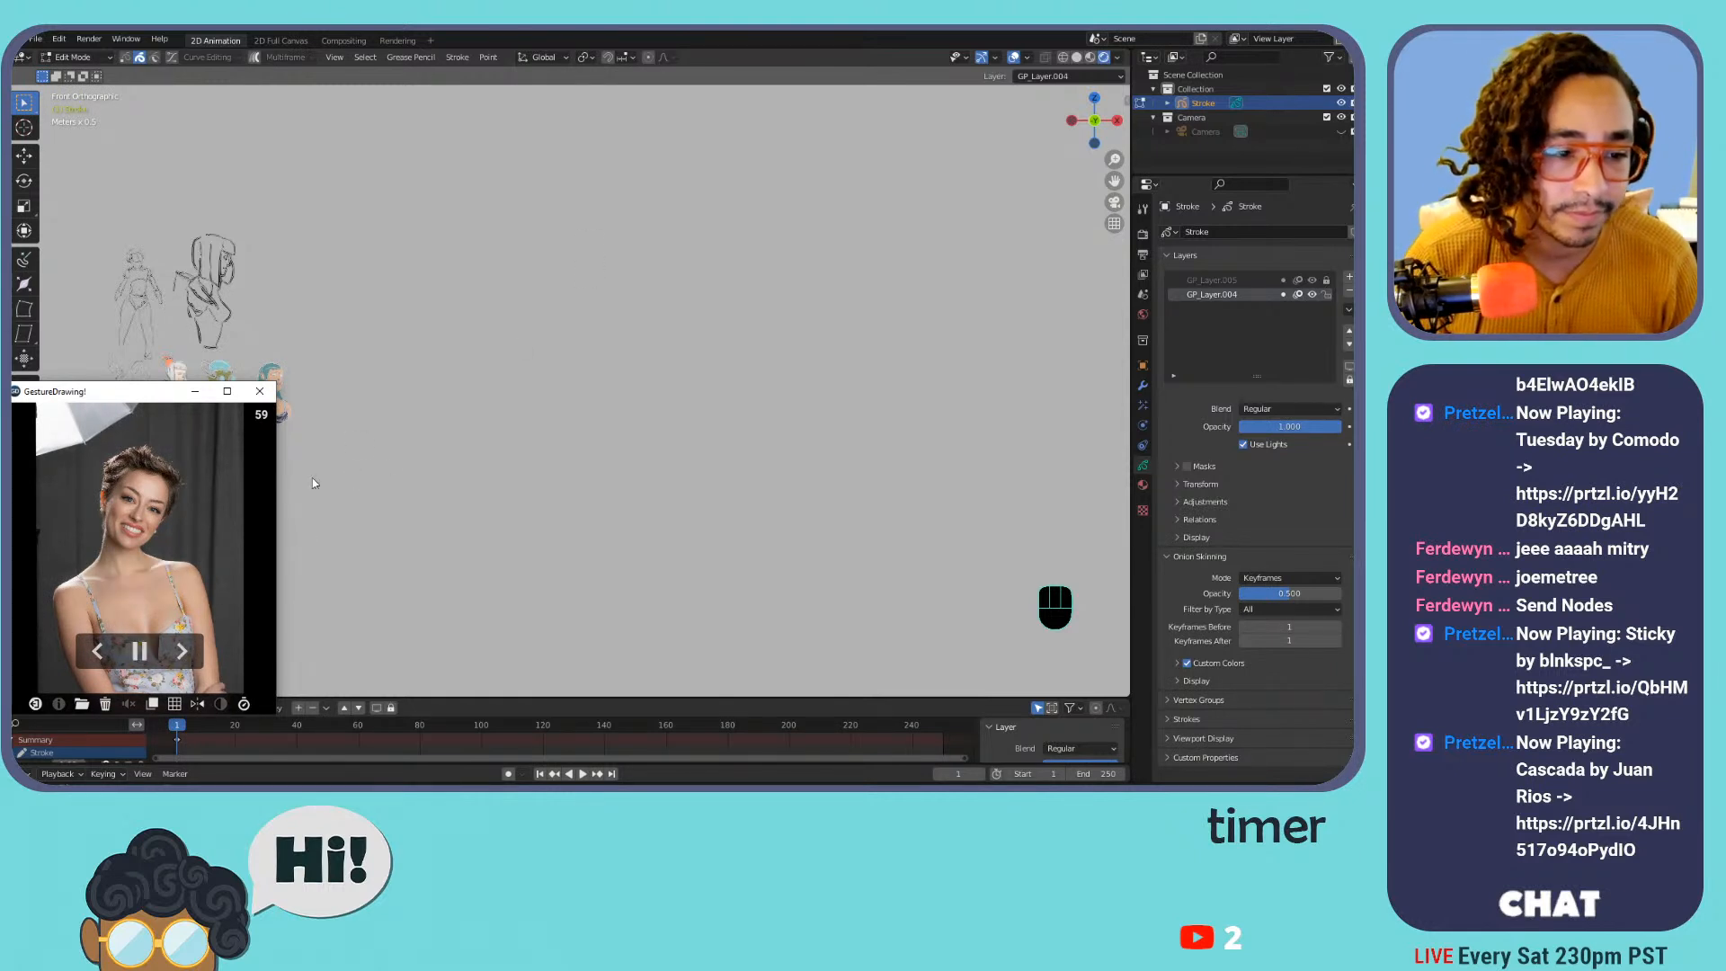
Return to Draw Mode and sketch a new head's crown, side and chin beside the teal-haired bust, undoing failed strokes
key(Tab)
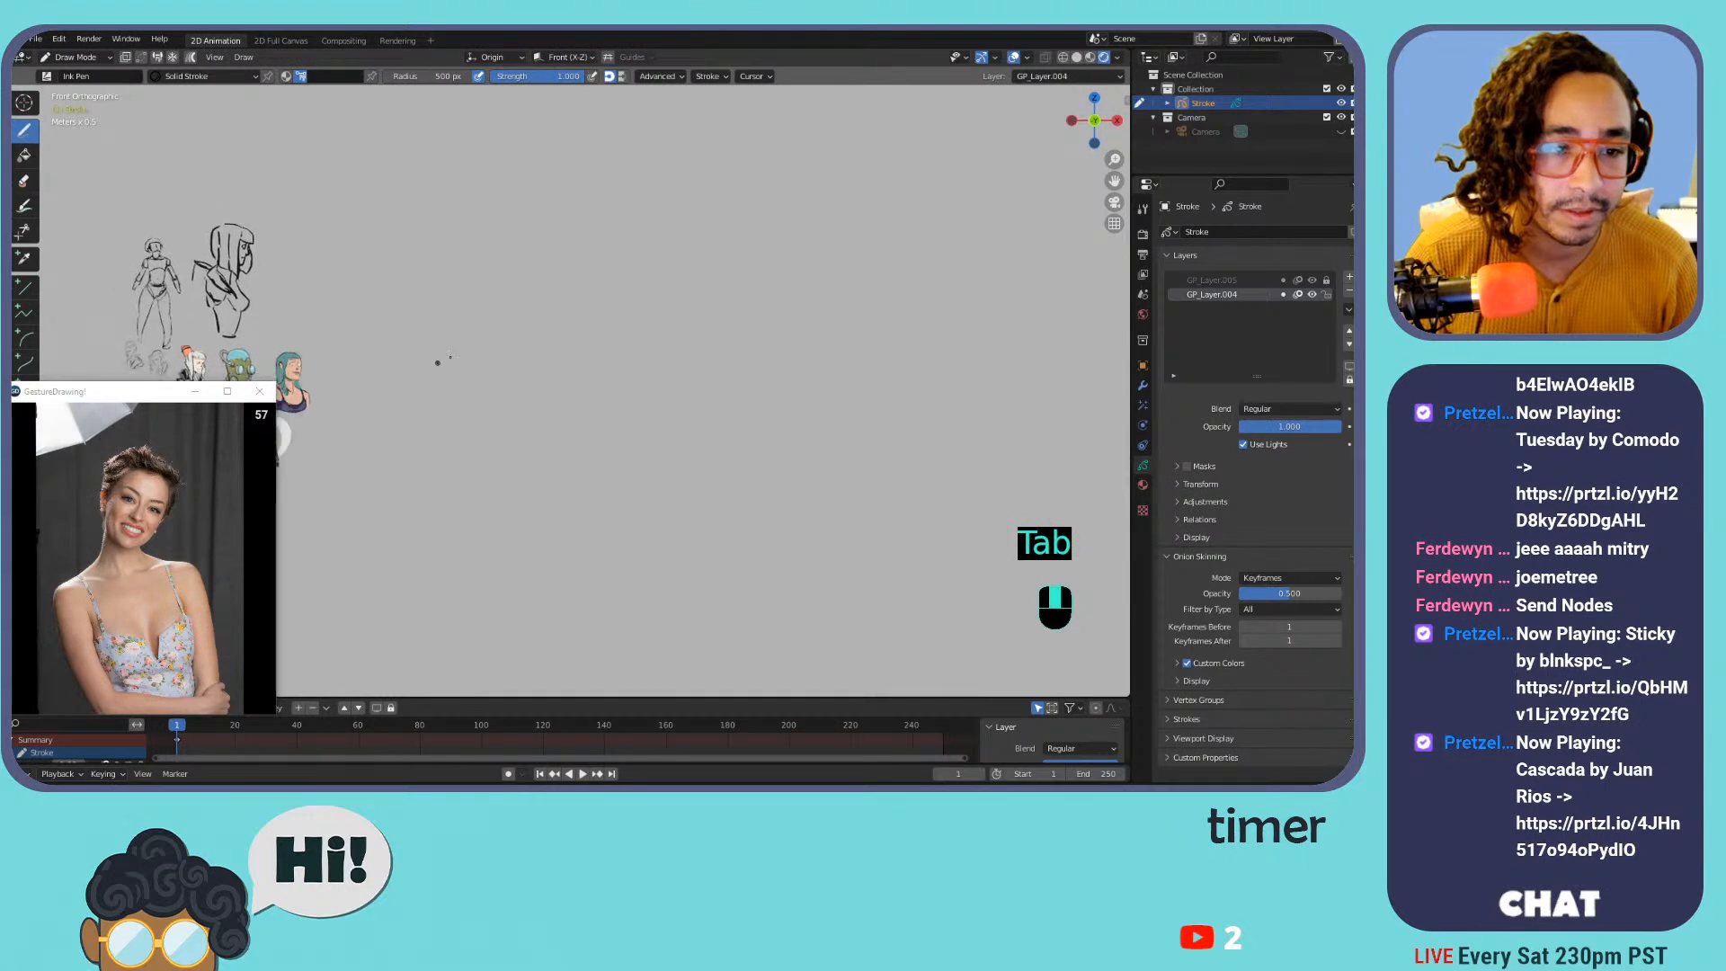
key(ctrl+minus)
key(ctrl+equal)
key(ctrl+equal)
key(ctrl+equal)
shift+middle_drag(512, 341, 776, 383)
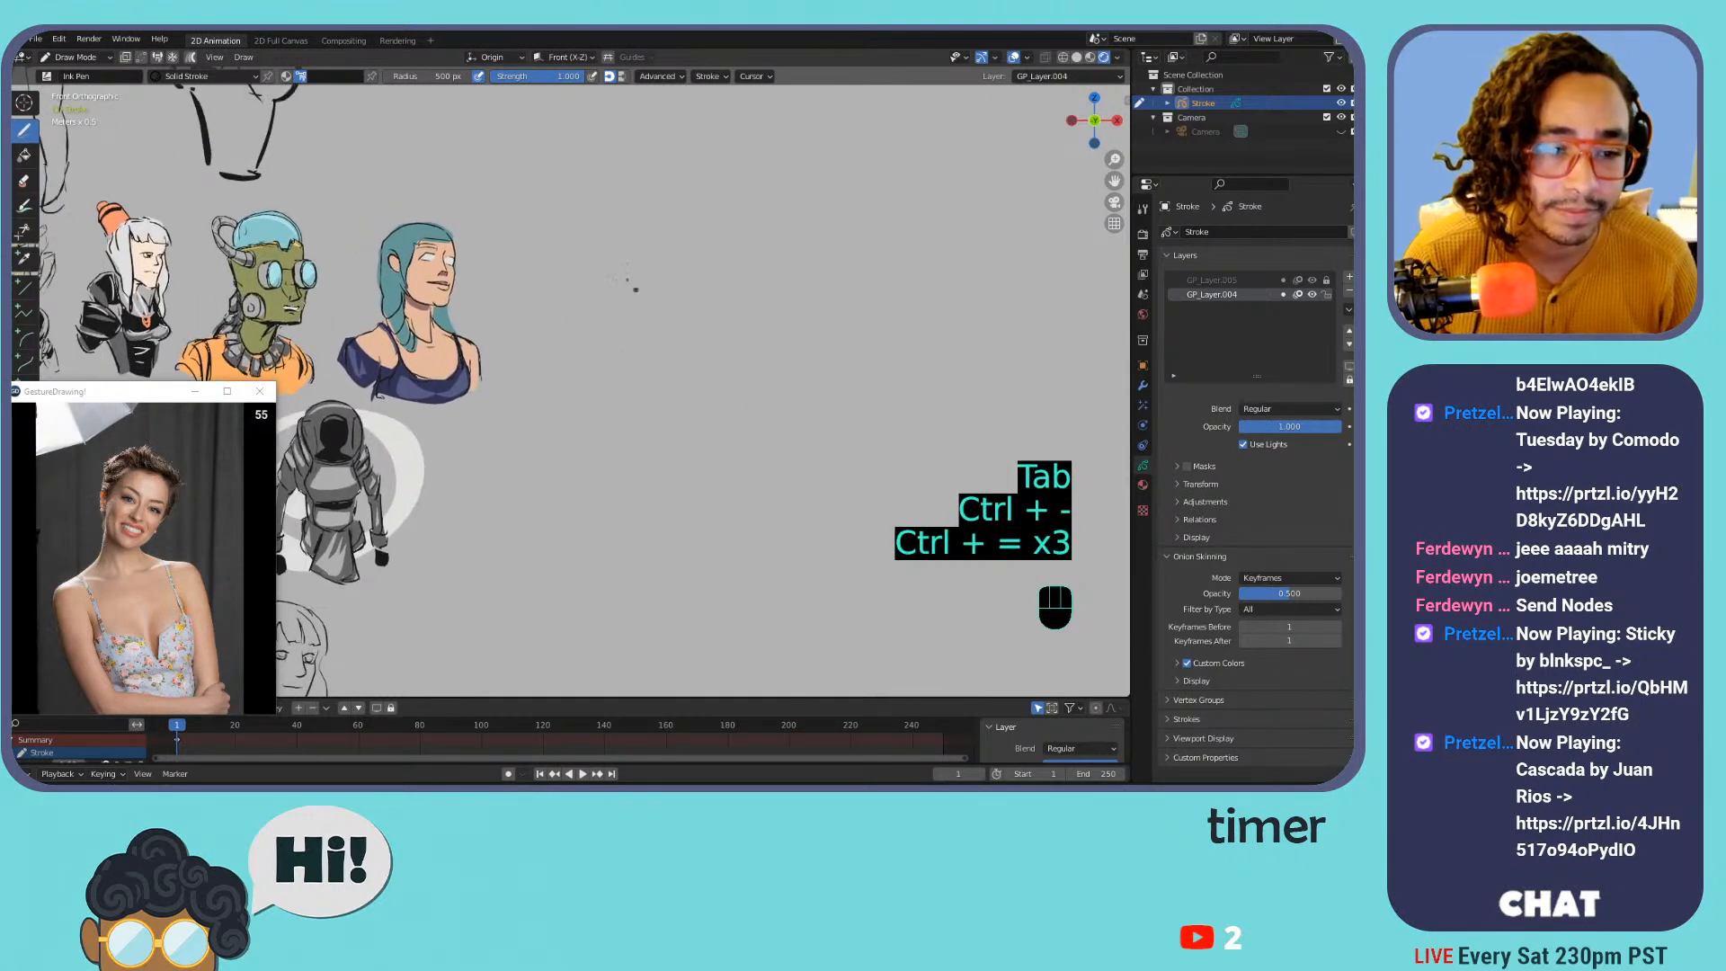
shift+middle_drag(665, 209, 580, 263)
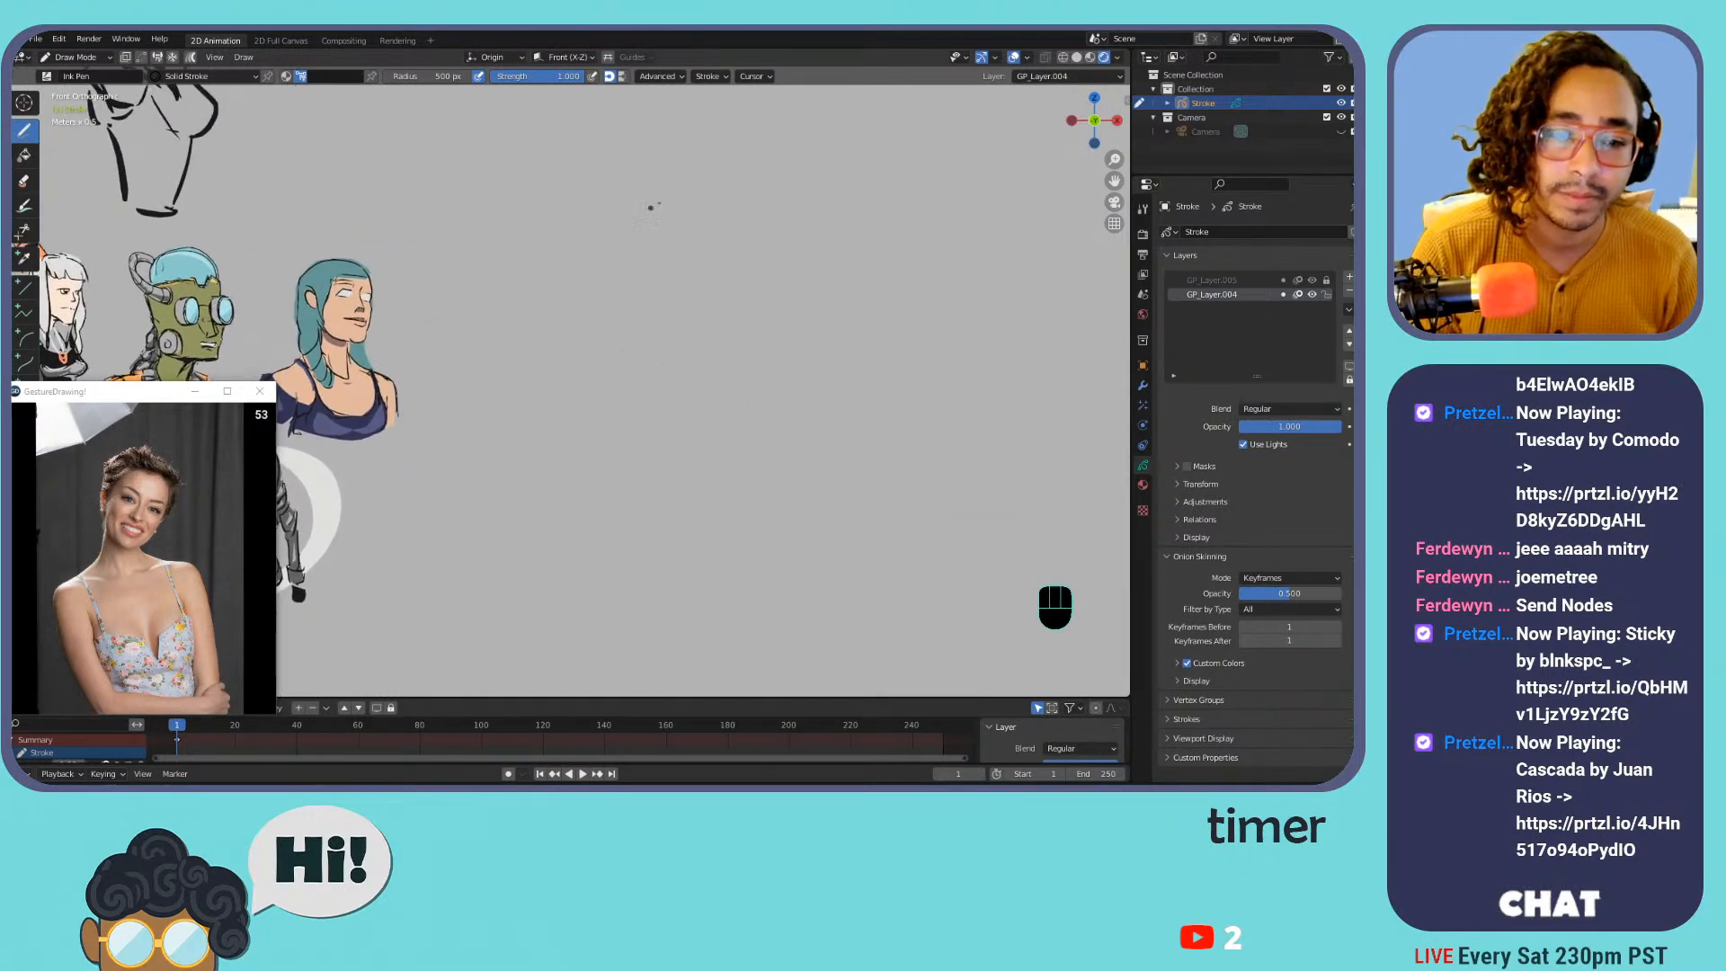
mouse_move(673, 180)
mouse_down()
mouse_move(713, 169)
mouse_move(781, 205)
mouse_up()
key(ctrl+z)
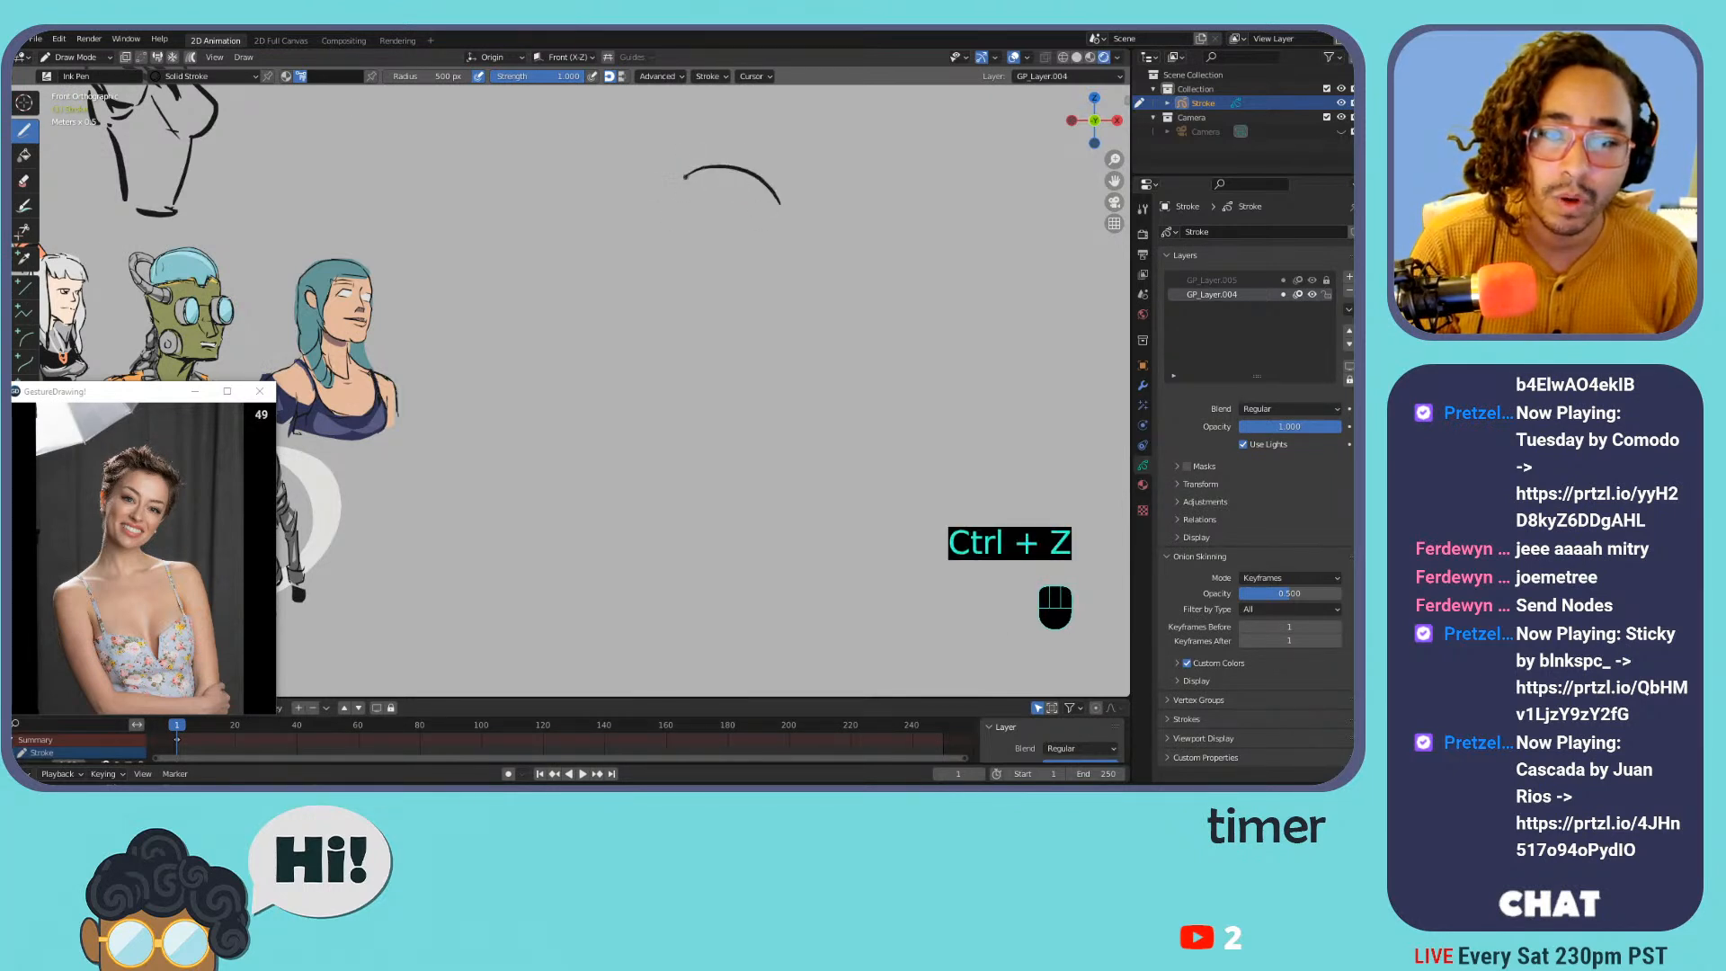
drag(678, 196, 663, 273)
key(ctrl+z)
mouse_move(685, 172)
mouse_down()
mouse_move(664, 252)
mouse_move(716, 316)
mouse_up()
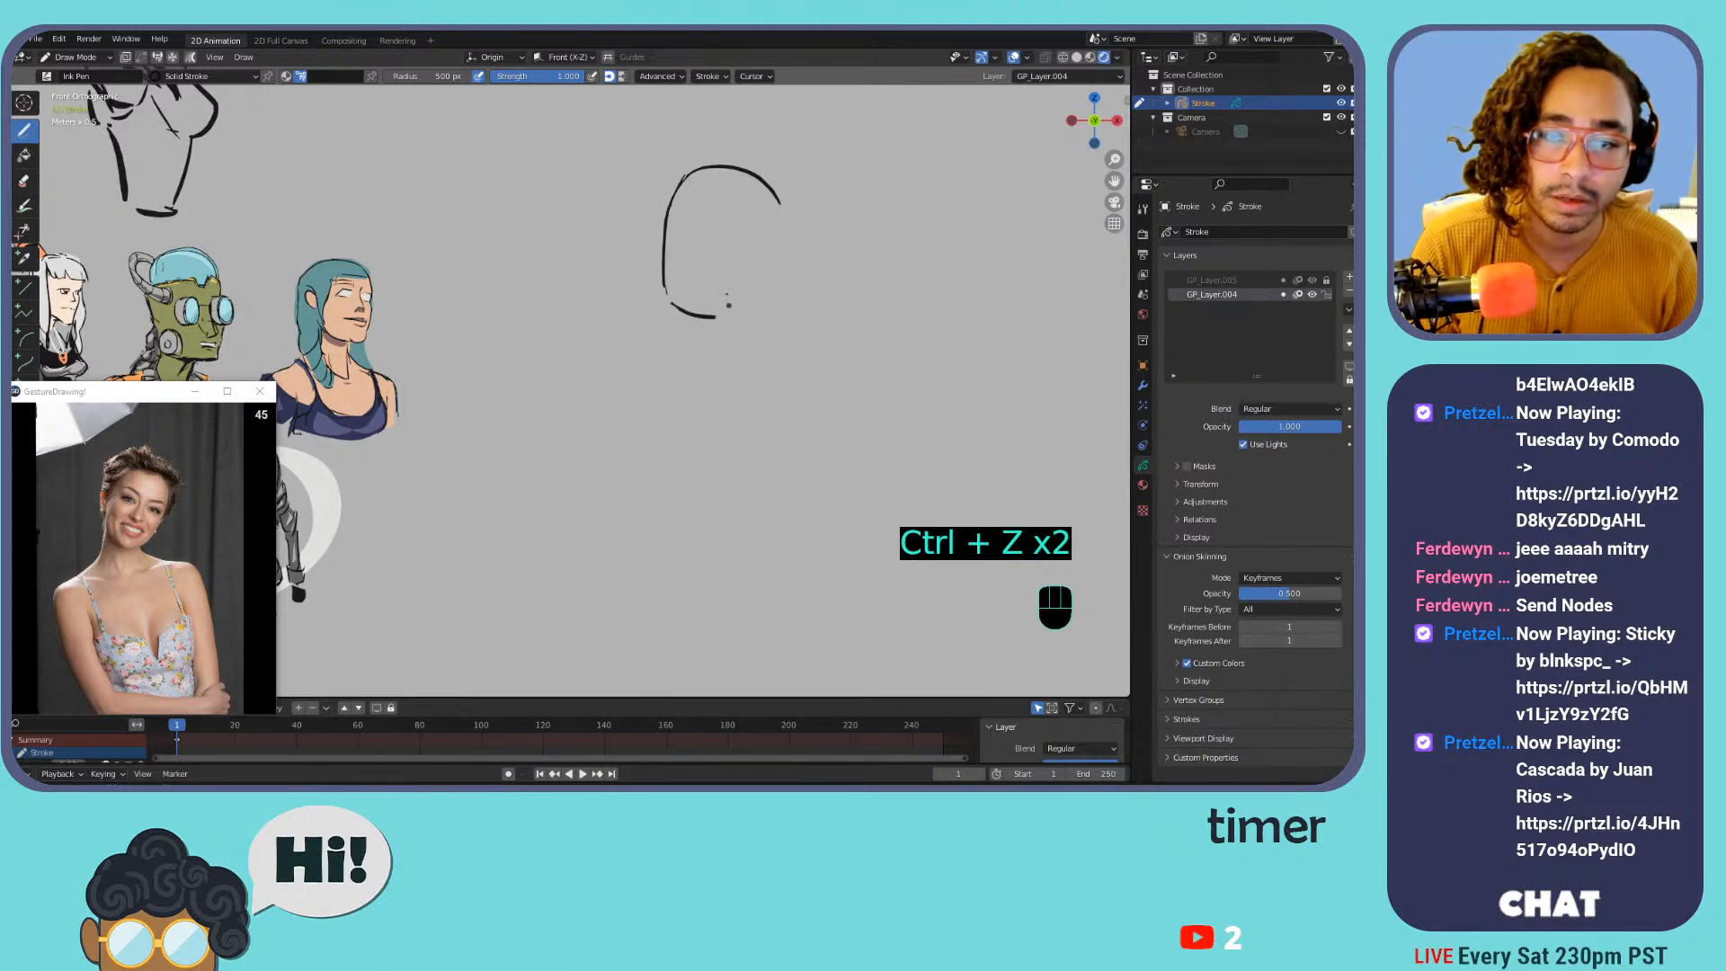
Add tilted centre and eye guide lines to the head, close the far side of the face, and try an ear
drag(728, 212, 695, 310)
drag(678, 216, 778, 254)
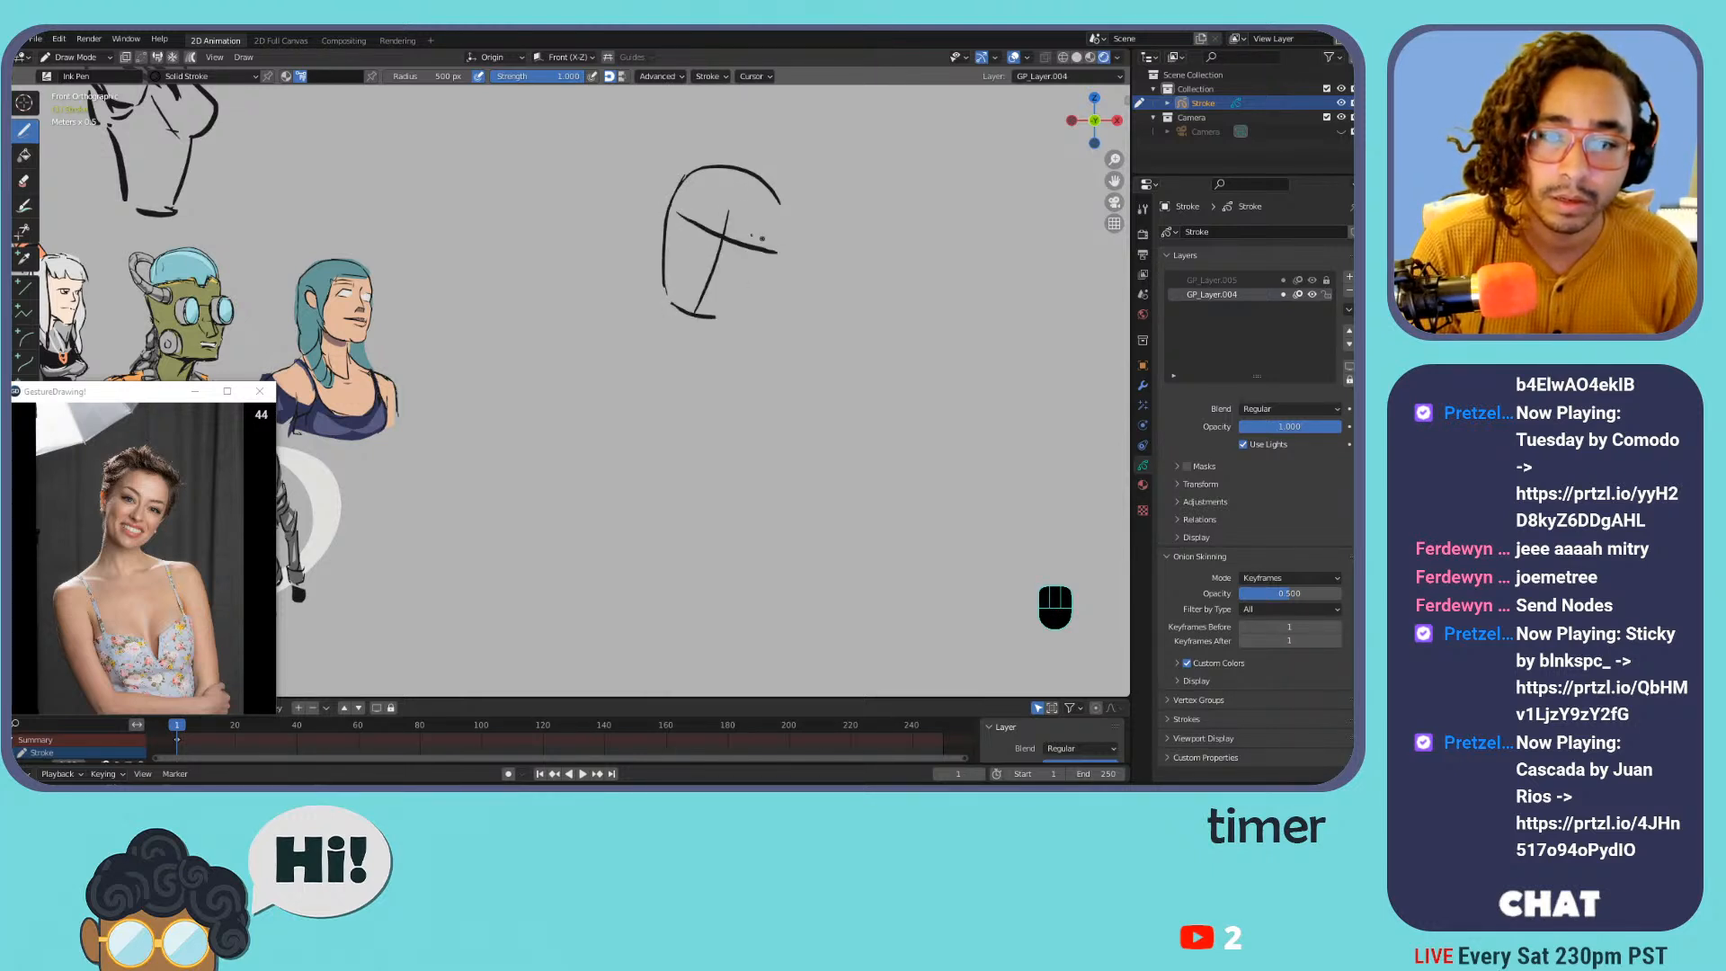
key(ctrl+z)
mouse_move(682, 225)
mouse_down()
mouse_move(762, 241)
mouse_move(725, 313)
mouse_up()
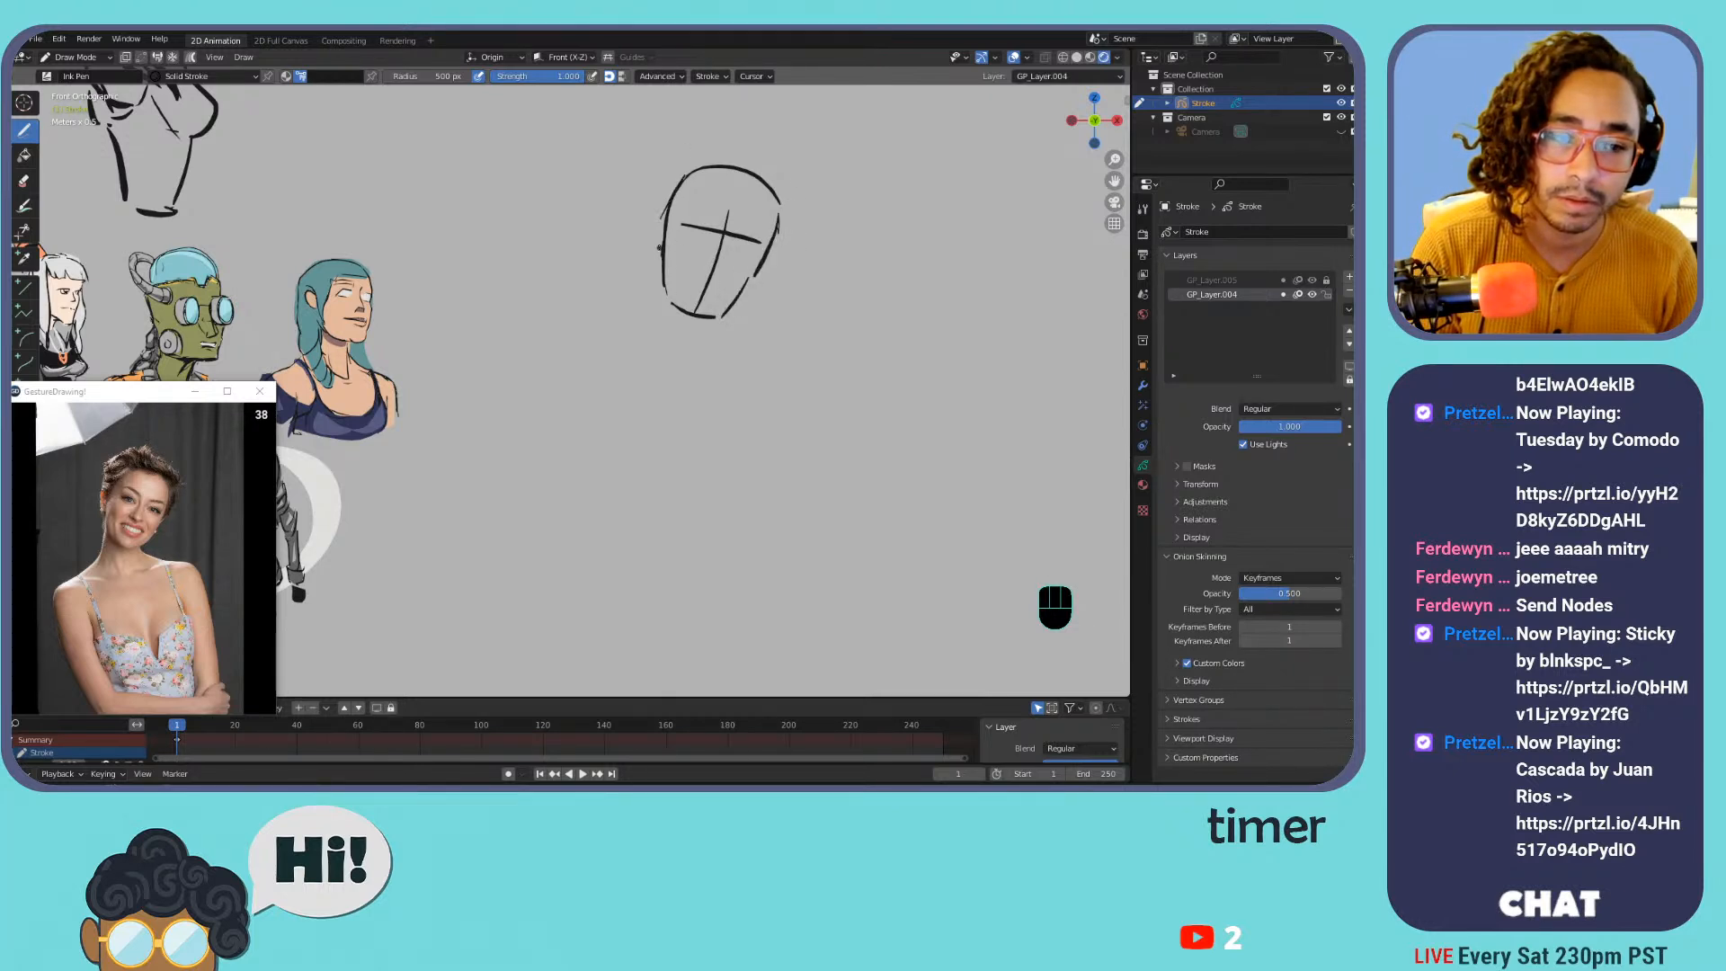
mouse_move(660, 265)
mouse_down()
mouse_move(662, 208)
mouse_move(653, 219)
mouse_up()
key(ctrl+z)
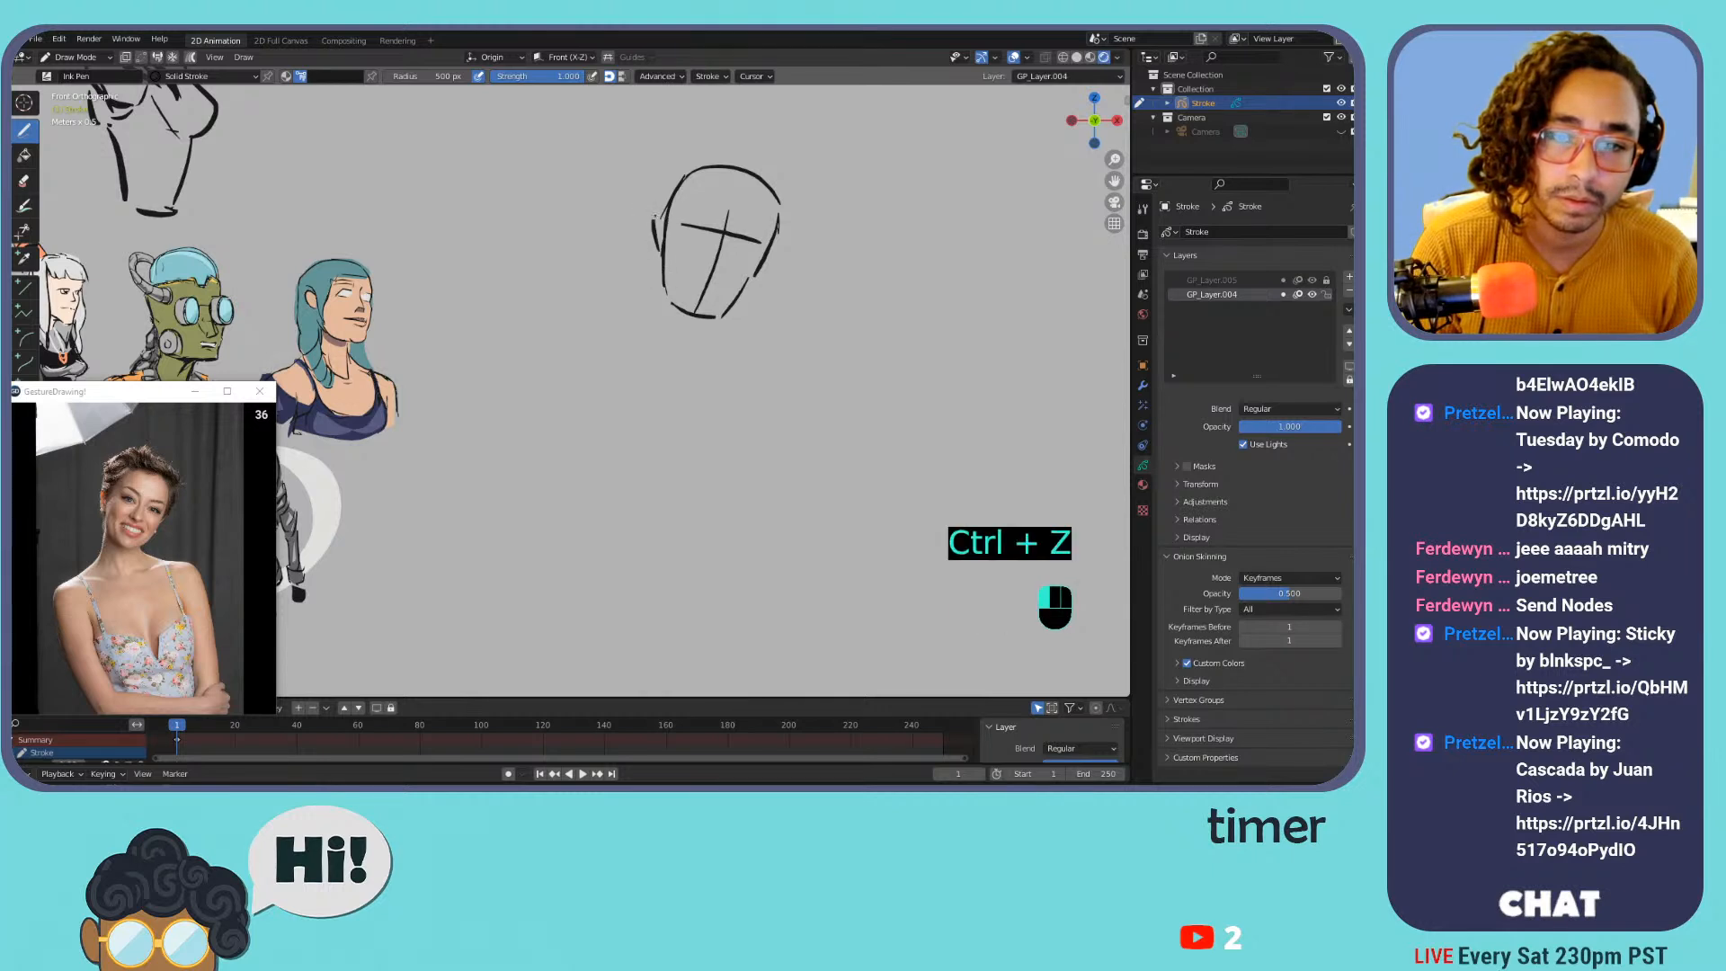
key(ctrl+z)
Set the pen radius to 120 px and redraw a smaller, plain head outline with a rounded crown and tapered jaw
click(432, 76)
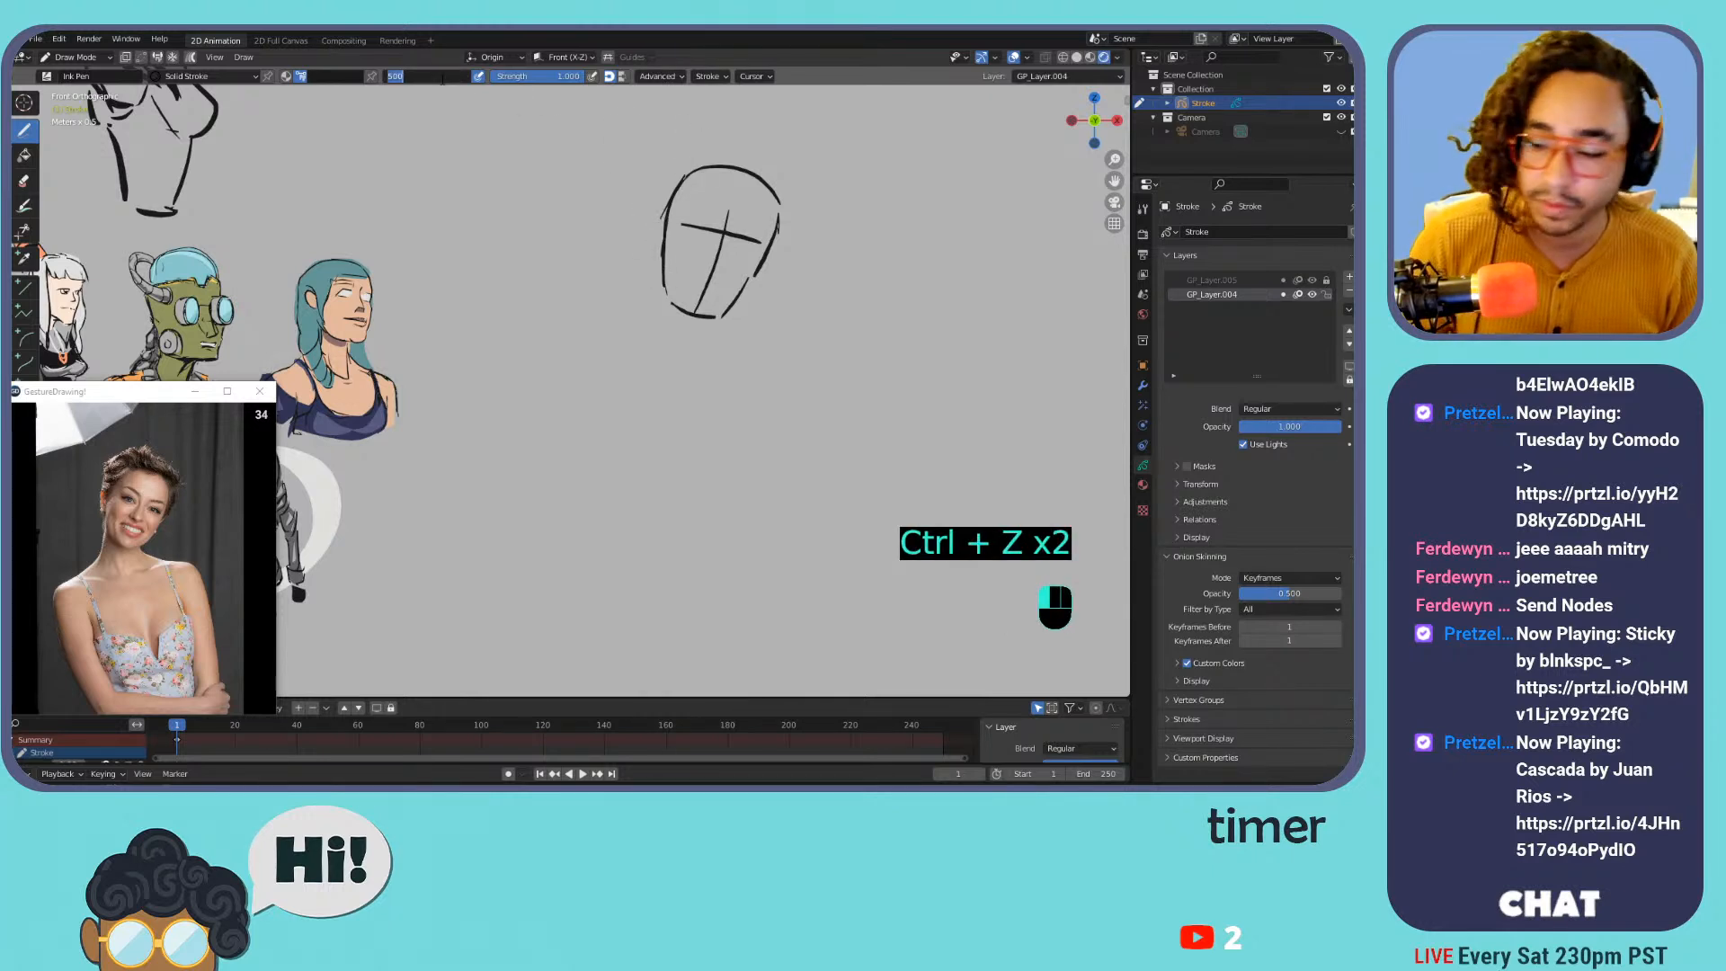
text(20)
key(Return)
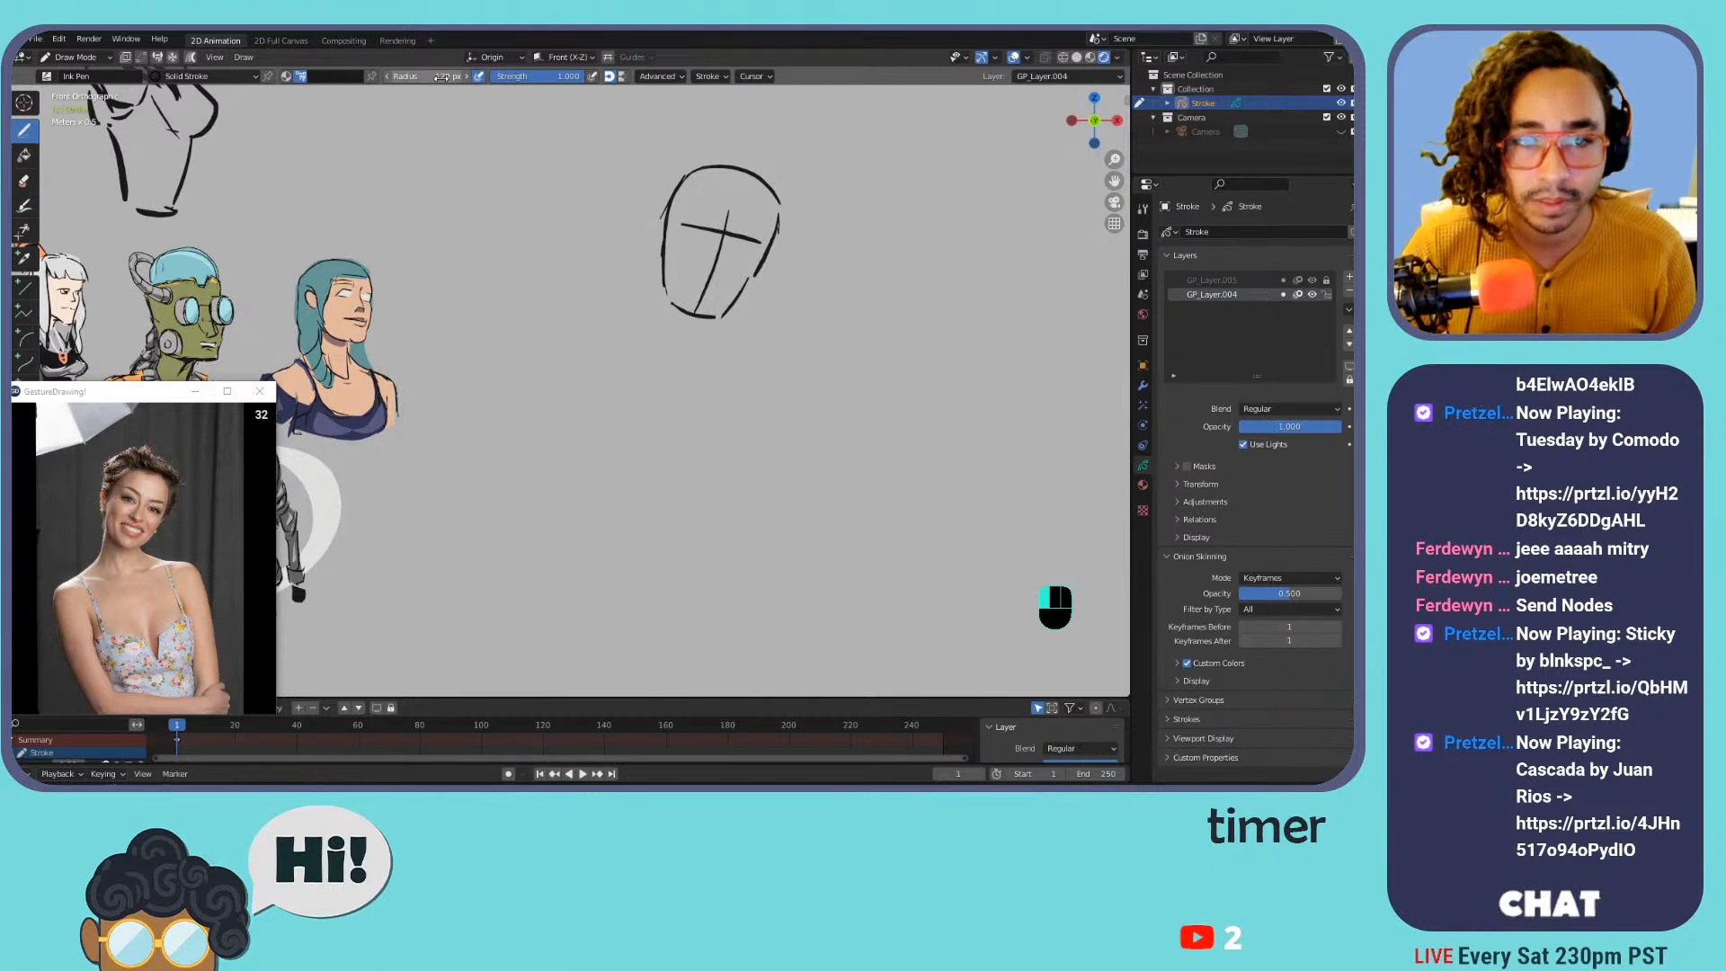
drag(666, 405, 692, 360)
mouse_move(689, 256)
mouse_down()
mouse_move(704, 204)
mouse_move(775, 232)
mouse_move(693, 286)
mouse_up()
mouse_move(673, 178)
mouse_down()
mouse_move(748, 168)
mouse_move(779, 194)
mouse_move(702, 254)
mouse_up()
key(ctrl+z)
key(ctrl+z)
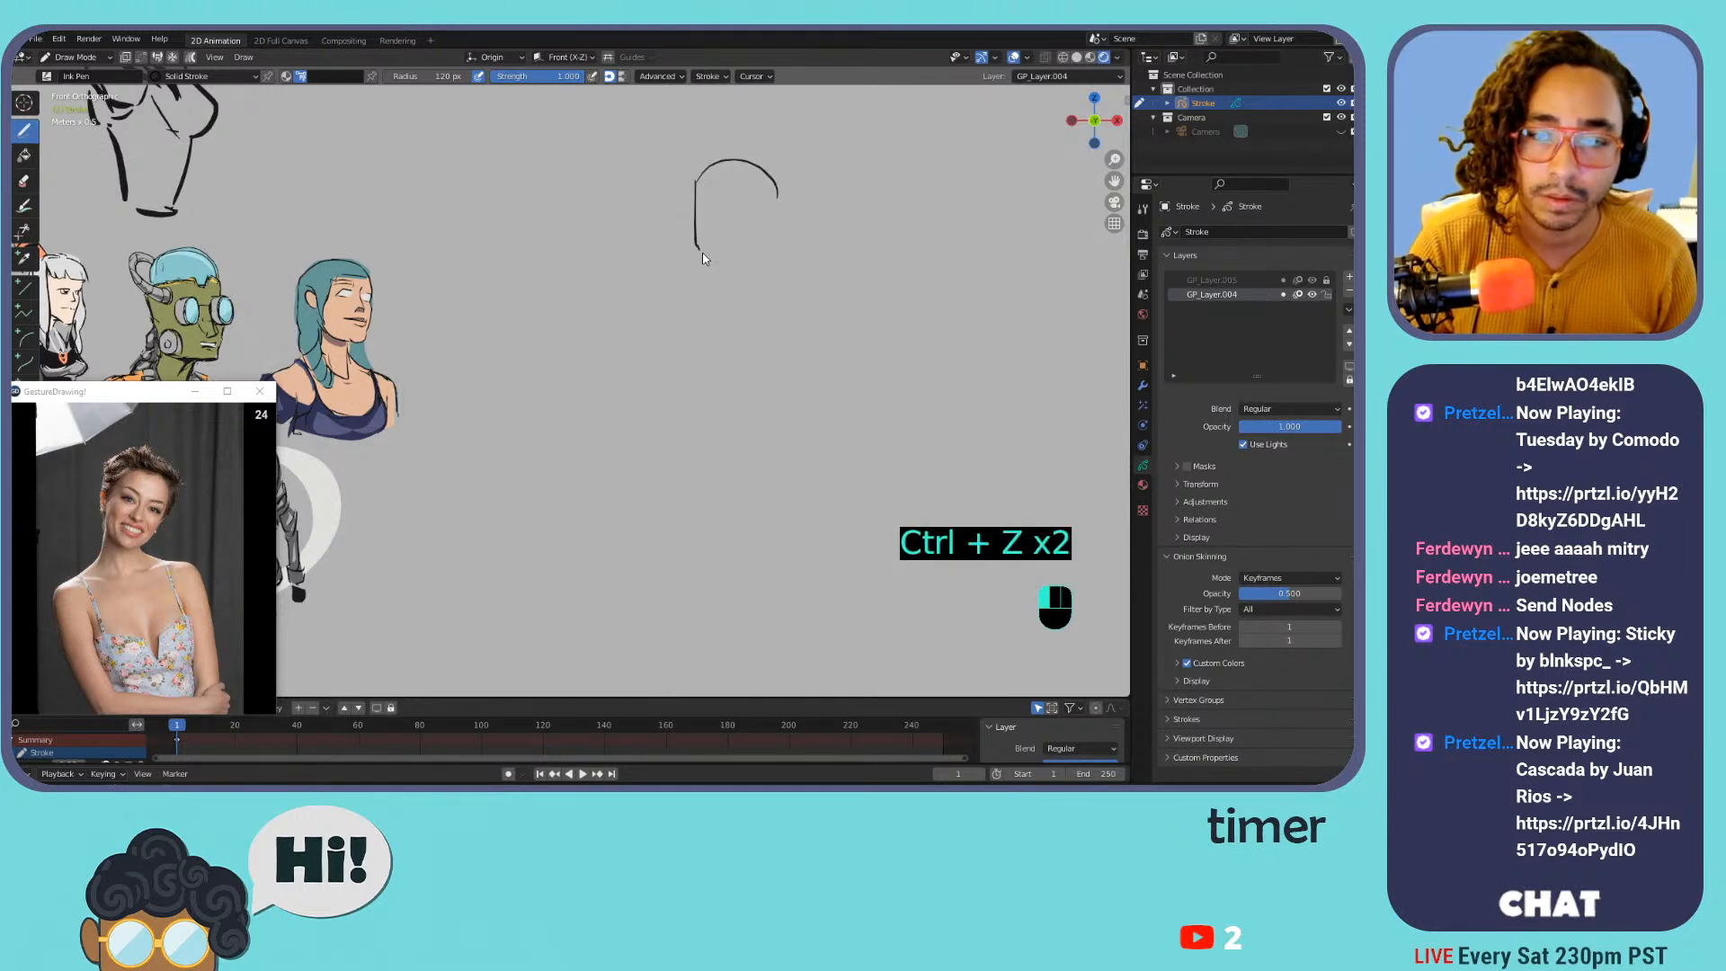
key(ctrl+z)
mouse_move(748, 261)
mouse_down()
mouse_move(770, 196)
mouse_move(694, 228)
mouse_move(704, 278)
mouse_up()
Draw the neck and the sloping shoulder lines below the head, undoing the last unwanted stroke
mouse_move(727, 270)
mouse_down()
mouse_move(707, 295)
mouse_move(692, 265)
mouse_move(657, 295)
mouse_up()
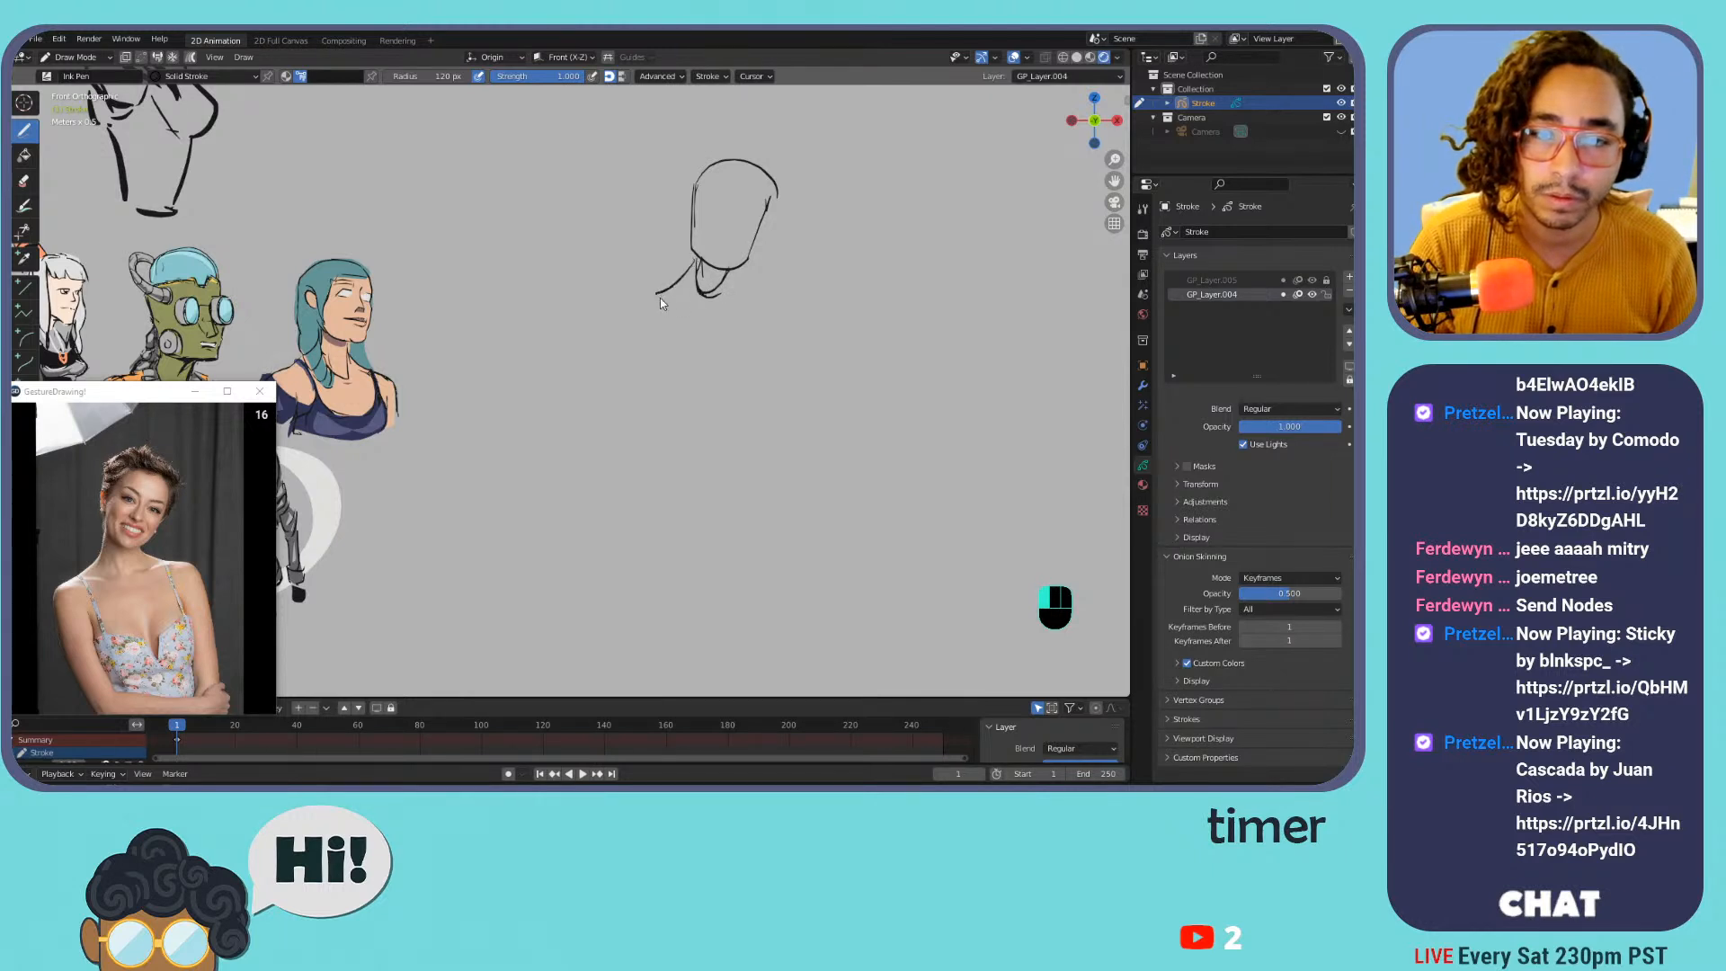
drag(791, 324, 792, 319)
drag(694, 266, 635, 291)
drag(781, 320, 654, 424)
key(ctrl+z)
Block in the upper torso with a slanted centre line and converging side lines down from both shoulders
drag(696, 298, 661, 381)
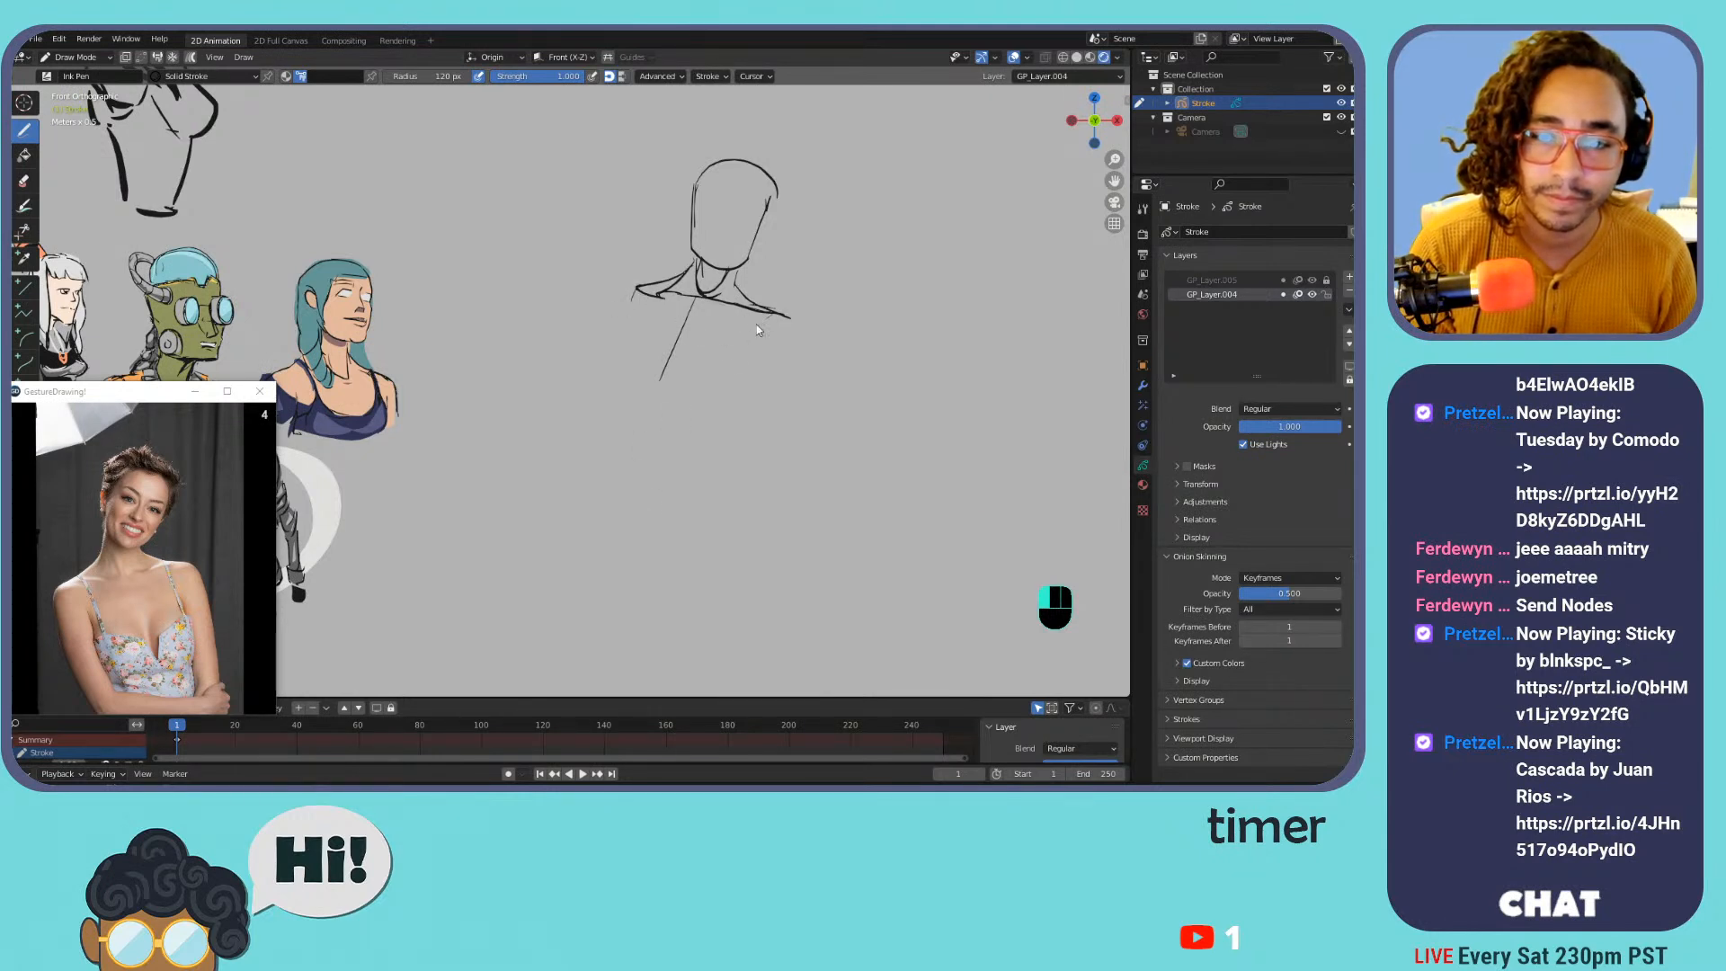
drag(645, 296, 640, 391)
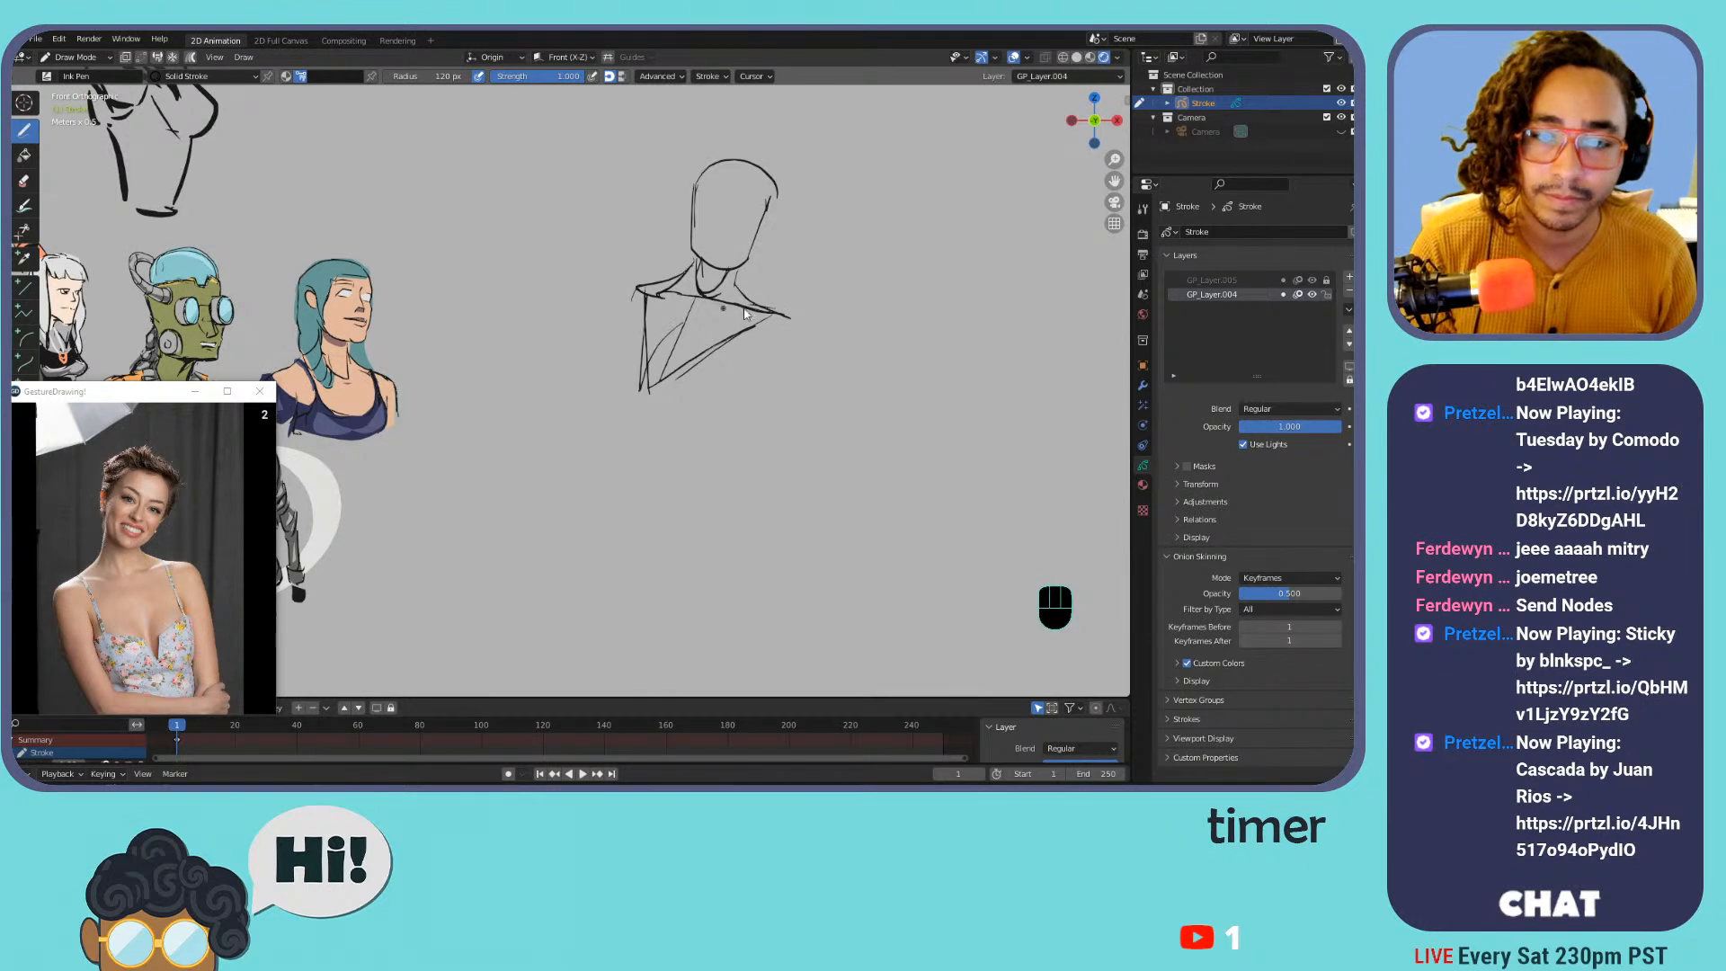
drag(763, 308, 712, 372)
mouse_move(651, 365)
mouse_down()
mouse_move(697, 322)
mouse_move(645, 339)
mouse_move(635, 369)
mouse_up()
drag(639, 290, 630, 304)
Bring back the short-haired woman's portrait as reference and sketch rounded shoulders on both sides of the torso
click(97, 652)
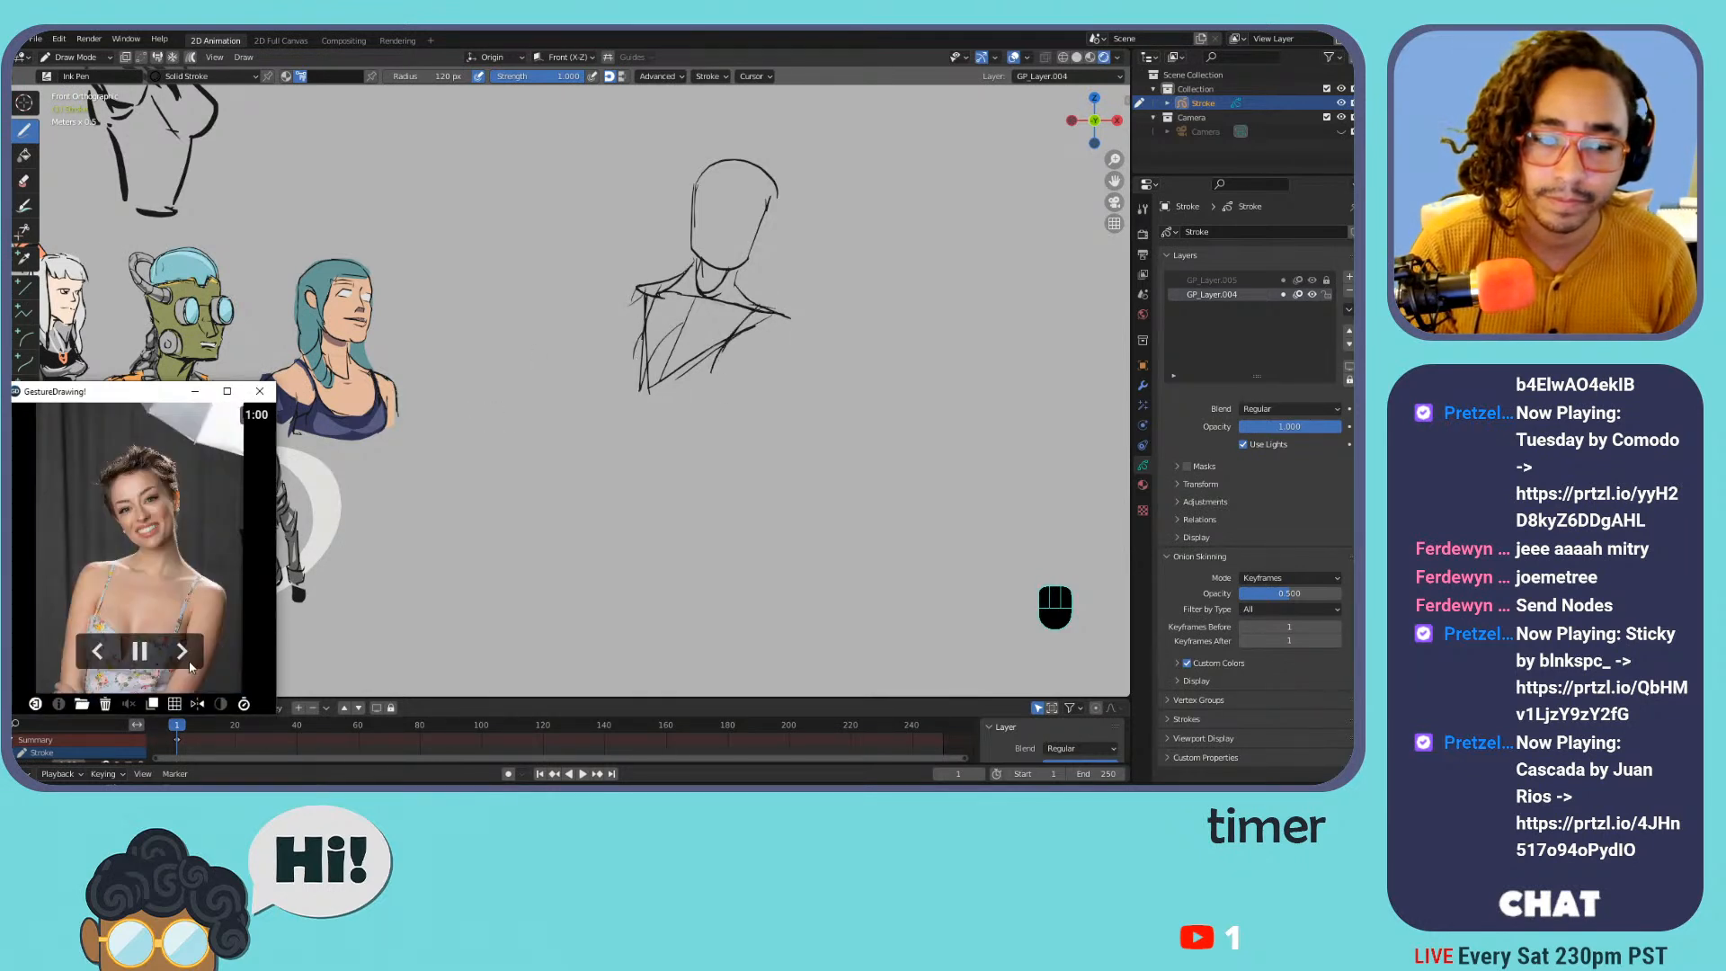
click(181, 654)
click(97, 653)
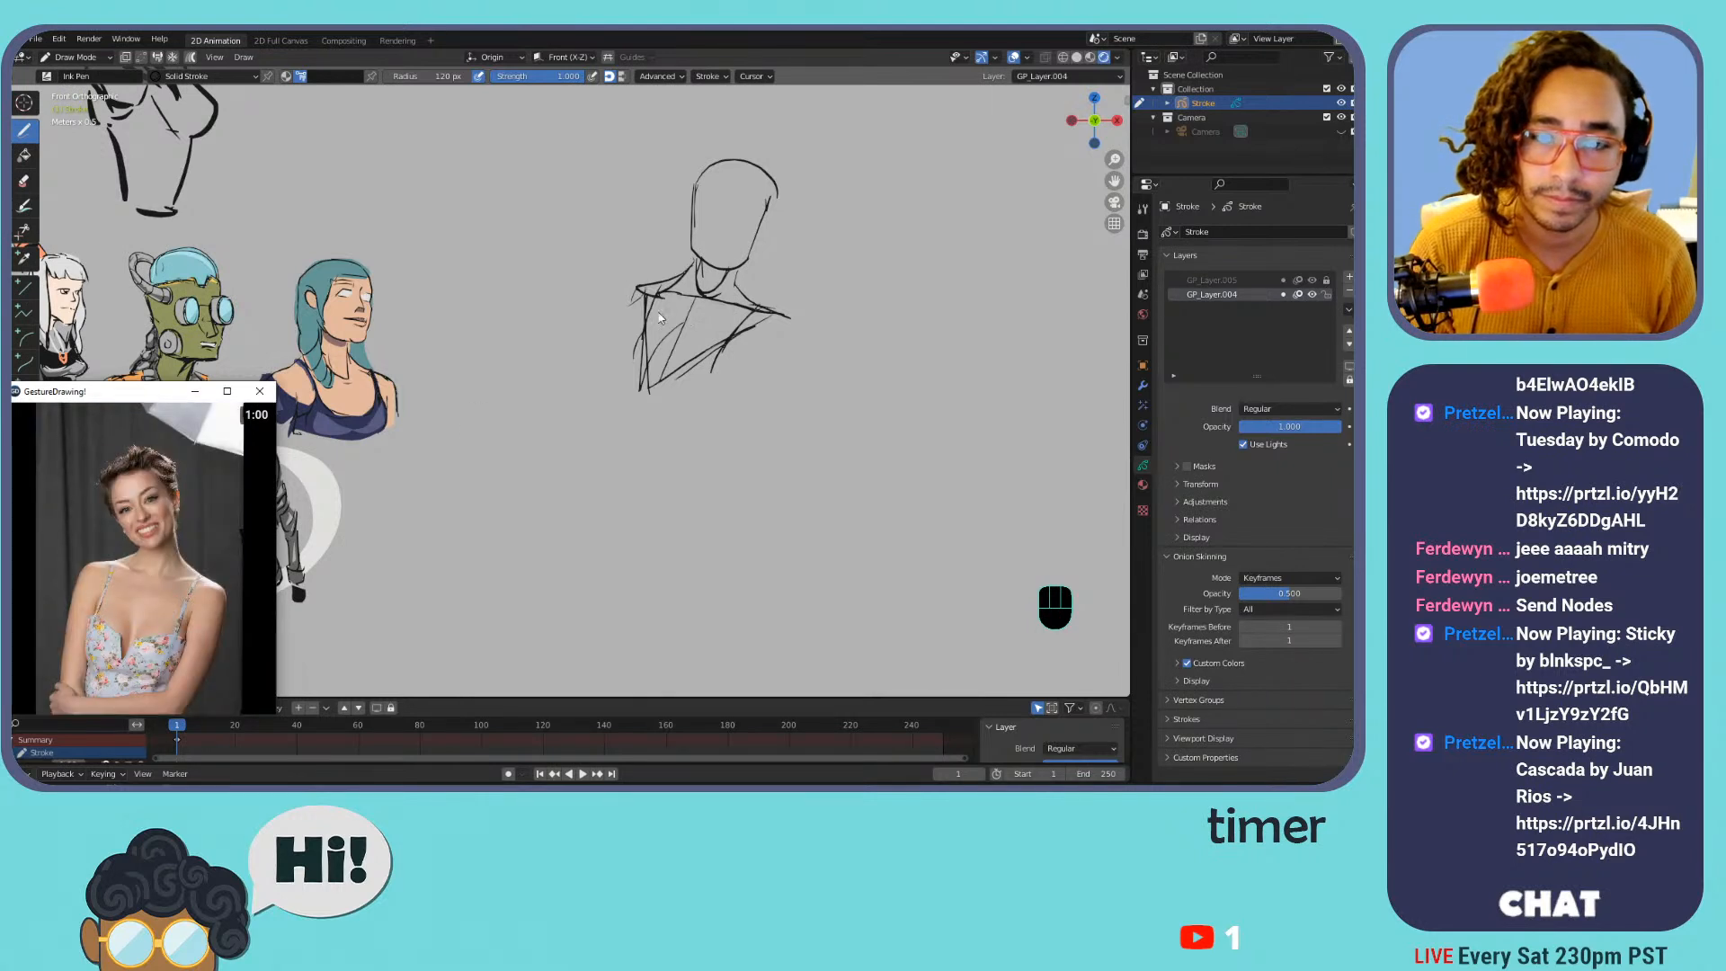
drag(641, 288, 615, 301)
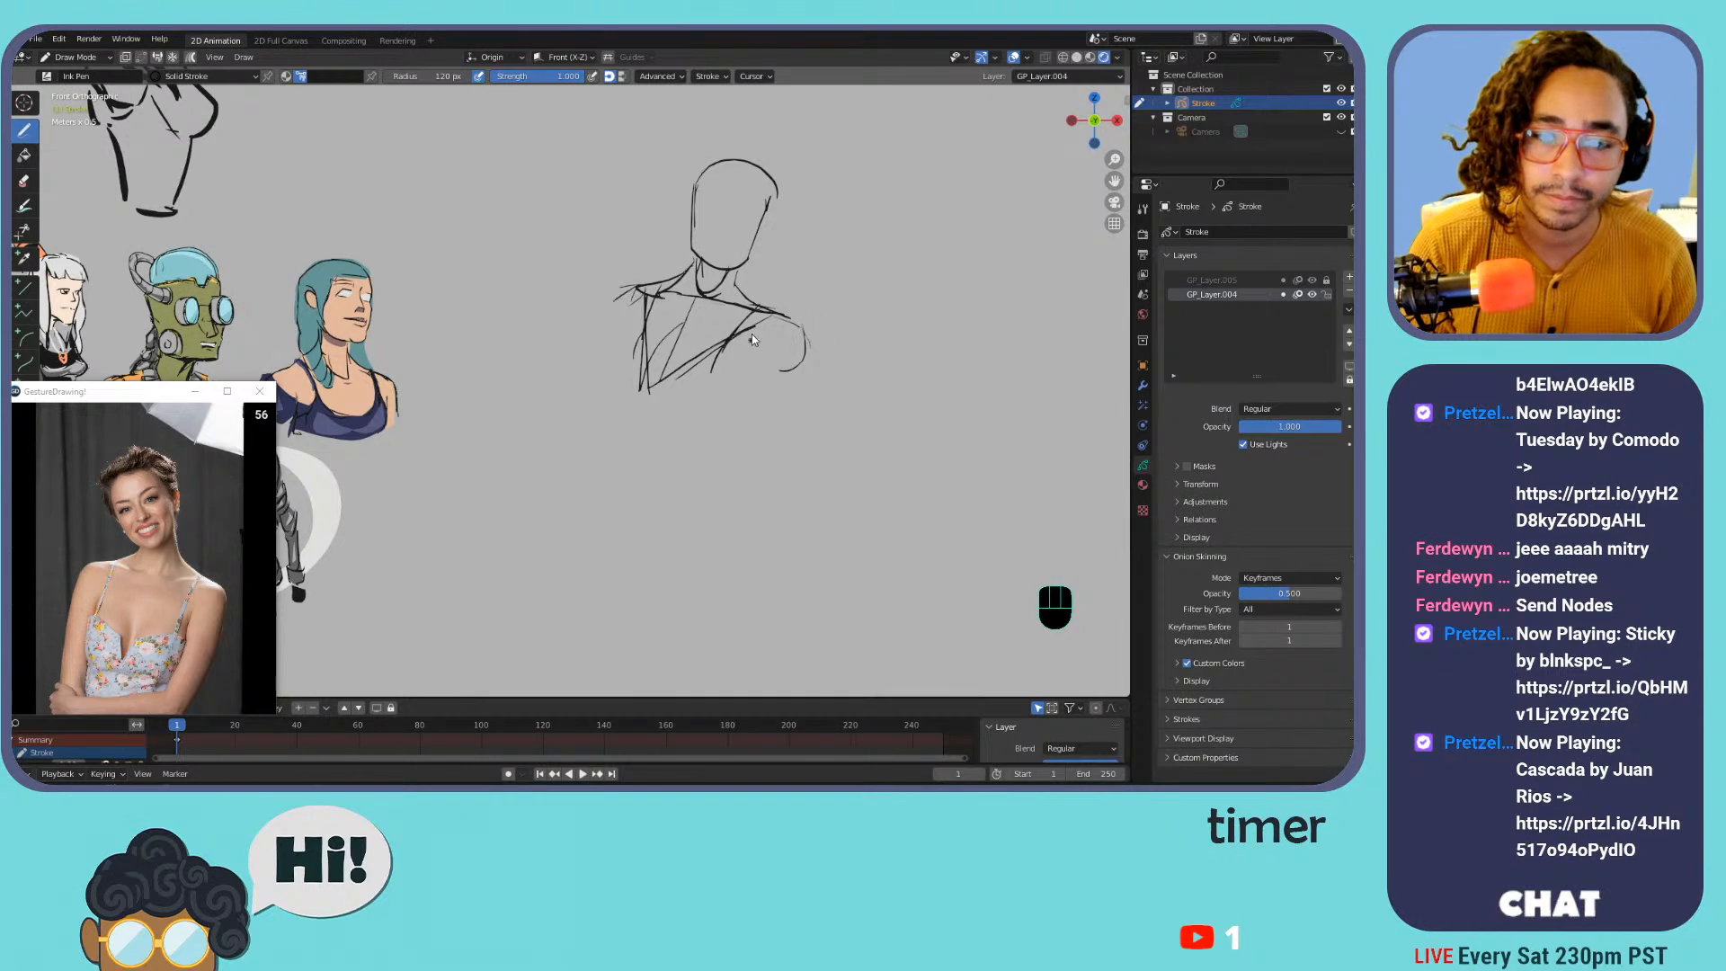
drag(745, 349, 779, 371)
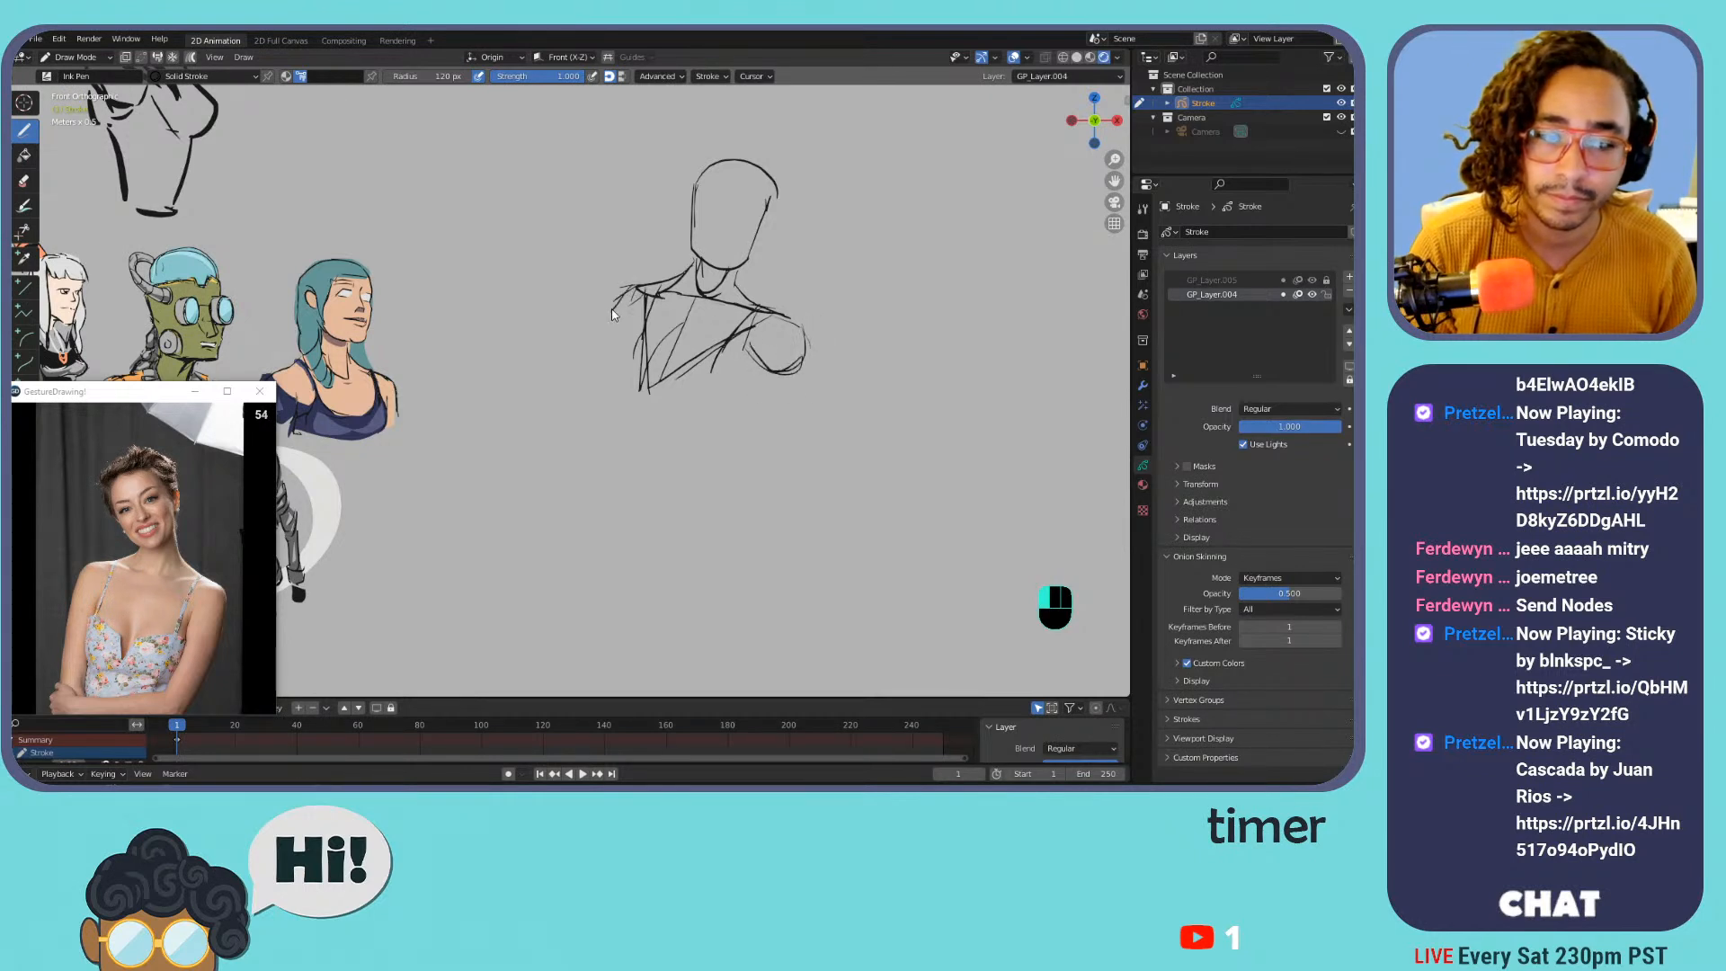
drag(619, 336, 629, 343)
mouse_move(714, 382)
mouse_down()
mouse_move(734, 379)
mouse_move(719, 391)
mouse_up()
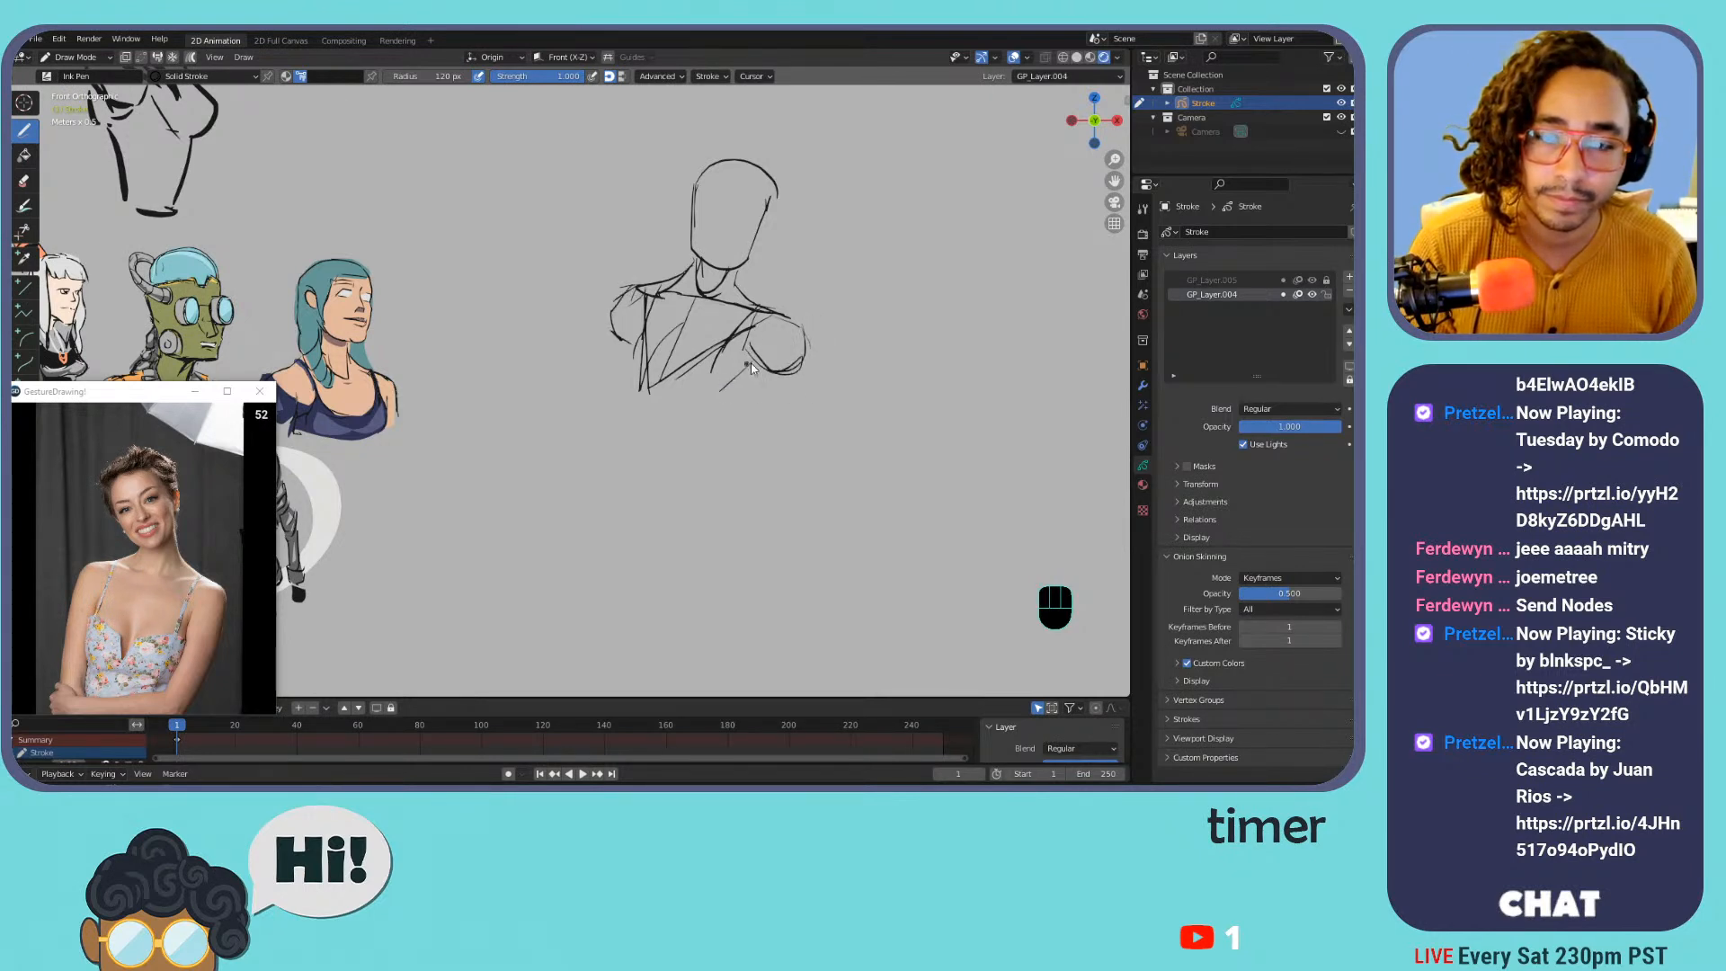
Rework the chest with a scooped neckline between the shoulders and rounded bust contours, undoing unwanted strokes
drag(617, 358, 612, 396)
mouse_move(636, 327)
mouse_down()
mouse_move(621, 358)
mouse_move(665, 386)
mouse_move(724, 353)
mouse_move(719, 419)
mouse_move(618, 394)
mouse_move(689, 422)
mouse_move(667, 417)
mouse_up()
mouse_move(646, 356)
mouse_down()
mouse_move(679, 352)
mouse_move(648, 327)
mouse_move(634, 348)
mouse_move(670, 385)
mouse_move(634, 348)
mouse_move(758, 311)
mouse_up()
key(ctrl+z)
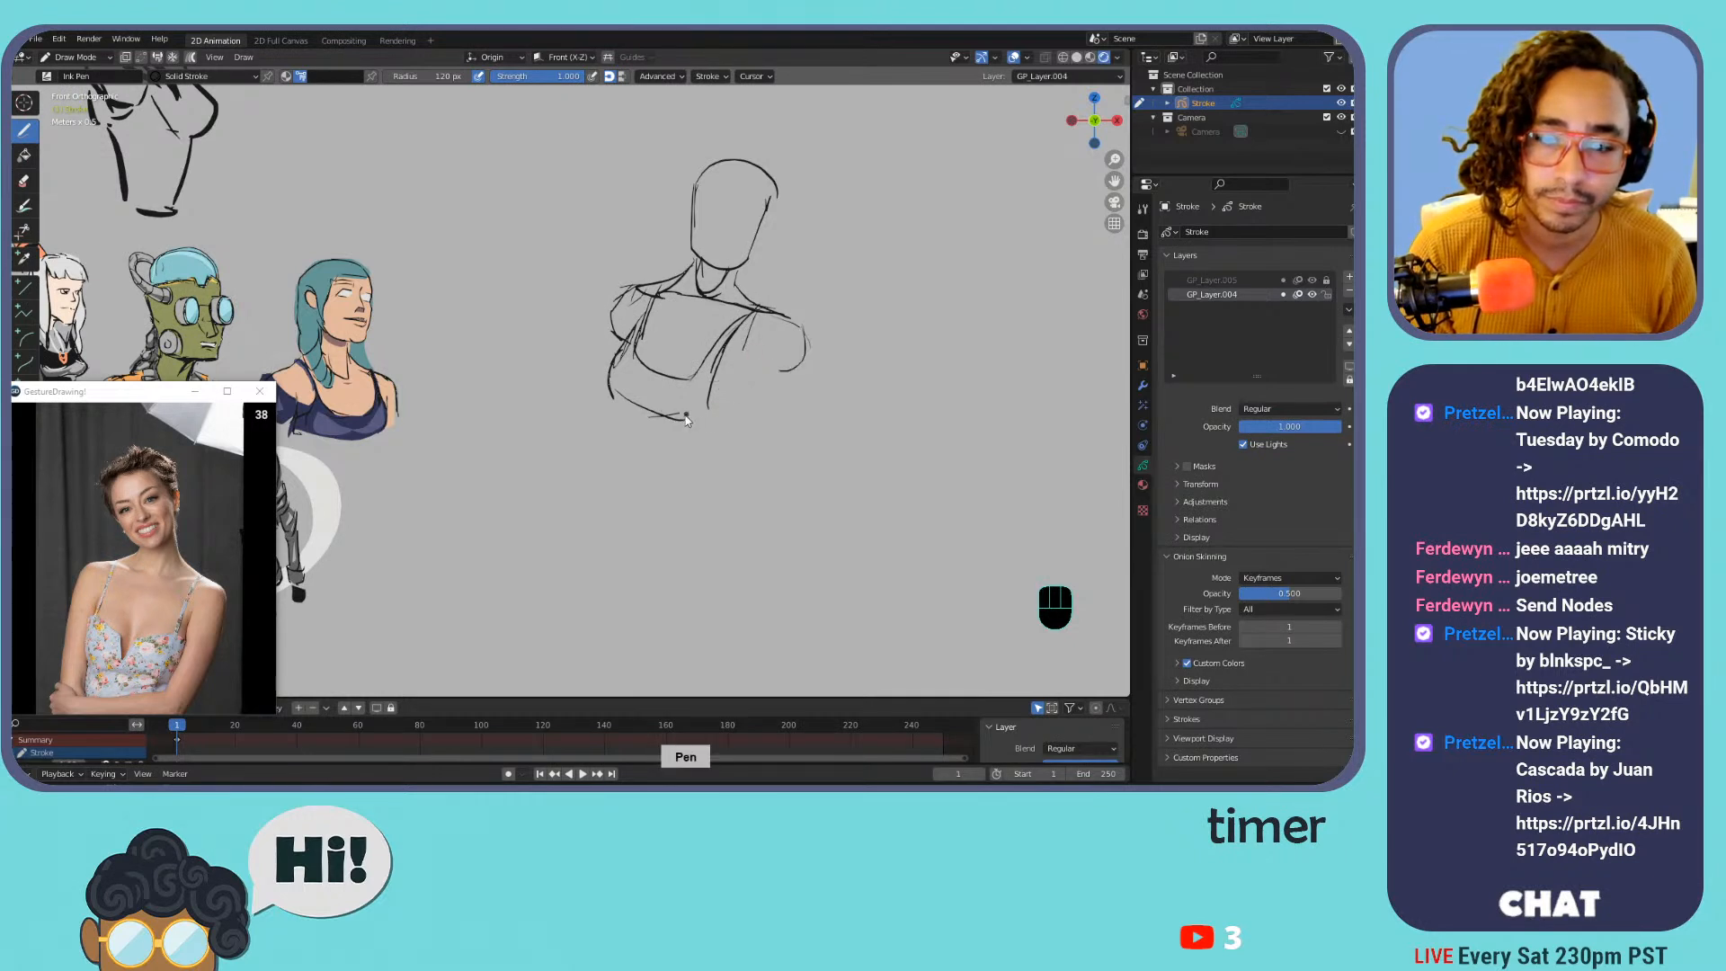
key(ctrl+z)
key(ctrl+z)
key(ctrl+z)
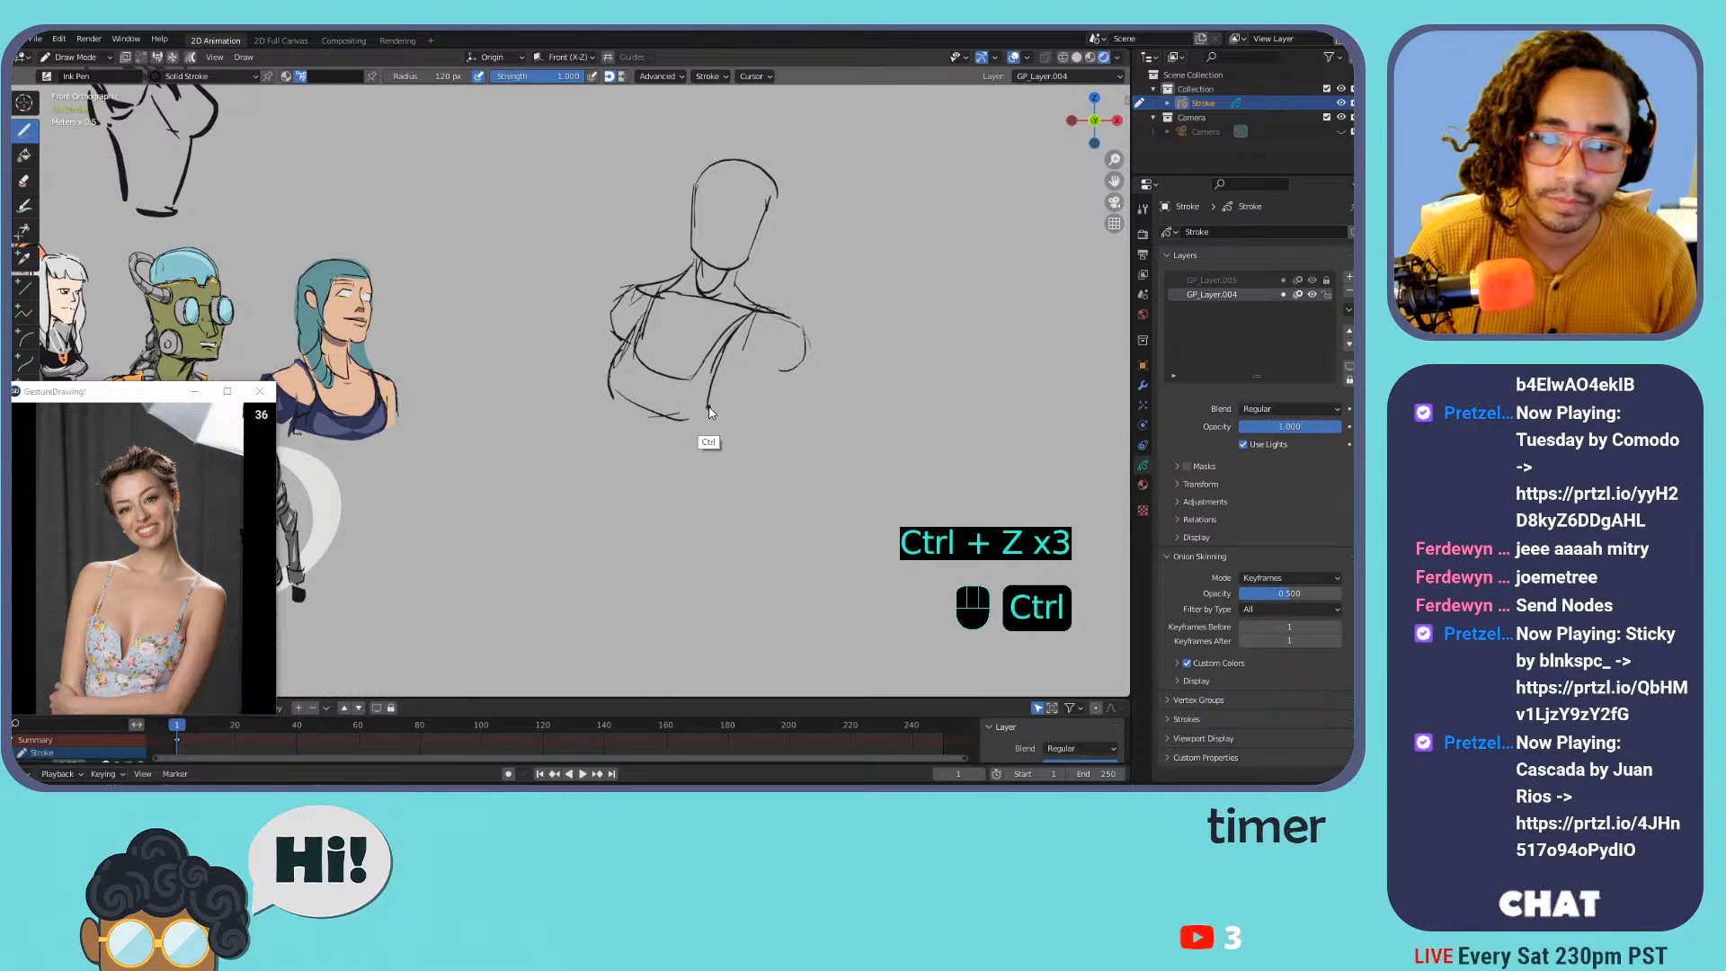
drag(751, 387, 749, 319)
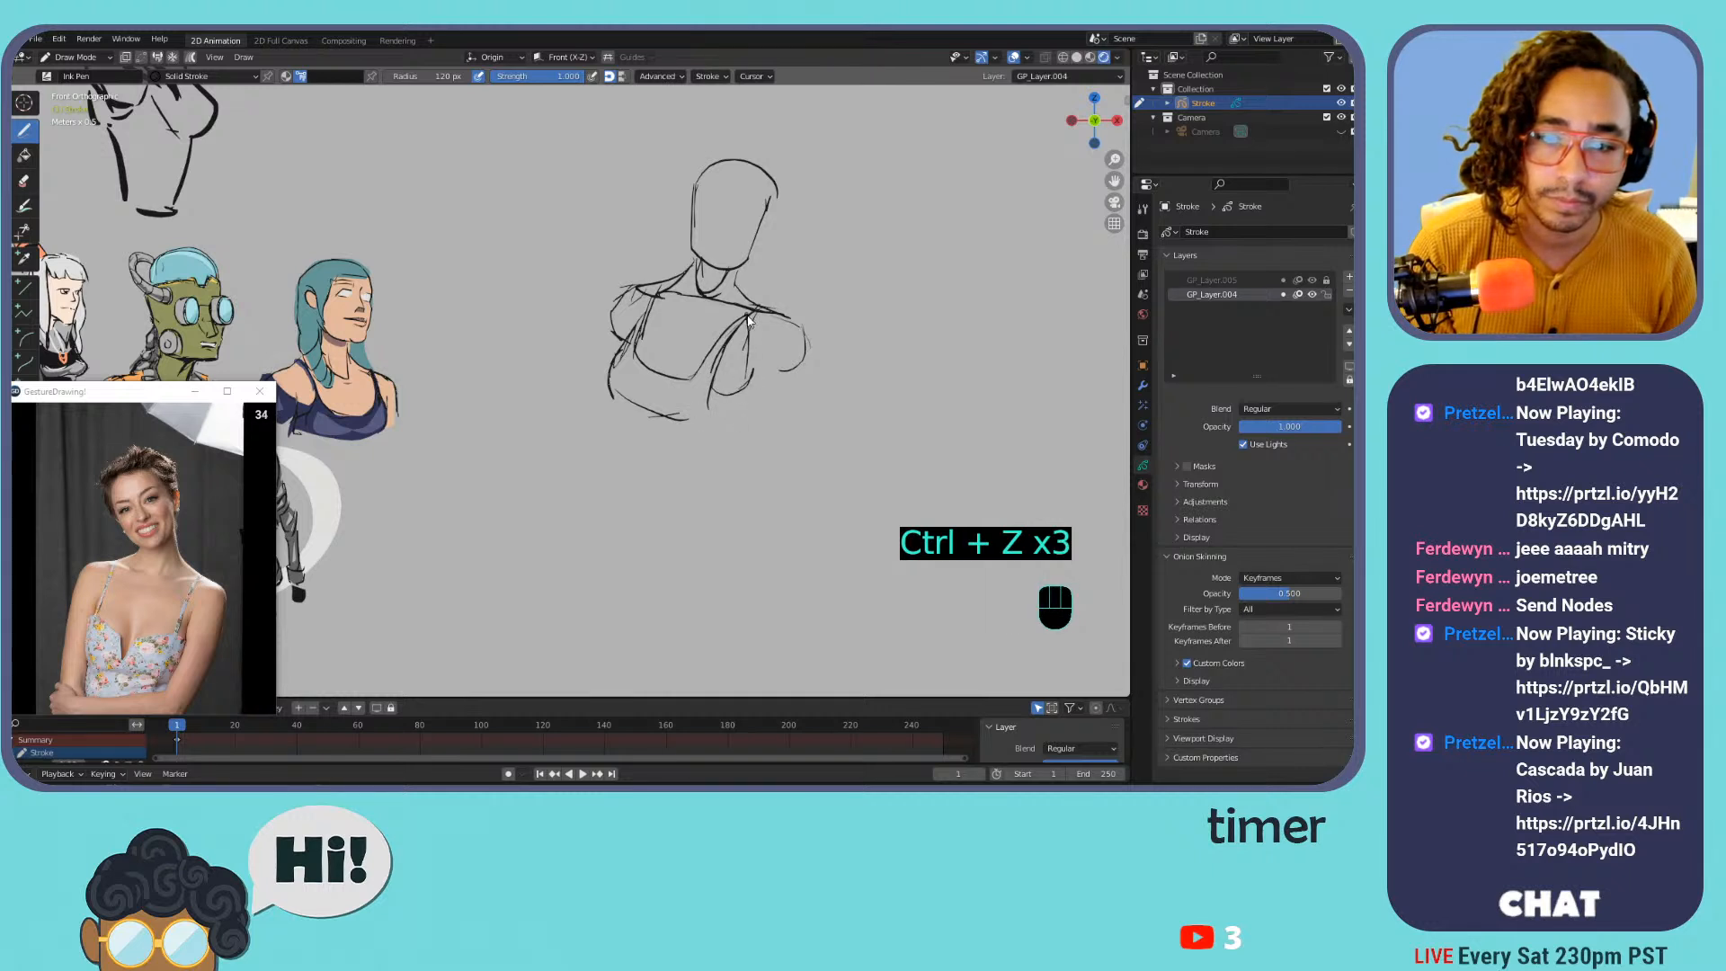
Sketch the waist below the bust with tapering sides joined by a rounded lower contour, undoing the unwanted side stroke
drag(742, 401, 723, 445)
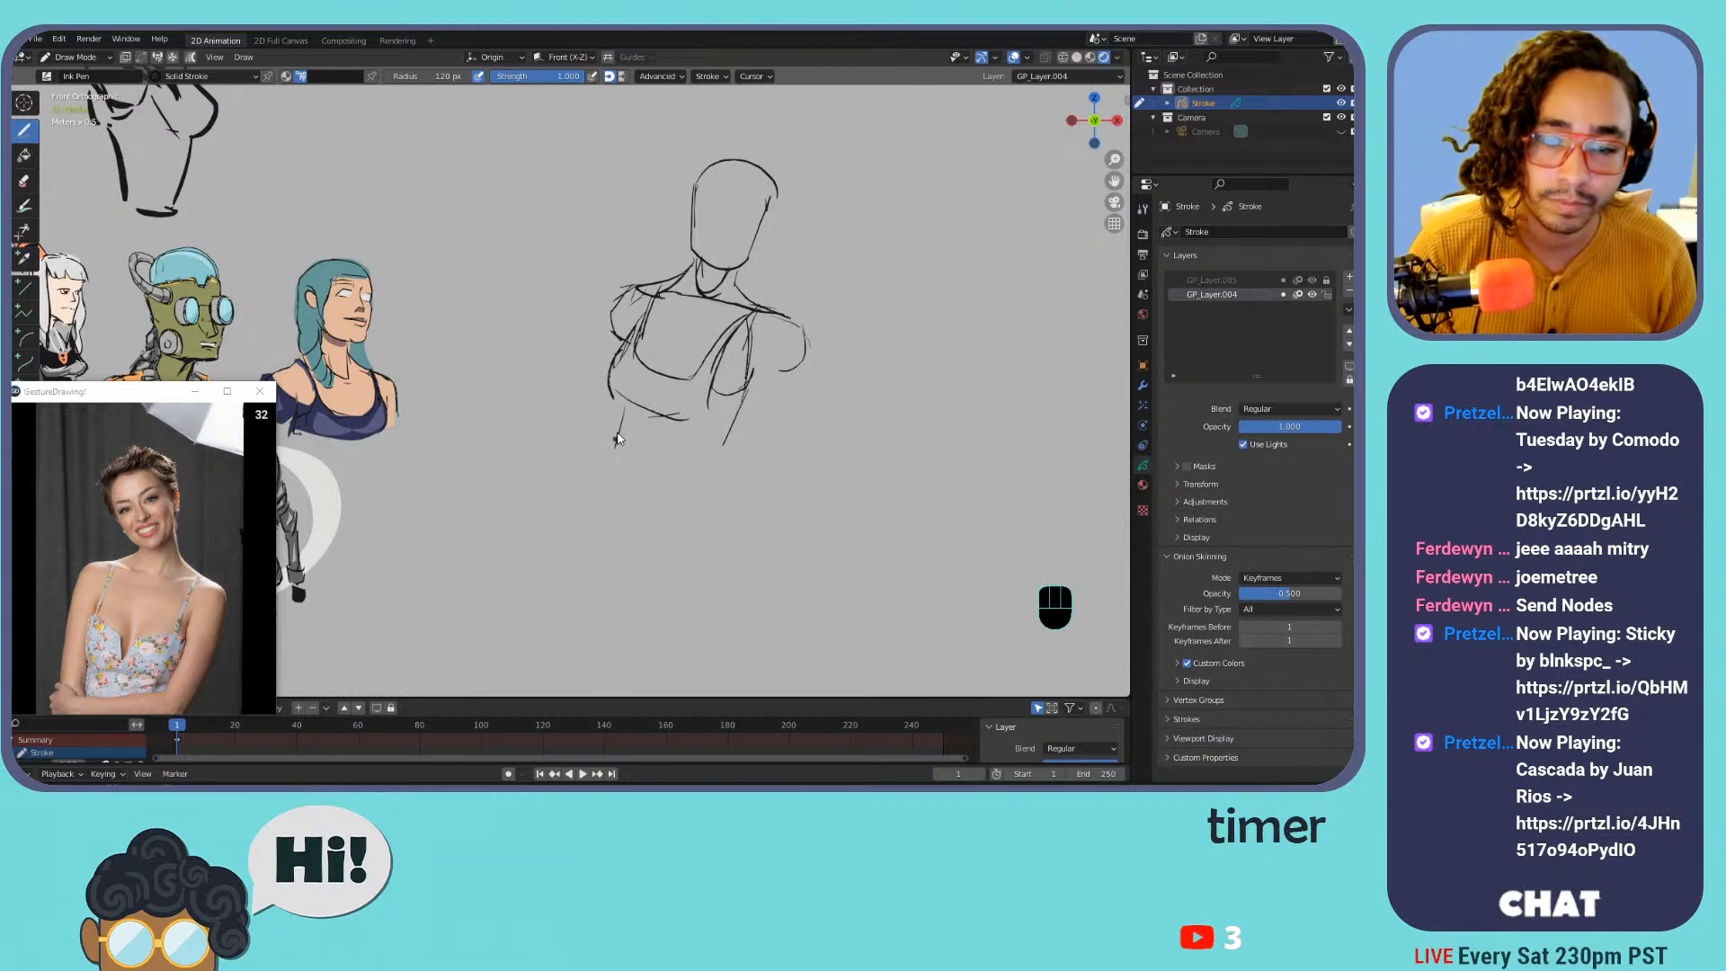
key(ctrl+z)
drag(624, 403, 636, 494)
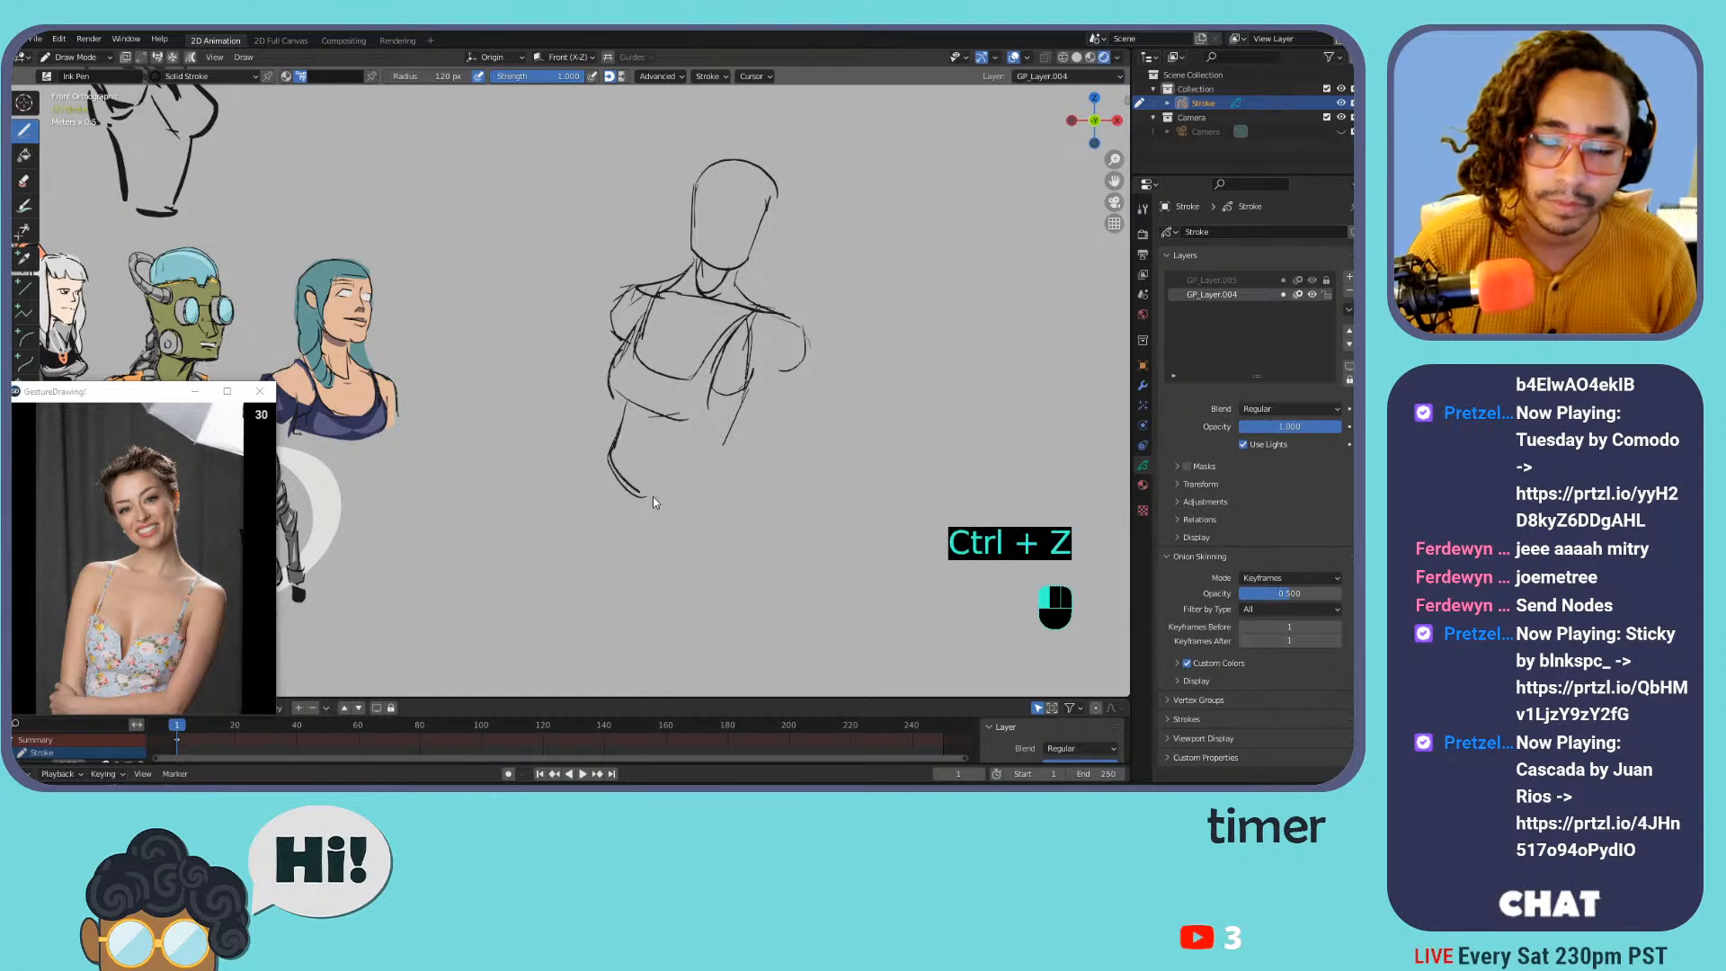
drag(706, 451, 714, 441)
Rework the shoulder and upper arm on the bust's right-hand side with a rounder outline, undoing unwanted strokes
mouse_move(805, 331)
mouse_down()
mouse_move(796, 362)
mouse_move(784, 369)
mouse_move(796, 326)
mouse_move(749, 387)
mouse_move(752, 329)
mouse_move(753, 382)
mouse_up()
key(ctrl+z)
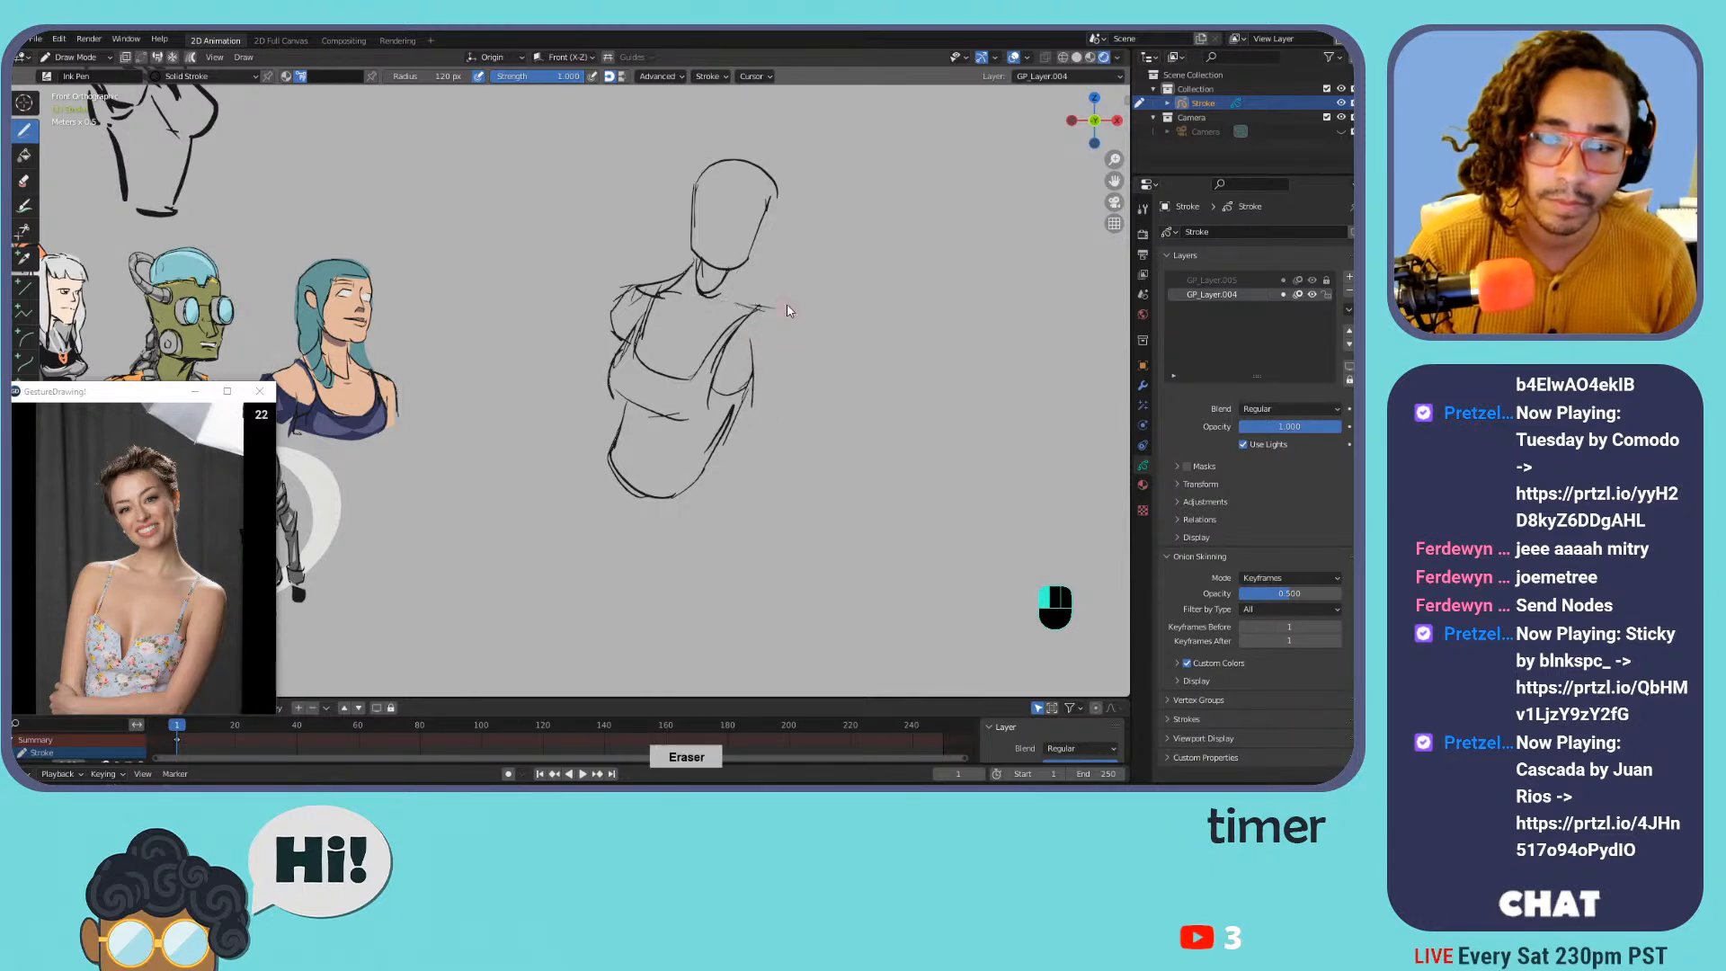
drag(752, 334, 782, 420)
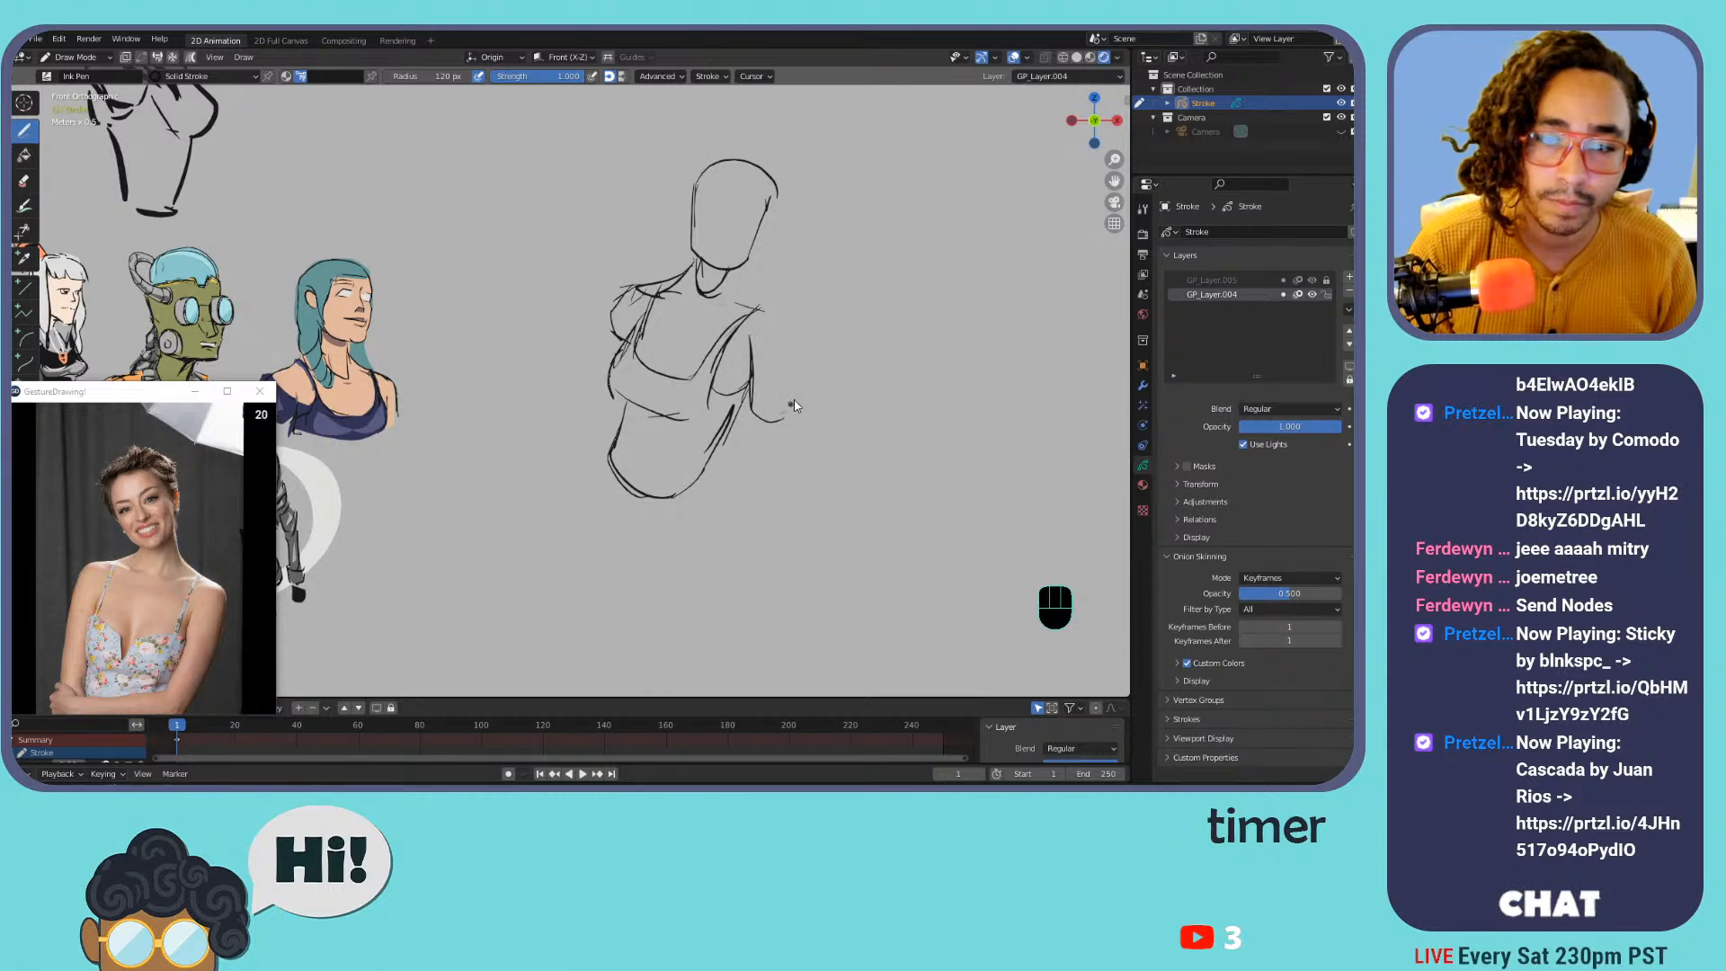
key(ctrl+z)
mouse_move(752, 295)
mouse_down()
mouse_move(791, 313)
mouse_move(788, 352)
mouse_up()
key(ctrl+z)
drag(725, 288, 741, 294)
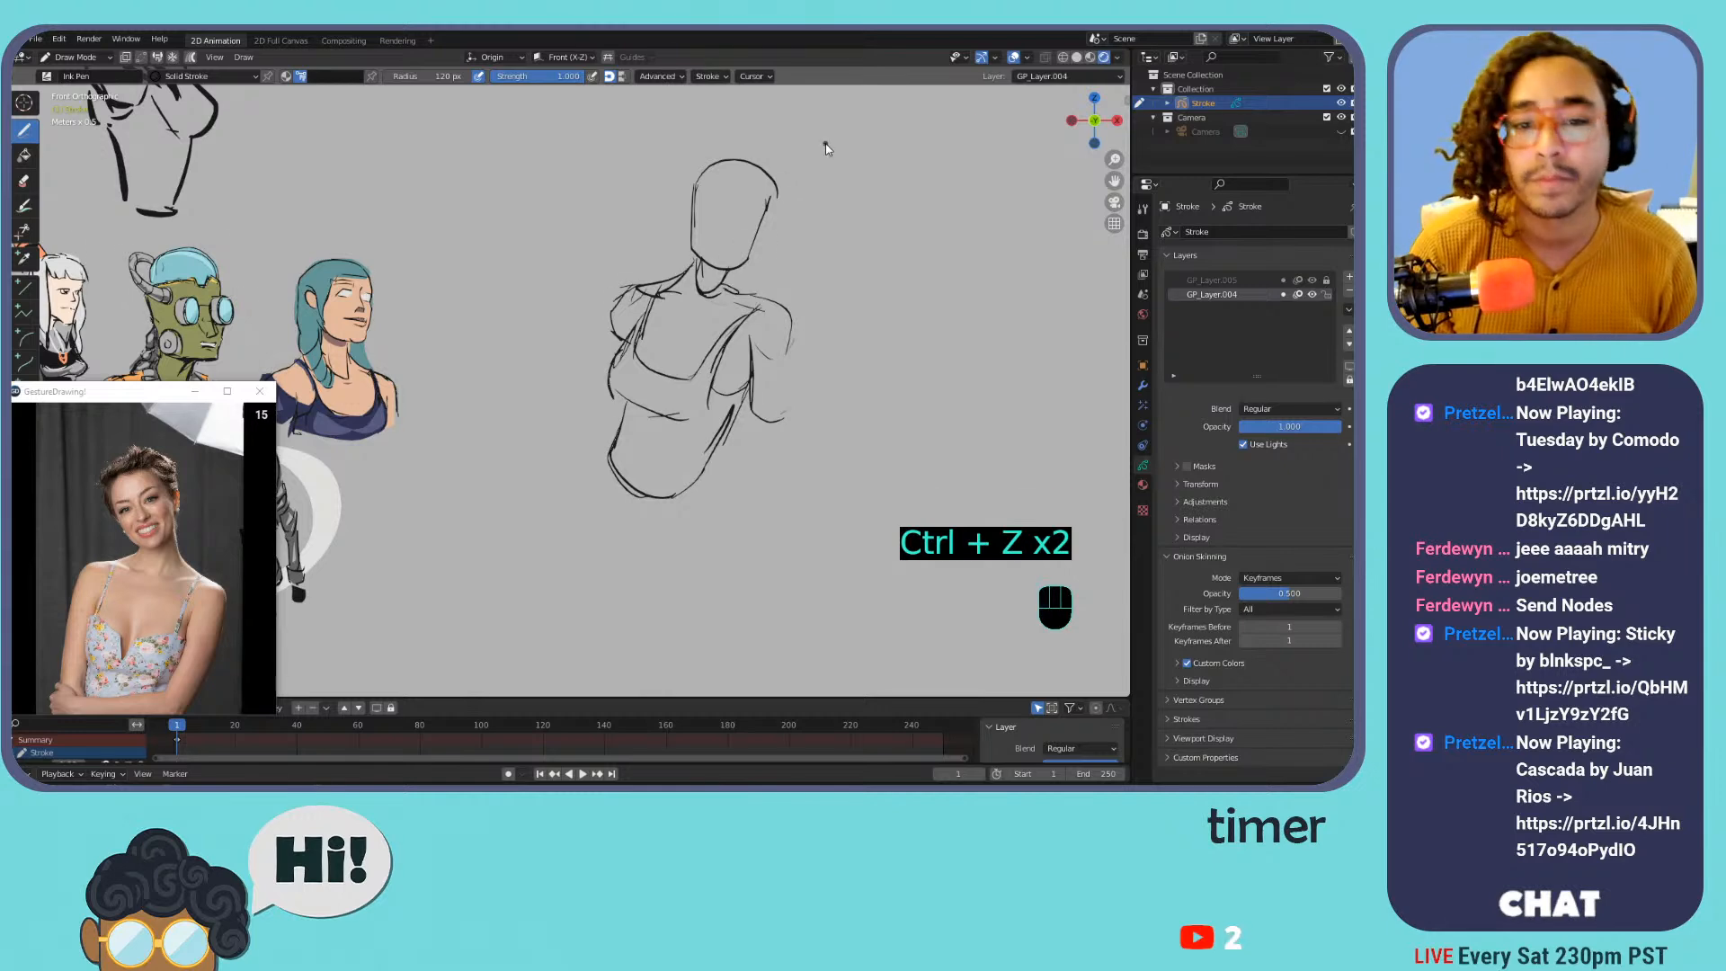
Mirror the whole bust sketch along the global X axis in Edit Mode
key(Tab)
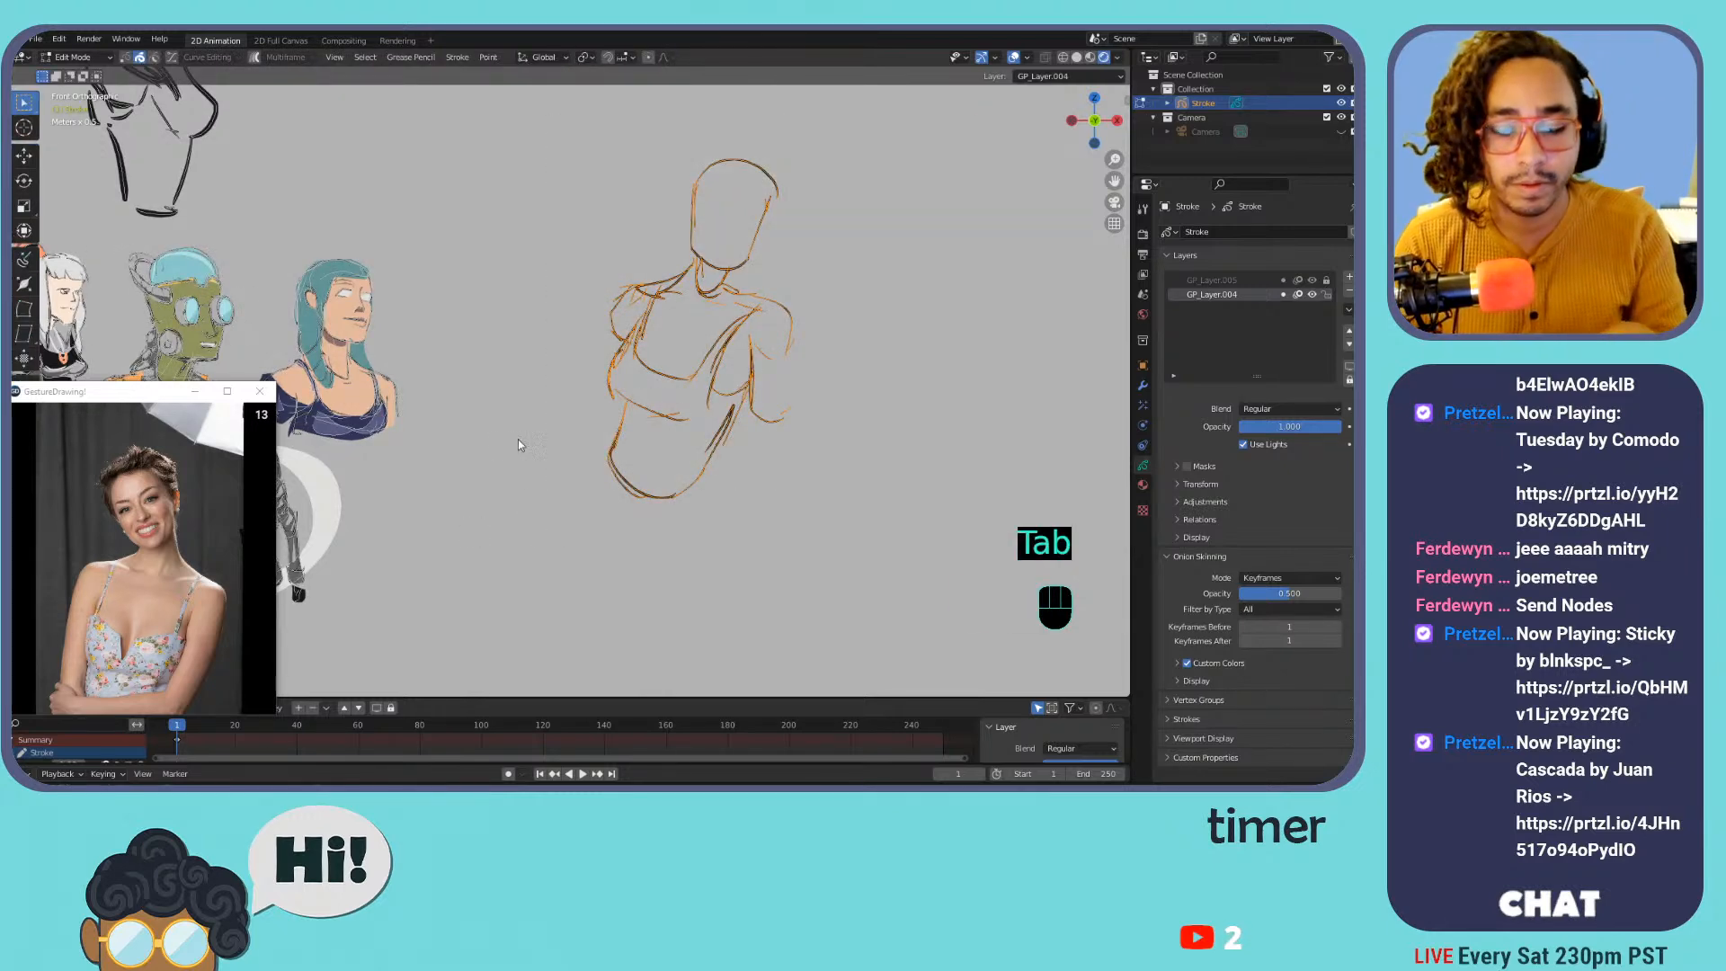
key(ctrl+super+m)
click(846, 120)
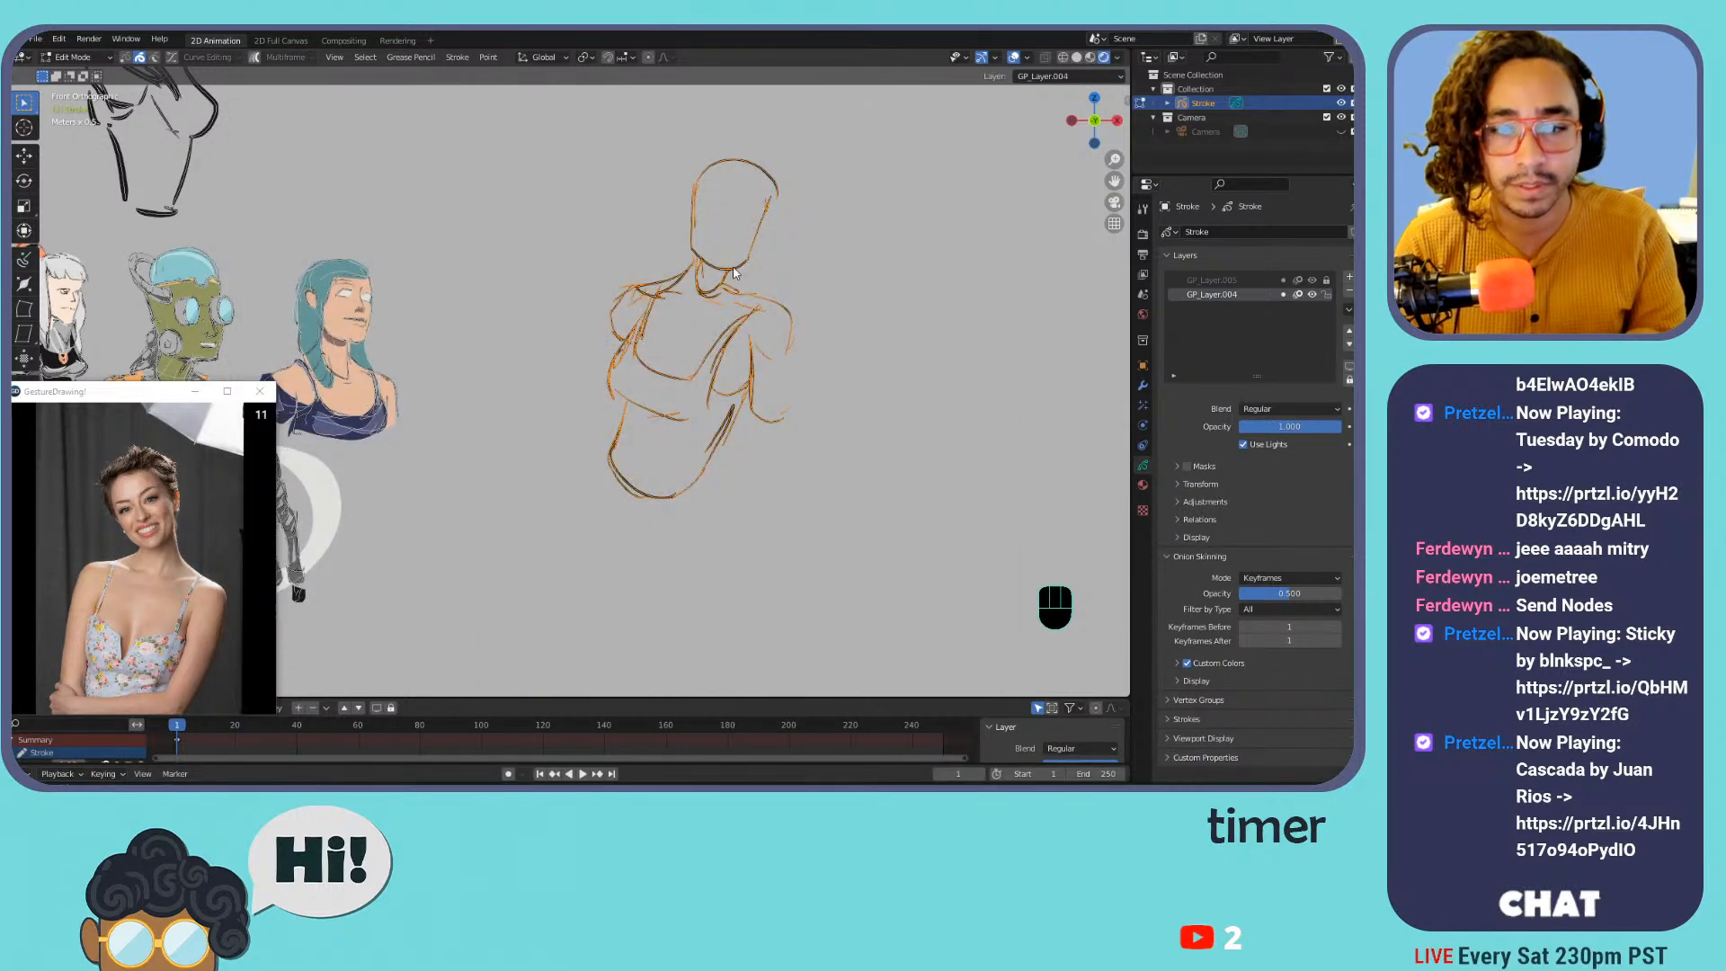
key(ctrl+m)
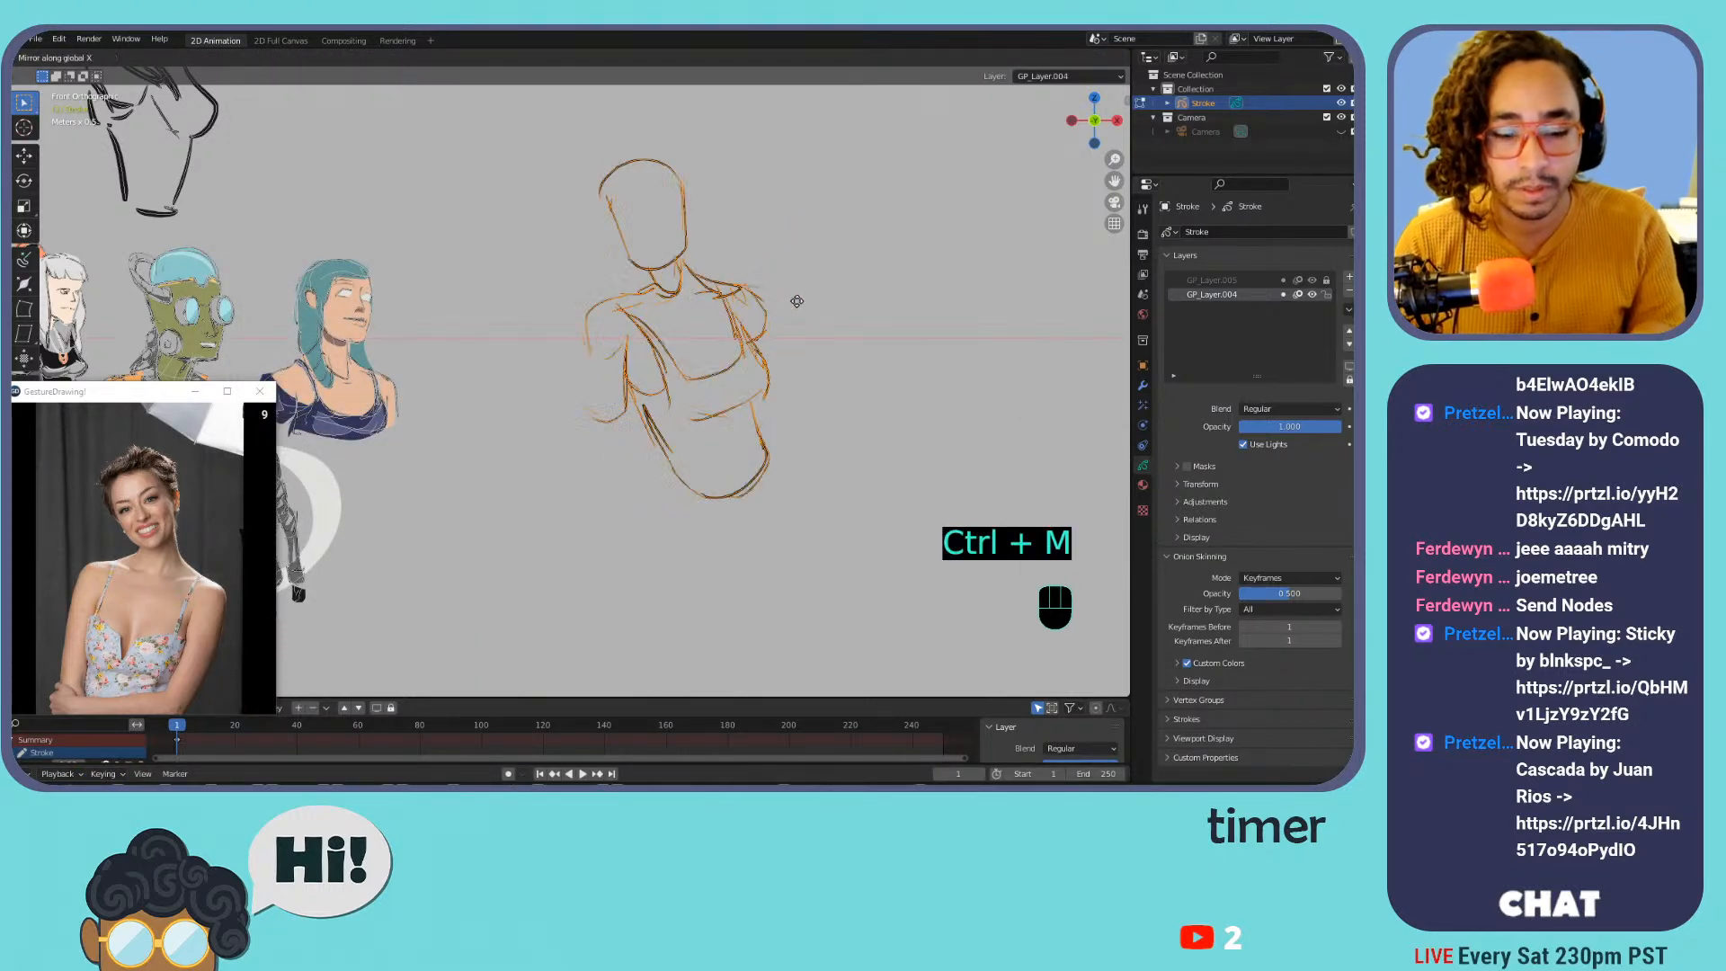
key(Return)
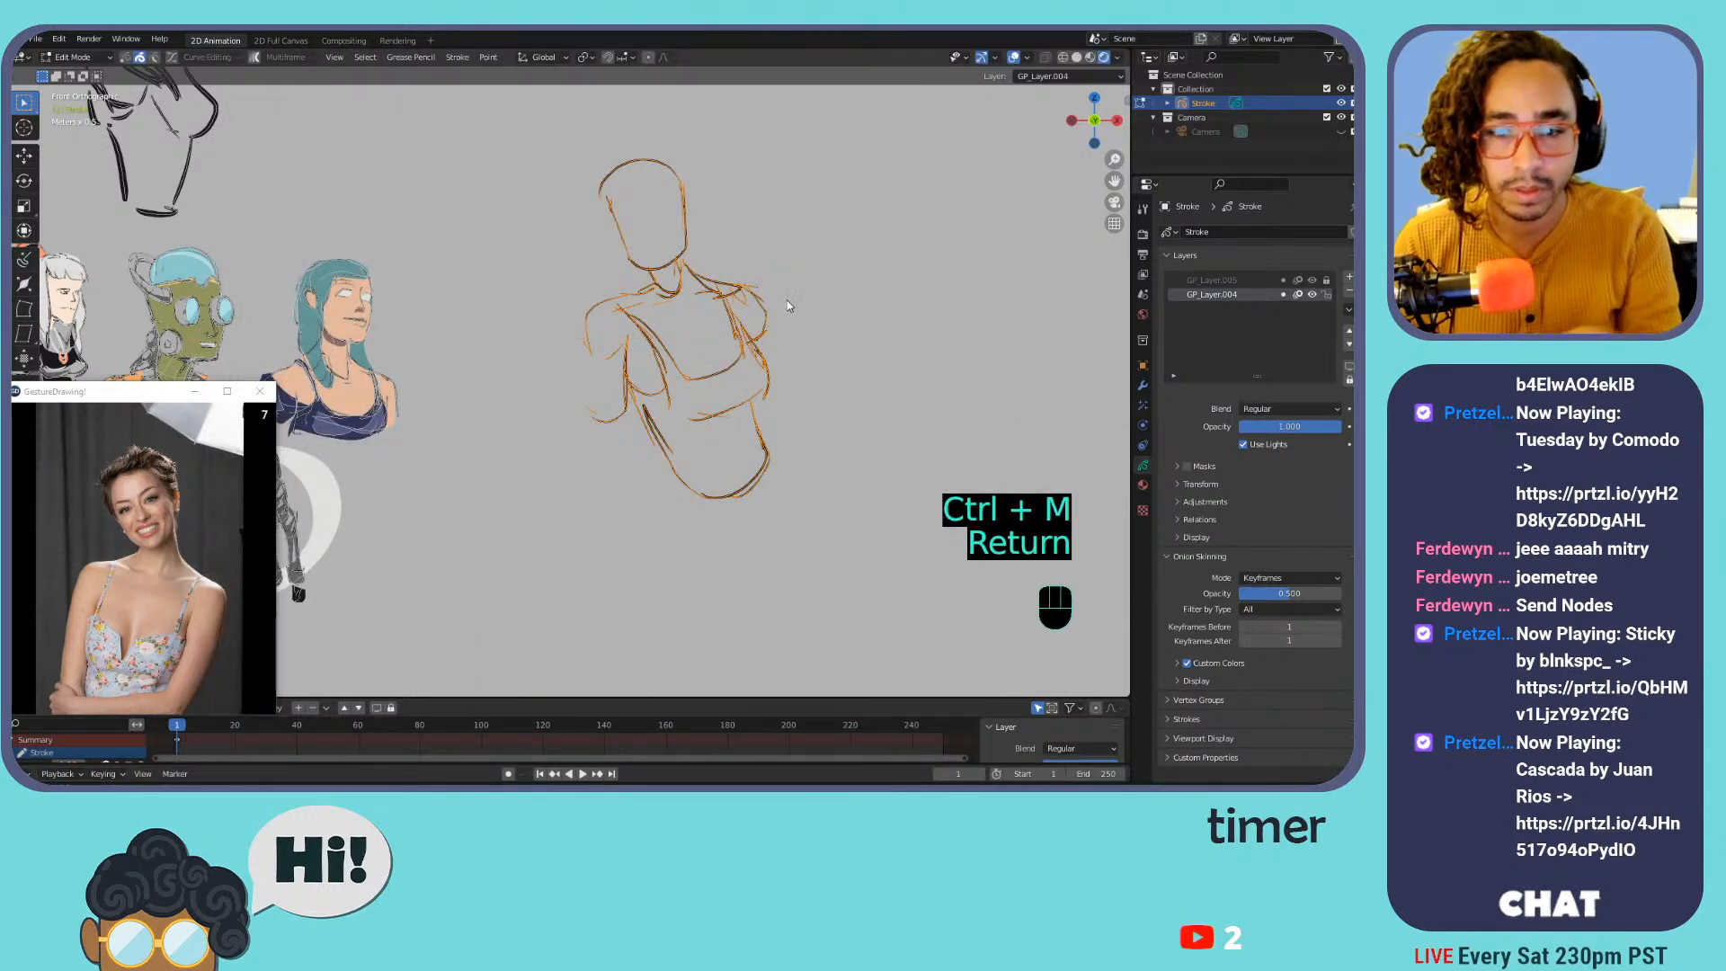
Reshape the mirrored head and shoulder contours in Sculpt Mode, resizing the brush between strokes
key(ctrl+Tab)
click(665, 268)
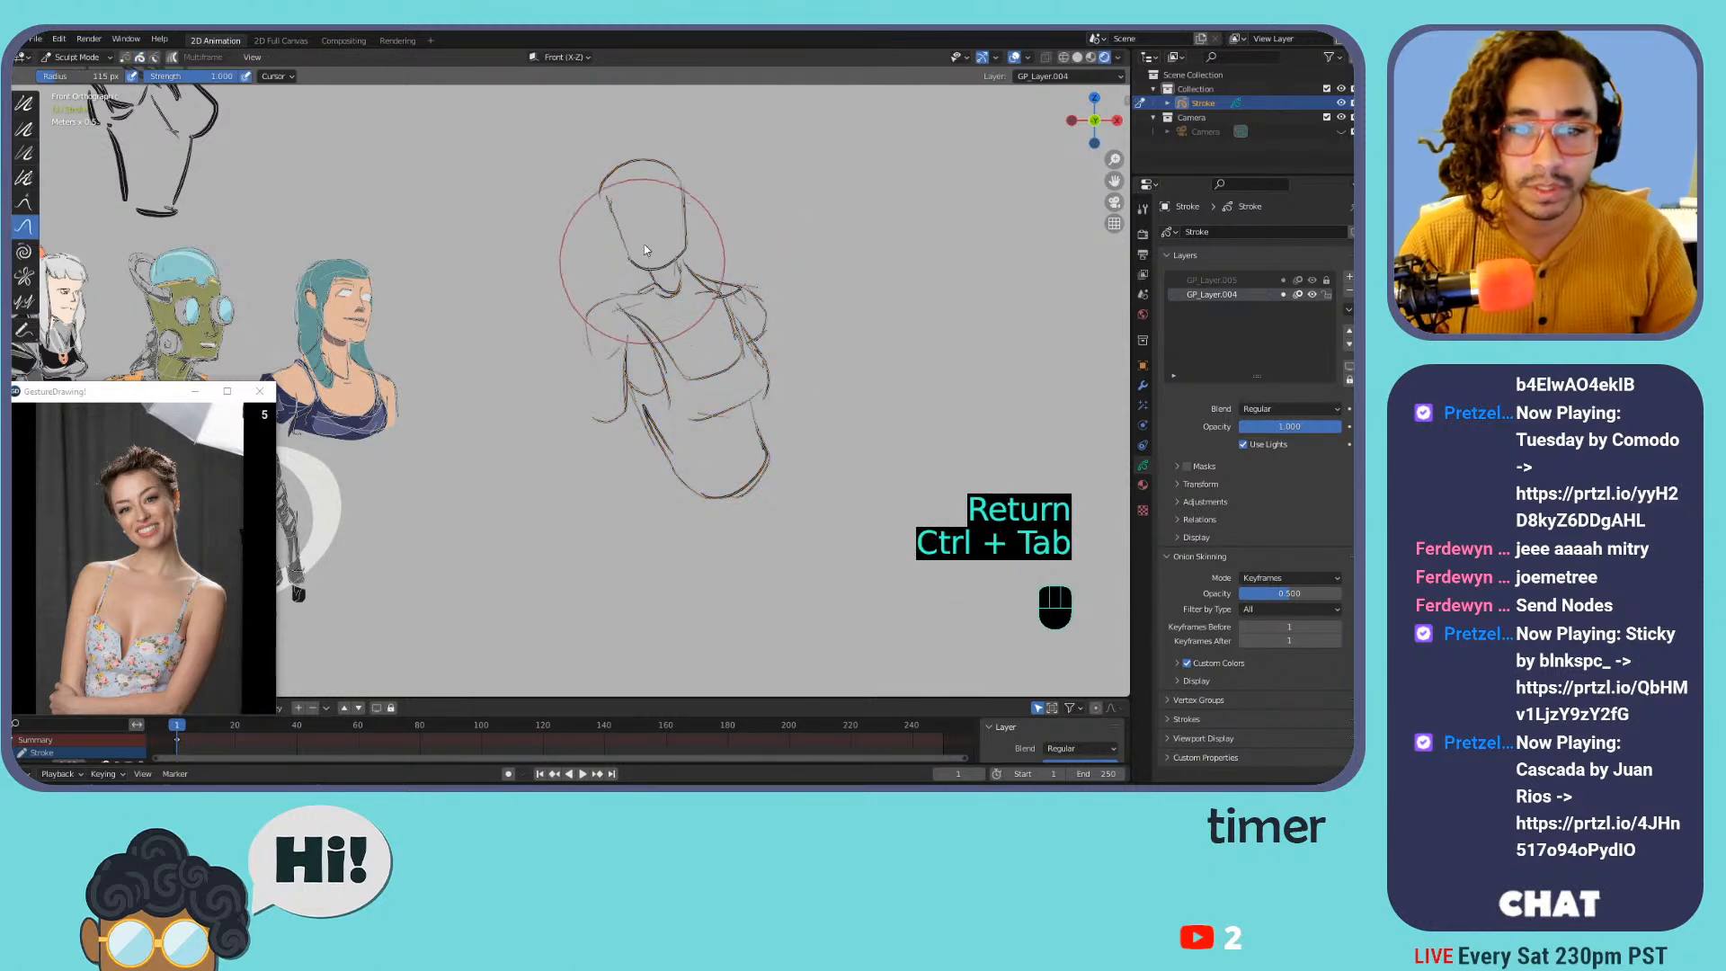
mouse_move(610, 189)
mouse_down()
mouse_move(623, 198)
mouse_move(617, 176)
mouse_up()
key(f)
click(608, 342)
drag(608, 341, 631, 343)
mouse_move(790, 294)
mouse_down()
mouse_move(661, 287)
mouse_move(712, 282)
mouse_up()
Return to Draw Mode and erase the bust's head and neck, leaving the torso and shoulders
key(ctrl+Tab)
click(696, 297)
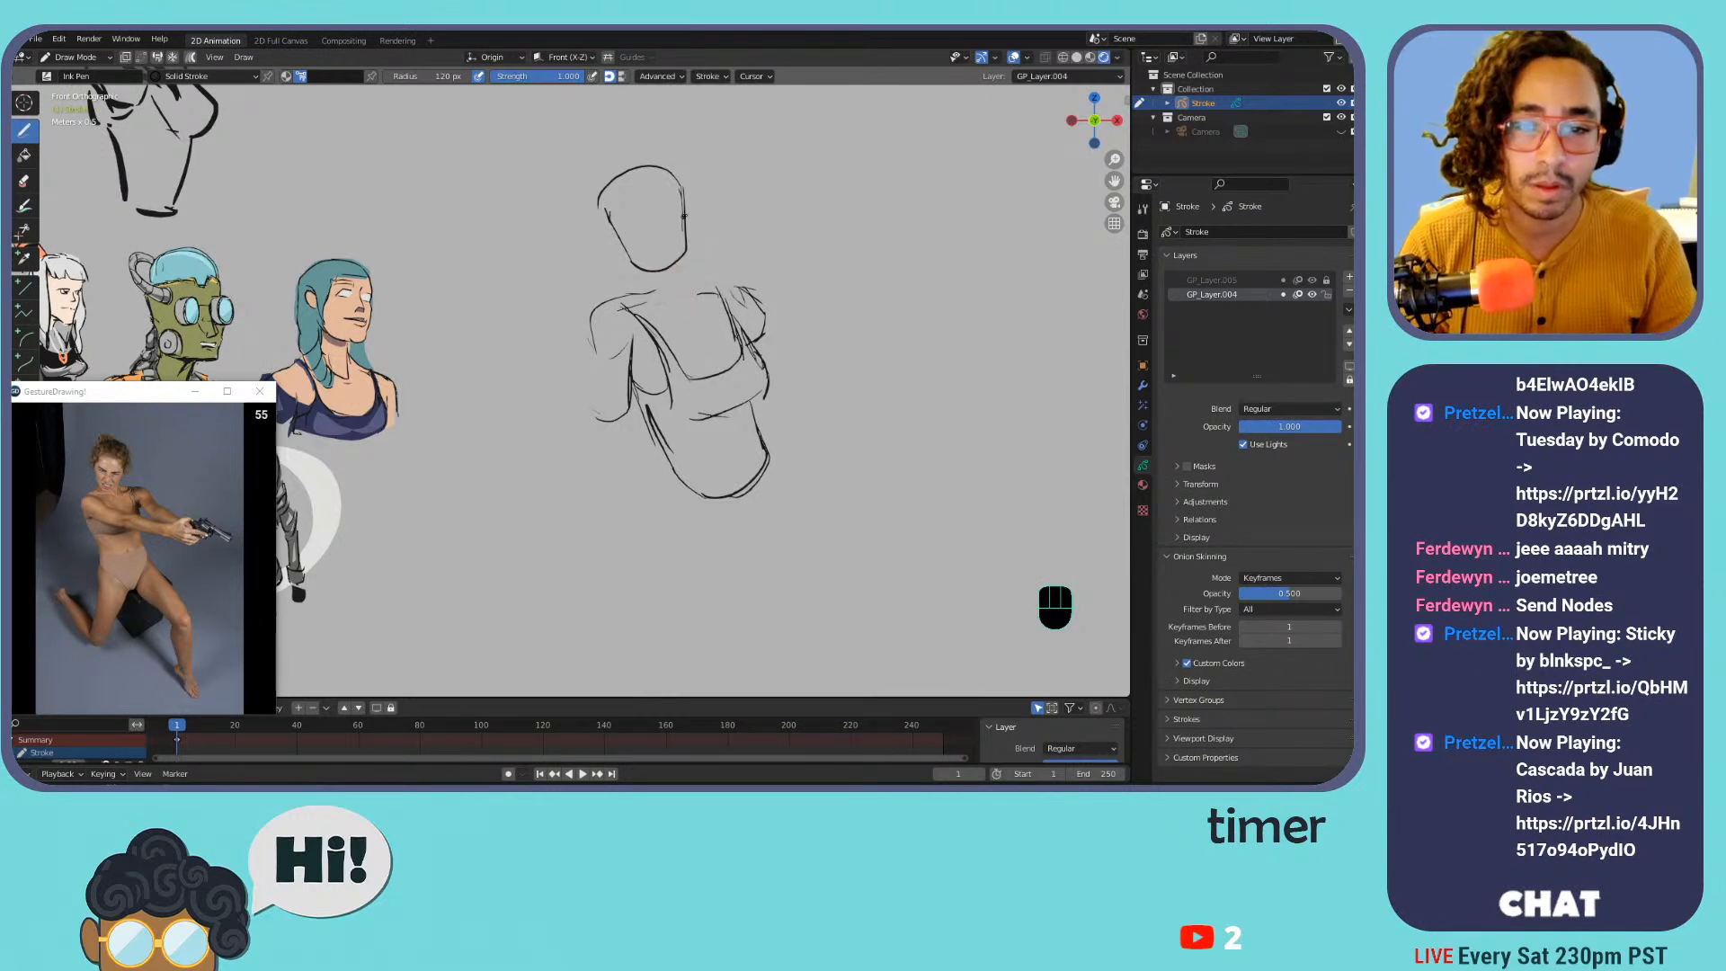
drag(661, 175, 640, 236)
mouse_move(717, 286)
mouse_down()
mouse_move(654, 292)
mouse_move(682, 295)
mouse_up()
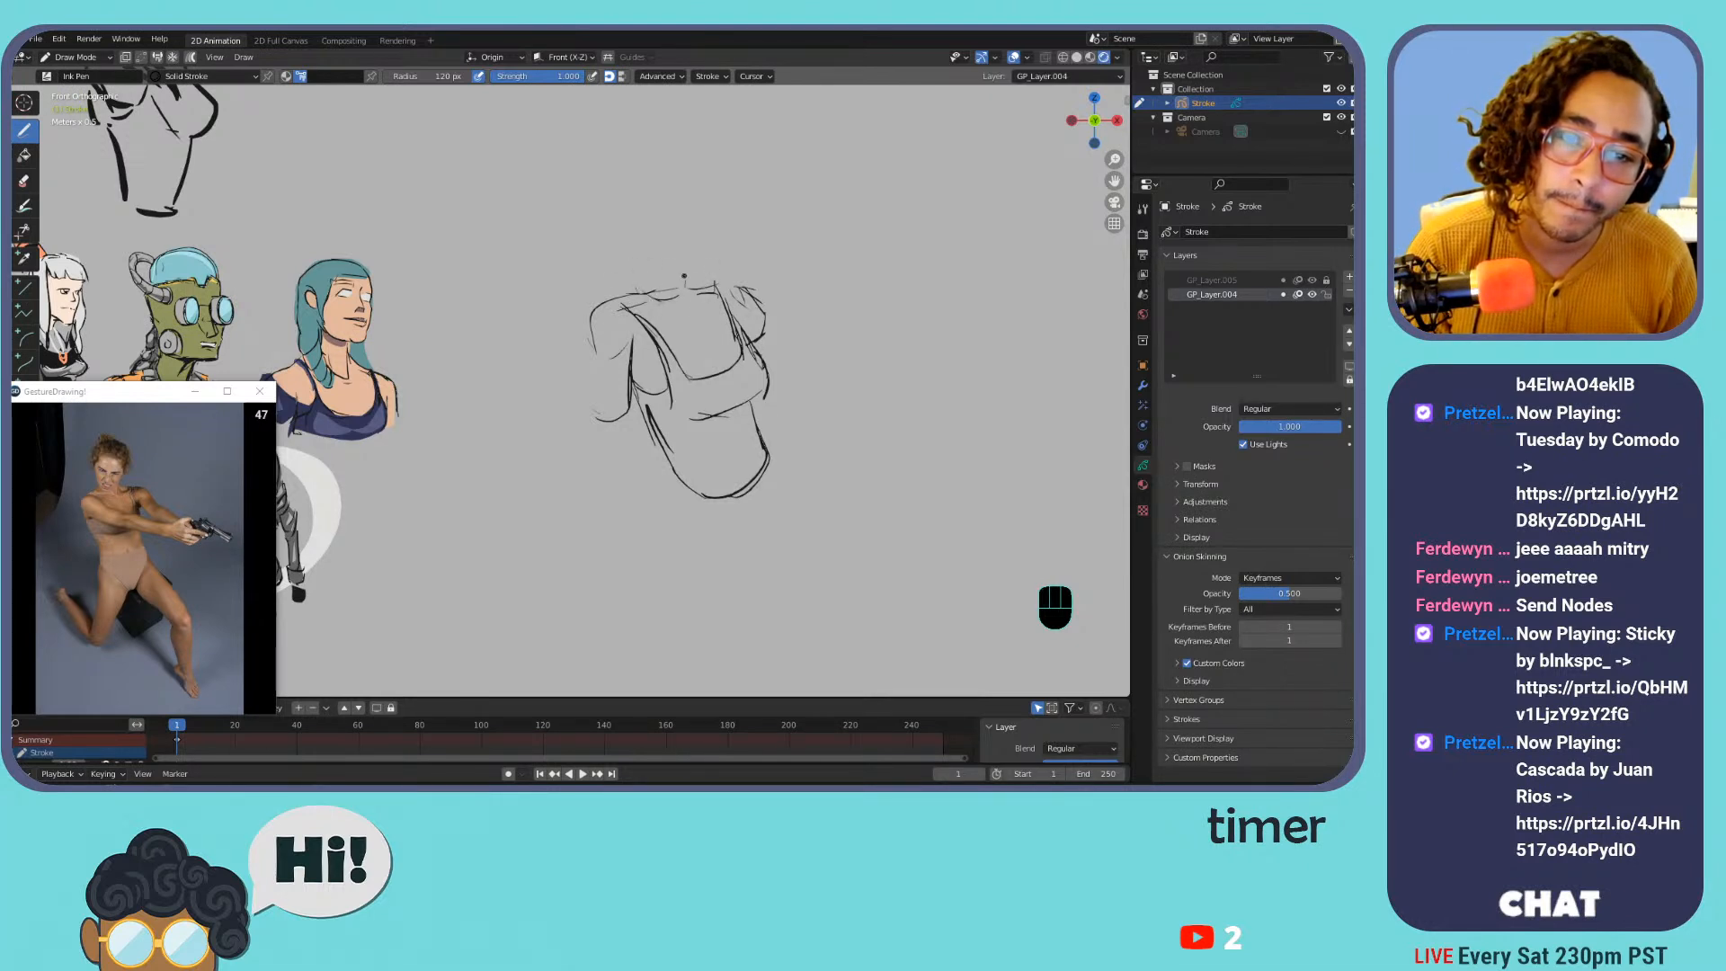
Redraw a slanted face centre line above the torso, undoing unwanted strokes
click(643, 272)
drag(671, 185, 655, 274)
key(ctrl+z)
drag(660, 213, 649, 267)
key(ctrl+z)
key(ctrl+z)
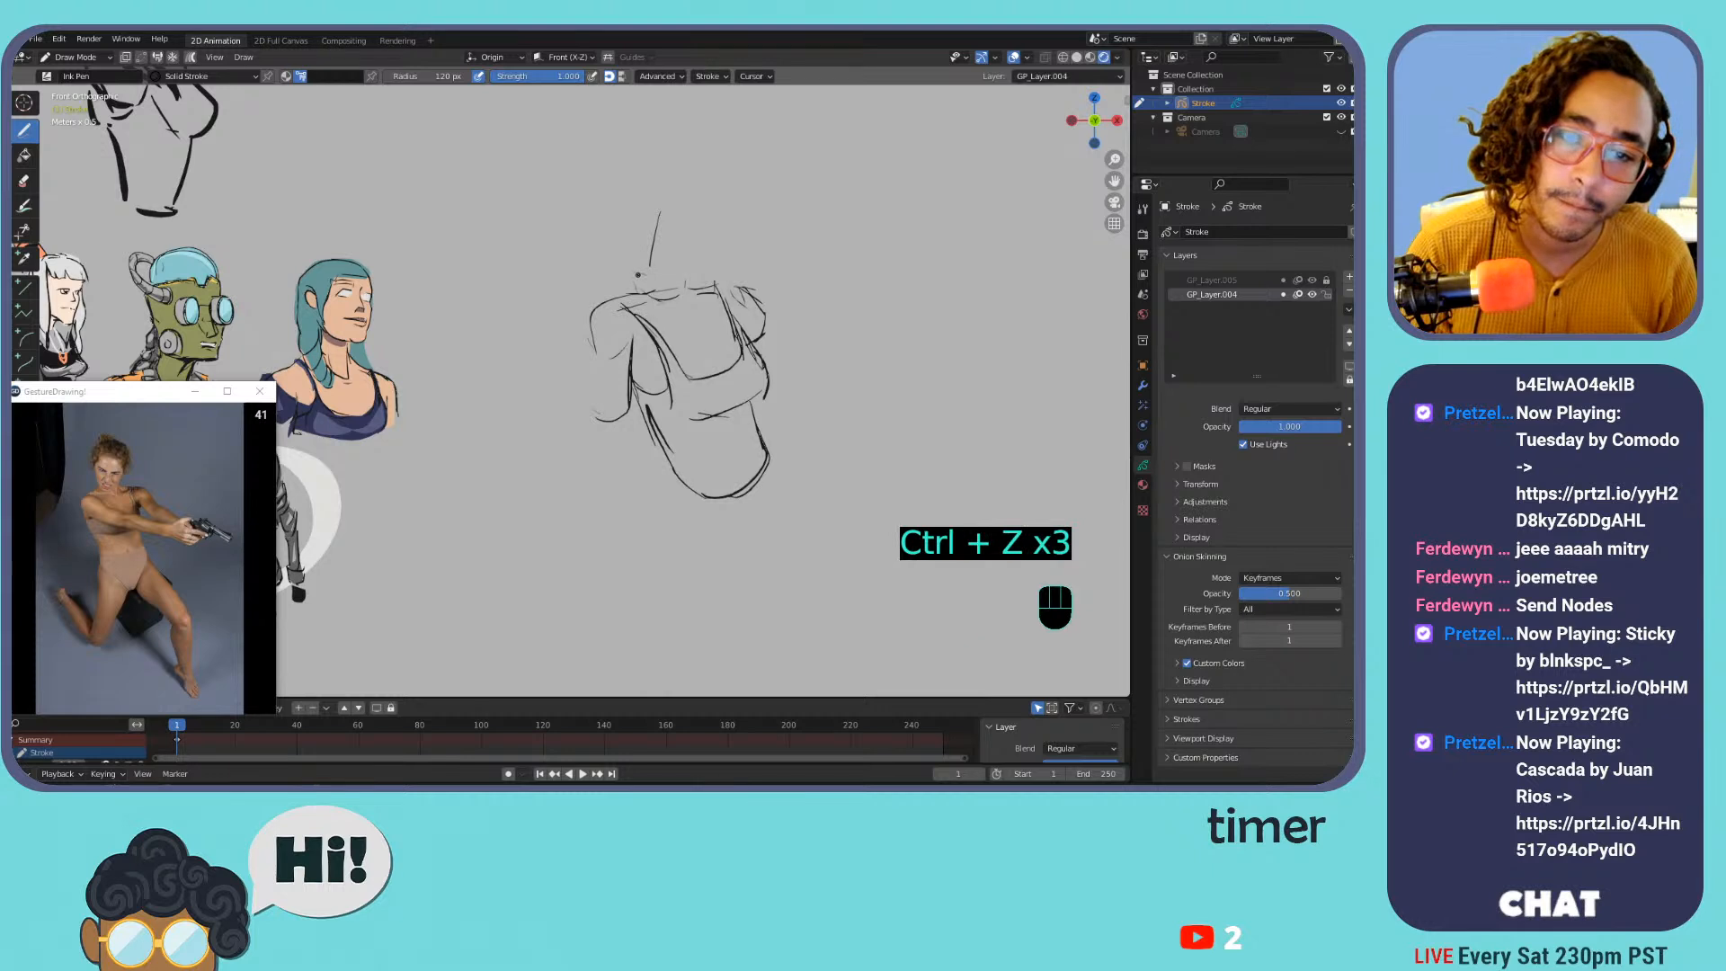
click(634, 269)
key(ctrl+z)
Sketch the new oval head, the neck and chest centre line, and the upper arms on both sides
mouse_move(634, 272)
mouse_down()
mouse_move(618, 232)
mouse_move(630, 182)
mouse_move(685, 171)
mouse_move(665, 271)
mouse_move(643, 292)
mouse_move(708, 286)
mouse_move(606, 298)
mouse_move(596, 359)
mouse_up()
key(ctrl+z)
key(ctrl+z)
mouse_move(598, 358)
mouse_down()
mouse_move(628, 342)
mouse_move(598, 360)
mouse_move(593, 419)
mouse_up()
drag(761, 335, 785, 362)
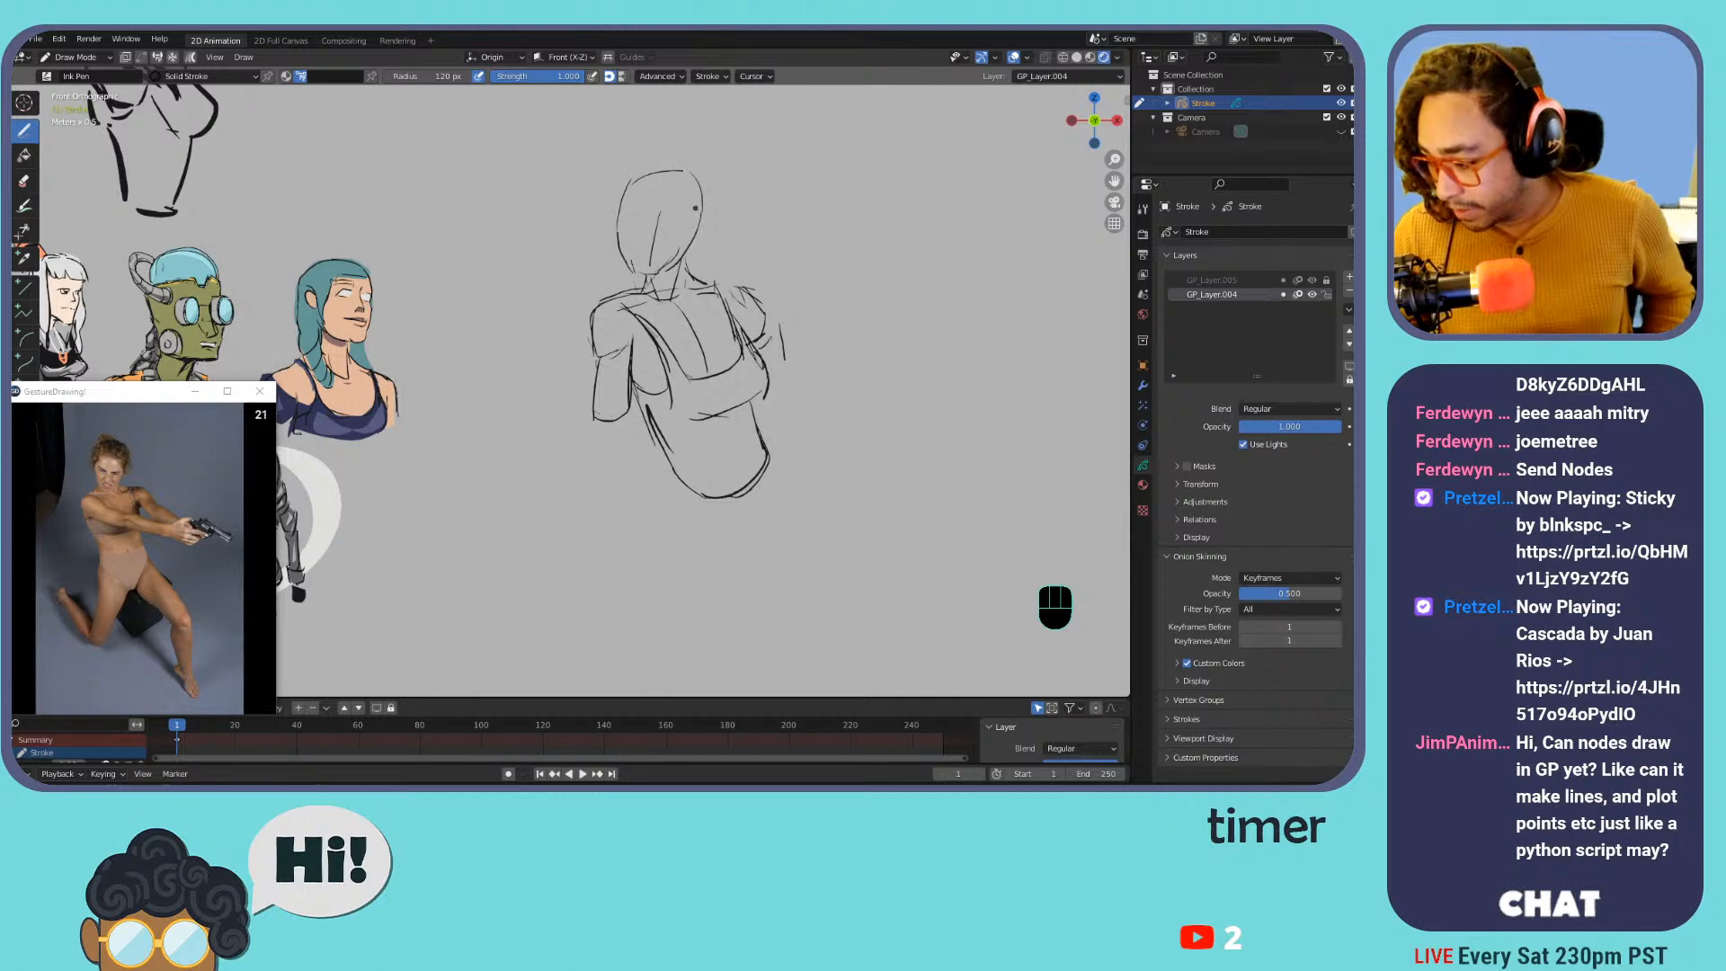
Scale down the bust sketch and move it beside the long-haired figure above the coloured busts
key(Tab)
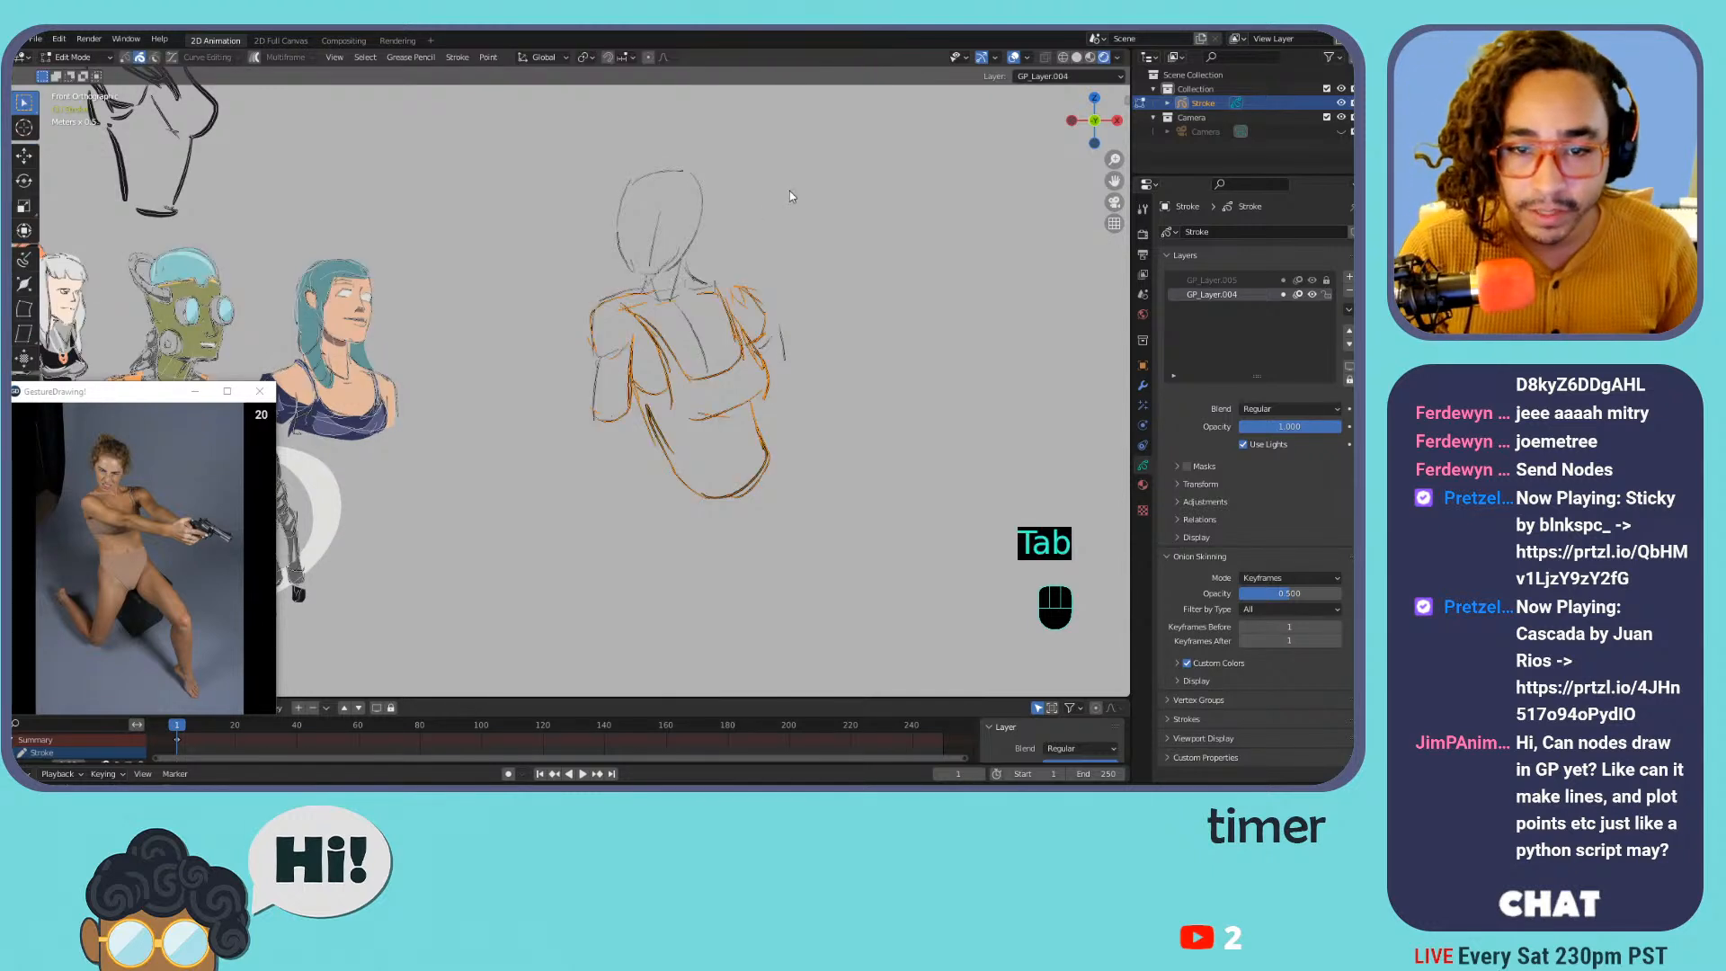
key(s)
click(756, 261)
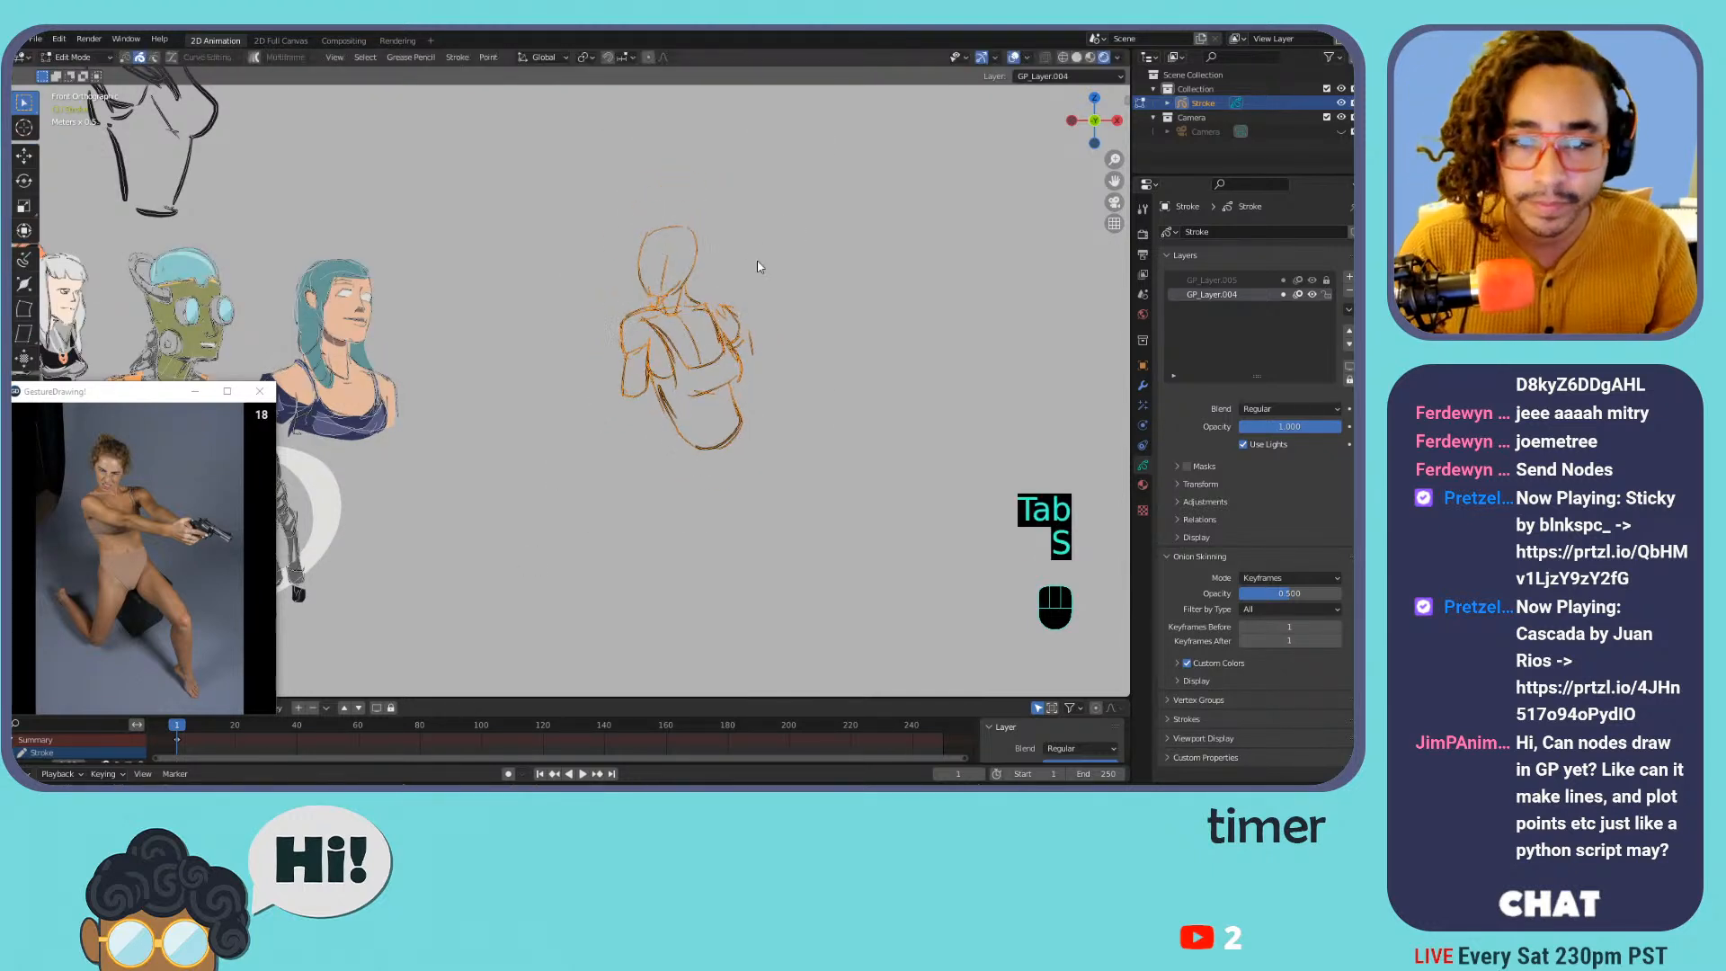
key(g)
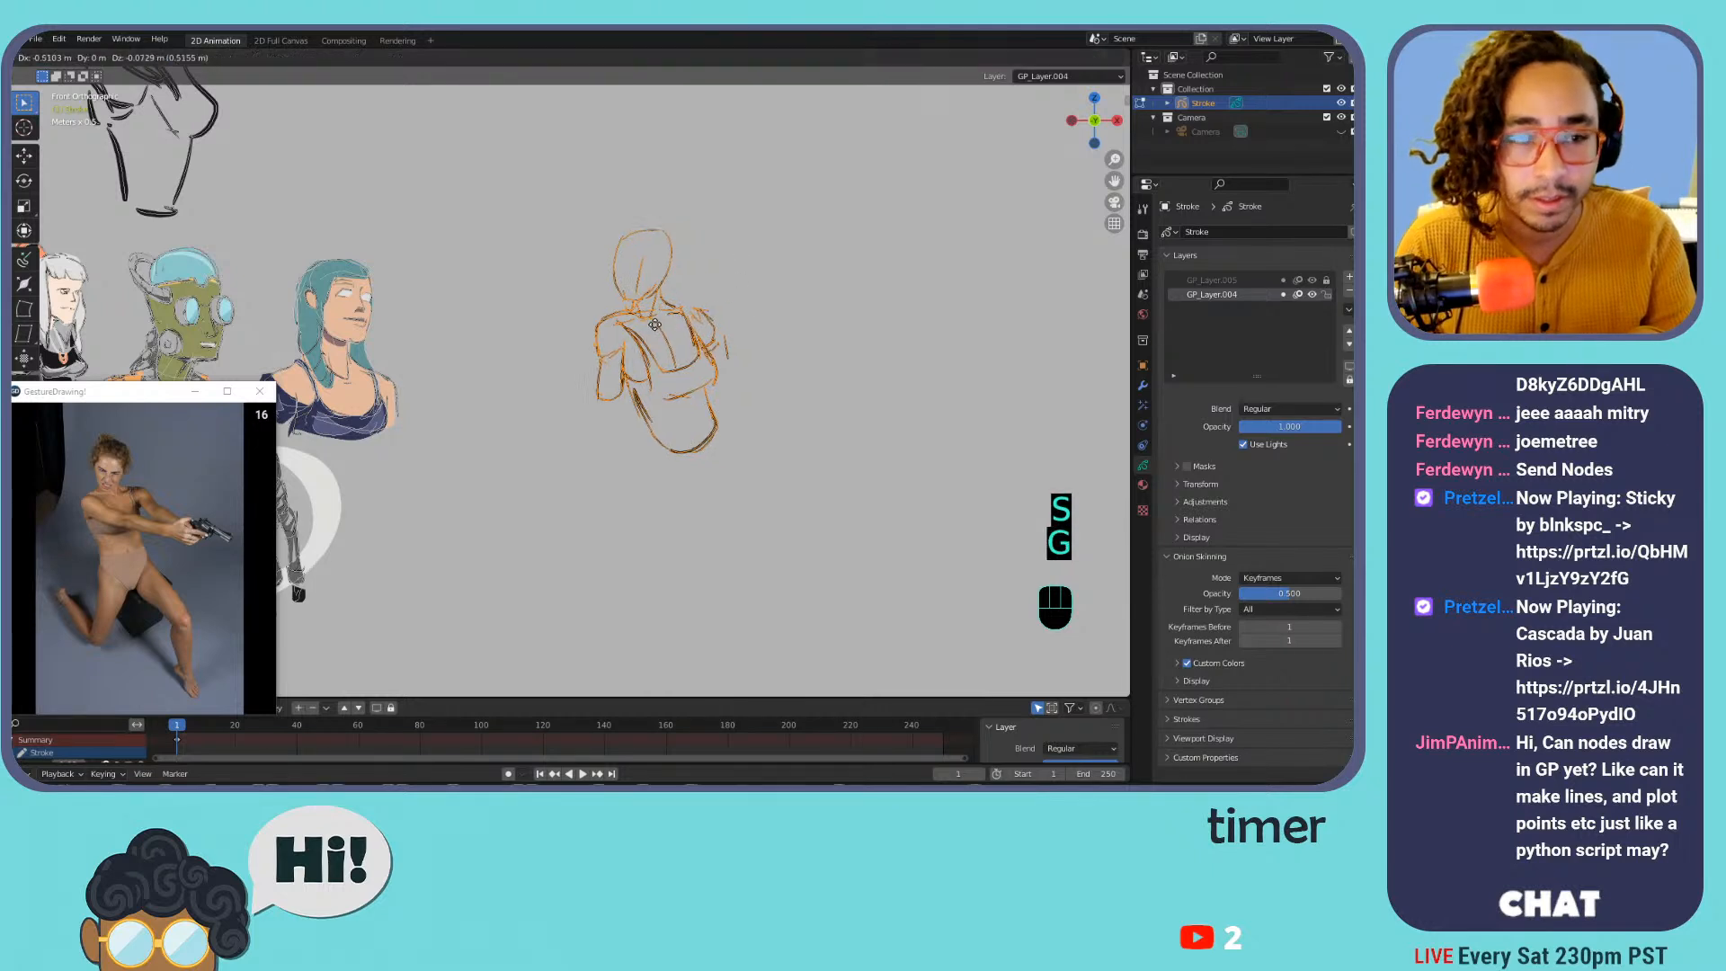
click(360, 113)
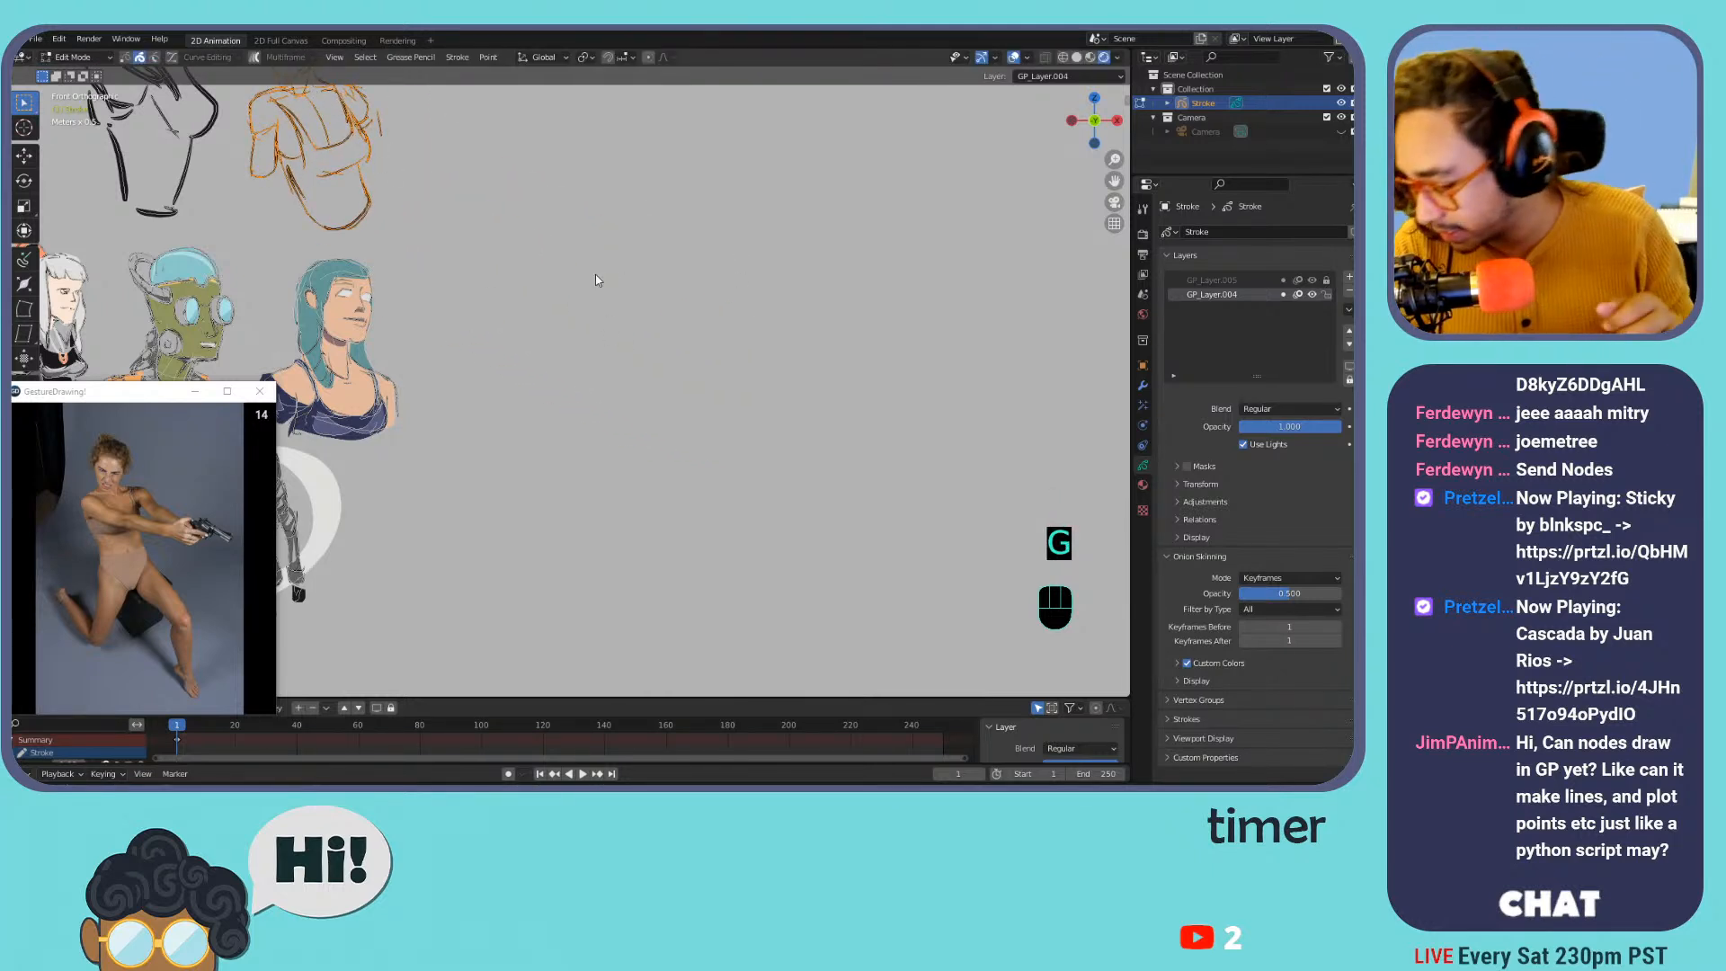
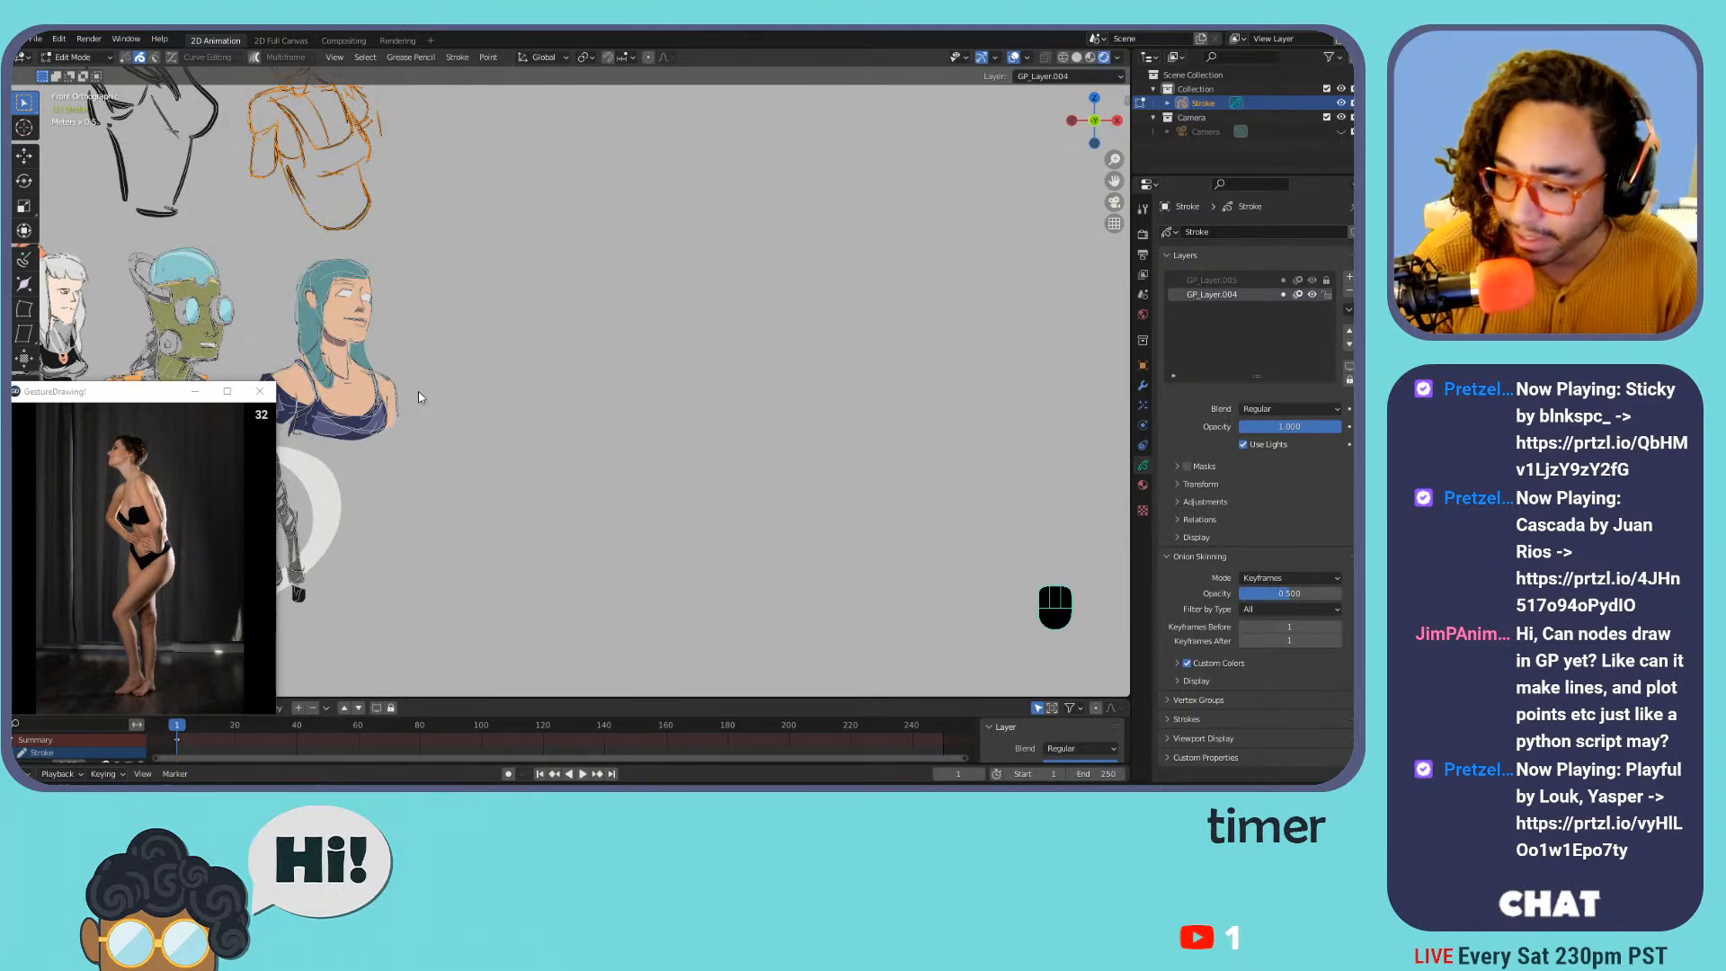
Look over the sheet of drawings, examining the line-art figures and the coloured busts up close
key(ctrl+minus)
key(ctrl+minus)
key(Tab)
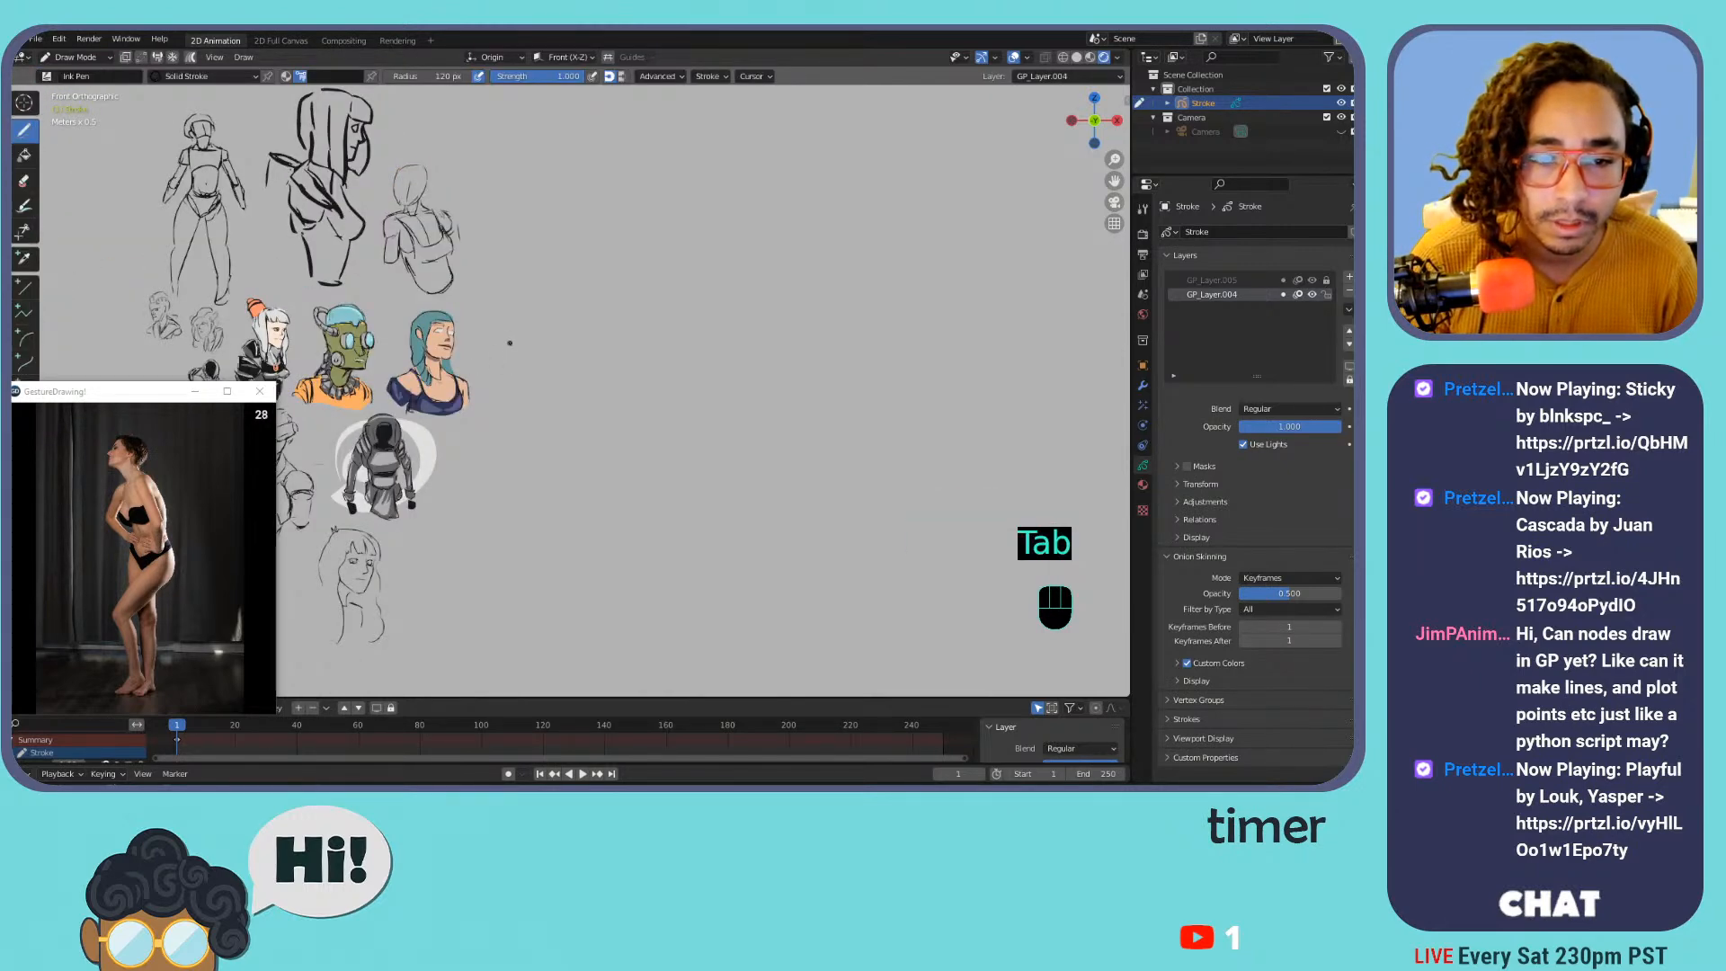
key(ctrl+minus)
key(ctrl+equal)
key(ctrl+equal)
key(ctrl+equal)
key(ctrl+minus)
key(ctrl+minus)
key(ctrl+minus)
key(ctrl+equal)
key(ctrl+equal)
key(ctrl+equal)
key(ctrl+equal)
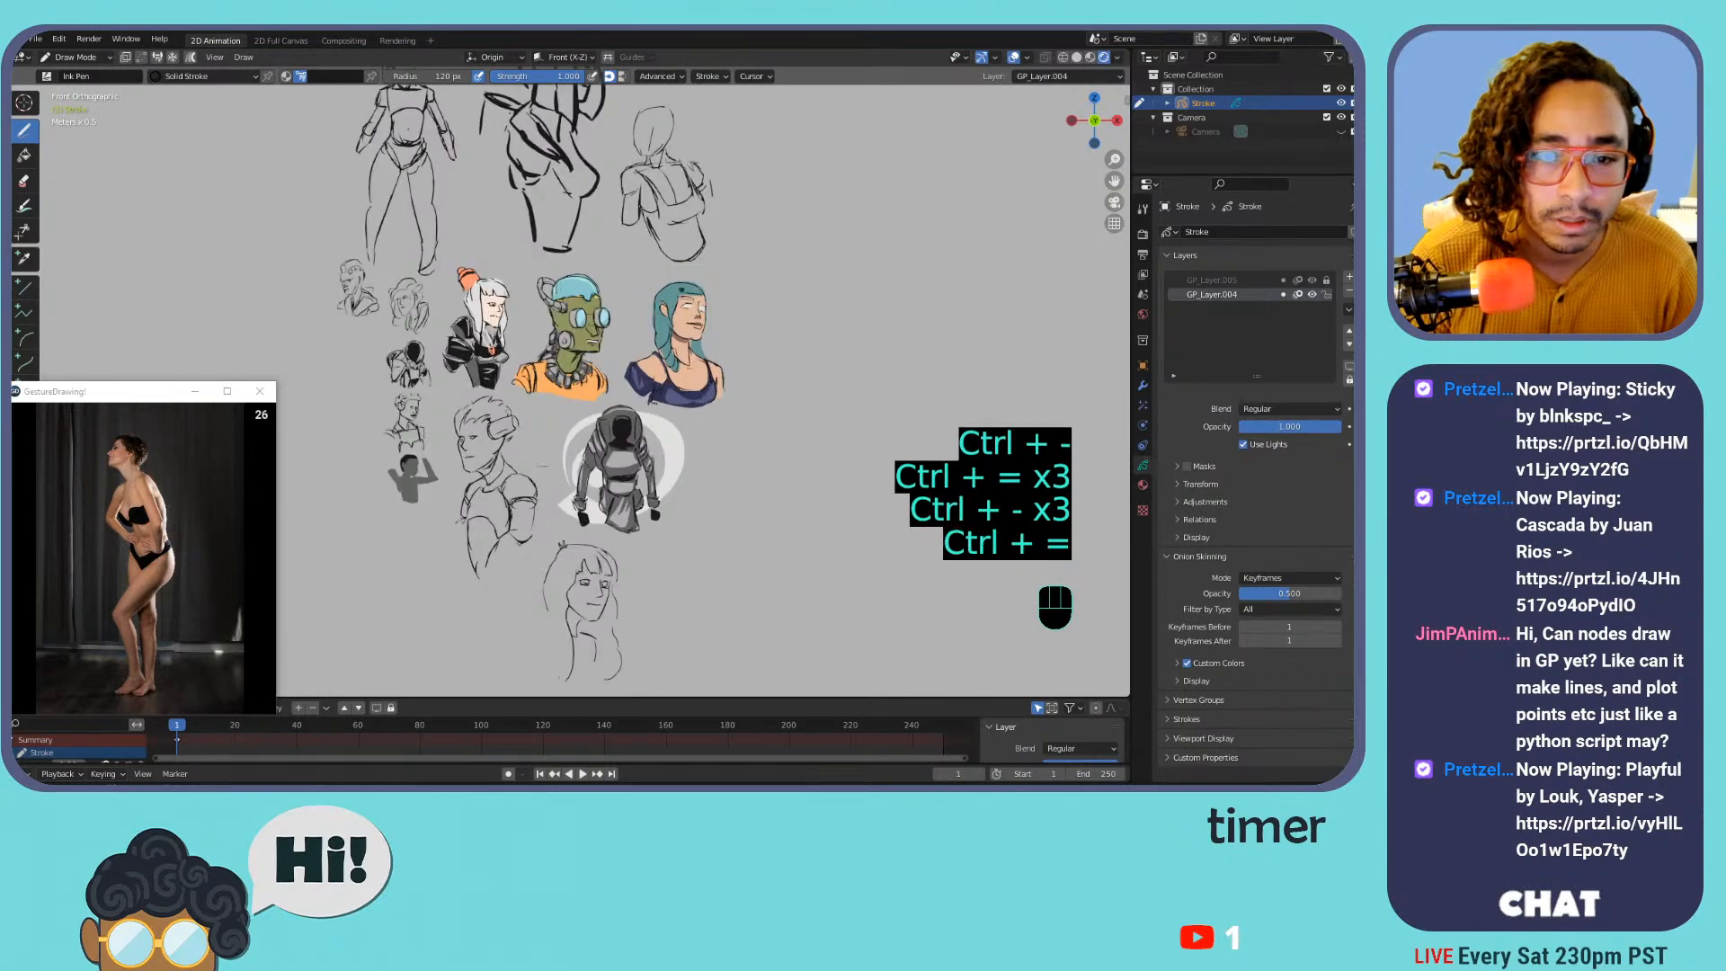
key(ctrl+minus)
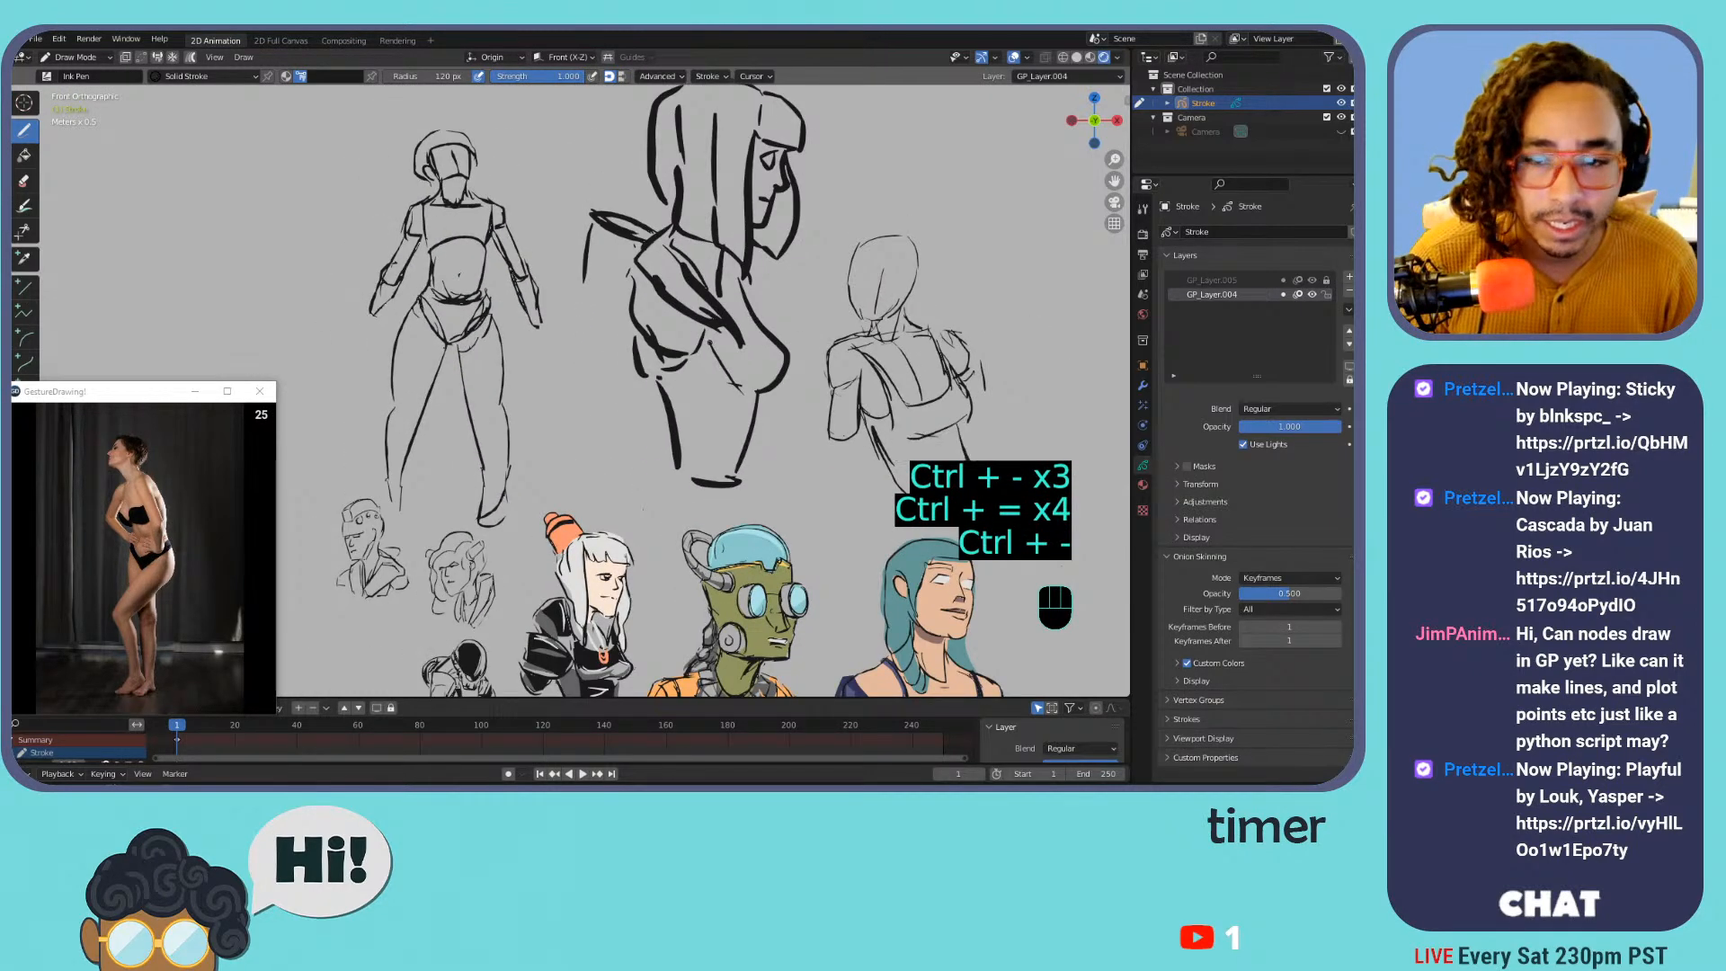
key(ctrl+equal)
key(ctrl+equal)
key(ctrl+minus)
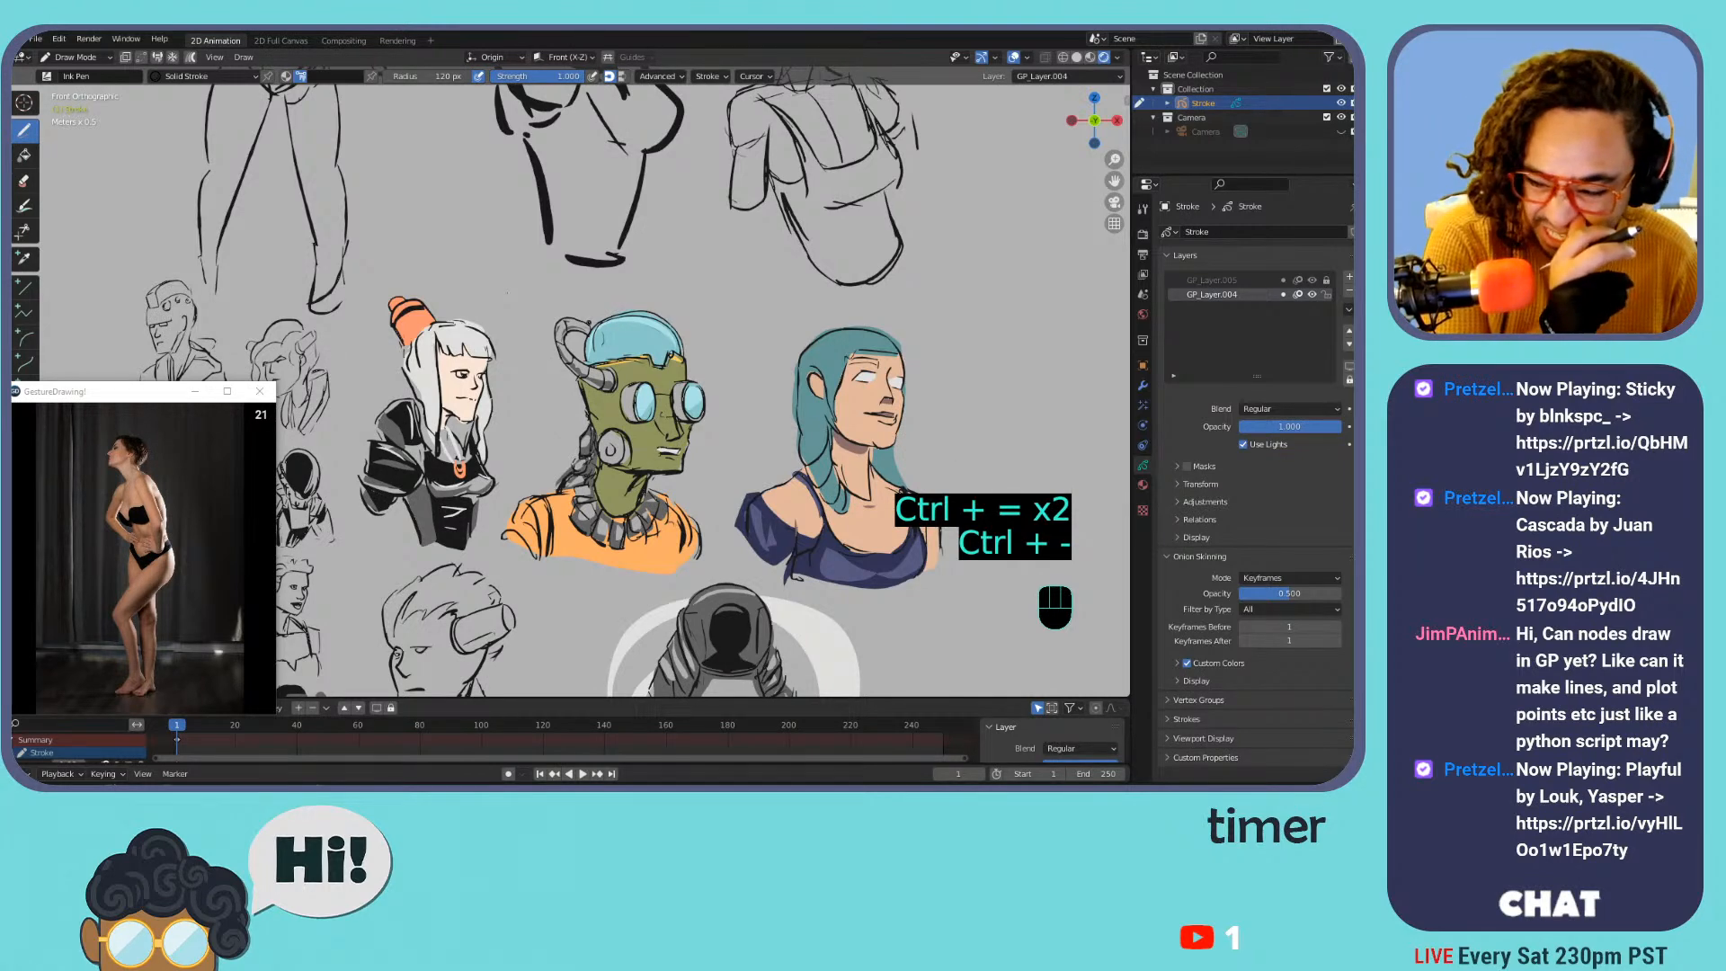
key(ctrl+minus)
key(ctrl+minus)
key(ctrl+minus)
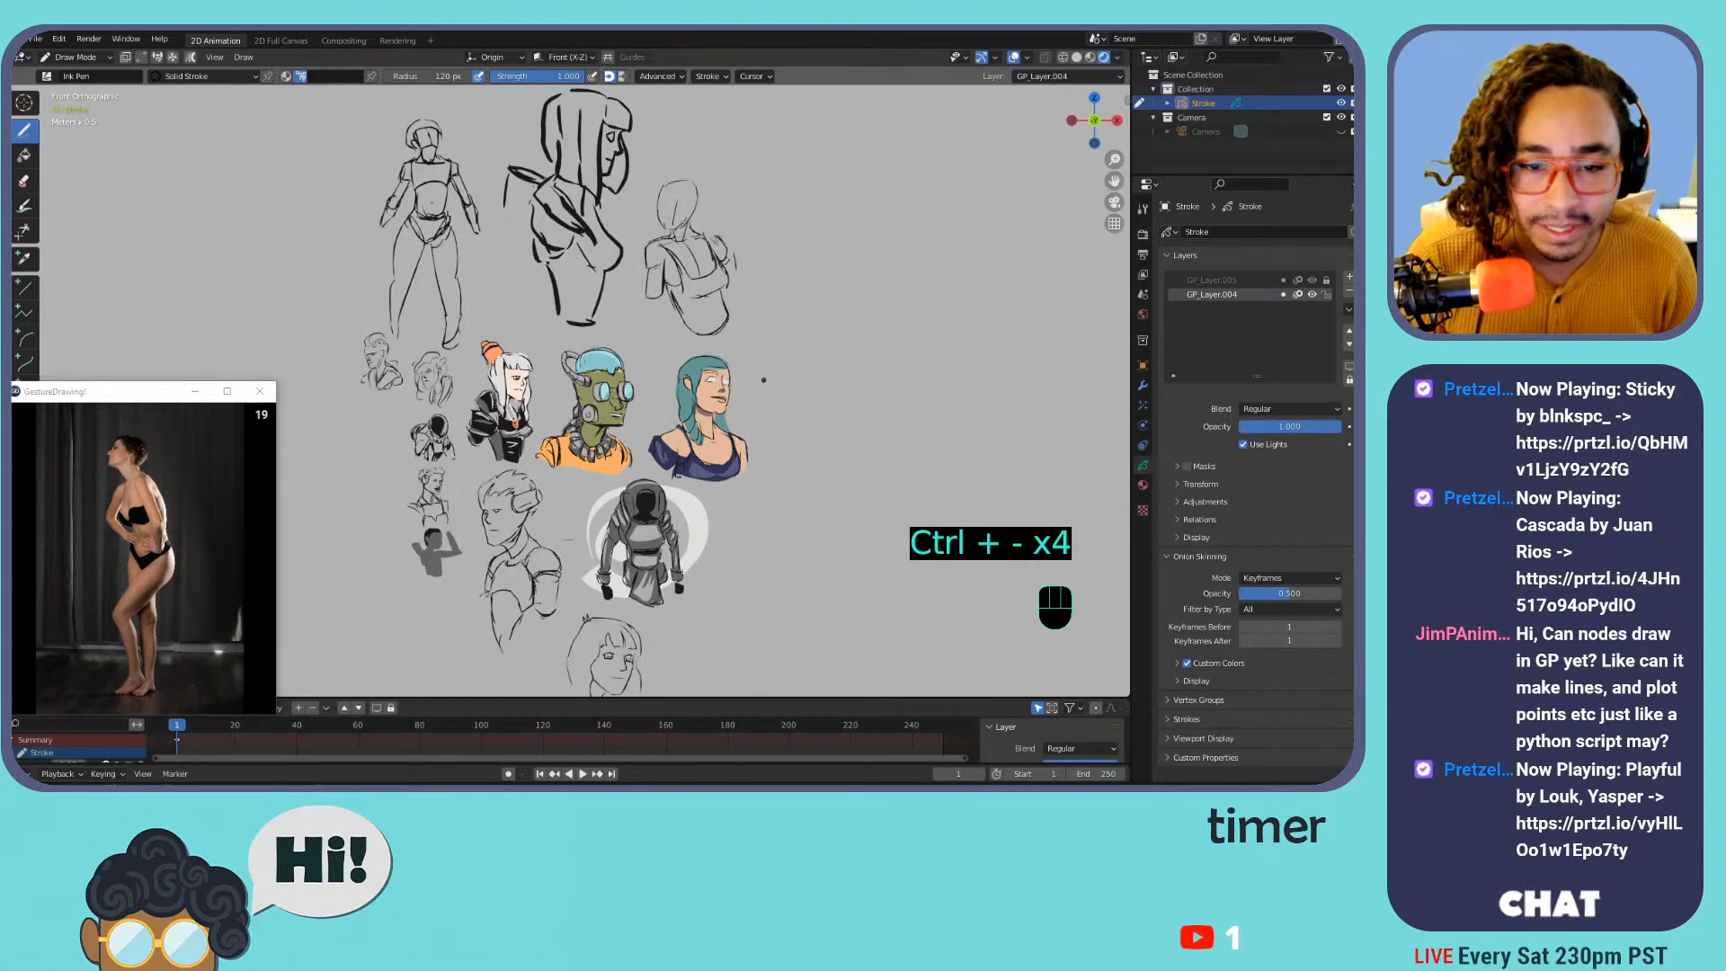
key(ctrl+minus)
Select the three coloured busts, enlarge them and move them into the empty space beside the other sketches
key(Tab)
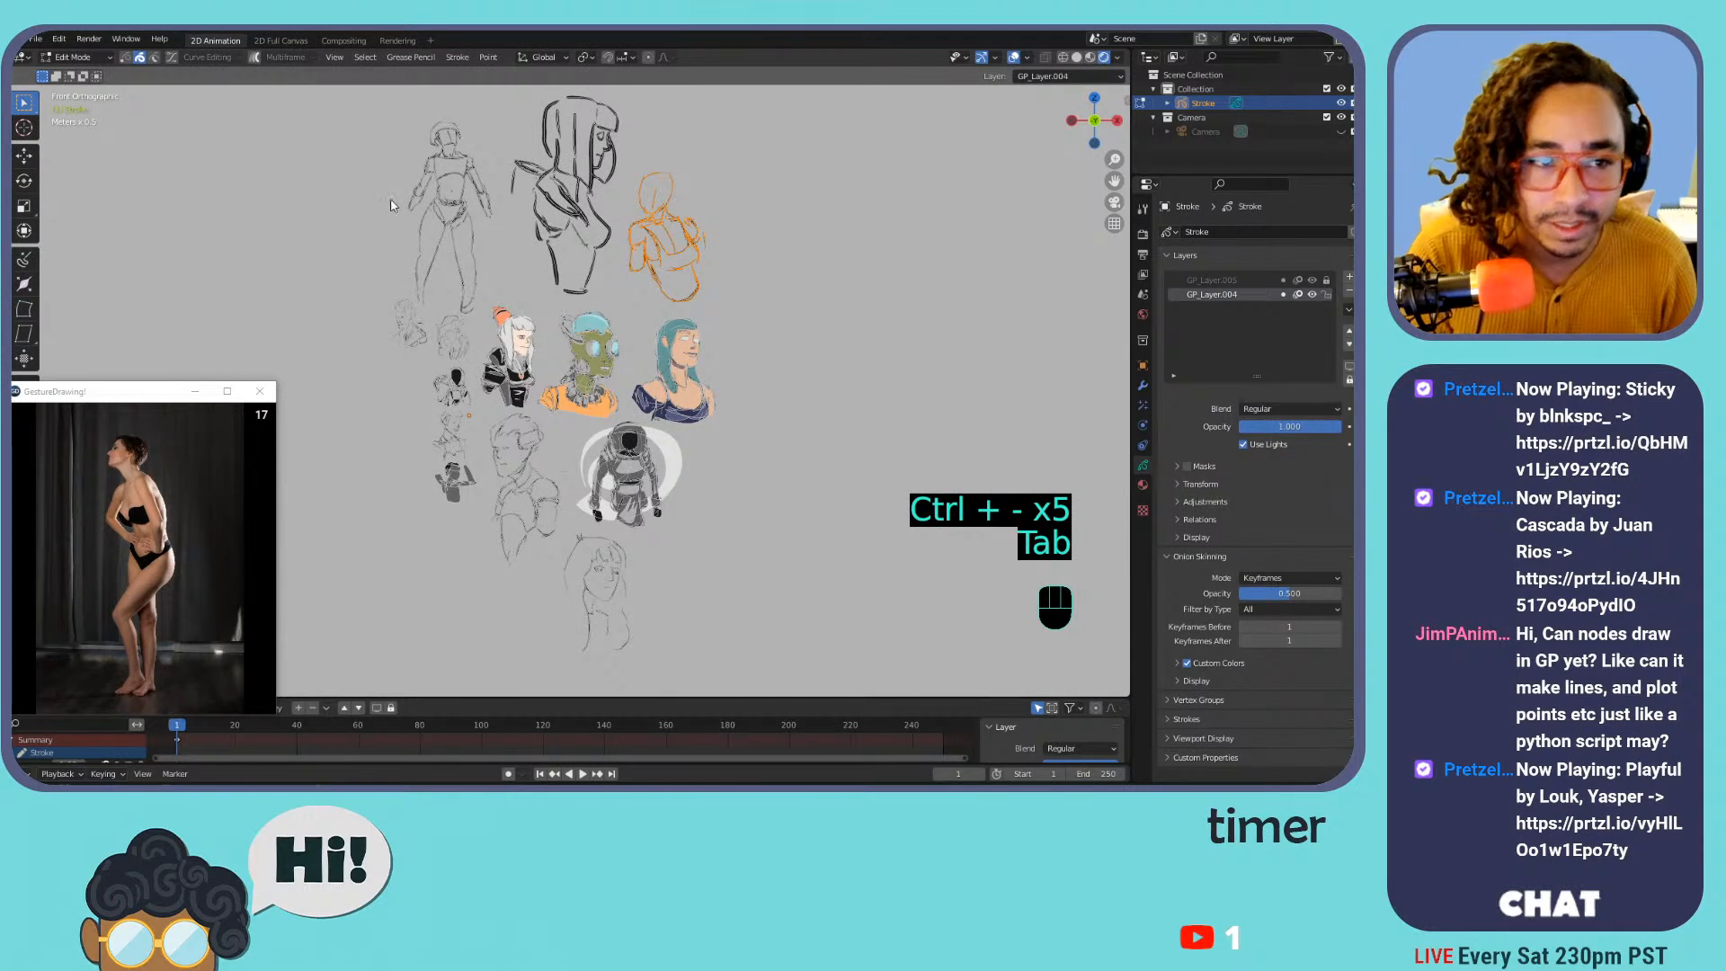
mouse_move(23, 104)
mouse_down()
mouse_move(50, 109)
mouse_move(70, 159)
mouse_move(100, 122)
mouse_up()
mouse_move(496, 272)
mouse_down()
mouse_move(483, 403)
mouse_move(633, 412)
mouse_move(677, 437)
mouse_move(730, 331)
mouse_move(520, 290)
mouse_up()
key(ctrl+minus)
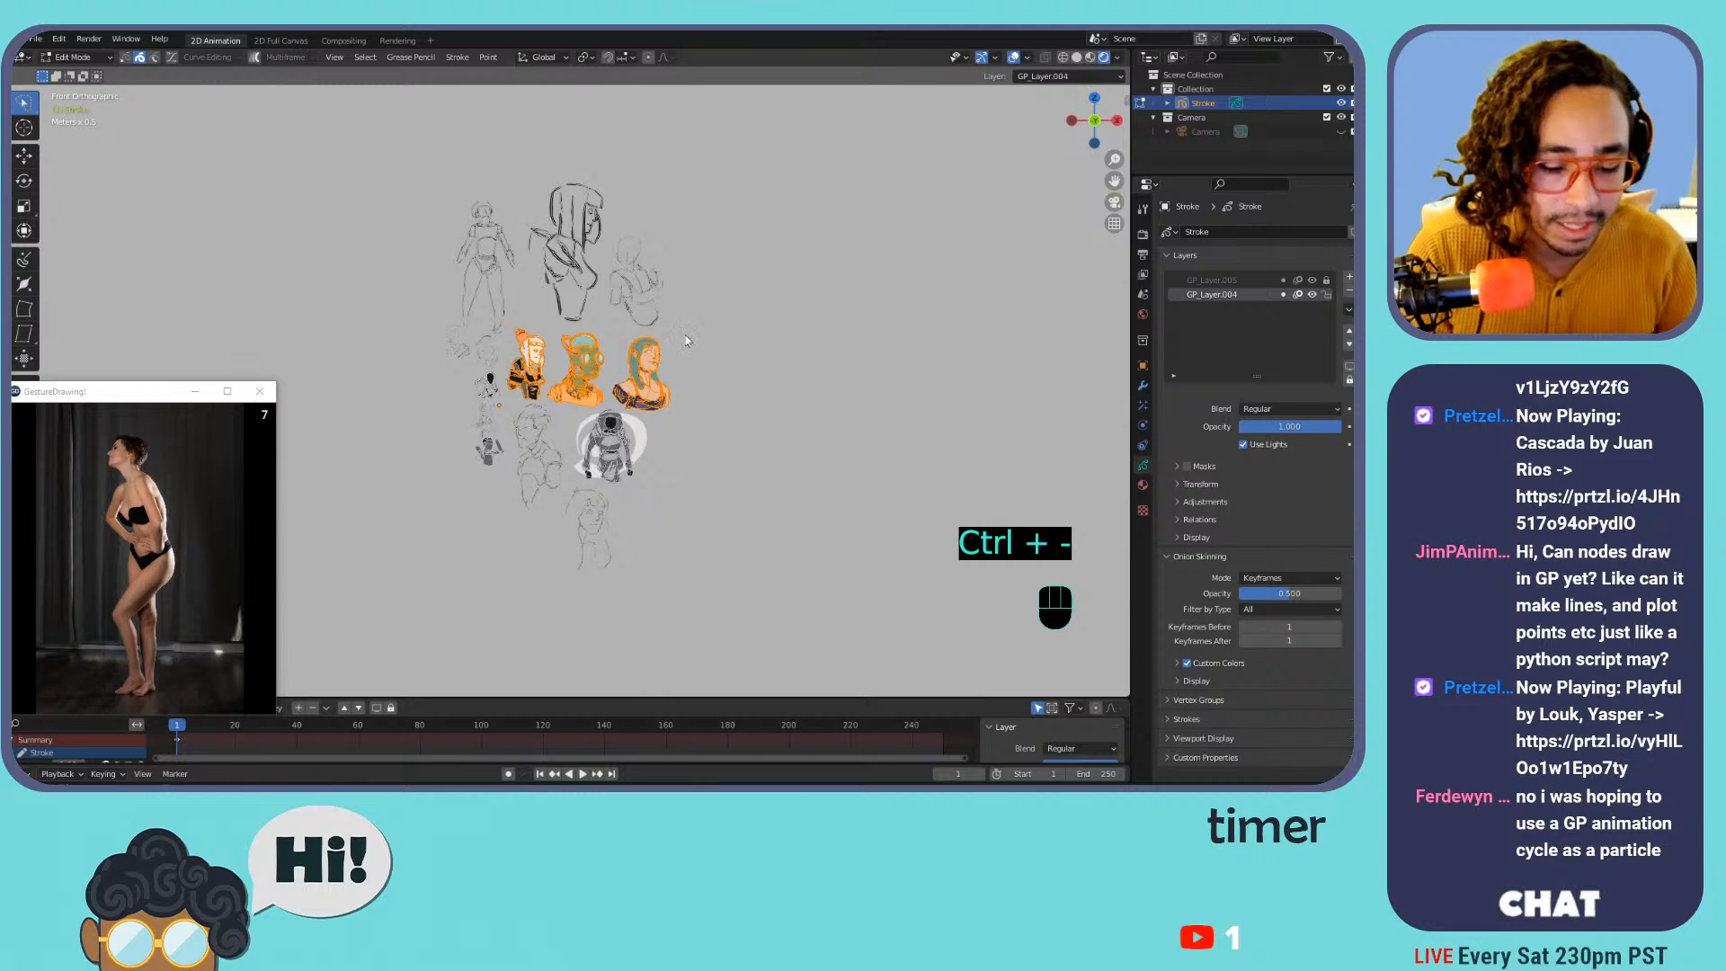
key(g)
key(s)
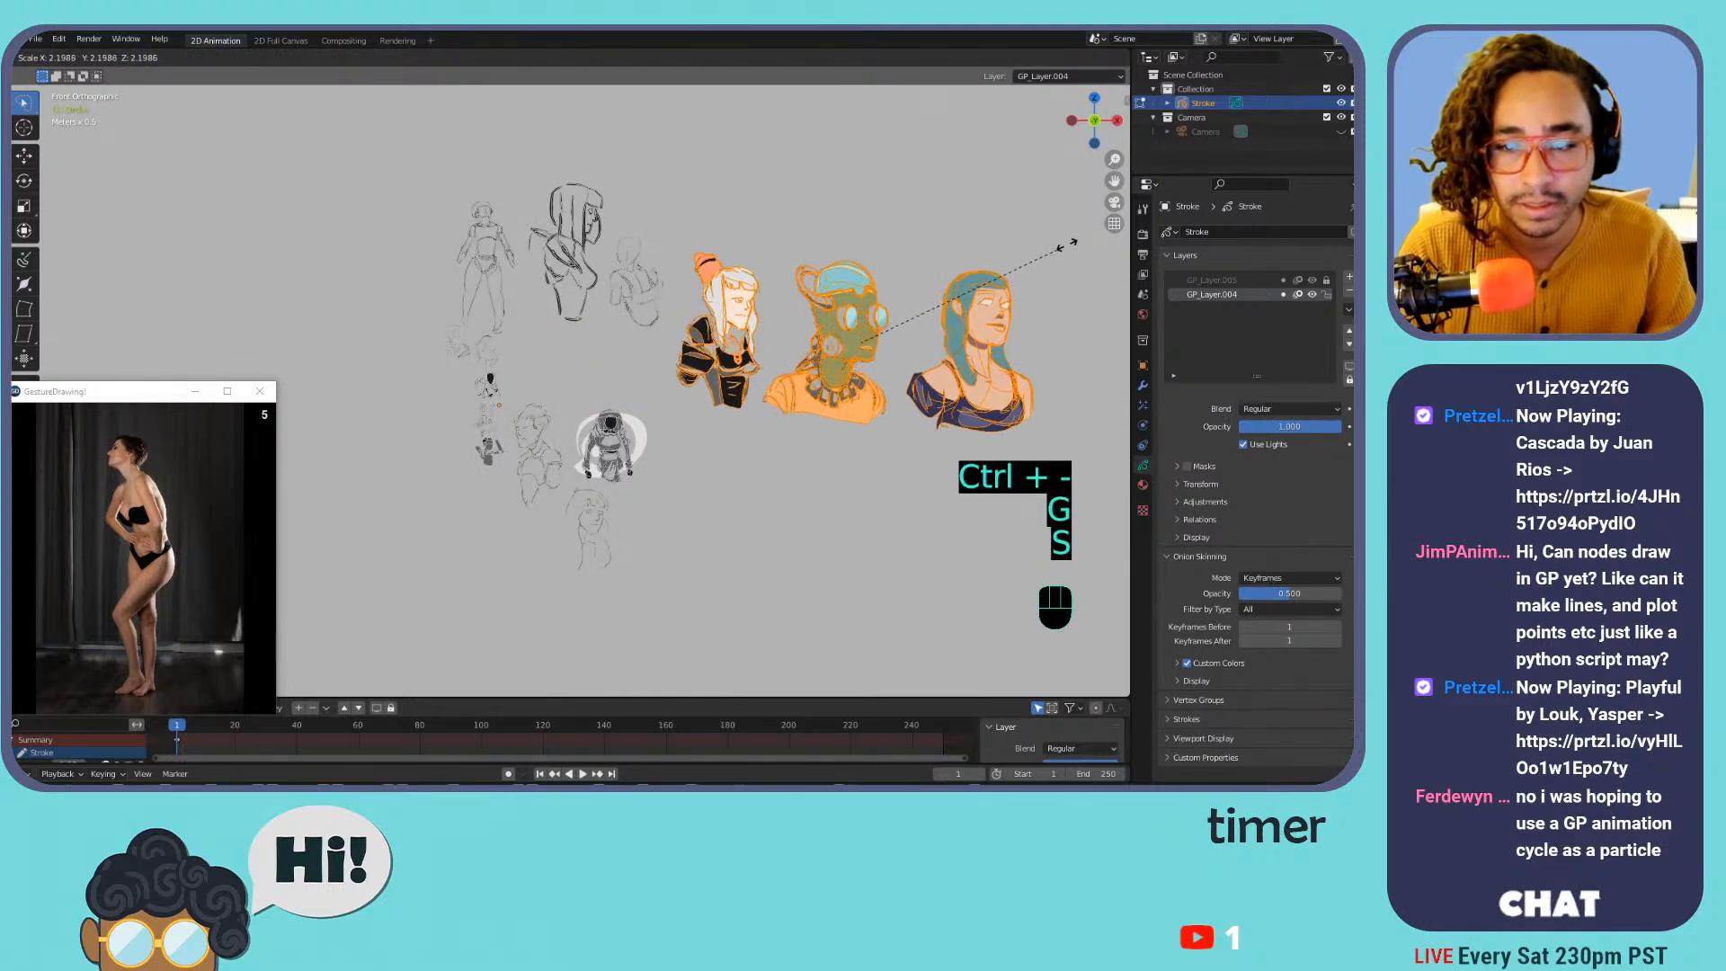
click(1096, 239)
key(g)
click(955, 345)
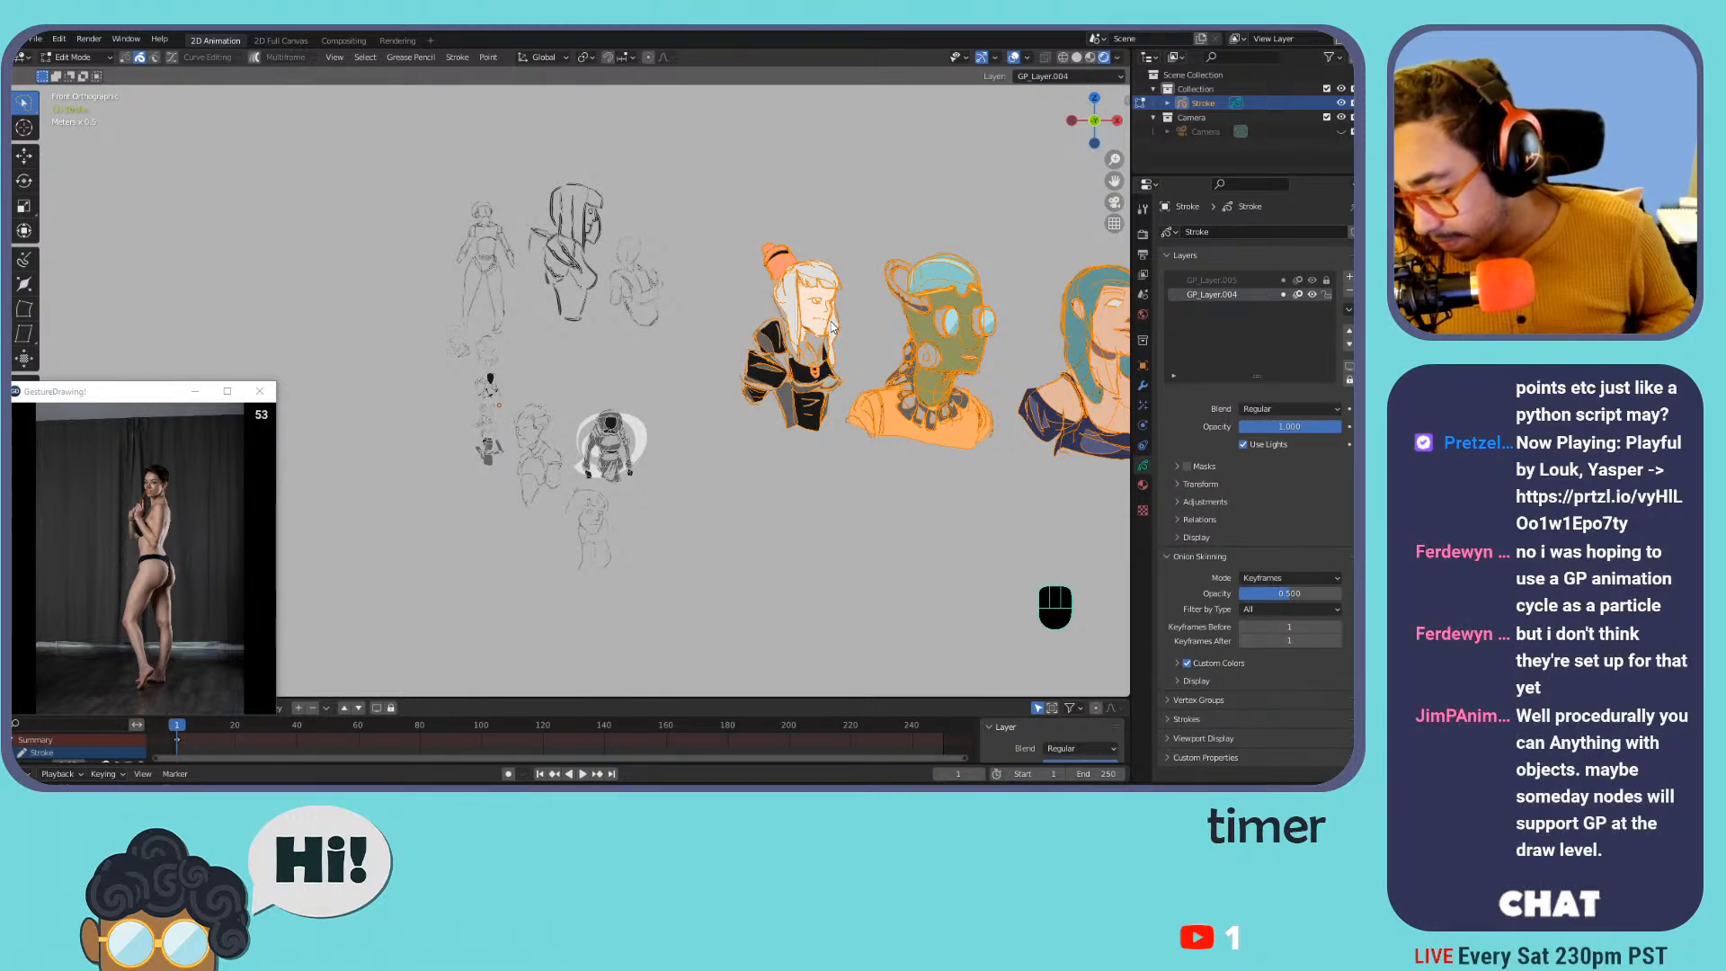
Examine the three enlarged coloured busts in Draw Mode, up close and alongside the other sketches
key(Tab)
shift+middle_drag(816, 296, 595, 376)
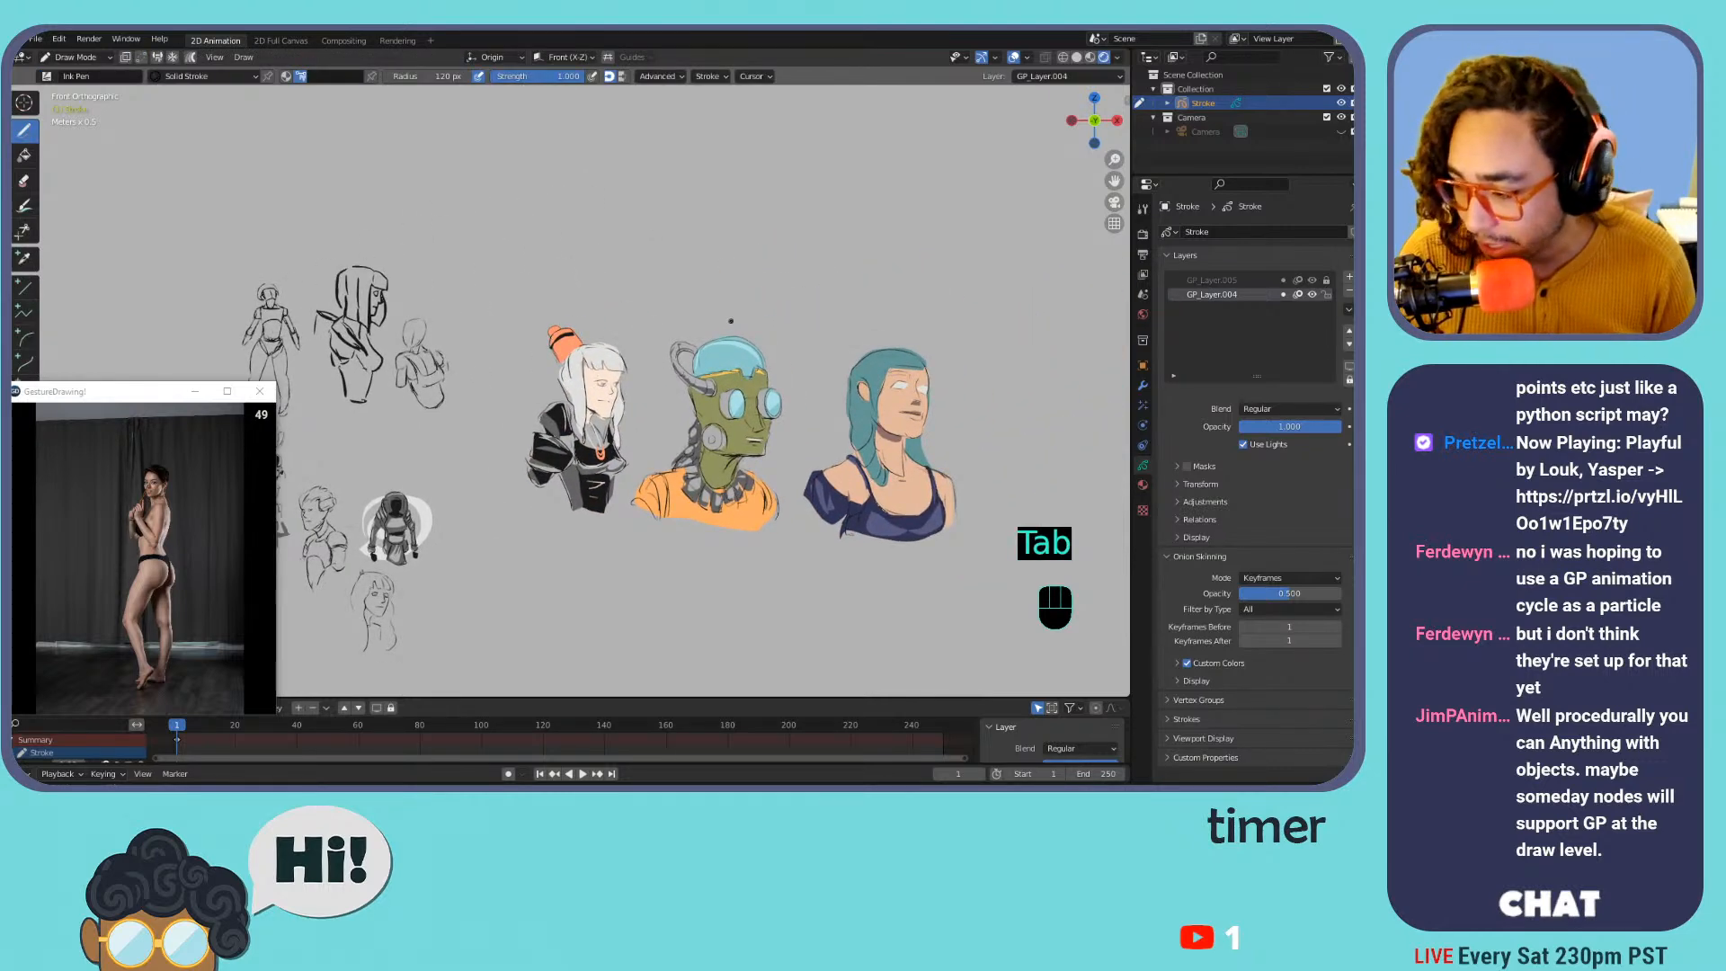
key(ctrl+minus)
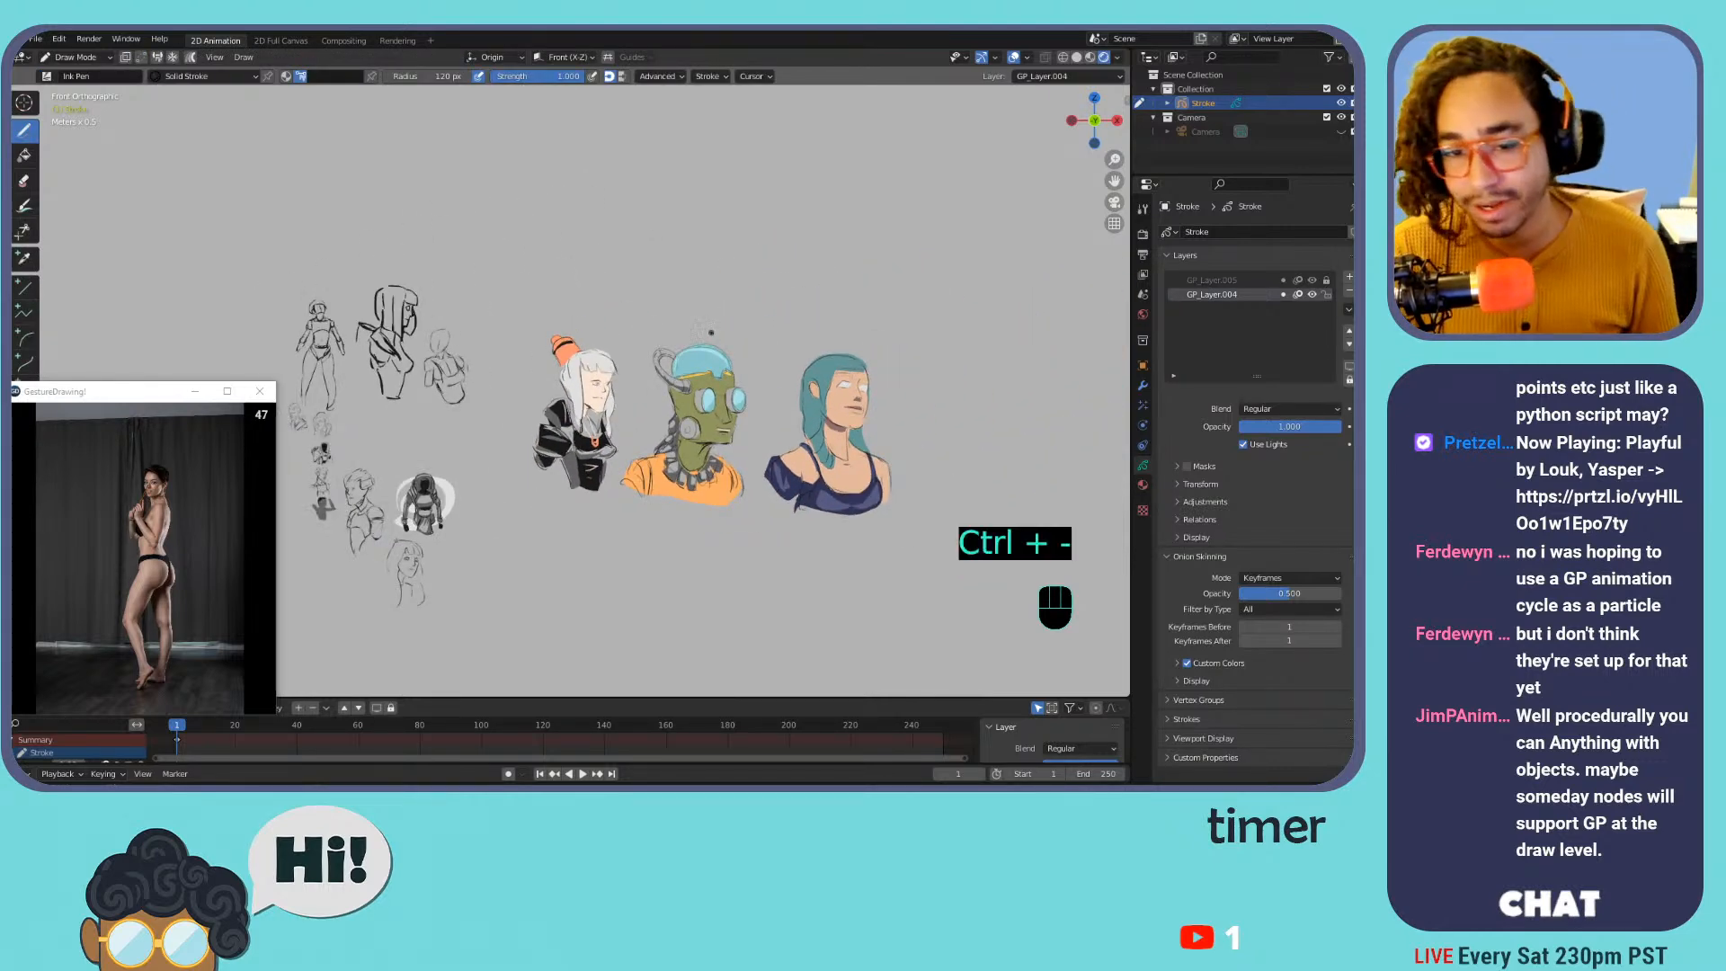
key(ctrl+equal)
key(ctrl+equal)
key(ctrl+equal)
shift+middle_drag(719, 405, 589, 369)
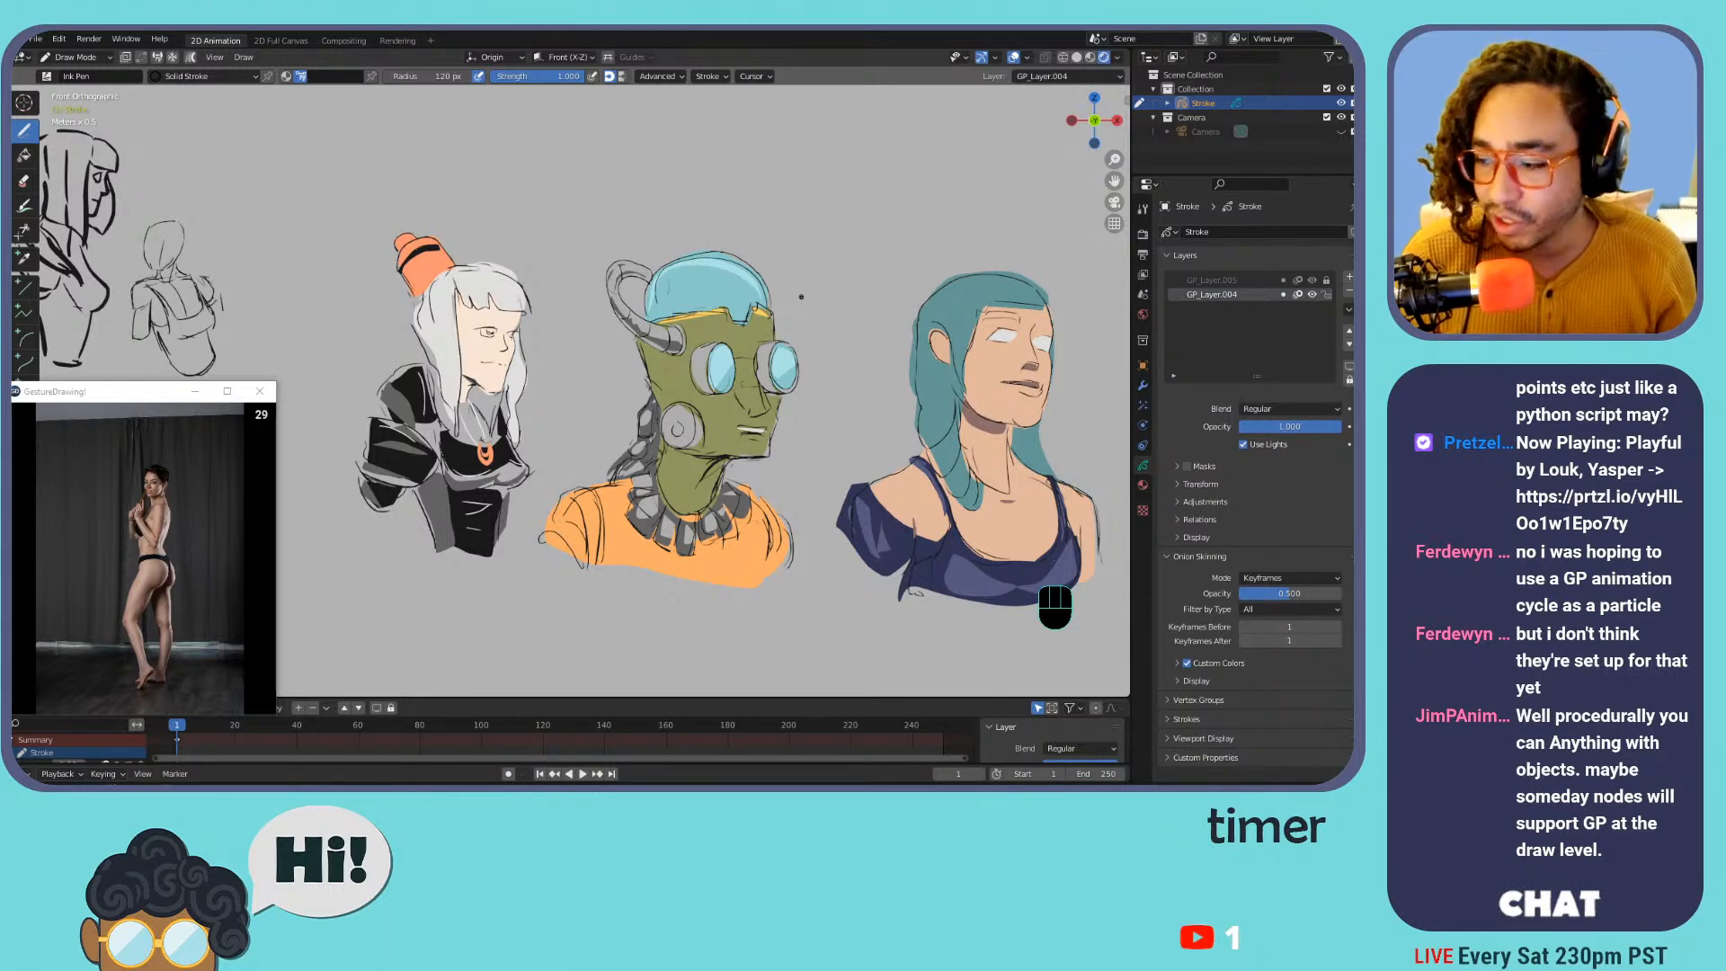
key(ctrl+minus)
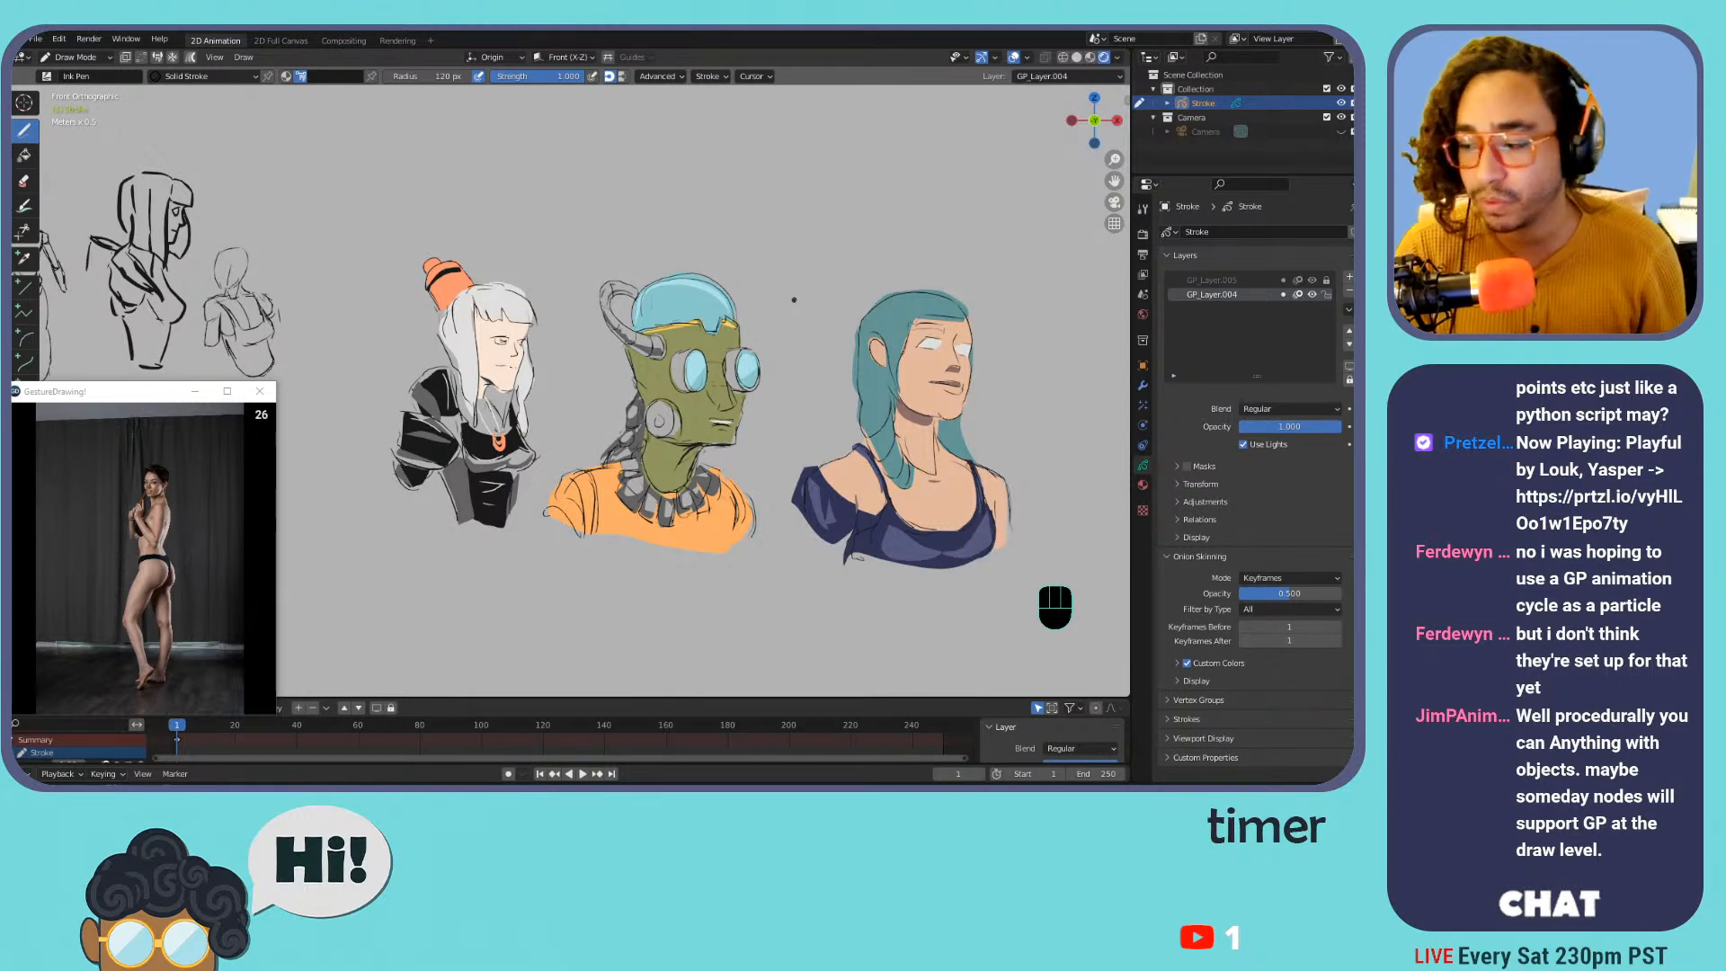
key(ctrl+minus)
key(ctrl+minus)
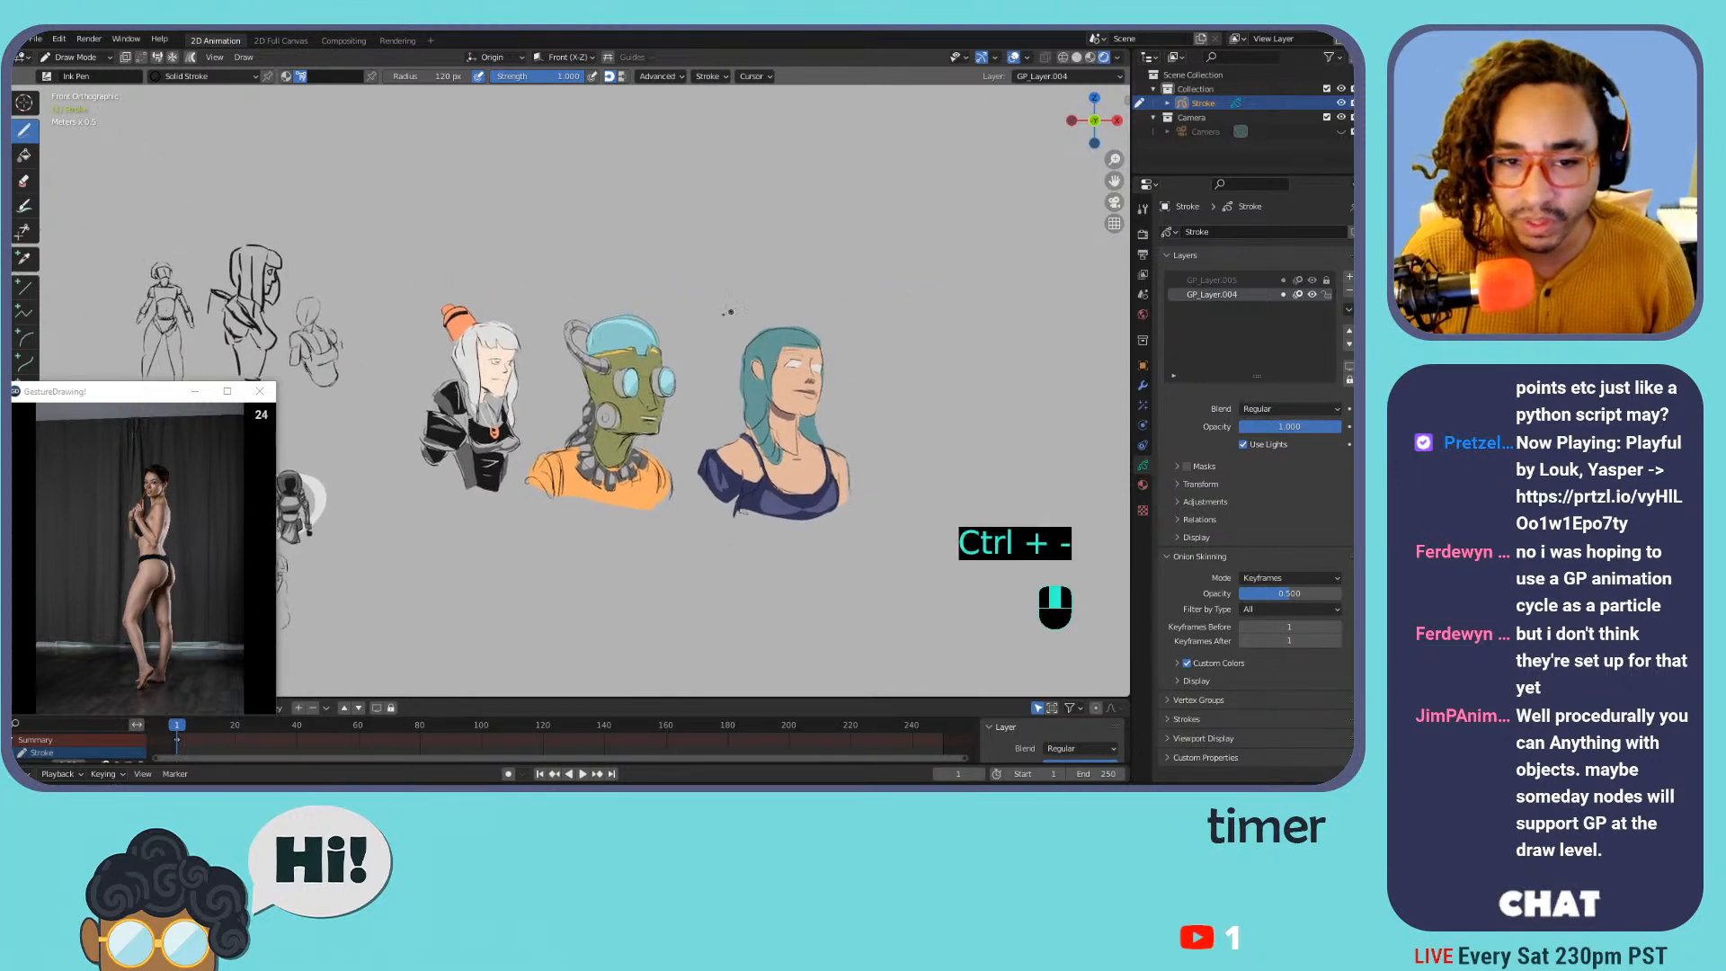
Select all three coloured busts in Edit Mode and scale them down to about half their size
key(Tab)
drag(861, 267, 450, 527)
mouse_move(435, 238)
mouse_down()
mouse_move(376, 355)
mouse_move(661, 583)
mouse_move(827, 239)
mouse_move(683, 225)
mouse_up()
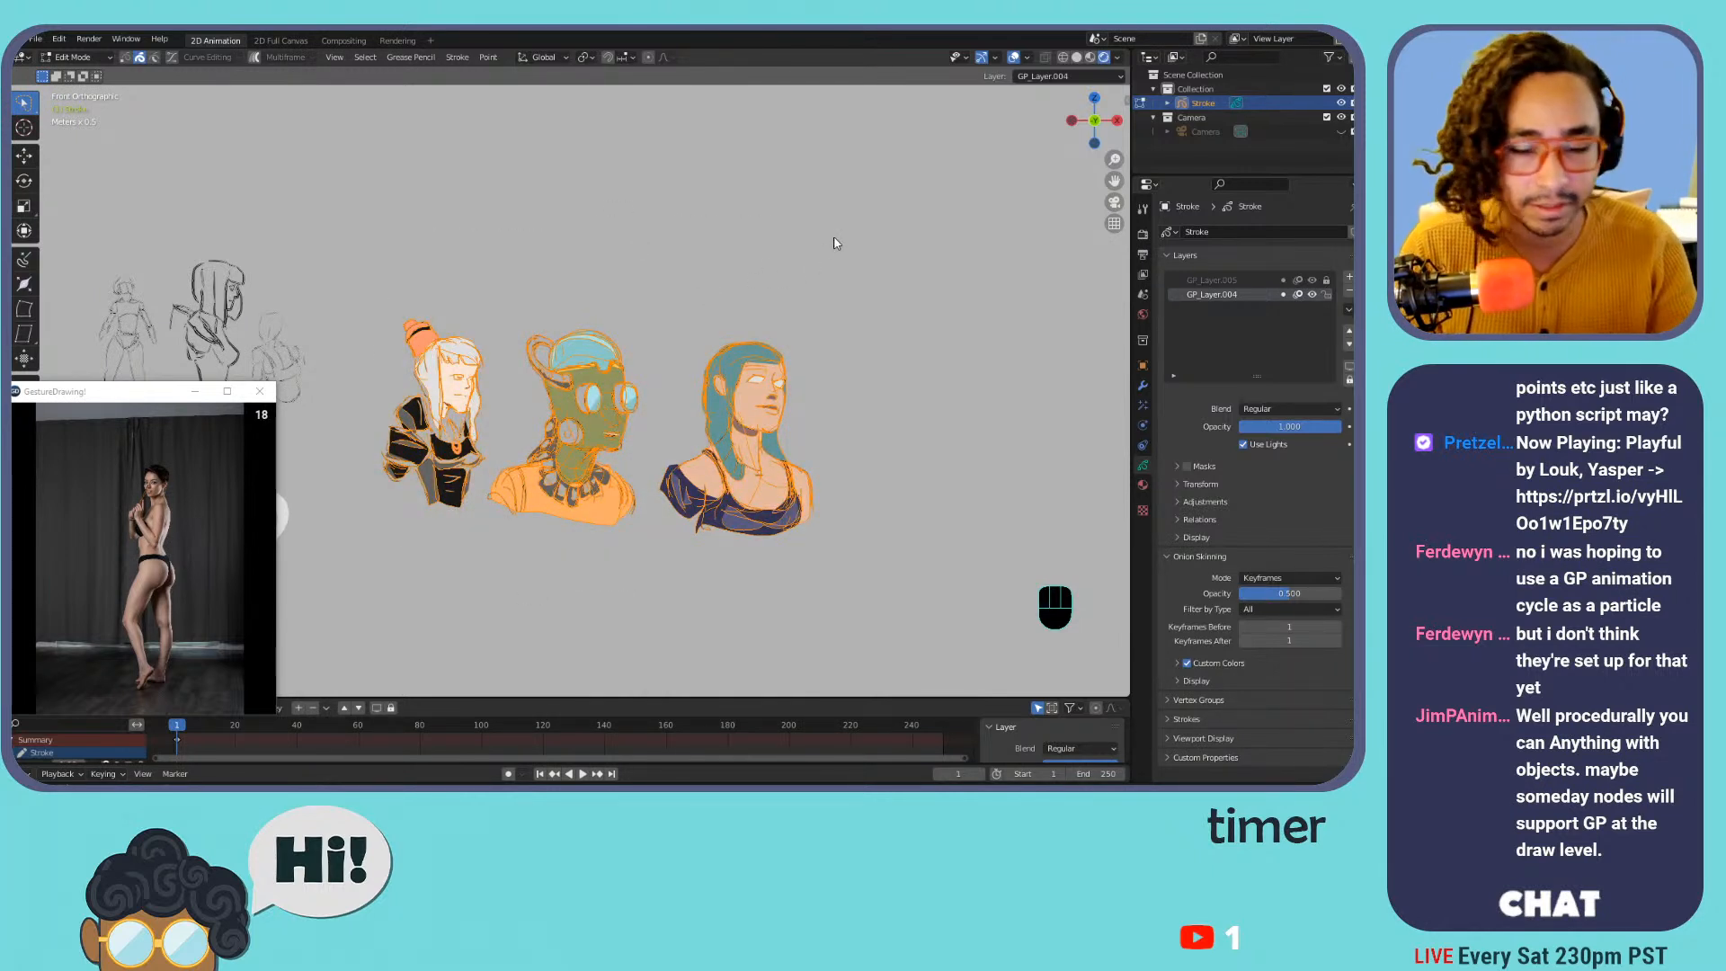
key(s)
click(727, 350)
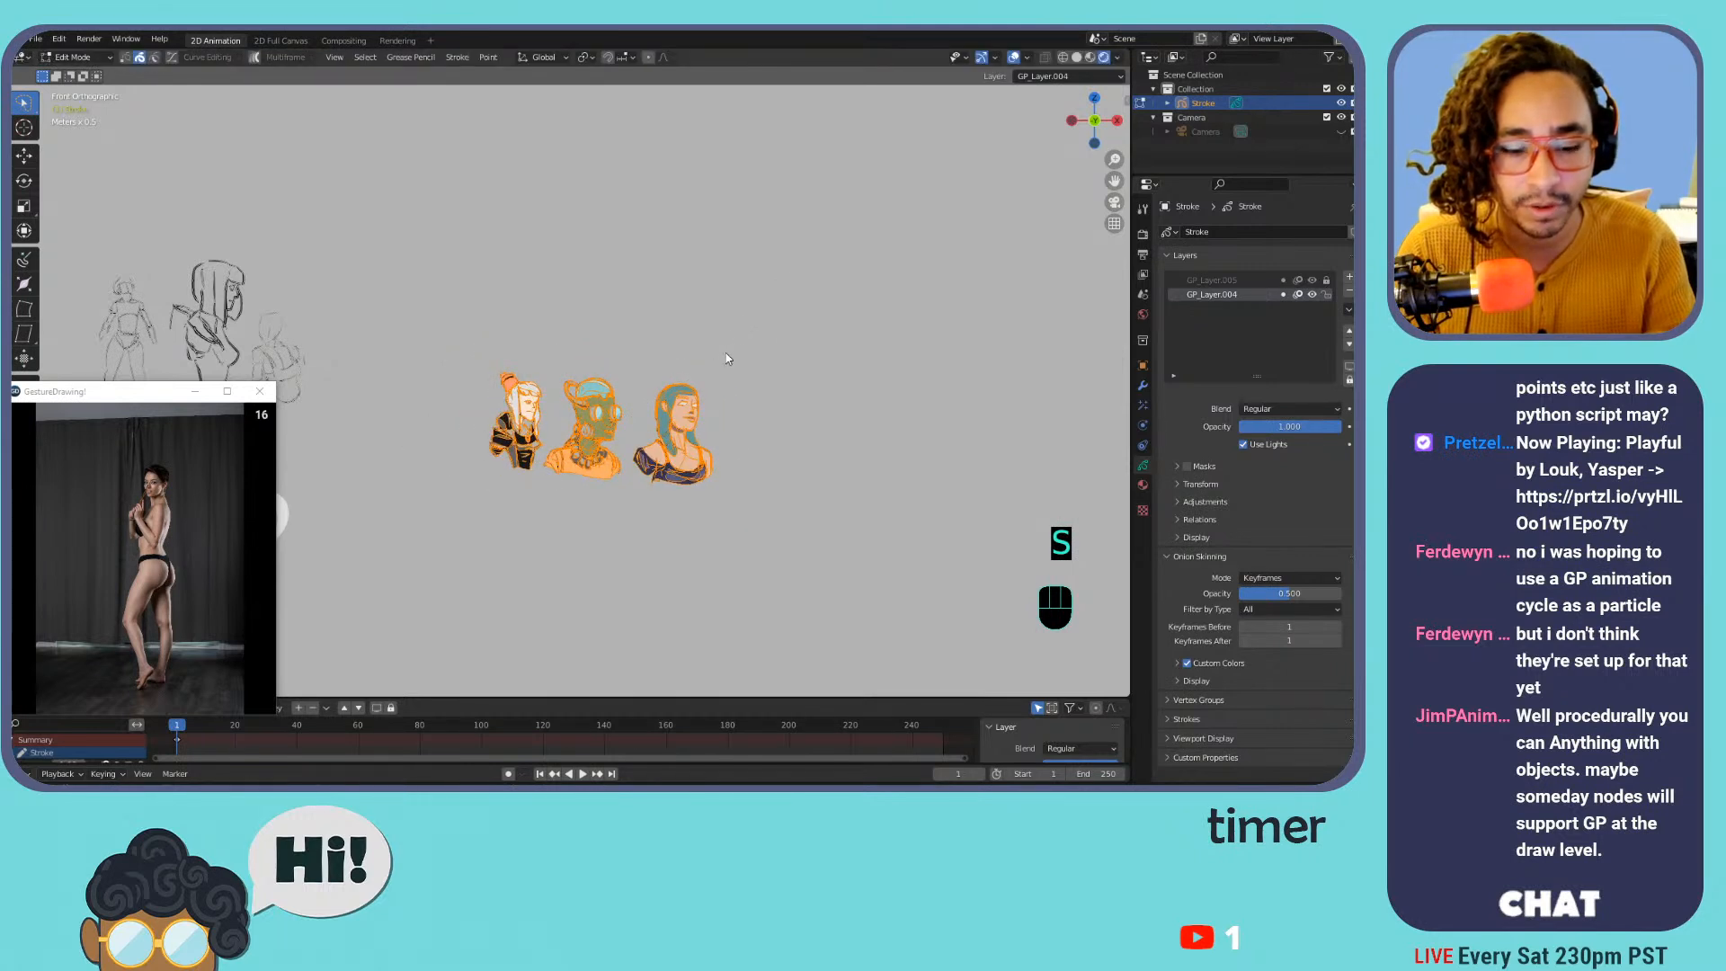
Move the three selected coloured busts closer to the line-art sketches and return to Draw Mode
key(g)
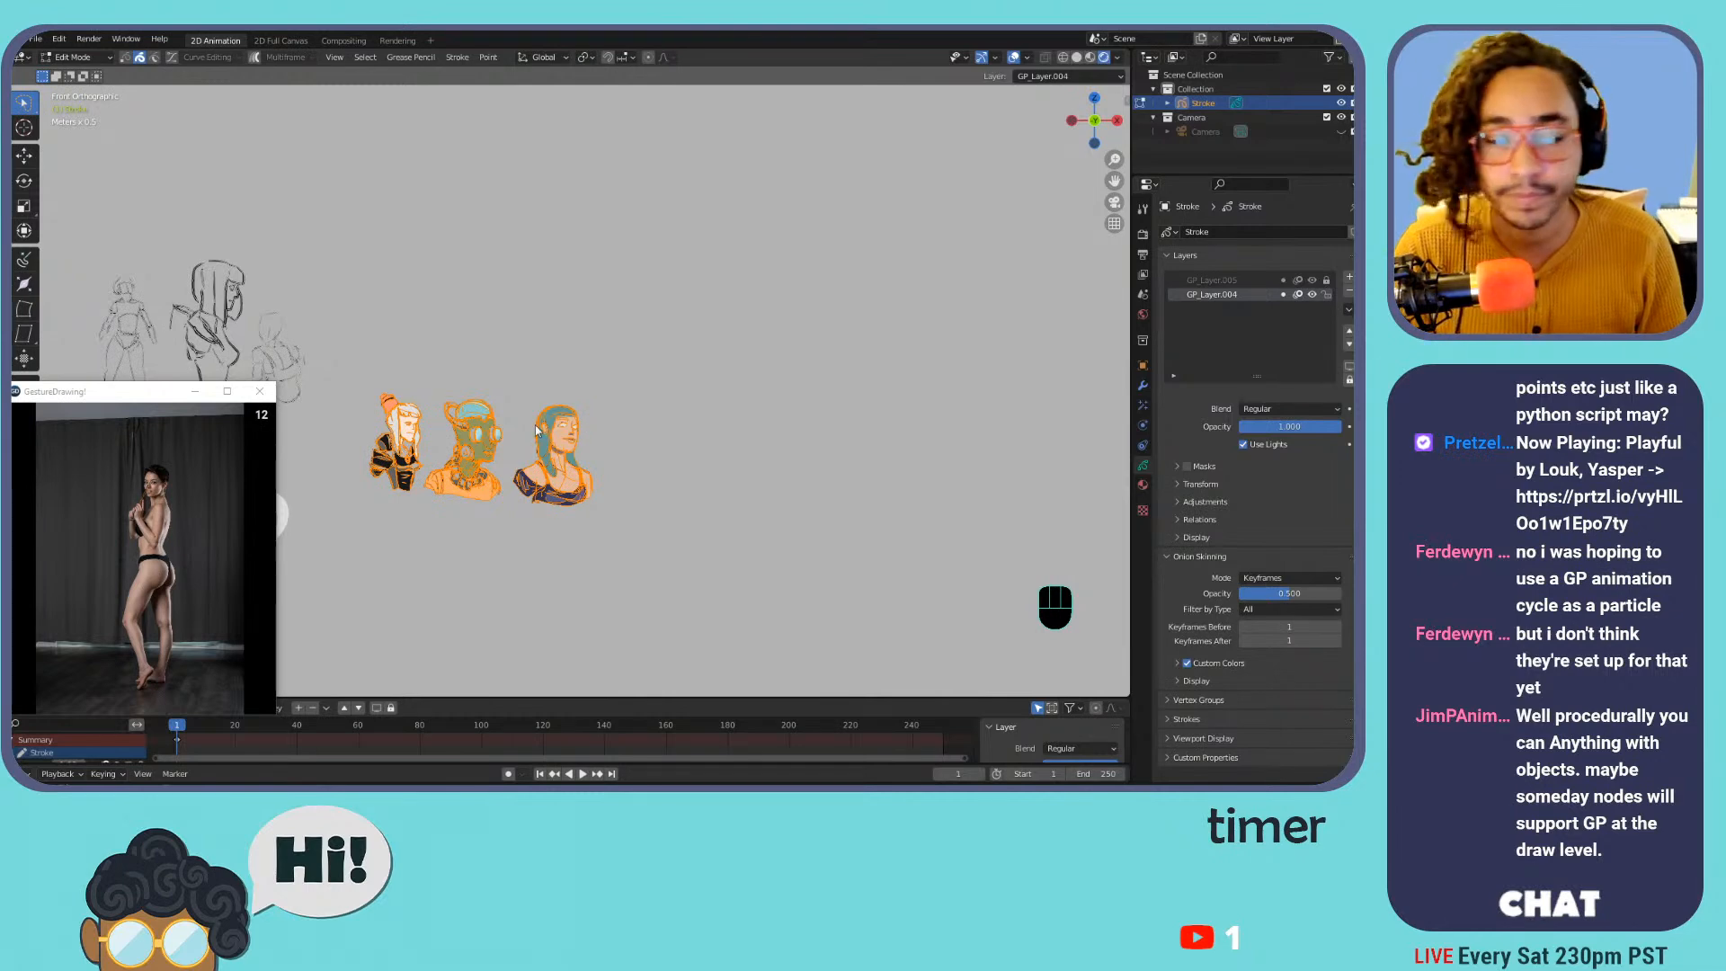
middle_drag(559, 427, 702, 388)
key(Tab)
Examine the repositioned coloured busts up close and beside the neighbouring sketches
key(ctrl+equal)
key(ctrl+equal)
key(ctrl+equal)
key(ctrl+equal)
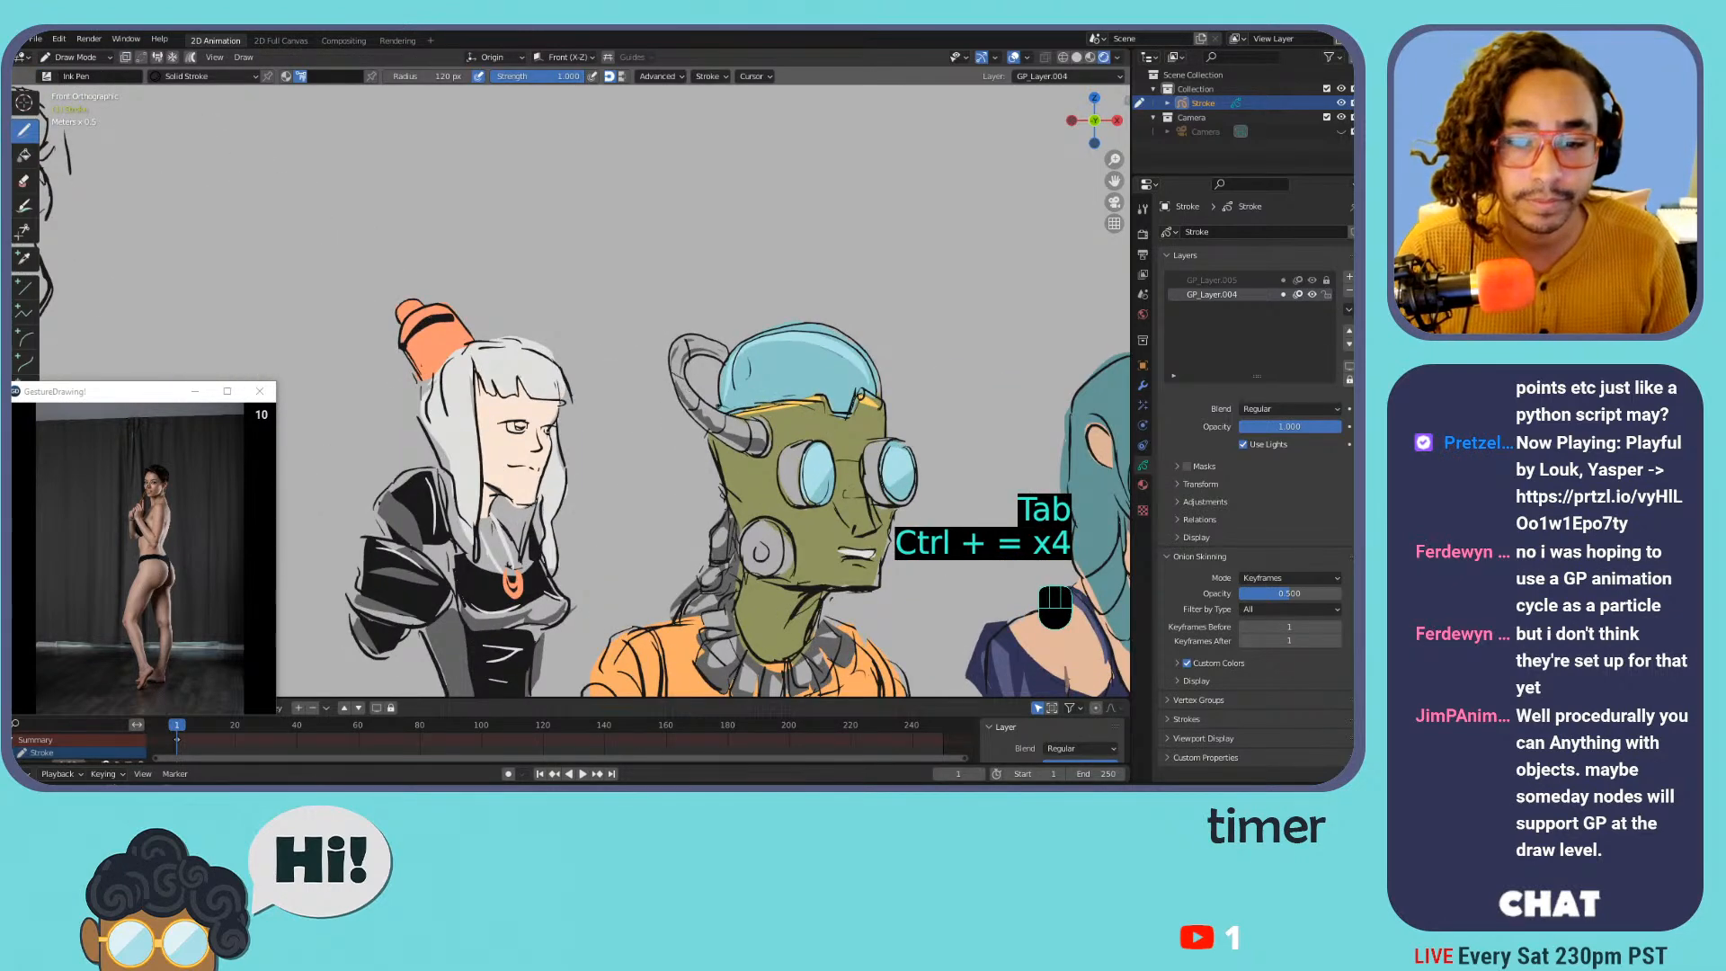
key(ctrl+equal)
key(ctrl+equal)
key(ctrl+minus)
key(ctrl+minus)
key(ctrl+minus)
key(ctrl+minus)
key(ctrl+minus)
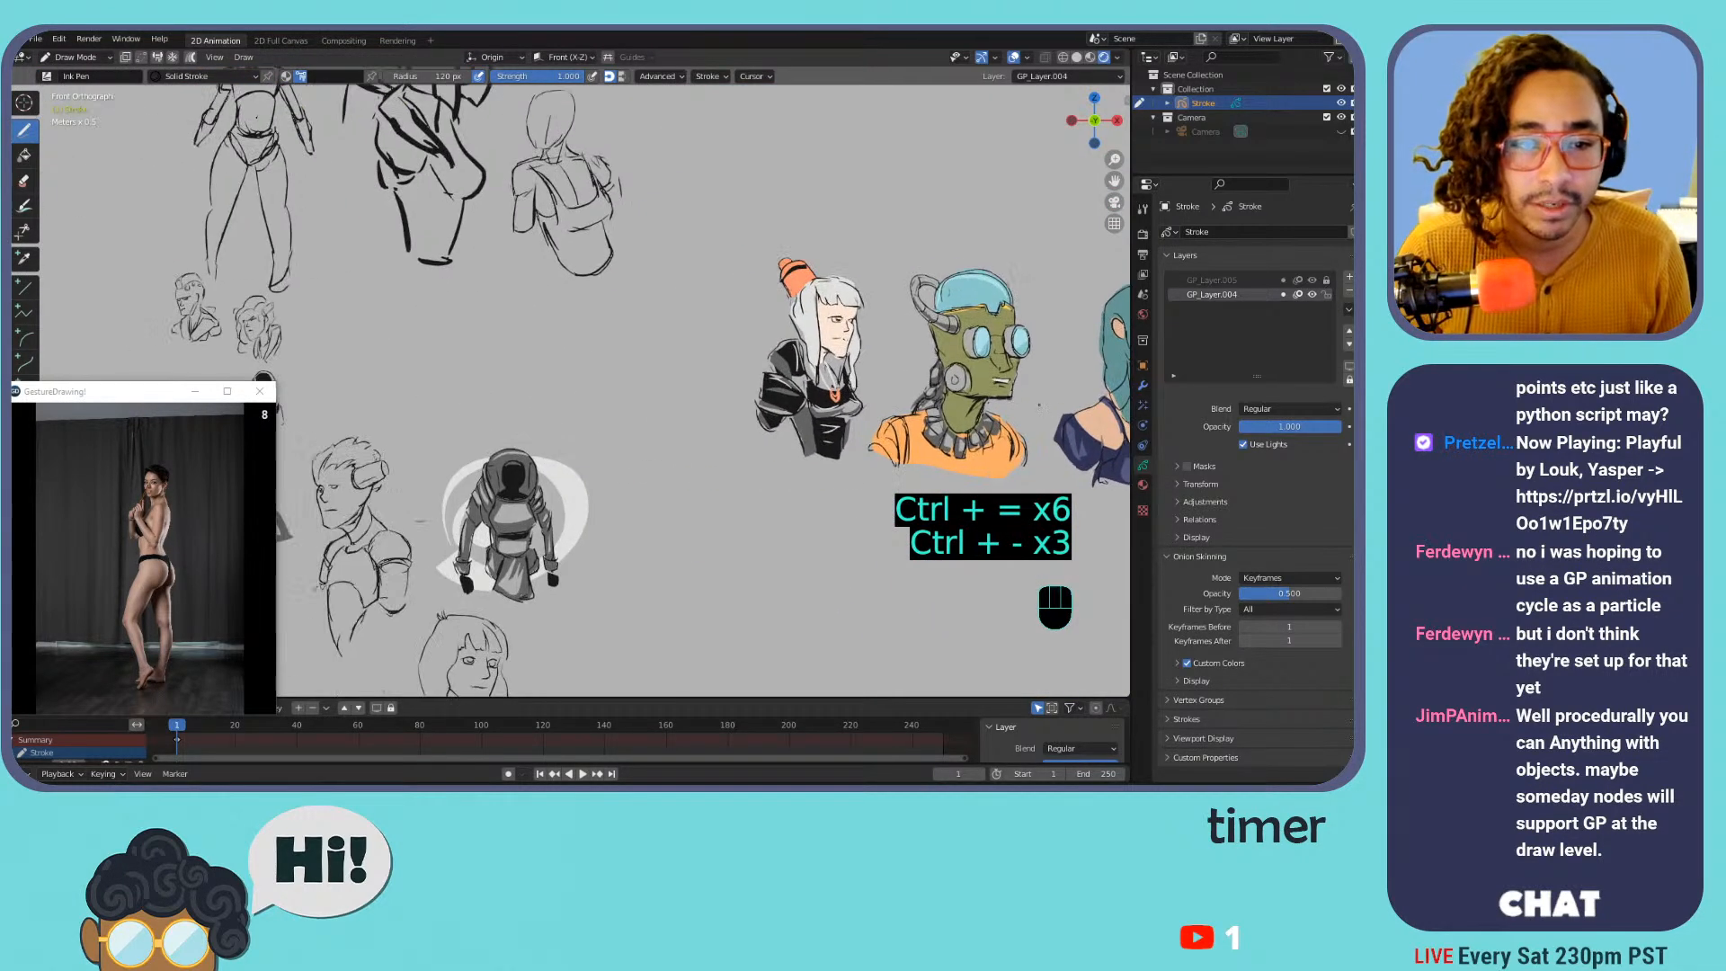
Select the grey hooded figure with its pale backdrop in Edit Mode, move it above the coloured busts and enlarge it
key(ctrl+equal)
key(Tab)
mouse_move(575, 396)
mouse_down()
mouse_move(522, 400)
mouse_move(461, 507)
mouse_move(634, 466)
mouse_up()
shift+middle_drag(661, 436, 421, 459)
key(g)
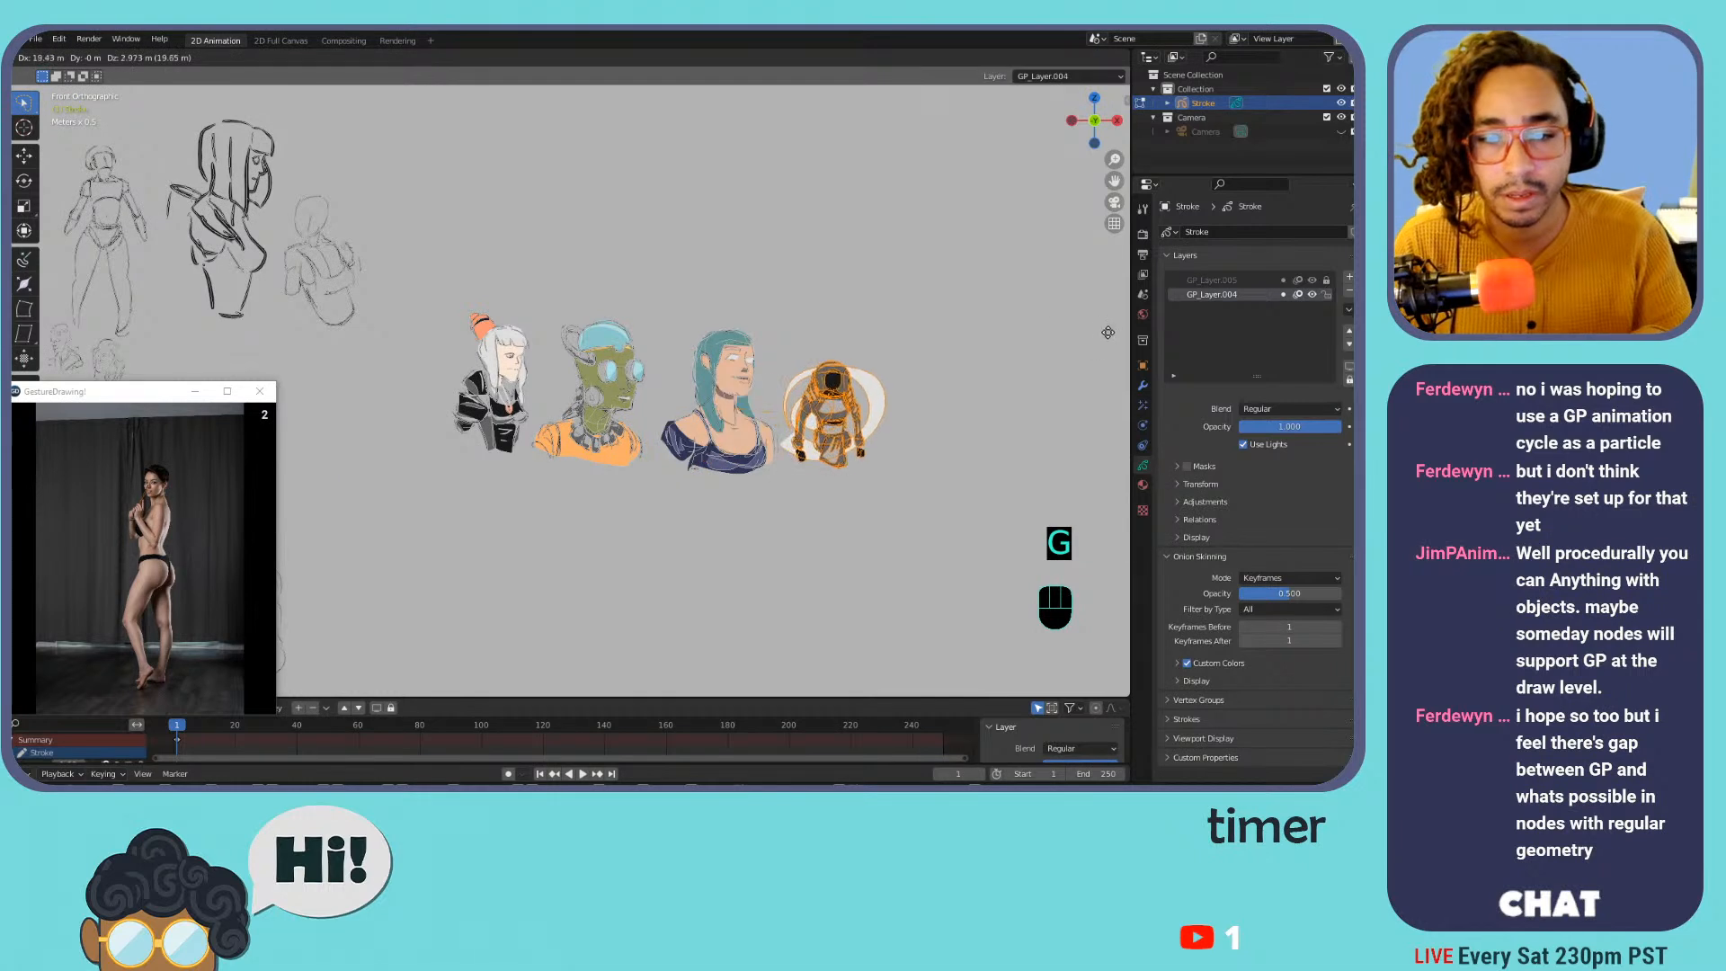
click(918, 97)
key(s)
click(1026, 202)
key(Tab)
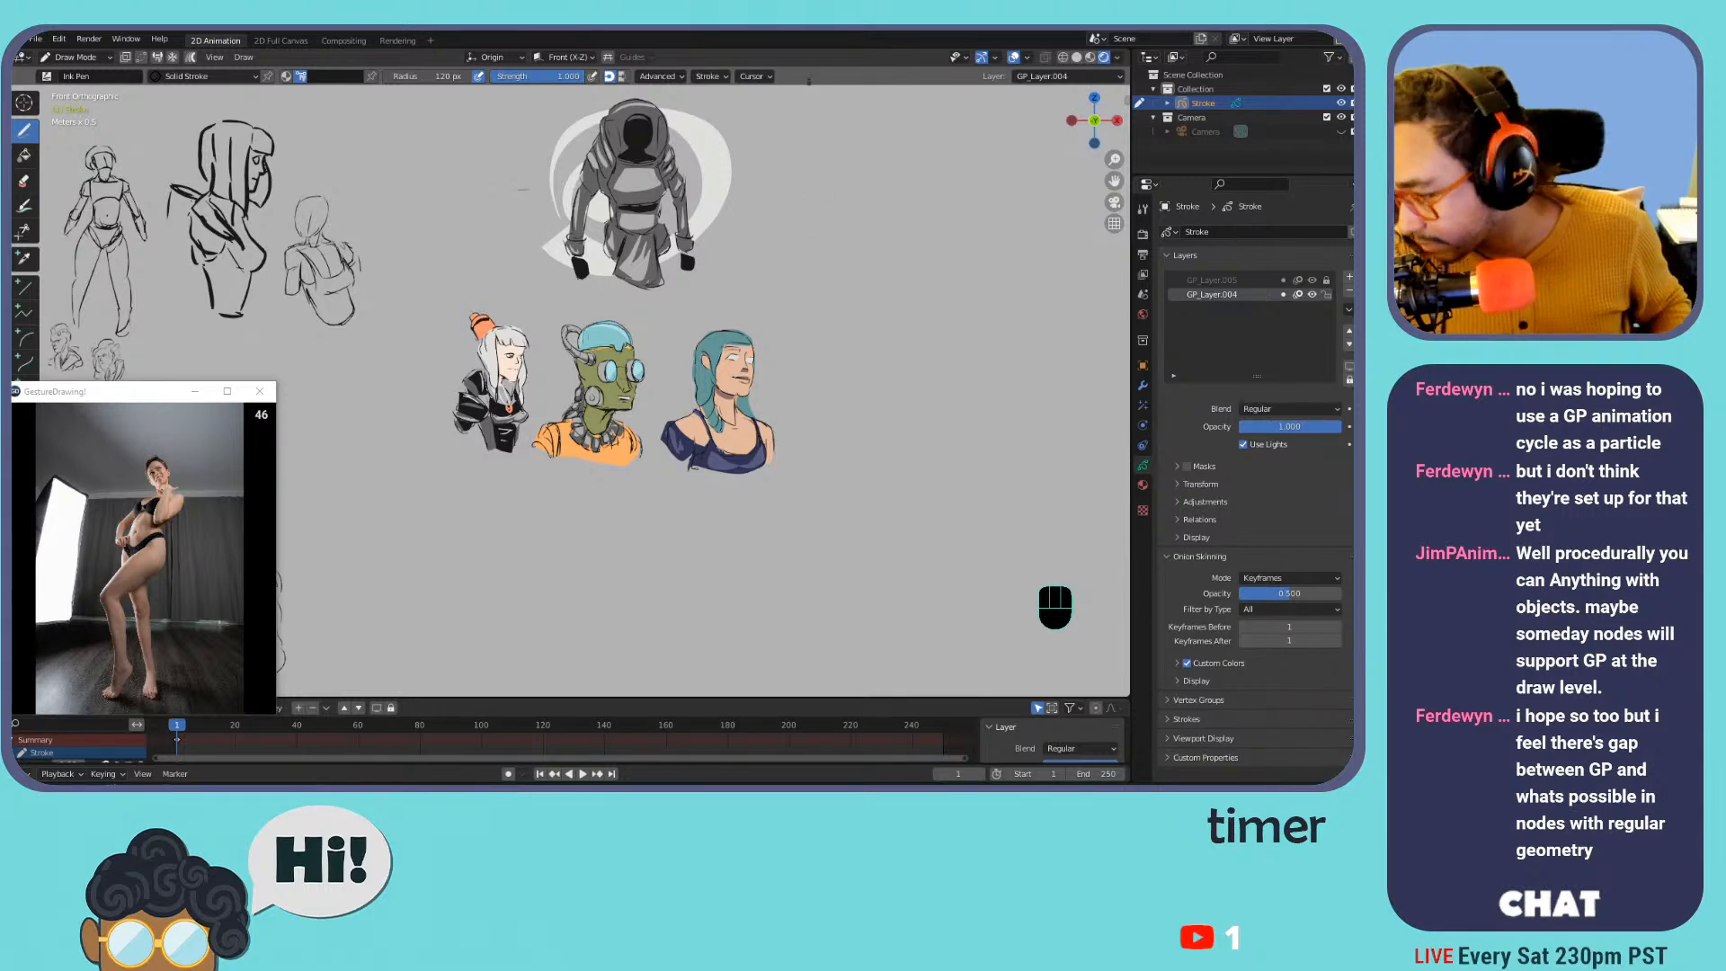
Look over the rearranged sheet and examine the line-art sketches down to the long-haired portrait
key(ctrl+equal)
key(ctrl+equal)
key(ctrl+equal)
key(ctrl+equal)
key(ctrl+equal)
key(ctrl+minus)
key(ctrl+minus)
key(ctrl+minus)
key(ctrl+minus)
key(ctrl+equal)
key(ctrl+equal)
key(ctrl+equal)
key(ctrl+equal)
key(ctrl+equal)
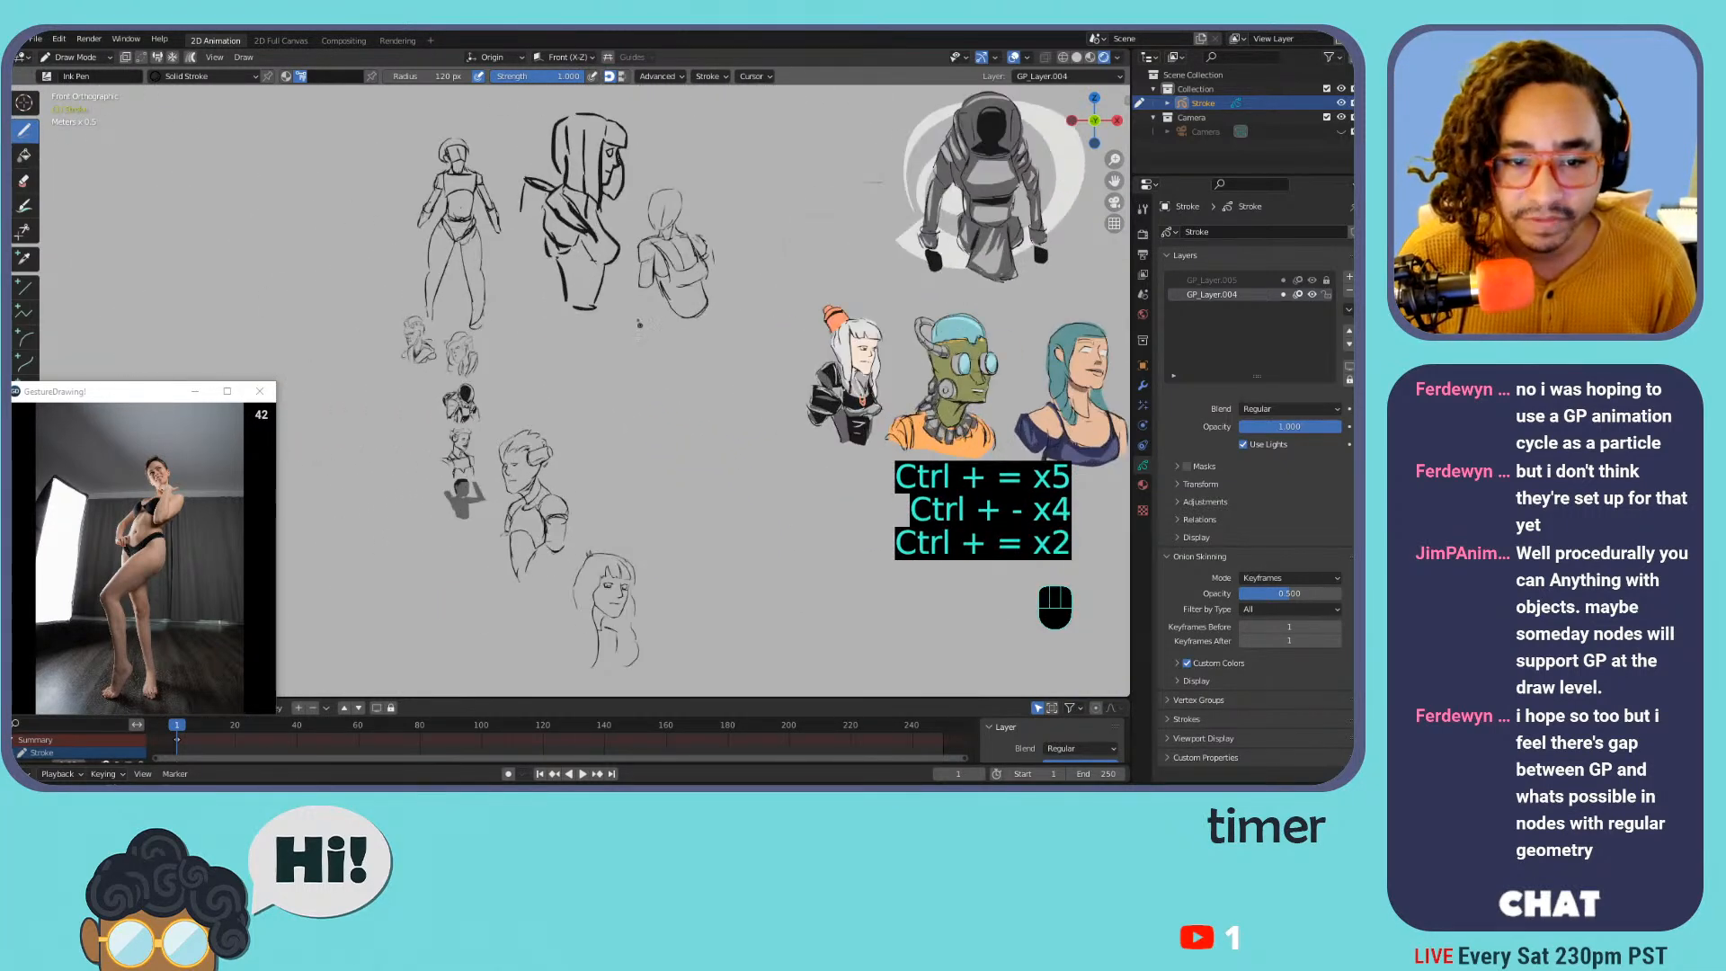
key(ctrl+equal)
key(ctrl+equal)
shift+middle_drag(482, 435, 651, 230)
key(ctrl+minus)
key(ctrl+minus)
shift+middle_drag(688, 445, 629, 215)
shift+middle_drag(737, 584, 645, 265)
shift+middle_drag(728, 555, 625, 186)
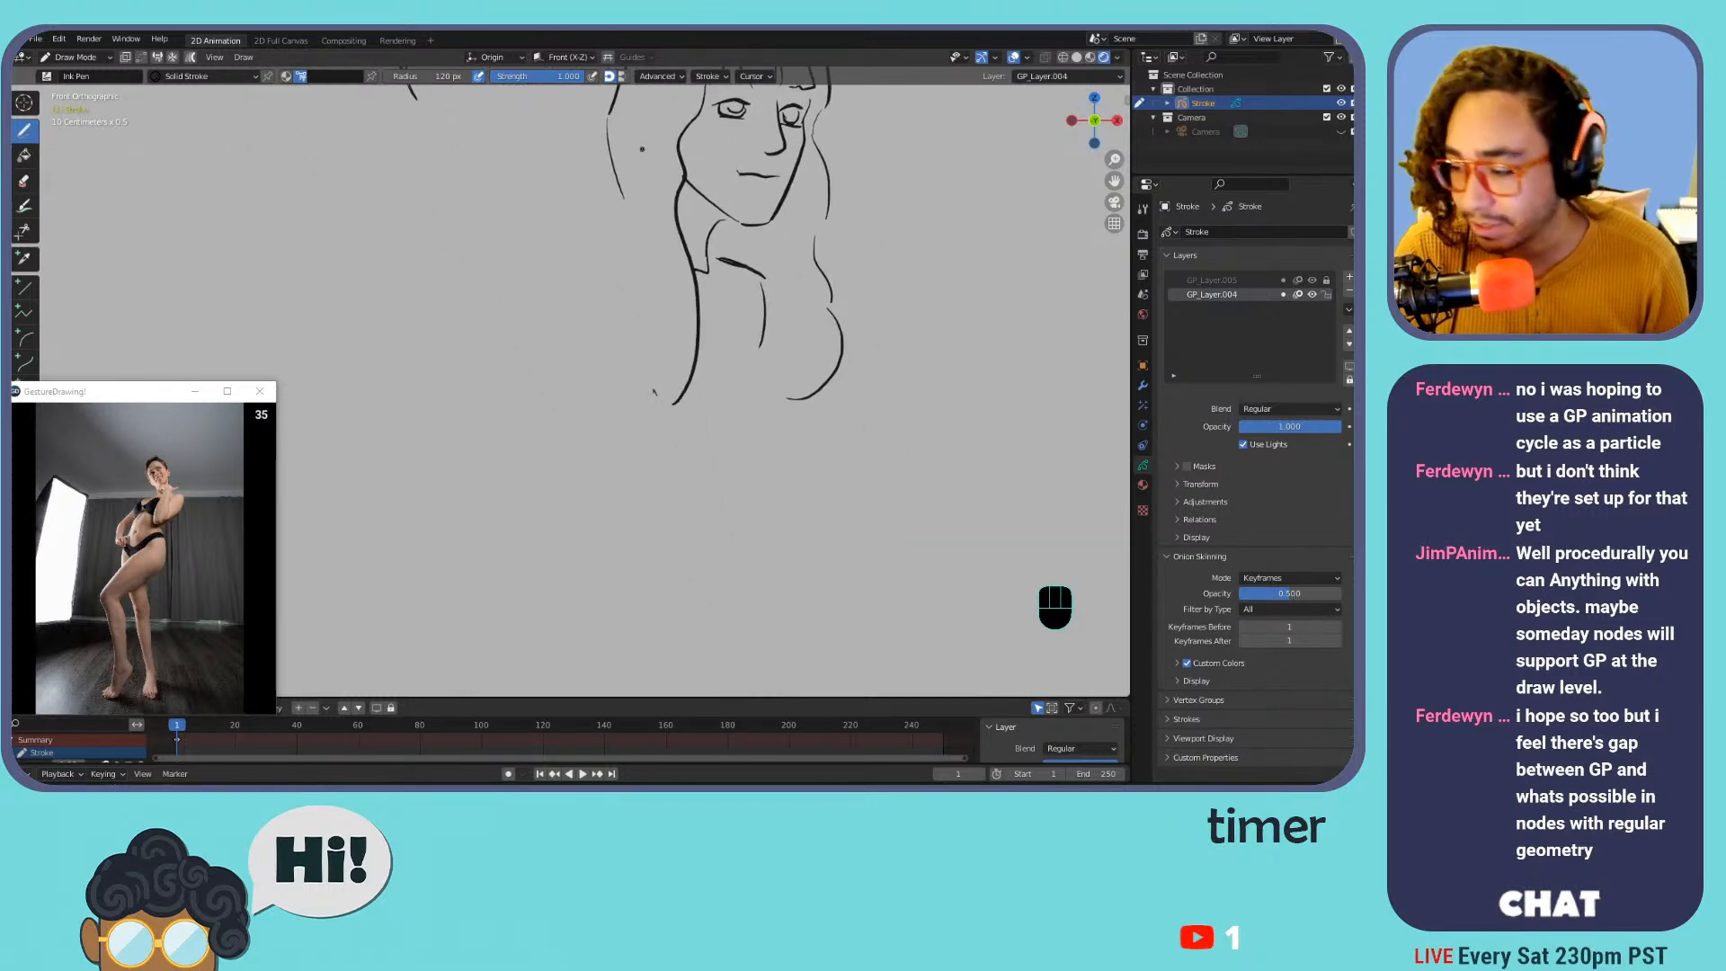
Examine the green goggled bust with the orange top up close, comparing it with its neighbours
key(ctrl+minus)
key(ctrl+minus)
key(ctrl+minus)
key(ctrl+minus)
key(ctrl+equal)
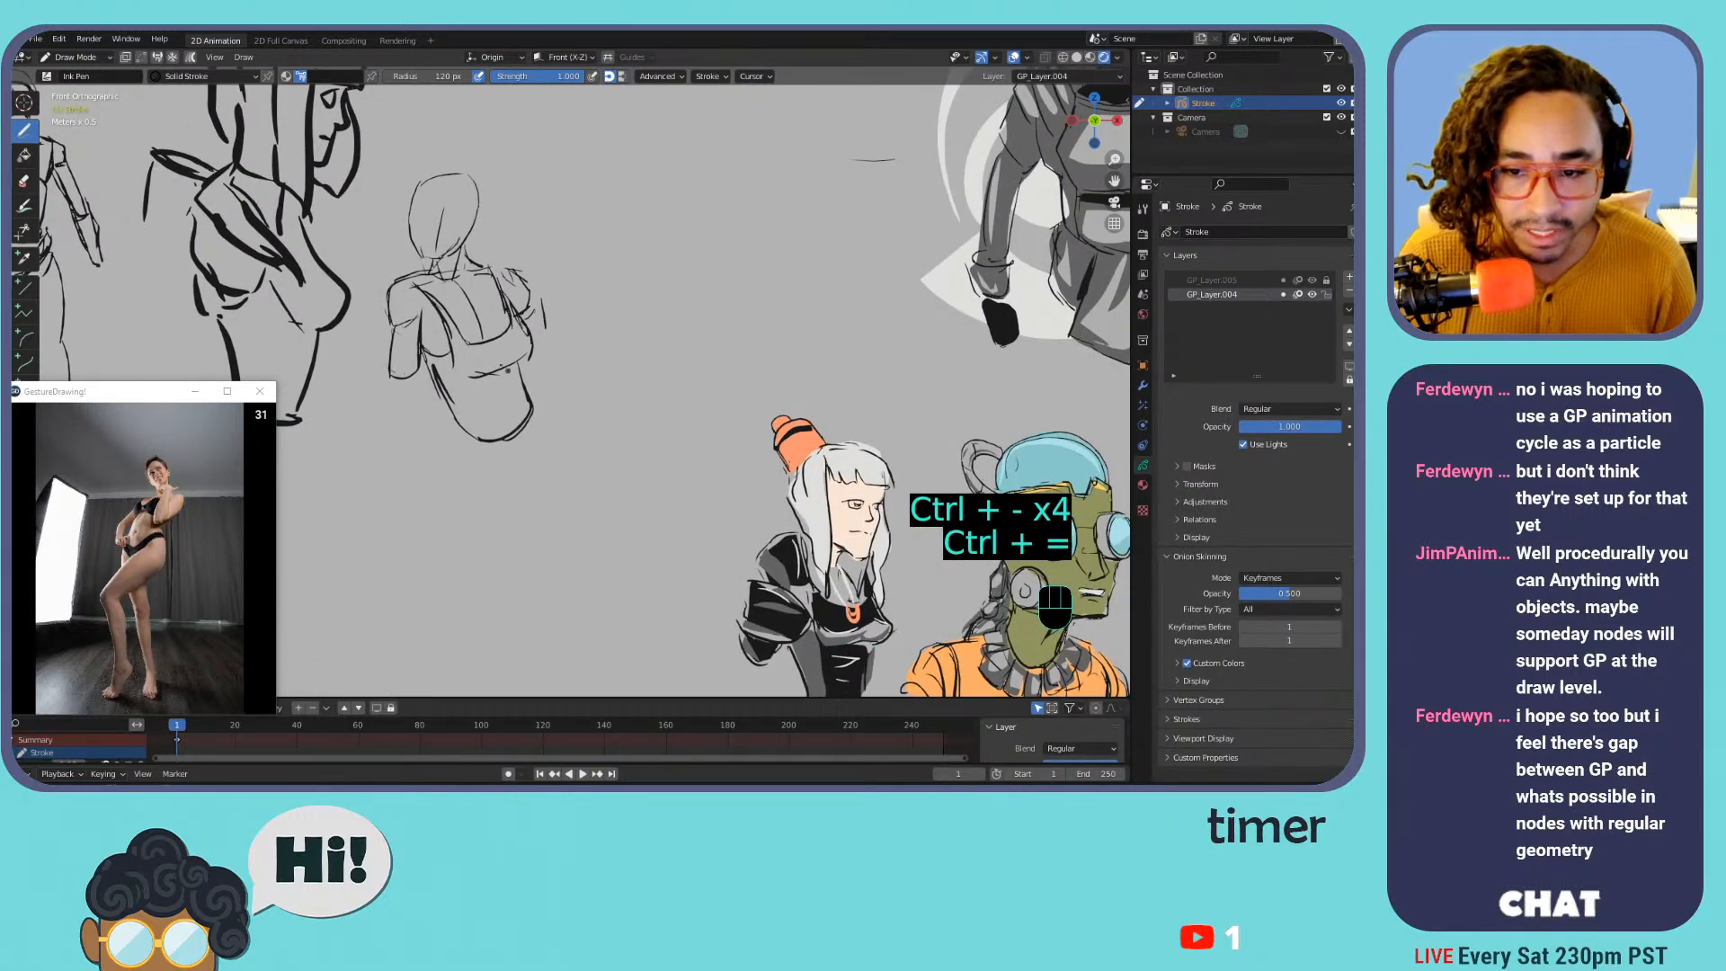
key(ctrl+equal)
key(ctrl+equal)
key(ctrl+equal)
key(ctrl+minus)
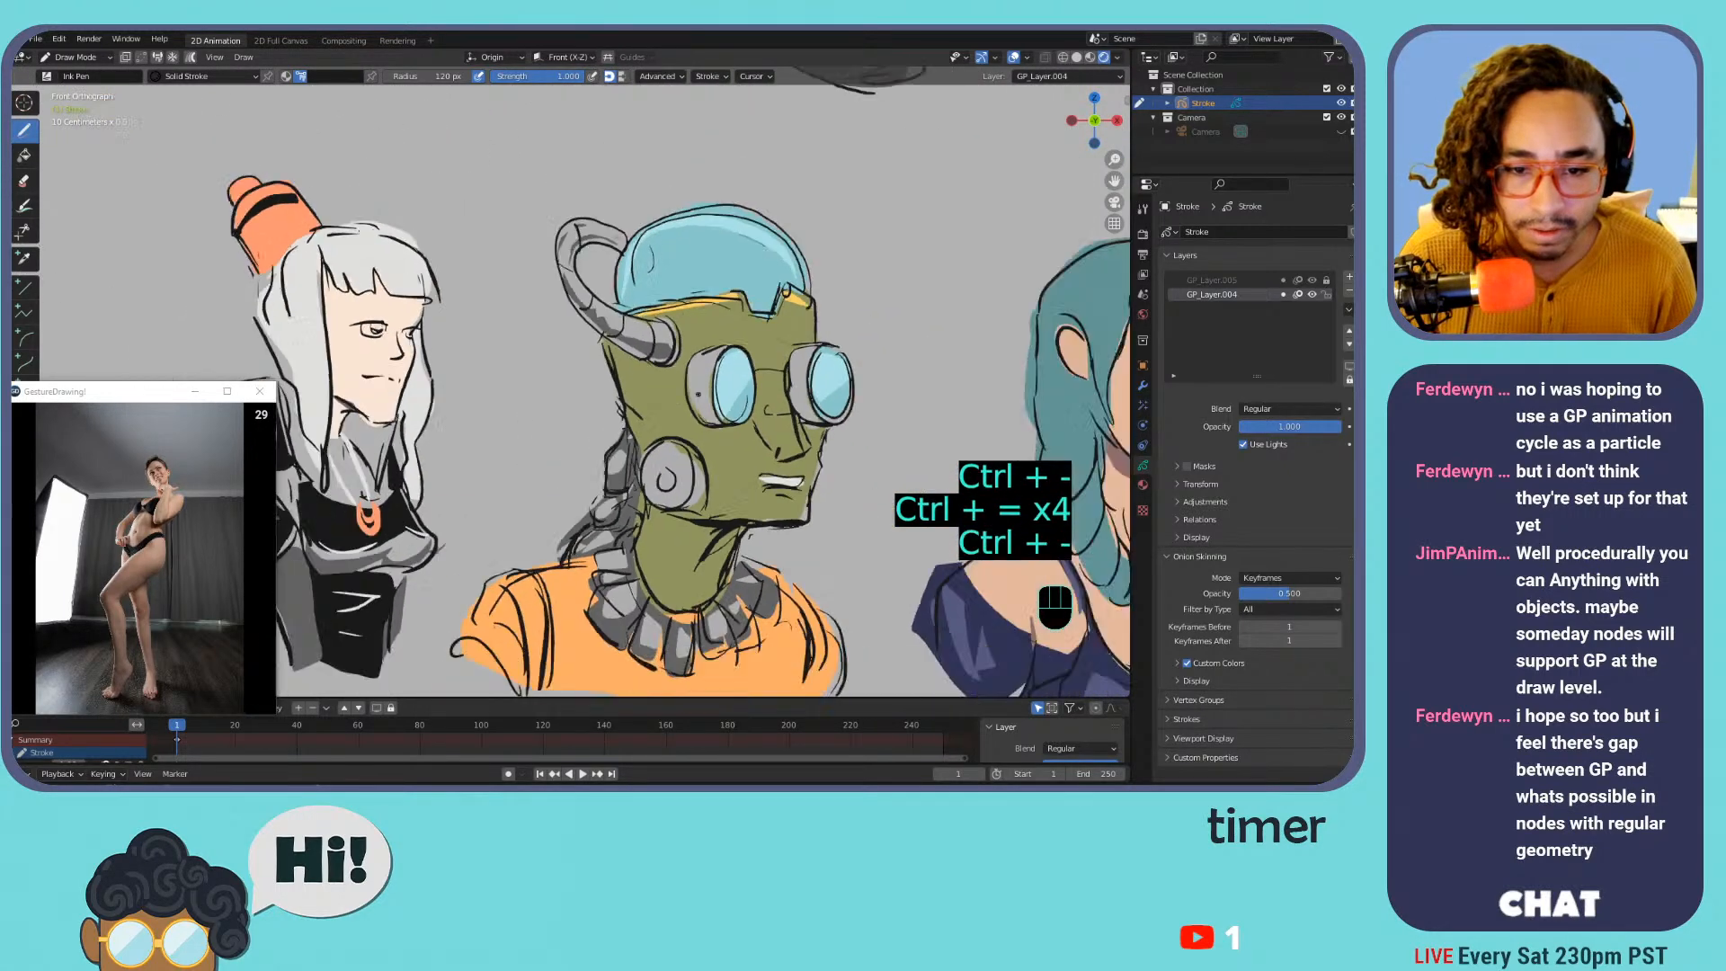
key(ctrl+minus)
key(ctrl+equal)
key(ctrl+equal)
key(ctrl+equal)
key(ctrl+minus)
key(ctrl+minus)
key(ctrl+equal)
key(ctrl+equal)
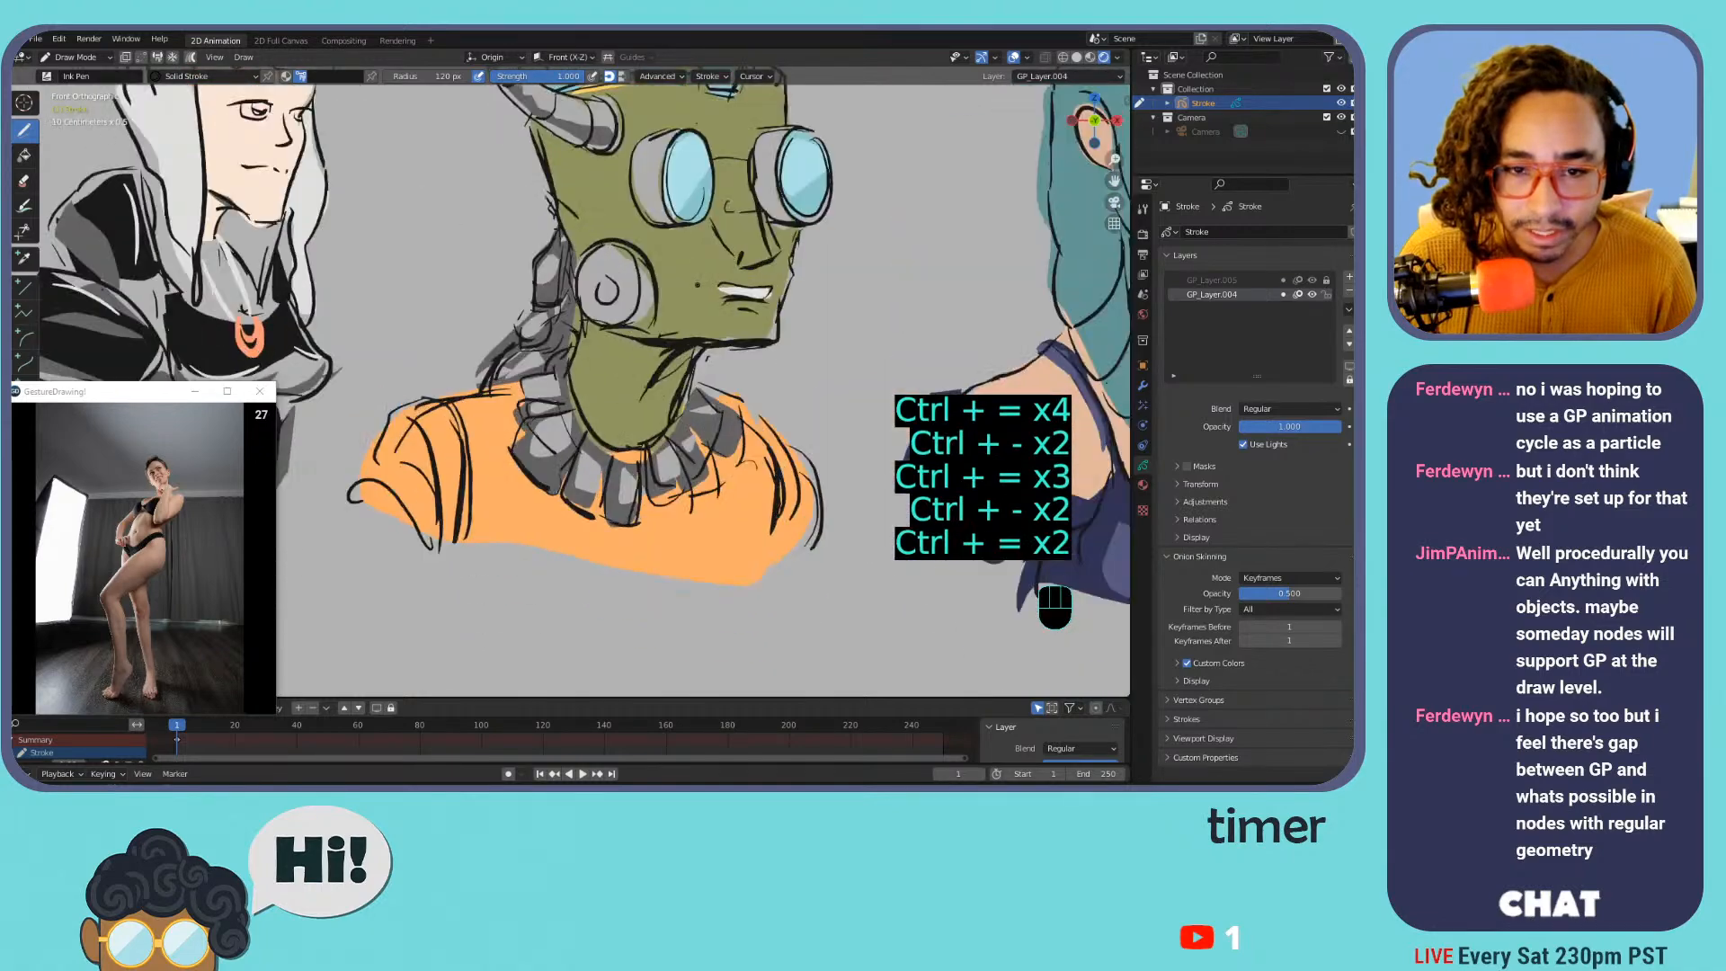
key(ctrl+minus)
key(ctrl+minus)
key(ctrl+equal)
key(ctrl+equal)
key(ctrl+minus)
key(ctrl+equal)
key(ctrl+equal)
key(ctrl+minus)
key(ctrl+minus)
key(ctrl+equal)
key(ctrl+minus)
key(ctrl+minus)
key(ctrl+equal)
key(ctrl+equal)
key(ctrl+minus)
key(ctrl+minus)
key(ctrl+equal)
key(ctrl+minus)
Examine the teal-haired woman's bust up close and from farther away
shift+middle_drag(799, 365, 449, 373)
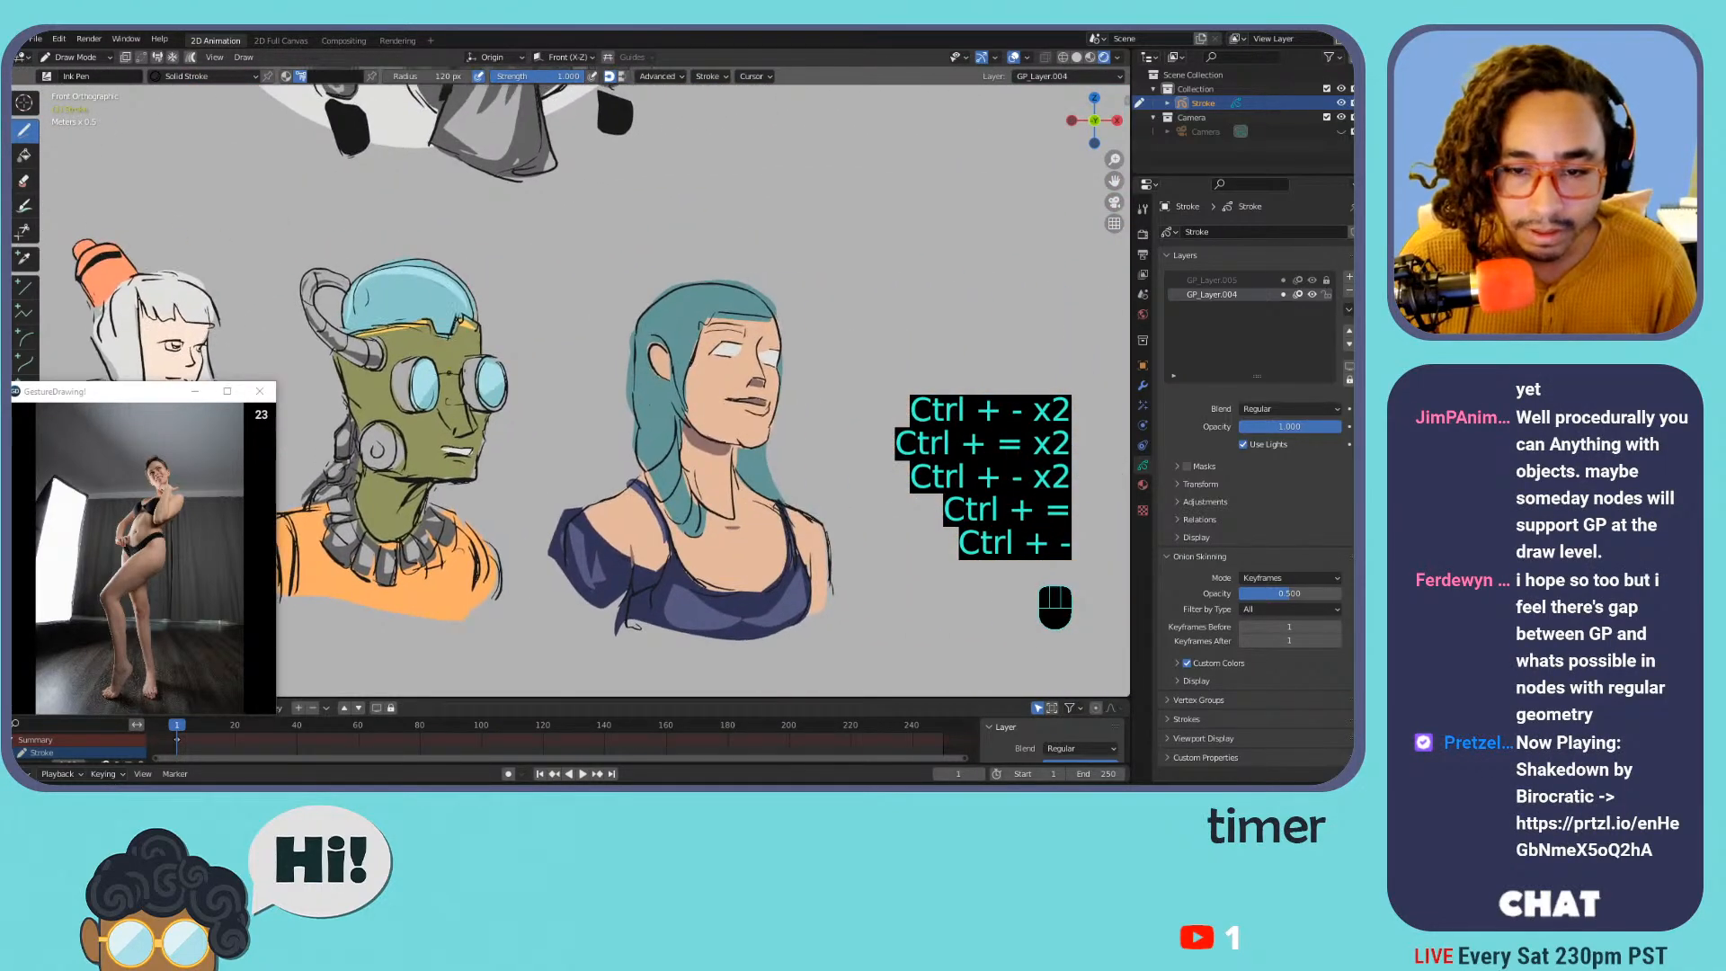
key(ctrl+equal)
key(ctrl+equal)
key(ctrl+minus)
key(ctrl+minus)
key(ctrl+equal)
key(ctrl+equal)
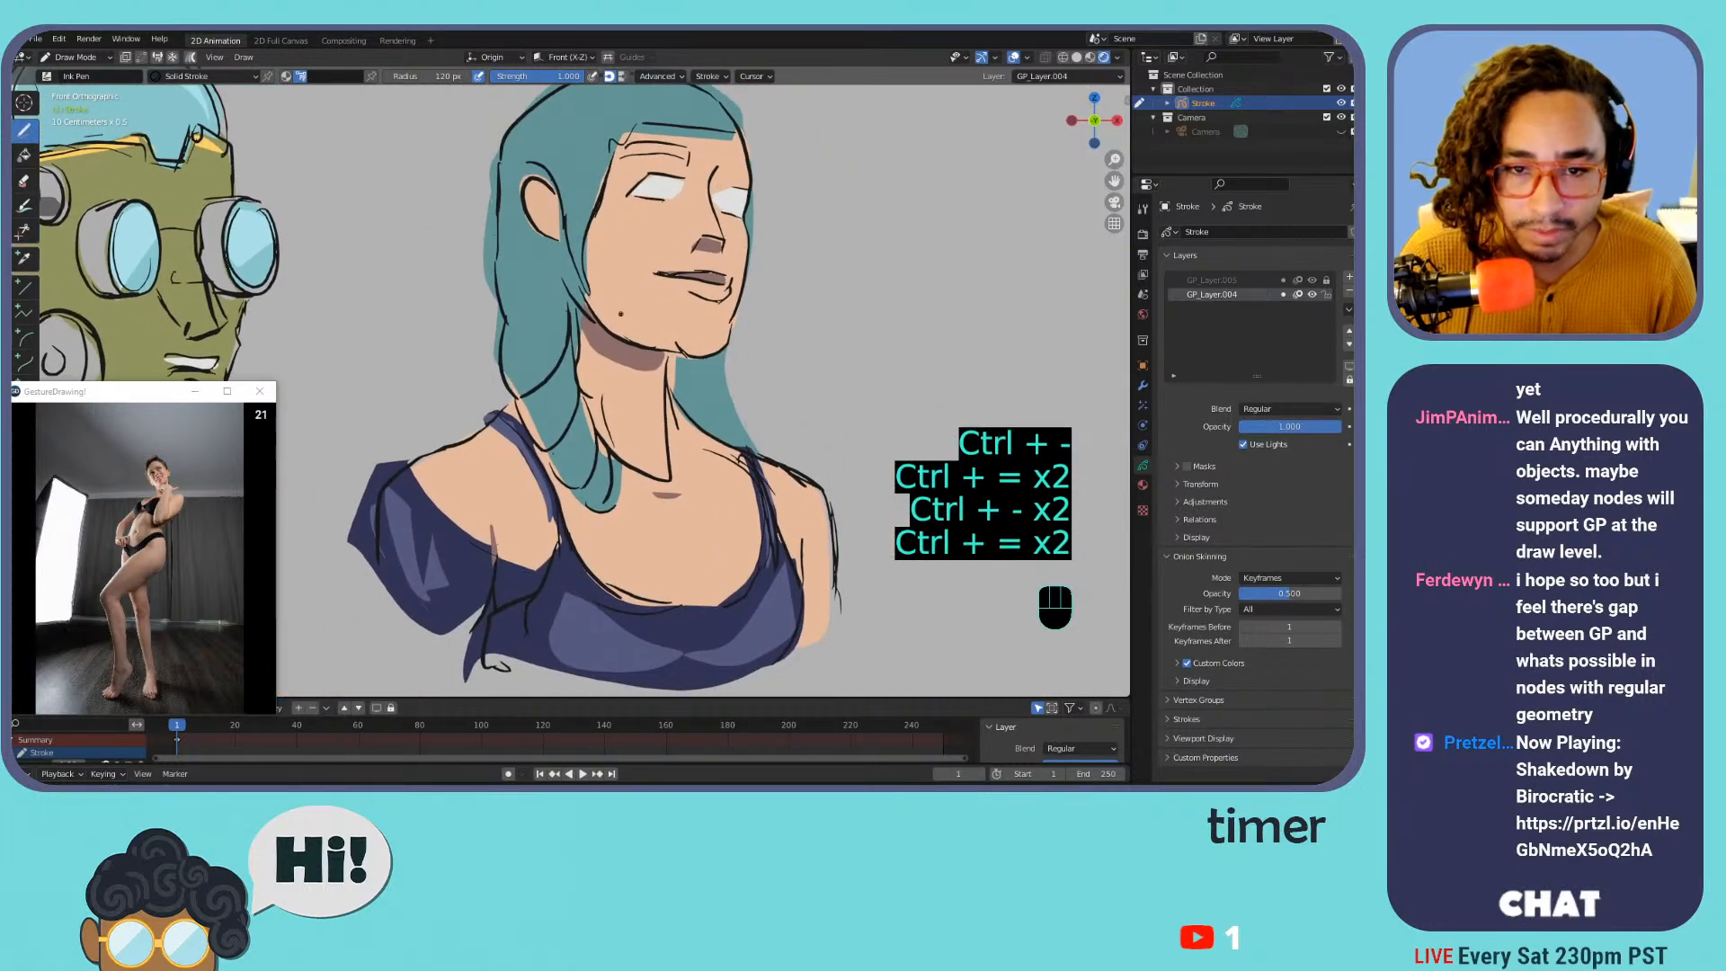
key(ctrl+minus)
key(ctrl+minus)
key(ctrl+equal)
key(ctrl+minus)
key(ctrl+minus)
key(ctrl+equal)
key(ctrl+equal)
key(ctrl+equal)
key(ctrl+minus)
key(ctrl+minus)
key(ctrl+equal)
key(ctrl+minus)
key(ctrl+minus)
Examine the enlarged grey hooded figure as a whole and up close around the hood and chest
shift+middle_drag(657, 324, 713, 544)
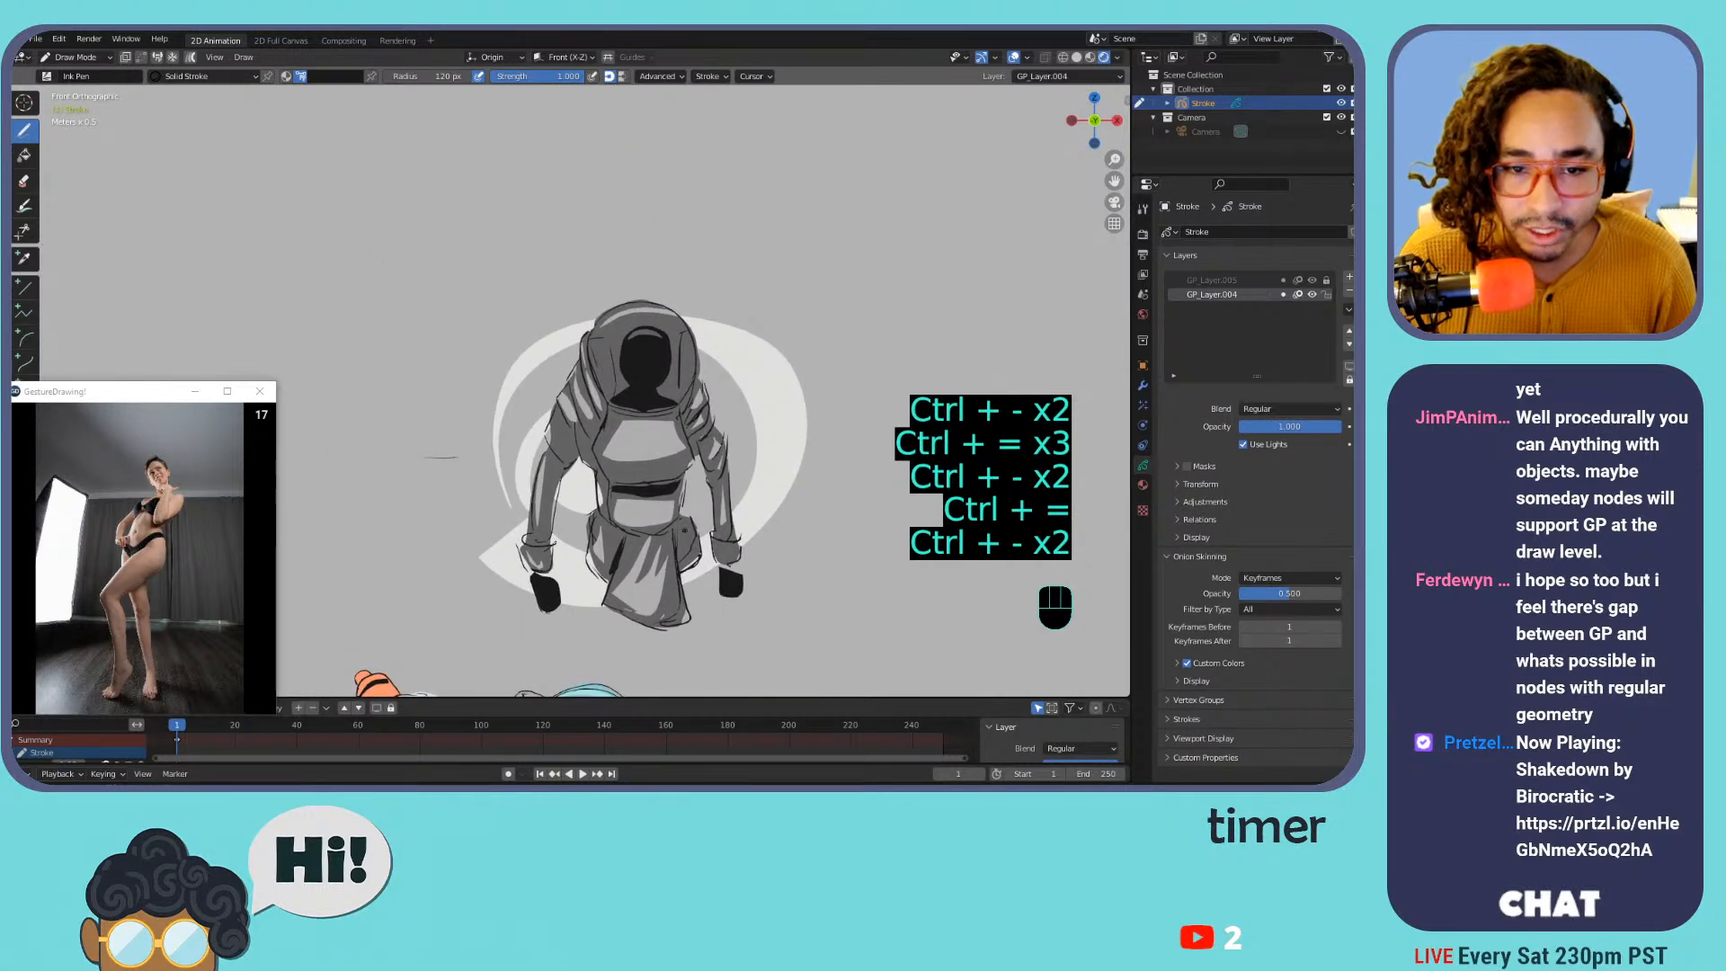
key(ctrl+minus)
key(ctrl+equal)
key(ctrl+equal)
key(ctrl+equal)
key(ctrl+minus)
key(ctrl+minus)
key(ctrl+equal)
key(ctrl+minus)
key(ctrl+minus)
key(ctrl+equal)
key(ctrl+equal)
key(ctrl+minus)
key(ctrl+minus)
key(ctrl+equal)
key(ctrl+equal)
key(ctrl+minus)
key(ctrl+minus)
key(ctrl+minus)
key(ctrl+equal)
key(ctrl+equal)
key(ctrl+minus)
key(ctrl+minus)
key(ctrl+equal)
key(ctrl+equal)
key(ctrl+minus)
key(ctrl+minus)
key(ctrl+equal)
key(ctrl+equal)
key(ctrl+minus)
key(ctrl+minus)
key(ctrl+equal)
key(ctrl+equal)
key(ctrl+minus)
key(ctrl+equal)
key(ctrl+minus)
key(ctrl+equal)
key(ctrl+minus)
key(ctrl+equal)
key(ctrl+equal)
key(ctrl+minus)
key(ctrl+minus)
key(ctrl+equal)
key(ctrl+equal)
key(ctrl+minus)
key(ctrl+minus)
key(ctrl+equal)
key(ctrl+equal)
key(ctrl+equal)
key(ctrl+equal)
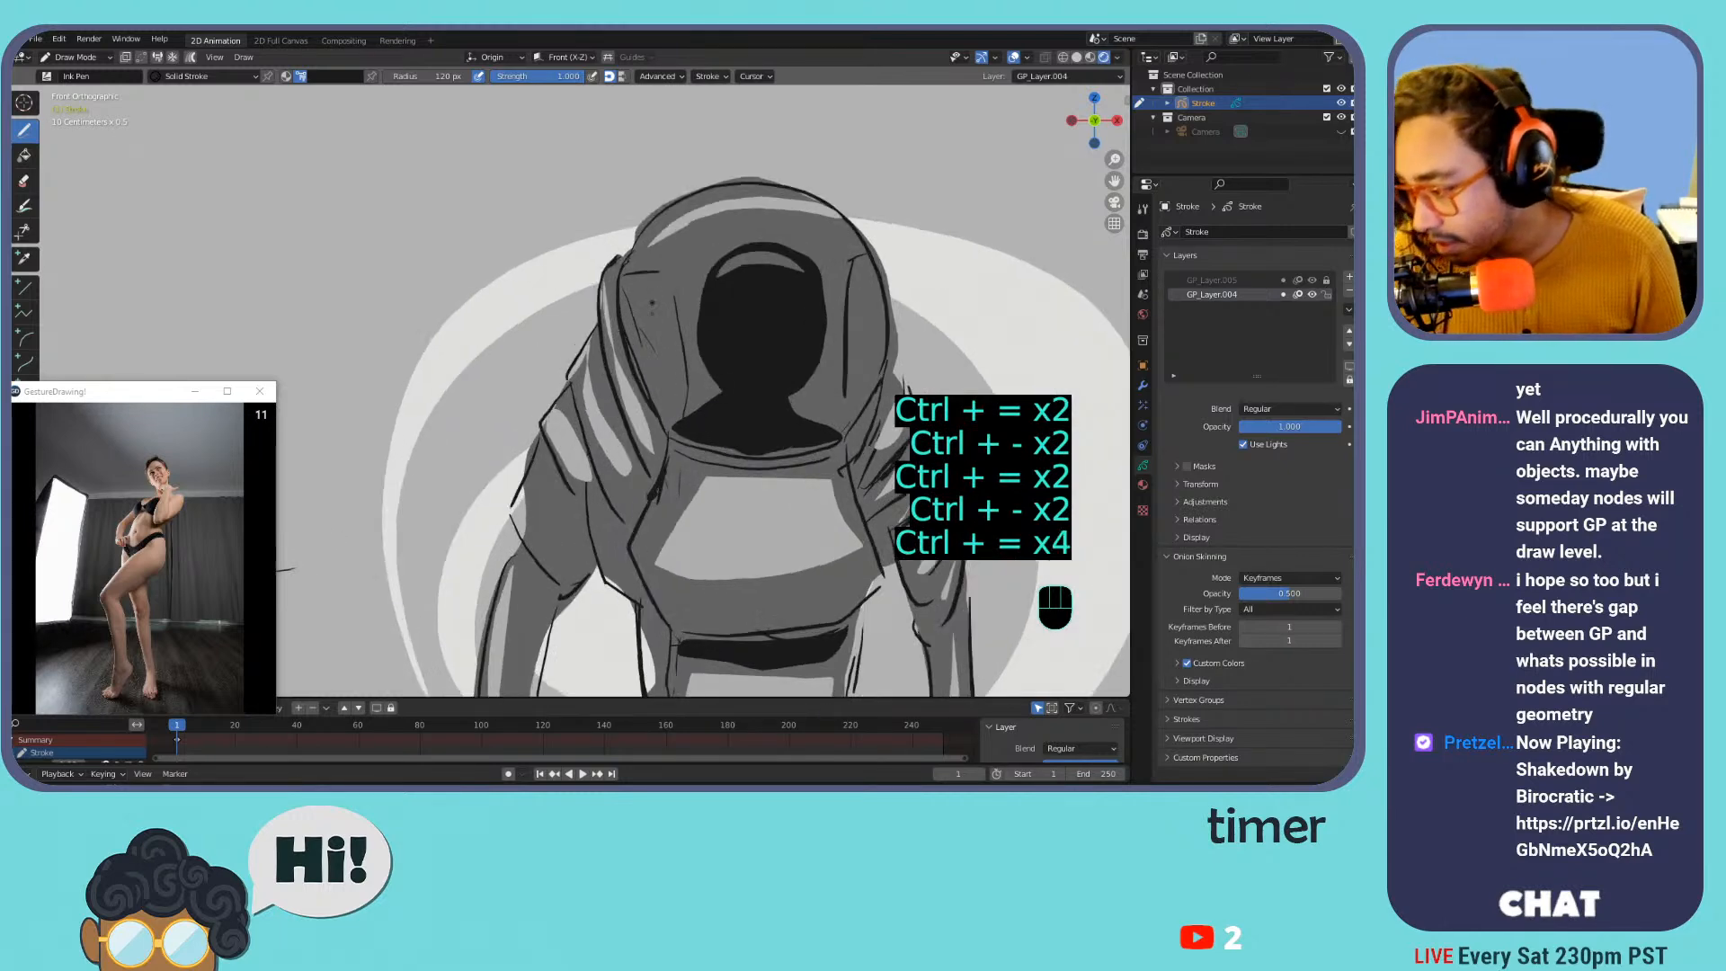
Compare the grey hooded figure with the three coloured busts beneath it
key(ctrl+equal)
key(ctrl+equal)
key(ctrl+minus)
key(ctrl+minus)
key(ctrl+minus)
key(ctrl+minus)
key(ctrl+minus)
key(ctrl+minus)
key(ctrl+minus)
key(ctrl+equal)
key(ctrl+equal)
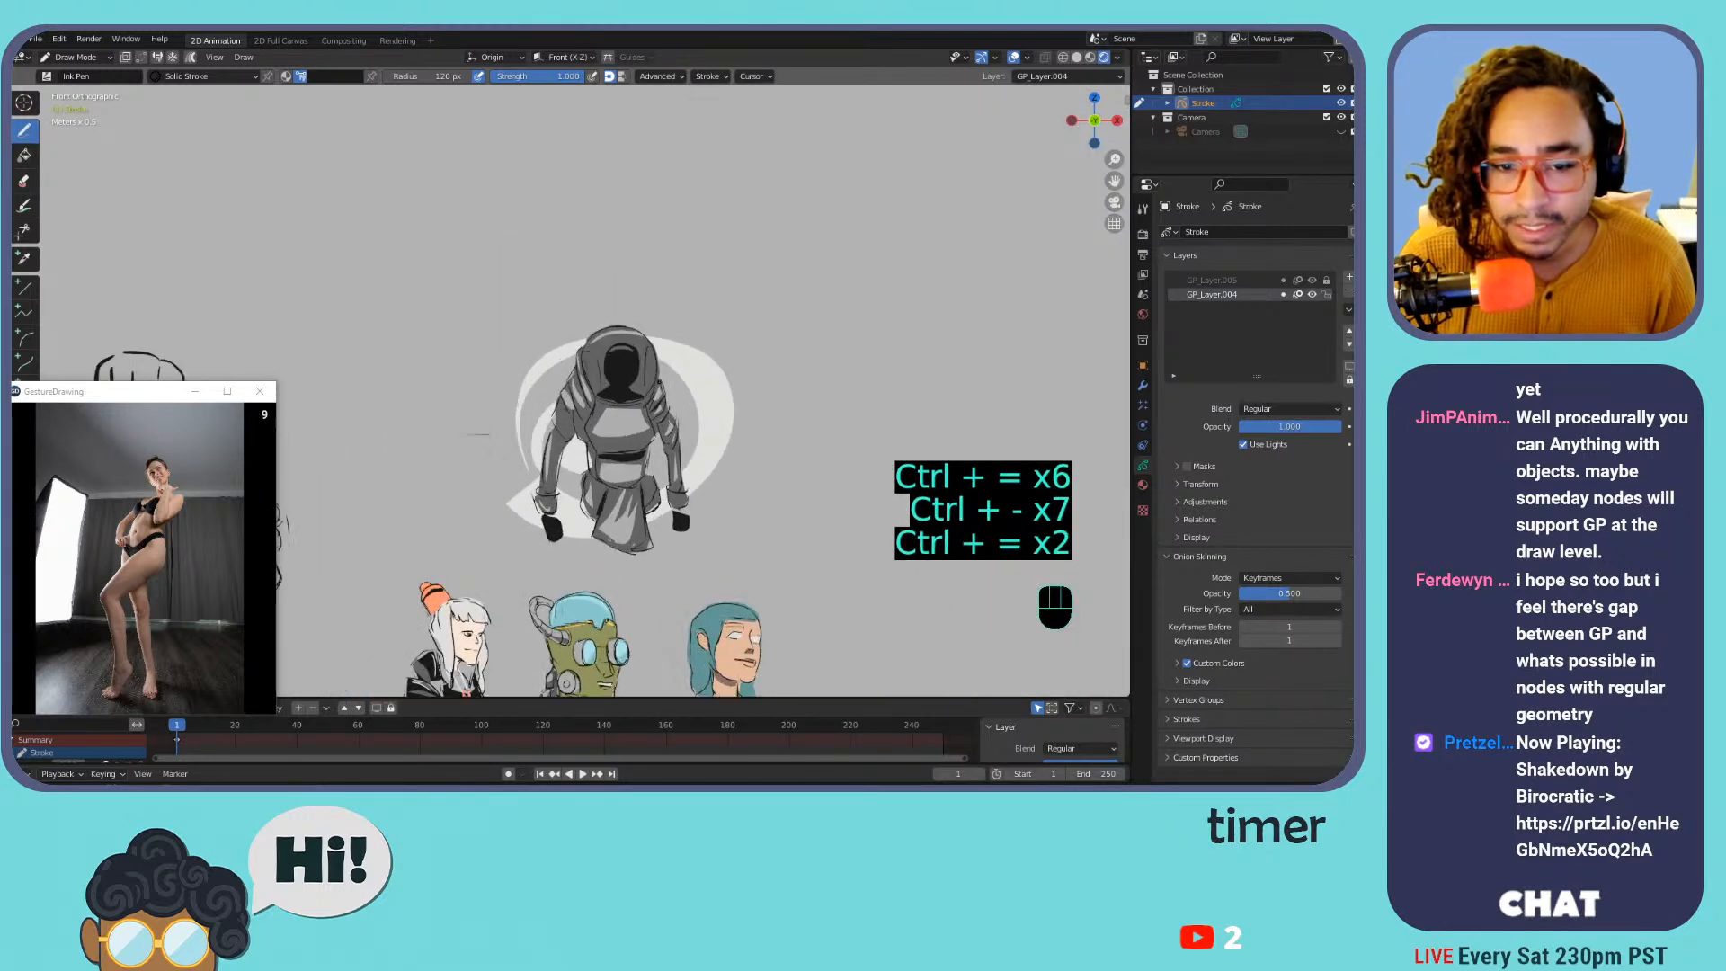
key(ctrl+minus)
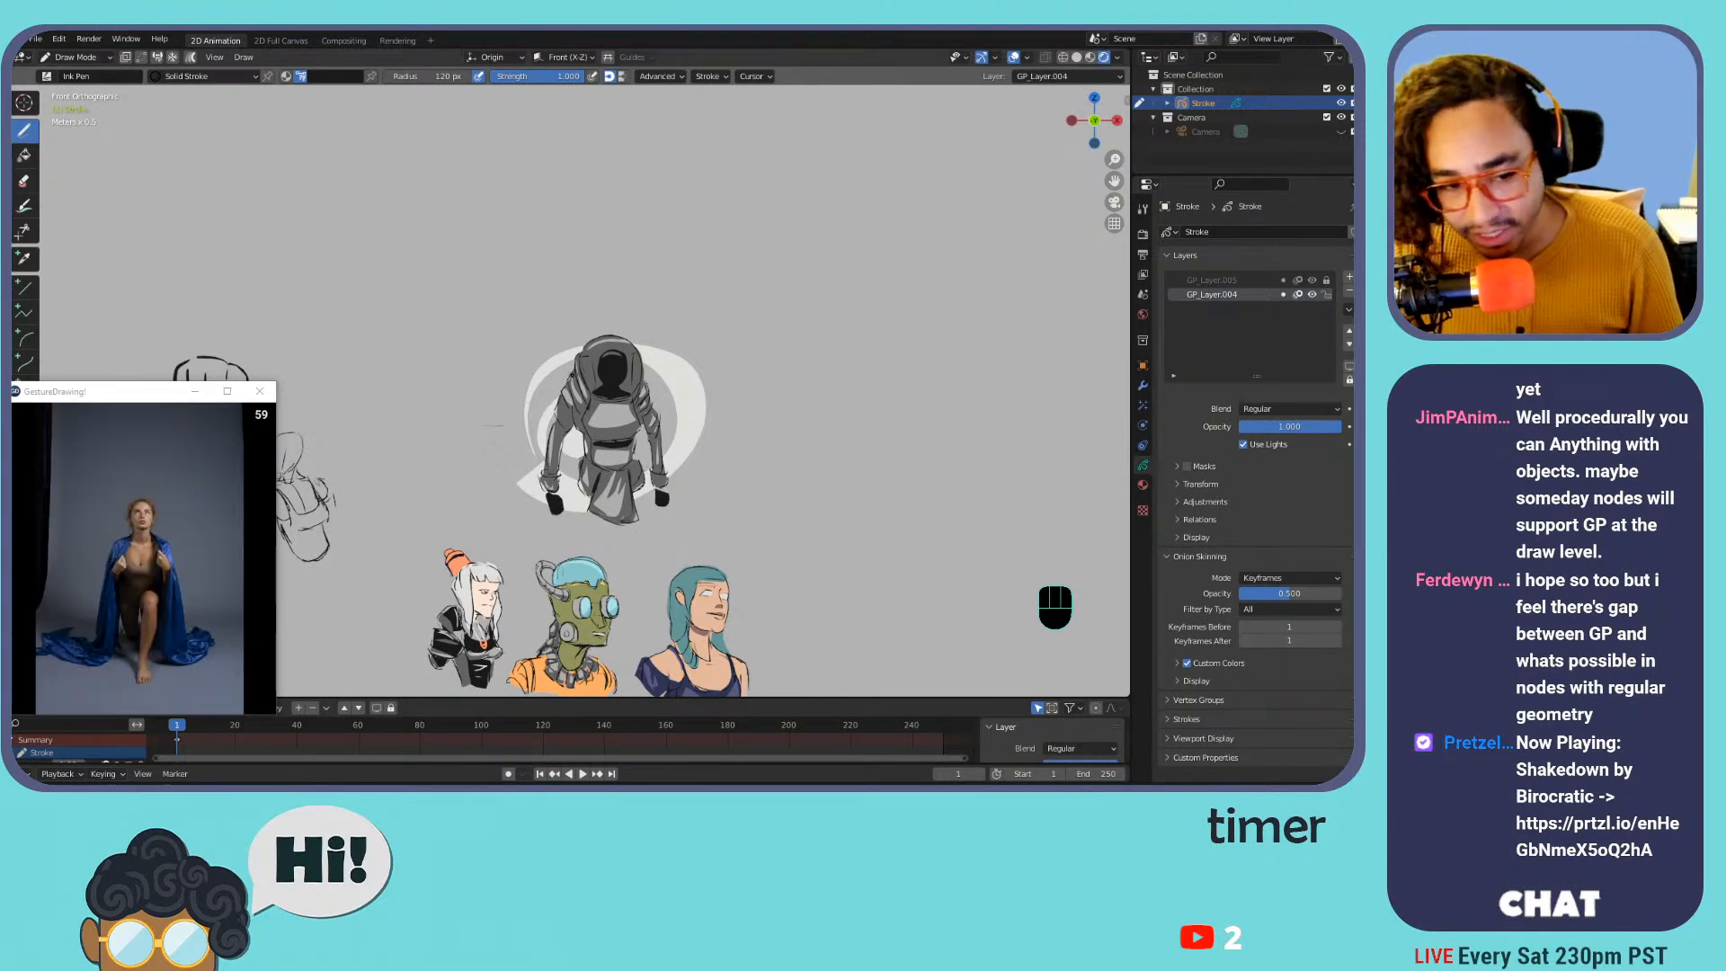
Close the gesture reference window and start saving the drawing in the Practice\GP folder
click(260, 392)
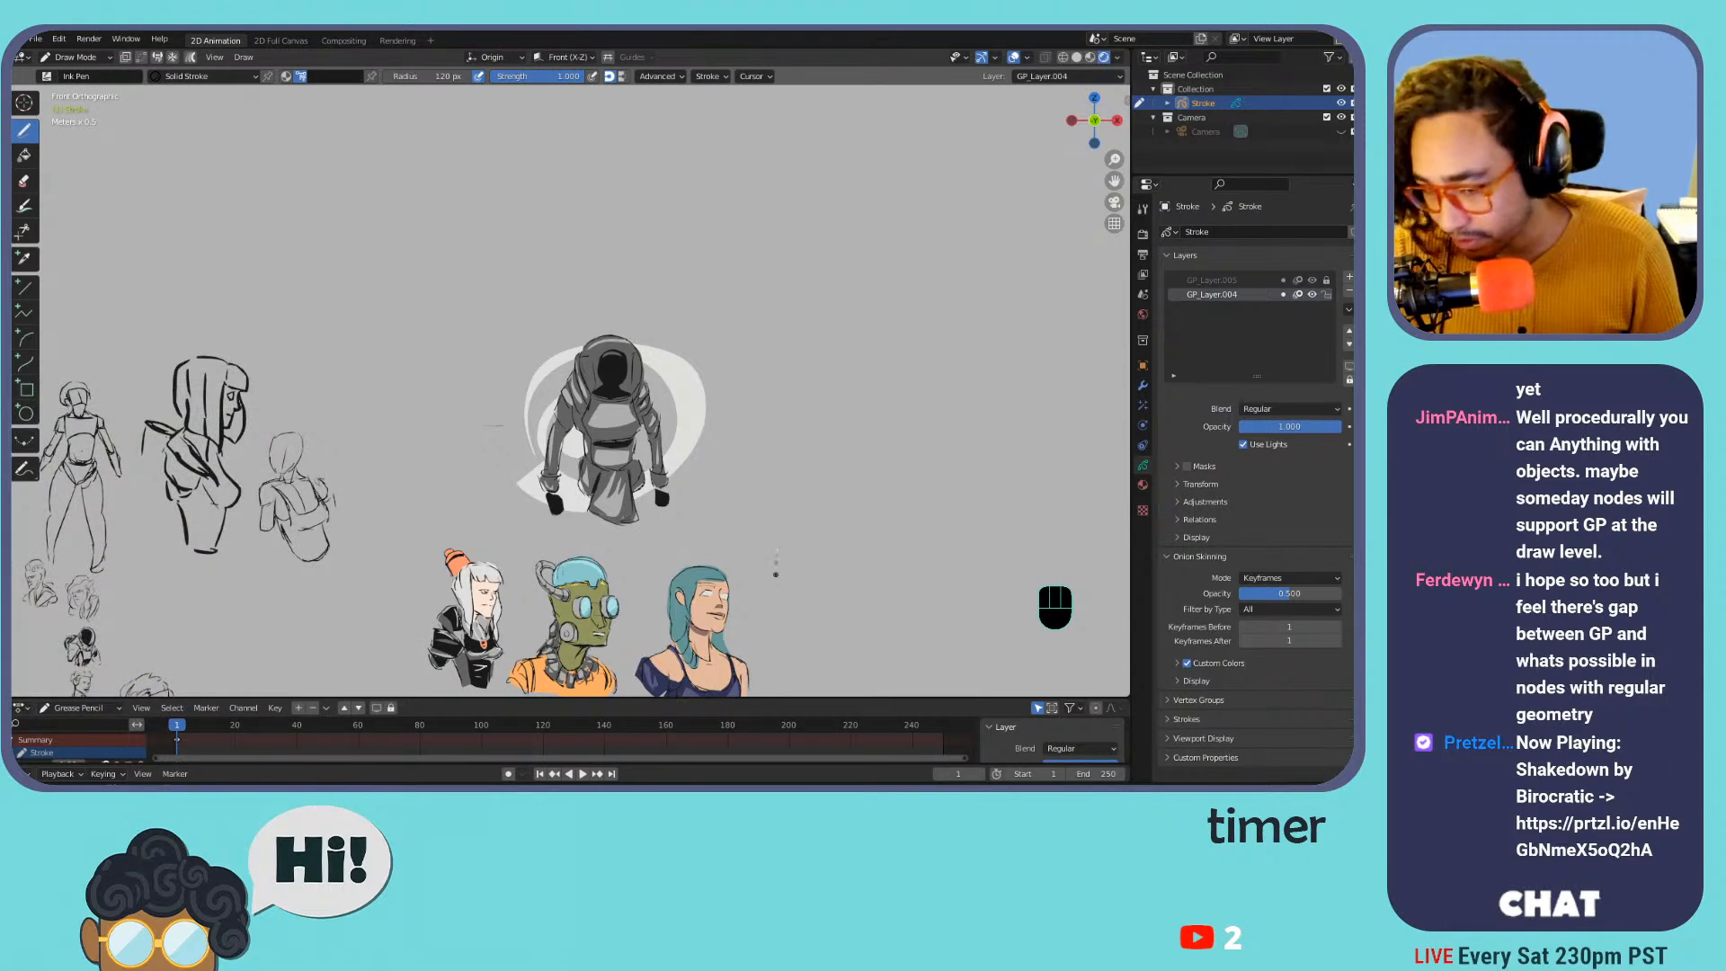
key(ctrl+s)
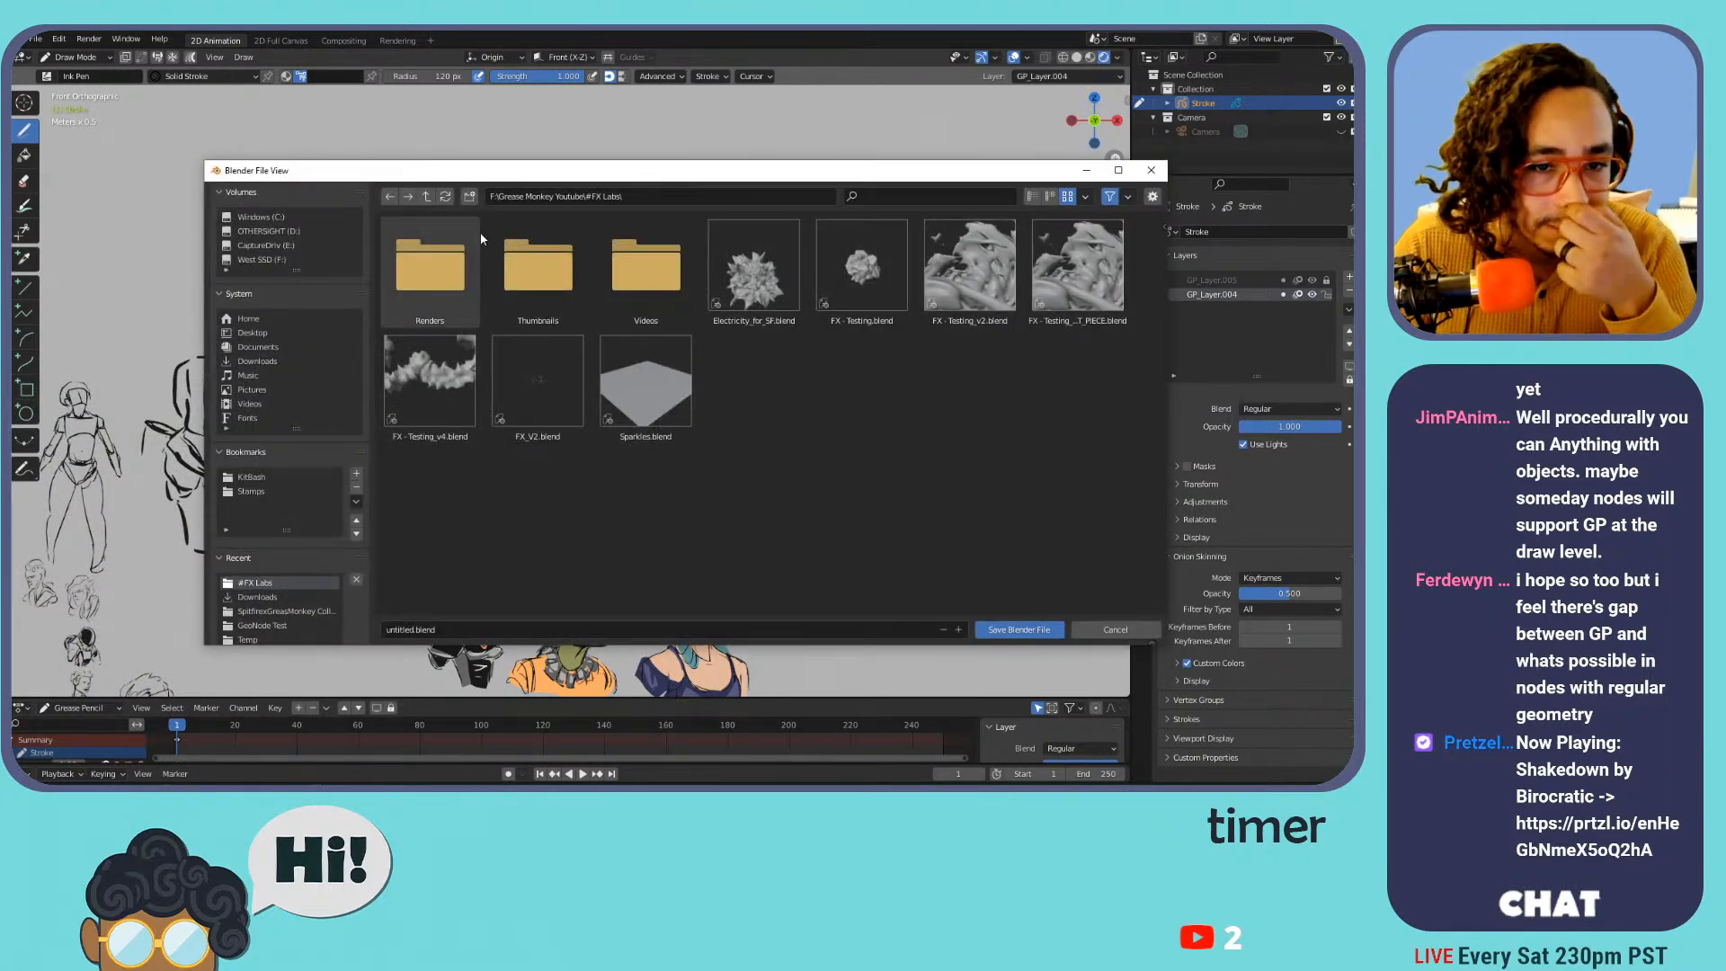
click(428, 197)
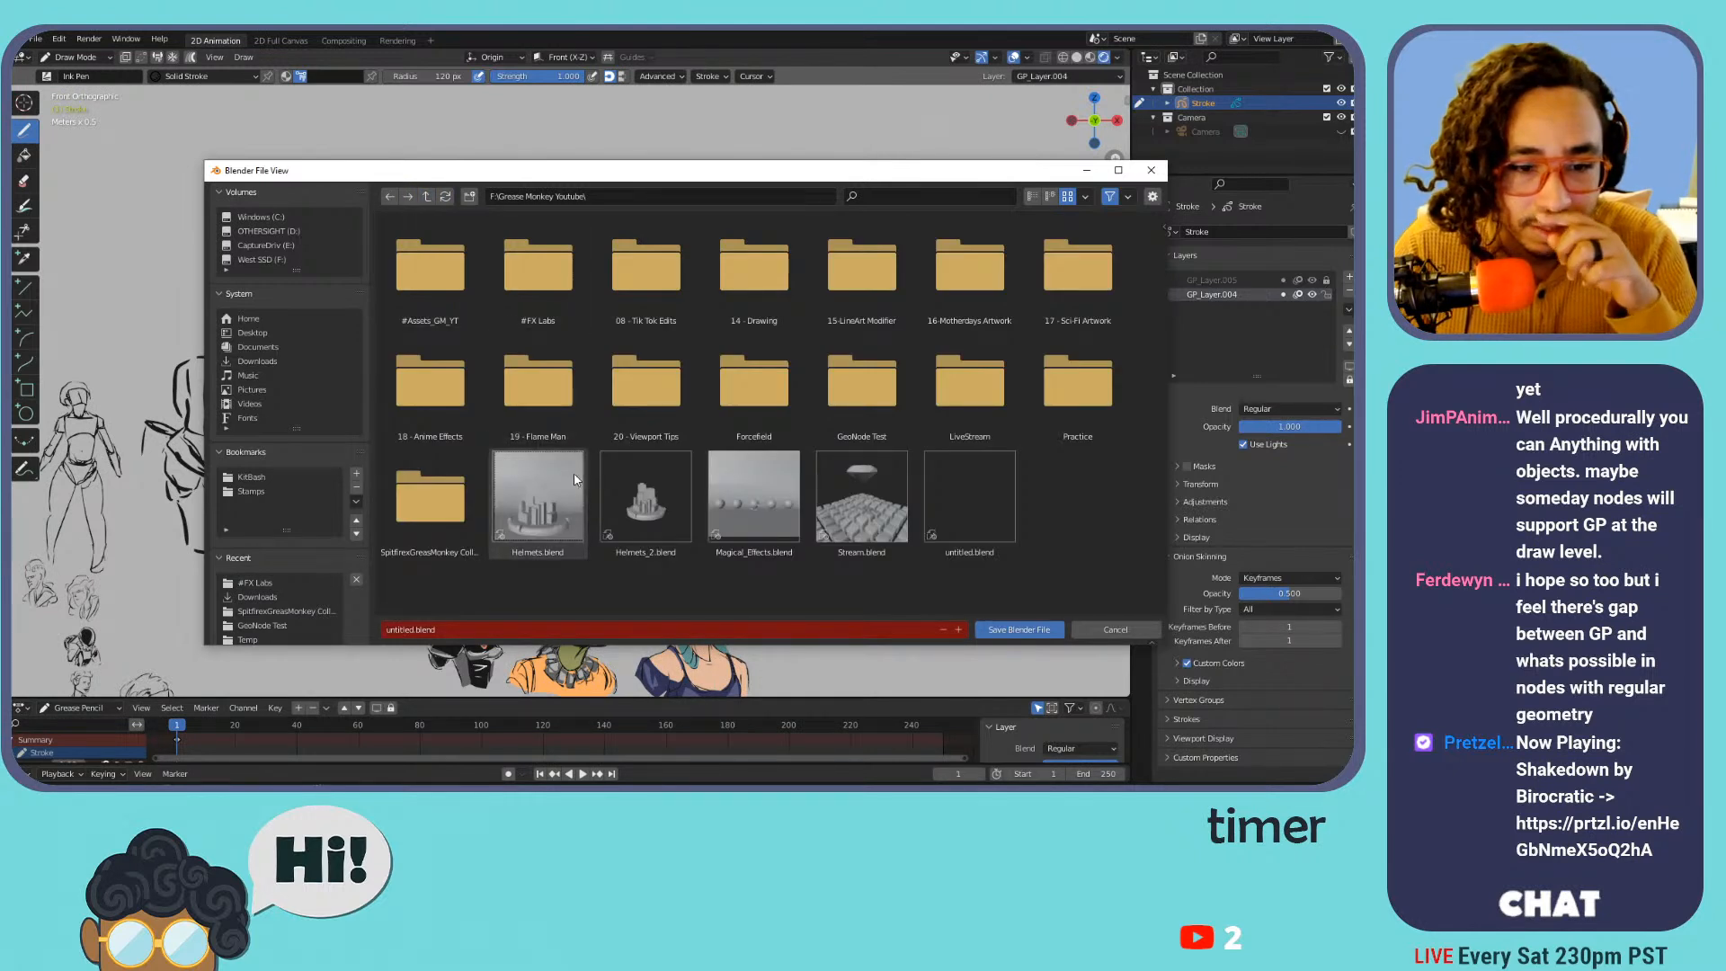
click(1062, 425)
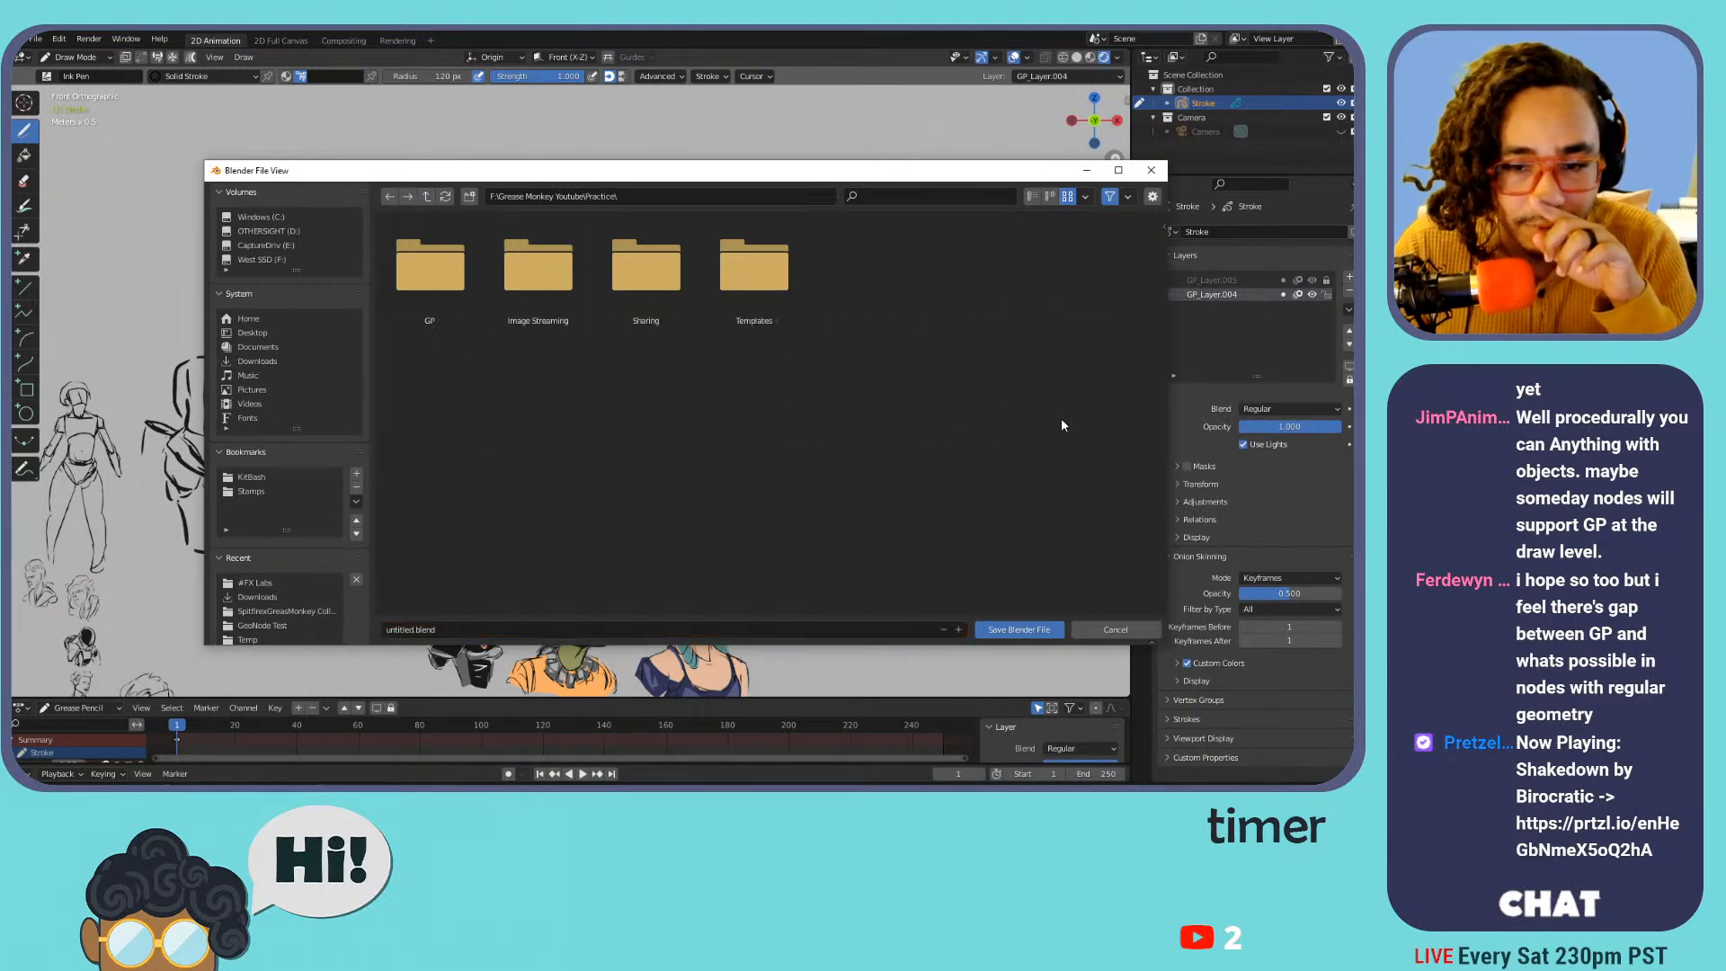
click(430, 268)
Adapt the name of the existing 12-02-2021 file and save the drawing as 12-04-2021.blend
click(537, 265)
click(420, 633)
drag(404, 631, 411, 629)
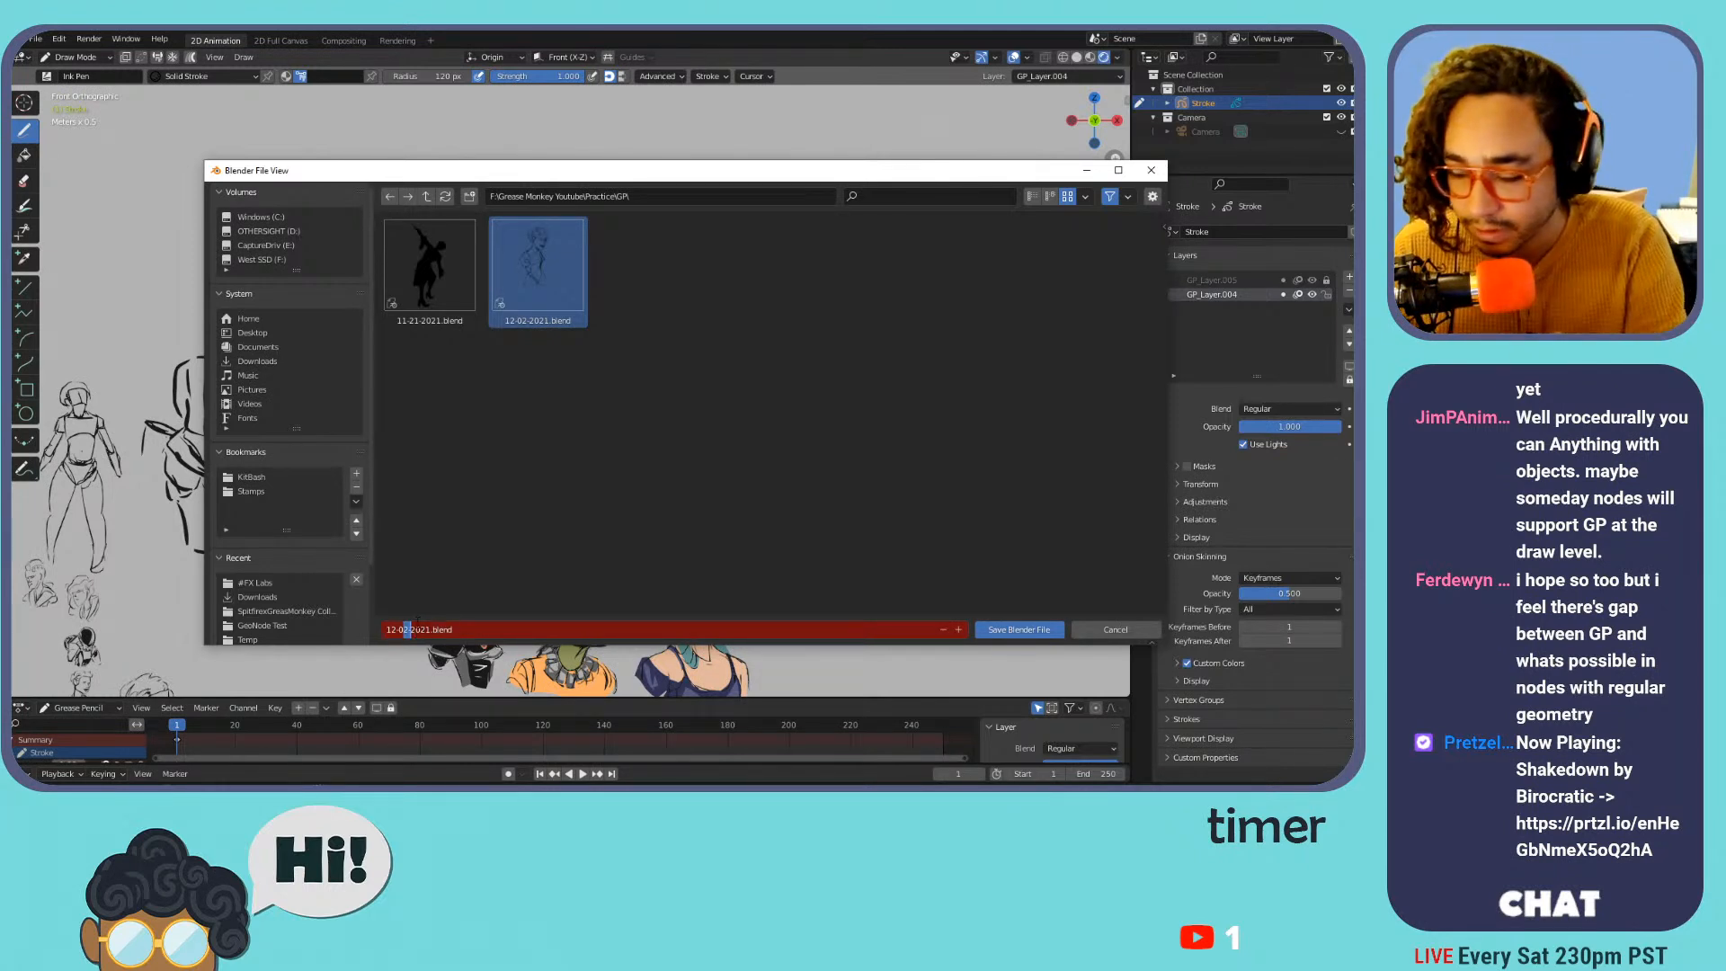
key(Left)
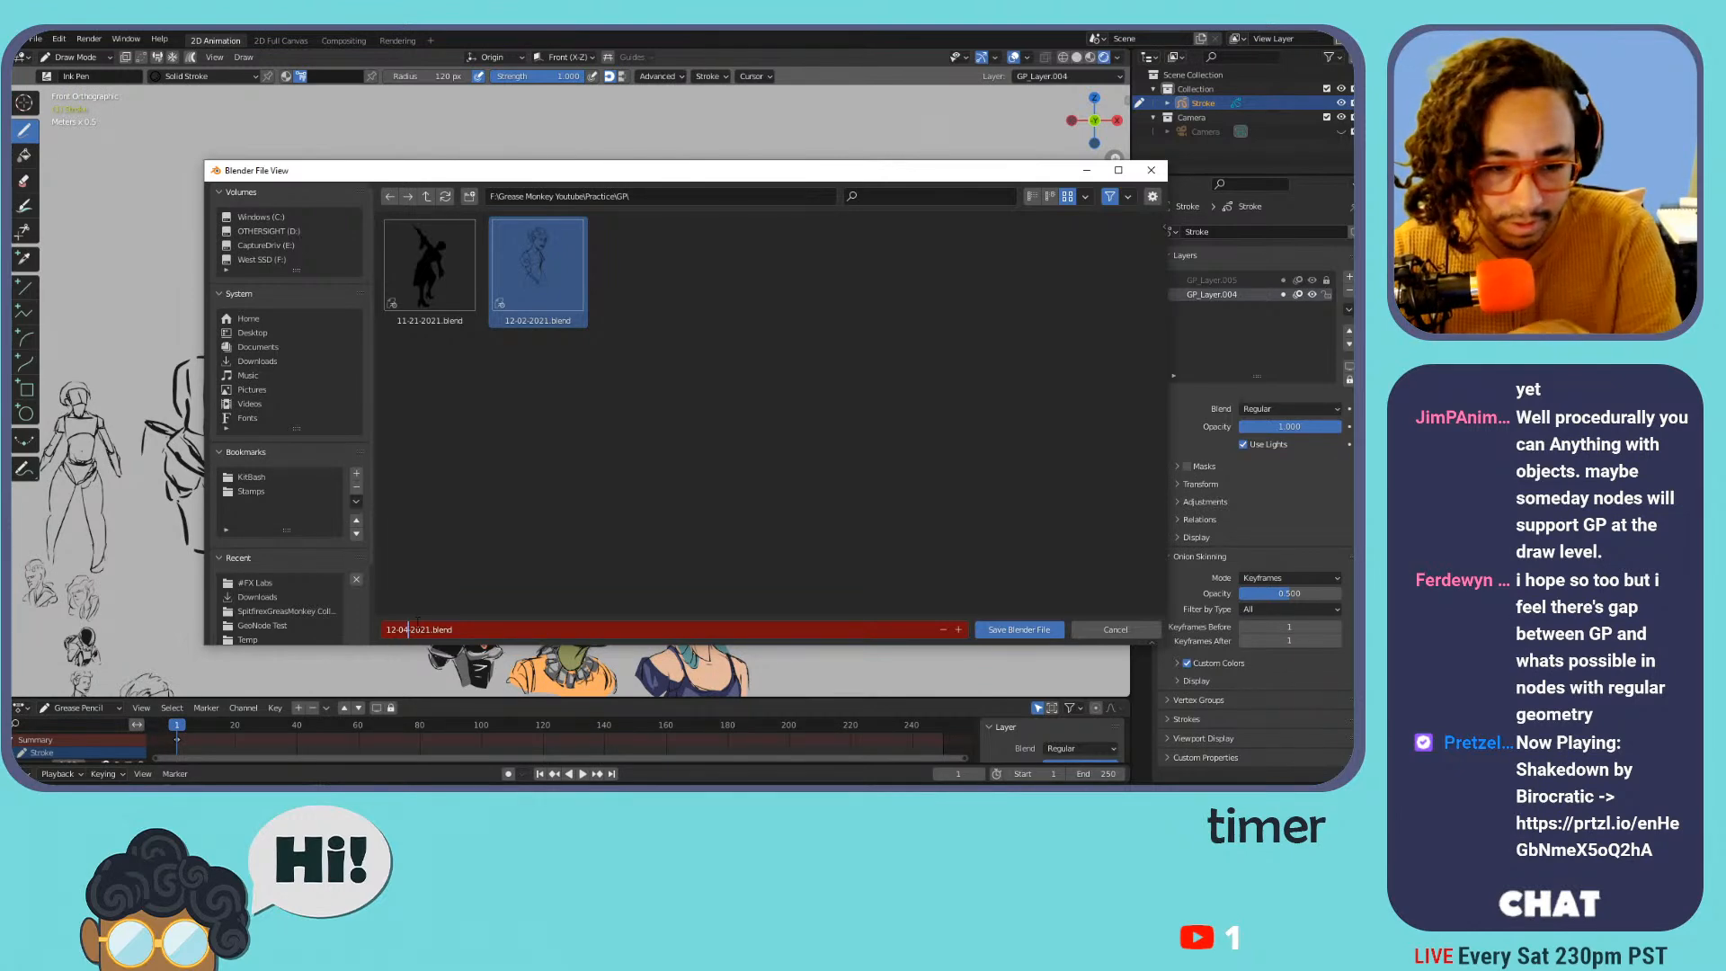
key(Return)
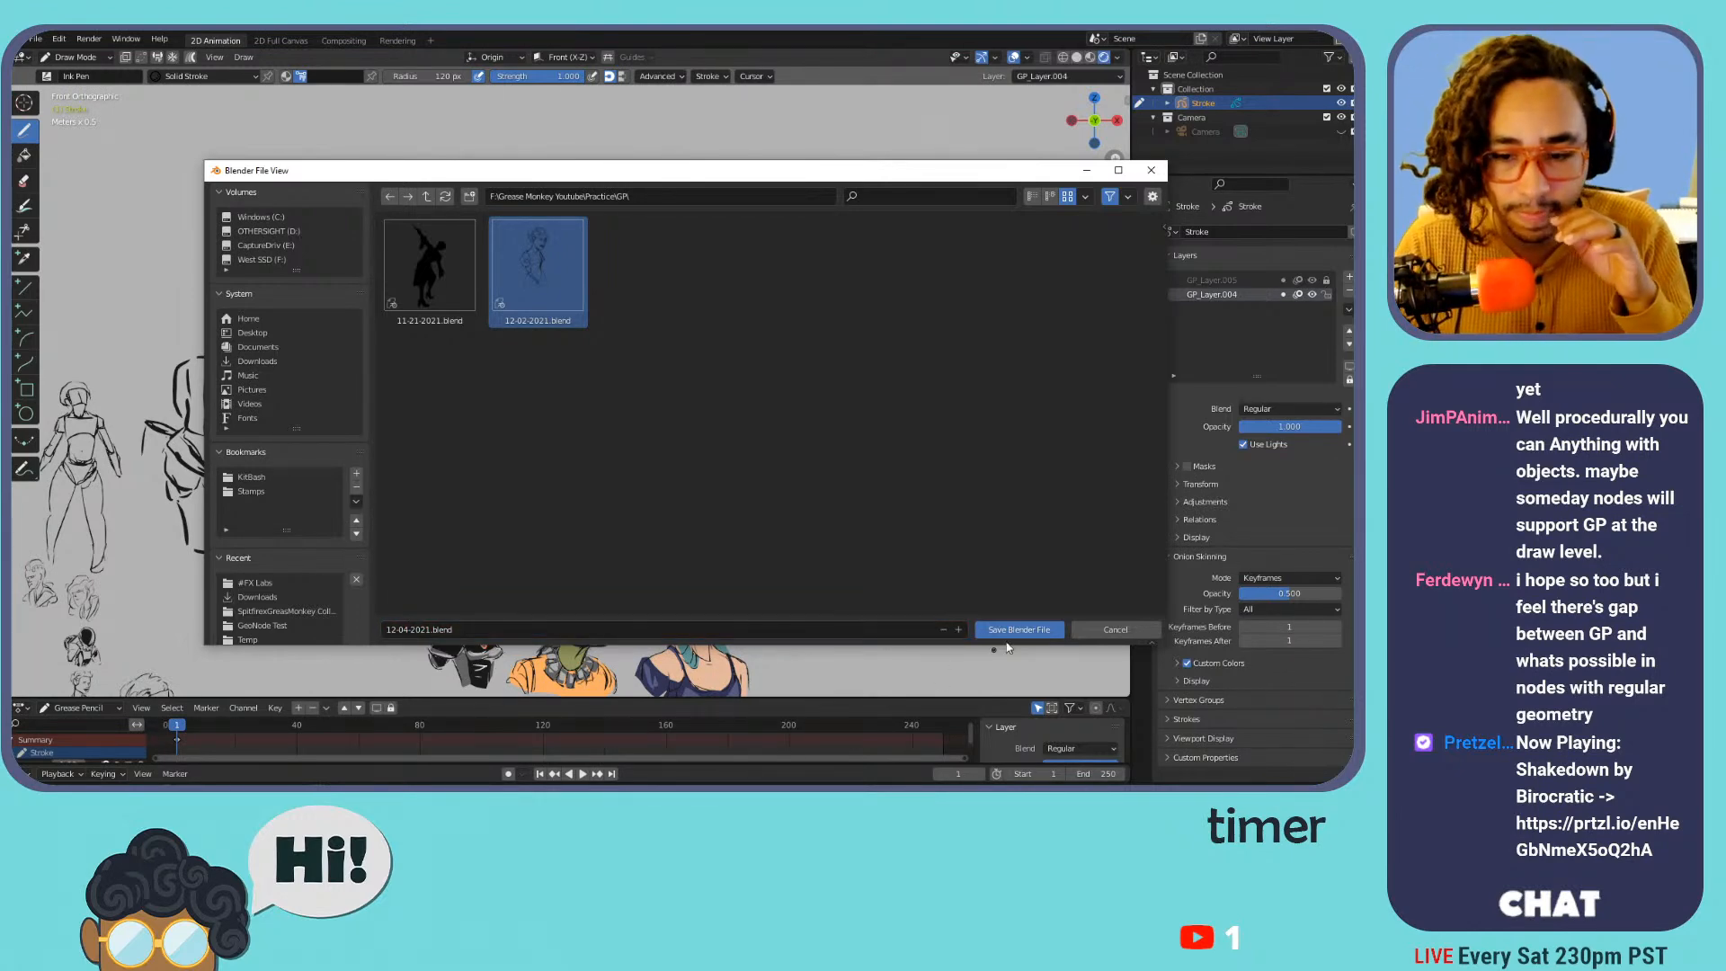
click(1018, 629)
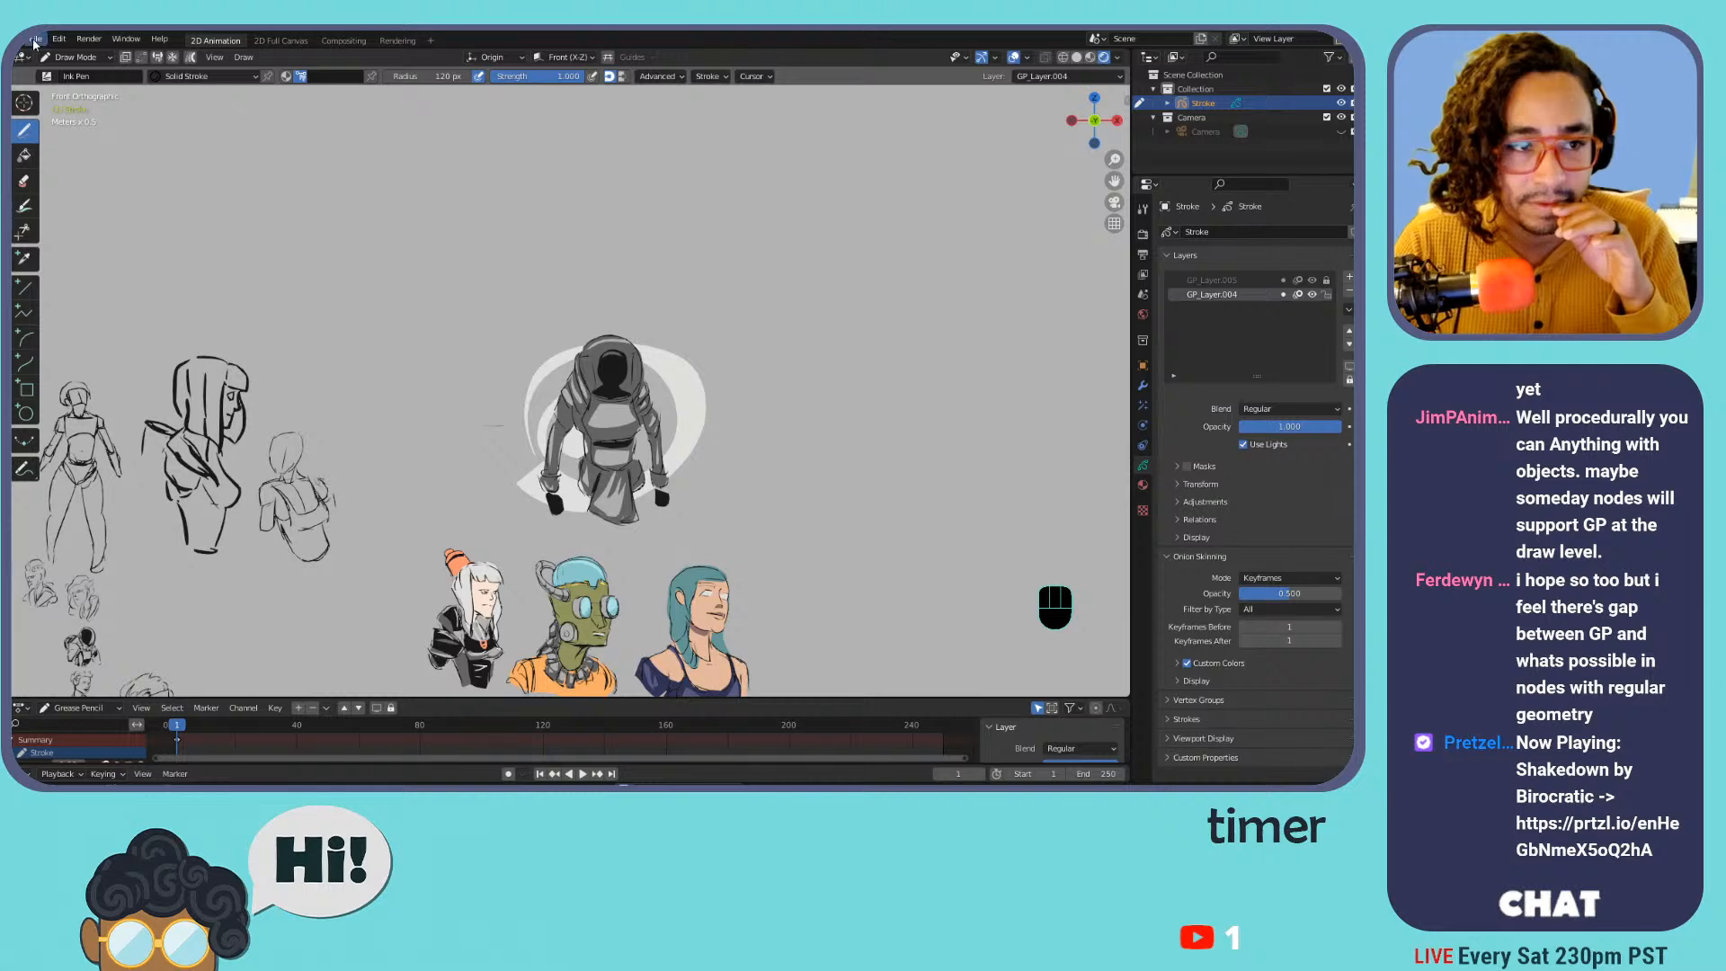
scroll(665, 567, up, 5)
shift+middle_drag(692, 507, 680, 206)
mouse_move(790, 431)
shift+middle_down()
mouse_move(842, 116)
mouse_move(679, 462)
mouse_move(674, 433)
shift+middle_up()
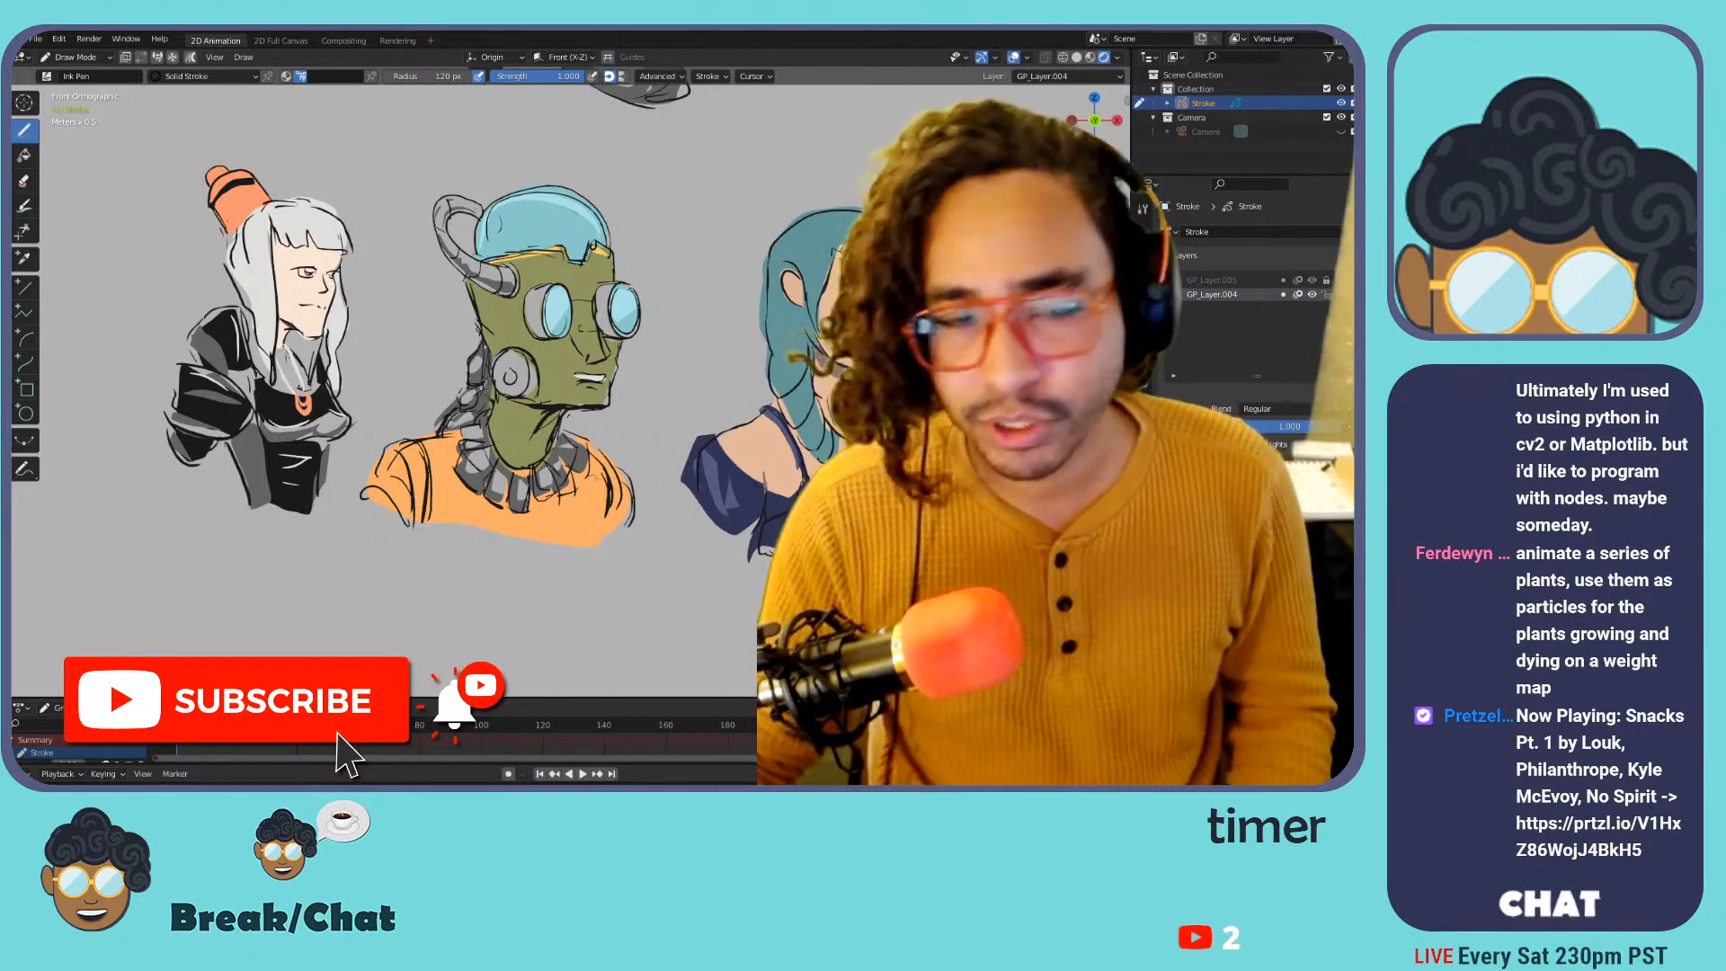
Create a new general file with the default cube scene and switch to the Geometry Nodes workspace
click(35, 41)
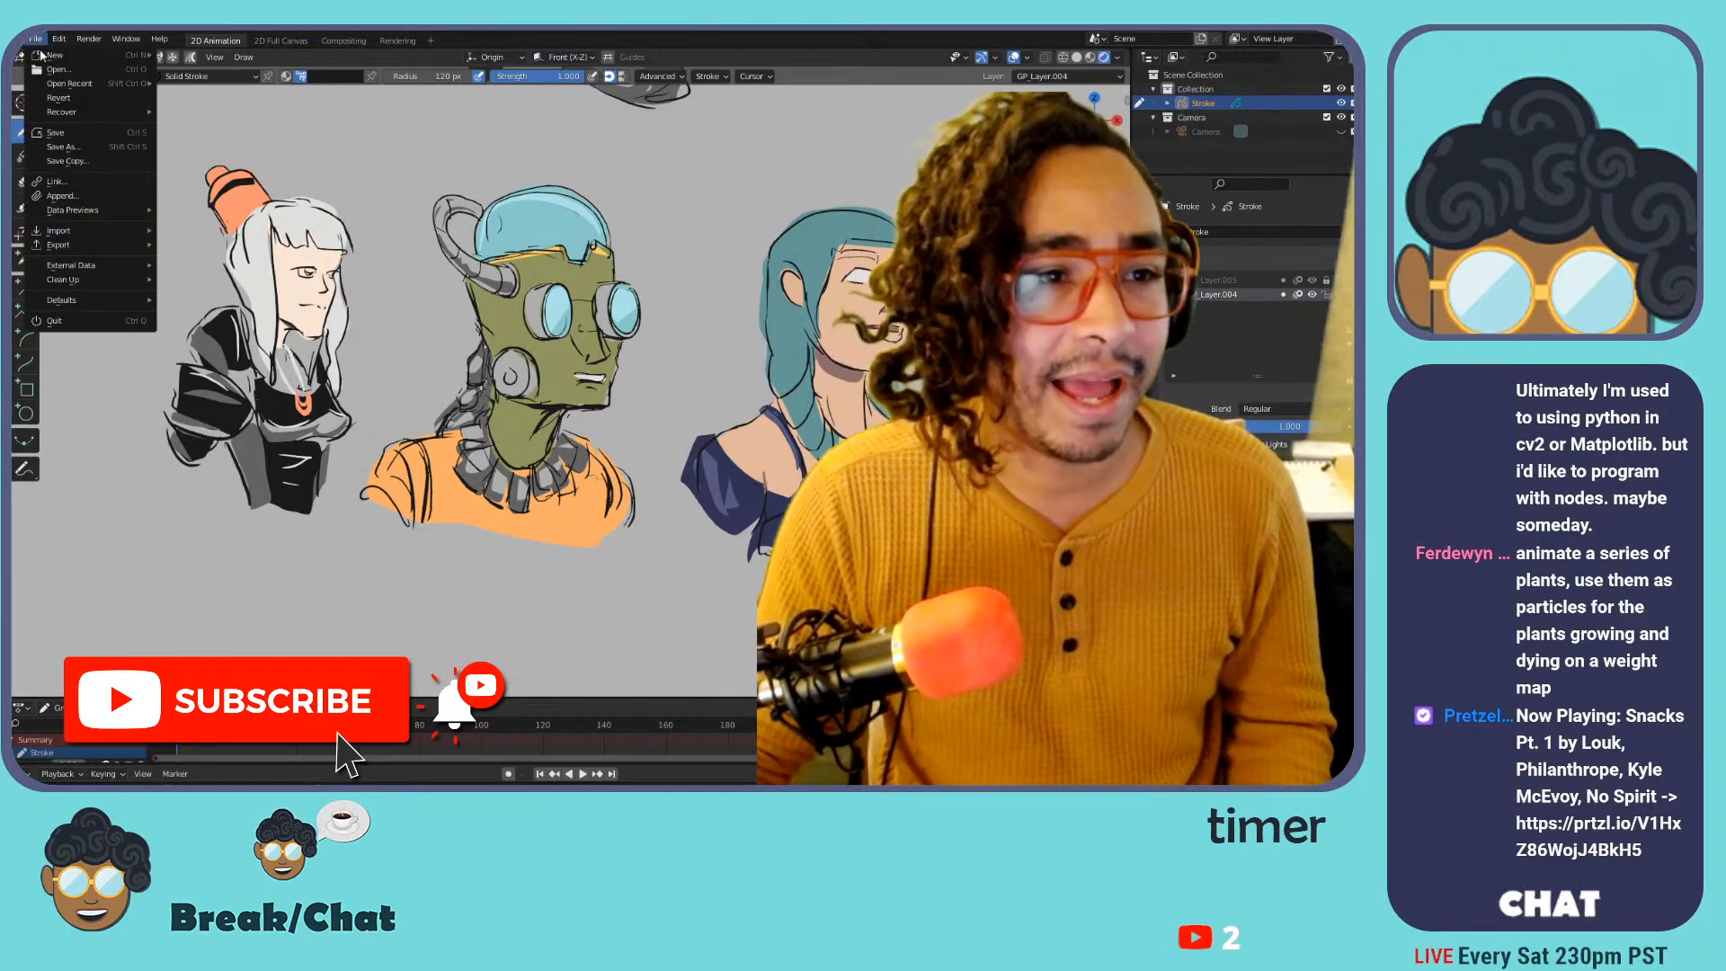
mouse_move(40, 54)
click(192, 63)
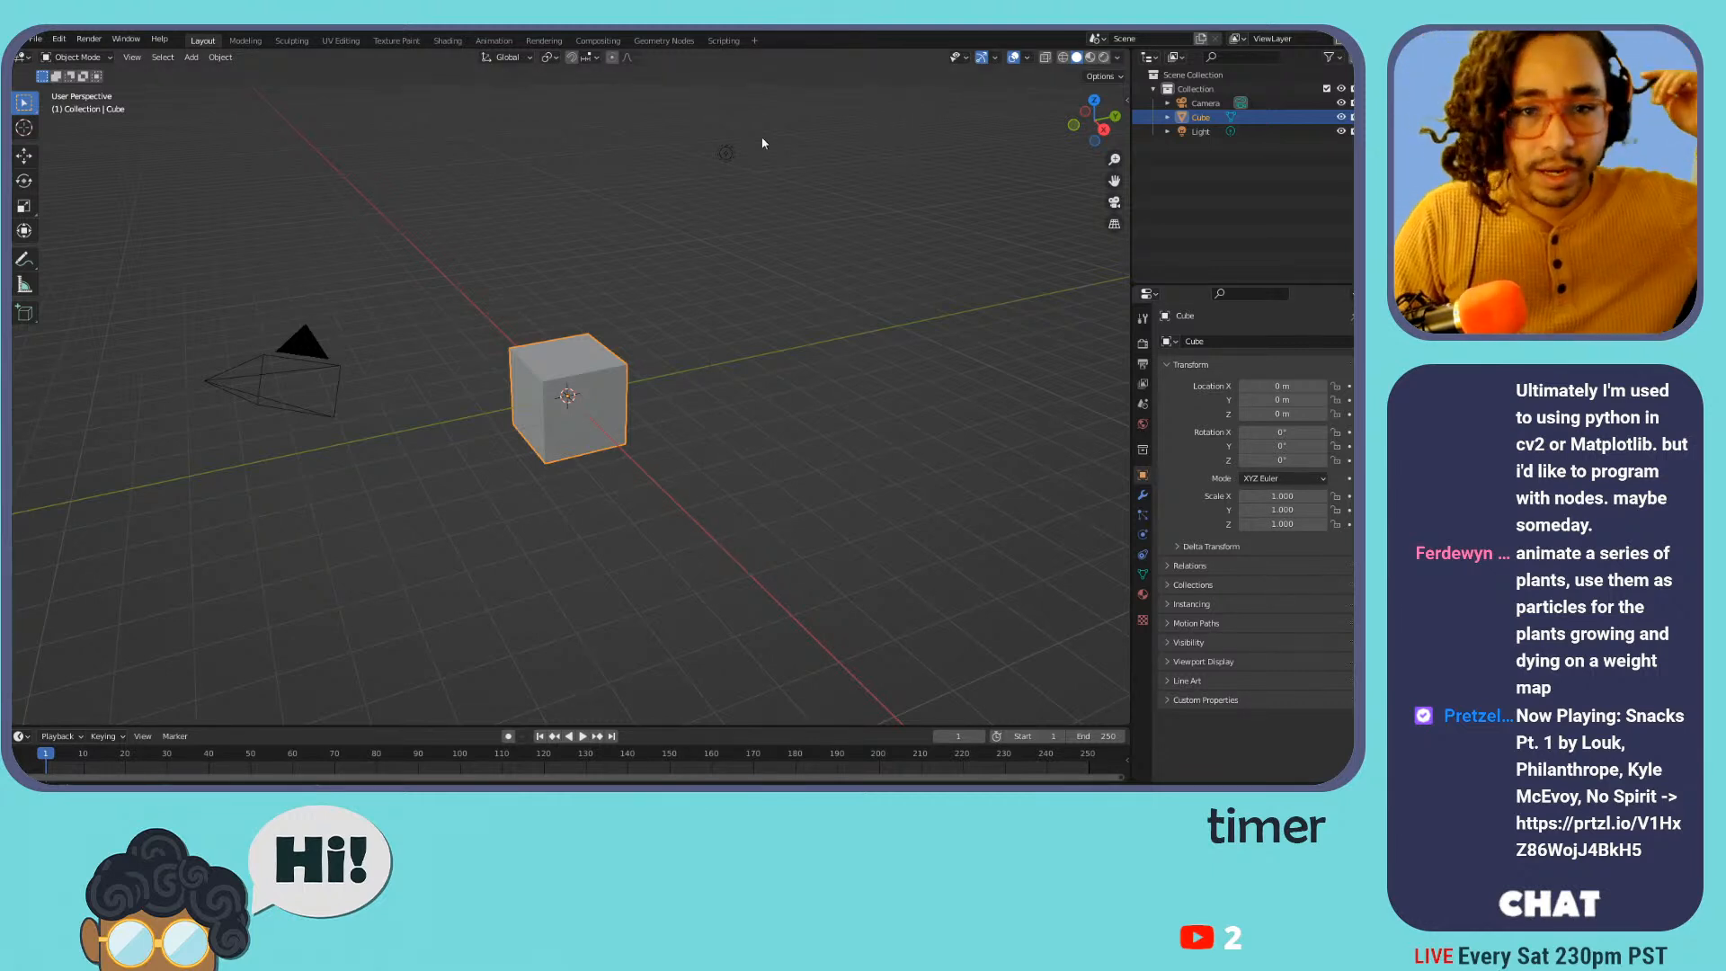
click(665, 42)
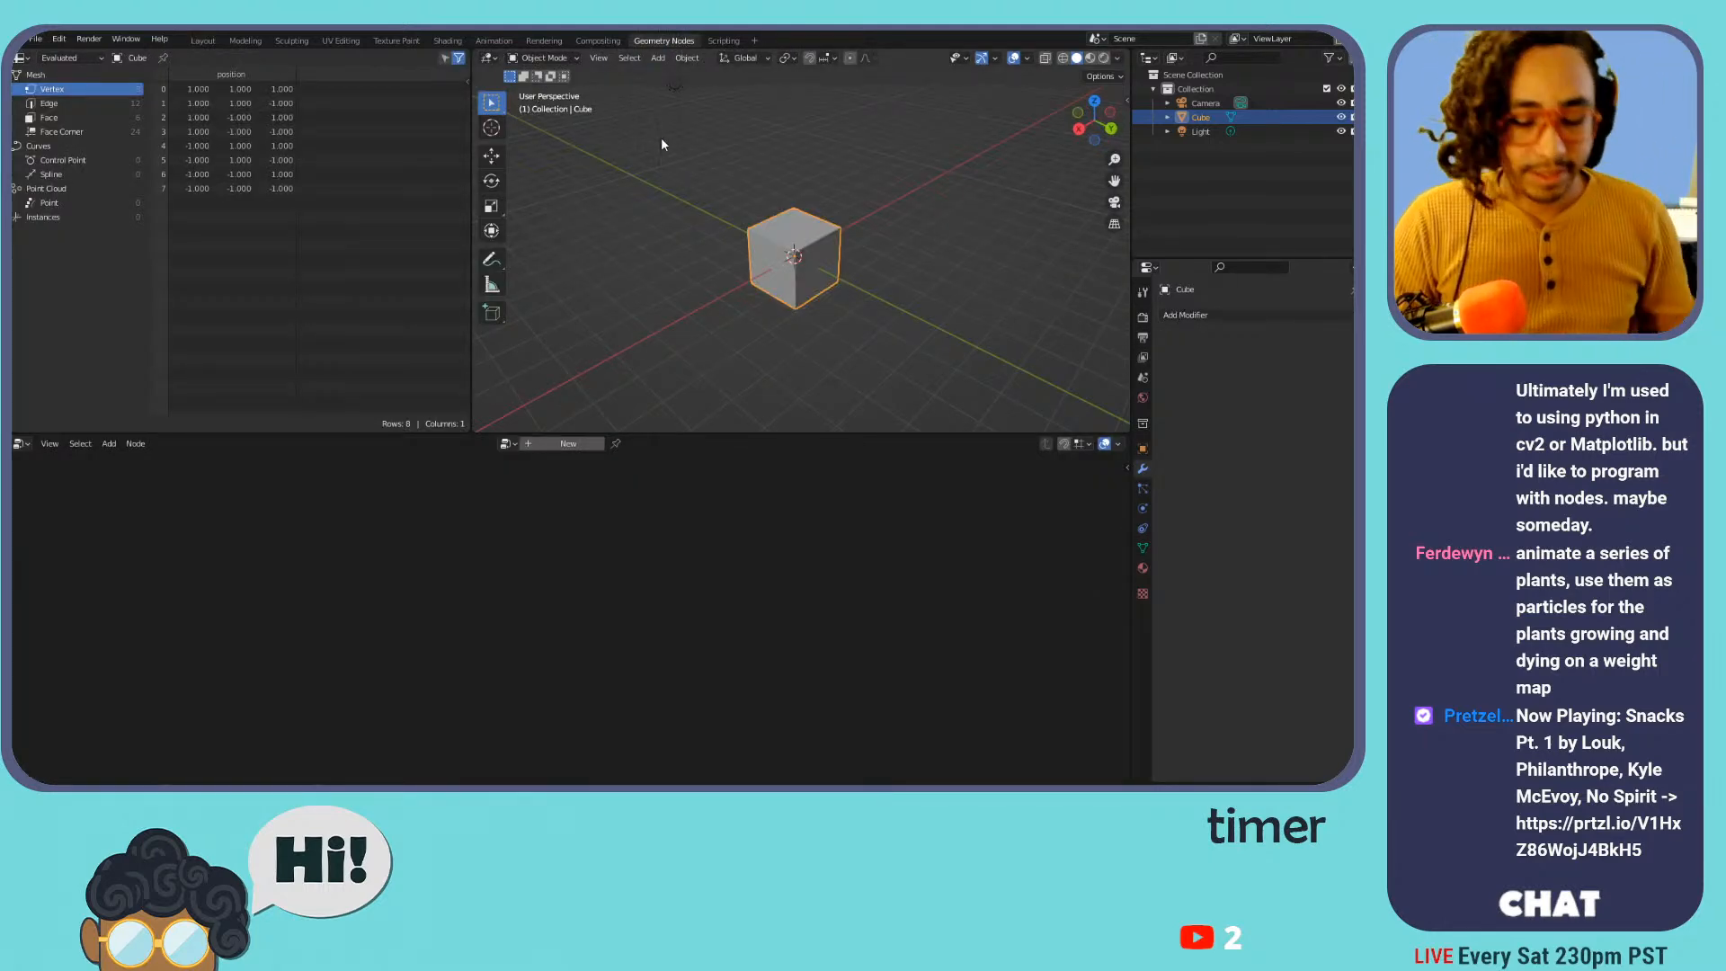
Hide the 3D viewport's tool shelf and look at the Screencast Keys settings
key(t)
key(n)
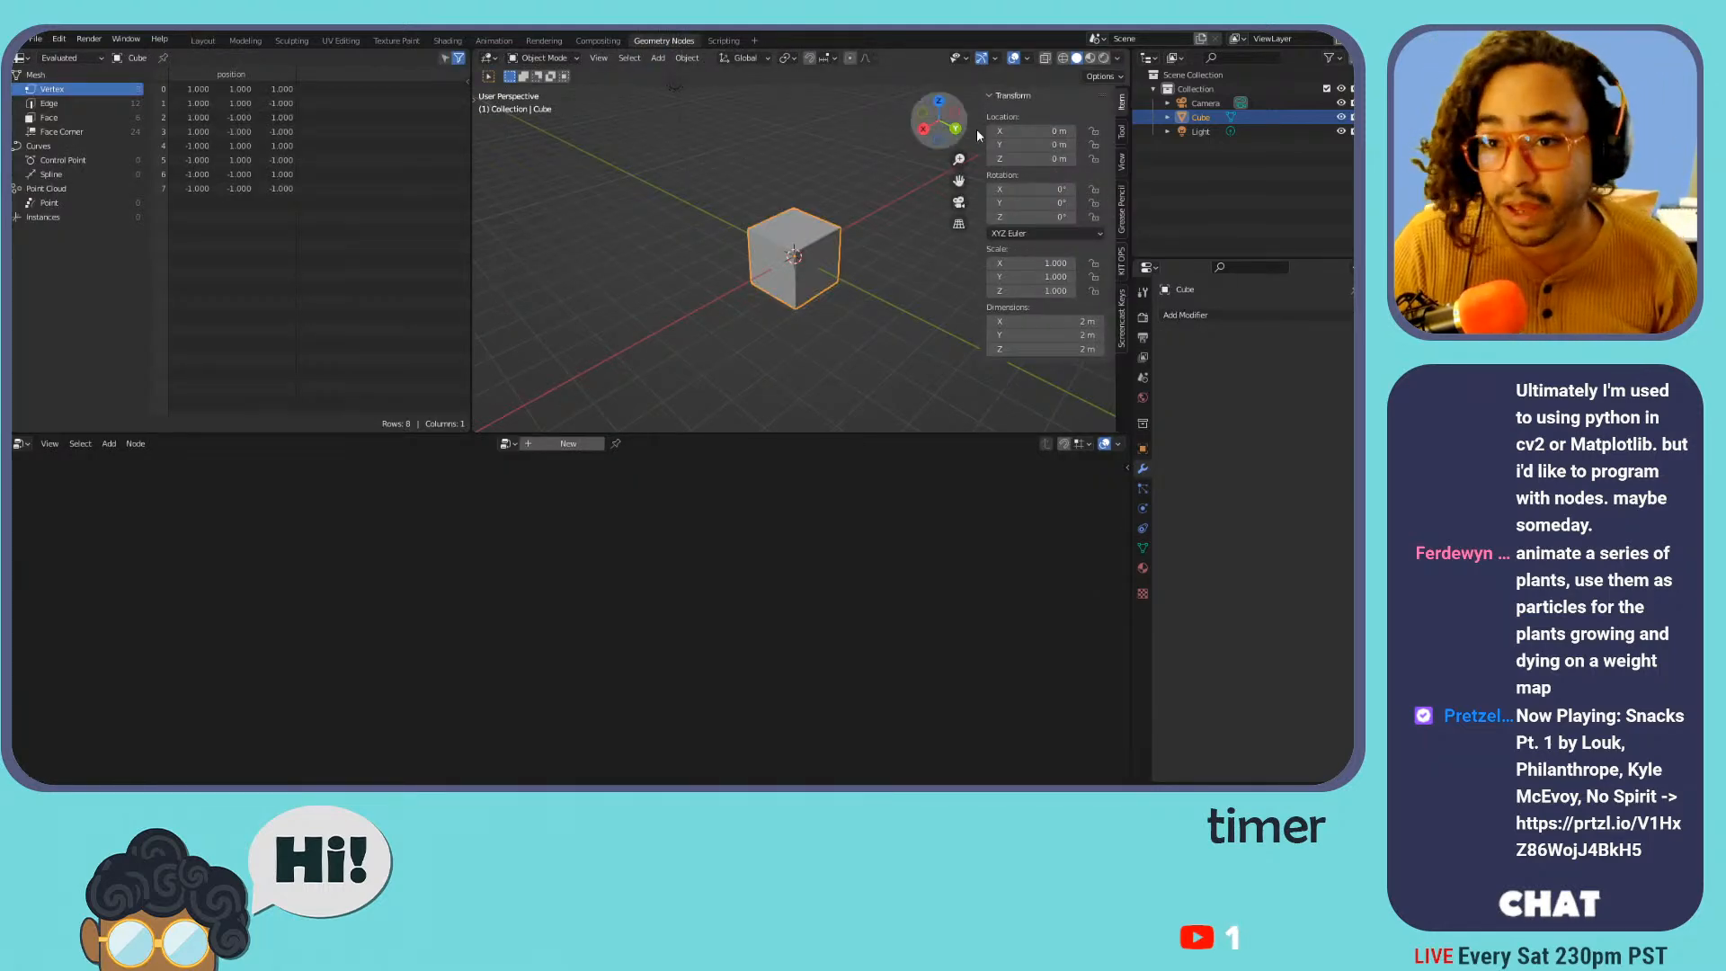
click(1124, 301)
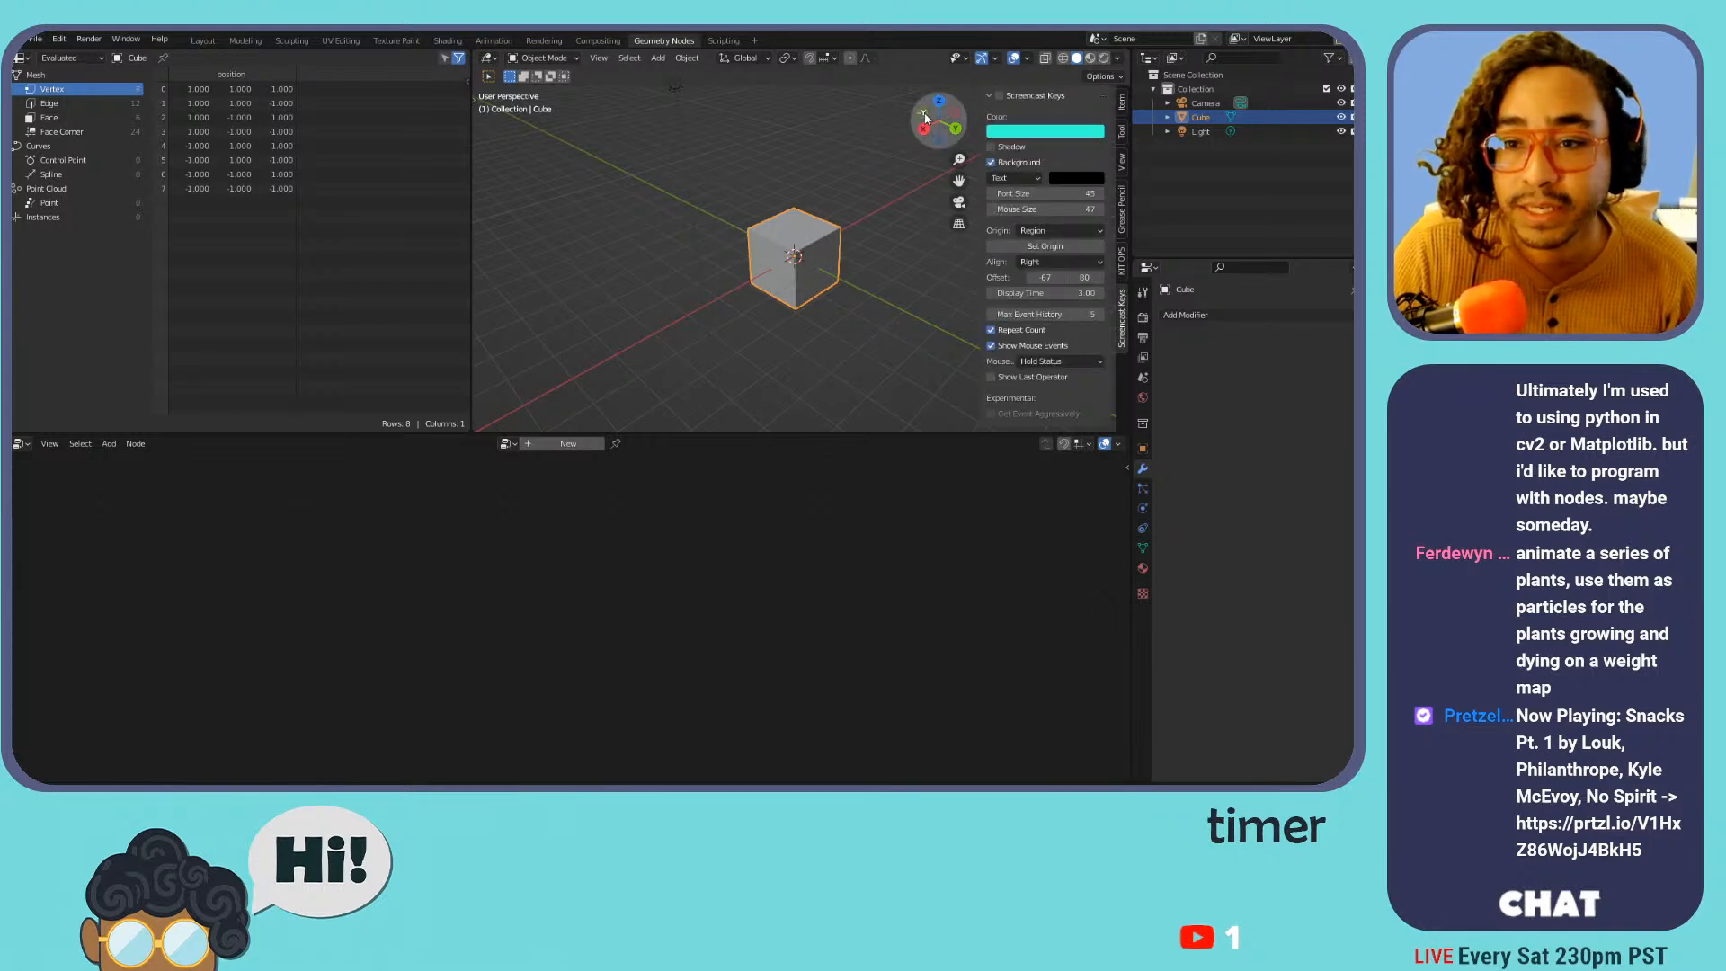
key(n)
Turn off the Navigate gizmo in the 3D viewport
click(1013, 59)
click(1013, 59)
click(994, 59)
click(982, 58)
click(982, 59)
click(995, 59)
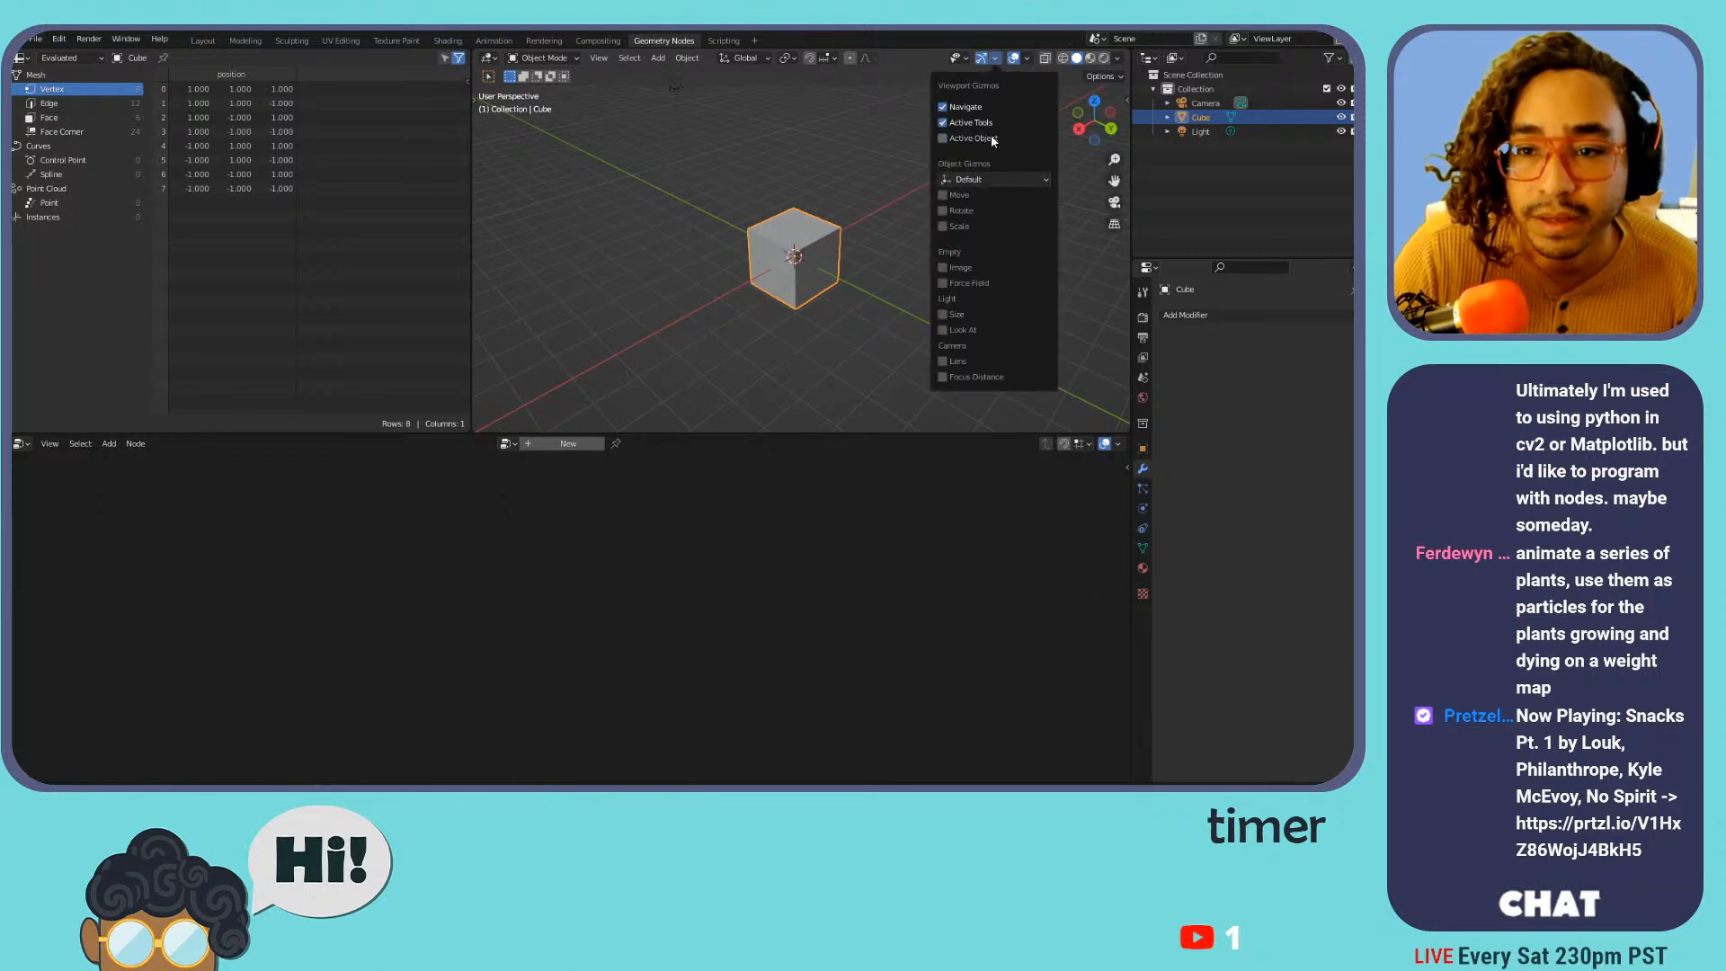
click(980, 108)
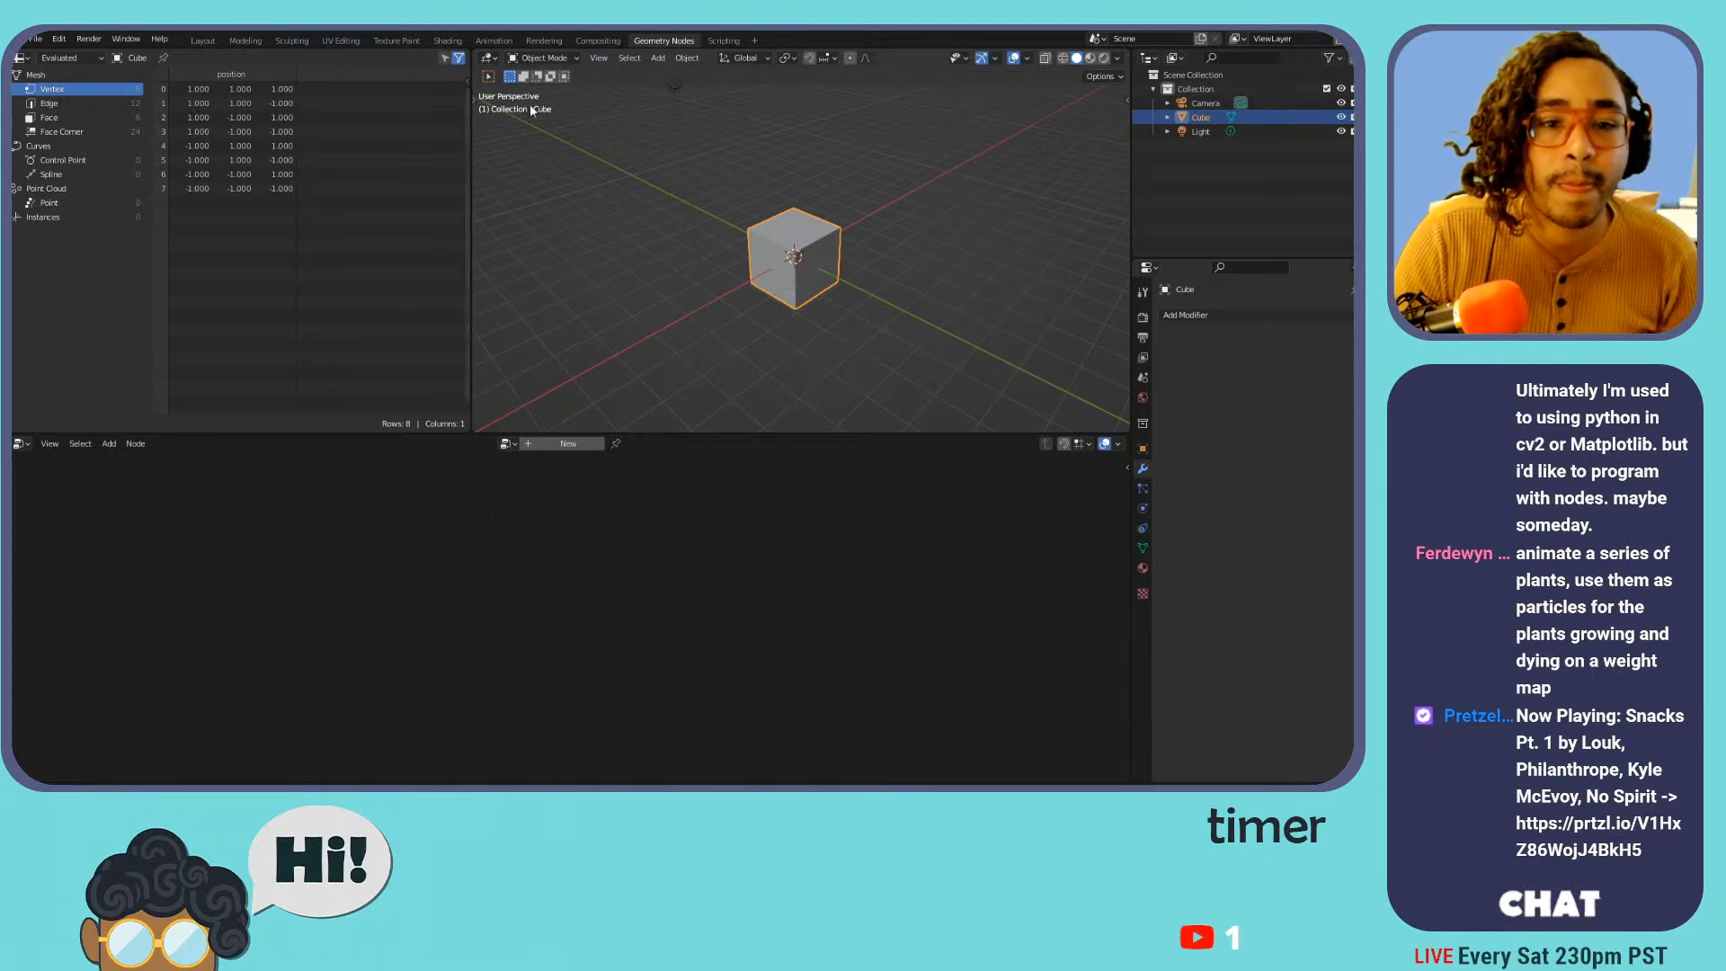
Display the 3D viewport in rendered shading and create a new geometry node tree on the cube
click(1105, 58)
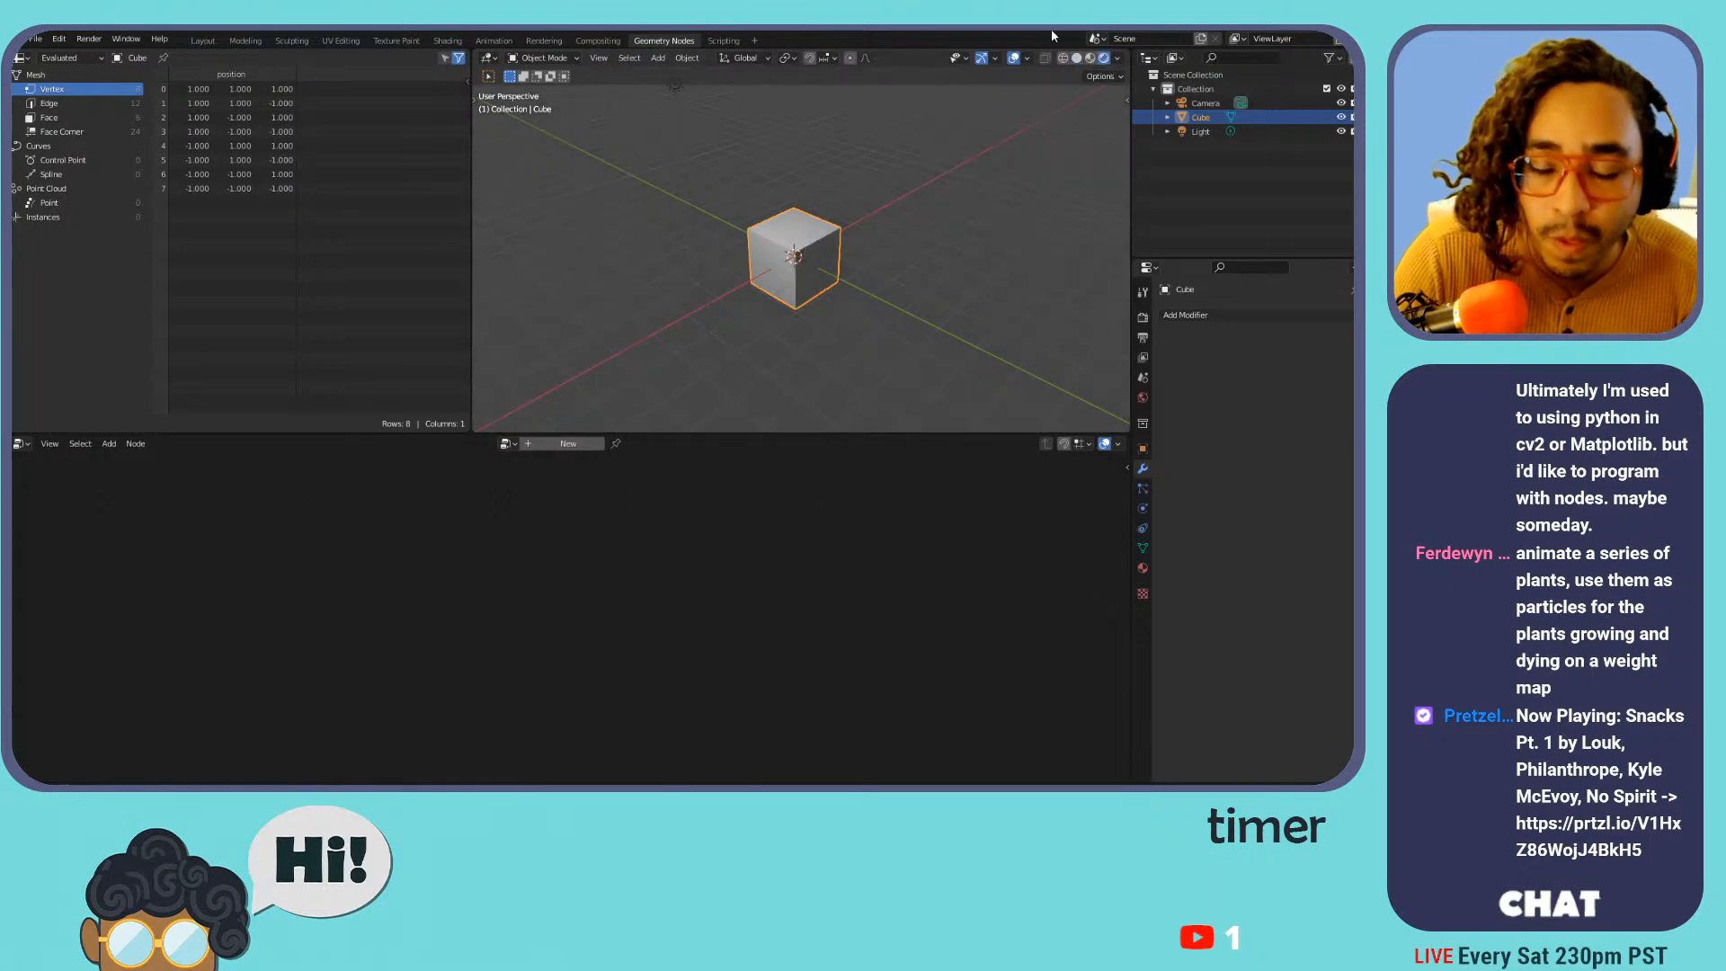
scroll(912, 221, up, 5)
scroll(913, 216, down, 2)
key(KP_7)
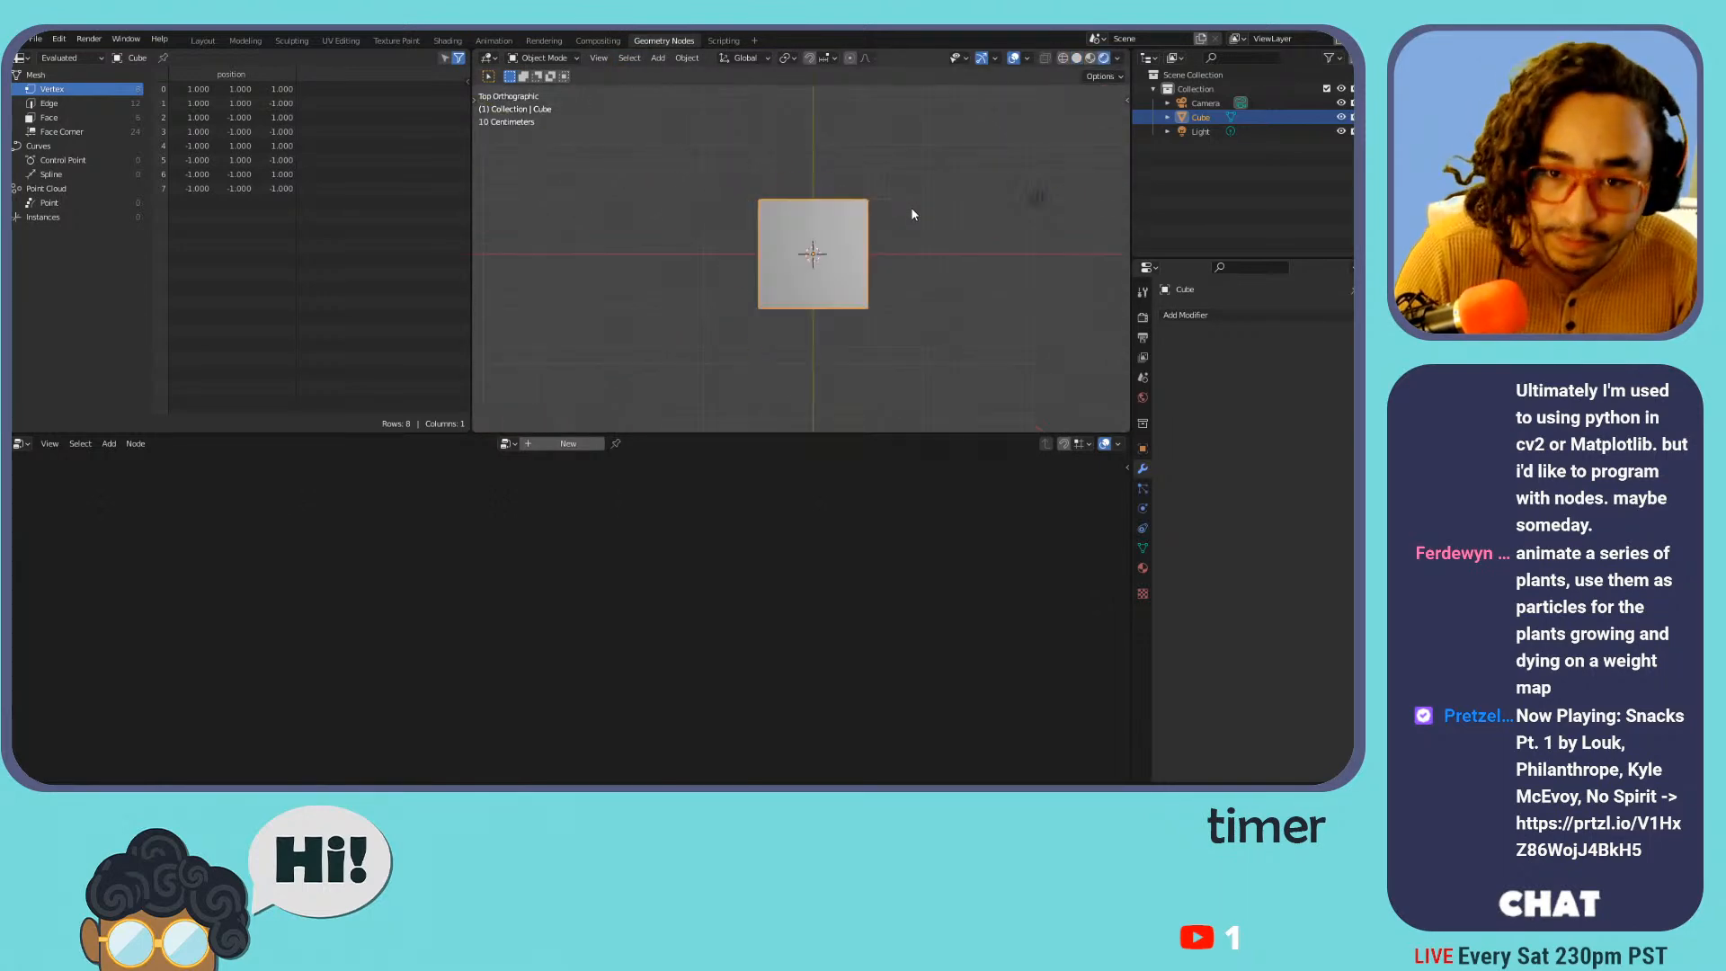
middle_drag(905, 243, 779, 297)
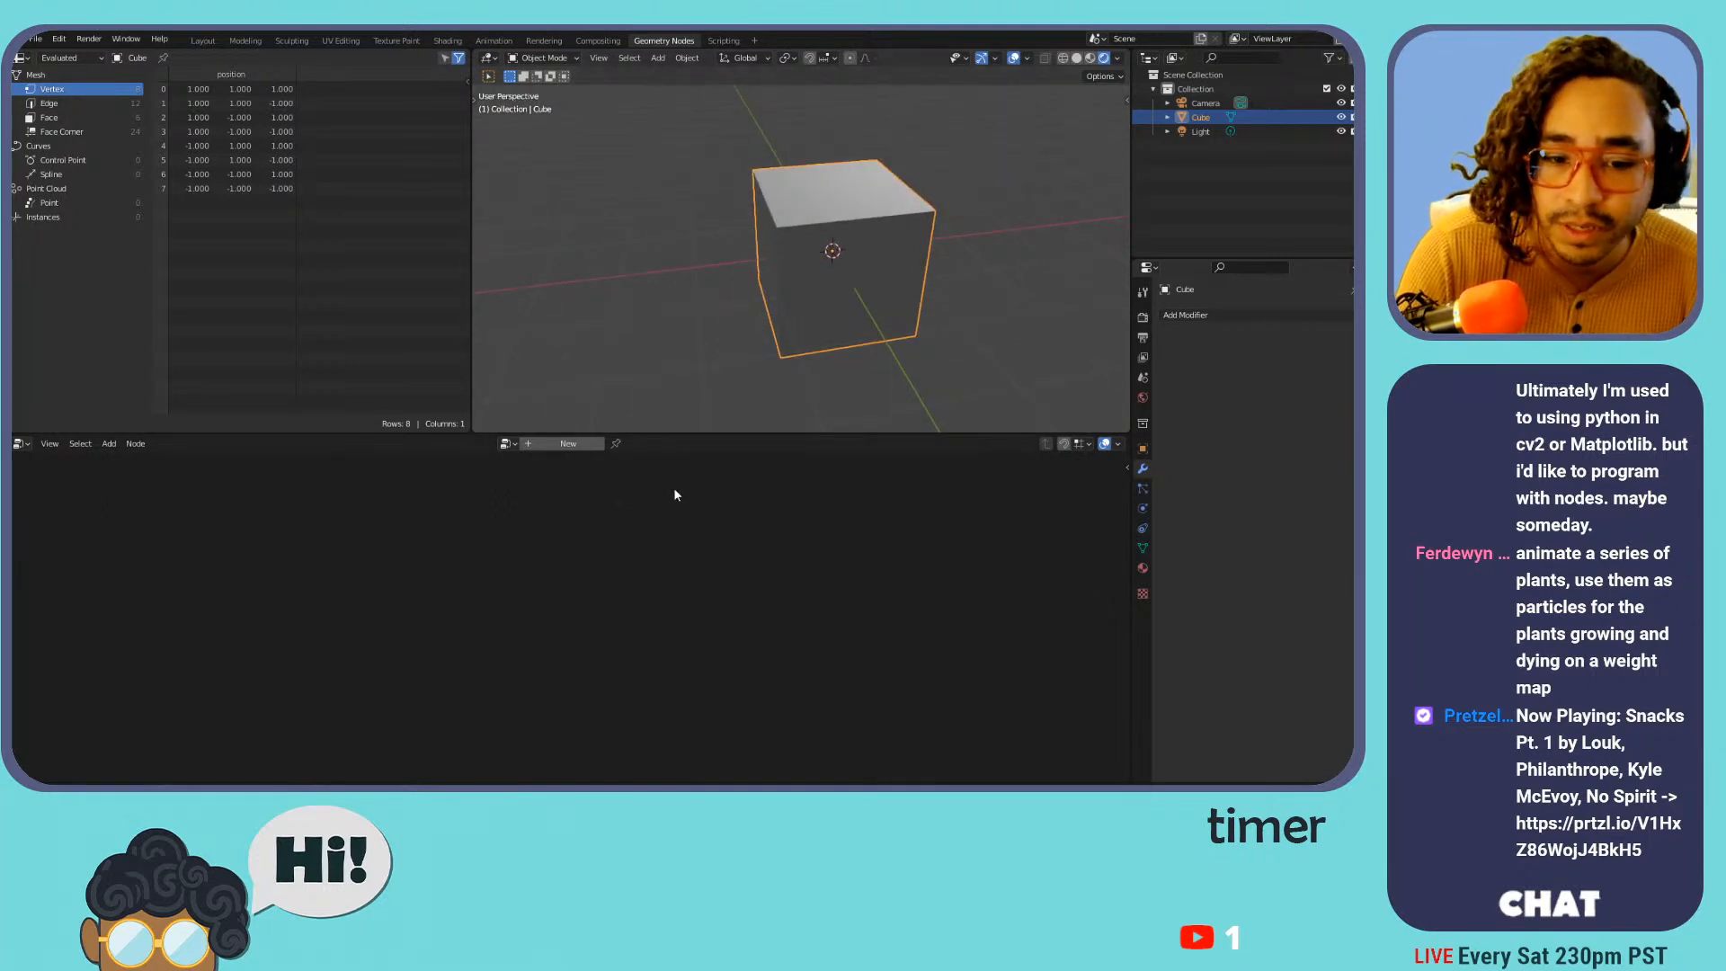
click(570, 444)
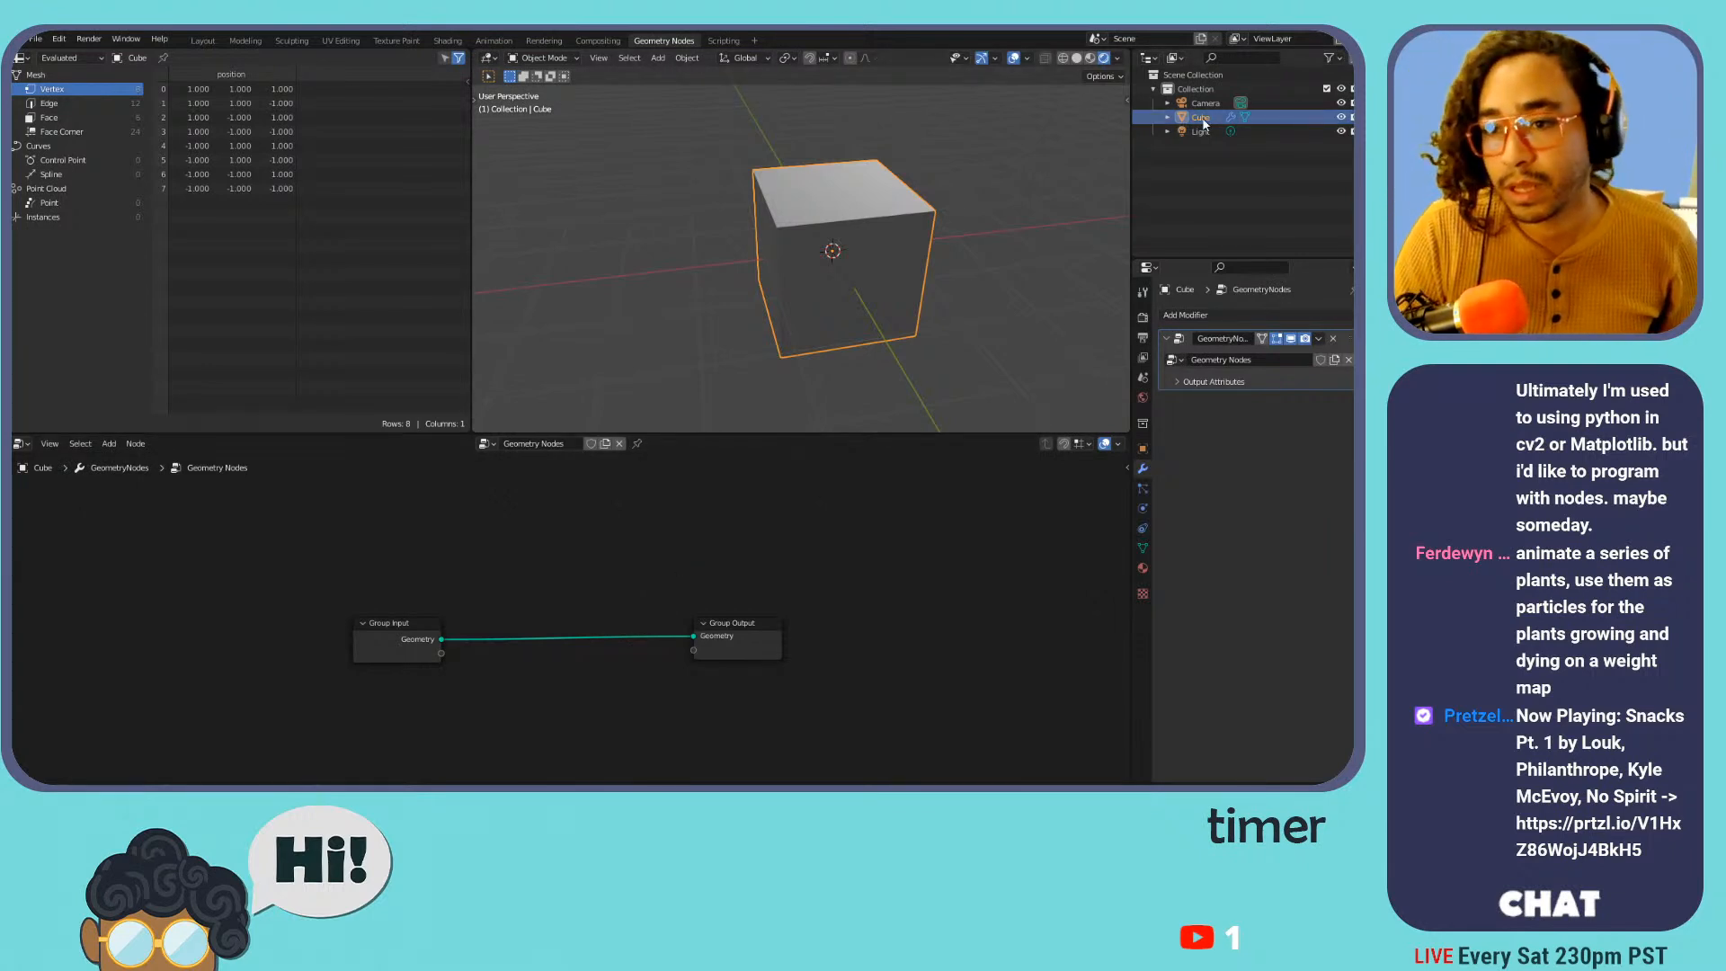
Move the cube into a new collection named GeoNodes and rename the cube Geonodes.000
key(m)
click(806, 184)
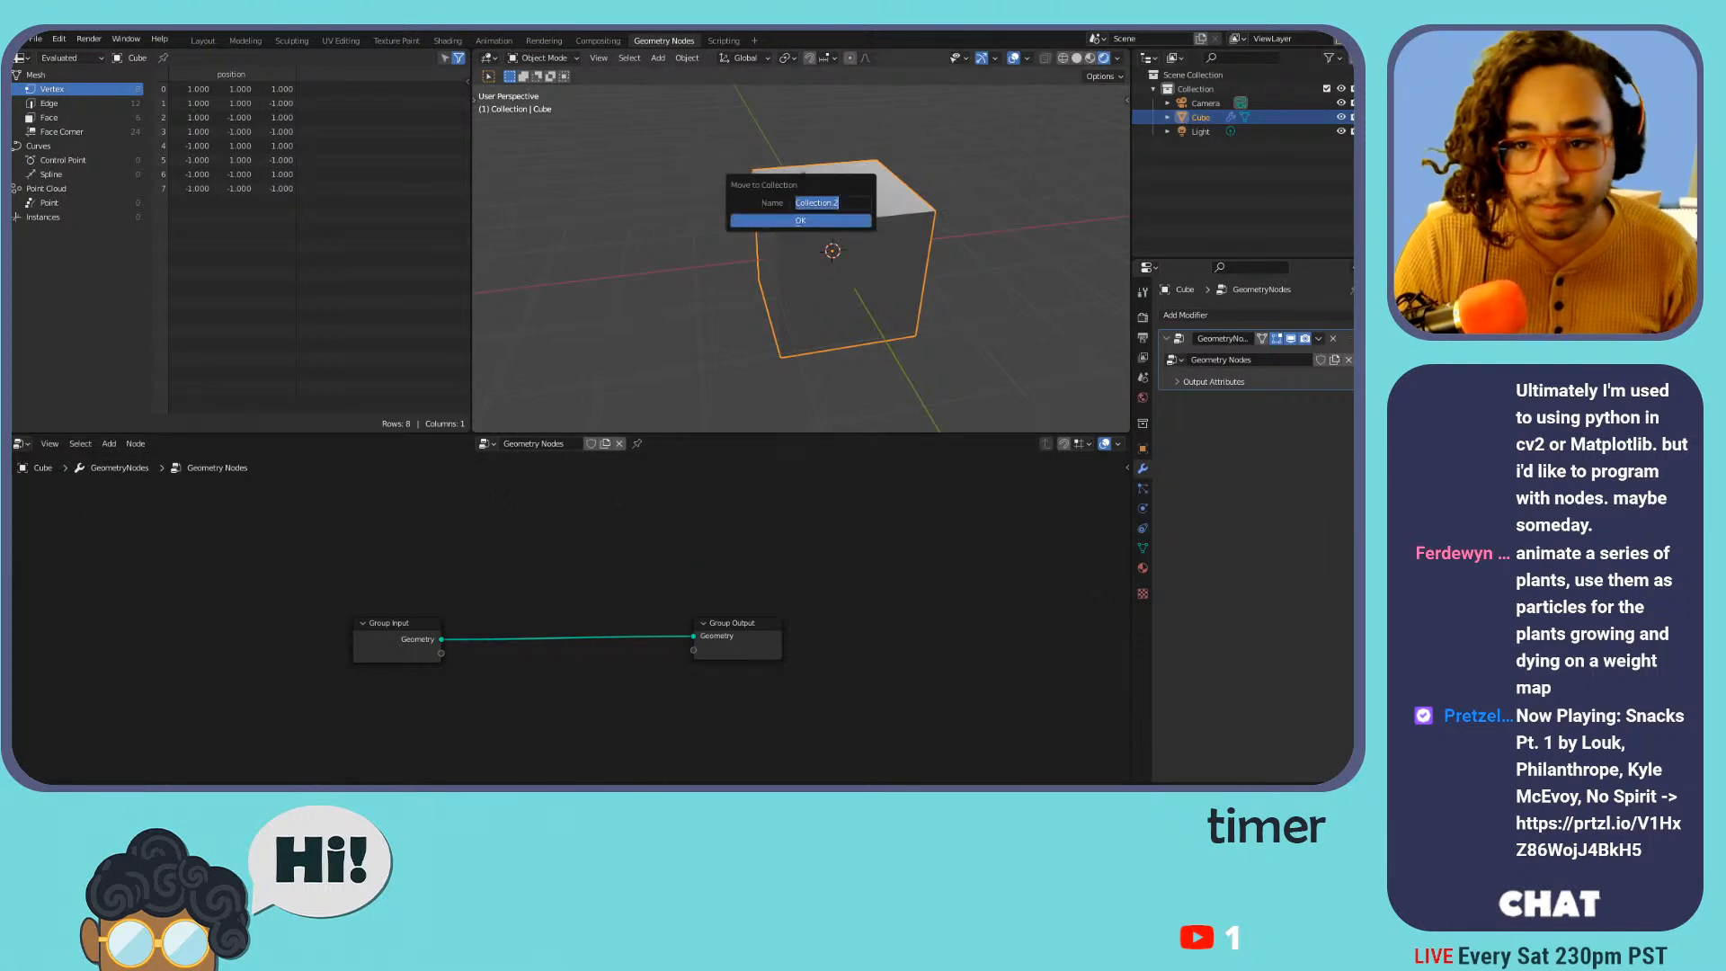
text(GeoNodes)
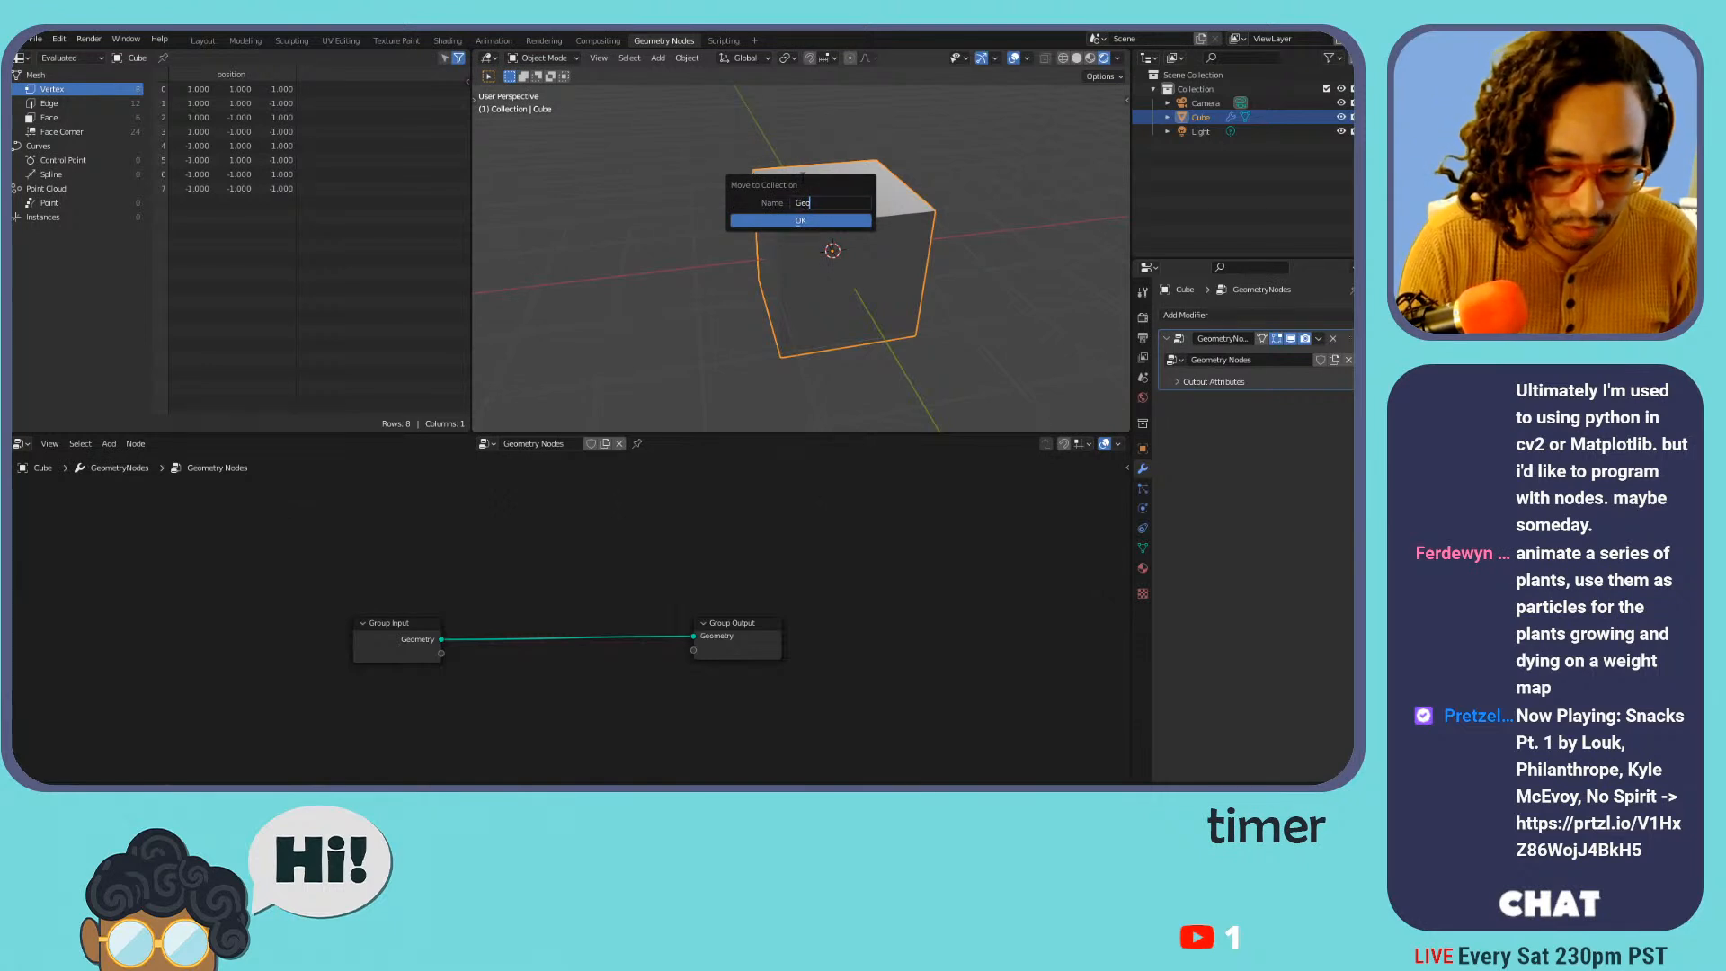
click(809, 220)
double_click(1201, 146)
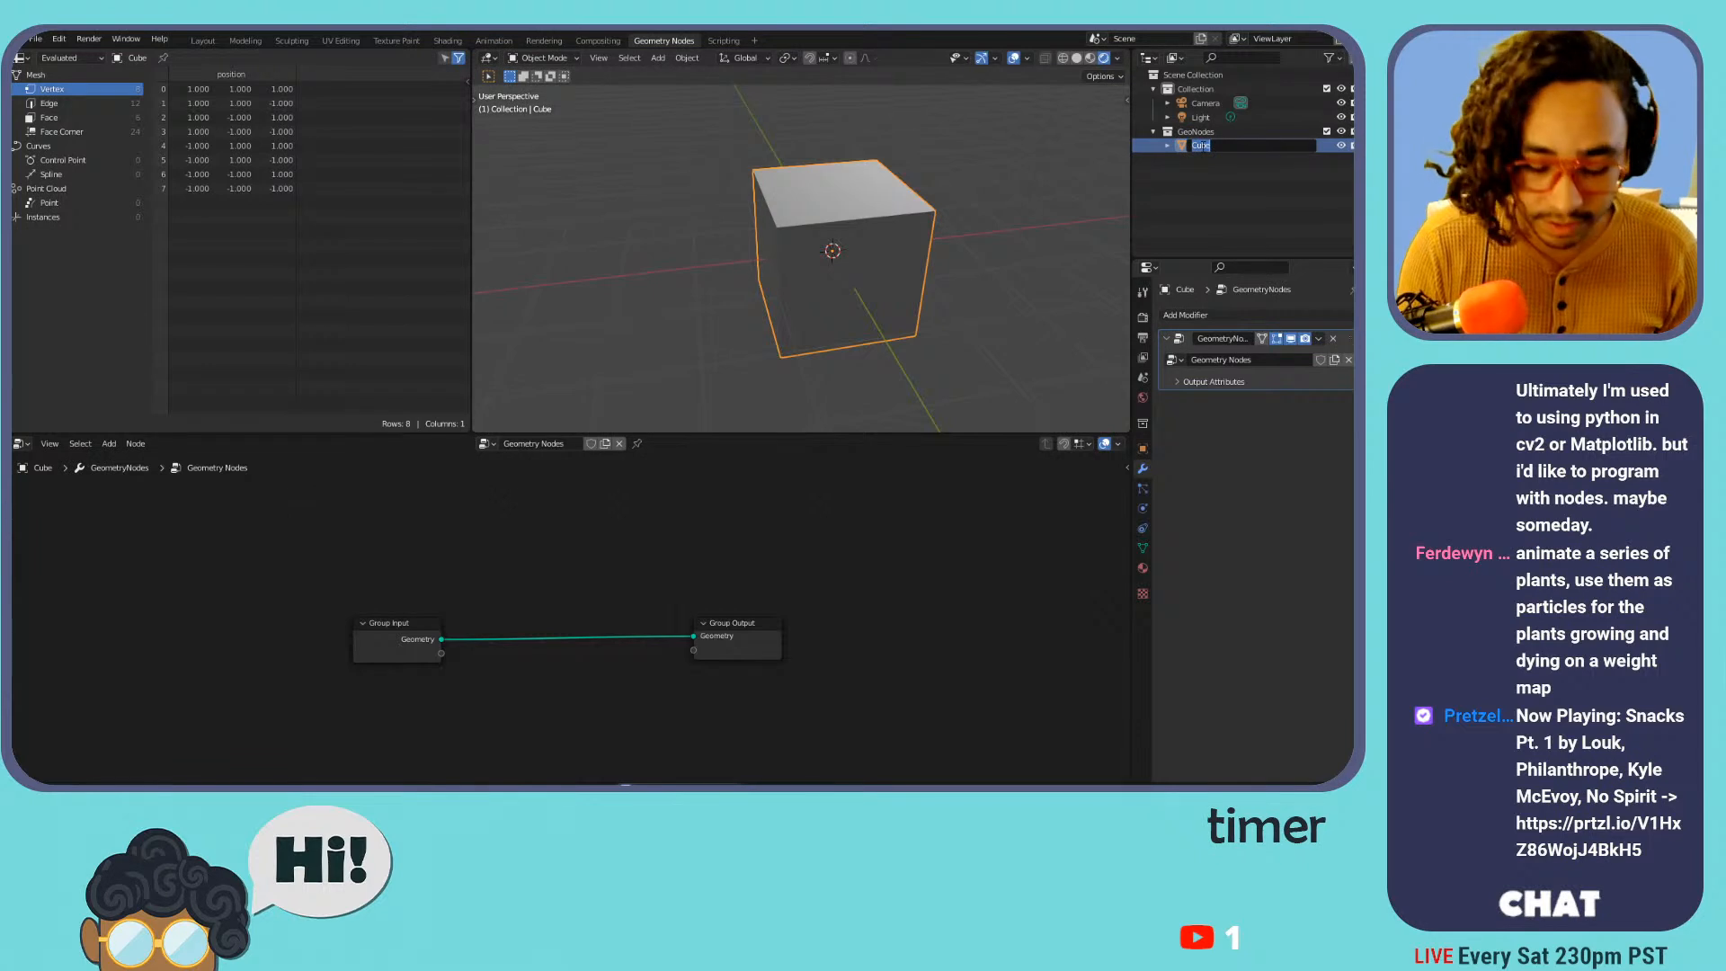
text(Geonodes.0)
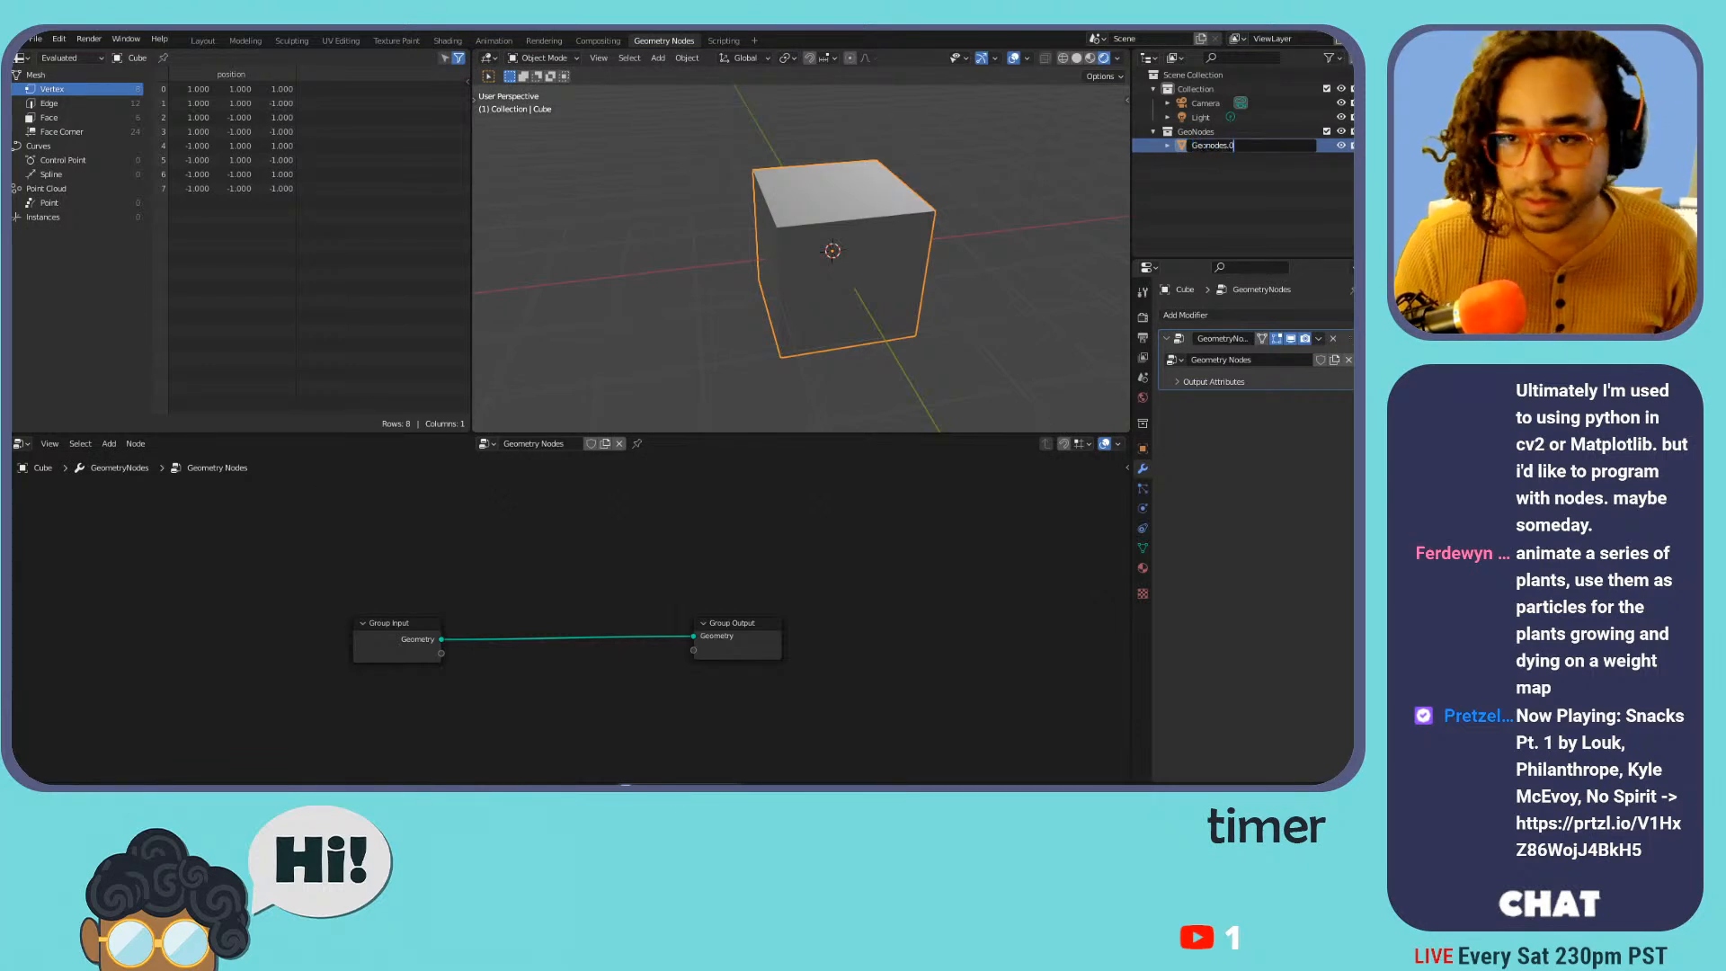
key(Return)
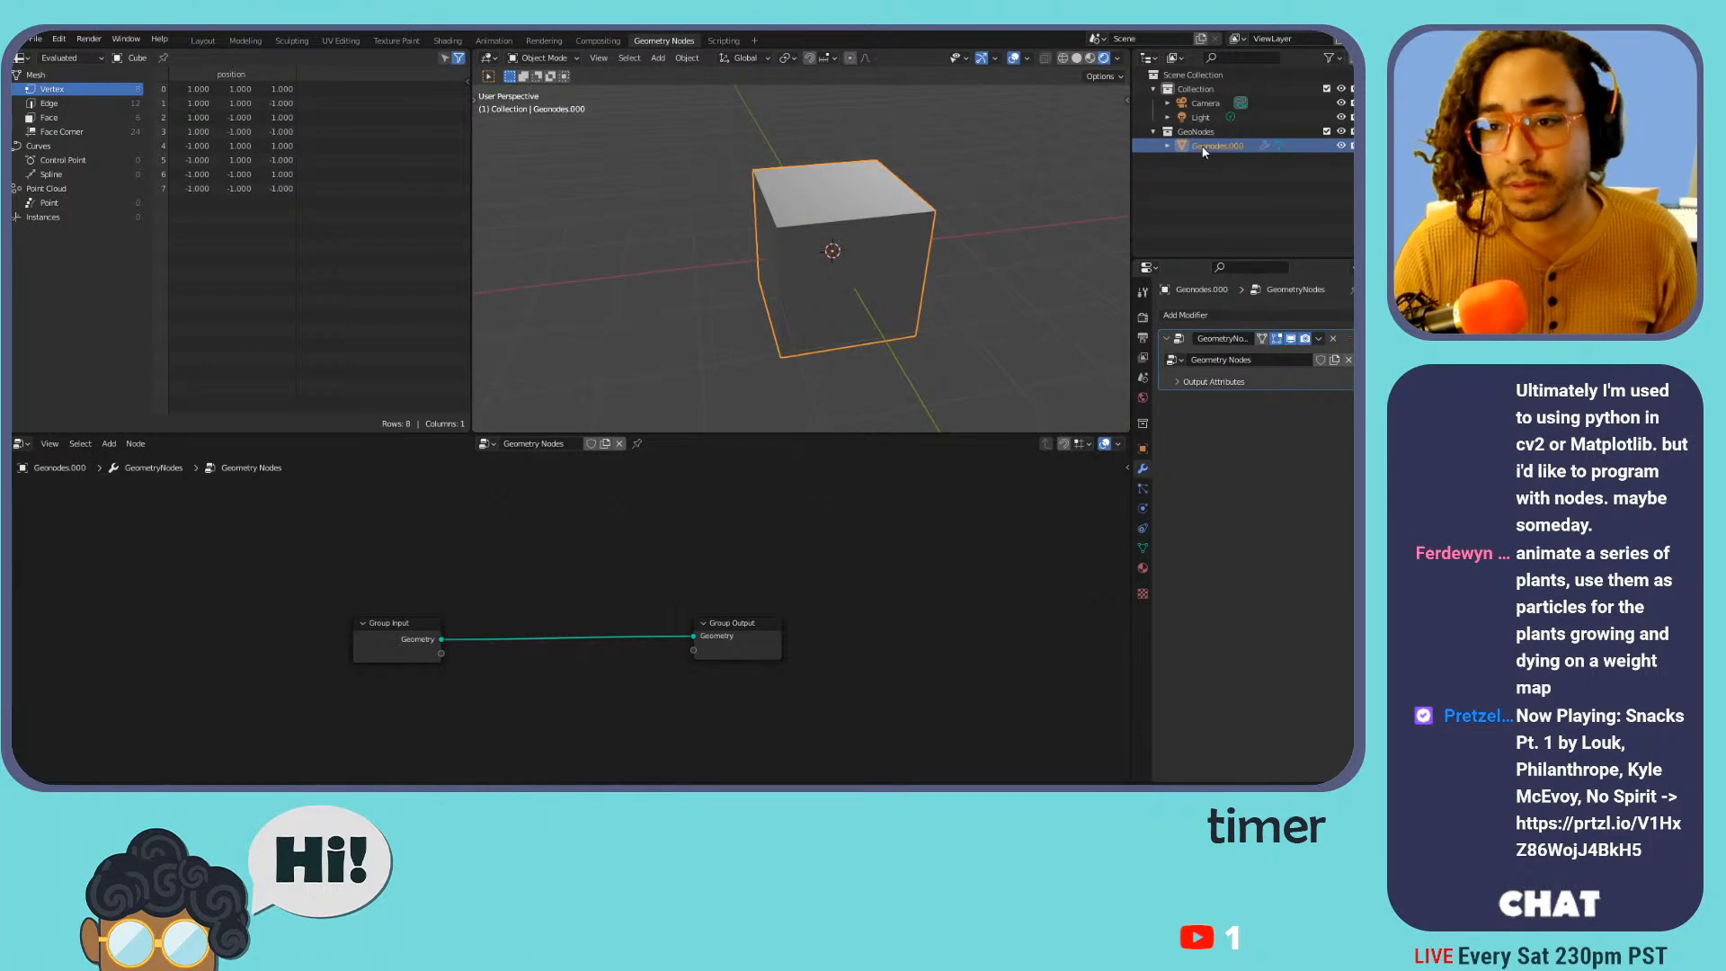
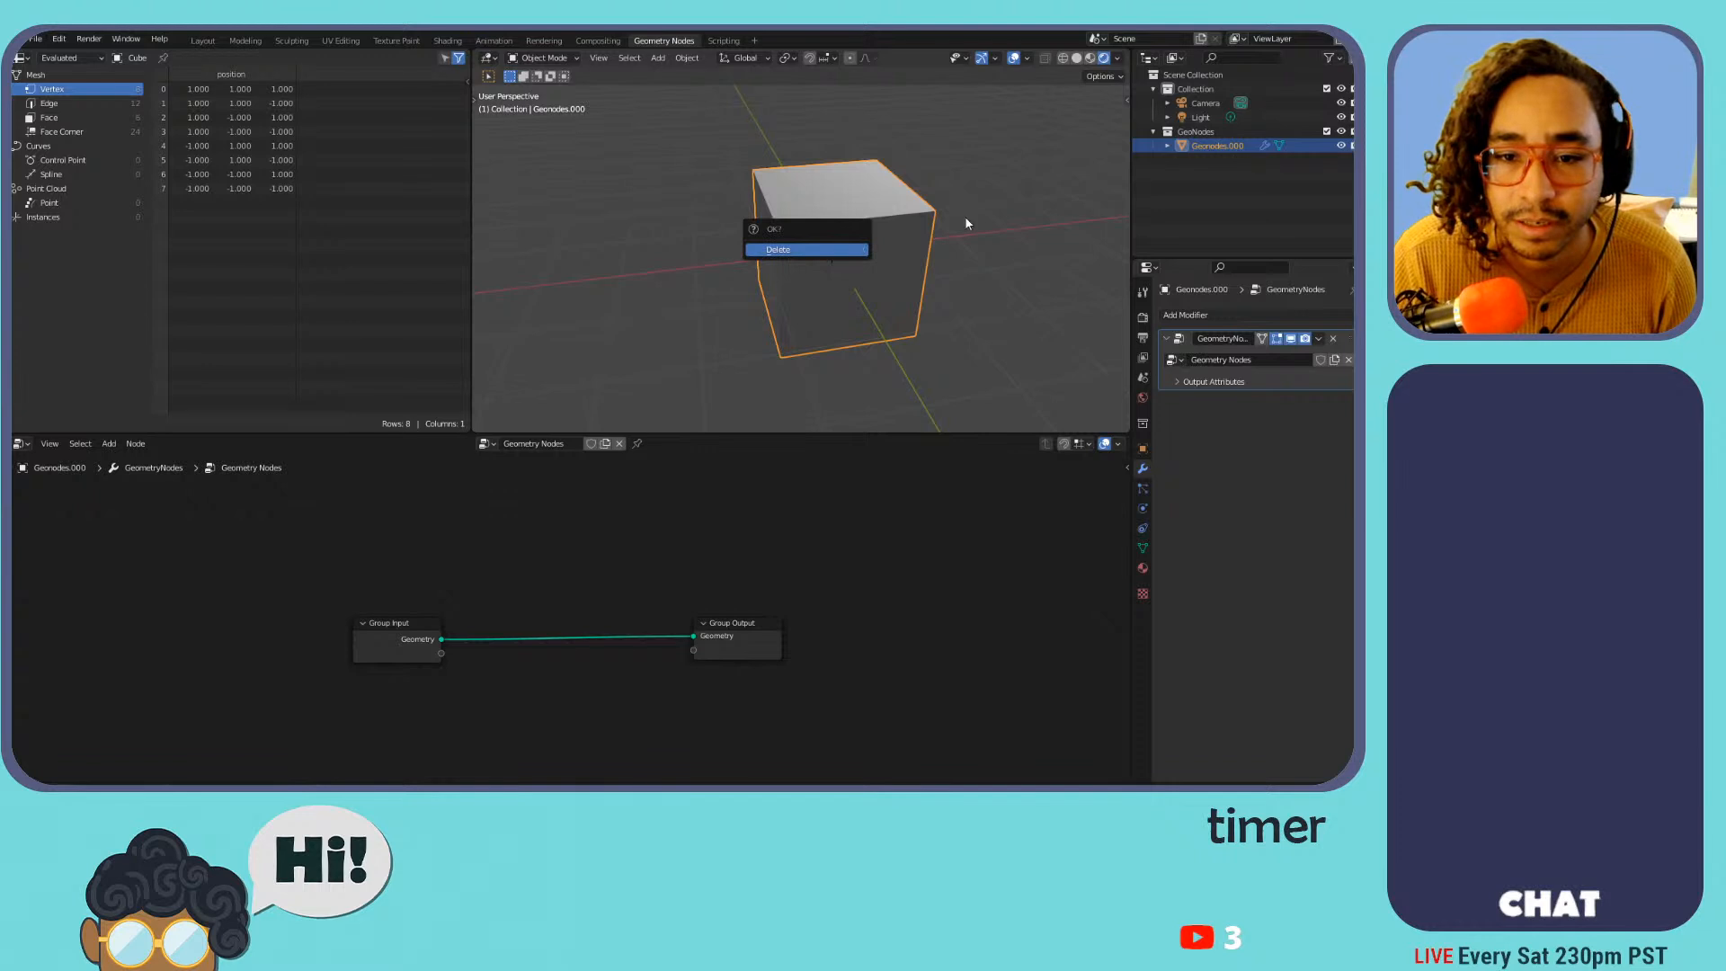
Delete the Group Input node from the geometry node tree and return the object to Object Mode
key(Tab)
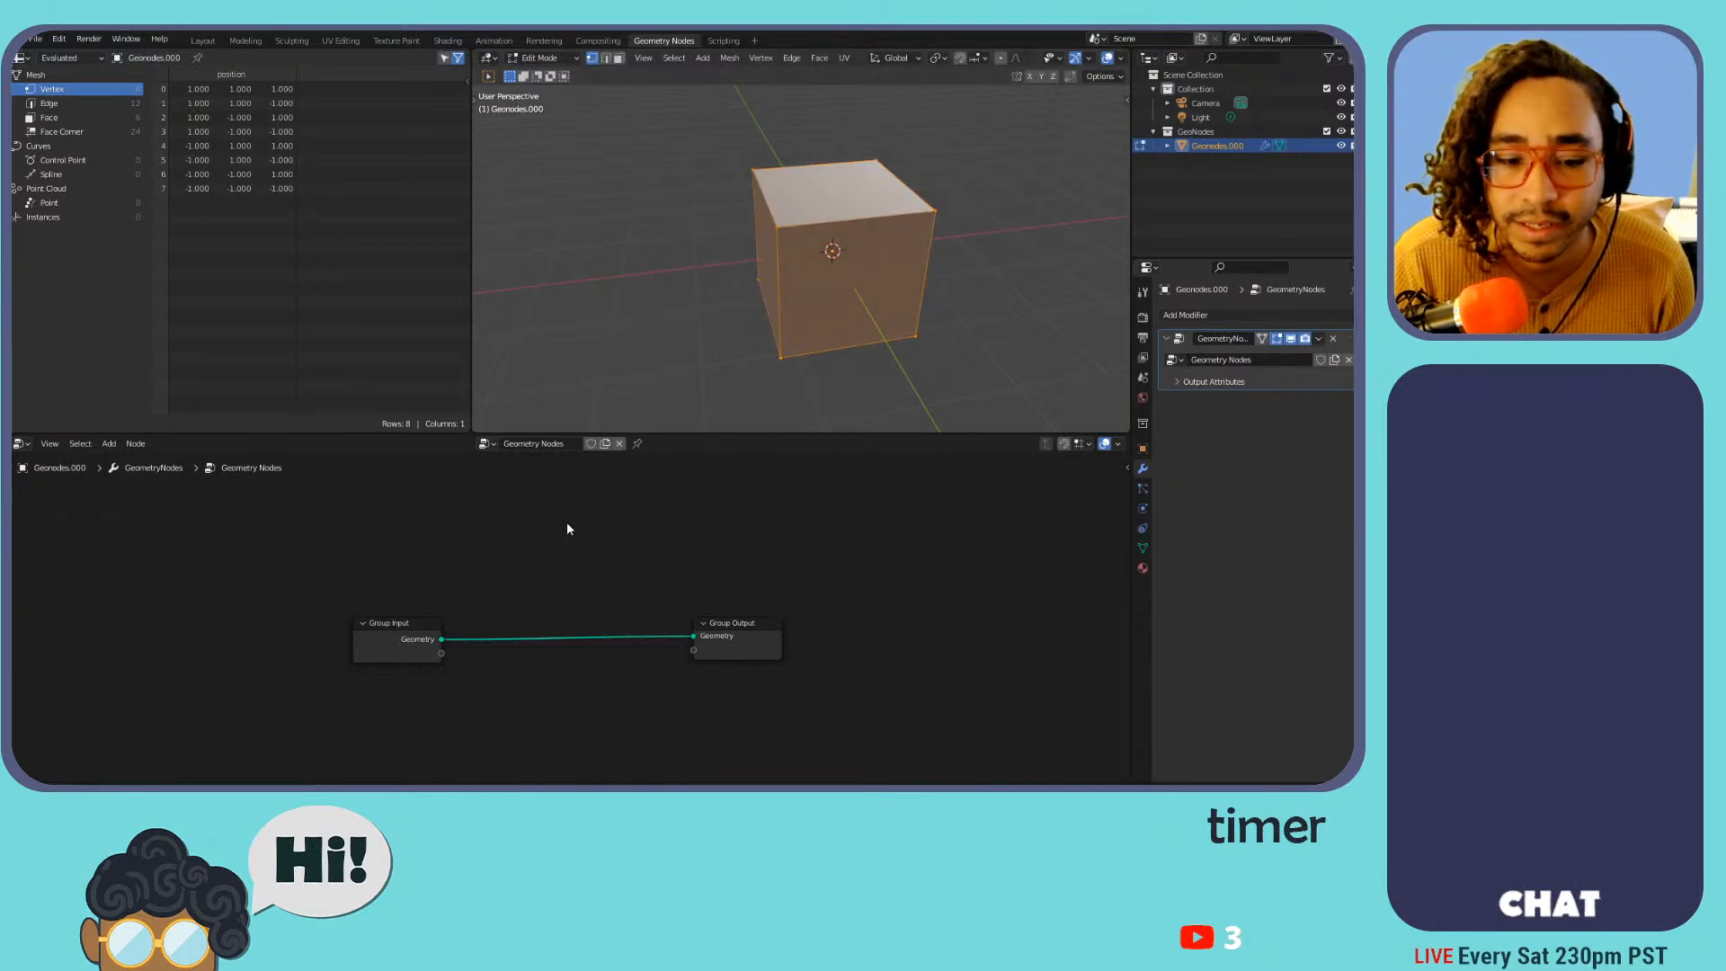
click(425, 638)
key(x)
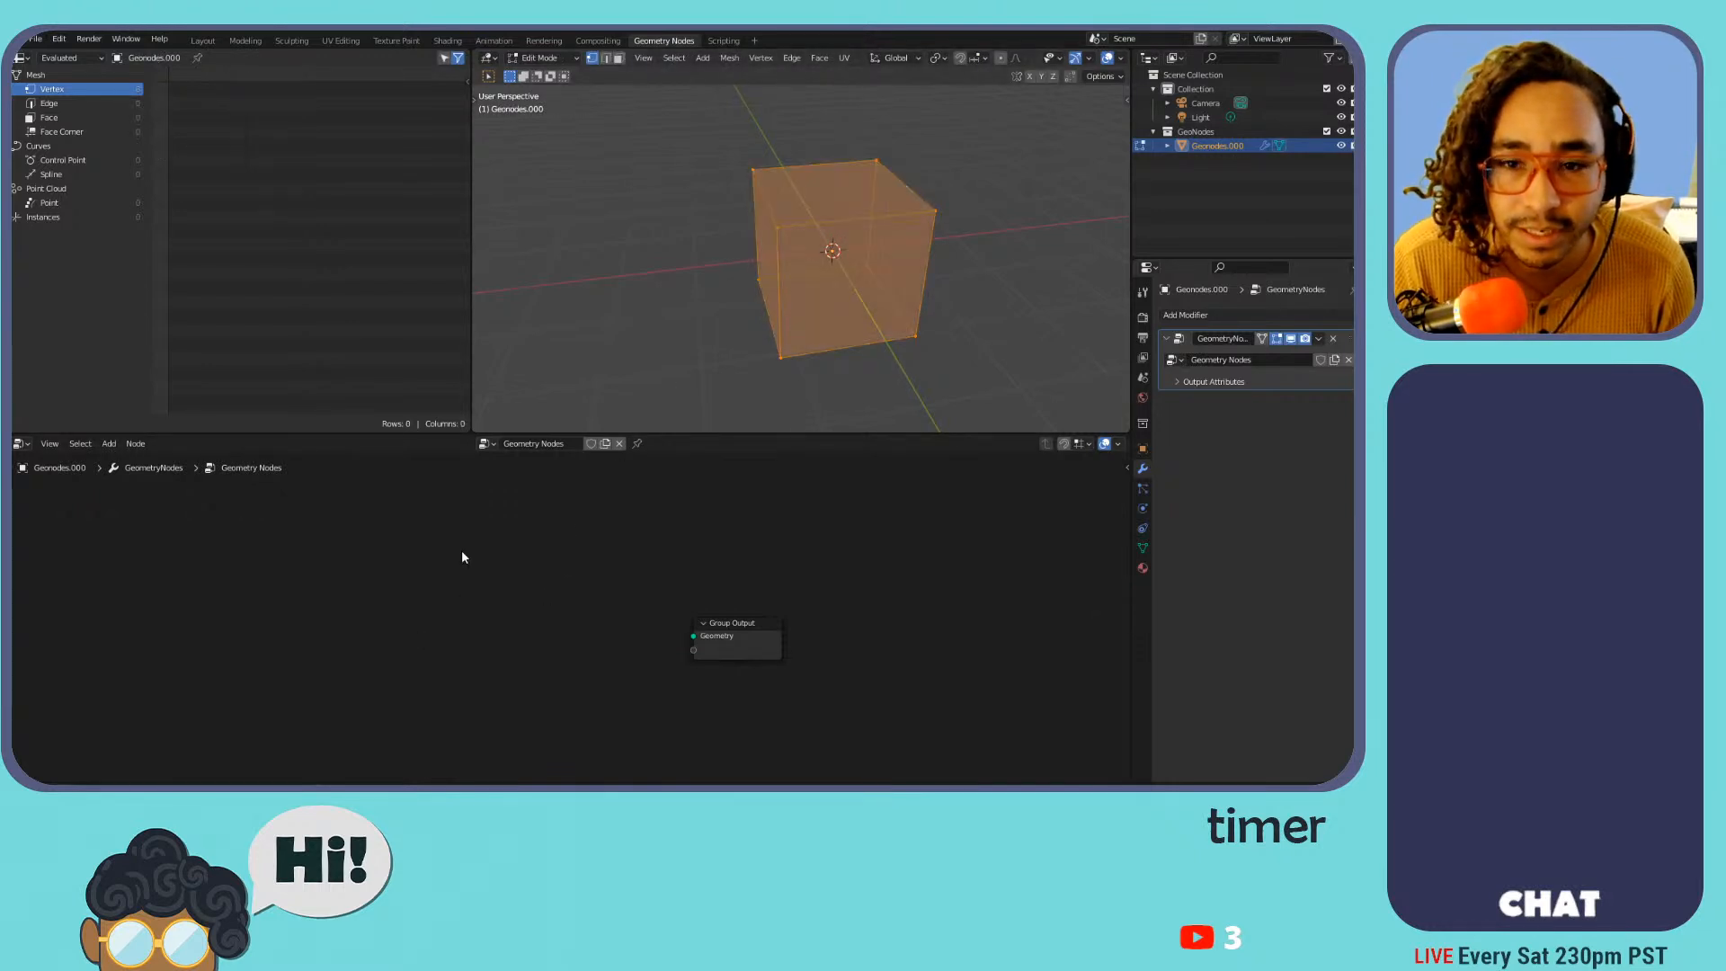
key(Tab)
Move the Group Output node aside to make room for new nodes, keeping it expanded
scroll(540, 671, up, 5)
middle_drag(586, 649, 455, 623)
scroll(792, 579, up, 3)
drag(840, 576, 778, 572)
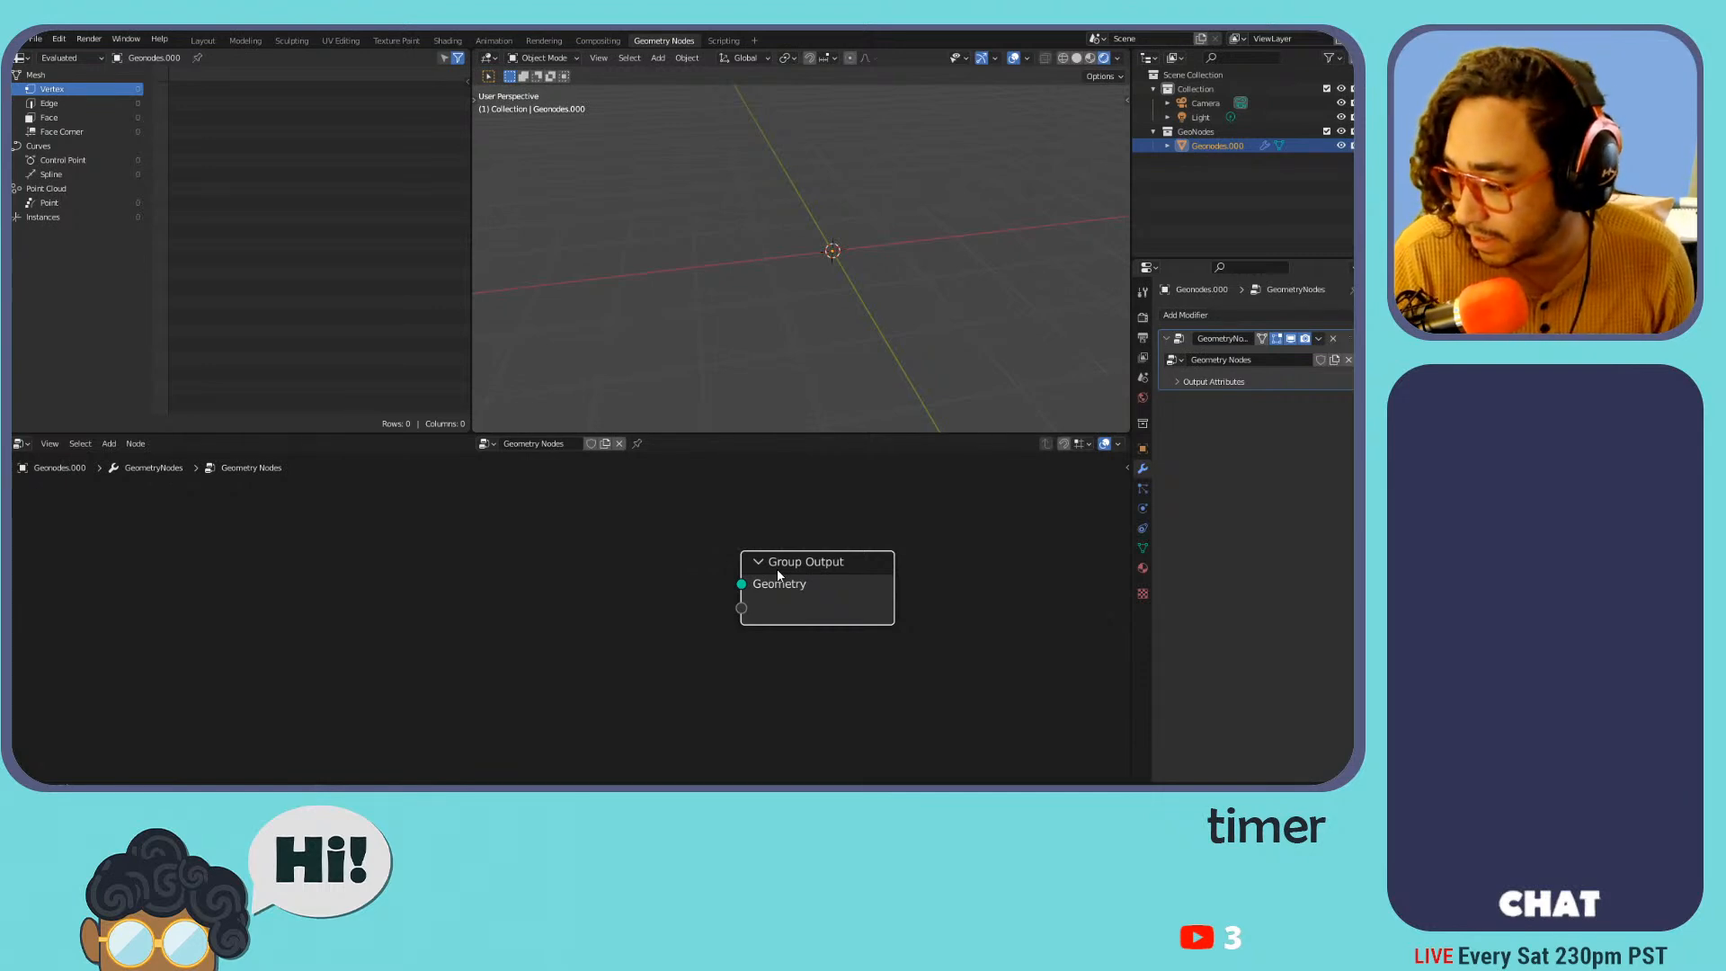
key(h)
drag(737, 568, 850, 574)
click(878, 573)
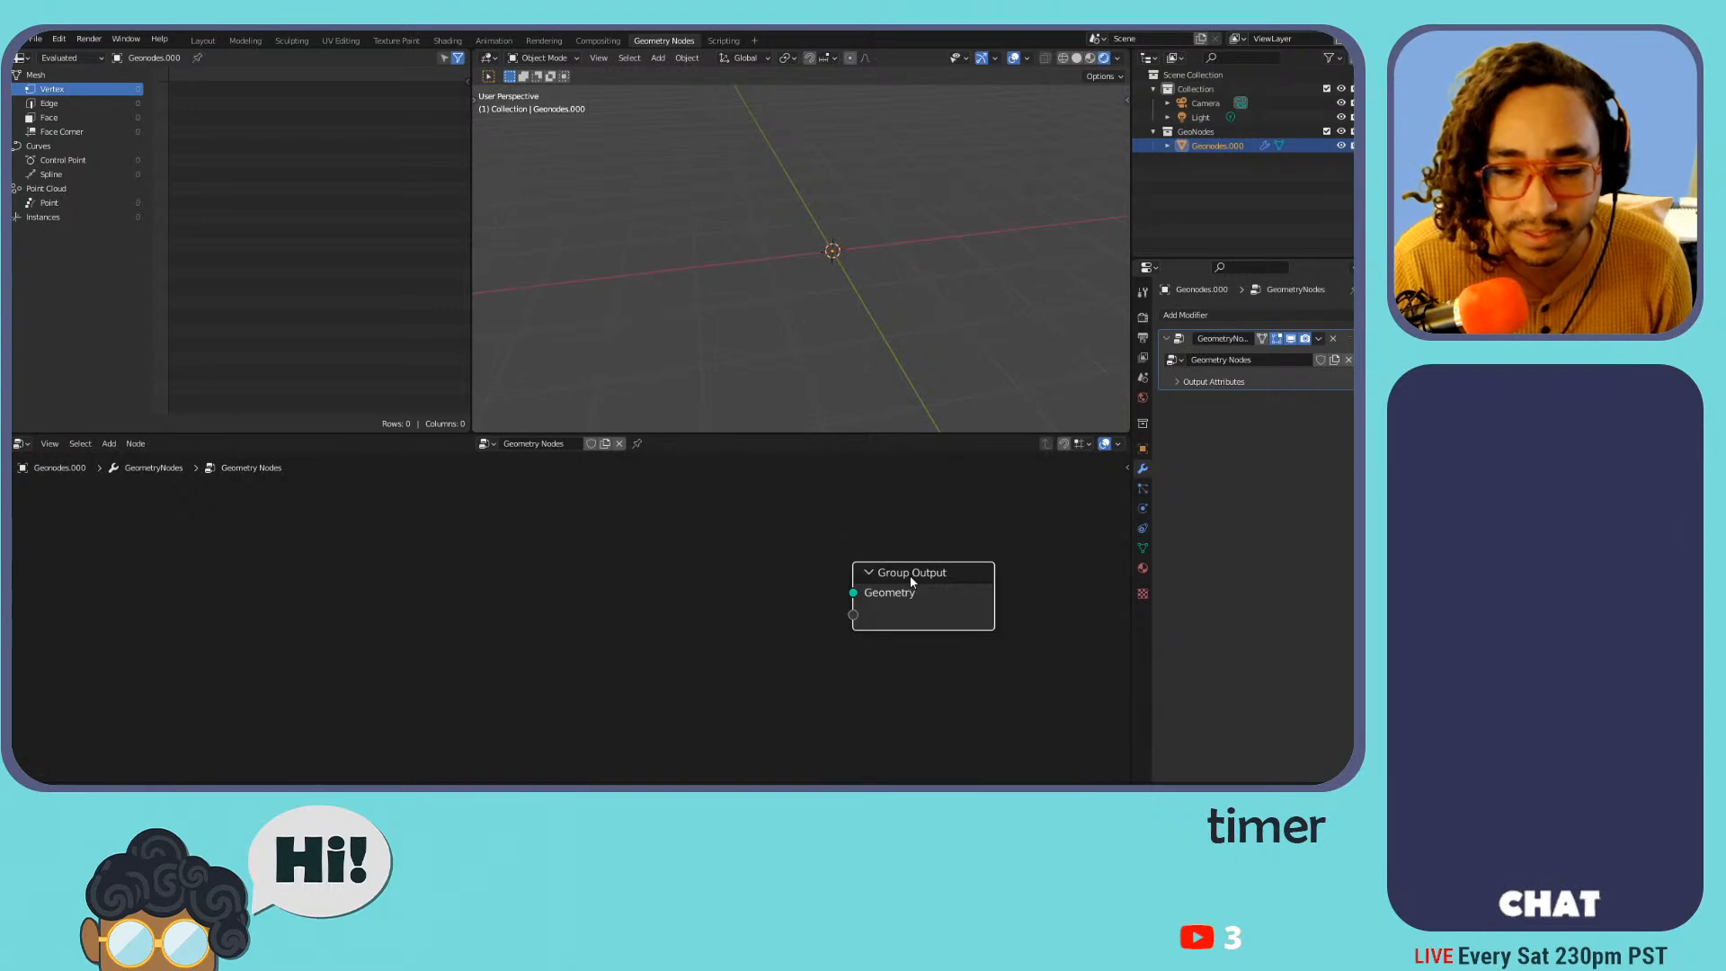
Add a Curve Circle node and connect its Curve output to the Group Output's Geometry input
scroll(639, 517, down, 3)
middle_drag(537, 512, 605, 547)
key(shift+a)
mouse_move(540, 566)
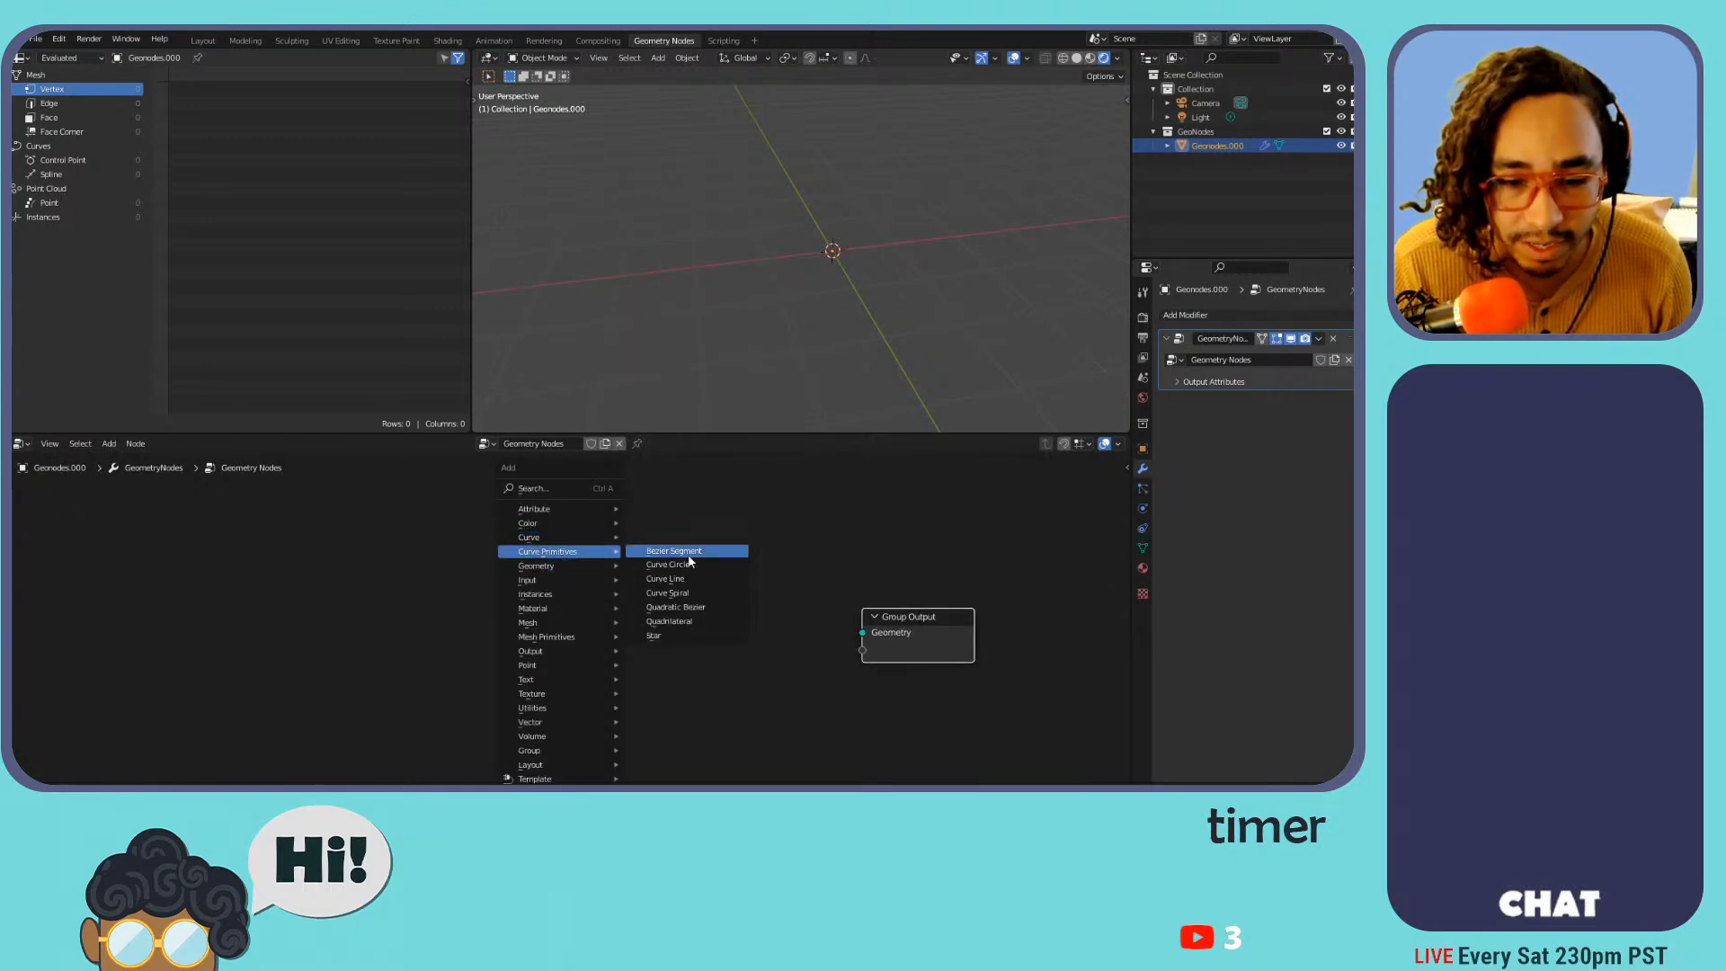
click(710, 566)
click(442, 591)
drag(564, 617, 862, 632)
Inspect the circle in the 3D viewport and move the Curve Circle node farther from Group Output
middle_drag(865, 293, 797, 289)
middle_drag(984, 274, 824, 261)
scroll(821, 489, down, 1)
scroll(784, 308, down, 1)
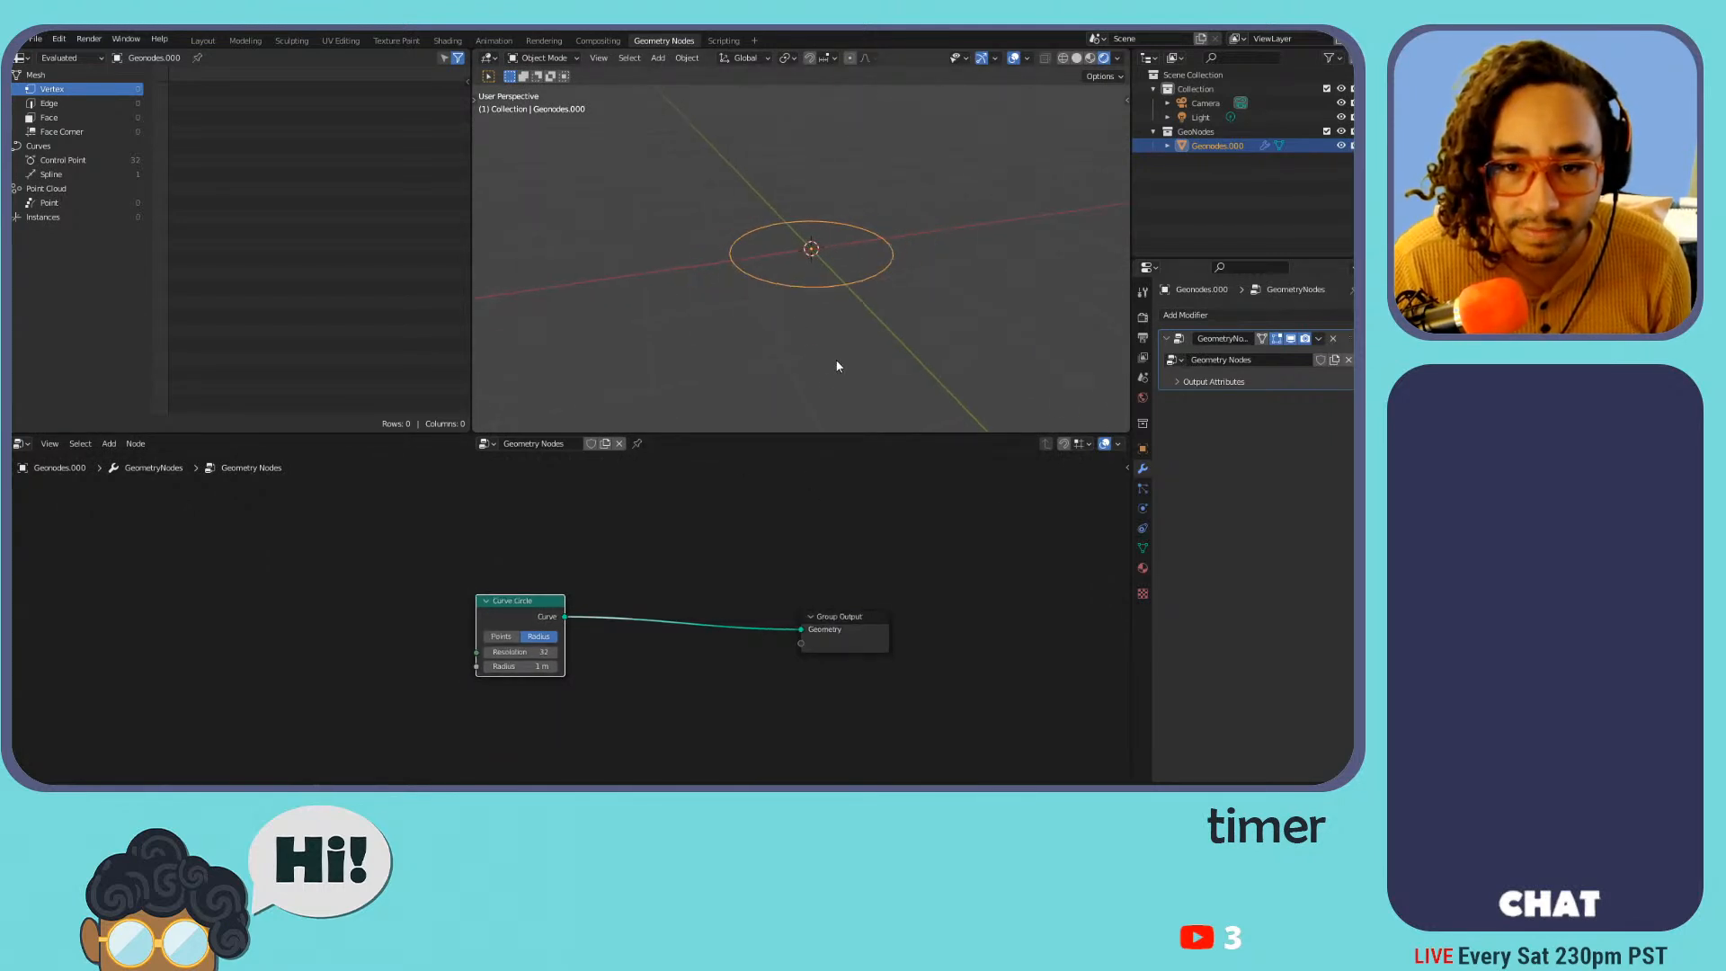
drag(555, 606, 360, 594)
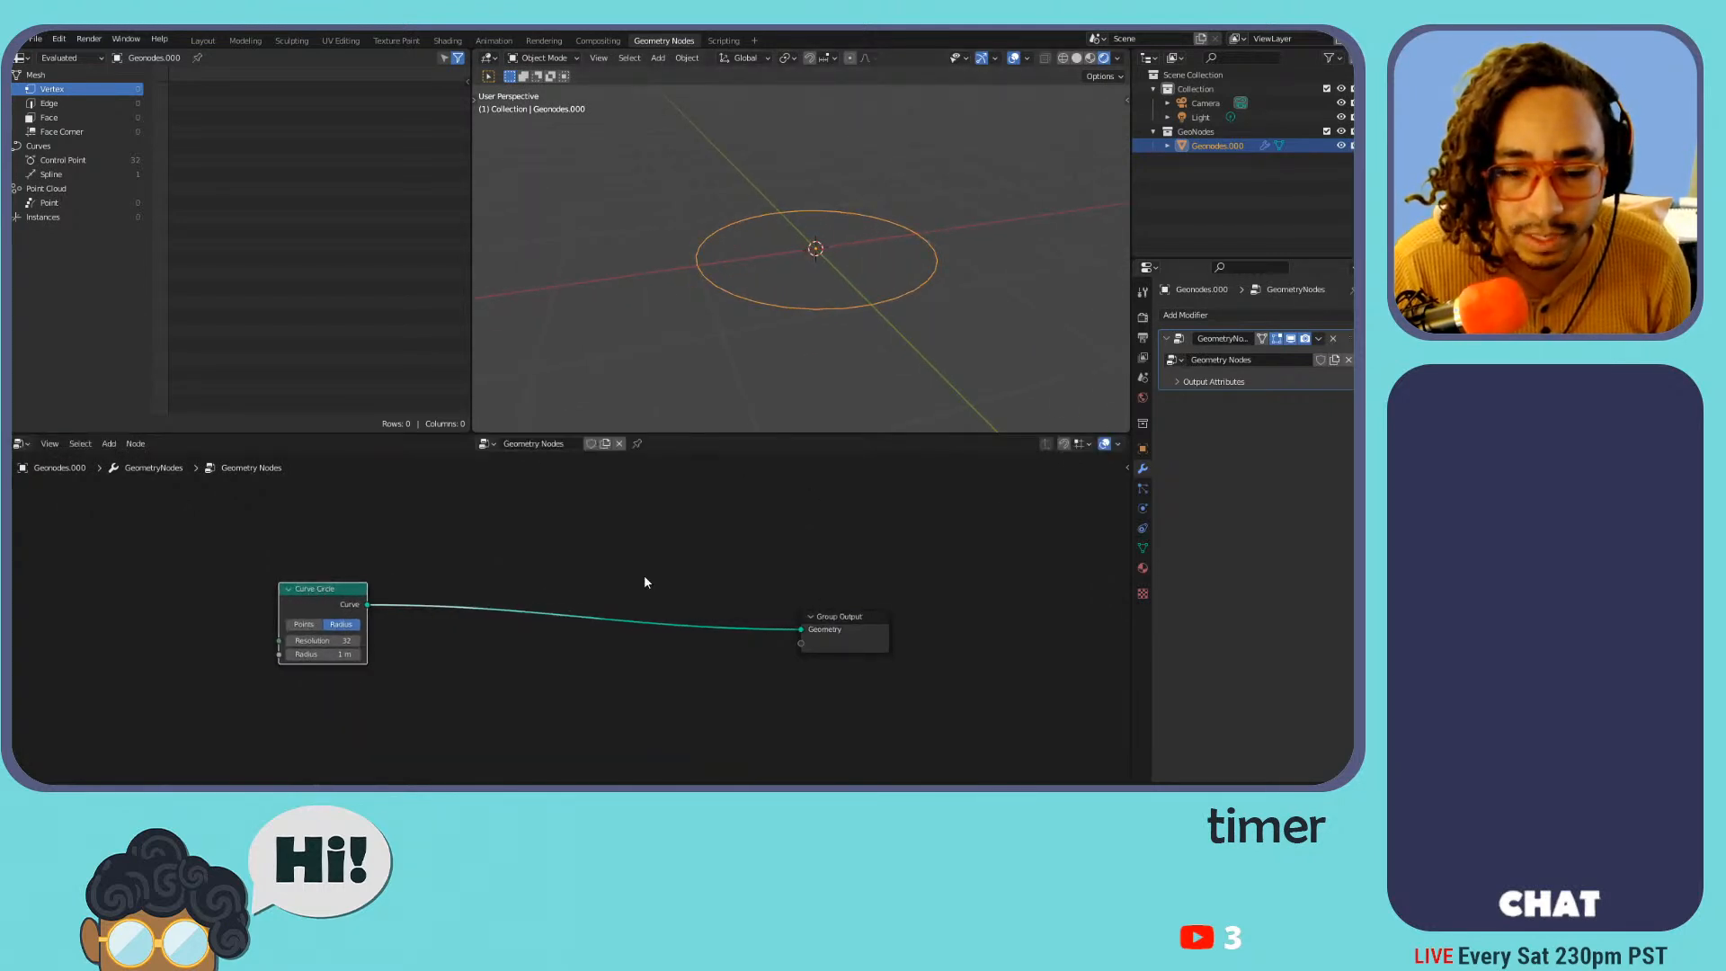
Move the Group Output node farther from Curve Circle to widen the gap between them
middle_drag(634, 580, 718, 571)
drag(938, 603, 978, 578)
key(shift+a)
mouse_move(626, 523)
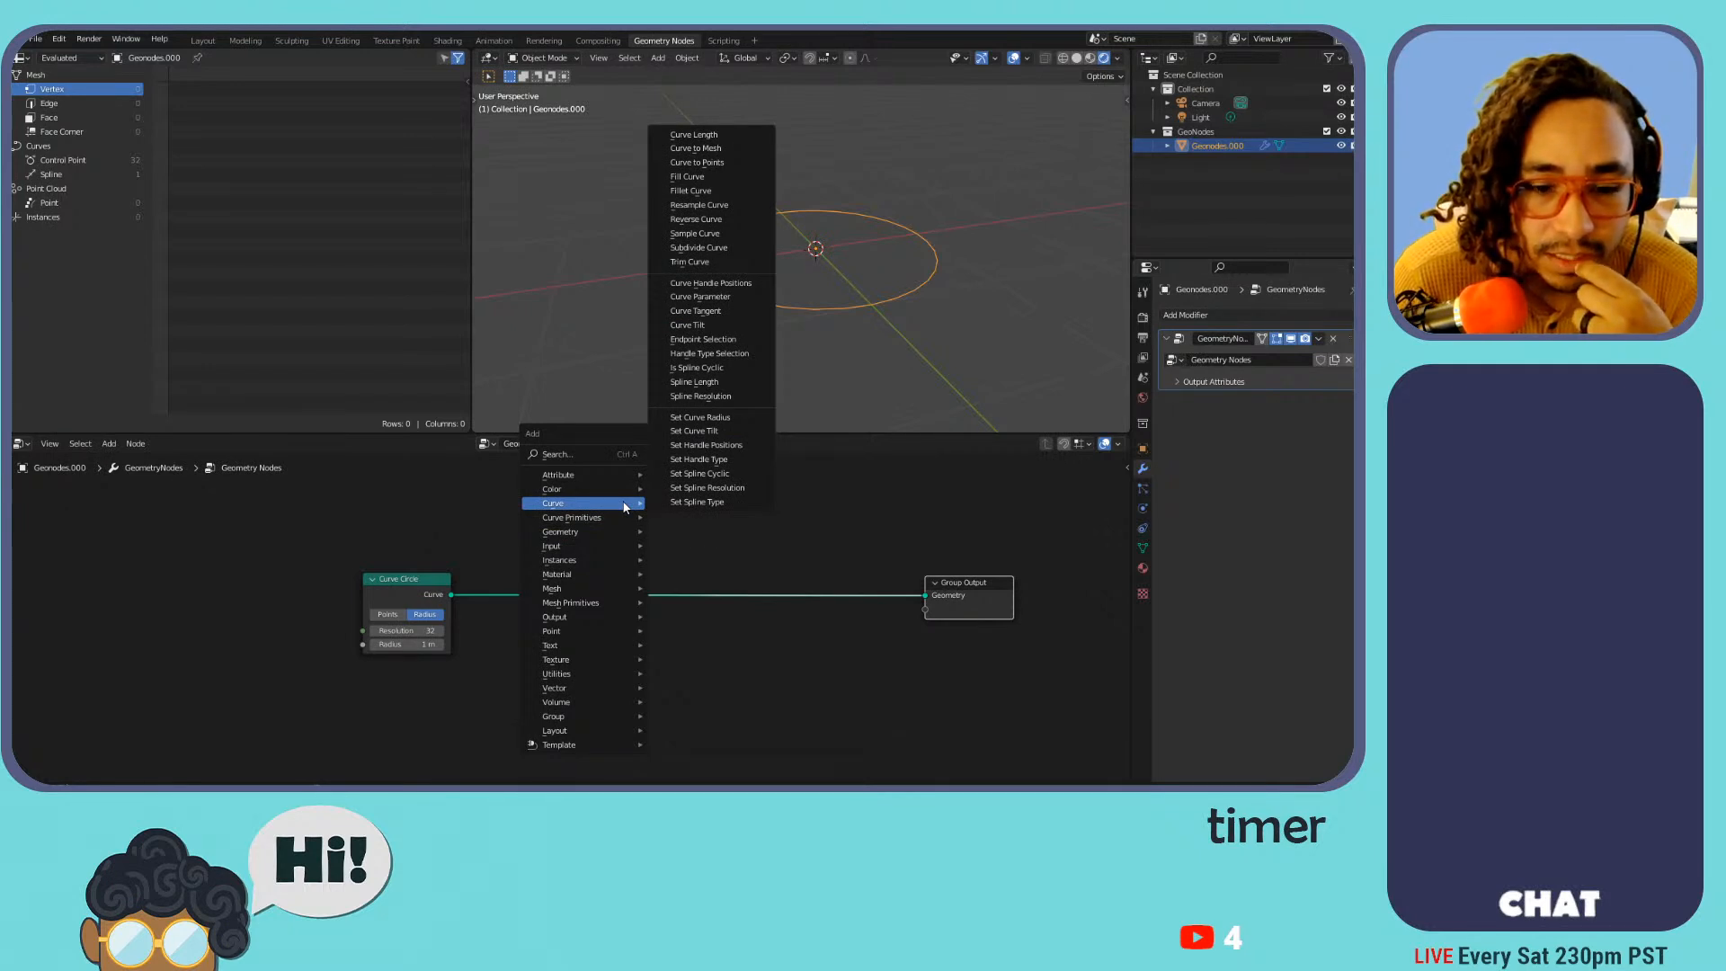
mouse_move(611, 594)
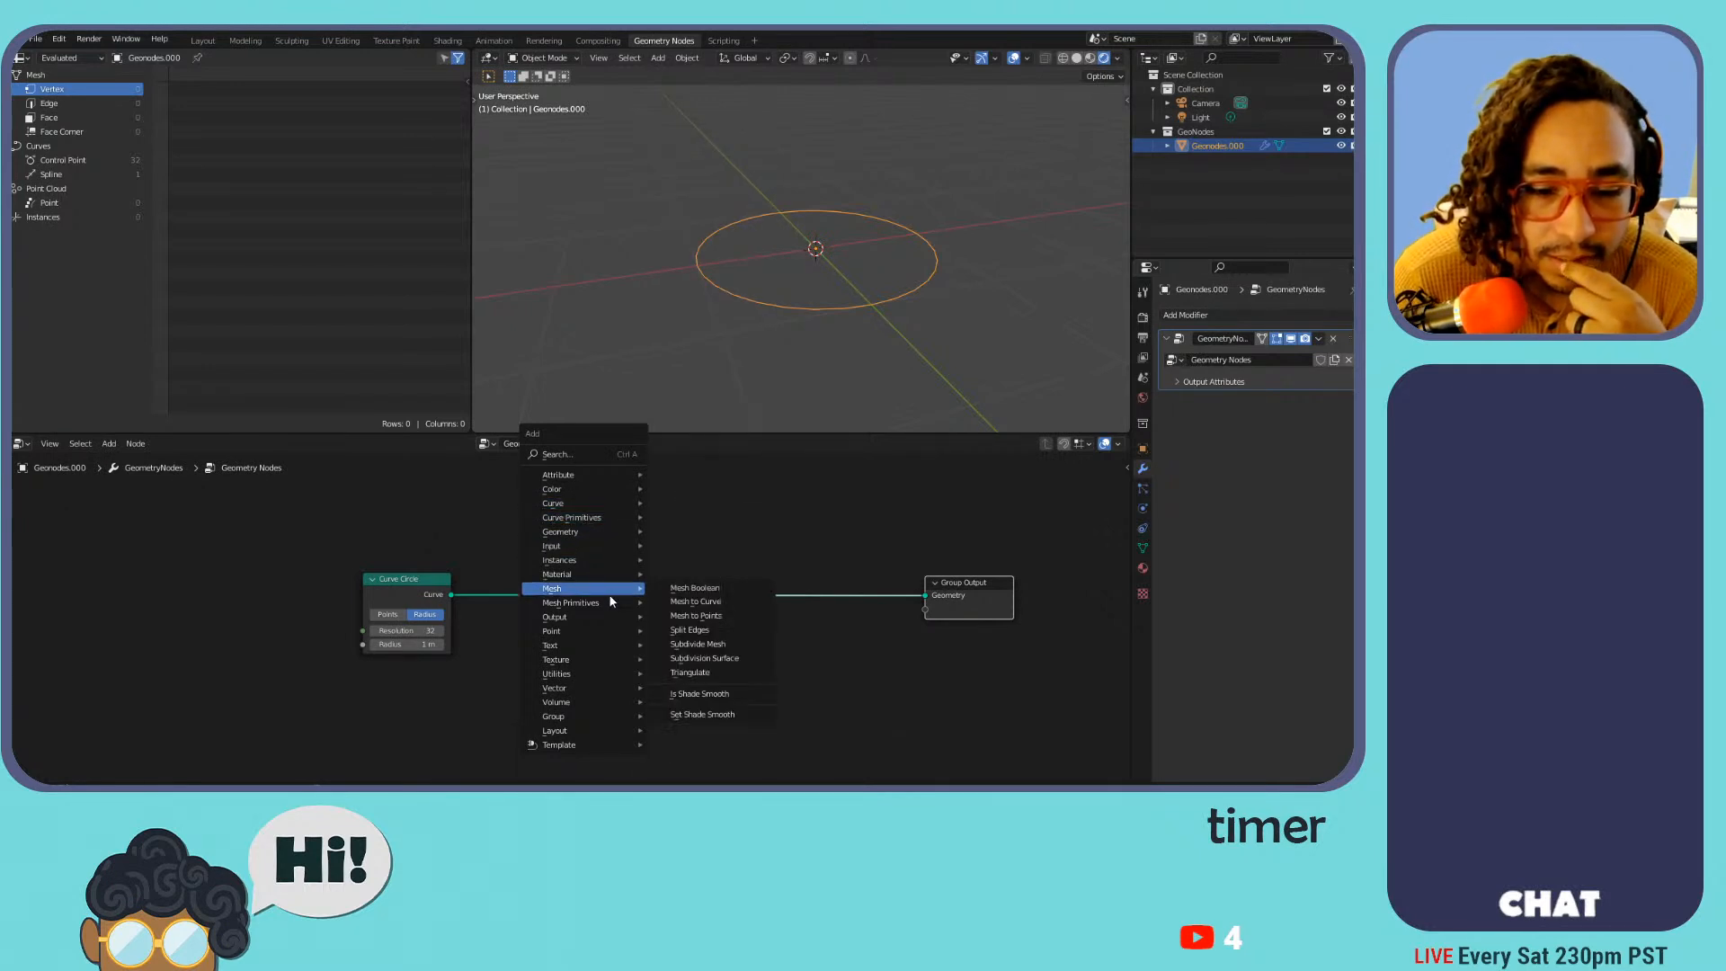
mouse_move(592, 679)
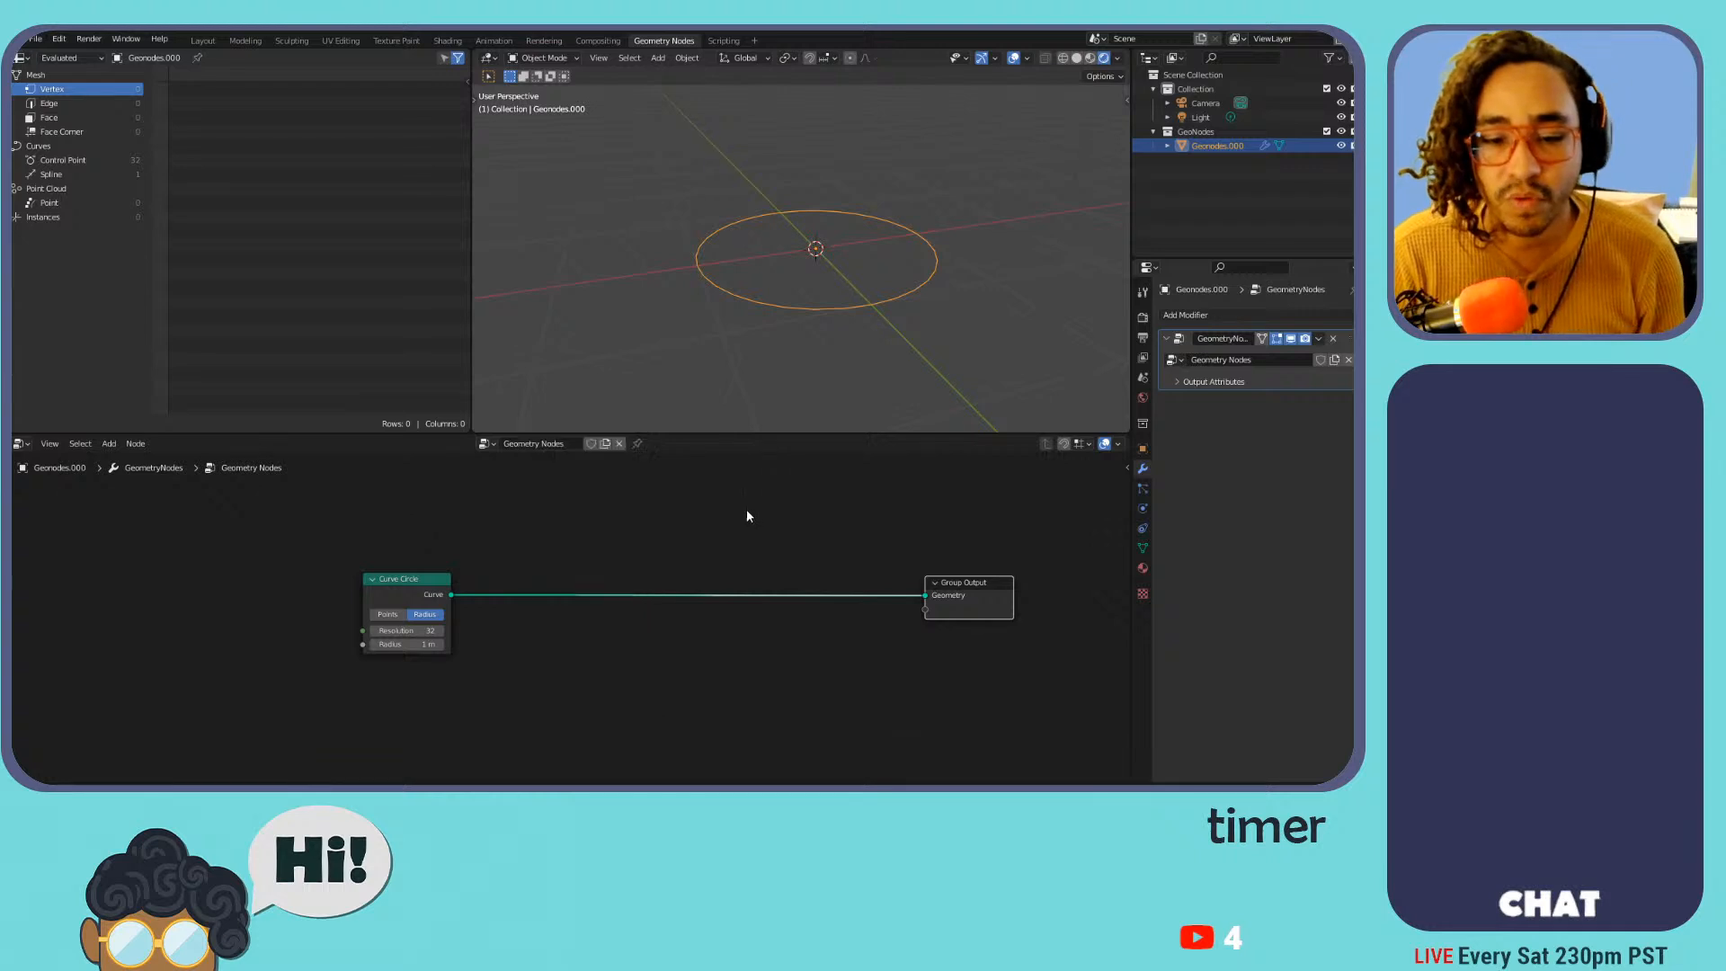
key(shift+a)
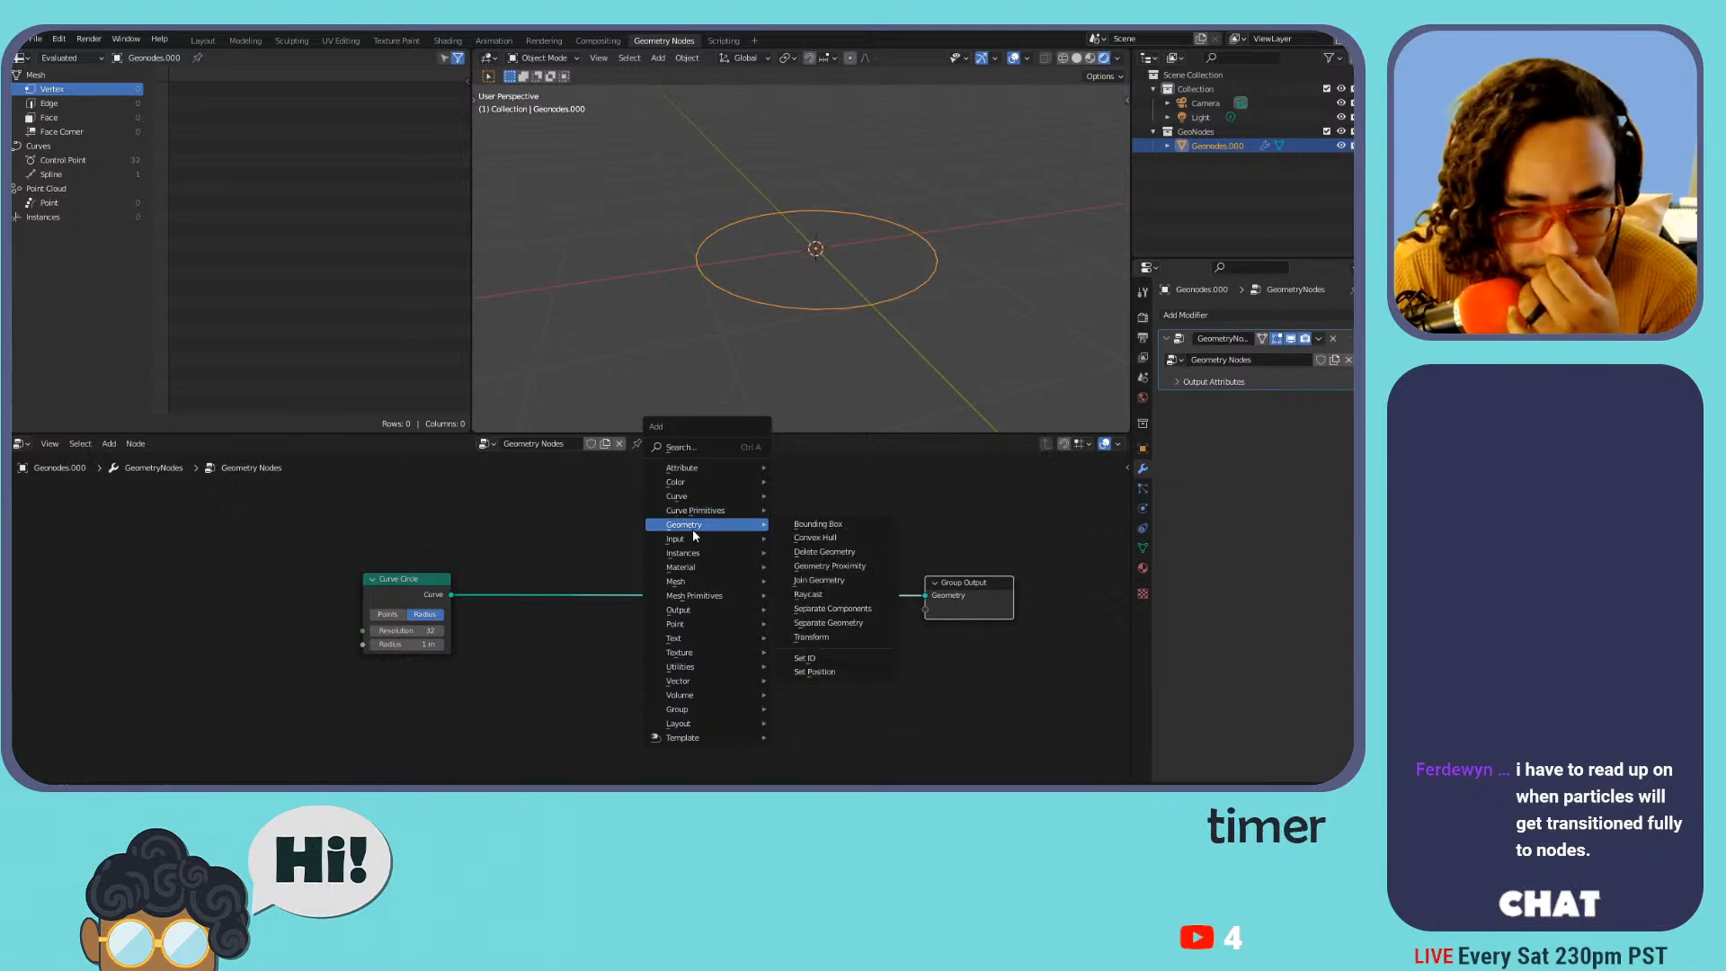
mouse_move(711, 583)
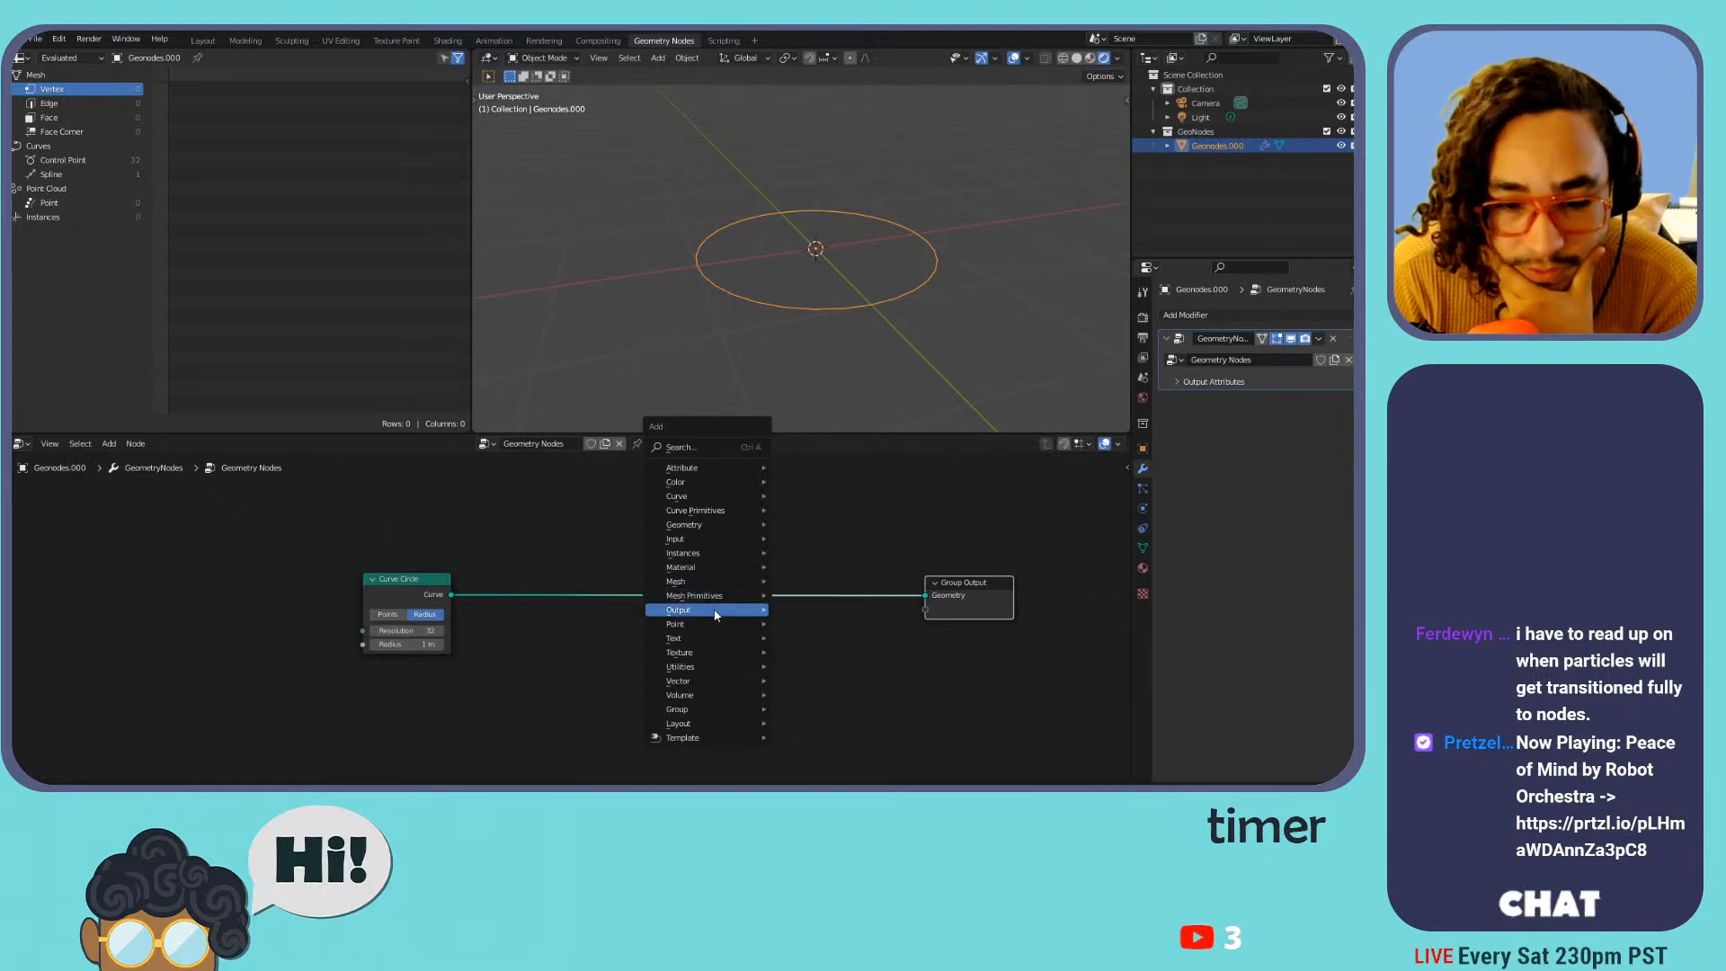
mouse_move(701, 668)
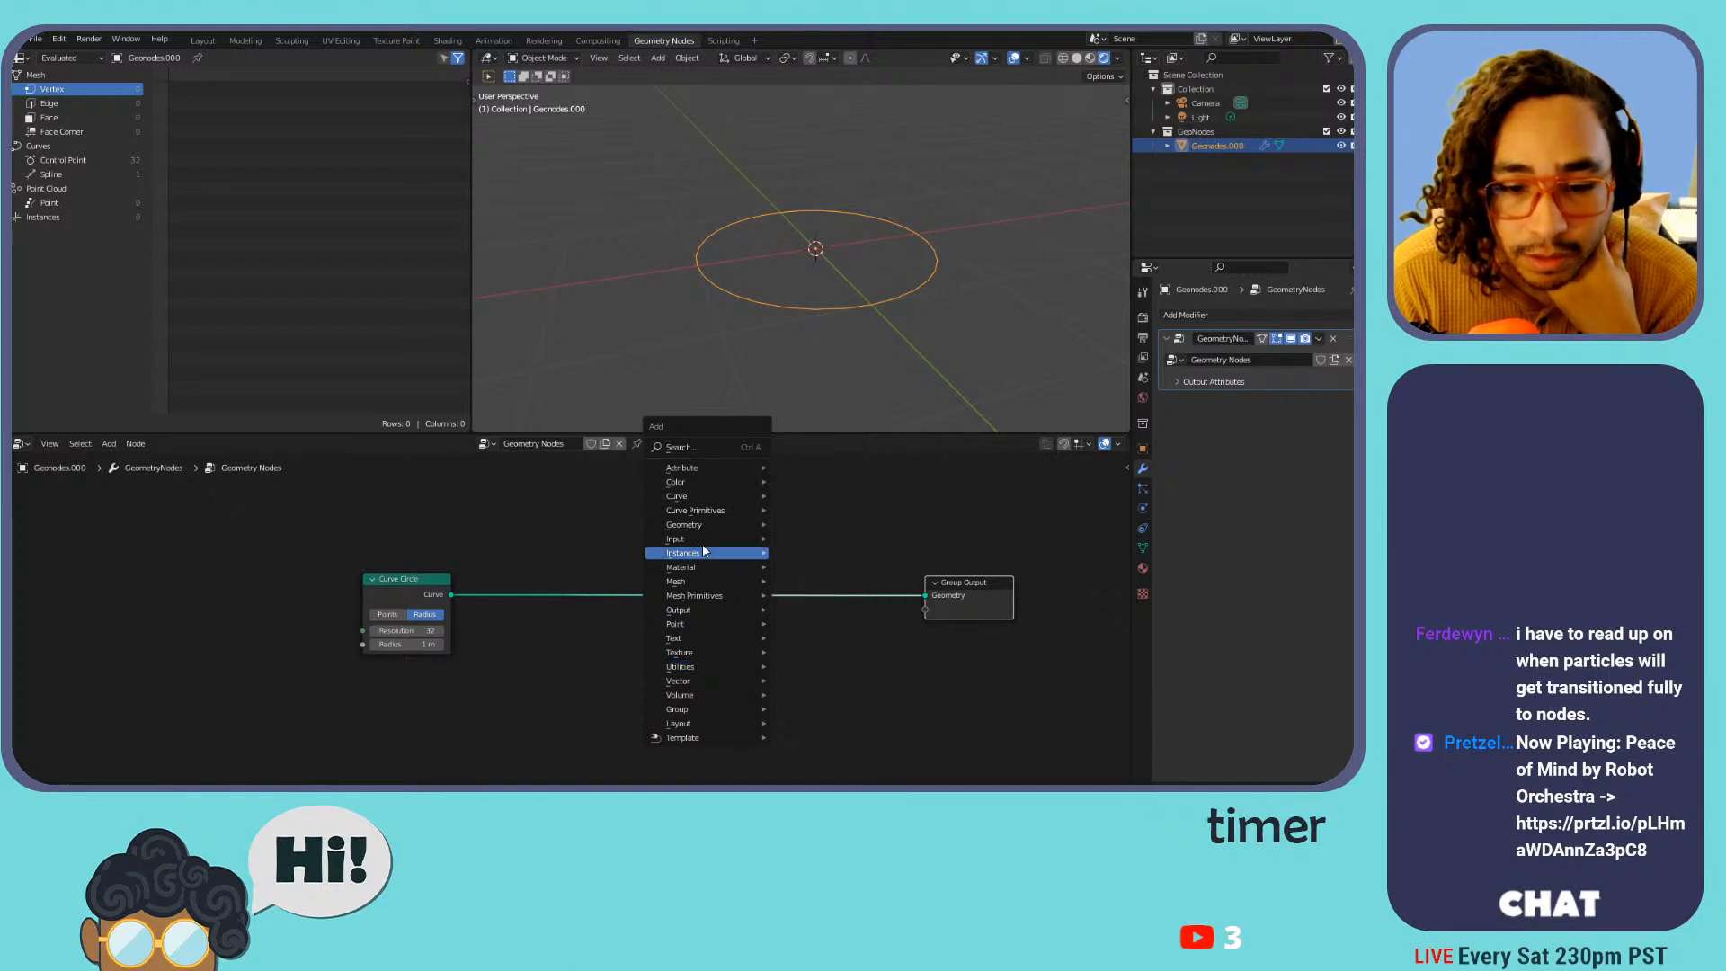
mouse_move(711, 511)
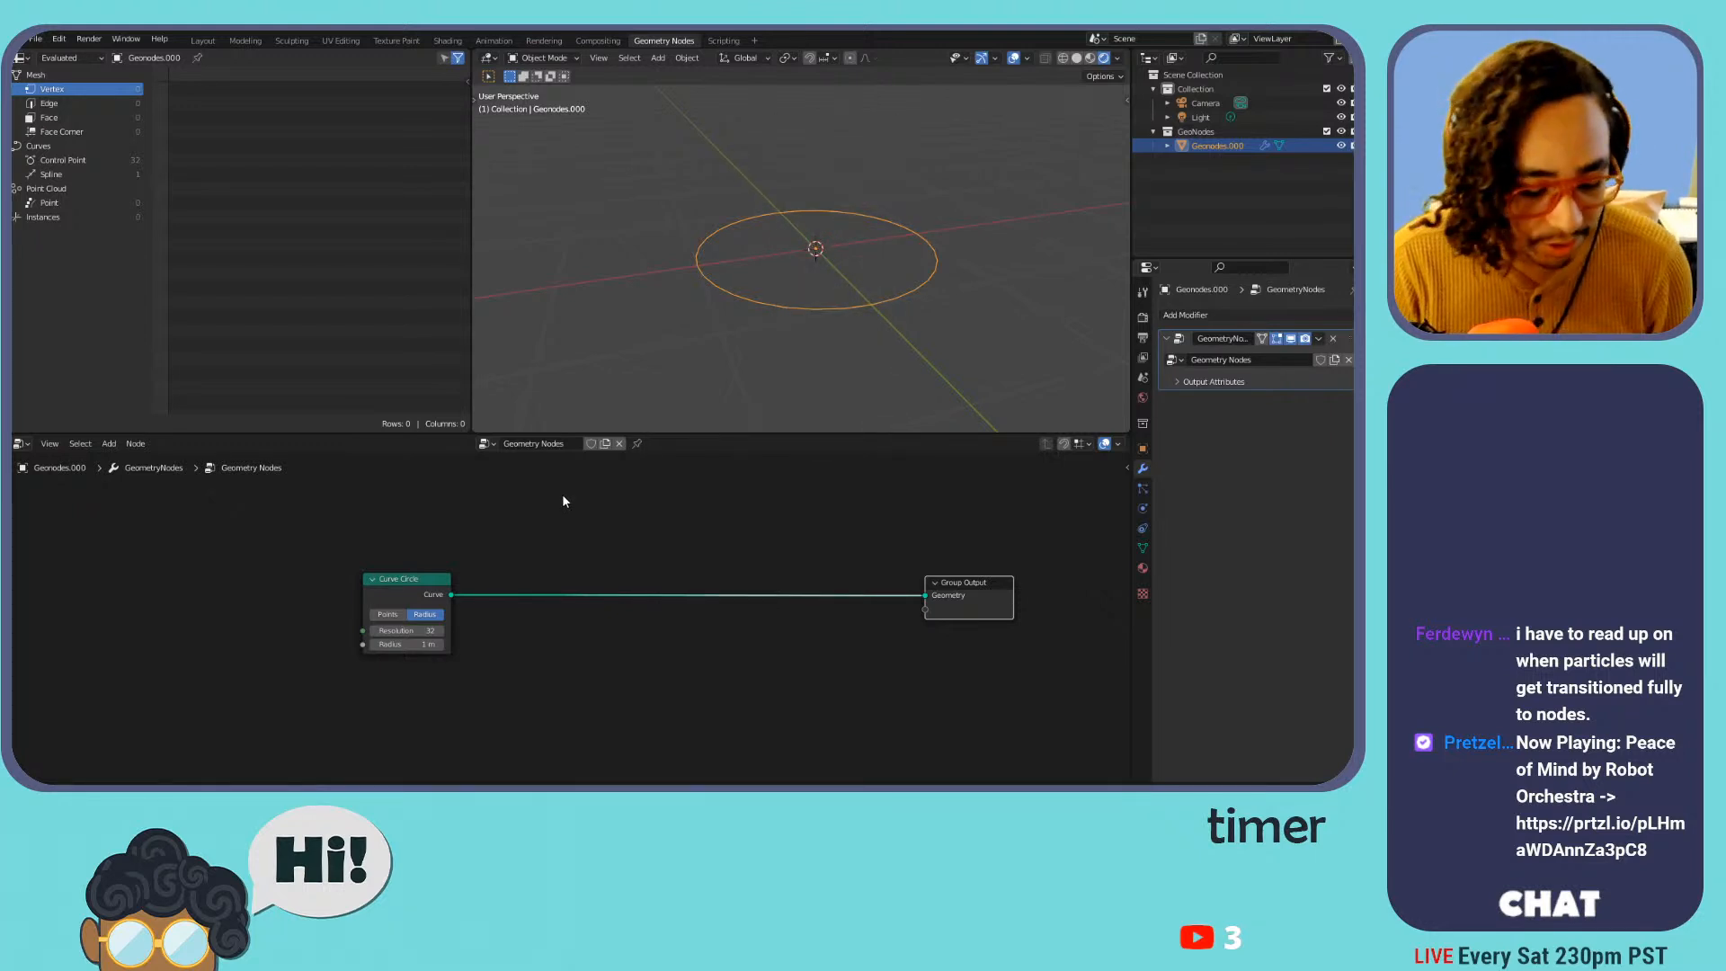
click(682, 522)
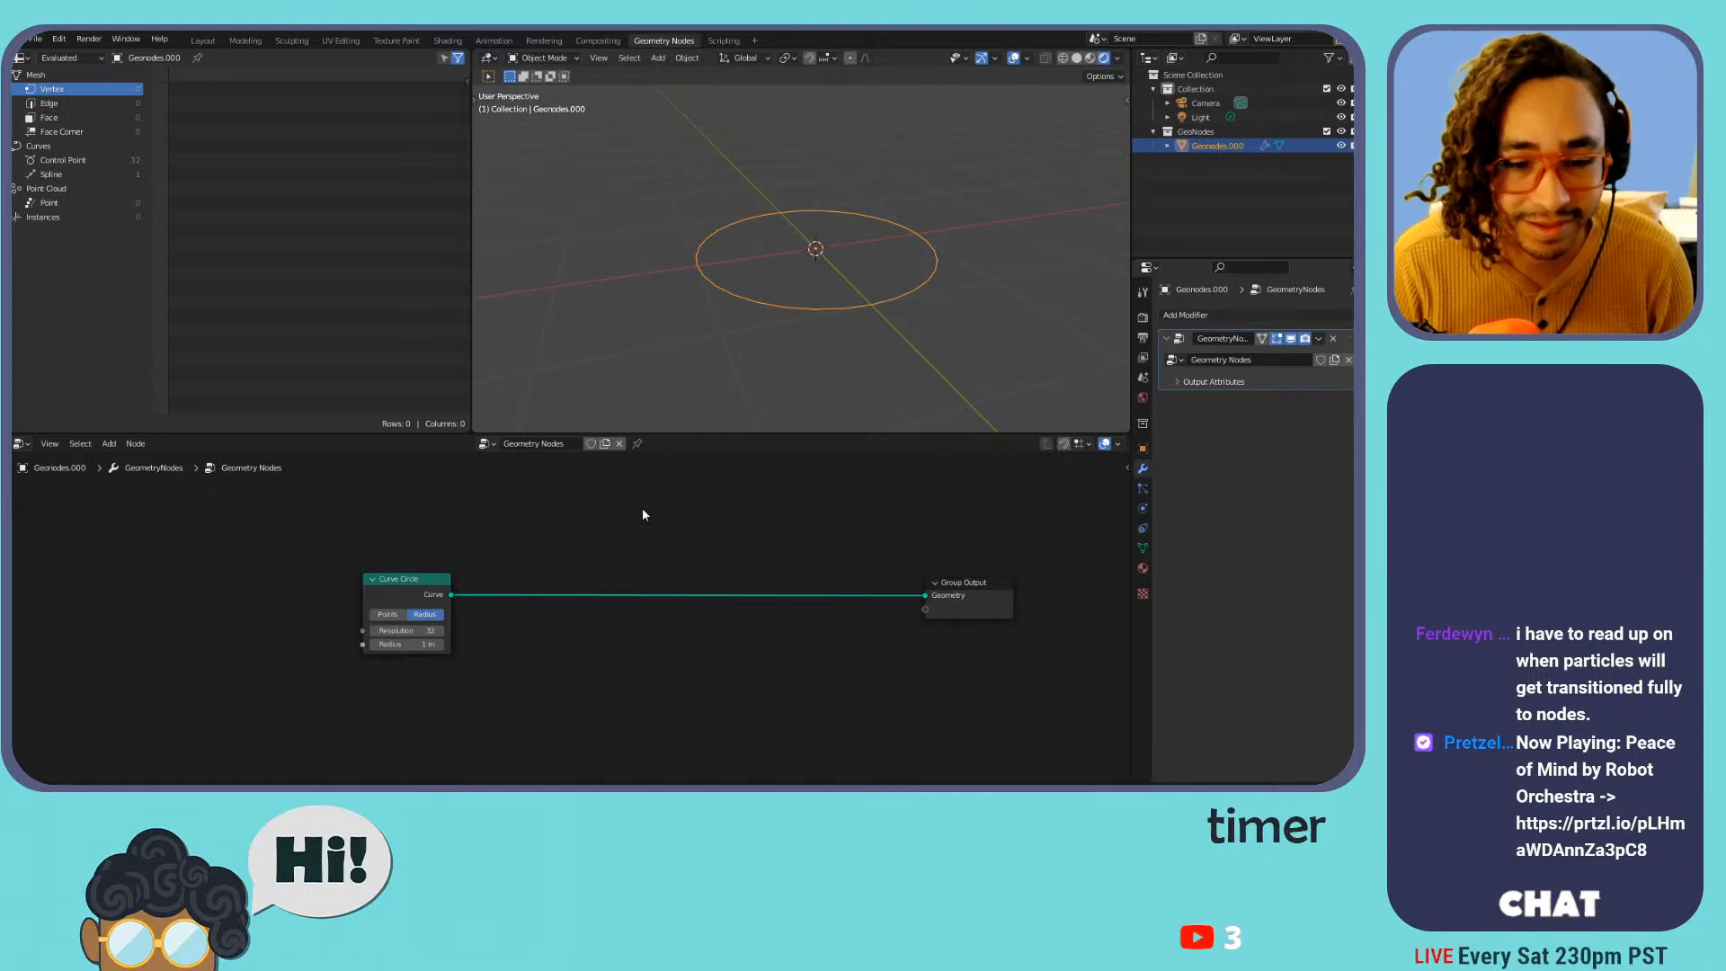
click(412, 576)
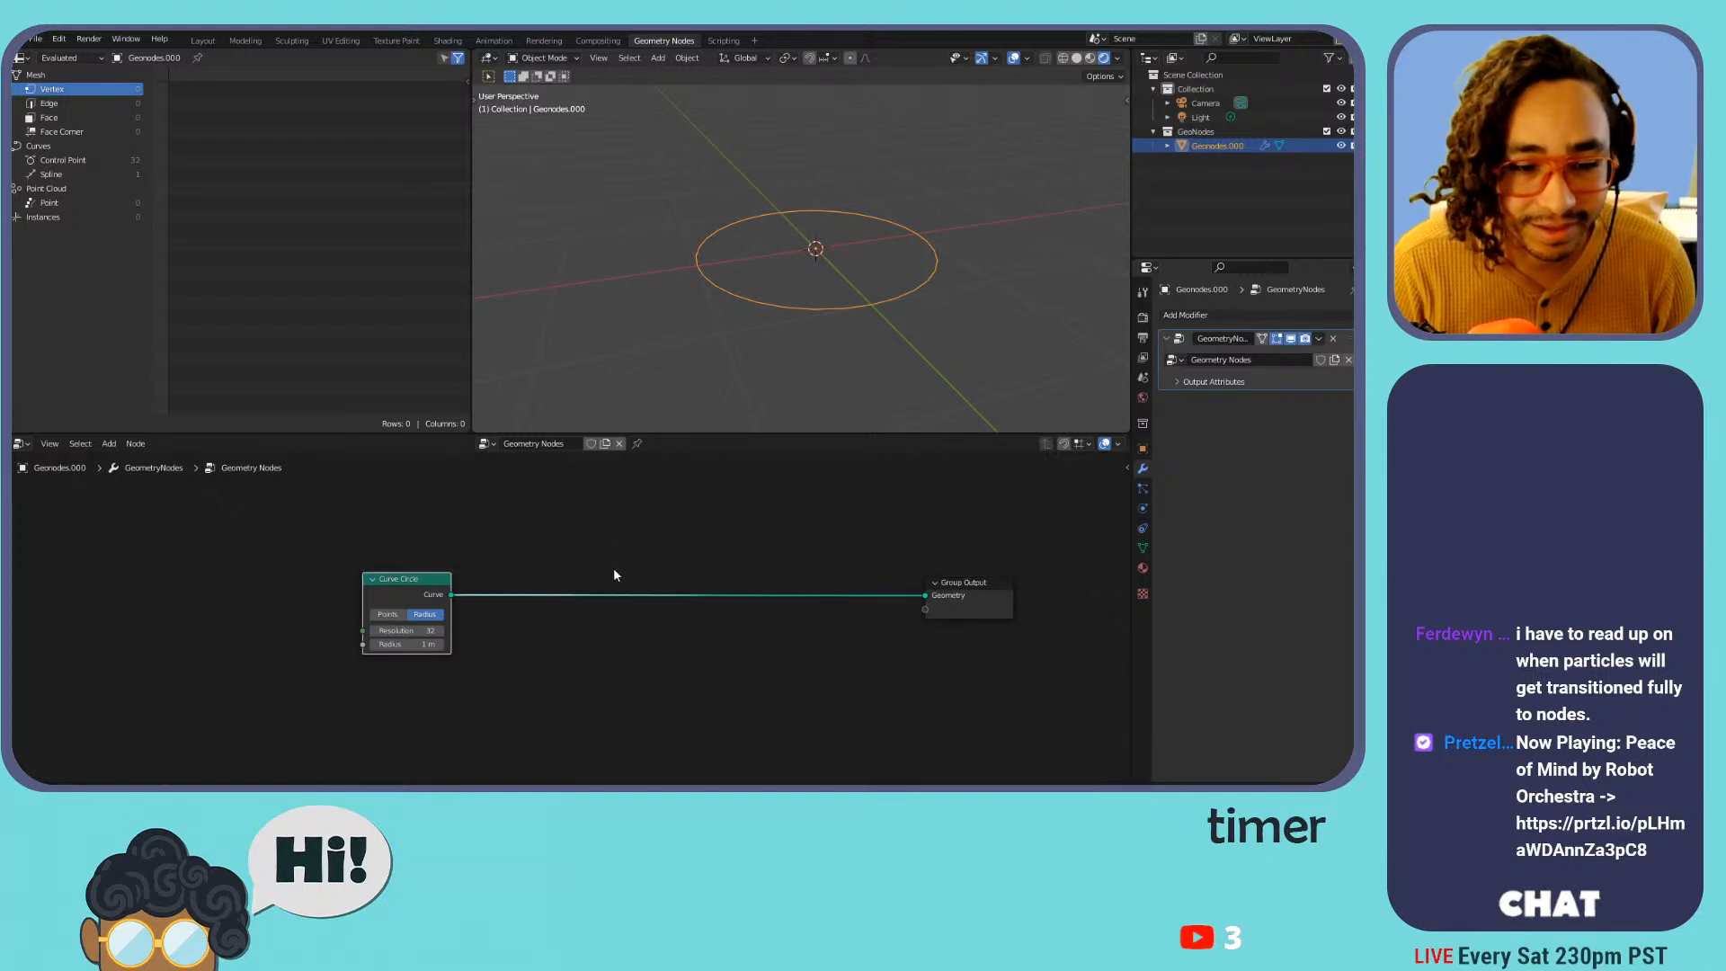
click(615, 558)
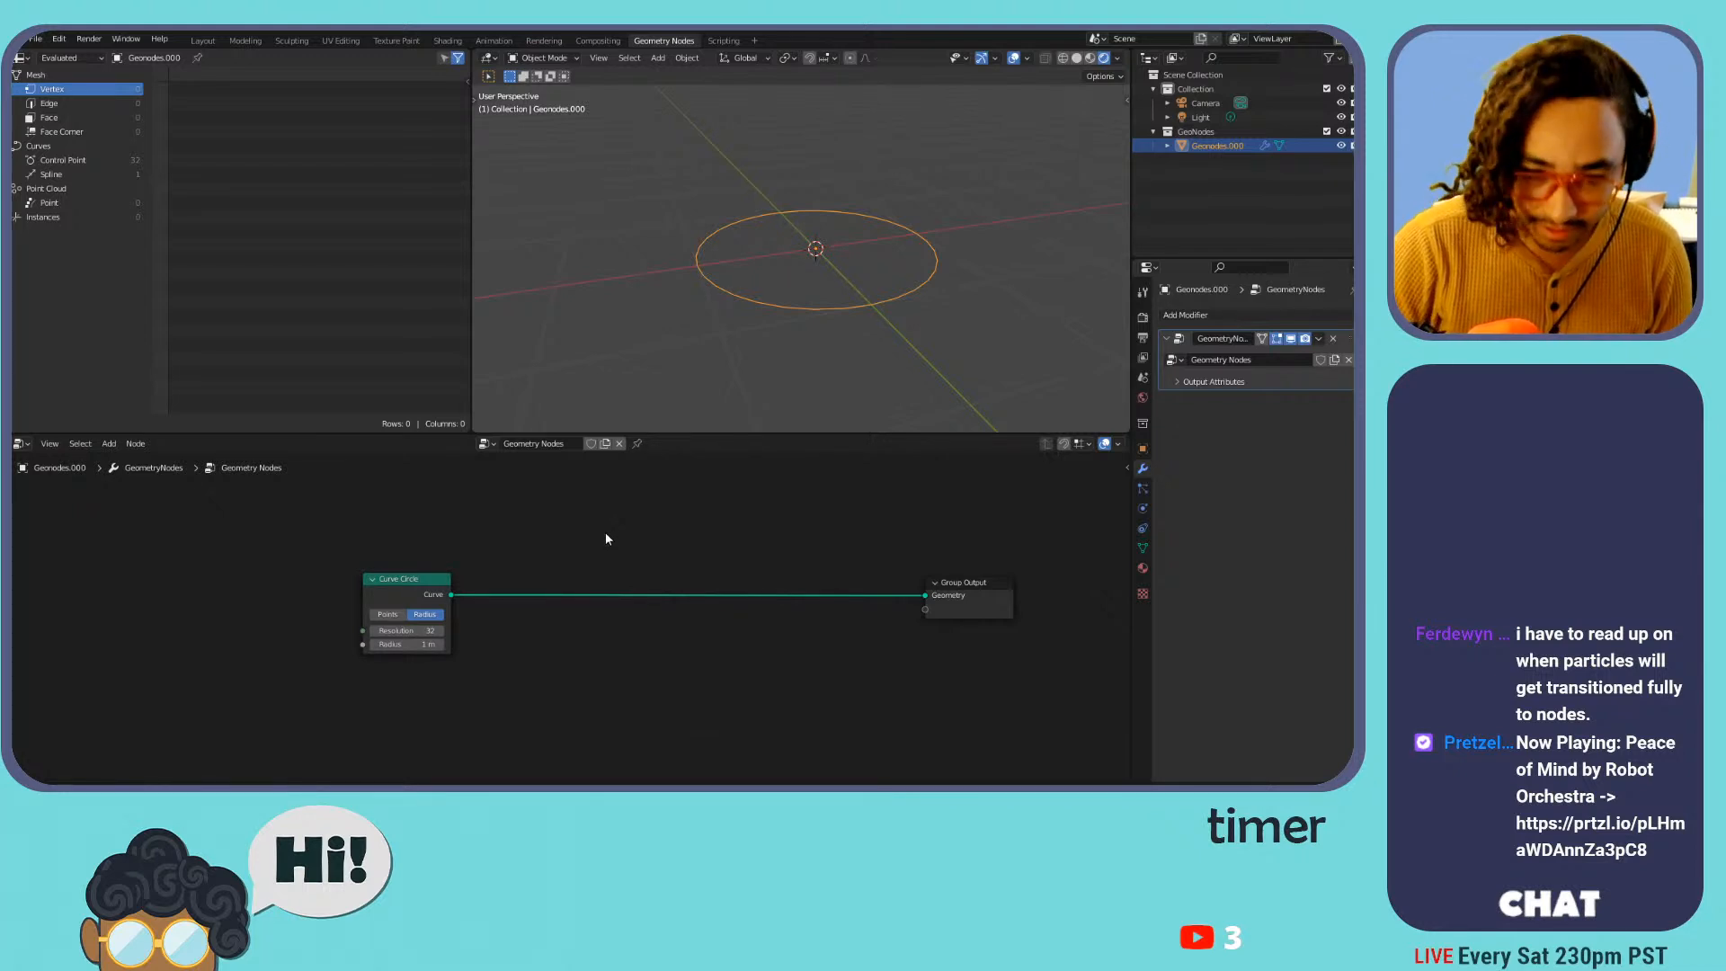
click(428, 585)
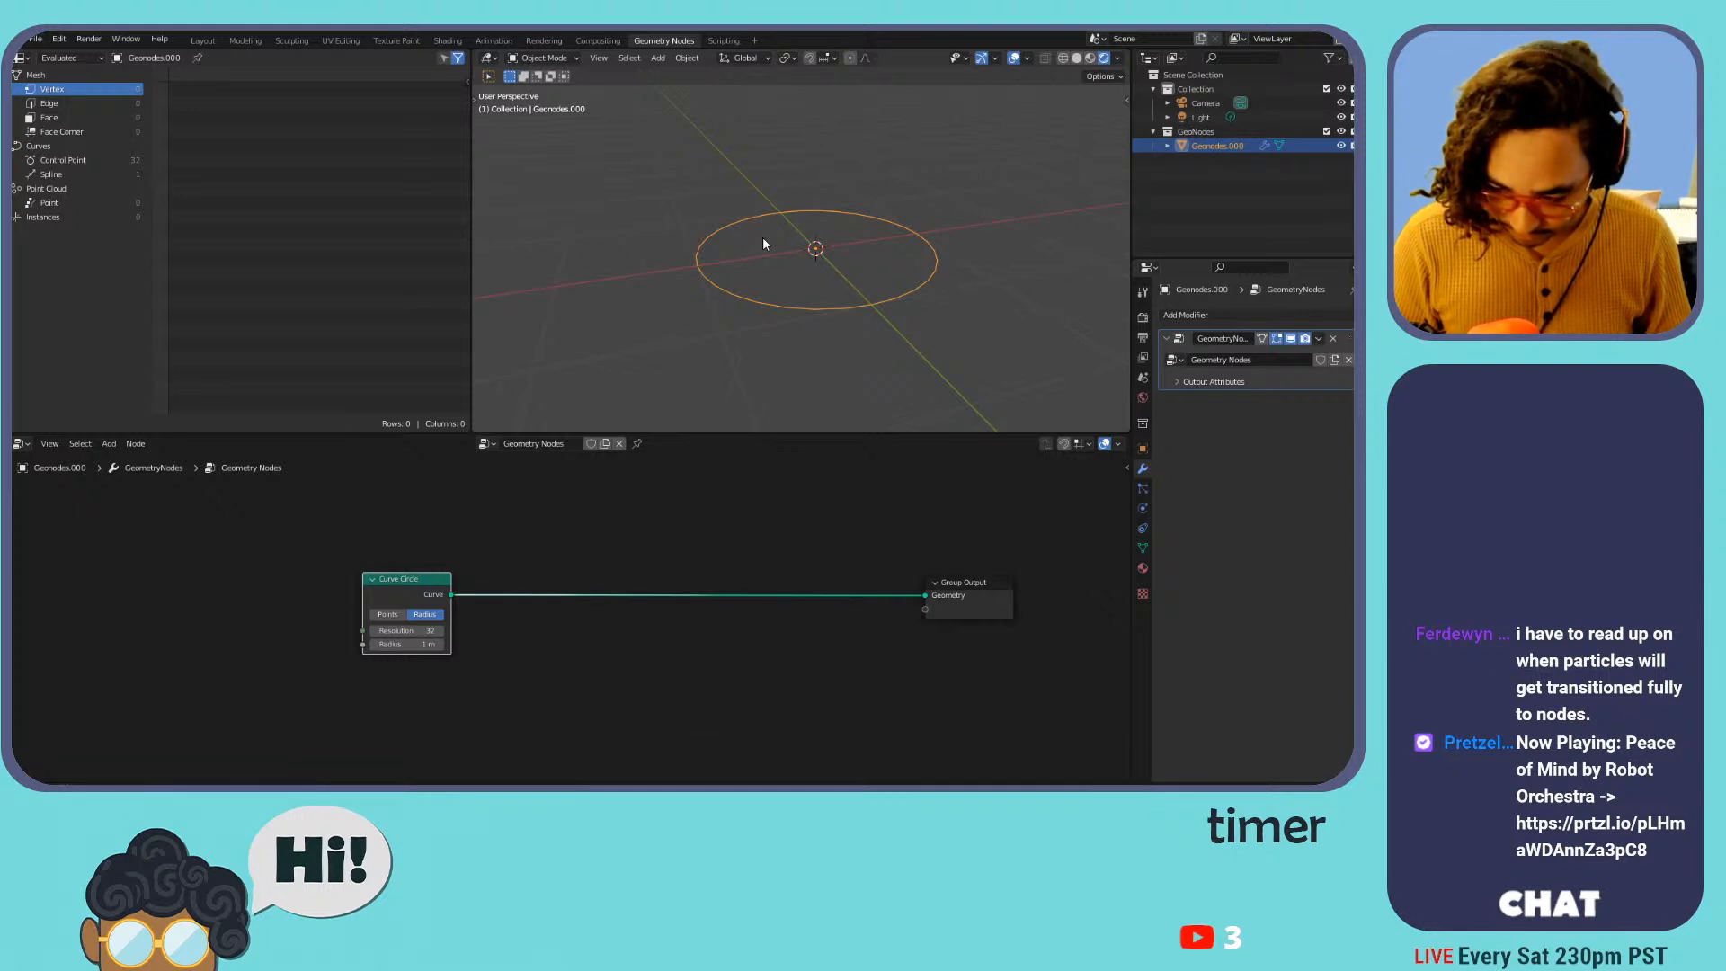
Deselect the circle object in the 3D viewport with the circle select tool
key(c)
scroll(762, 241, up, 1)
click(693, 218)
scroll(690, 223, down, 3)
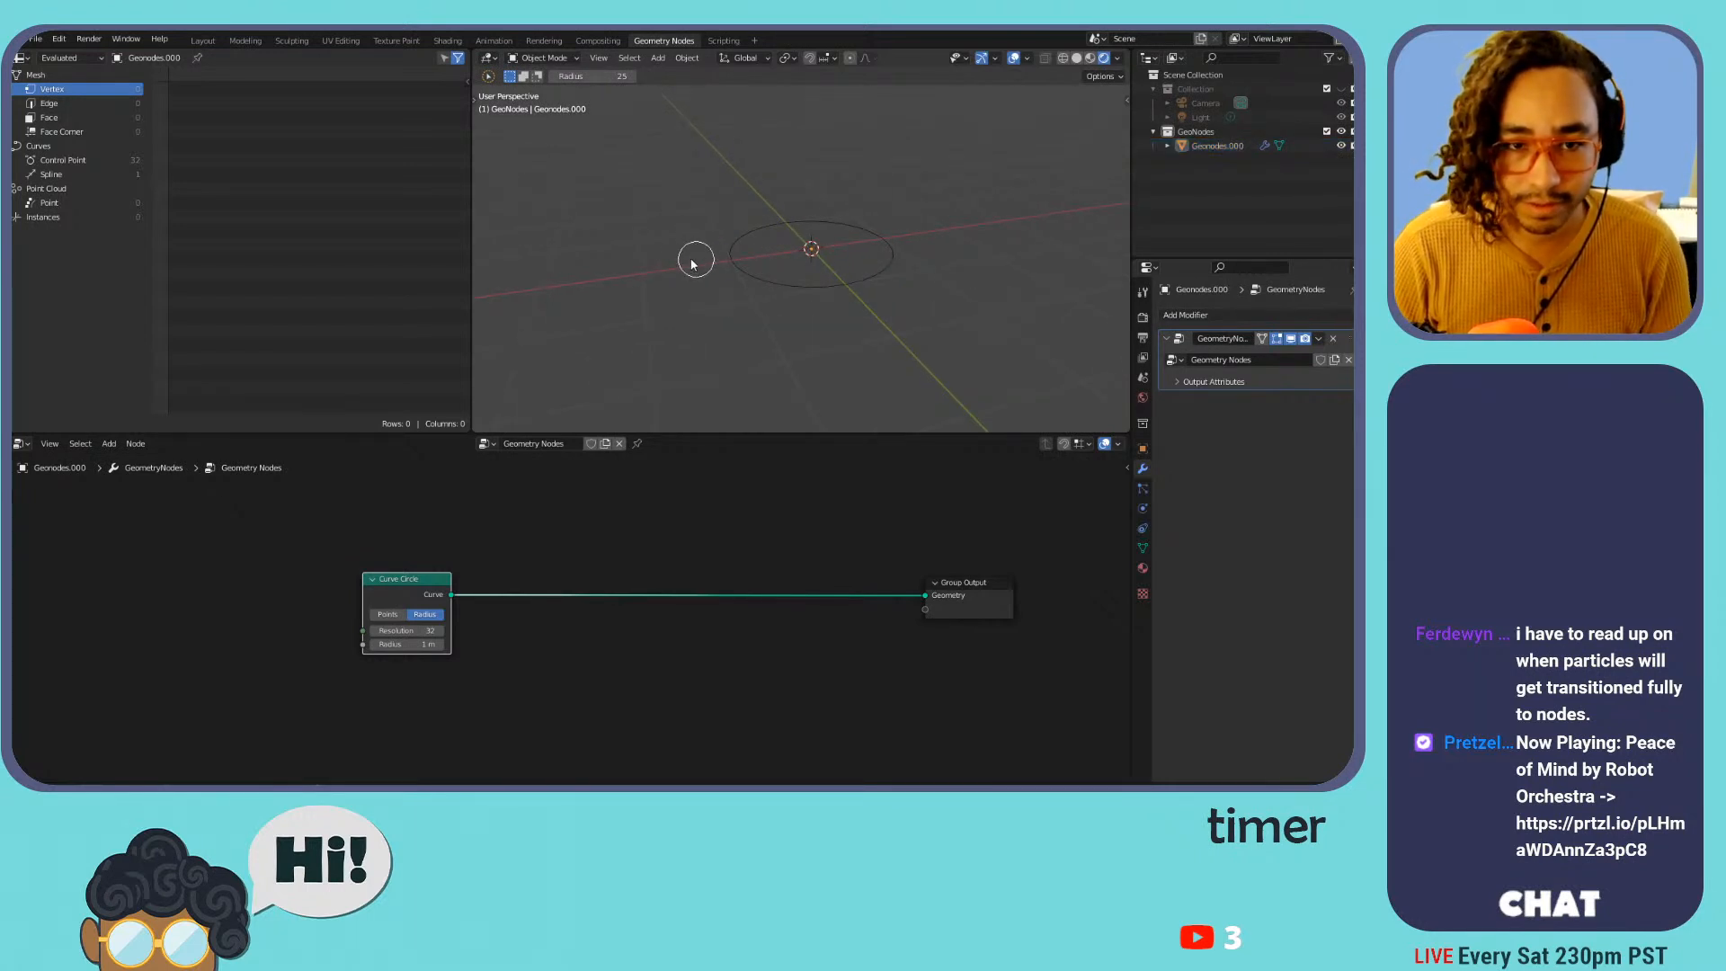
Add a Set Position node and insert it on the link between Curve Circle and Group Output
click(489, 563)
key(shift+a)
click(496, 488)
text(set)
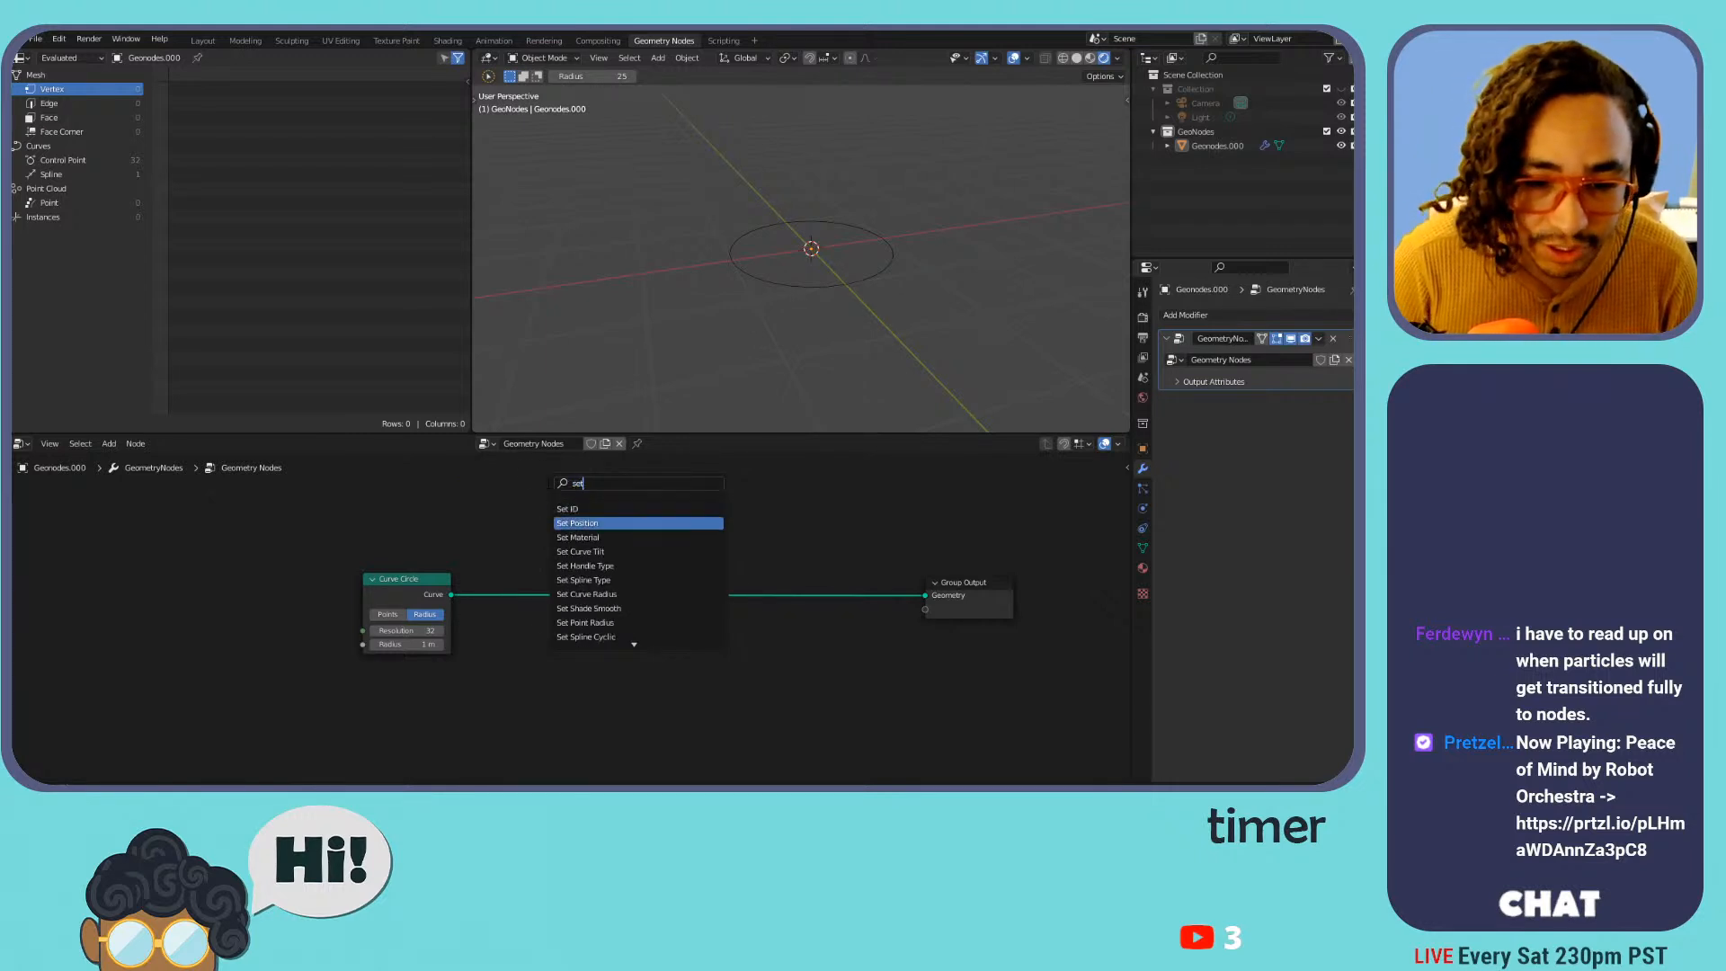
click(577, 523)
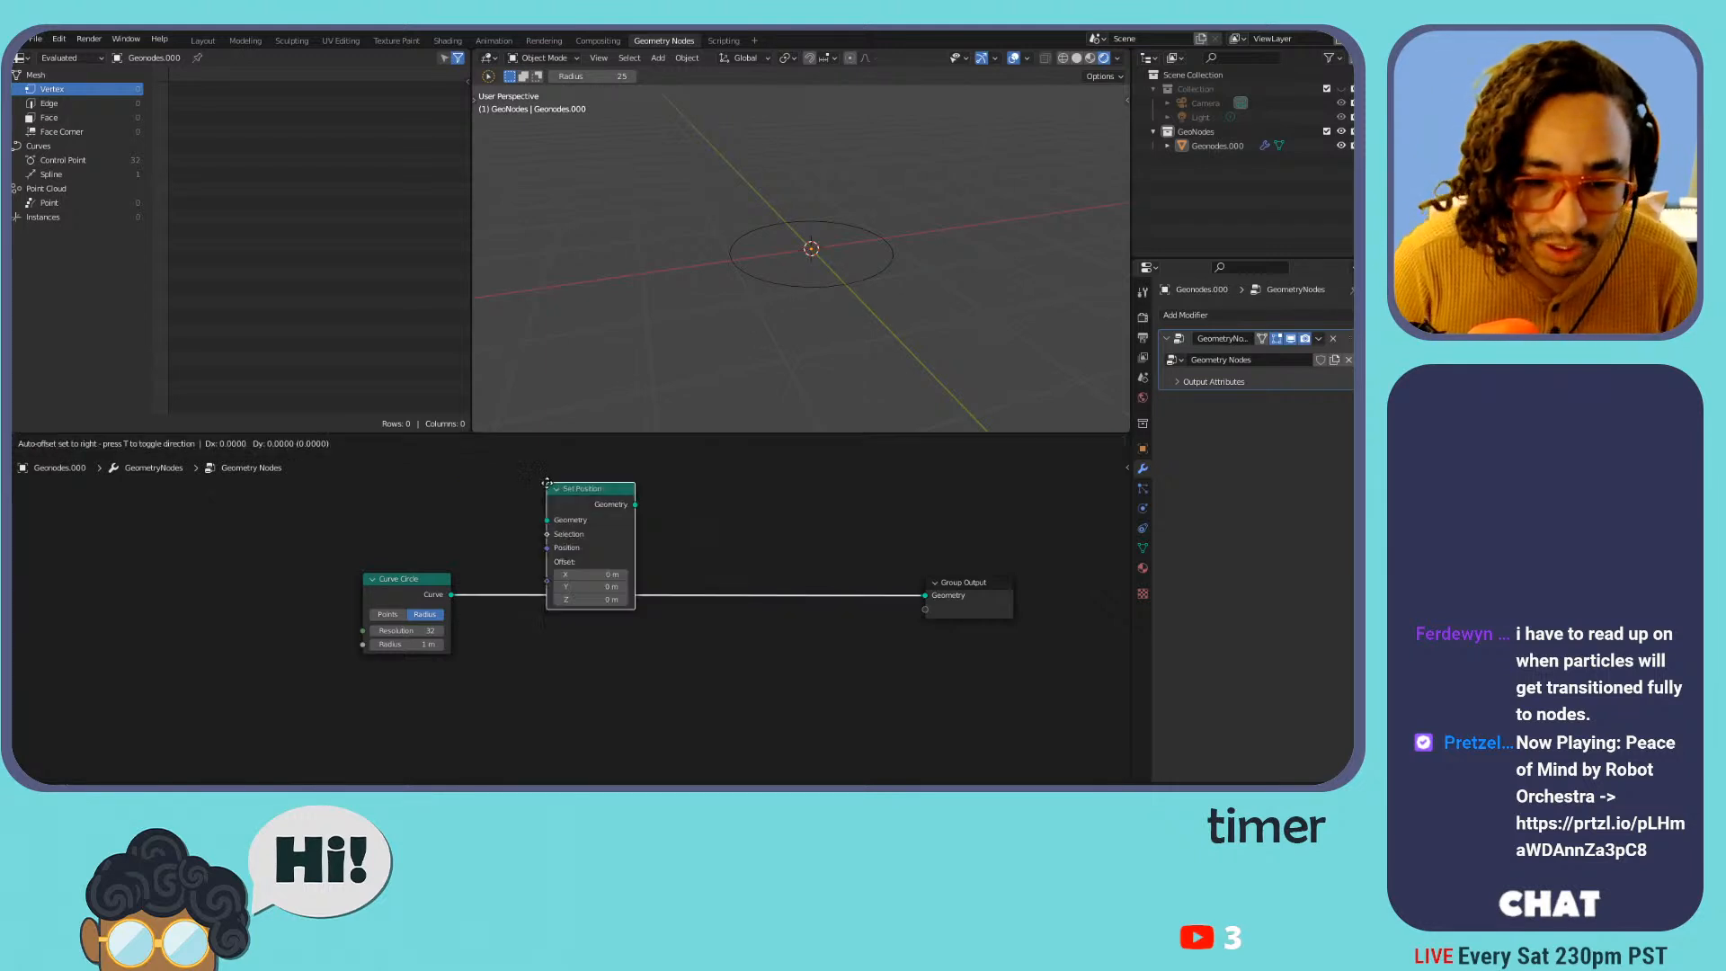
click(681, 536)
Replace the circle select tool in the 3D viewport with the Tweak selection tool
scroll(814, 270, up, 3)
key(ctrl+space)
key(ctrl+space)
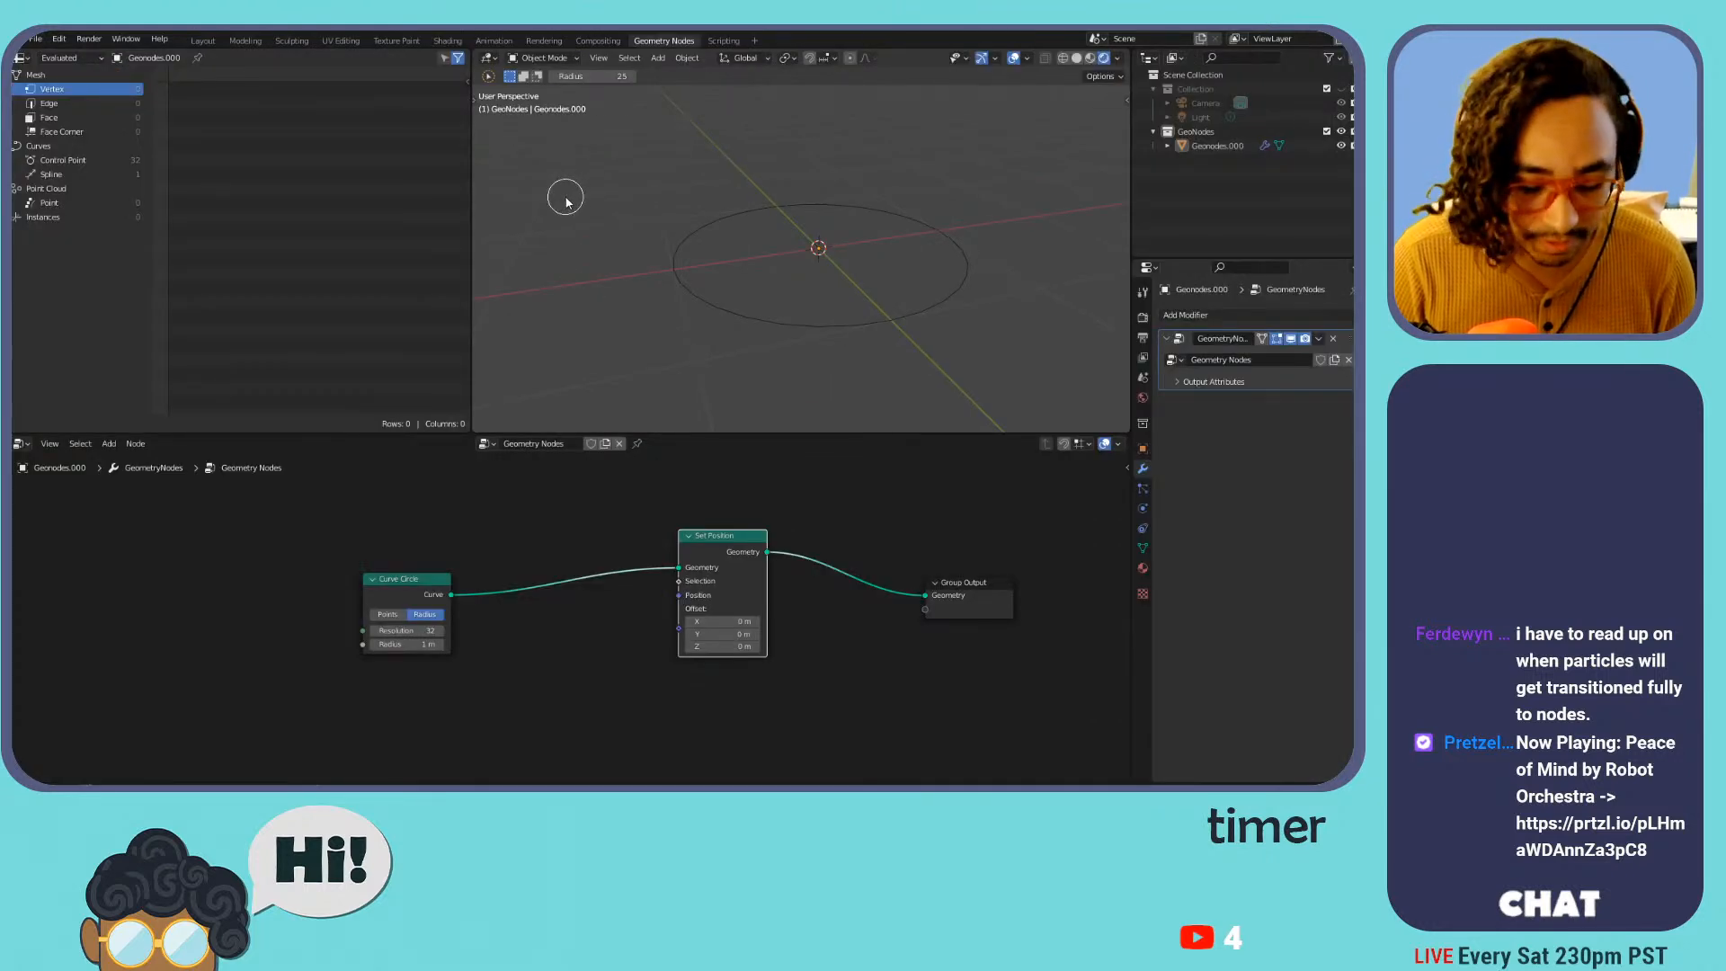
key(t)
drag(492, 105, 543, 113)
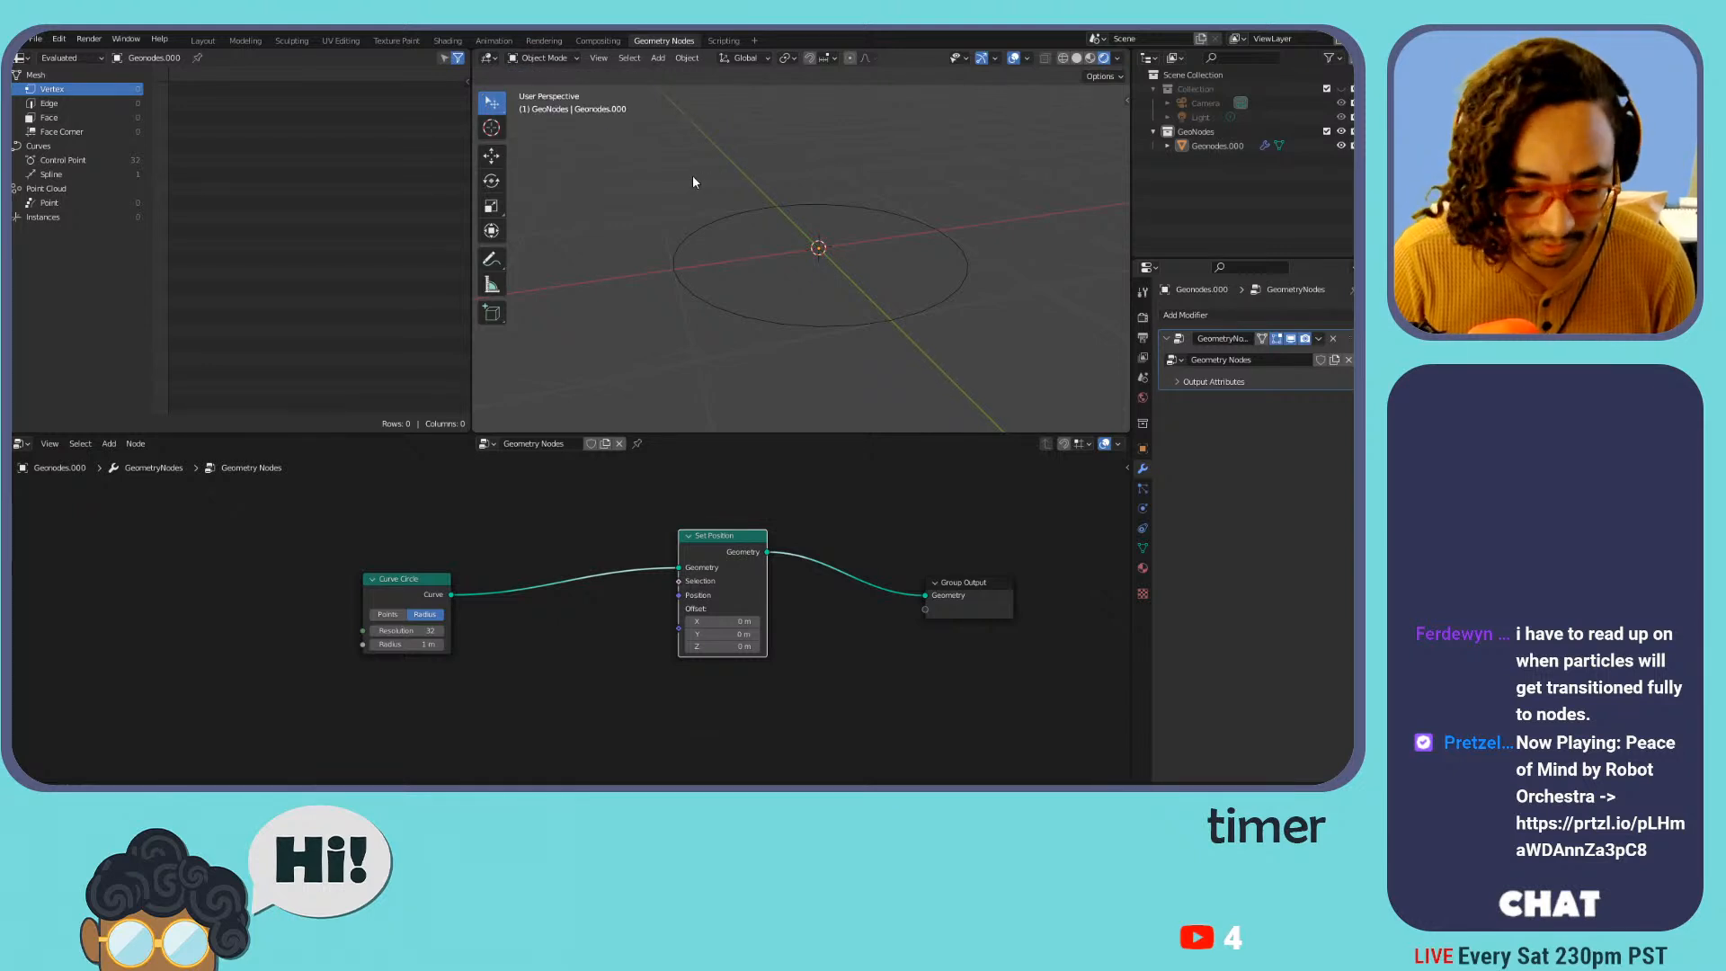
key(t)
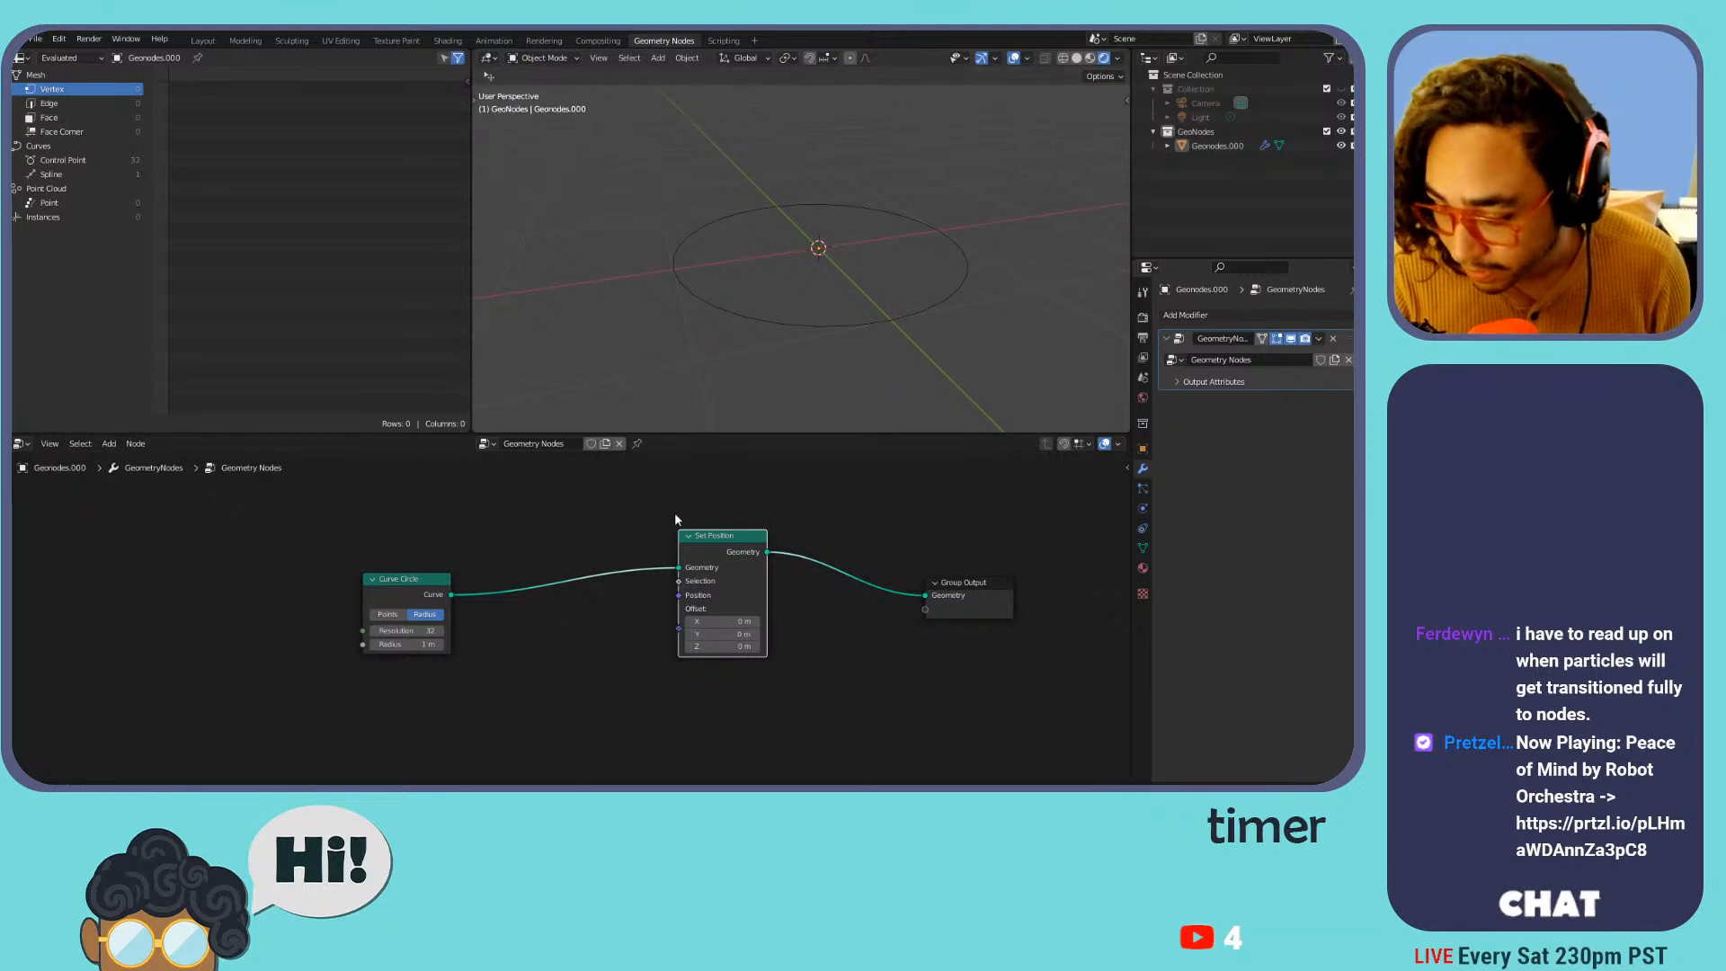
Reposition the Set Position node closer to the Group Output node
drag(689, 551, 753, 571)
middle_drag(594, 546, 648, 500)
key(shift+a)
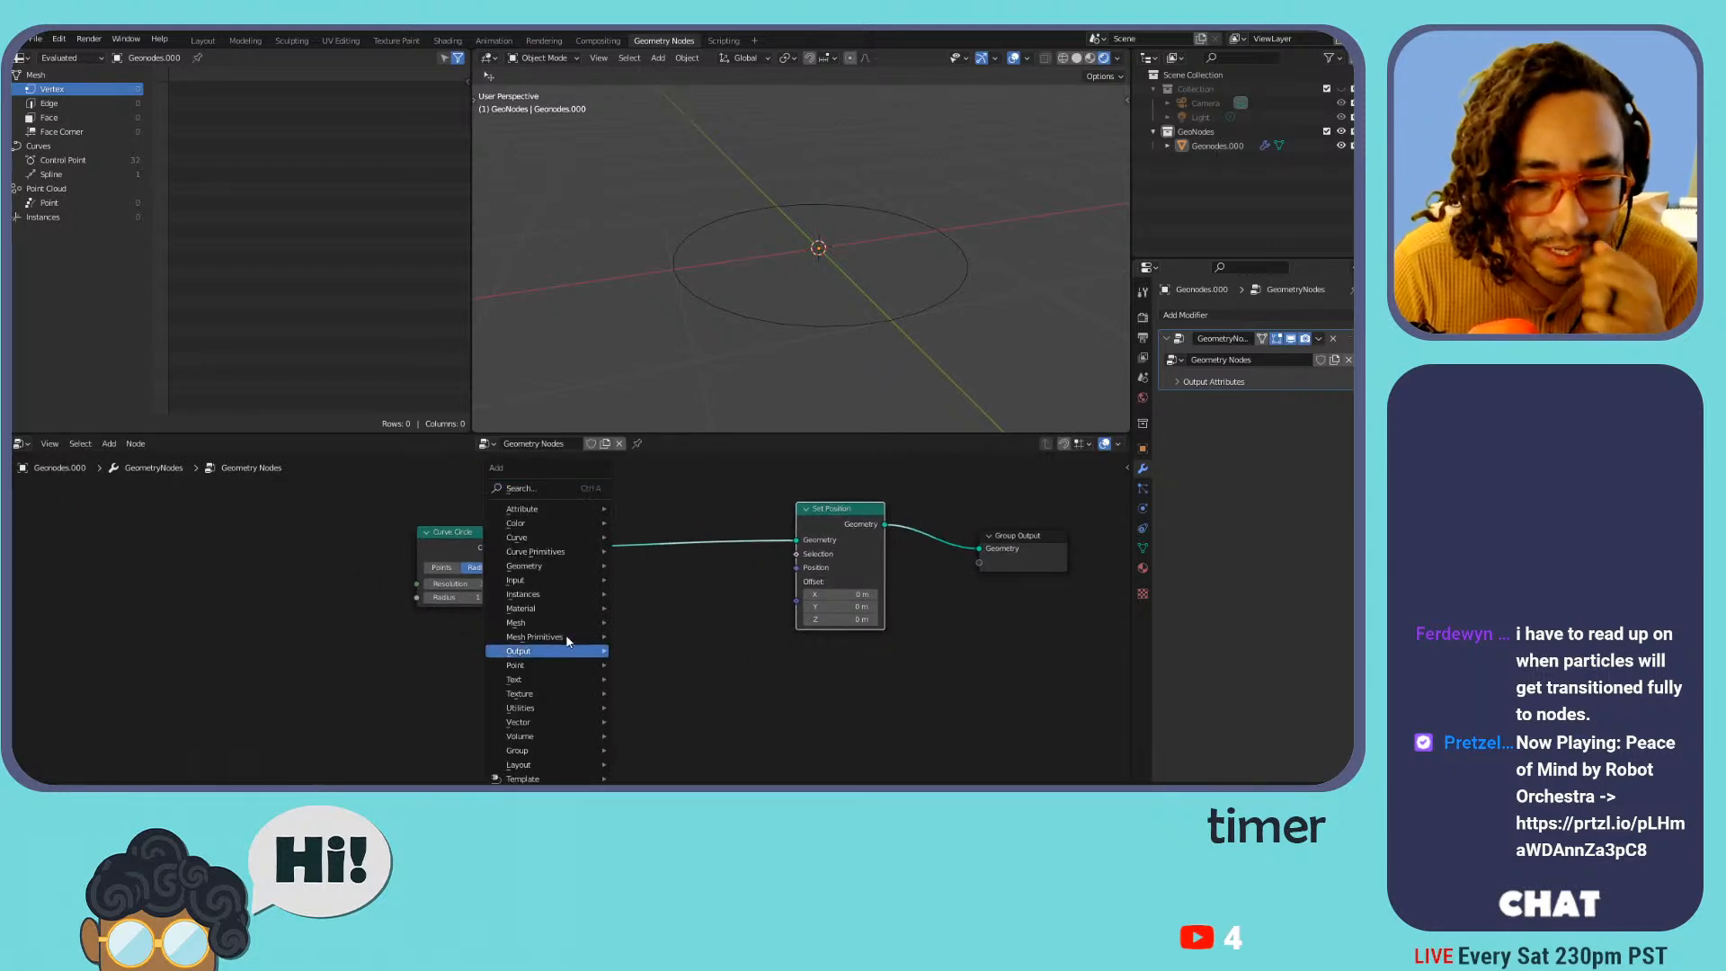
mouse_move(541, 577)
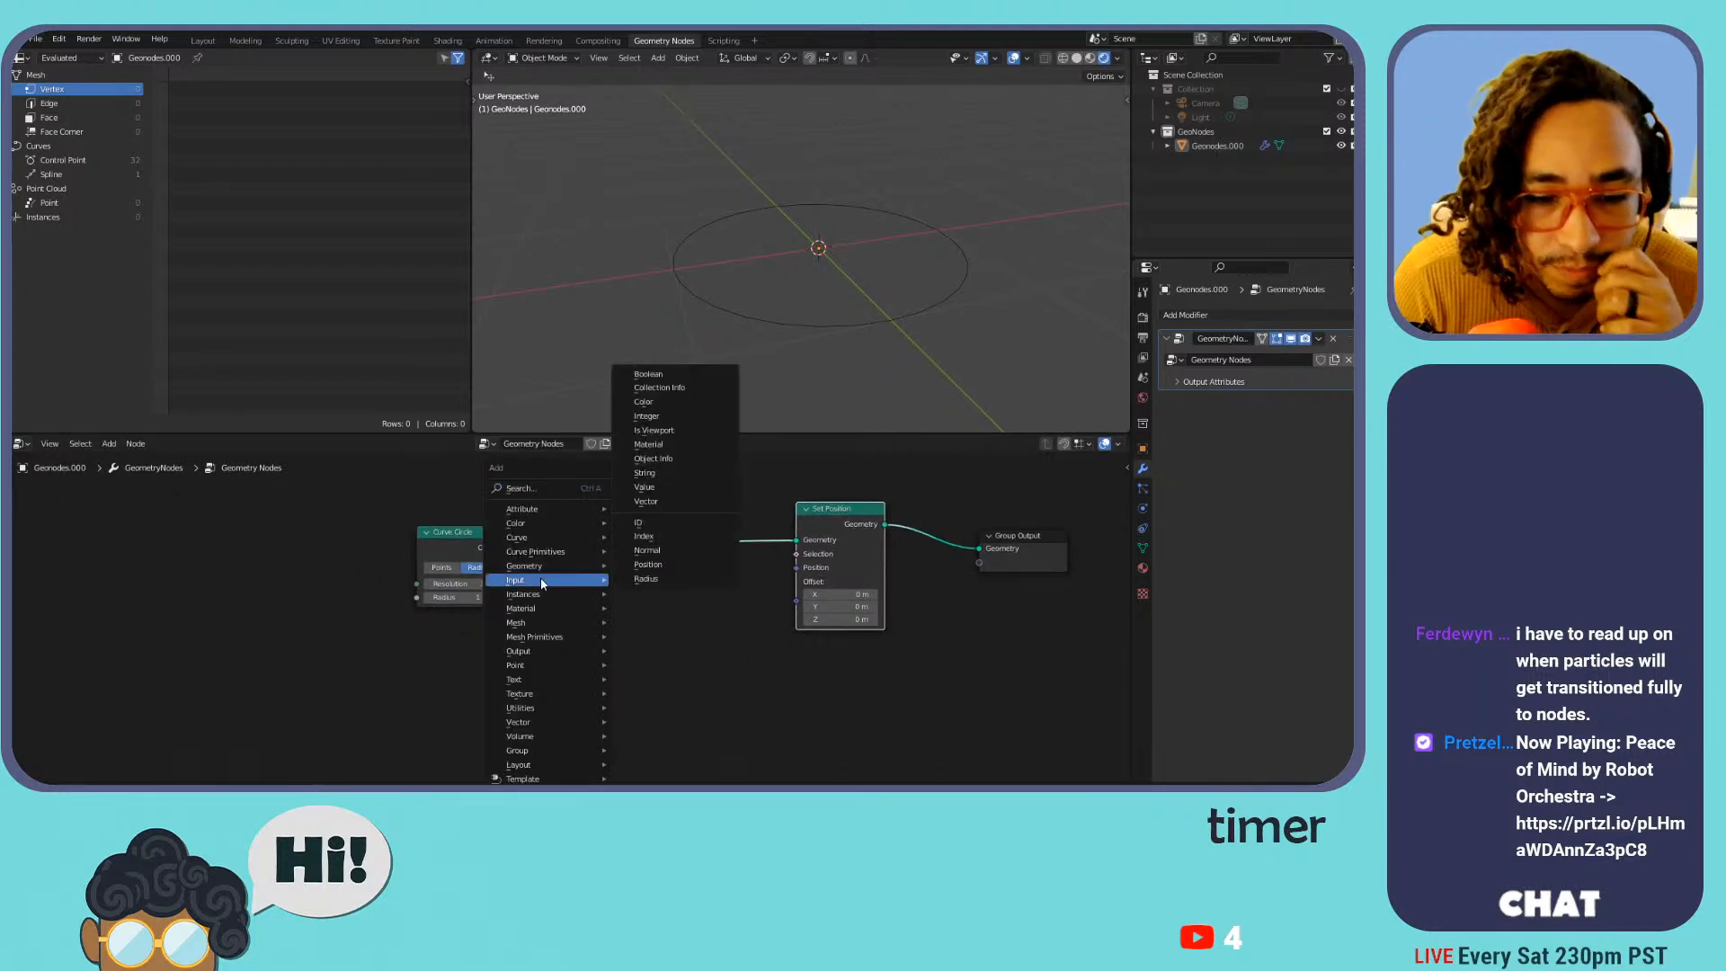
click(719, 562)
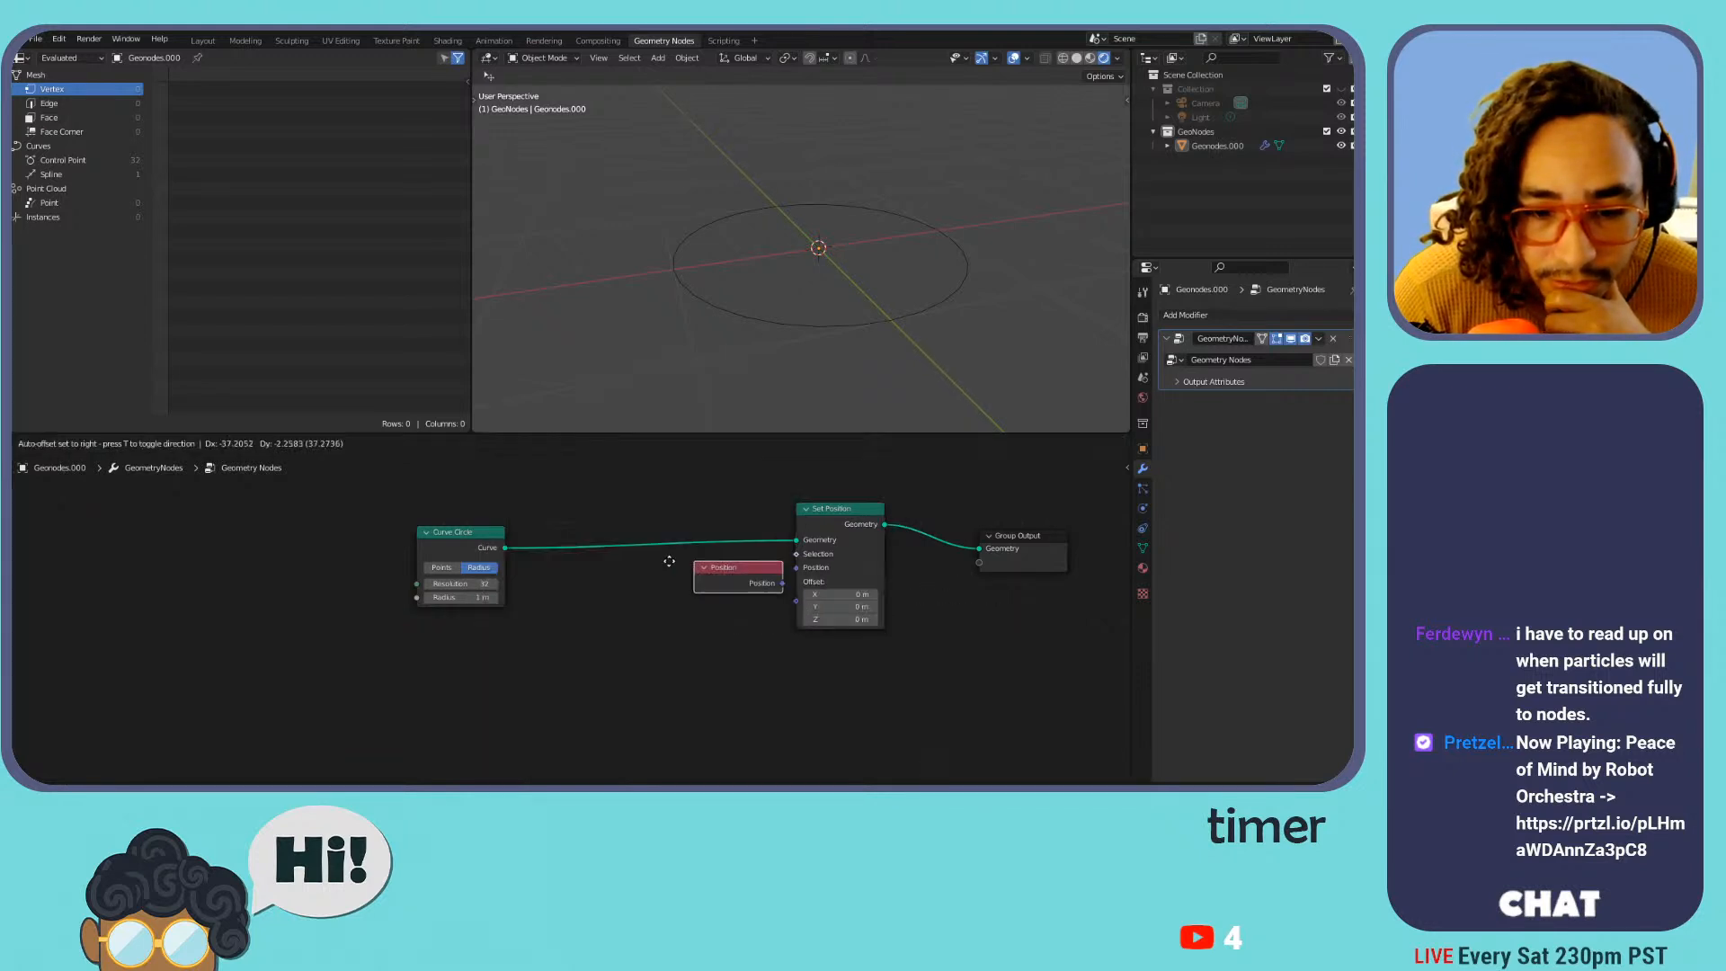
right_click(606, 575)
Add a Random Value node and place it directly below the Curve Circle node
key(shift+a)
mouse_move(607, 577)
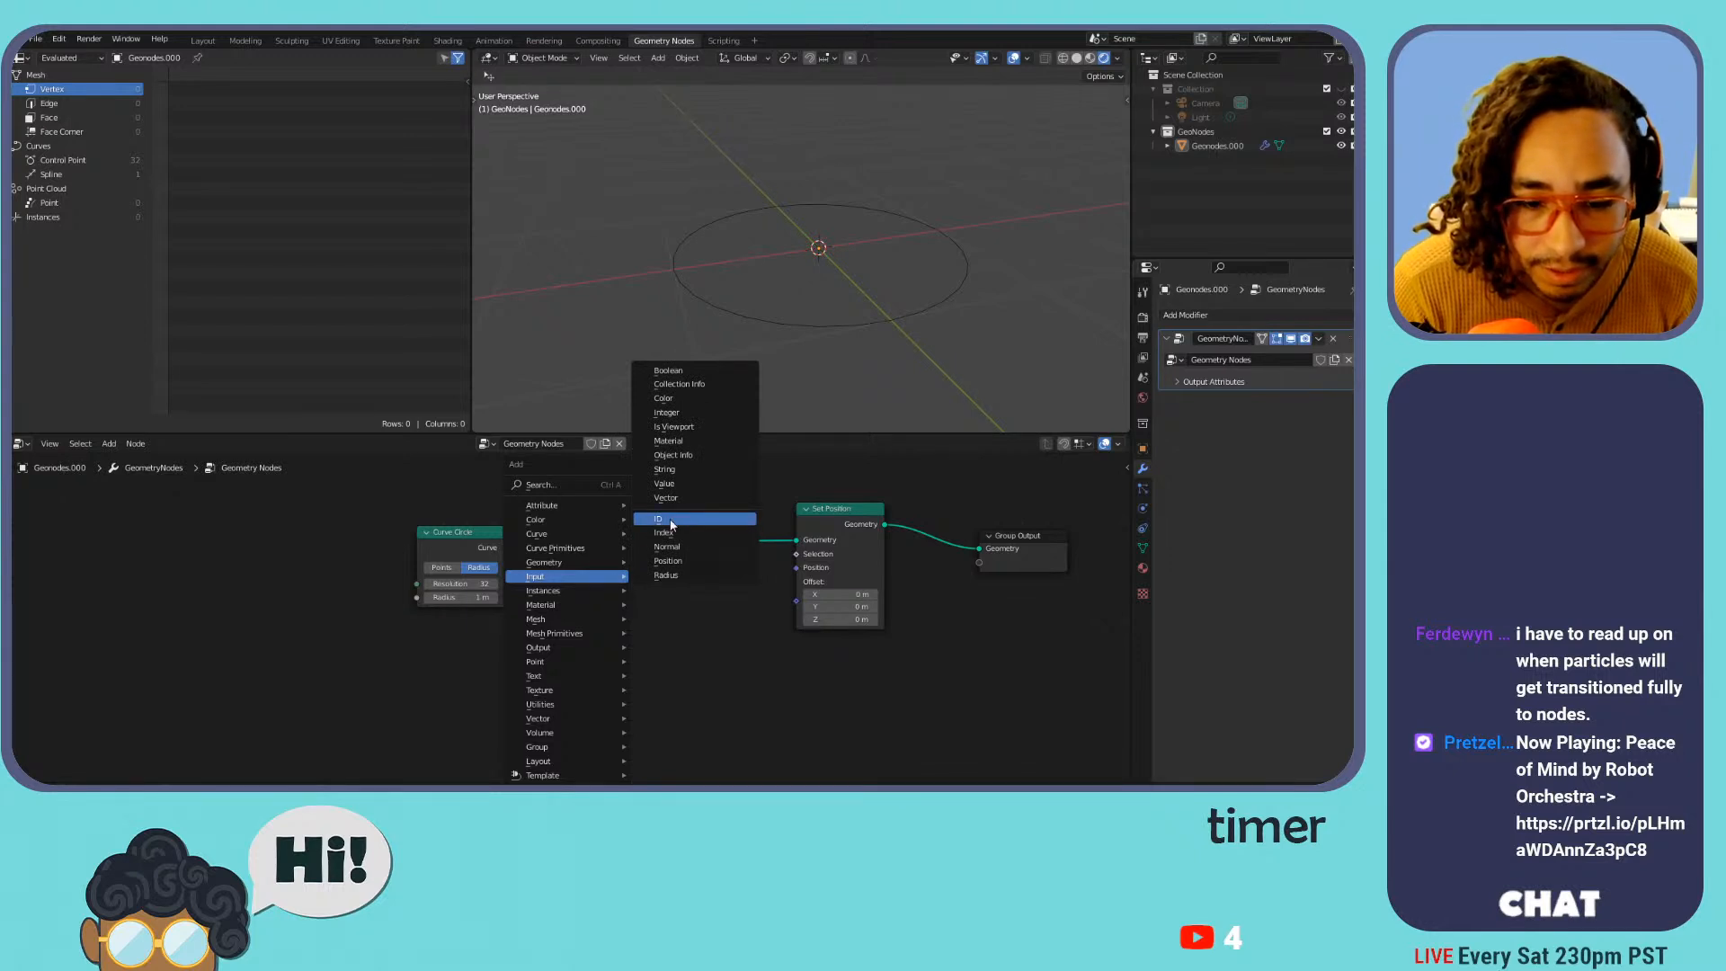
mouse_move(574, 706)
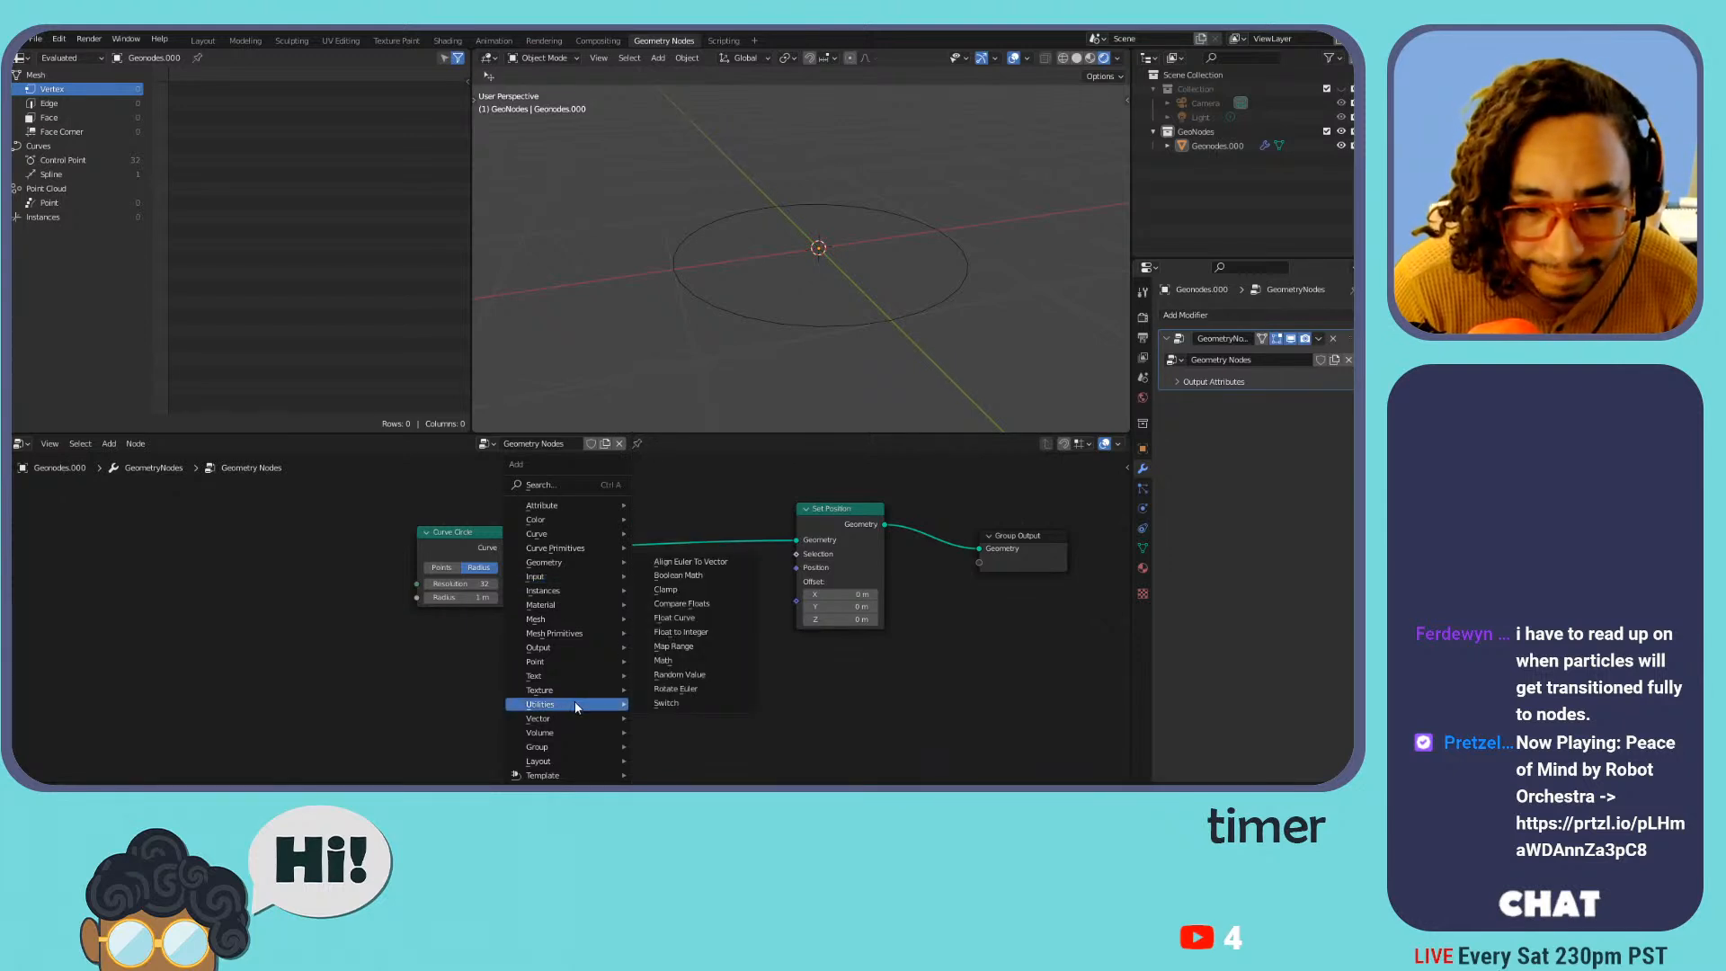
click(680, 674)
click(612, 619)
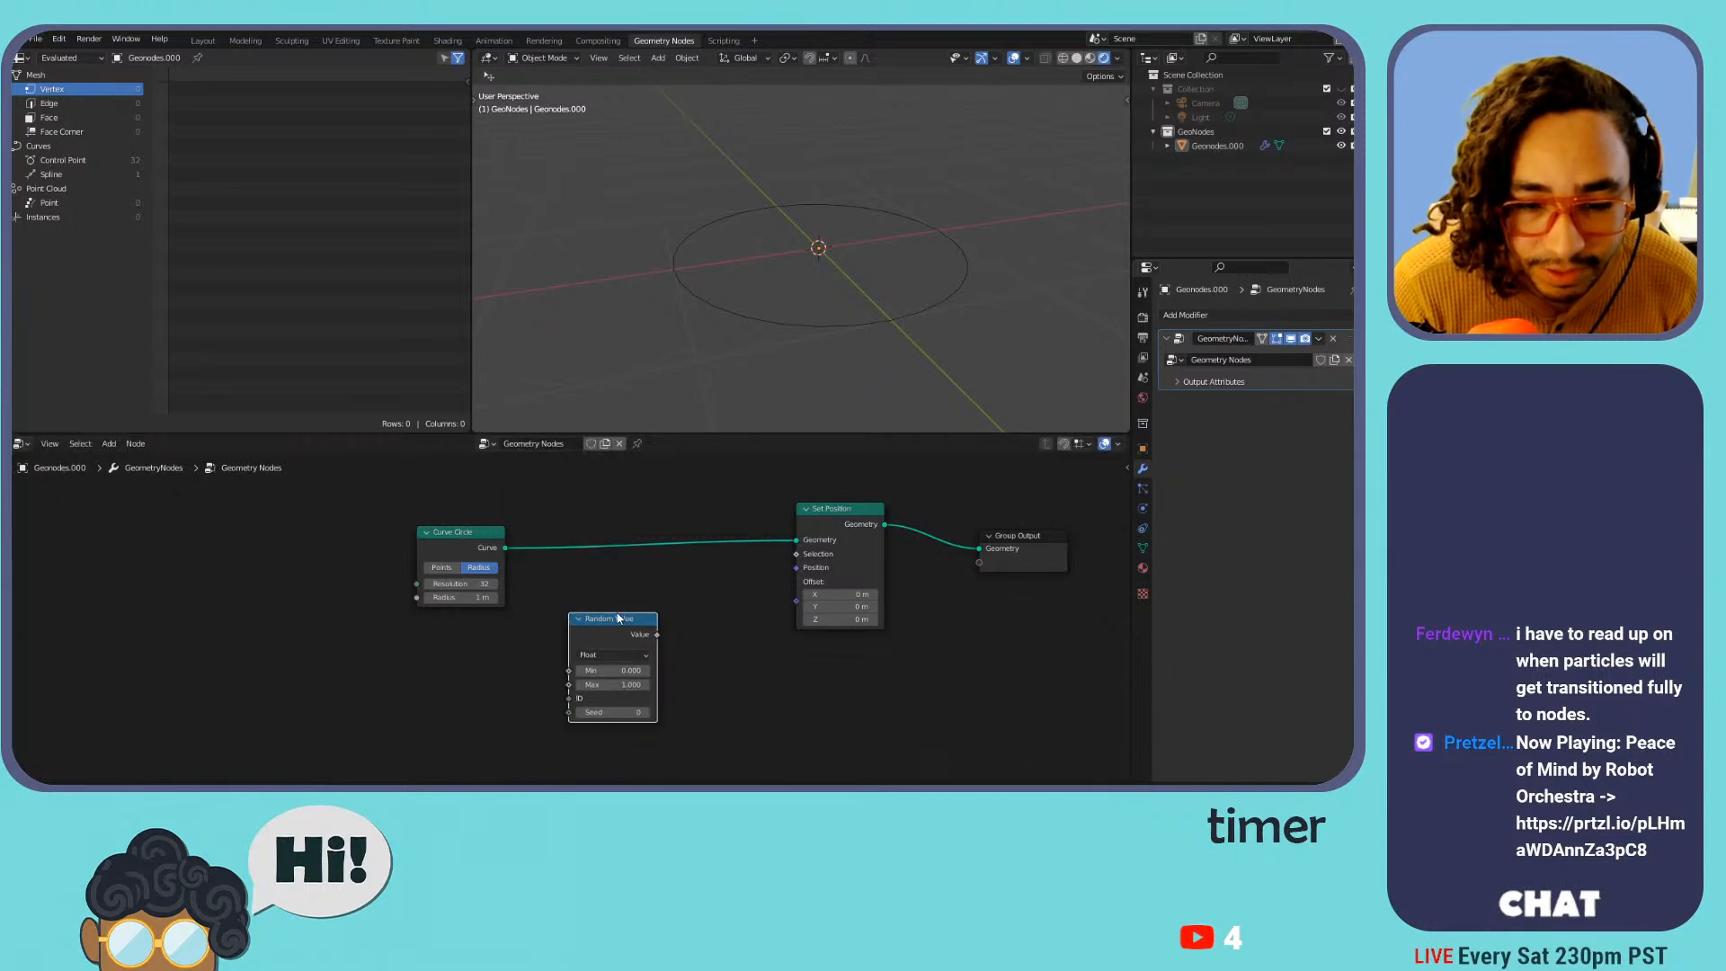
drag(658, 635, 516, 639)
Add a Combine XYZ node, link its vector to Set Position's Offset, and feed the Random Value into its Z
key(shift+a)
mouse_move(639, 592)
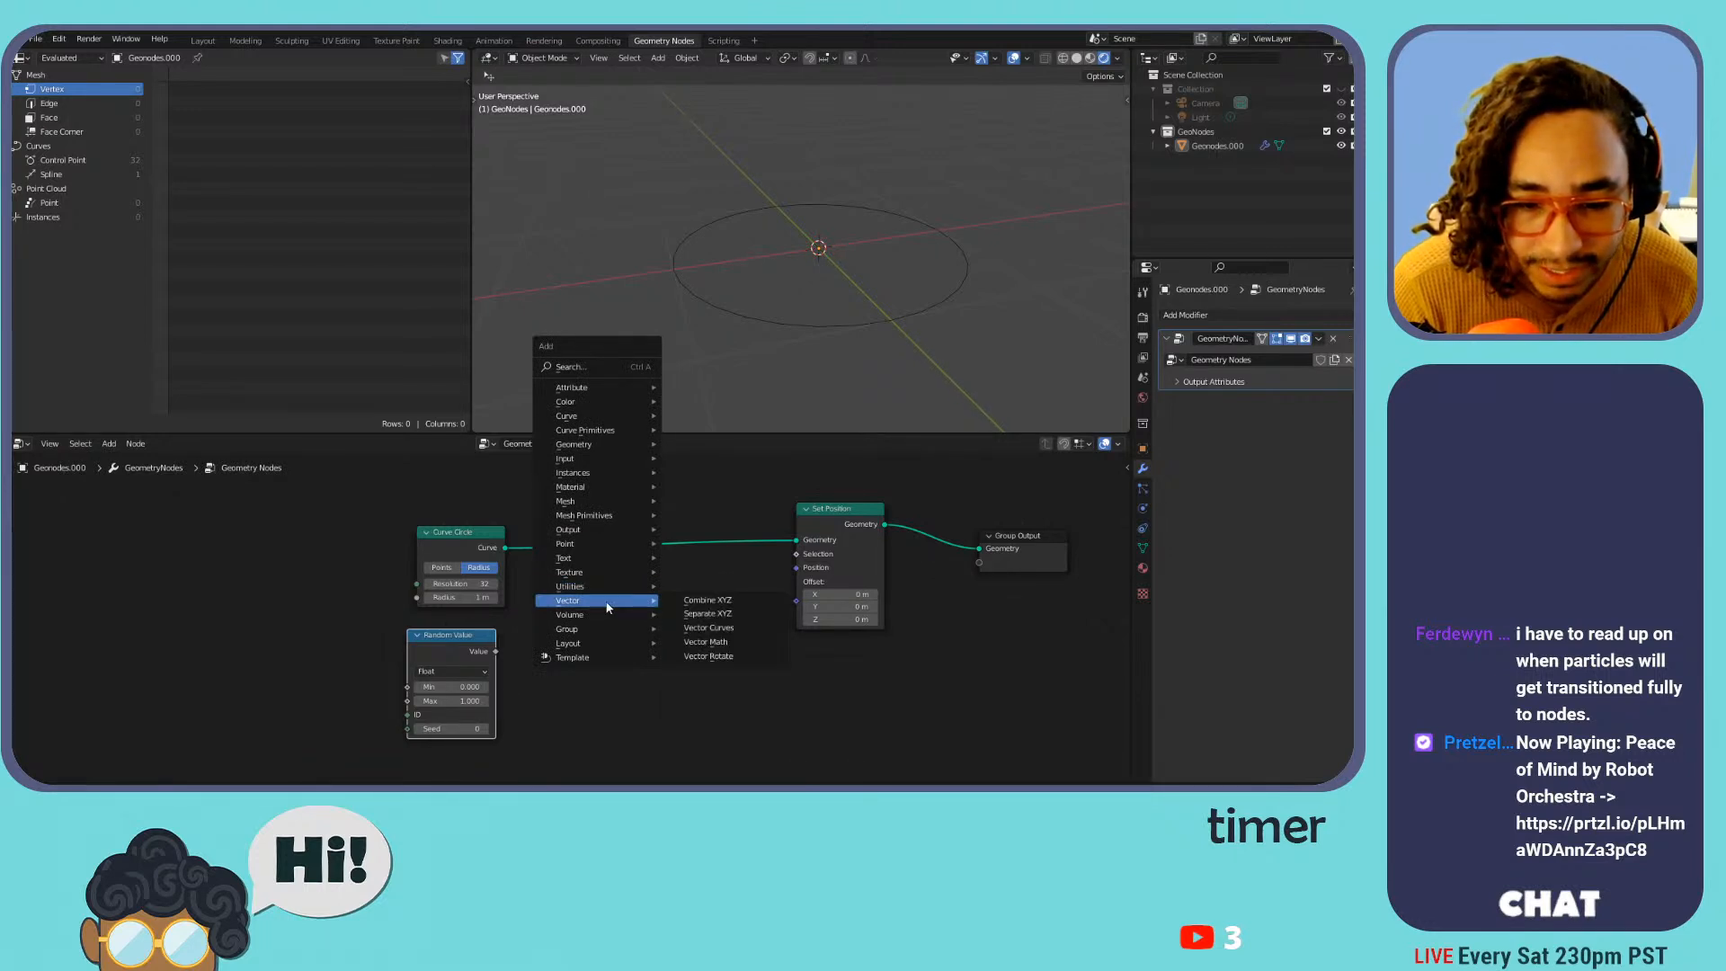
click(741, 602)
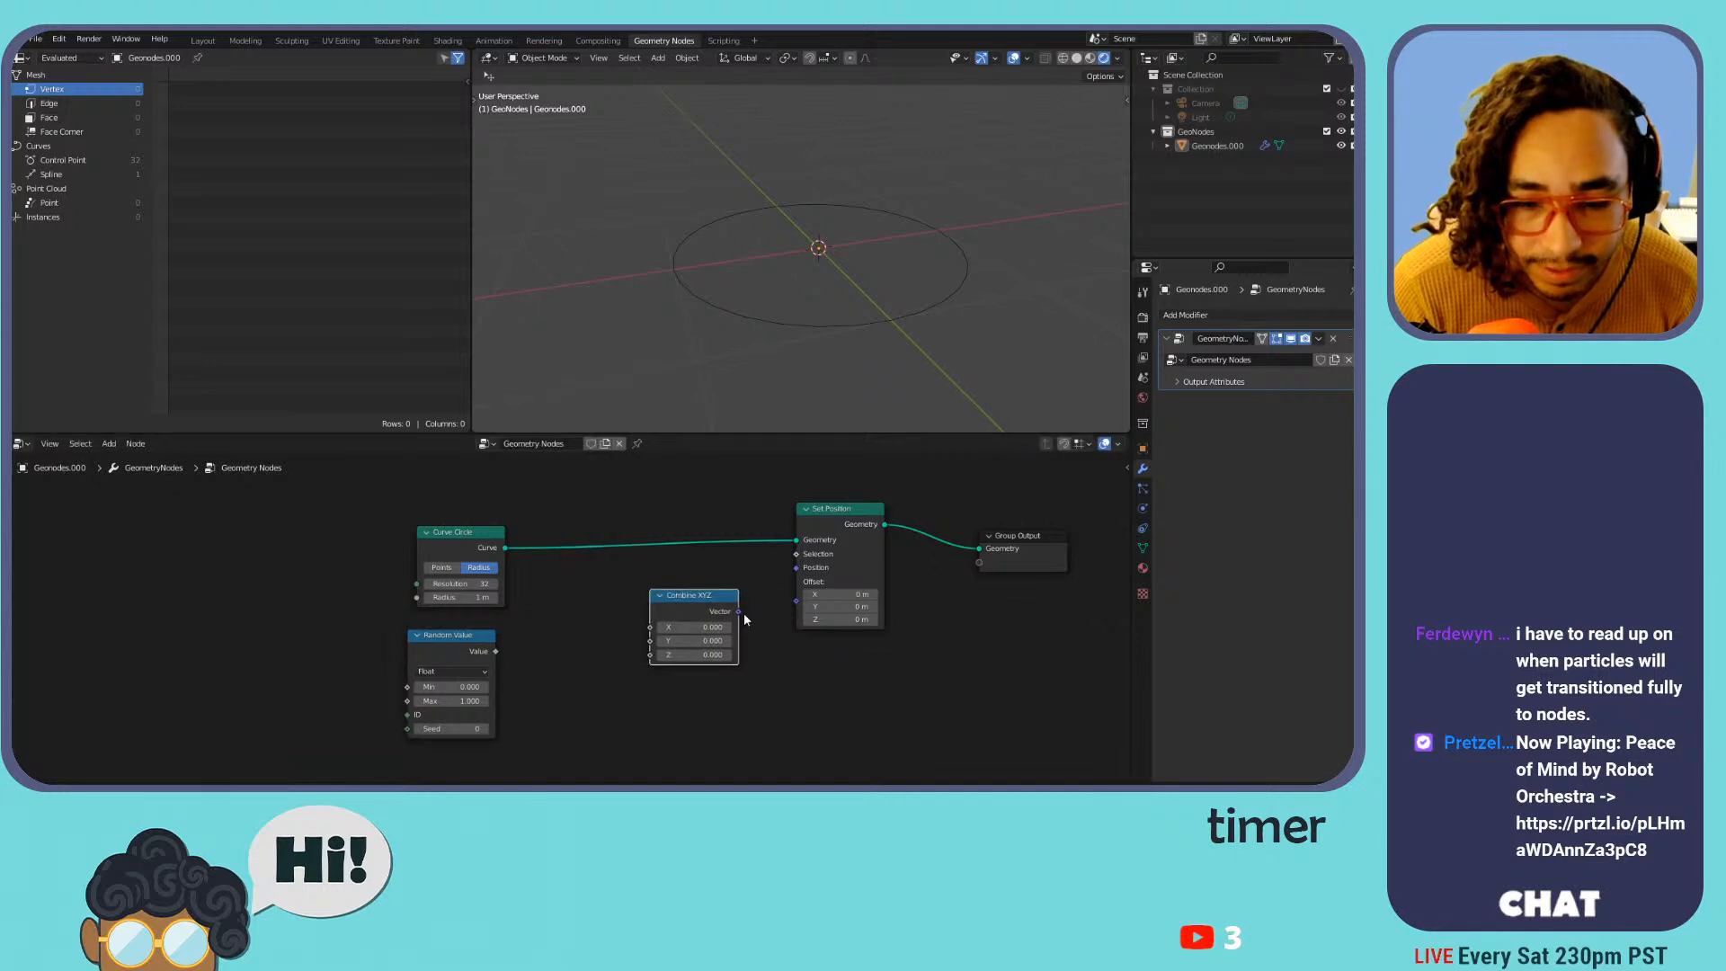
drag(741, 613, 795, 601)
drag(495, 651, 651, 655)
Select the curve object and try different seeds on the Random Value node
click(758, 239)
middle_drag(764, 243, 872, 245)
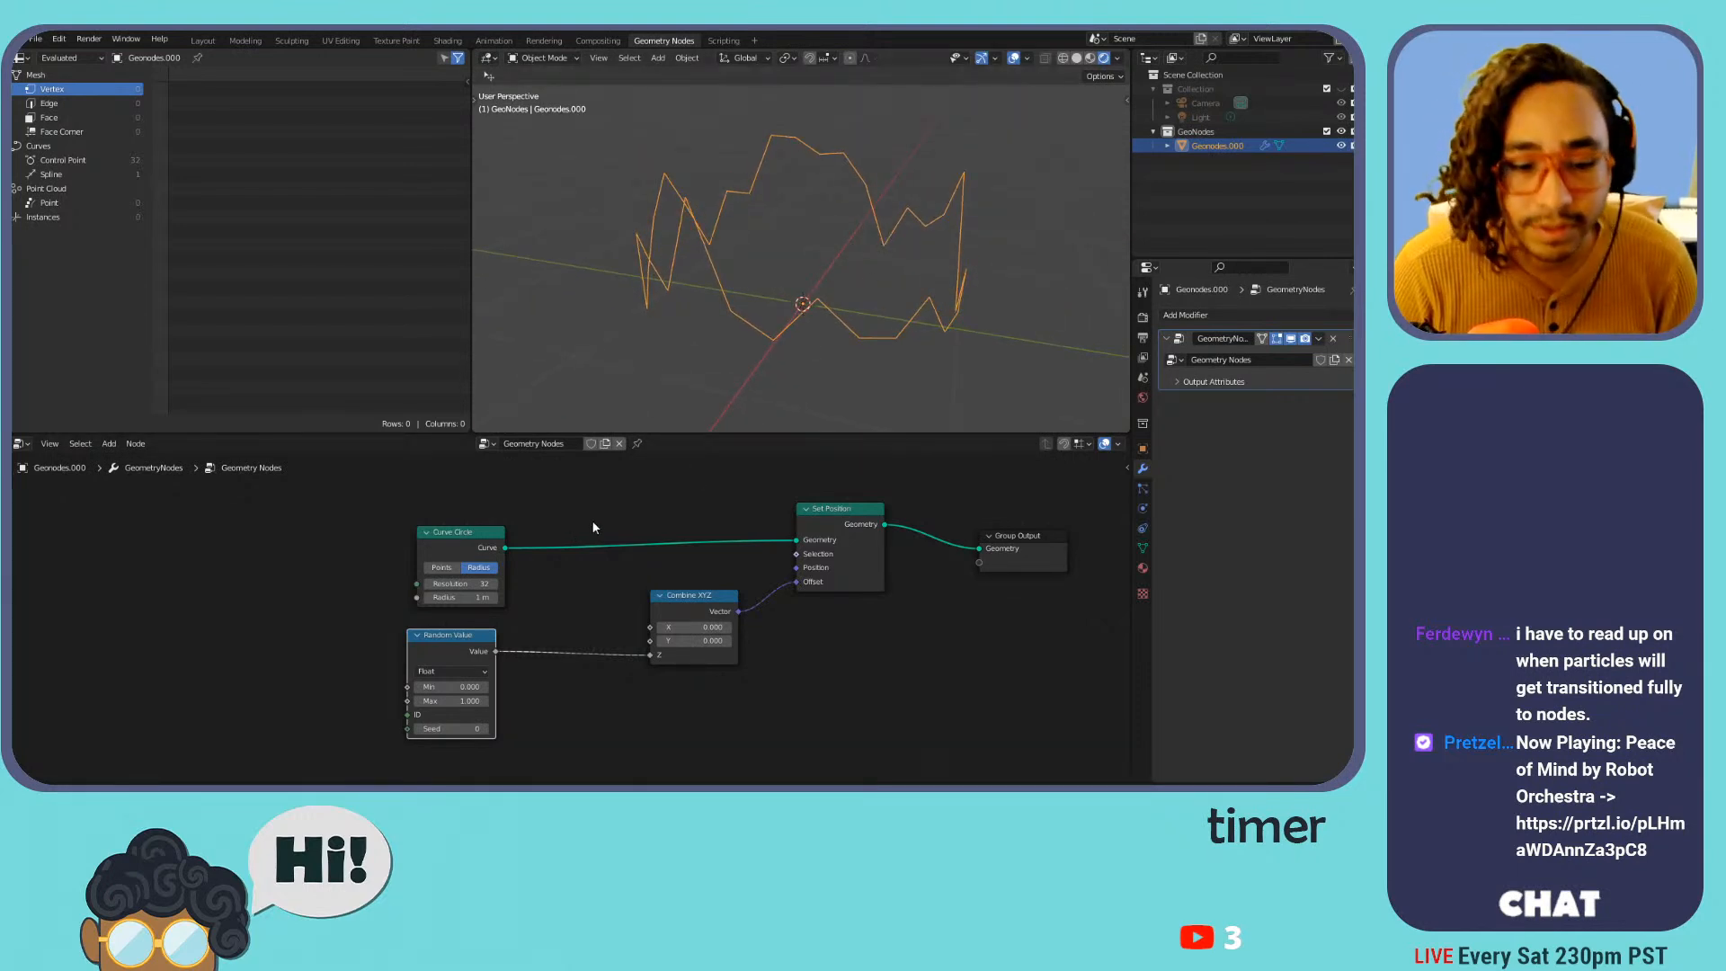
drag(449, 728, 558, 728)
drag(451, 729, 642, 730)
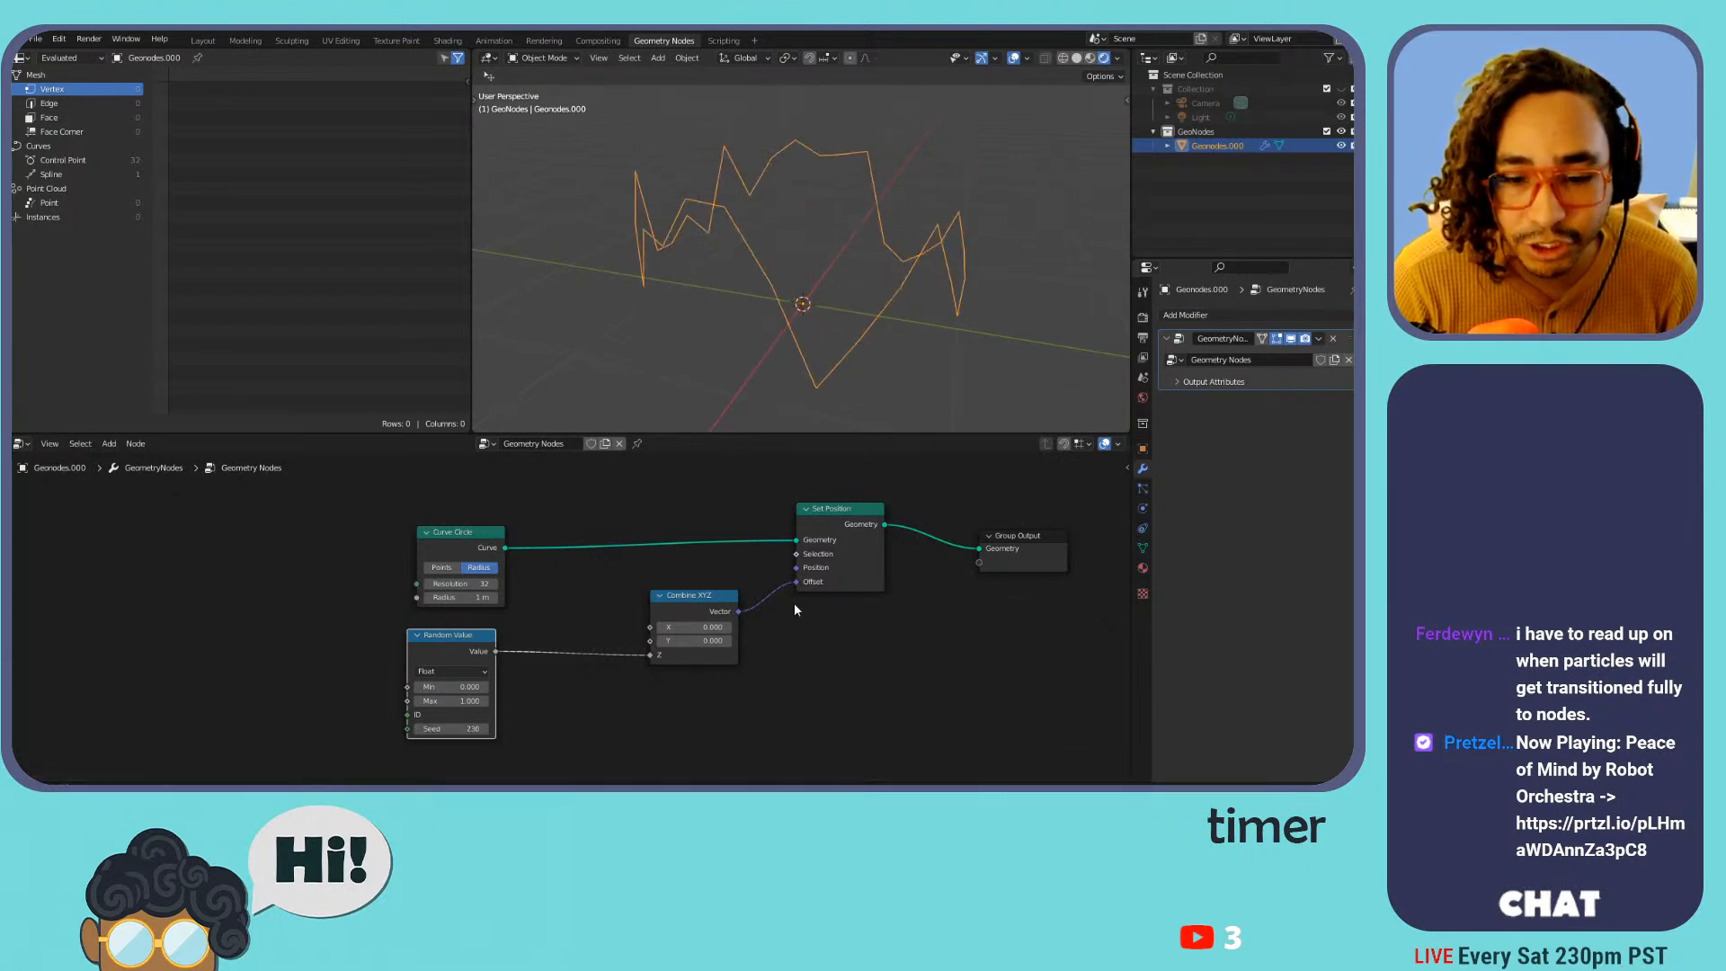
Space out the Group Output, Set Position, Combine XYZ and Random Value nodes, and set the random seed to 263
drag(1030, 533, 1050, 502)
drag(837, 509, 919, 505)
drag(661, 599, 762, 609)
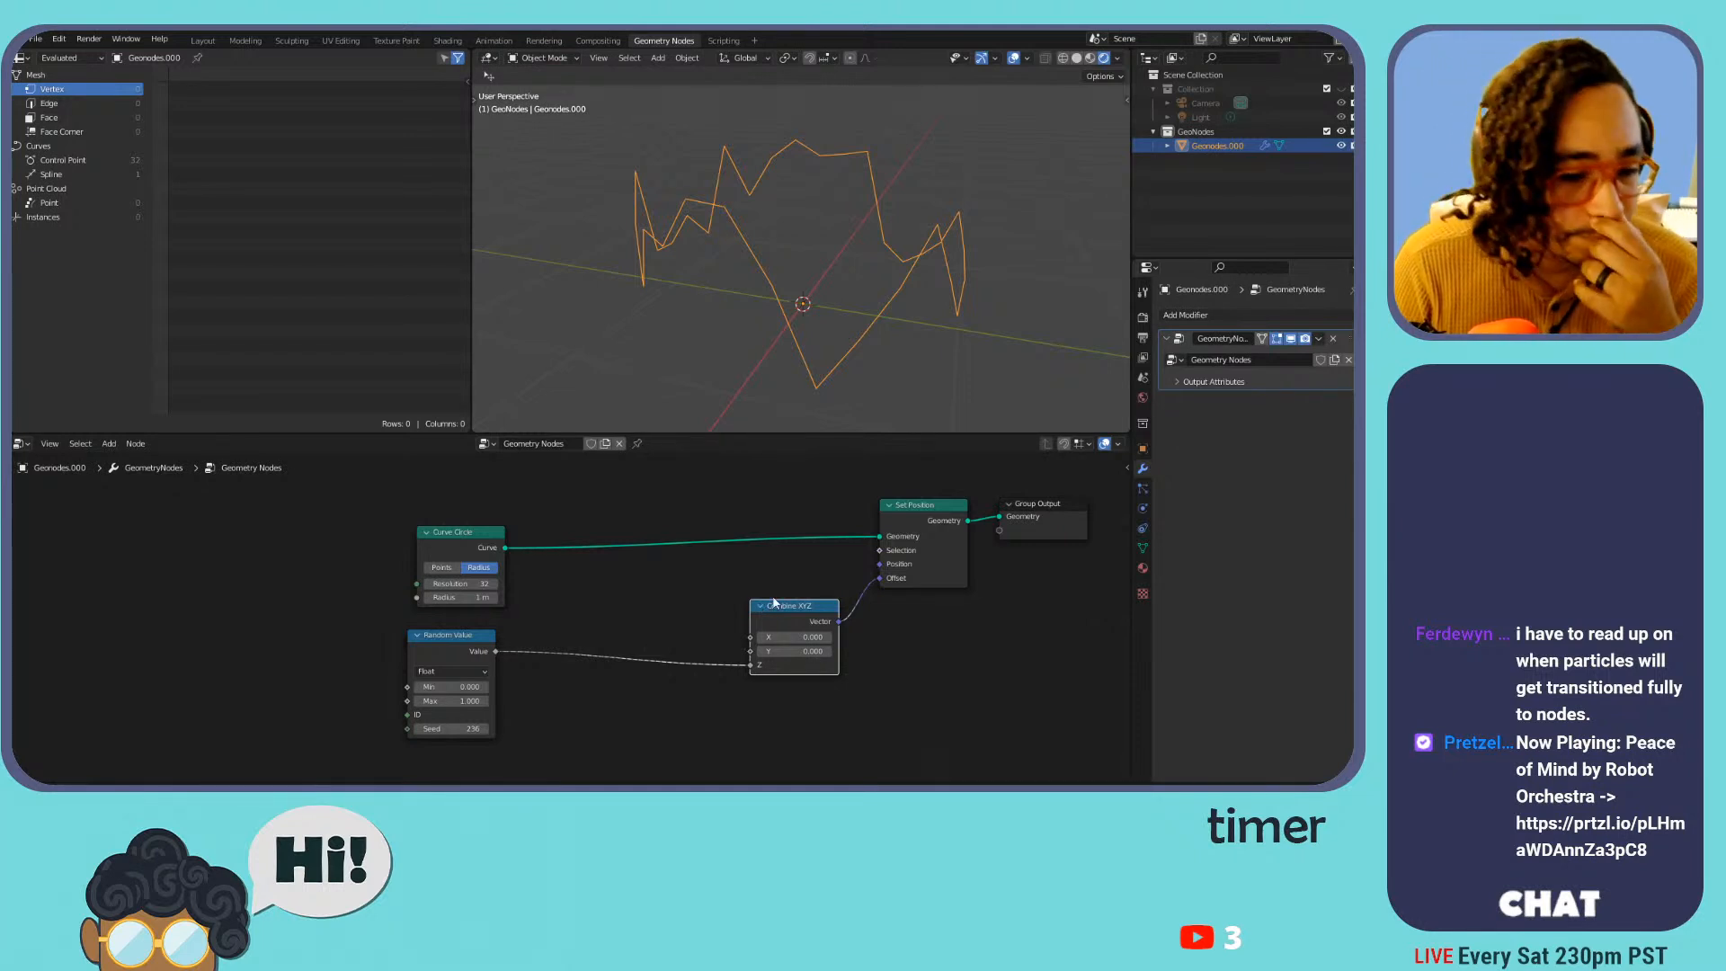
drag(468, 637, 633, 651)
mouse_move(615, 739)
mouse_down()
mouse_move(672, 740)
mouse_move(630, 740)
mouse_up()
Gather the Random Value, Combine XYZ and Set Position nodes close to the Curve Circle, leaving room before the Group Output
drag(466, 531, 450, 519)
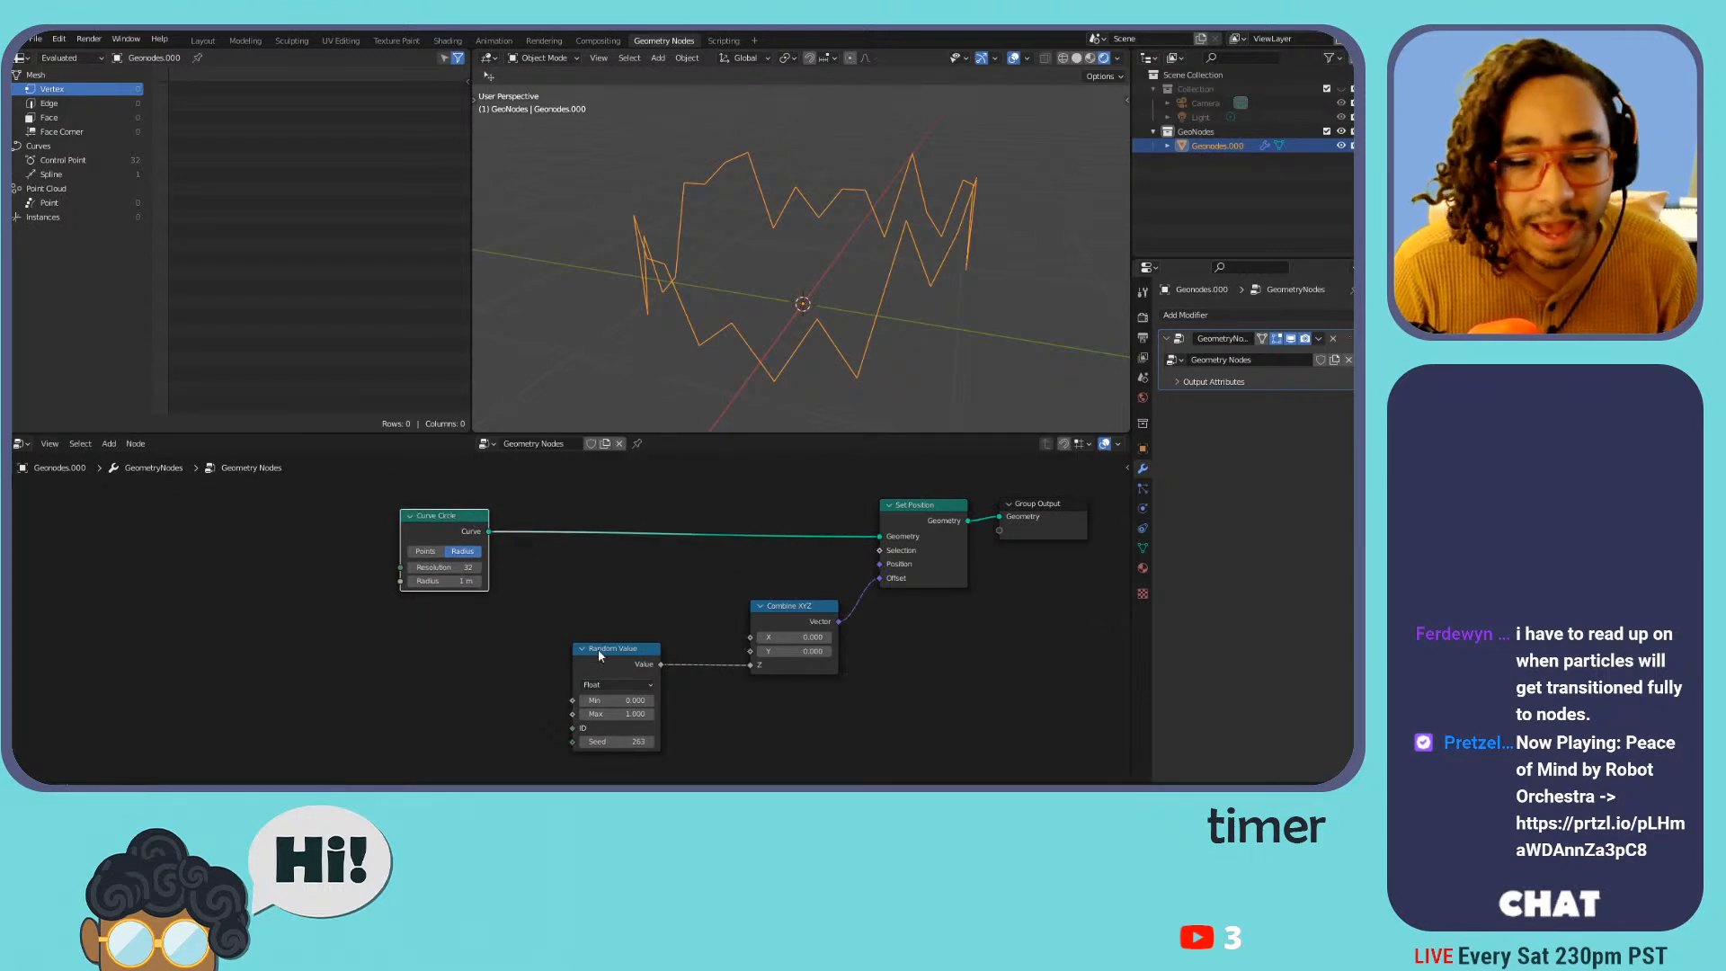
drag(605, 655, 457, 641)
drag(789, 623, 569, 653)
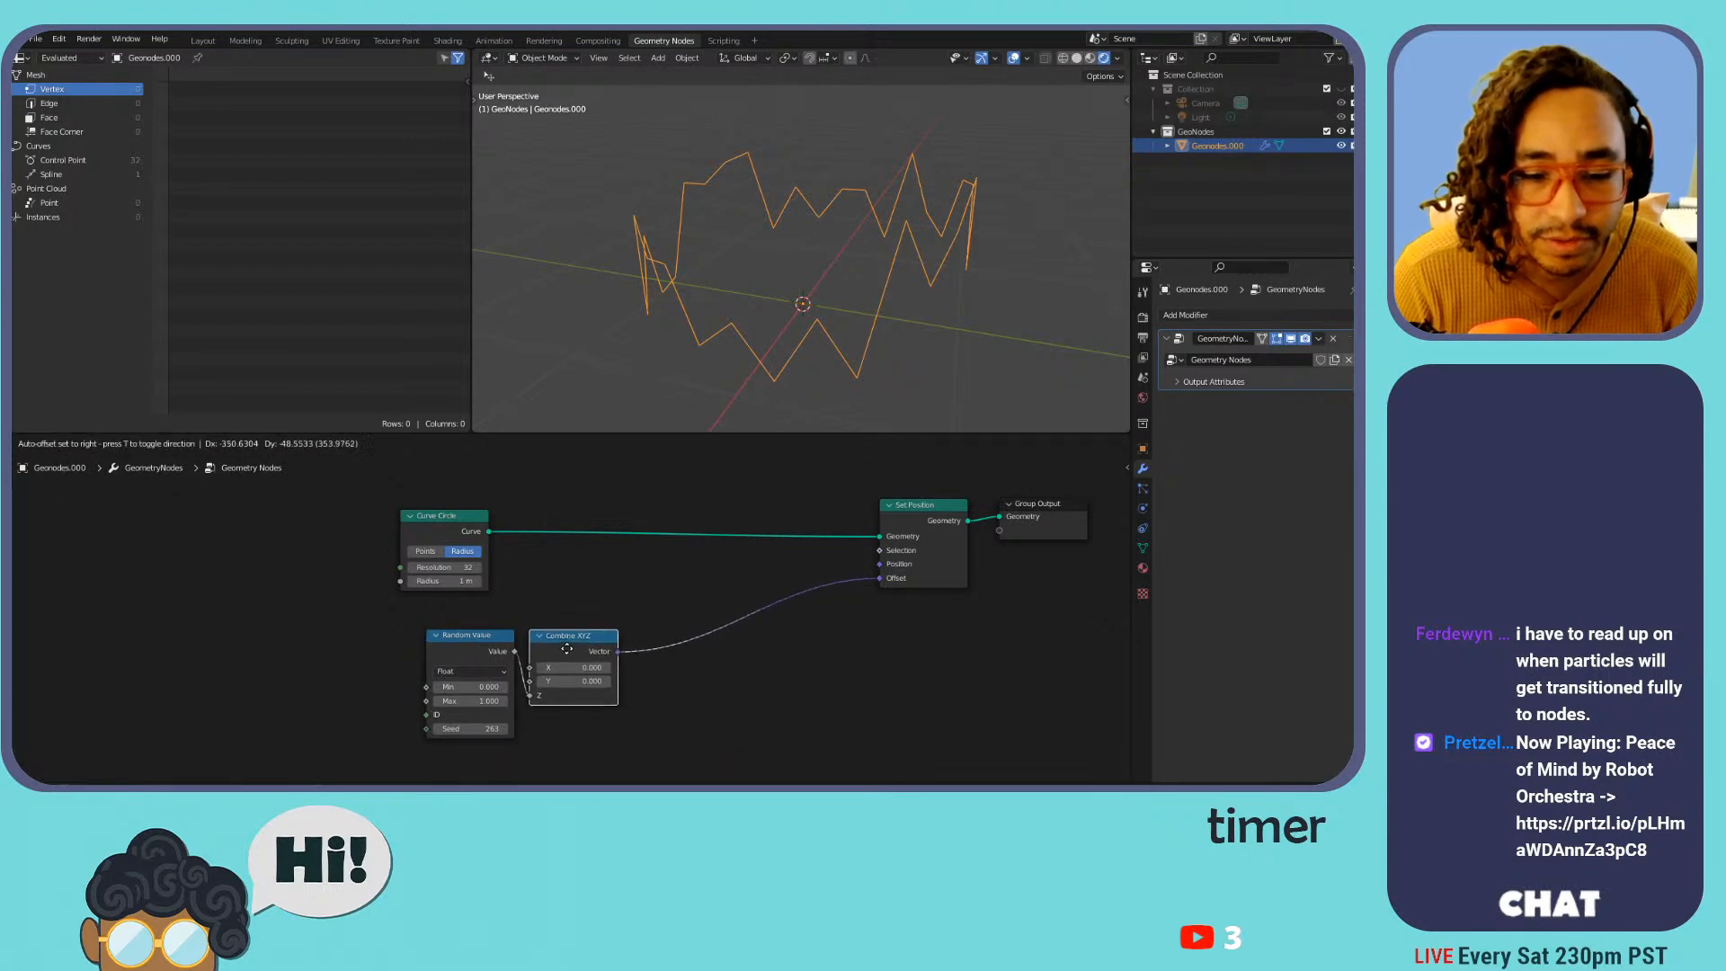
drag(906, 515, 656, 525)
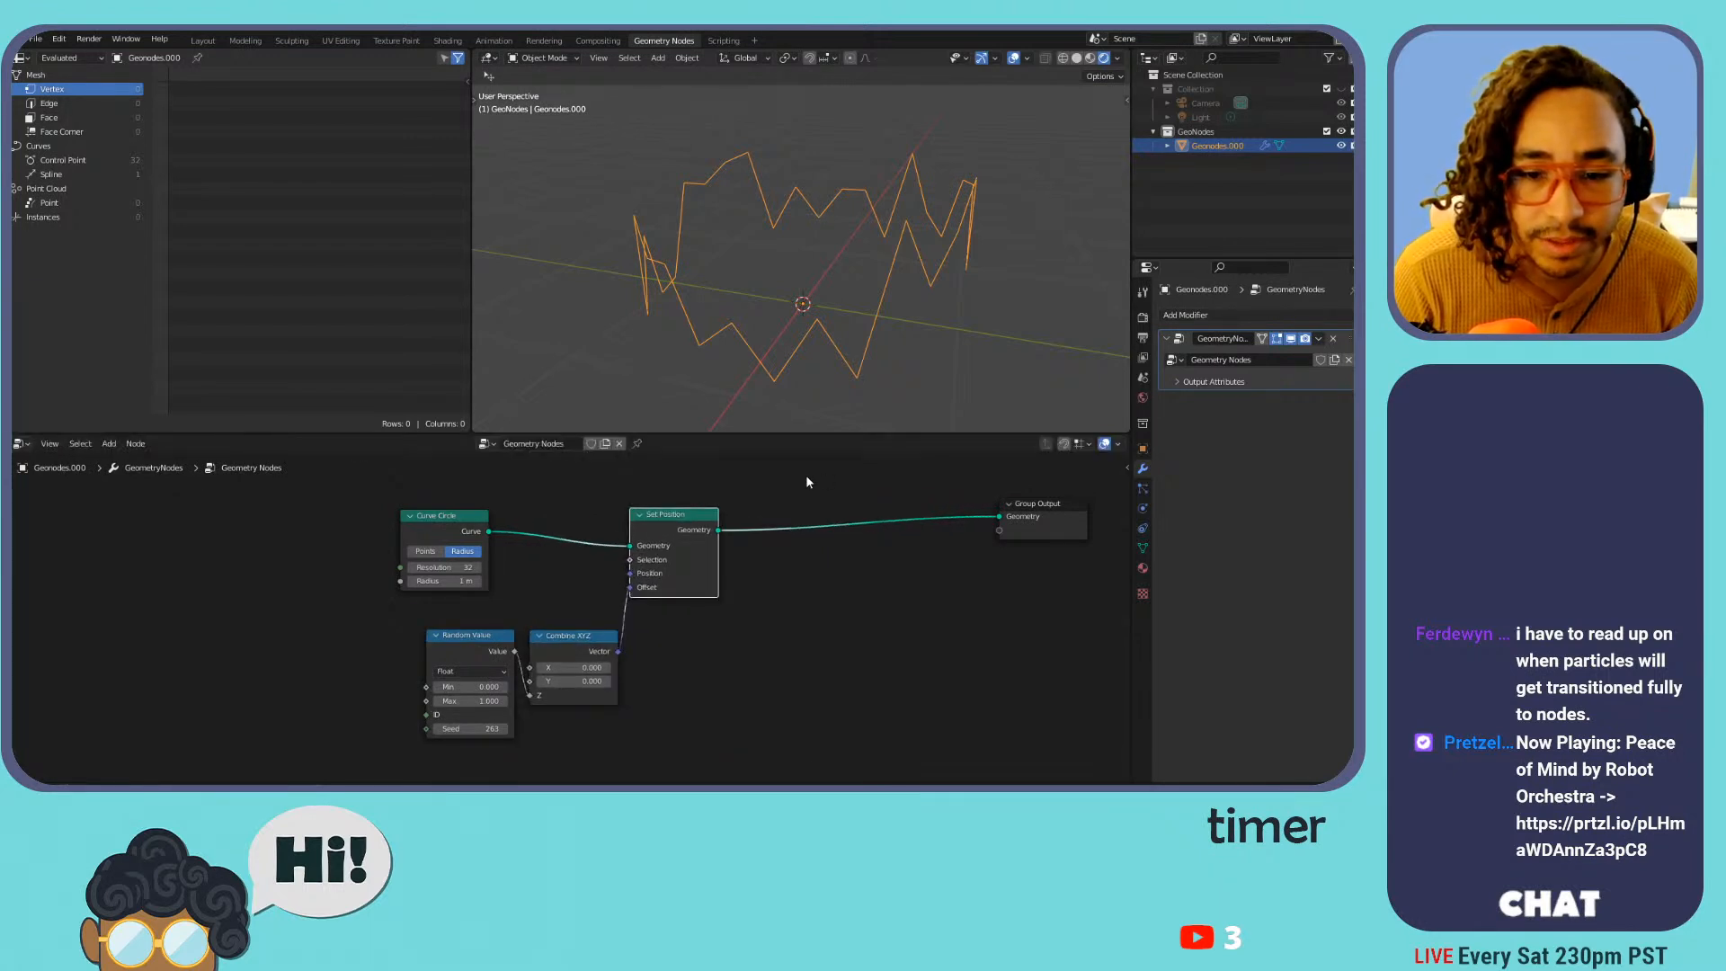
Try a Set Curve Radius node between Set Position and Group Output with a larger radius
middle_drag(822, 472, 708, 493)
key(shift+a)
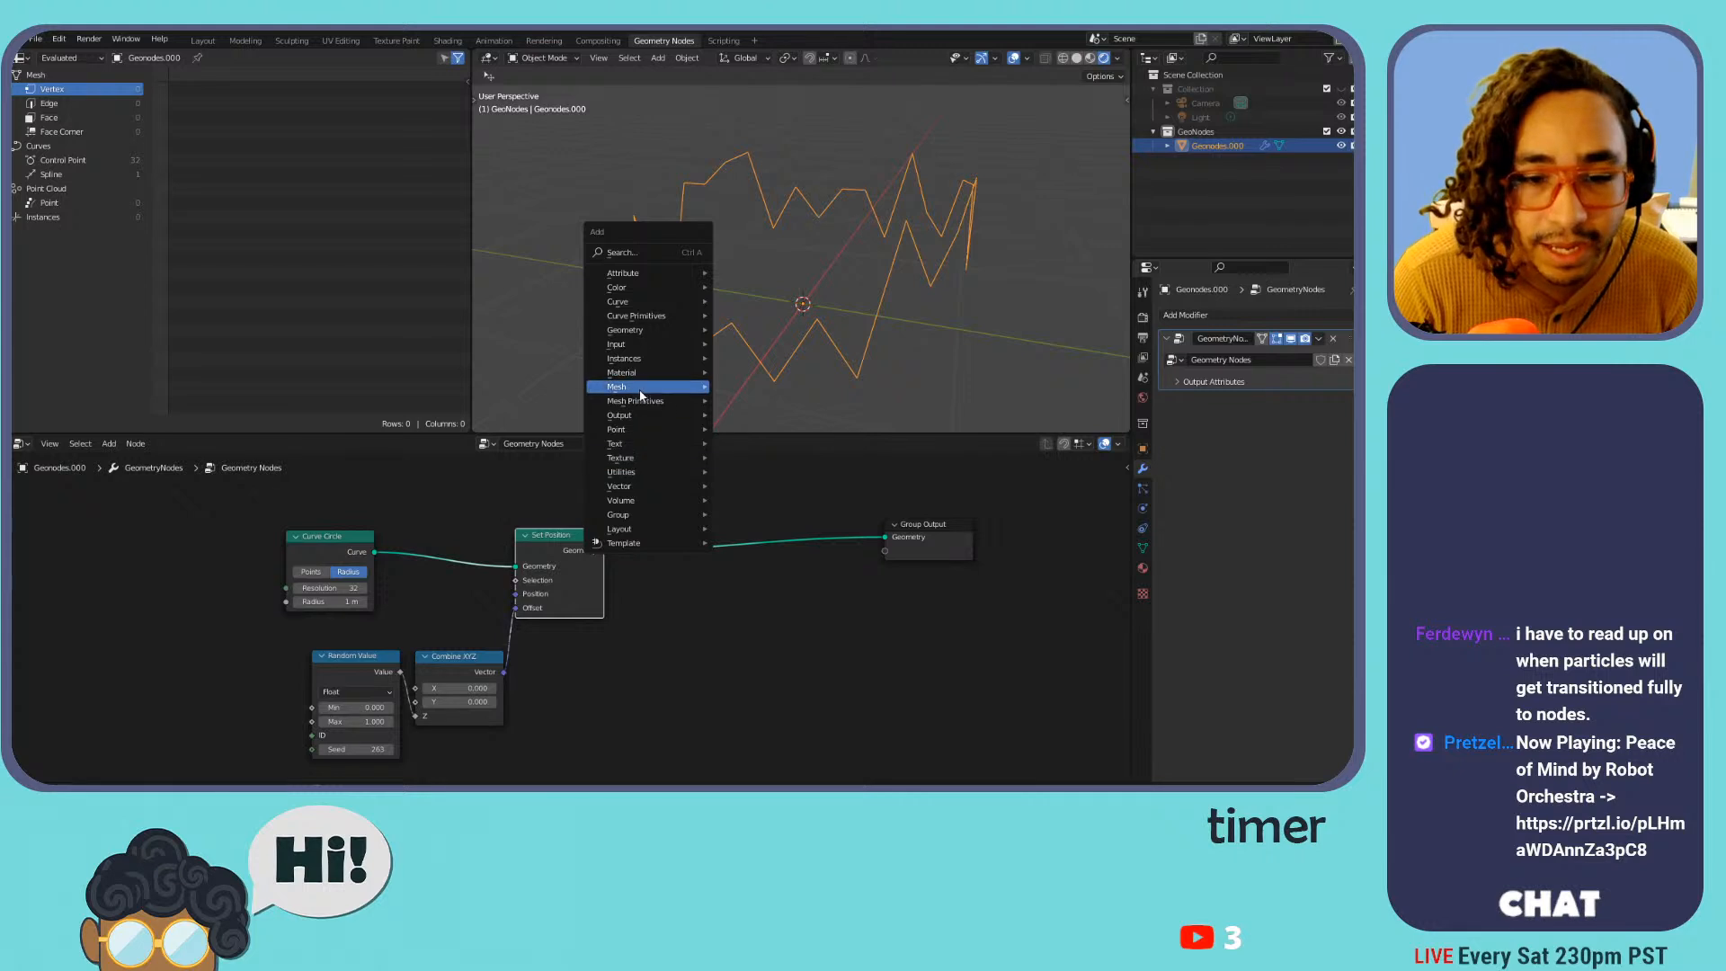
mouse_move(647, 311)
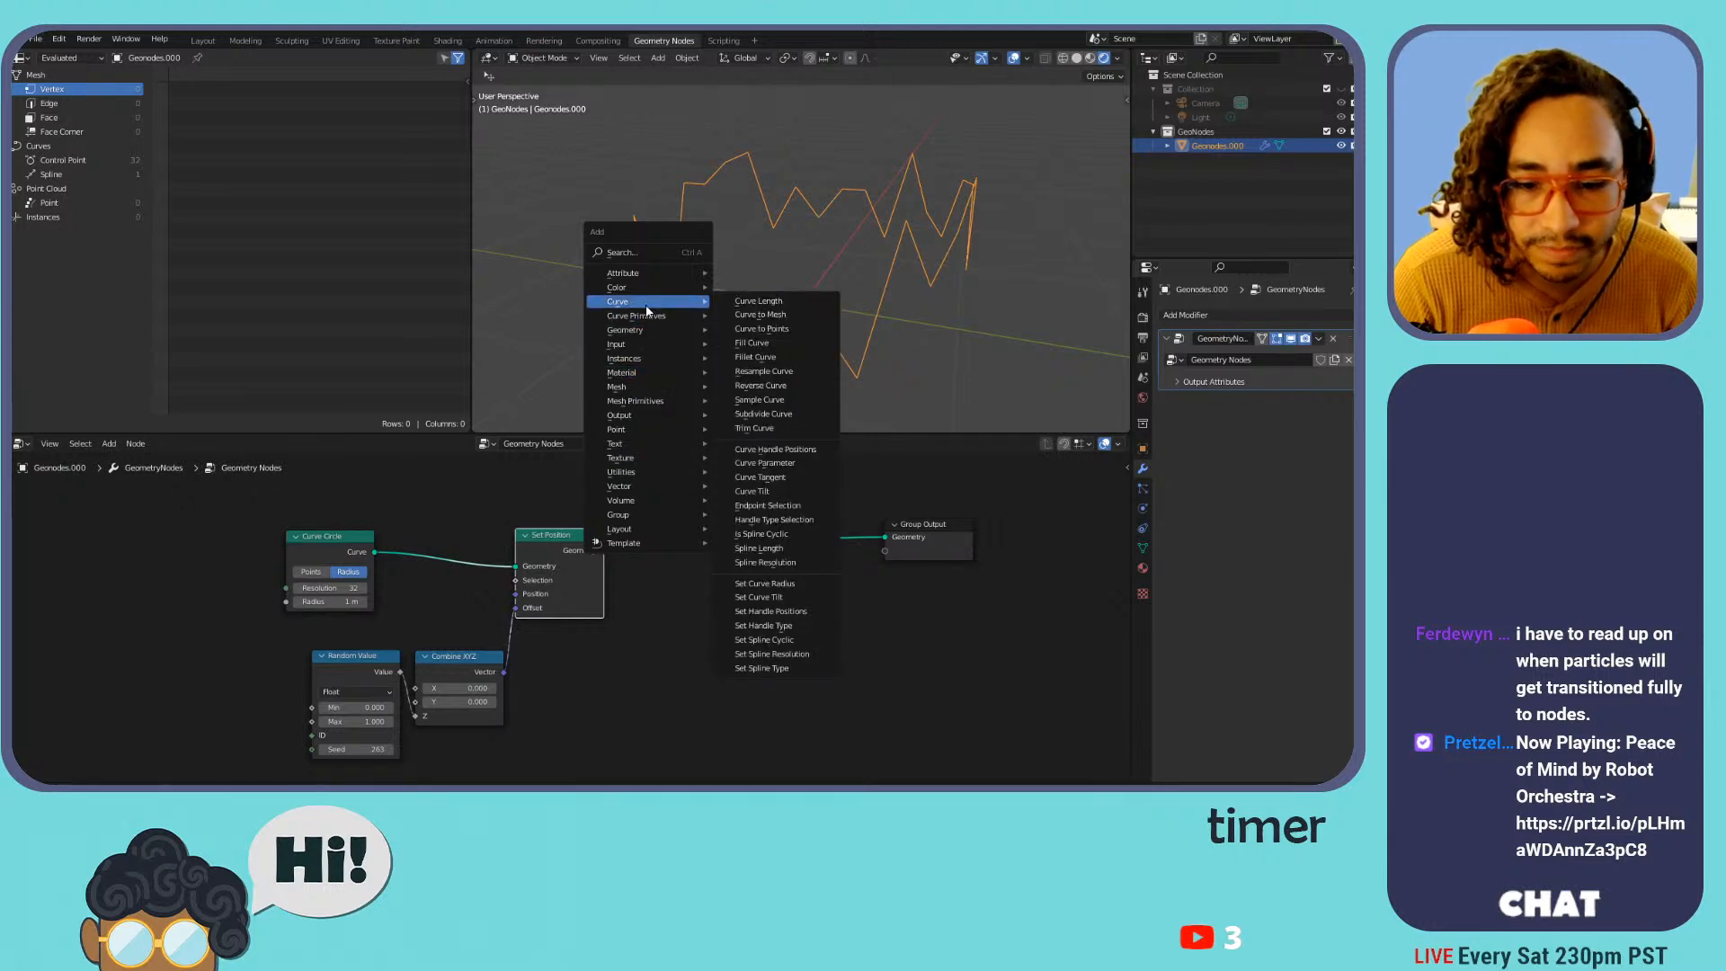
click(766, 583)
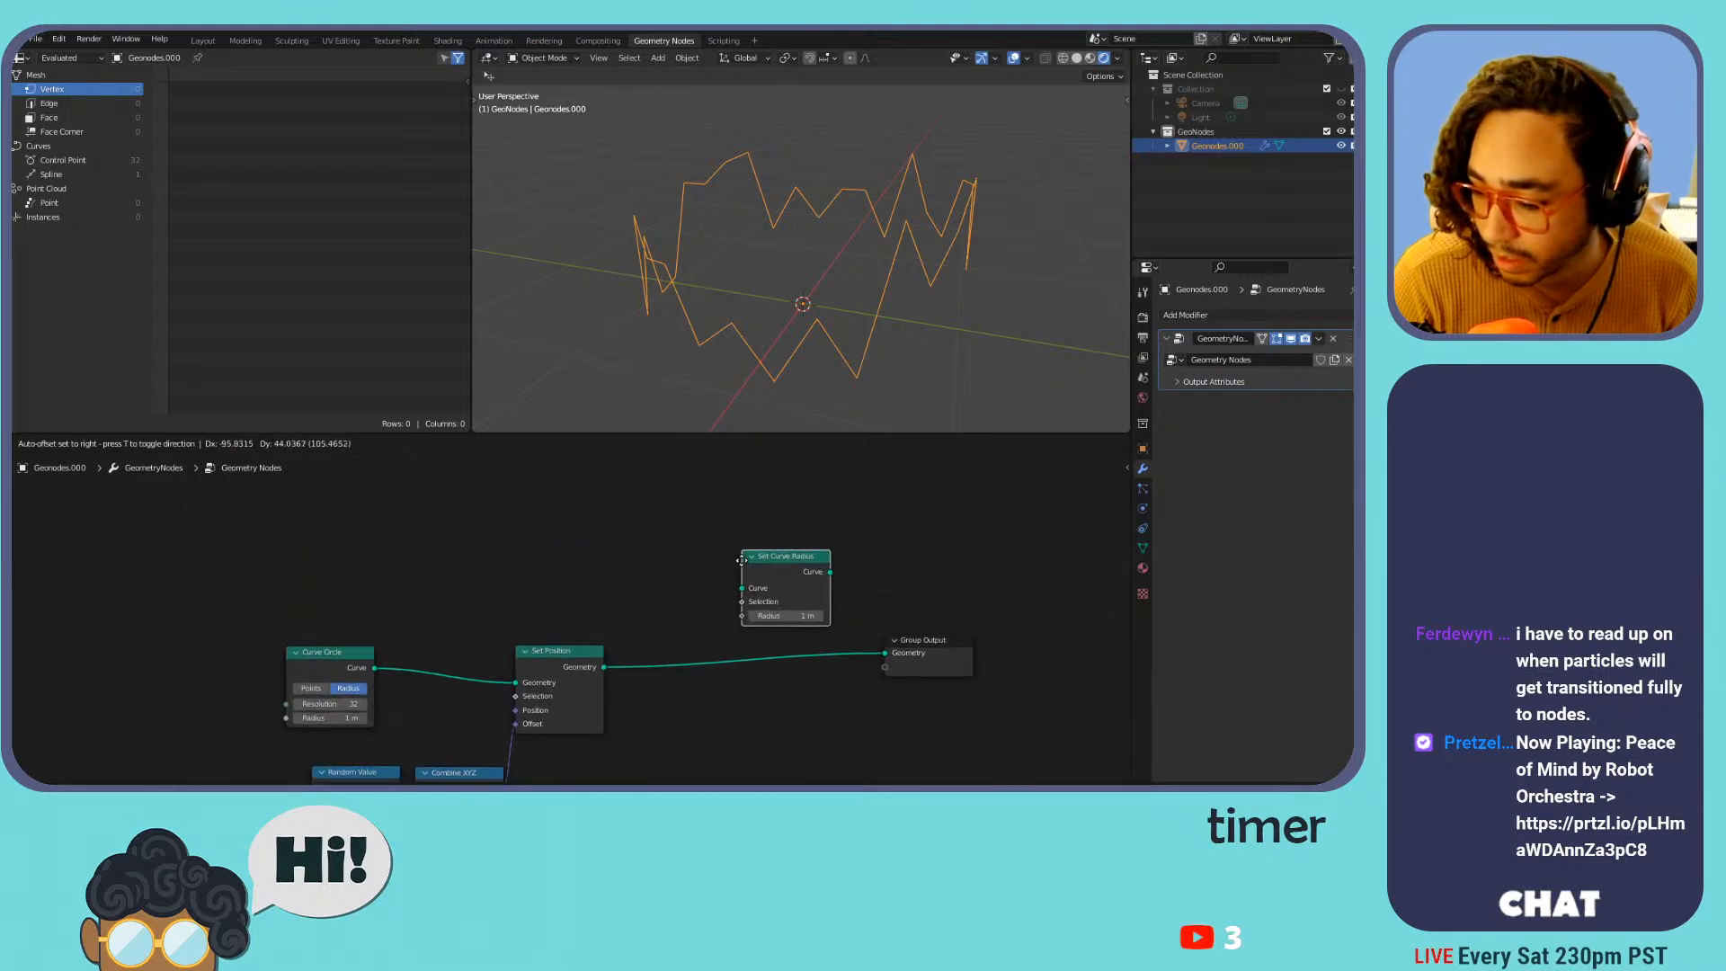
click(737, 621)
middle_drag(657, 570, 749, 542)
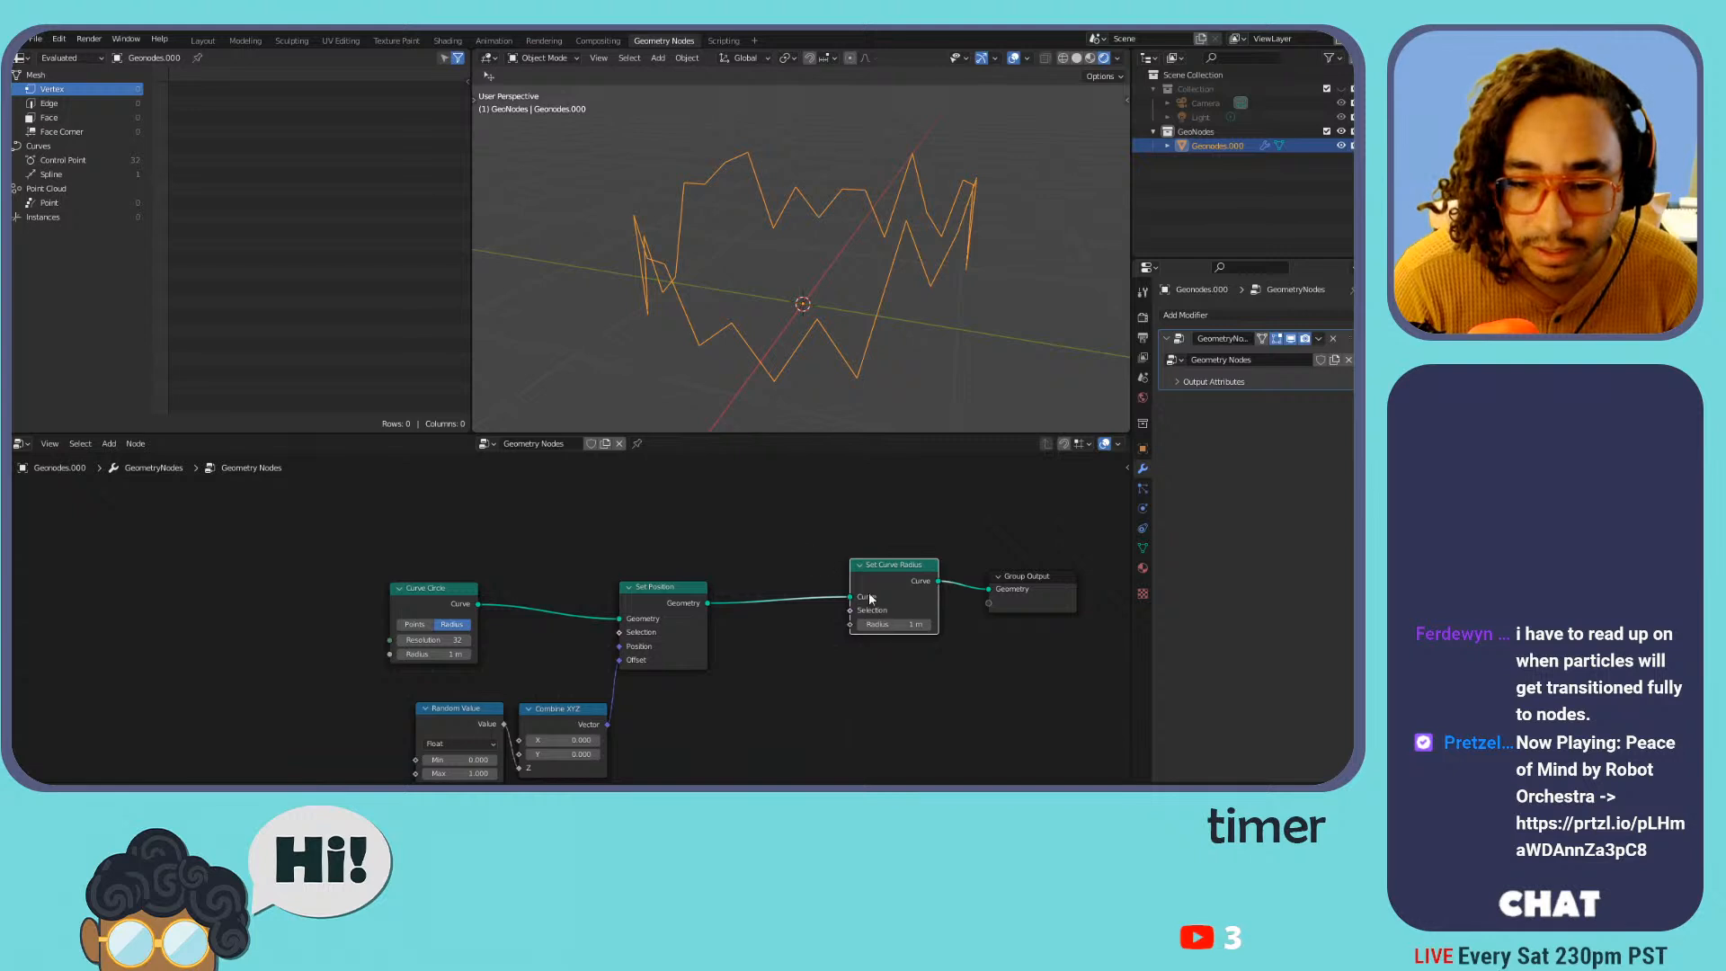
drag(892, 625, 923, 625)
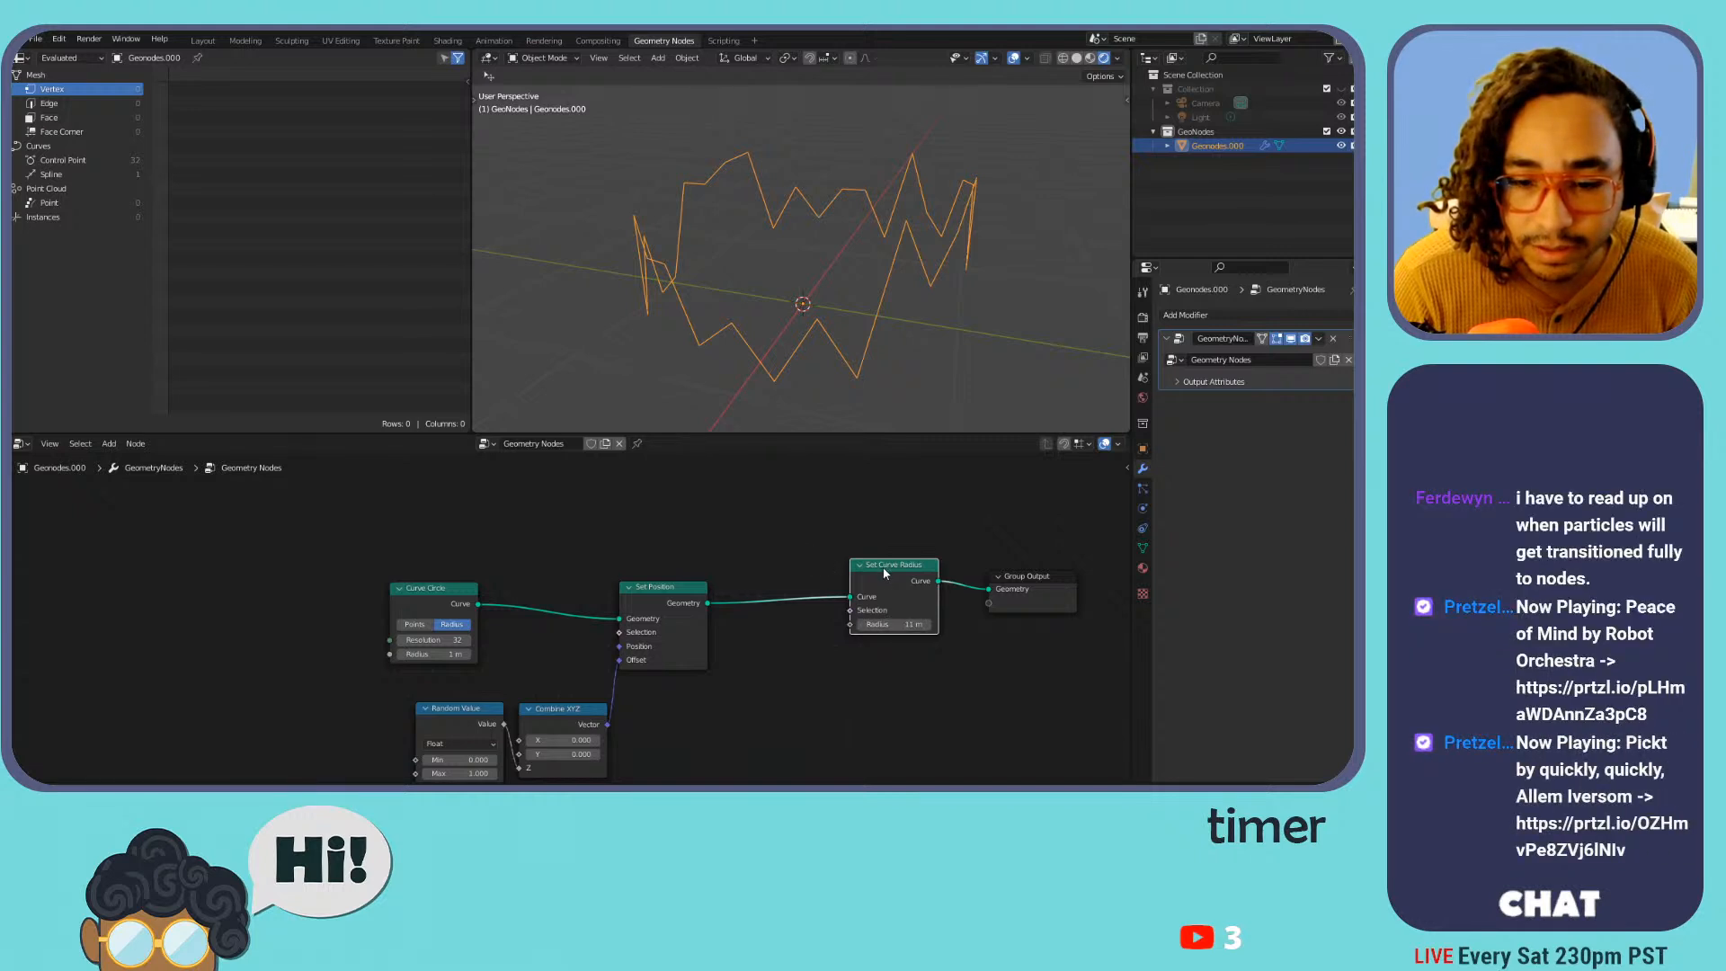
Insert a Curve to Mesh node on the link between Set Position and Group Output
key(shift+a)
mouse_move(803, 546)
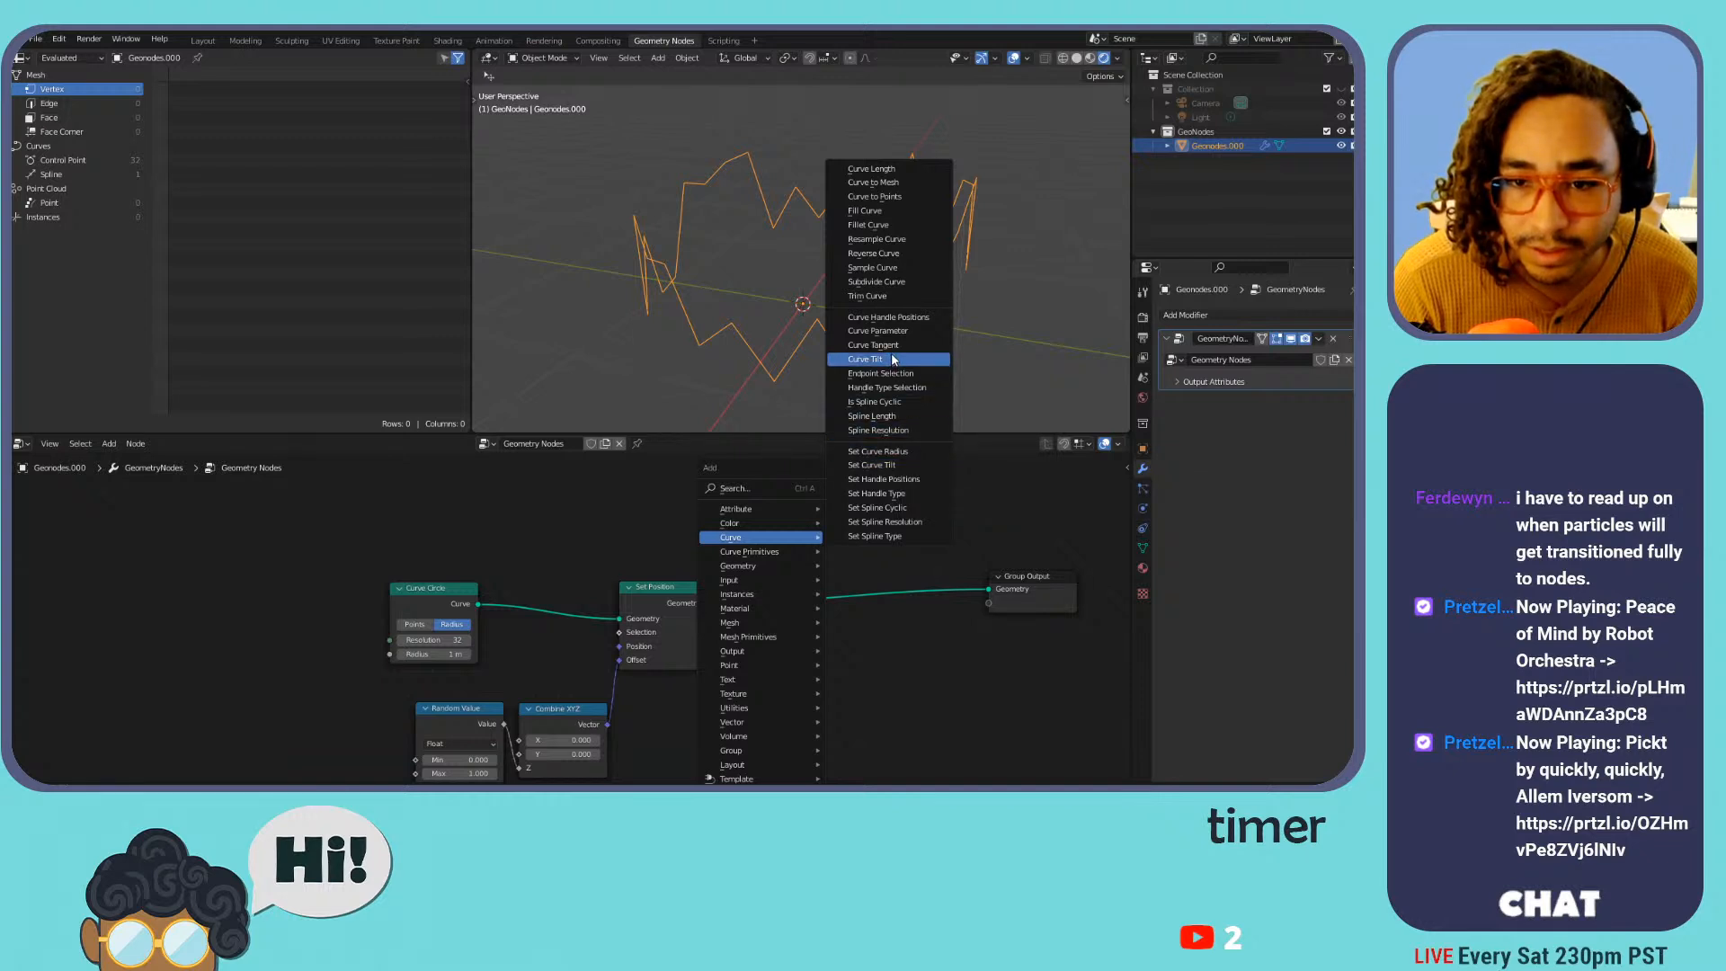
click(874, 181)
click(824, 558)
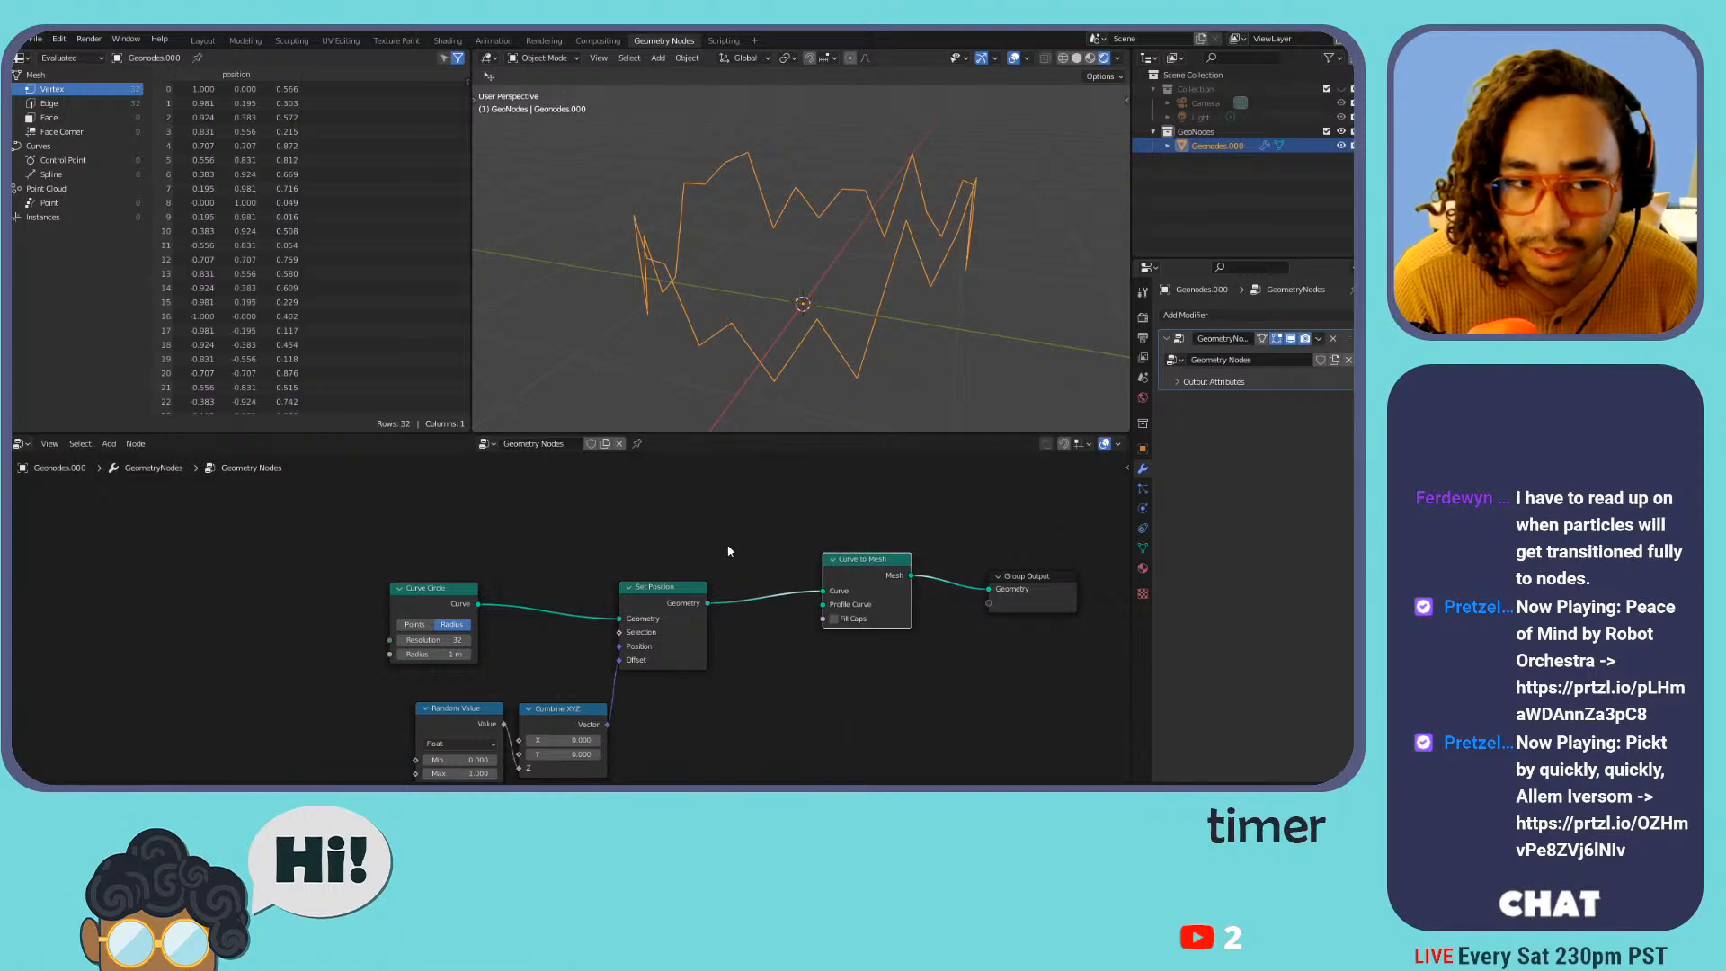
Duplicate the Curve Circle node below Set Position and link the copy to Curve to Mesh's Profile Curve input
middle_drag(712, 570, 819, 547)
scroll(771, 515, down, 2)
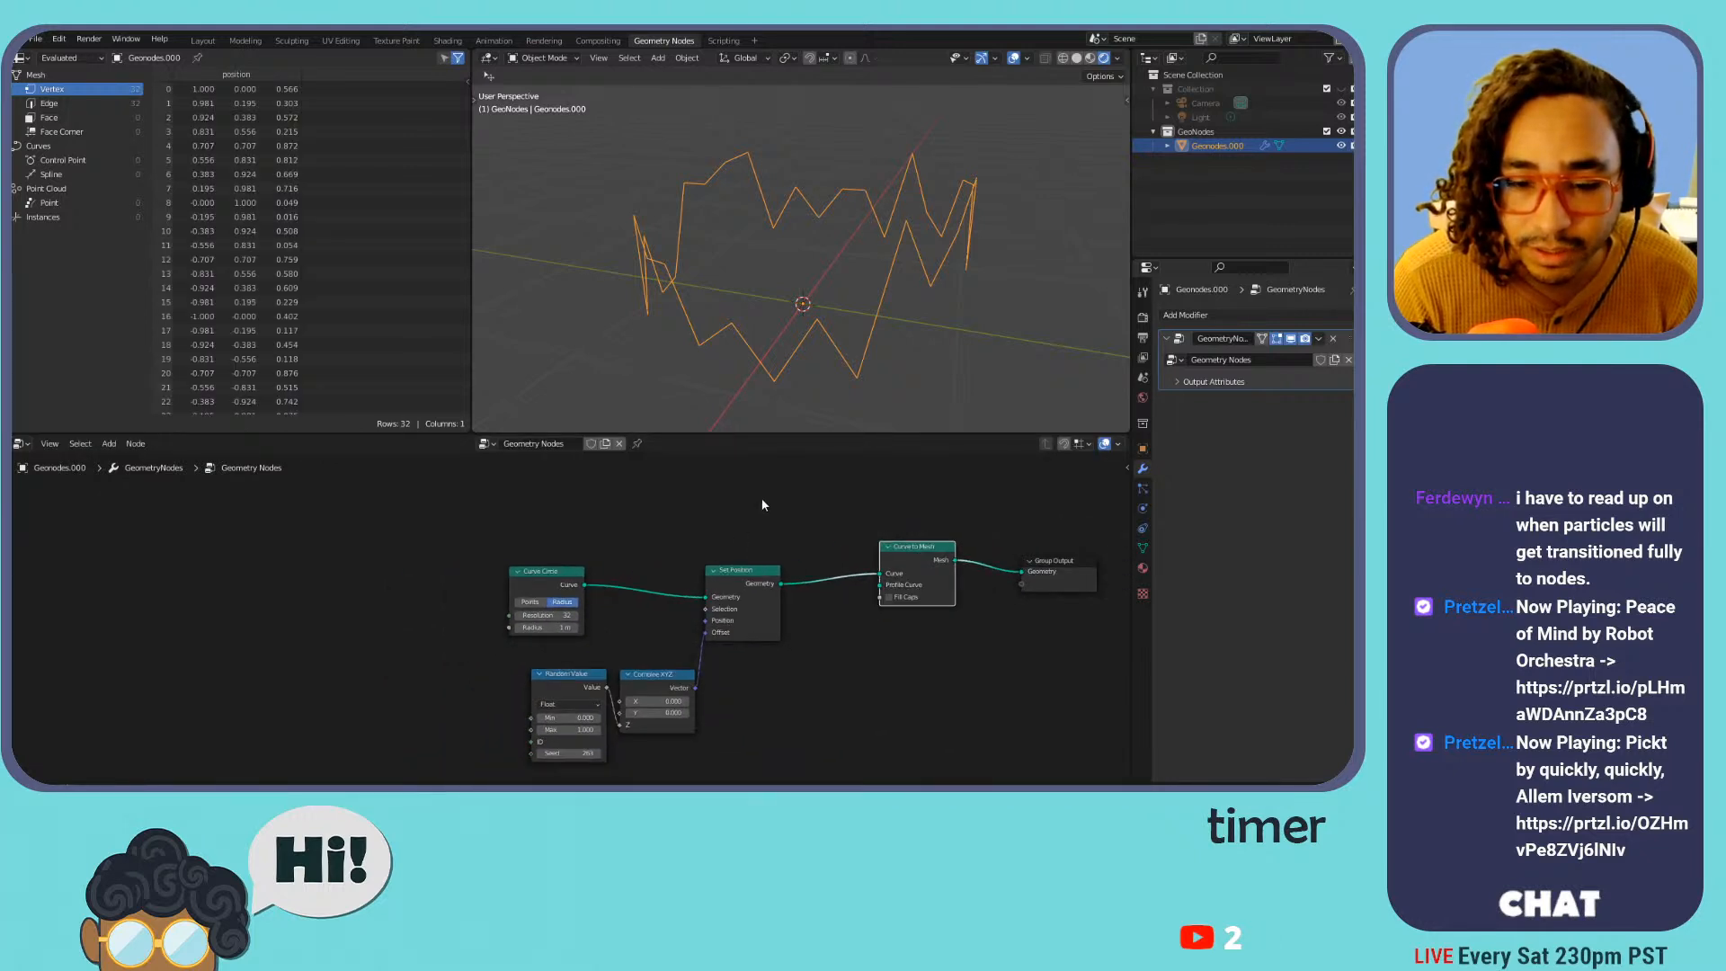
click(569, 572)
key(shift+d)
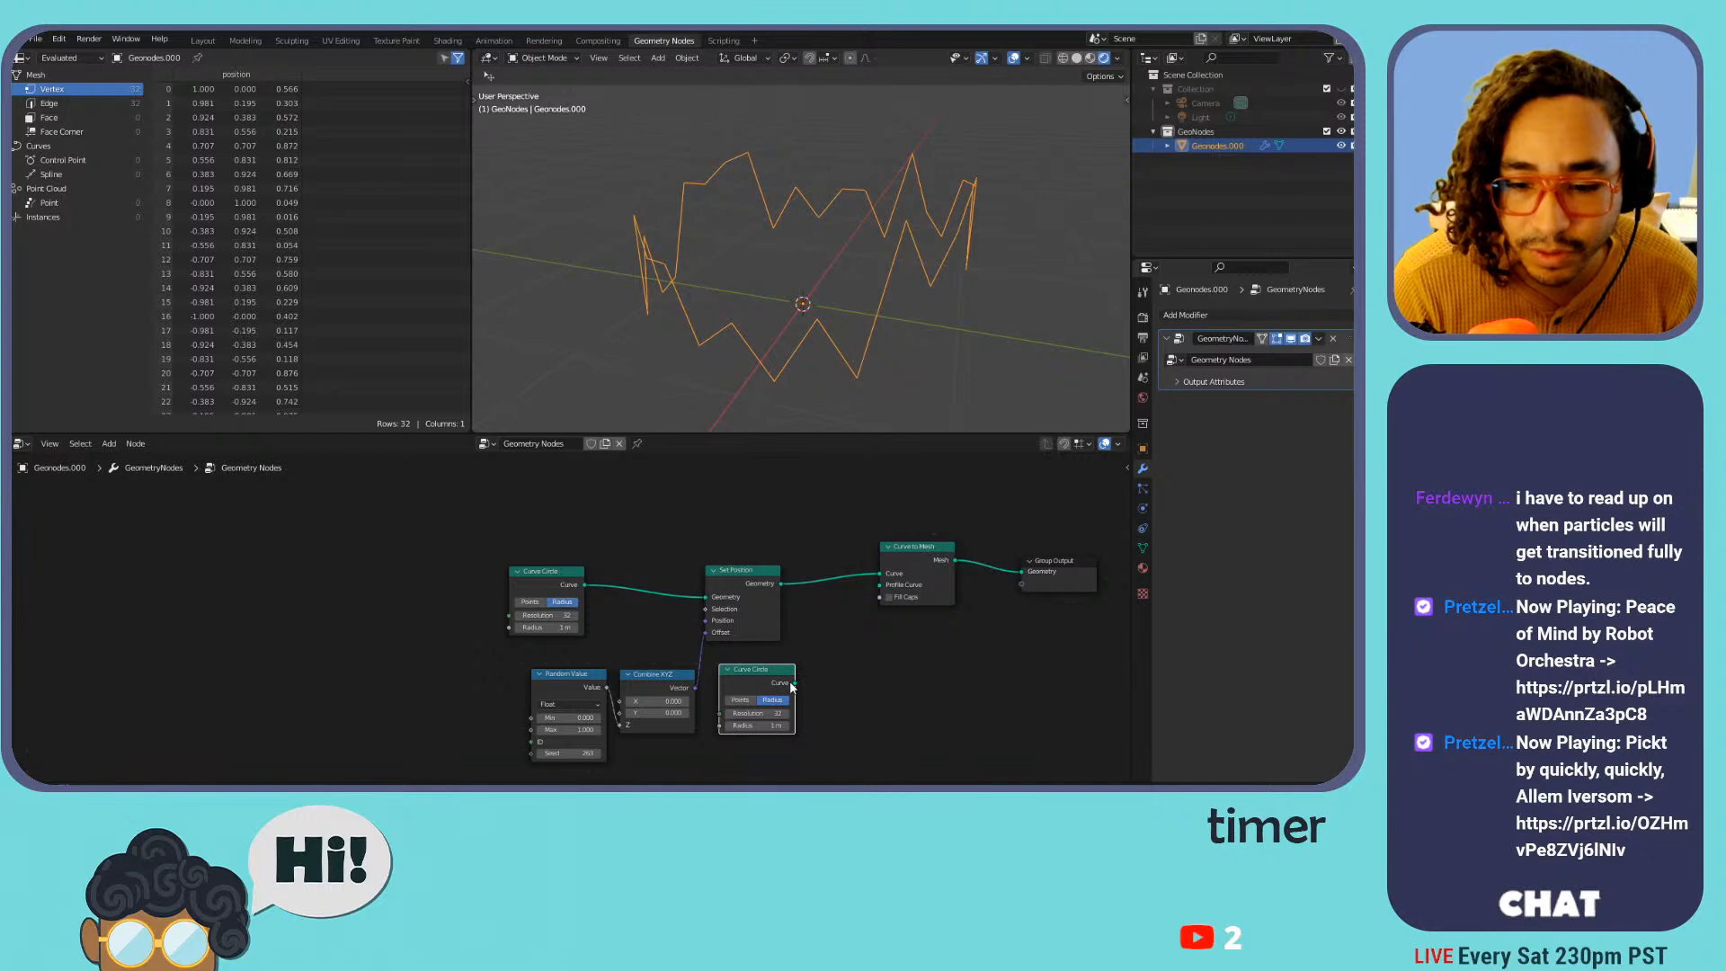
drag(886, 603, 882, 583)
Set the profile Curve Circle's radius to 0.1 m
scroll(830, 269, down, 5)
scroll(830, 269, up, 3)
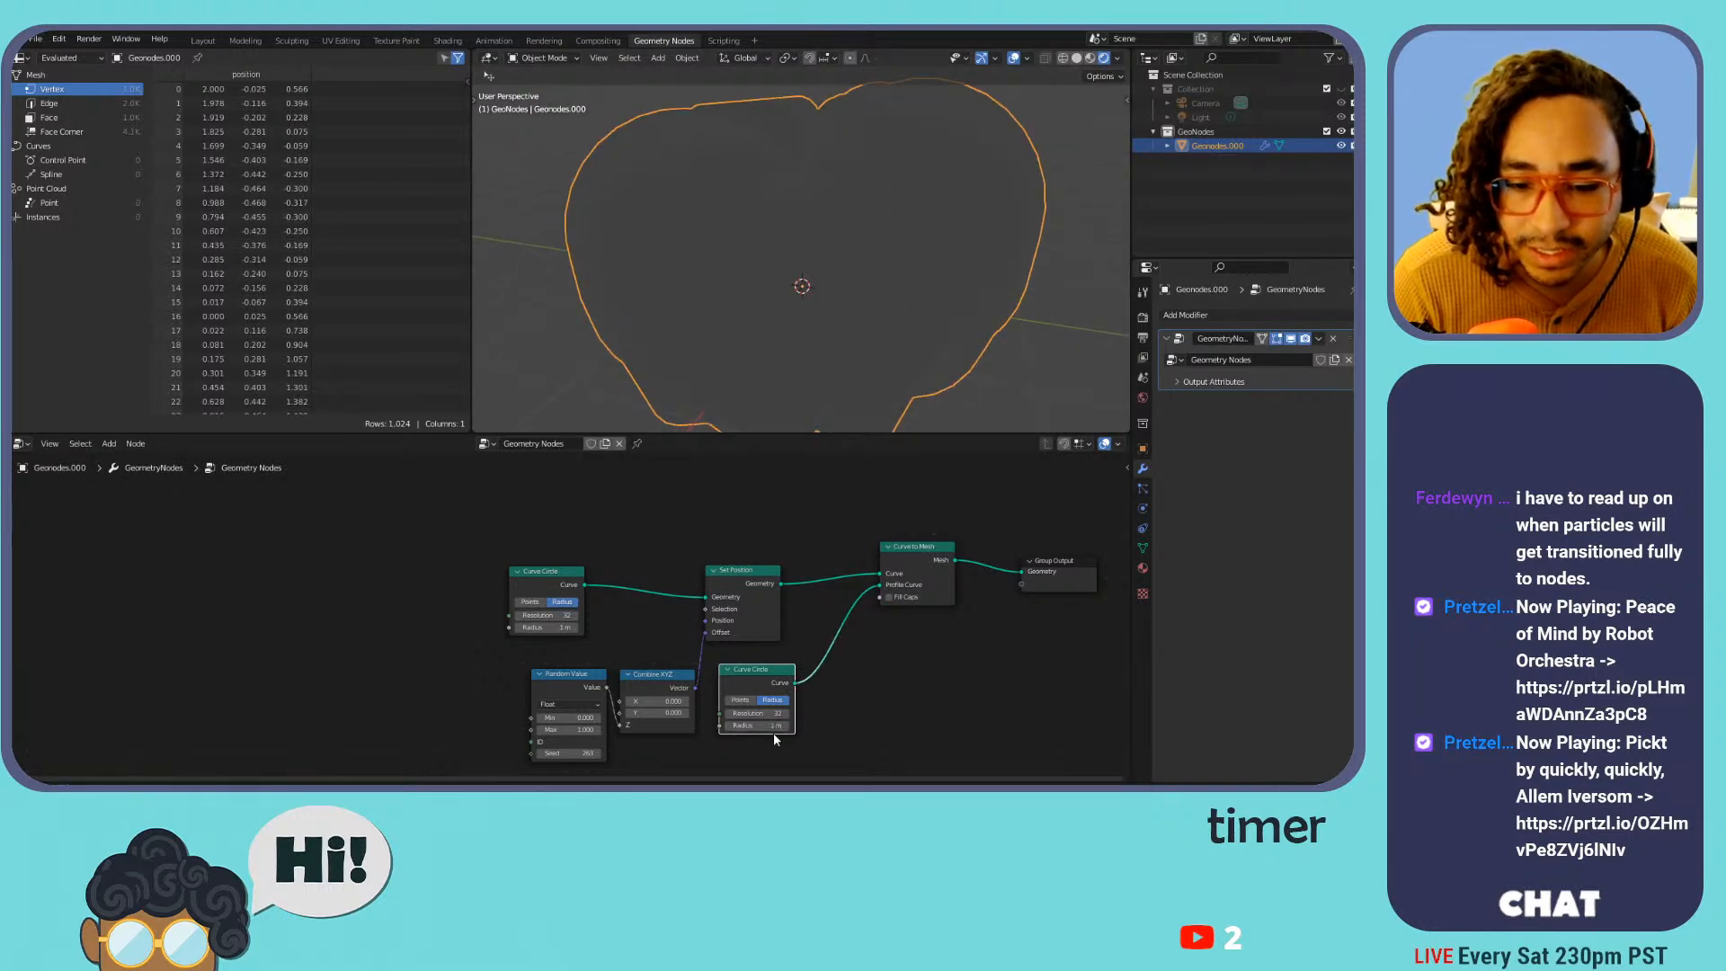
drag(759, 725, 708, 726)
middle_drag(765, 219, 1013, 220)
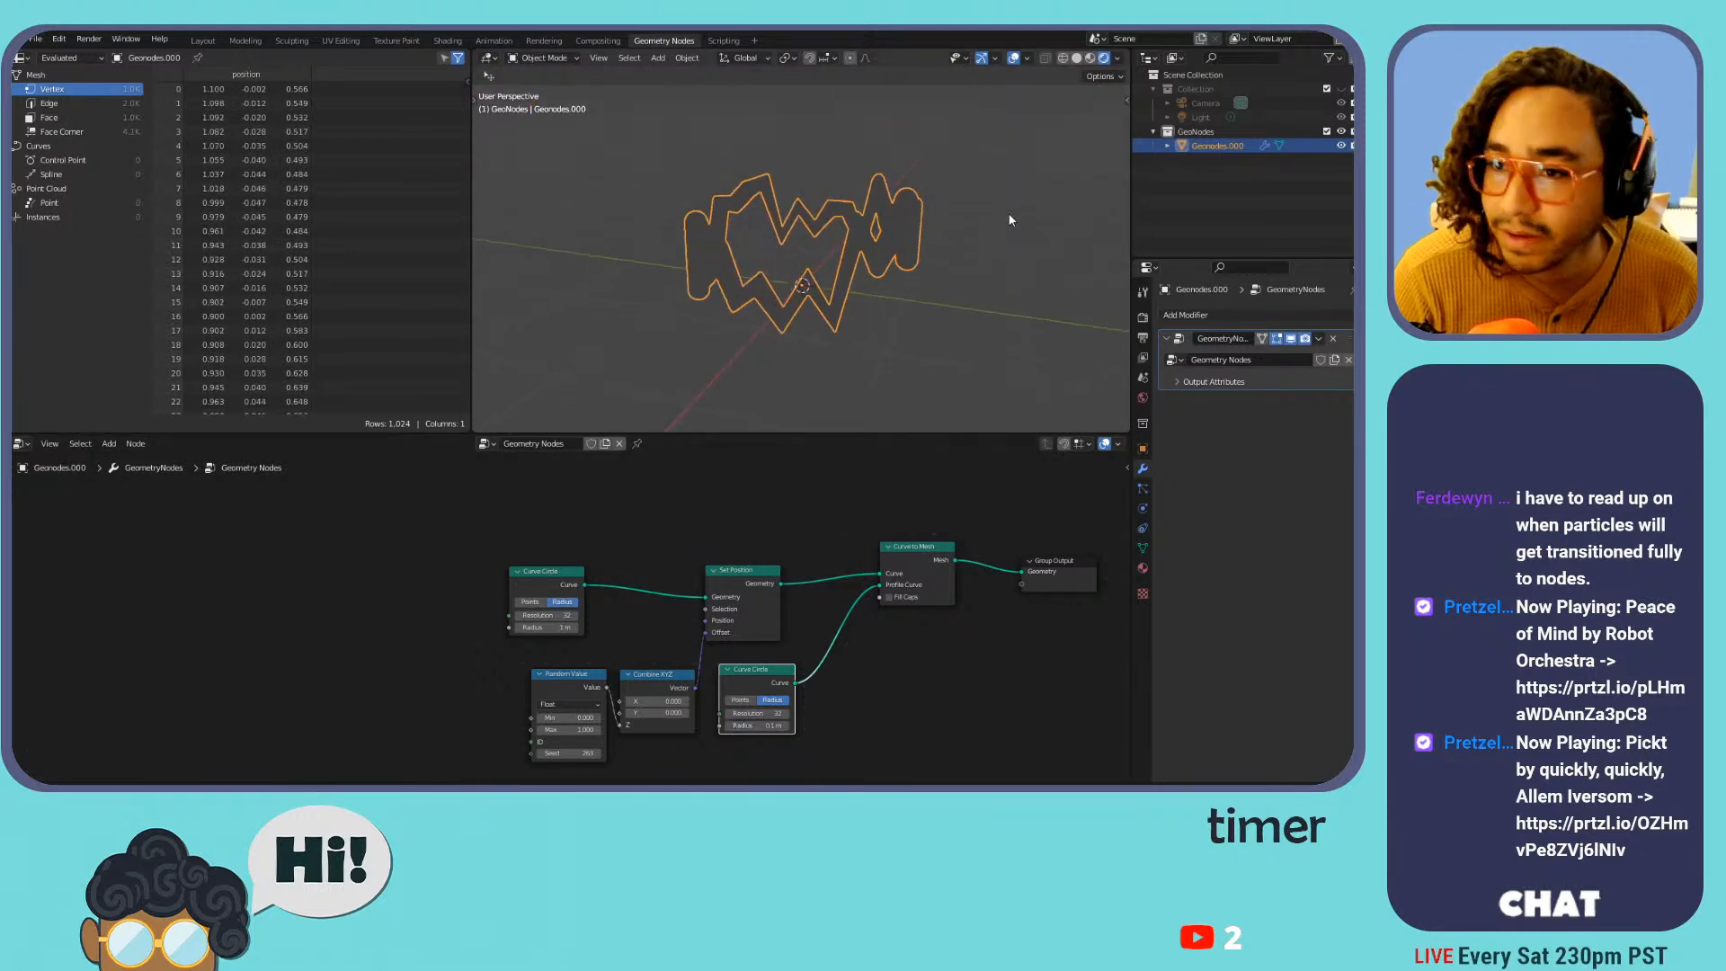
Show the collection holding the camera and light, and move the light above the mesh to a height of about 4 m
click(1204, 117)
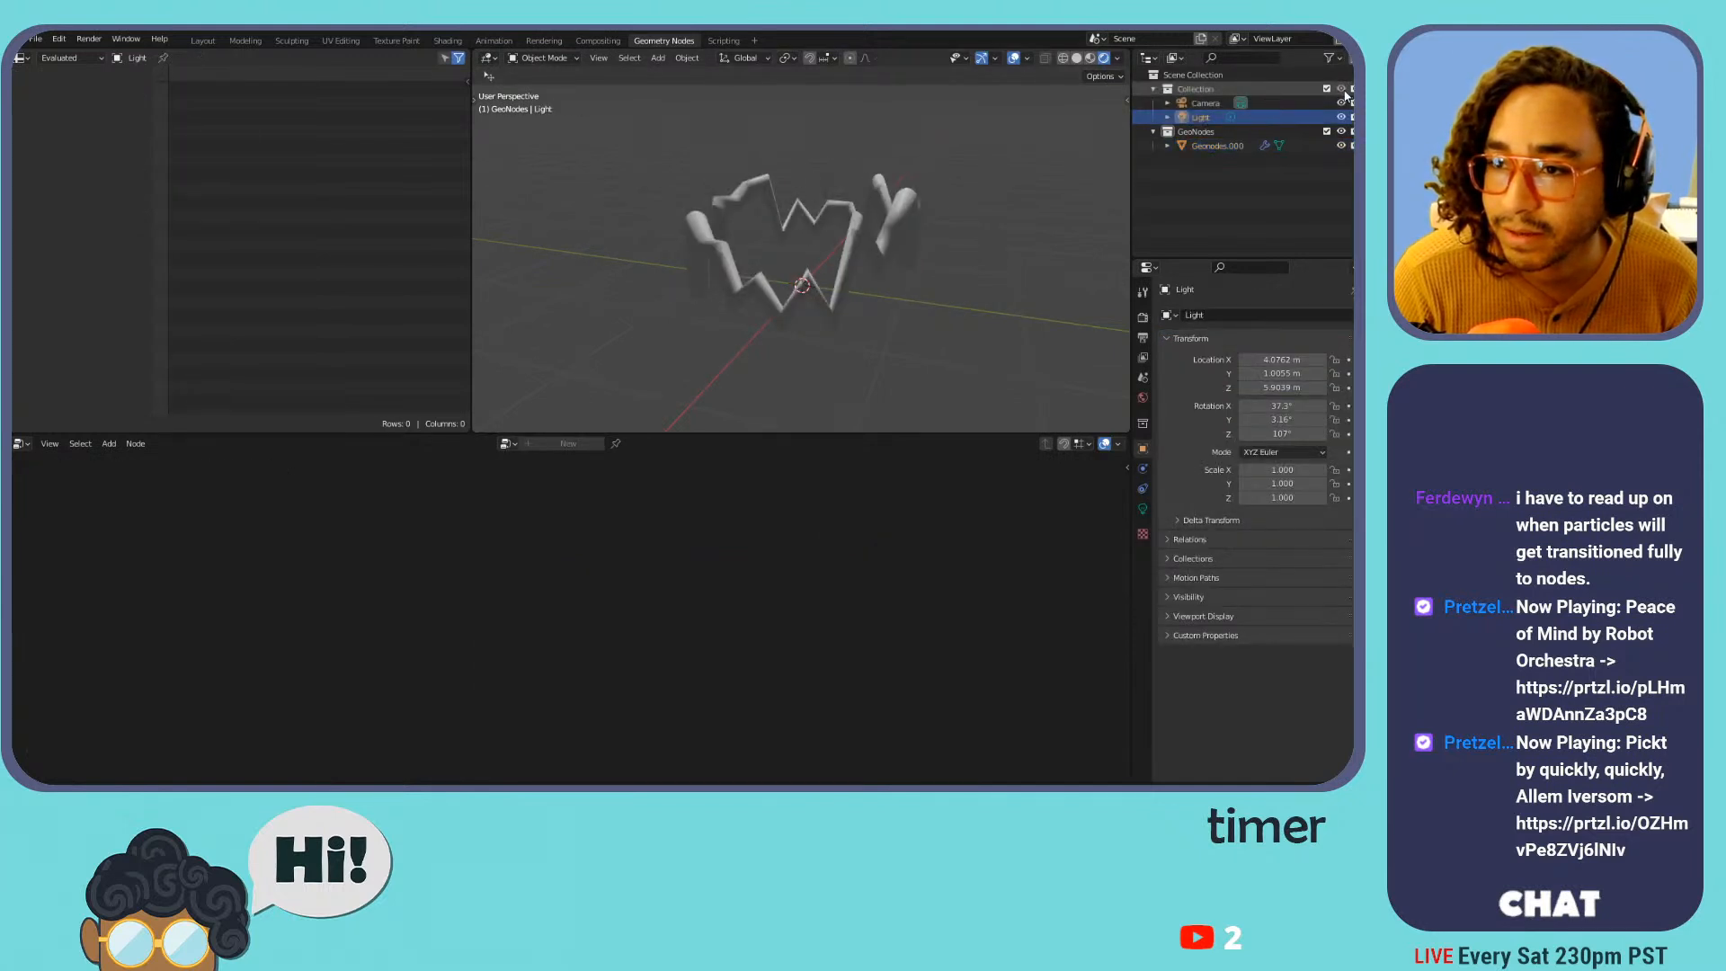
scroll(912, 227, up, 4)
scroll(886, 216, down, 5)
shift+middle_drag(838, 159, 825, 354)
scroll(823, 342, down, 5)
key(g)
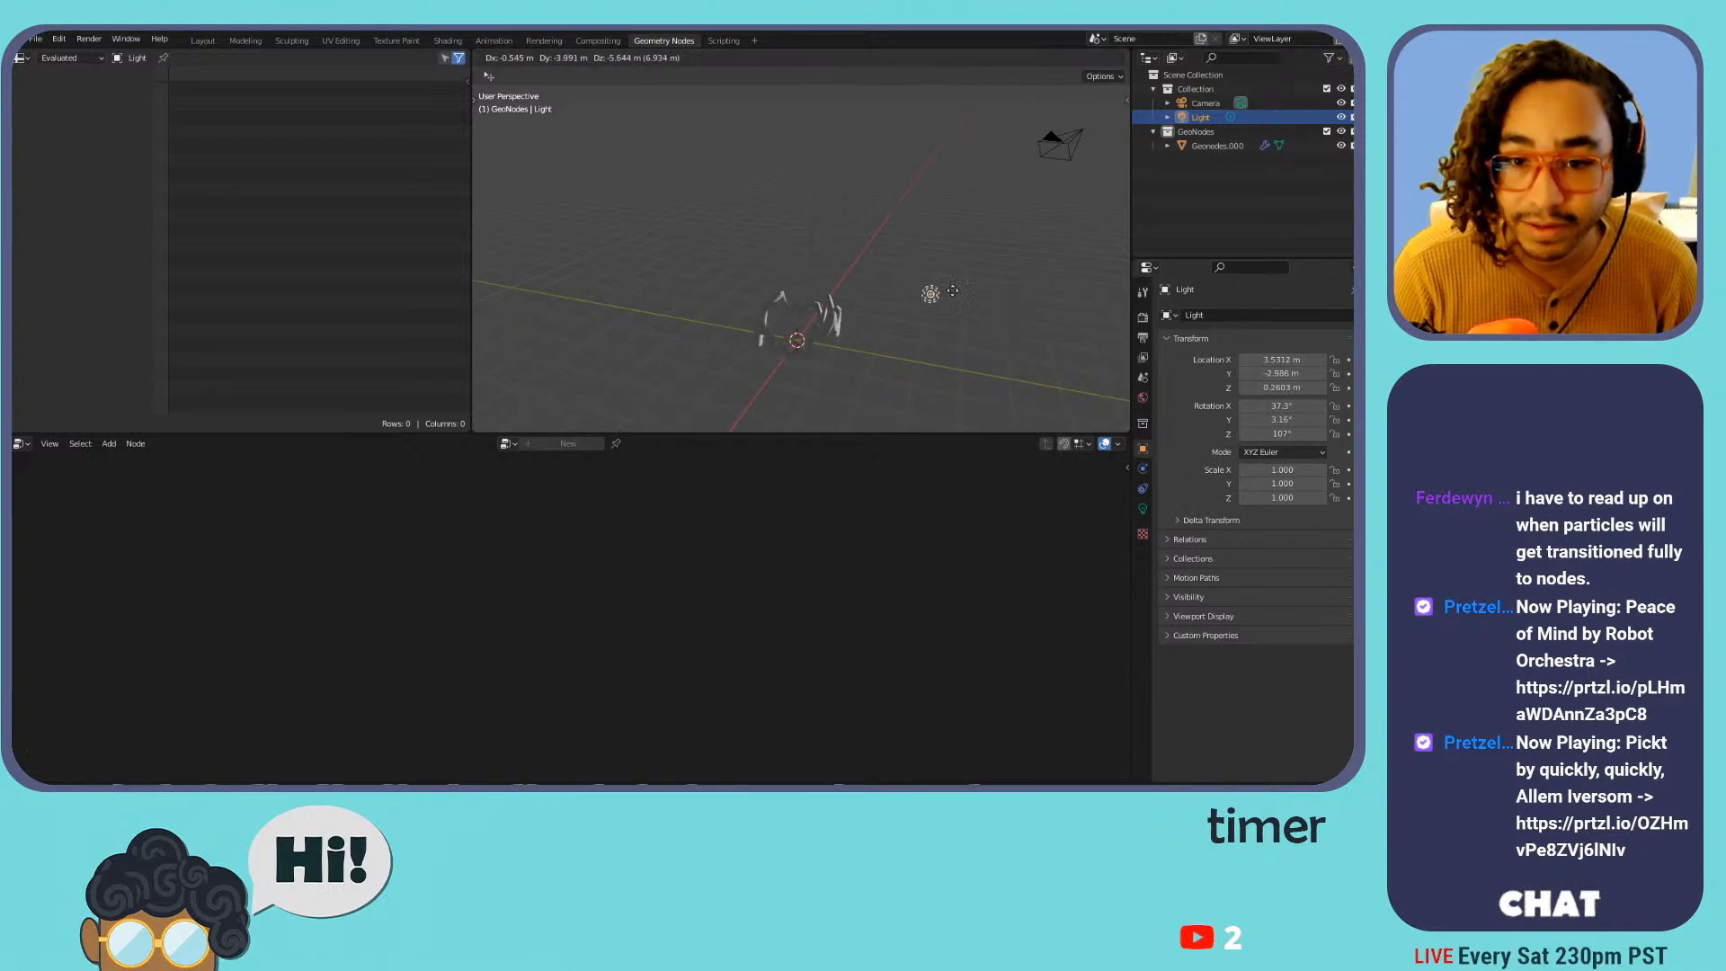
click(876, 165)
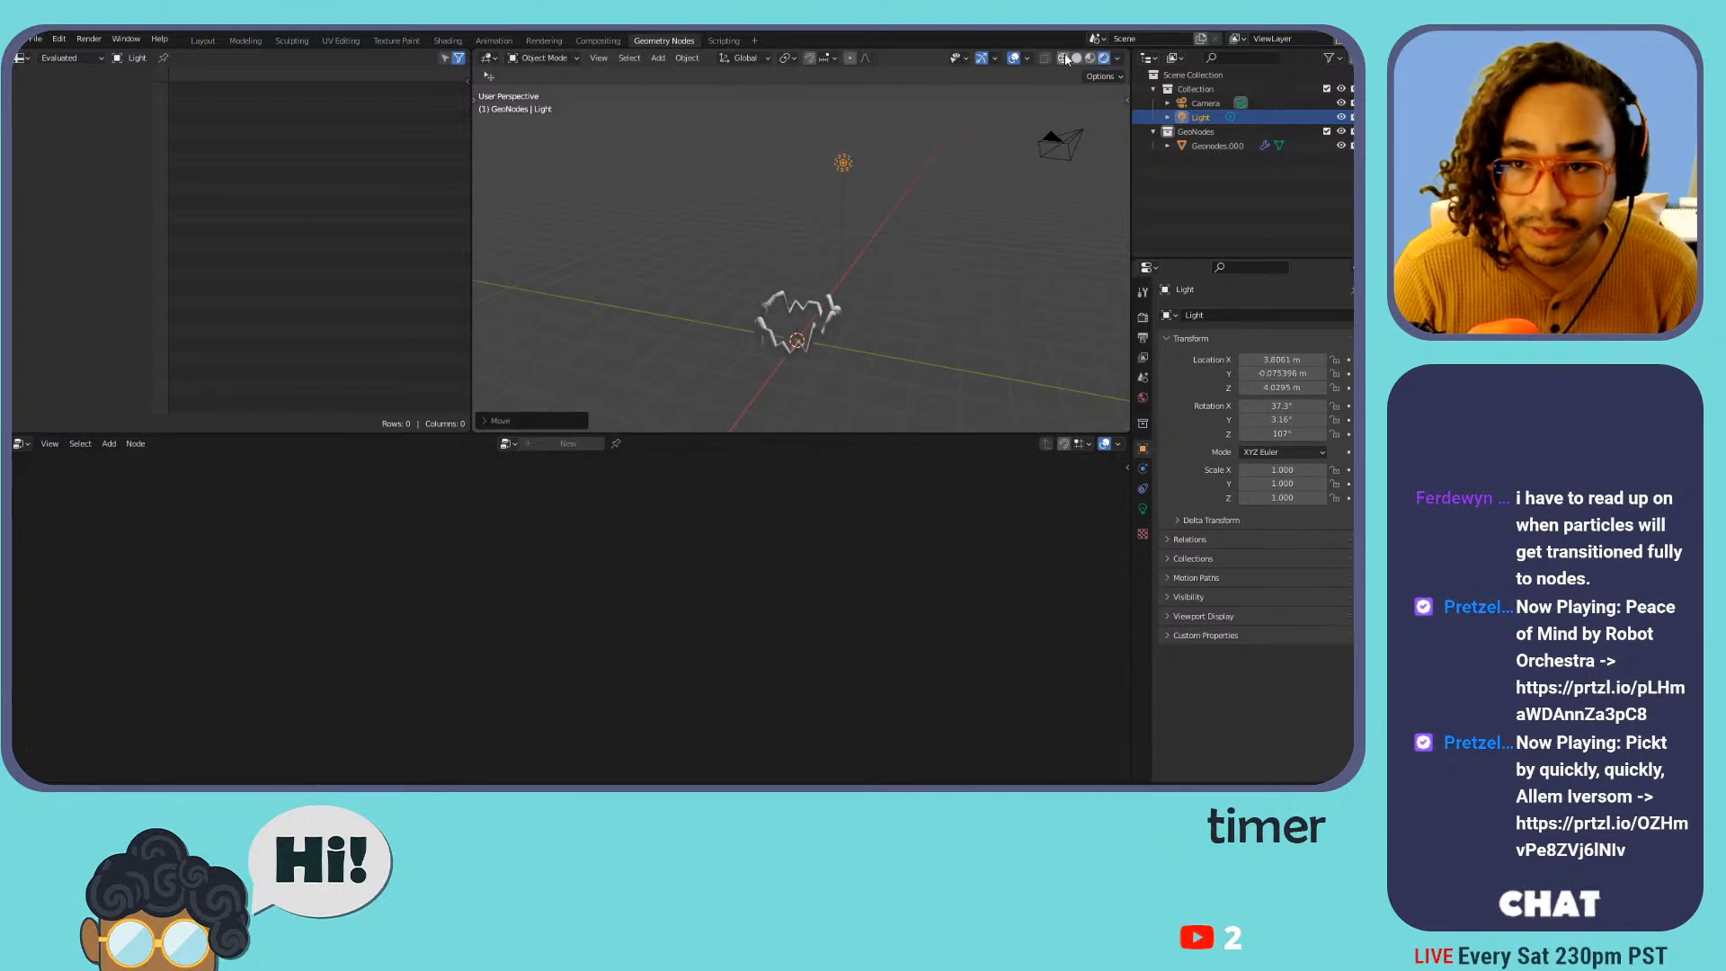
Switch the viewport to Solid shading with MatCap lighting and choose the glossy dark red matcap
click(1104, 58)
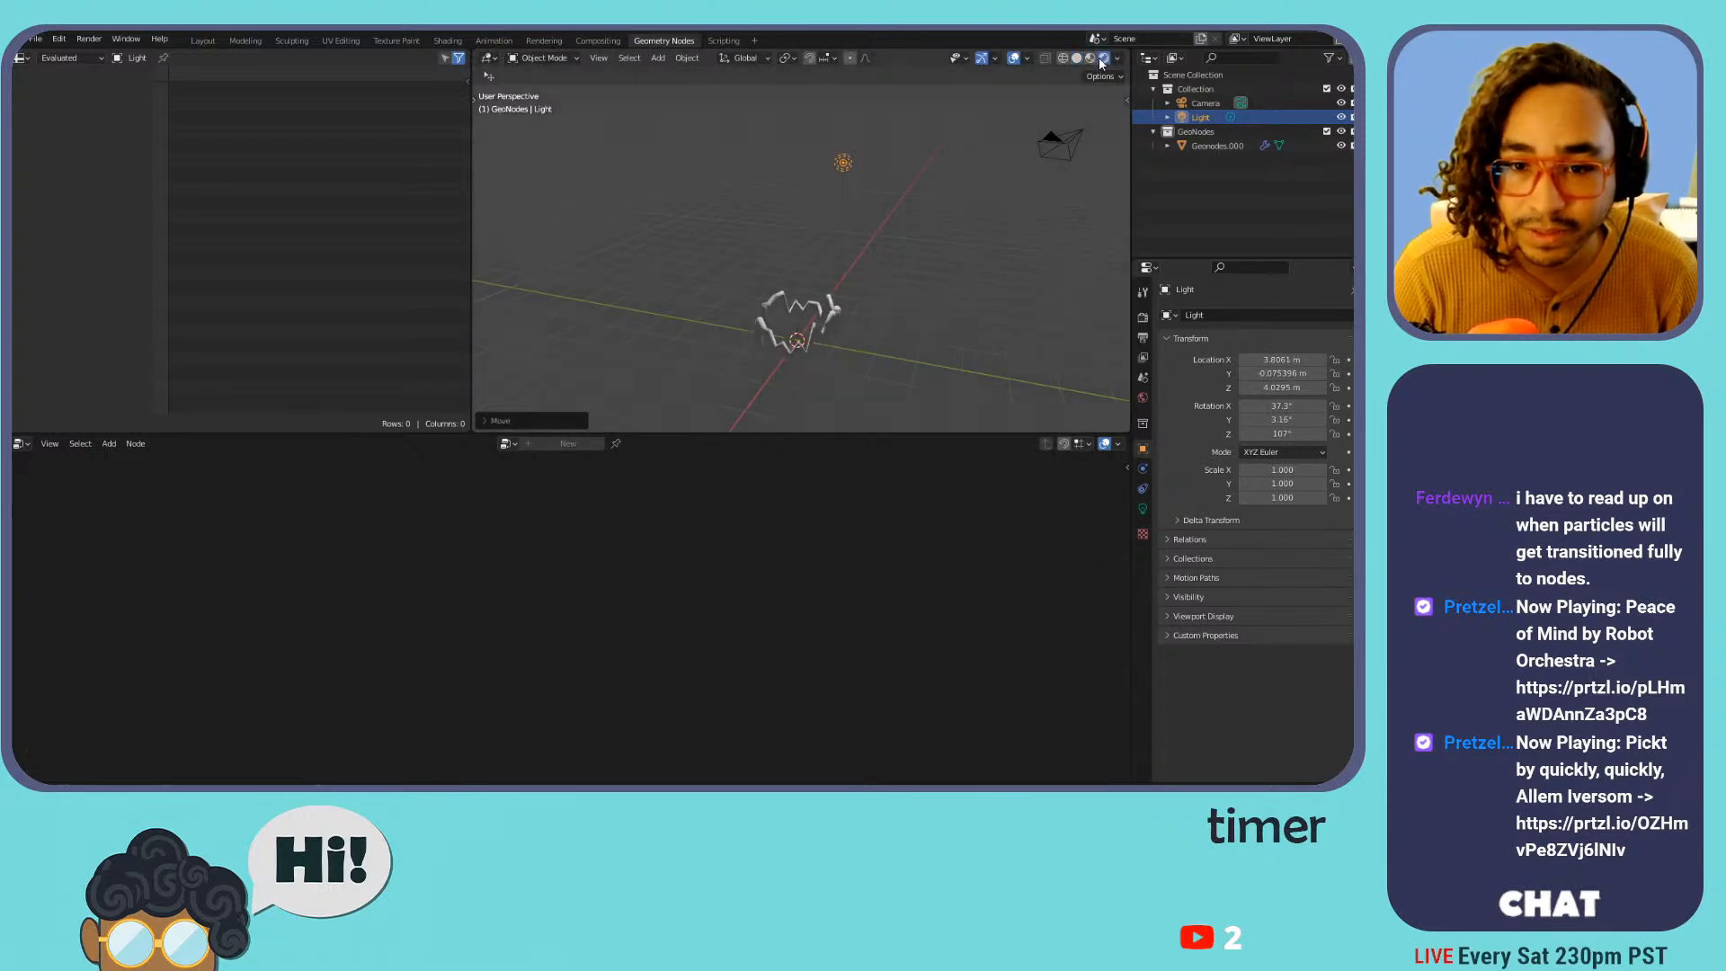
click(1078, 58)
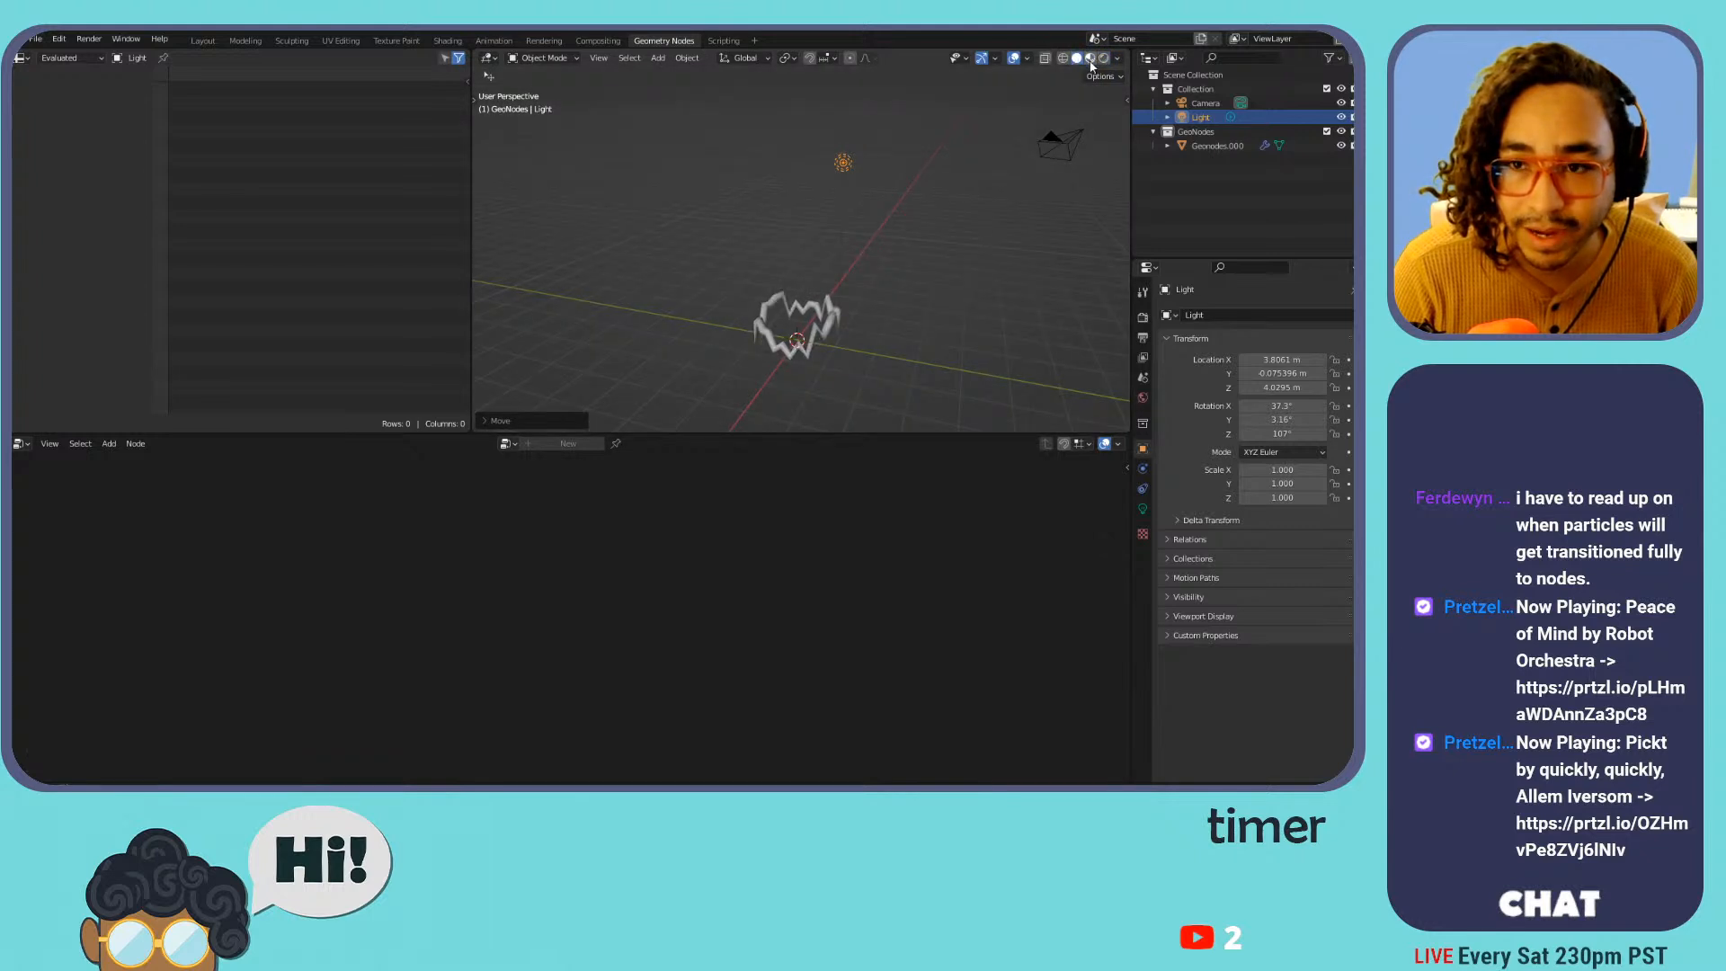
click(1118, 59)
click(1090, 152)
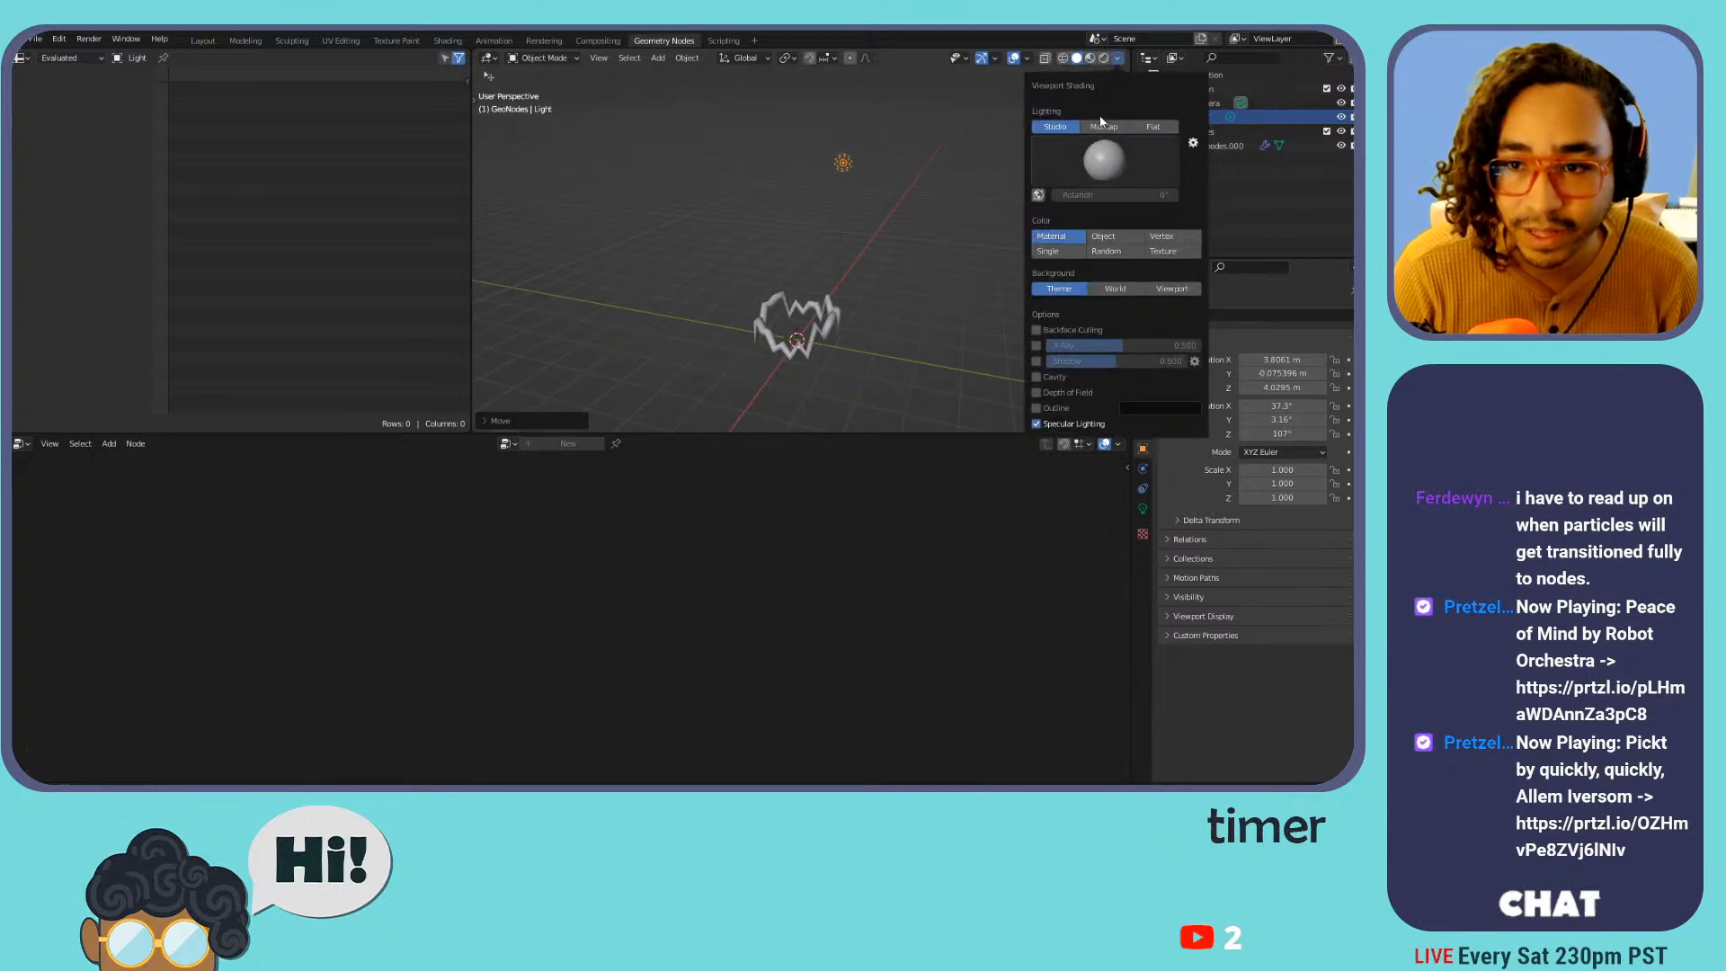
click(1088, 155)
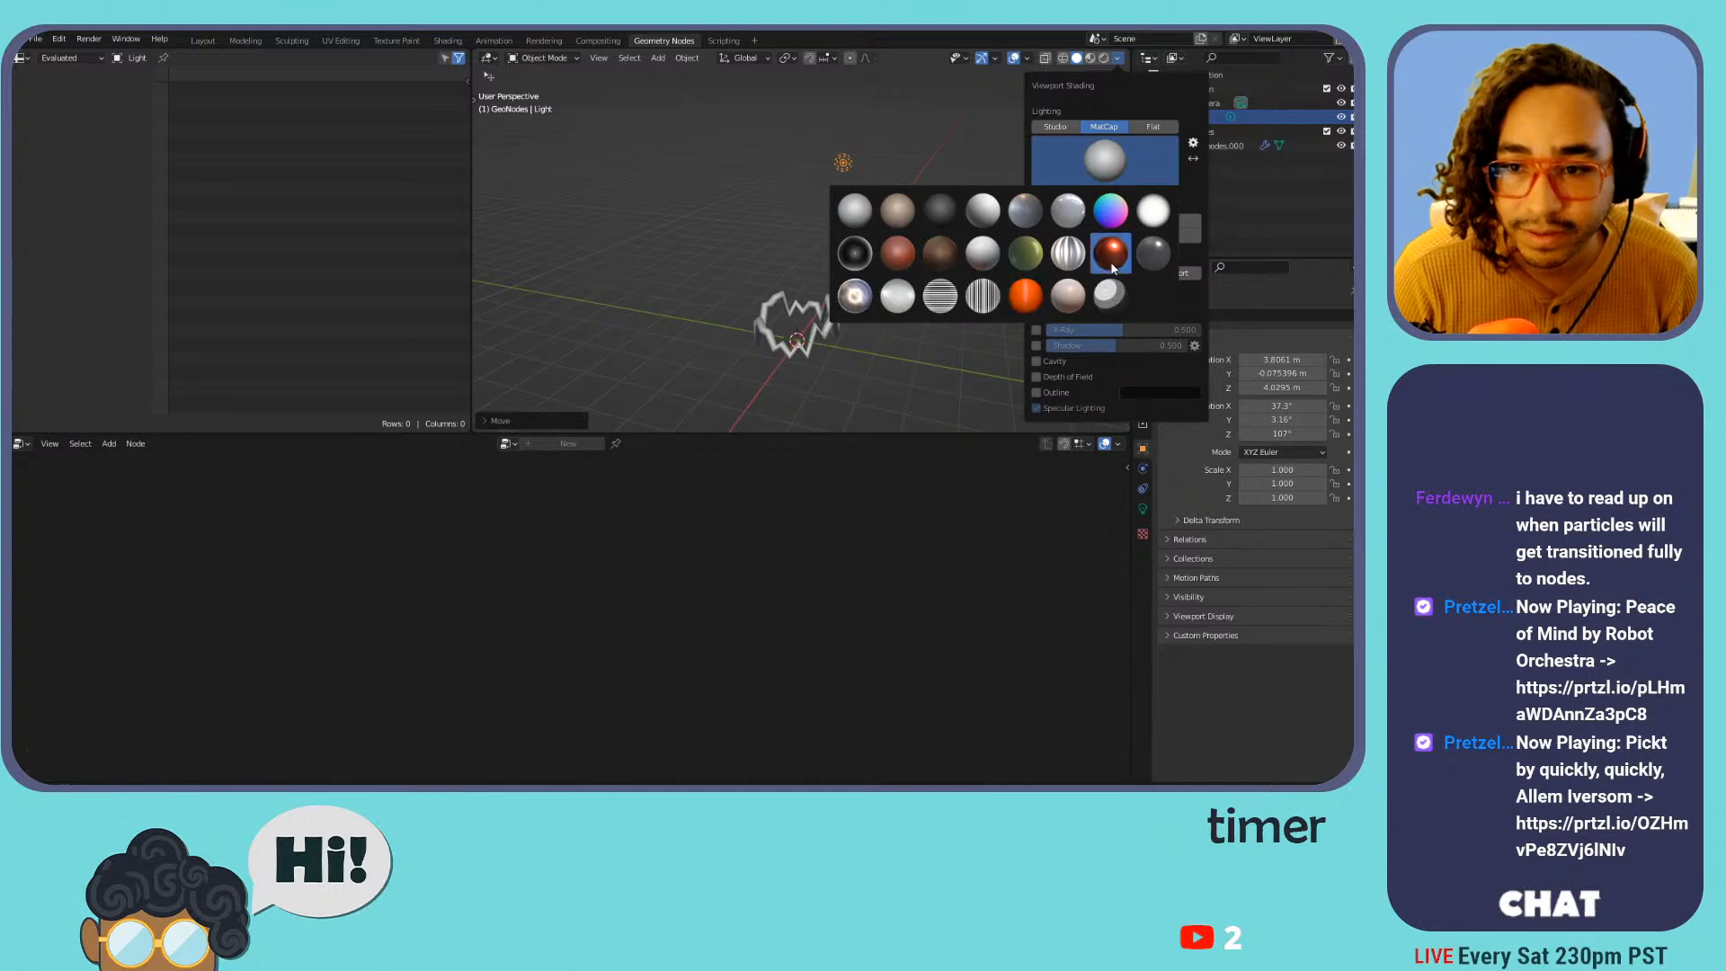
click(1111, 268)
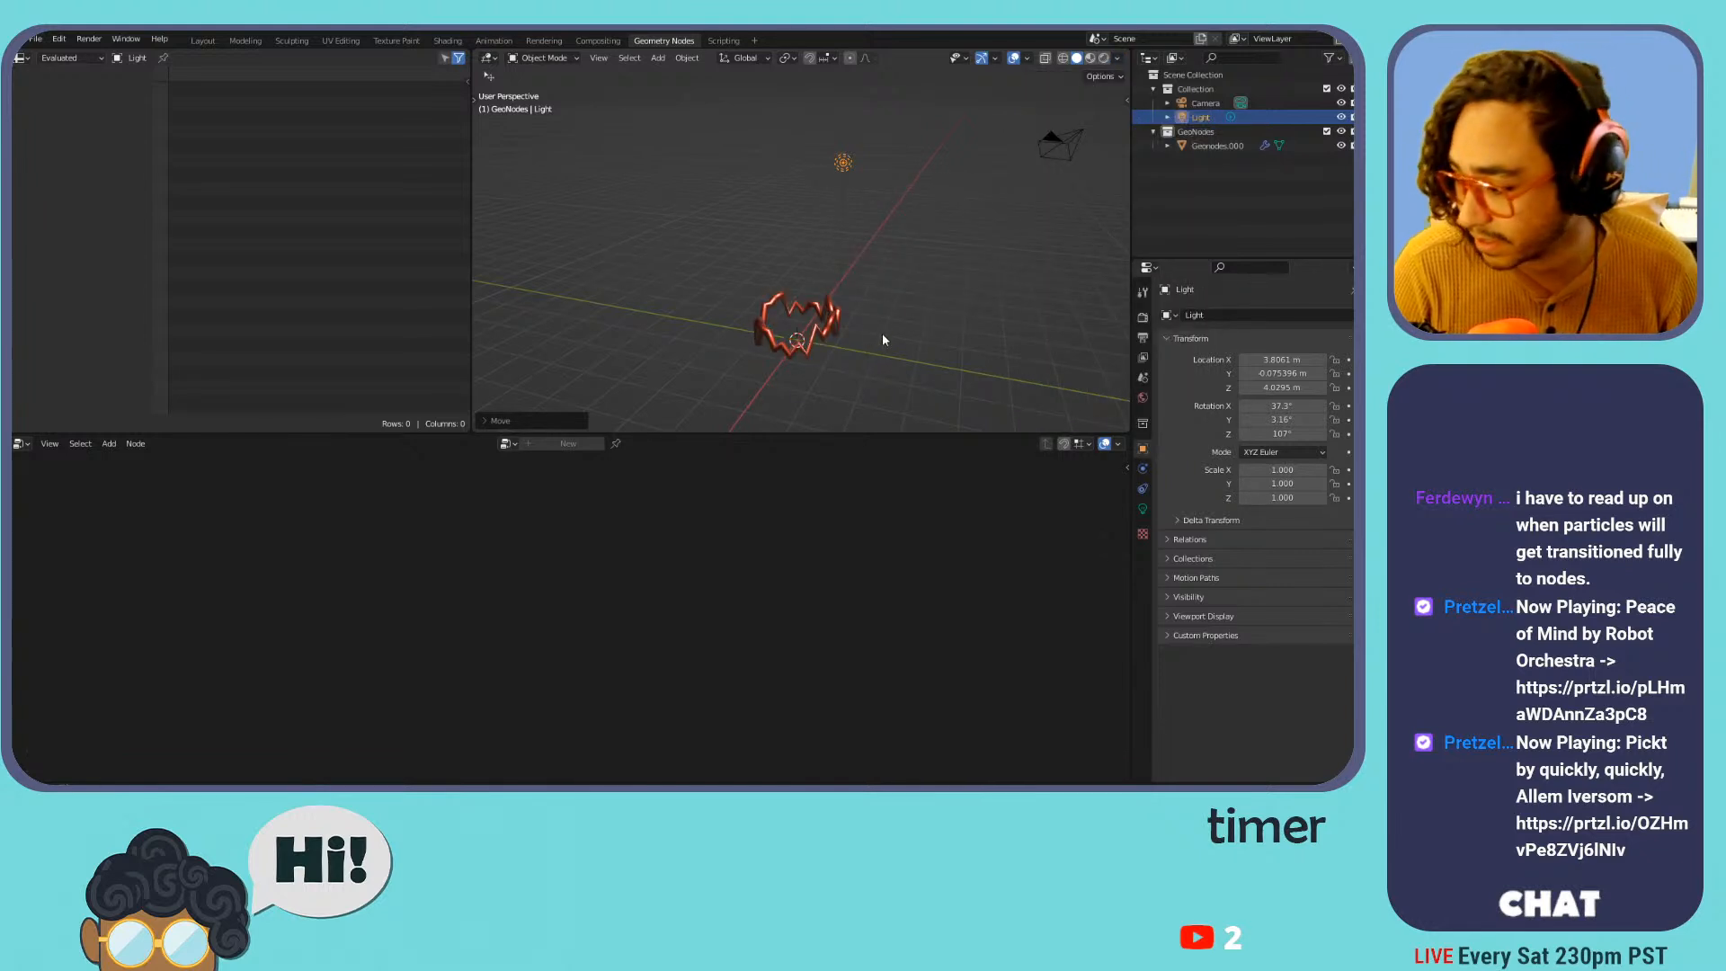
Reselect the zigzag tube object and move the Group Output and Curve to Mesh nodes farther away from Set Position
scroll(871, 389, up, 4)
shift+middle_drag(832, 400, 849, 242)
click(888, 245)
middle_drag(888, 573, 730, 538)
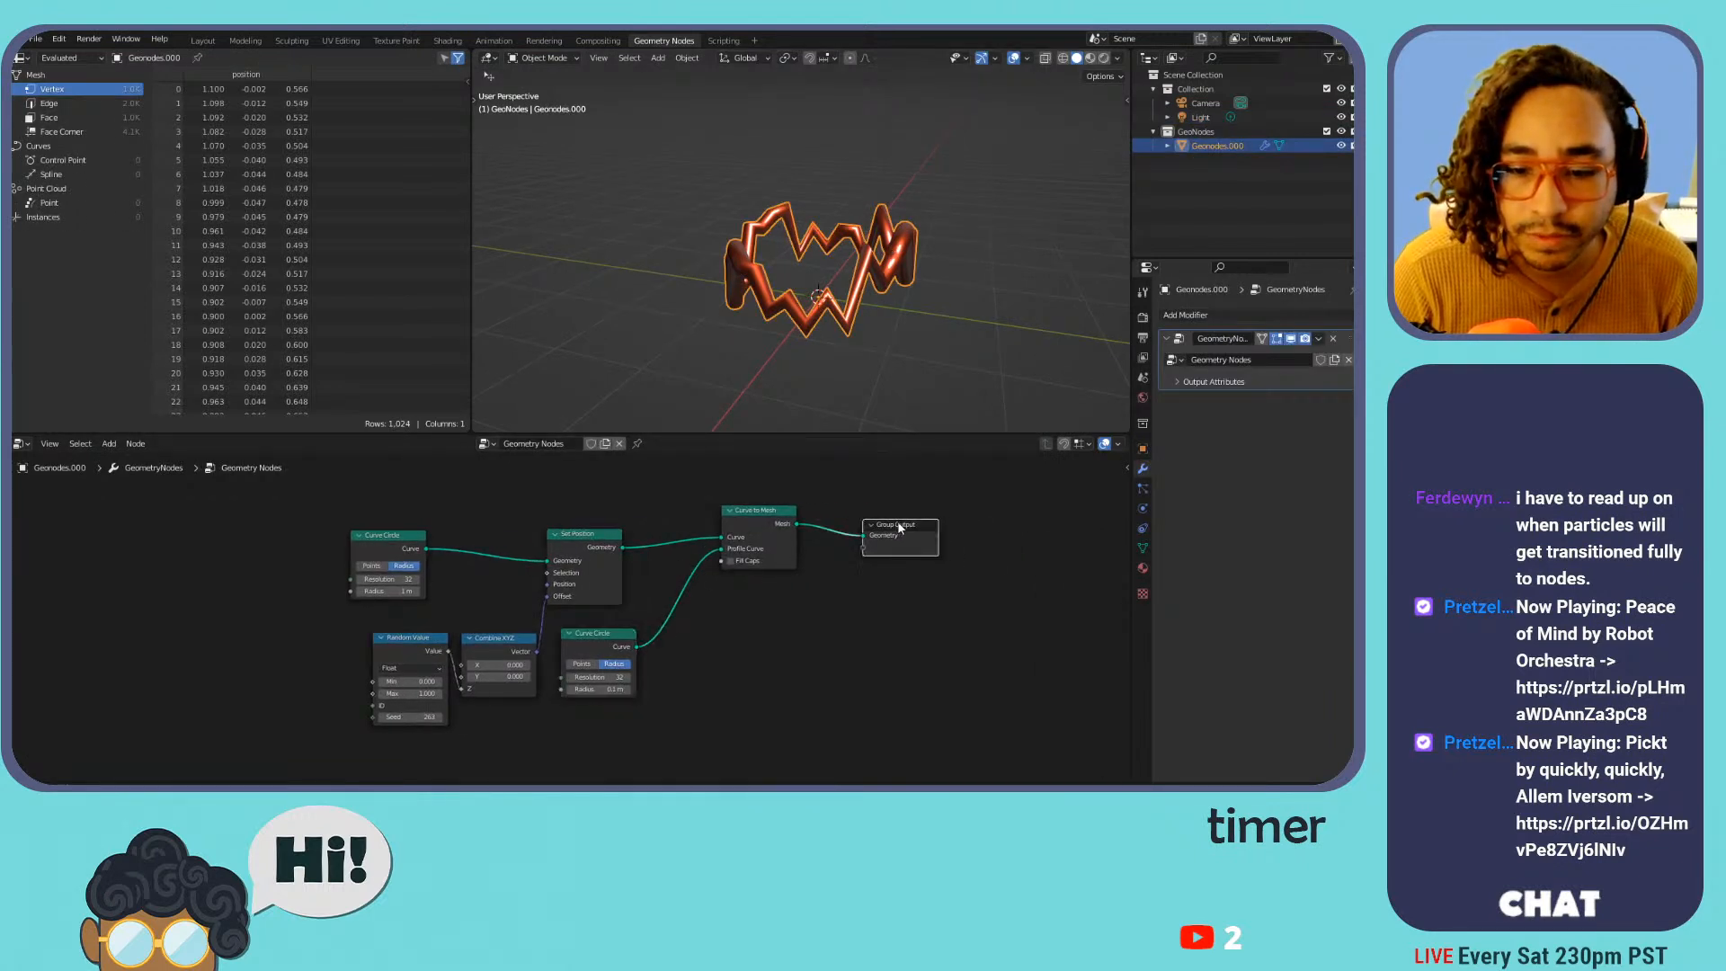
drag(896, 521, 974, 503)
drag(760, 510, 878, 505)
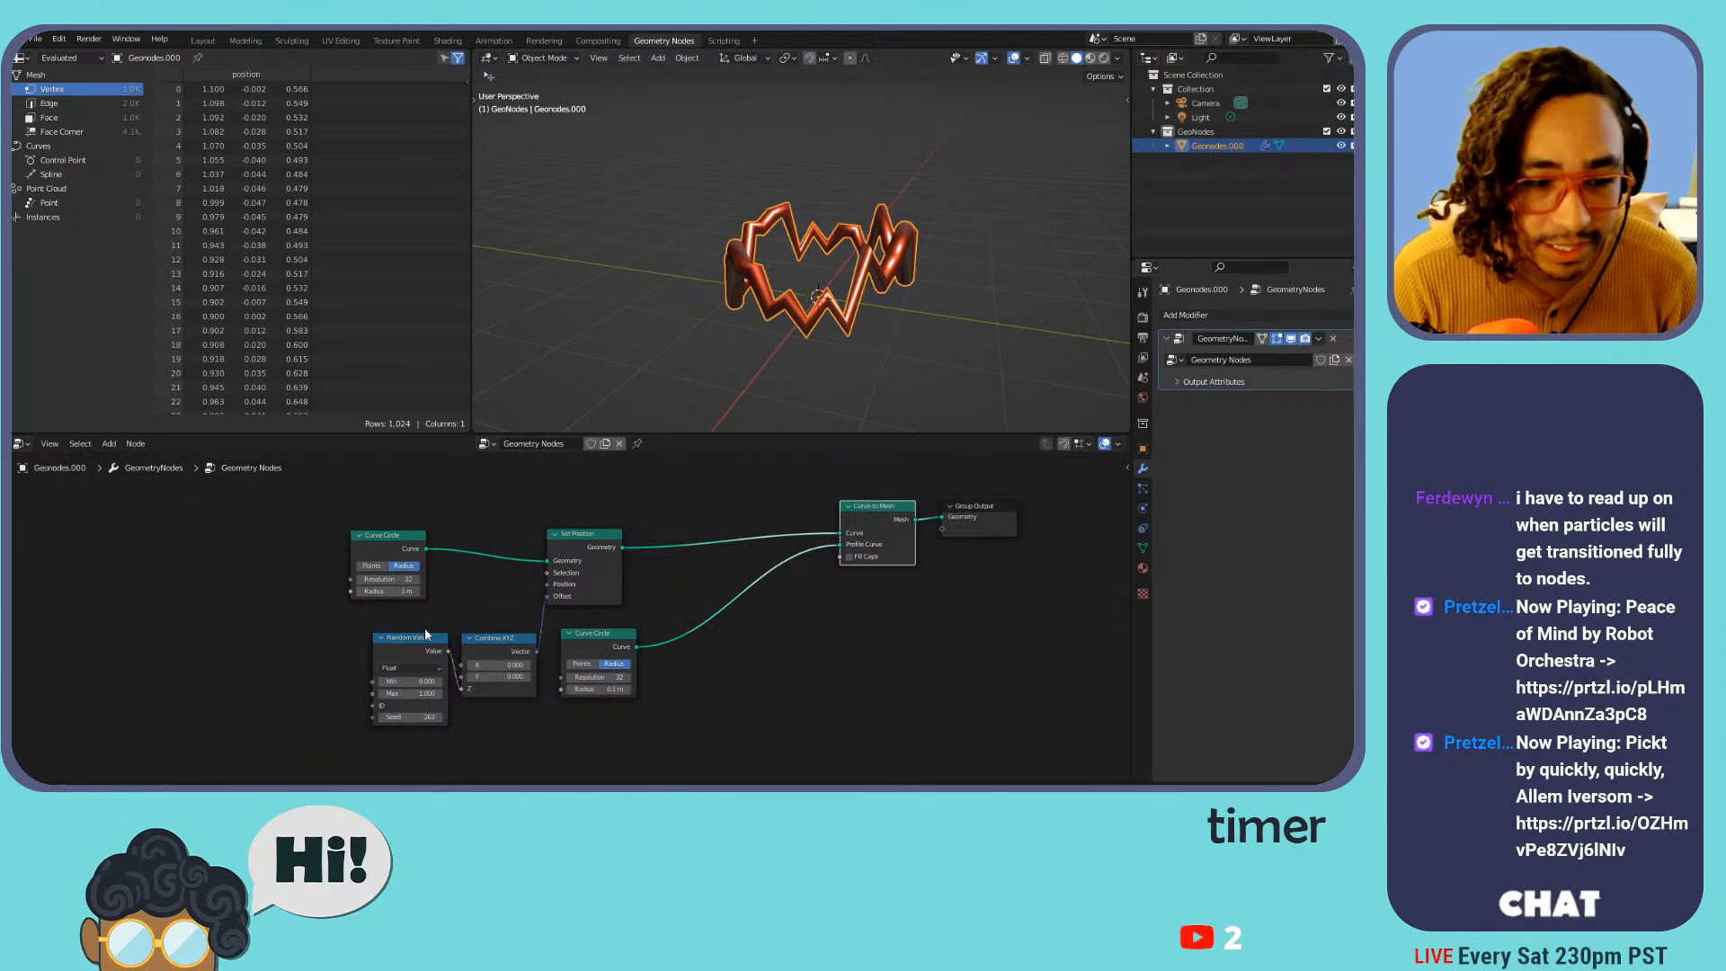
Move the profile Curve Circle and Set Position nodes next to the Curve to Mesh node
drag(591, 636, 764, 568)
drag(779, 629, 768, 630)
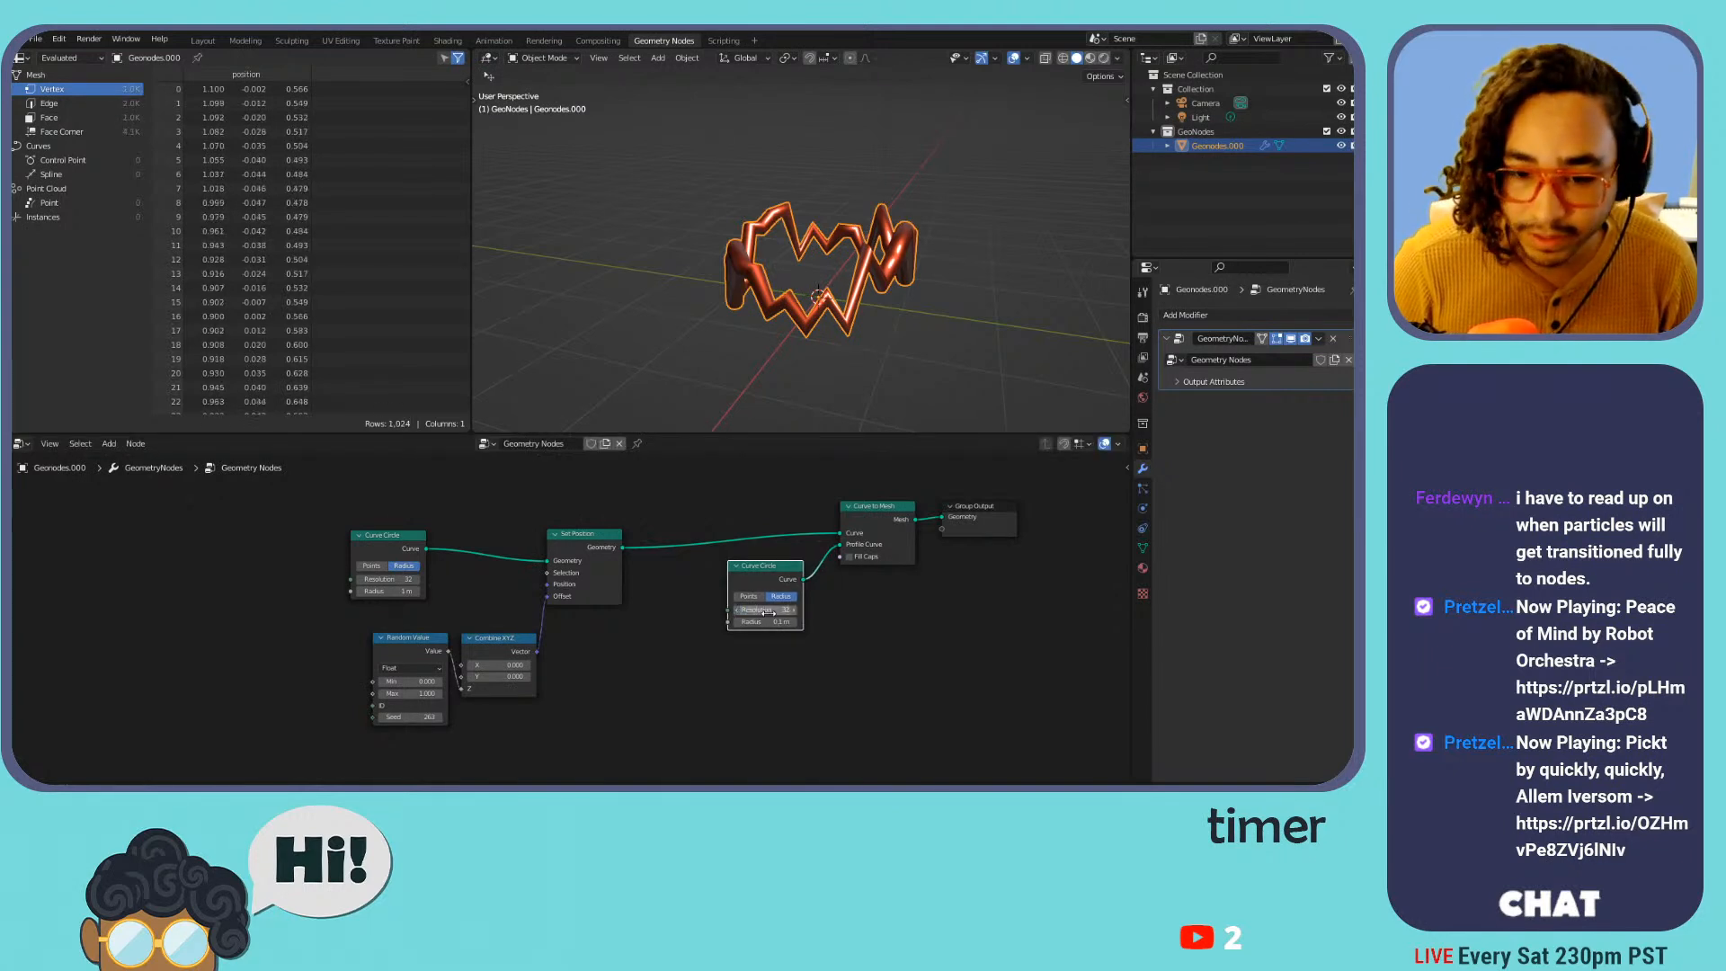
drag(600, 540, 775, 512)
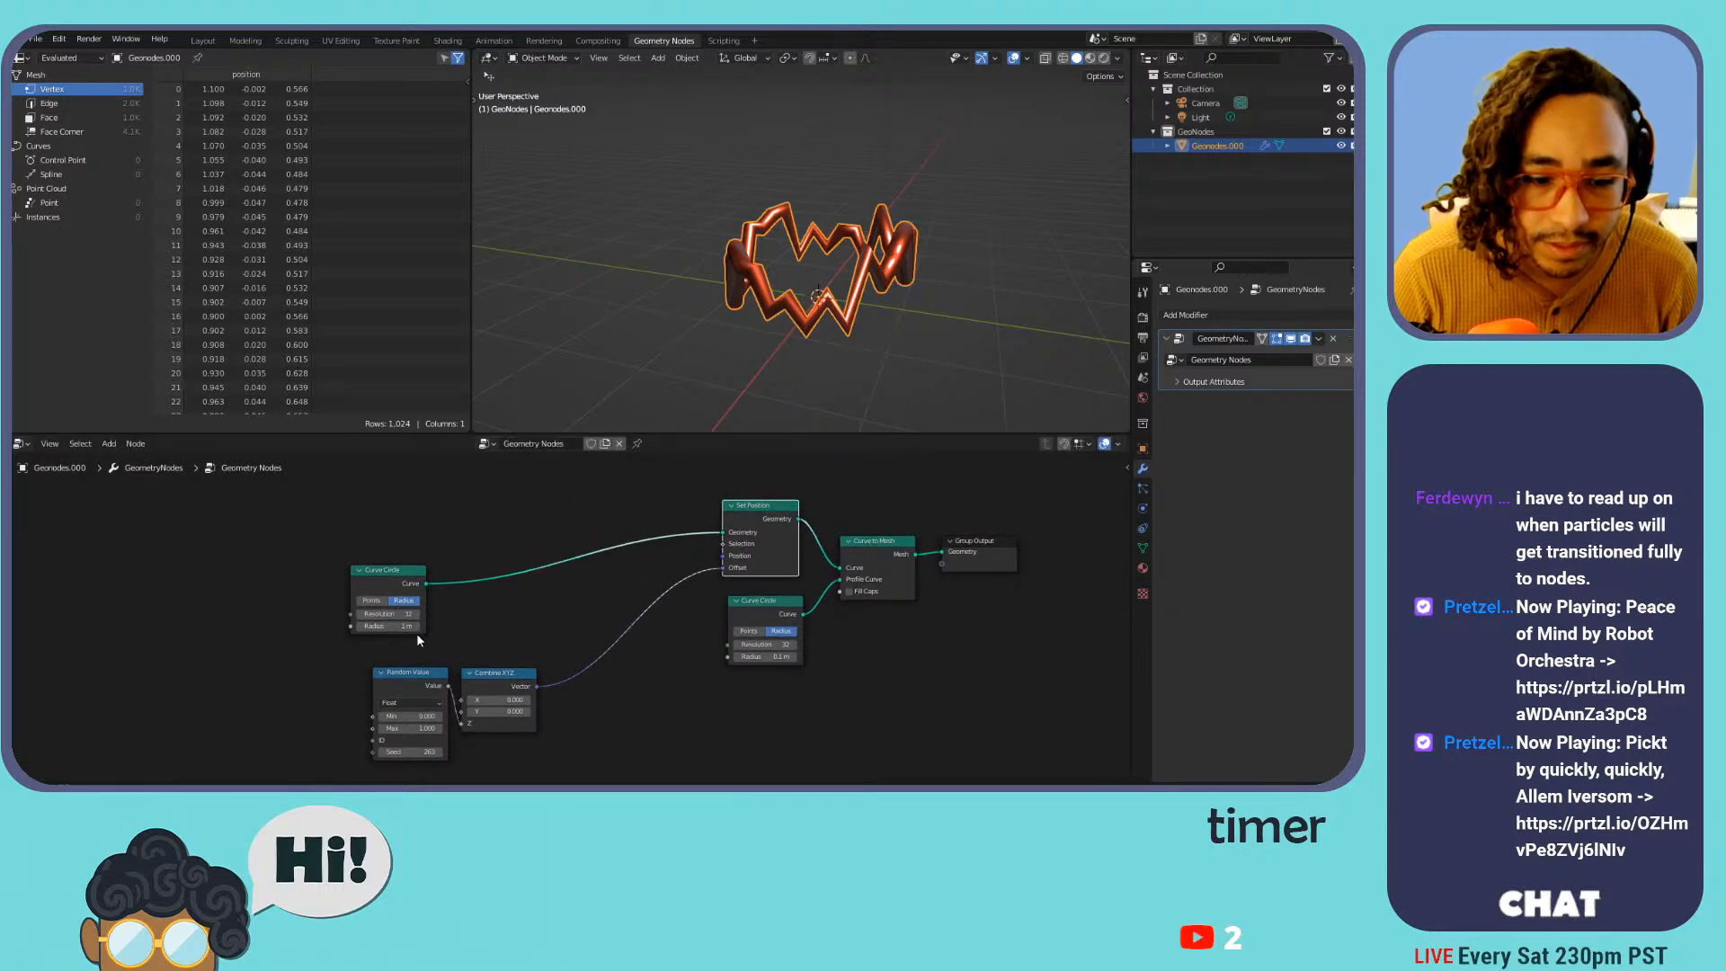
Set the main Curve Circle's radius to 2.2 m and resolution to 37, and move Combine XYZ and Random Value closer to Set Position
mouse_move(388, 626)
mouse_down()
mouse_move(450, 626)
mouse_move(378, 614)
mouse_move(440, 614)
mouse_move(393, 617)
mouse_up()
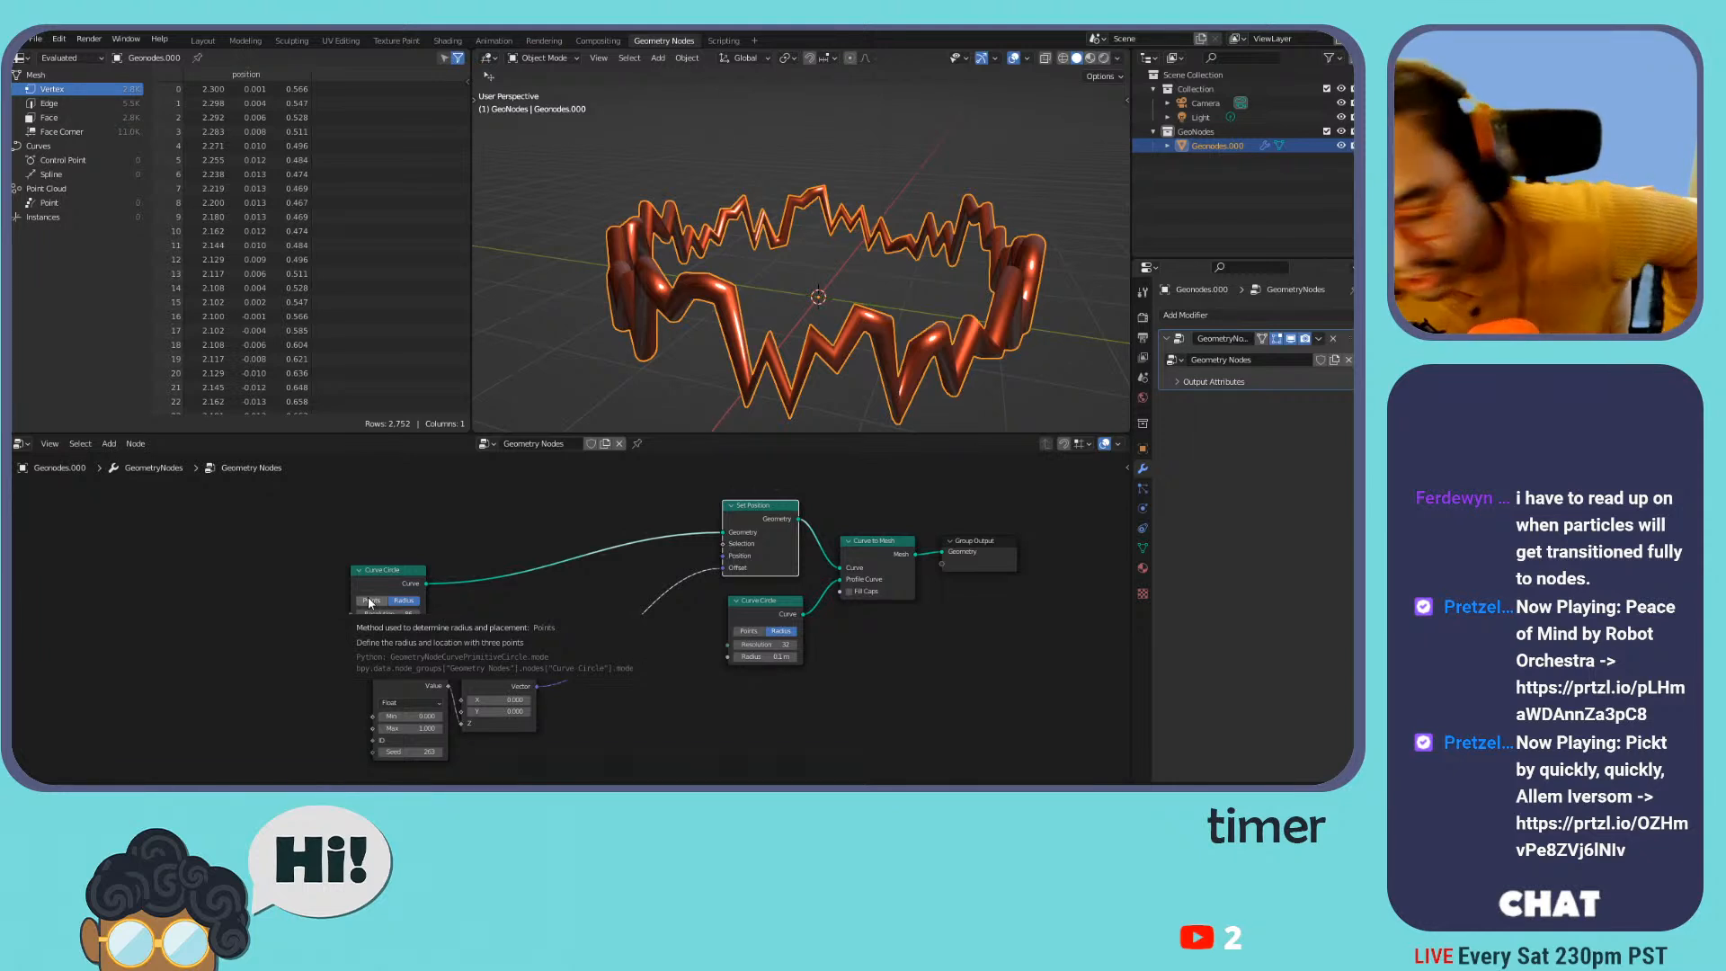
drag(503, 685, 626, 591)
drag(419, 674, 521, 666)
drag(396, 615, 360, 615)
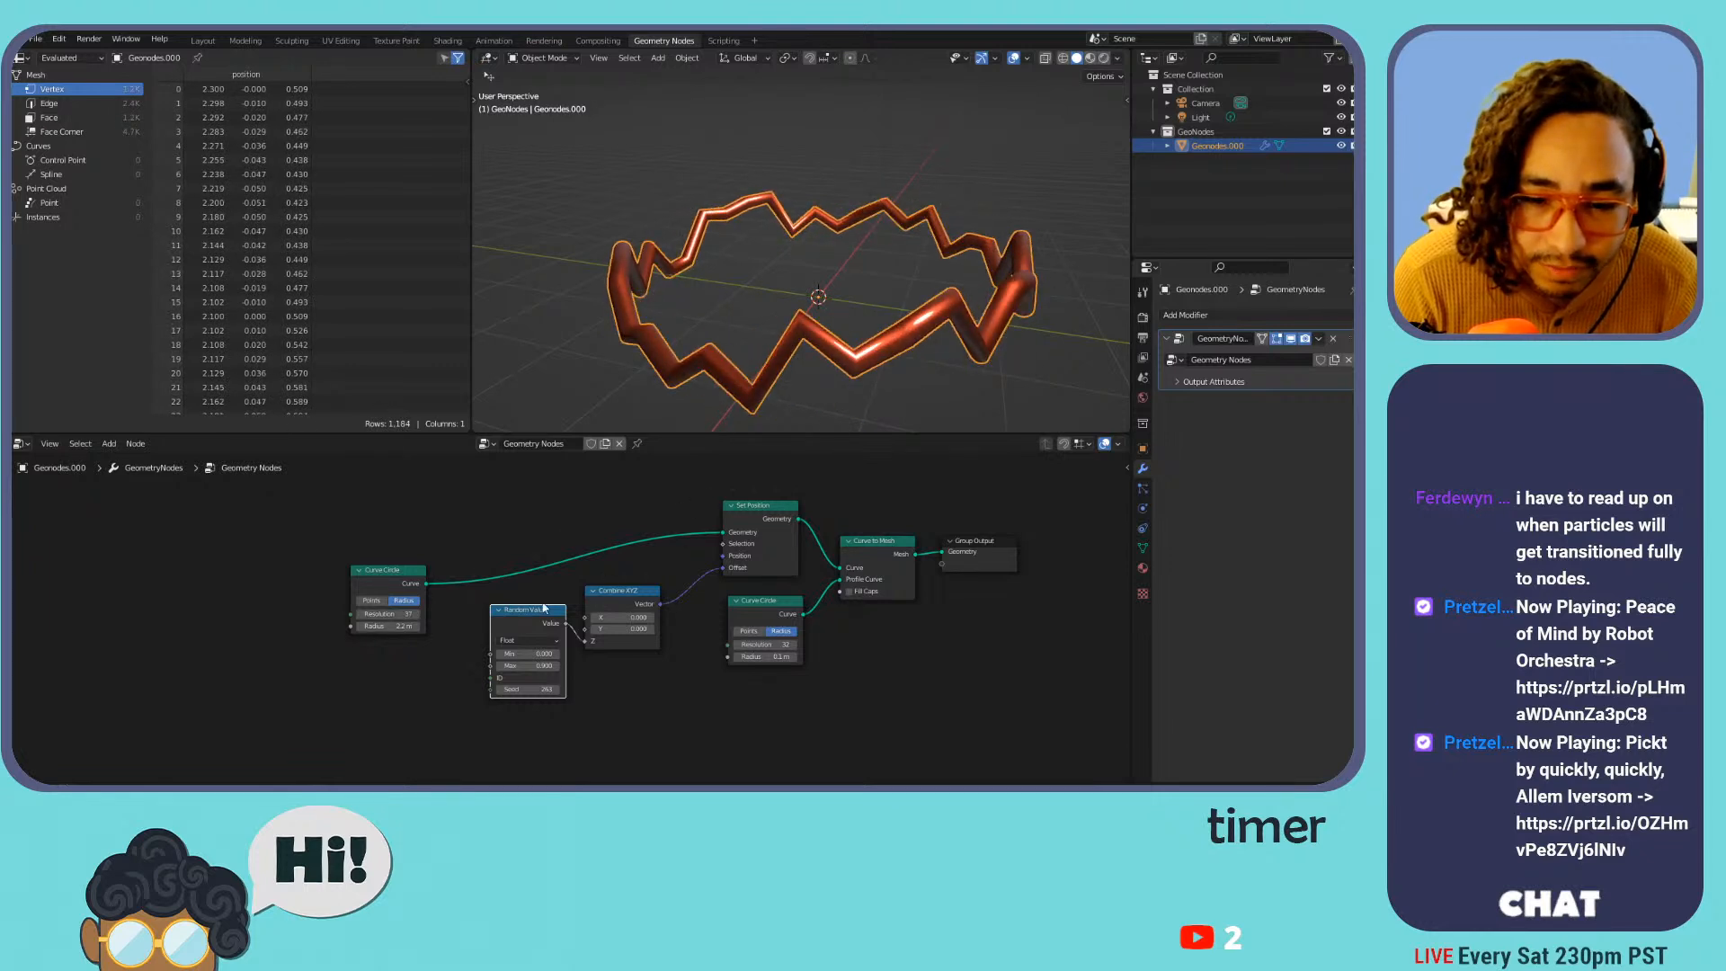
Make room before Curve to Mesh and insert a Resample Curve node with a count of 194 after Set Position
drag(512, 623, 387, 663)
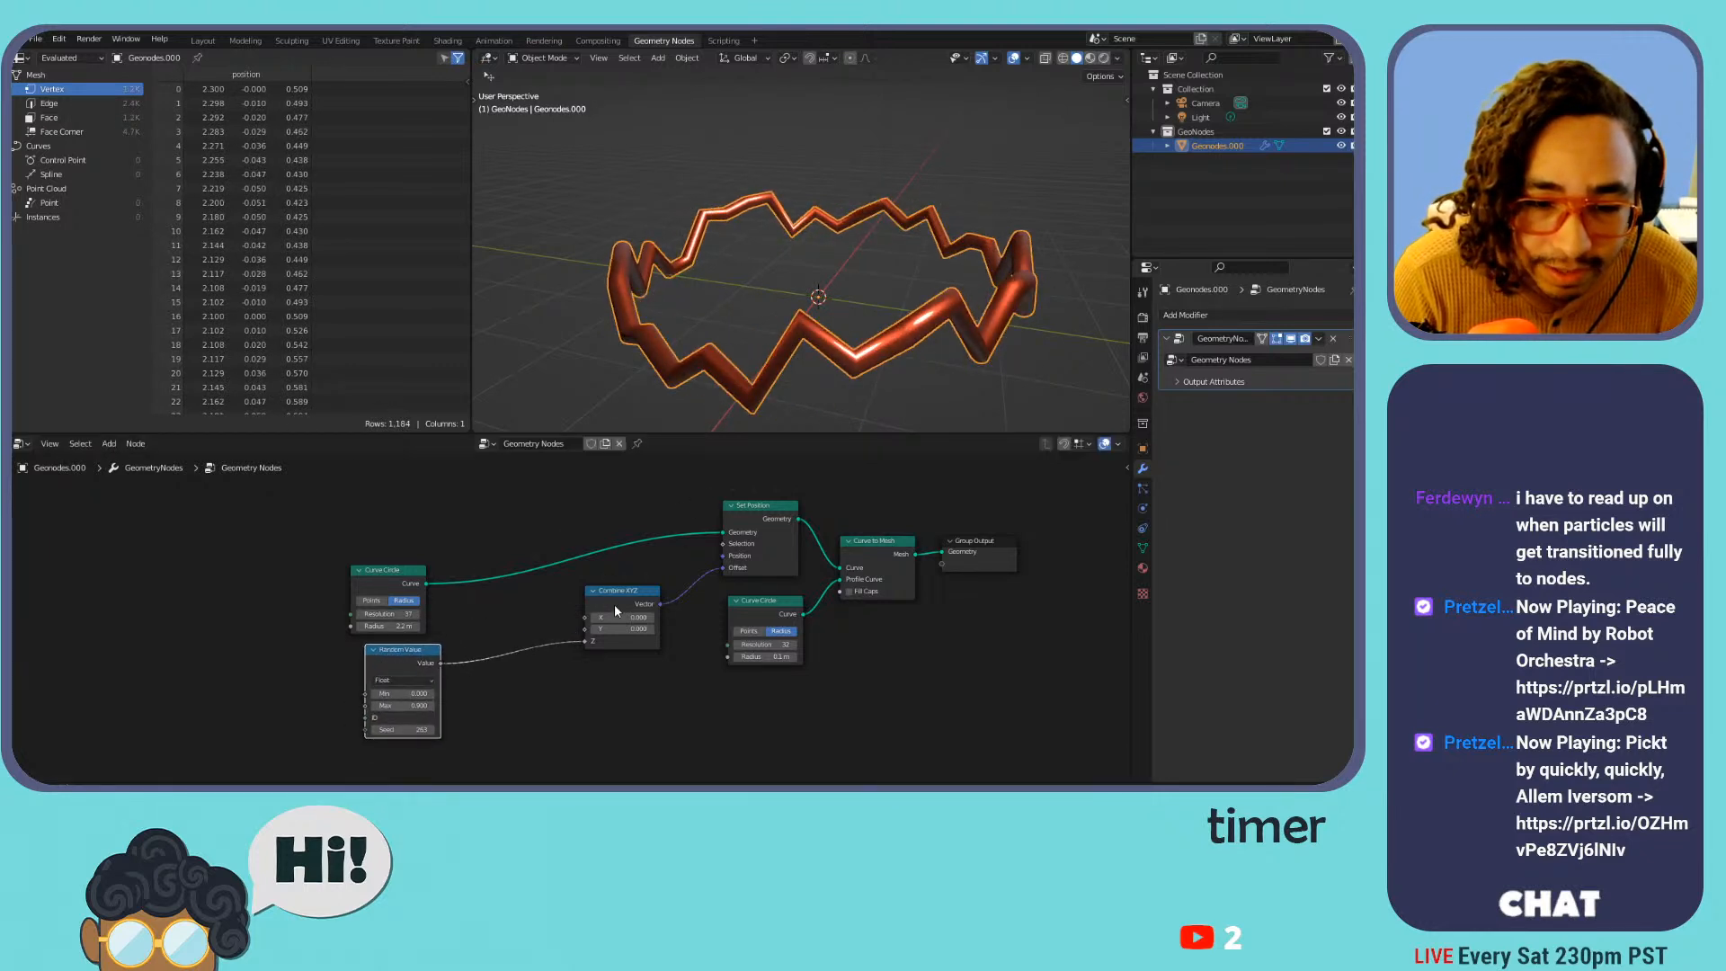
drag(611, 602, 484, 667)
drag(758, 544, 631, 561)
key(shift+a)
mouse_move(506, 460)
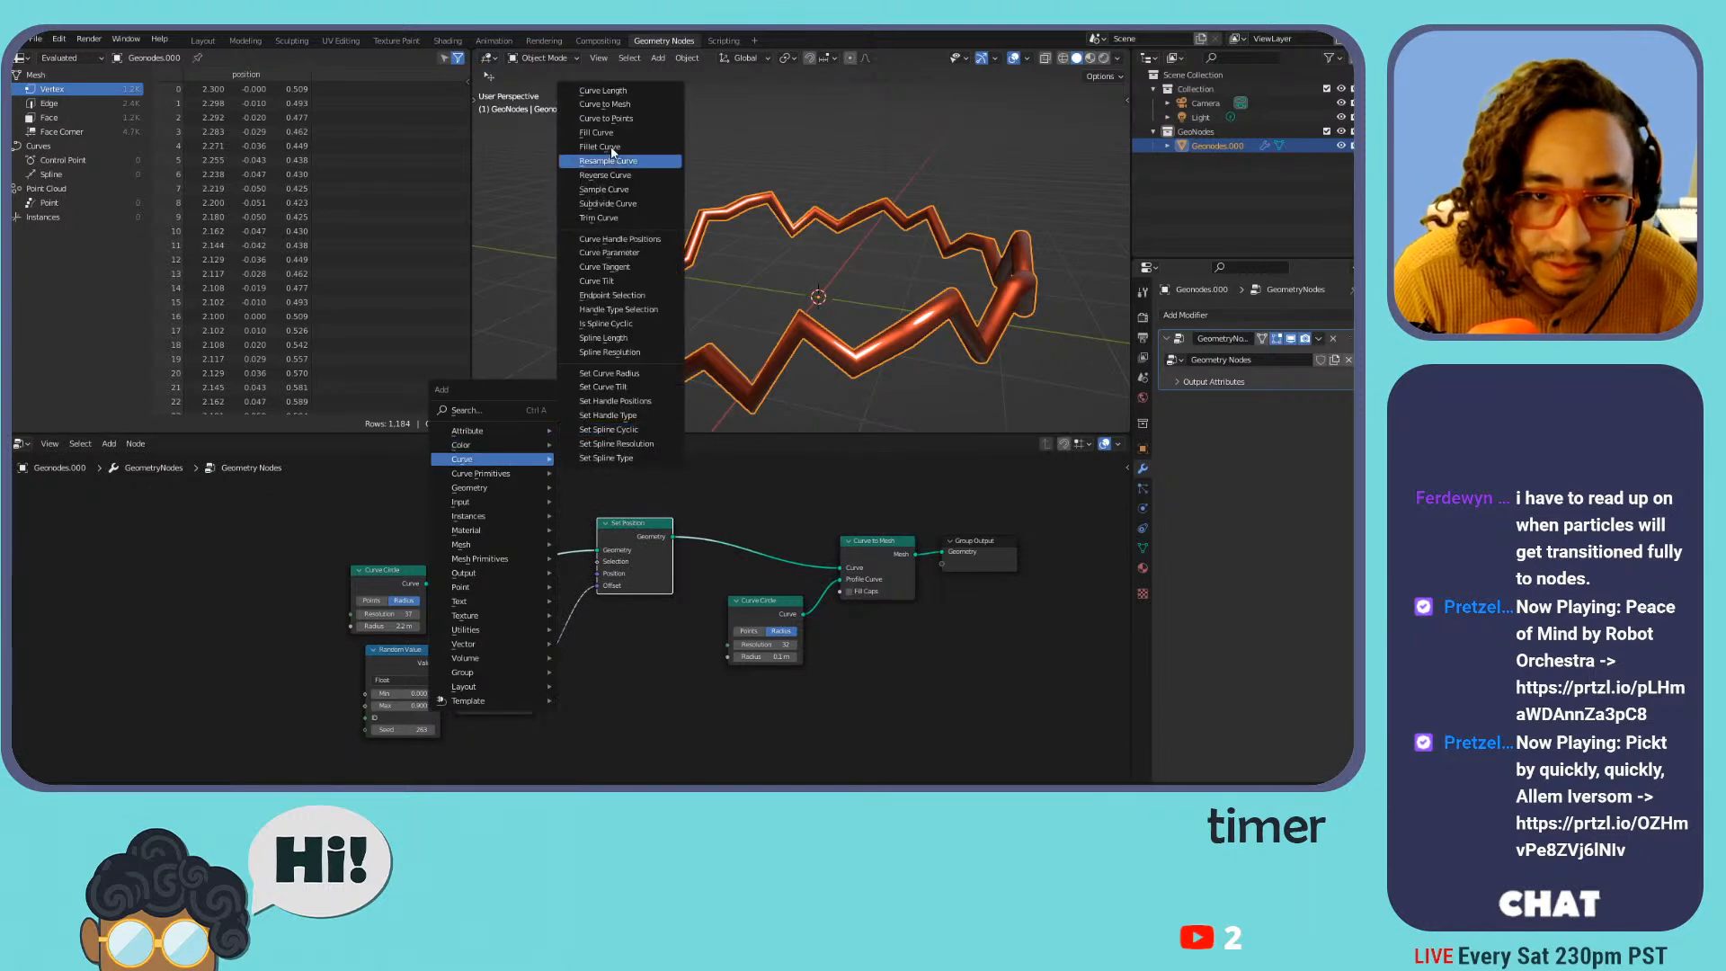
click(622, 161)
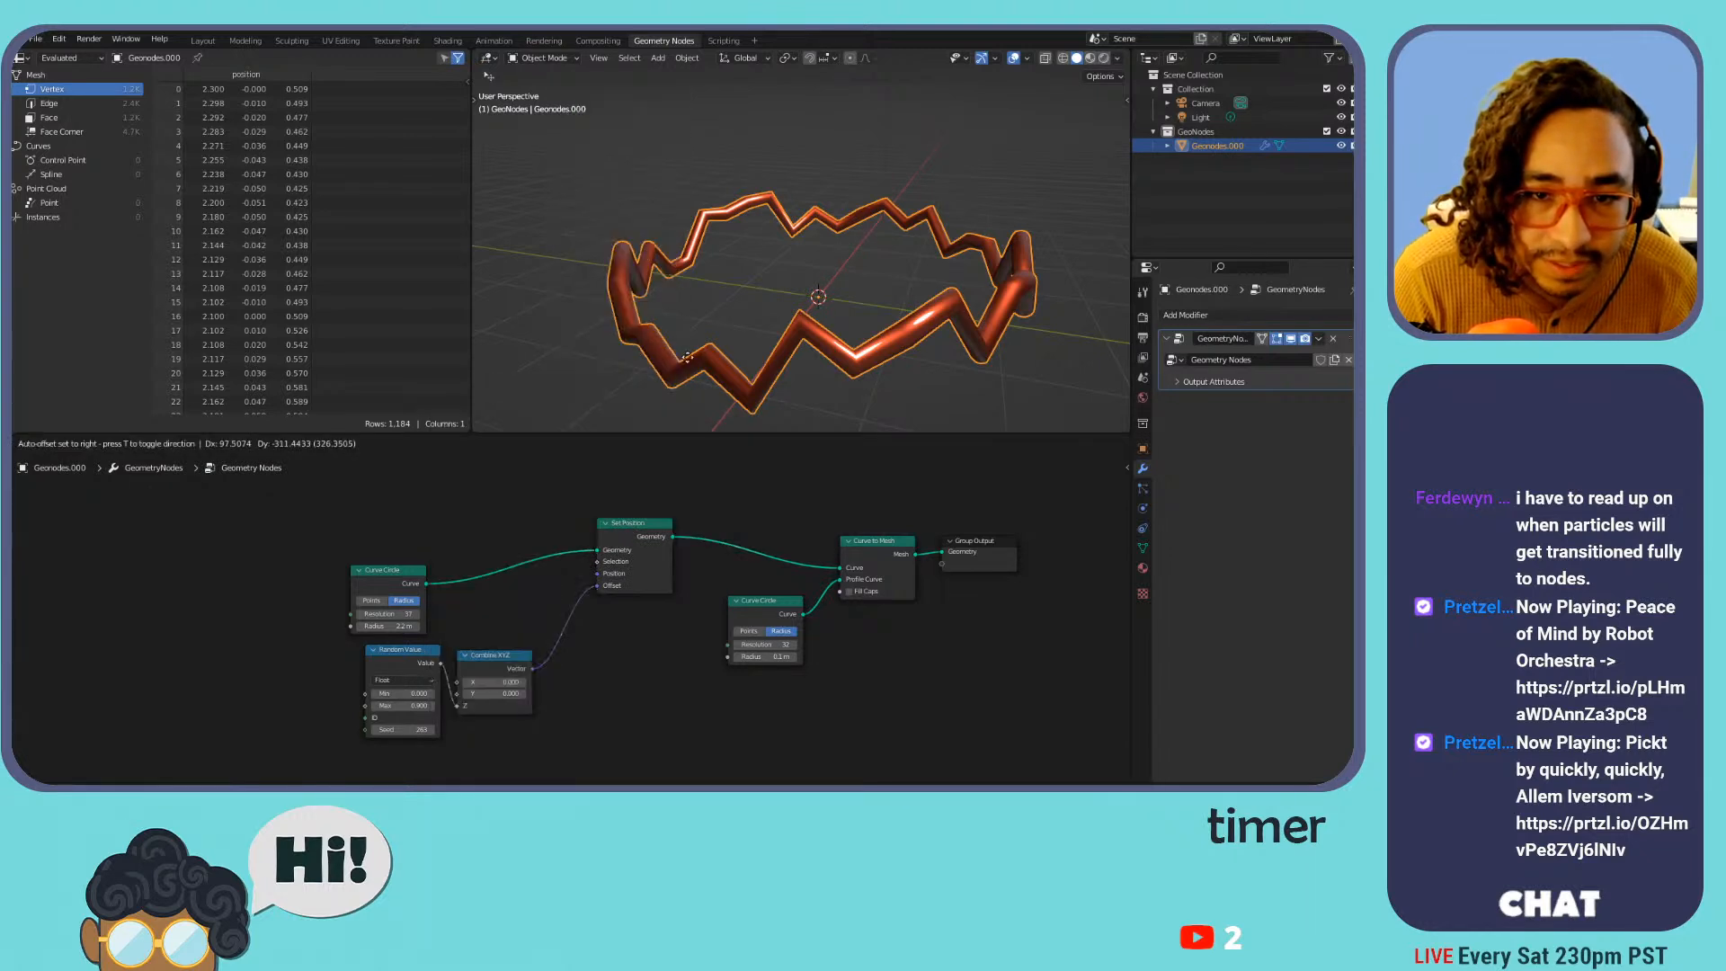
click(698, 503)
drag(758, 551, 920, 551)
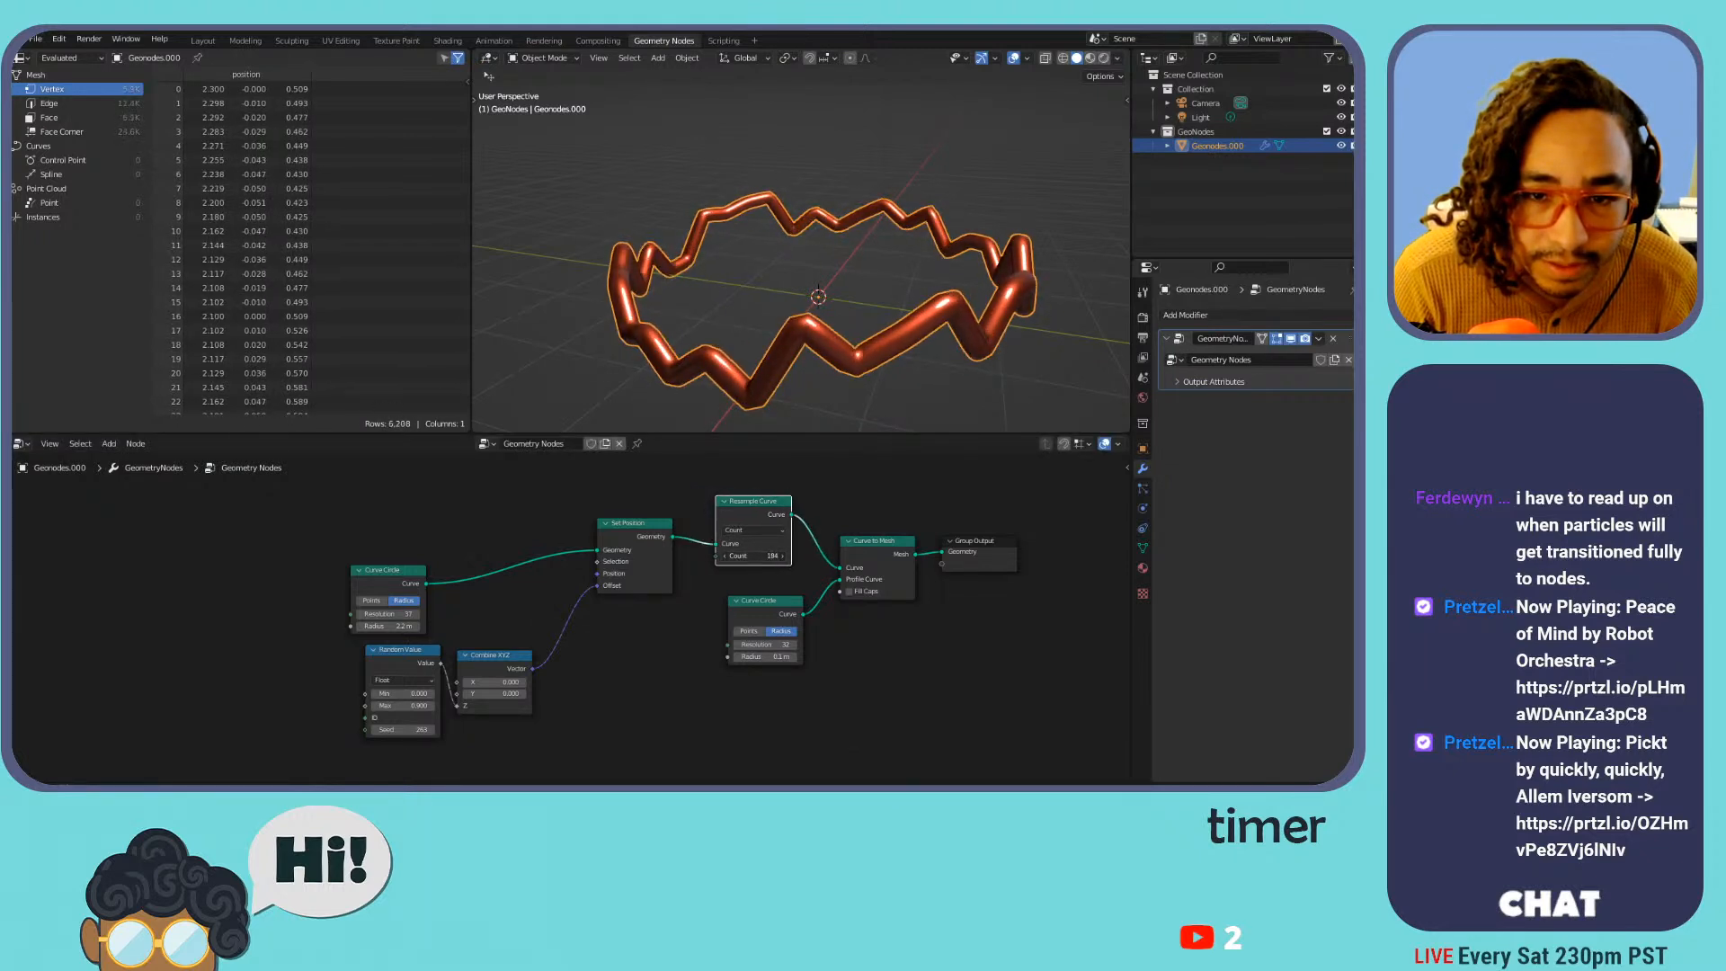
Set the main Curve Circle's resolution to 21 and the Resample Curve count to 23
mouse_move(386, 614)
mouse_down()
mouse_move(362, 614)
mouse_move(392, 621)
mouse_up()
drag(755, 556, 685, 555)
Remove the Resample Curve node while keeping Set Position linked to Curve to Mesh
key(ctrl+s)
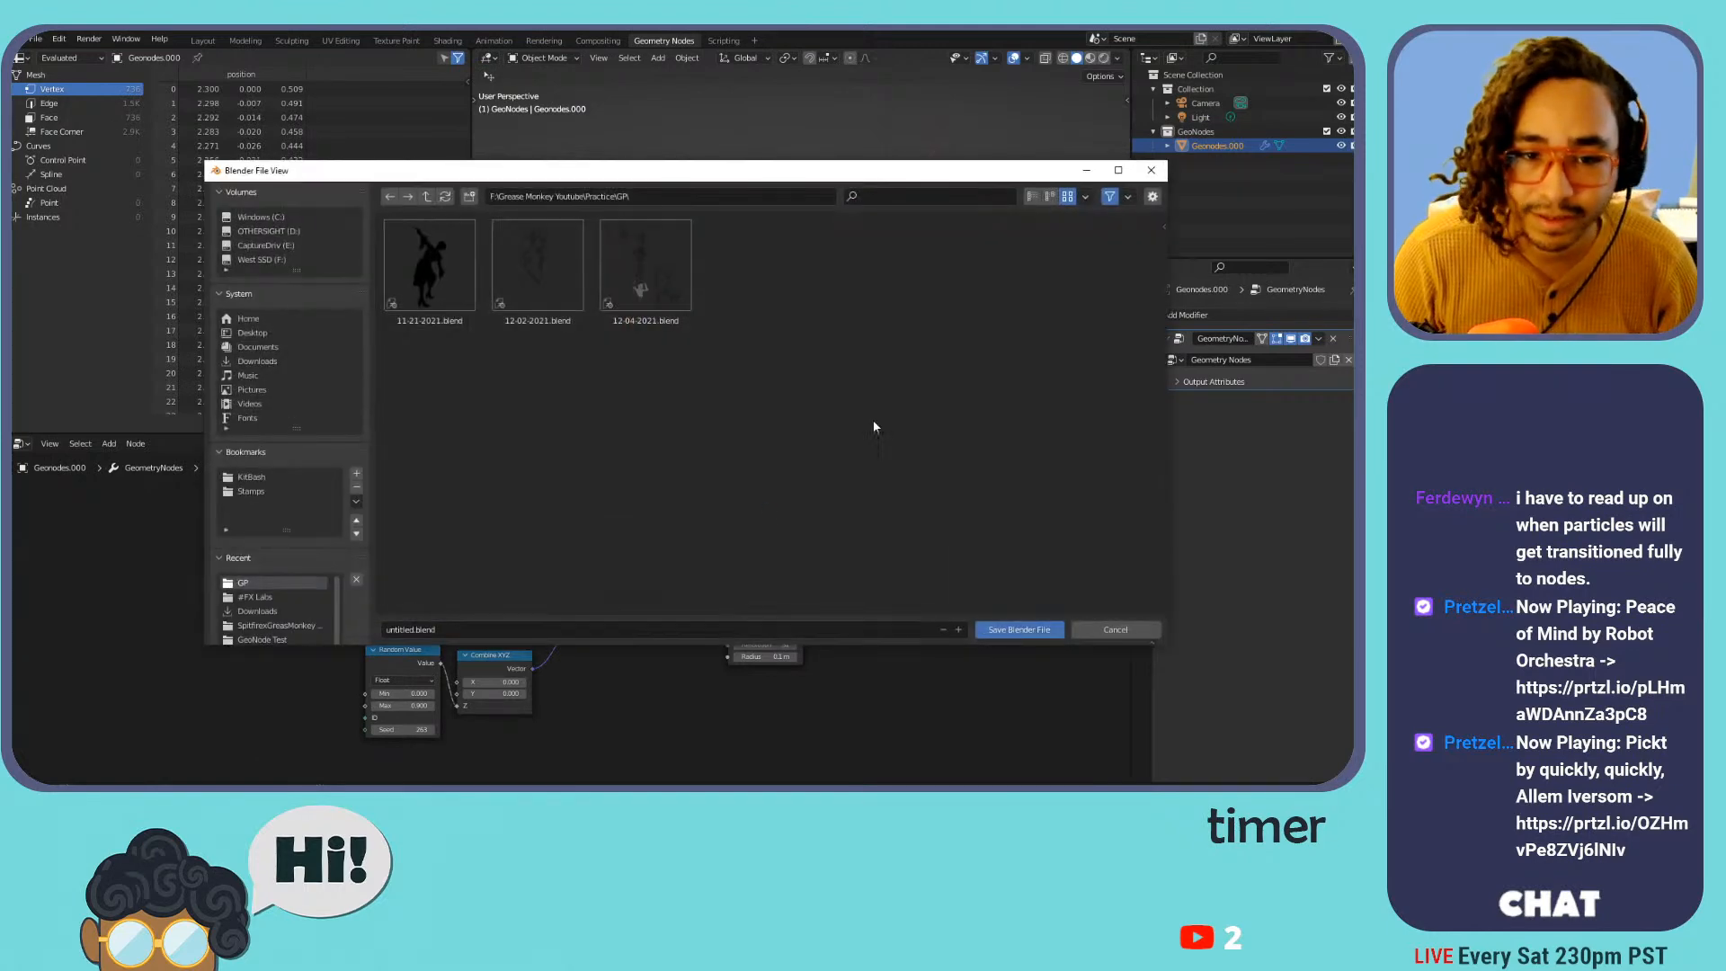
click(1113, 630)
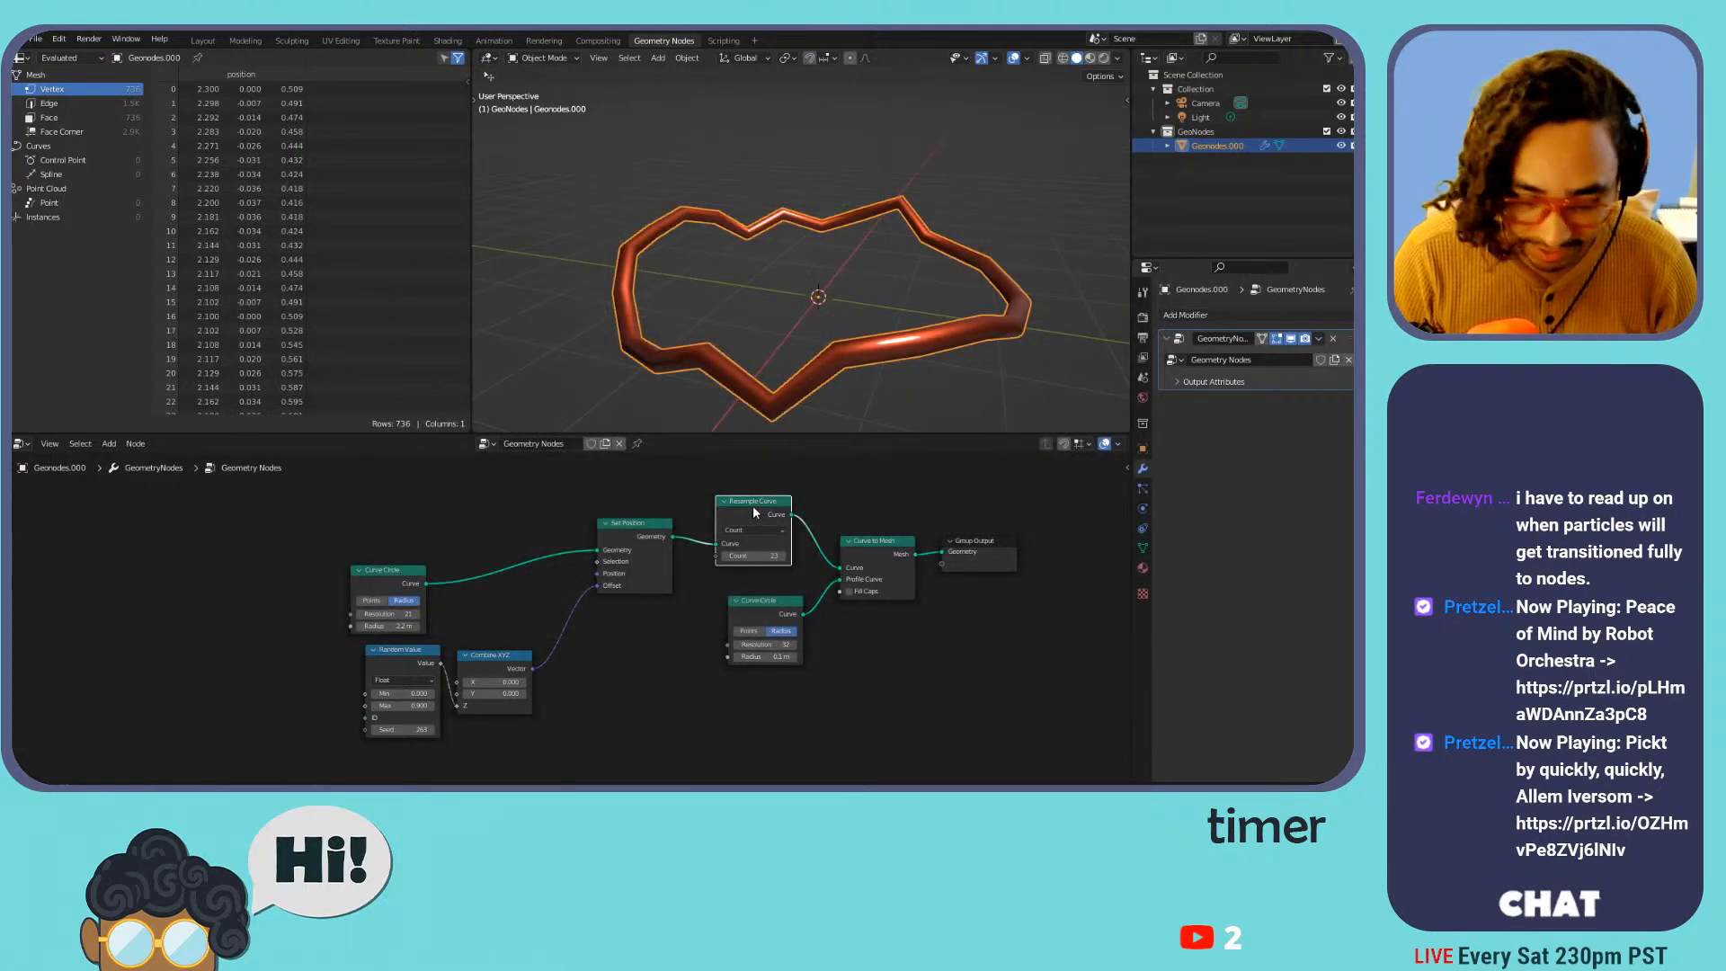
key(ctrl+x)
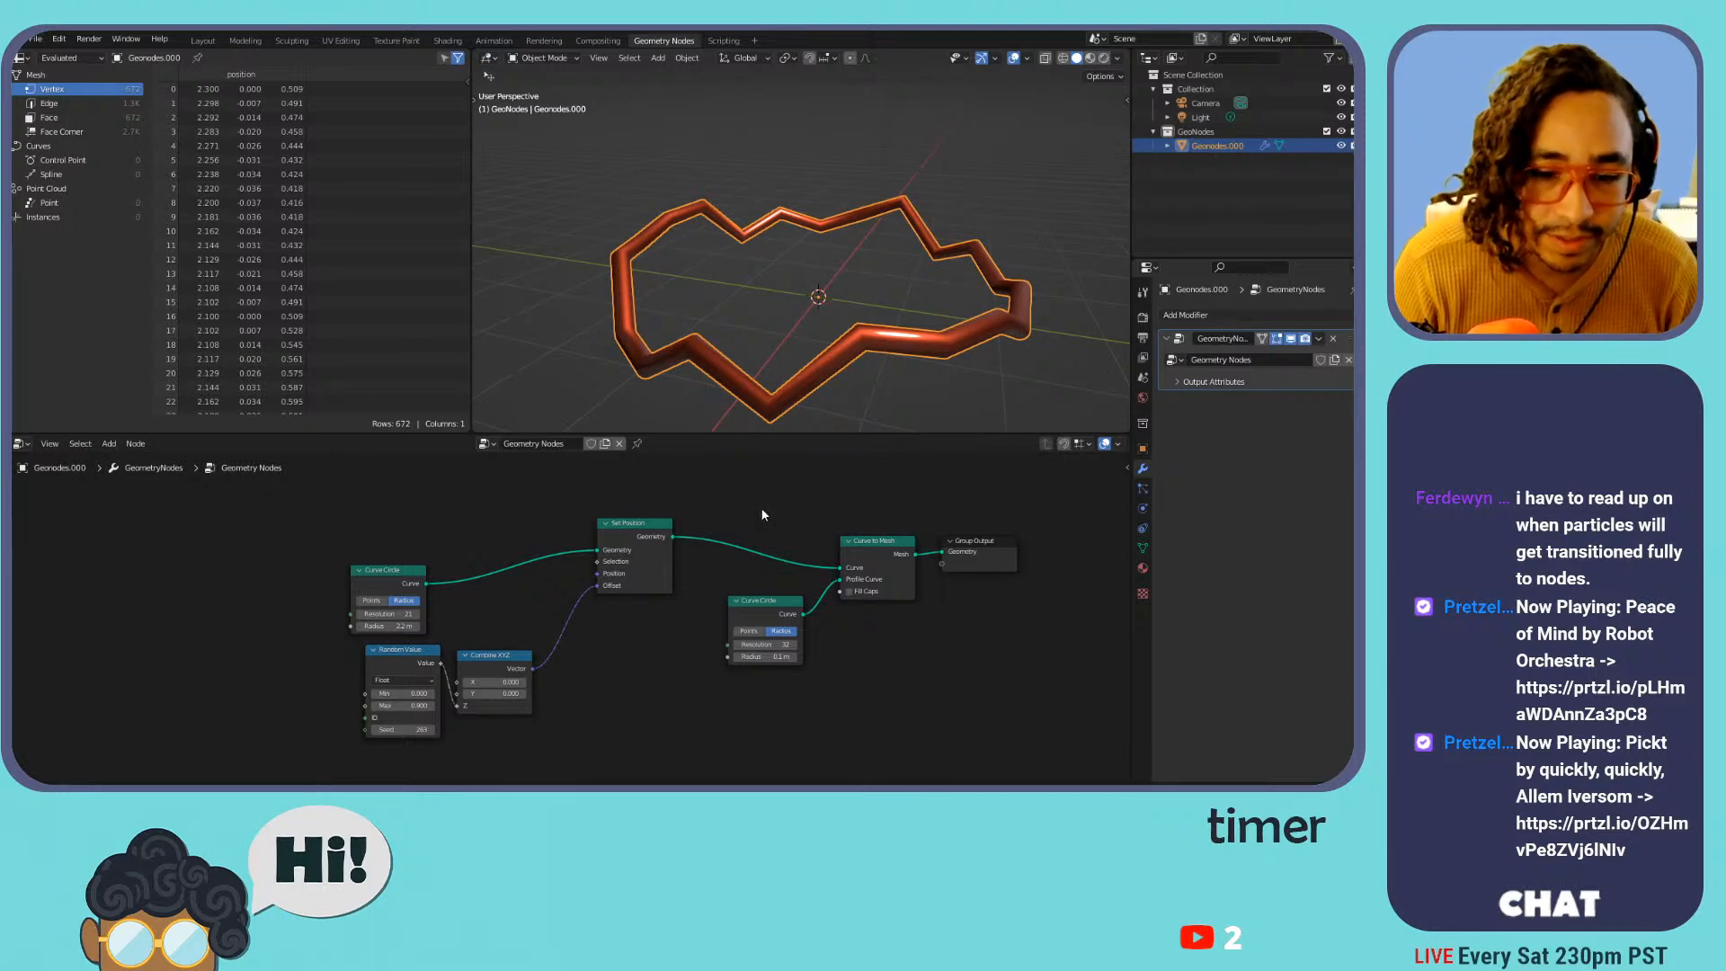
Try a Fill Curve node between Set Position and Curve to Mesh, and remove it with the link kept
key(shift+a)
mouse_move(482, 478)
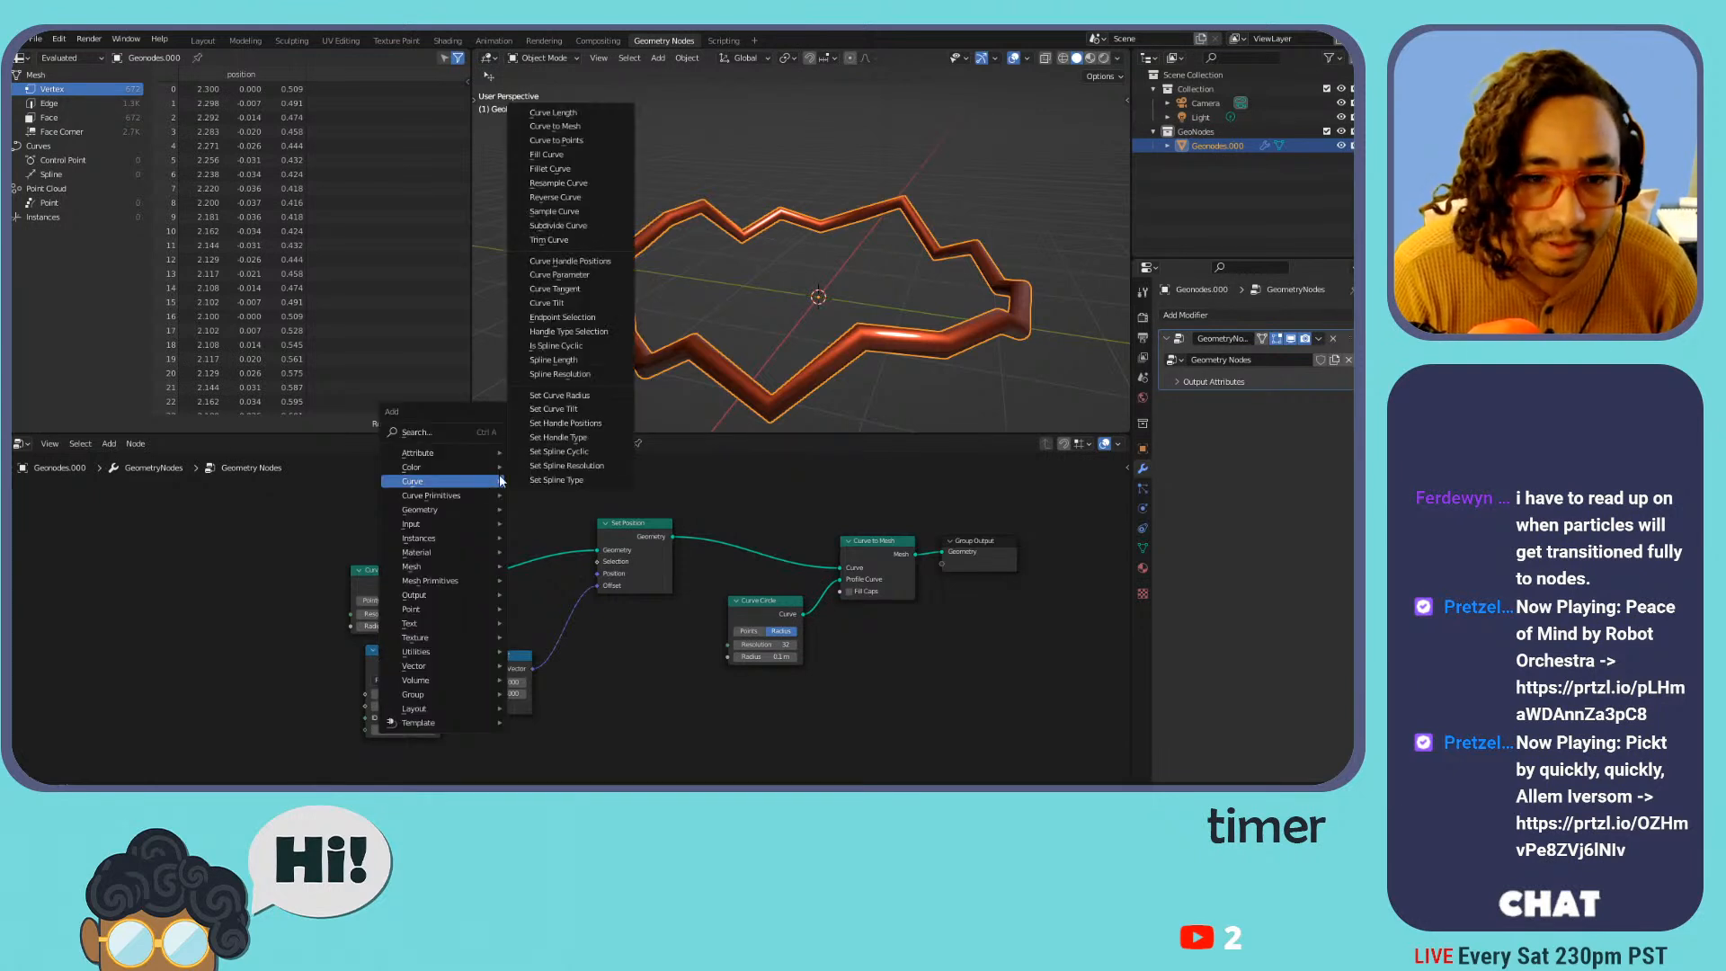
click(581, 154)
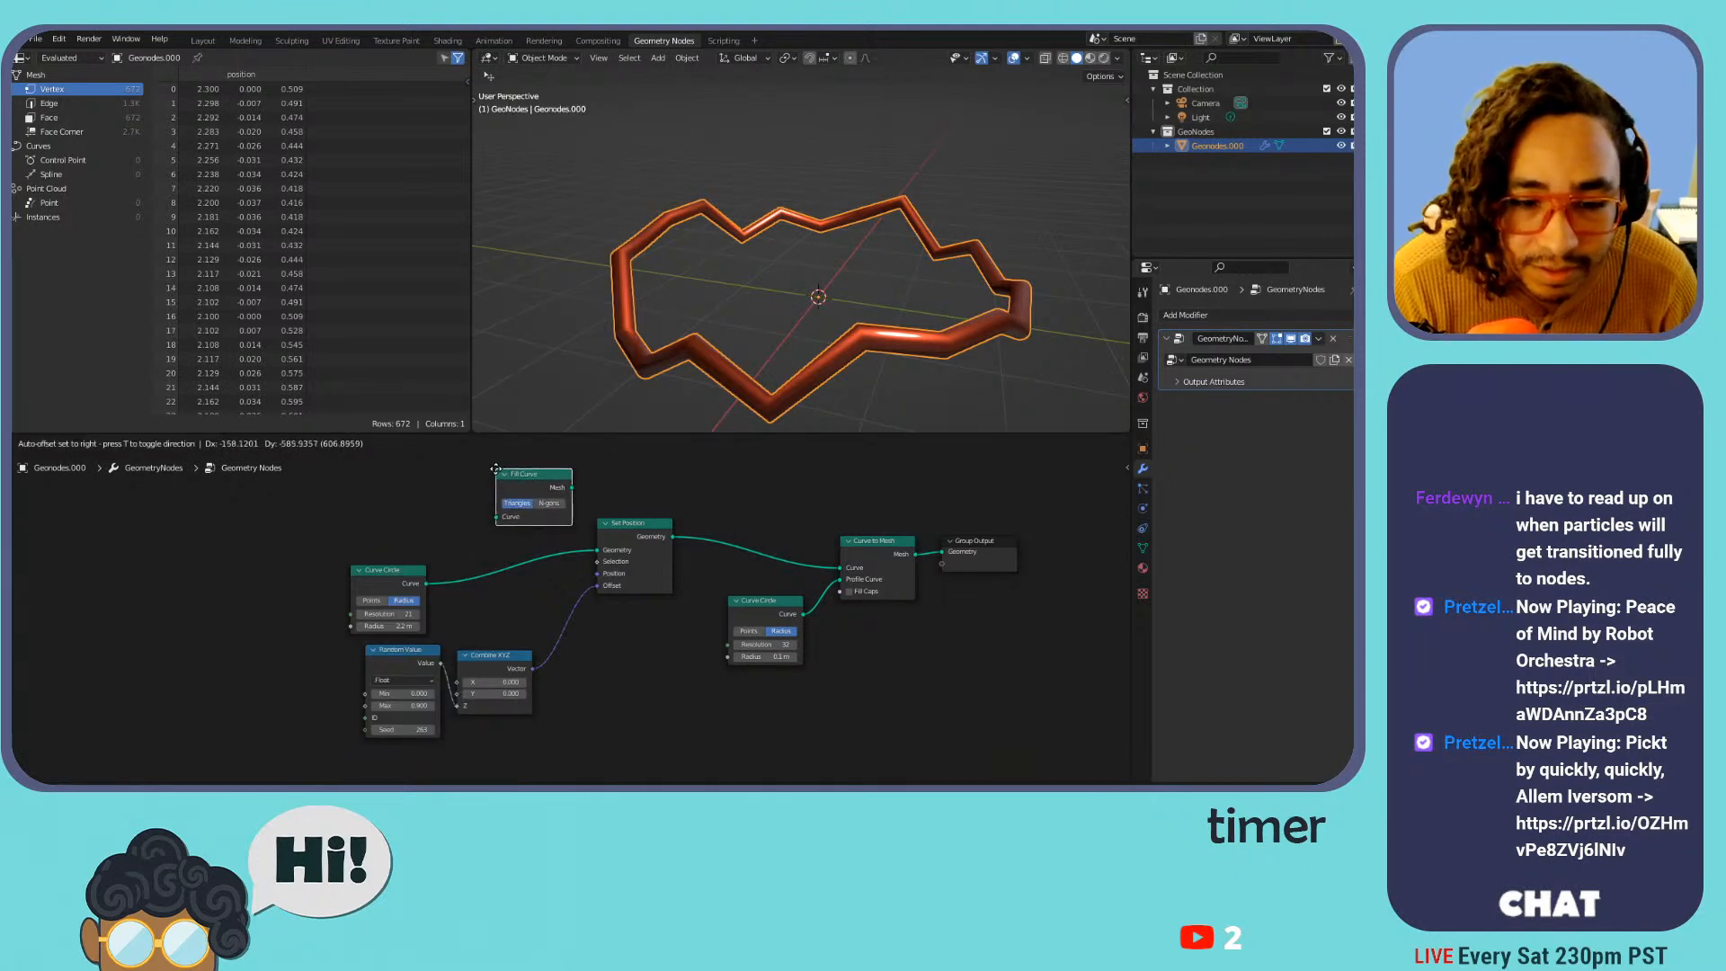
click(686, 520)
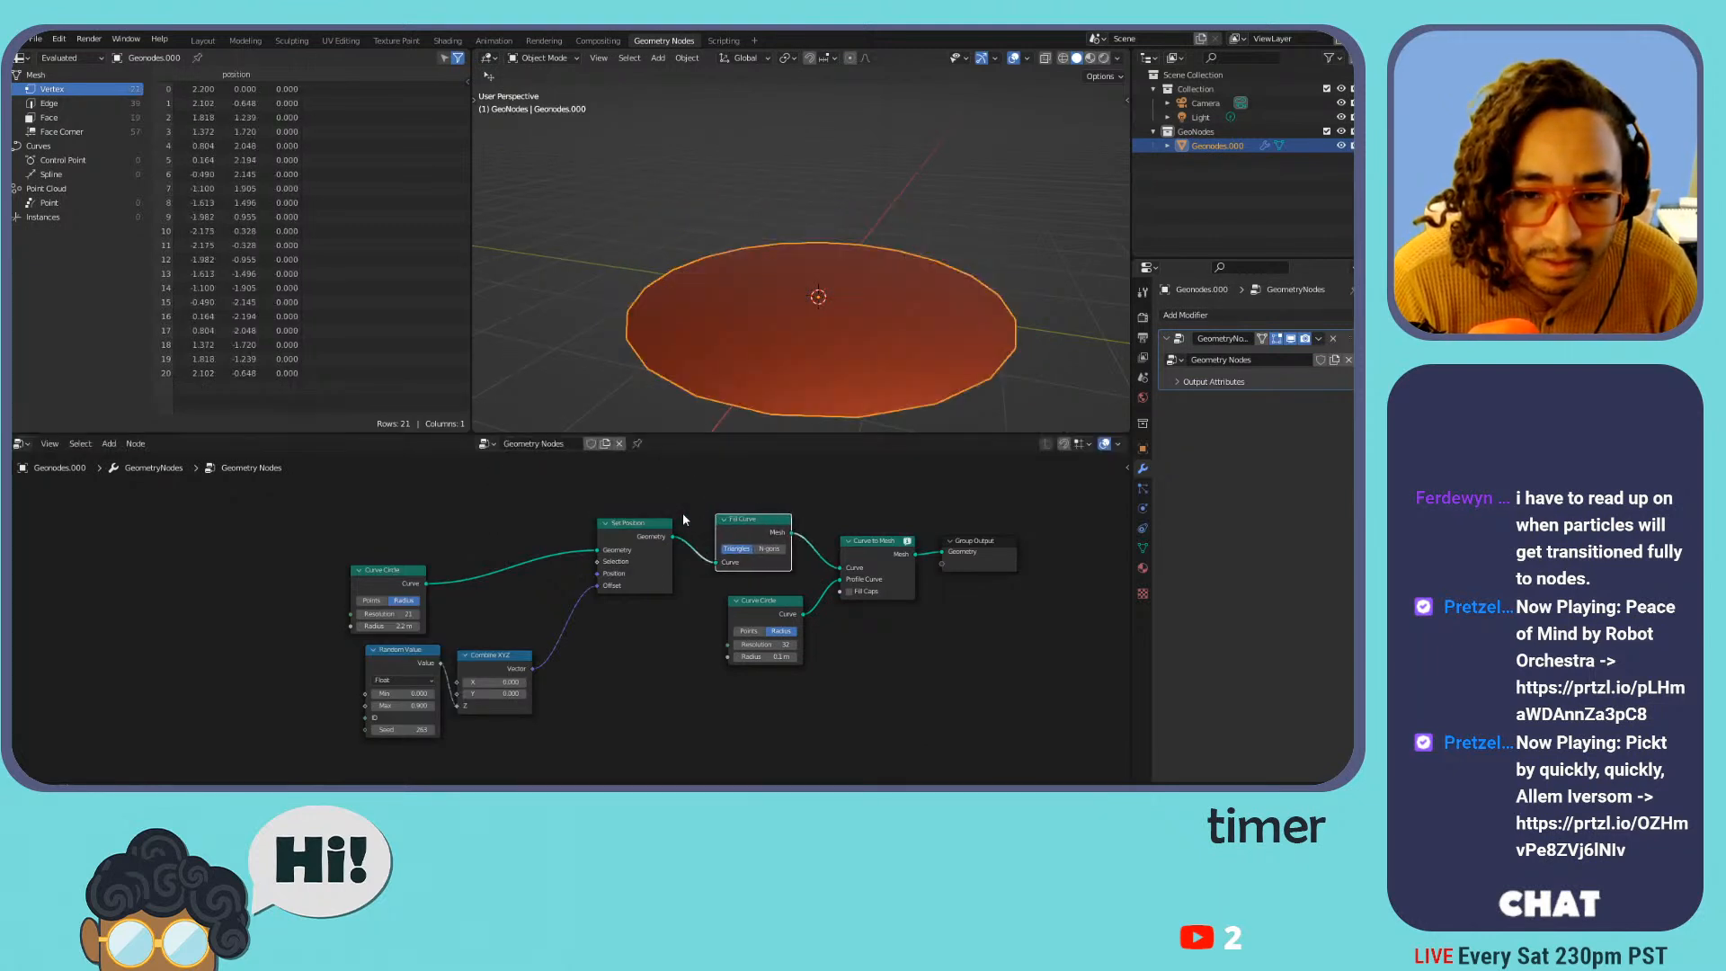
key(ctrl+x)
key(shift+a)
mouse_move(520, 462)
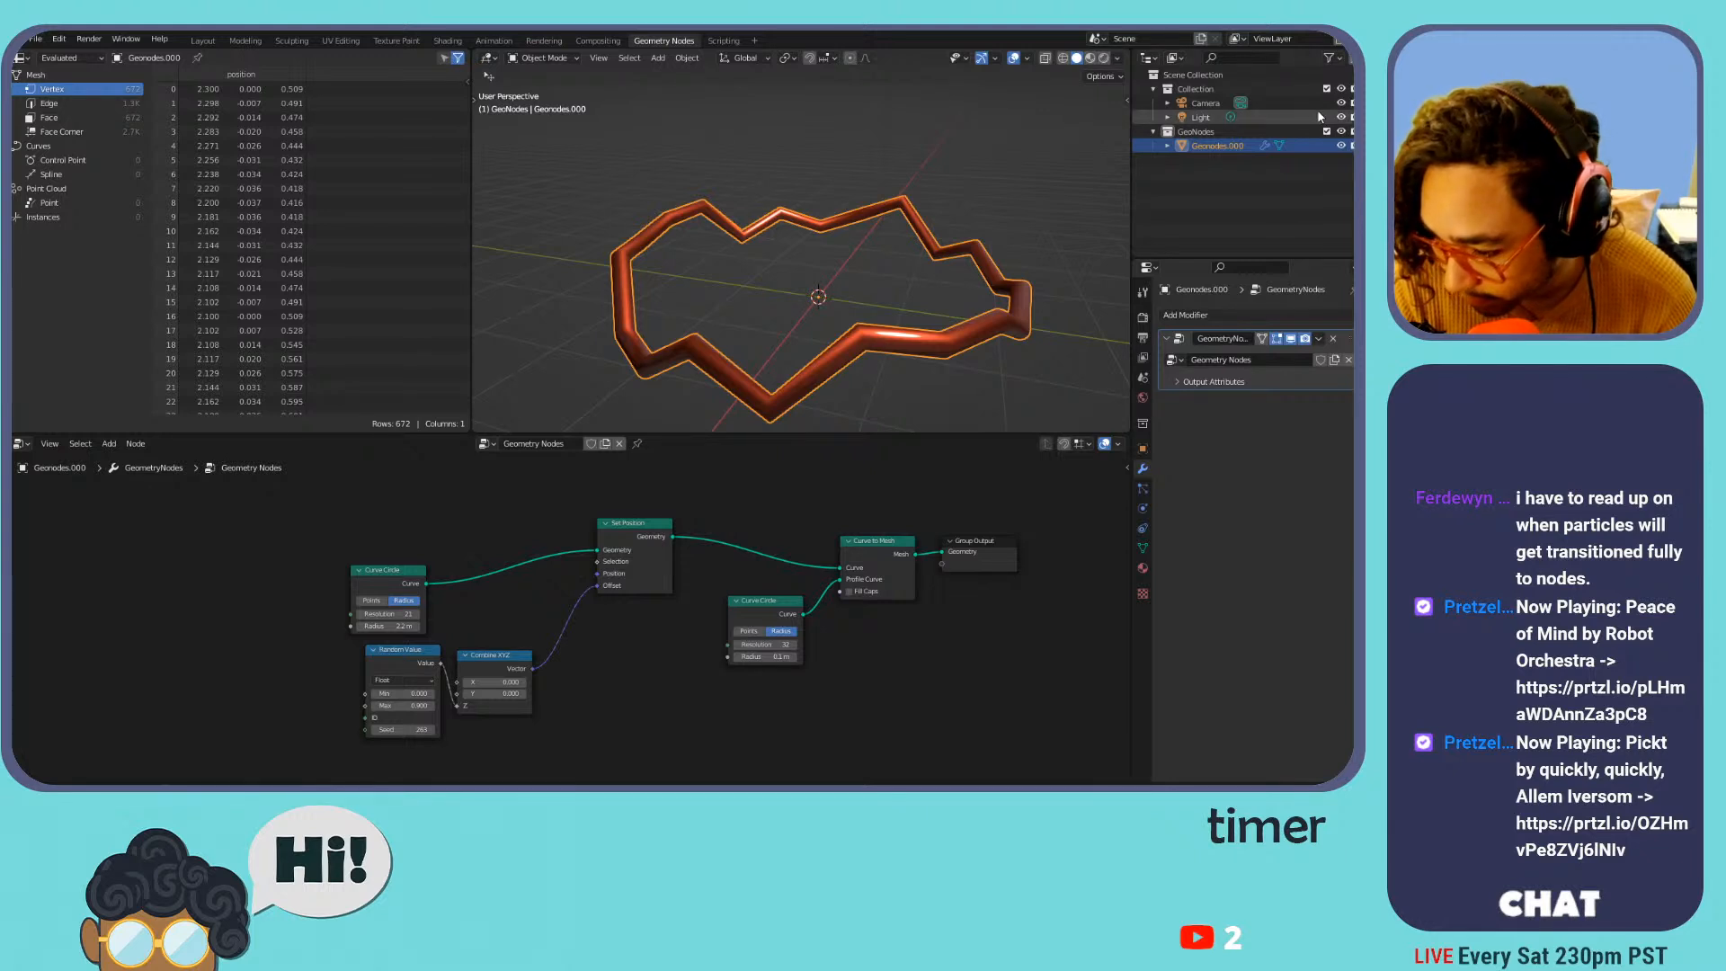
Arrange Set Position, the main Curve Circle, Combine XYZ and Random Value compactly in front of the Curve to Mesh node
drag(649, 538, 772, 532)
drag(995, 554, 989, 557)
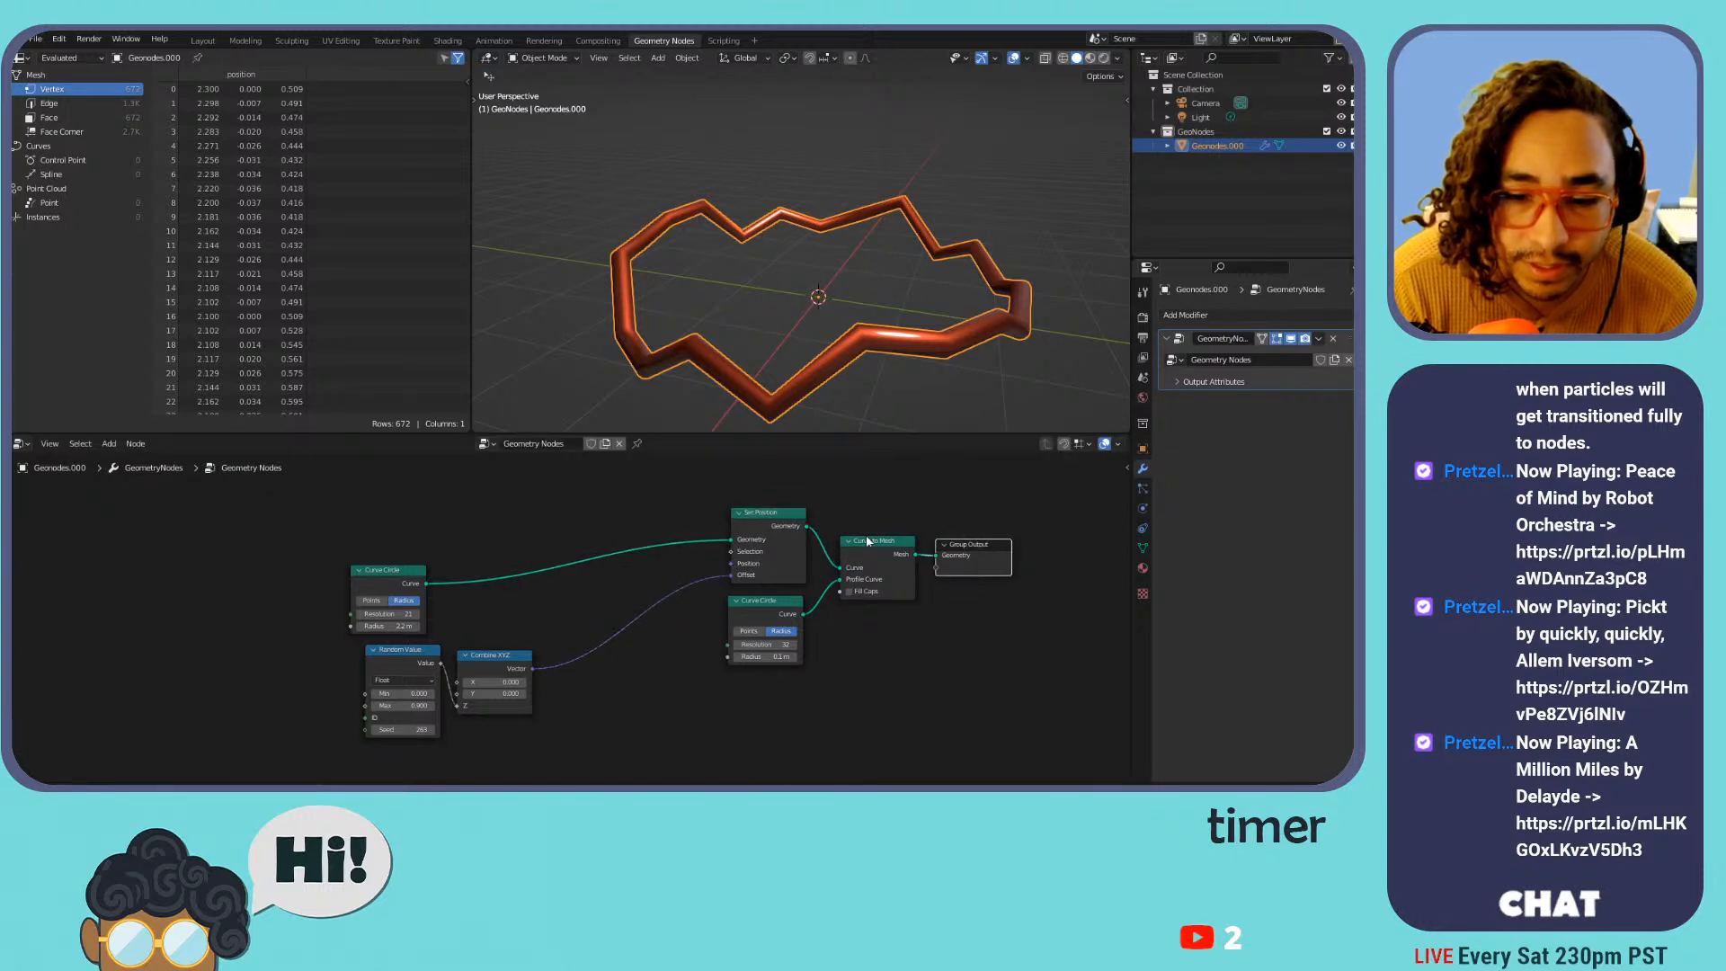
drag(526, 668, 640, 615)
drag(384, 571, 605, 514)
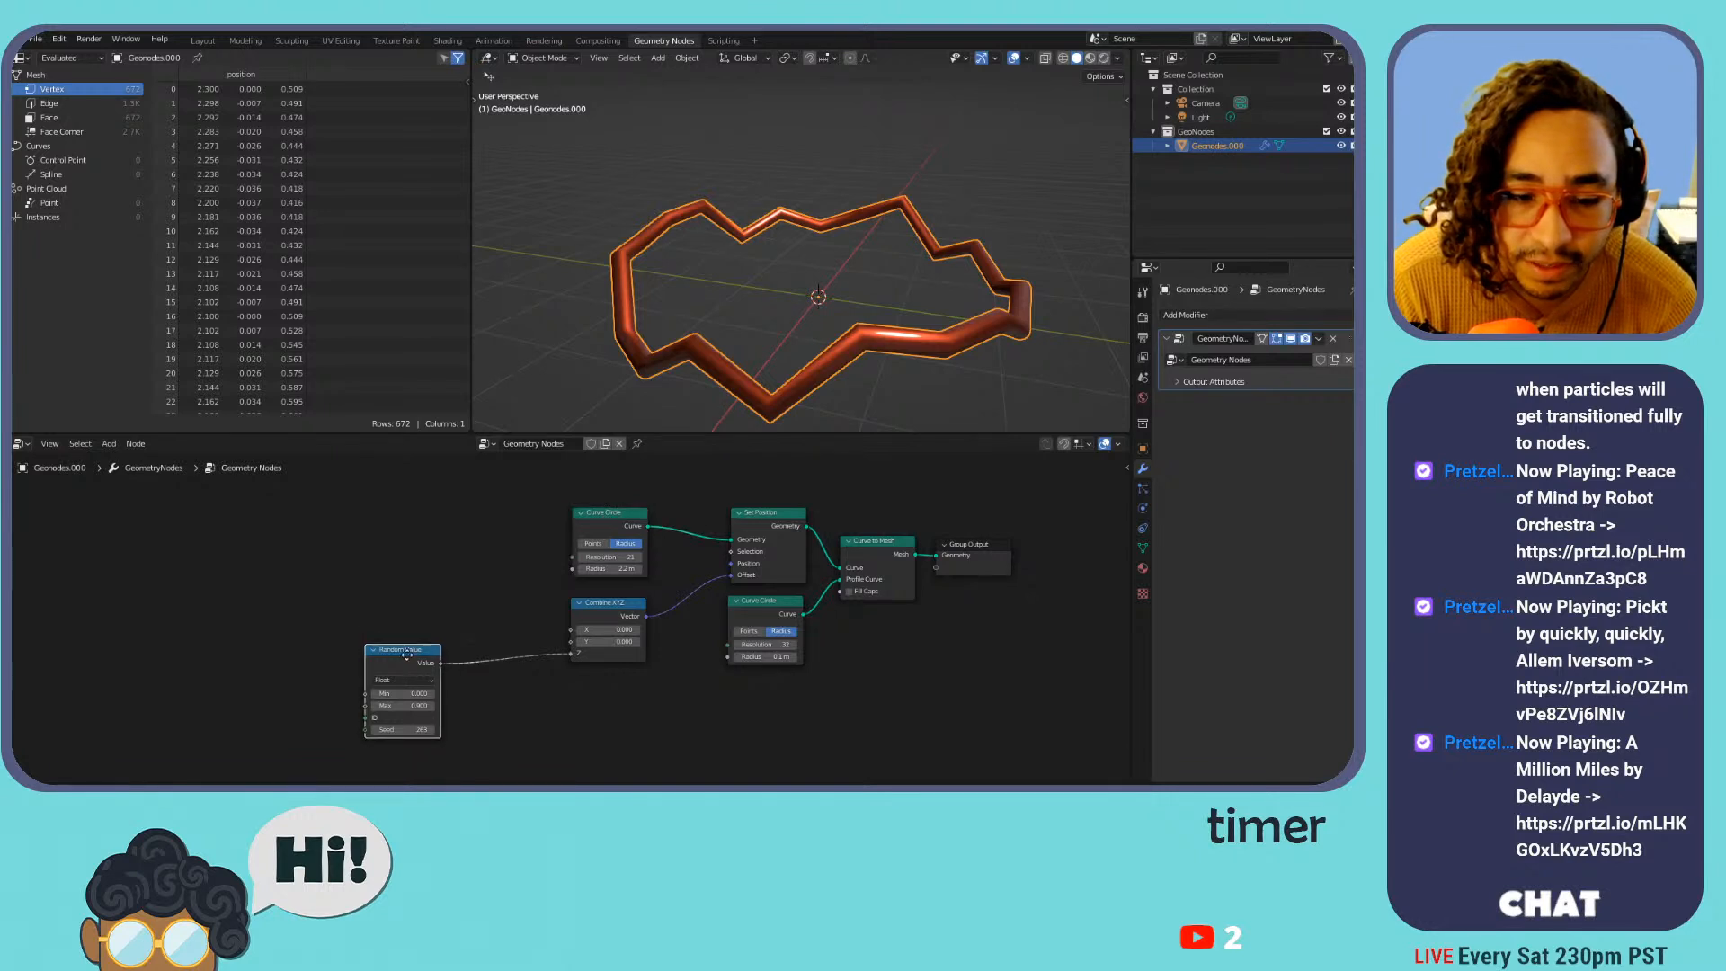
drag(403, 661, 473, 652)
Try a Subdivide Curve node with one cut between the main Curve Circle and Set Position, and remove it
middle_drag(817, 297, 743, 232)
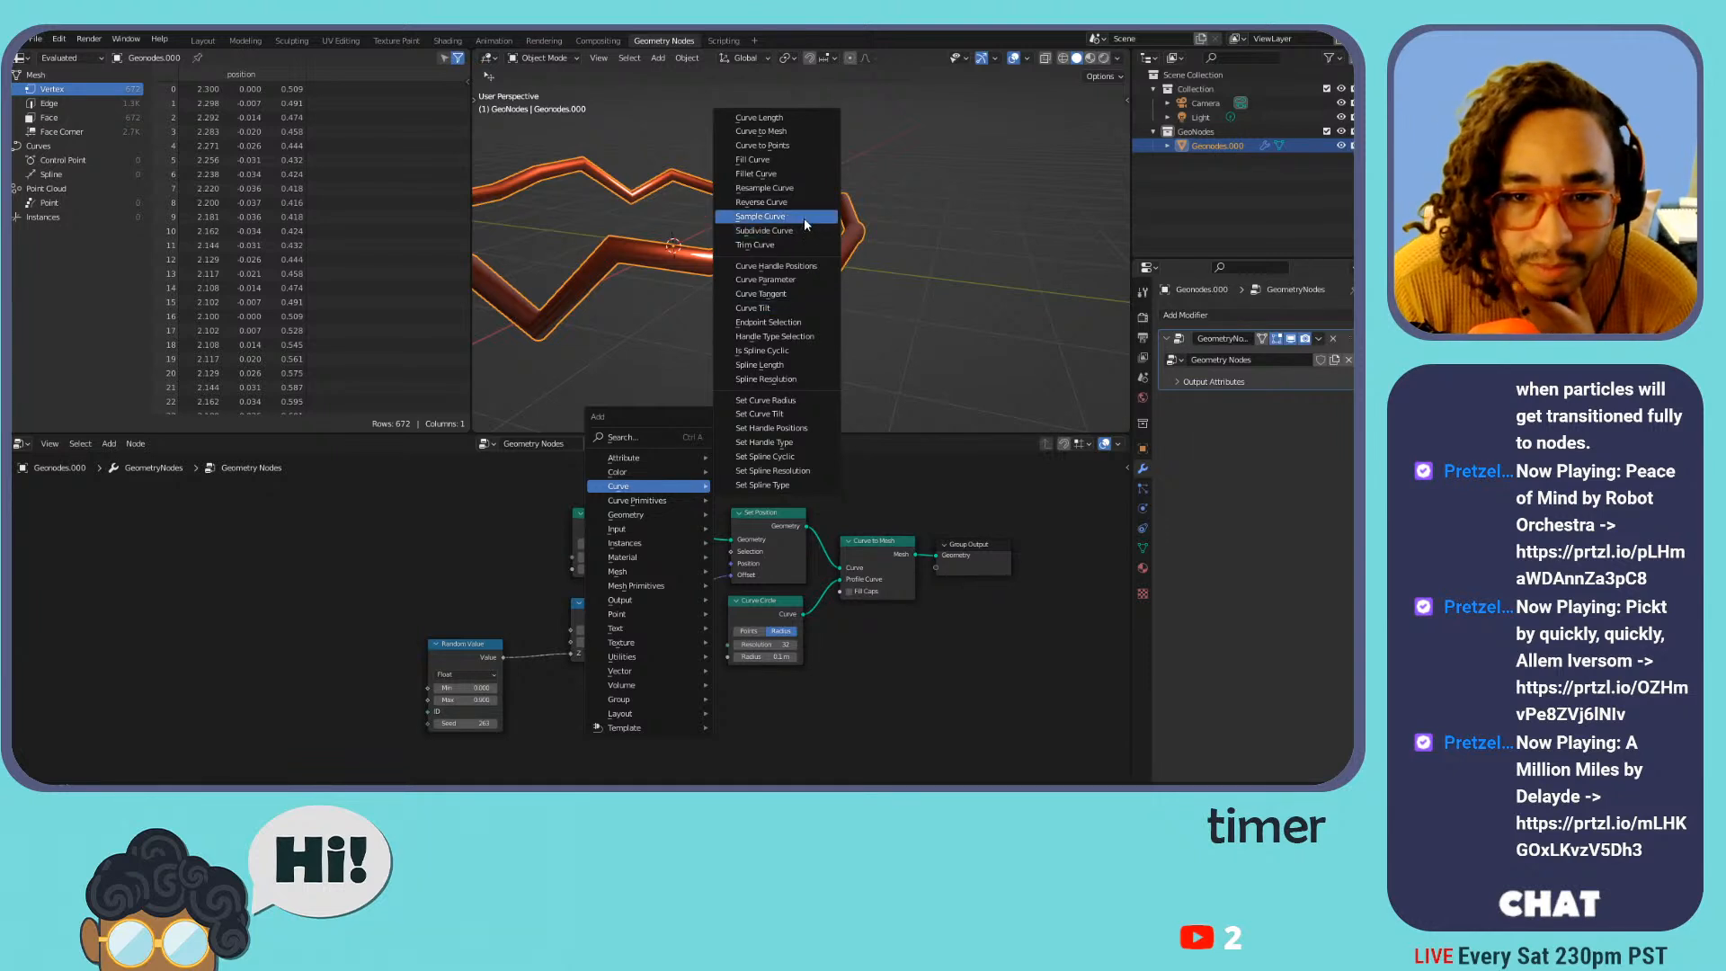
click(771, 231)
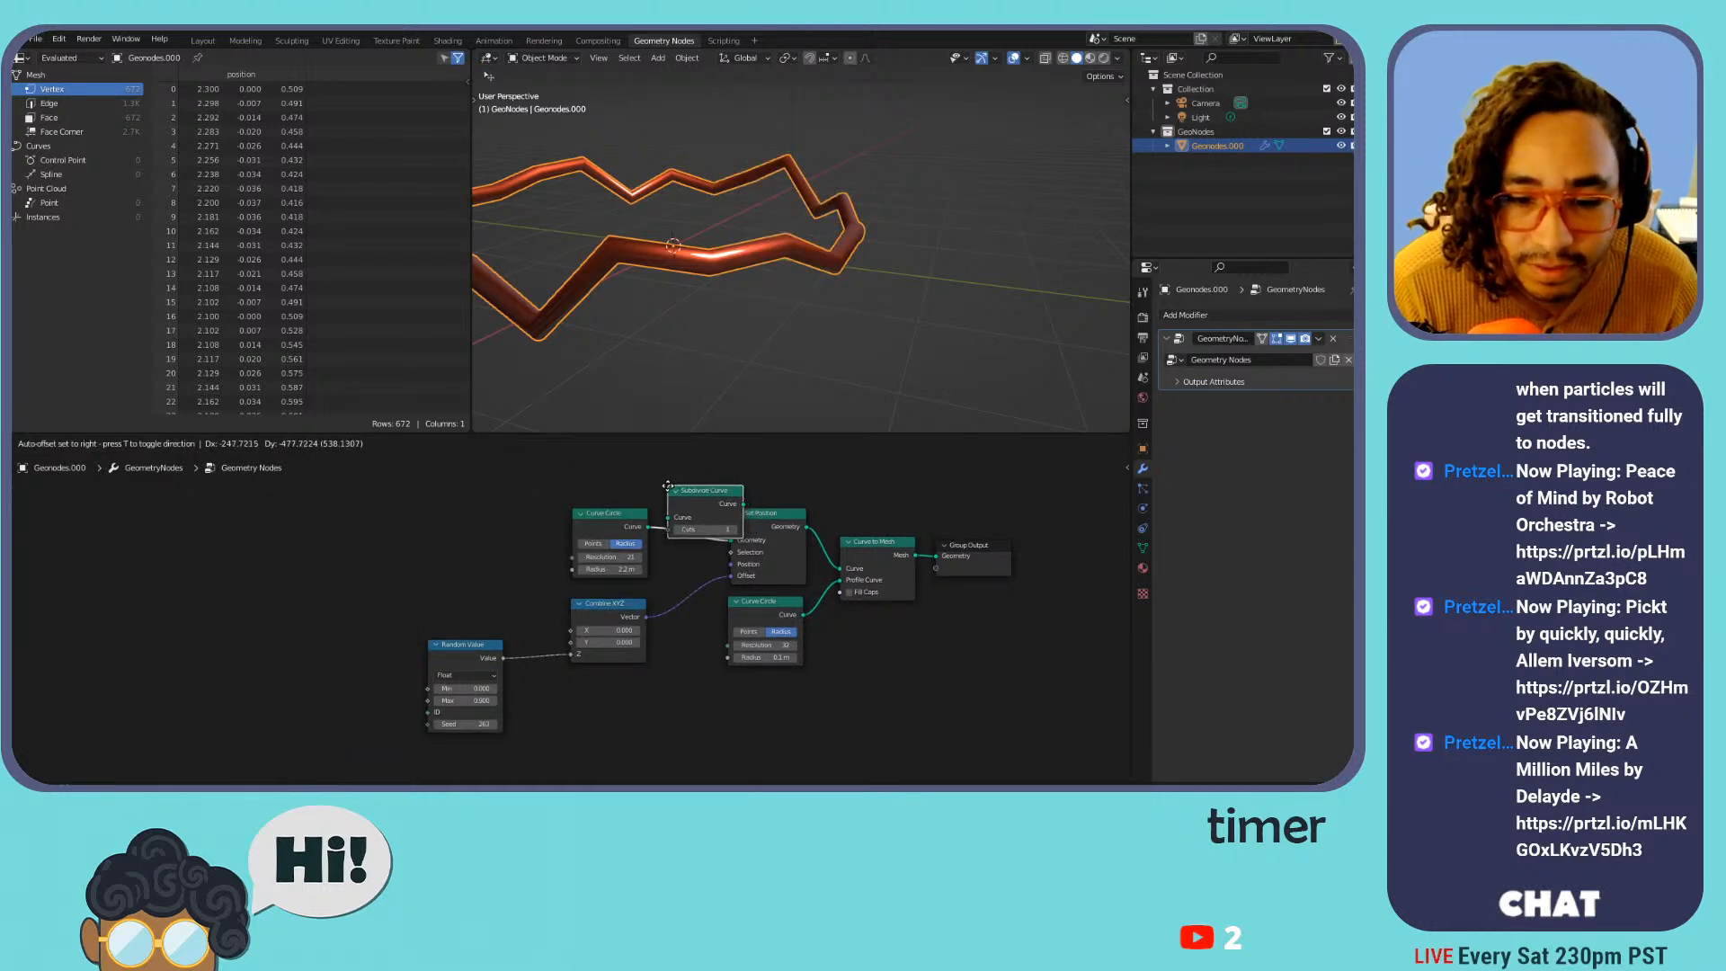
click(686, 498)
mouse_move(737, 531)
mouse_down()
mouse_move(791, 532)
mouse_move(738, 532)
mouse_up()
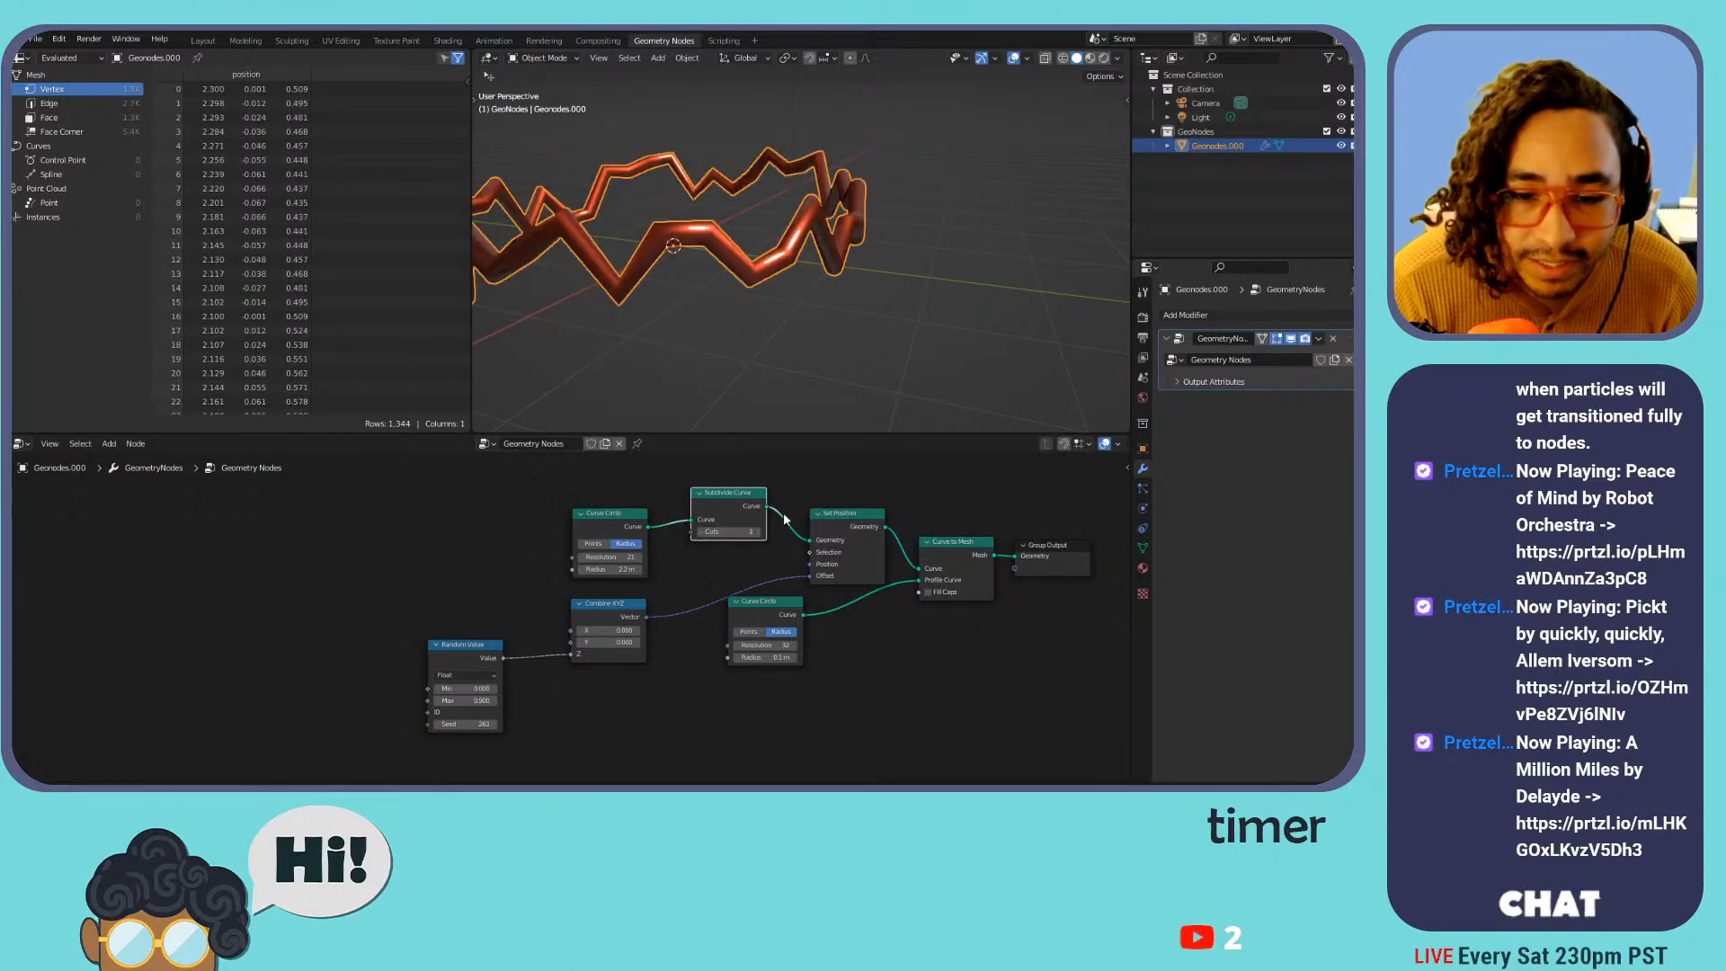
key(ctrl+x)
Move Set Position back toward the main Curve Circle, and try a Subdivide Curve node after it before removing that node
middle_drag(746, 490, 683, 491)
drag(761, 514, 678, 499)
key(shift+a)
mouse_move(675, 475)
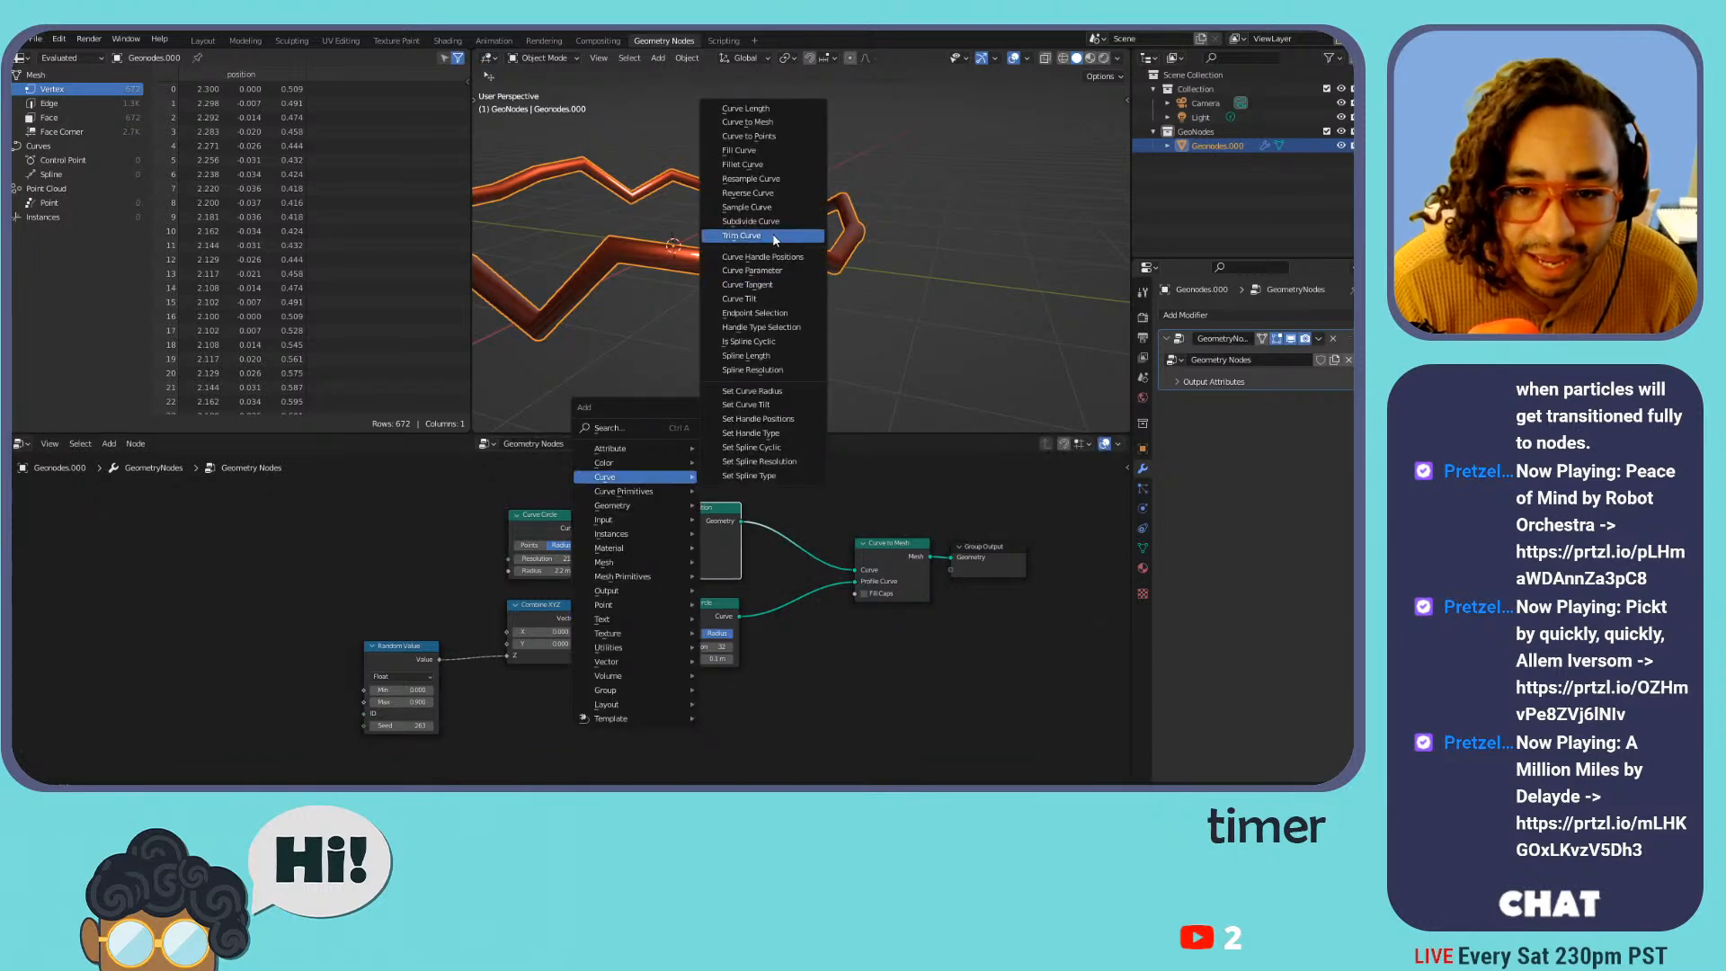
click(752, 222)
click(807, 555)
mouse_move(807, 556)
mouse_down()
mouse_move(900, 555)
mouse_move(837, 543)
mouse_up()
key(ctrl+x)
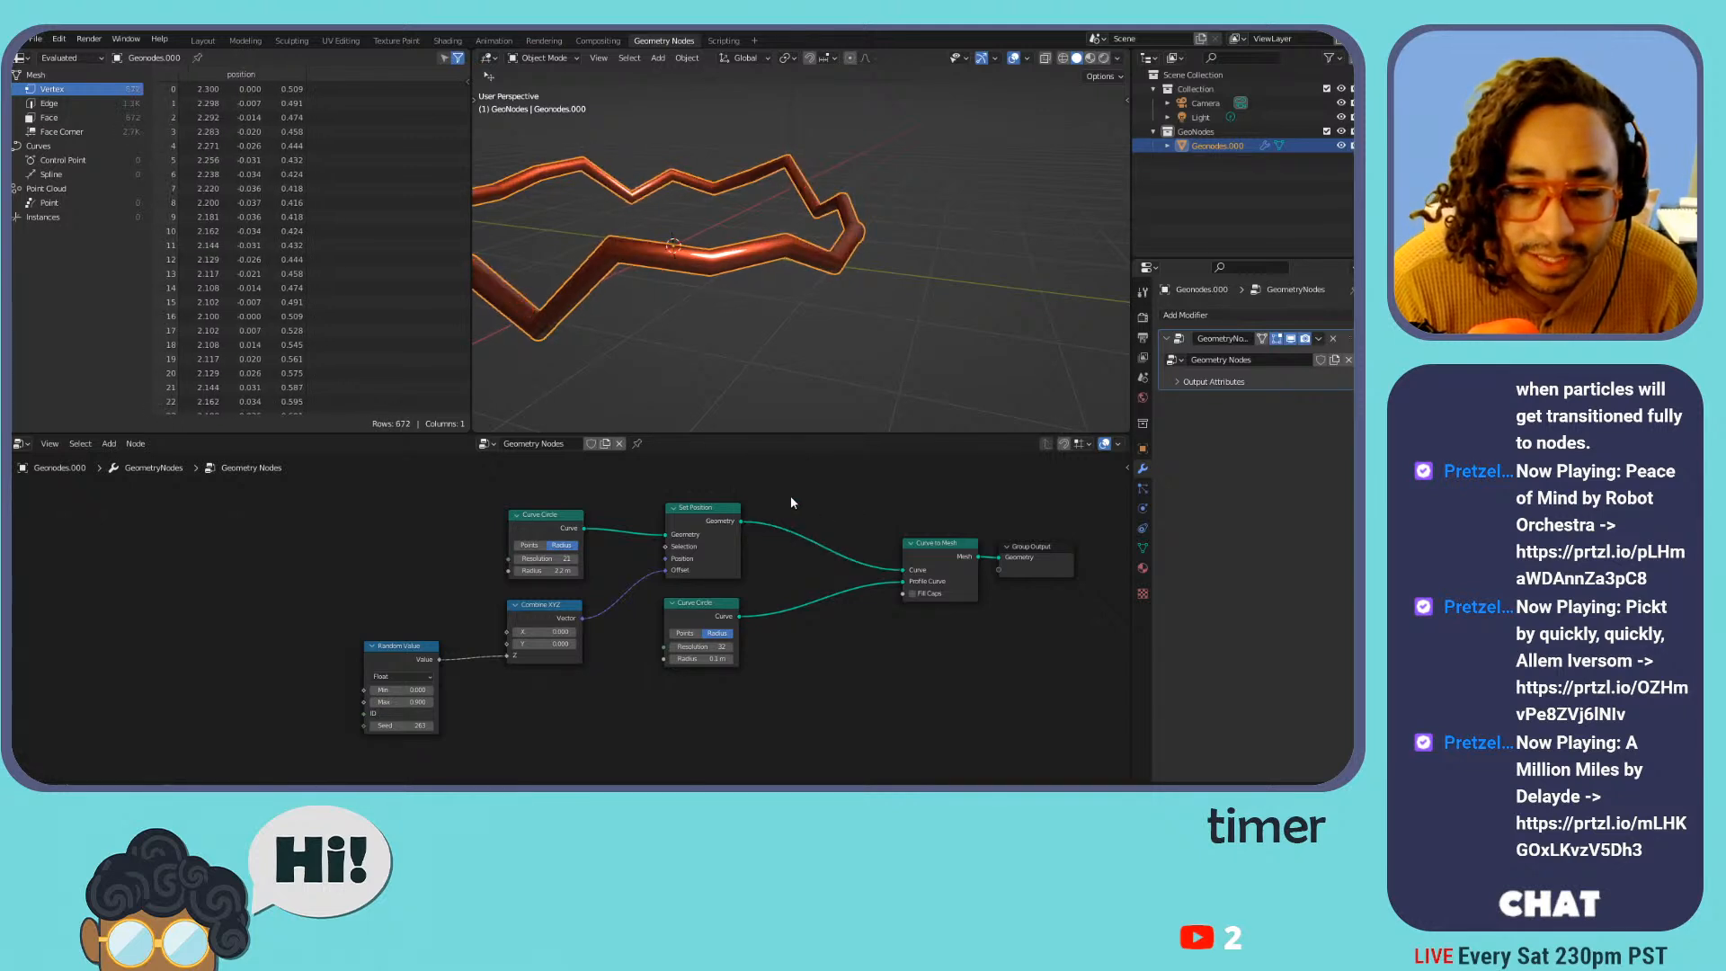
Insert a Resample Curve node between Set Position and Curve to Mesh and set its count to 49
key(shift+a)
mouse_move(790, 496)
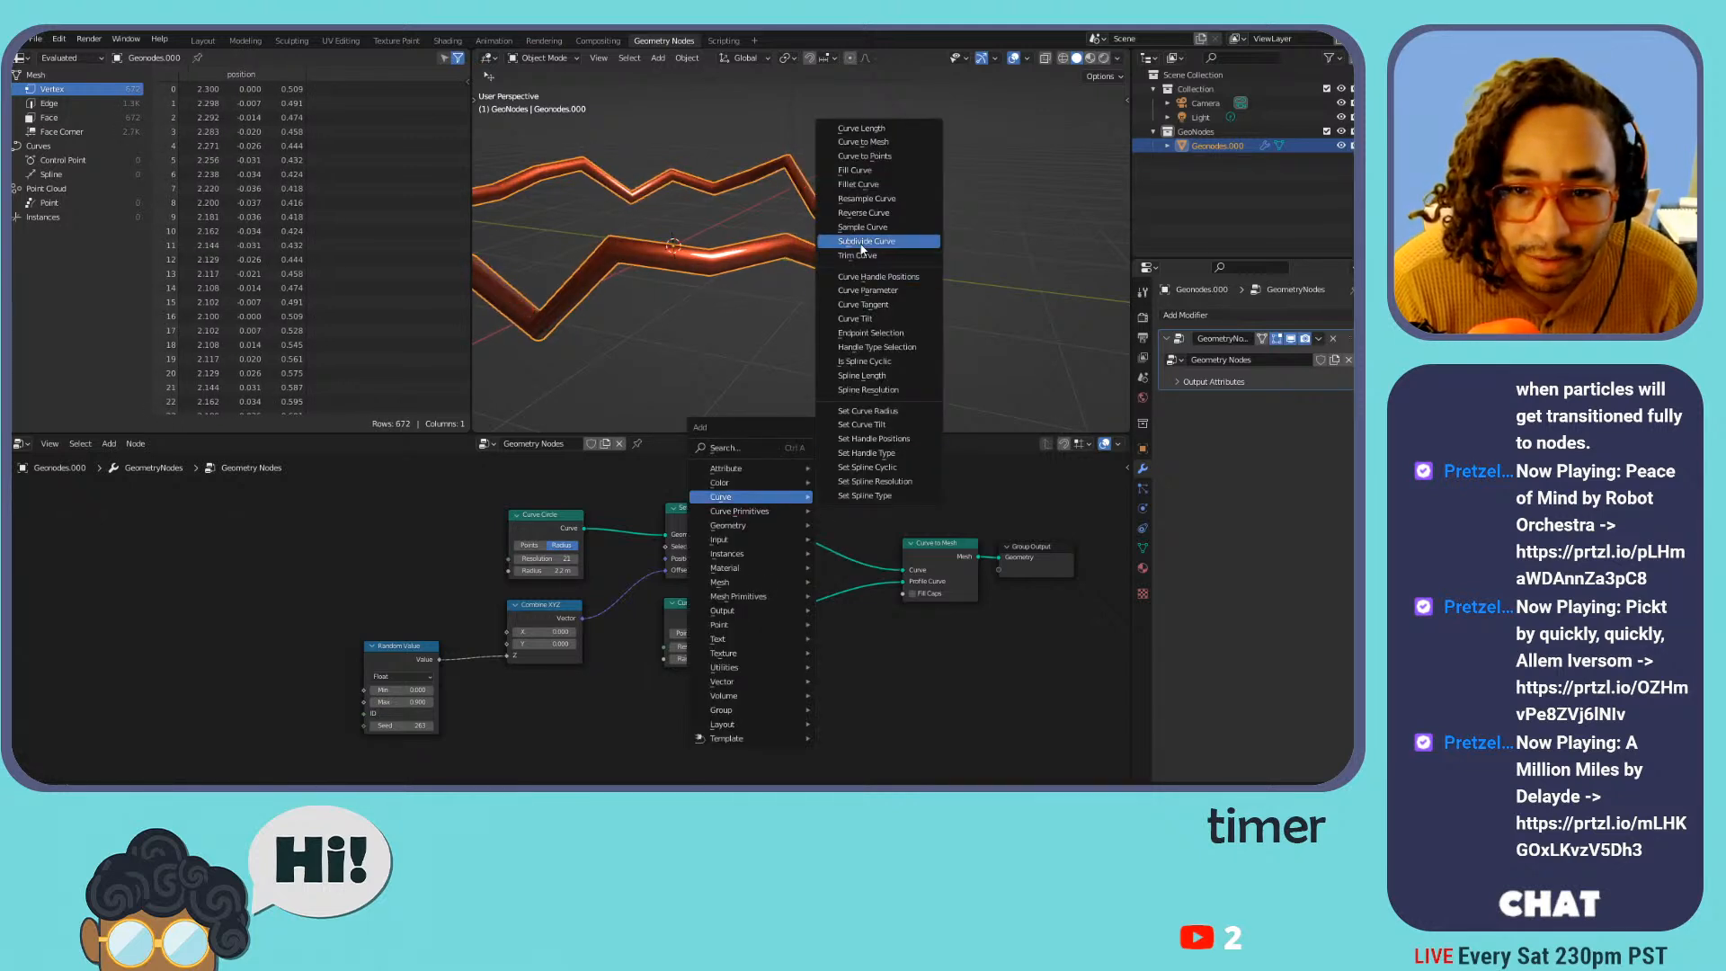
click(889, 199)
click(815, 556)
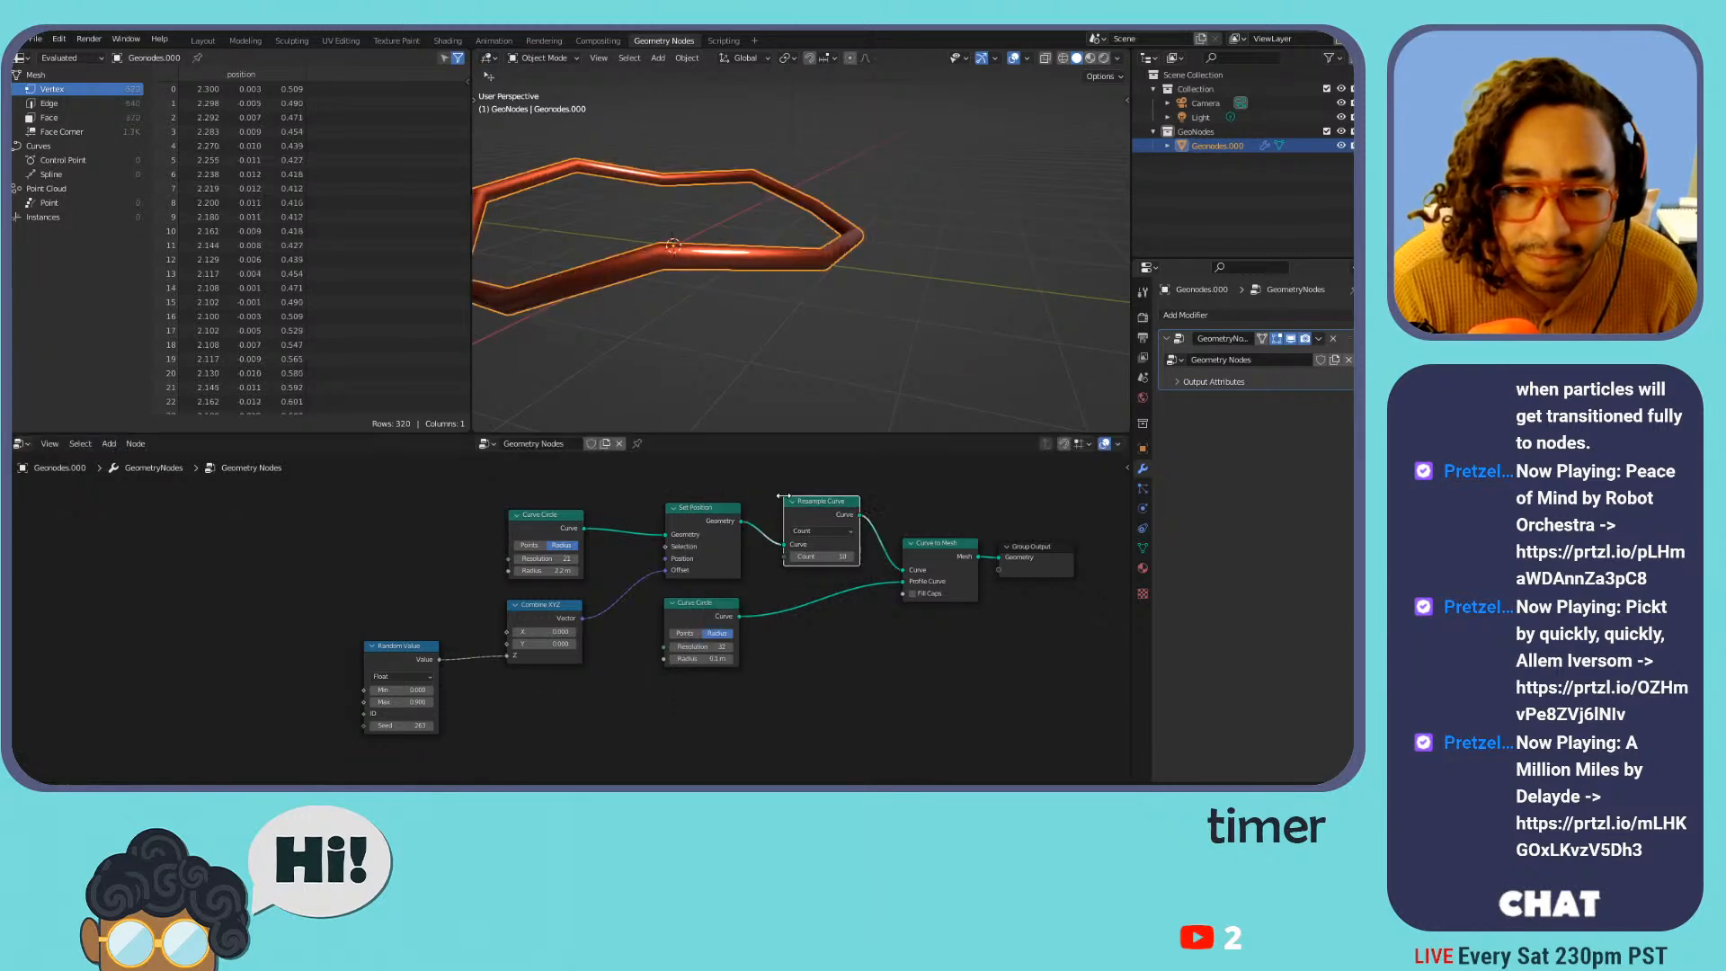
drag(815, 556, 847, 556)
Delete the Resample Curve node, undo that deletion, and remove the node again with its links kept
key(x)
key(shift+a)
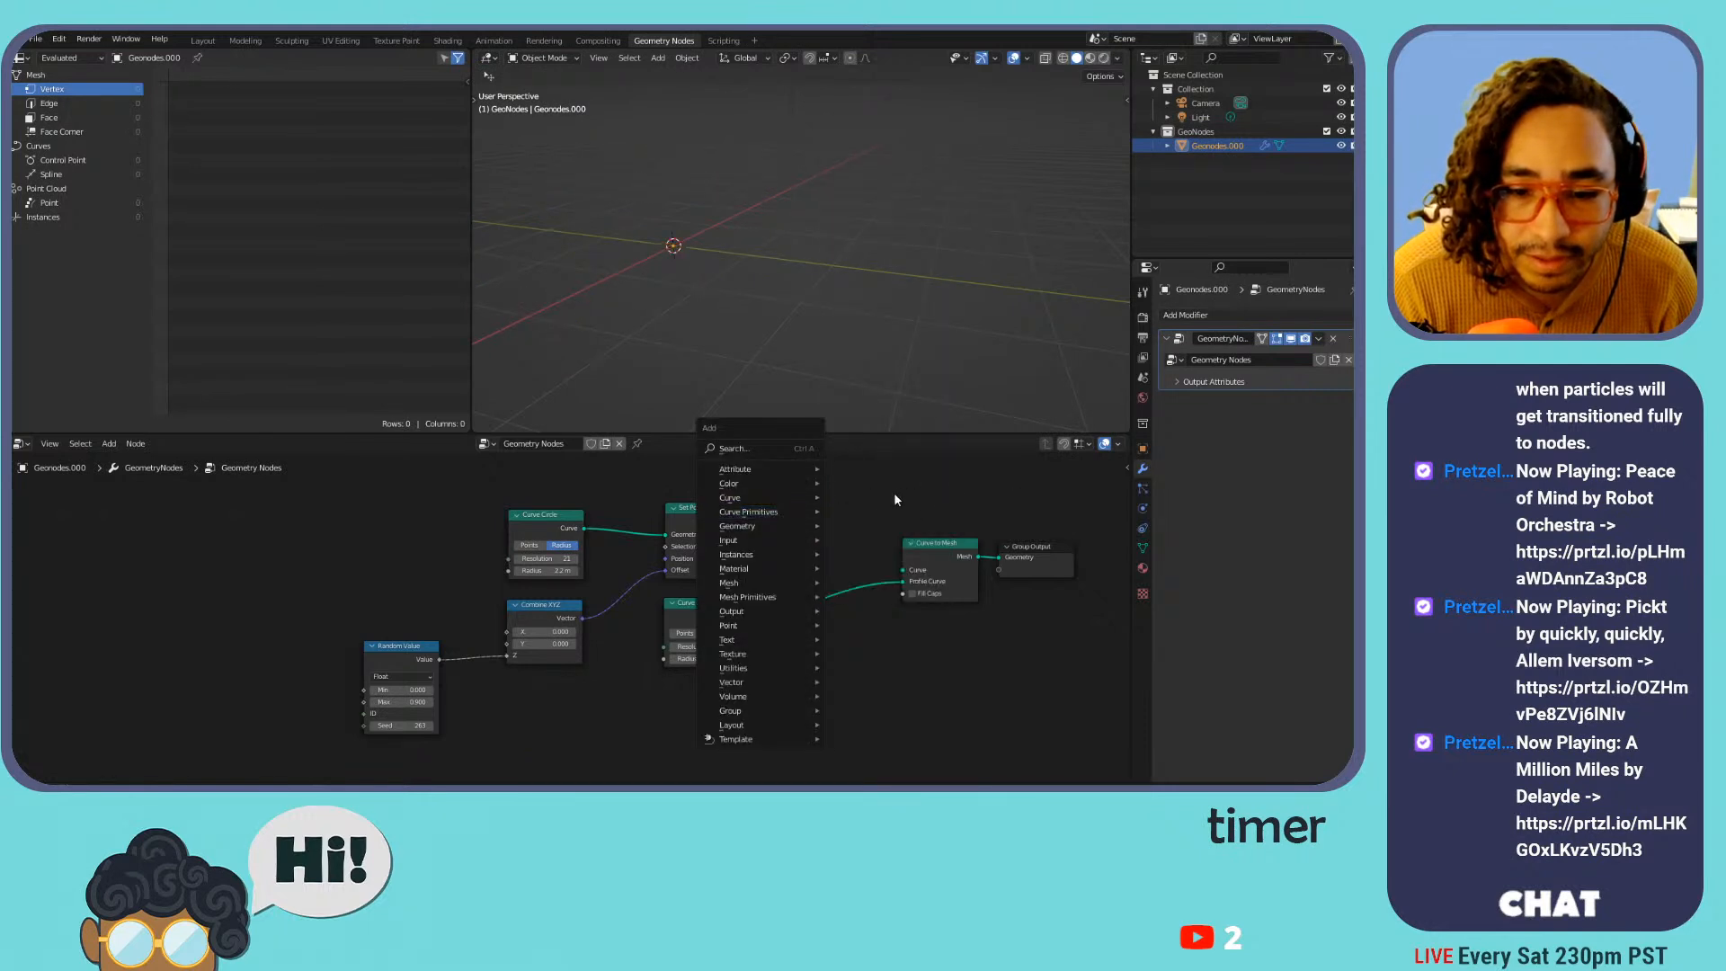
key(Escape)
key(ctrl+z)
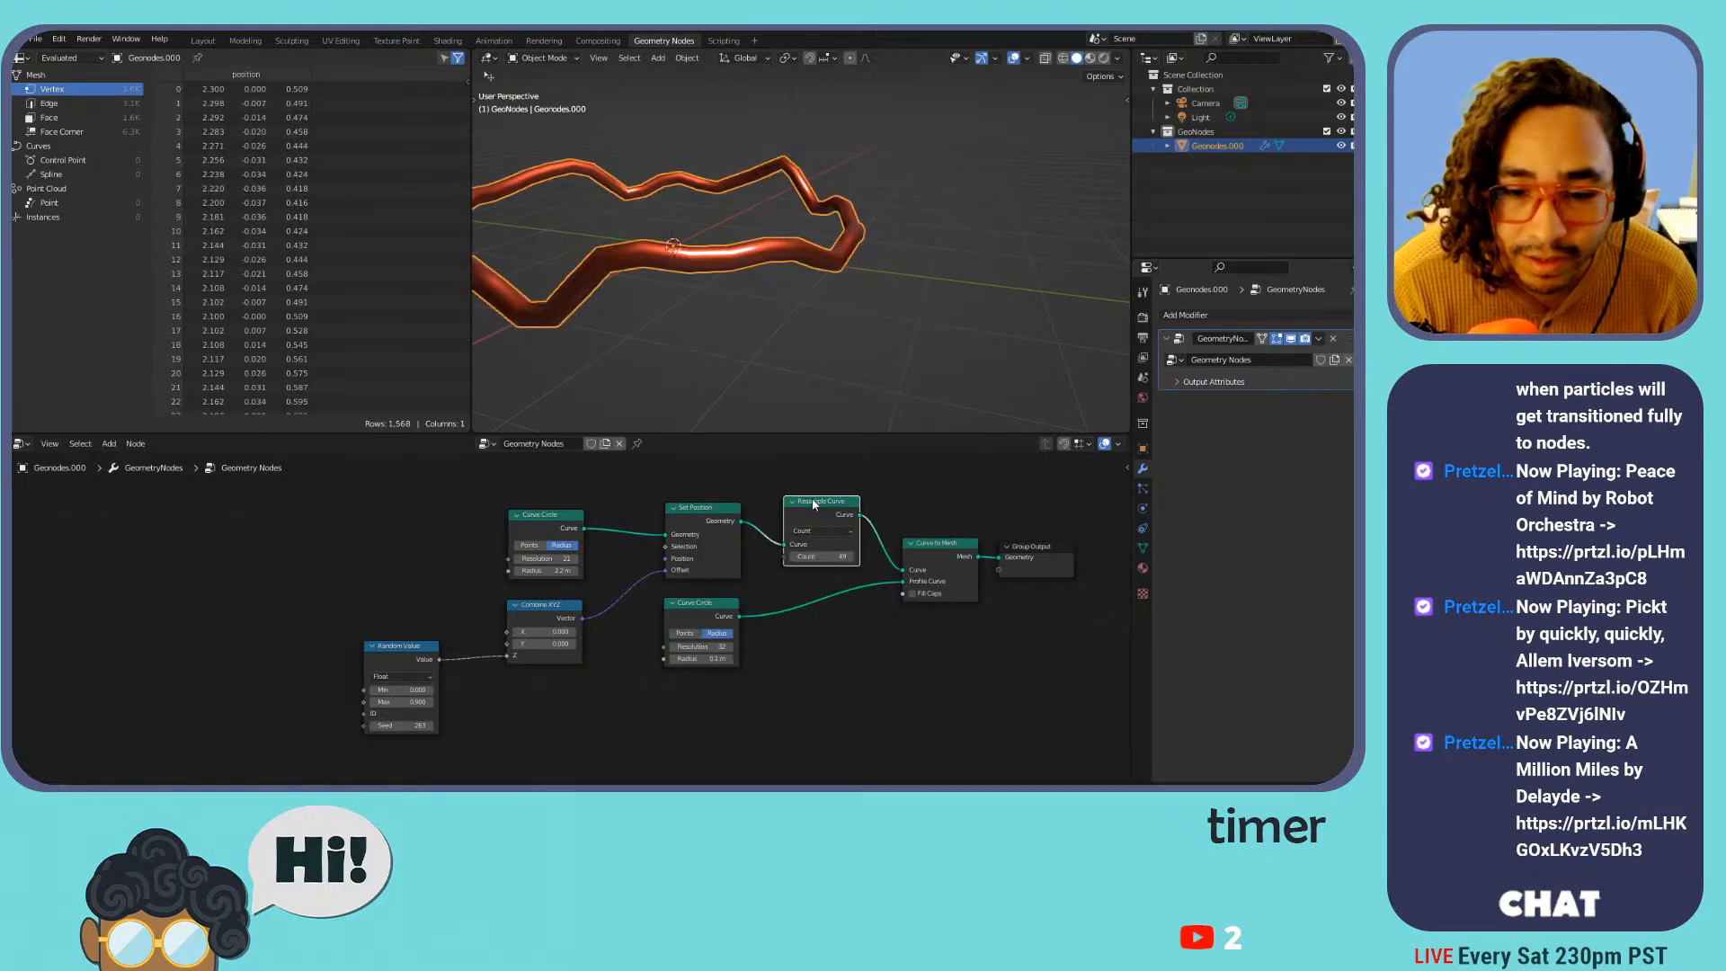
key(ctrl+x)
Turn on the Screencast Keys display in the 3D viewport
key(n)
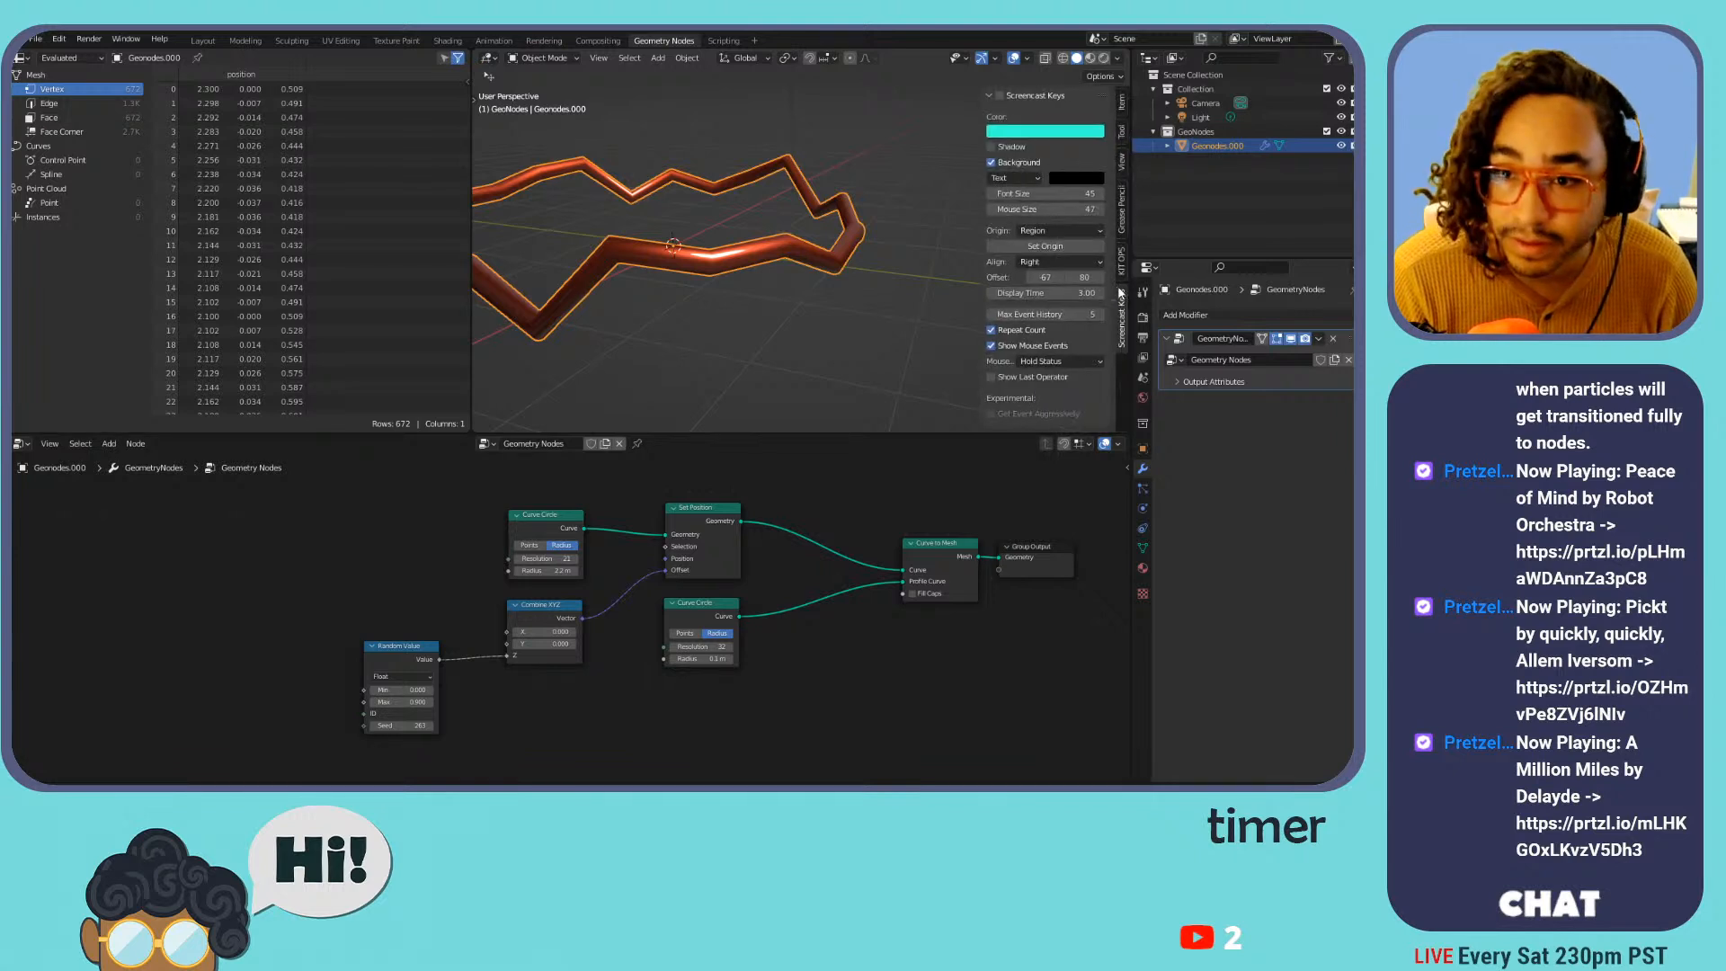
key(n)
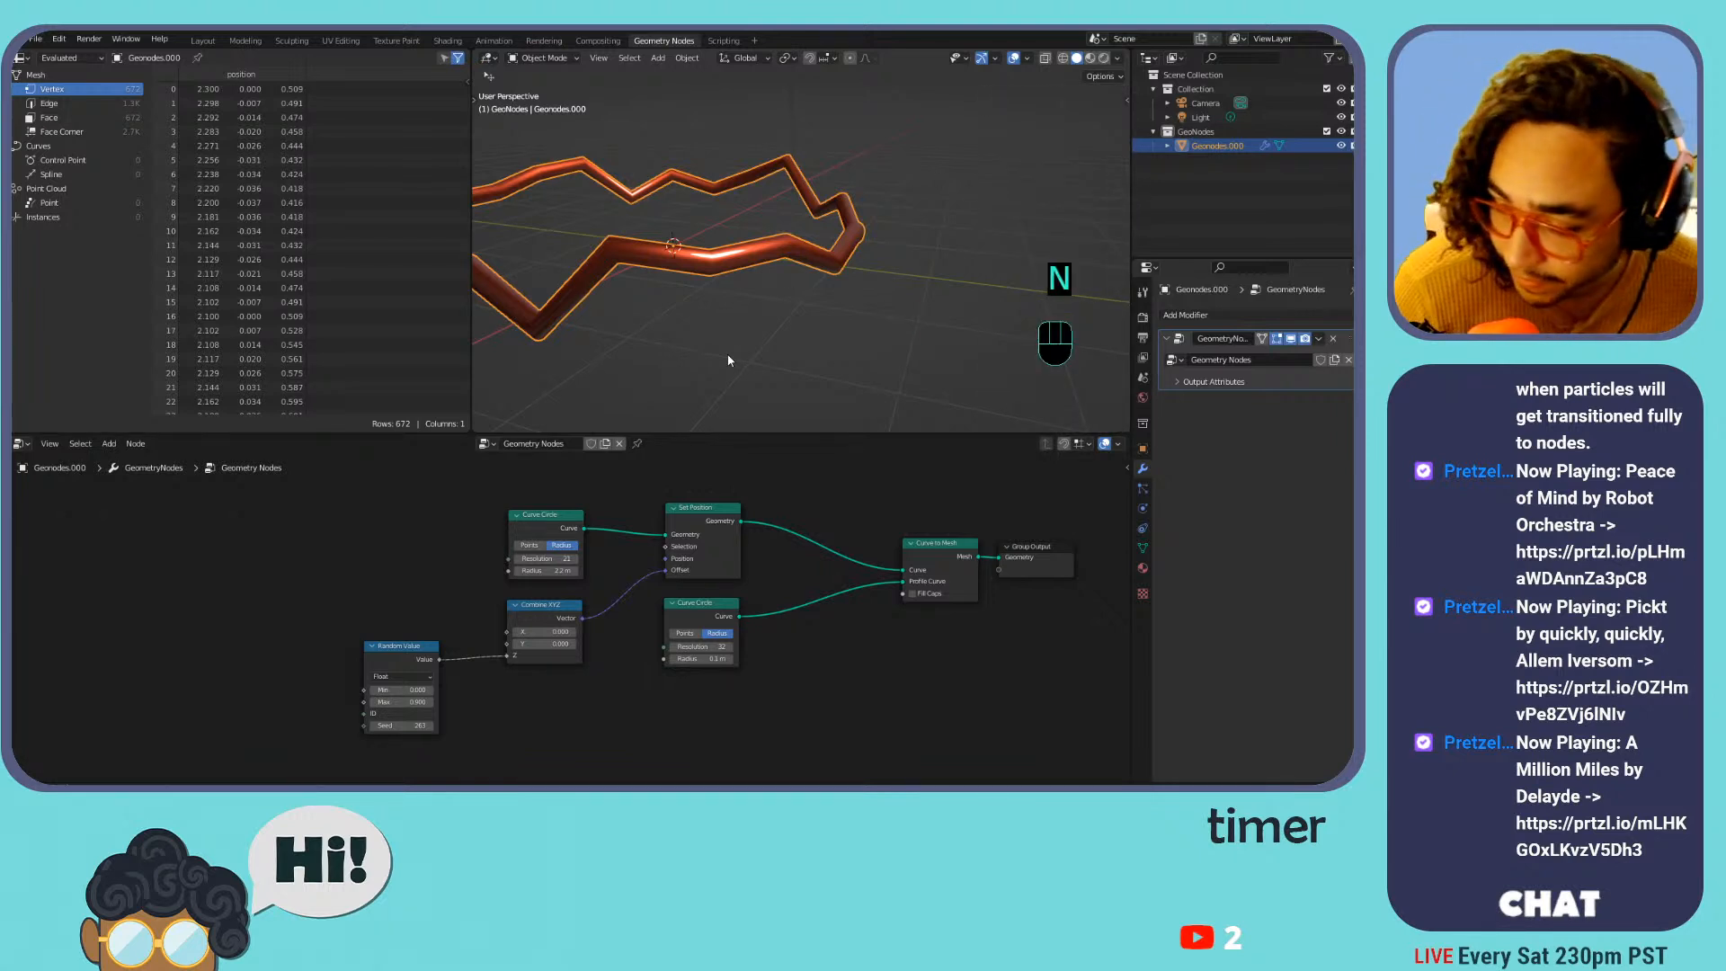
Try to insert a Sample Curve node between Set Position and Curve to Mesh
key(shift+a)
mouse_move(808, 471)
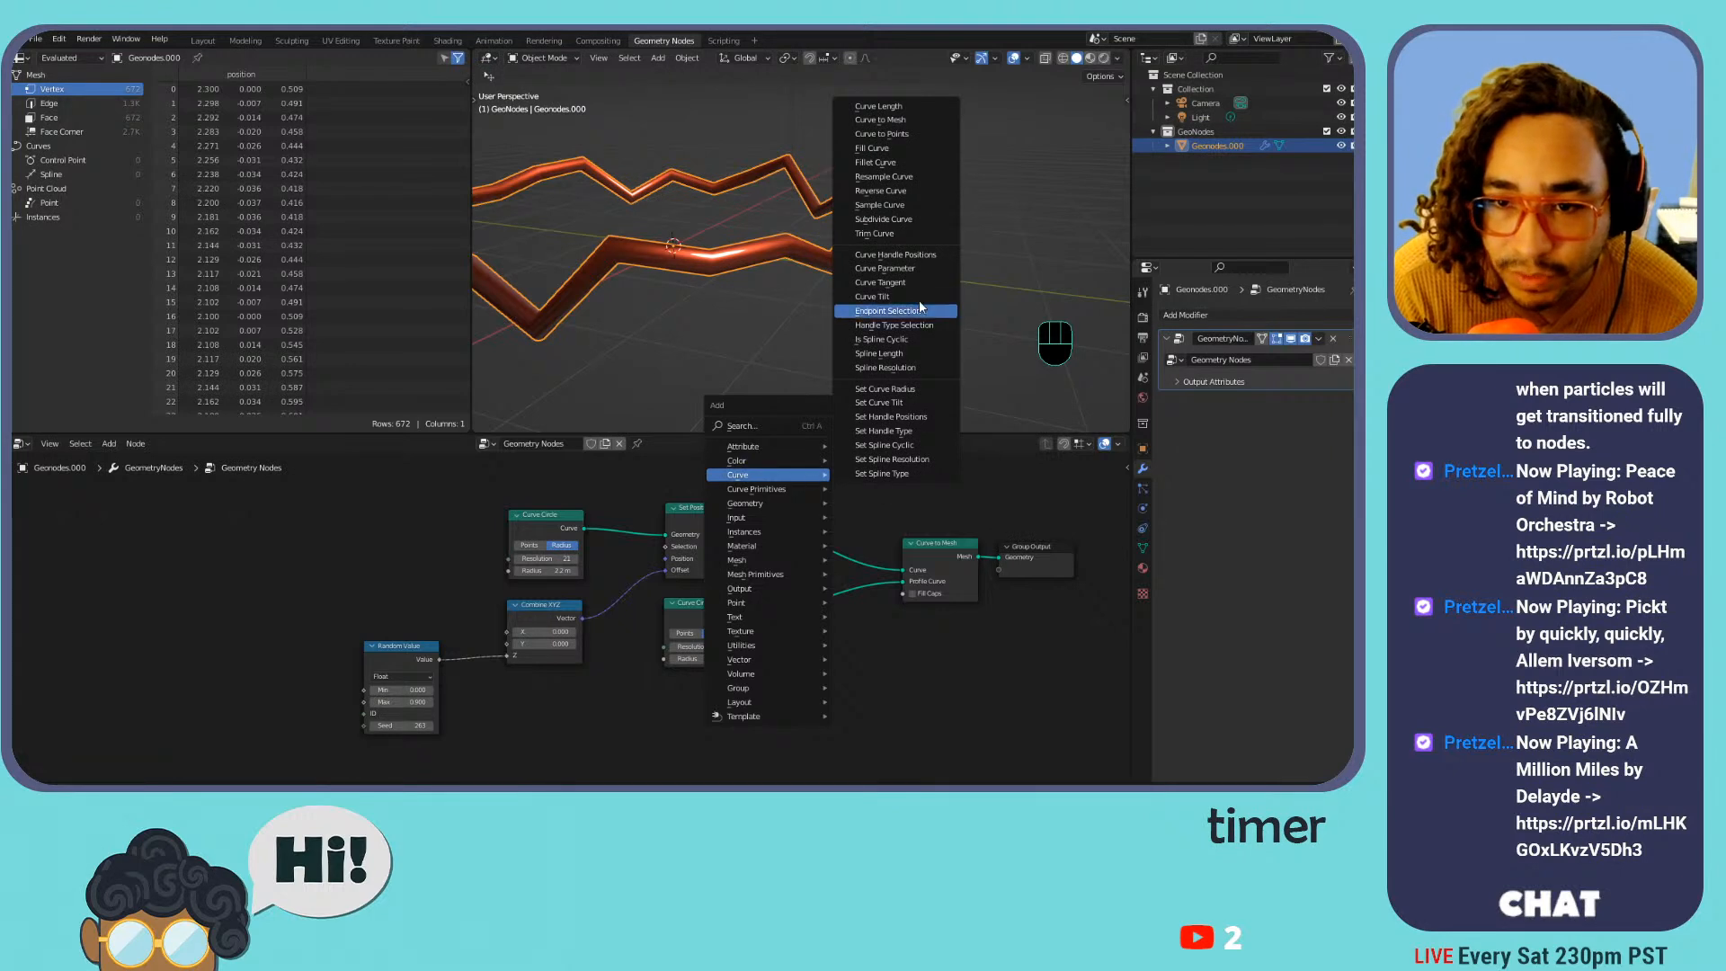
click(898, 208)
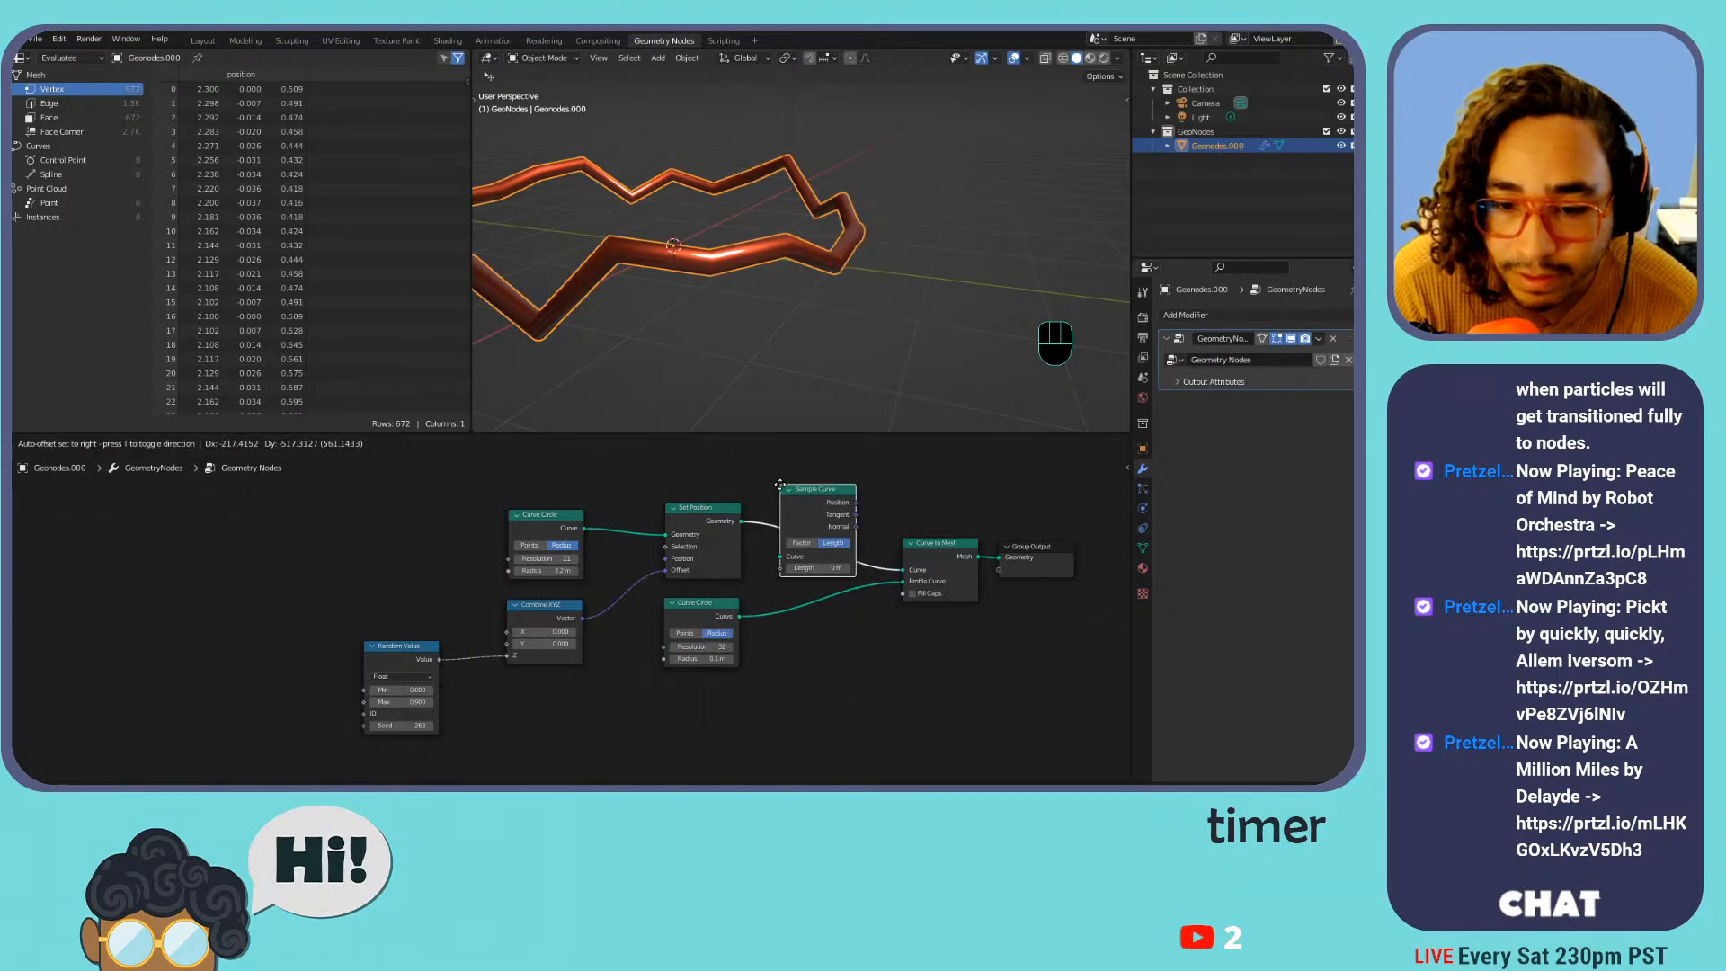
key(Escape)
key(shift+a)
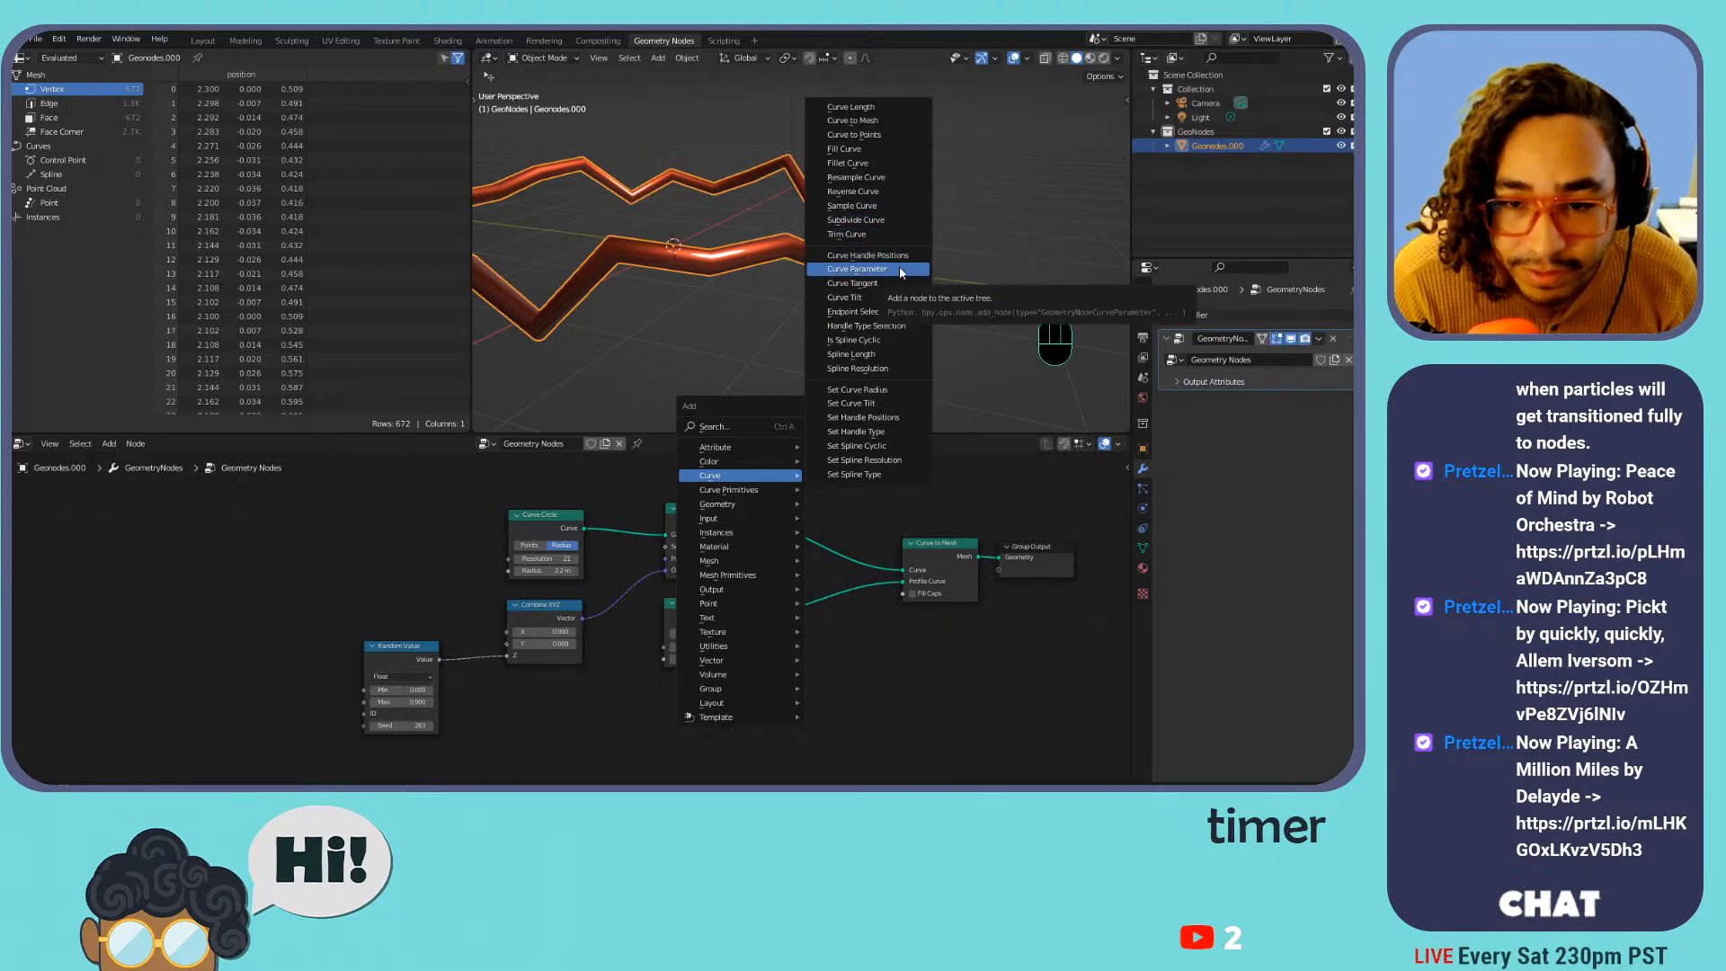
click(899, 267)
click(771, 496)
key(shift+a)
mouse_move(770, 496)
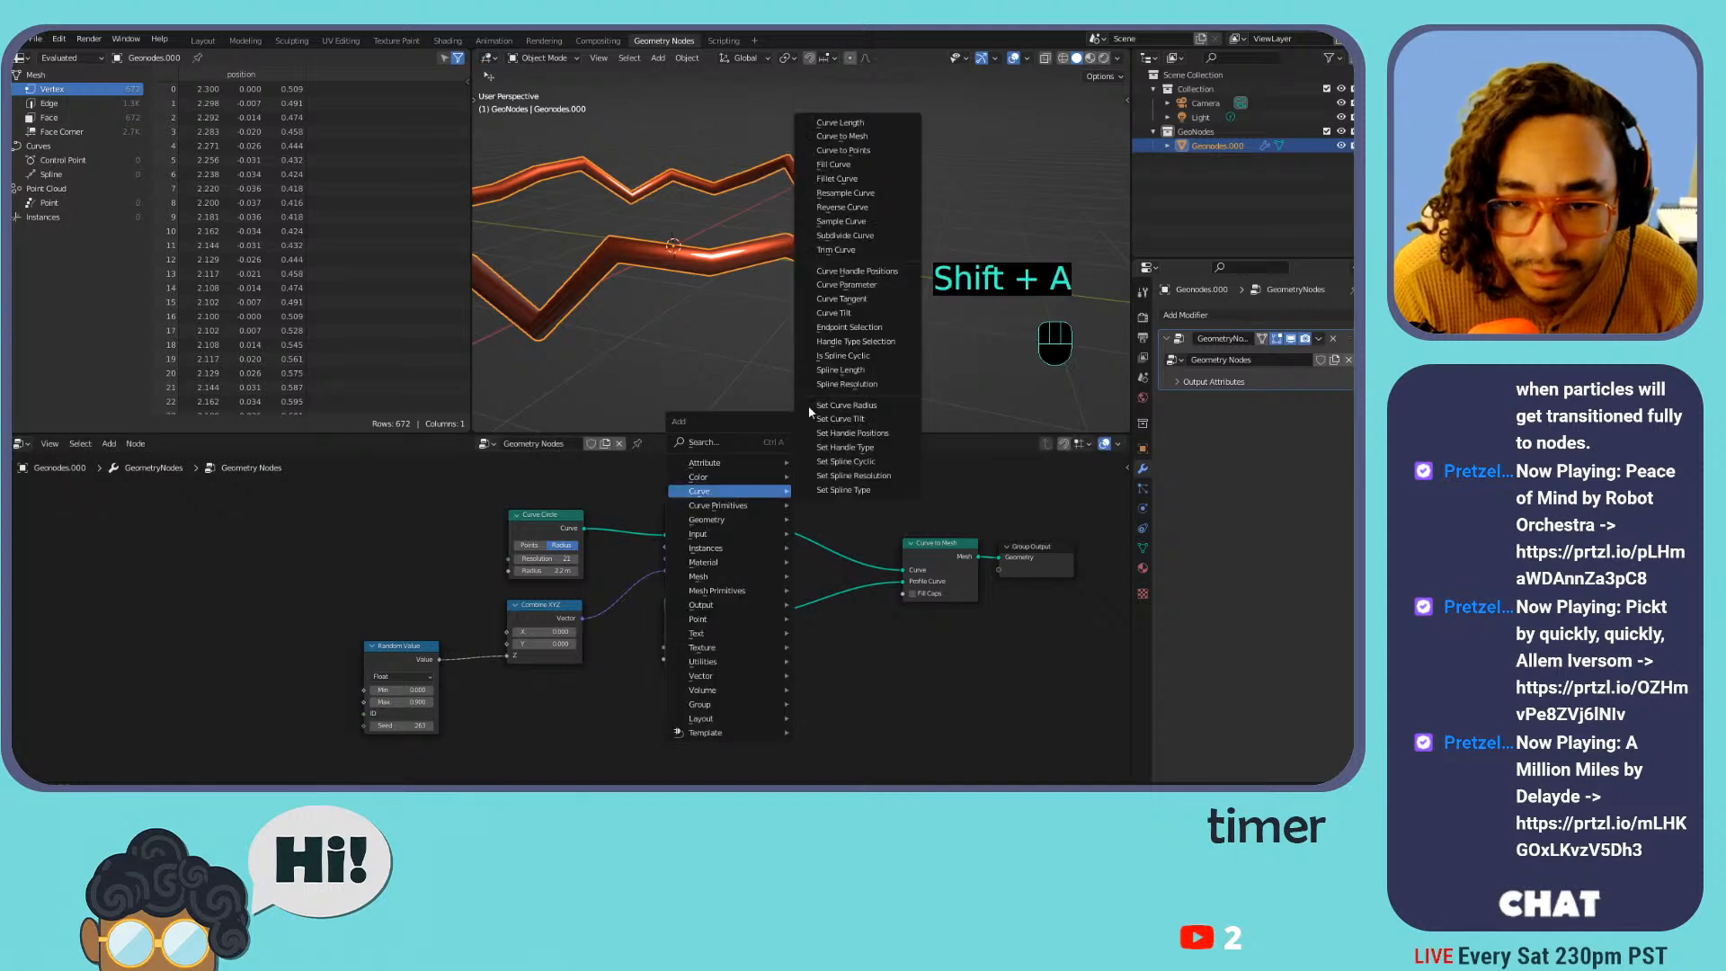
click(854, 275)
click(760, 488)
key(shift+a)
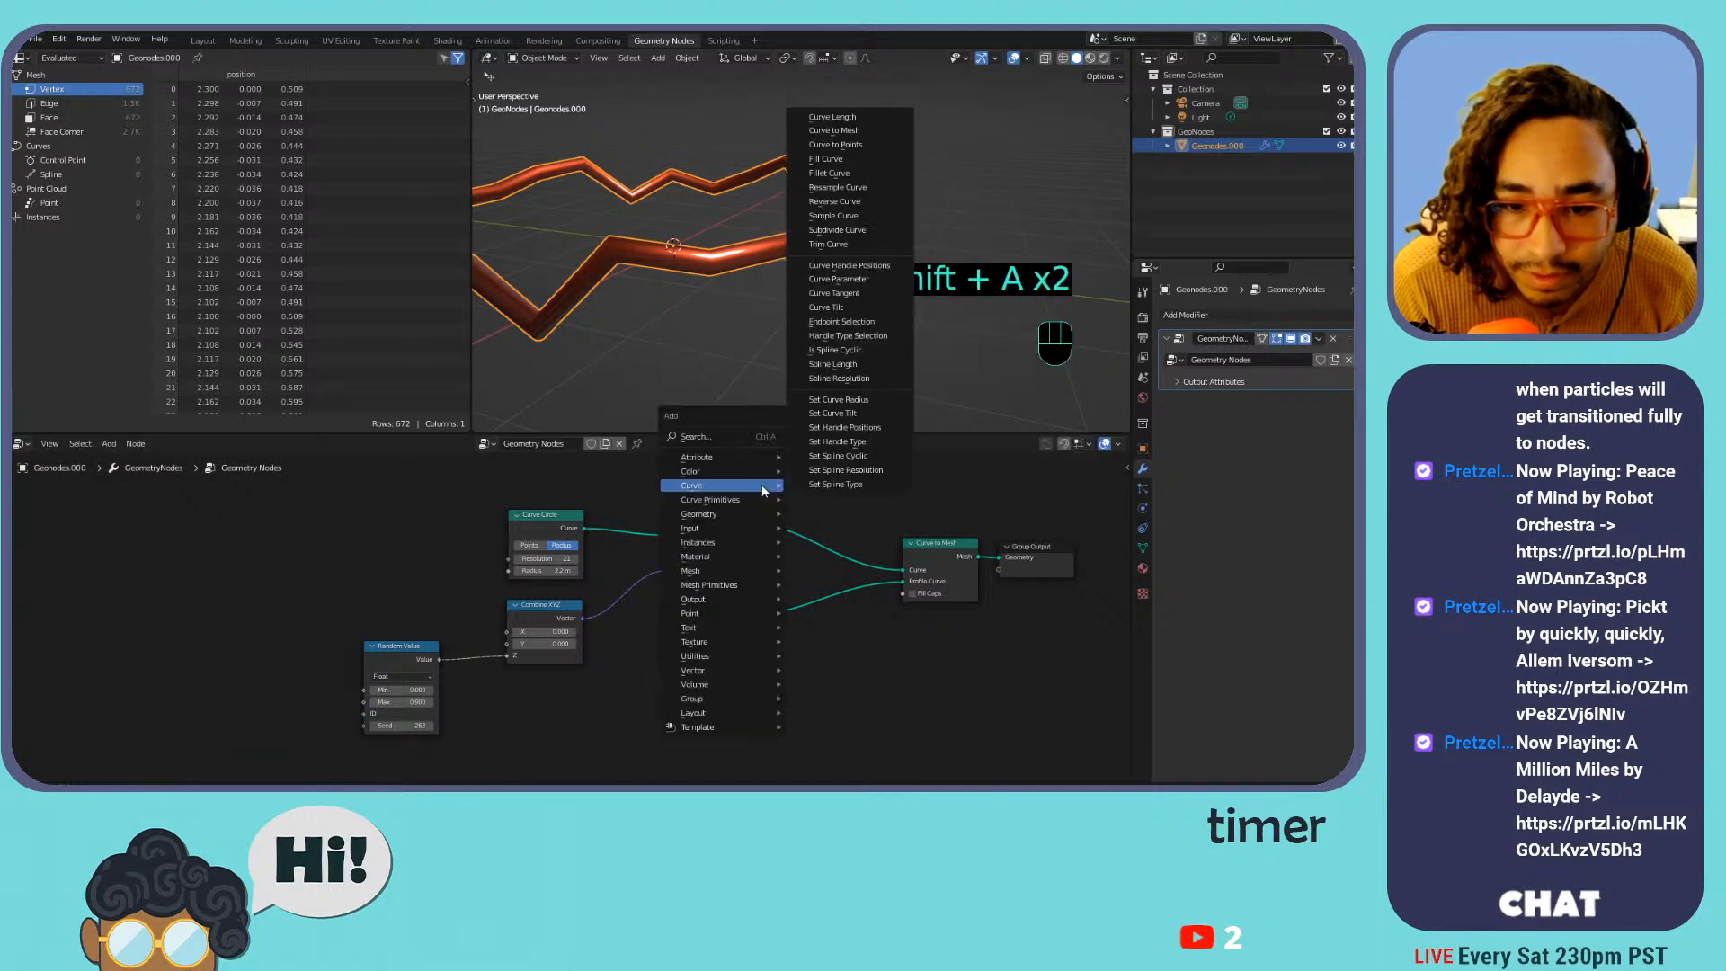
click(832, 379)
click(781, 467)
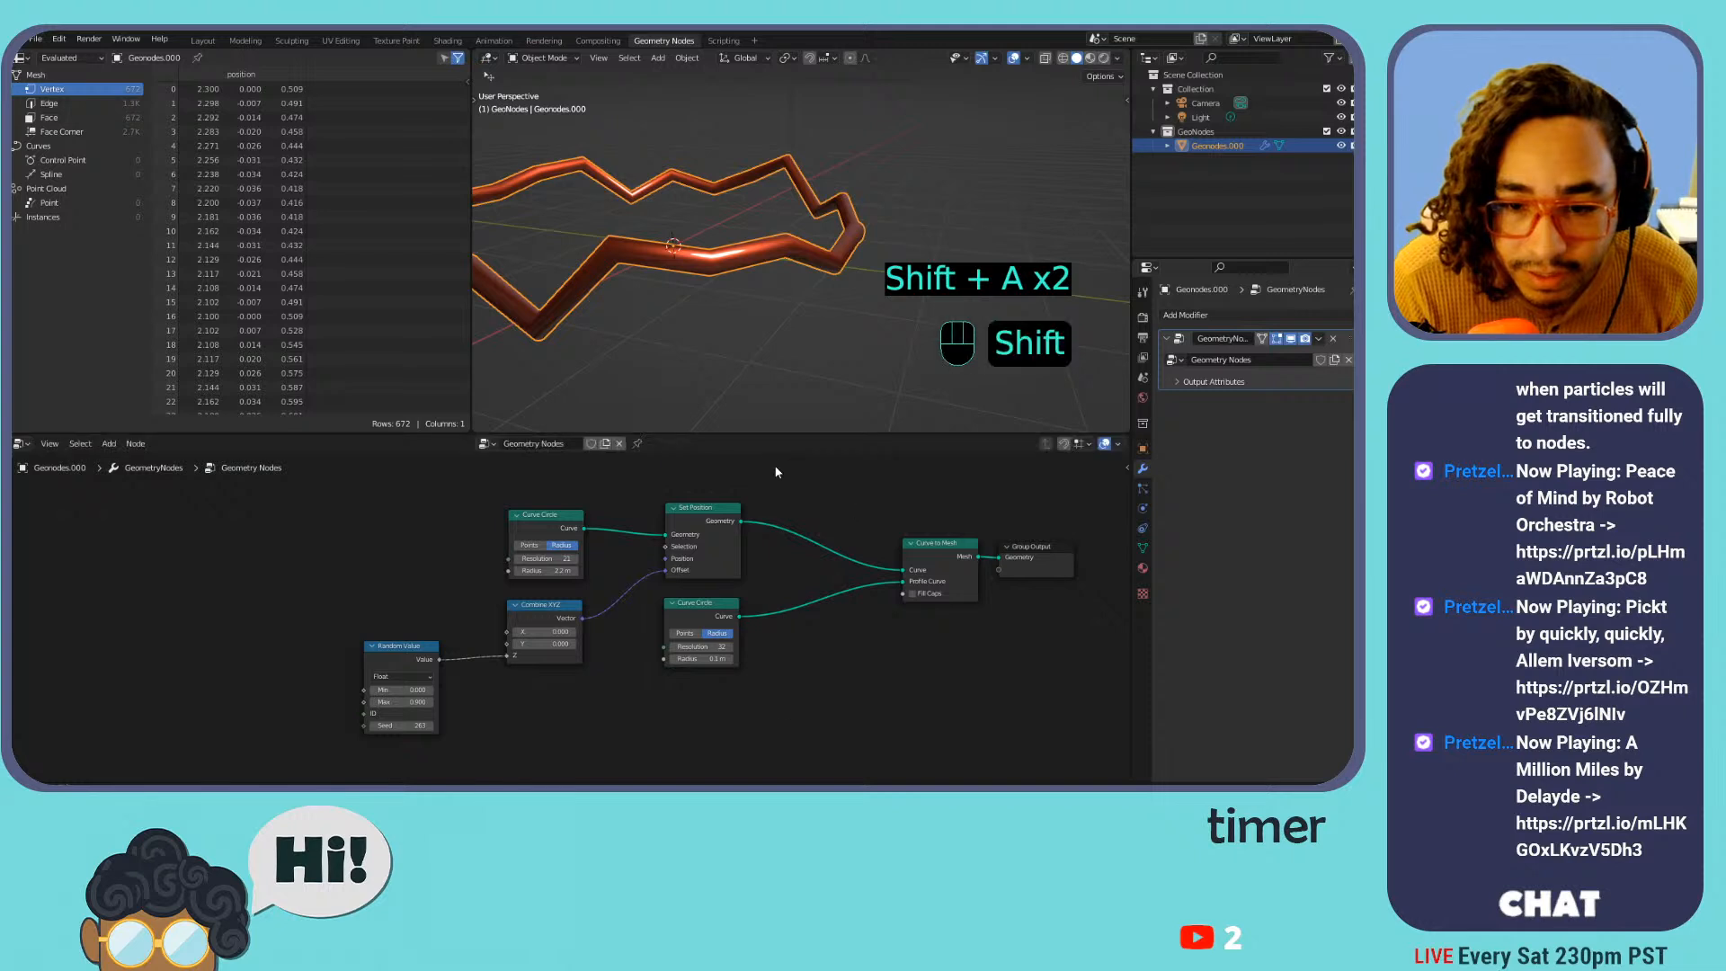
Try a Set Handle Type node between Set Position and Curve to Mesh, and remove it with its links kept
key(shift+a)
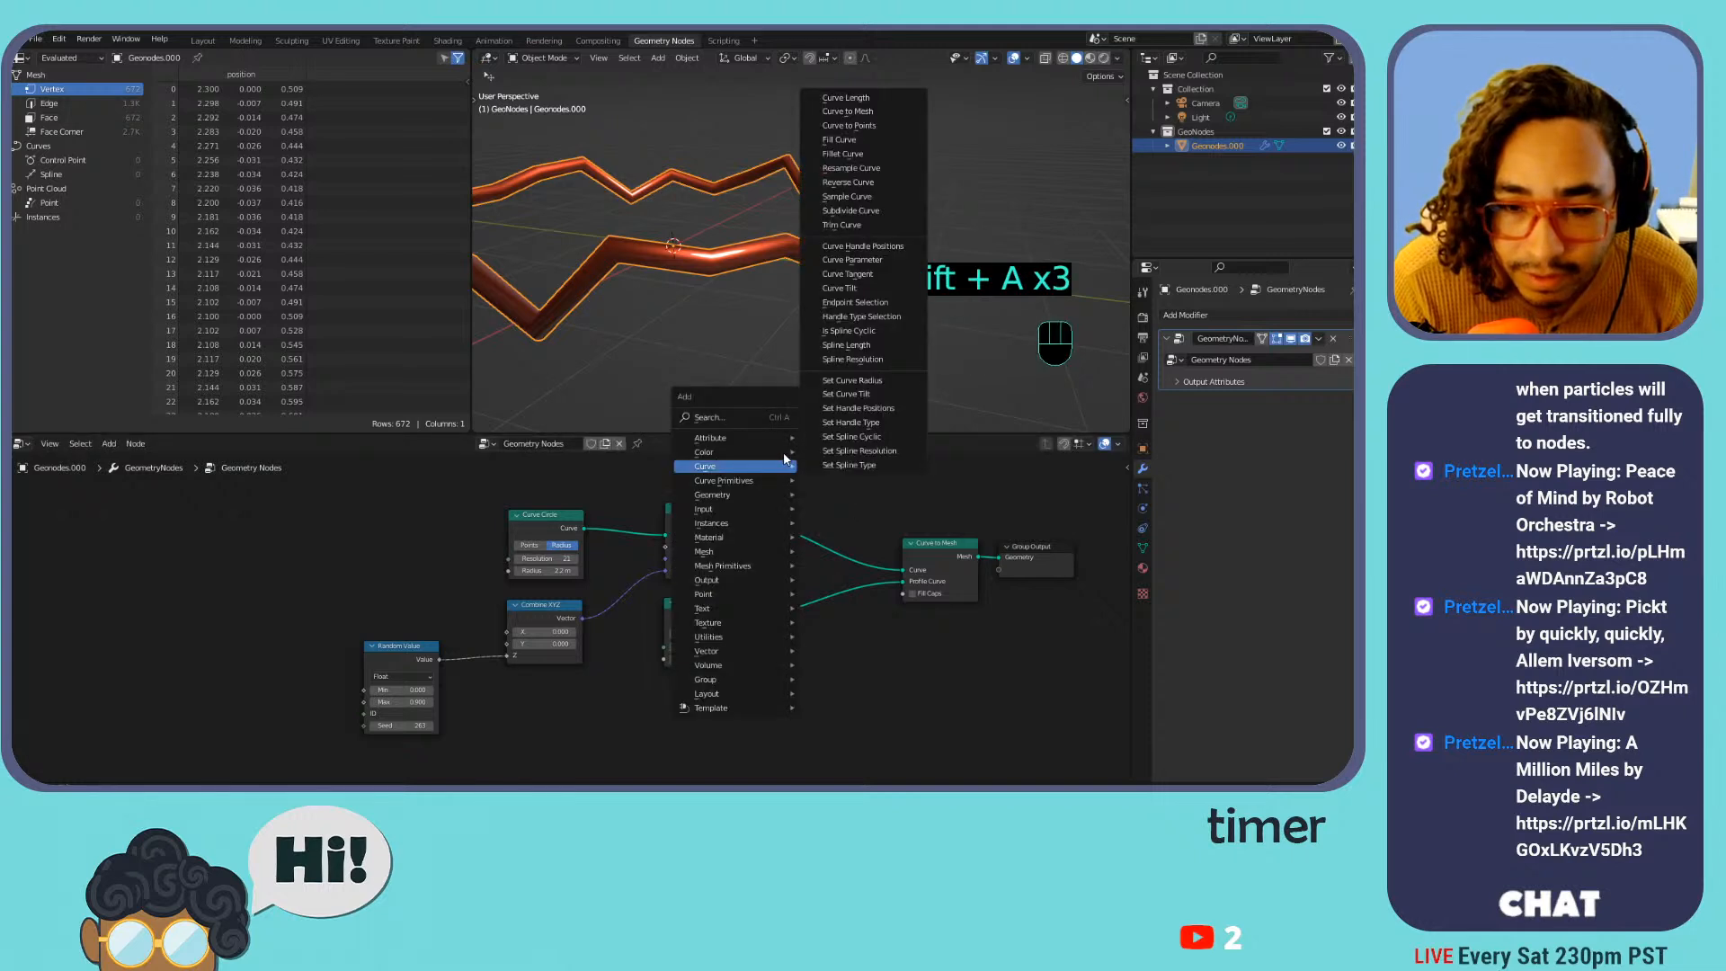
click(903, 422)
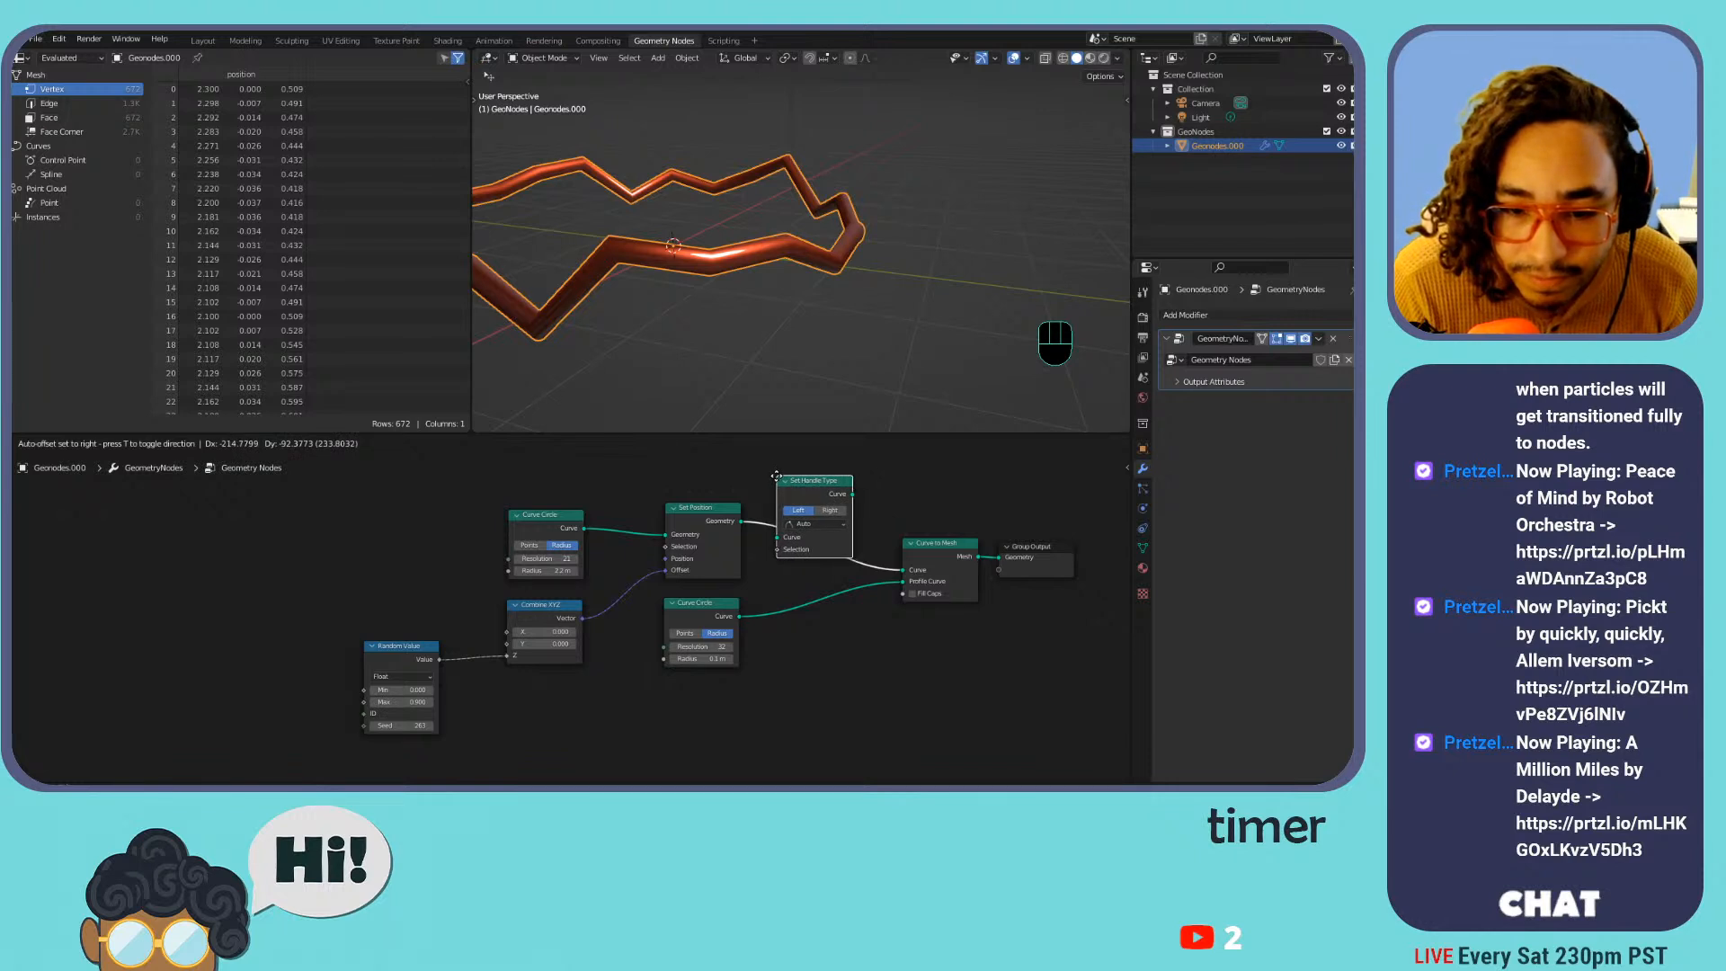
click(781, 477)
click(812, 525)
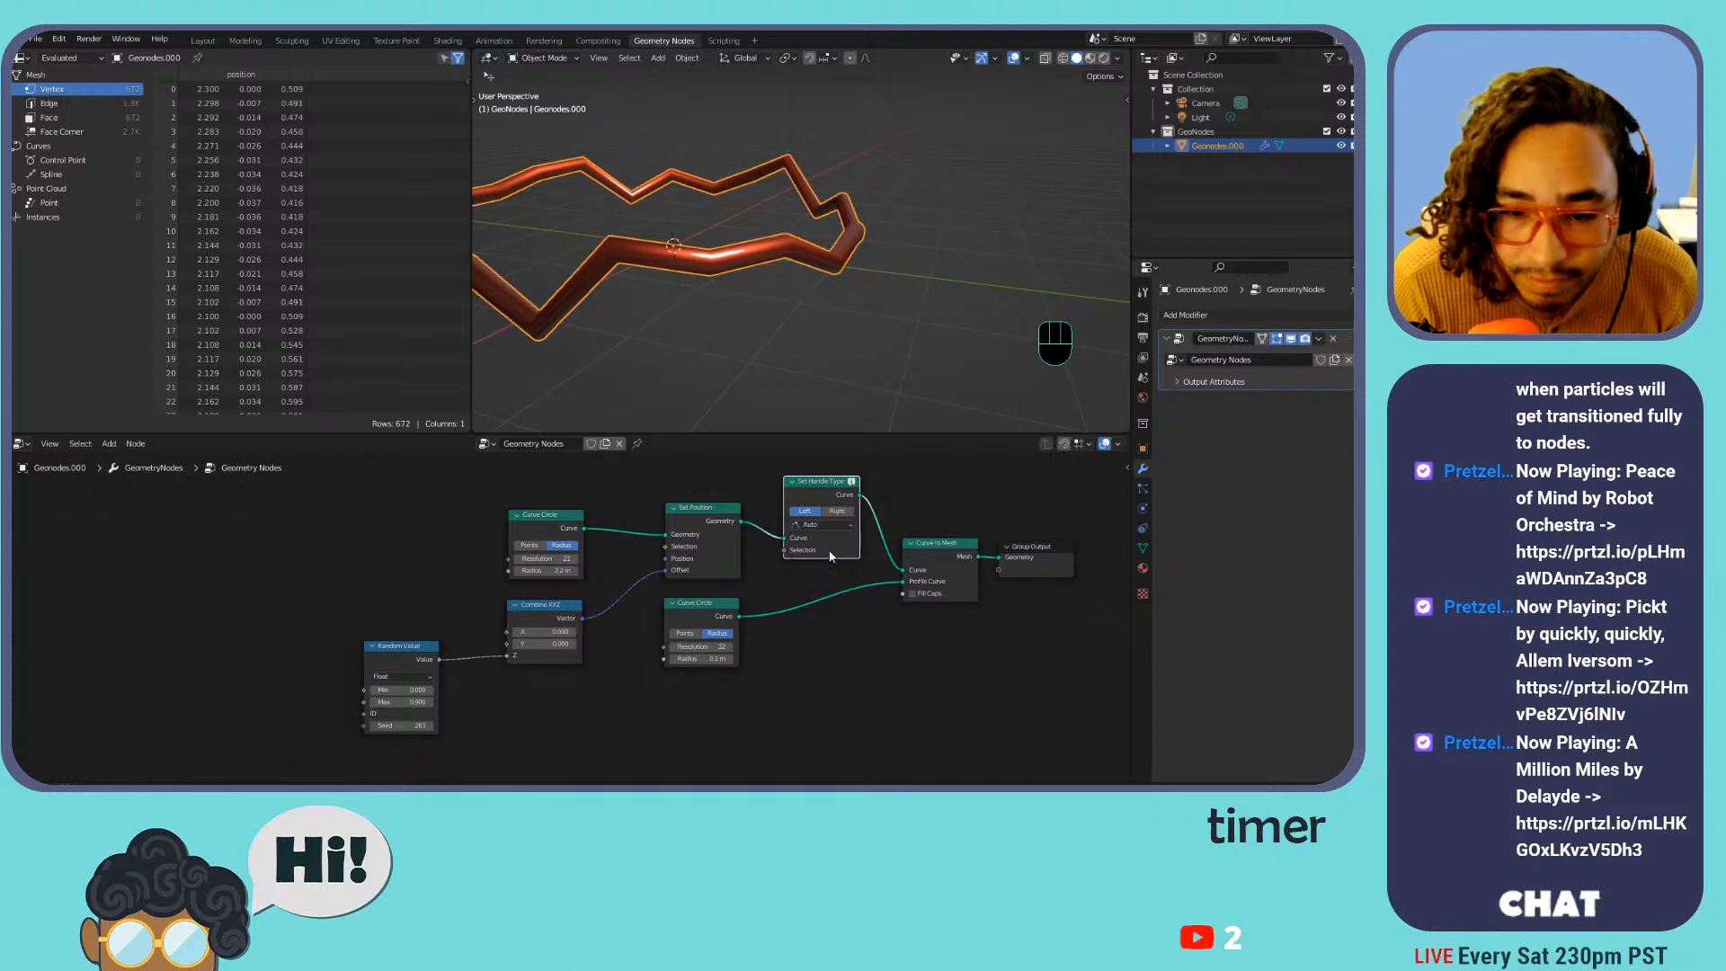
click(821, 572)
click(815, 510)
key(ctrl+x)
Try to insert a Set Handle Type node between the main Curve Circle and Set Position, and delete the stray node
key(shift+a)
mouse_move(808, 483)
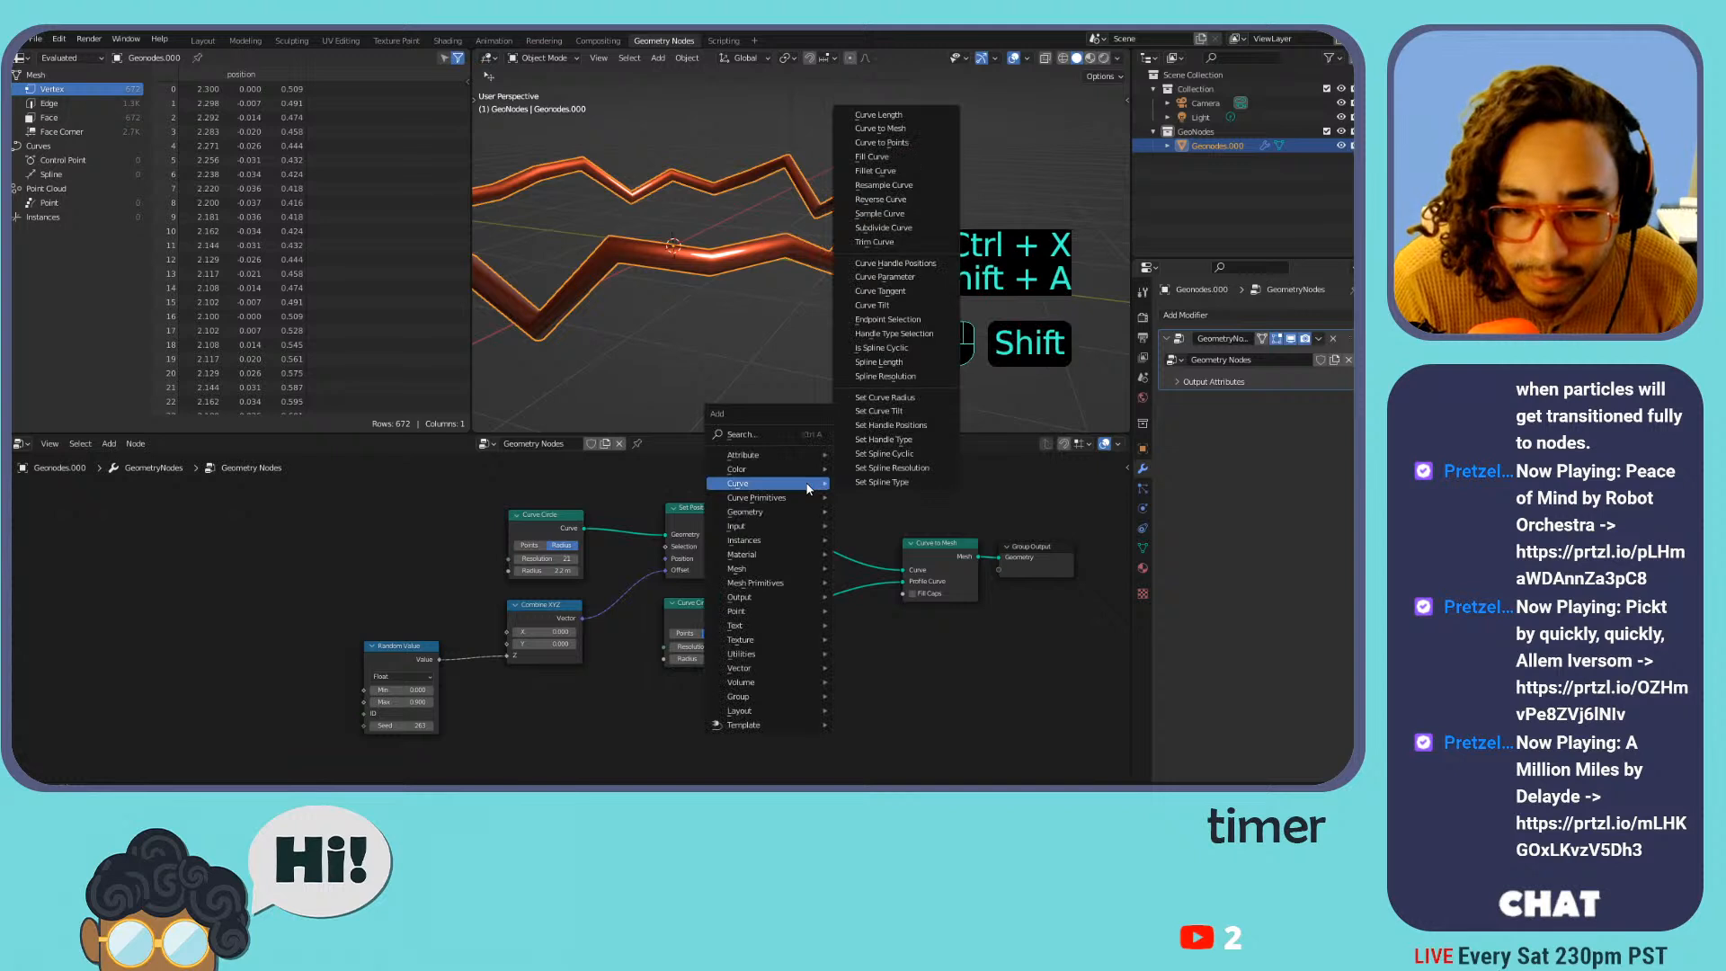
click(916, 440)
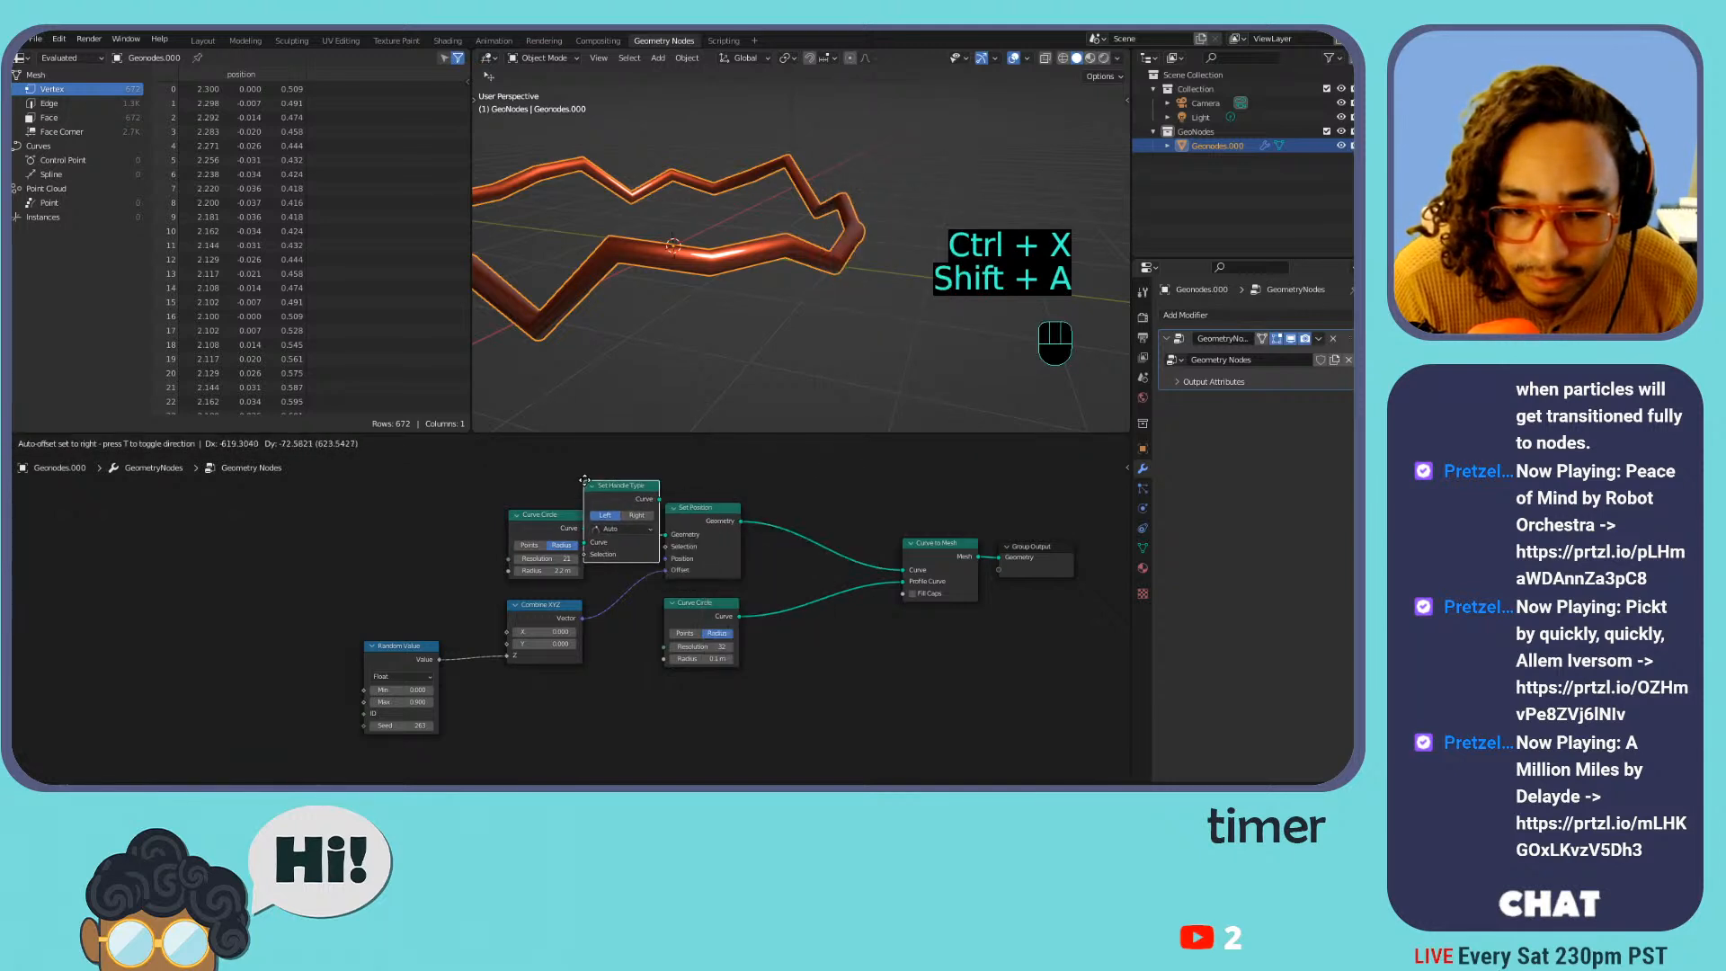
click(594, 477)
key(ctrl+z)
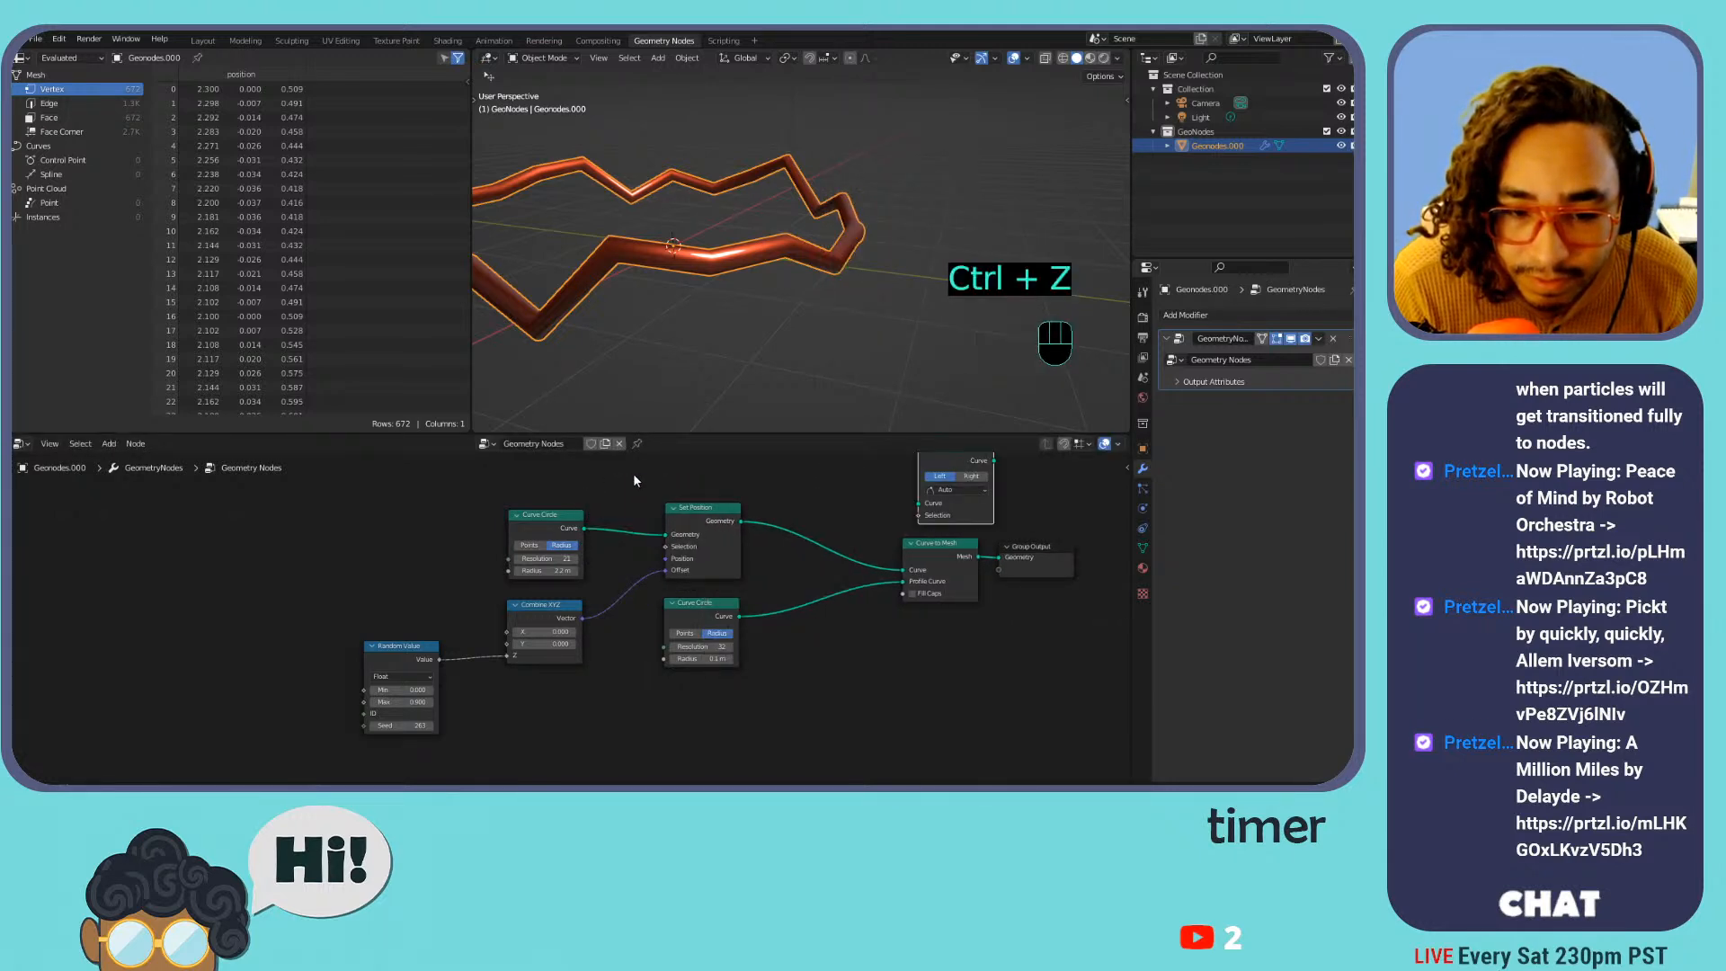
middle_drag(875, 472, 877, 491)
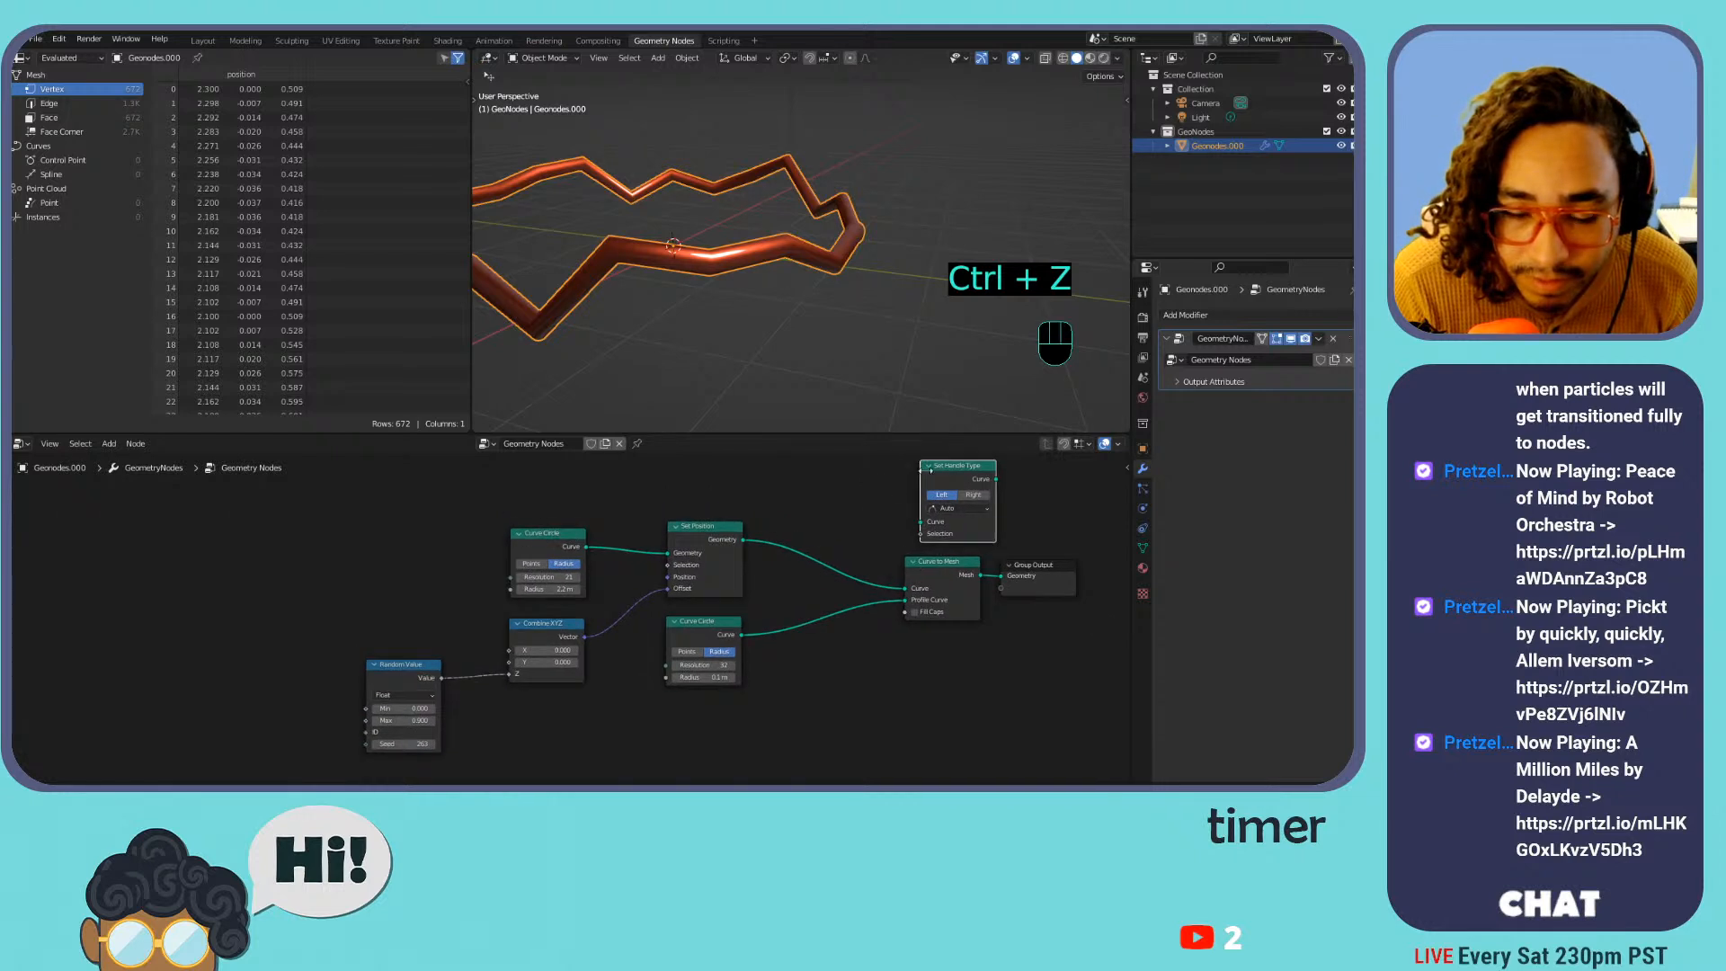
key(x)
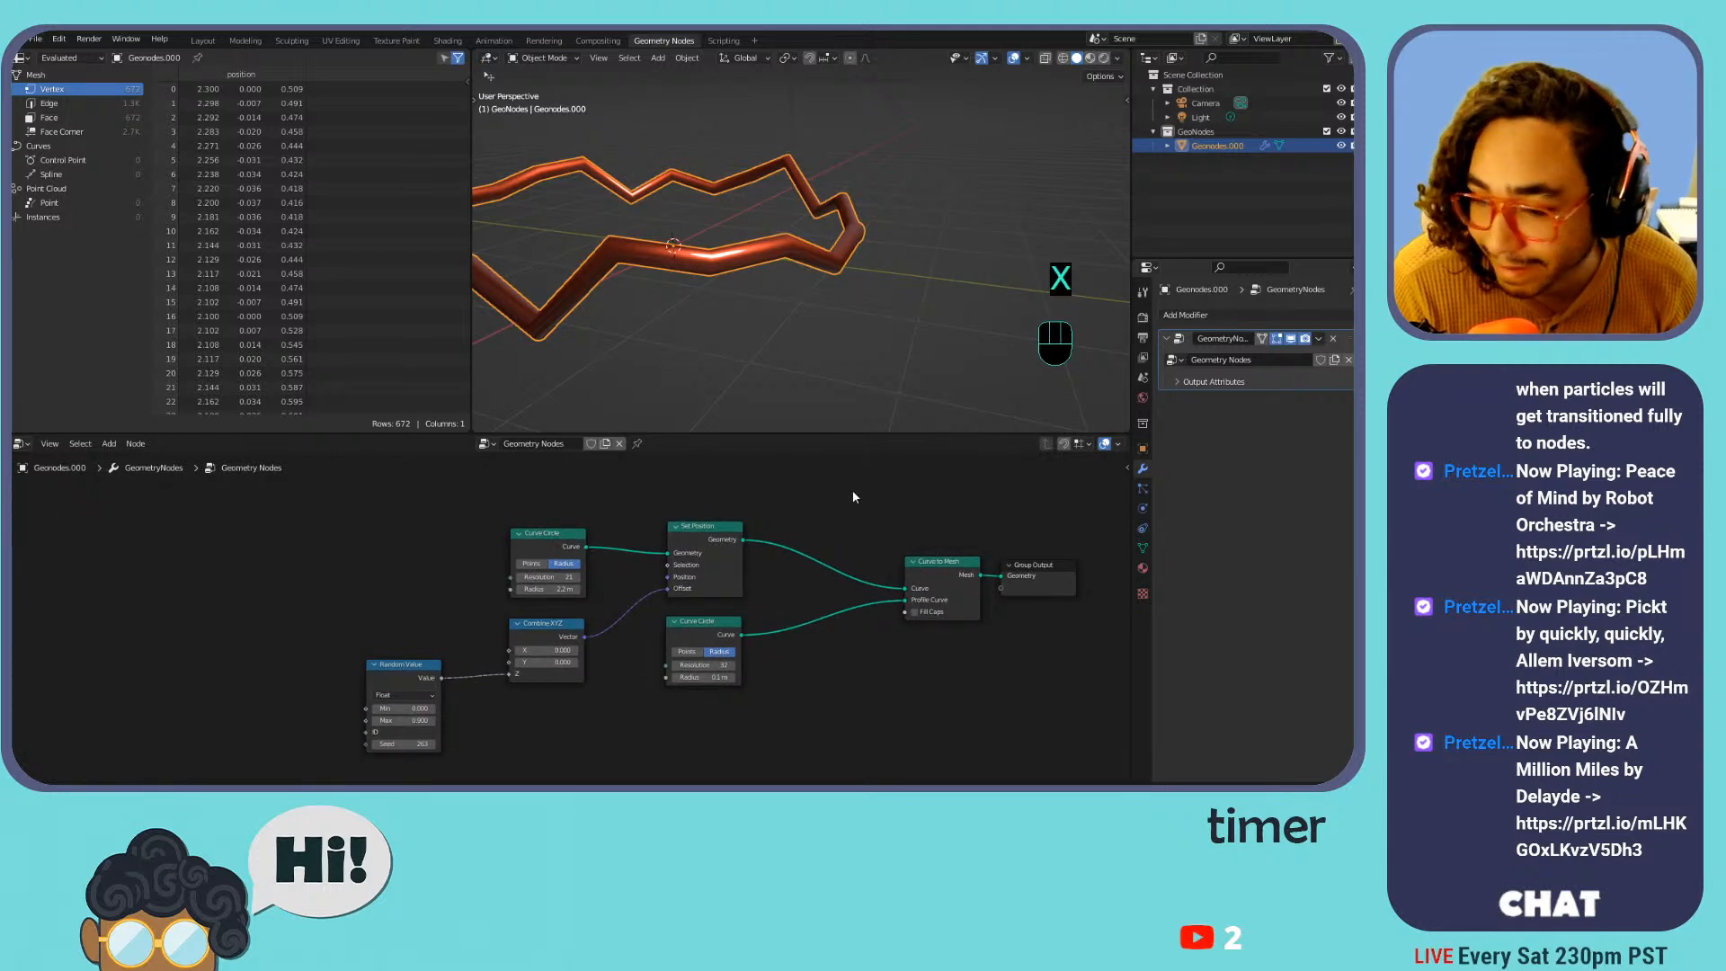
Insert a Set Handle Positions node between Set Position and Curve to Mesh
key(shift+a)
mouse_move(820, 488)
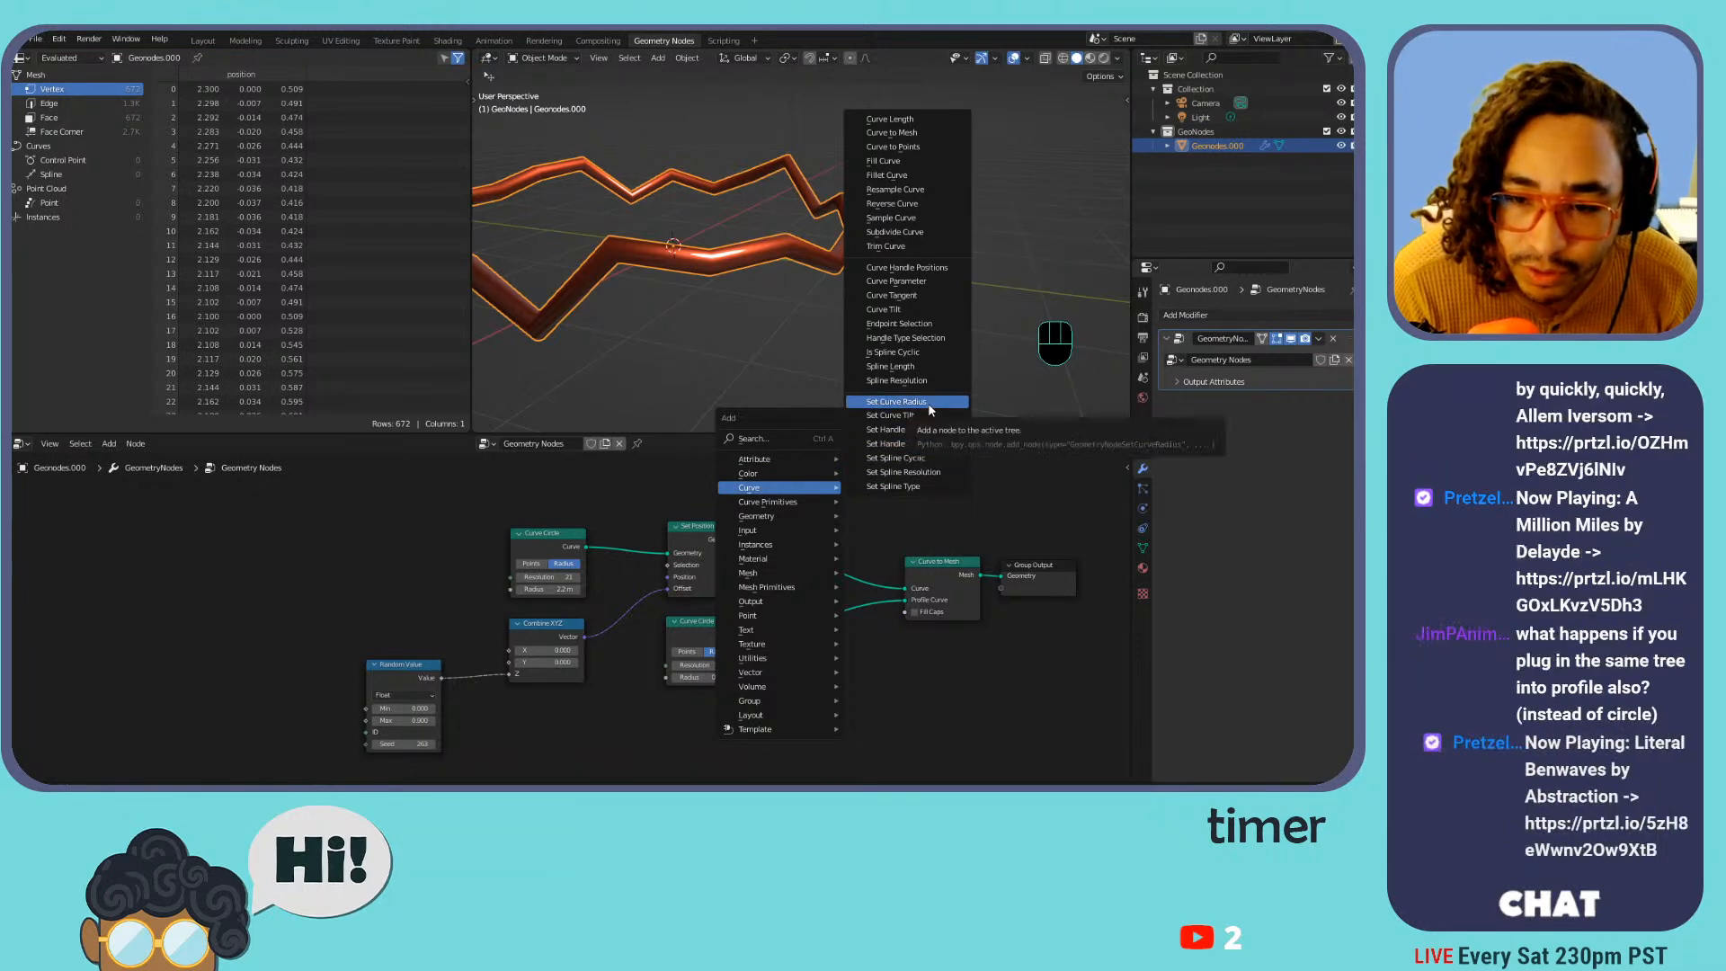
click(942, 429)
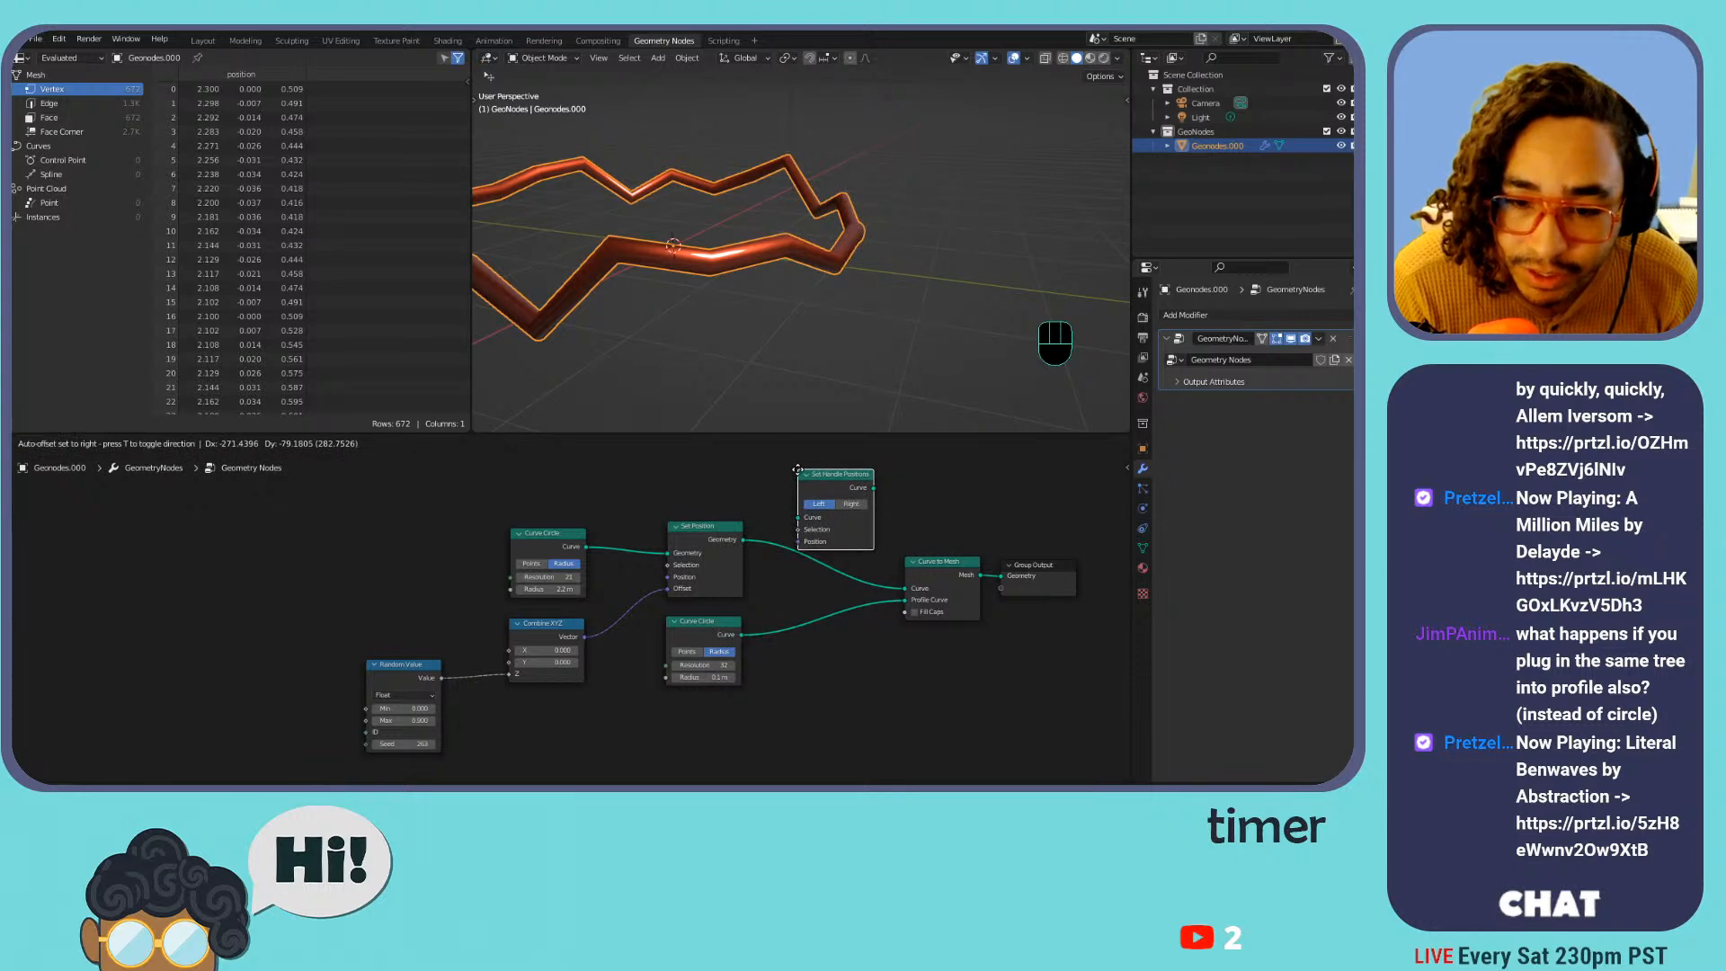
click(777, 498)
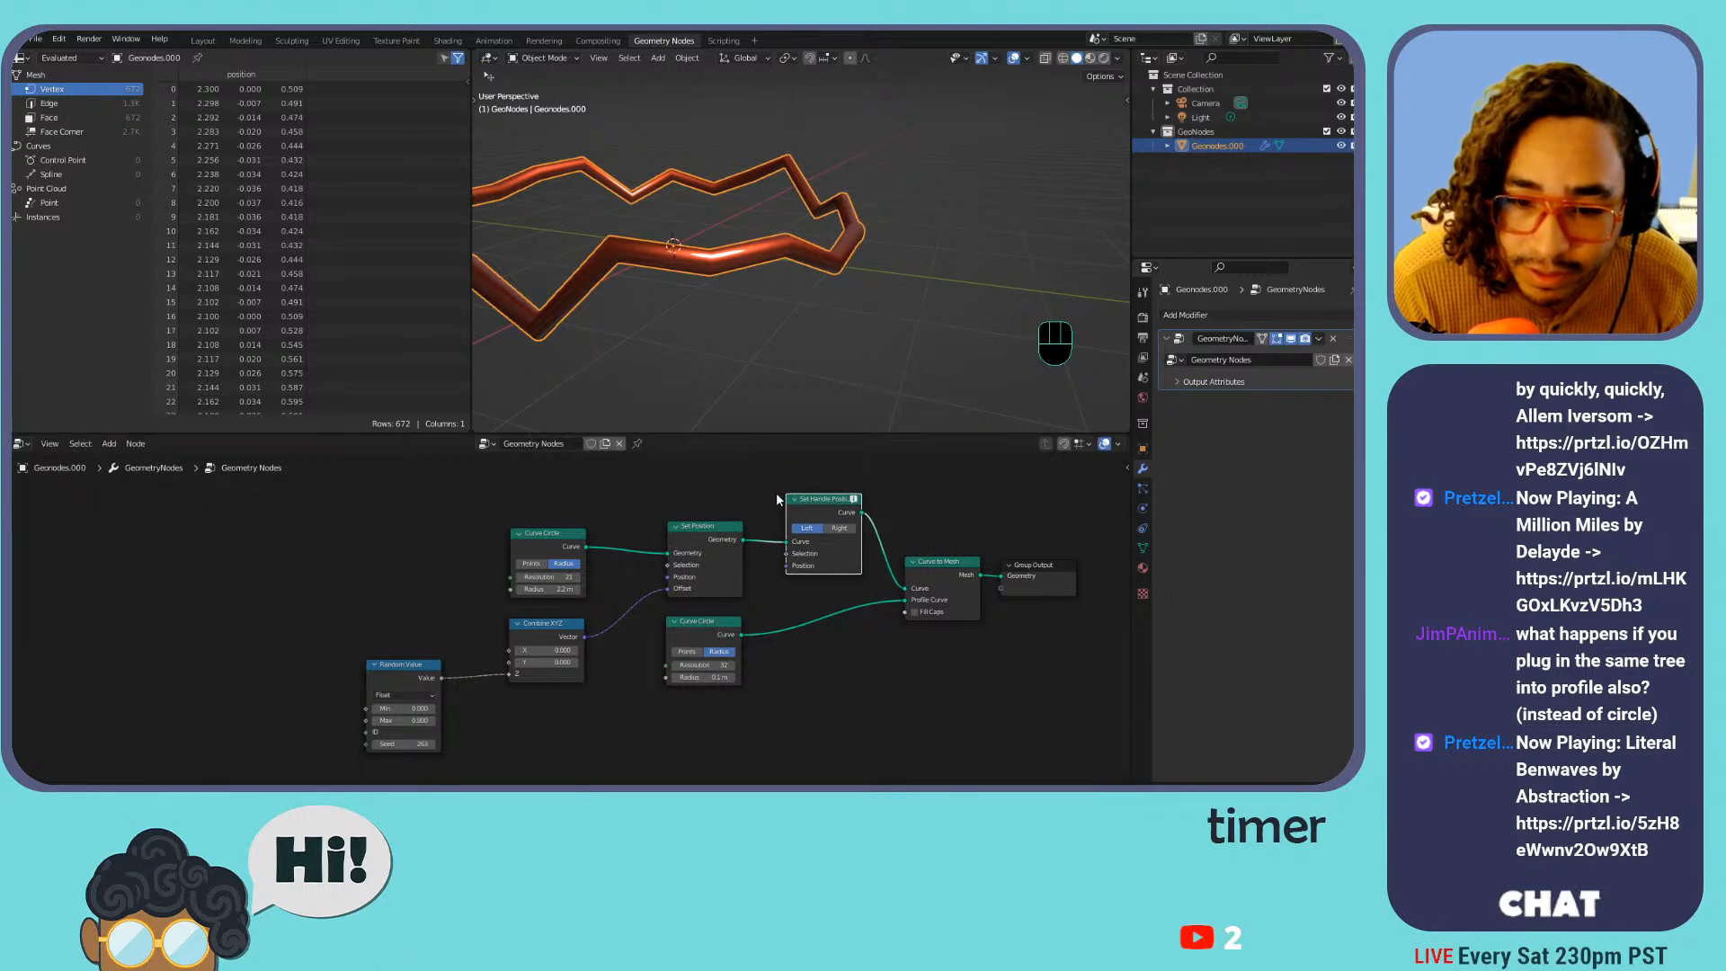
scroll(692, 553, down, 1)
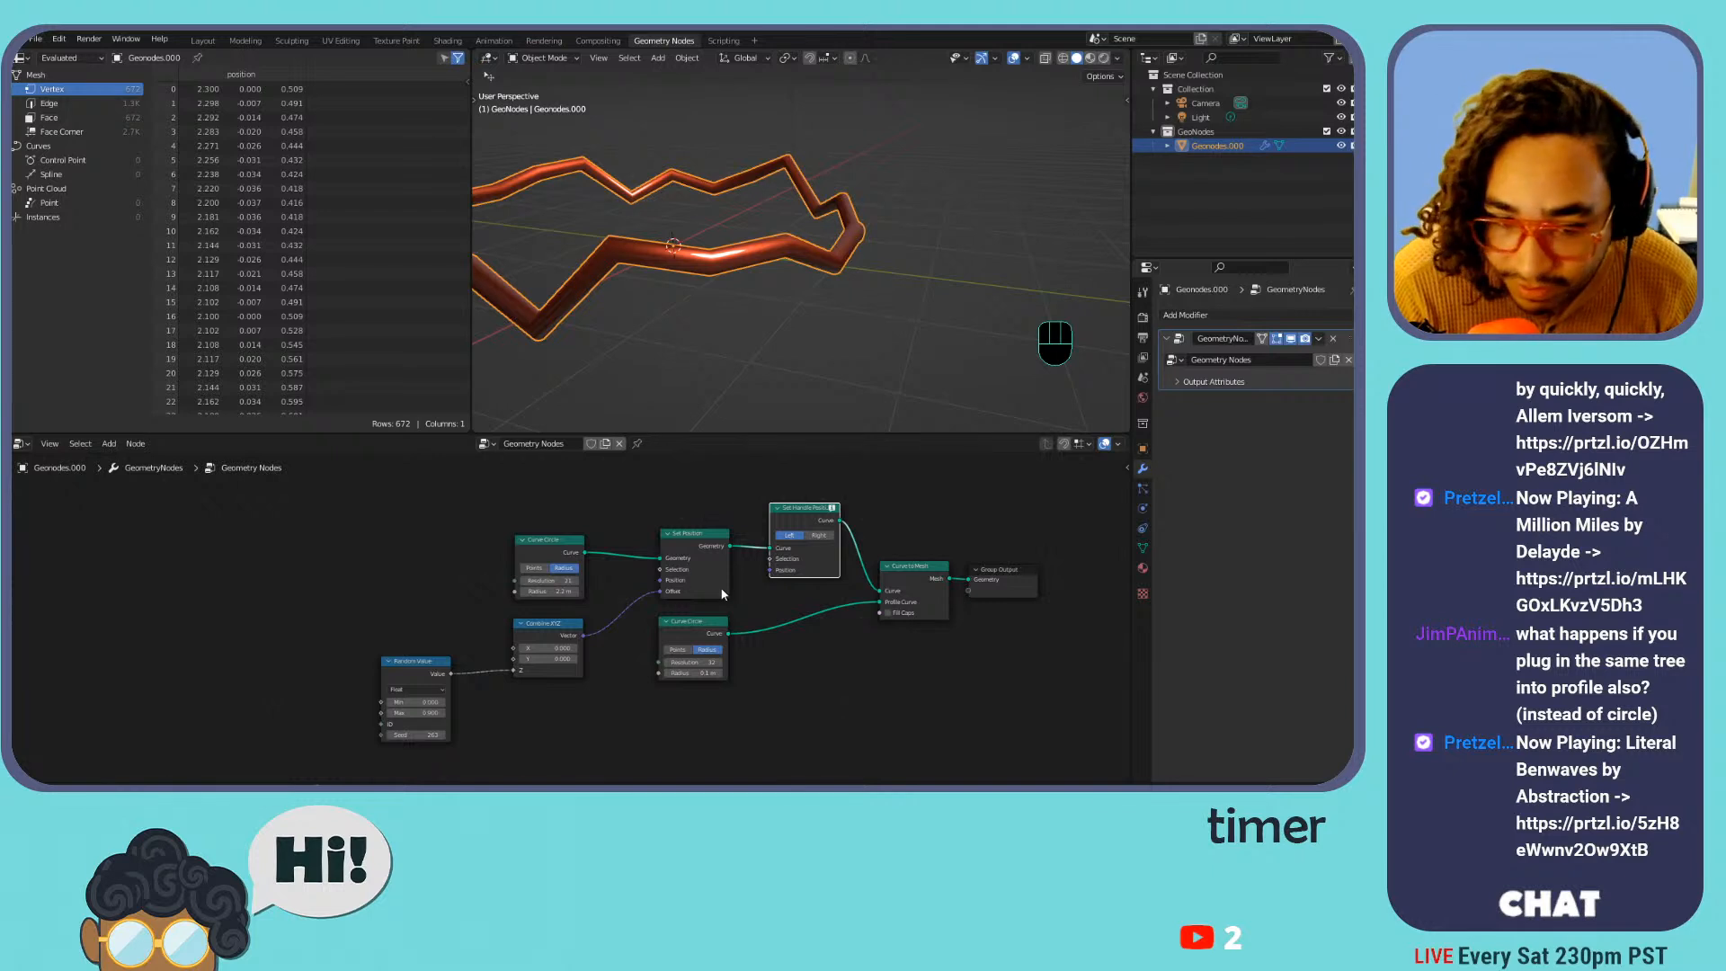
scroll(734, 585, up, 1)
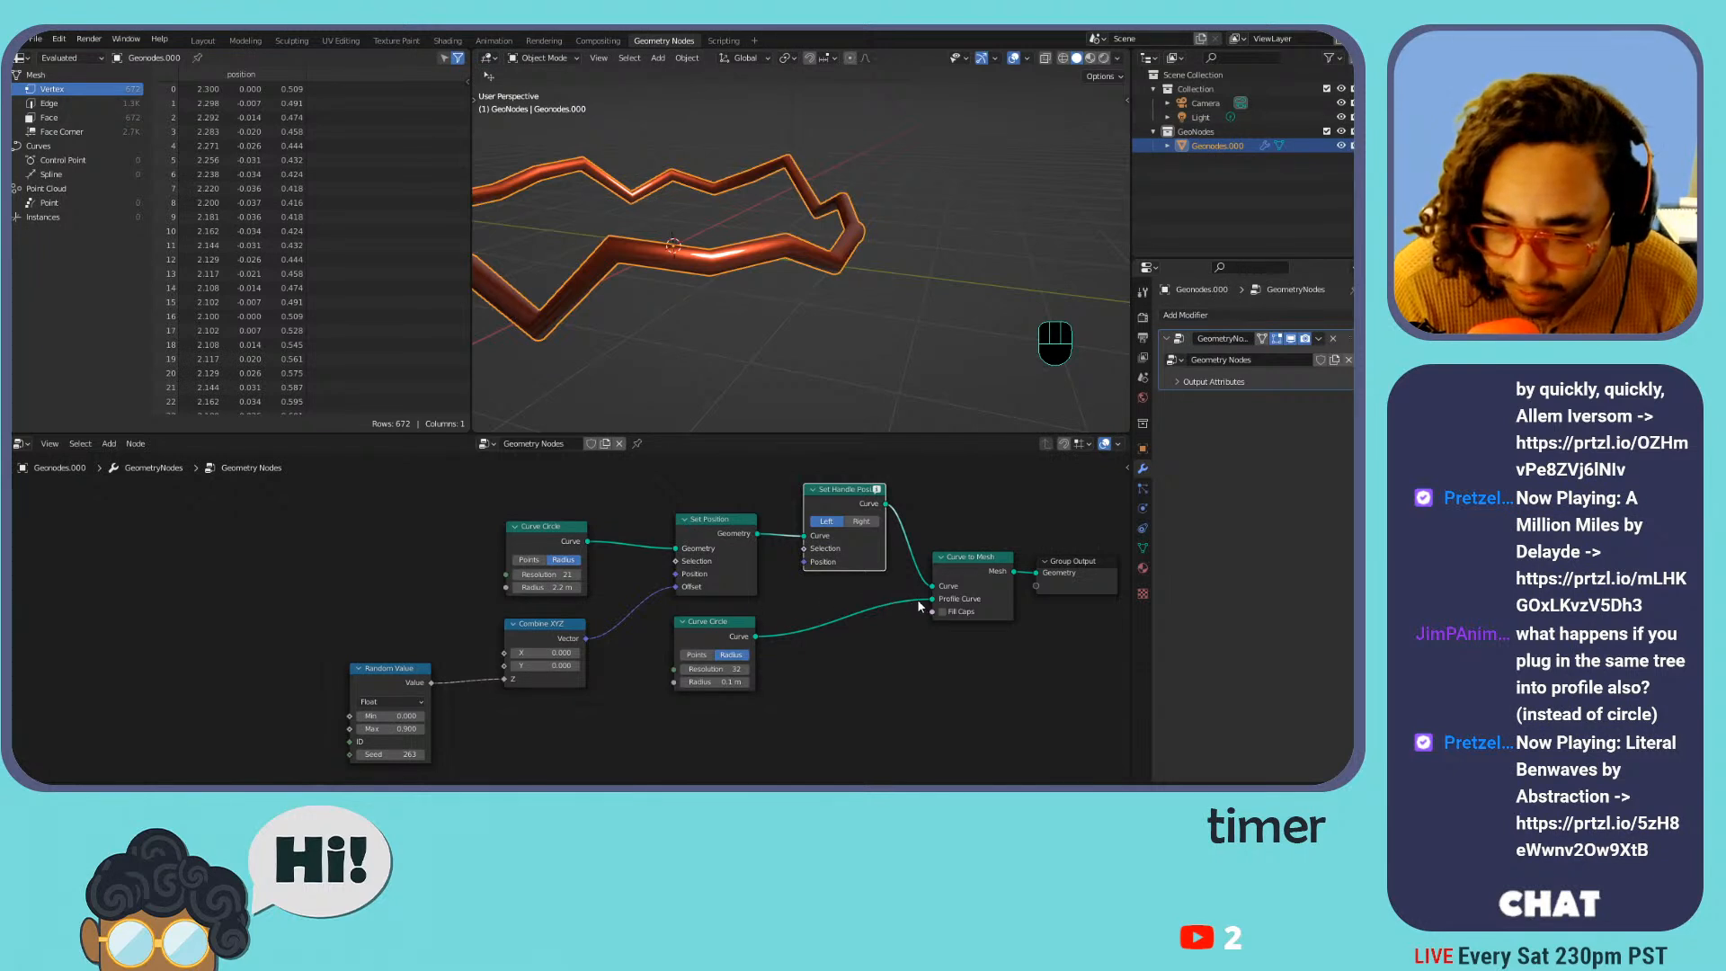
Replace the small Curve Circle in Curve to Mesh's Profile Curve with the Set Handle Positions output and inspect the mesh
mouse_move(933, 607)
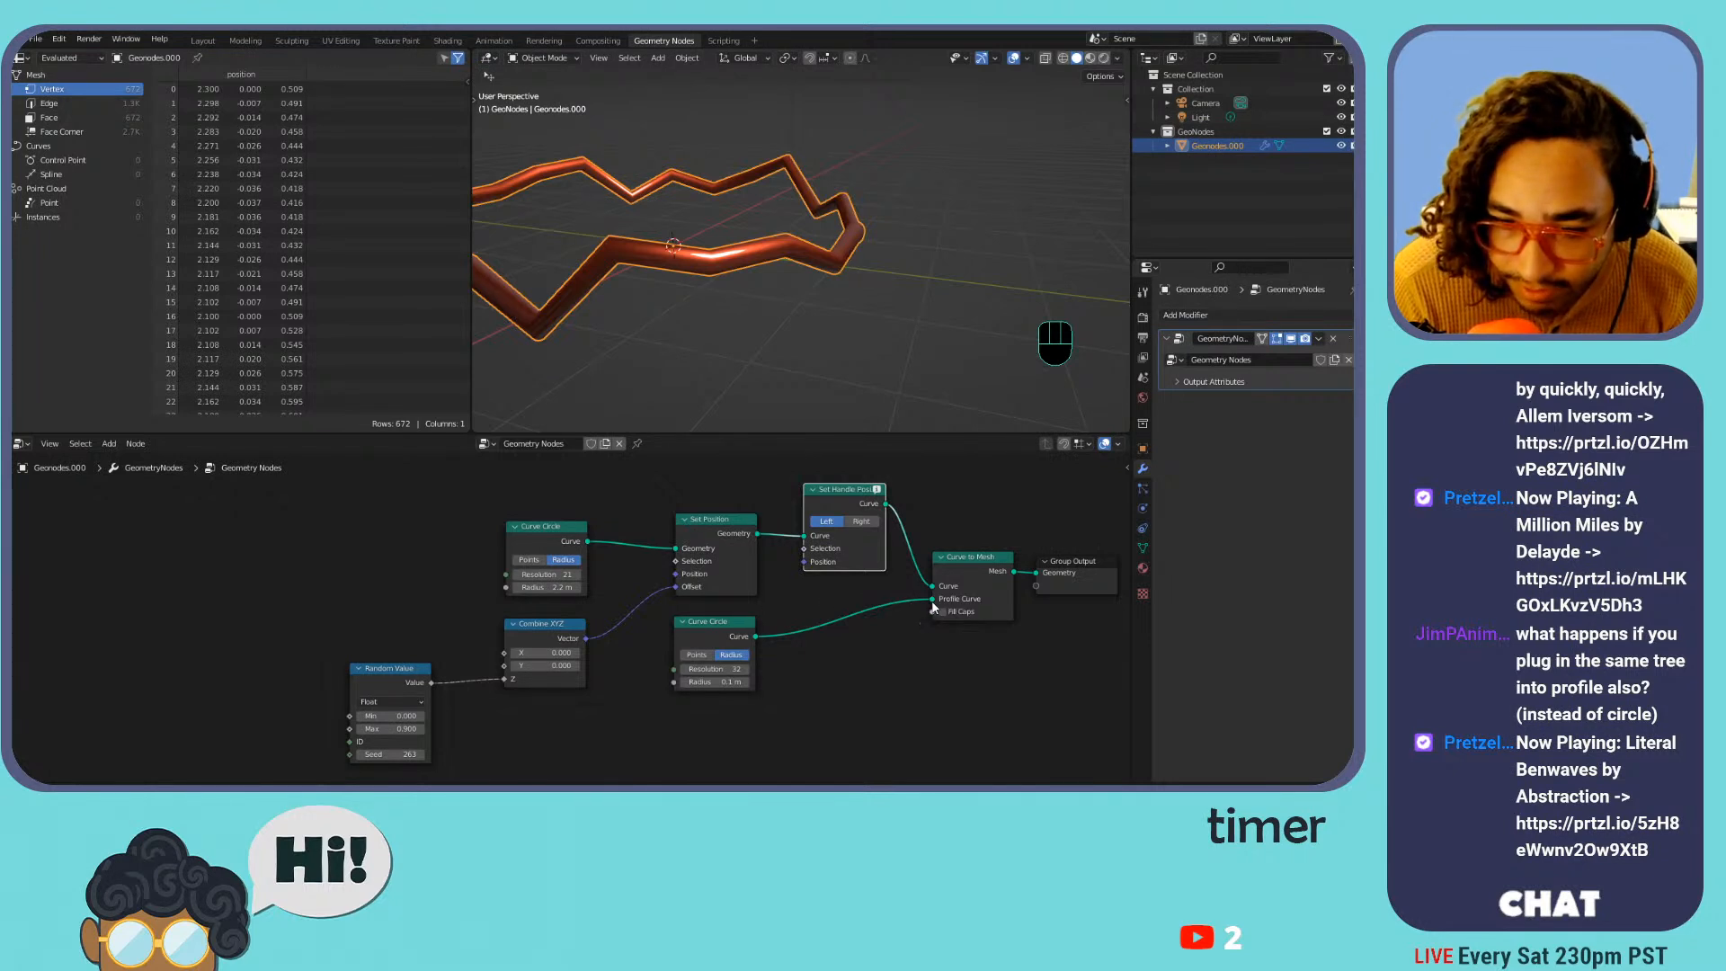
drag(933, 605, 861, 584)
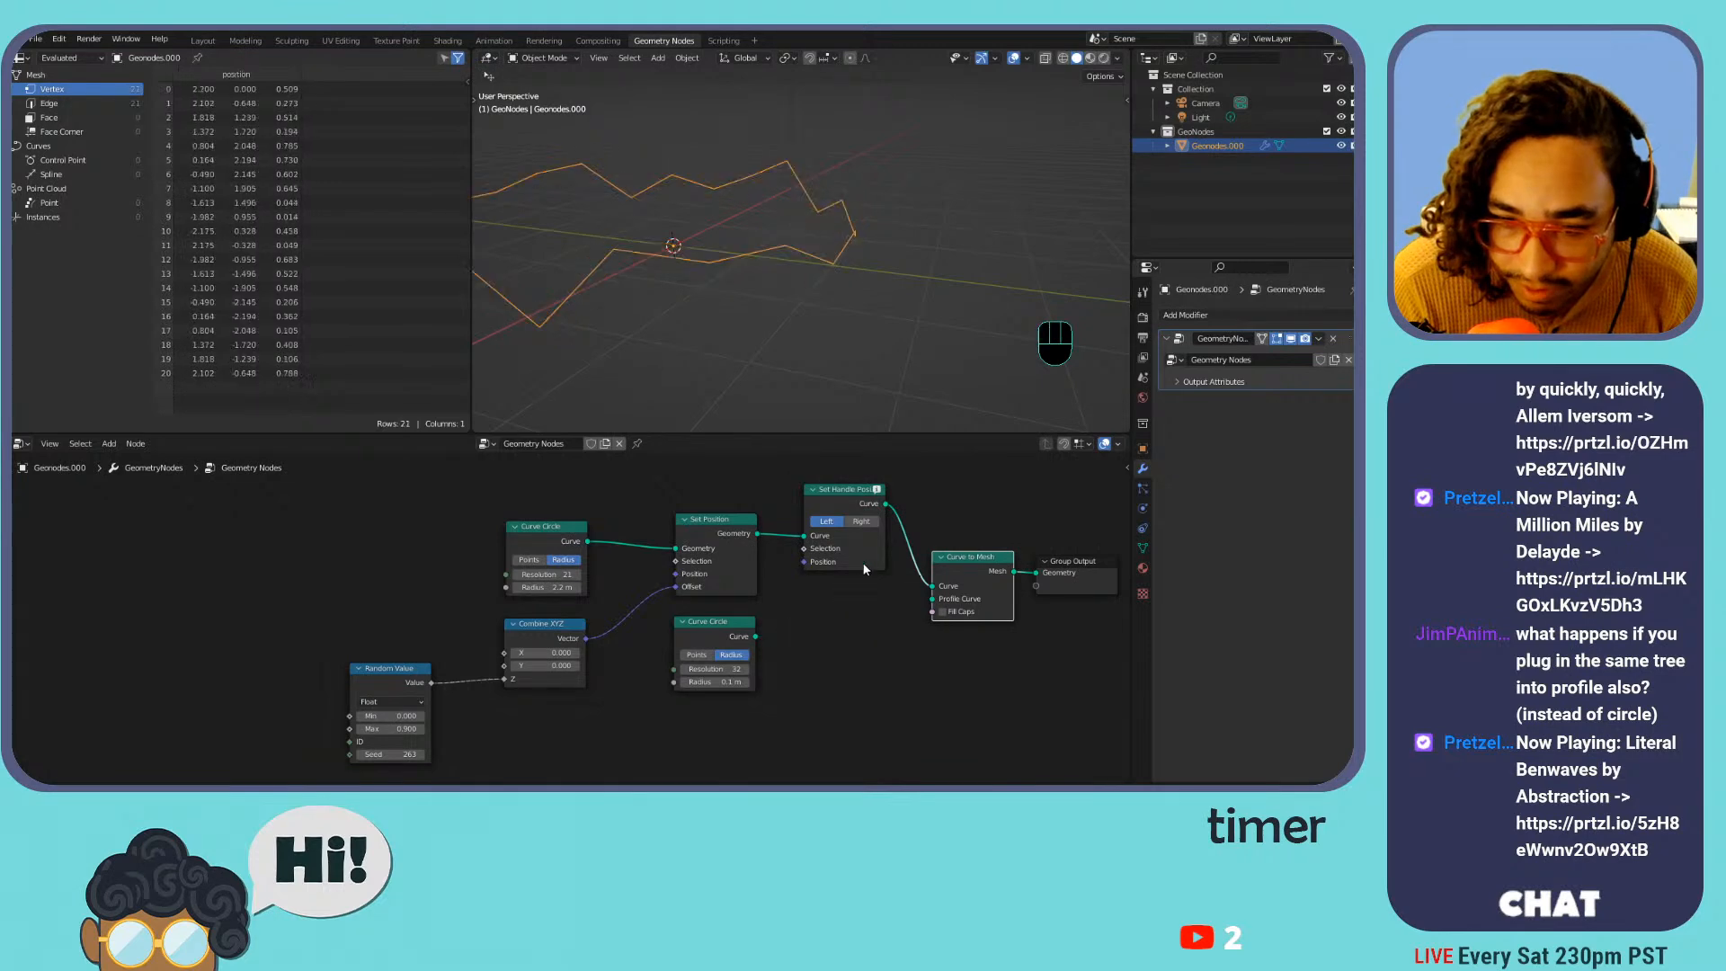
drag(887, 504, 927, 604)
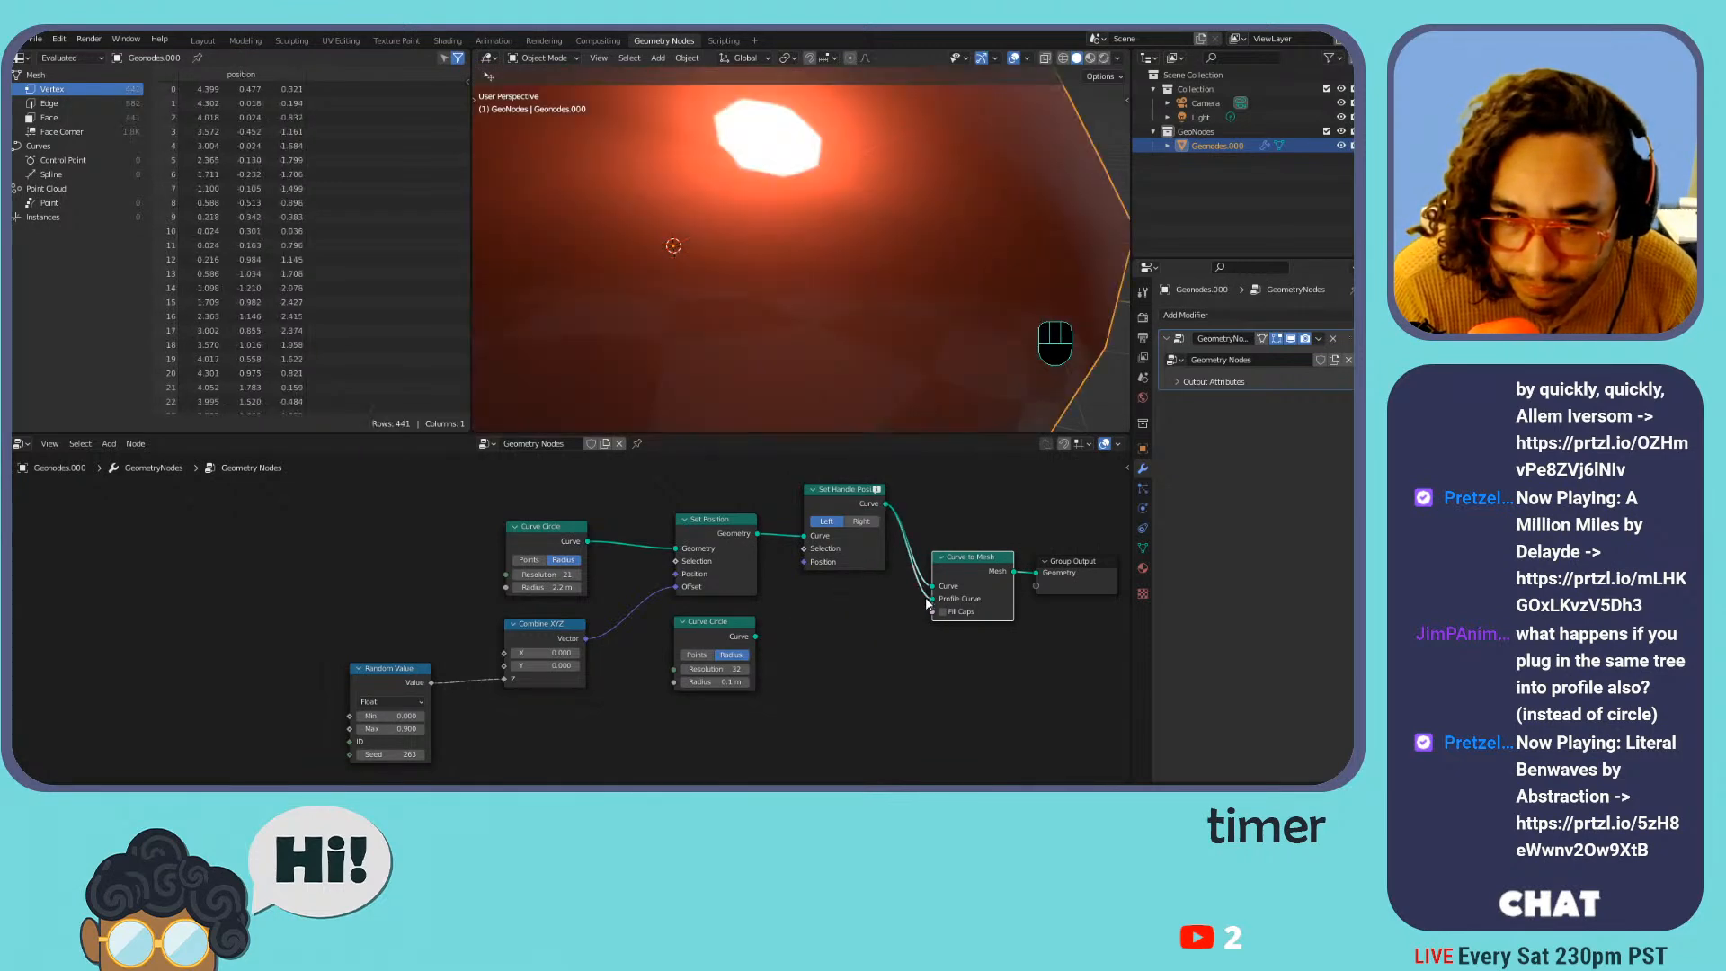
scroll(817, 319, down, 5)
middle_drag(752, 210, 744, 295)
scroll(743, 312, up, 3)
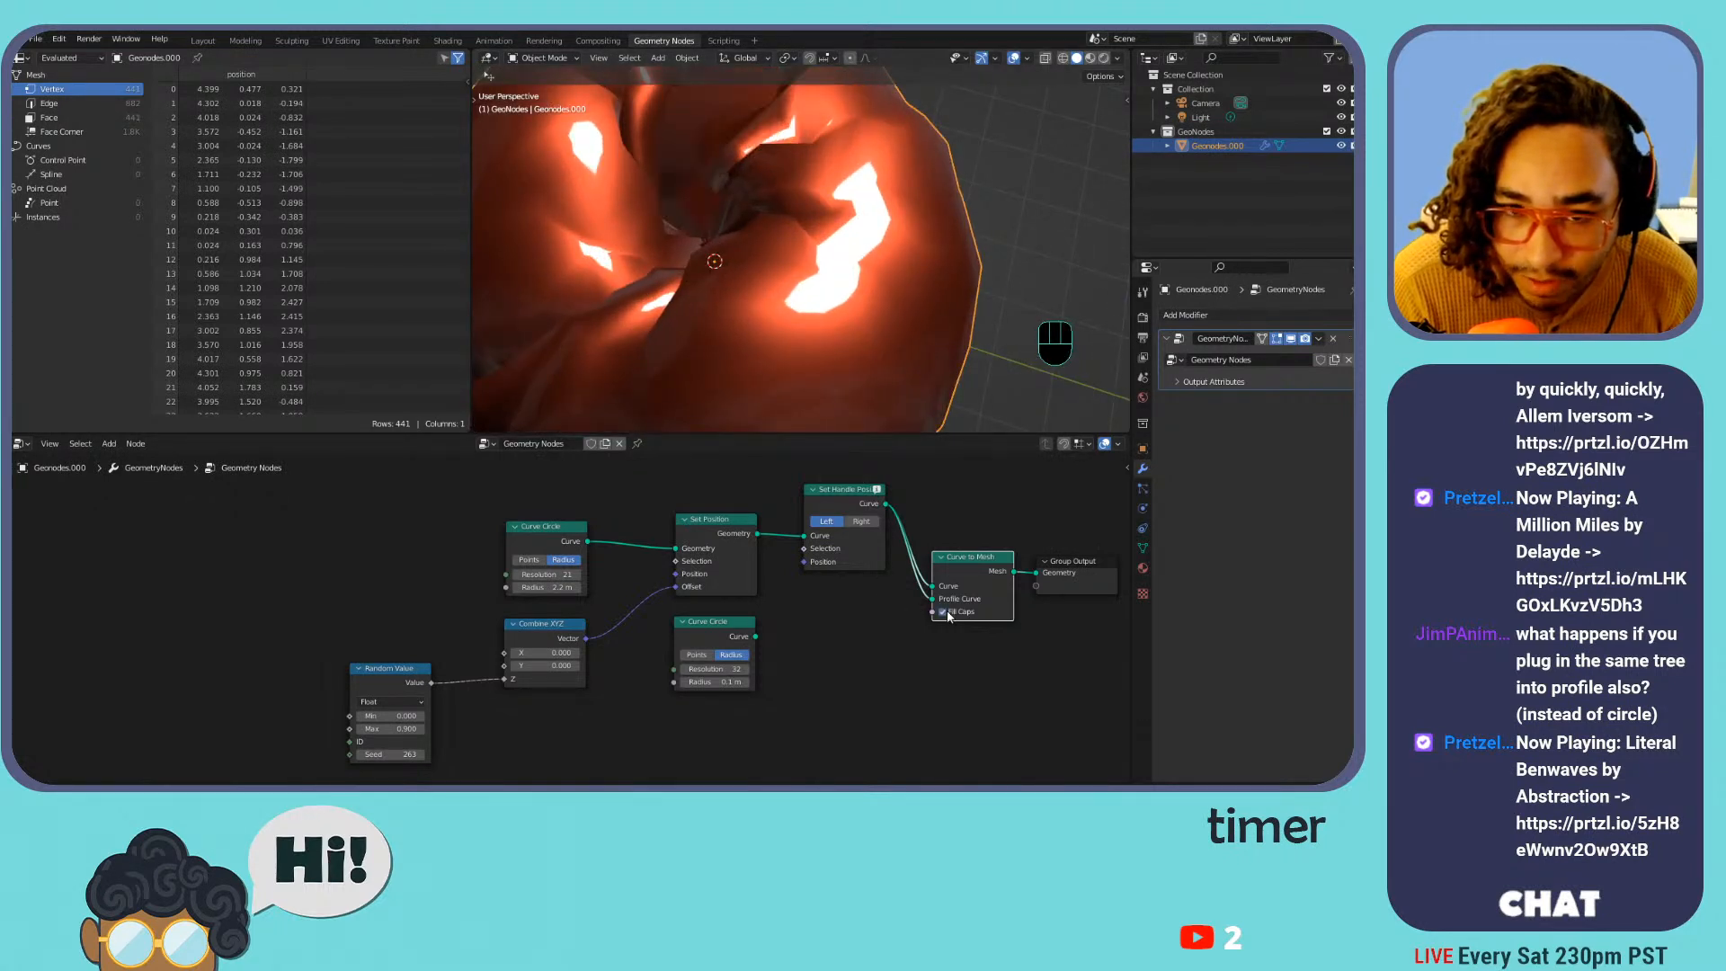
Feed Set Position's geometry into Curve to Mesh's Profile Curve instead, and try another X value in Combine XYZ
drag(933, 599, 885, 593)
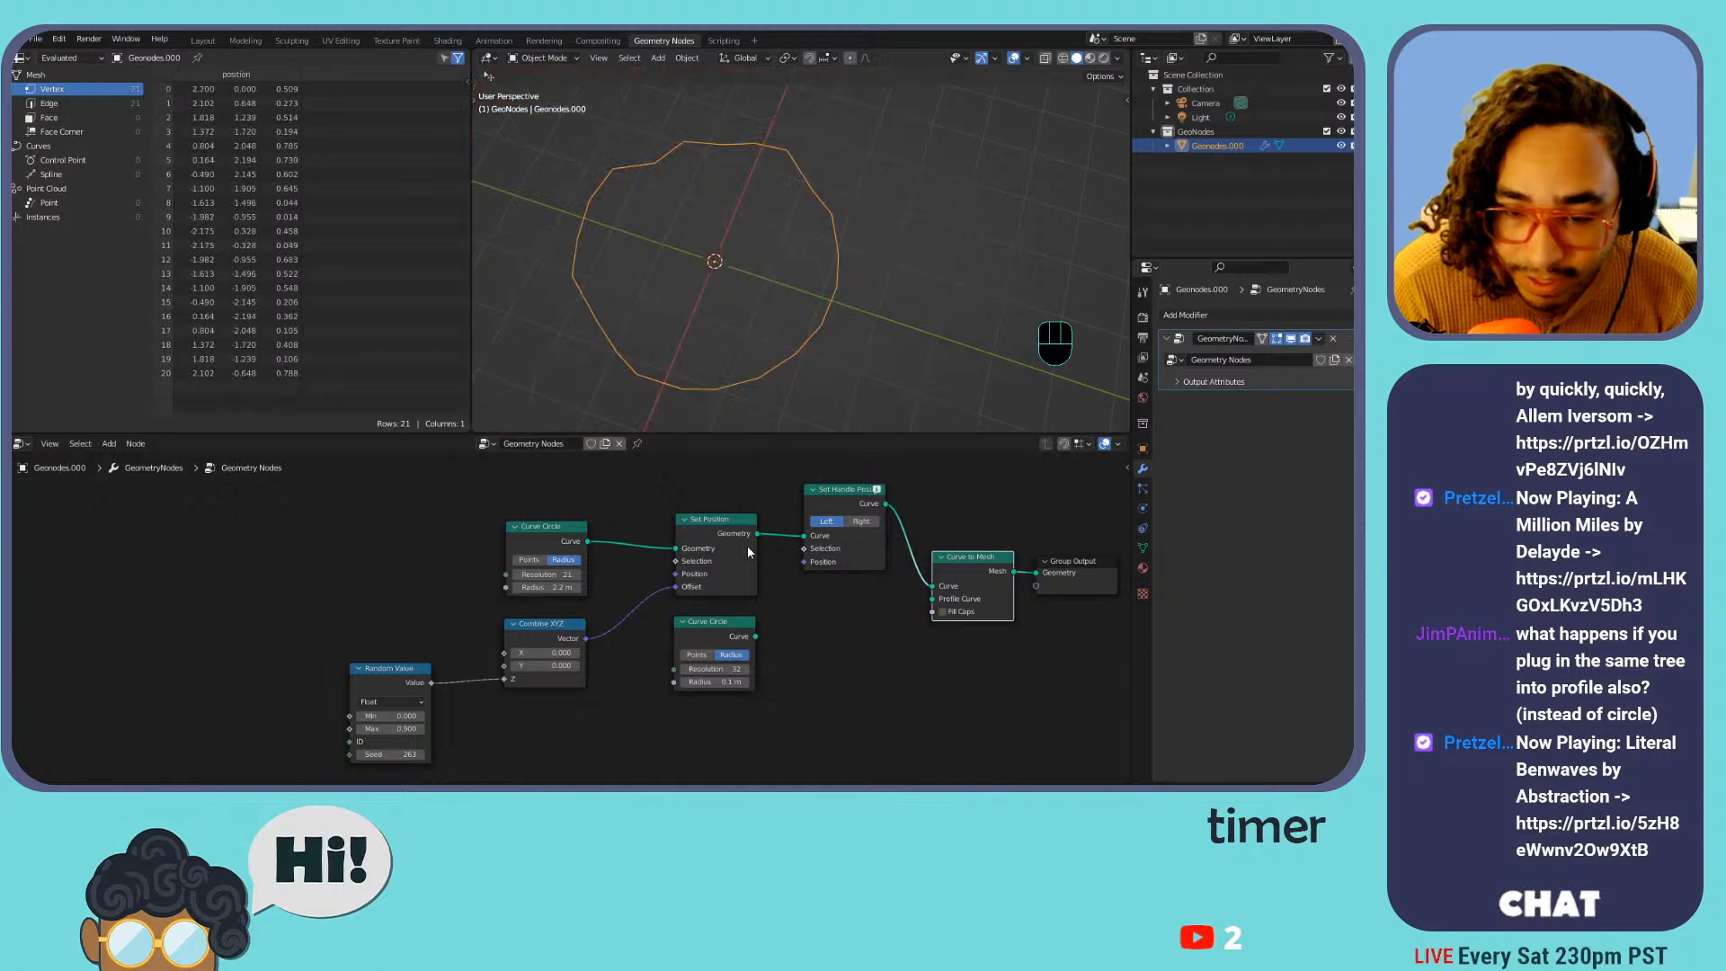
drag(758, 535, 932, 599)
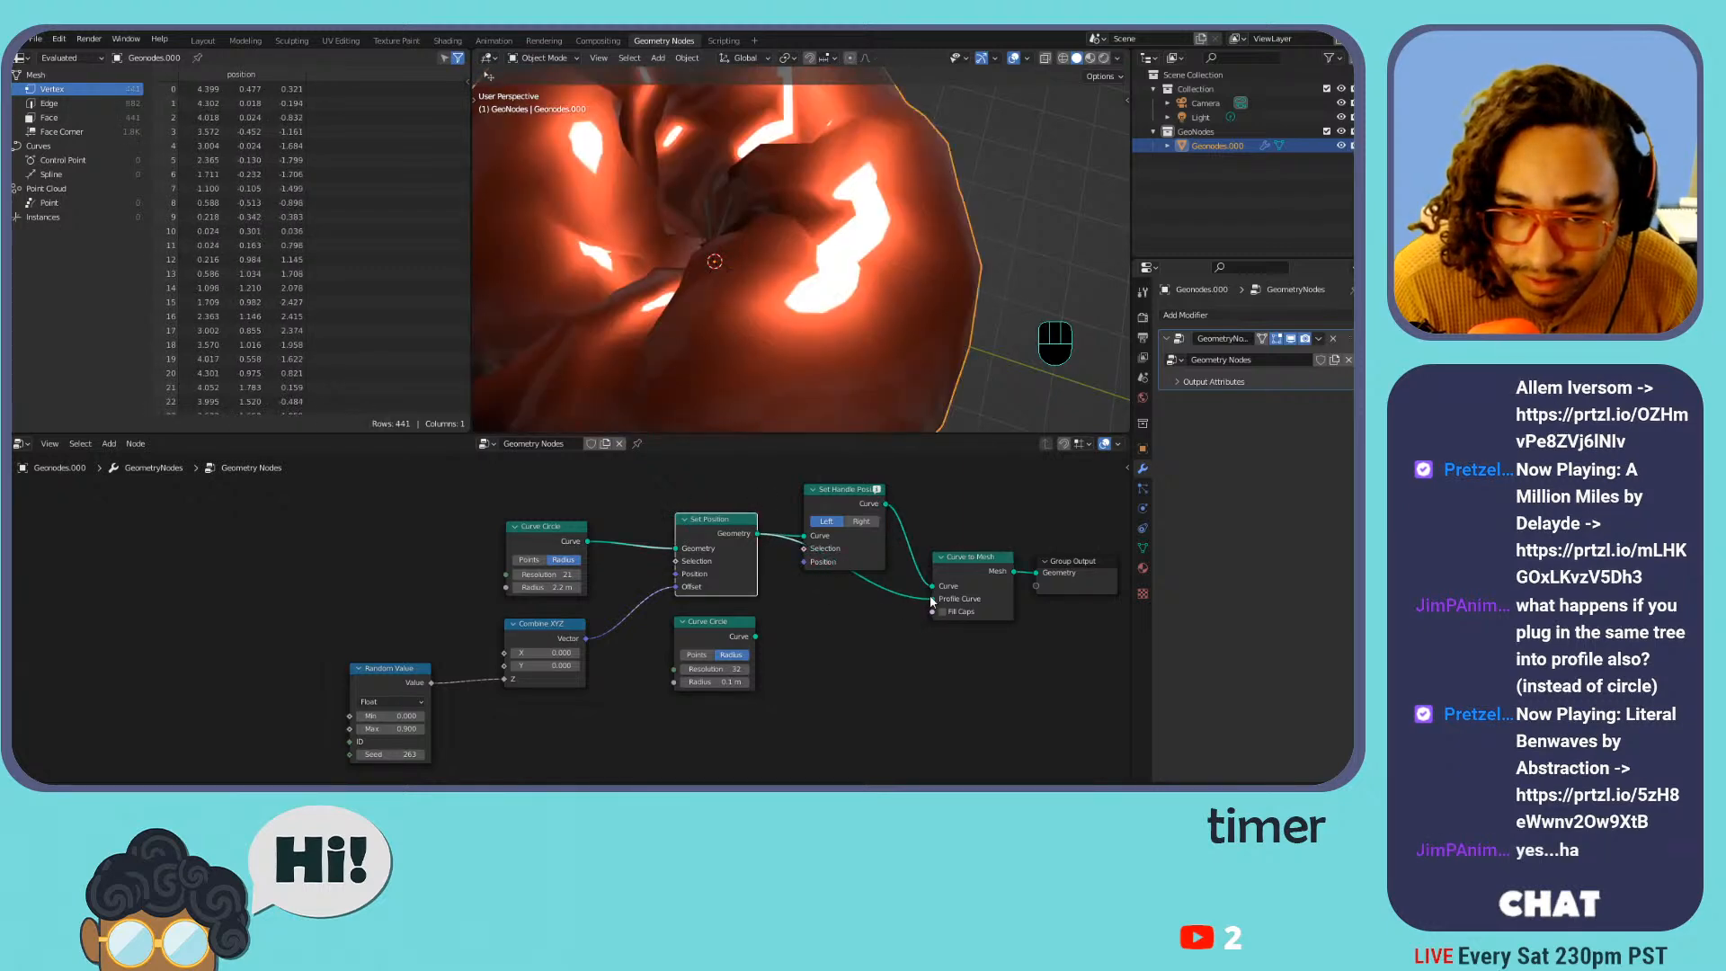
mouse_move(550, 653)
mouse_down()
mouse_move(522, 653)
mouse_move(561, 654)
mouse_up()
key(ctrl+z)
key(ctrl+z)
key(ctrl+z)
key(ctrl+z)
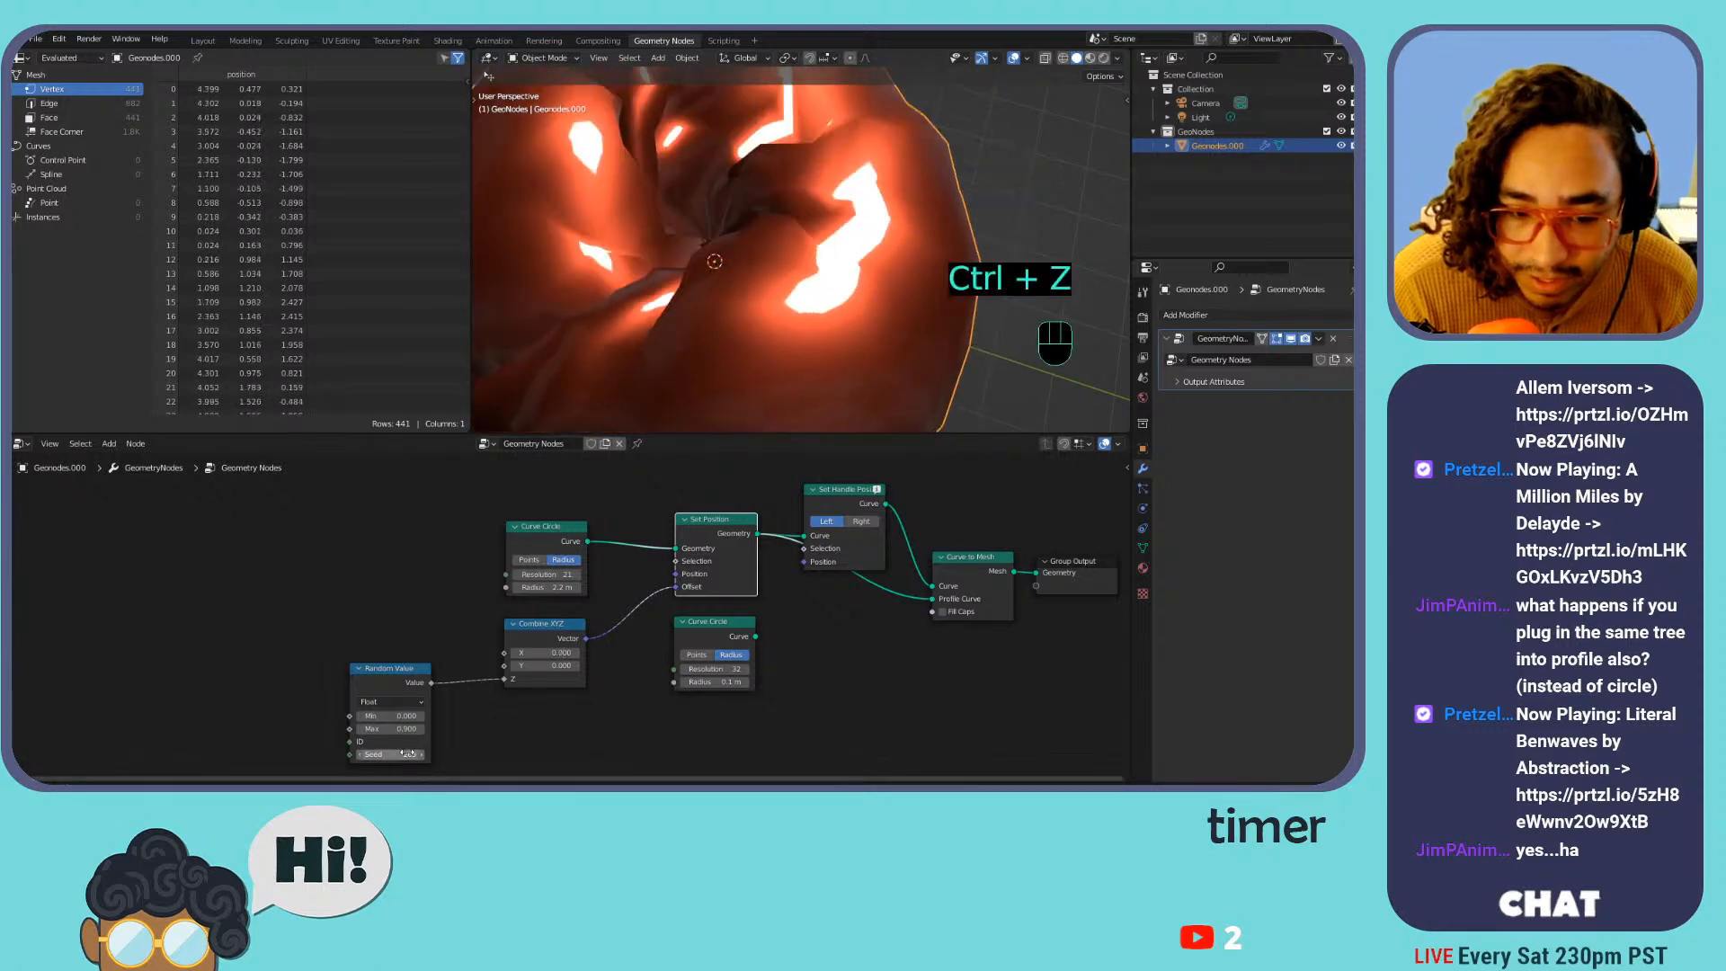
Set the Random Value node's seed to 267 and inspect the mesh from the side
scroll(642, 315, down, 5)
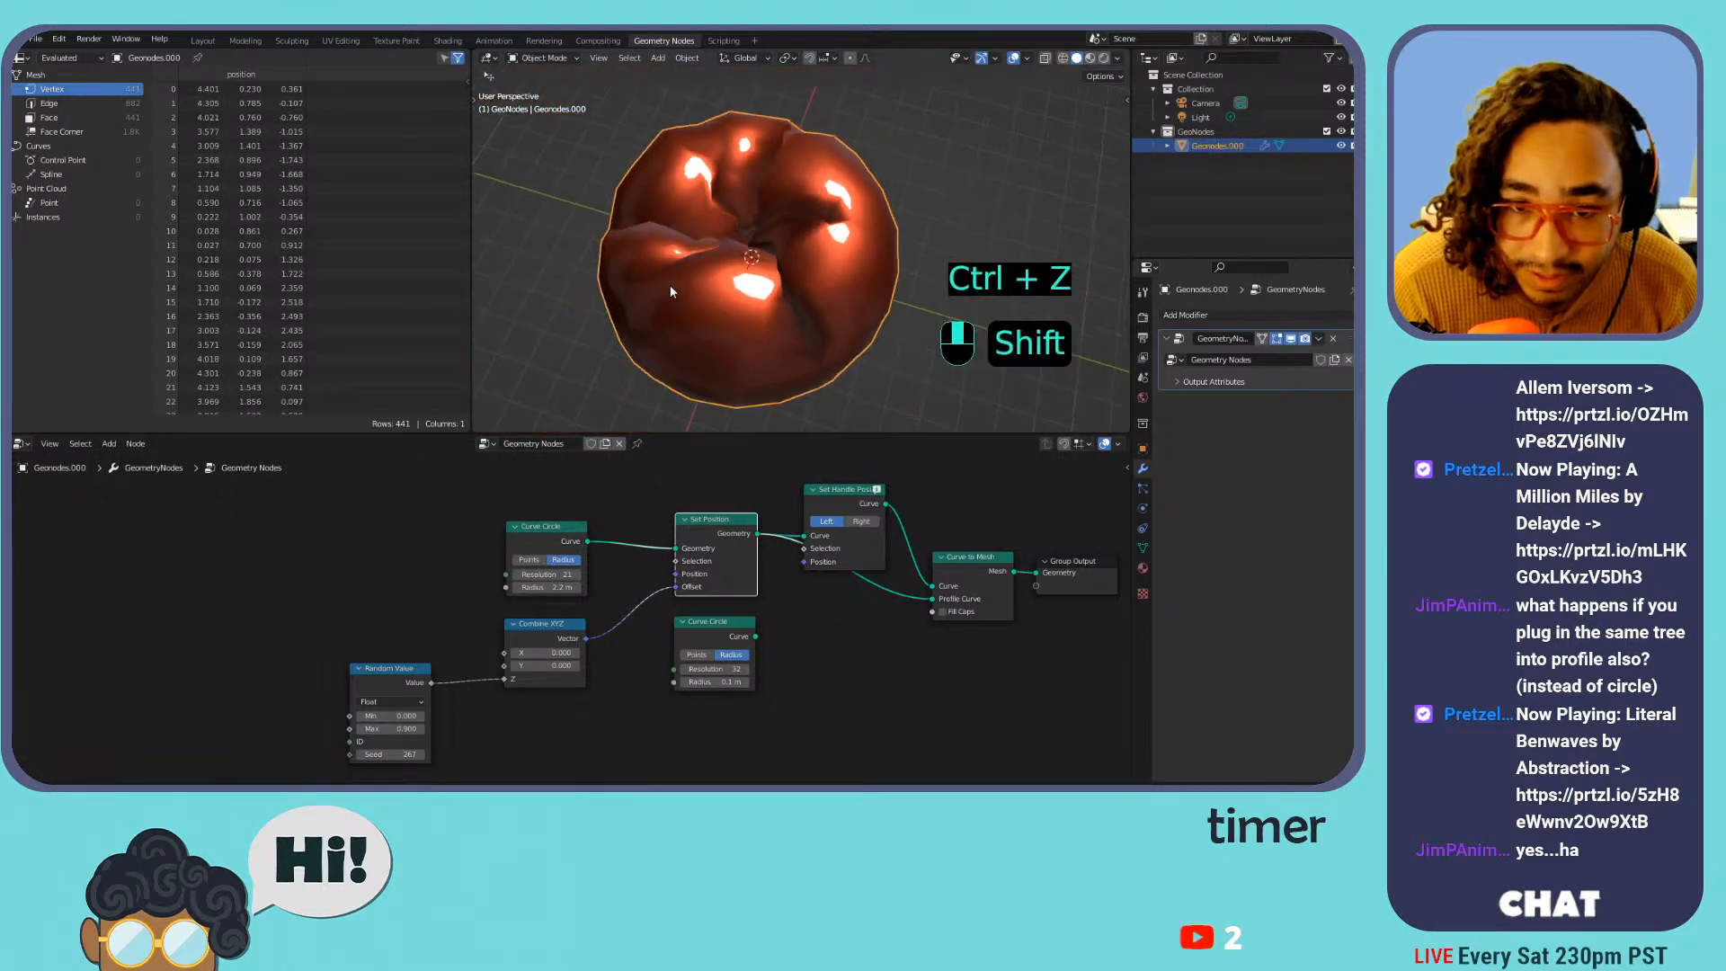
middle_drag(666, 294, 700, 224)
drag(386, 754, 409, 715)
key(ctrl+z)
key(ctrl+z)
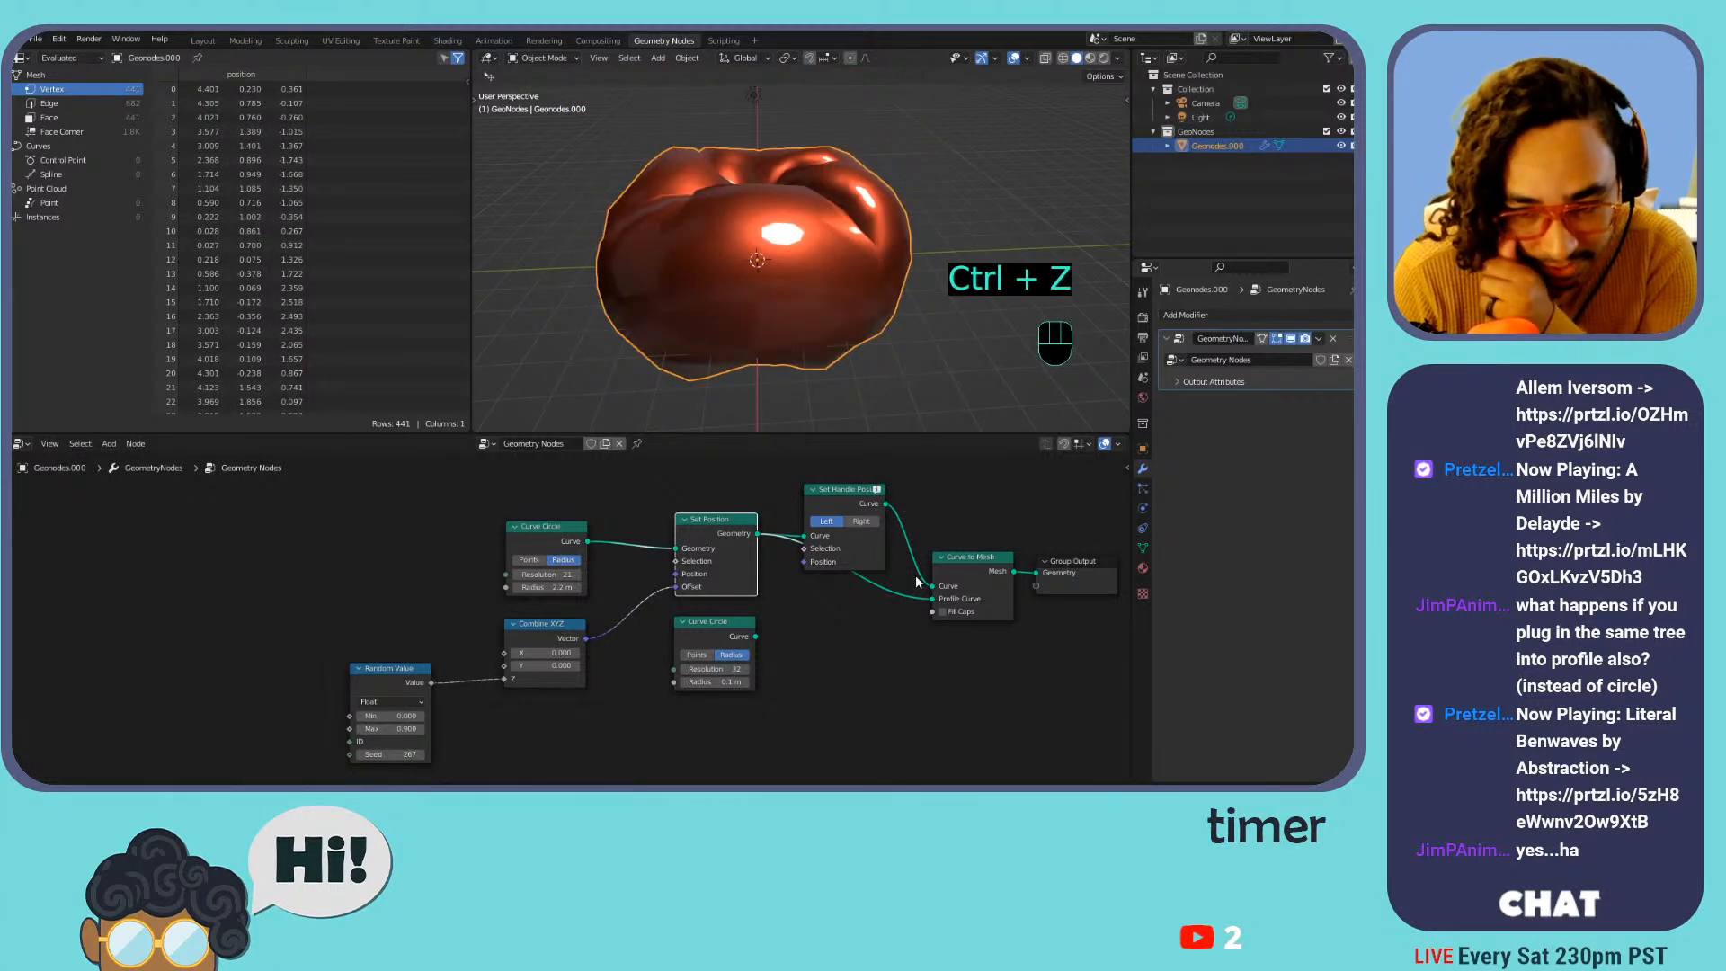
Reconnect the small Curve Circle to Curve to Mesh's Profile Curve and set its radius to 0.4 m
drag(932, 599, 877, 620)
drag(754, 636, 935, 599)
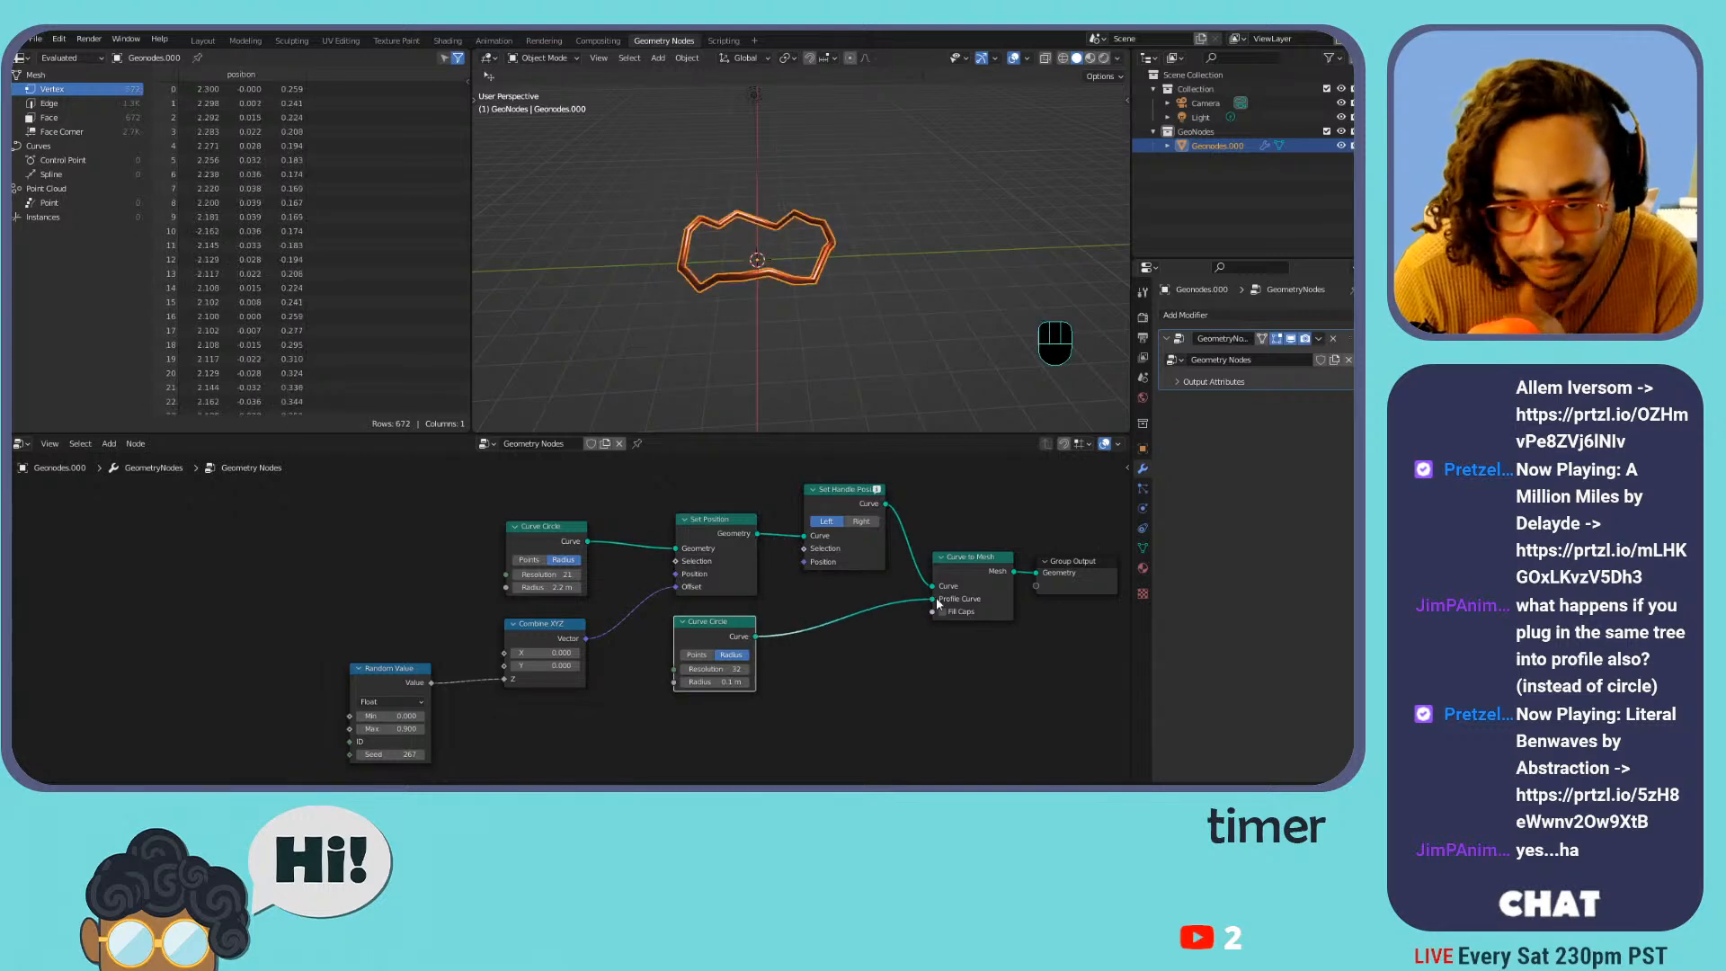
scroll(796, 256, up, 5)
drag(724, 682, 725, 682)
scroll(385, 315, down, 1)
Start appending from another file and browse to the Assets\Blender Materials folder on the F: drive
click(34, 39)
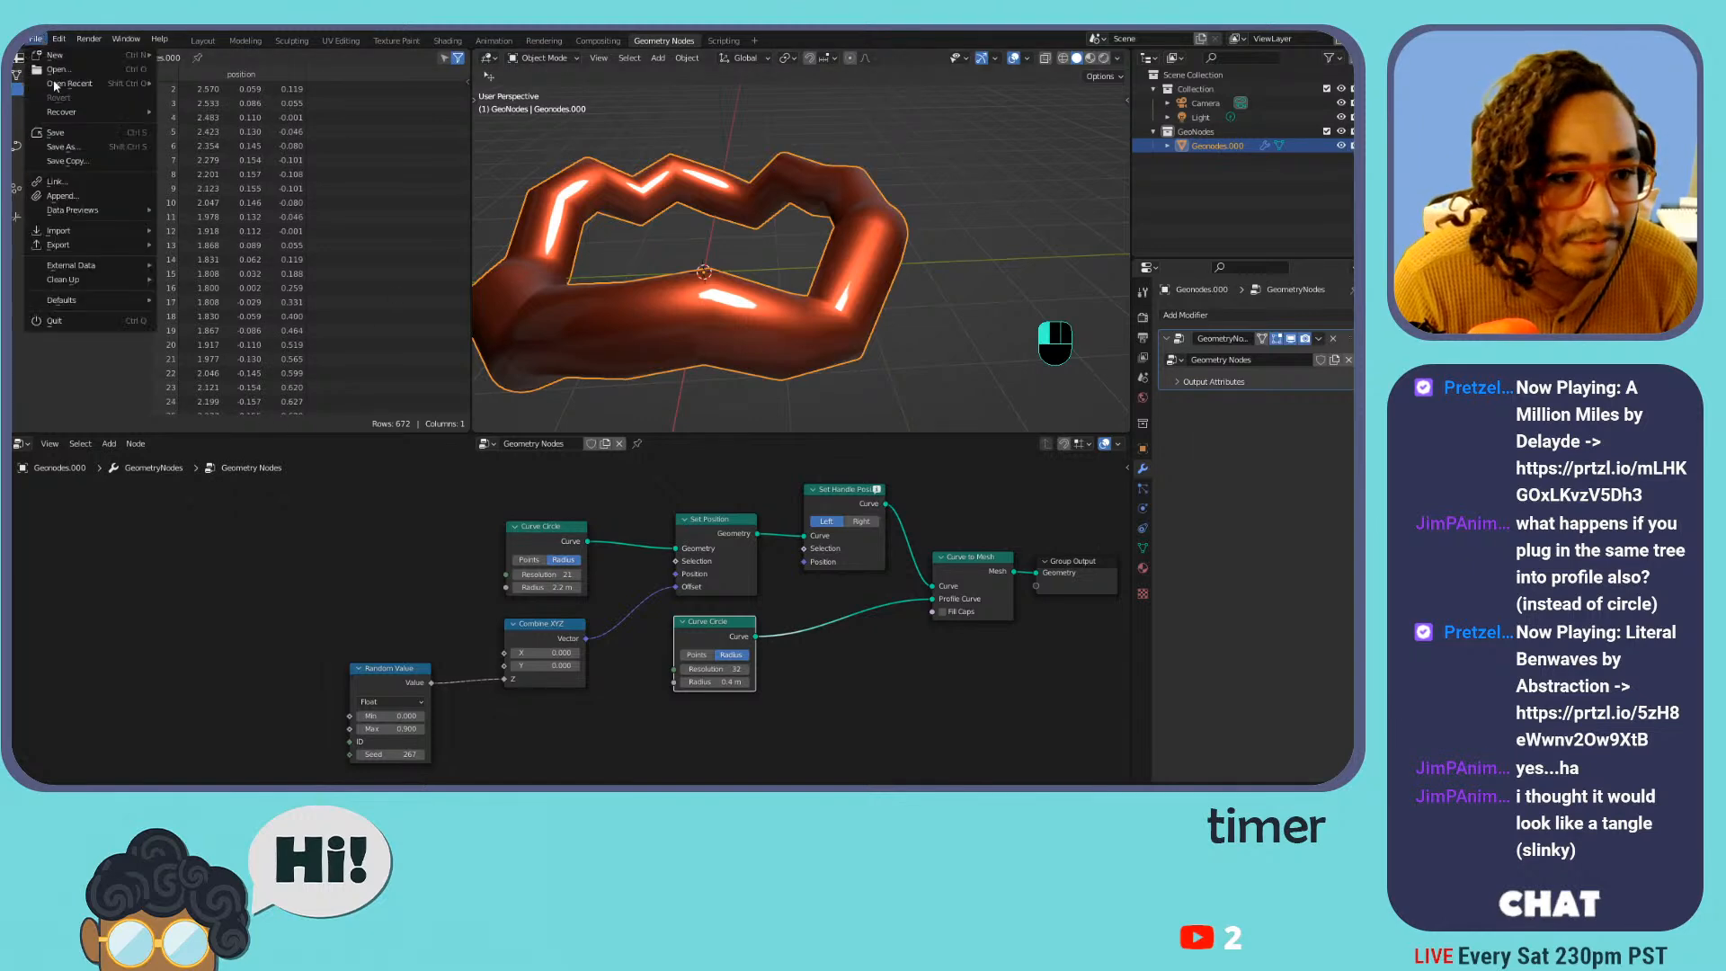
click(81, 198)
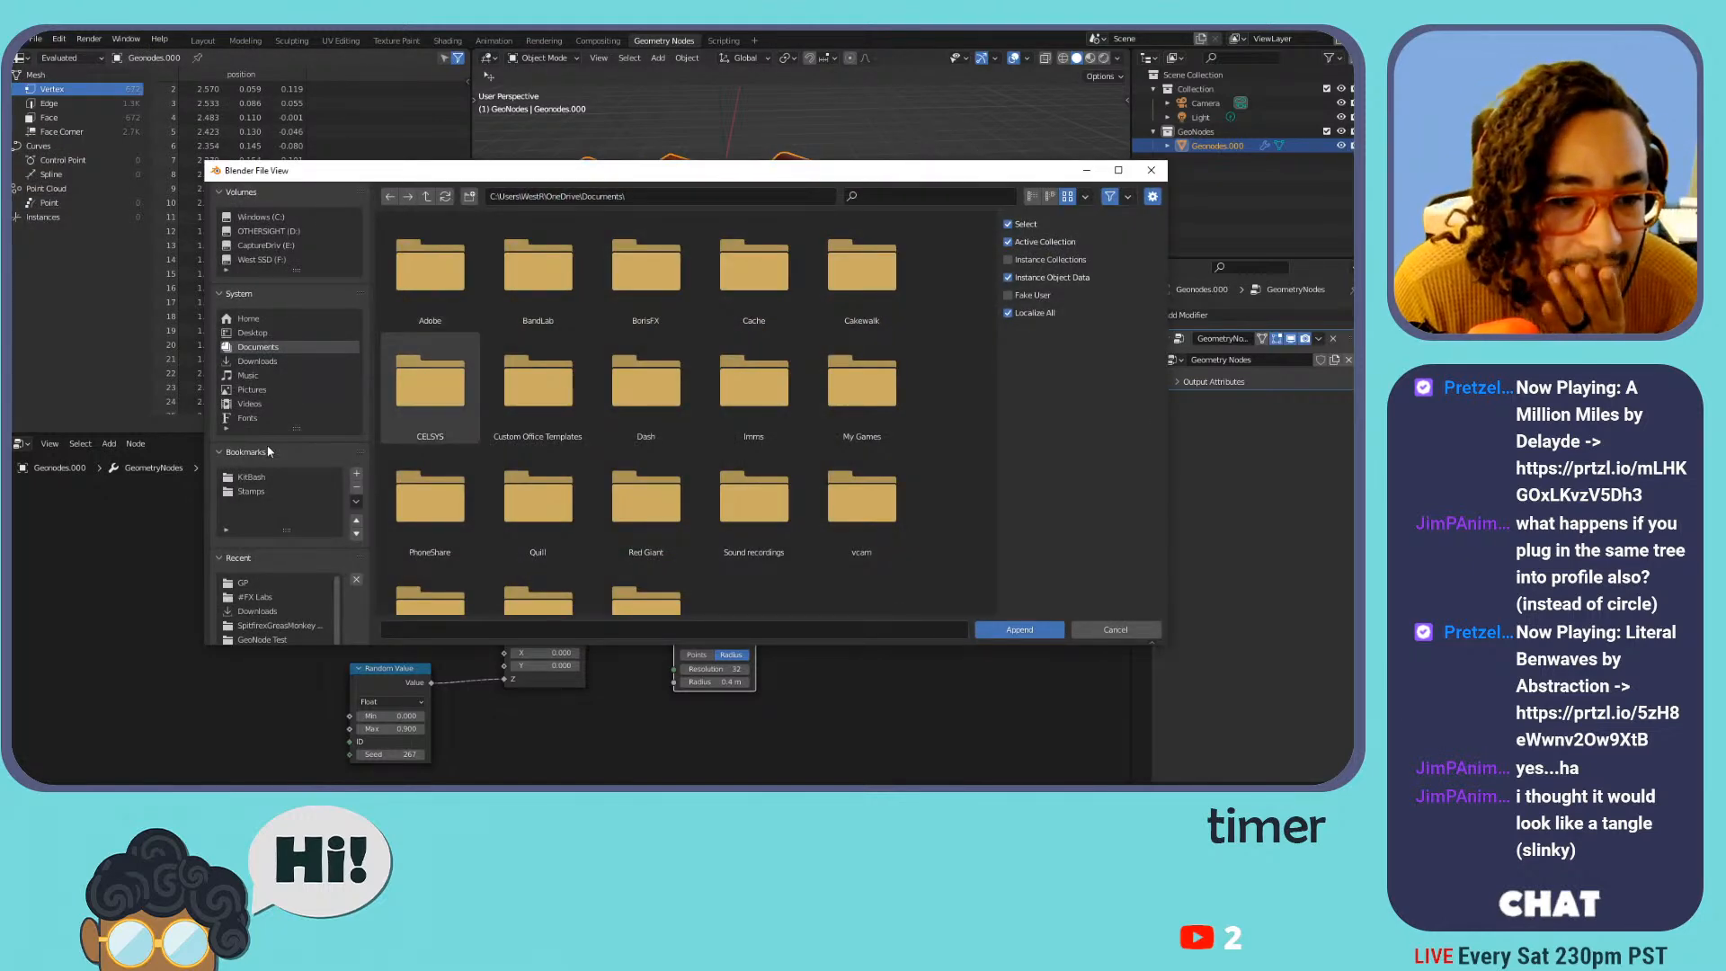
click(268, 259)
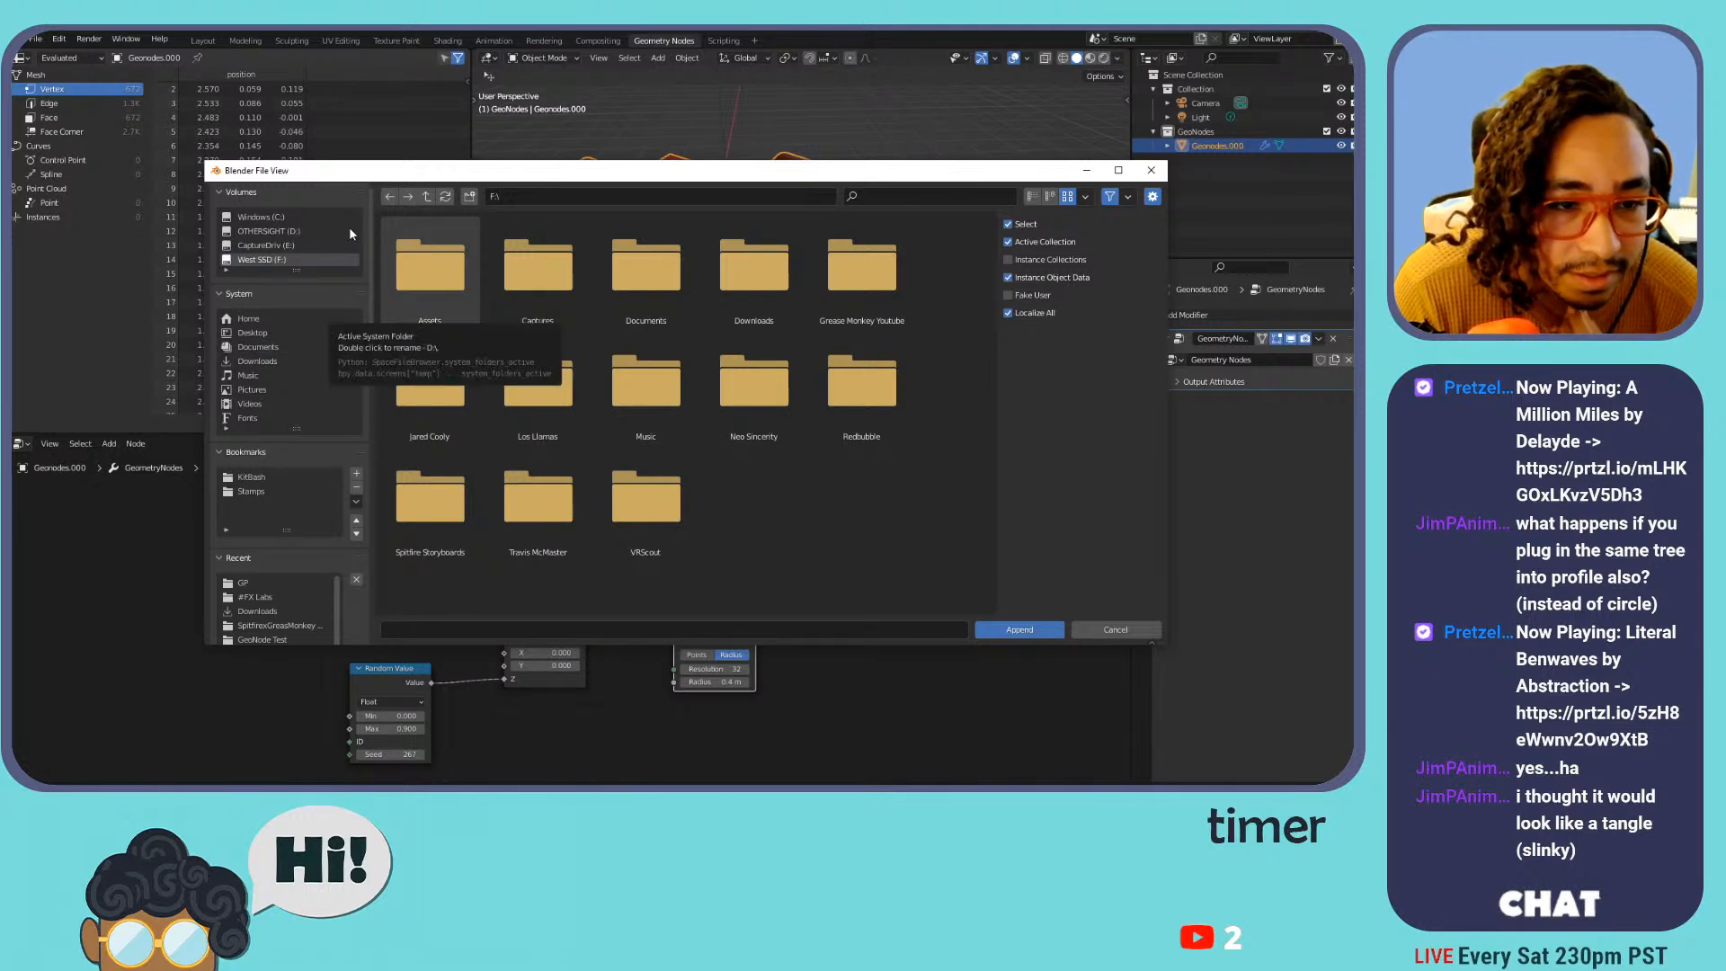
double_click(413, 256)
drag(375, 275, 132, 275)
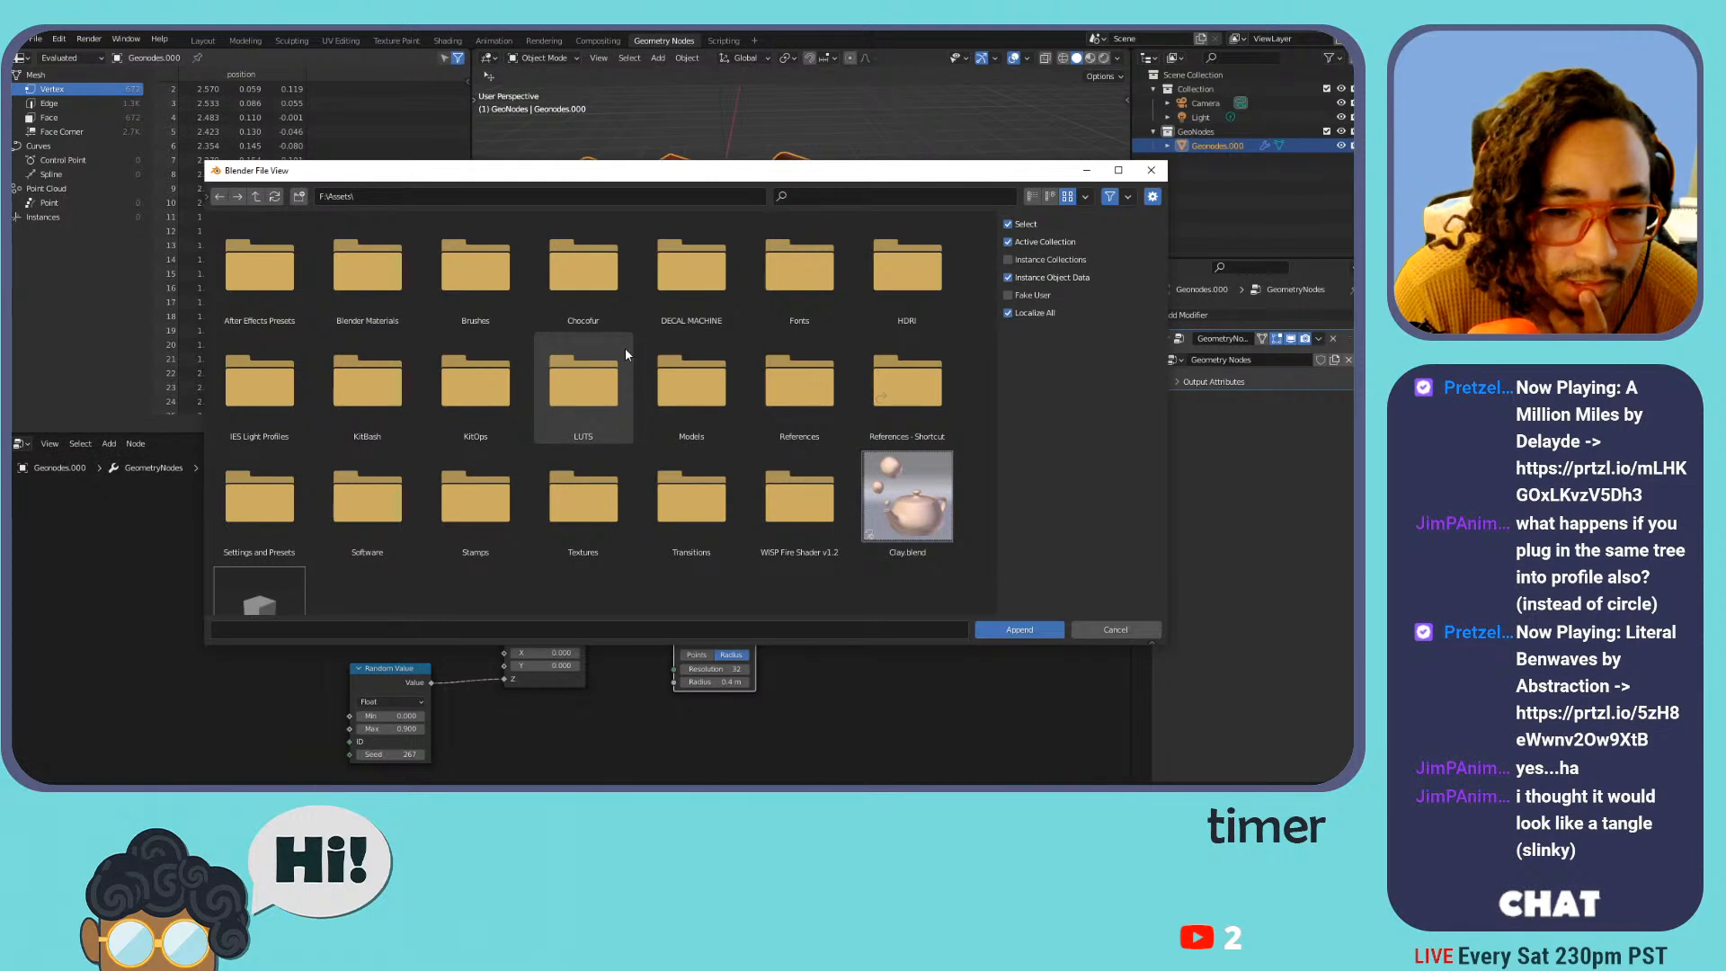
double_click(392, 284)
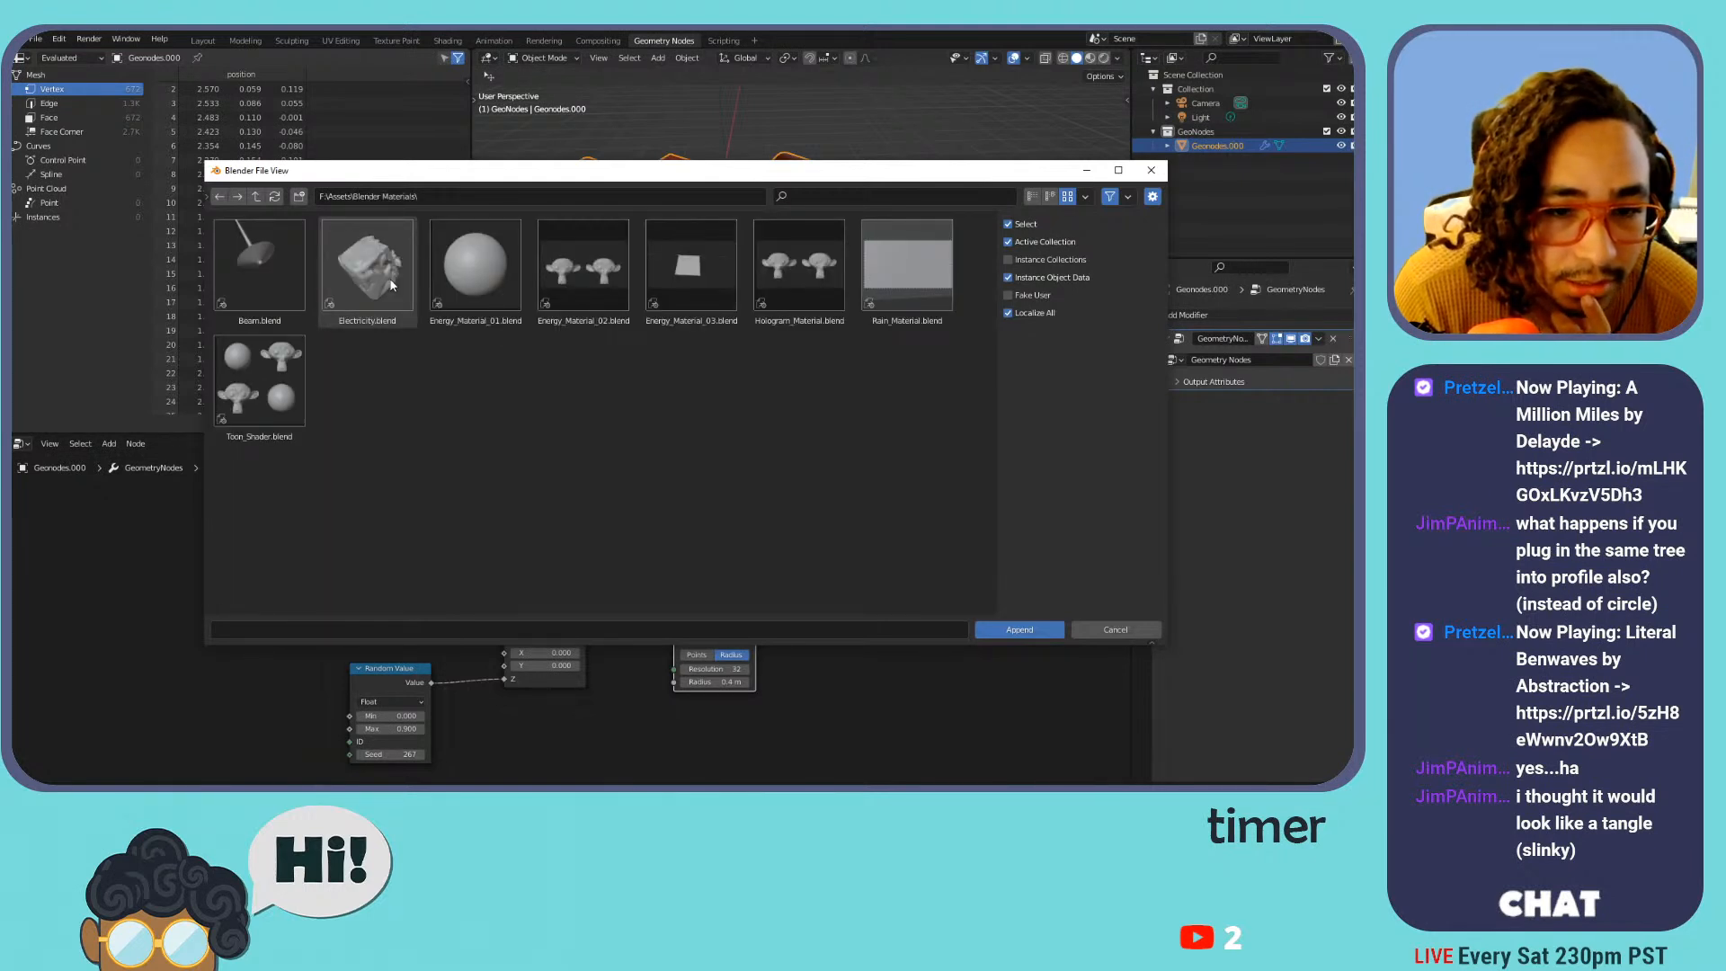
Append the materials energy.001 through energy.010 from Energy_Material_01.blend's Material folder
double_click(495, 279)
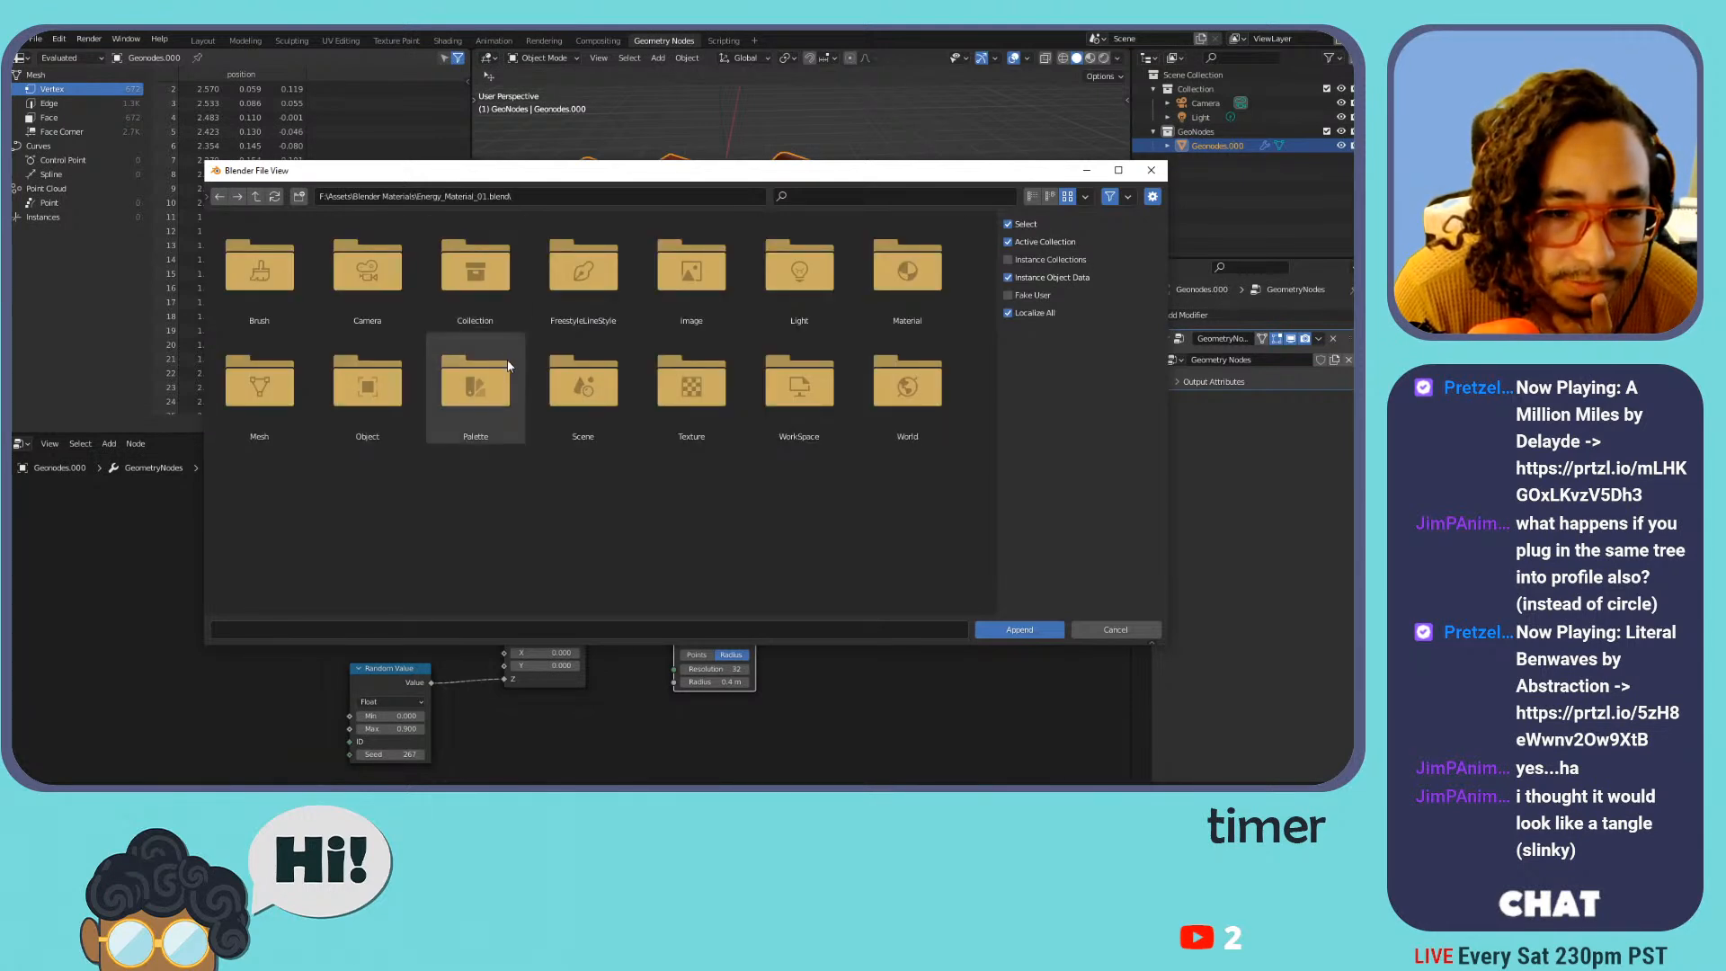
double_click(886, 255)
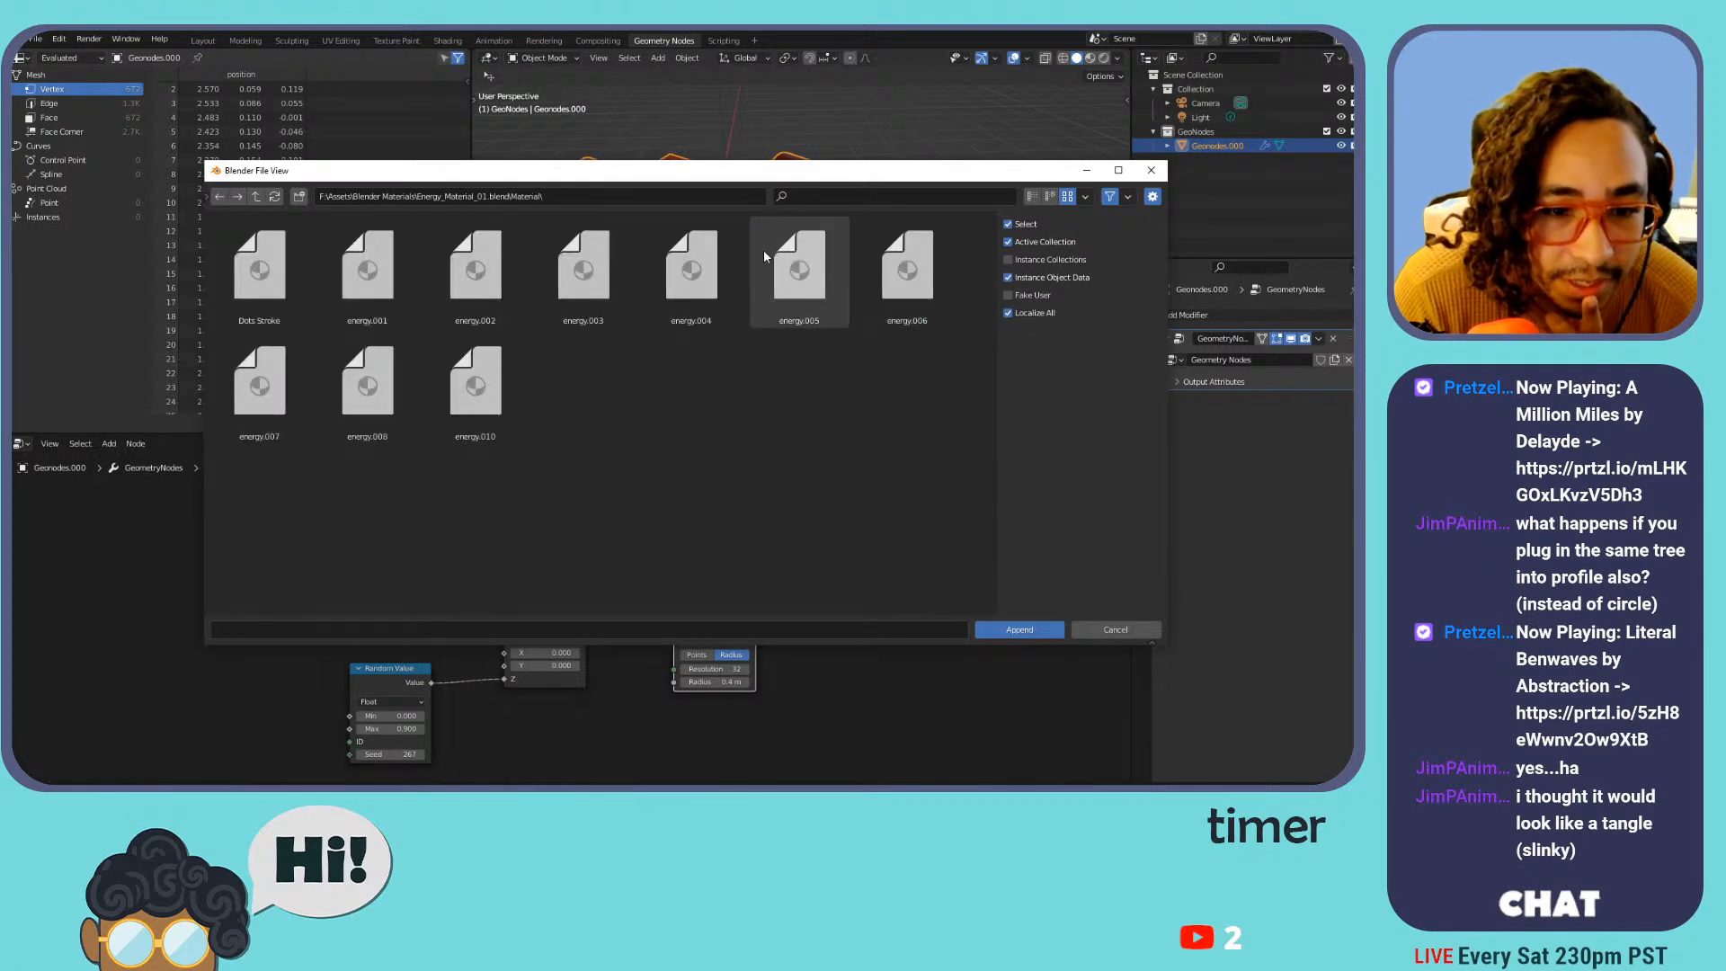
click(396, 277)
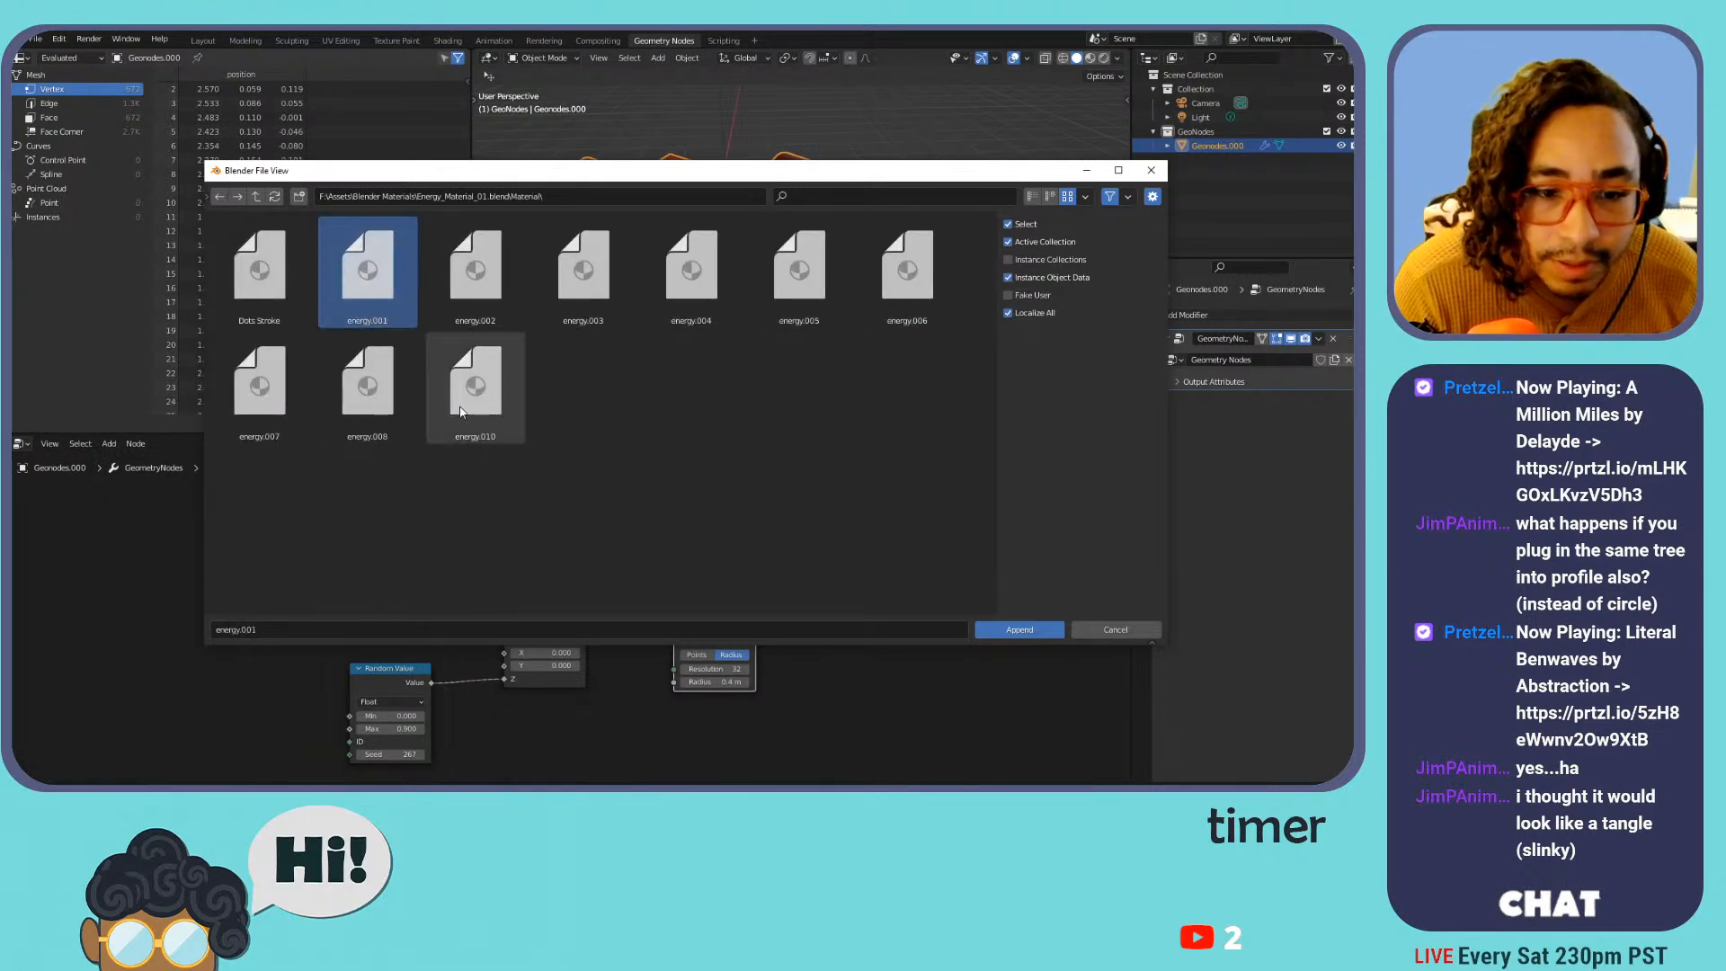
shift+click(476, 387)
click(1011, 631)
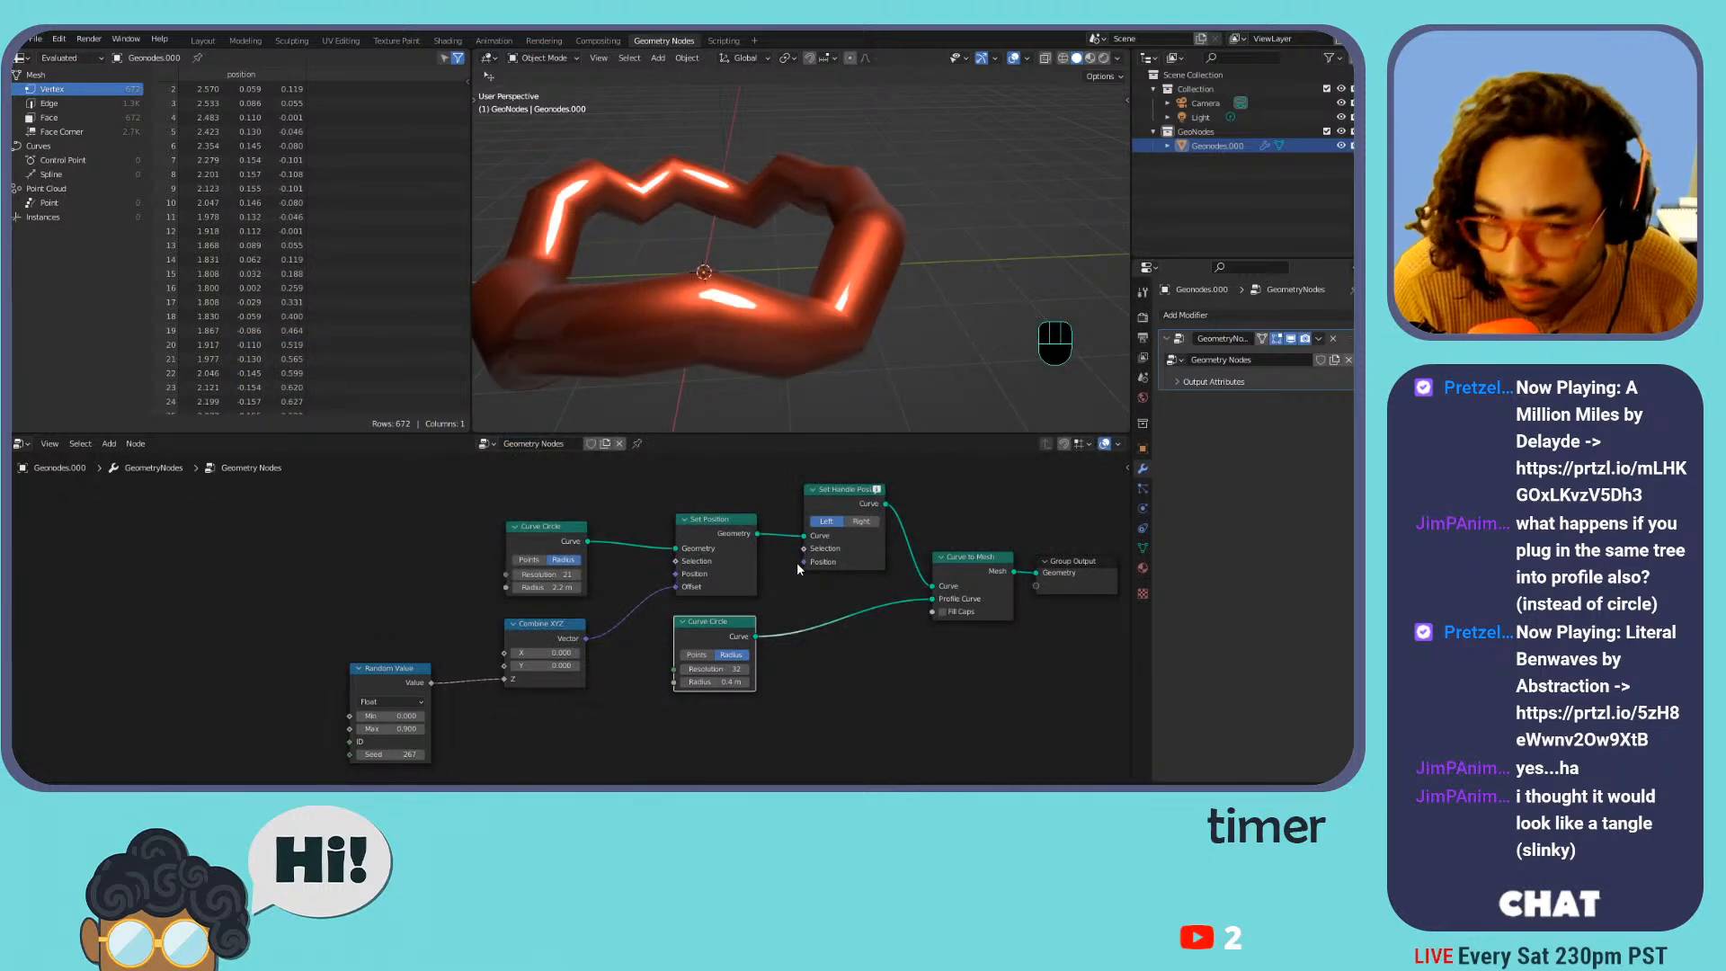
Select the tube object, show its material properties, and insert a Set Material node between Curve to Mesh and Group Output
click(779, 336)
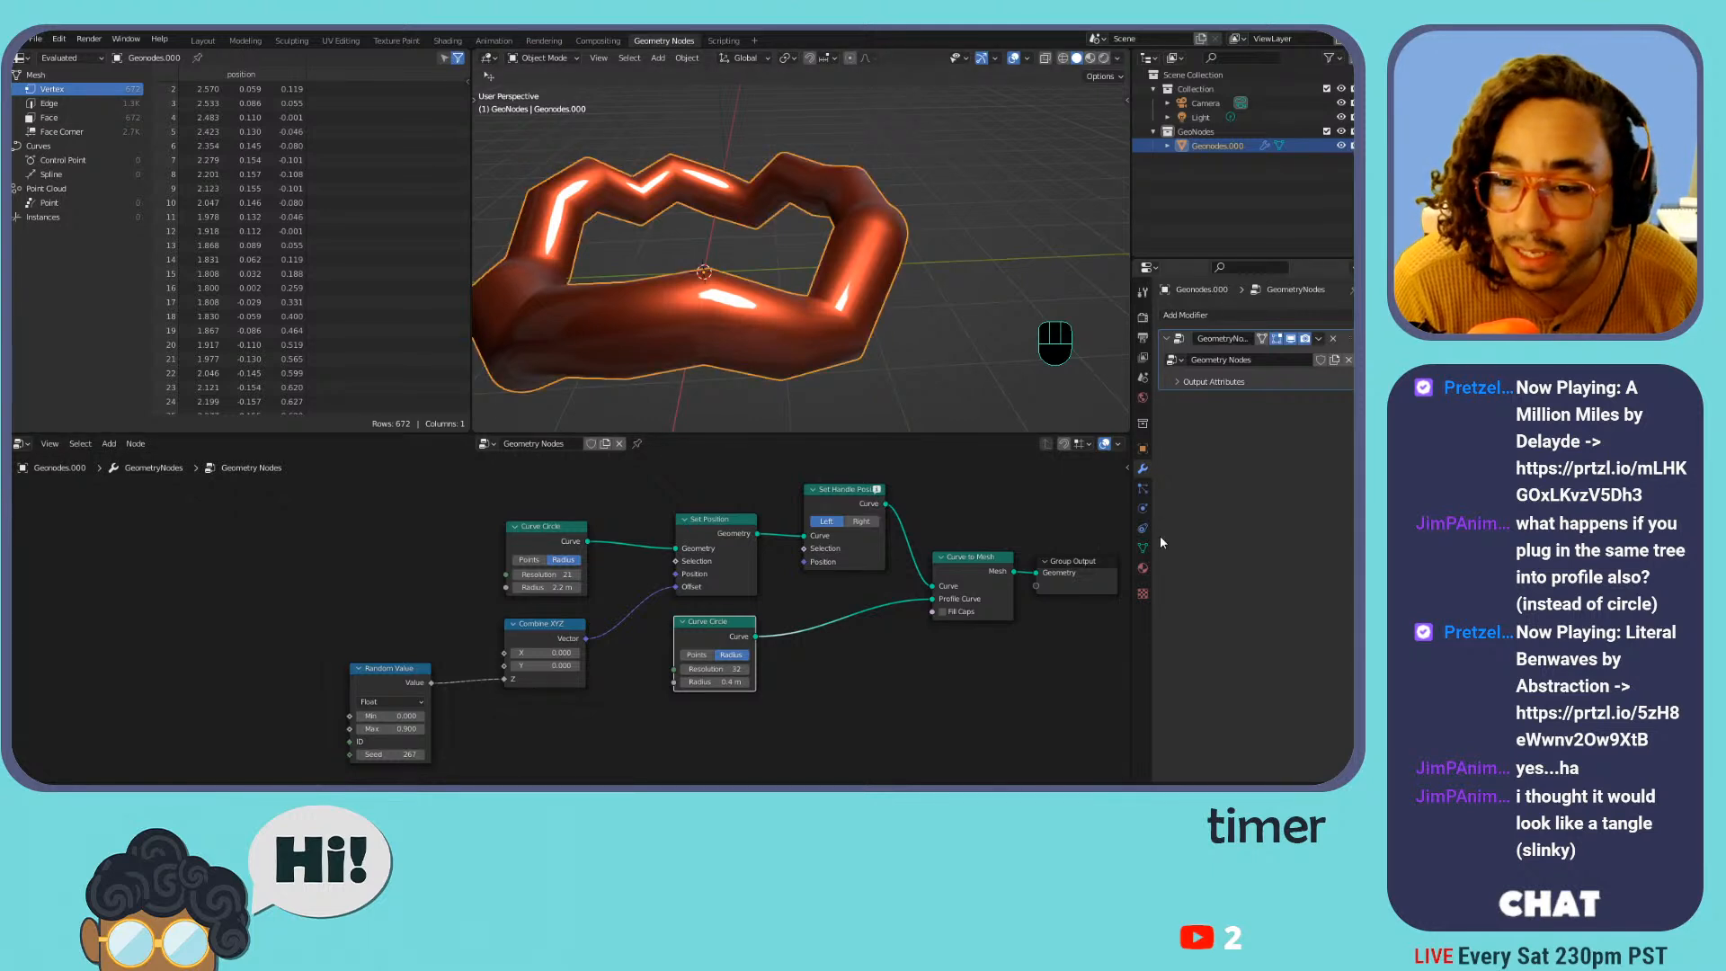
click(1143, 568)
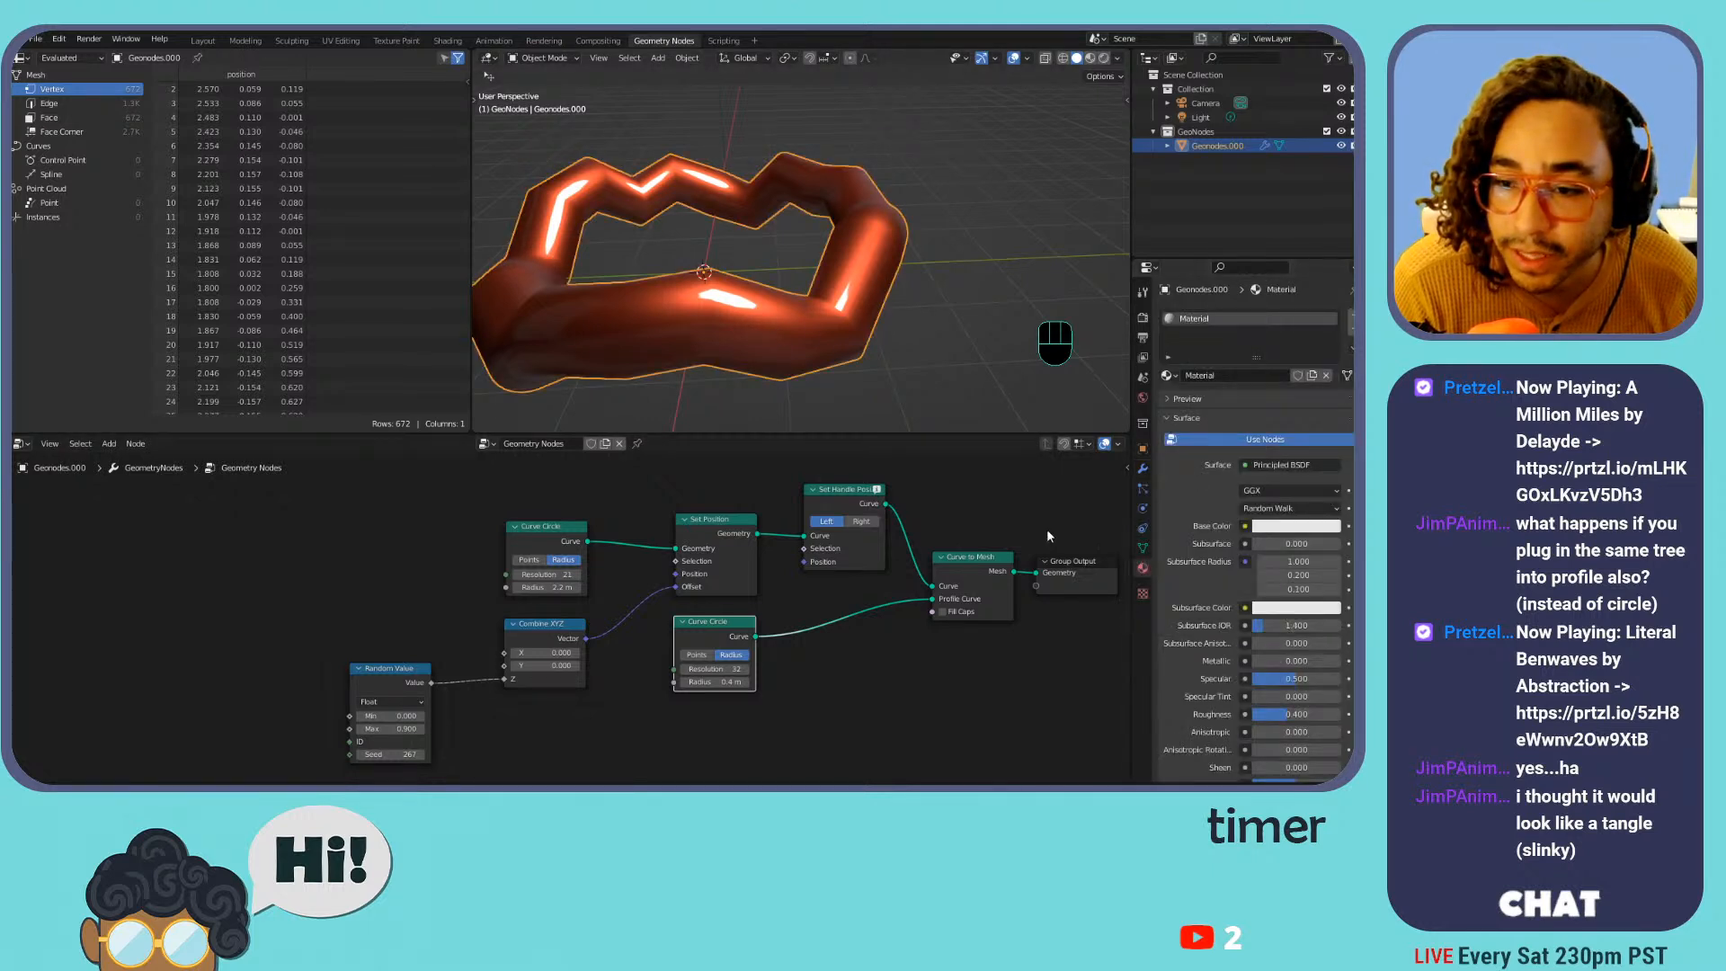
click(960, 492)
scroll(942, 497, down, 3)
scroll(940, 497, up, 3)
middle_drag(980, 472, 709, 482)
key(shift+a)
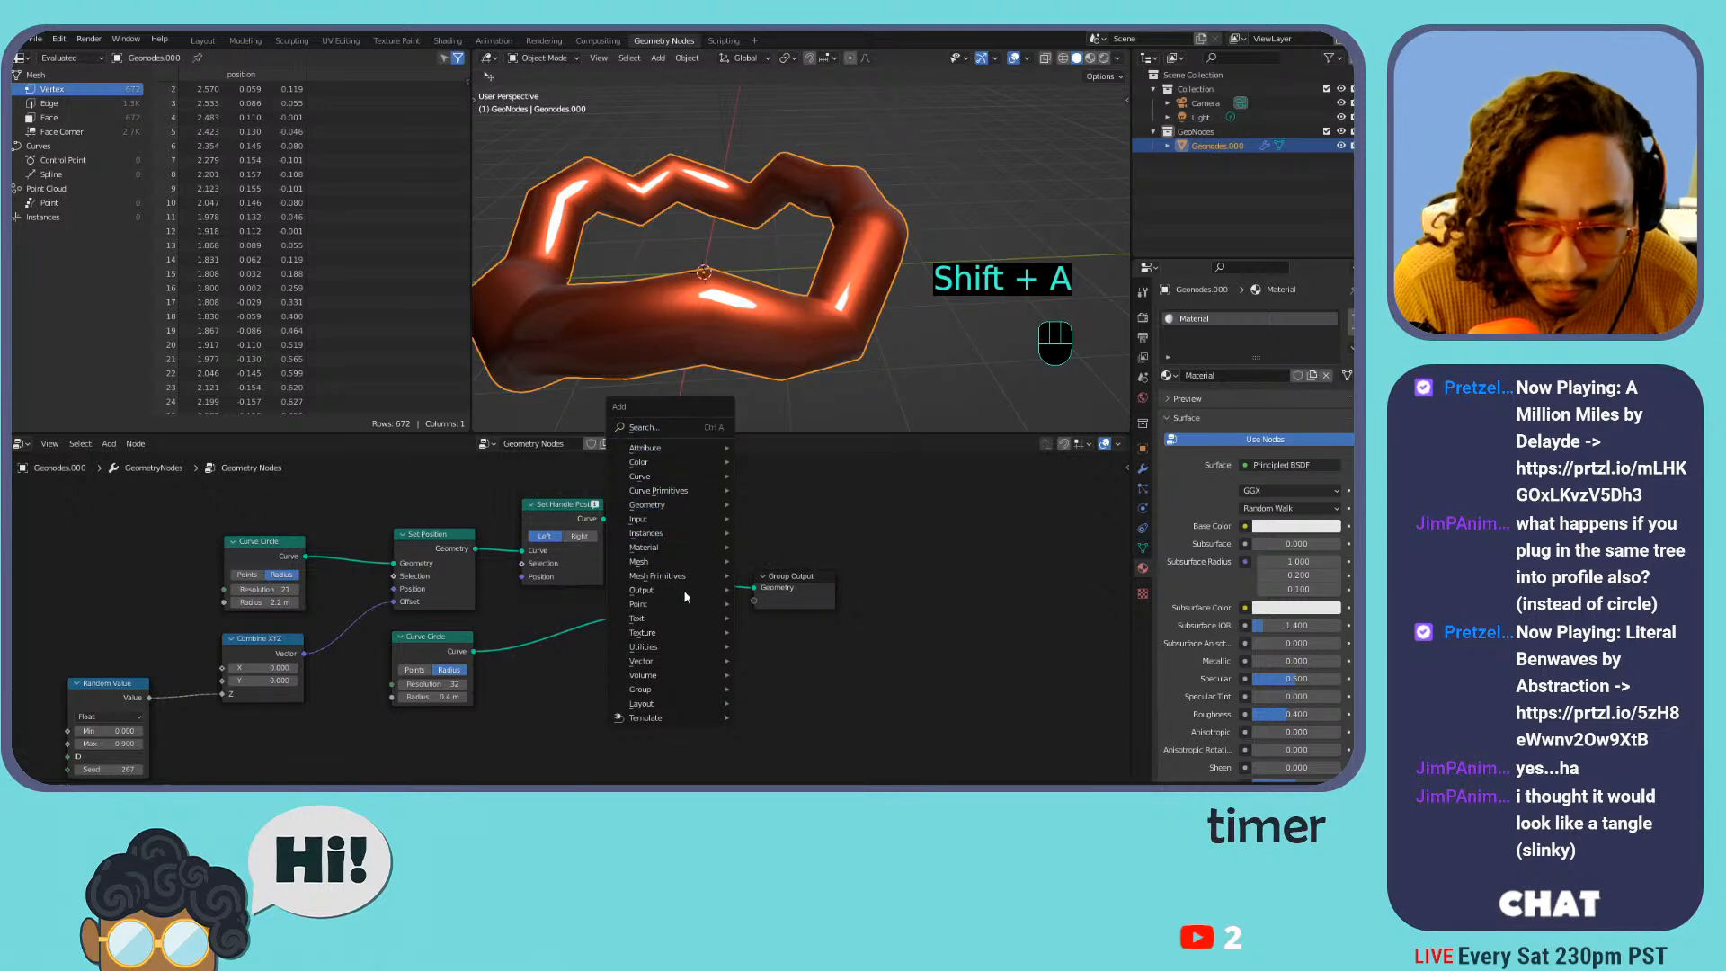
mouse_move(659, 650)
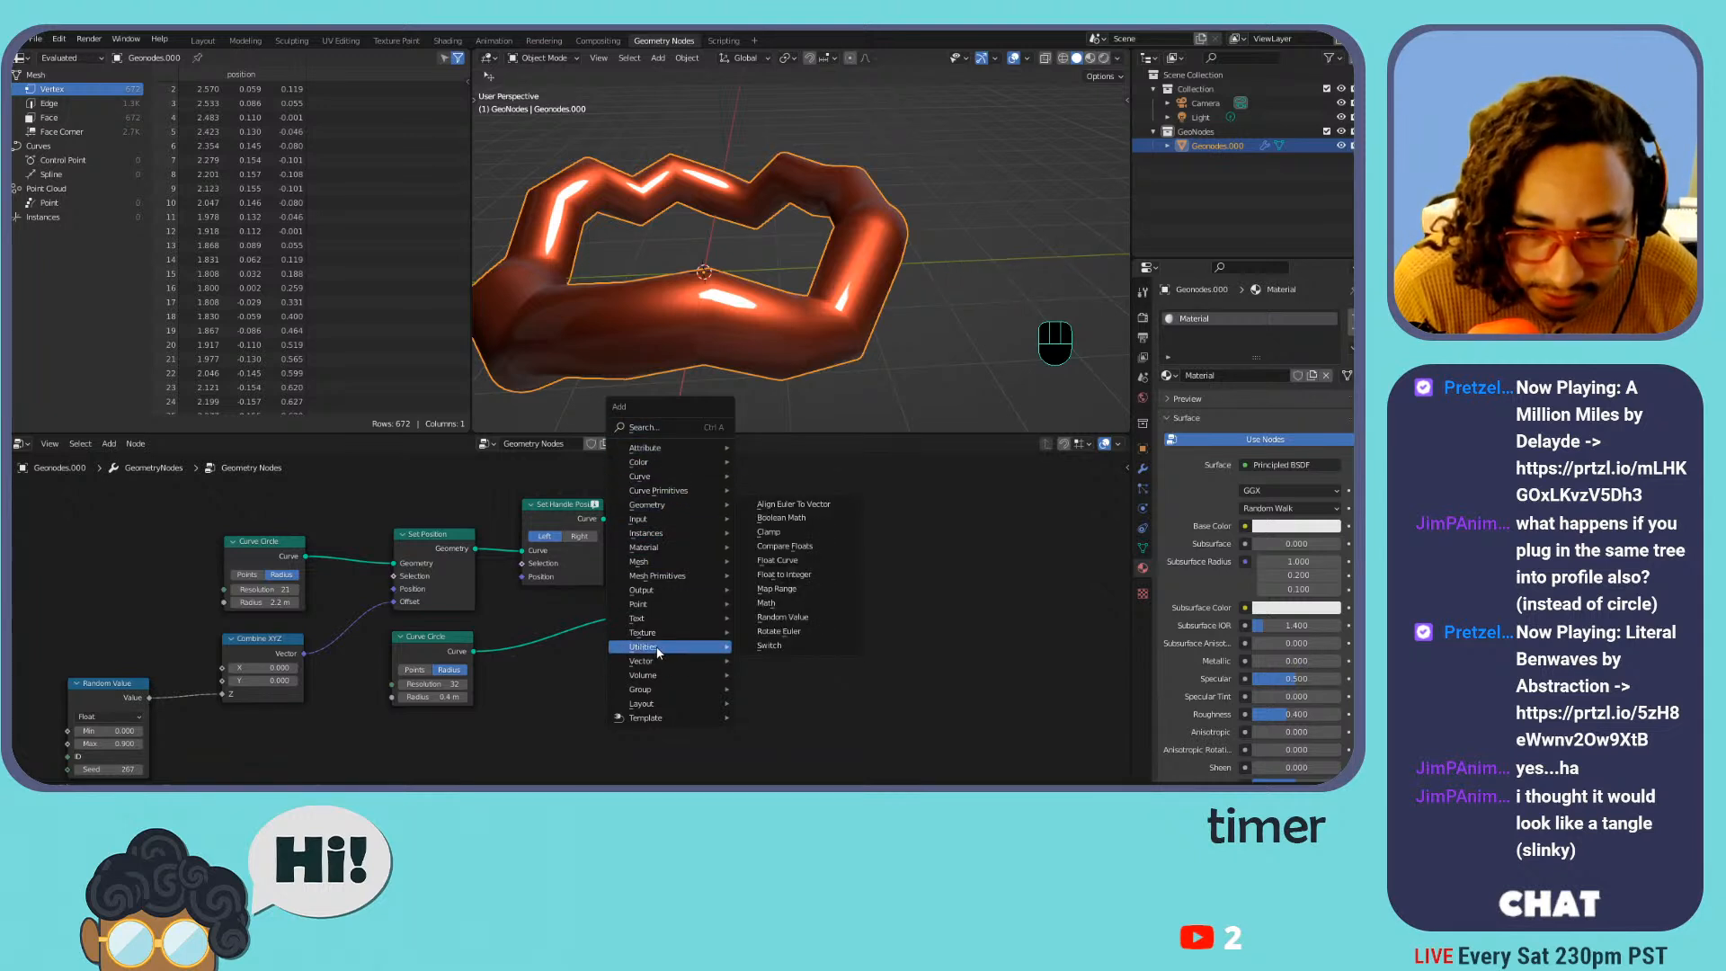
mouse_move(681, 577)
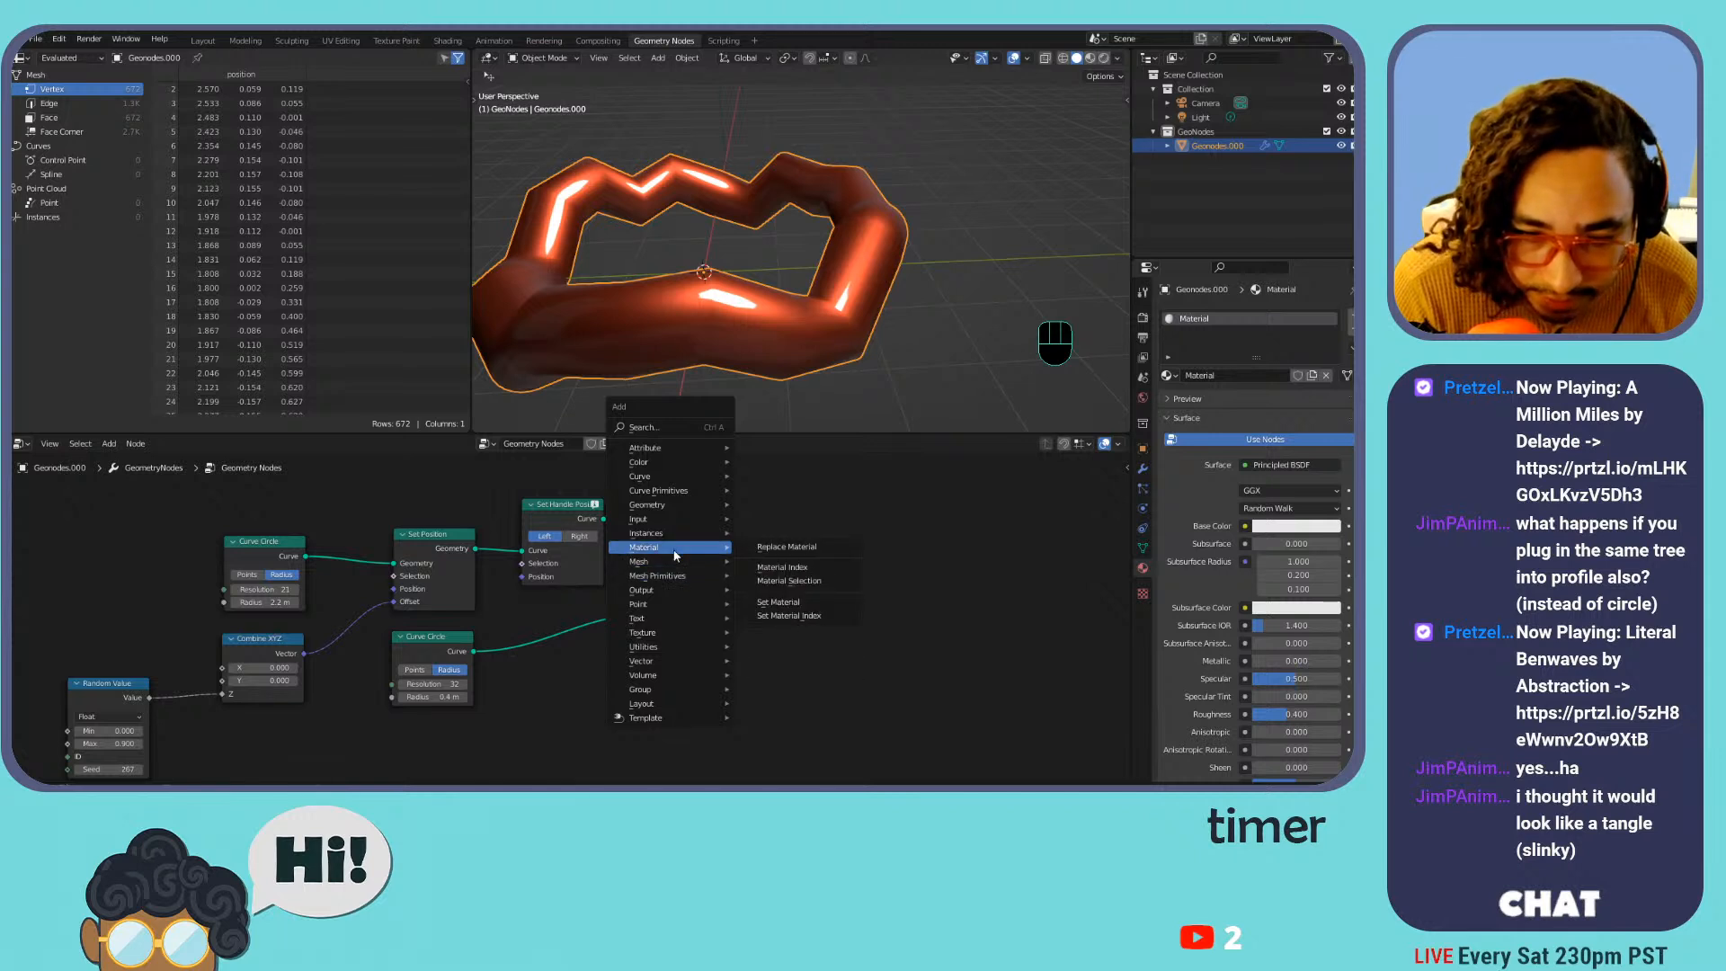
click(779, 602)
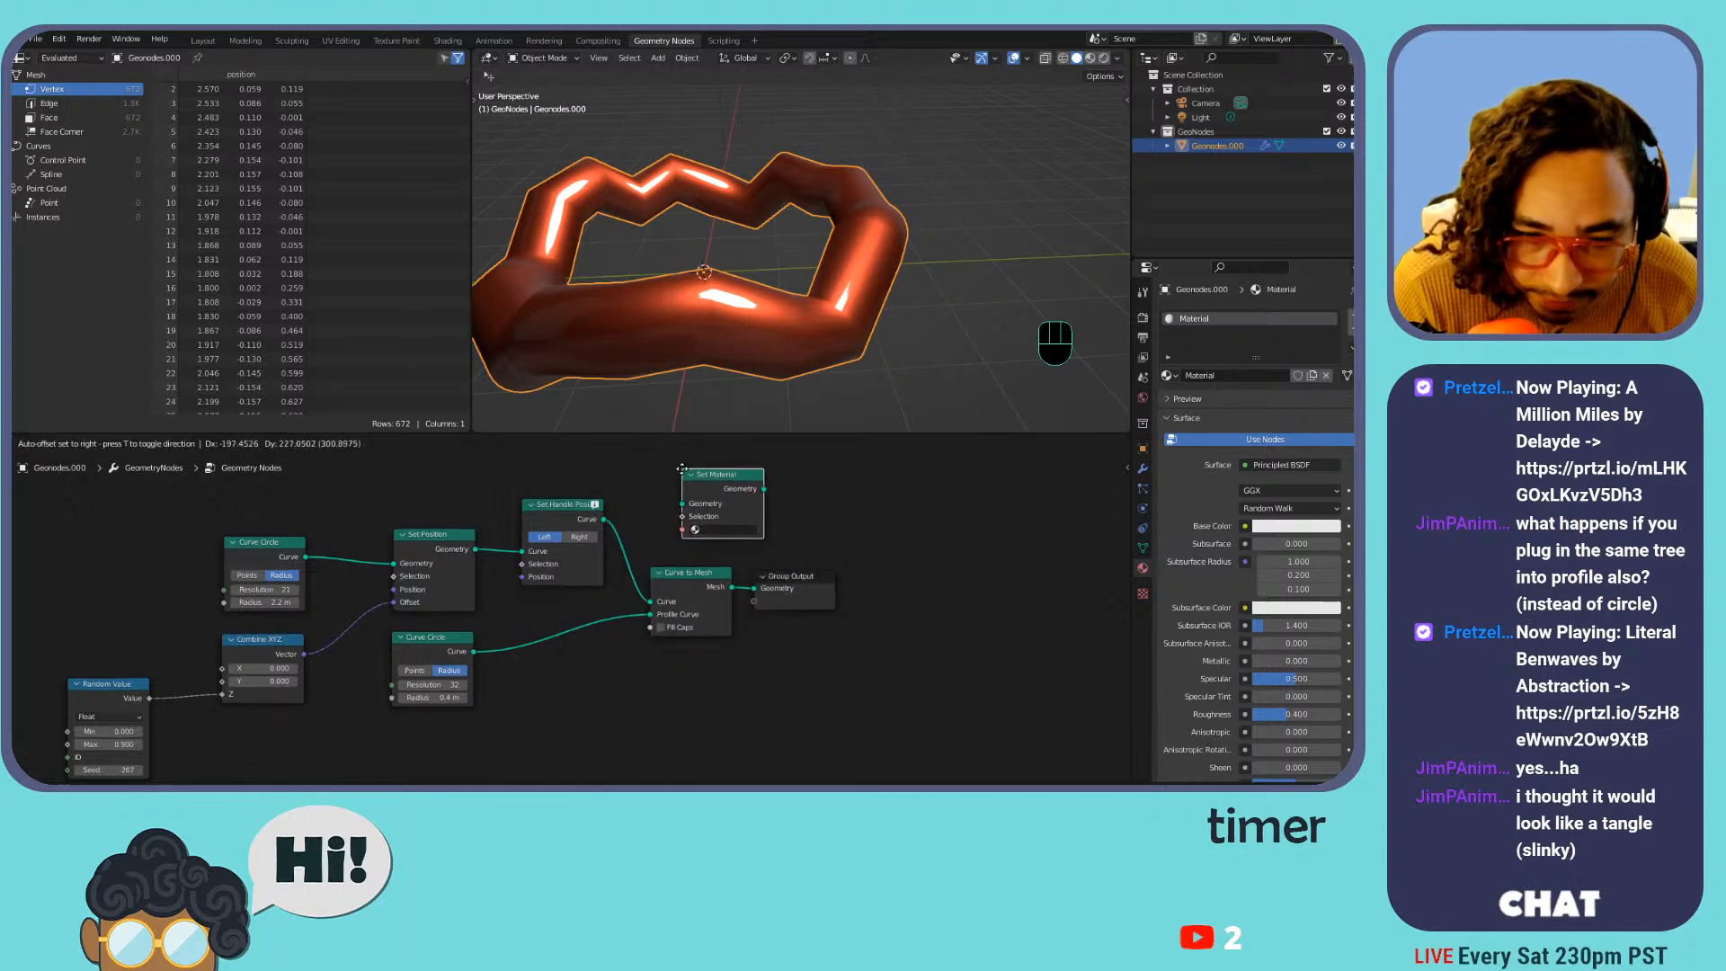
click(661, 553)
middle_drag(783, 553, 736, 487)
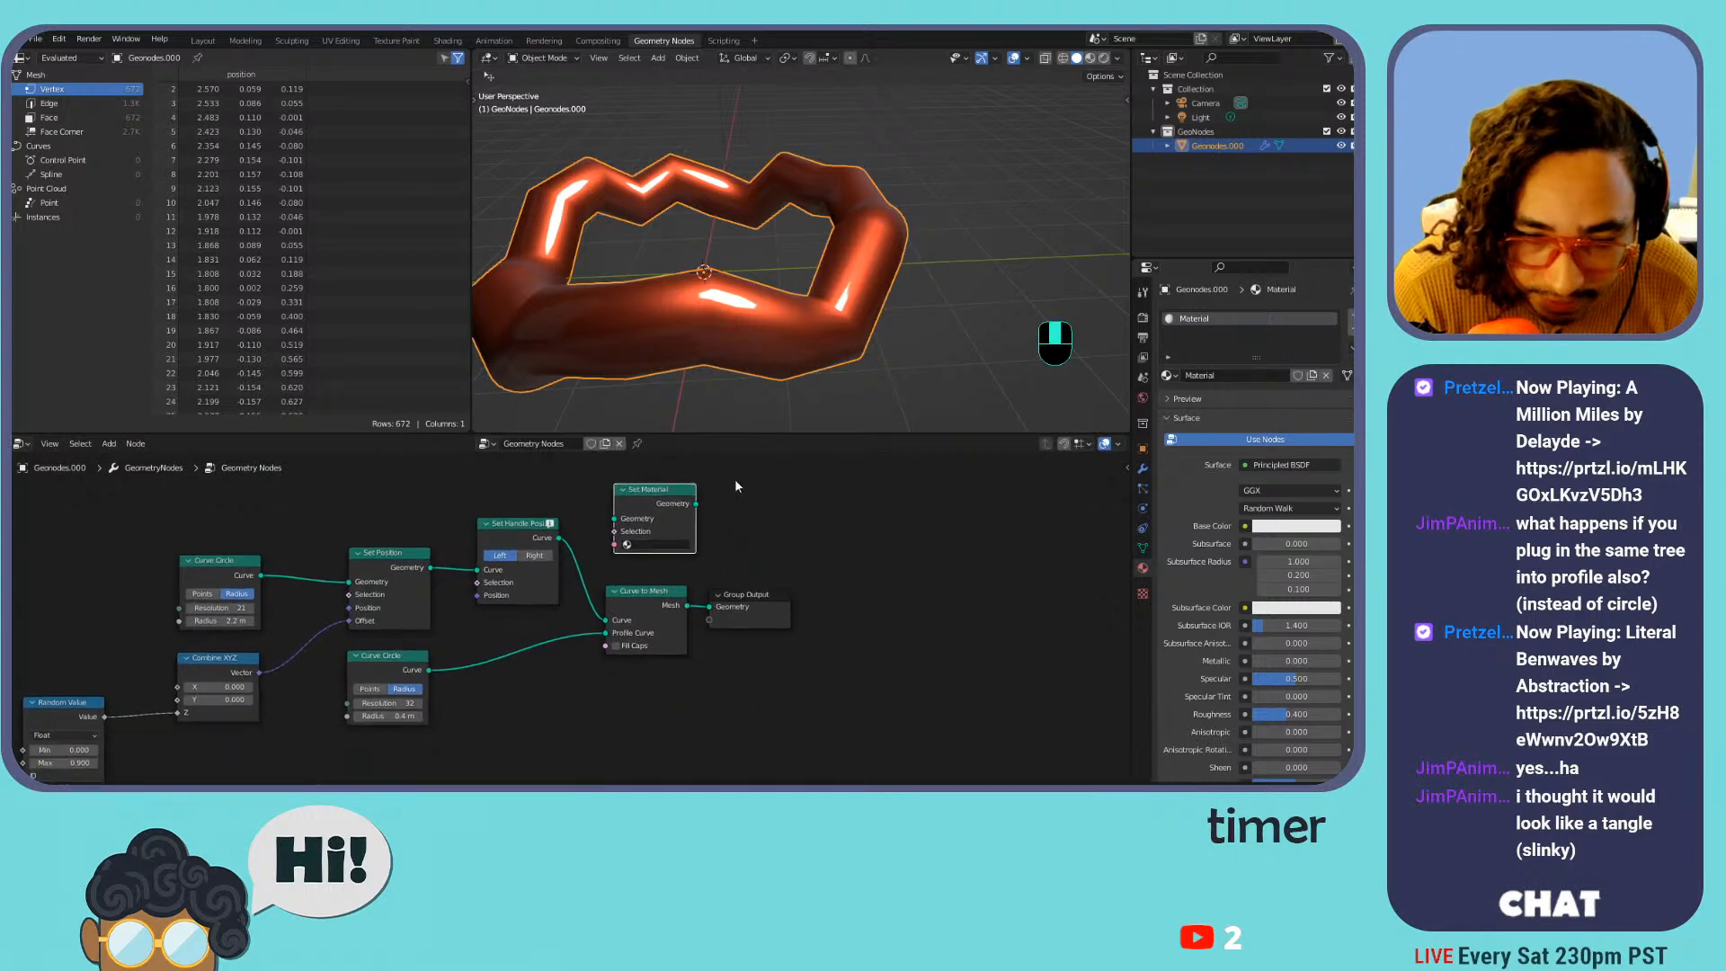
drag(758, 591, 906, 582)
drag(667, 549, 787, 635)
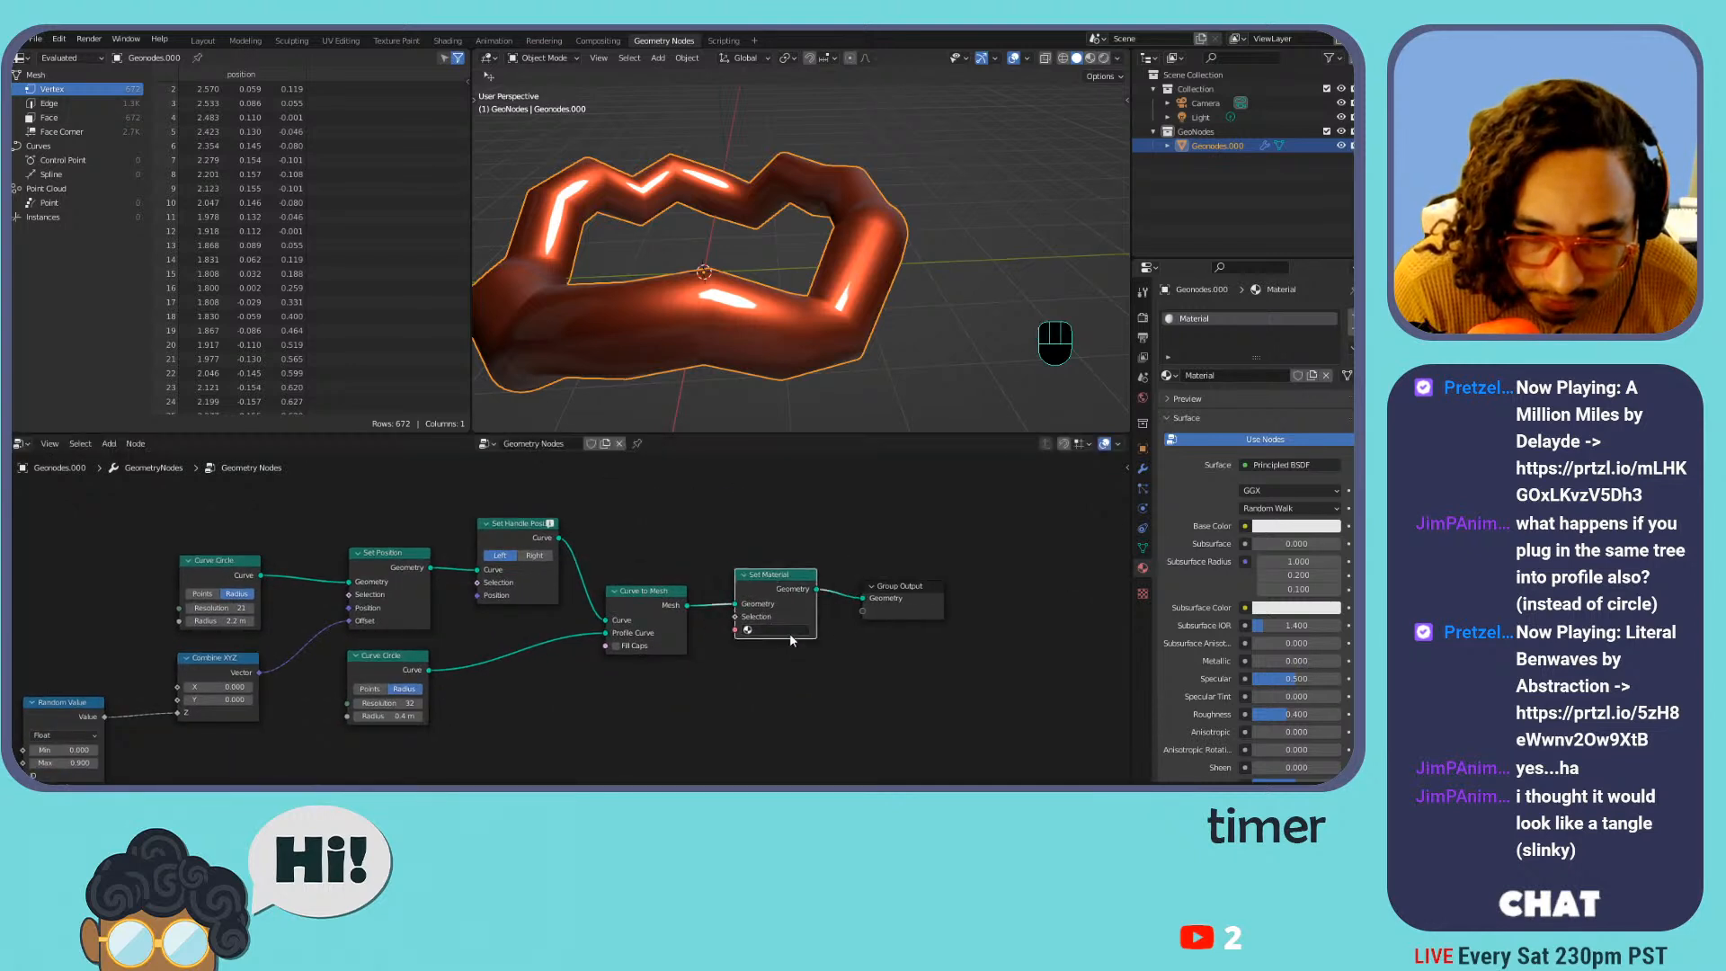
Assign energy.001 in the Set Material node and preview it in rendered shading with the animation playing
click(781, 631)
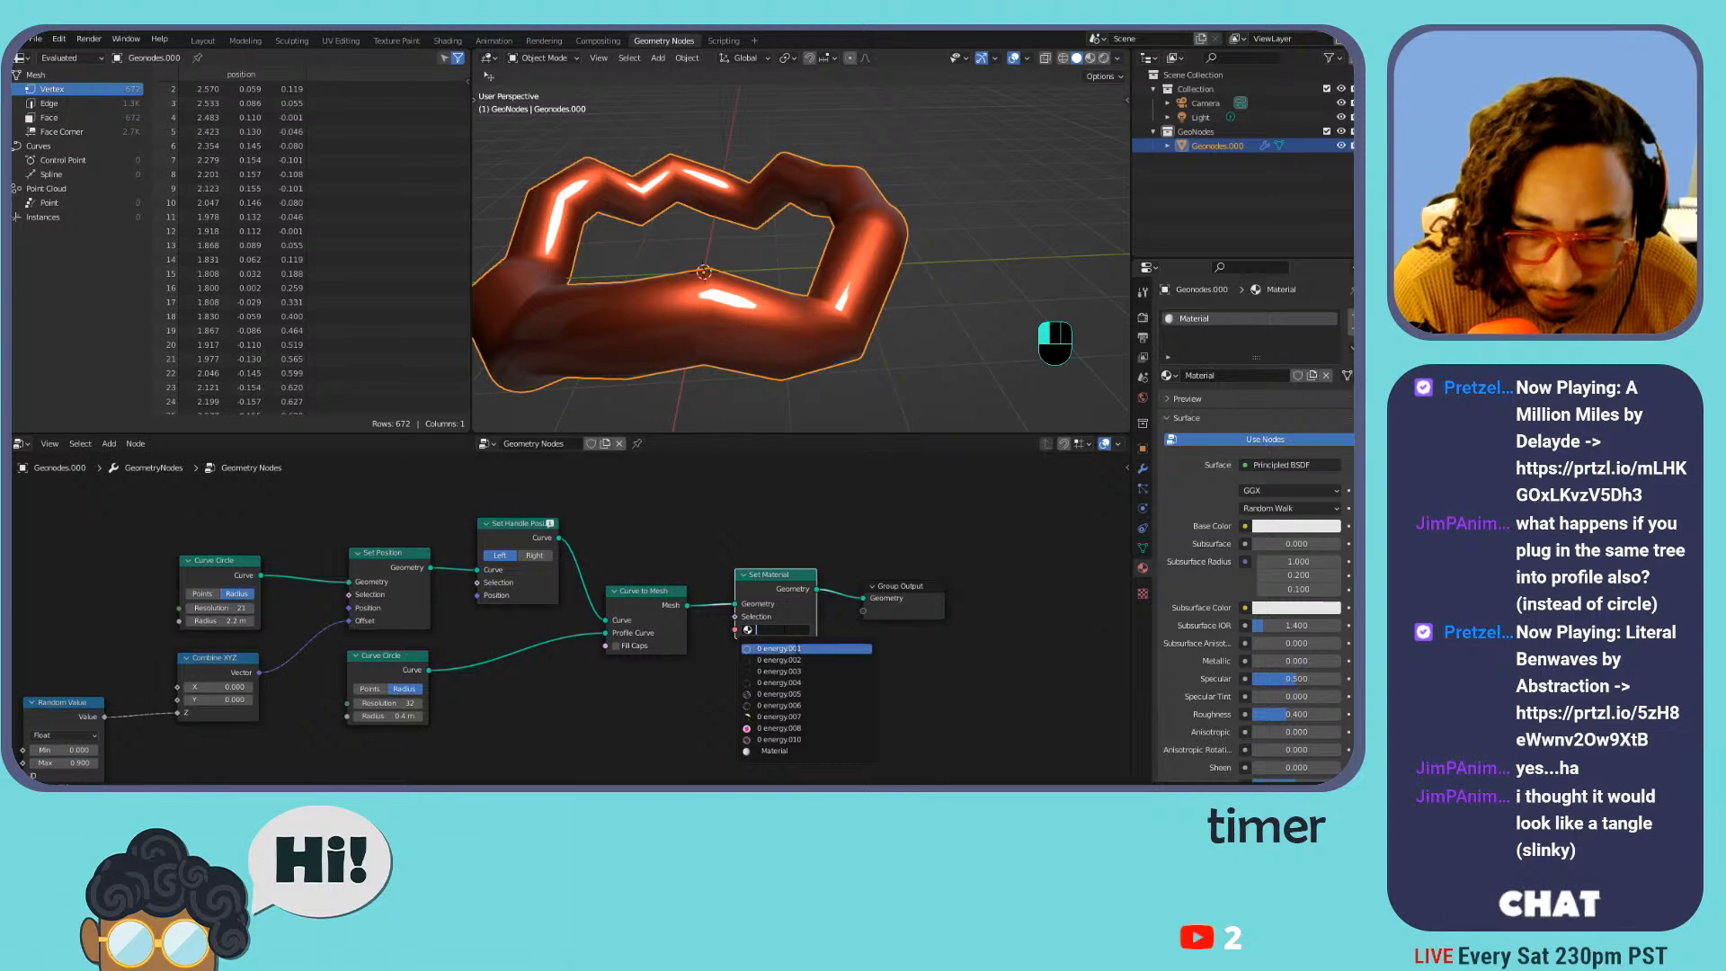
click(780, 648)
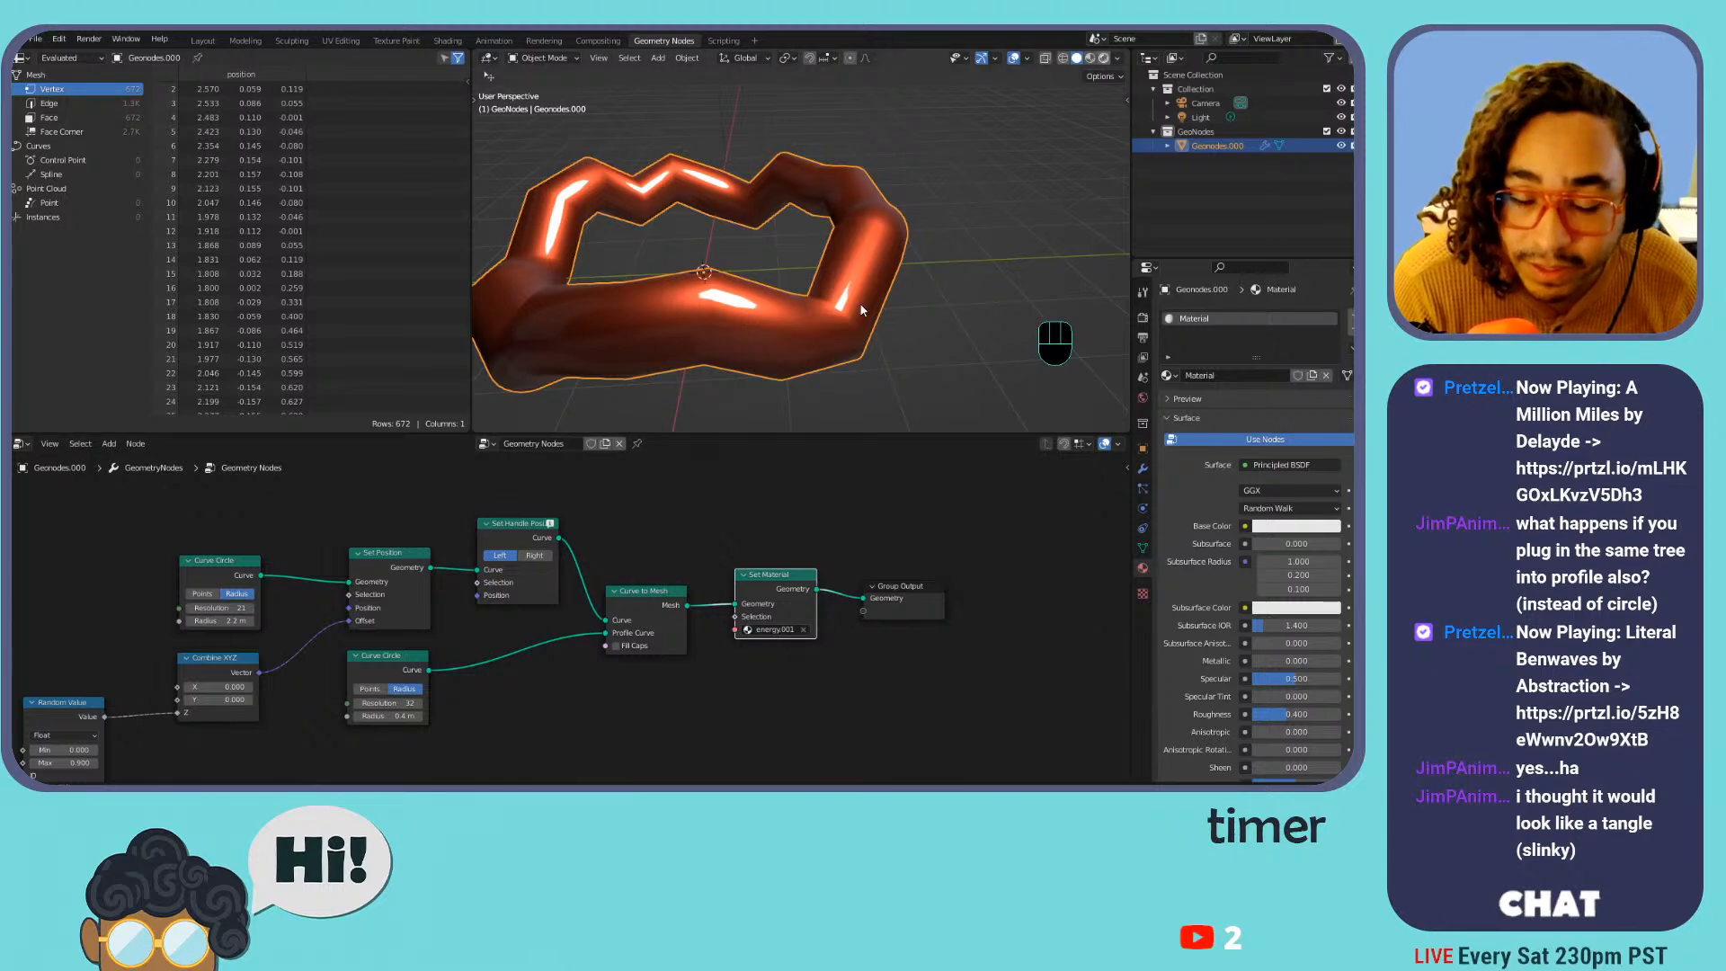
middle_drag(833, 222, 792, 296)
key(space)
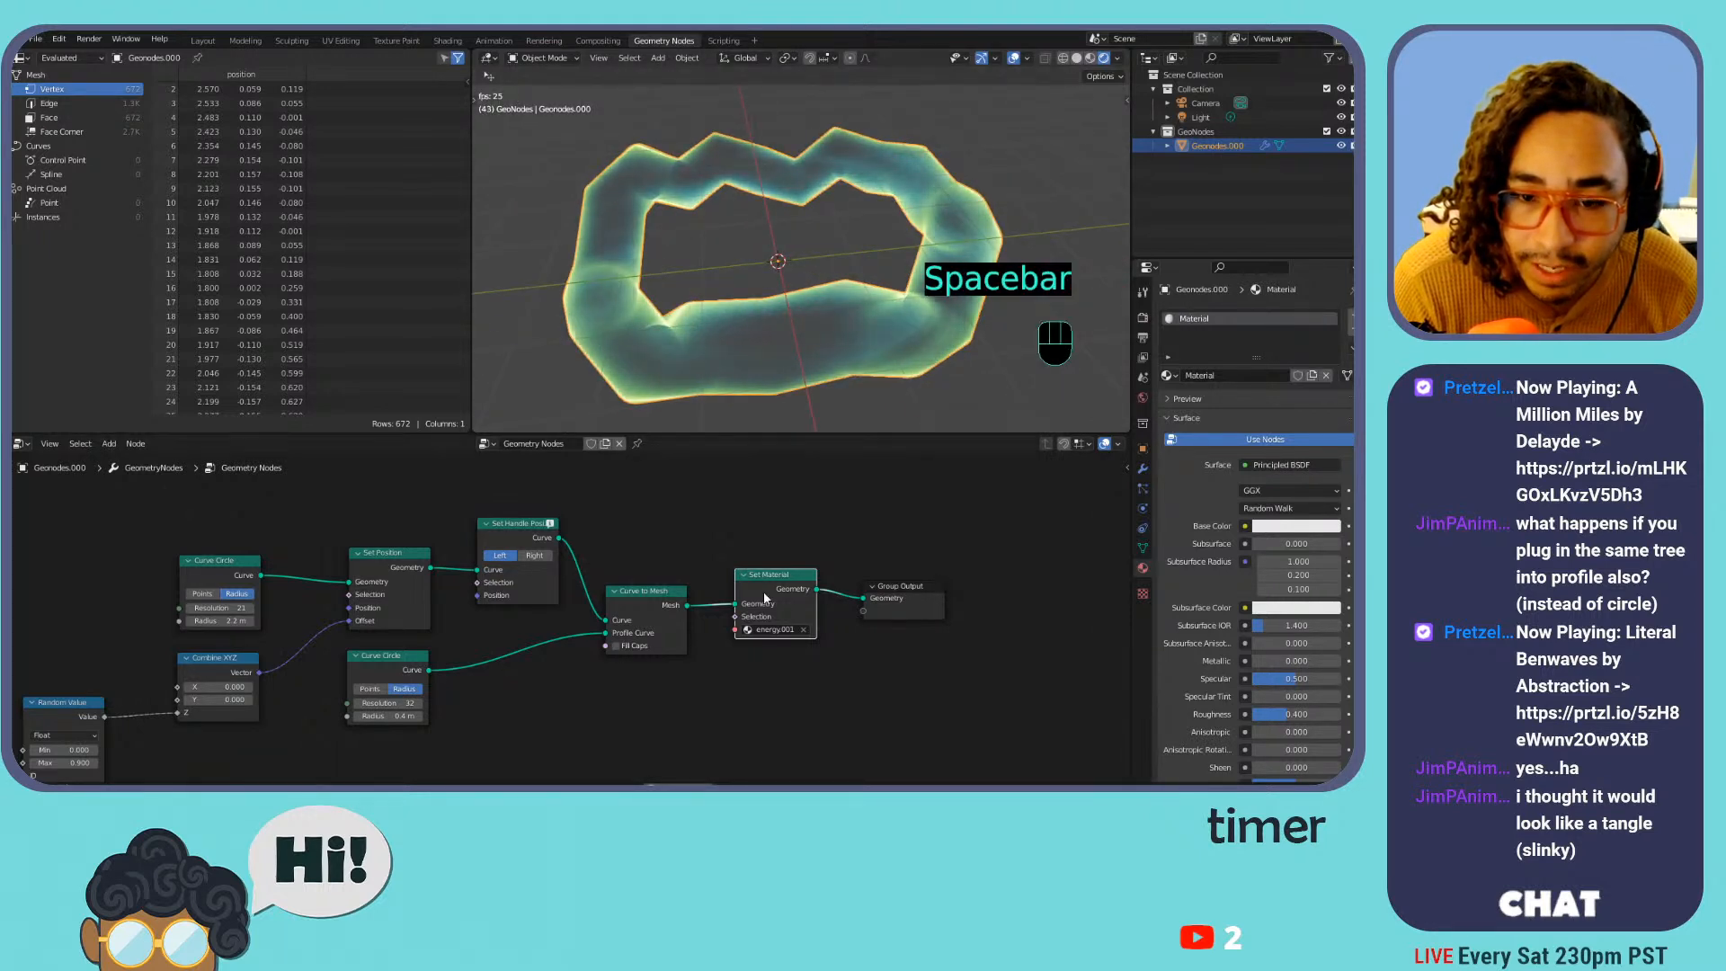
Switch Set Material to energy.002 and change the Random Value node's seed to 384
click(779, 630)
click(781, 663)
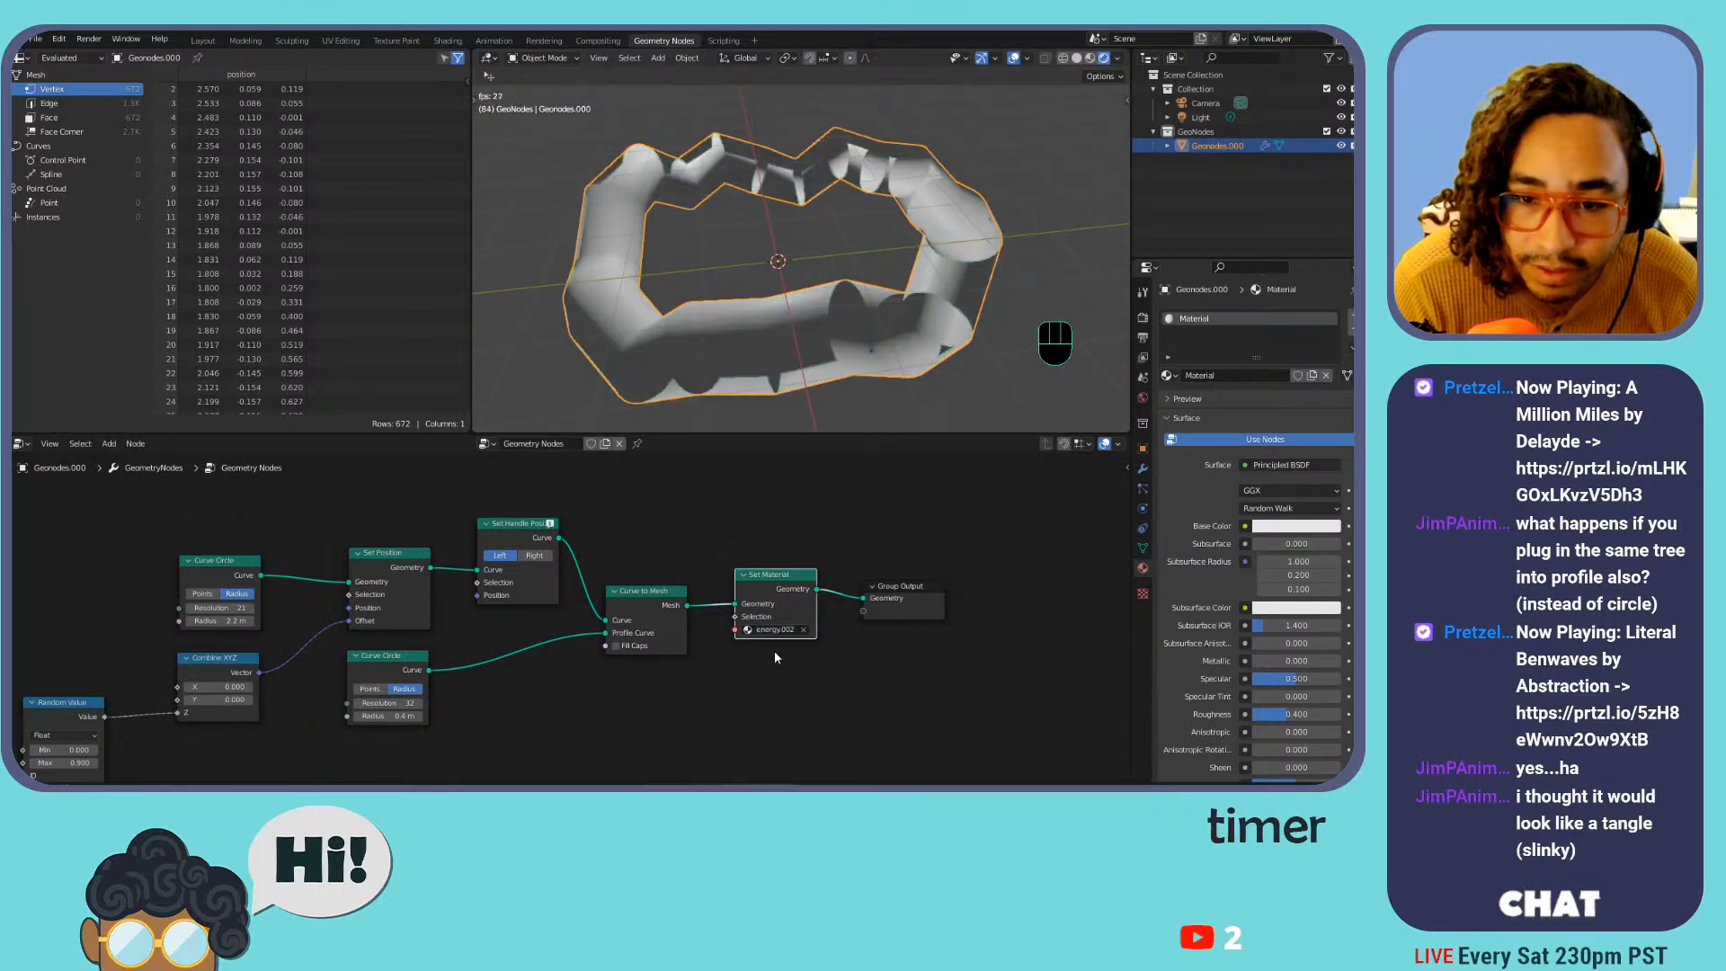
middle_drag(794, 325, 861, 270)
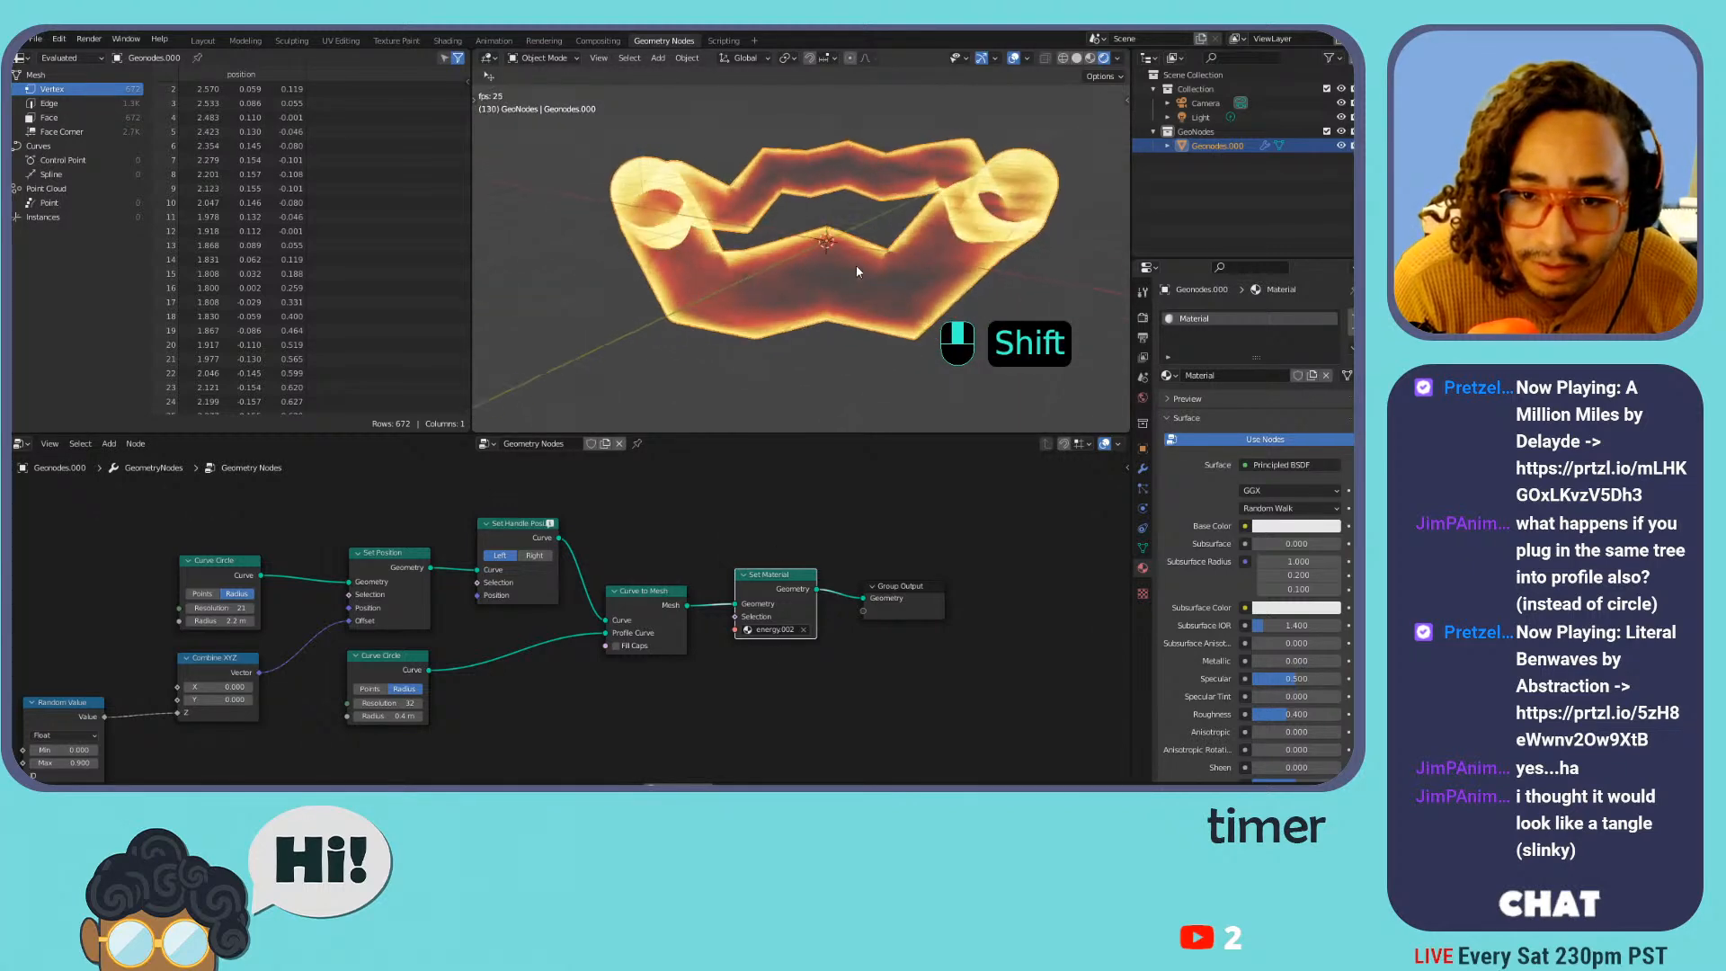
middle_drag(147, 763, 311, 699)
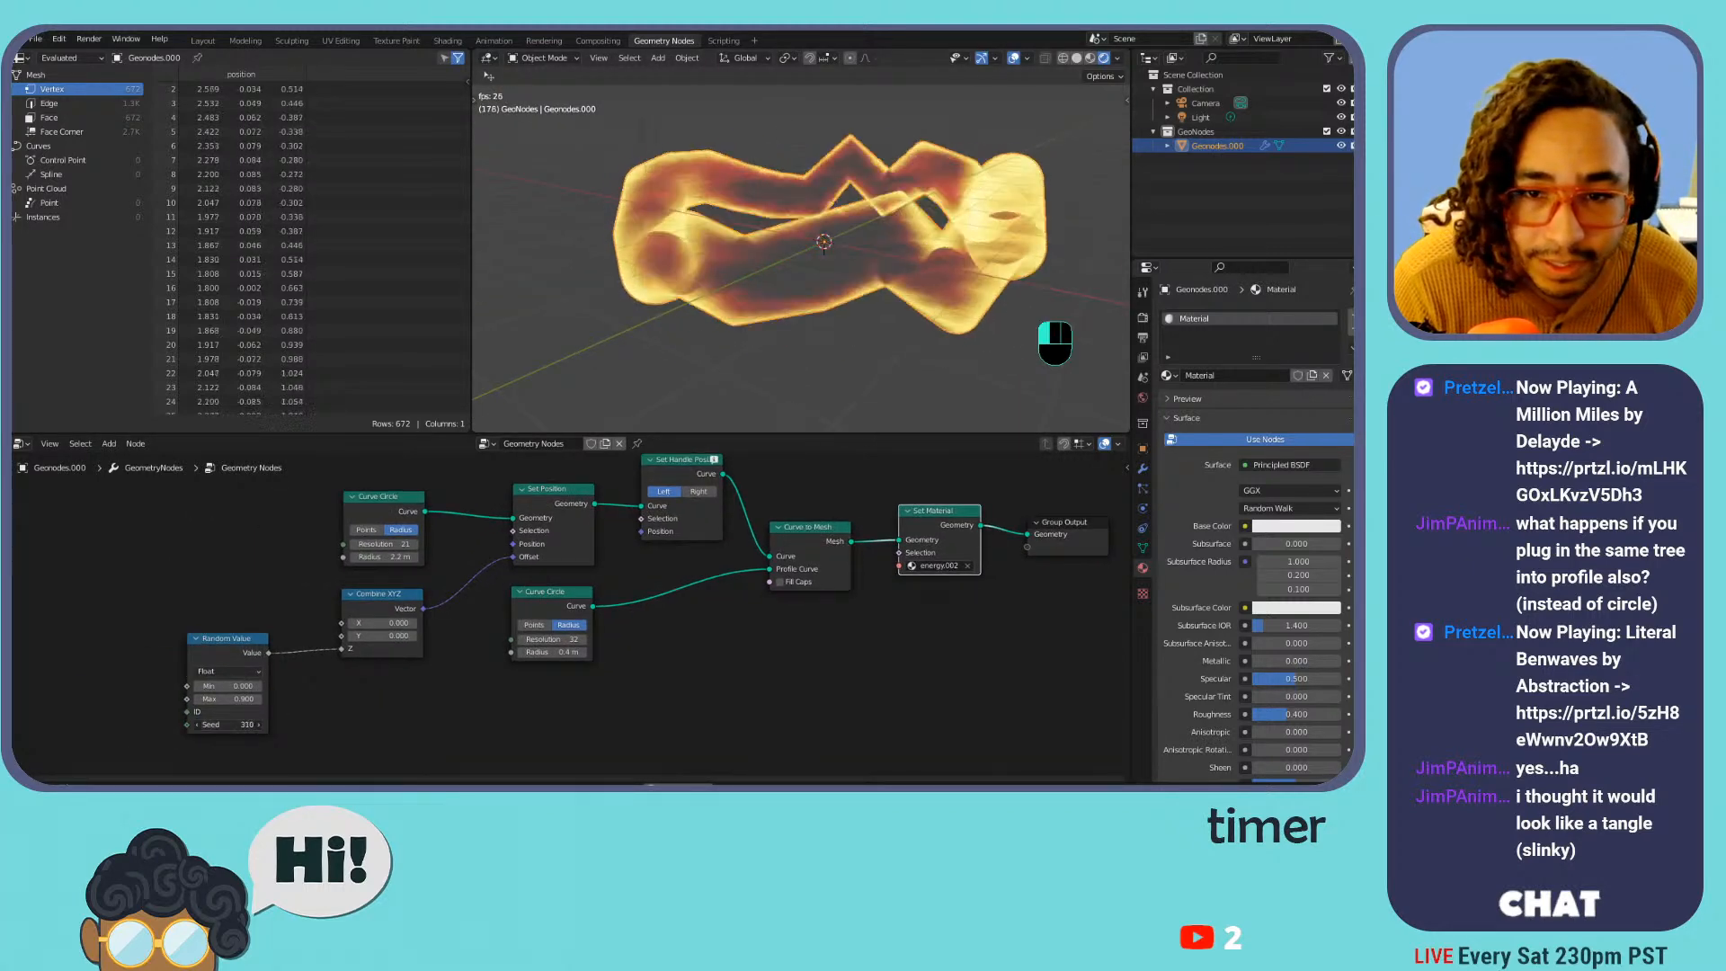
middle_drag(823, 615, 624, 660)
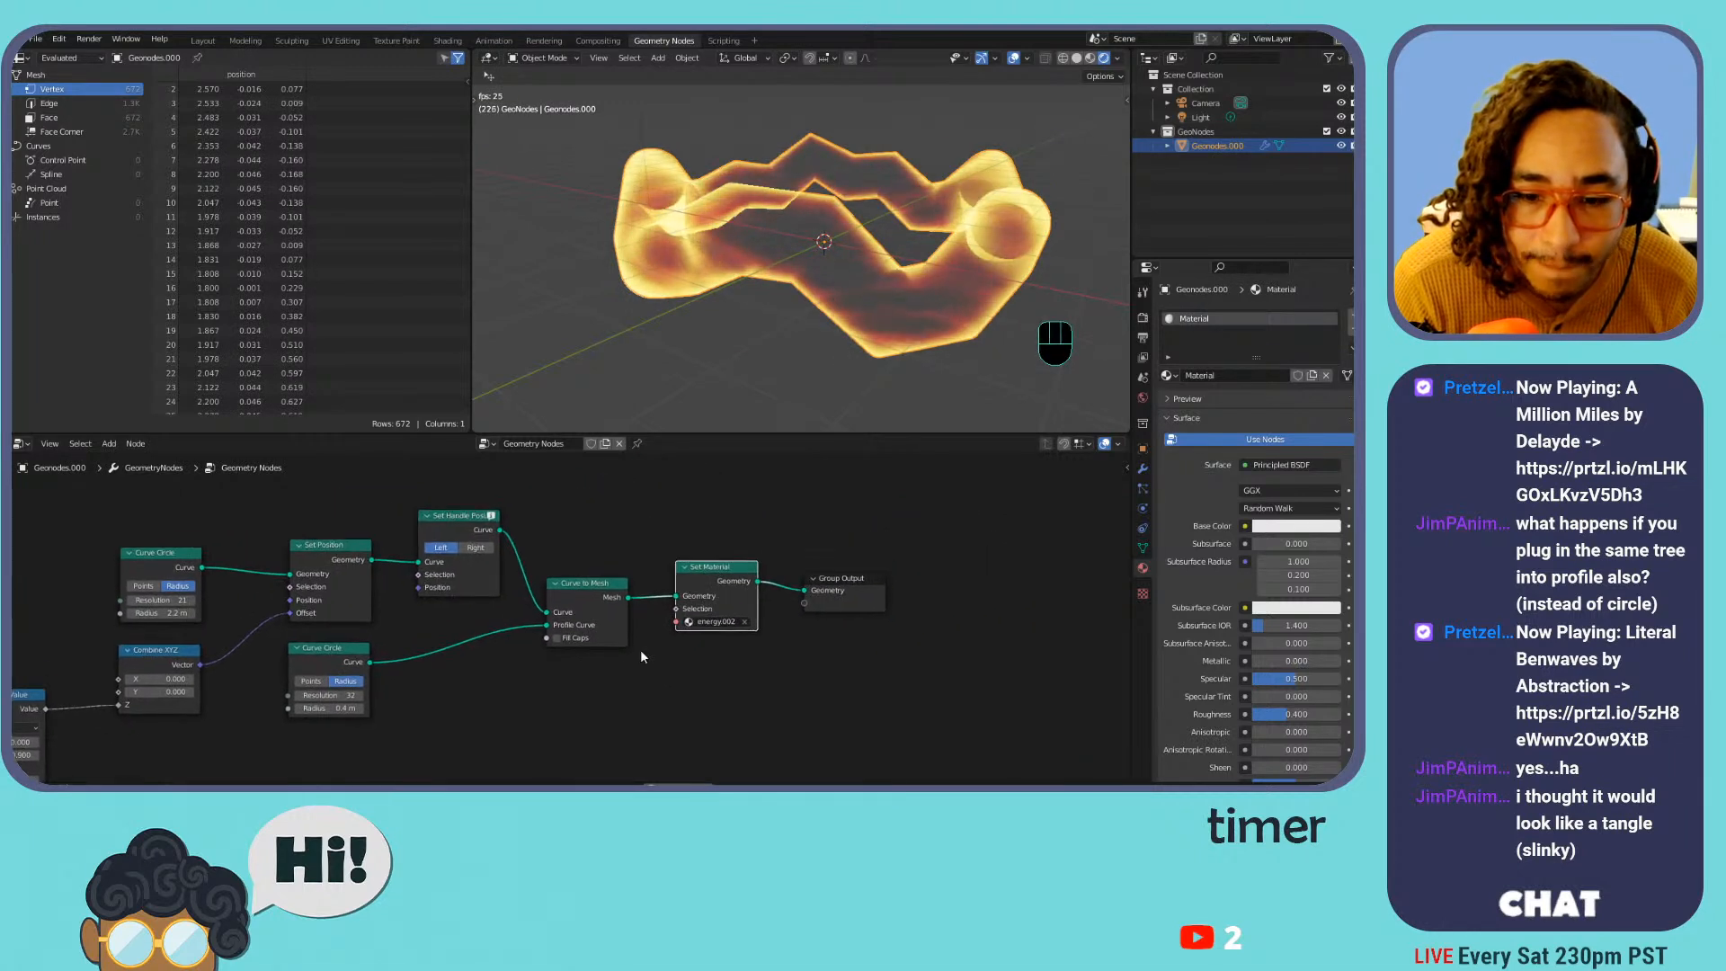
Try energy.003, energy.004 and energy.005 in turn as the Set Material node's material
click(712, 622)
click(734, 662)
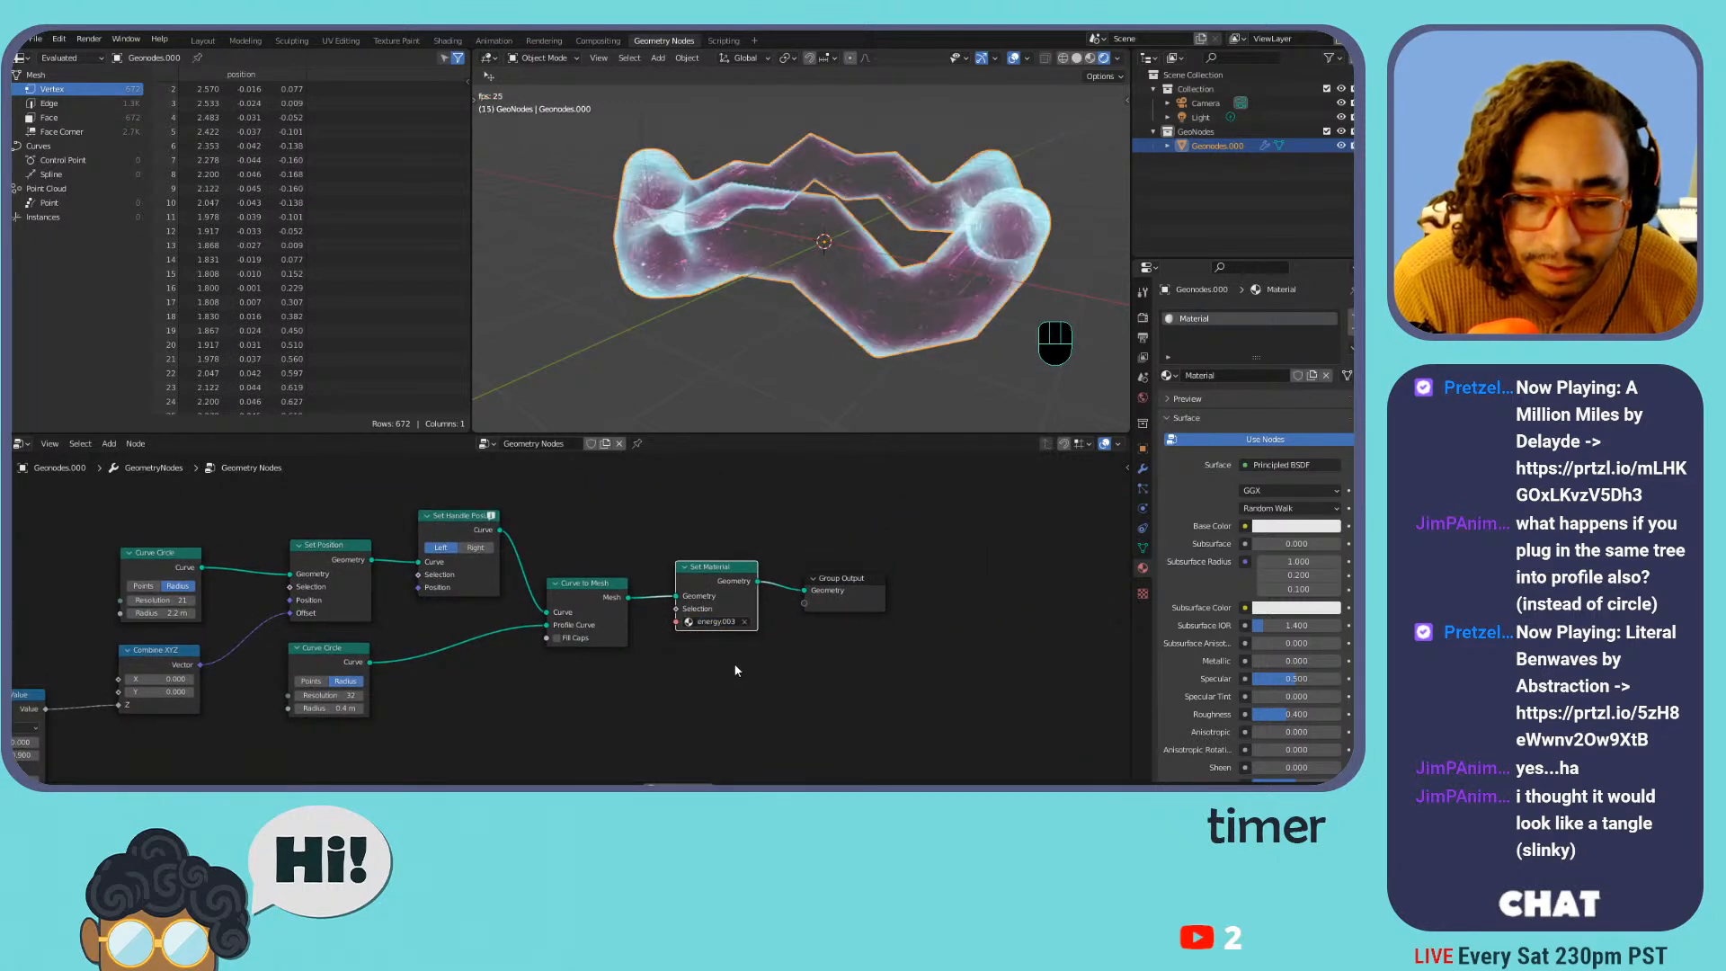
click(710, 621)
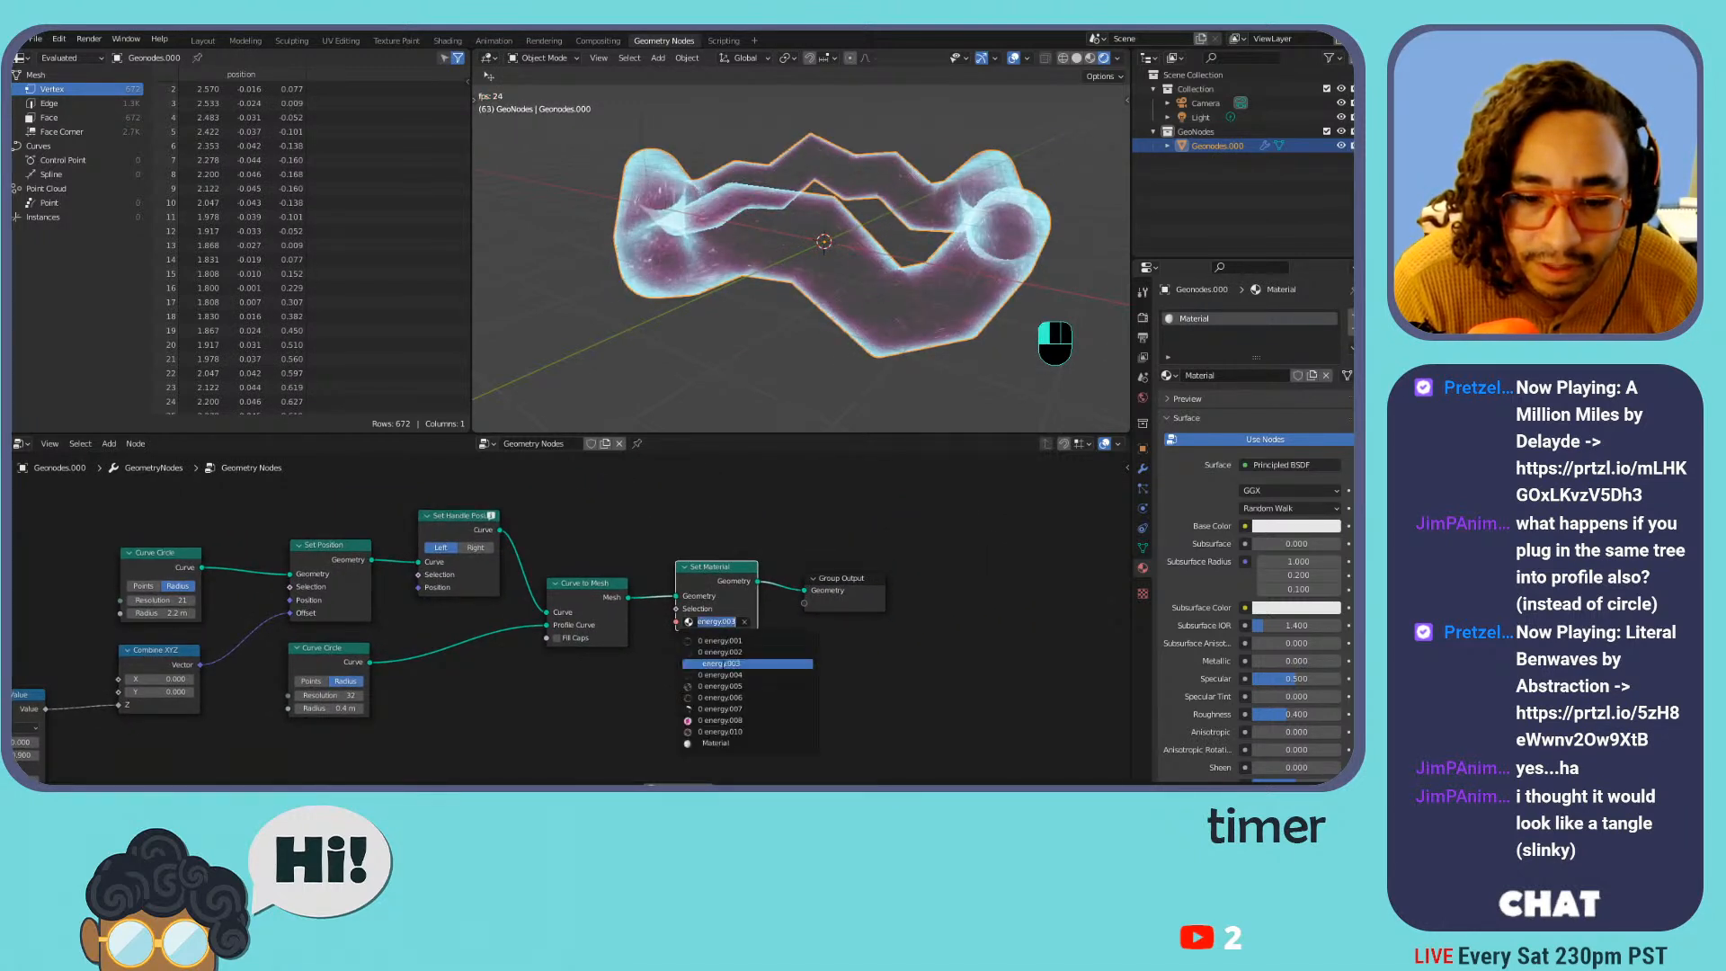
click(721, 674)
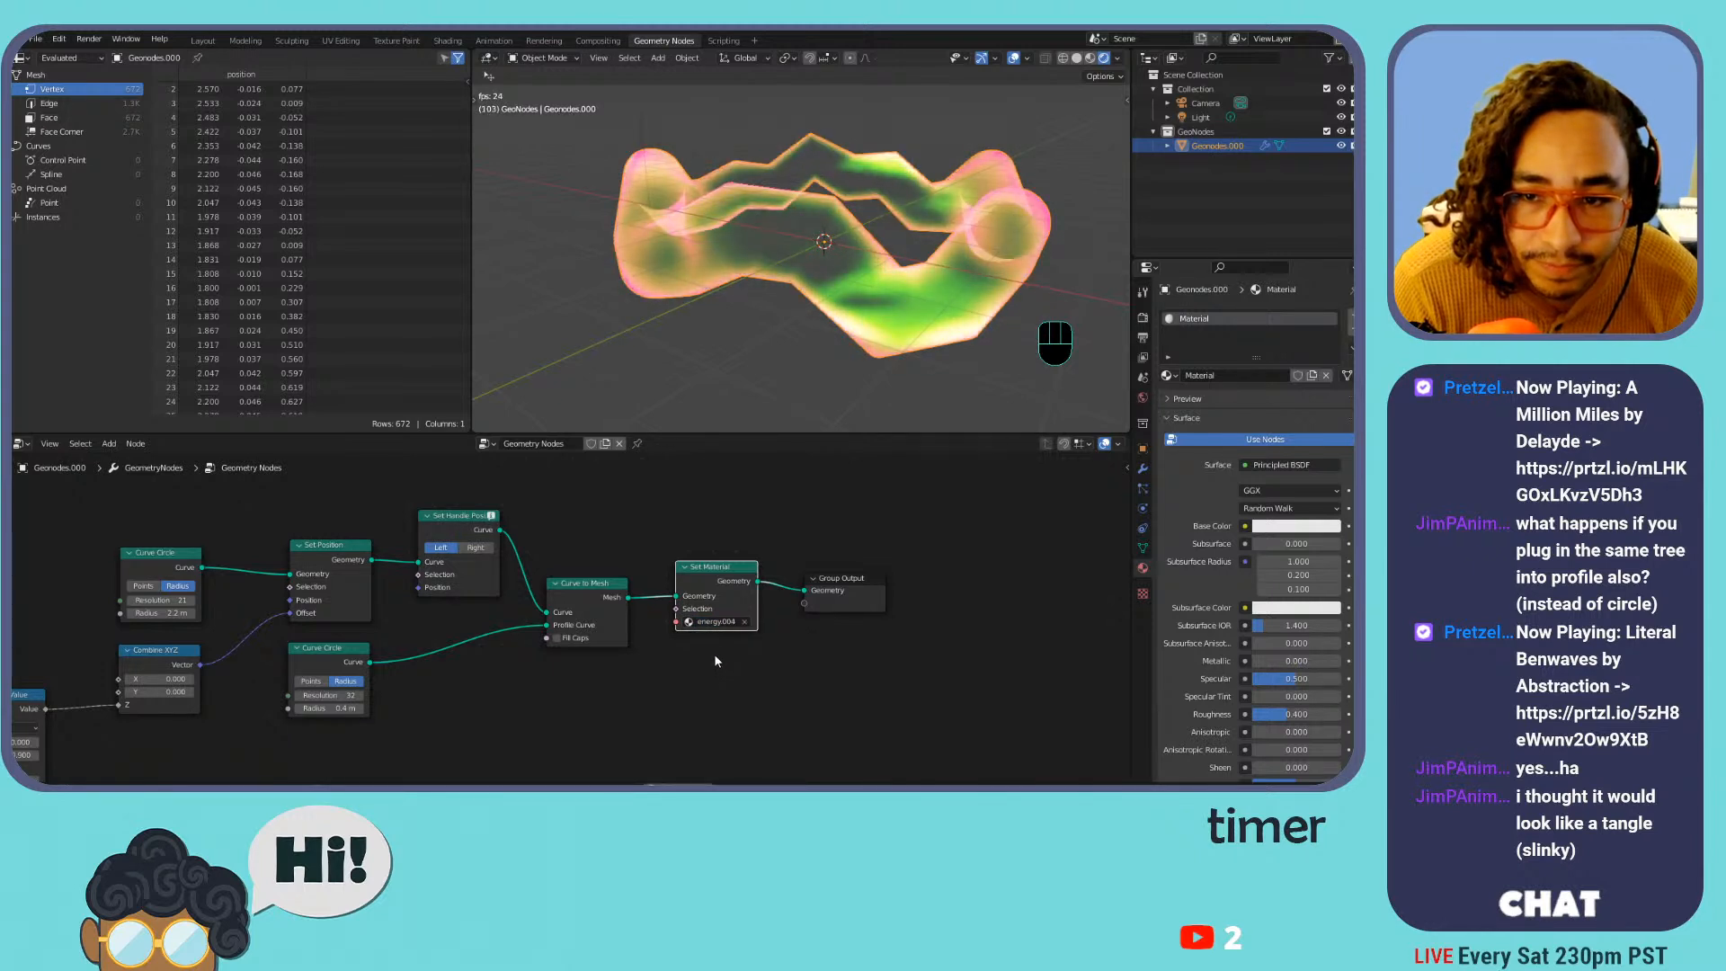
click(716, 622)
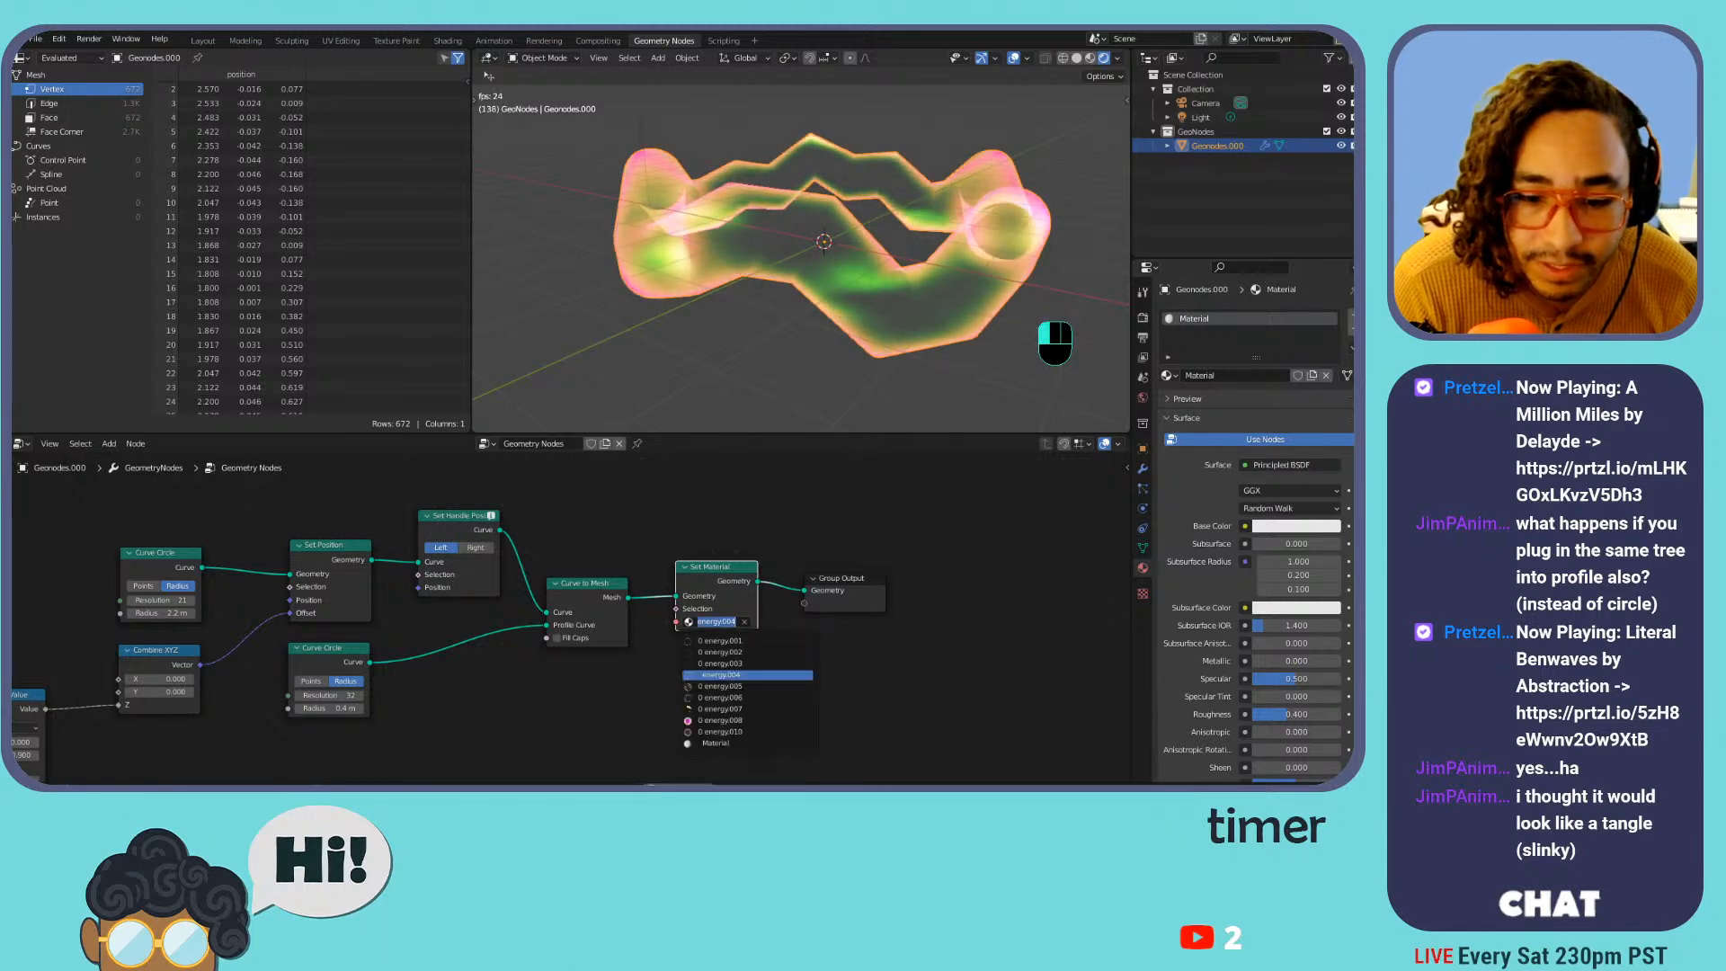
click(724, 687)
Try energy.007, energy.008 and energy.010 in turn as the Set Material node's material
click(716, 621)
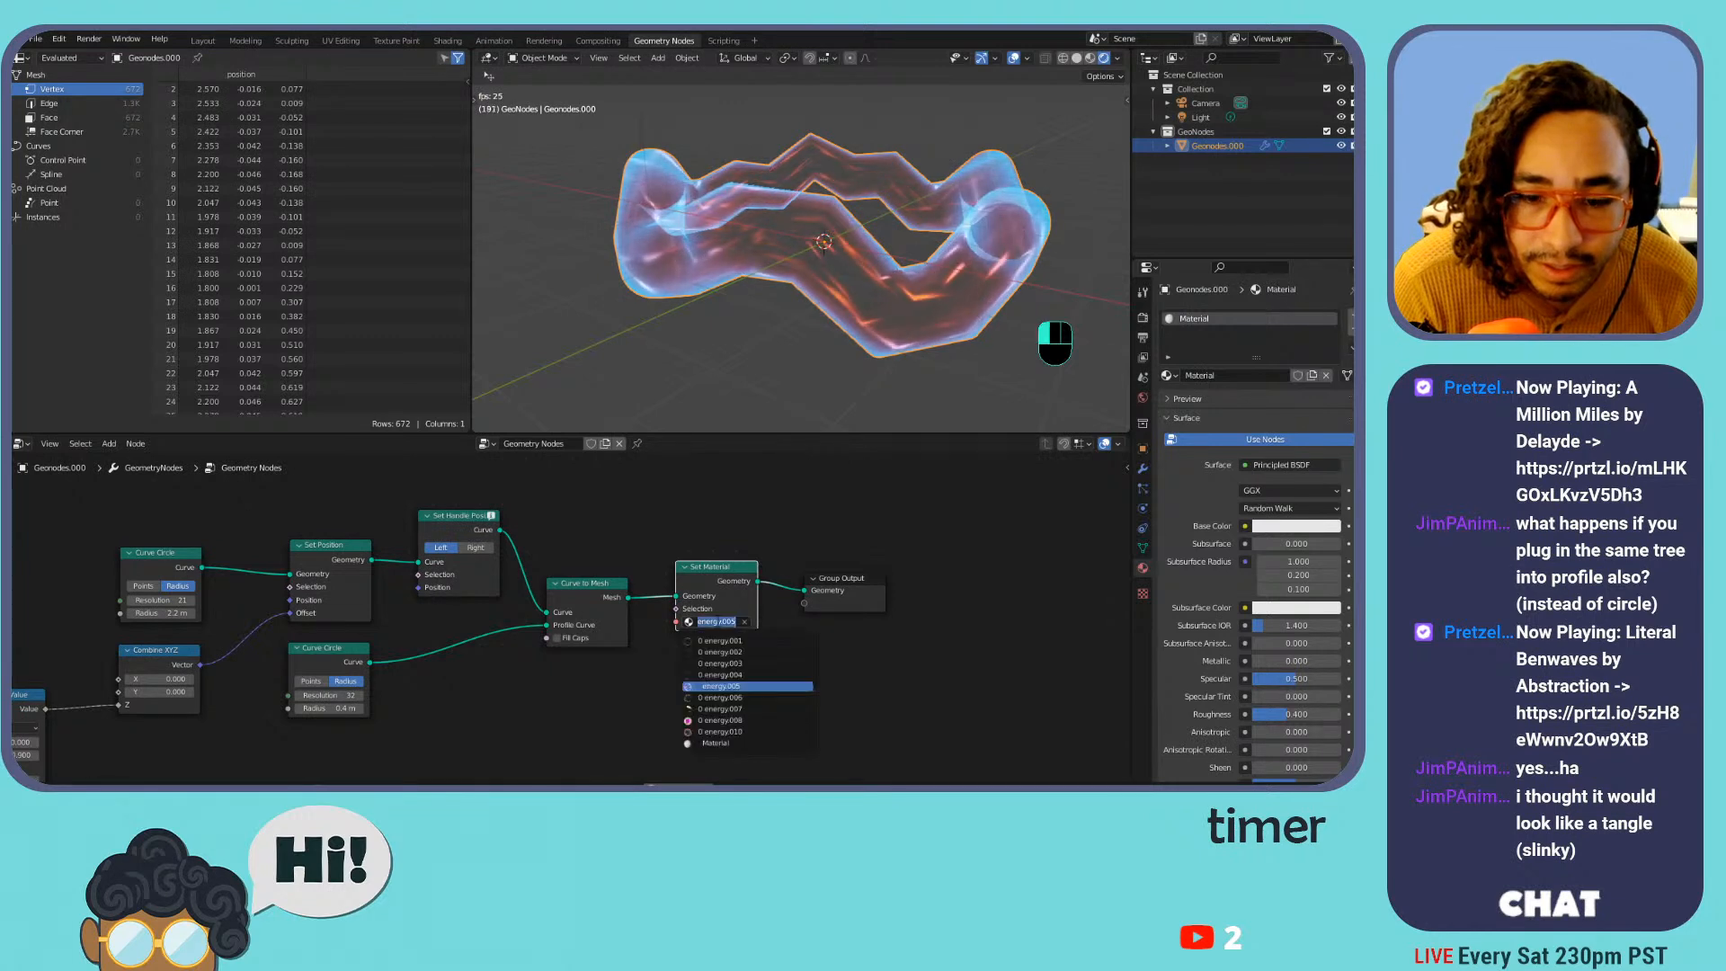
click(727, 709)
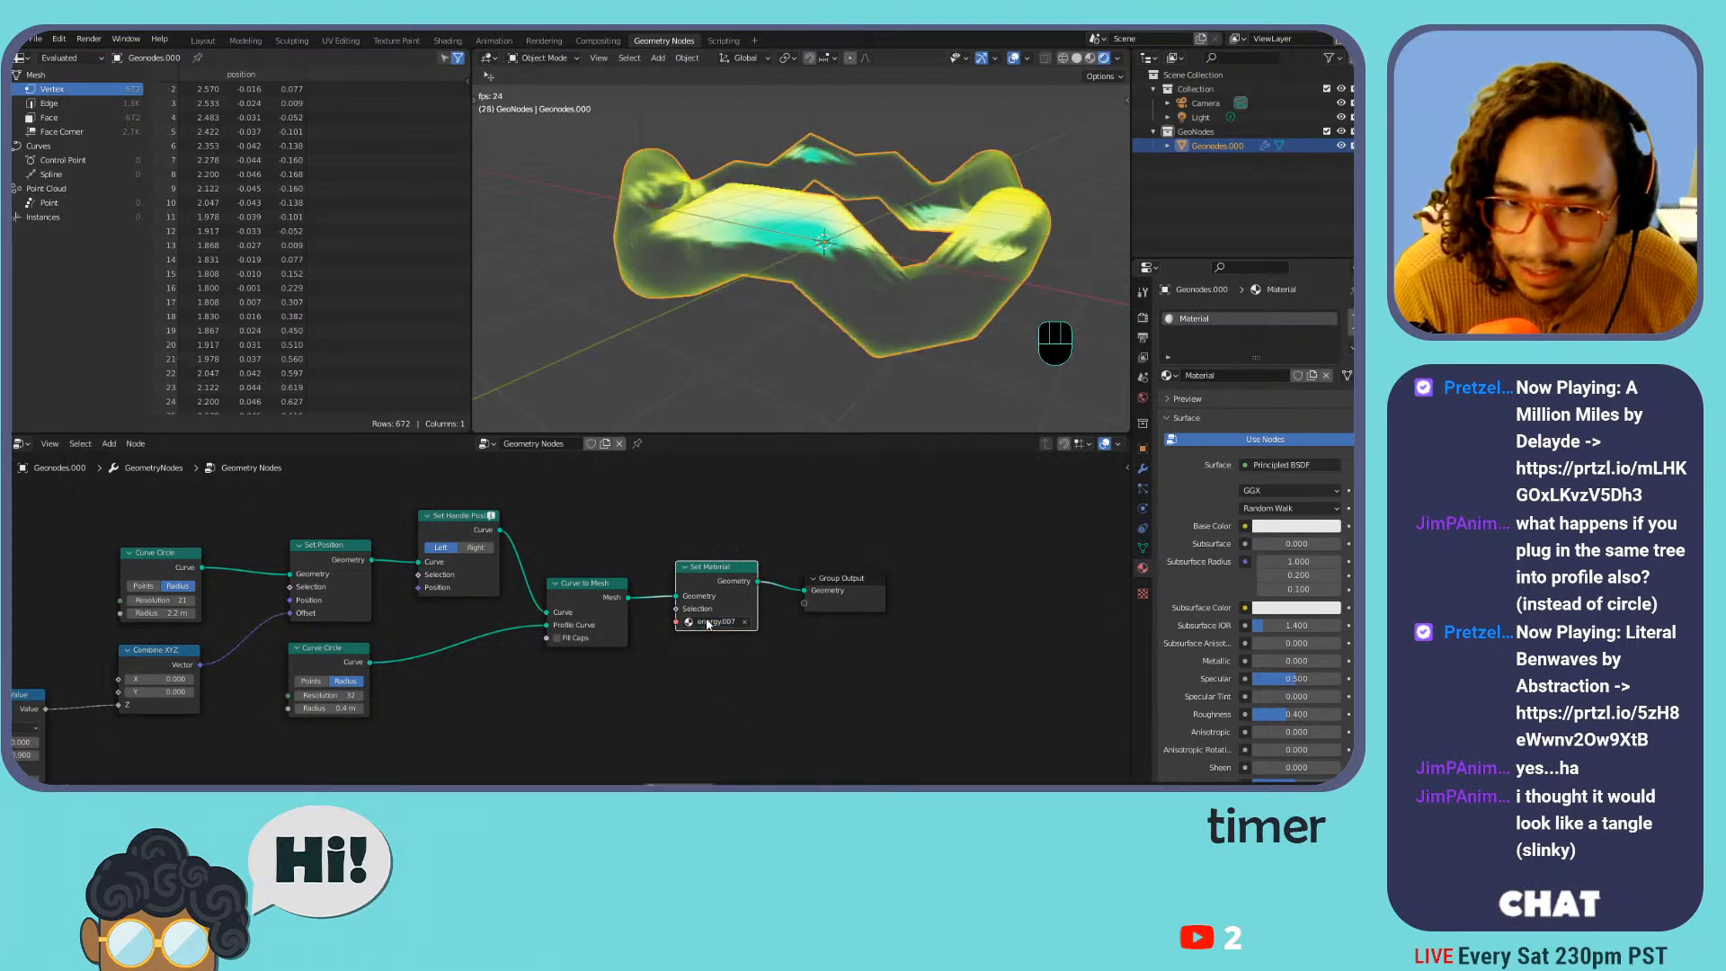
click(709, 622)
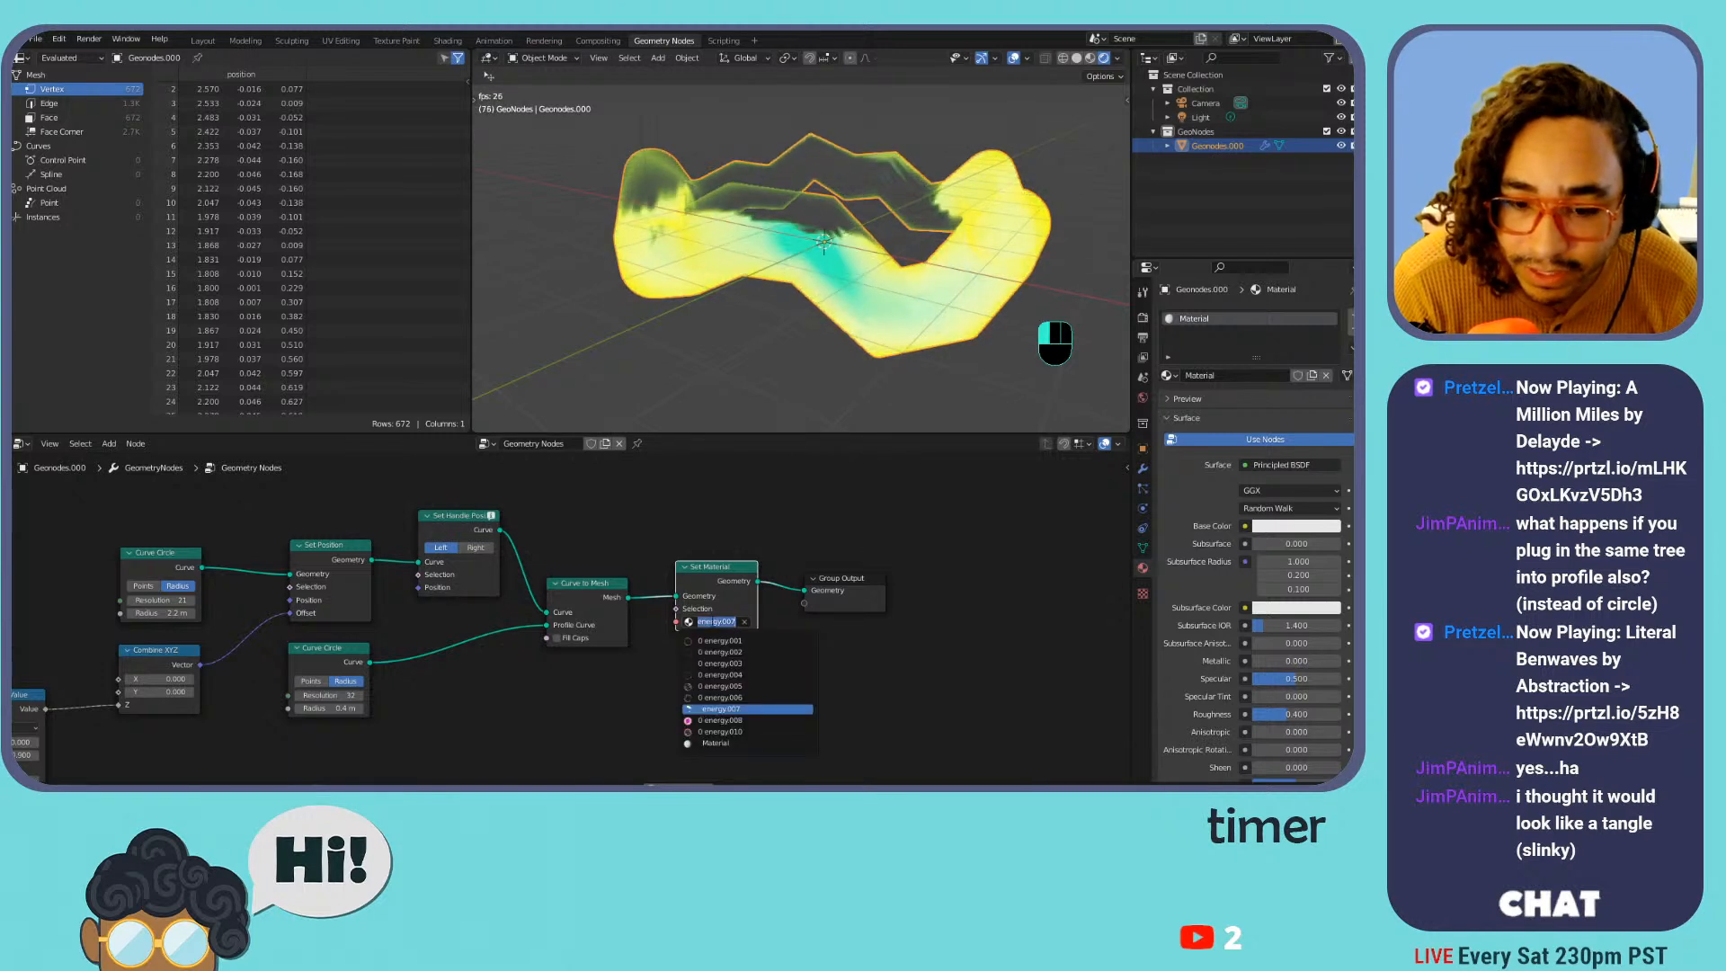
click(719, 720)
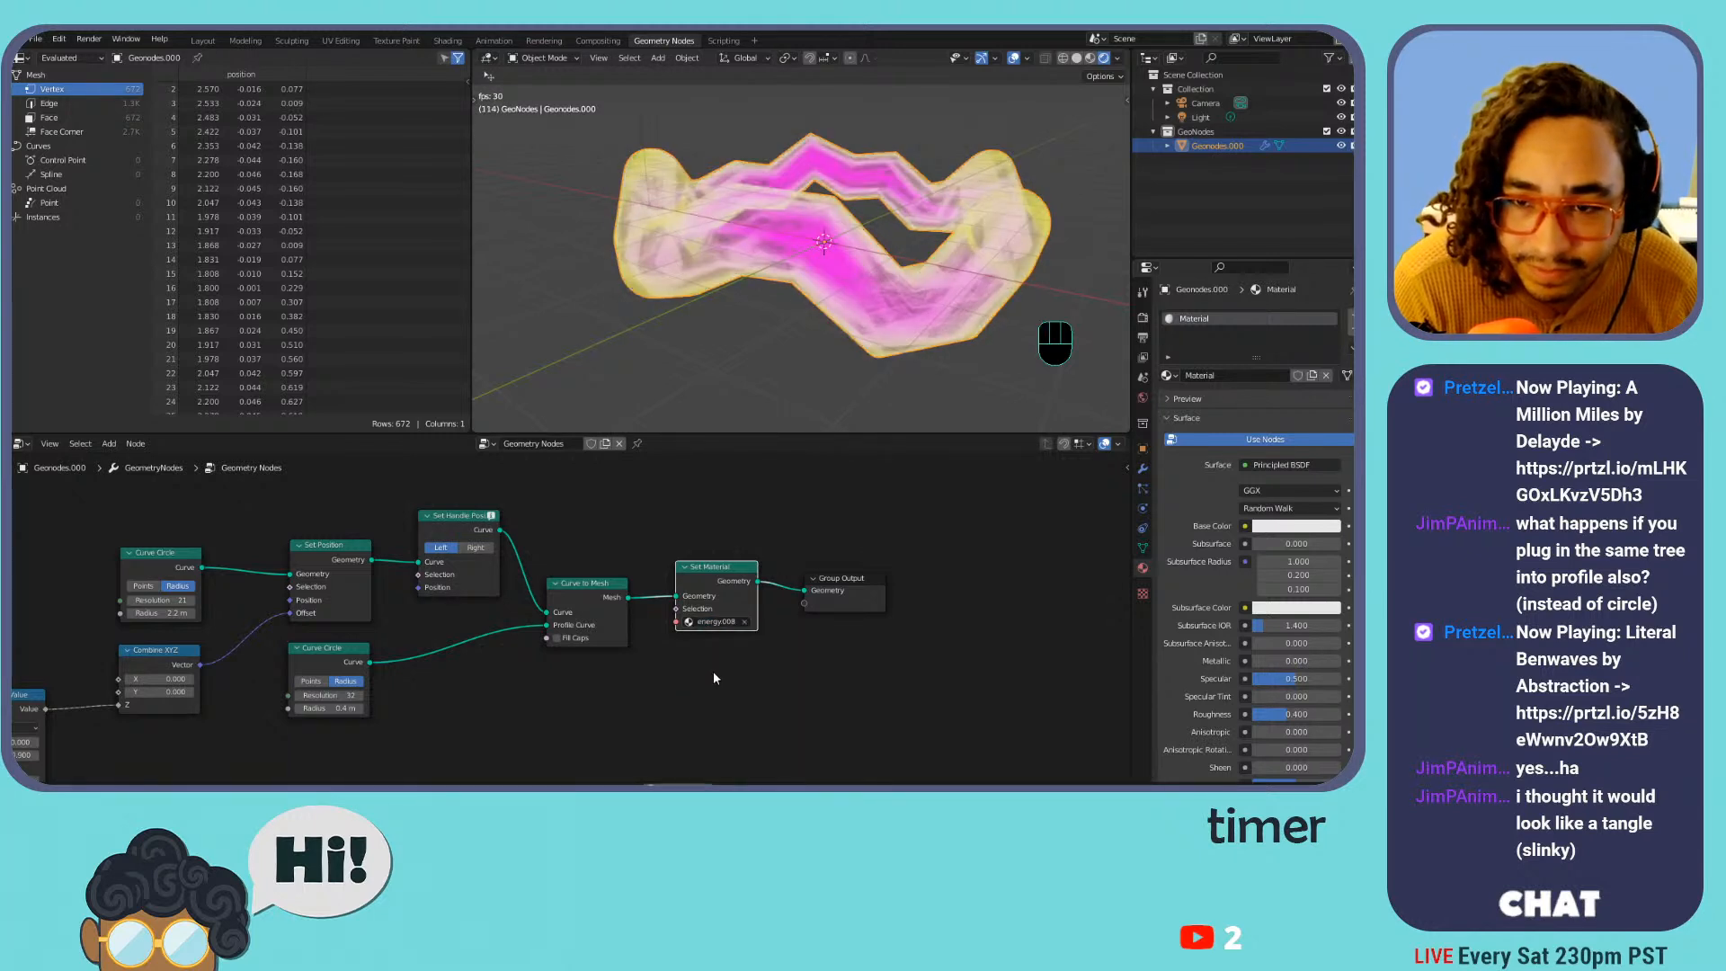
click(725, 622)
click(736, 725)
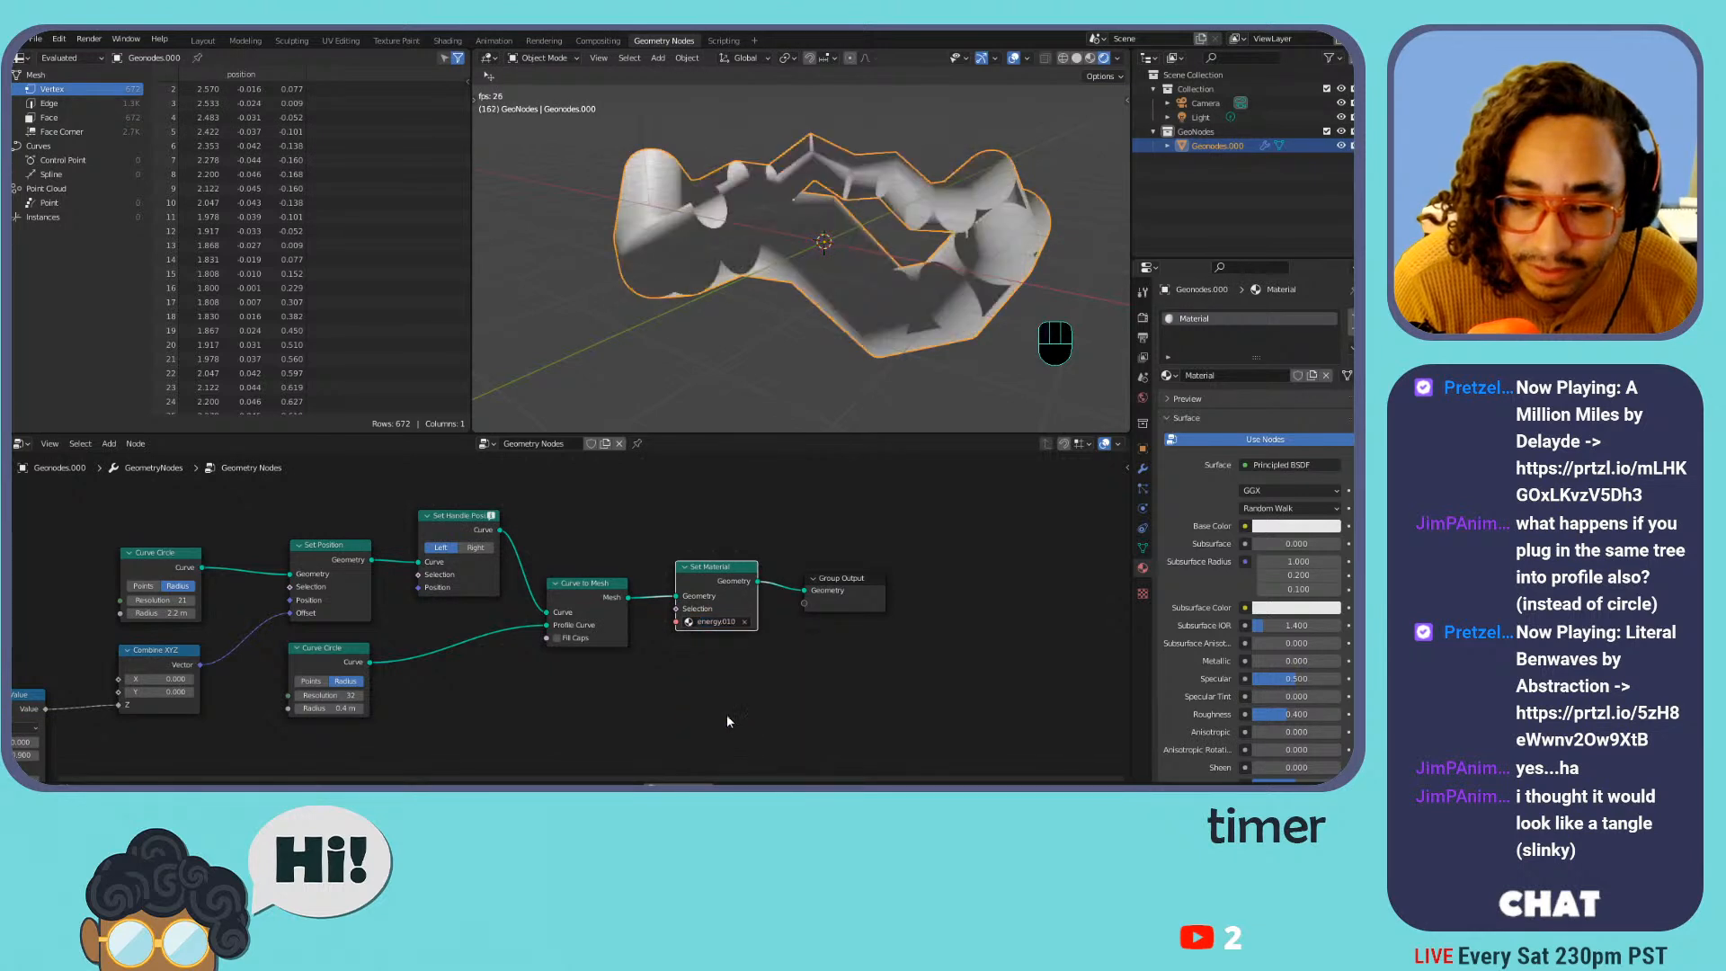
Set the Set Material node's material to energy.007
click(716, 622)
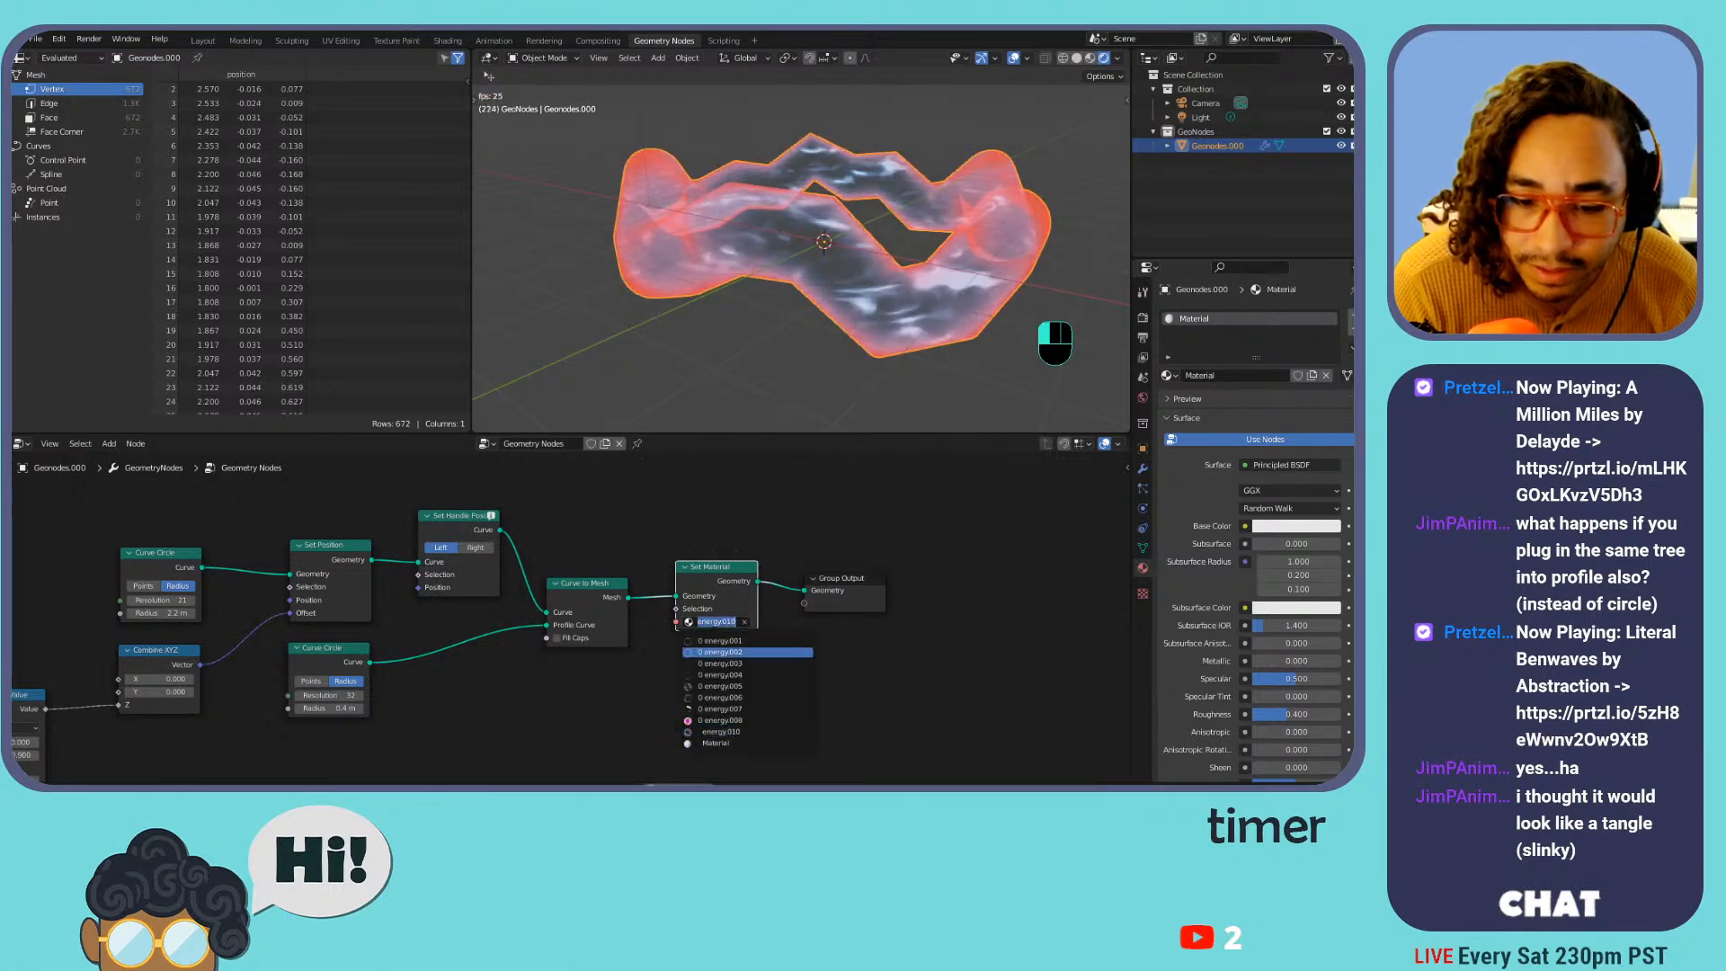
click(716, 623)
click(718, 709)
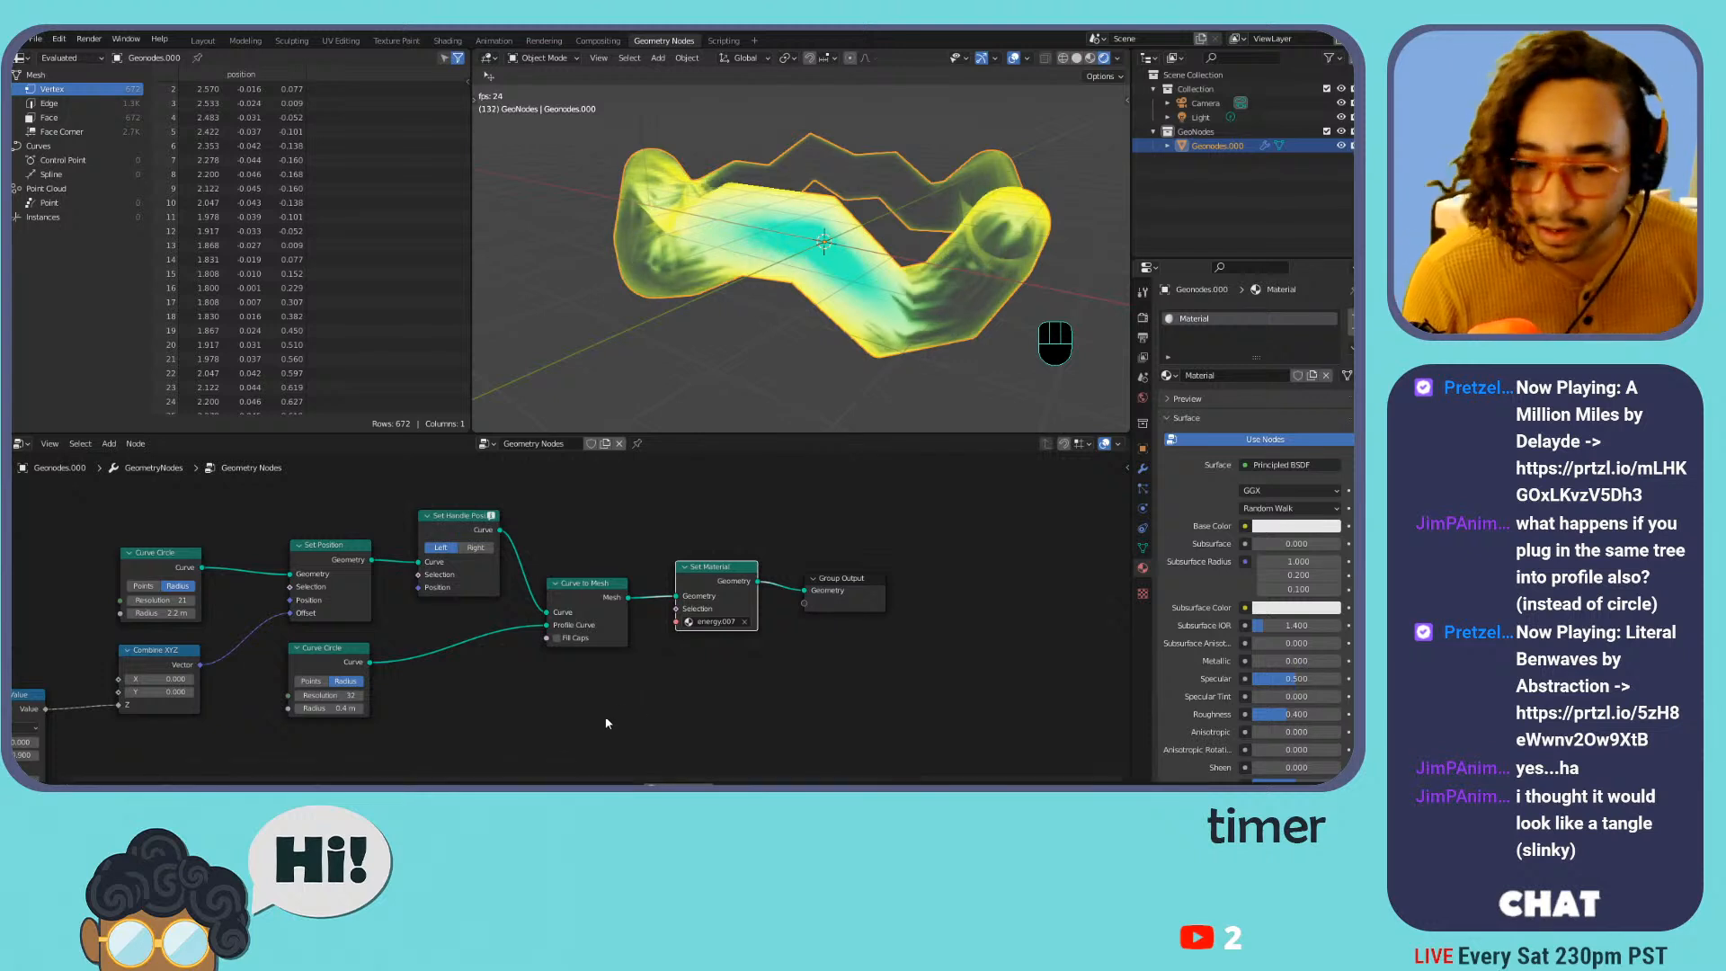
Move Curve to Mesh, Set Material and Group Output closer together, and dissolve the Set Handle Positions node while keeping the curve connected
drag(848, 578, 867, 568)
drag(723, 567, 750, 567)
click(587, 583)
drag(587, 583, 645, 567)
drag(449, 516, 492, 509)
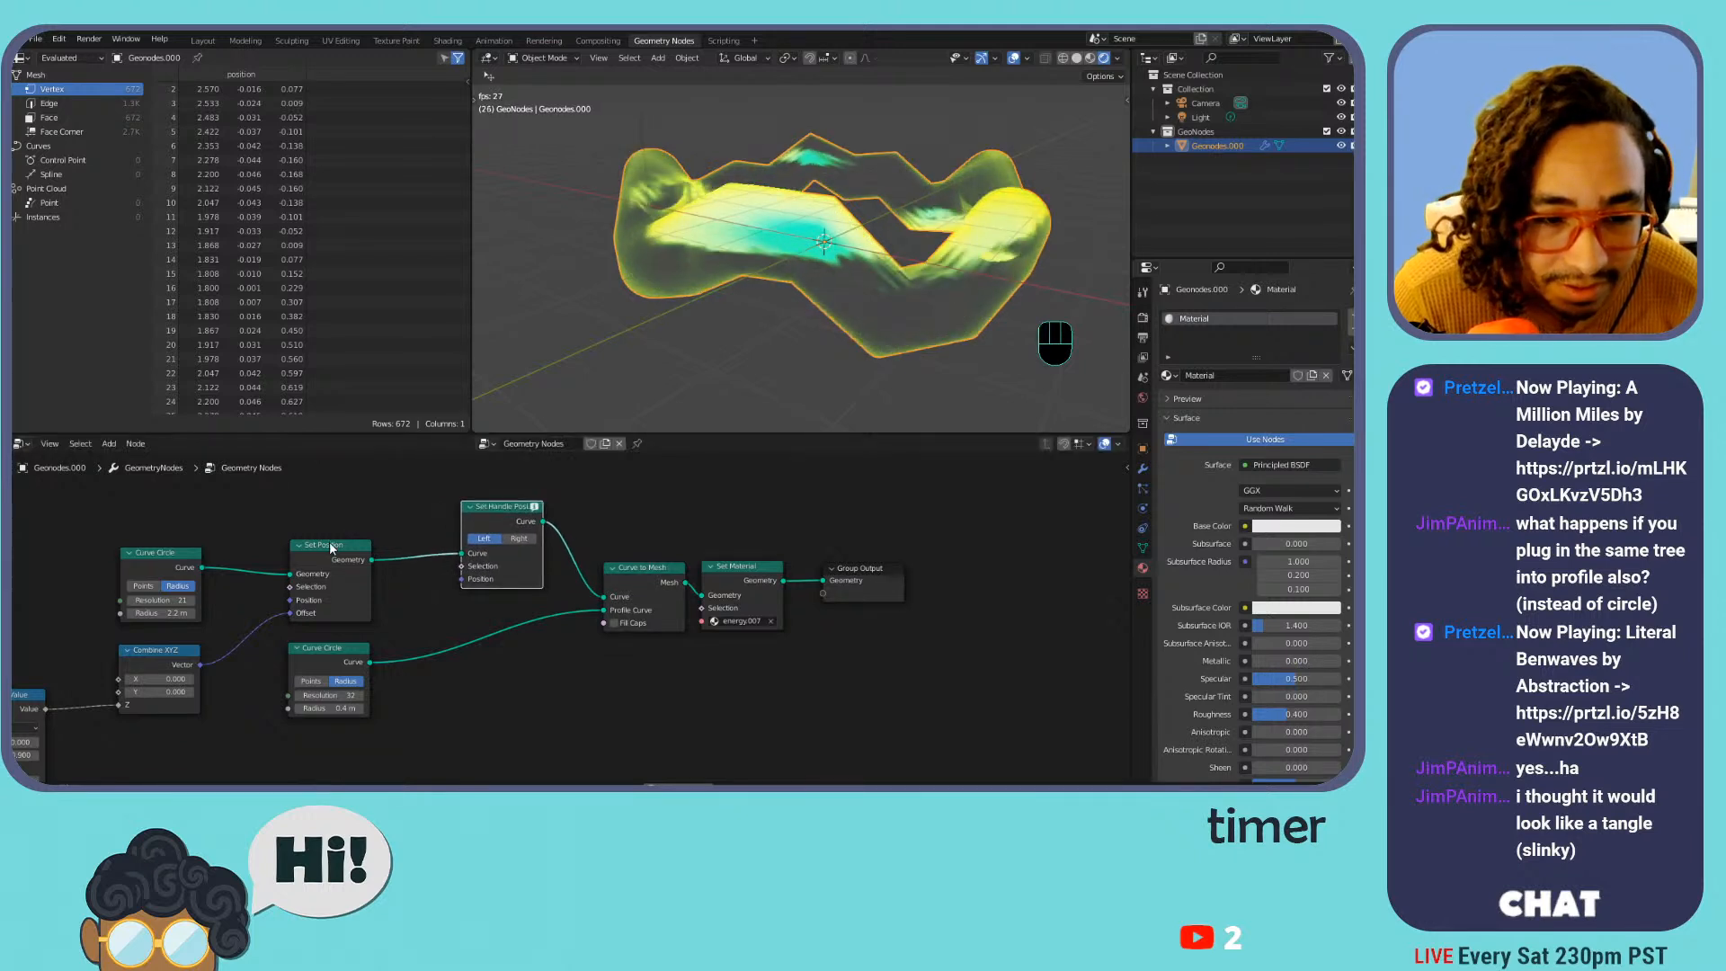
key(ctrl+x)
Rearrange Set Position, both Curve Circle nodes, Combine XYZ and Random Value compactly beside Curve to Mesh
drag(351, 546, 548, 513)
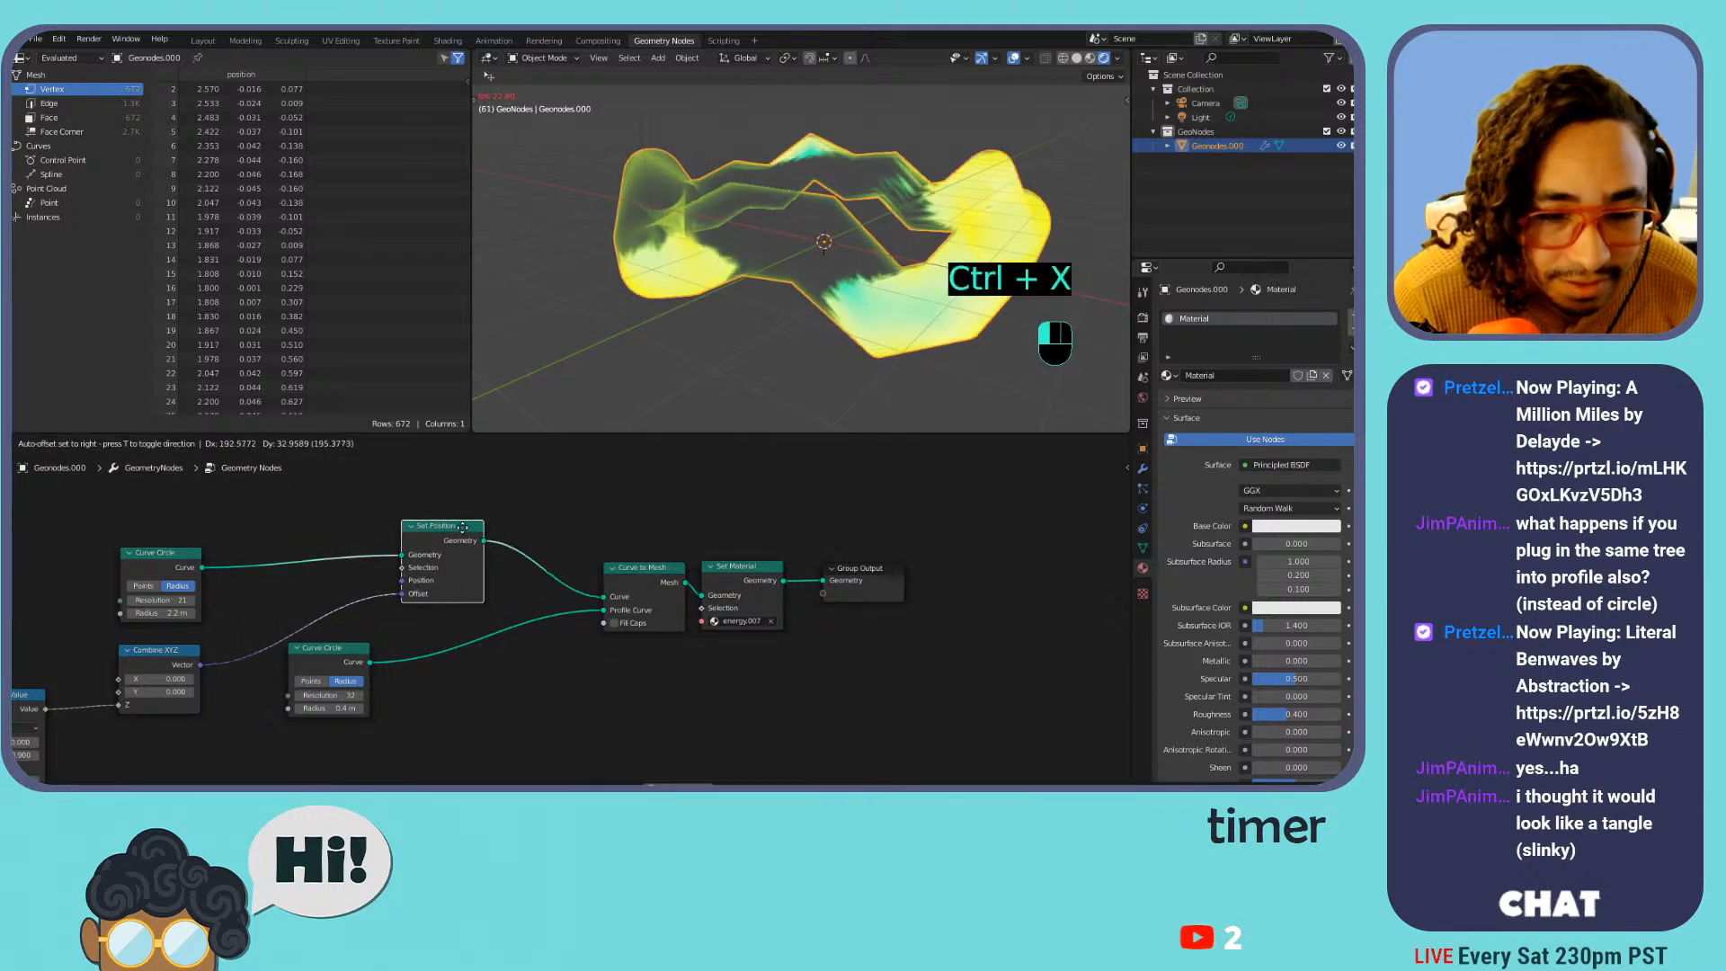
drag(325, 647, 503, 619)
drag(187, 560, 421, 509)
drag(158, 653, 393, 594)
middle_drag(276, 593, 461, 596)
drag(195, 693, 466, 592)
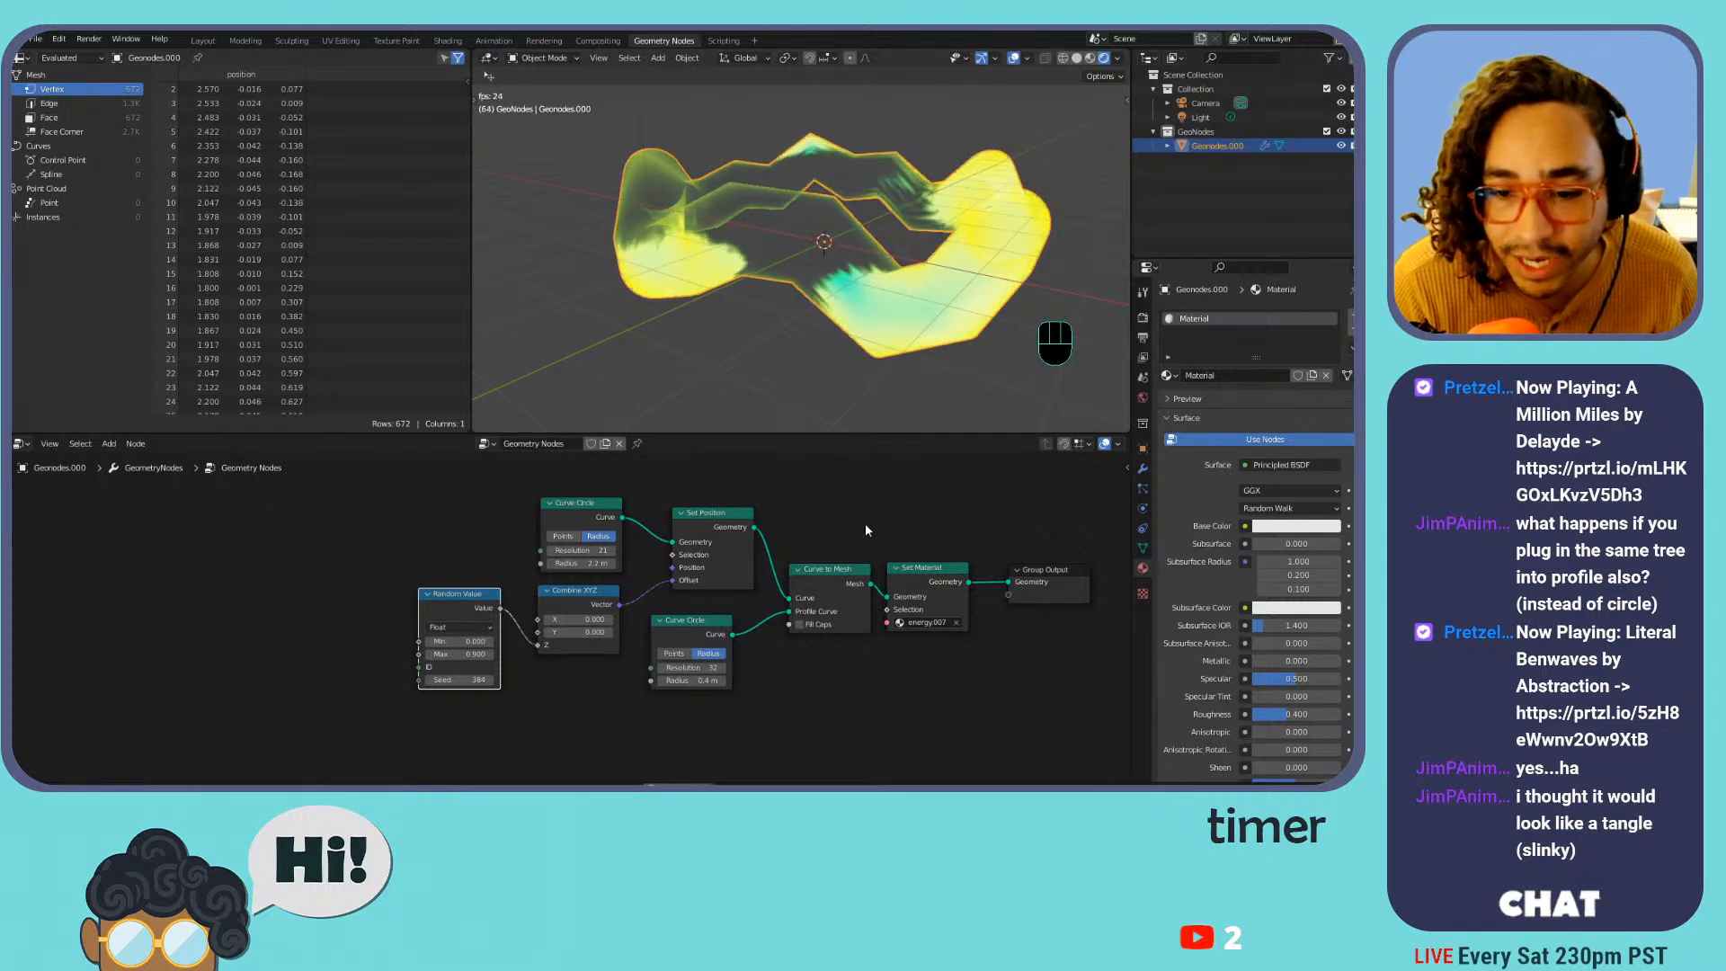
Return the viewport to solid shading and stop the animation playback
click(1076, 58)
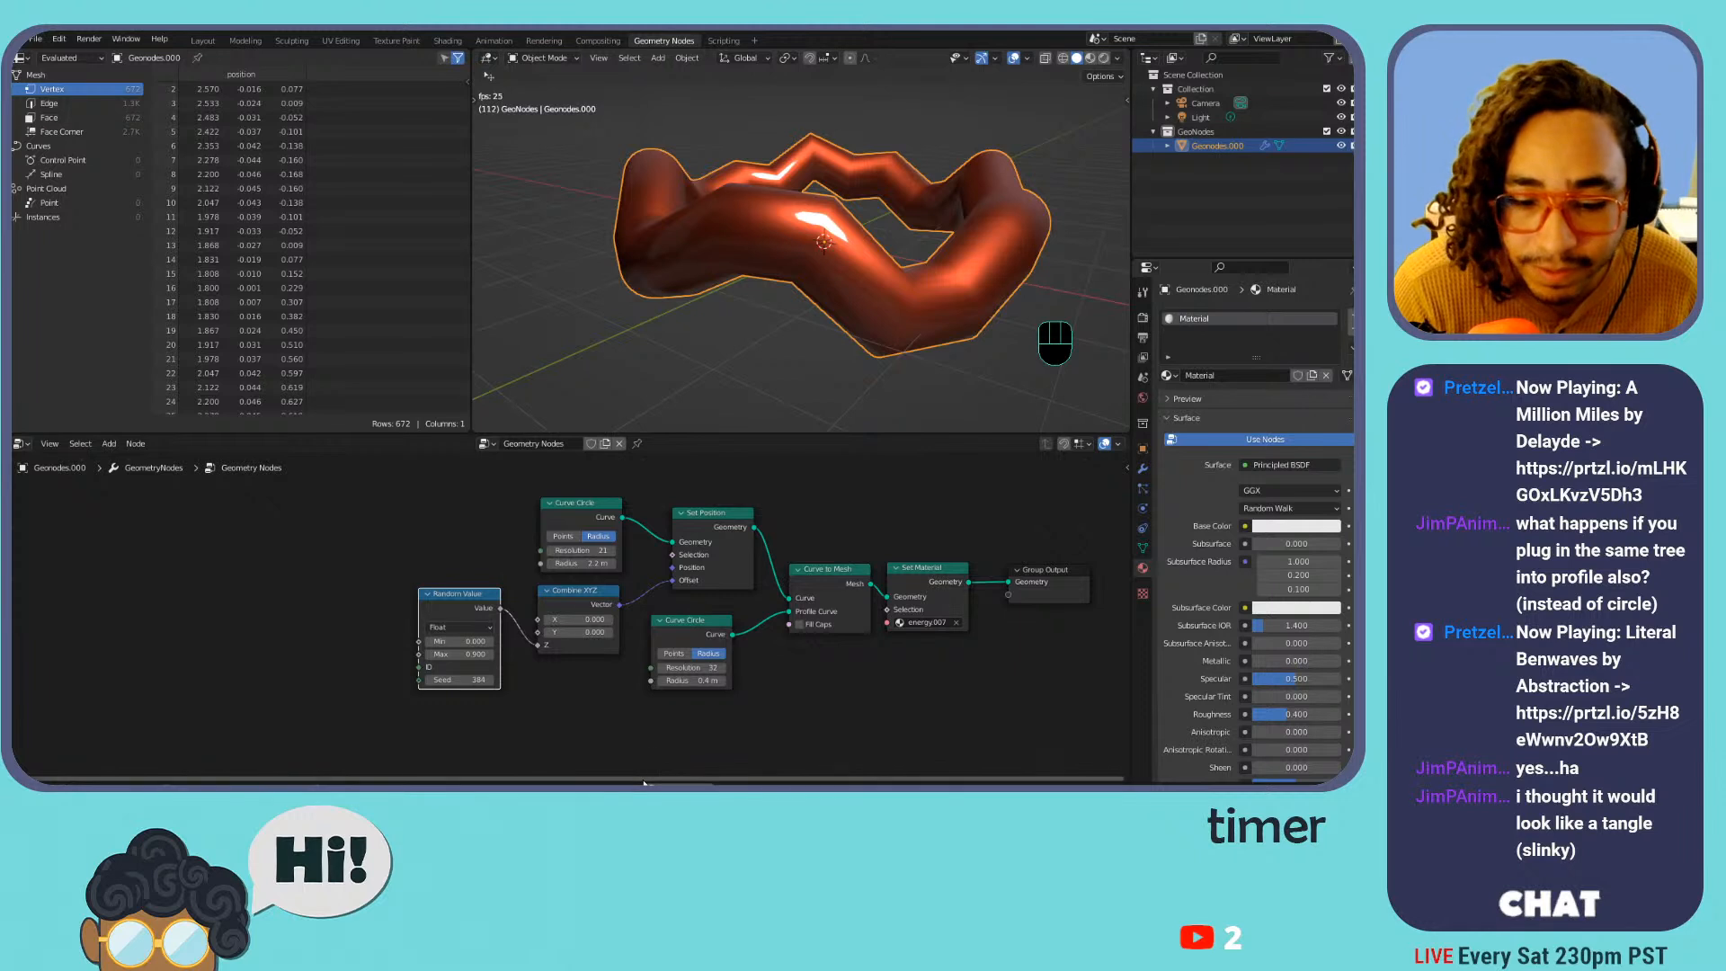
key(space)
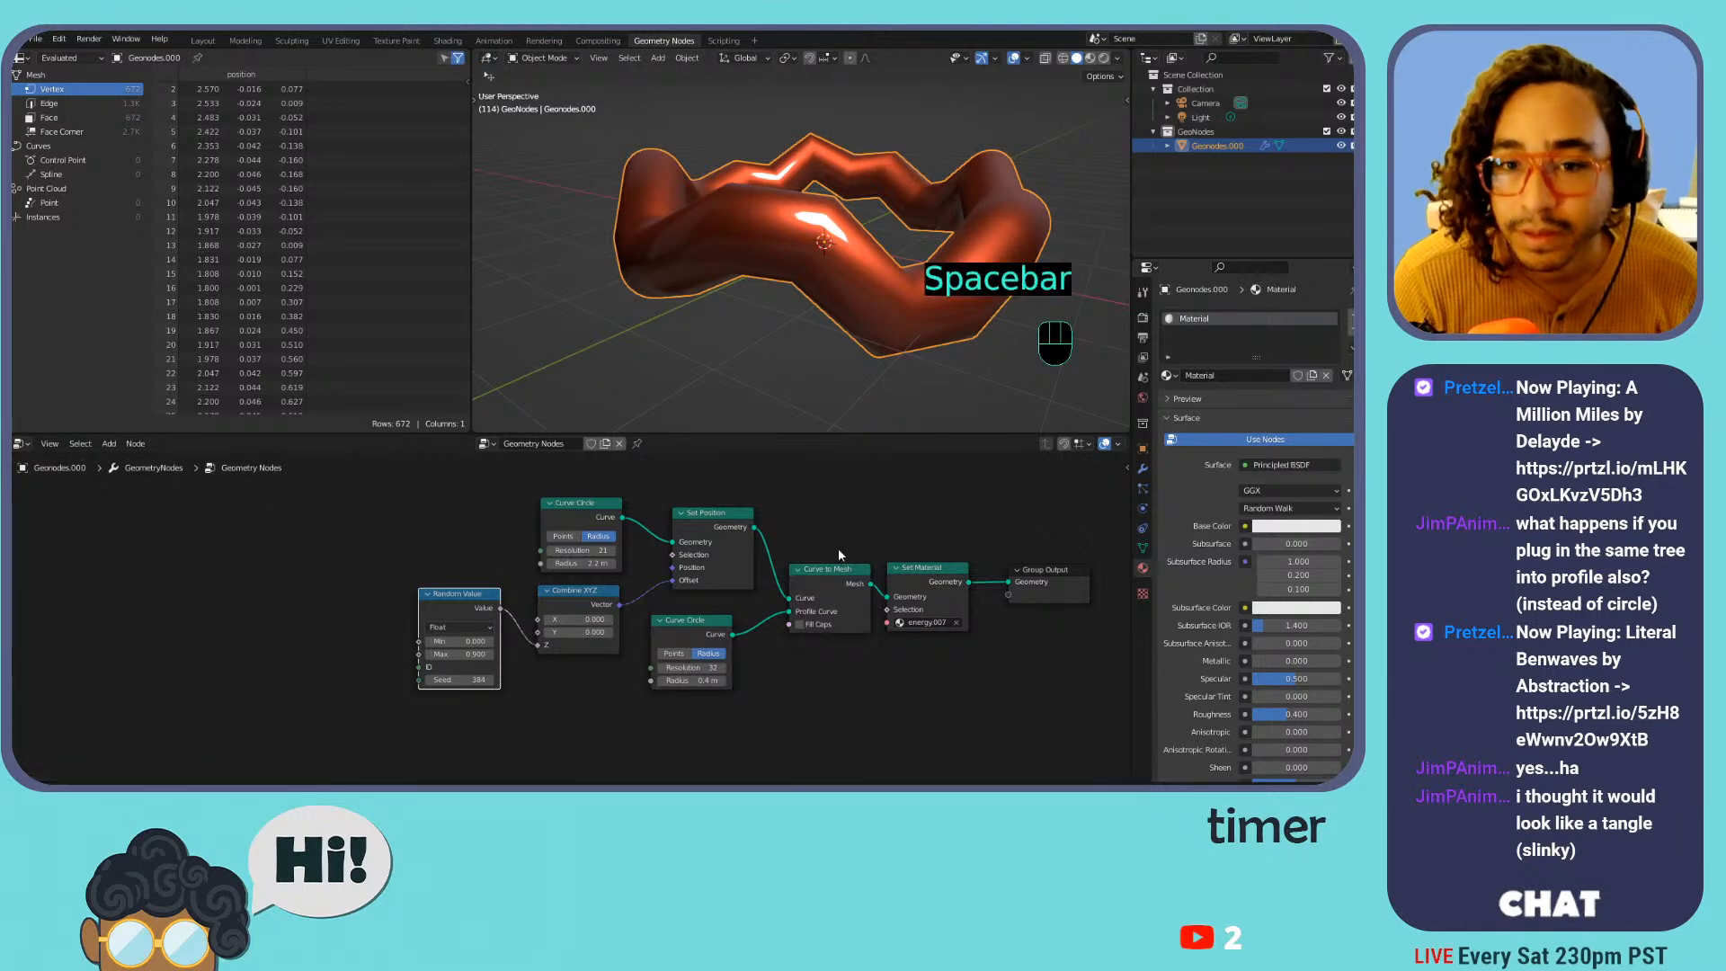
Insert a Subdivide Mesh node between Curve to Mesh and Set Material
scroll(790, 620, up, 2)
middle_drag(817, 631, 673, 695)
key(shift+a)
mouse_move(744, 525)
mouse_move(727, 468)
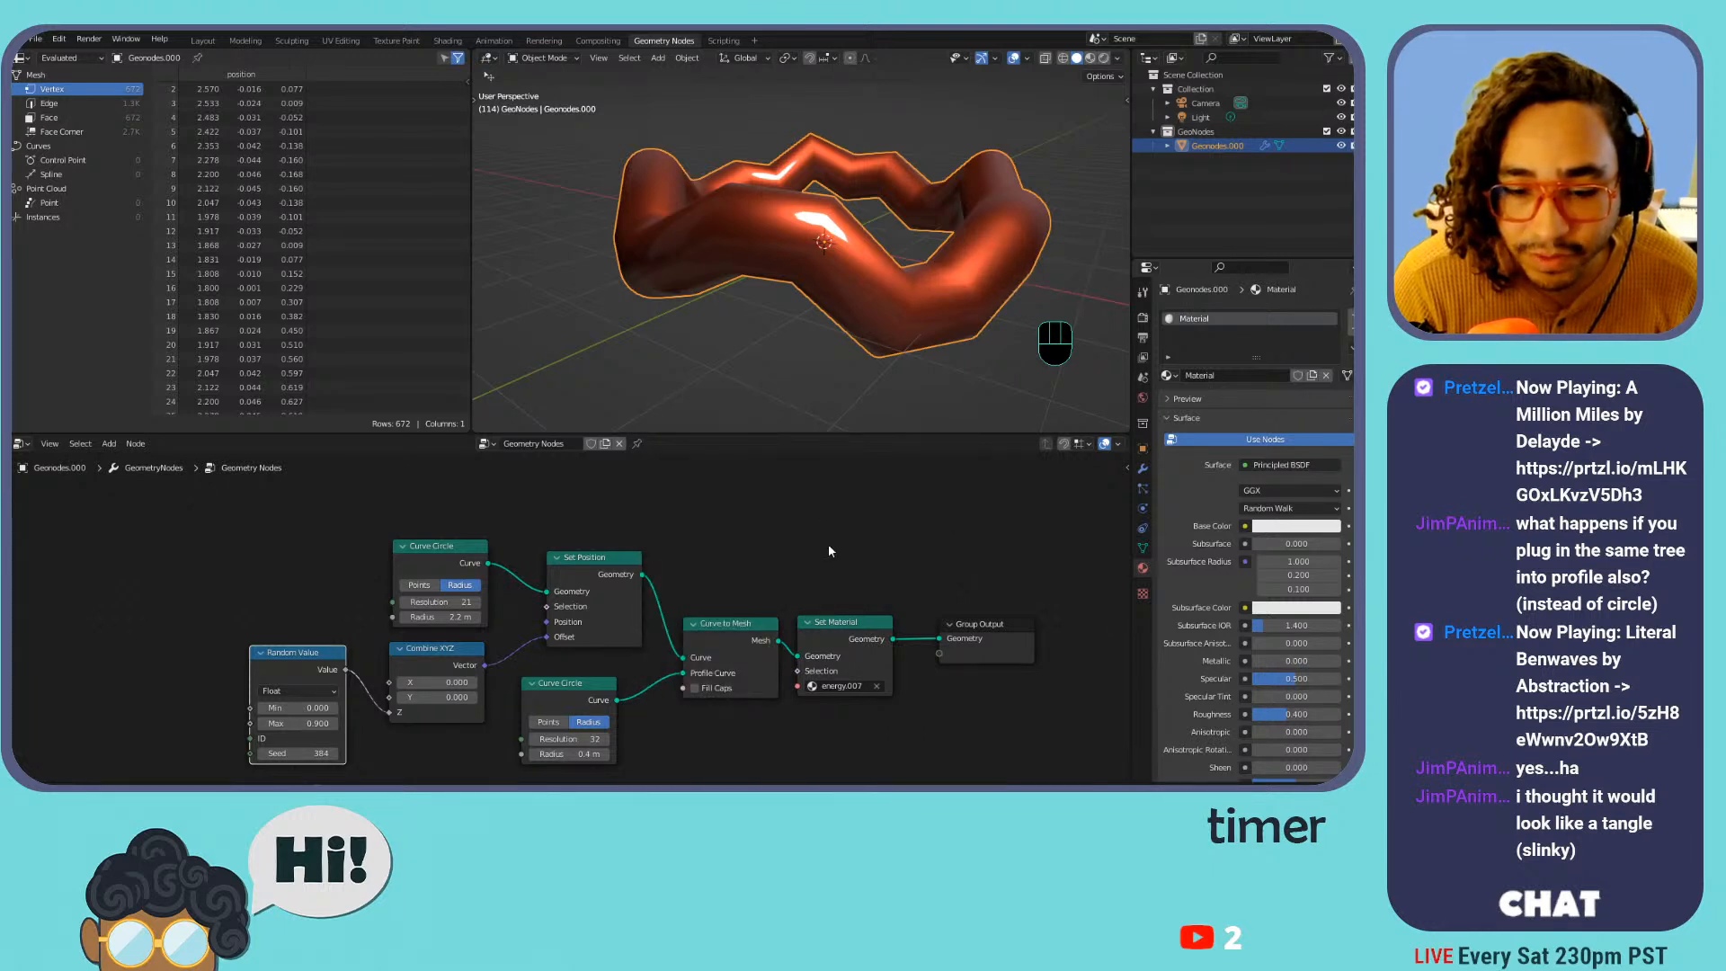
key(shift+a)
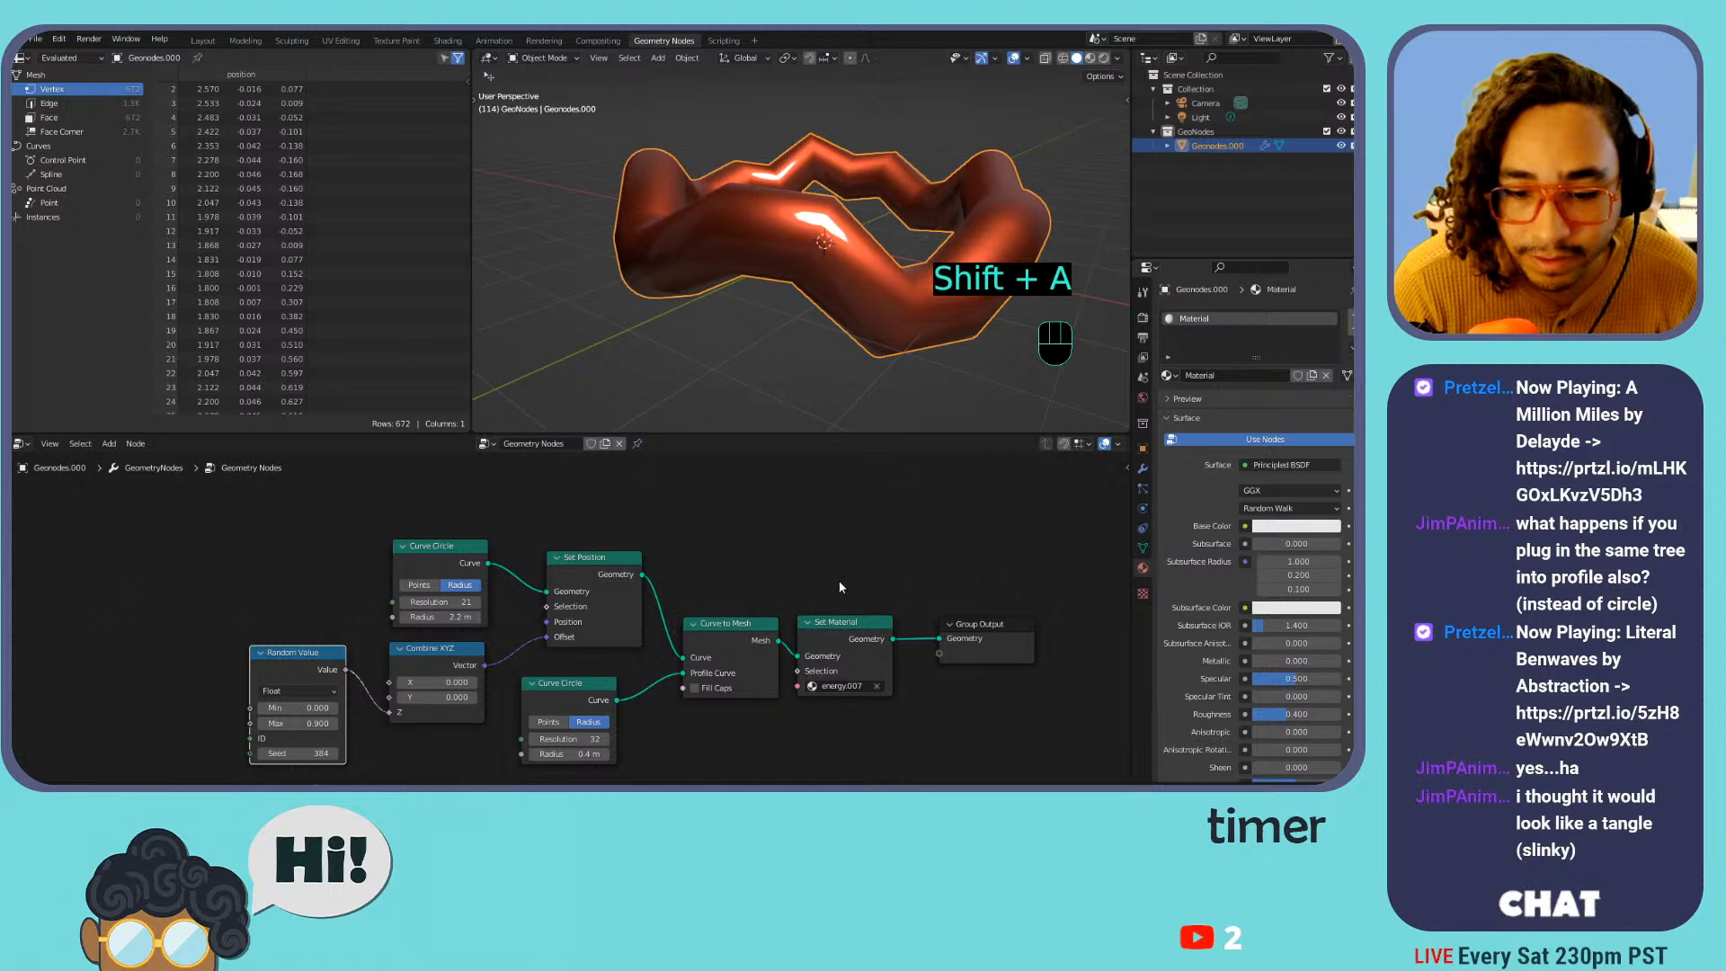
middle_drag(859, 579, 738, 522)
key(shift+a)
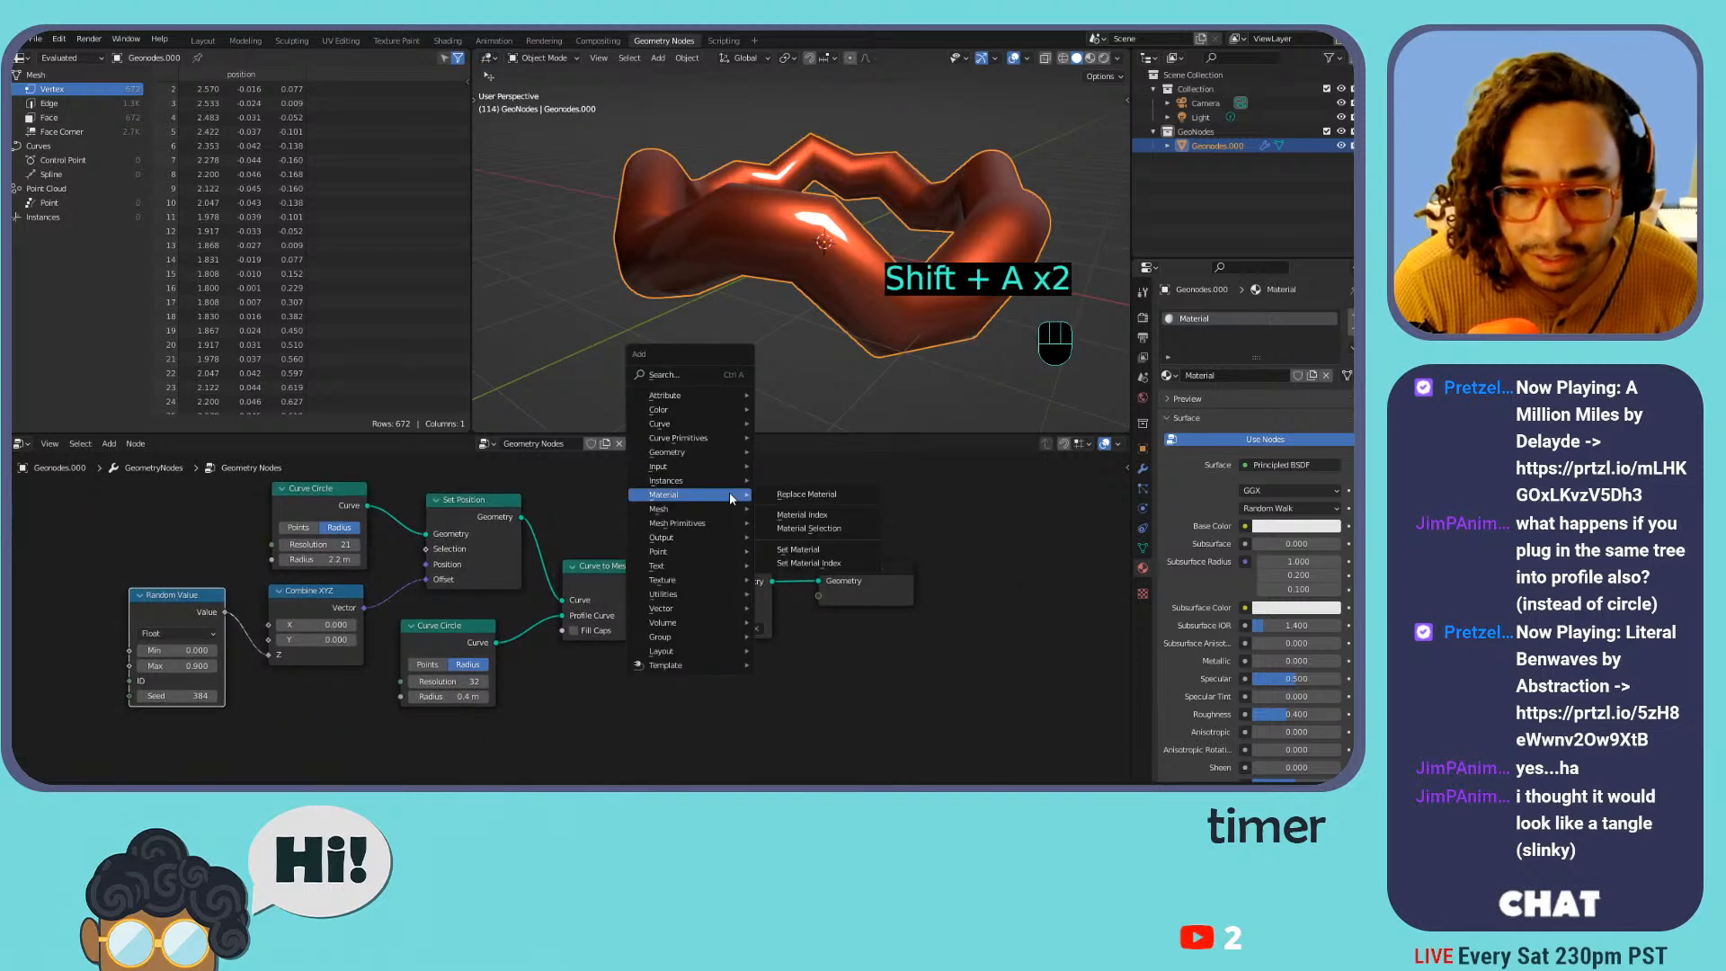
click(680, 376)
text(sub)
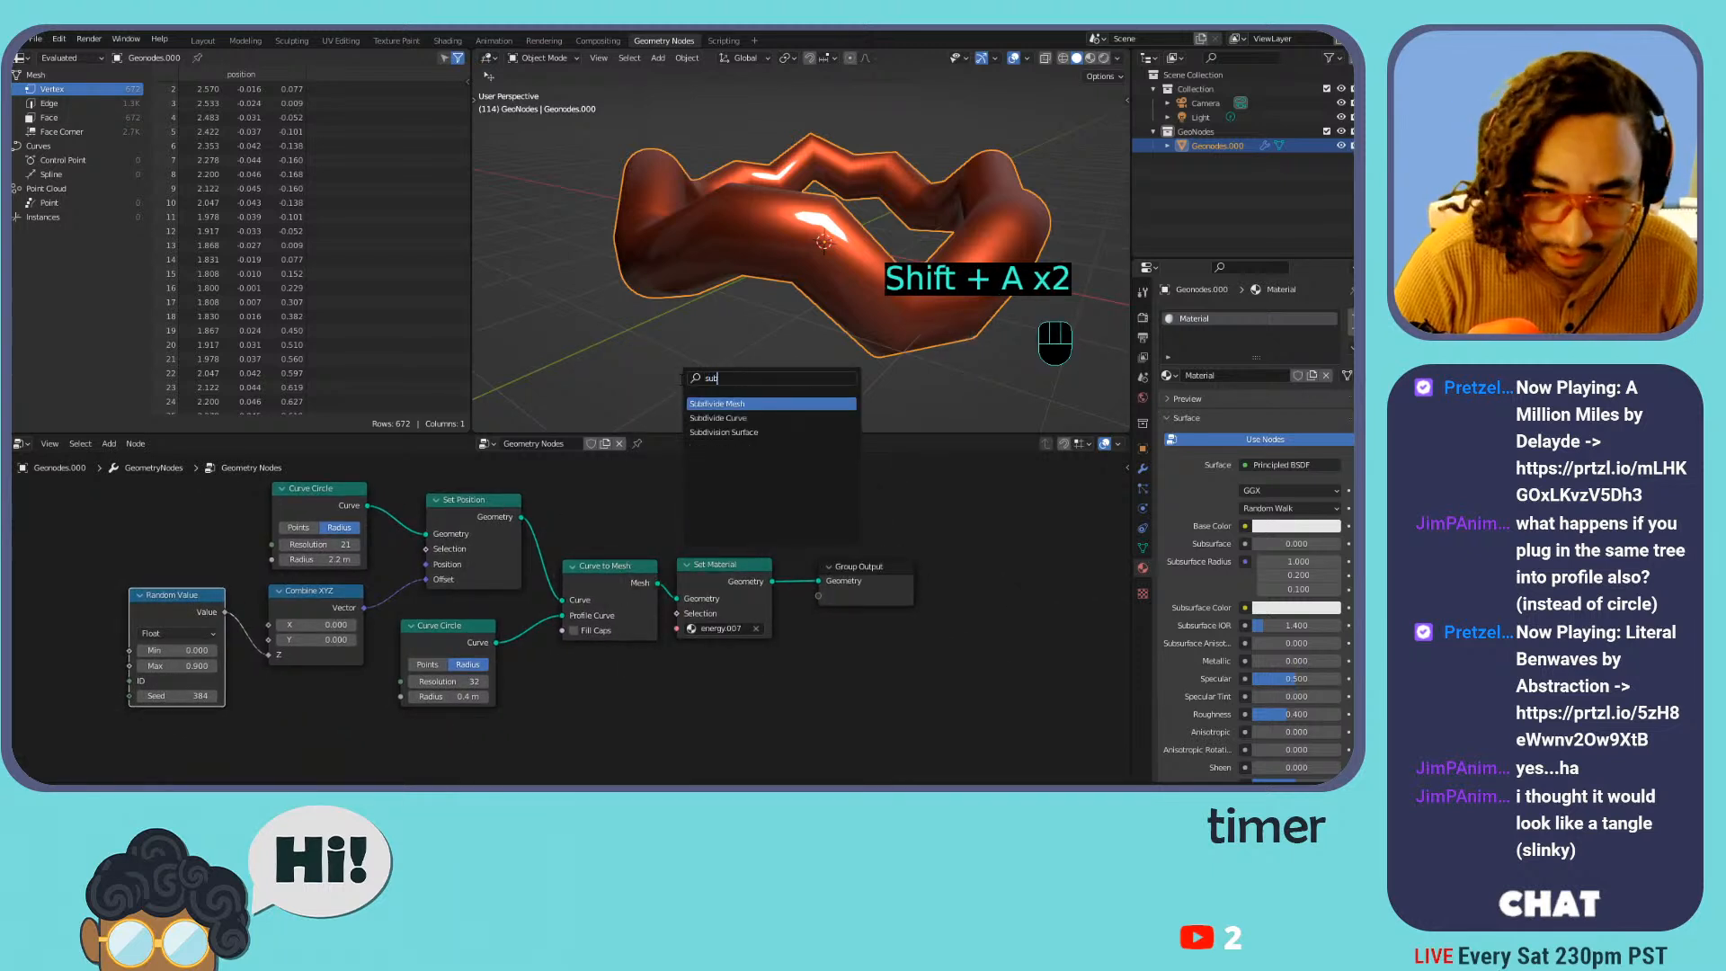
key(Return)
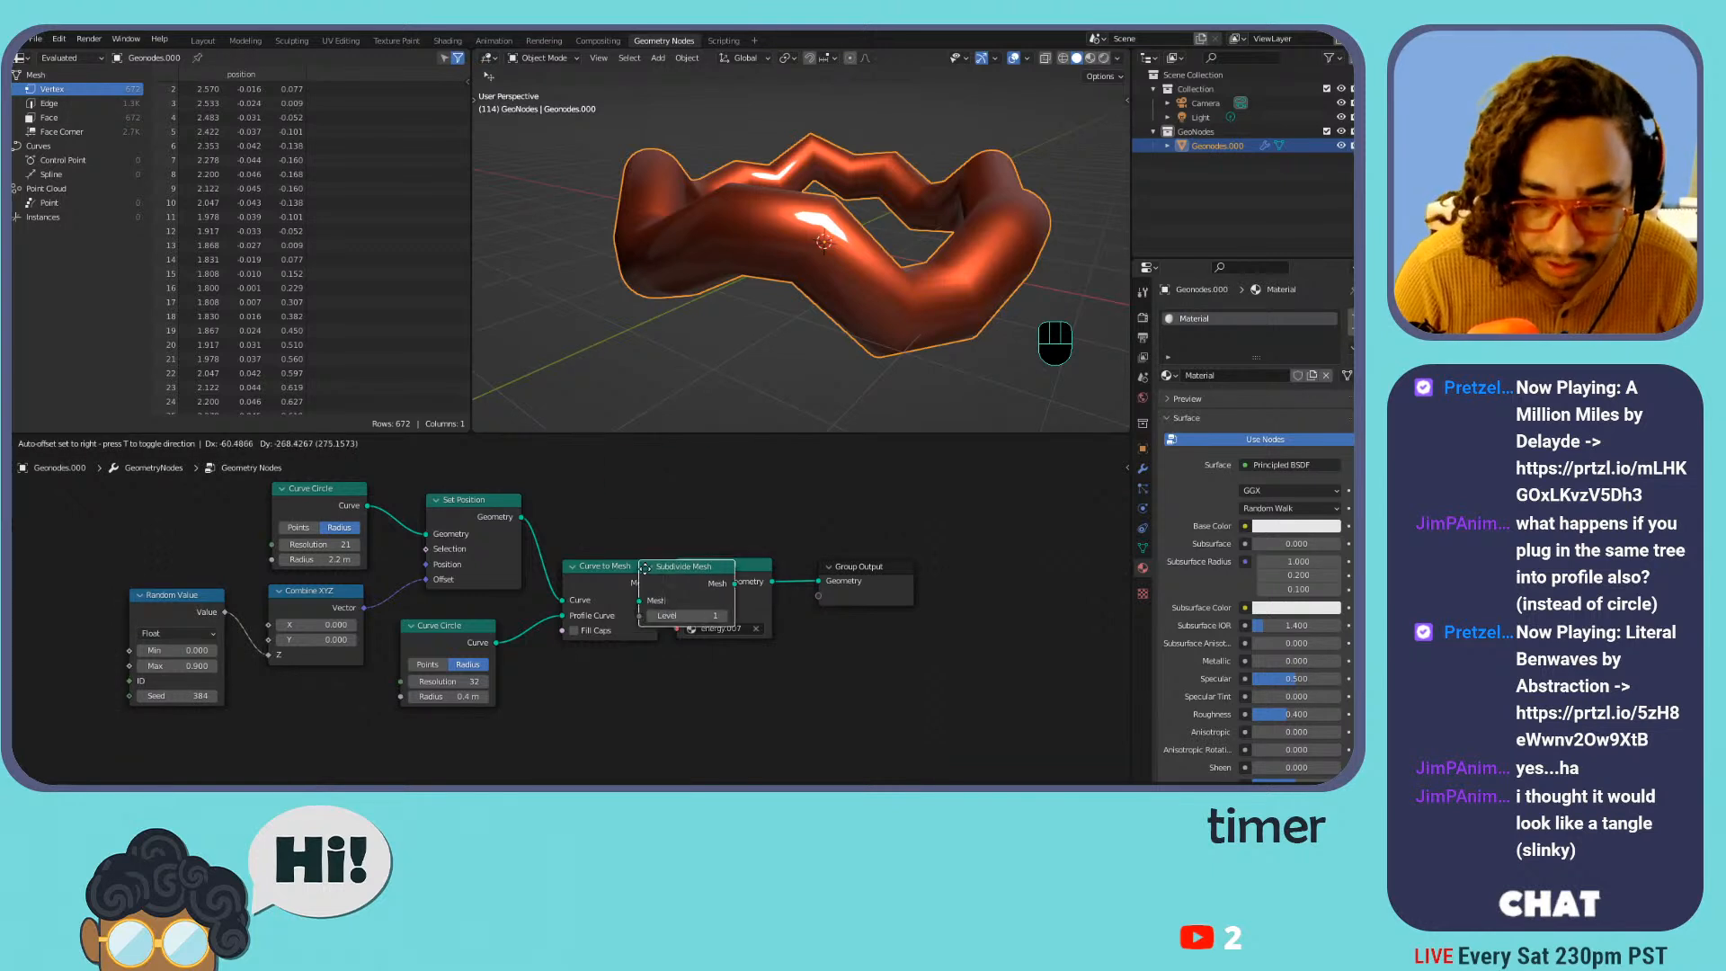
click(658, 565)
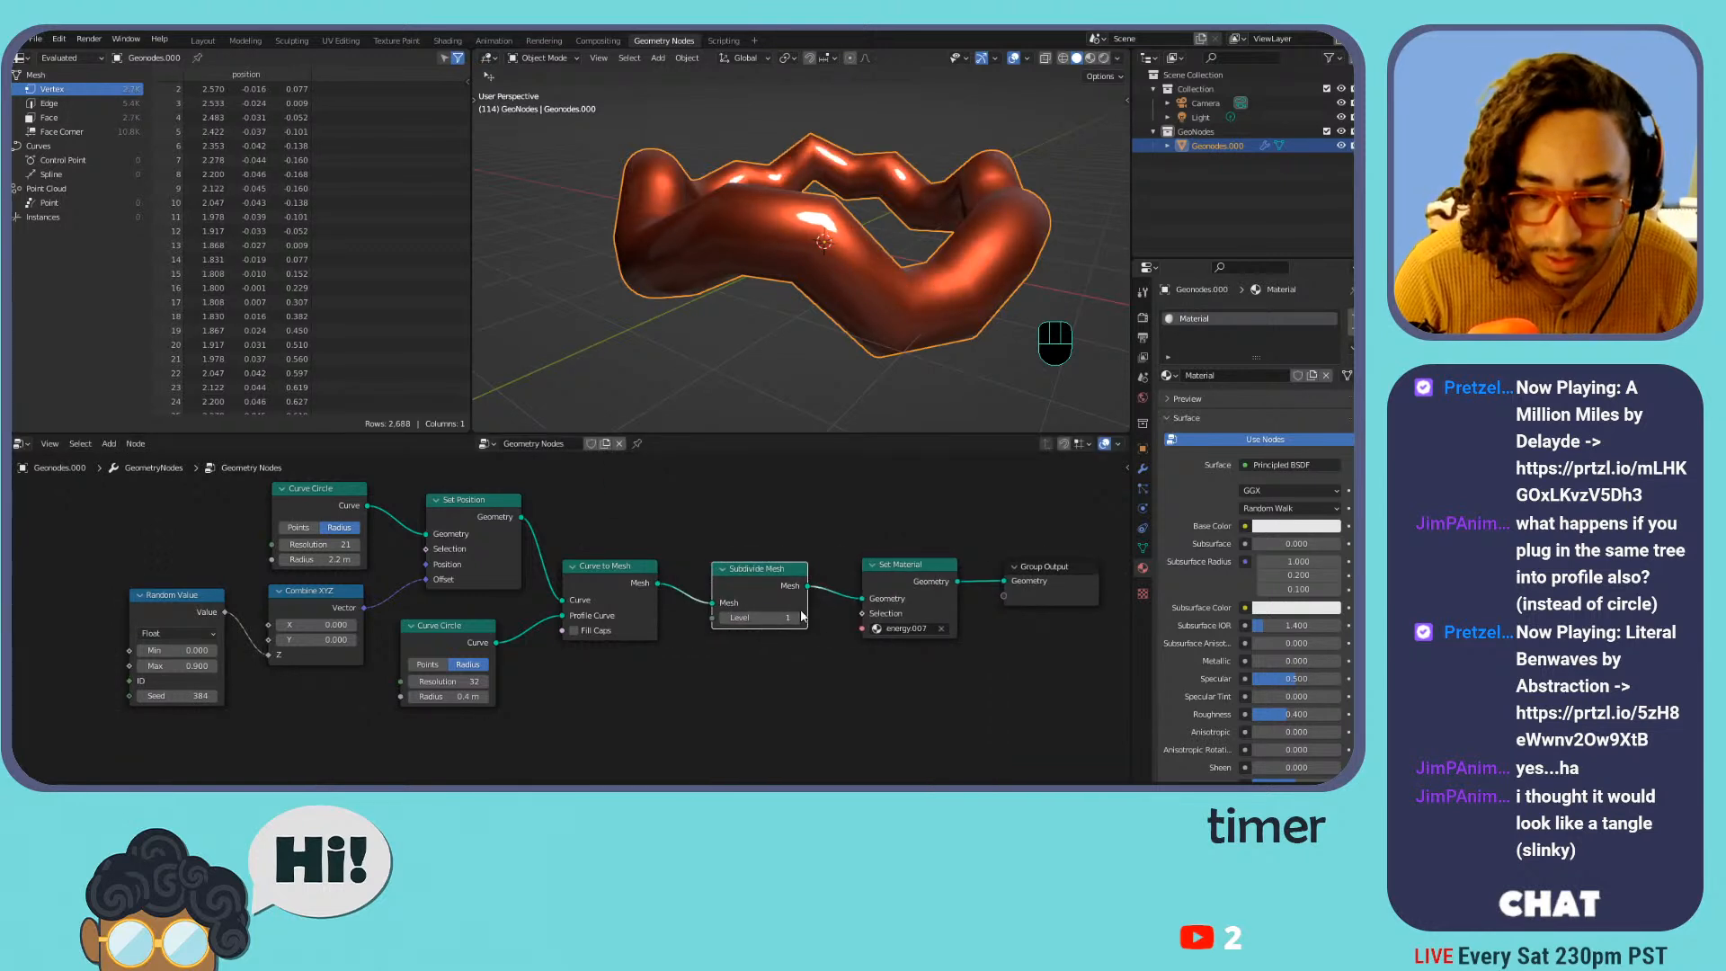
Try Subdivide Mesh at level 3, and dissolve the node while keeping the mesh connected to Set Material
click(799, 617)
click(799, 617)
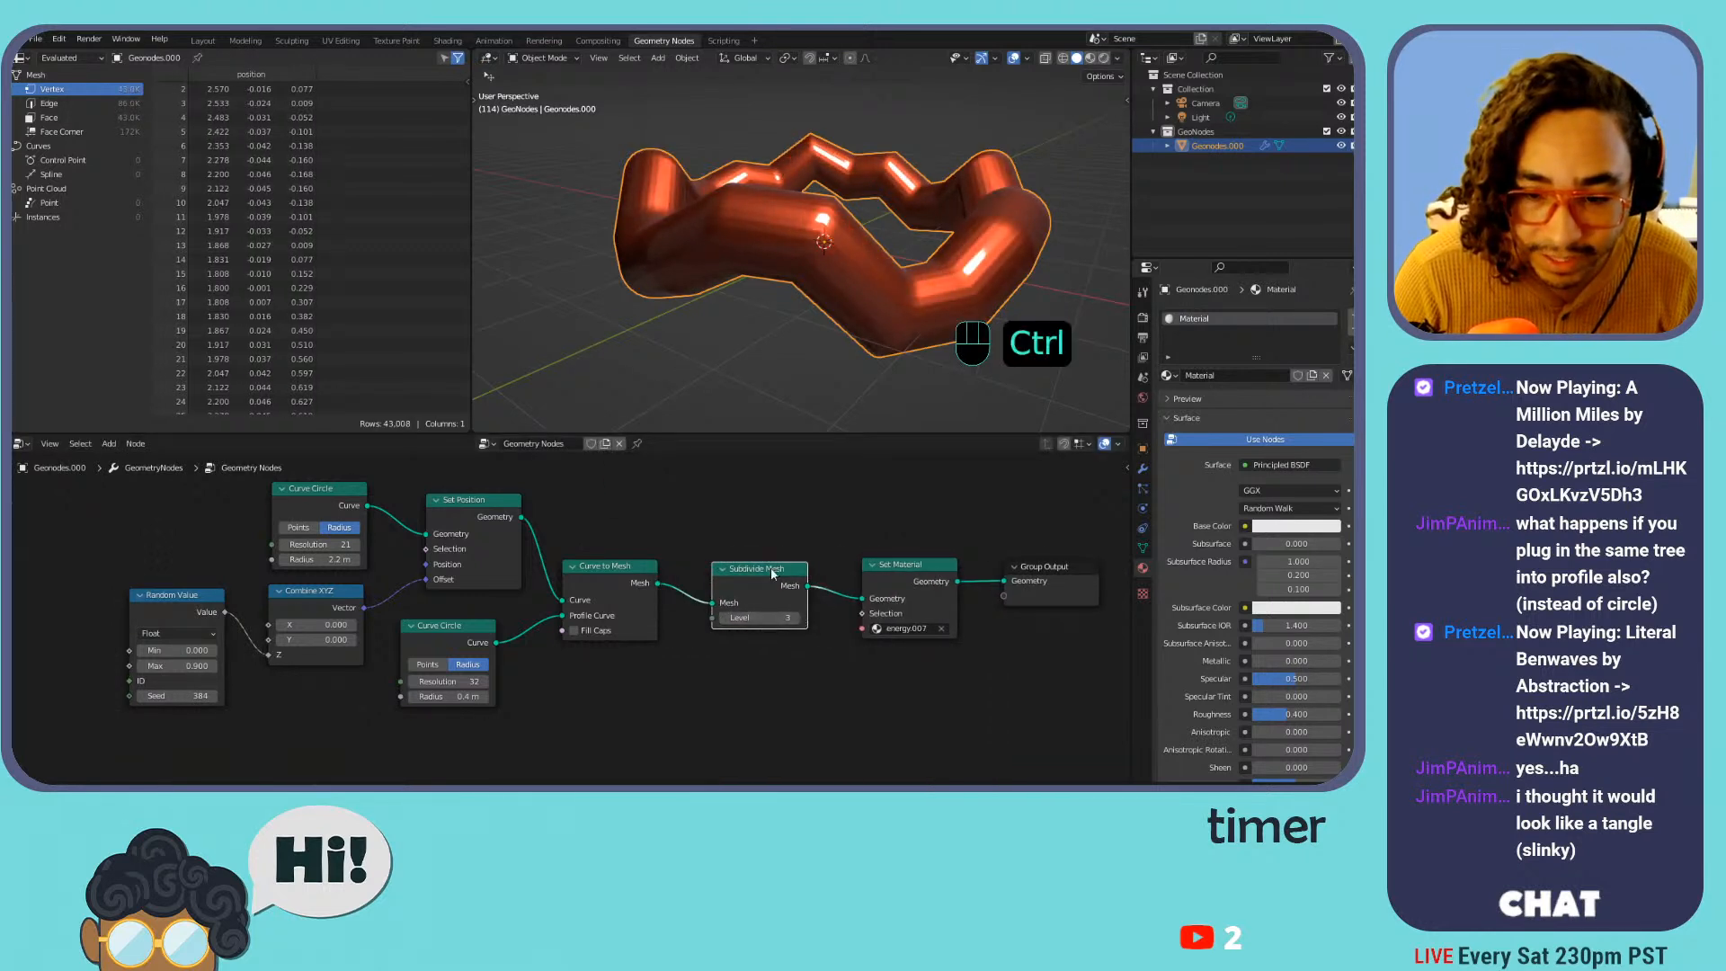
key(ctrl+x)
key(shift+a)
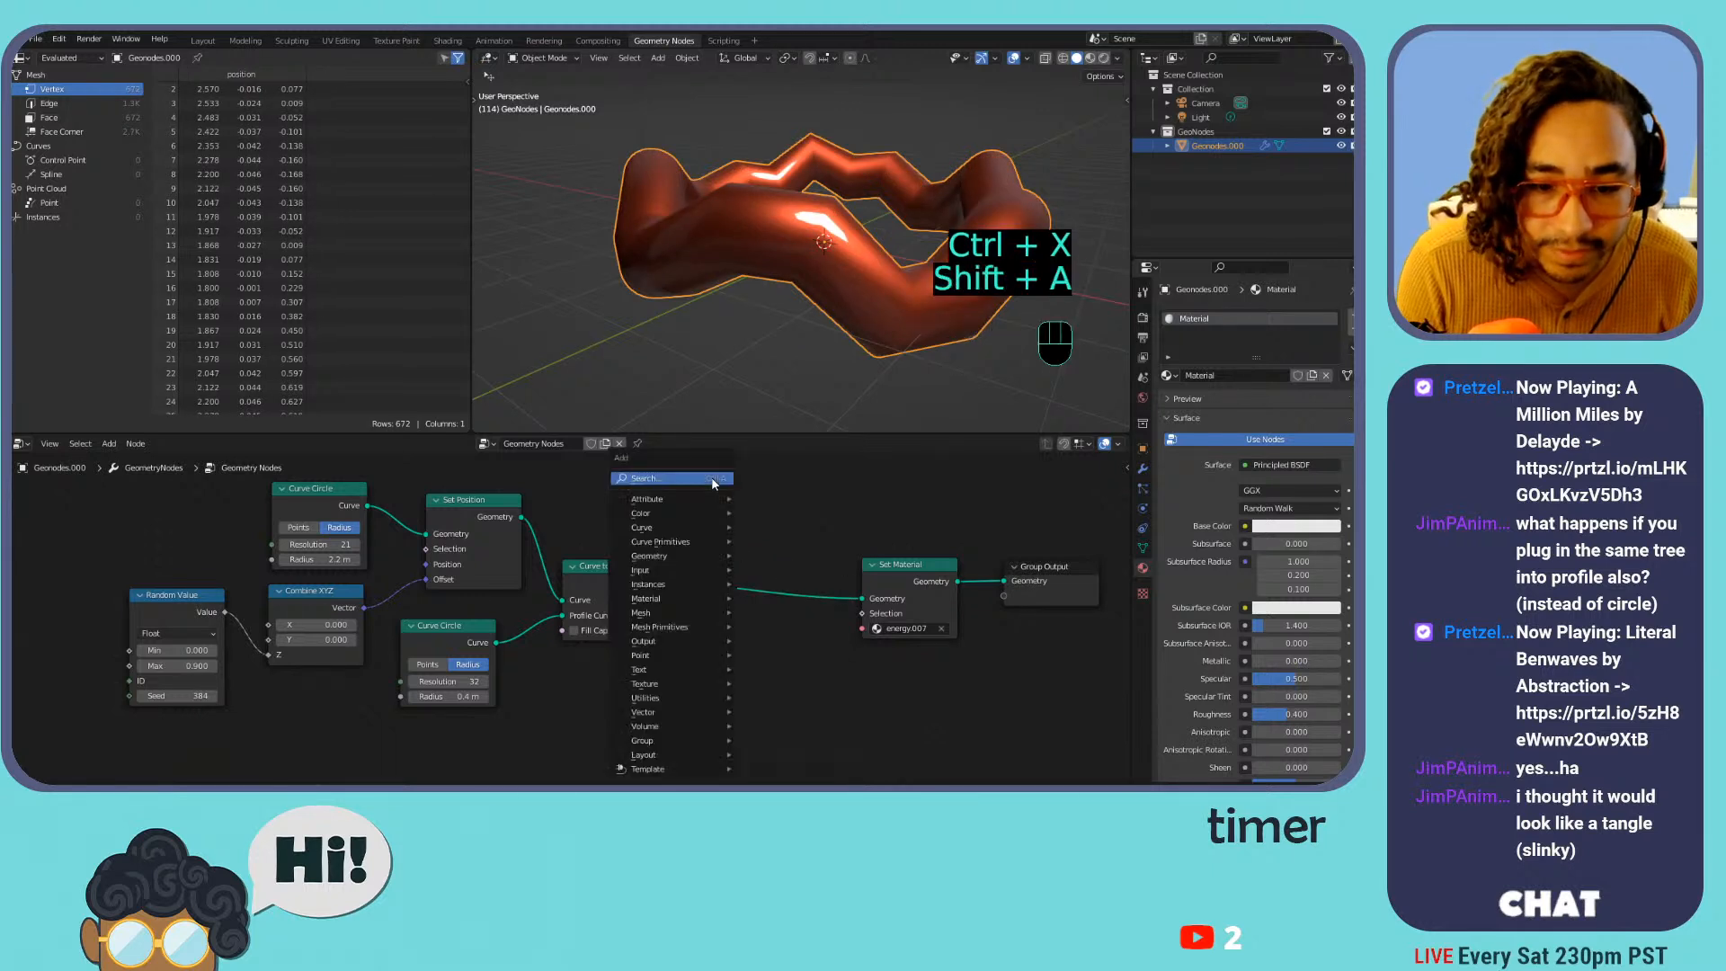
key(Escape)
Move the Curve Circle that feeds Set Position farther away to leave room between the two nodes
middle_drag(513, 504, 735, 548)
drag(549, 531, 383, 539)
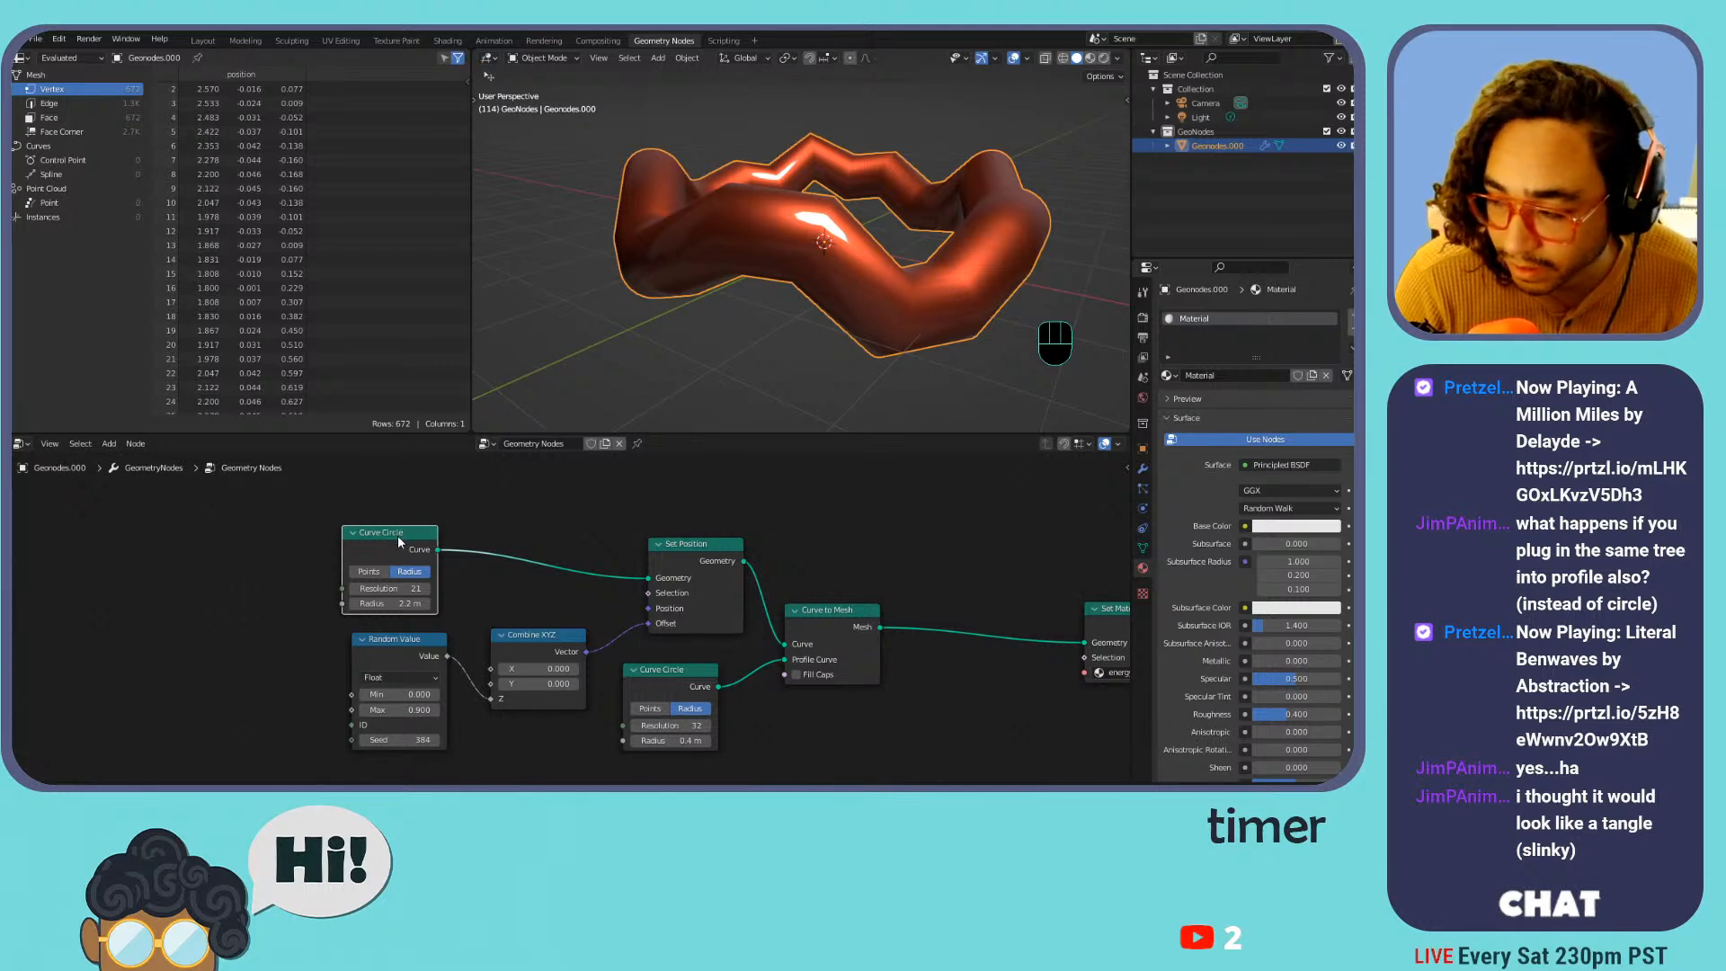
mouse_move(401, 543)
mouse_down()
mouse_move(471, 531)
mouse_move(396, 551)
mouse_up()
Add a Curve Spiral node and connect its curve to Set Position's Geometry in place of the Curve Circle
middle_drag(518, 493, 630, 521)
key(shift+a)
mouse_move(580, 524)
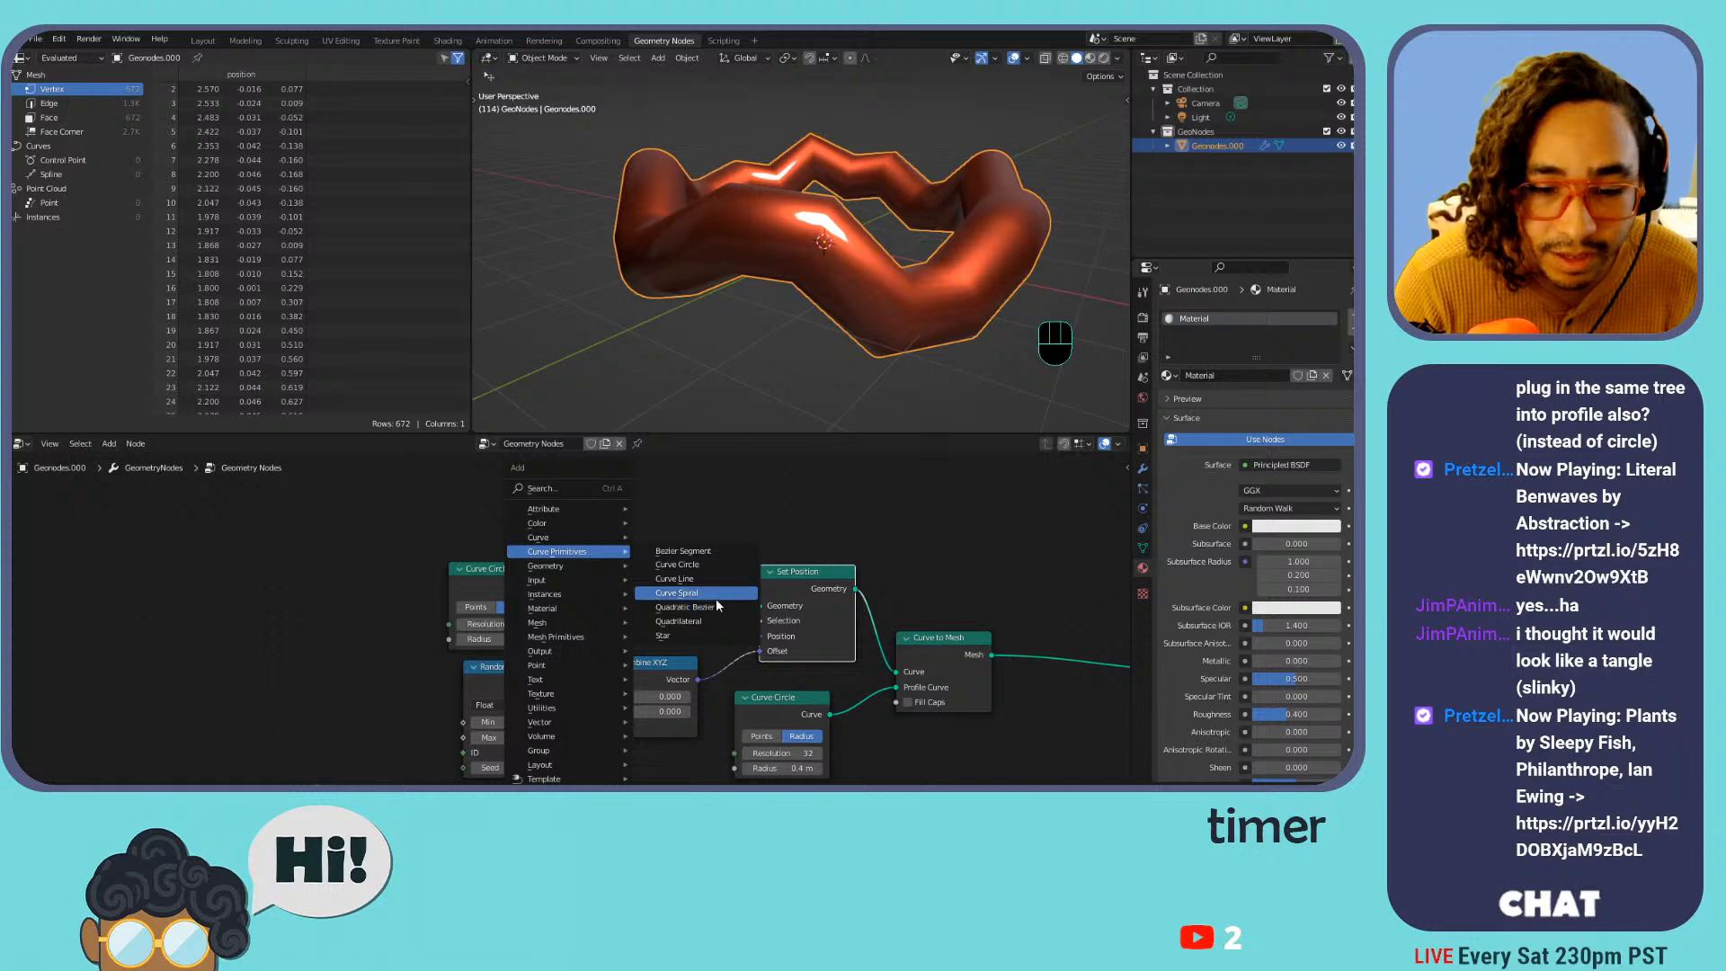
click(731, 593)
click(387, 530)
drag(438, 537, 760, 607)
click(427, 538)
scroll(753, 258, down, 4)
shift+middle_drag(799, 185, 1034, 279)
scroll(784, 258, up, 2)
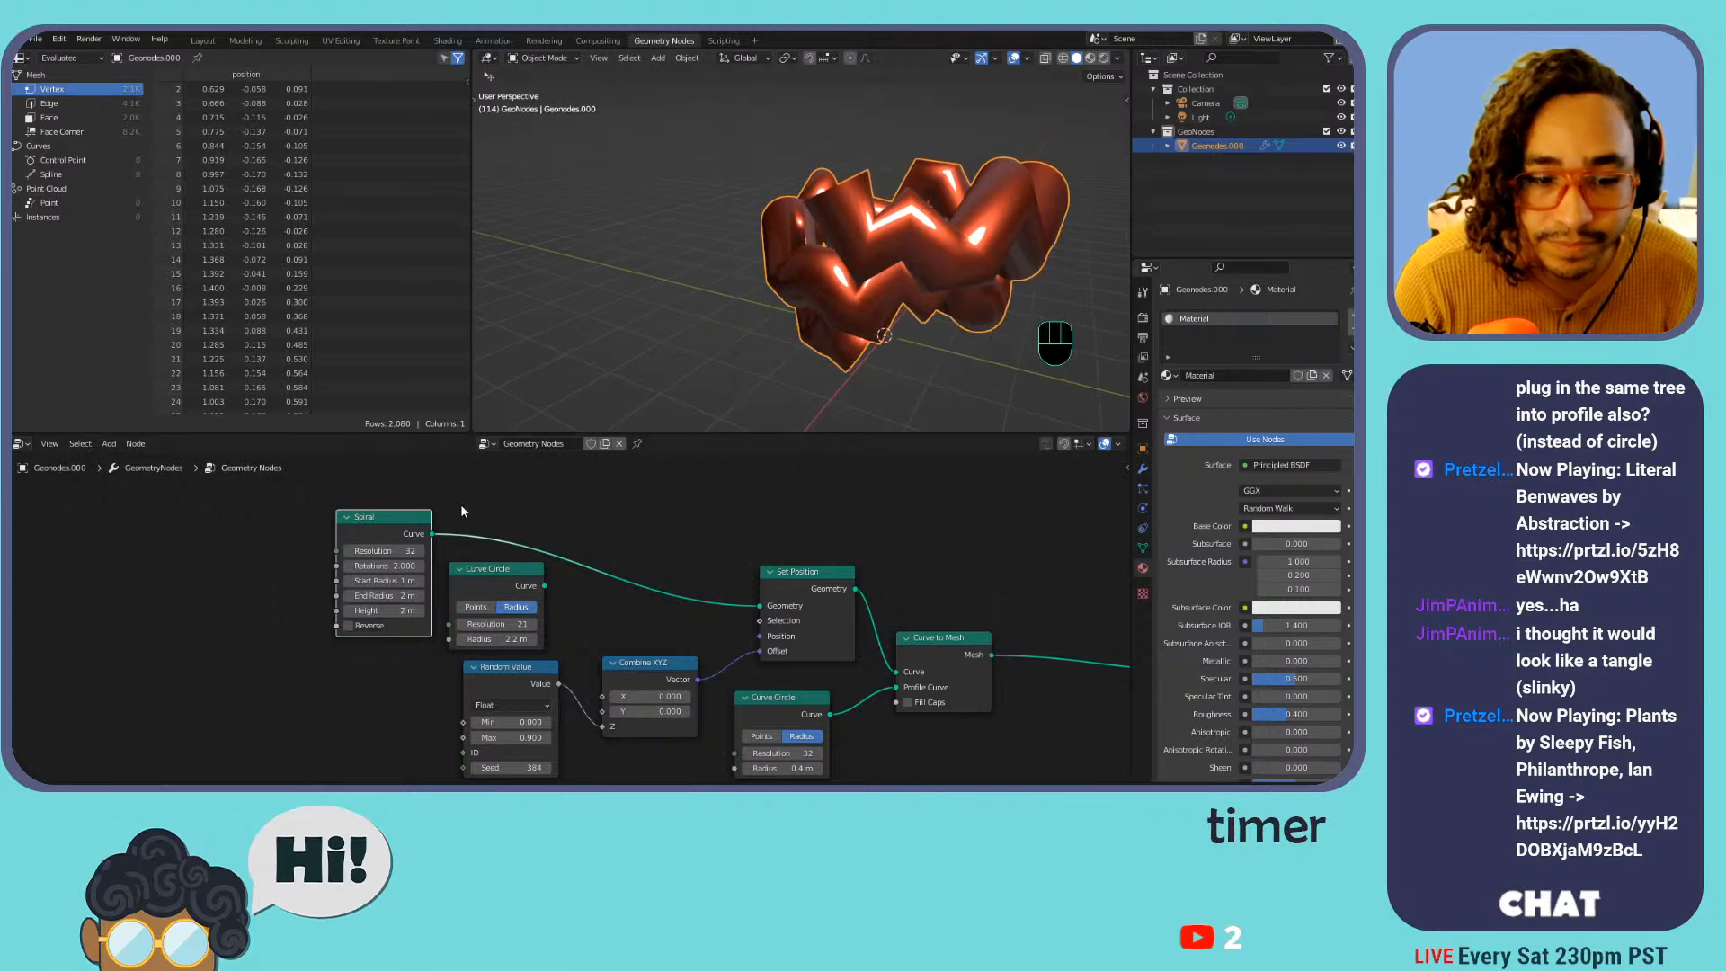
Set the Spiral to resolution 66, rotations 4.9, start radius 0.6 m and end radius 1.3 m, and increase its height
drag(400, 567, 476, 611)
mouse_move(382, 552)
mouse_down()
mouse_move(355, 552)
mouse_move(410, 542)
mouse_up()
middle_drag(795, 256, 874, 423)
drag(386, 611, 320, 611)
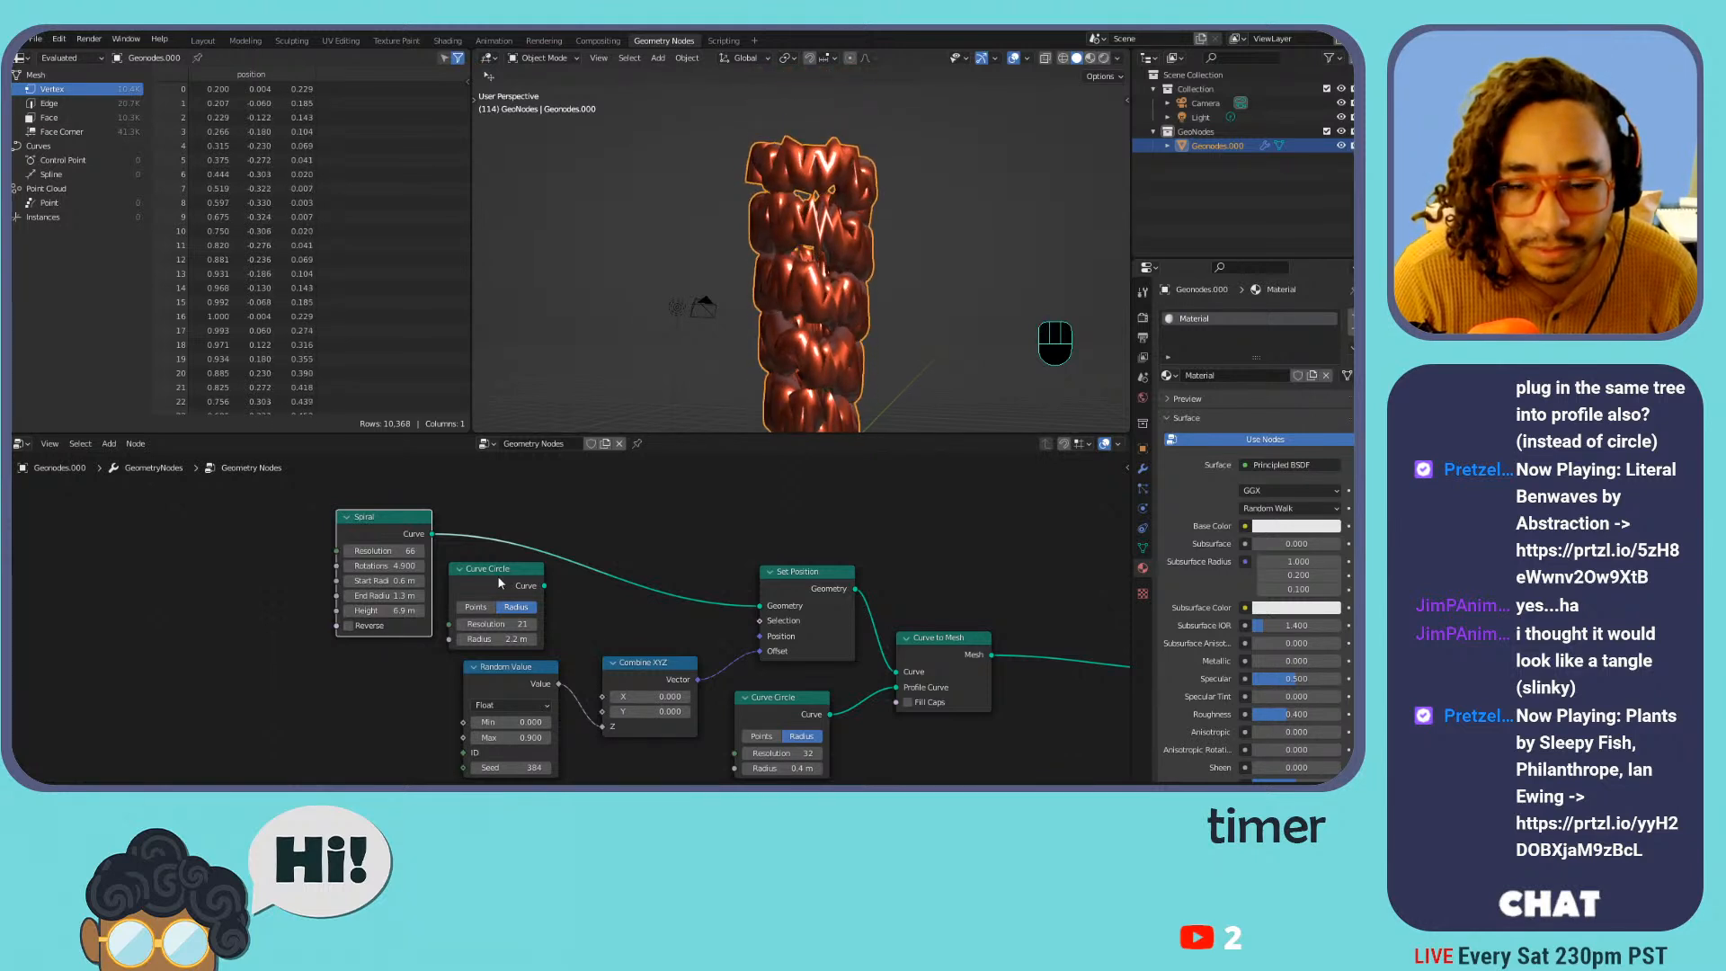
Reconnect the 2.2 m Curve Circle to Set Position's Geometry in place of the Spiral
scroll(586, 619, up, 1)
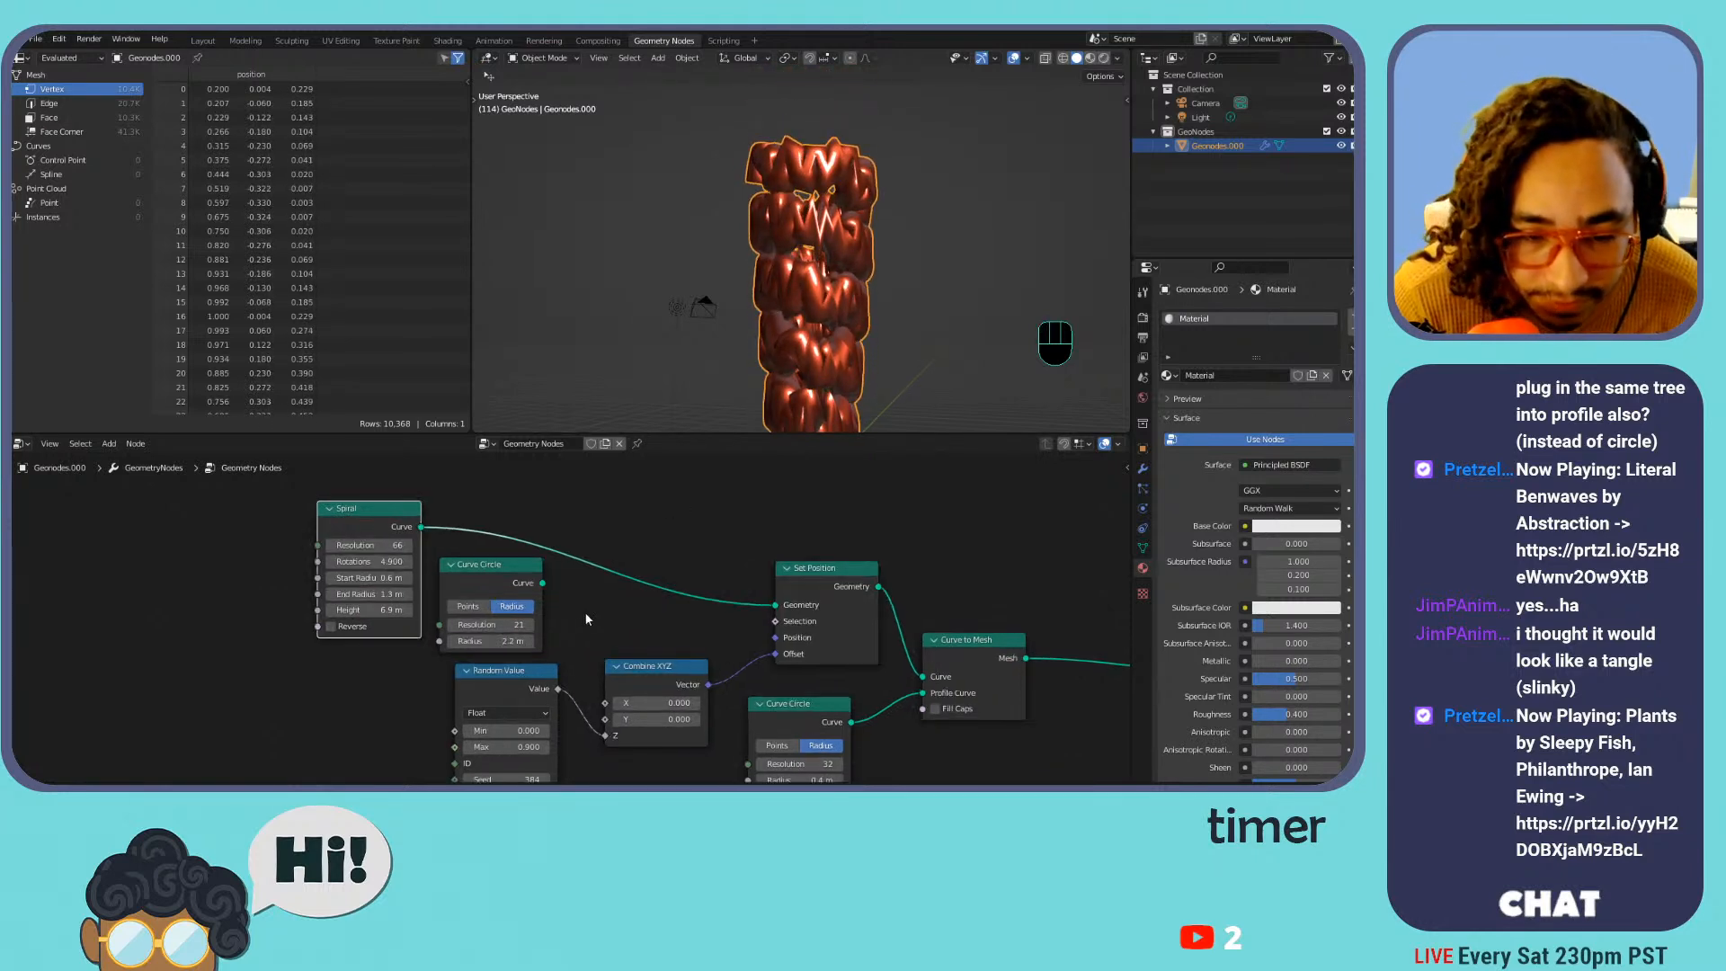
click(503, 565)
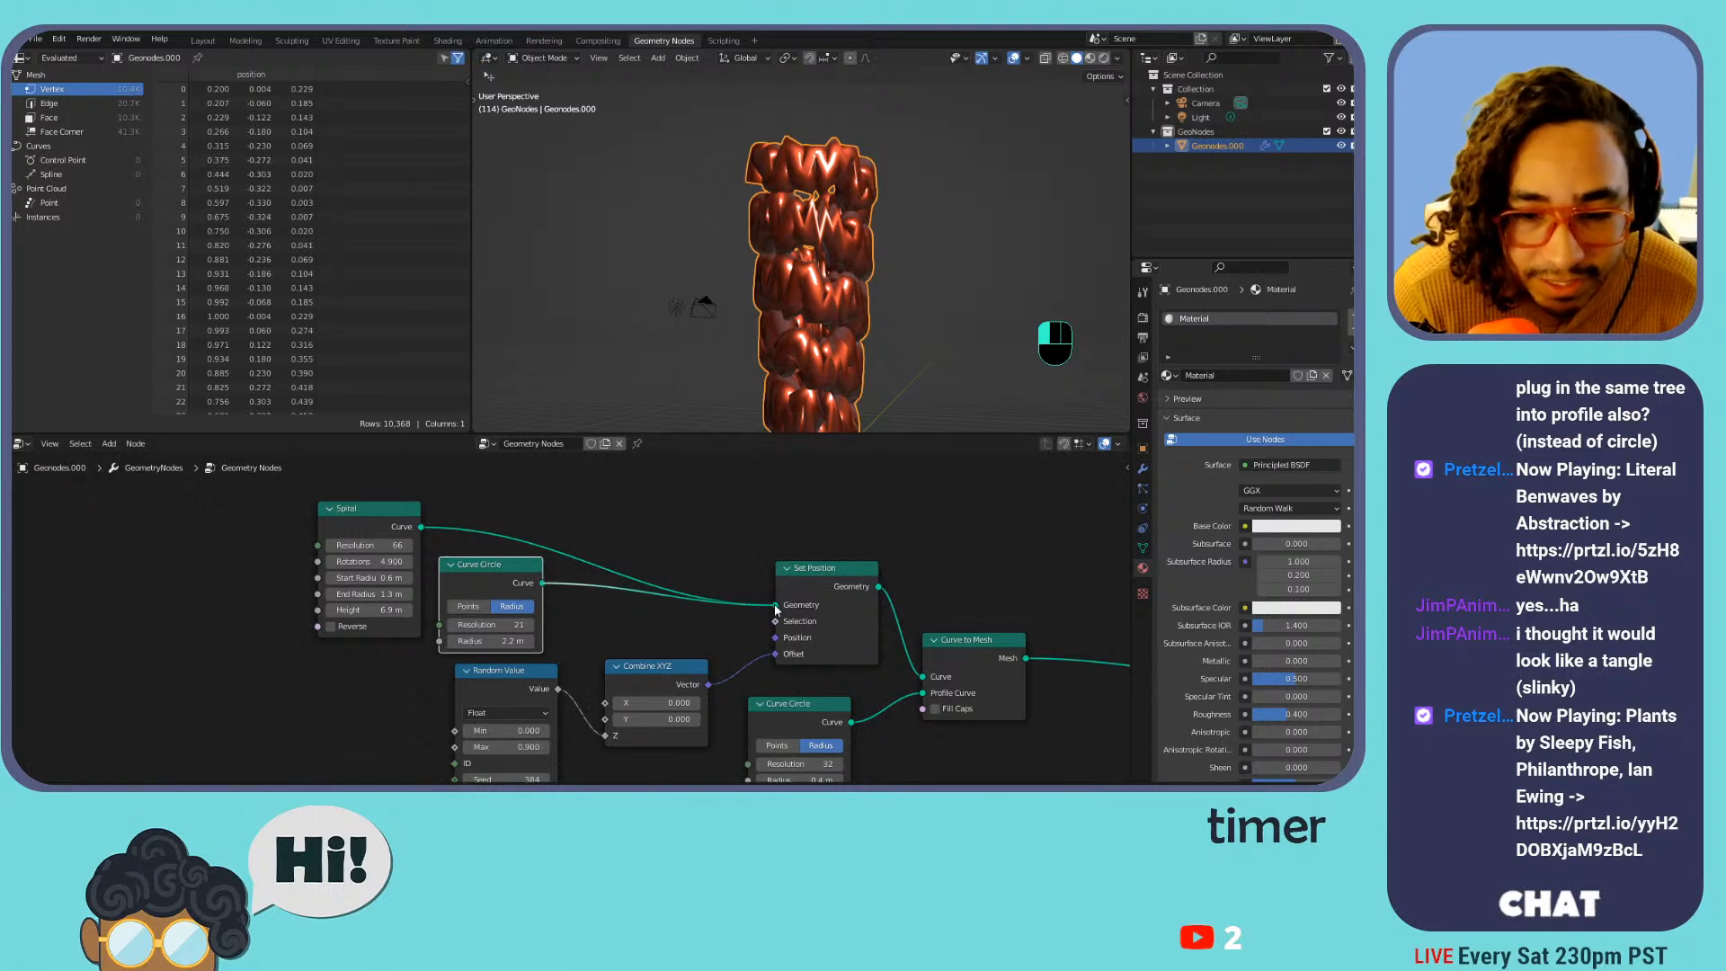
drag(770, 612, 772, 610)
shift+middle_drag(824, 322, 845, 233)
scroll(845, 233, up, 1)
scroll(845, 233, up, 1)
Insert a Fillet Curve node between the Curve Circle and Set Position
key(shift+a)
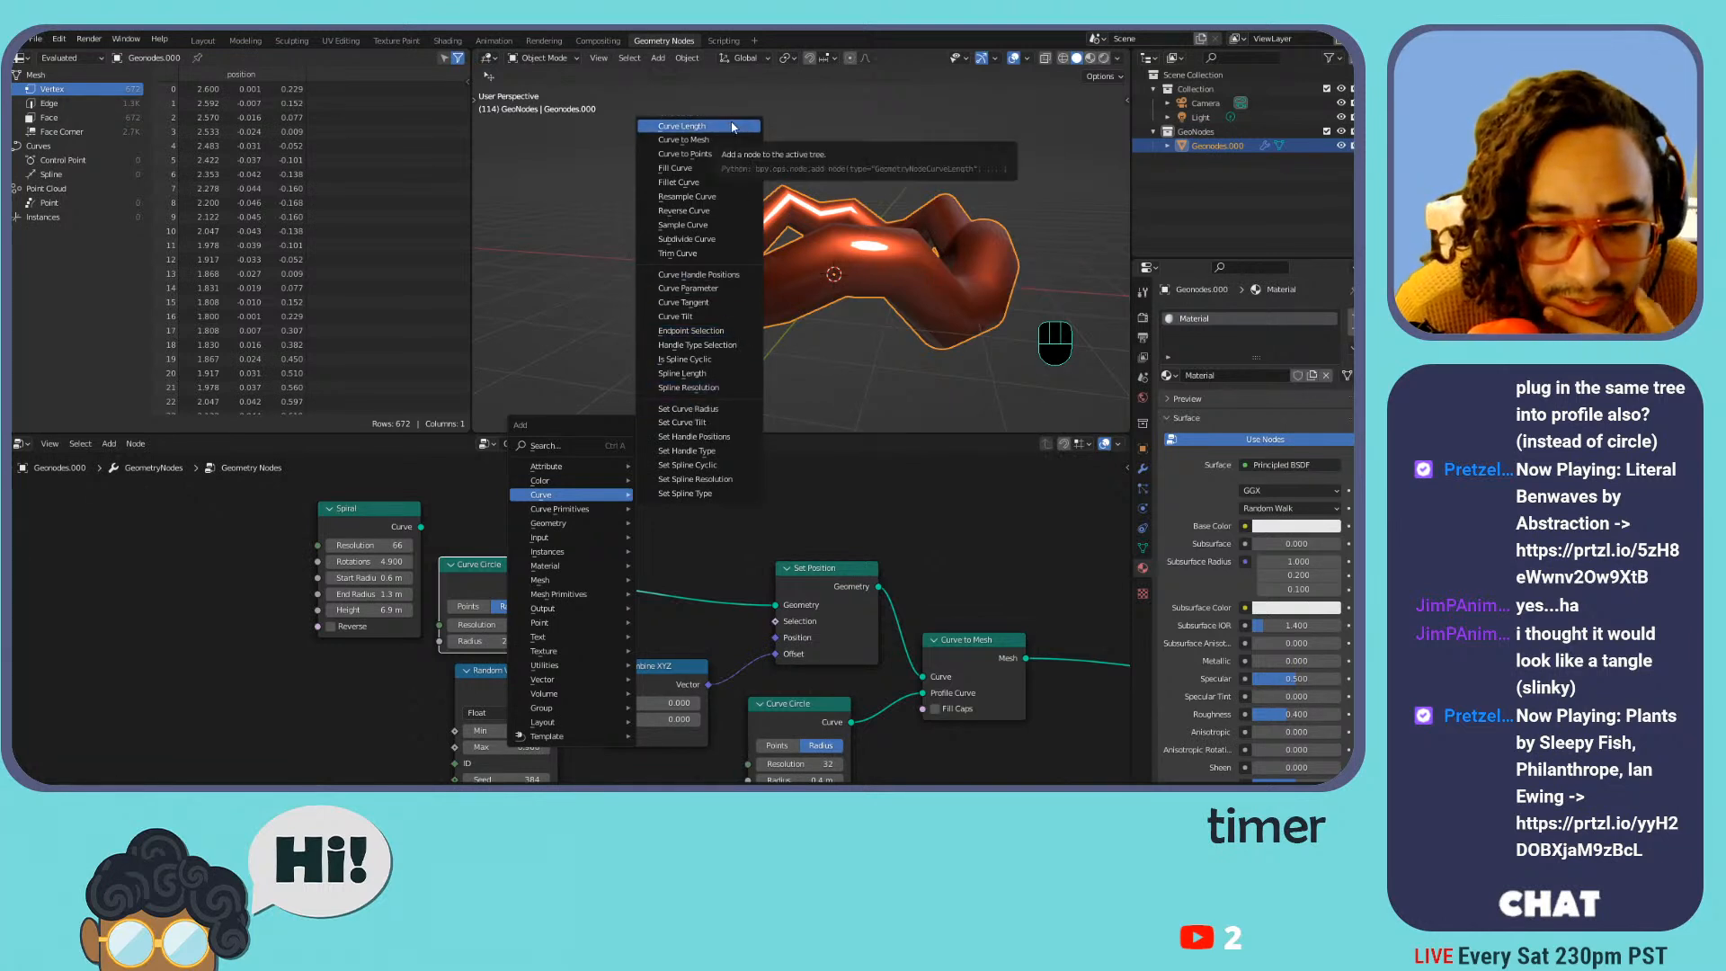
mouse_move(585, 533)
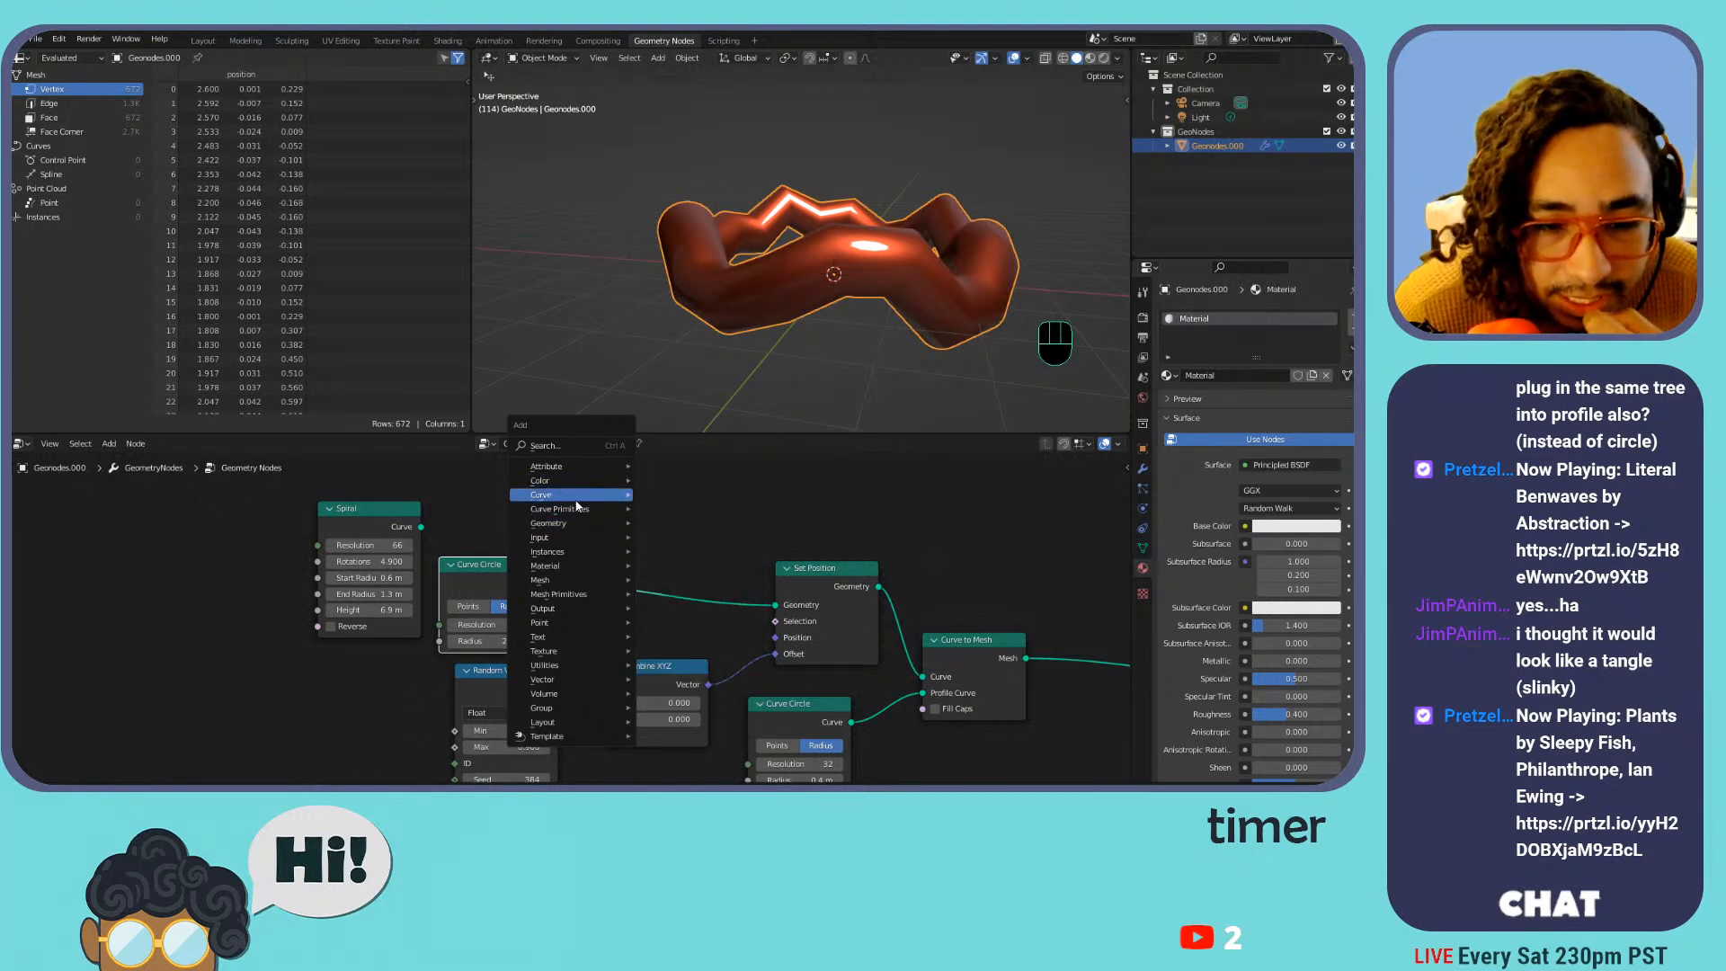
mouse_move(584, 502)
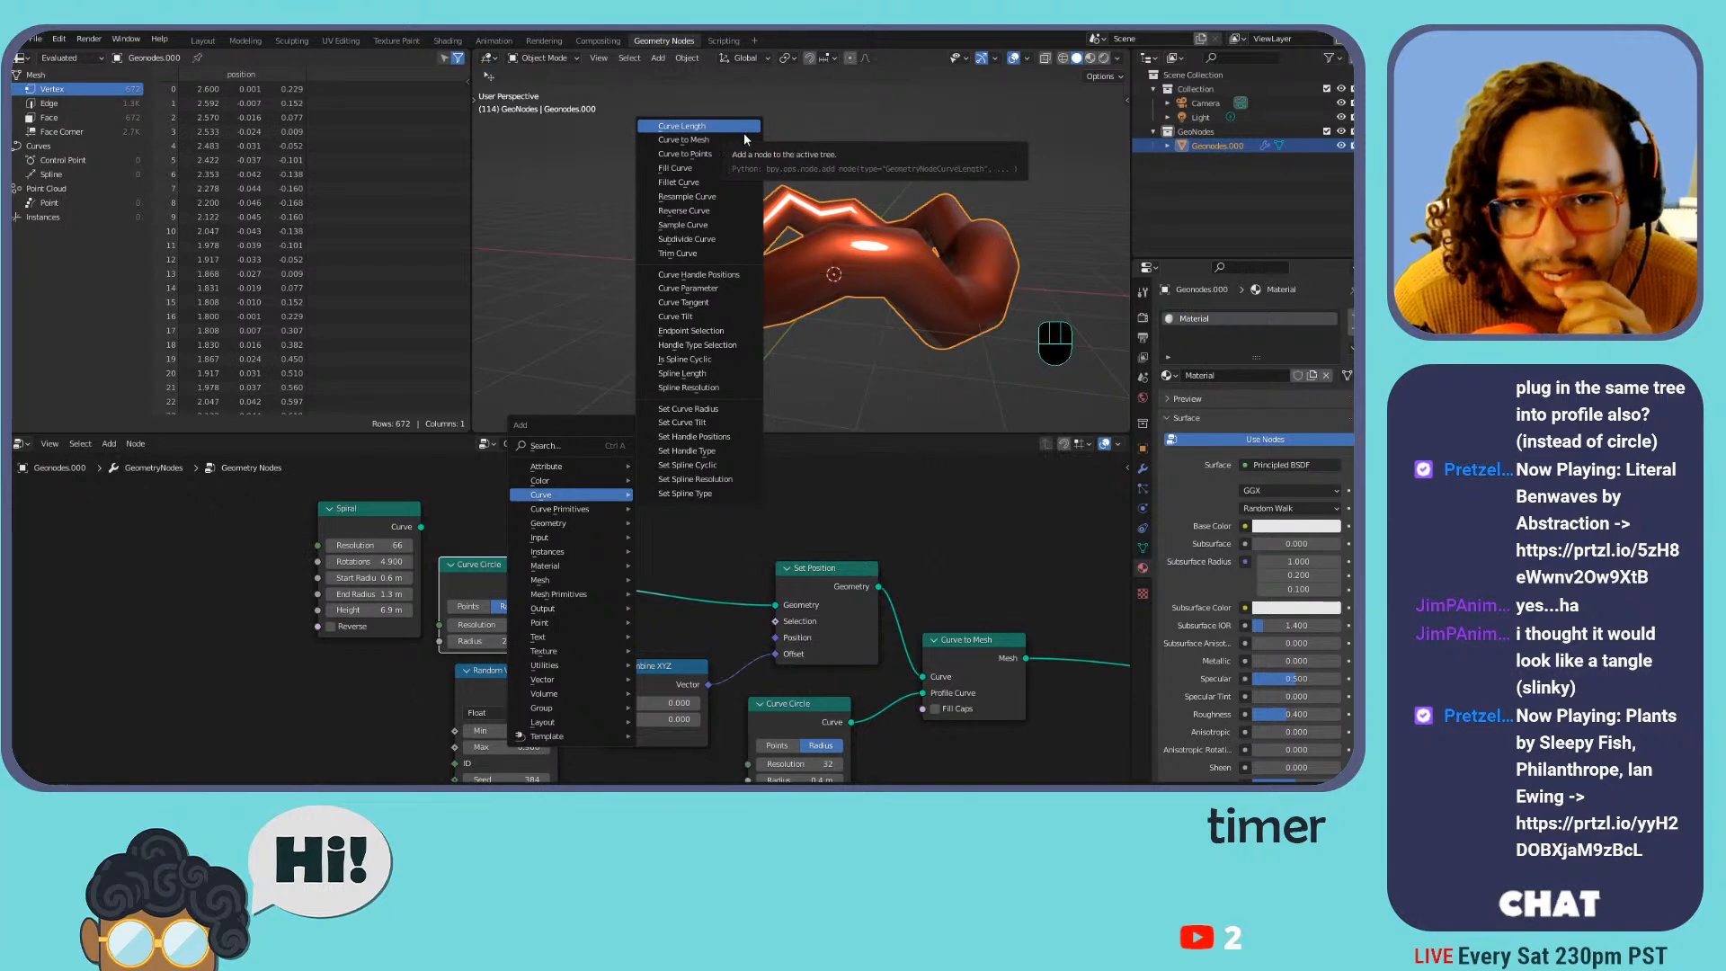
click(732, 185)
click(593, 523)
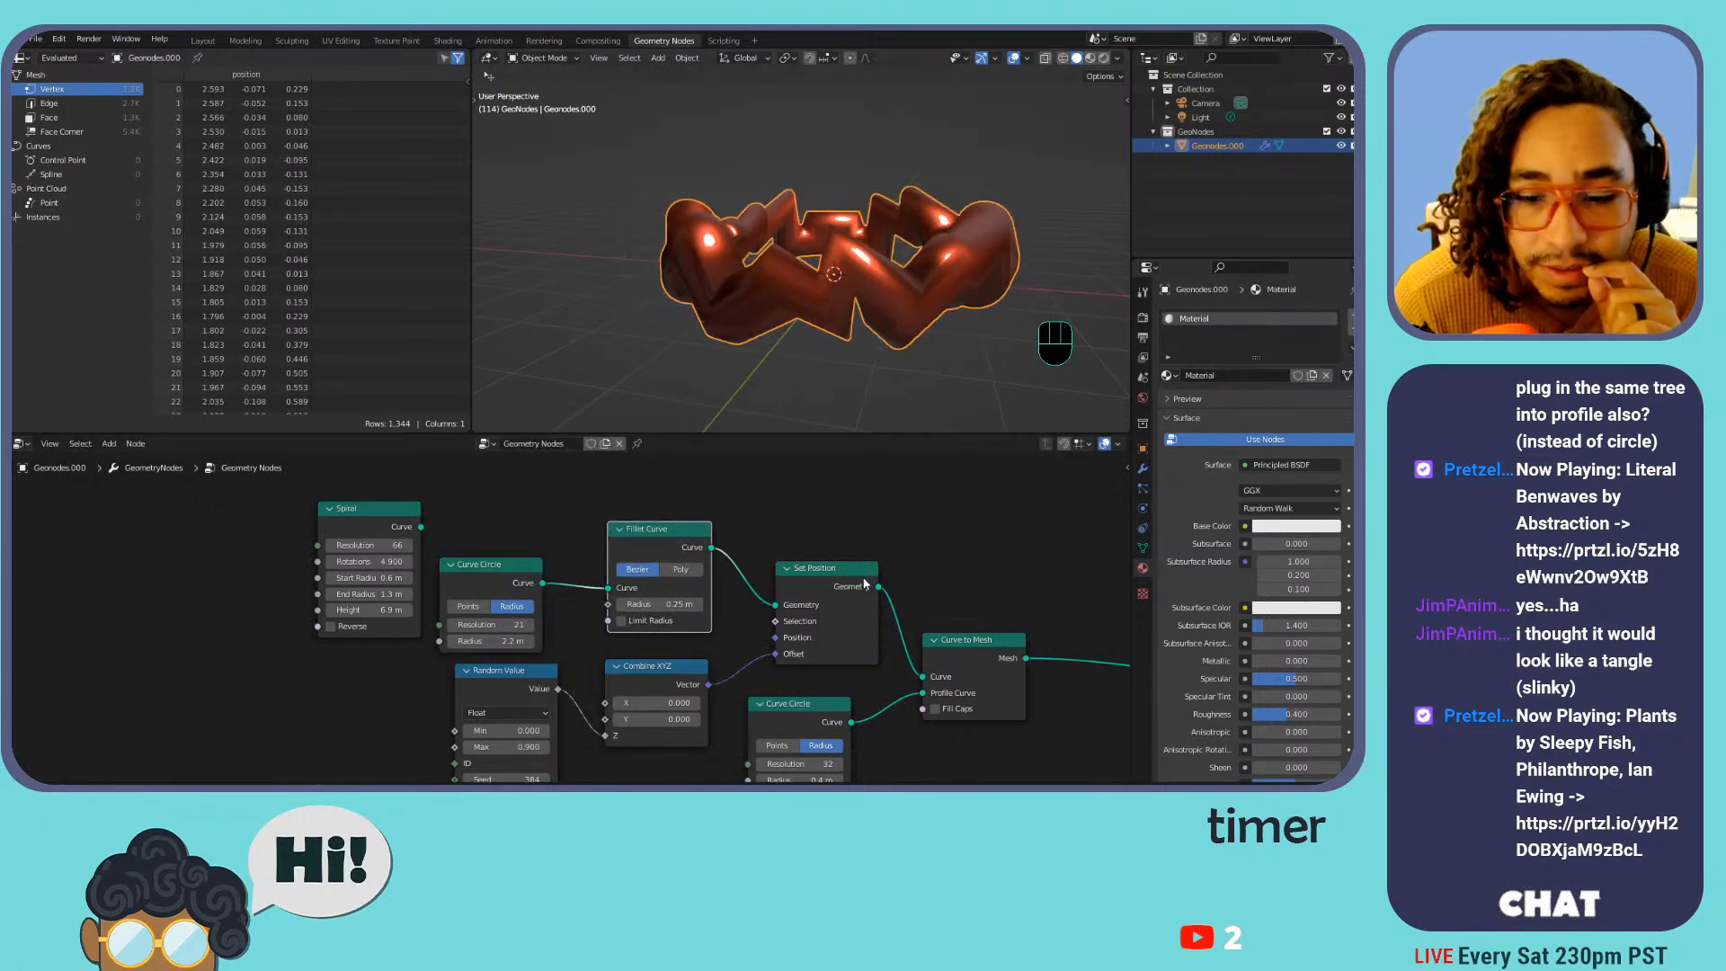
Switch Fillet Curve to Poly with a count of 26 and a 0.05 m radius, and enable Limit Radius
drag(664, 604, 710, 604)
click(677, 622)
click(683, 572)
key(Home)
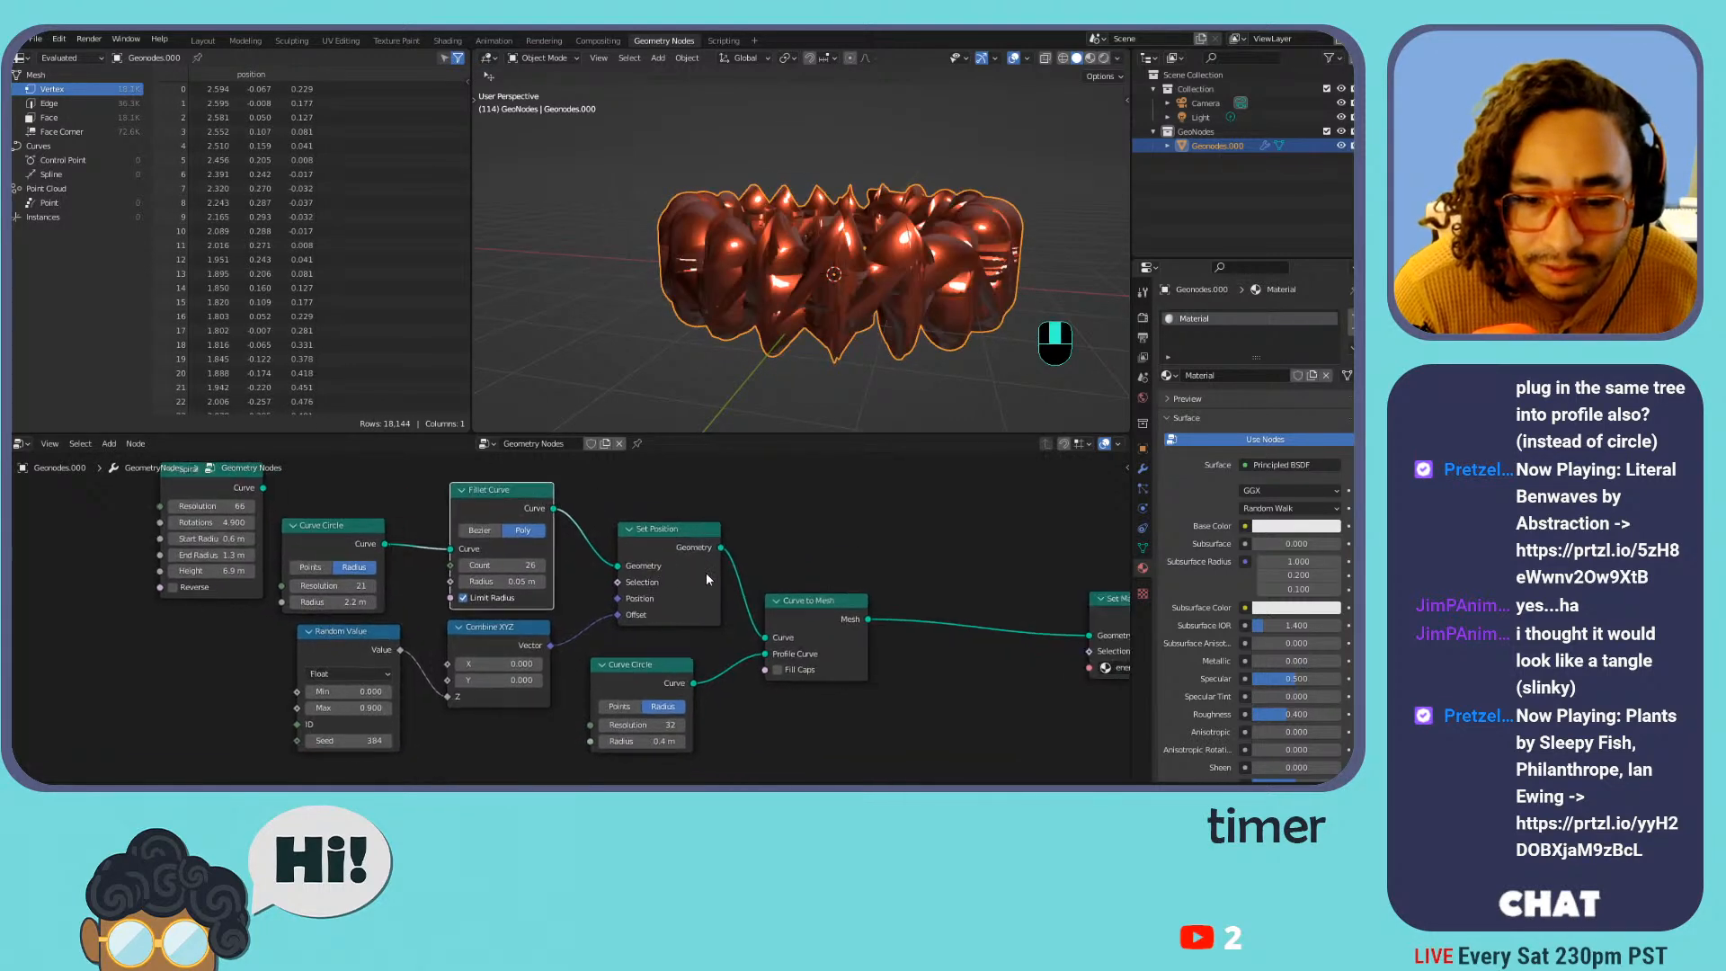
Mute Curve to Mesh to expose the bare curve, adjust the fillet, and return Fillet Curve to Bezier mode
click(764, 608)
key(m)
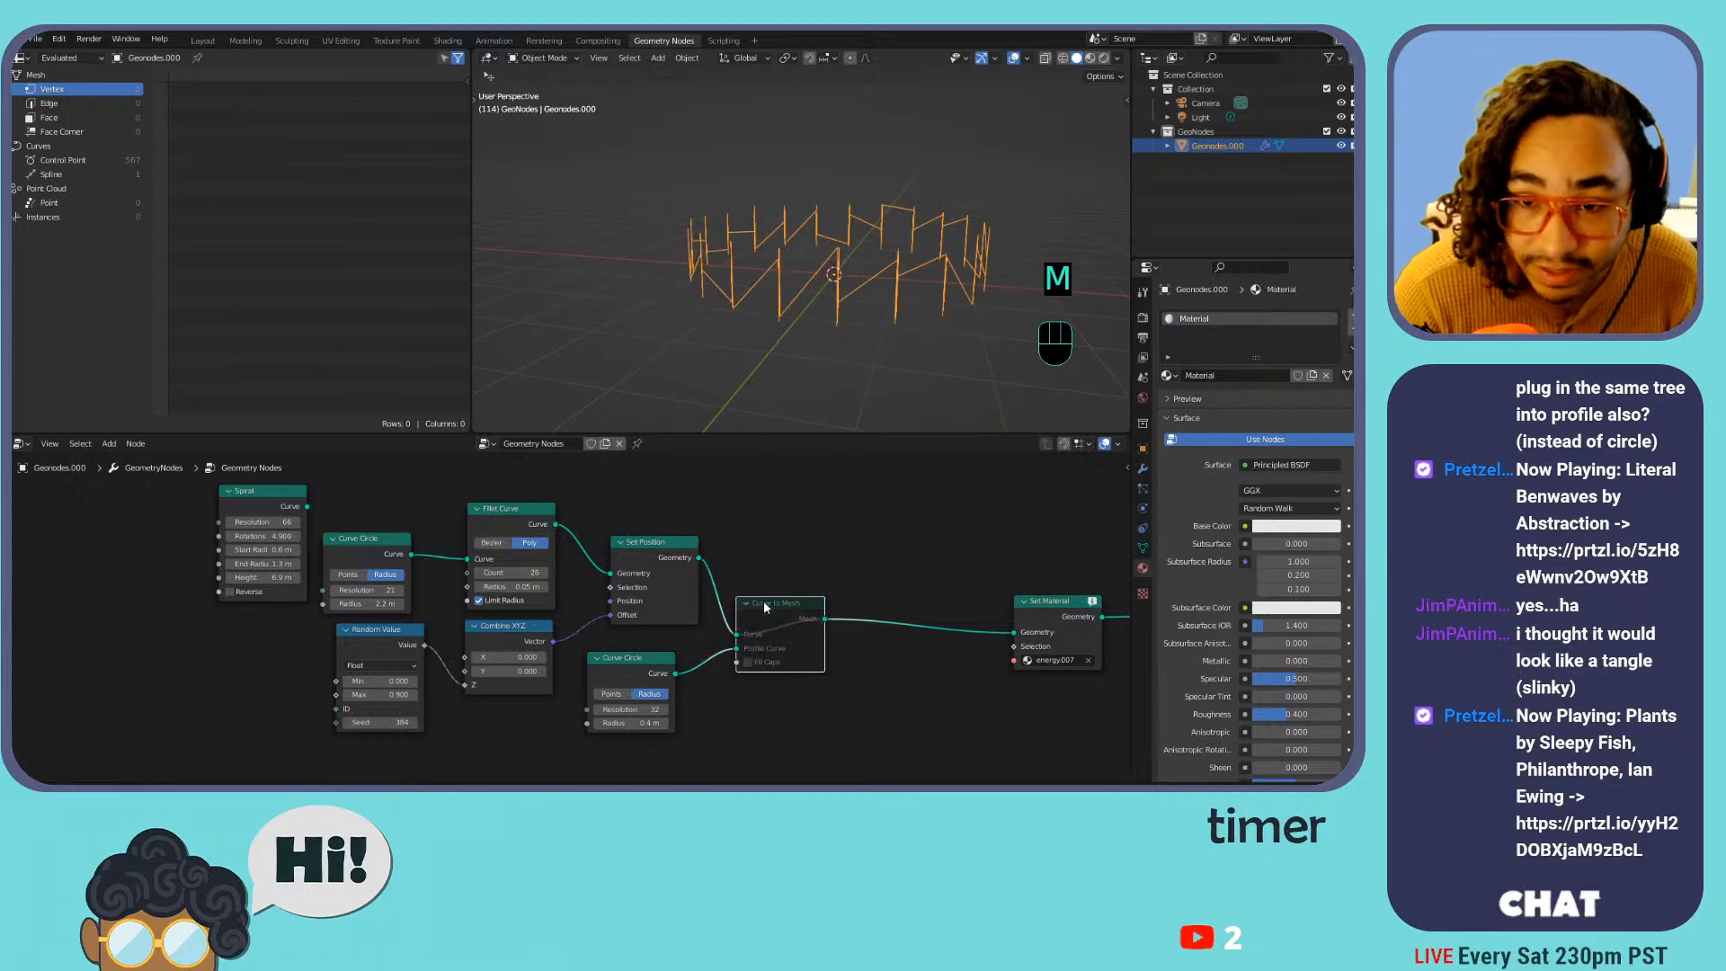
drag(530, 573, 568, 573)
click(492, 543)
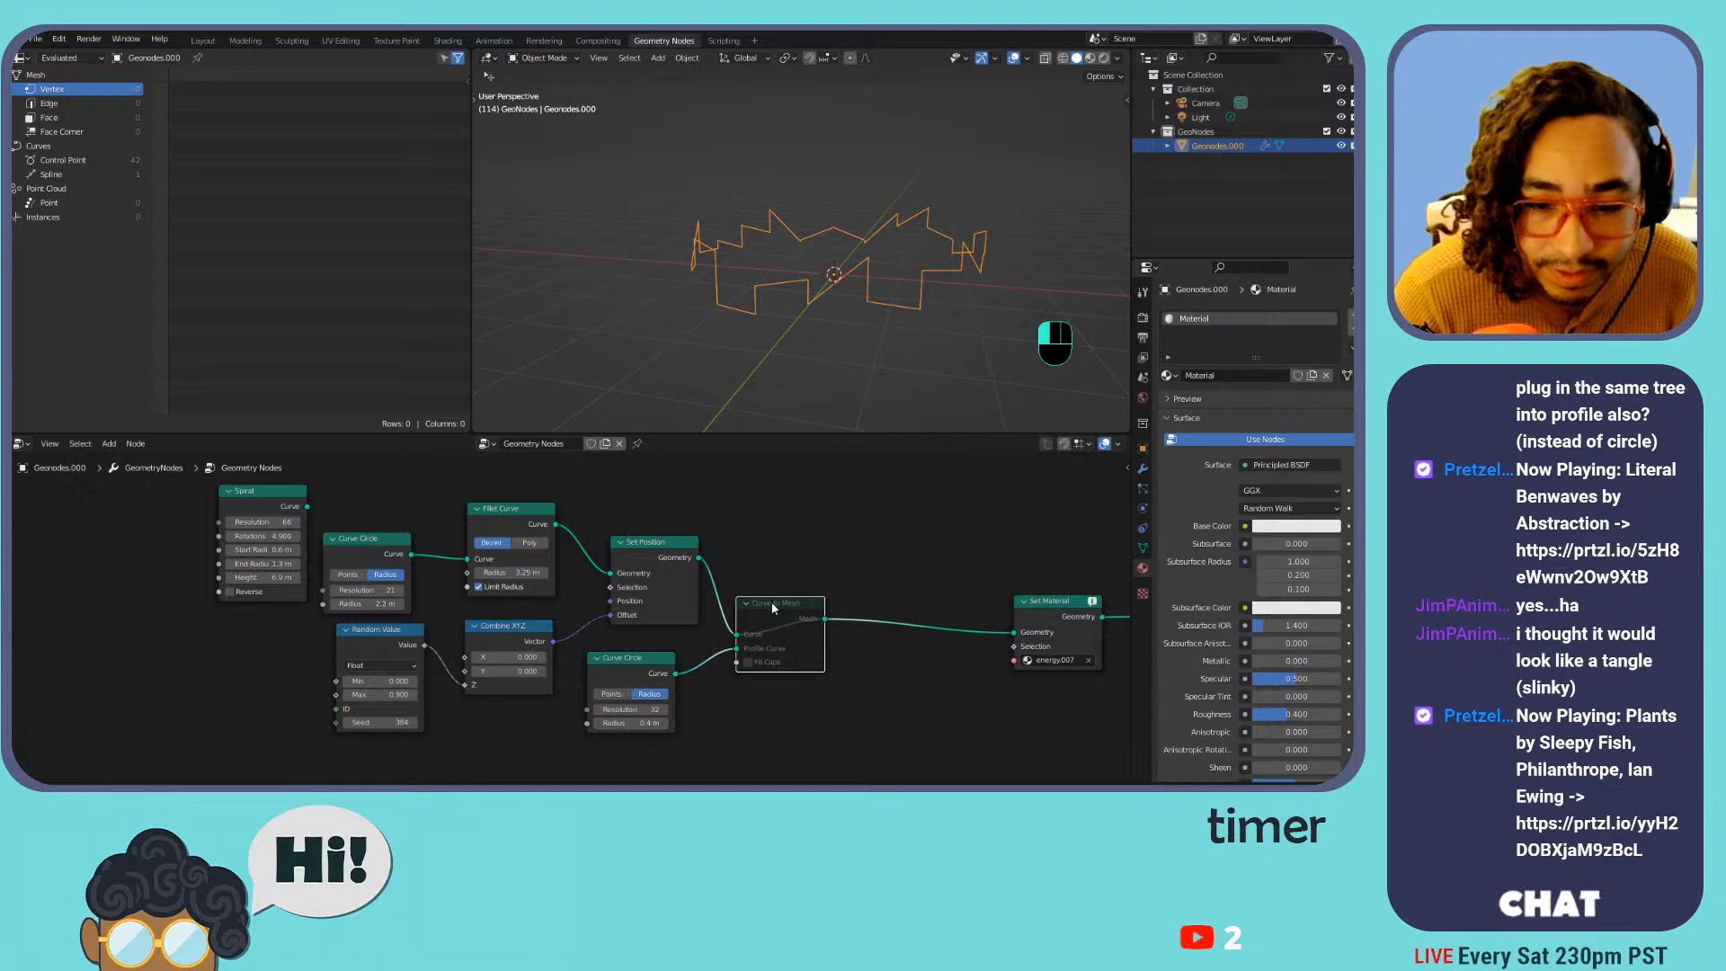
Unmute Curve to Mesh and dissolve the Fillet Curve node while keeping the Curve Circle connected to Set Position
key(m)
click(514, 514)
key(ctrl+x)
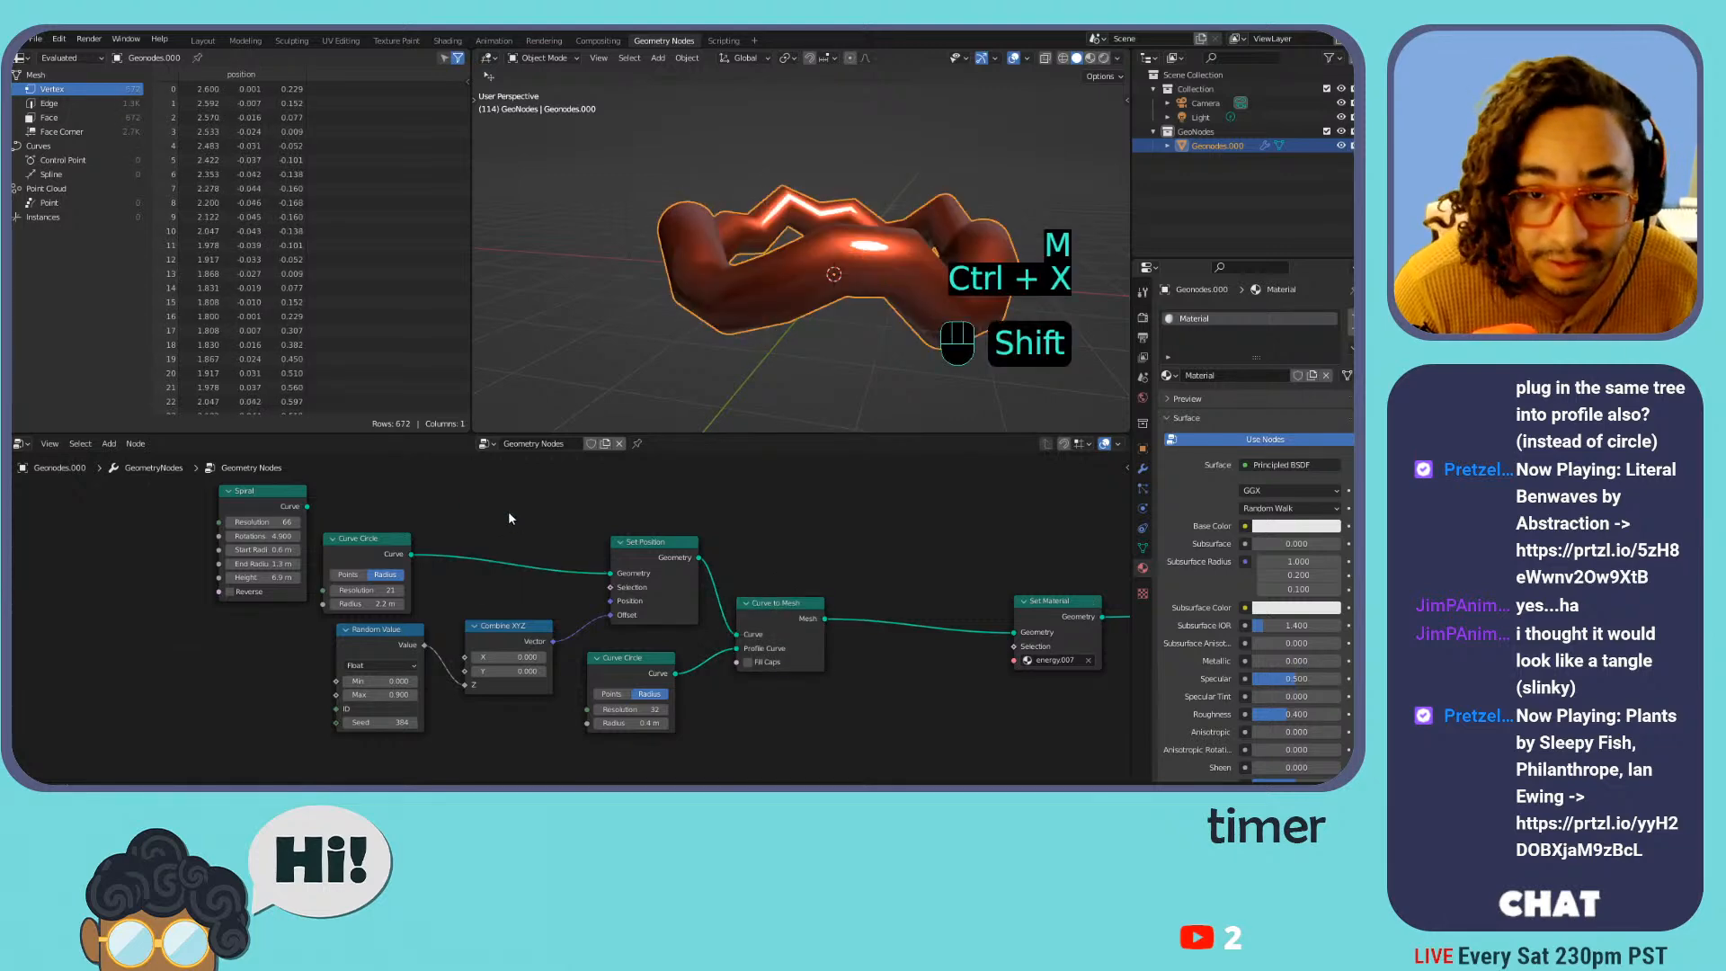
Insert a Trim Curve node between the Curve Circle and Set Position
key(shift+a)
mouse_move(509, 511)
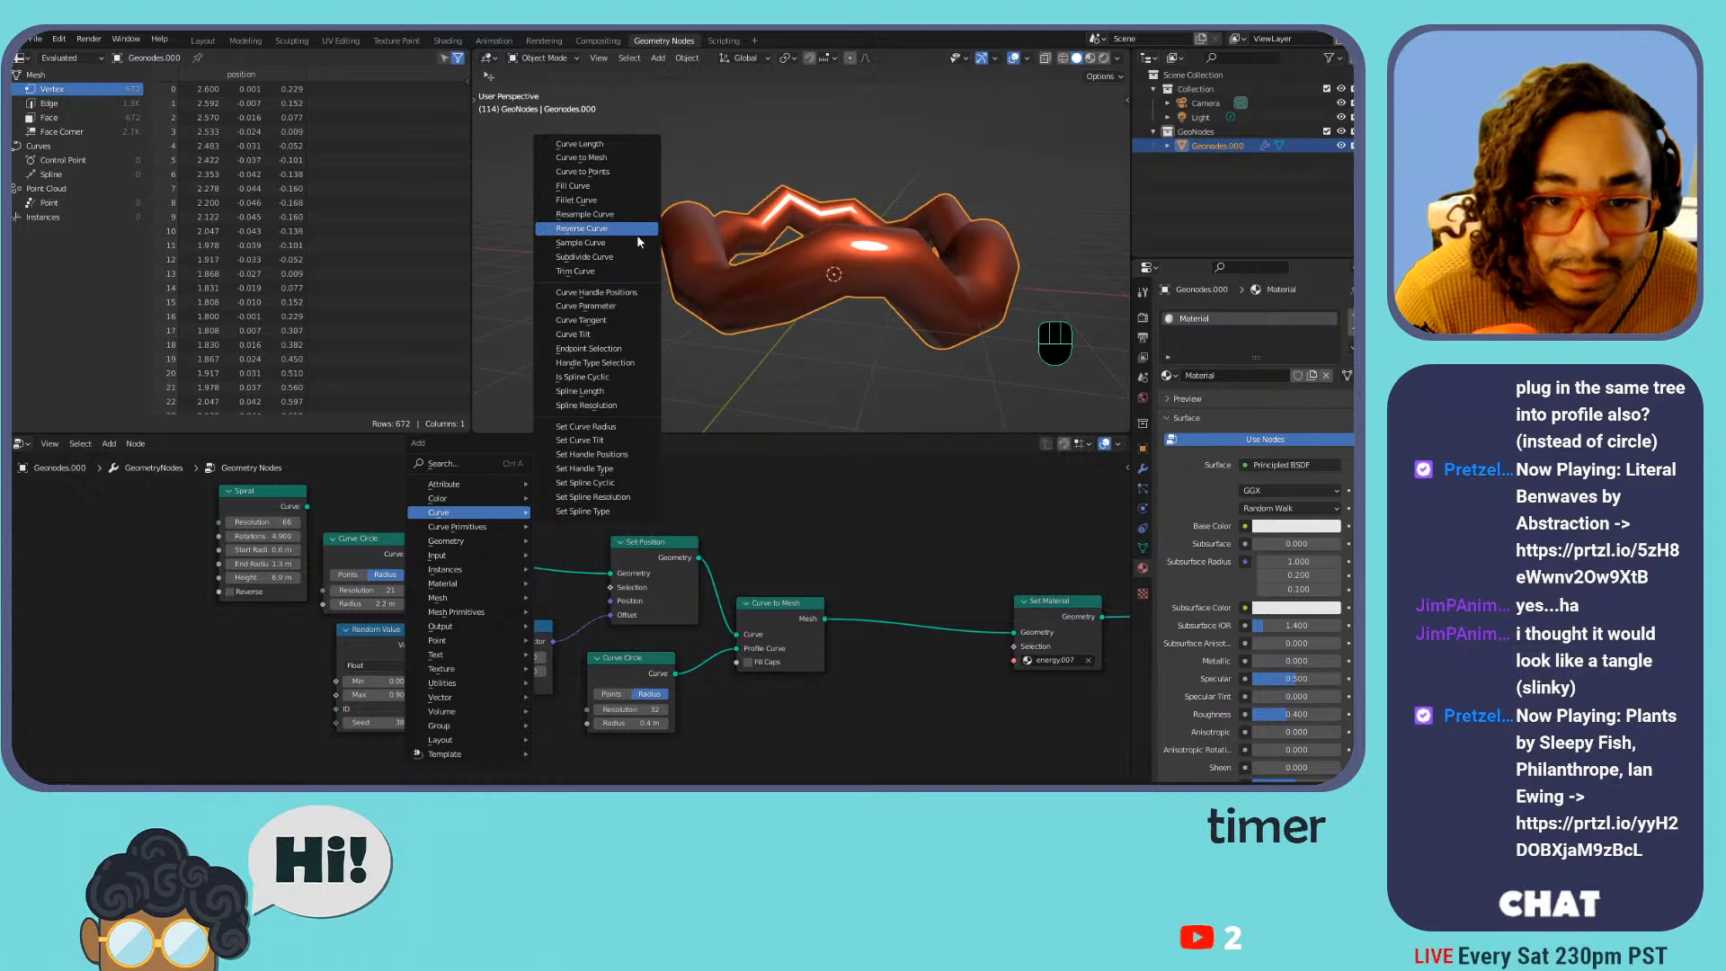
click(620, 270)
click(484, 528)
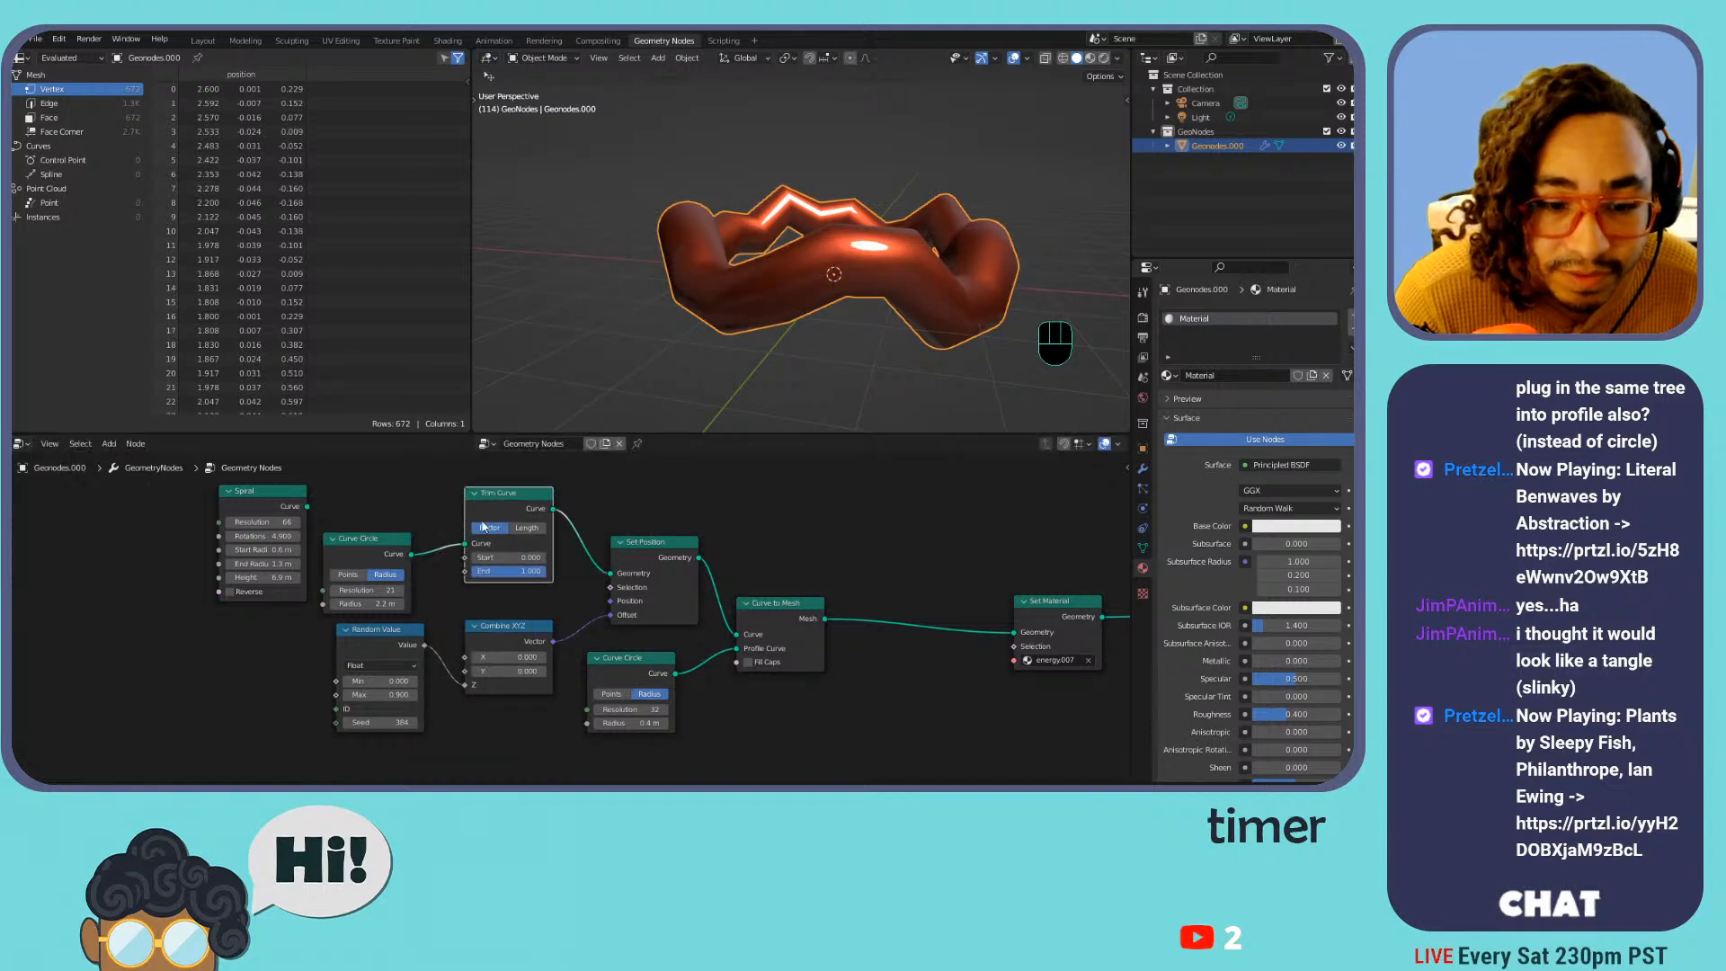
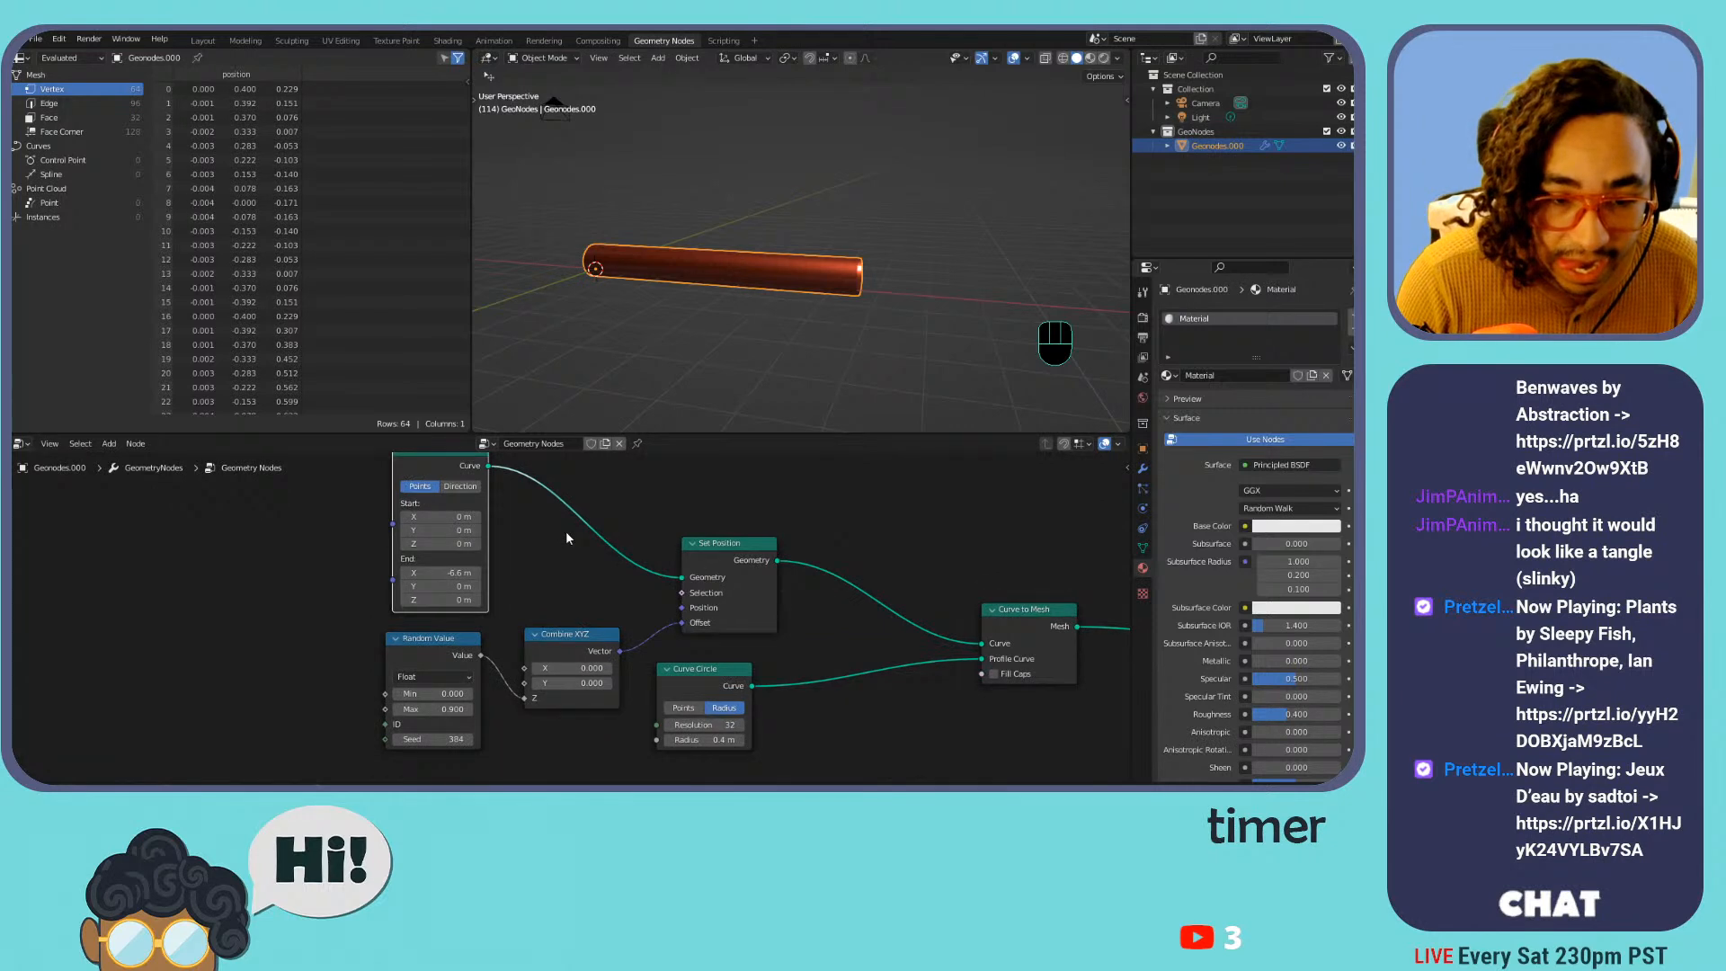
key(Tab)
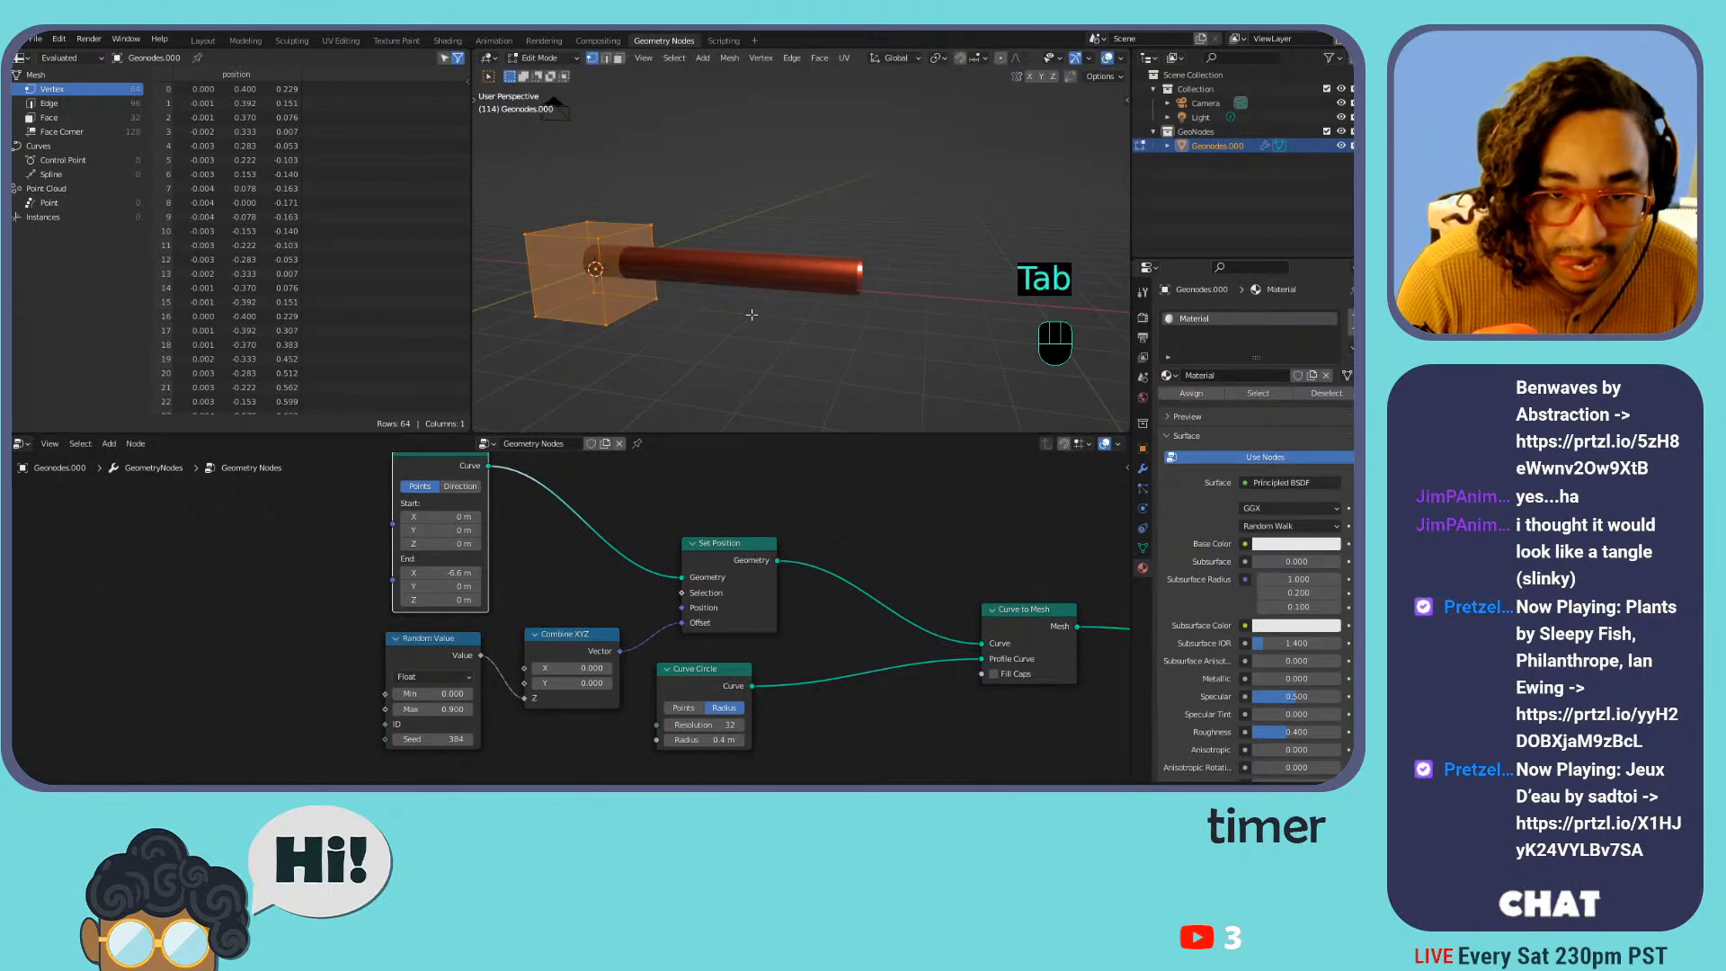
key(Tab)
middle_drag(752, 264, 777, 267)
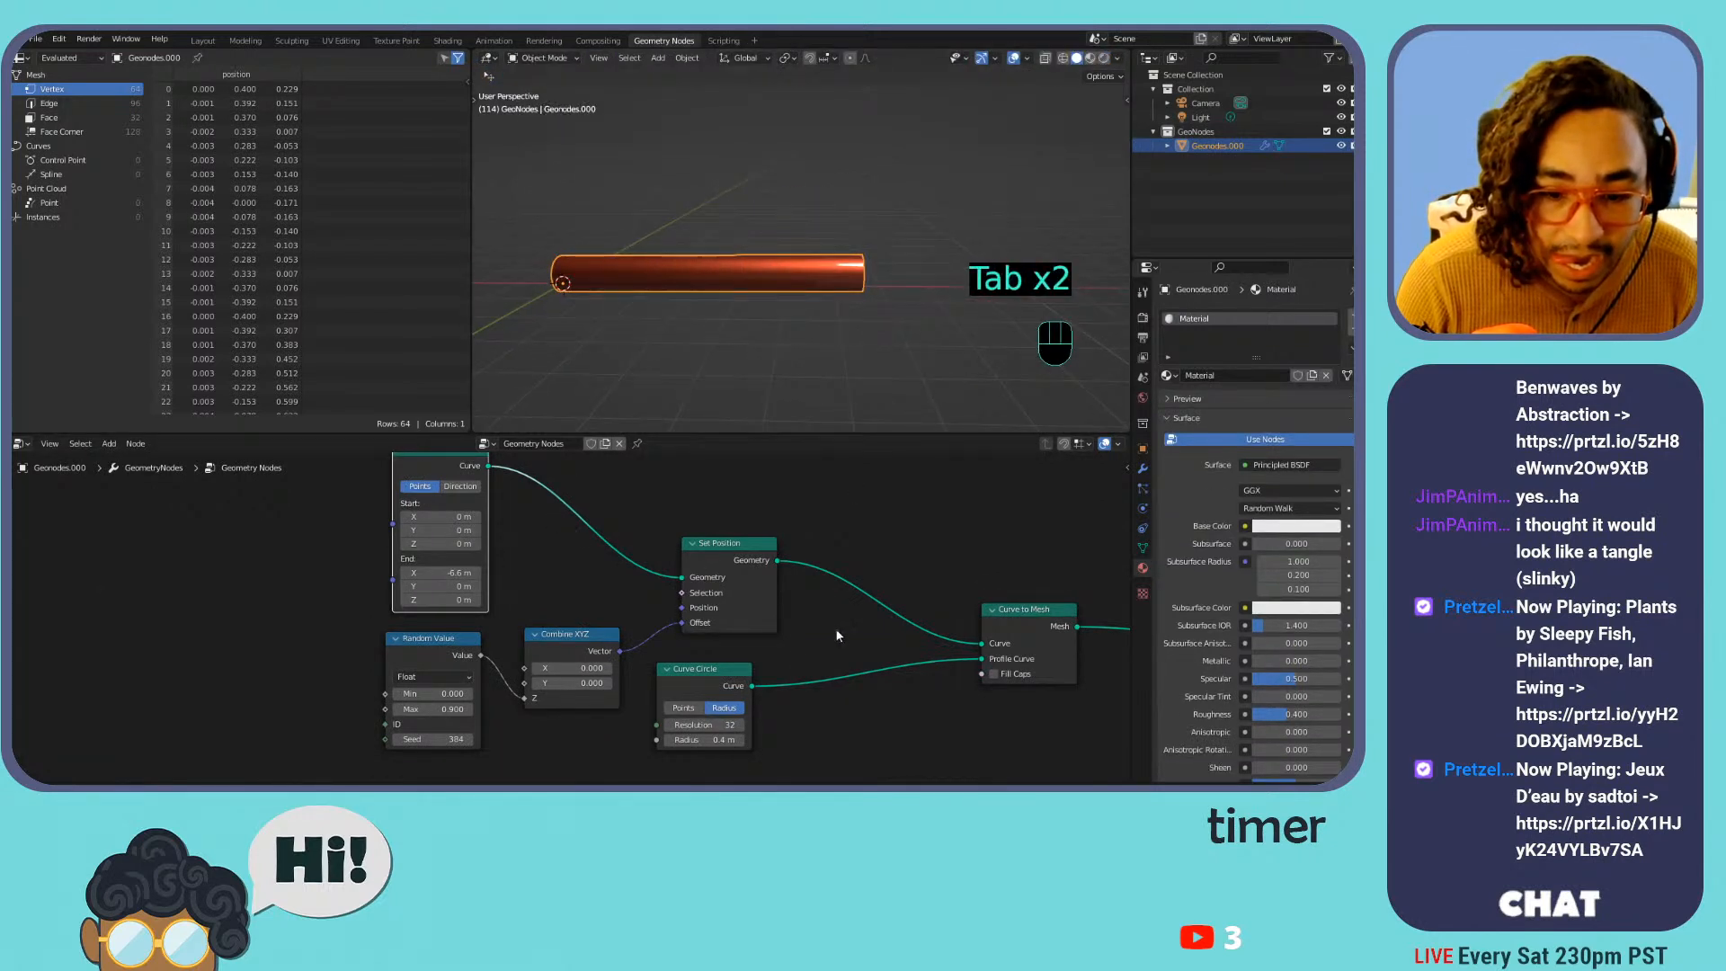
Set the profile Curve Circle's radius to 0.45 m and the Random Value seed to 425
mouse_move(705, 739)
mouse_down()
mouse_move(764, 739)
mouse_move(687, 739)
mouse_move(729, 739)
mouse_up()
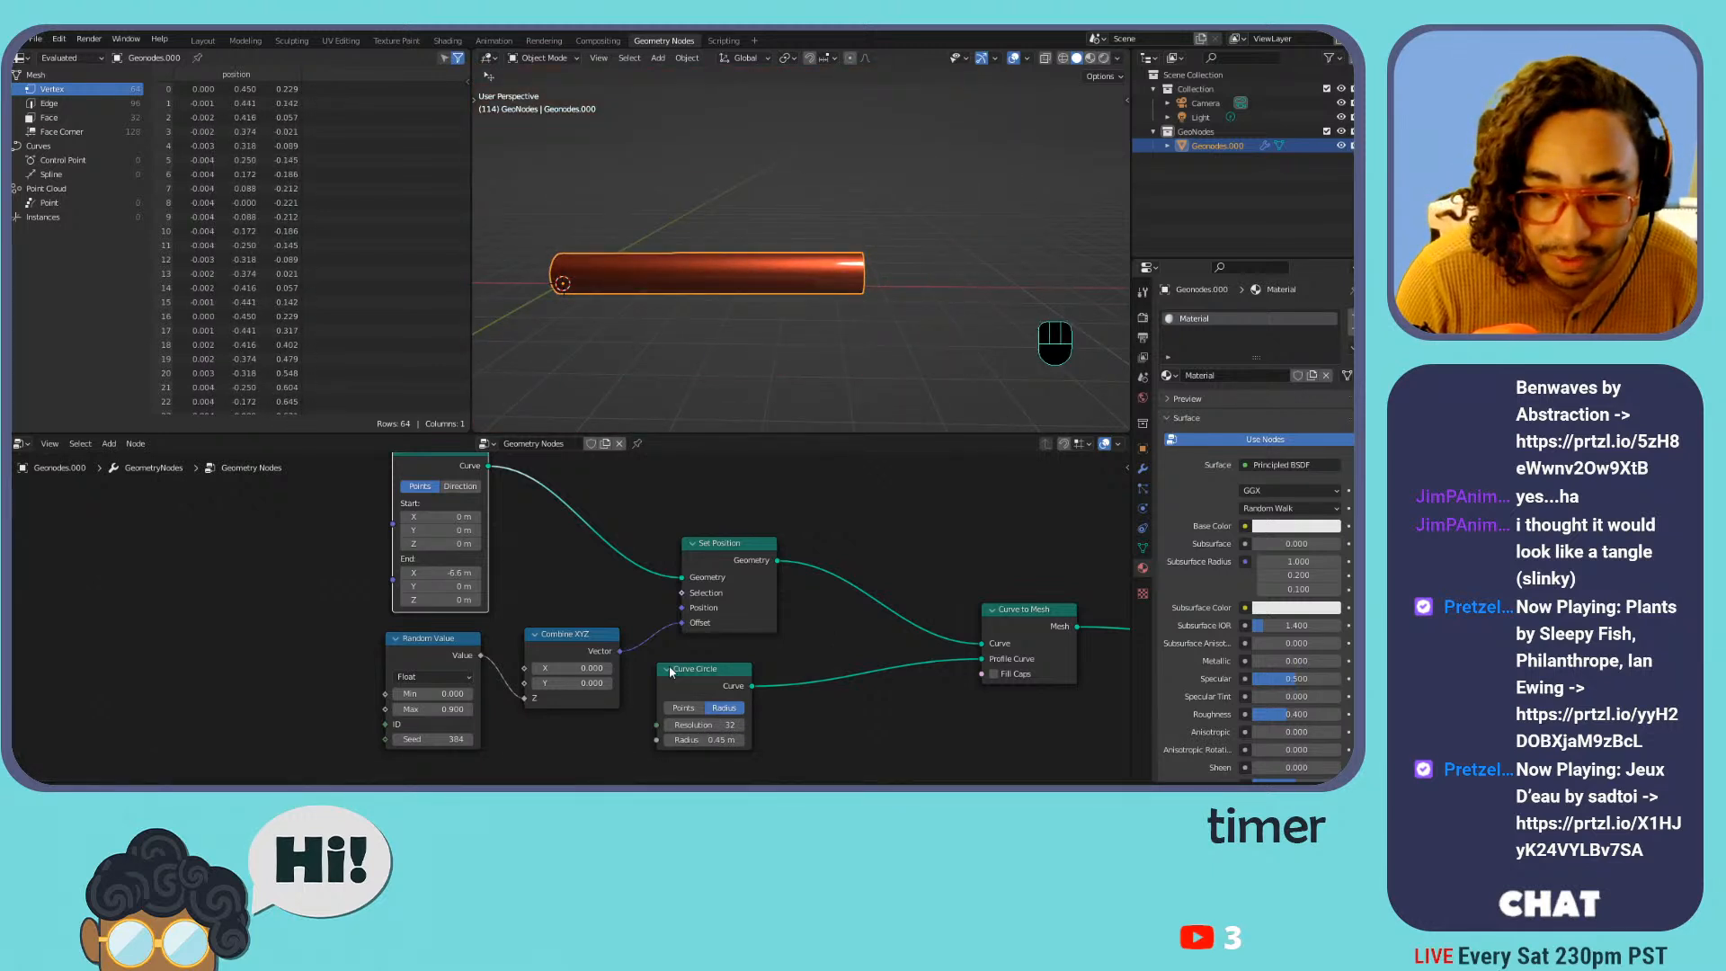
drag(434, 740, 472, 739)
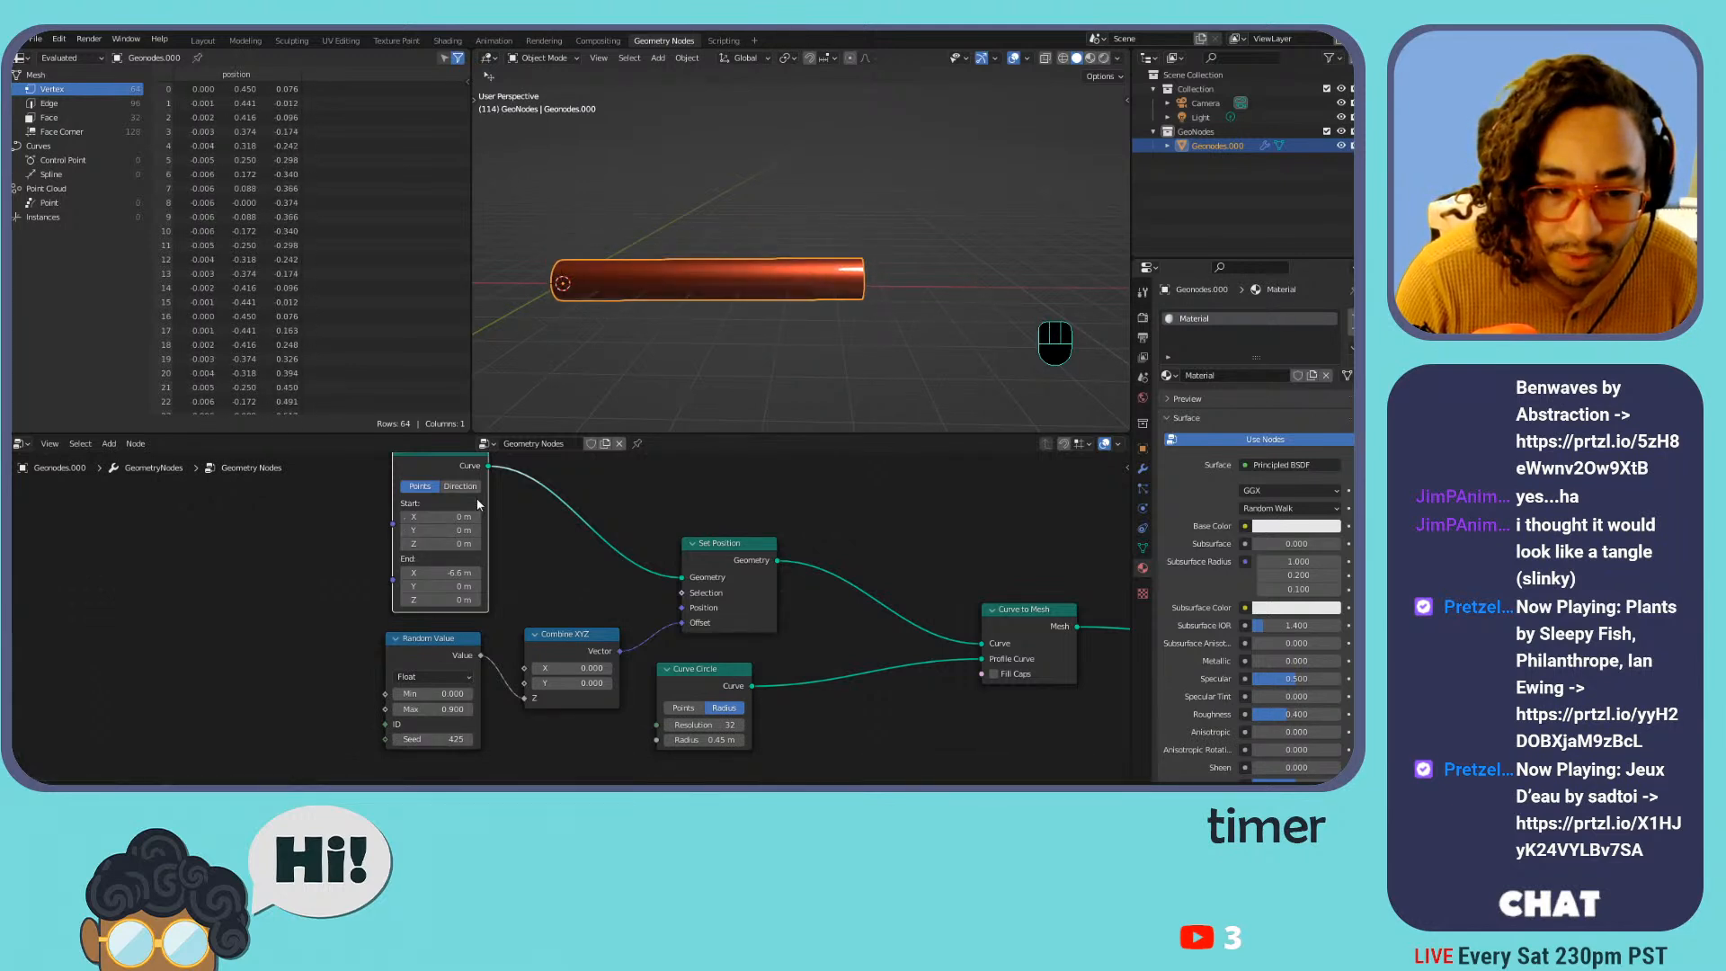
Switch the Curve Line to Direction mode and set its length to 5.3 m
click(460, 487)
mouse_move(454, 617)
mouse_down()
mouse_move(477, 617)
mouse_move(454, 609)
mouse_up()
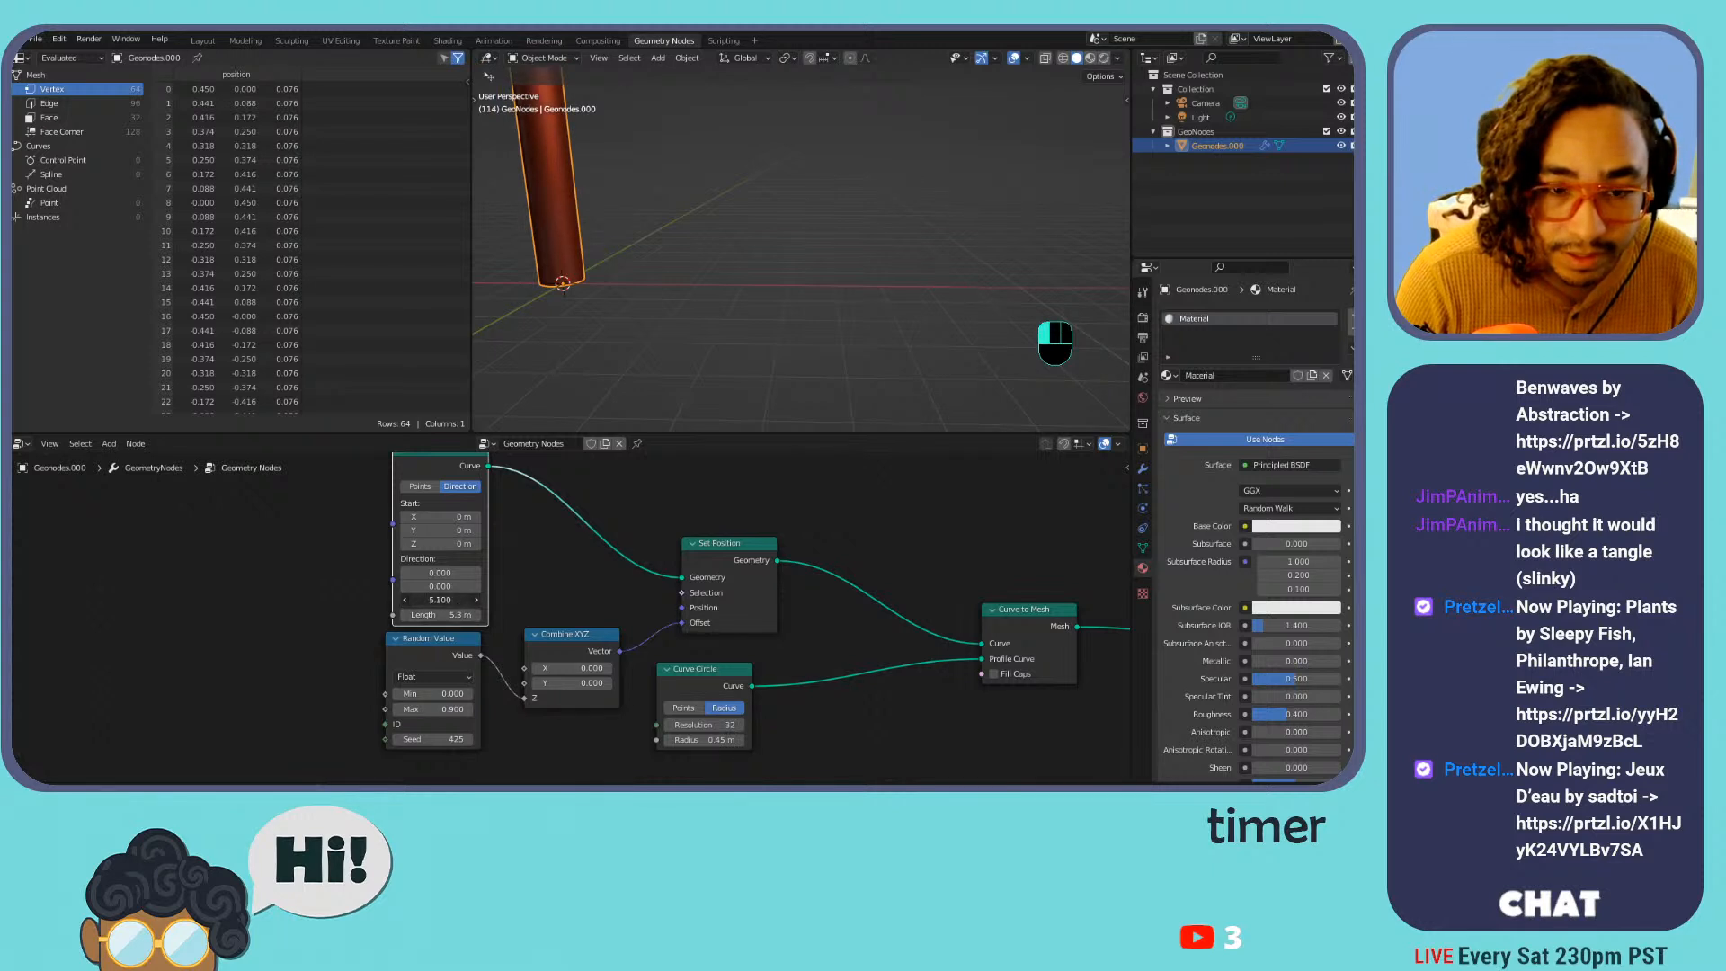
Point the Curve Line along the Y axis by setting its direction to Y 1 and Z 0
click(441, 586)
text(0)
key(Tab)
text(1)
key(Return)
click(442, 586)
text(1)
key(Tab)
text(0)
key(Return)
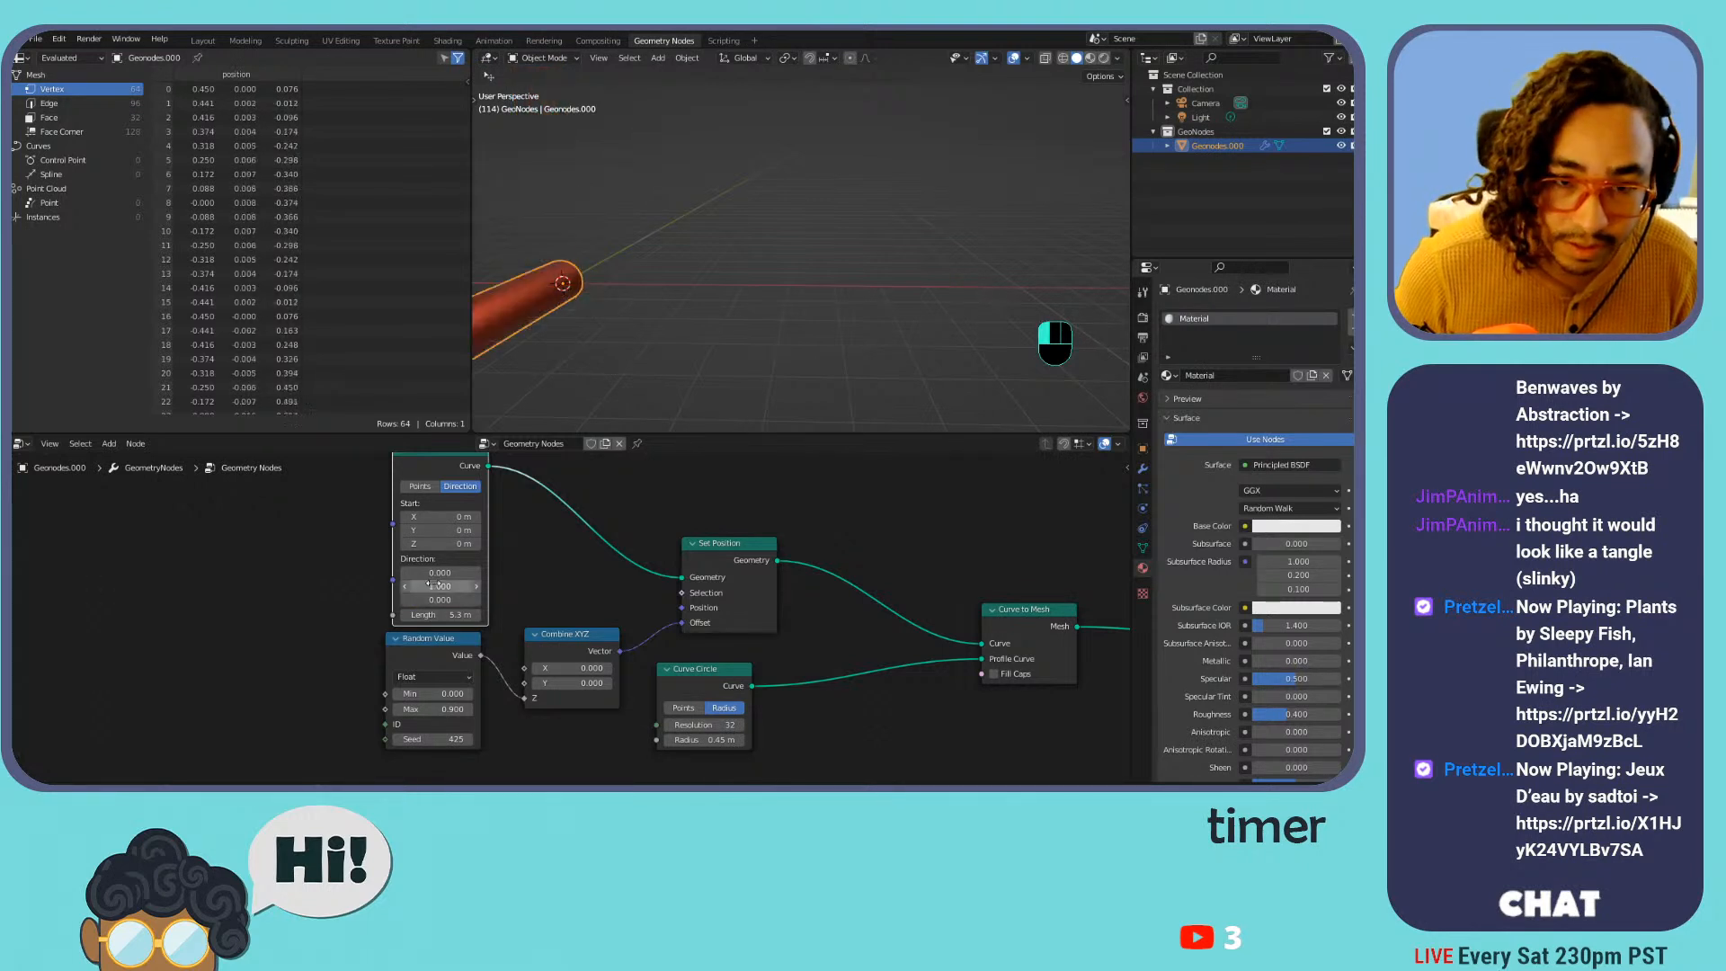
Point the Curve Line along the X axis by setting its direction to X -1 and Y 0
click(437, 573)
text(1)
key(Tab)
text(0)
key(Return)
click(436, 572)
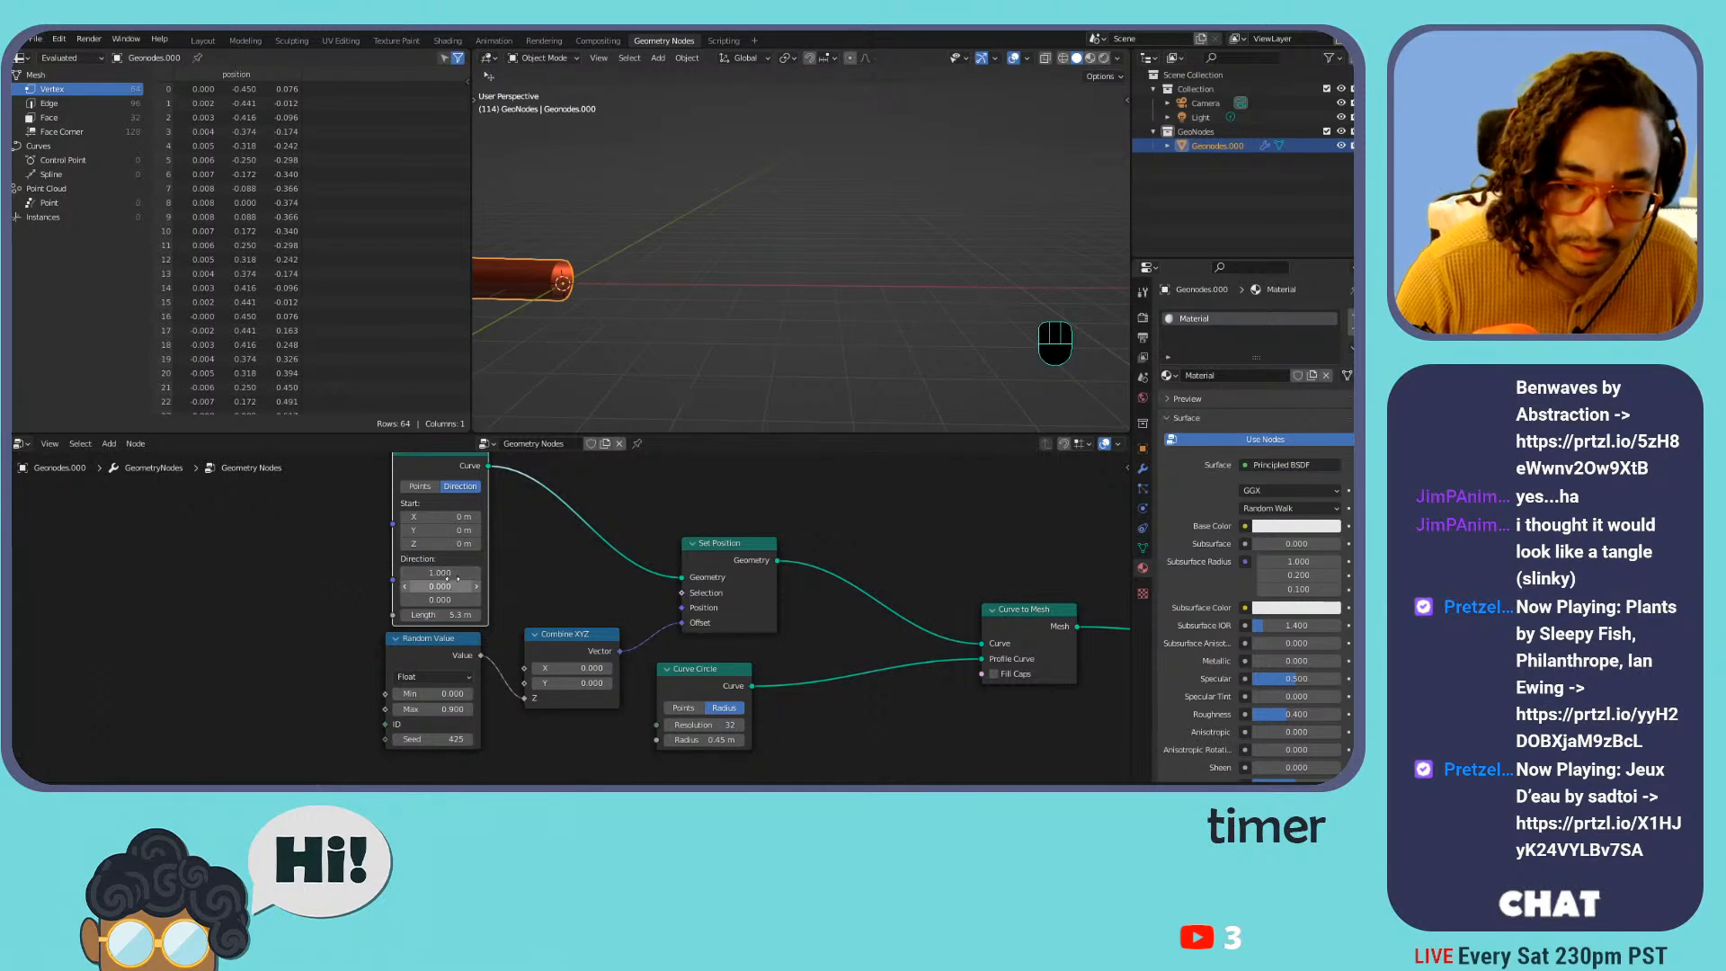
text(-1)
key(Return)
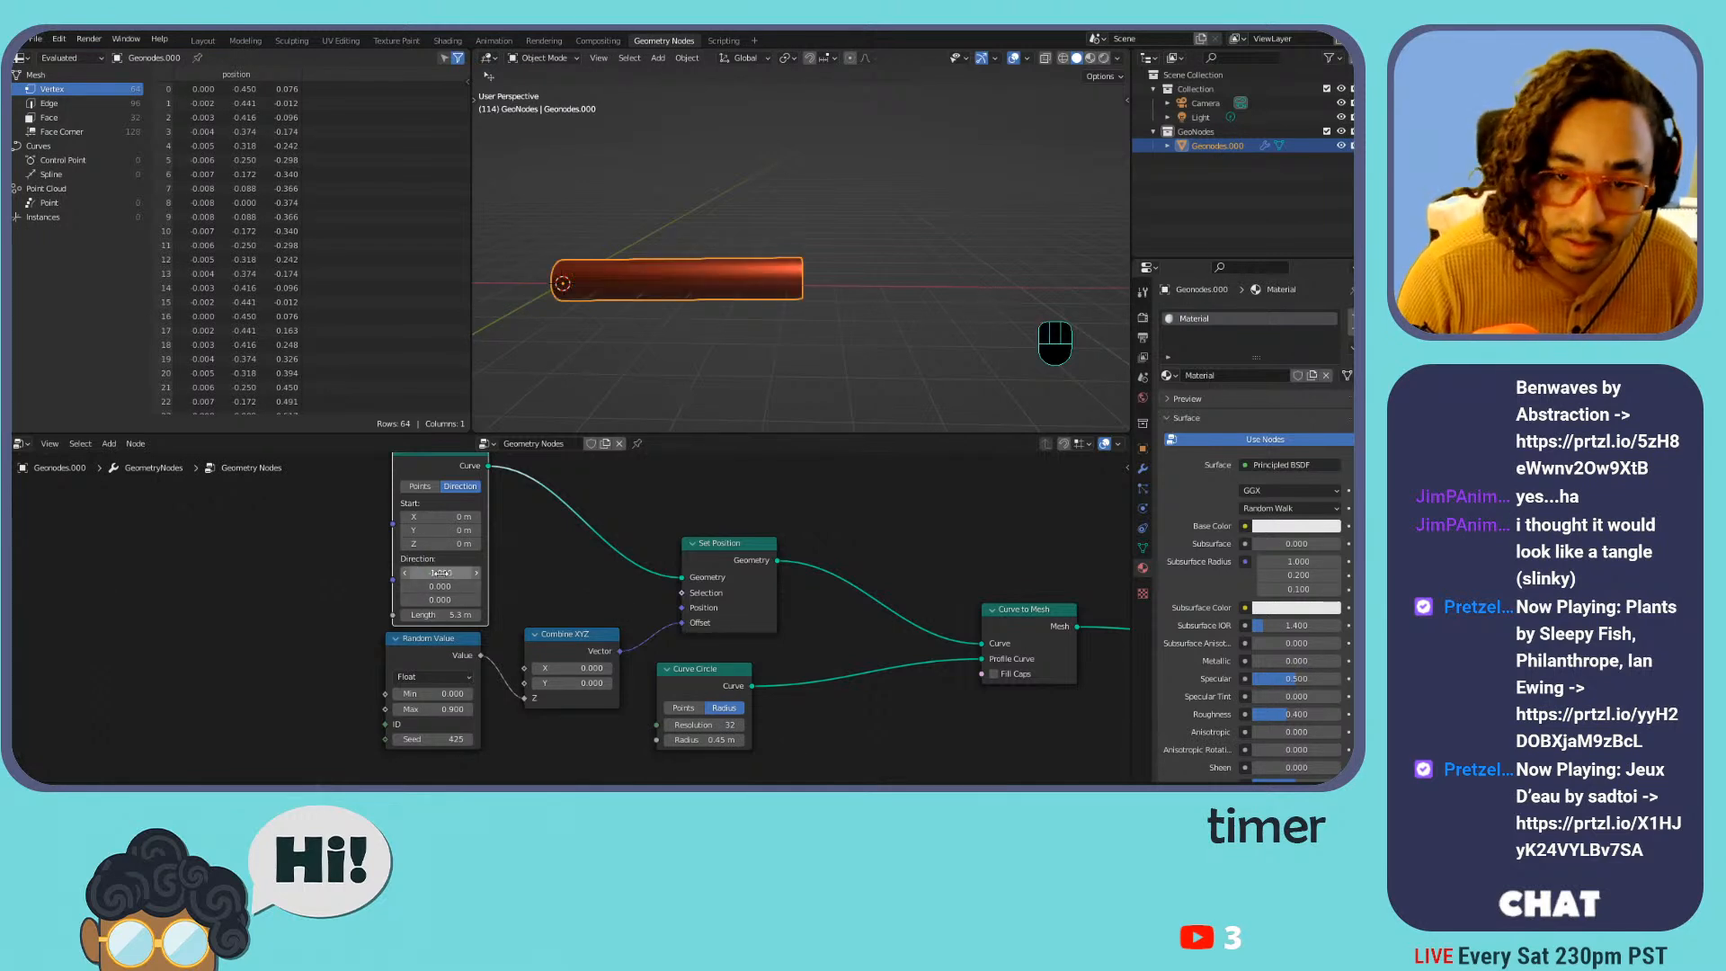
Set the Curve Line's length to 9.4 m and the Random Value seed to 522
drag(440, 615, 503, 615)
drag(432, 739, 488, 739)
Move the Curve Line node farther from Set Position and insert a Sample Curve node between them
scroll(477, 500, down, 1)
middle_drag(477, 500, 504, 542)
drag(458, 501, 377, 501)
key(shift+a)
mouse_move(495, 497)
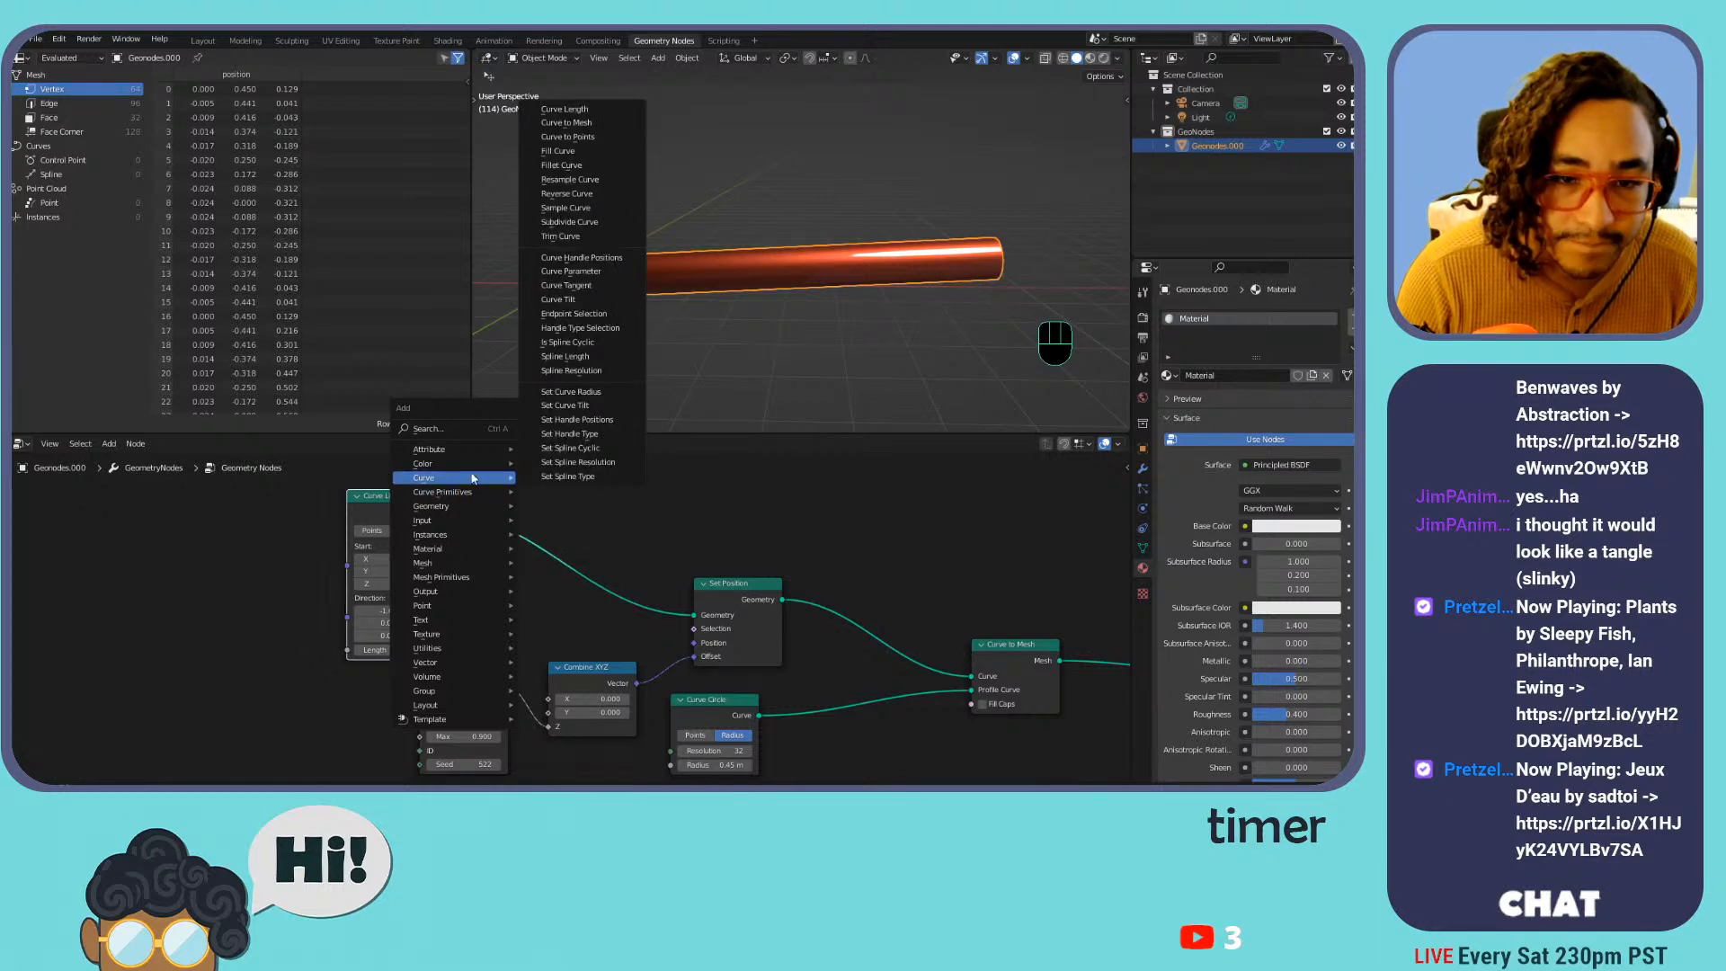
click(566, 207)
click(506, 479)
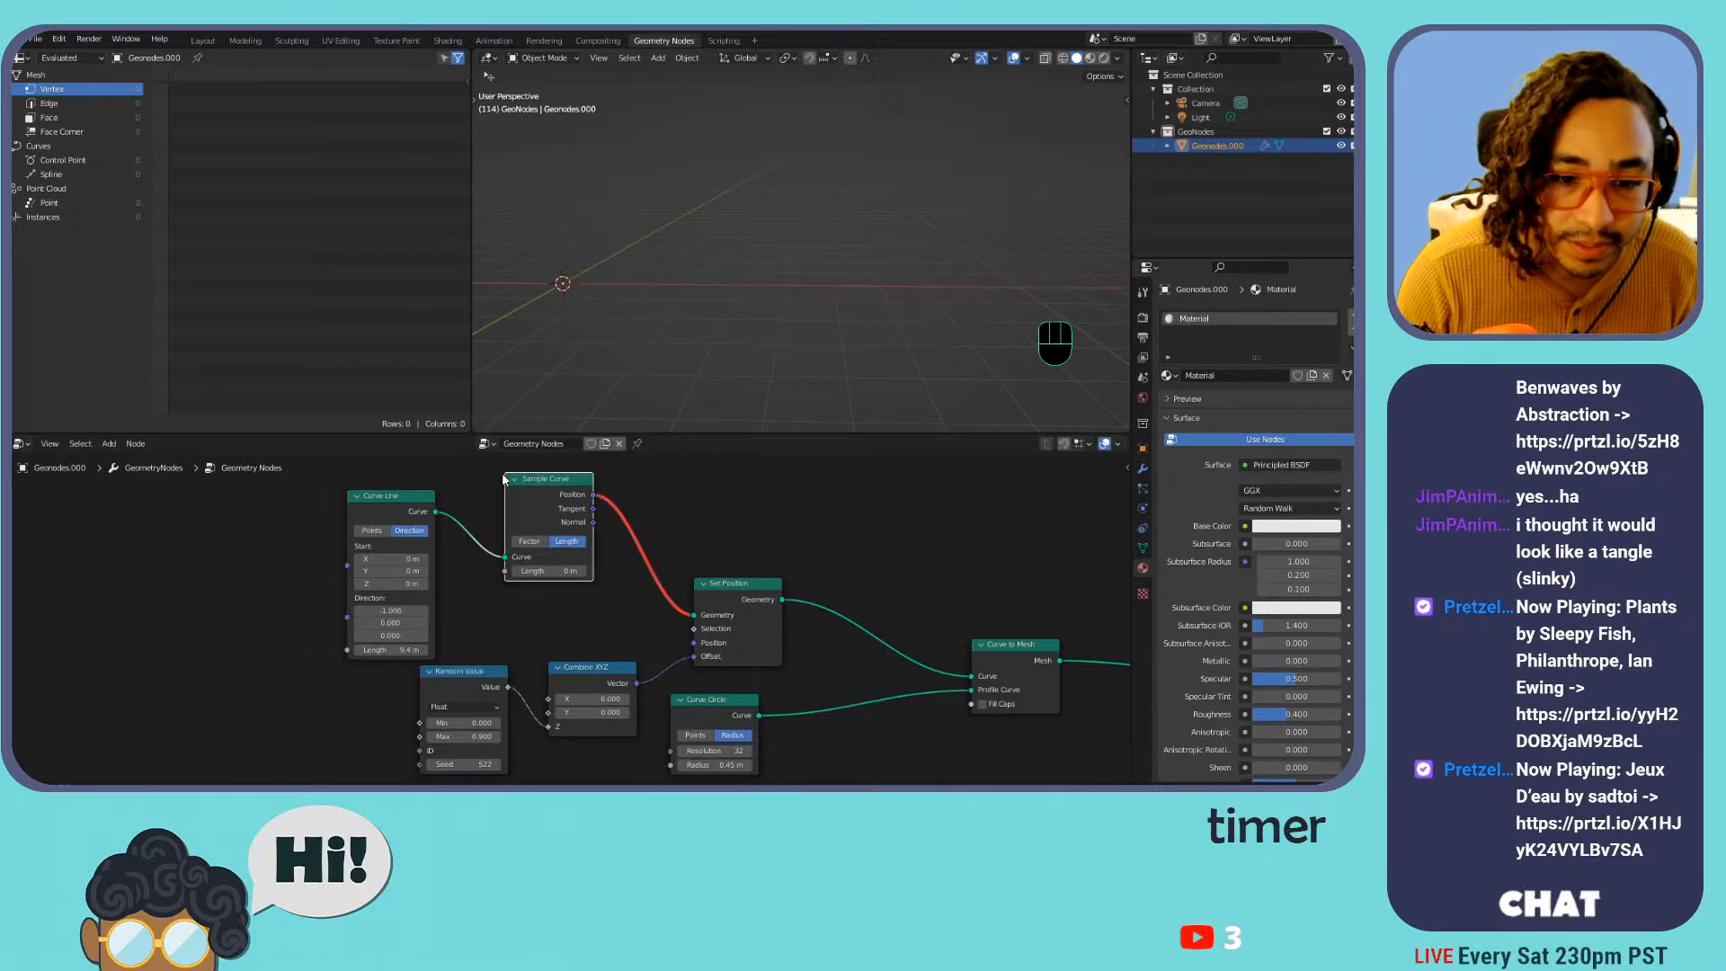
Replace the Sample Curve node with a Resample Curve node linked between Curve Line and Set Position
key(ctrl+x)
key(shift+a)
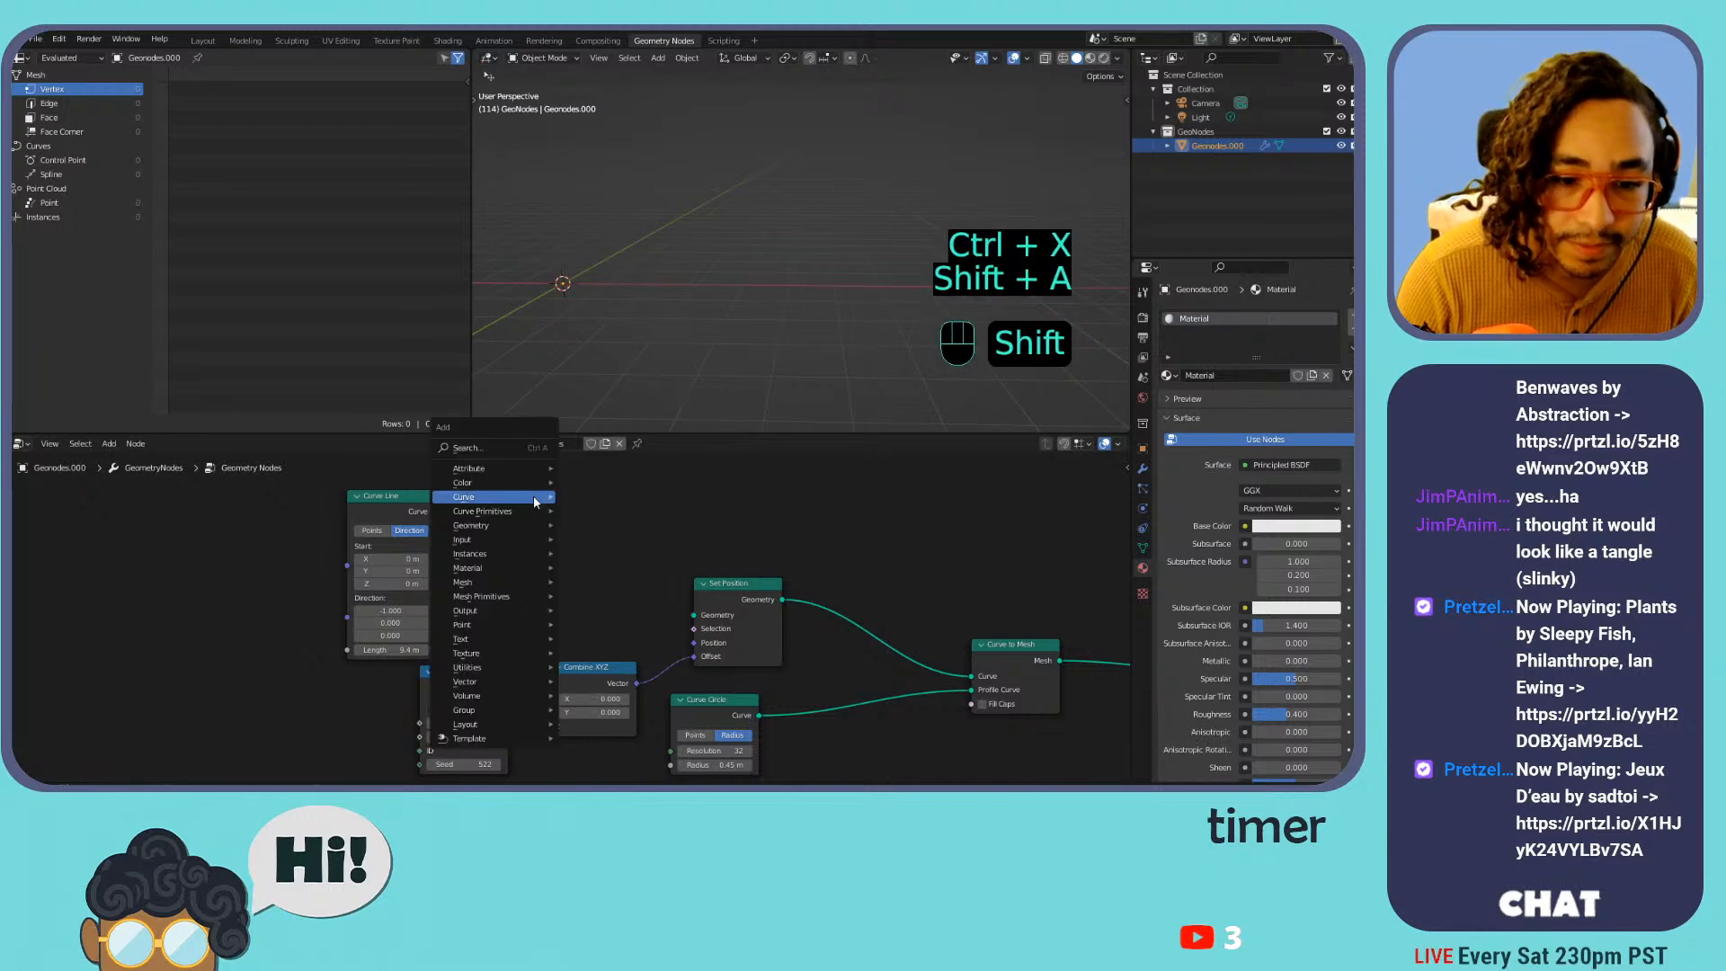
mouse_move(532, 496)
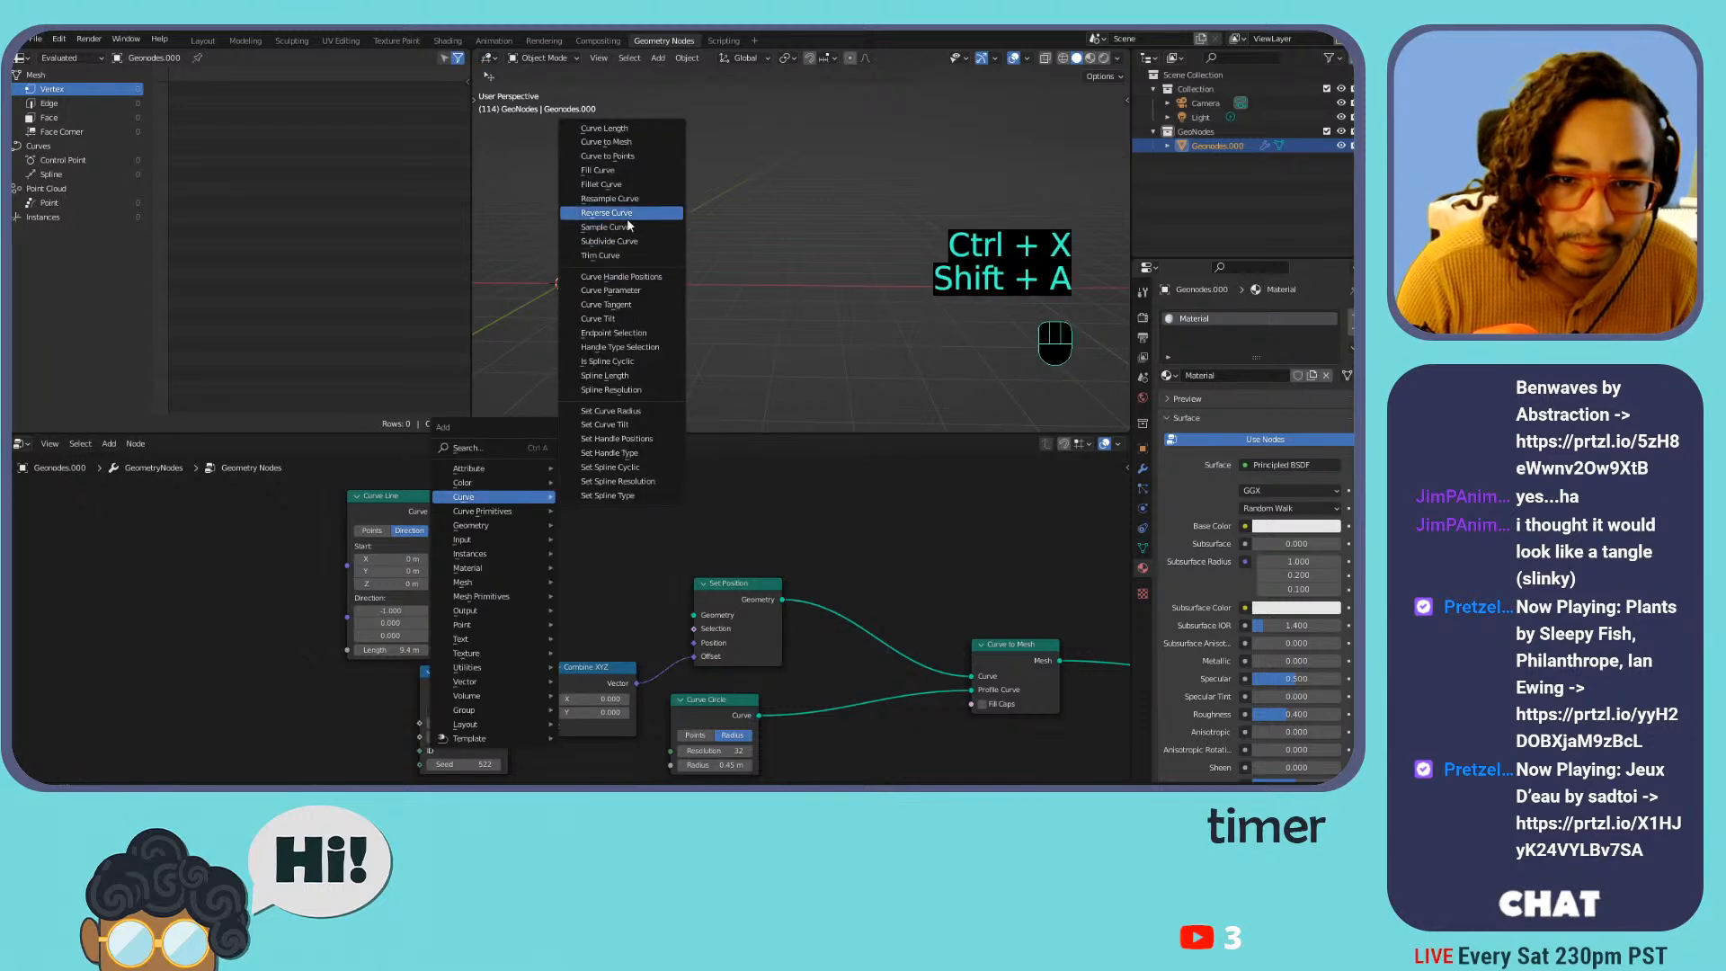
click(633, 209)
click(544, 540)
click(435, 513)
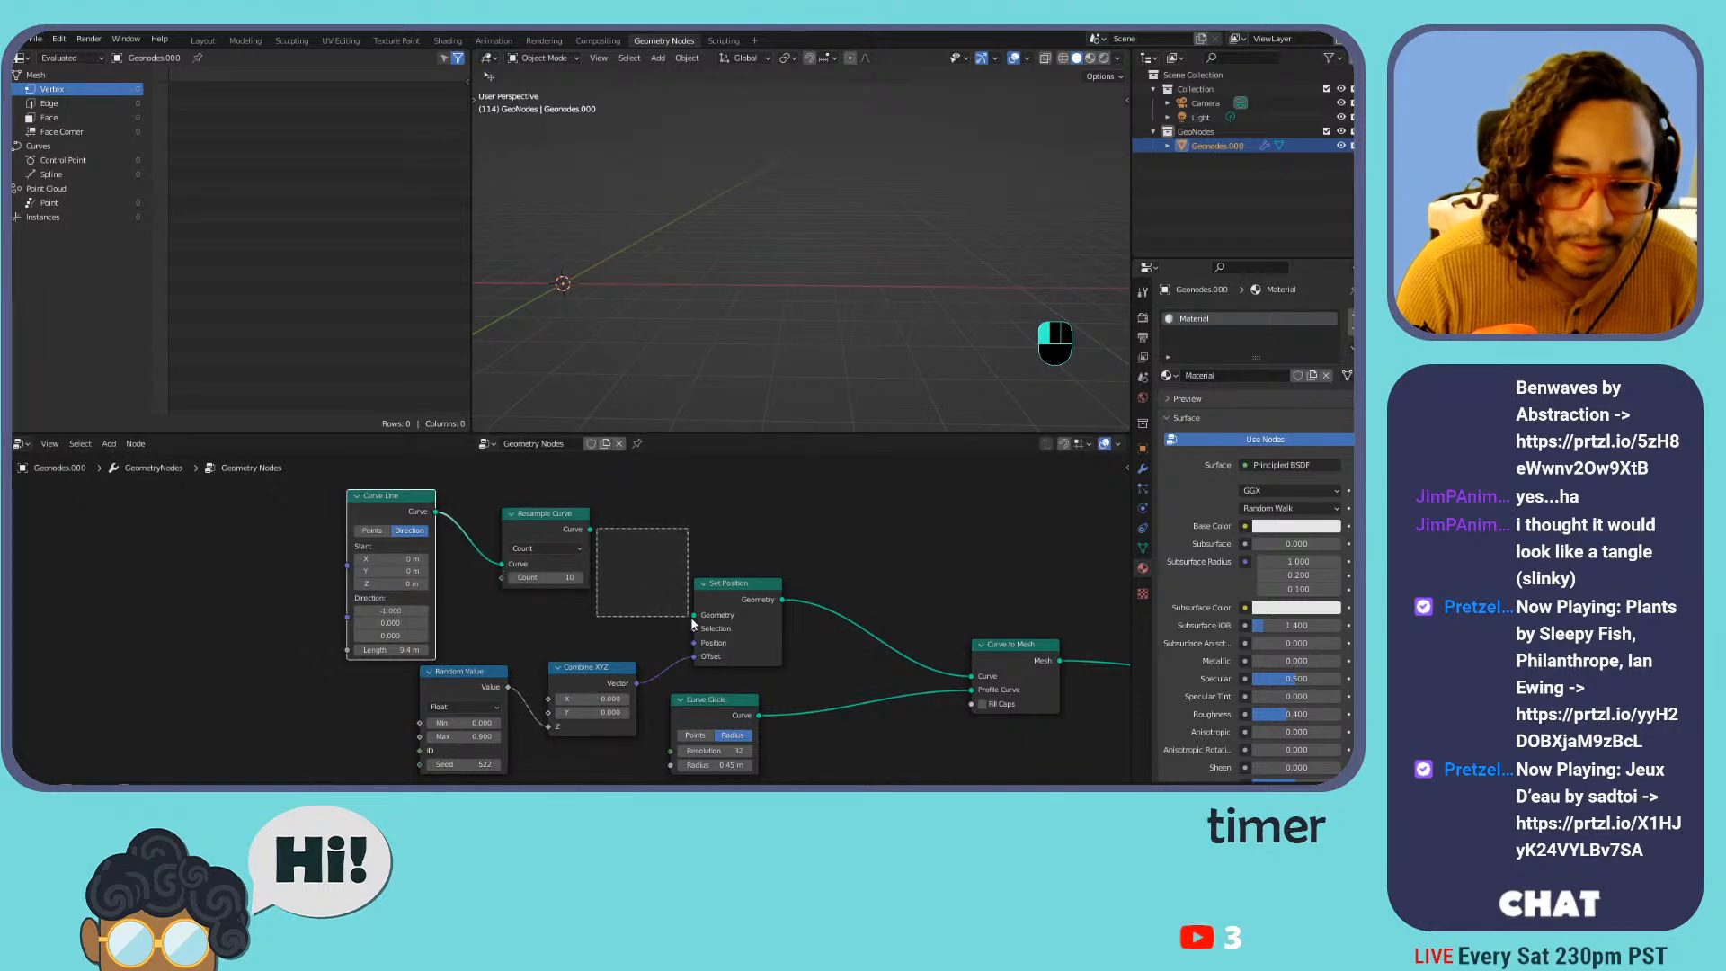
drag(659, 602, 692, 615)
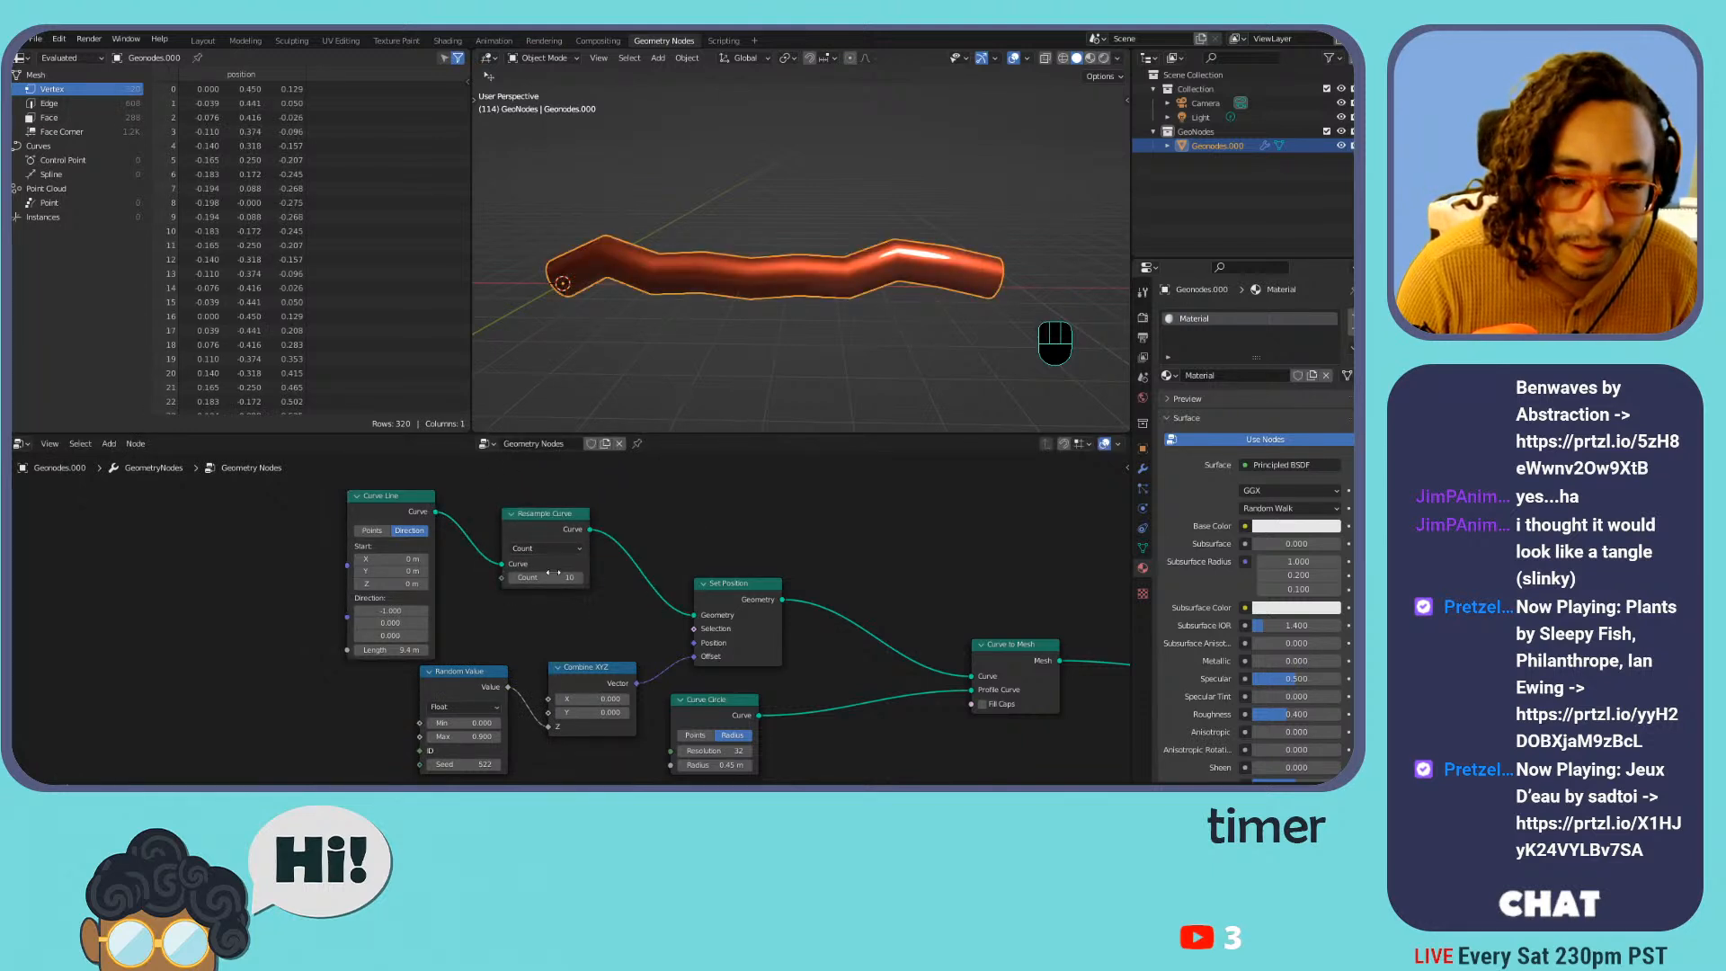
Set the Resample Curve count to 28 and space the Curve Line and Resample Curve nodes neatly
mouse_move(558, 577)
mouse_down()
mouse_move(720, 577)
mouse_move(540, 577)
mouse_move(605, 577)
mouse_move(540, 577)
mouse_move(587, 577)
mouse_up()
drag(561, 520, 609, 542)
middle_drag(524, 586, 502, 561)
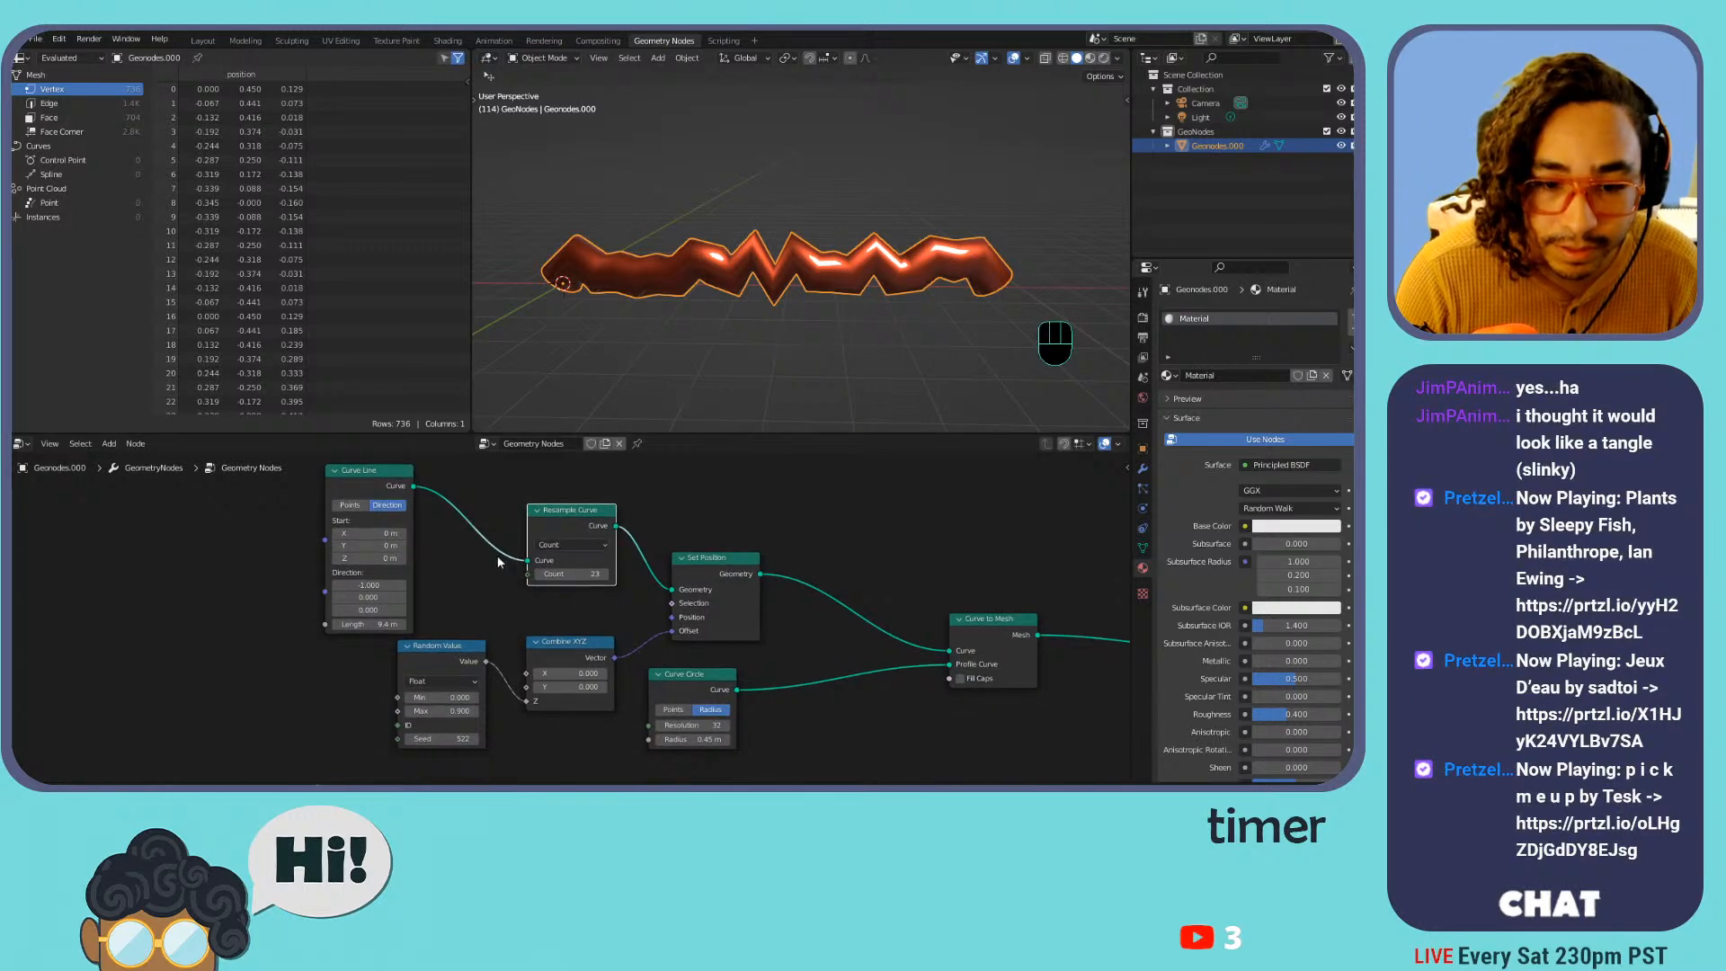
drag(401, 479, 455, 492)
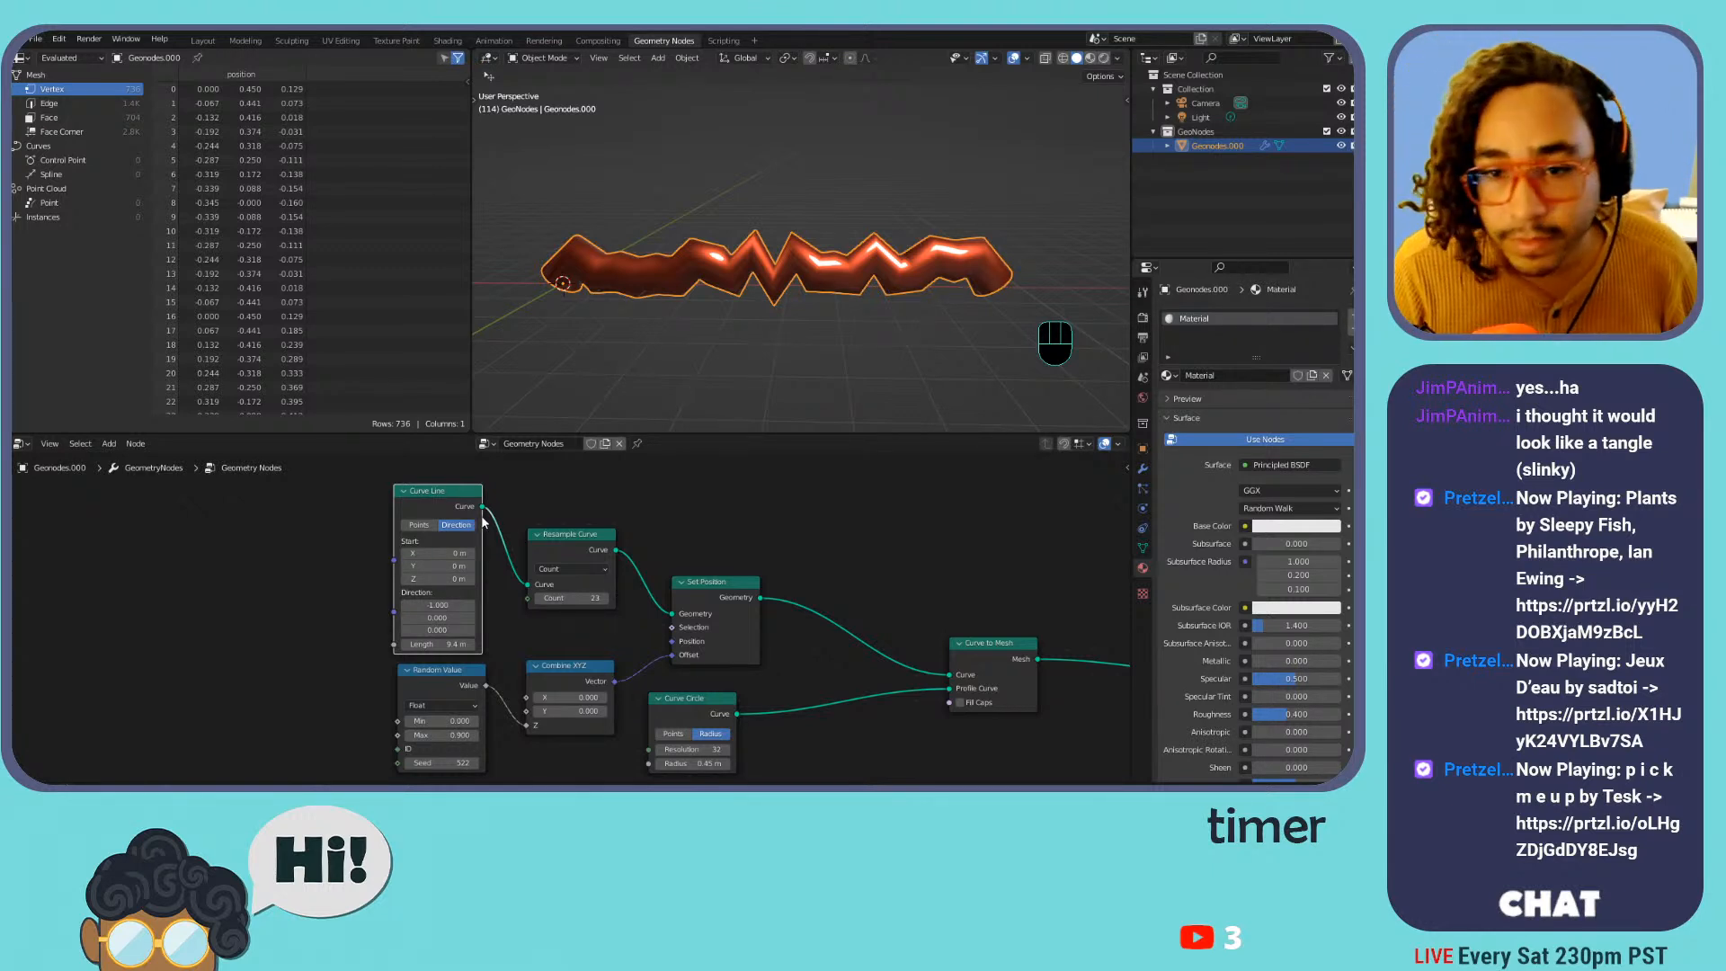
drag(560, 598, 585, 598)
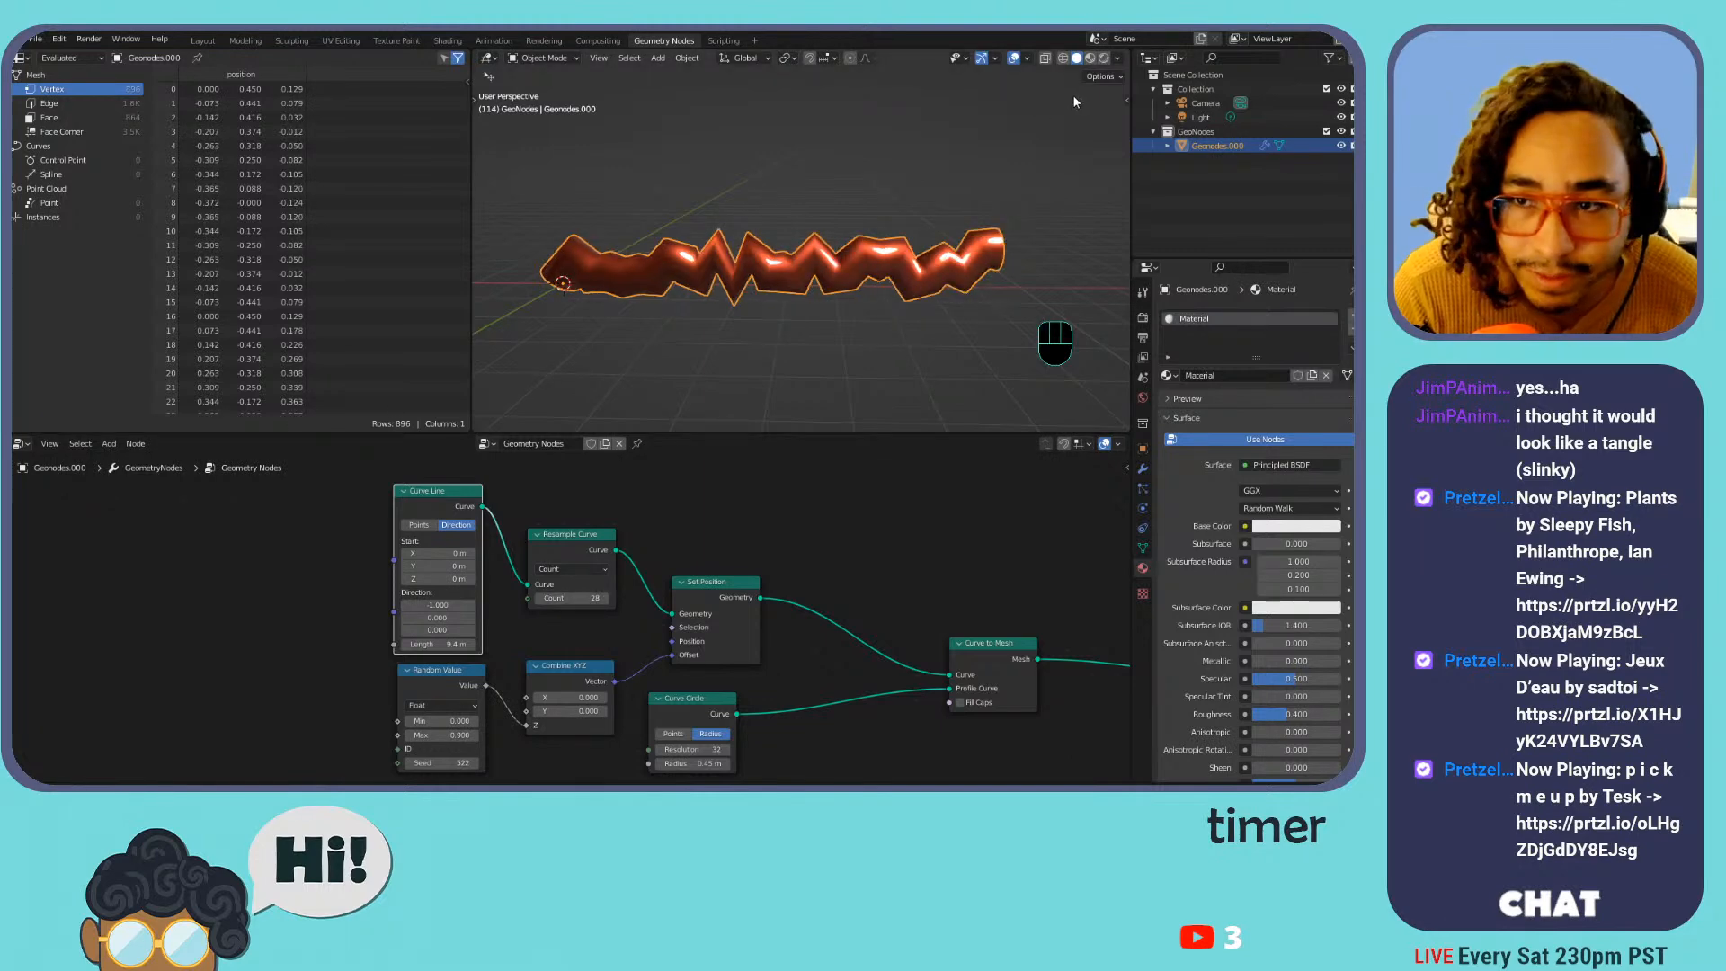
Show the viewport in rendered shading, play the animation and increase the Random Value seed
click(1105, 58)
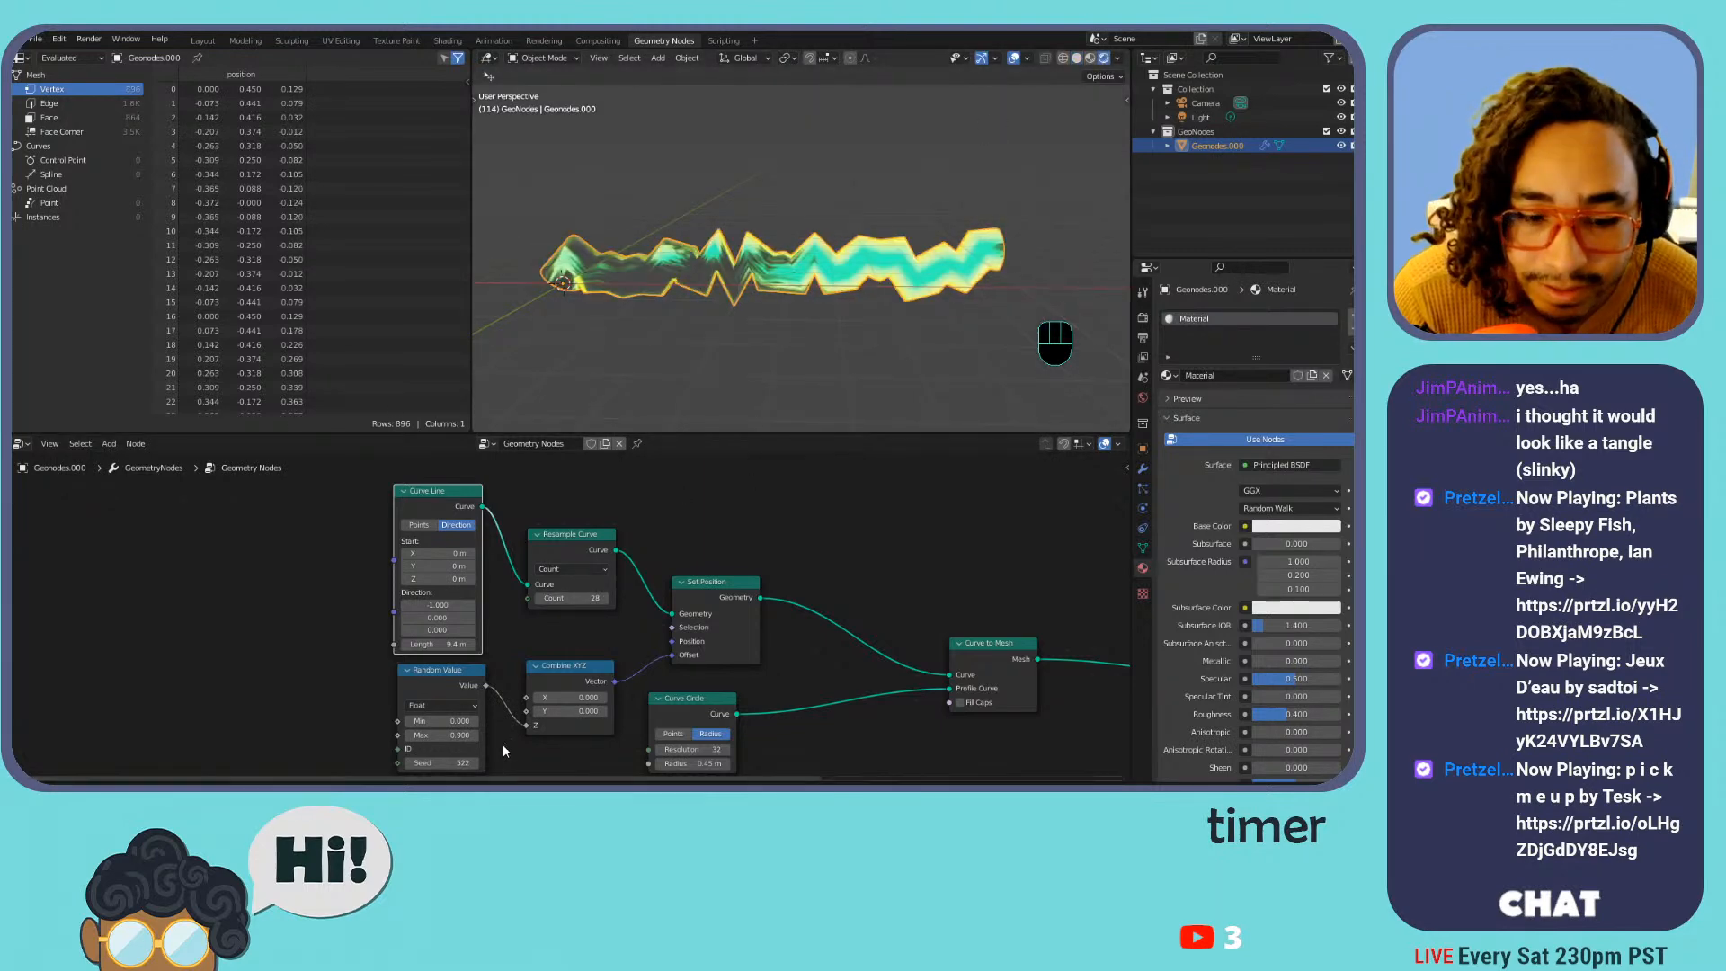
key(space)
drag(450, 764, 543, 764)
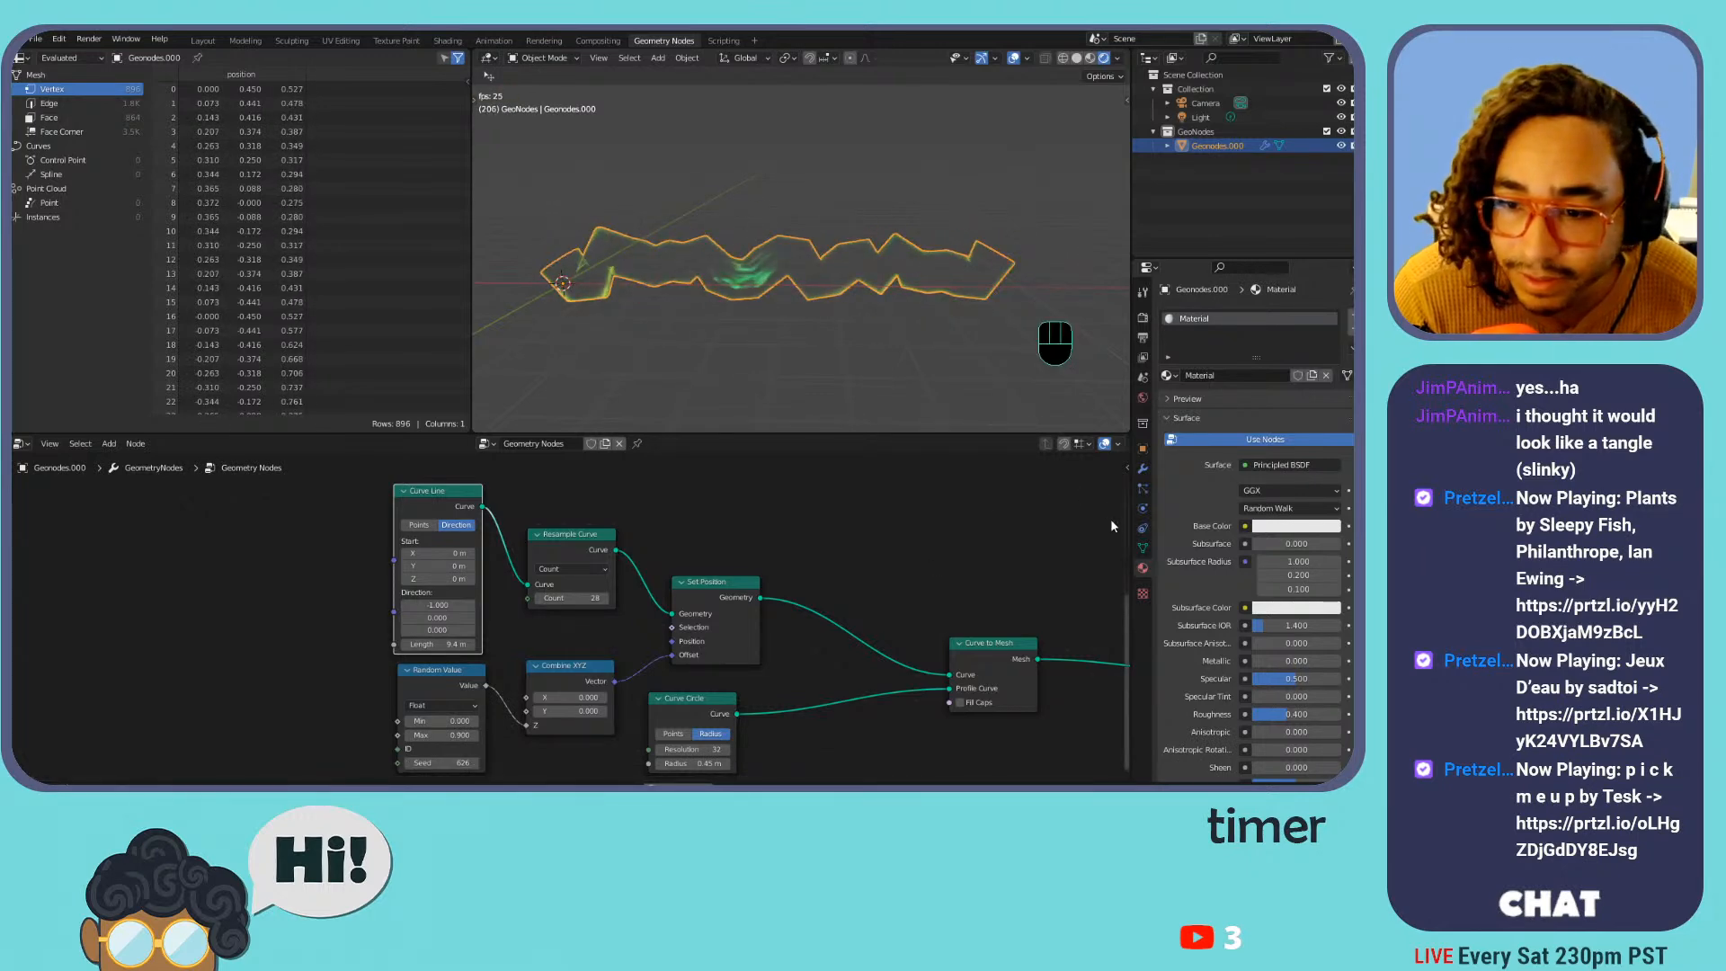
Assign the energy.007 material to the object's slot and reveal the material's custom properties
click(1169, 376)
click(1200, 471)
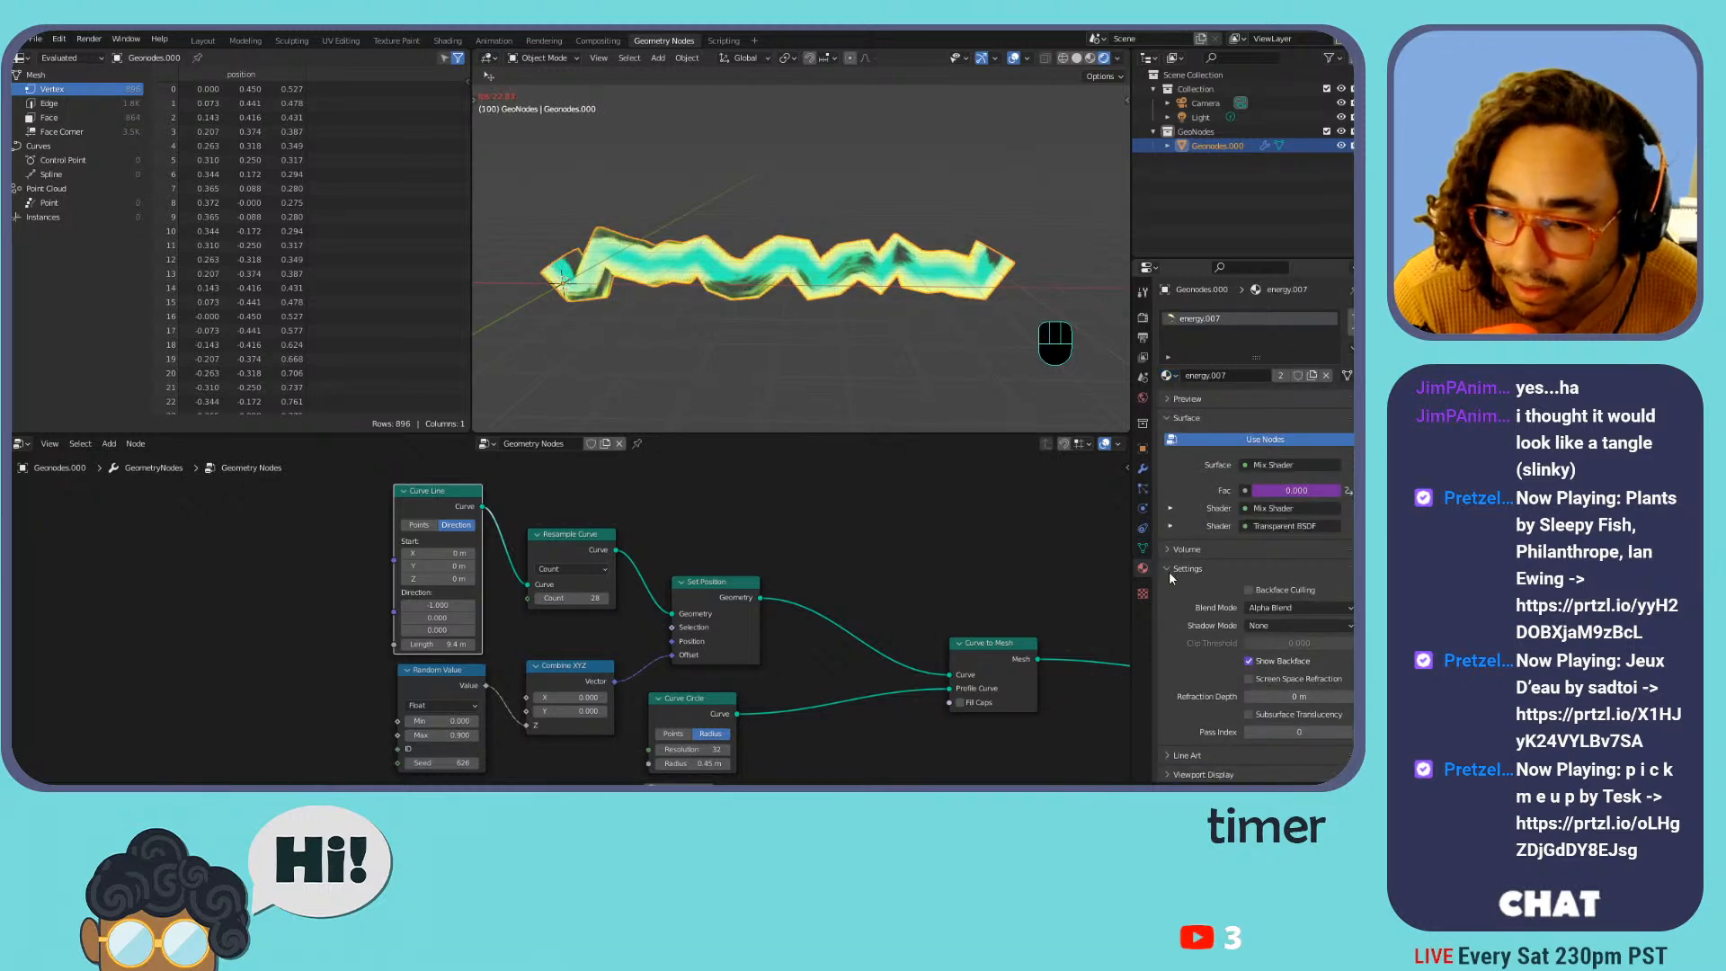
click(1171, 569)
click(1164, 624)
scroll(1250, 591, down, 4)
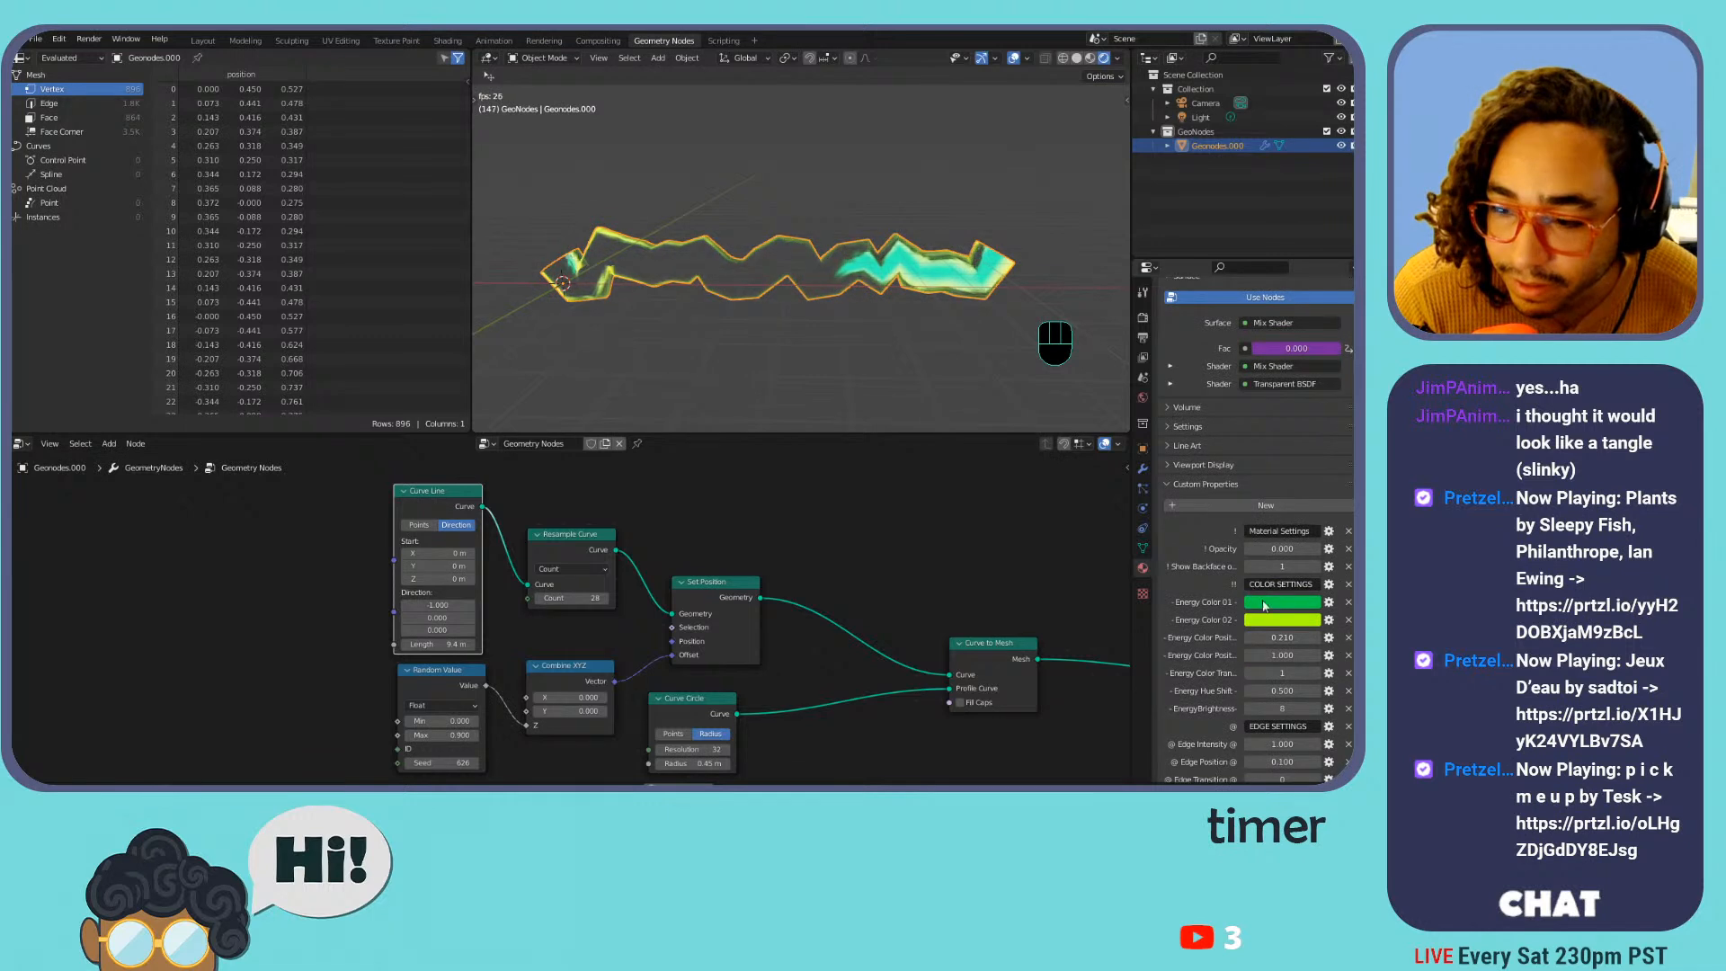
Change Energy Color 01 to blue and Energy Color 02 to a bluish green
click(1261, 603)
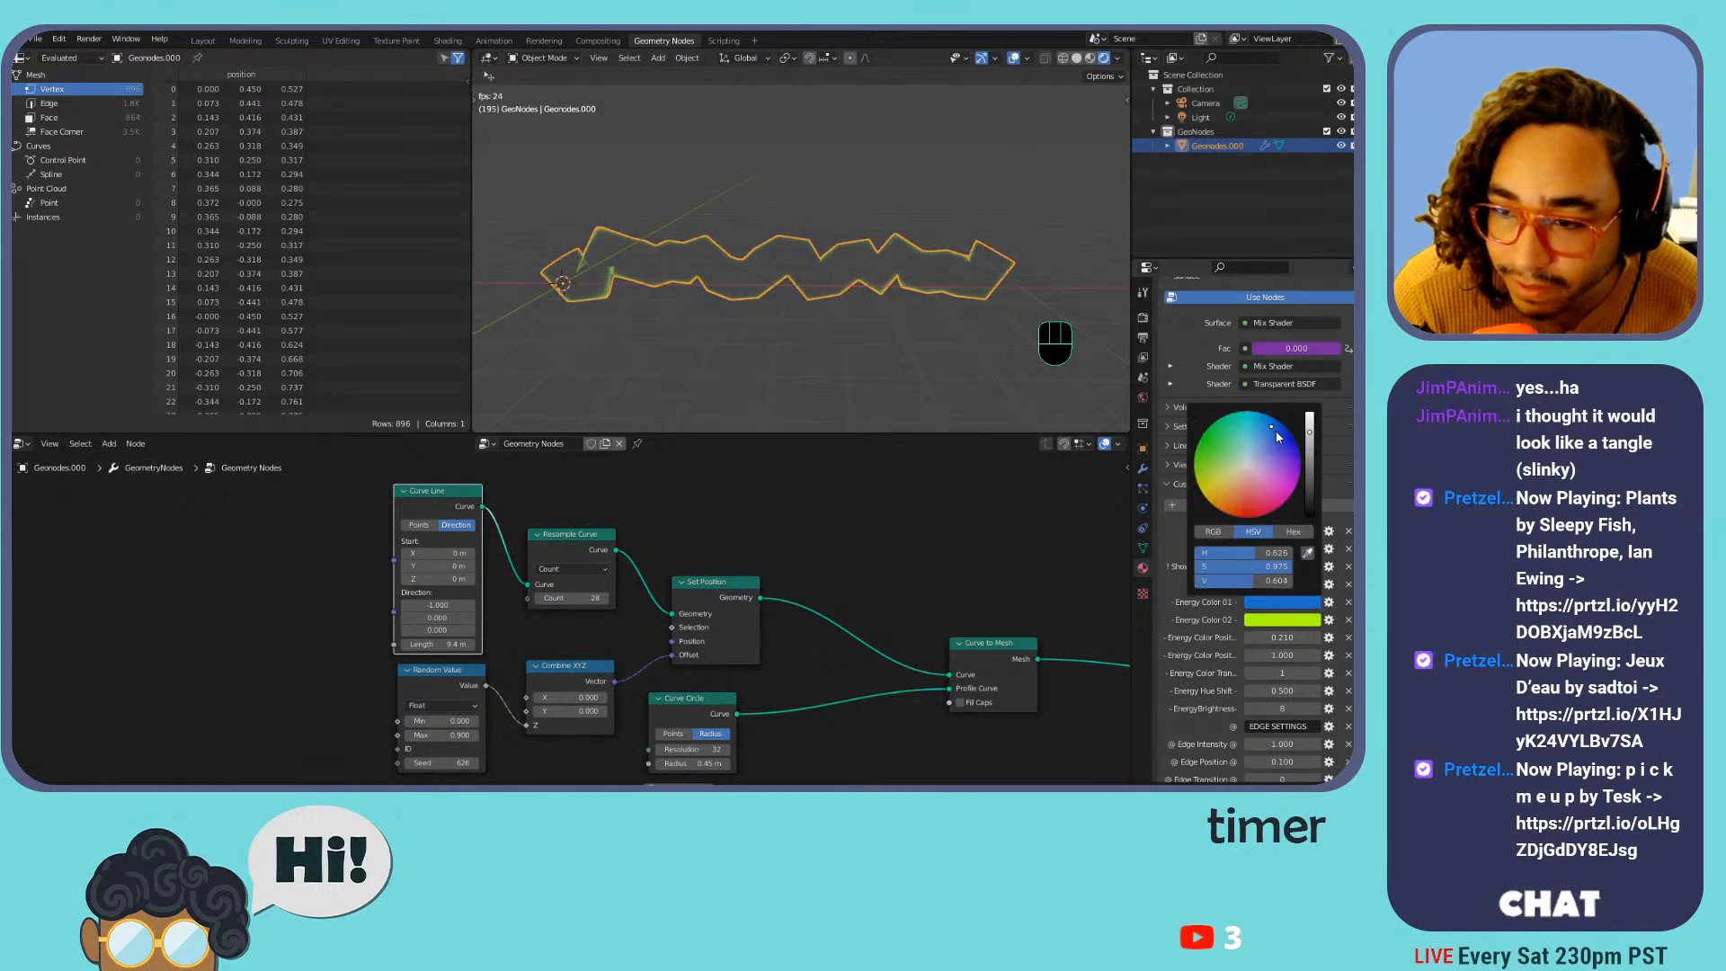
click(1284, 620)
mouse_move(1273, 483)
mouse_down()
mouse_move(1295, 462)
mouse_move(1228, 449)
mouse_up()
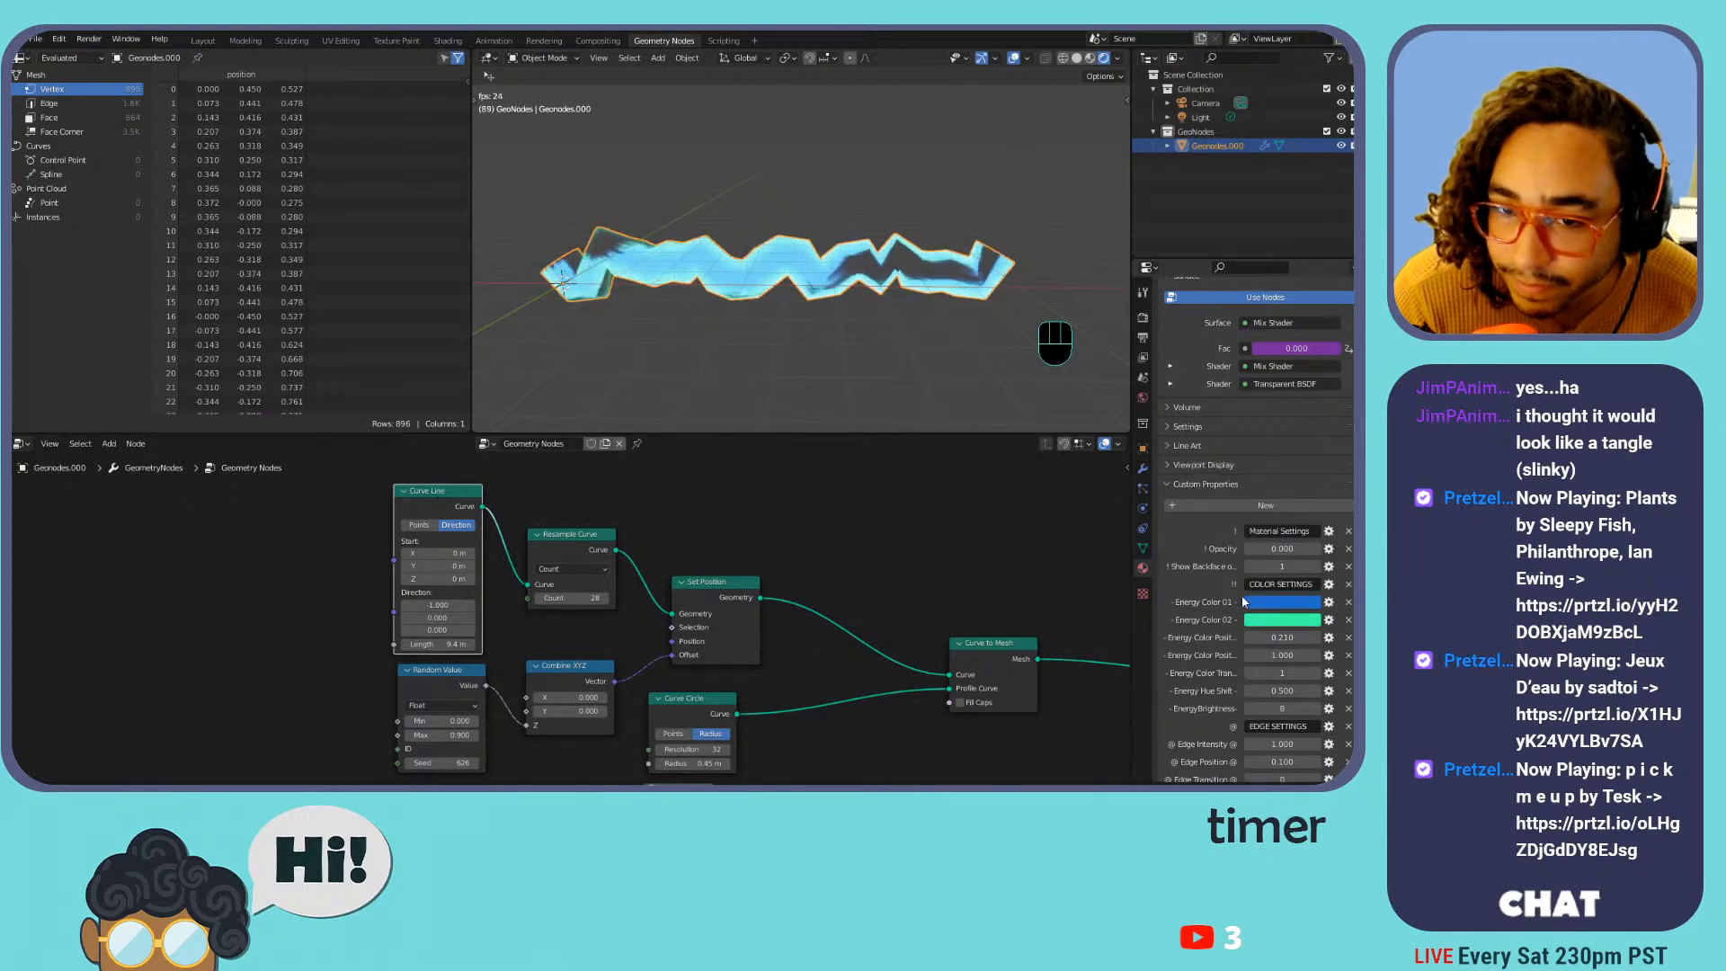
Set the World background color to black
click(1143, 397)
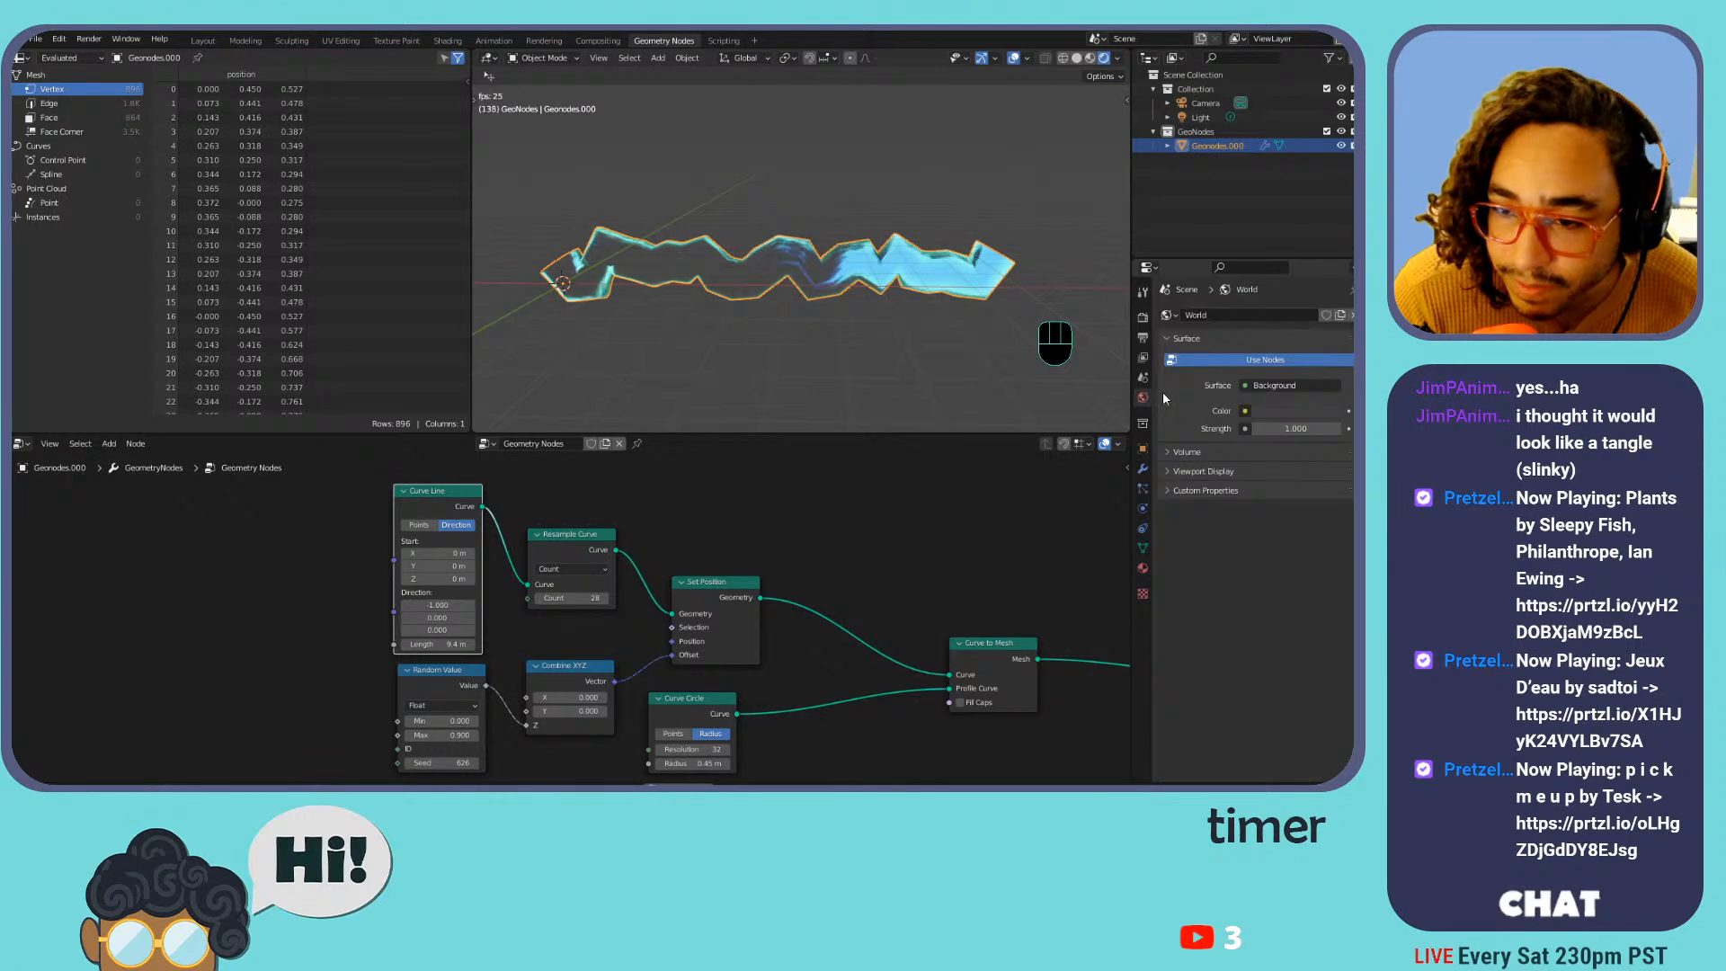
click(1295, 411)
drag(1329, 296, 1327, 315)
Hide the floor grid and the X and Y axis lines in the viewport overlays, and deselect the tube
click(1029, 58)
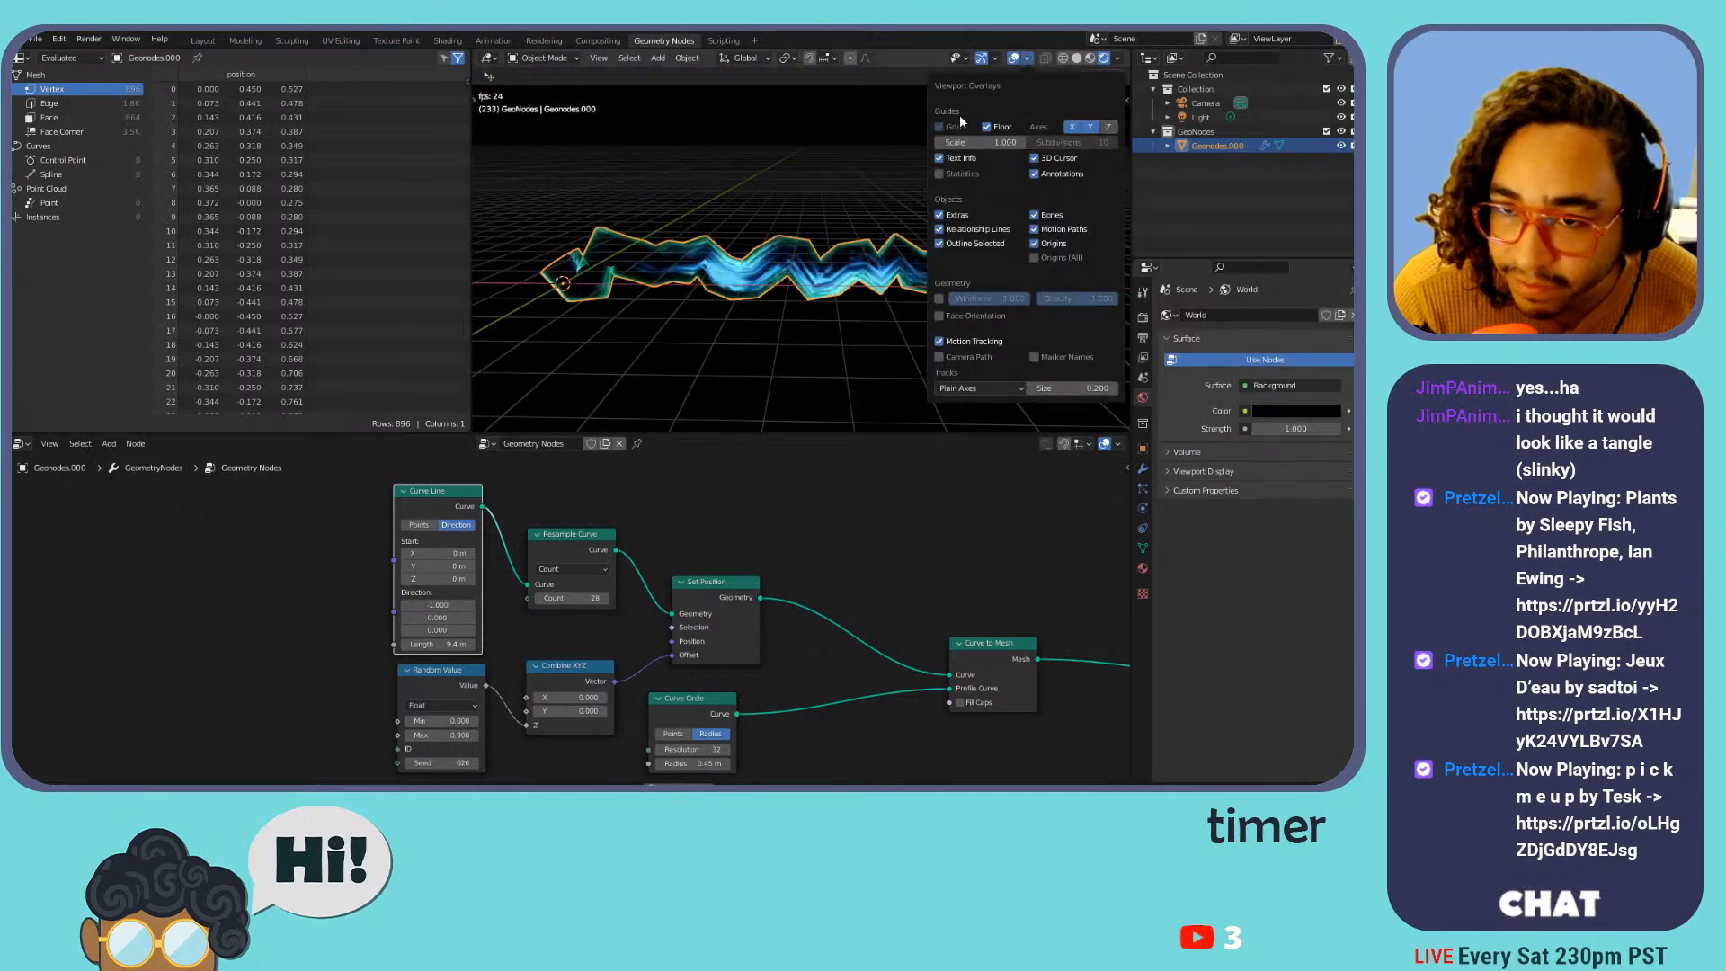
click(998, 127)
click(1089, 127)
click(1073, 127)
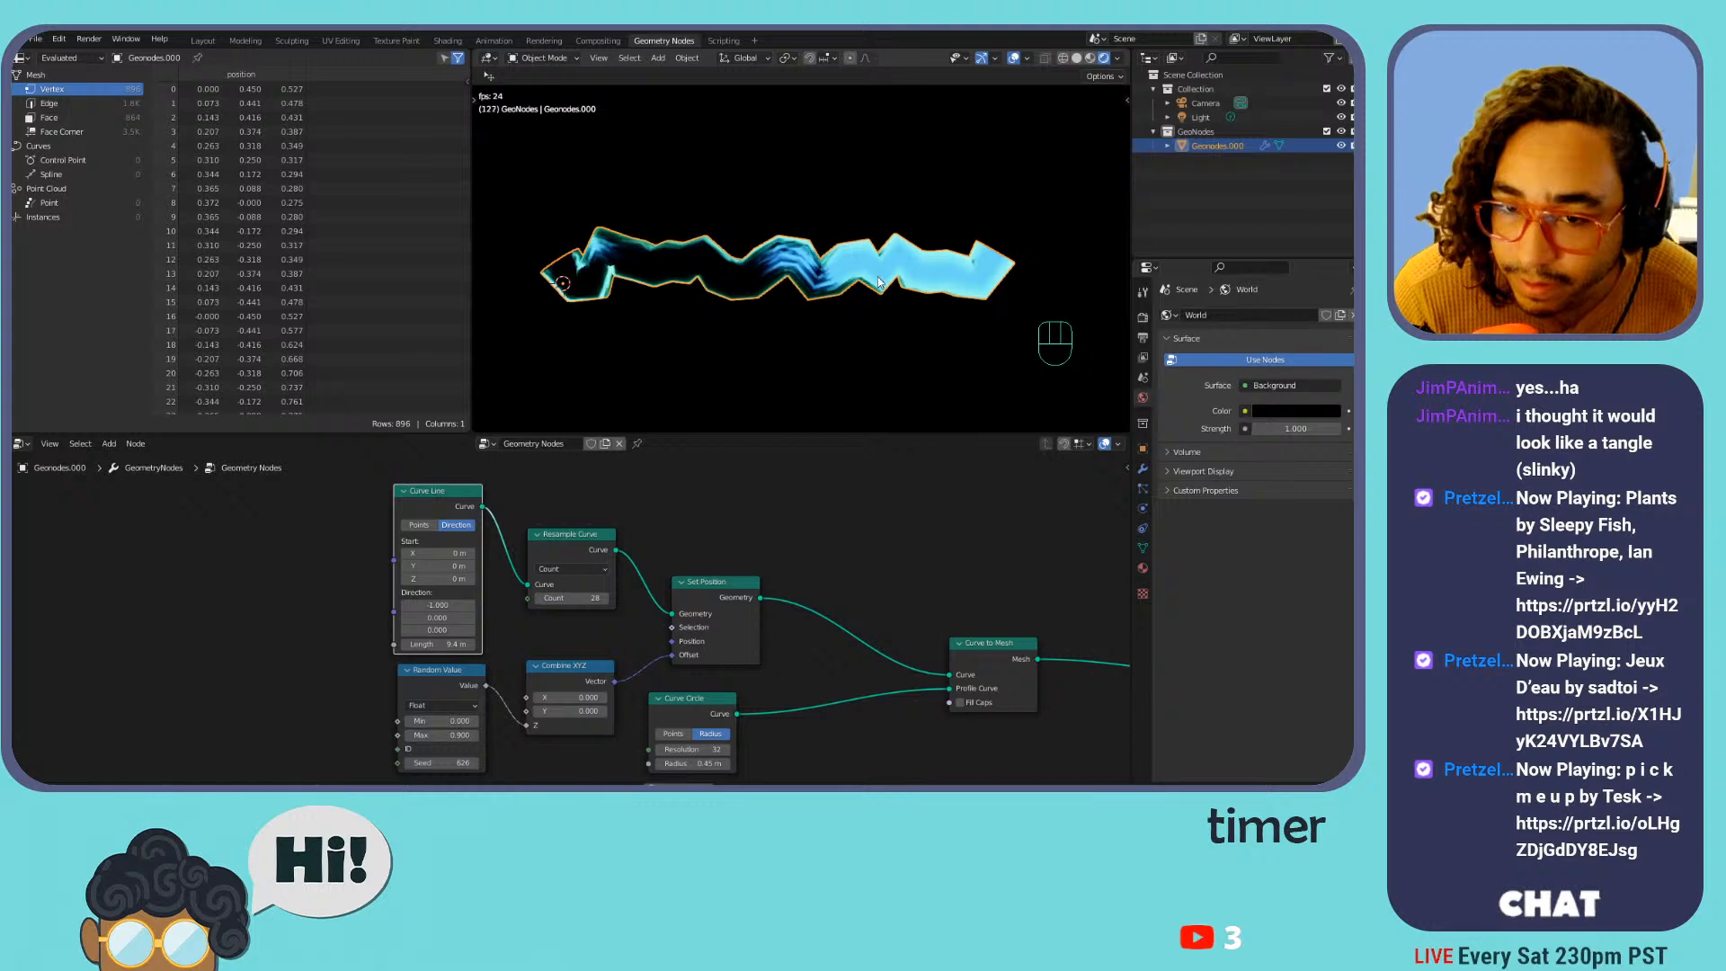
click(802, 384)
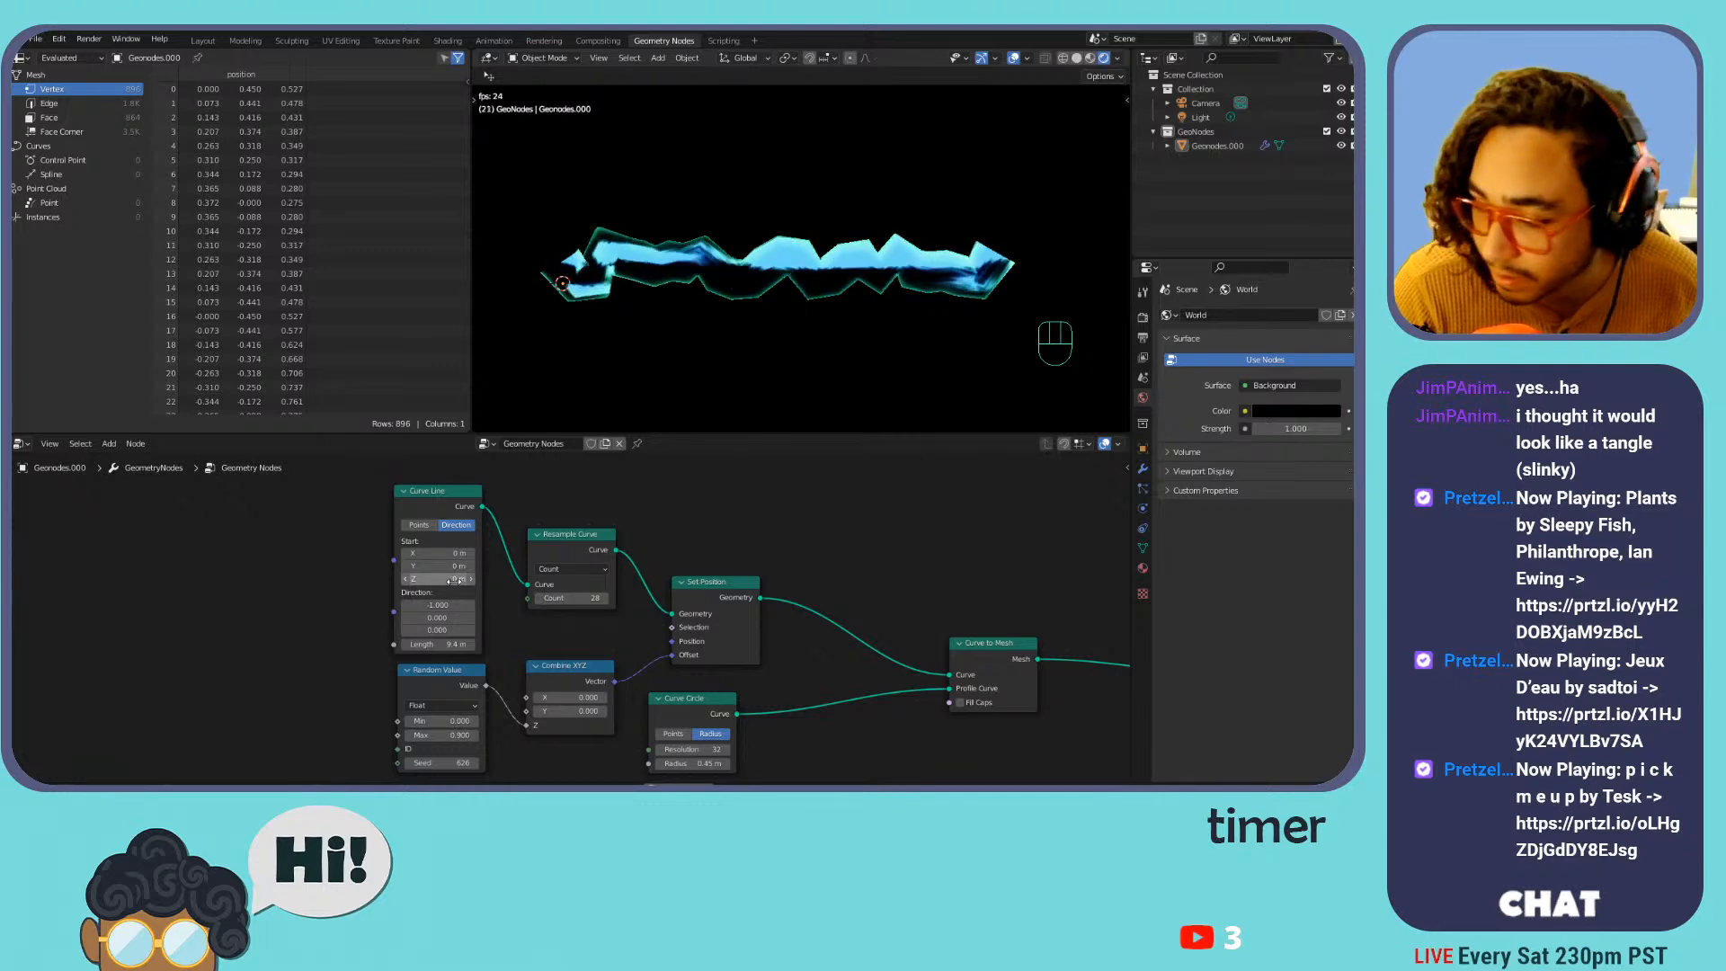
Try a Resample Curve count of 654 with other Random Value seeds, and bring the count down to 11
drag(580, 598, 859, 598)
middle_drag(474, 694, 489, 619)
drag(463, 687, 530, 682)
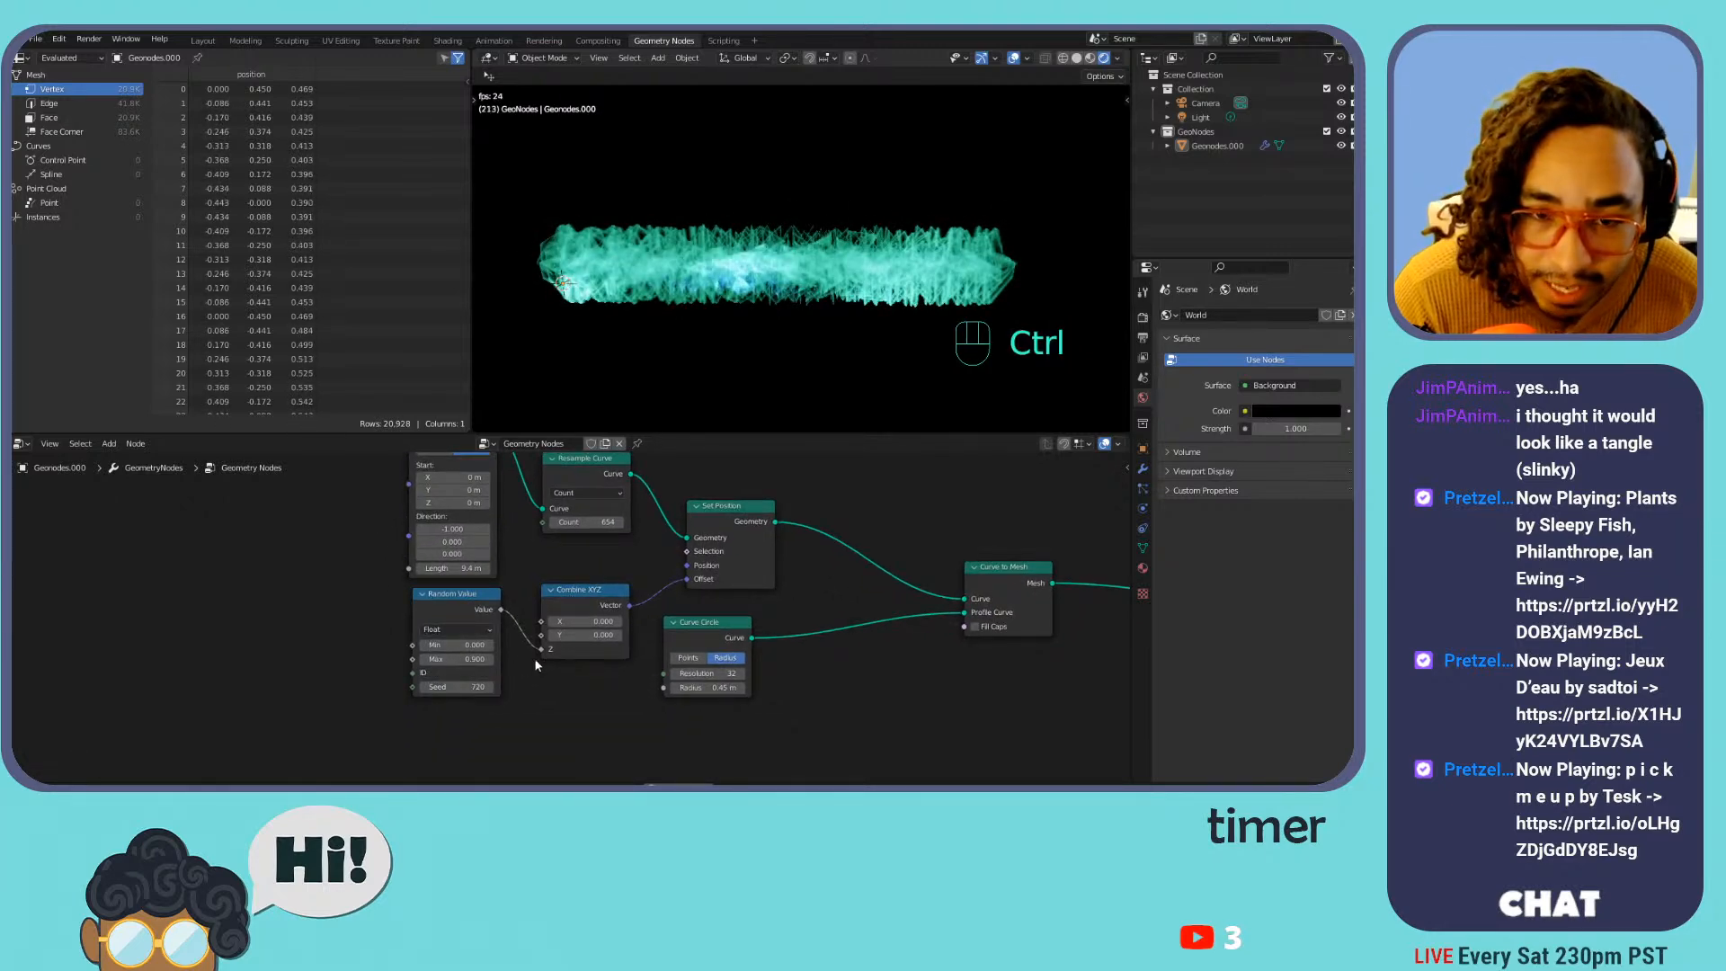
key(ctrl+z)
drag(577, 522, 445, 521)
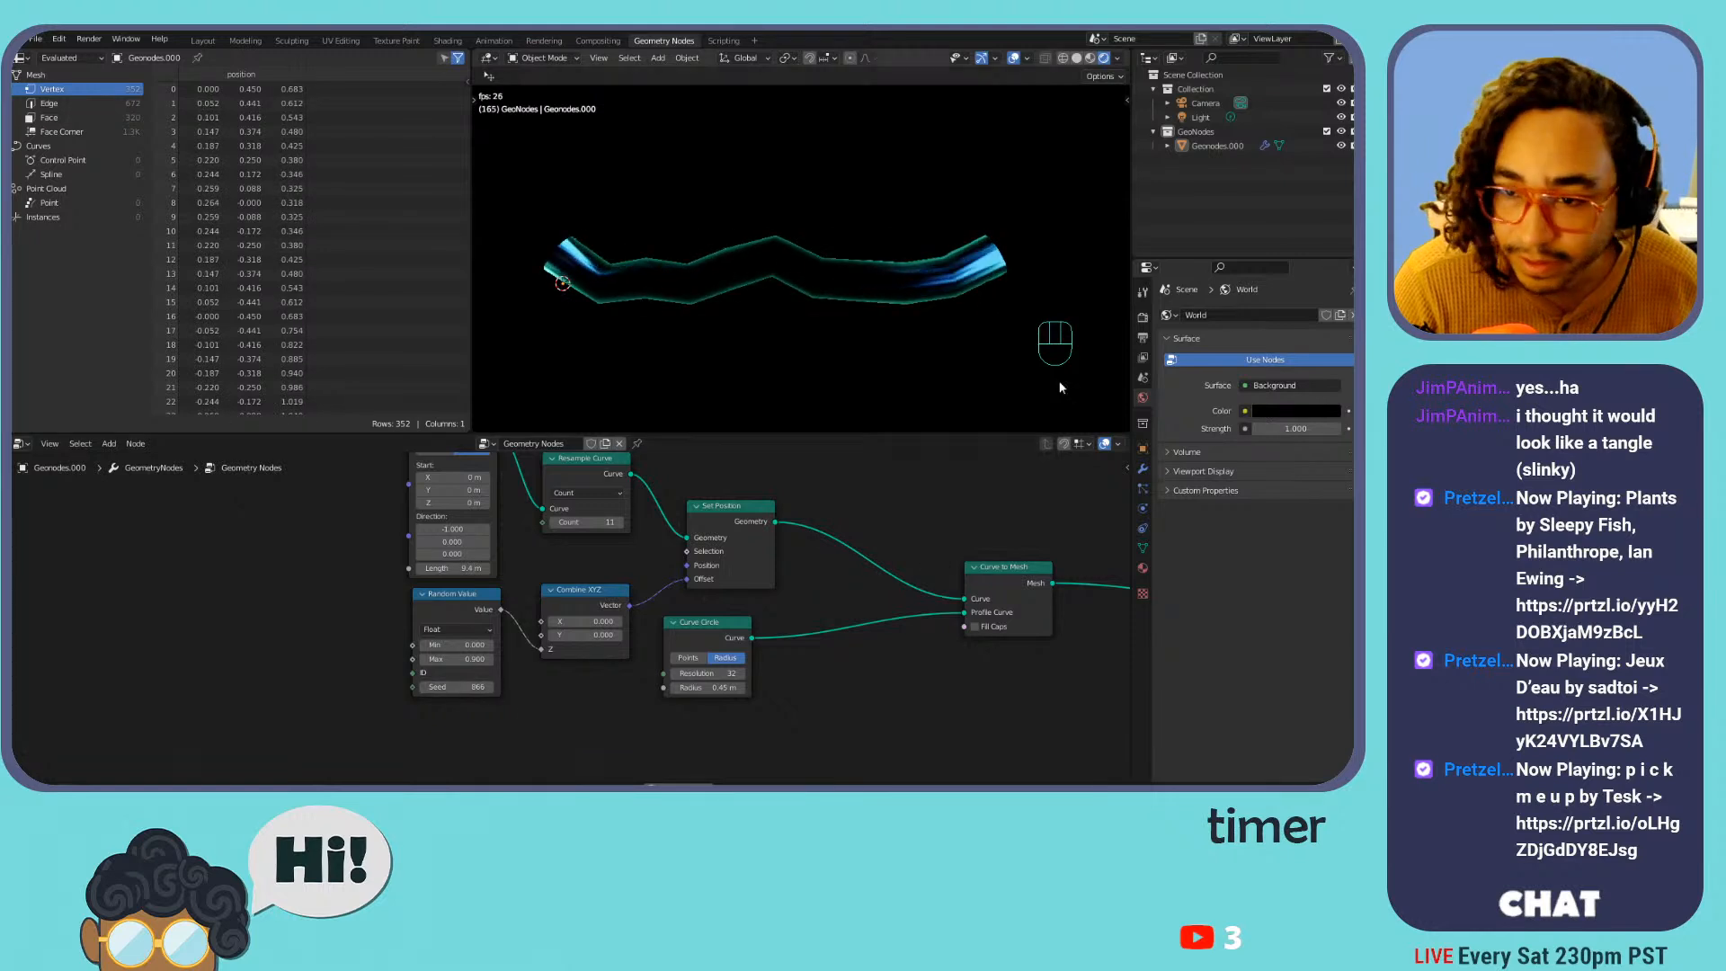
Enable Bloom in the render settings, lower its threshold to 0 and raise its intensity
click(1144, 339)
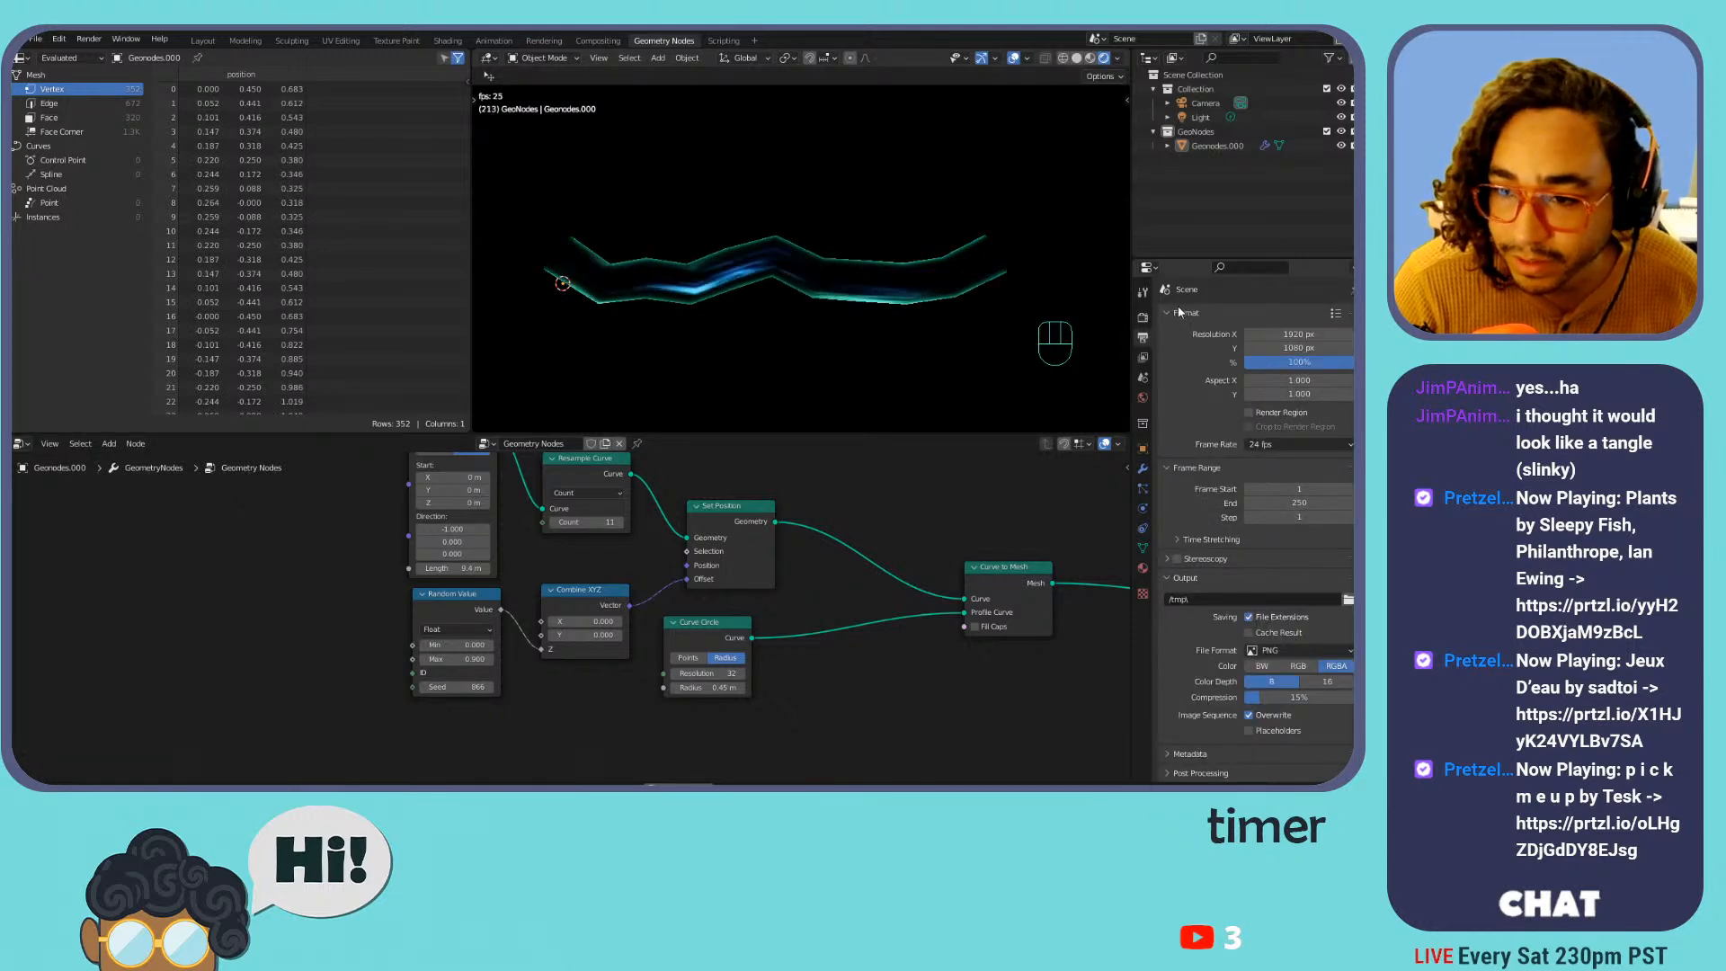
click(1143, 318)
click(1178, 435)
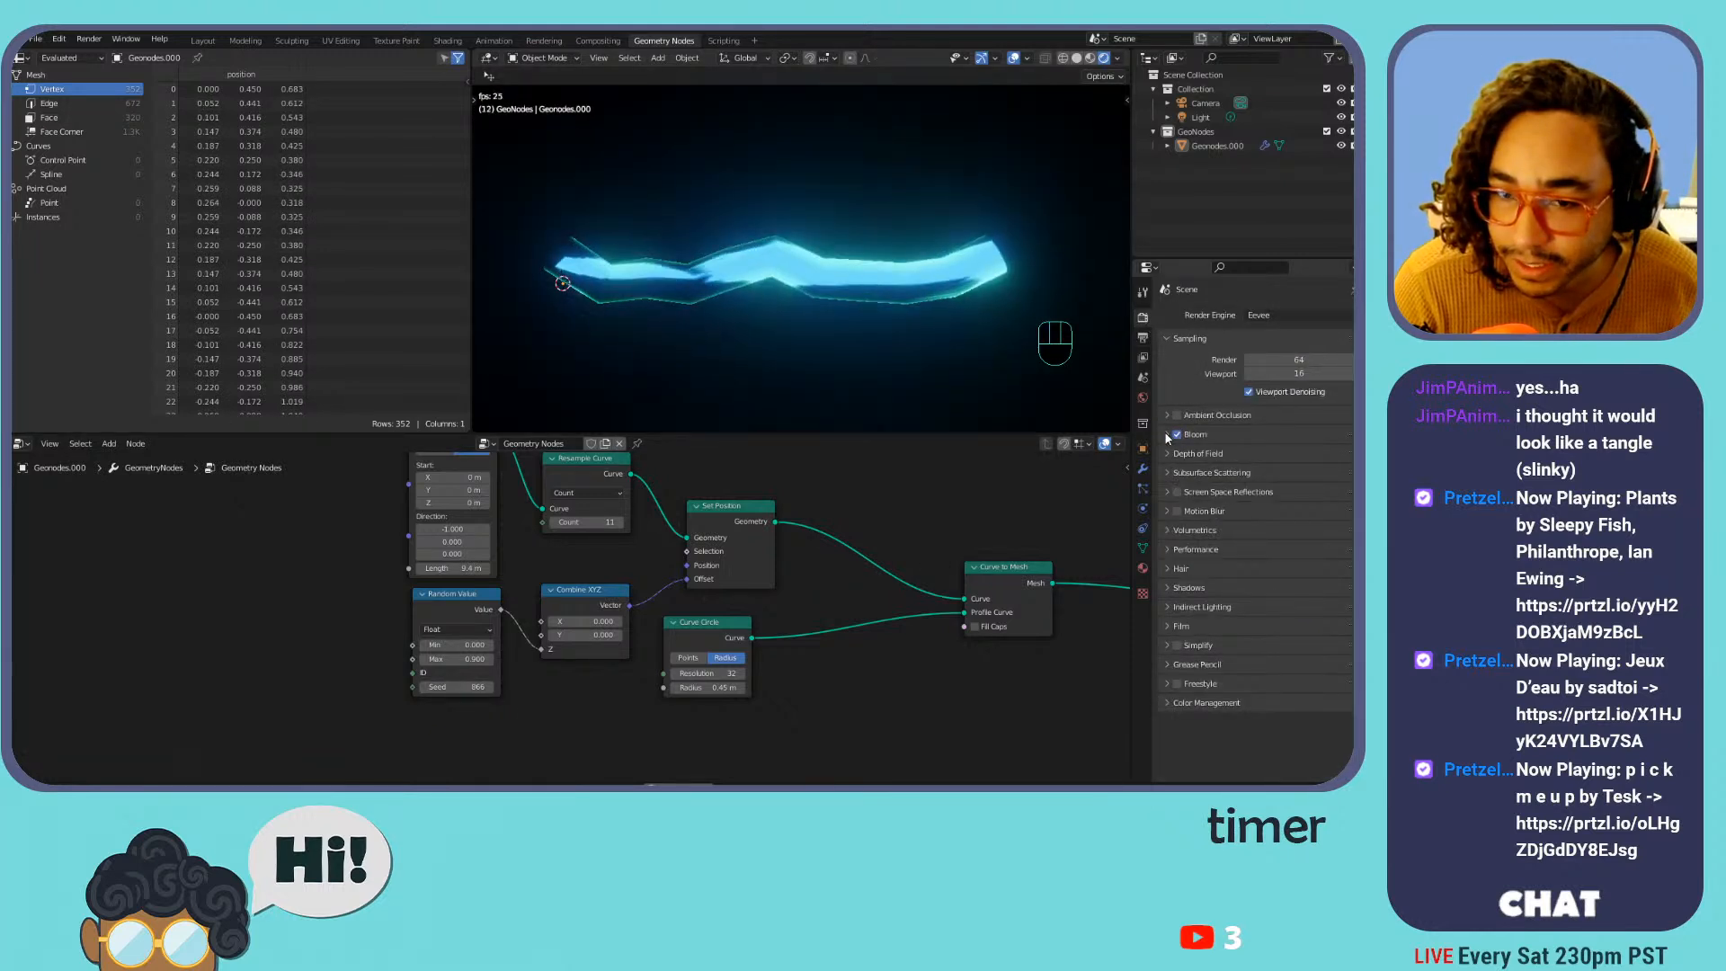
click(1196, 434)
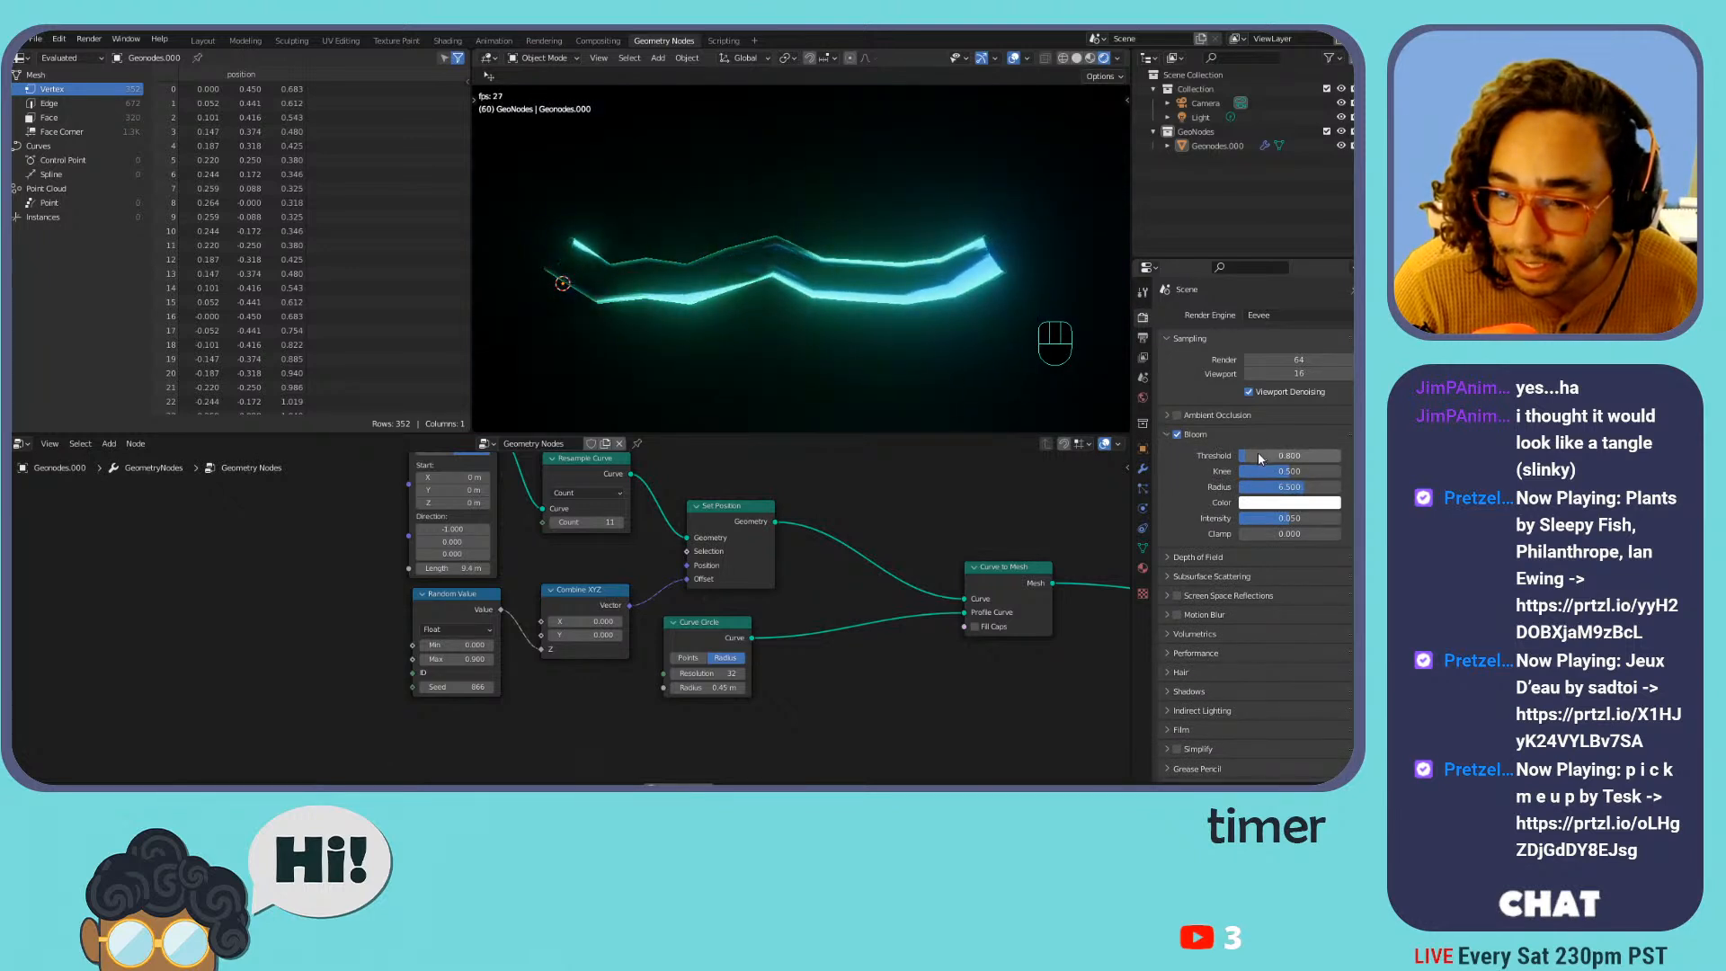
drag(1264, 447, 1340, 520)
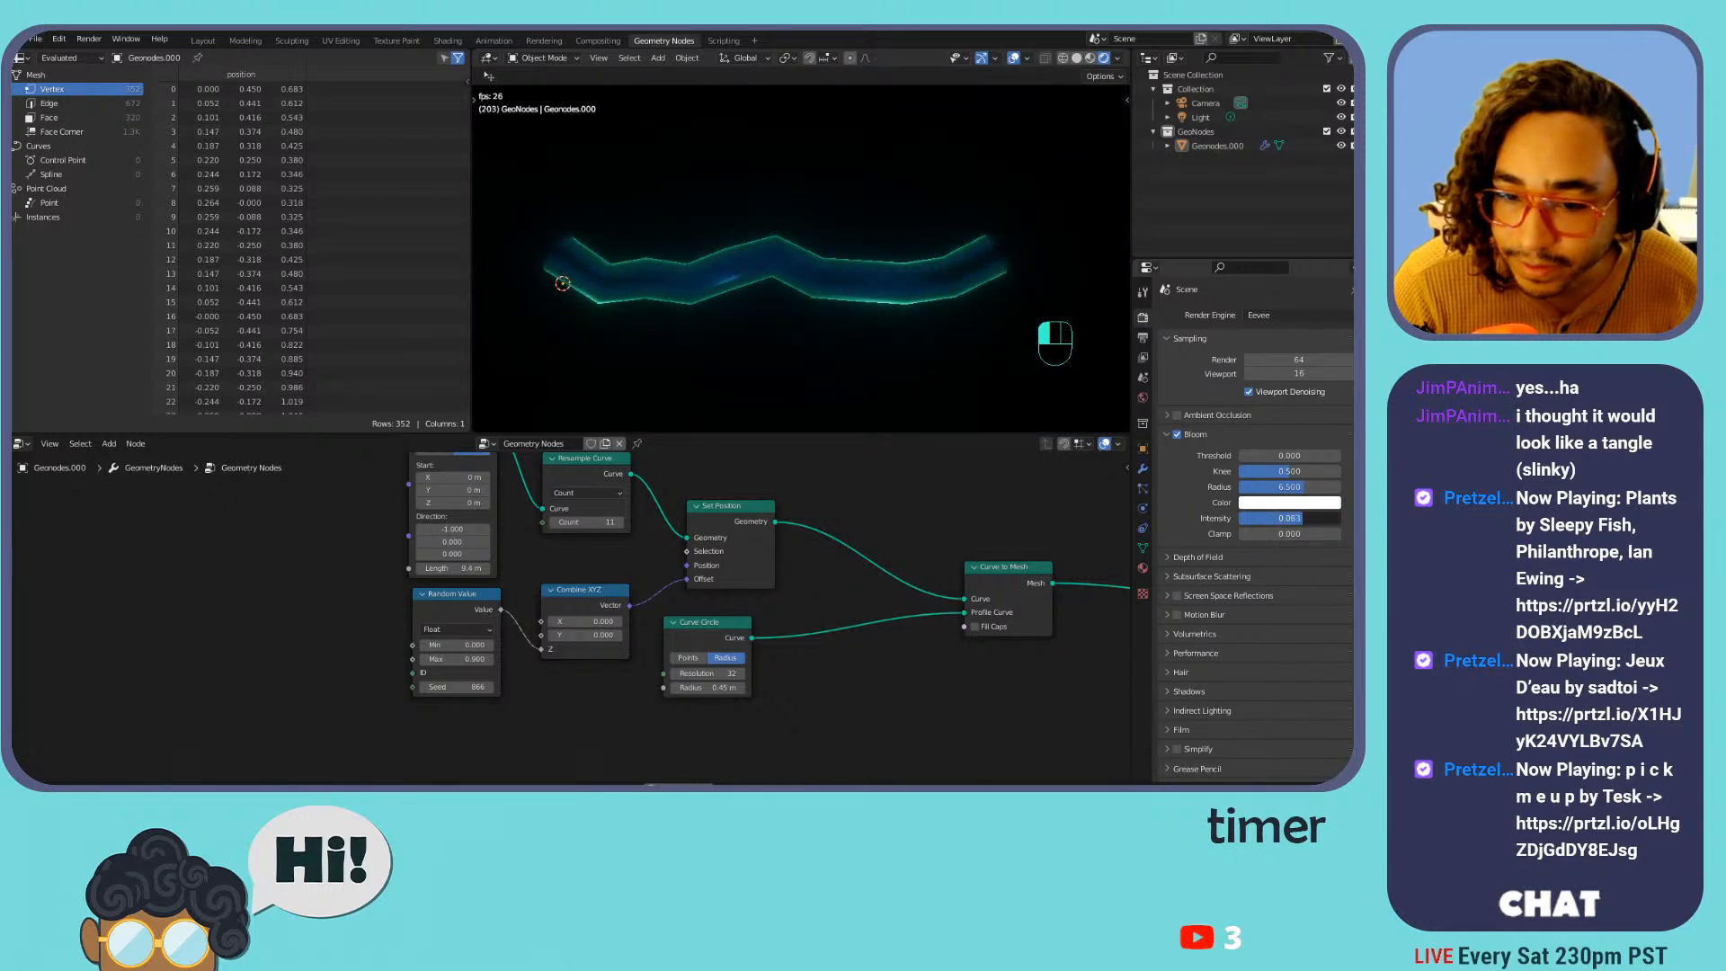
Select the tube and set its energy material's Show Backface property to 0, undoing a stray color setting change
click(916, 283)
click(1143, 568)
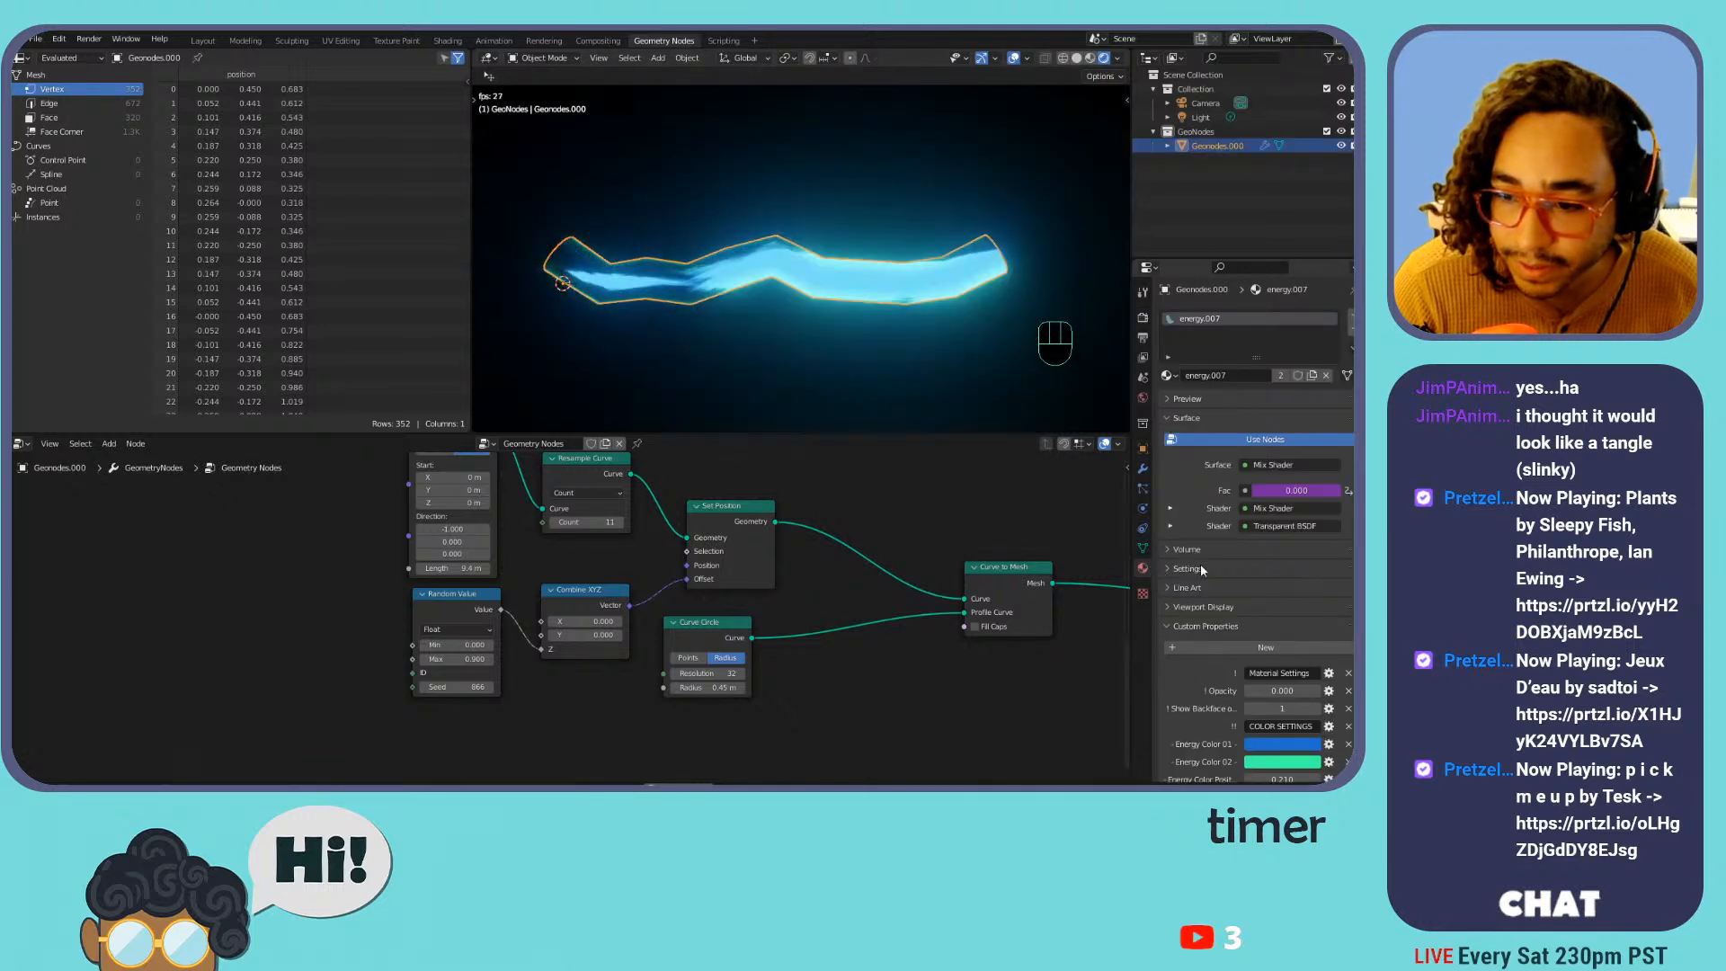
scroll(1256, 537, down, 2)
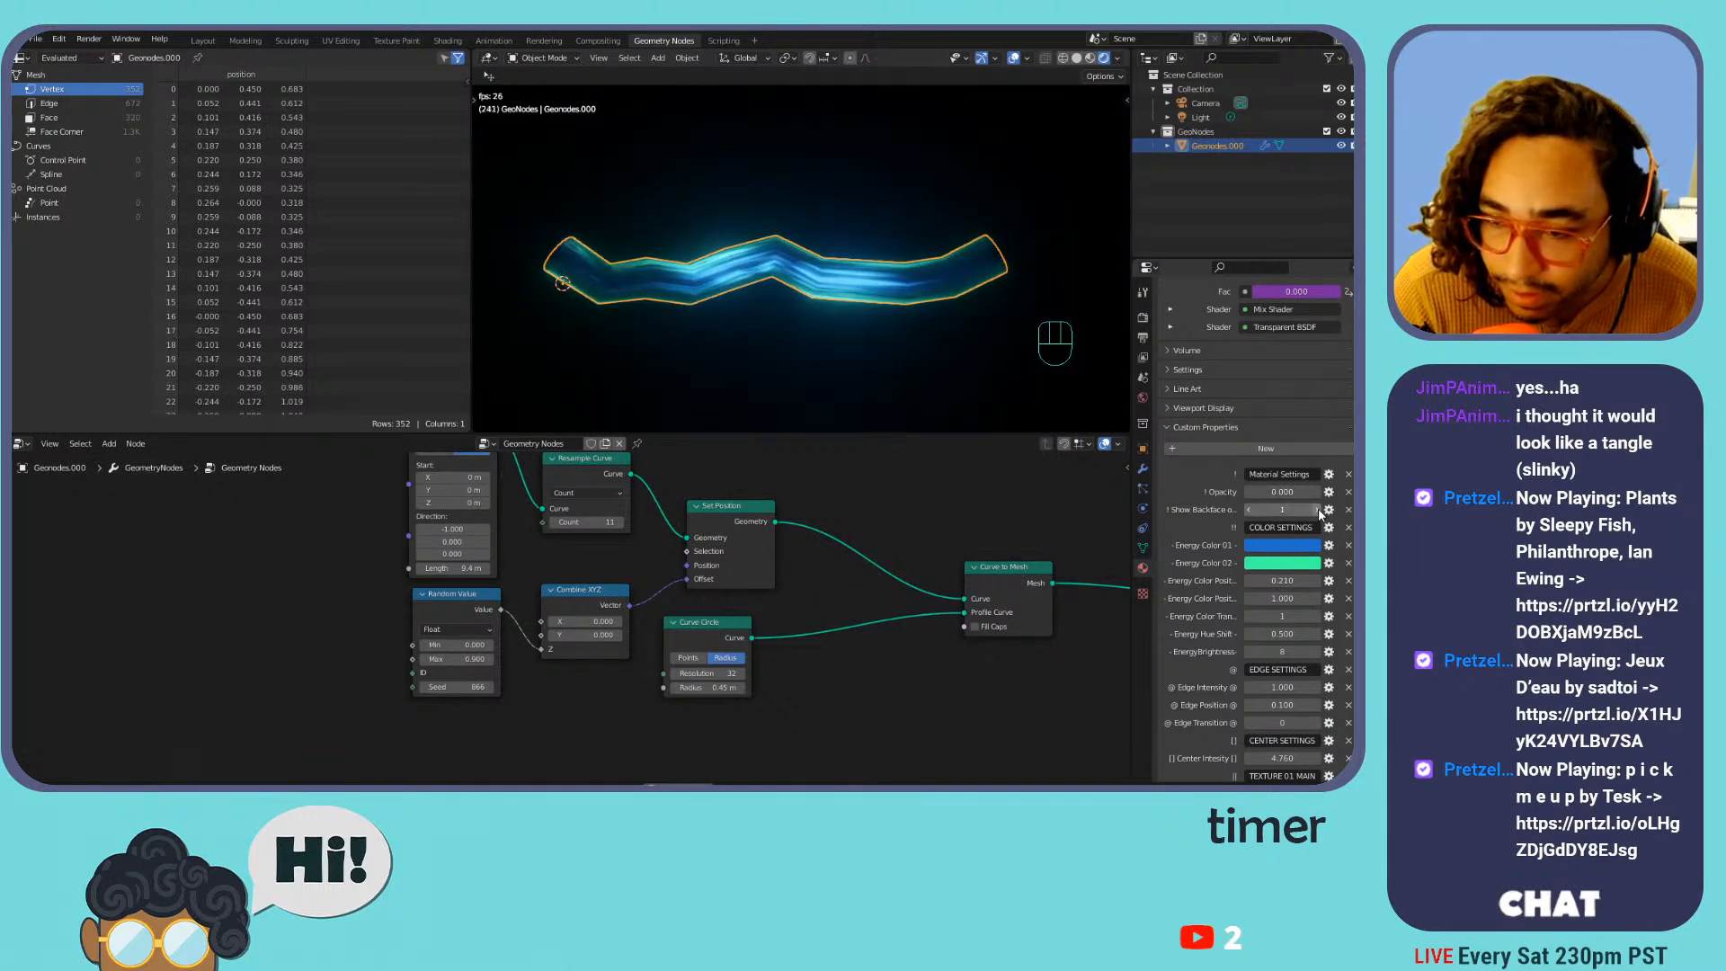
click(1248, 510)
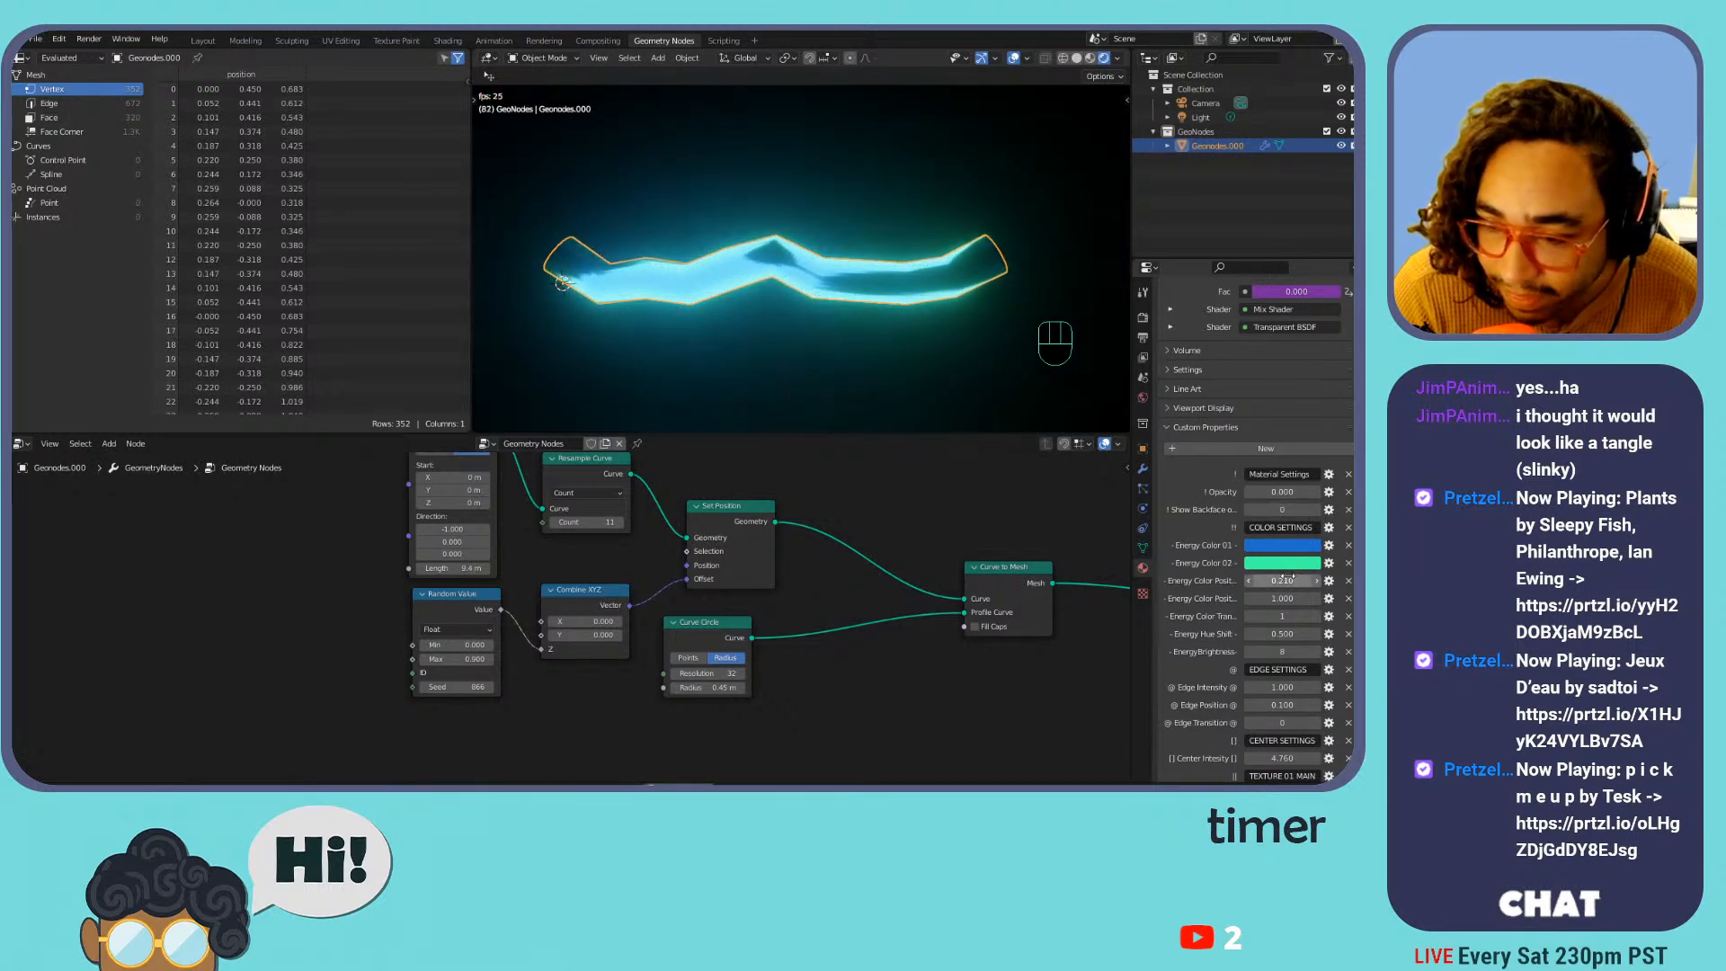
key(ctrl+z)
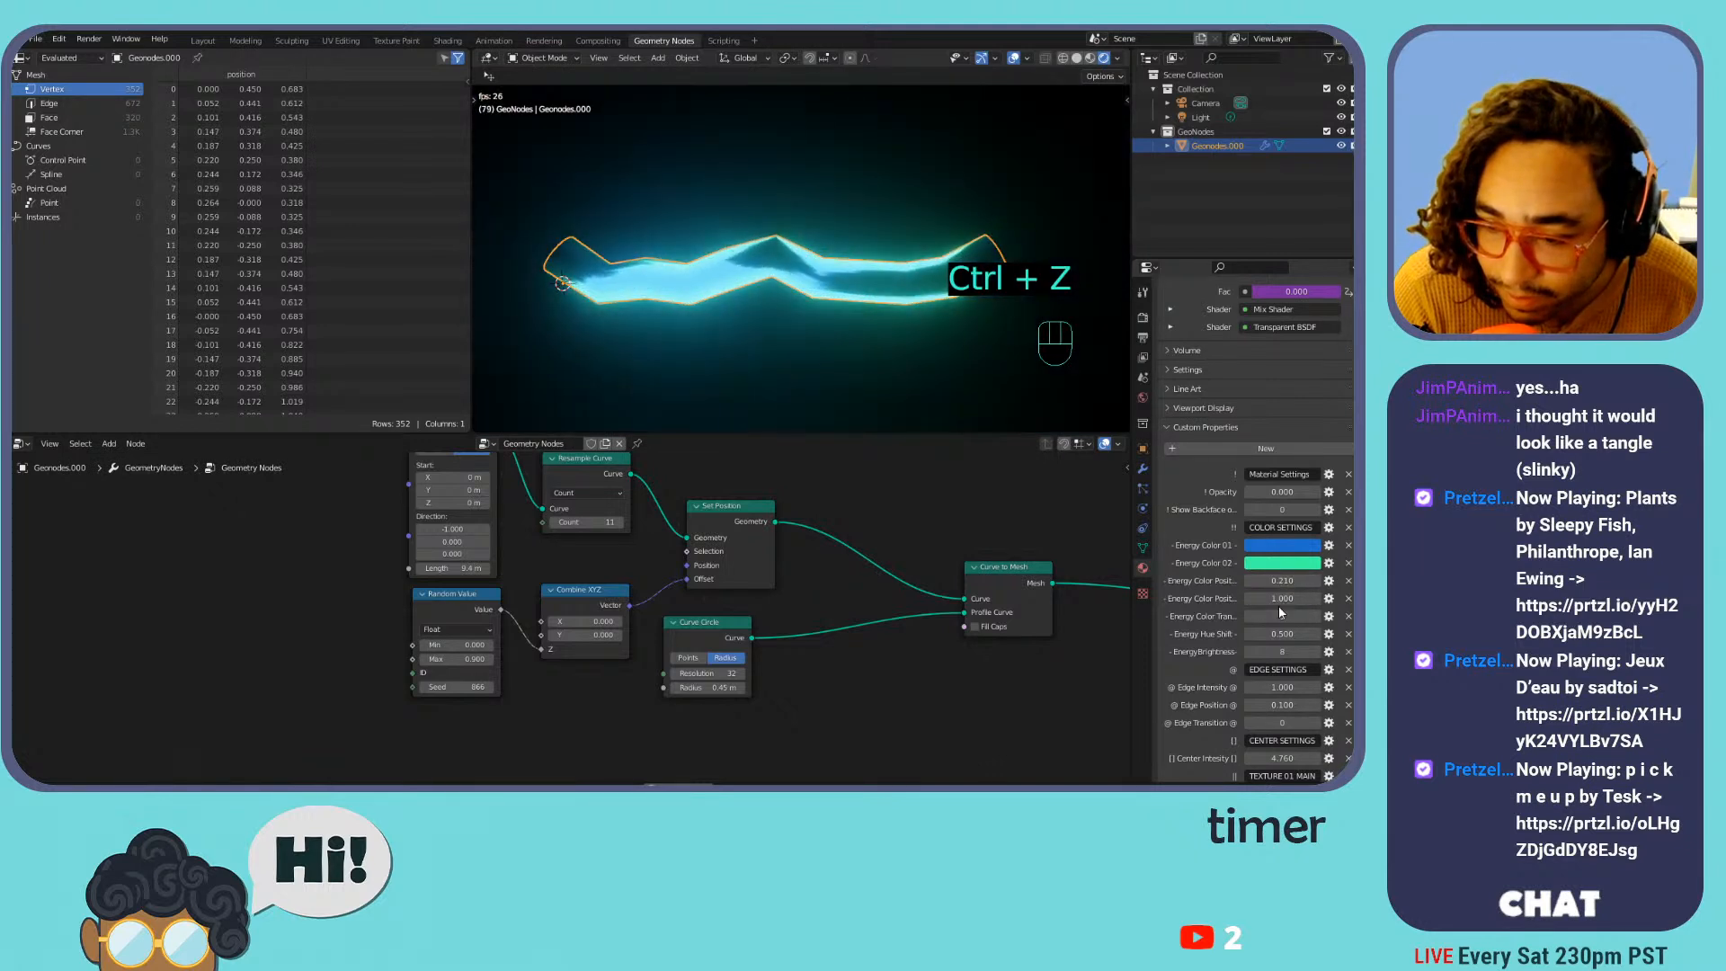
Experiment with the material's Energy Brightness, settling on 22, and set its Energy Hue Shift to 0.720
drag(1283, 650, 1252, 687)
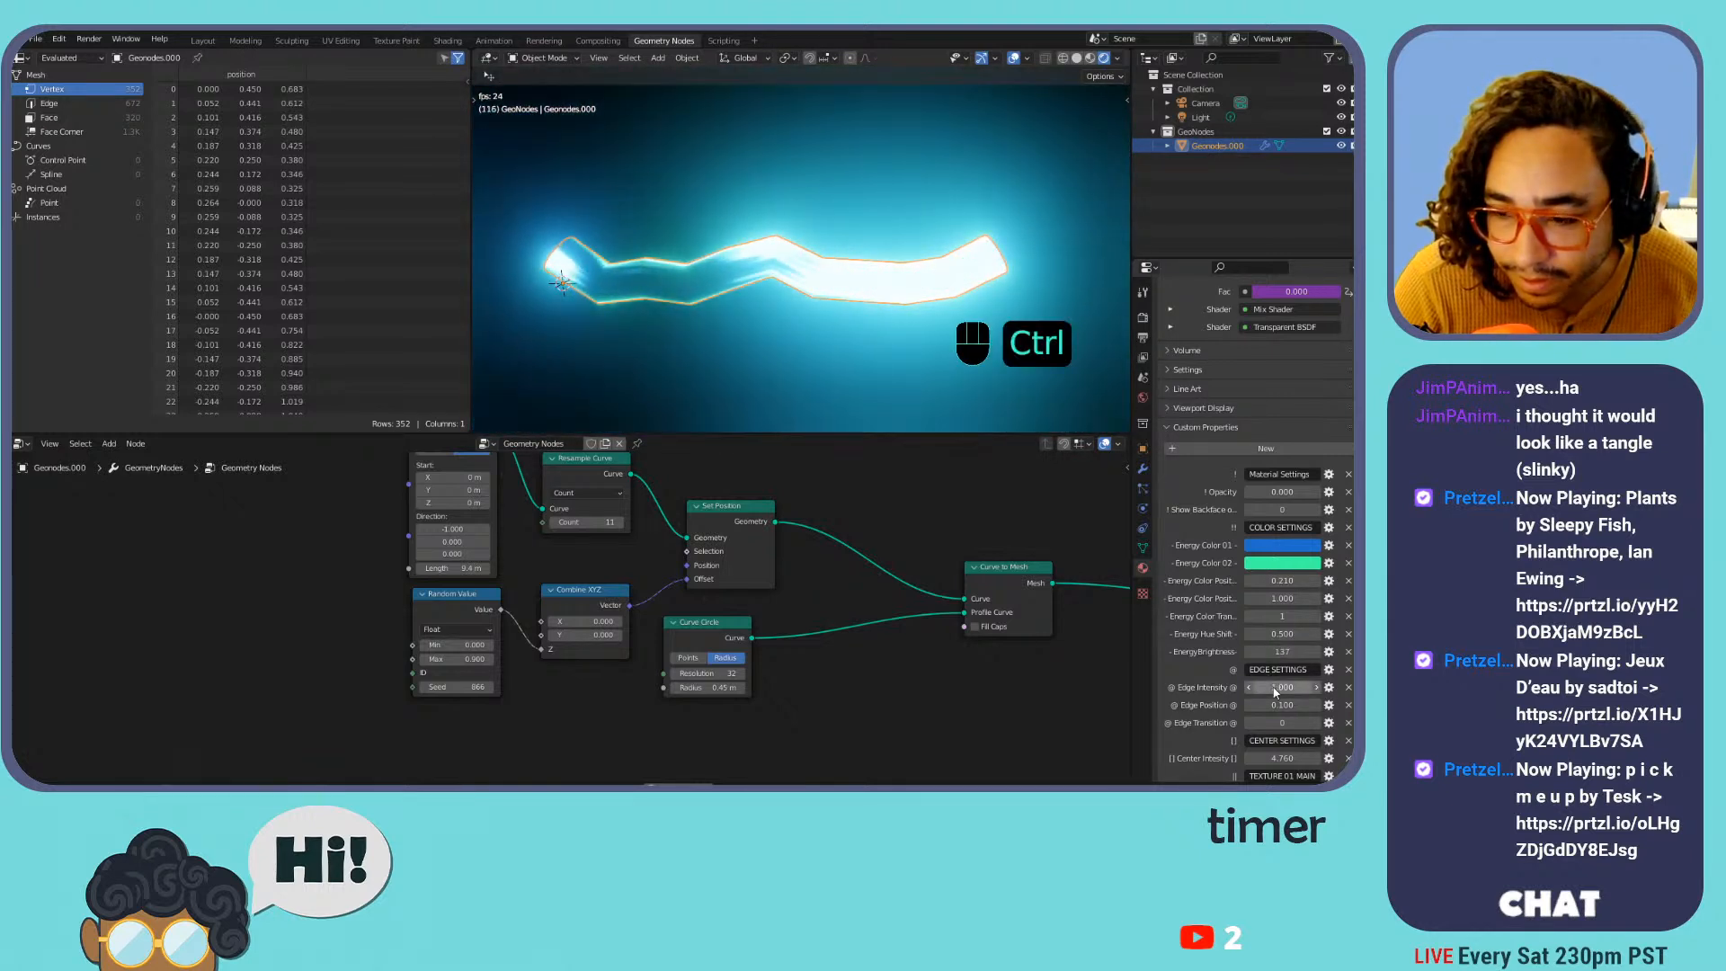
key(ctrl+z)
key(ctrl+z)
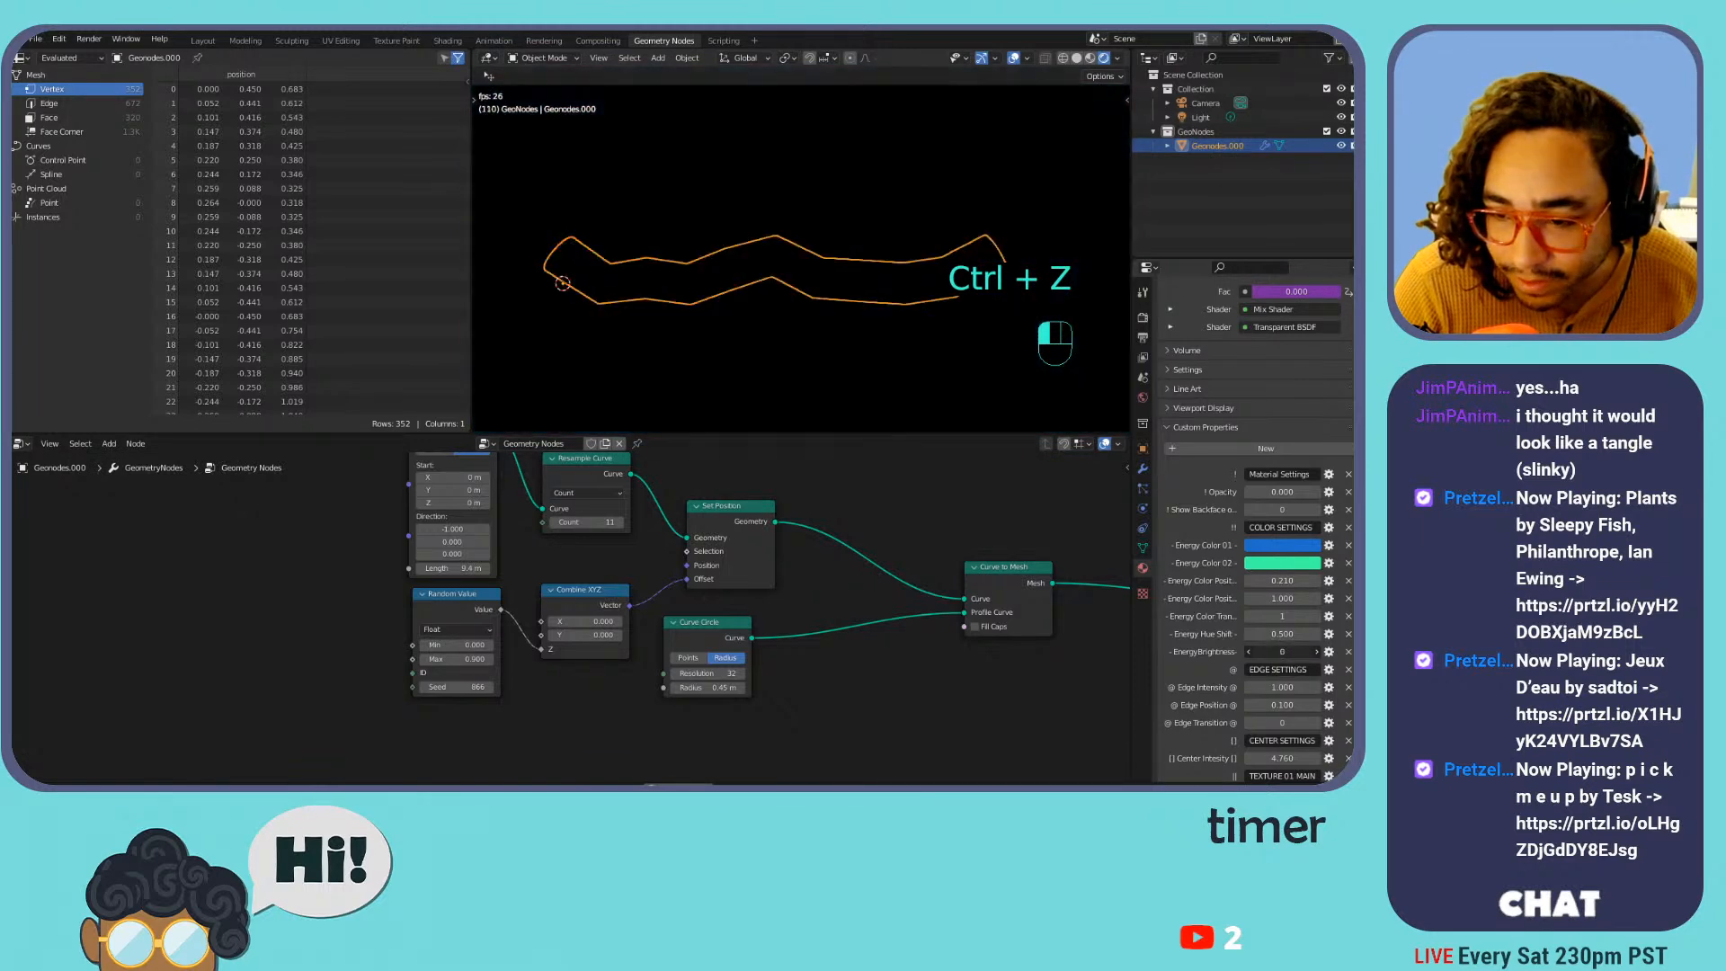
drag(1283, 633, 1295, 634)
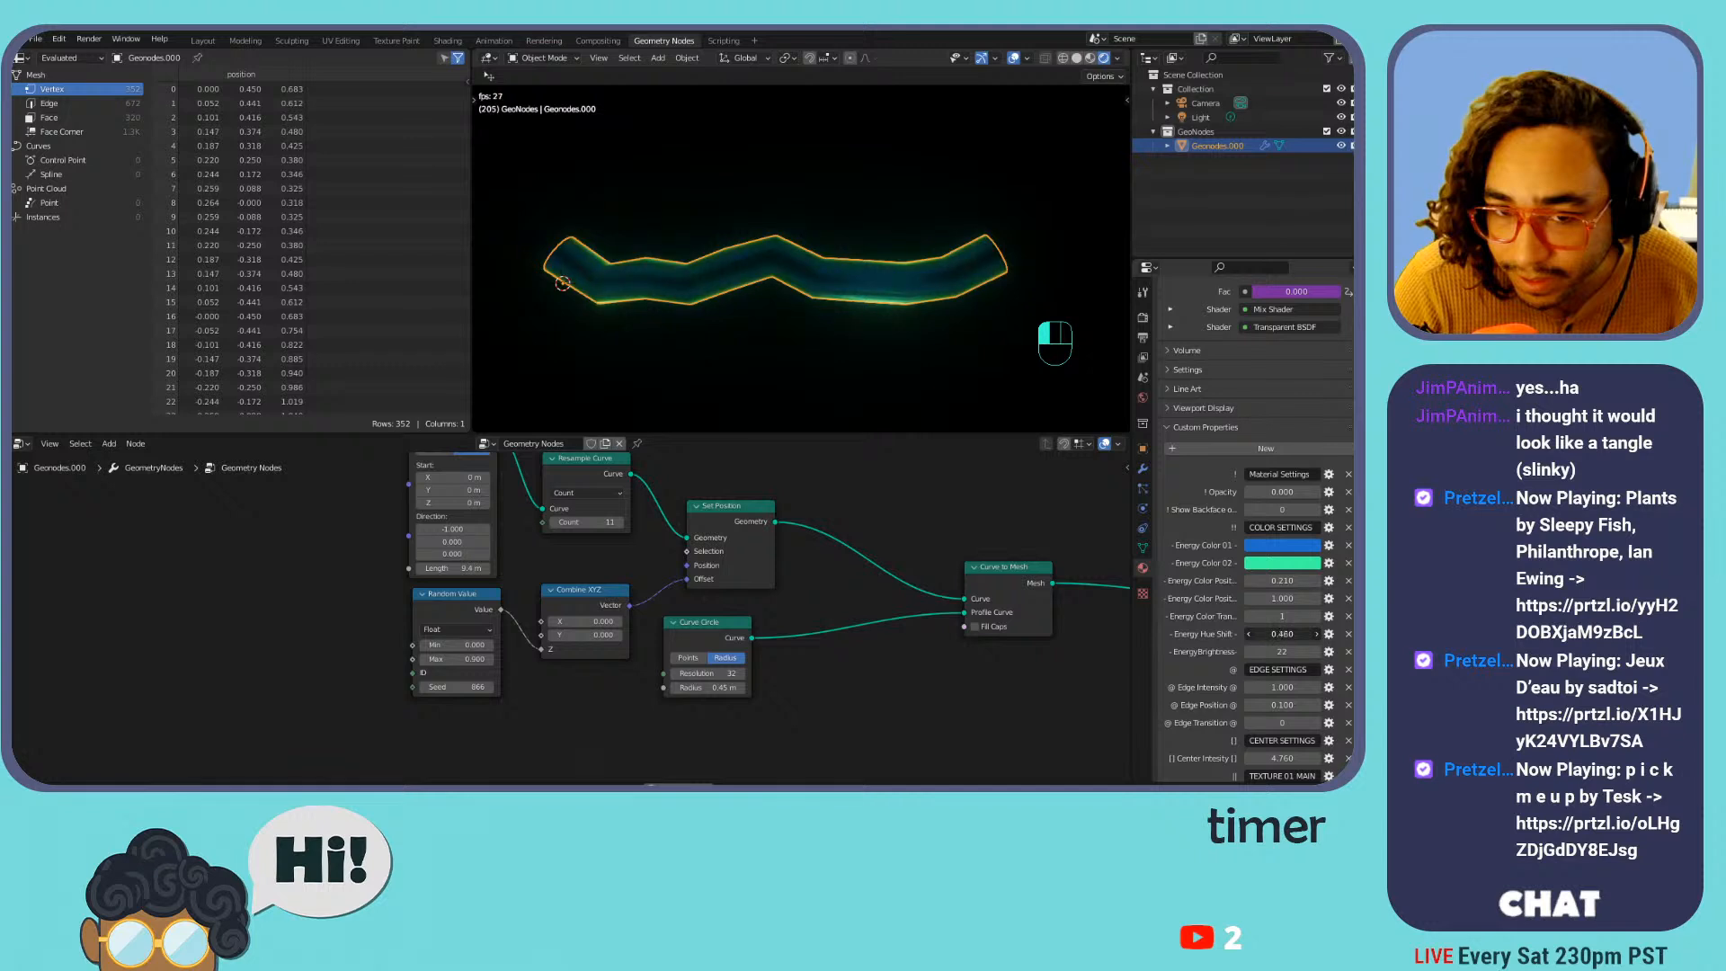
drag(1295, 634, 1280, 634)
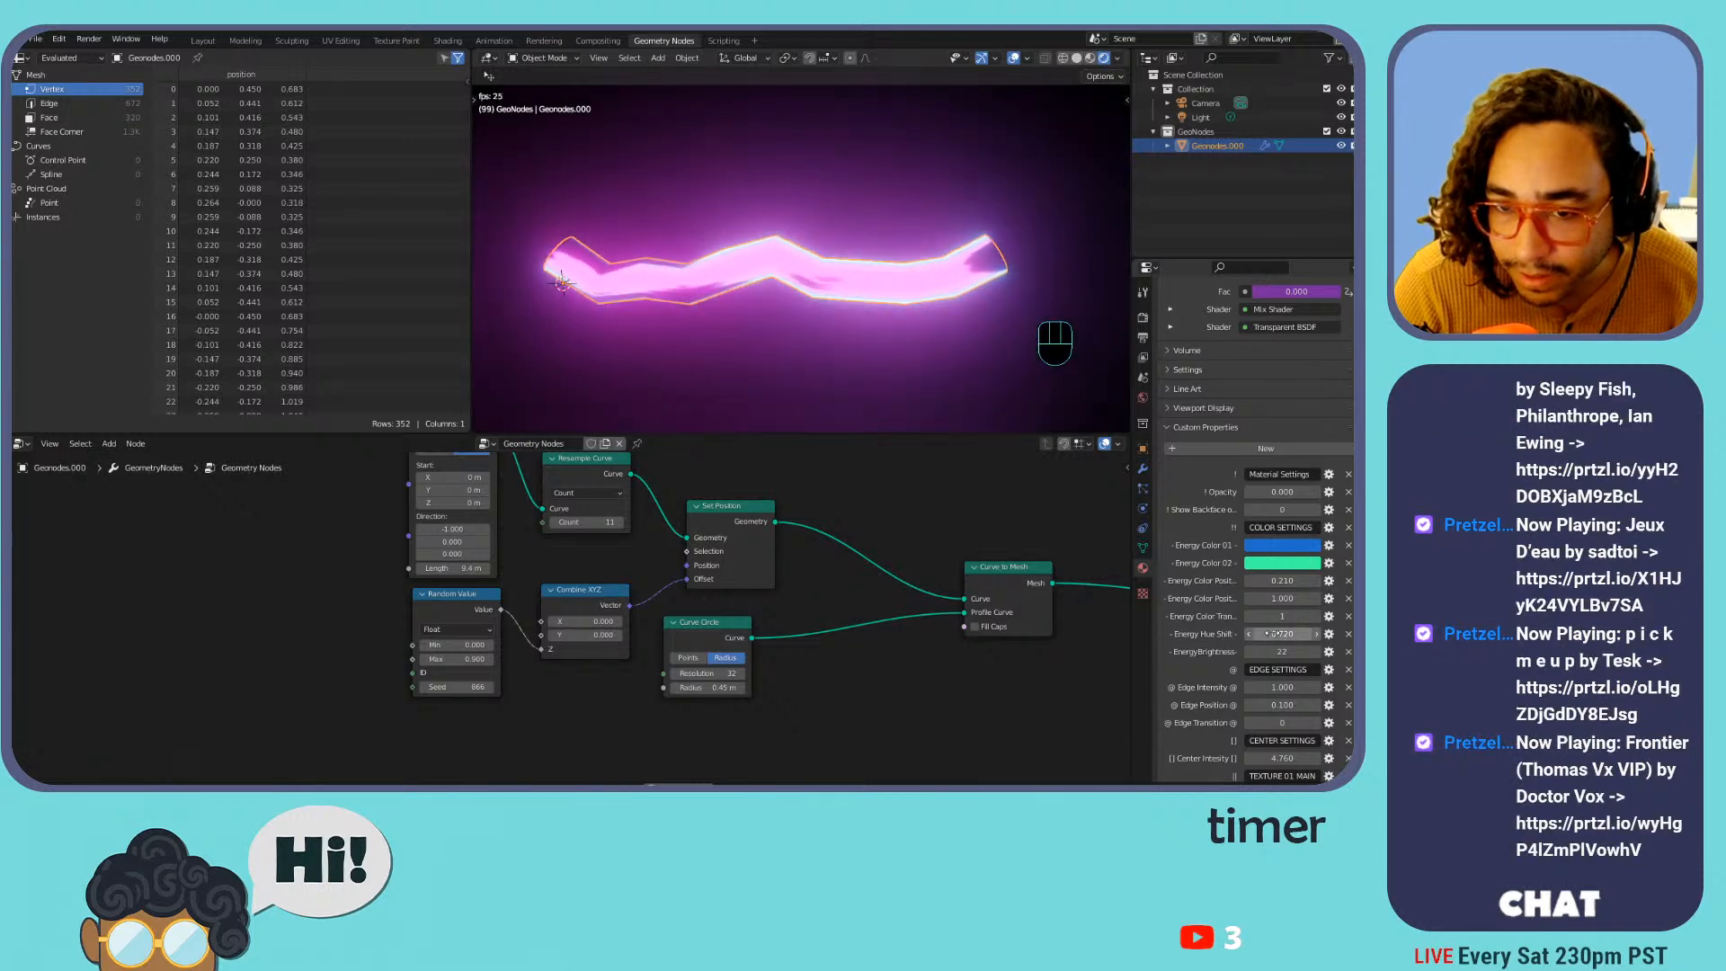
Try 0.600 for the first Texture 01 property and 4 for its texture type, and undo both changes
scroll(1259, 619, down, 4)
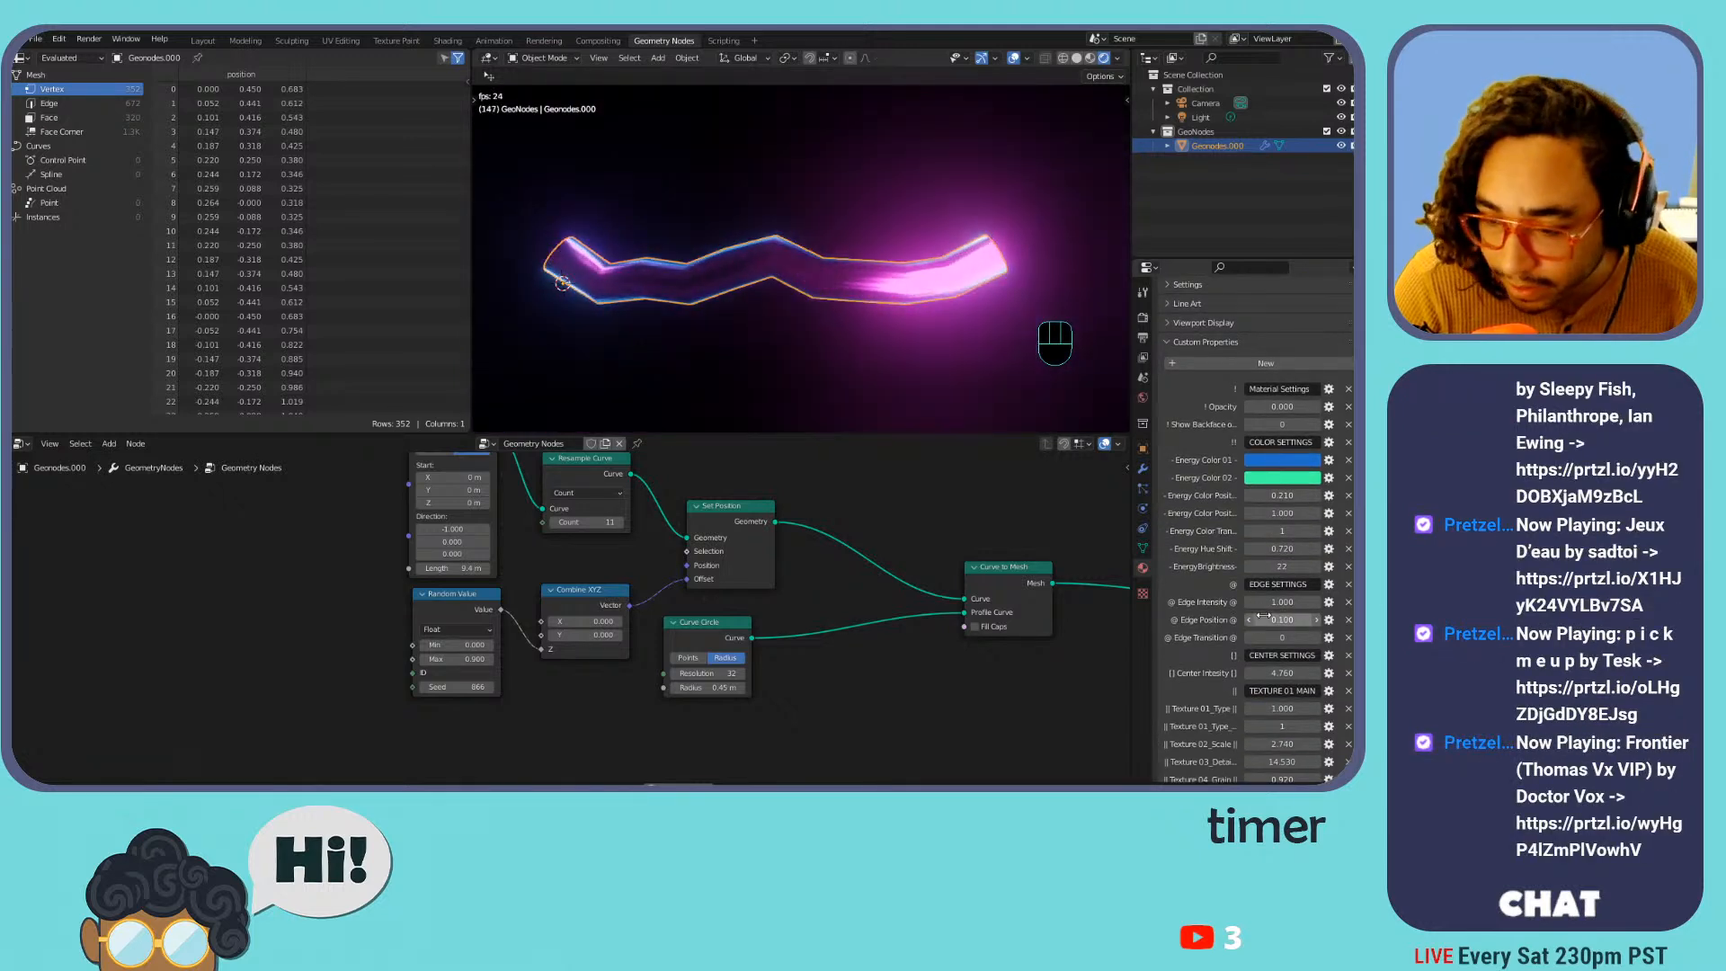
scroll(1266, 632, down, 3)
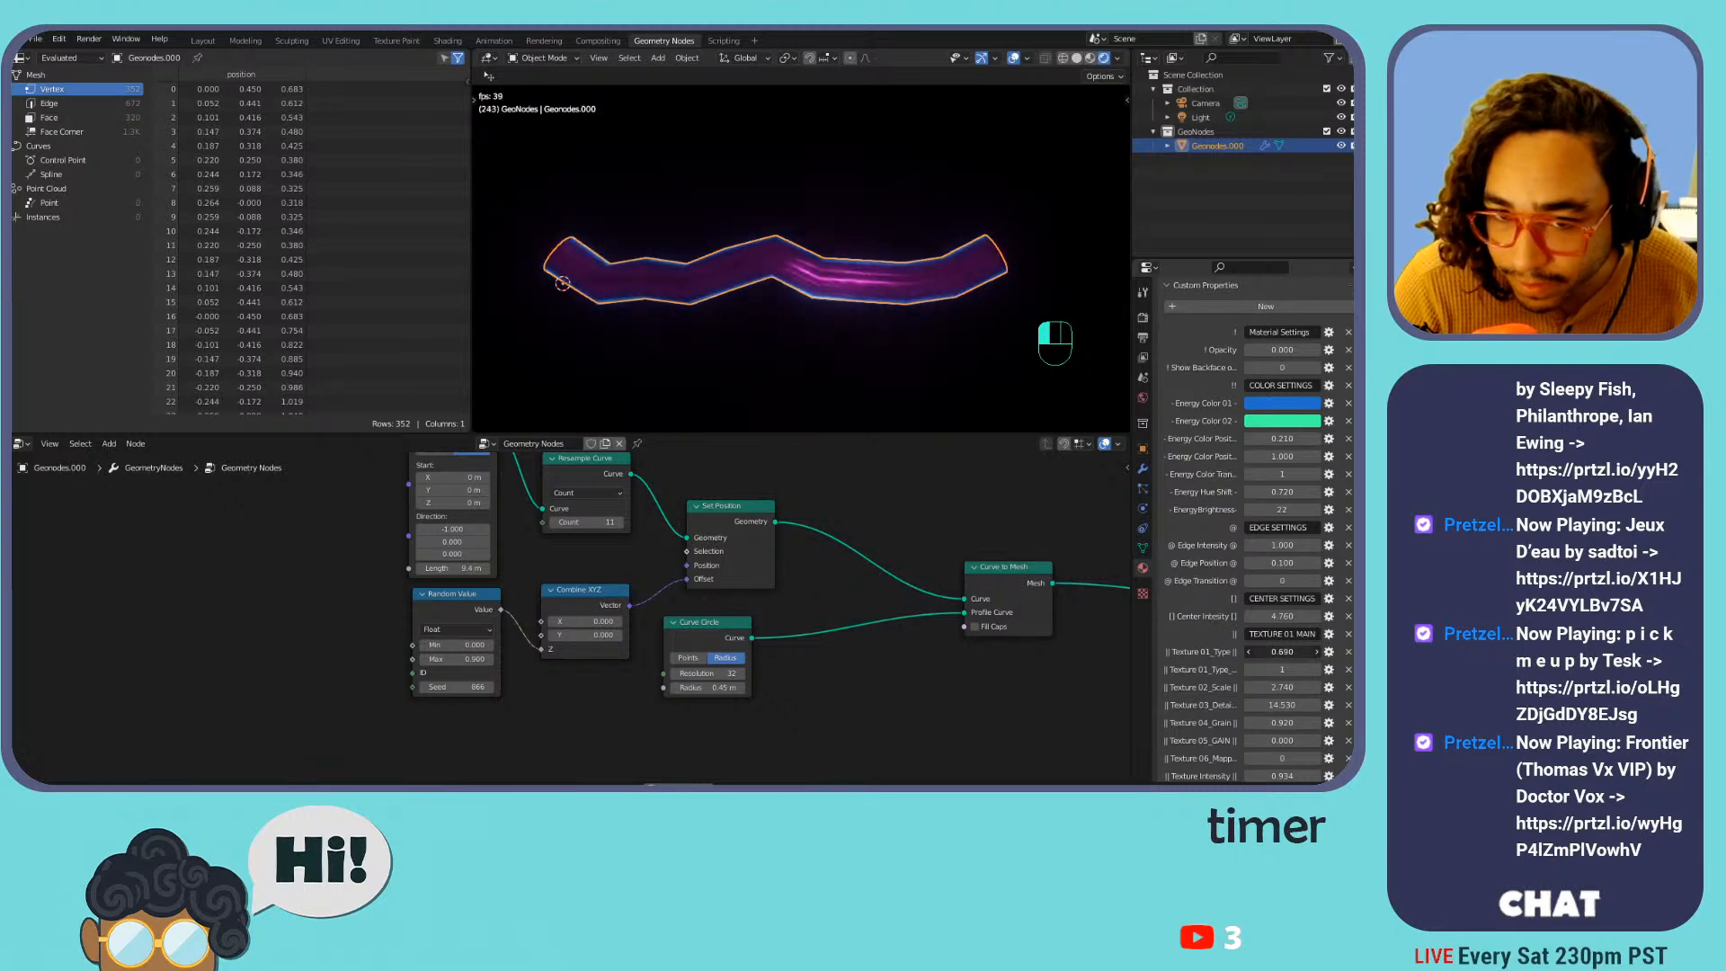
key(ctrl+z)
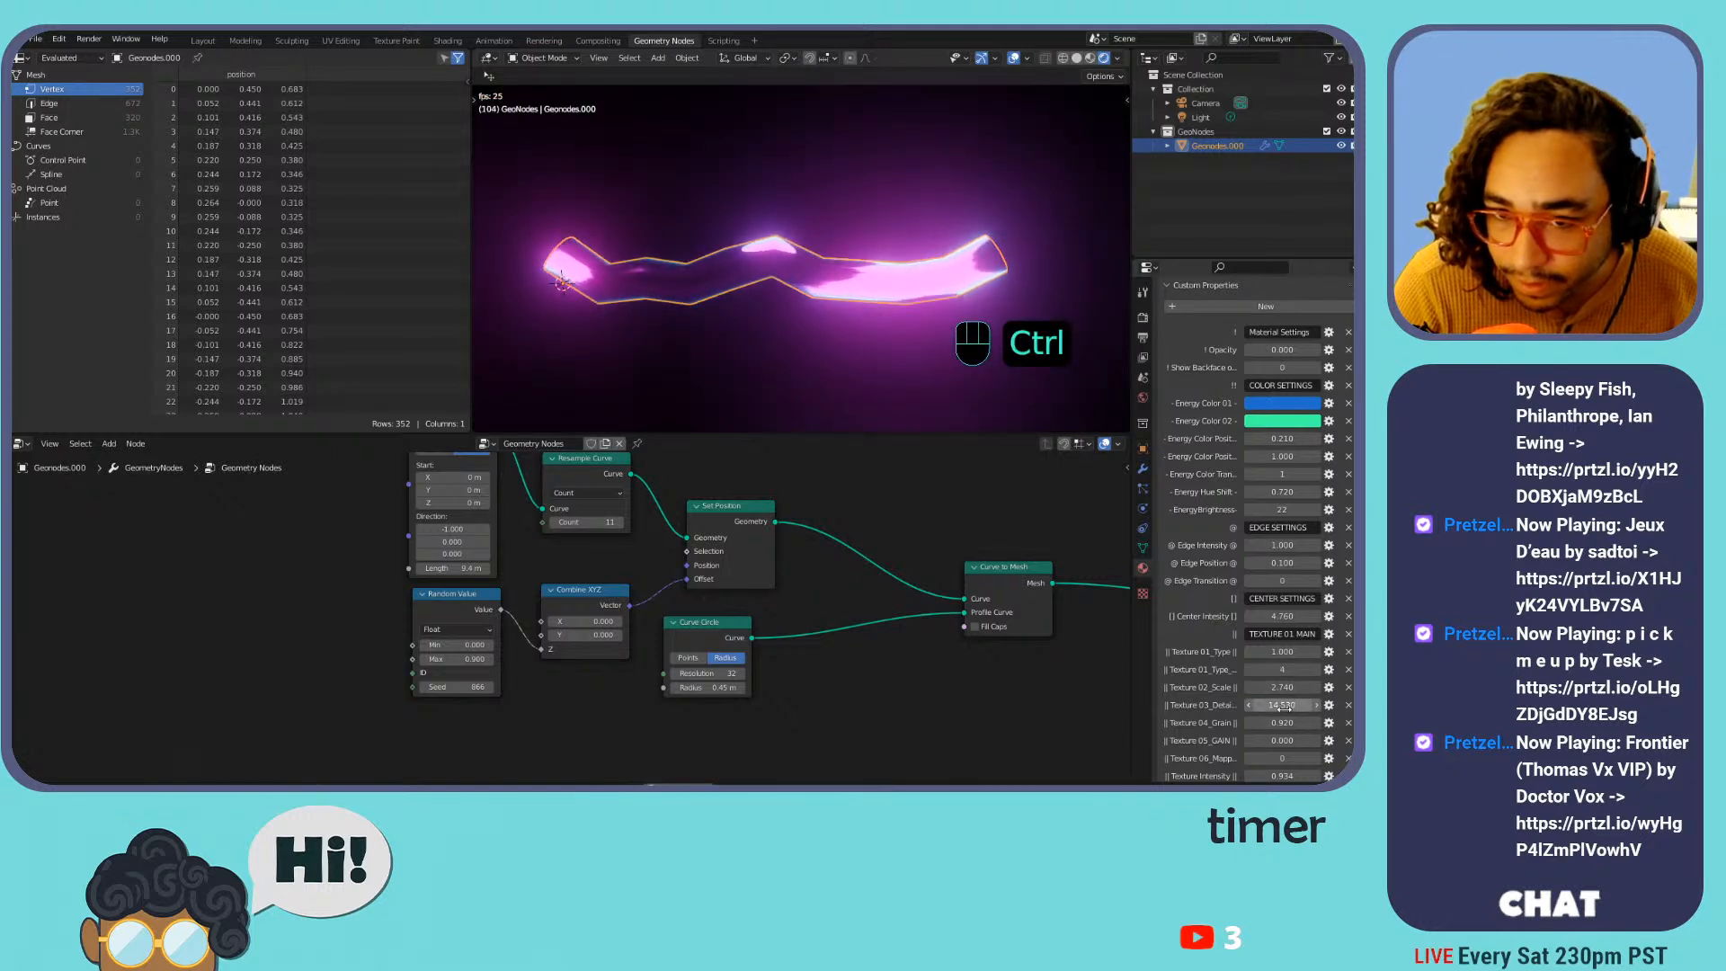
key(ctrl+z)
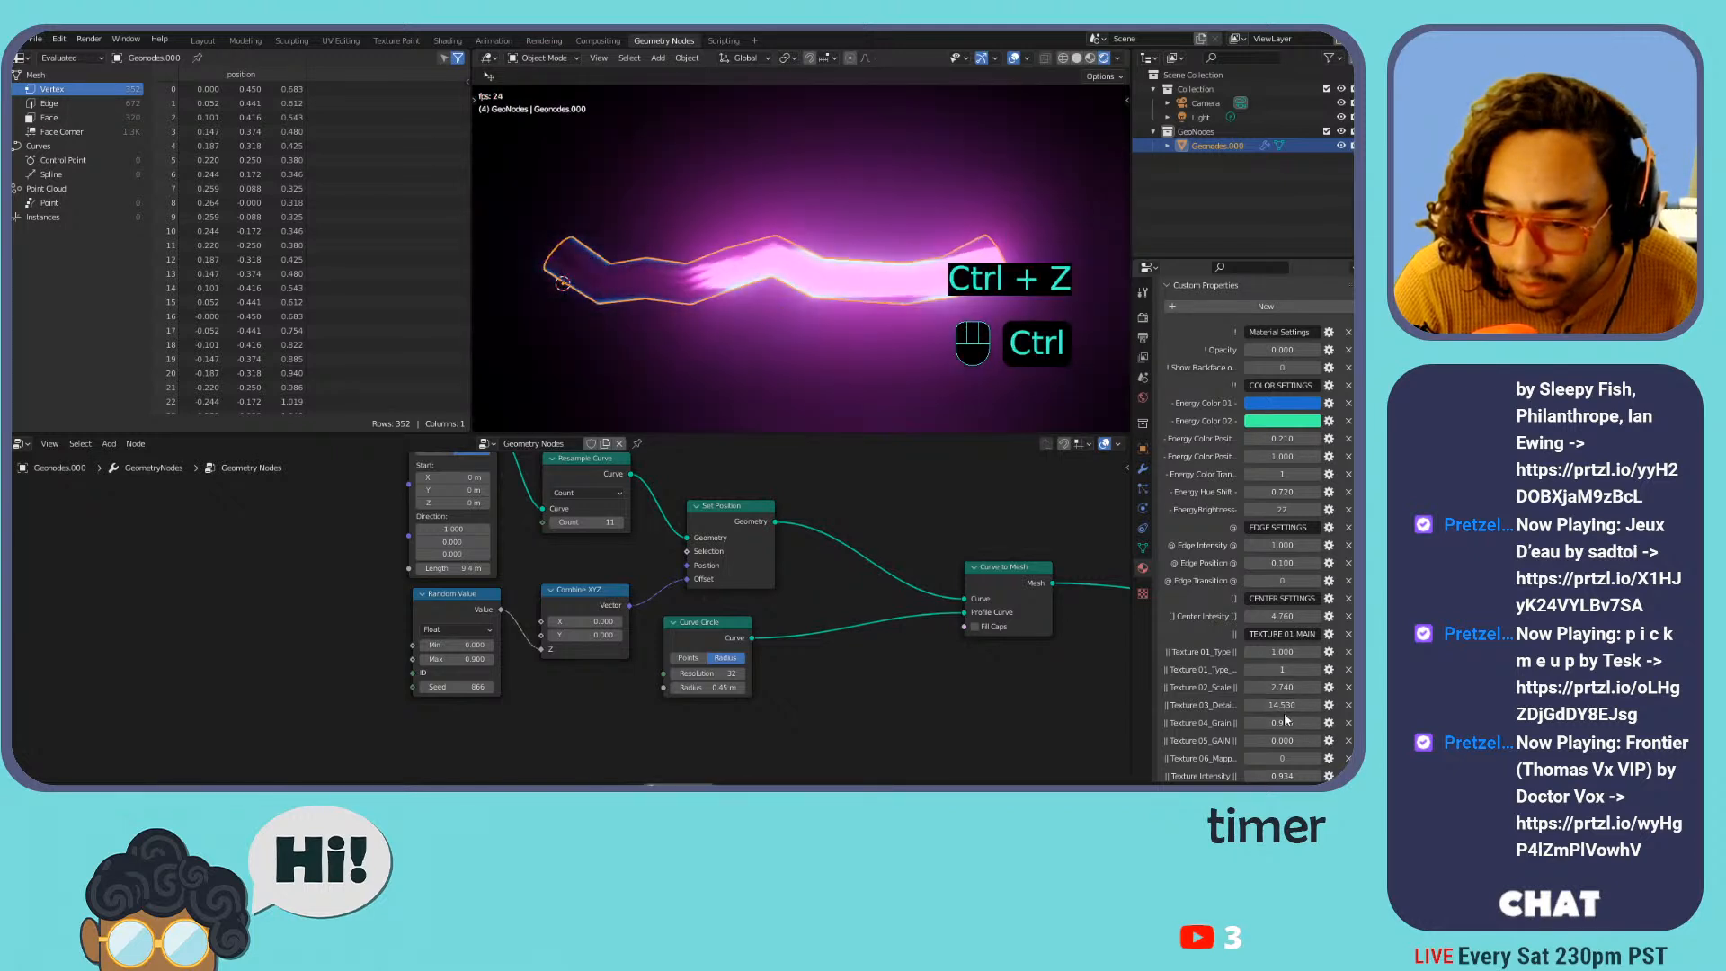
Try 2.490 for the material's Texture 02 scale and 16.300 for its Texture 03 detail, and undo both changes
drag(1283, 688, 1314, 688)
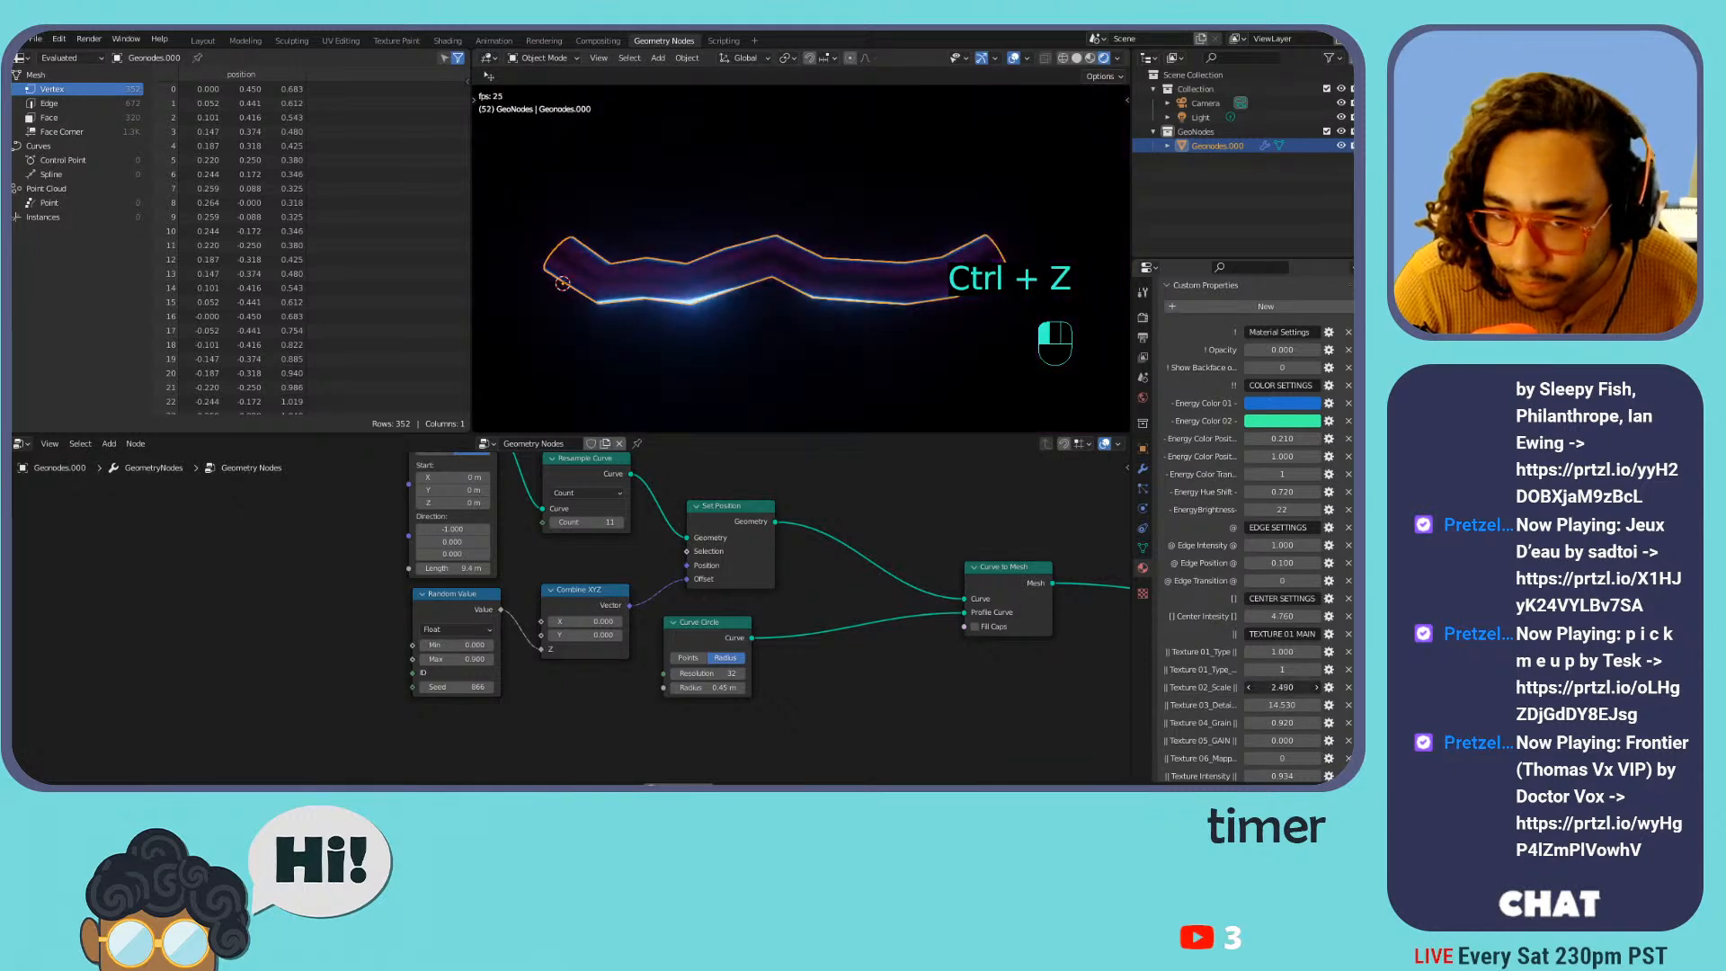
key(ctrl+z)
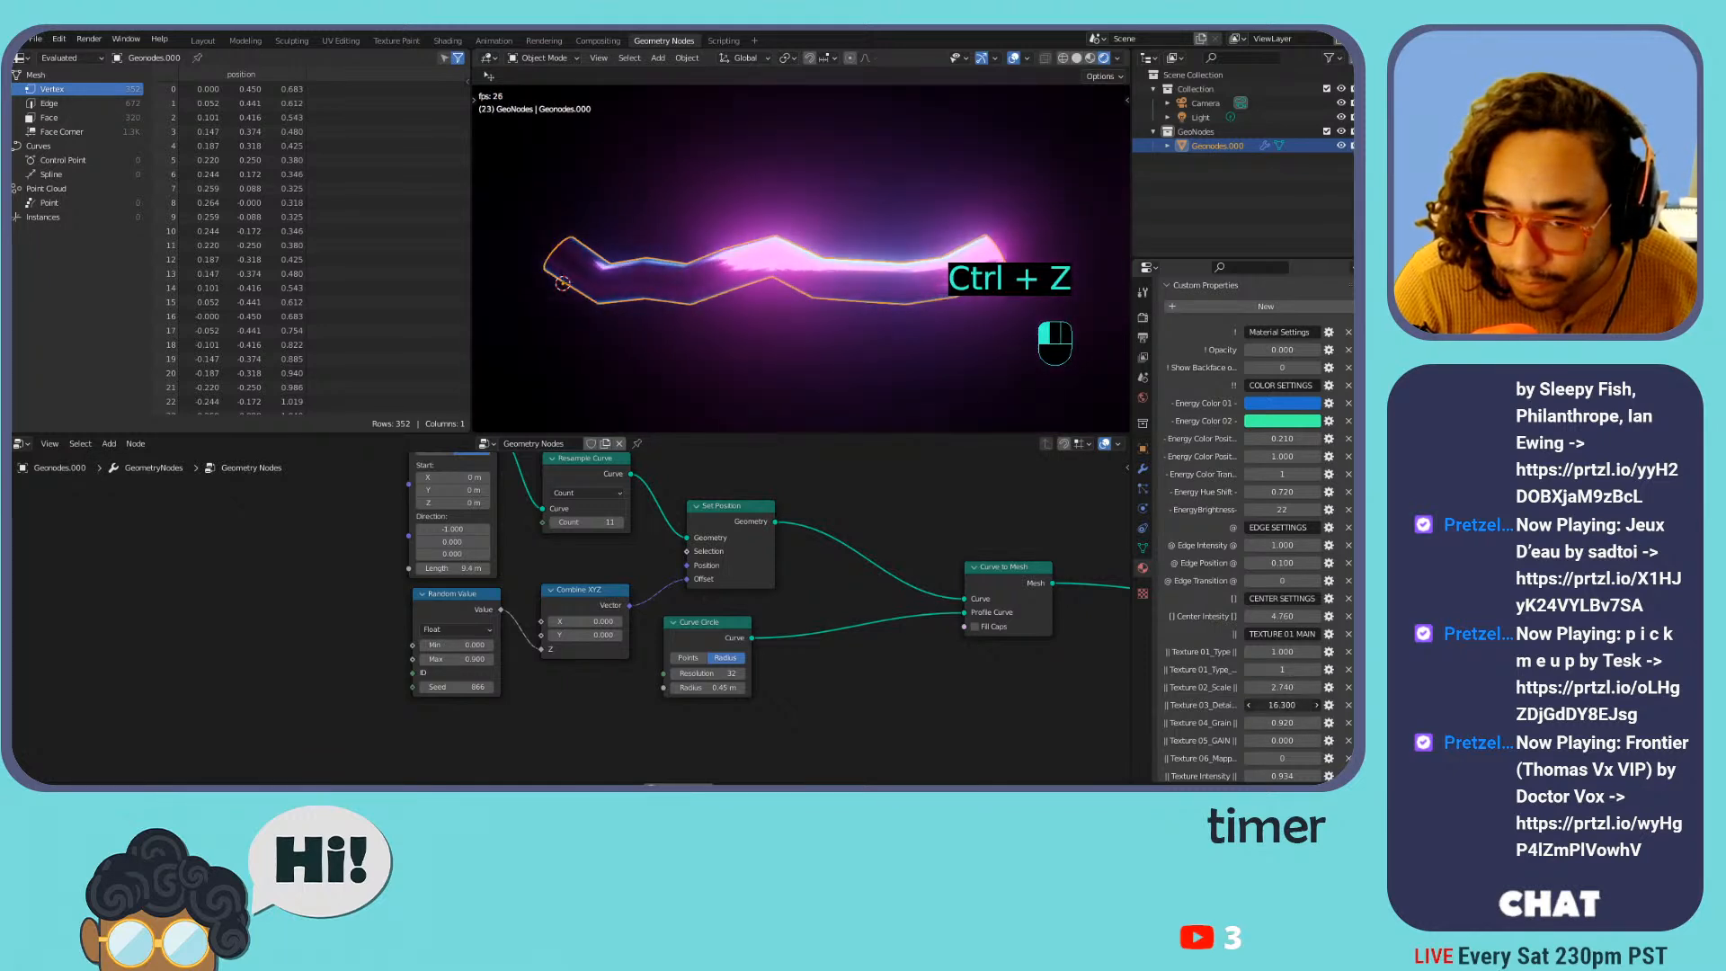
key(ctrl+z)
scroll(1303, 692, down, 3)
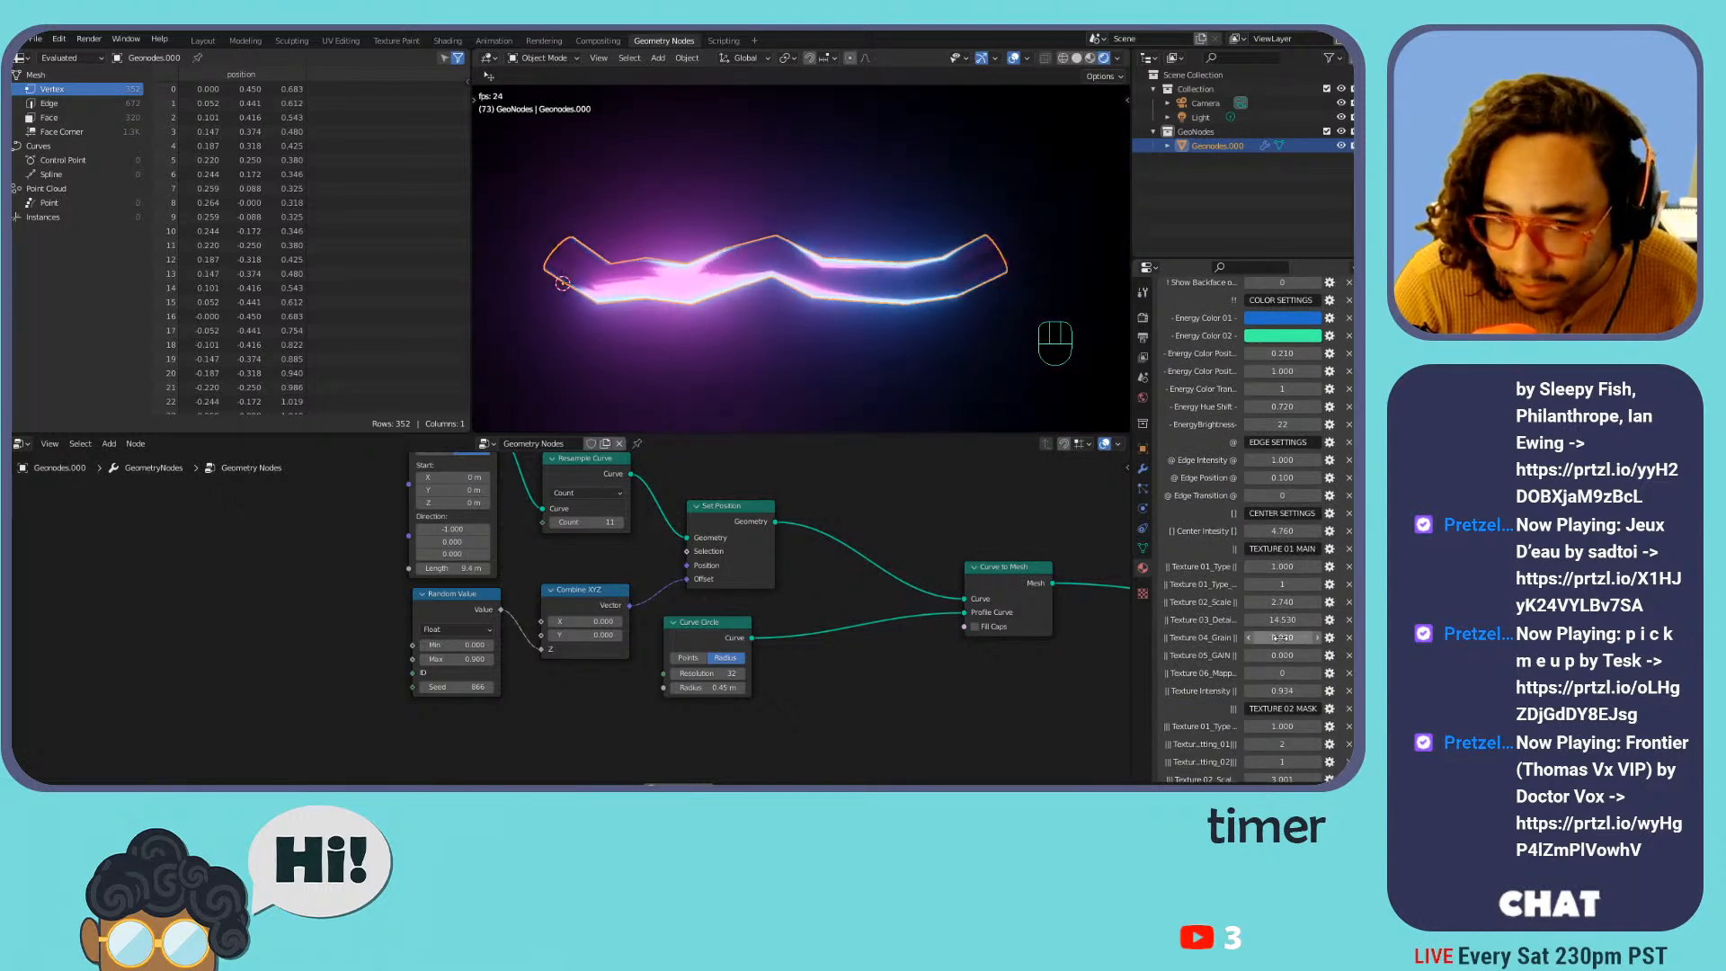
Test the Texture 06 mapping property while viewing the tube, and open that property's settings to check its description
middle_drag(913, 295, 628, 316)
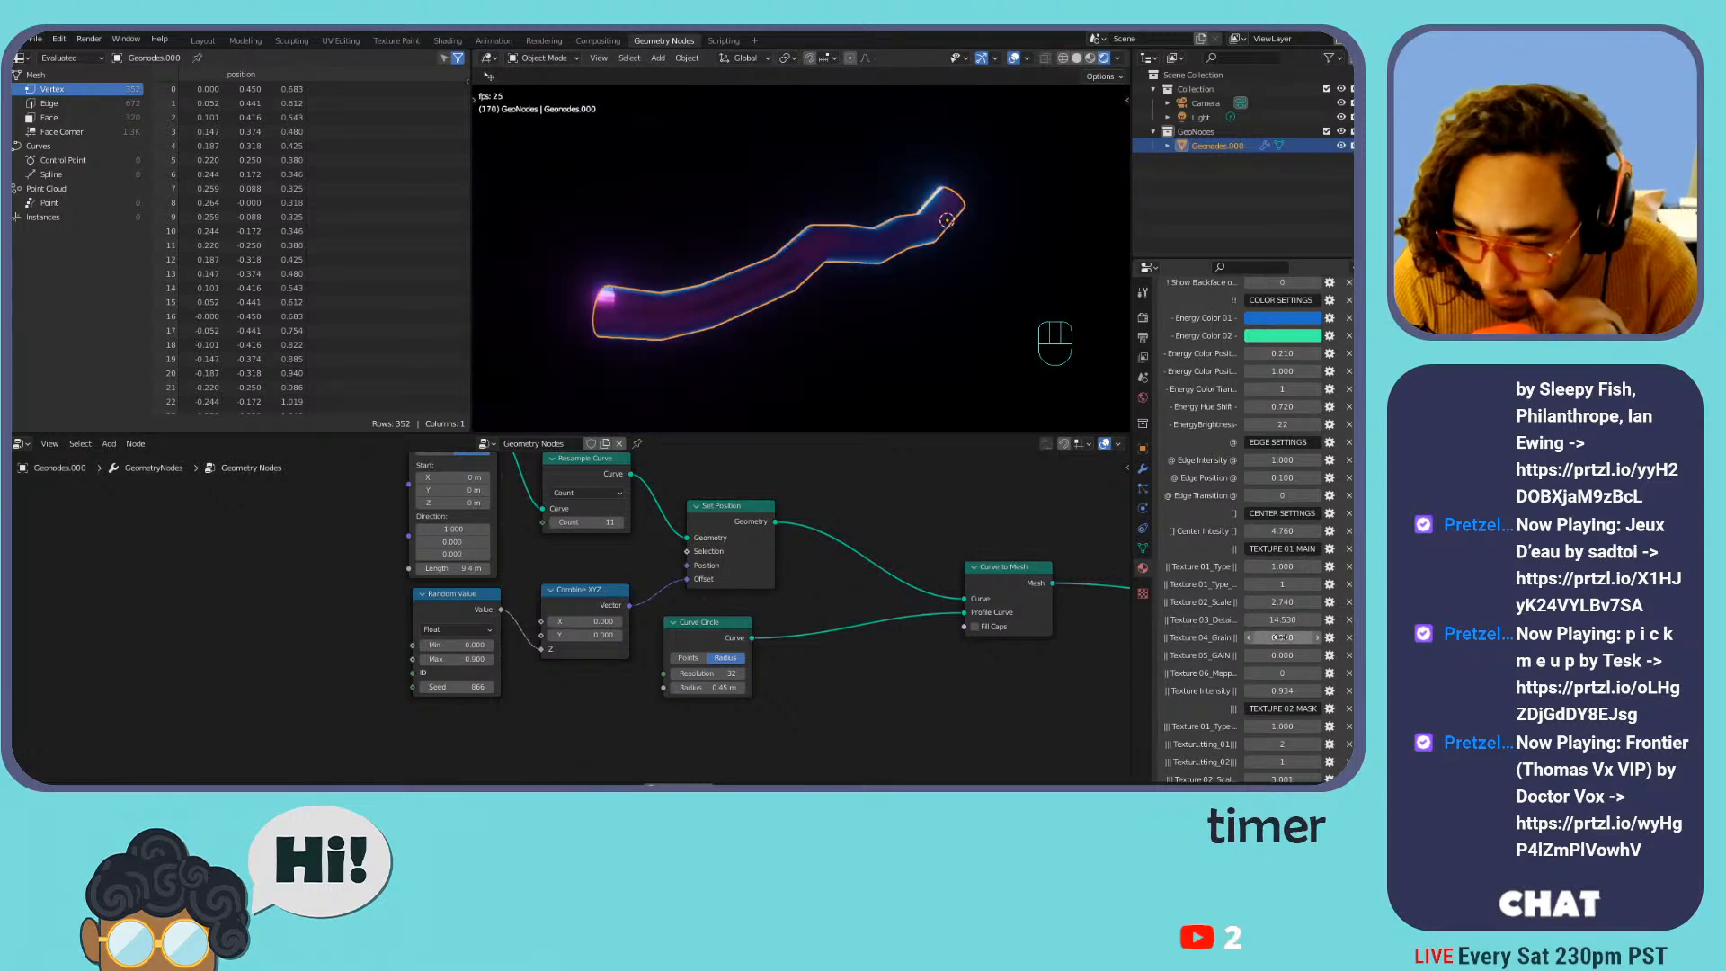
click(1317, 675)
middle_drag(784, 336, 1122, 302)
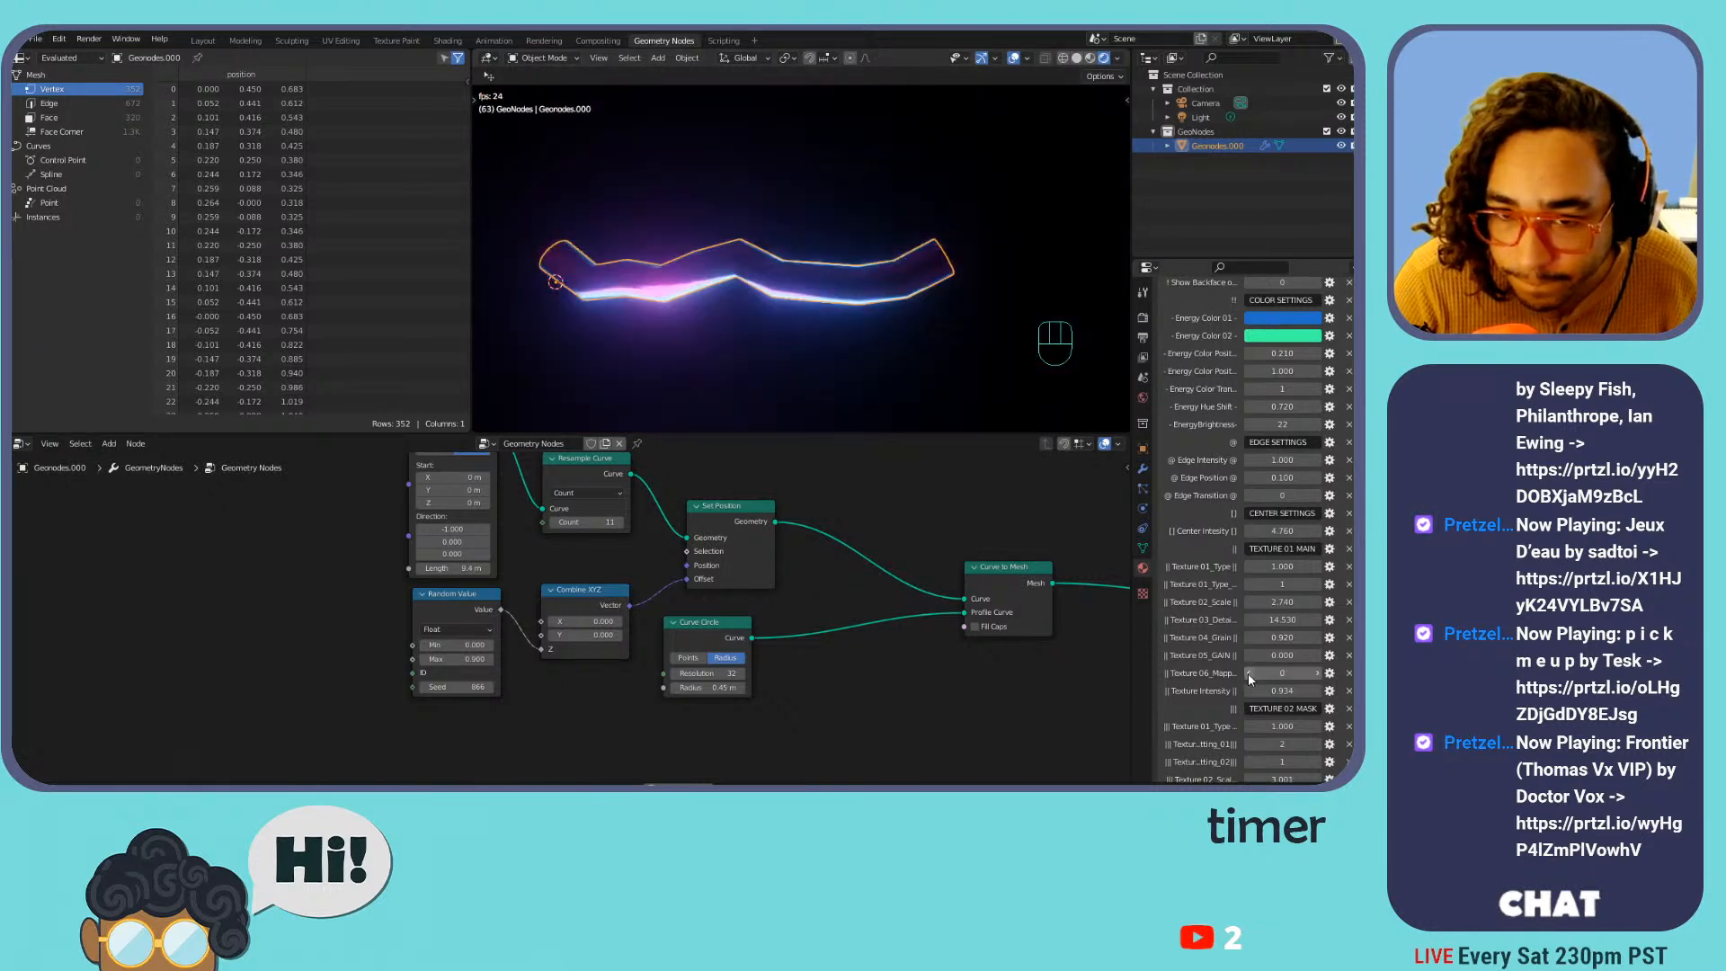
click(1330, 674)
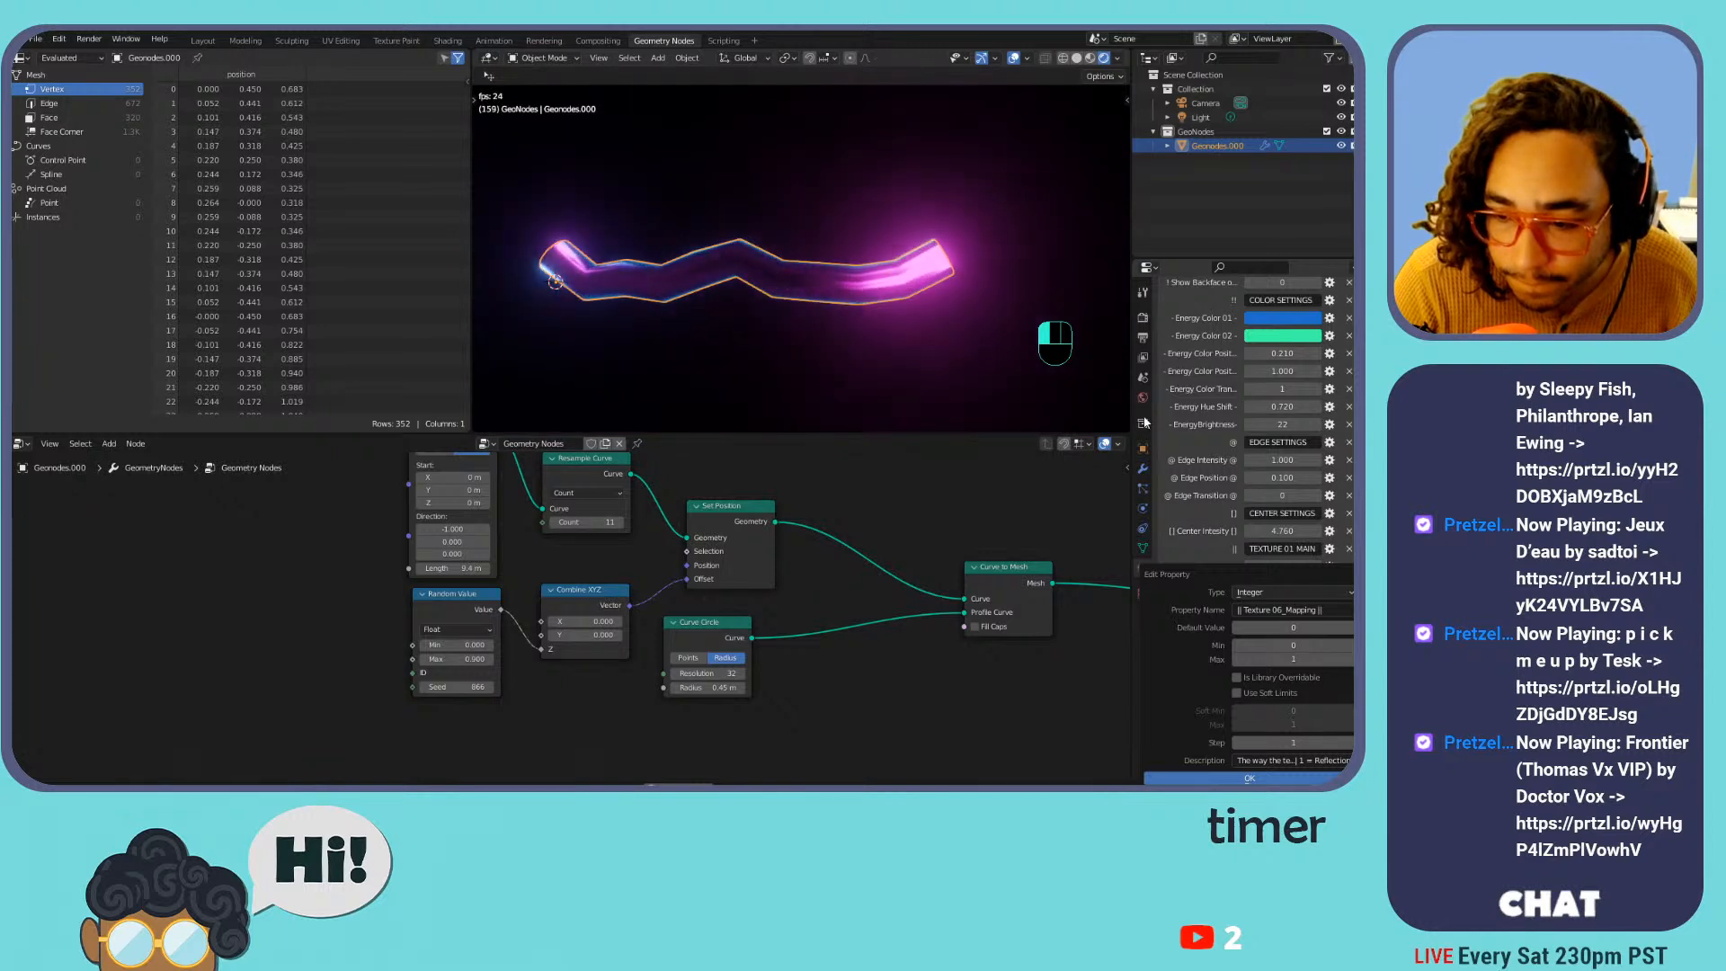
Nudge Texture Intensity to 0.944 and back to 0.934, and set the Texture 06 mapping property to 1
click(1315, 690)
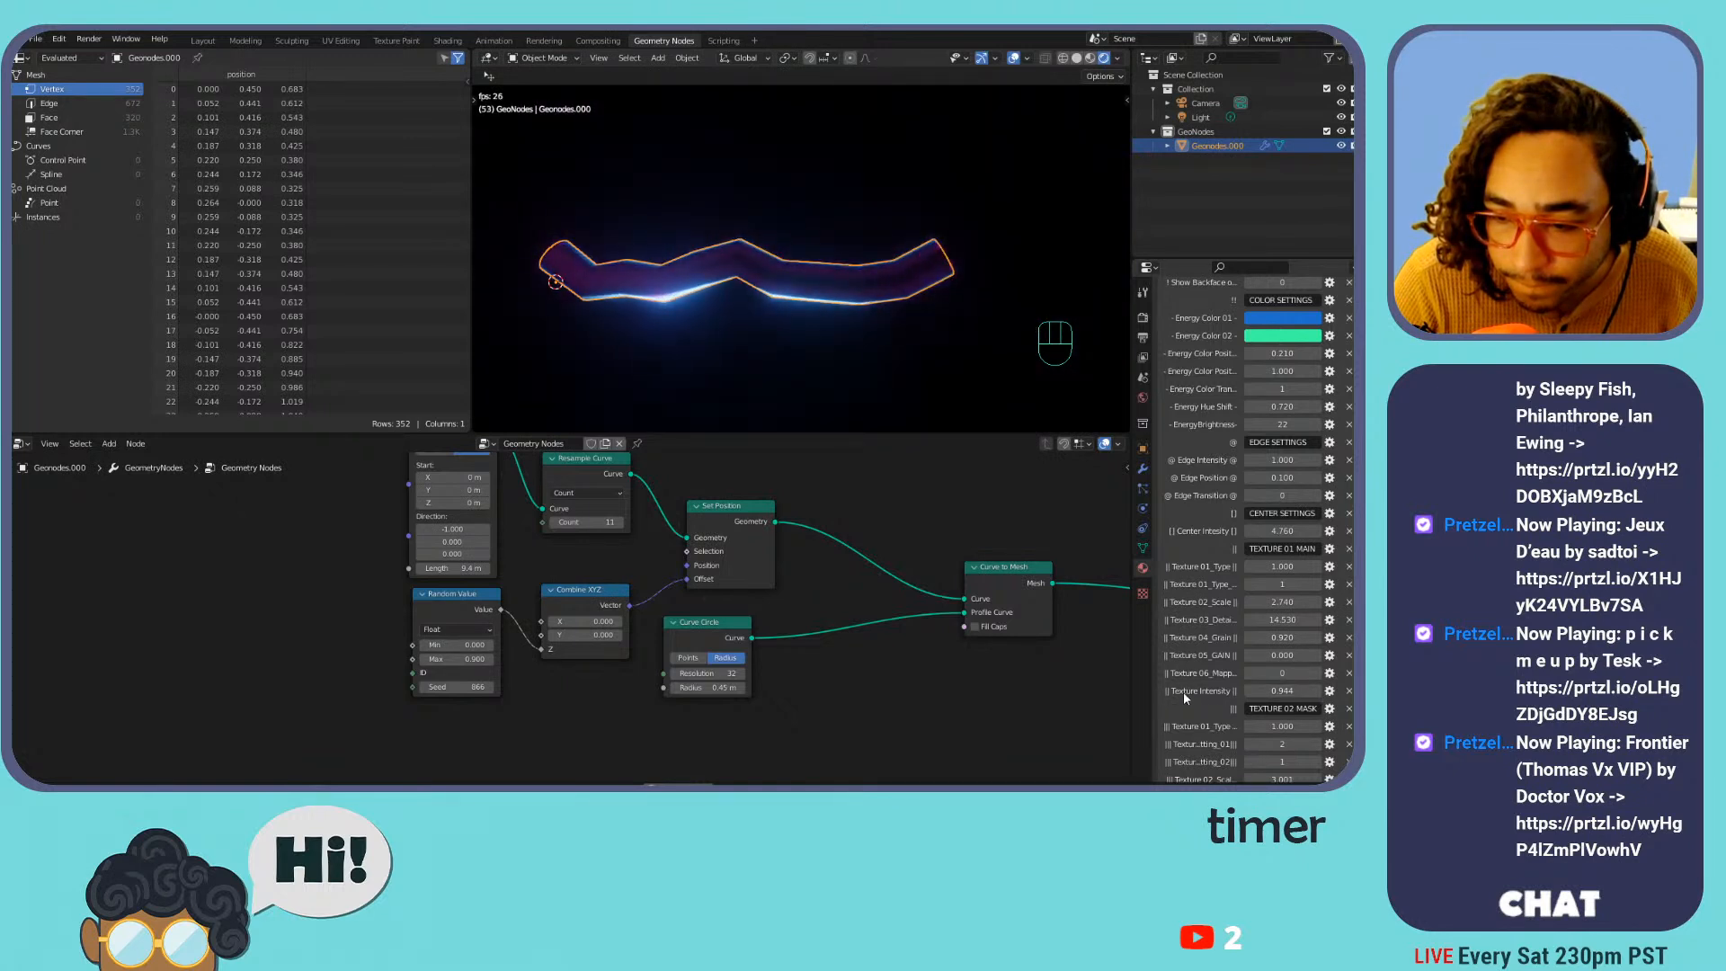
click(1256, 691)
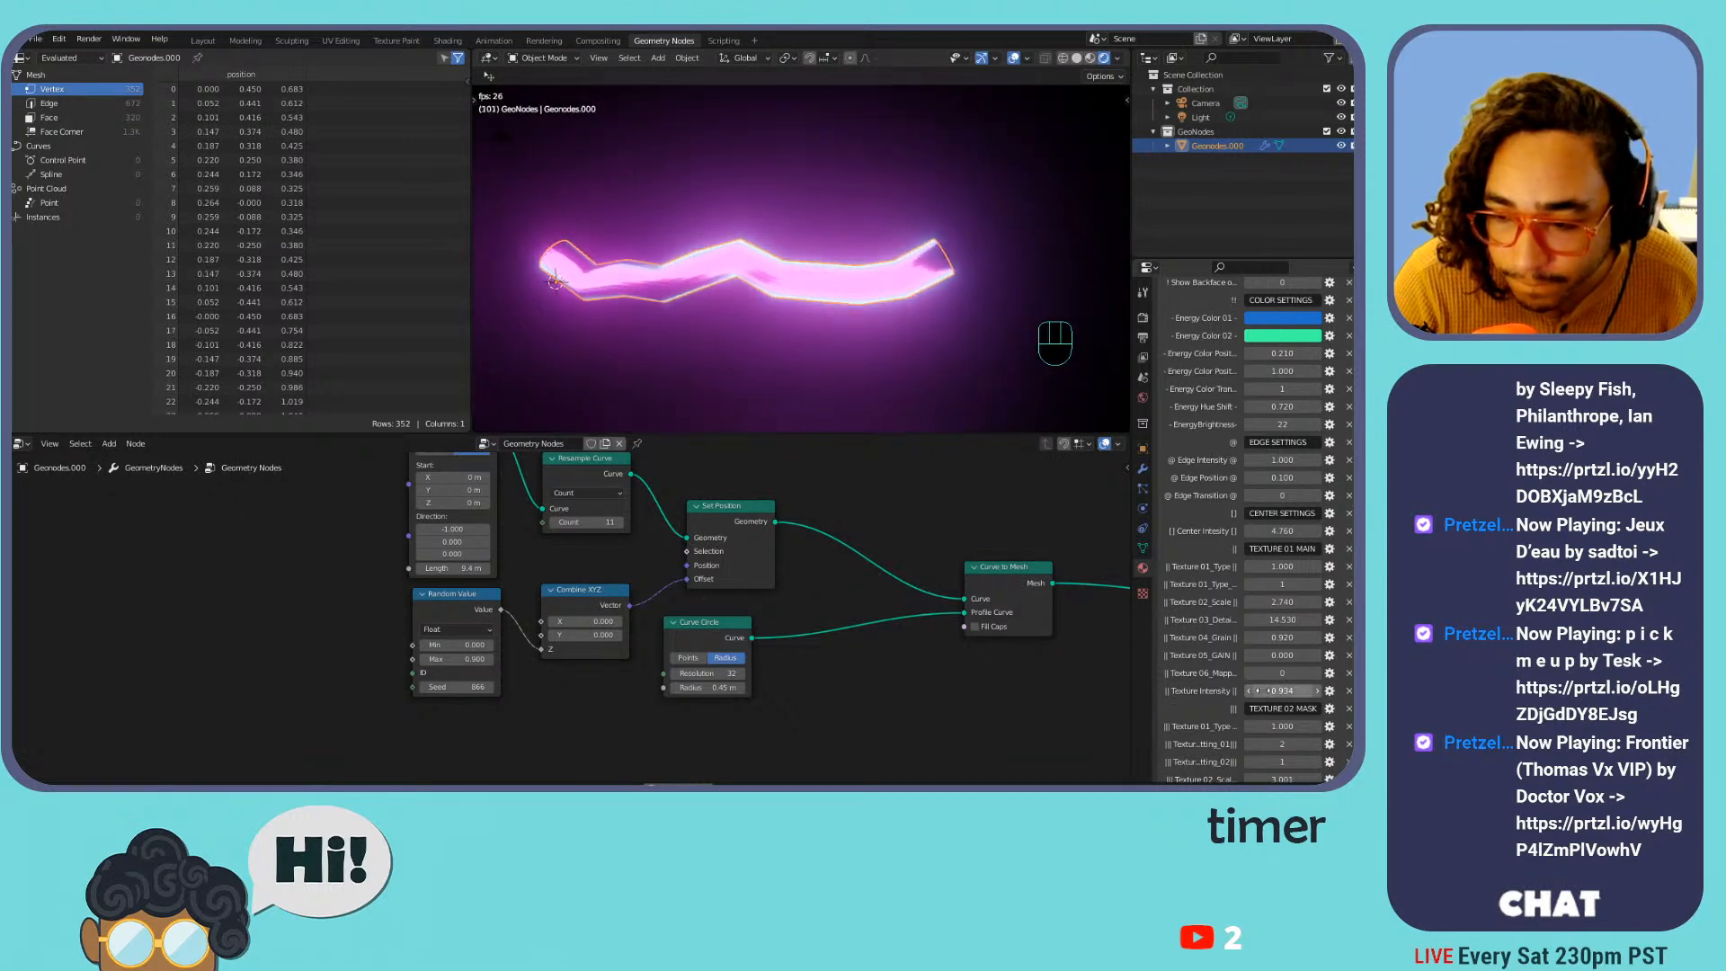
click(1318, 674)
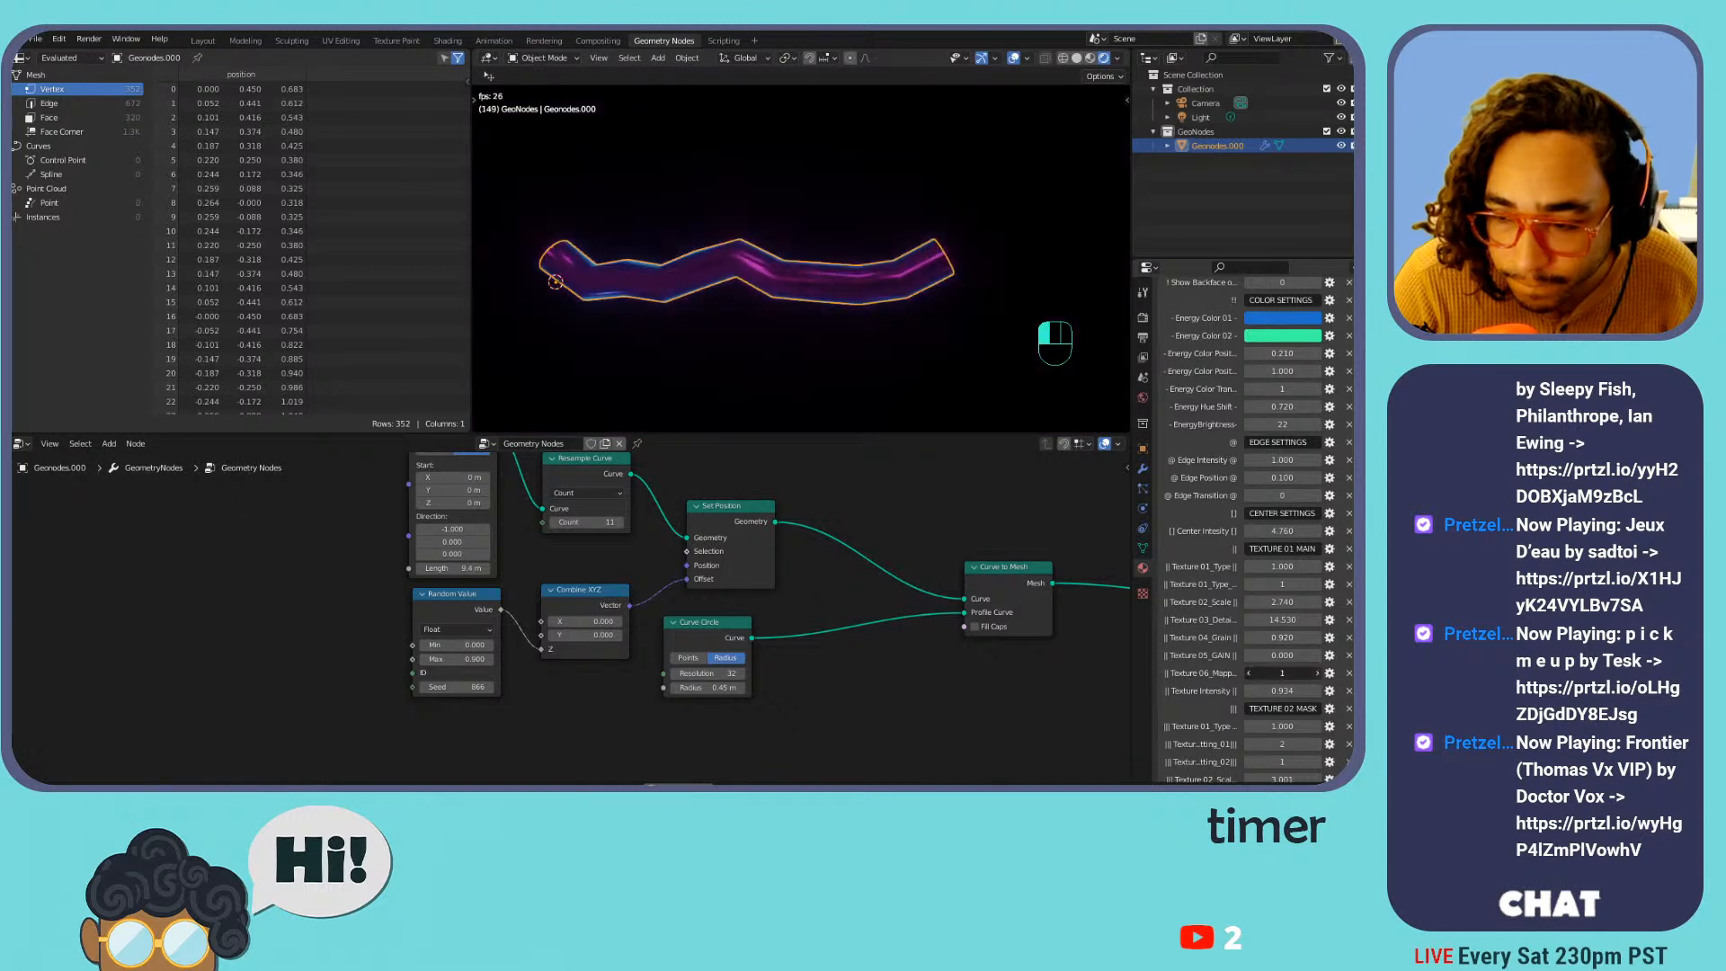
click(1283, 674)
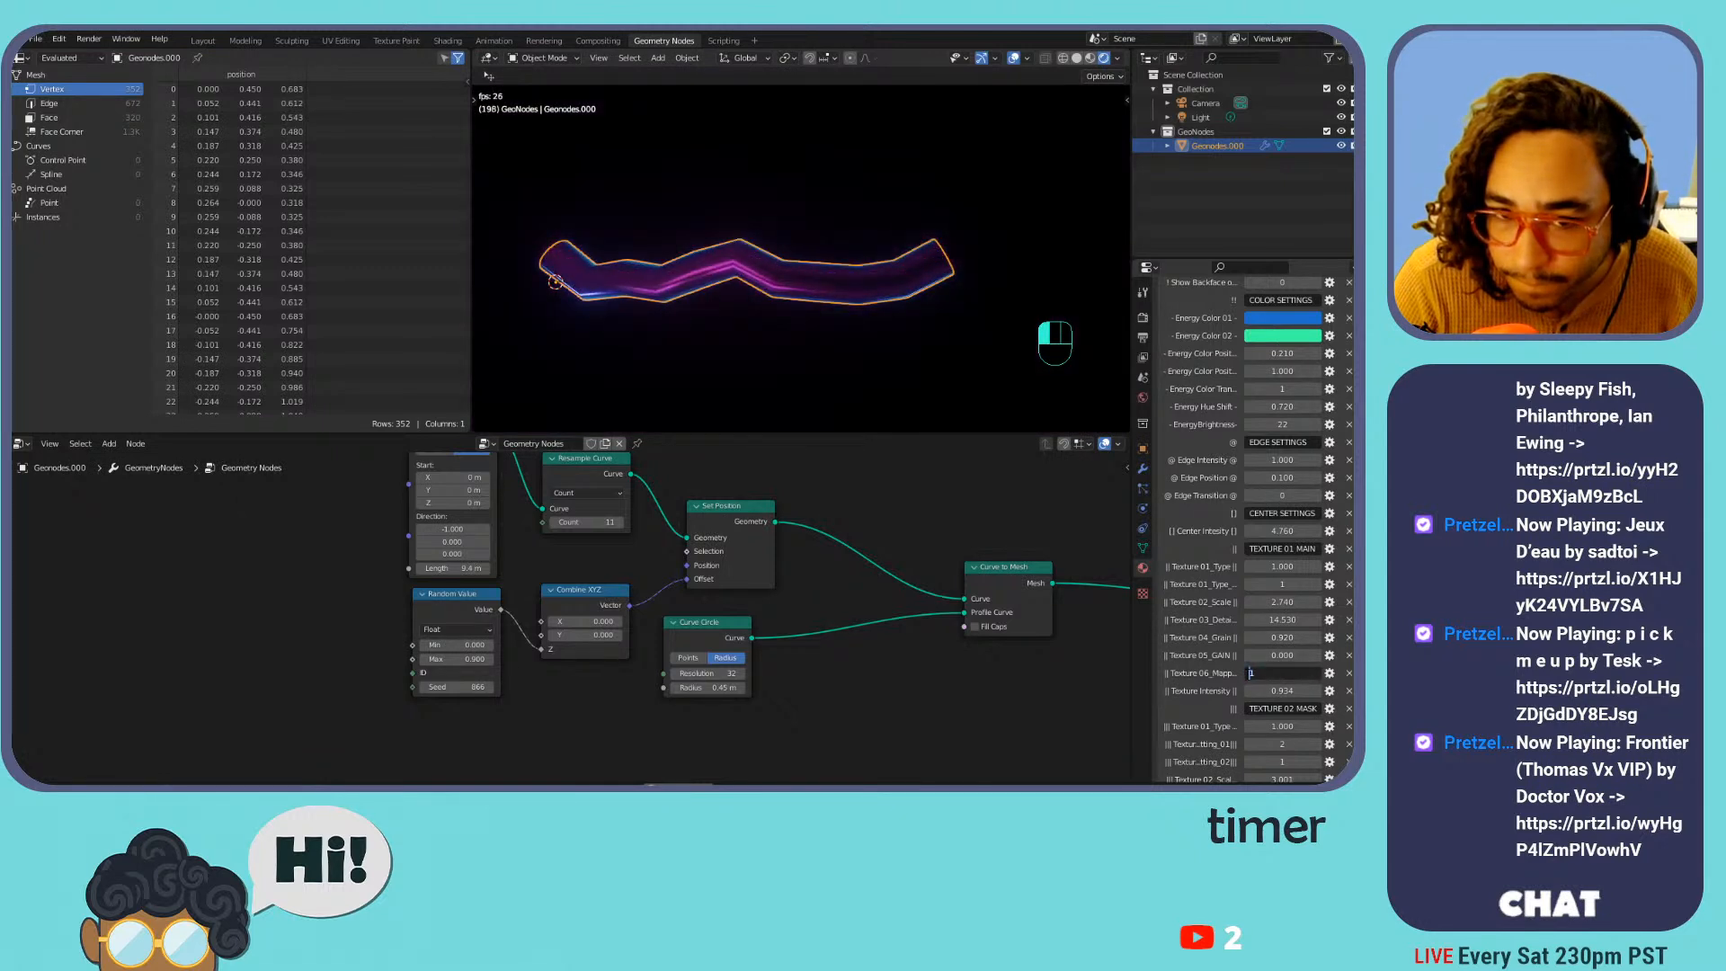
key(Return)
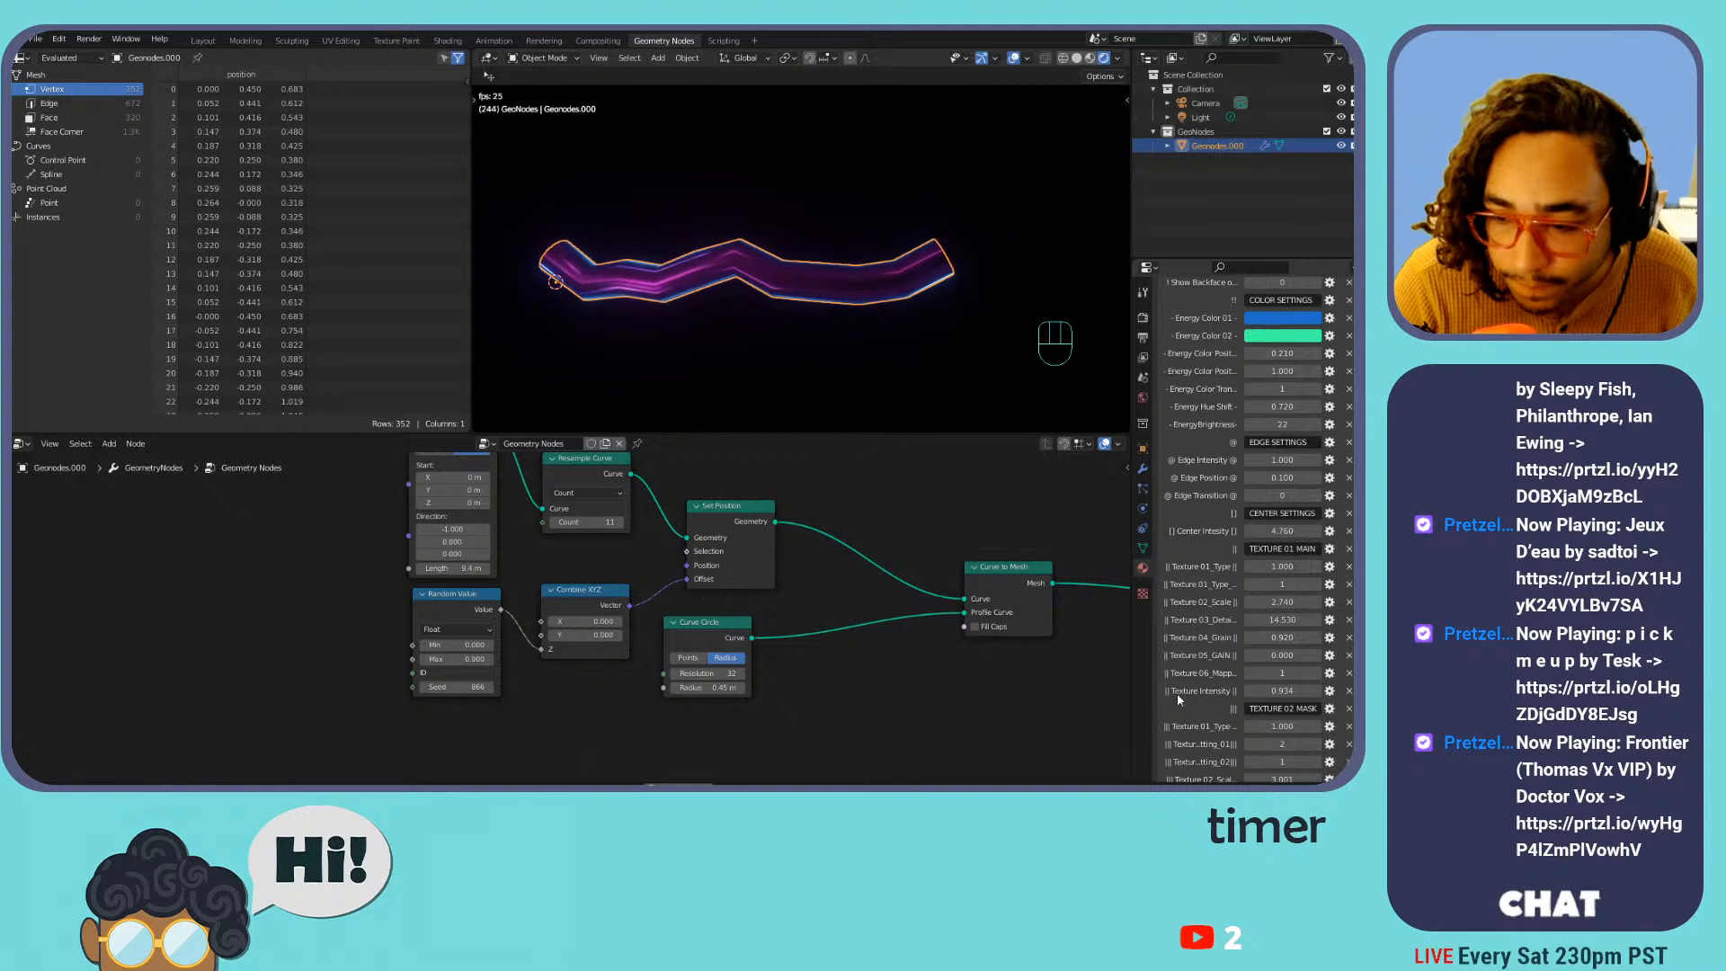
Try the energy.001 material in the Set Material node and settle on energy.002
scroll(1187, 698, down, 2)
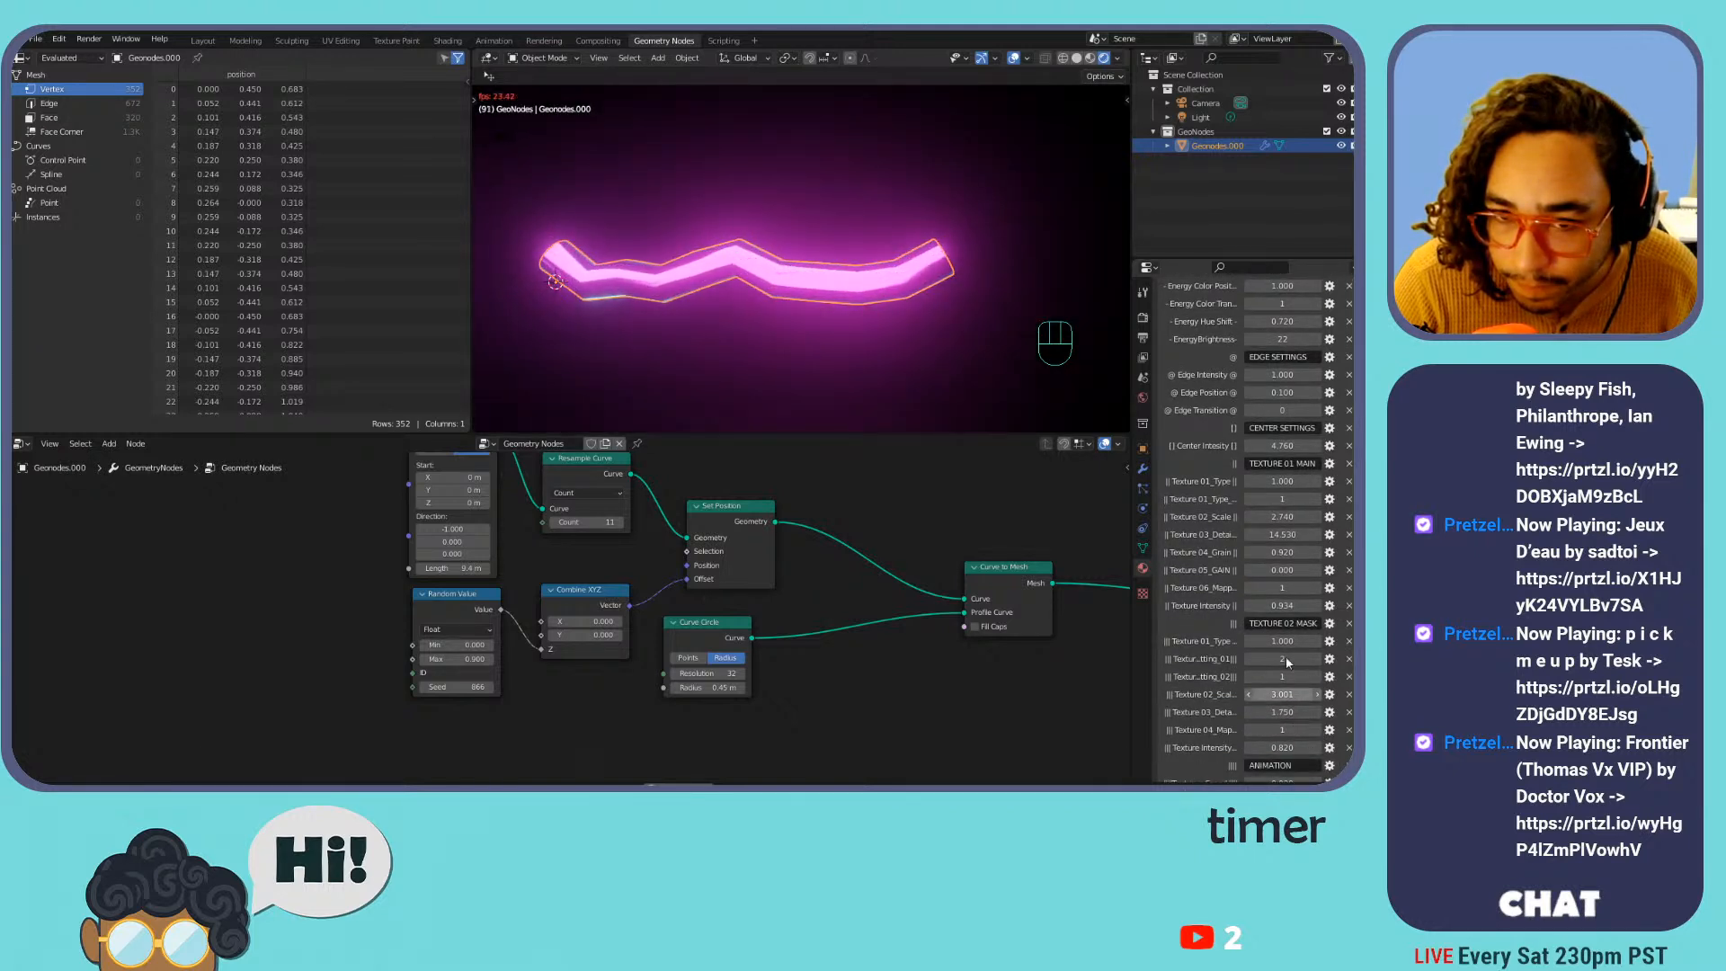
scroll(1299, 694, down, 2)
scroll(970, 534, down, 2)
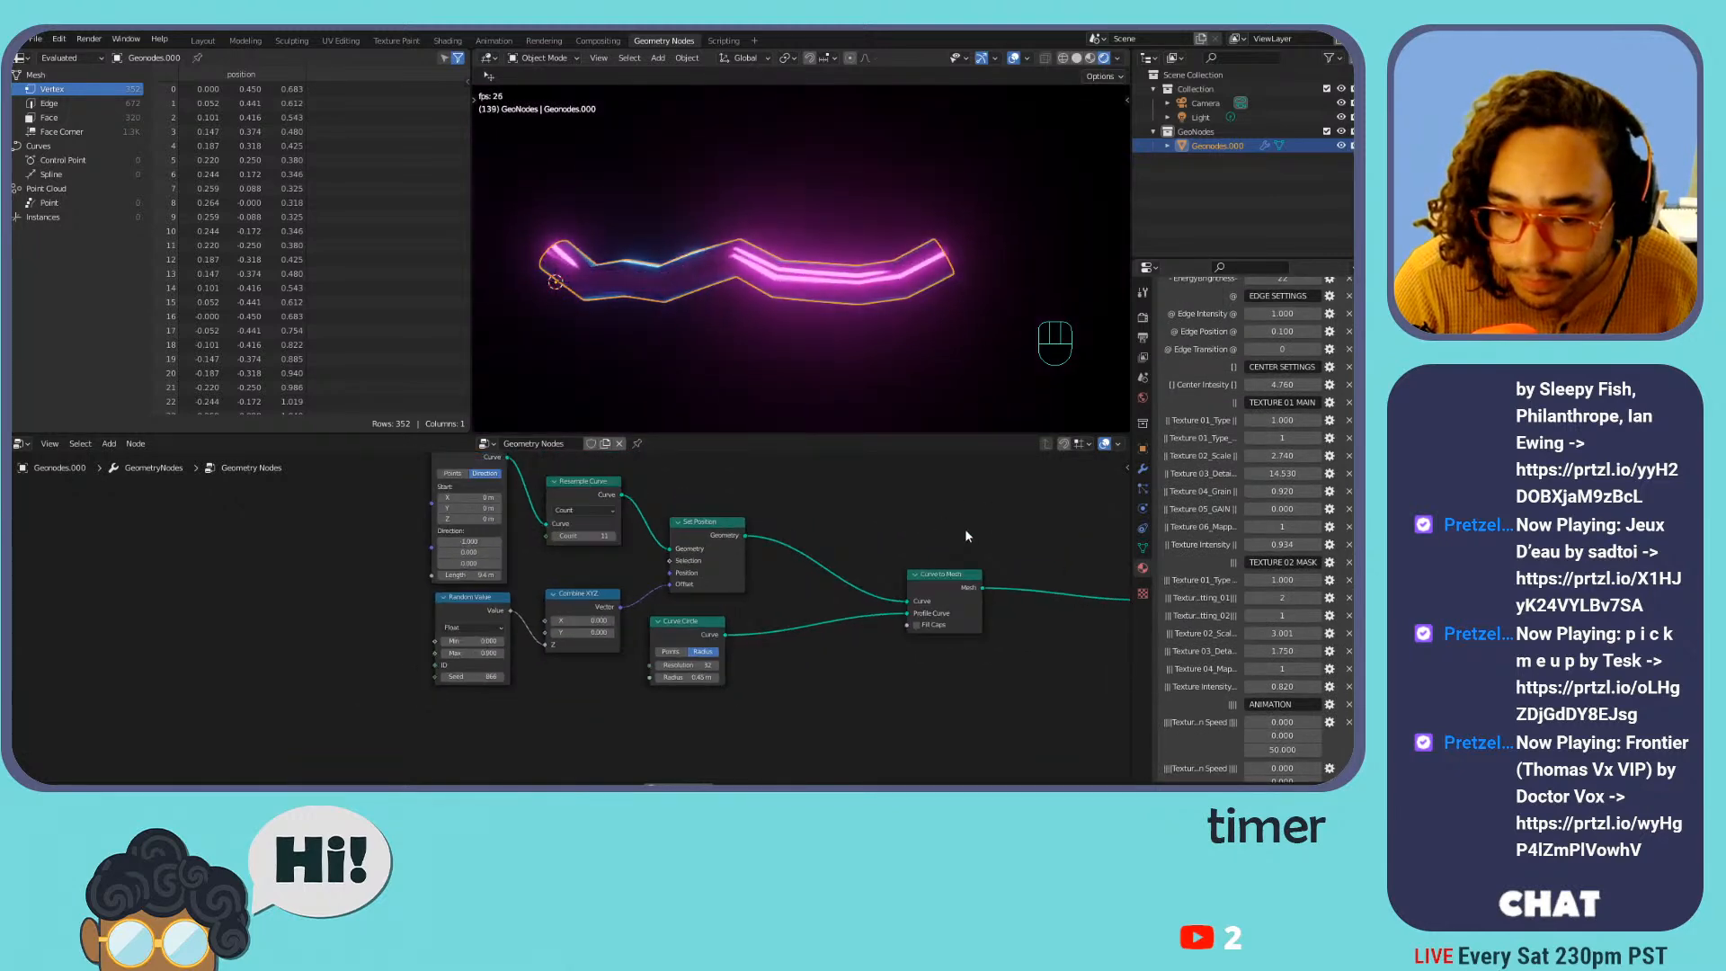
middle_drag(951, 506, 840, 504)
click(1070, 622)
click(1079, 638)
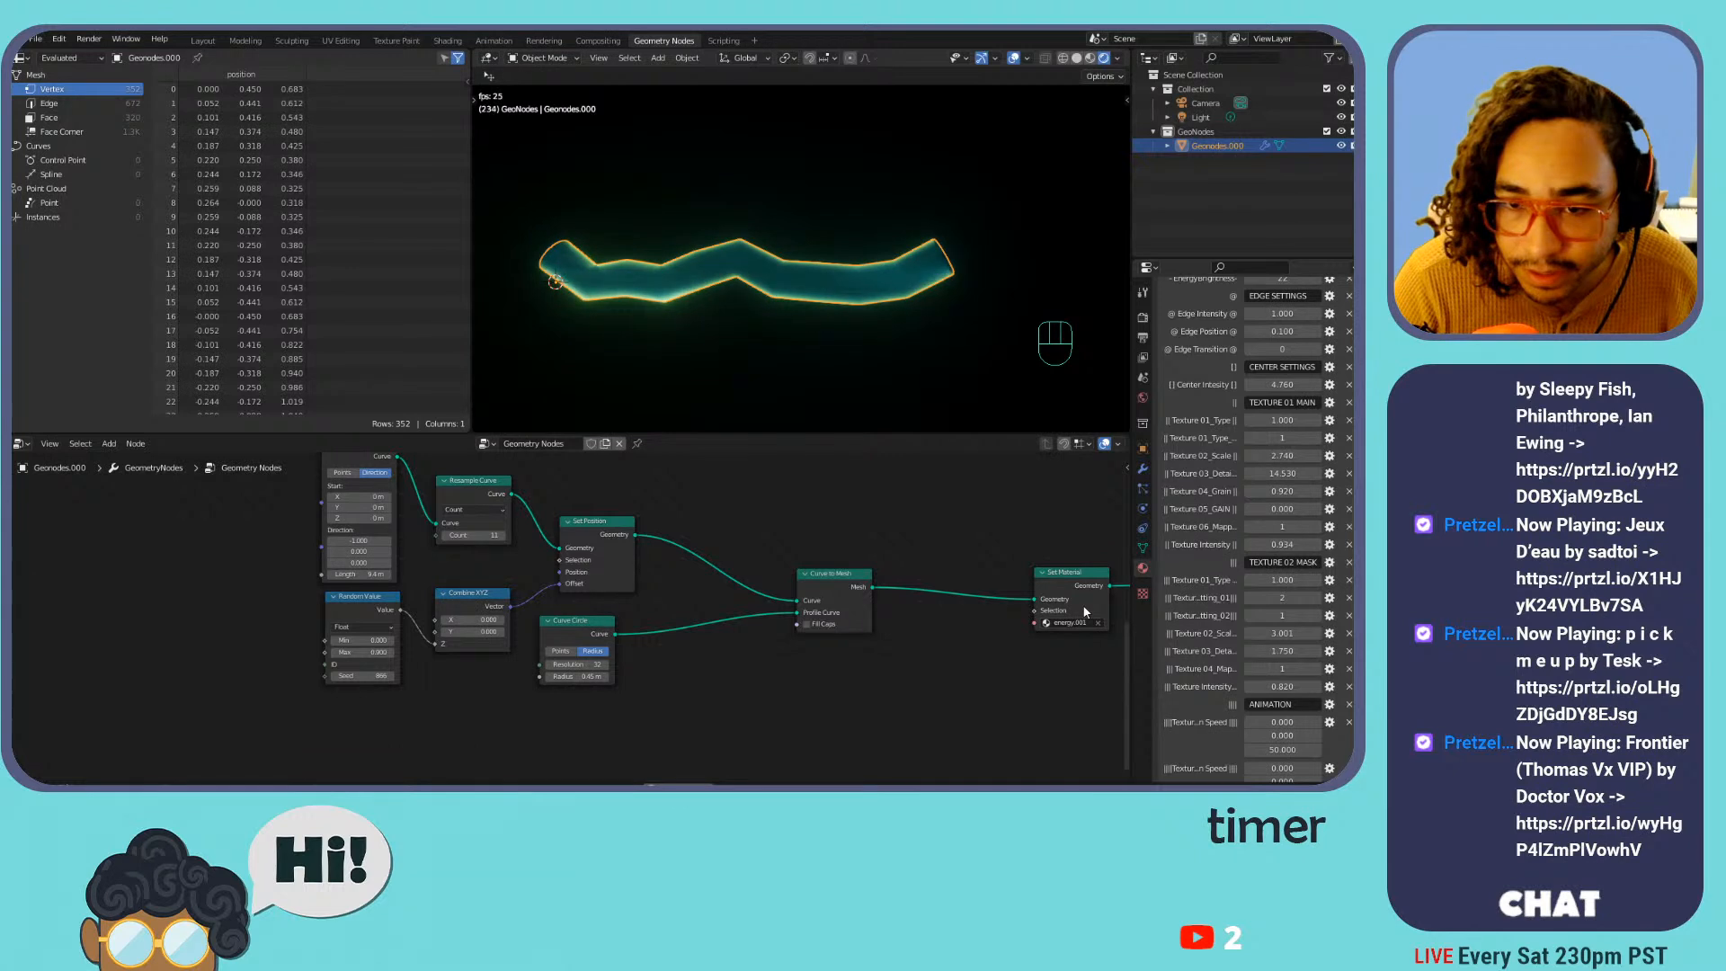
click(1074, 622)
click(1079, 651)
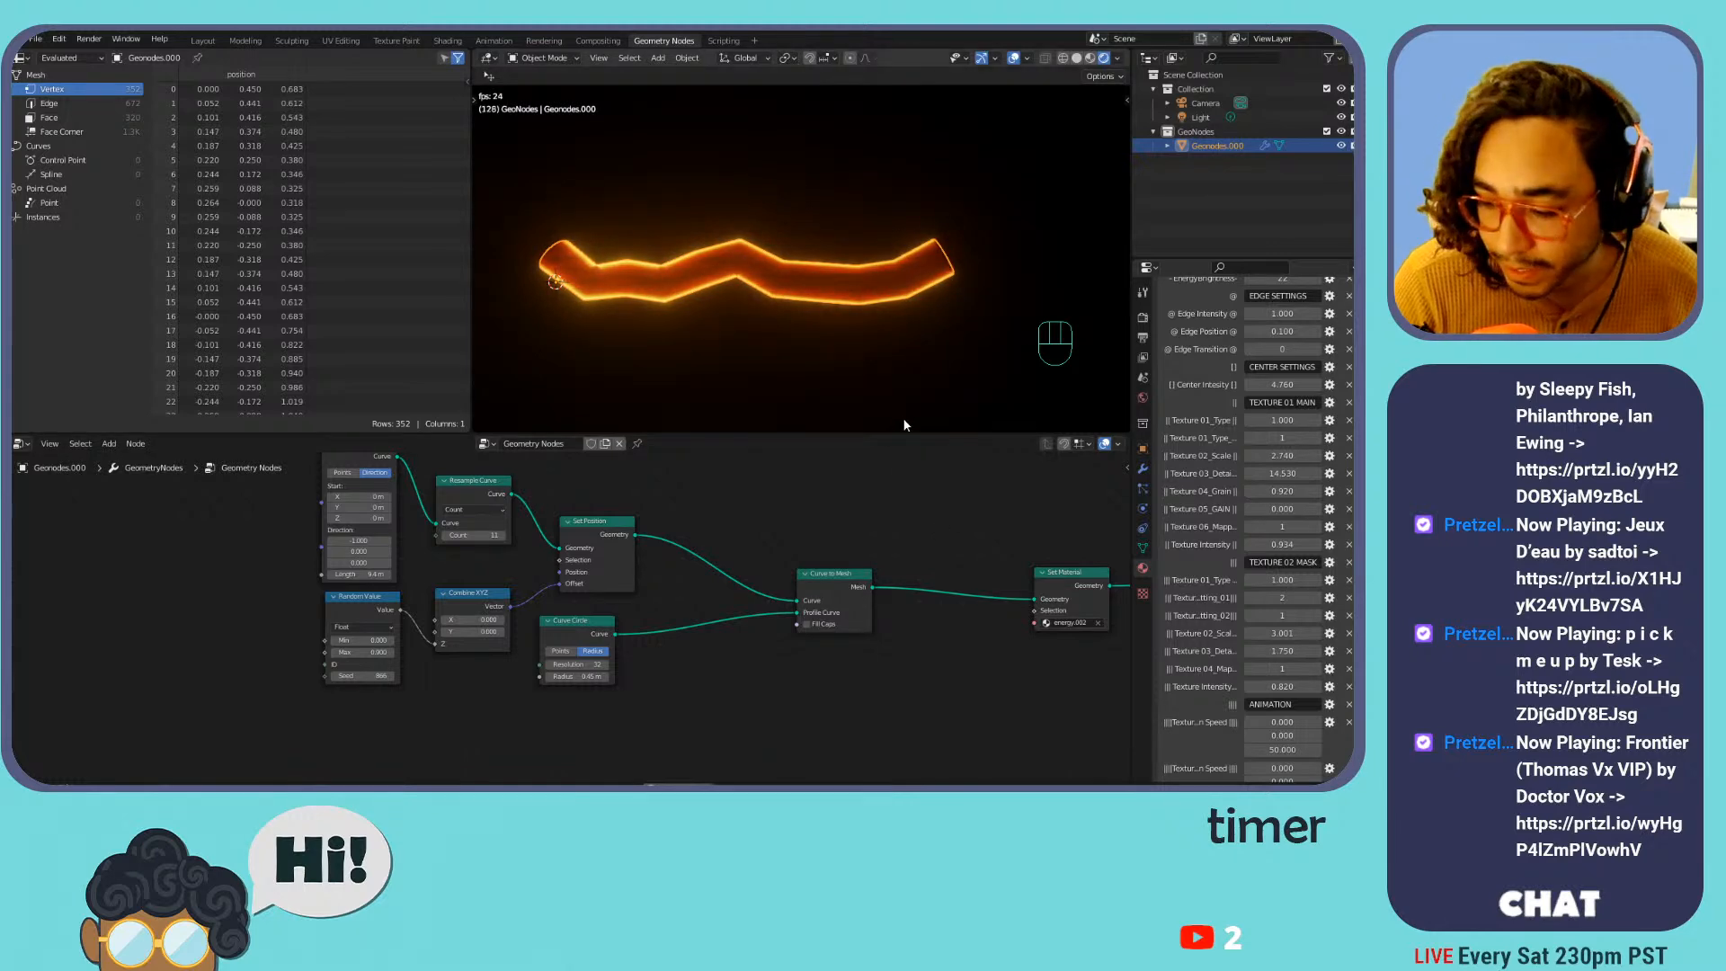
Raise the energy.002 material's Energy Brightness to 319 and stop the animation playback
scroll(721, 289, up, 5)
shift+middle_drag(739, 282, 892, 257)
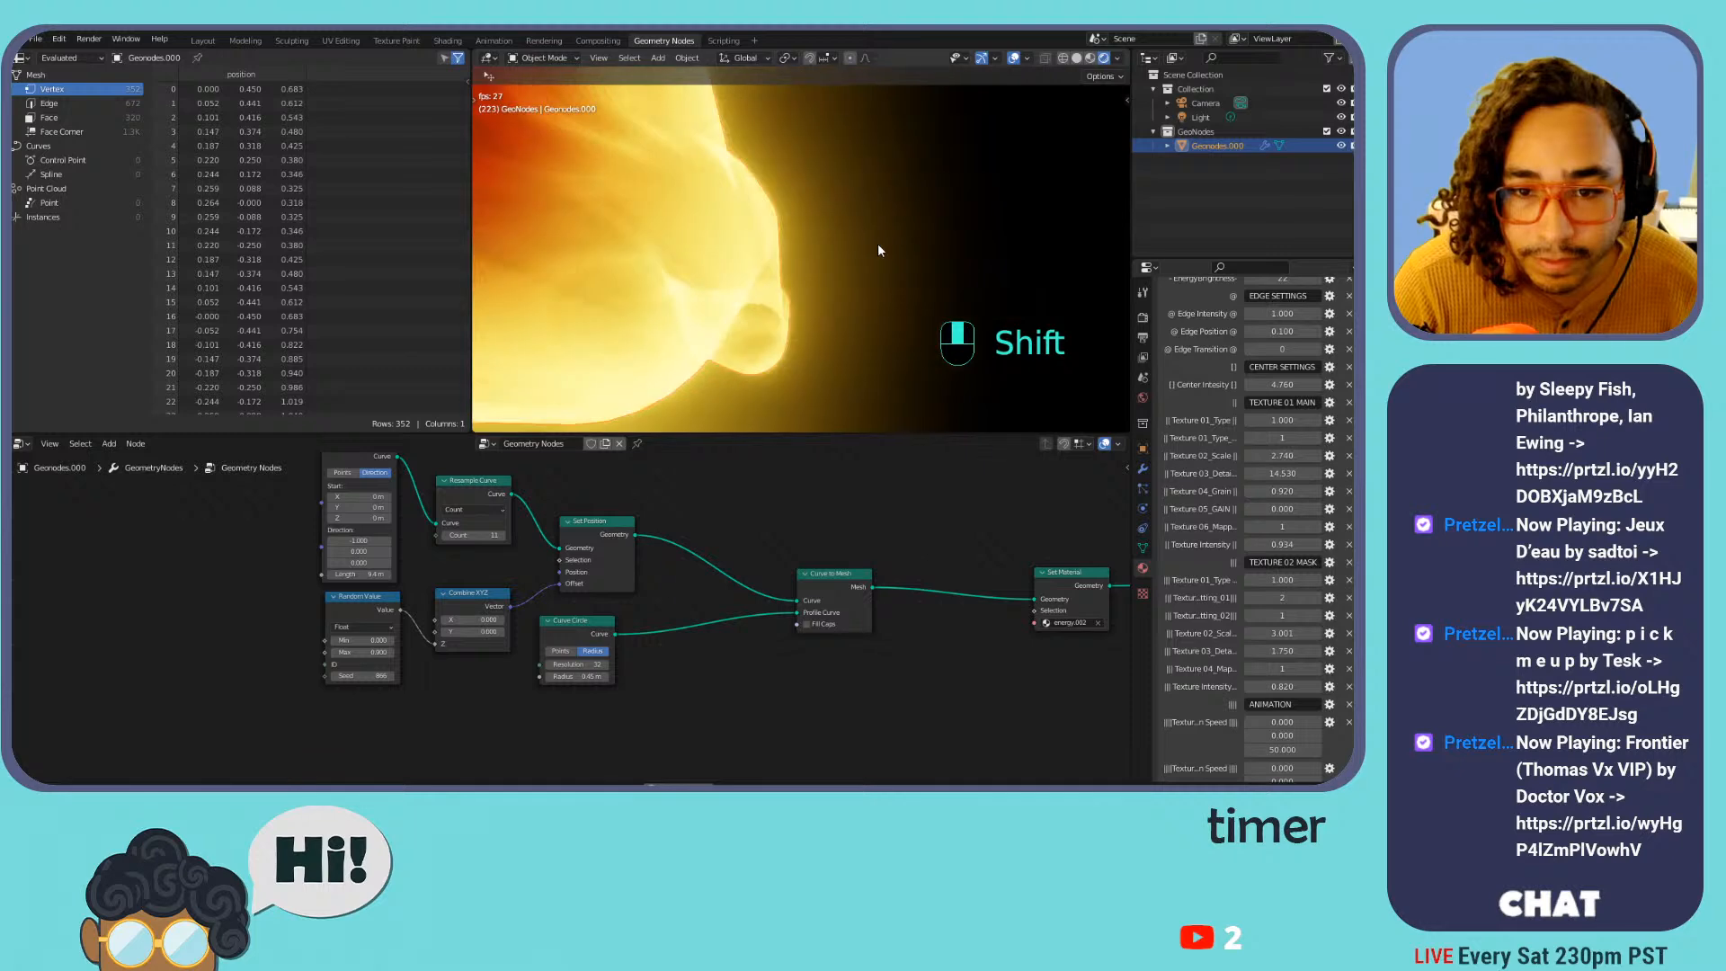
scroll(759, 281, down, 7)
shift+middle_drag(891, 257, 843, 282)
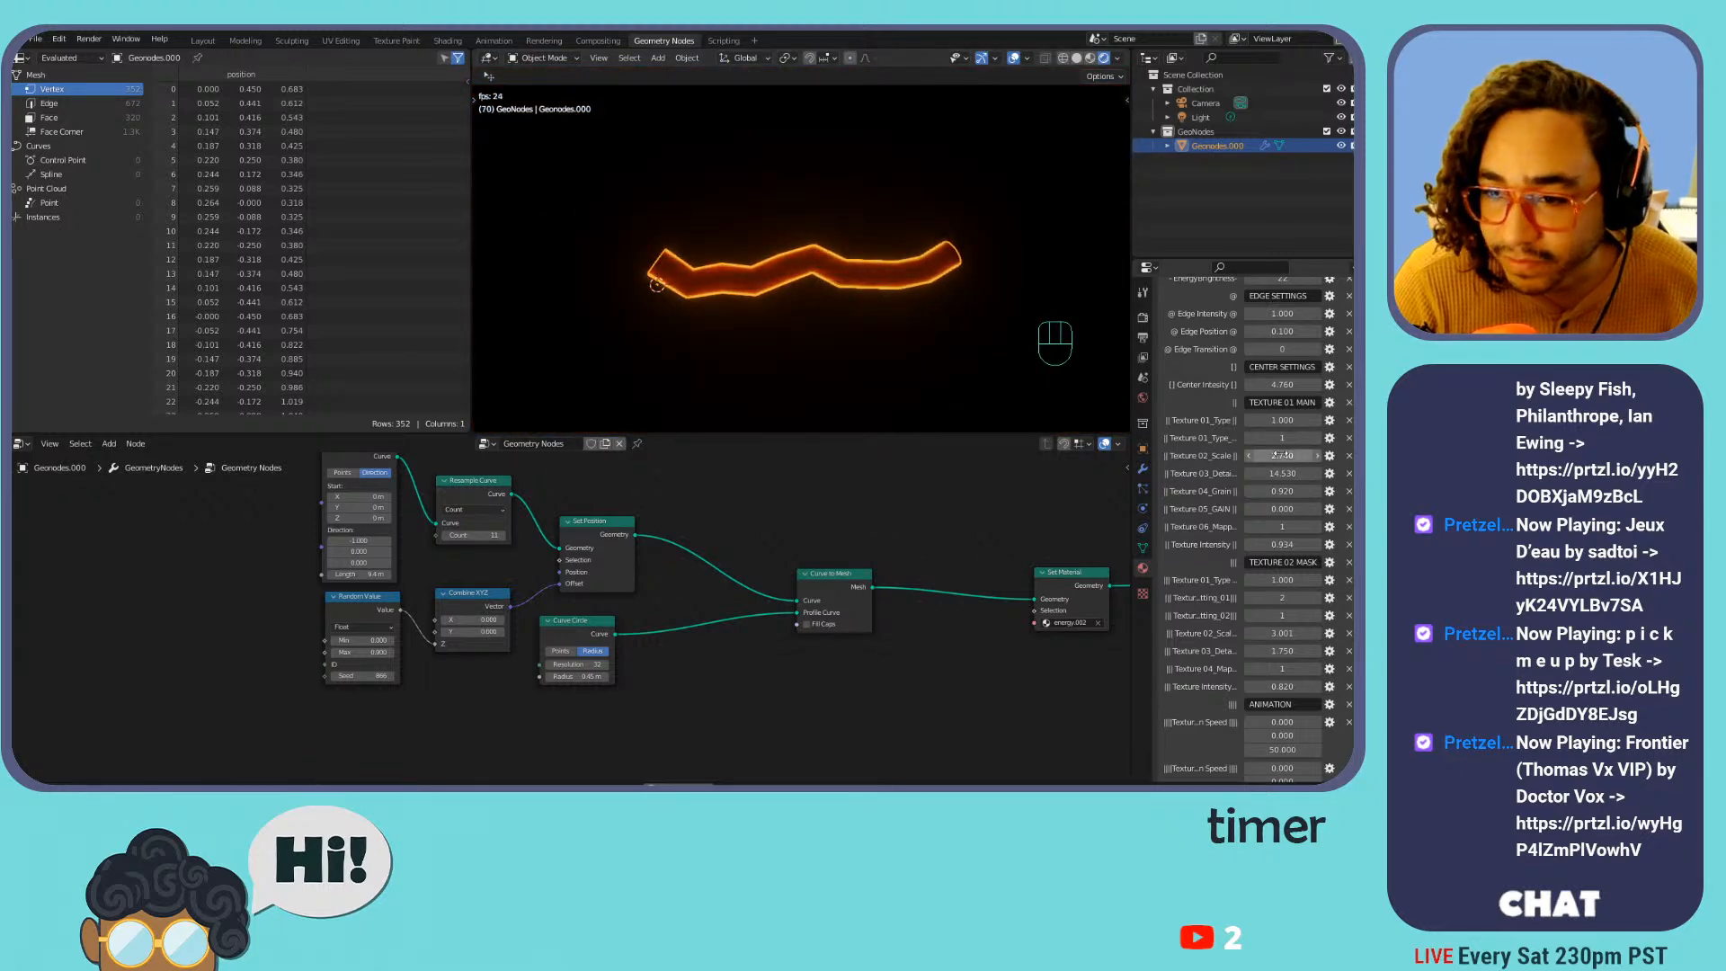
scroll(1281, 455, up, 10)
scroll(1212, 396, up, 5)
scroll(1189, 406, down, 6)
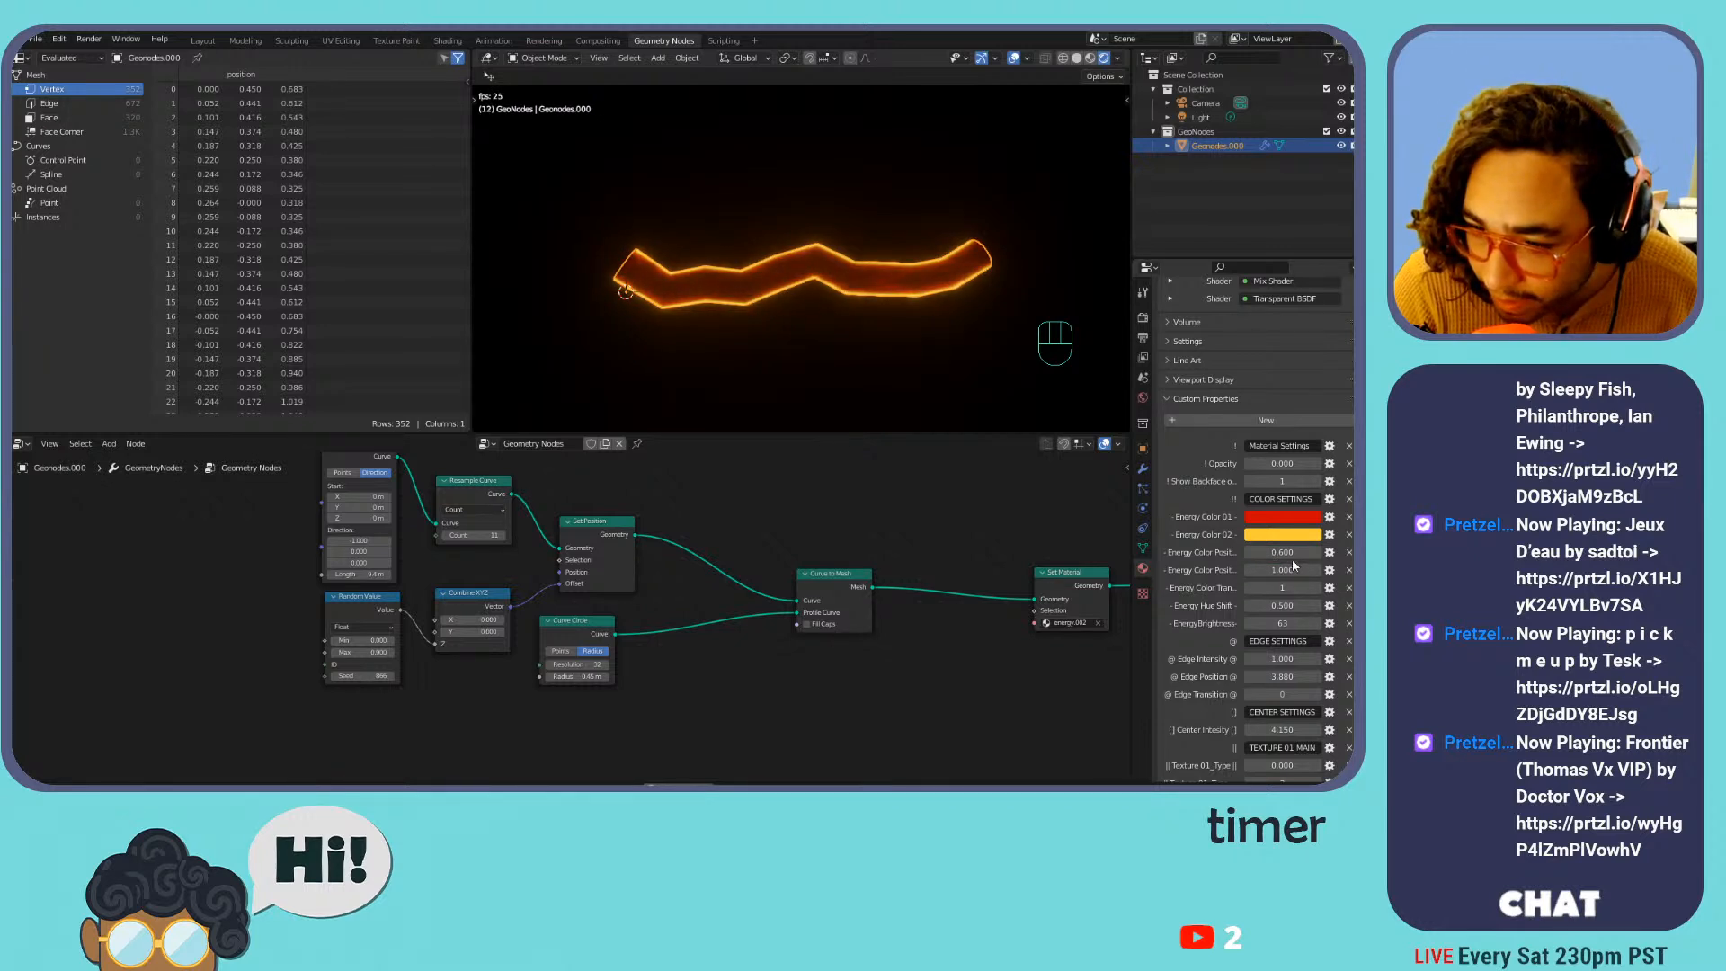
mouse_move(1284, 623)
mouse_down()
mouse_move(1438, 623)
mouse_move(1277, 623)
mouse_up()
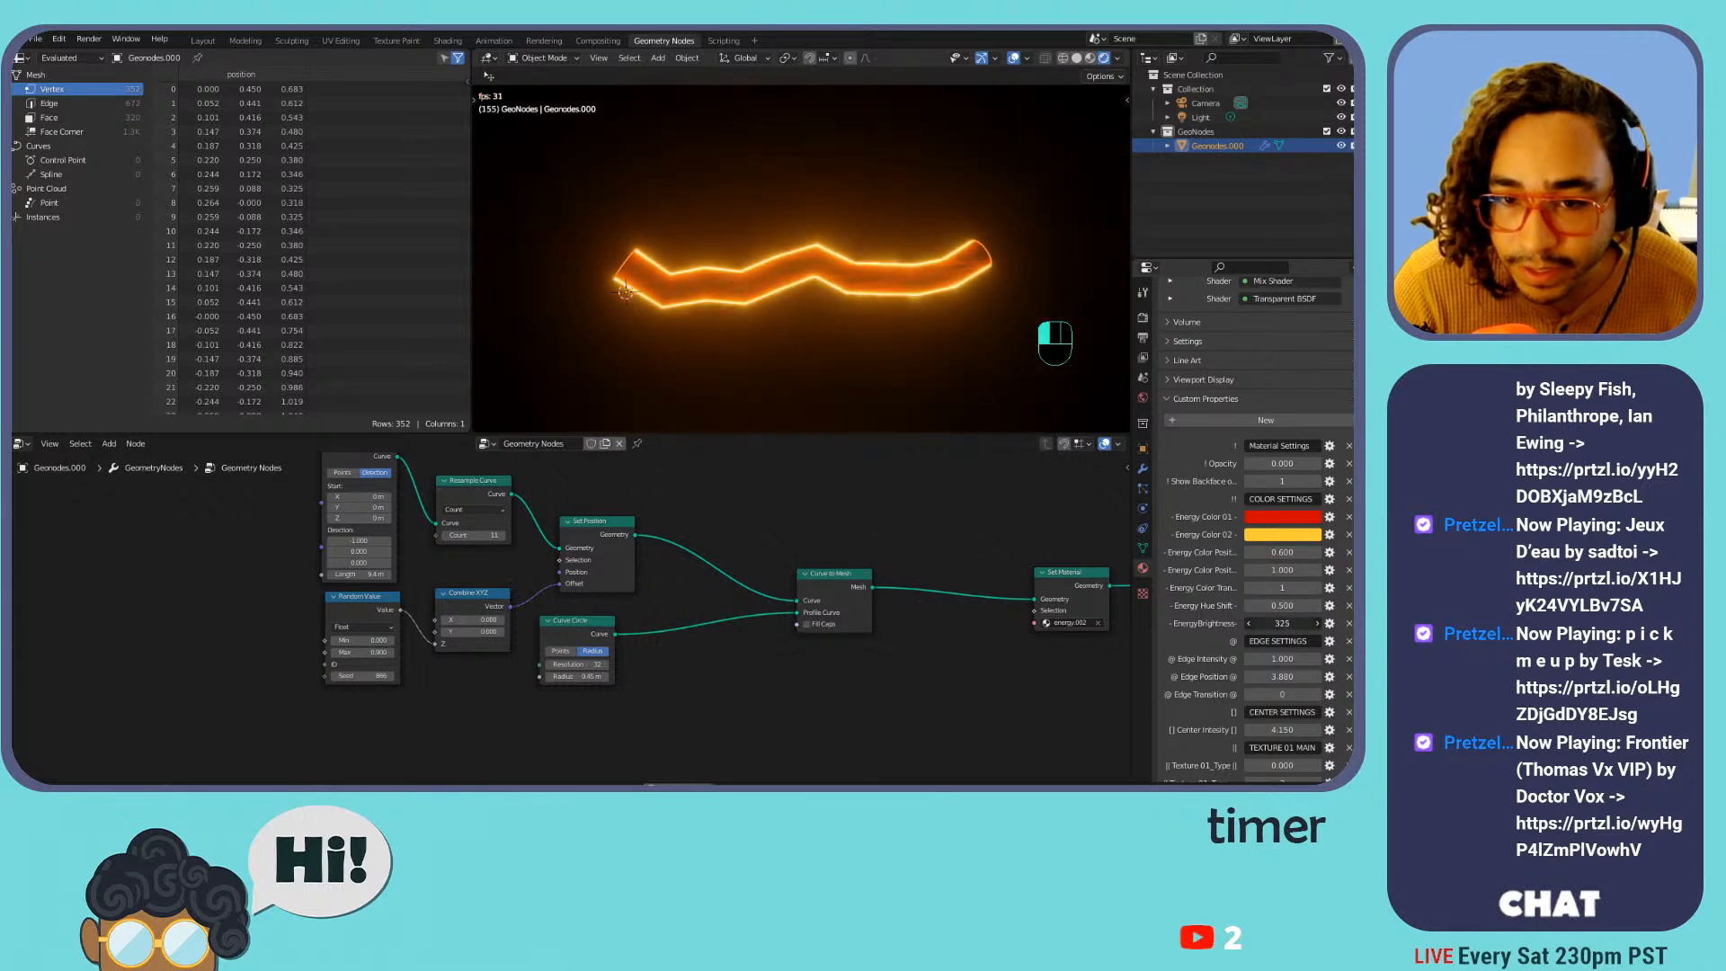
key(space)
shift+middle_drag(764, 288, 839, 290)
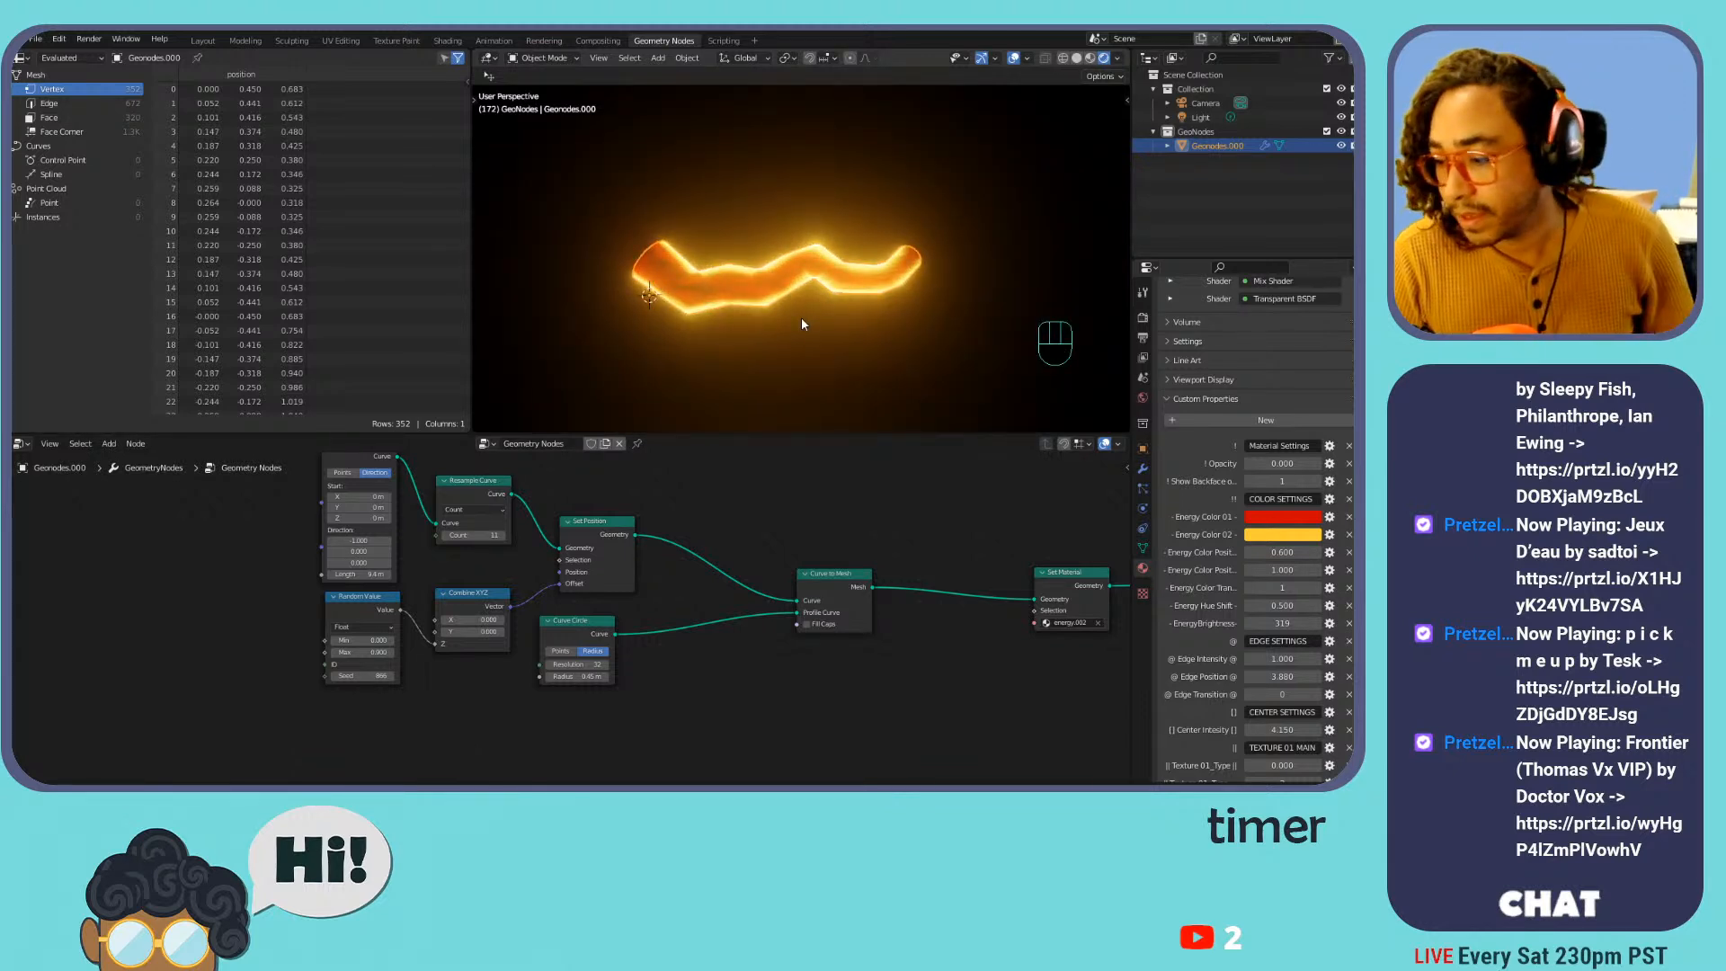
scroll(802, 320, up, 4)
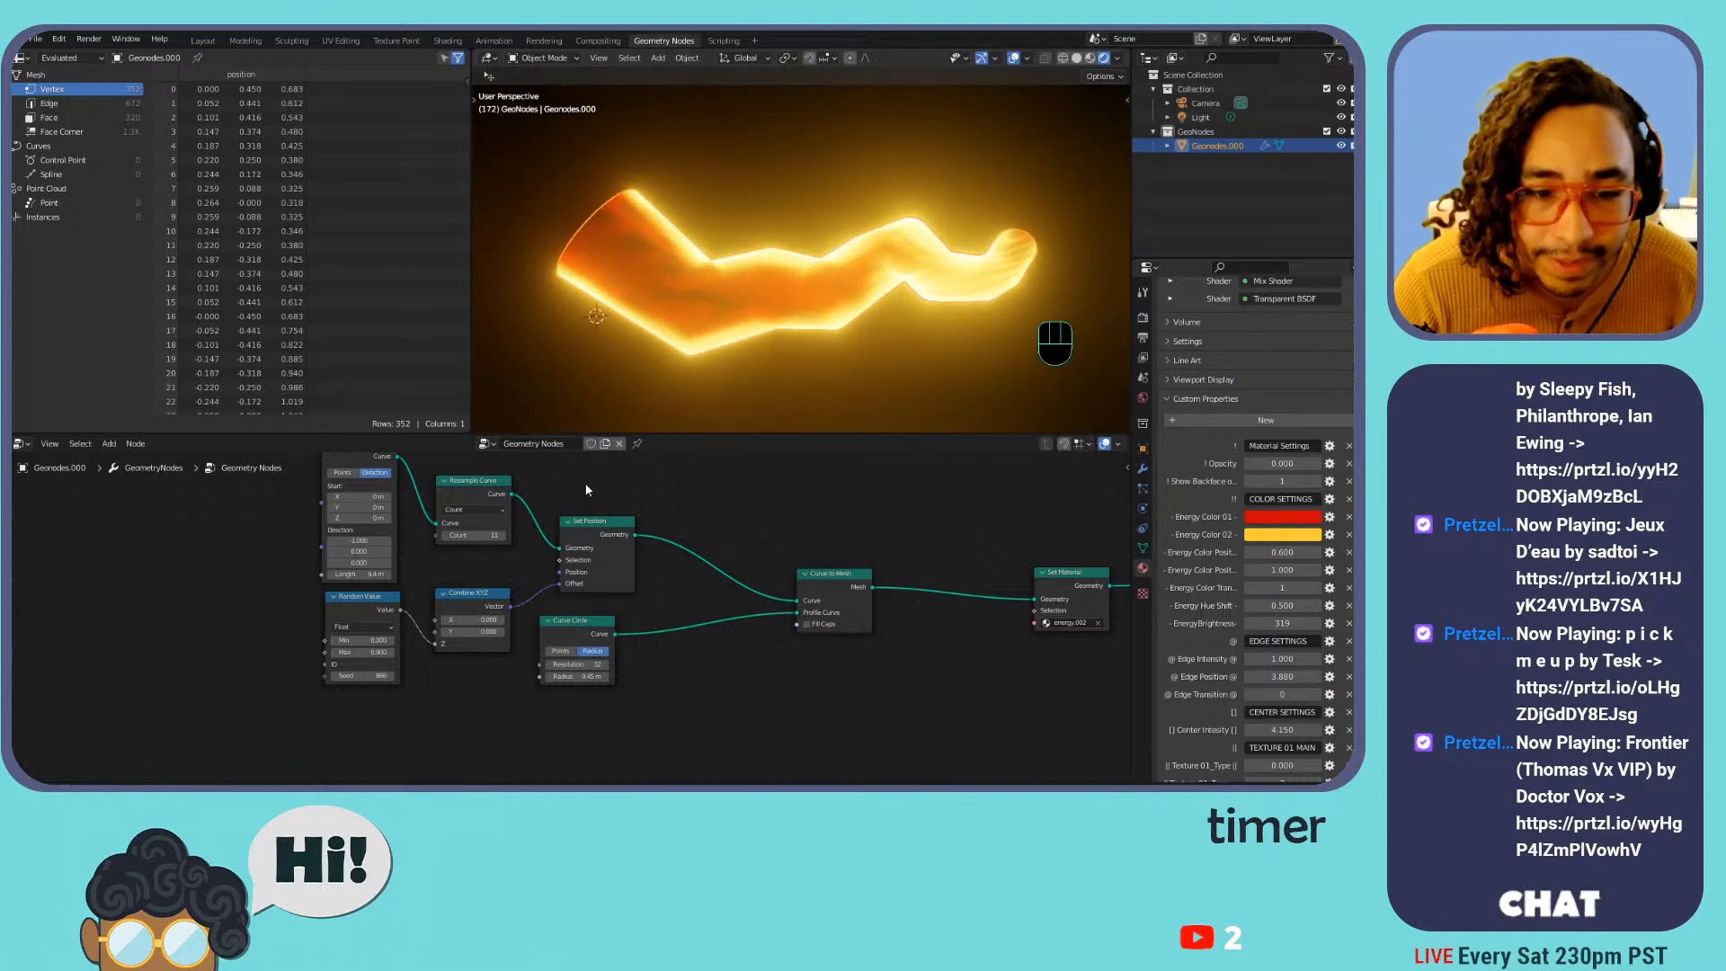
scroll(725, 501, down, 2)
middle_drag(750, 494, 812, 533)
scroll(635, 528, up, 3)
scroll(647, 558, up, 1)
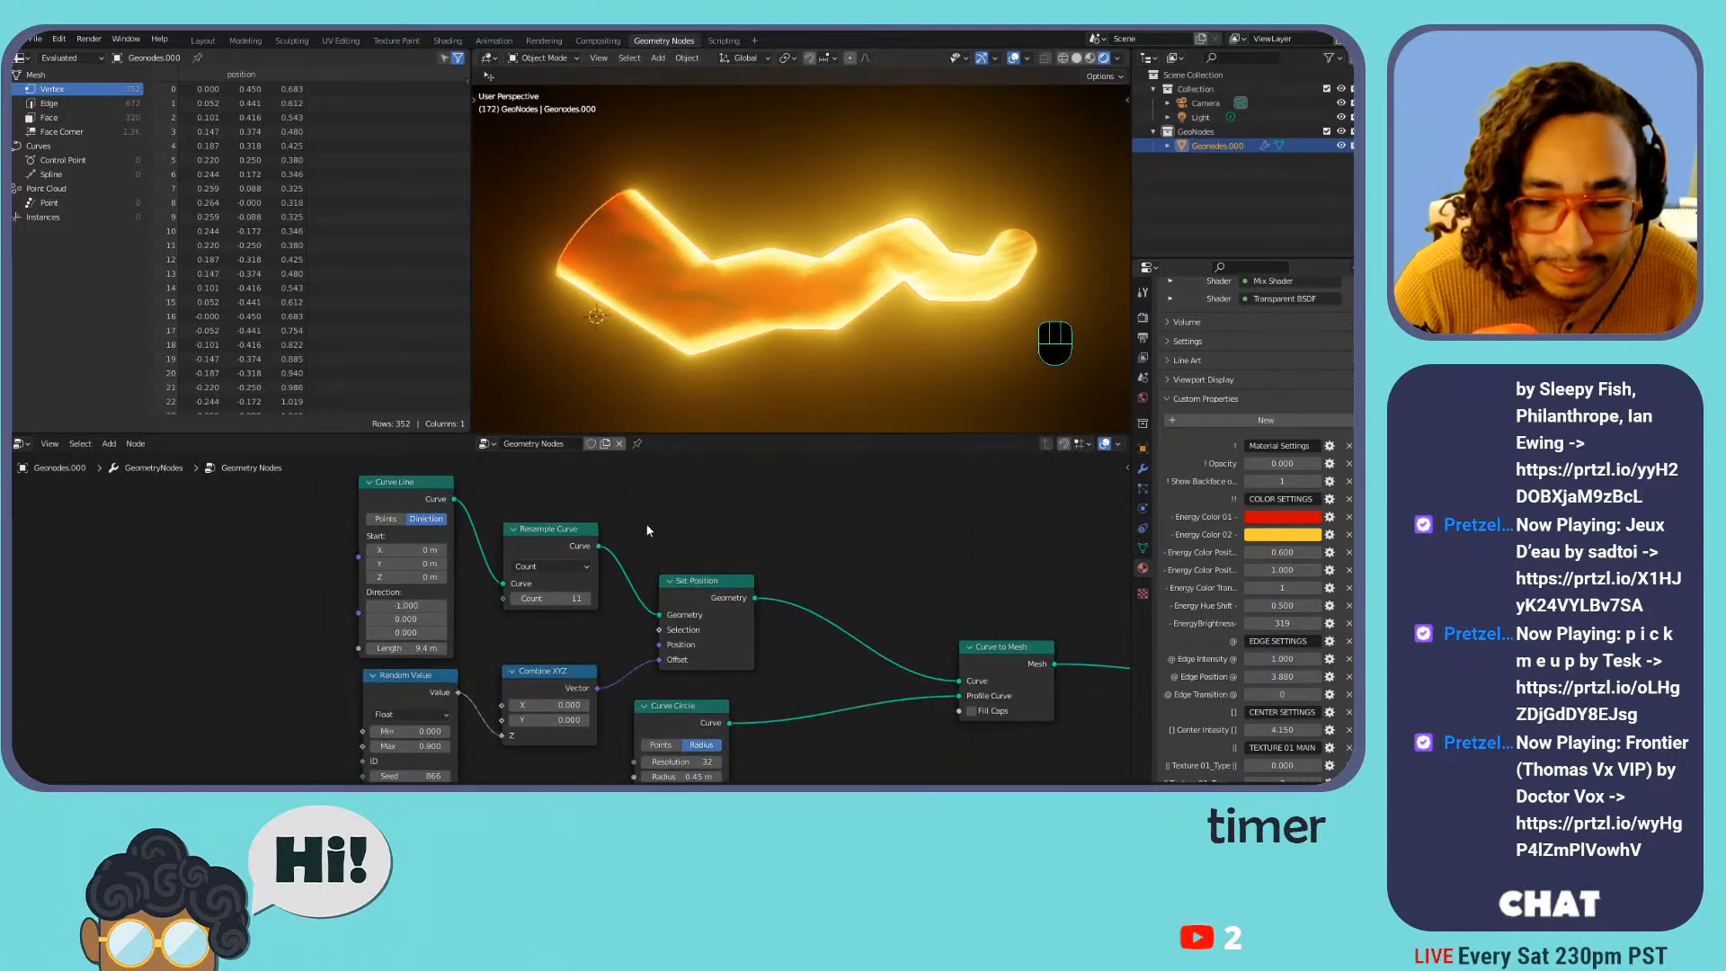
key(shift+a)
mouse_move(684, 500)
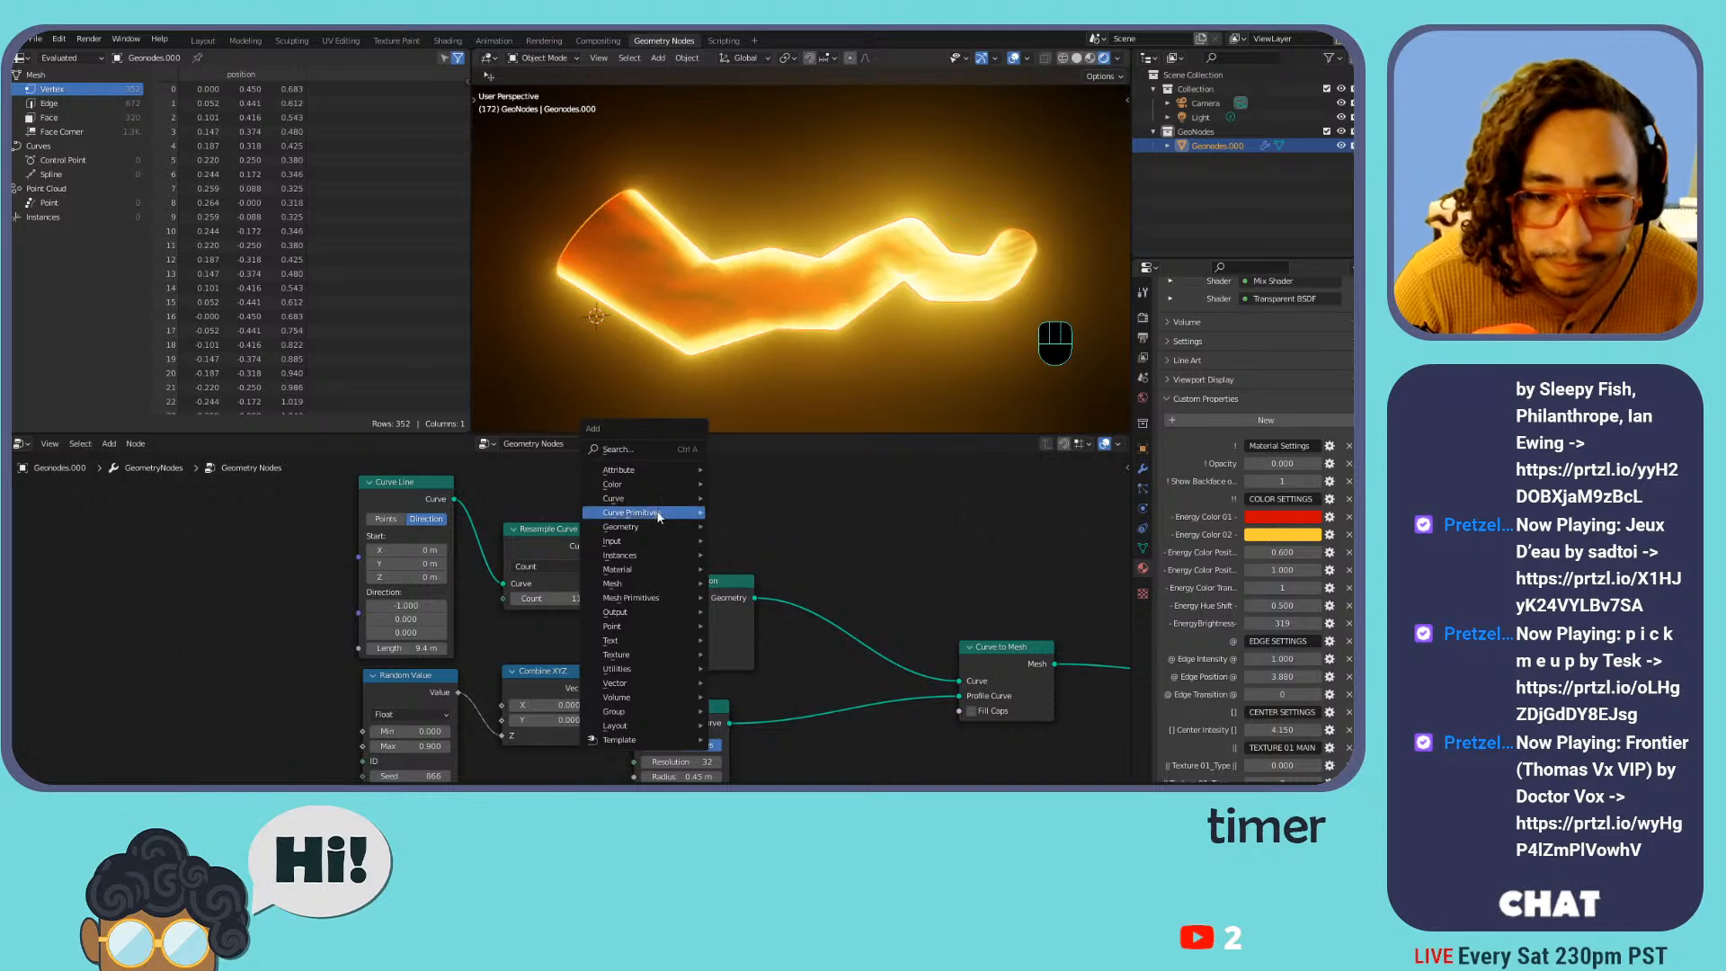
mouse_move(665, 531)
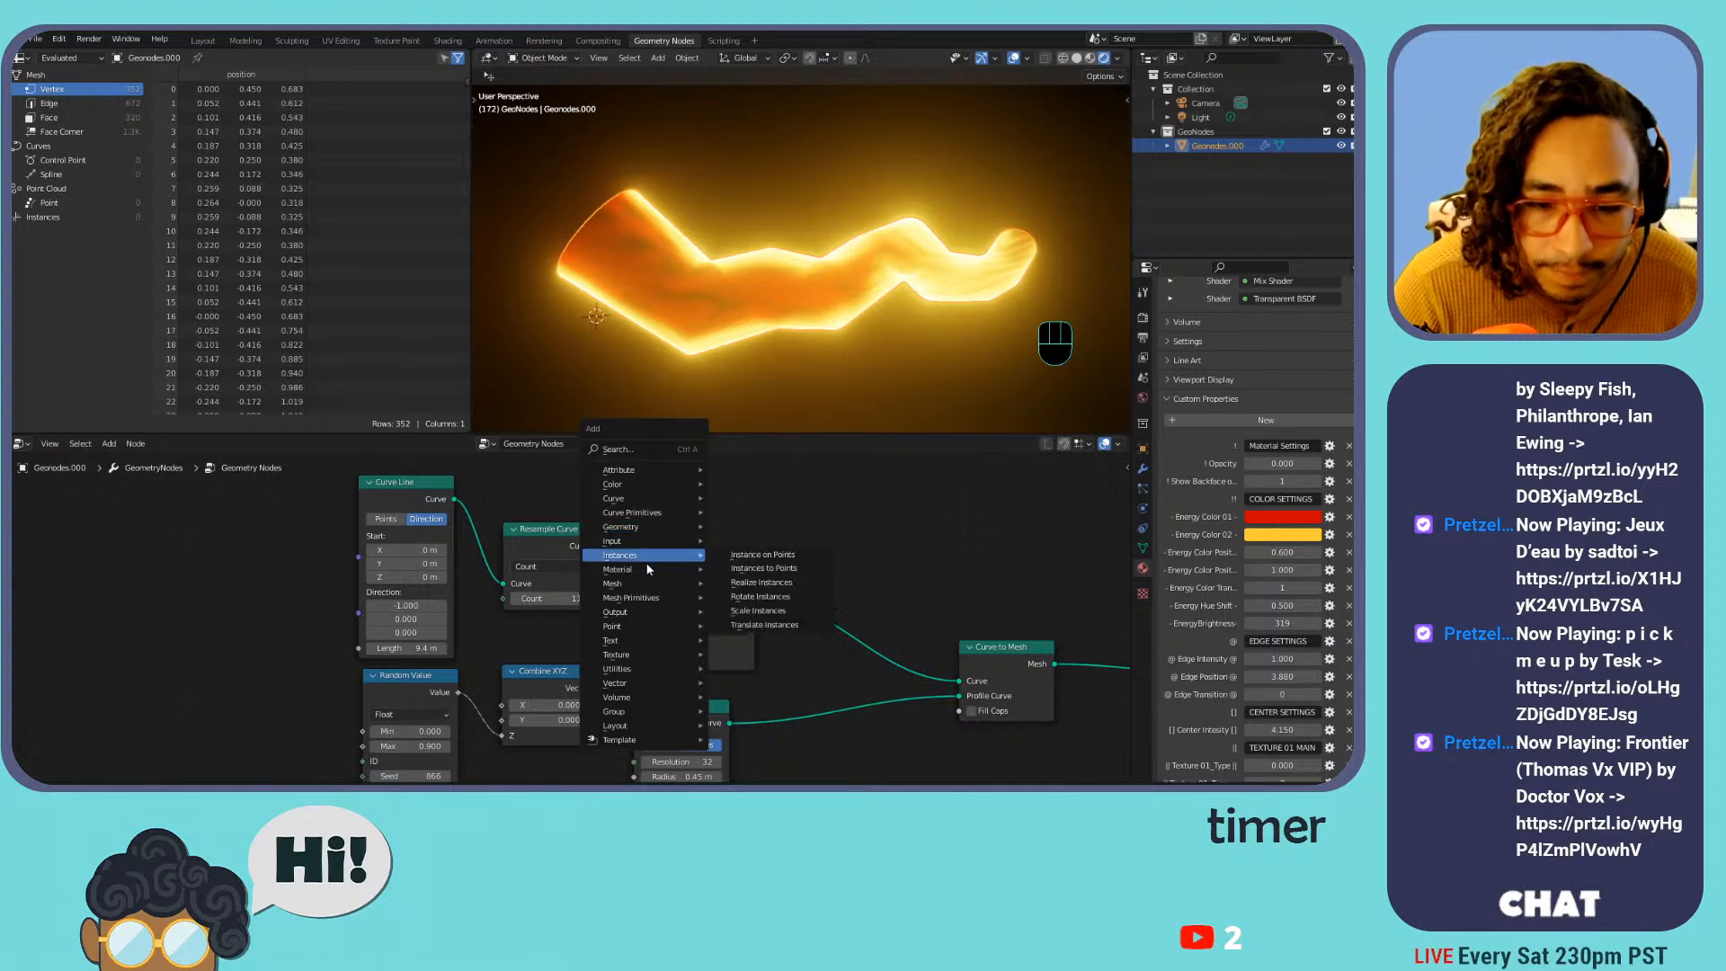
mouse_move(656, 596)
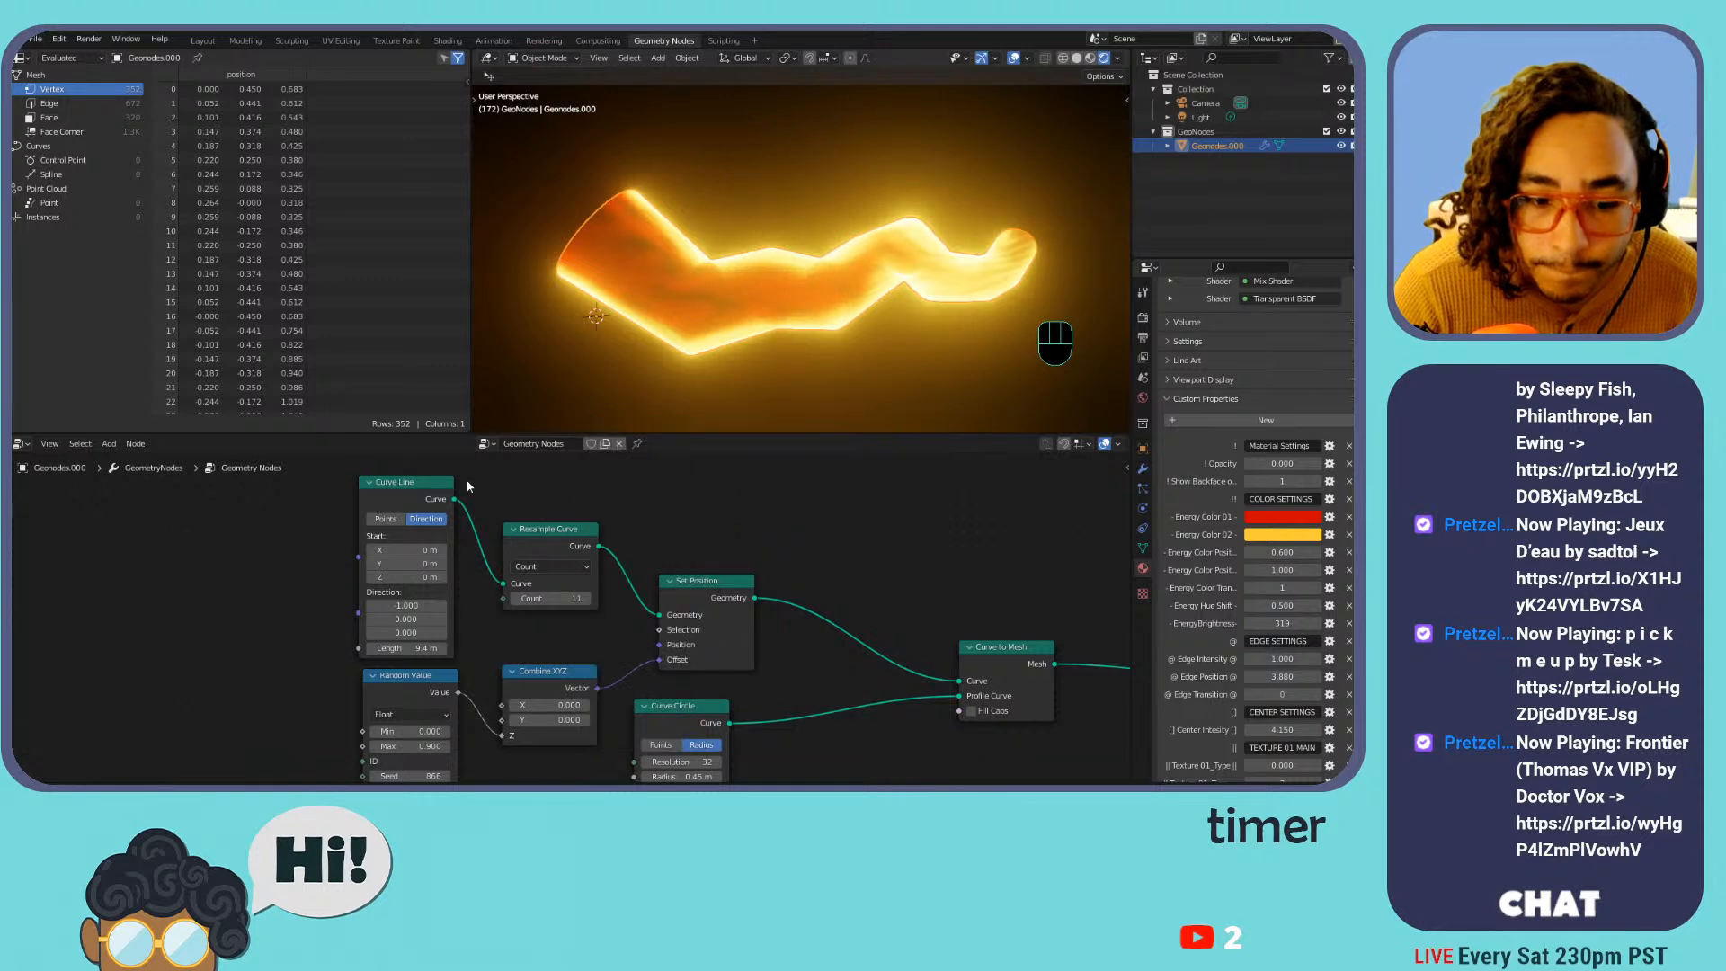
key(shift+a)
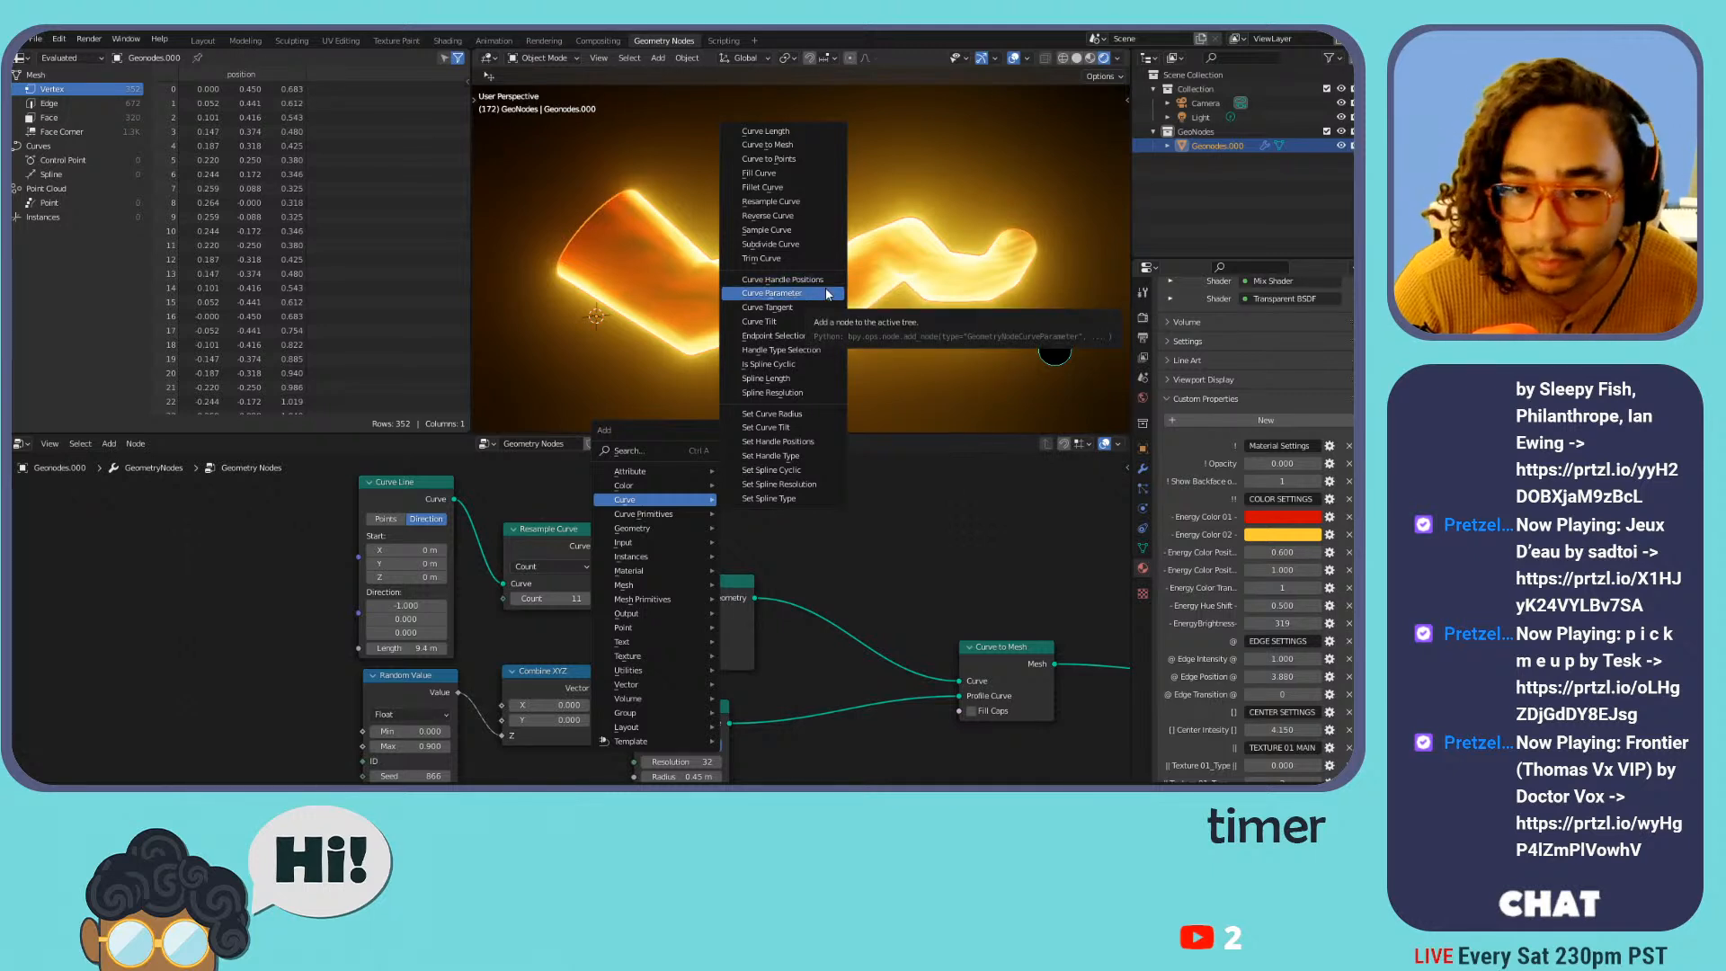
key(Escape)
key(shift+a)
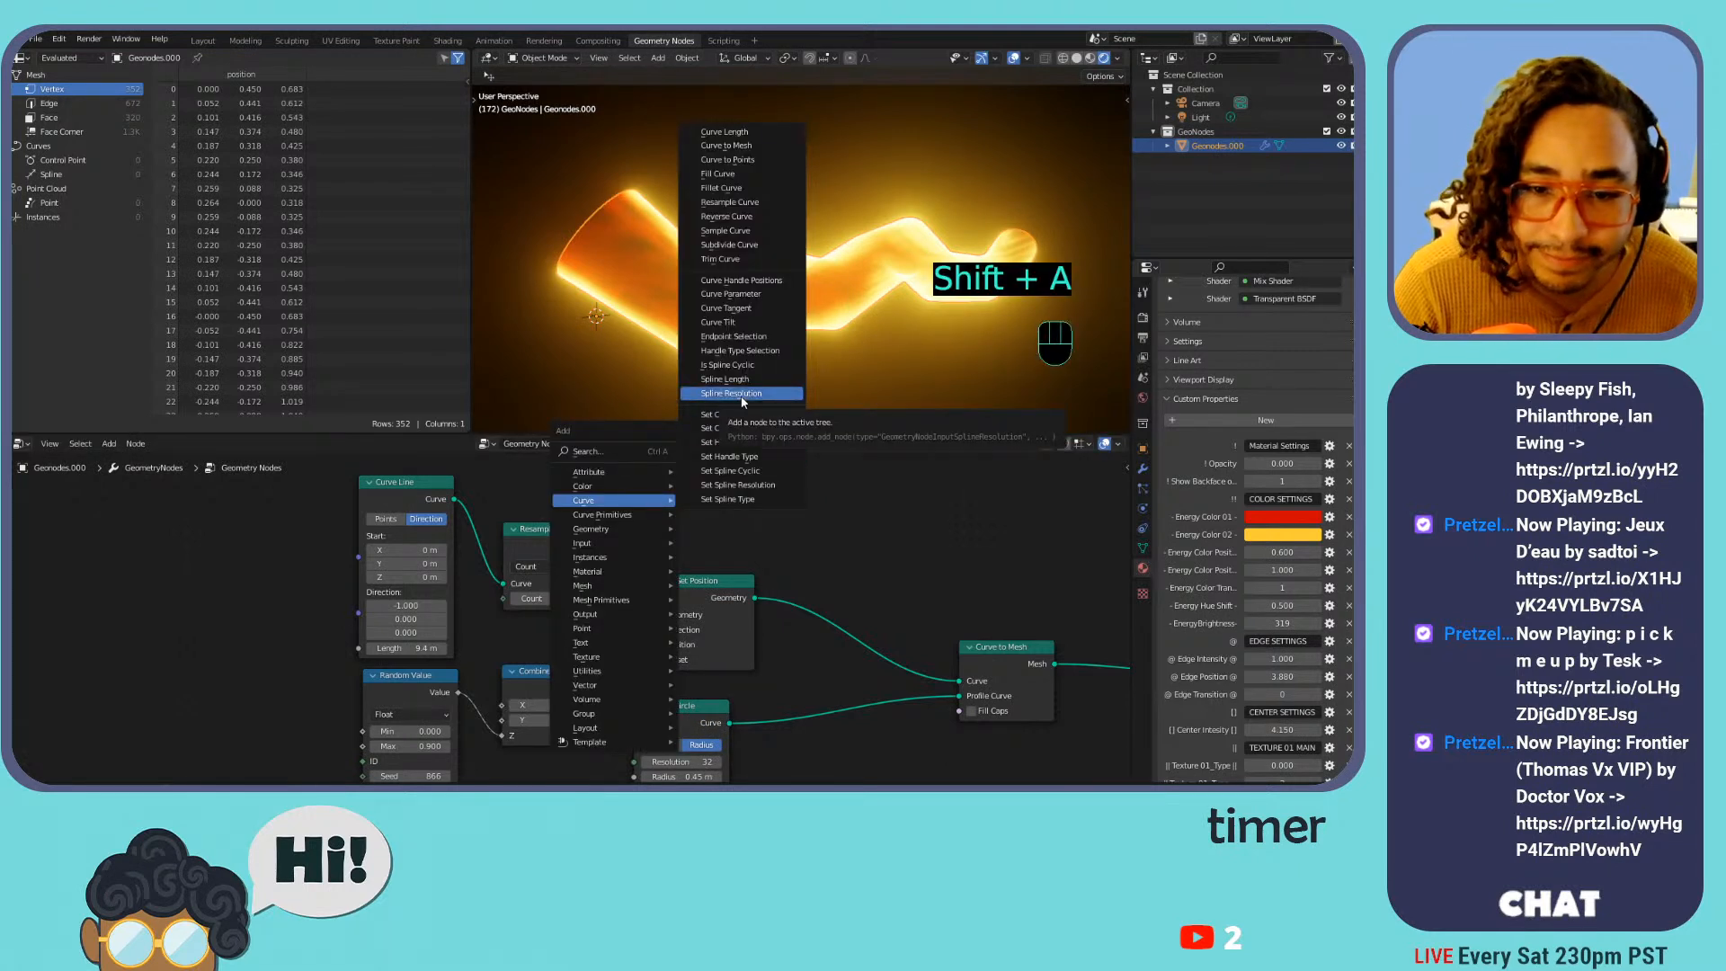
click(746, 231)
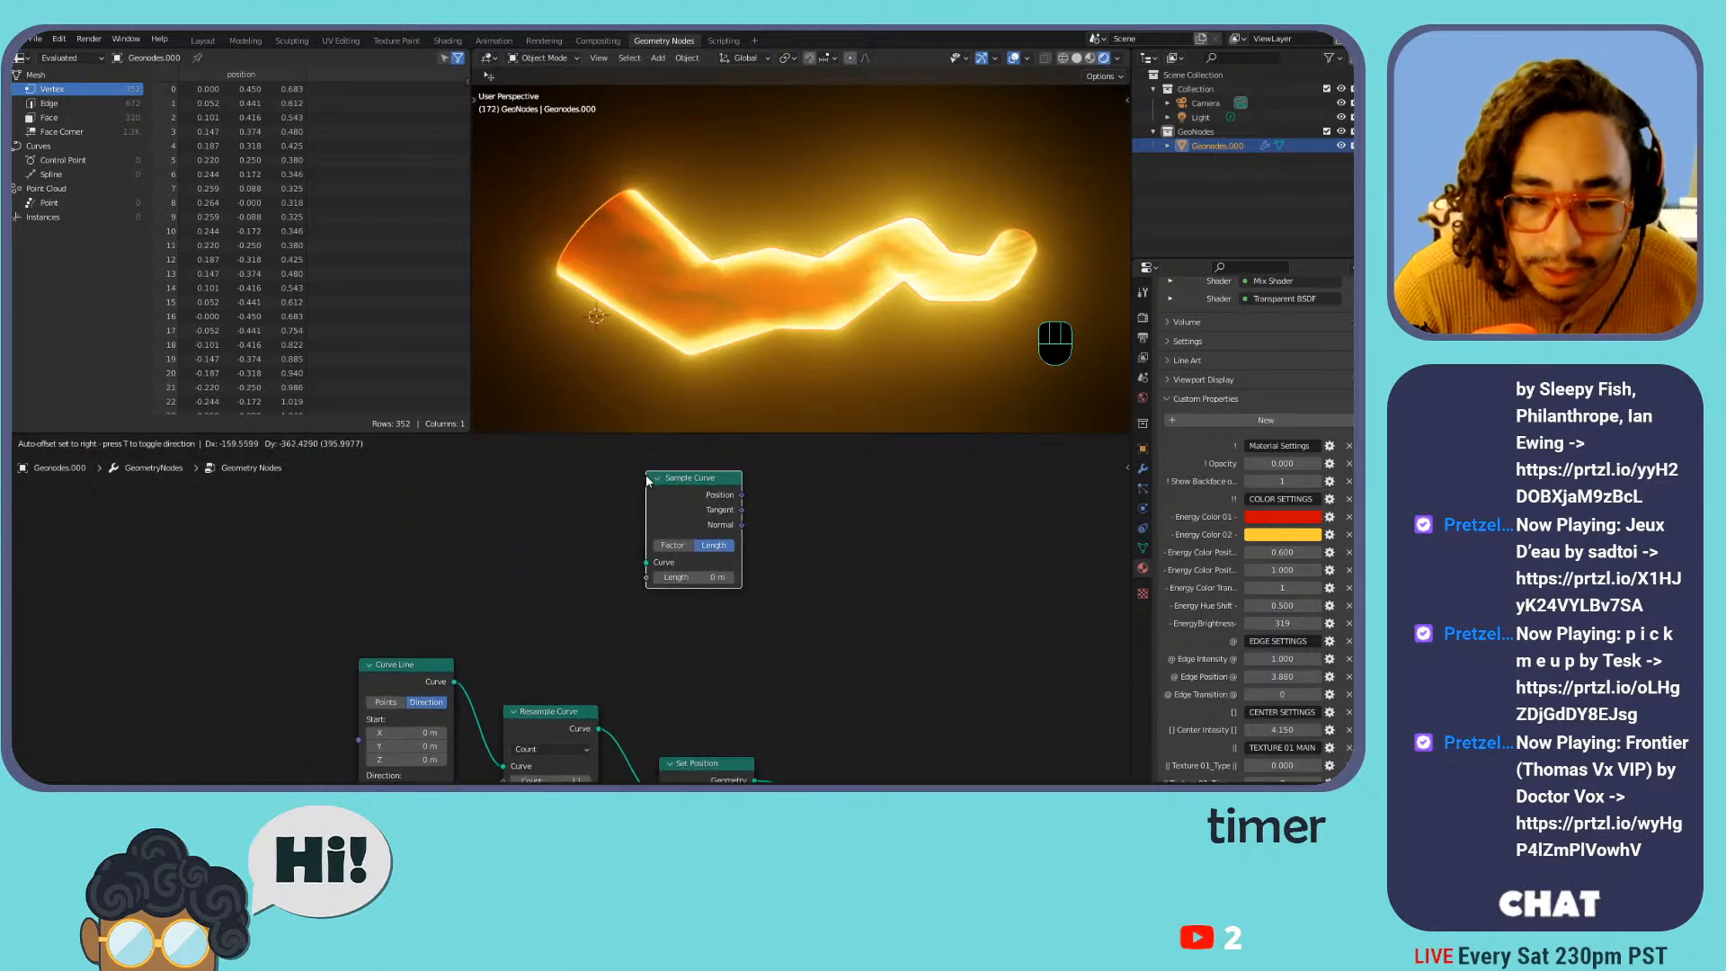
right_click(645, 471)
Insert a Set Spline Type node between Curve Line and Resample Curve, and set its type to NURBS
key(shift+a)
mouse_move(654, 476)
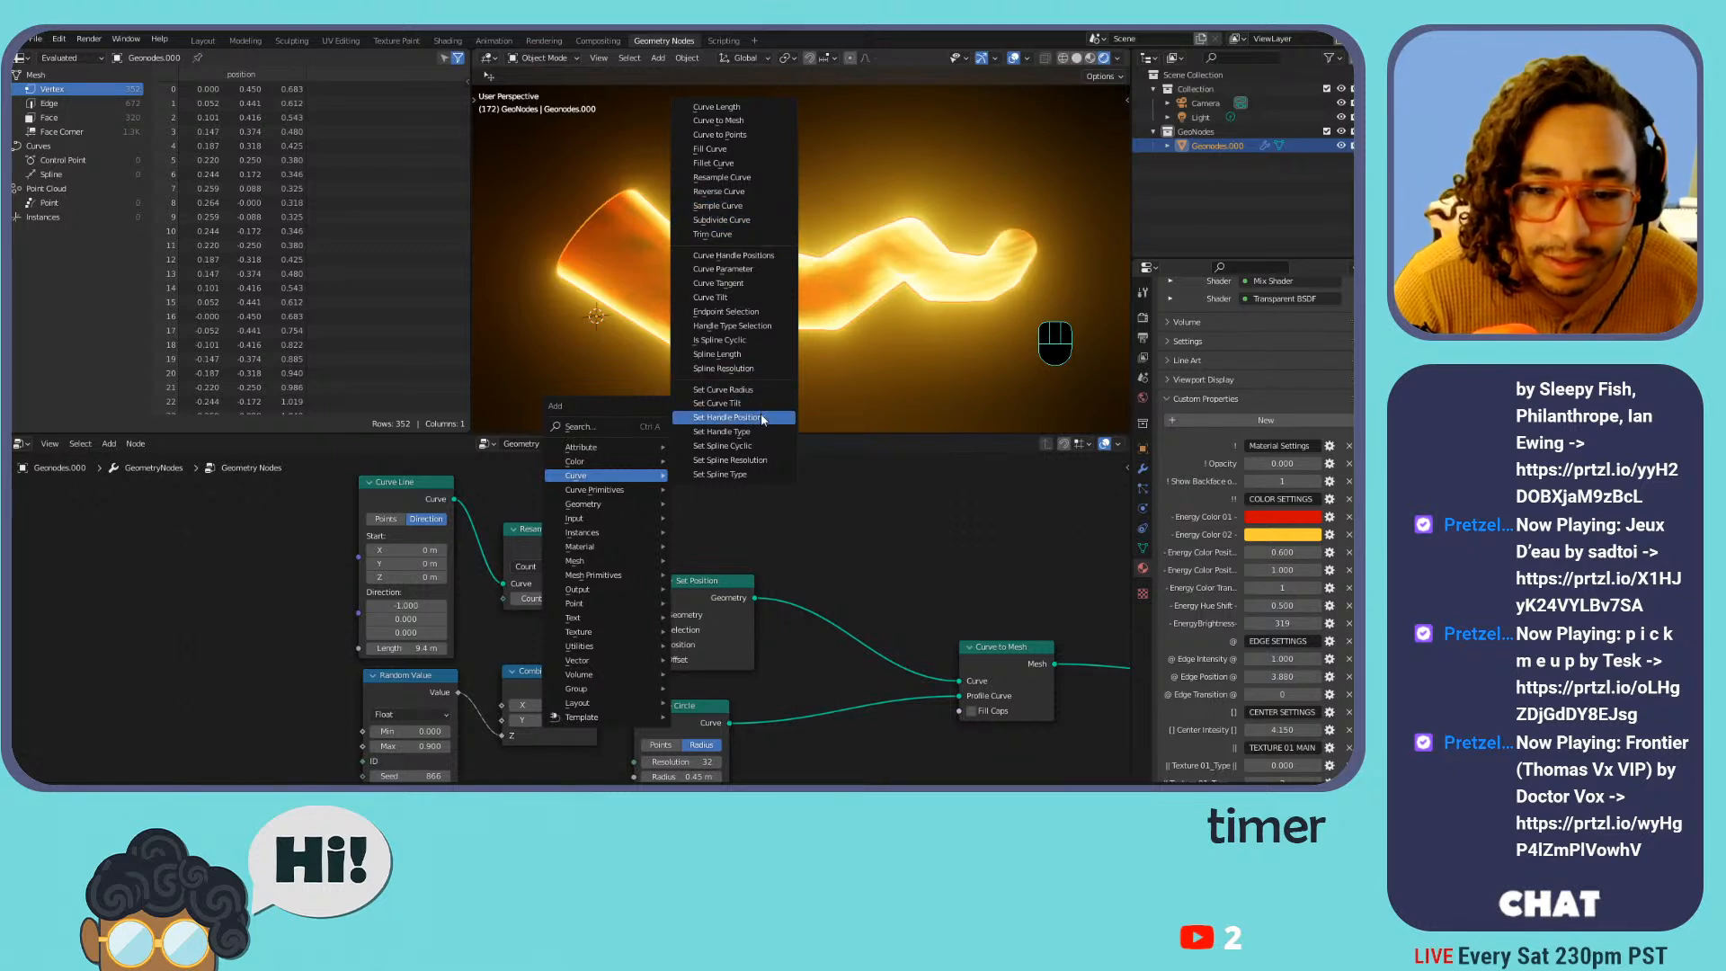
click(725, 474)
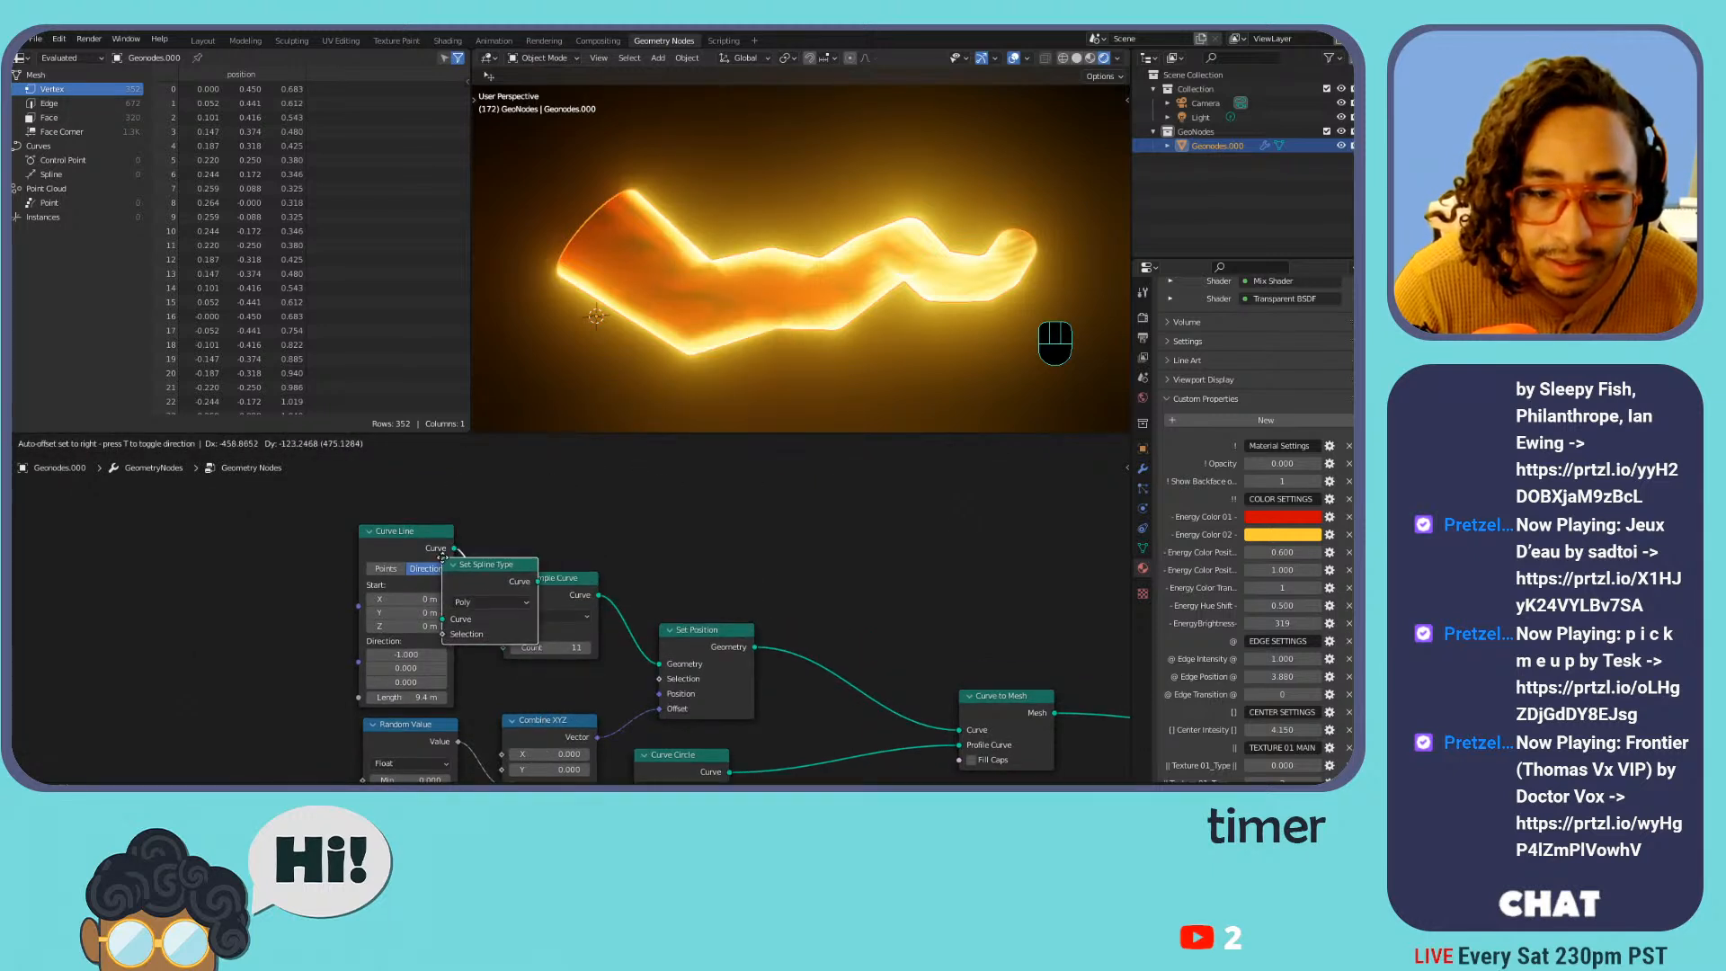
click(507, 521)
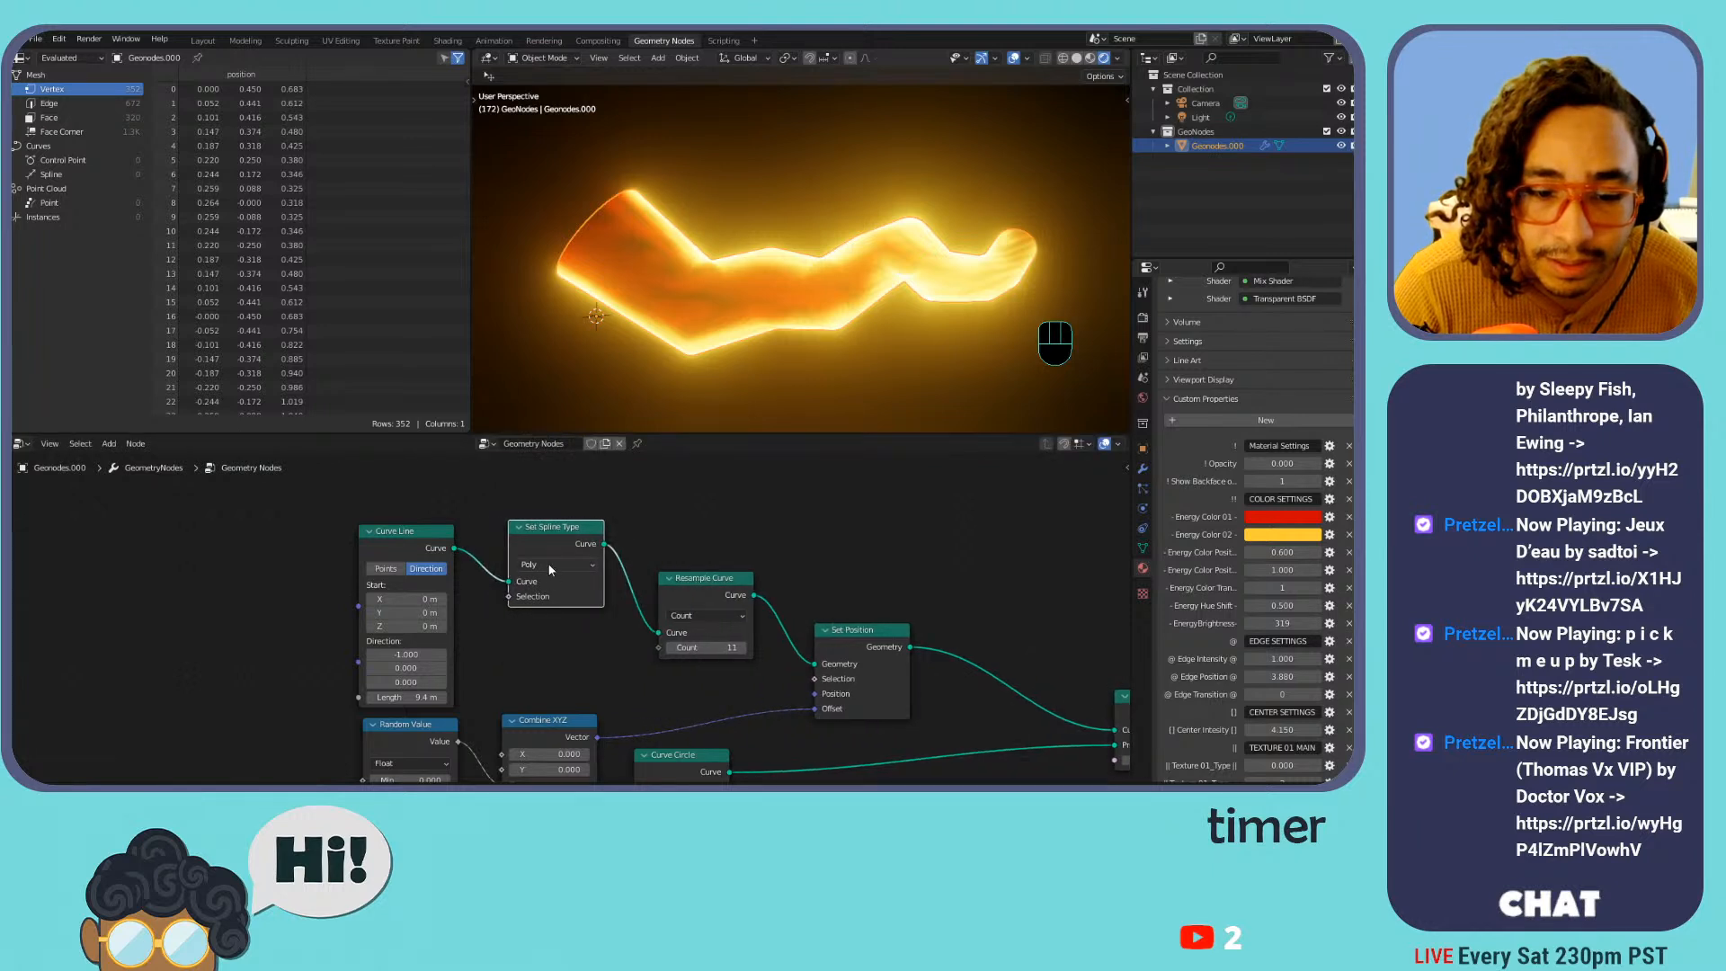
click(565, 598)
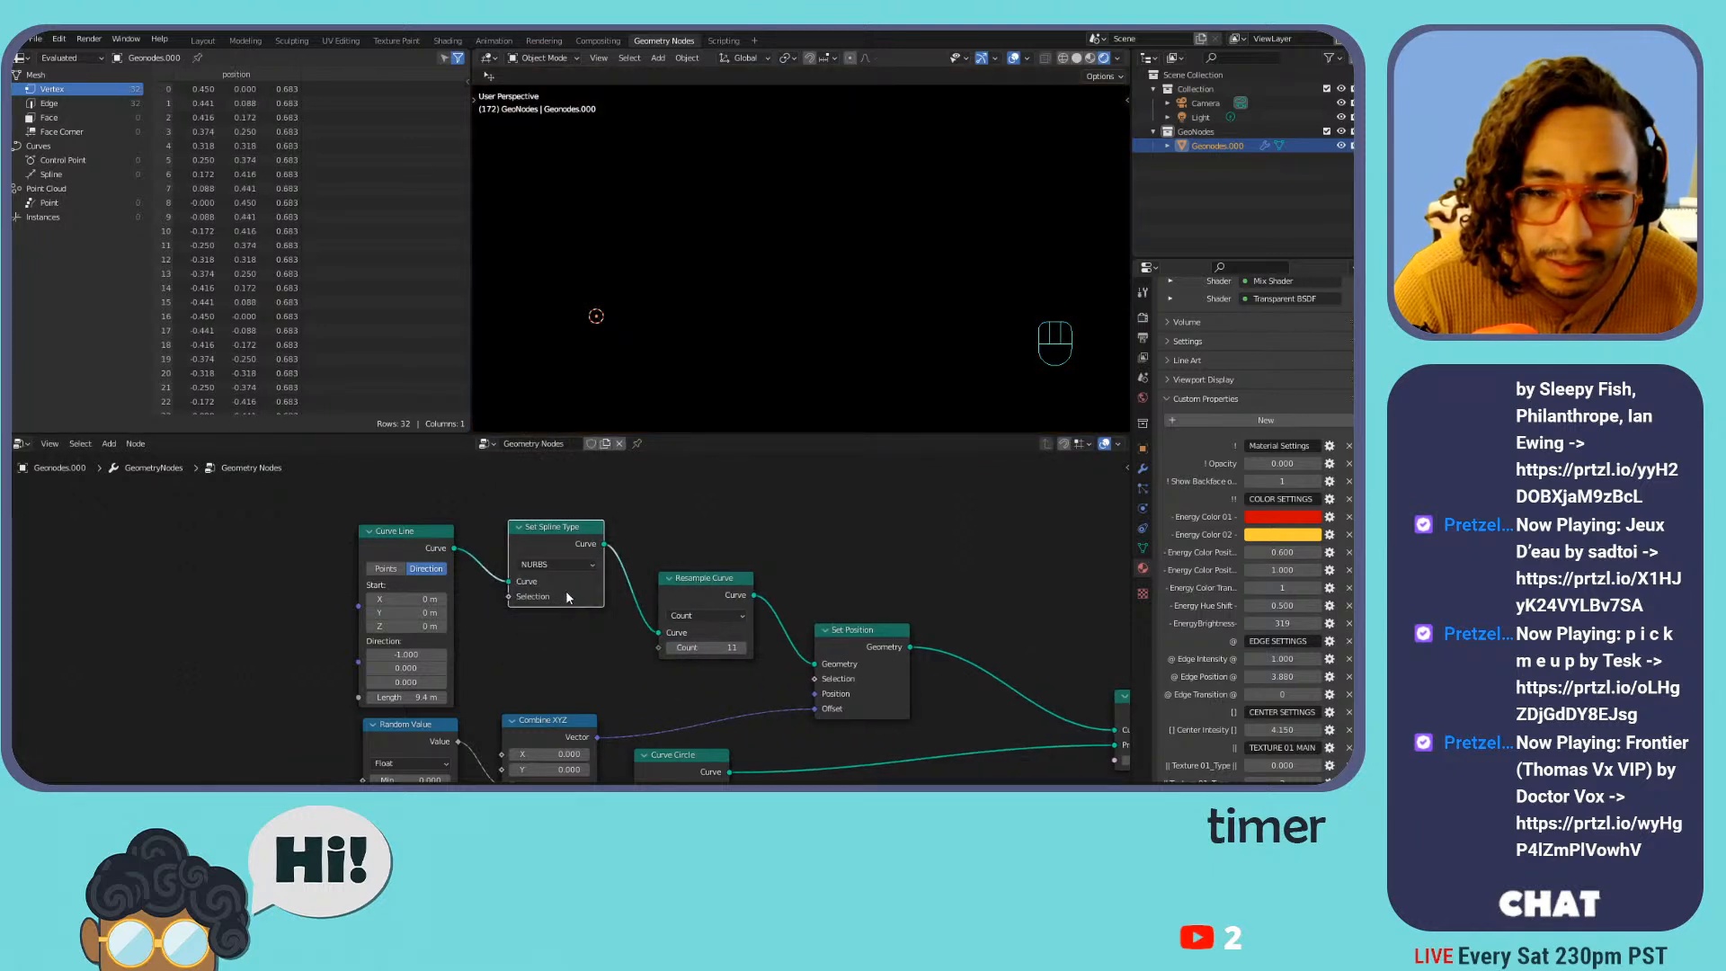
Switch the viewport to solid shading and delete the Resample Curve node after trying a count of 175
click(1076, 60)
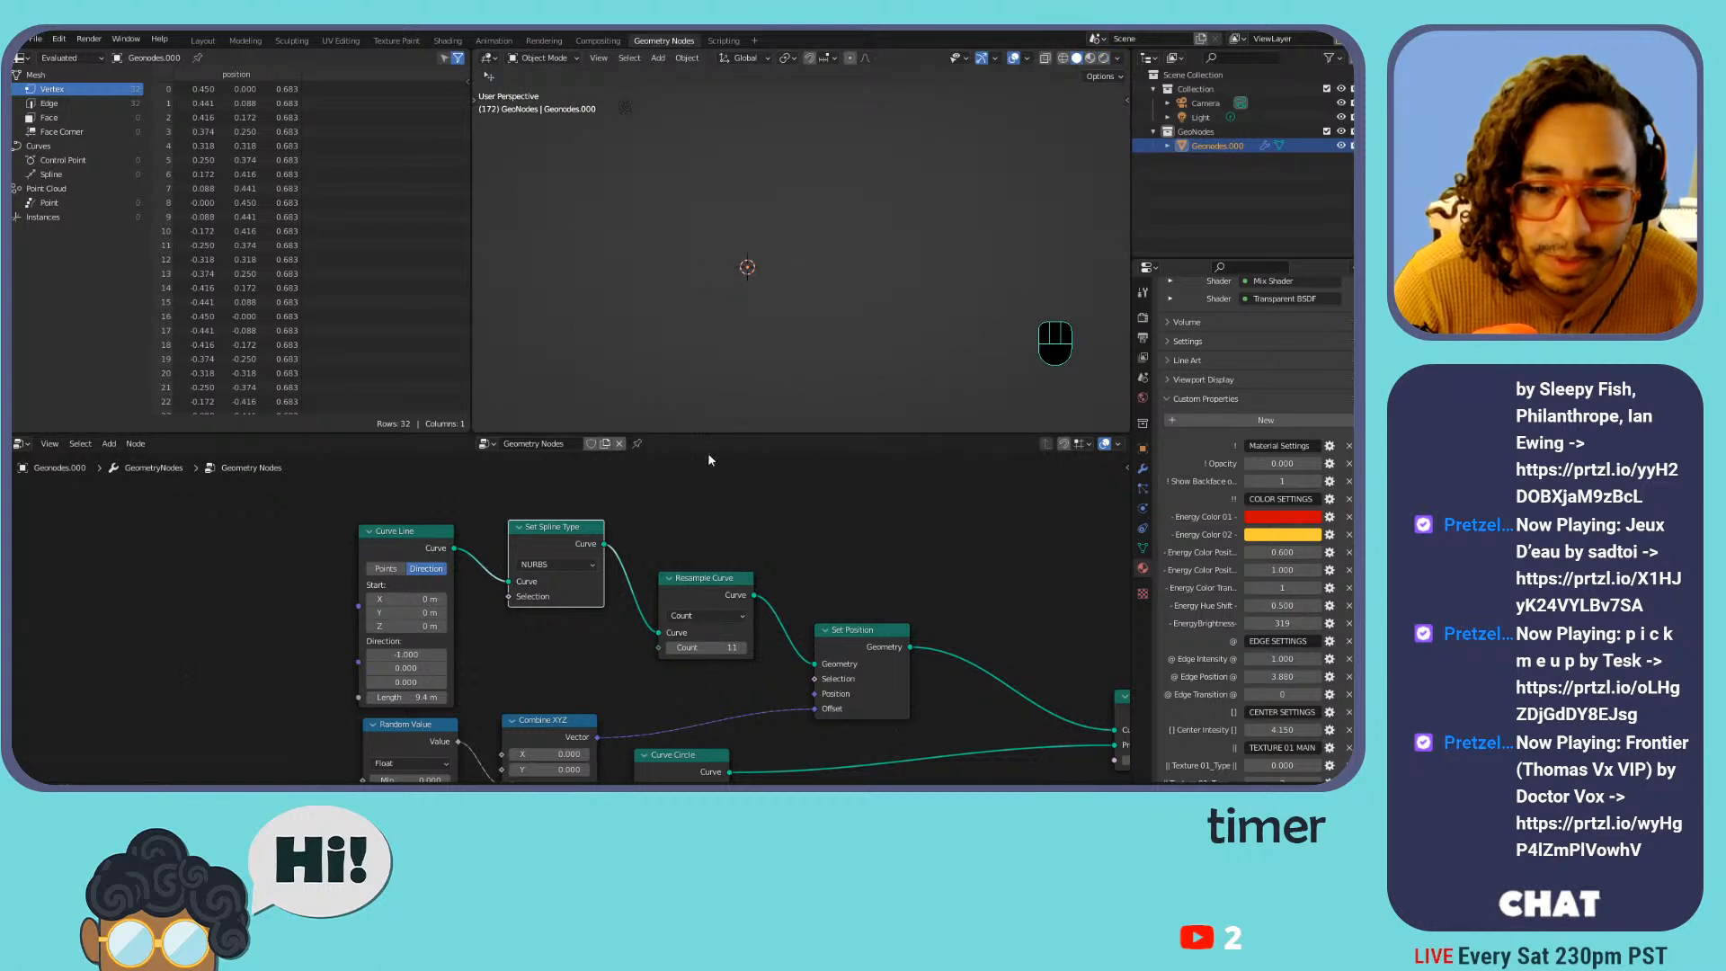
drag(719, 647, 696, 635)
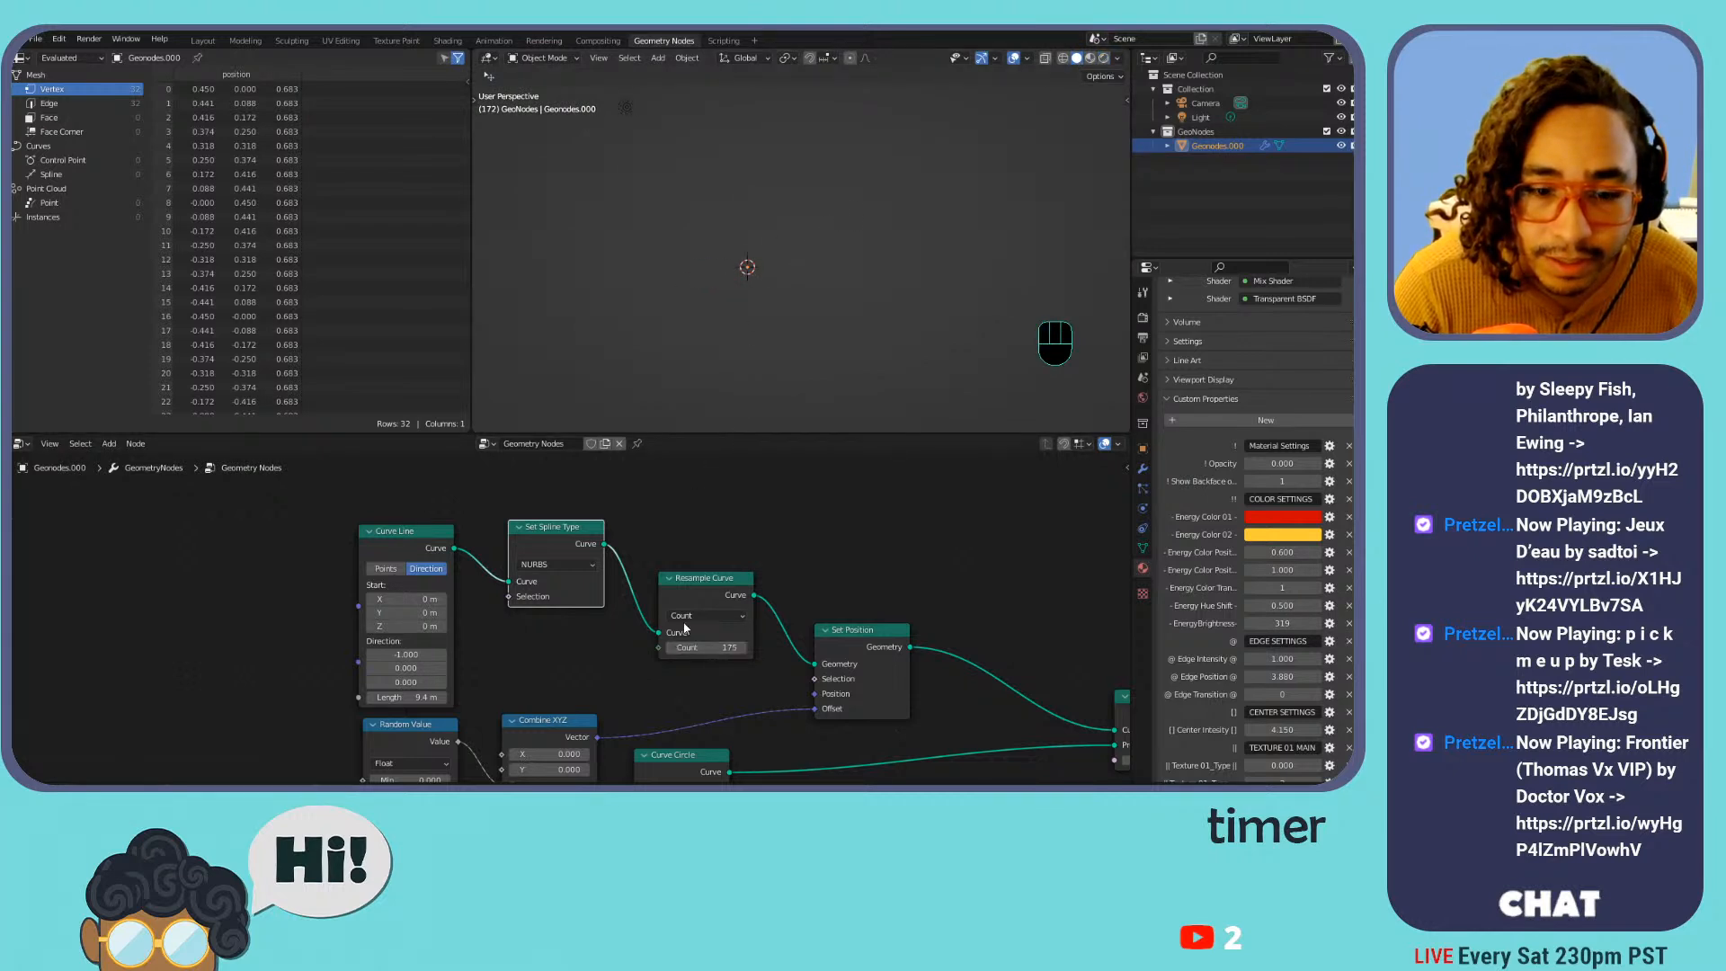
middle_drag(619, 536, 718, 495)
click(803, 539)
key(x)
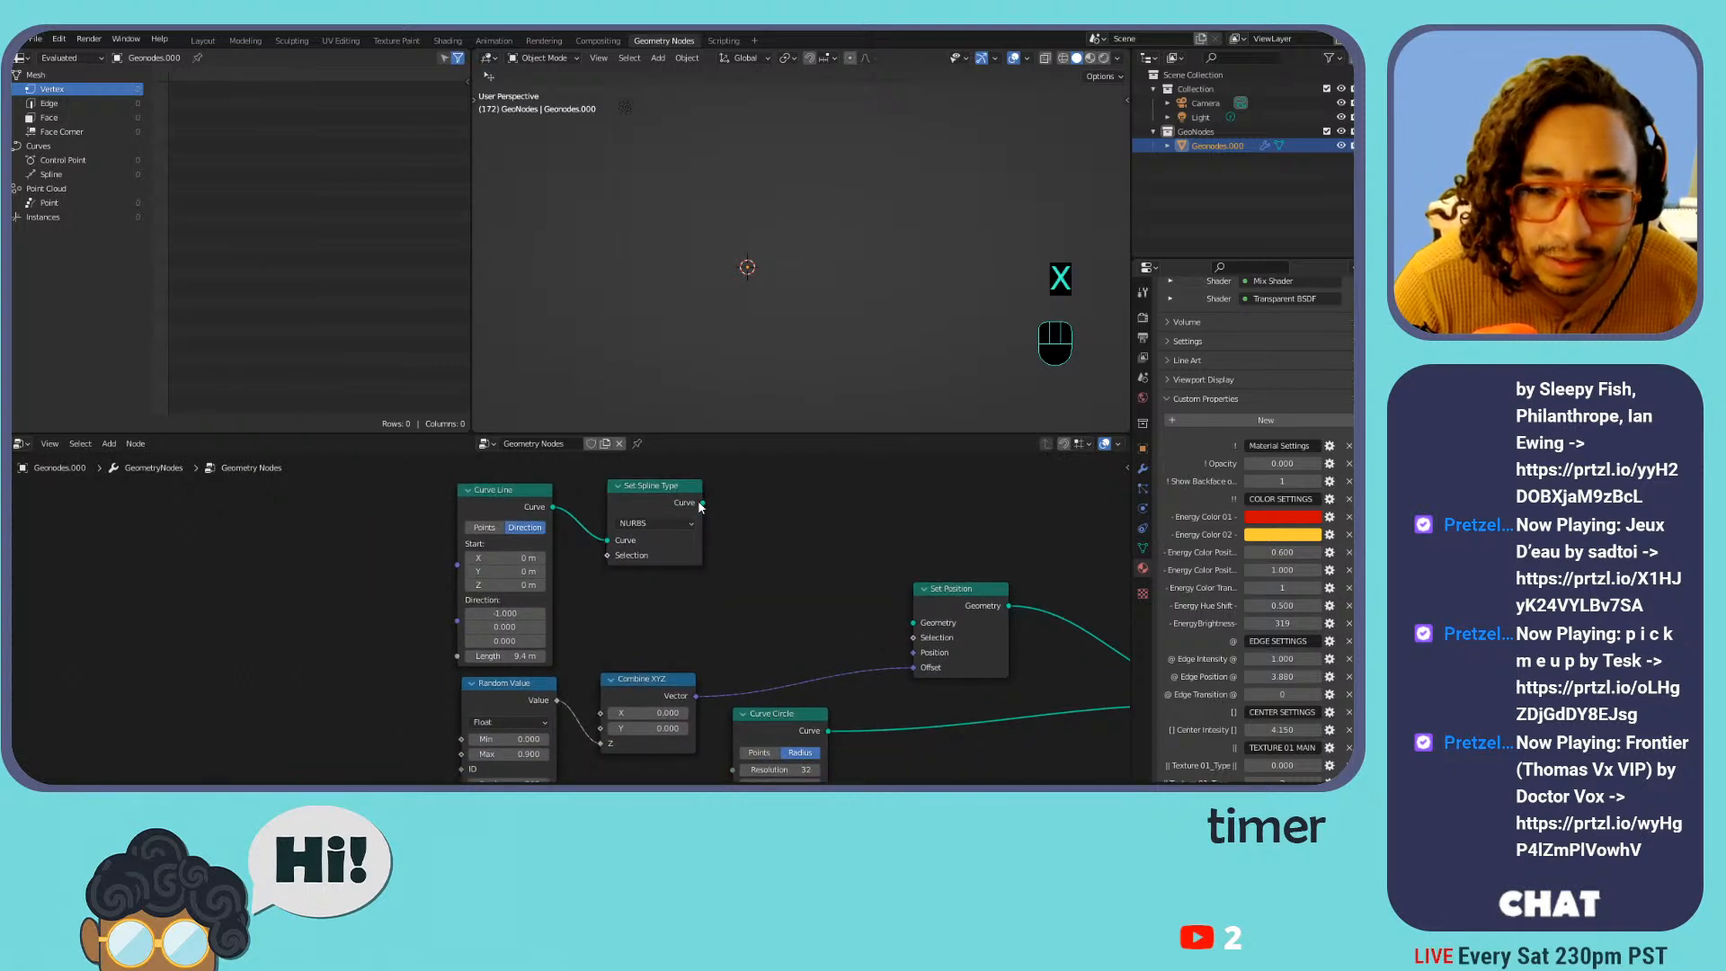
Try linking the Set Spline Type node to Set Position and switching its type to Poly
drag(679, 497, 826, 552)
middle_drag(839, 533, 733, 552)
click(724, 598)
click(700, 641)
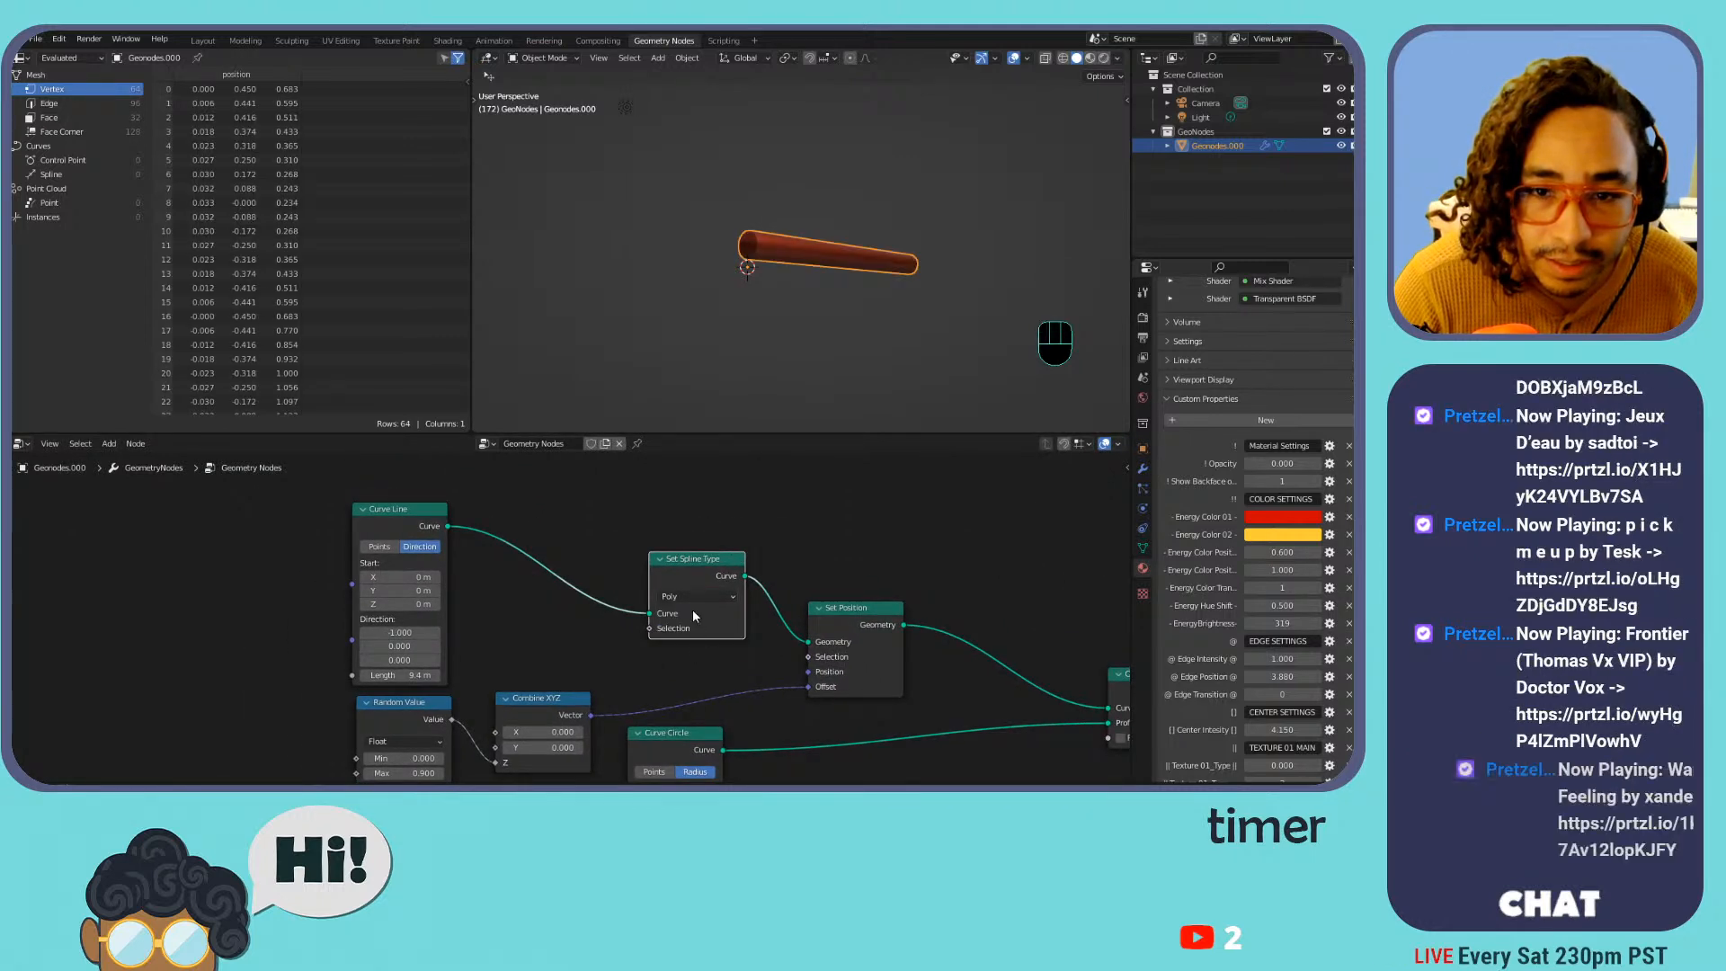
key(KP_1)
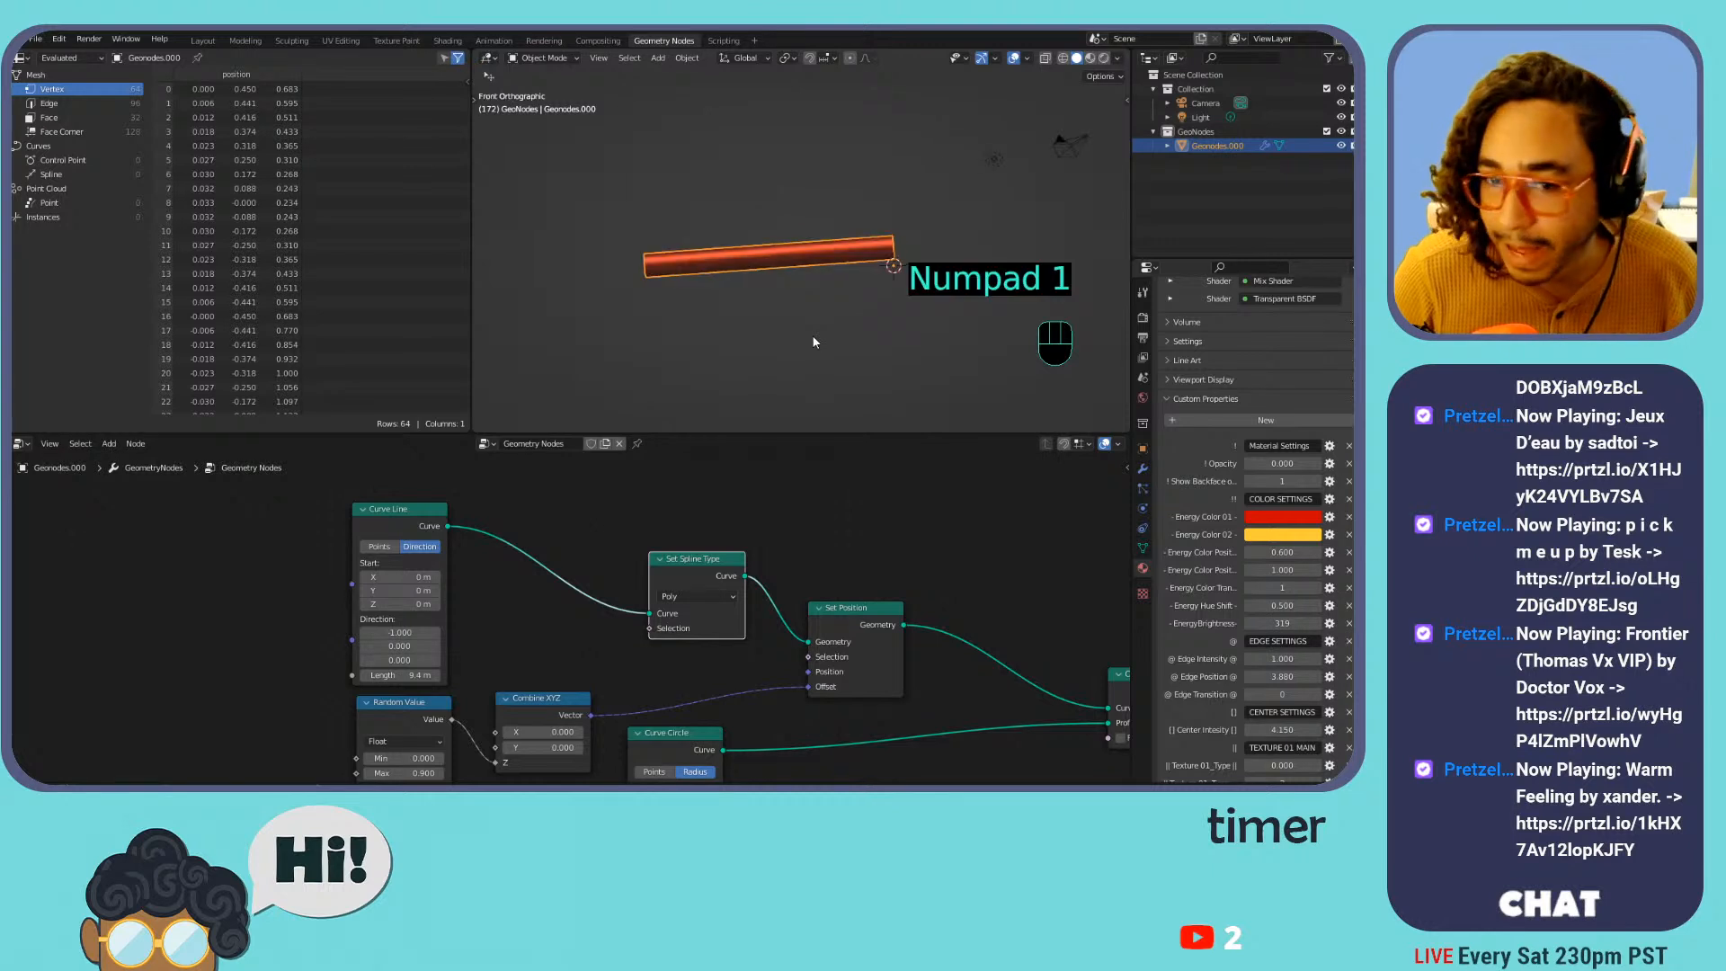
key(KP_7)
Undo the recent node edits until Resample Curve is restored before Set Position and Set Spline Type stands unlinked
key(ctrl+z)
key(ctrl+z)
key(ctrl+z)
key(ctrl+z)
key(ctrl+z)
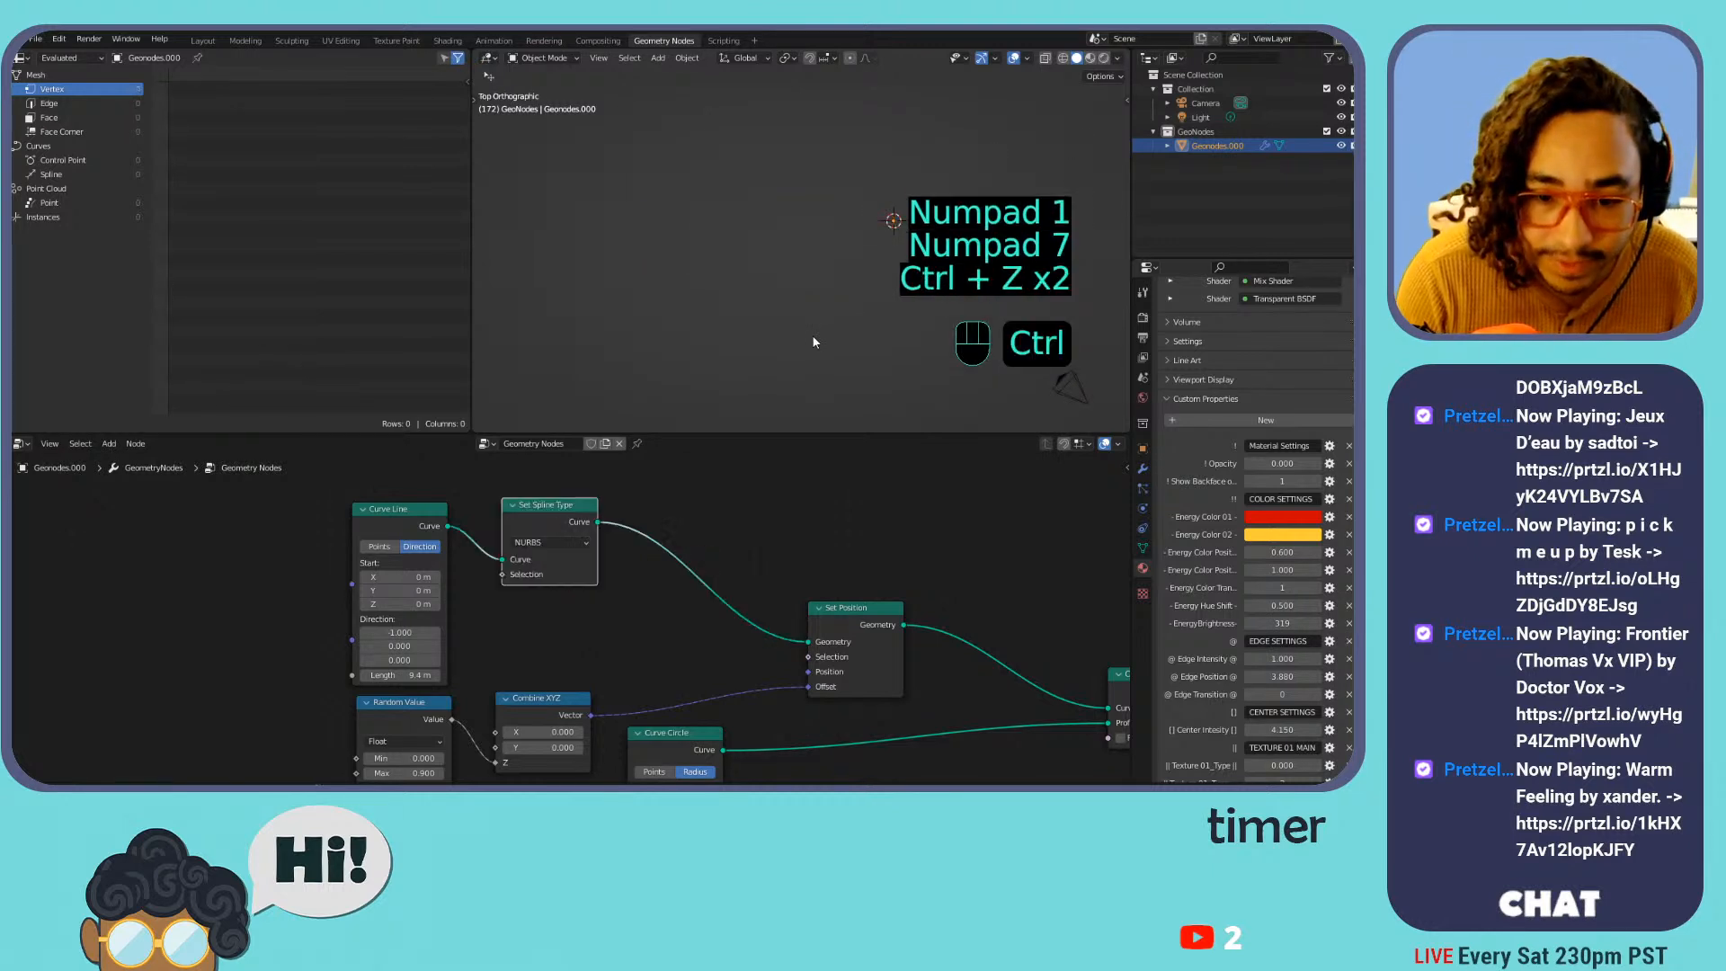
key(ctrl+z)
key(ctrl+z)
key(ctrl+z)
key(ctrl+z)
key(ctrl+z)
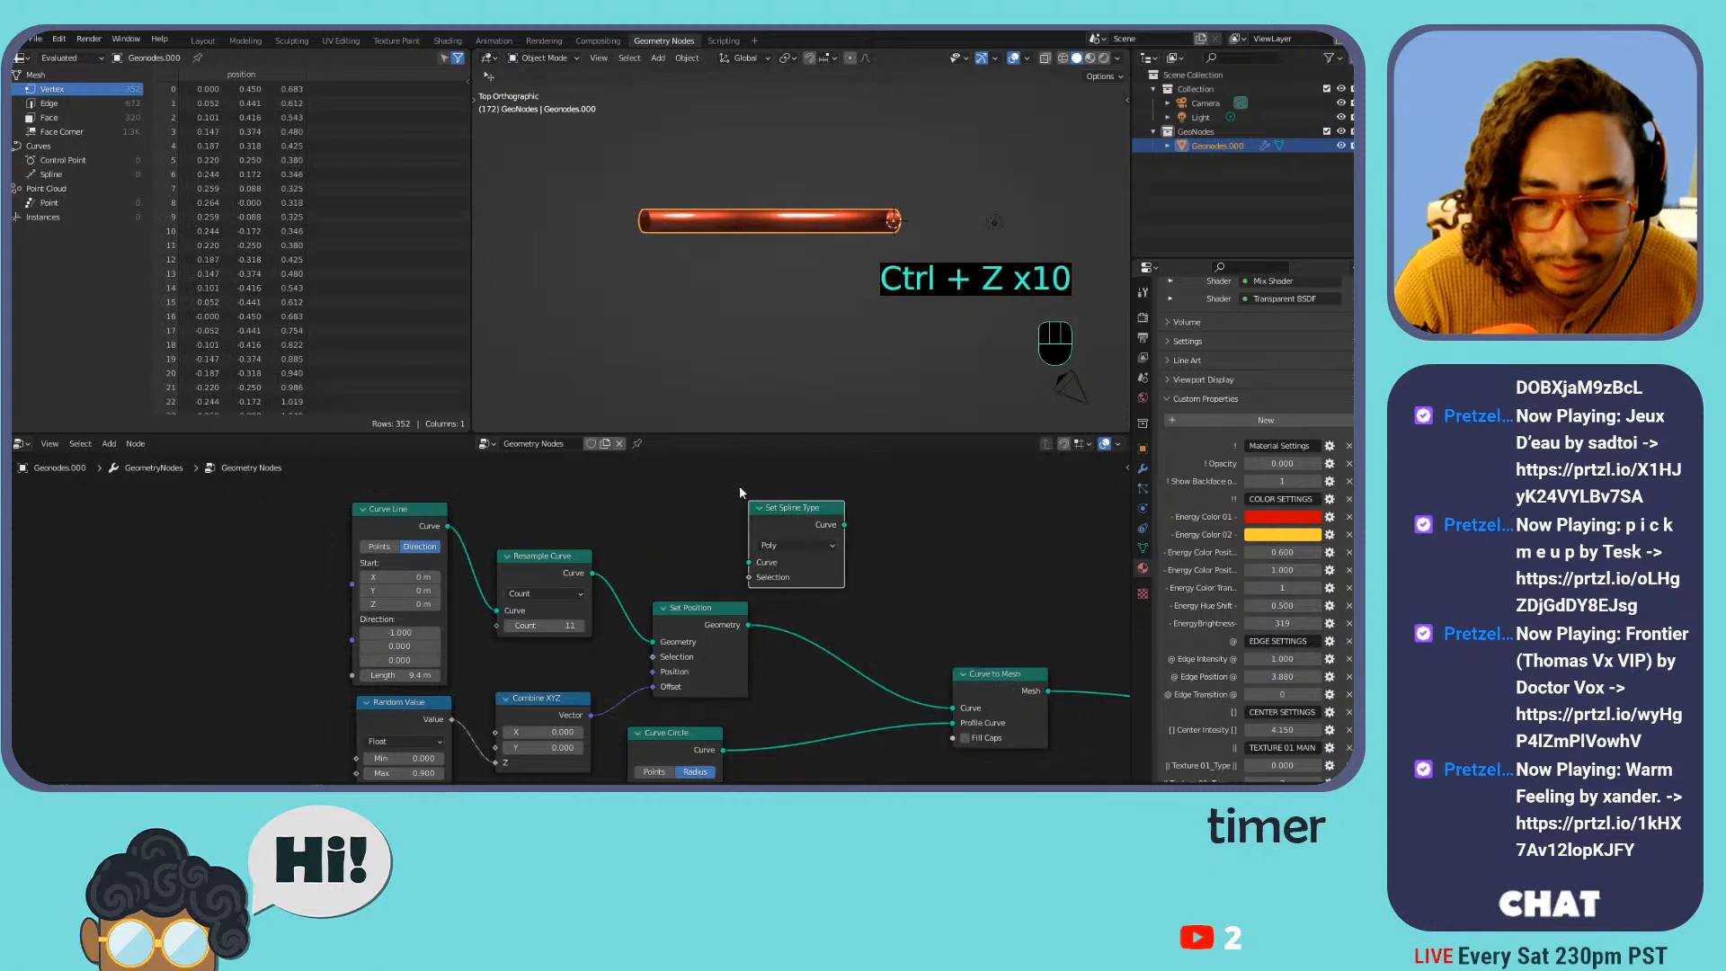
middle_drag(818, 481, 659, 477)
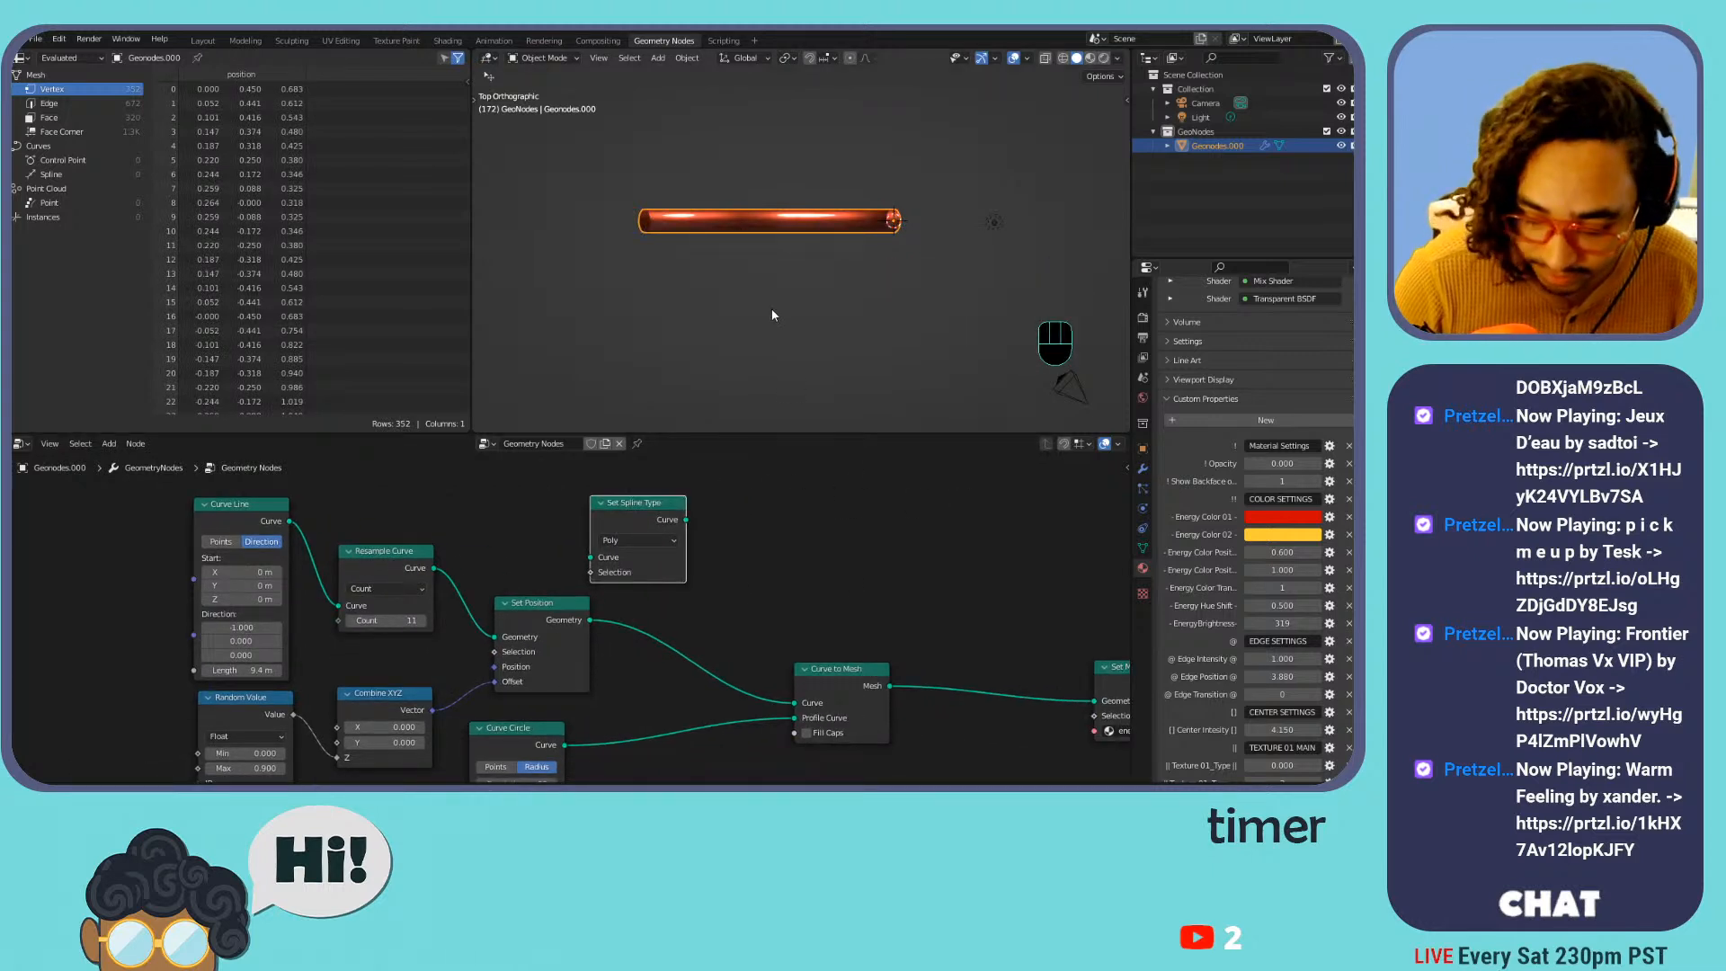
key(KP_1)
scroll(811, 330, up, 3)
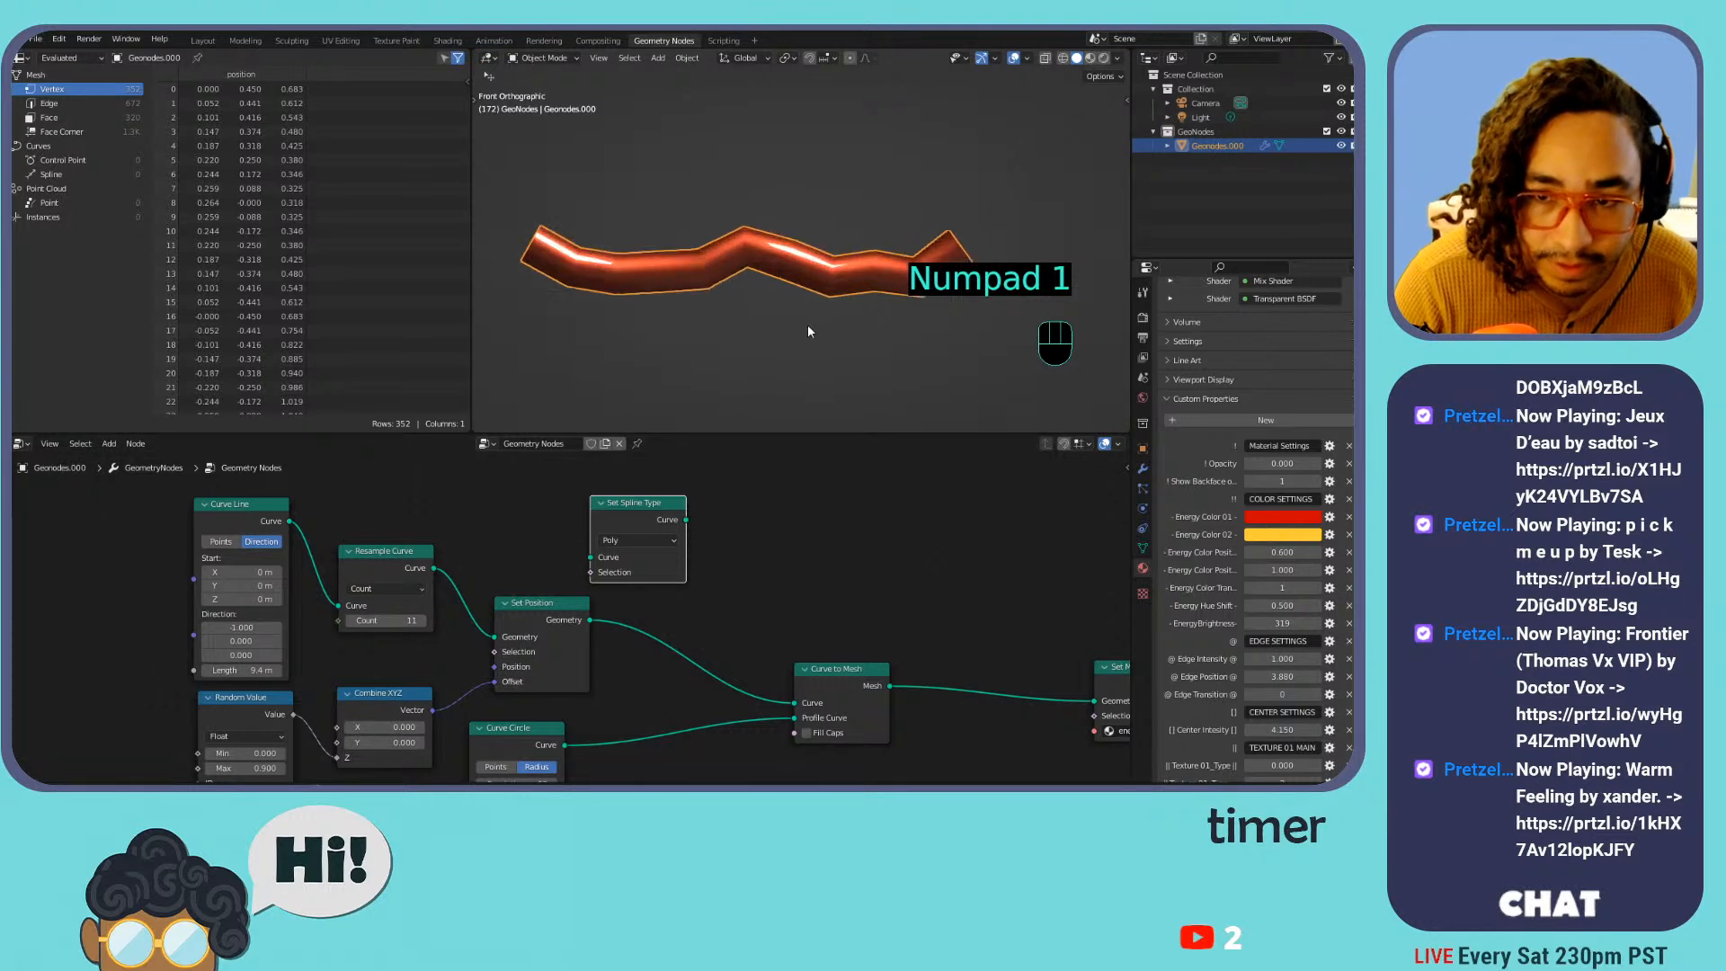
Try inserting the Set Spline Type node between Set Position and Curve to Mesh
middle_drag(632, 722, 744, 683)
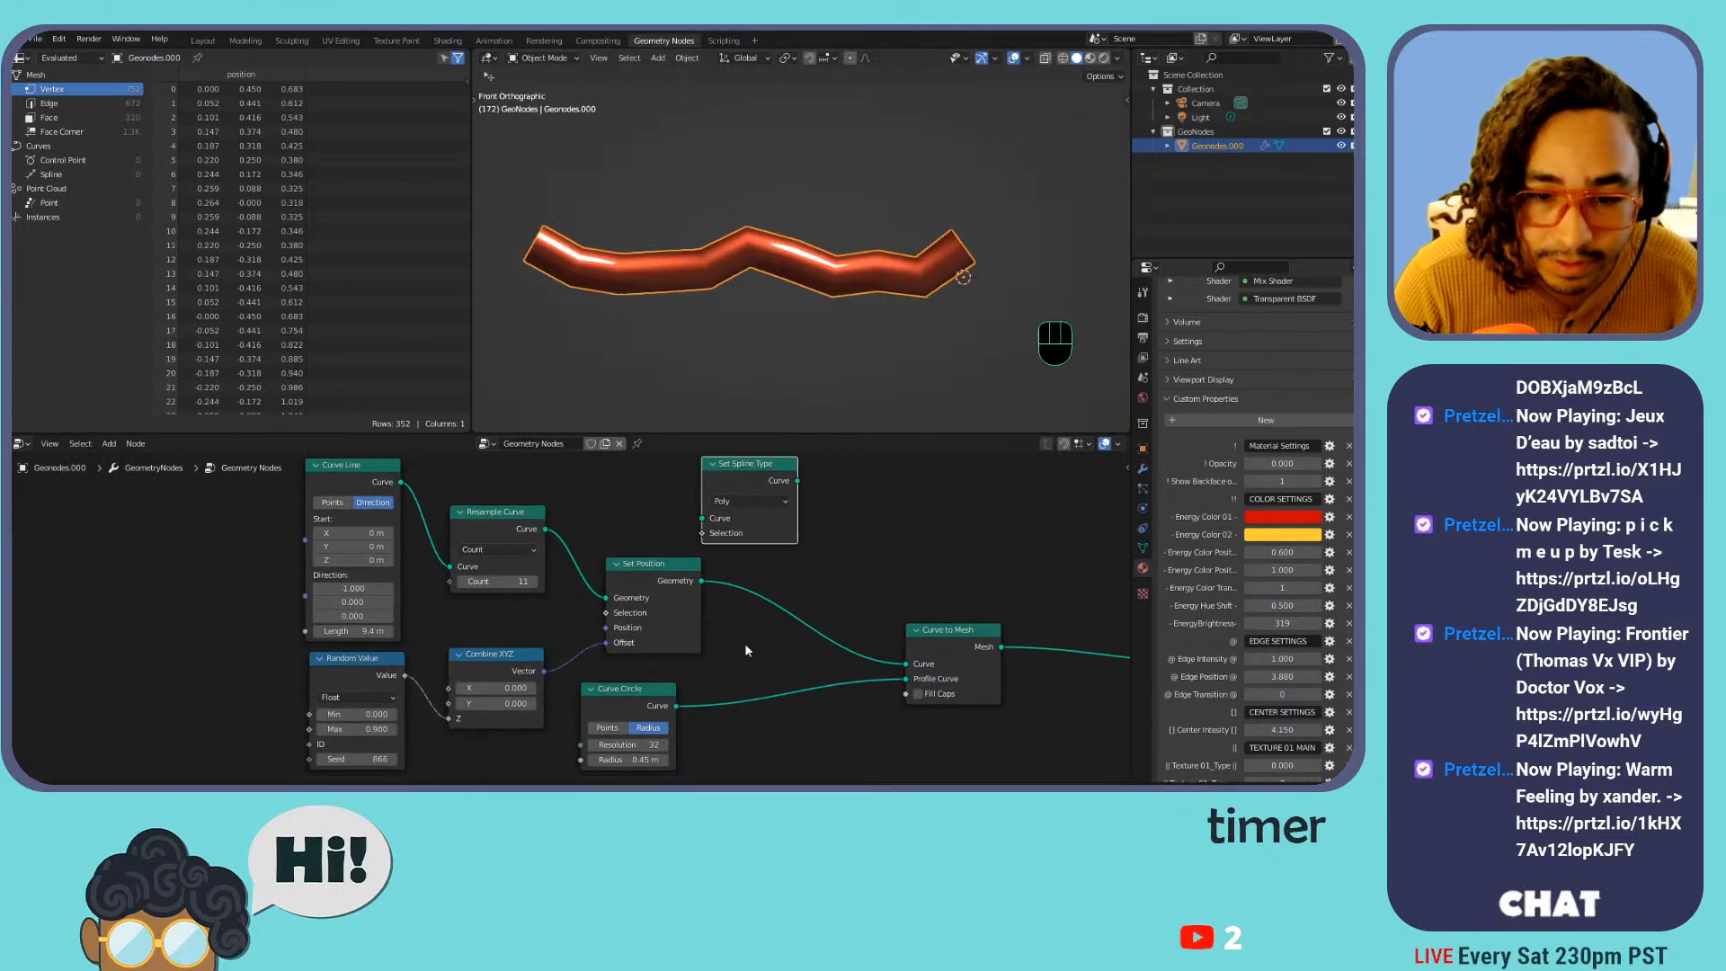
drag(720, 469, 774, 569)
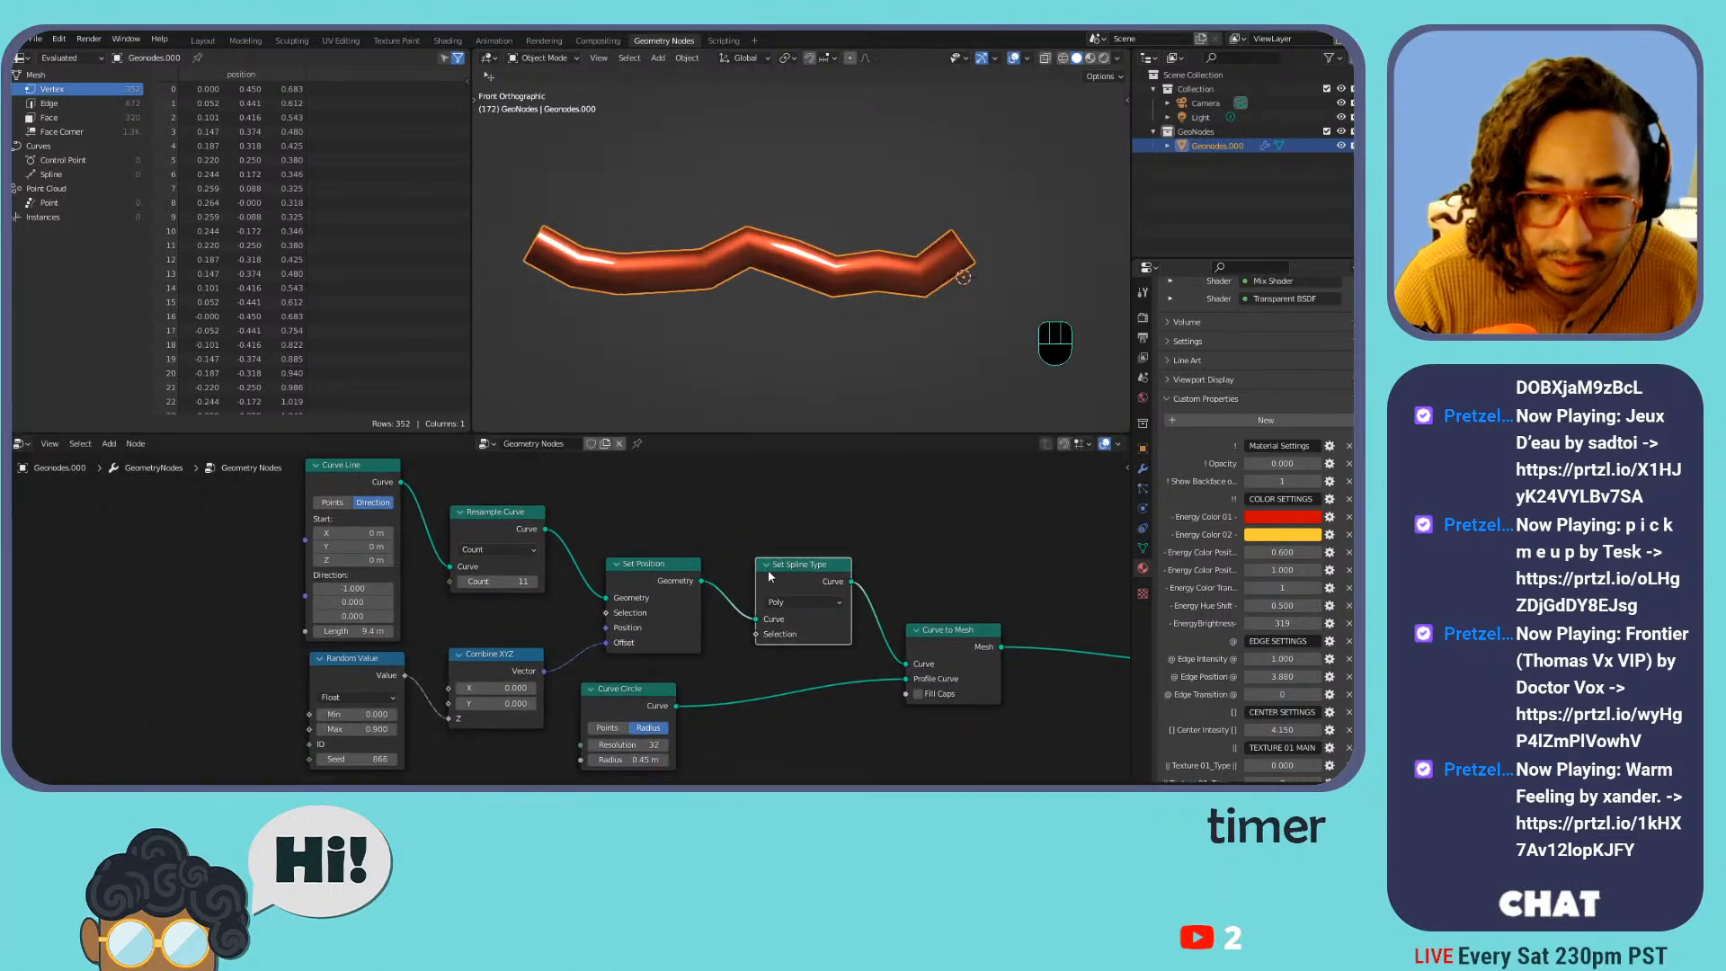
key(ctrl+z)
Insert the Set Spline Type node between Resample Curve and Set Position, and set its type to NURBS
drag(747, 483, 604, 506)
click(642, 539)
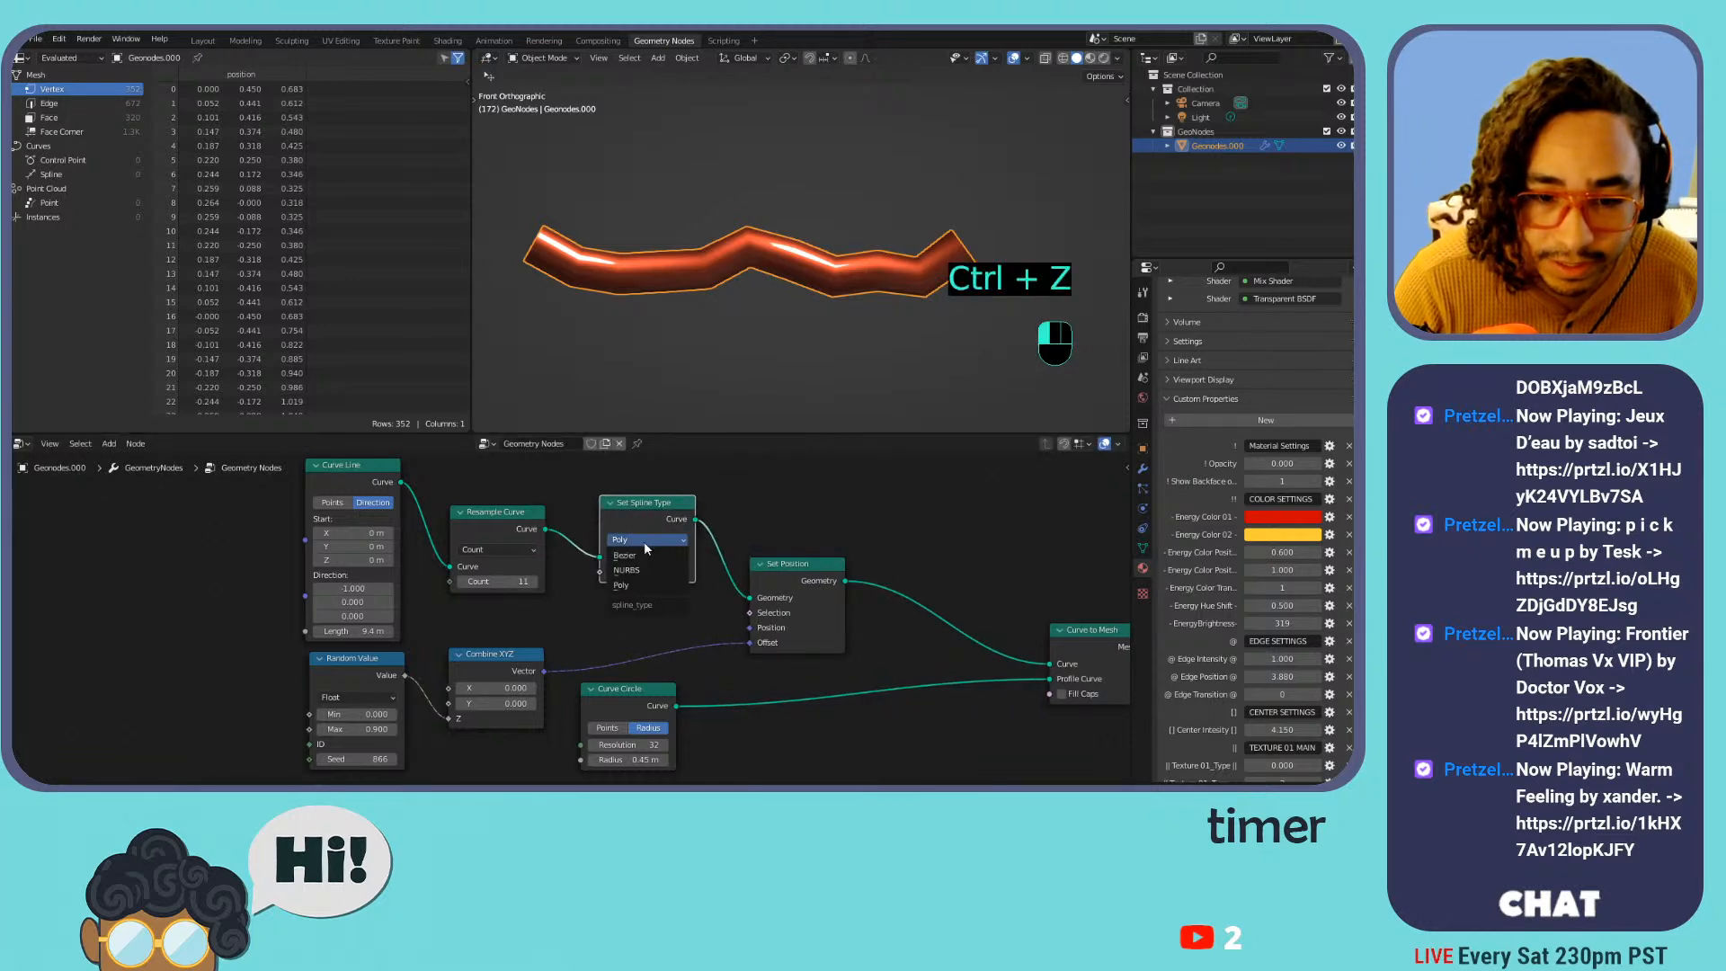
click(648, 562)
click(645, 572)
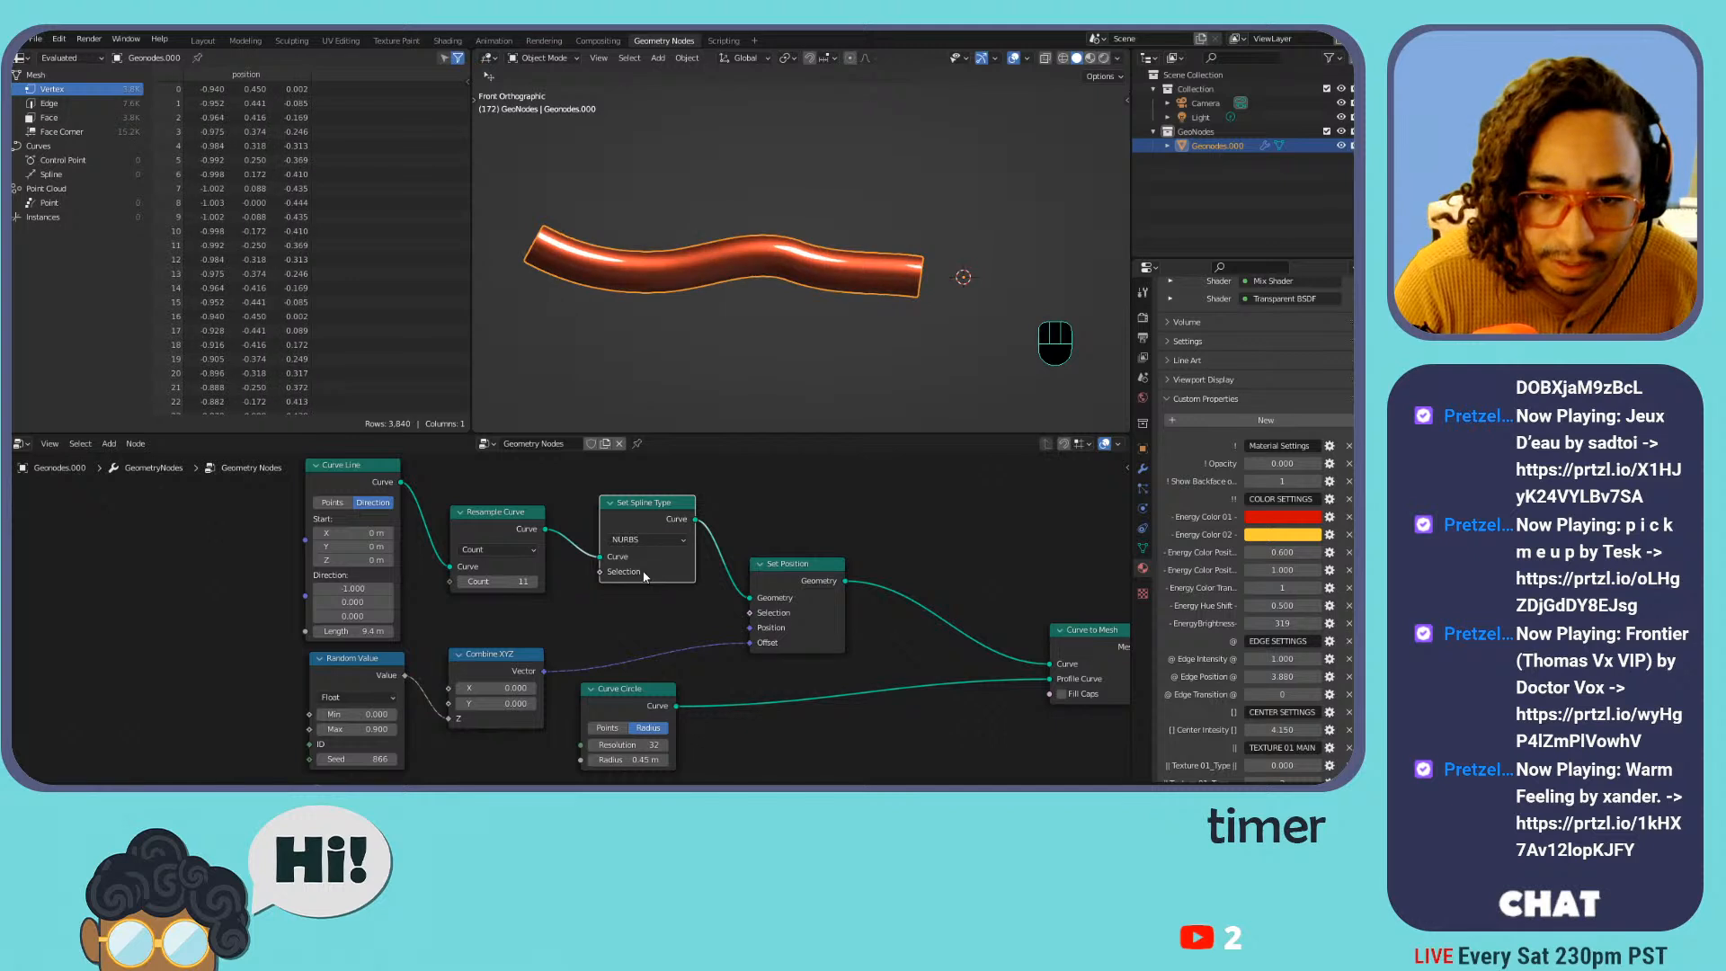
Compare the Poly and Bezier types in the Set Spline Type node and return to NURBS
click(650, 541)
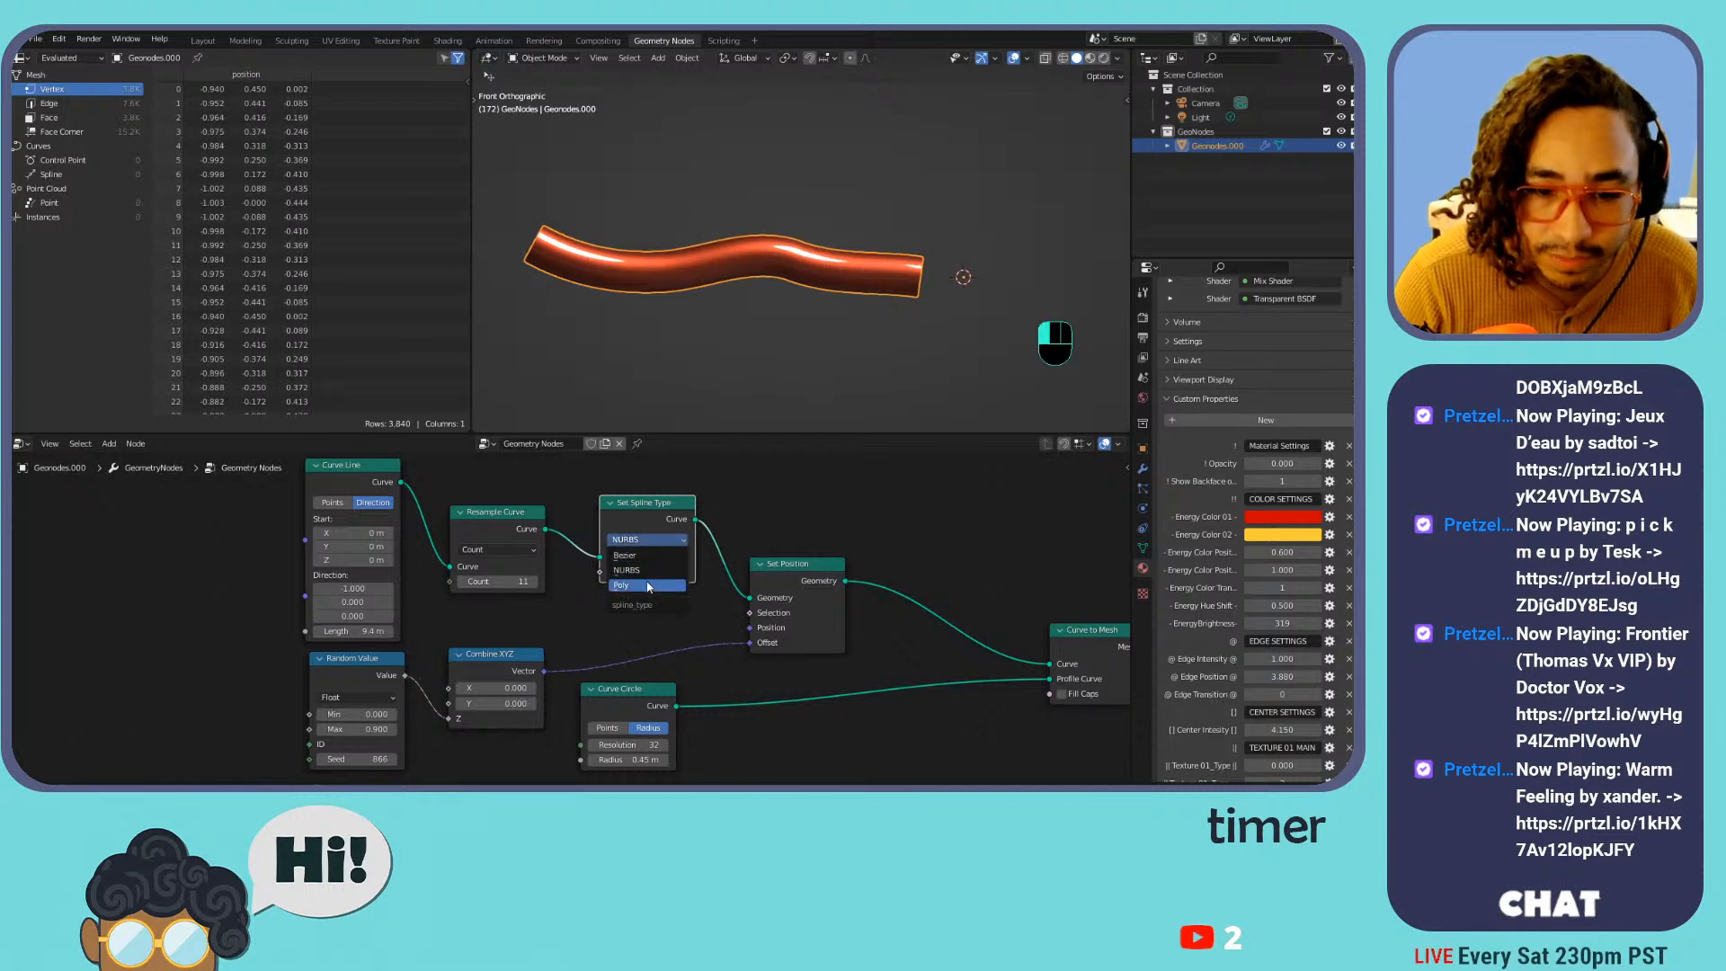
click(648, 585)
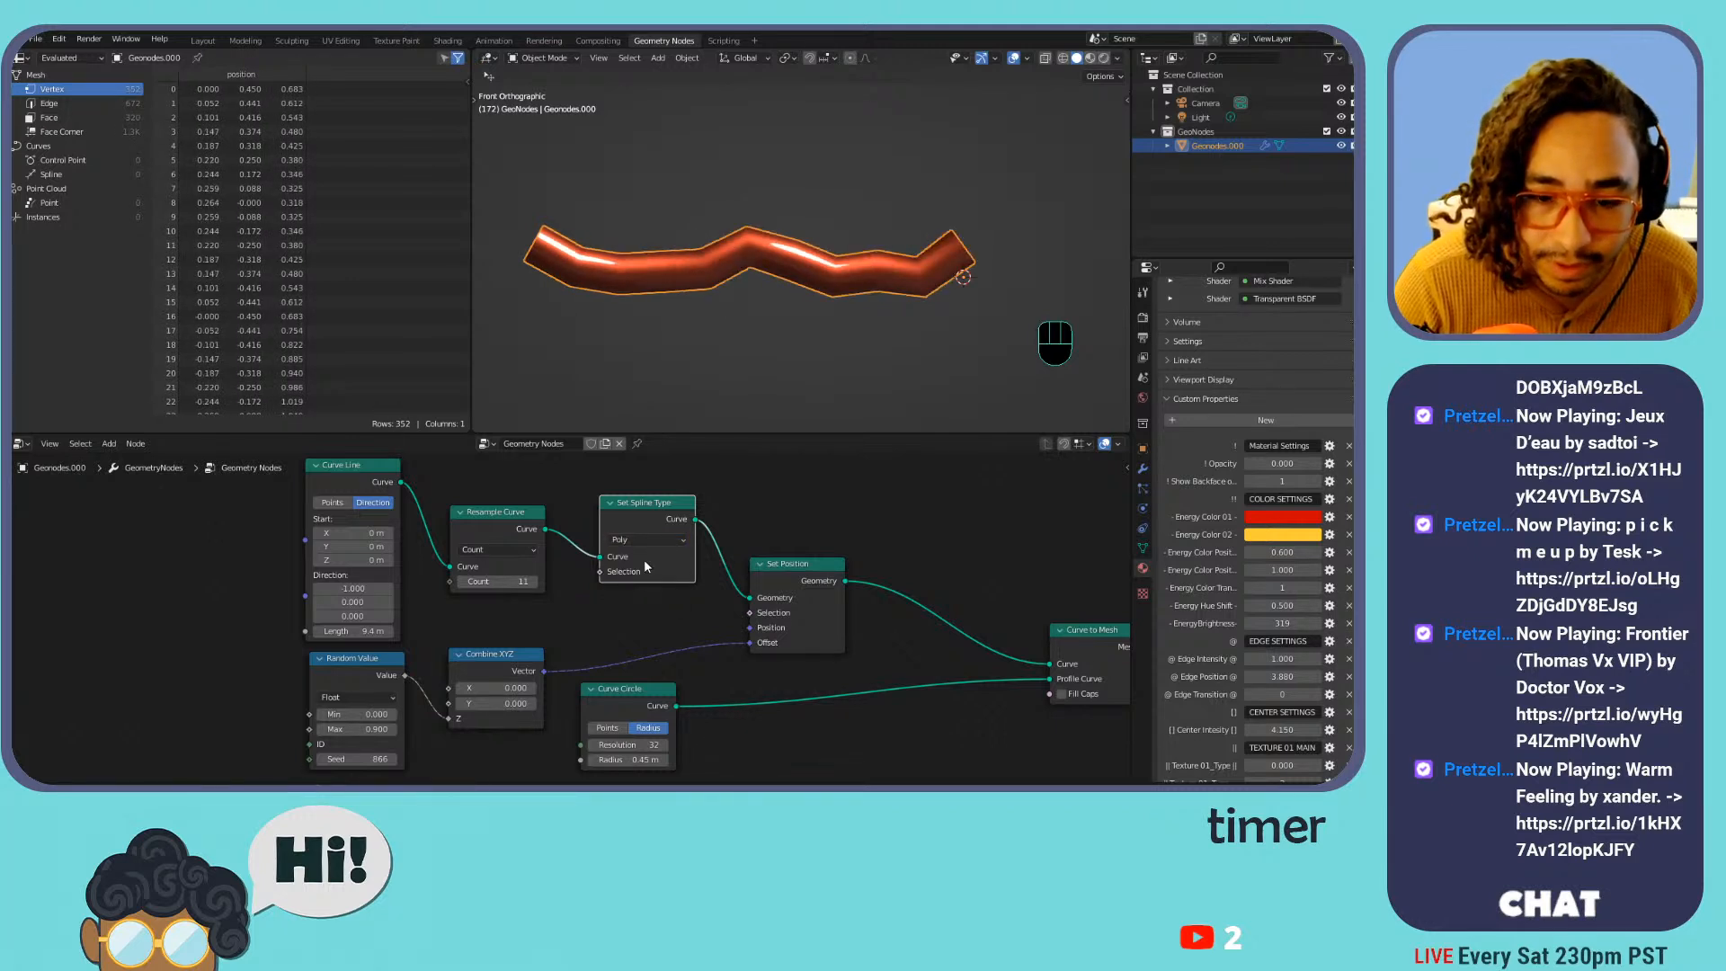
click(645, 570)
click(647, 540)
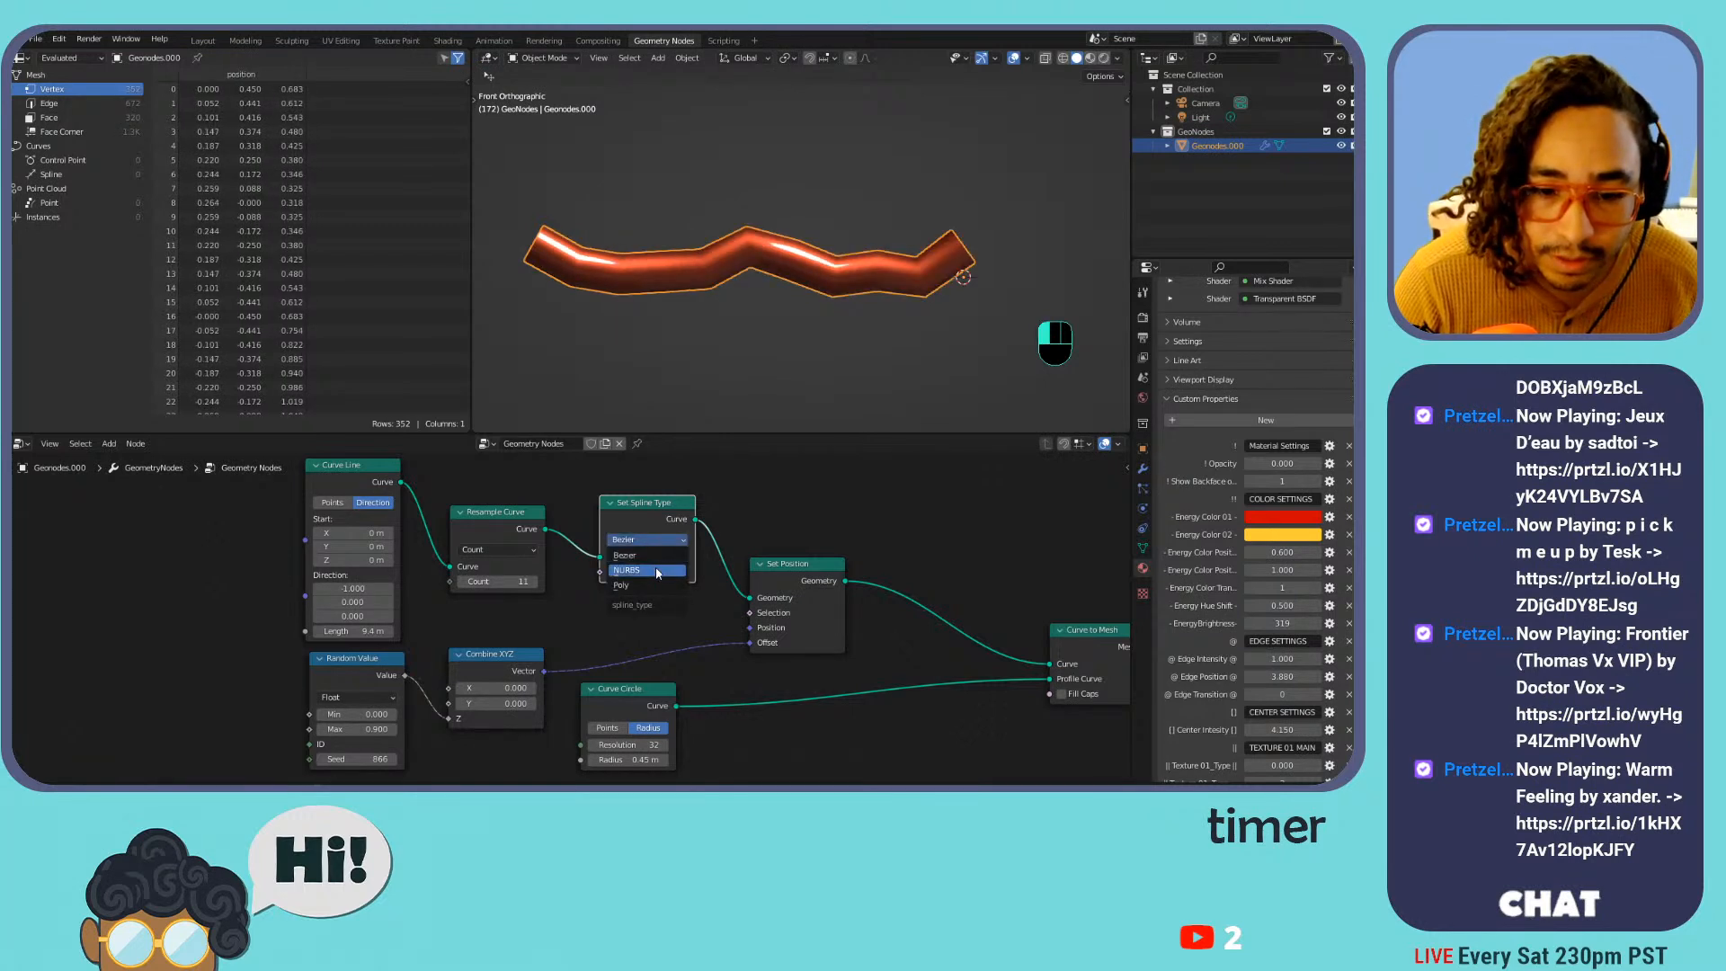
click(656, 570)
Set the Resample Curve node's Count to 32
middle_drag(481, 616, 571, 612)
mouse_move(598, 573)
mouse_down()
mouse_move(652, 574)
mouse_move(601, 576)
mouse_up()
click(597, 576)
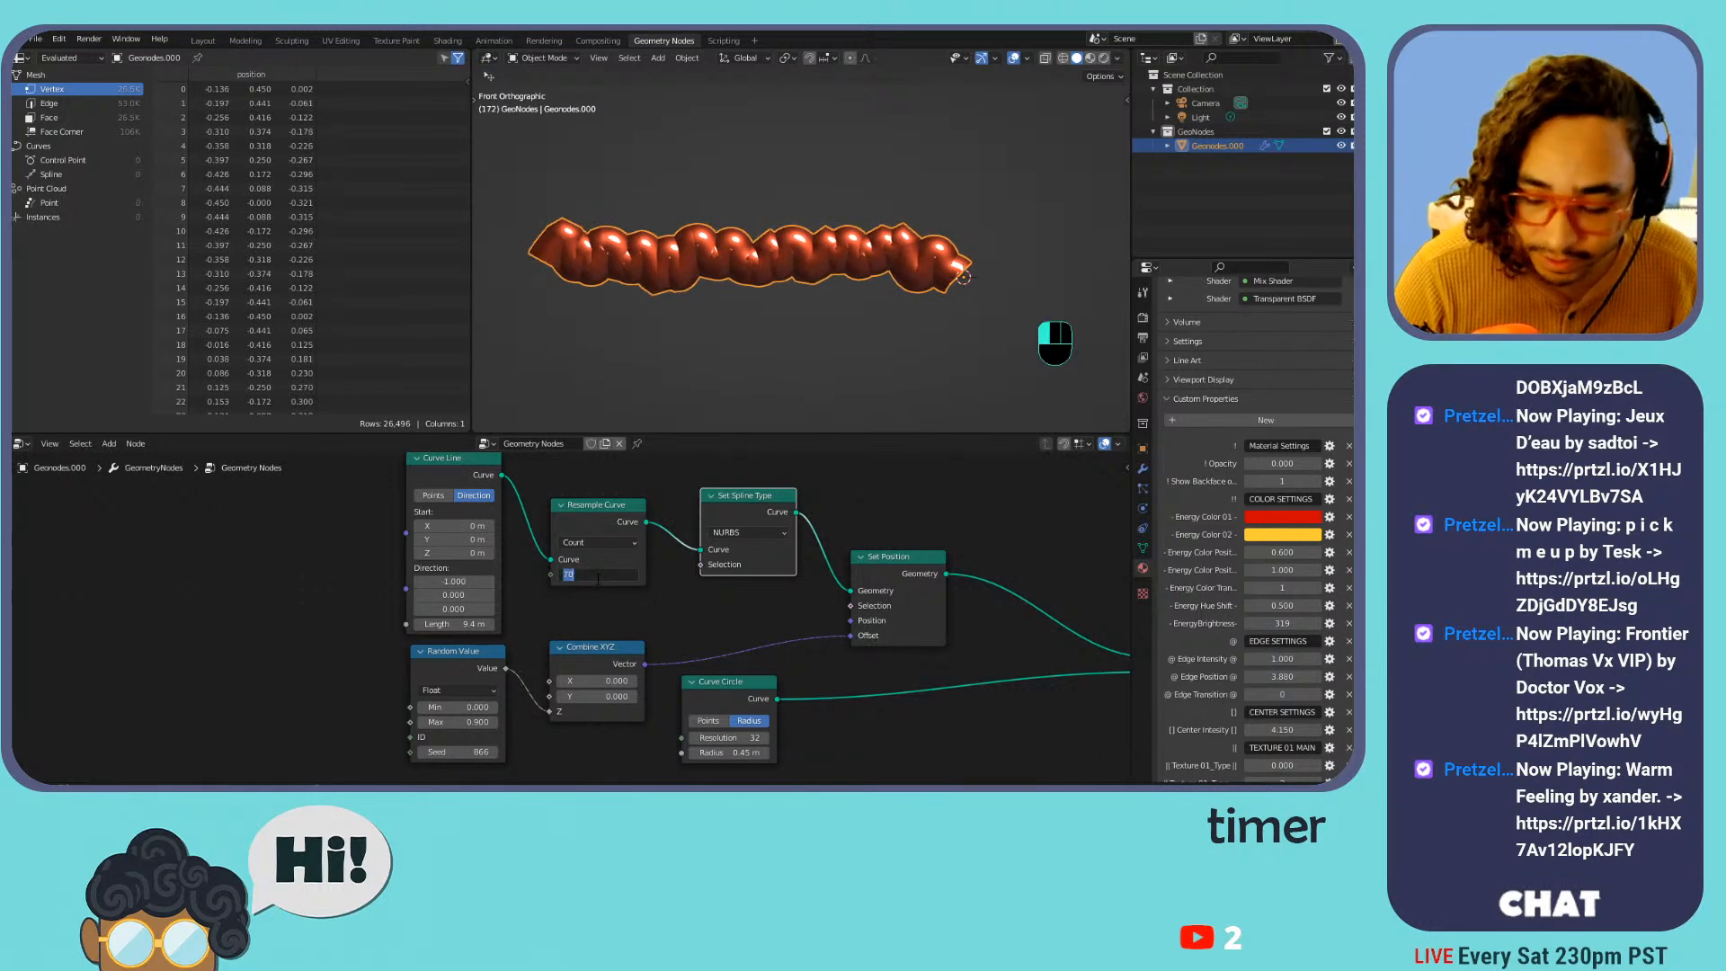
text(32)
key(Return)
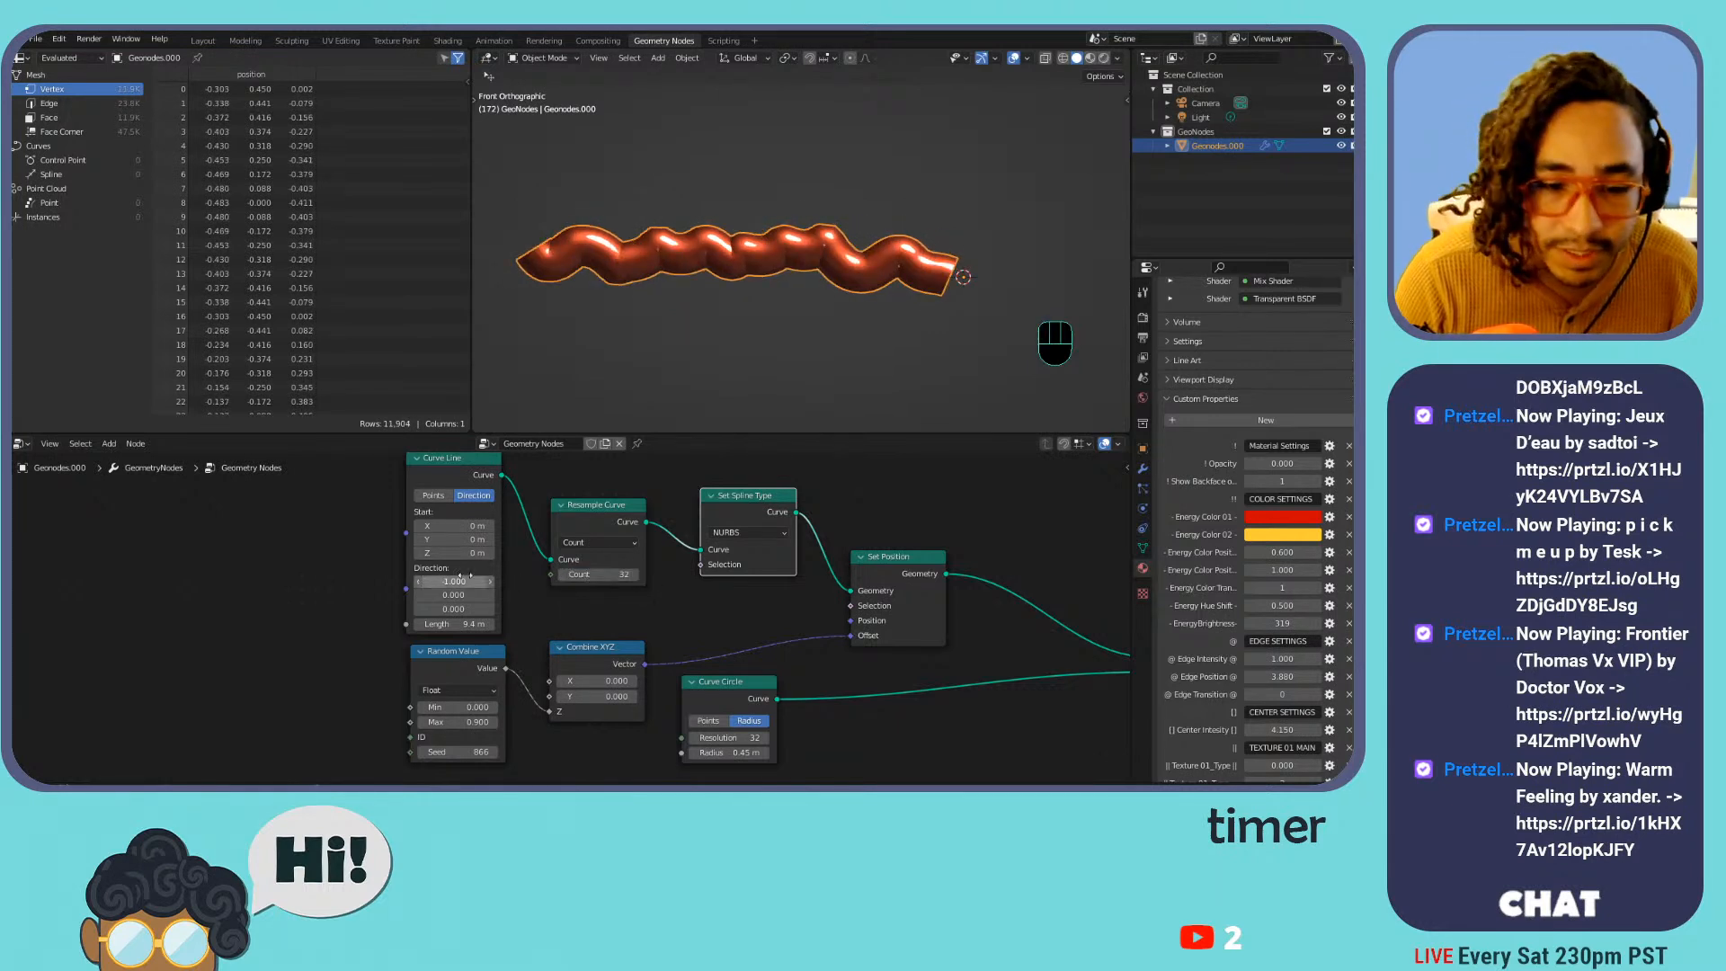
Try different Direction and Start X values on the Curve Line node and undo them
drag(454, 582, 421, 538)
key(ctrl+z)
key(ctrl+z)
key(ctrl+z)
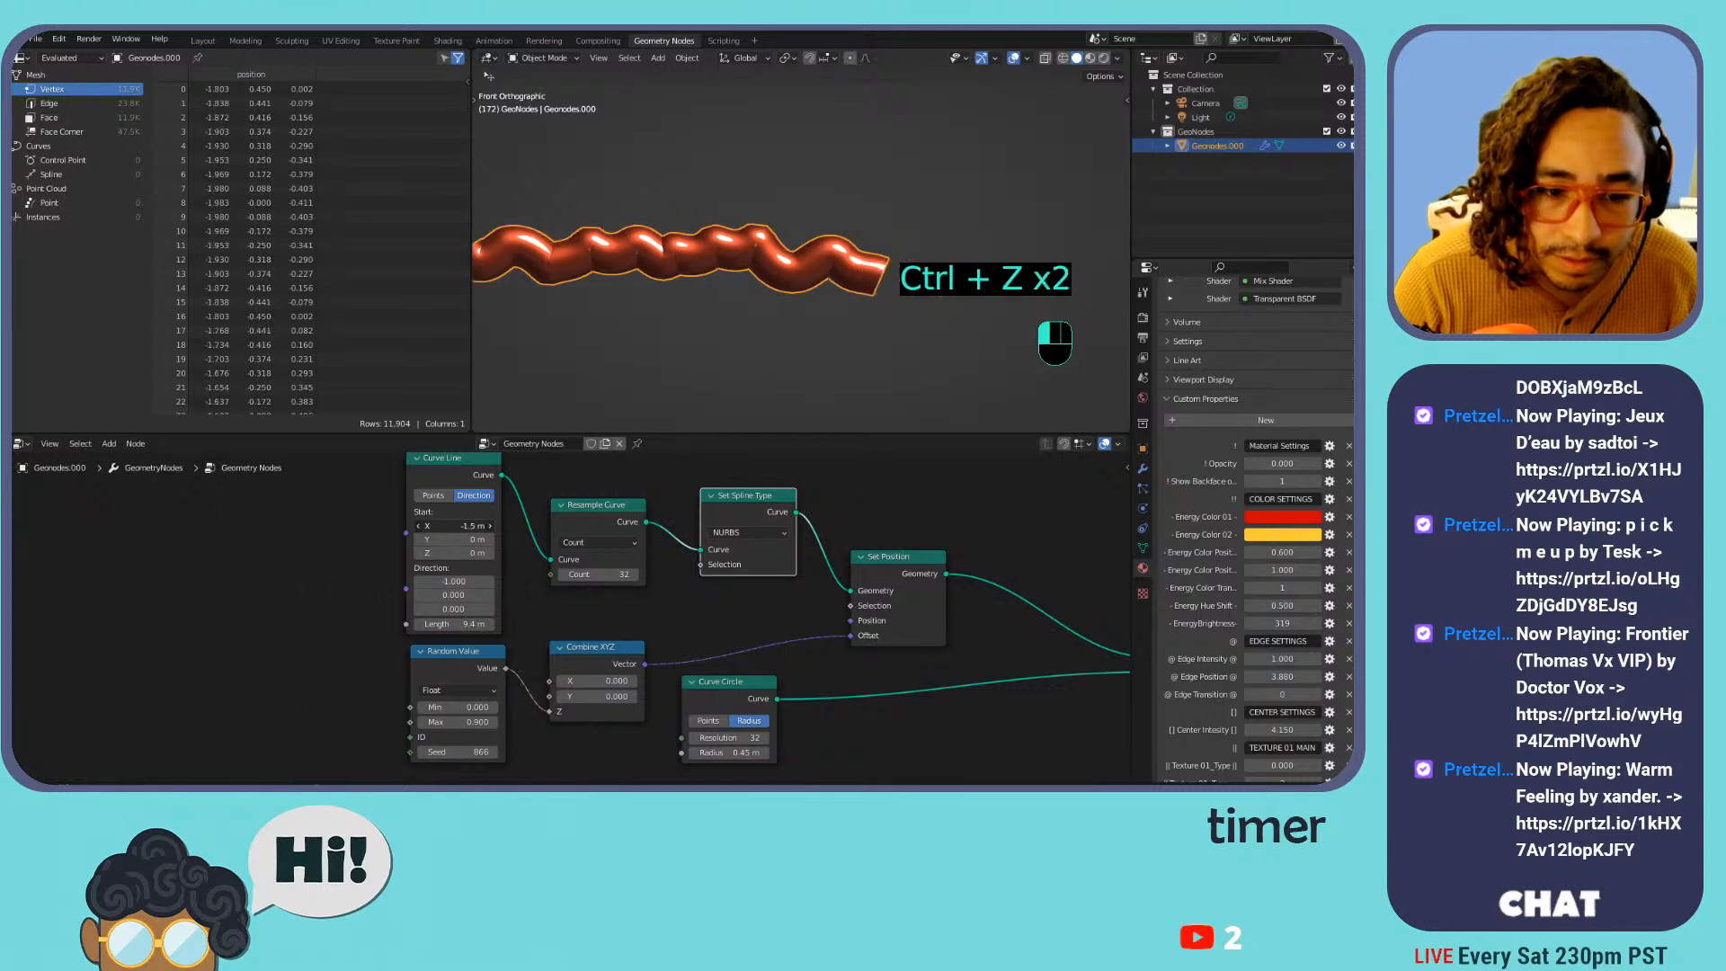
key(ctrl+z)
Switch the Curve Line node to Points mode and set its End X to 25.1 m
click(435, 496)
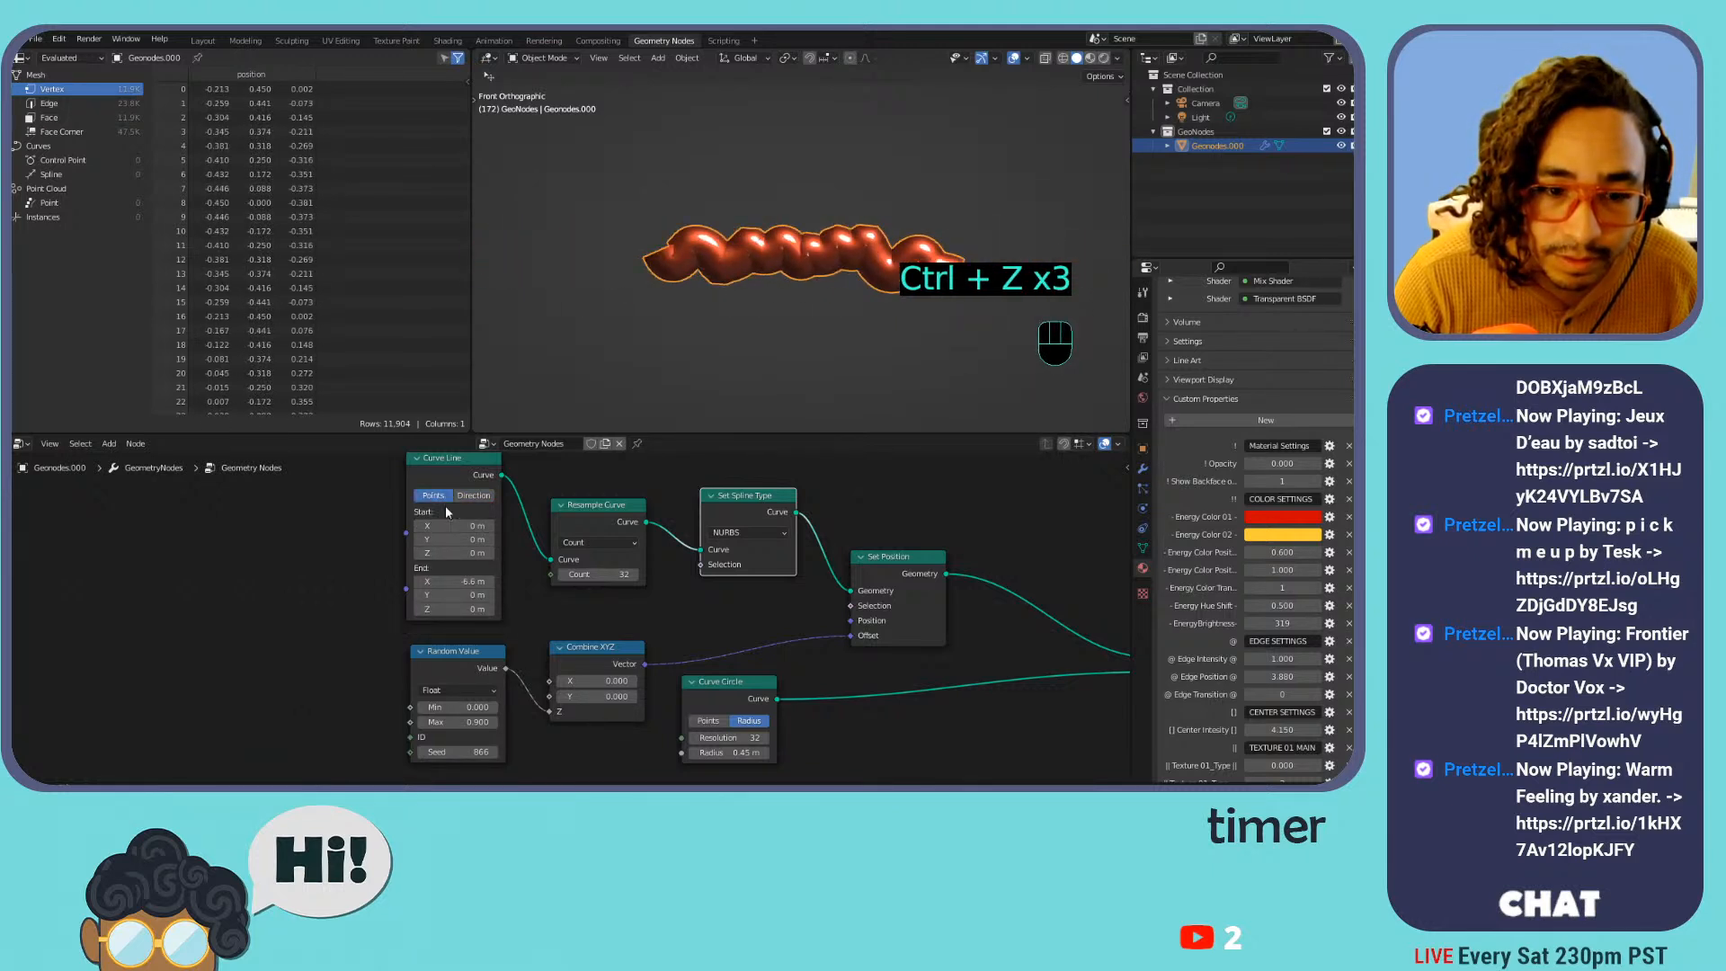
drag(460, 585, 611, 582)
scroll(910, 332, down, 9)
shift+middle_drag(898, 304, 671, 335)
scroll(671, 335, up, 2)
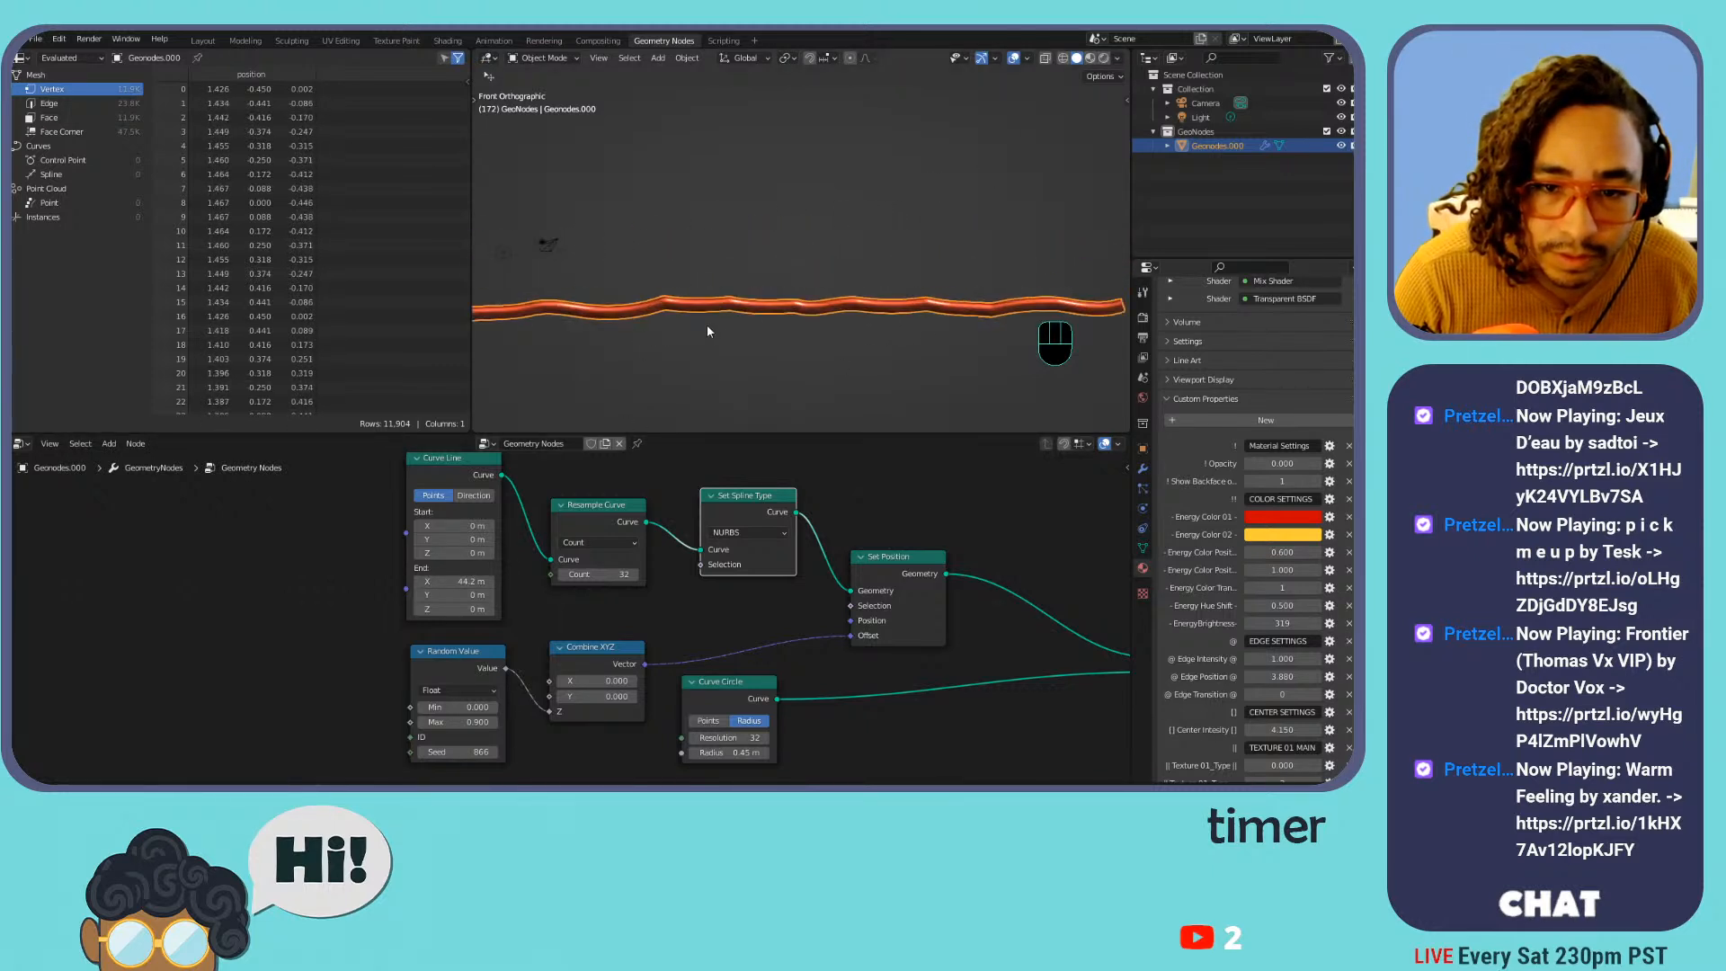
drag(458, 582, 378, 581)
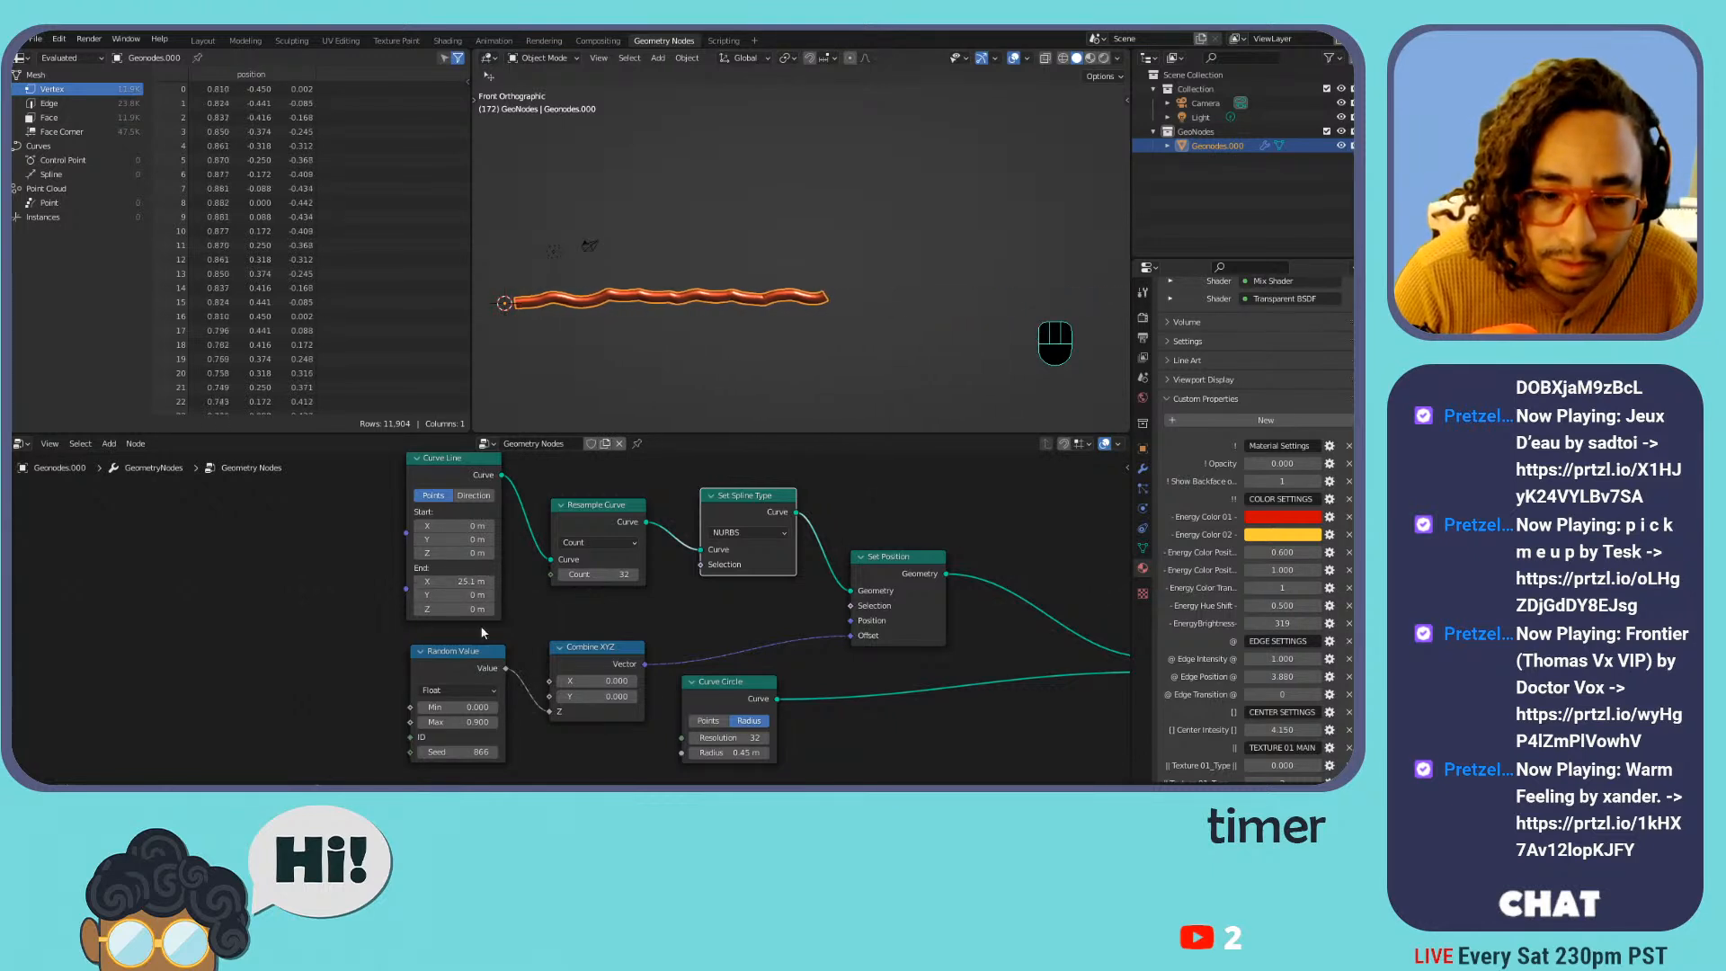
Raise the Random Value node's Max to 5.4 and switch the viewport to rendered shading
mouse_move(482, 716)
mouse_down()
mouse_move(423, 717)
mouse_move(549, 717)
mouse_move(490, 716)
mouse_up()
scroll(730, 329, up, 5)
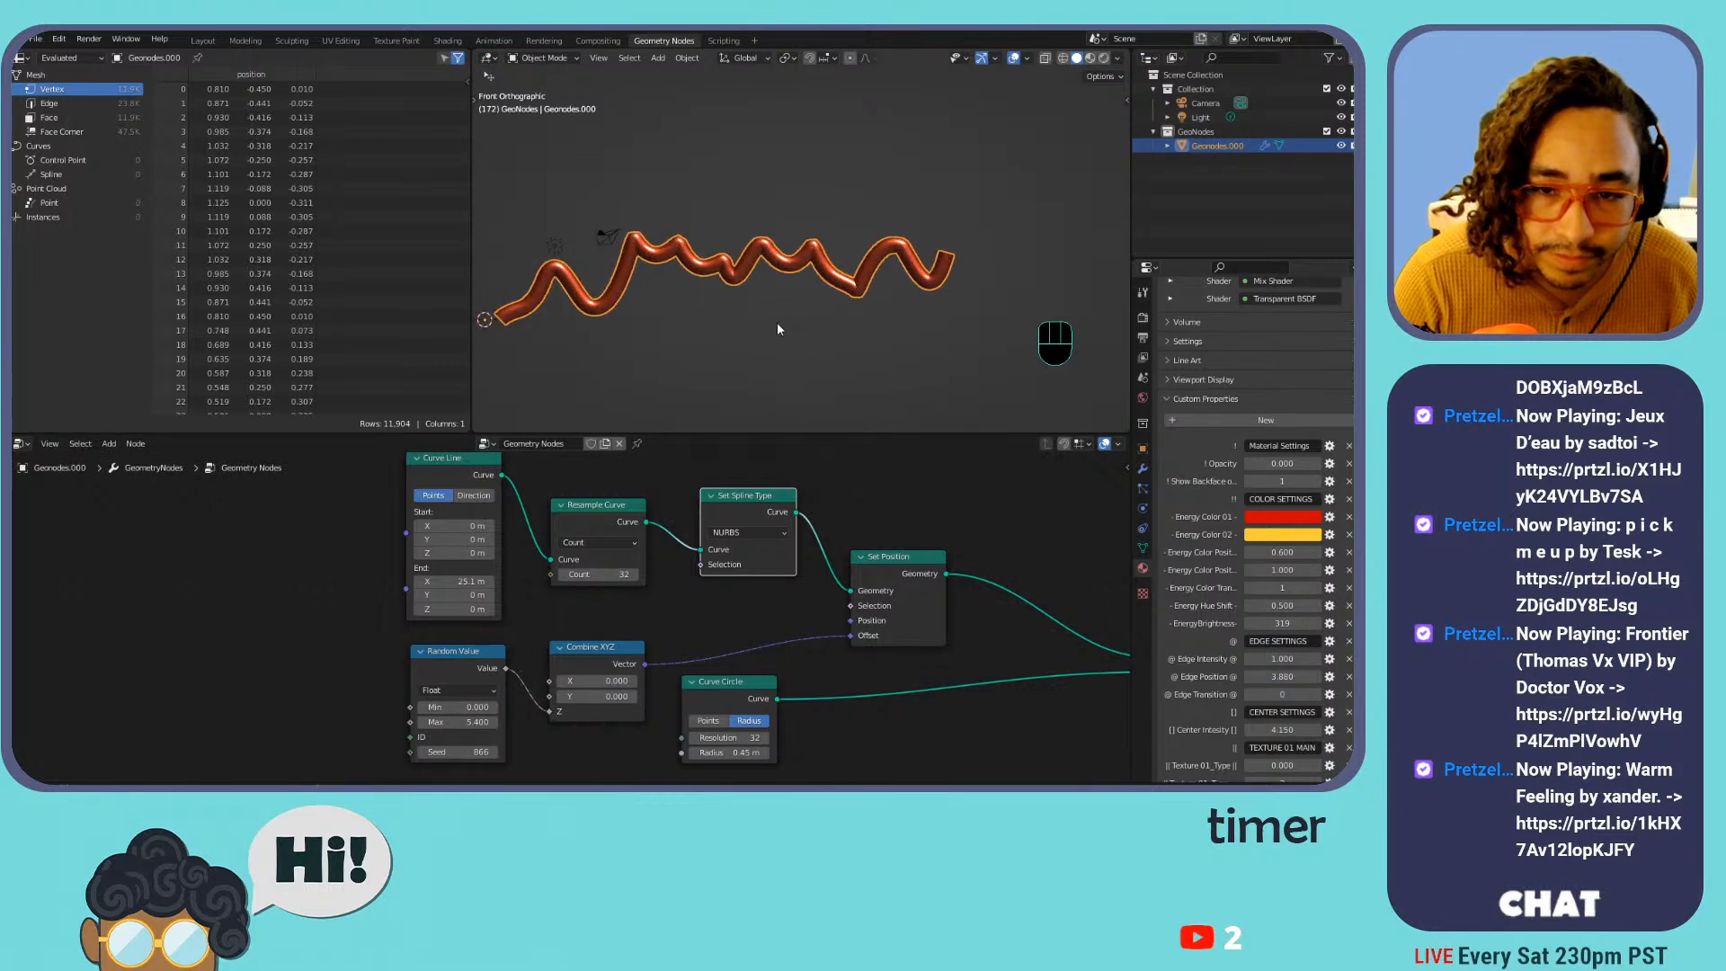
click(1104, 57)
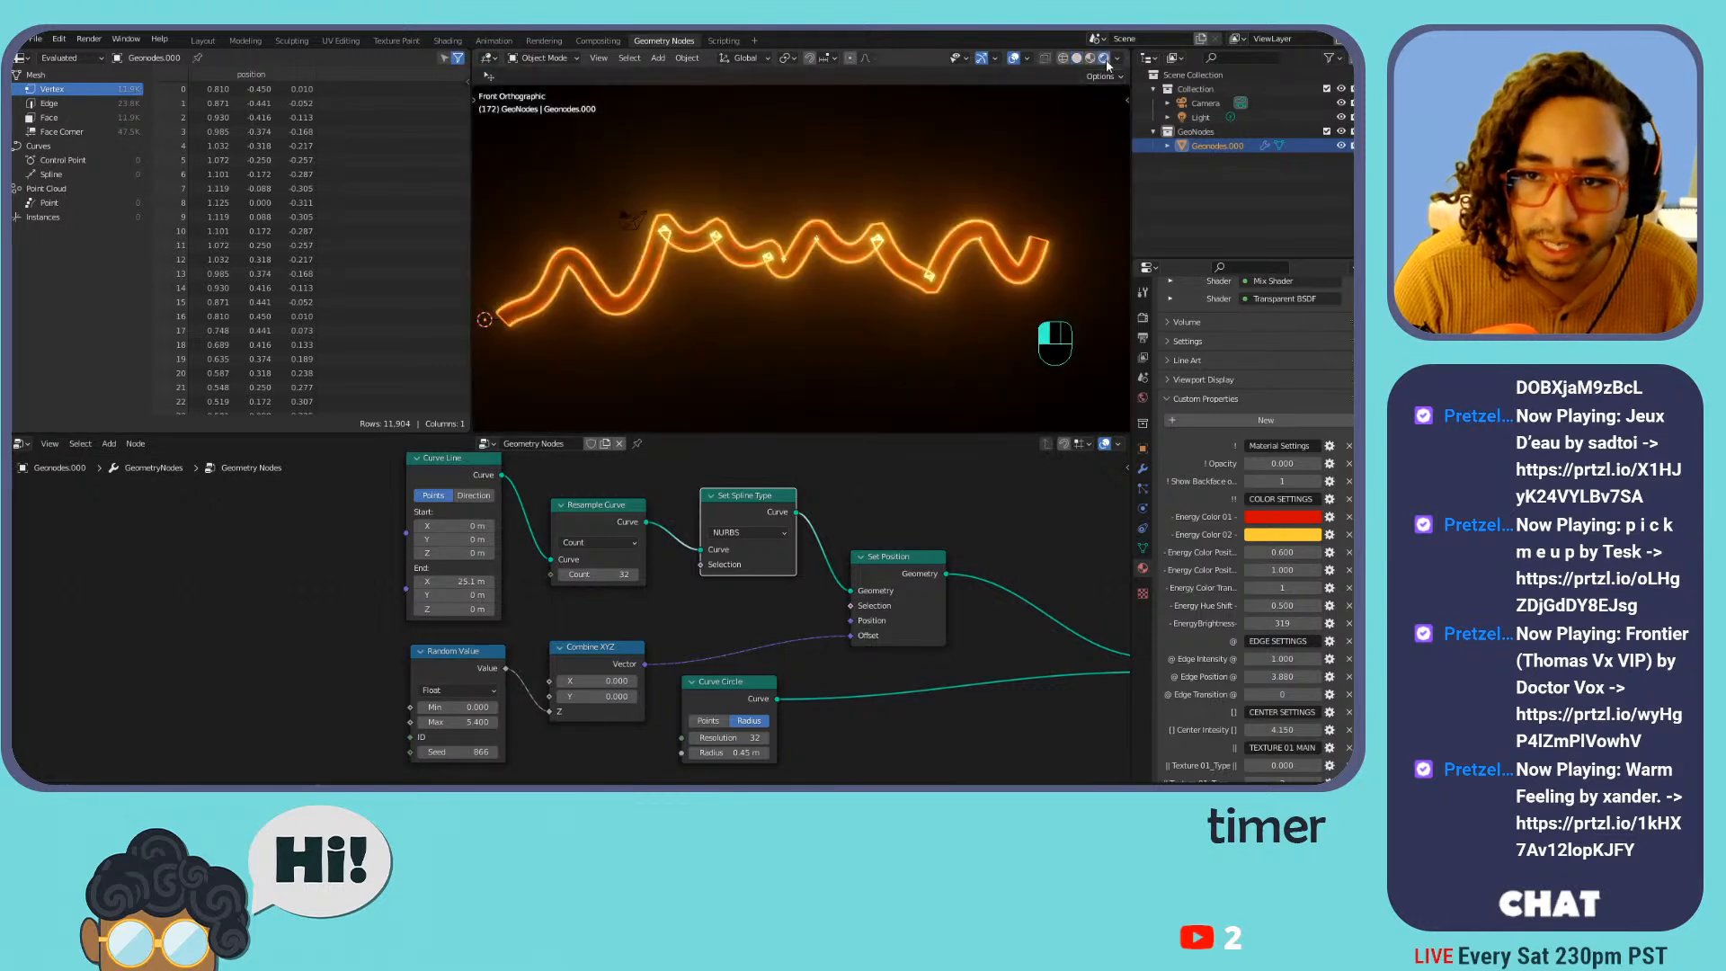
shift+middle_drag(797, 233, 843, 241)
scroll(843, 287, up, 1)
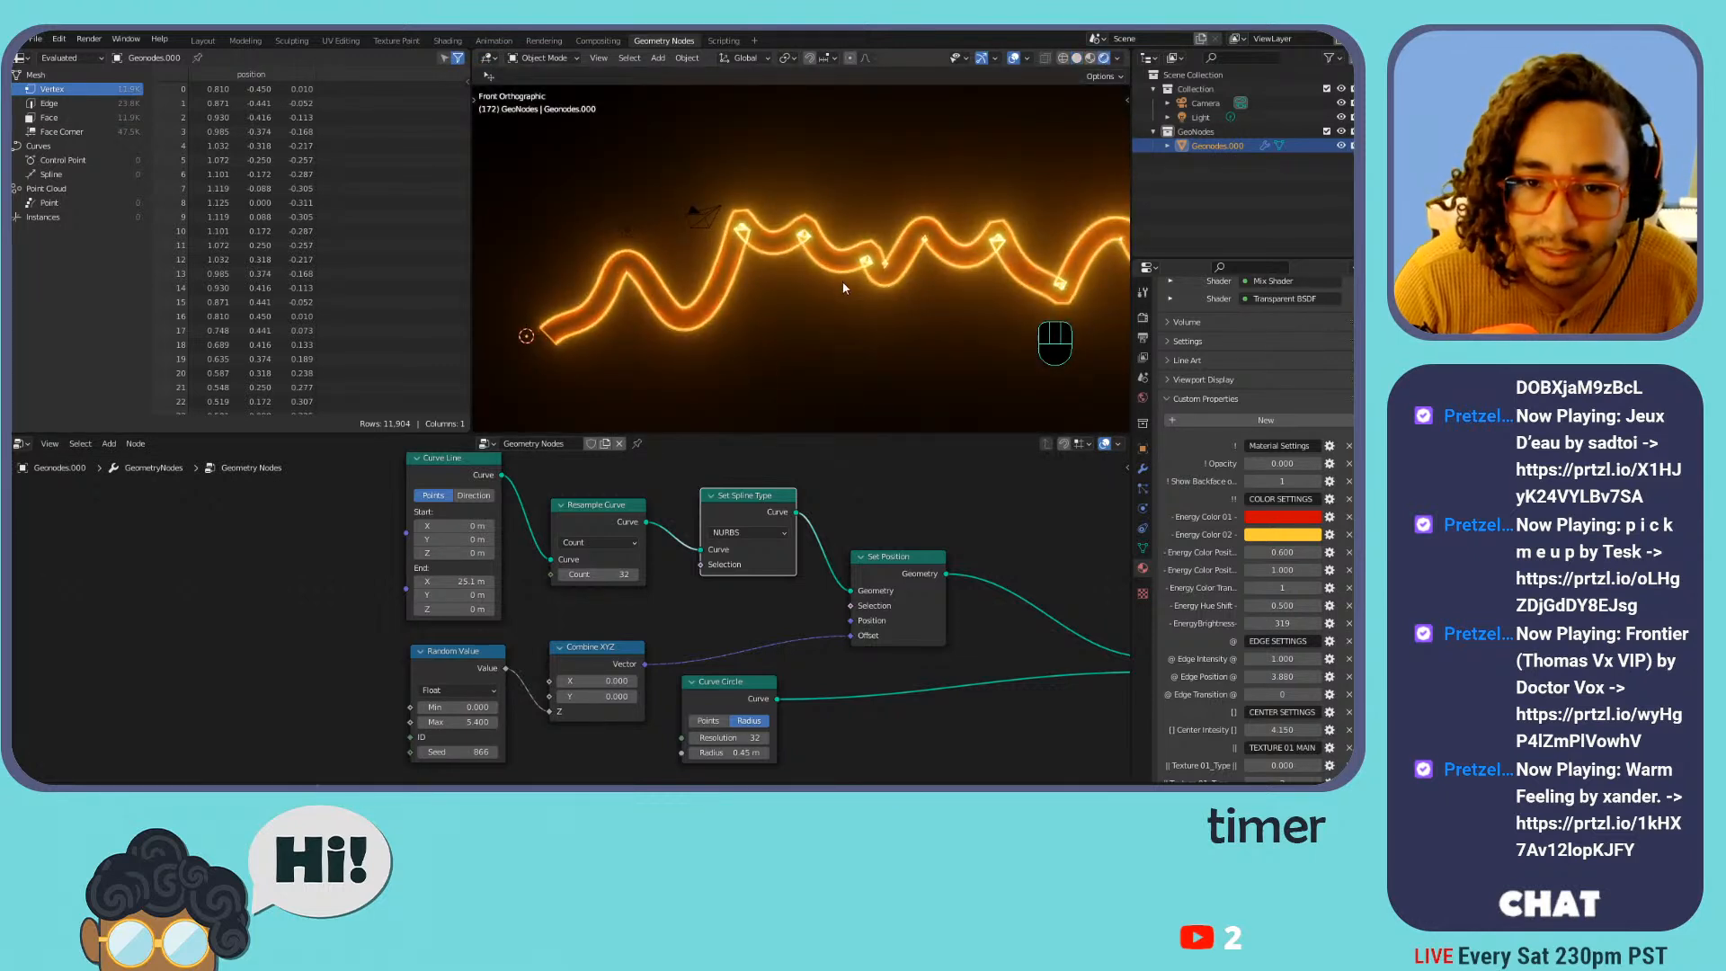
Set the Random Value node's Seed to 1429 and its Max to 7.8
drag(443, 753, 591, 753)
scroll(726, 362, down, 2)
shift+middle_drag(814, 335, 719, 340)
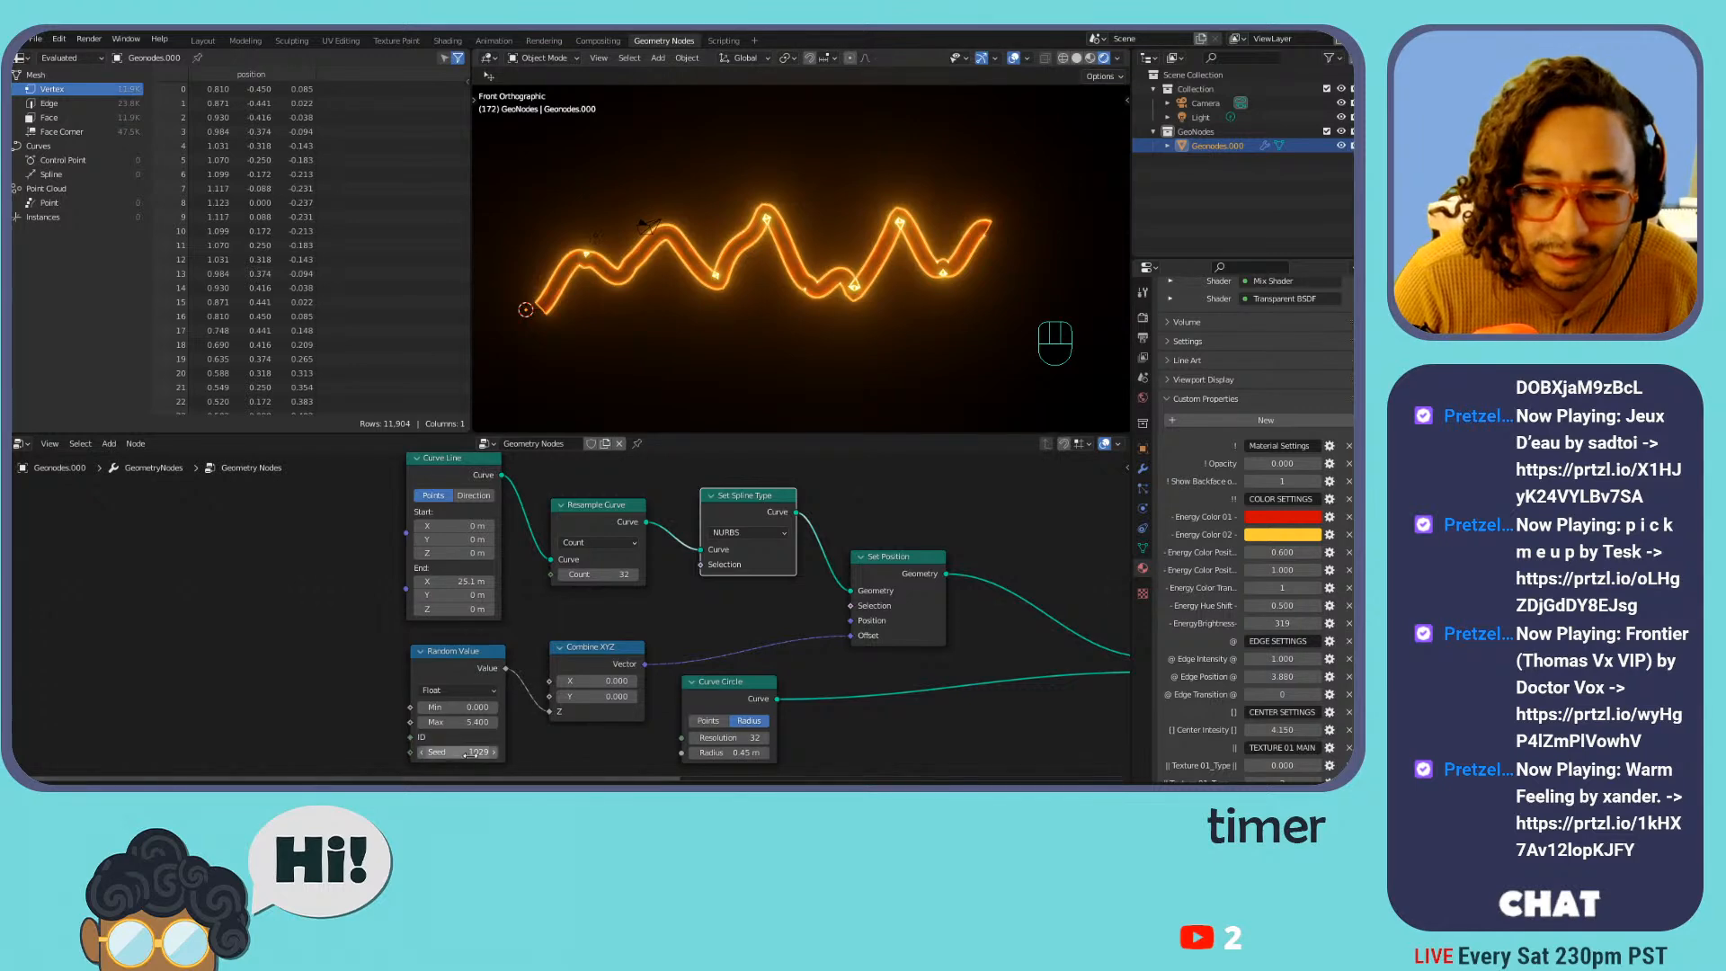
drag(464, 723, 823, 752)
Play the animation while comparing the energy.007, energy.003 and energy.001 materials in the Set Material node, and return to energy.002
key(Home)
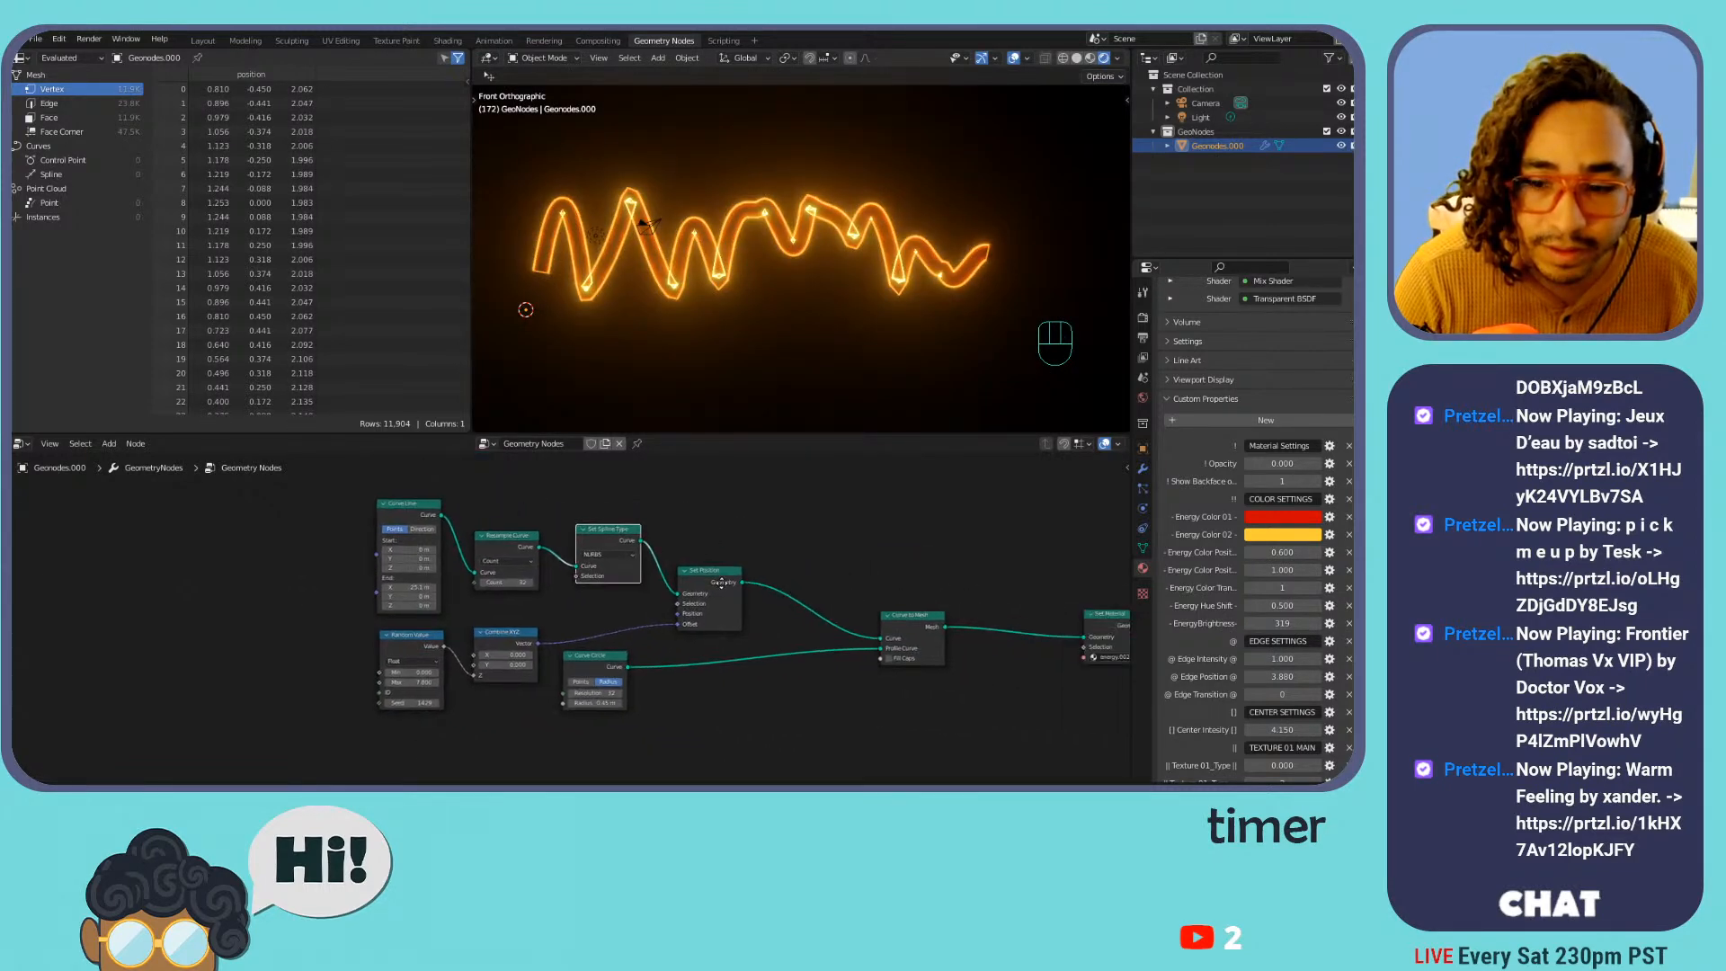
click(830, 657)
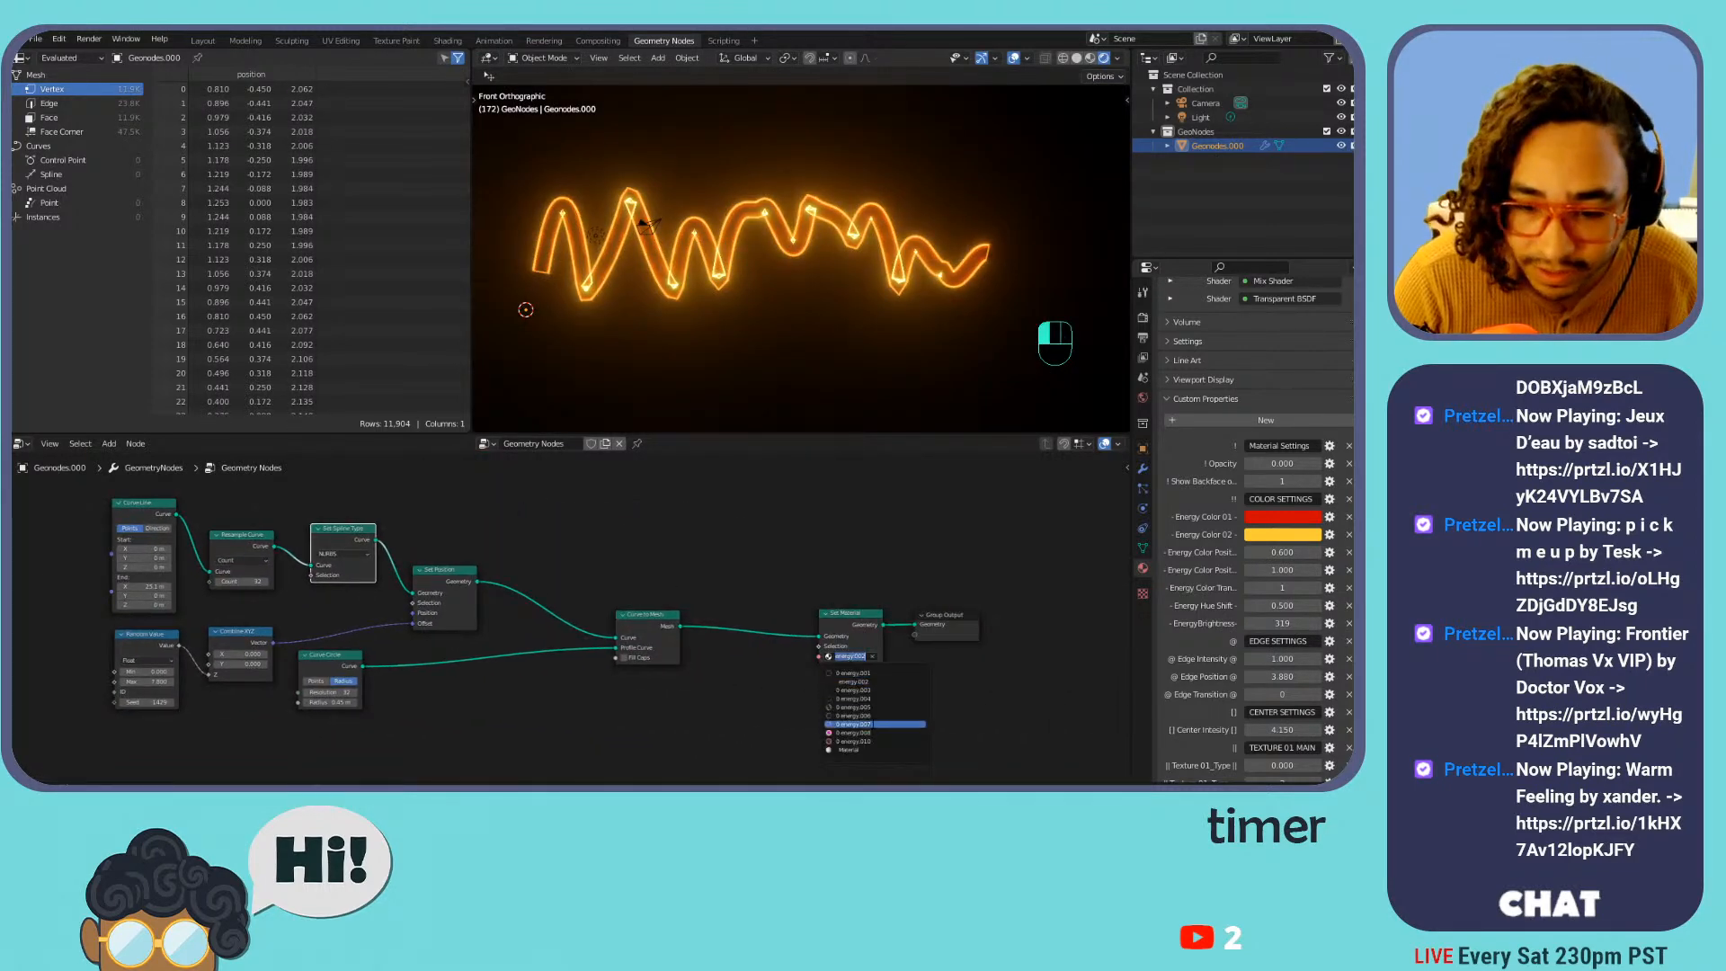
click(837, 723)
key(space)
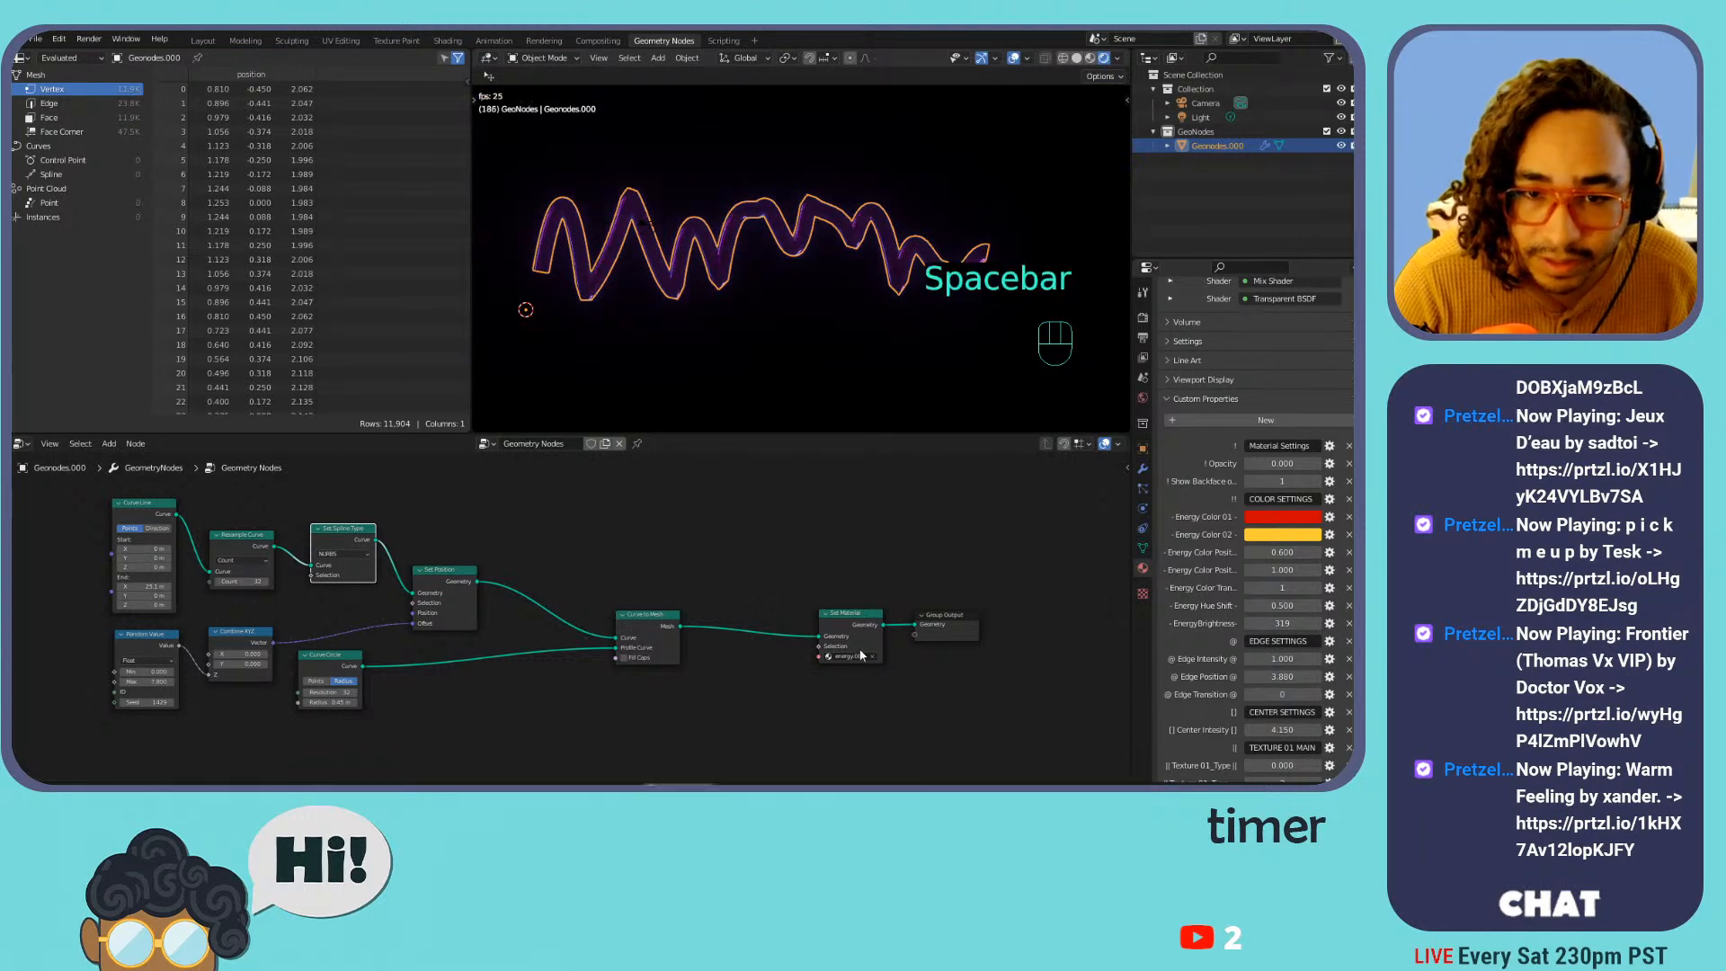
click(853, 655)
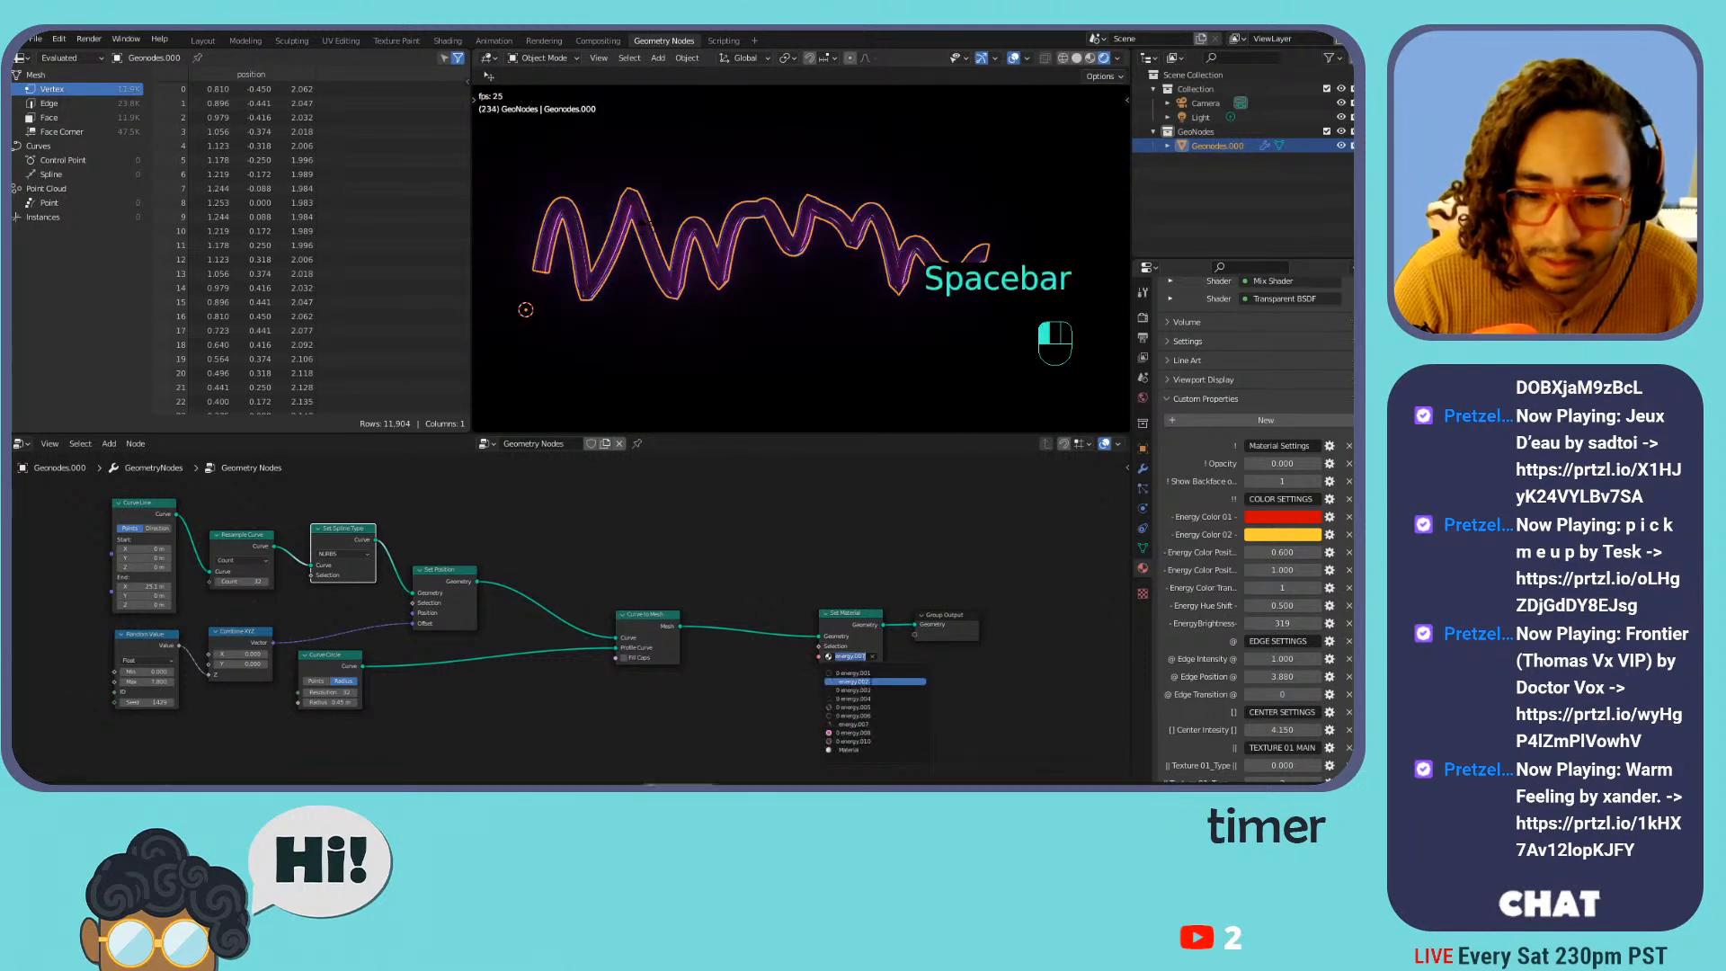
click(872, 691)
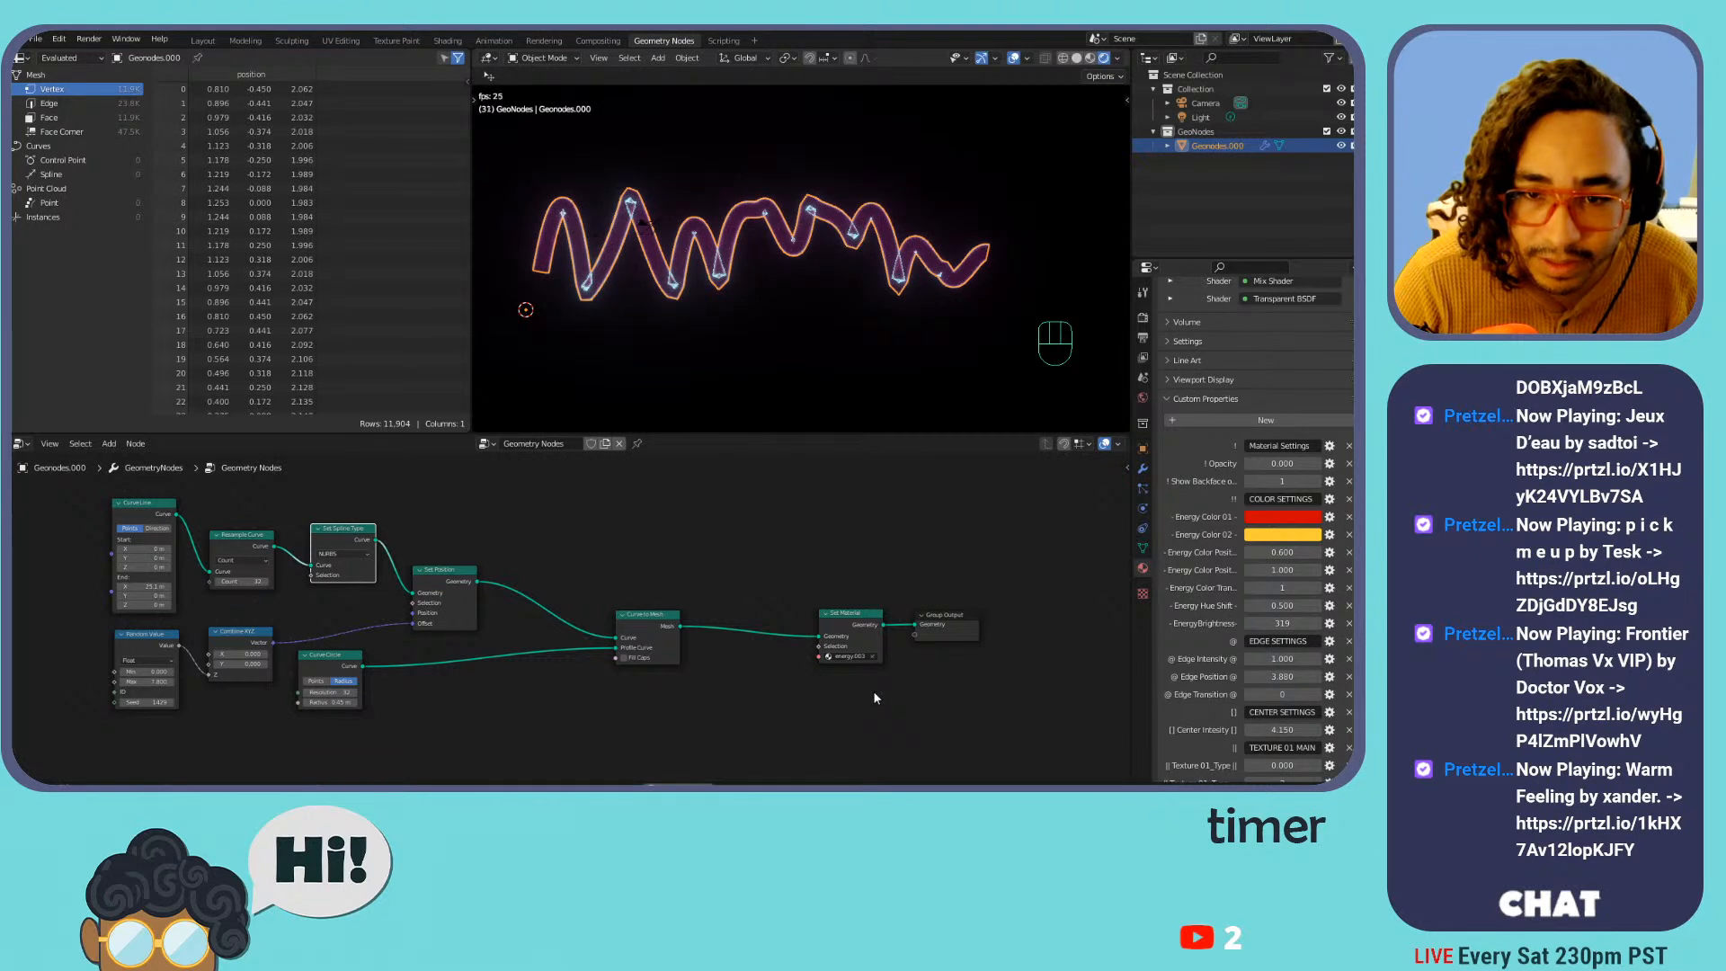
click(859, 656)
click(854, 673)
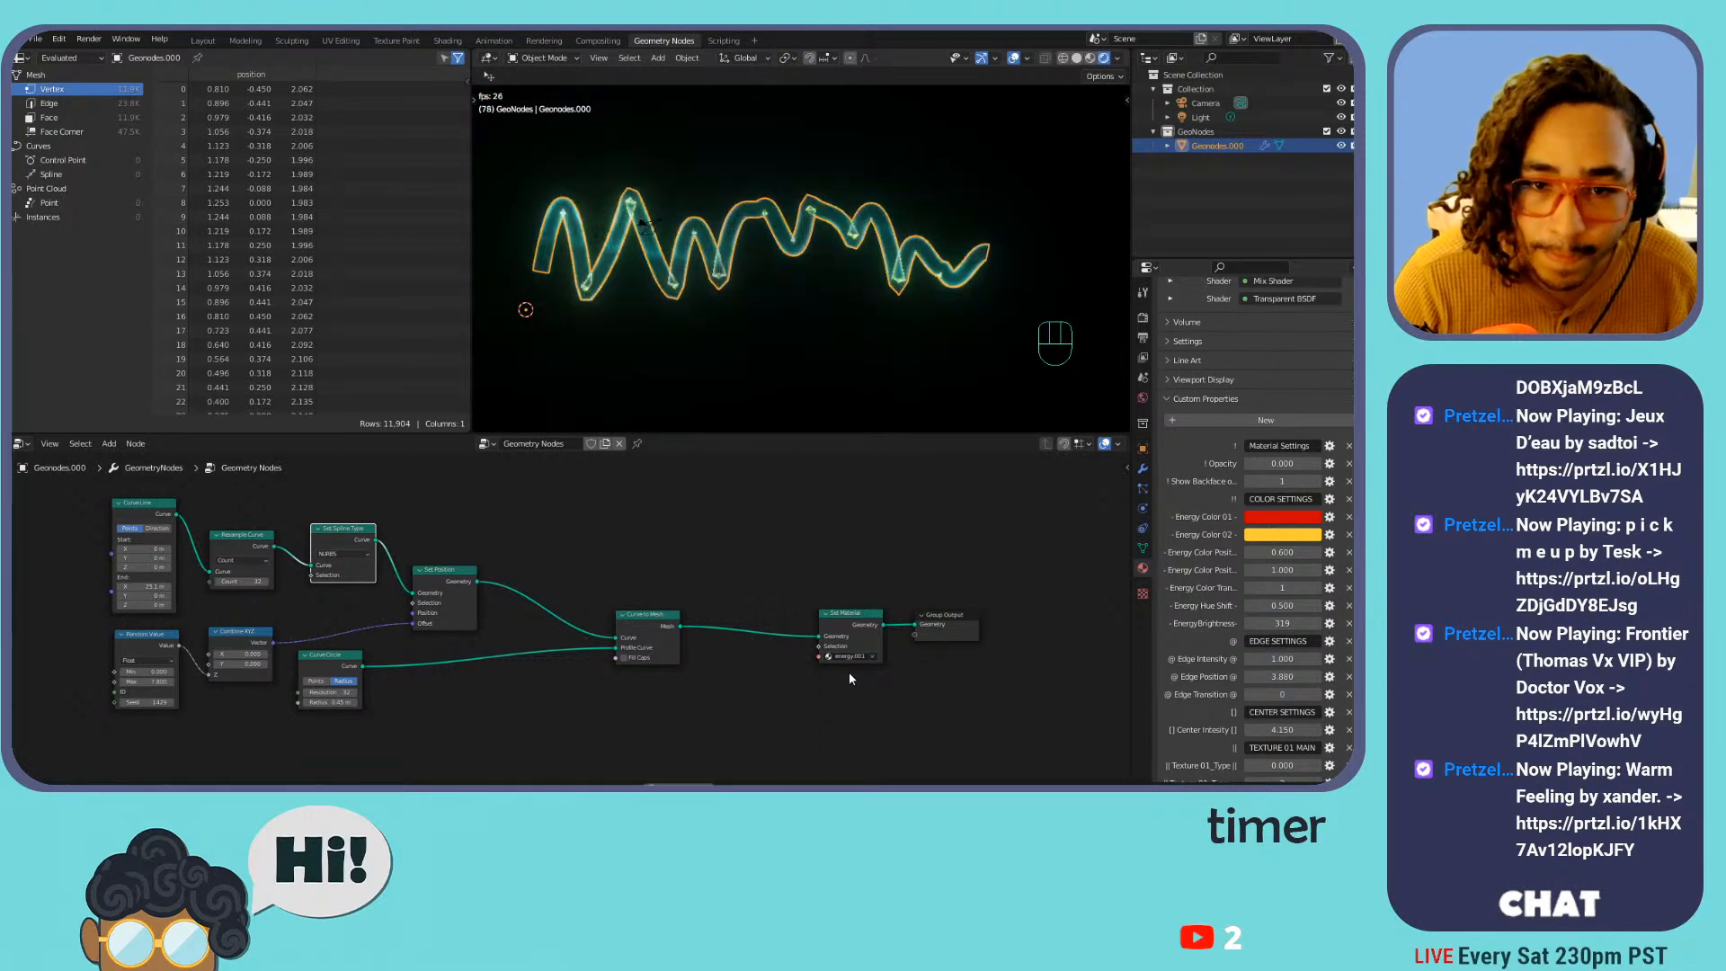
click(852, 657)
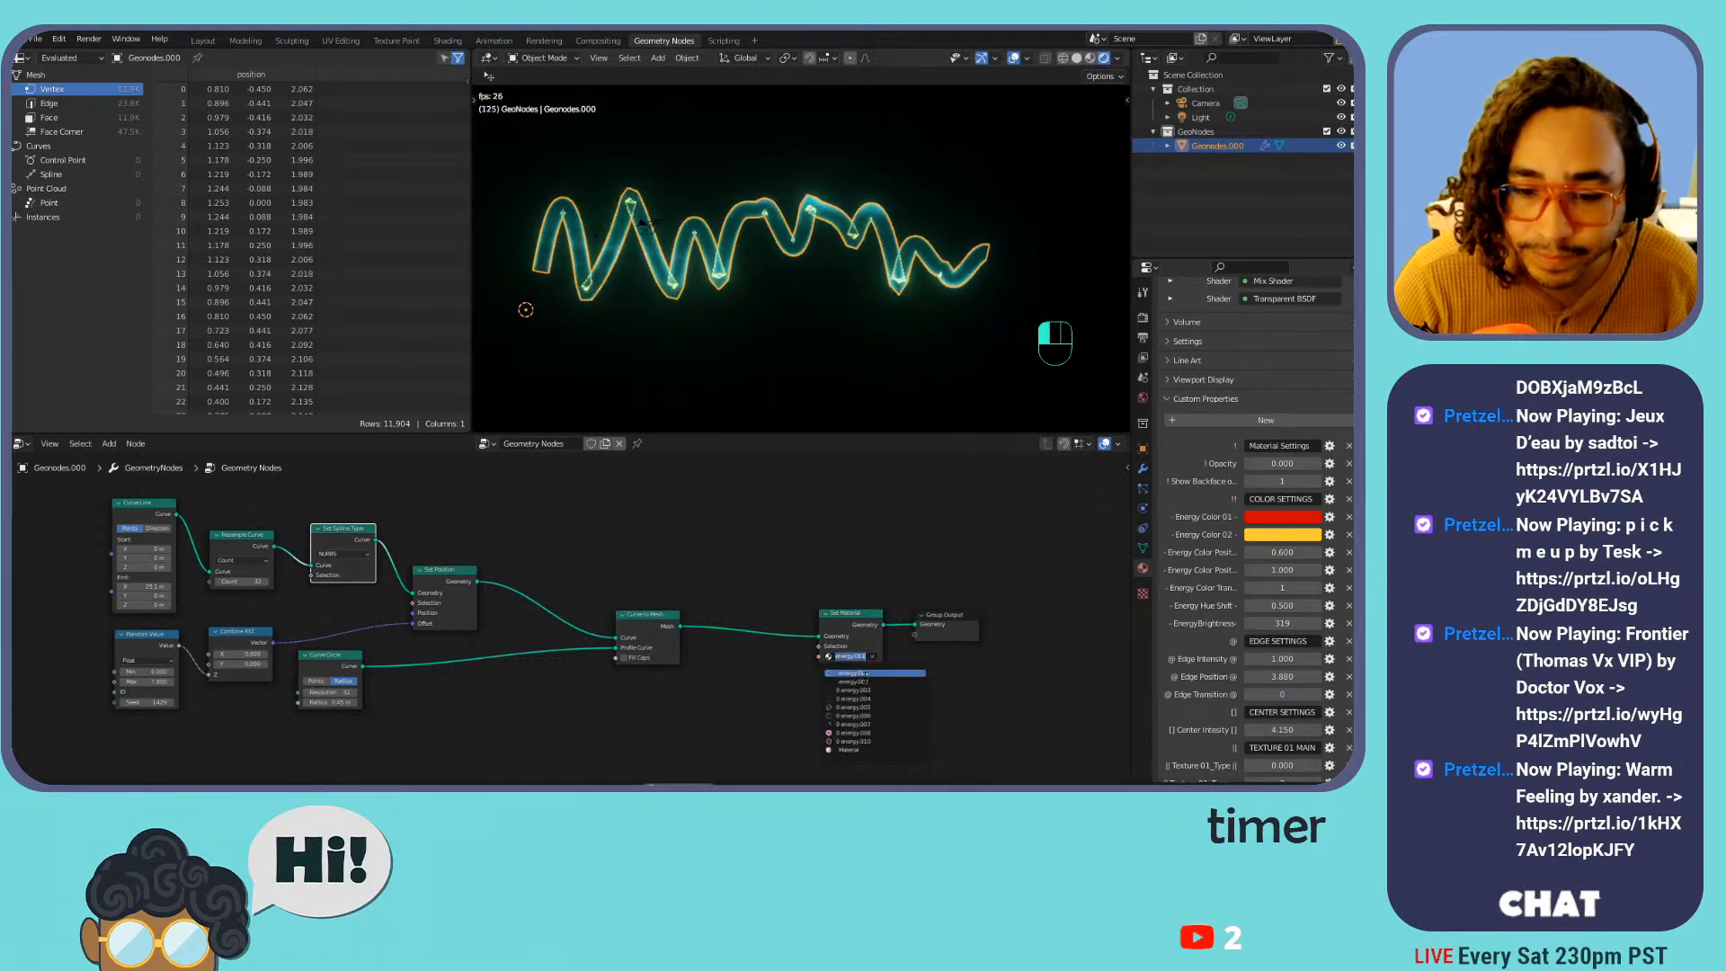
click(854, 679)
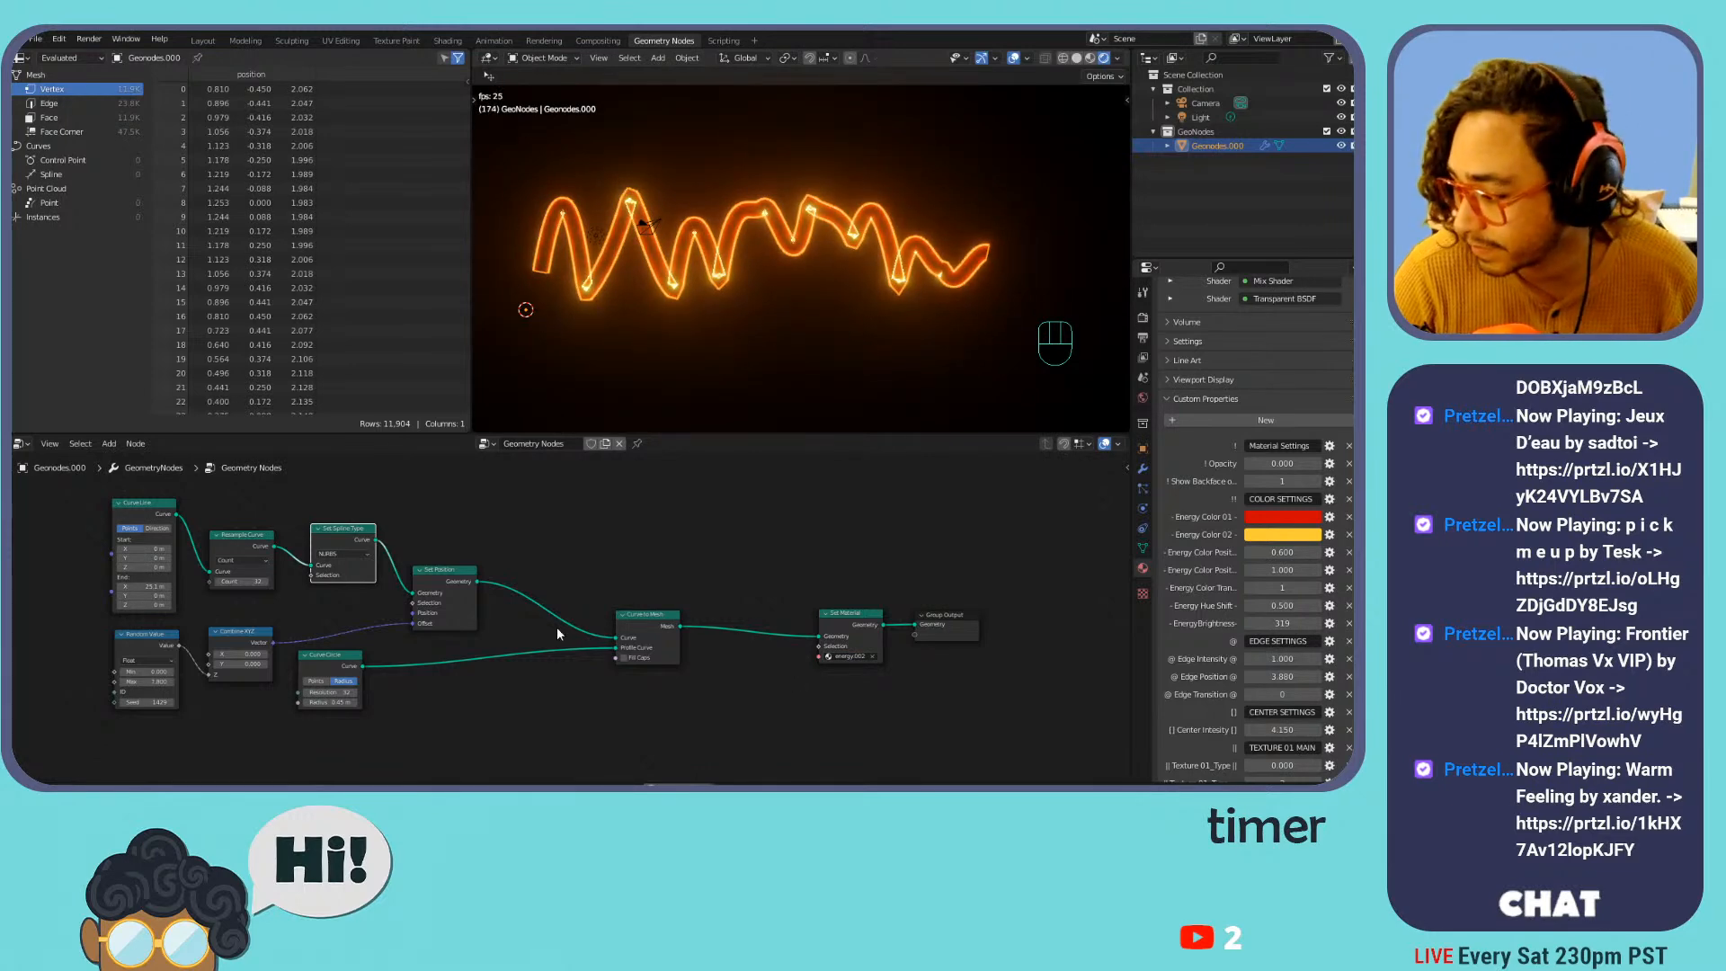
Lower the Random Value node's Max to 2.9
scroll(705, 651, down, 3)
scroll(408, 662, up, 6)
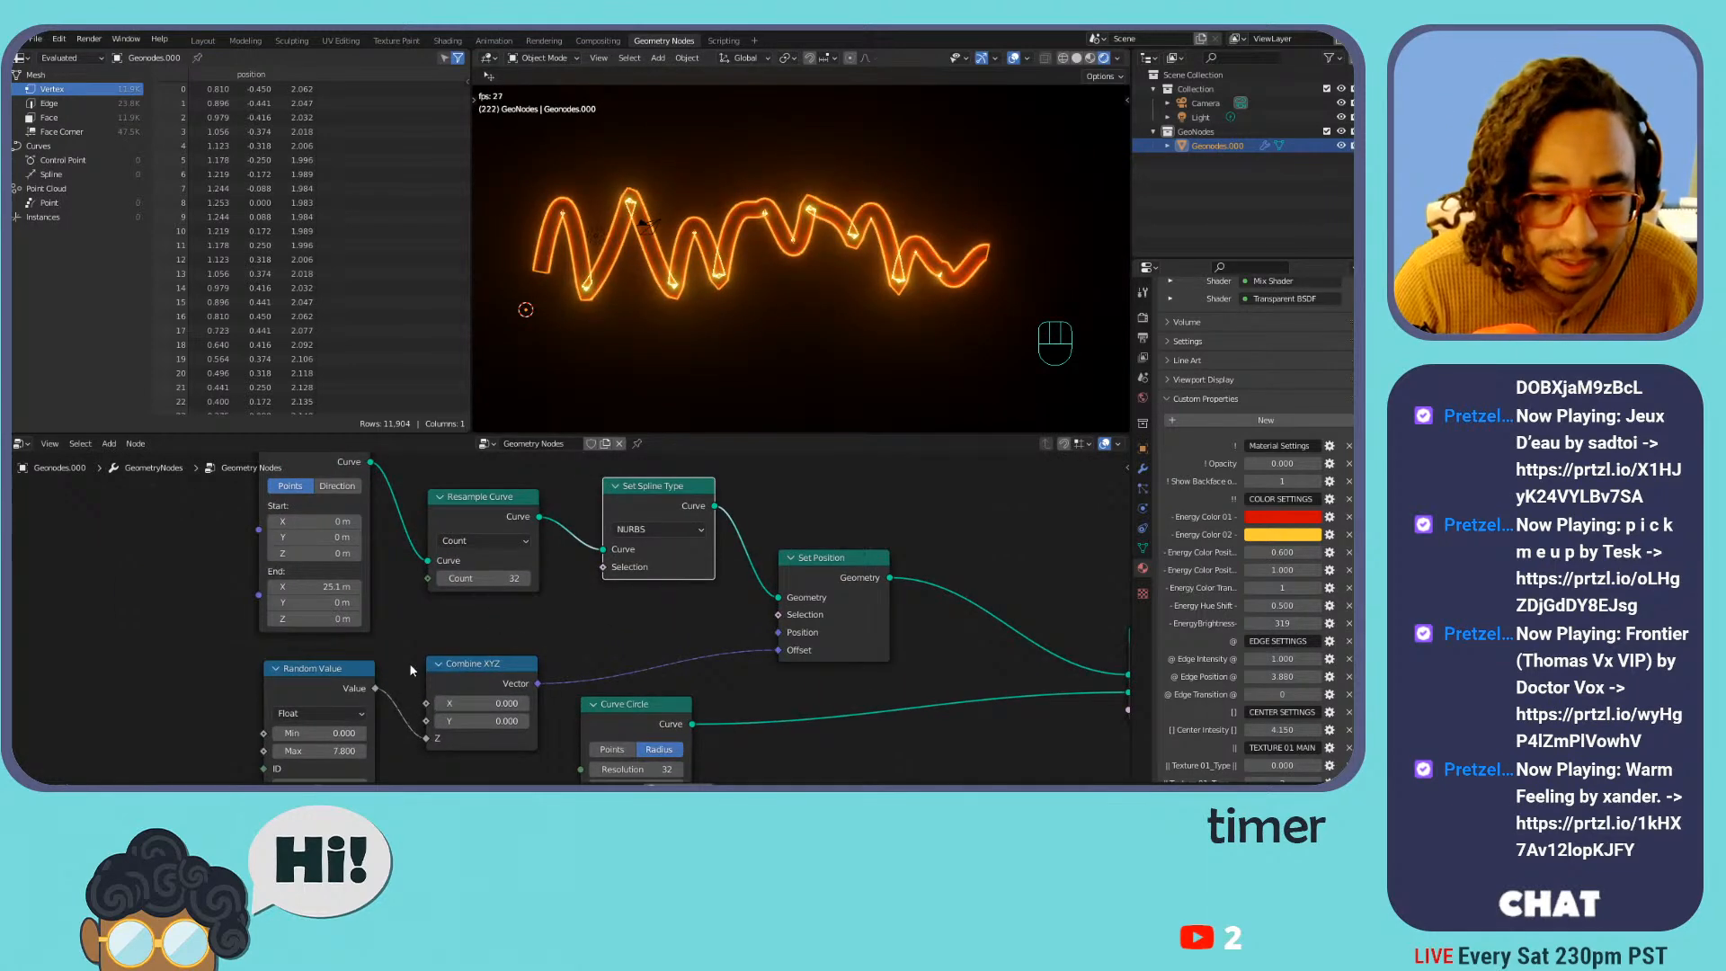
mouse_move(453, 660)
mouse_down()
mouse_move(389, 660)
mouse_move(426, 660)
mouse_up()
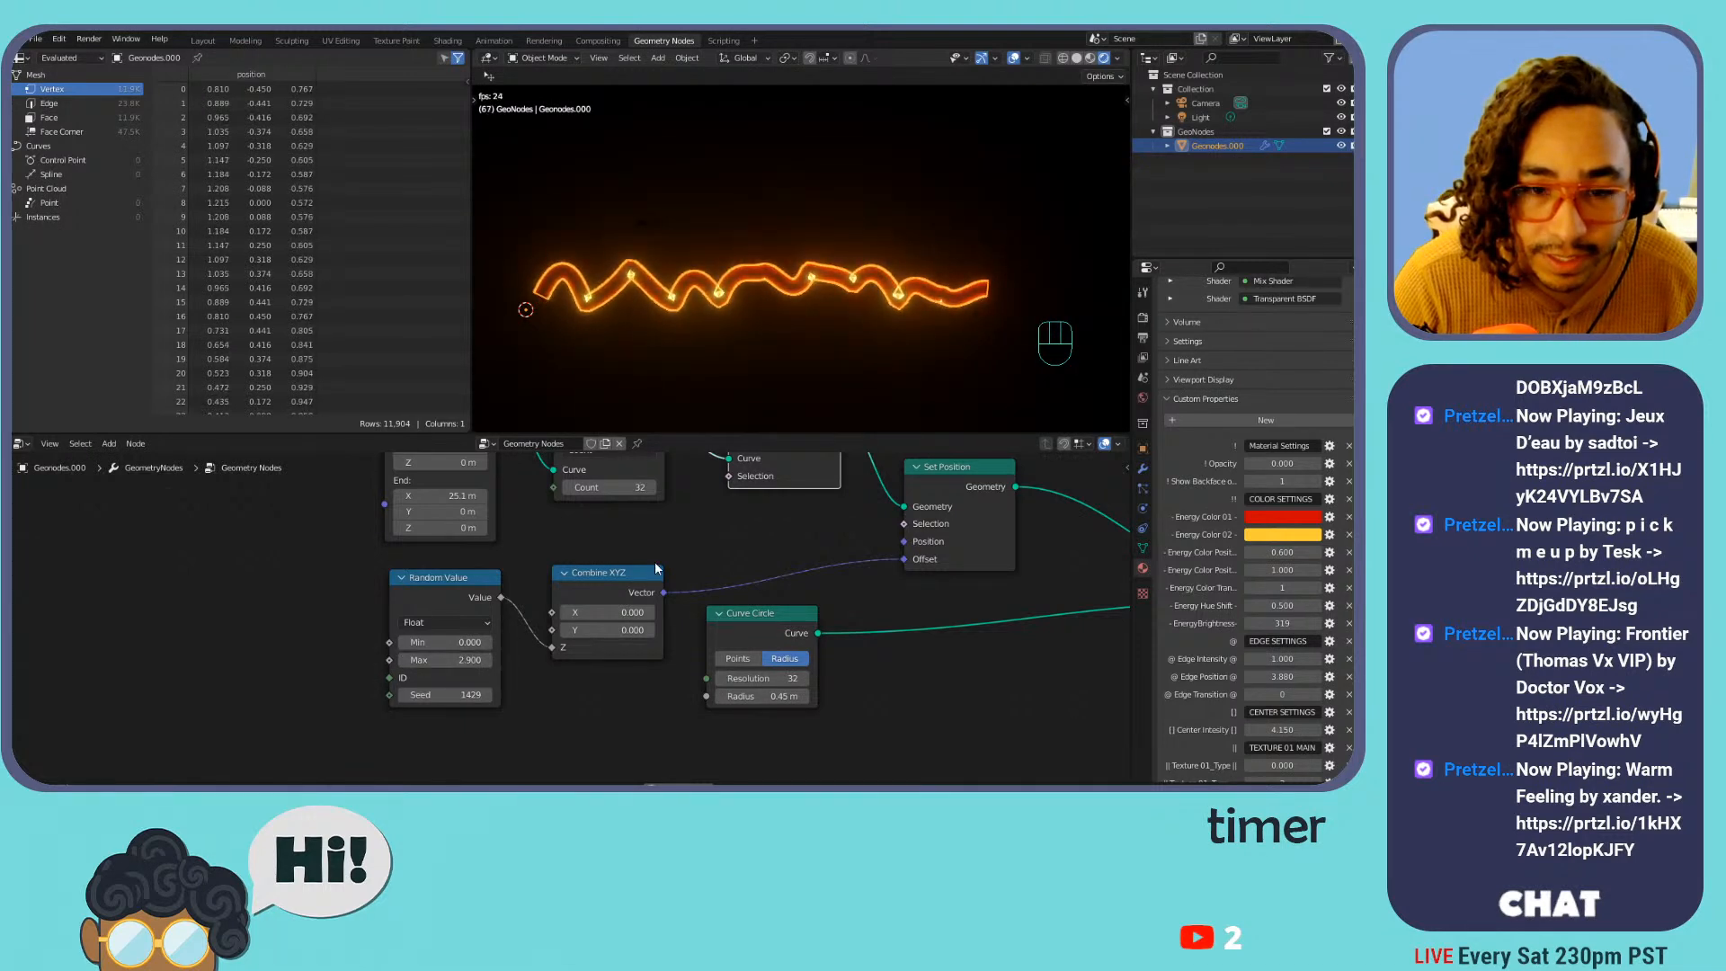
Move the Curve Line, Resample Curve and Set Spline Type nodes closer together, leaving room before Set Position
middle_drag(690, 537, 673, 619)
drag(753, 480, 703, 501)
middle_drag(571, 509, 670, 553)
scroll(674, 553, up, 1)
scroll(665, 553, down, 2)
drag(530, 497, 453, 498)
drag(673, 546, 556, 500)
drag(790, 554, 678, 504)
Insert a Set Handle Type node between Set Spline Type and Set Position
key(shift+a)
mouse_move(832, 477)
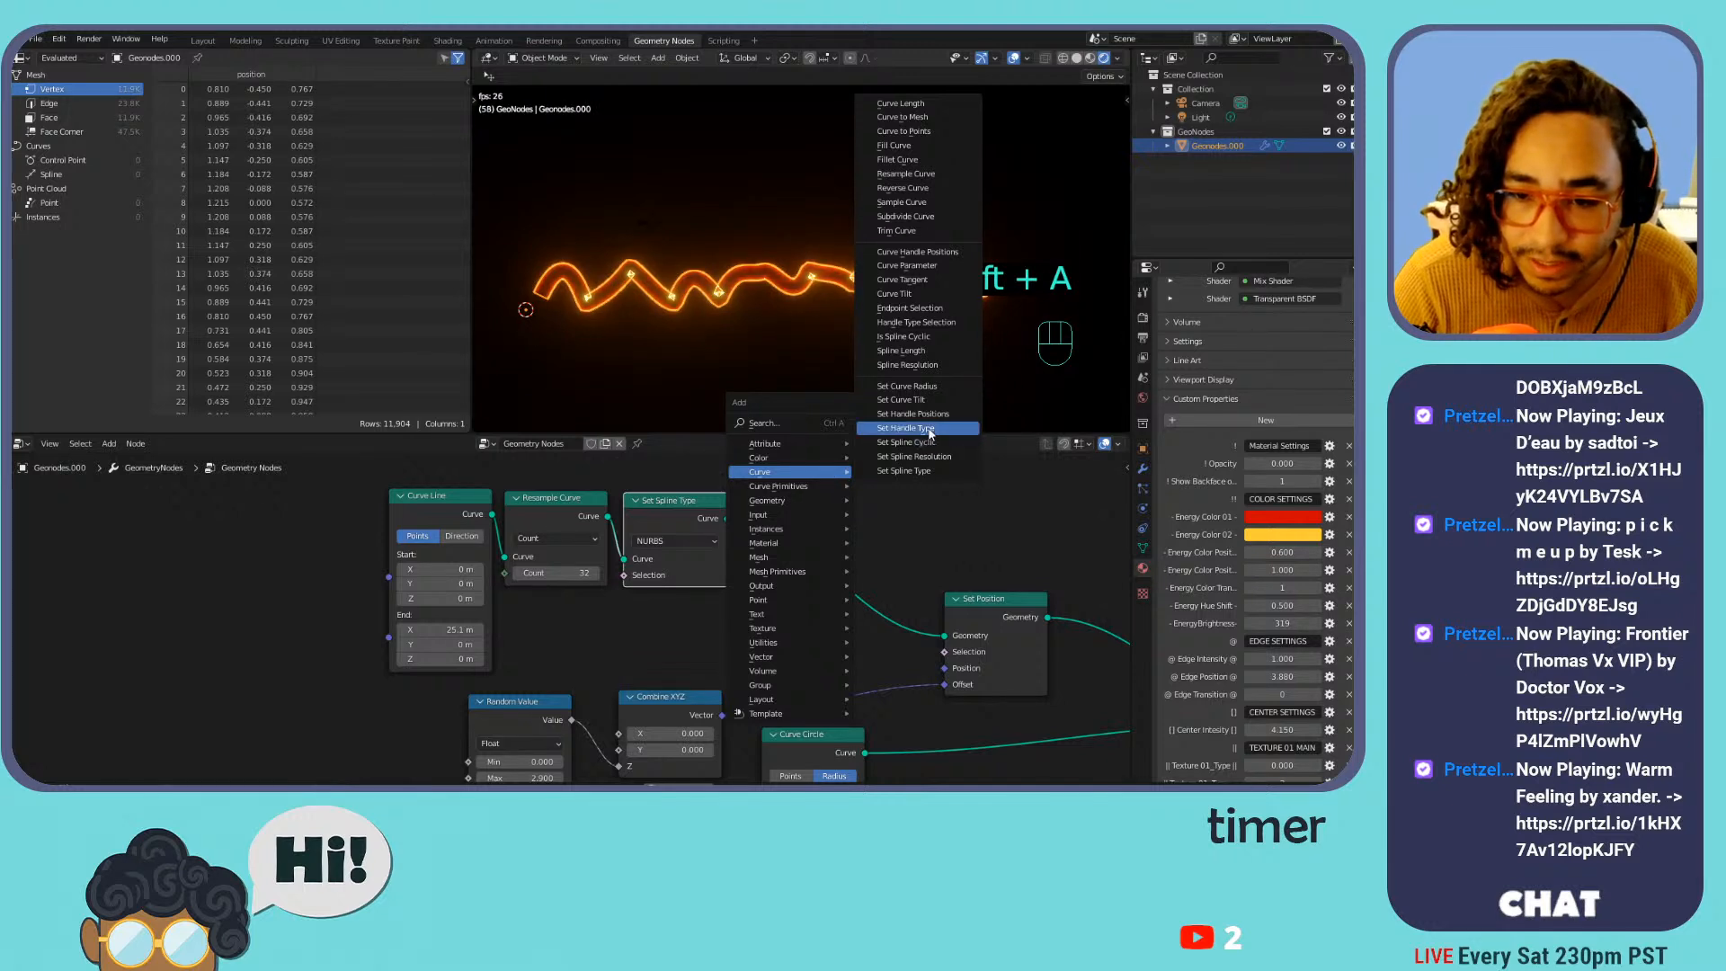
click(913, 428)
click(778, 499)
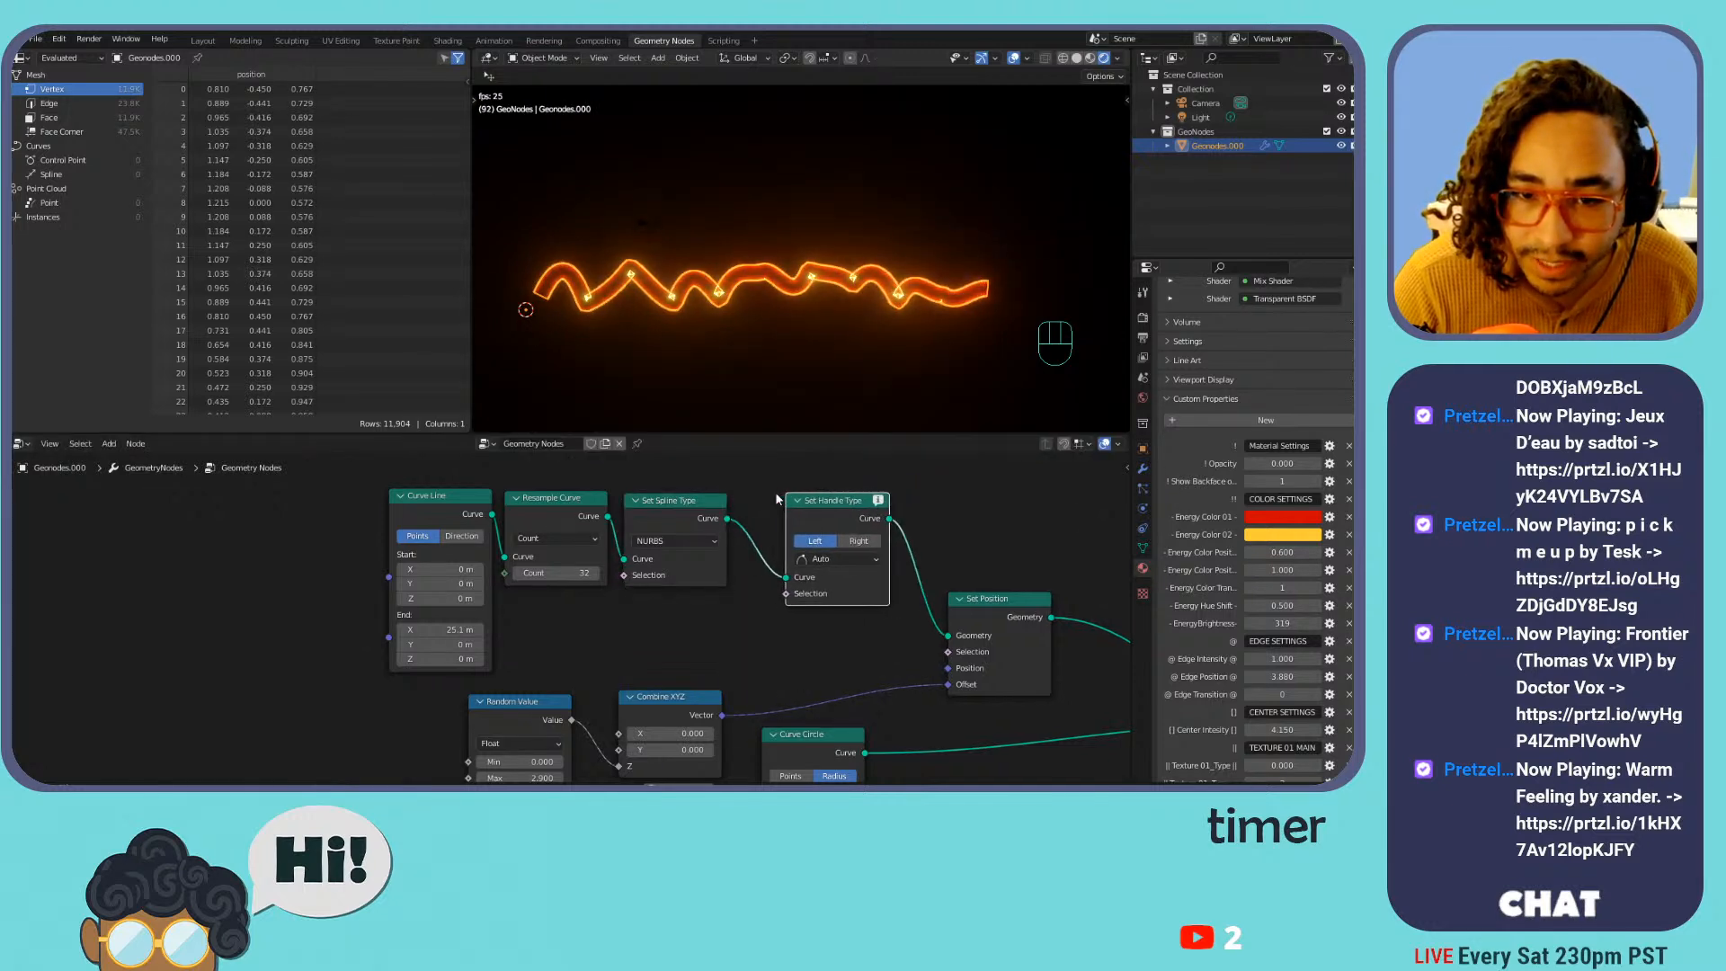
Set both the left and right handles of the Set Handle Type node to Vector
click(828, 564)
click(832, 614)
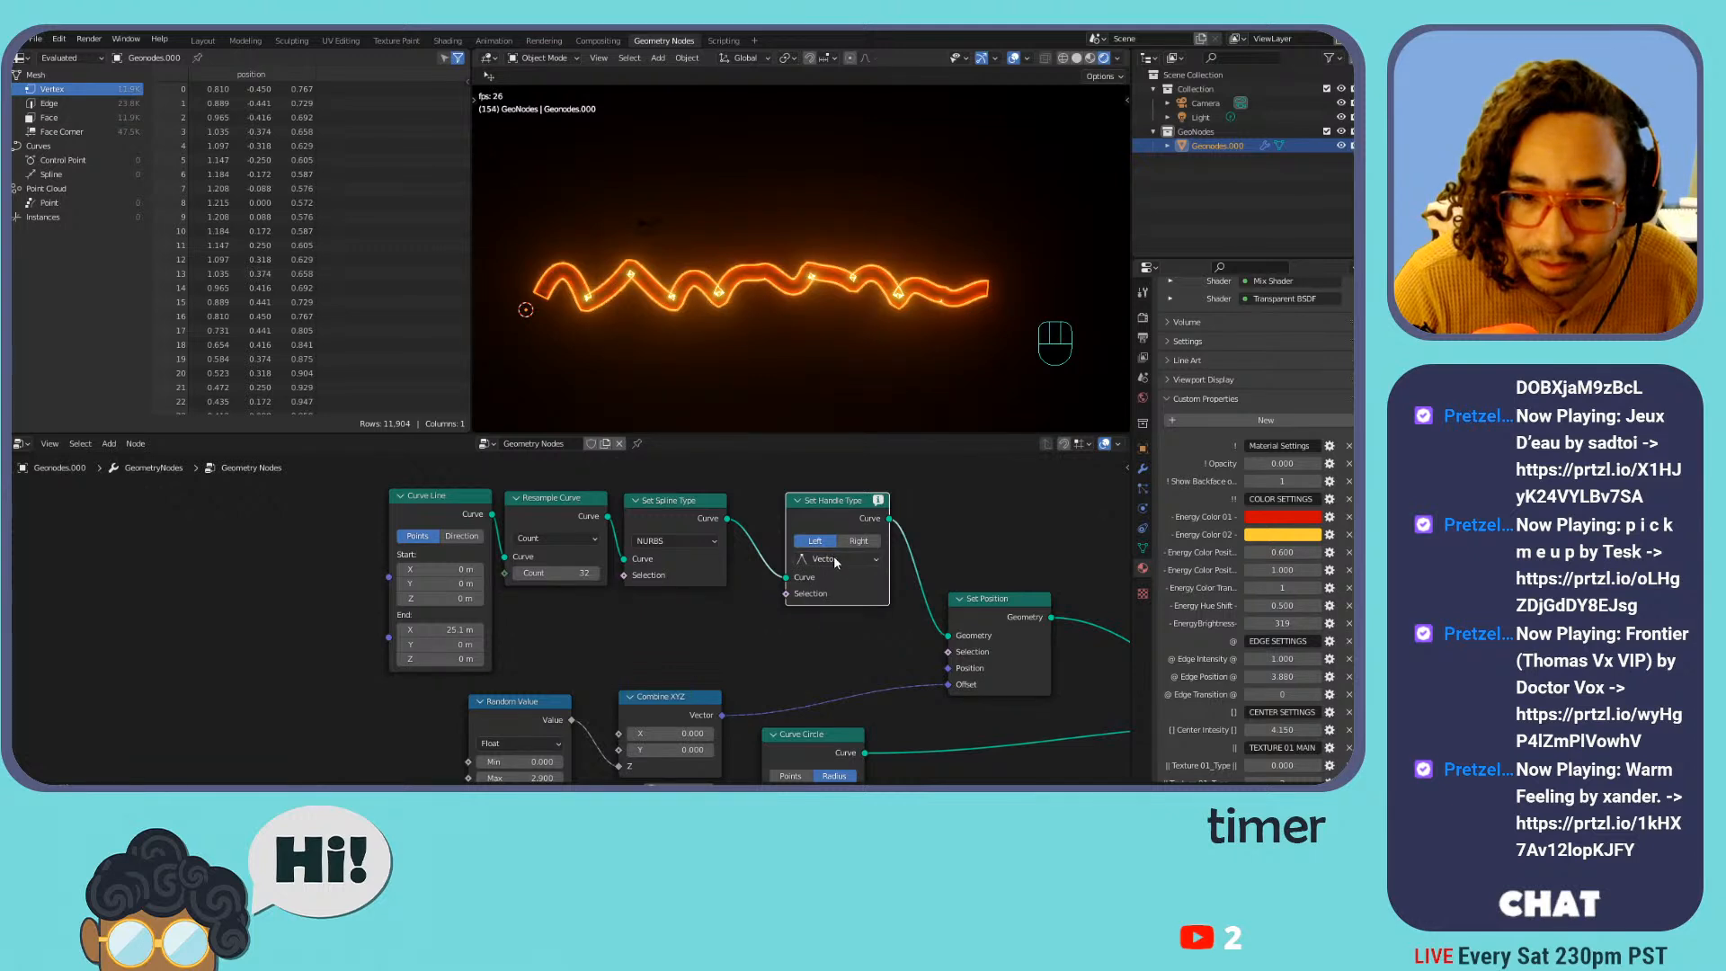
click(832, 627)
click(859, 542)
click(851, 563)
click(845, 575)
click(837, 559)
click(829, 609)
click(836, 560)
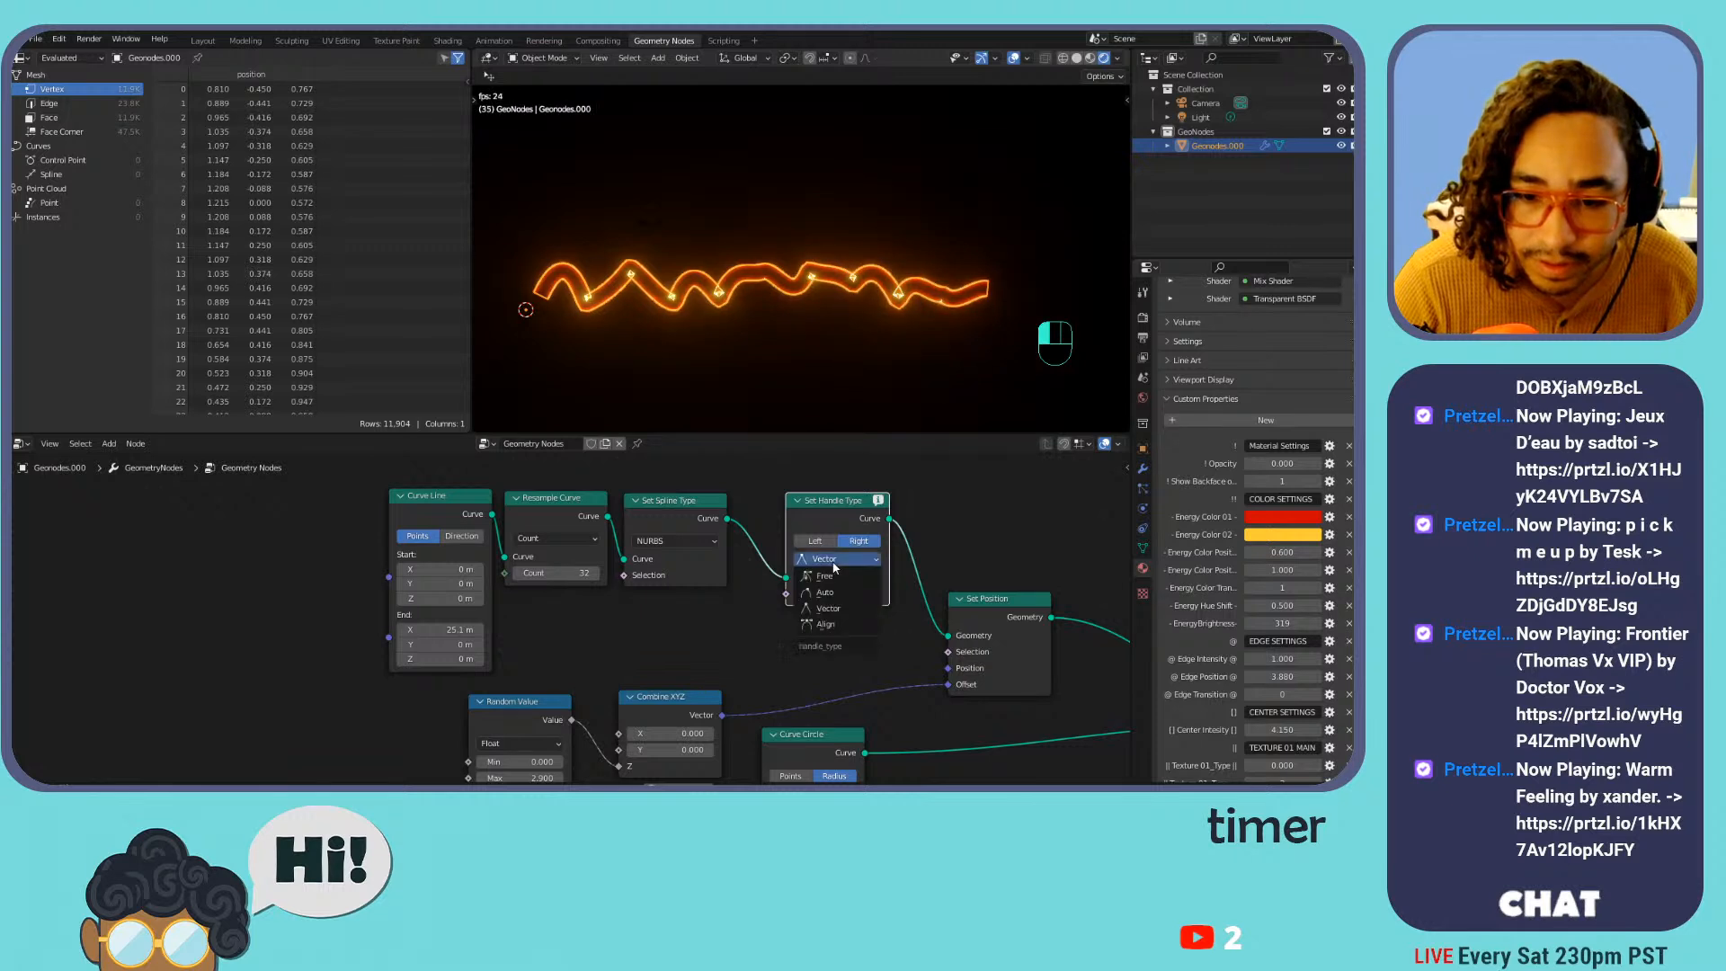
click(843, 616)
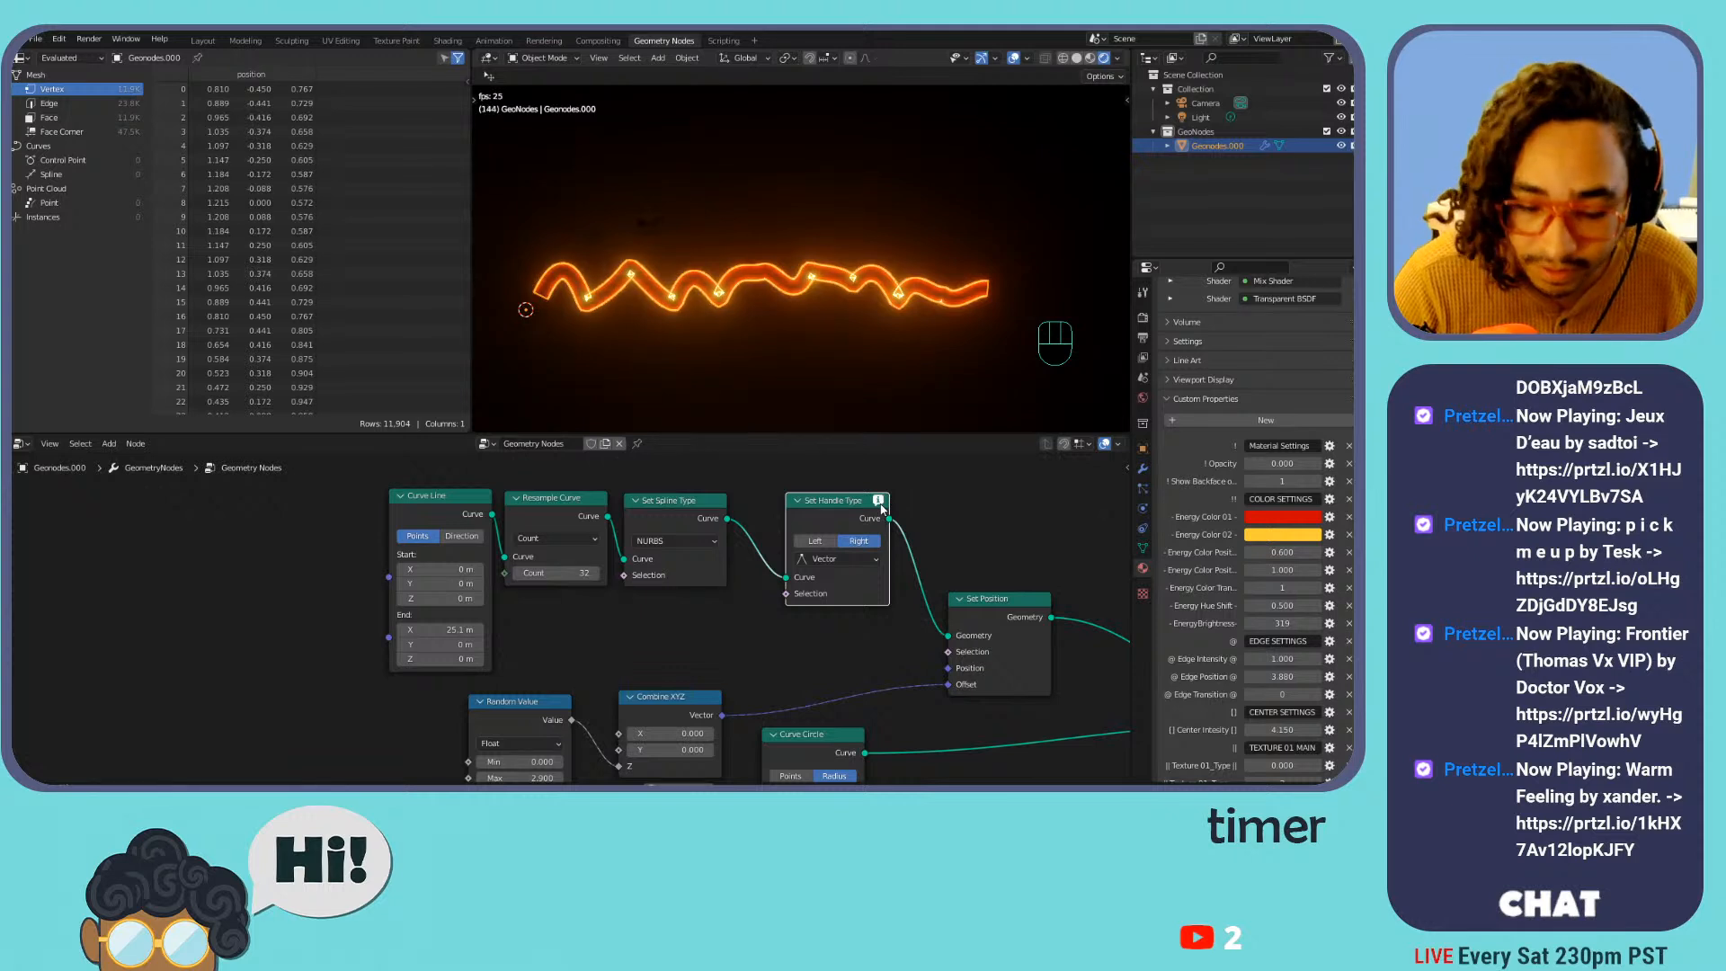
Replace the Set Handle Type node with a Set Curve Tilt node between Set Spline Type and Set Position
key(ctrl+x)
key(shift+a)
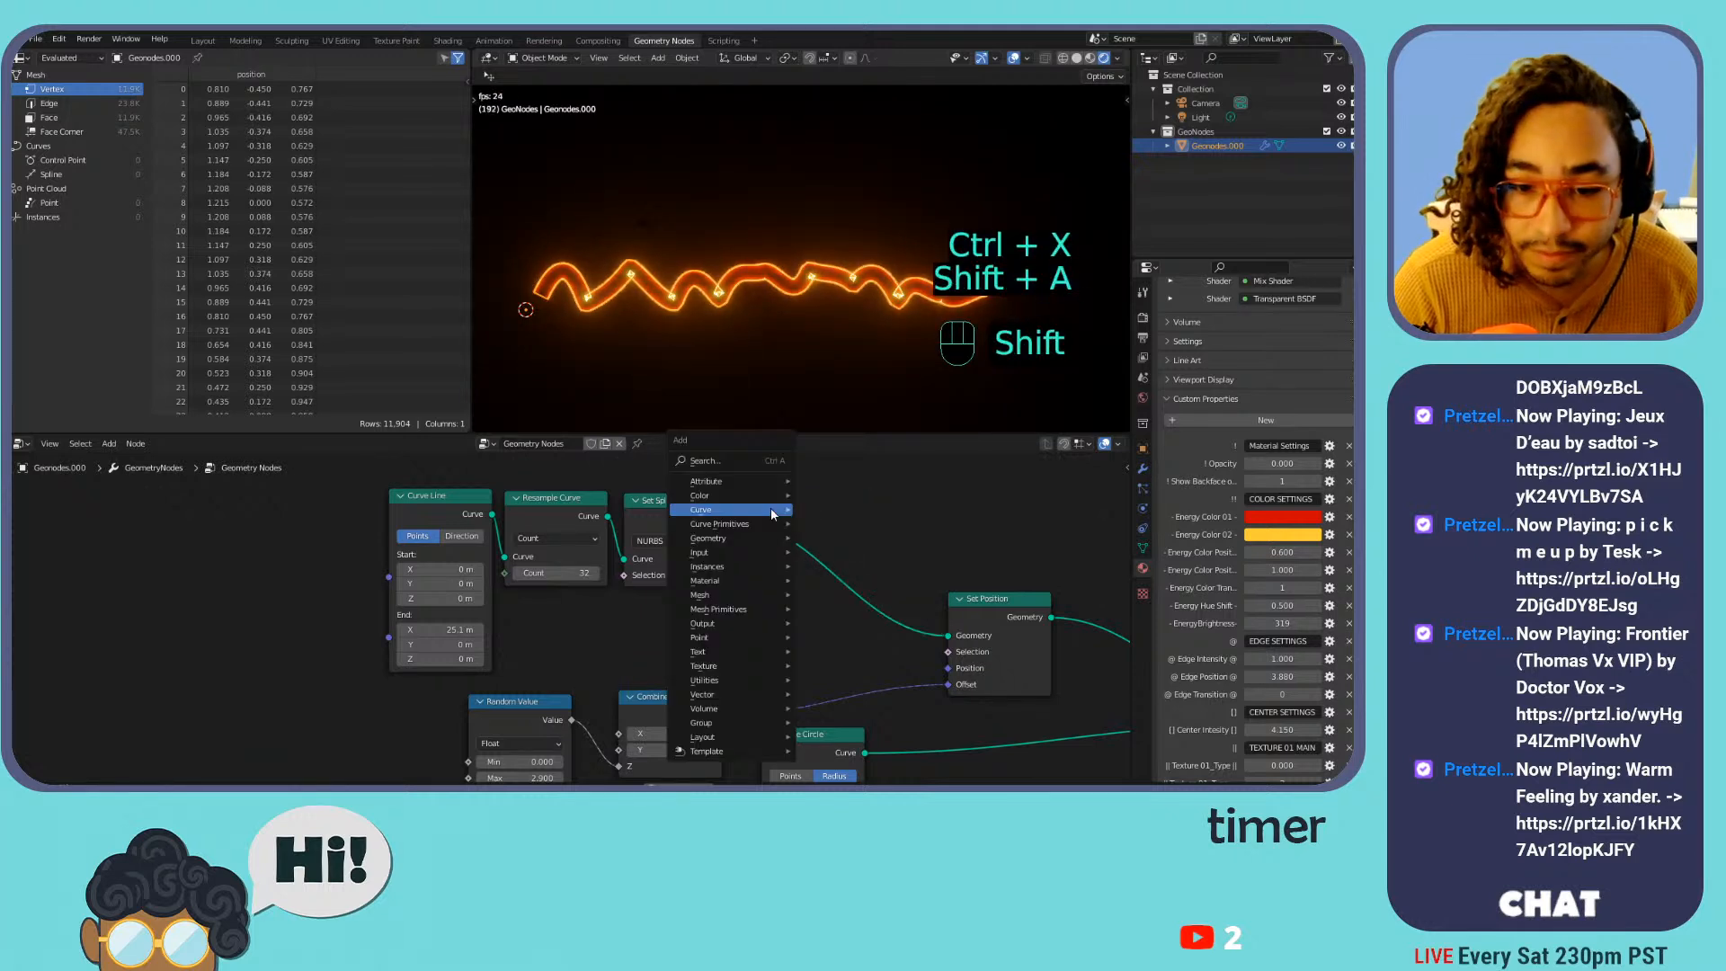
mouse_move(774, 513)
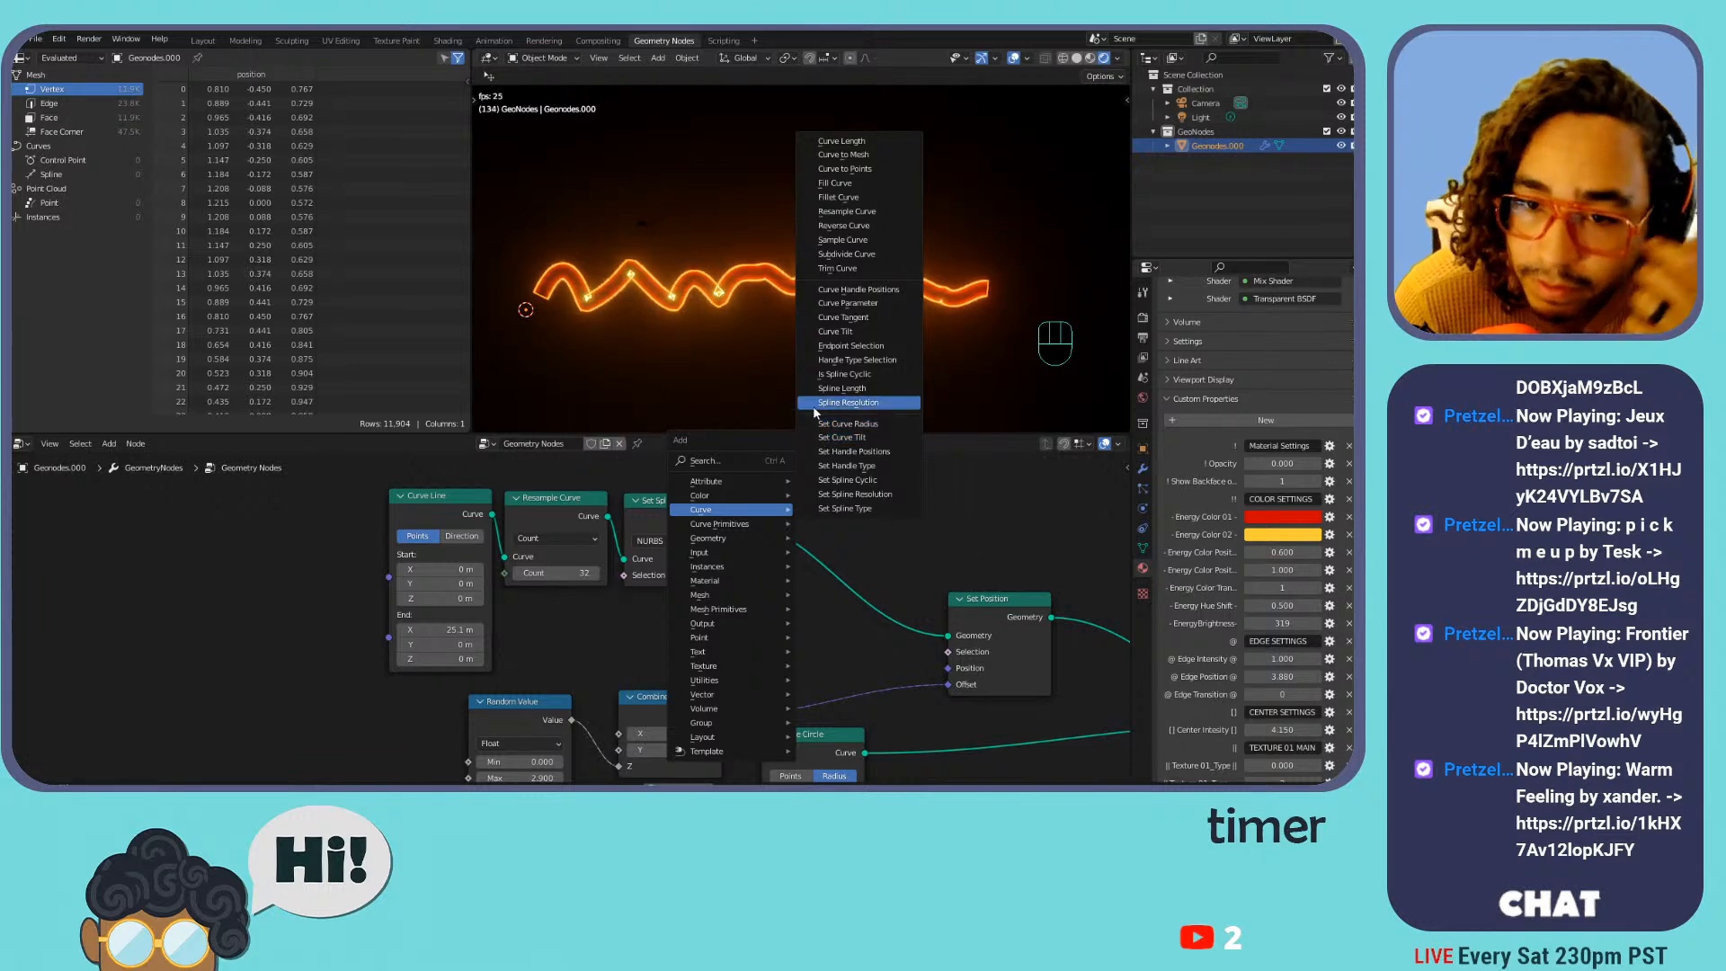
click(885, 441)
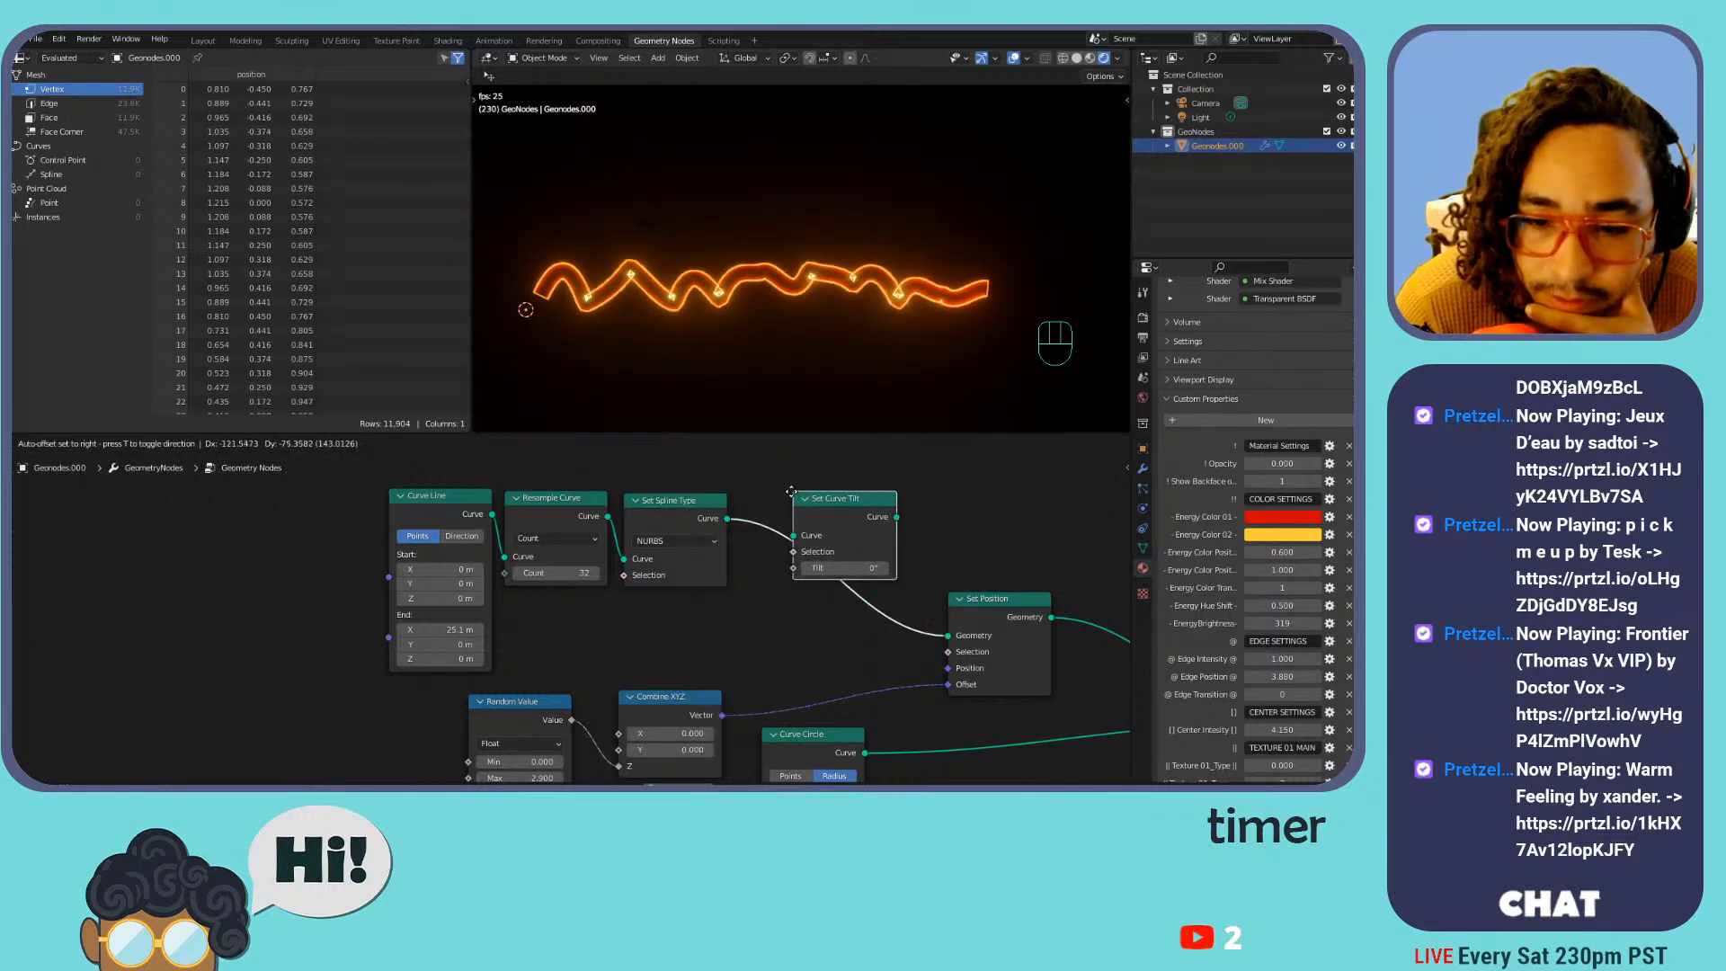
click(836, 535)
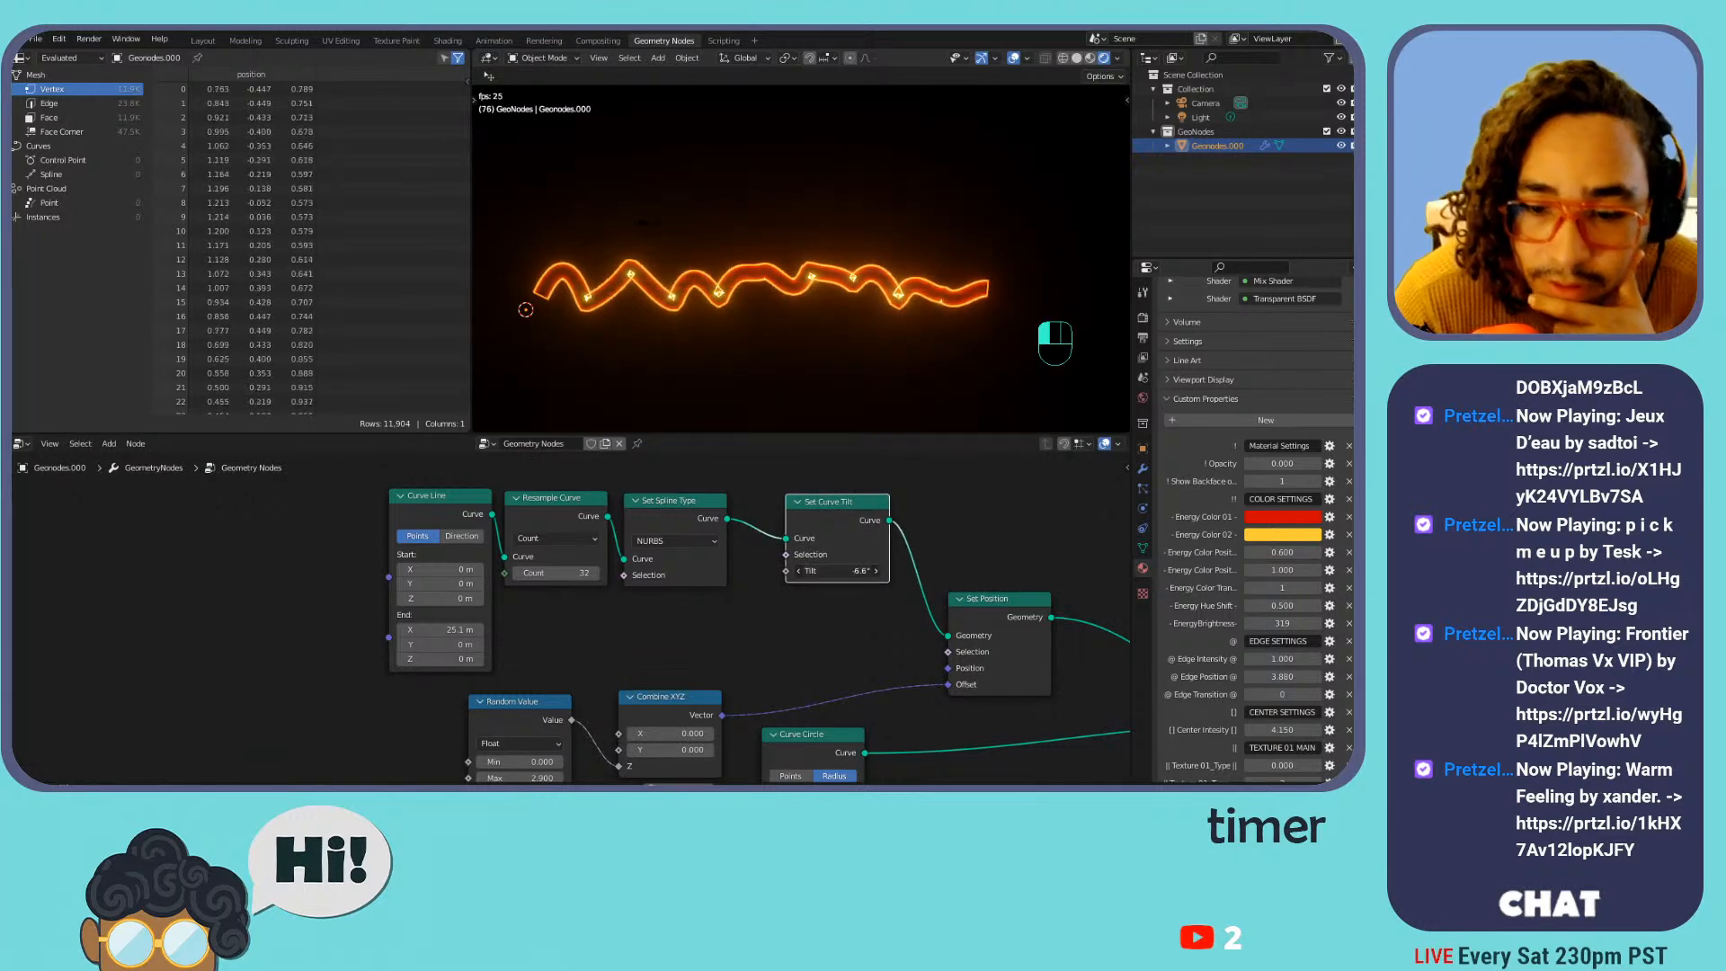
Try different tilt values in the Set Curve Tilt node, remove it keeping the curve connected, and stop the animation
drag(836, 571, 863, 571)
key(ctrl+x)
key(shift+a)
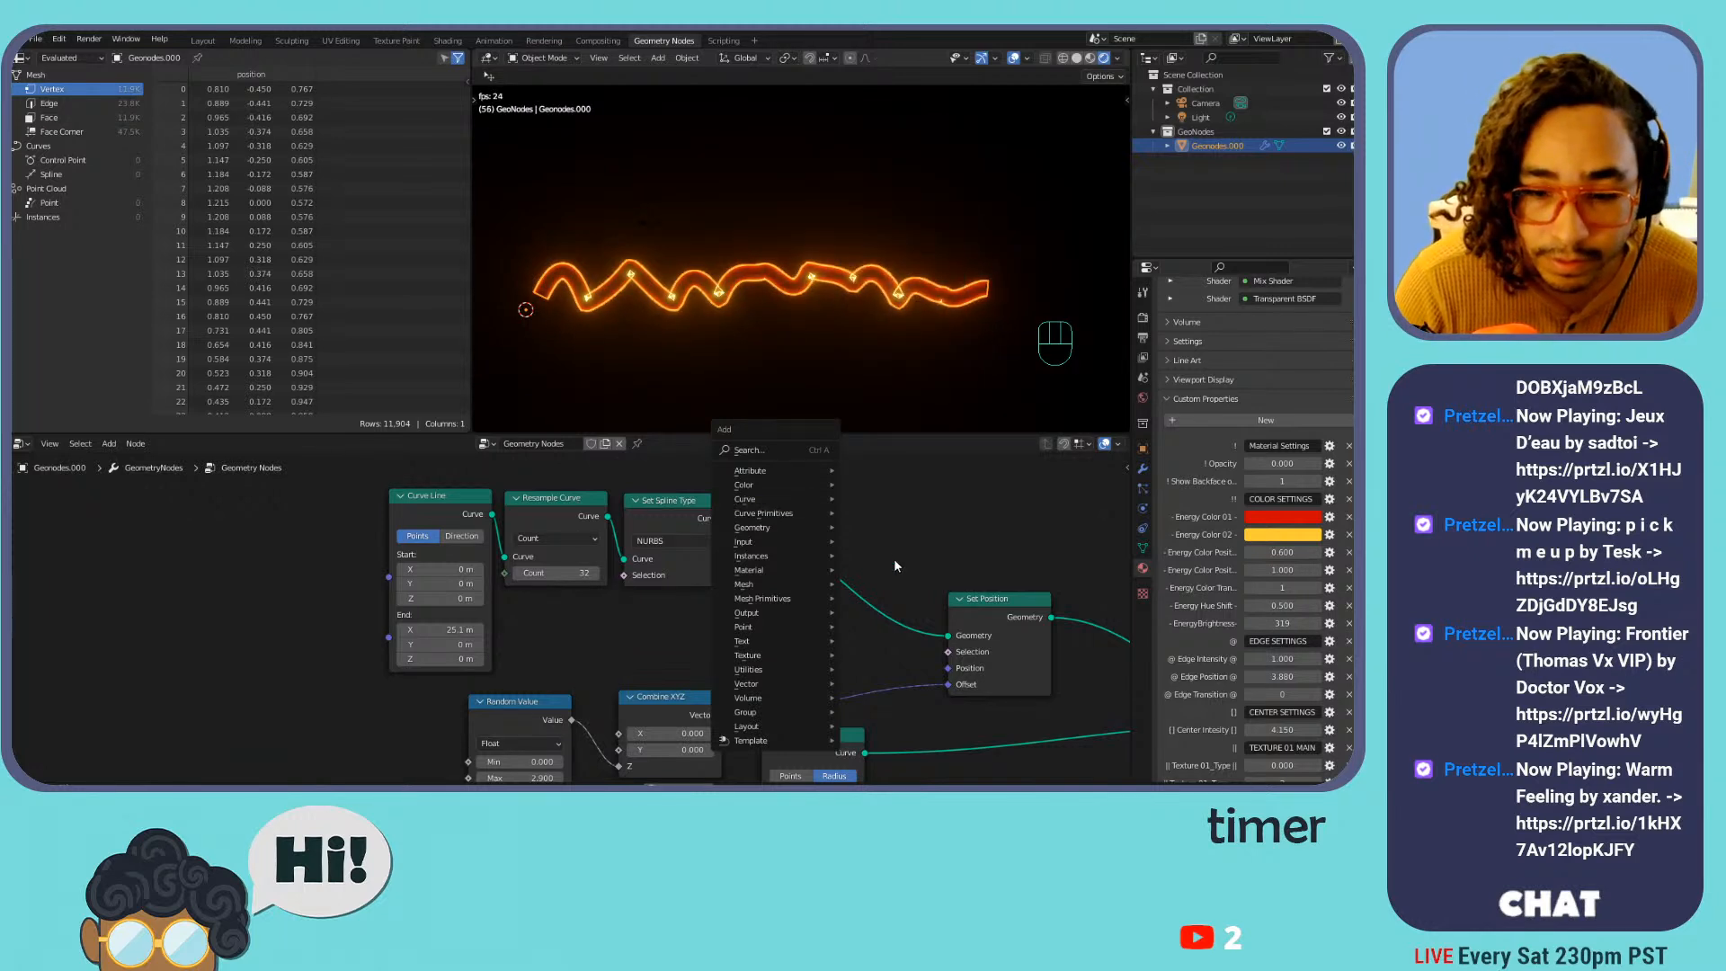
key(space)
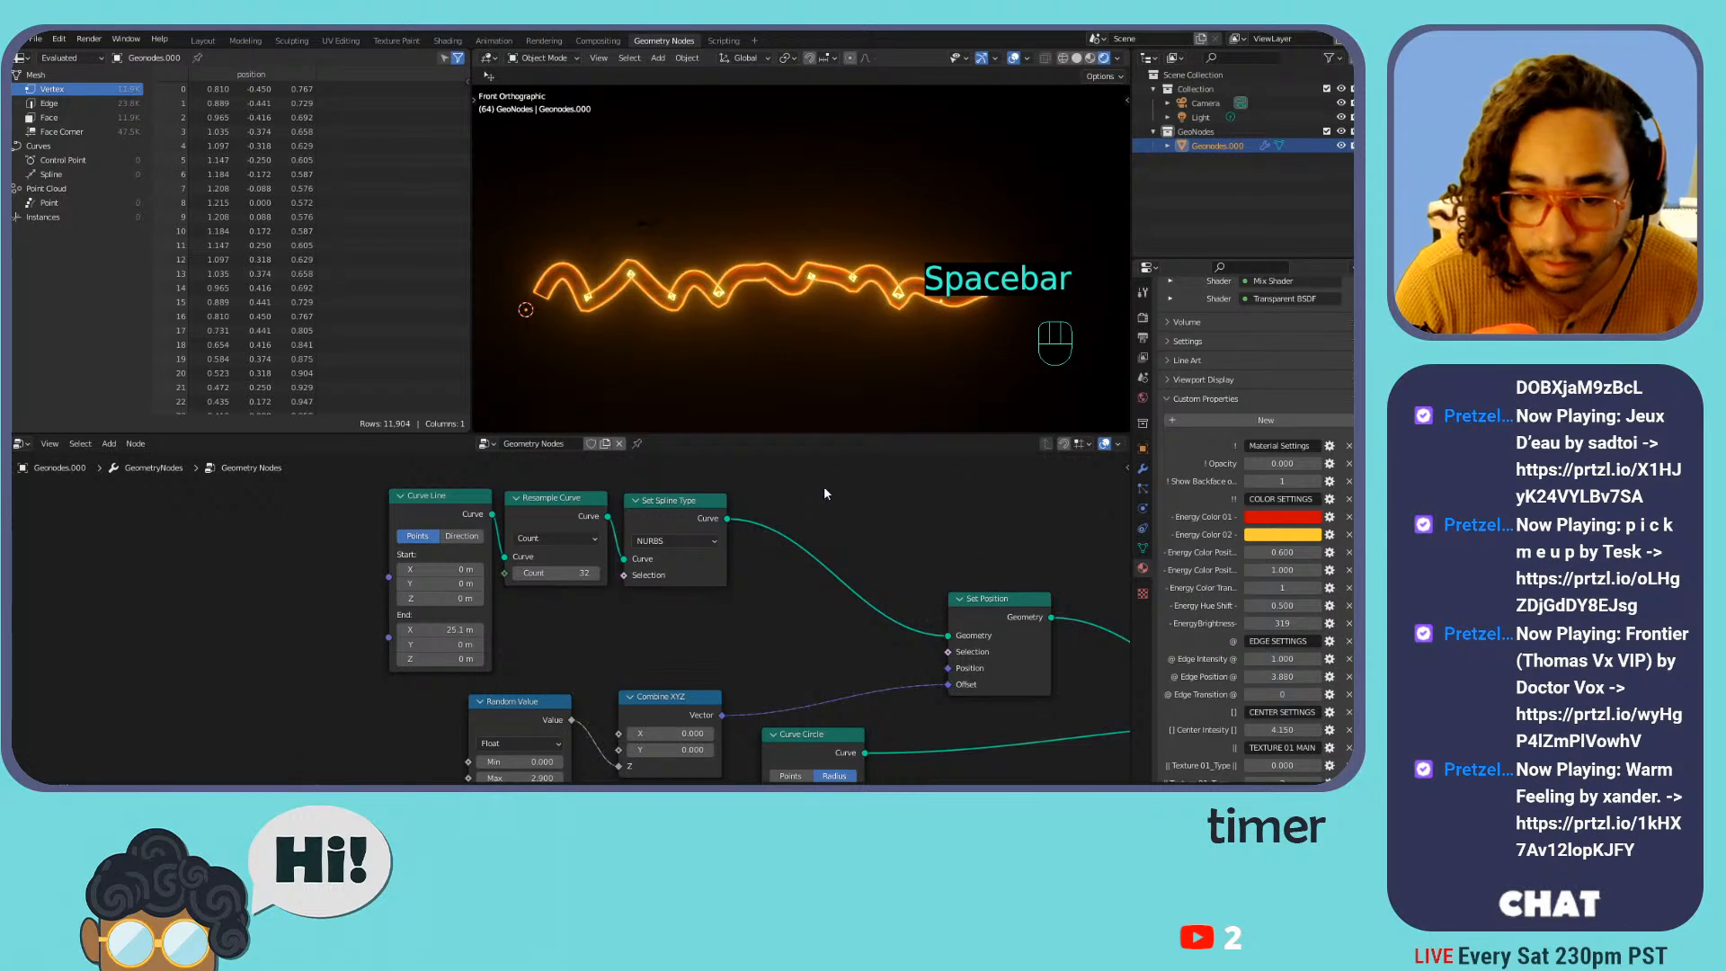
Try adding a Handle Type Selection node, and a Fill Curve node between Set Spline Type and Set Position
key(shift+a)
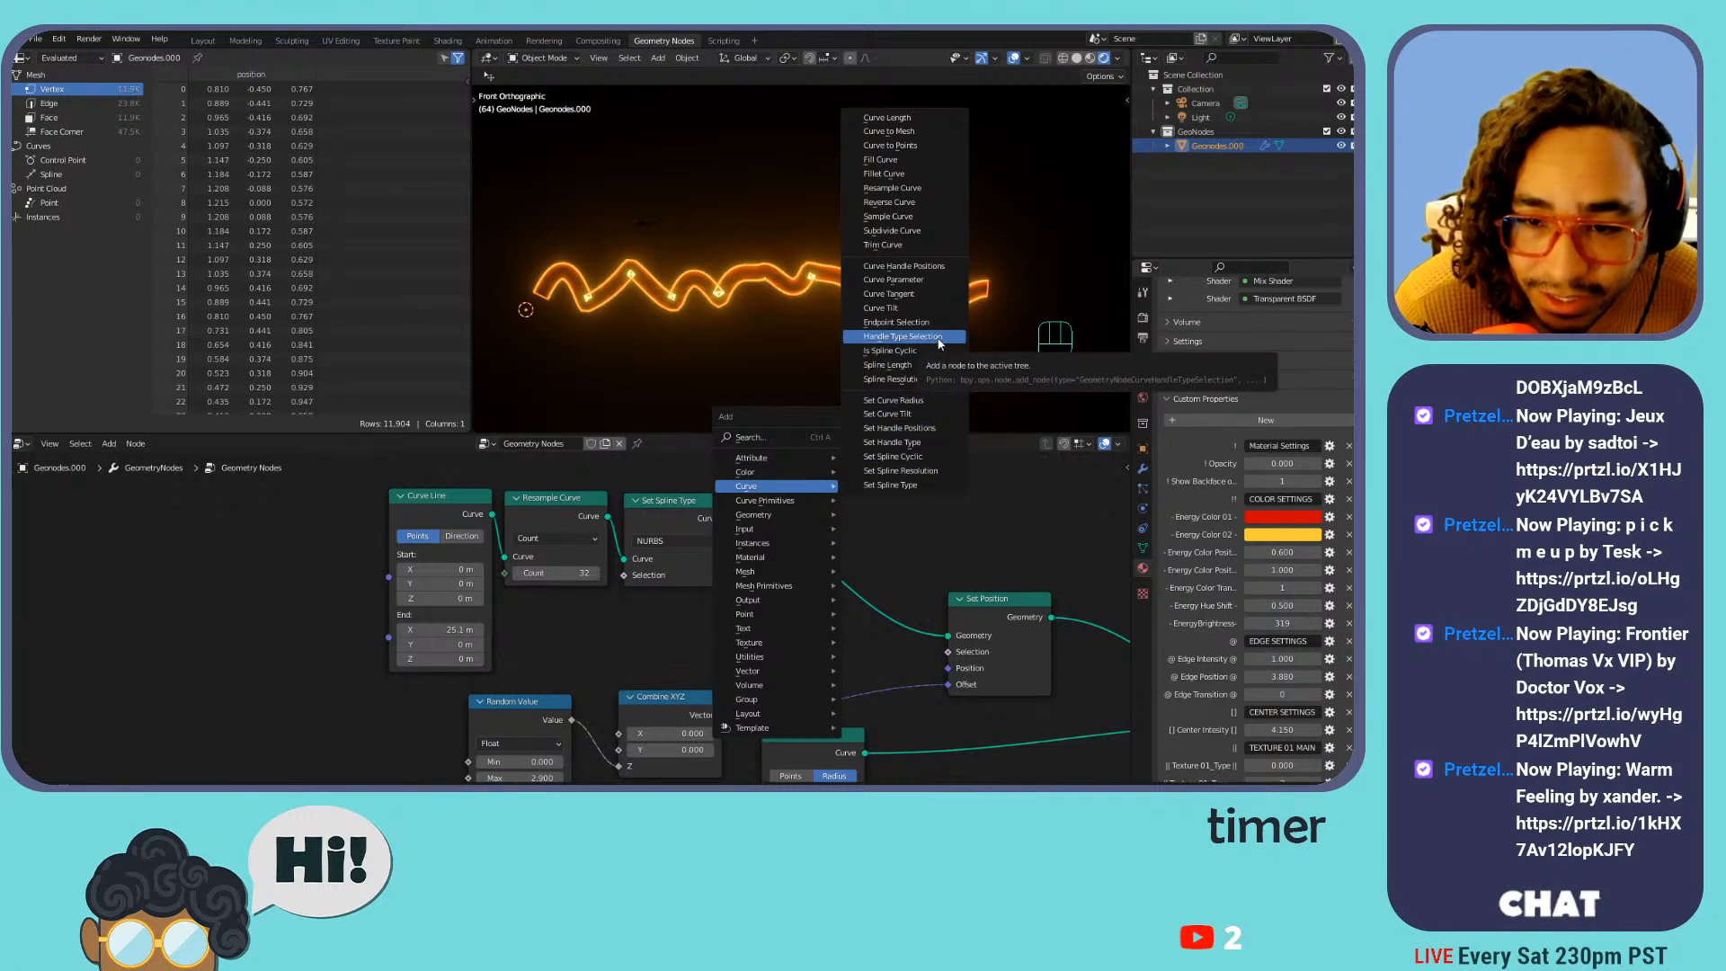
click(939, 344)
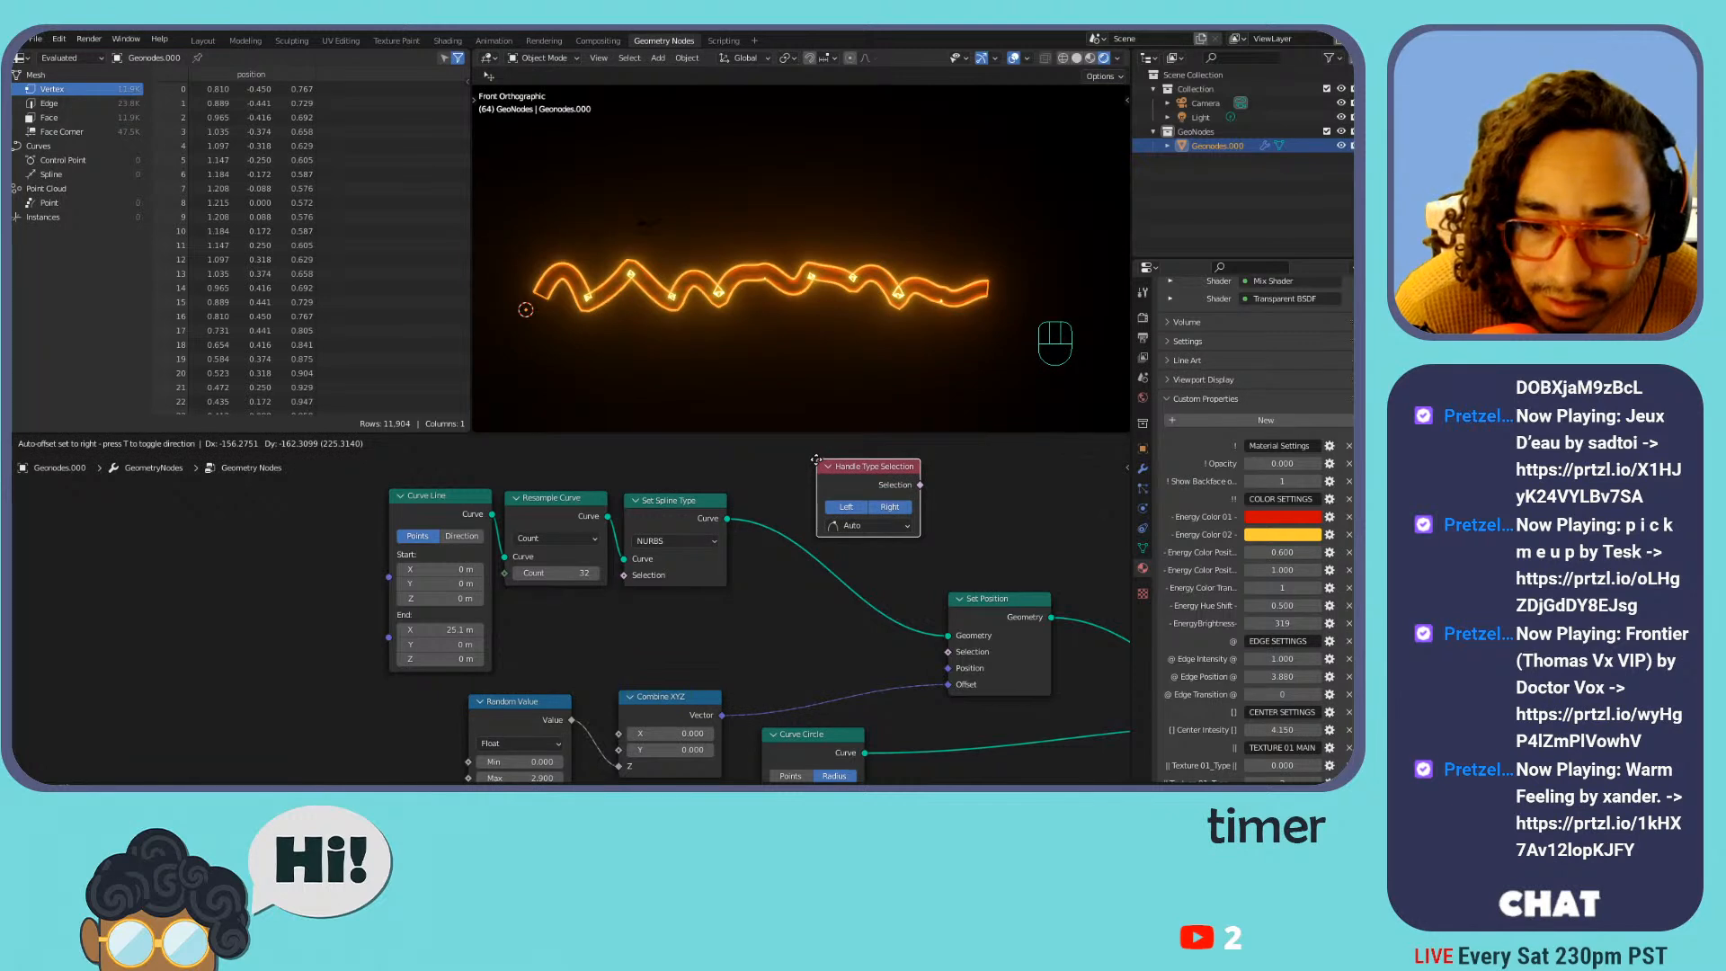
key(Escape)
key(shift+a)
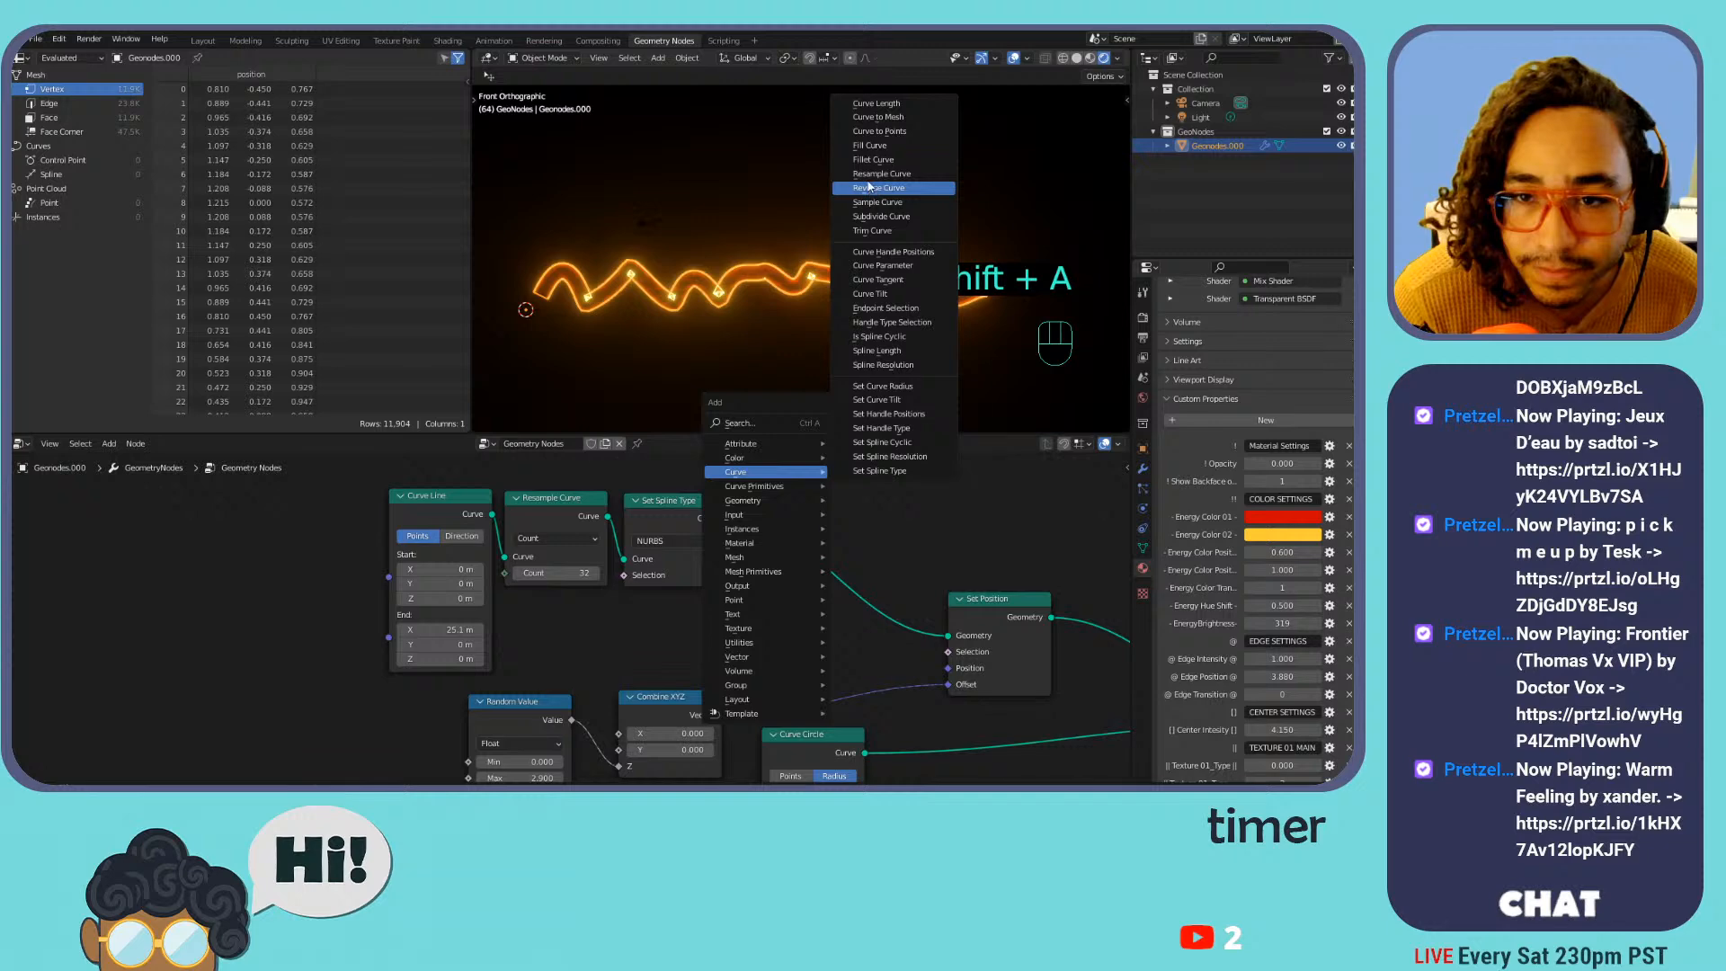
click(877, 147)
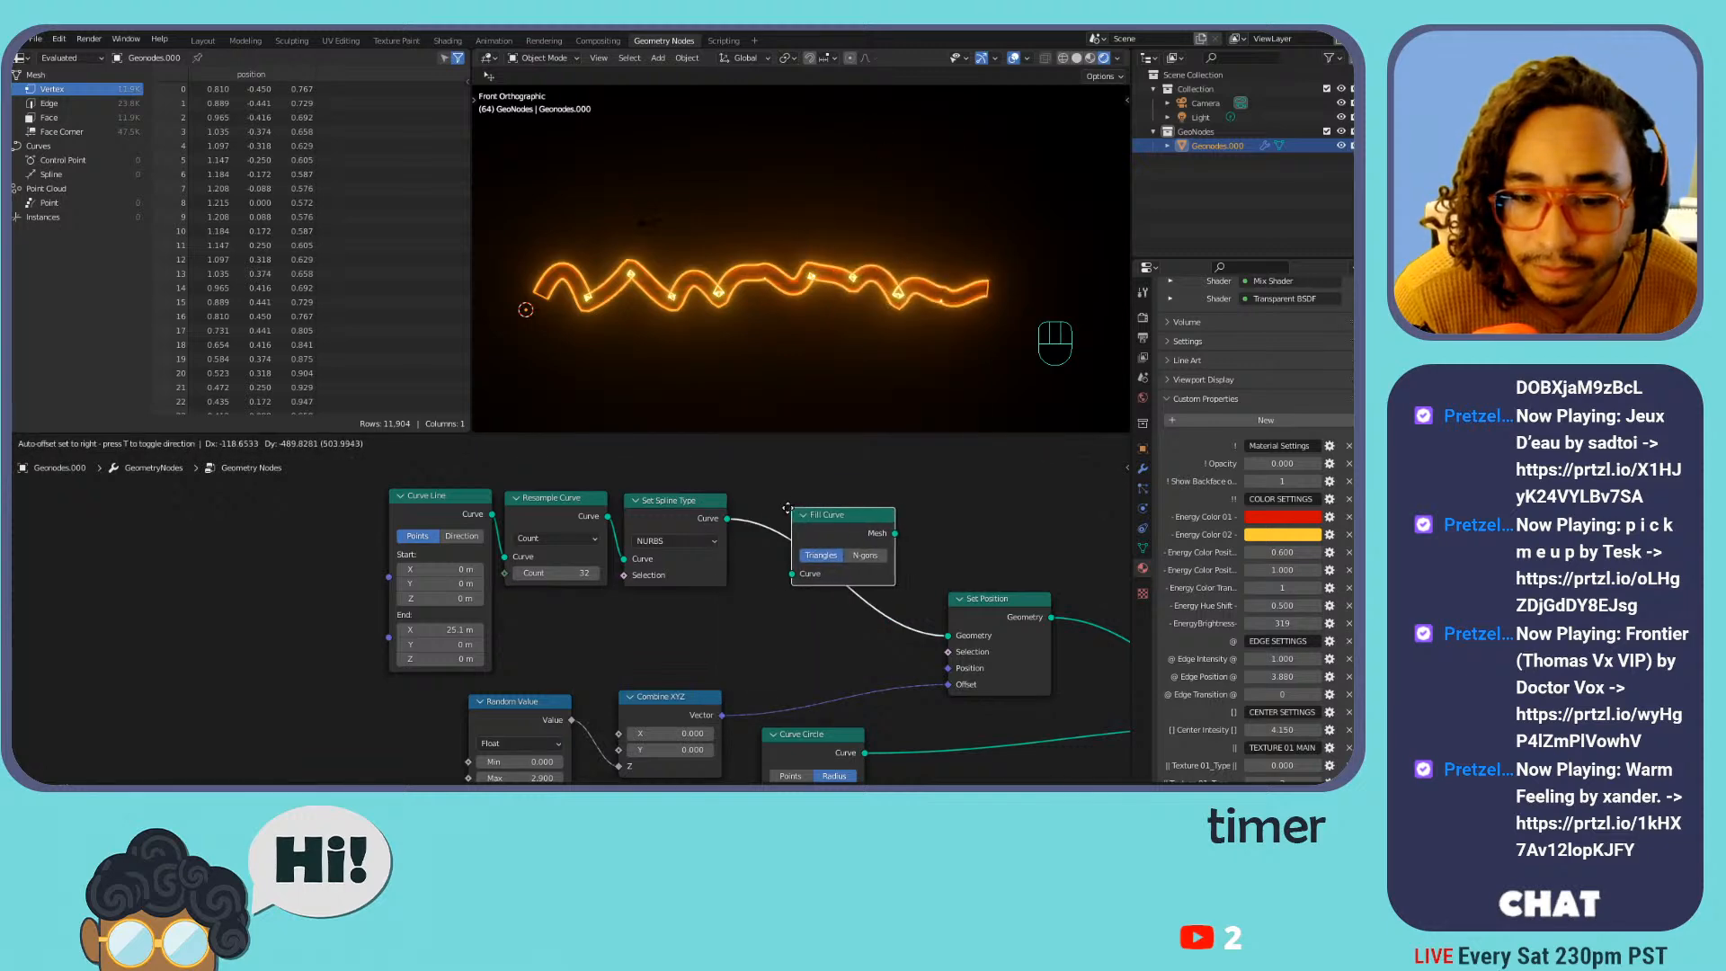
click(774, 508)
key(ctrl+z)
Try a second Set Spline Type node set to Poly between the NURBS spline node and Set Position
key(shift+a)
mouse_move(781, 495)
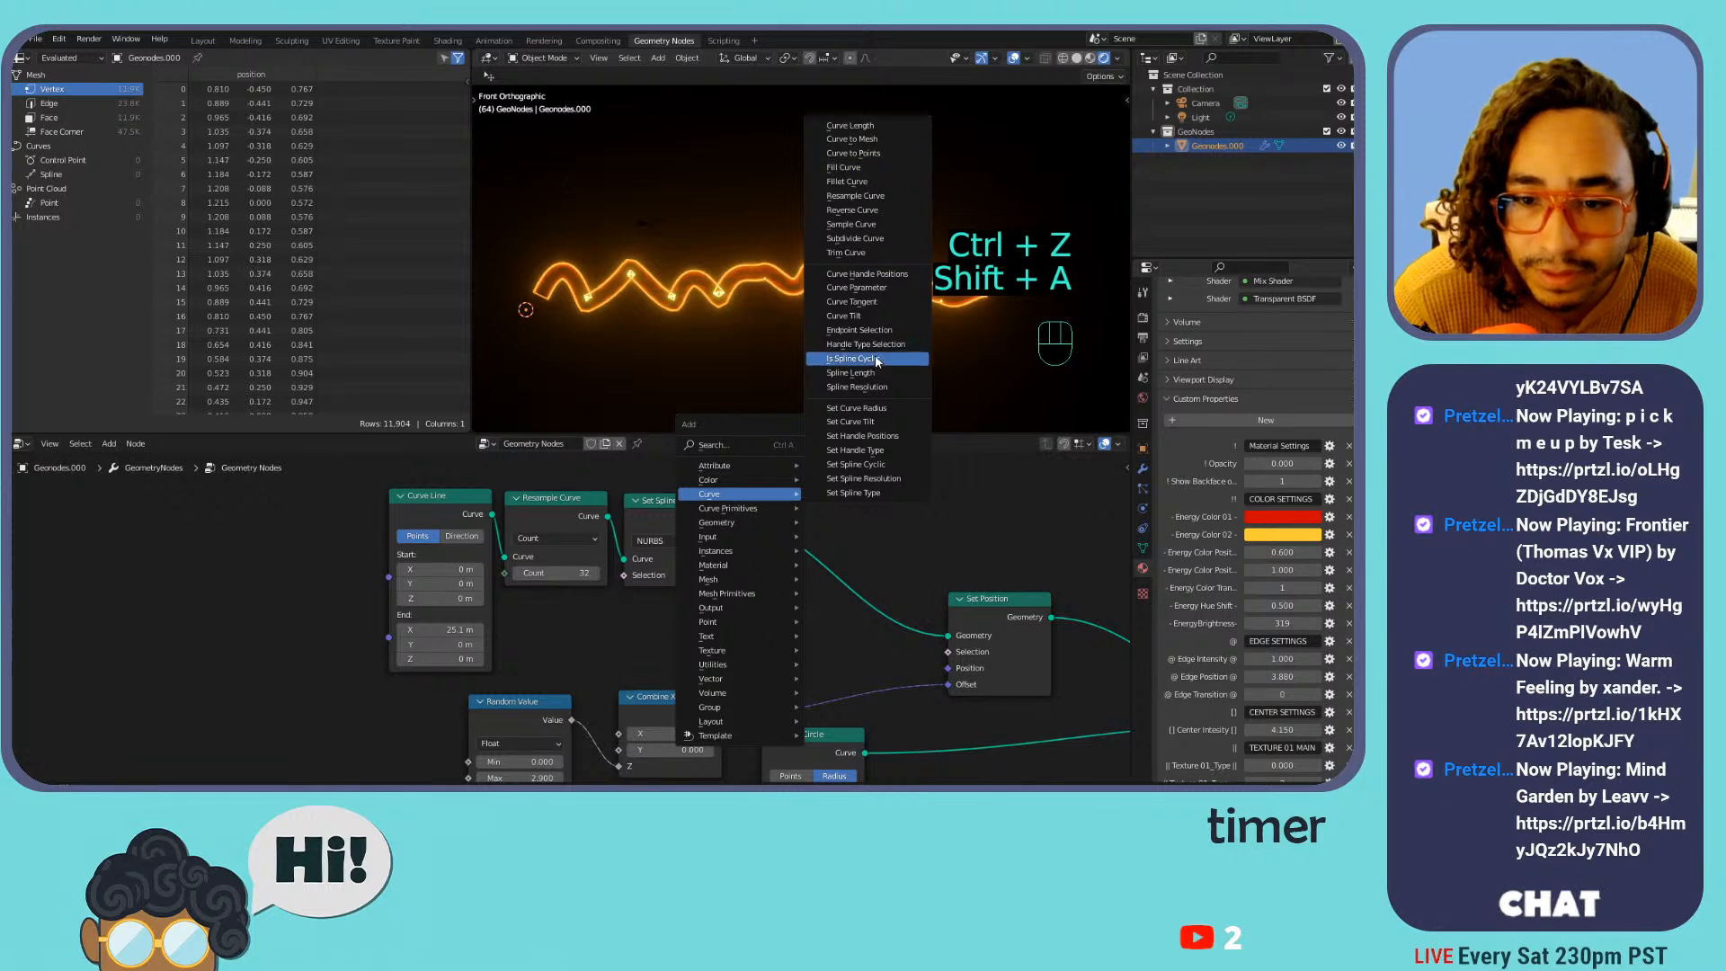
click(902, 493)
click(768, 519)
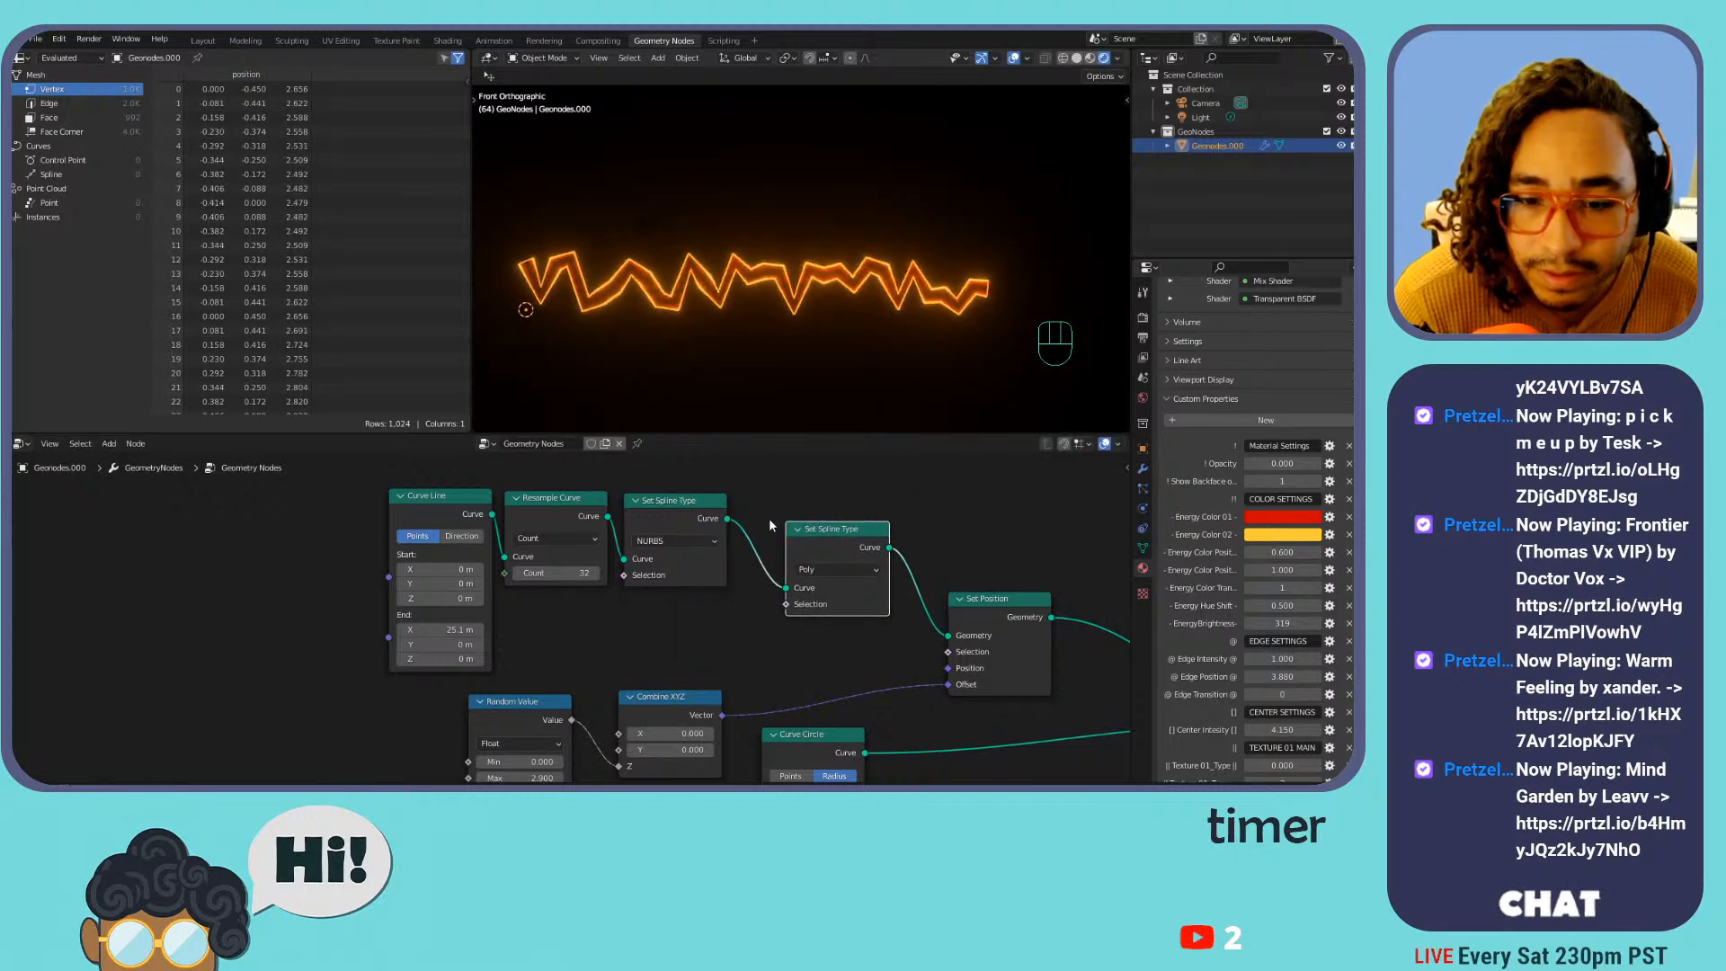
key(ctrl+z)
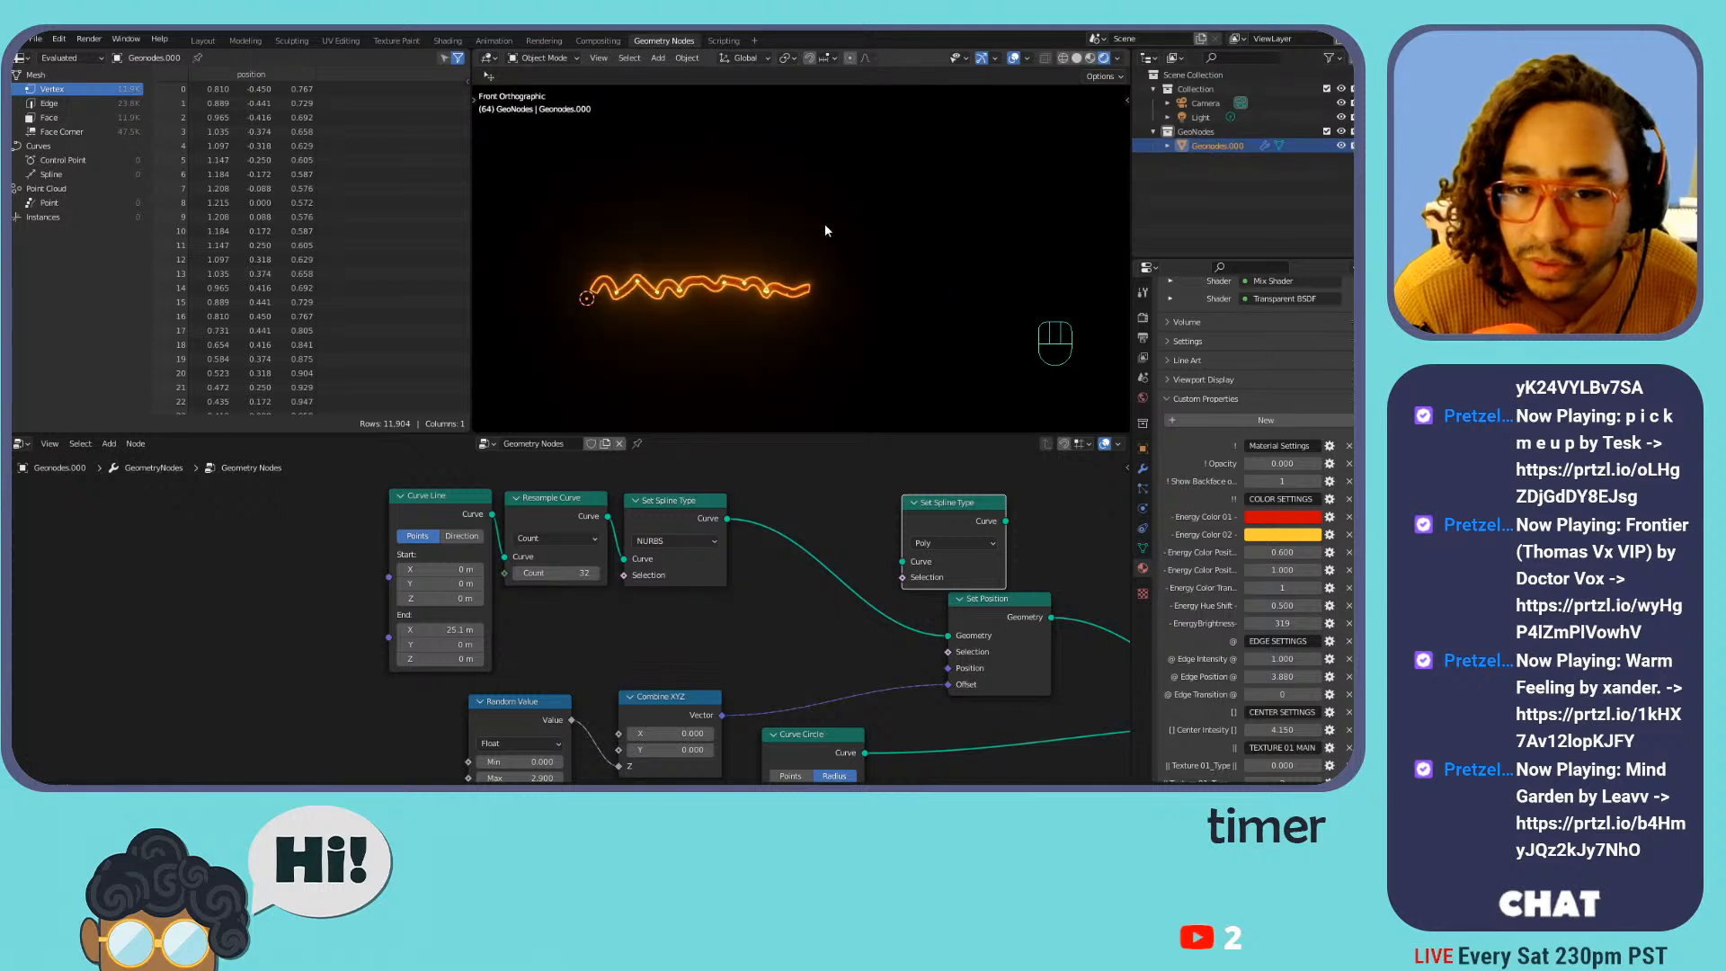
Duplicate the Geonodes.000 object in place and give the copy its own single-user node tree
key(shift+s)
right_click(816, 250)
key(shift+d)
right_click(828, 185)
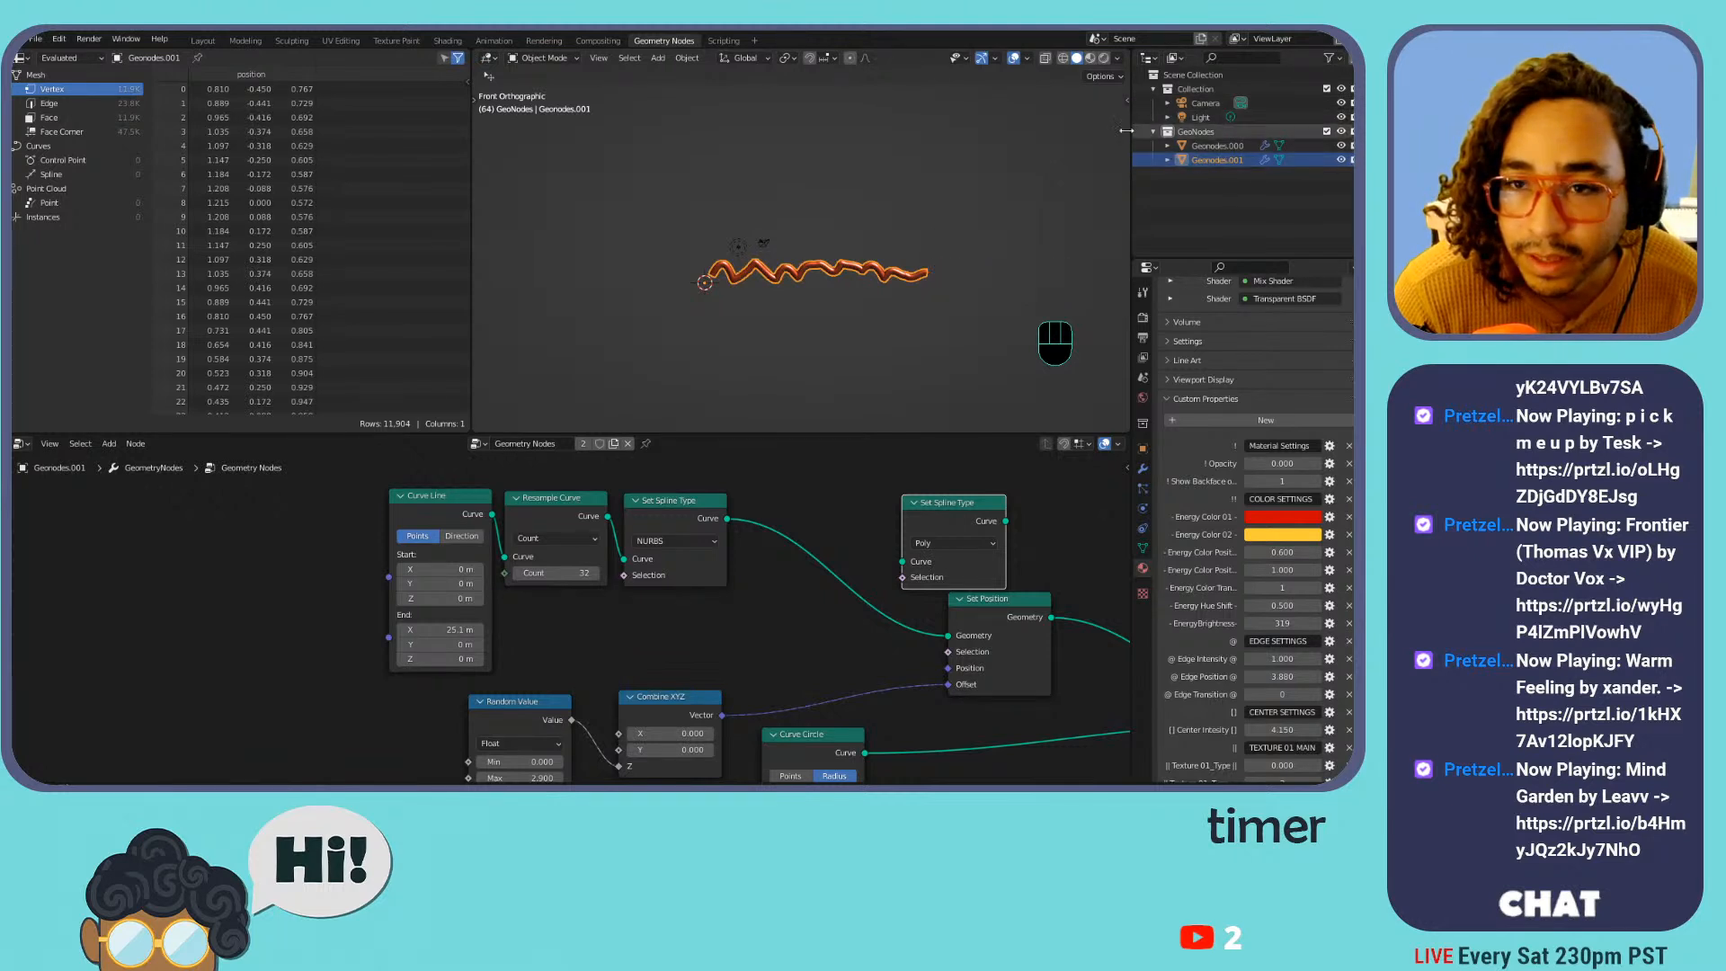
click(614, 444)
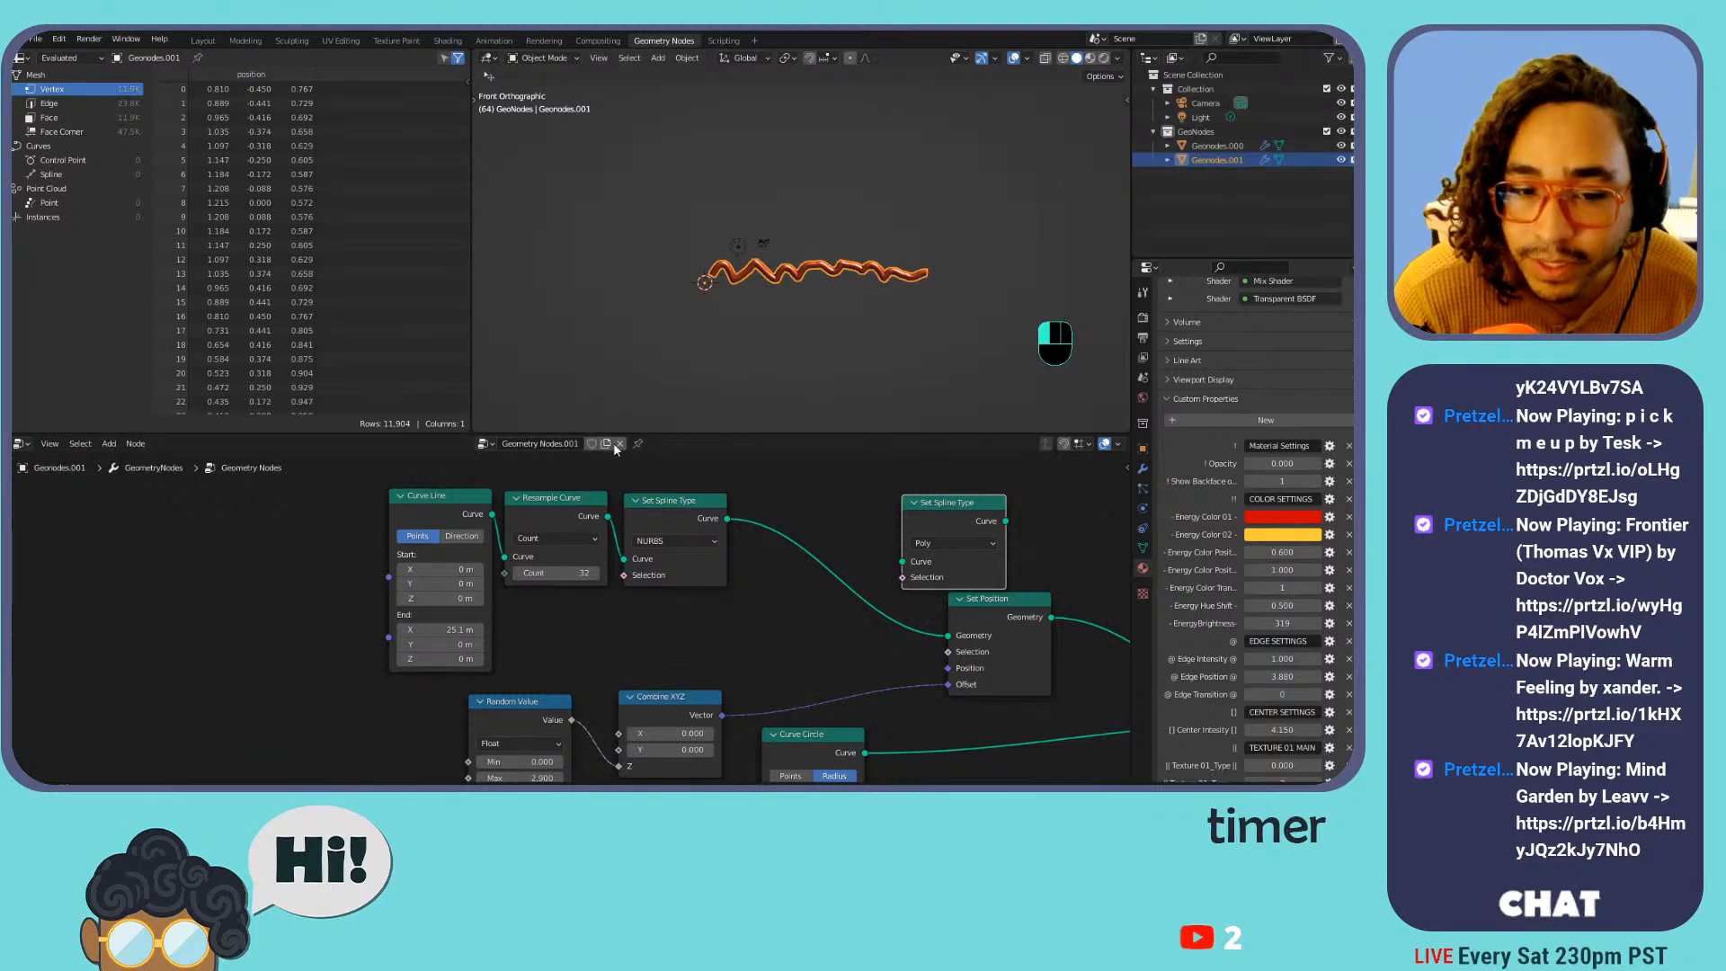
scroll(742, 542, down, 3)
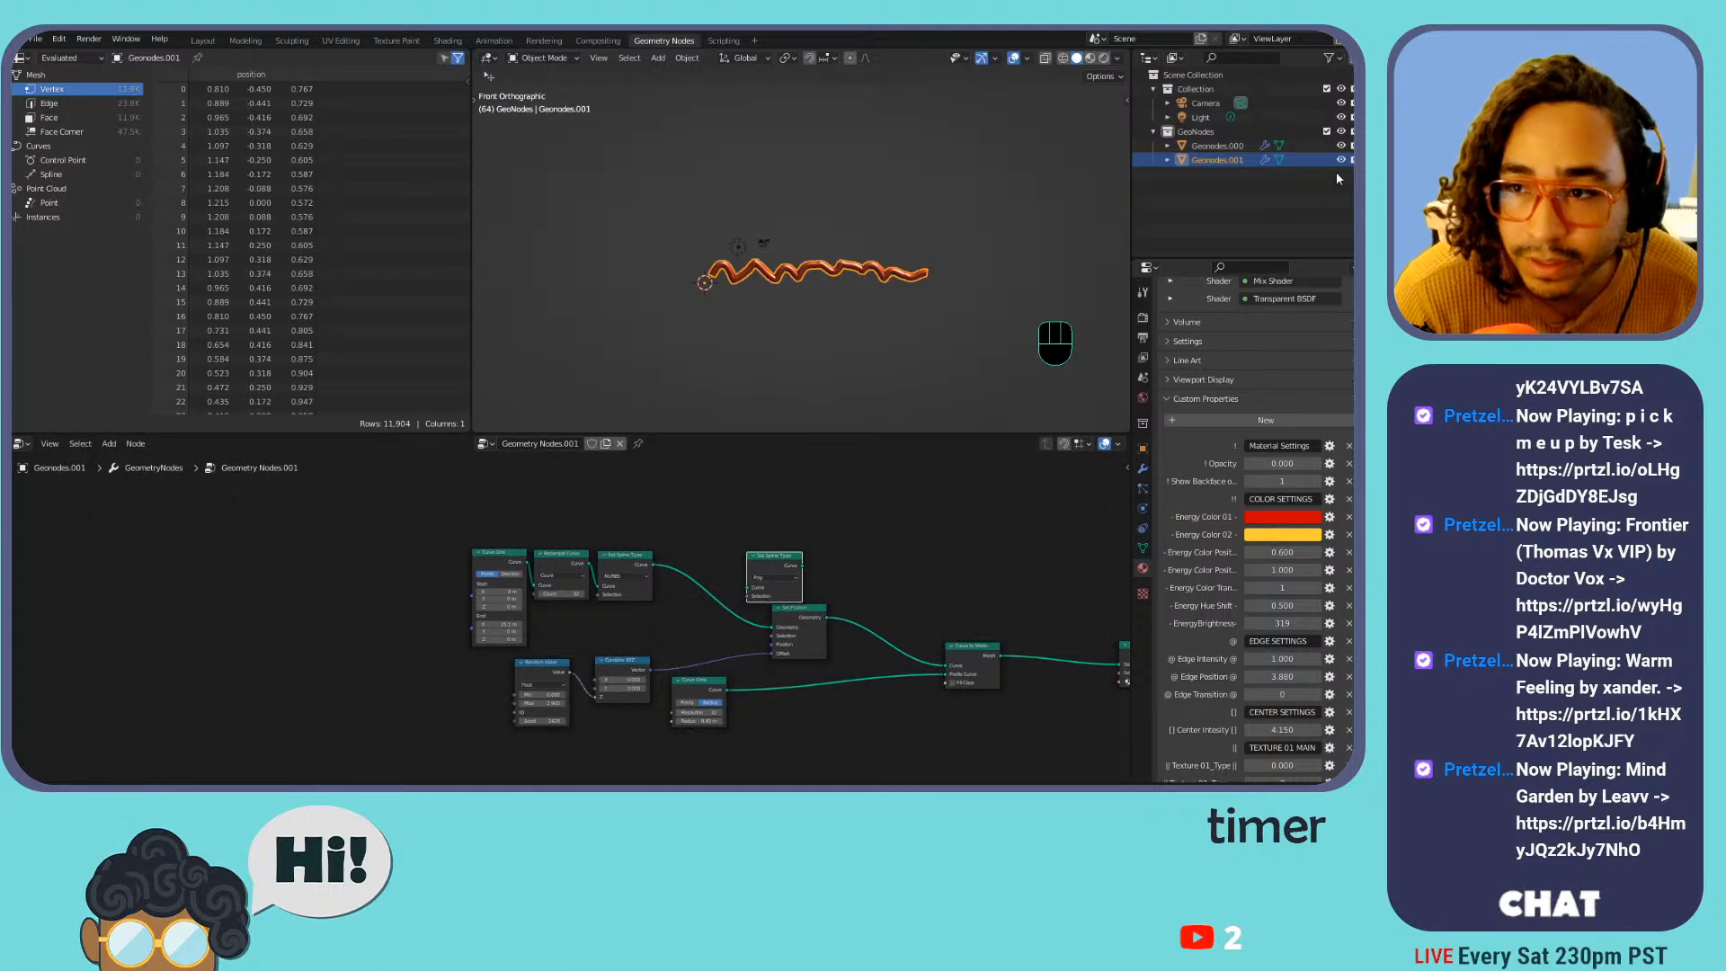
Disable the original Geonodes.000 object in the viewport so only its duplicate is shown
key(ctrl+z)
click(1331, 58)
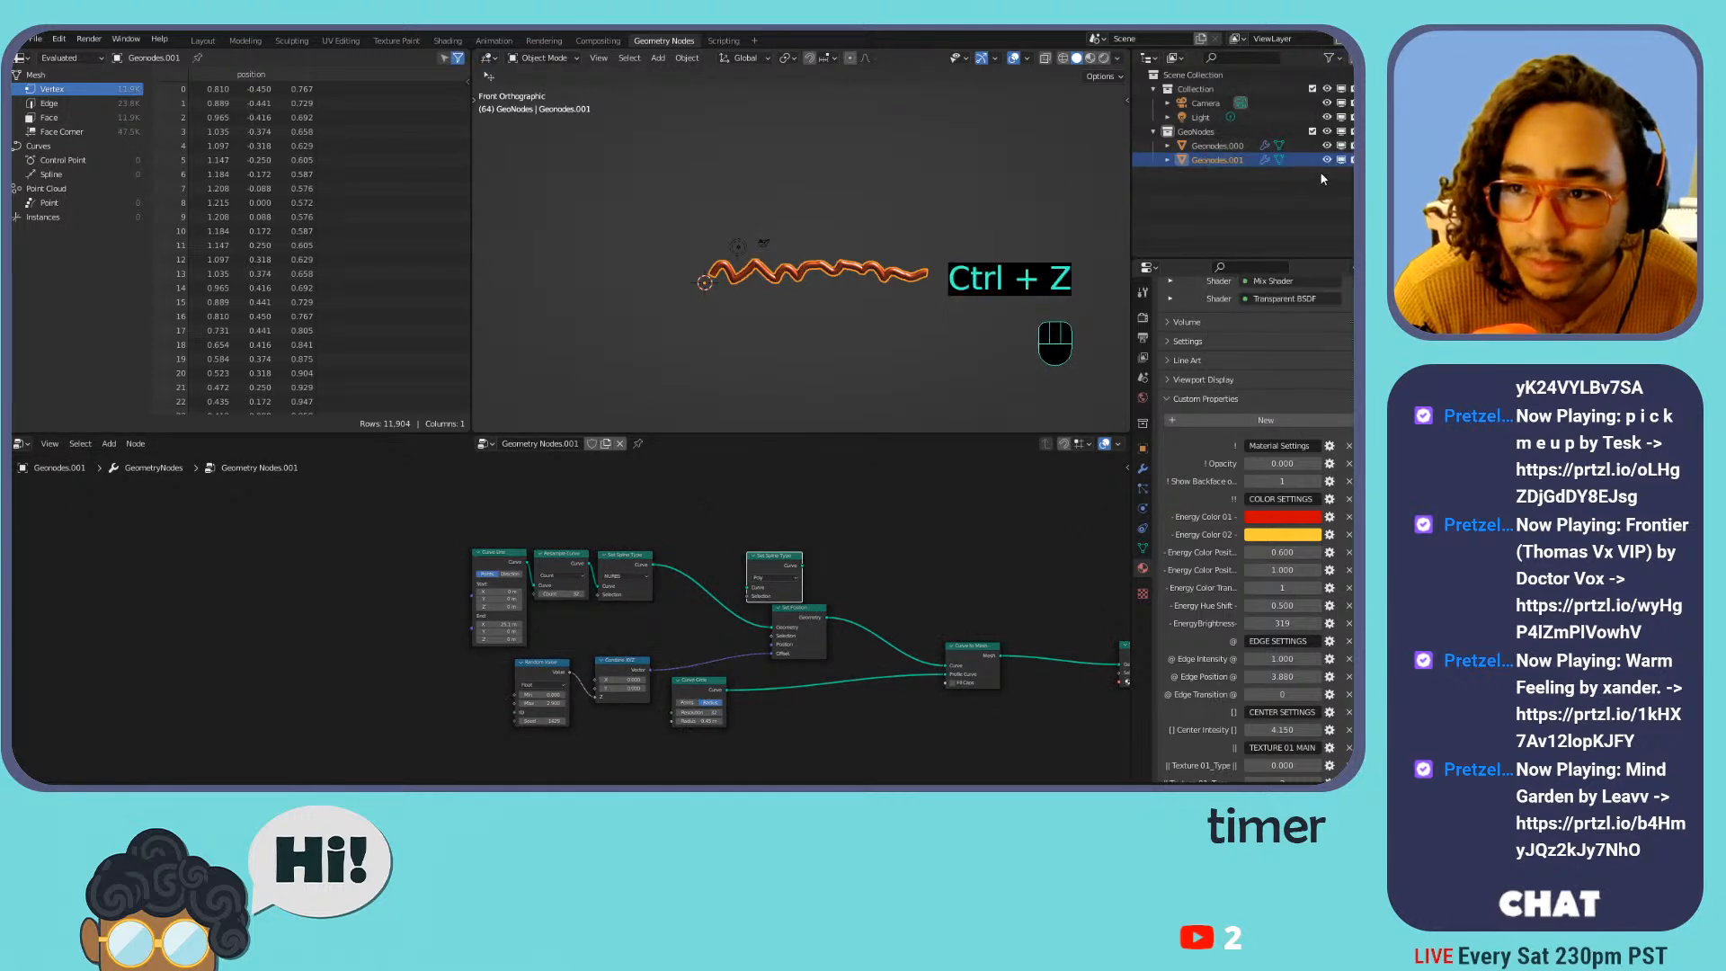
click(1340, 148)
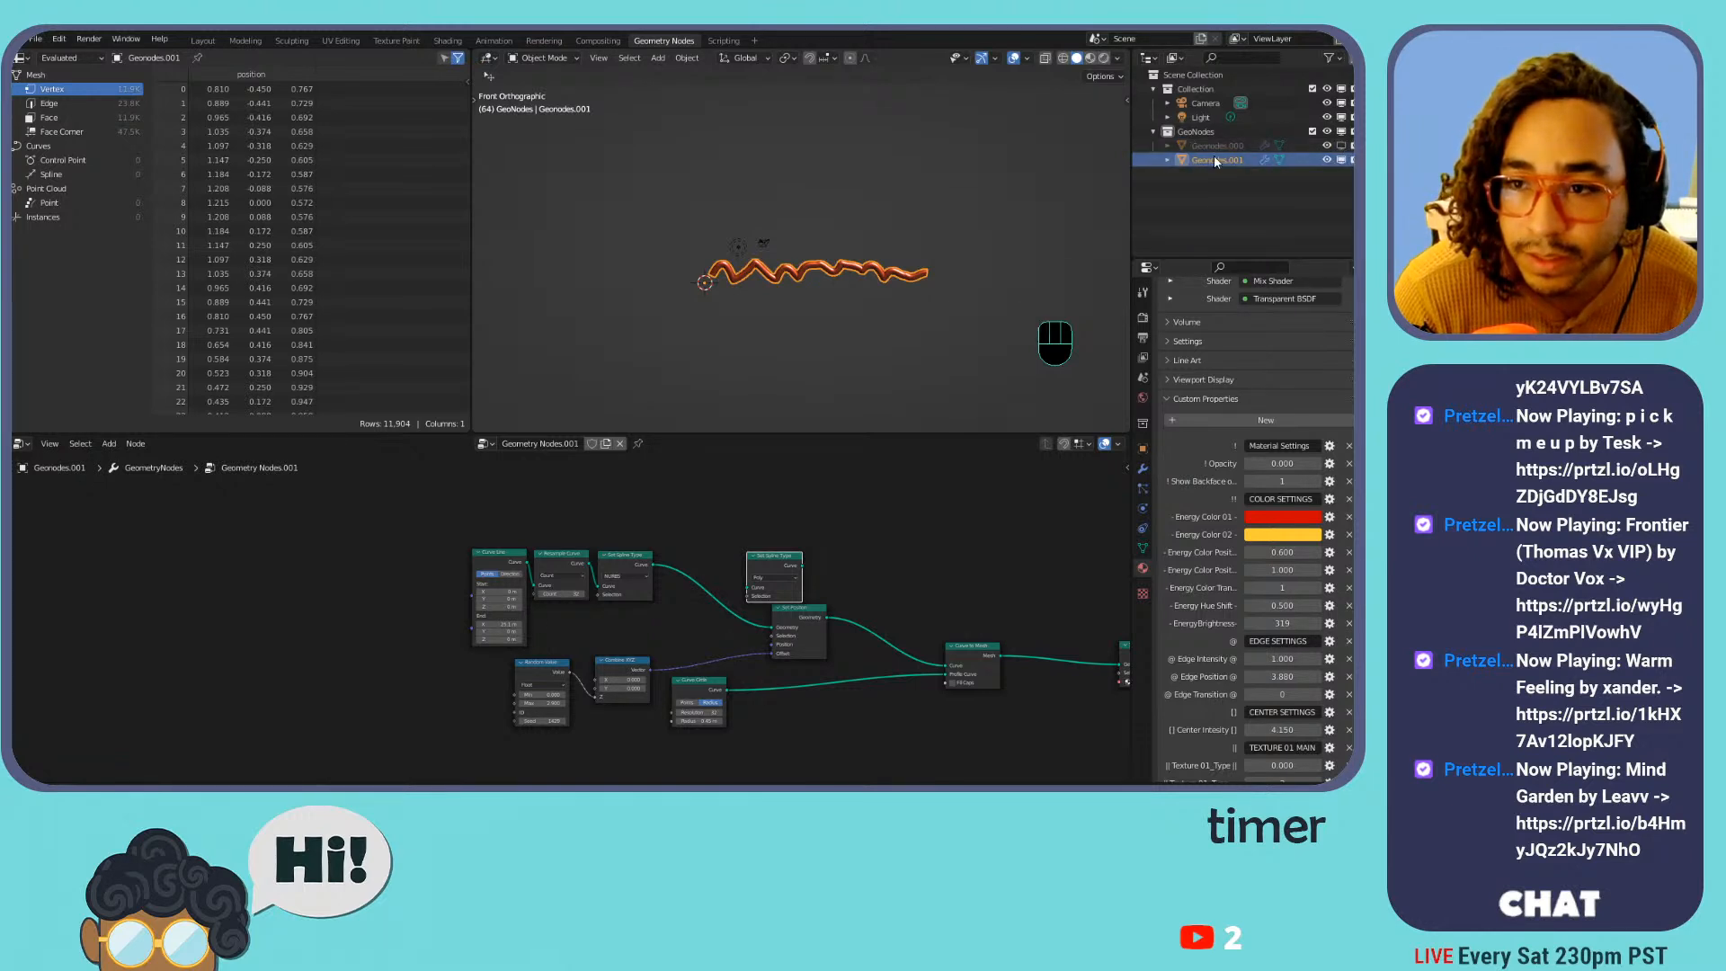
Delete every node except Group Output from the duplicate's node tree
scroll(893, 567, down, 1)
middle_drag(893, 567, 737, 504)
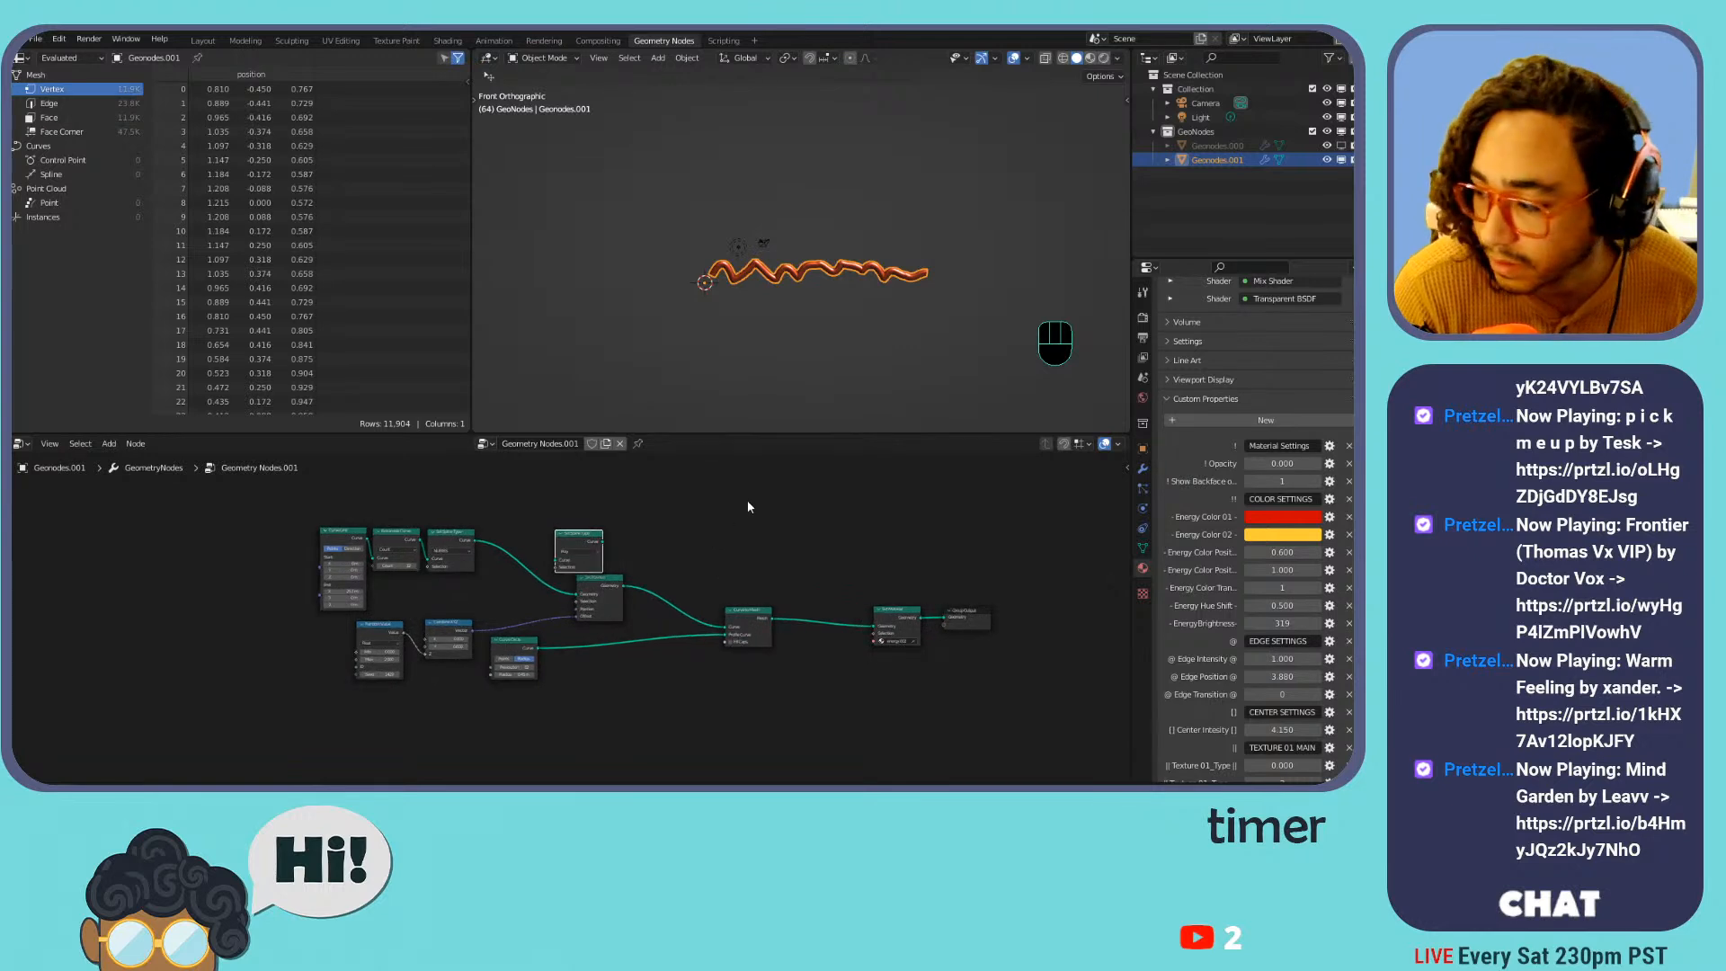
drag(899, 505, 509, 557)
drag(276, 690, 278, 678)
key(x)
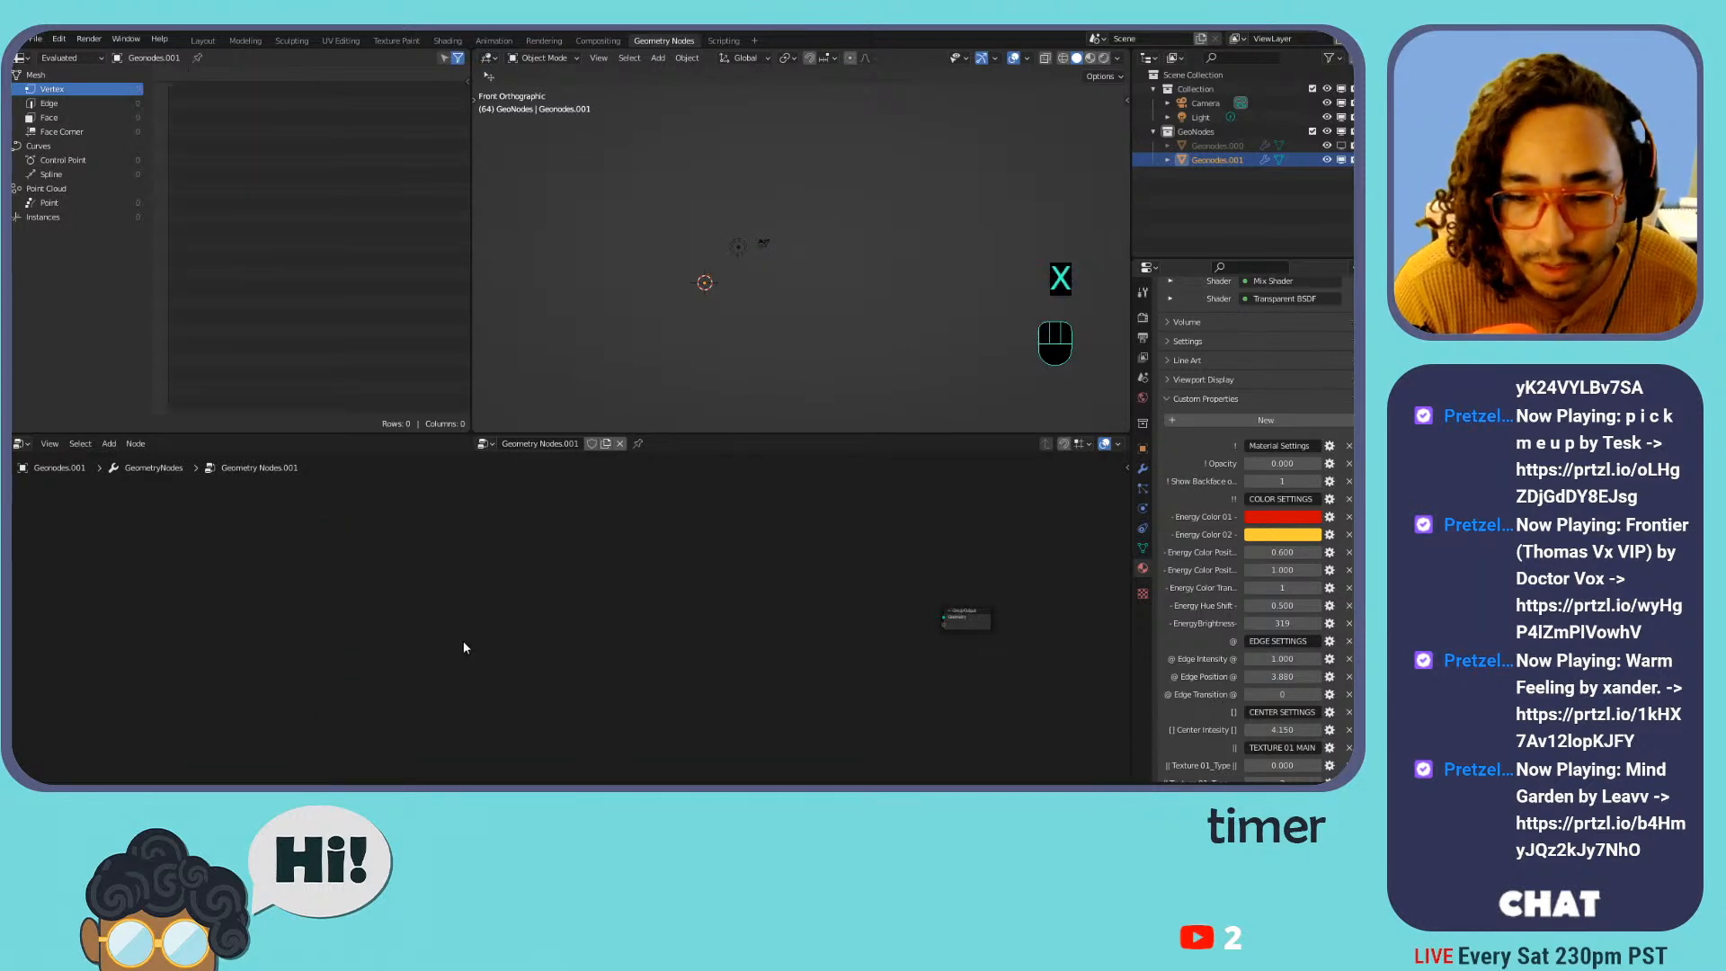
Add an Ico Sphere node and connect its Mesh output to the Group Output's Geometry input
scroll(885, 585, up, 4)
key(shift+a)
mouse_move(661, 539)
mouse_move(629, 566)
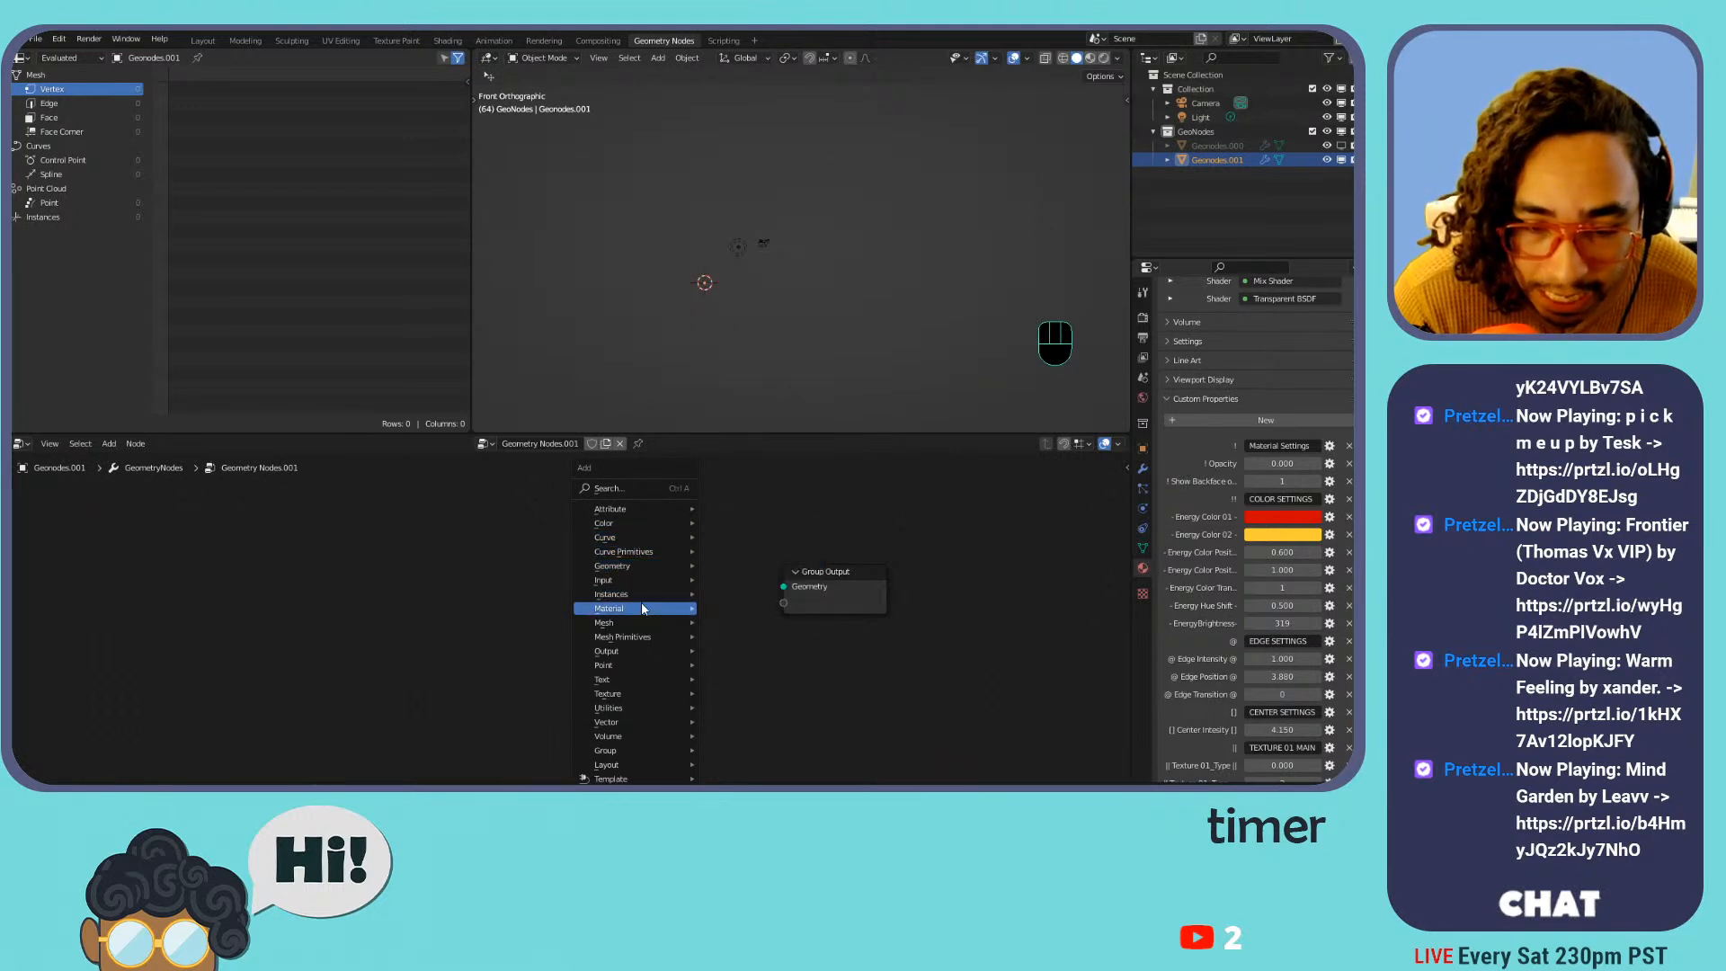
mouse_move(643, 638)
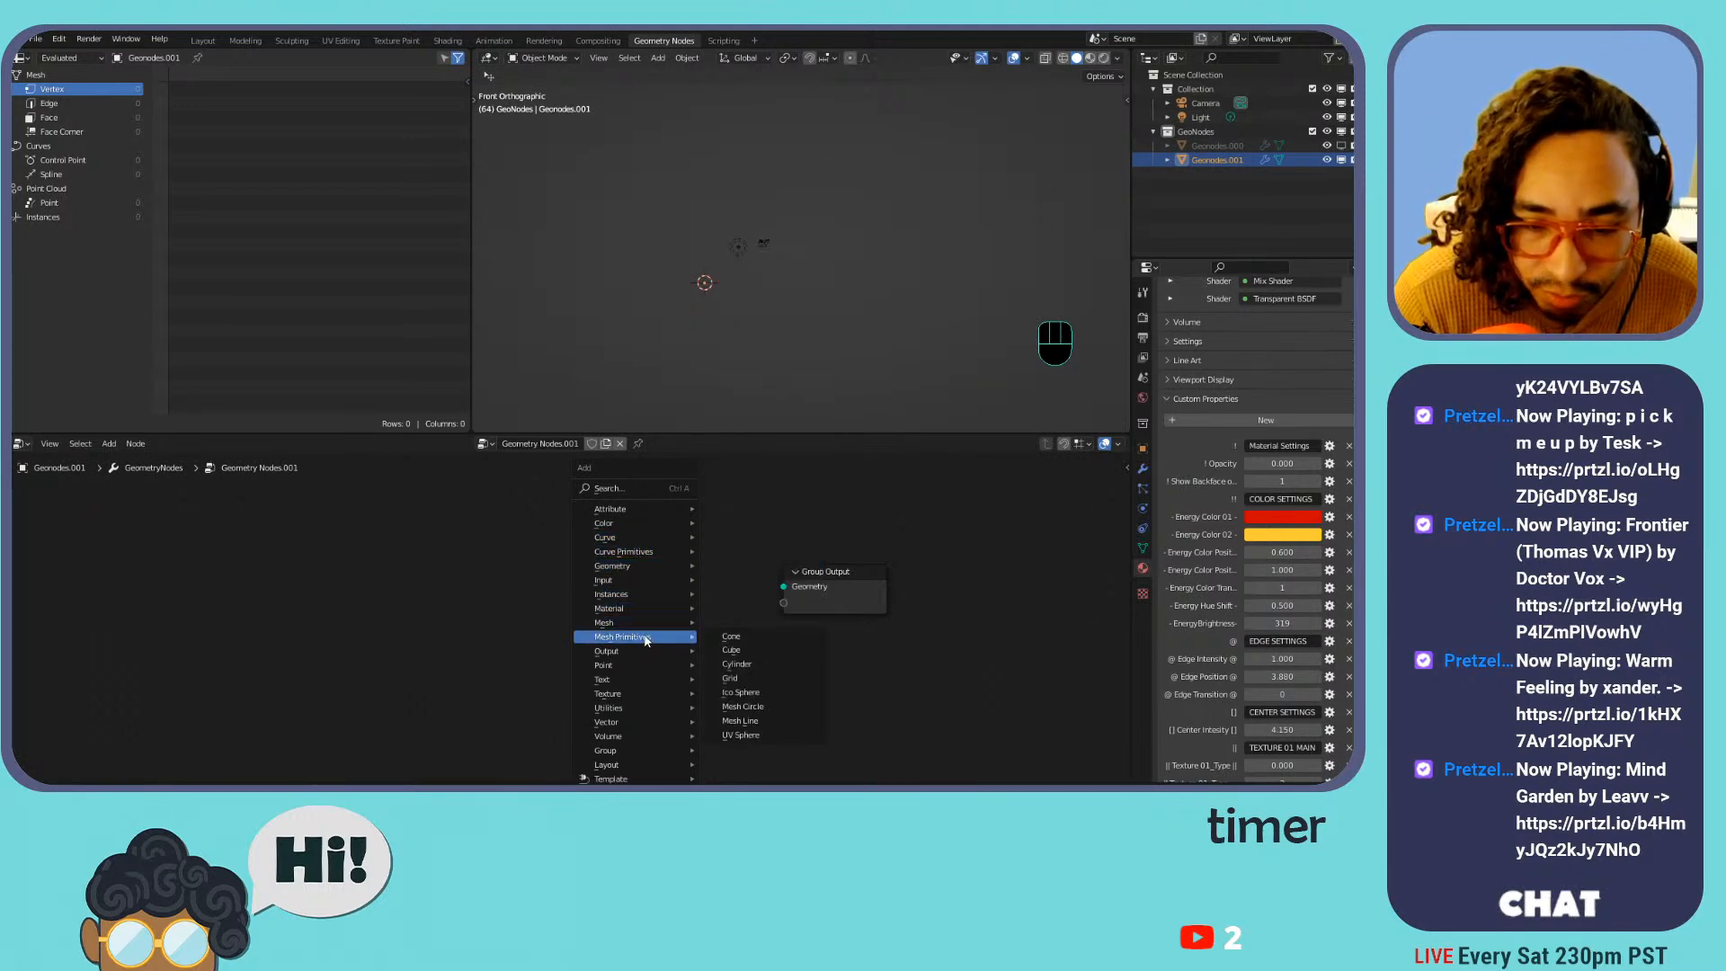
click(773, 694)
click(433, 555)
drag(542, 580, 803, 586)
Set the Ico Sphere's Subdivisions to 3 and move the node farther from Group Output
scroll(747, 266, up, 5)
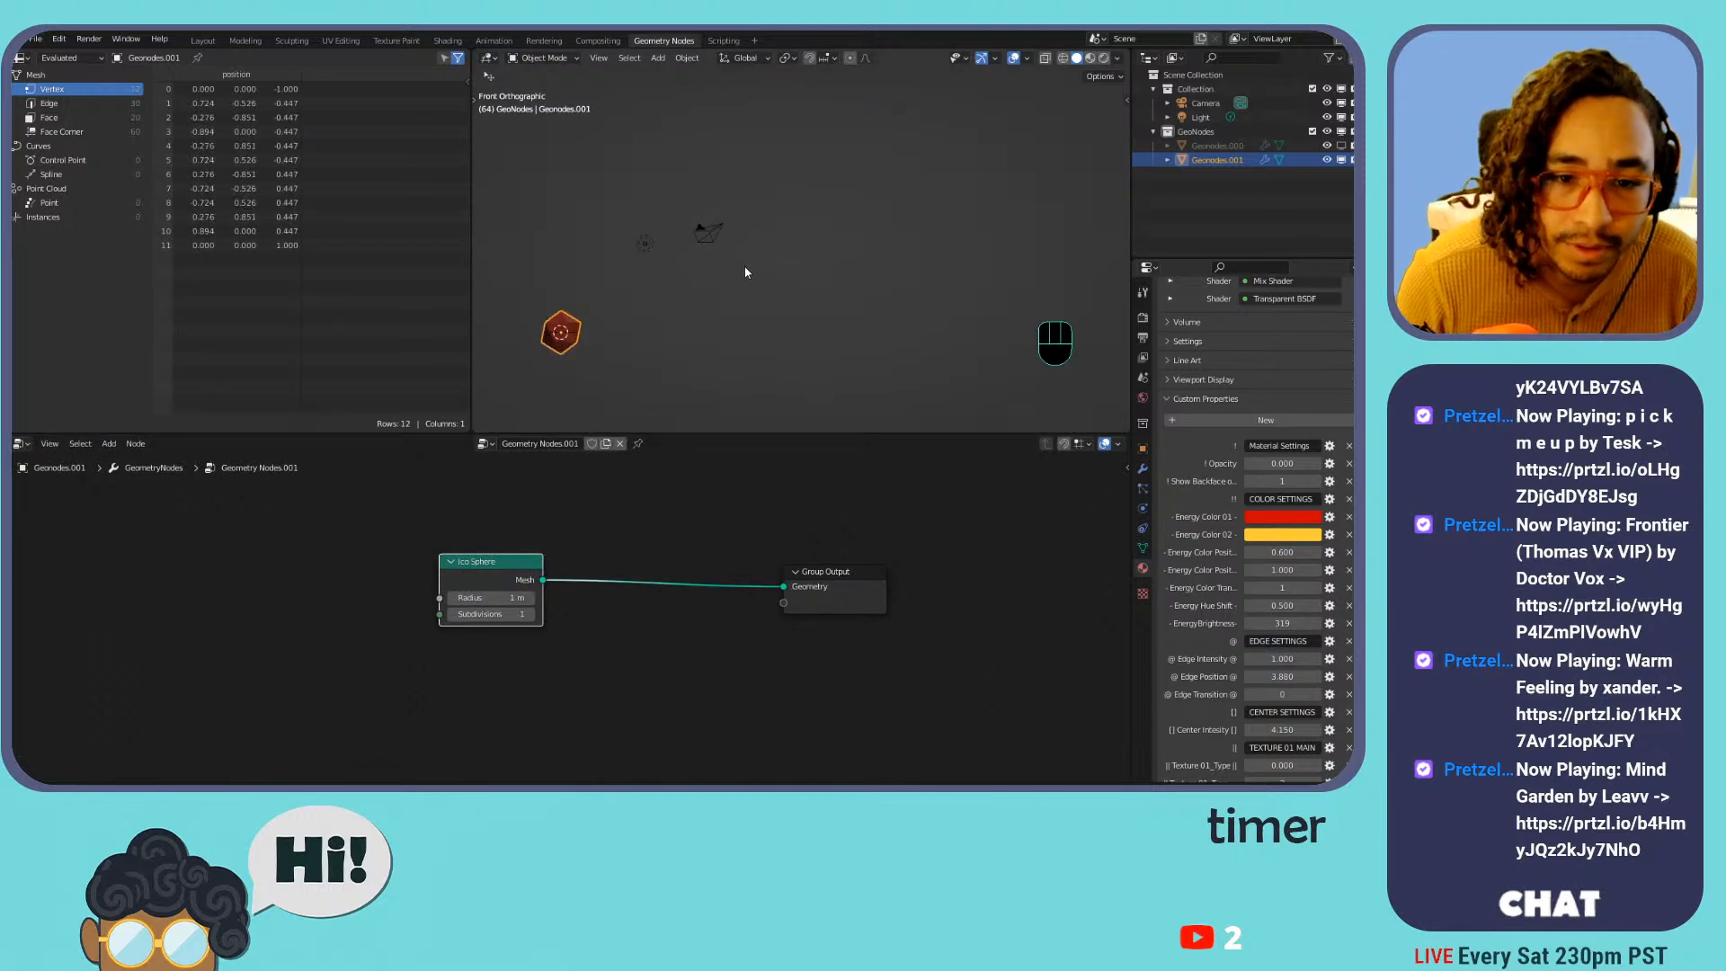
key(KP_Decimal)
drag(517, 614, 324, 574)
Insert a Set Shade Smooth node between Ico Sphere and Group Output, placing it beside Group Output and keeping Shade Smooth enabled
key(shift+a)
mouse_move(478, 514)
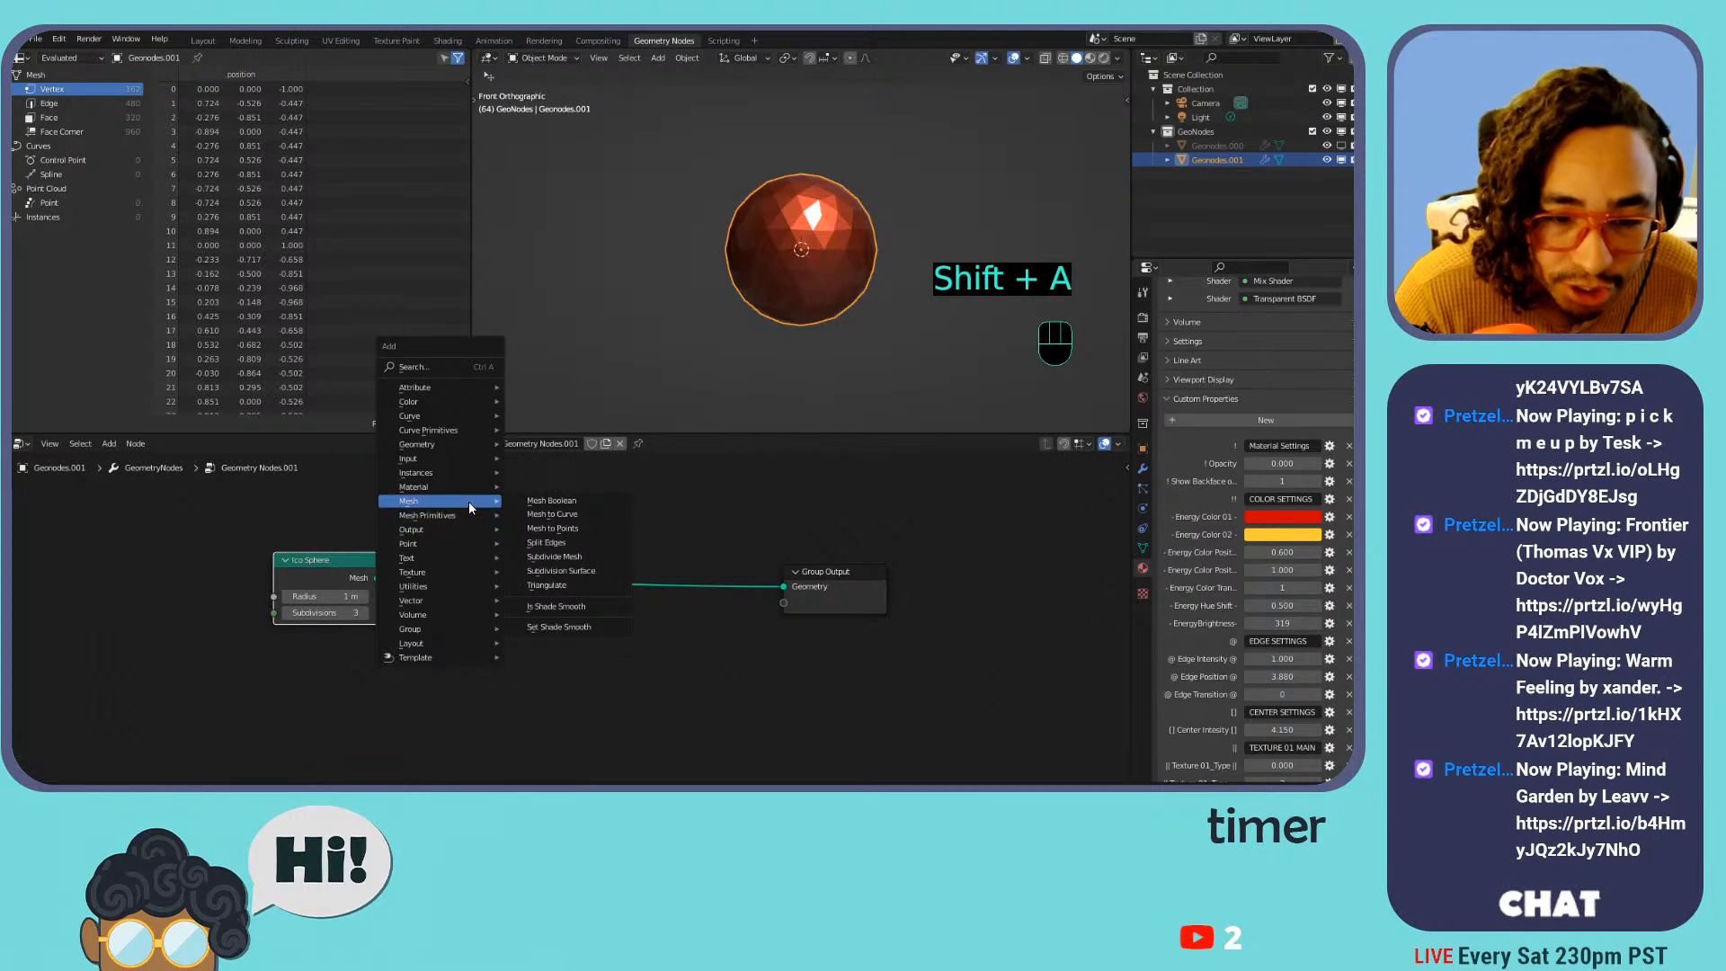
click(597, 627)
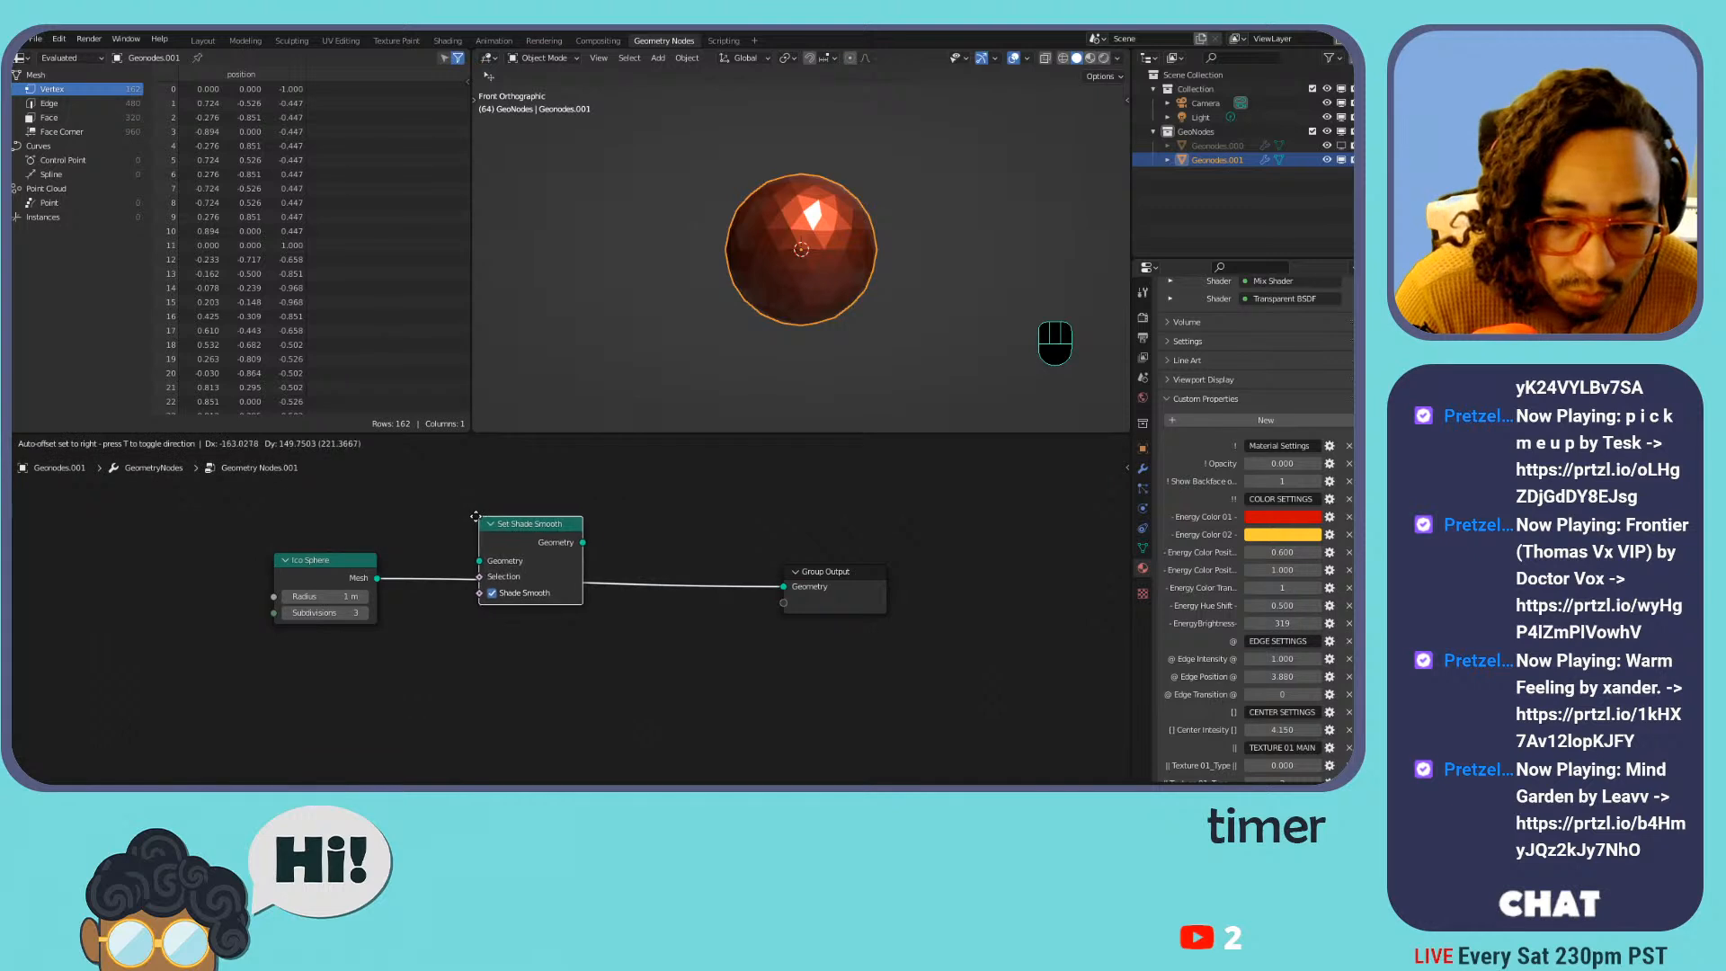
click(440, 539)
drag(492, 549, 701, 577)
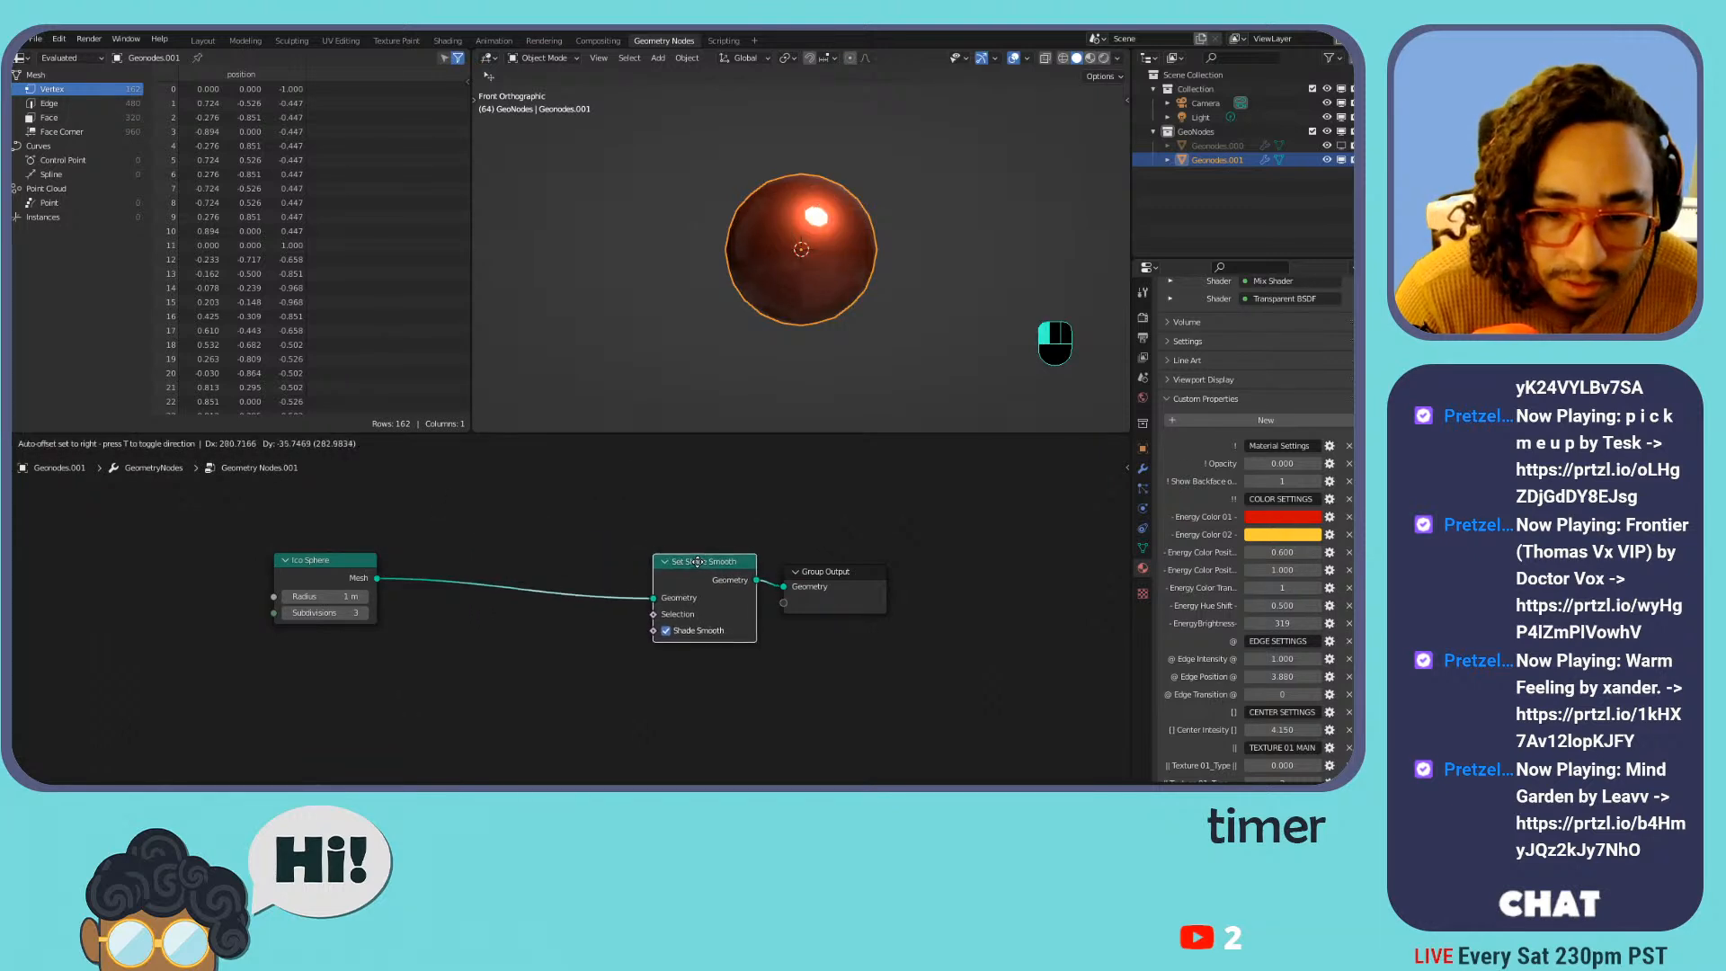
click(666, 631)
click(667, 631)
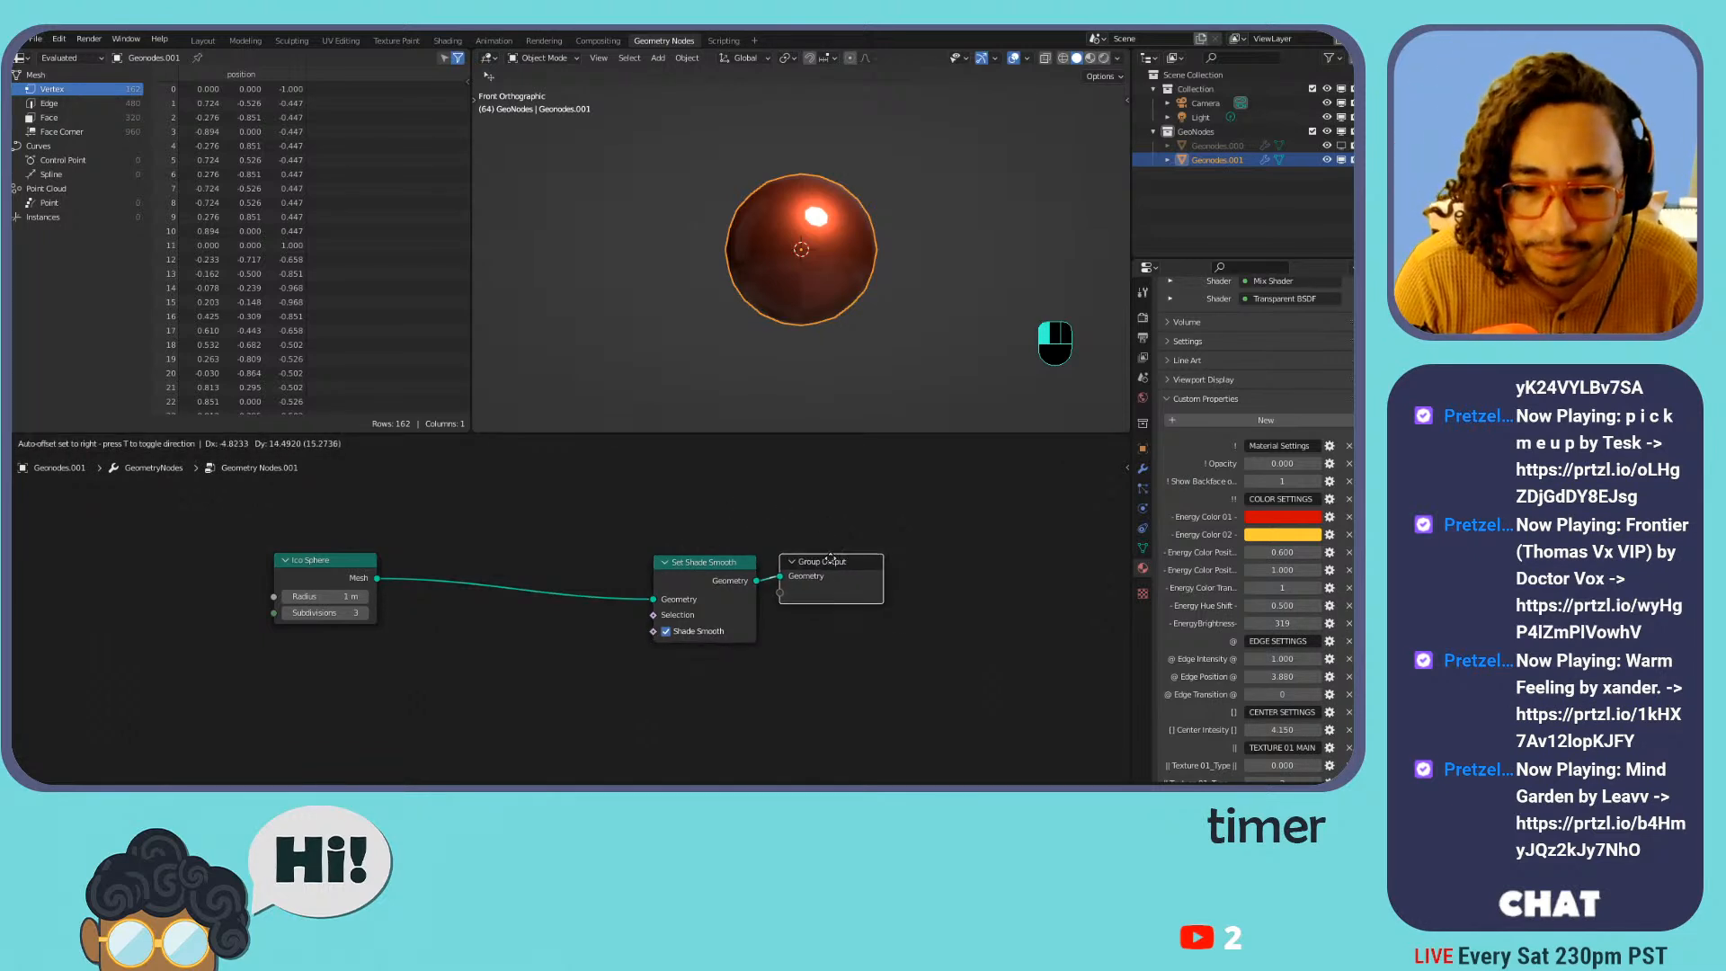
Insert a Set Position node between the Ico Sphere and Set Shade Smooth nodes
middle_drag(606, 516, 871, 525)
scroll(744, 517, up, 1)
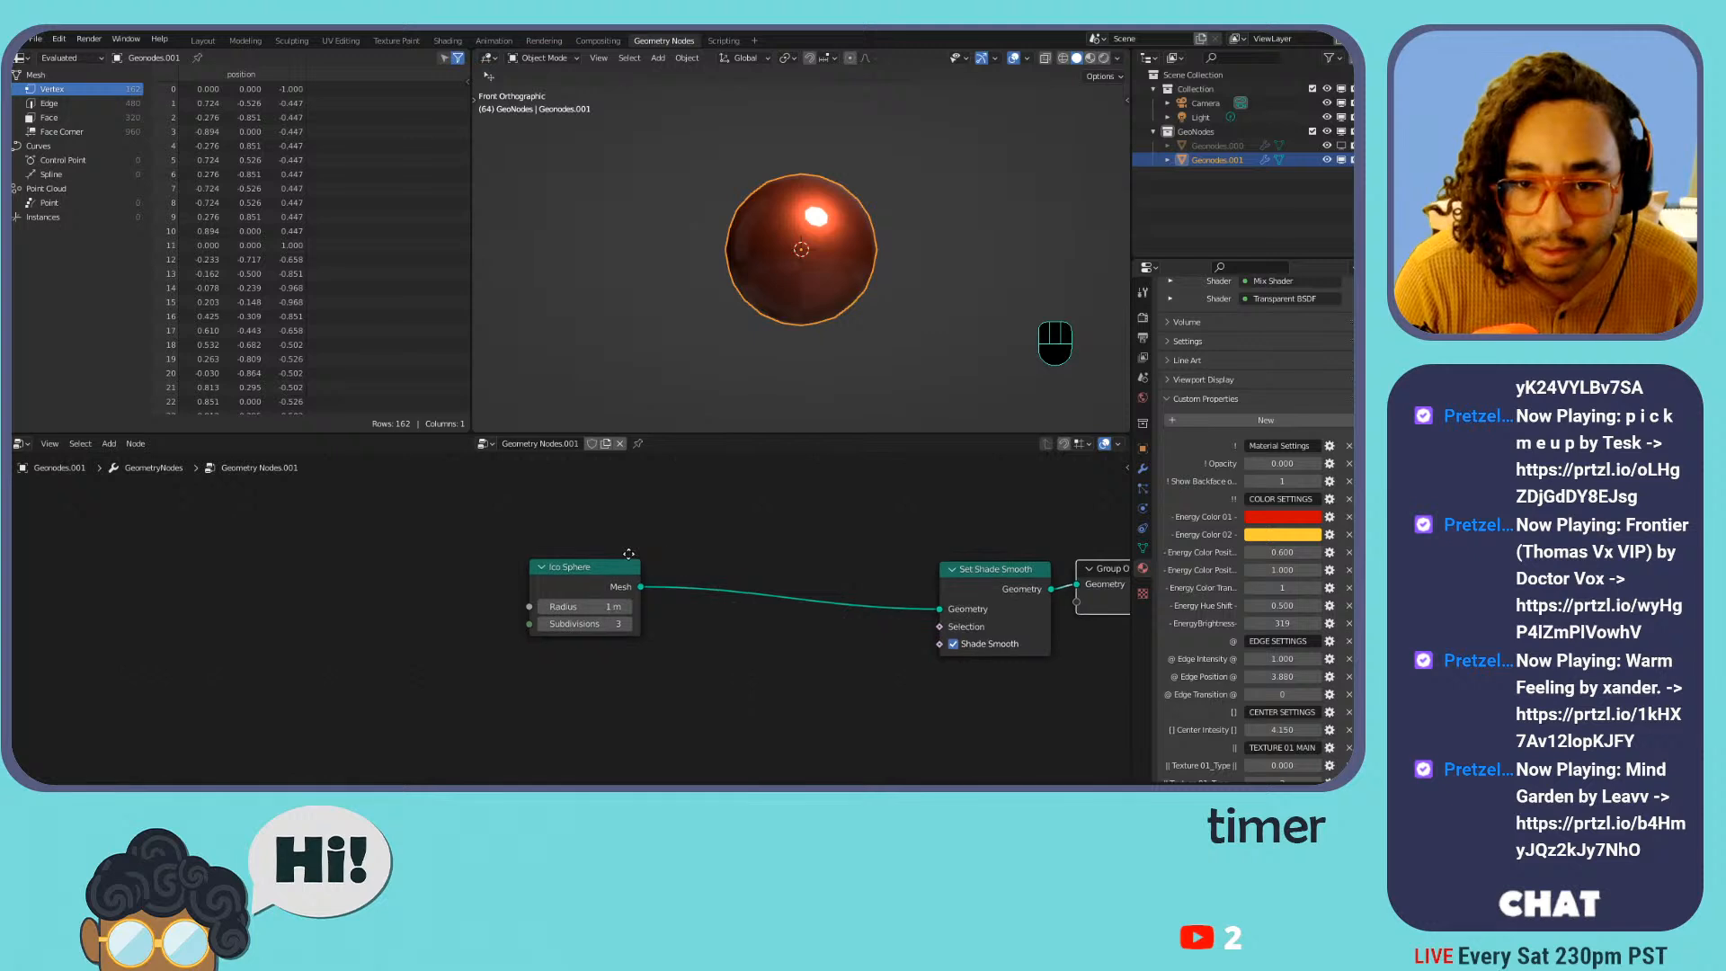
key(shift+a)
mouse_move(662, 500)
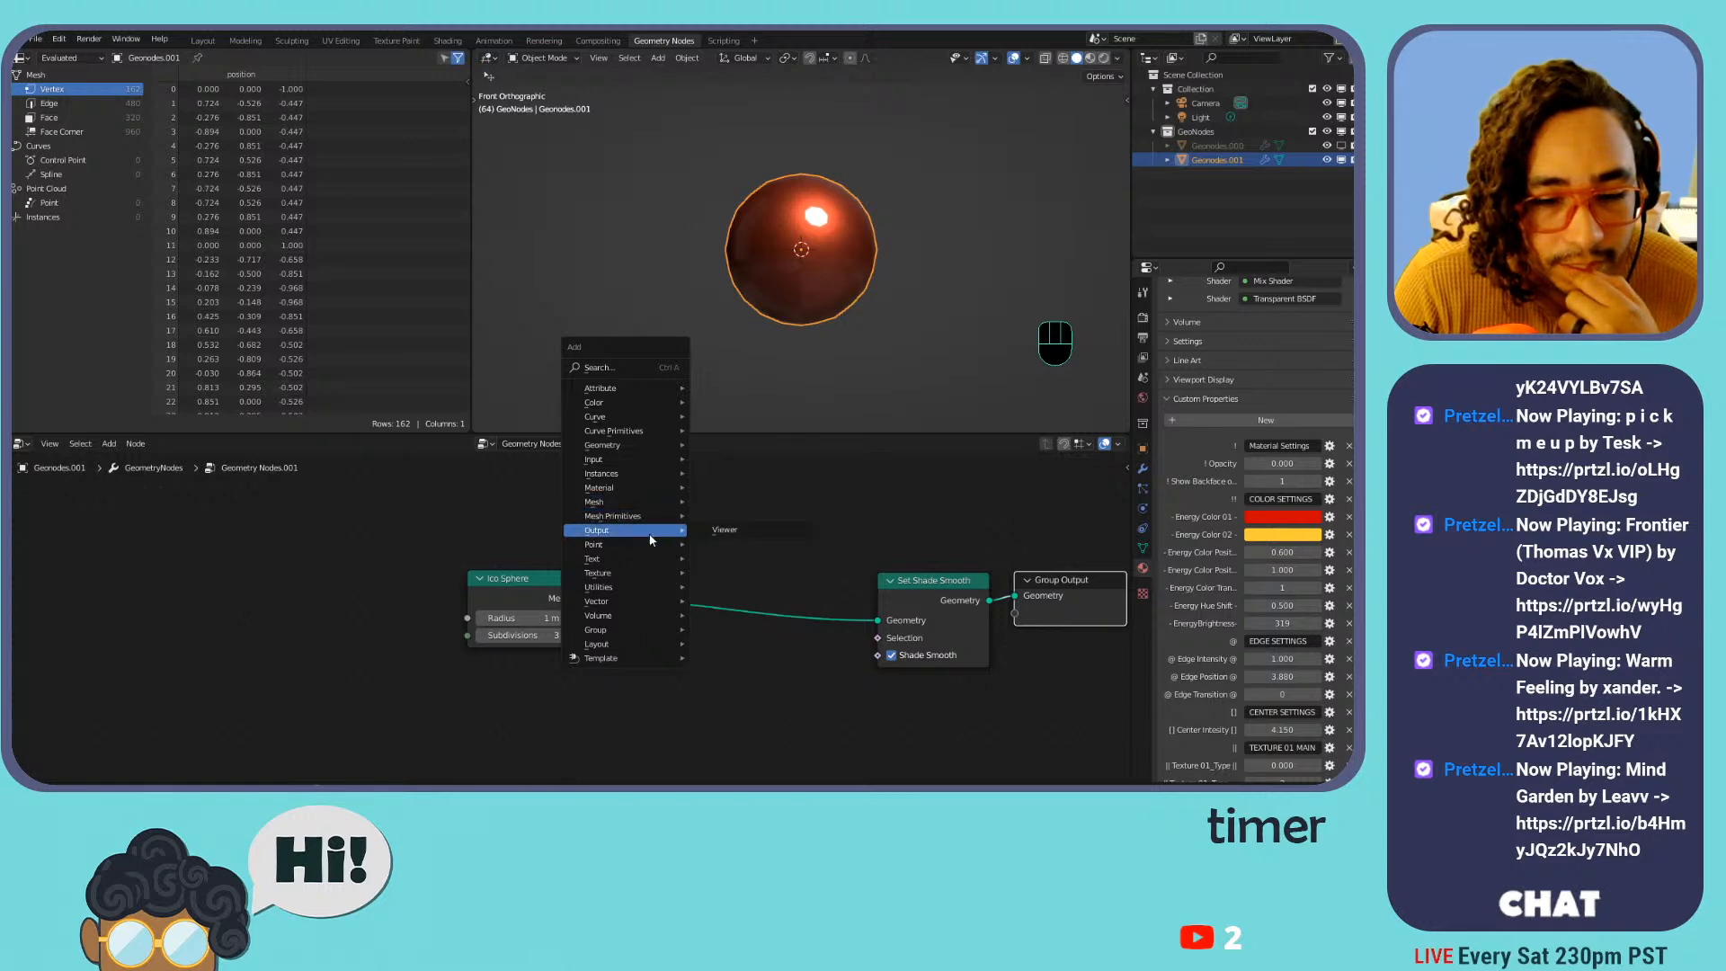
mouse_move(634, 407)
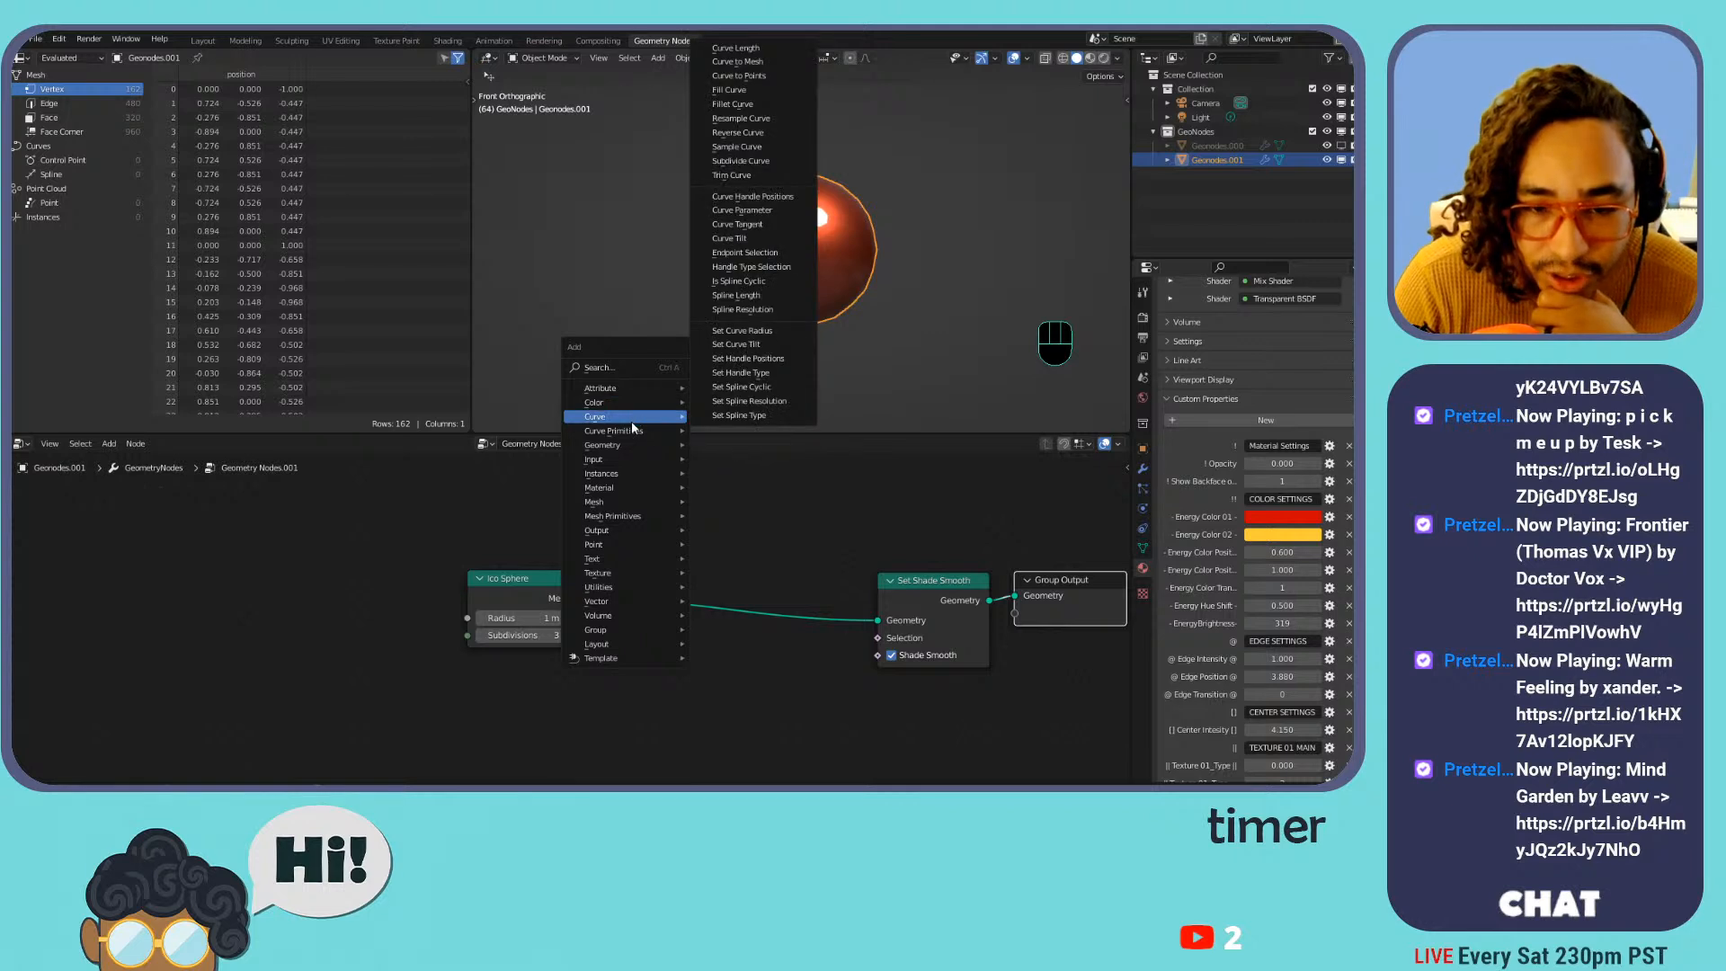
mouse_move(638, 449)
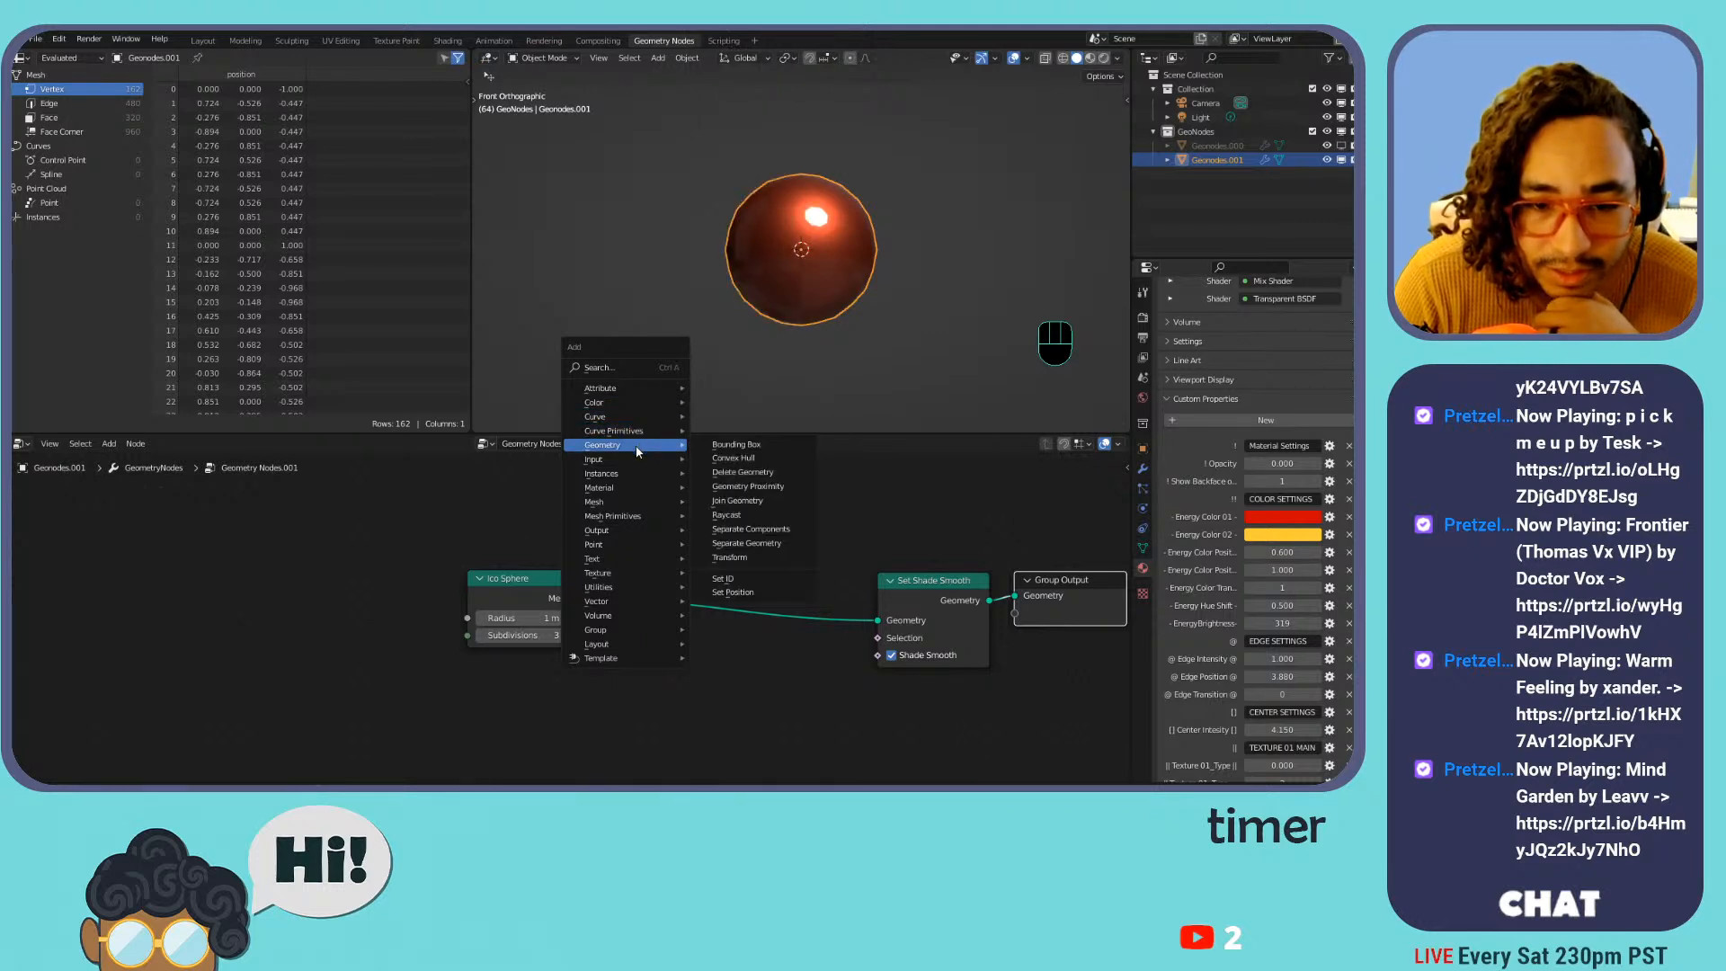
click(768, 592)
click(710, 557)
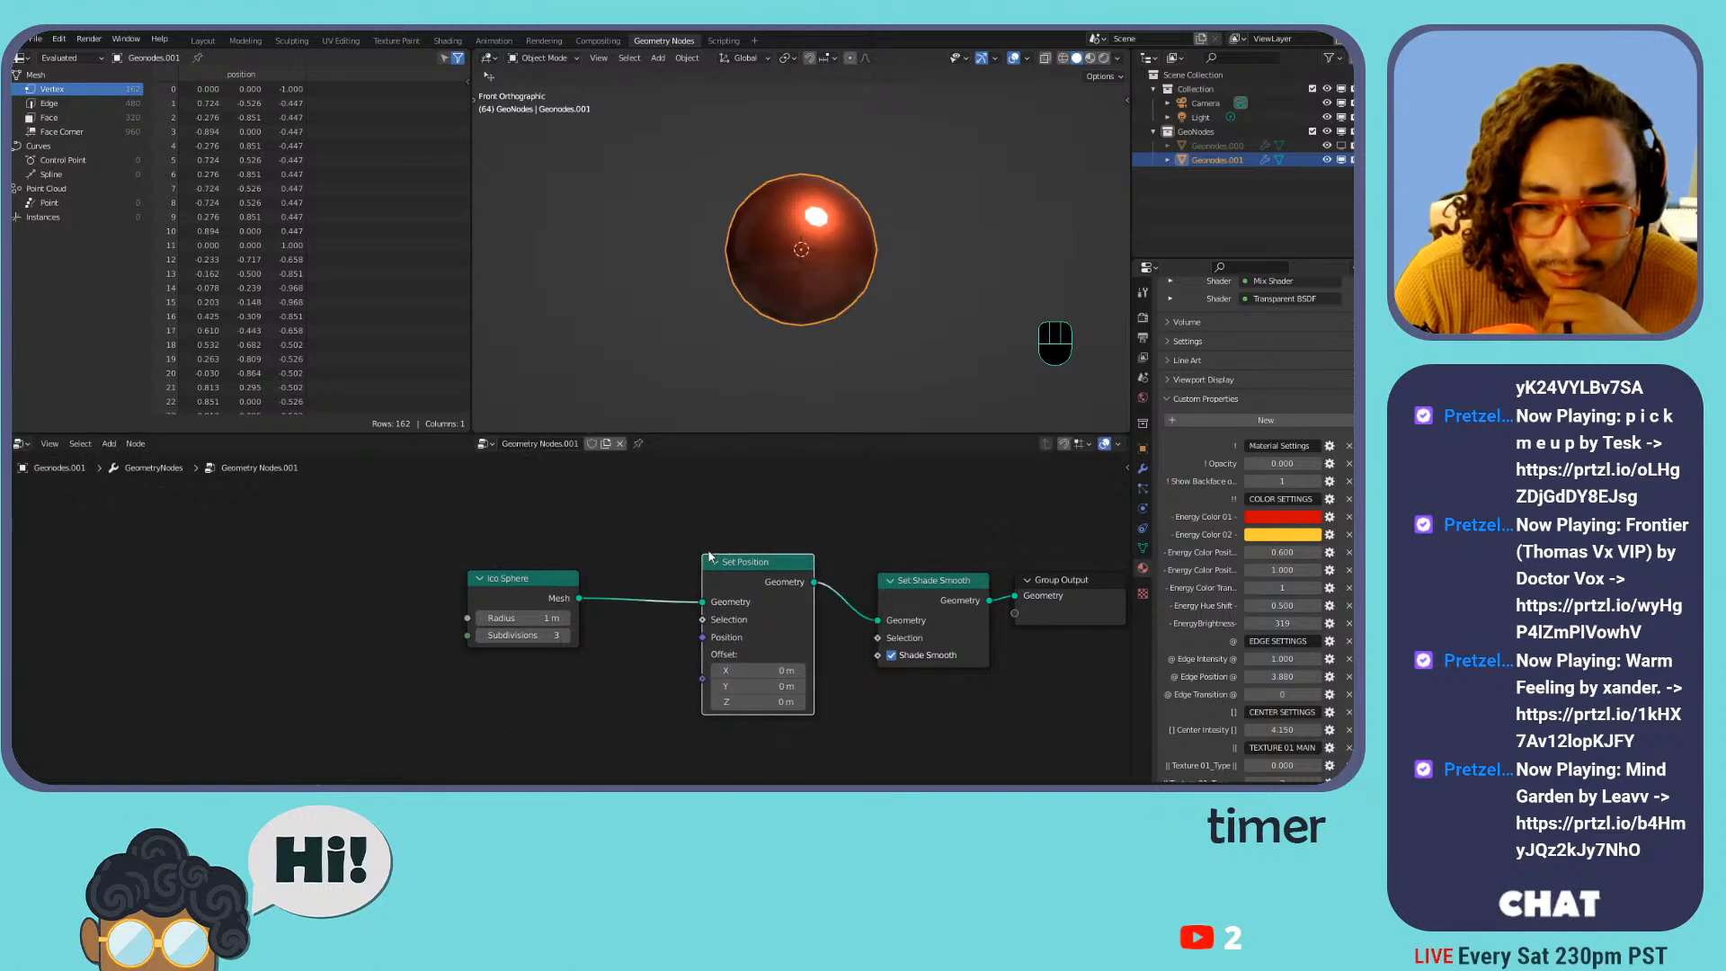
Rearrange the nodes so Set Position sits beside Set Shade Smooth and the Ico Sphere sits farther away from it
drag(774, 567, 819, 593)
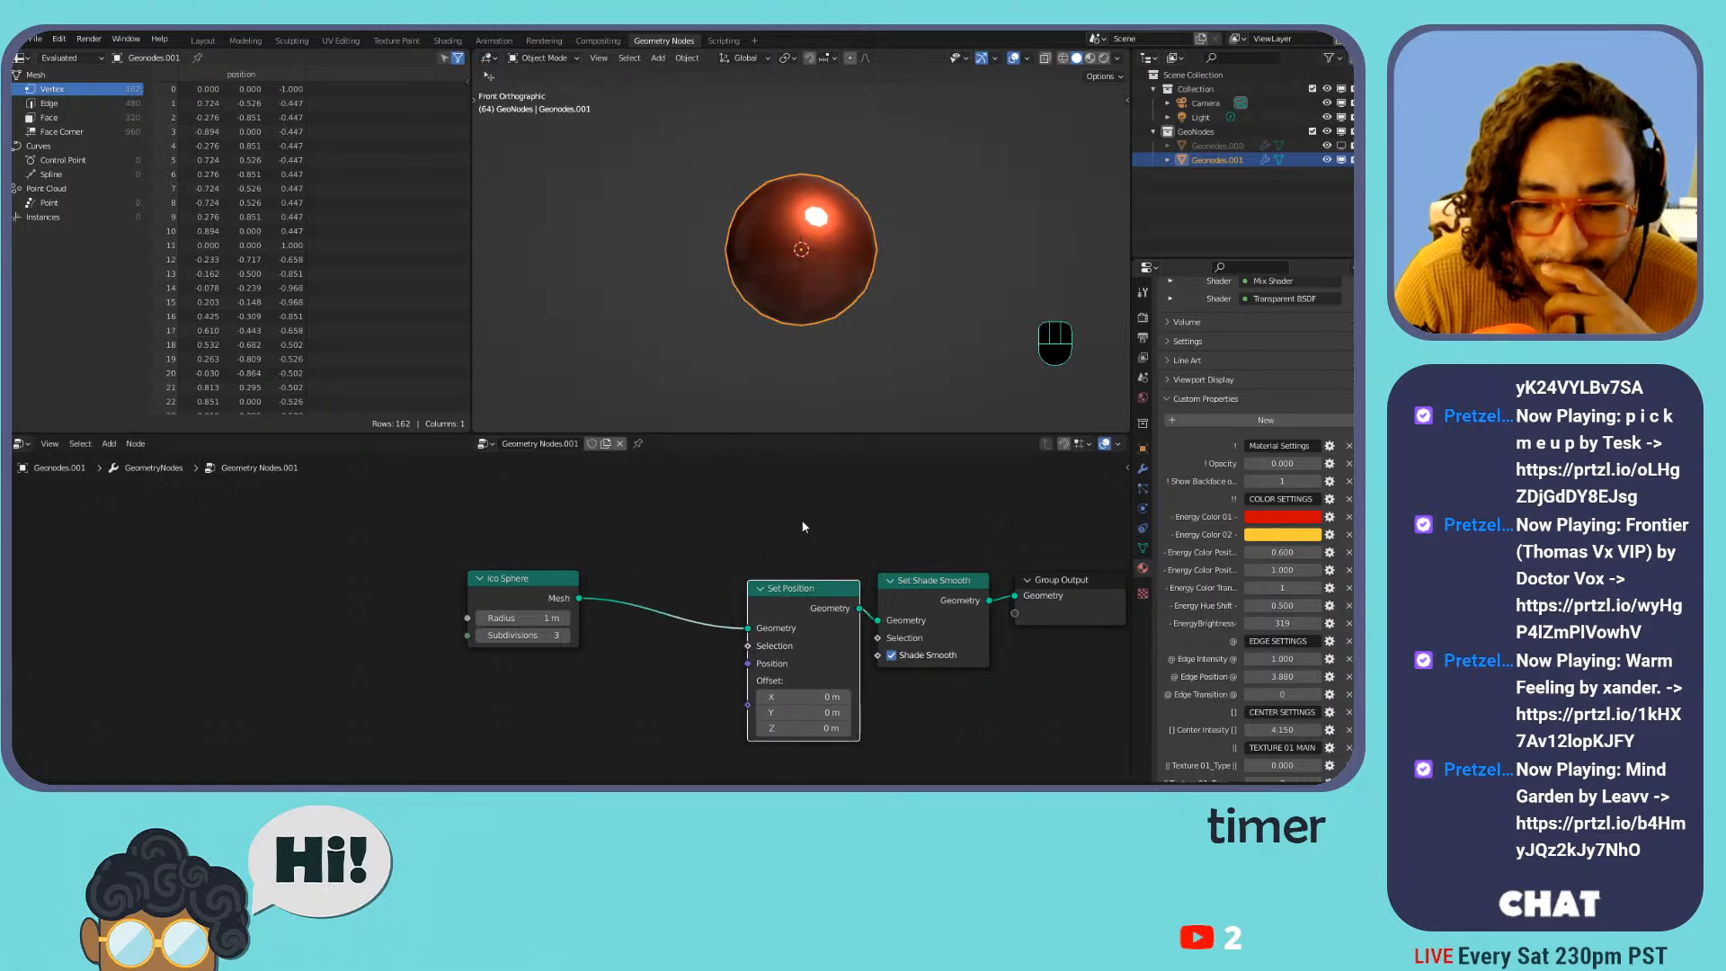
middle_drag(755, 541, 904, 513)
drag(676, 541, 634, 519)
Add a Normal input node below the Ico Sphere and connect it to Set Position's Offset
key(shift+a)
mouse_move(743, 500)
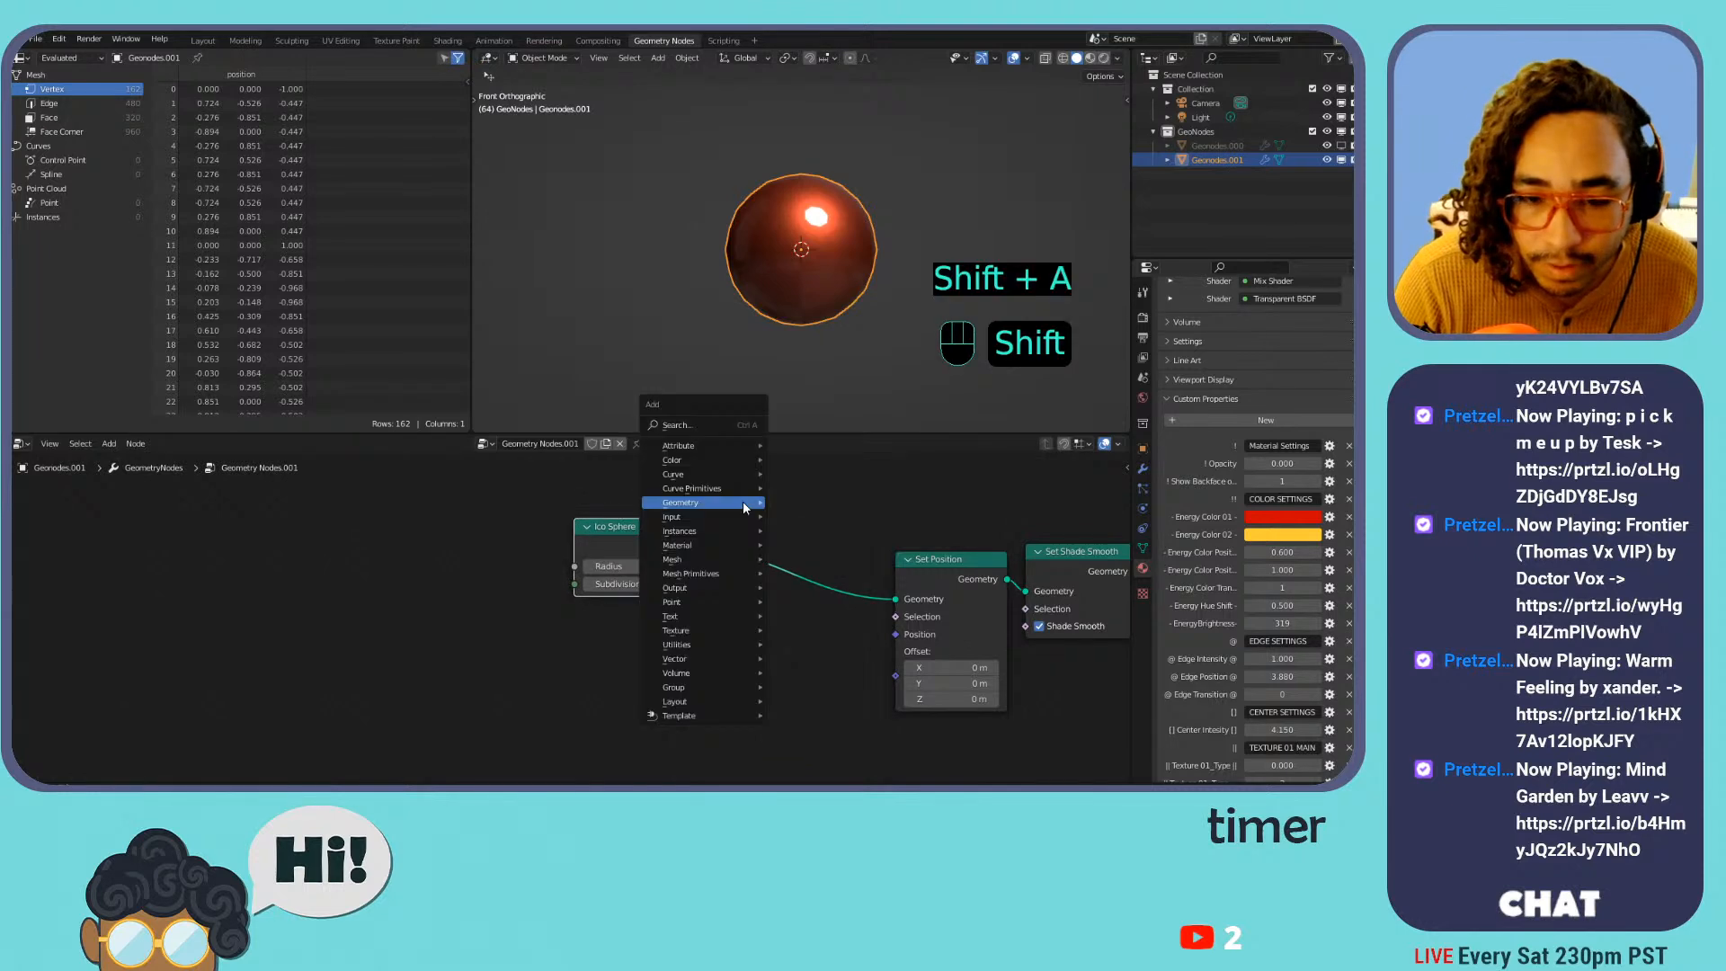
mouse_move(707, 563)
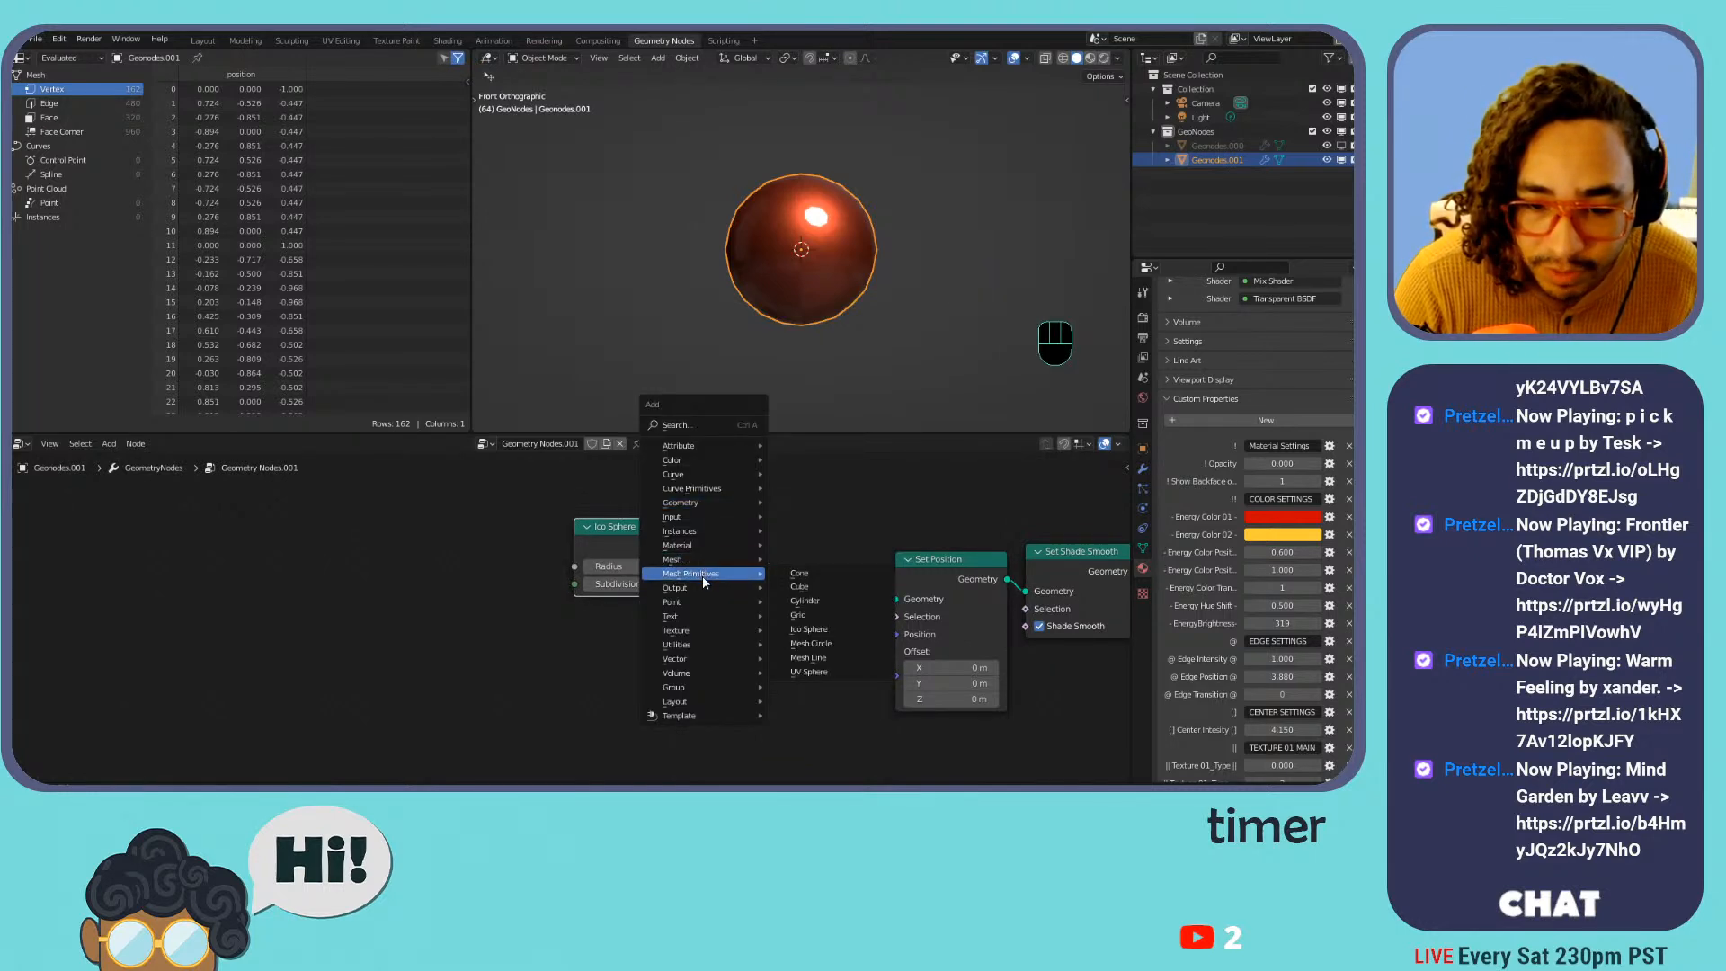
mouse_move(688, 522)
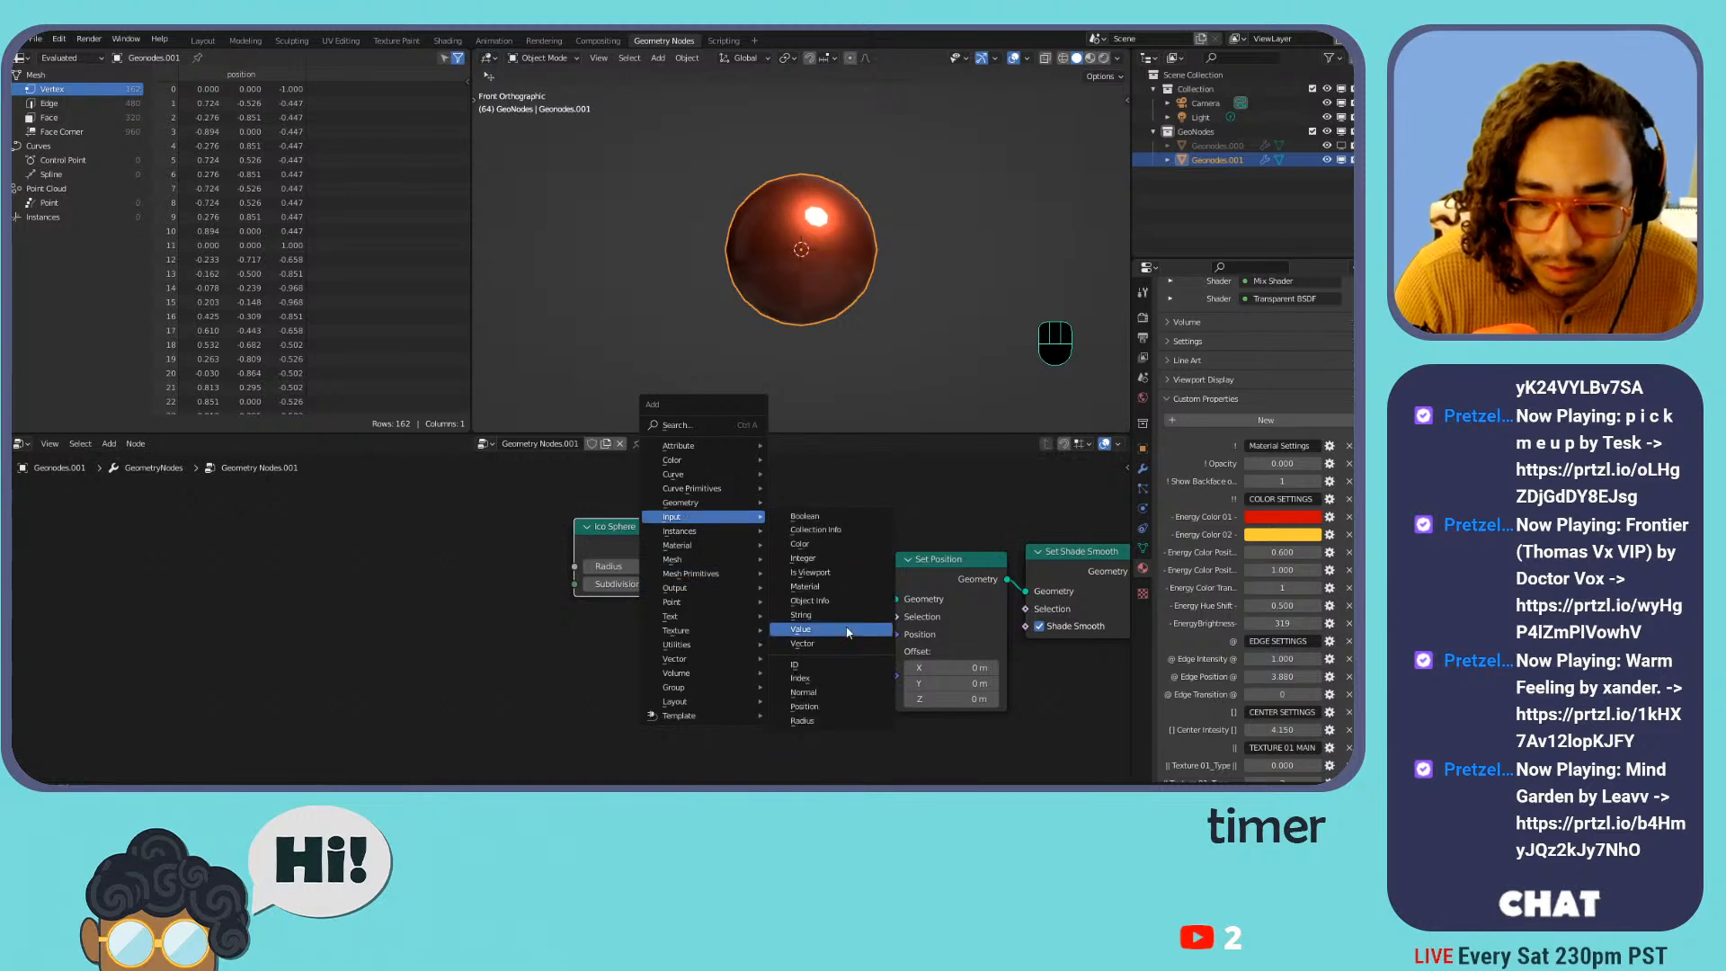
click(800, 692)
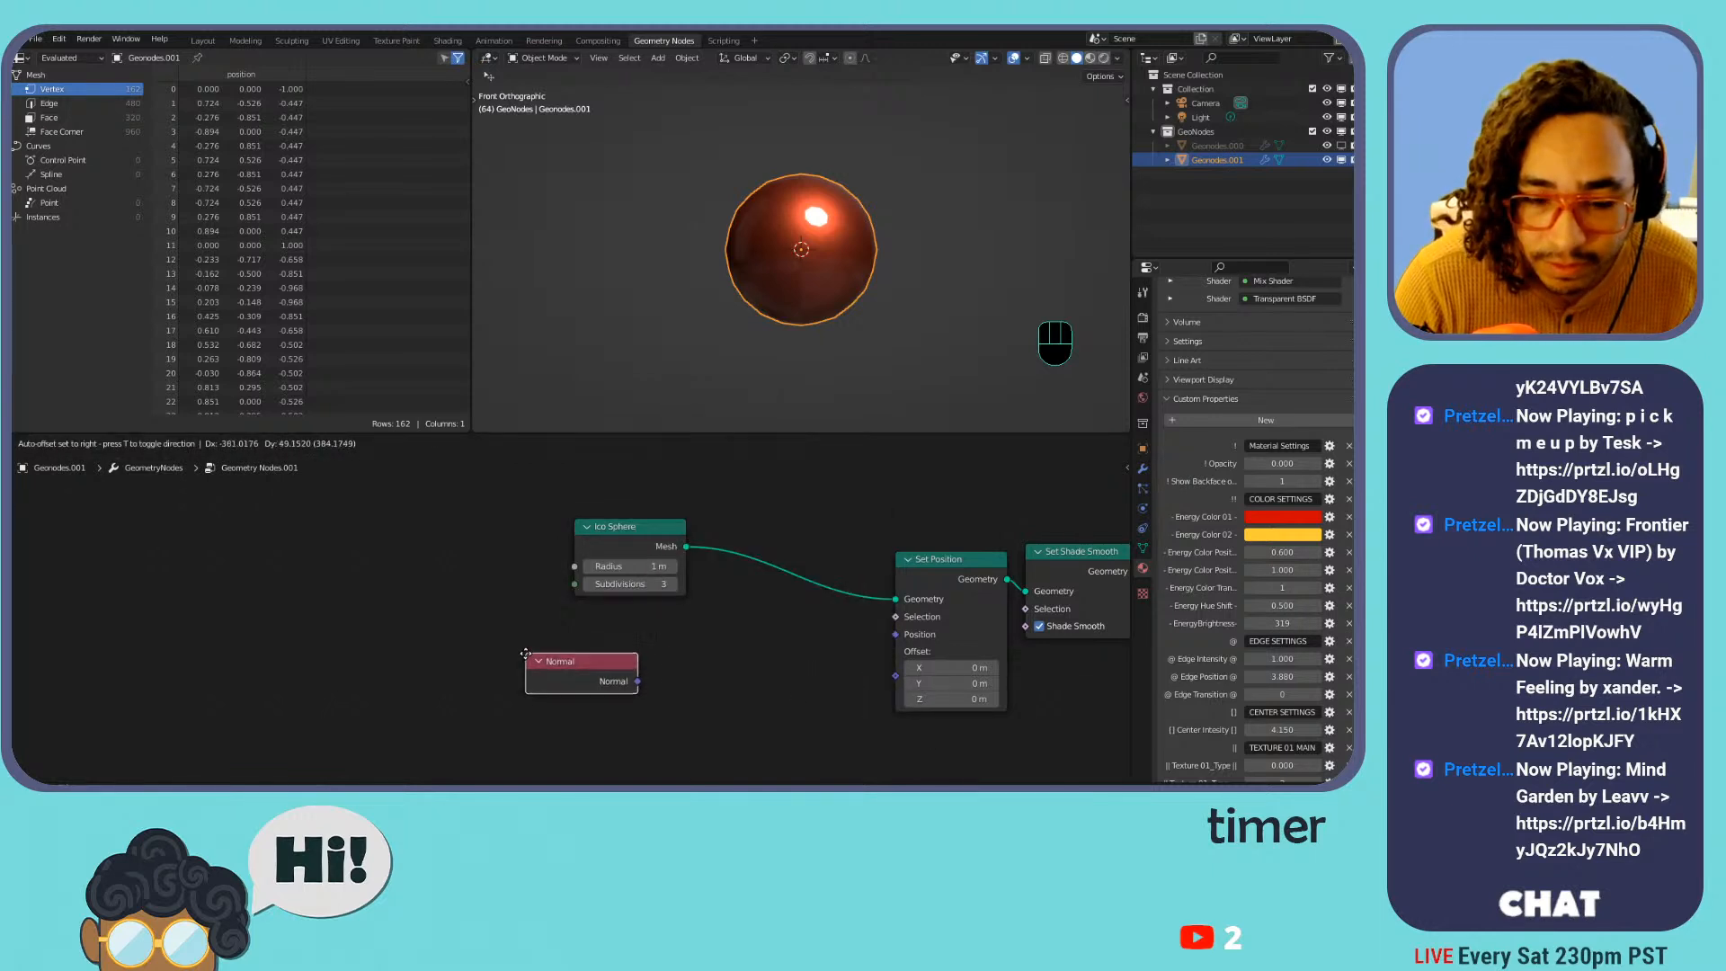
click(519, 649)
drag(637, 681, 894, 684)
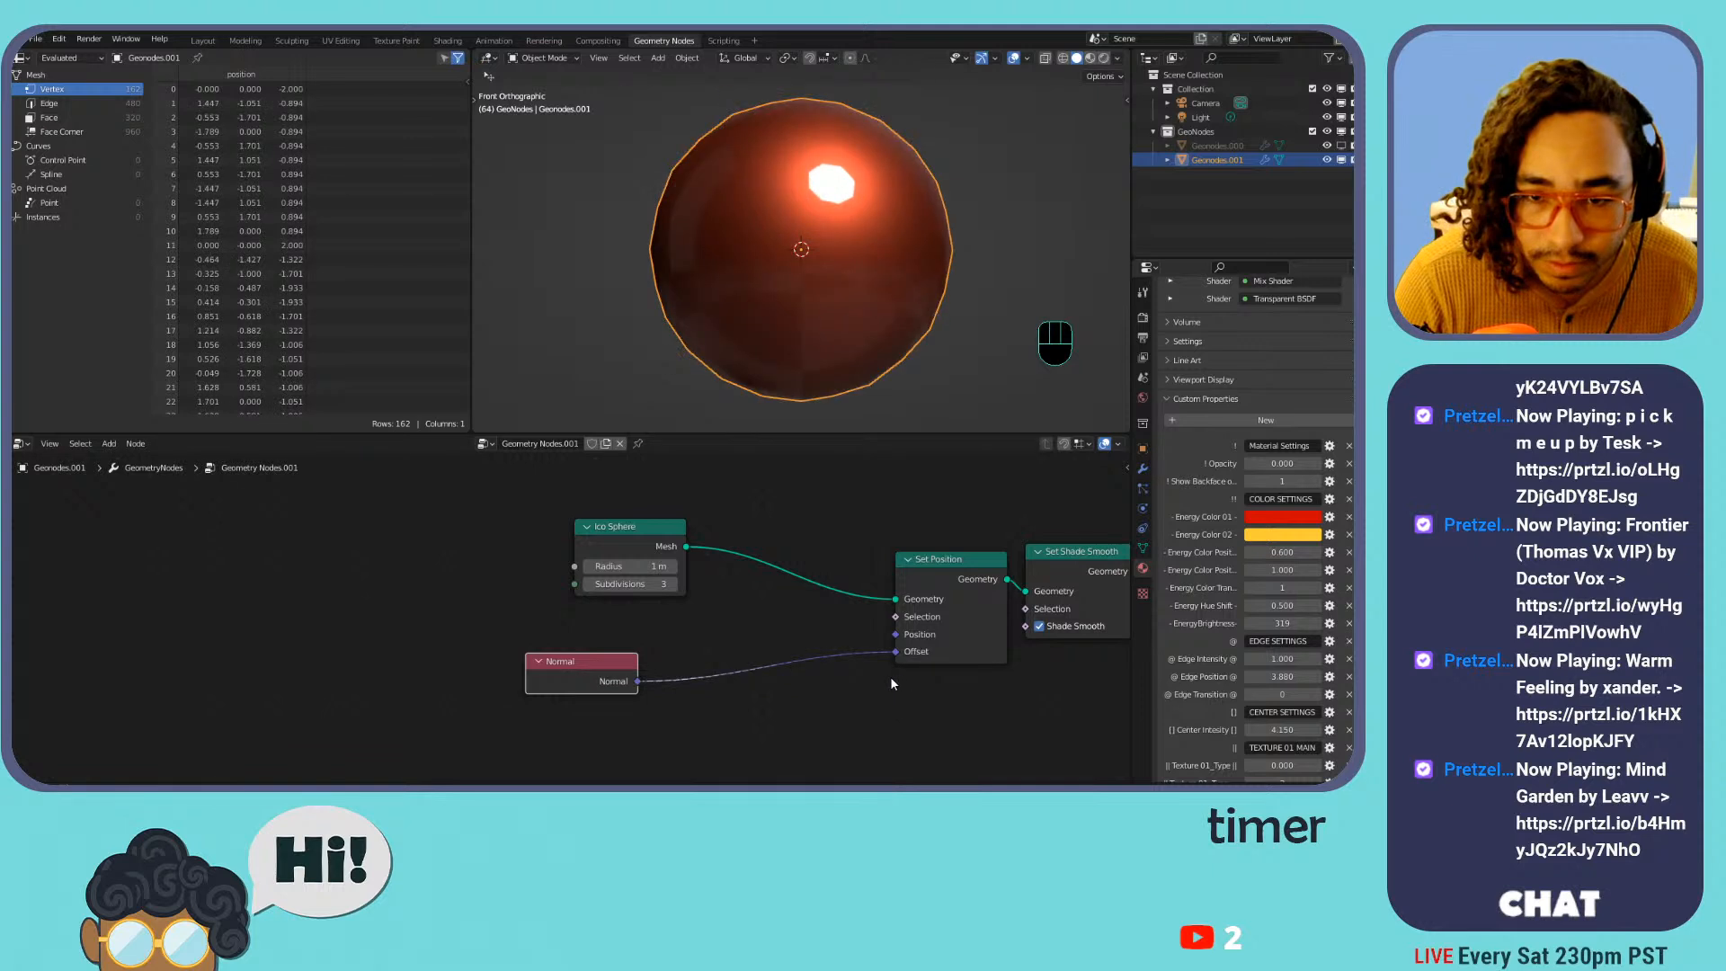
Insert a Vector Math node set to Add between Normal and Set Position, and space the Normal node away from it
shift+middle_drag(682, 640, 692, 556)
key(shift+a)
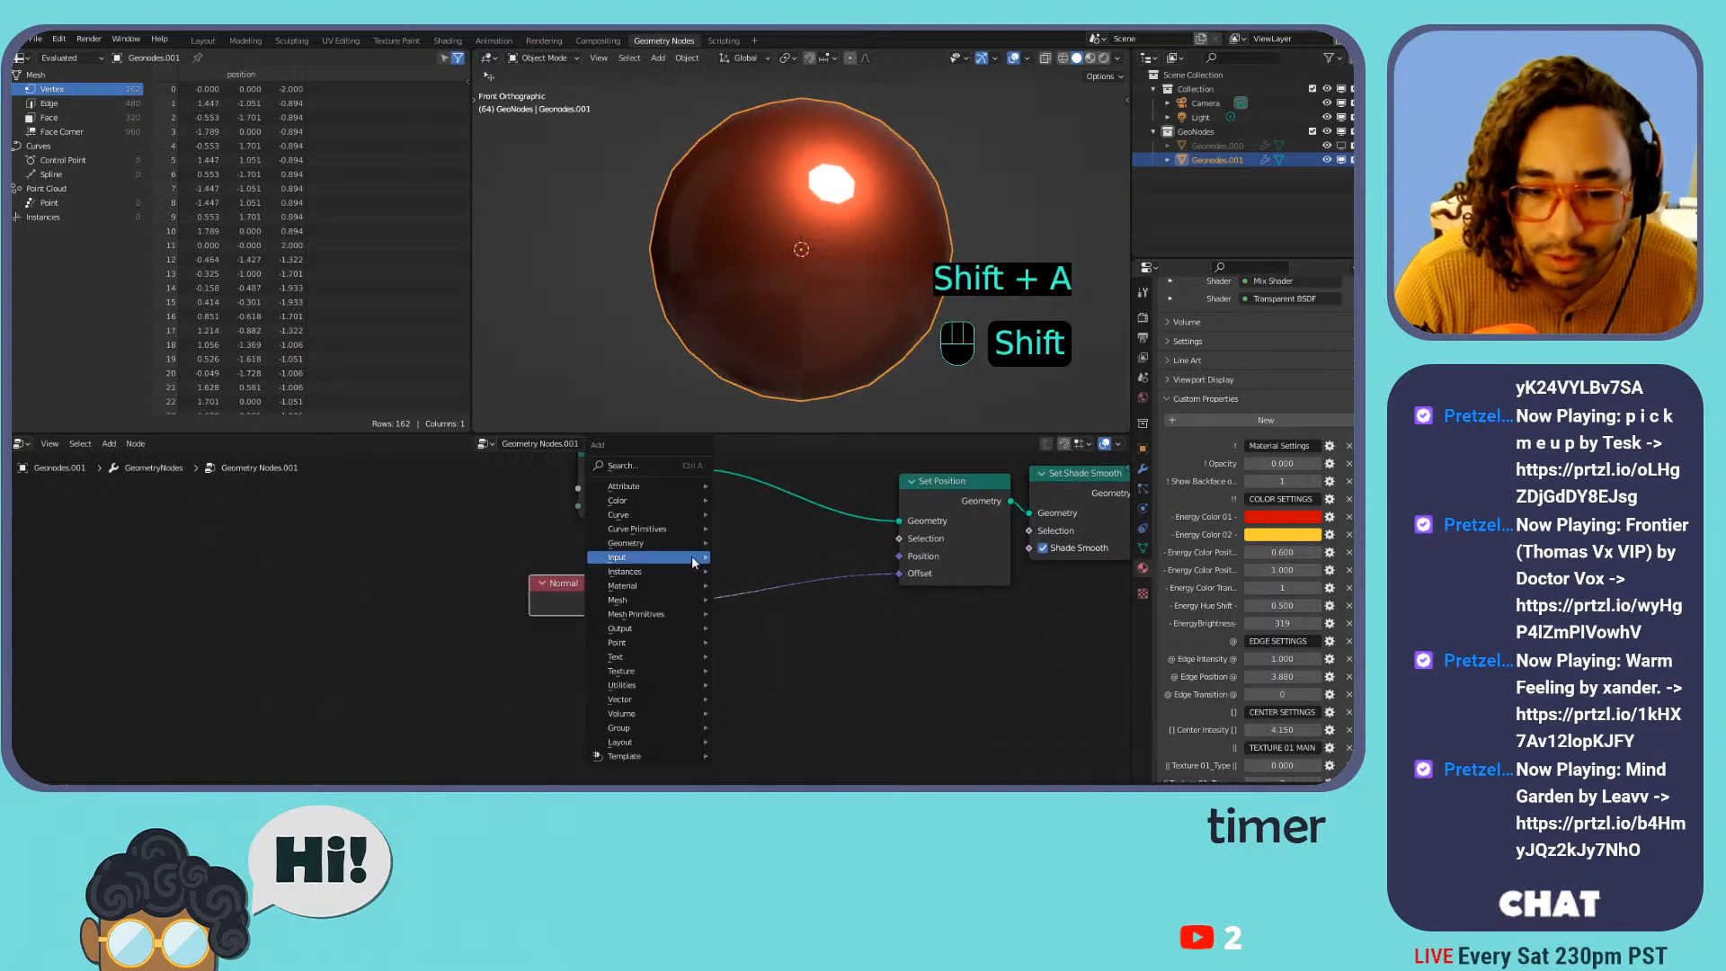
mouse_move(655, 668)
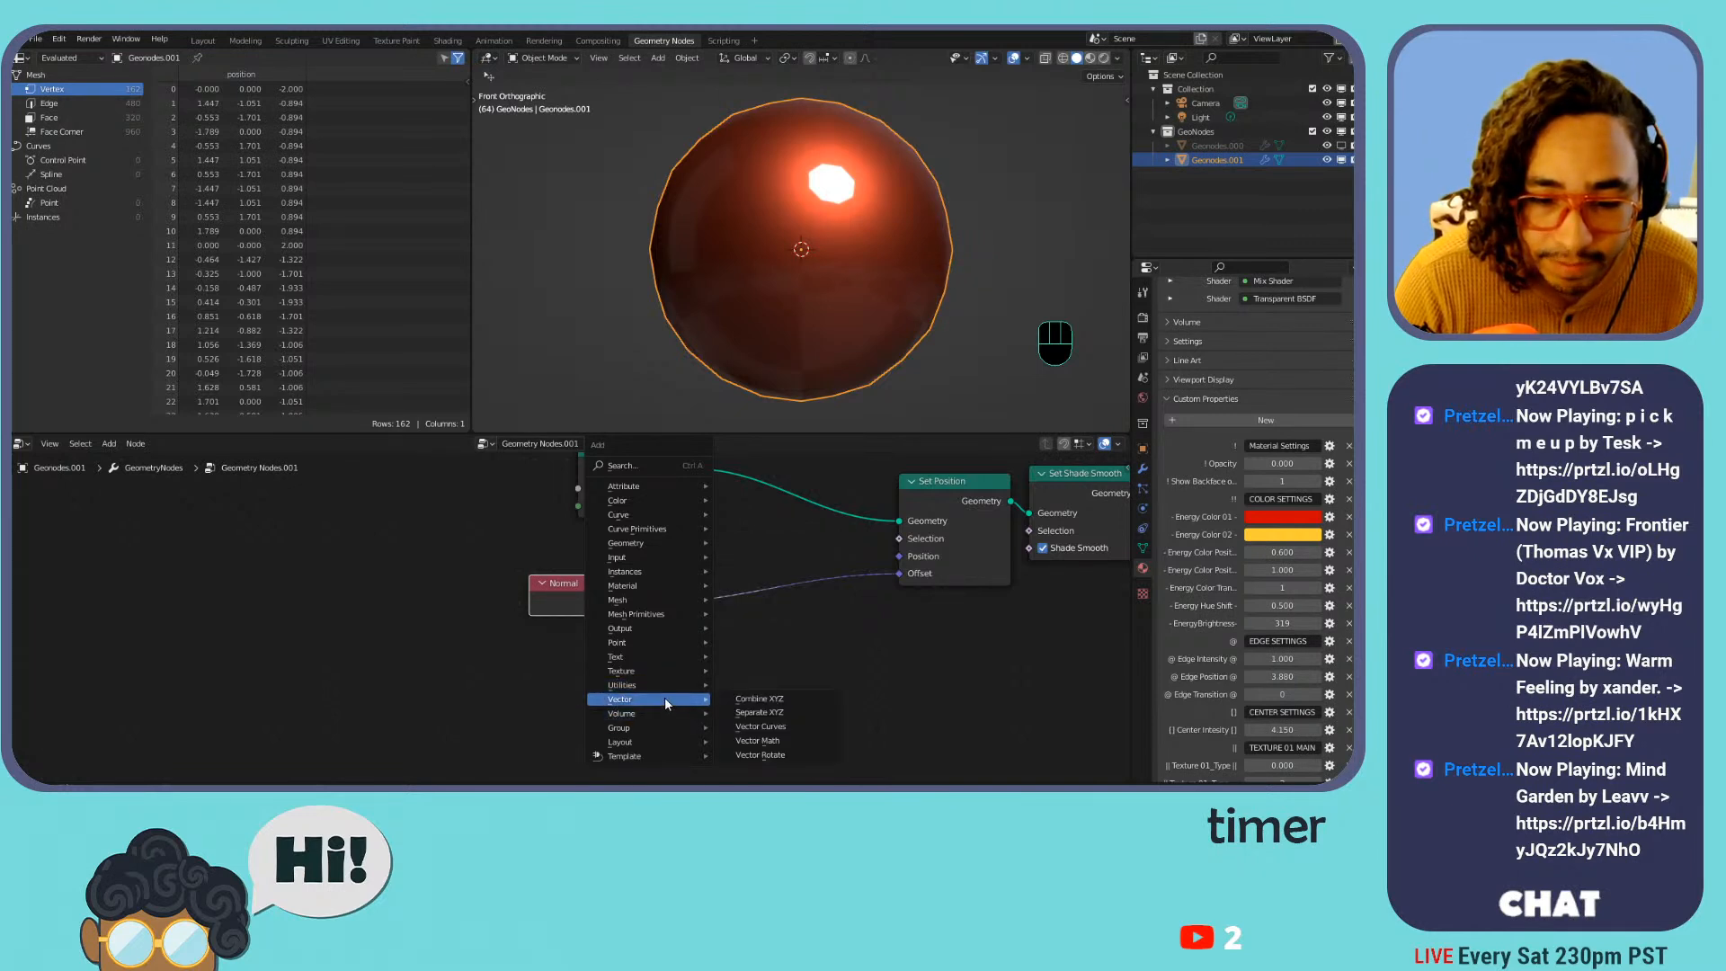
click(788, 732)
click(743, 548)
mouse_move(579, 593)
mouse_down()
mouse_move(538, 617)
mouse_move(568, 625)
mouse_up()
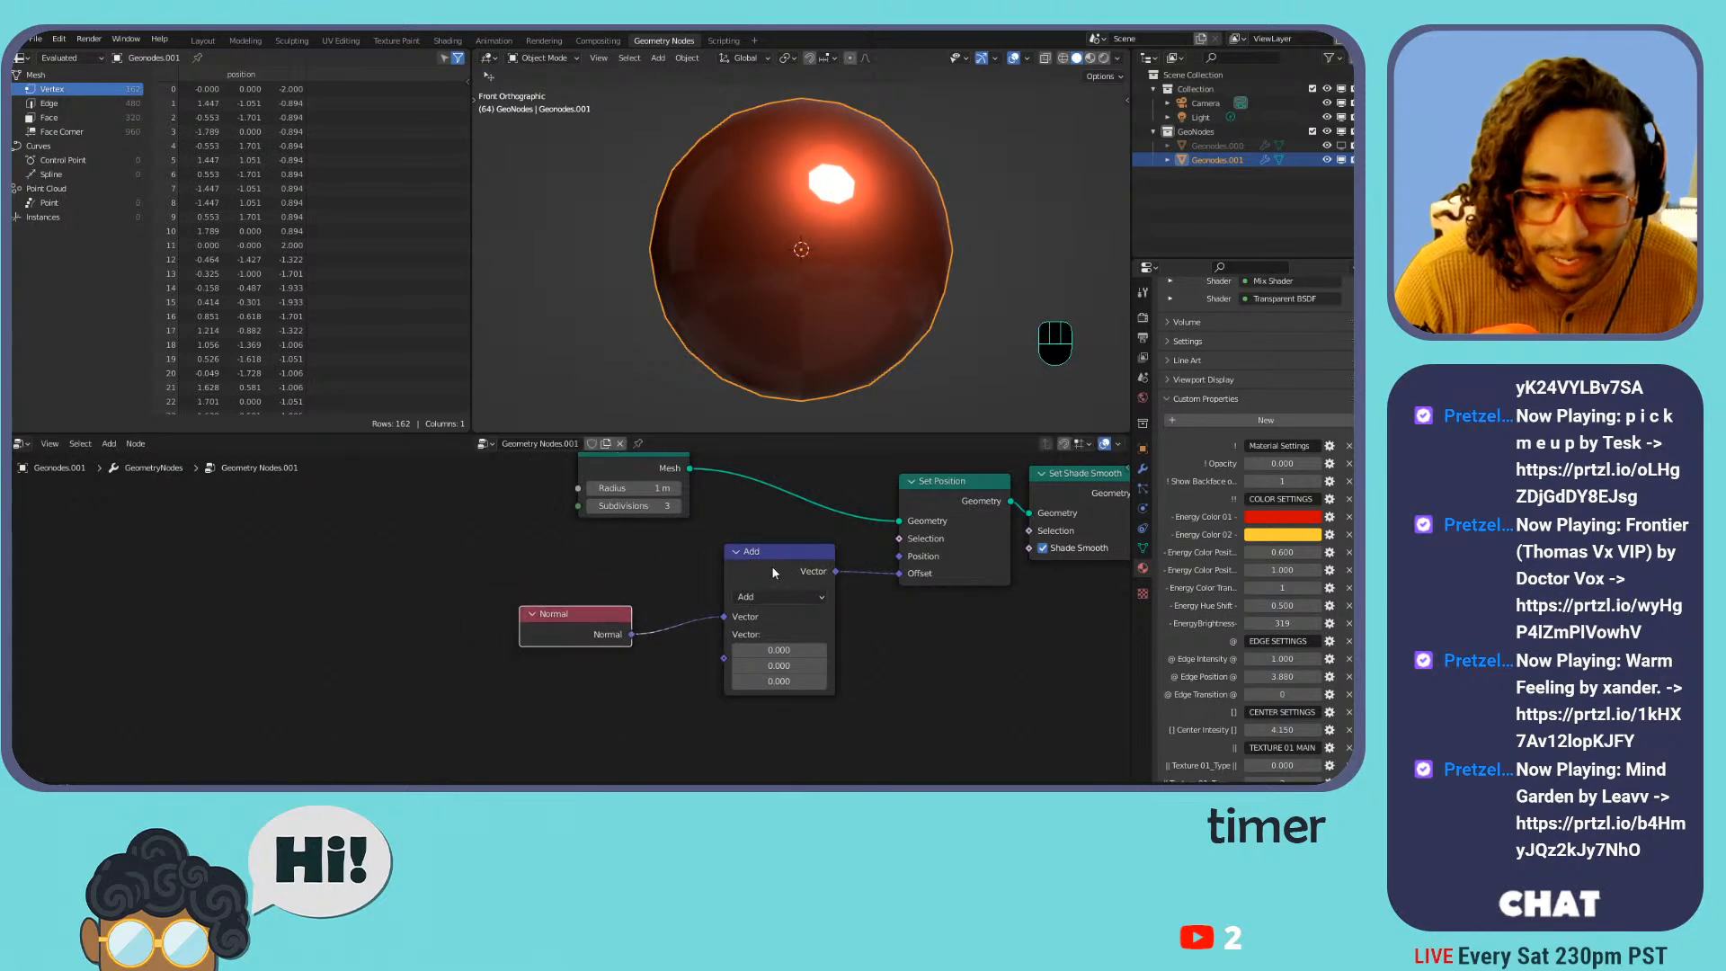
Reroute the Add node's Vector output from Set Position's Offset to its Position input
mouse_move(767, 662)
mouse_down()
mouse_move(791, 662)
mouse_move(710, 662)
mouse_move(773, 662)
mouse_up()
key(ctrl+z)
drag(898, 573, 899, 556)
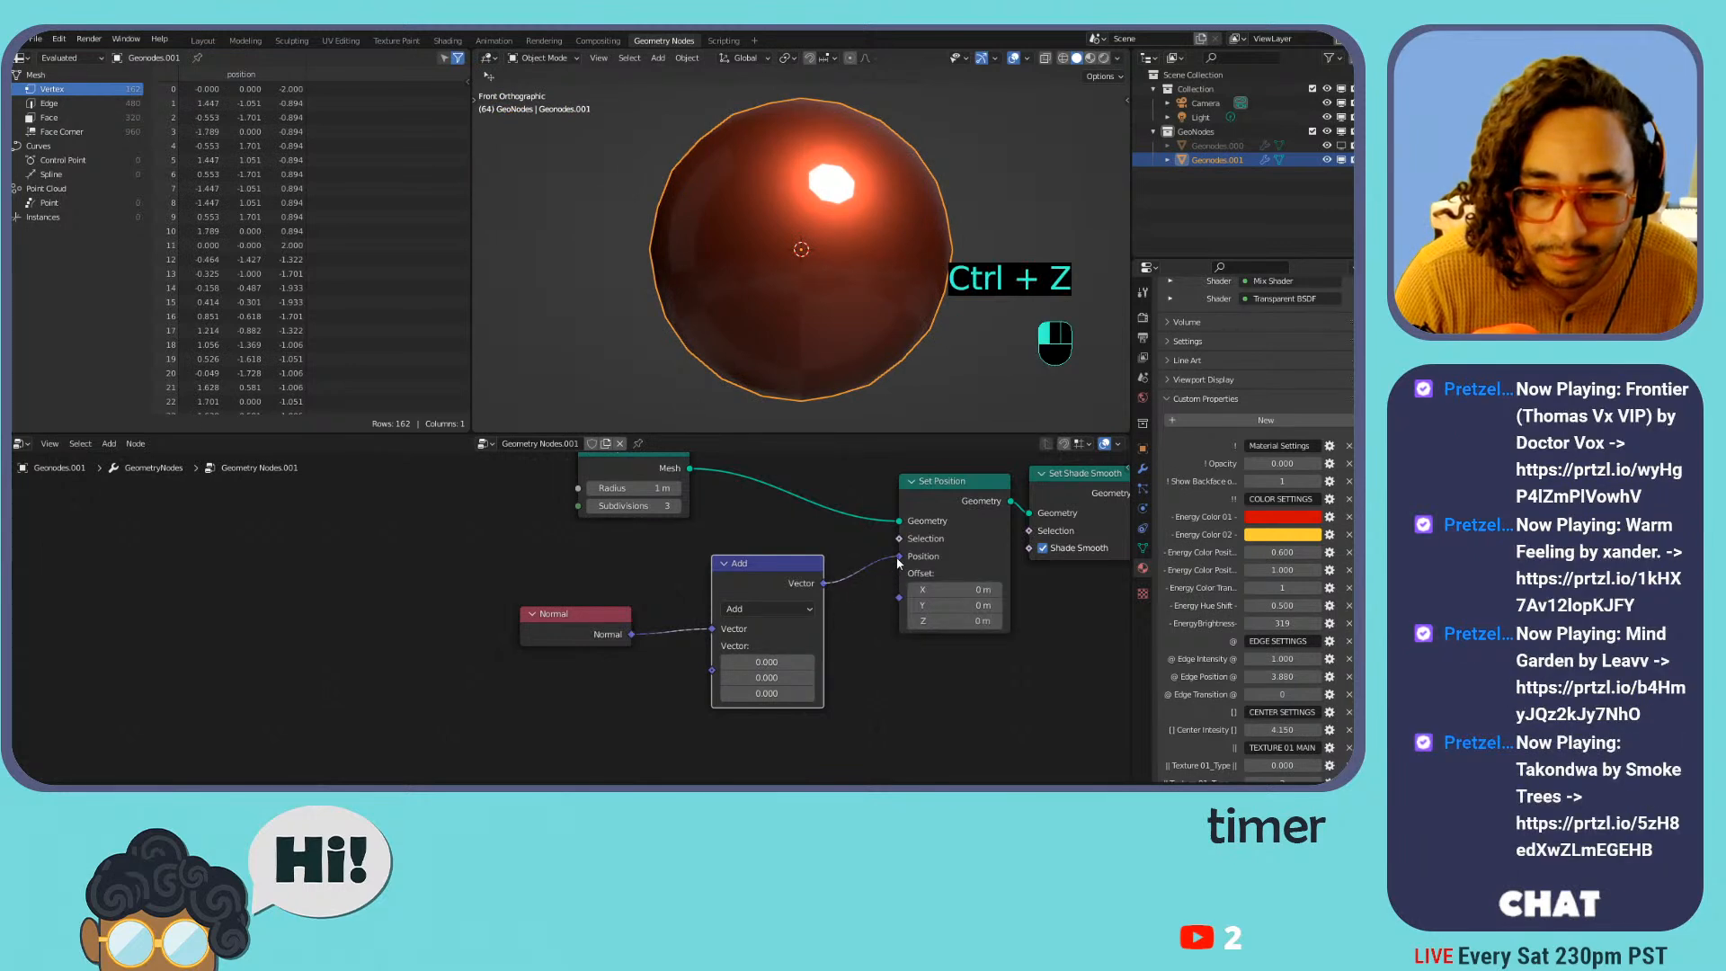
drag(767, 661, 809, 693)
key(ctrl+z)
key(ctrl+z)
key(ctrl+z)
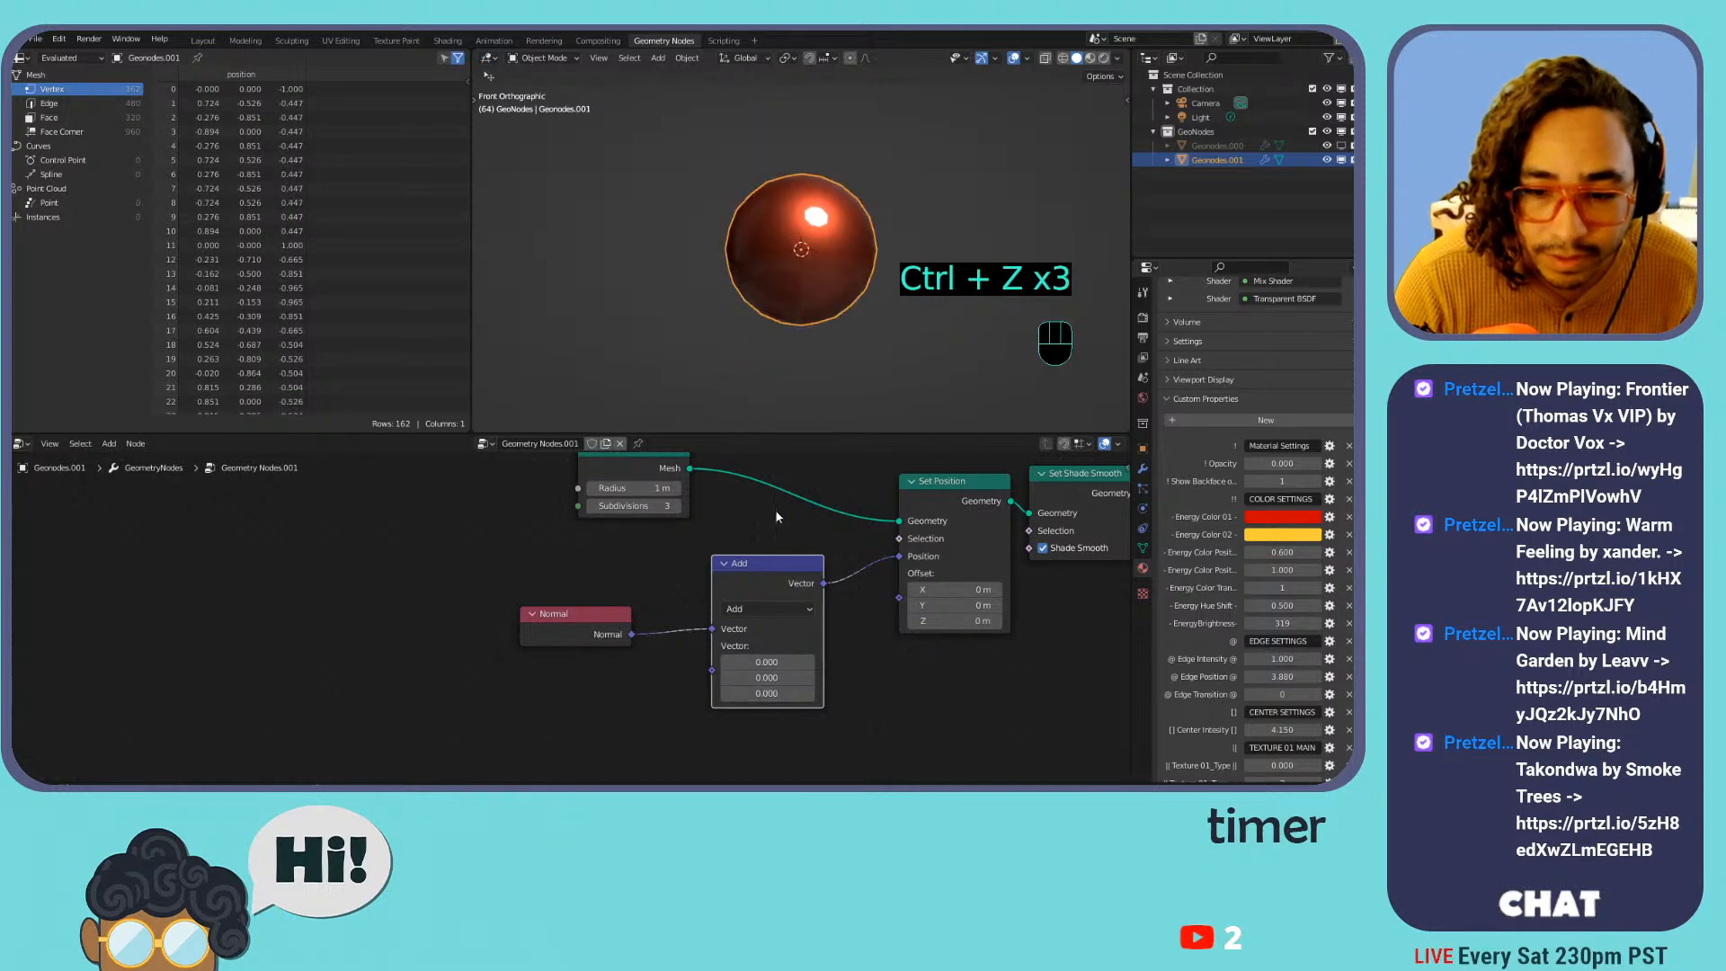
scroll(801, 292, down, 1)
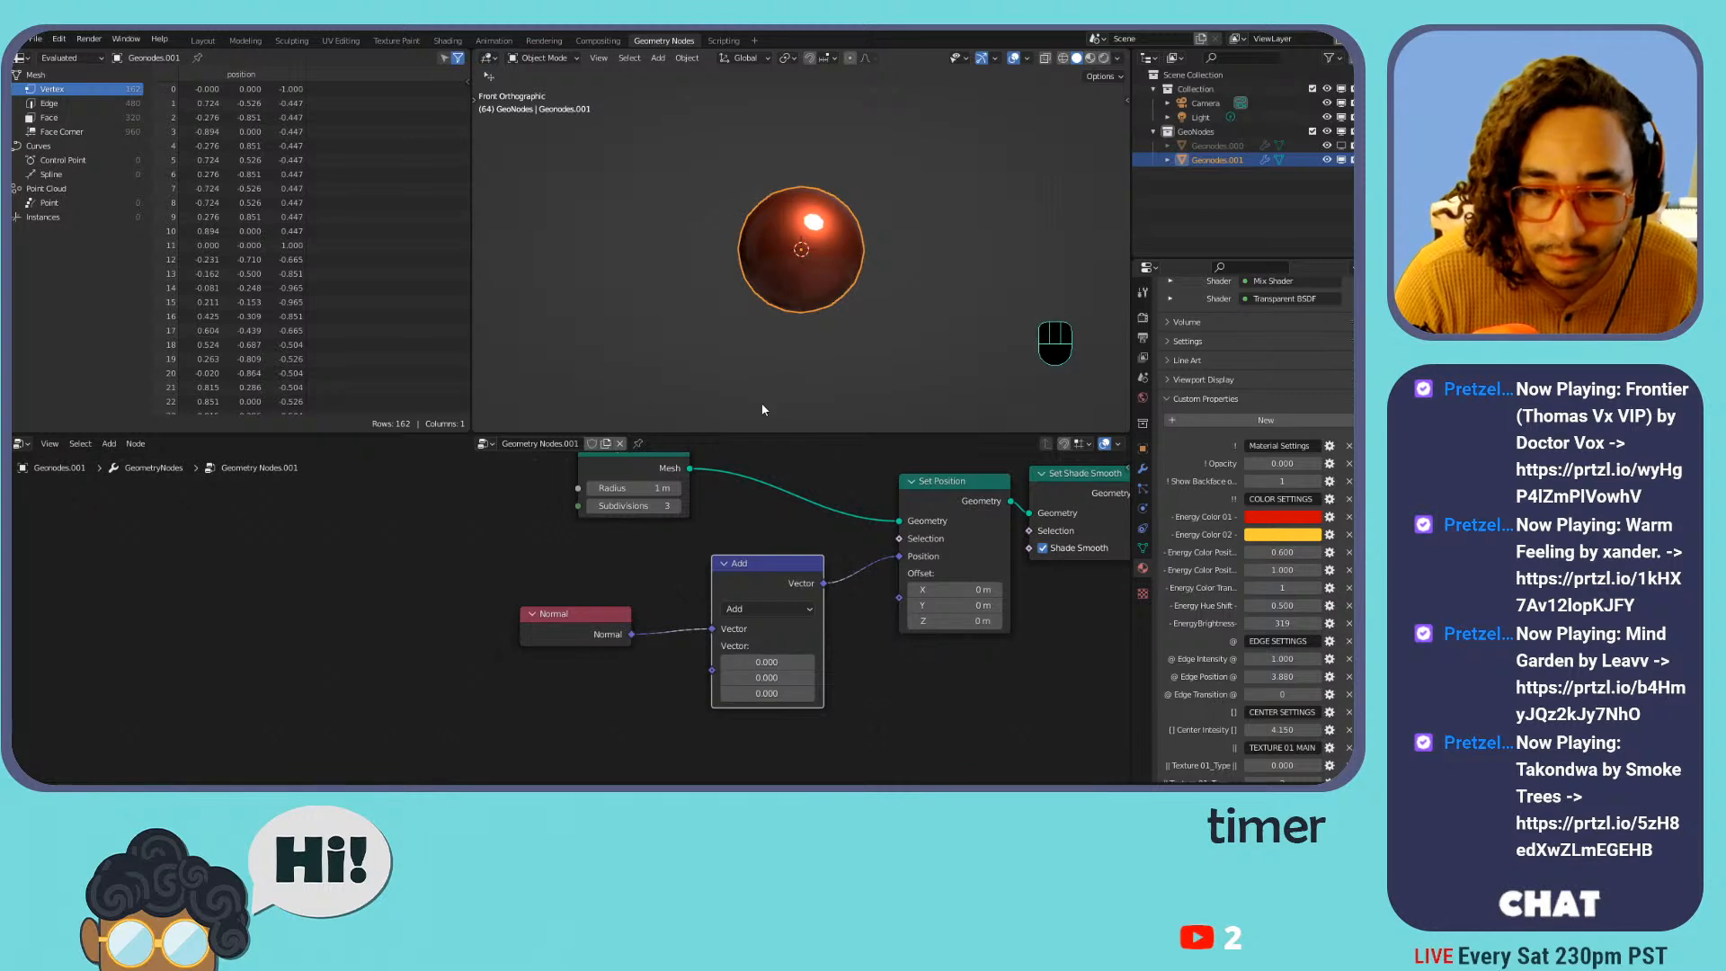
drag(634, 488, 695, 492)
key(ctrl+z)
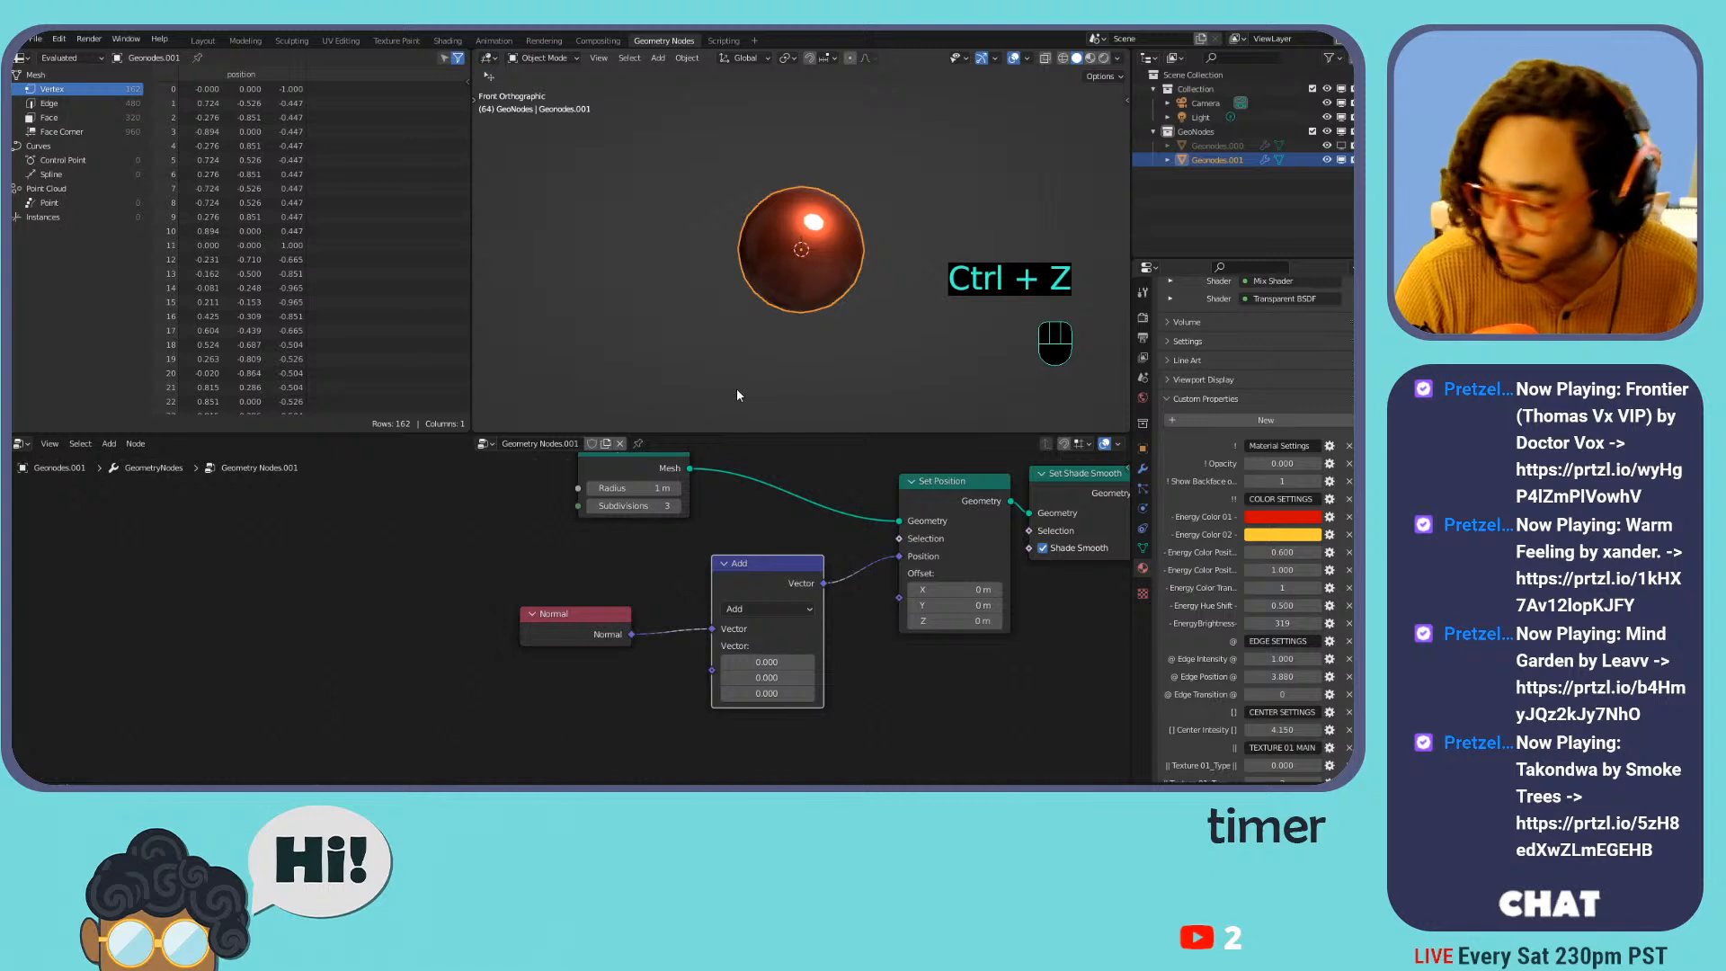
Try the Dot Product operation on the Vector Math node with the second vector at 16.9, 7.6 and 5.9
click(773, 610)
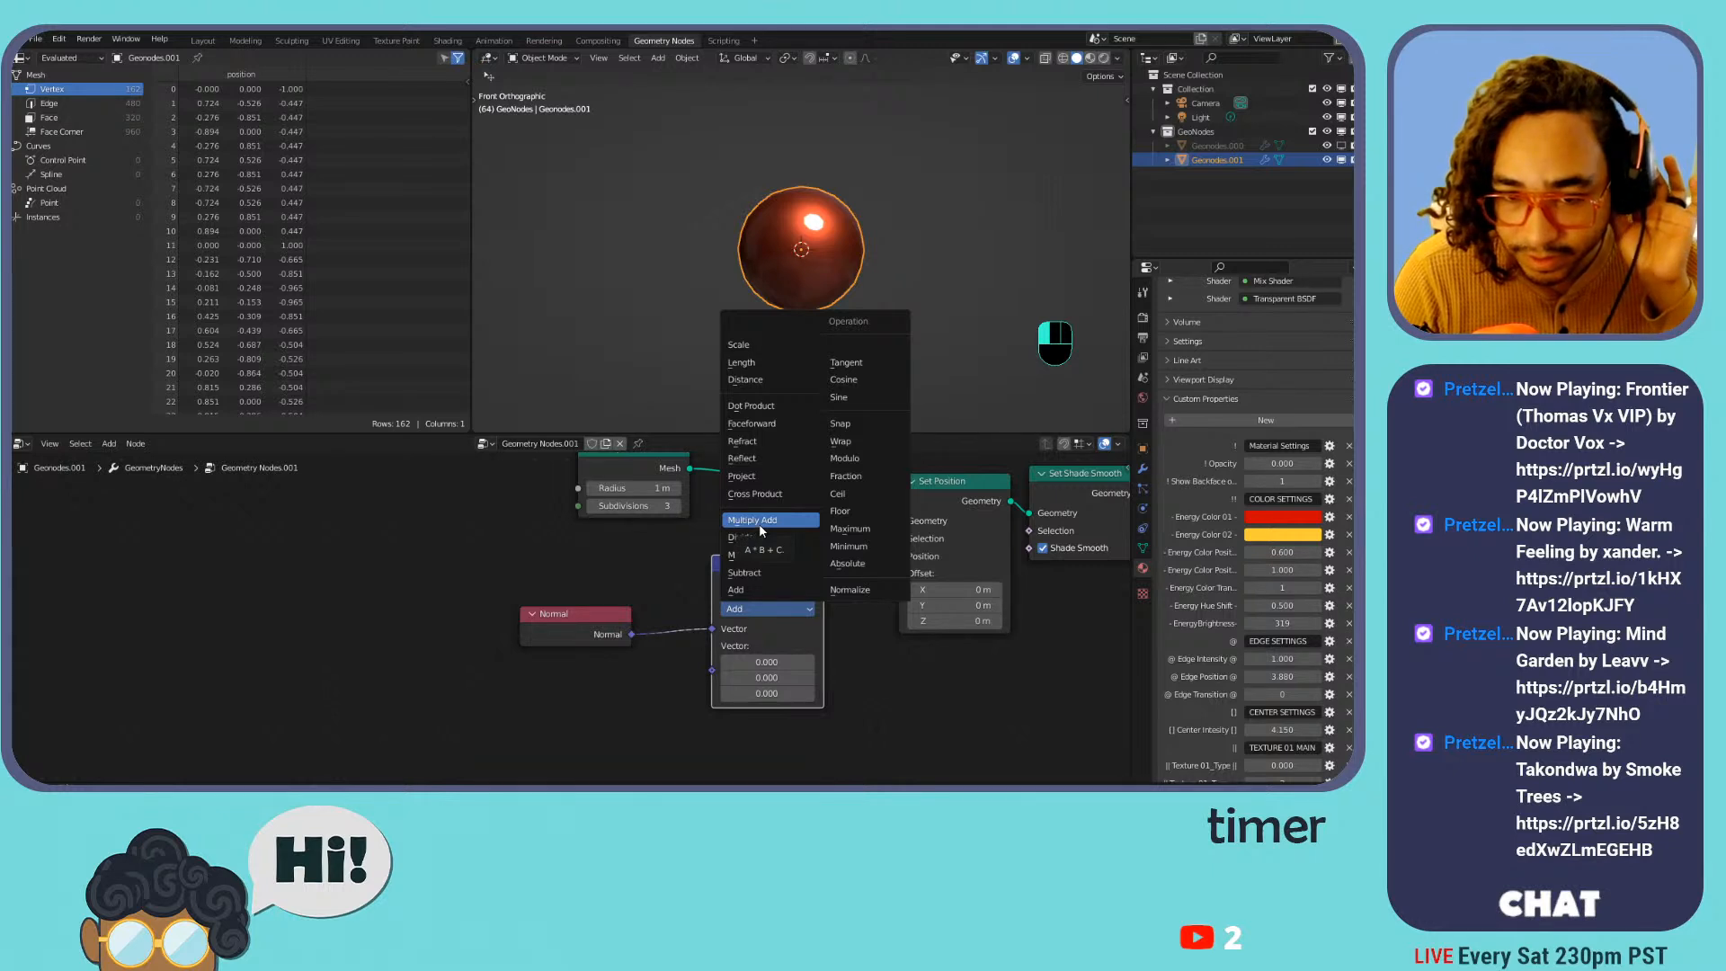
click(753, 407)
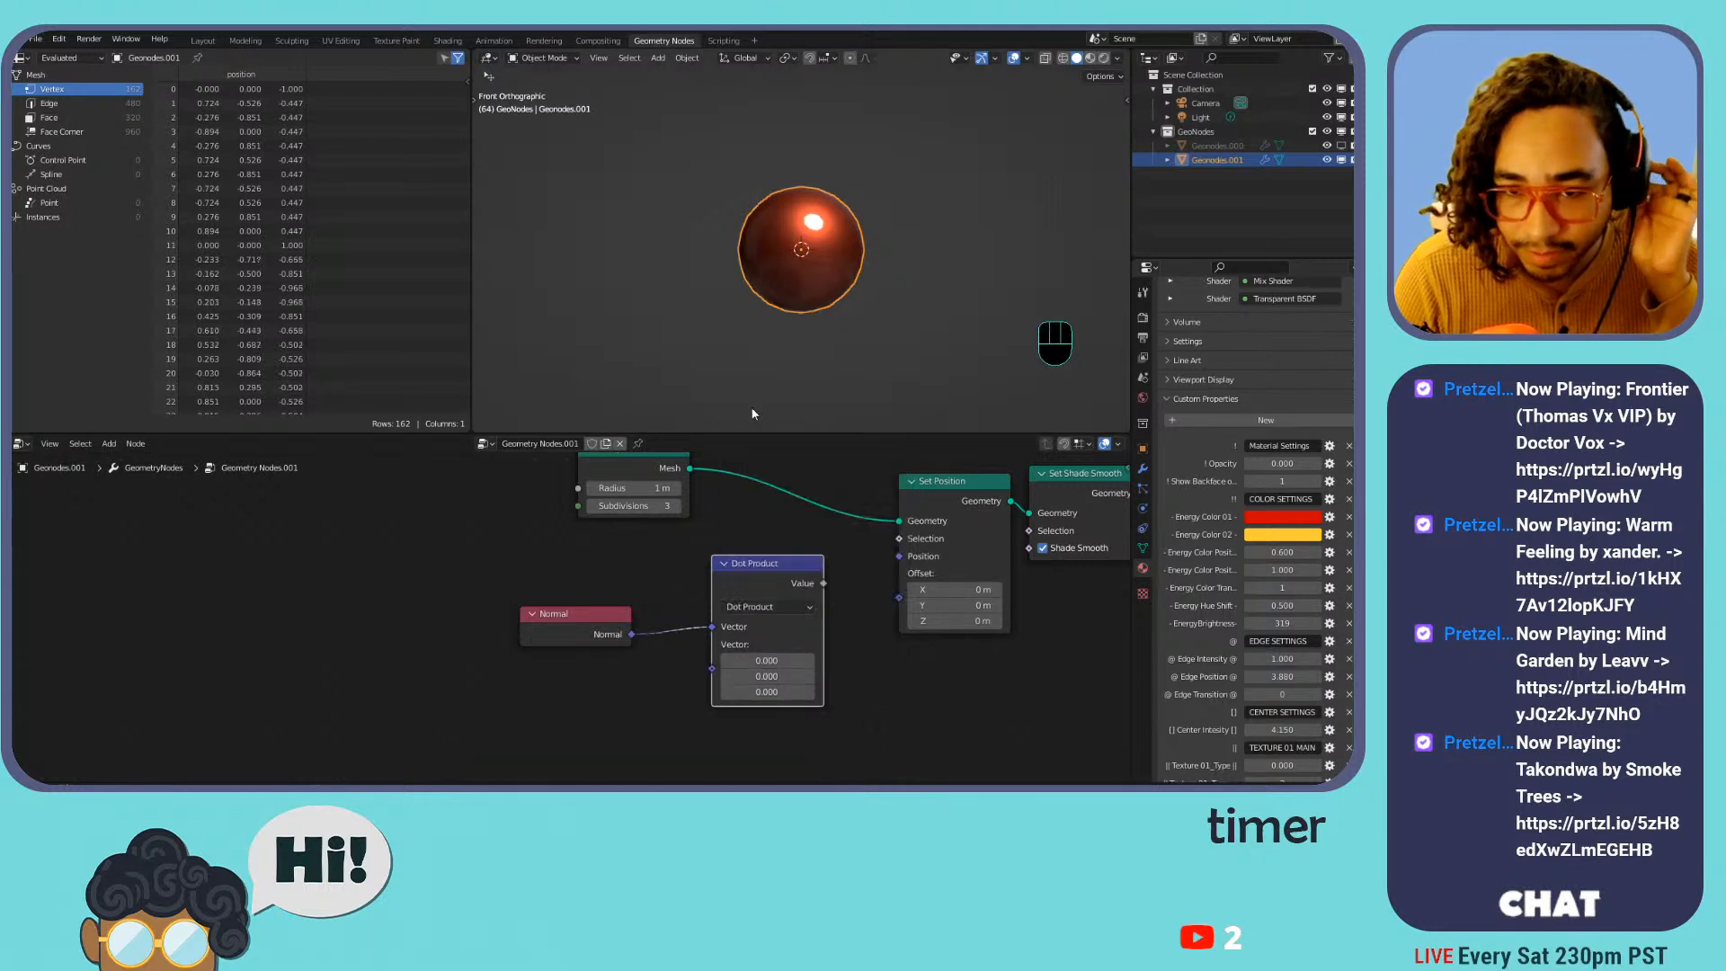
drag(765, 661, 841, 661)
drag(761, 676, 797, 676)
drag(759, 692, 787, 691)
Try the Multiply Add operation on the Vector Math node and view the whole resulting shape
click(768, 607)
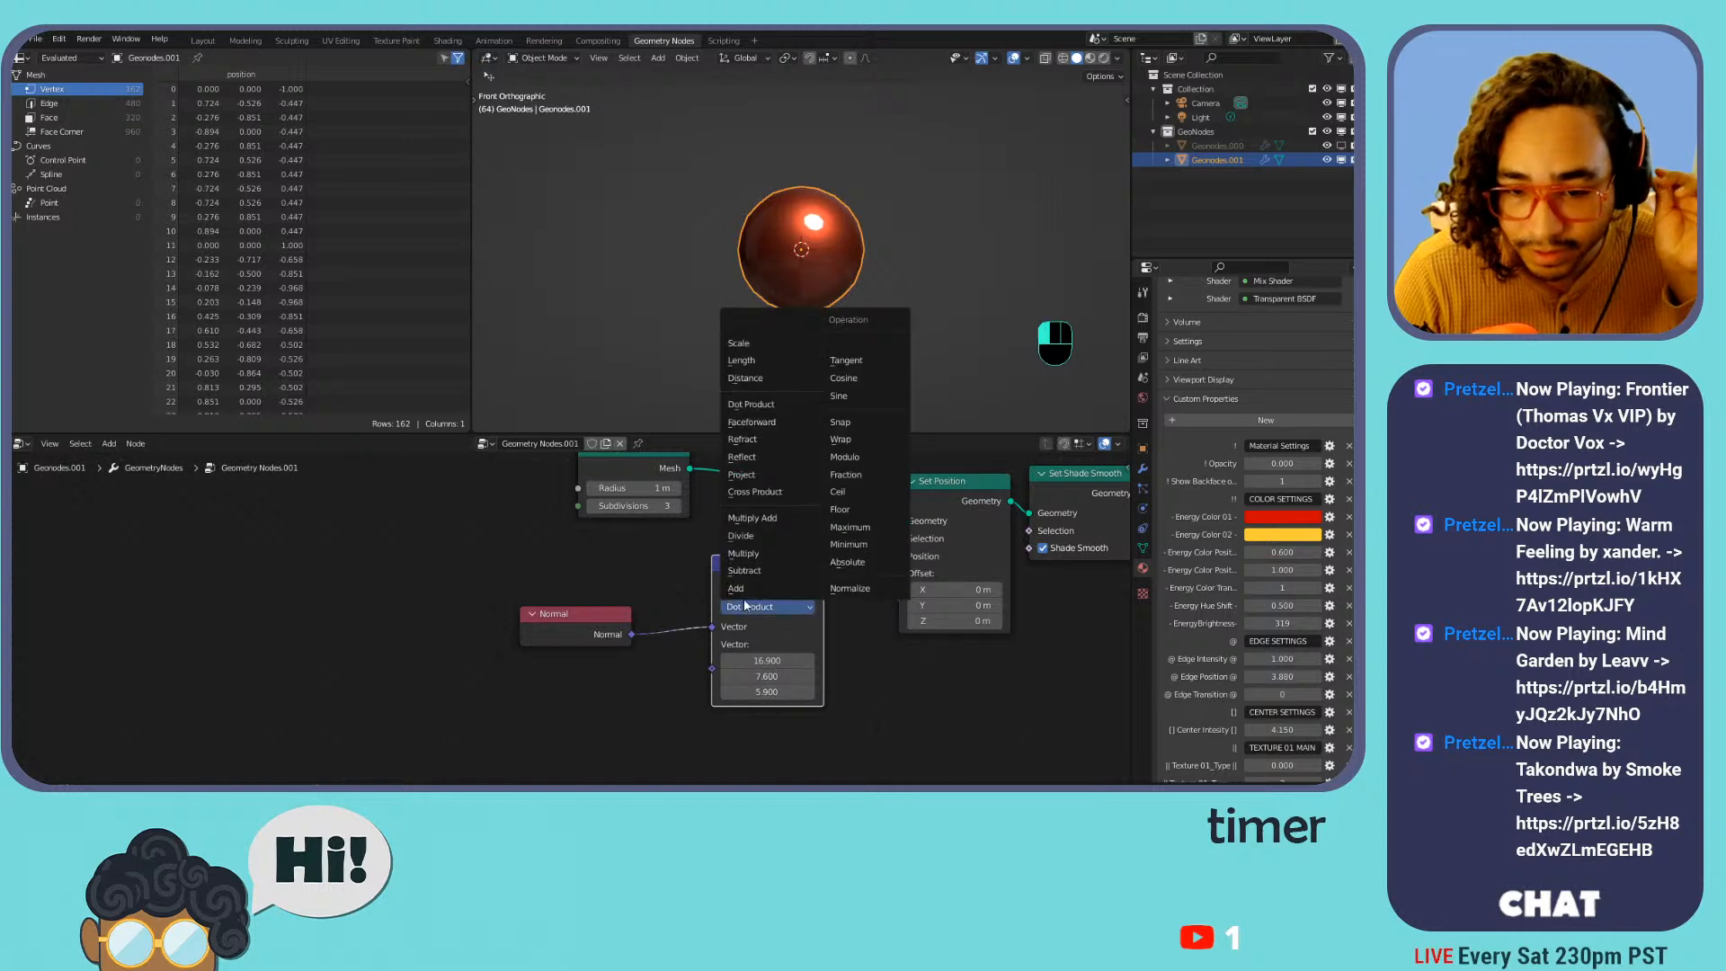
click(770, 519)
scroll(770, 311, down, 5)
scroll(772, 309, up, 1)
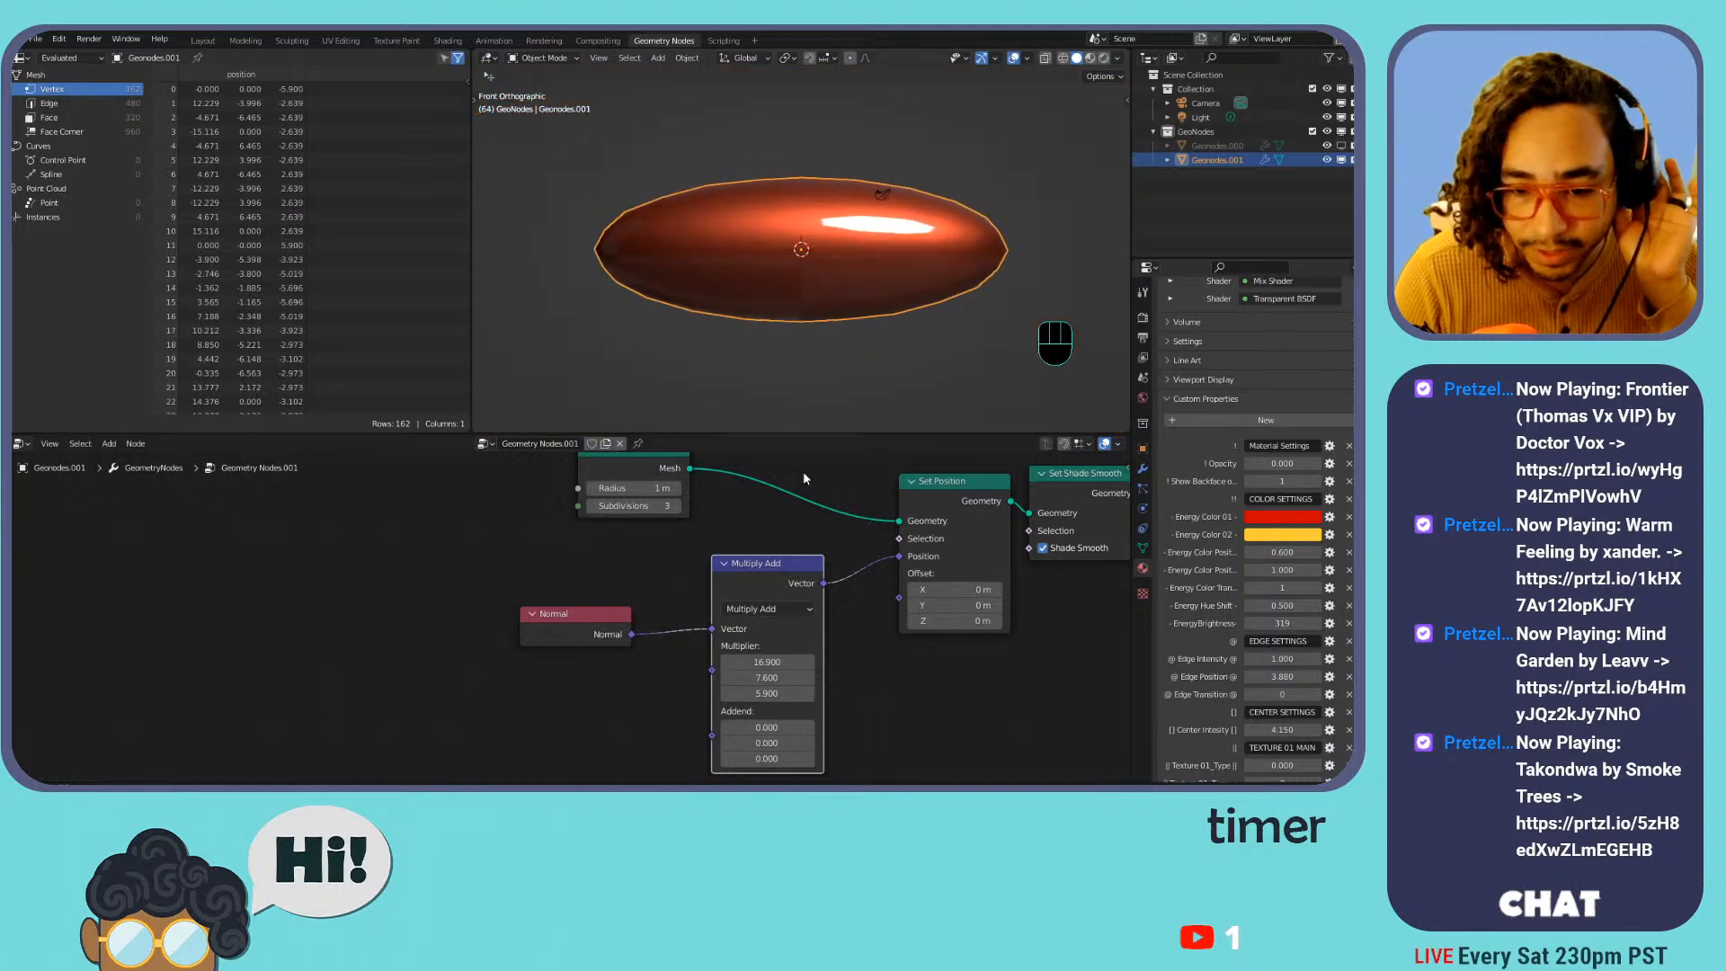
Change the Vector Math operation to Multiply and set all three components of its second vector to 1
click(788, 608)
click(743, 555)
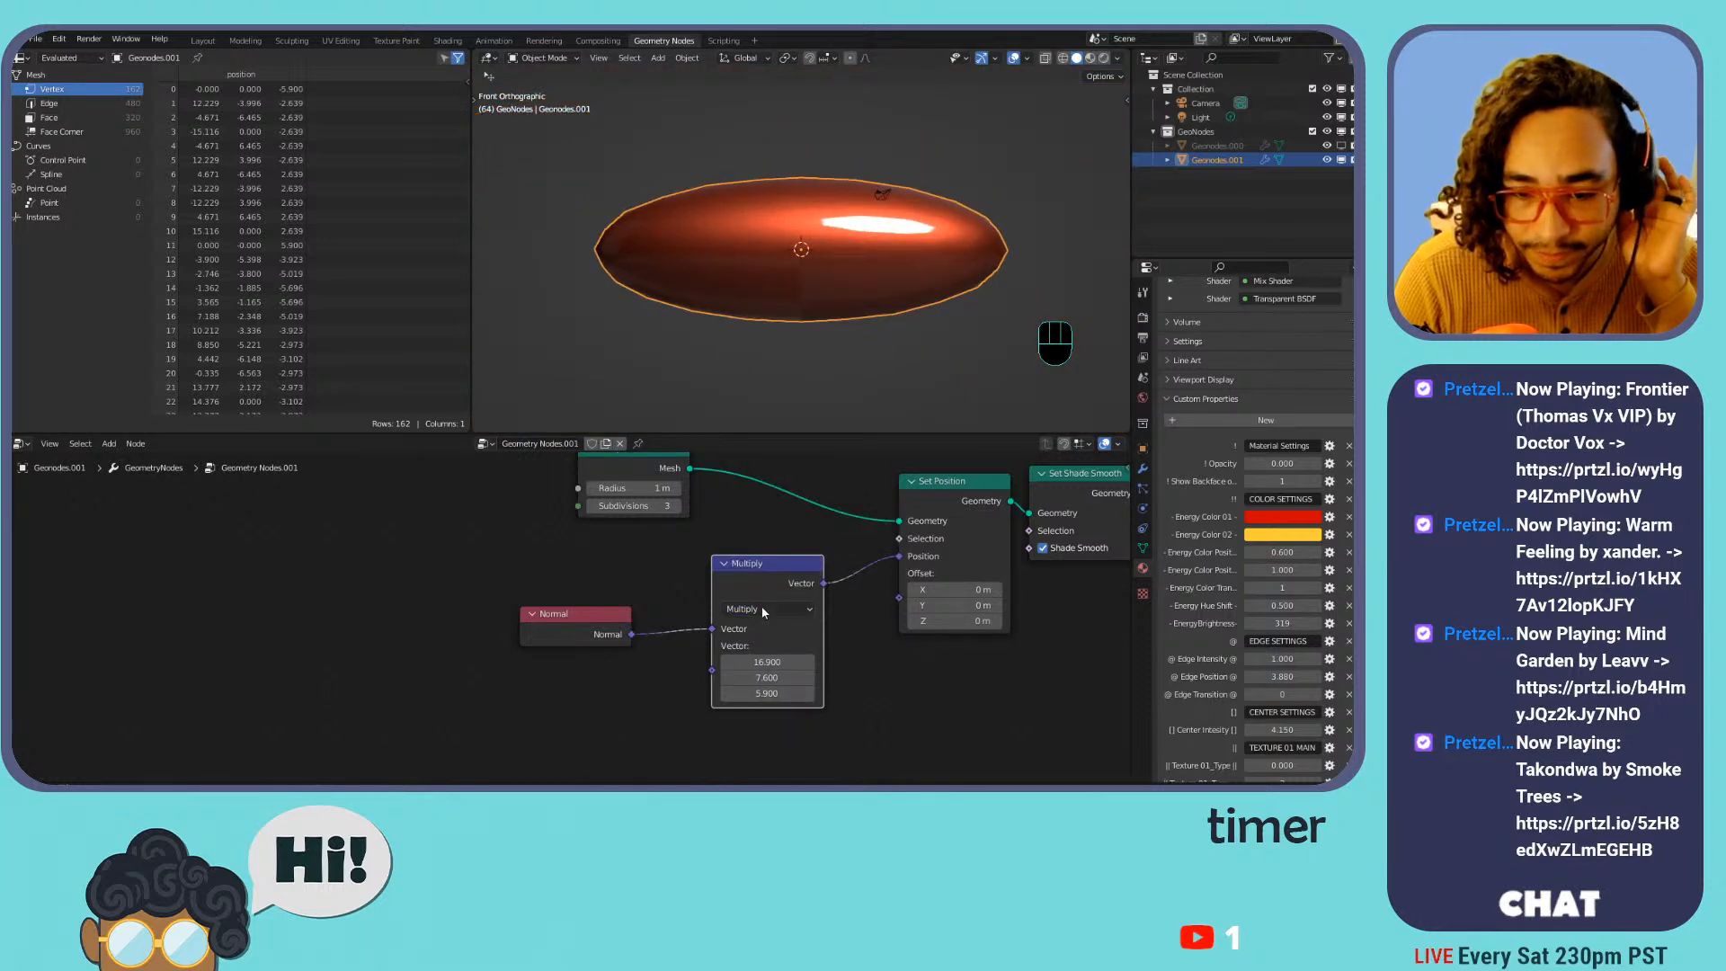
drag(762, 662, 763, 692)
text(1)
key(Return)
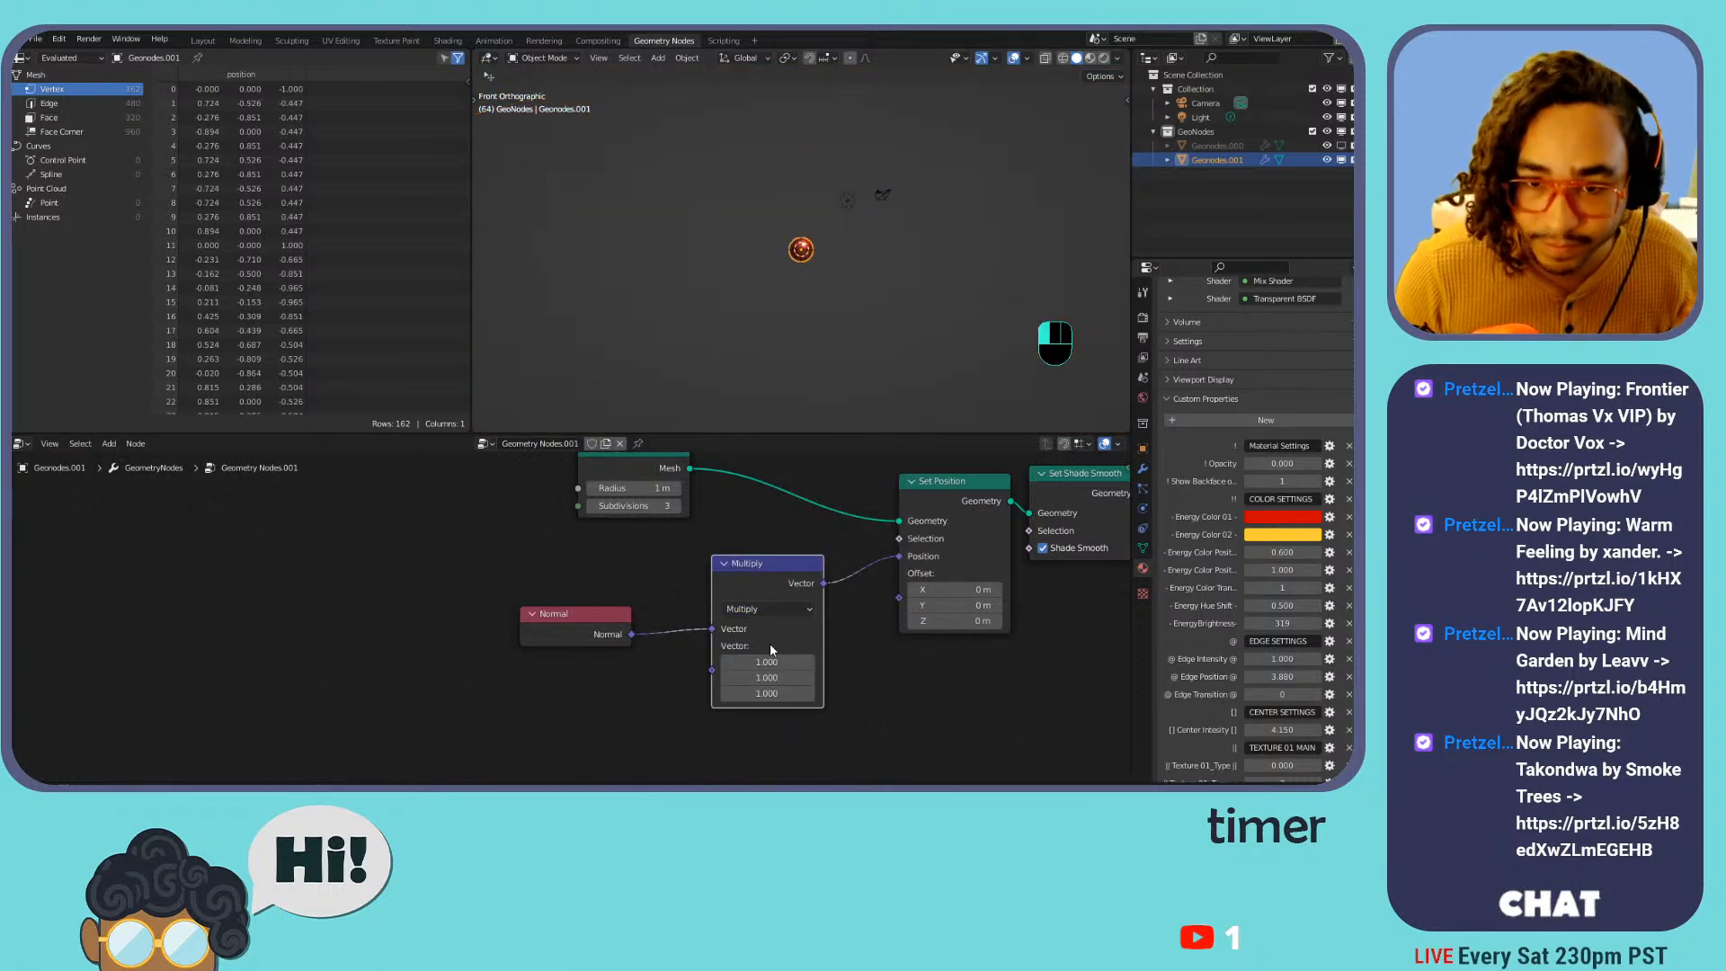
Try stretching the sphere by raising the Multiply node's Y component to 5.7, and inspect the shape in perspective
scroll(812, 287, up, 9)
drag(765, 677, 807, 677)
shift+middle_drag(764, 266, 797, 326)
scroll(797, 326, down, 4)
scroll(835, 306, up, 1)
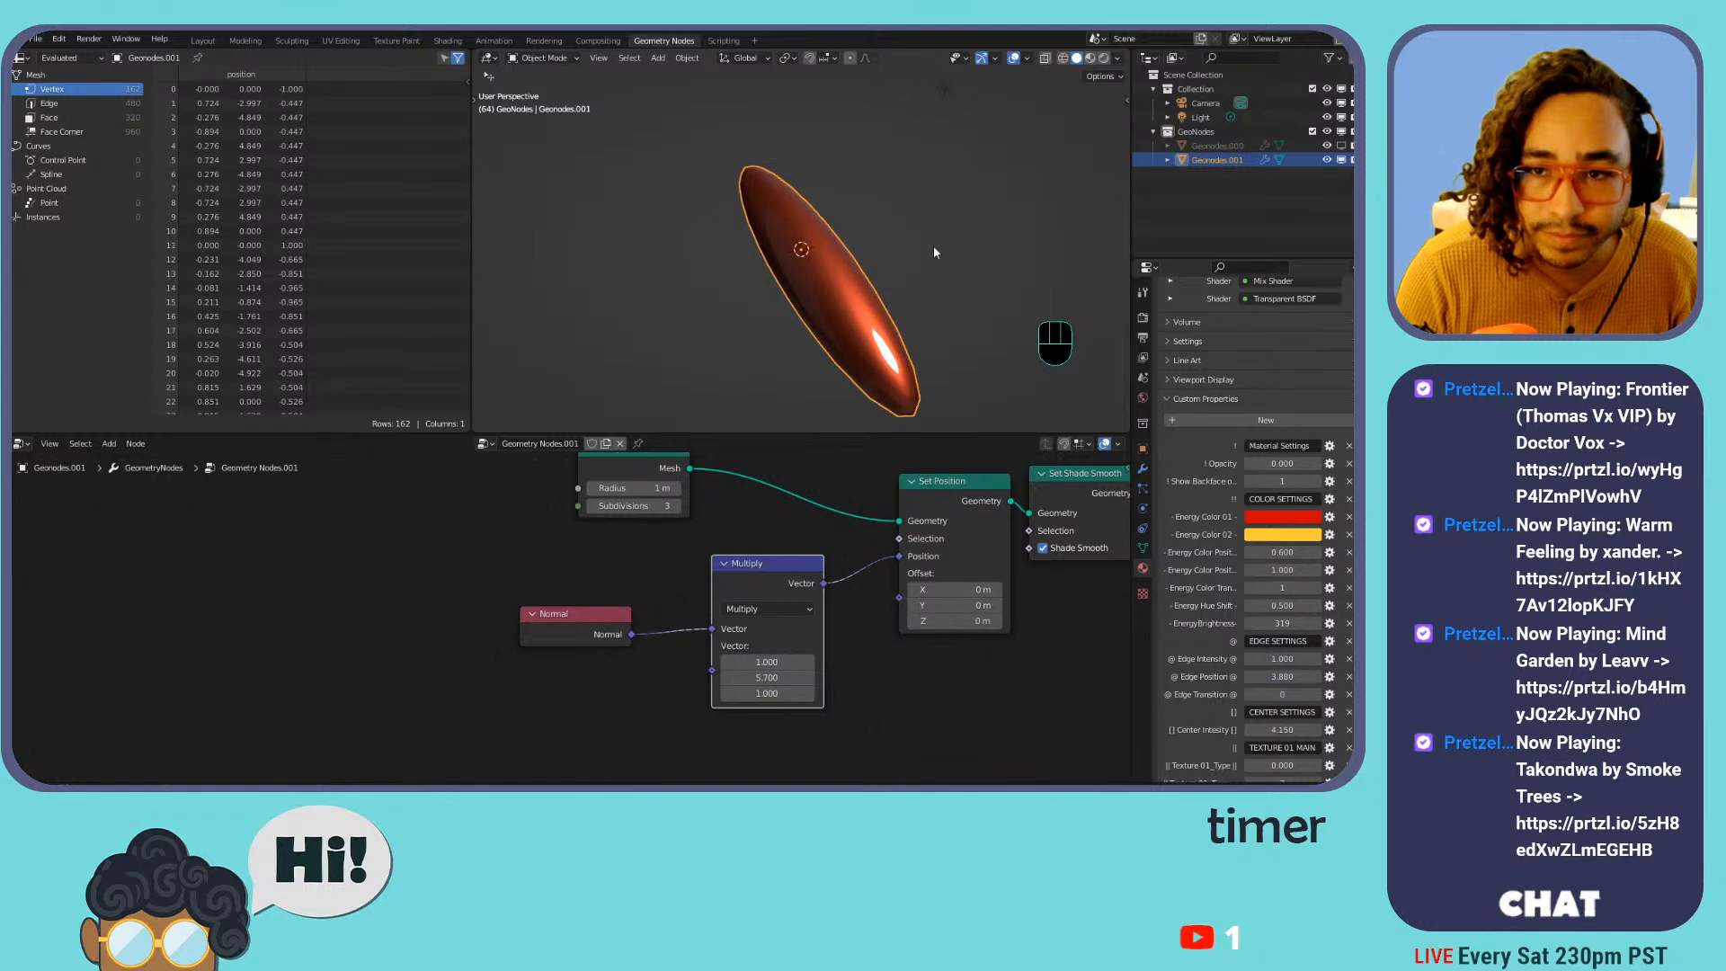
Show the floor grid in the 3D viewport overlays and view the shape from a raised angle
click(1027, 60)
click(995, 126)
click(995, 126)
click(995, 126)
shift+middle_drag(872, 305, 886, 157)
Try a Y component of 4 on the Multiply node's second vector
click(767, 661)
key(Tab)
text(4)
key(Return)
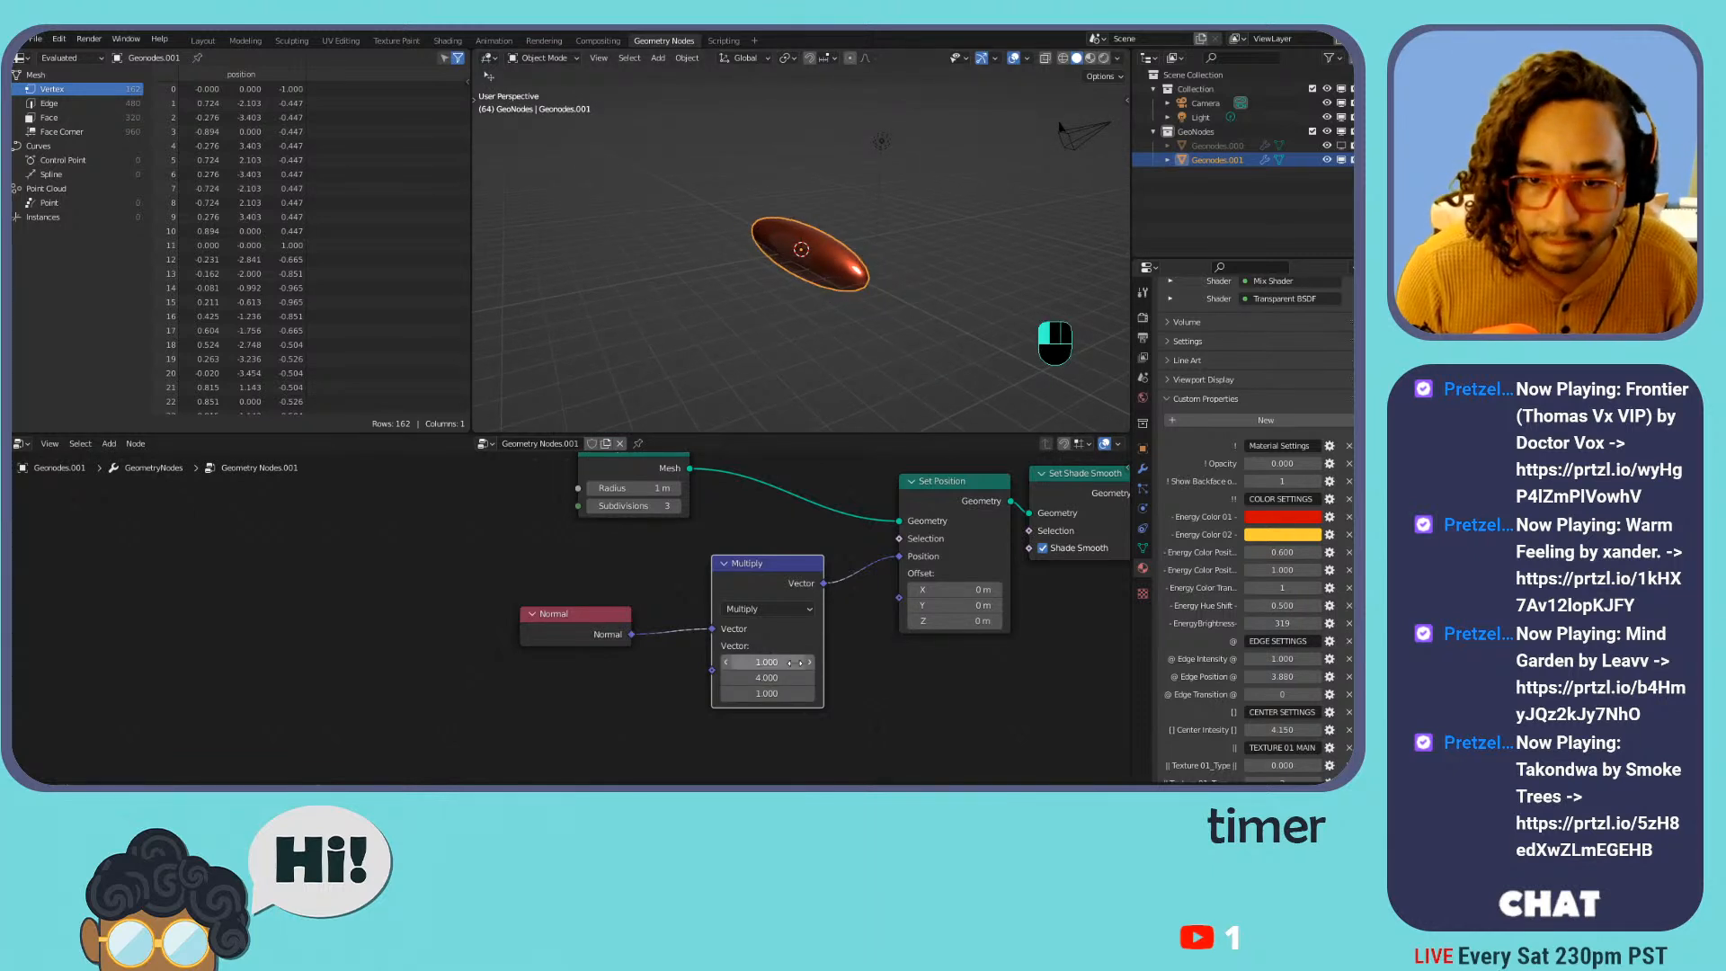
Set the Multiply node's Y component back to 1 and view the sphere up close
click(790, 662)
key(Tab)
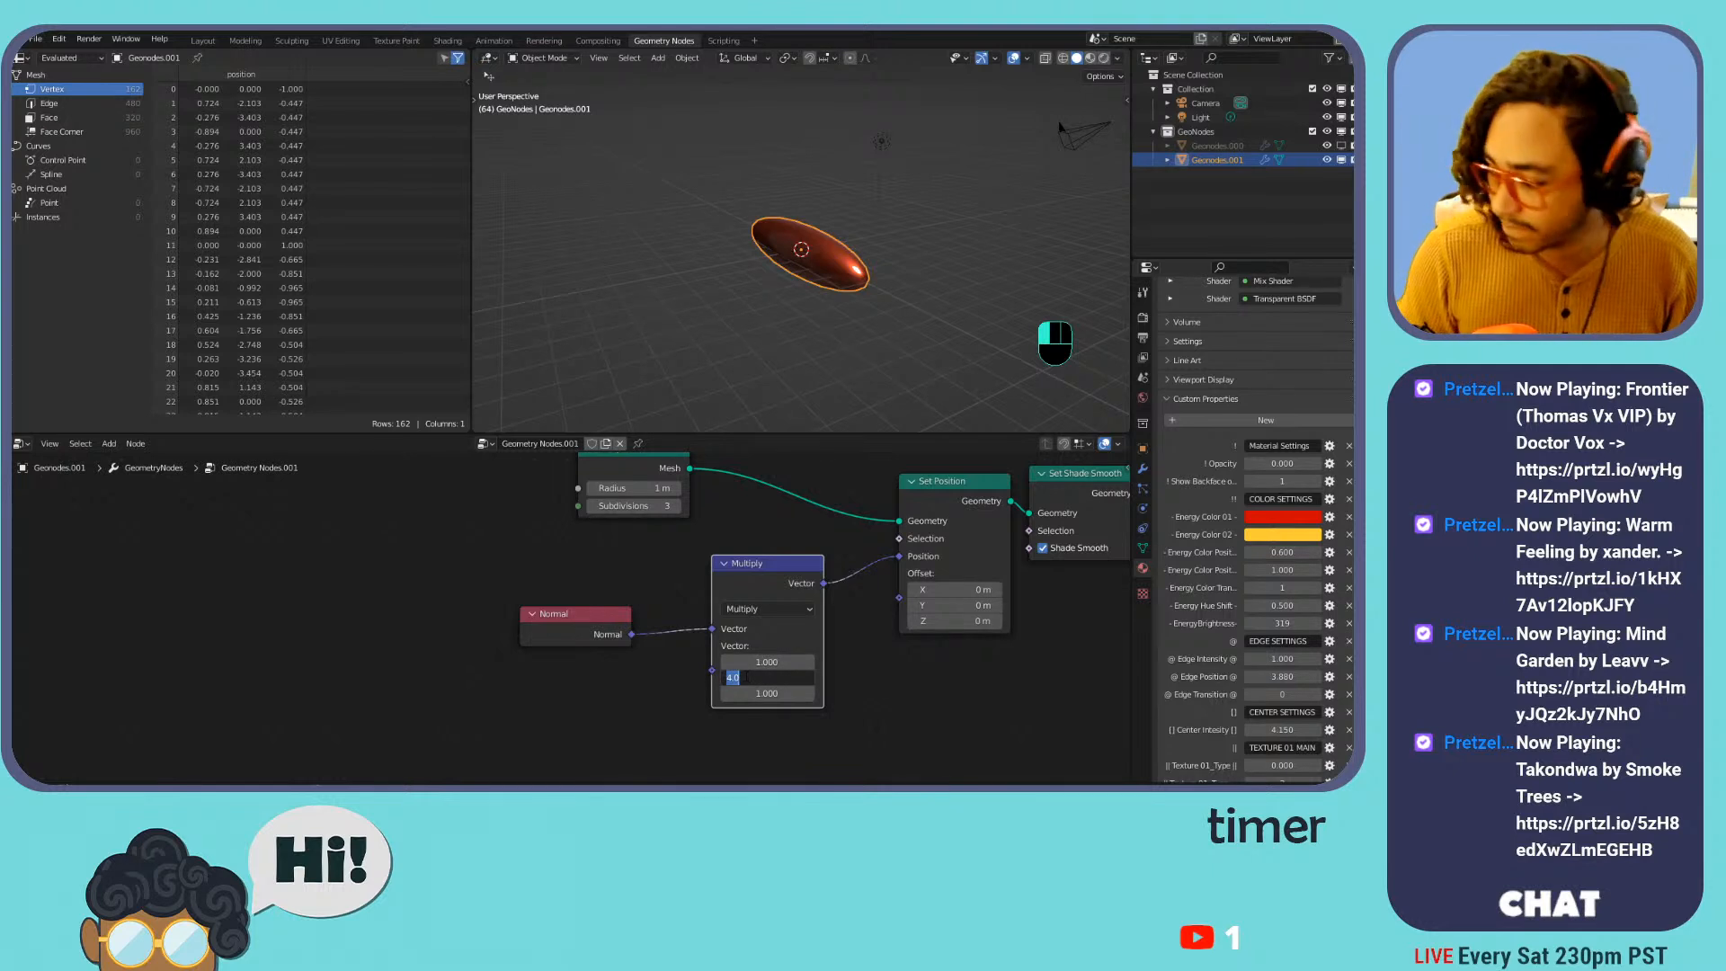
text(1)
key(Return)
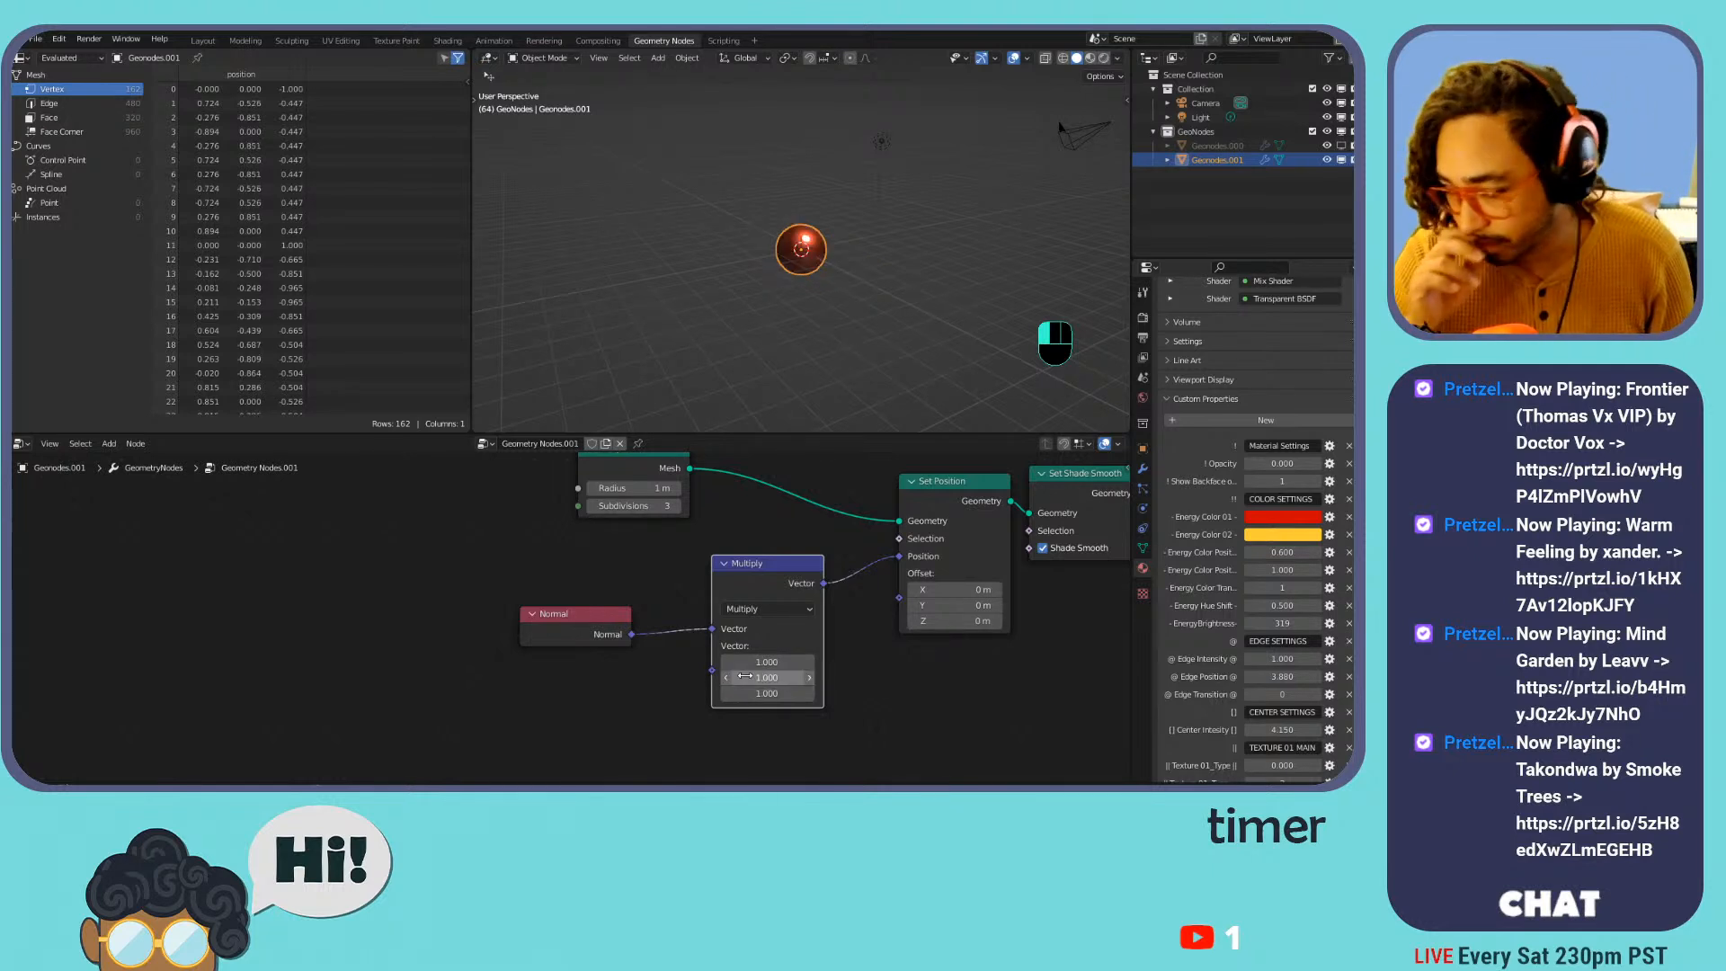
scroll(767, 226, up, 7)
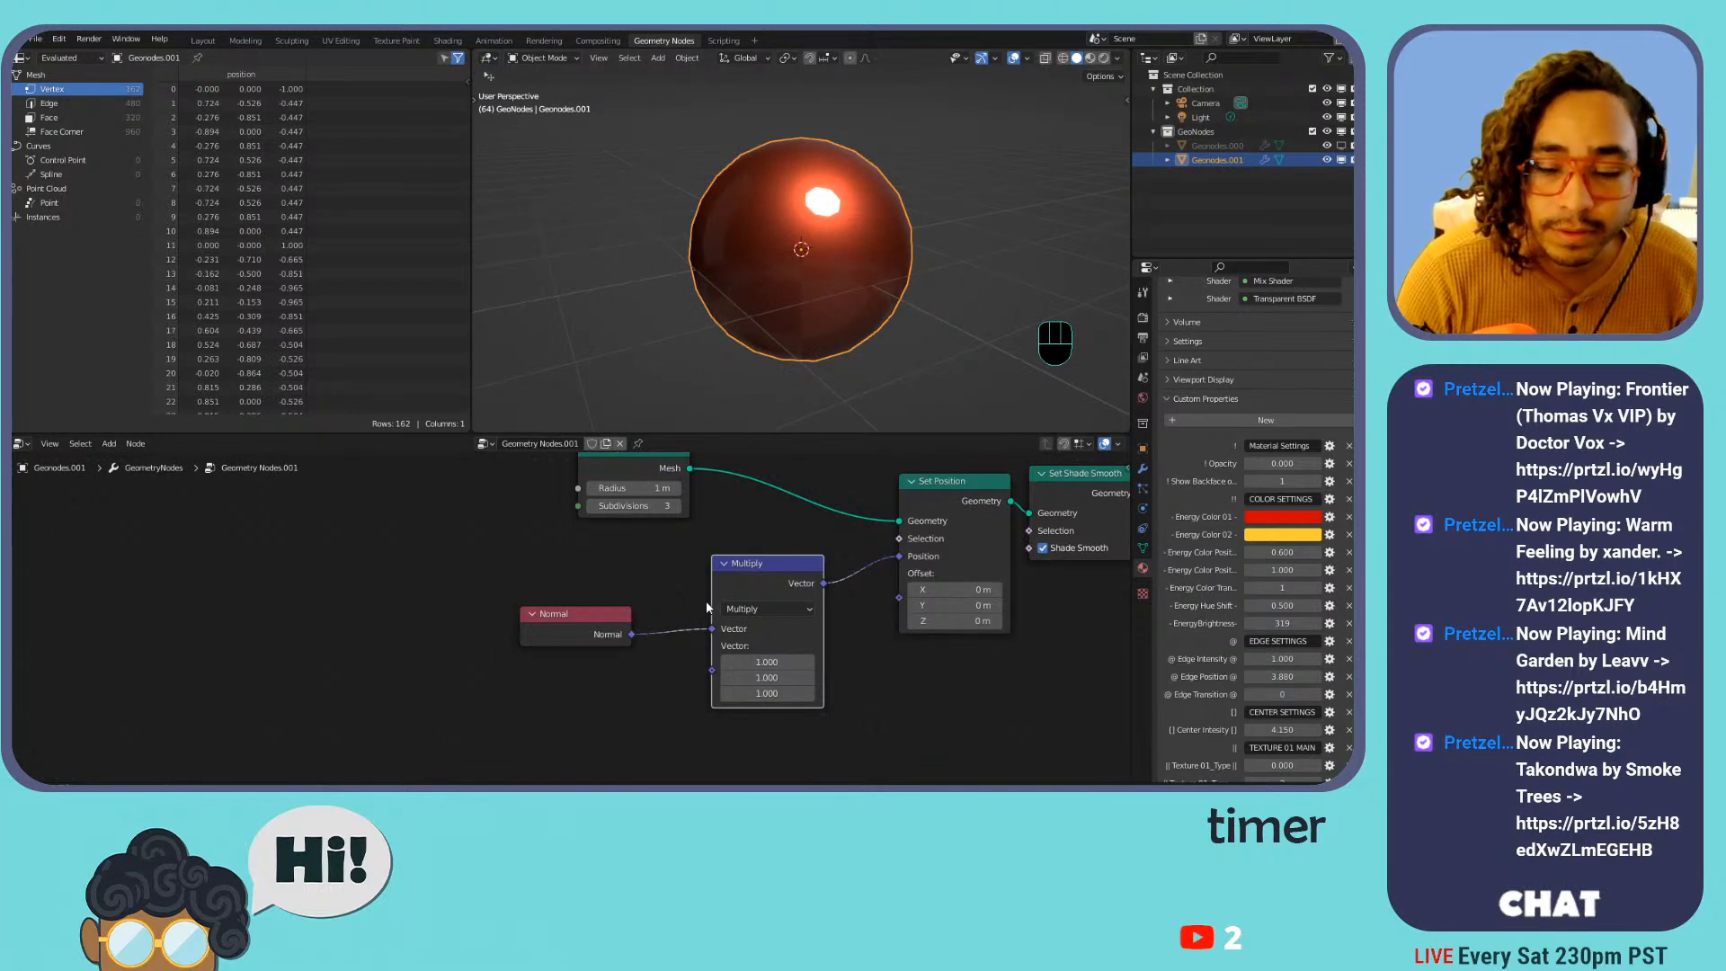
Move the Normal node up to just beneath the Ico Sphere, leaving room below it
drag(591, 632, 639, 579)
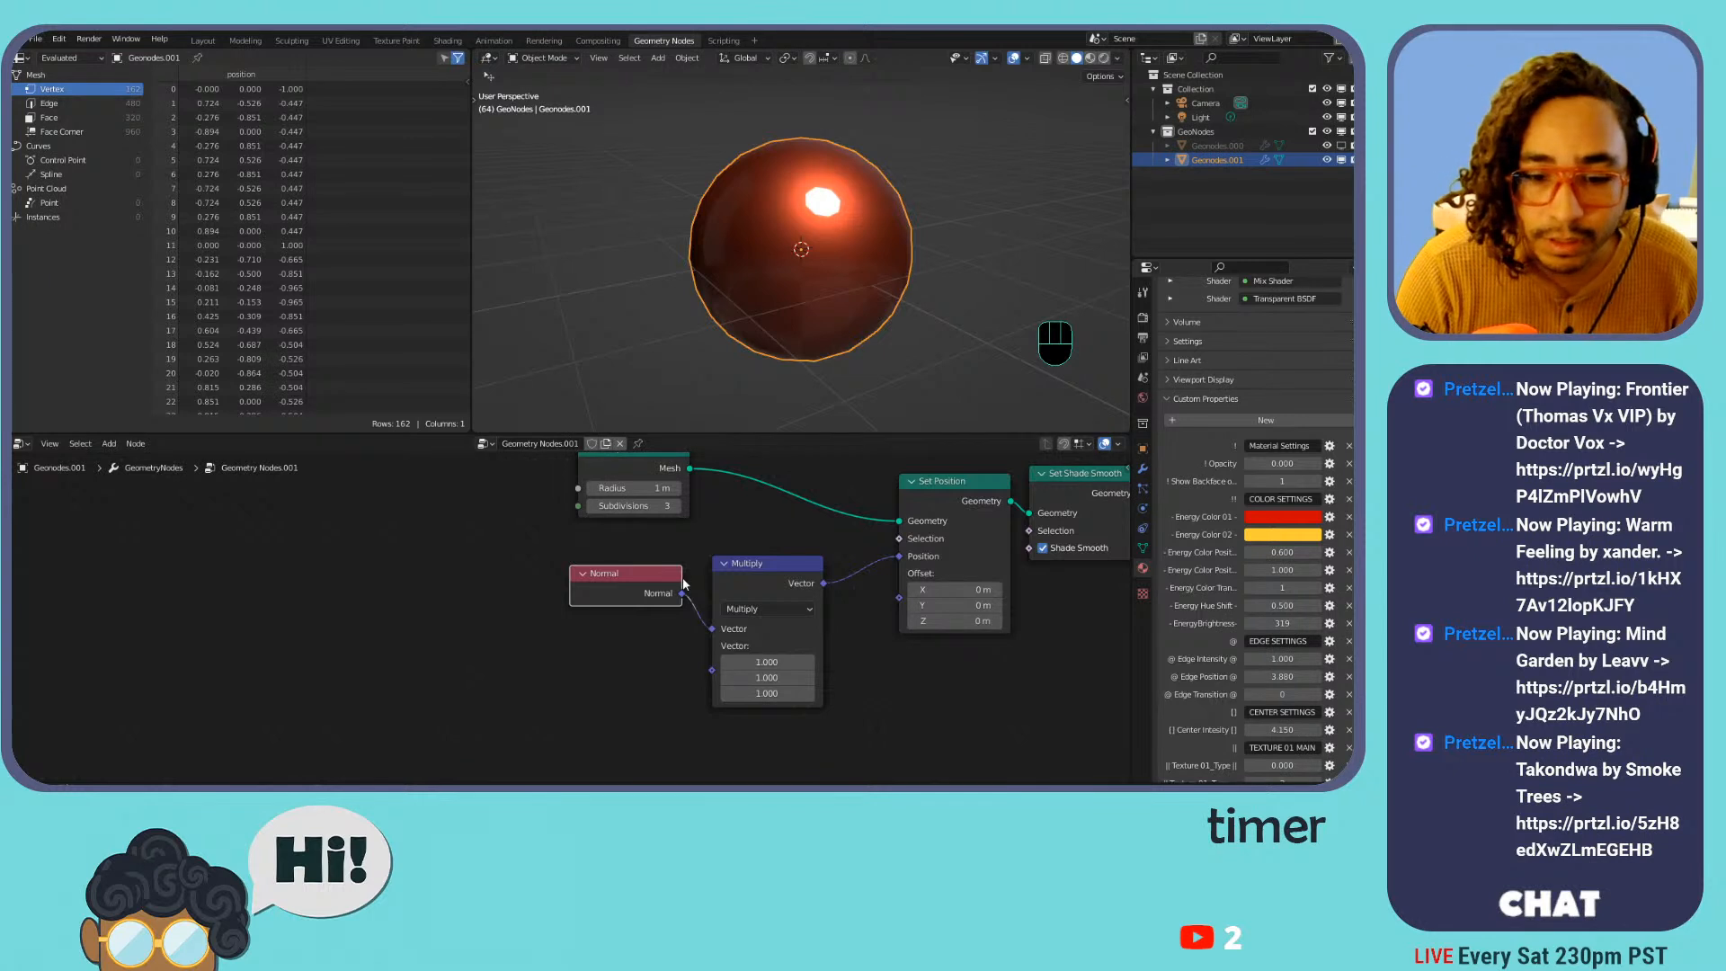
drag(642, 596, 607, 592)
middle_drag(689, 617, 780, 553)
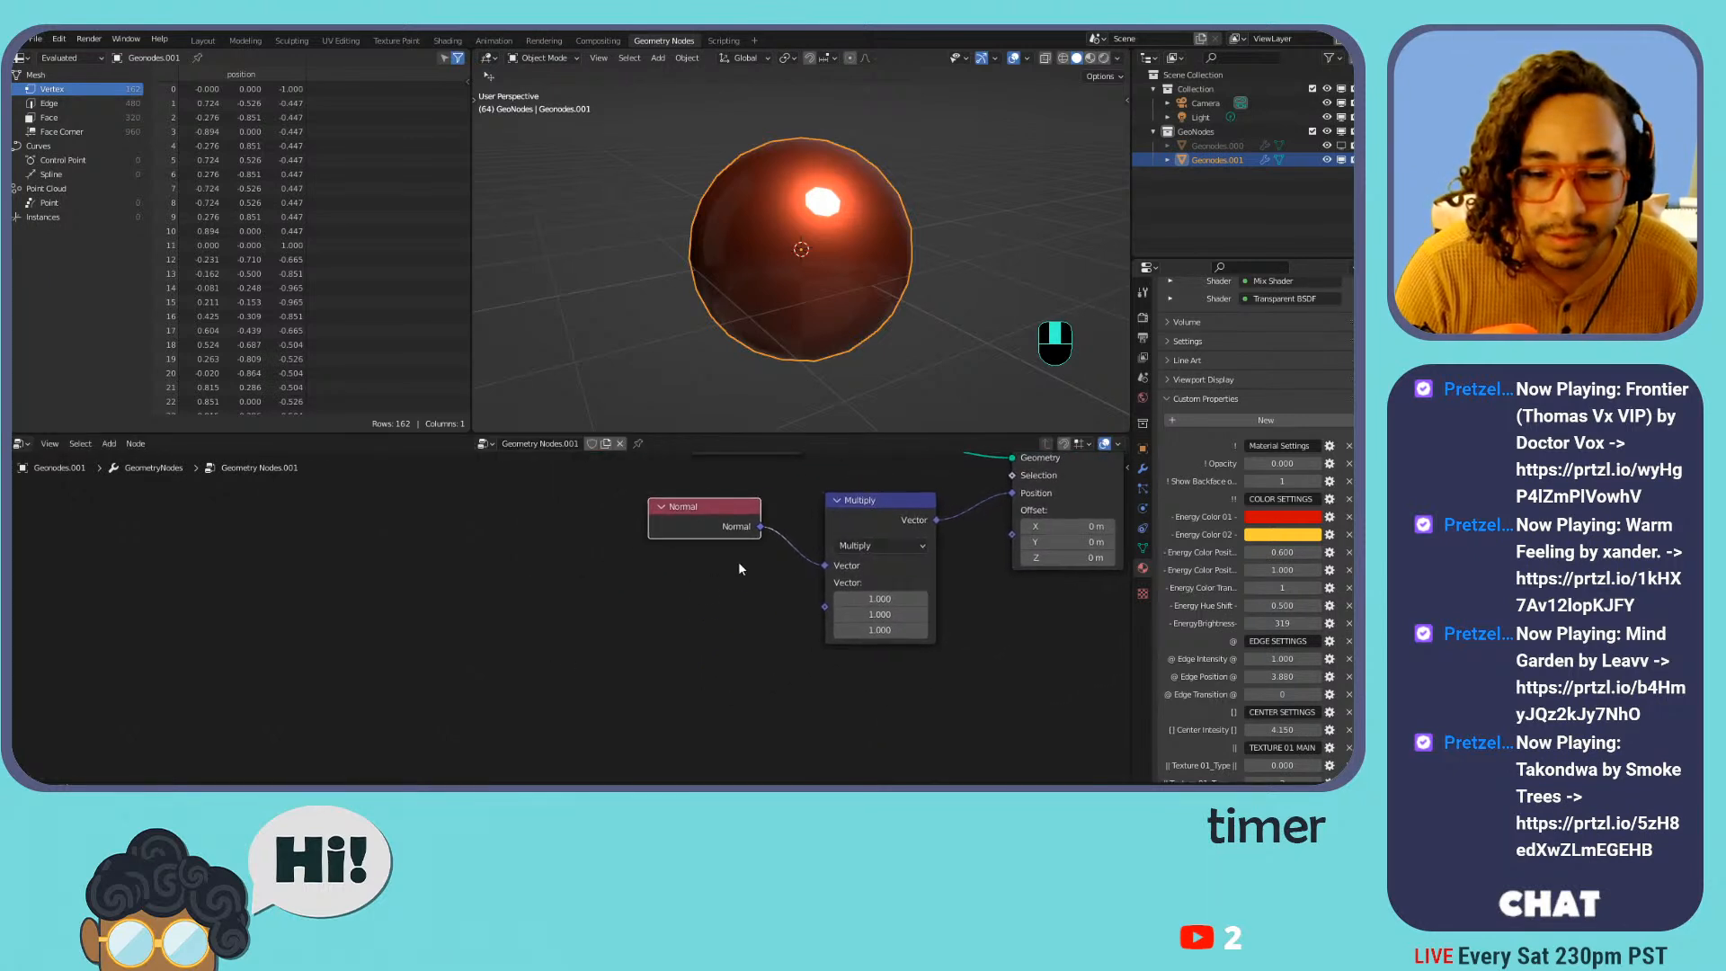
Add a Float Random Value node, connect its Value to the Multiply node's second Vector input, and set its Seed to 127
key(shift+a)
mouse_move(620, 428)
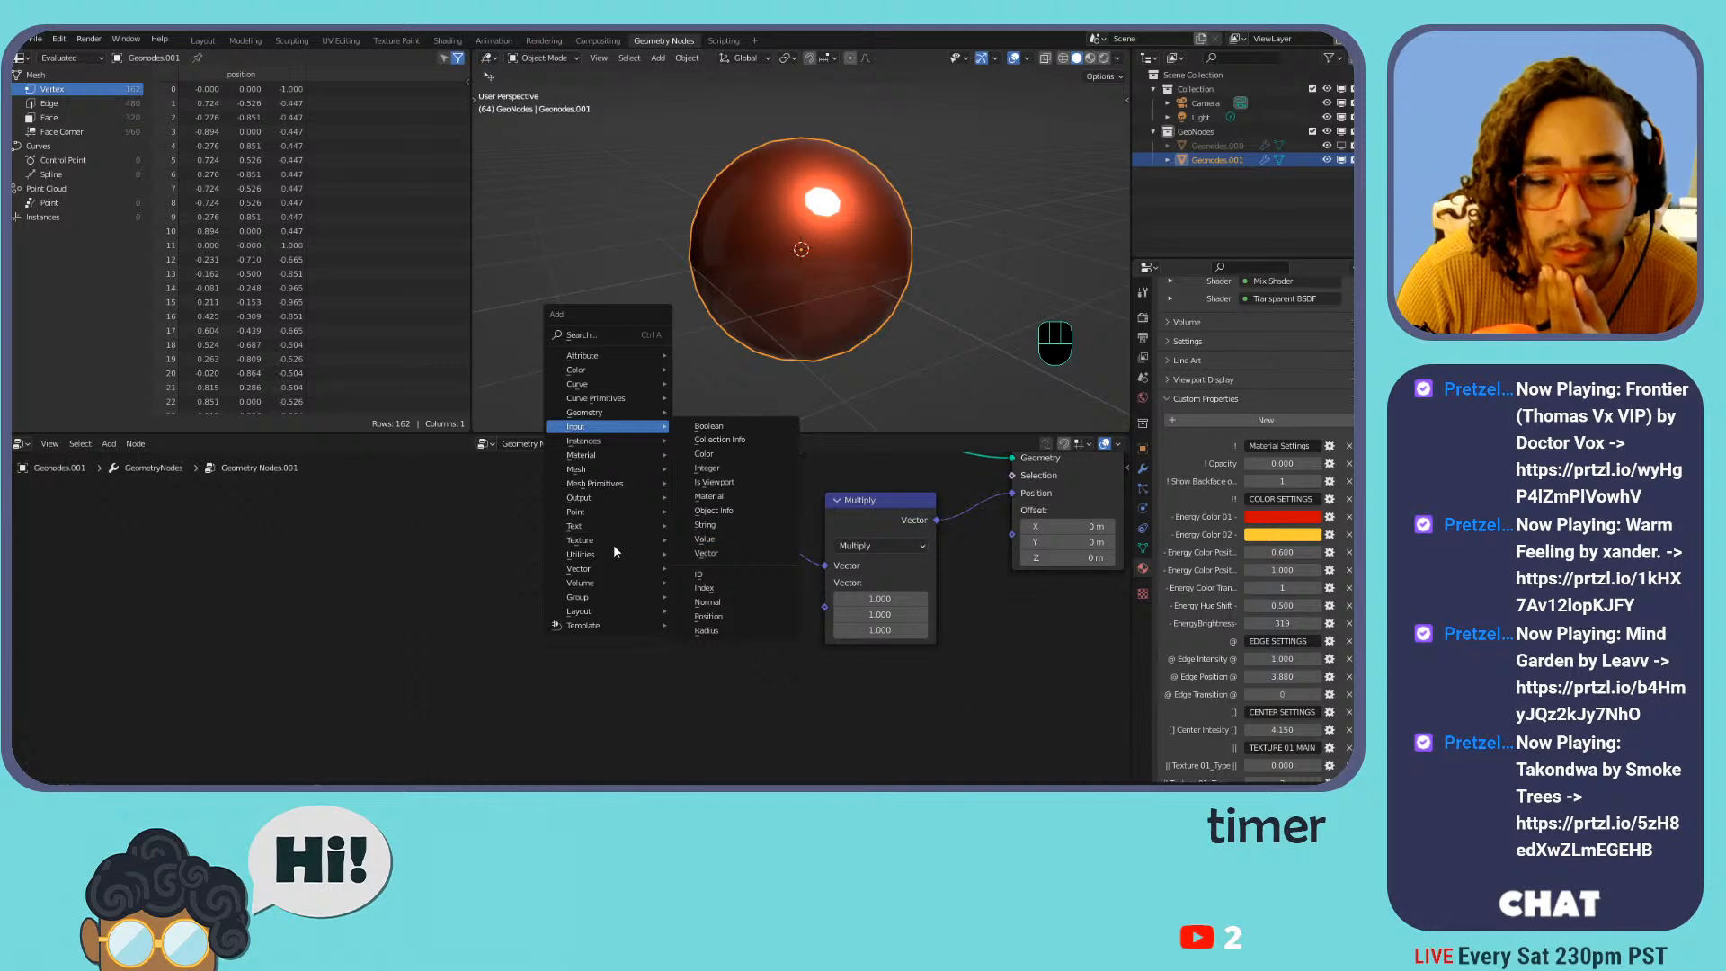
mouse_move(609, 554)
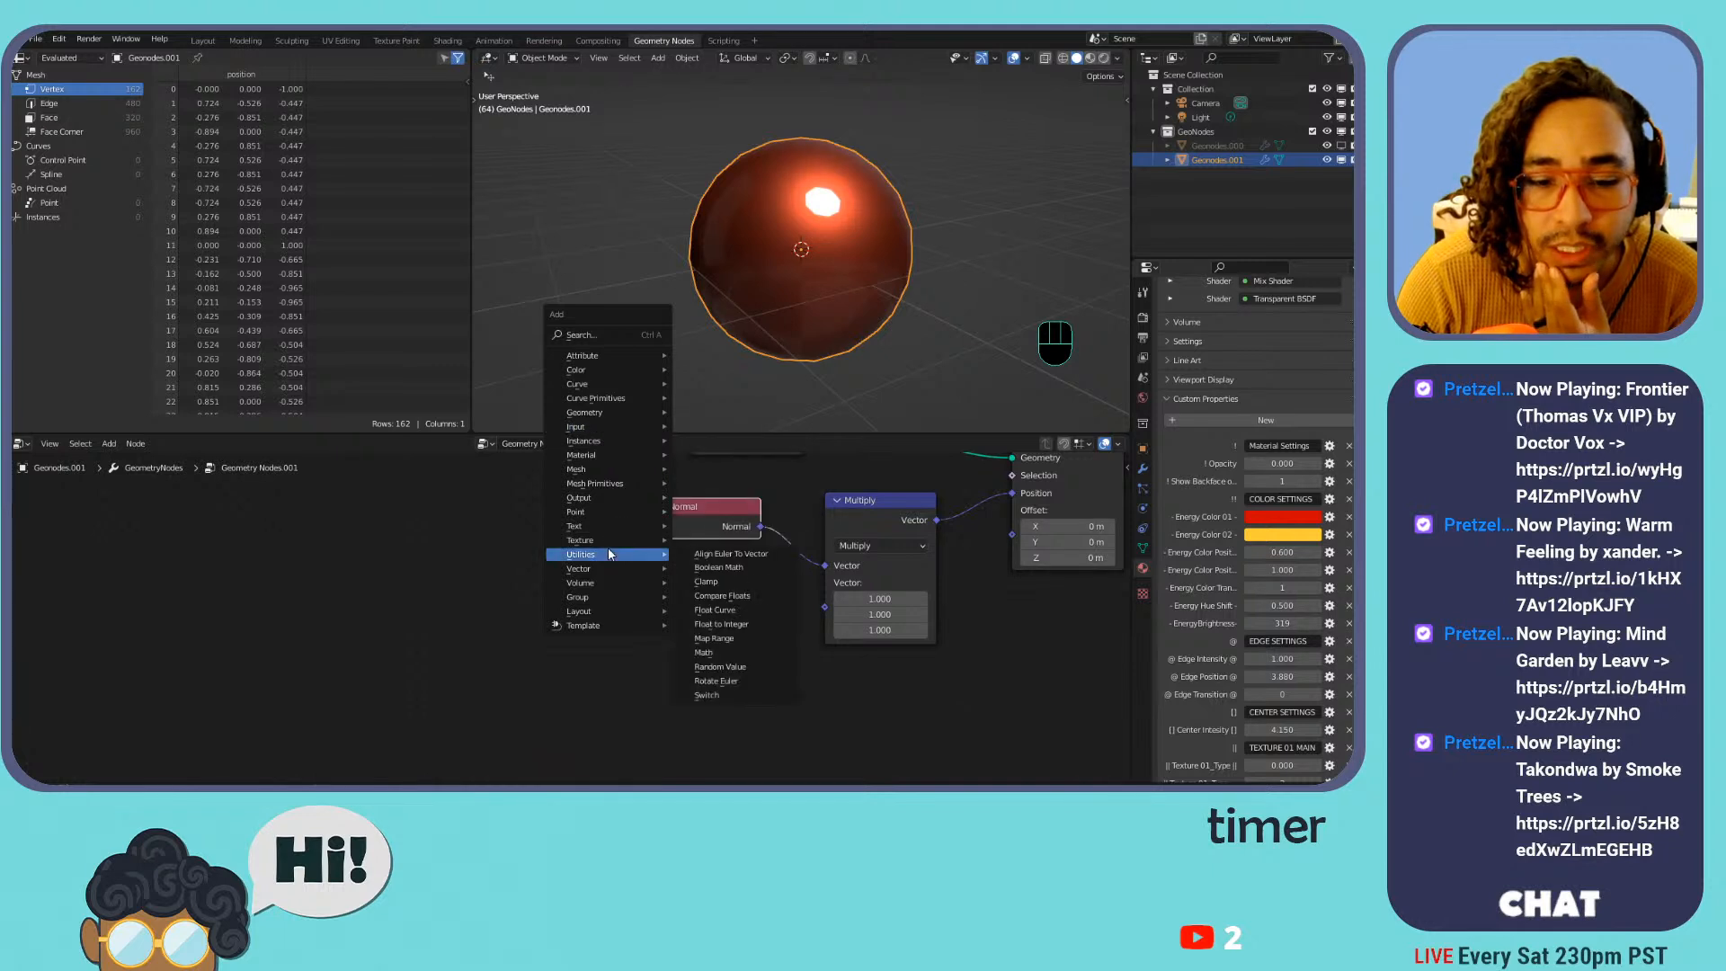
click(751, 667)
click(730, 670)
drag(730, 608, 824, 607)
drag(674, 705, 797, 705)
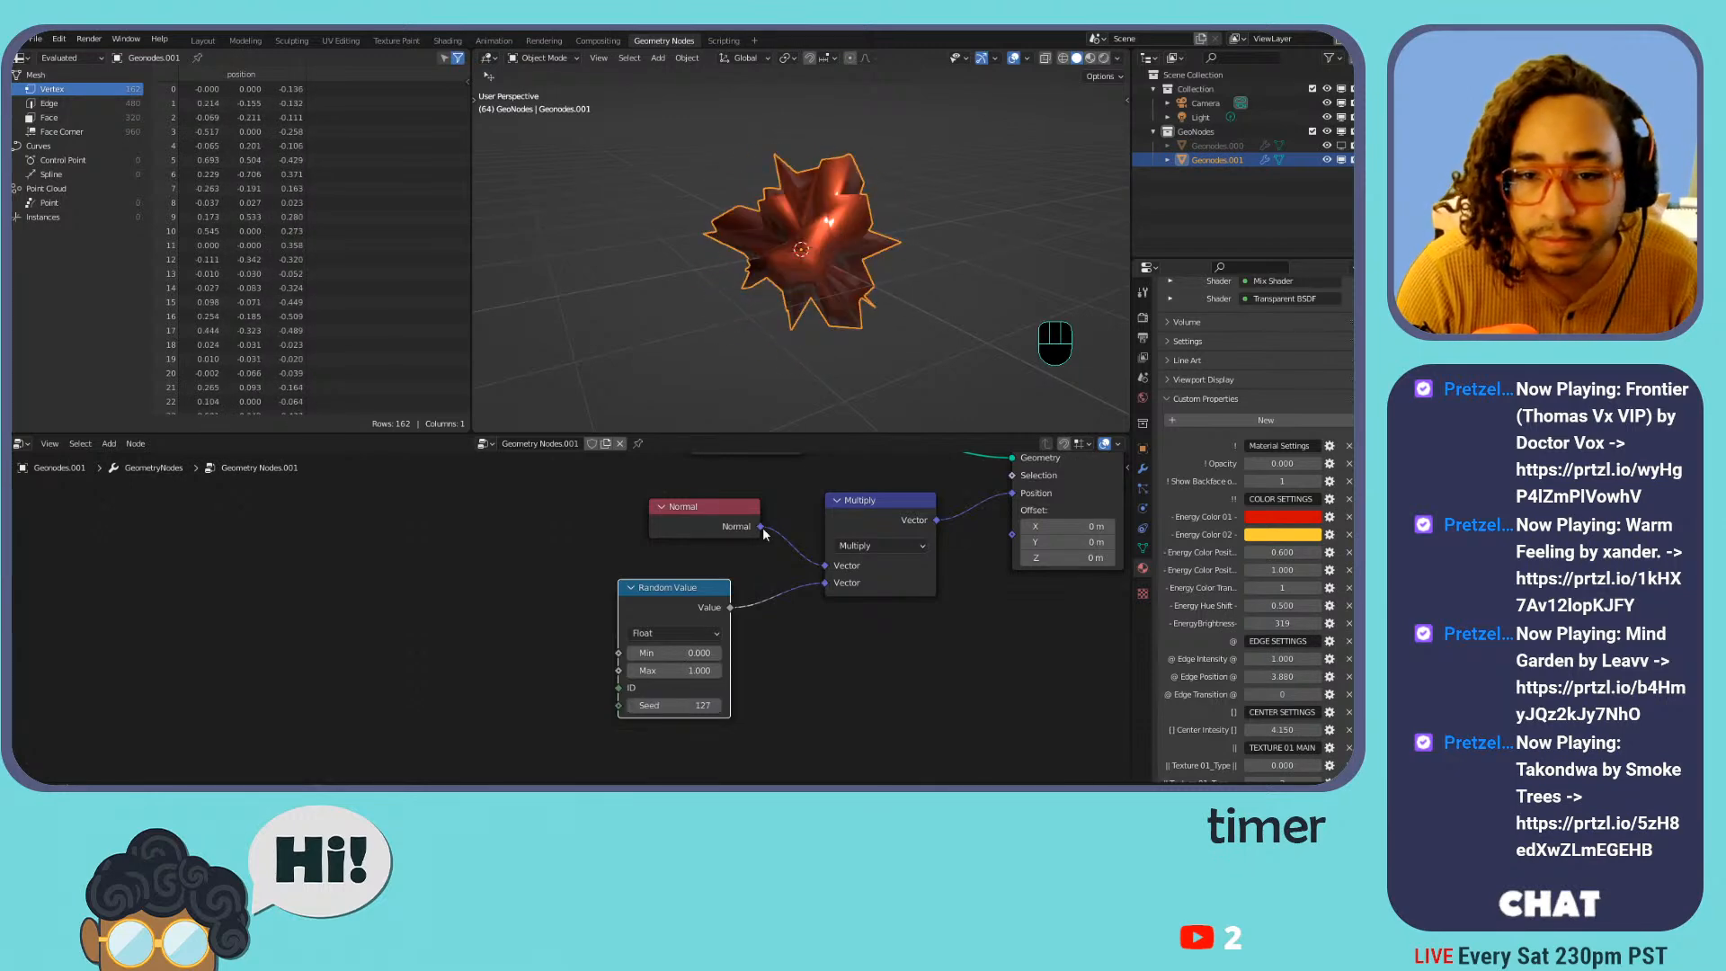
Insert a Set Material node between Set Shade Smooth and Group Output, and assign the energy.002 material
key(Home)
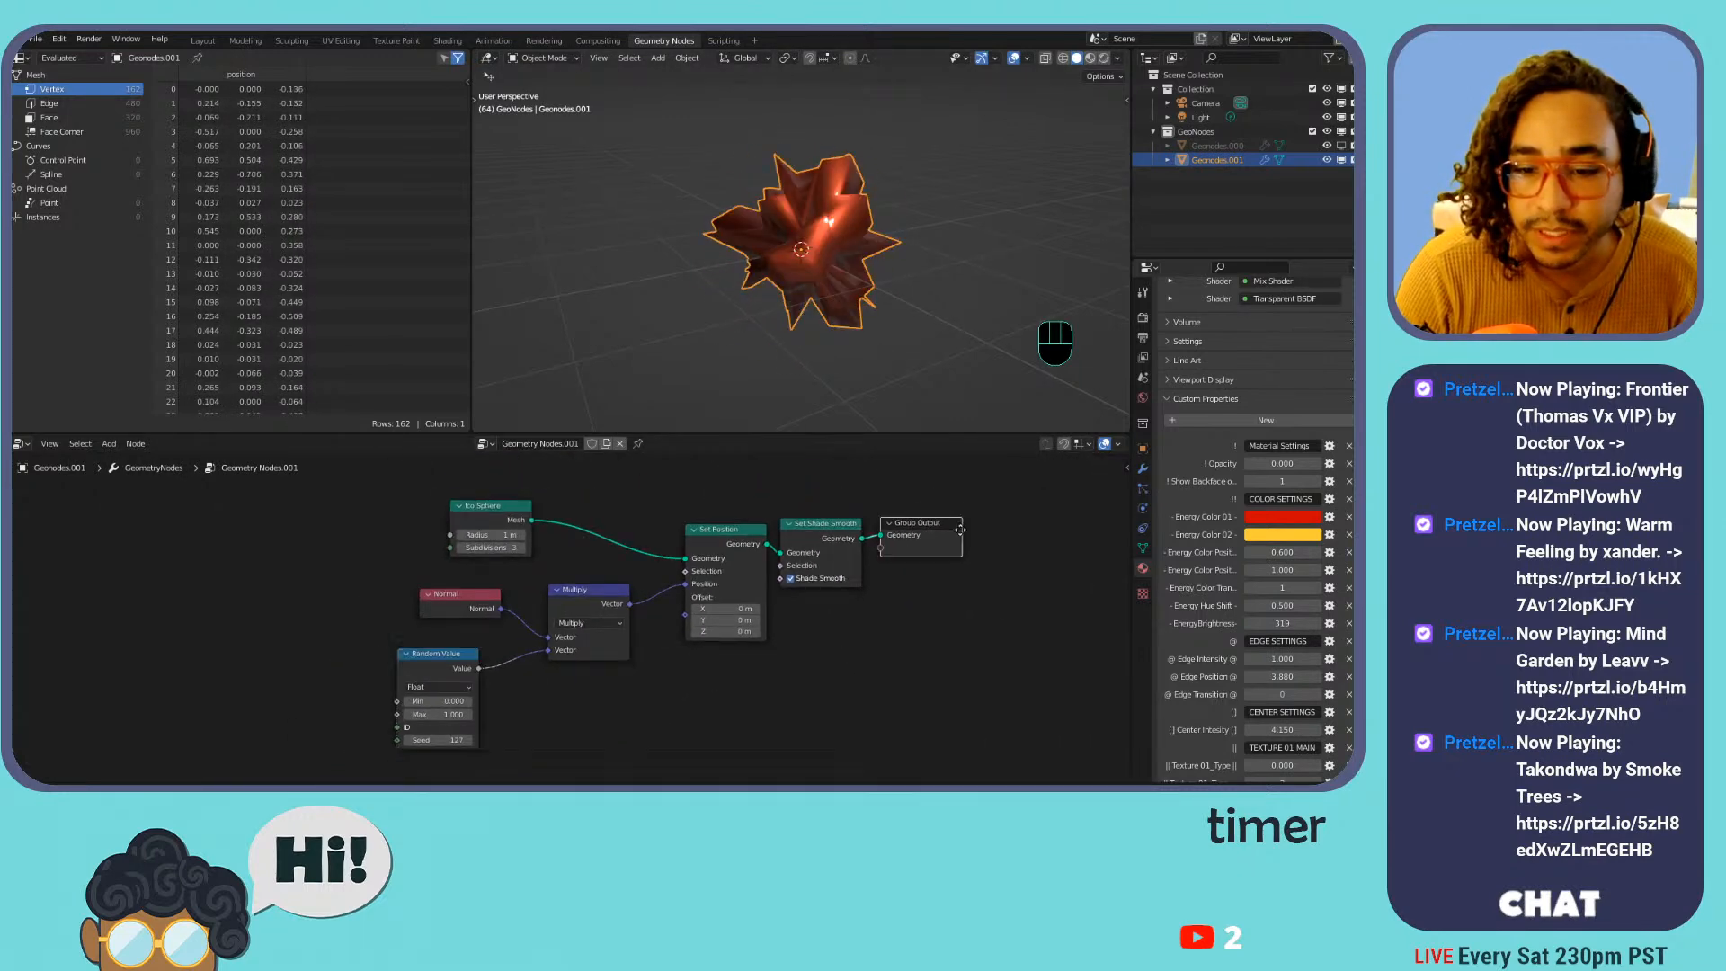
key(shift+a)
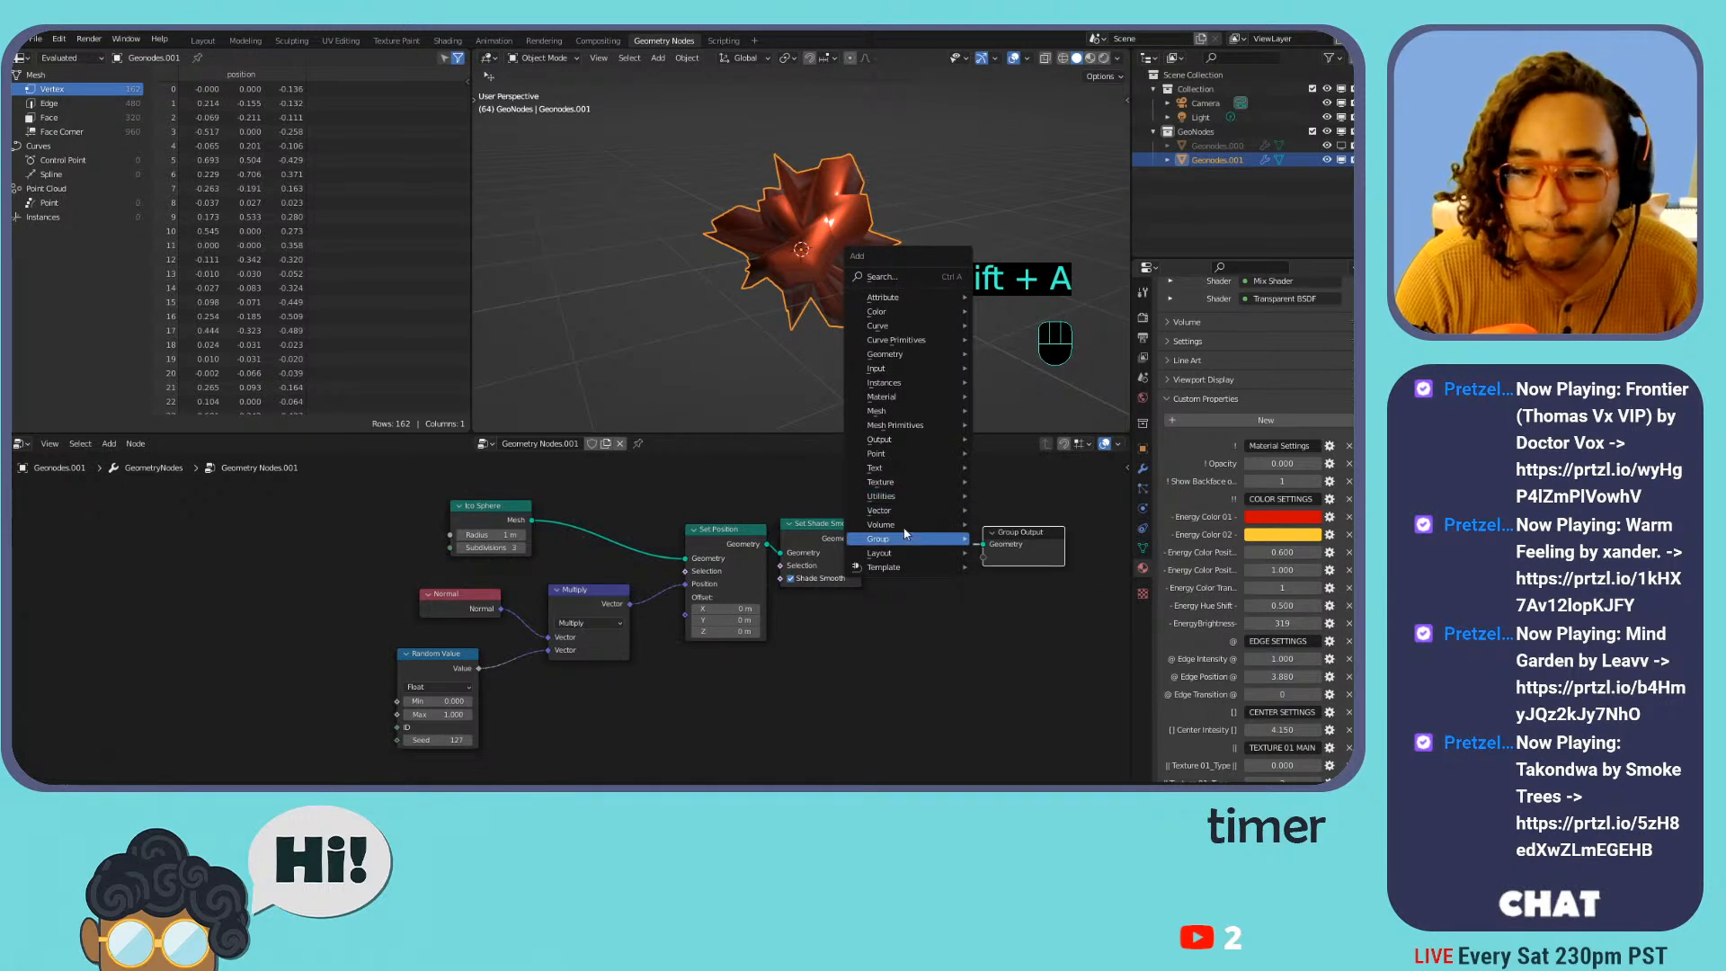
mouse_move(899, 508)
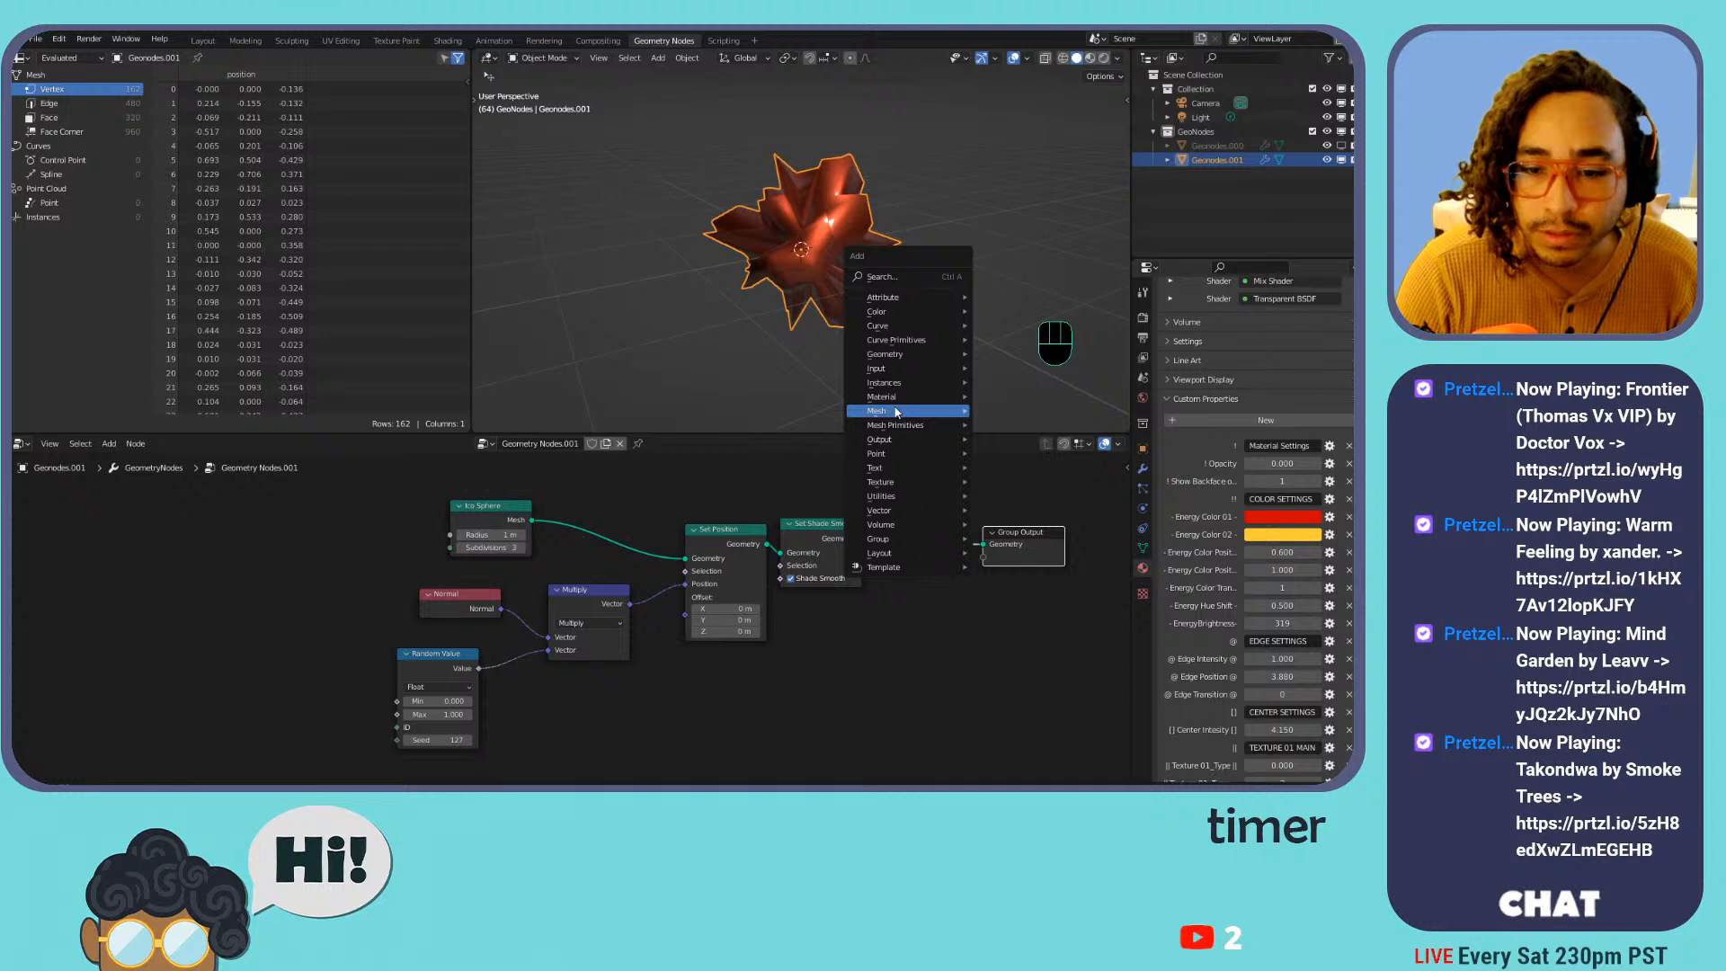
mouse_move(899, 397)
click(1047, 455)
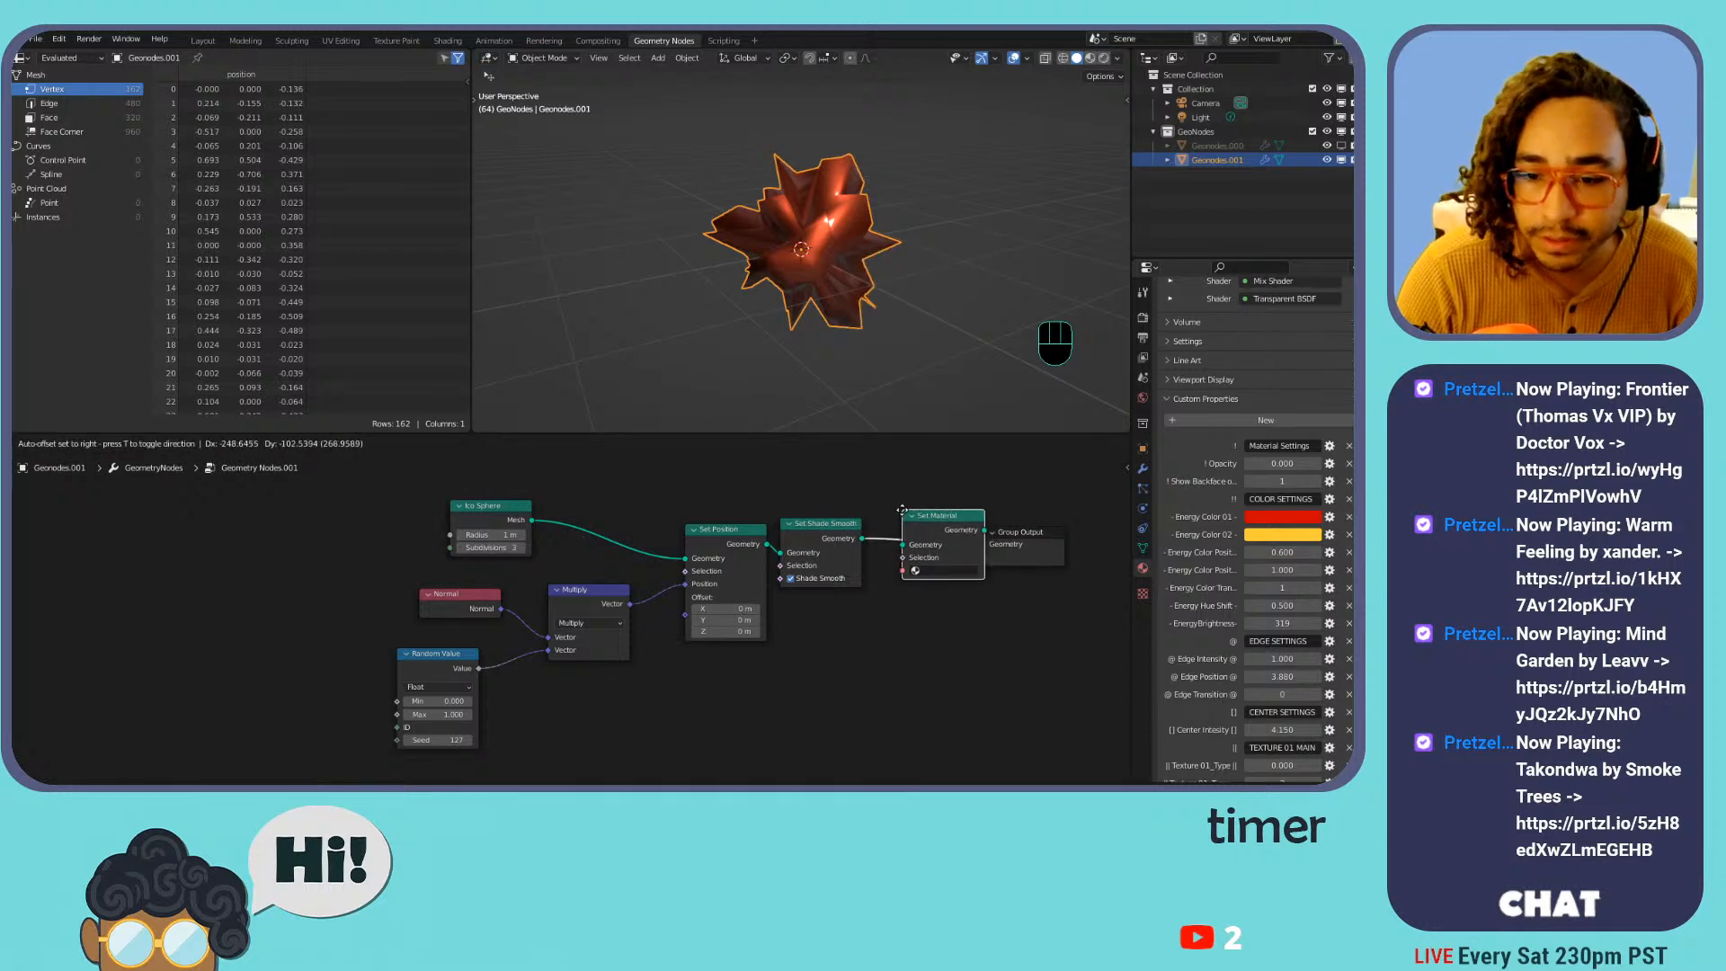
click(910, 513)
click(923, 571)
click(975, 597)
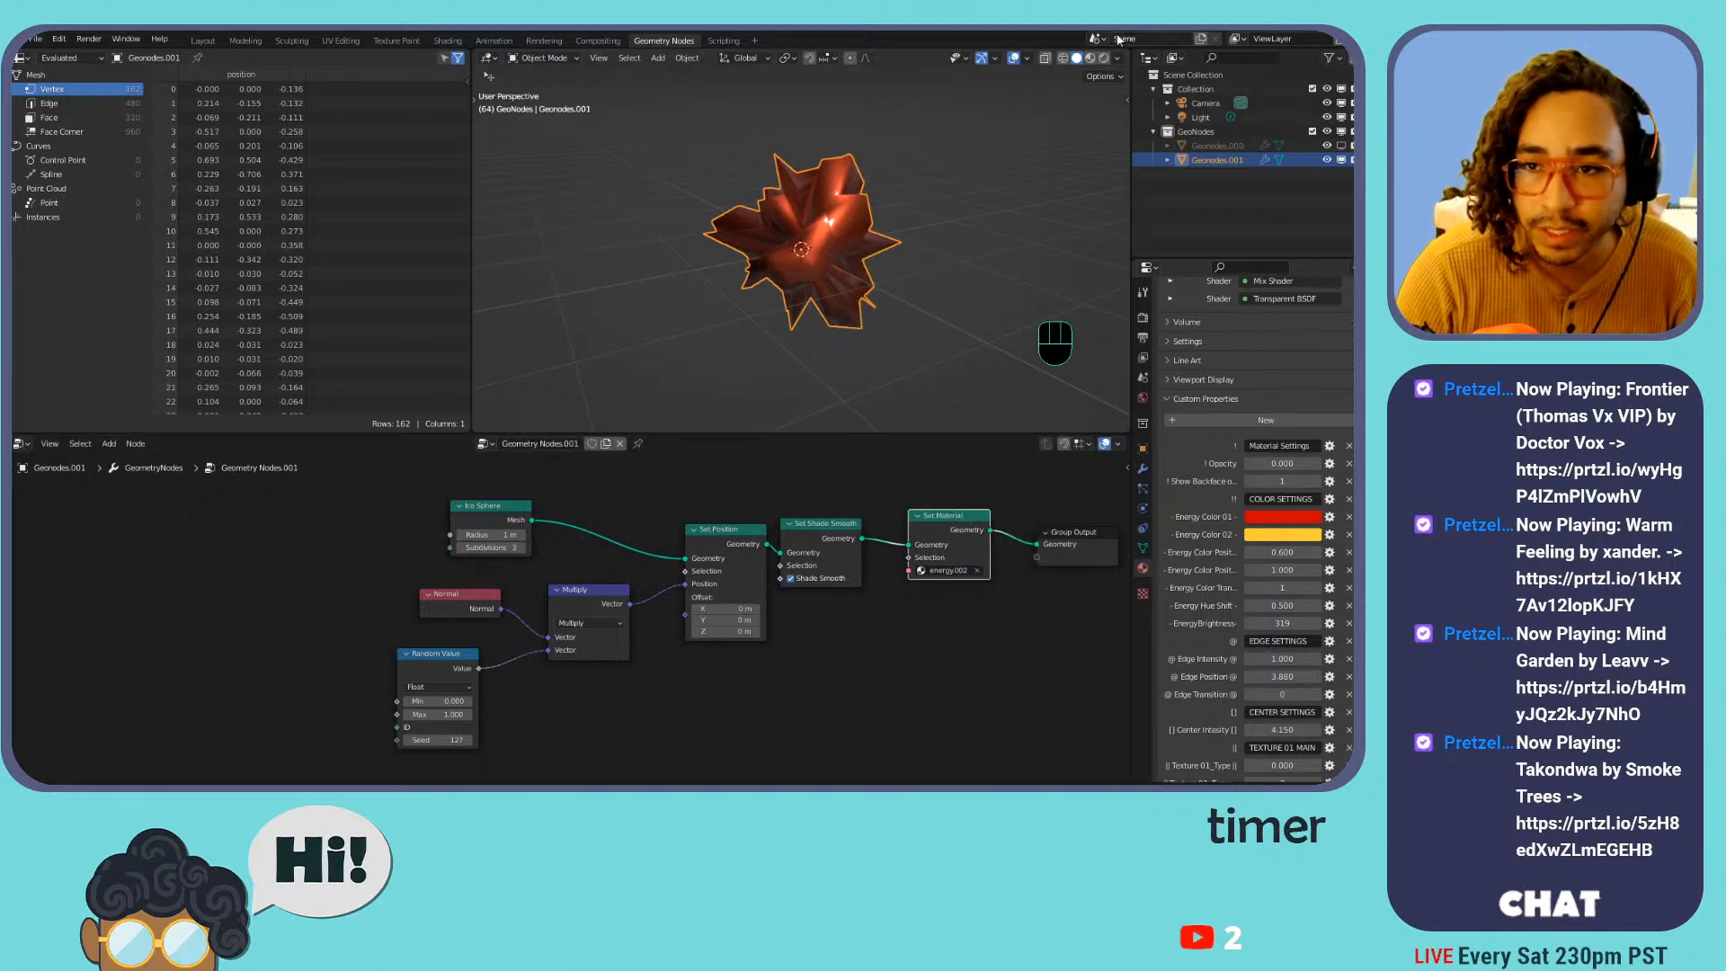
Deselect the object and switch the 3D viewport to Rendered shading
key(alt+a)
click(1104, 58)
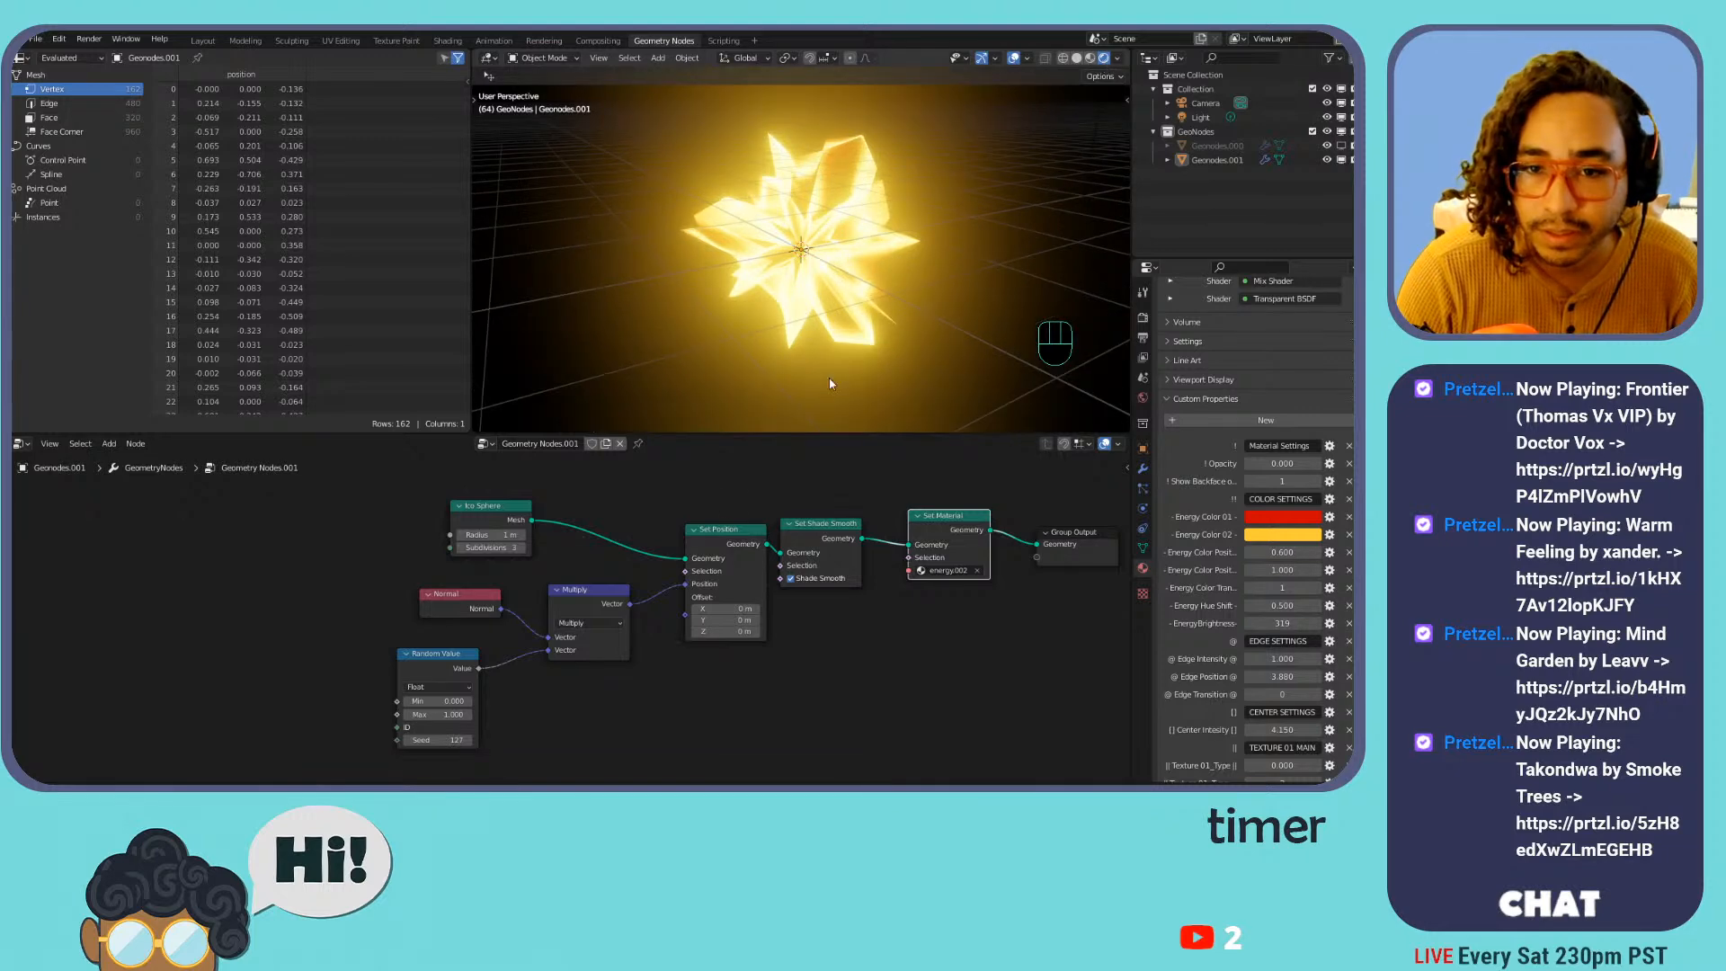
Set the Random Value node's Min to 0.800 and Seed to 357, with the animation playing
drag(428, 747, 475, 741)
mouse_move(438, 735)
mouse_down()
mouse_move(522, 736)
mouse_move(450, 738)
mouse_move(462, 710)
mouse_move(443, 697)
mouse_move(448, 735)
mouse_move(468, 736)
mouse_up()
key(space)
key(ctrl+z)
key(ctrl+z)
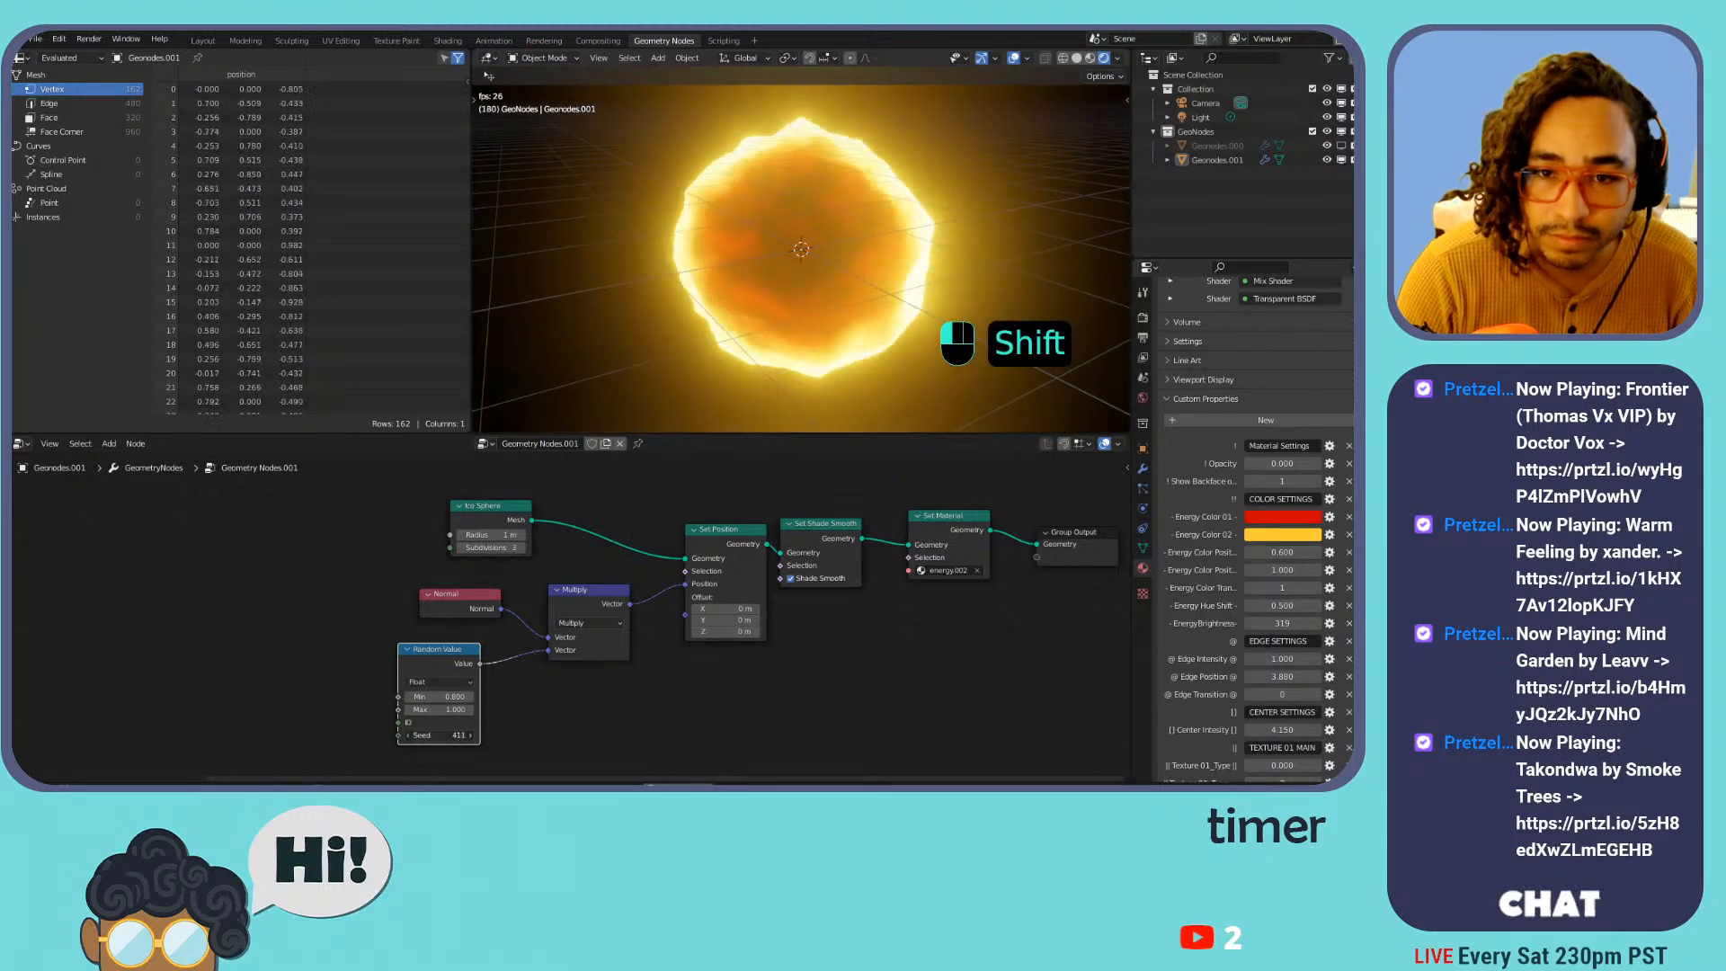
key(ctrl+z)
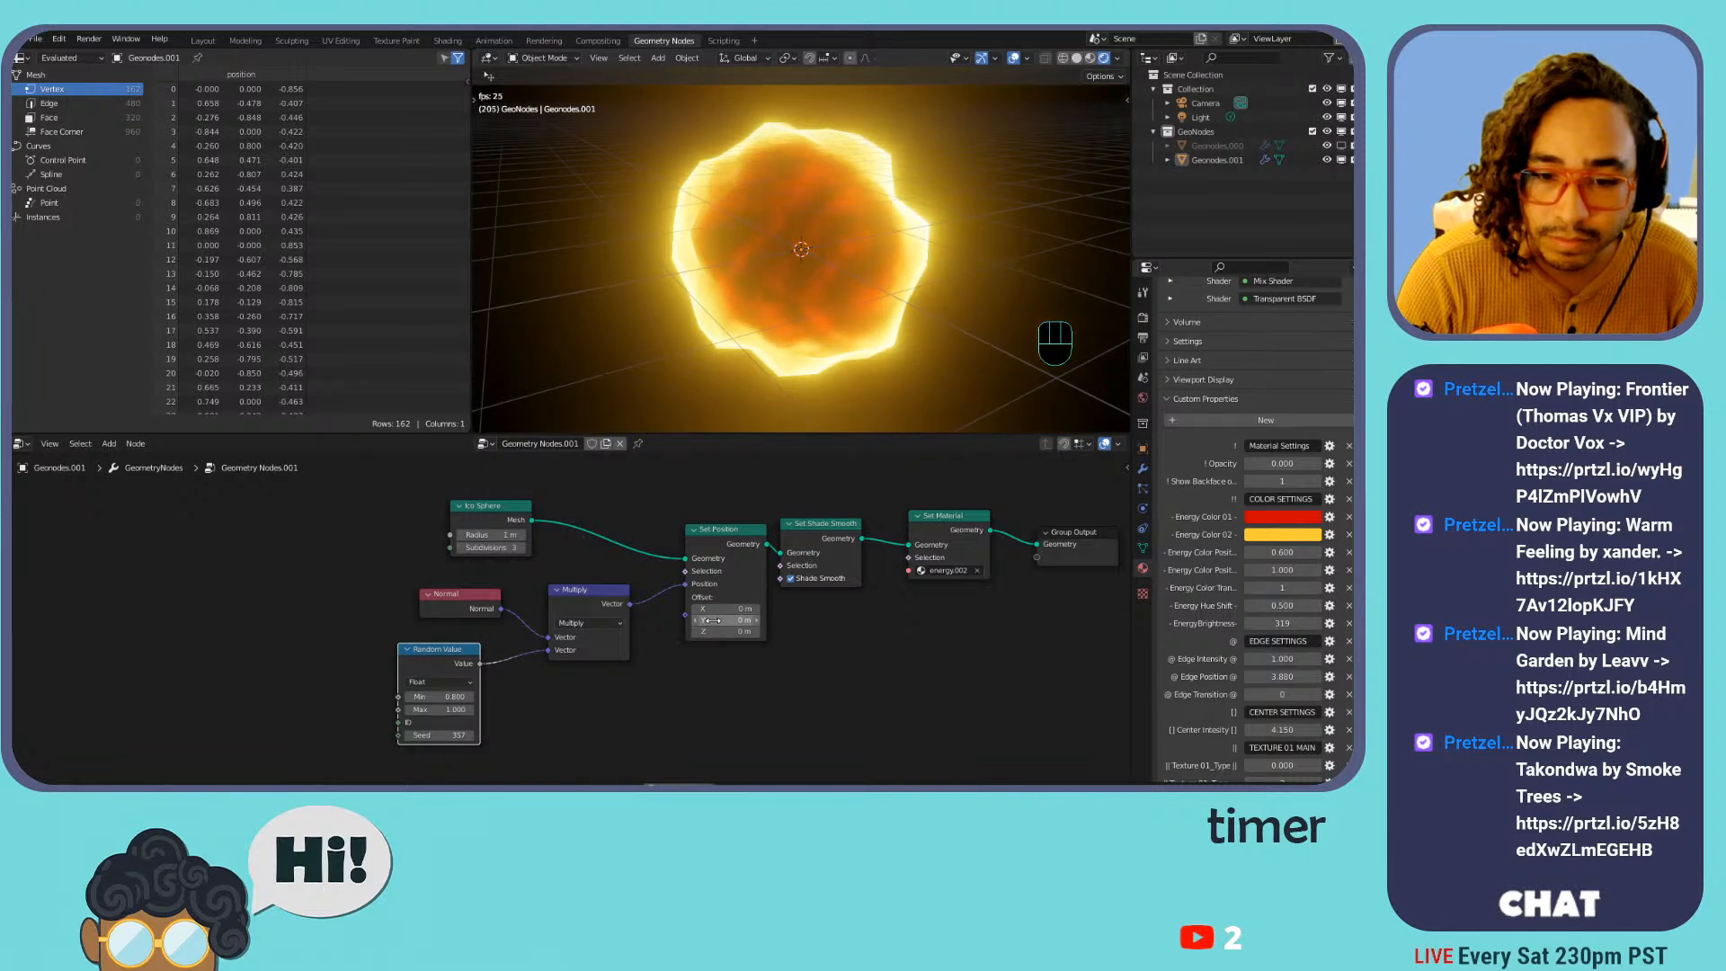
key(ctrl+z)
key(ctrl+z)
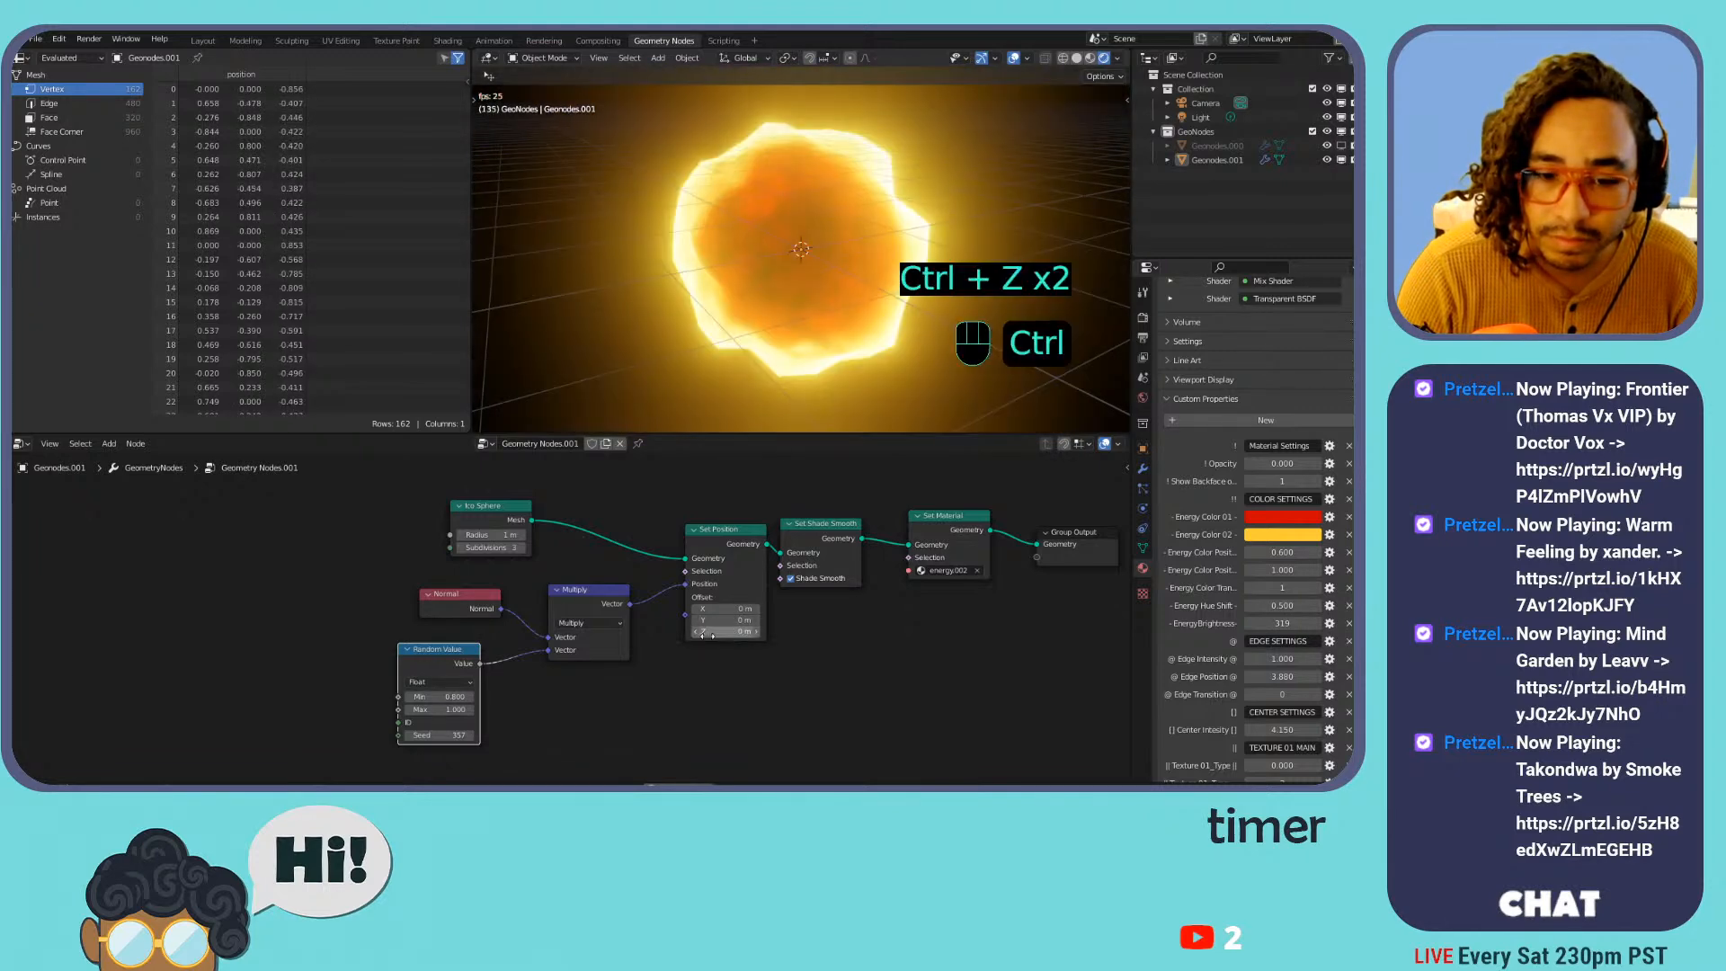
Turn off the floor grid overlay in the 3D viewport
scroll(766, 234, down, 3)
scroll(766, 207, up, 2)
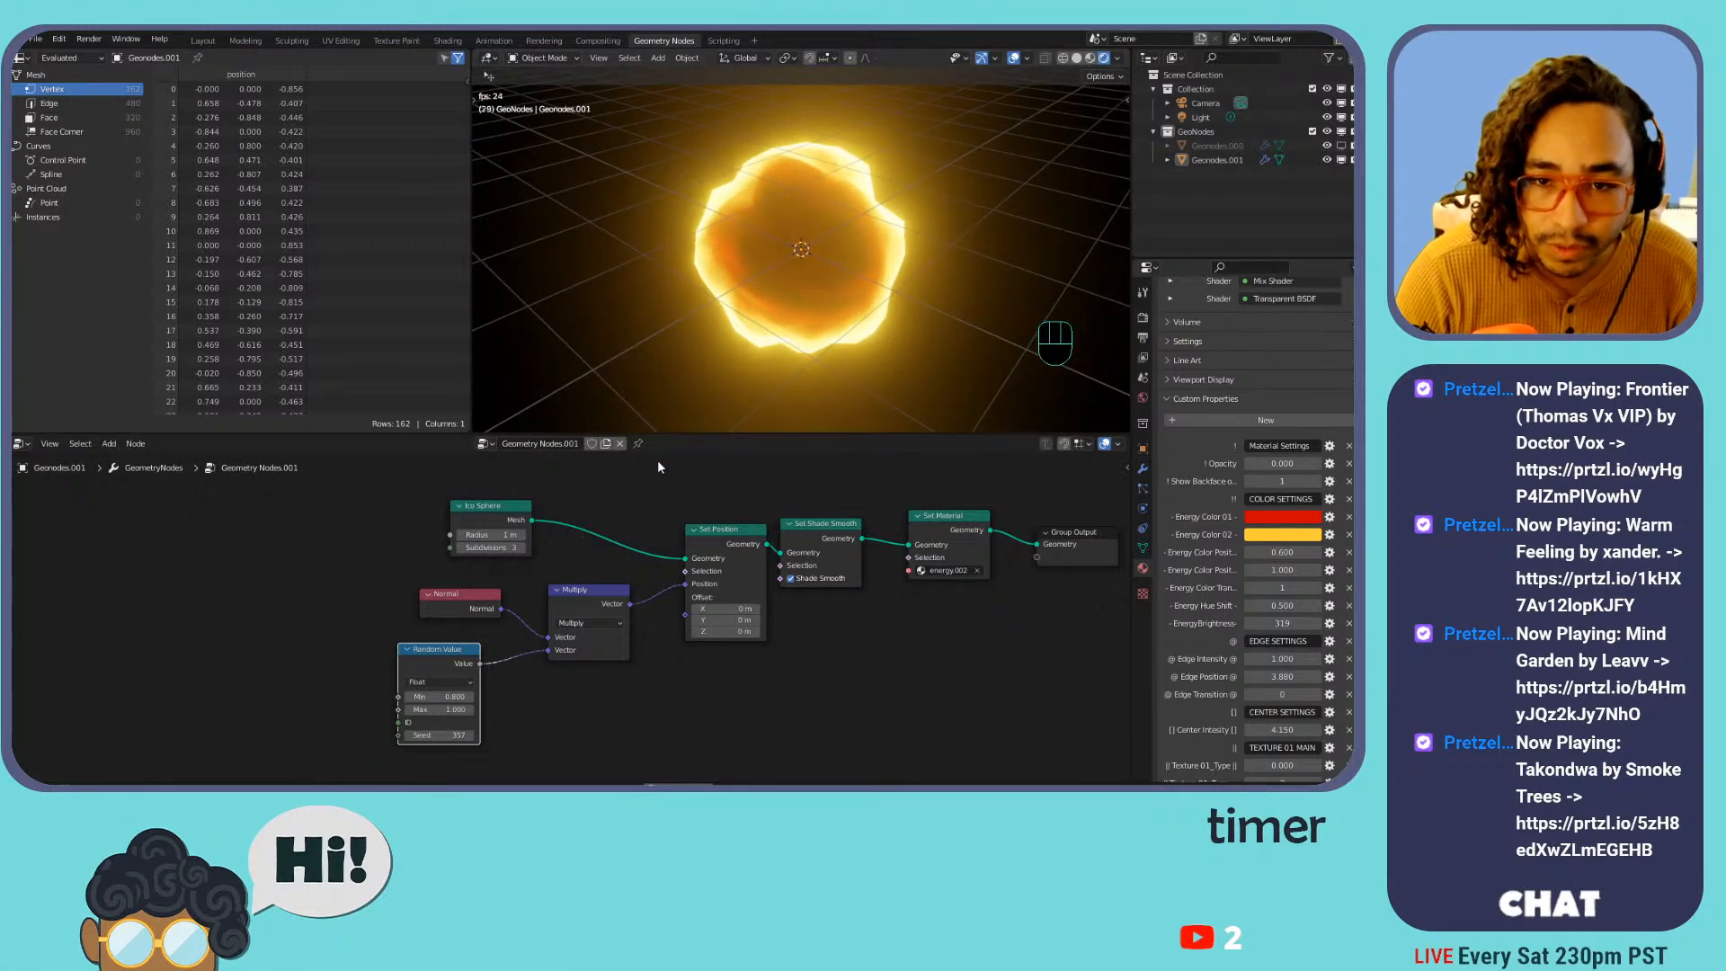
click(1026, 60)
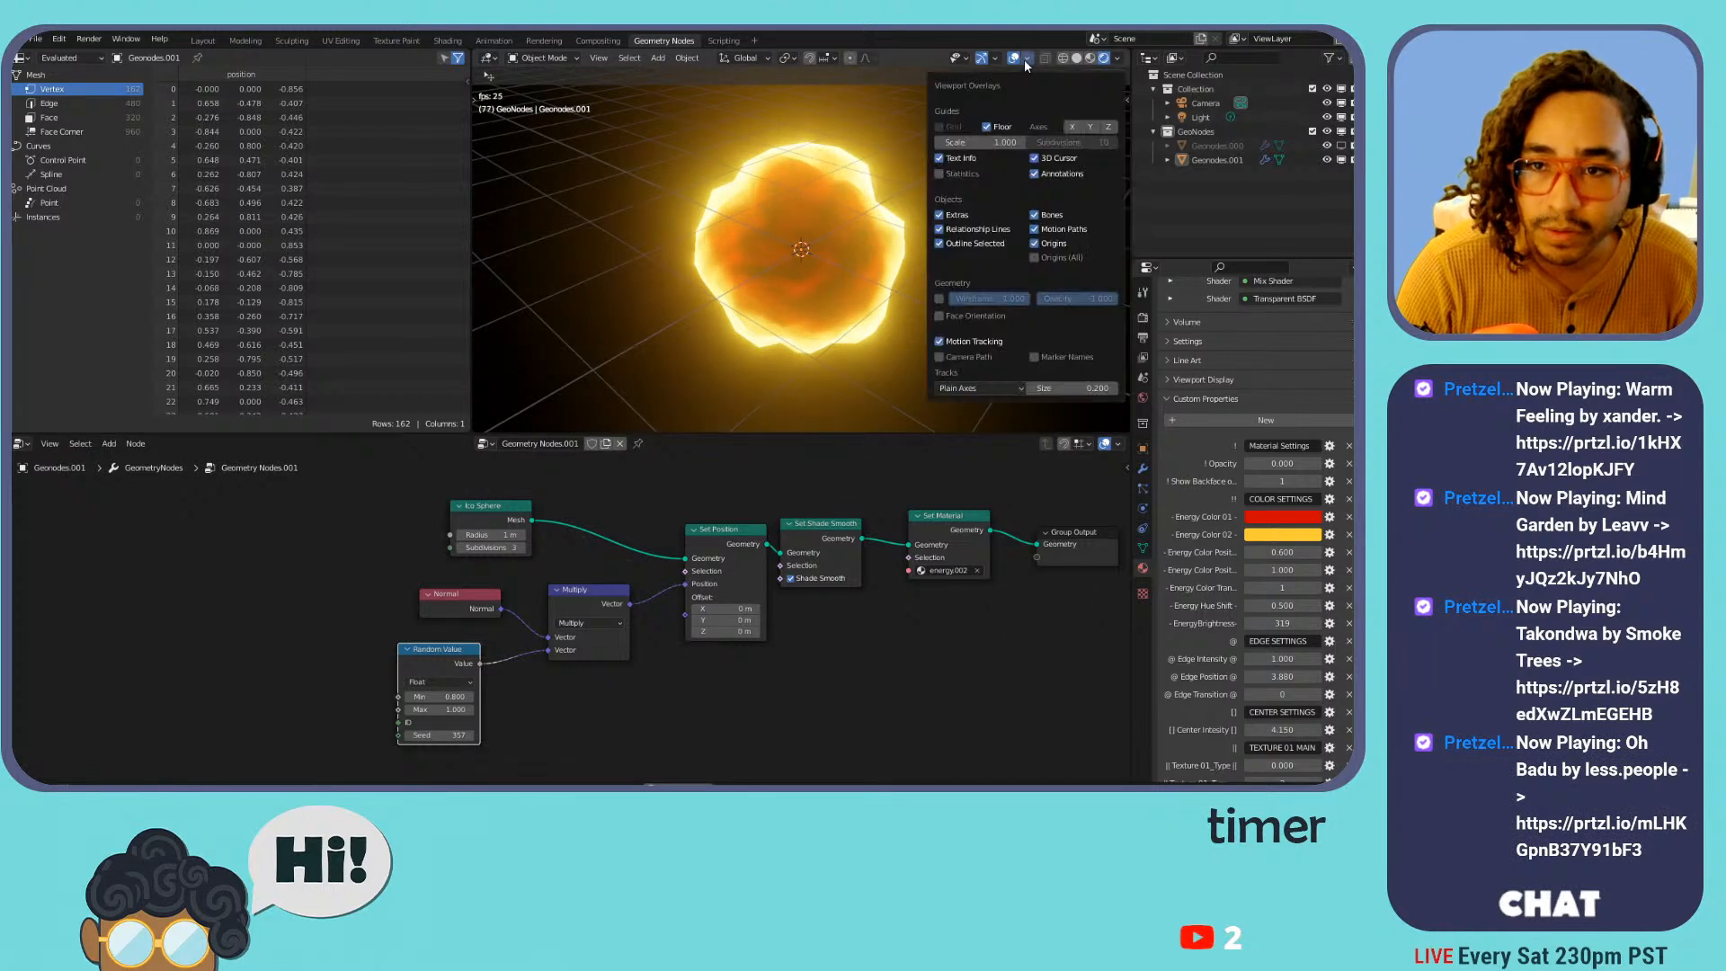
shift+middle_drag(810, 275, 700, 239)
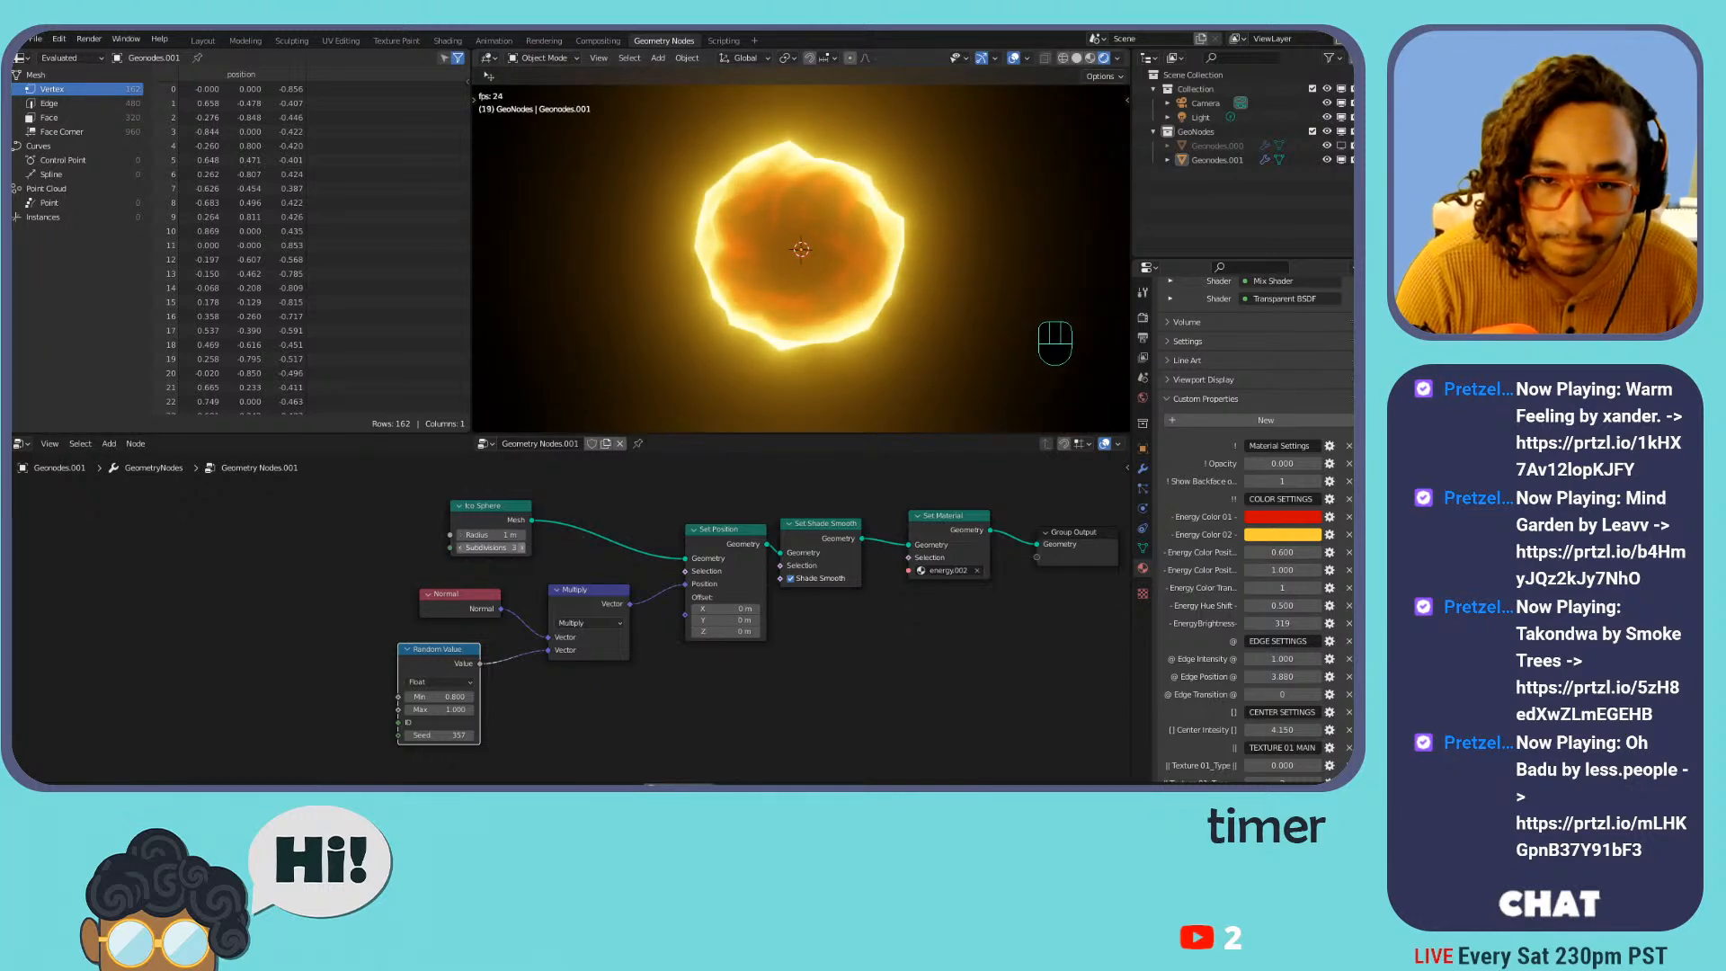
Set the Ico Sphere's Subdivisions to 5 and adjust the Random Value node's range
click(524, 548)
click(522, 549)
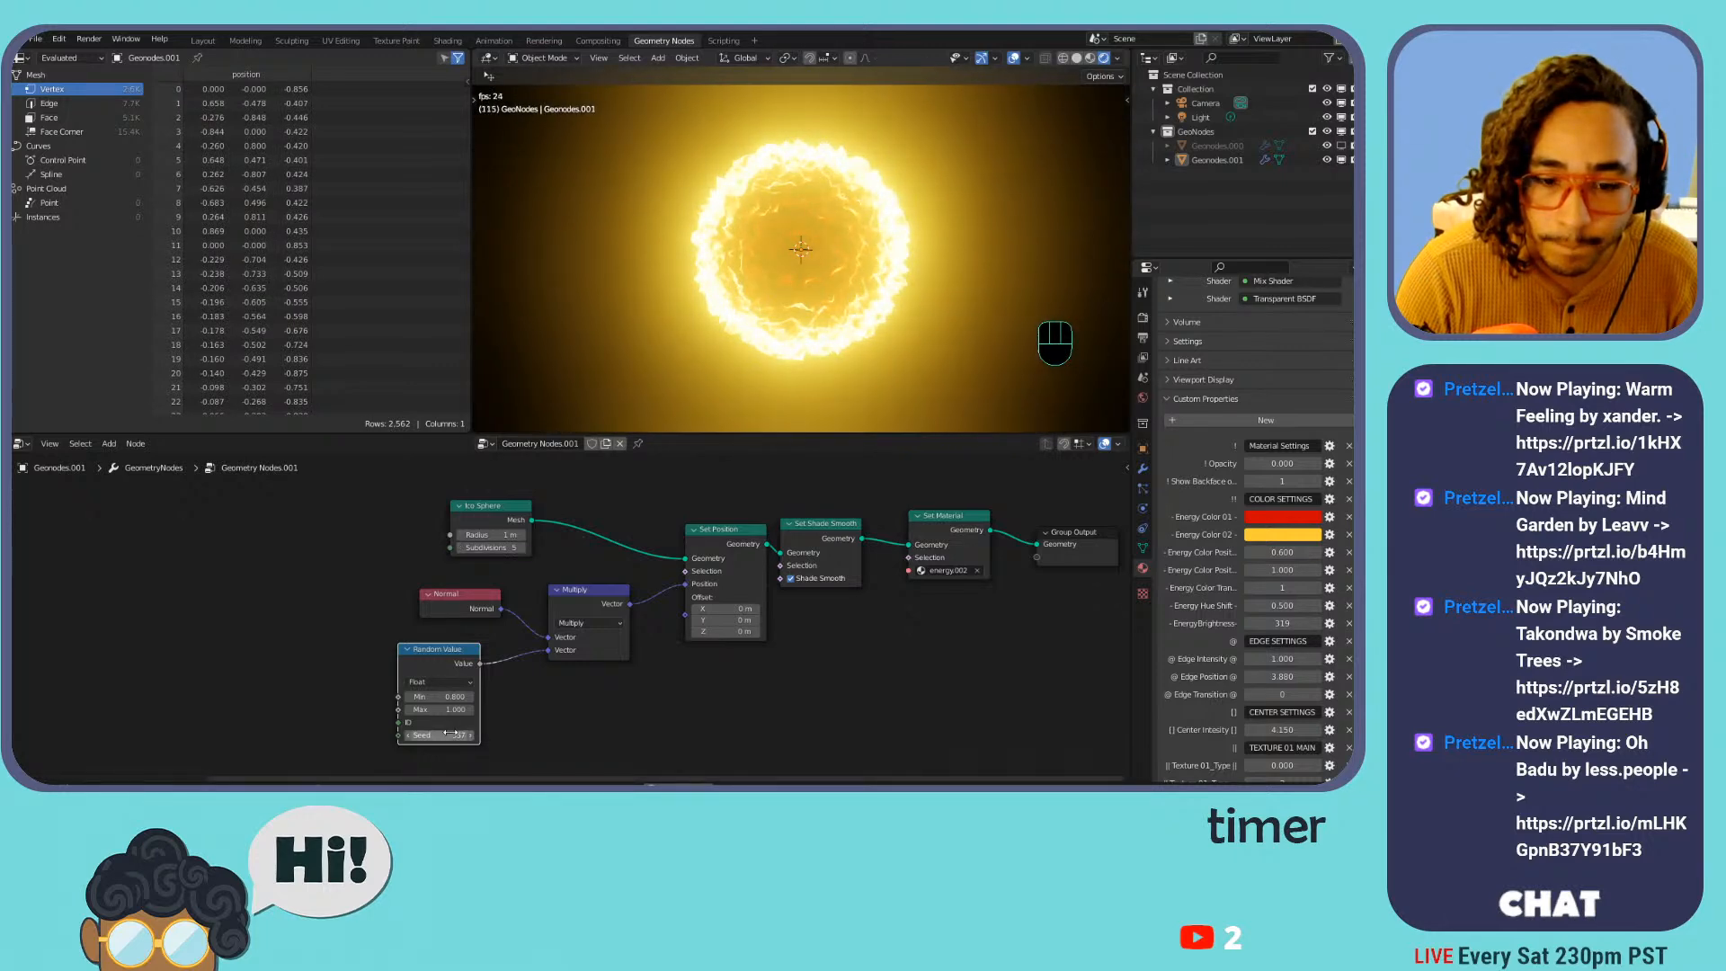
mouse_move(438, 710)
mouse_down()
mouse_move(409, 710)
mouse_move(494, 711)
mouse_move(421, 711)
mouse_up()
scroll(685, 299, up, 3)
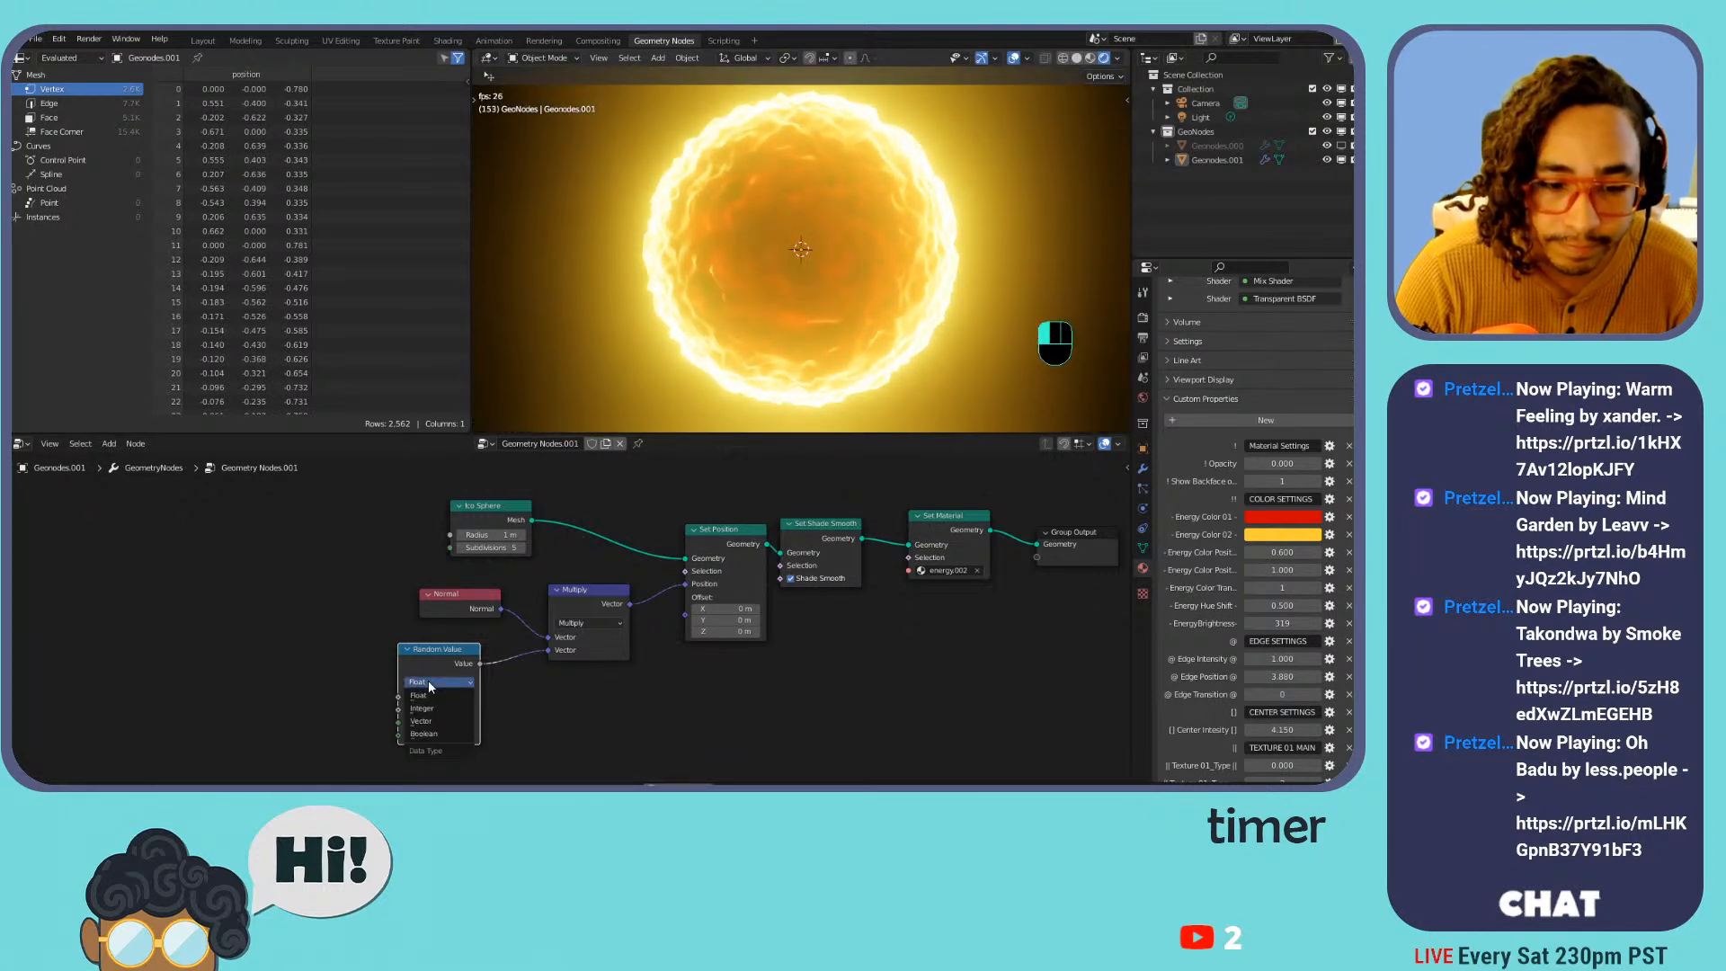
Switch the Random Value node to Vector type and set its Max X and Y to 0
click(438, 721)
drag(443, 651, 548, 650)
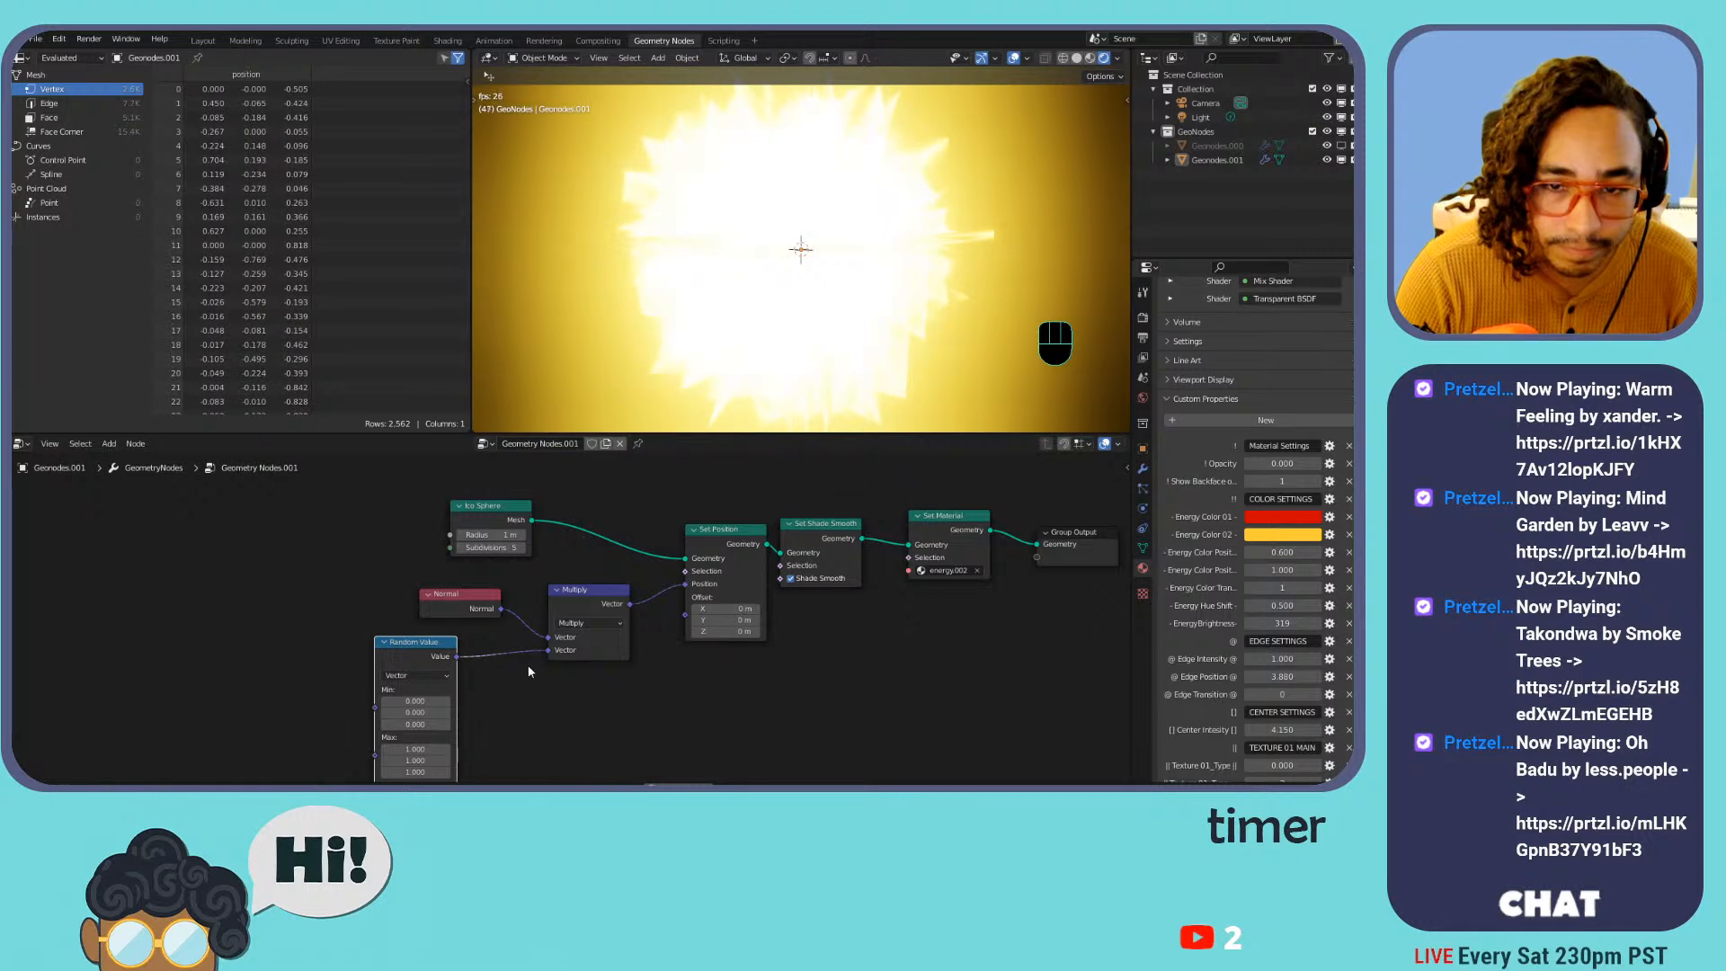
scroll(487, 708, down, 1)
double_click(406, 739)
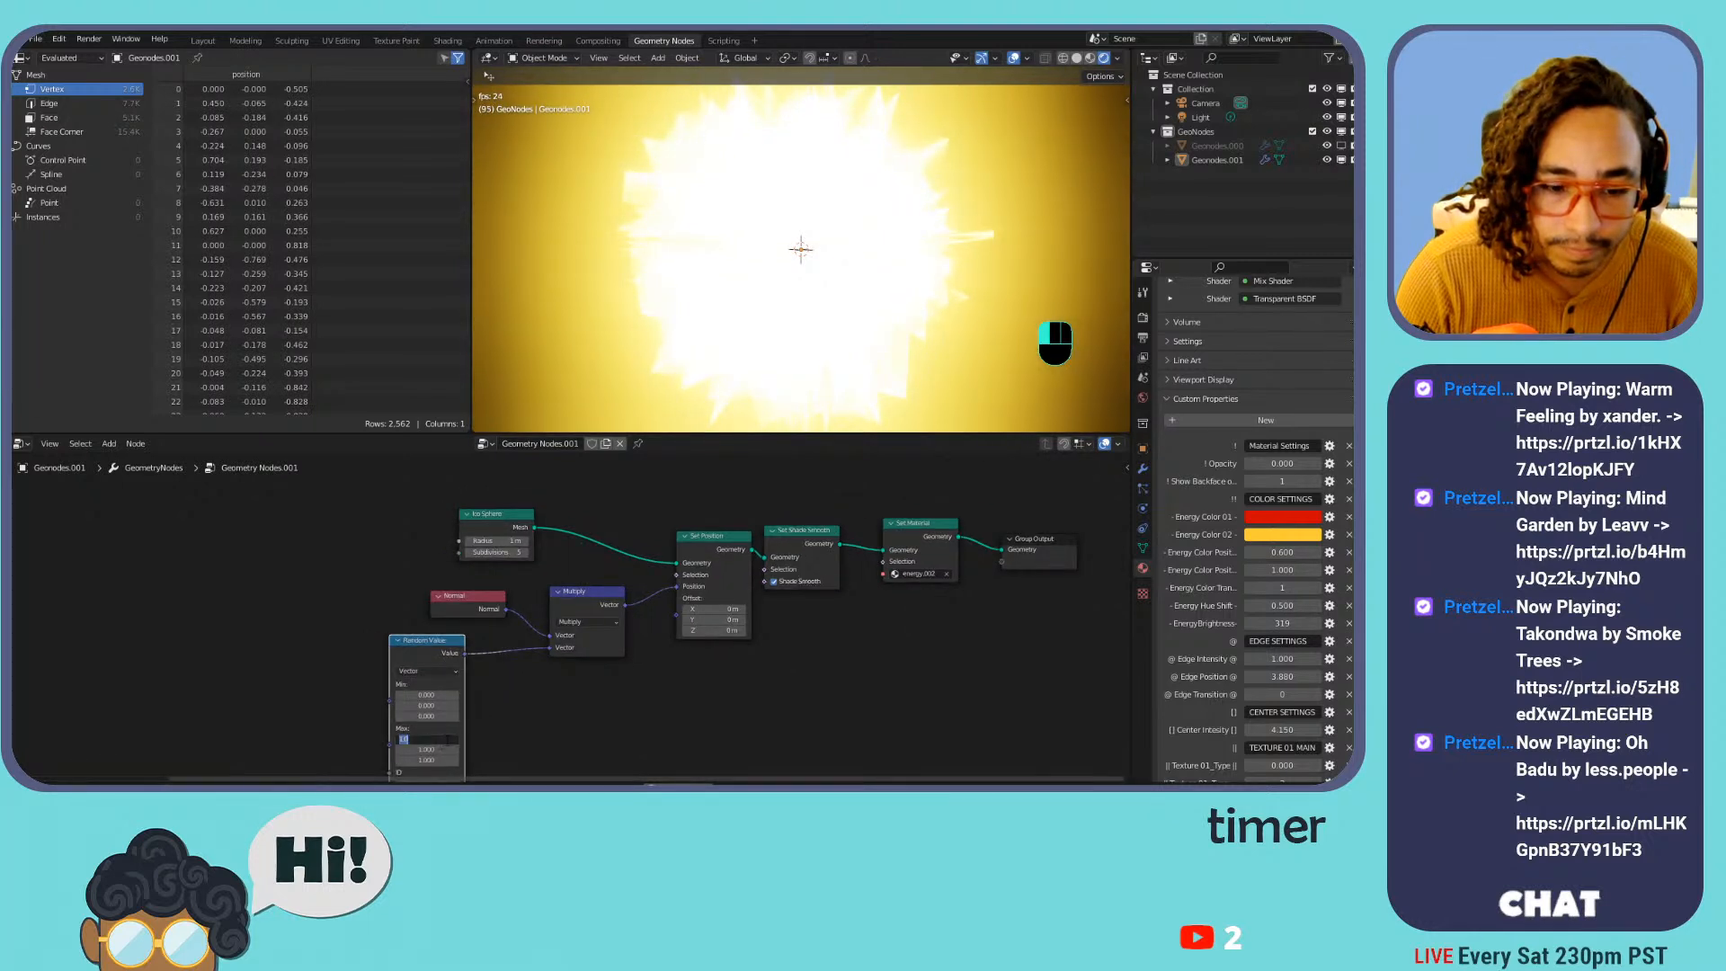
text(0)
key(Return)
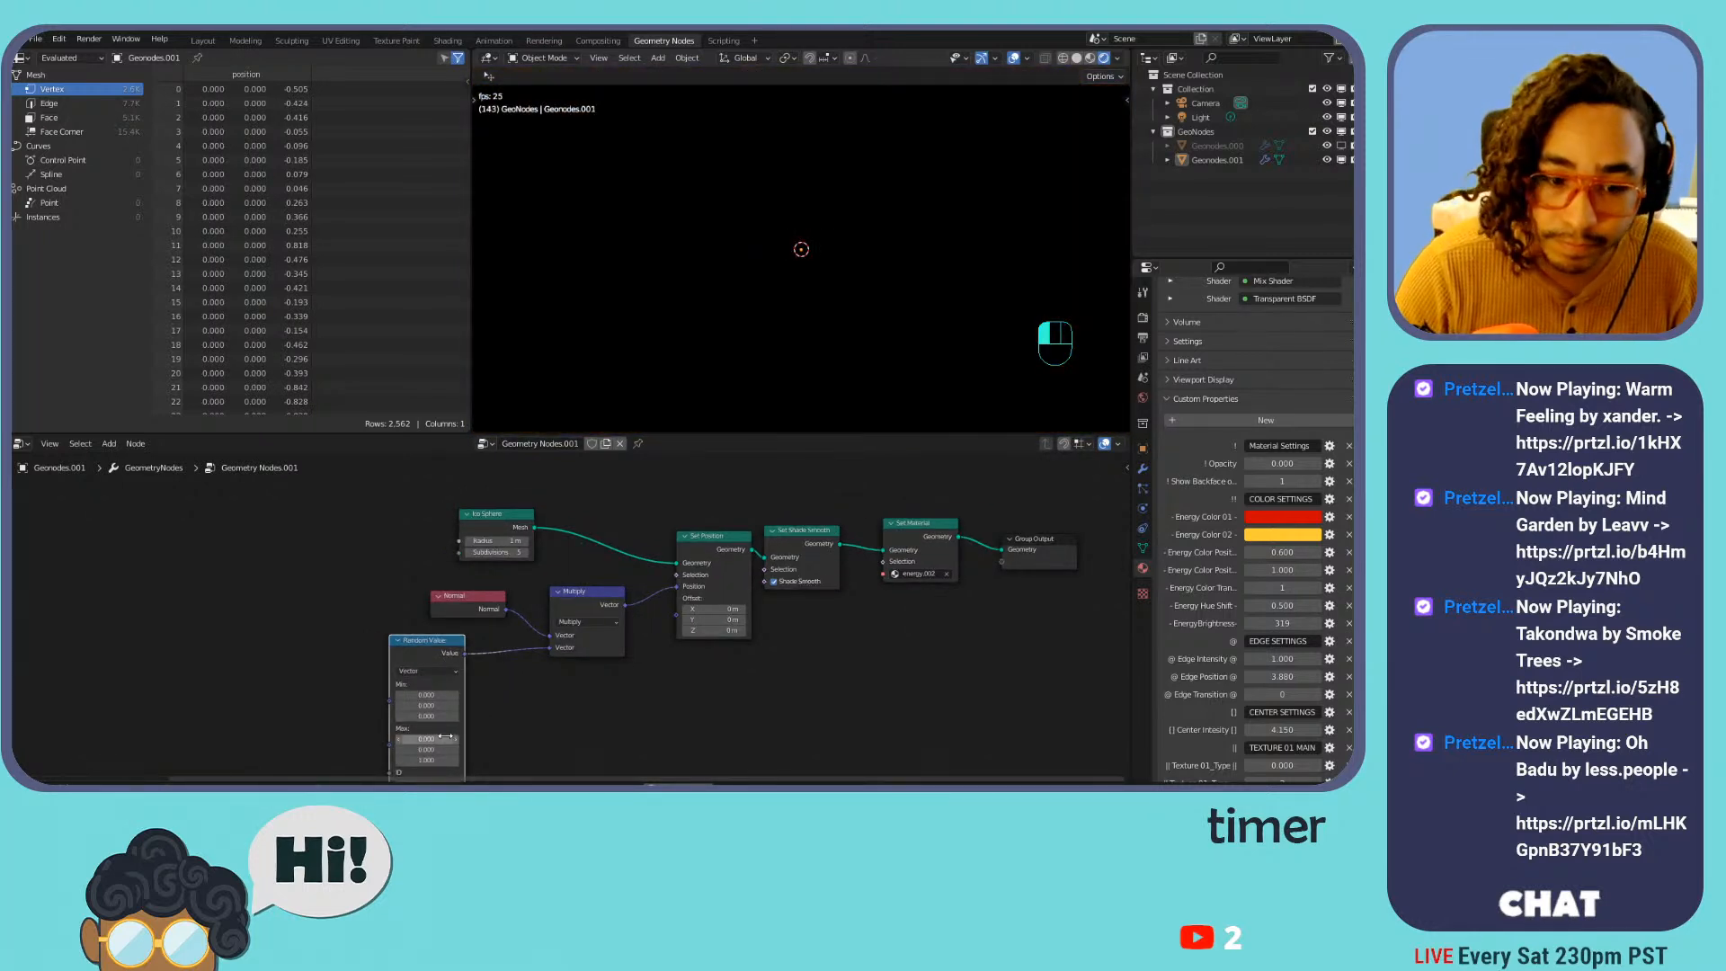
Set the Random Value node's Max vector to about 5.5 in X, 1.2 in Y and 5 in Z
text(1)
key(Tab)
key(Tab)
text(0)
key(Return)
drag(433, 750, 542, 750)
shift+middle_drag(736, 295, 730, 337)
drag(432, 739, 836, 740)
shift+middle_drag(744, 243, 713, 133)
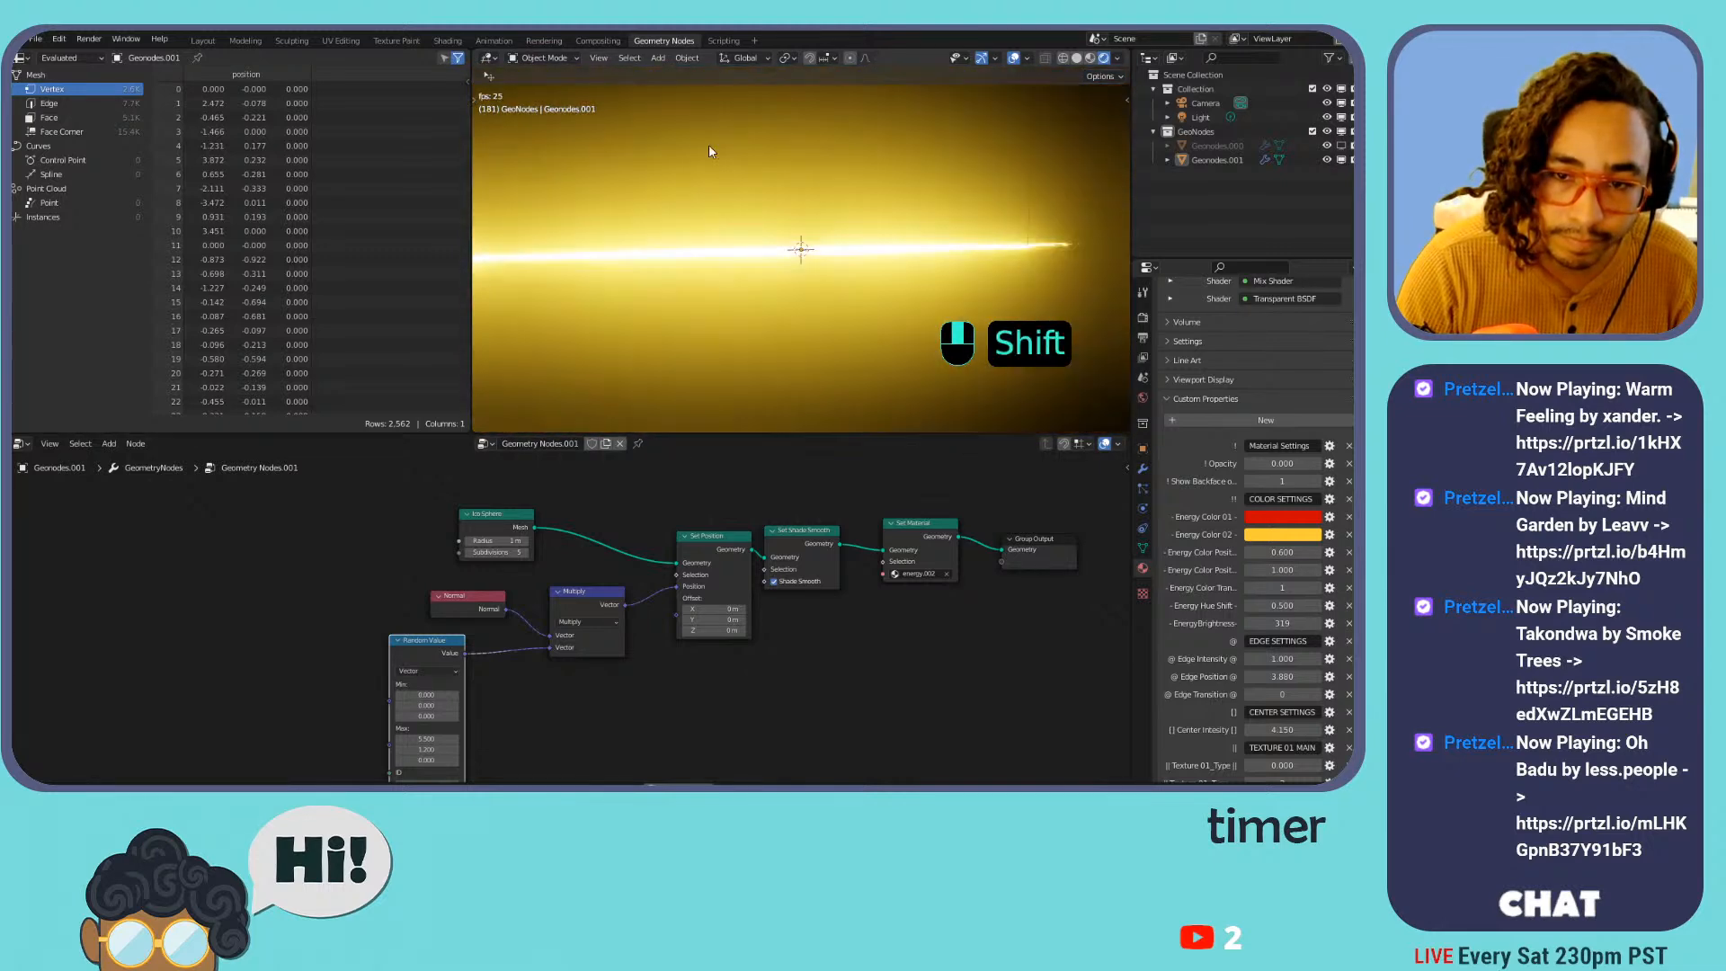
shift+drag(426, 760, 566, 760)
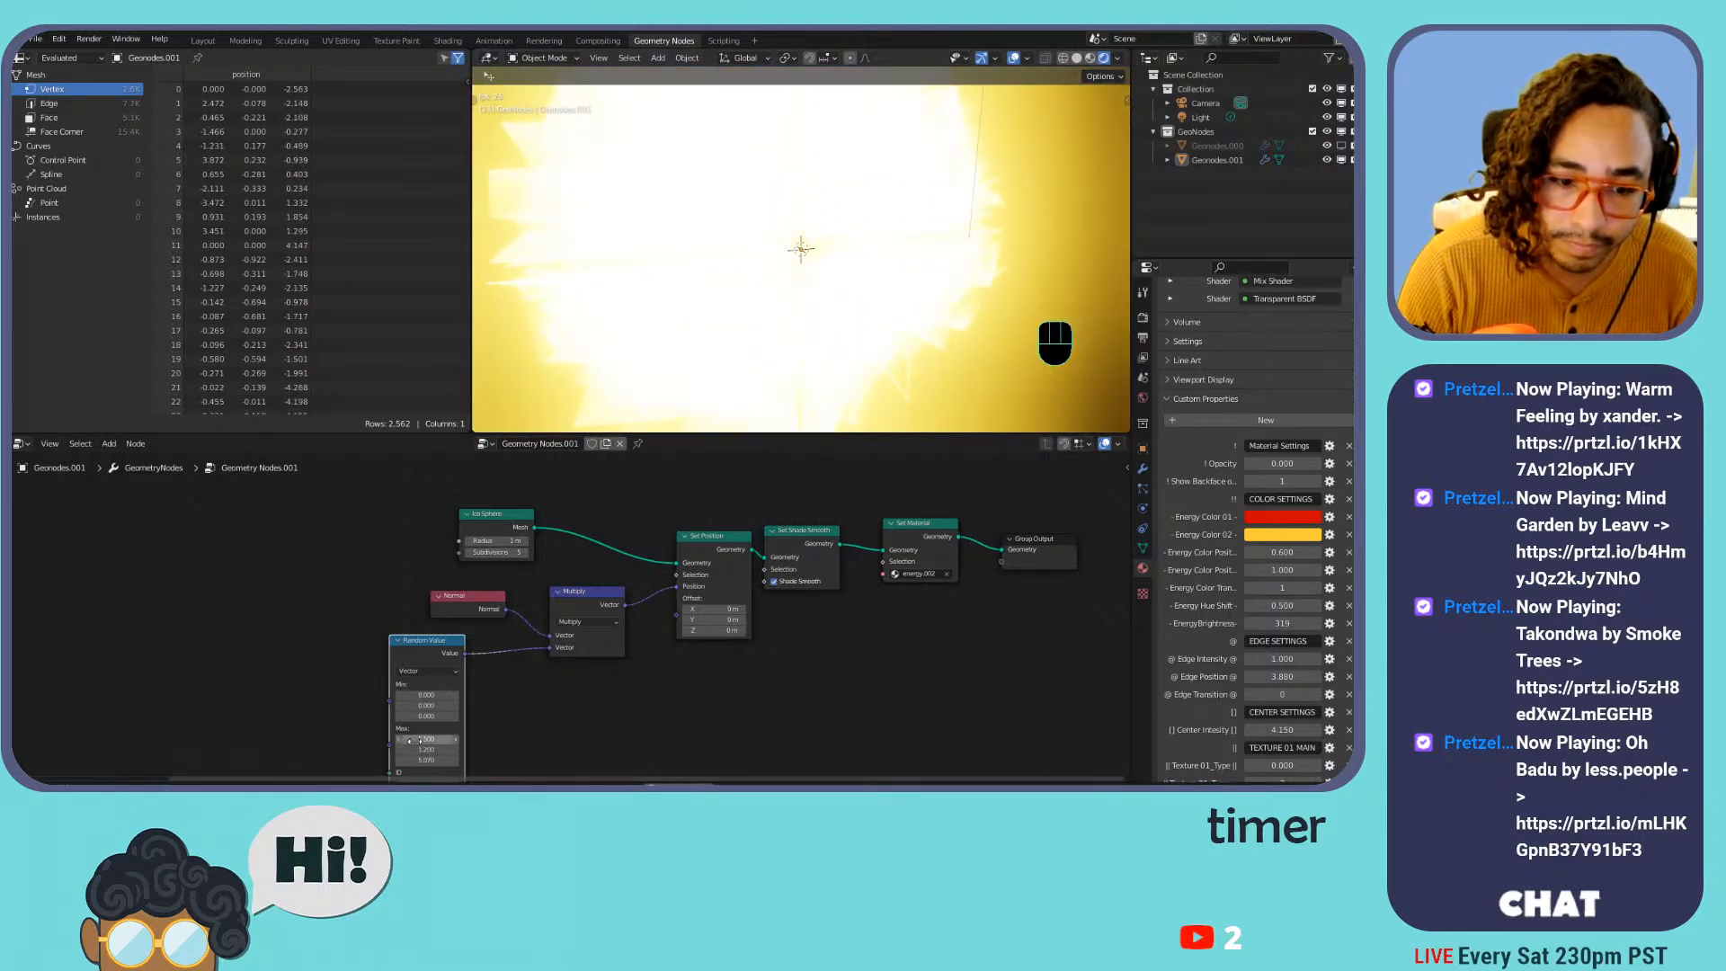
Reset all three Max components of the Random Value to 1 and set the material's Energy Brightness to 35
drag(427, 739, 427, 760)
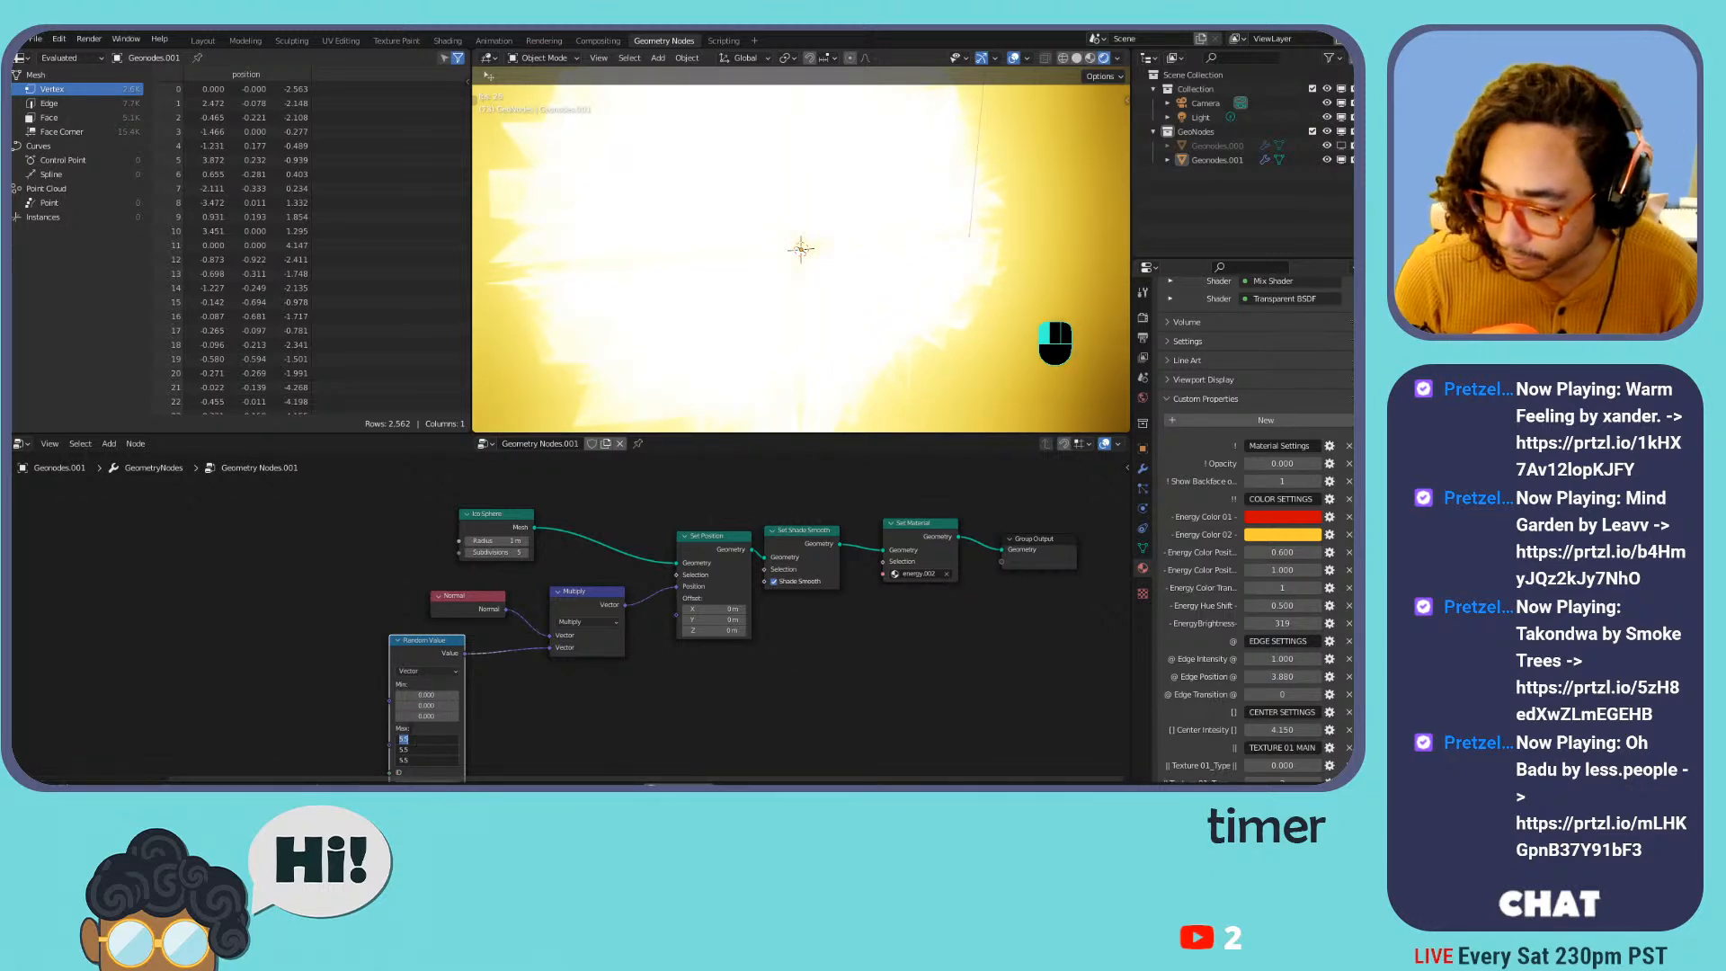
text(1)
key(Return)
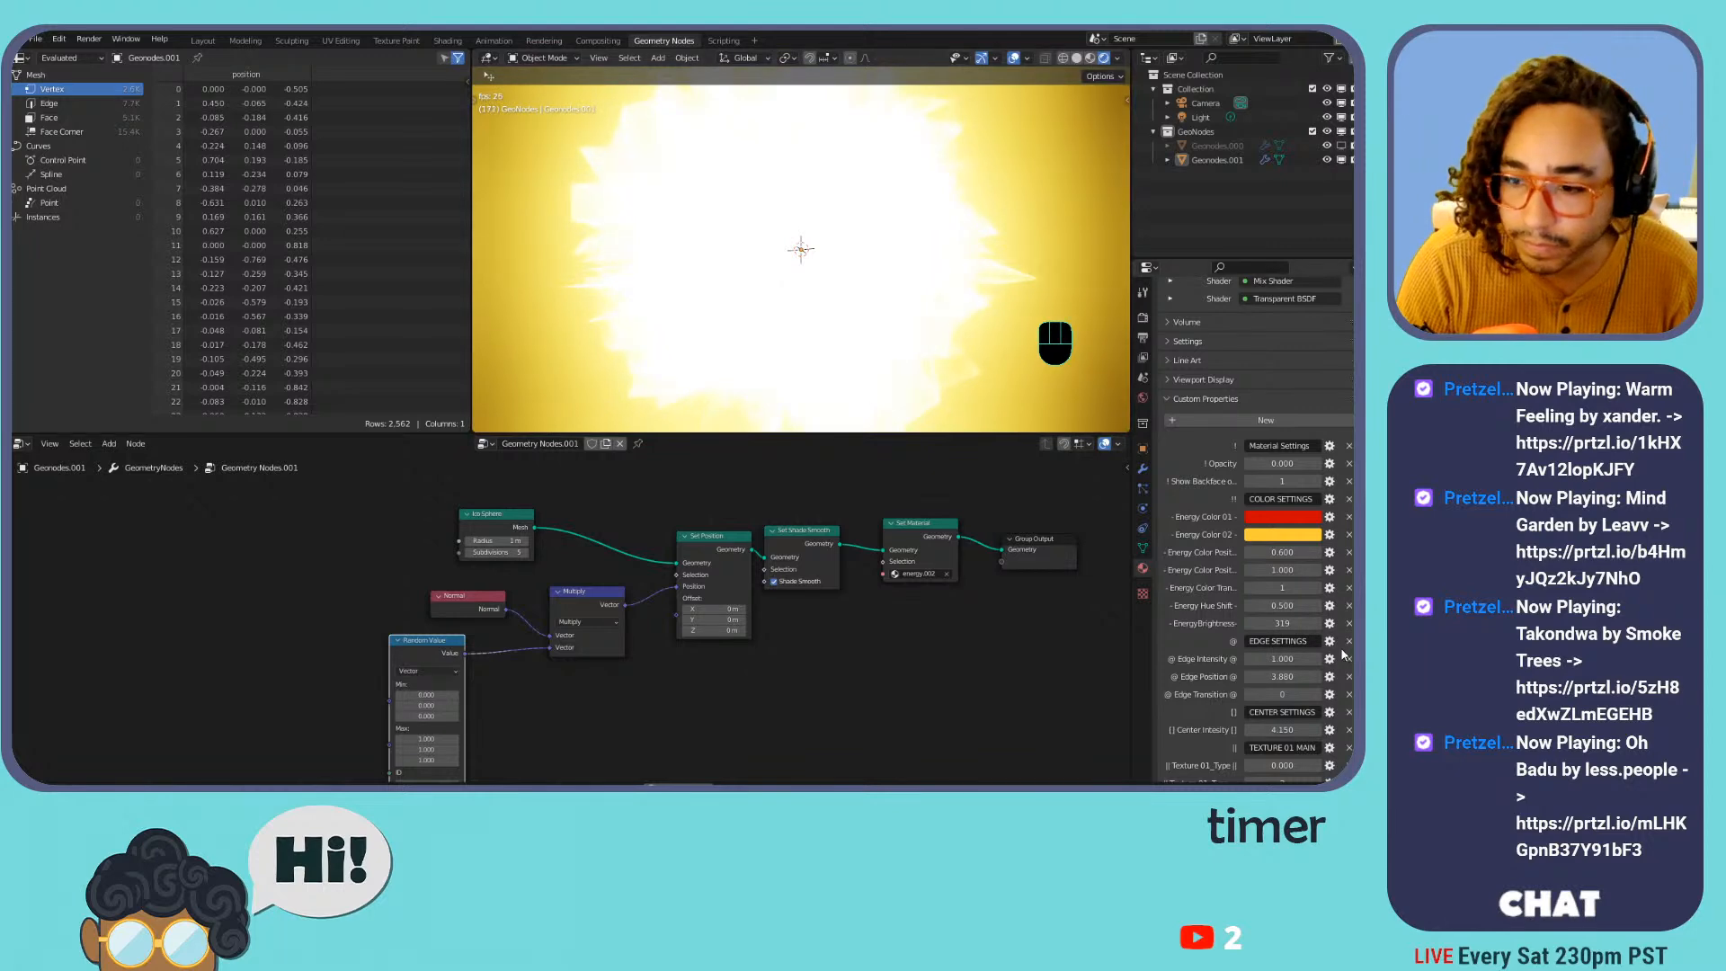
drag(1279, 623, 1136, 627)
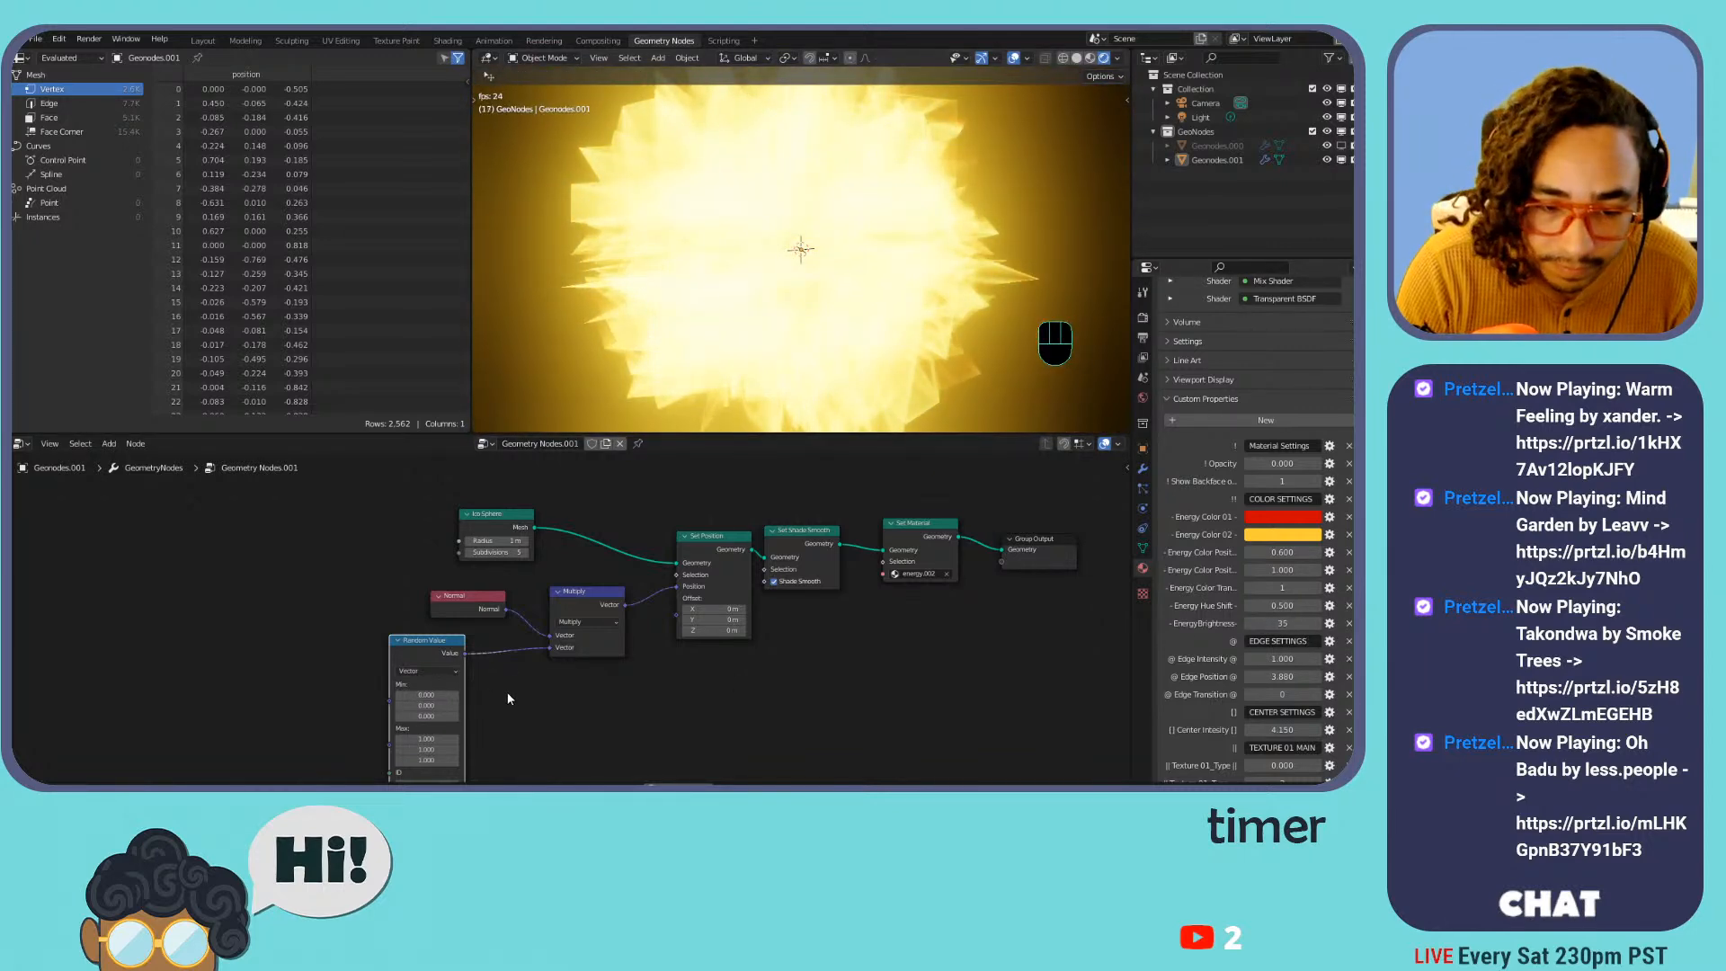
Add a Noise Texture node beside the Random Value node and connect its Fac to the Multiply node's second Vector input
scroll(512, 706, up, 2)
middle_drag(597, 670, 741, 606)
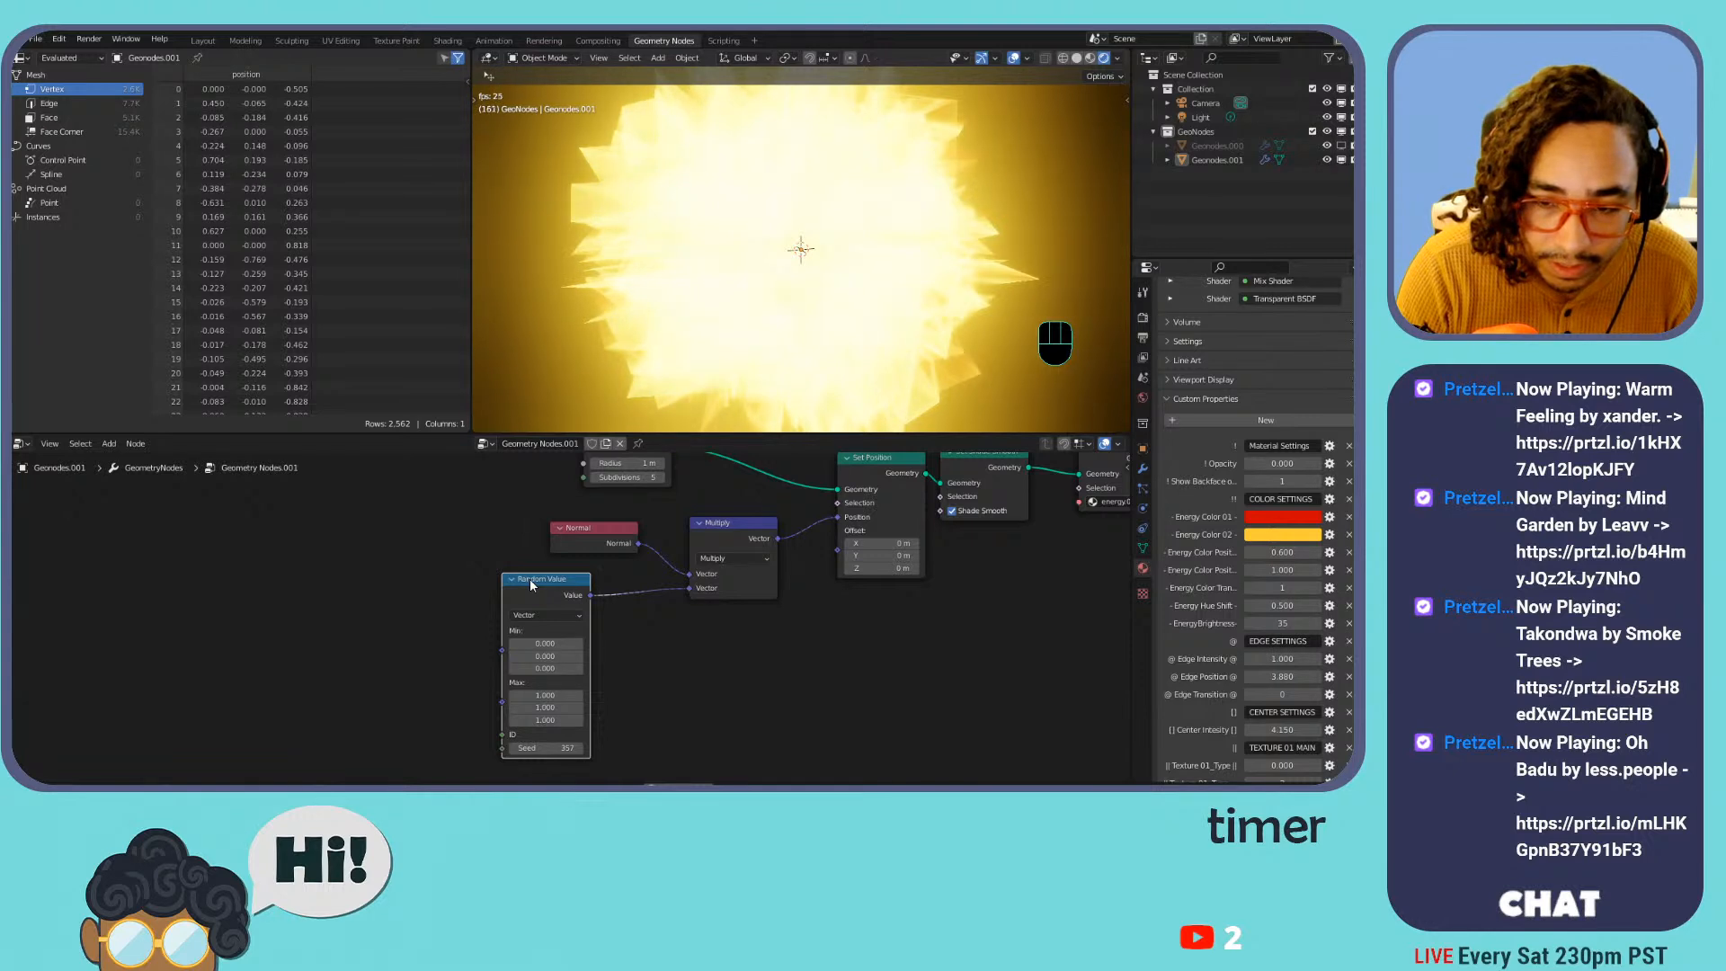
key(shift+a)
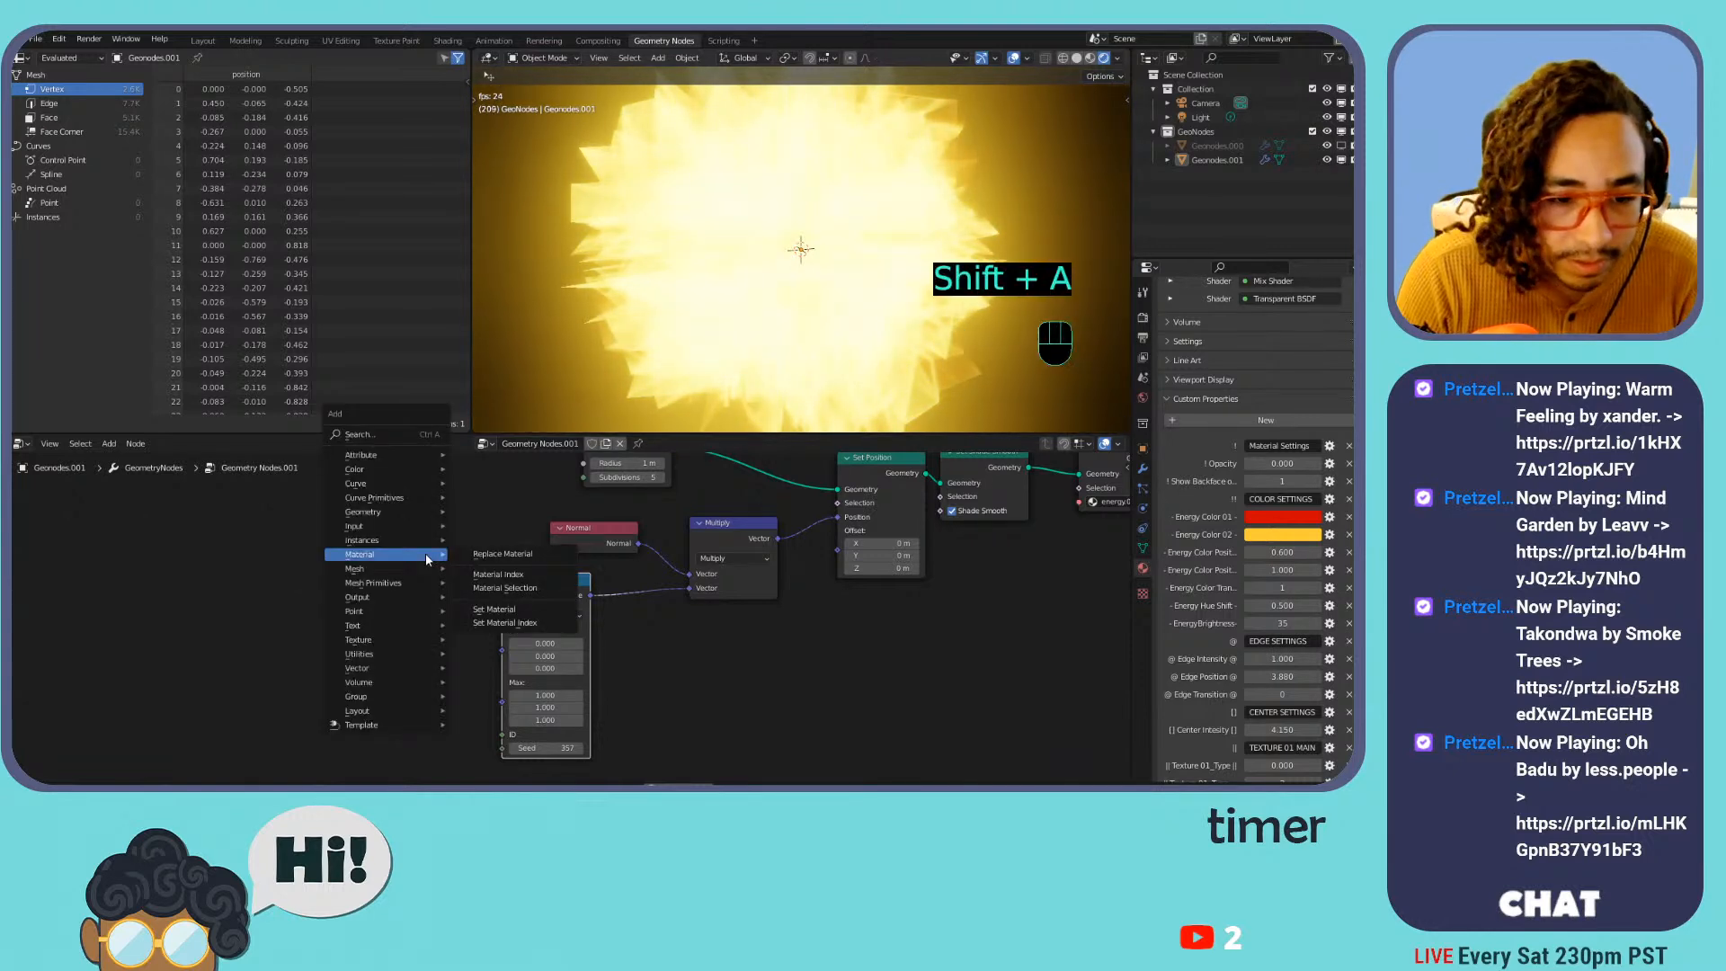
mouse_move(387, 572)
mouse_move(383, 640)
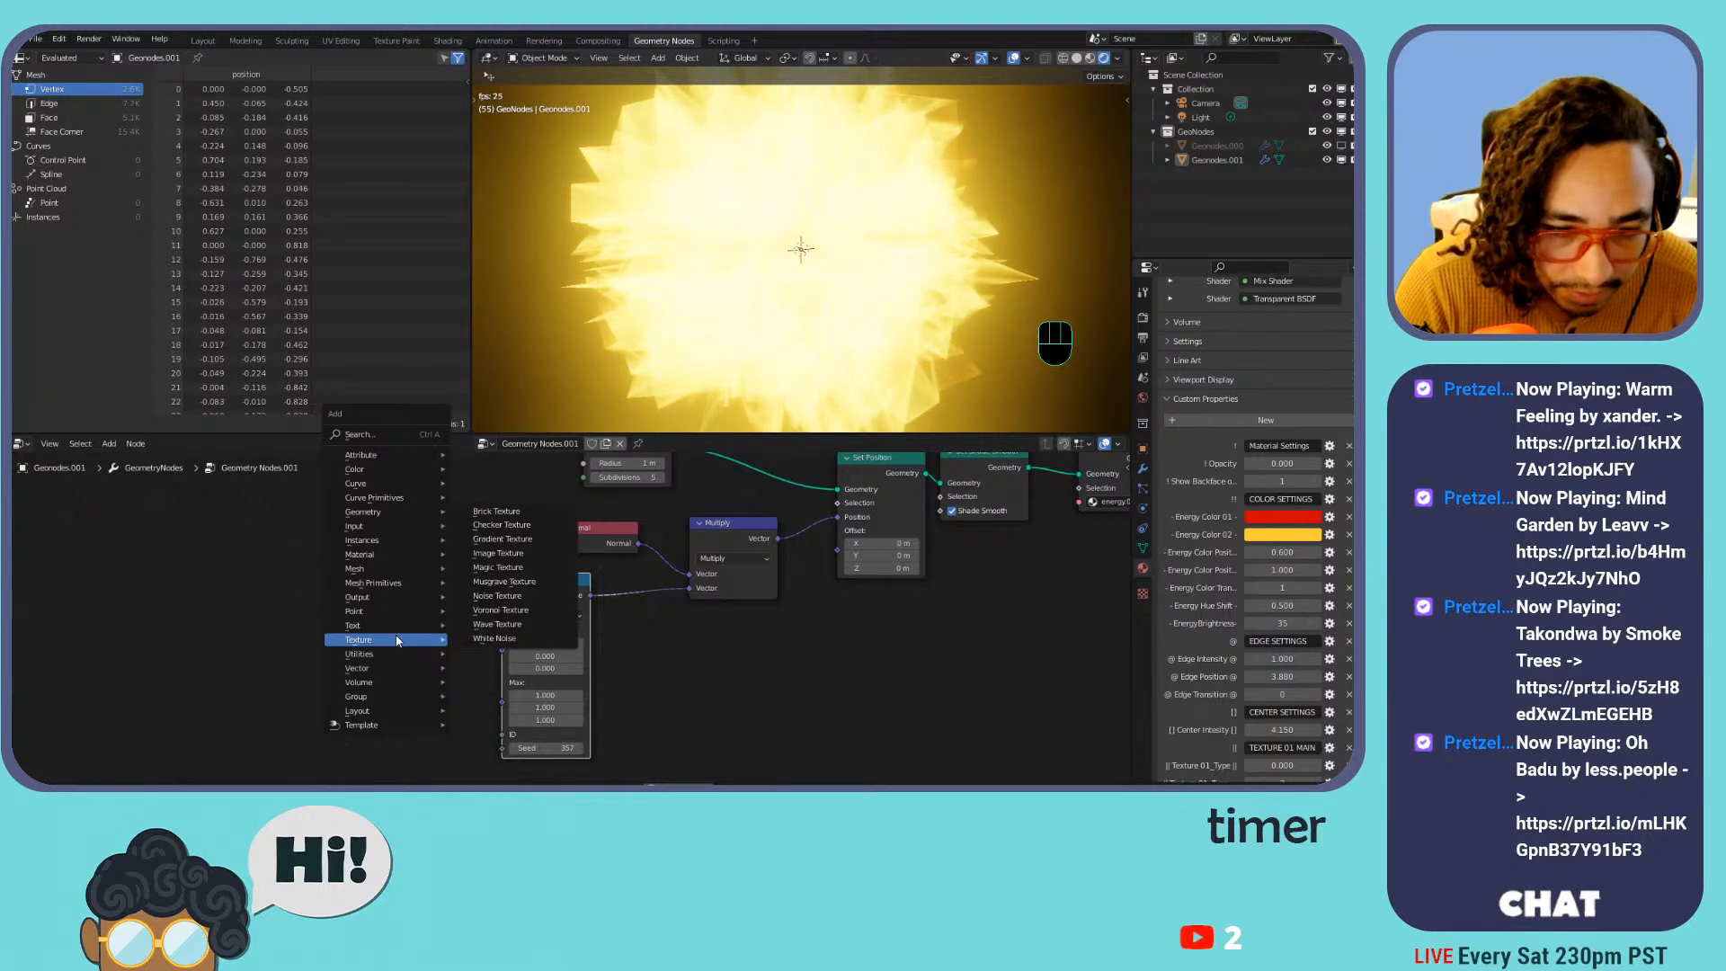
click(498, 596)
click(439, 593)
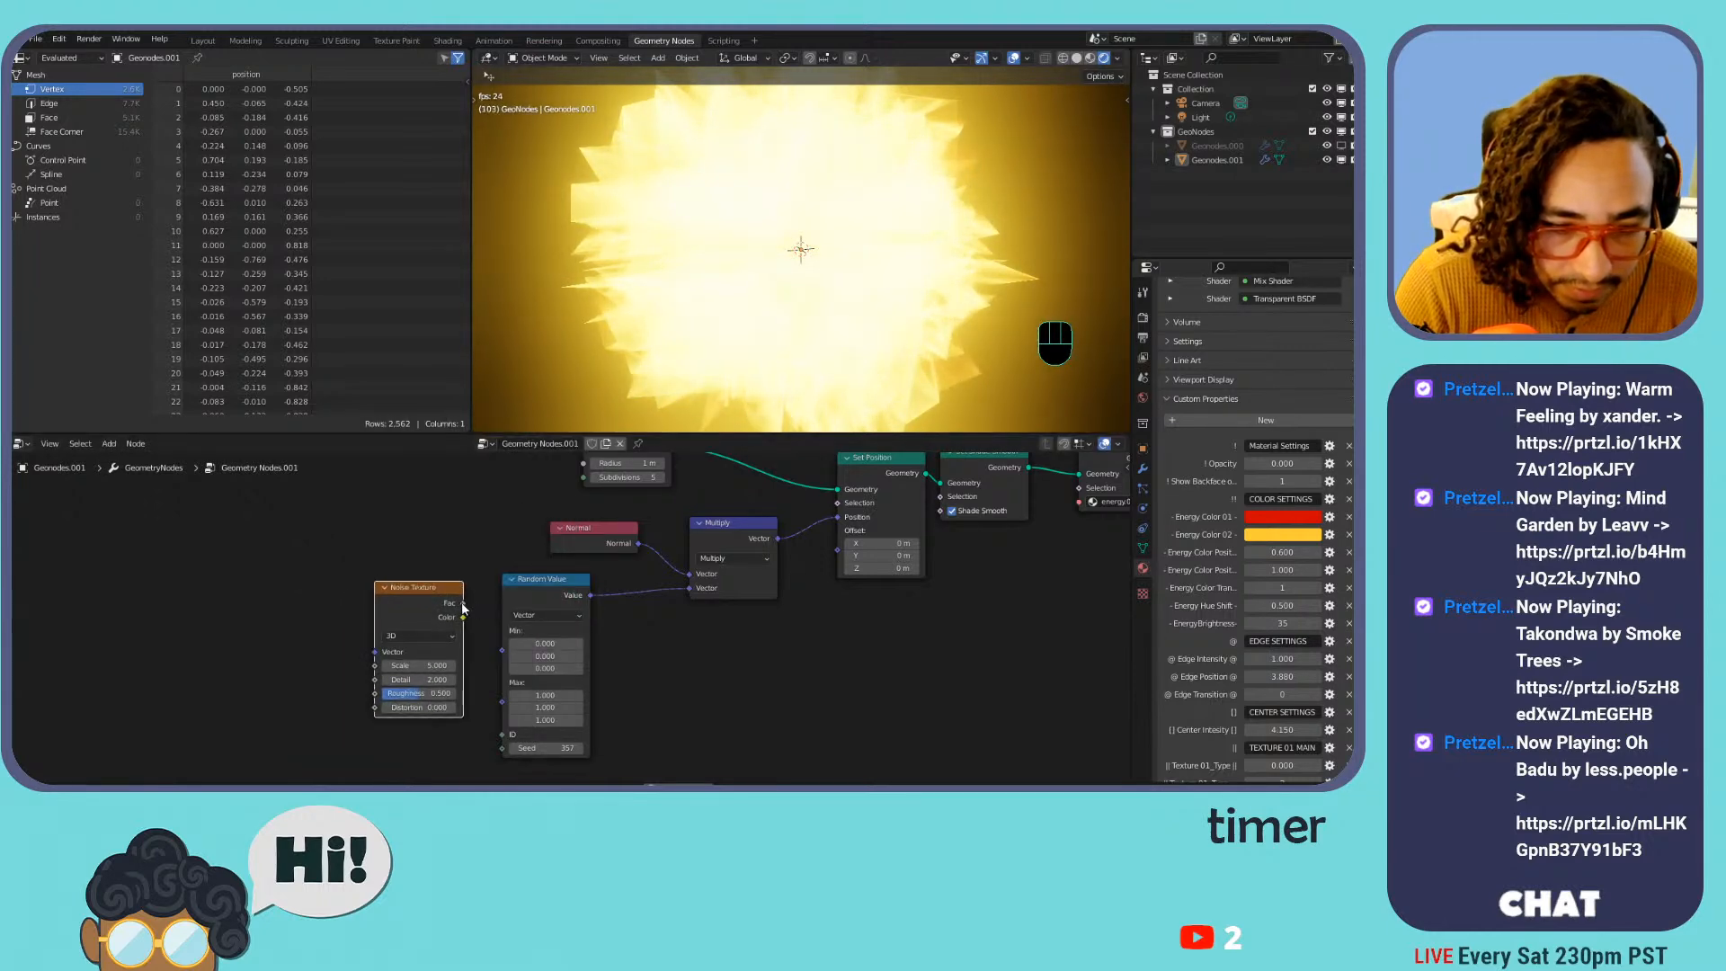
drag(702, 598, 694, 591)
Delete the Random Value node and move the Noise Texture into its place beside the Multiply node
click(531, 581)
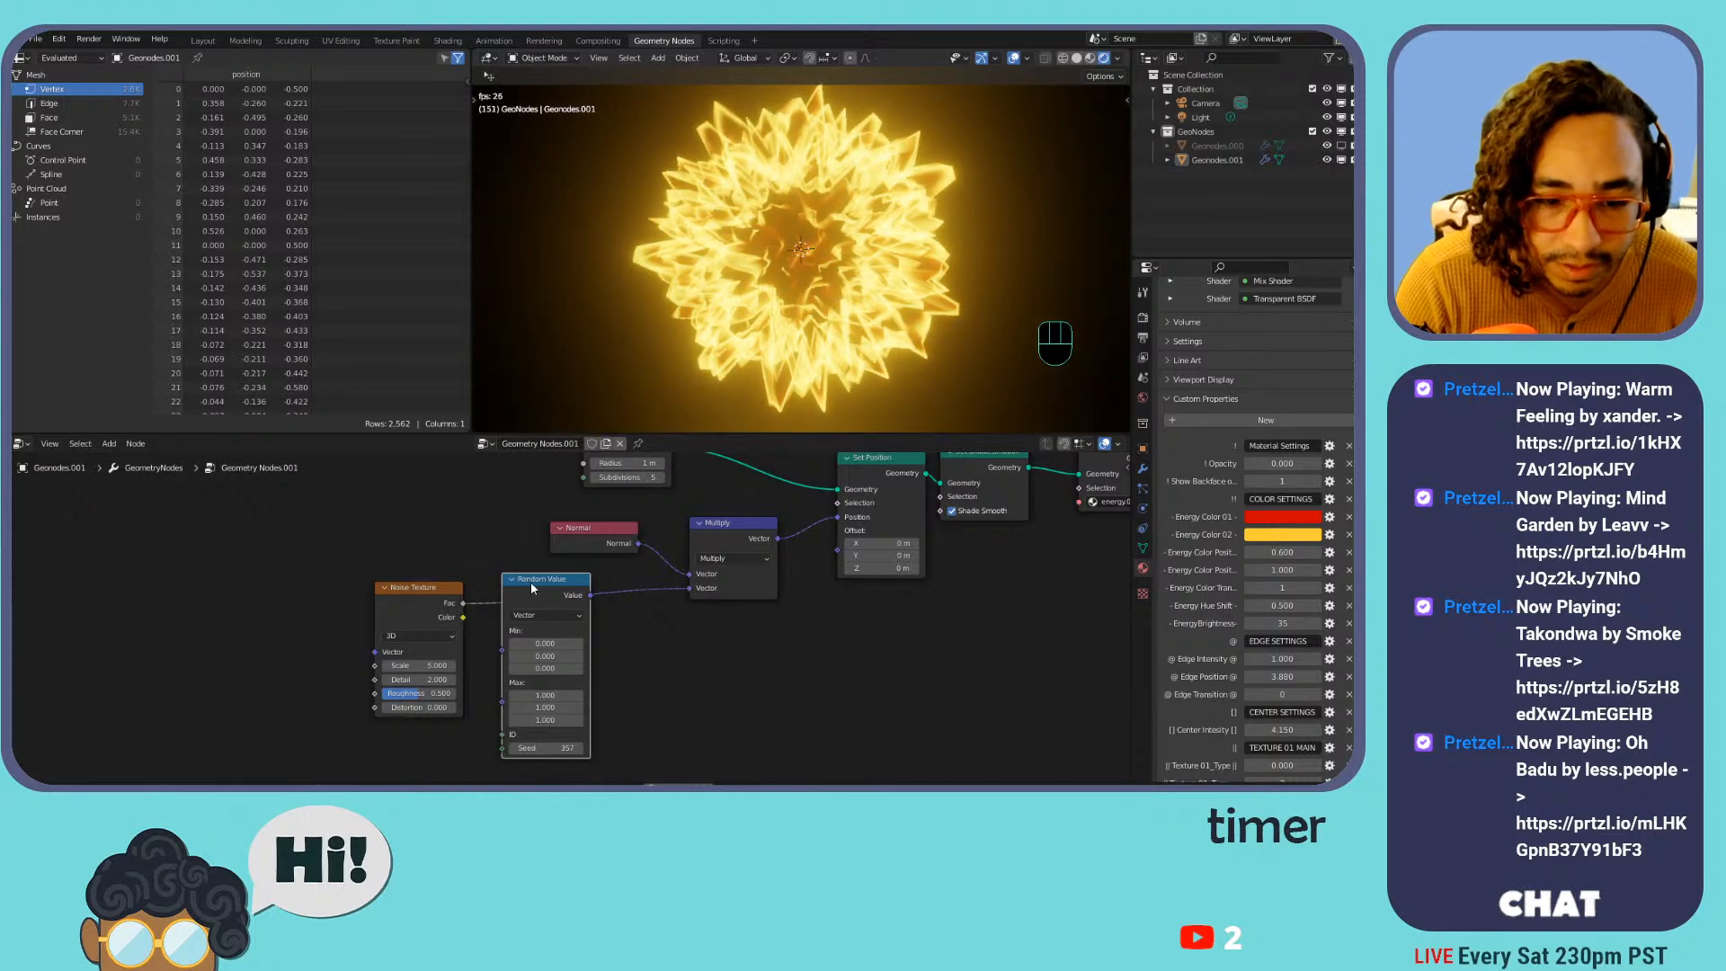
key(x)
drag(397, 587, 491, 588)
Set the Noise Texture to 4D with Scale 1.000 and Roughness 0.325
drag(509, 666, 545, 665)
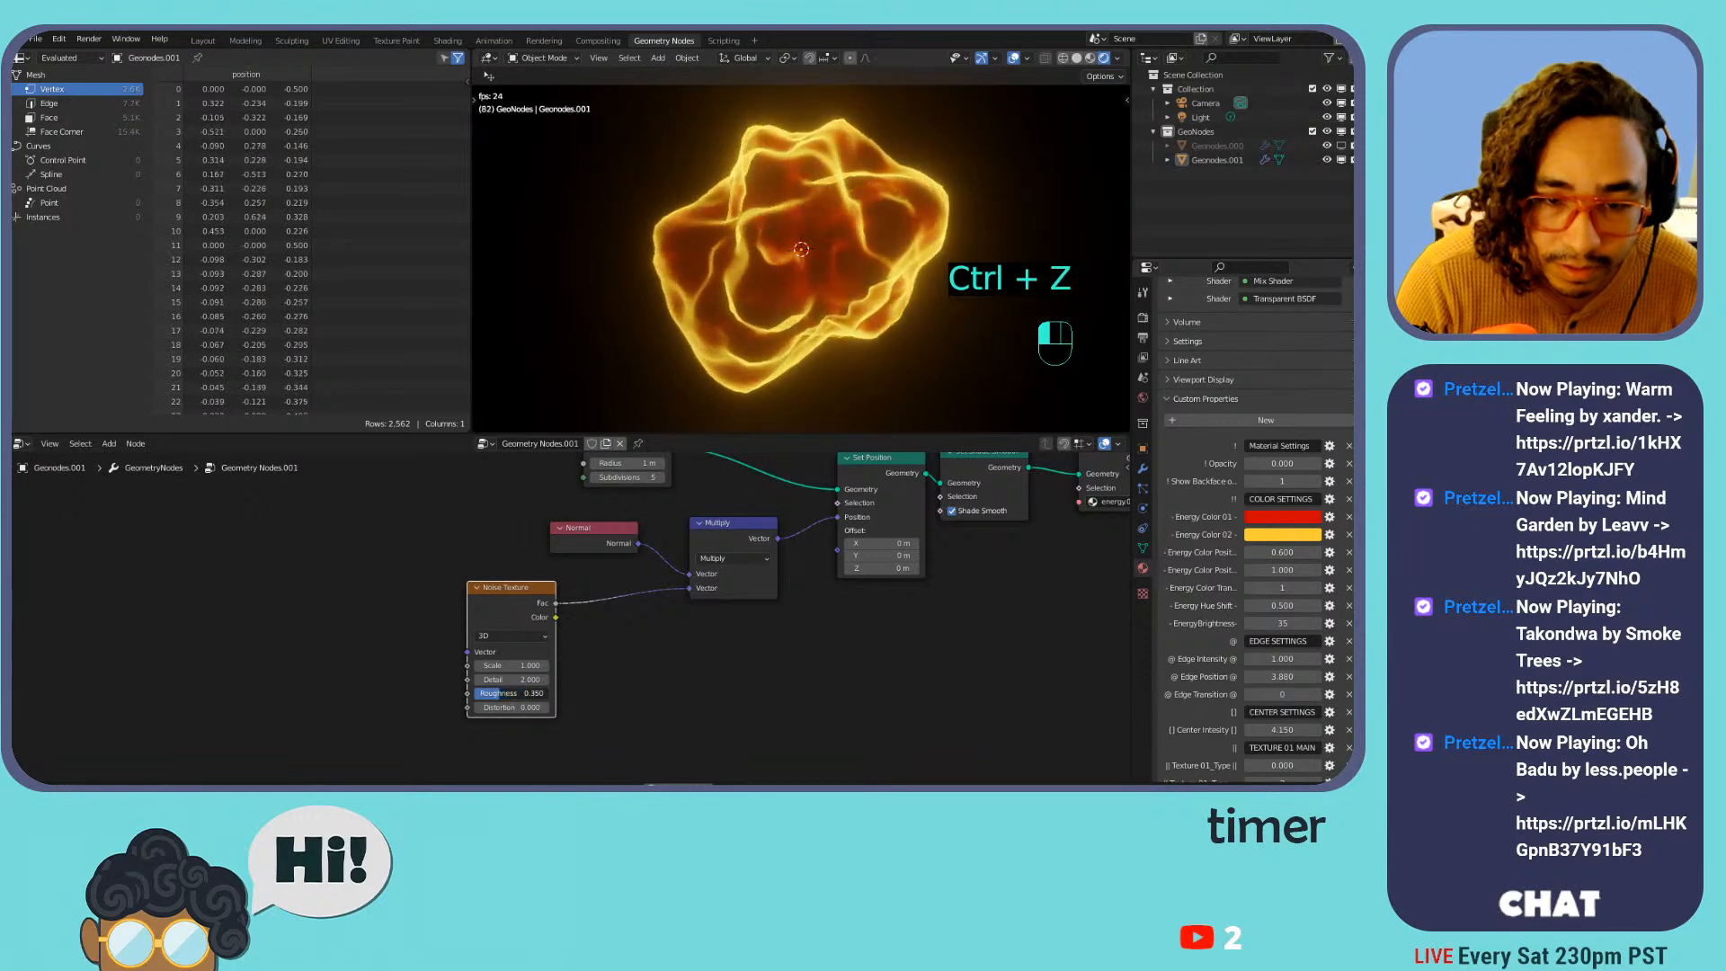
click(509, 637)
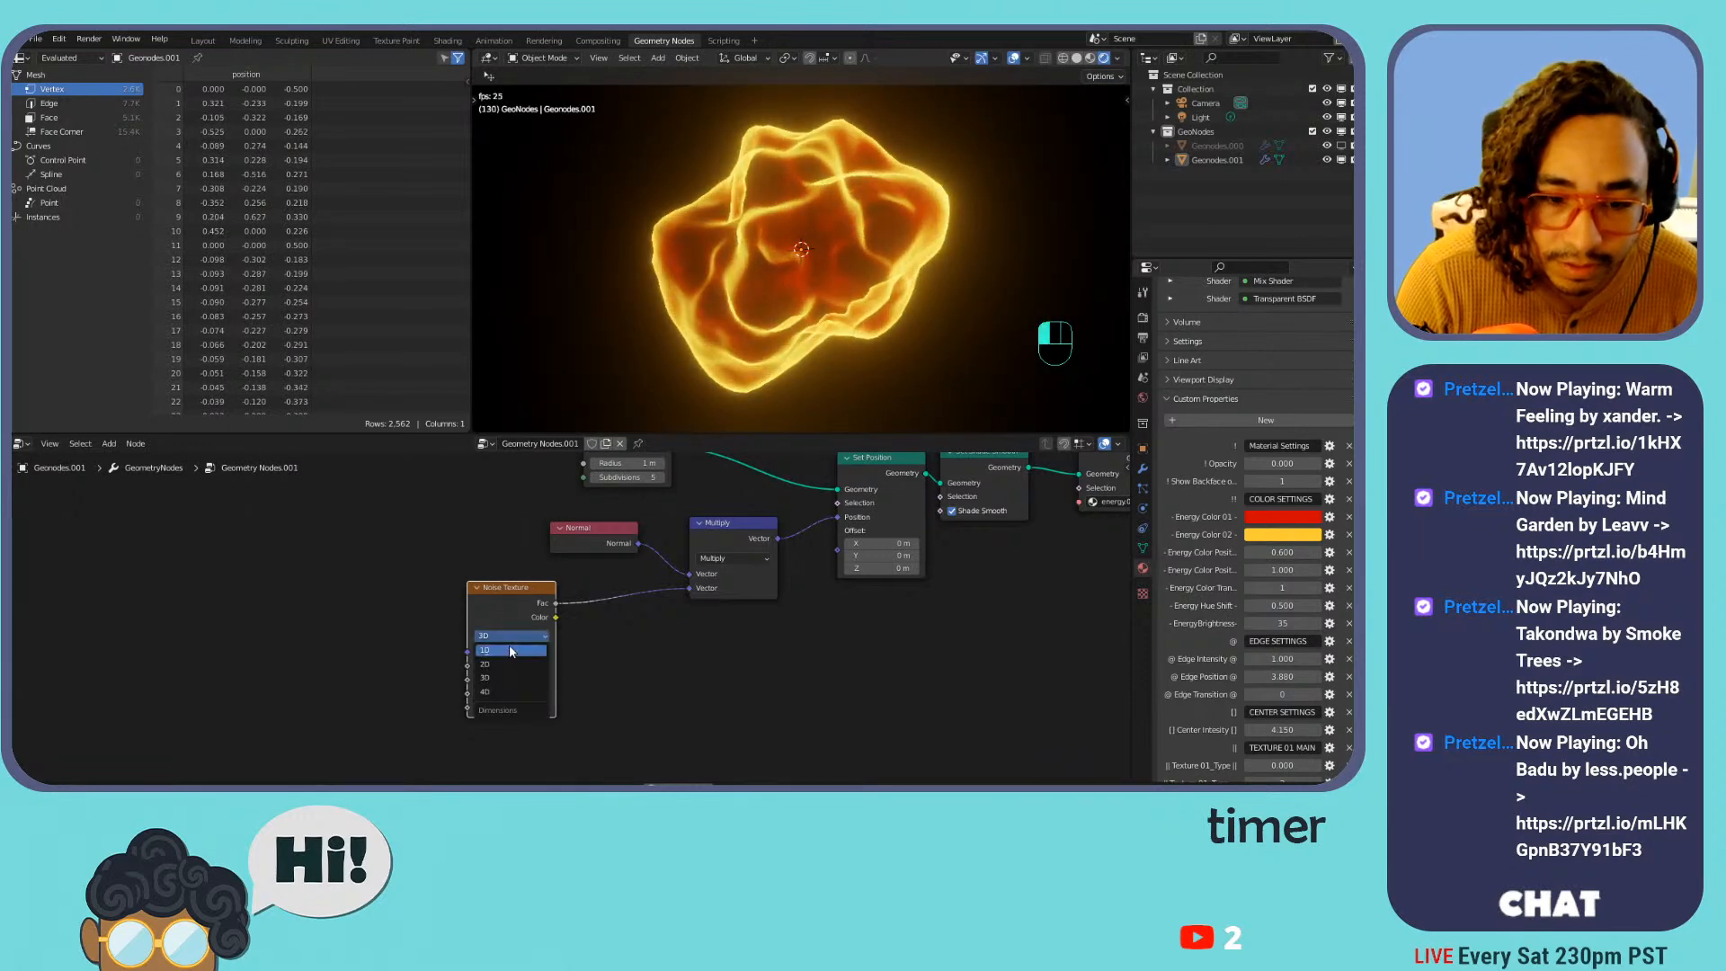
click(498, 693)
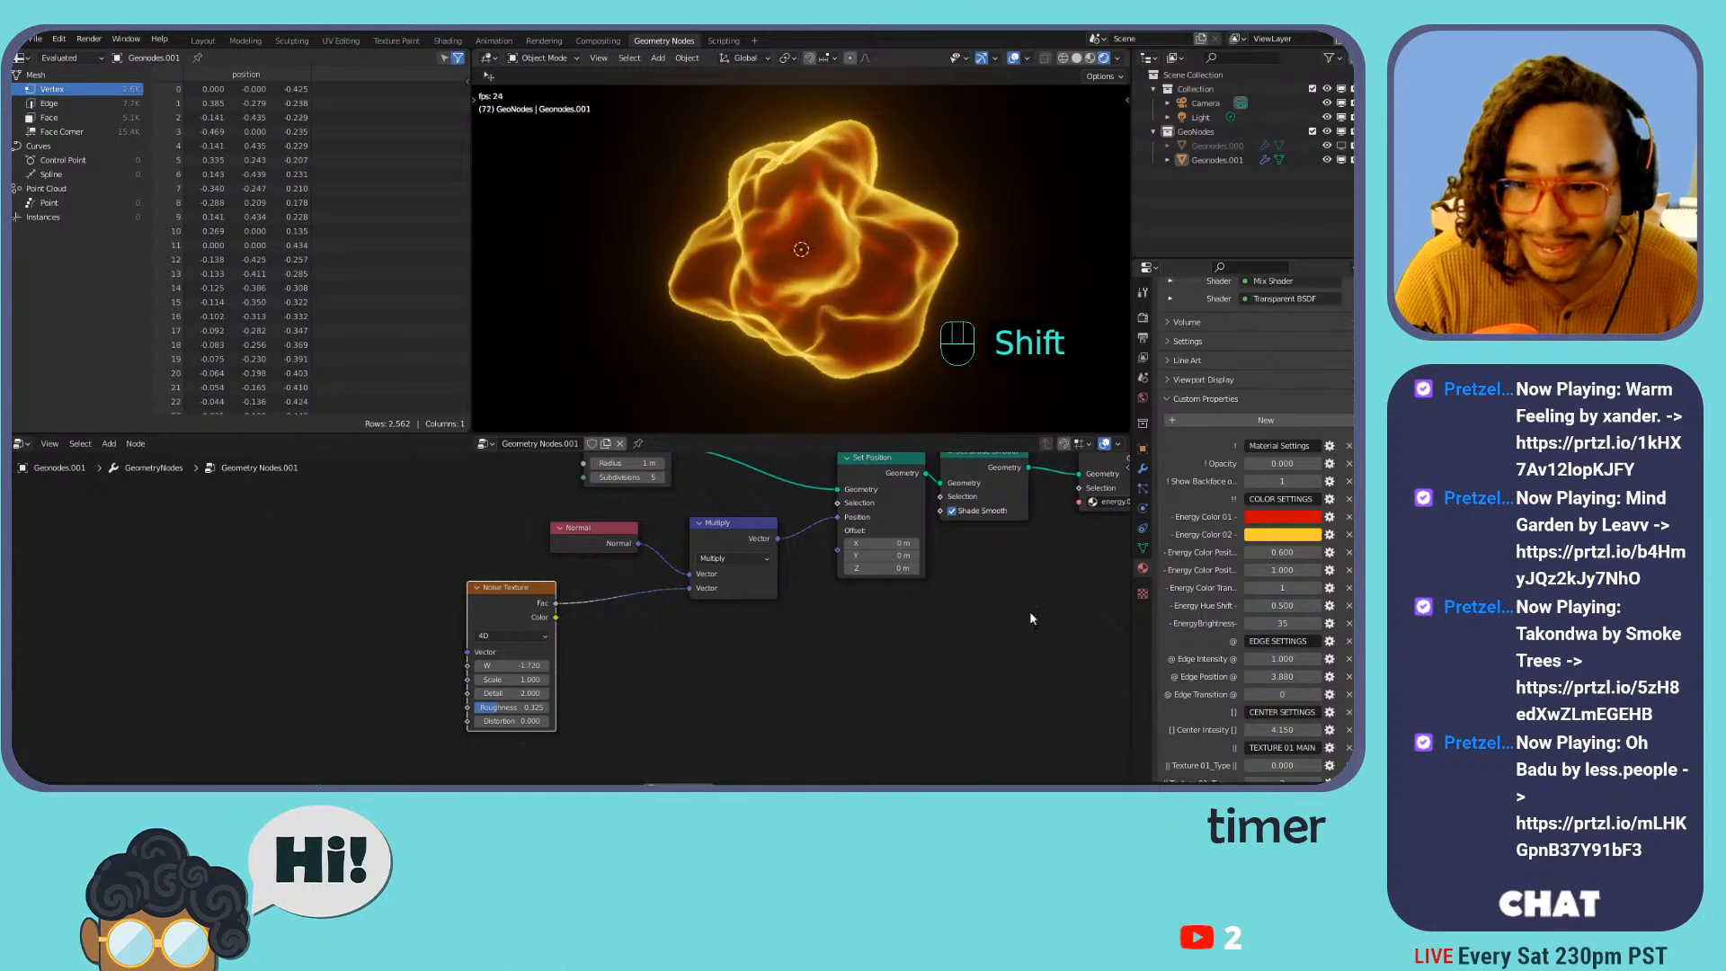
Set the material's Energy Brightness to 119 and vary the Noise Texture's W value to test the shape change
drag(1283, 623, 1313, 624)
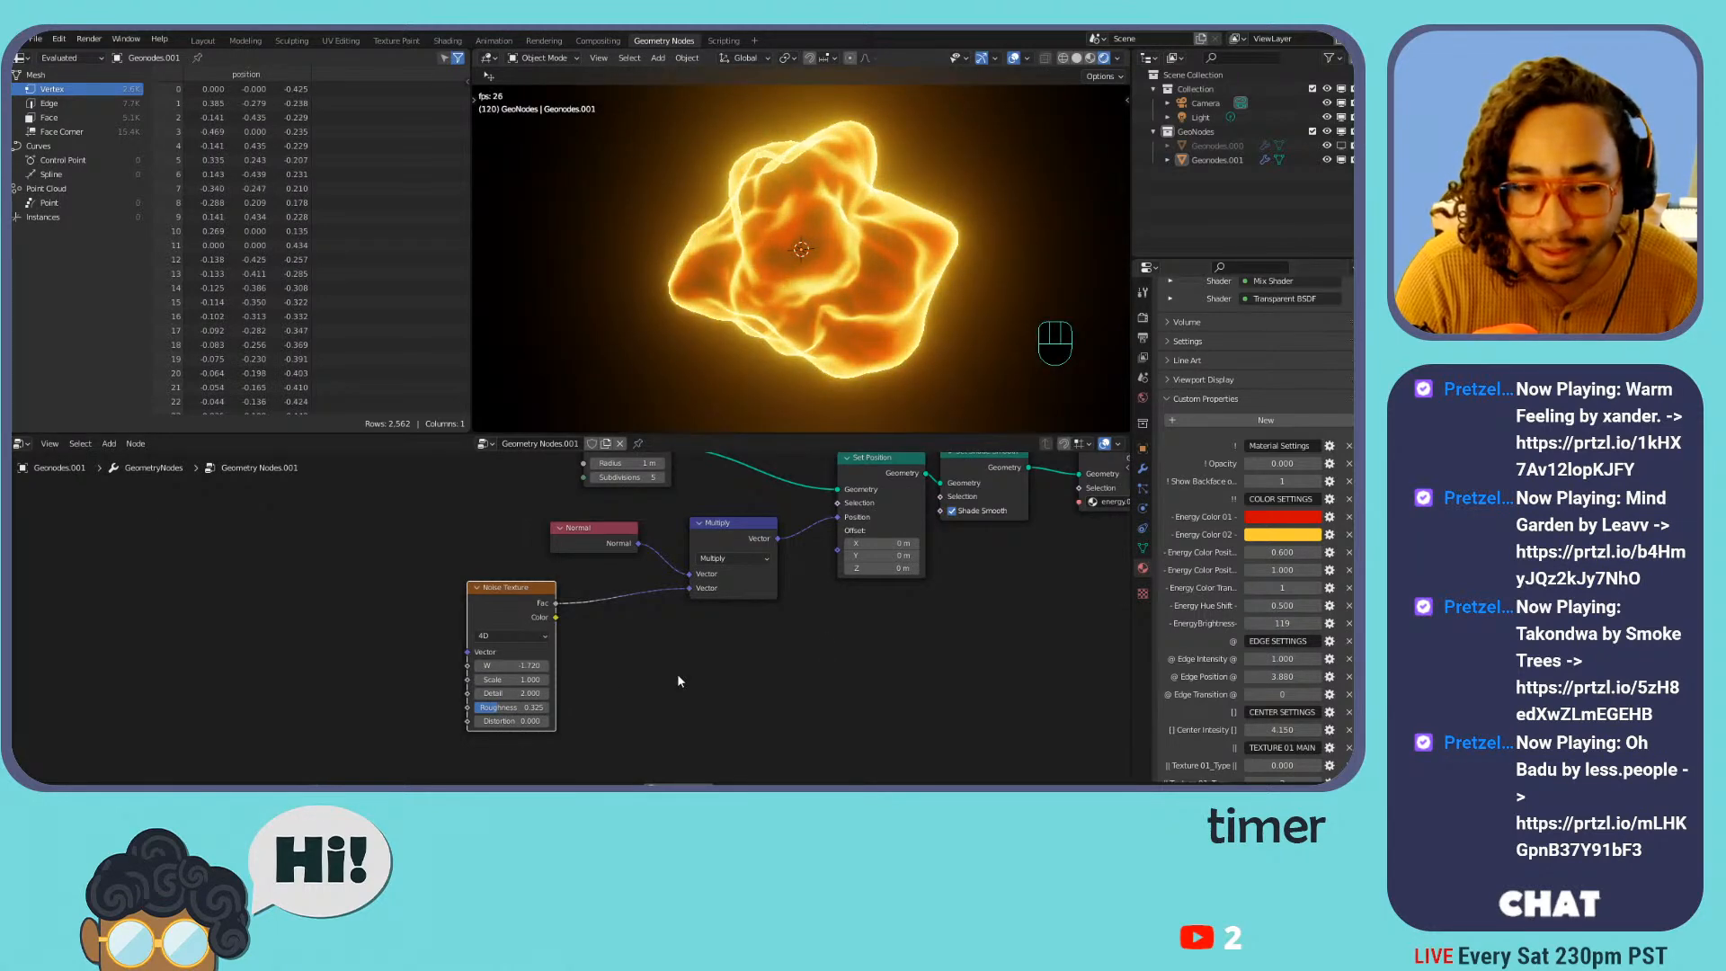
shift+drag(512, 665, 283, 641)
Add a Value input node and connect it to the Noise Texture's W input
key(shift+a)
mouse_move(423, 546)
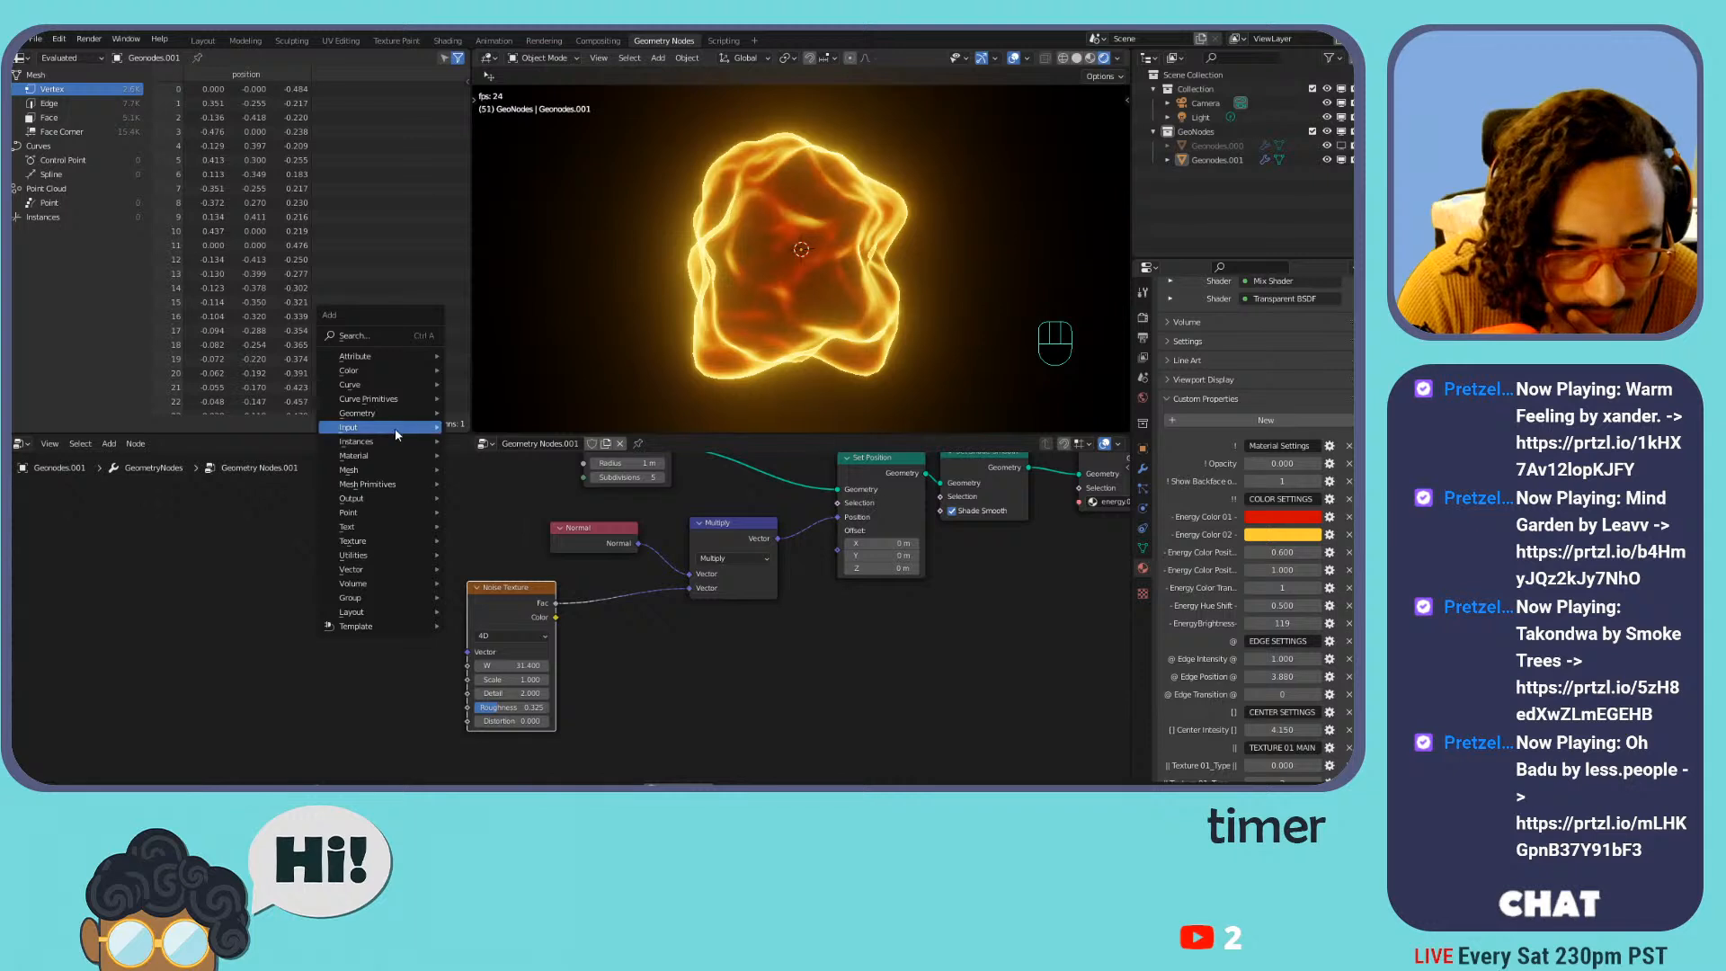
mouse_move(396, 428)
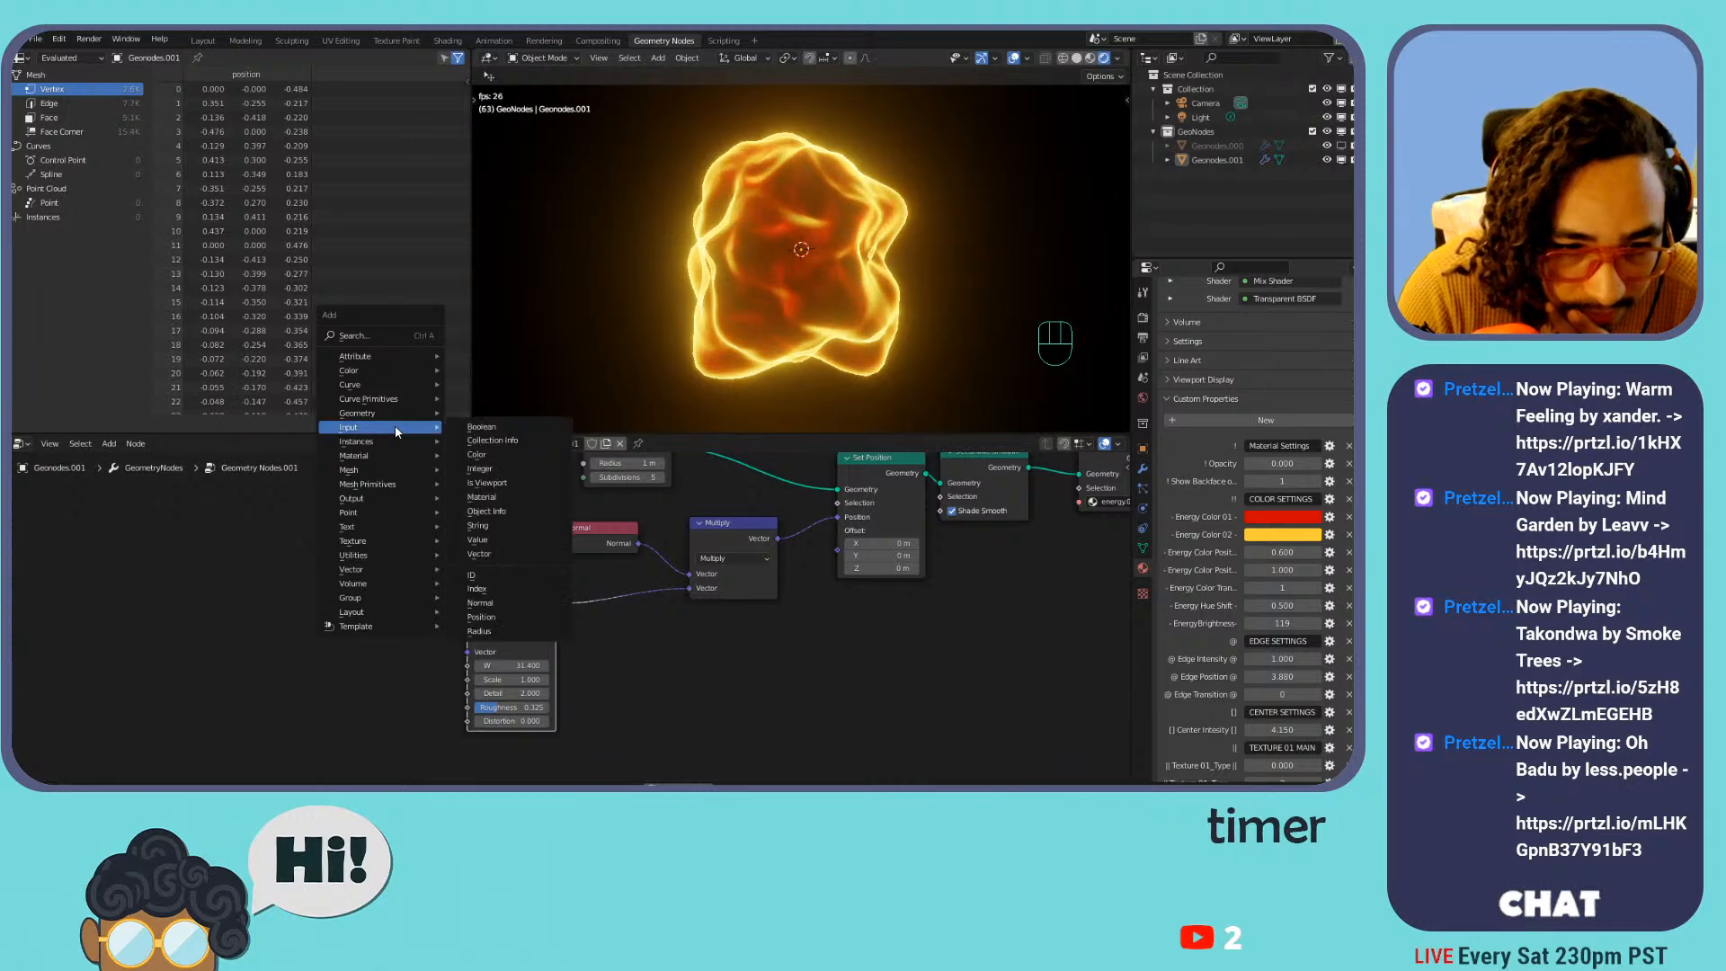
click(490, 546)
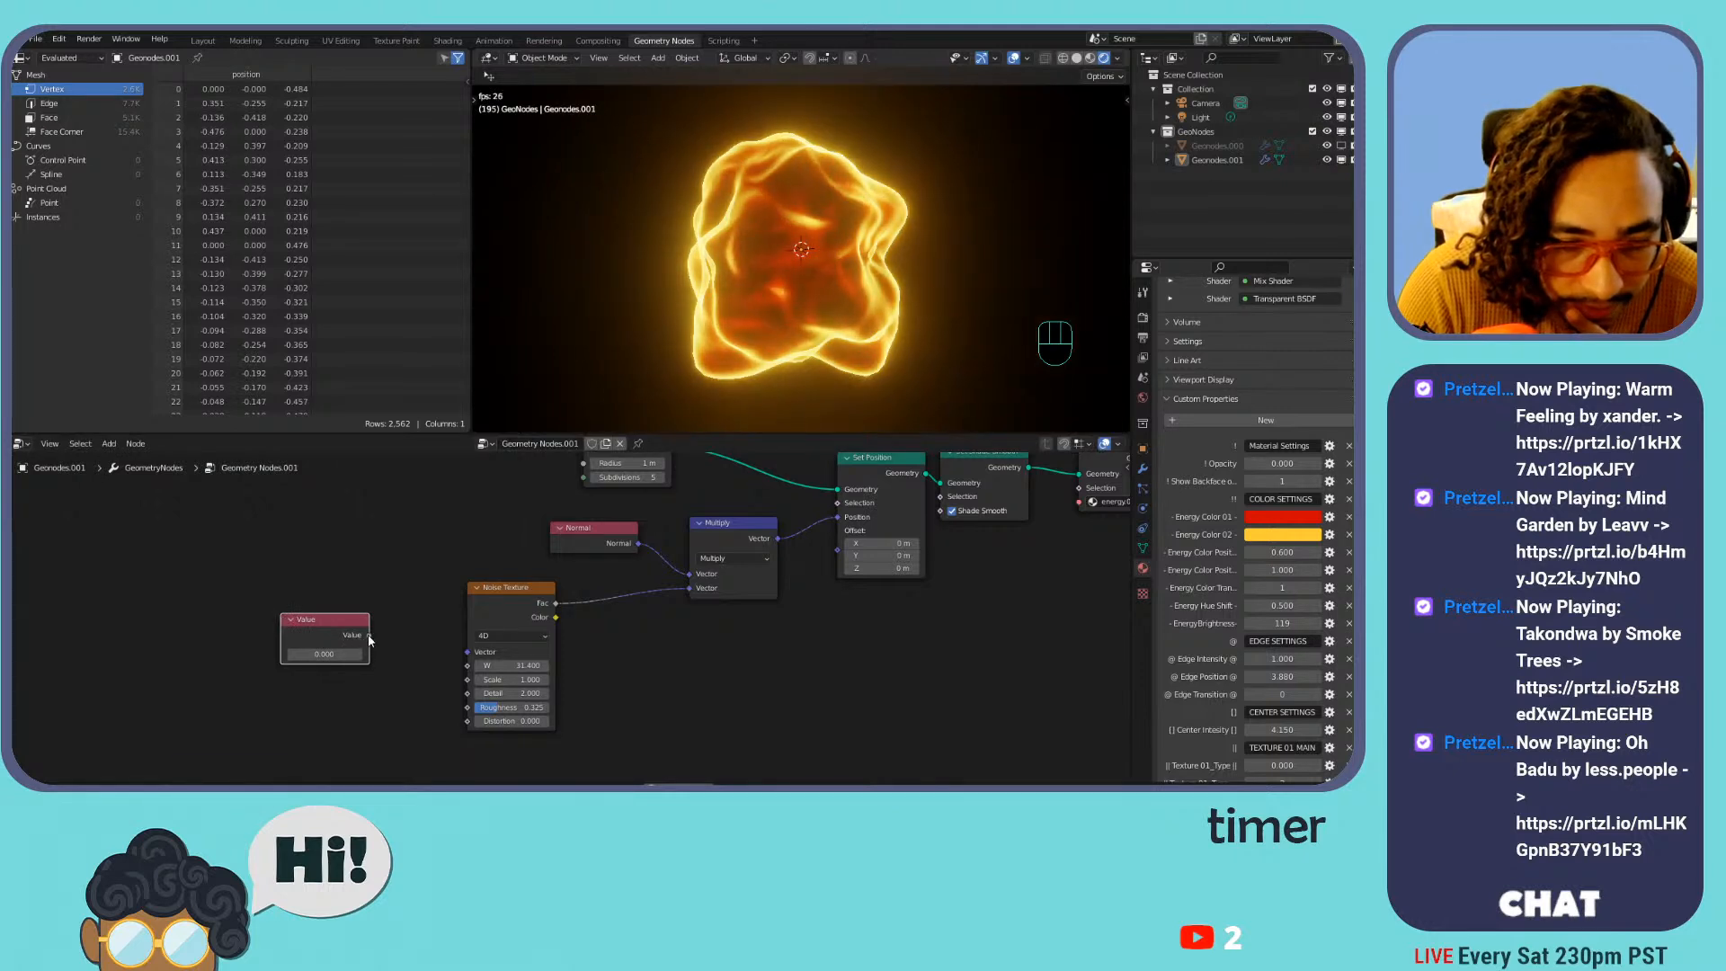
drag(468, 655, 470, 670)
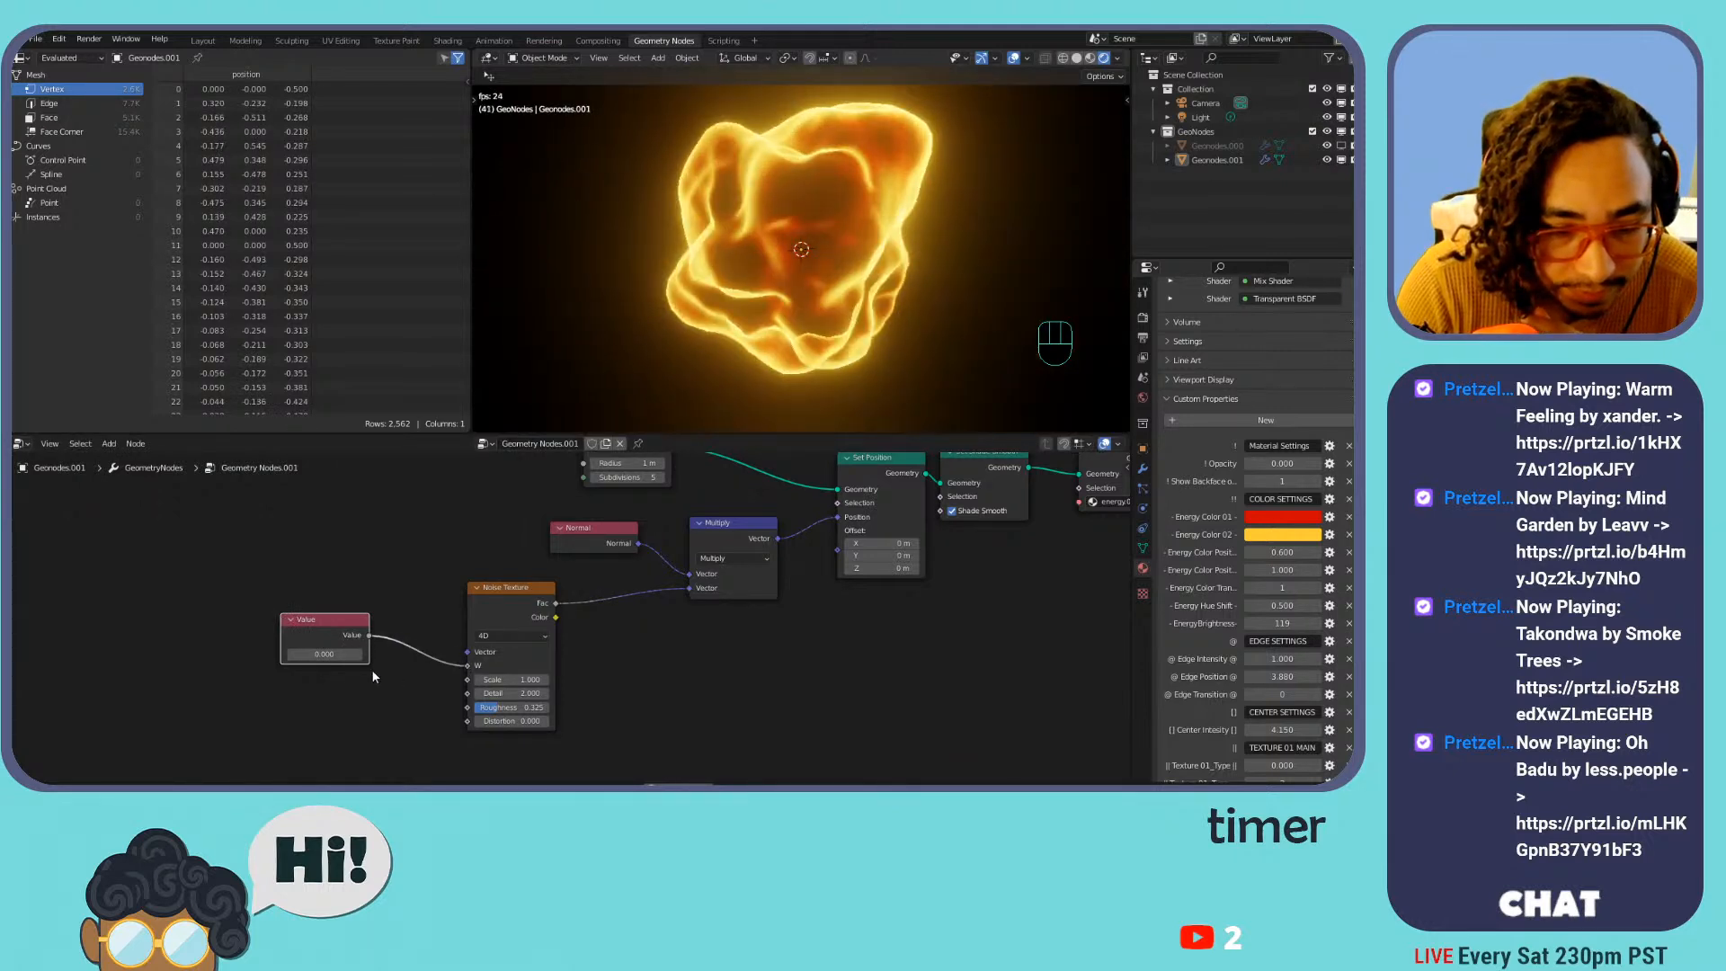
Drive the Value node feeding the noise W input with the expression #frame/100
text(#frame)
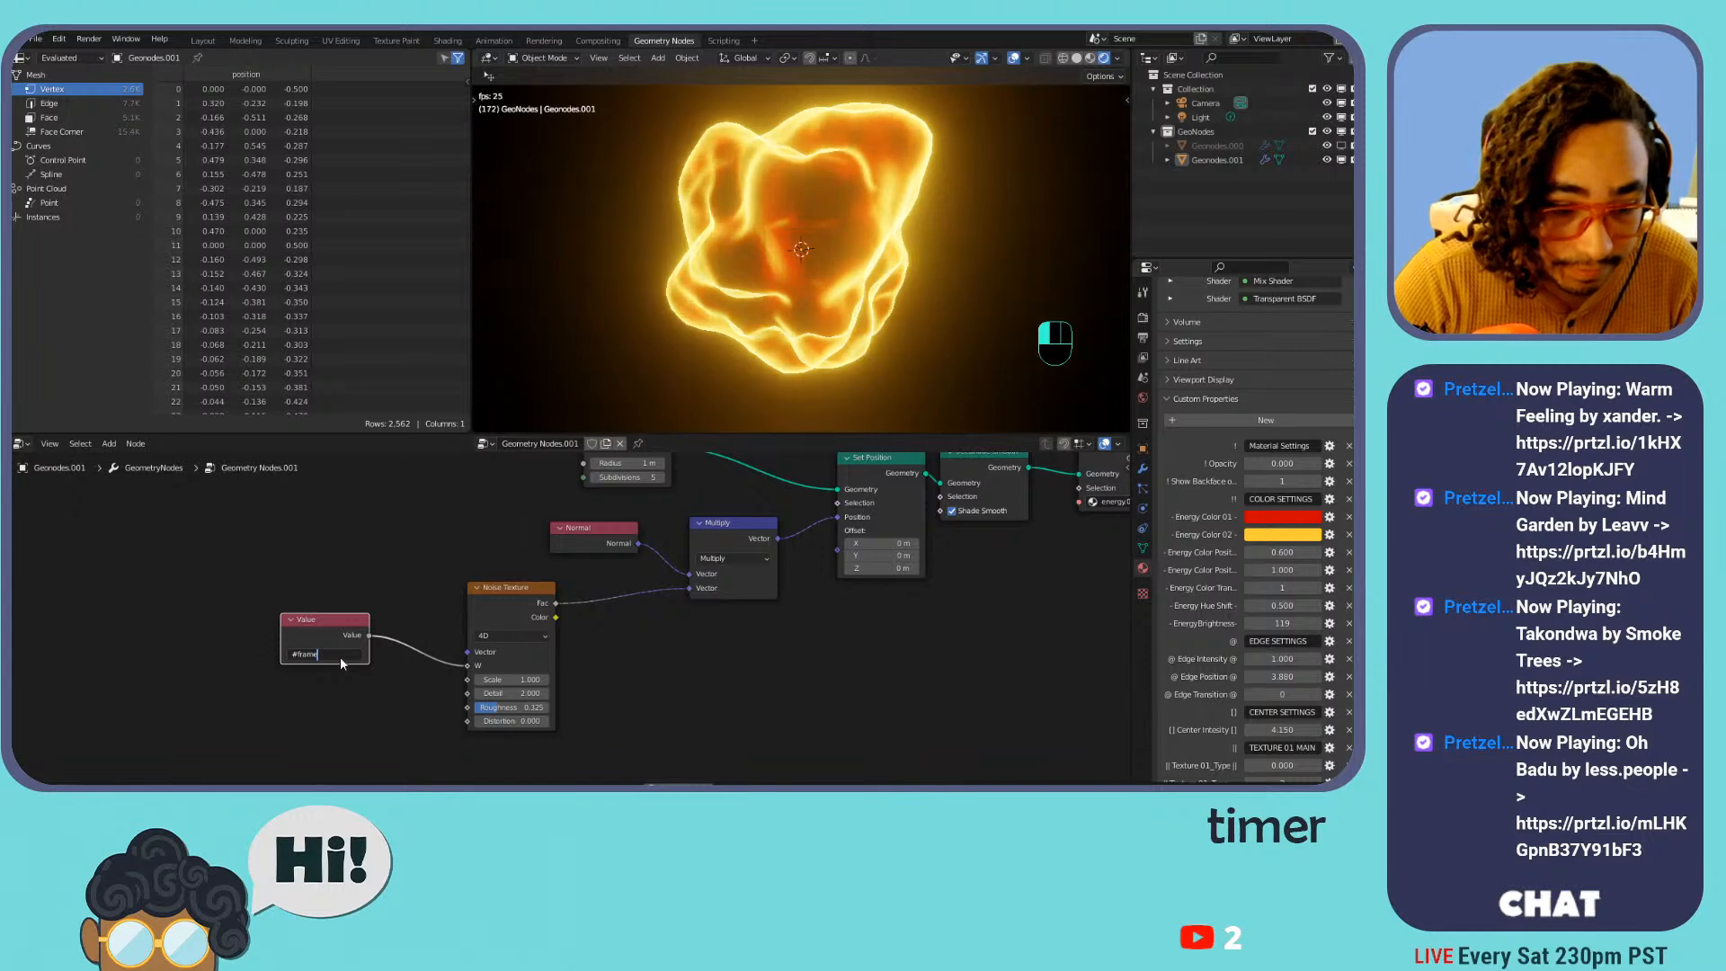
key(Return)
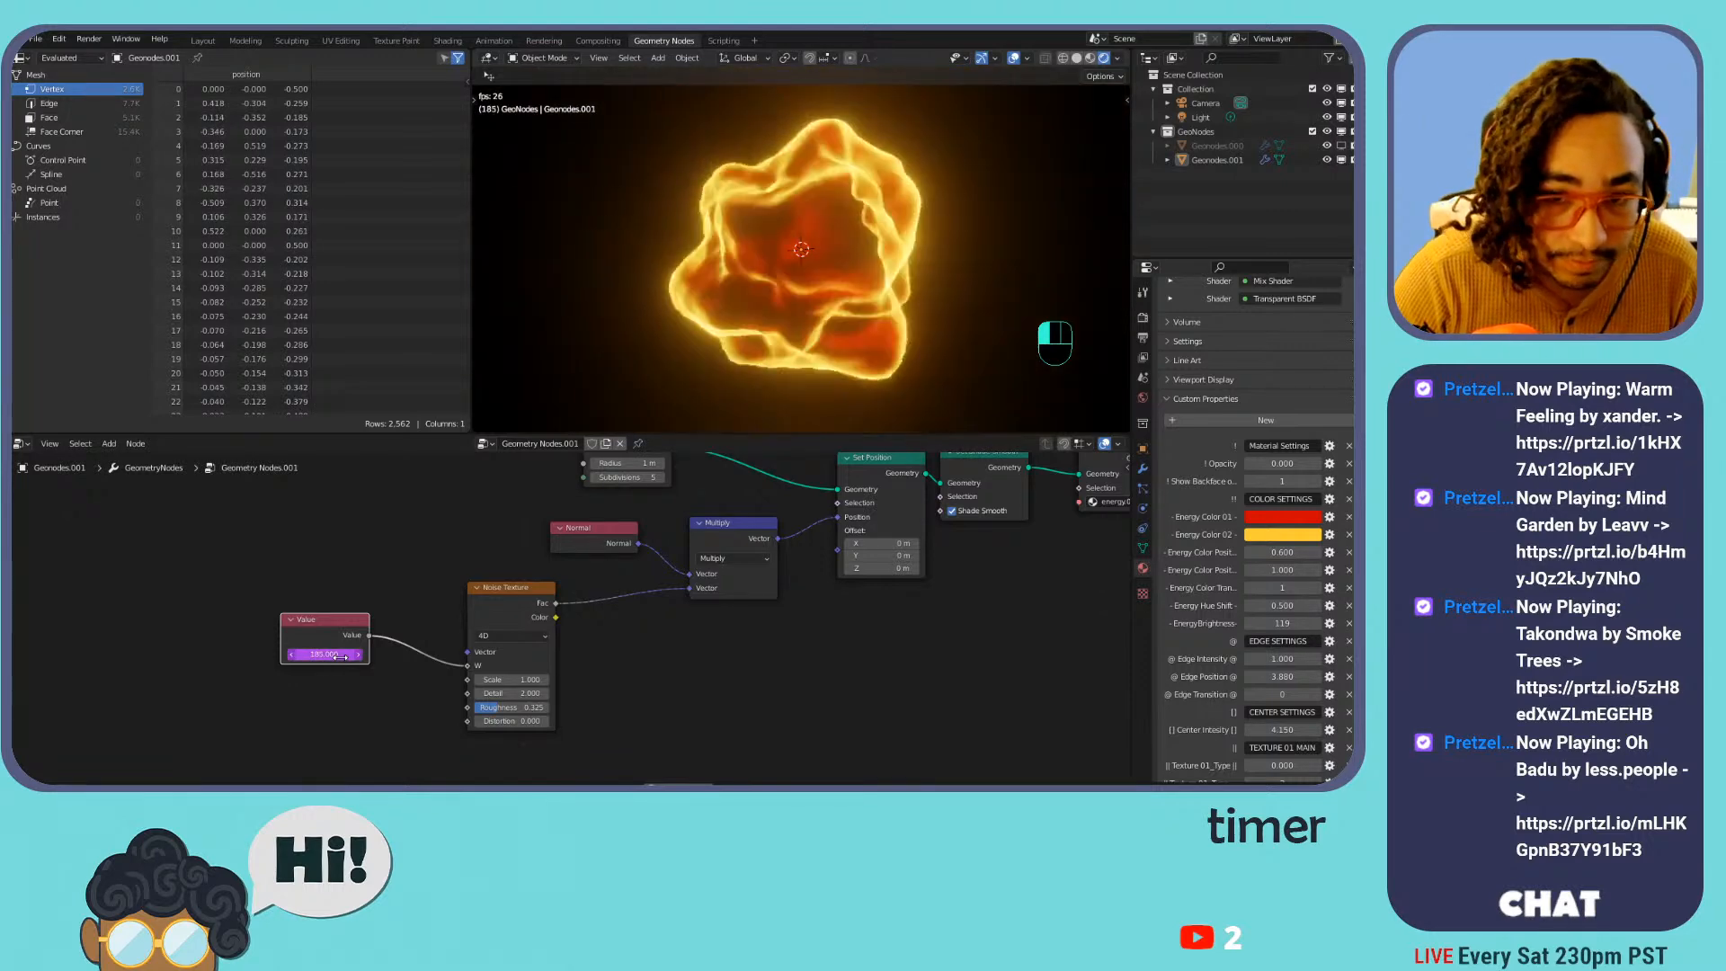
click(340, 655)
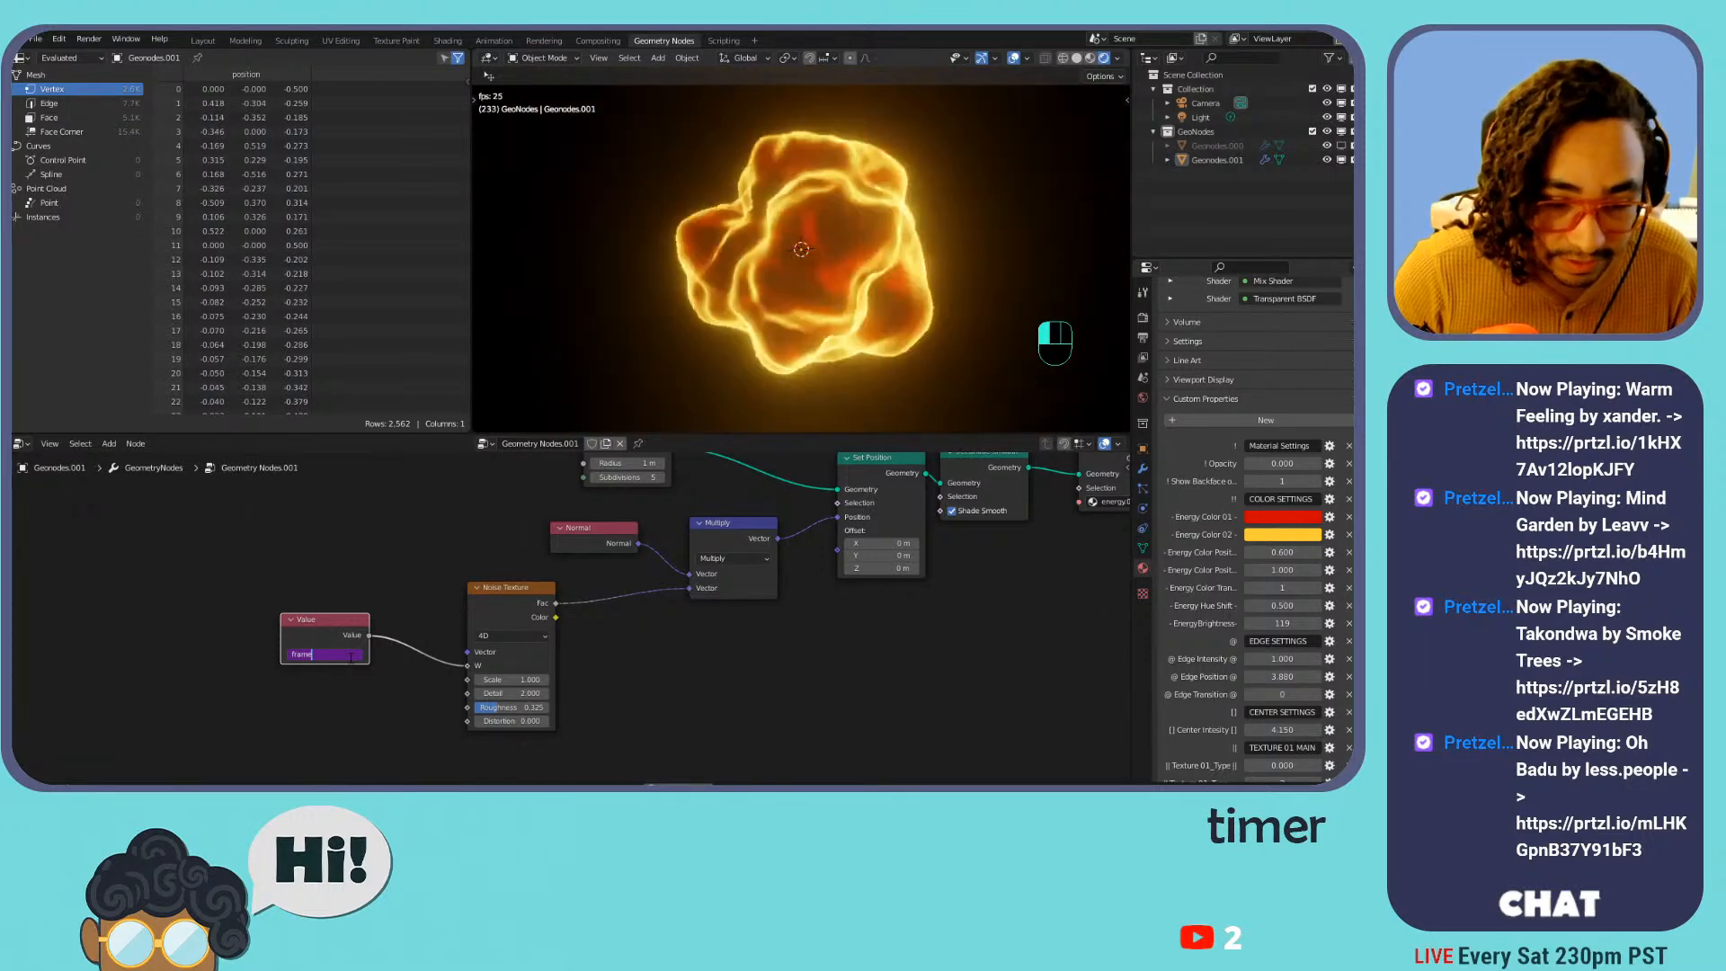
text(/100)
key(Return)
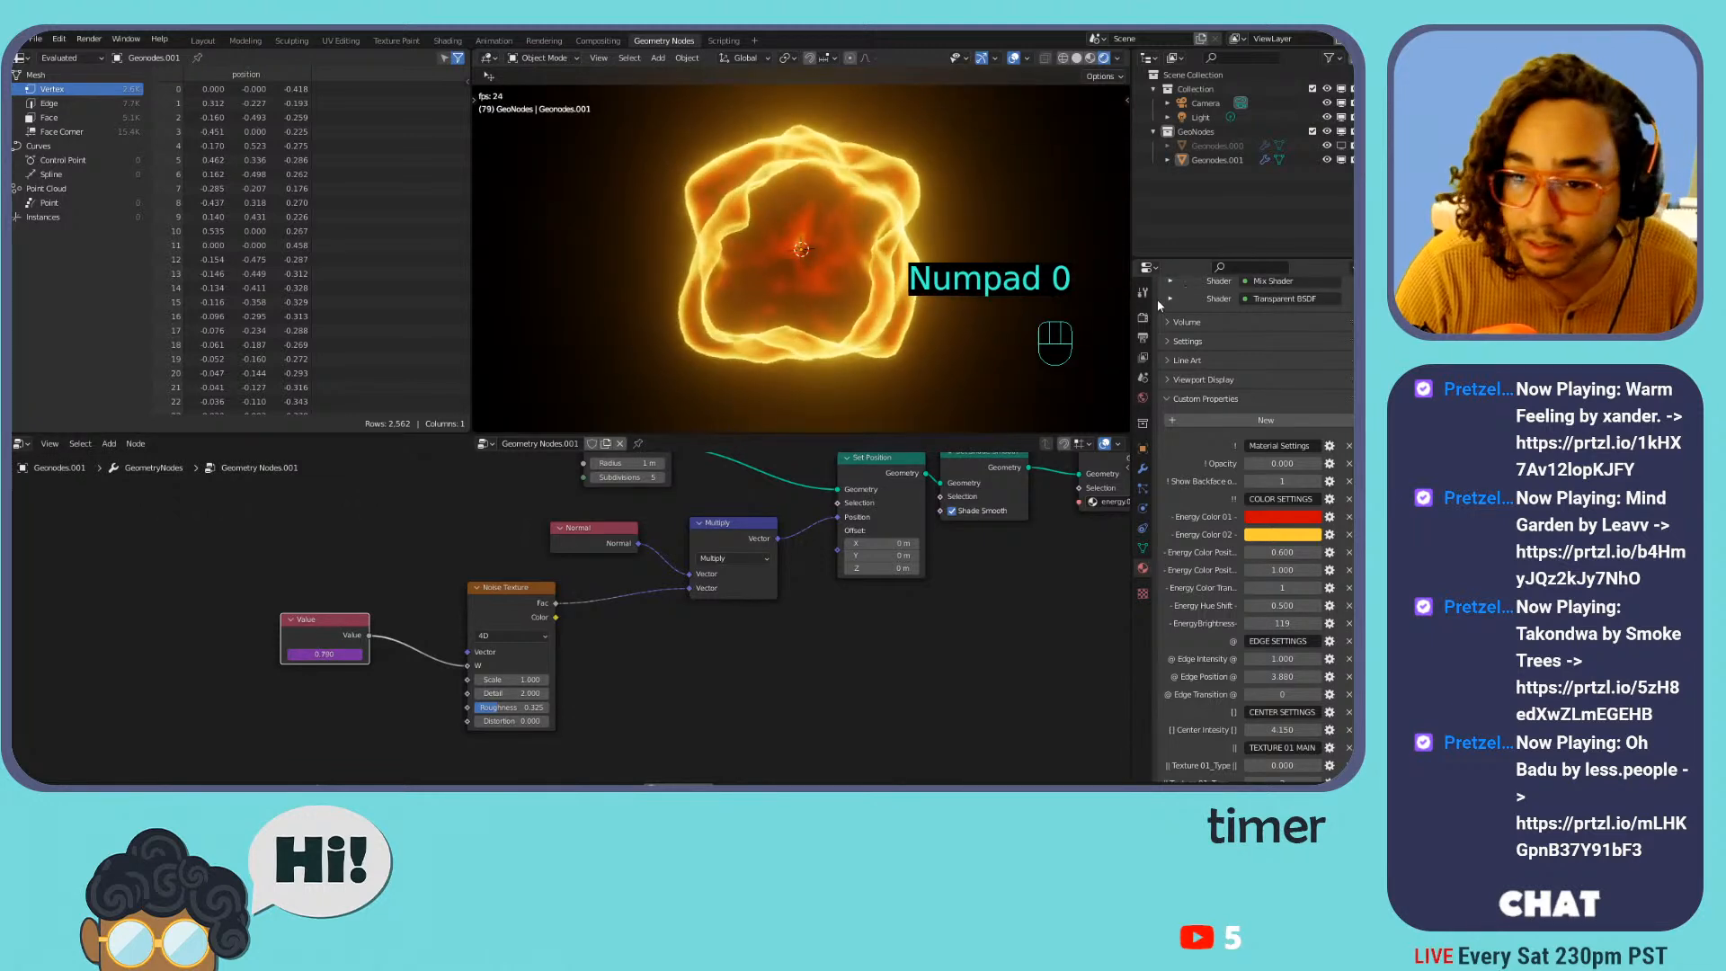
Set the scene's output frame rate to 60 fps
click(1144, 318)
click(1144, 339)
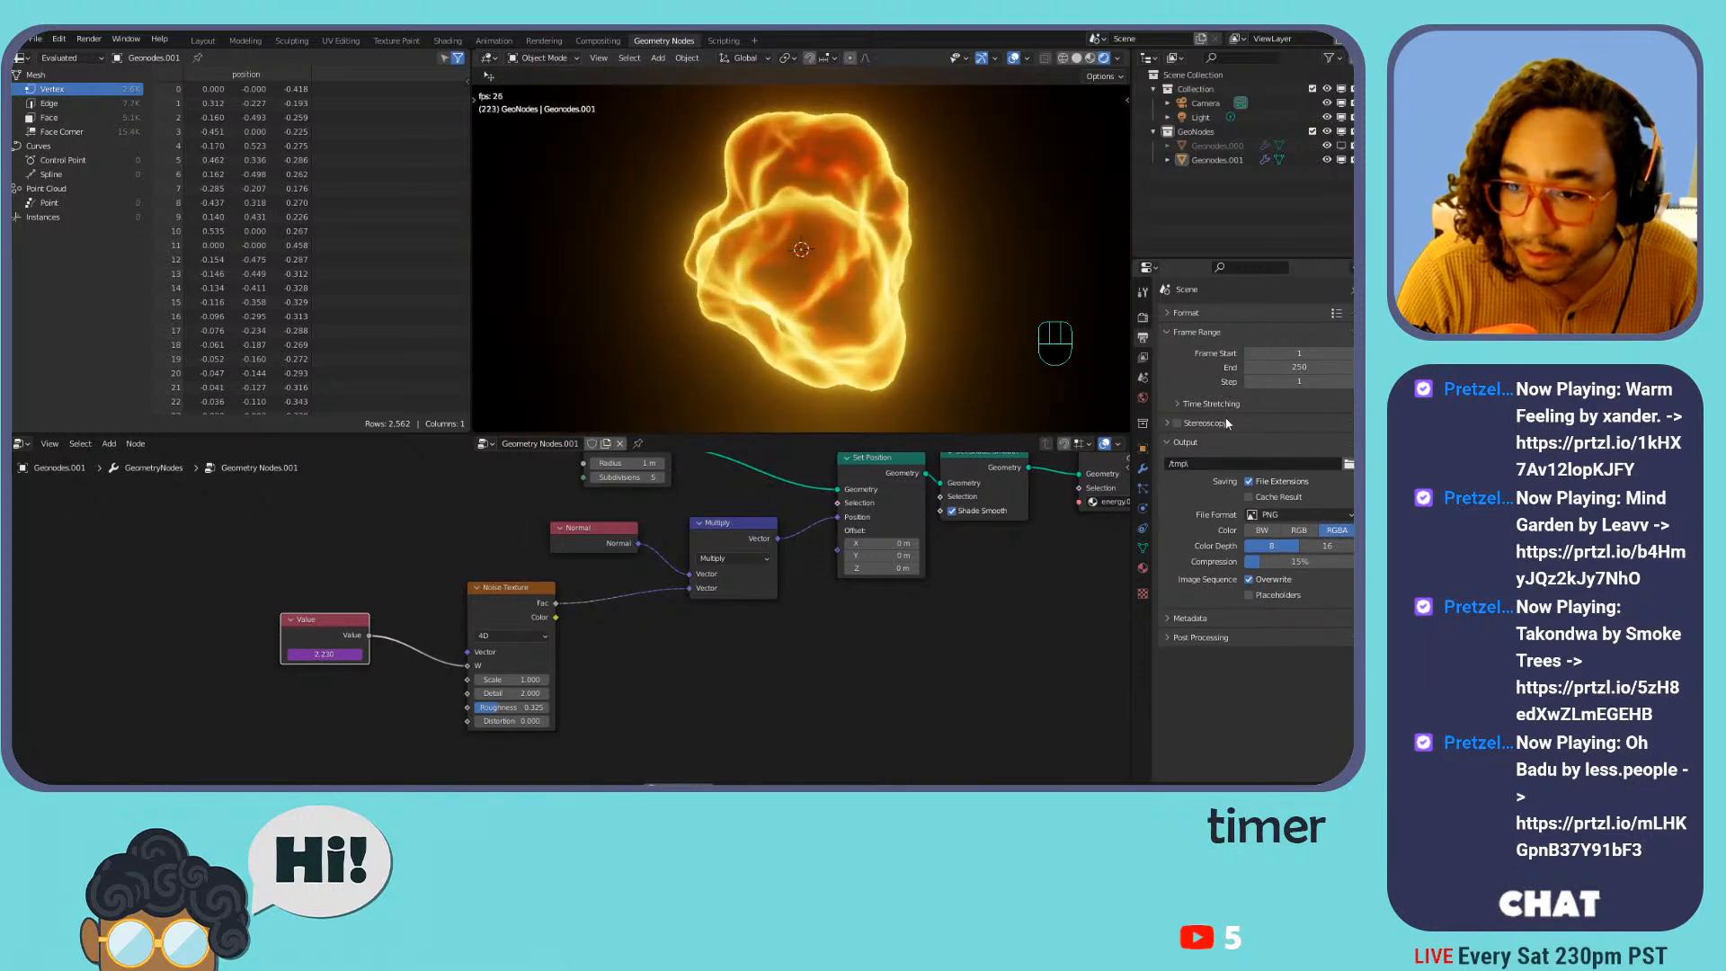
click(1205, 313)
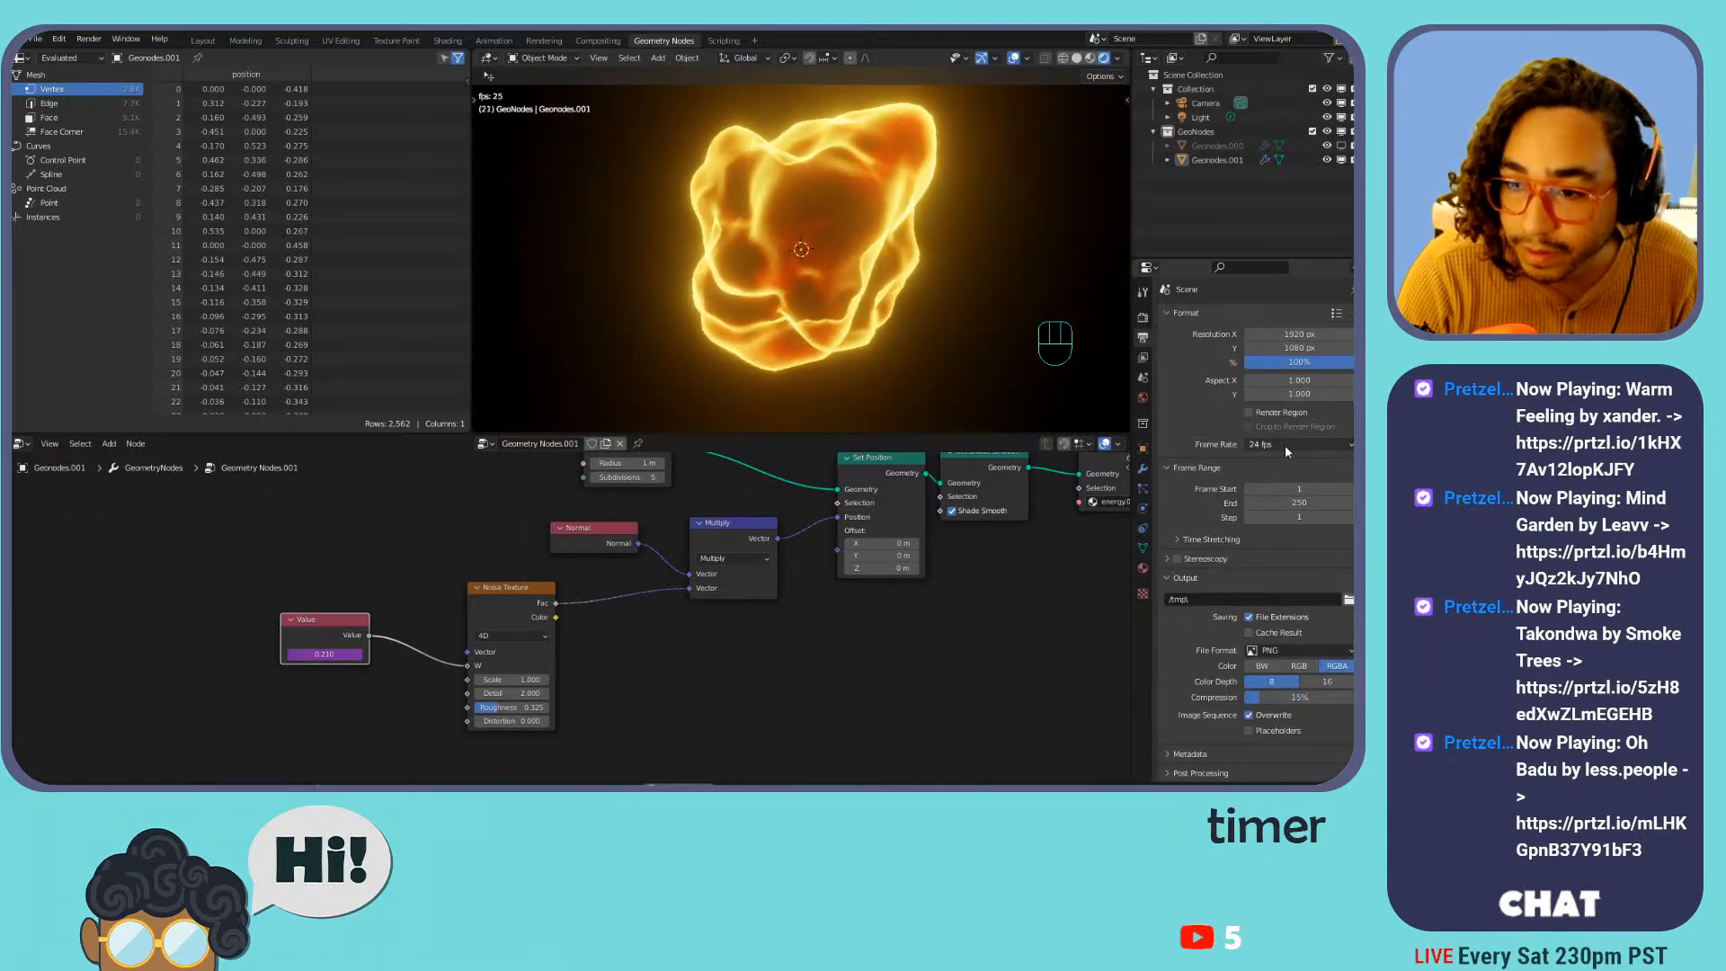
click(1287, 445)
click(1279, 558)
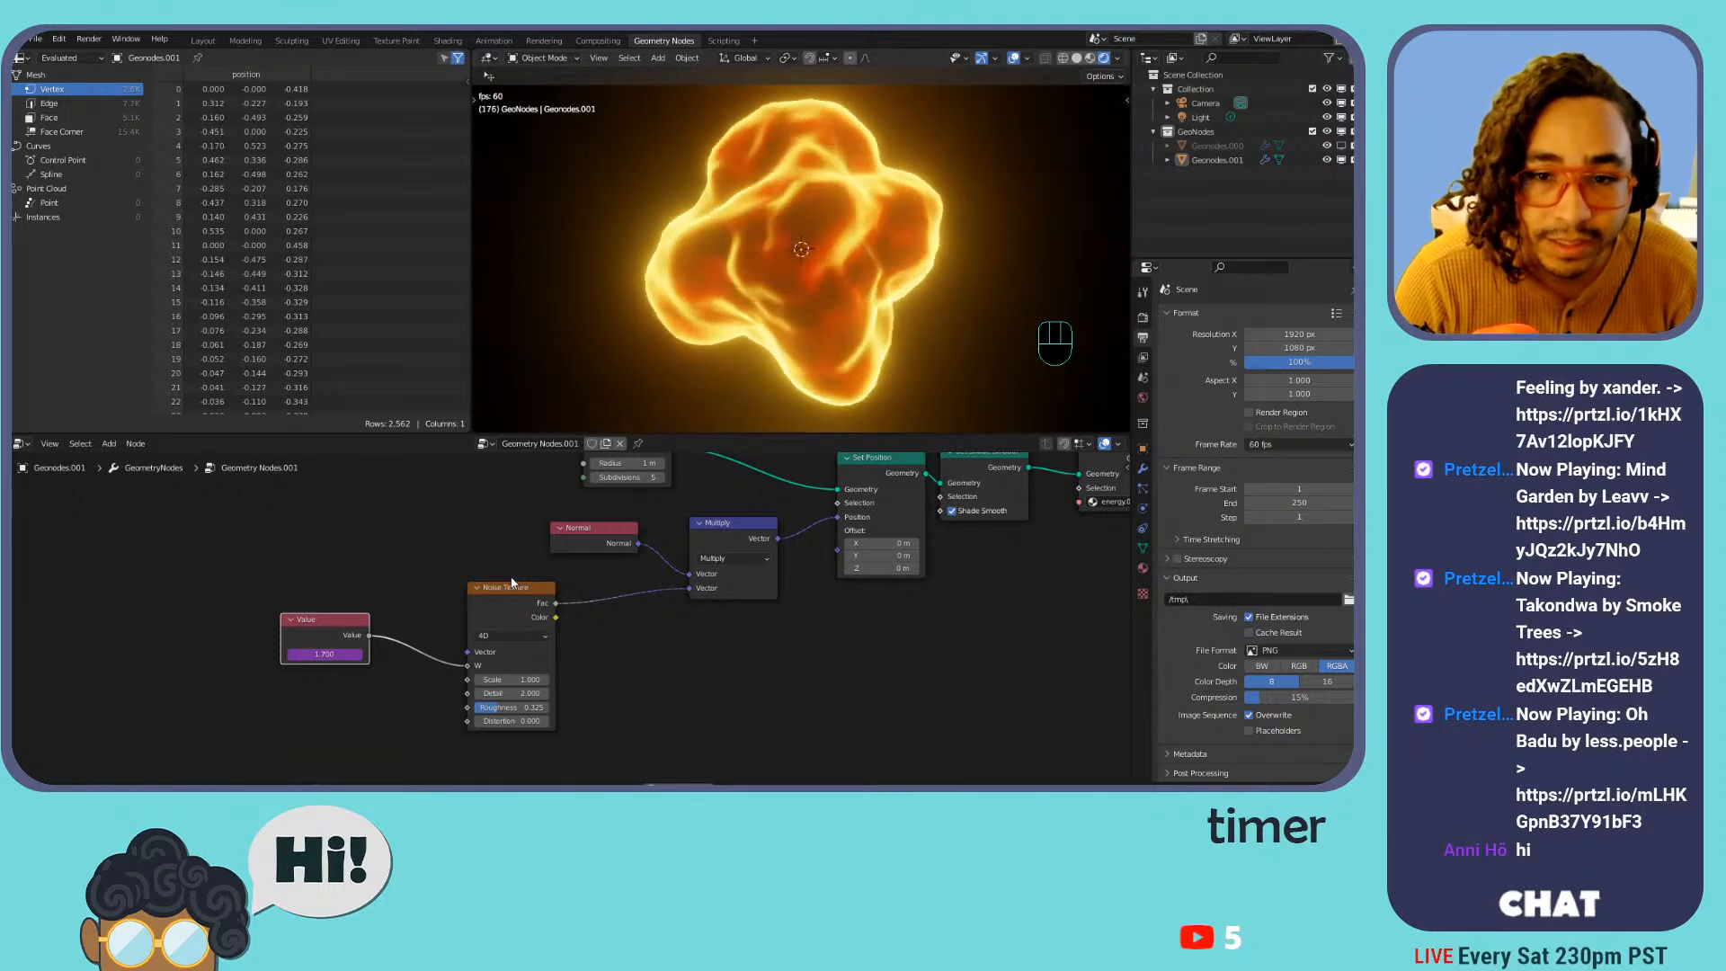
Move the Noise Texture node closer to the Multiply node and set its detail to 0 and scale to 1.9
scroll(565, 631, up, 1)
drag(491, 586, 587, 585)
scroll(870, 565, down, 2)
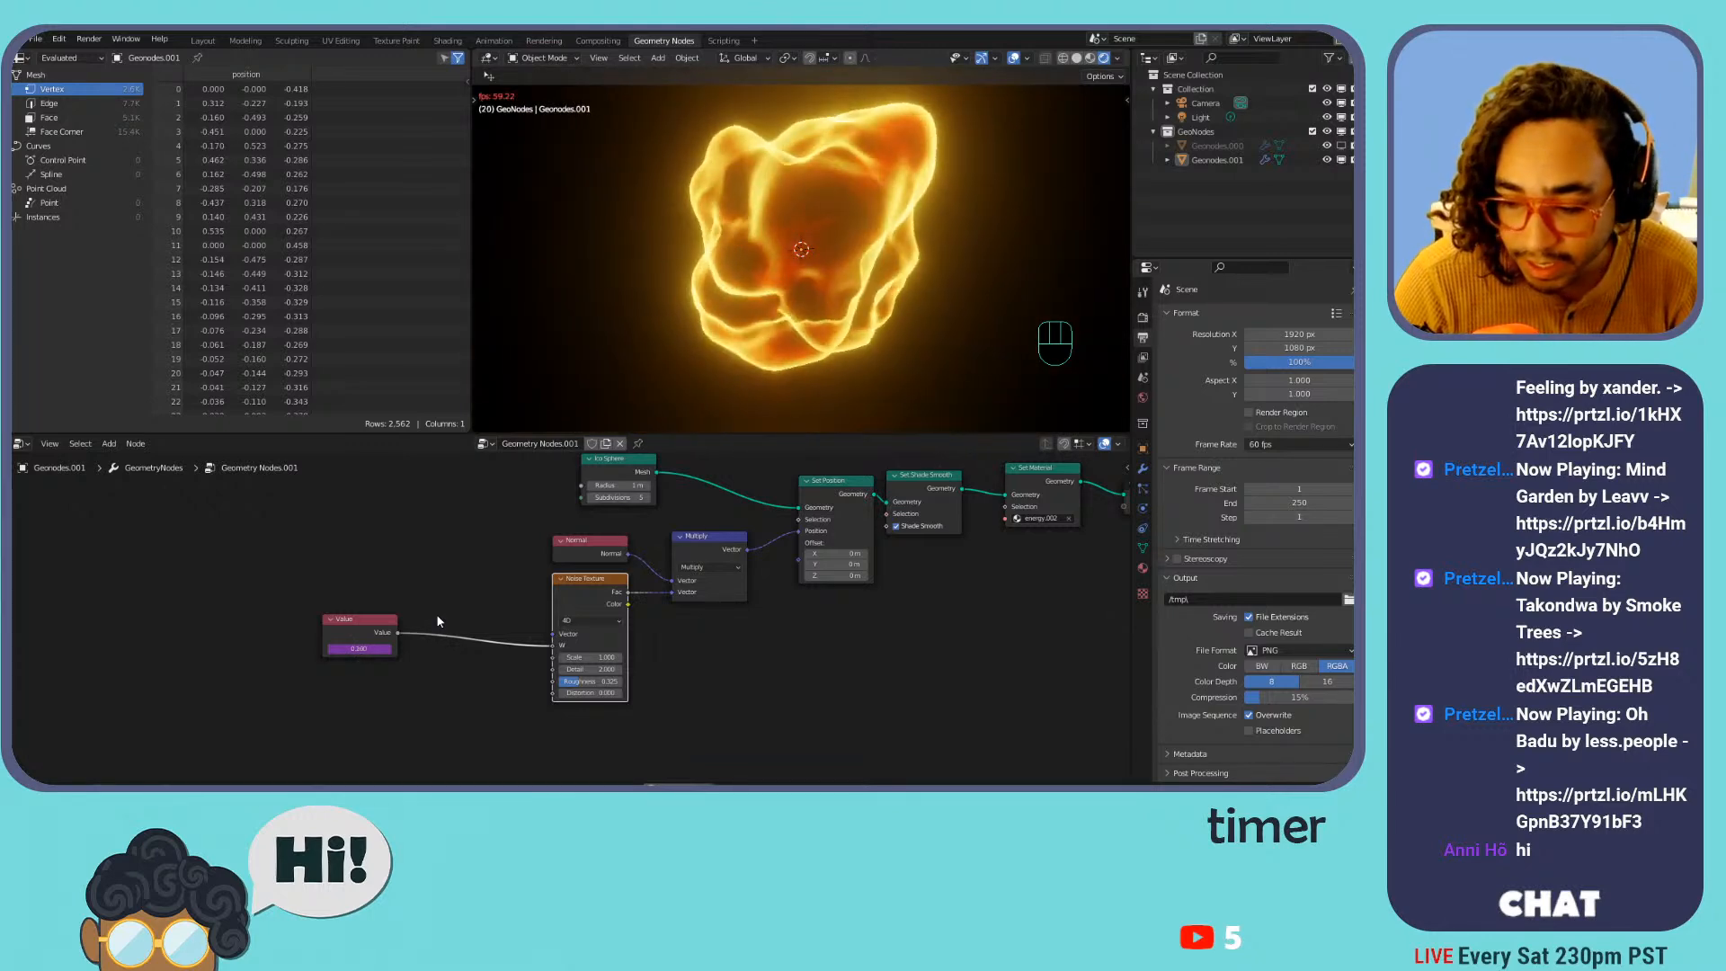
scroll(562, 630, up, 2)
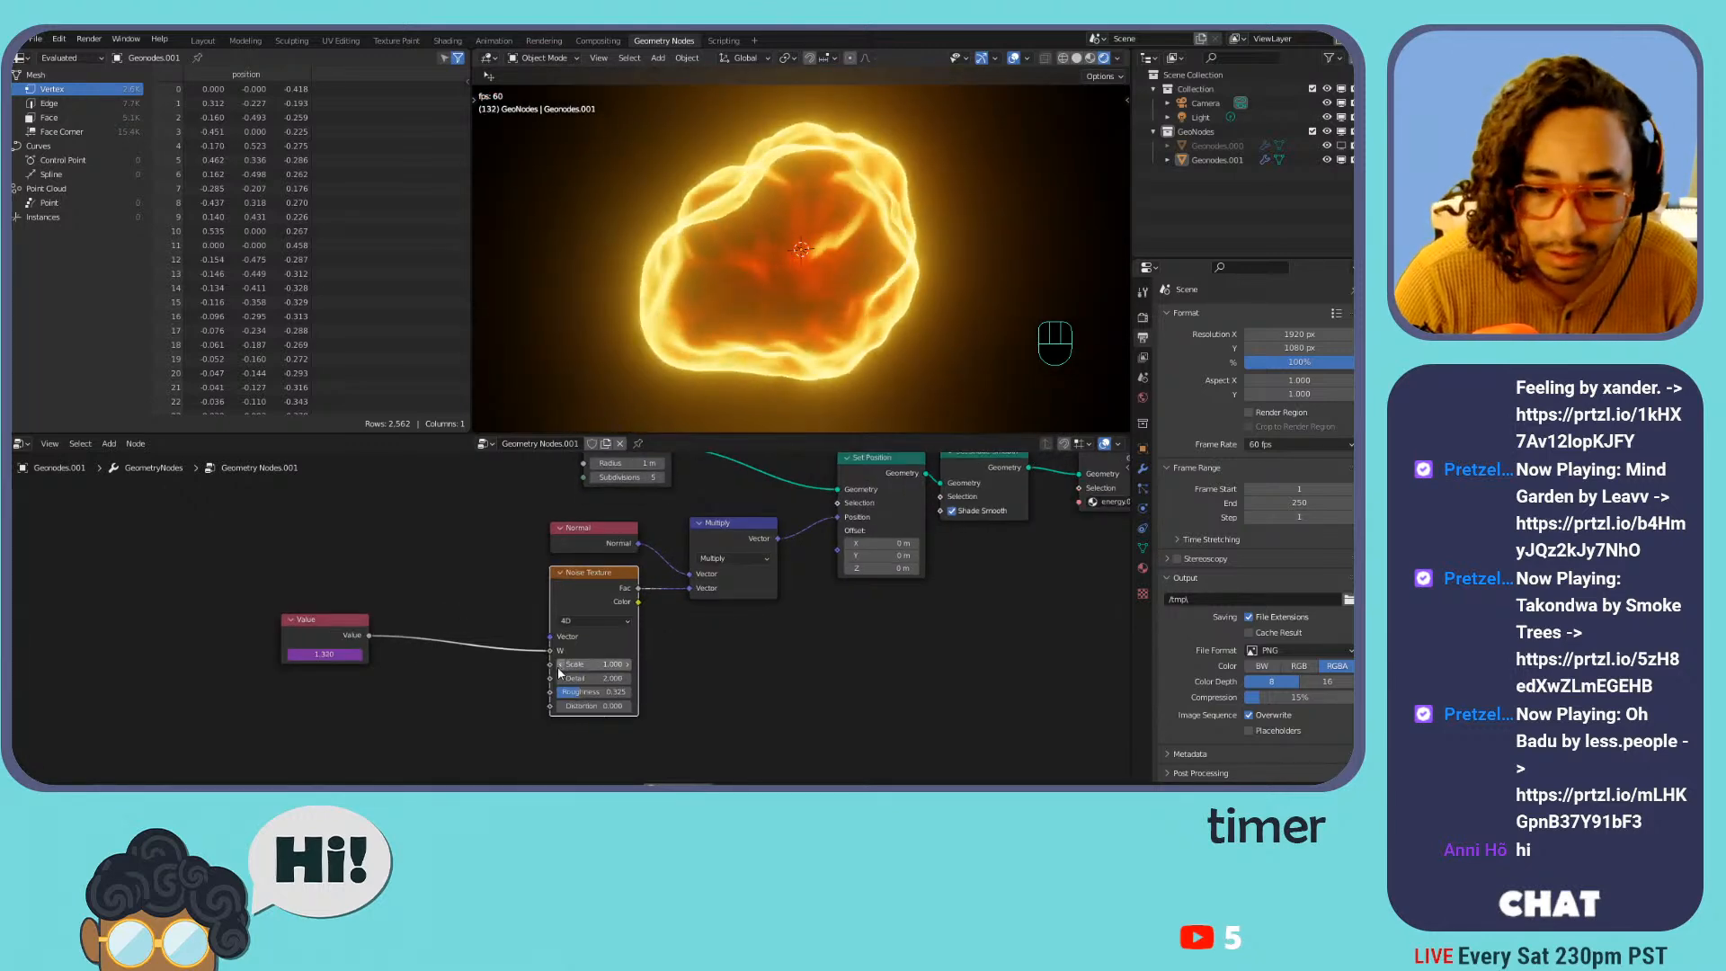
drag(605, 699, 580, 714)
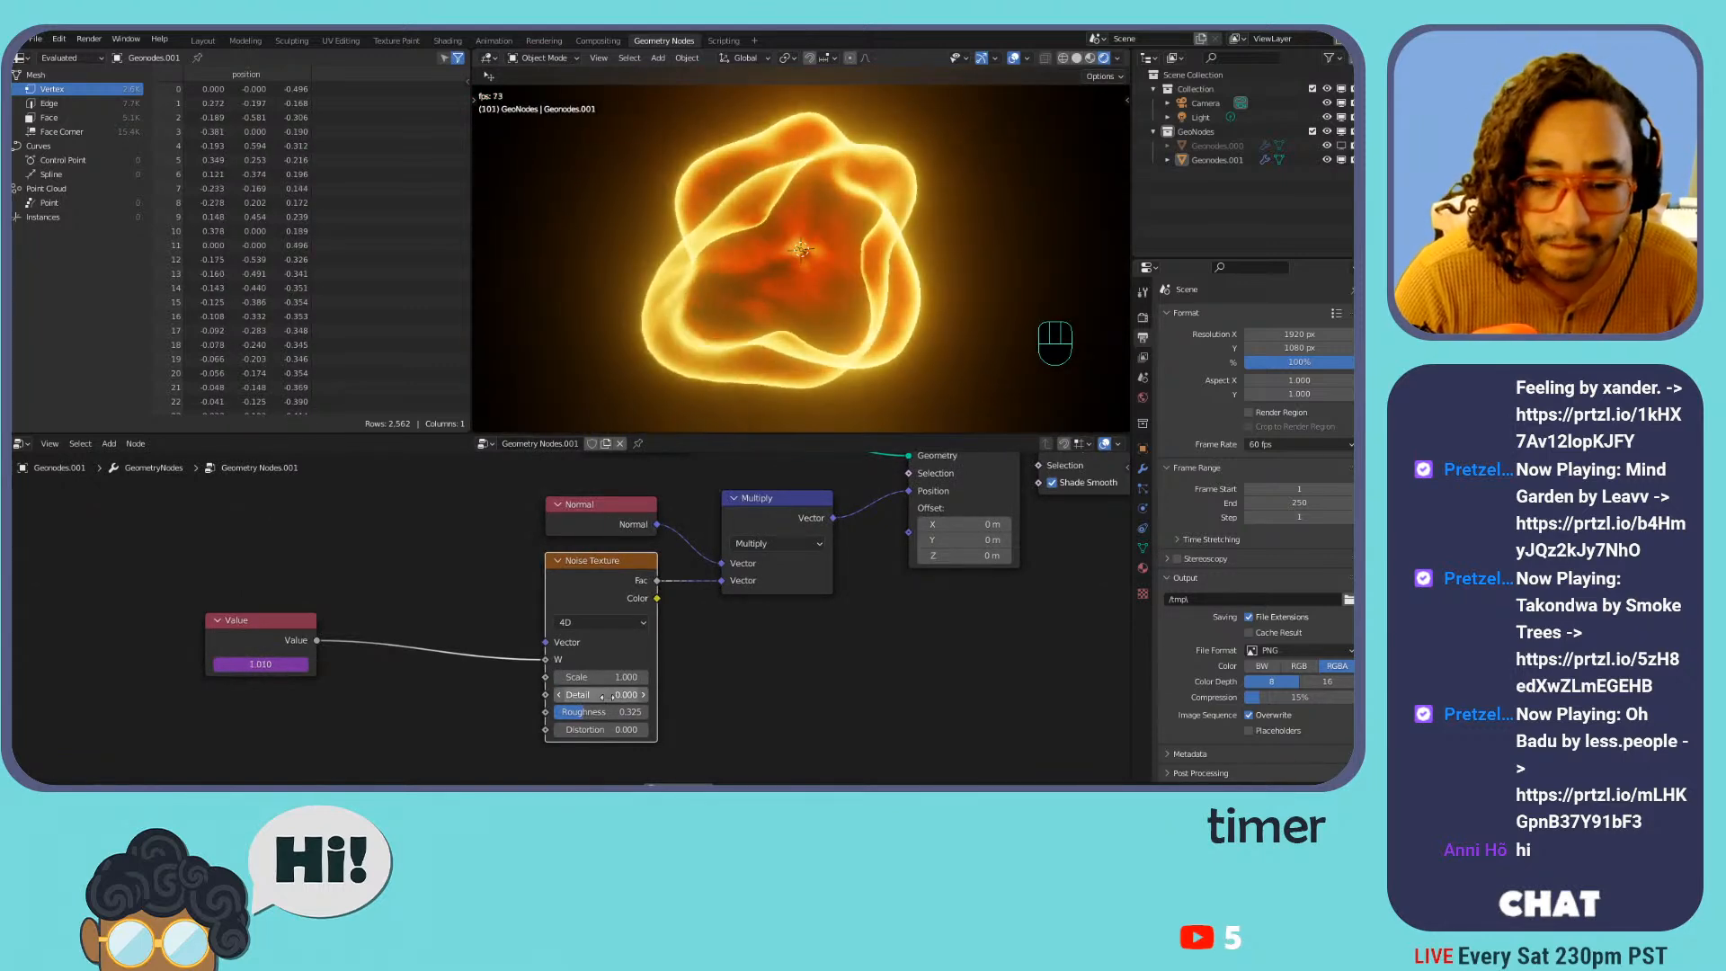
drag(593, 683, 688, 683)
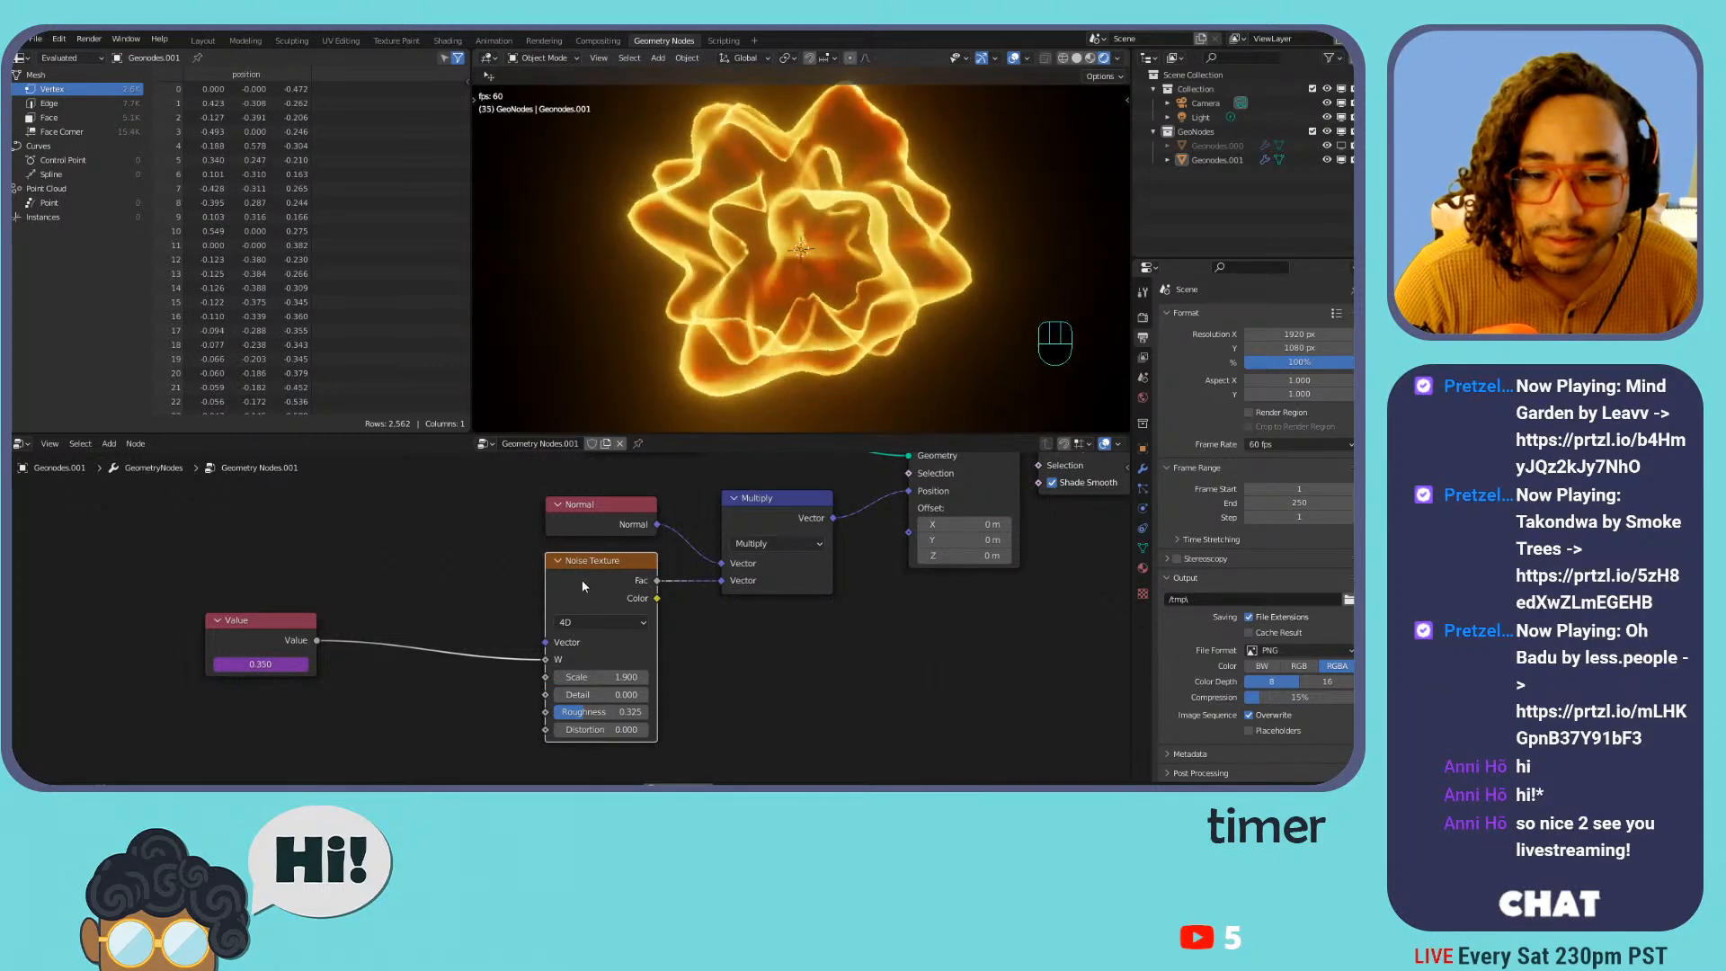
Set the Show Backface custom property of the Geonodes.001 object's energy material to 0
click(1216, 160)
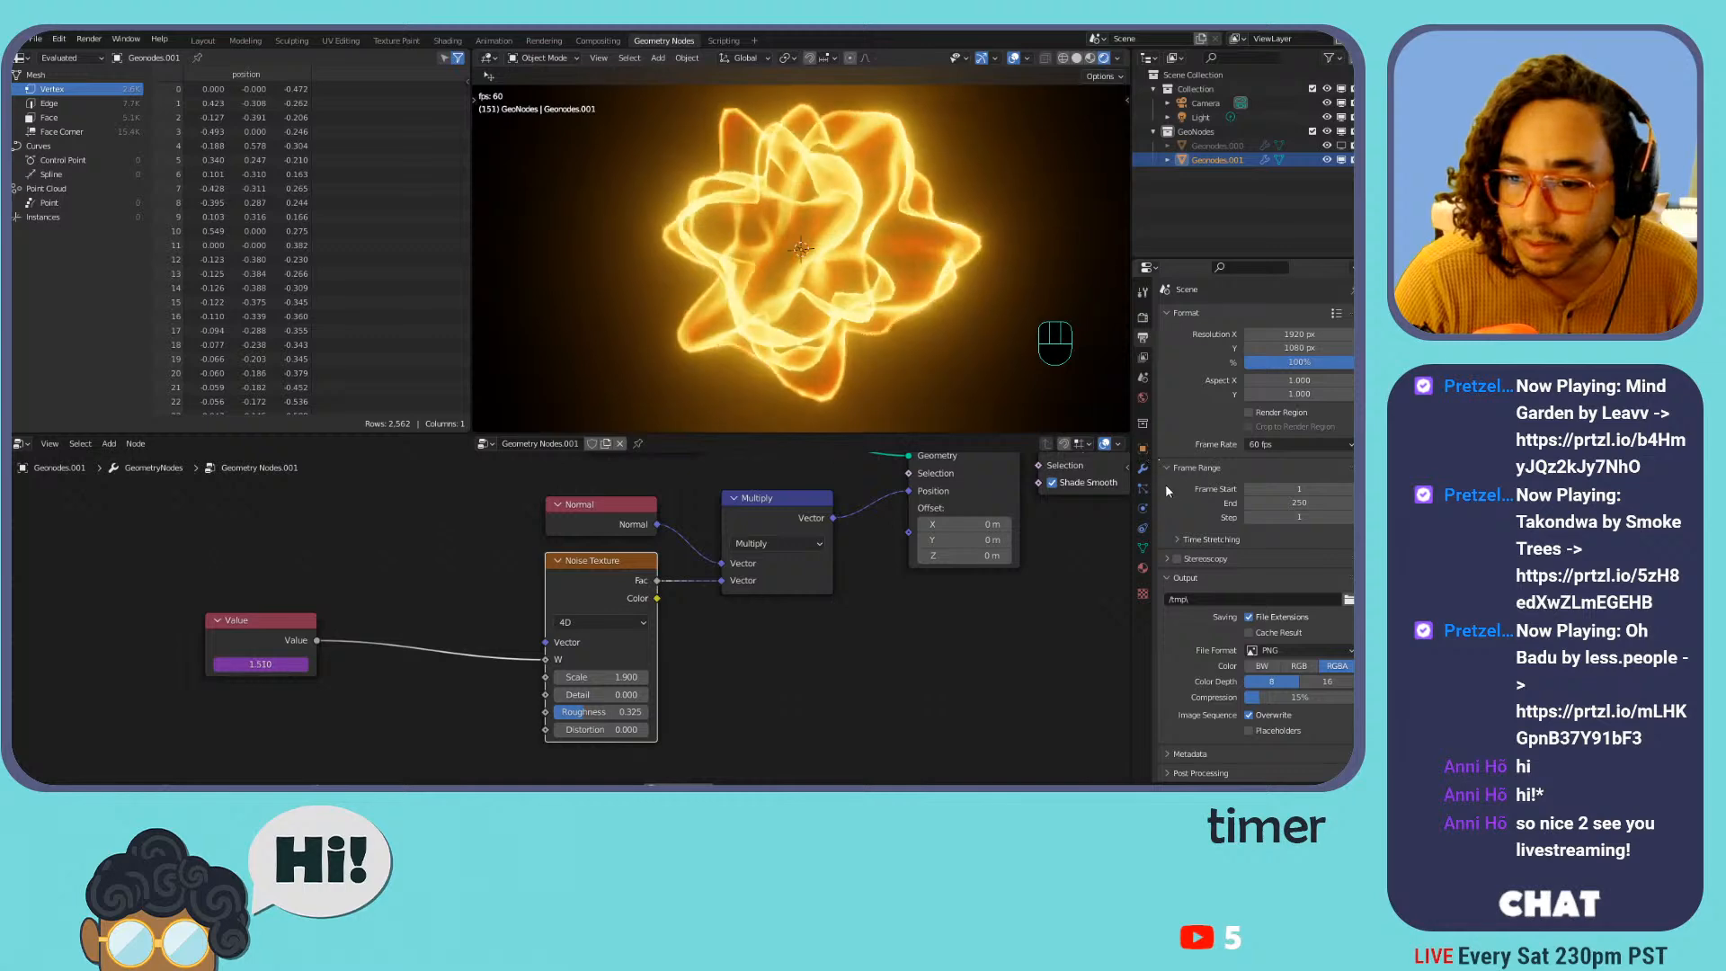
click(1142, 569)
scroll(1248, 573, down, 5)
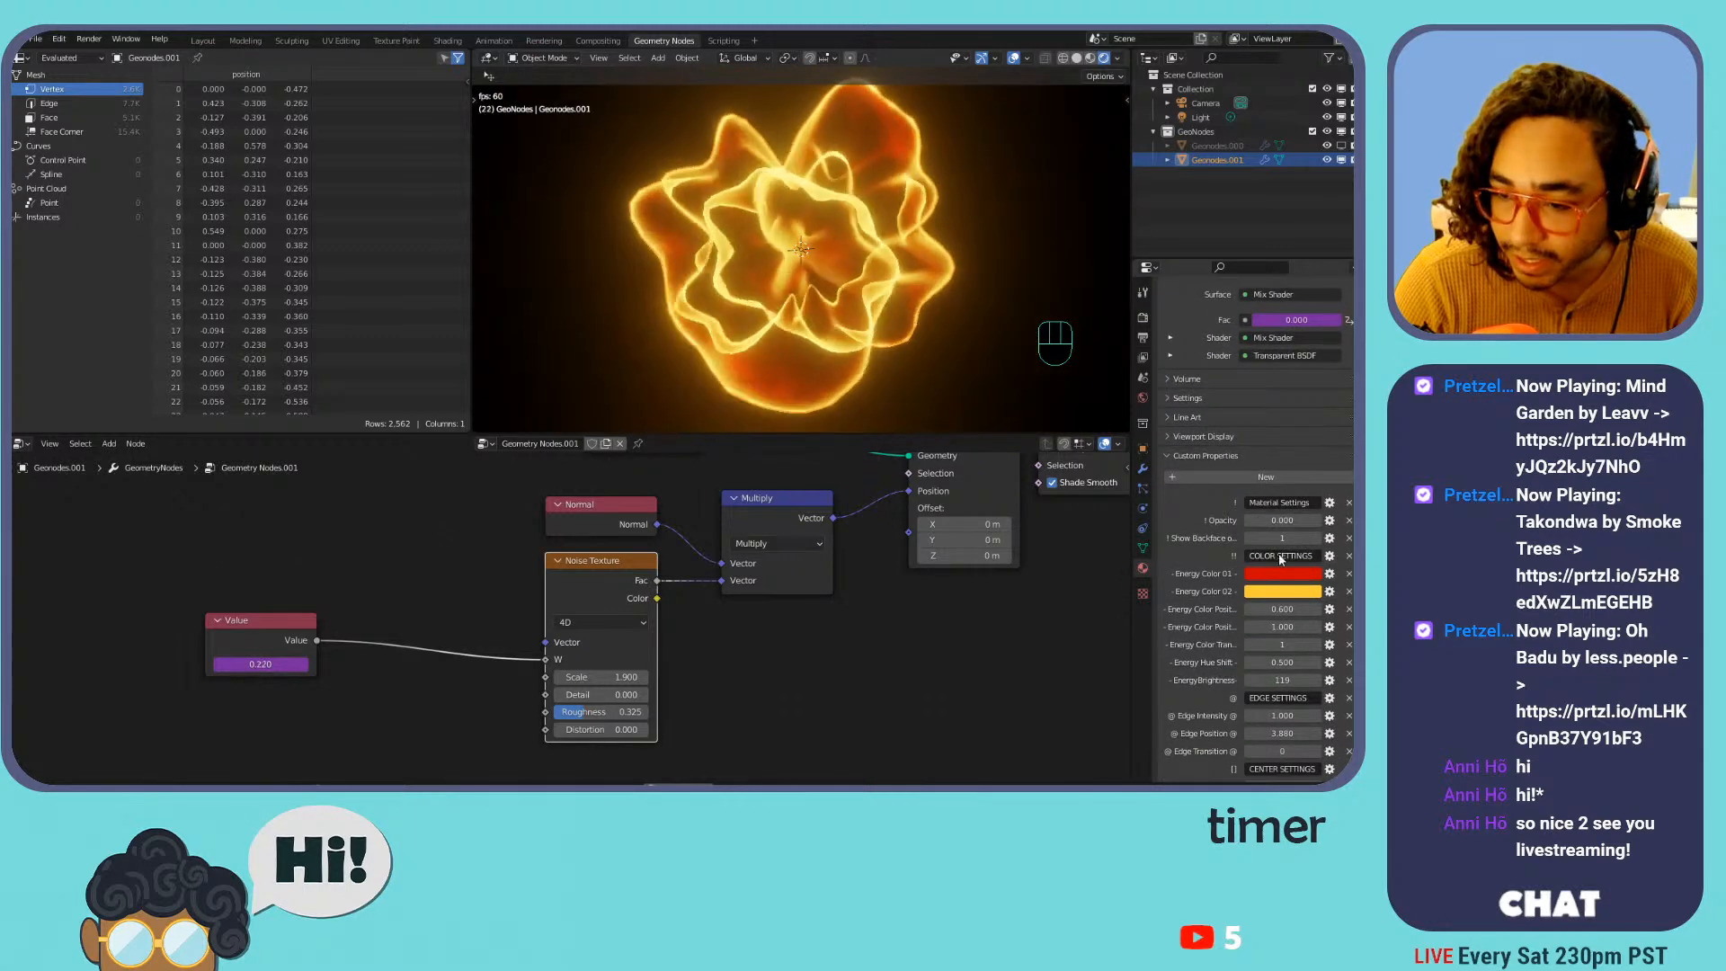
click(1248, 537)
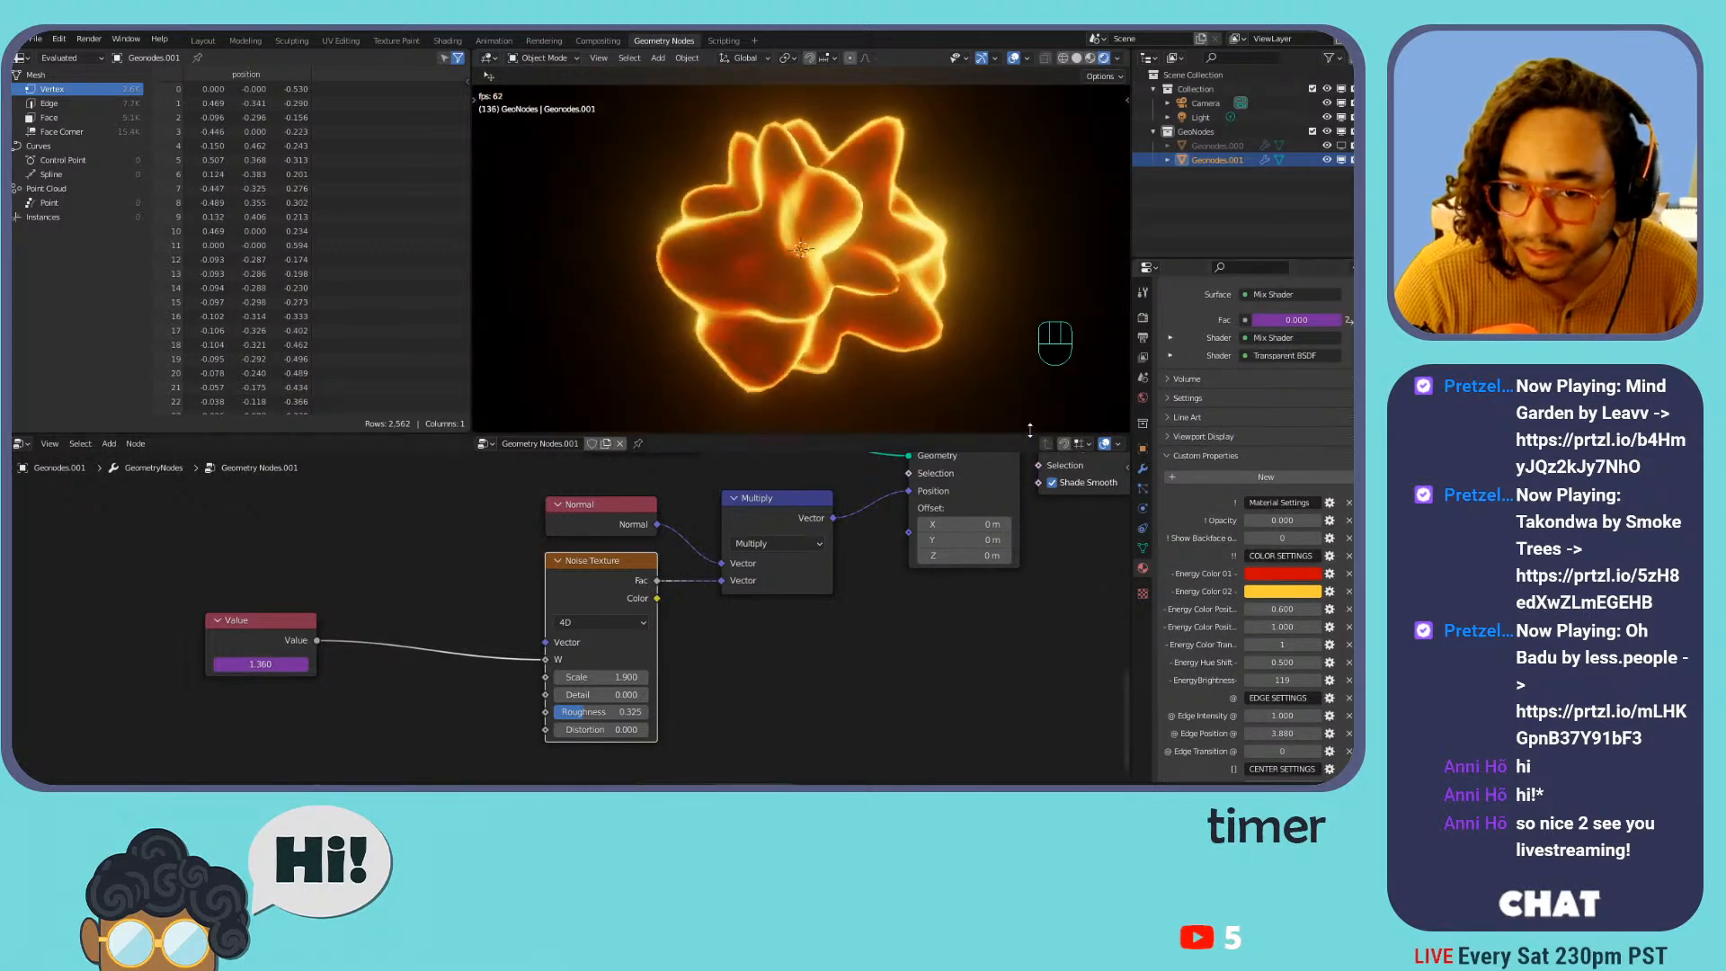
shift+middle_drag(684, 161, 854, 214)
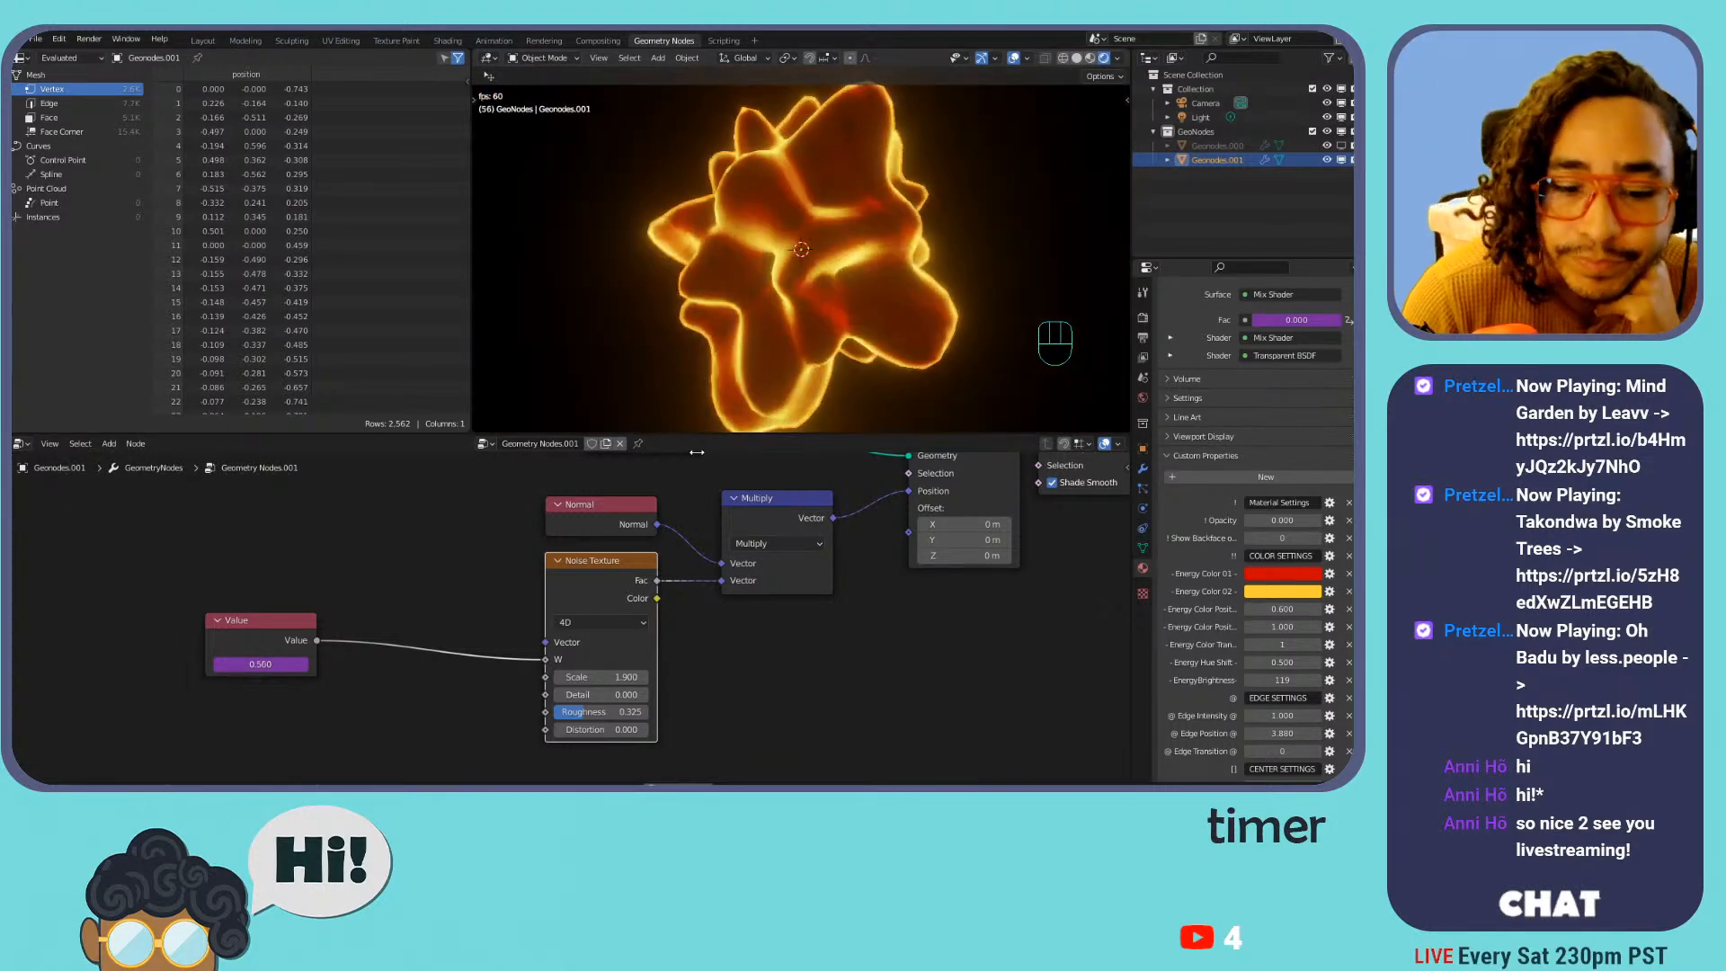
Try a Noise Texture scale of 2.6 from the front view, and settle on a scale of 1.5
drag(585, 679, 622, 679)
scroll(816, 254, down, 2)
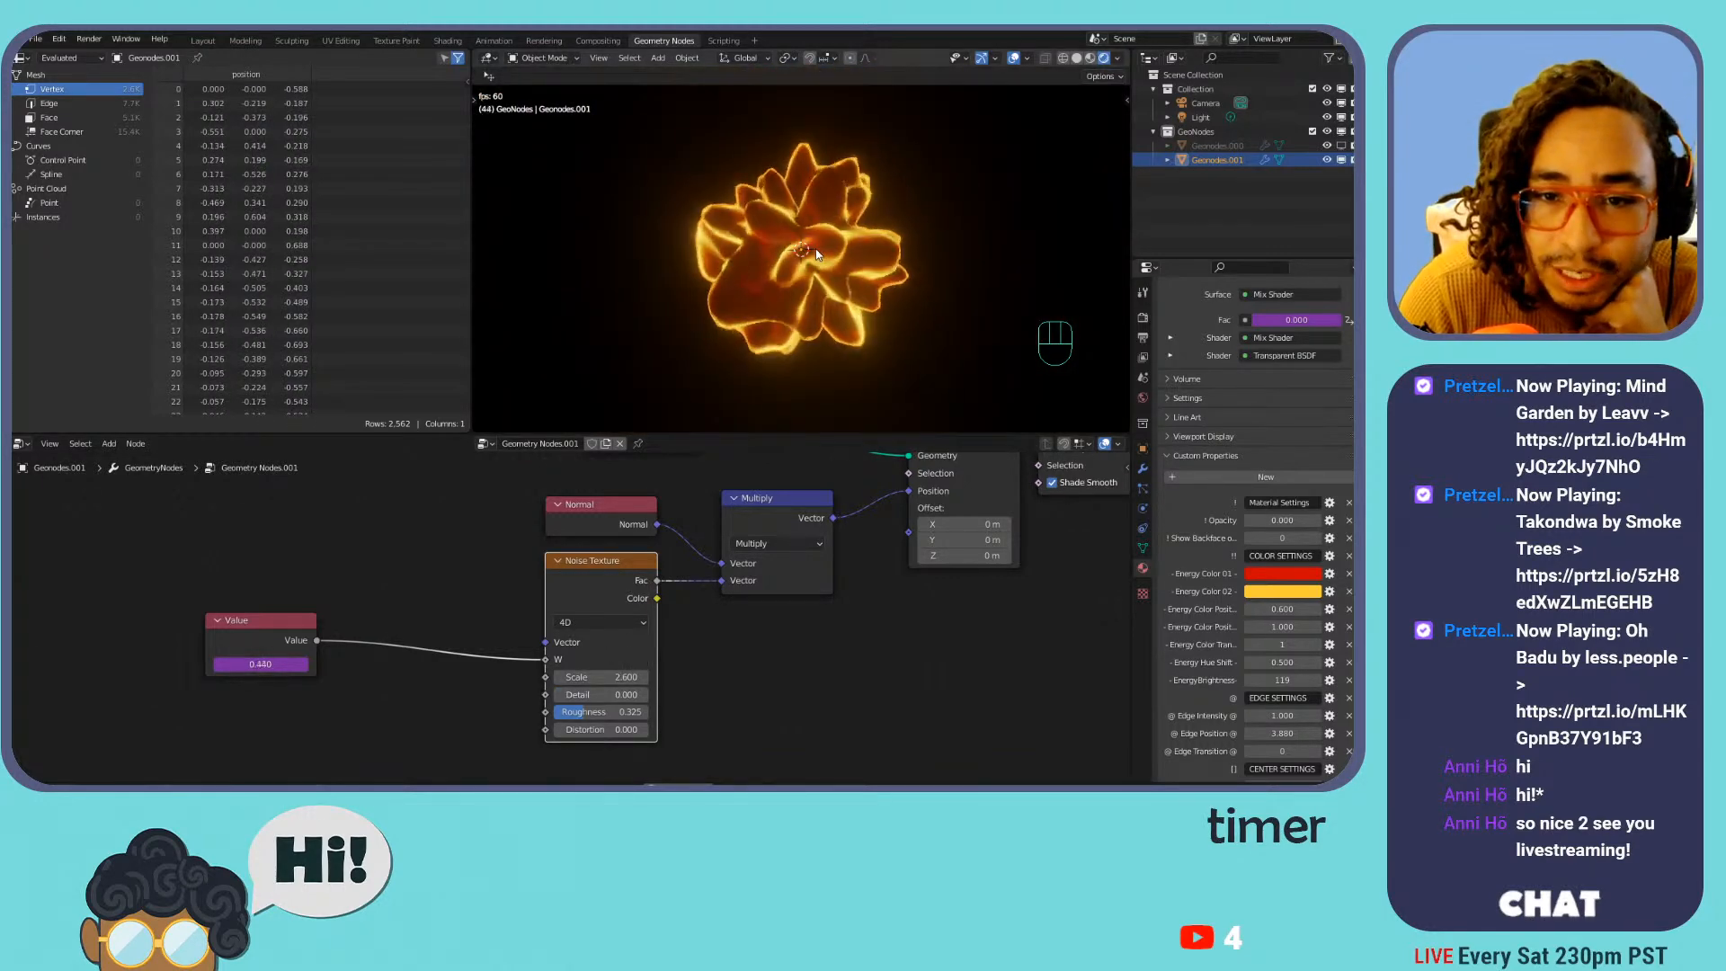
key(KP_1)
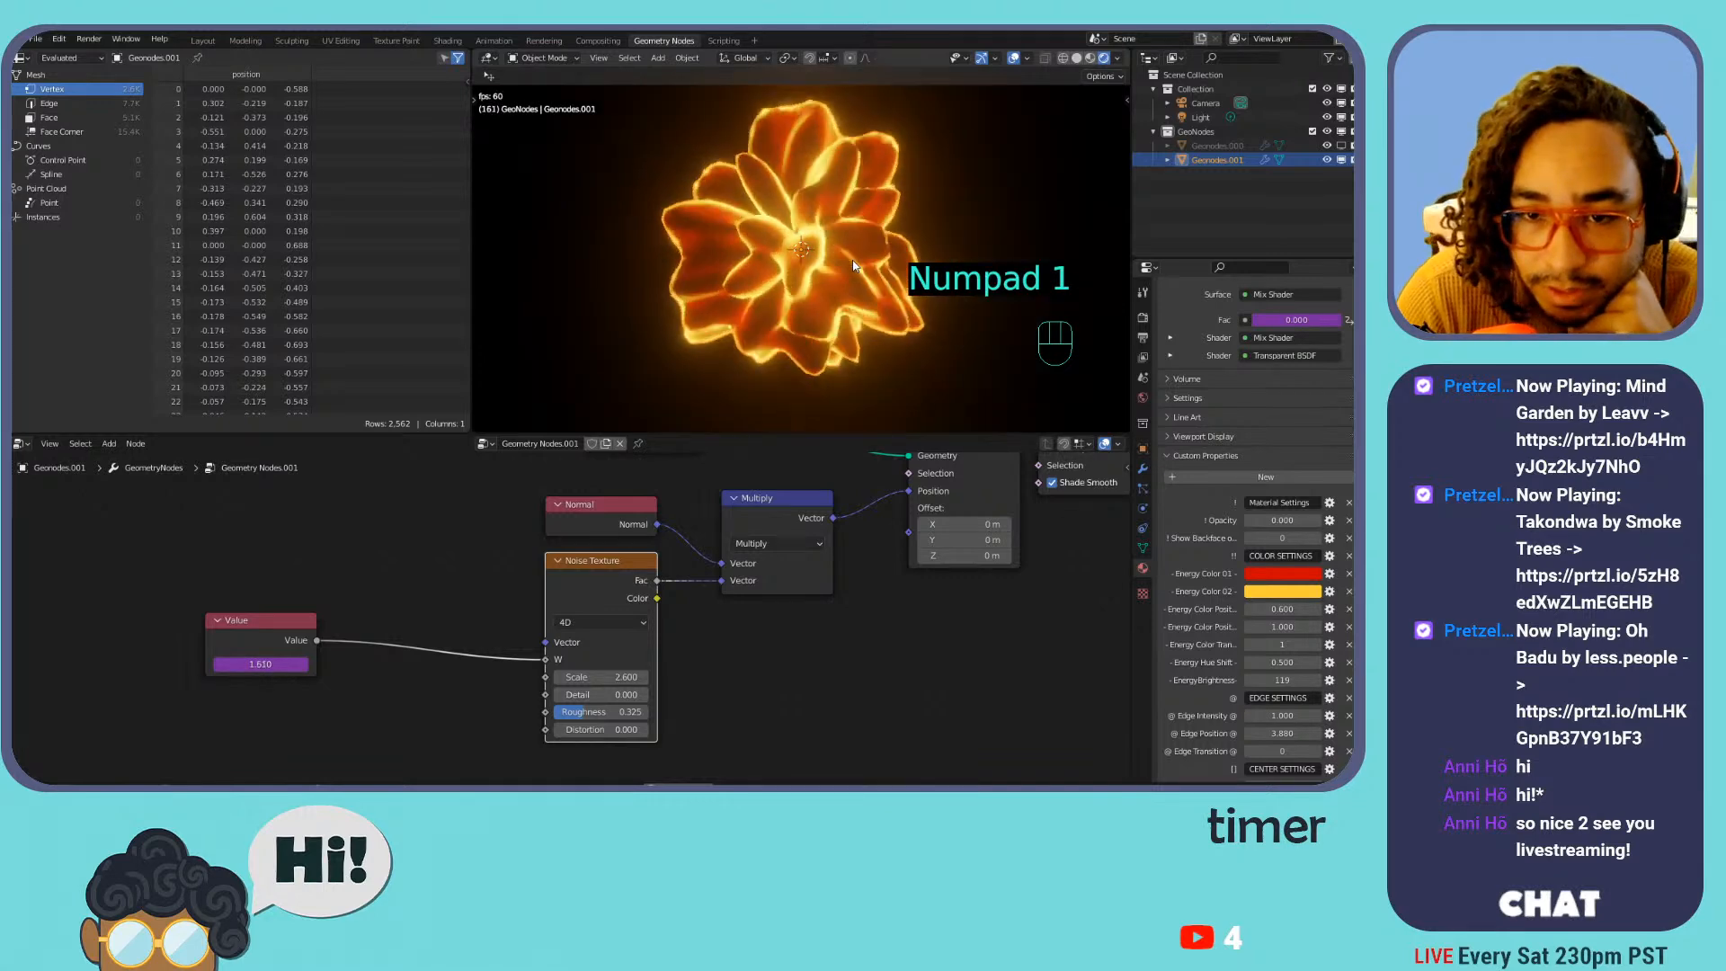
mouse_move(601, 695)
mouse_down()
mouse_move(622, 696)
mouse_move(561, 677)
mouse_move(576, 677)
mouse_up()
Add a Voronoi Texture node in the space beside the Normal and Noise Texture nodes
click(465, 505)
key(shift+a)
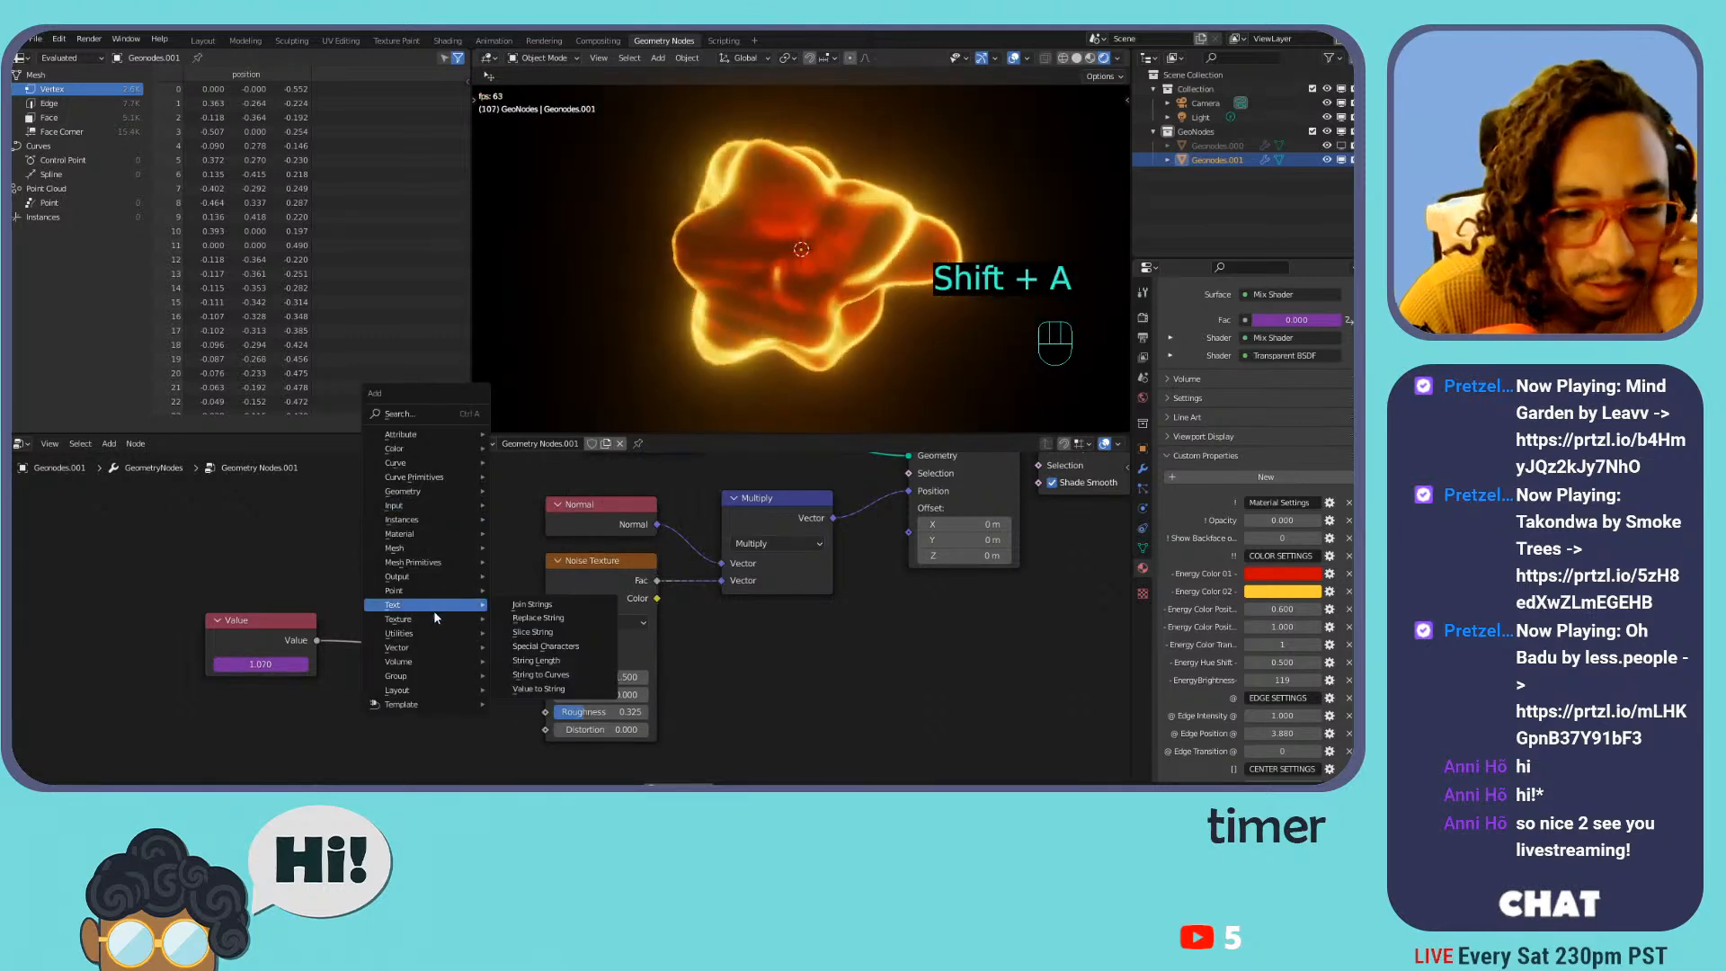
mouse_move(435, 619)
mouse_move(451, 647)
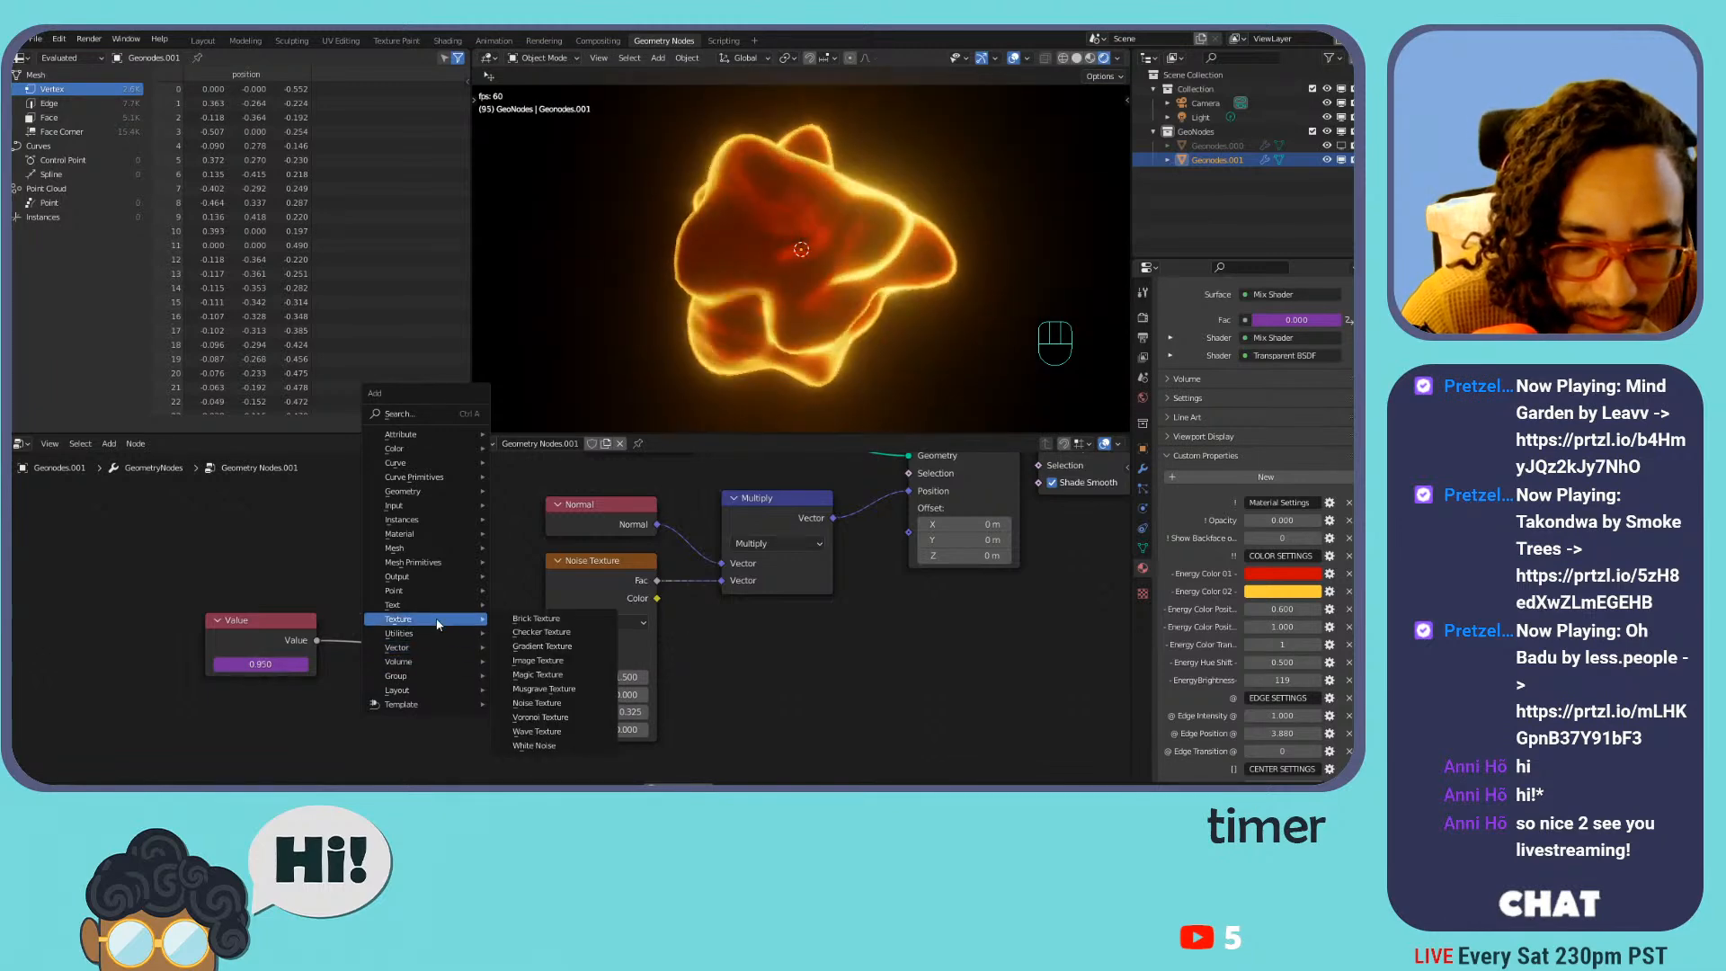
click(554, 716)
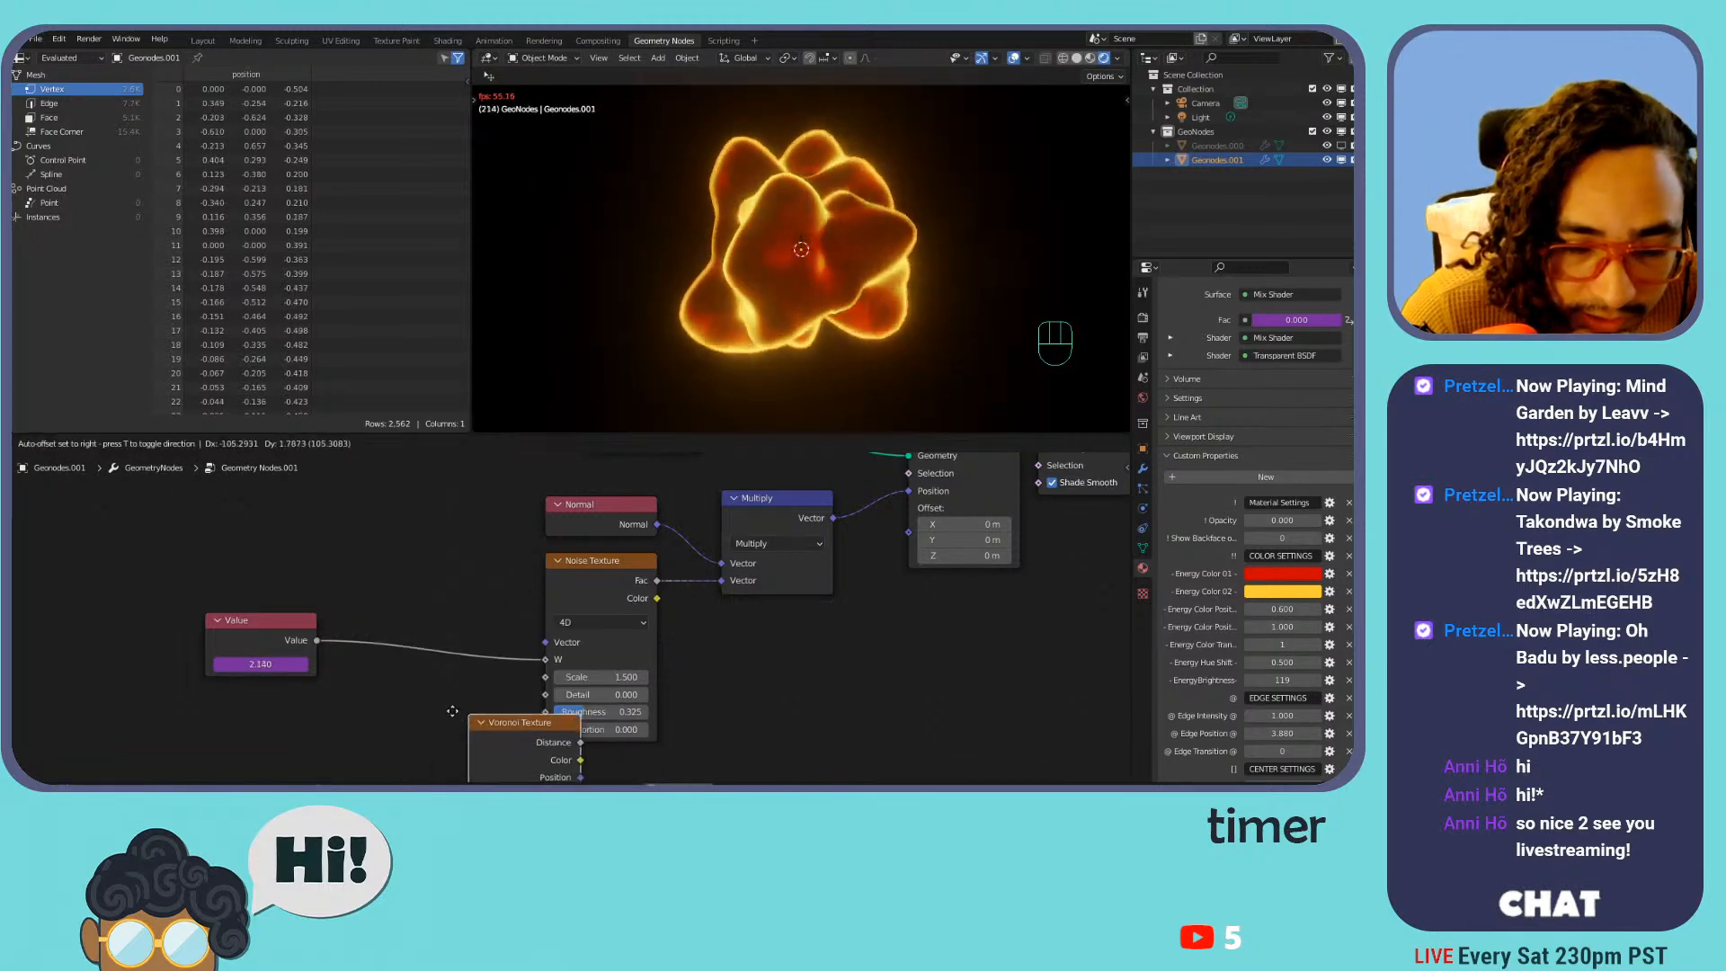
click(405, 546)
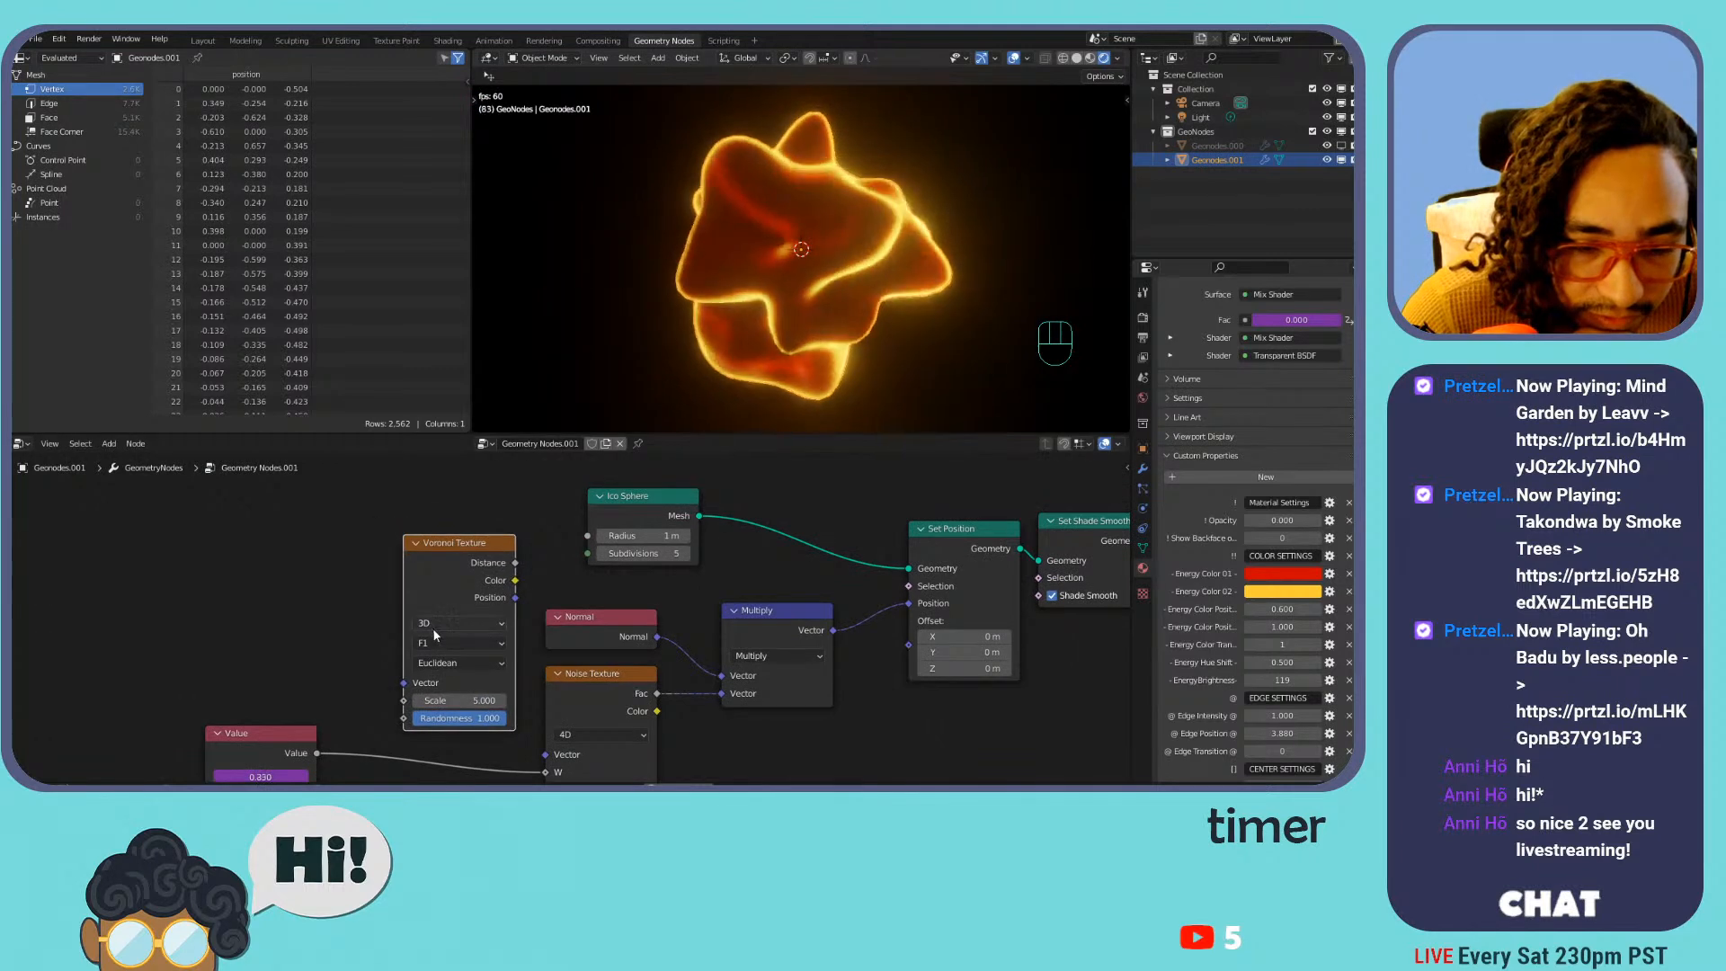
Switch the Voronoi Texture to 4D and connect the Value node to its W input
click(442, 697)
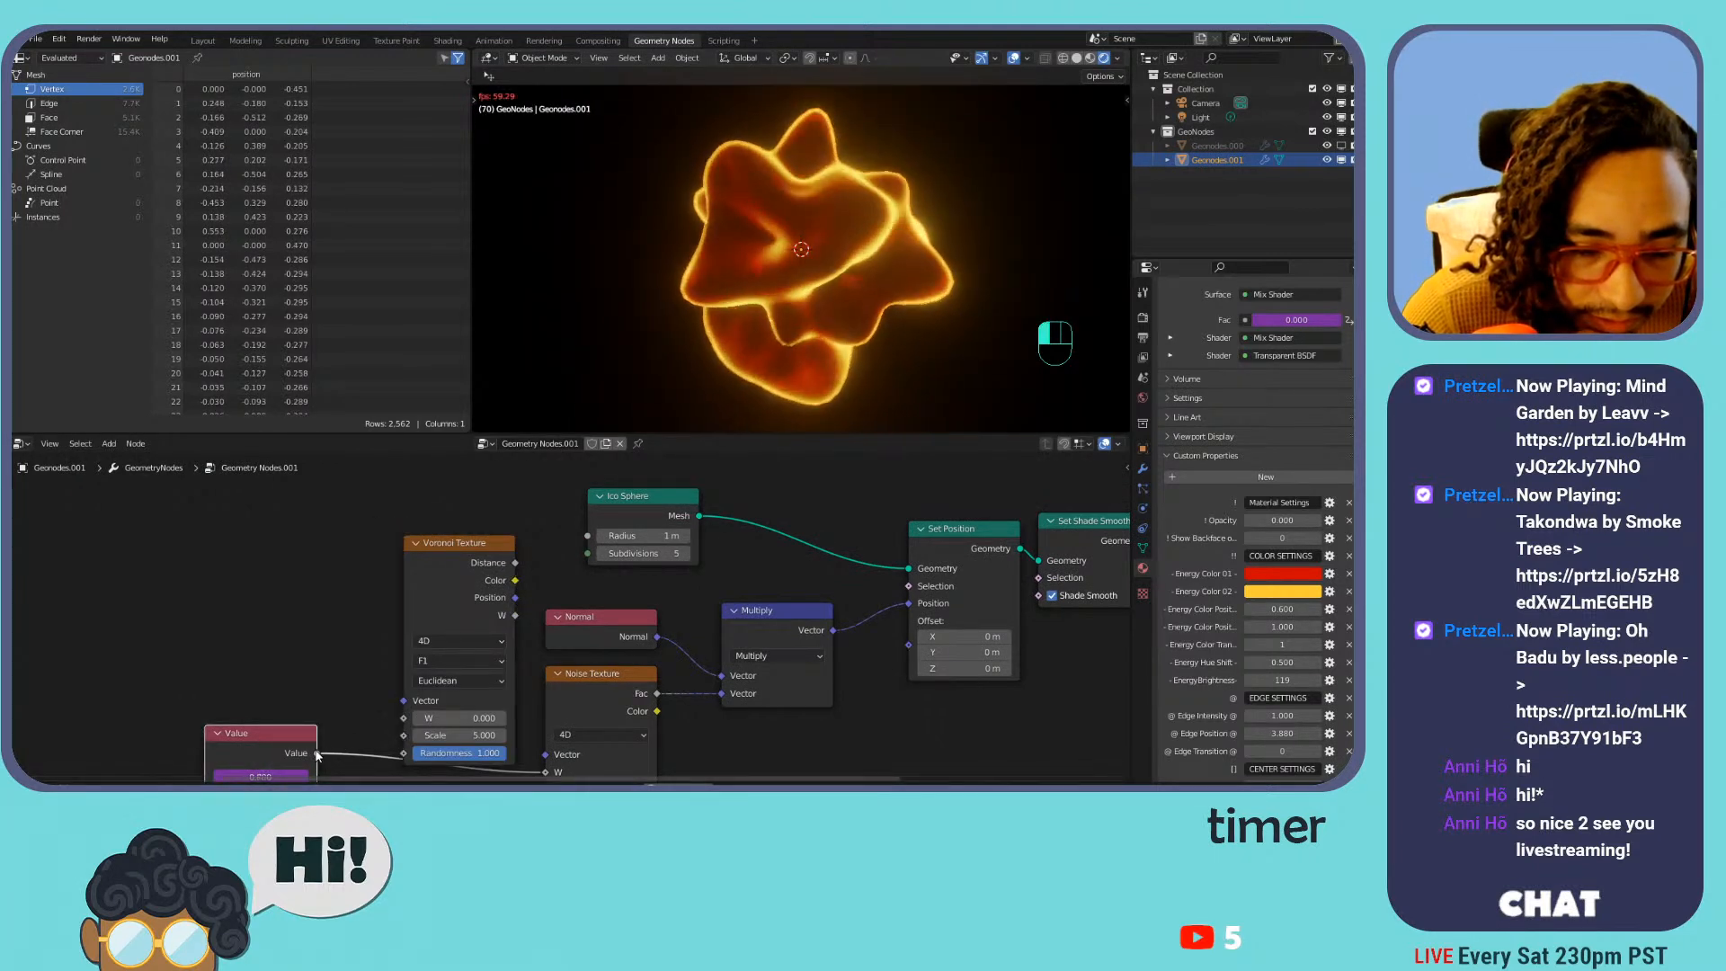
drag(403, 730, 405, 726)
scroll(554, 626, down, 3)
middle_drag(563, 644, 522, 516)
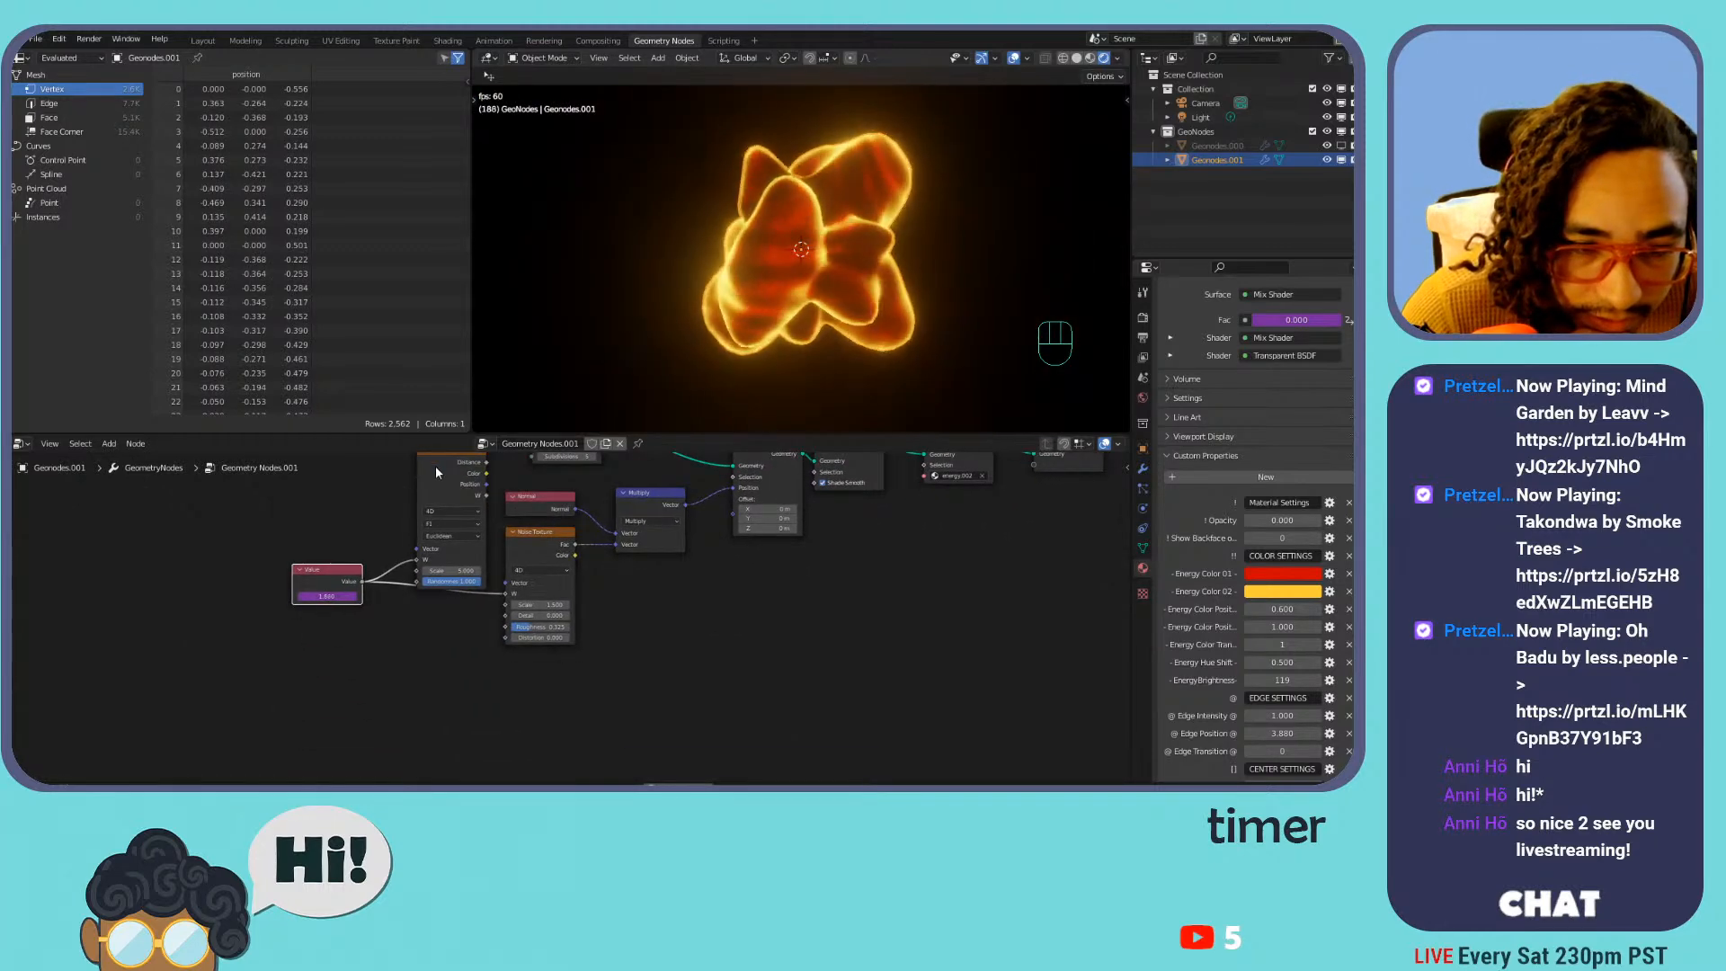
Place the Voronoi Texture below the Noise Texture and connect its Distance output to the Multiply node's second vector input
drag(437, 469, 530, 692)
mouse_move(618, 631)
middle_down()
mouse_move(629, 602)
mouse_move(628, 624)
middle_up()
drag(587, 661, 627, 537)
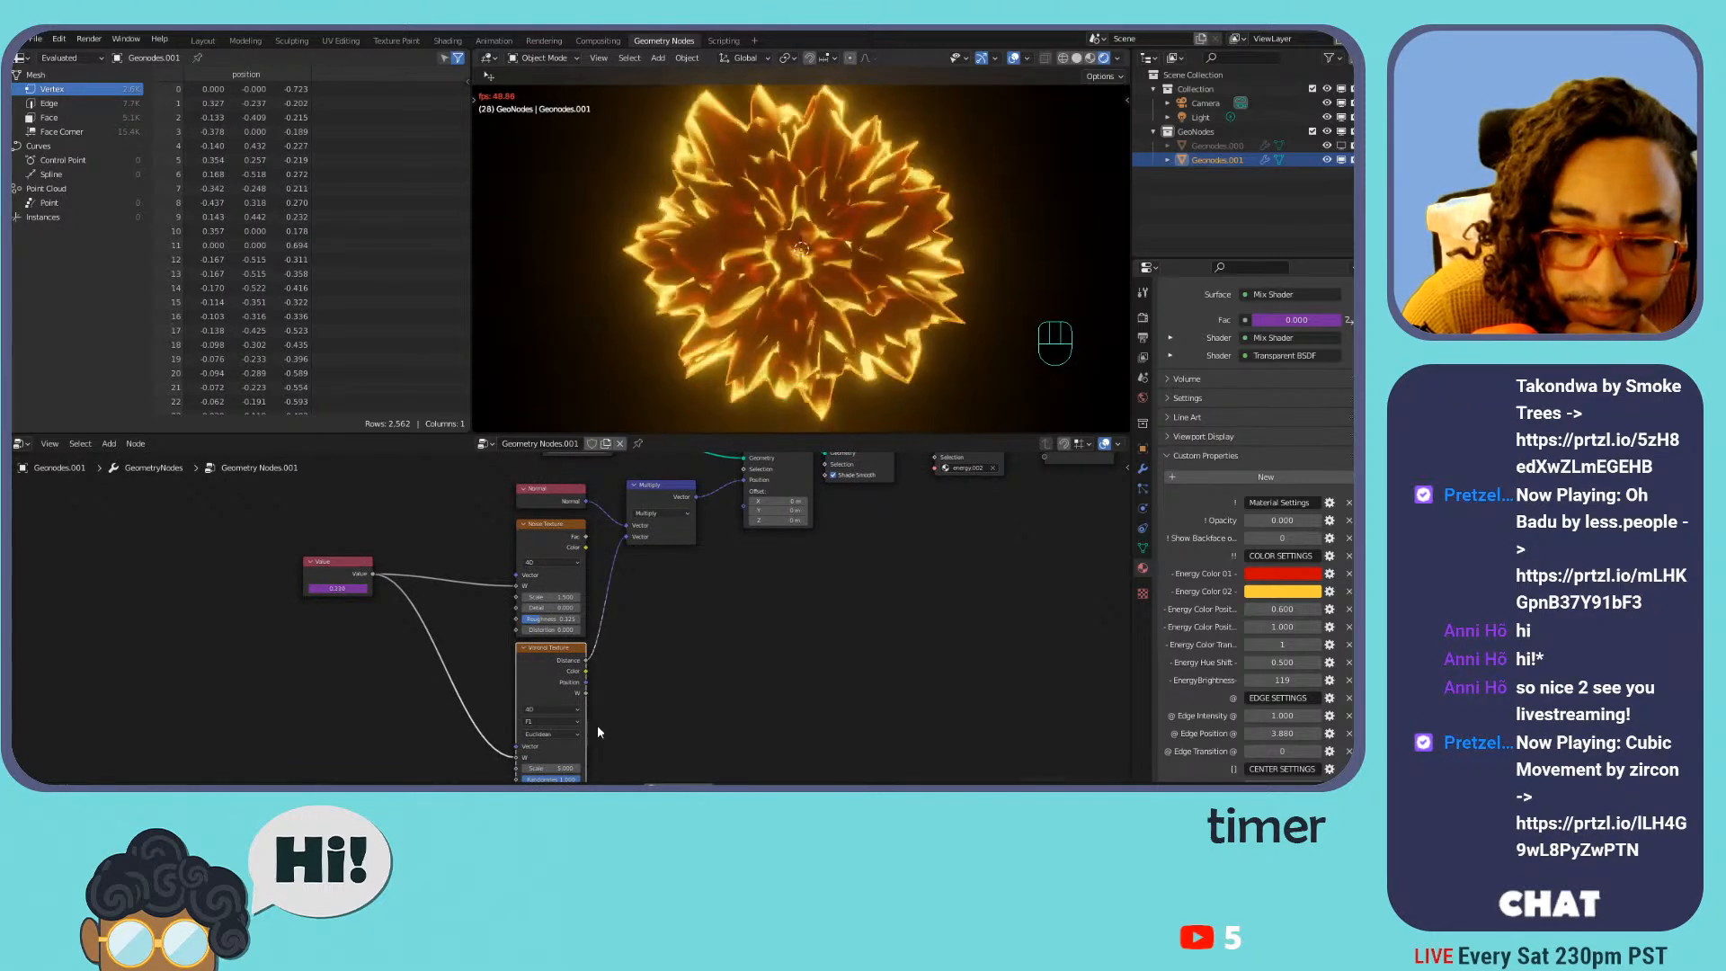
Lower the Voronoi Texture's scale, set its randomness to 0 and inspect the spiked shape
middle_drag(607, 720, 618, 619)
mouse_move(561, 668)
mouse_down()
mouse_move(517, 681)
mouse_move(600, 668)
mouse_move(558, 668)
mouse_move(587, 662)
mouse_up()
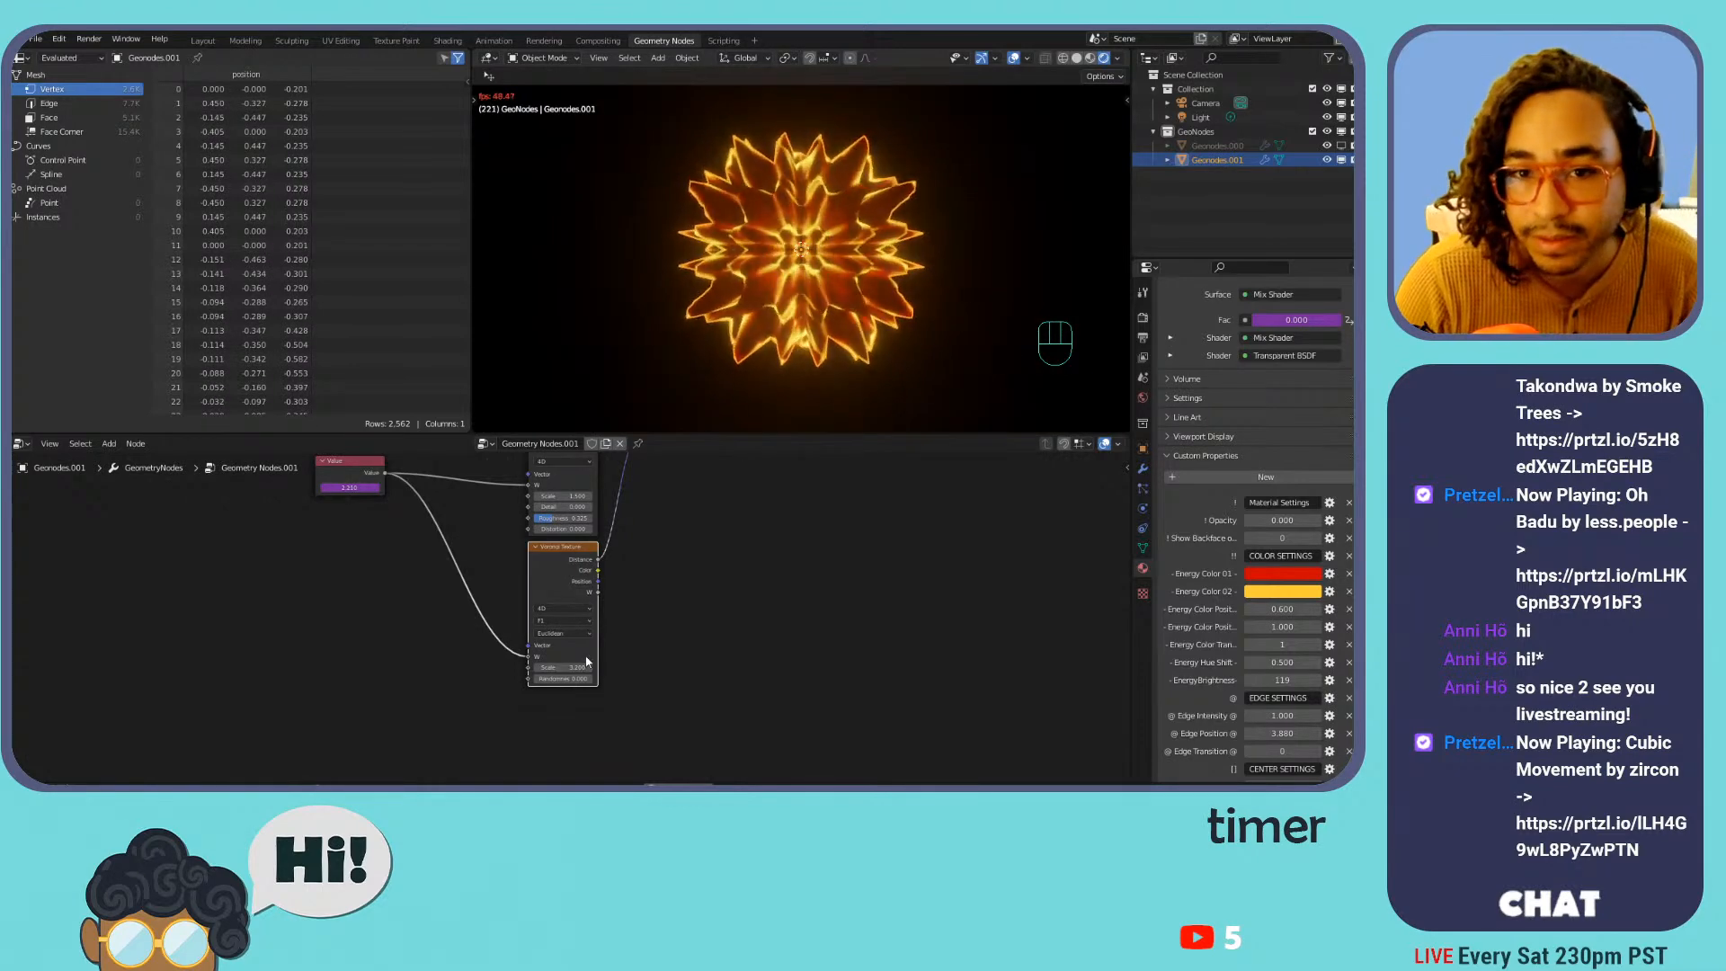
shift+middle_drag(765, 261, 757, 330)
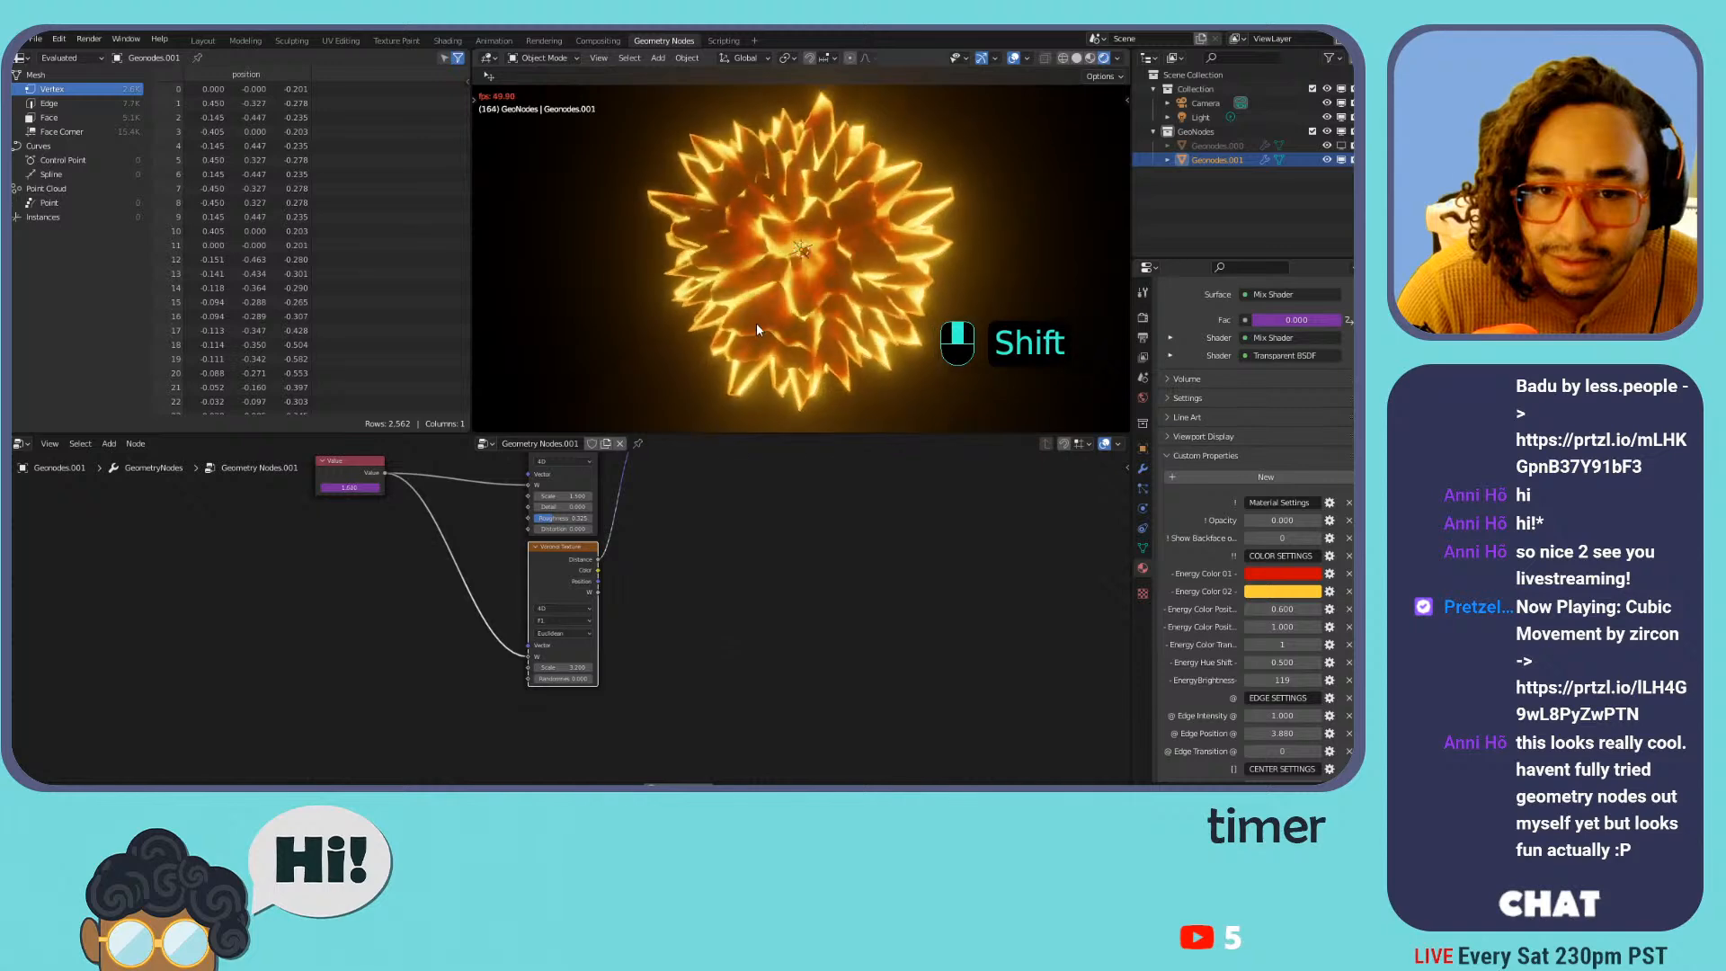
scroll(643, 529, up, 1)
middle_drag(649, 539, 673, 618)
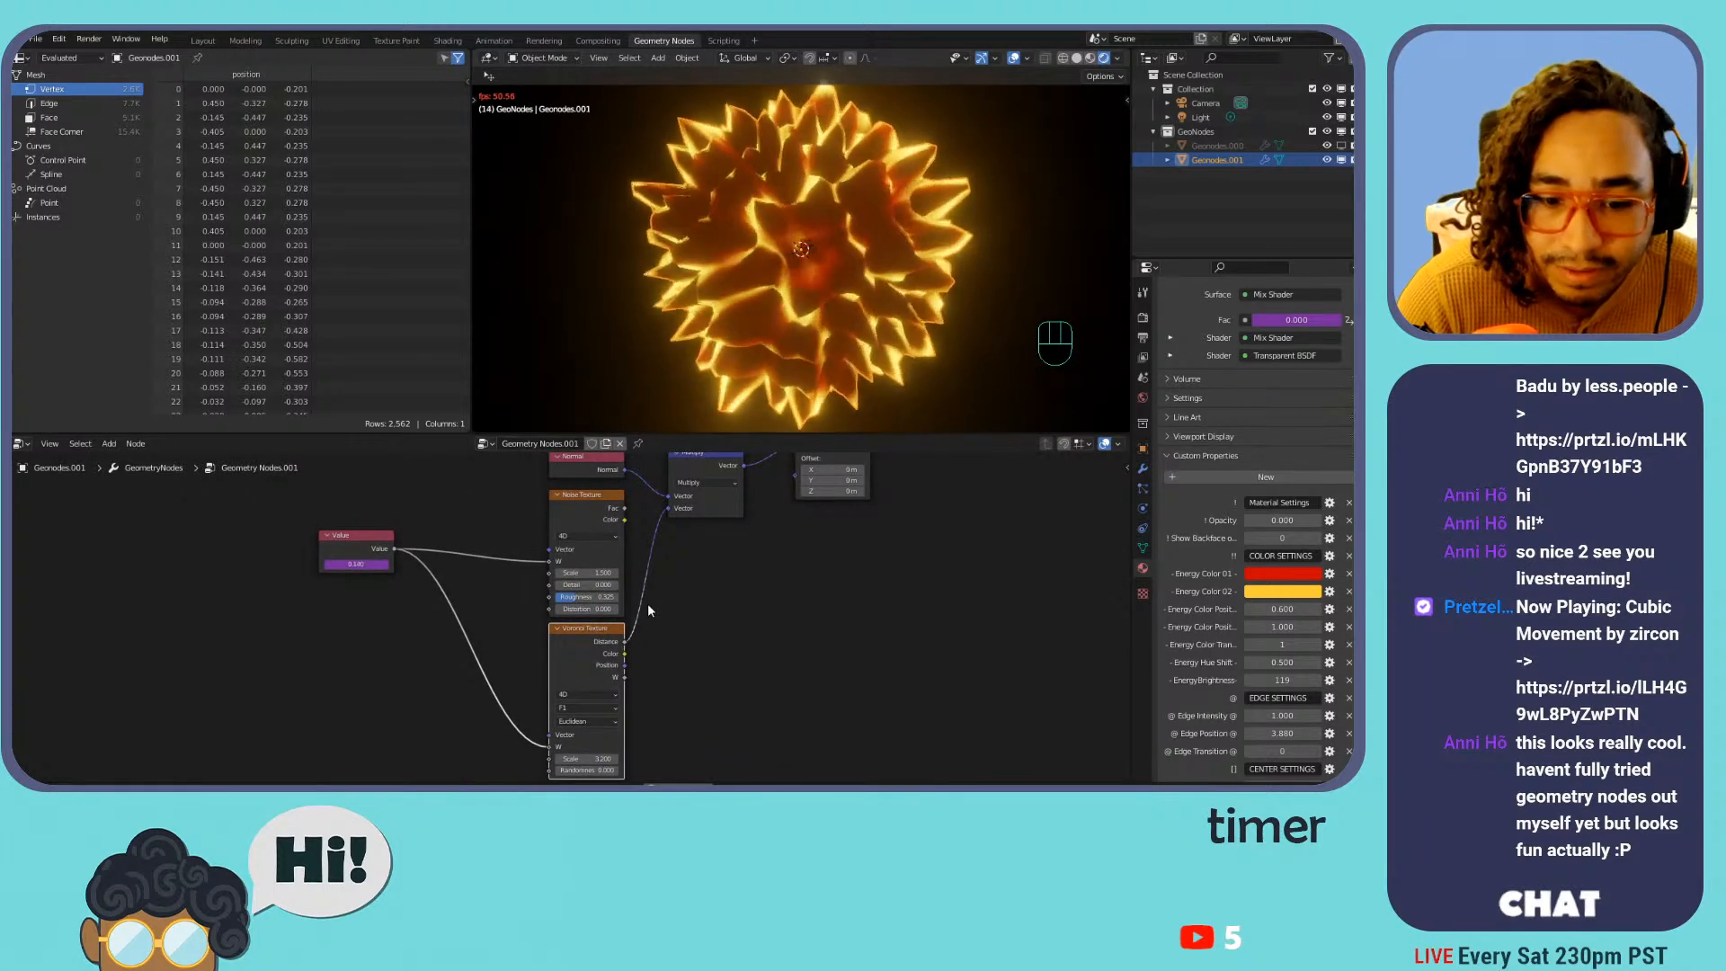
Connect the Voronoi Texture's Color output to the Multiply node in place of Distance
key(shift+a)
mouse_move(700, 586)
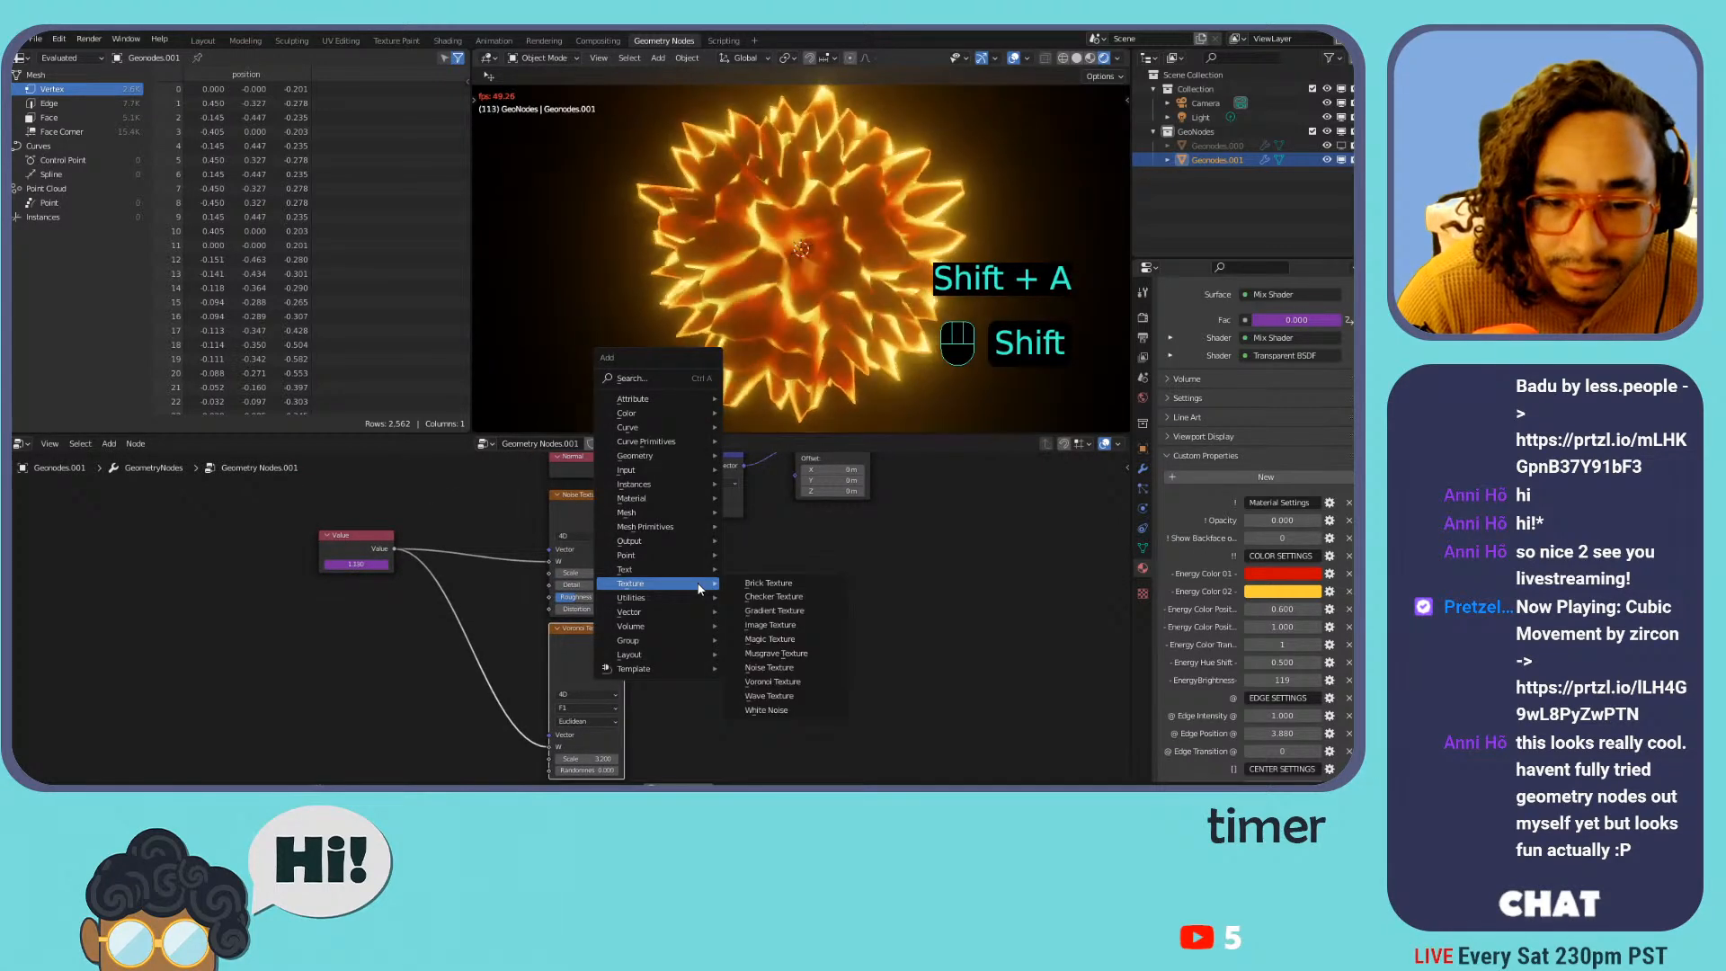
drag(626, 647, 670, 508)
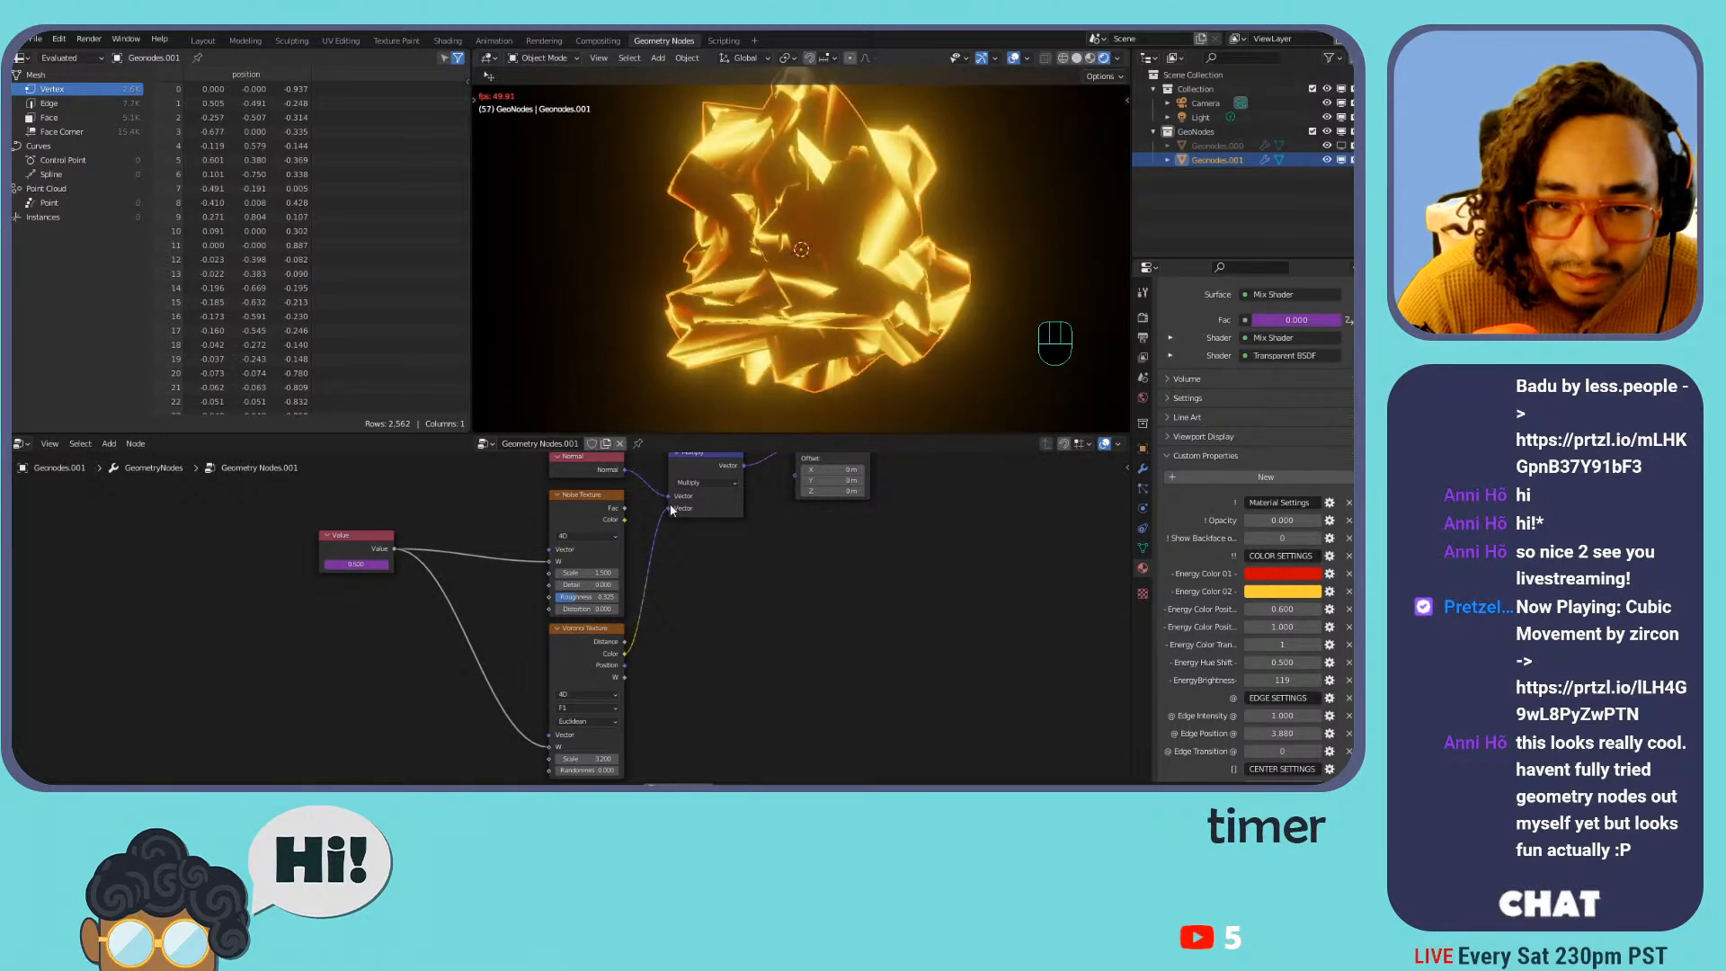
middle_drag(668, 561, 678, 525)
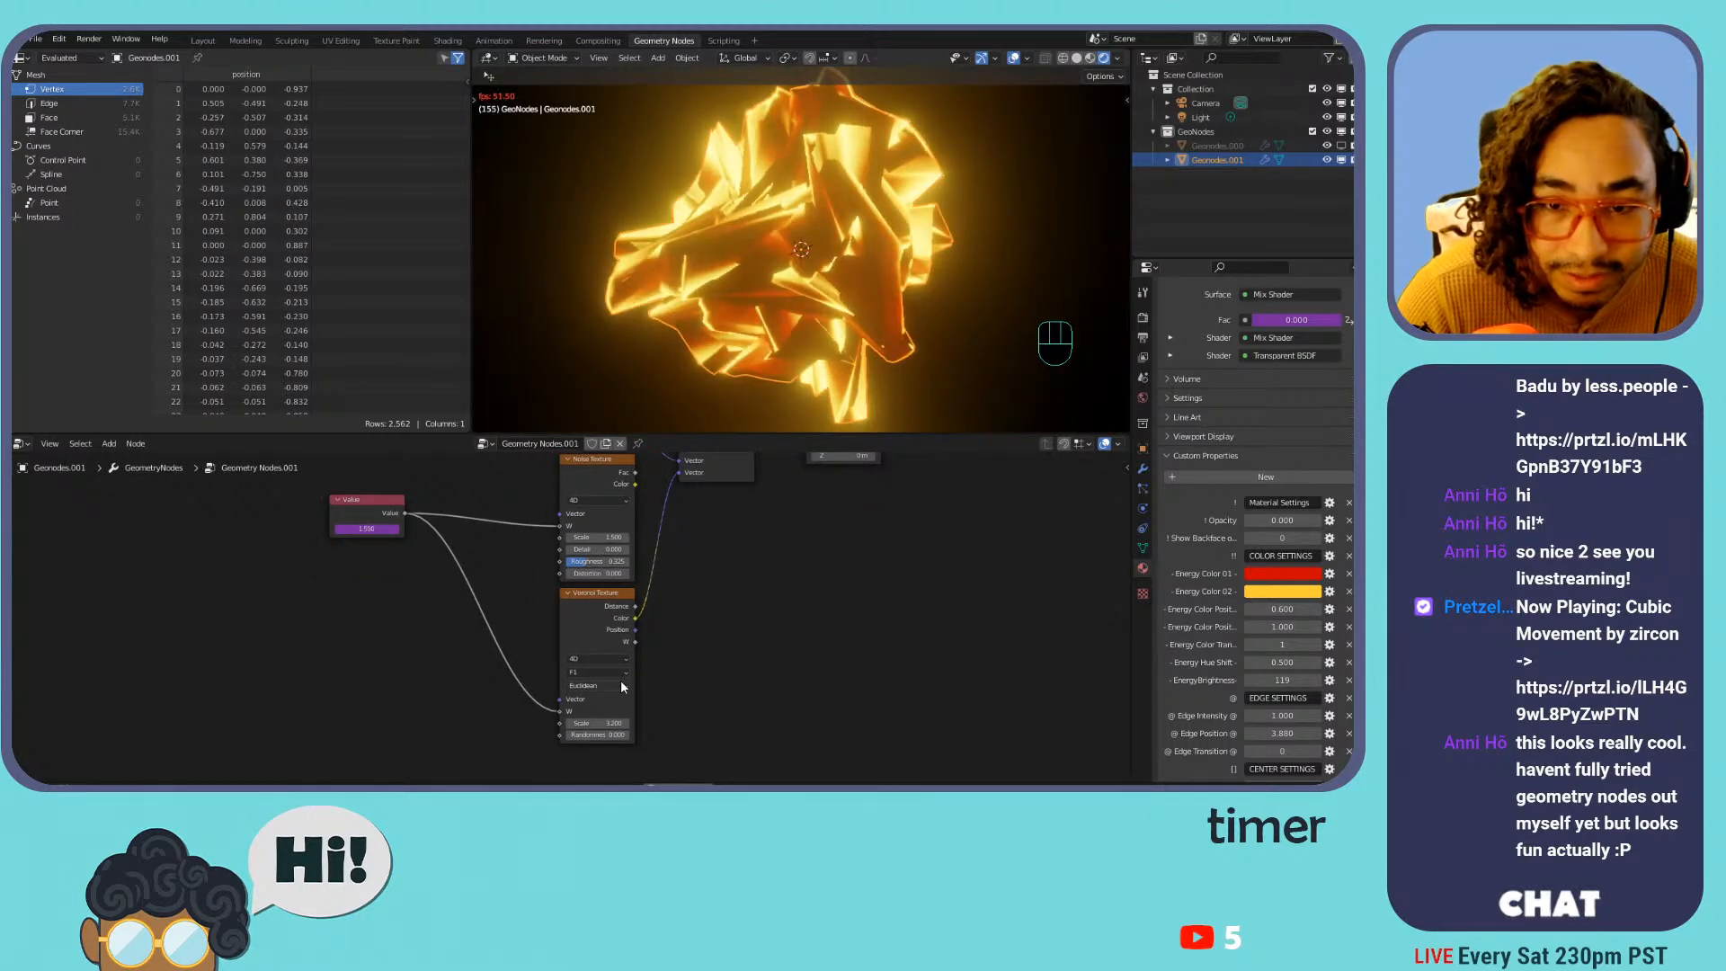
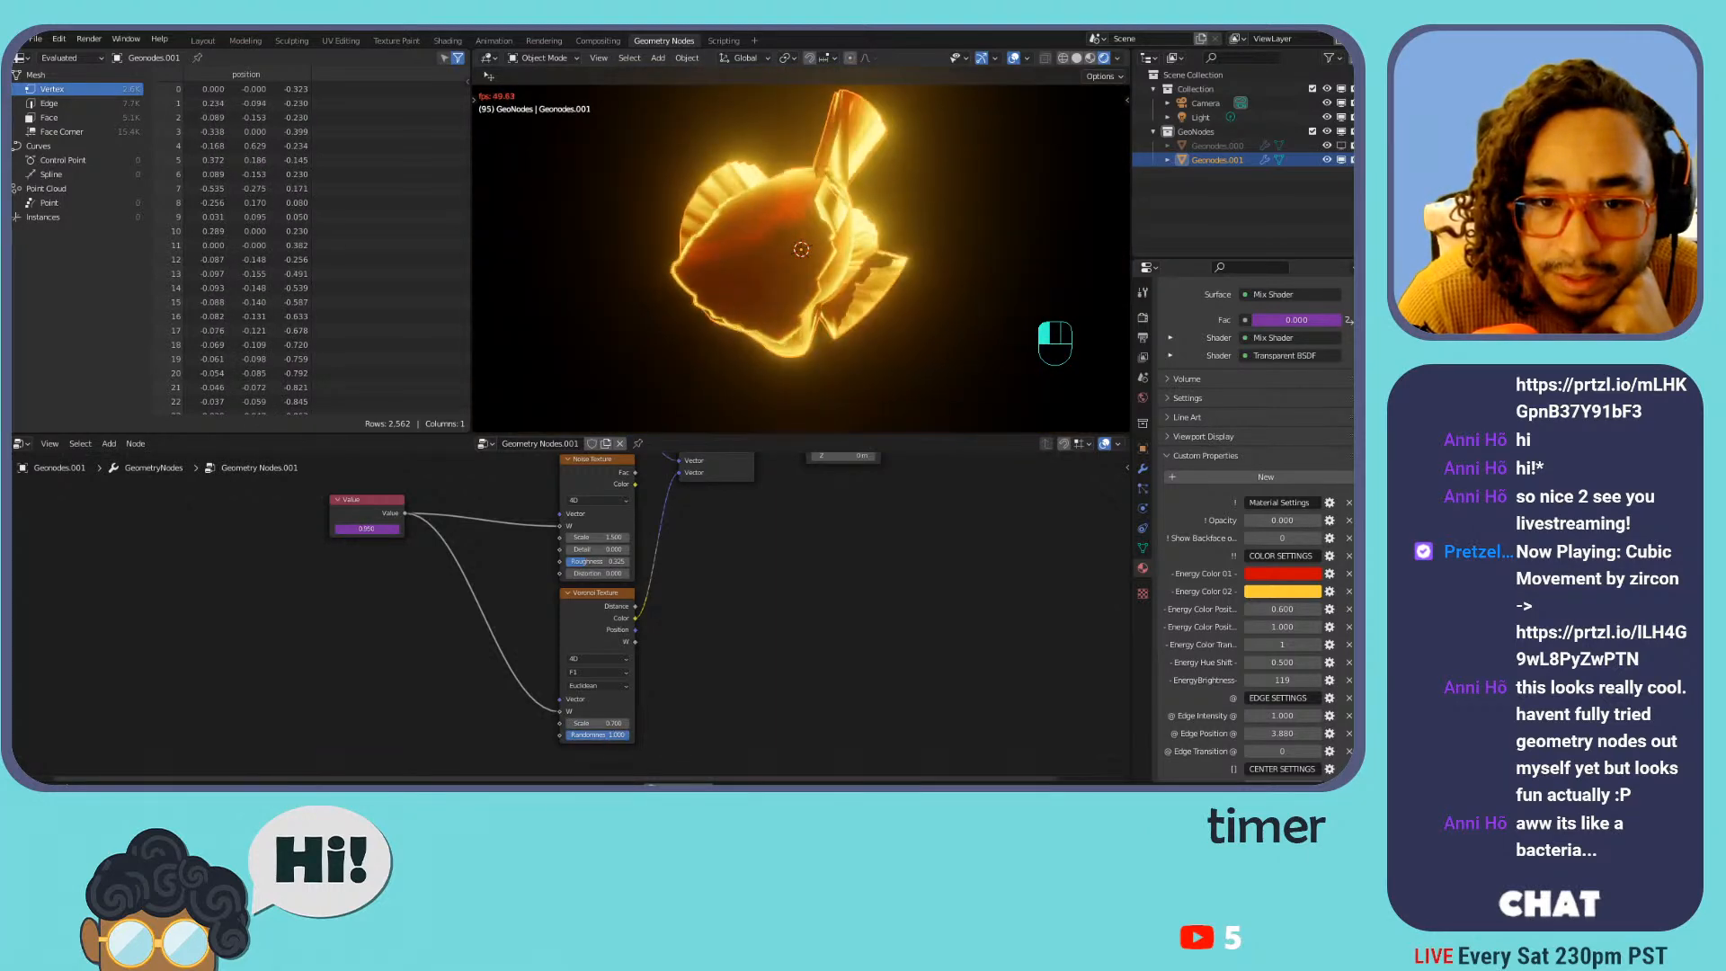
Try another scale on the Voronoi Texture and delete the node
mouse_move(579, 717)
mouse_down()
mouse_move(531, 724)
mouse_move(547, 725)
mouse_up()
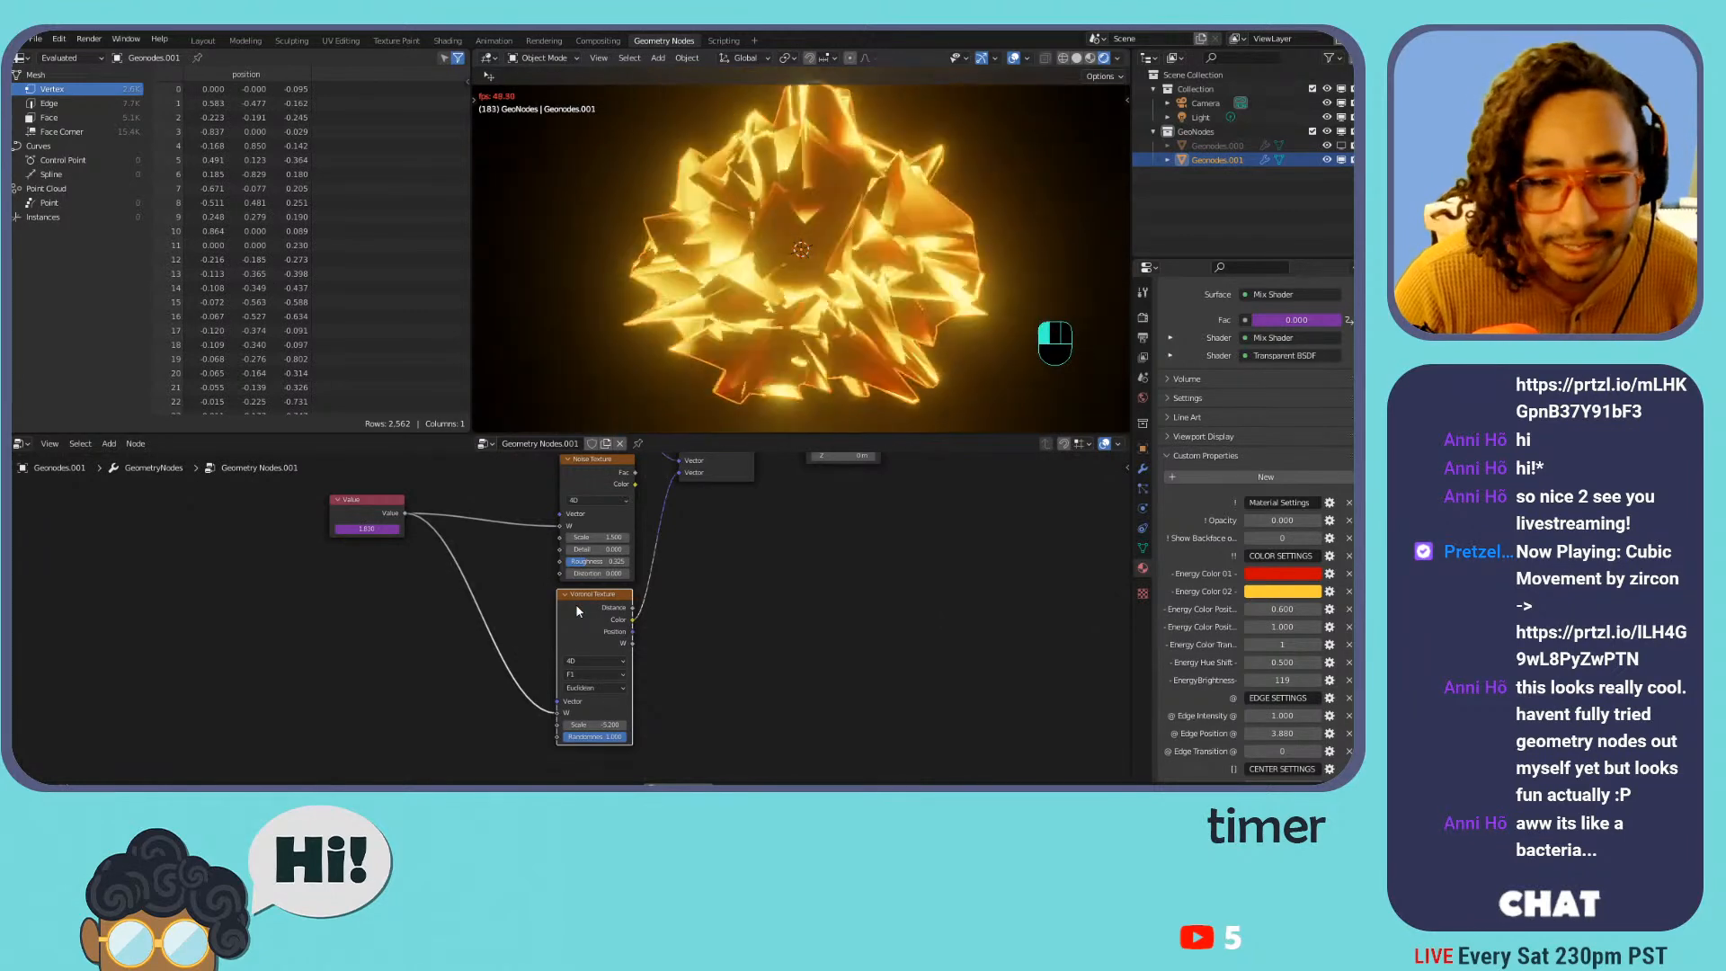
key(x)
Connect the Noise Texture's Color output to the Multiply node, and set its roughness to 0 with a high distortion
key(shift+a)
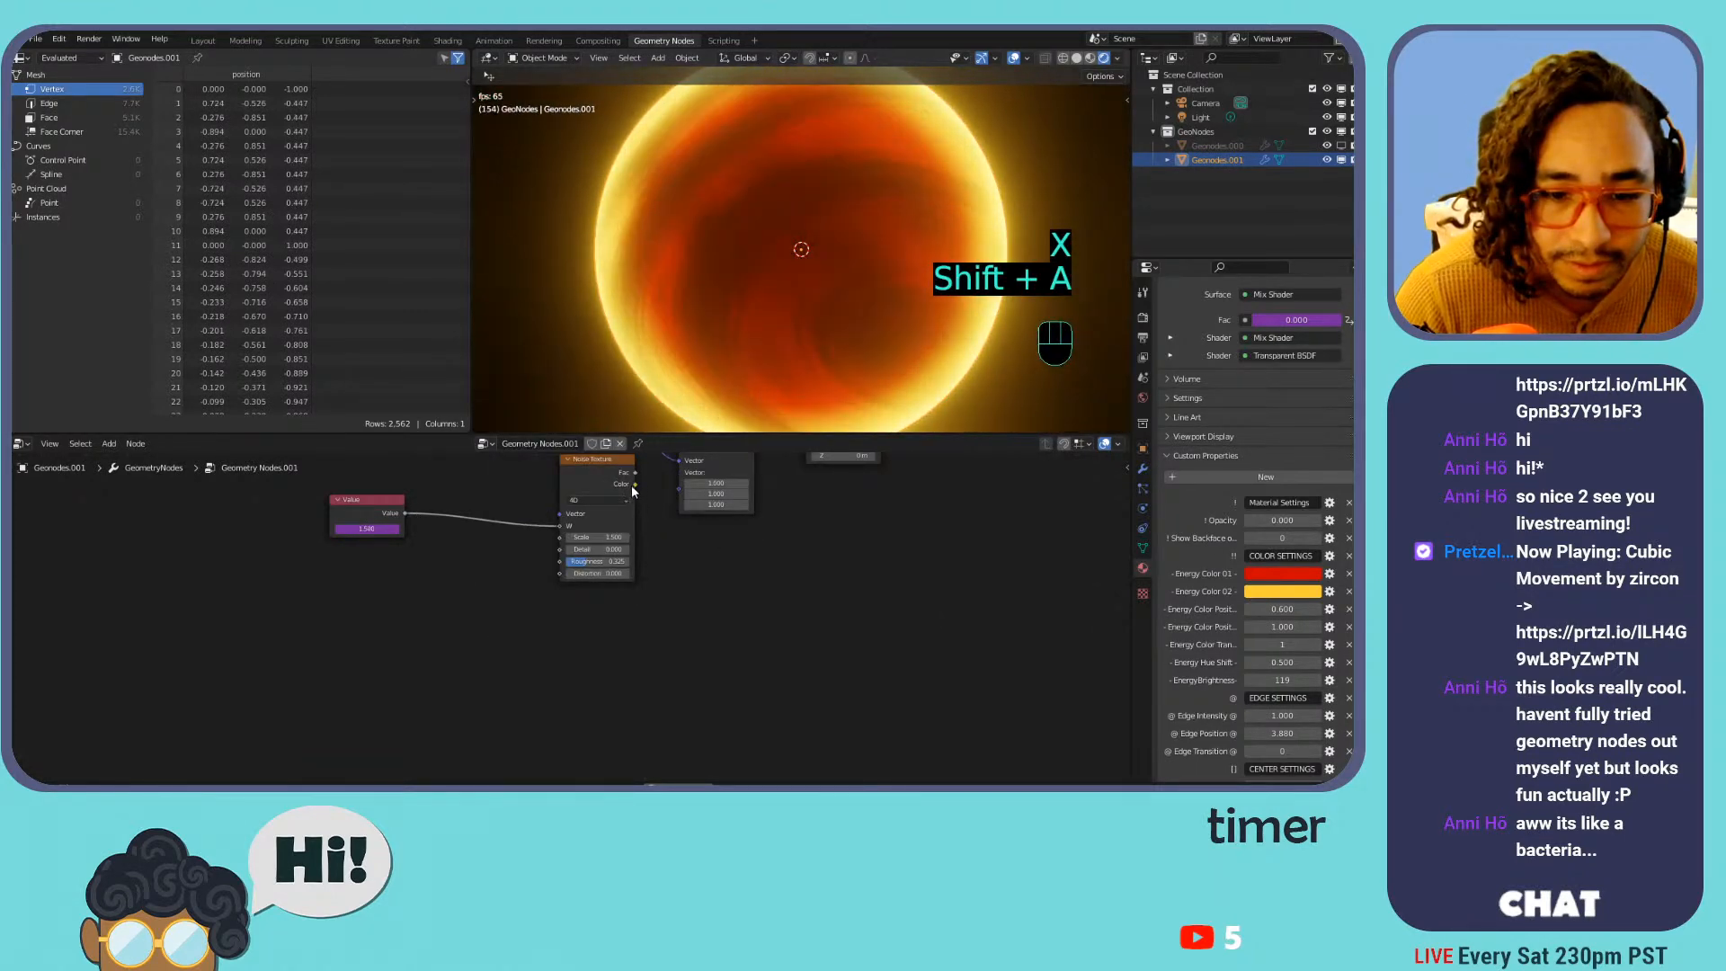
drag(679, 491, 604, 505)
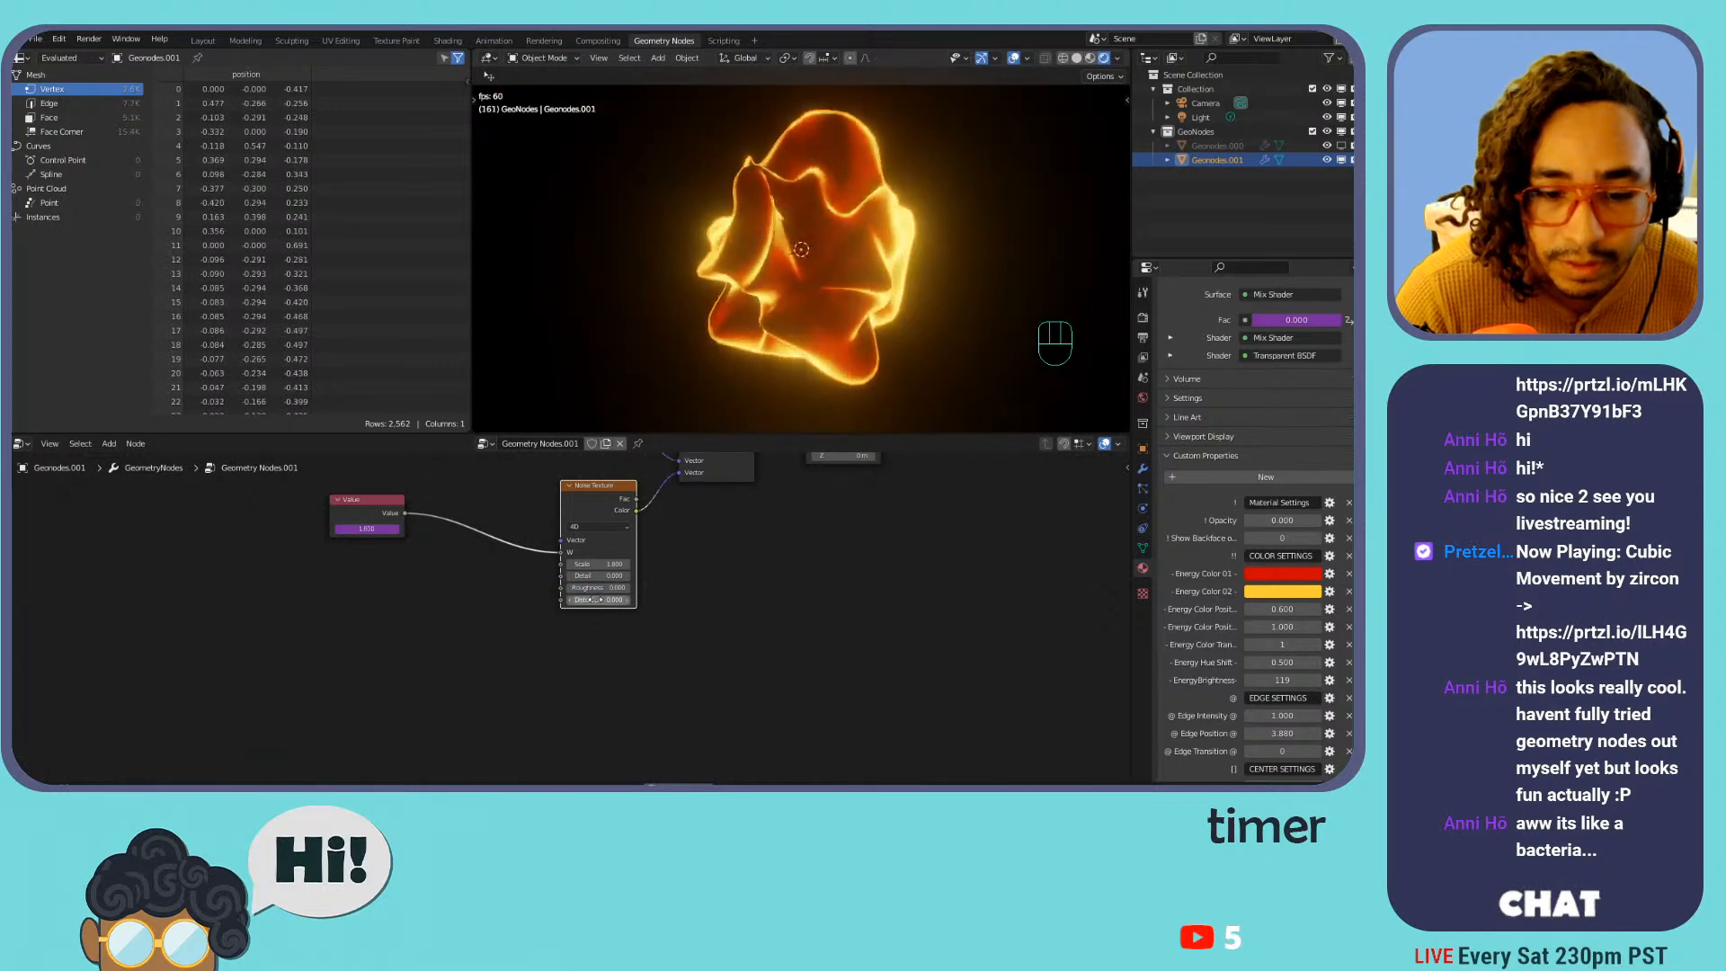
drag(591, 599, 648, 598)
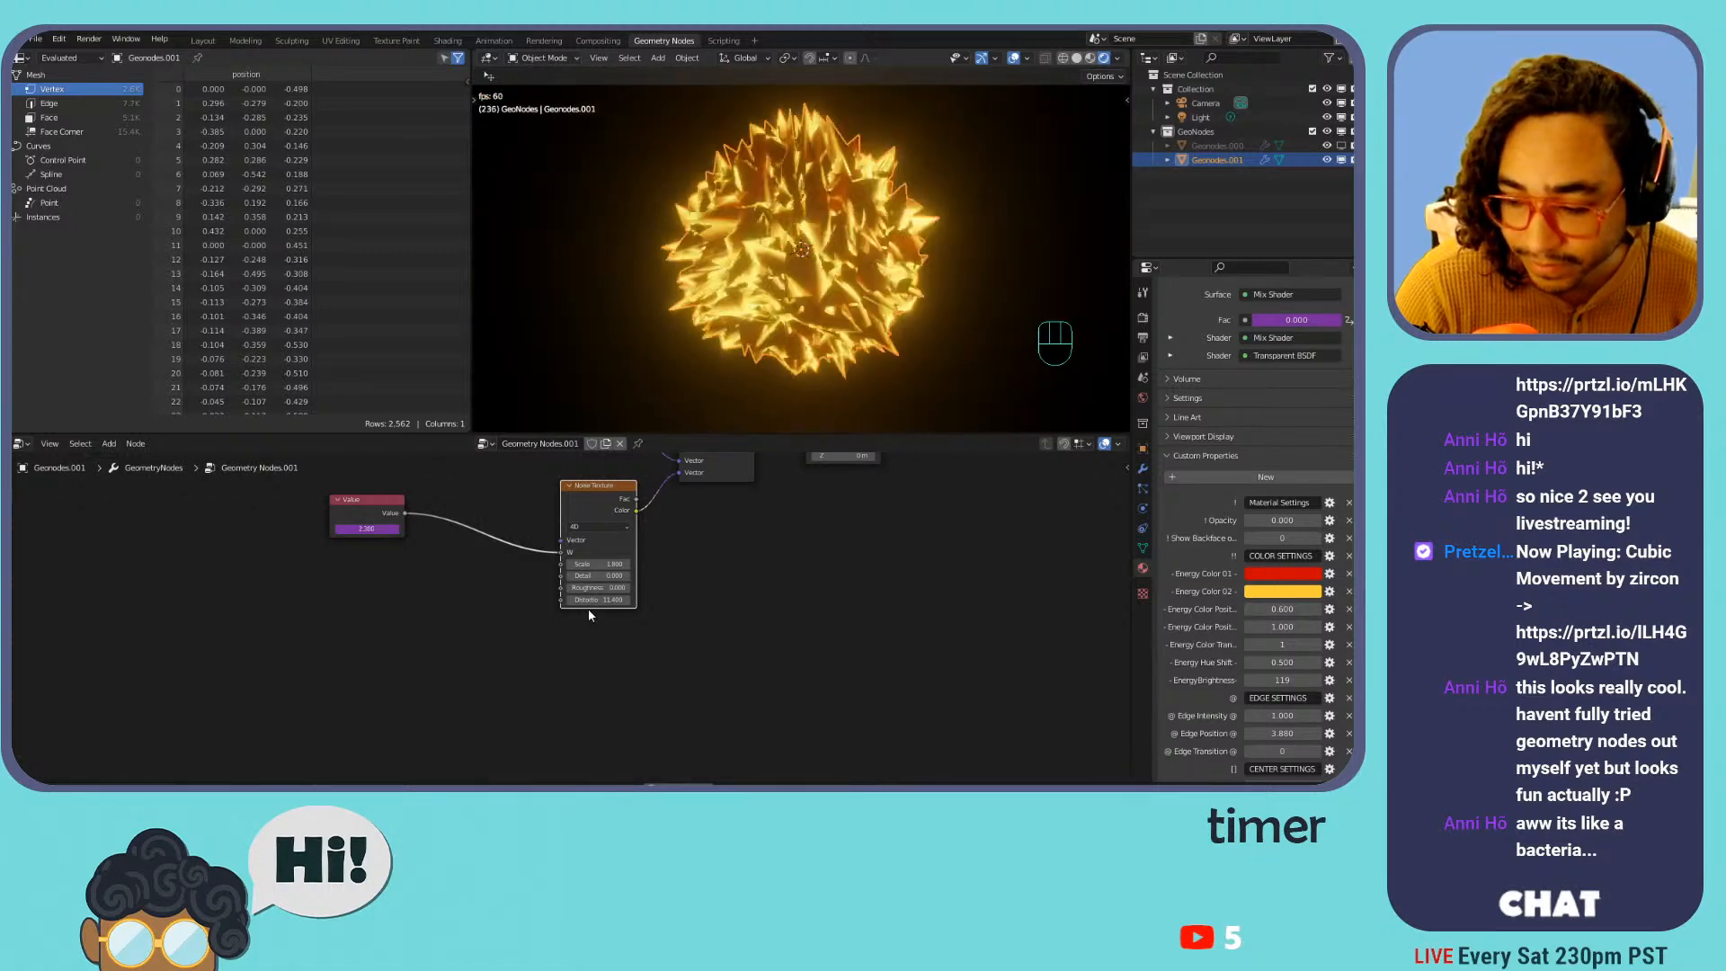
Set the Noise Texture's distortion to -0.500
drag(591, 600, 499, 600)
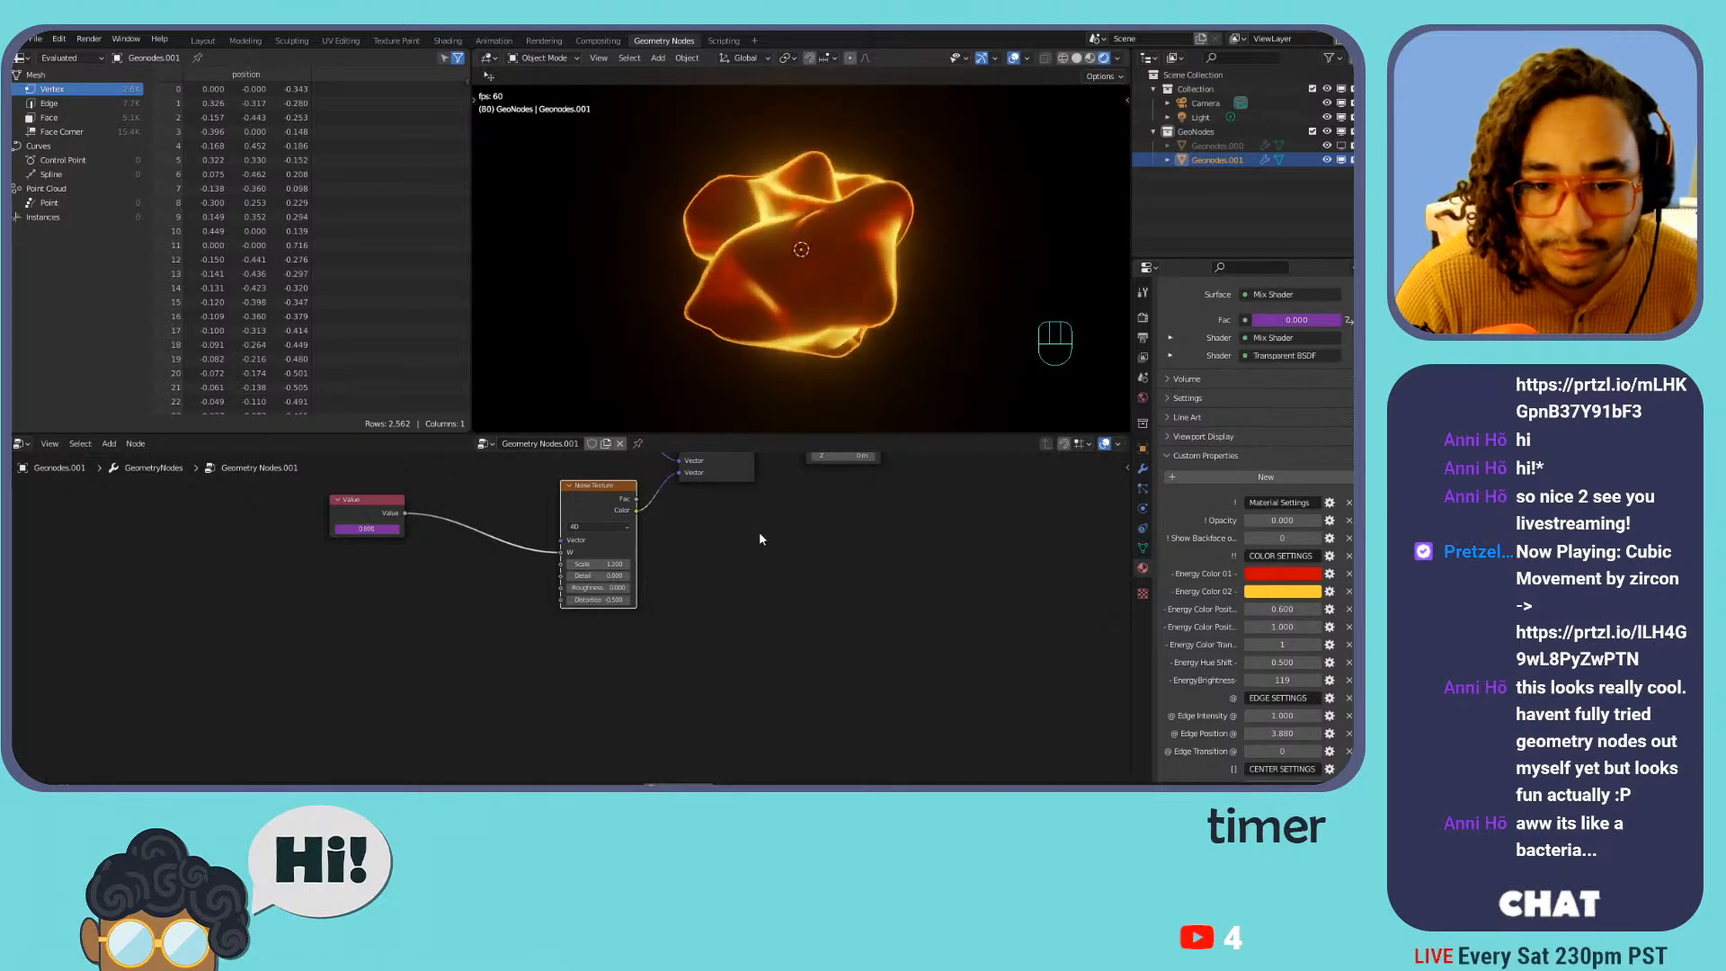
Tidy the node tree by moving the Set Shade Smooth, Set Position, Ico Sphere, Multiply, Normal, Noise Texture and Value nodes closer to the Group Output
middle_drag(760, 537, 697, 698)
scroll(710, 693, down, 3)
middle_drag(778, 620, 619, 644)
scroll(628, 640, up, 5)
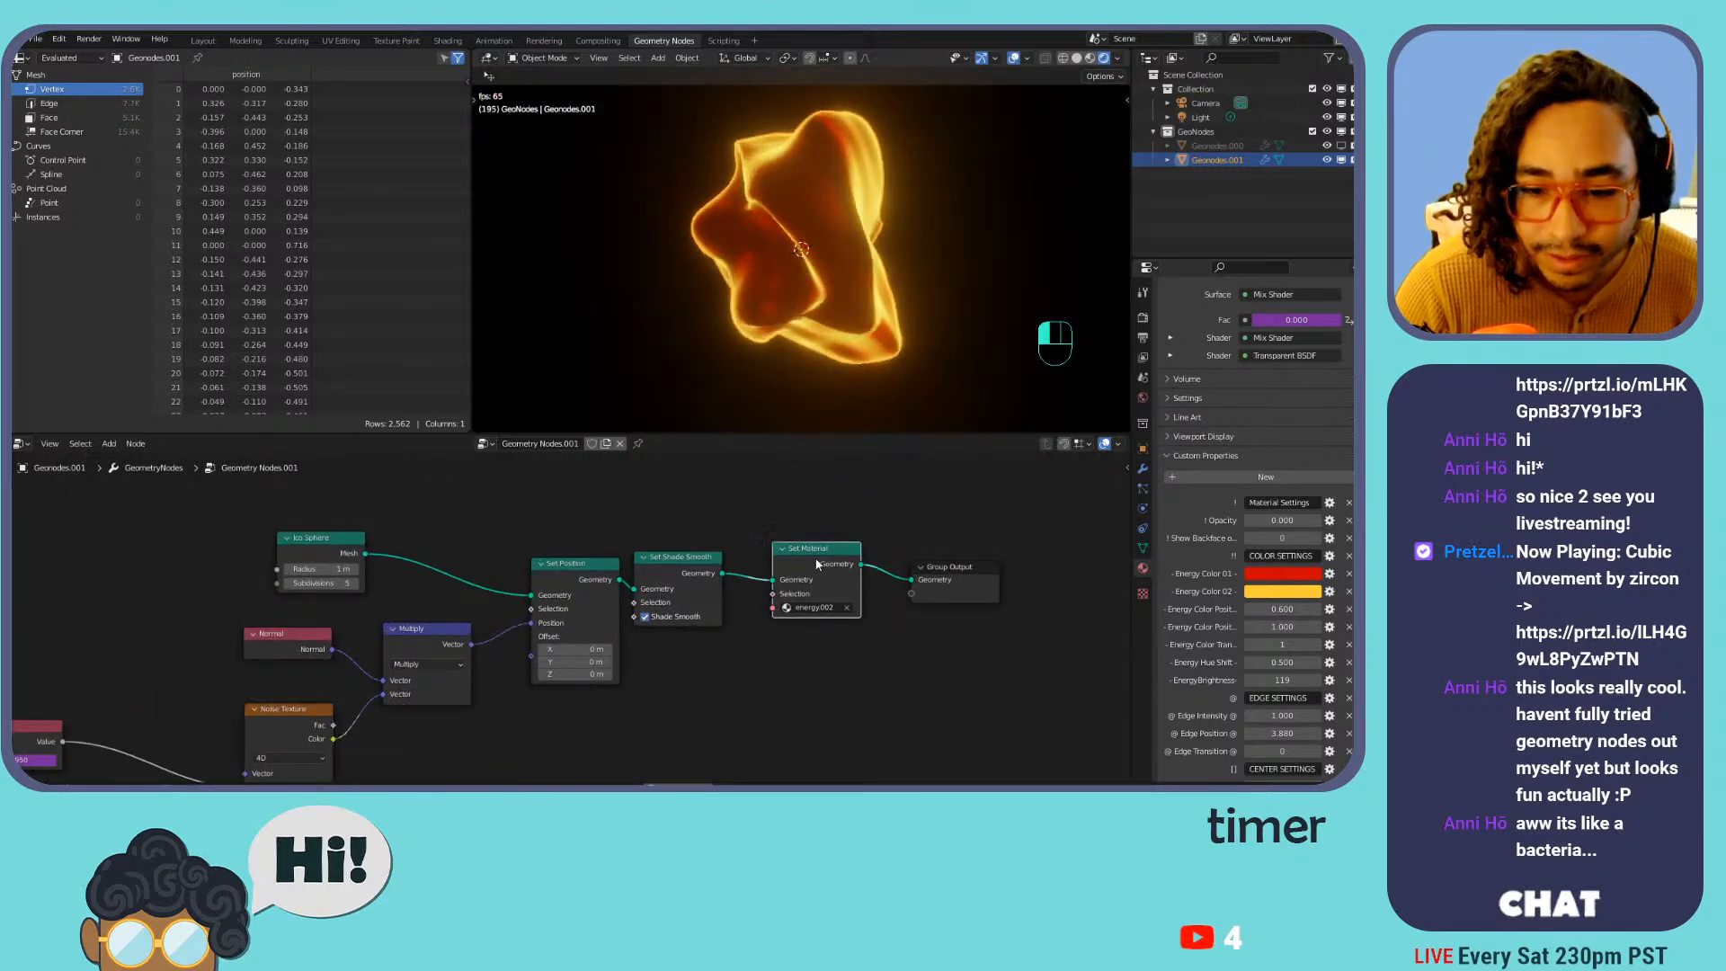
drag(689, 558, 746, 569)
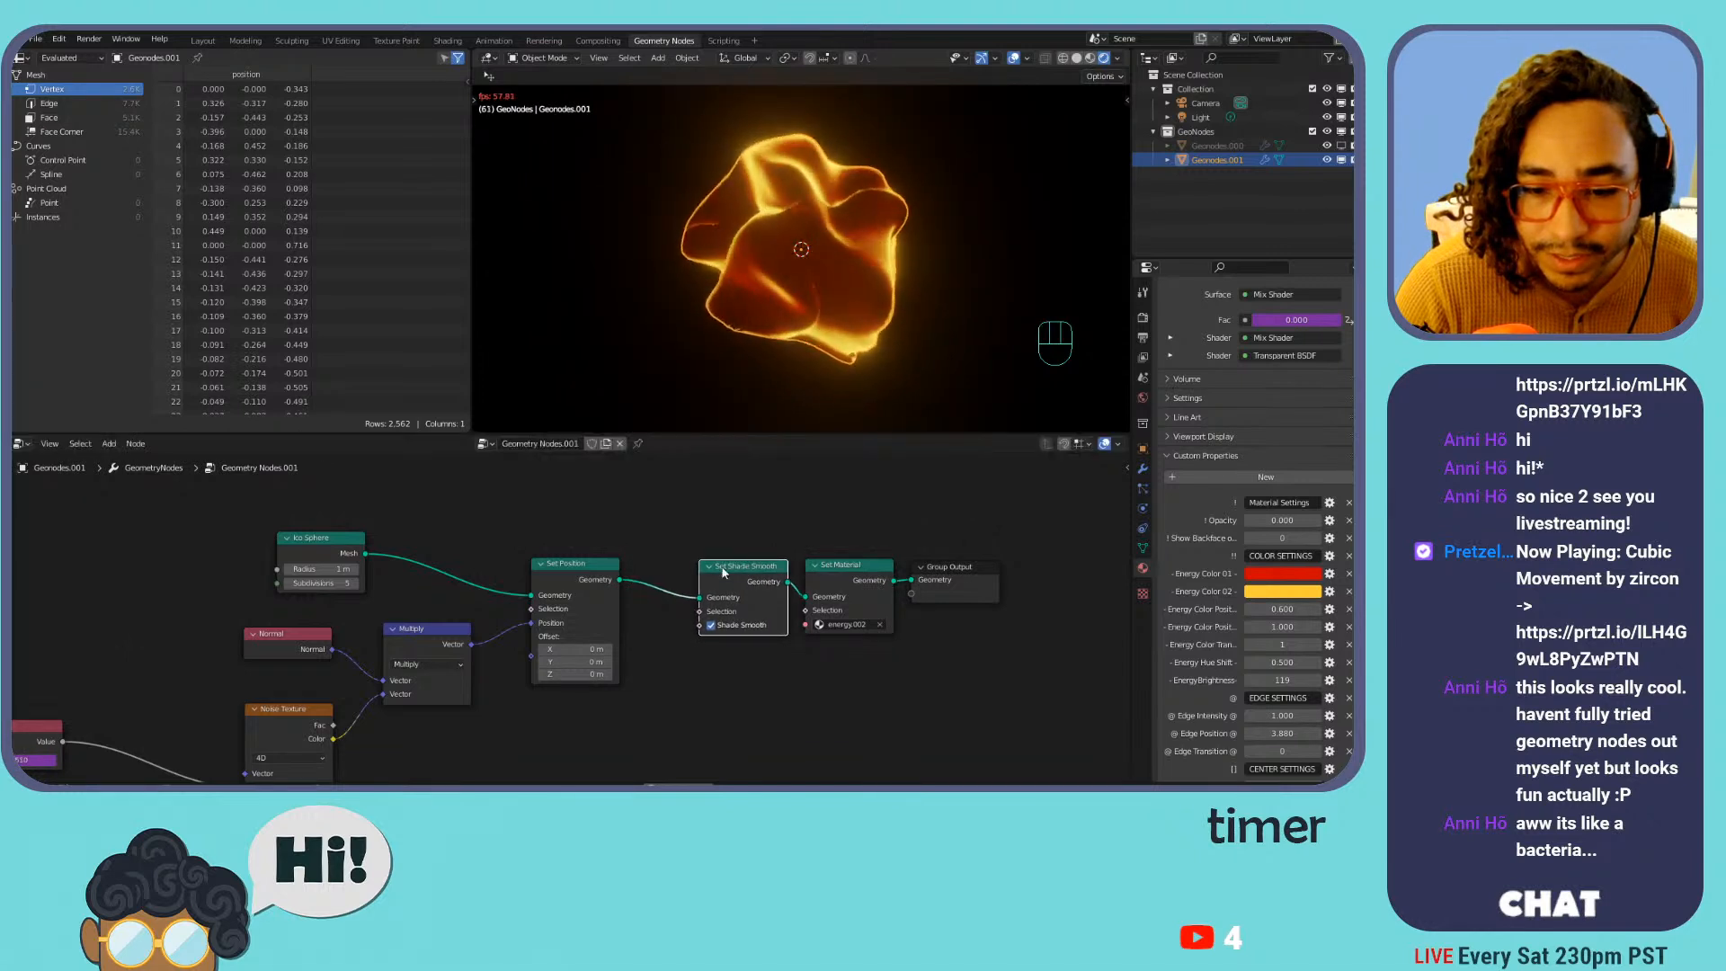
drag(585, 567, 647, 563)
drag(357, 555, 419, 528)
drag(434, 627, 511, 618)
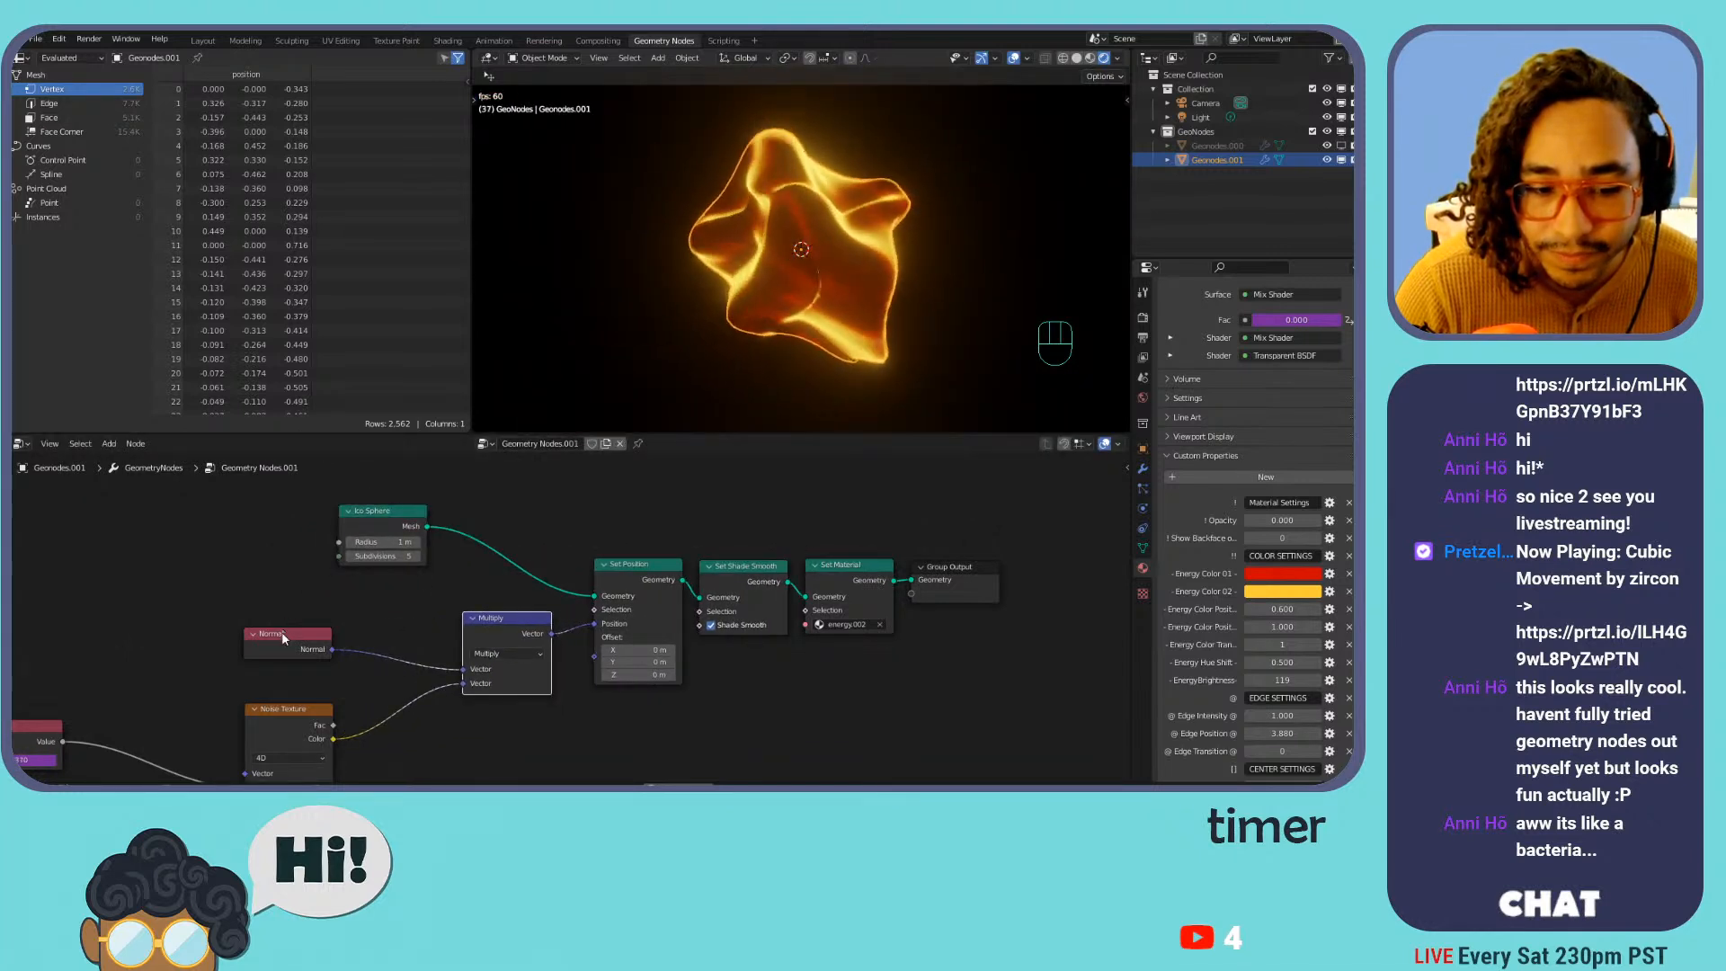
drag(287, 634, 390, 640)
drag(296, 716, 386, 692)
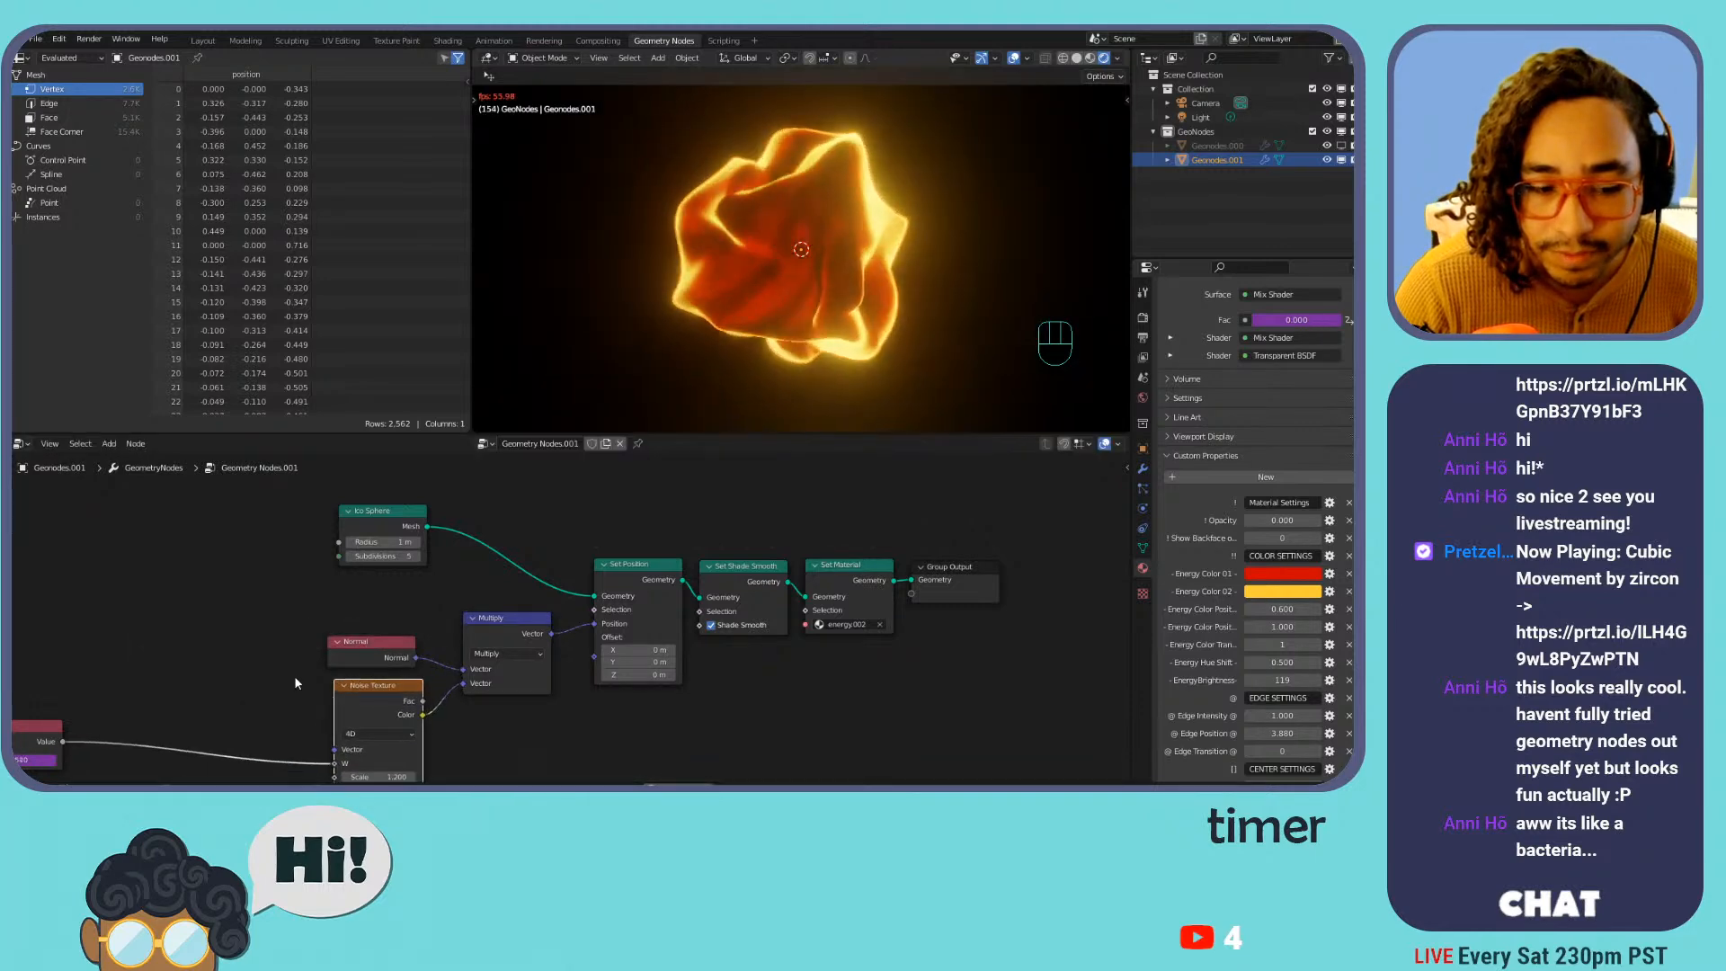
middle_drag(199, 689, 333, 637)
drag(222, 675, 424, 710)
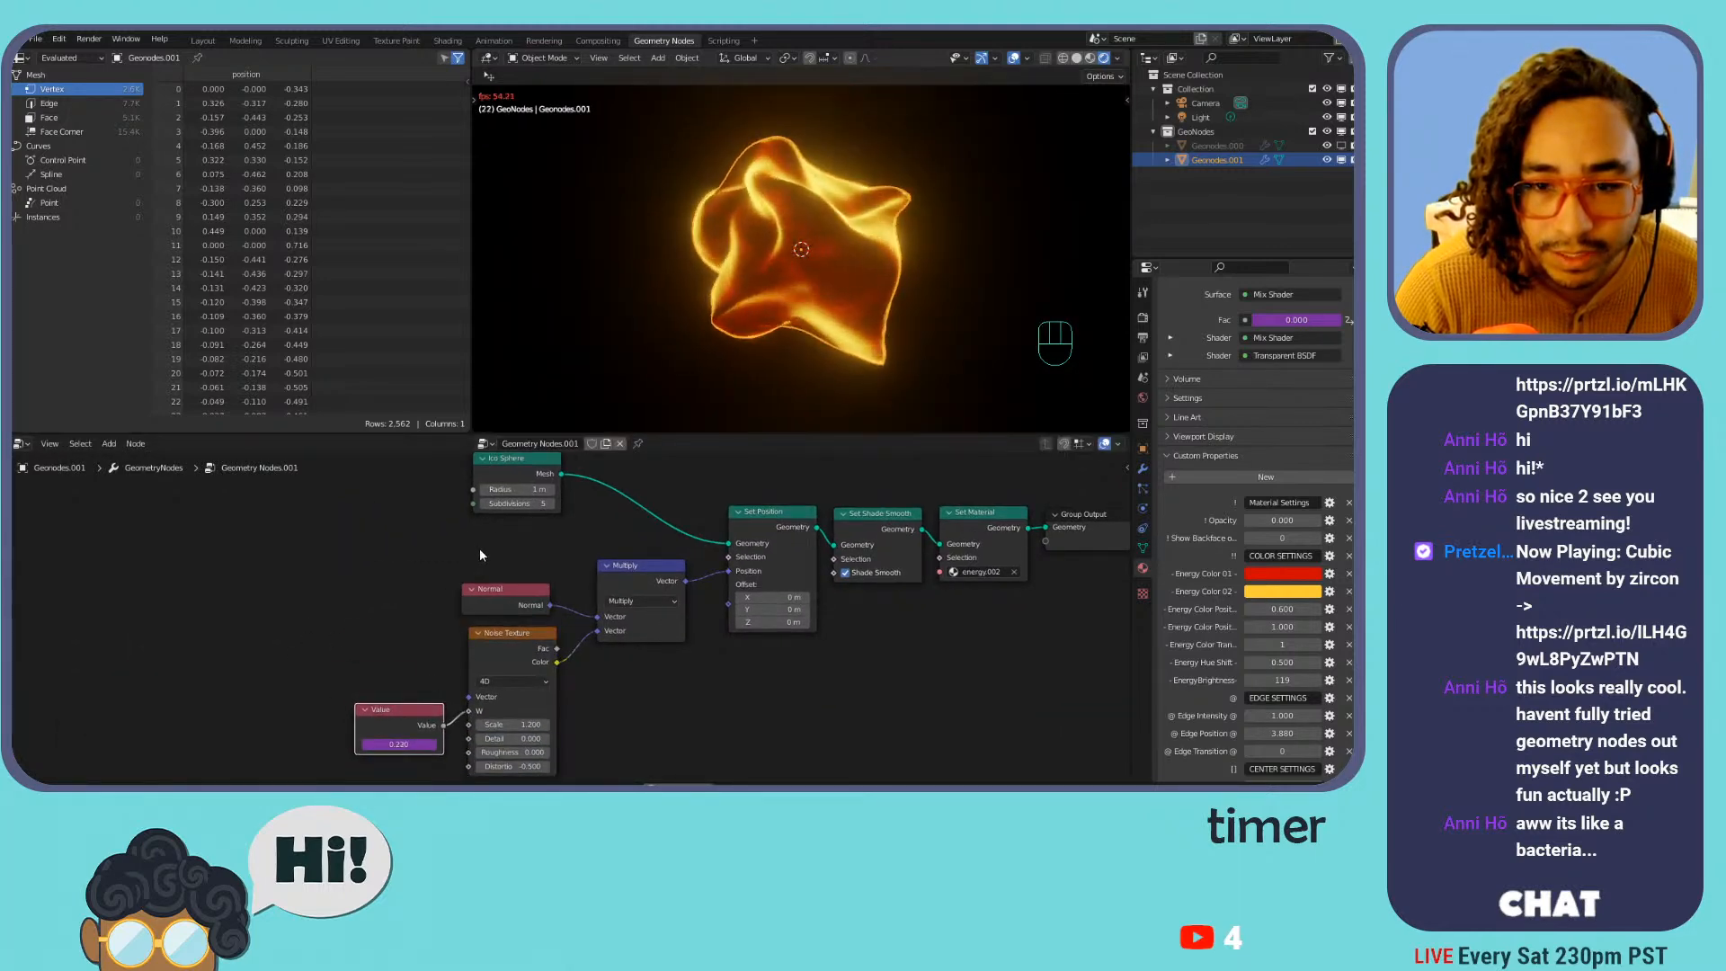
Add a UV Sphere node below the Ico Sphere and try its mesh as Set Position's Geometry input
middle_drag(490, 510, 480, 588)
scroll(509, 582, up, 1)
drag(515, 543, 342, 506)
key(shift+a)
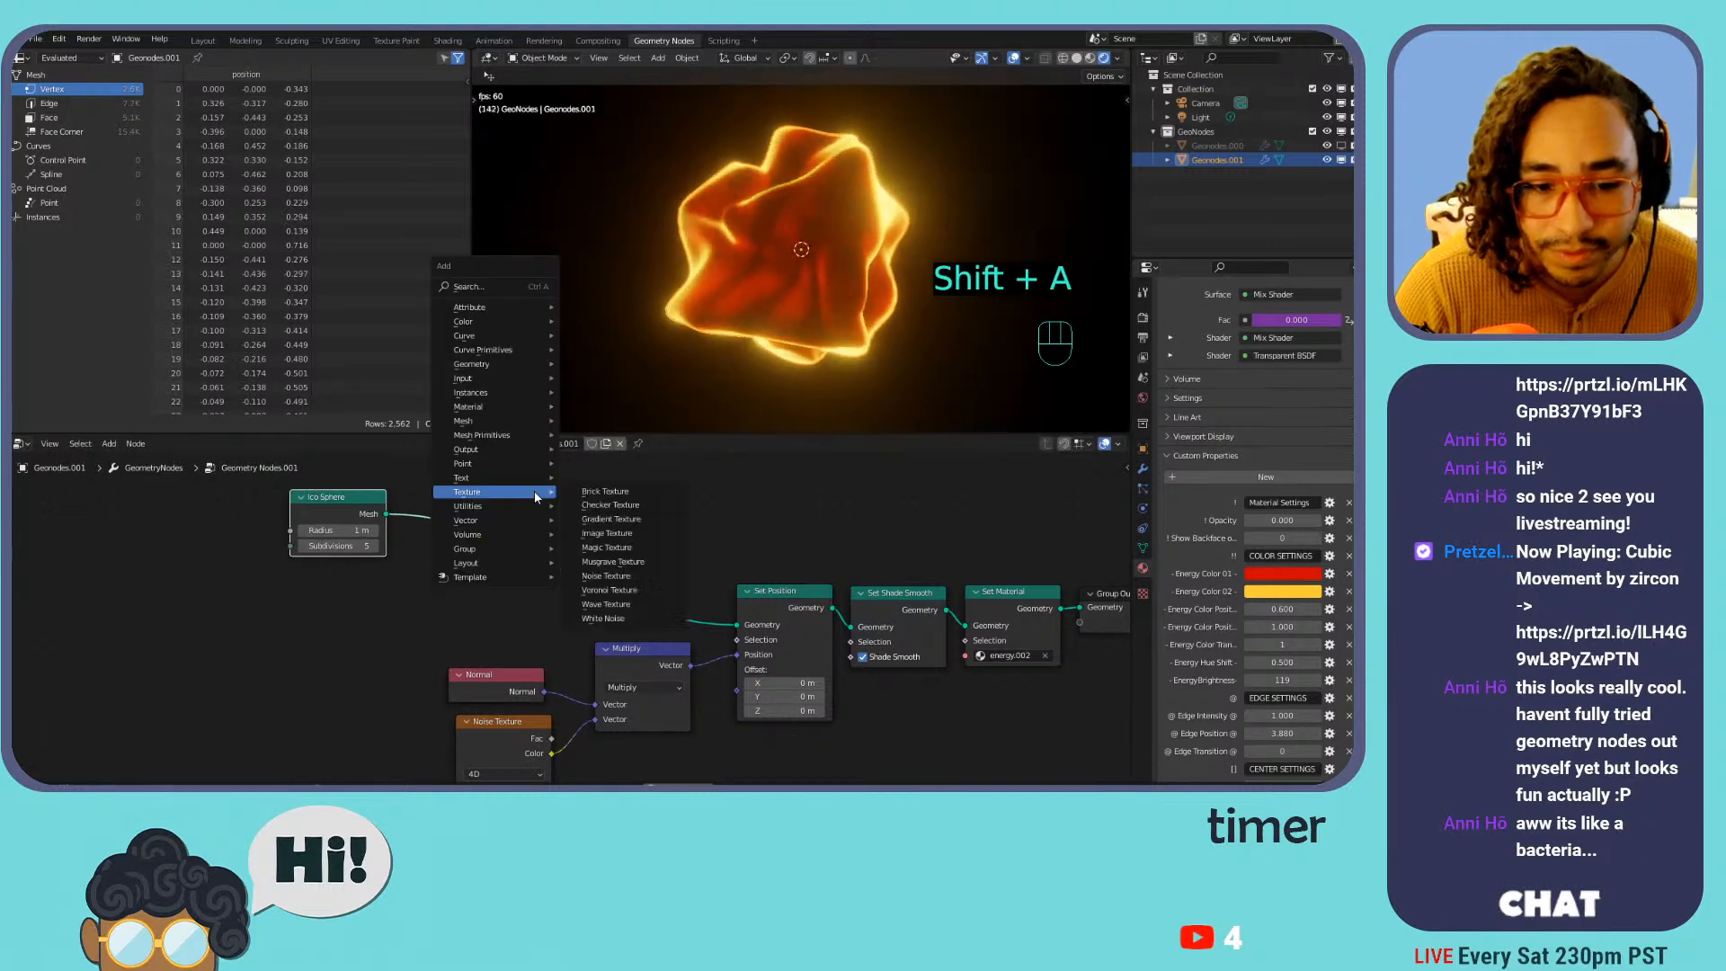
mouse_move(522, 438)
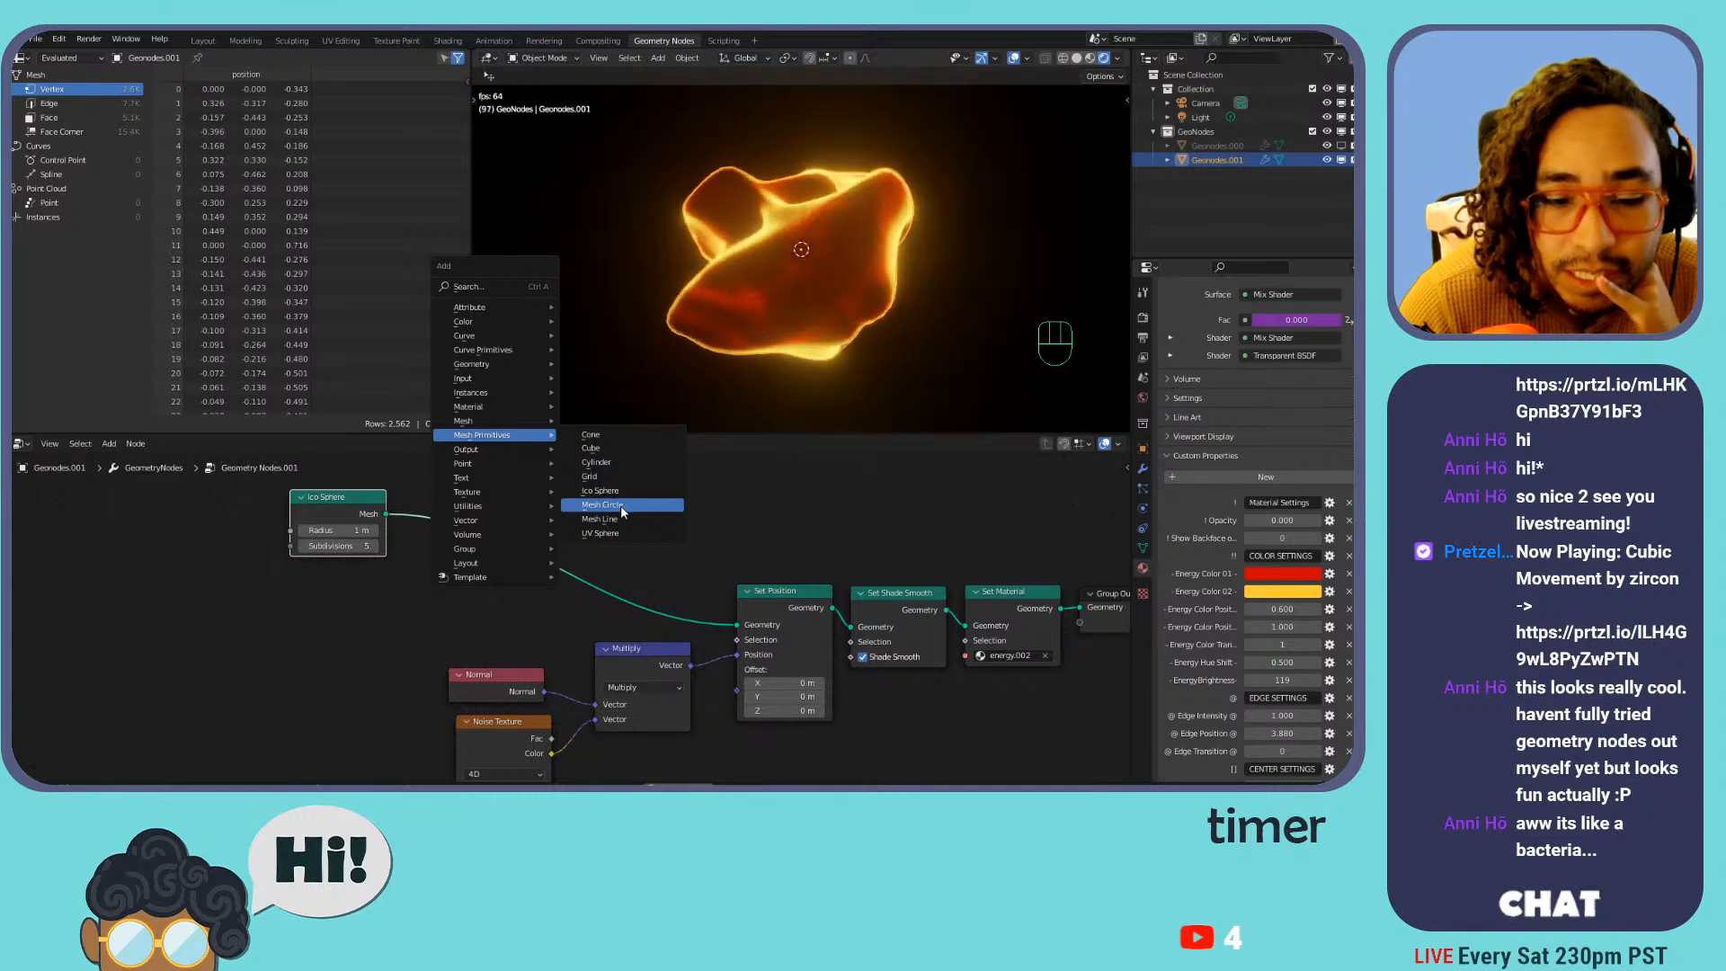
click(601, 534)
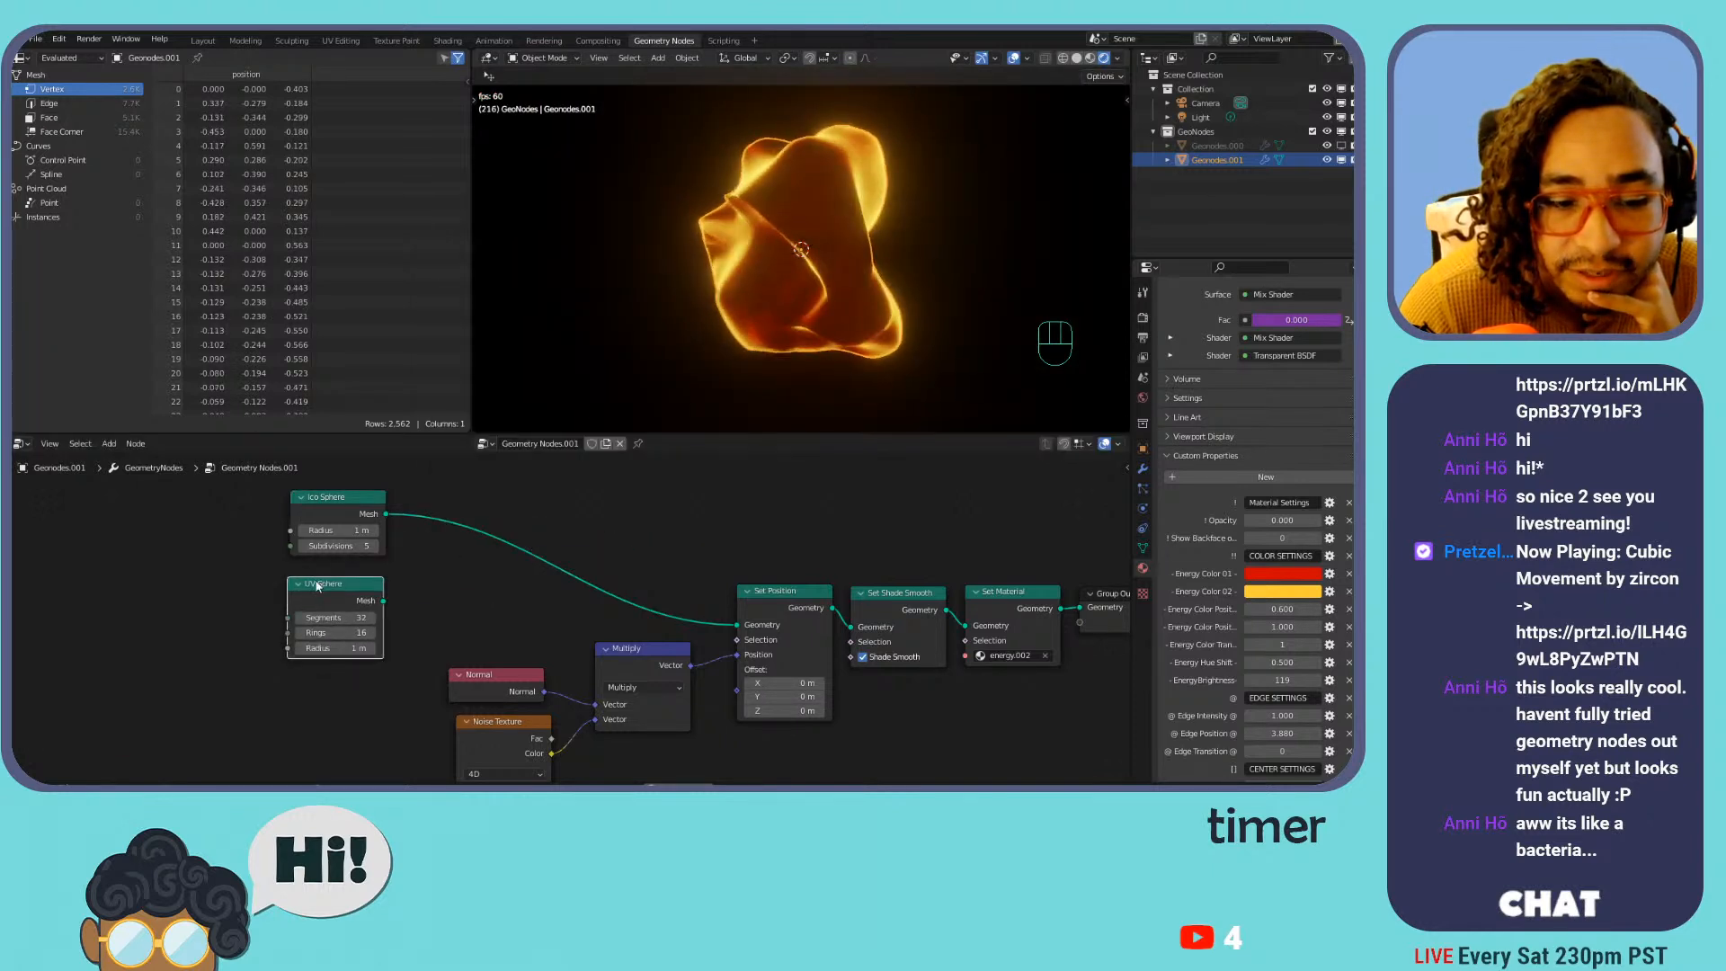
drag(733, 632, 737, 628)
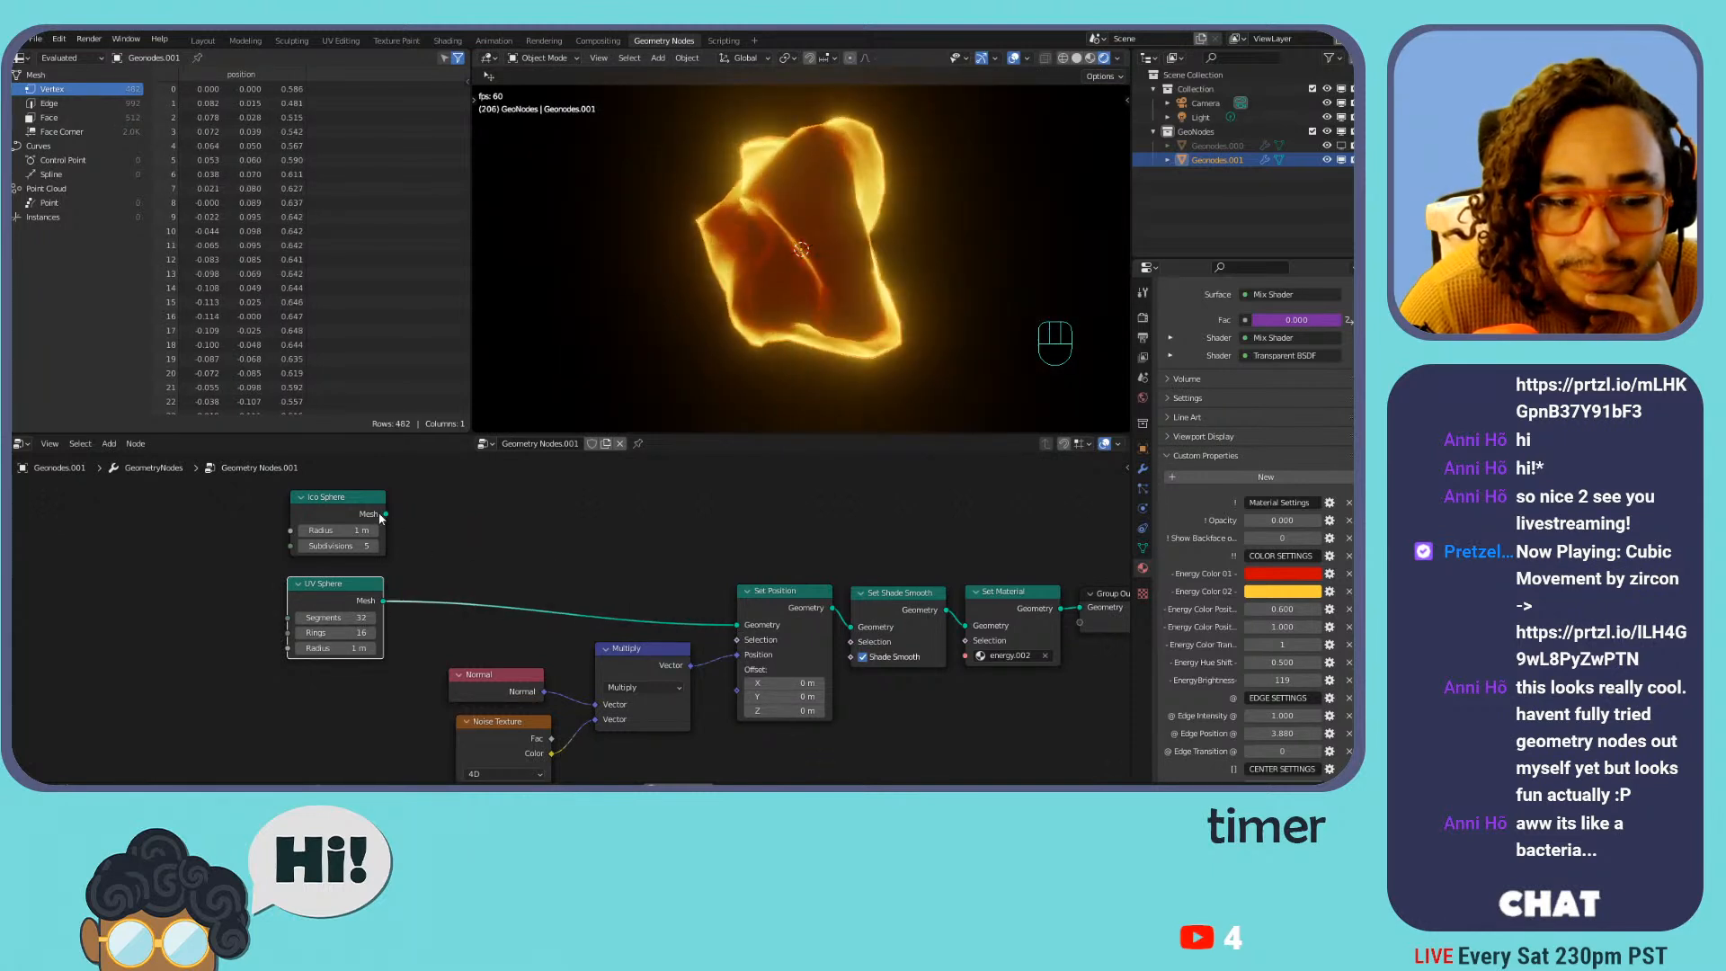
Reconnect the Ico Sphere's mesh to Set Position's Geometry input and delete the UV Sphere node
drag(746, 629, 750, 629)
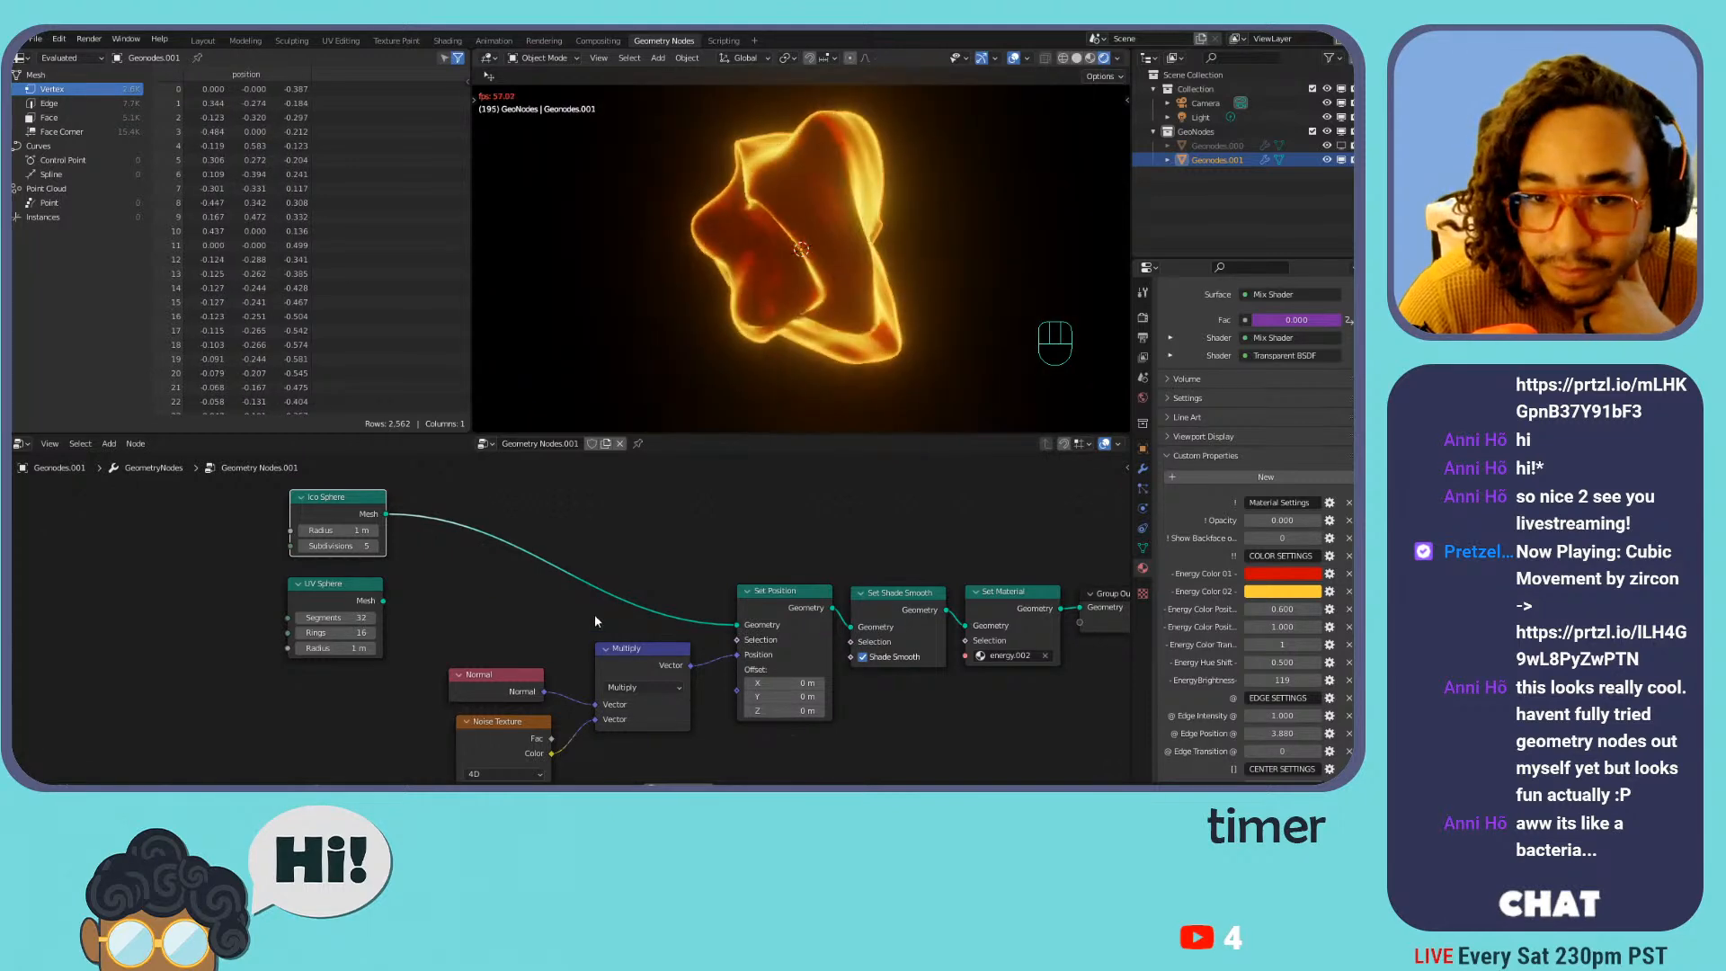
click(338, 586)
key(x)
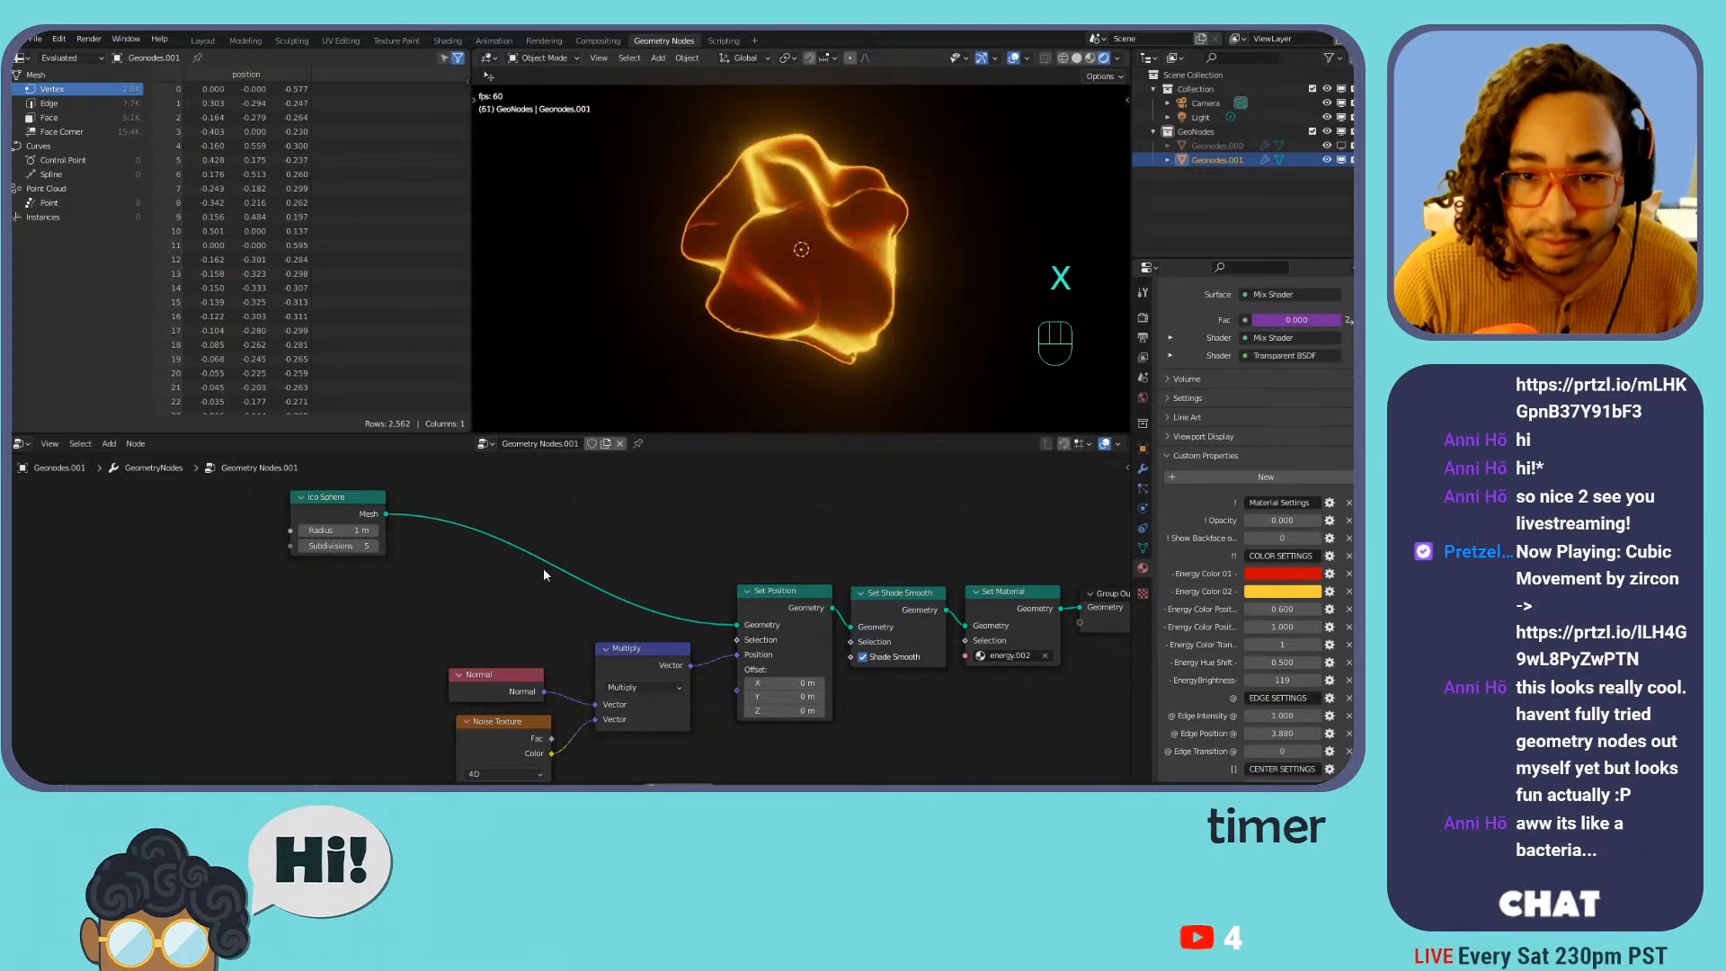
Move the Ico Sphere node nearer to Set Position and add an Instance on Points node above the node chain
drag(353, 510, 504, 589)
middle_drag(660, 583, 581, 613)
key(shift+a)
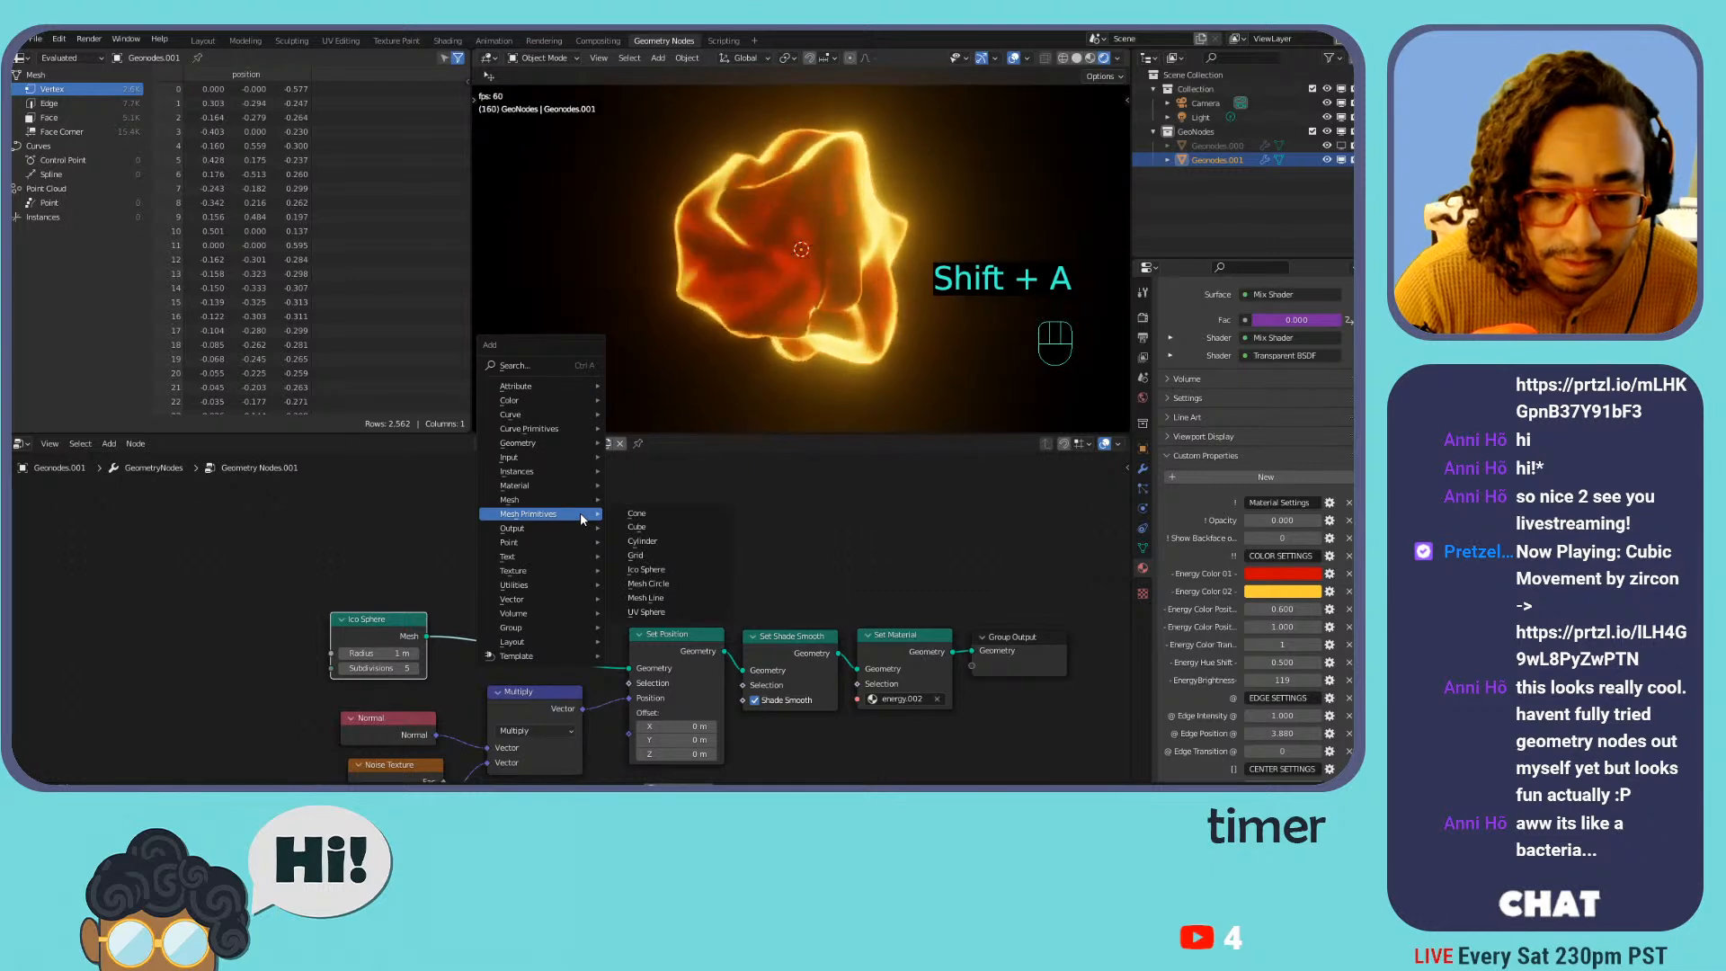
click(520, 367)
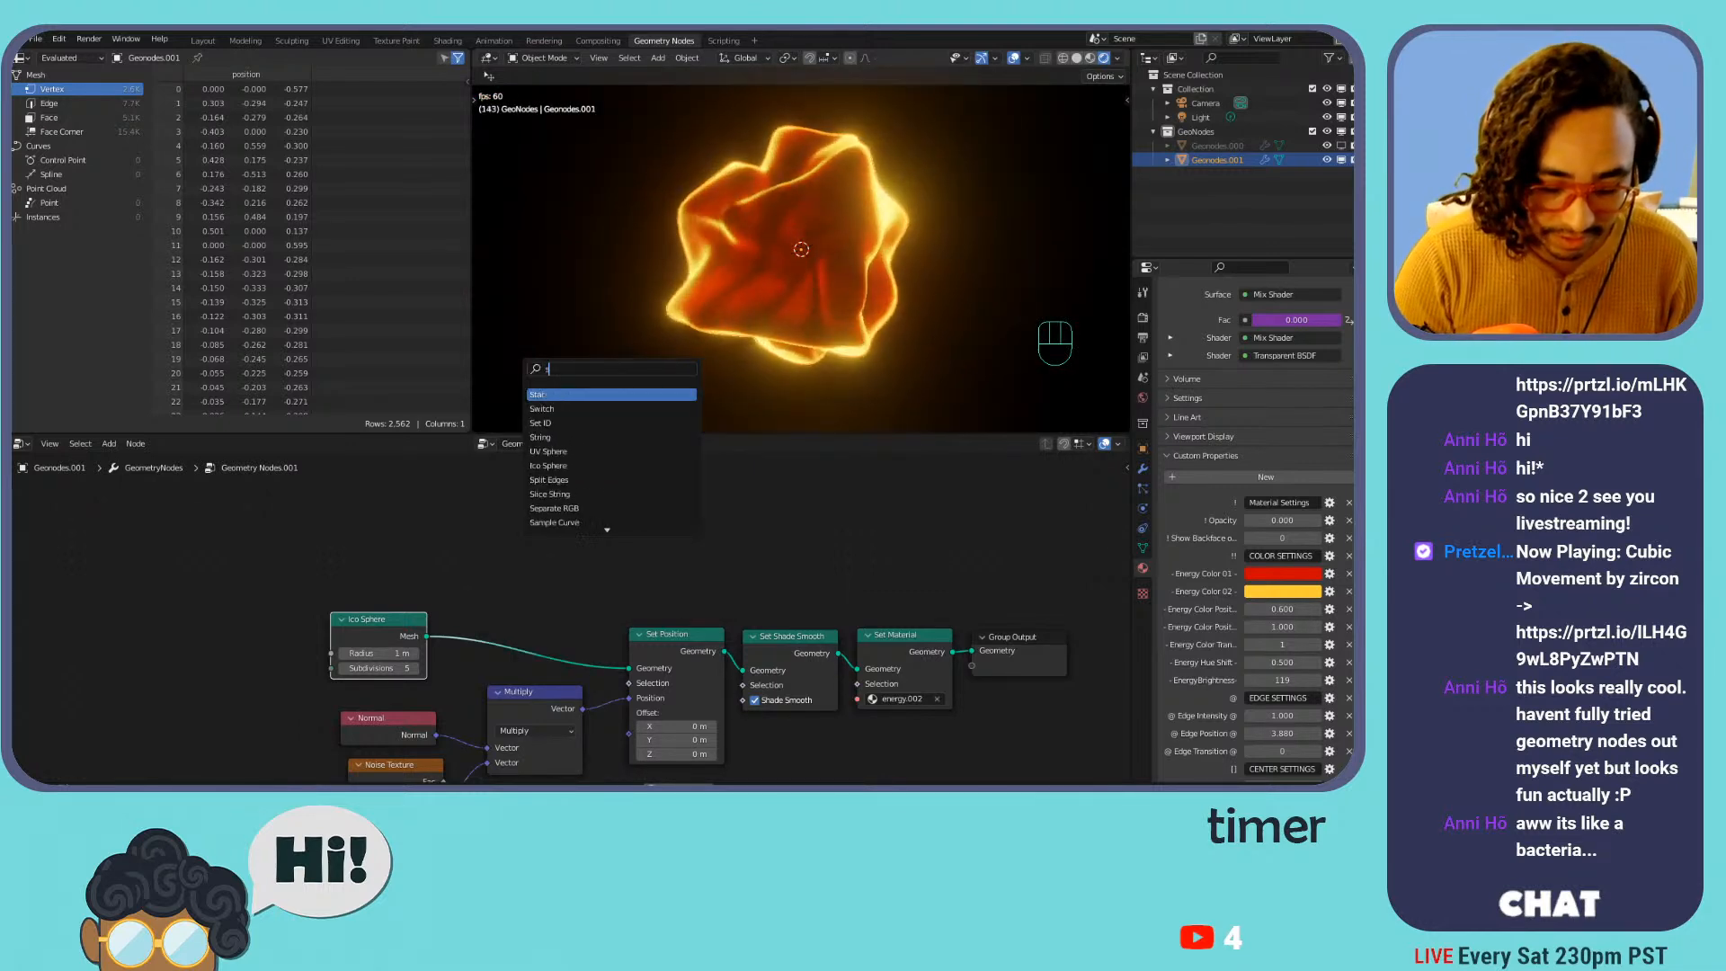
text(set to po)
key(BackSpace)
key(BackSpace)
key(BackSpace)
key(BackSpace)
key(BackSpace)
key(BackSpace)
key(BackSpace)
key(BackSpace)
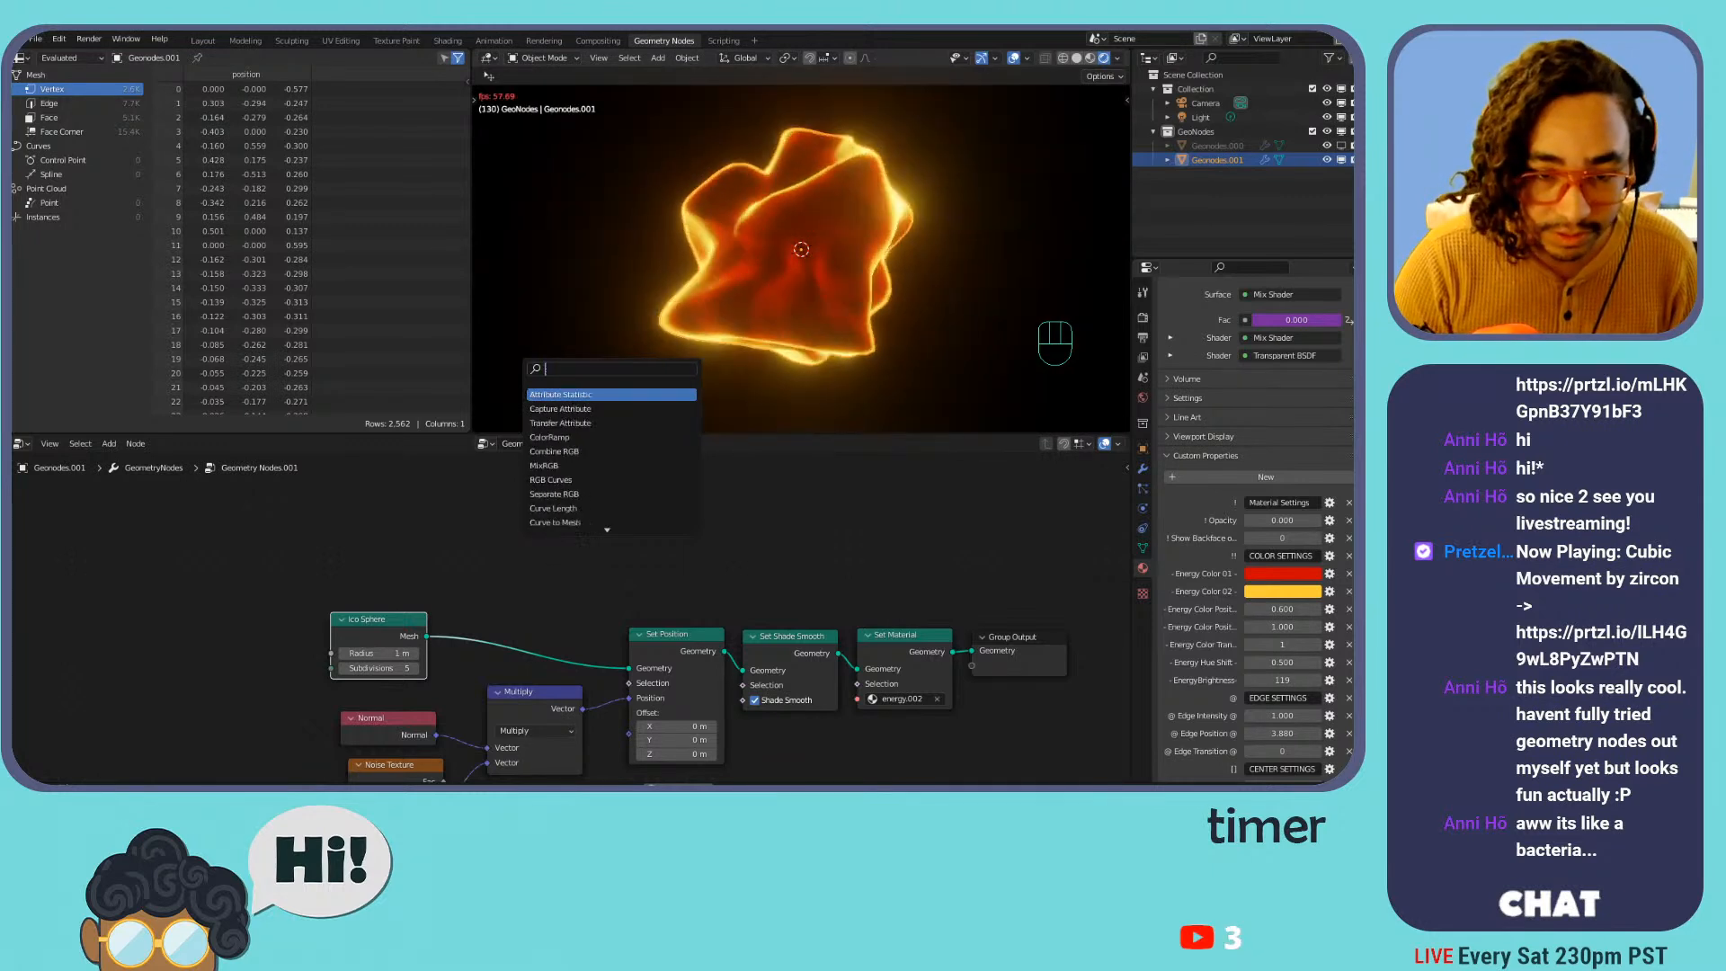
text(instance)
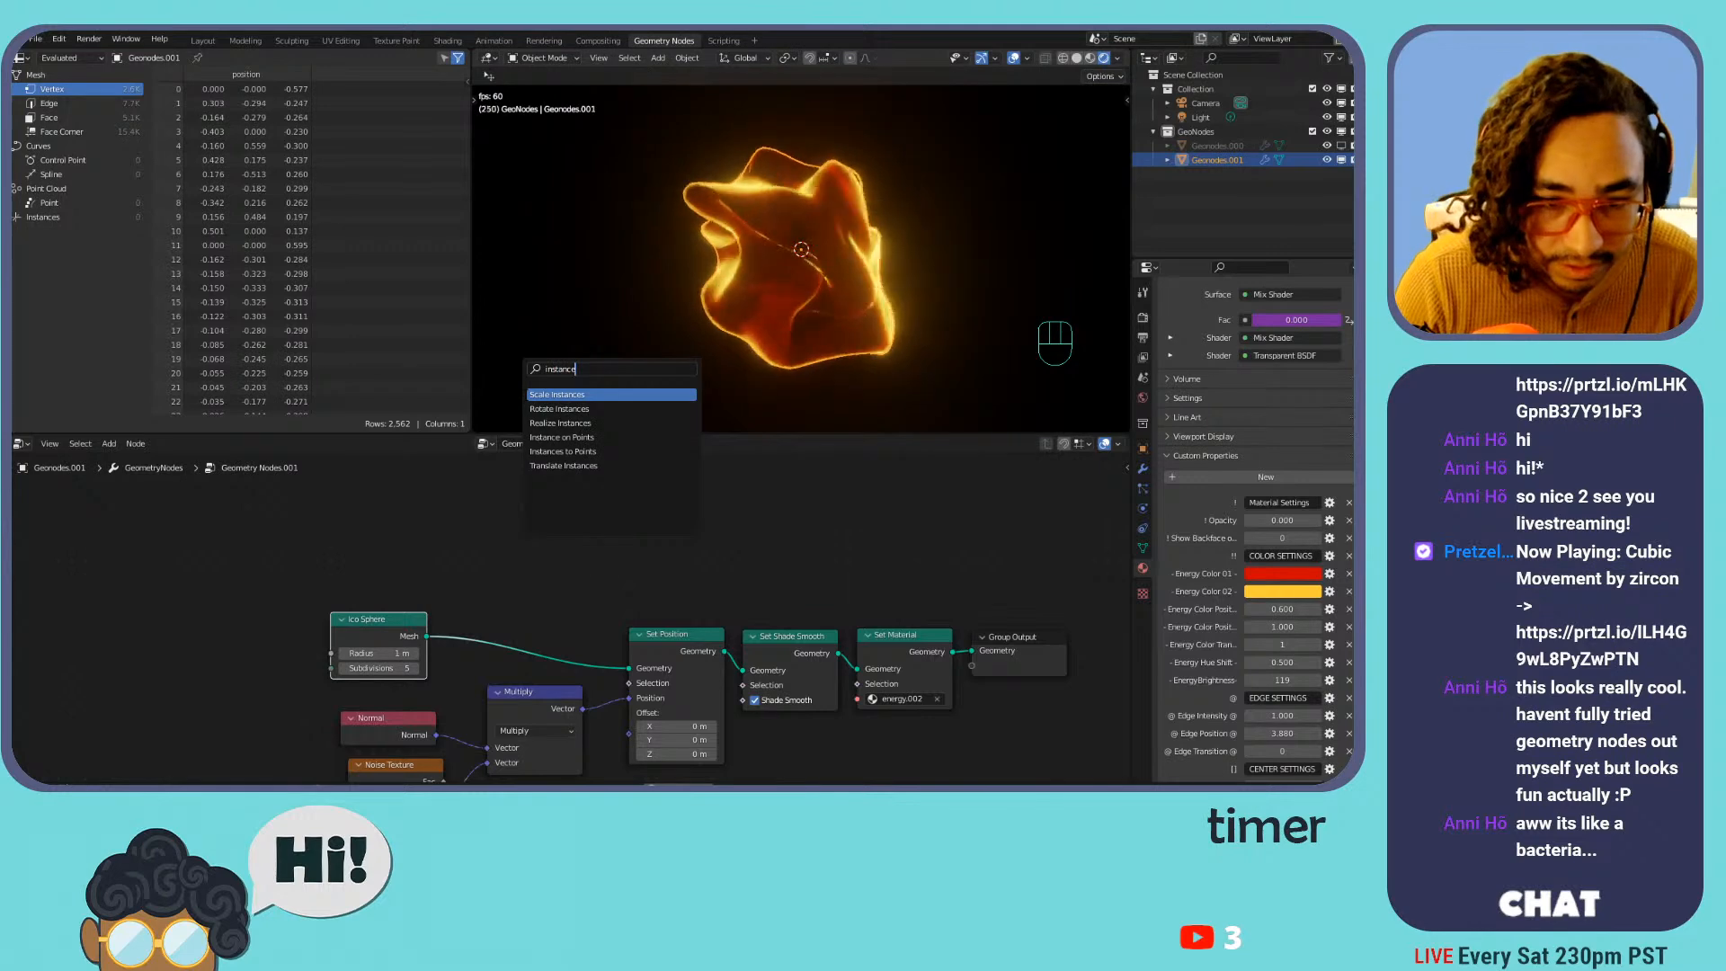
click(573, 437)
click(462, 391)
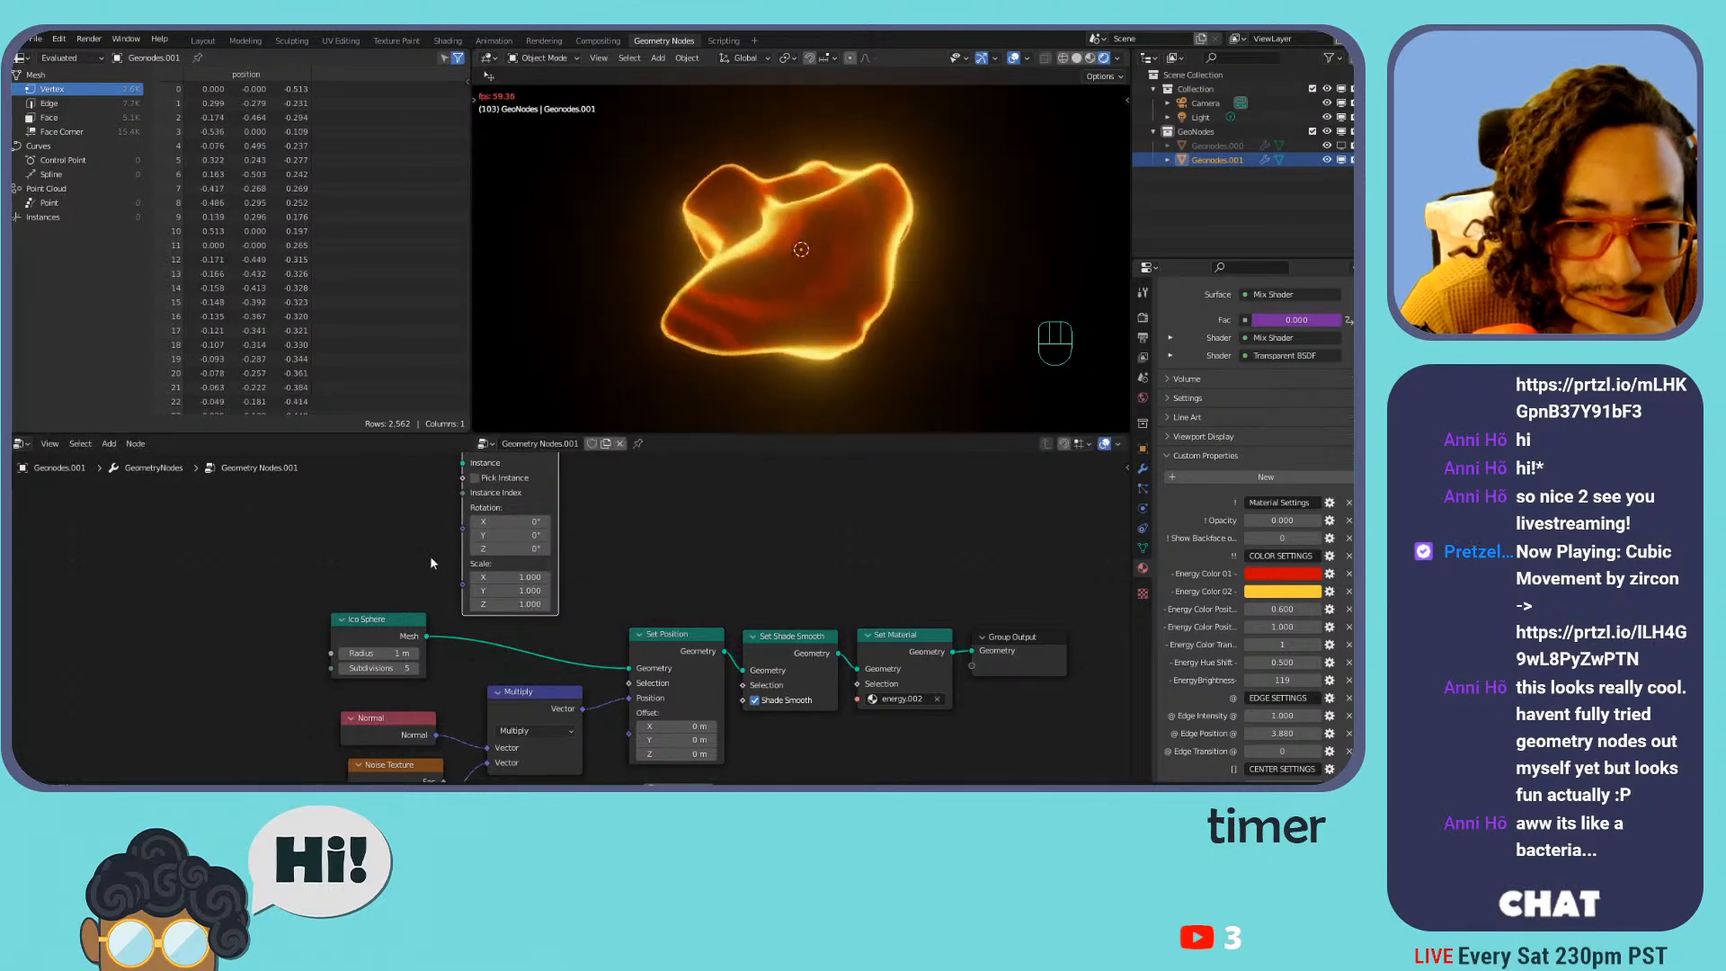
Spread out the Ico Sphere, Instance on Points, Set Shade Smooth, Set Material and Group Output nodes to make room after Set Position
scroll(430, 553, down, 5)
middle_drag(450, 550, 456, 563)
drag(451, 627, 336, 628)
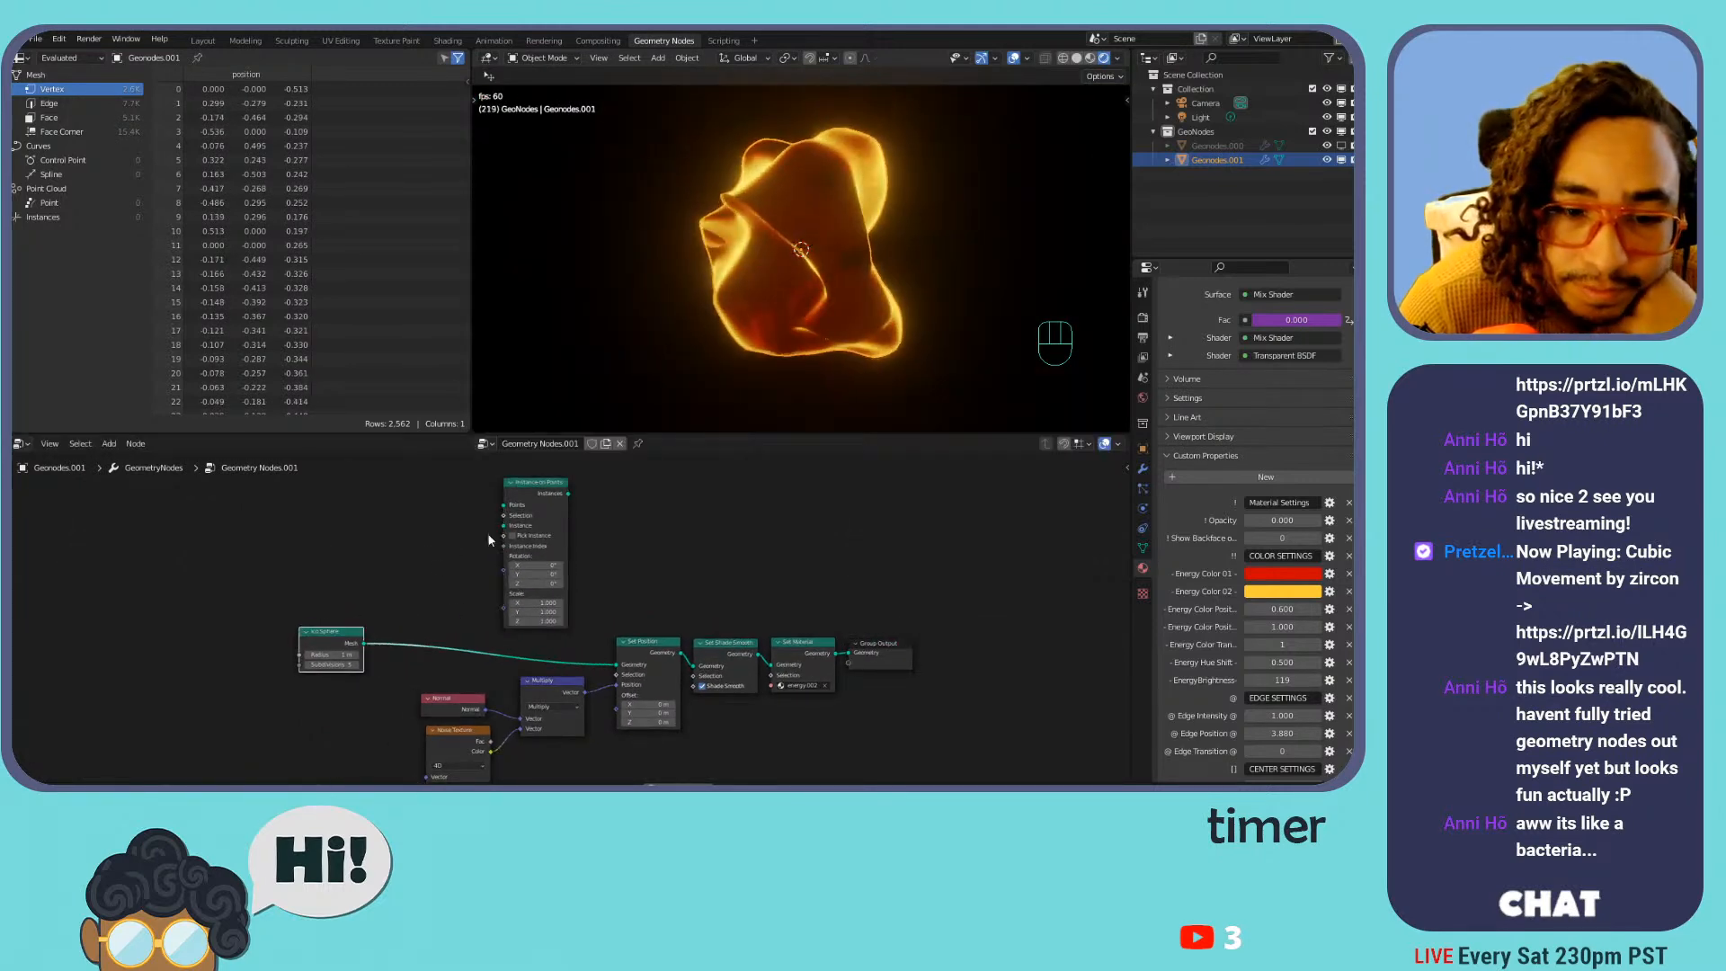
drag(525, 487, 467, 488)
scroll(504, 499, up, 1)
middle_drag(514, 504, 602, 529)
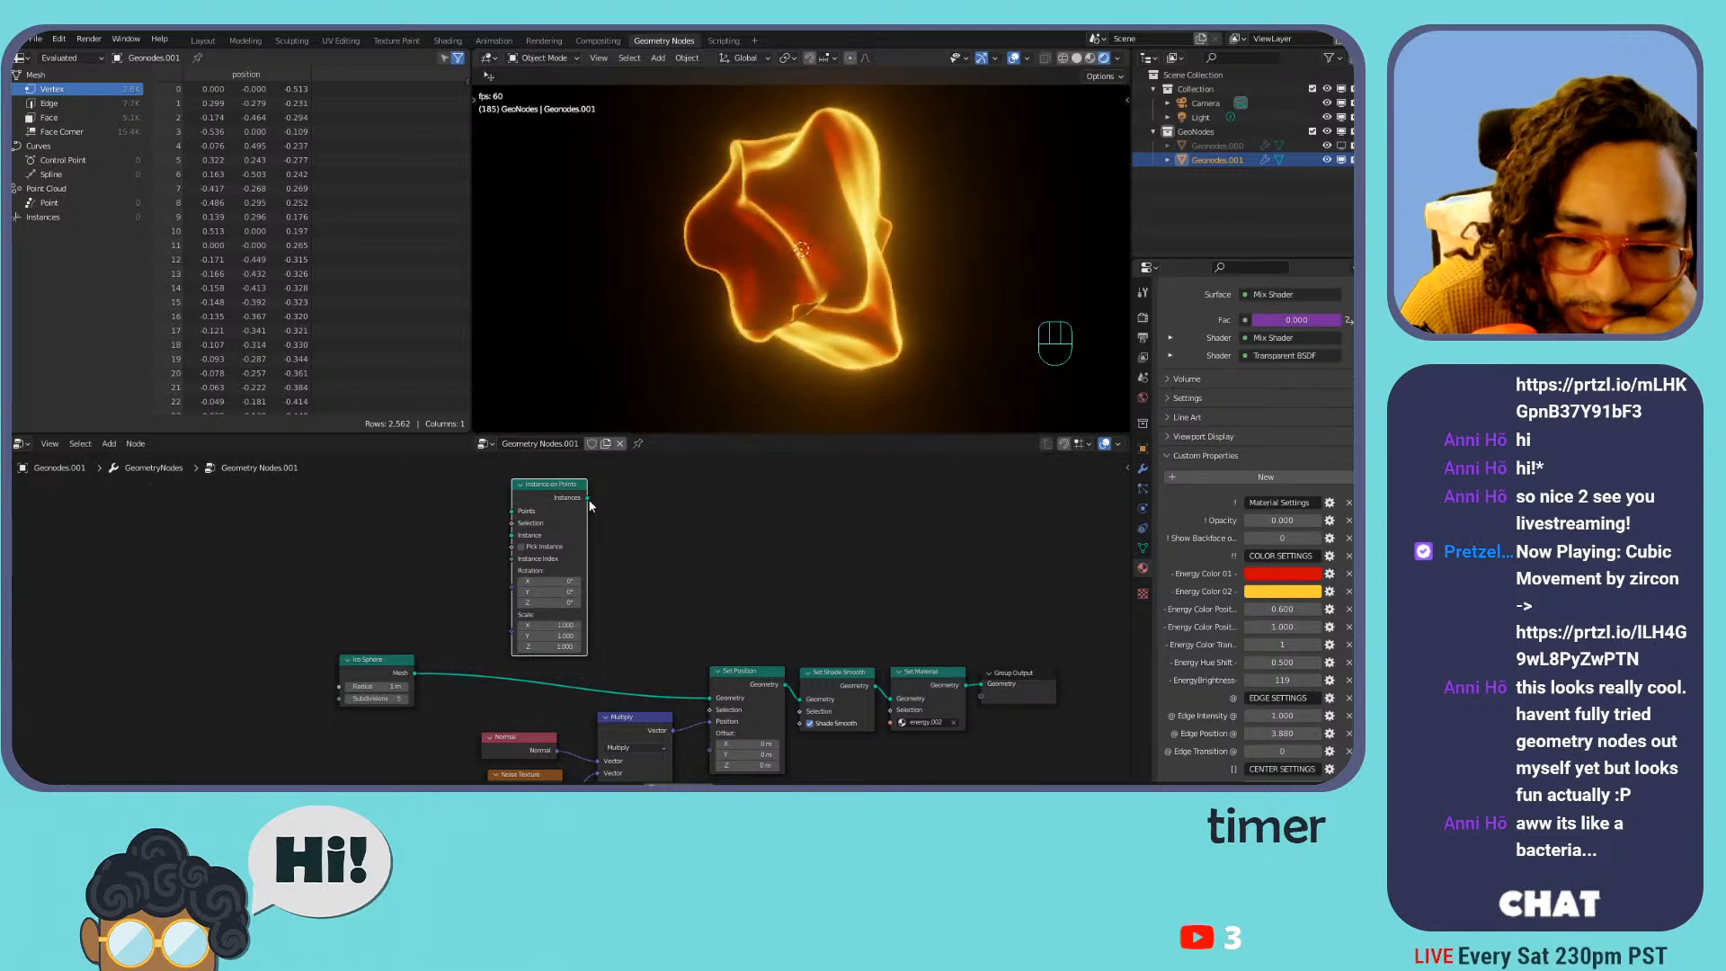
drag(540, 500, 837, 500)
middle_drag(743, 574, 516, 536)
scroll(517, 537, down, 1)
drag(870, 638, 621, 699)
drag(613, 636, 722, 648)
drag(589, 457, 634, 466)
Connect Set Position's Geometry output to the Points input of Instance on Points and reposition that node
scroll(576, 606, up, 3)
middle_drag(607, 588, 621, 633)
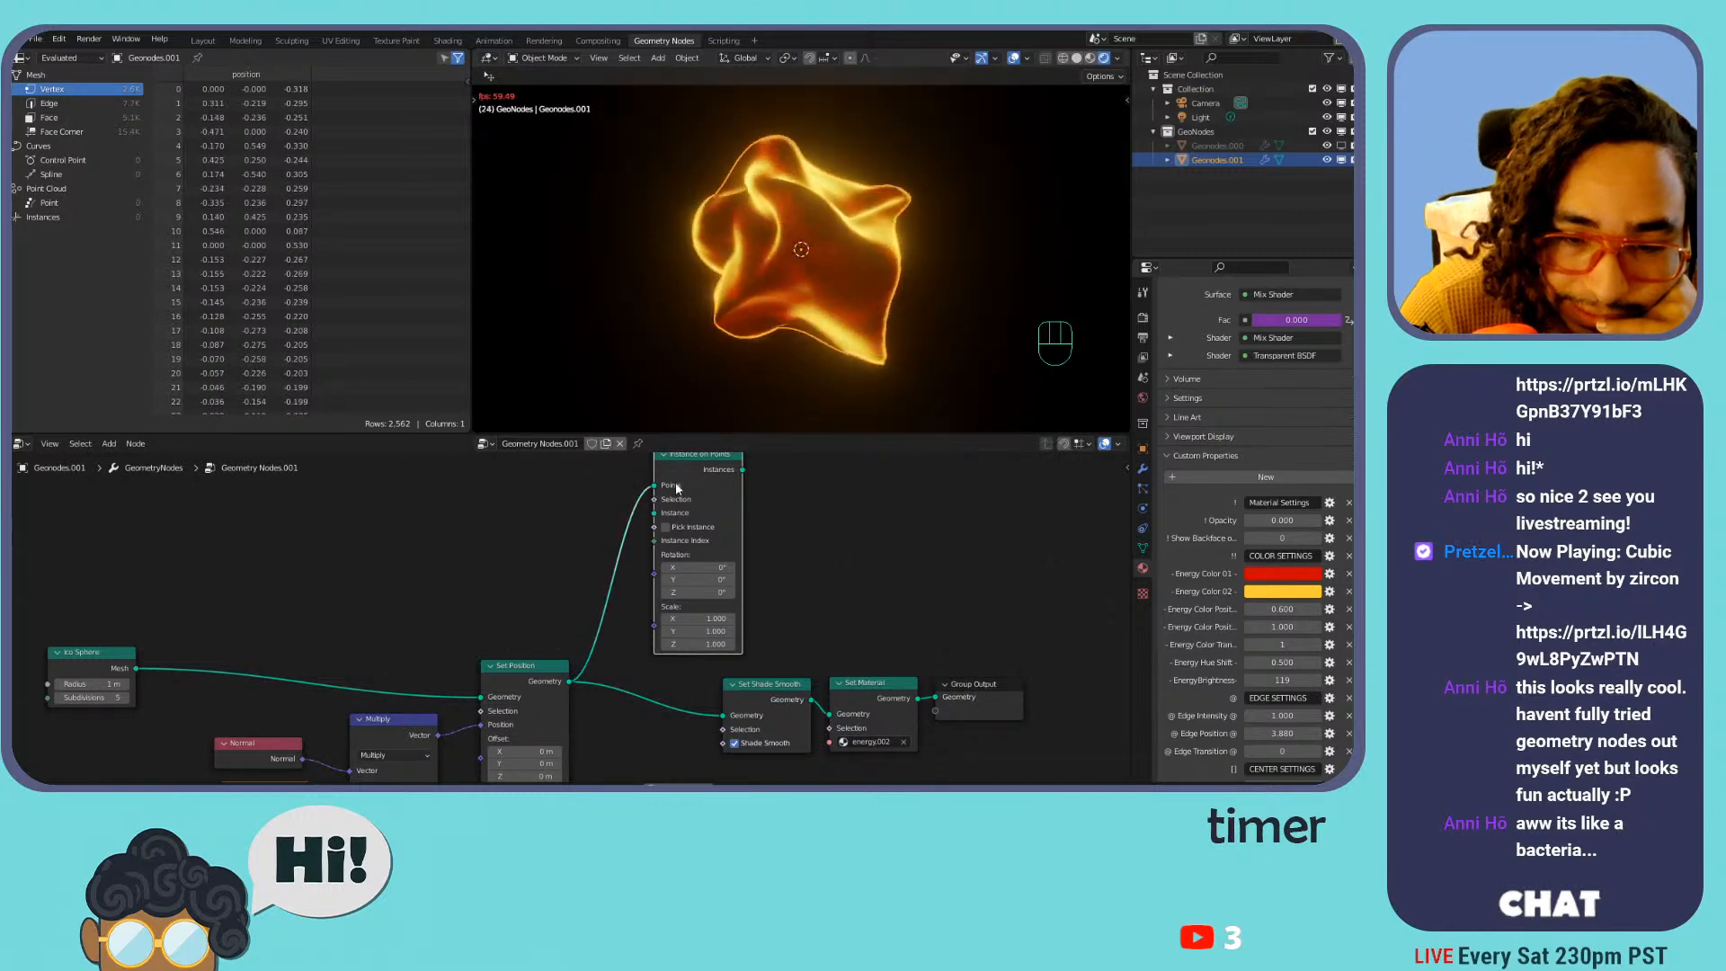
drag(667, 491, 628, 503)
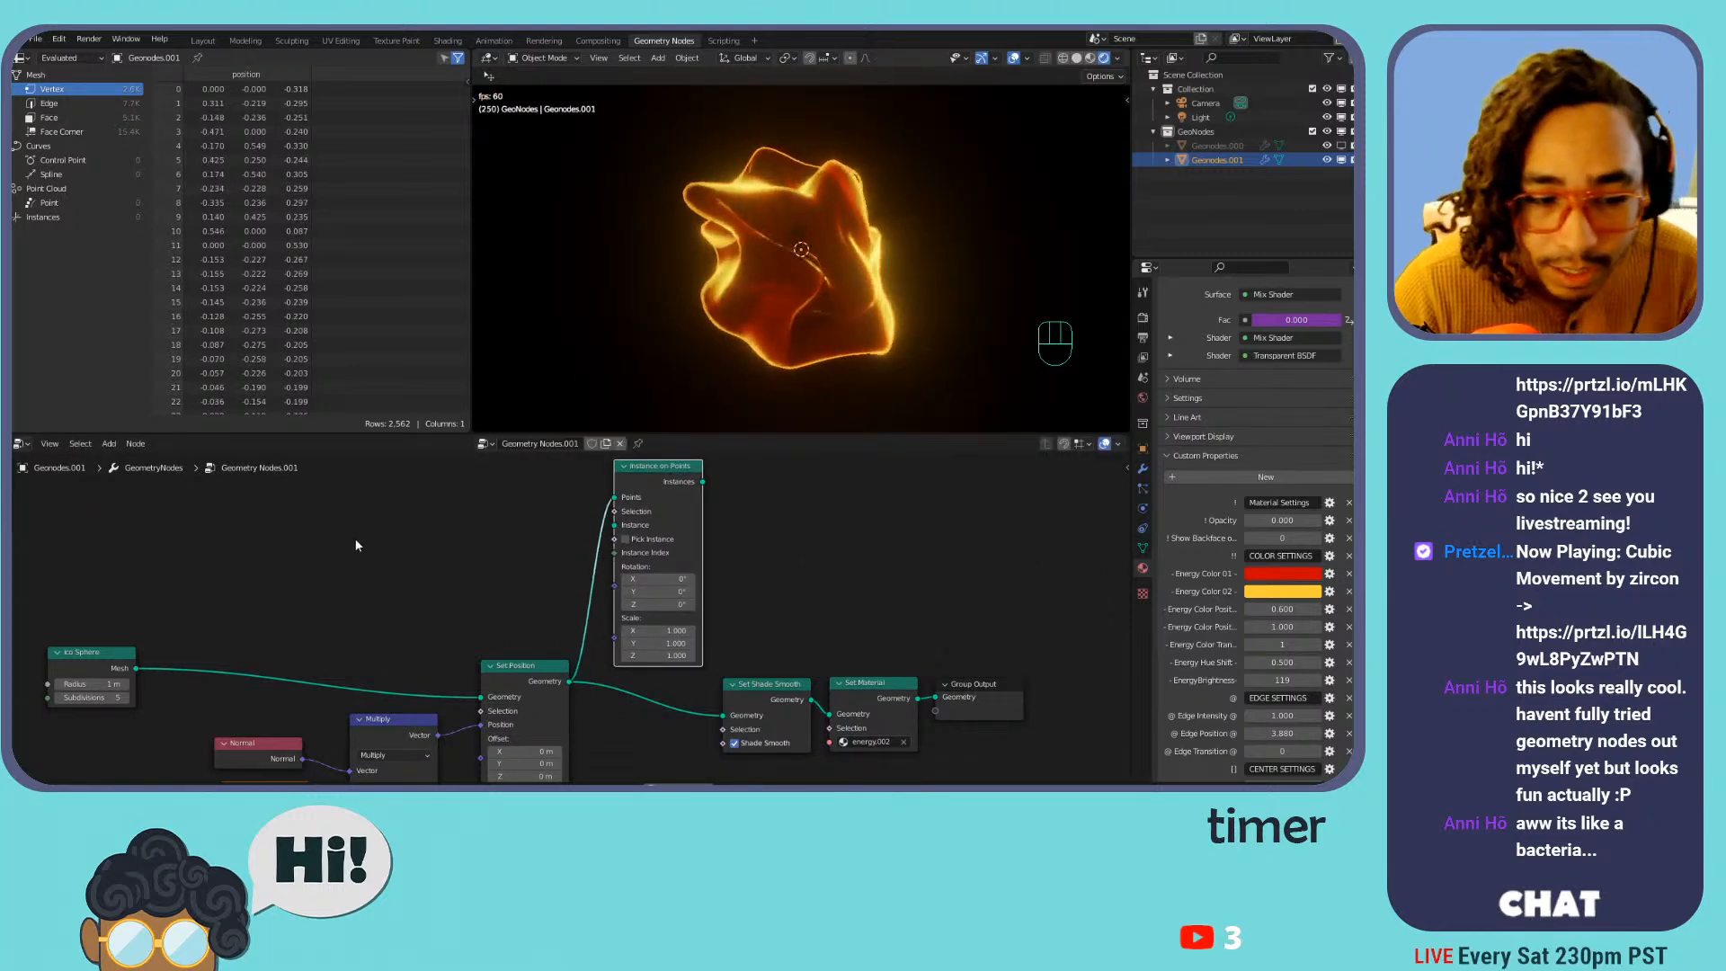
Add a Cone mesh primitive node and connect its Mesh output to the Instance input of Instance on Points
key(shift+a)
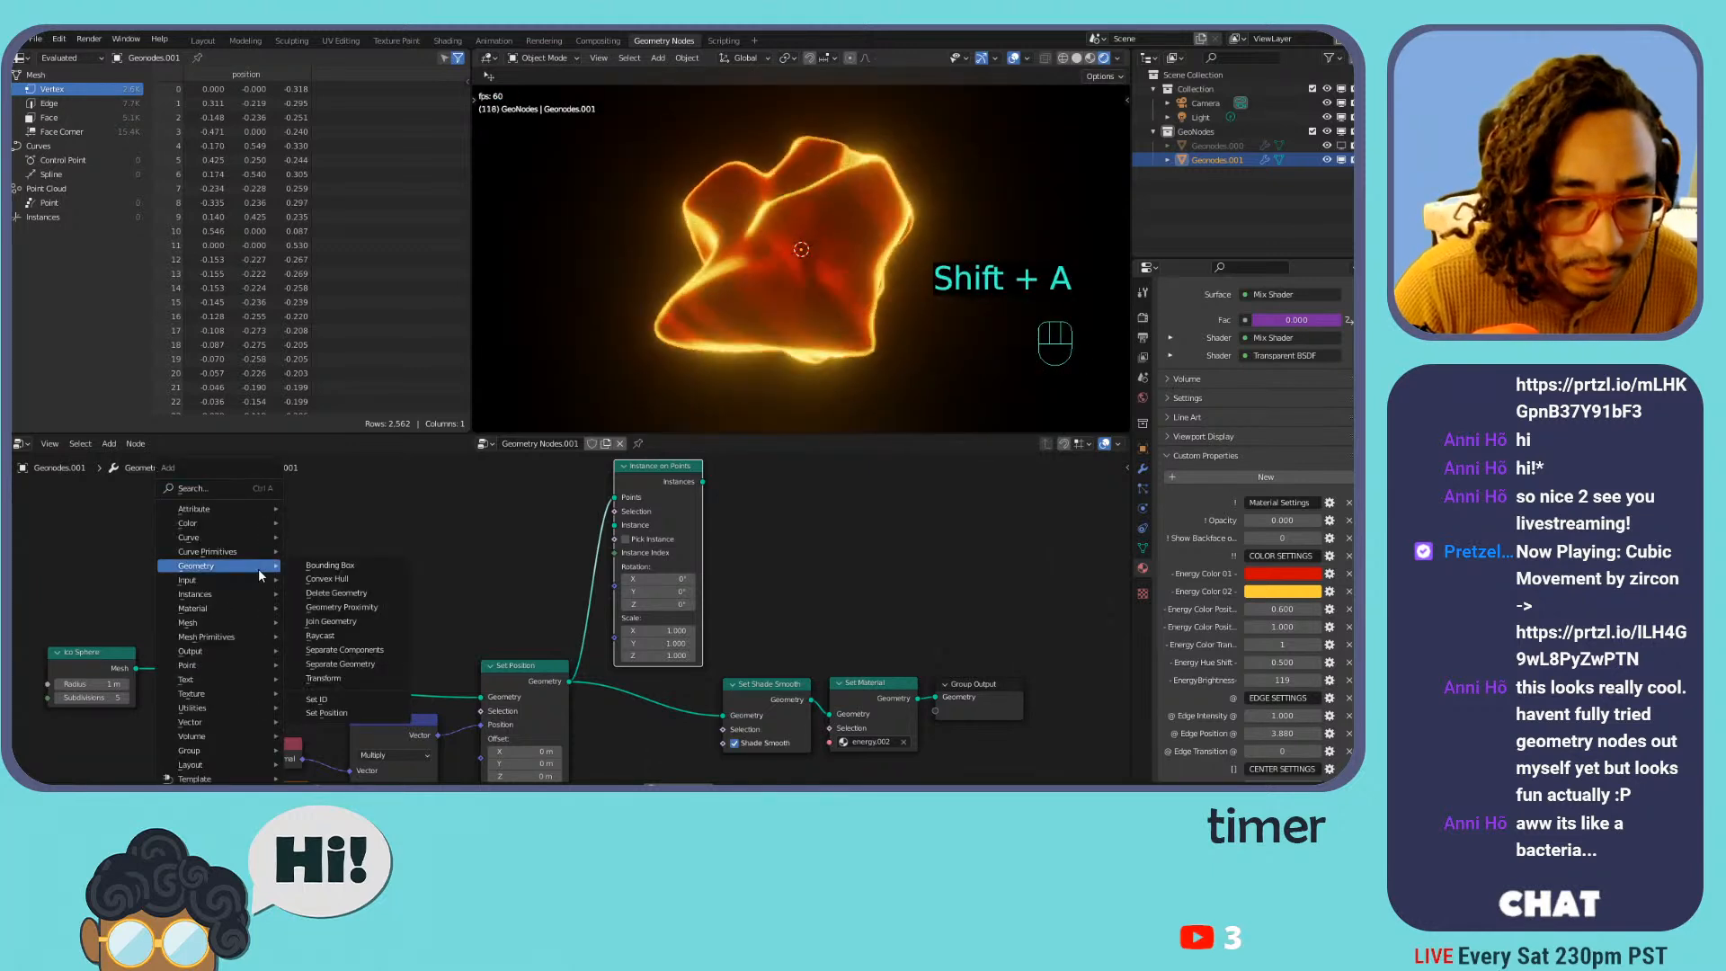
mouse_move(229, 608)
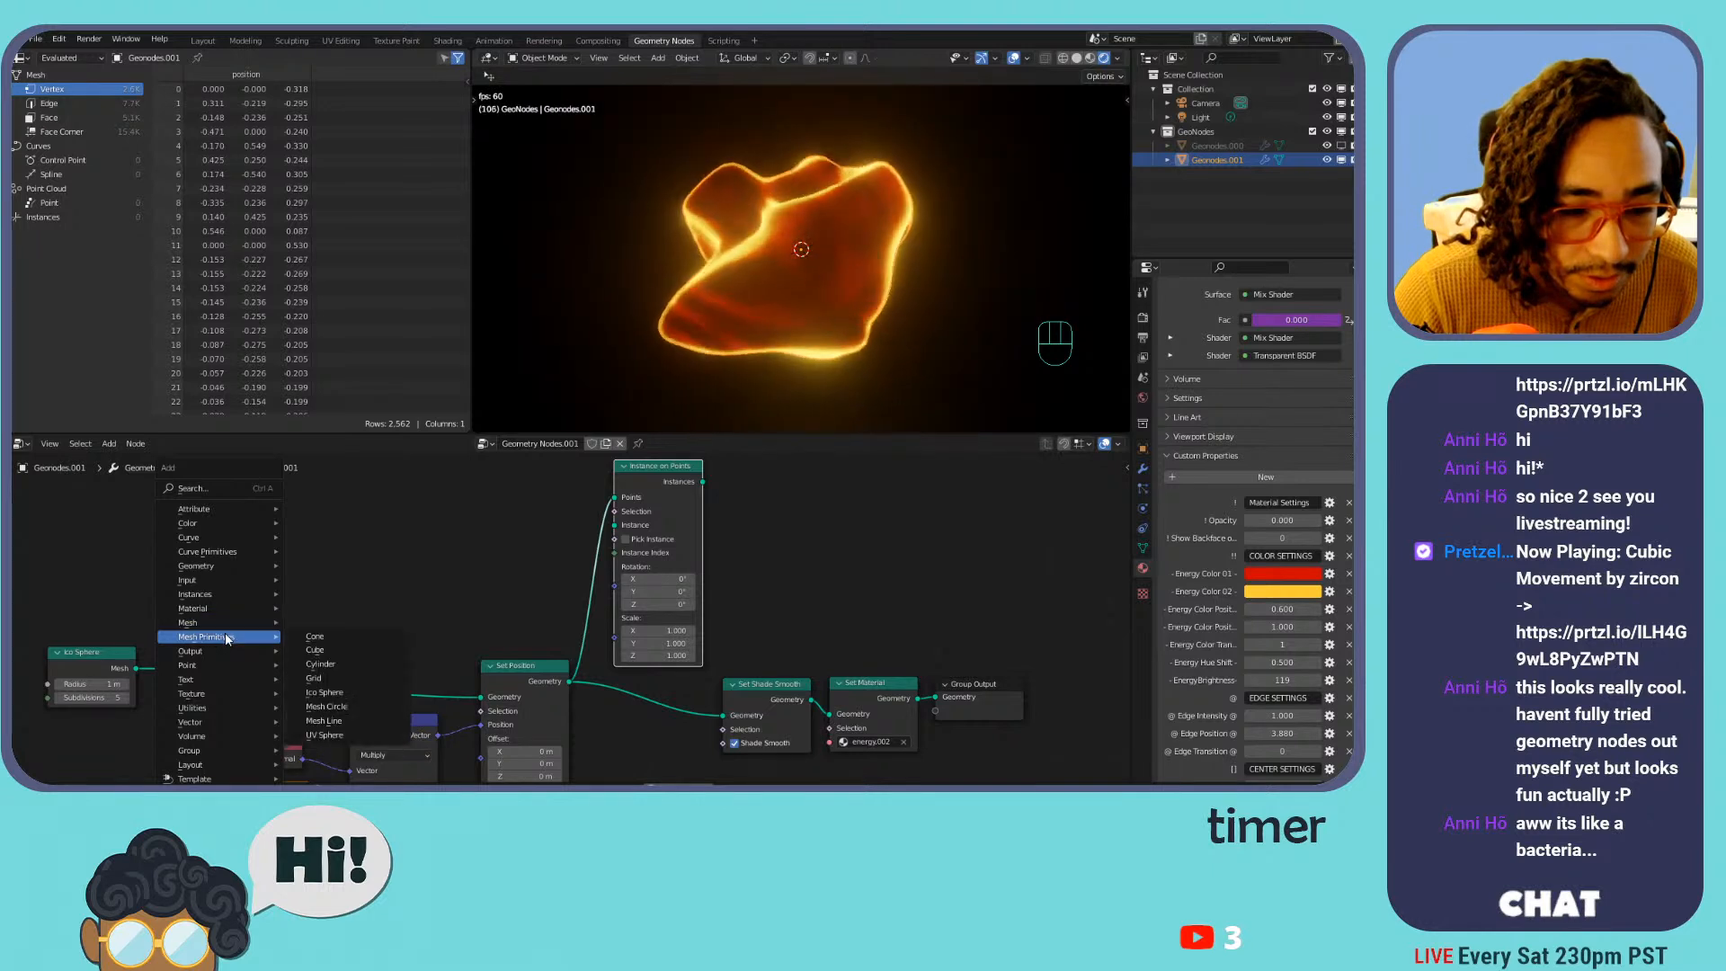
click(313, 637)
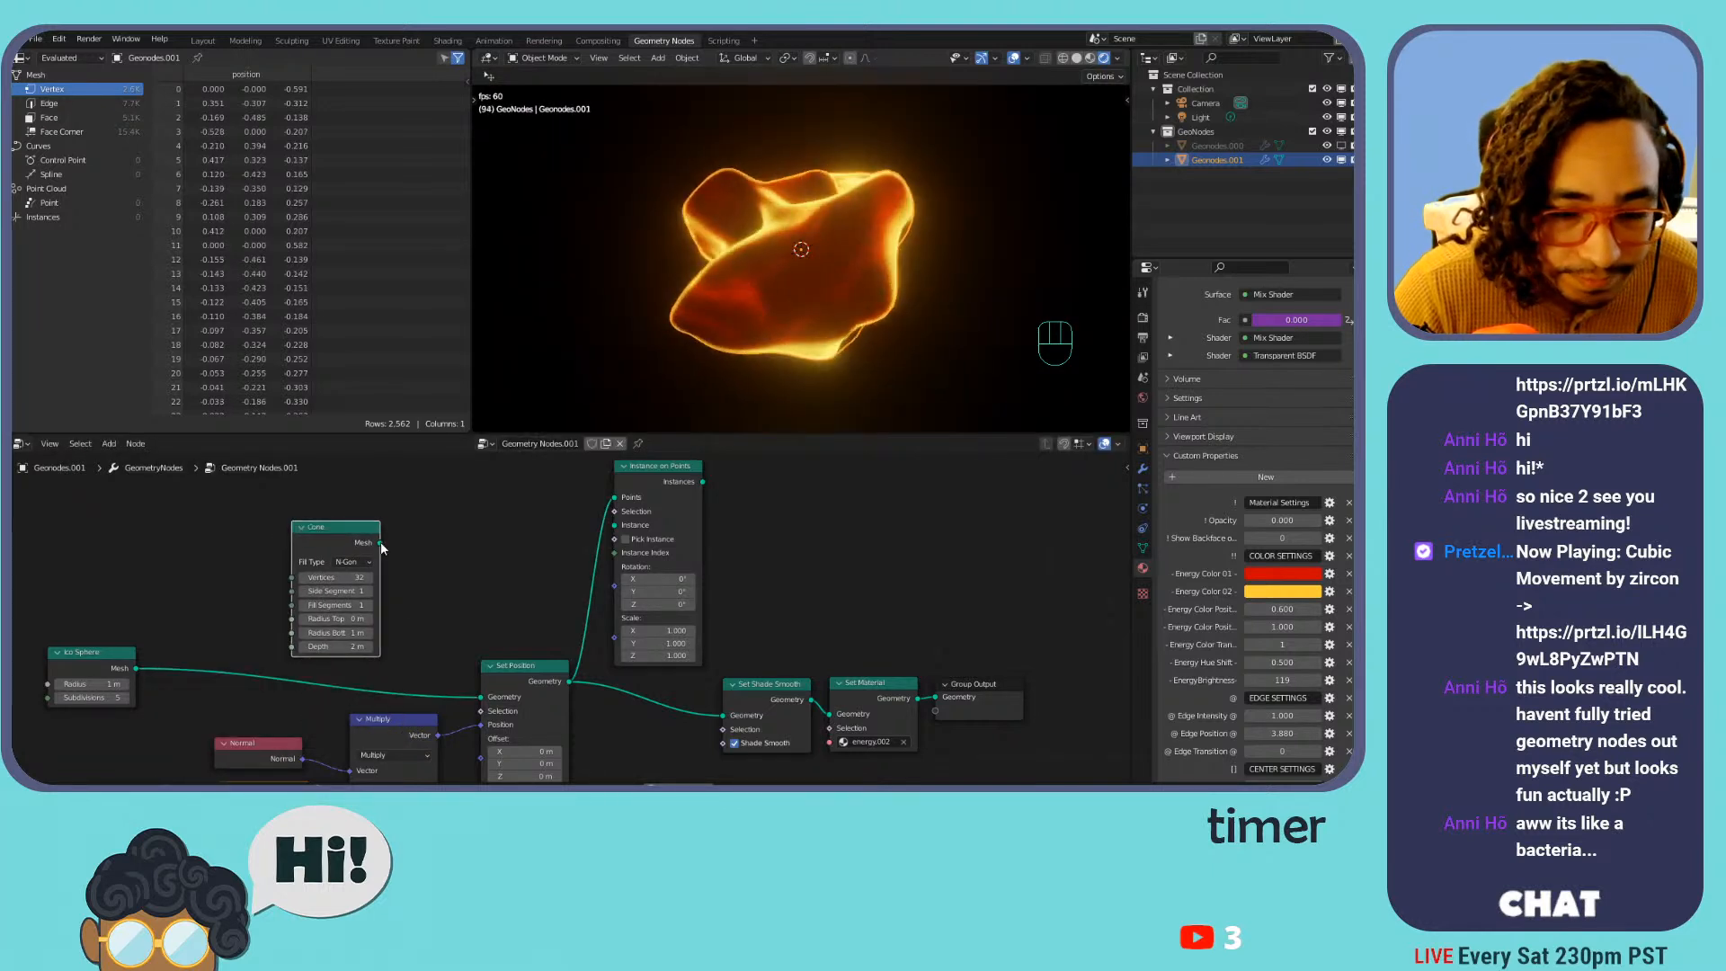
drag(381, 543, 414, 546)
drag(621, 536, 617, 529)
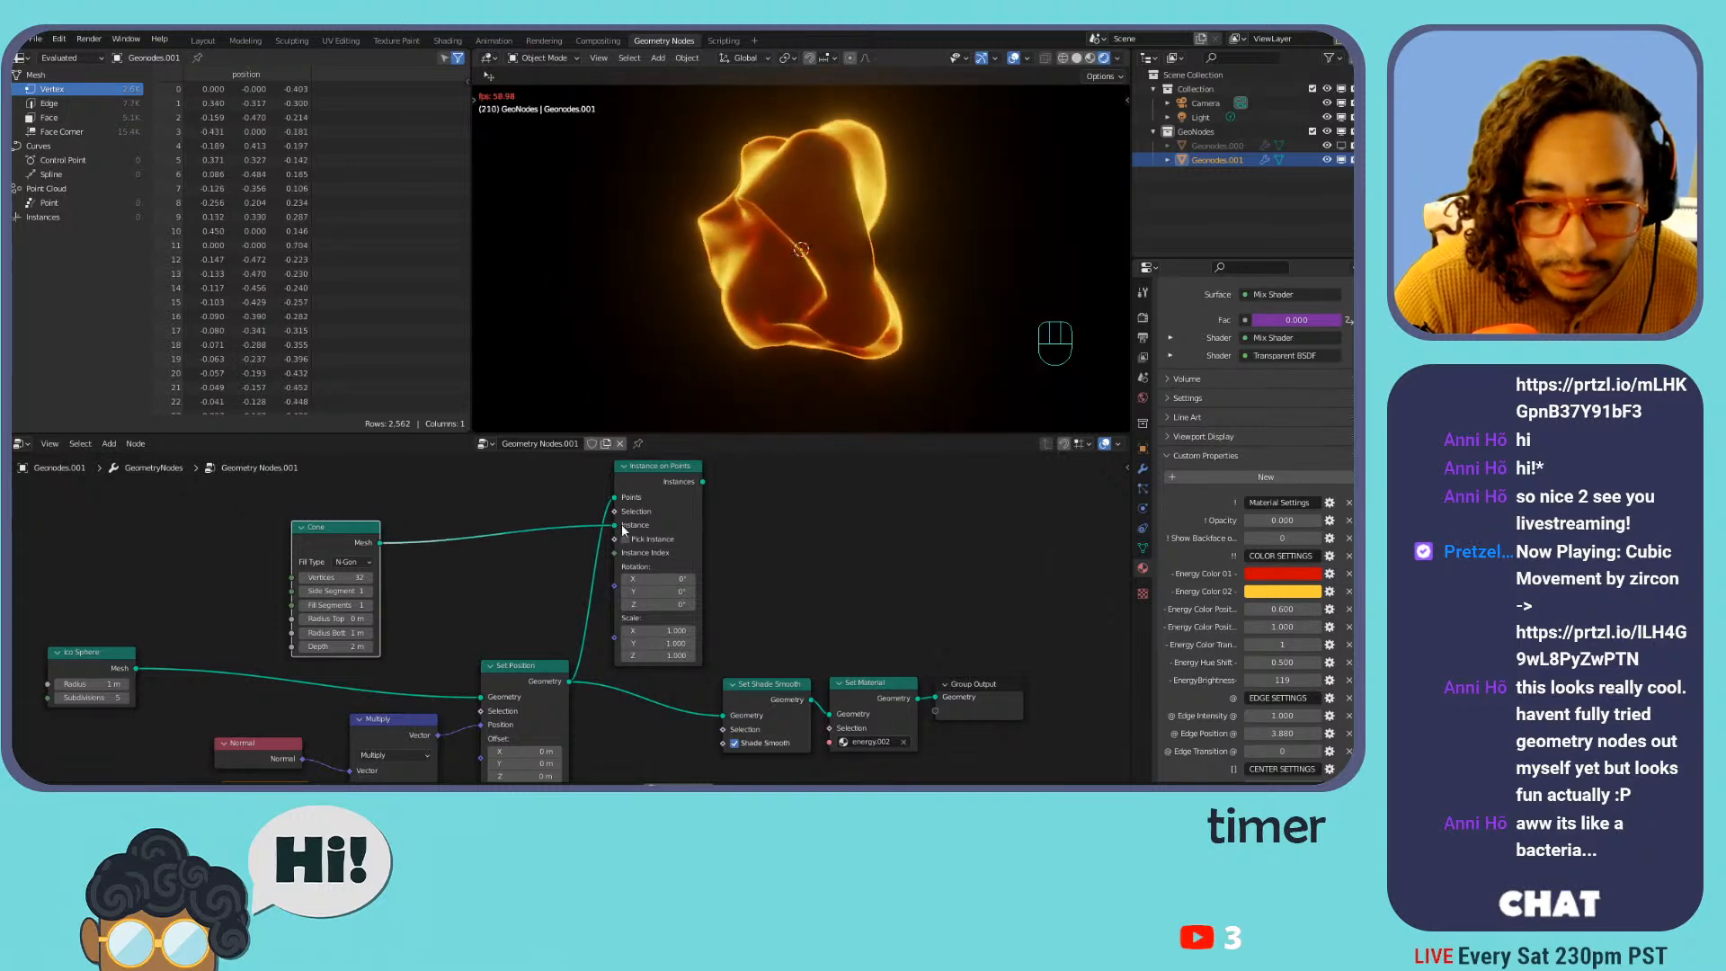
Shift the final three nodes and Instance on Points farther along the chain, and place the Cone node beside Set Position
middle_drag(788, 601, 597, 586)
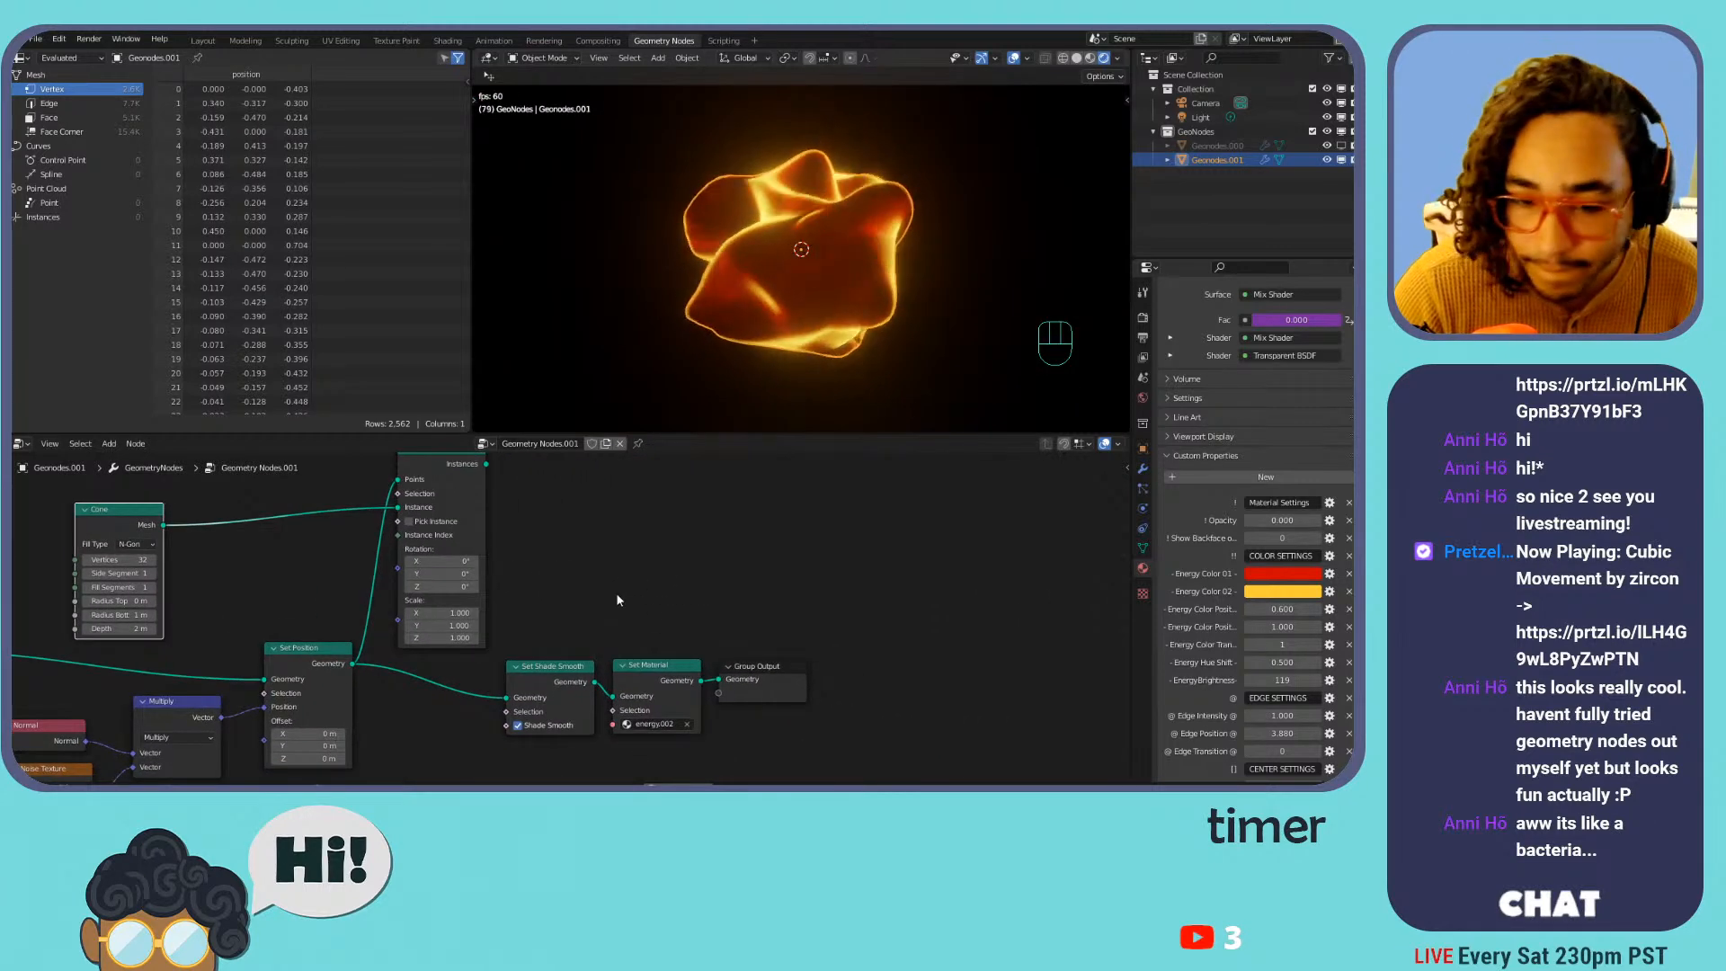
drag(763, 693, 555, 717)
key(g)
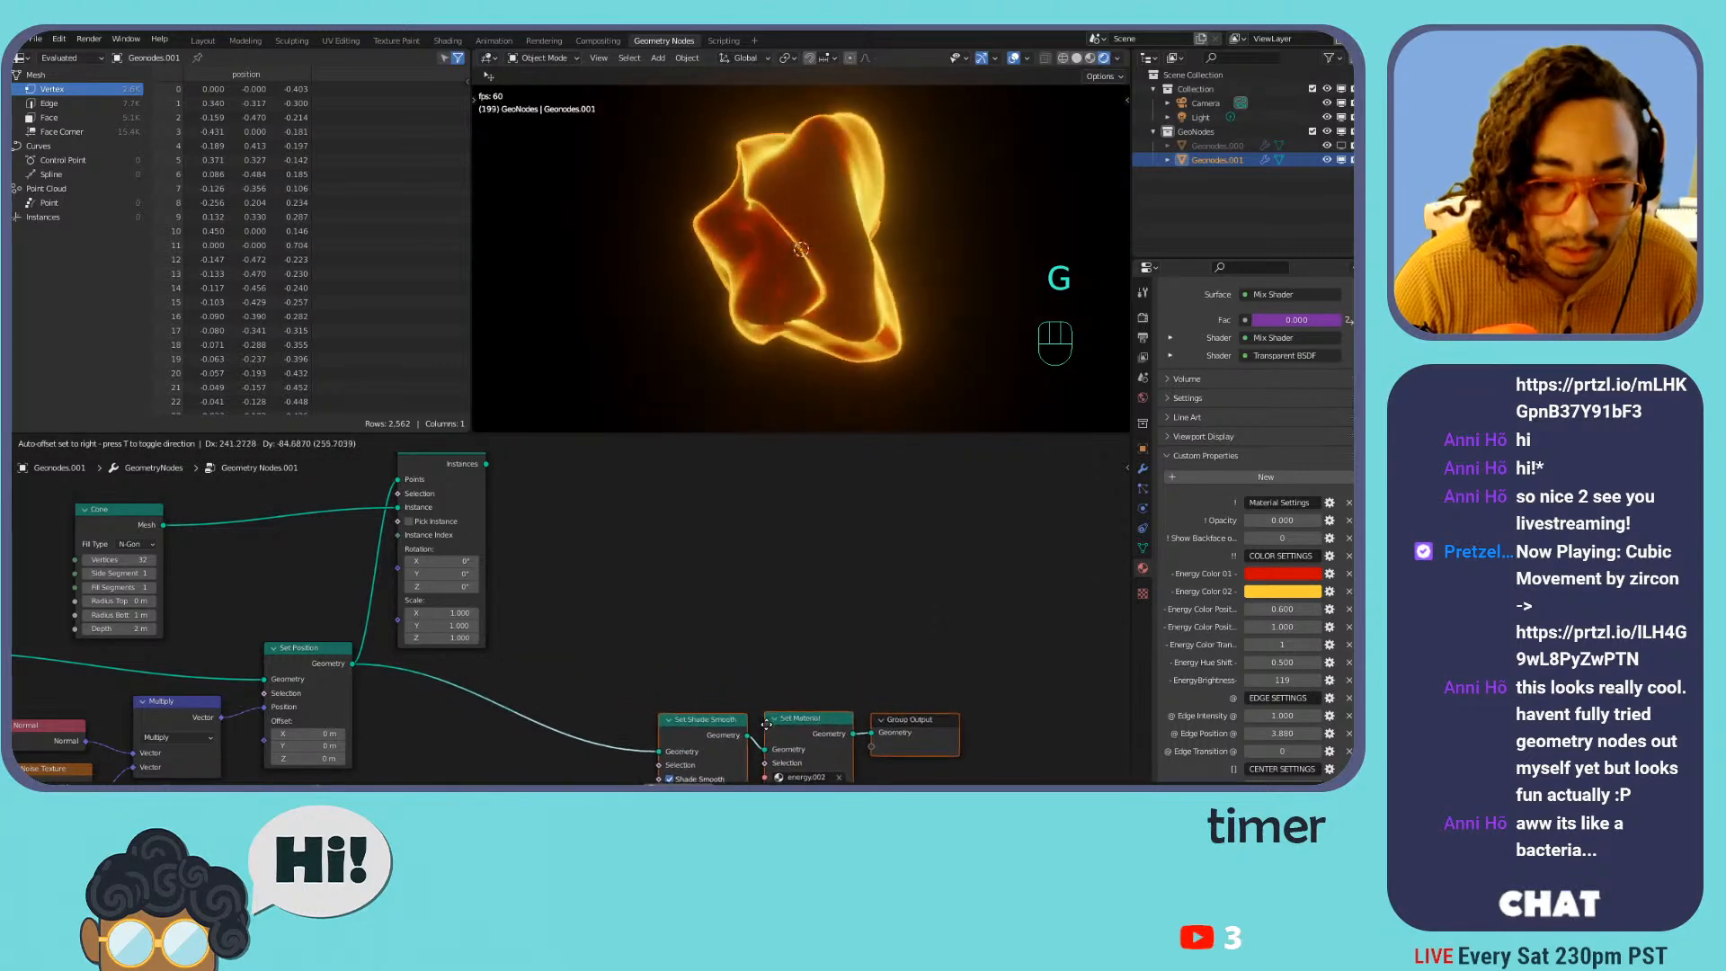
click(740, 739)
drag(450, 468, 694, 455)
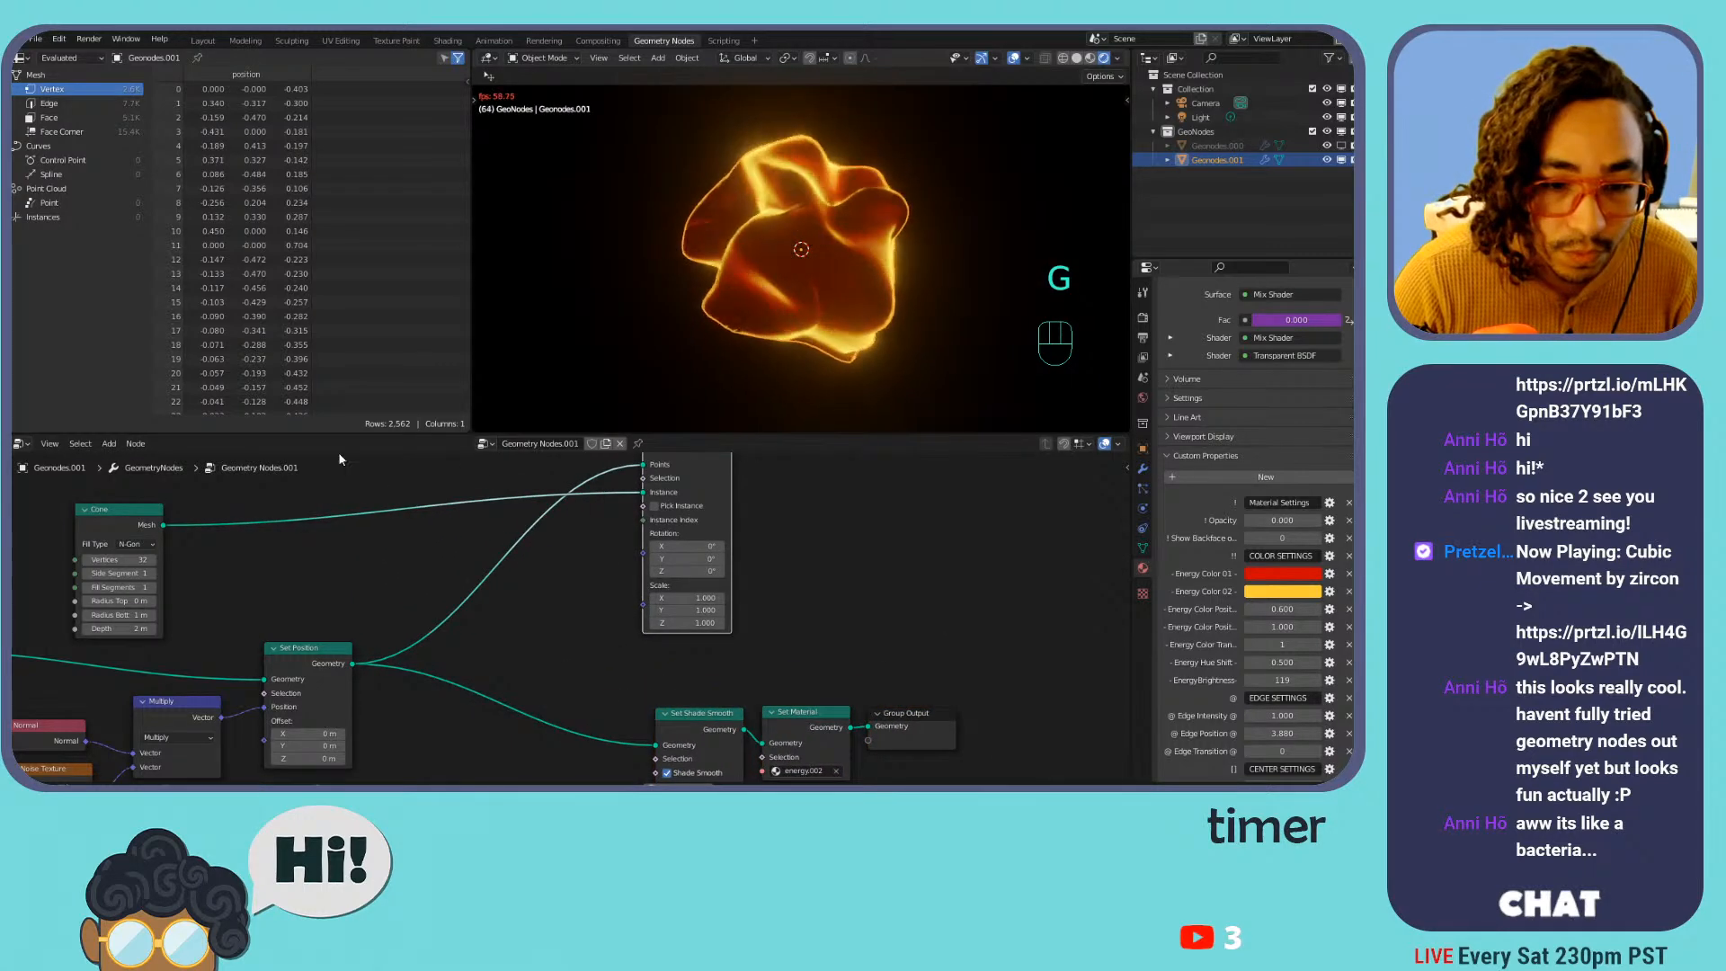
drag(112, 502, 426, 716)
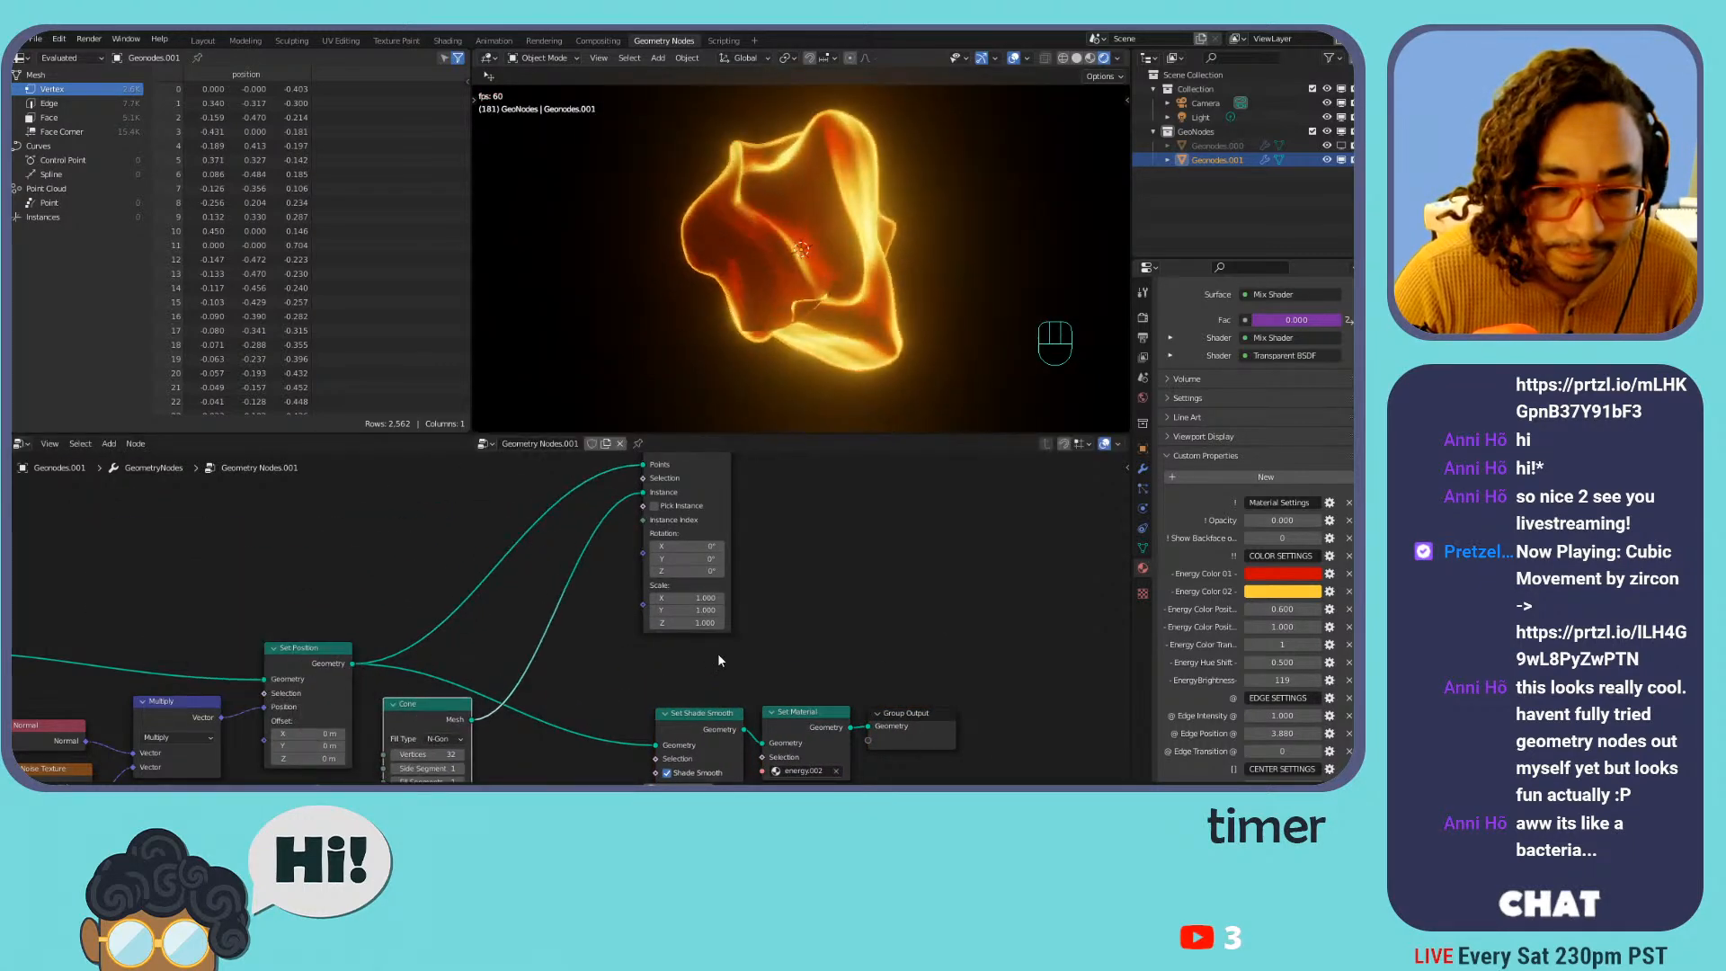
Move the final three nodes aside and connect the Instances output of Instance on Points to Set Shade Smooth's Geometry input, replacing Set Position
scroll(715, 651, down, 6)
middle_drag(670, 641, 701, 529)
drag(853, 531, 666, 601)
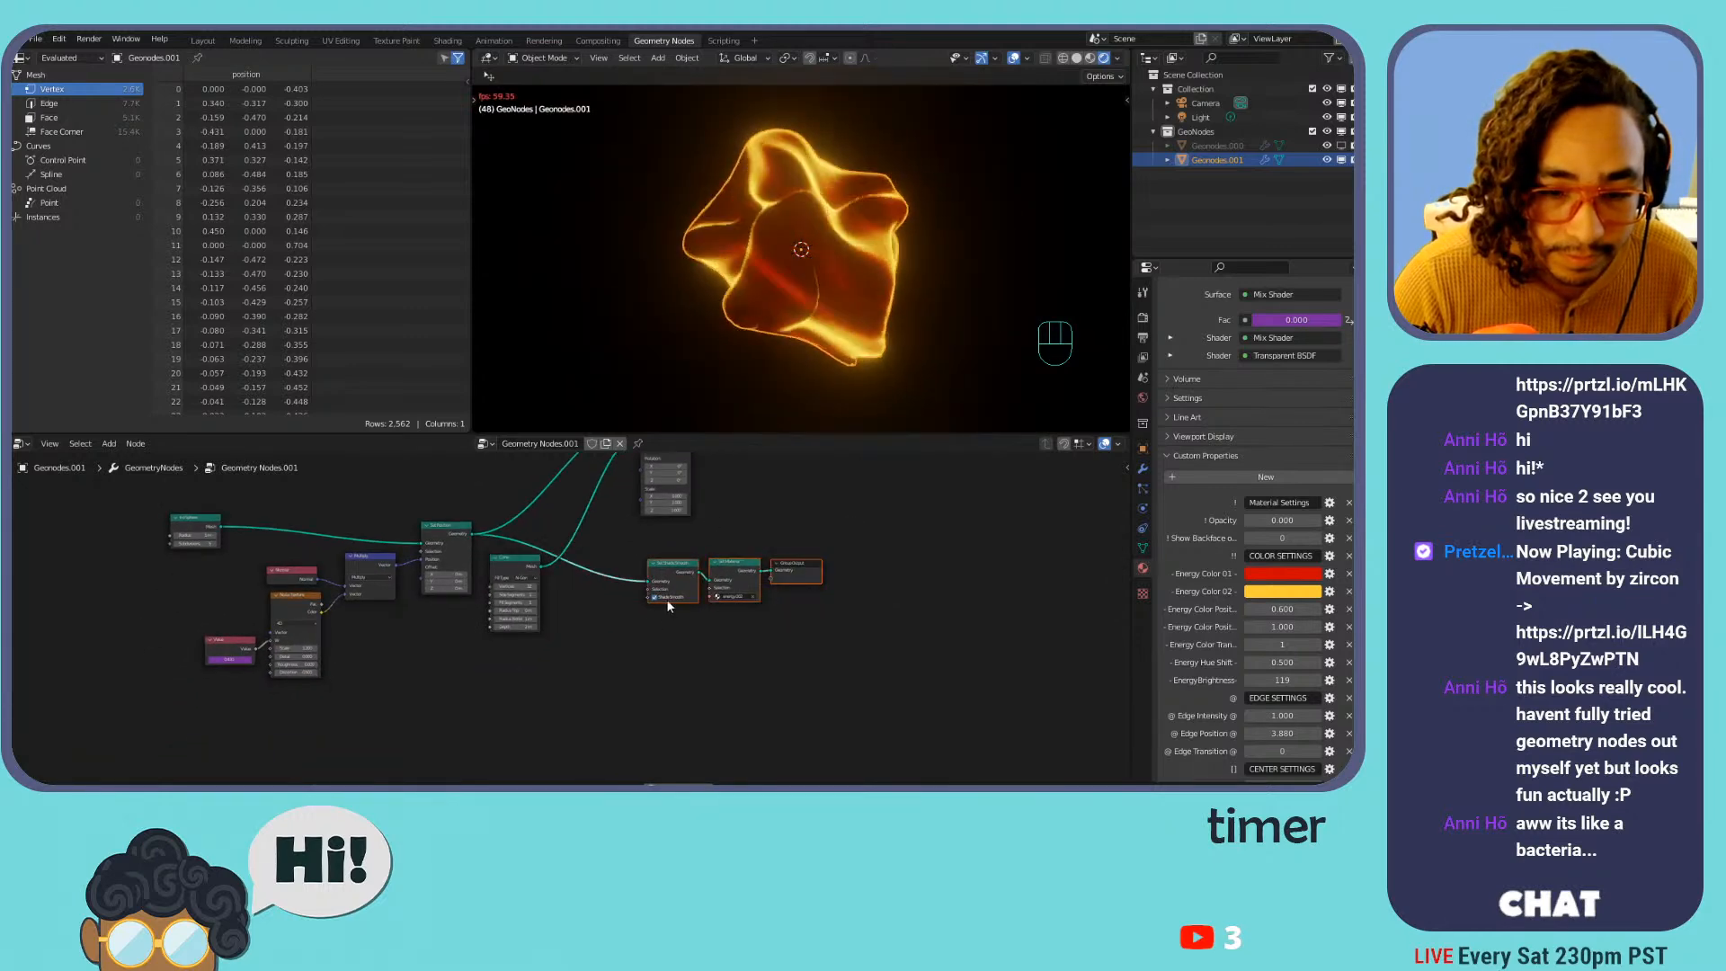
middle_drag(665, 601, 569, 683)
key(g)
click(694, 647)
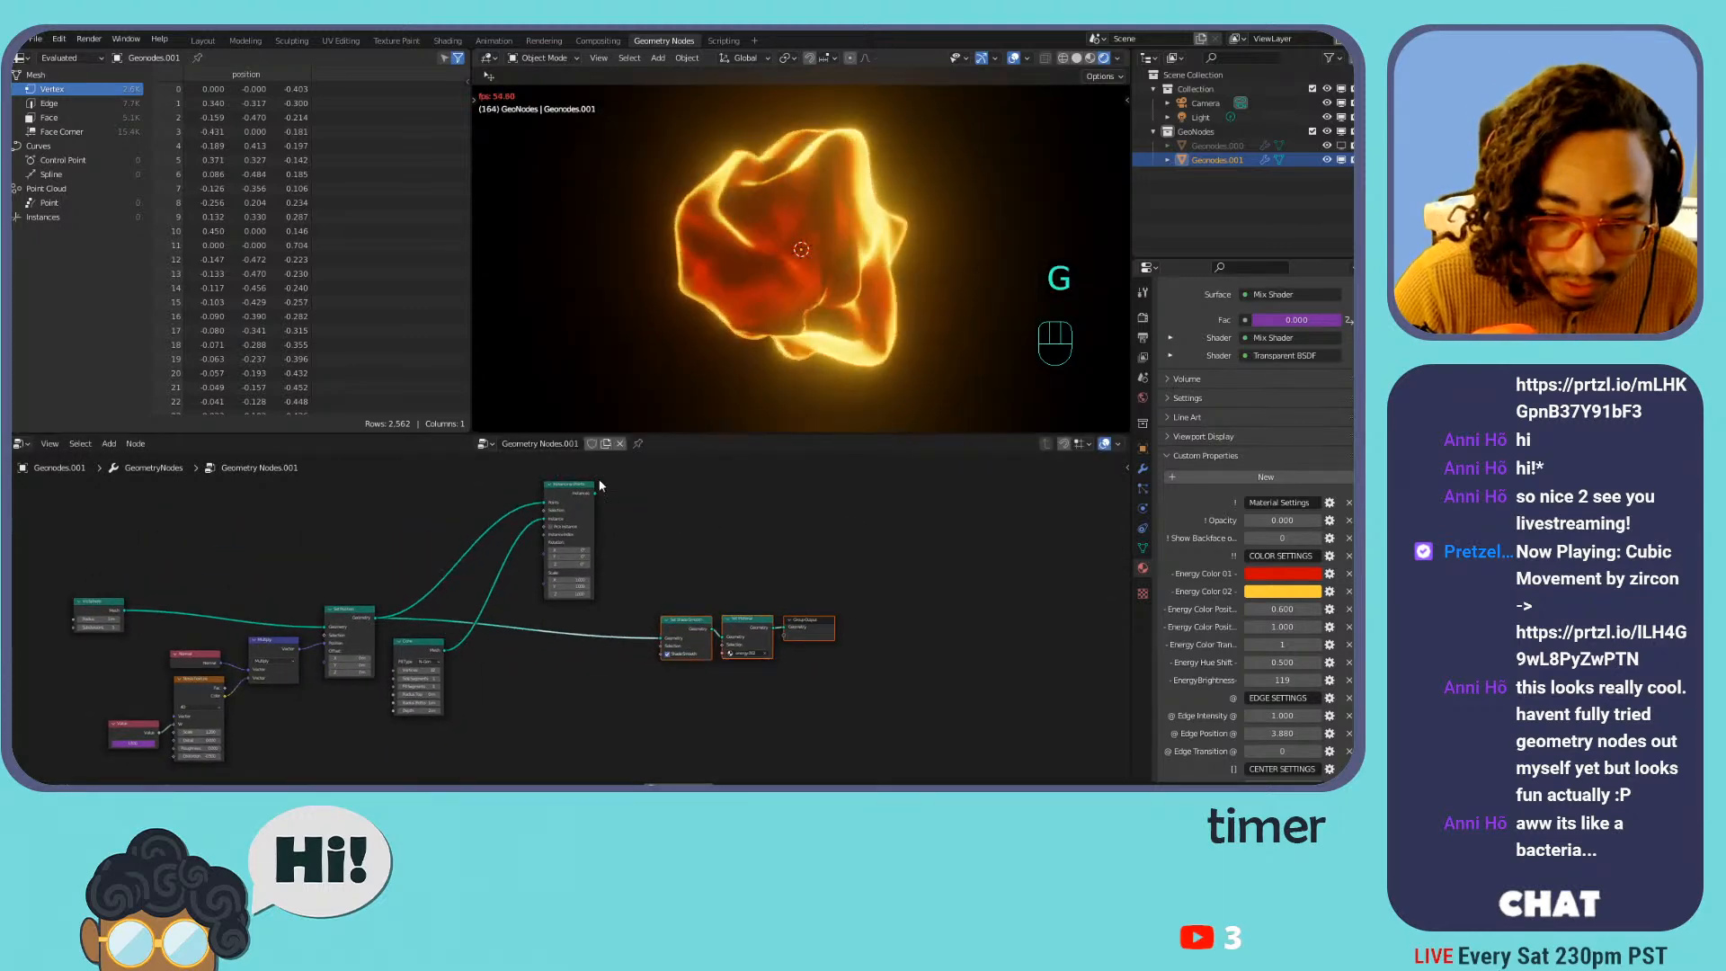
drag(592, 491, 665, 639)
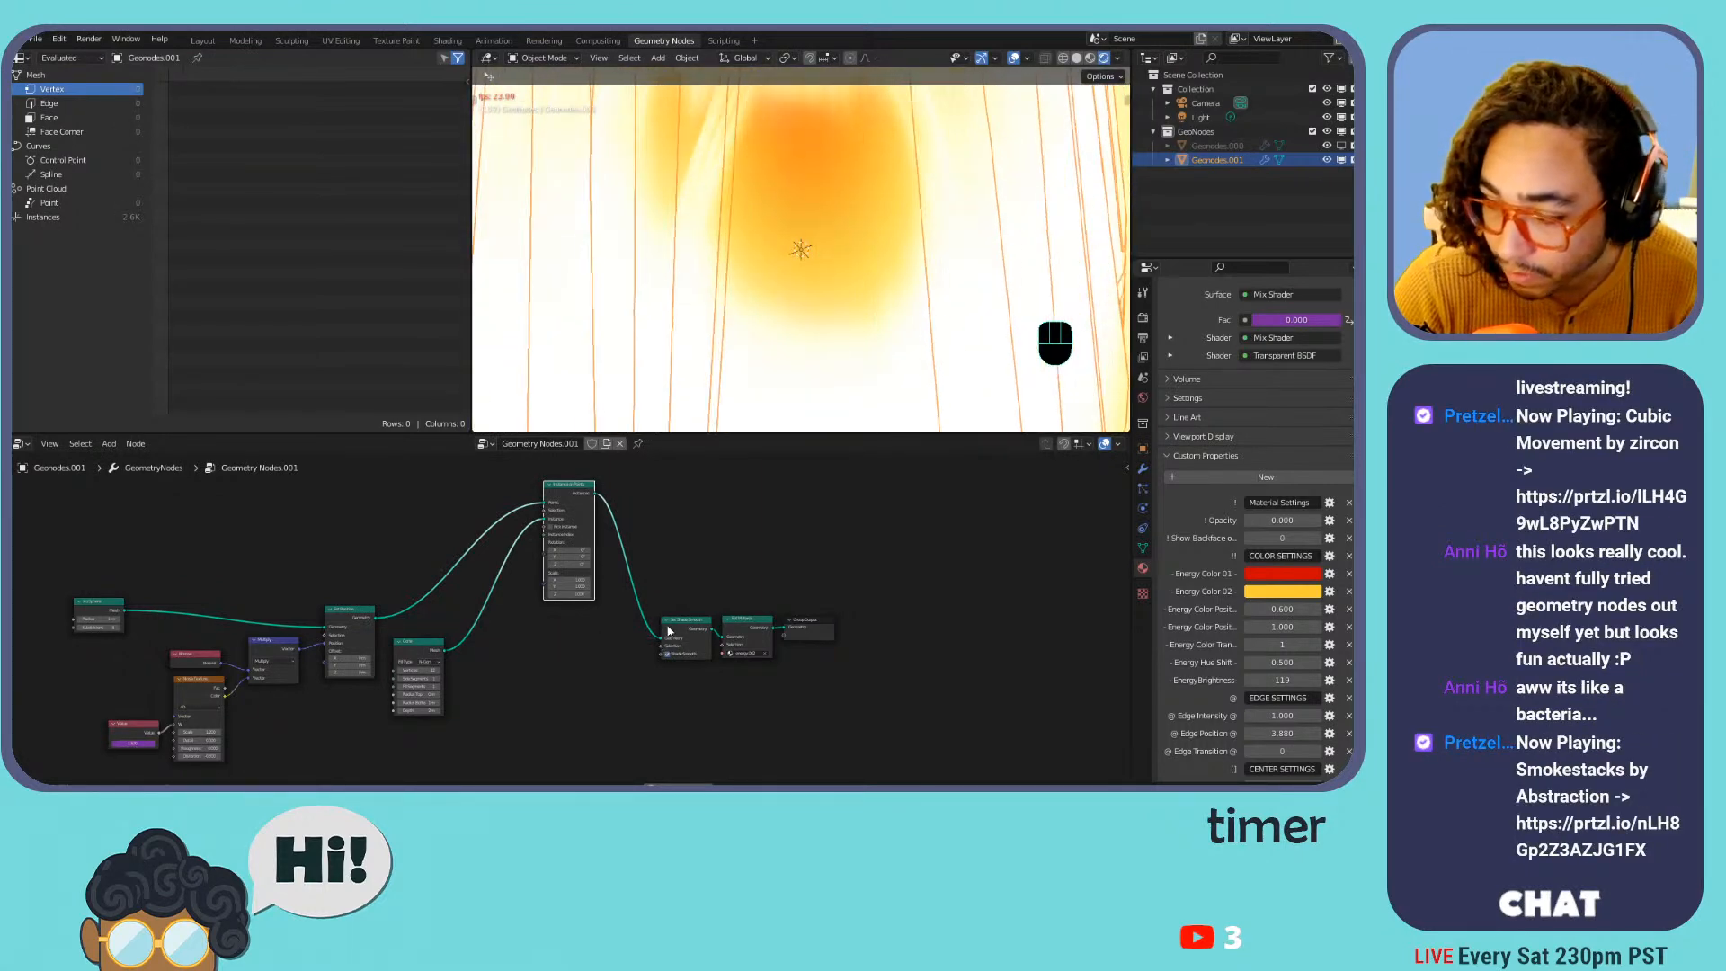
Pause the animation playback and inspect the instanced cones in the viewport
key(space)
scroll(706, 265, down, 5)
scroll(706, 266, up, 3)
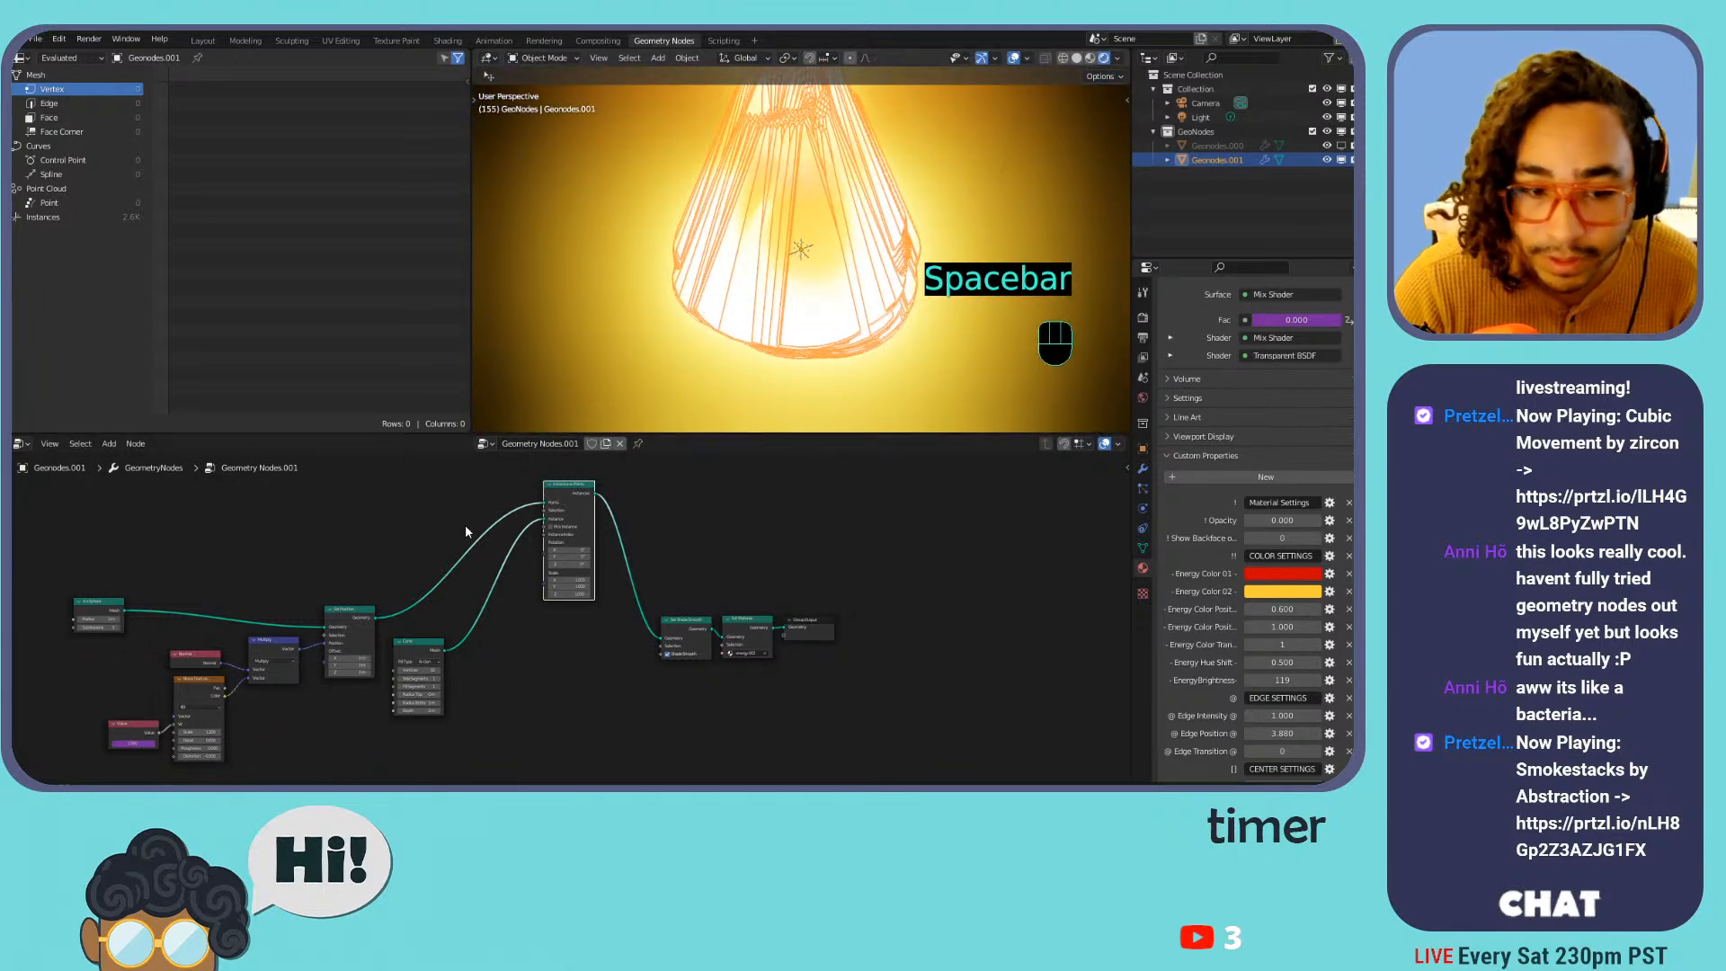
Move the Ico Sphere node slightly closer to Set Position
scroll(140, 617, up, 3)
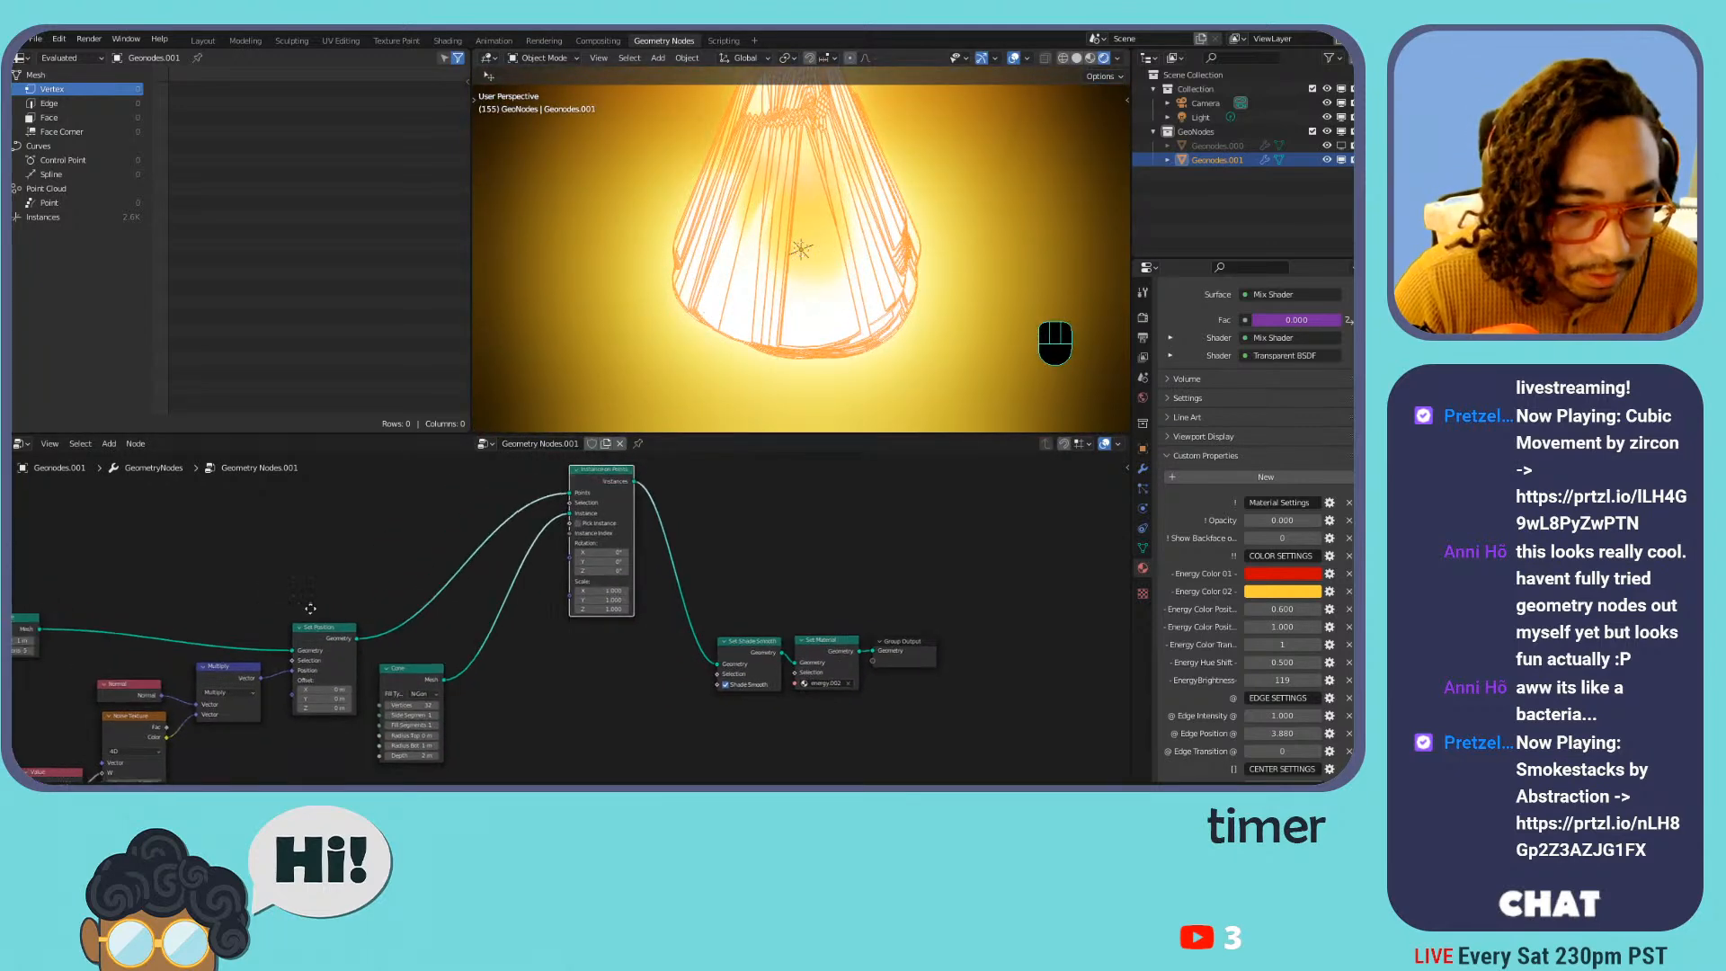
drag(79, 648, 87, 640)
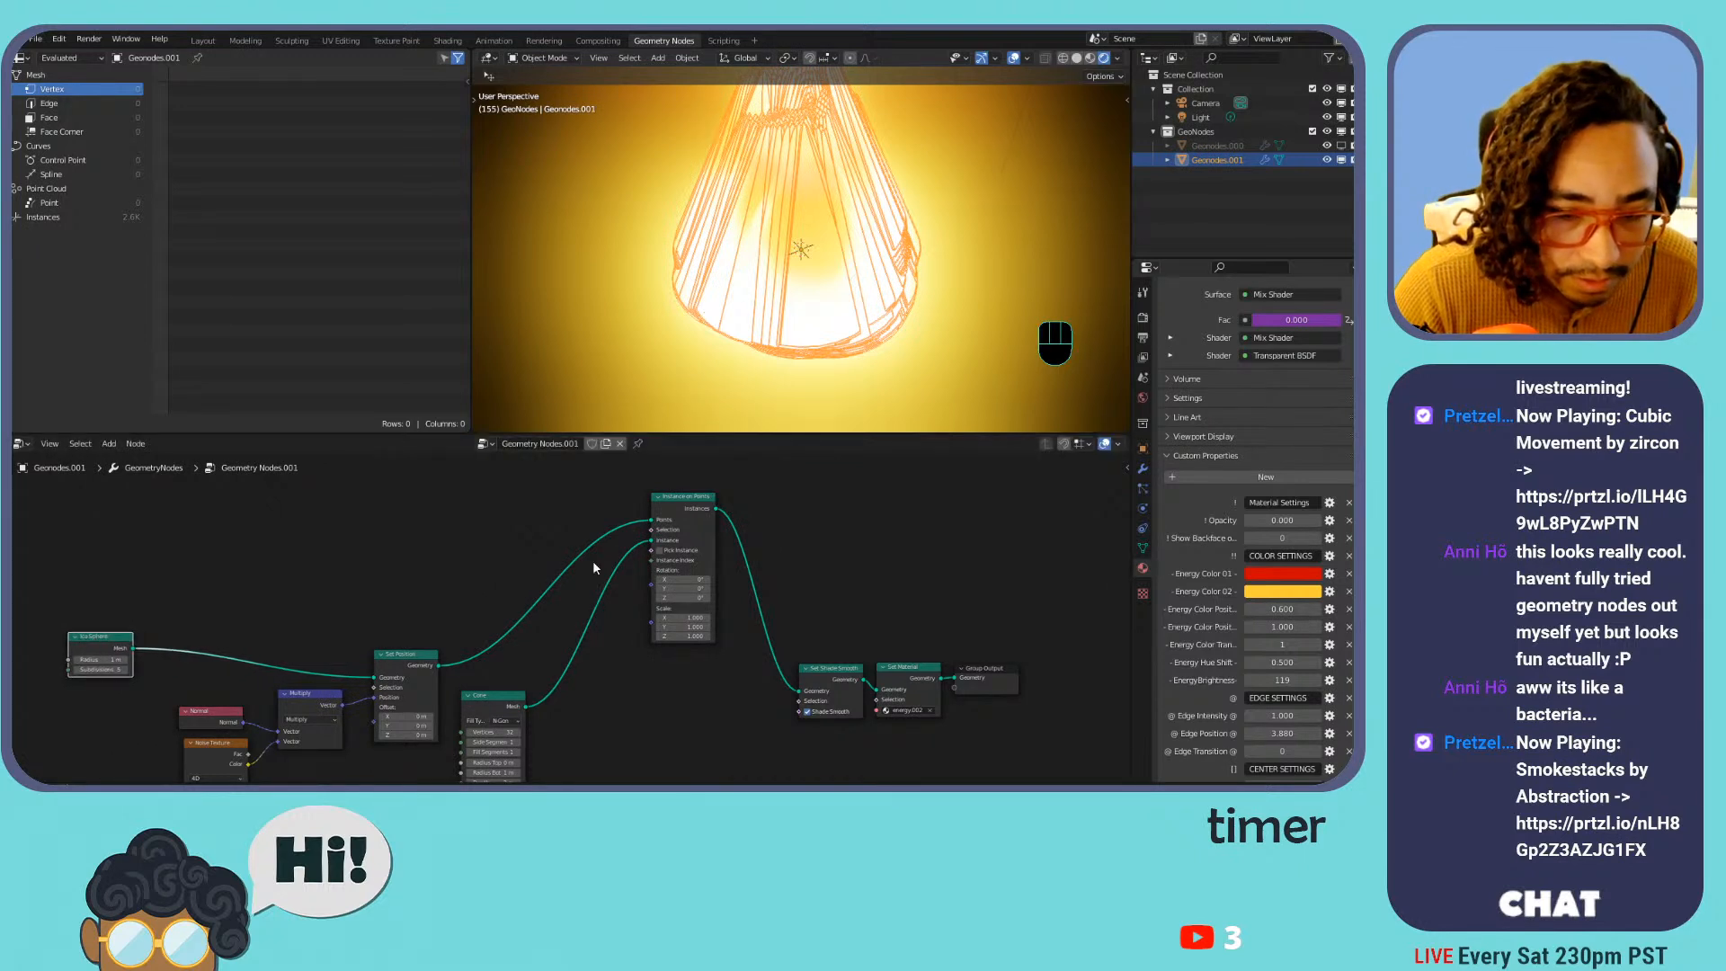
Move Instance on Points beside the Cone node and bring Set Shade Smooth, Set Material and Group Output closer to it
drag(677, 517, 587, 671)
middle_drag(635, 667, 583, 546)
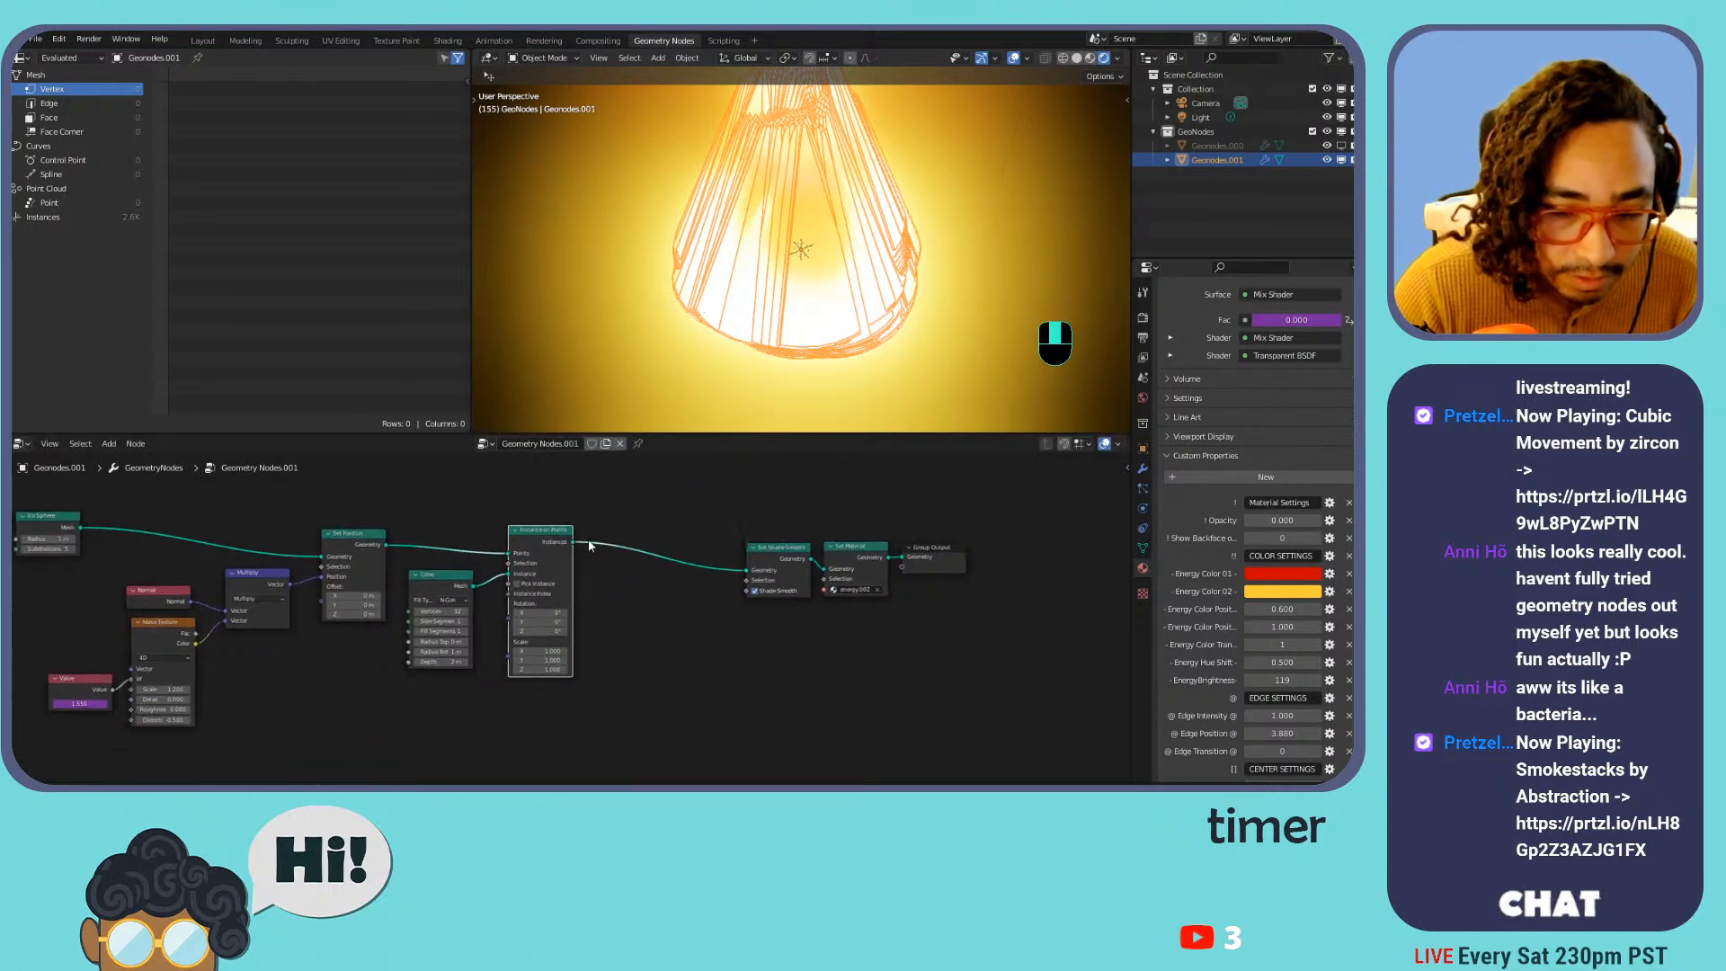
drag(947, 542, 731, 585)
key(g)
click(586, 556)
Set the Cone node's bottom radius to 0.03 m and its depth to 0.08 m
scroll(691, 325, up, 5)
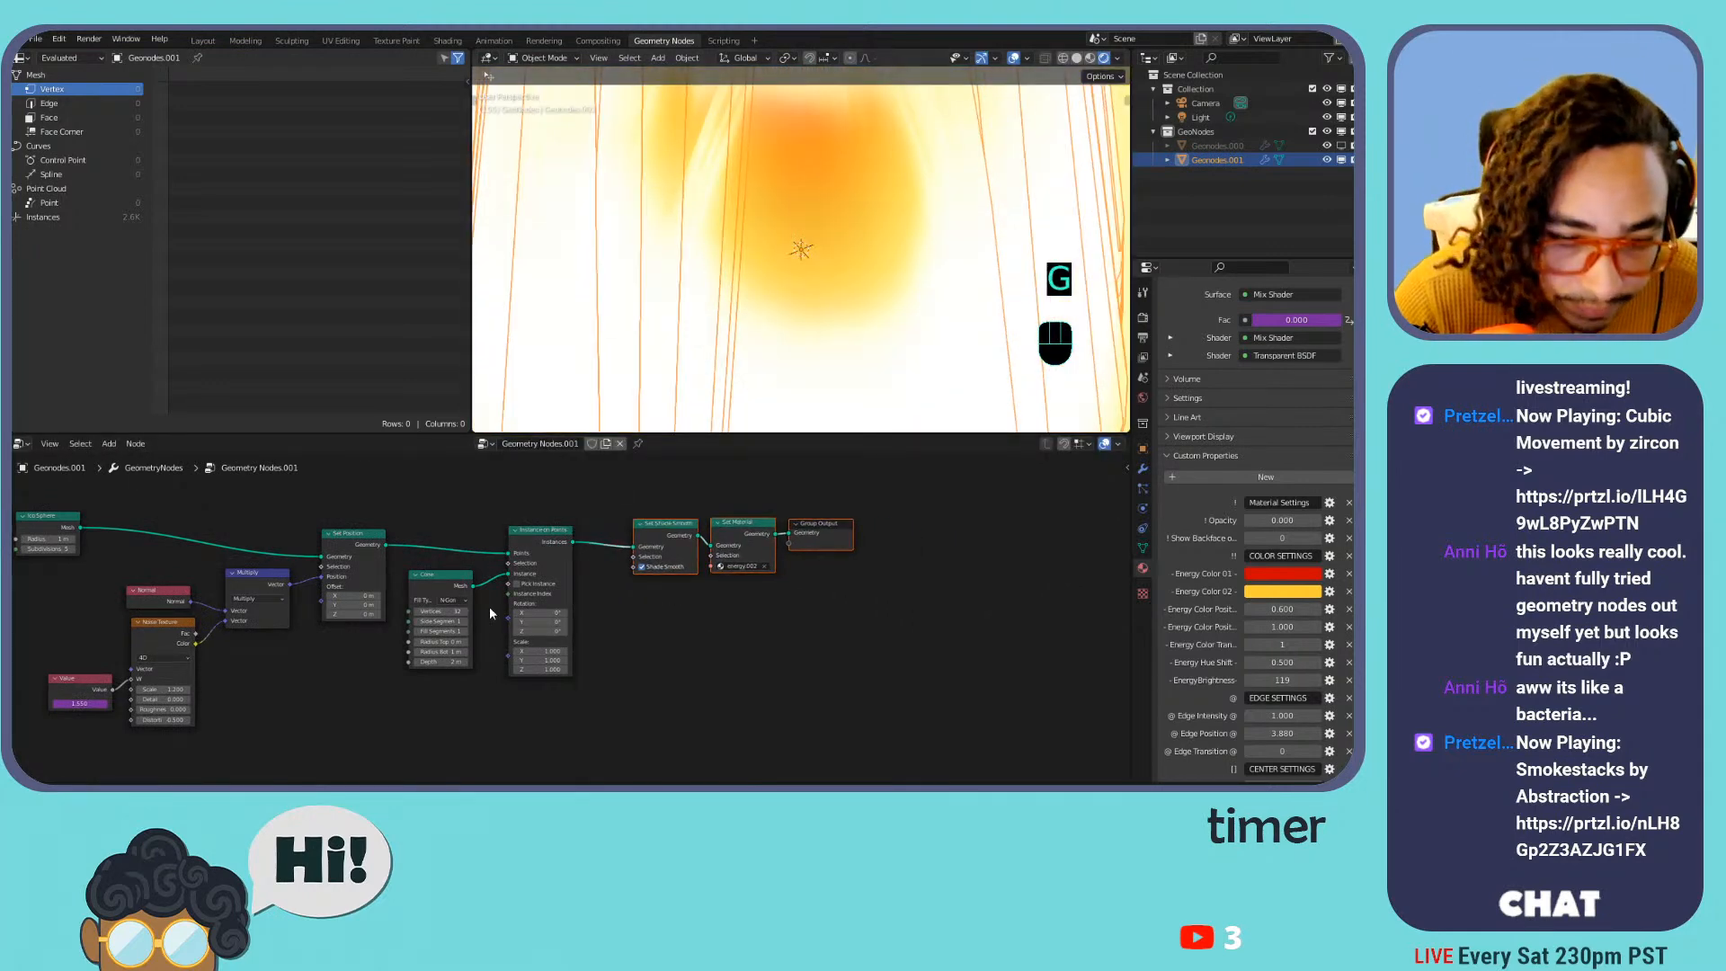
scroll(758, 645, up, 4)
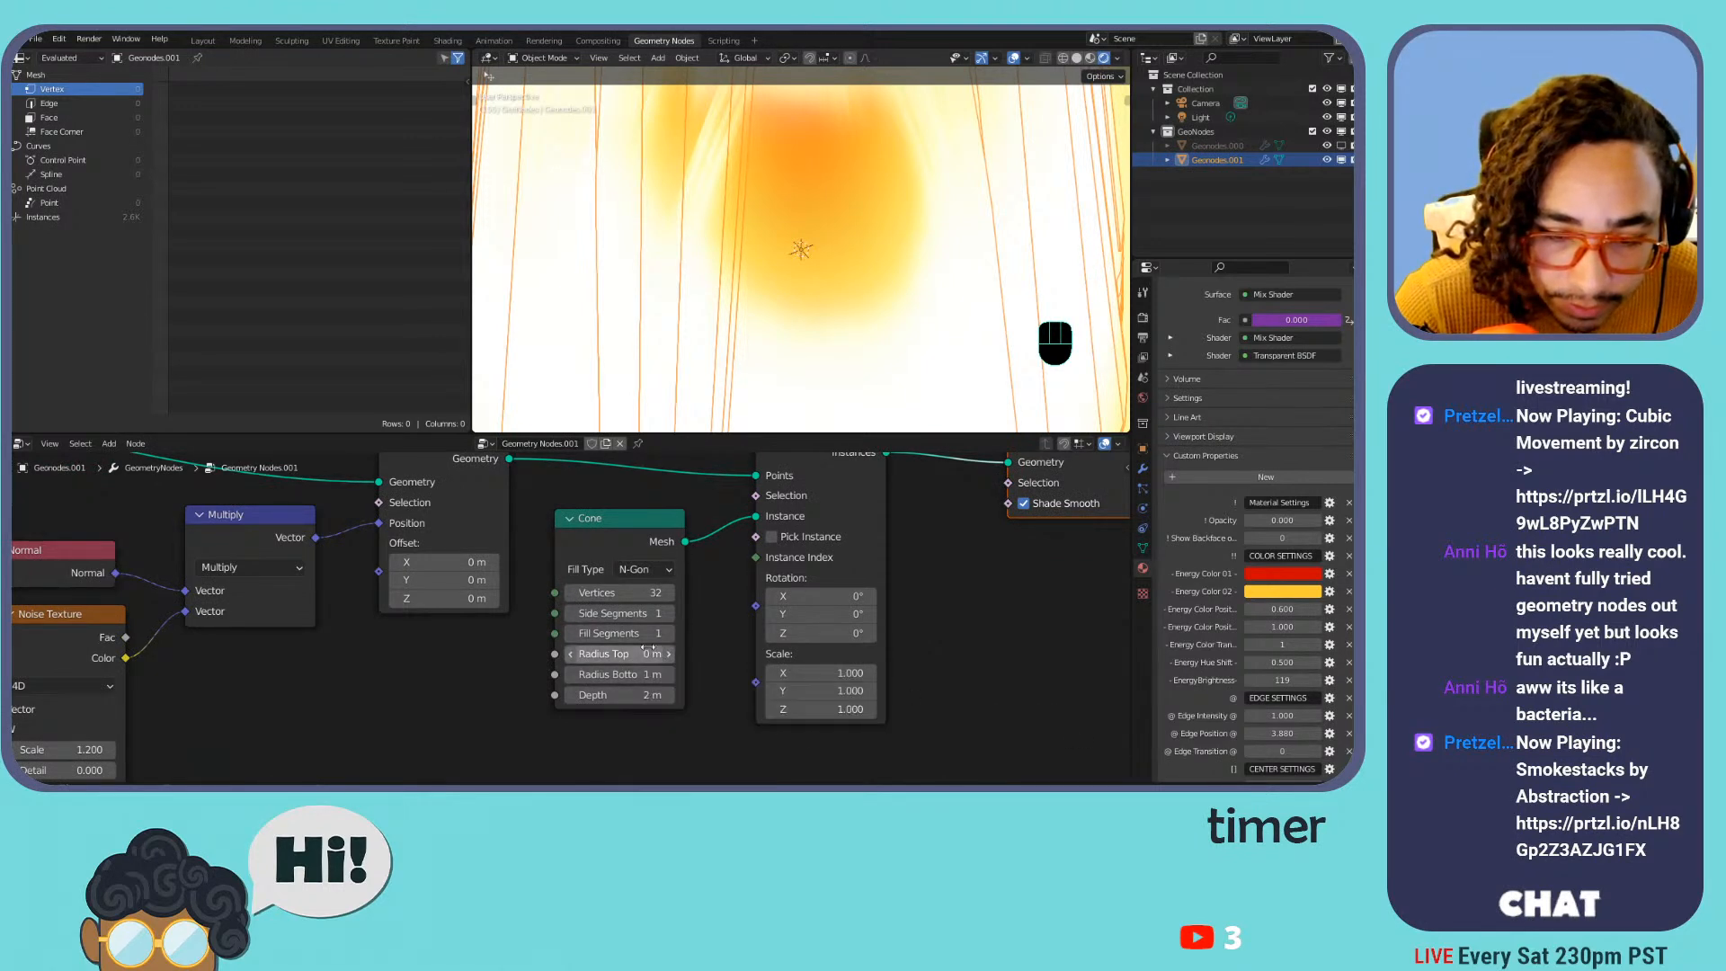
mouse_move(652, 674)
mouse_down()
mouse_move(594, 675)
mouse_move(664, 674)
mouse_move(593, 674)
mouse_move(608, 695)
mouse_move(583, 695)
mouse_move(655, 695)
mouse_up()
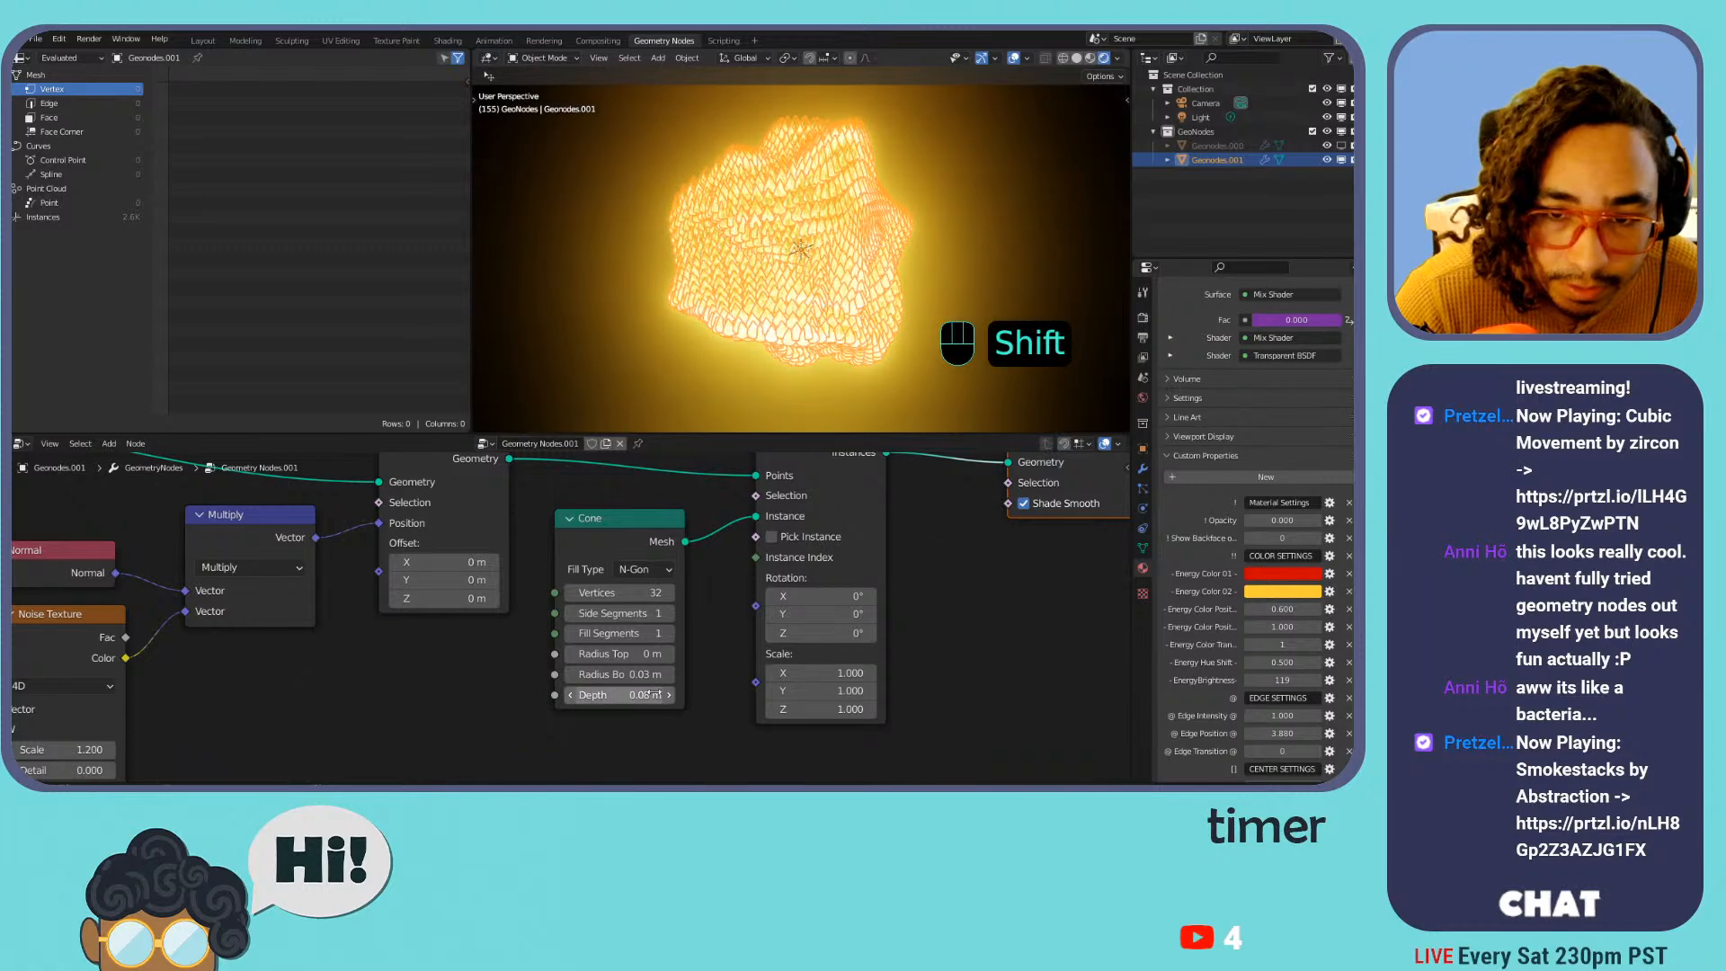
Deselect the orb and play the animation to watch the small cones move
click(903, 329)
scroll(941, 240, up, 5)
key(space)
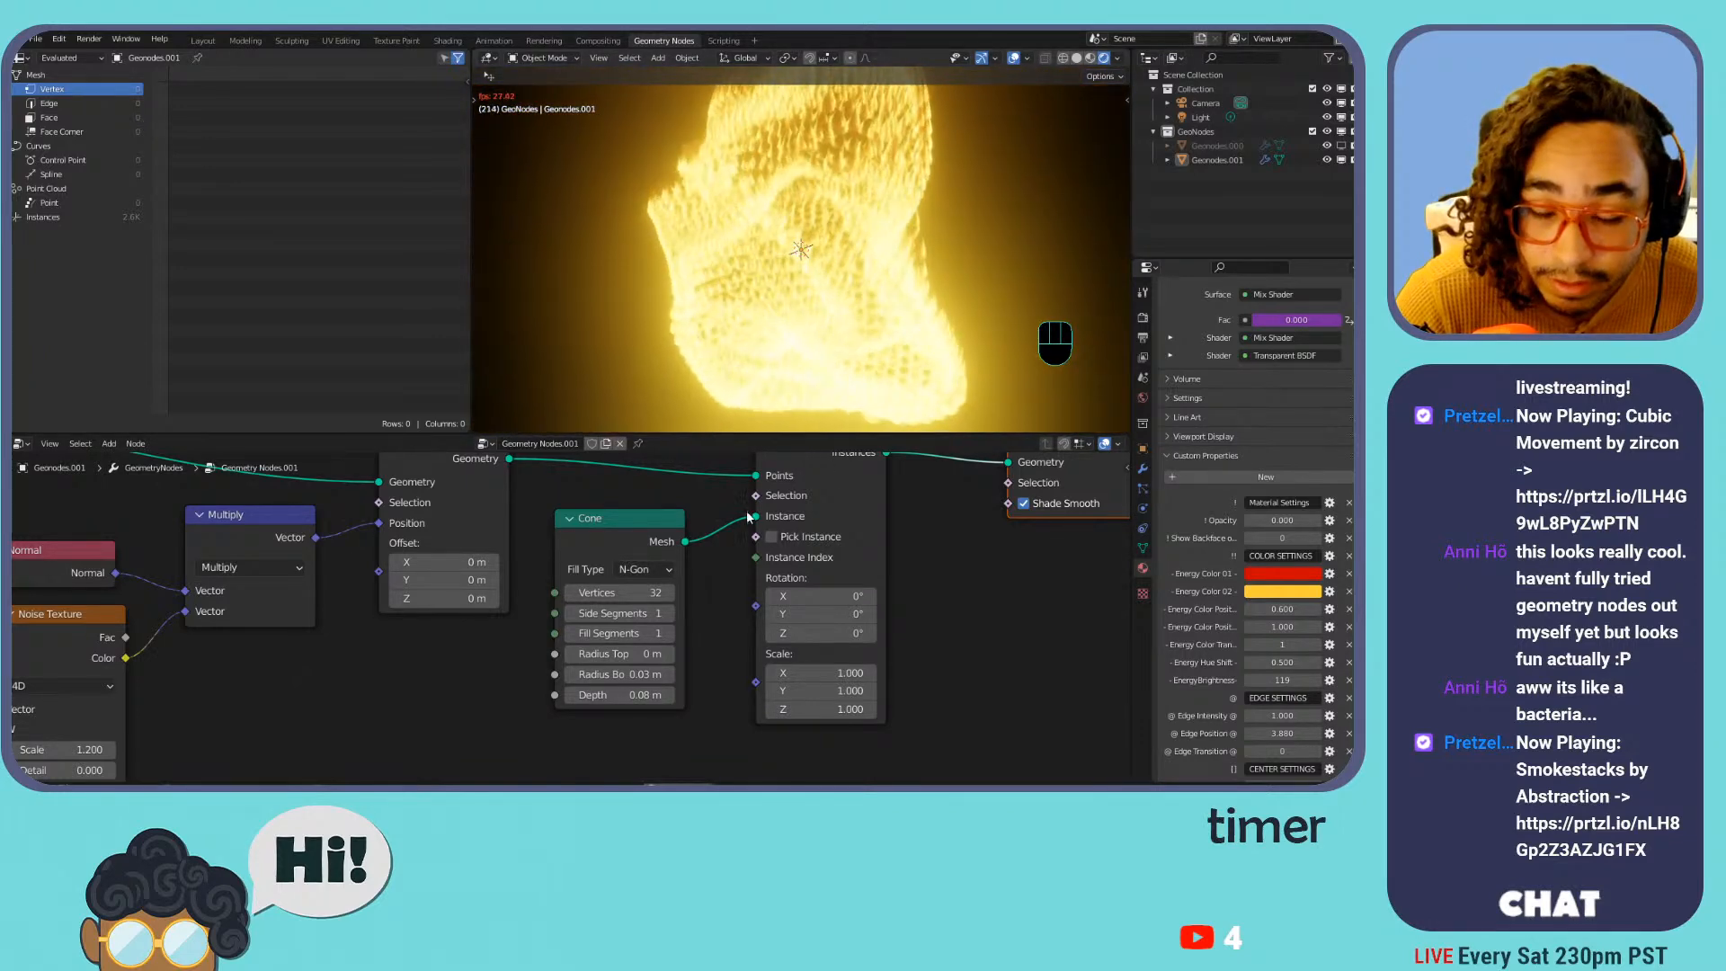
Duplicate Set Material, assign it the material named Material, and insert it between Cone and Instance on Points
key(Home)
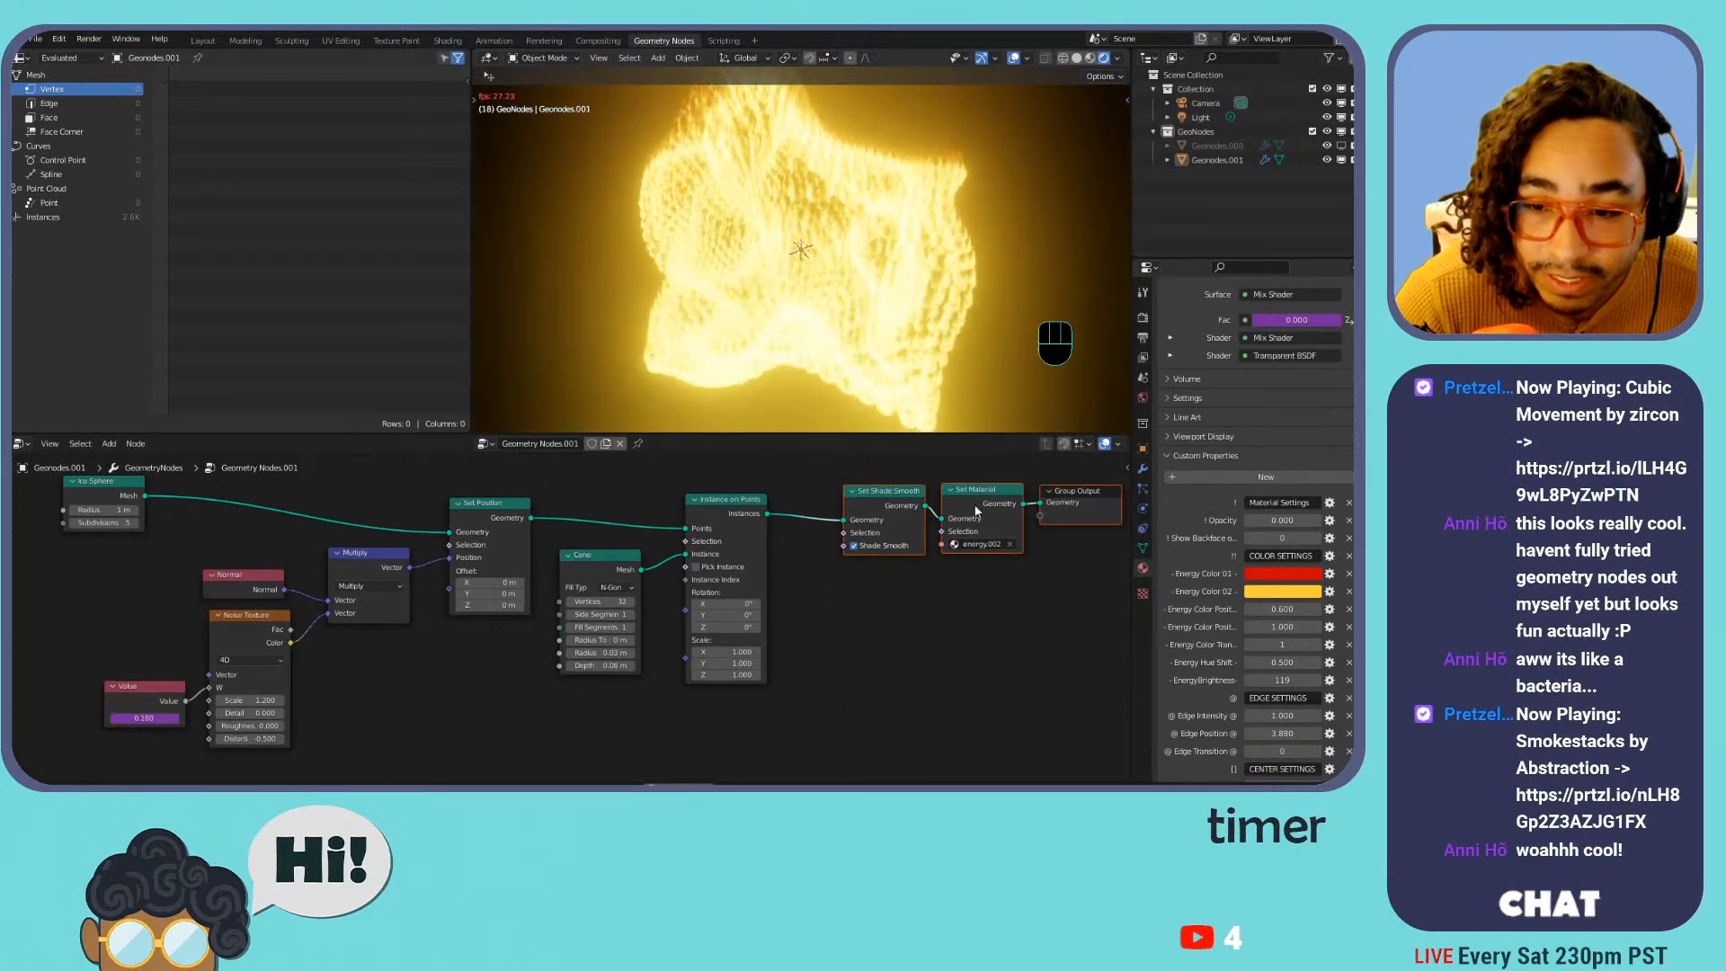
key(shift+d)
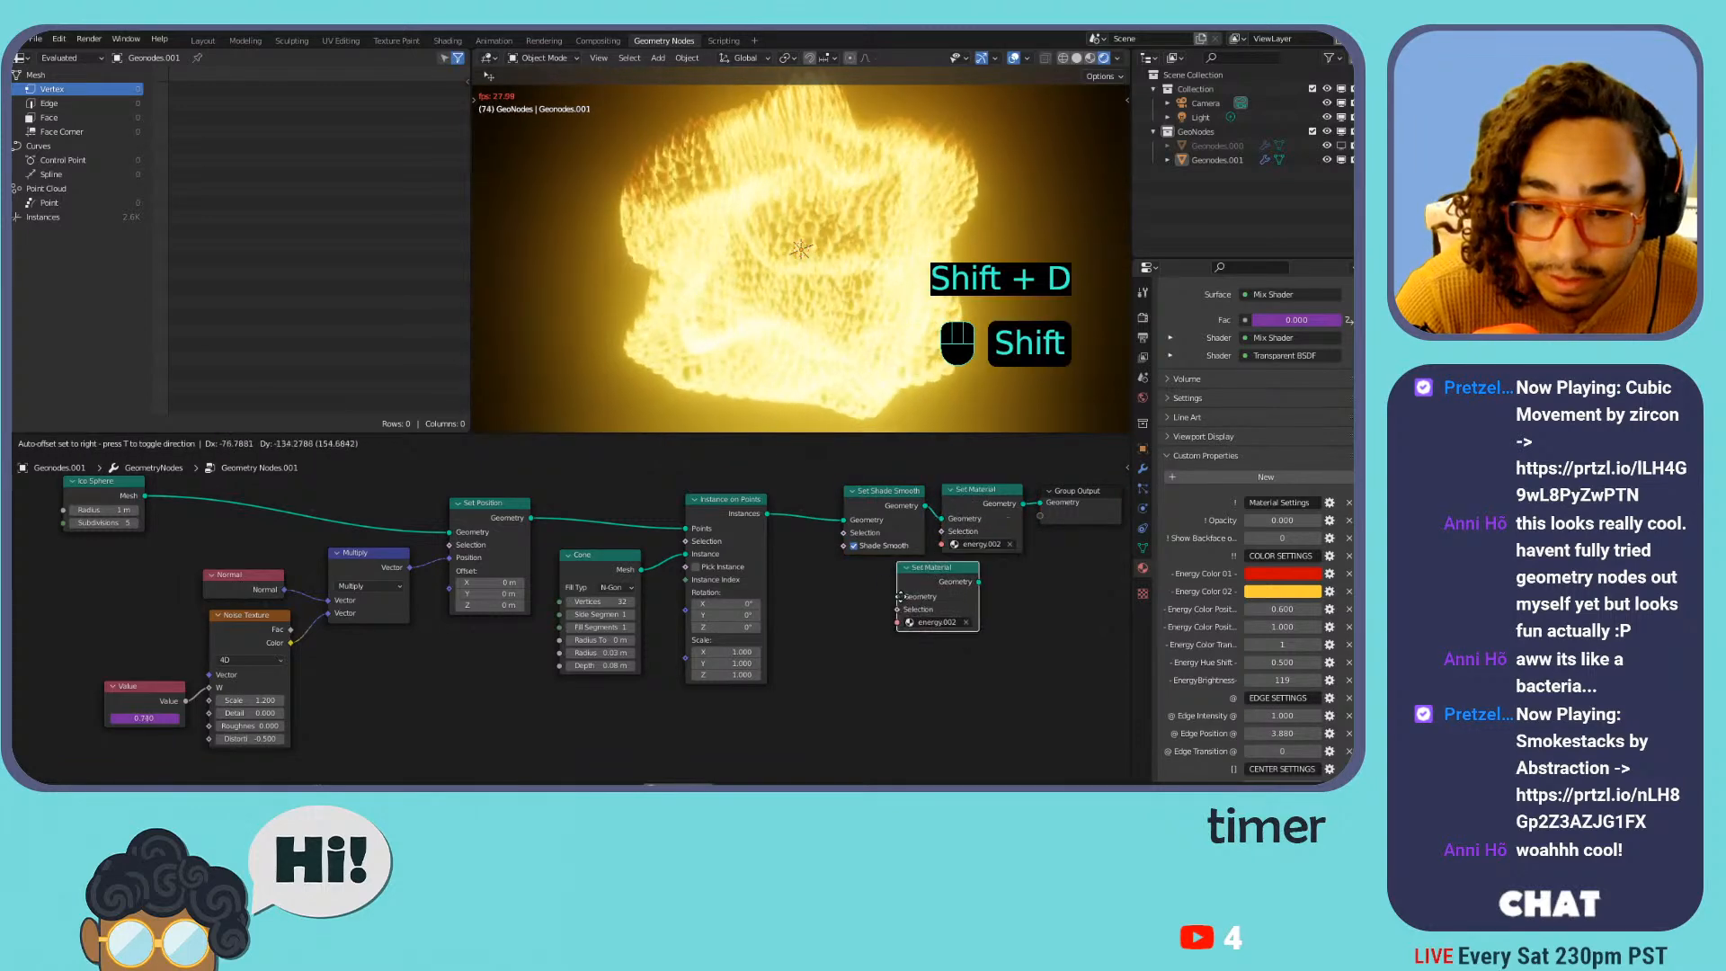
click(826, 683)
drag(597, 557, 466, 646)
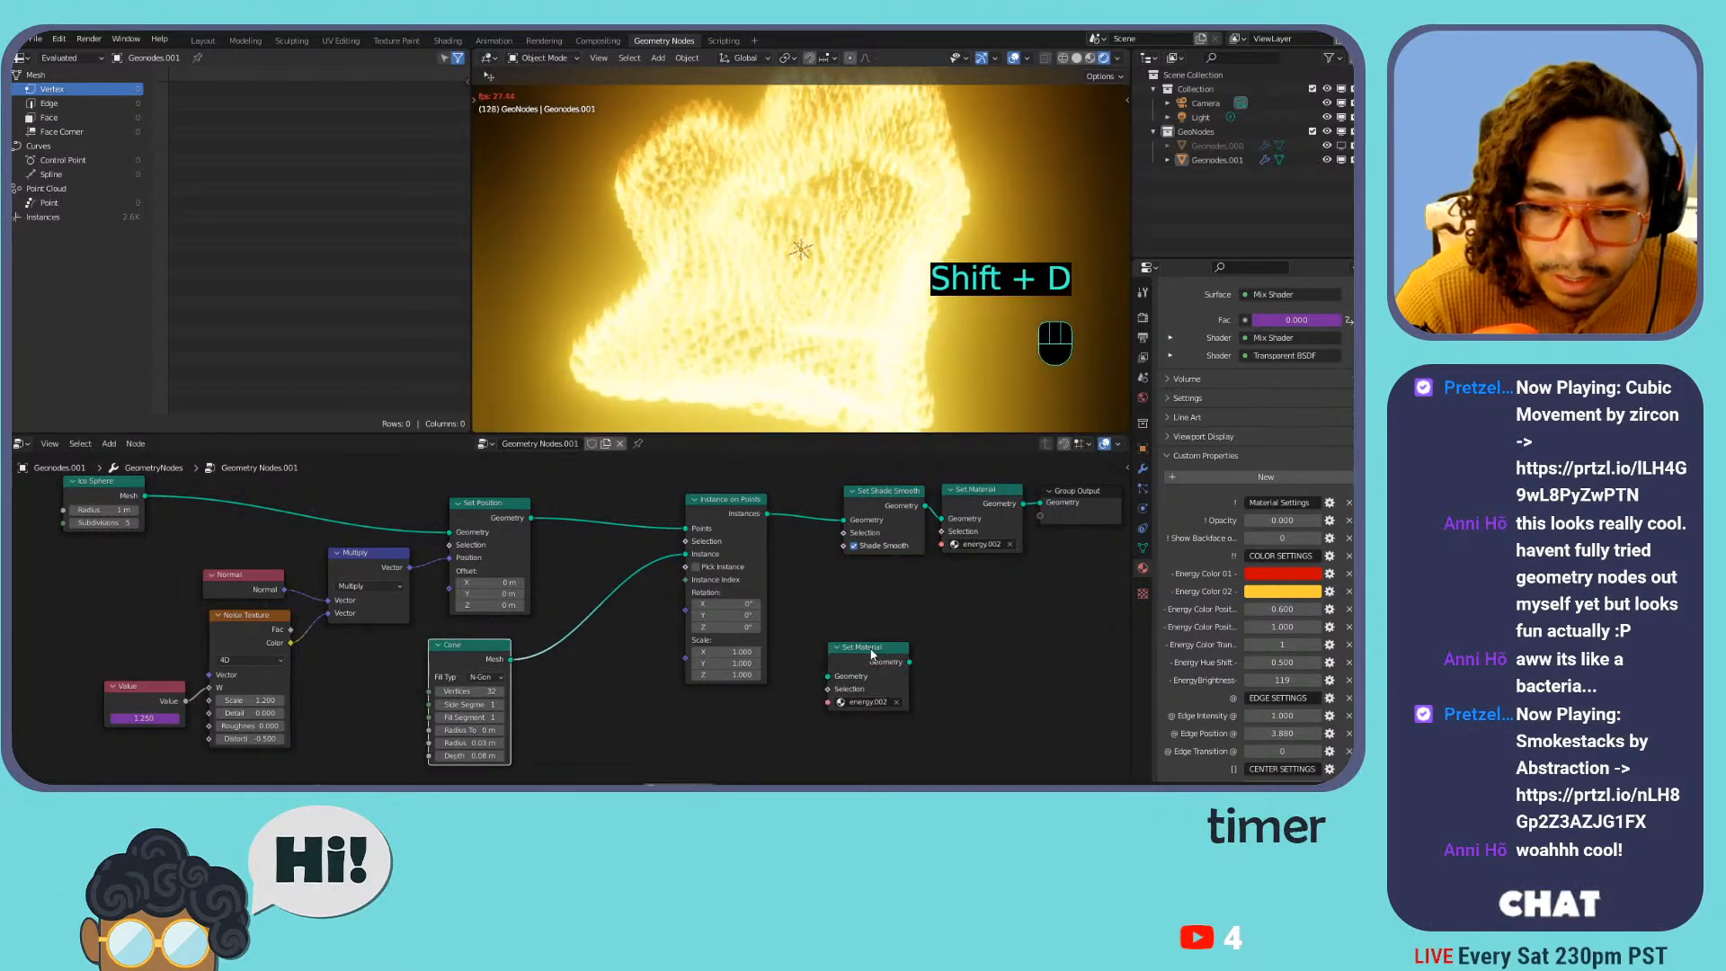
drag(866, 654, 615, 669)
click(619, 717)
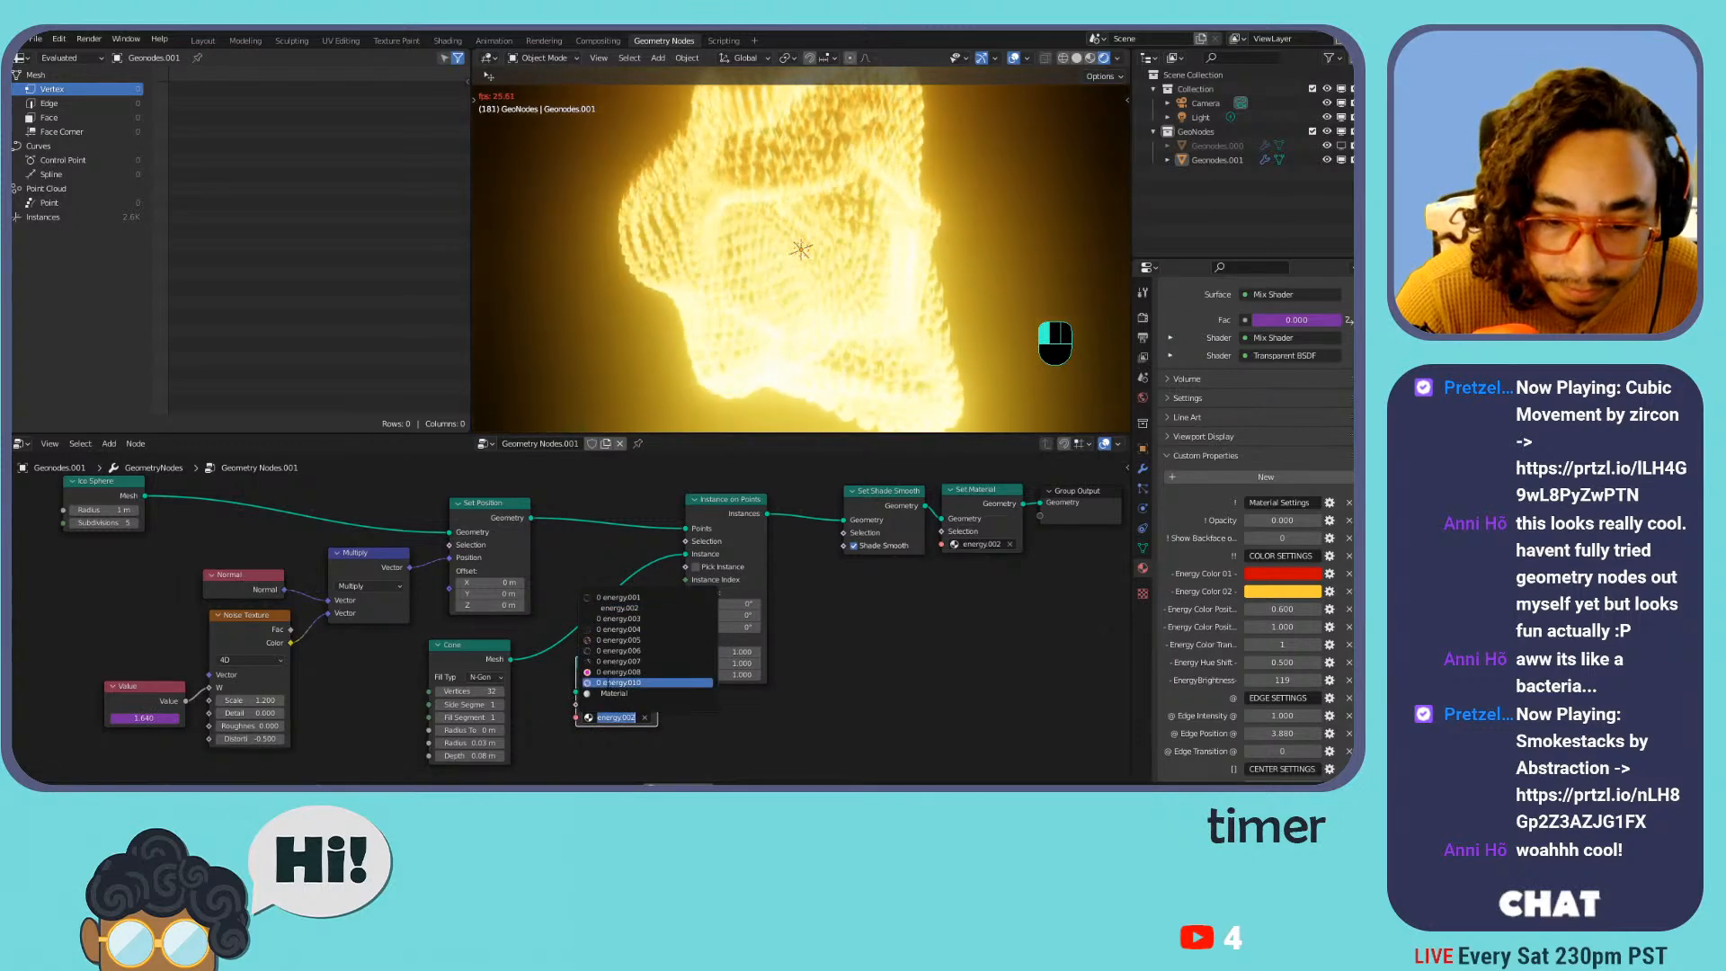
click(614, 693)
drag(615, 683, 608, 617)
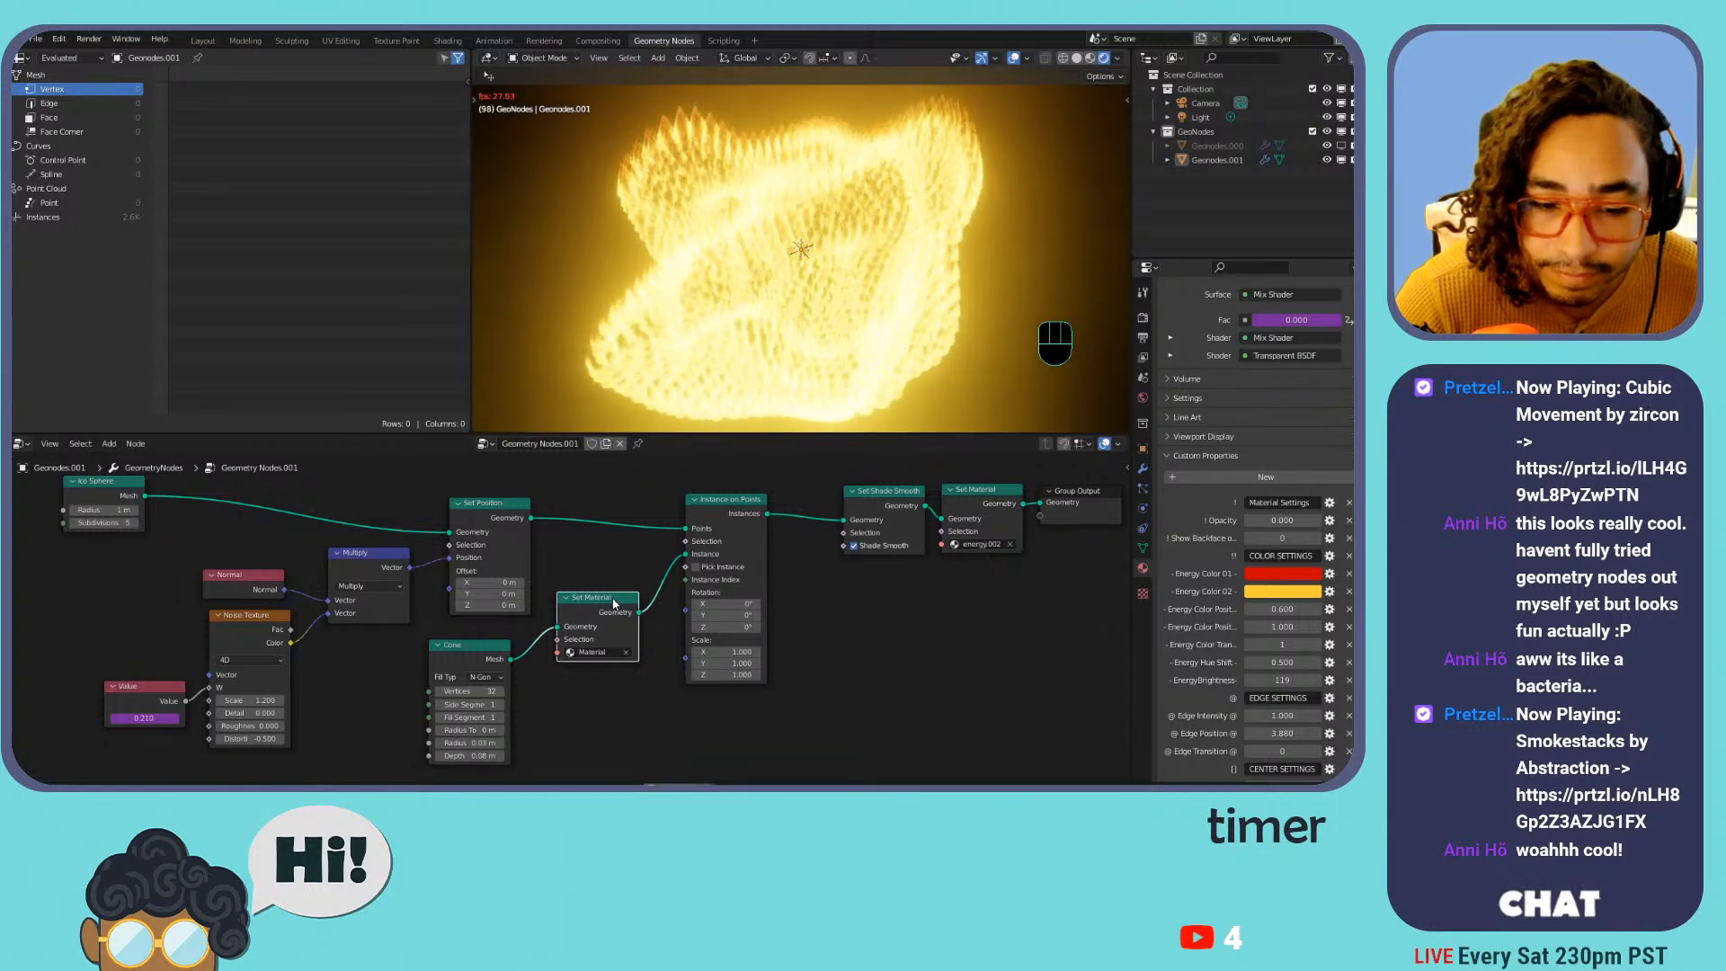
Pause the animation and reduce the Ico Sphere's subdivisions to 3
key(space)
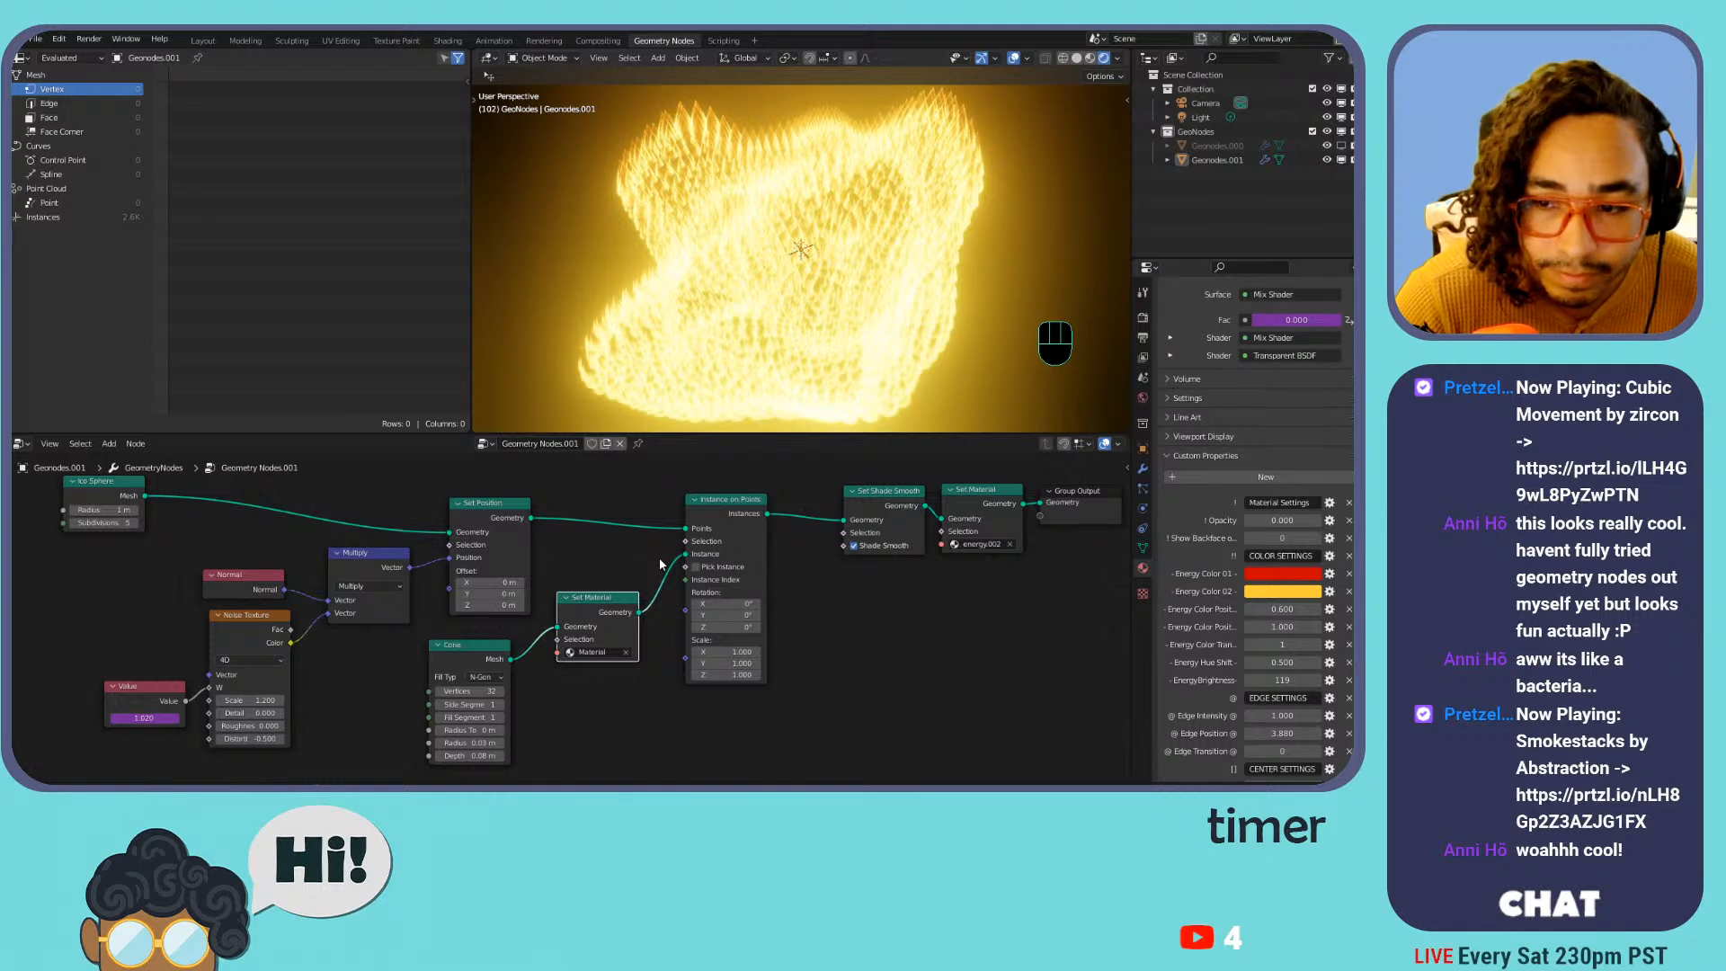
click(973, 494)
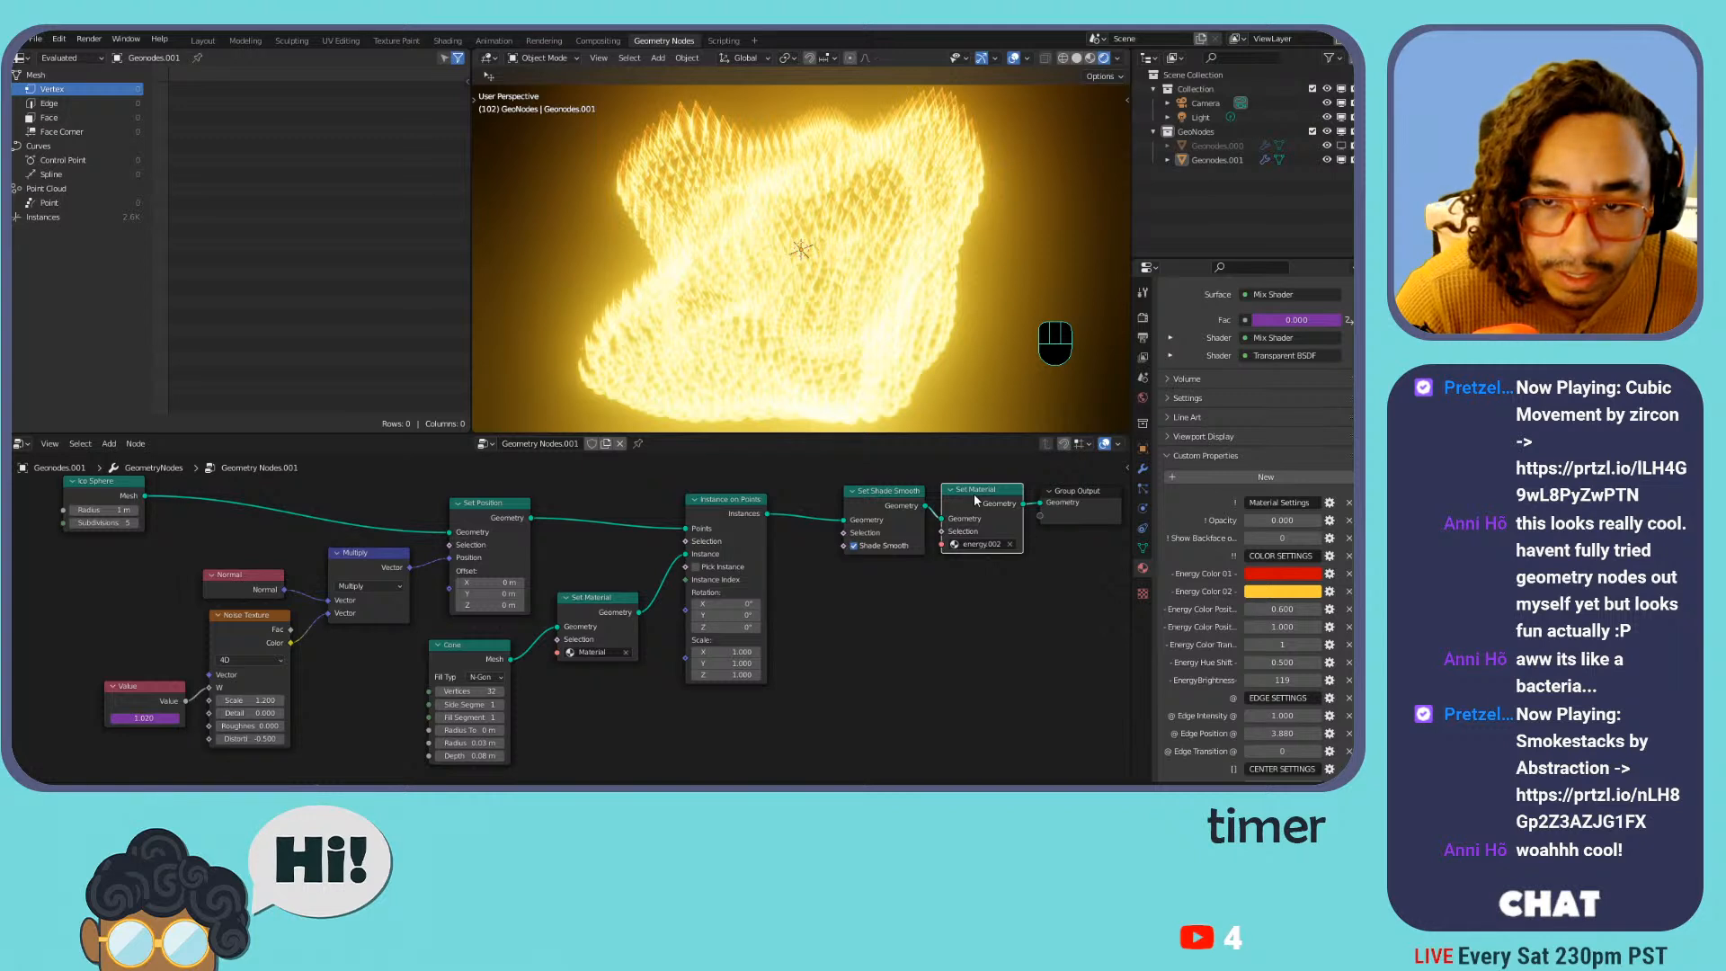
middle_drag(487, 545, 623, 577)
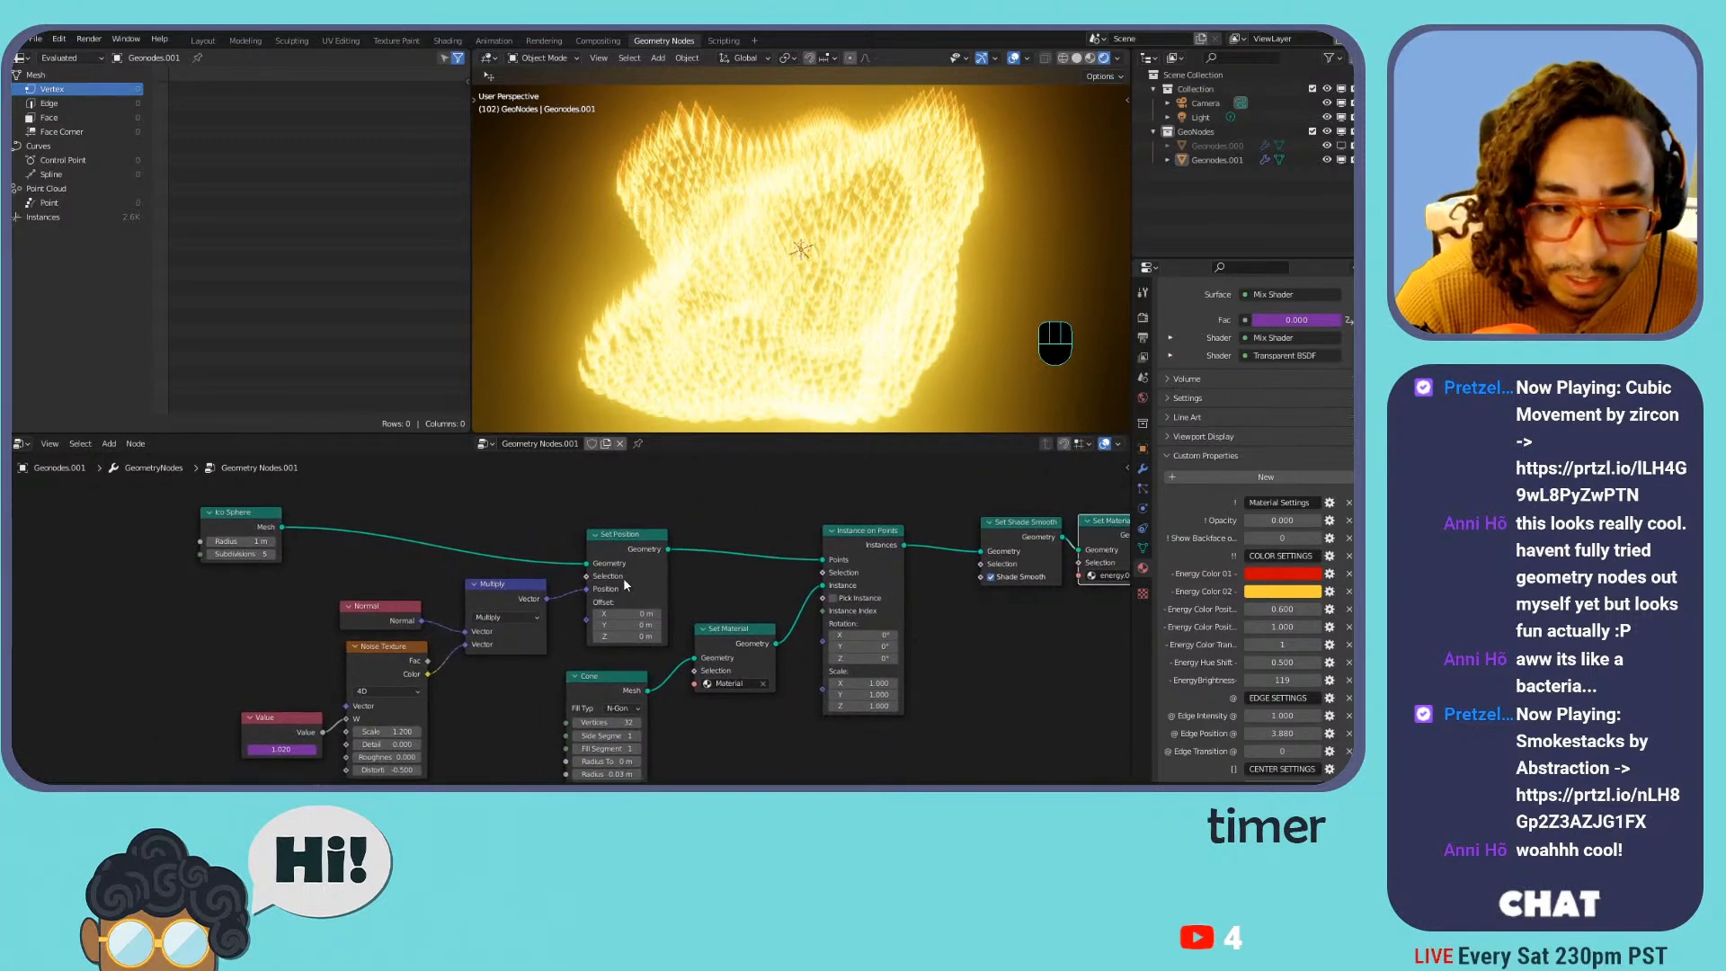
click(212, 554)
click(212, 553)
Play the animation and examine the more widely spaced cones in the viewport
key(space)
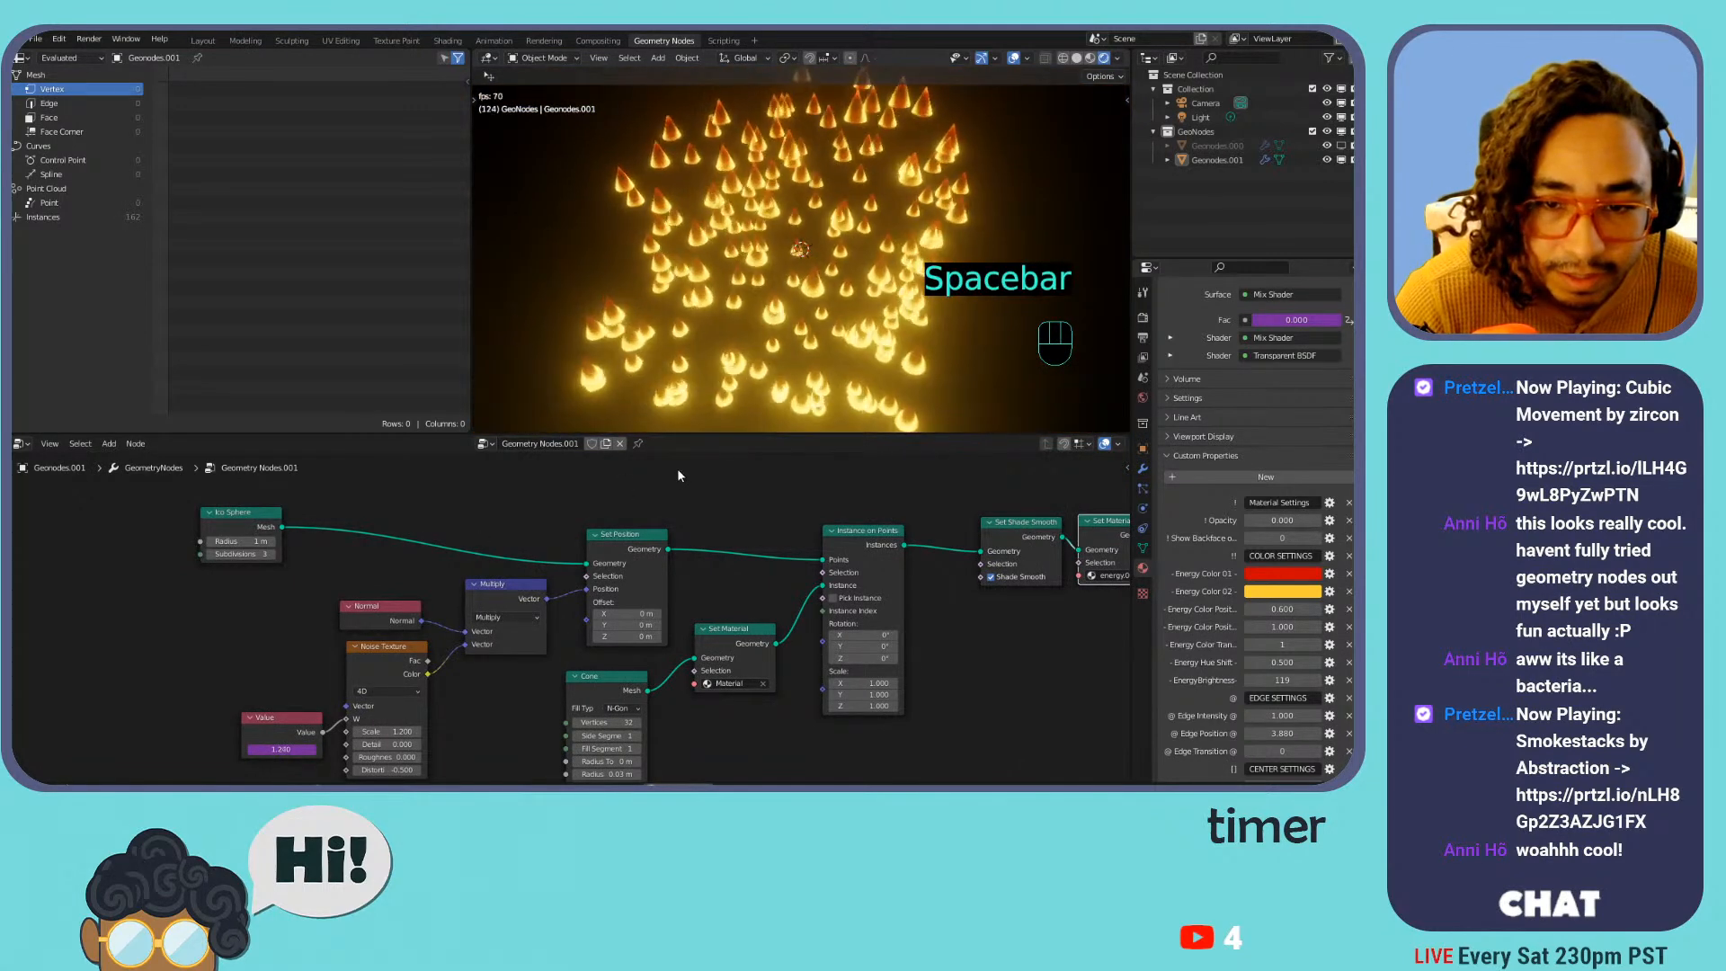
scroll(810, 239, up, 3)
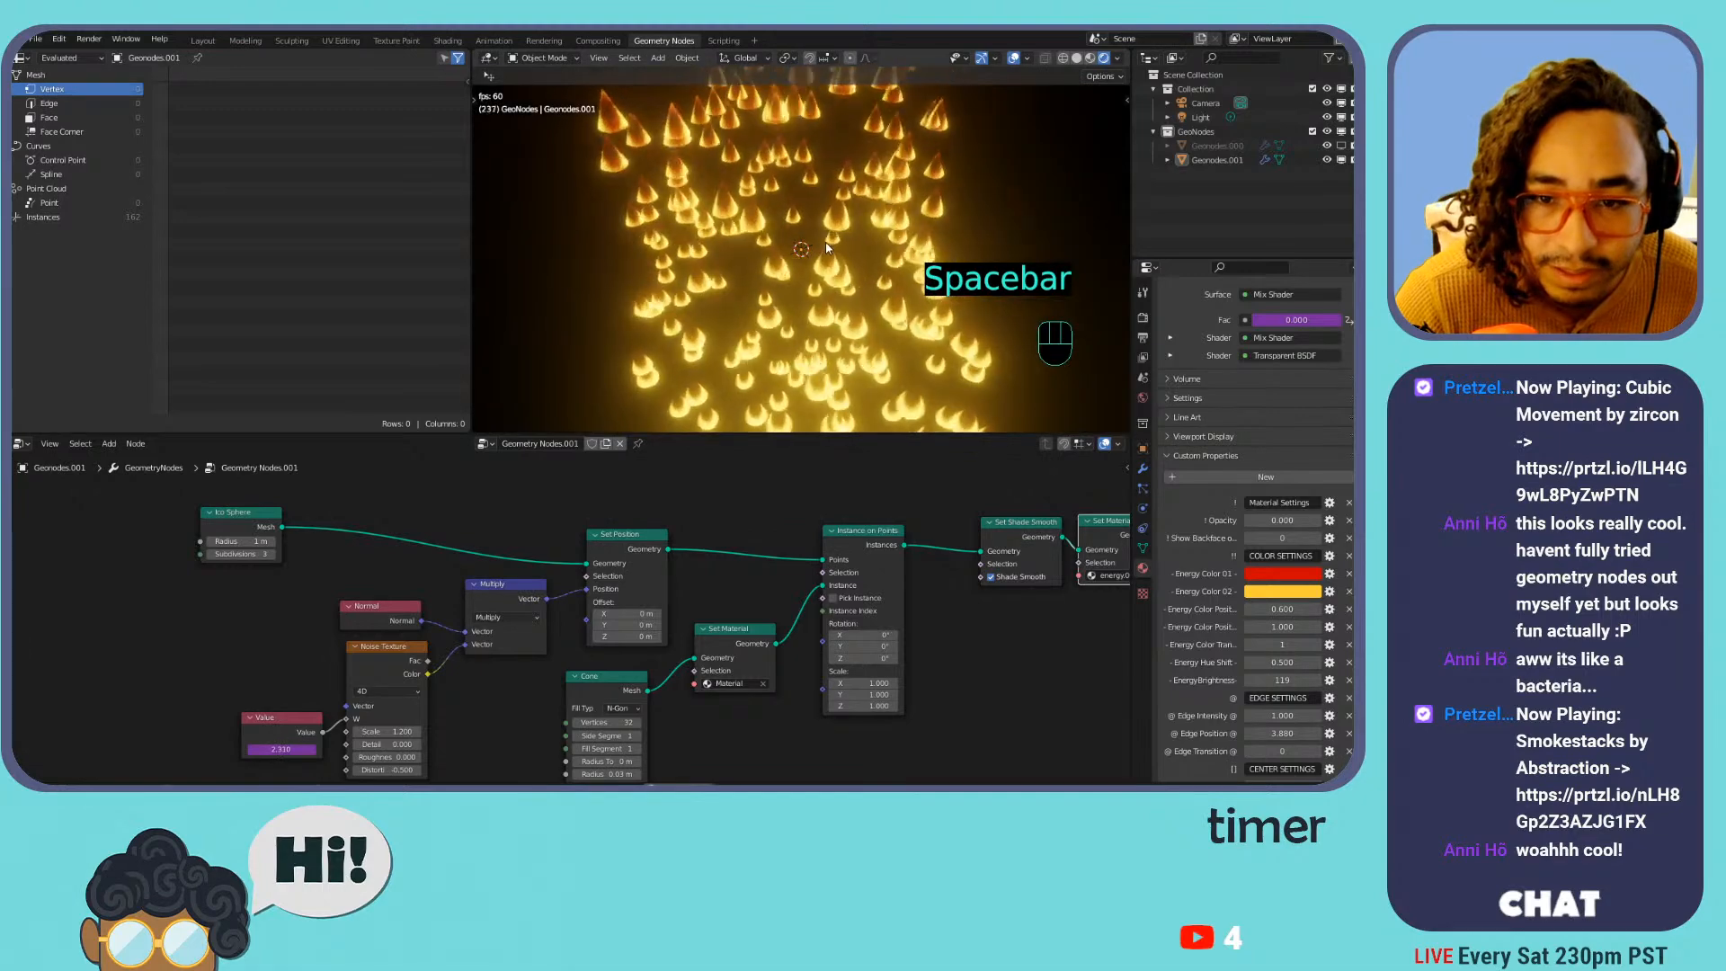
shift+middle_drag(827, 235, 907, 459)
scroll(913, 503, down, 1)
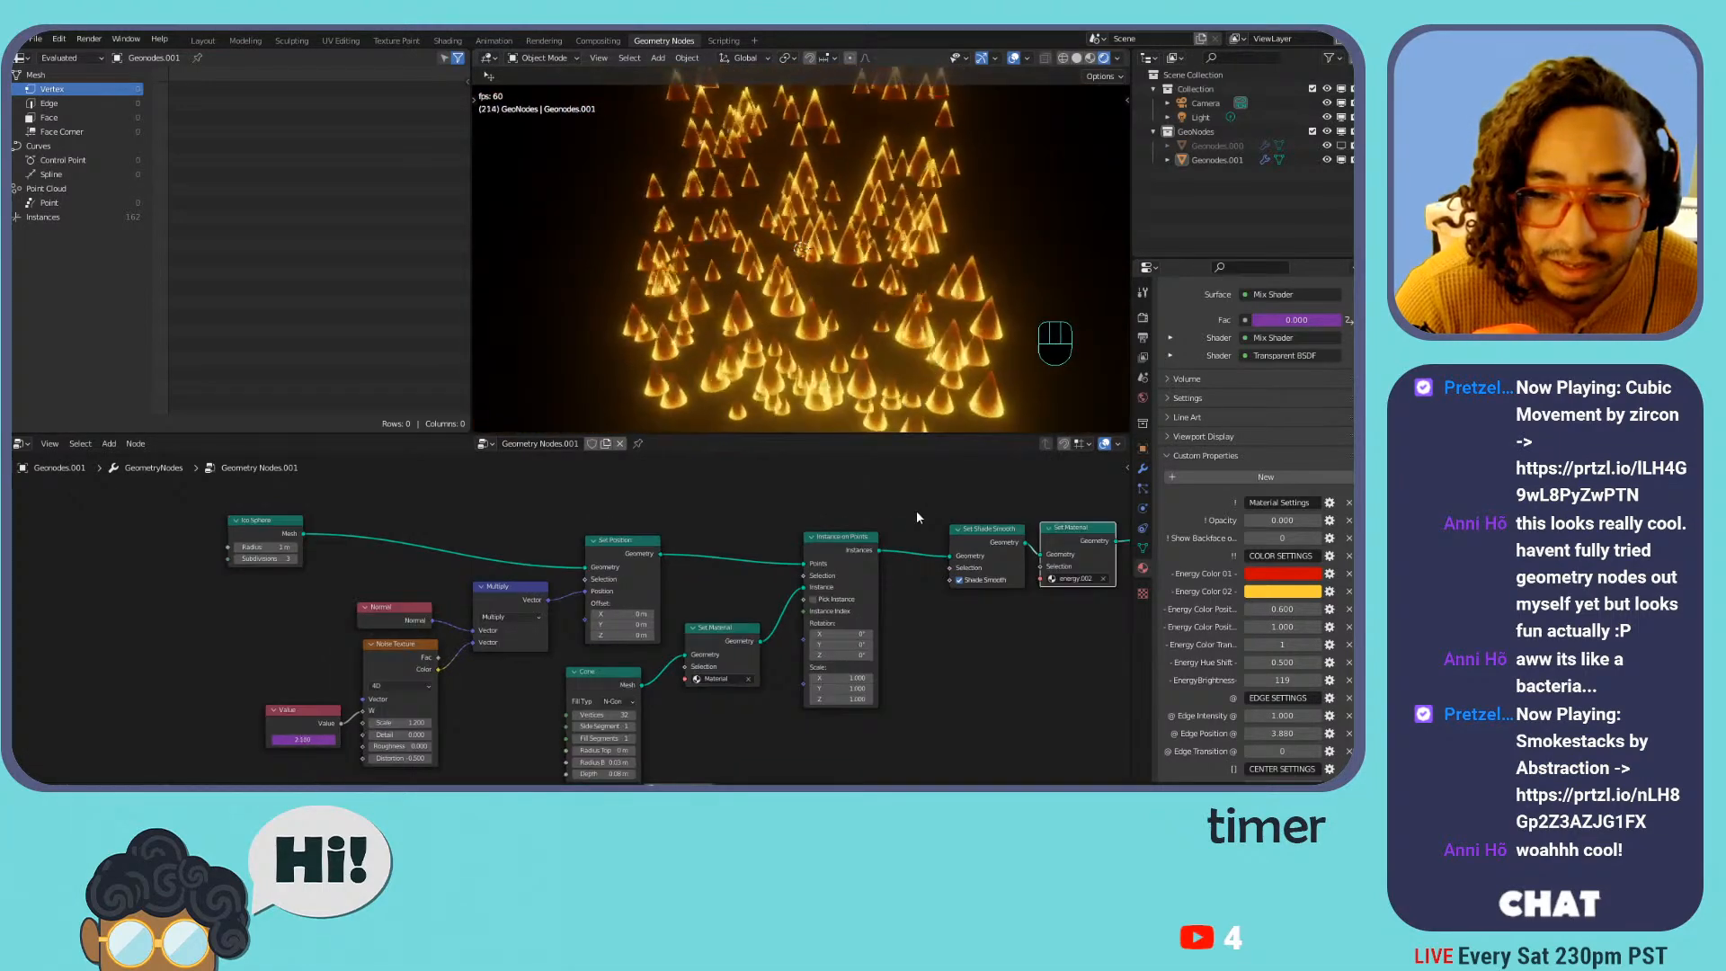
Remove the Set Material node between Cone and Instance on Points while keeping their link, and move Cone into its place
click(719, 628)
key(ctrl+x)
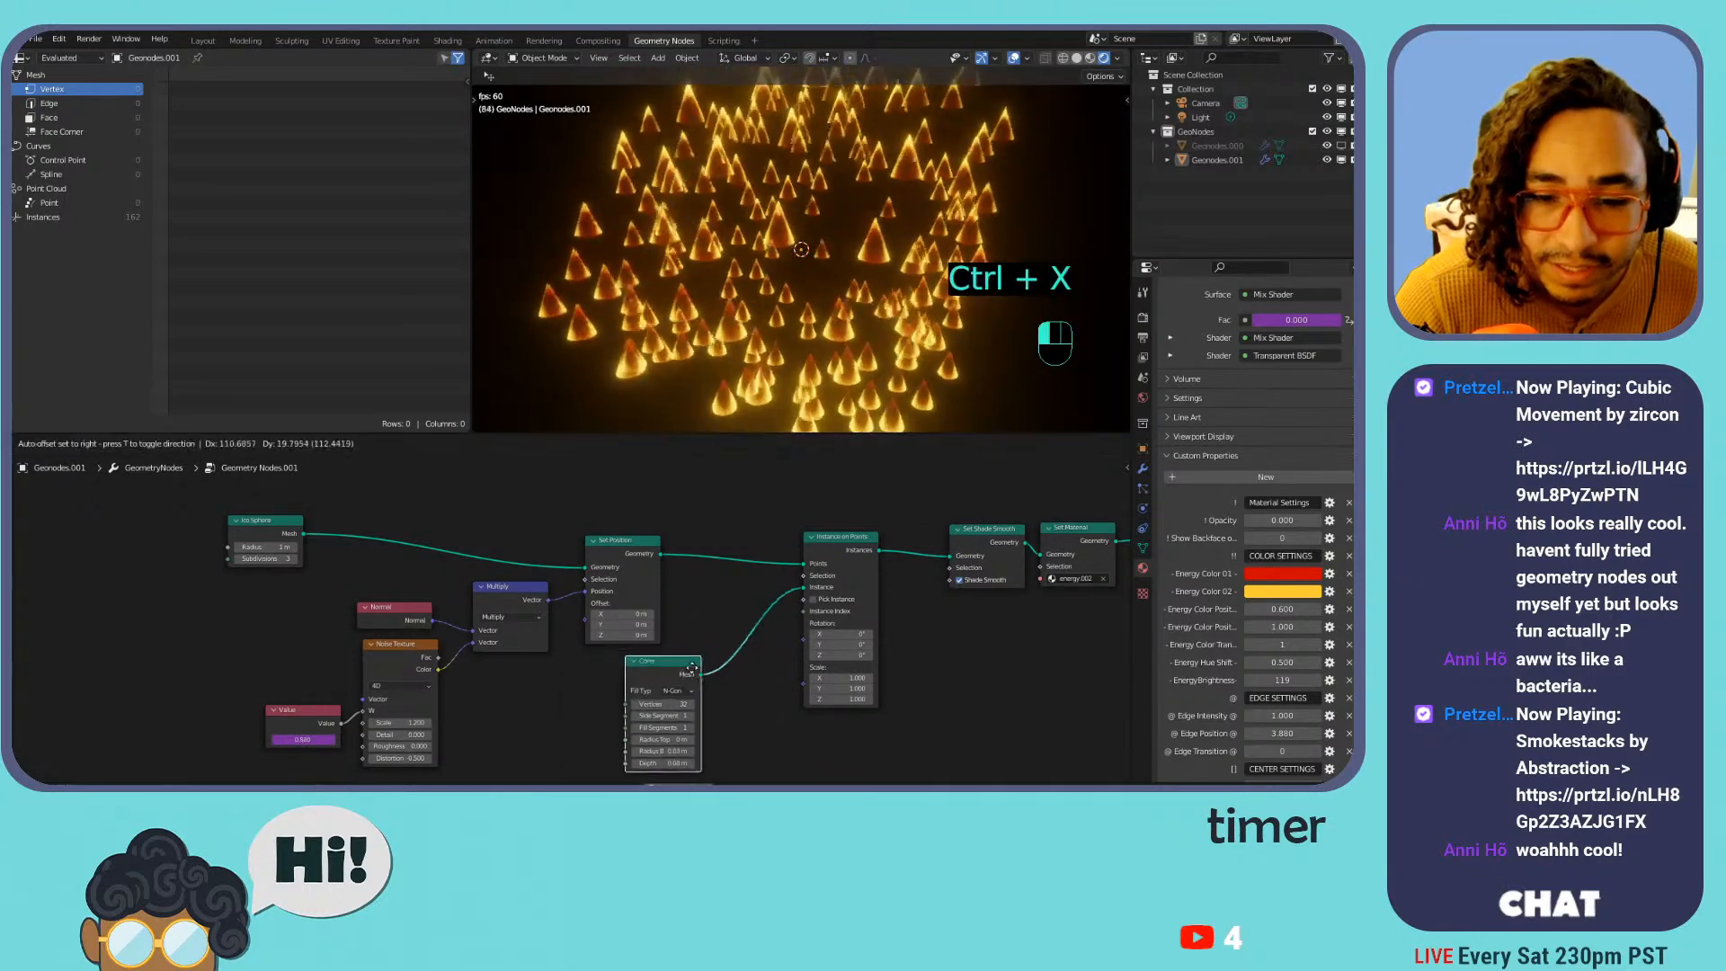
drag(612, 672, 731, 642)
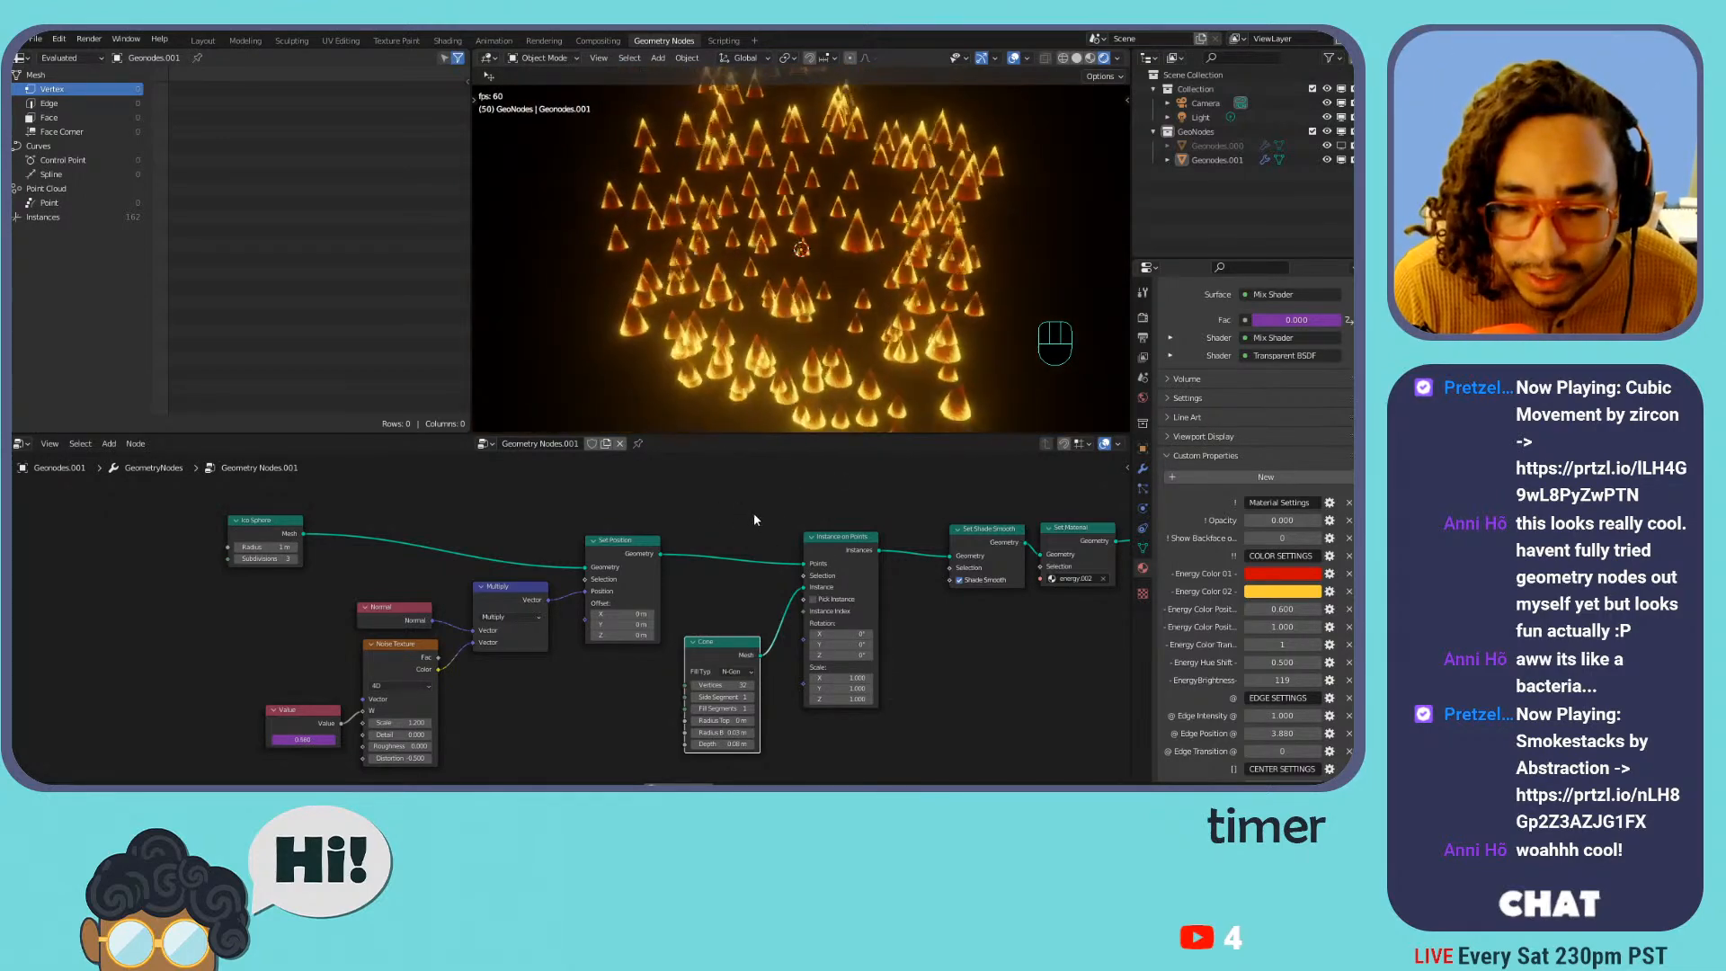
Try rotating the cone instances about X in Instance on Points, and undo the rotation change
scroll(797, 710, up, 1)
middle_drag(803, 705, 707, 613)
scroll(703, 580, up, 1)
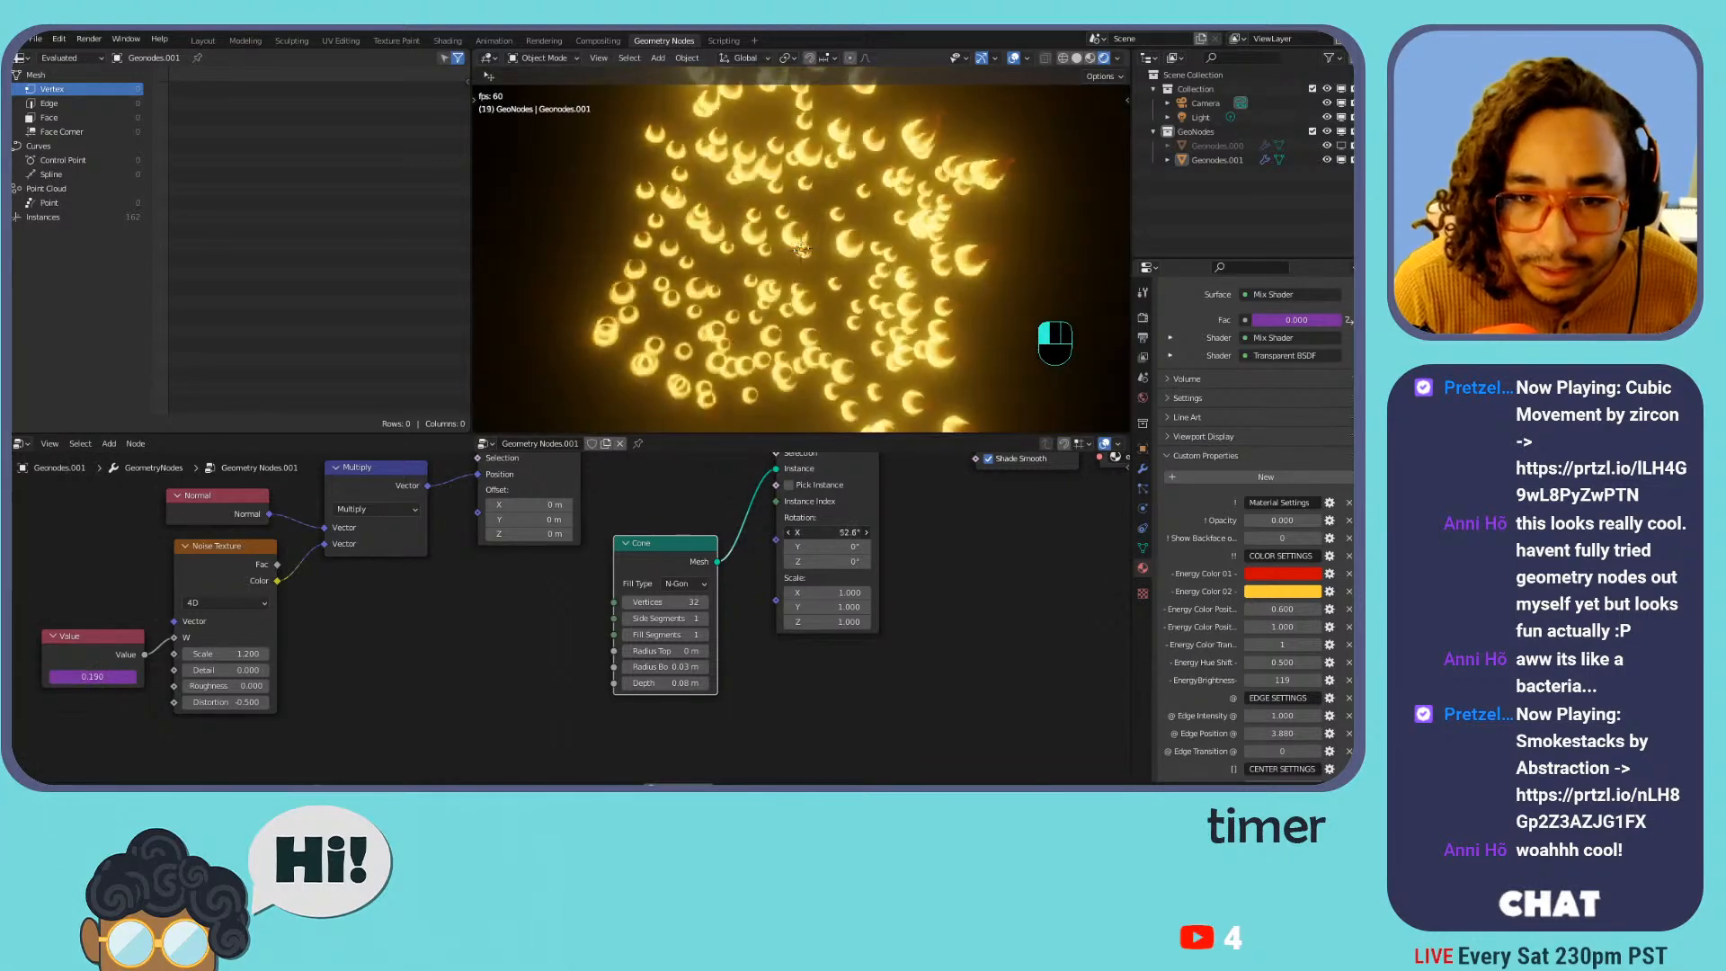
key(ctrl+z)
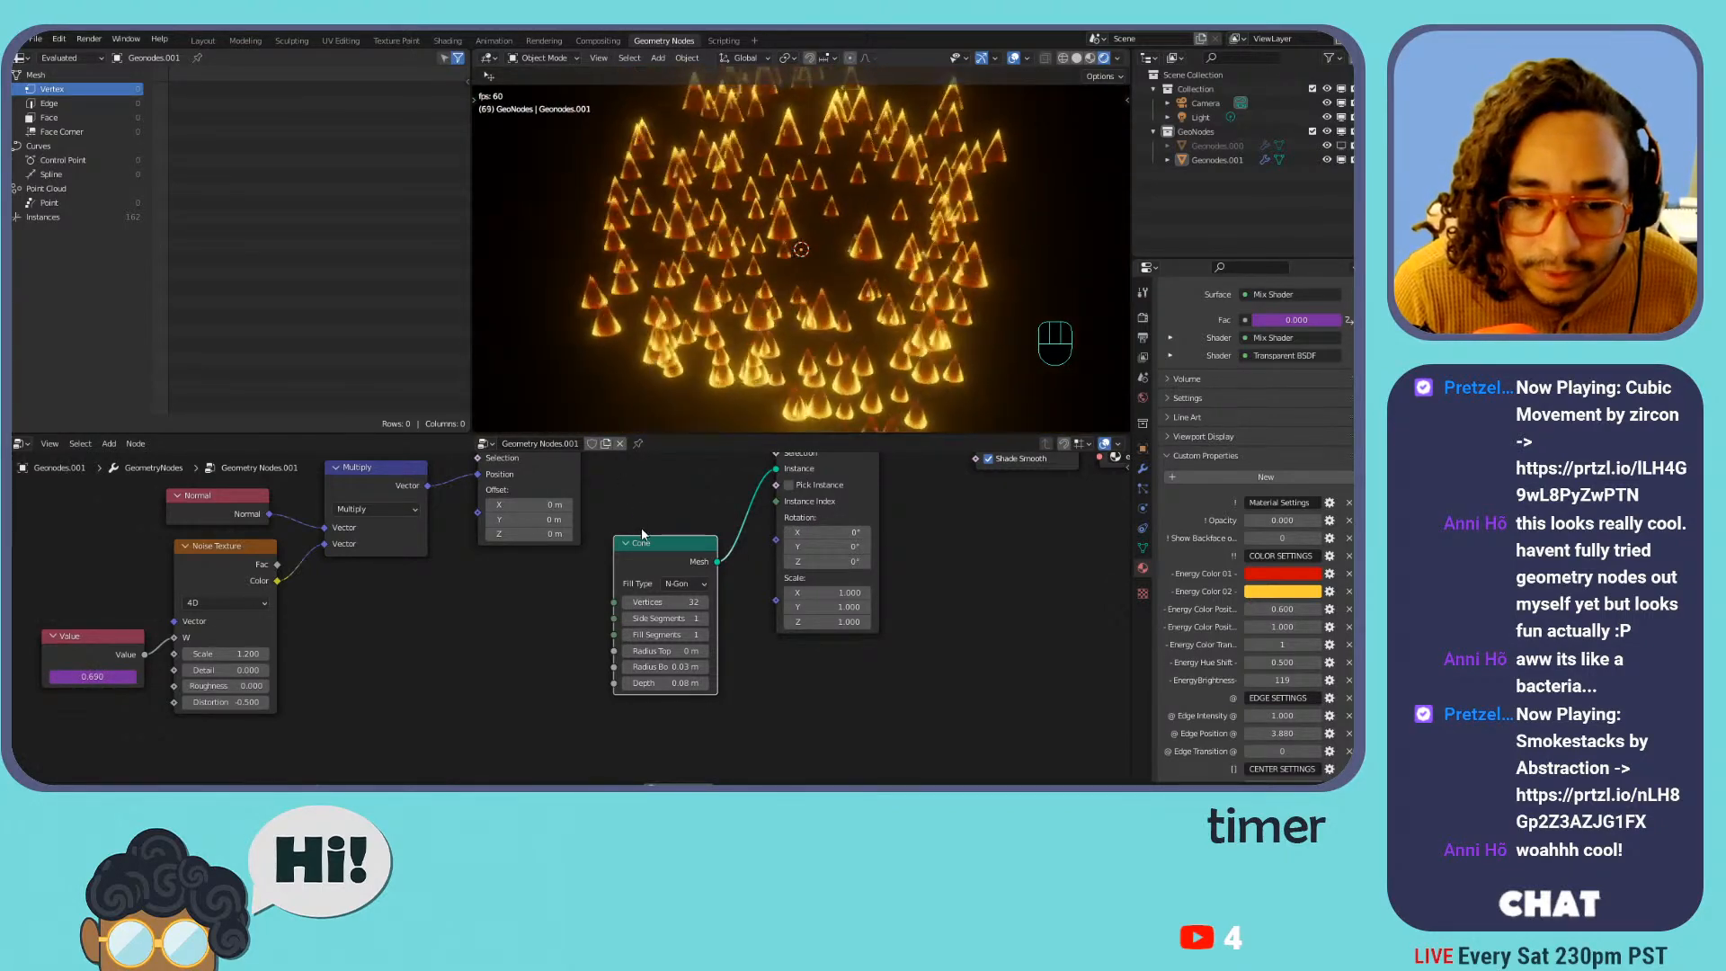
Add a Normal node beside Cone and connect its output to the Rotation input of Instance on Points
scroll(640, 532, down, 2)
middle_drag(606, 538, 630, 598)
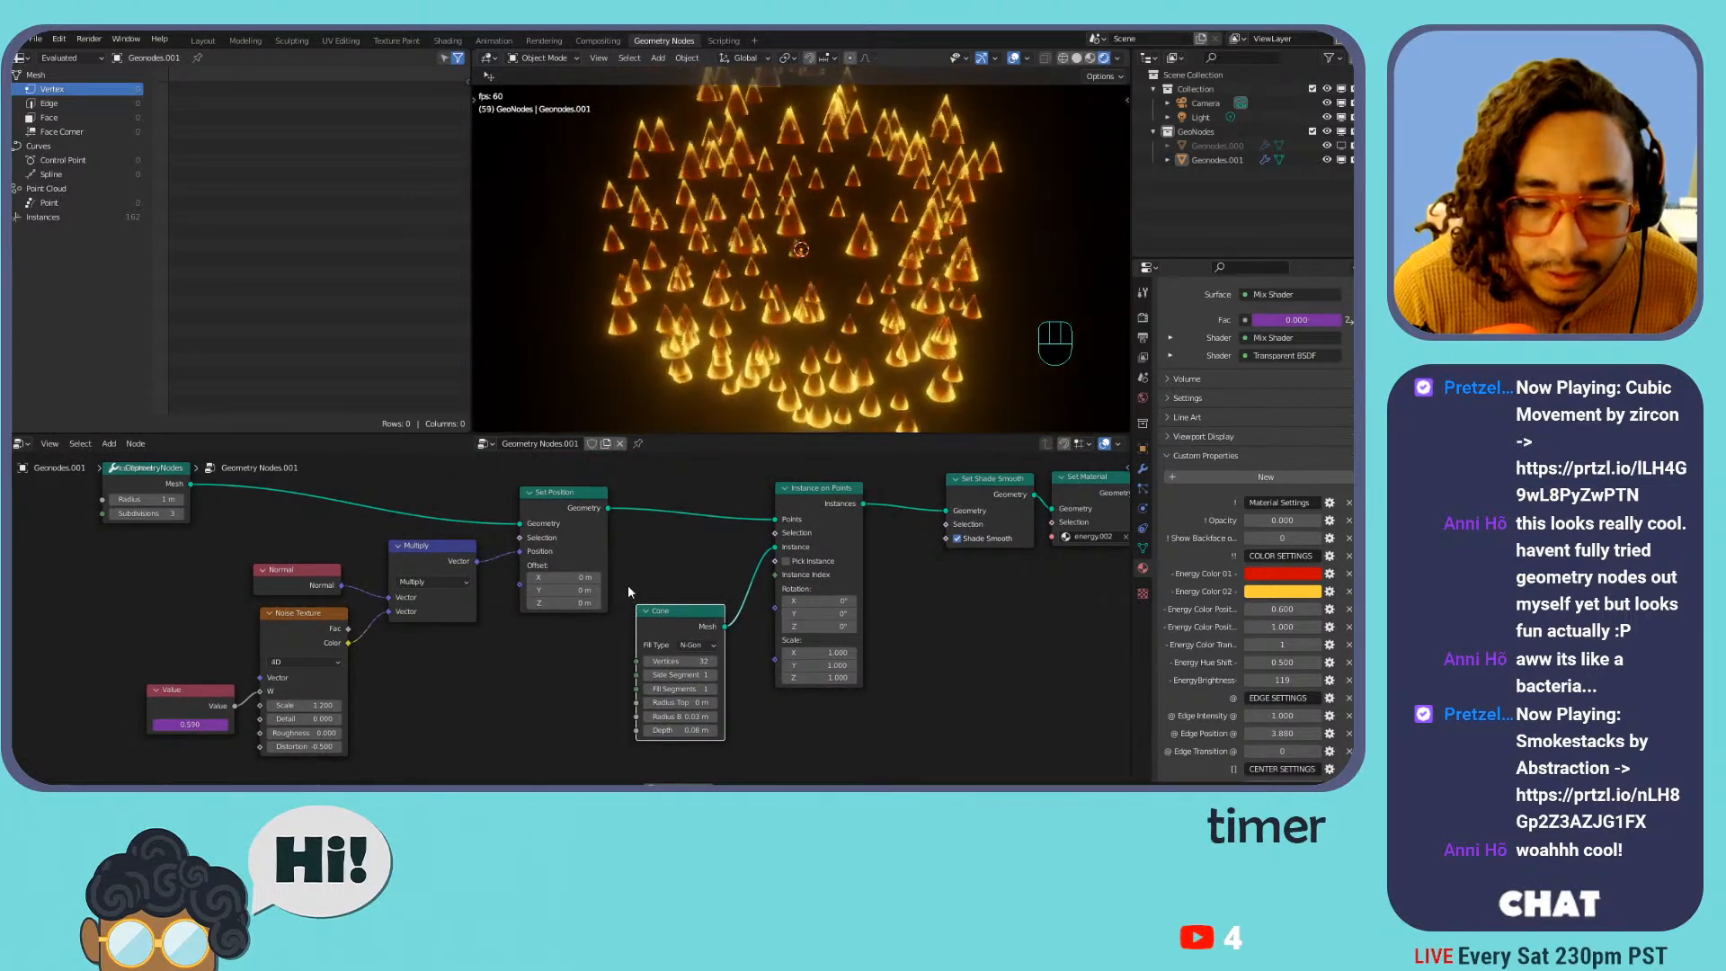
key(shift+a)
mouse_move(647, 538)
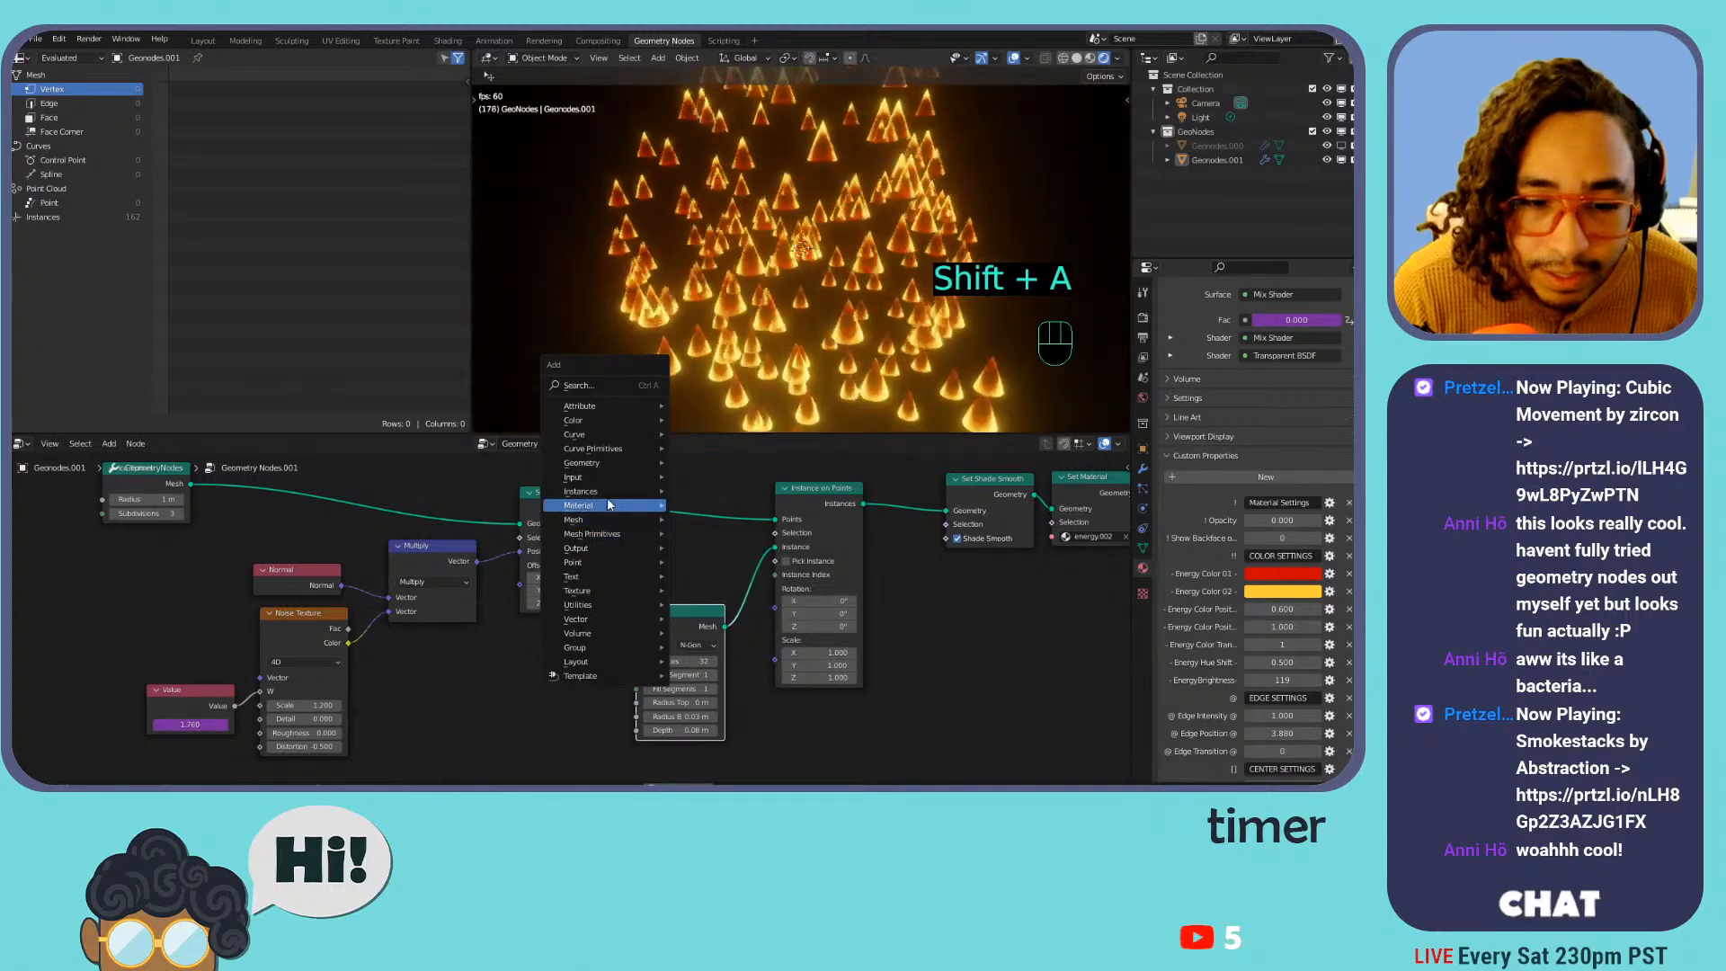
mouse_move(607, 479)
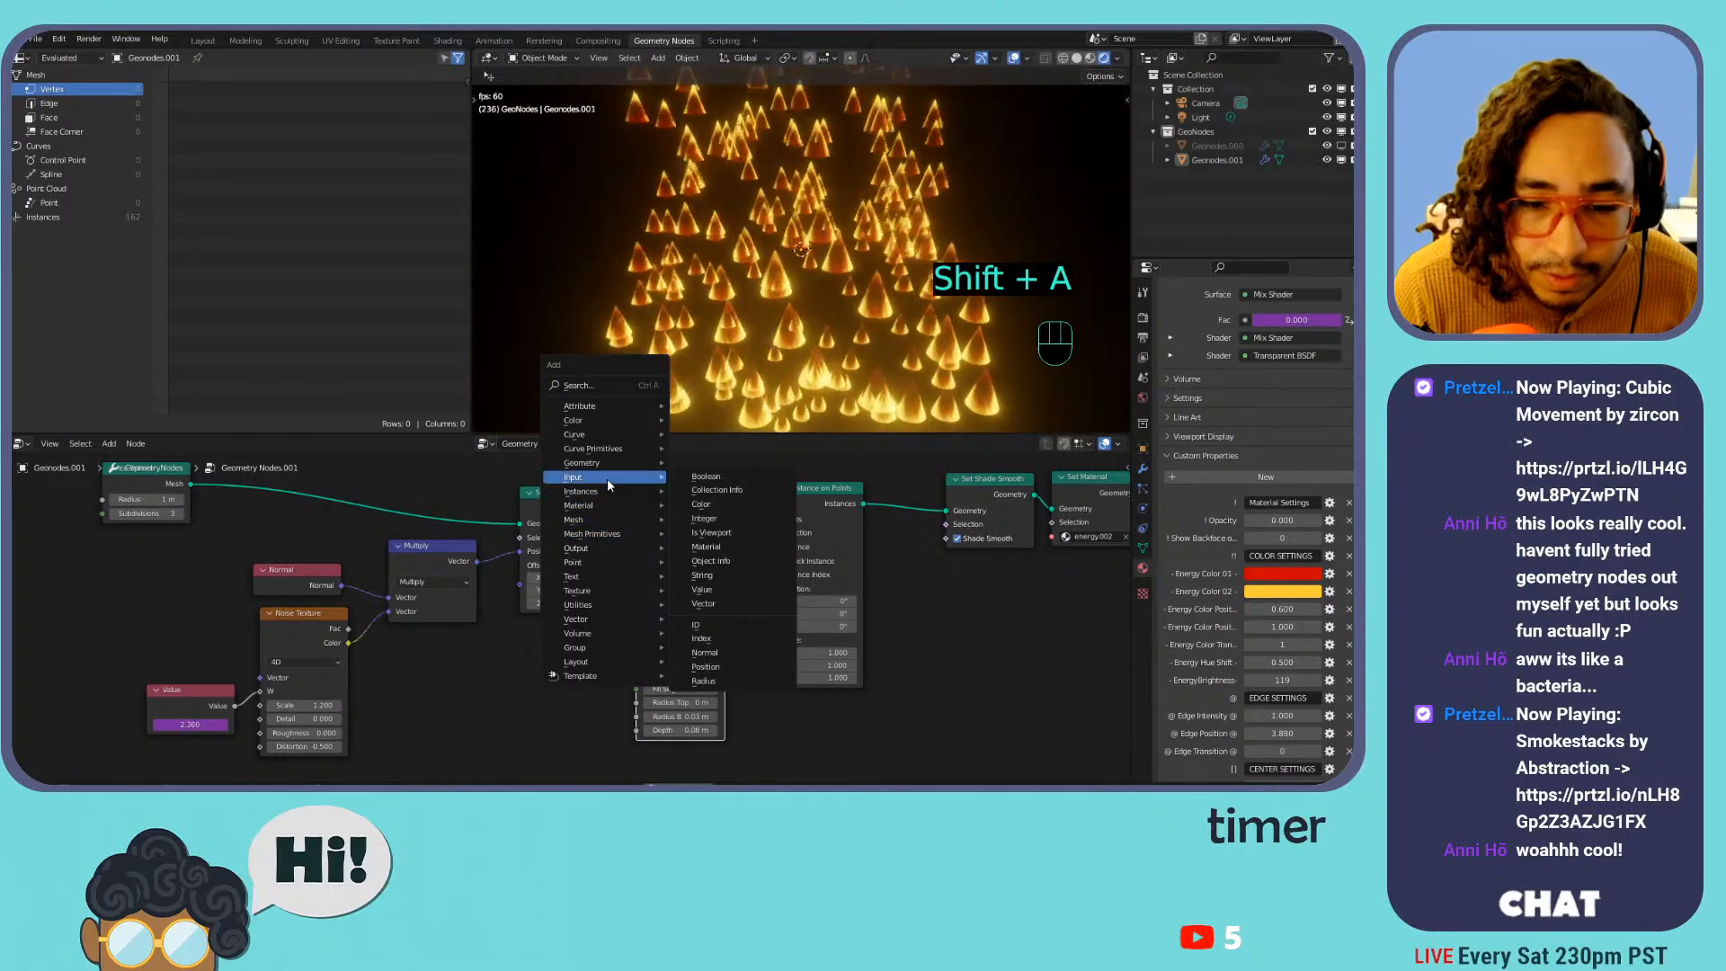
click(747, 645)
click(526, 655)
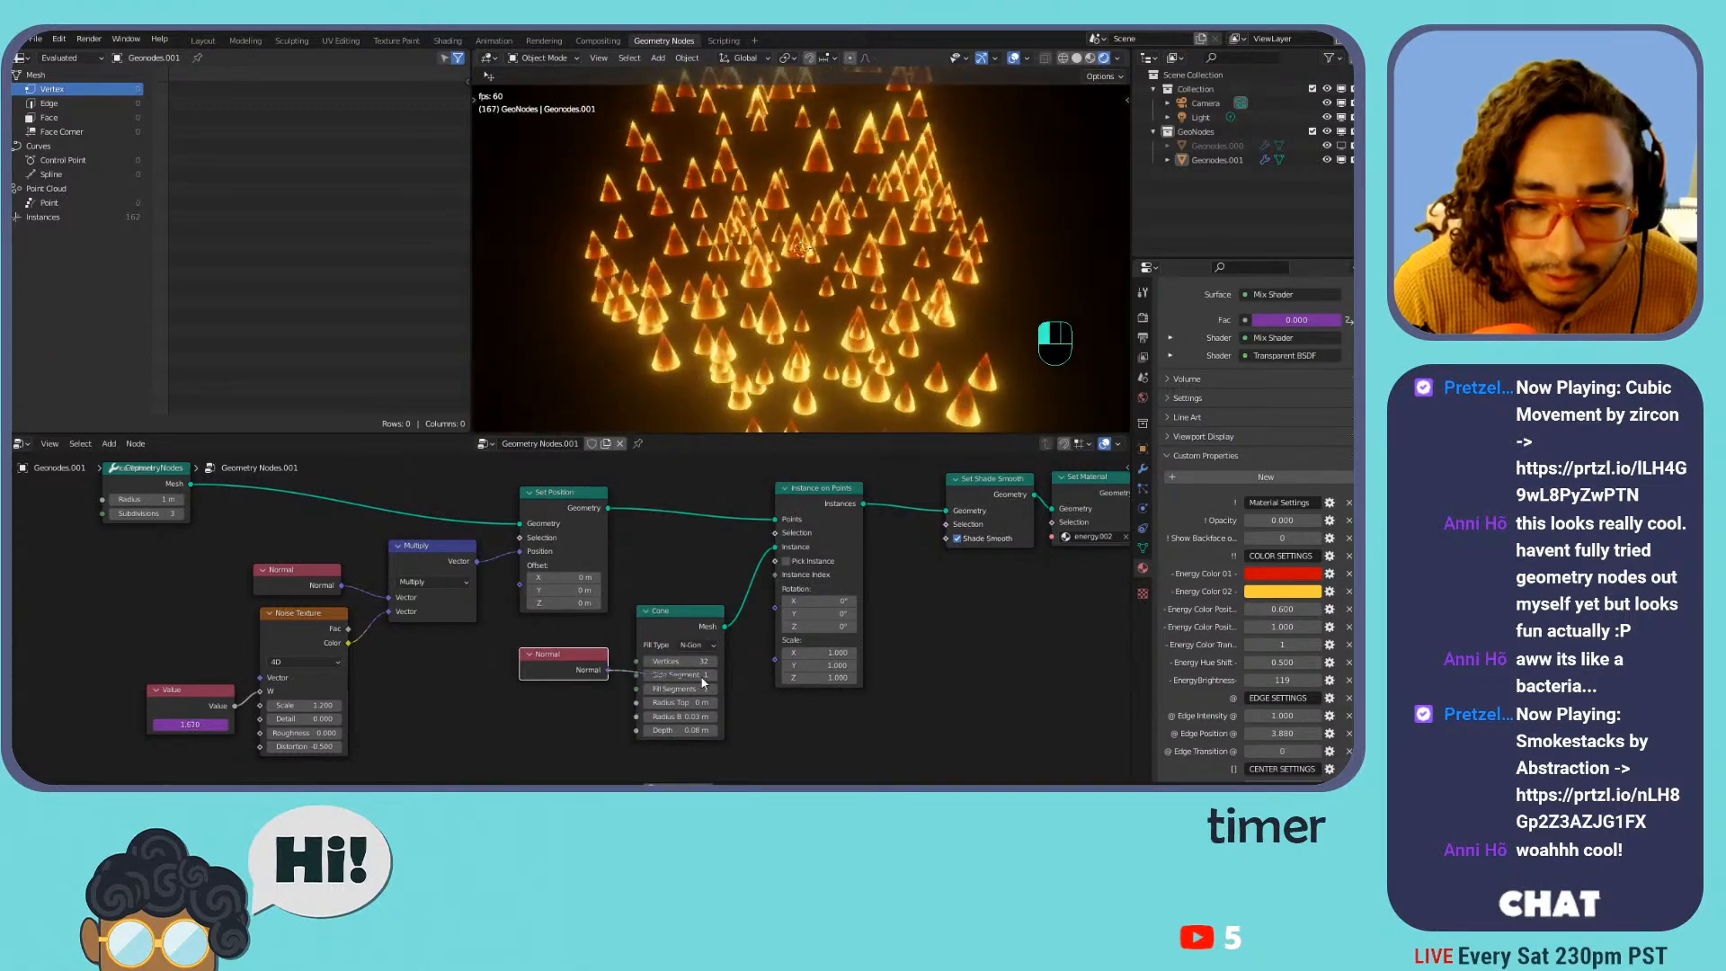
drag(779, 612, 775, 608)
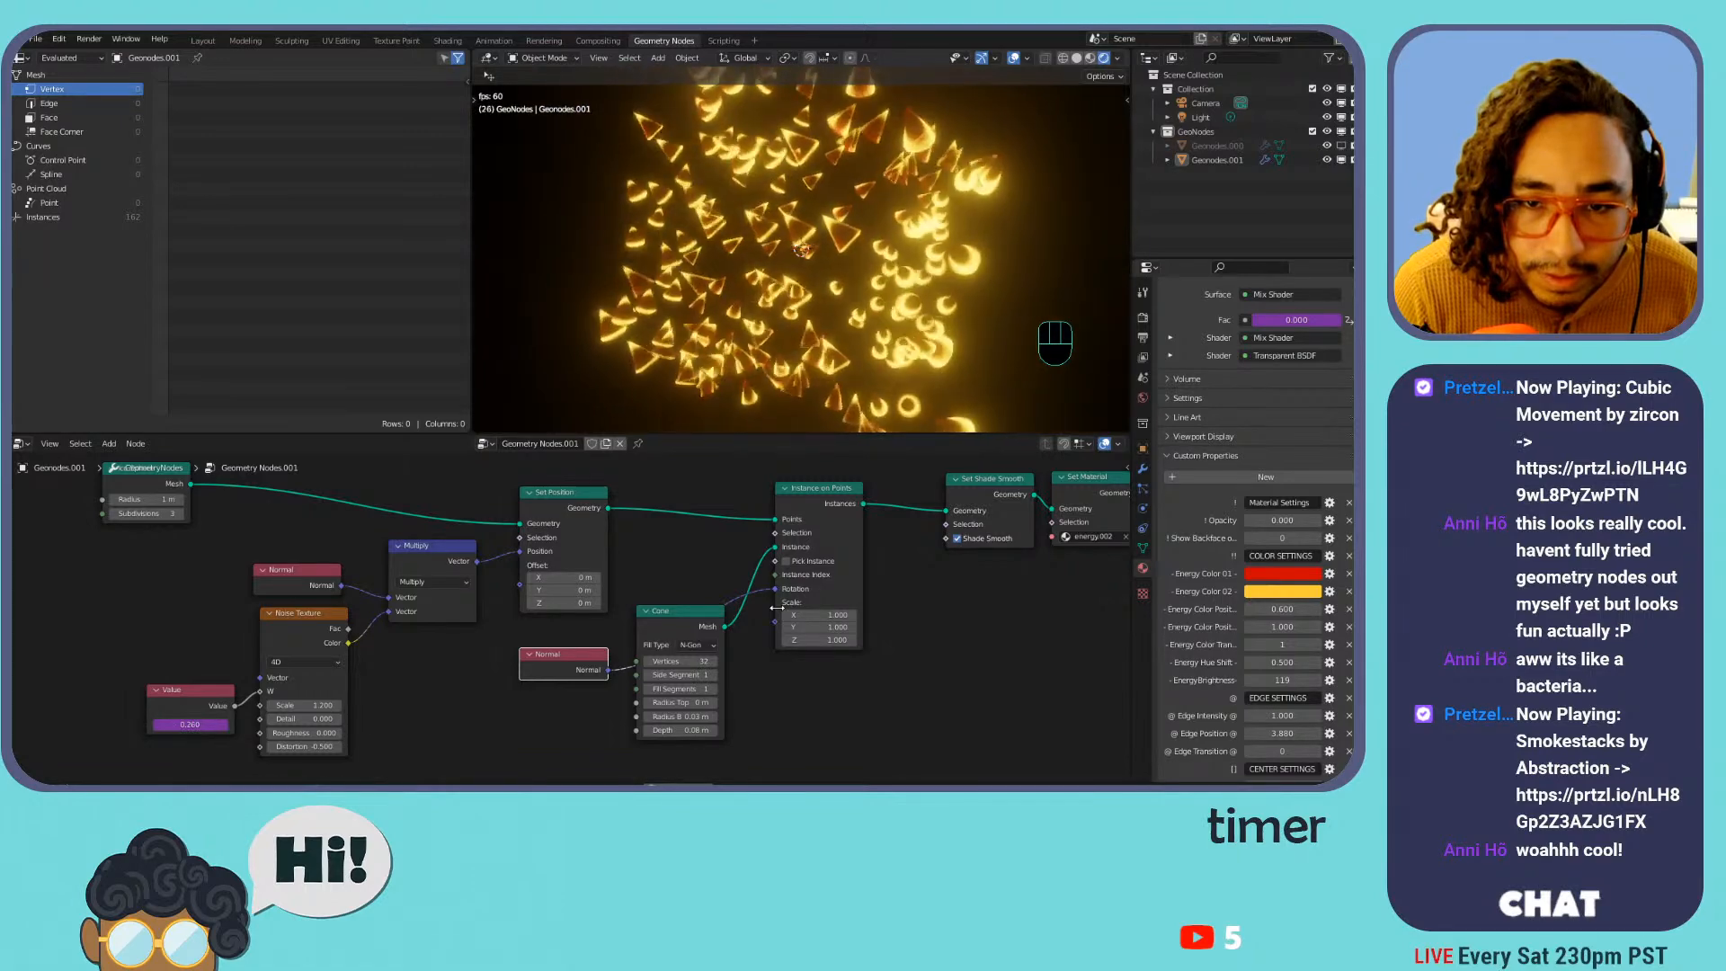
Rearrange the graph by raising Set Position and Instance on Points and placing Cone between them, clear of the Normal link
drag(689, 612, 708, 670)
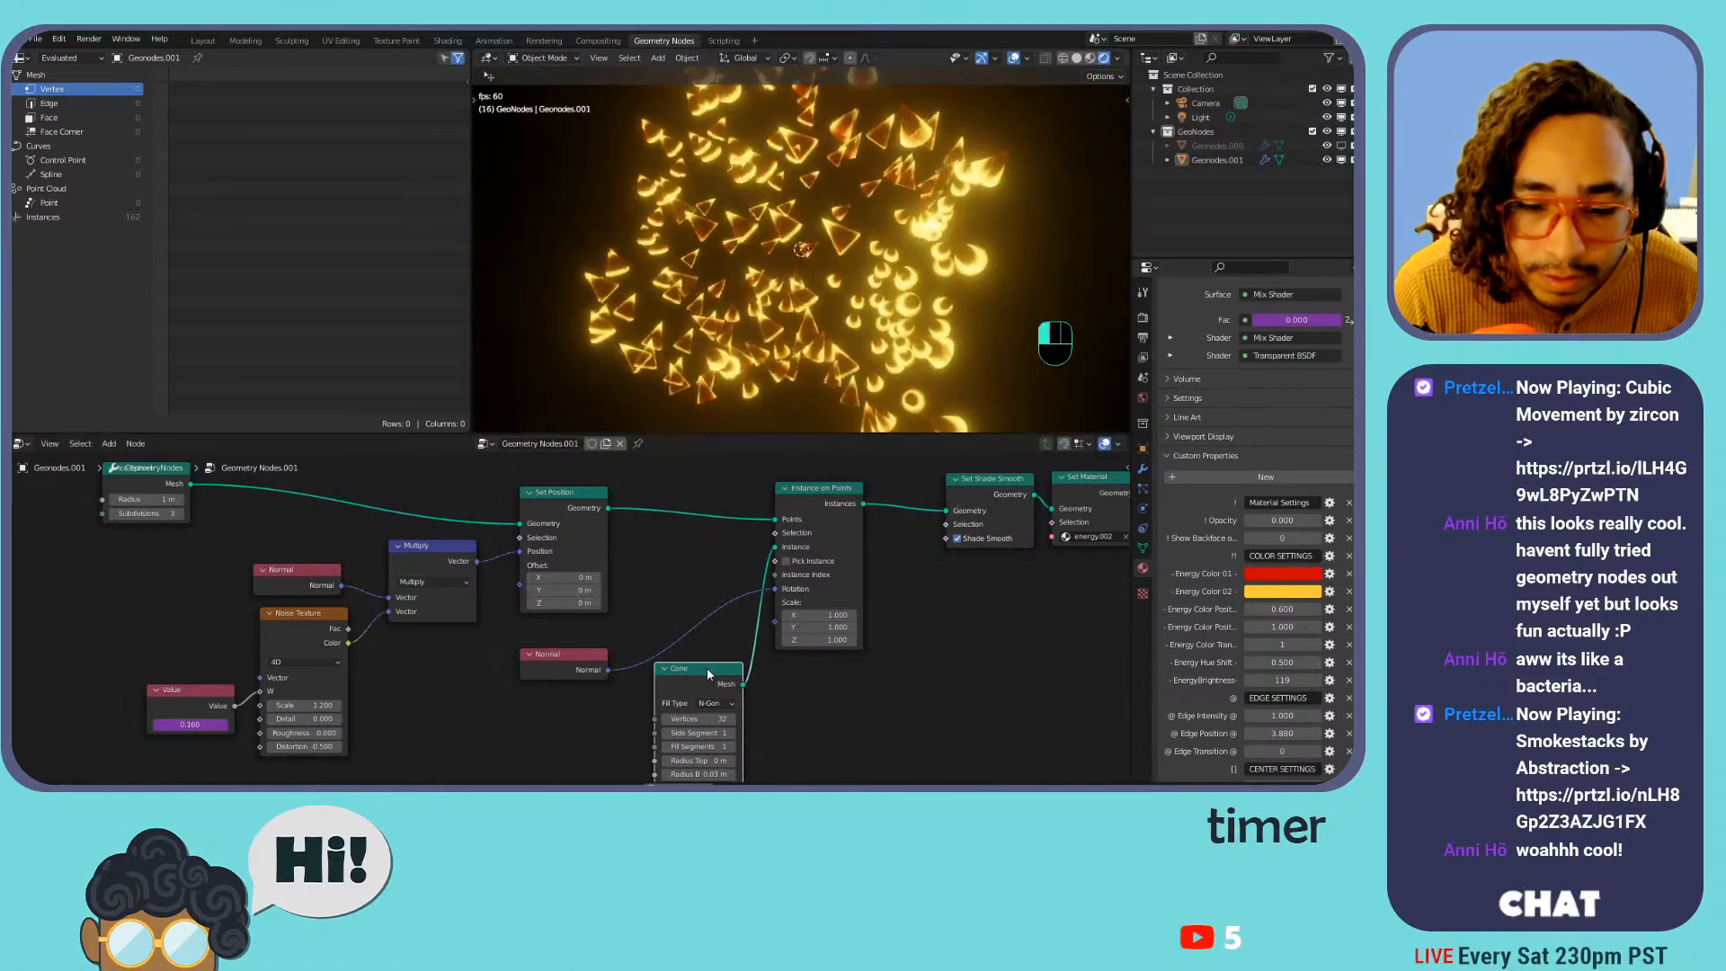
scroll(780, 569, down, 2)
drag(772, 528, 814, 517)
drag(574, 627, 537, 511)
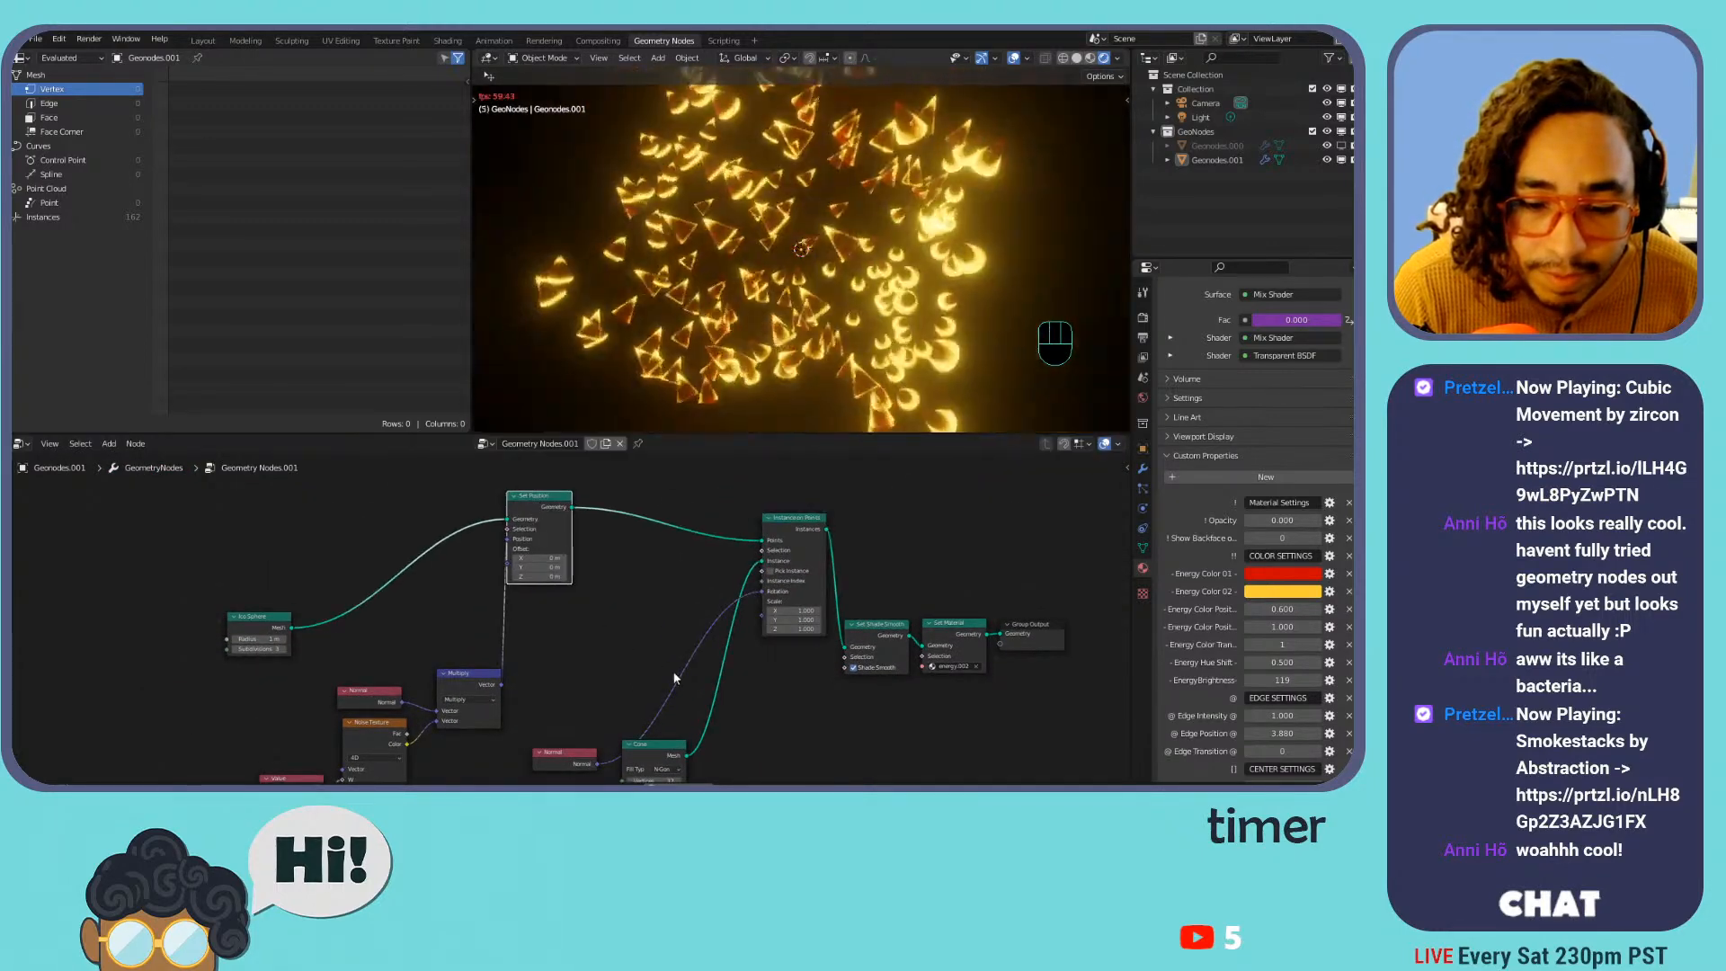
drag(656, 745, 625, 551)
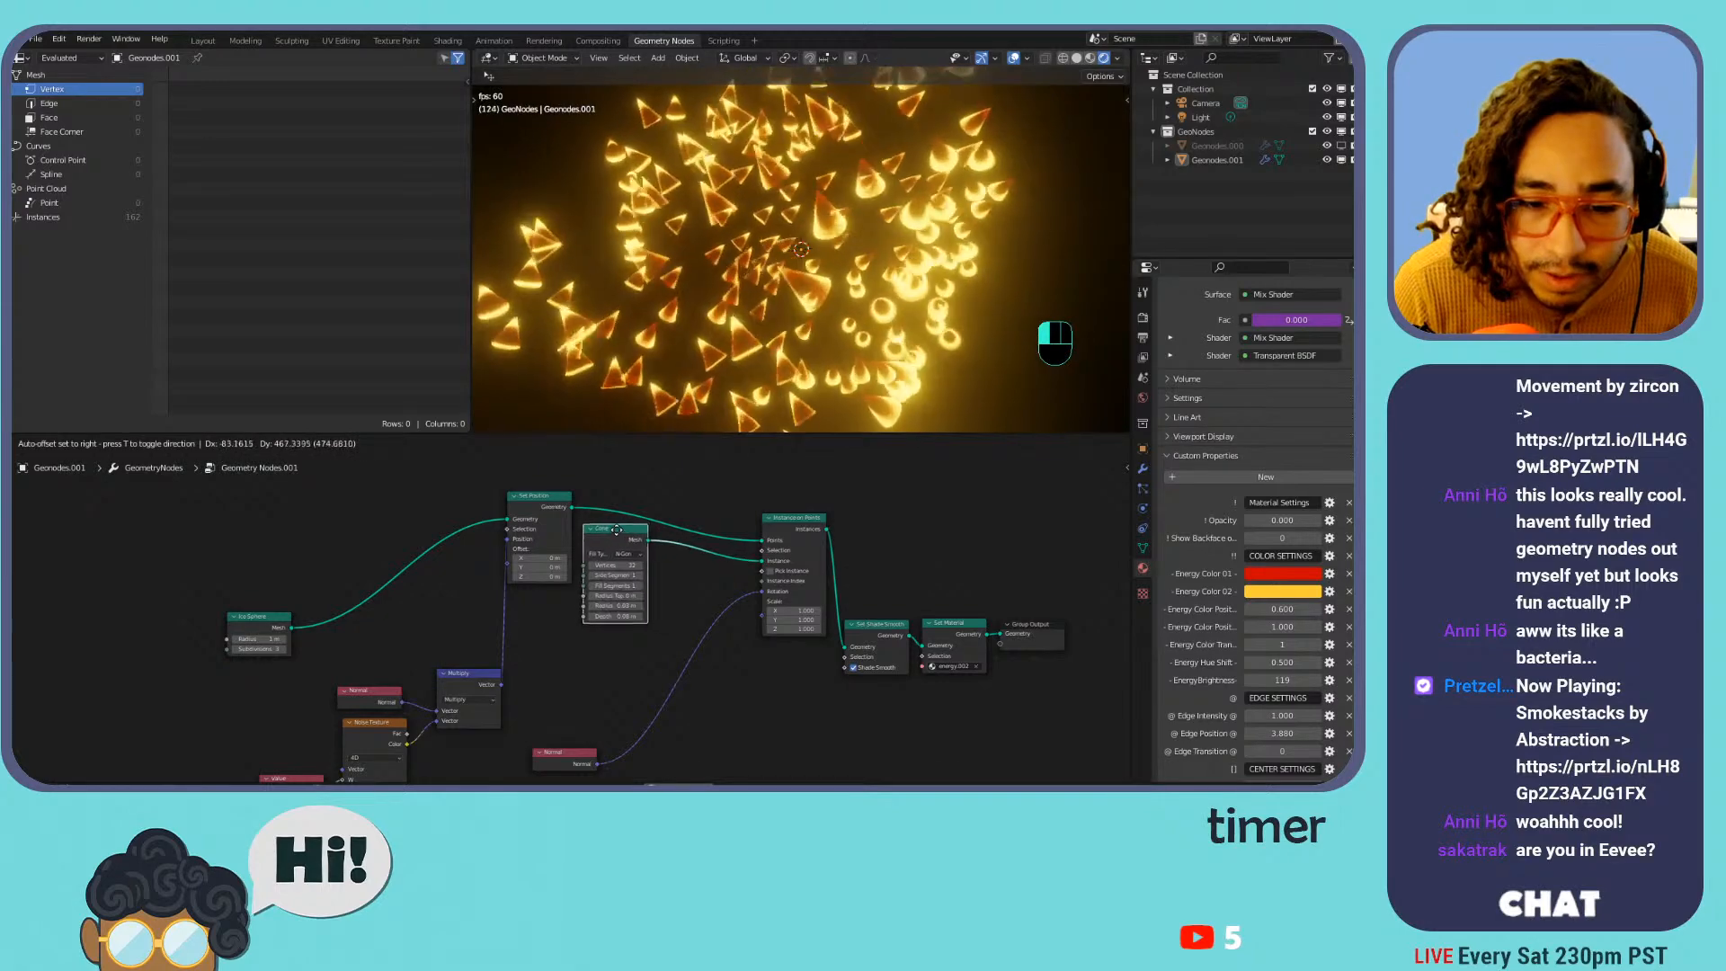
Insert a Vector Math node between Normal and the Rotation input of Instance on Points, and set its operation to Dot Product
middle_drag(564, 748, 512, 697)
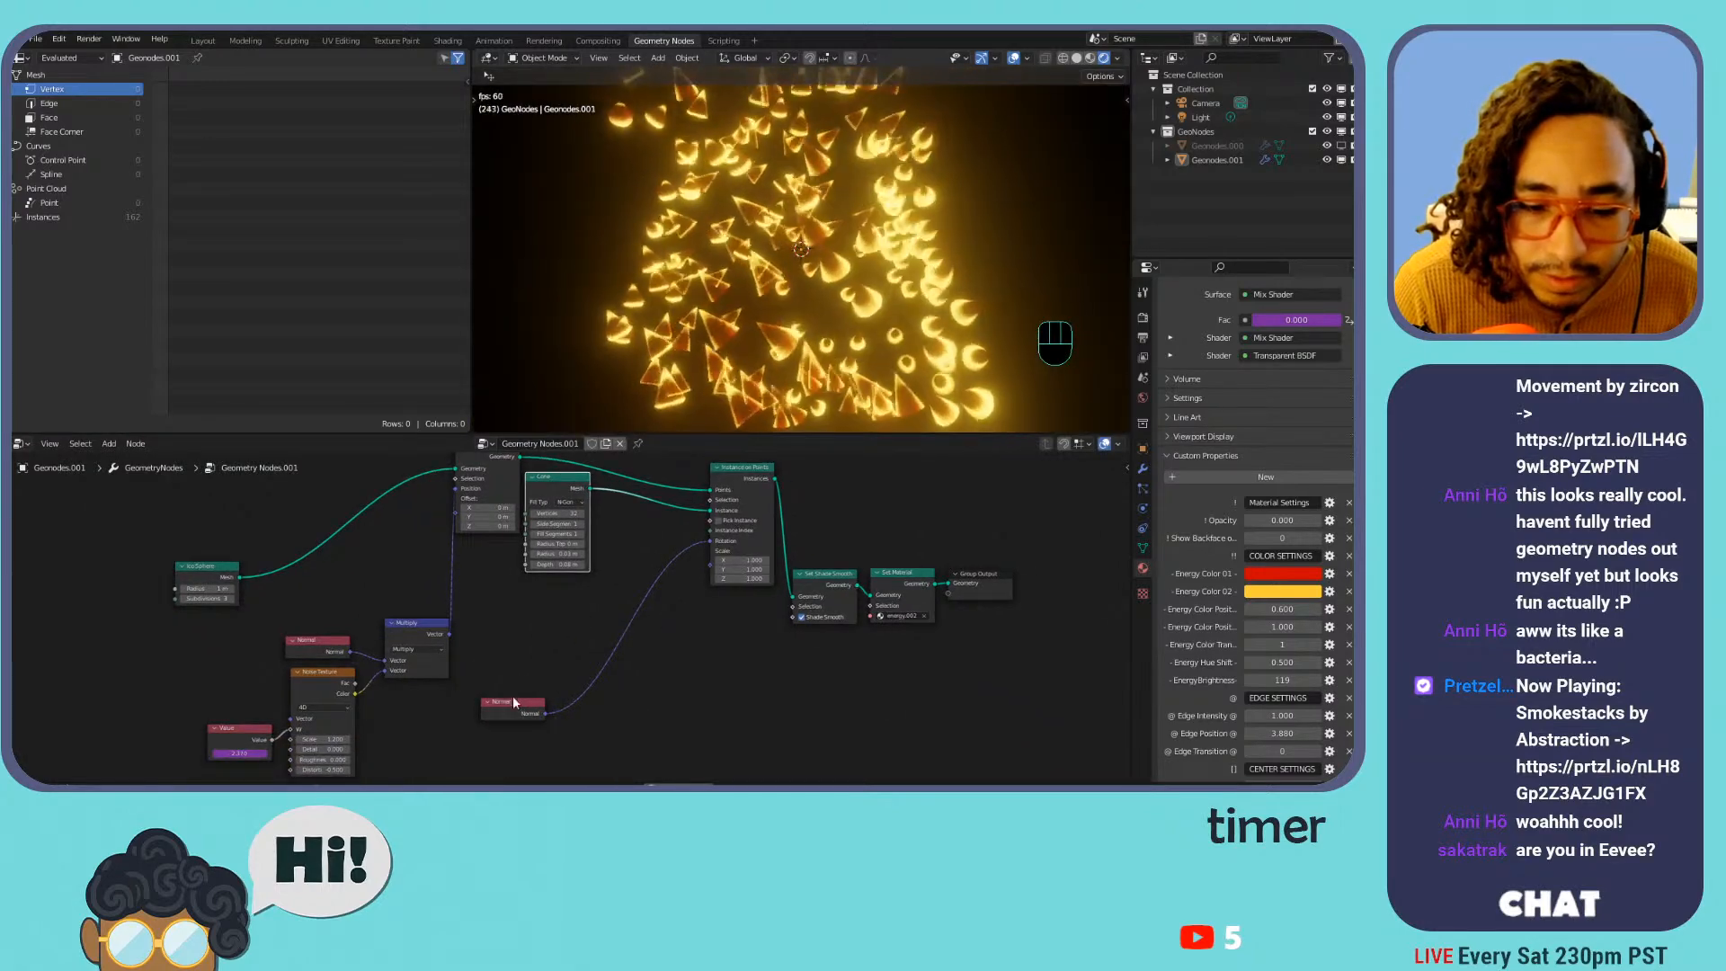
scroll(551, 632, up, 3)
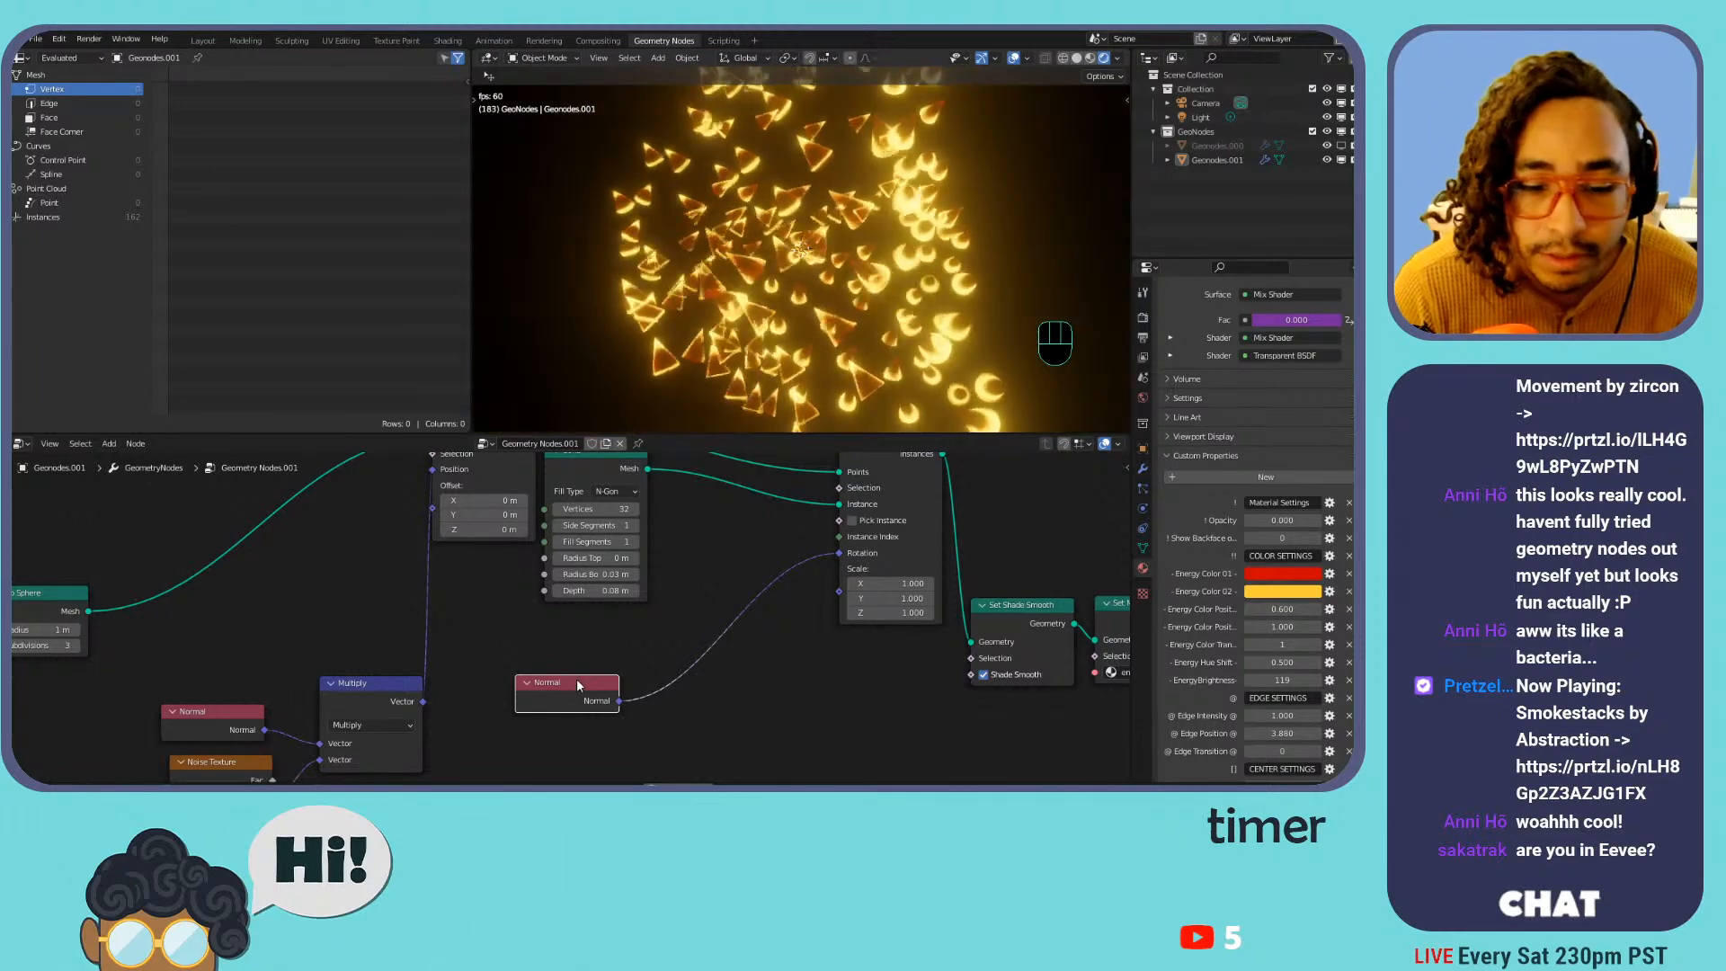
key(shift+a)
mouse_move(646, 635)
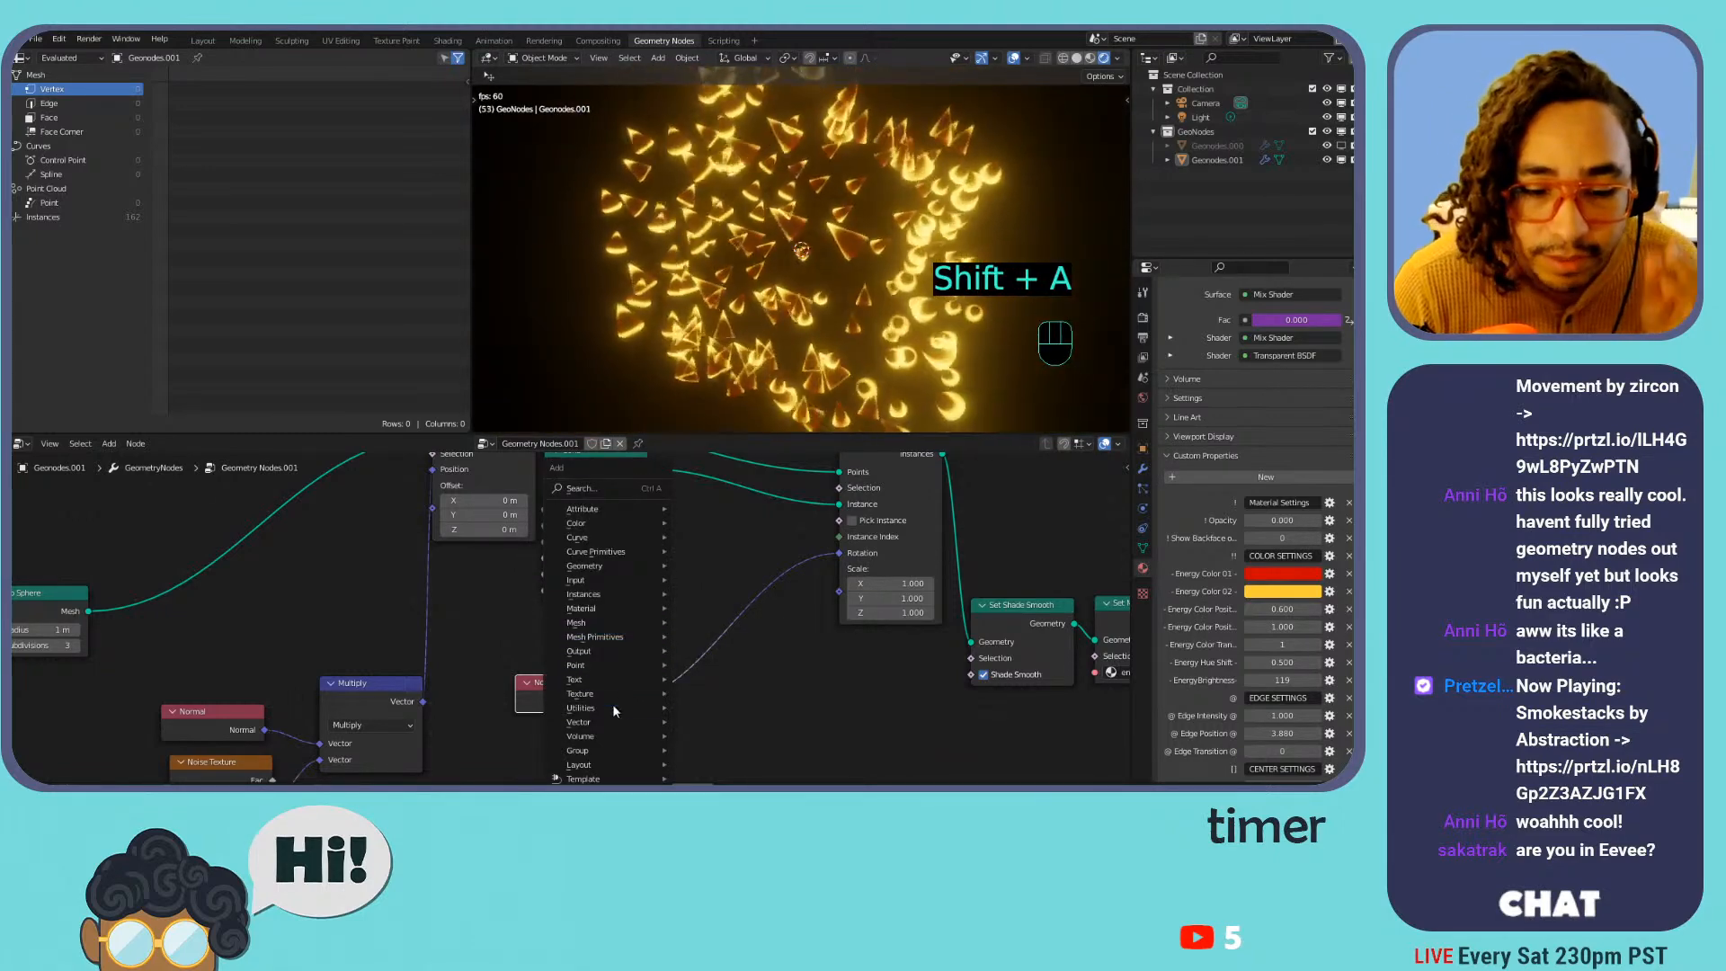
mouse_move(630, 717)
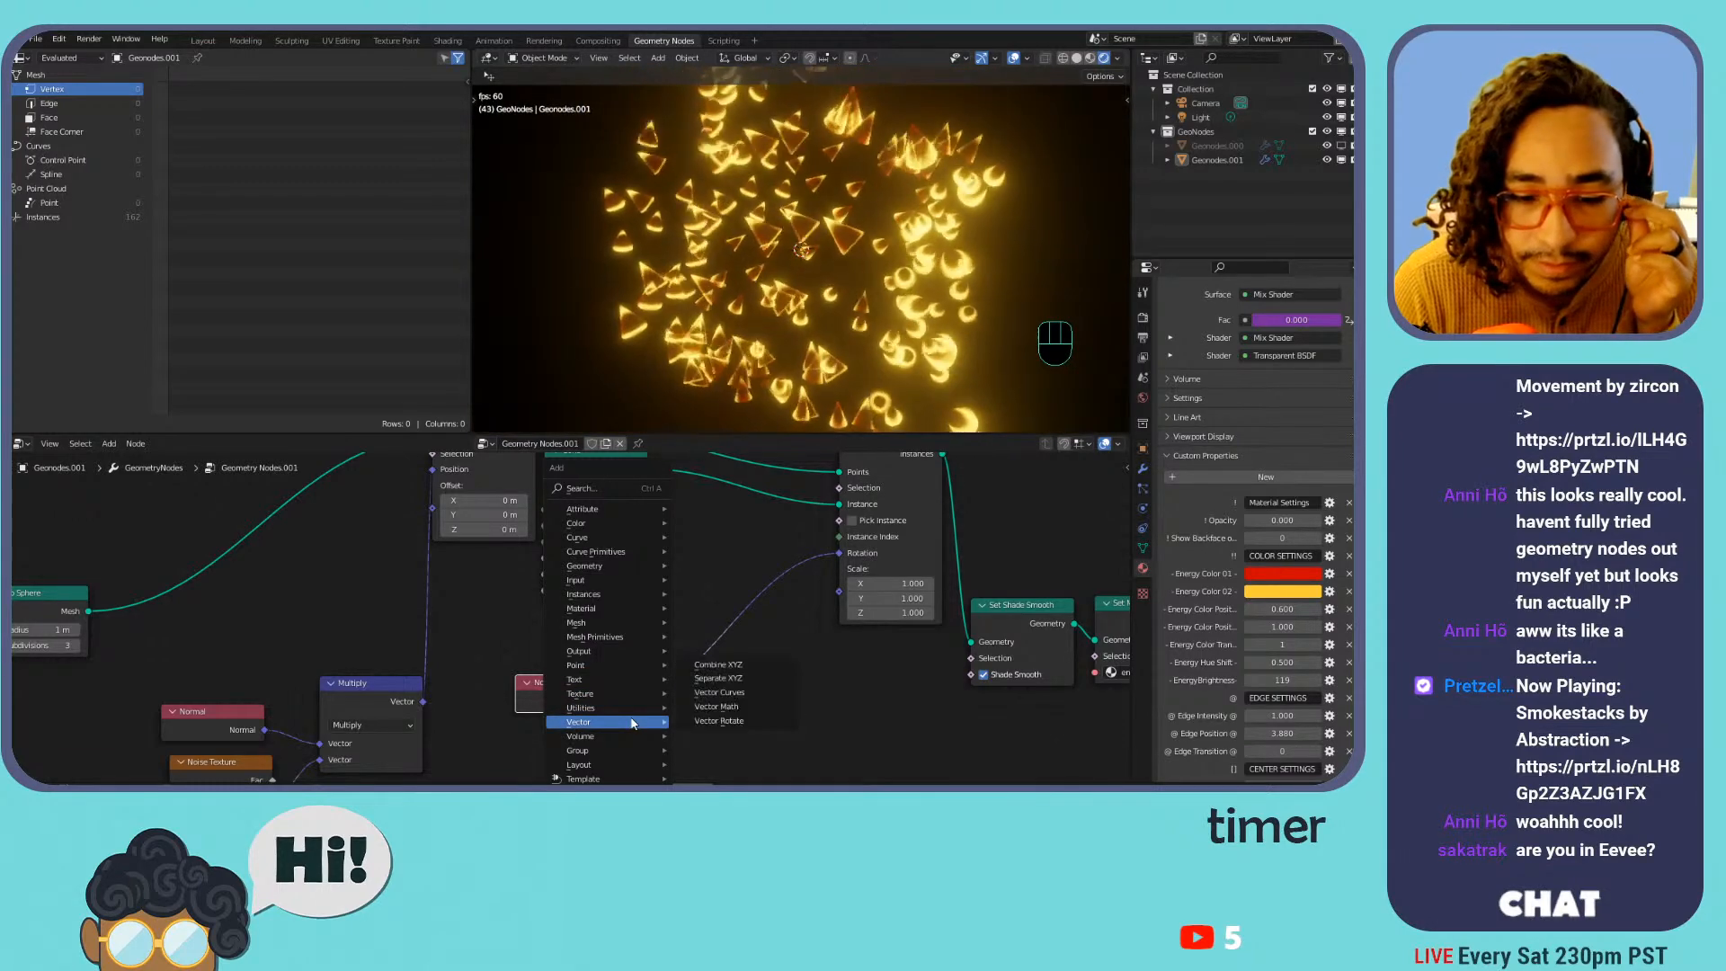
click(717, 706)
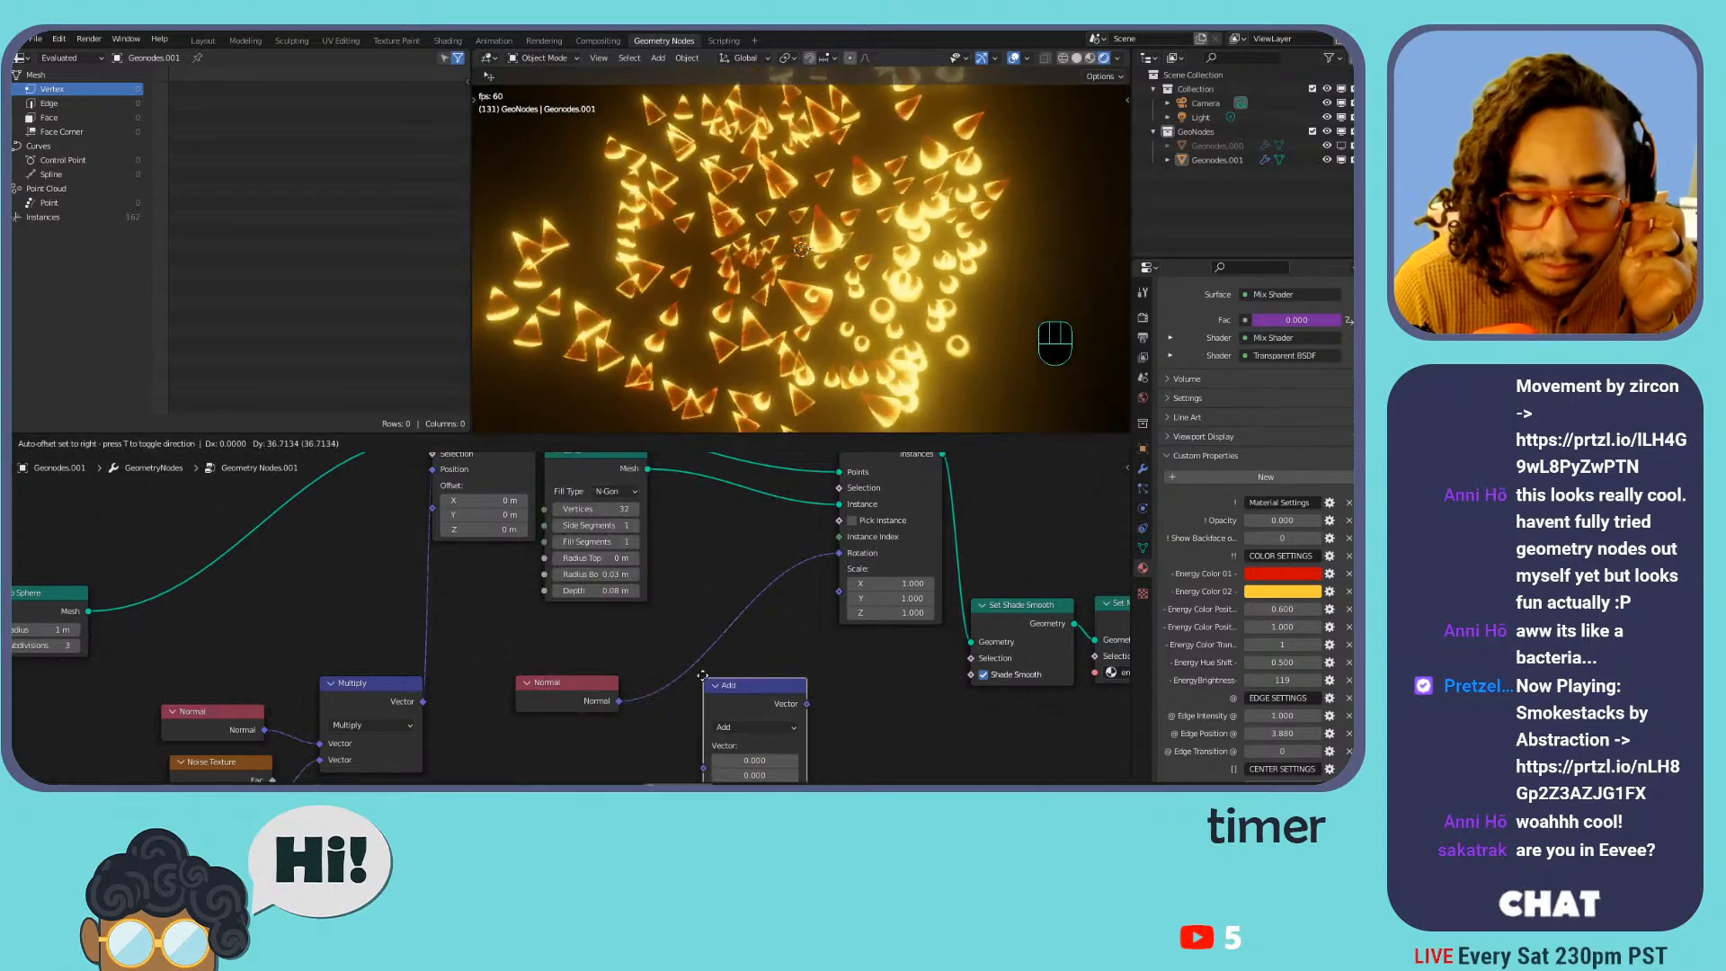
click(677, 619)
click(716, 667)
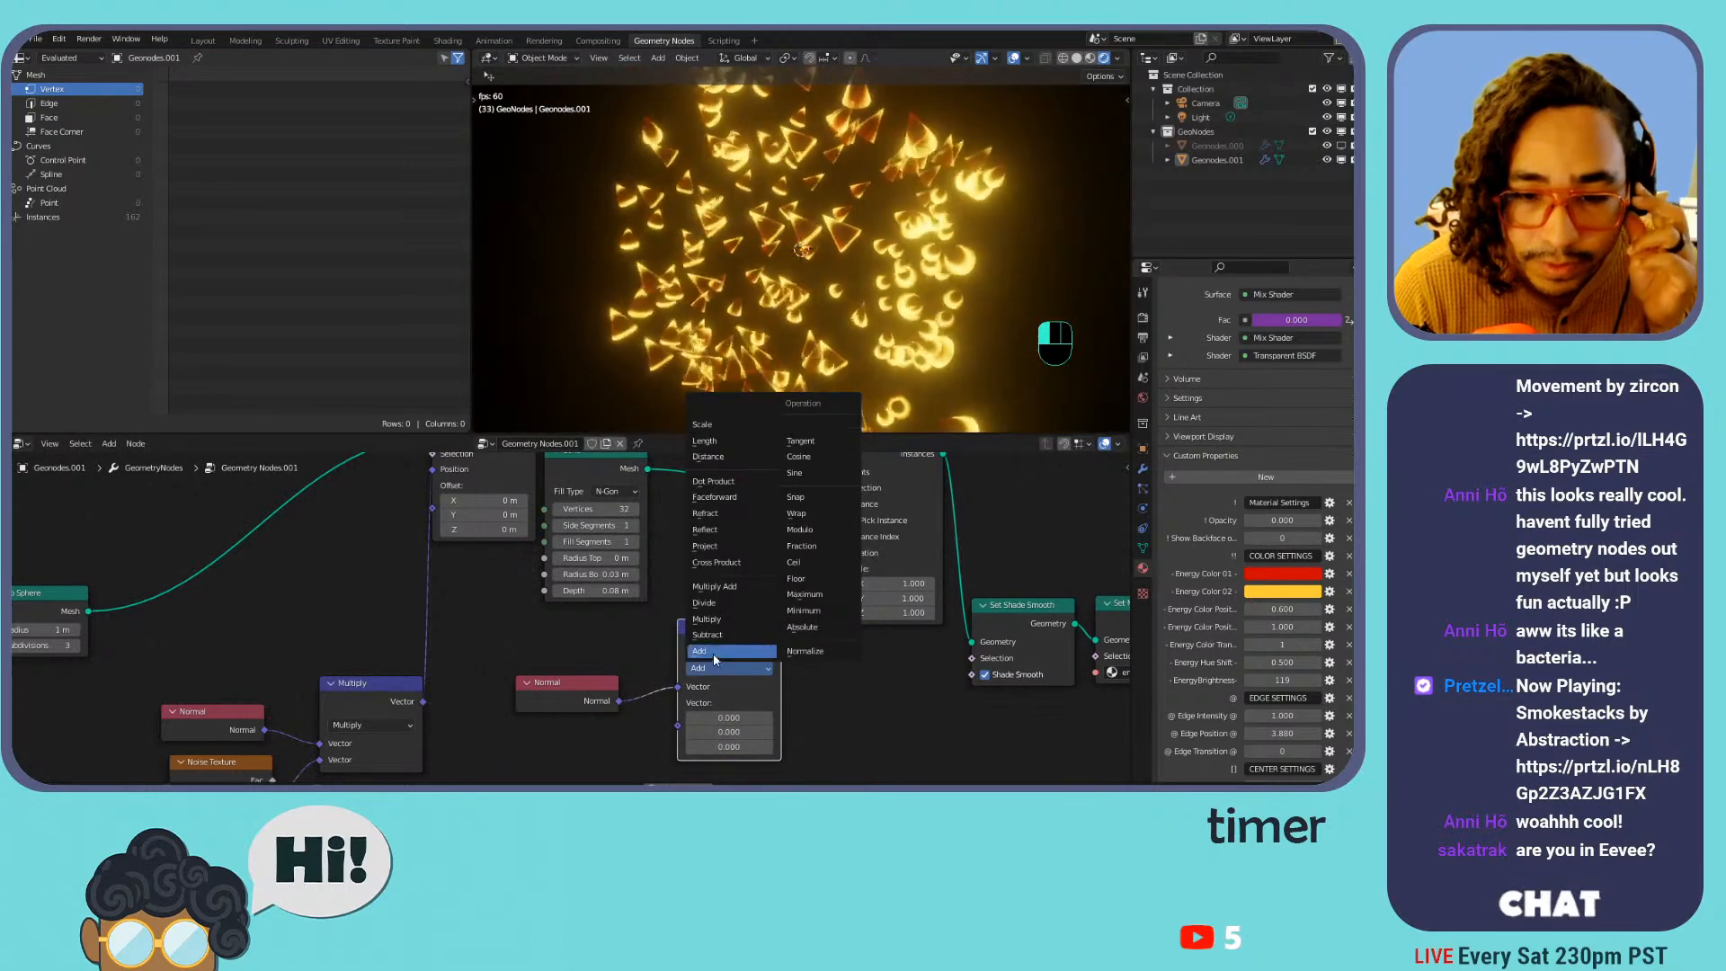
click(732, 480)
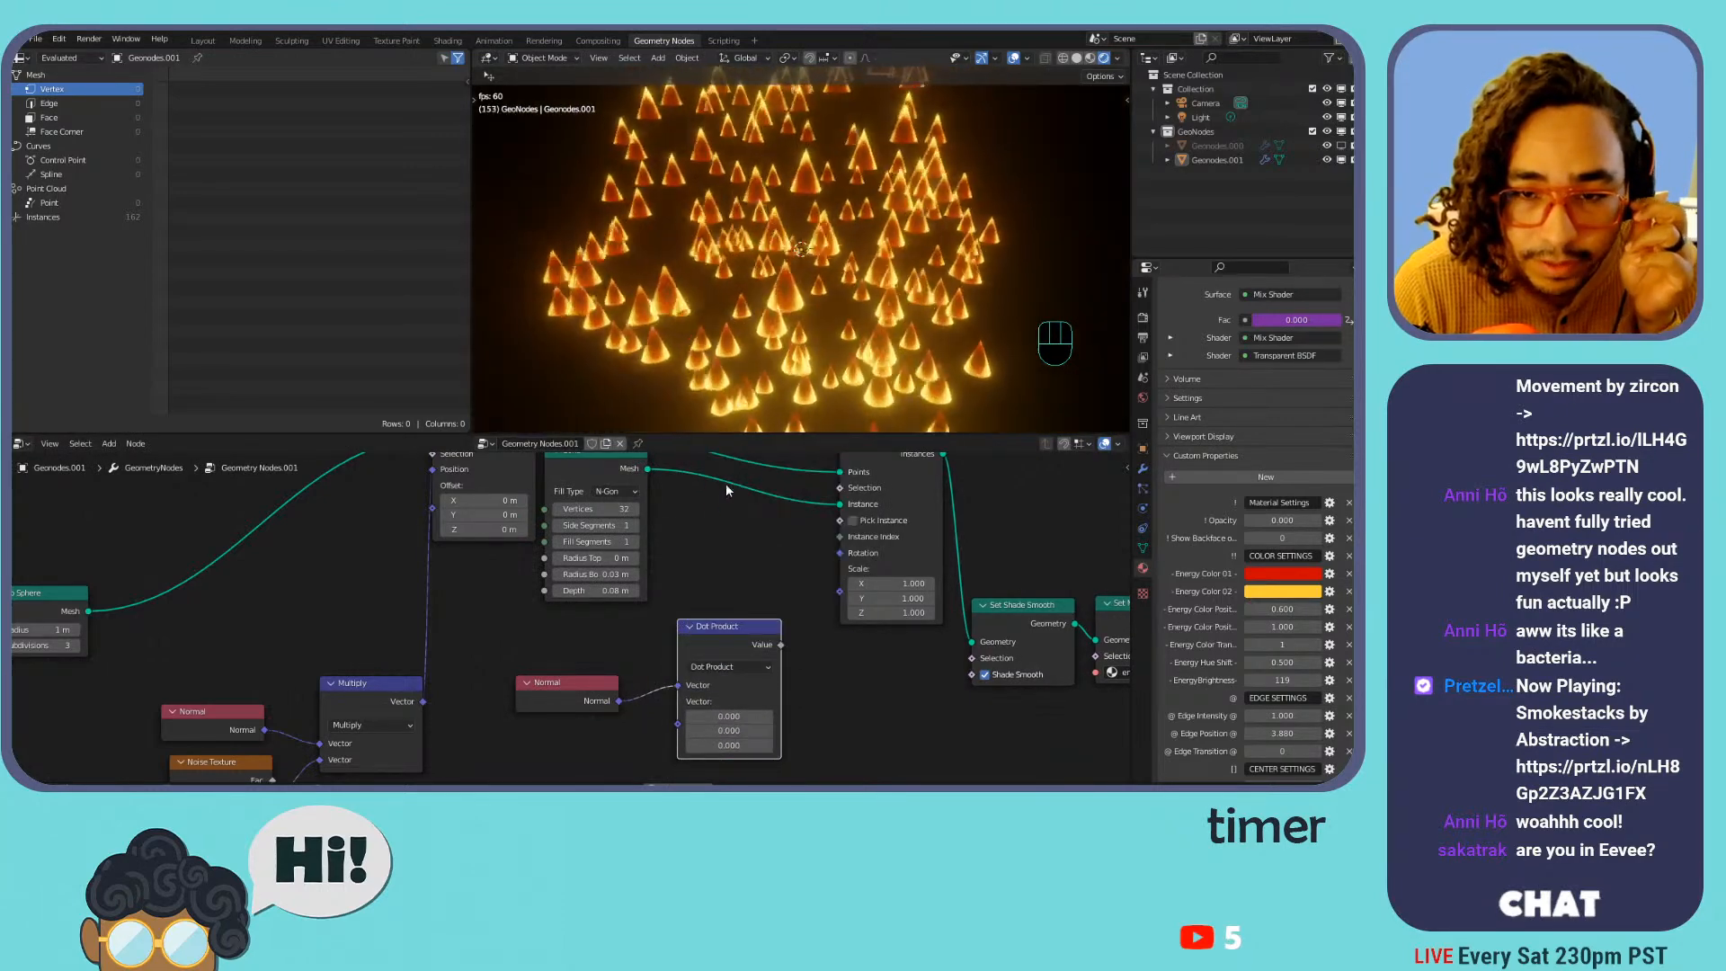
Try feeding the Multiply vector and Normal through Dot Product into Rotation, and reconnect Normal directly to Rotation
scroll(676, 548, down, 1)
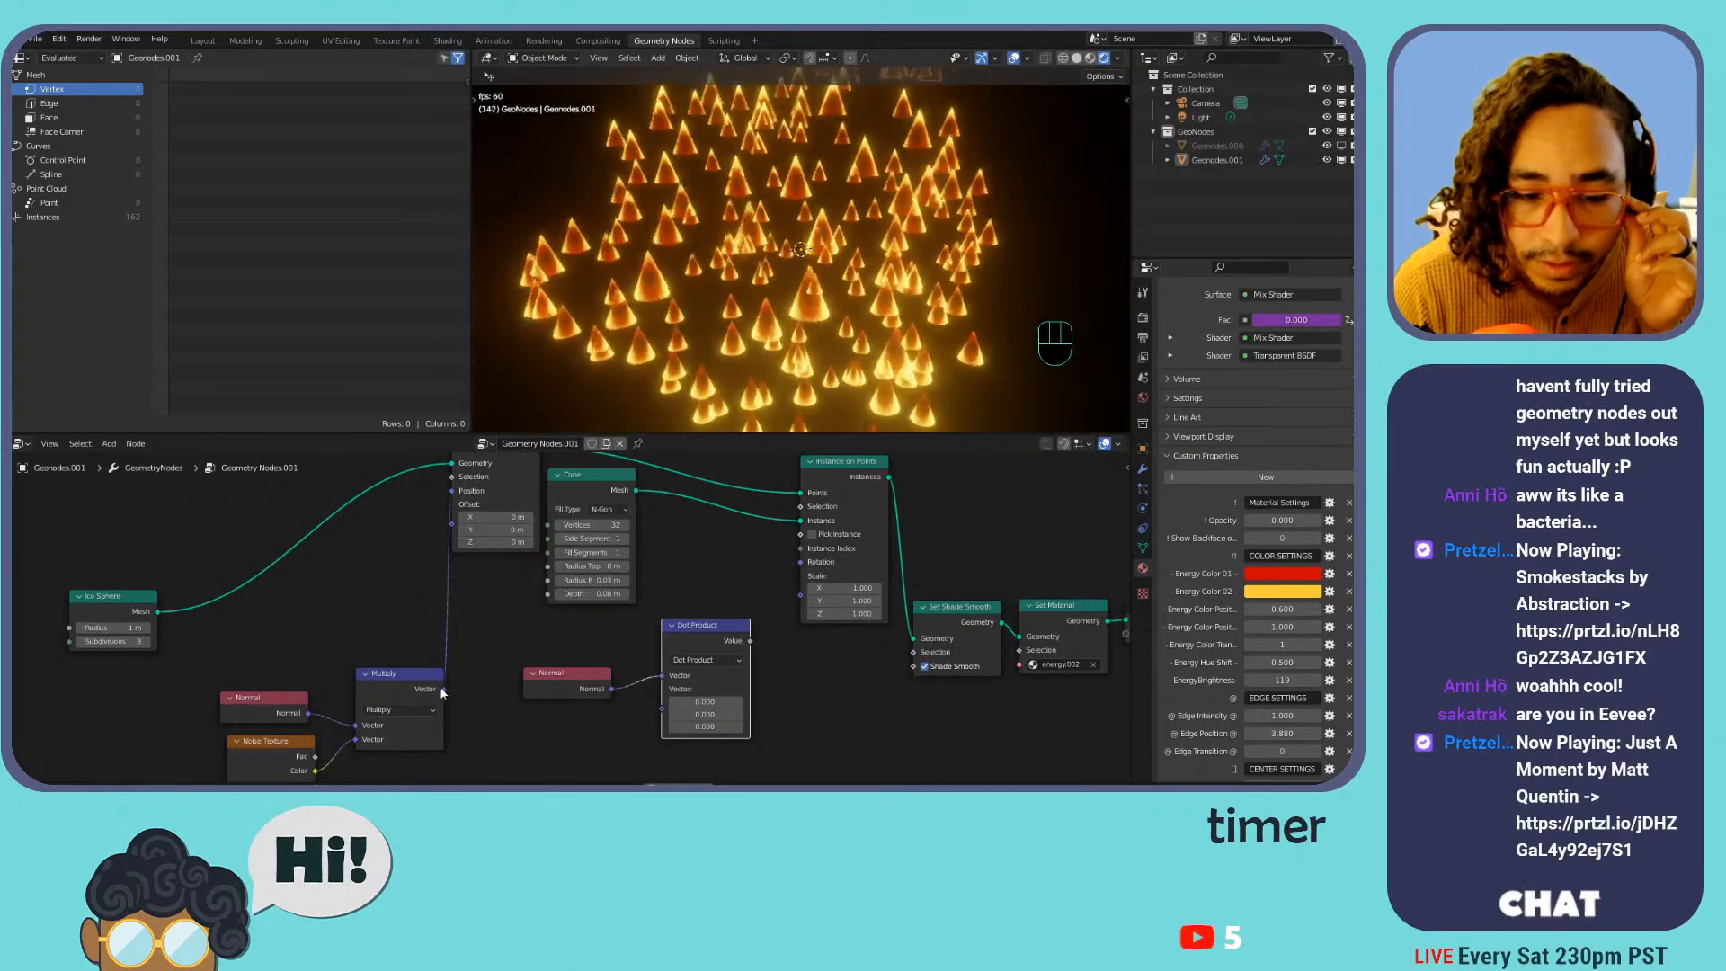
middle_drag(488, 637, 547, 589)
drag(504, 641, 721, 628)
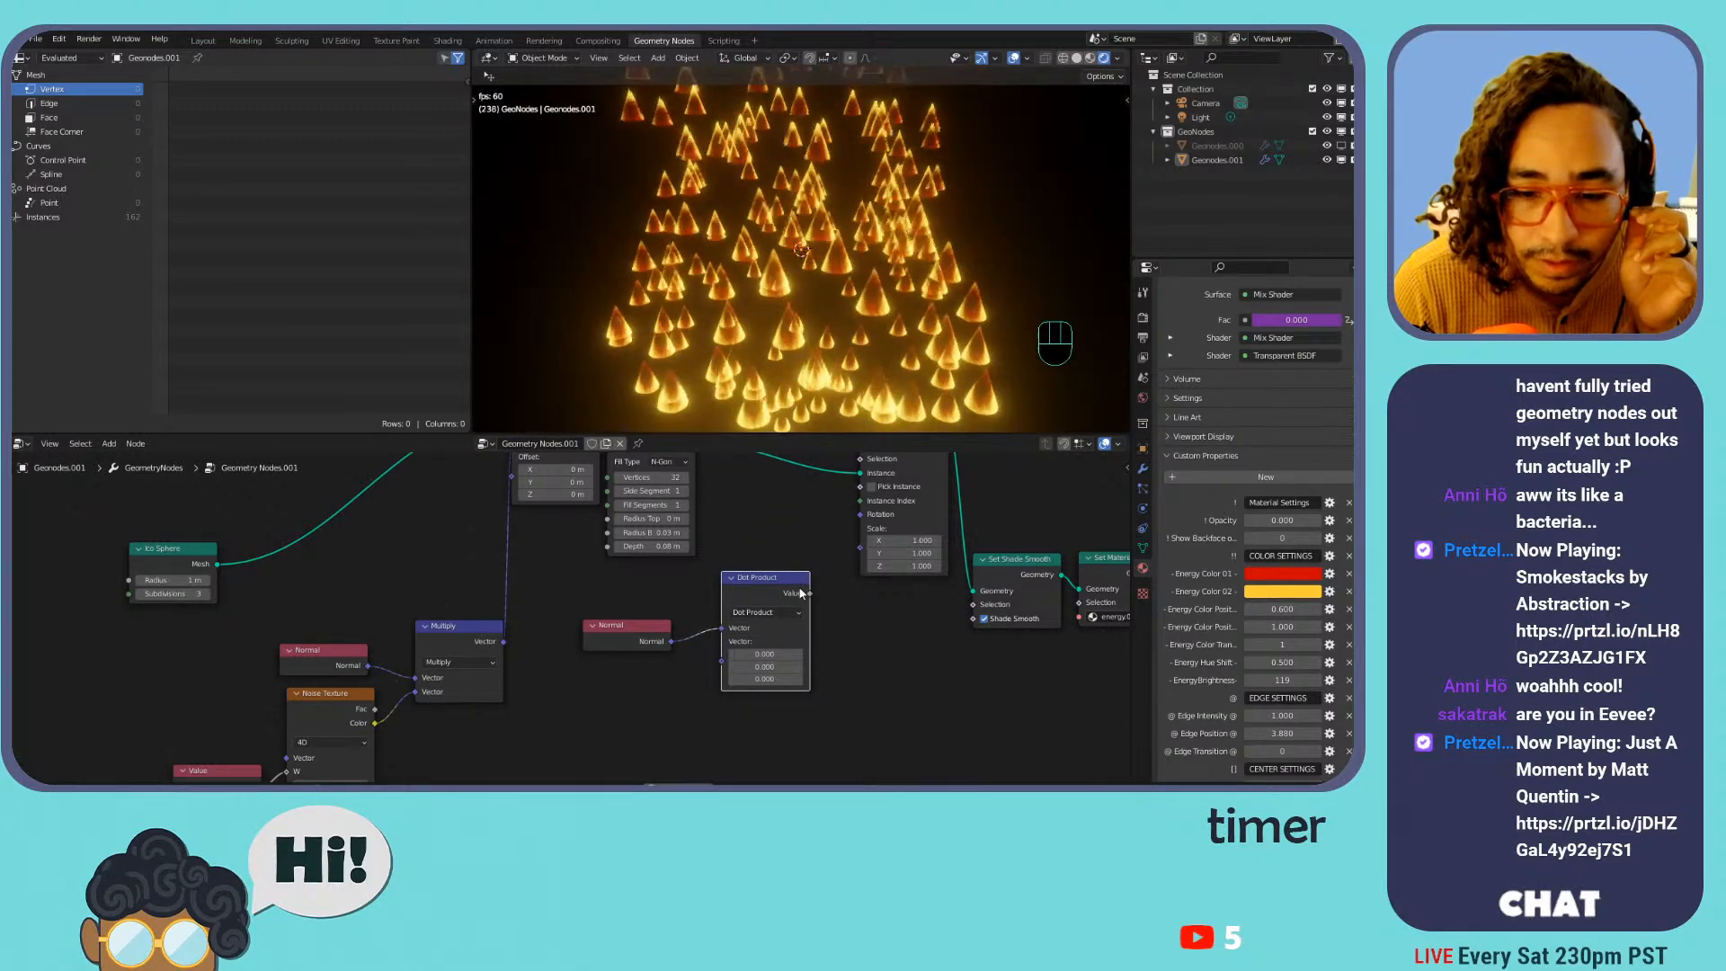
drag(835, 572, 865, 514)
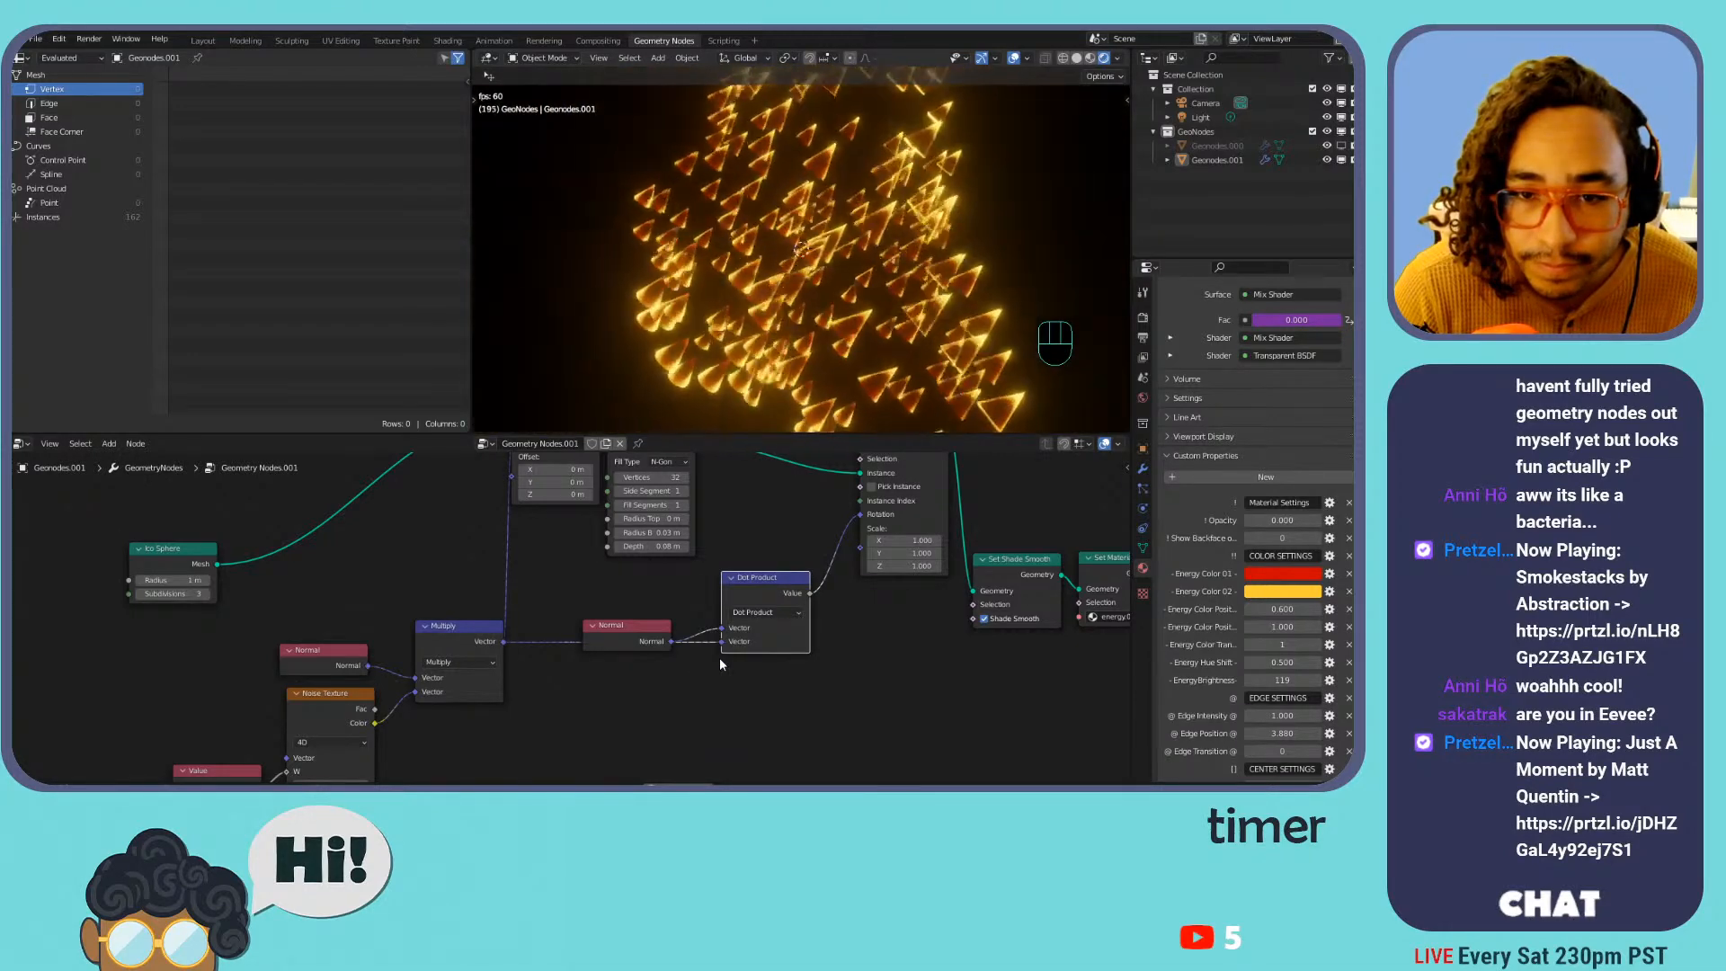
drag(722, 627, 746, 540)
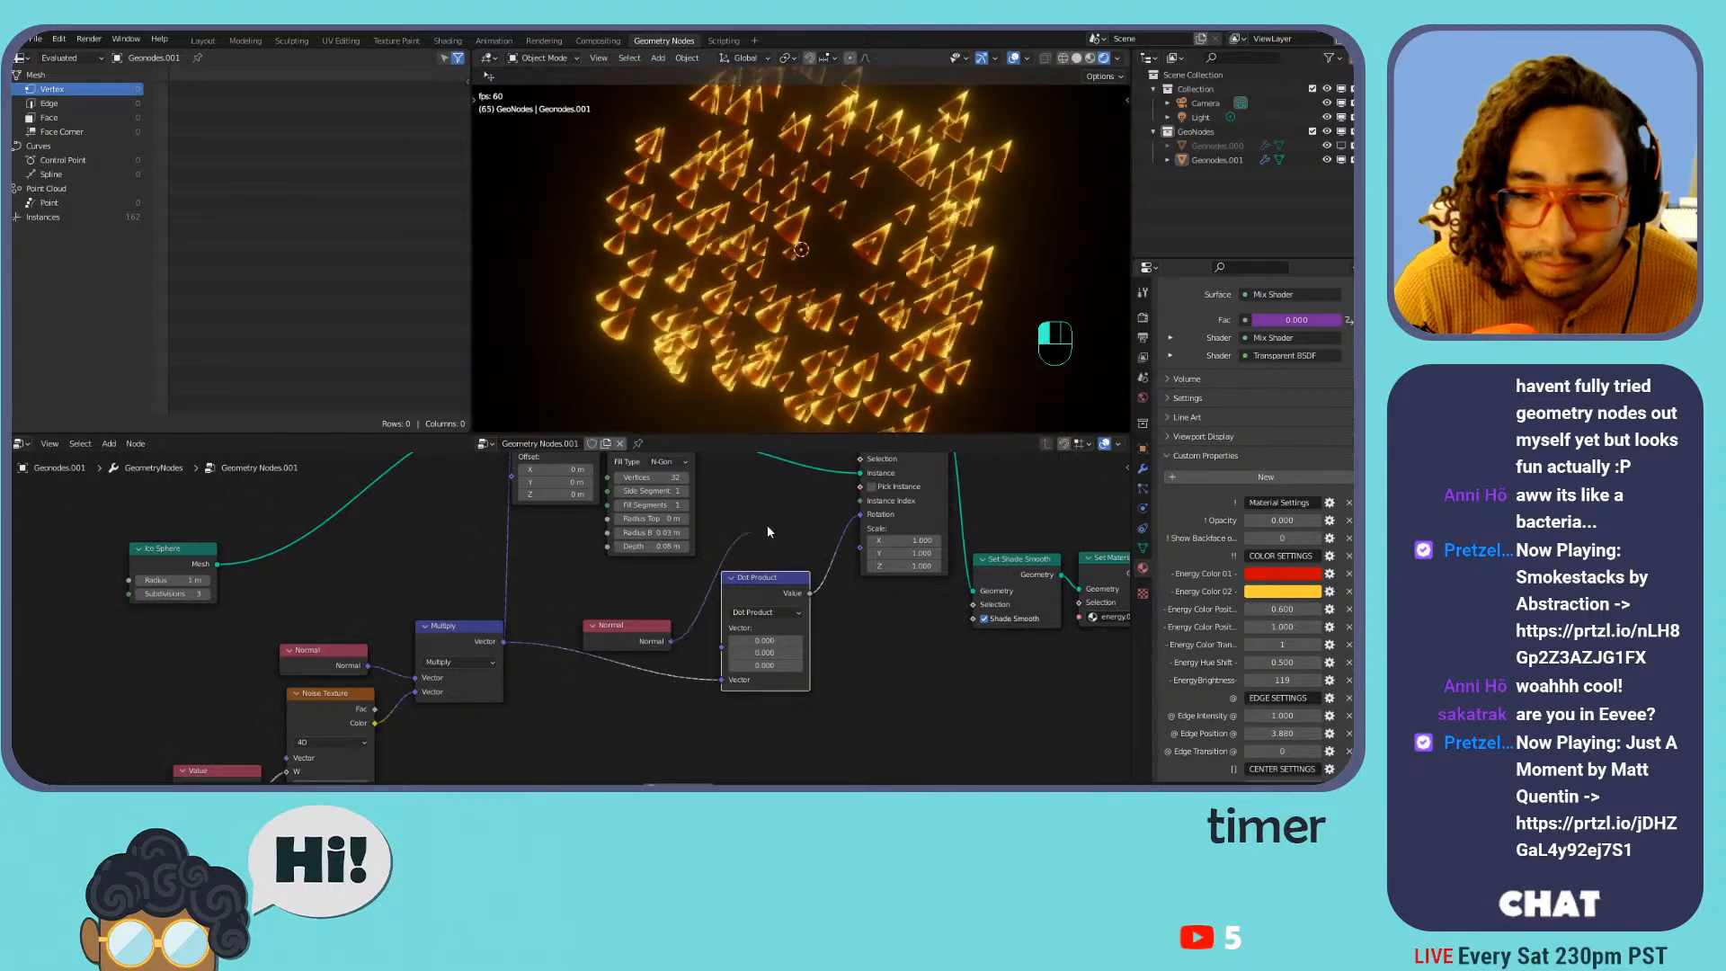
drag(850, 513, 861, 513)
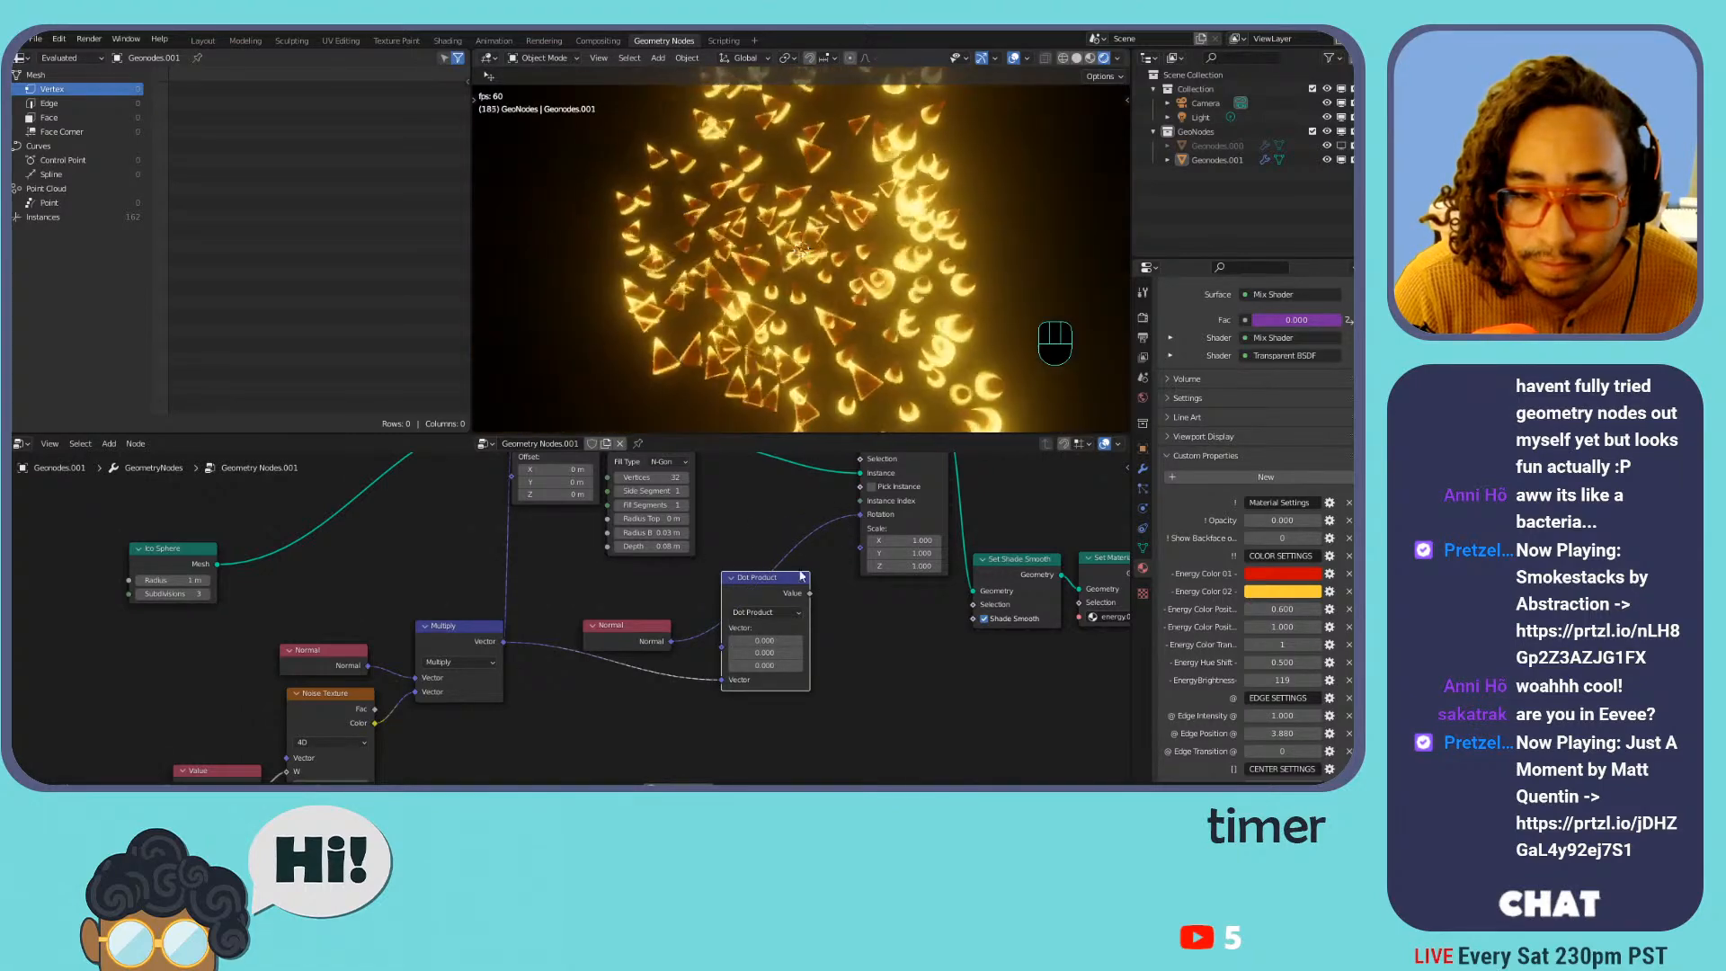
Delete the Dot Product node and insert a Vector Rotate node between Normal and the Rotation input of Instance on Points
key(shift+a)
mouse_move(773, 614)
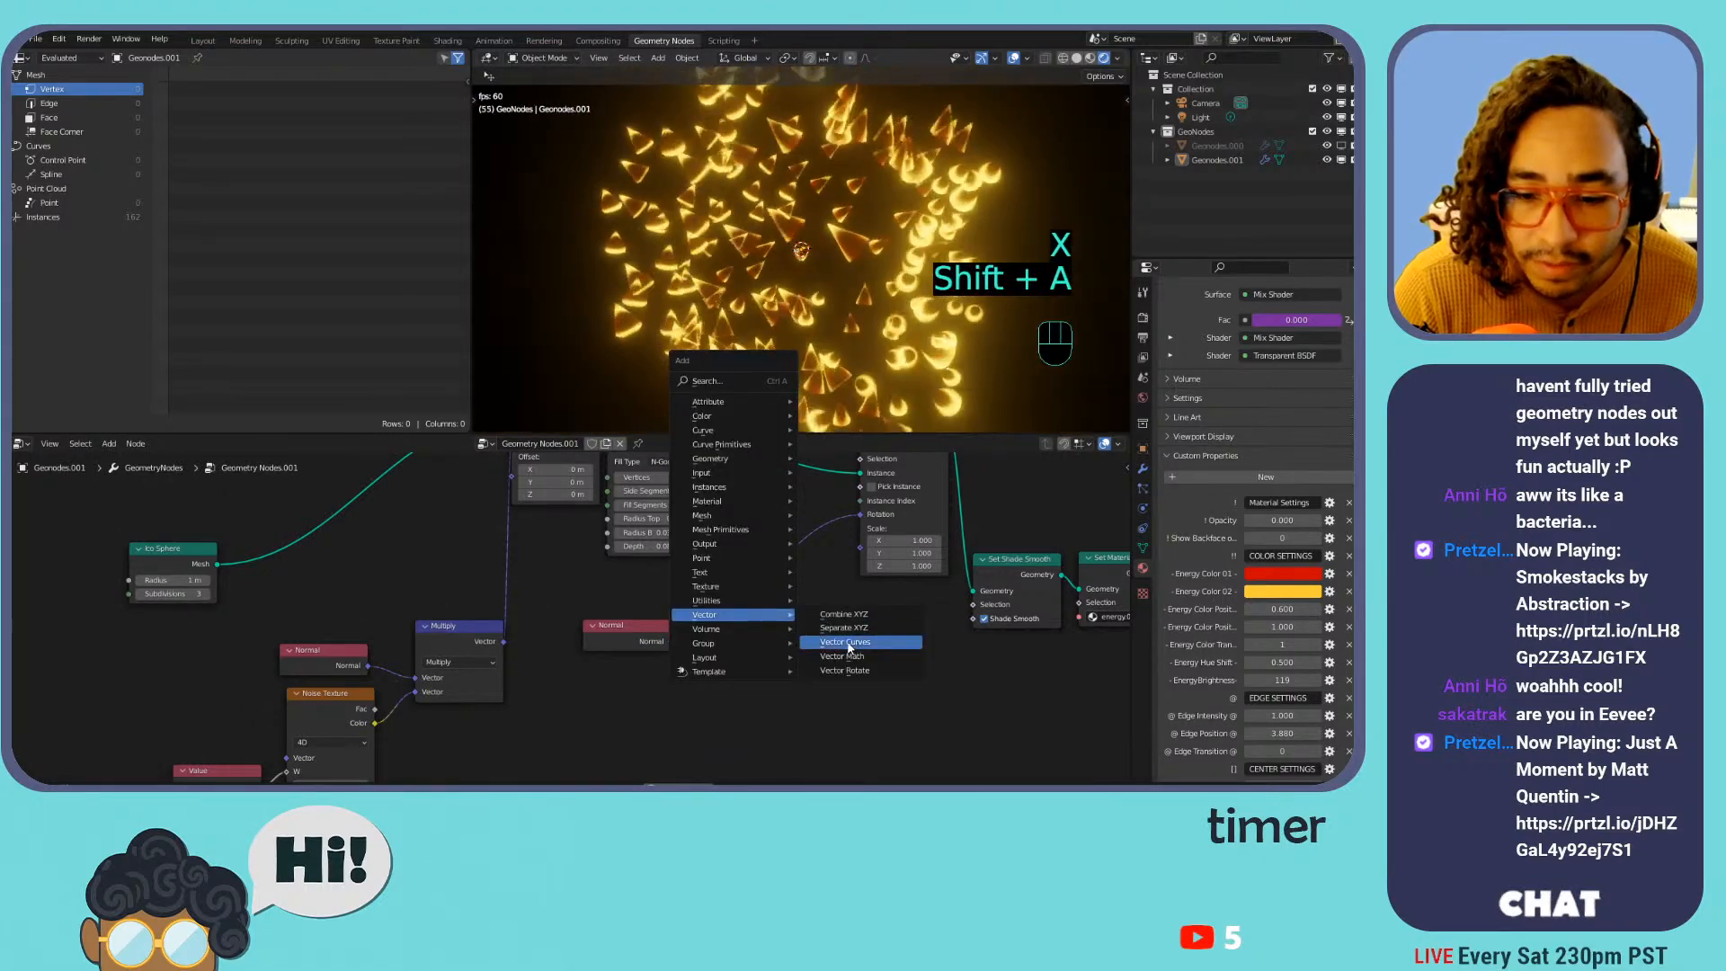
click(850, 671)
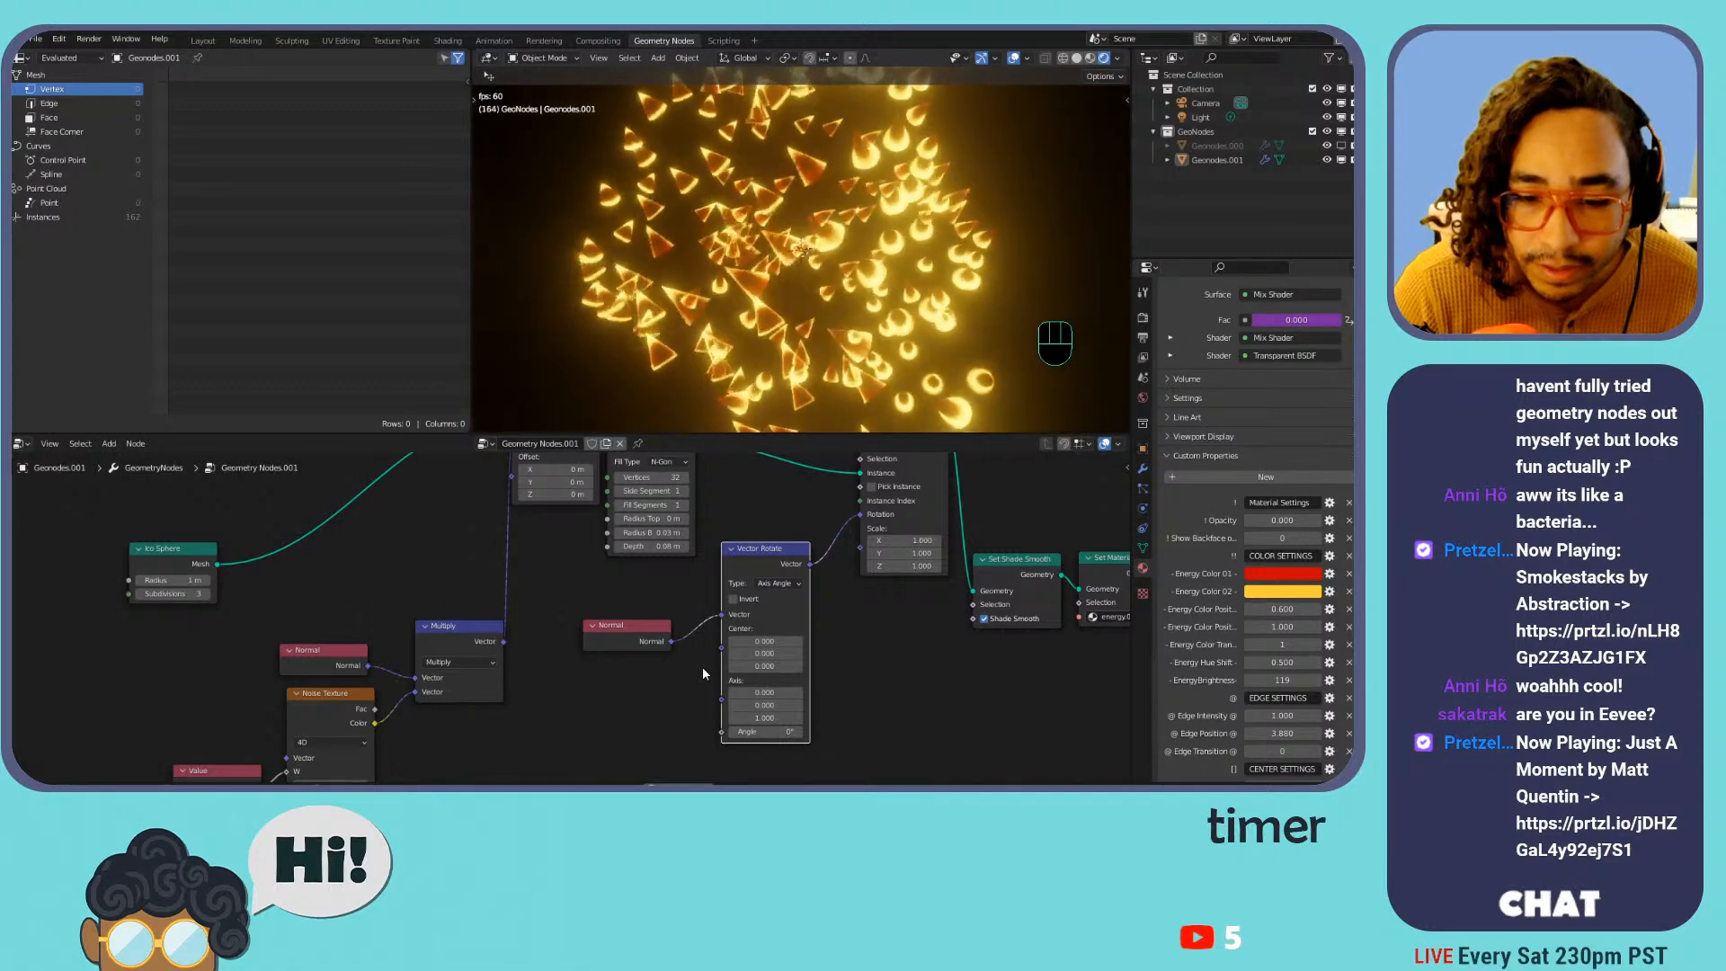
drag(673, 642, 940, 732)
key(ctrl+z)
key(ctrl+z)
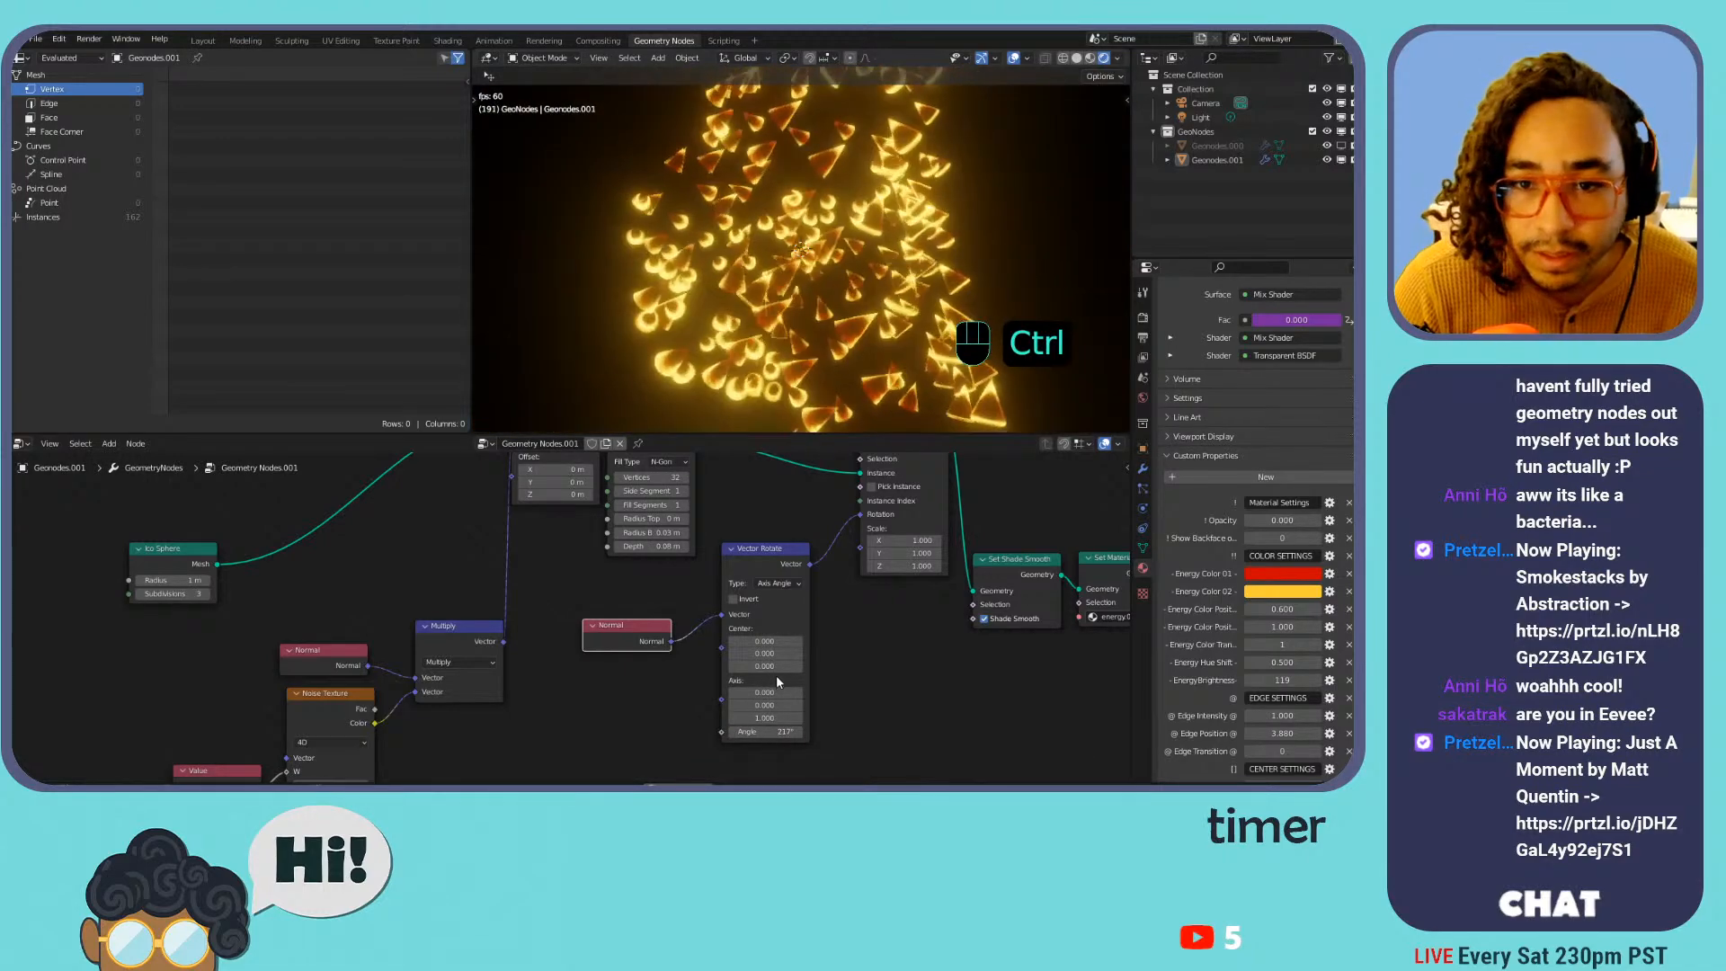
key(ctrl+z)
Set the angle of the Vector Rotate node to 90°
drag(765, 732, 844, 732)
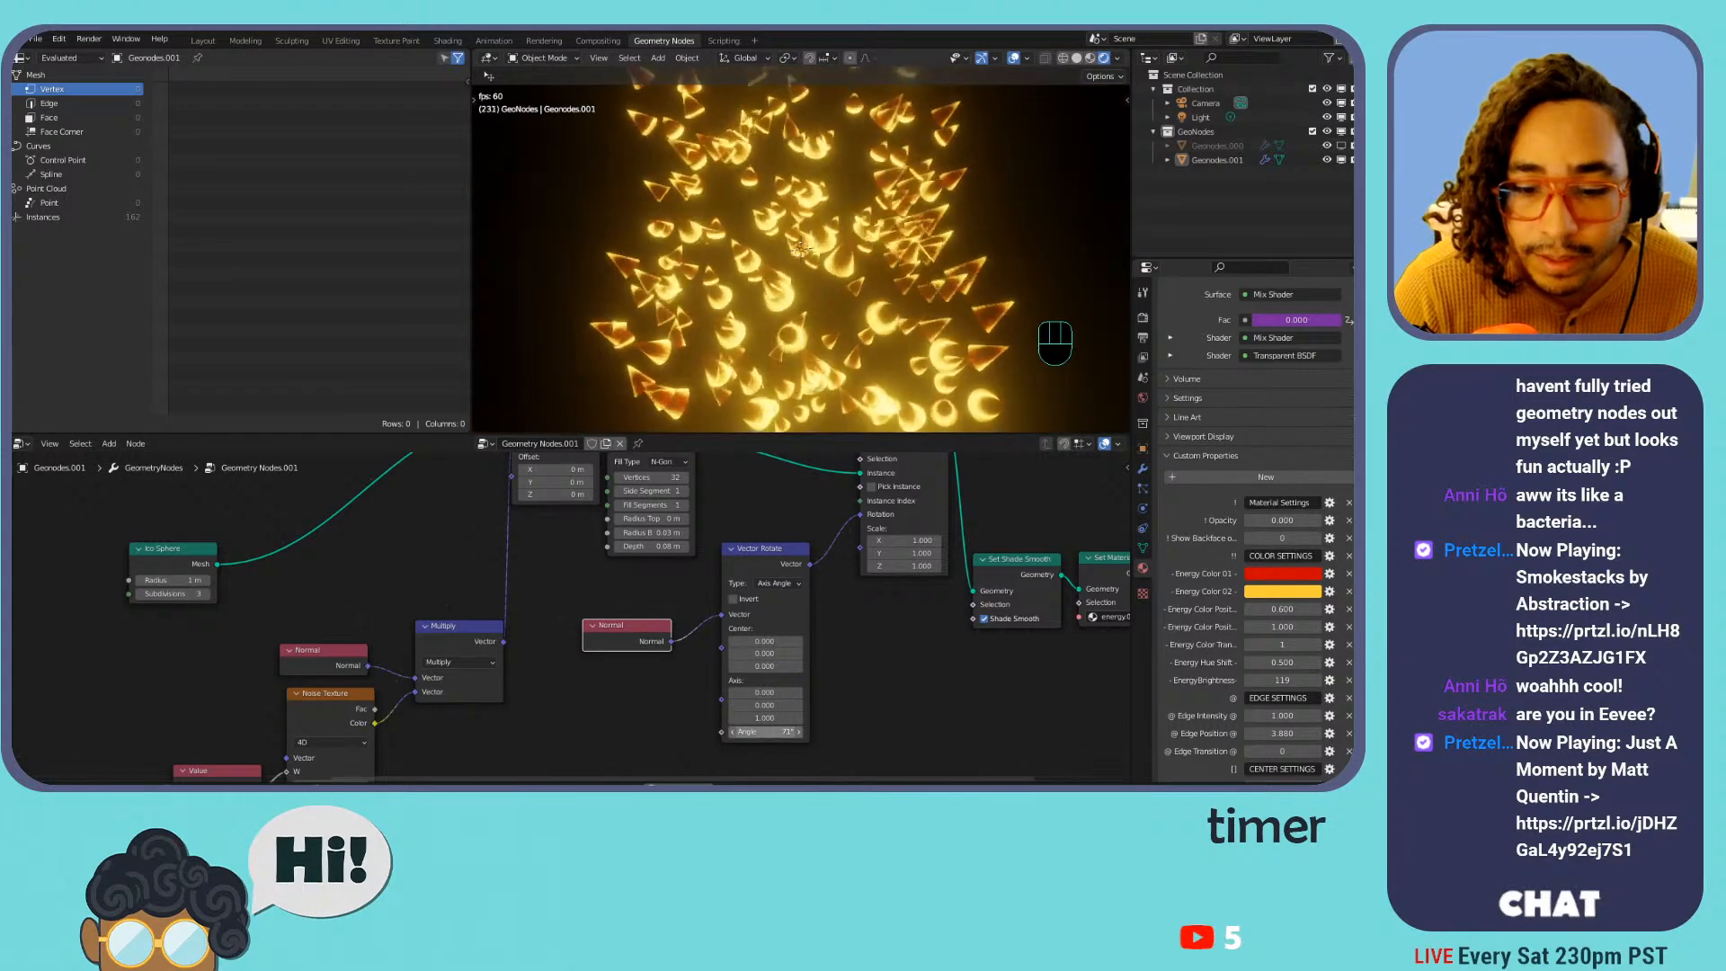
click(774, 732)
text(90)
key(Return)
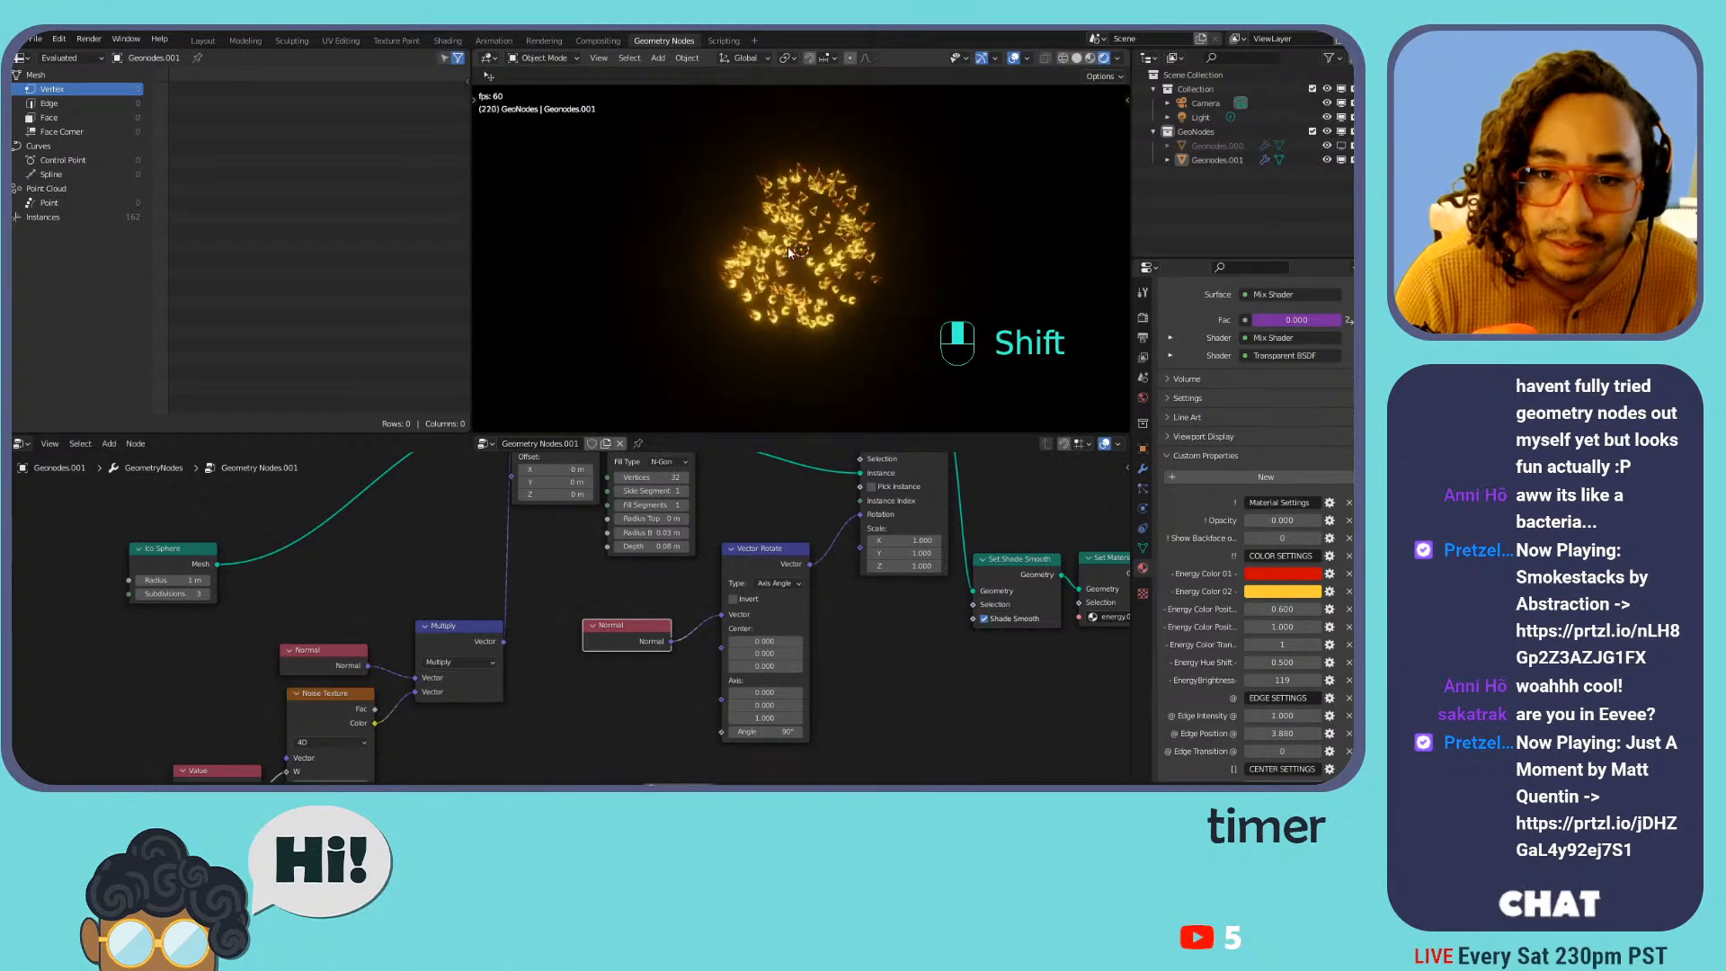
scroll(786, 256, up, 6)
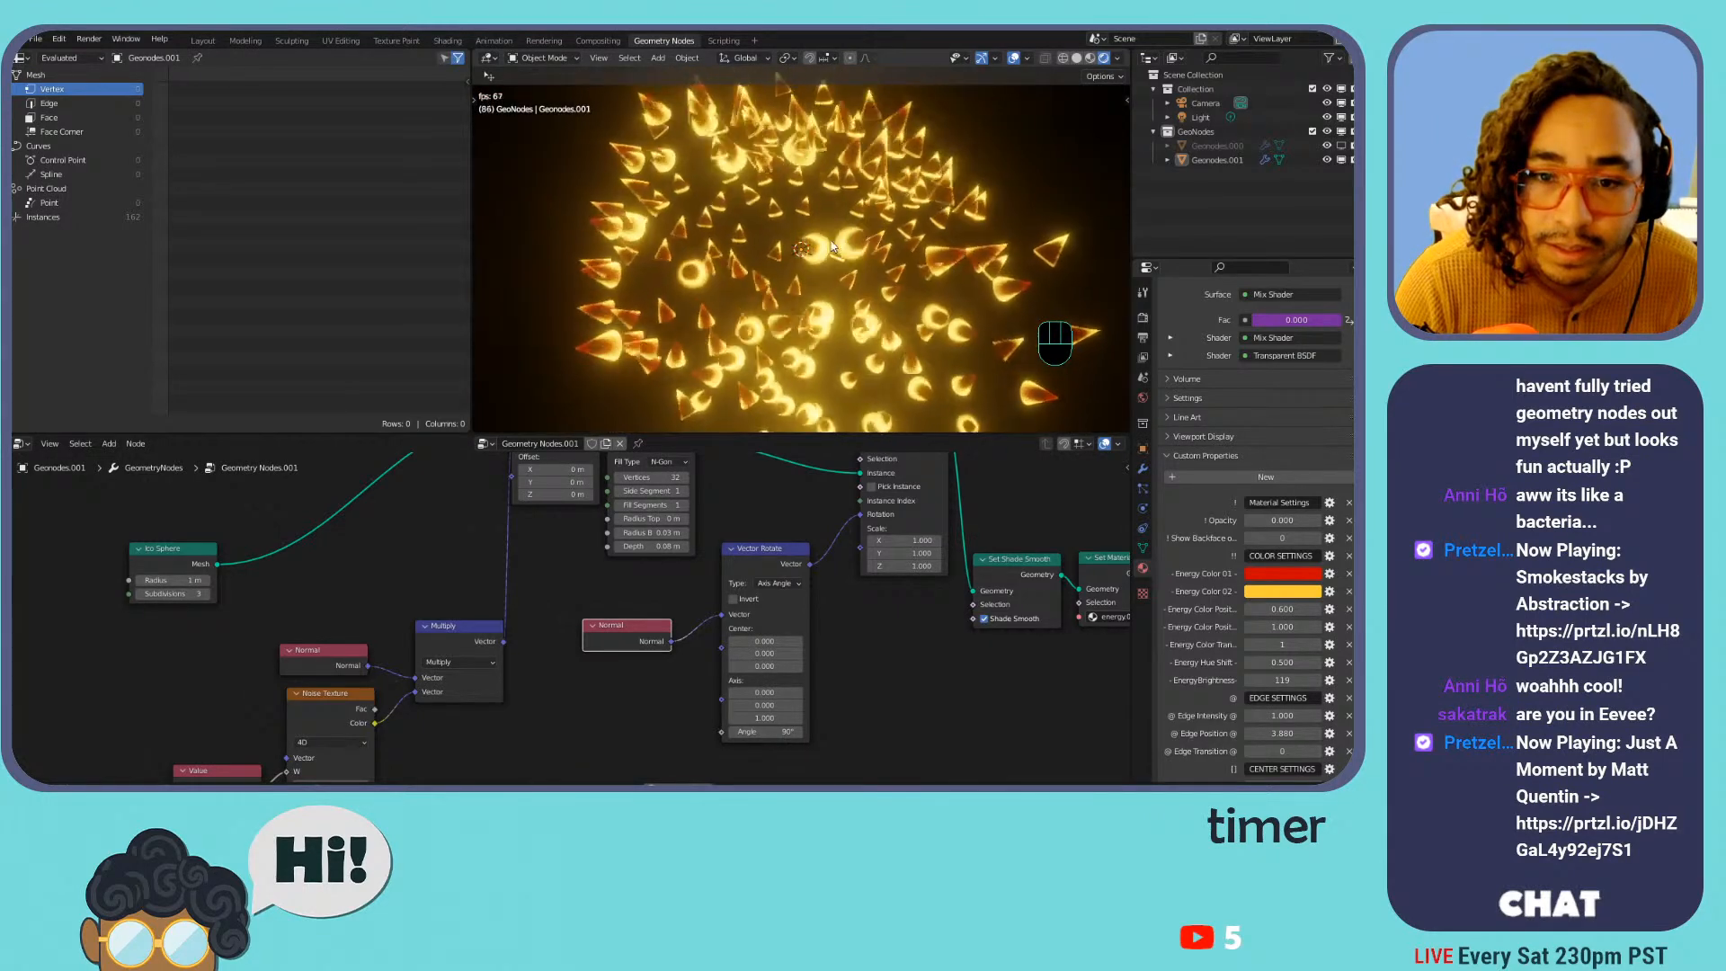
Lighten the world background colour from black to grey
click(1142, 398)
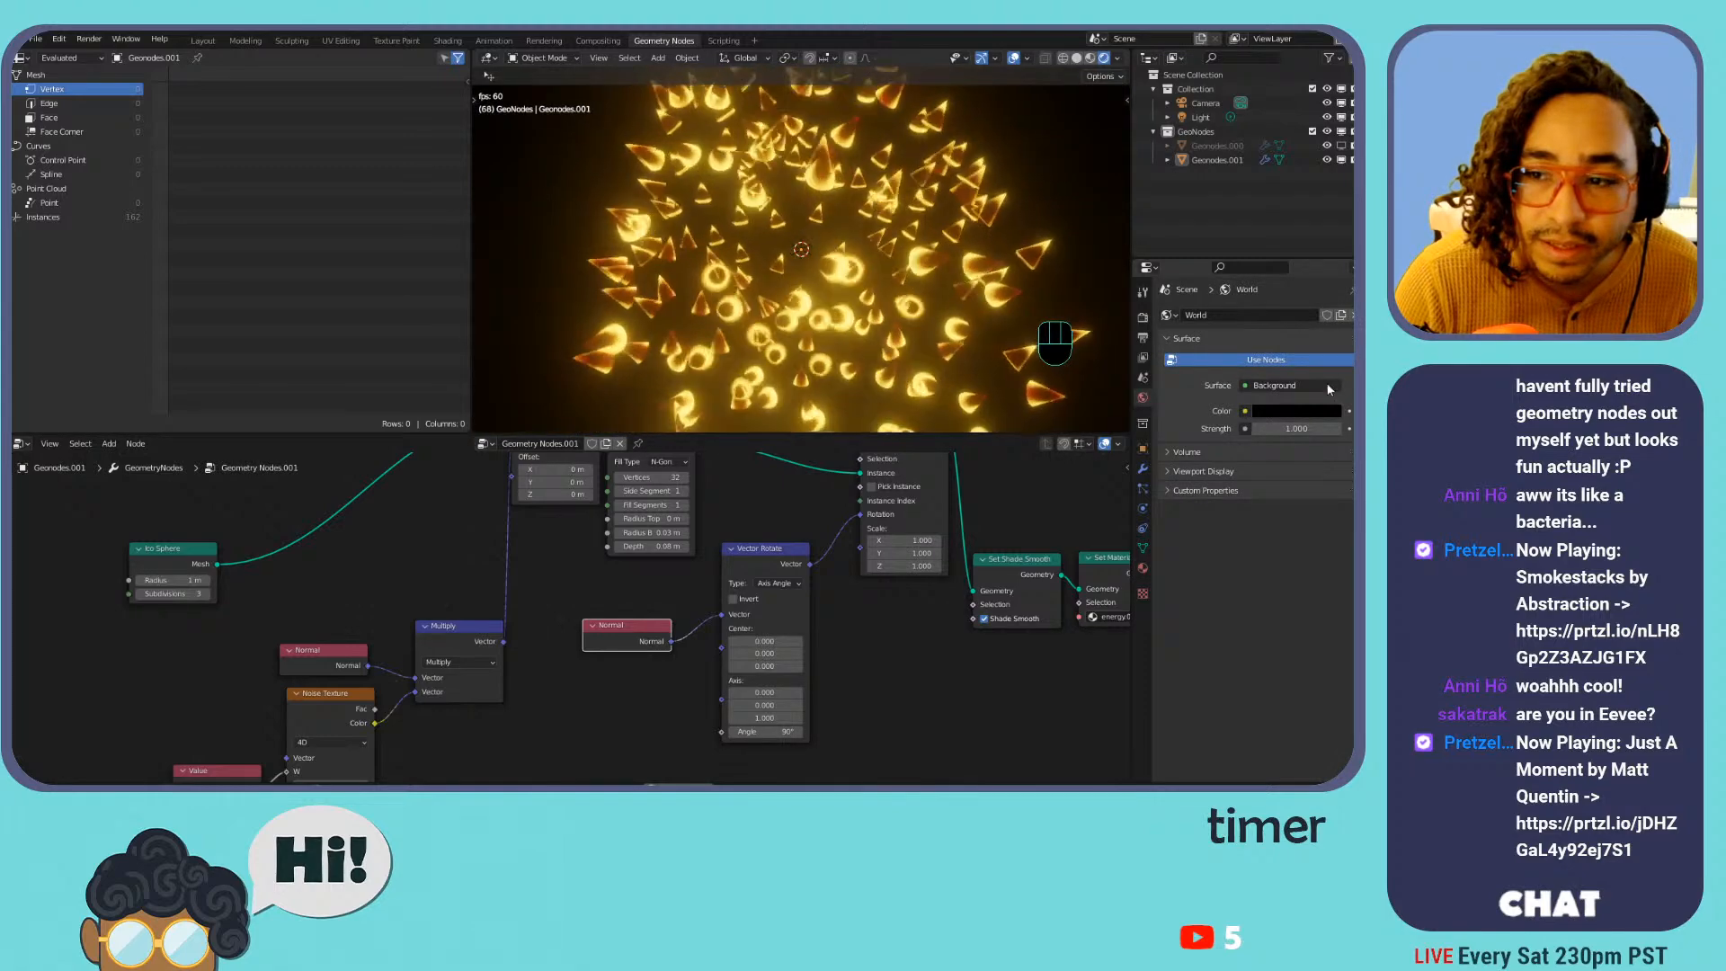
click(1300, 411)
drag(1308, 375, 1327, 375)
drag(1330, 262, 1330, 300)
Assign the plain material named Material in the Set Material node and inspect the cones' orientation up close
scroll(827, 580, down, 2)
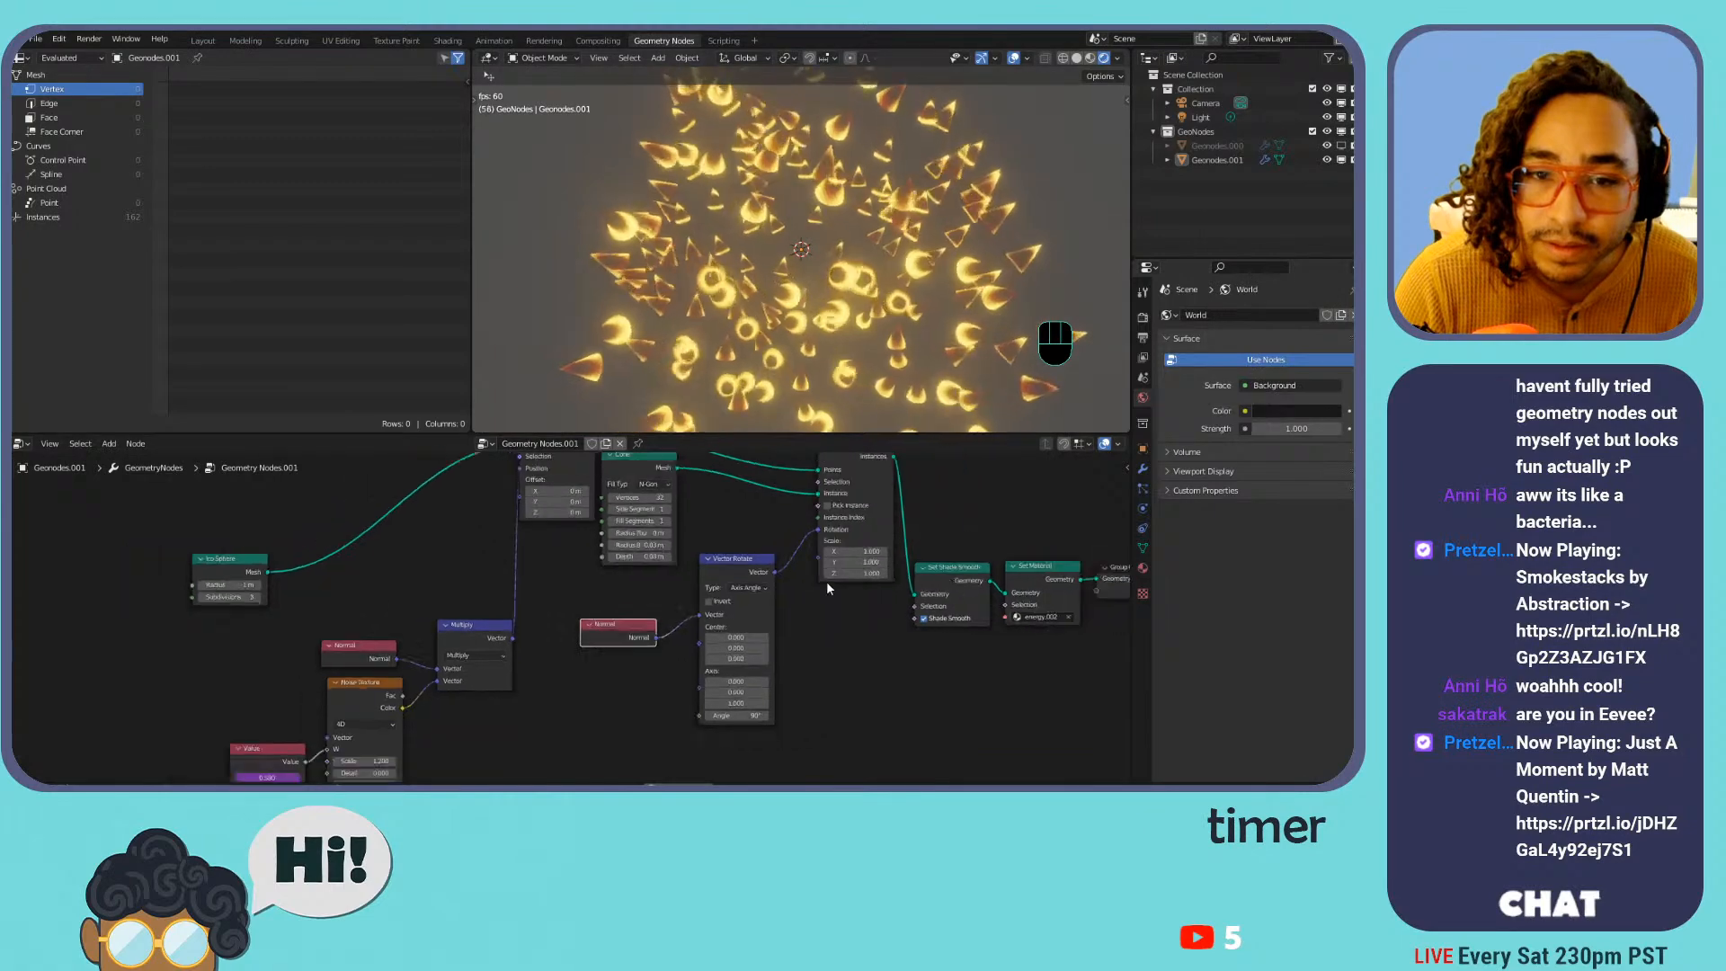
scroll(761, 585, up, 3)
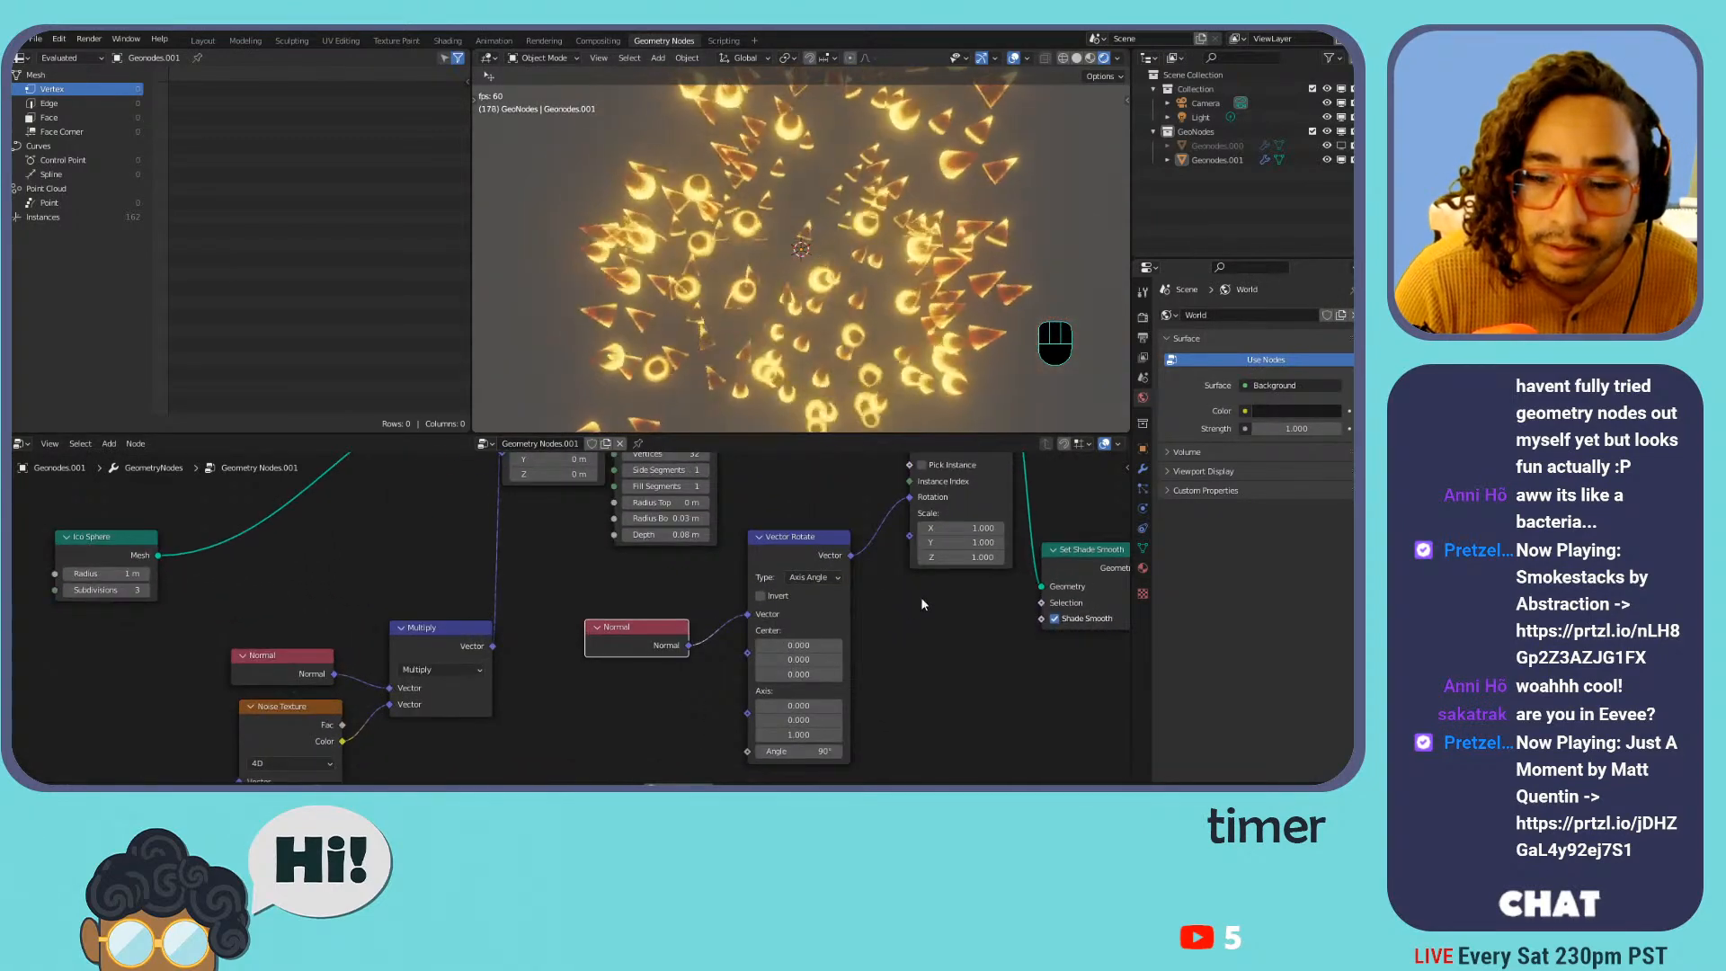
click(881, 633)
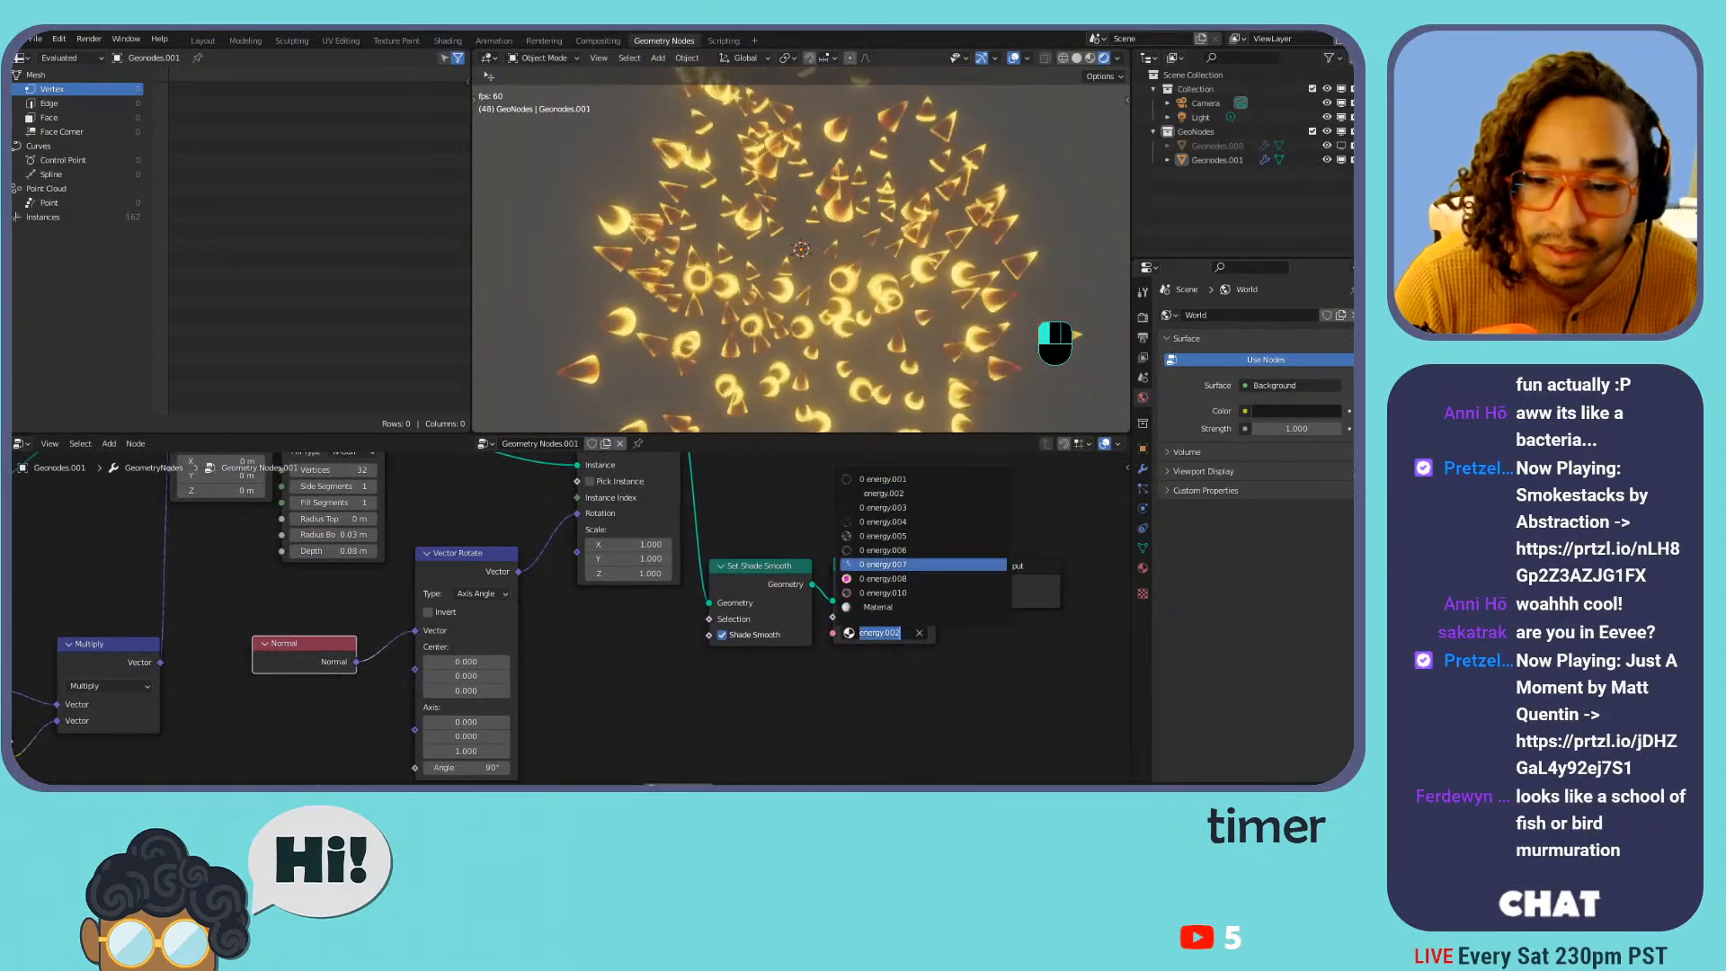
click(874, 607)
shift+middle_drag(833, 315, 882, 248)
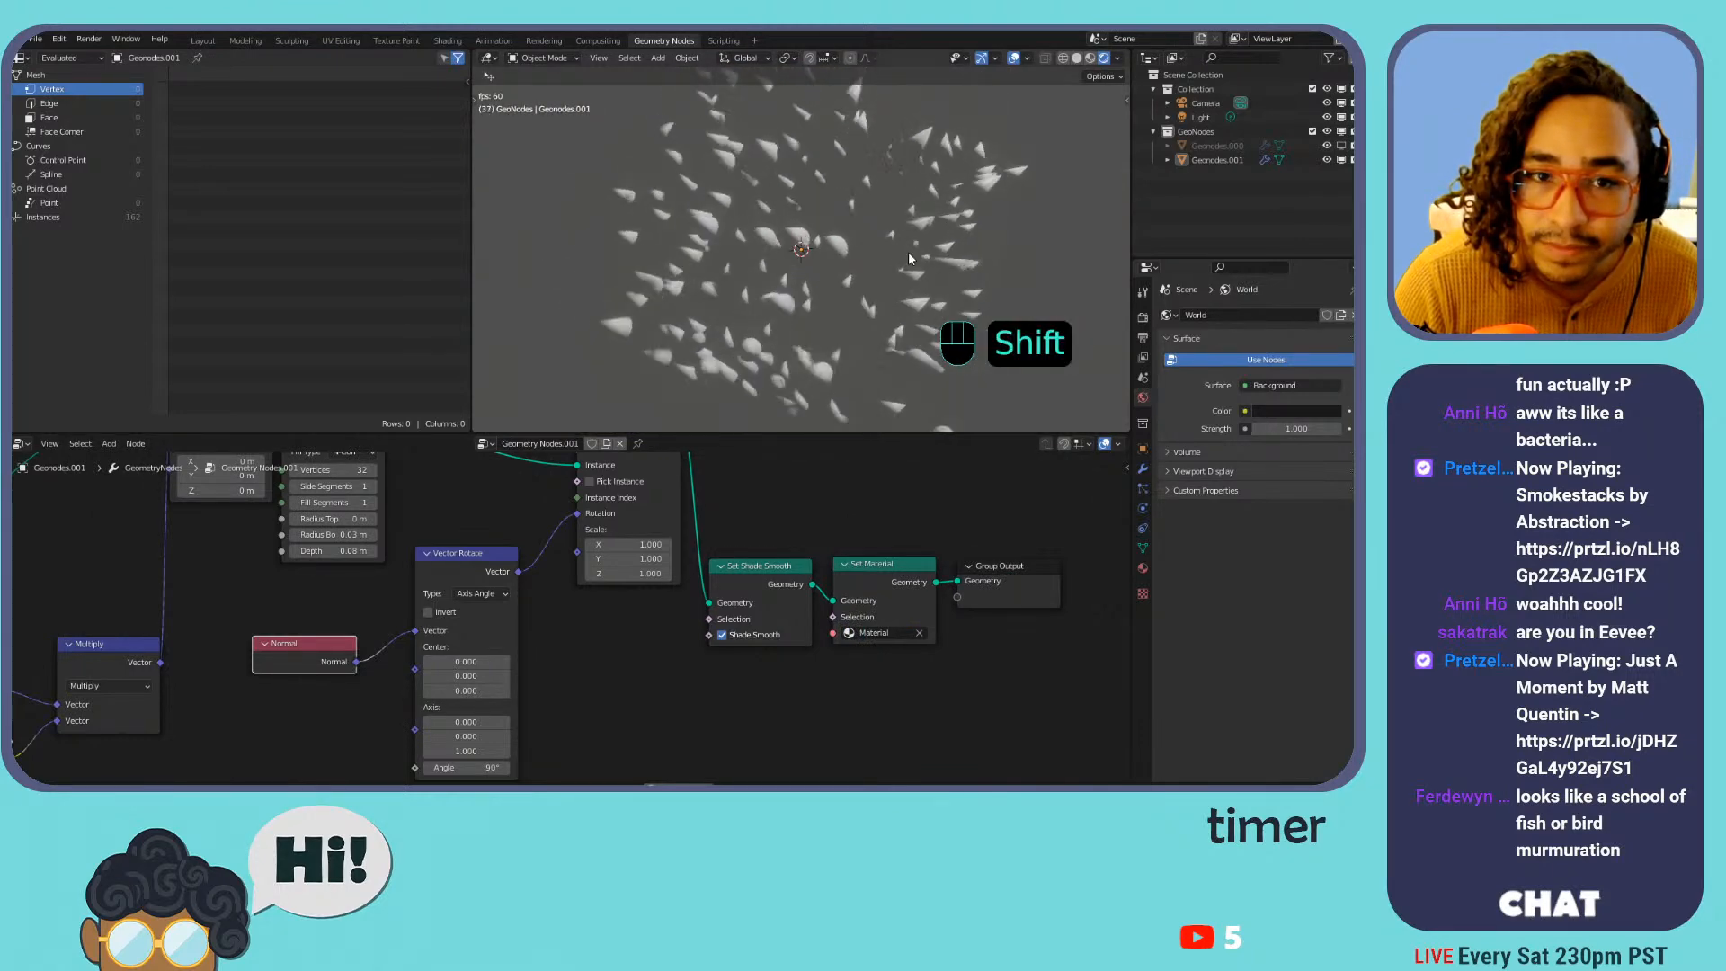
scroll(863, 243, up, 3)
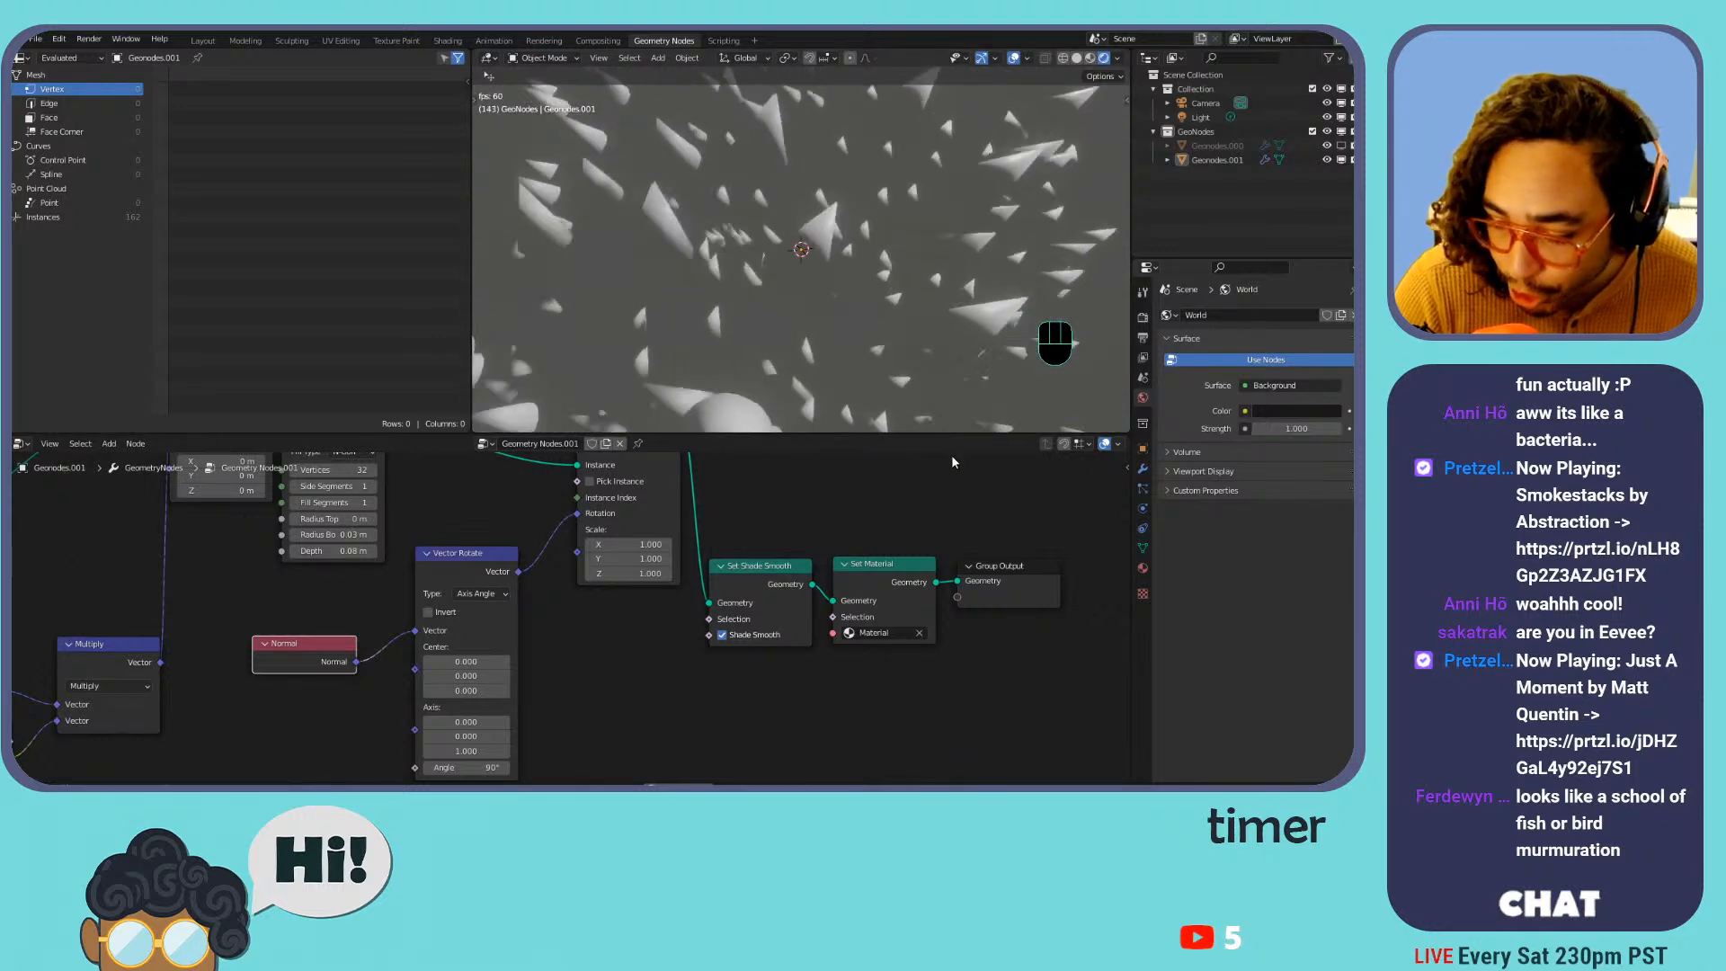
Assign the energy.001 material in the Set Material node and restart the animation playback
click(874, 633)
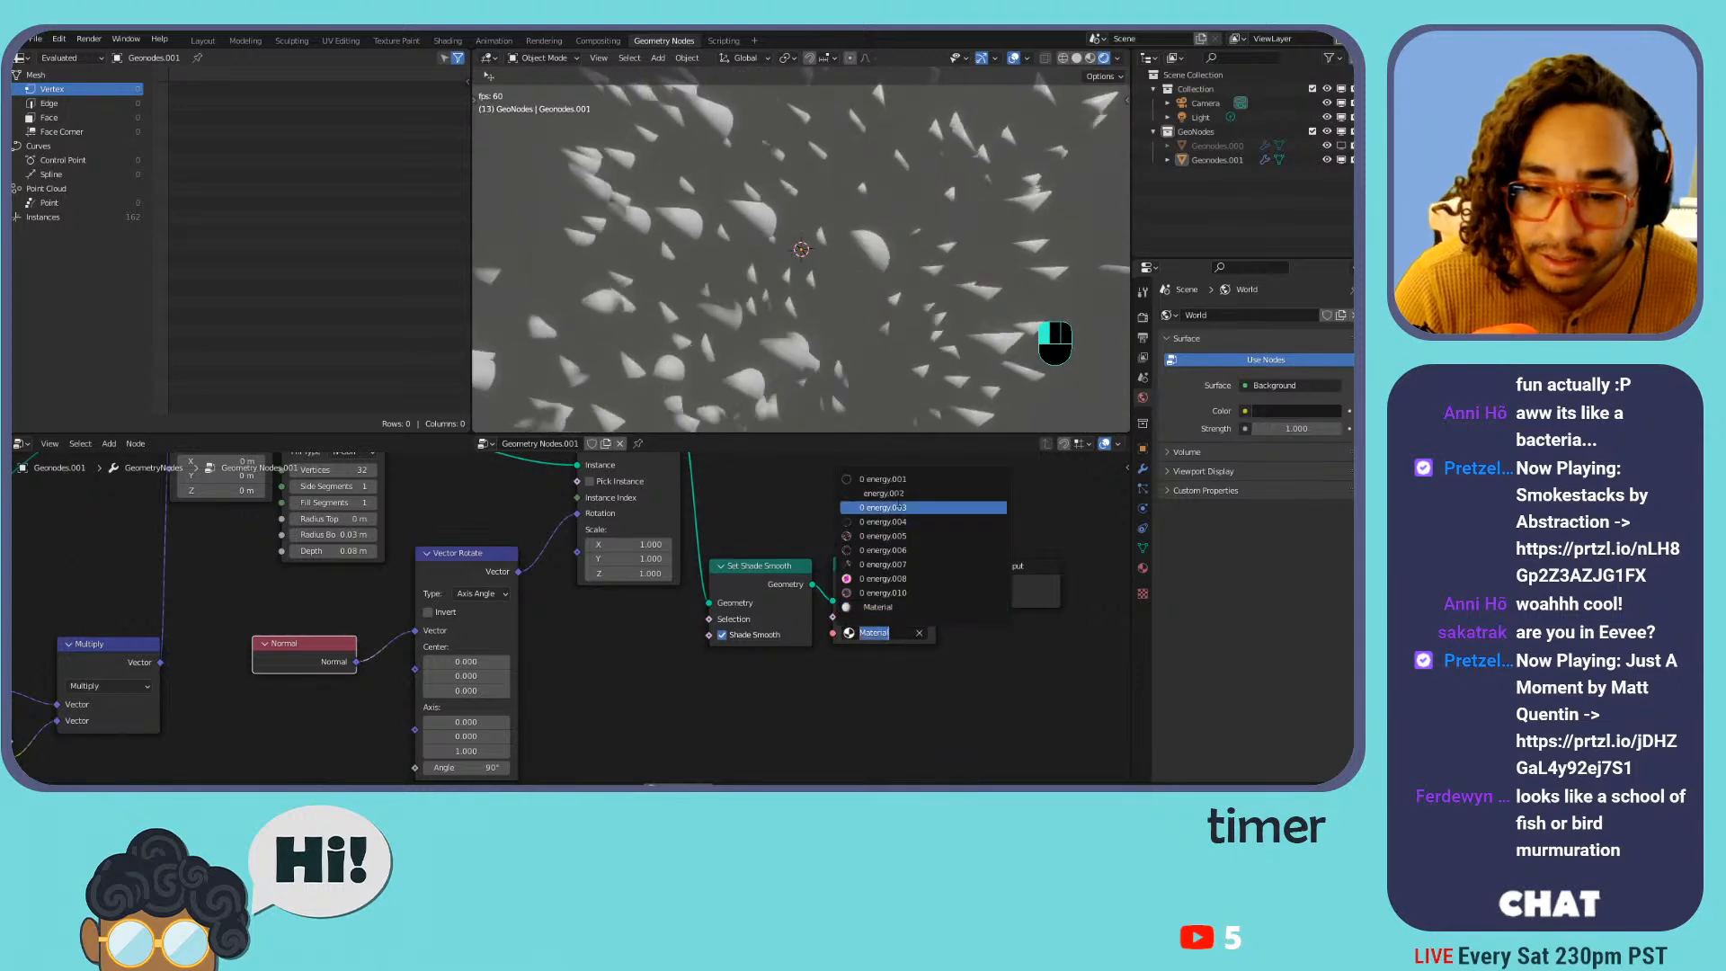
click(883, 479)
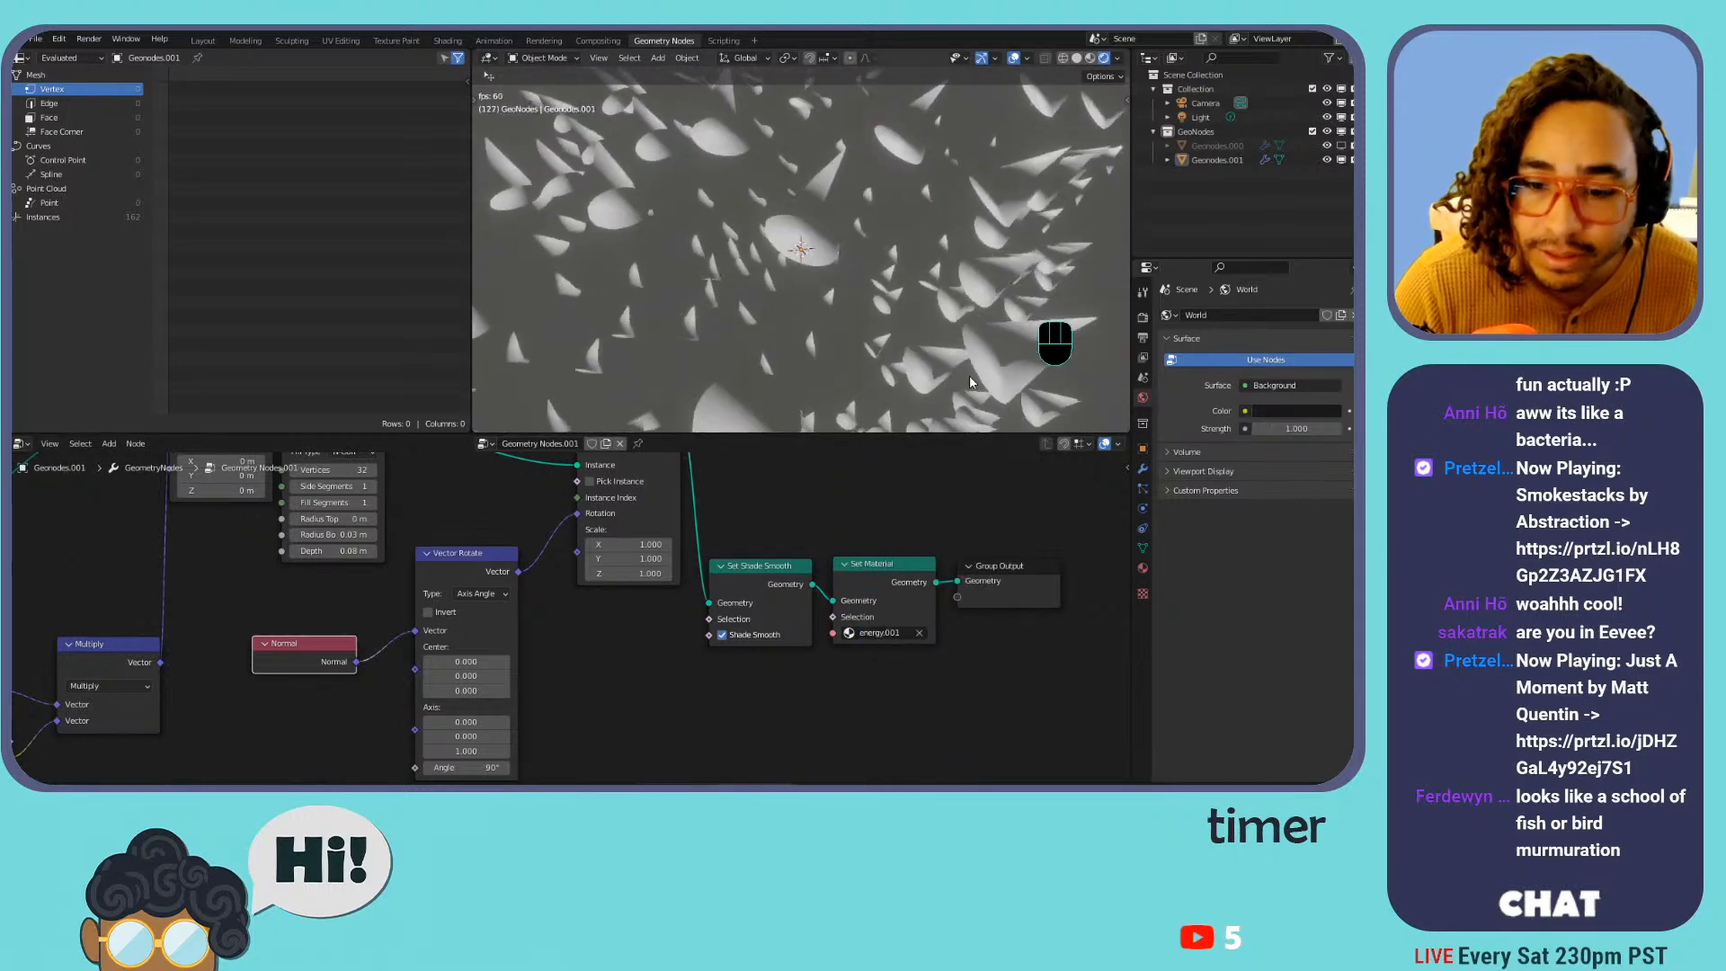
key(space)
key(space)
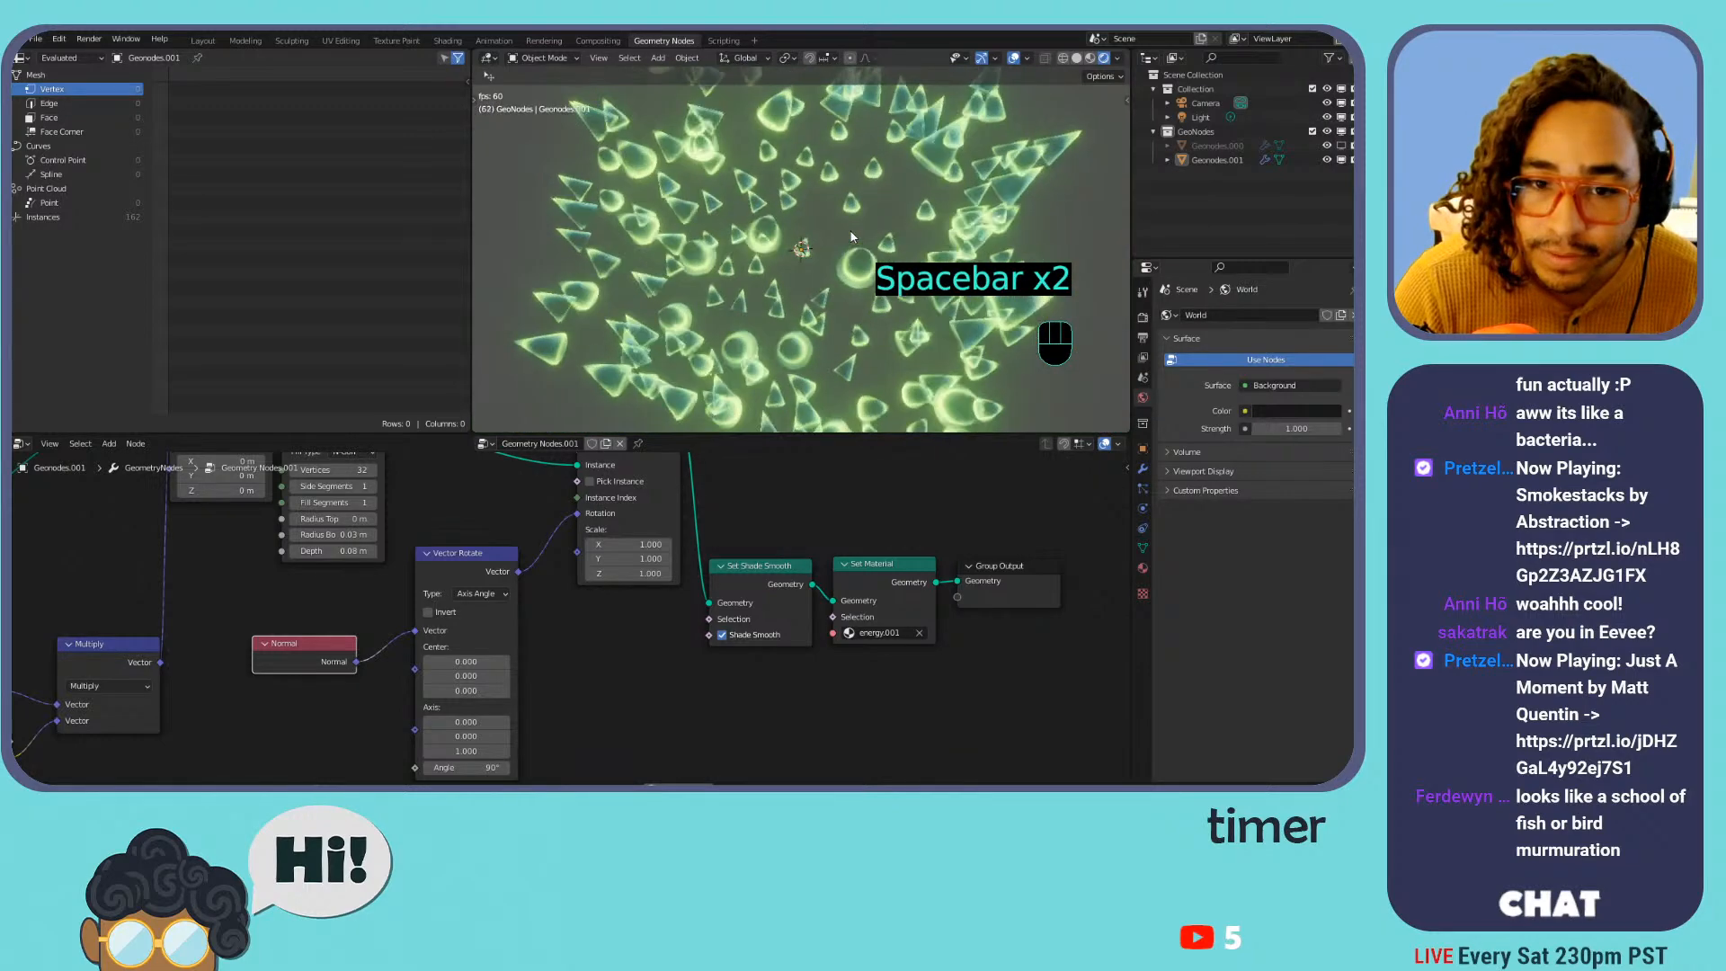
Switch the Cone node feeding Instance on Points to a Cylinder mesh primitive
scroll(562, 621, down, 3)
middle_drag(527, 561, 842, 658)
scroll(842, 658, up, 1)
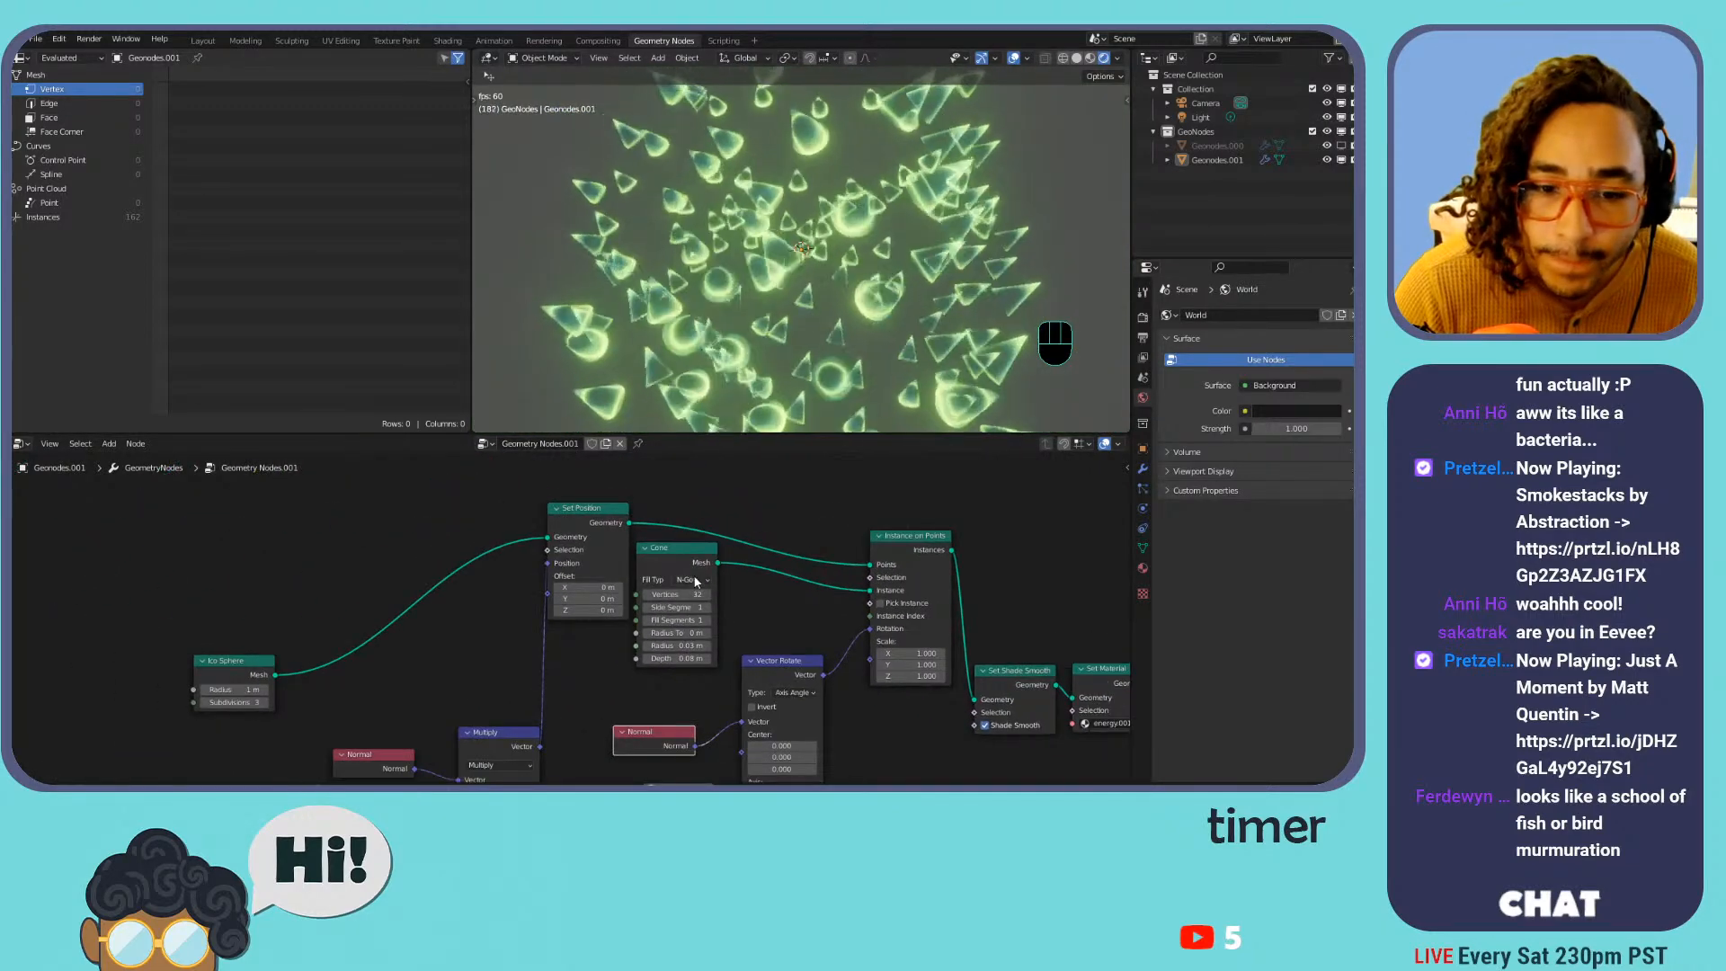
middle_drag(458, 597, 641, 575)
scroll(640, 576, down, 1)
middle_drag(727, 622, 436, 667)
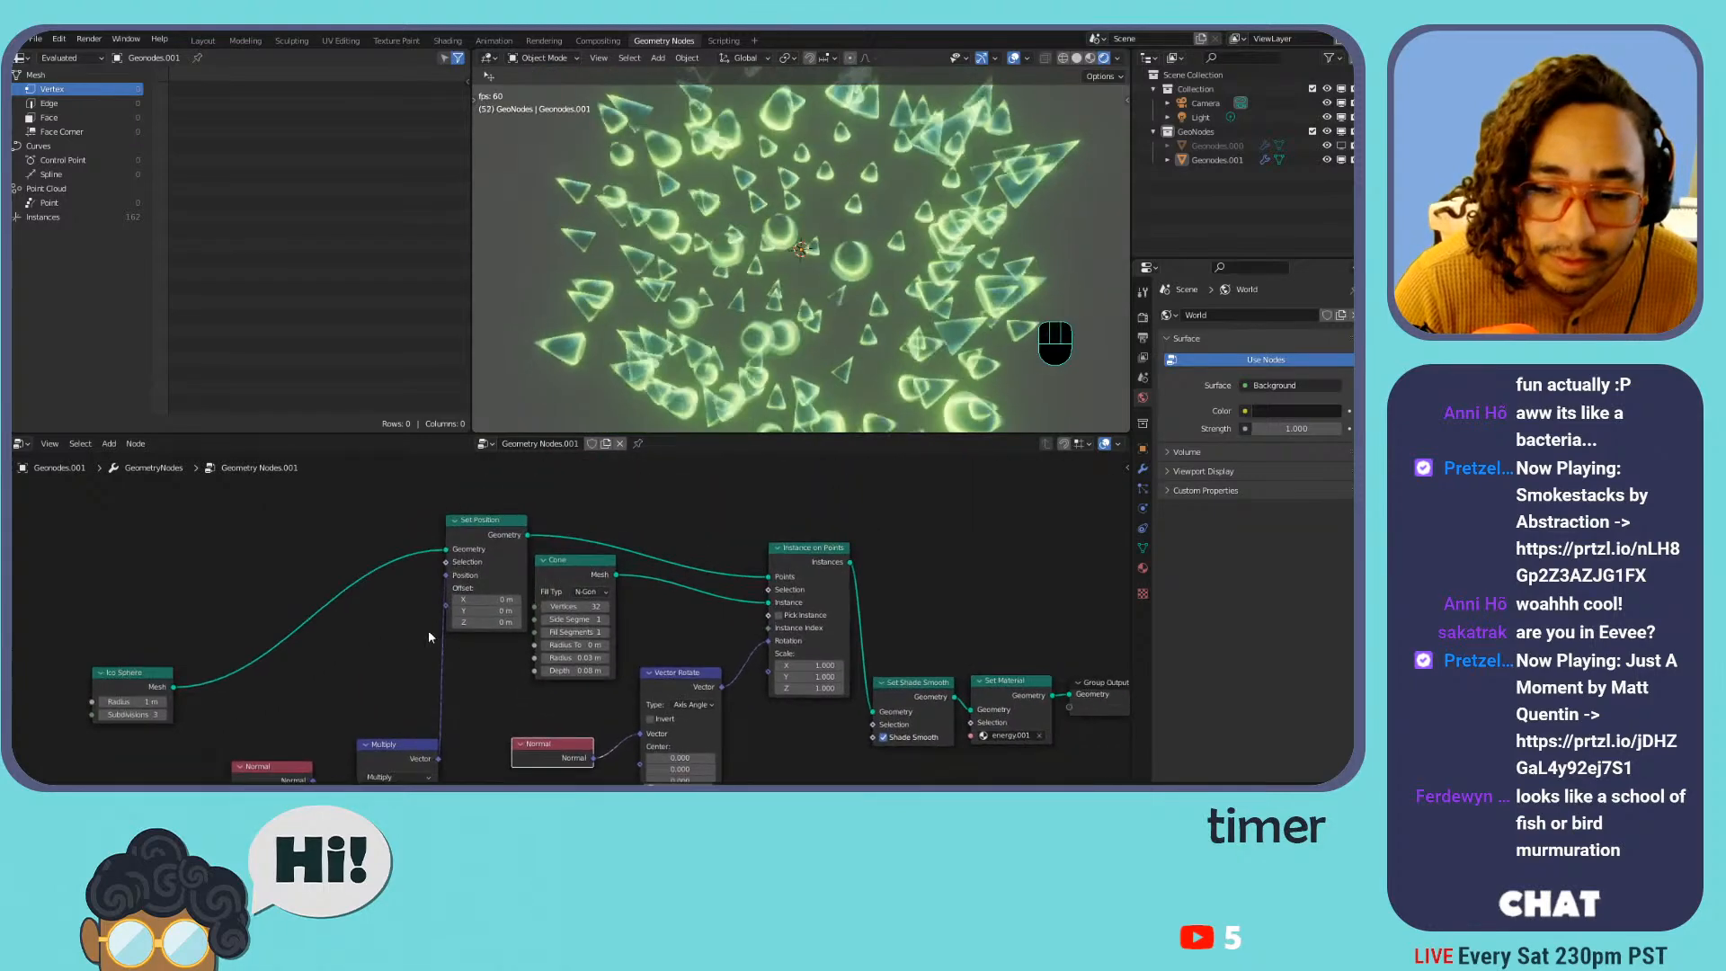
click(559, 561)
key(shift+s)
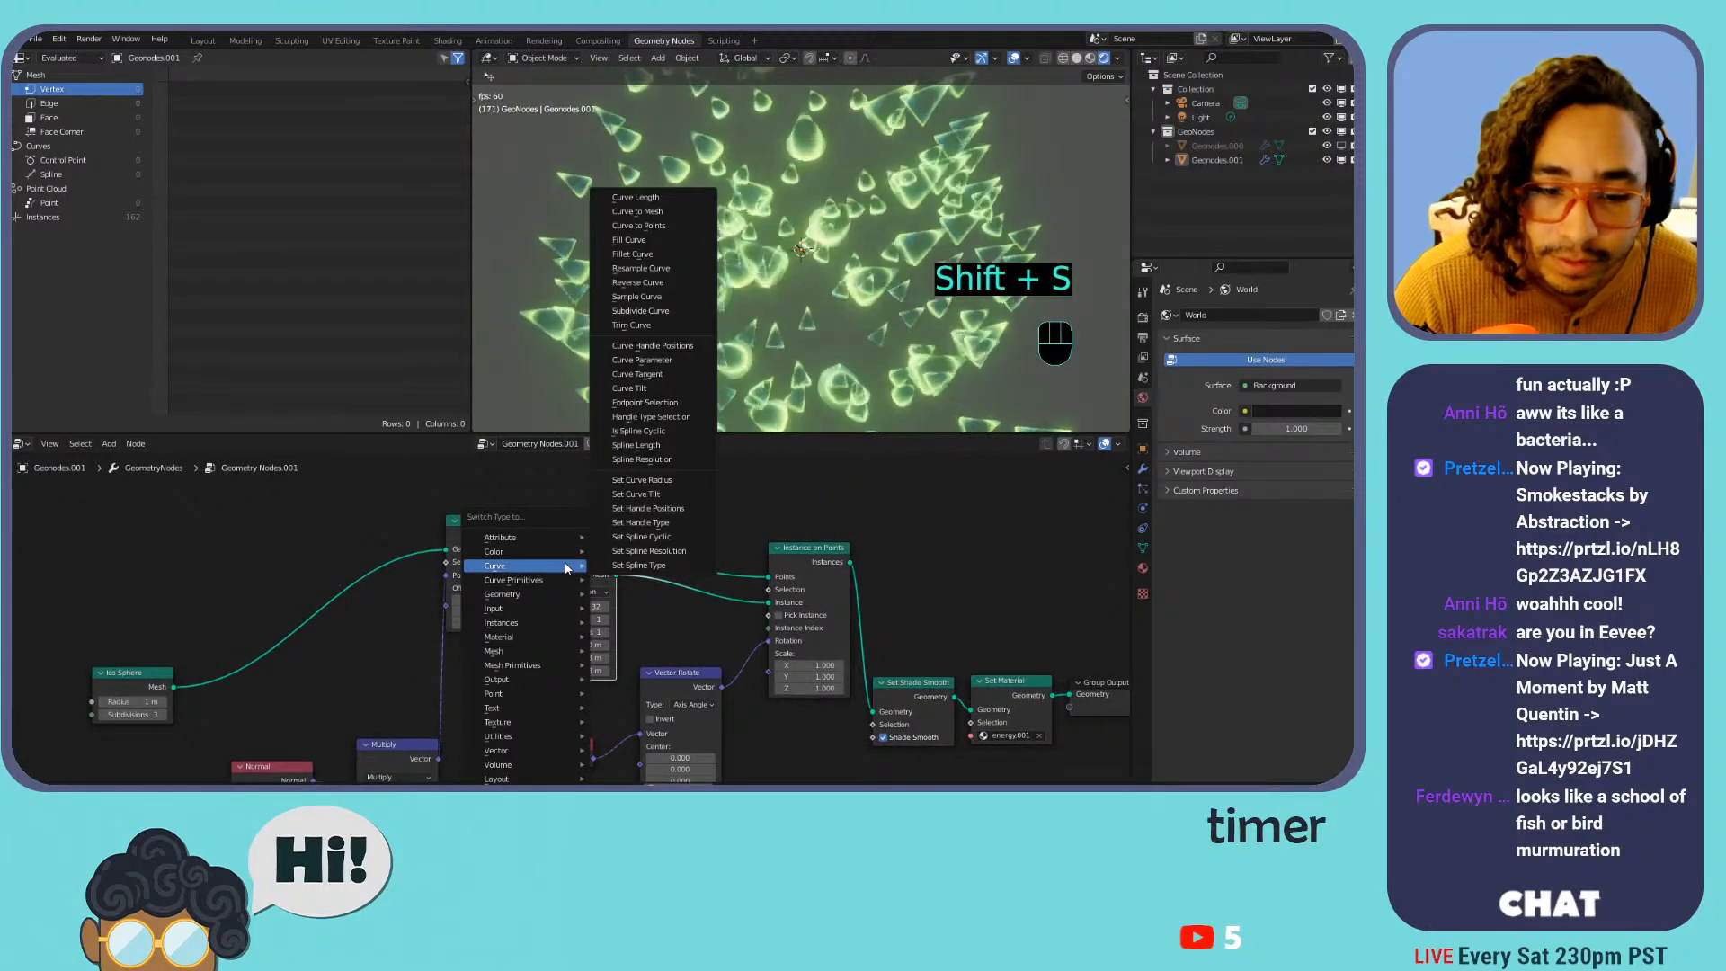
mouse_move(533, 672)
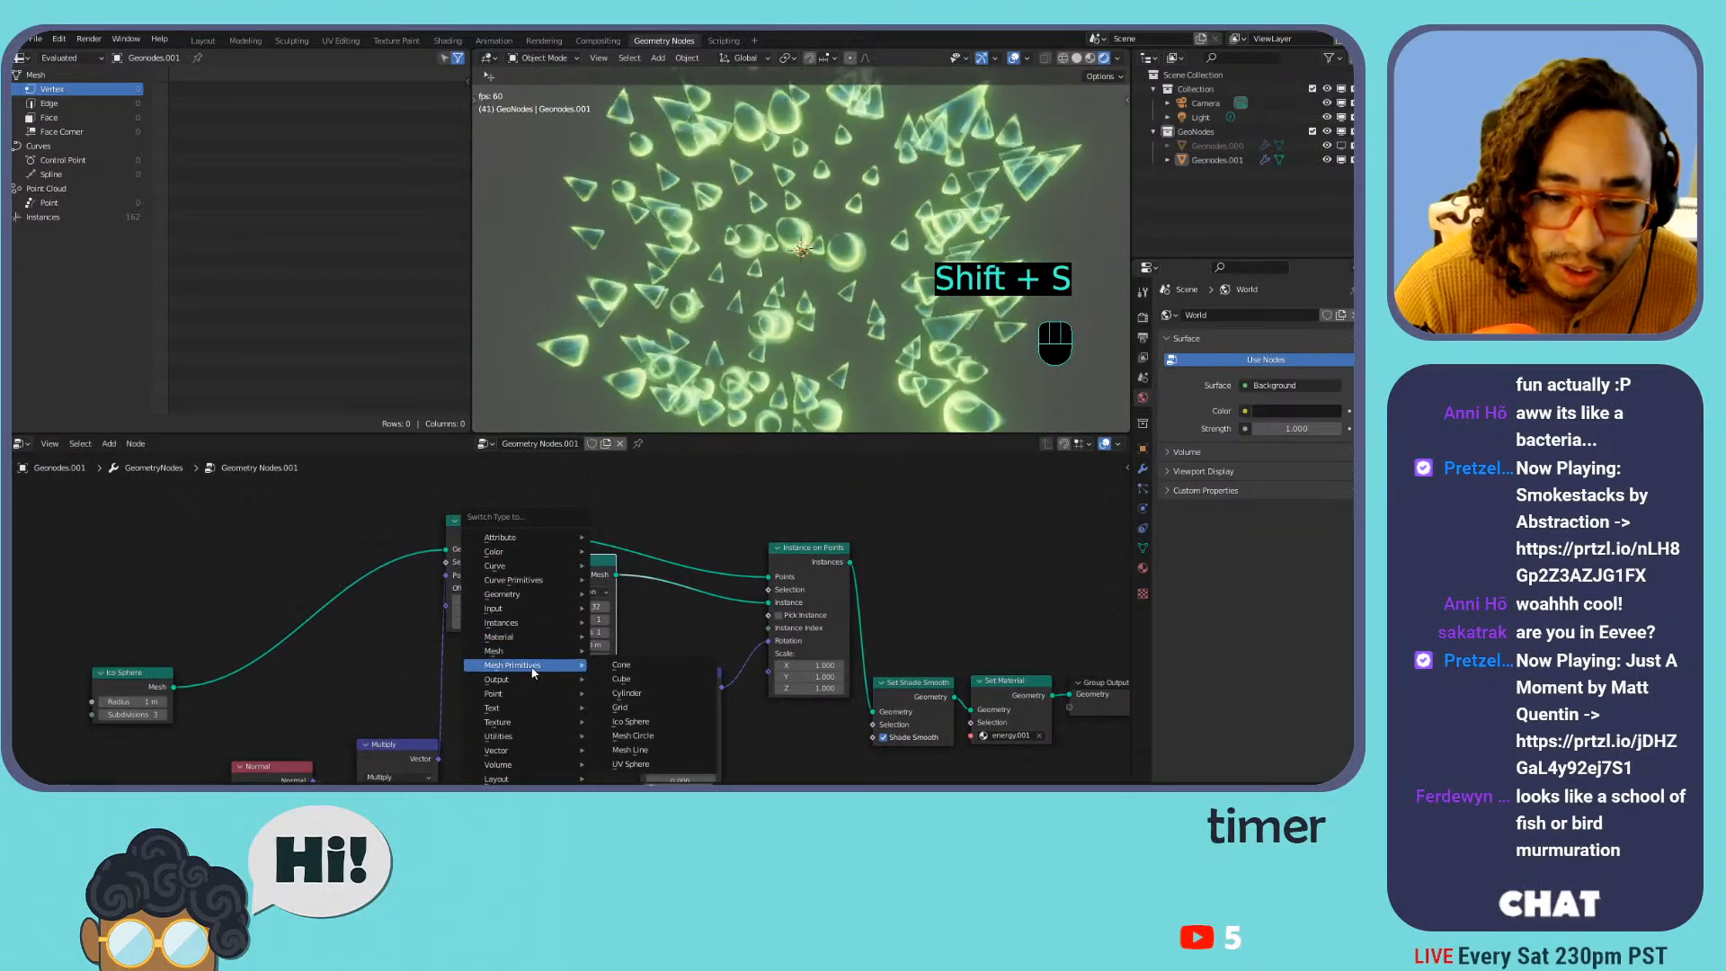
click(634, 694)
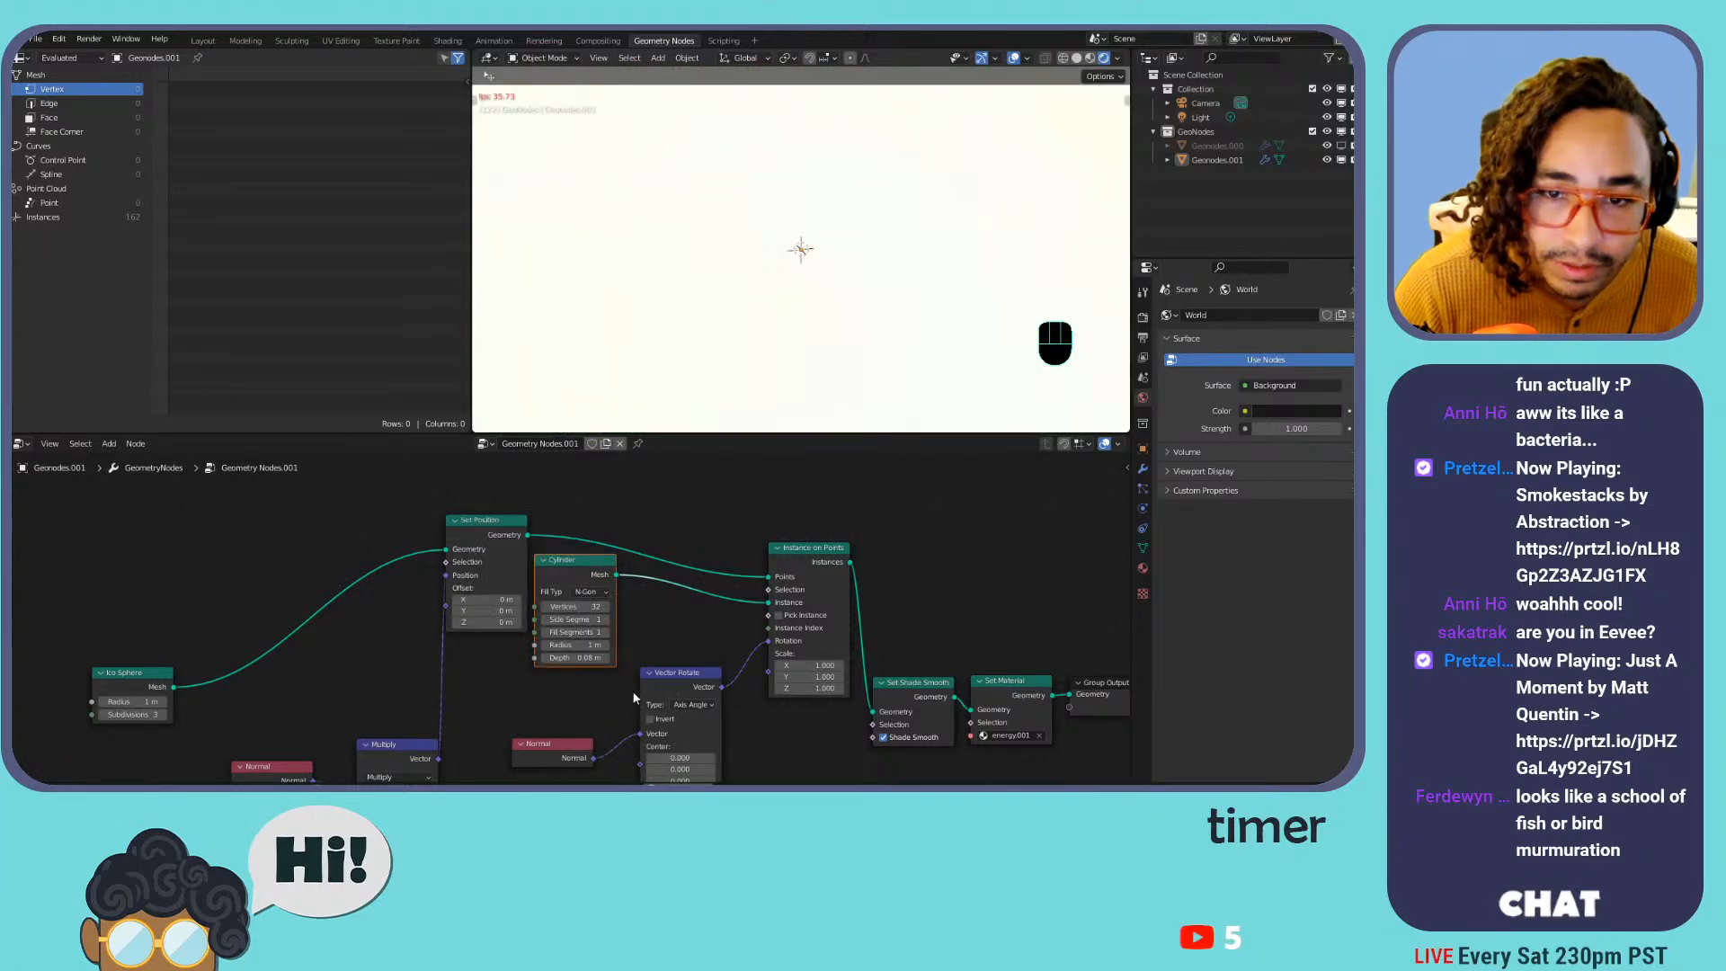
Set the Cylinder node's radius to 0.03 m and its depth to 0.03 m
drag(577, 645, 564, 645)
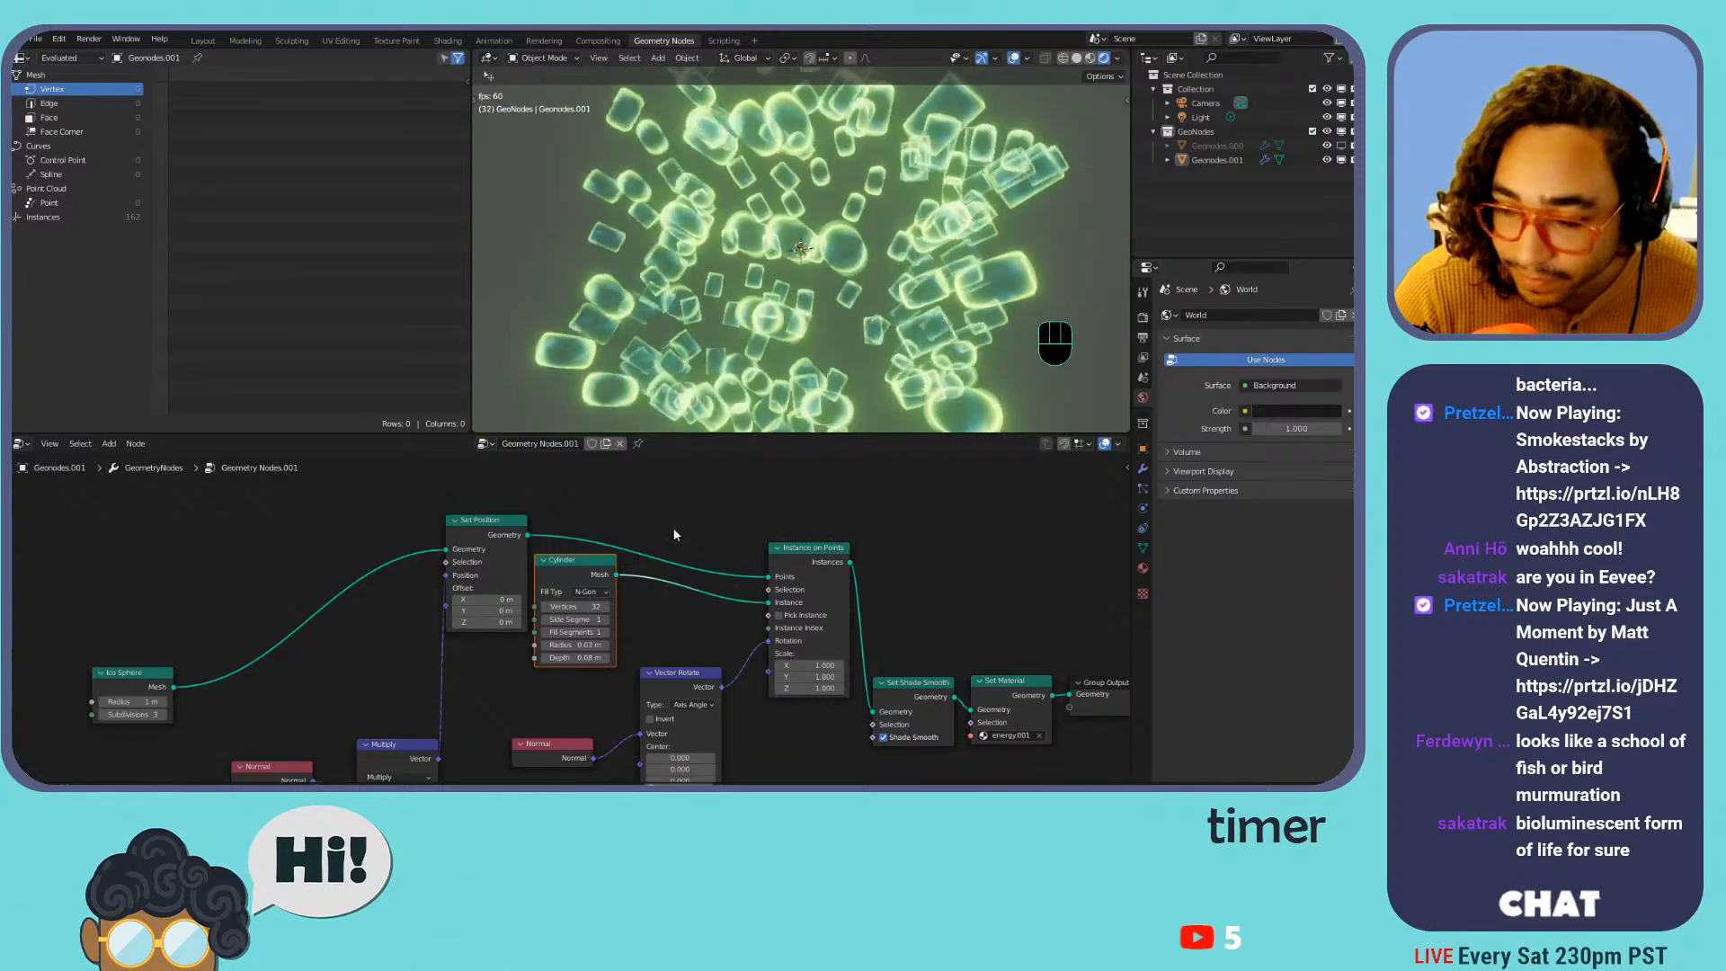
shift+drag(588, 659, 540, 659)
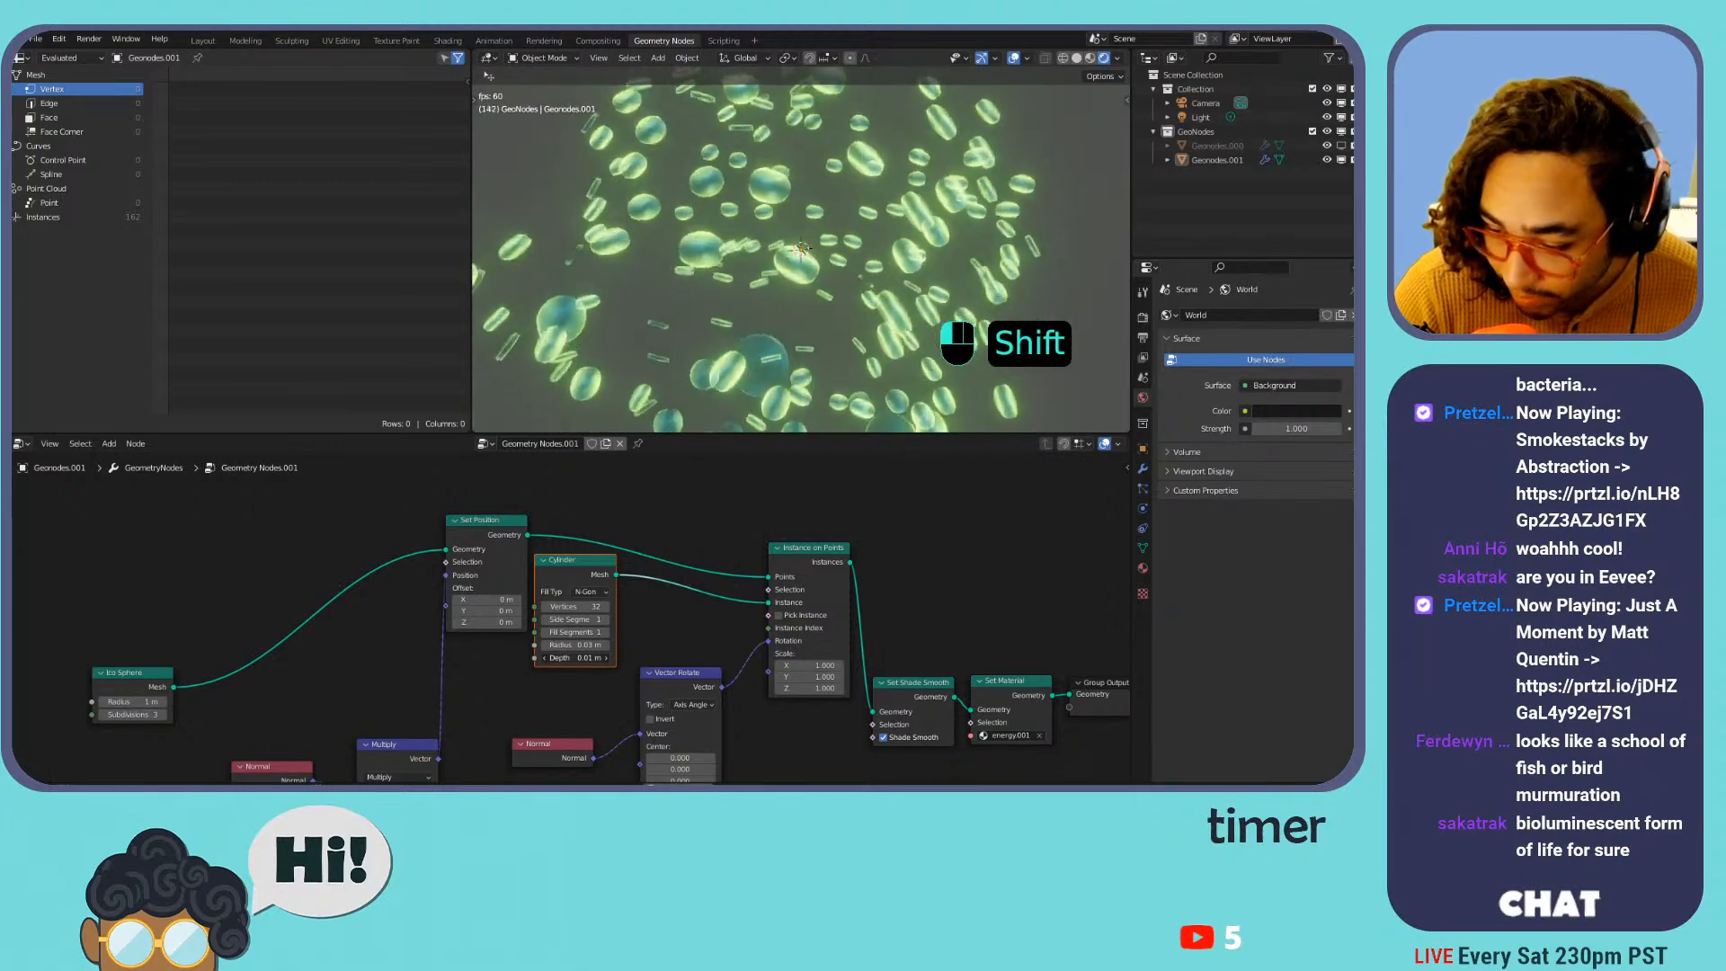
shift+drag(540, 659, 585, 659)
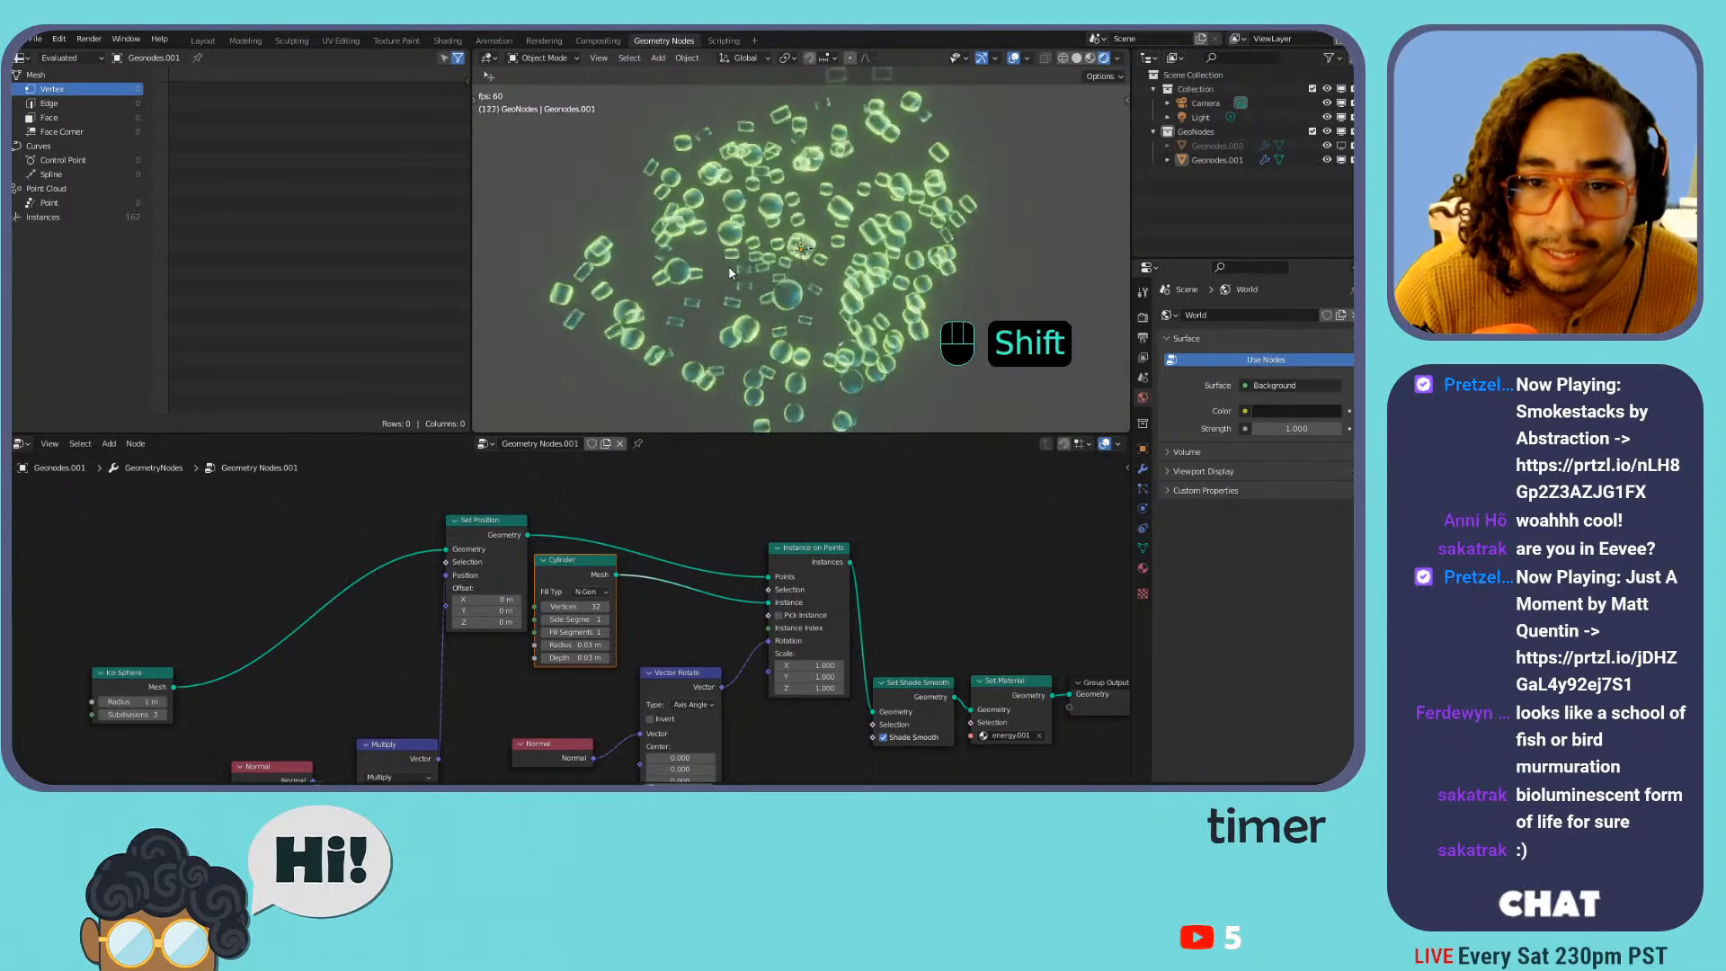
mouse_move(711, 313)
shift+middle_down()
mouse_move(759, 306)
mouse_move(728, 300)
shift+middle_up()
Try raising the Noise Texture scale to about 15, and undo the scale changes
middle_drag(613, 622, 623, 618)
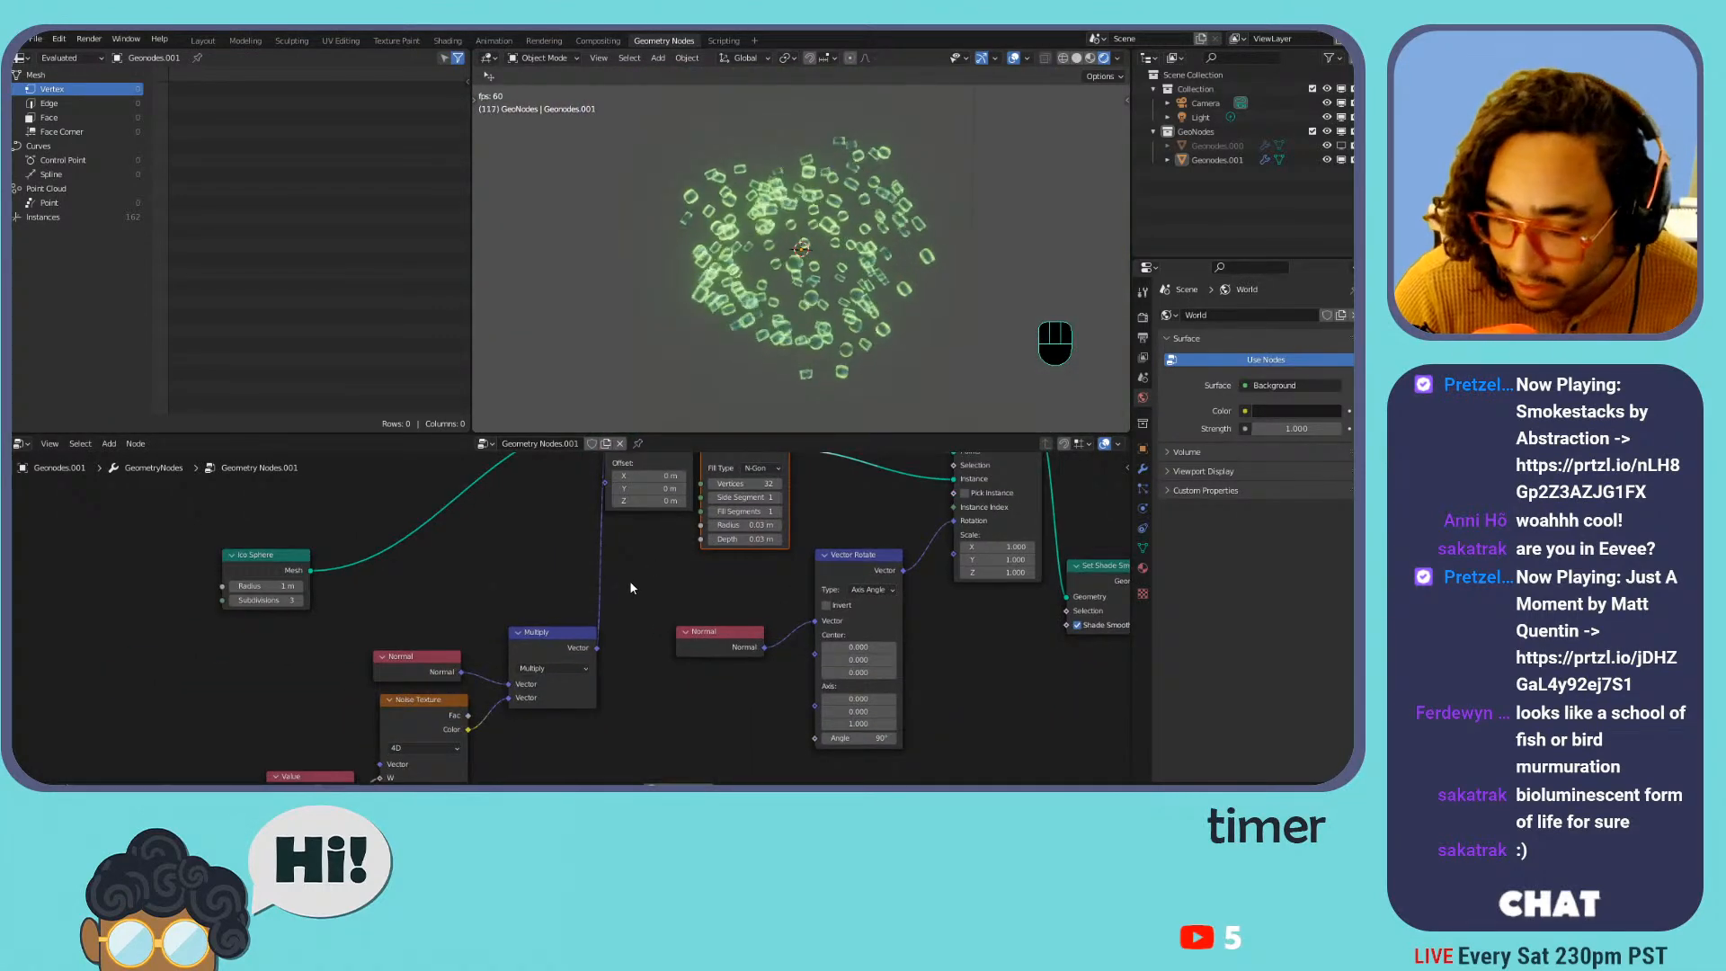
middle_drag(648, 640, 832, 546)
scroll(615, 657, up, 2)
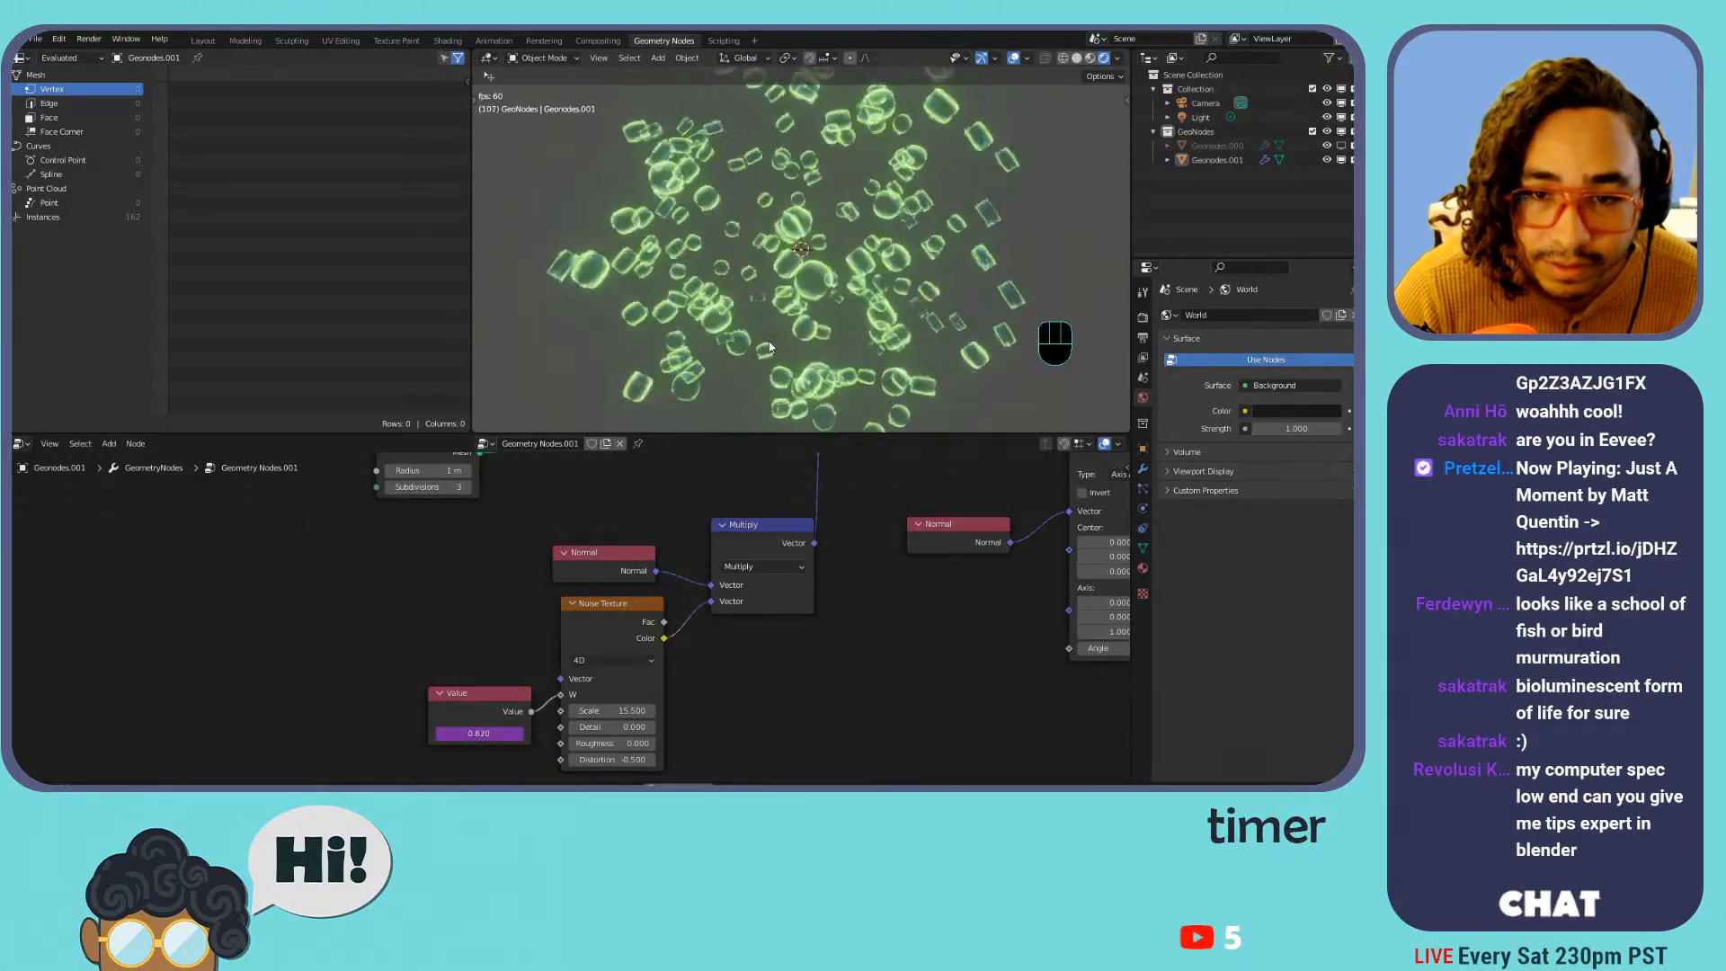
key(ctrl+z)
key(ctrl+z)
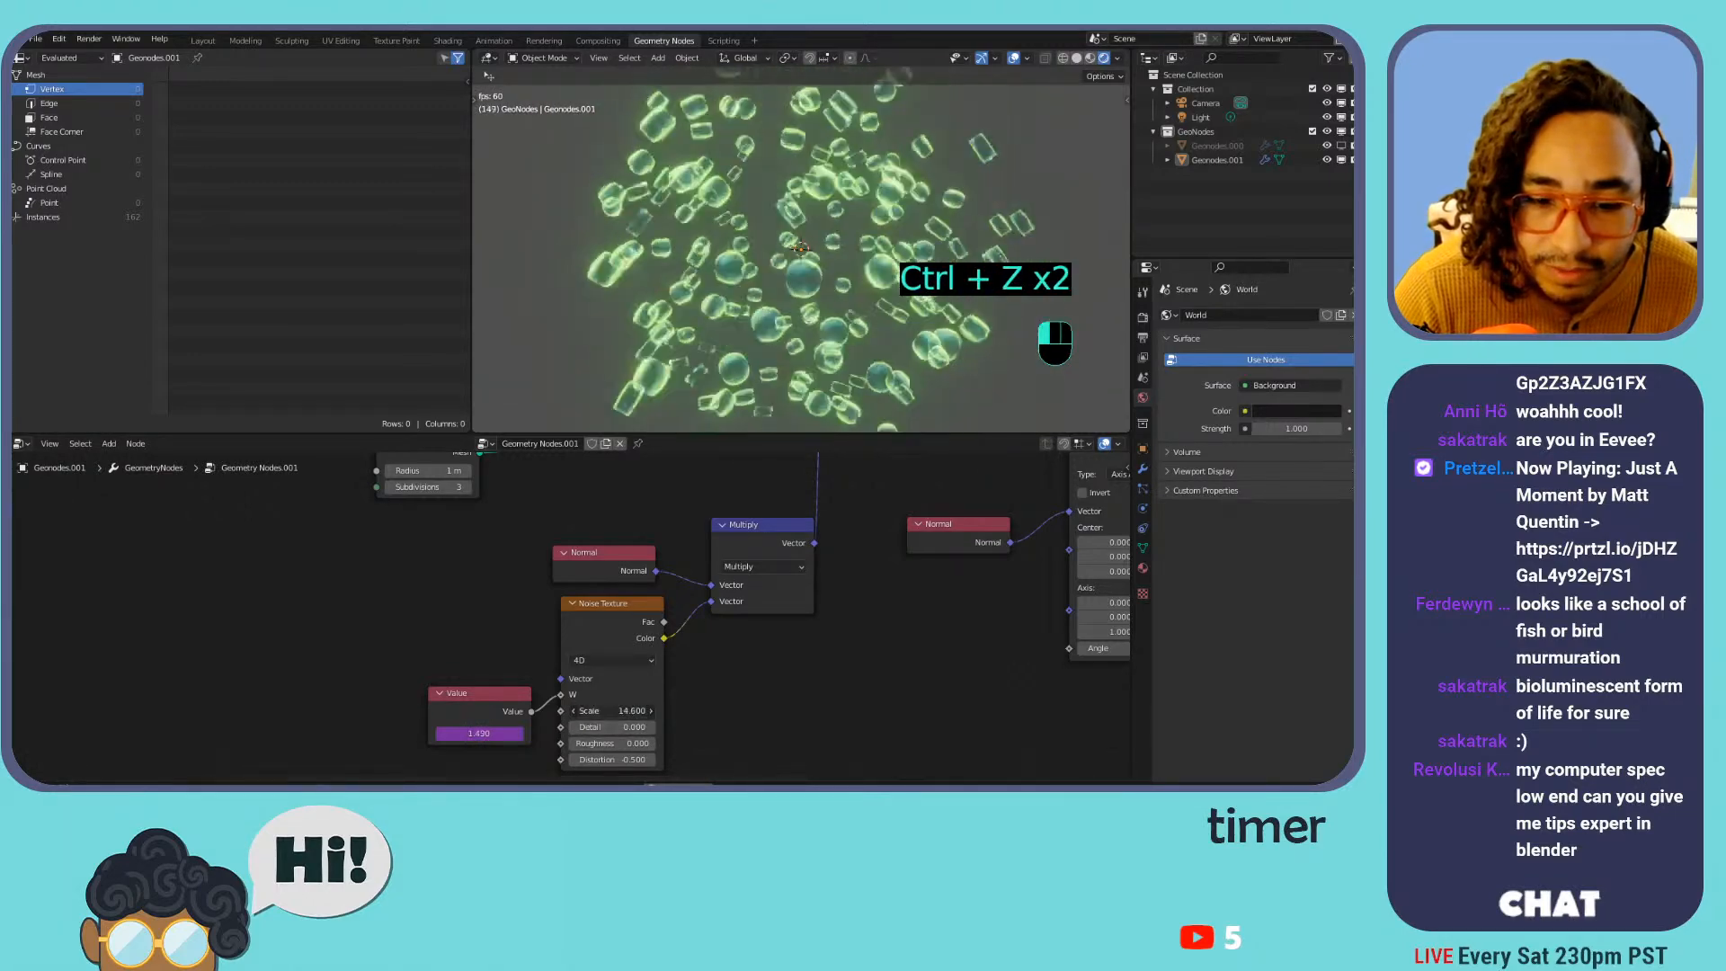
drag(611, 710, 701, 710)
key(ctrl+z)
Add a Checker Texture node and connect its Color to the second Vector input of Multiply, replacing the Noise Texture link
key(shift+a)
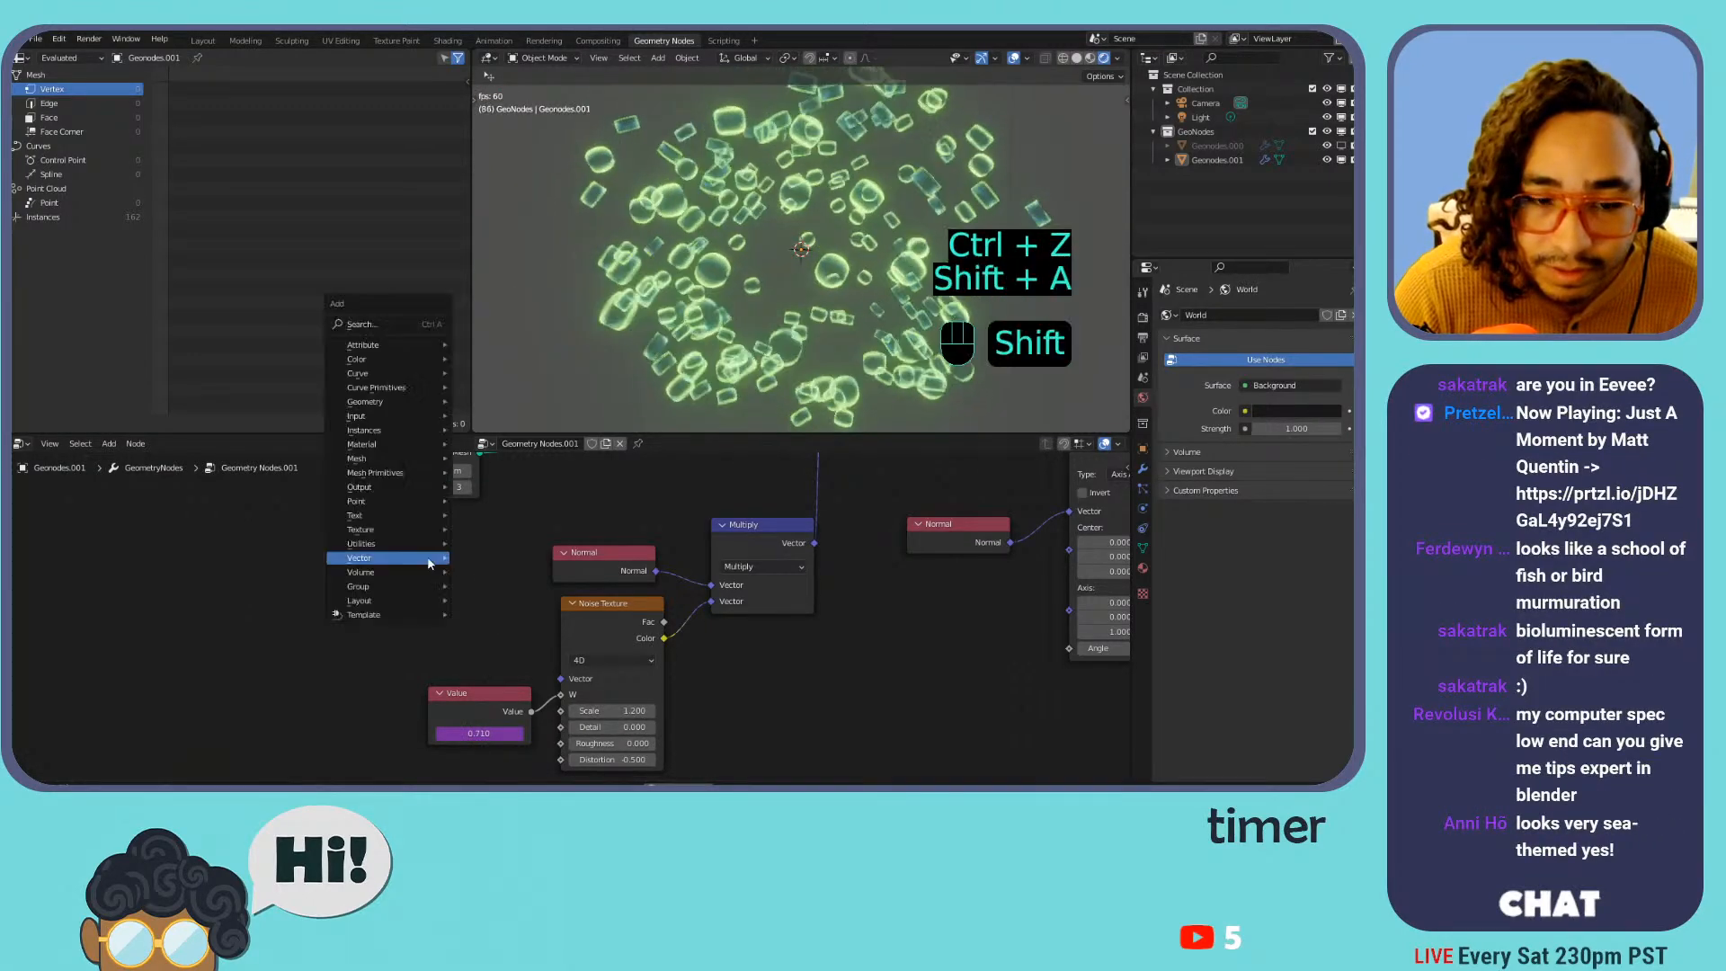
mouse_move(430, 561)
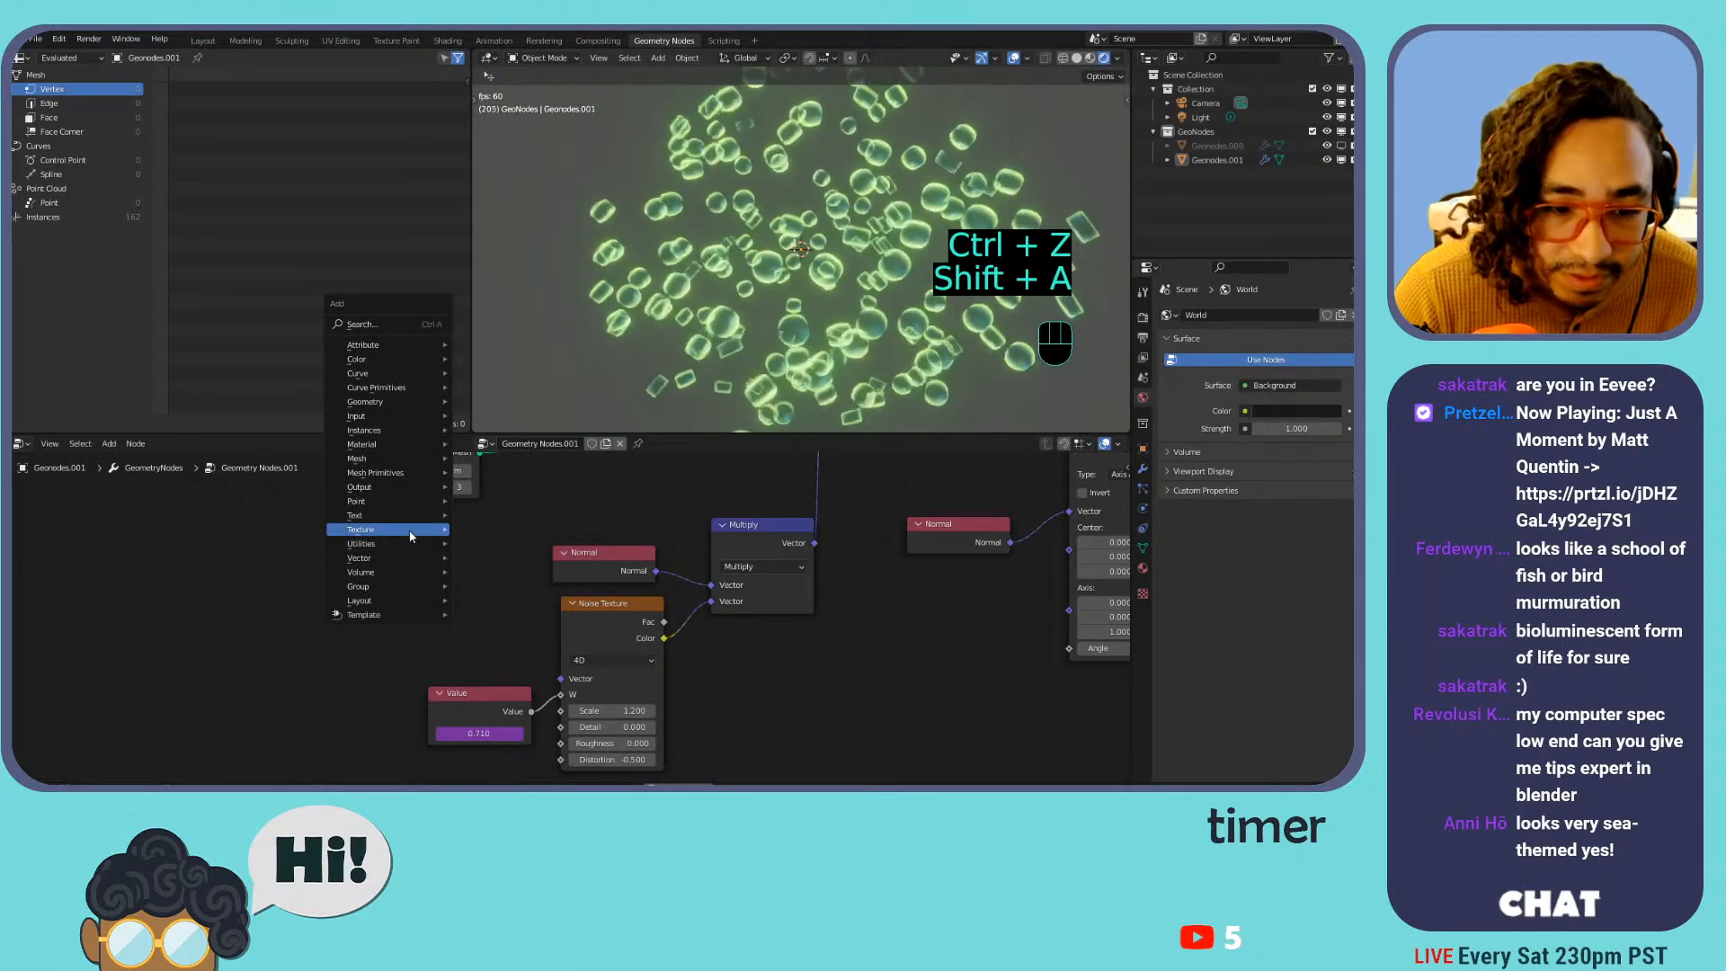
mouse_move(452, 532)
click(503, 542)
click(445, 548)
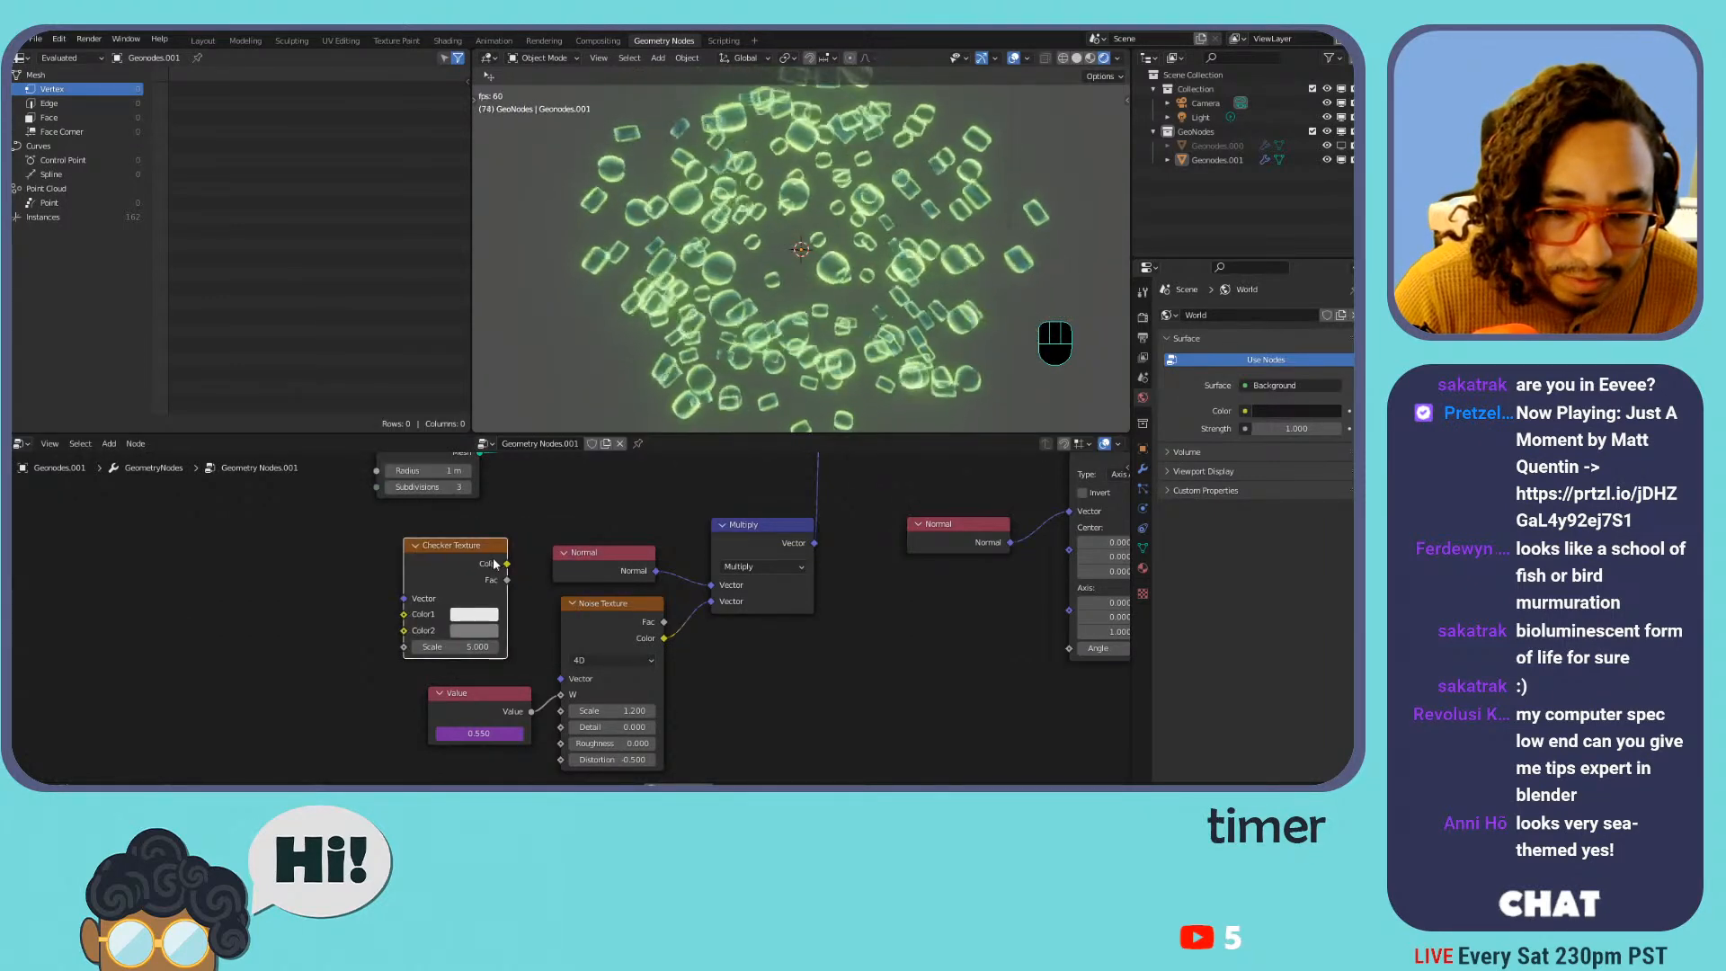
drag(507, 564, 711, 601)
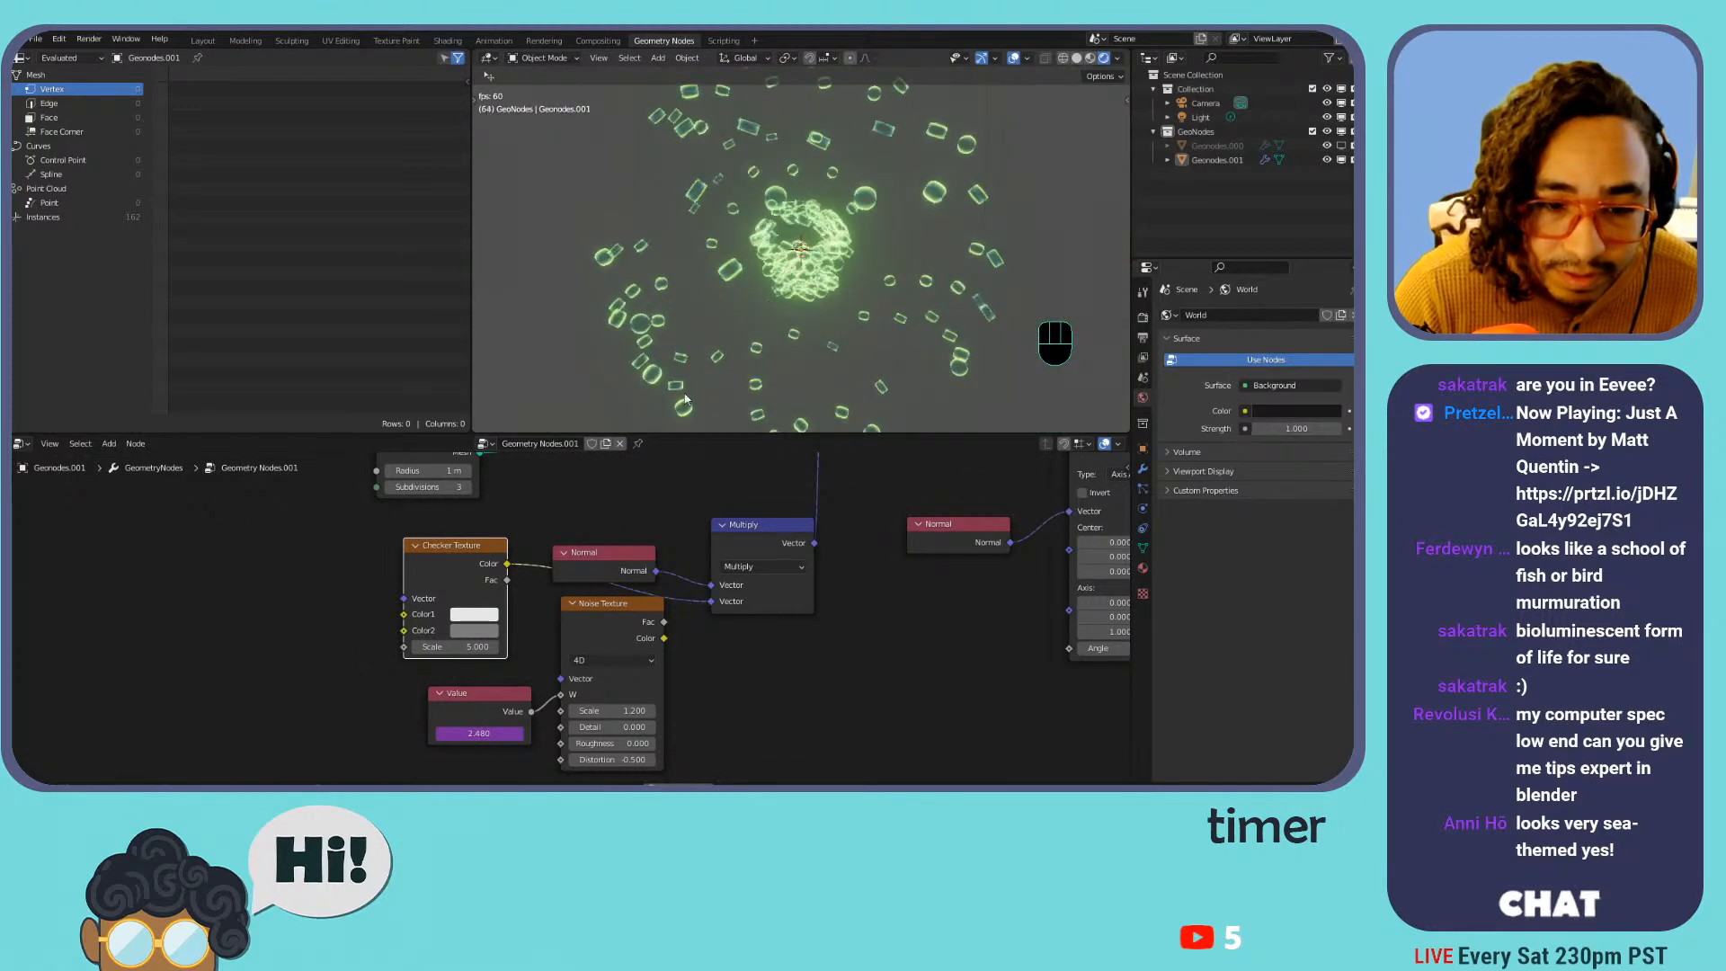
Remove the Checker Texture node and reconnect the Noise Texture's Color to the second Vector input of Multiply
drag(454, 647, 490, 646)
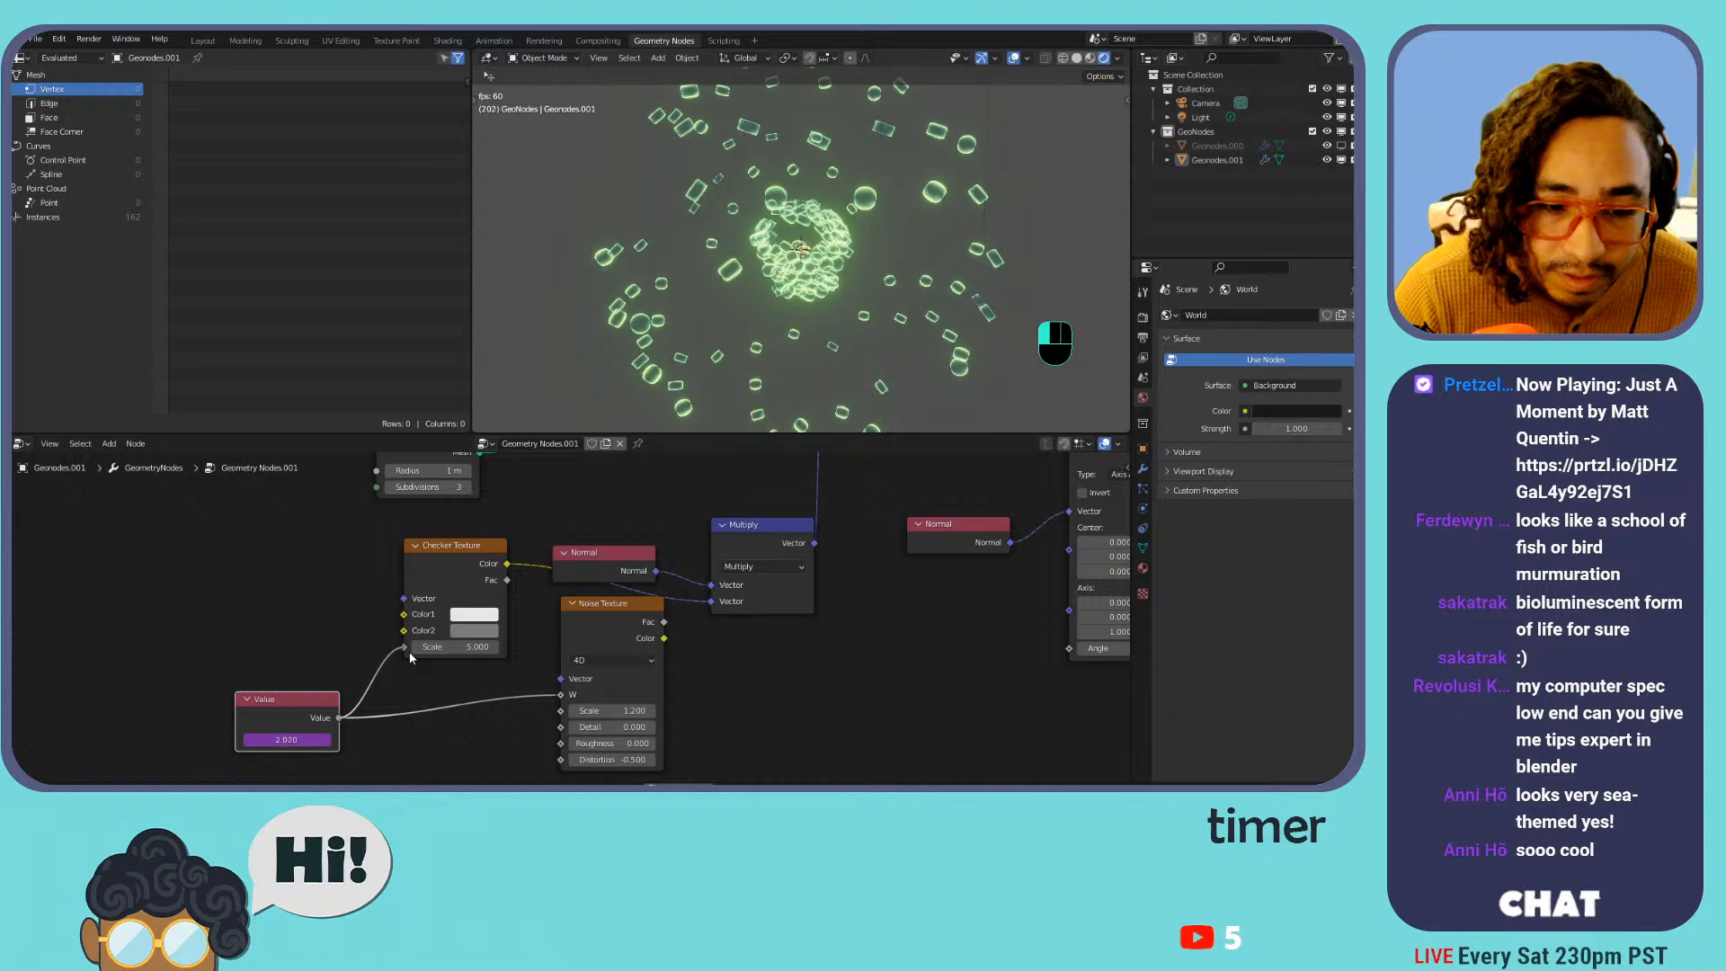
key(x)
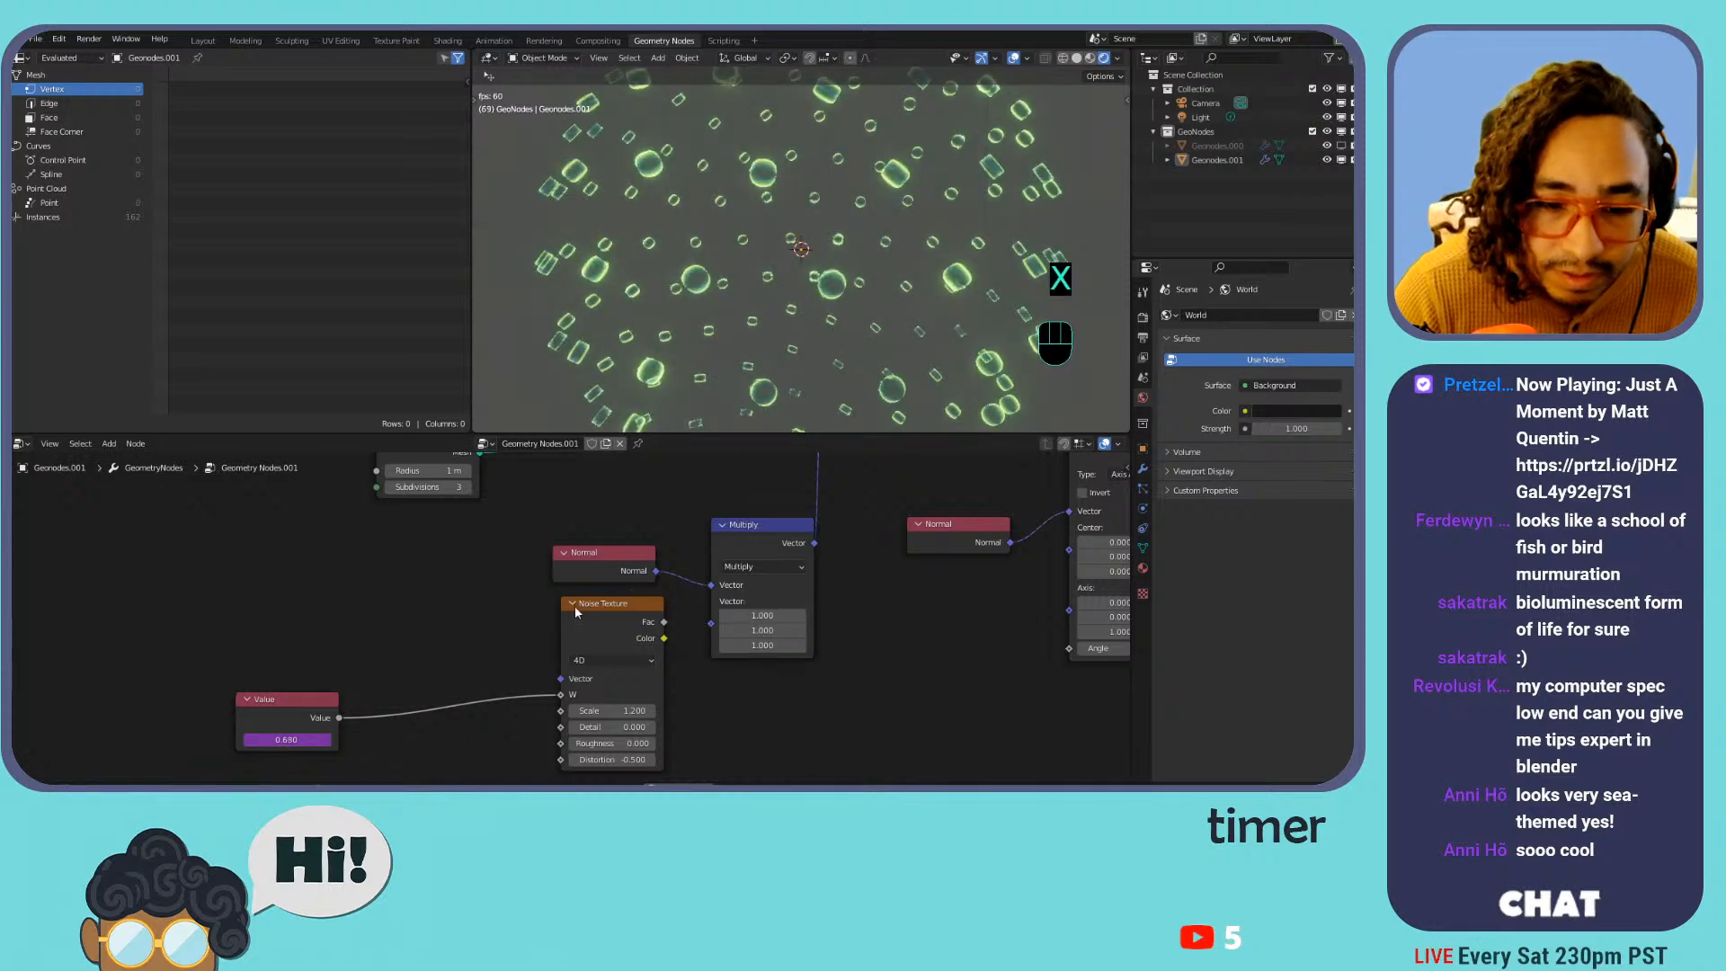
drag(697, 629, 712, 623)
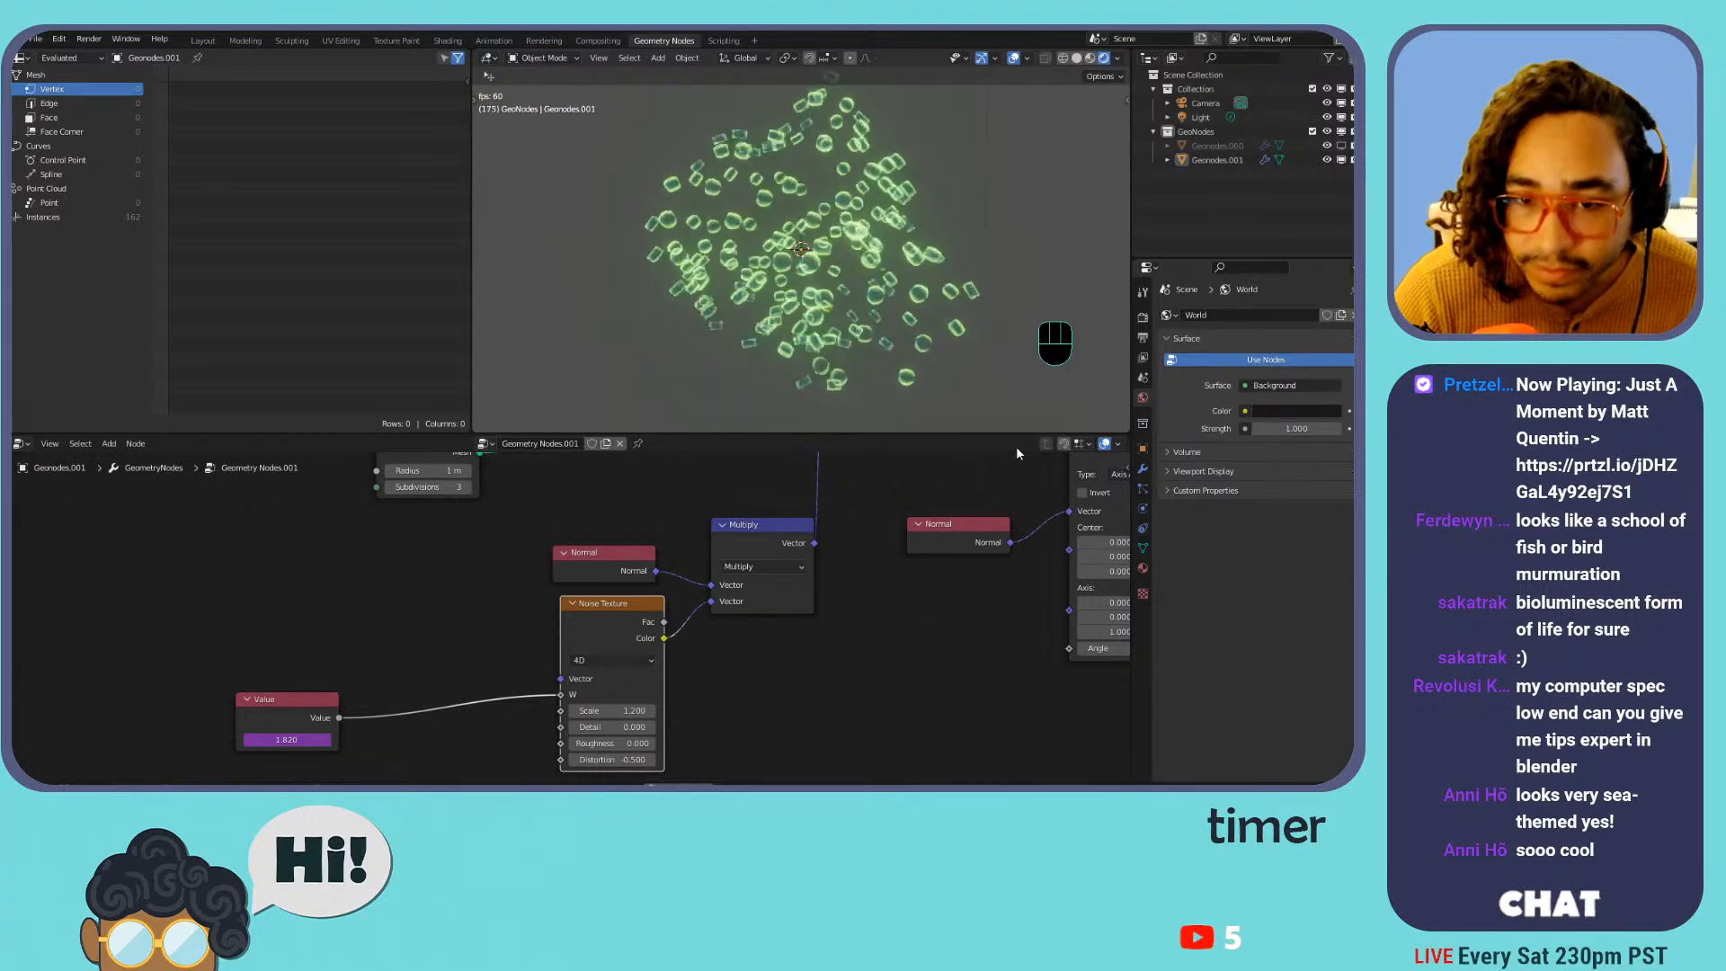
Change the world background color to a very dark blue
click(1277, 411)
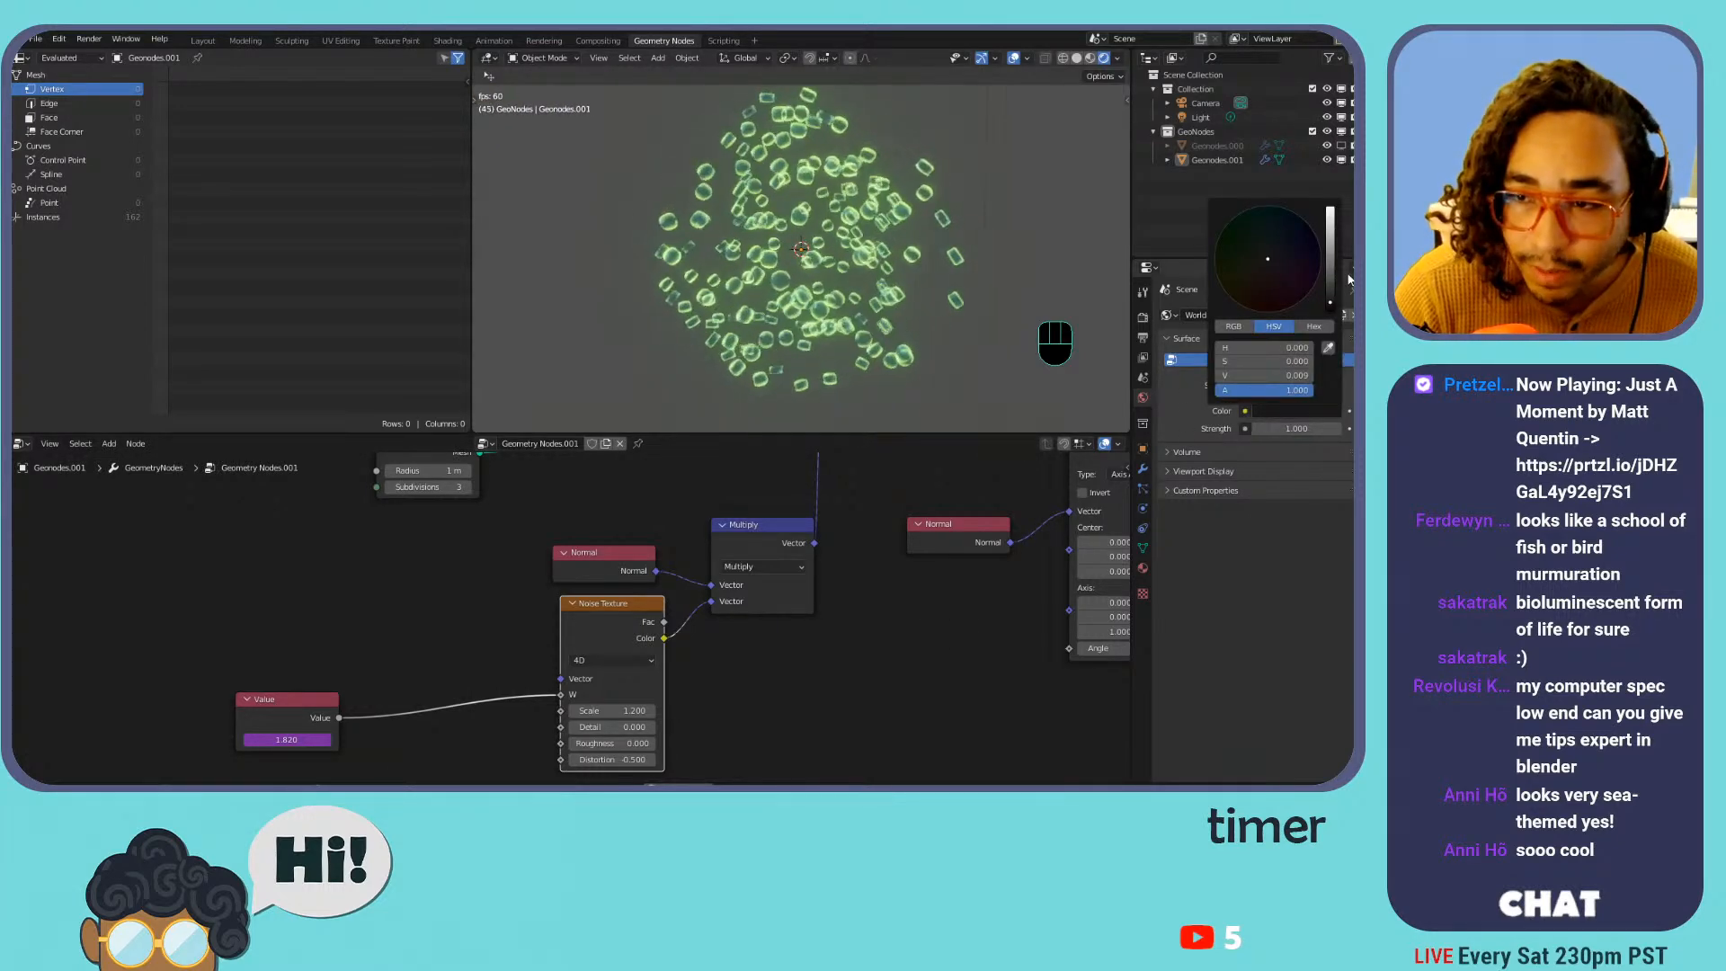
mouse_move(1330, 250)
mouse_down()
mouse_move(1330, 228)
mouse_move(1267, 242)
mouse_move(1270, 224)
mouse_move(1306, 231)
mouse_move(1331, 296)
mouse_up()
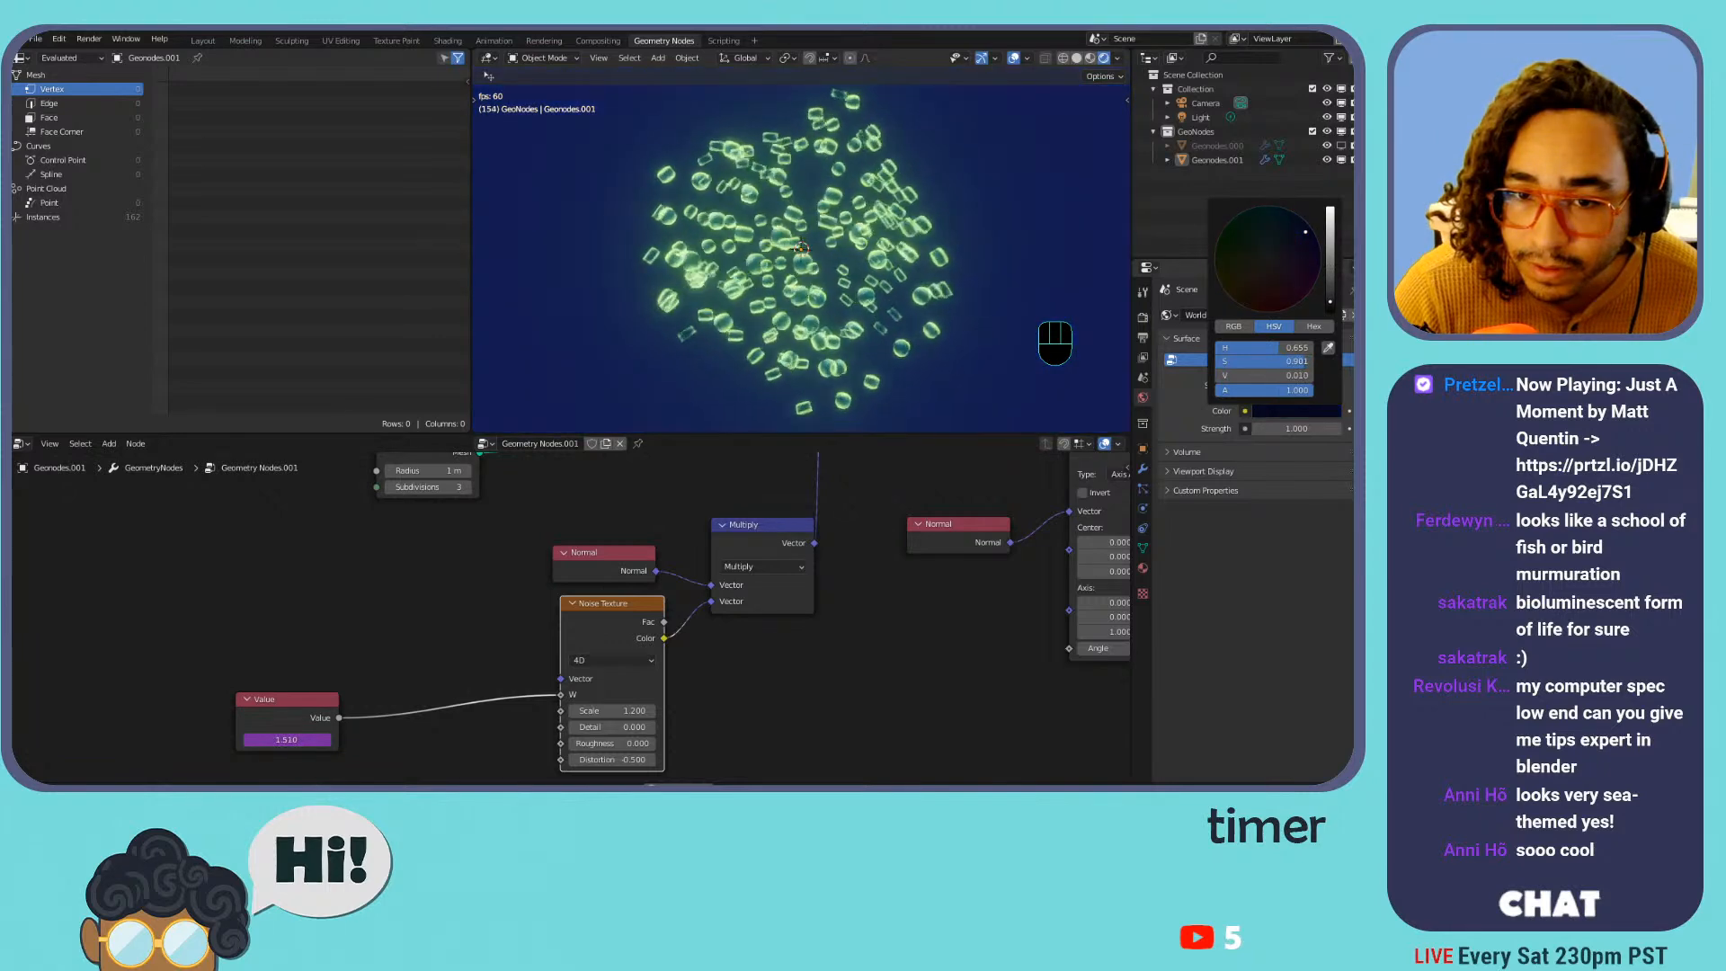
drag(1288, 243, 1283, 239)
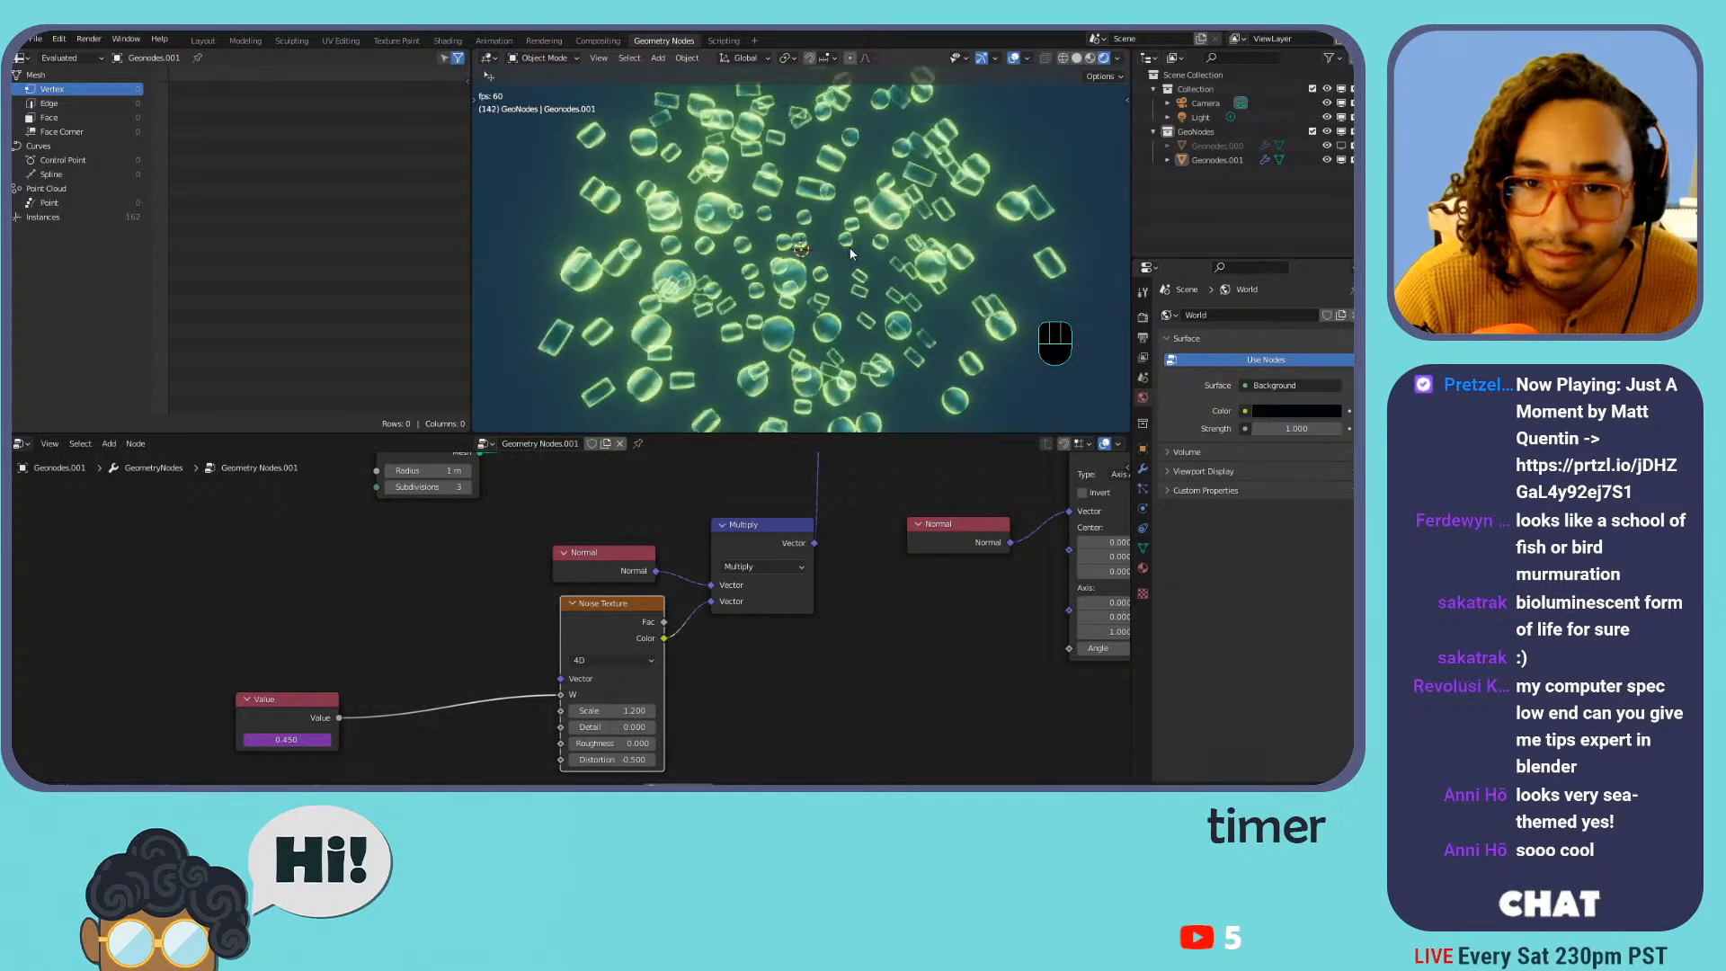
Add an Ico Sphere node with a 0.04 m radius and connect its Mesh to the Instance input of Instance on Points, replacing the Cylinder
click(890, 329)
scroll(746, 510, down, 2)
middle_drag(746, 510, 721, 730)
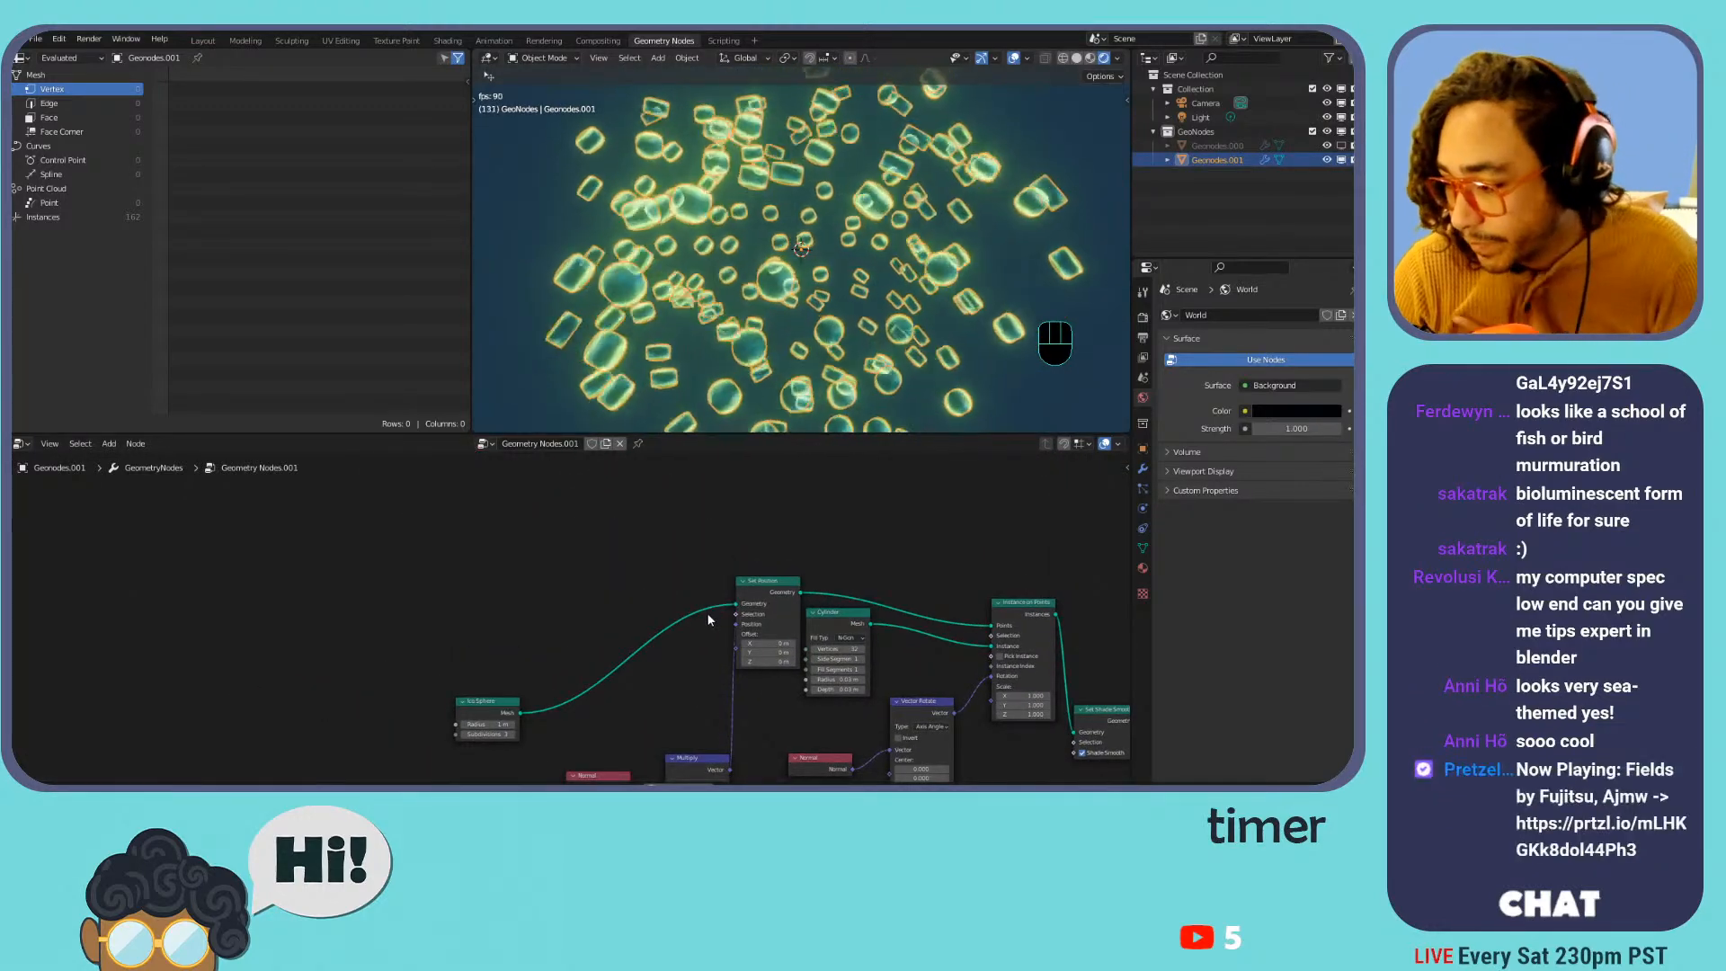
middle_drag(726, 686, 435, 601)
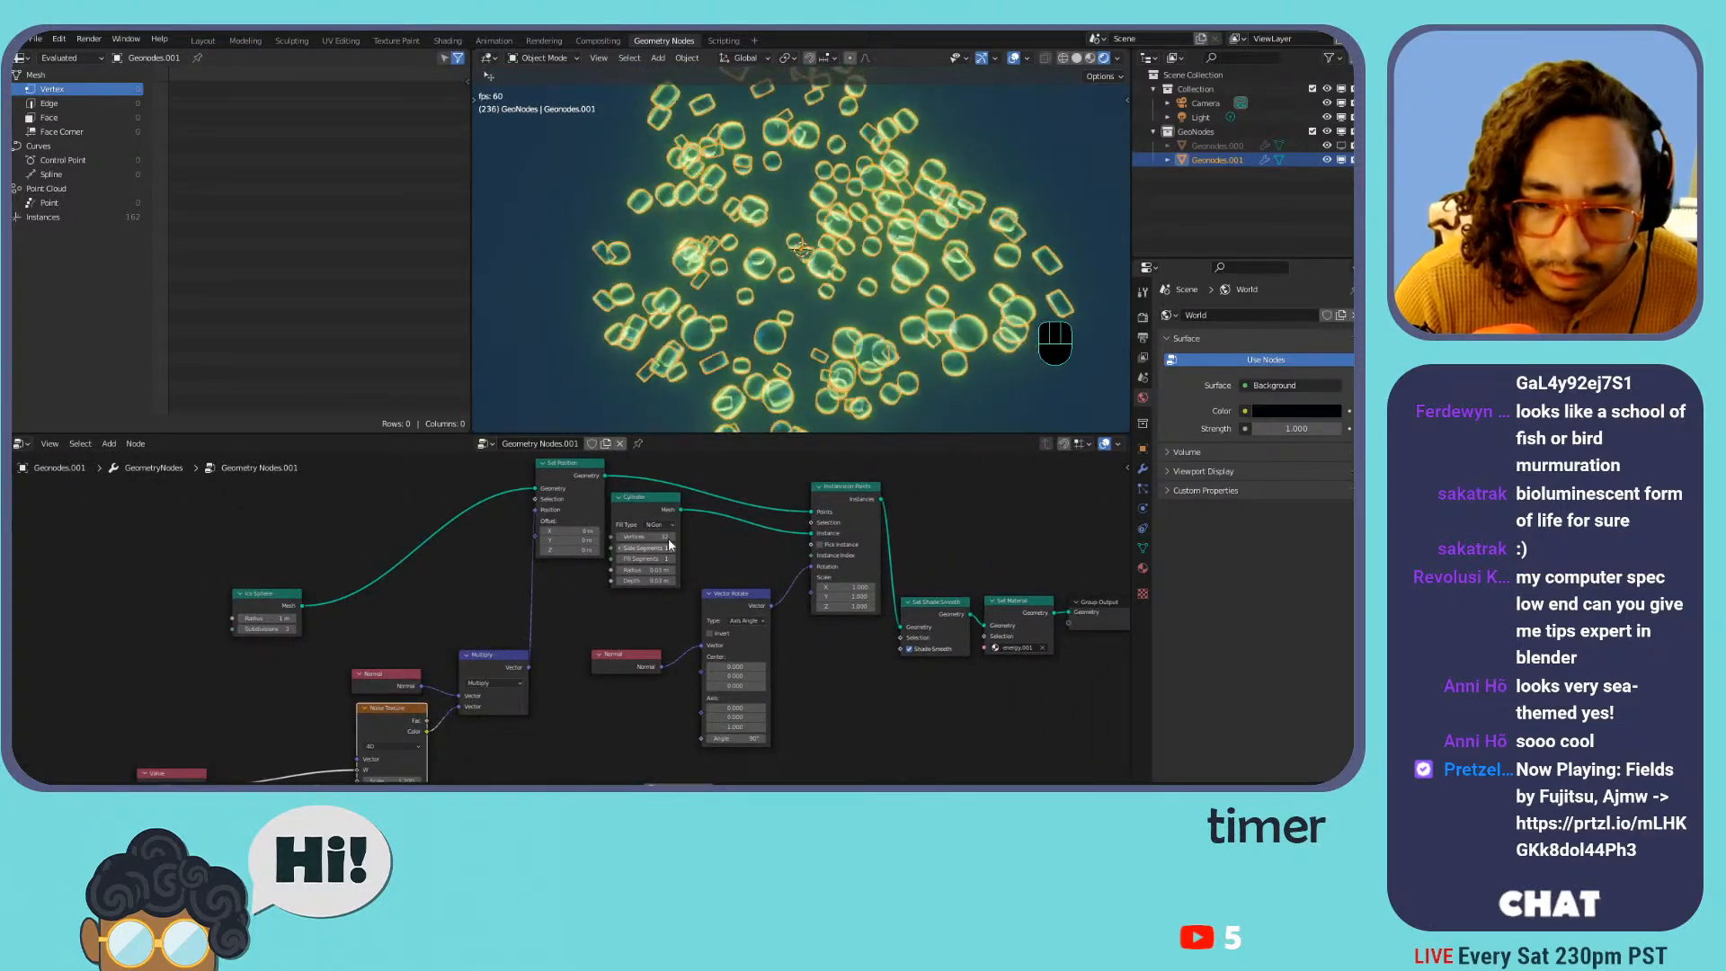
drag(651, 496, 657, 528)
middle_drag(664, 505, 651, 569)
key(shift+a)
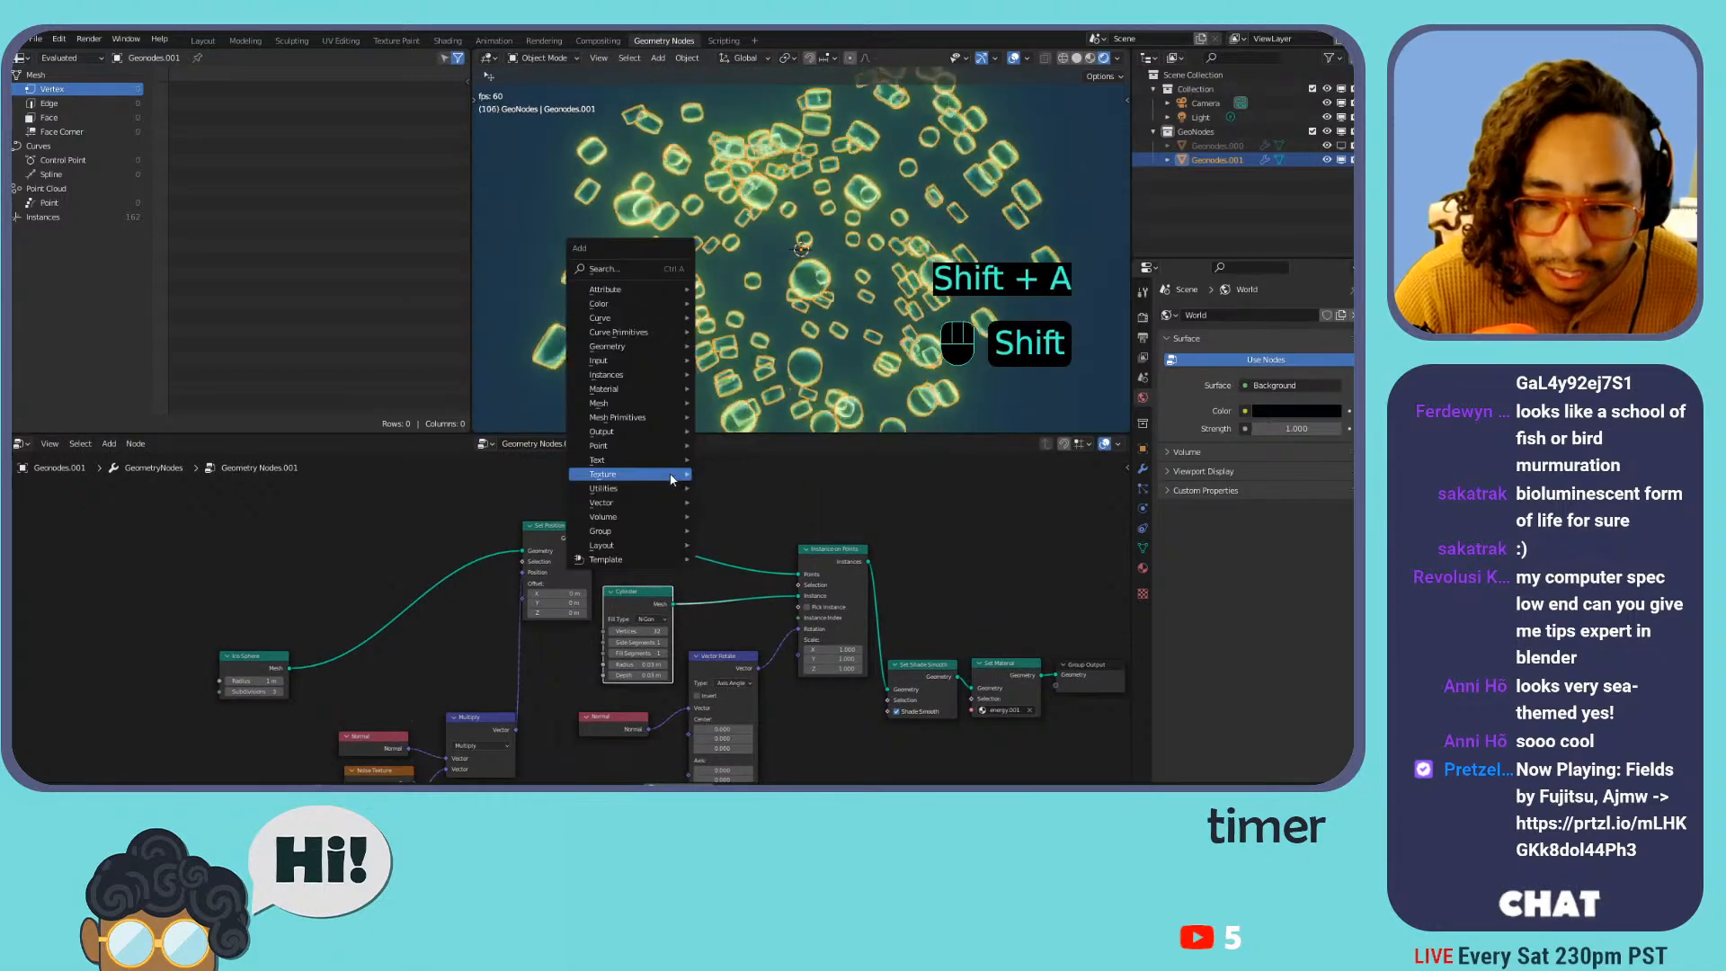
mouse_move(660, 487)
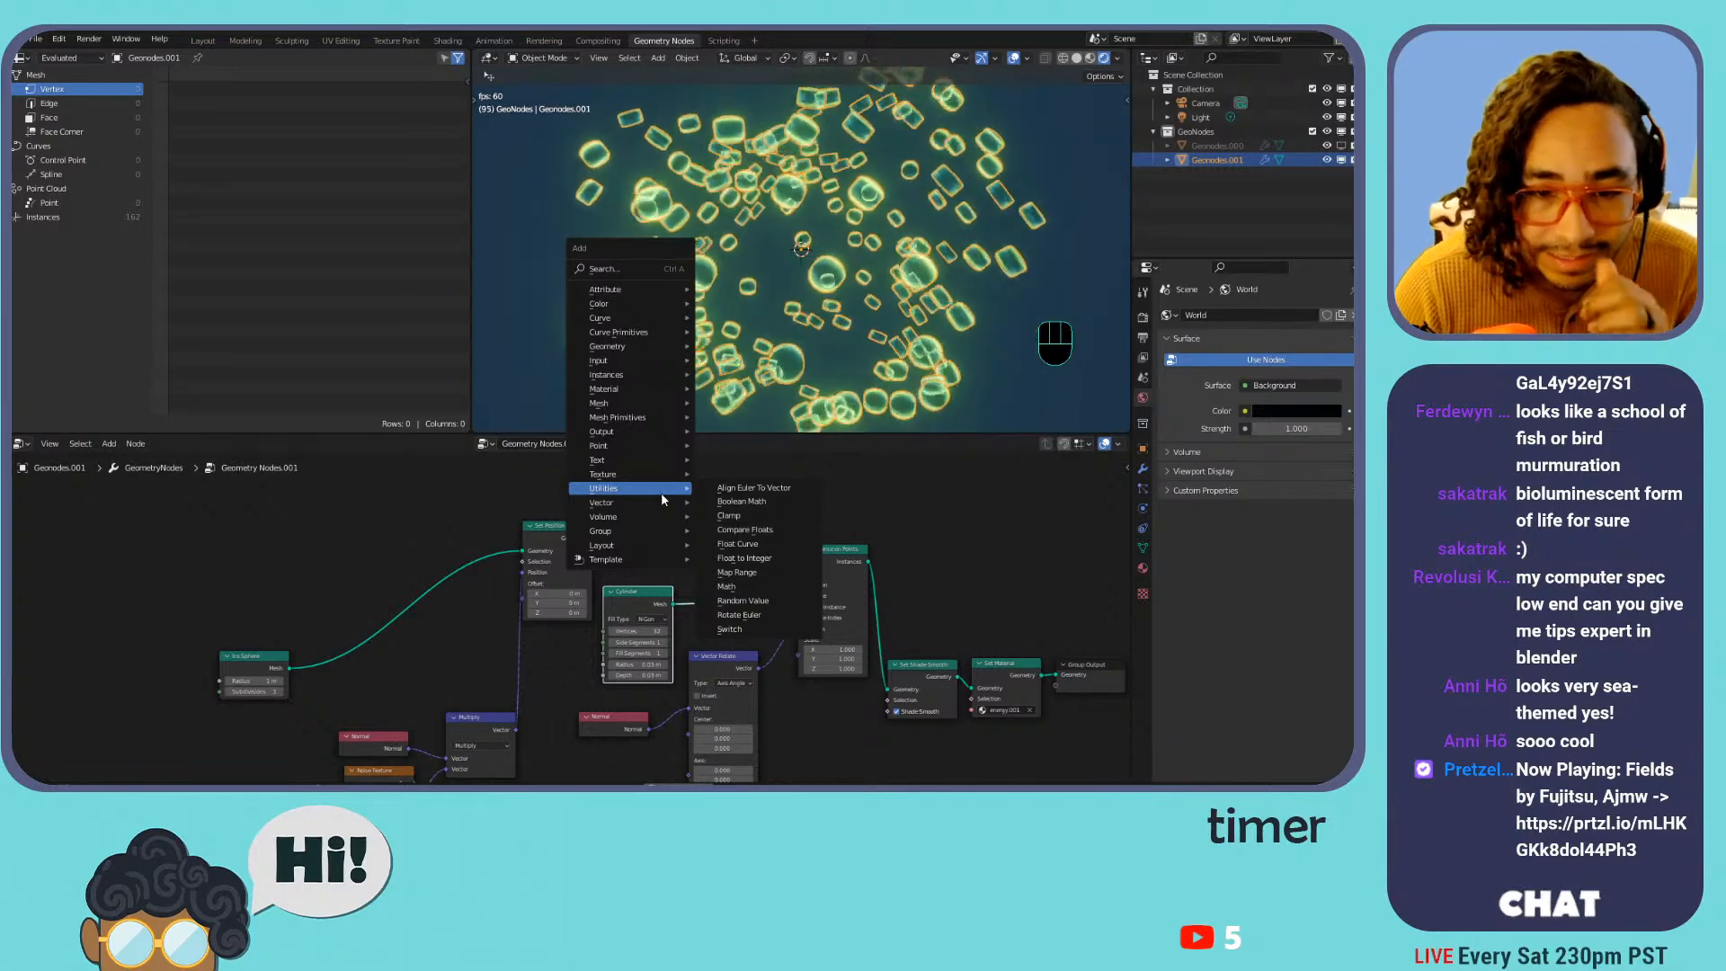
mouse_move(658, 420)
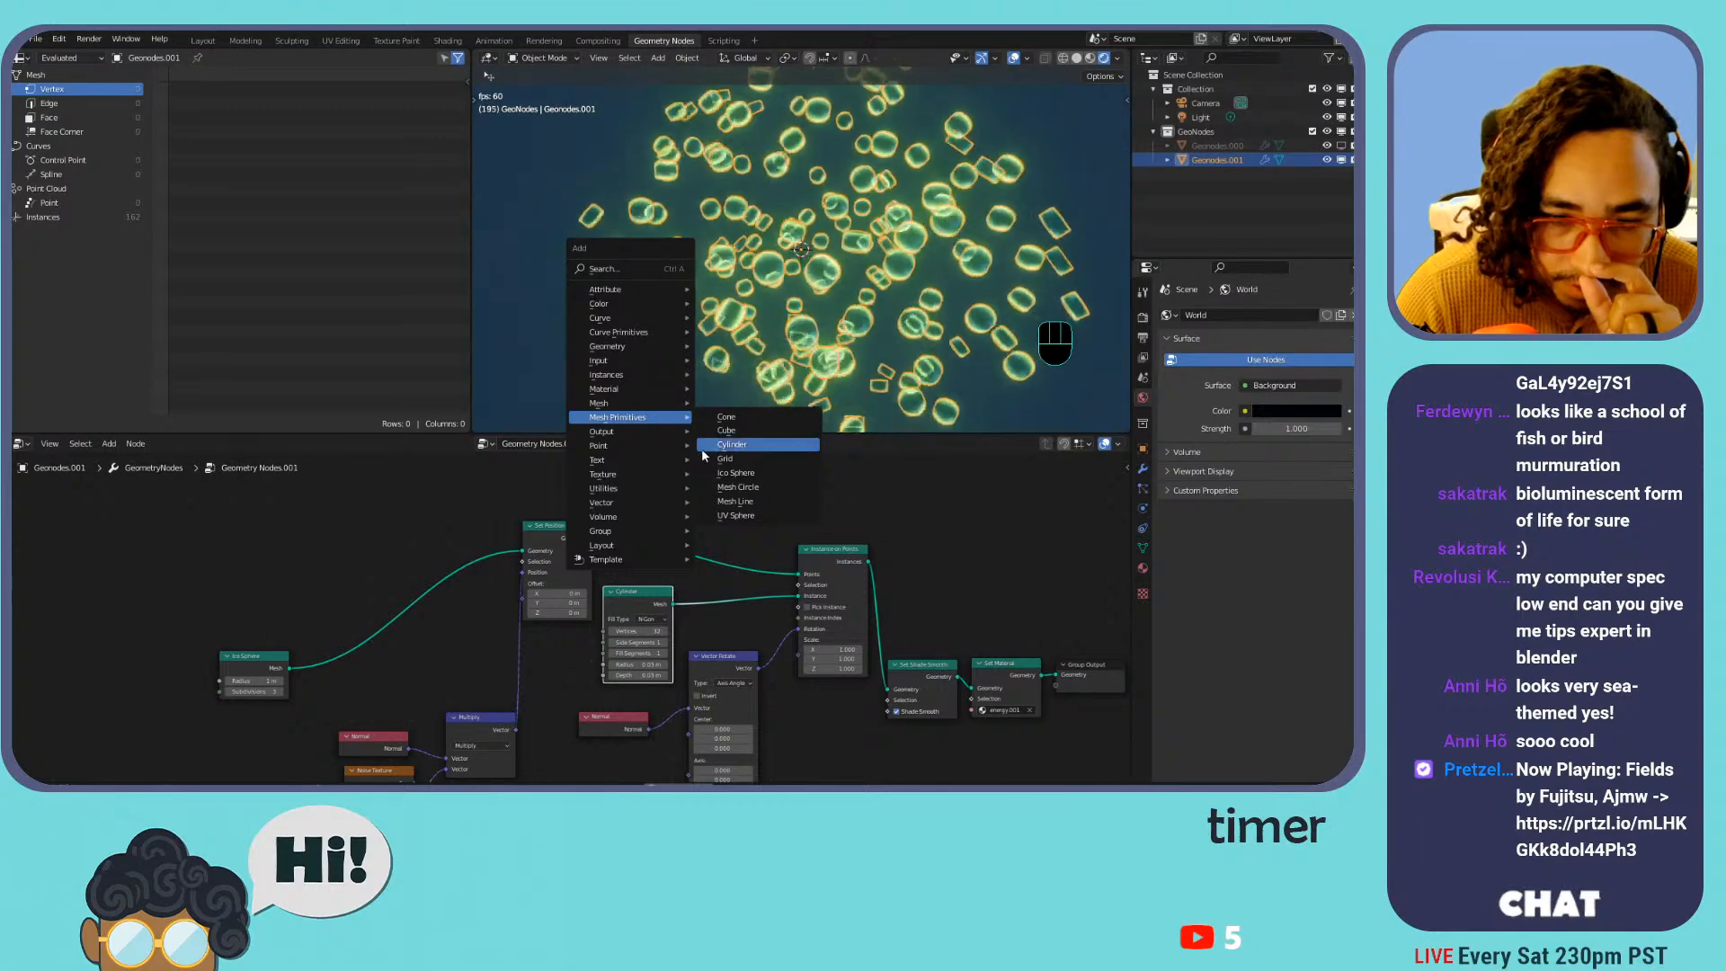
click(752, 474)
click(492, 639)
drag(486, 633, 808, 606)
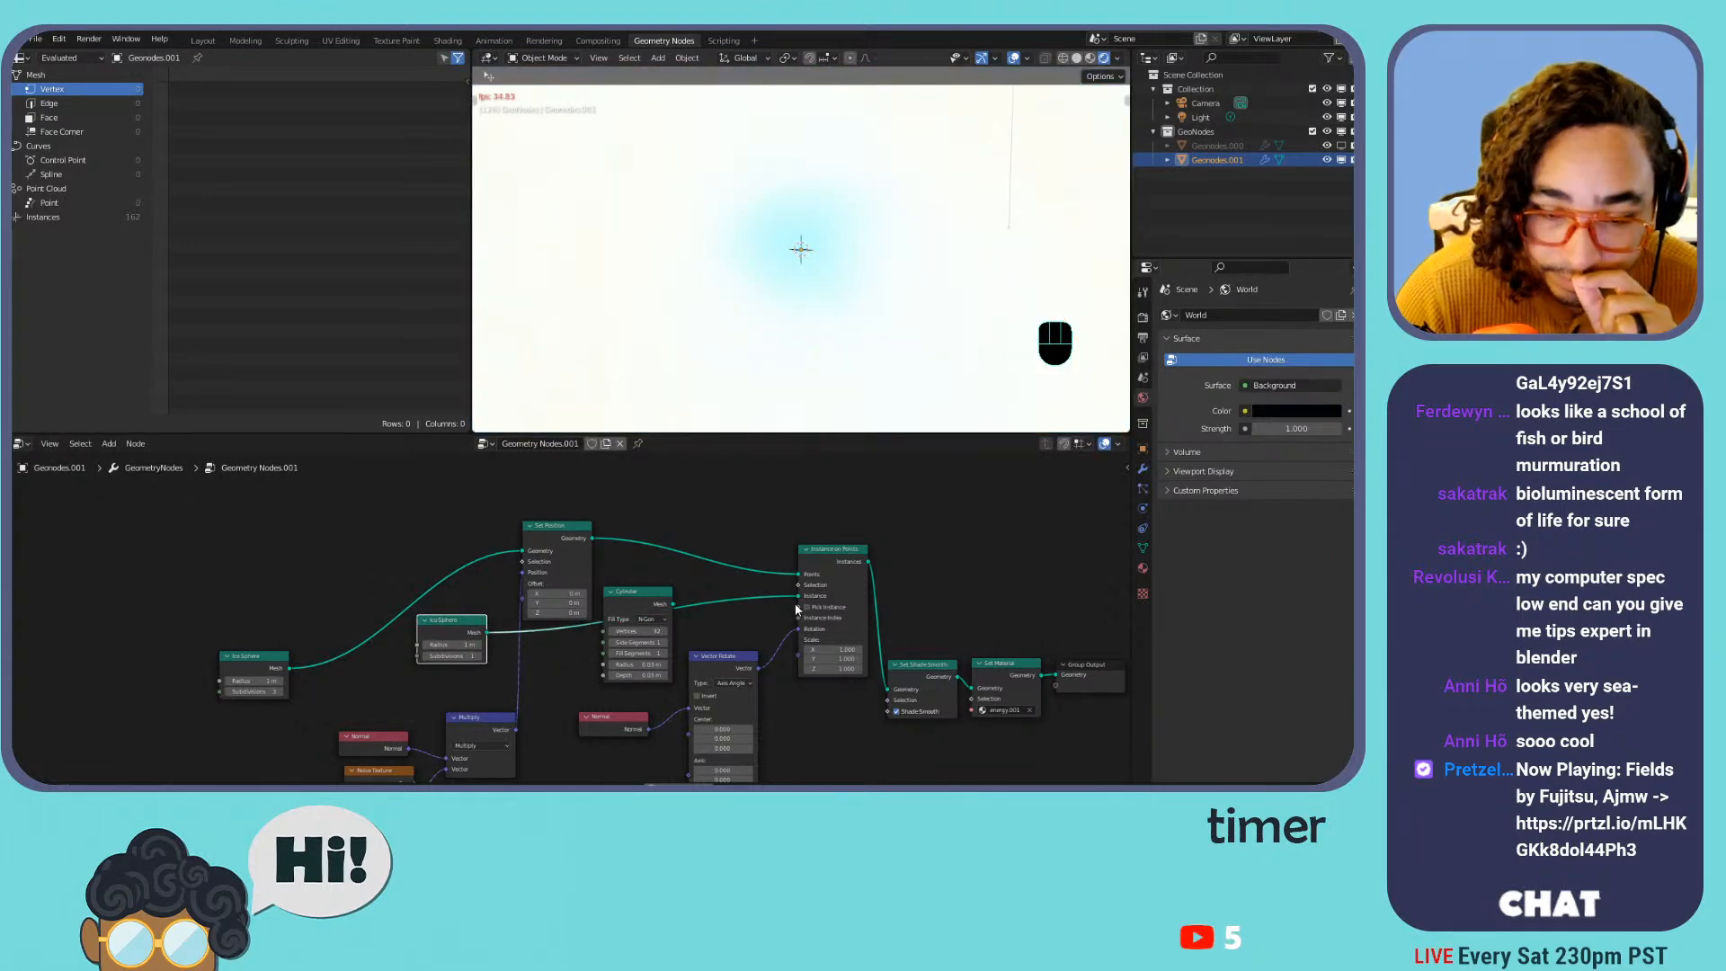
mouse_move(454, 645)
mouse_down()
mouse_move(423, 644)
mouse_move(460, 645)
mouse_up()
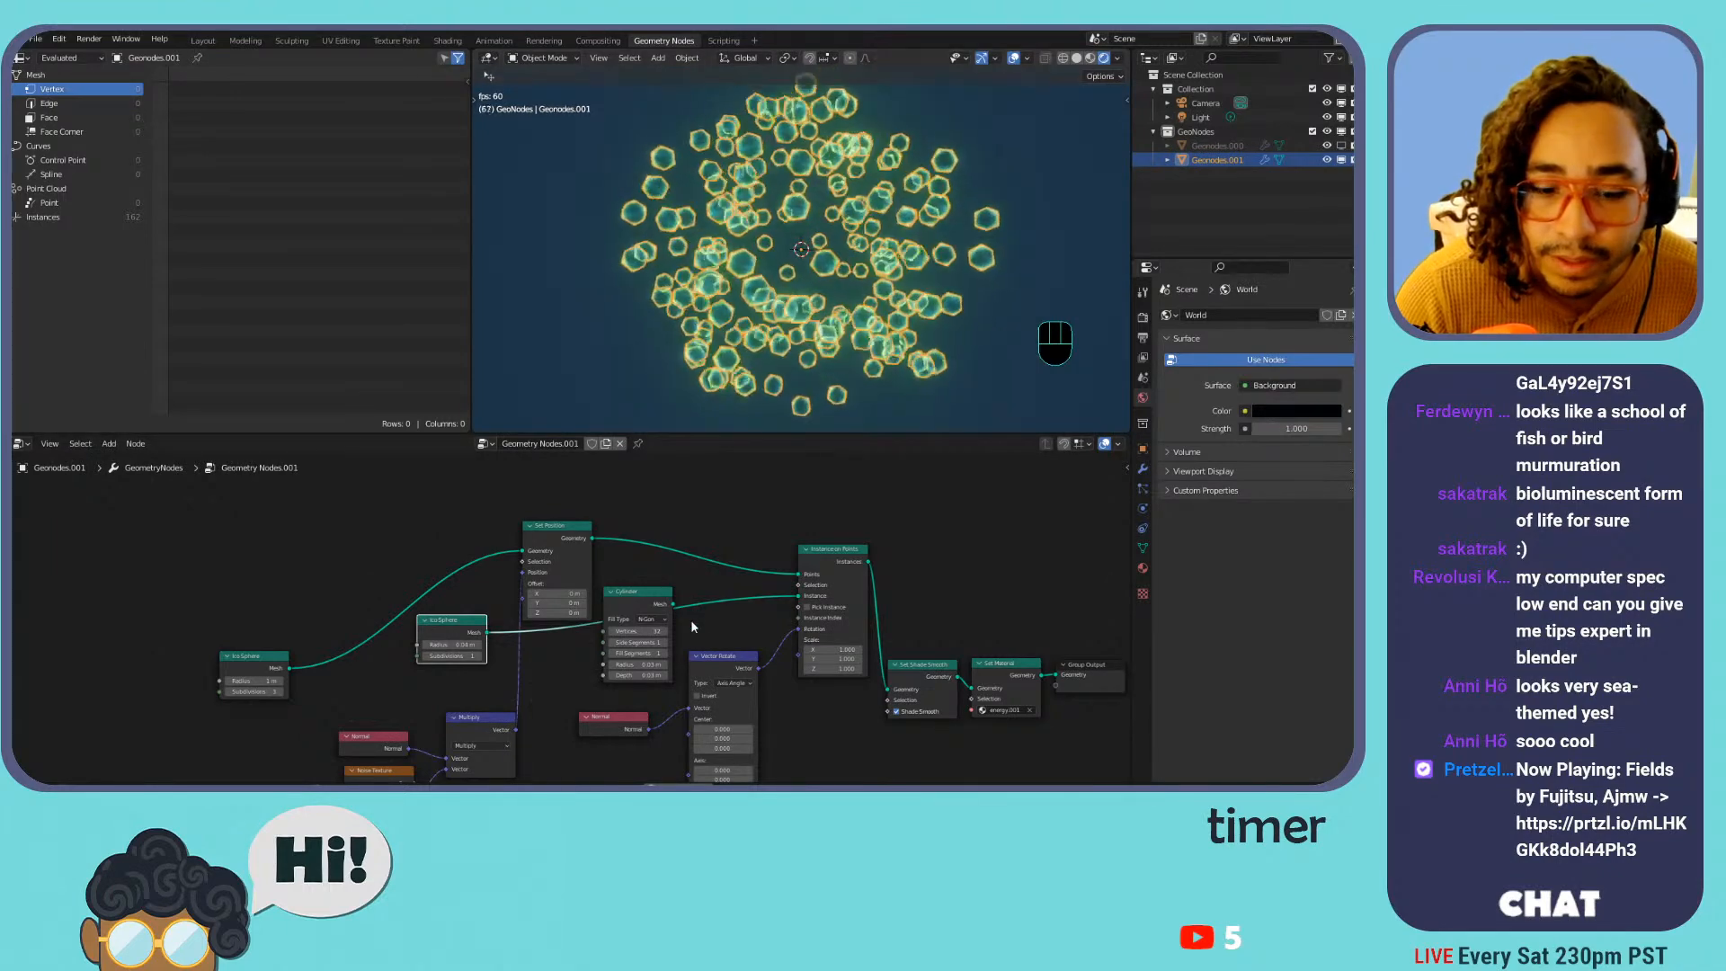
Rearrange the Ico Sphere nodes and connect the Cylinder's Mesh to Set Position's Geometry in place of the 1 m Ico Sphere
scroll(517, 736, up, 2)
scroll(590, 572, up, 2)
scroll(590, 572, down, 3)
middle_drag(737, 543, 612, 689)
scroll(612, 689, down, 1)
scroll(613, 687, up, 1)
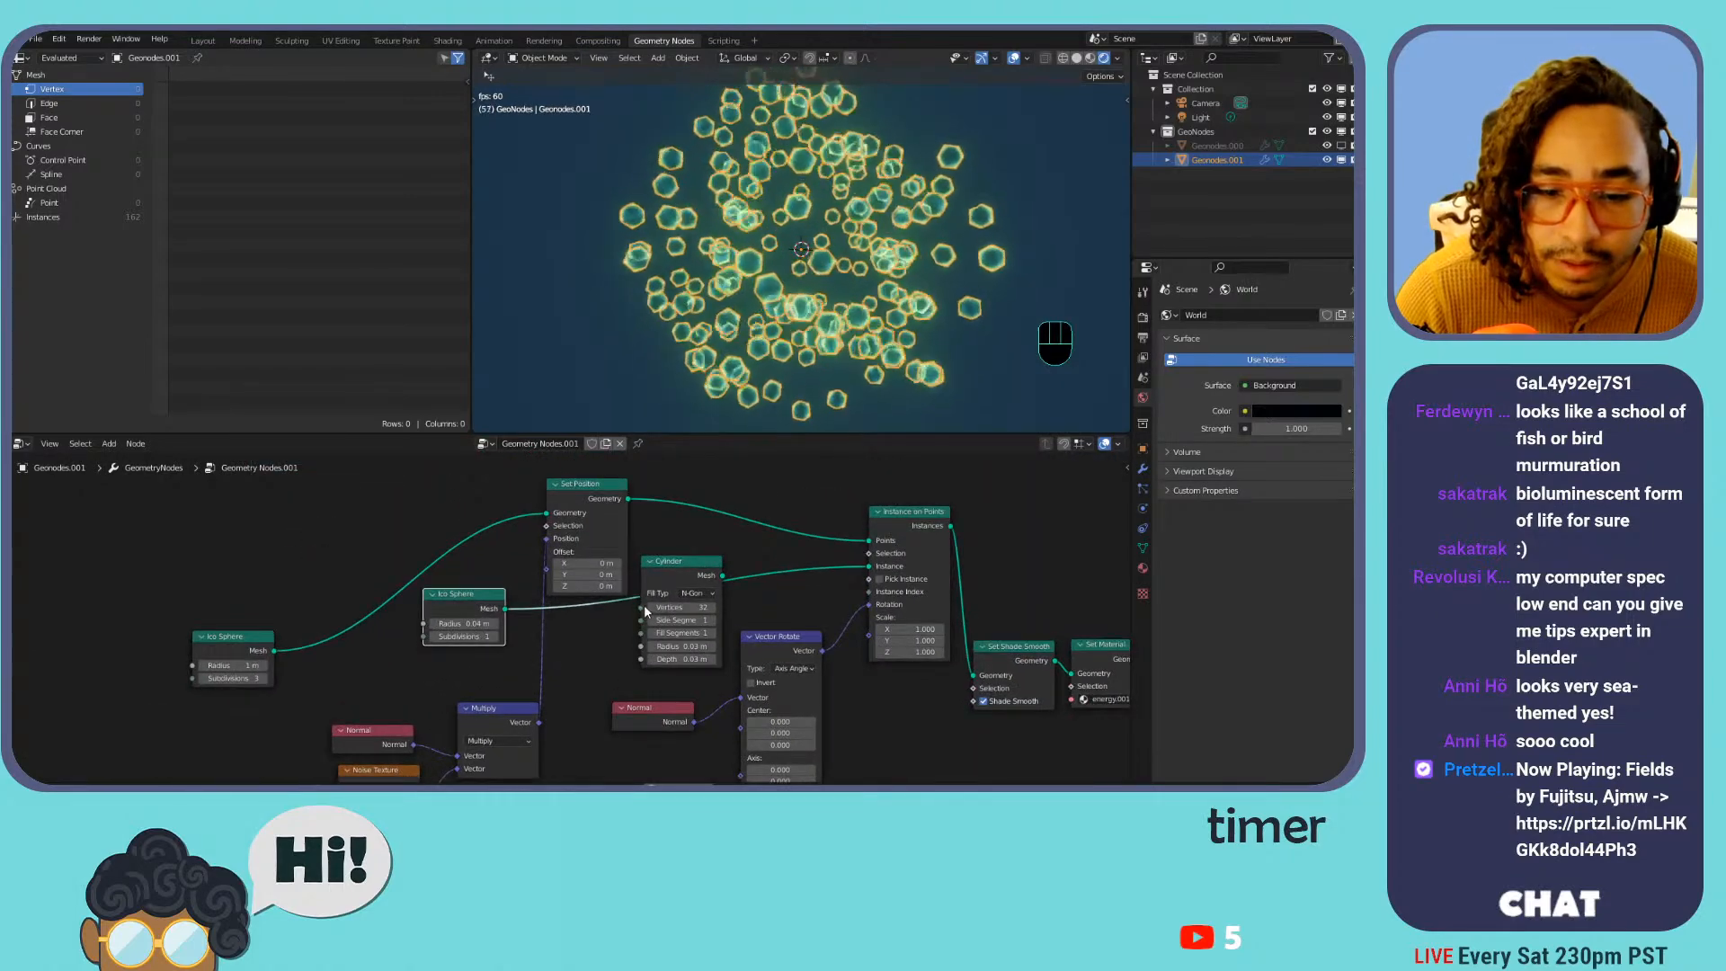
middle_drag(247, 632, 310, 692)
drag(310, 693, 492, 560)
click(765, 642)
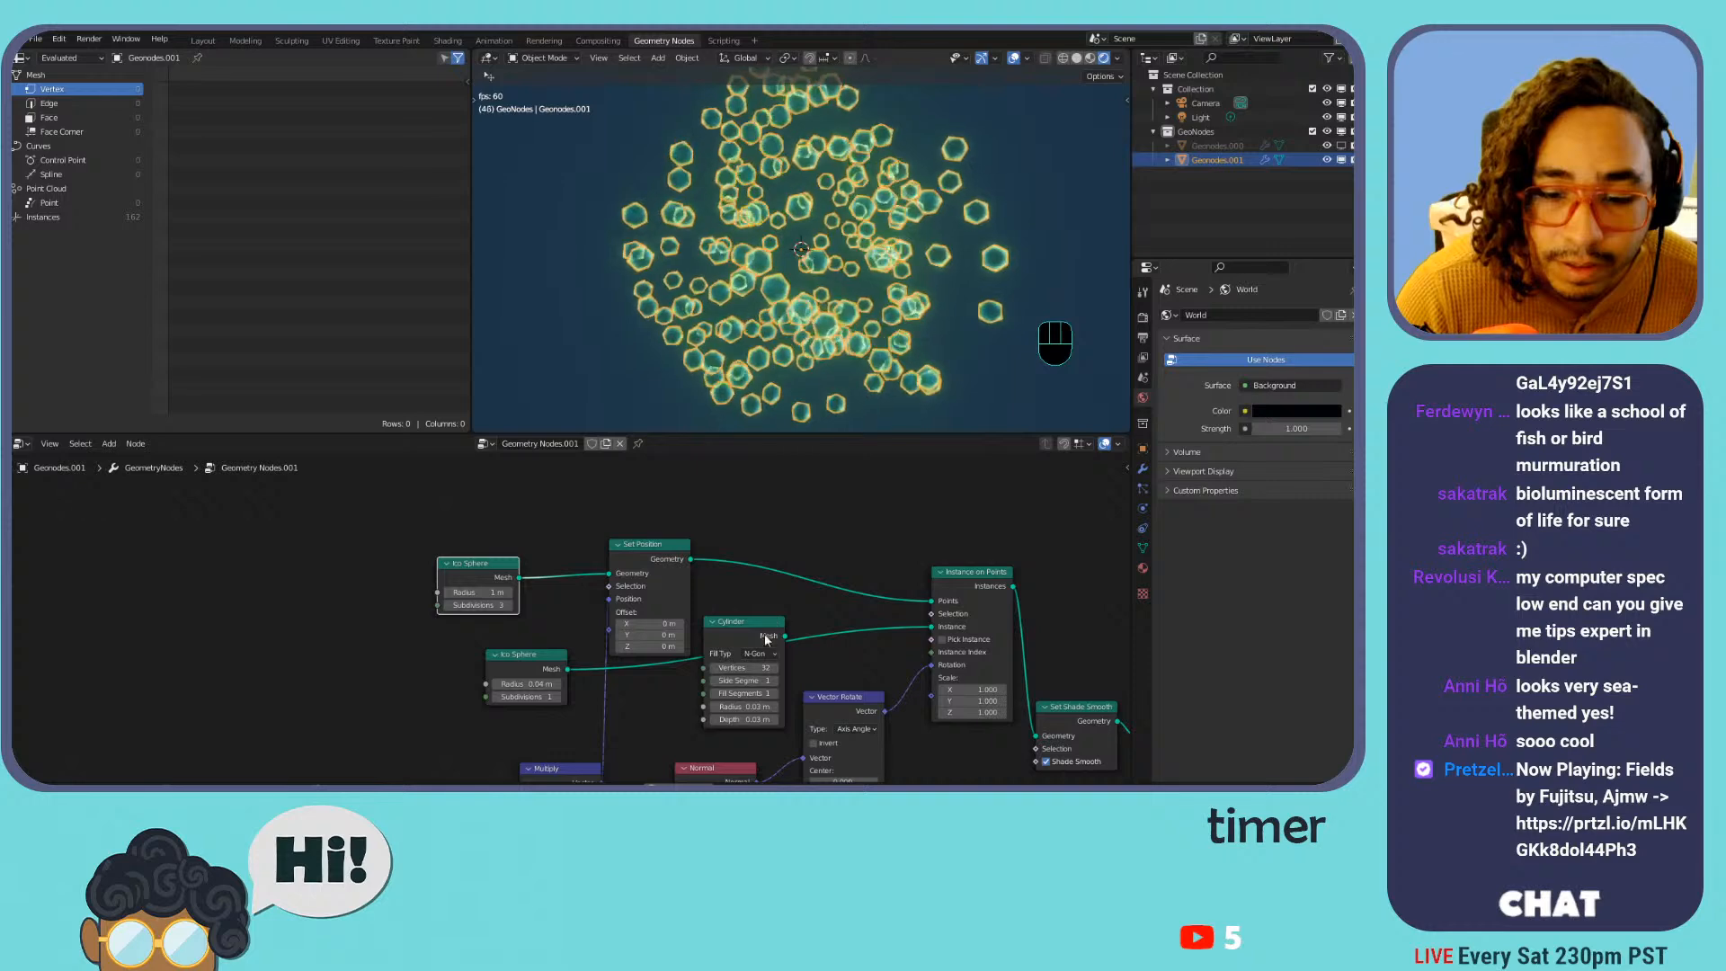
drag(763, 643, 614, 577)
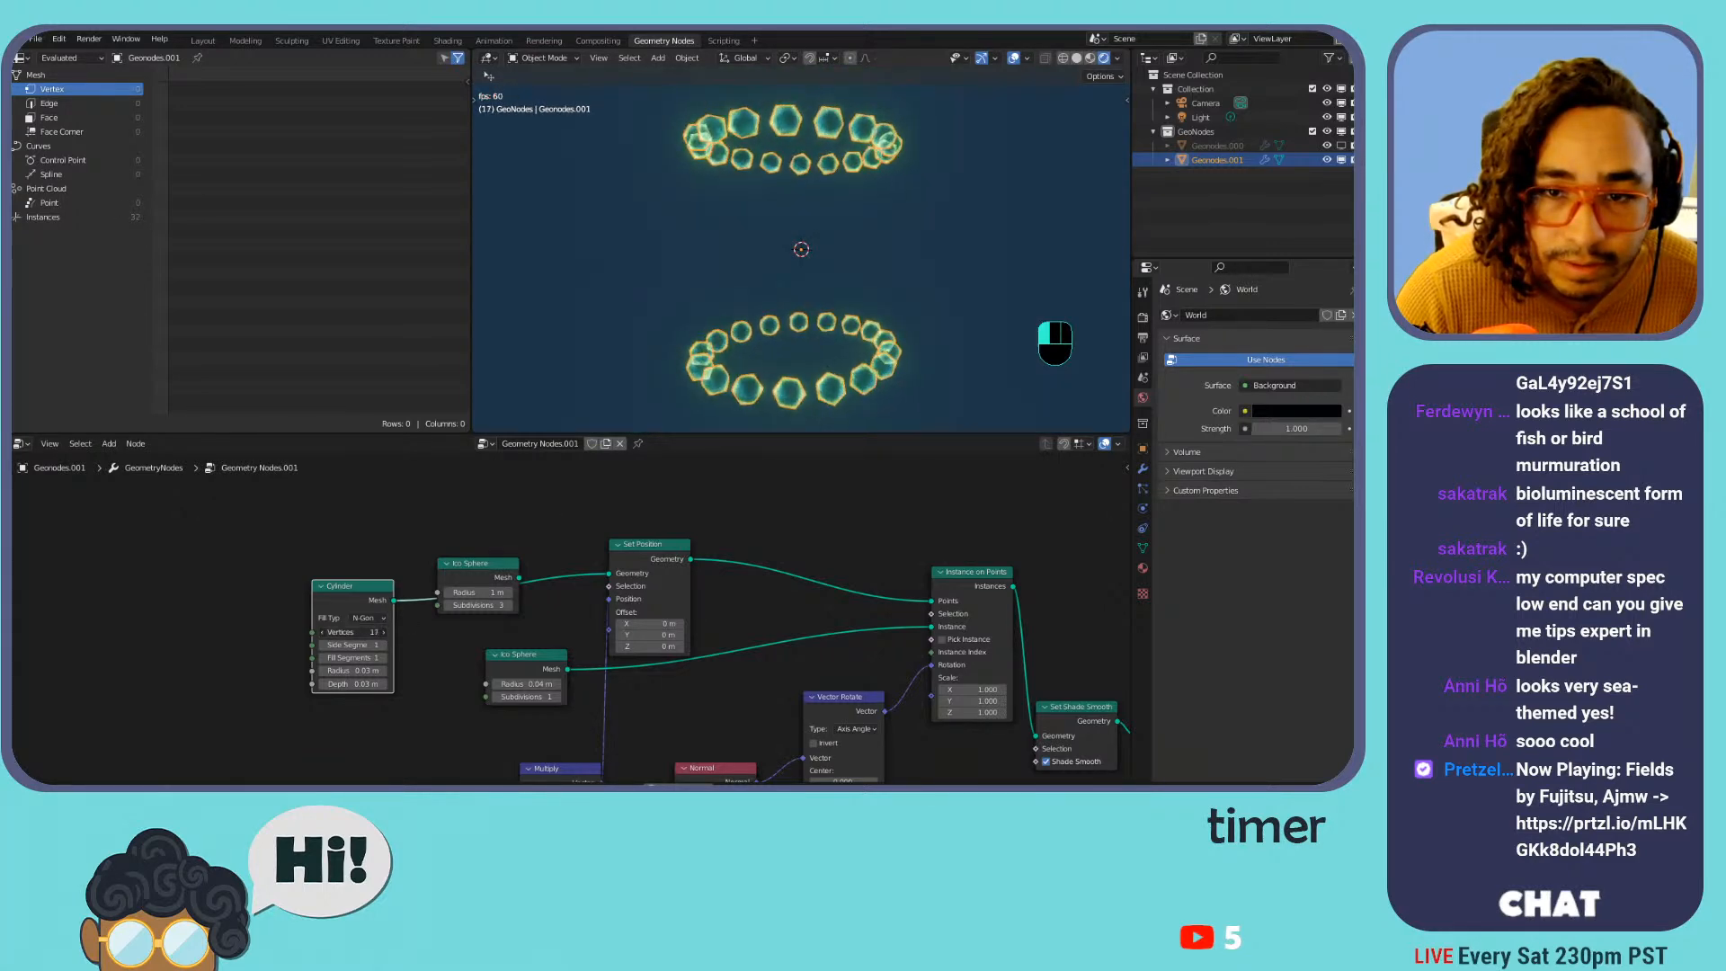
Set the Cylinder node to 18 vertices, 2 side segments, 1 fill segment, Triangles fill and a radius of 1.03 m
mouse_move(364, 647)
mouse_down()
mouse_move(418, 647)
mouse_move(355, 647)
mouse_up()
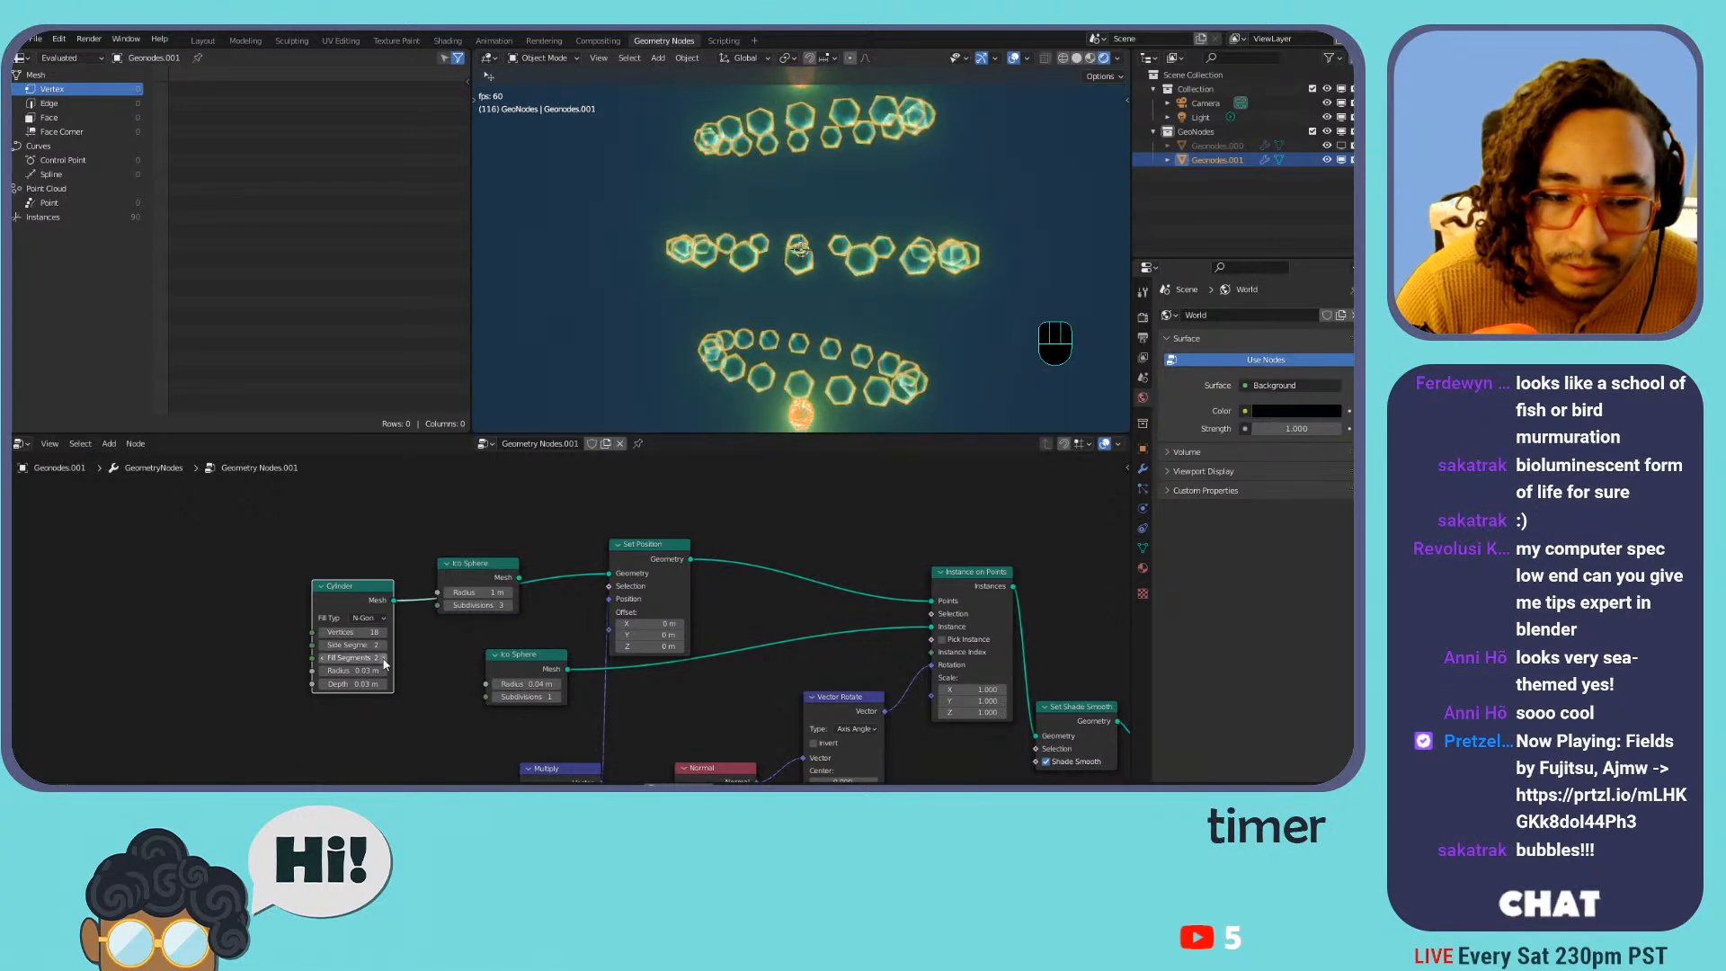
click(323, 659)
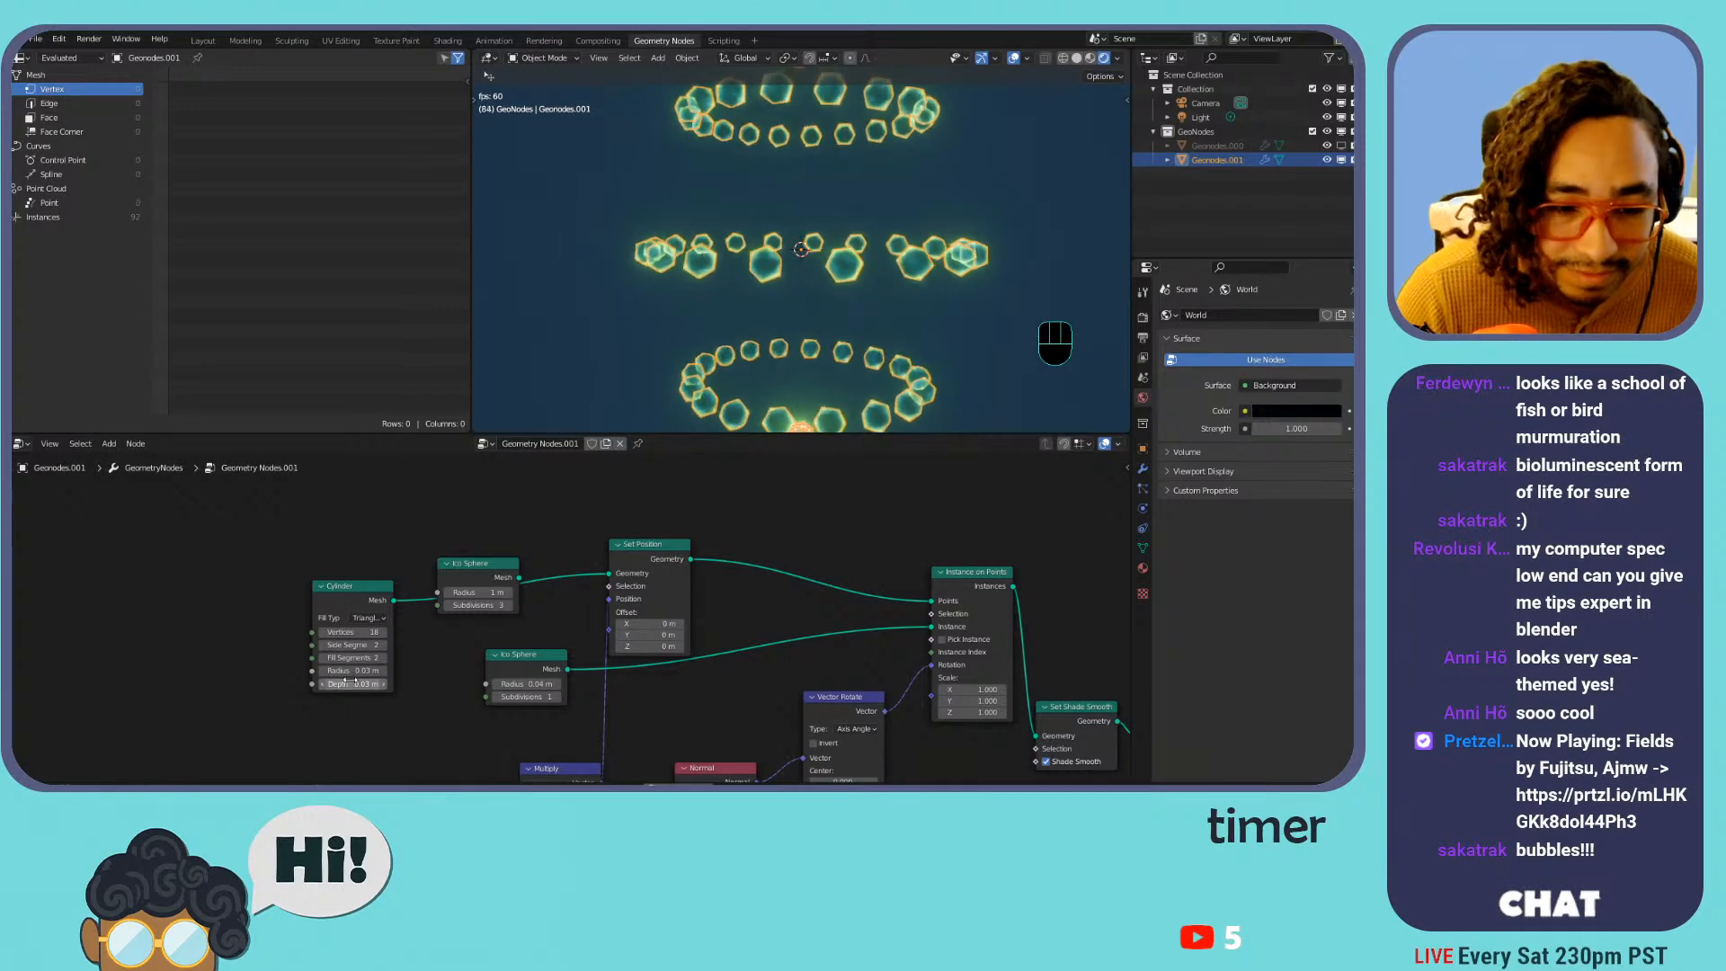
drag(352, 659, 377, 684)
key(ctrl+z)
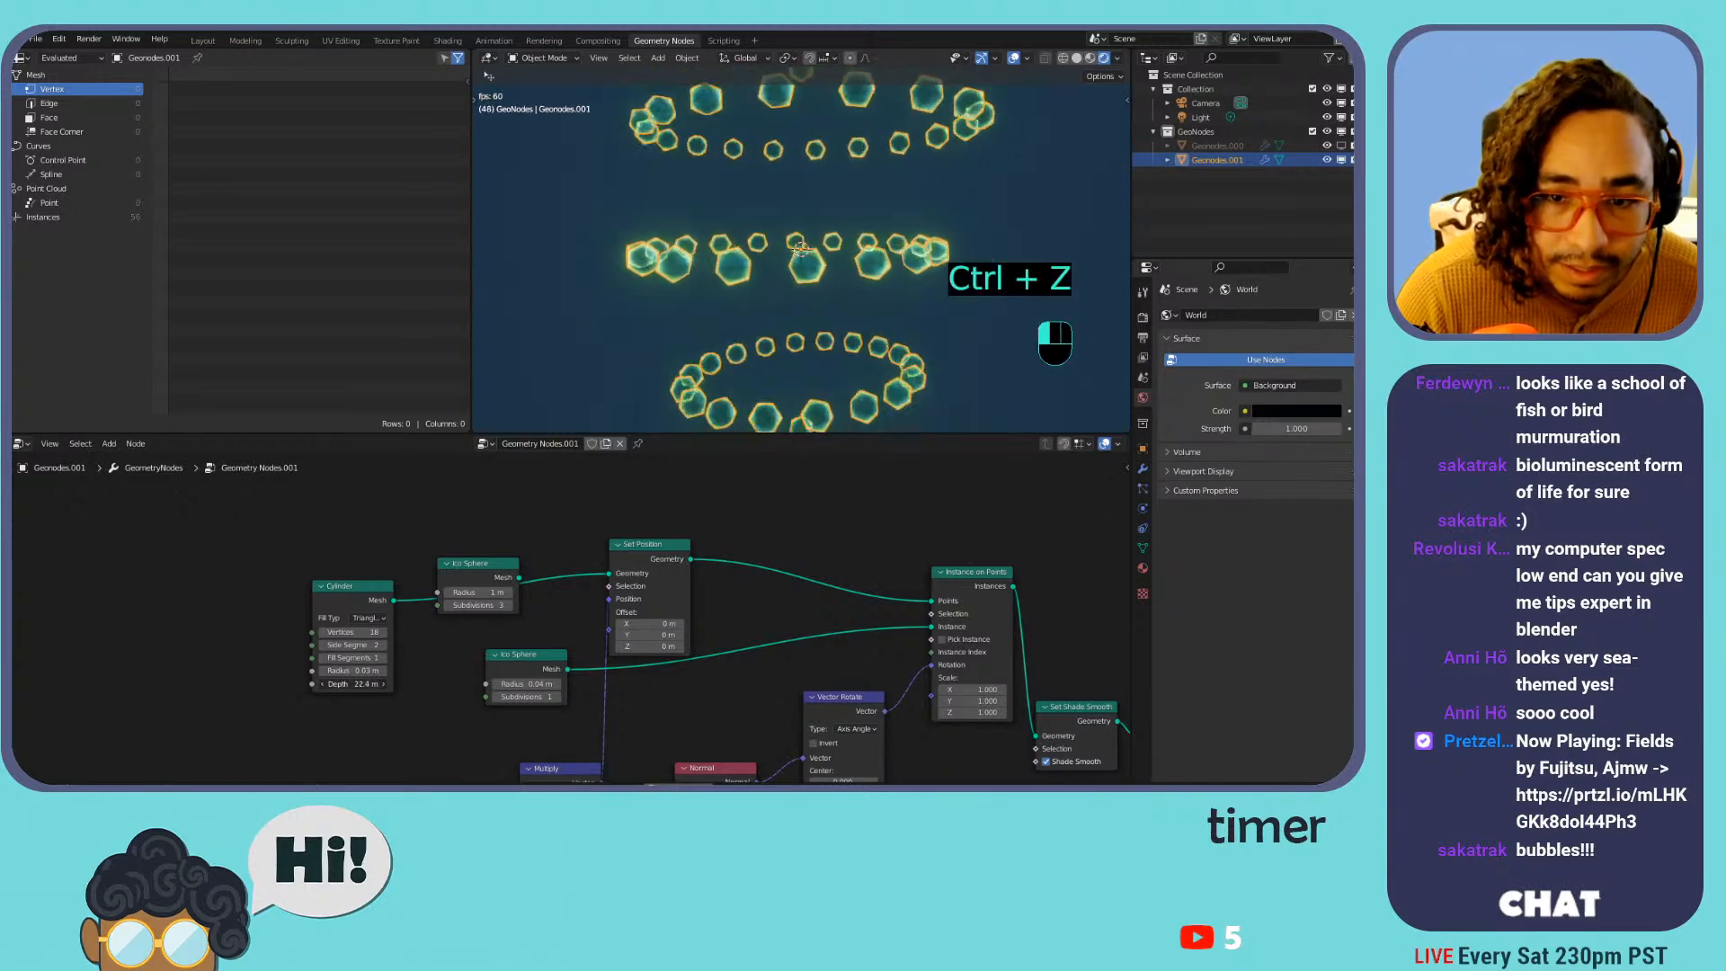
key(ctrl+z)
mouse_move(355, 671)
mouse_down()
mouse_move(409, 671)
mouse_move(382, 671)
mouse_up()
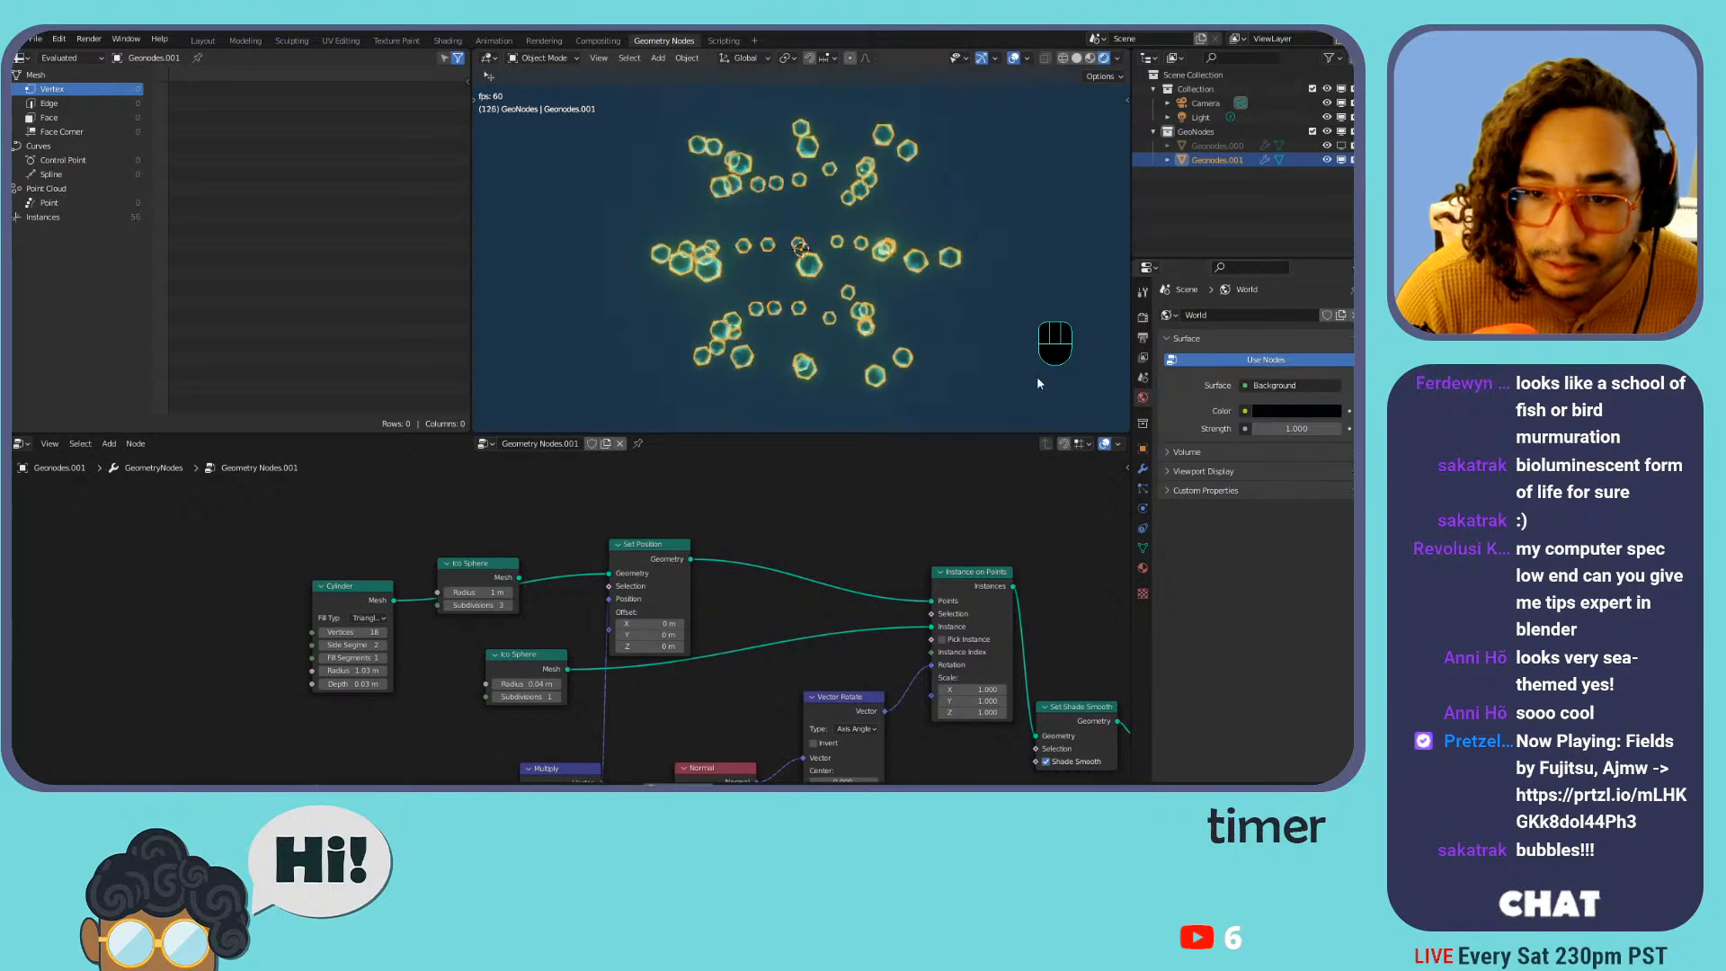
Switch the object's material to energy.001 and set its EnergyBrightness property to 149
click(1144, 567)
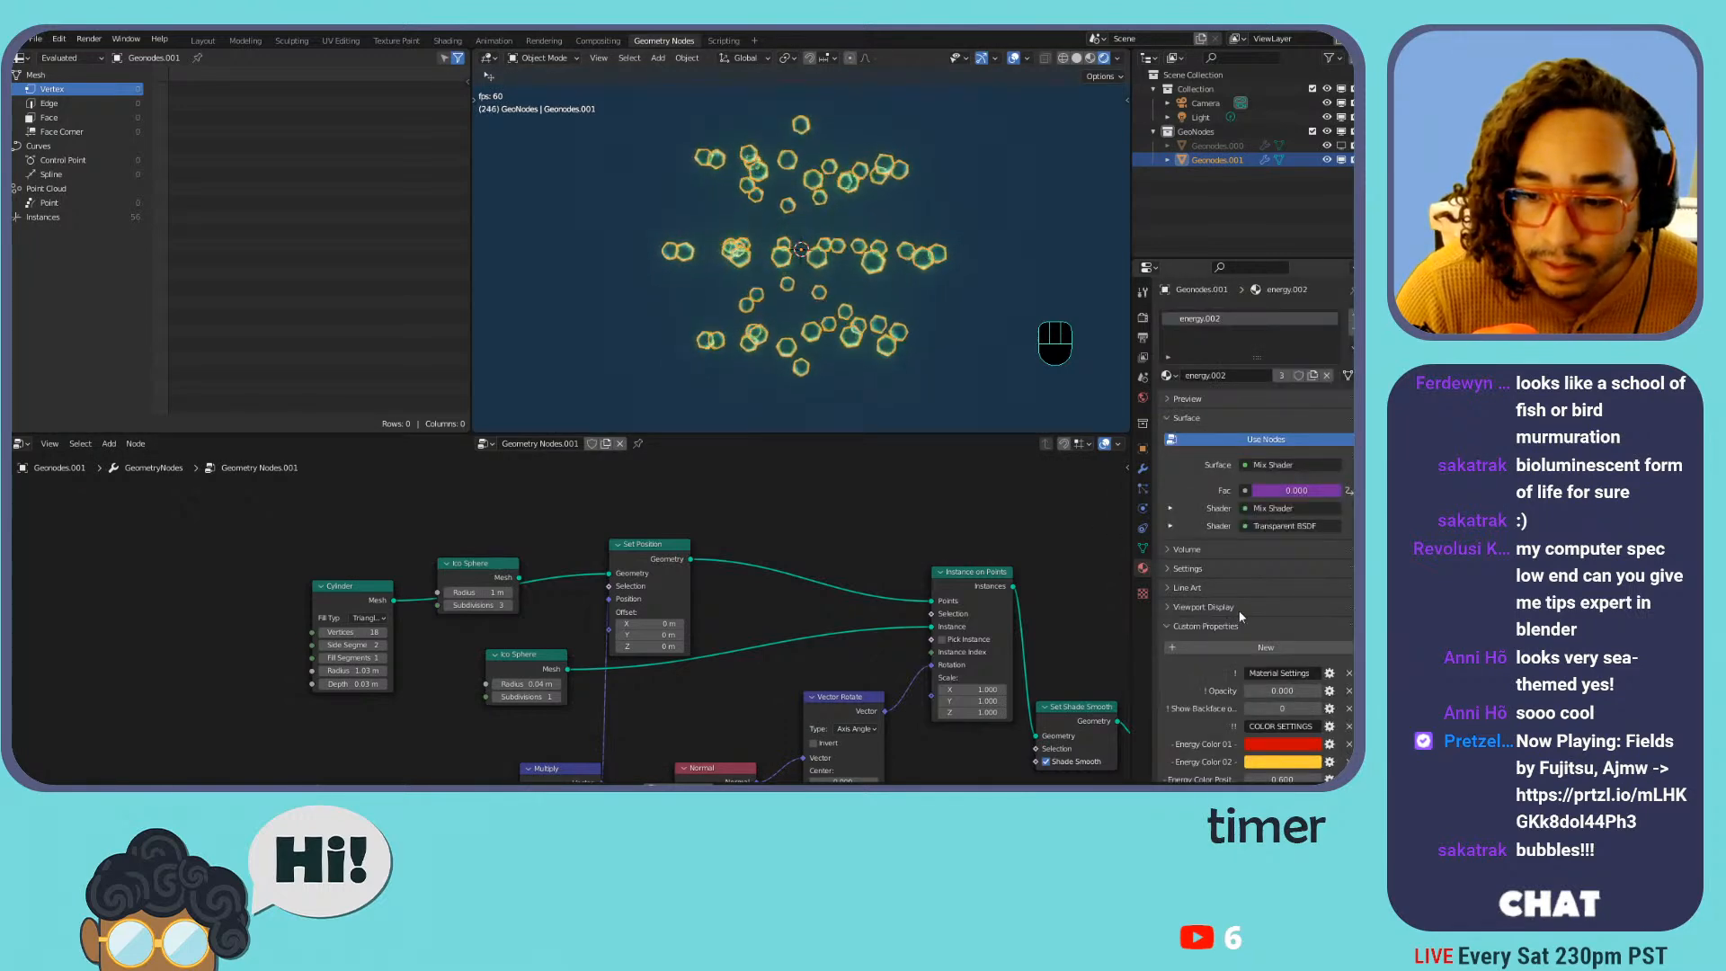
scroll(1236, 619, down, 3)
middle_drag(983, 641, 645, 736)
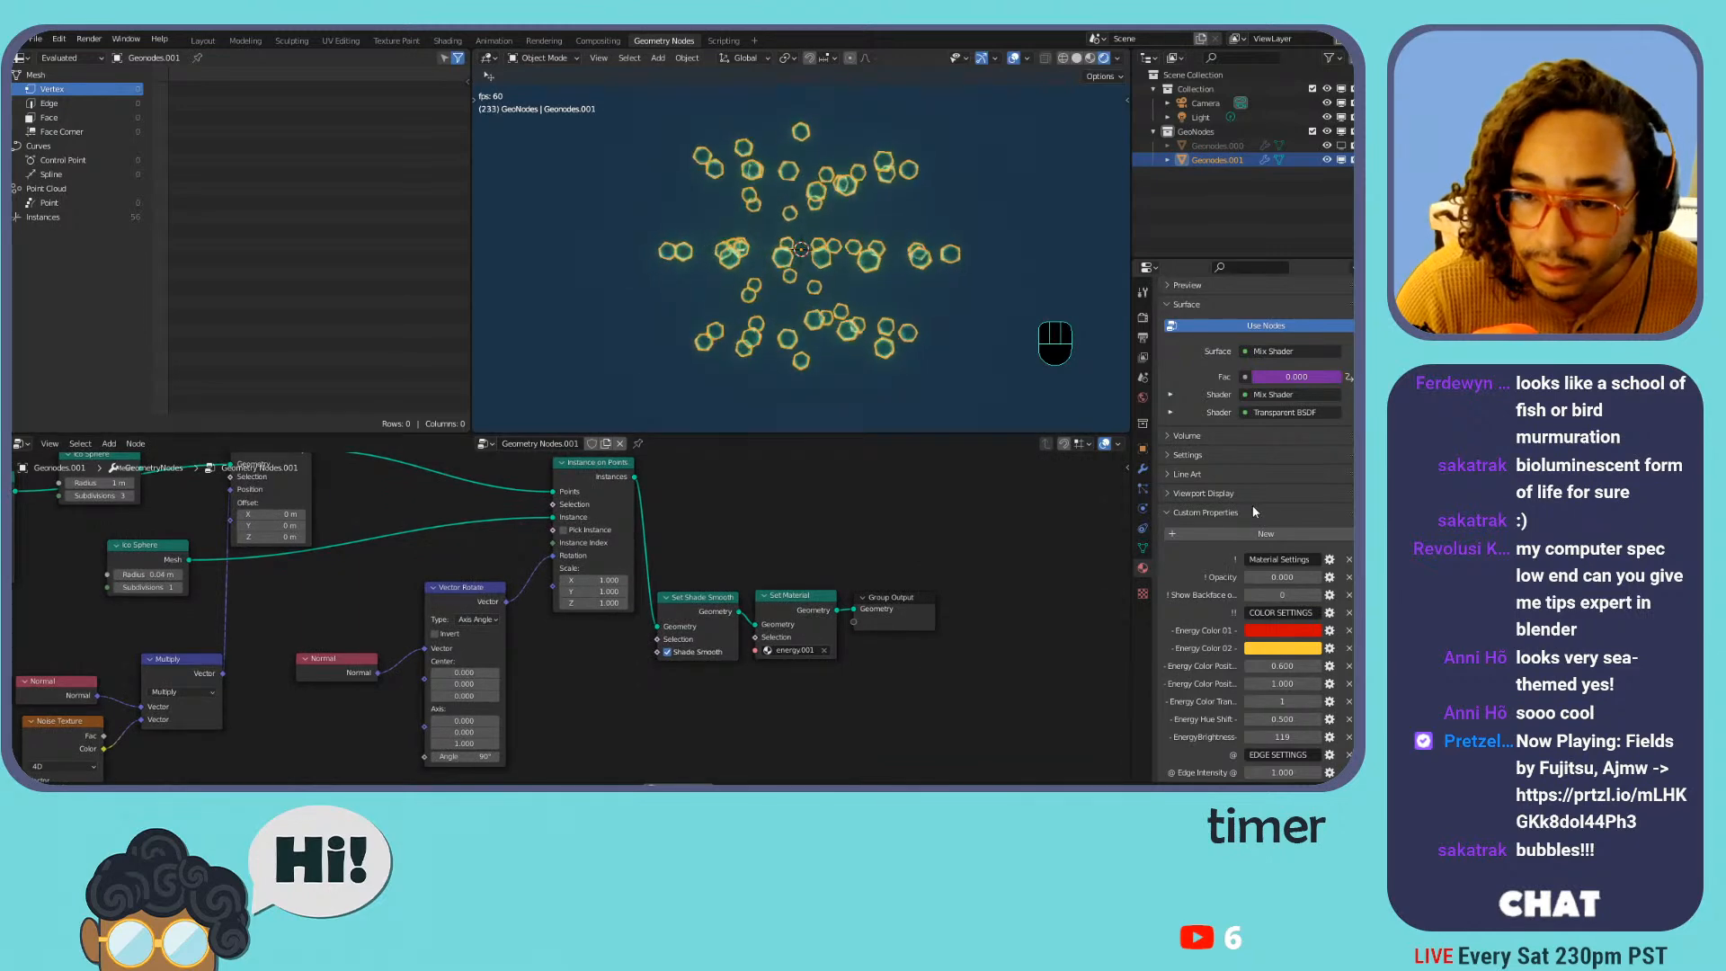
scroll(1248, 395, up, 3)
click(1170, 376)
click(1190, 398)
scroll(1233, 649, down, 4)
mouse_move(1283, 709)
mouse_down()
mouse_move(1349, 709)
mouse_move(1288, 708)
mouse_move(1318, 708)
mouse_up()
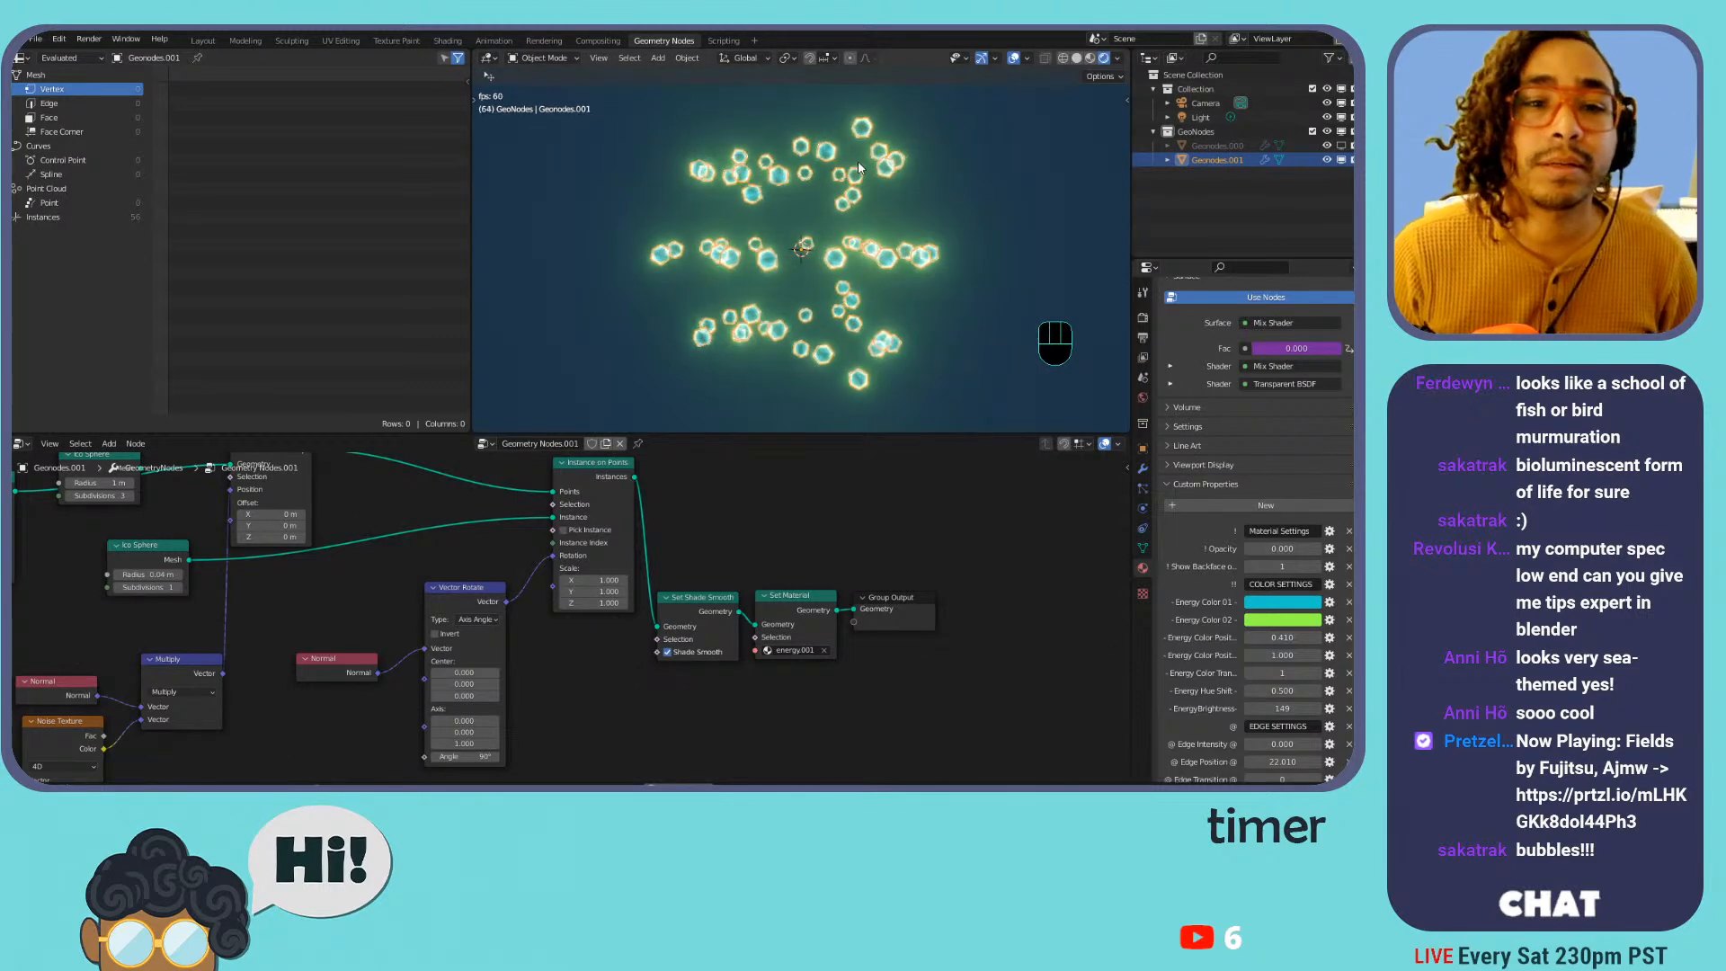
Set the subdivisions of the 0.04 m Ico Sphere used as the instance to 2
scroll(845, 165, up, 5)
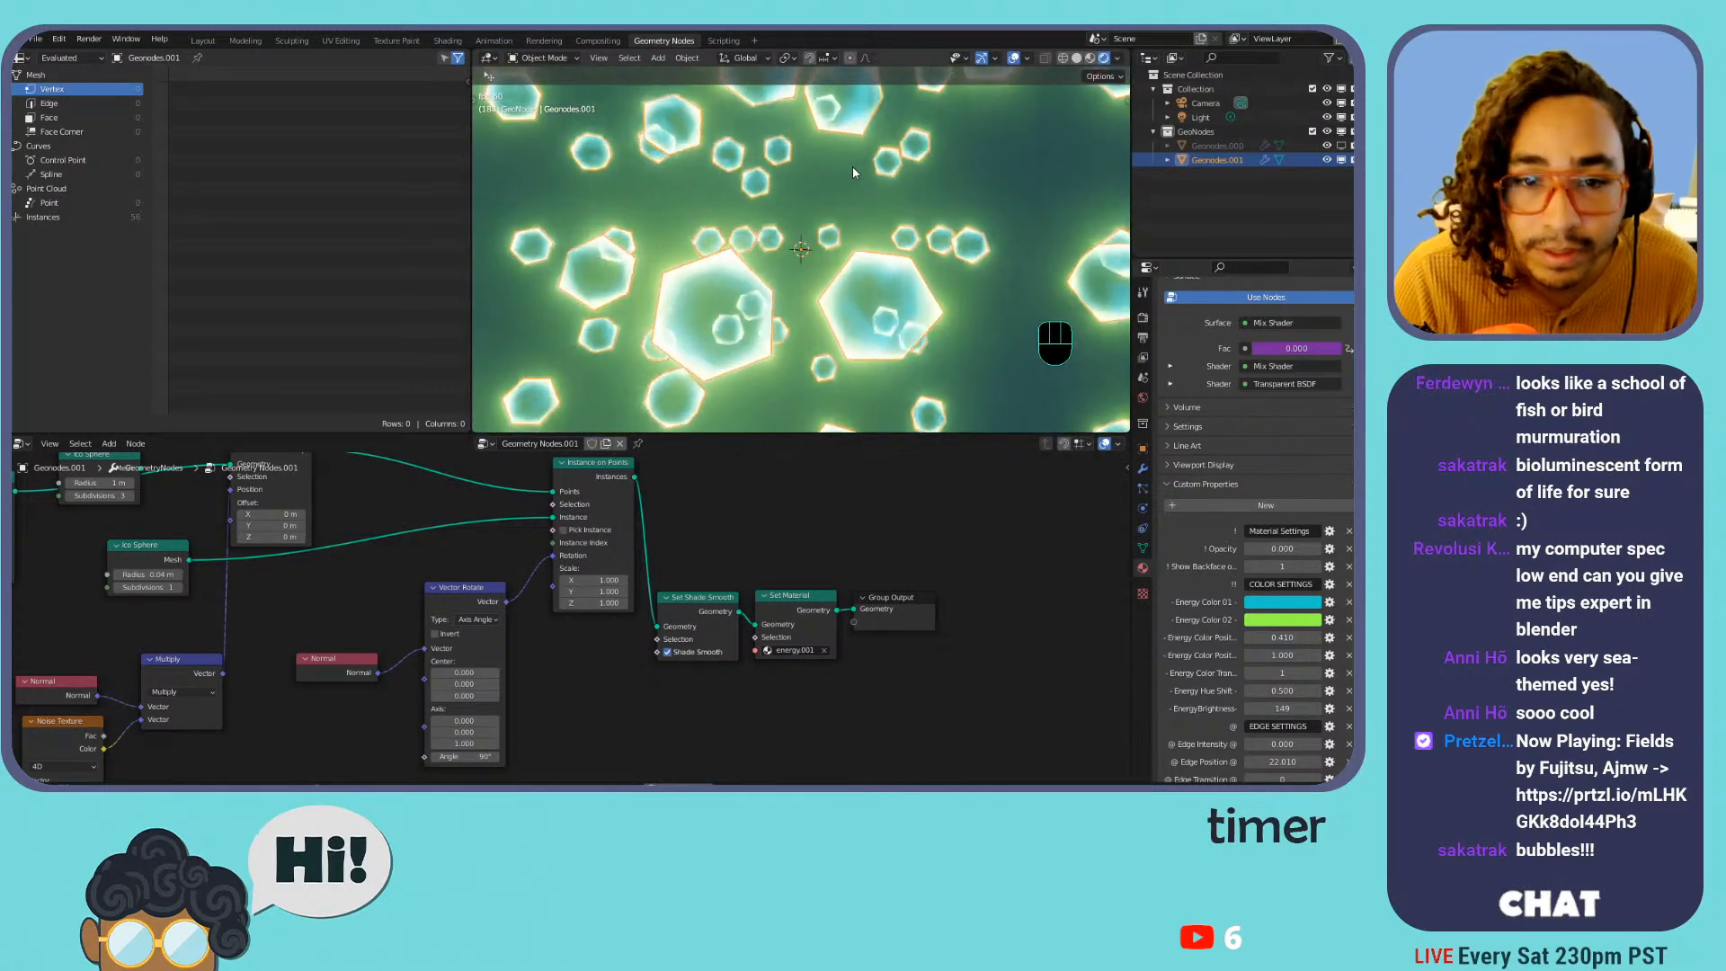
middle_drag(245, 596, 689, 611)
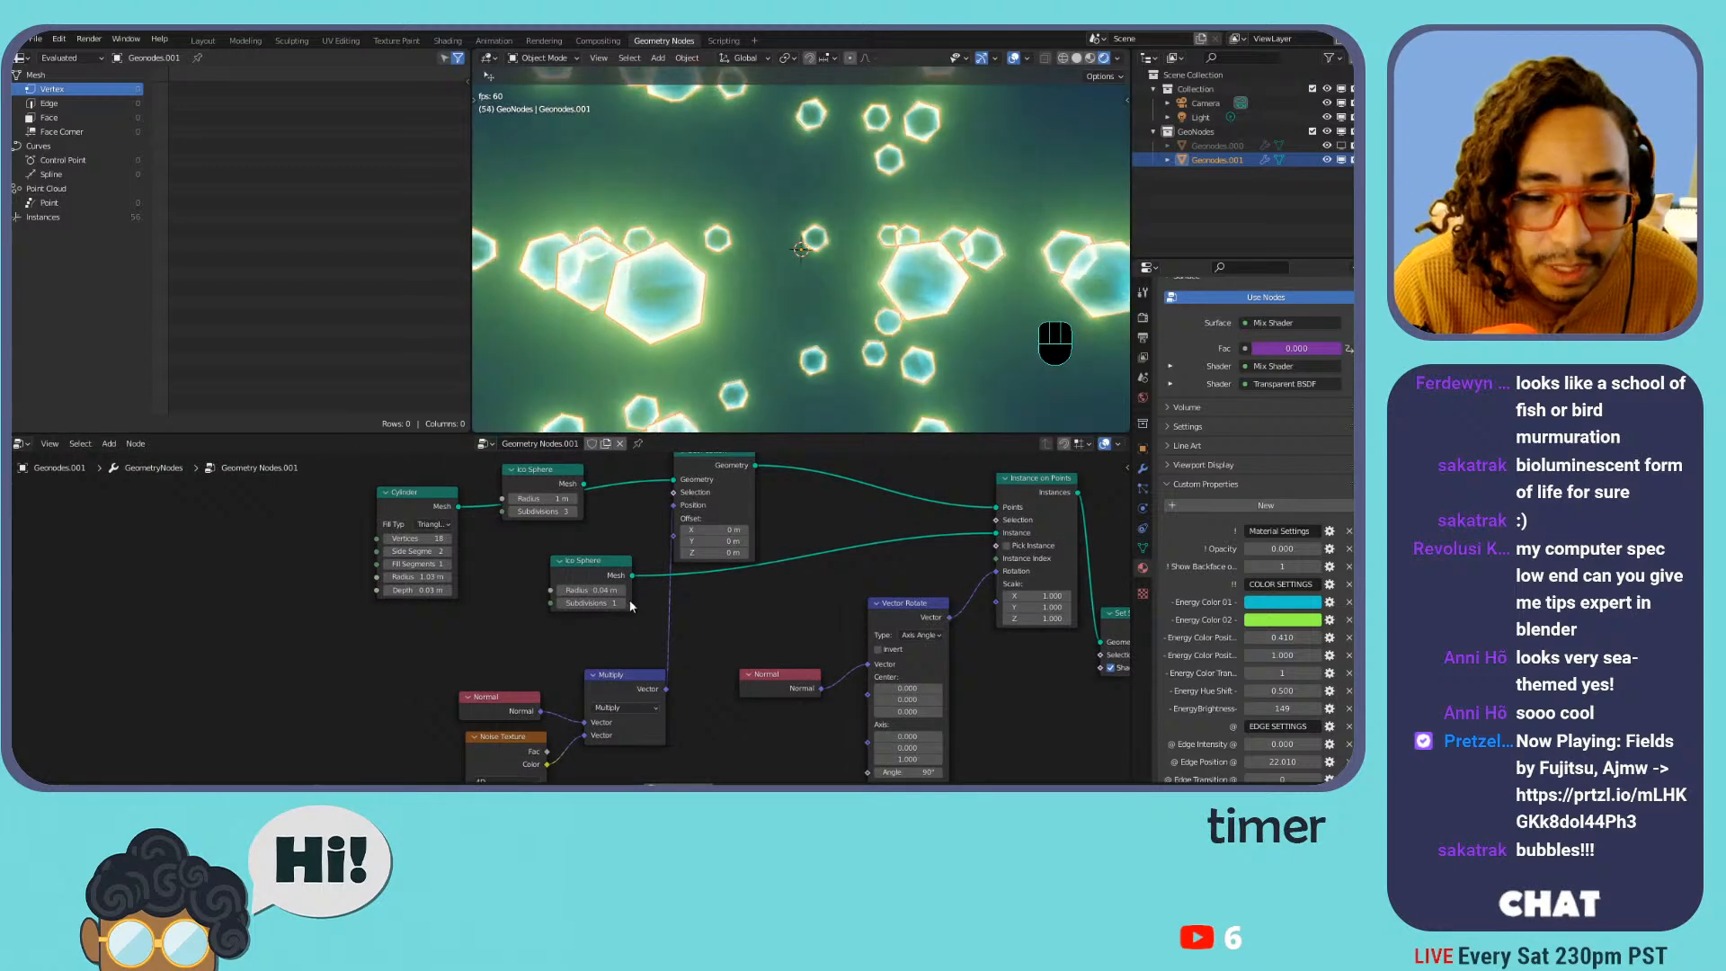
click(629, 600)
scroll(797, 249, down, 5)
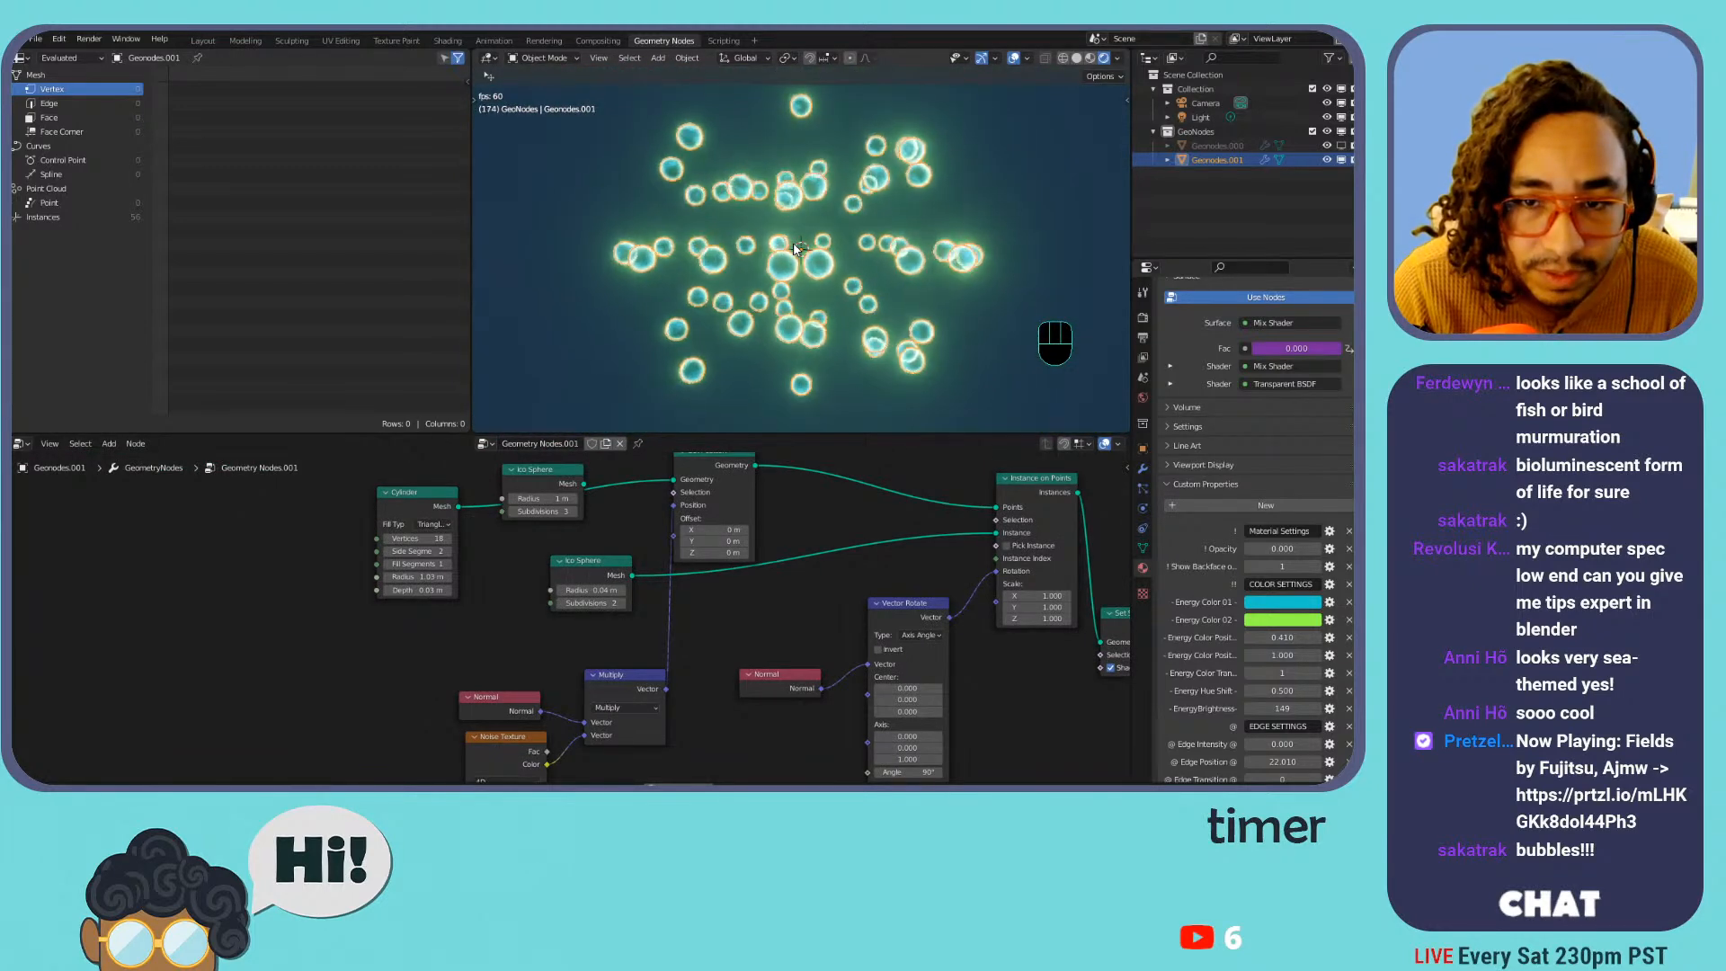
Move the Set Shade Smooth node farther away from Instance on Points to make room between them
scroll(839, 505, down, 2)
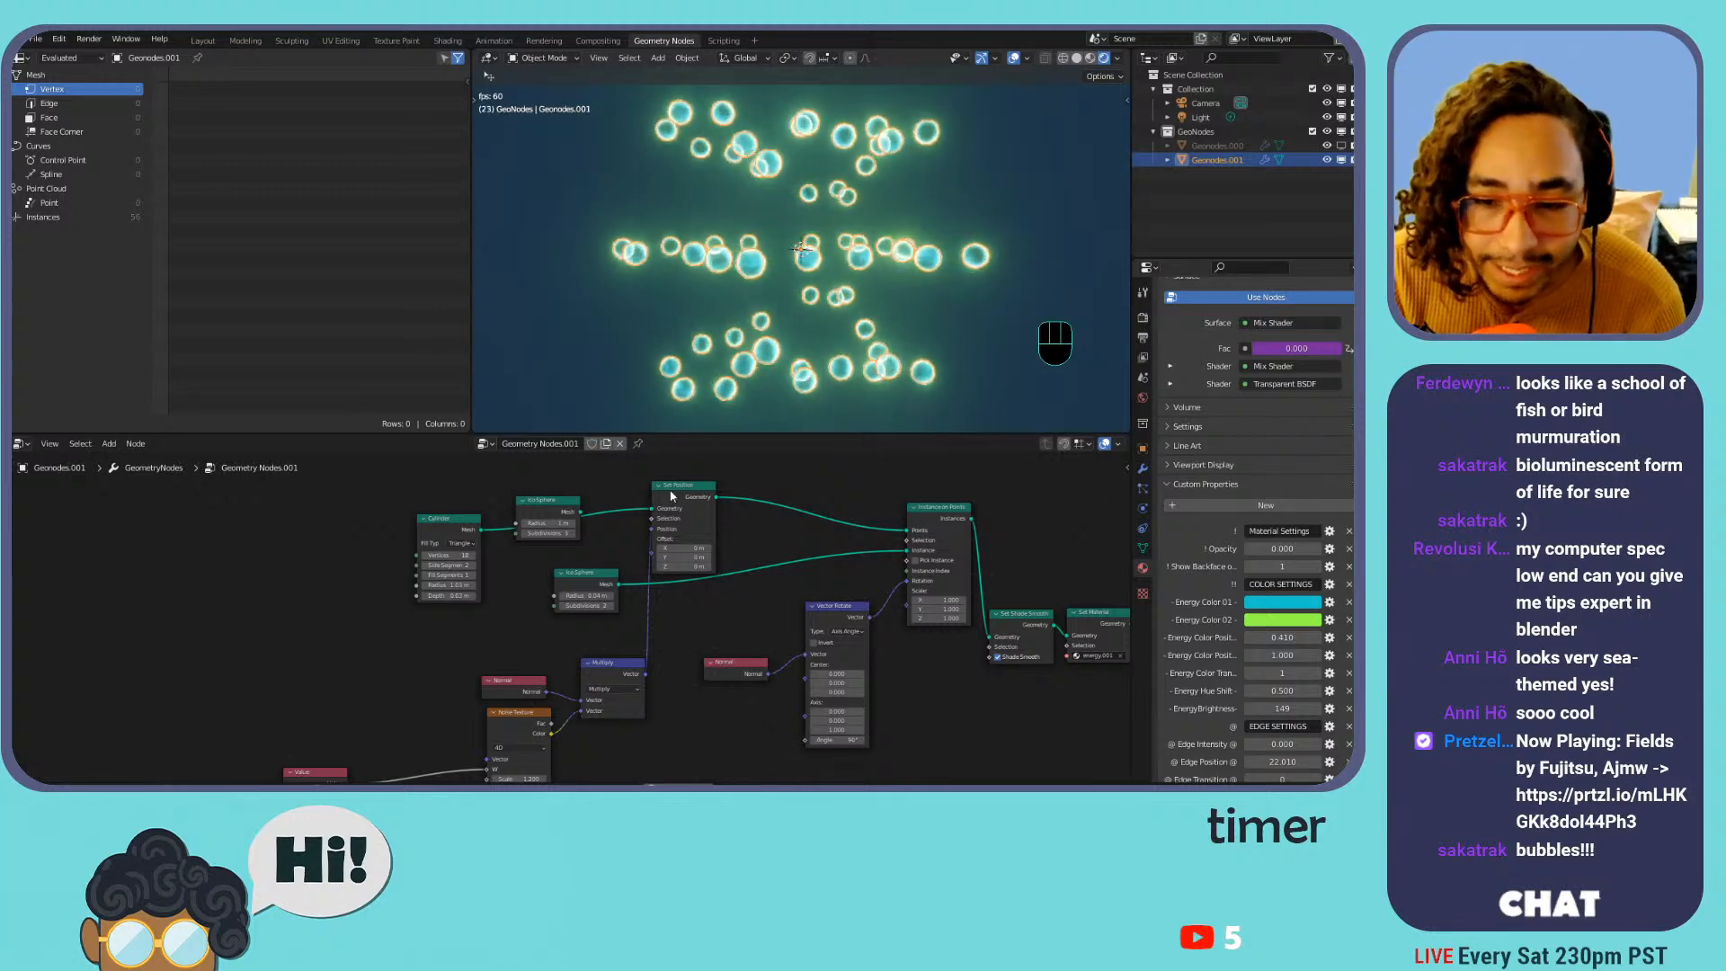
middle_drag(943, 640, 688, 656)
drag(924, 606, 945, 566)
scroll(753, 534, up, 4)
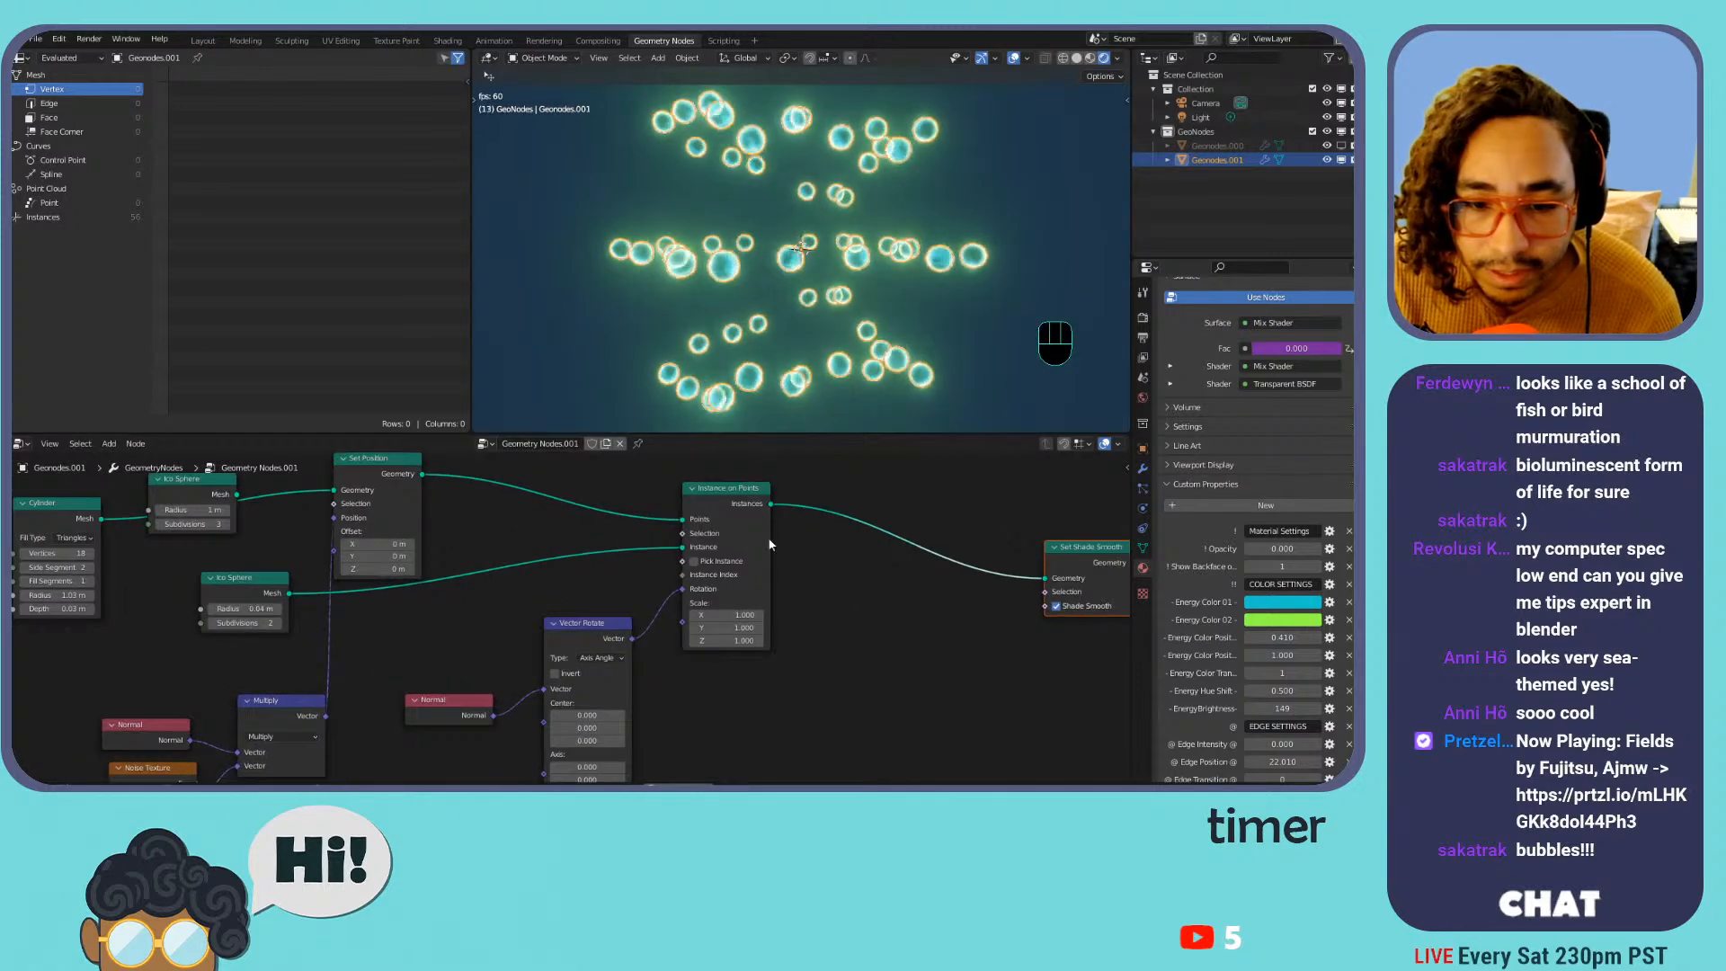
middle_drag(795, 684, 917, 615)
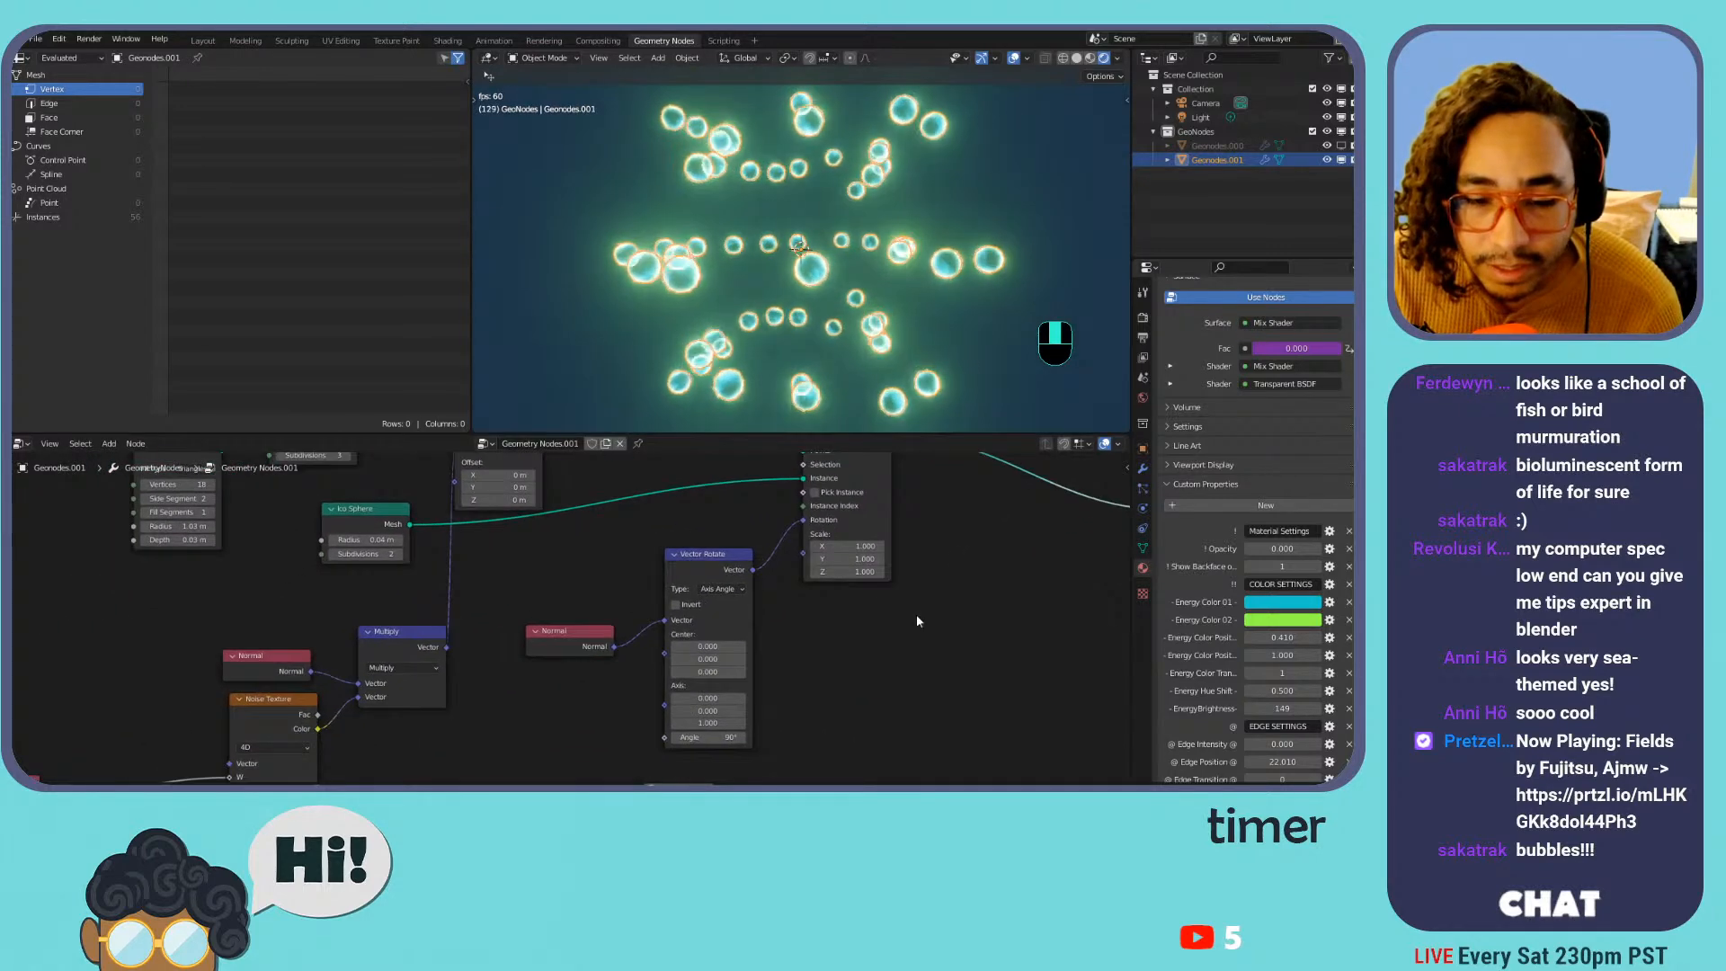
Try stretching the instances with an X scale of 6.4 and a larger Y scale on Instance on Points, and undo the changes
middle_drag(795, 614, 804, 677)
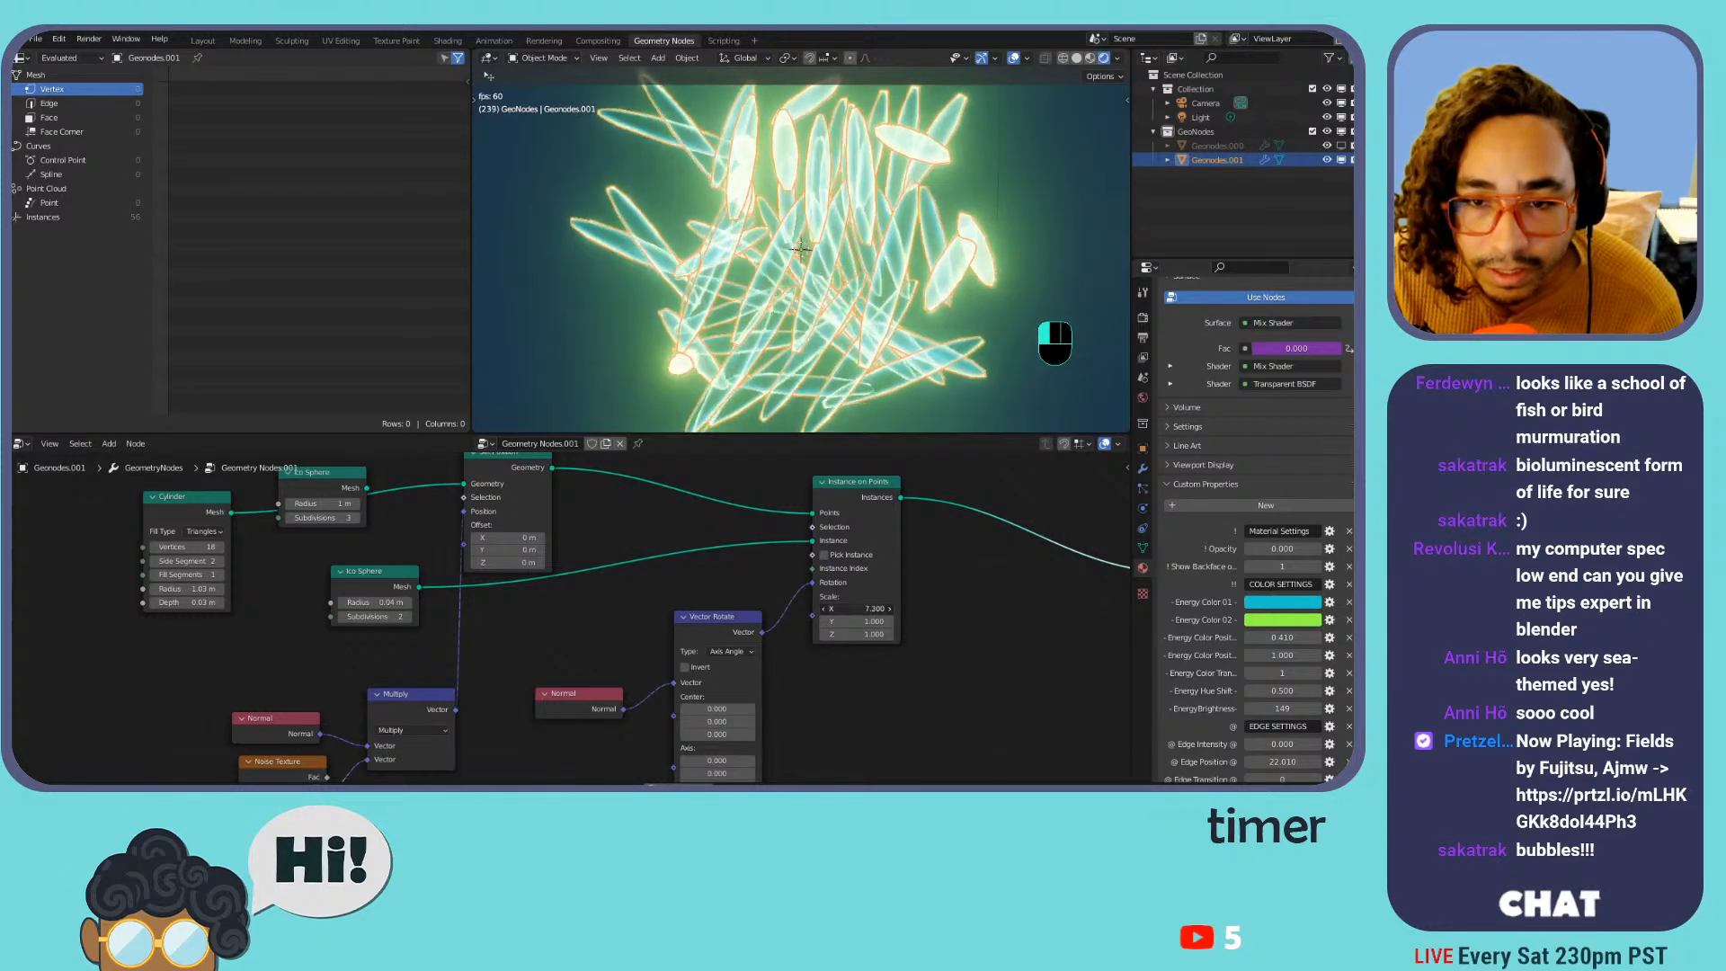
drag(856, 609, 847, 609)
key(ctrl+space)
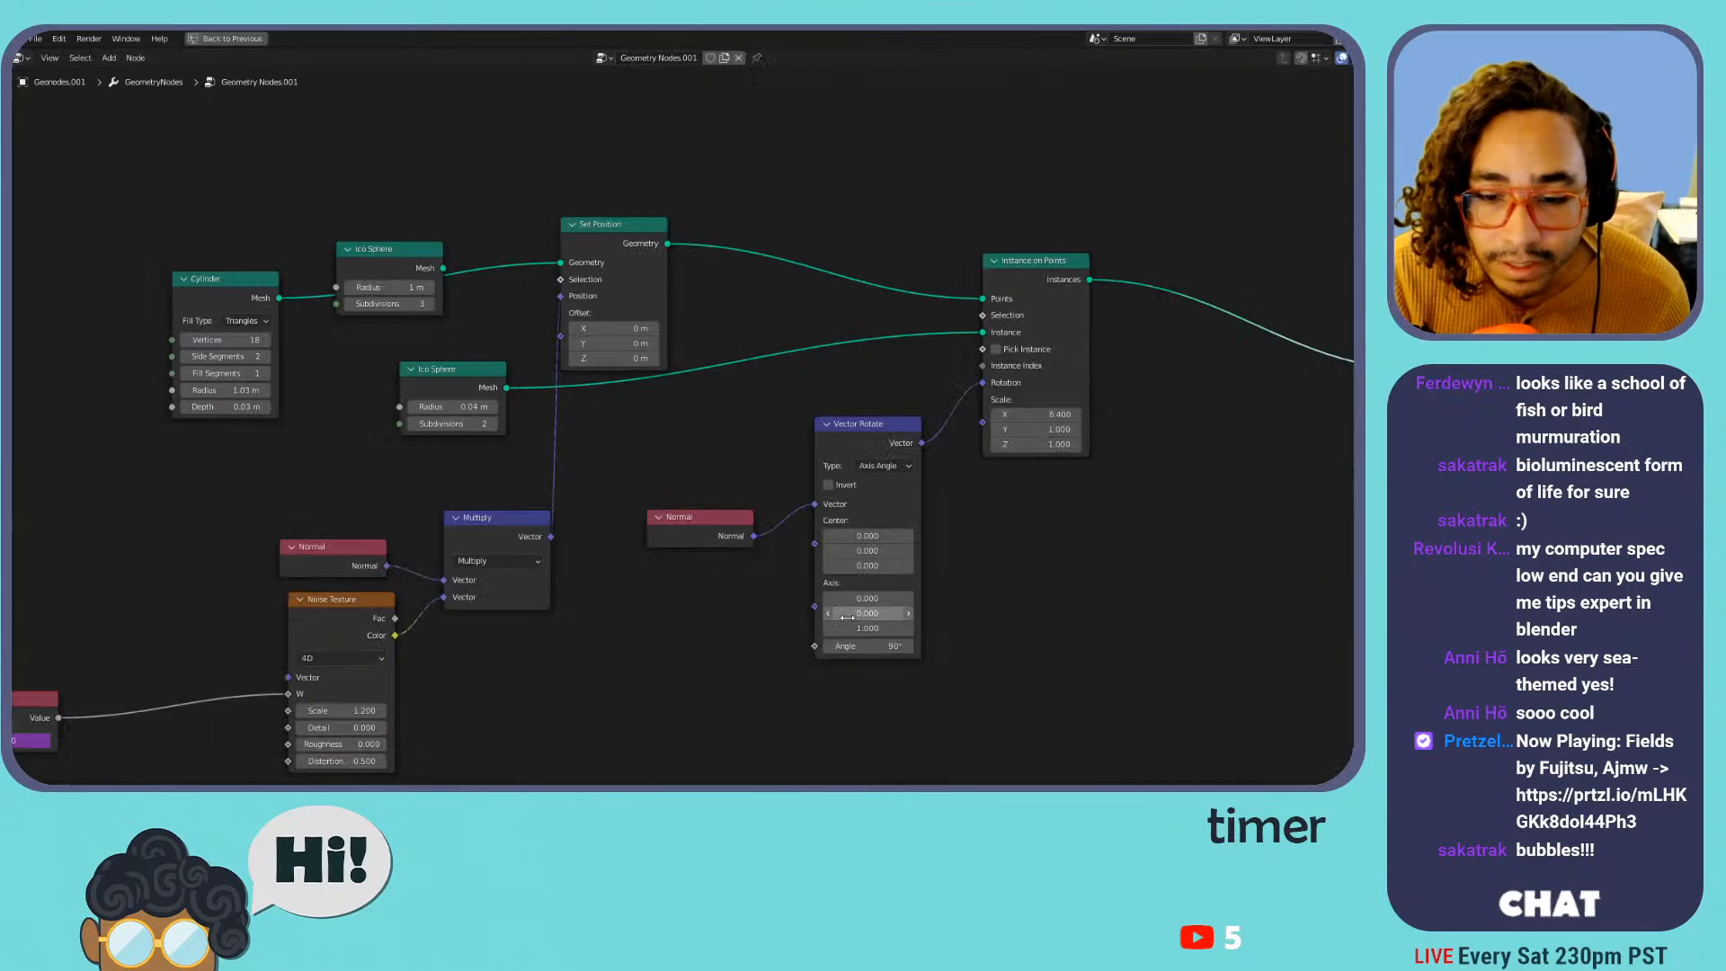
key(ctrl+space)
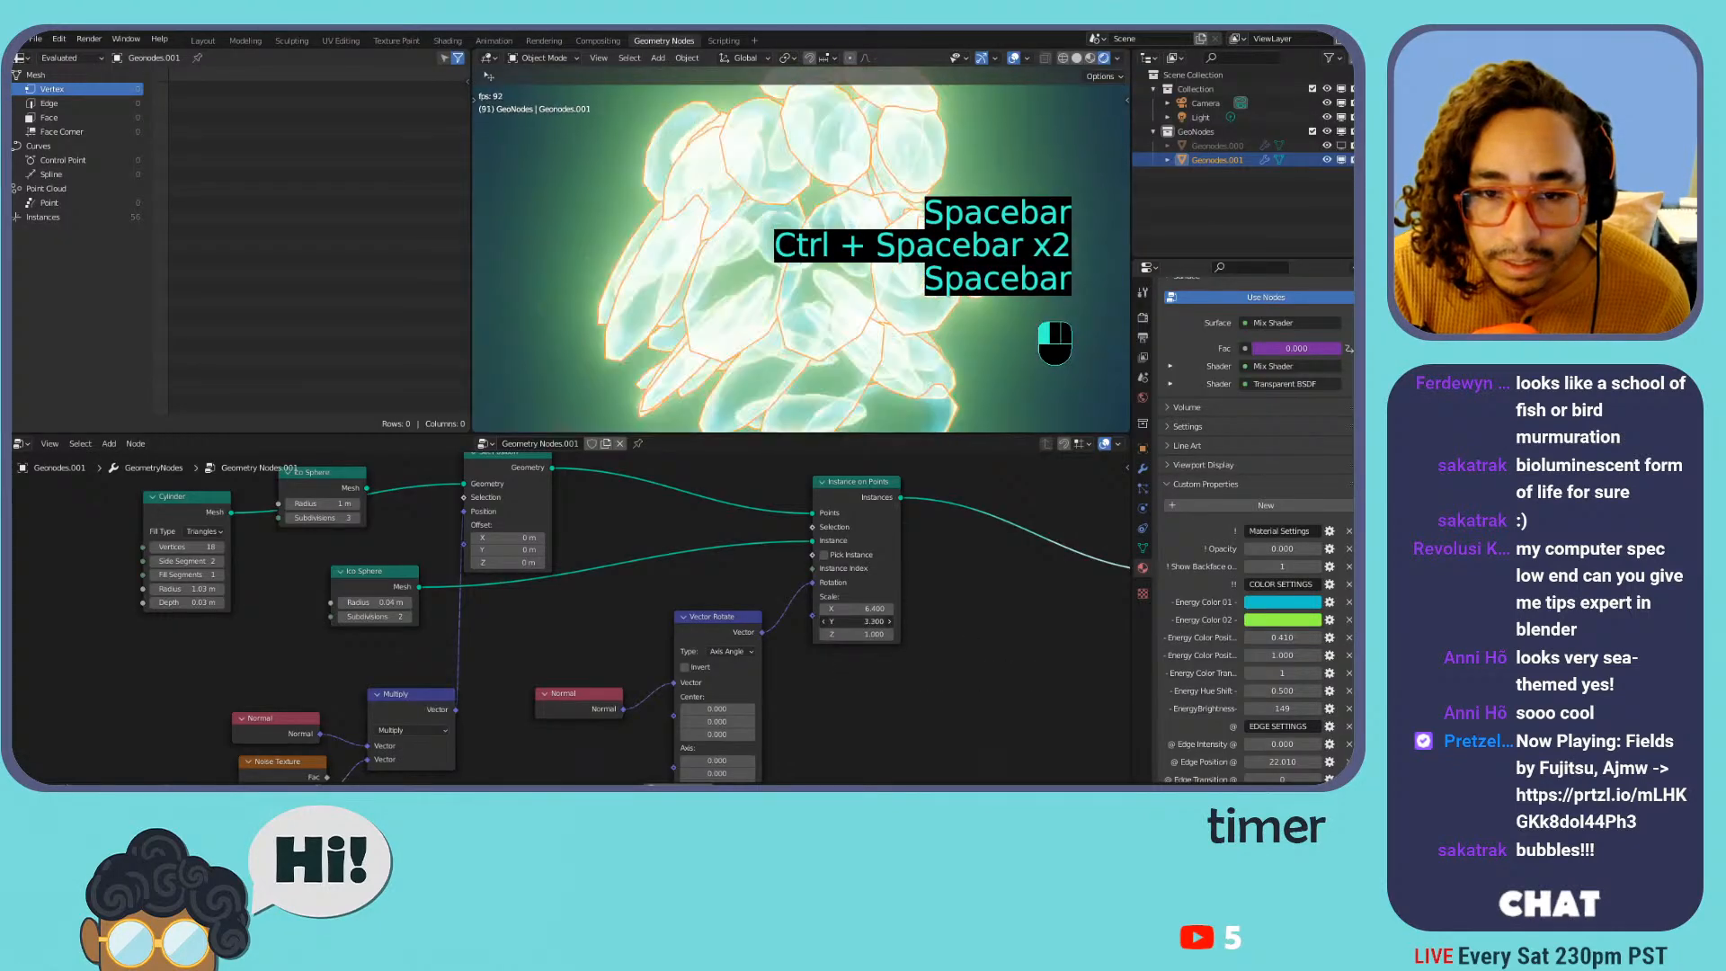
key(ctrl+z)
key(ctrl+z)
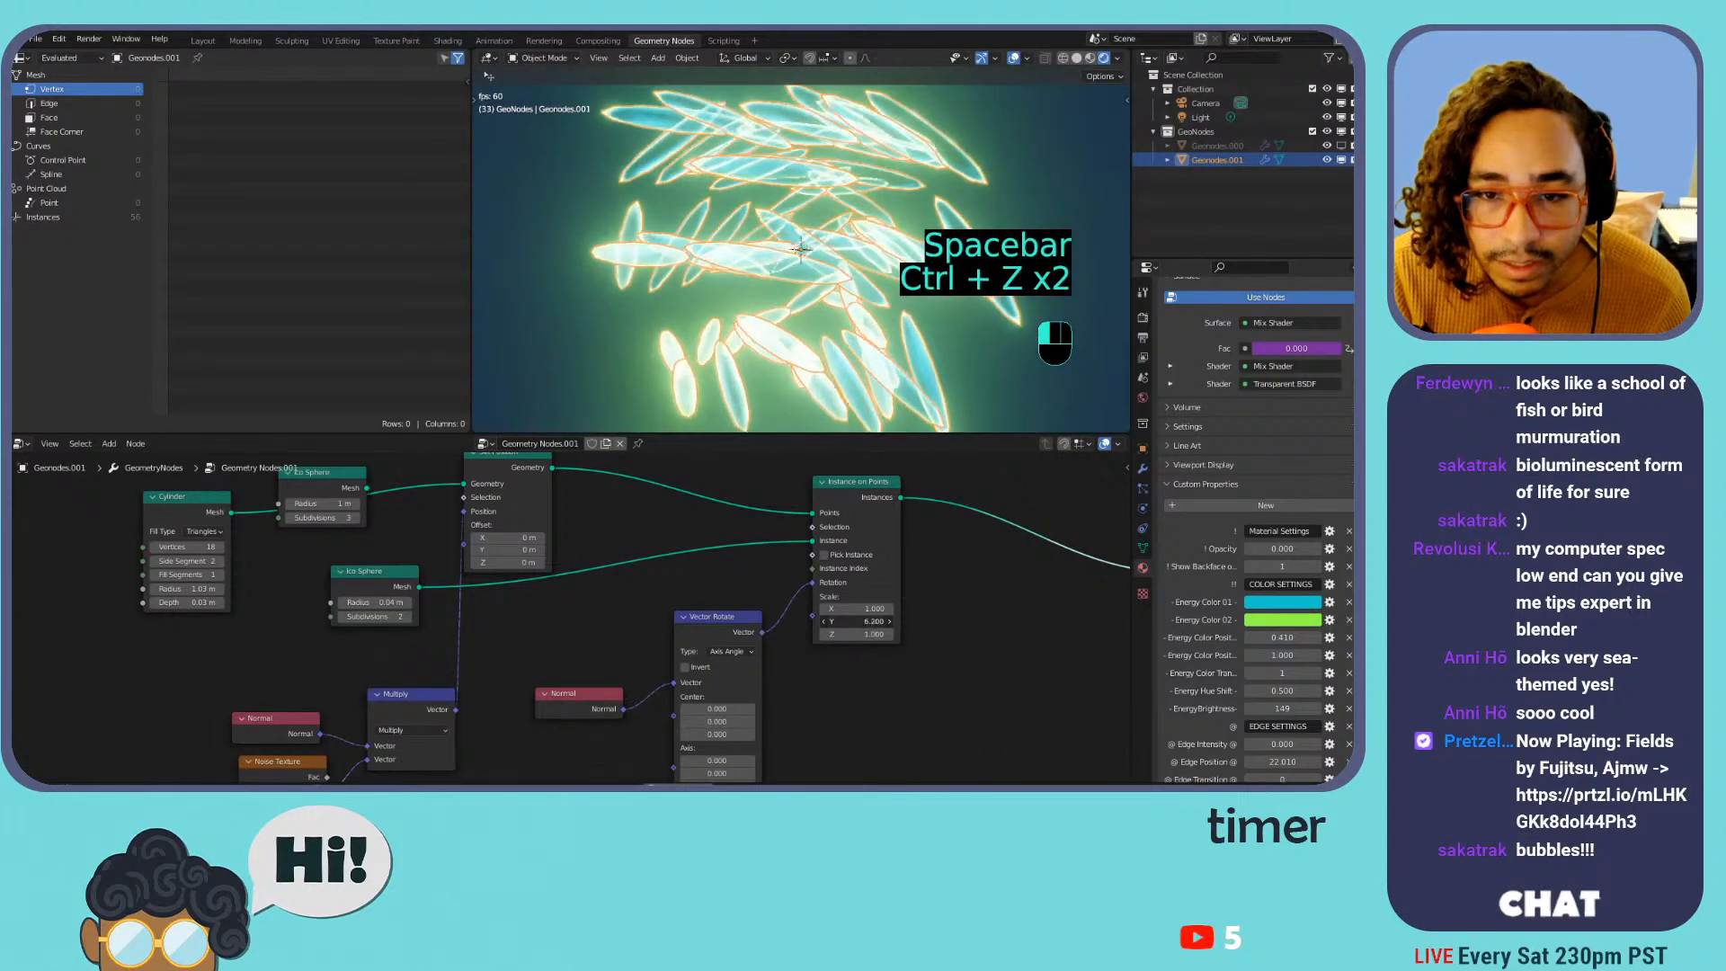
Set the Instance on Points scale to 2.7 in X and 5.9 in Z, and deselect the object
ctrl+drag(839, 635, 870, 609)
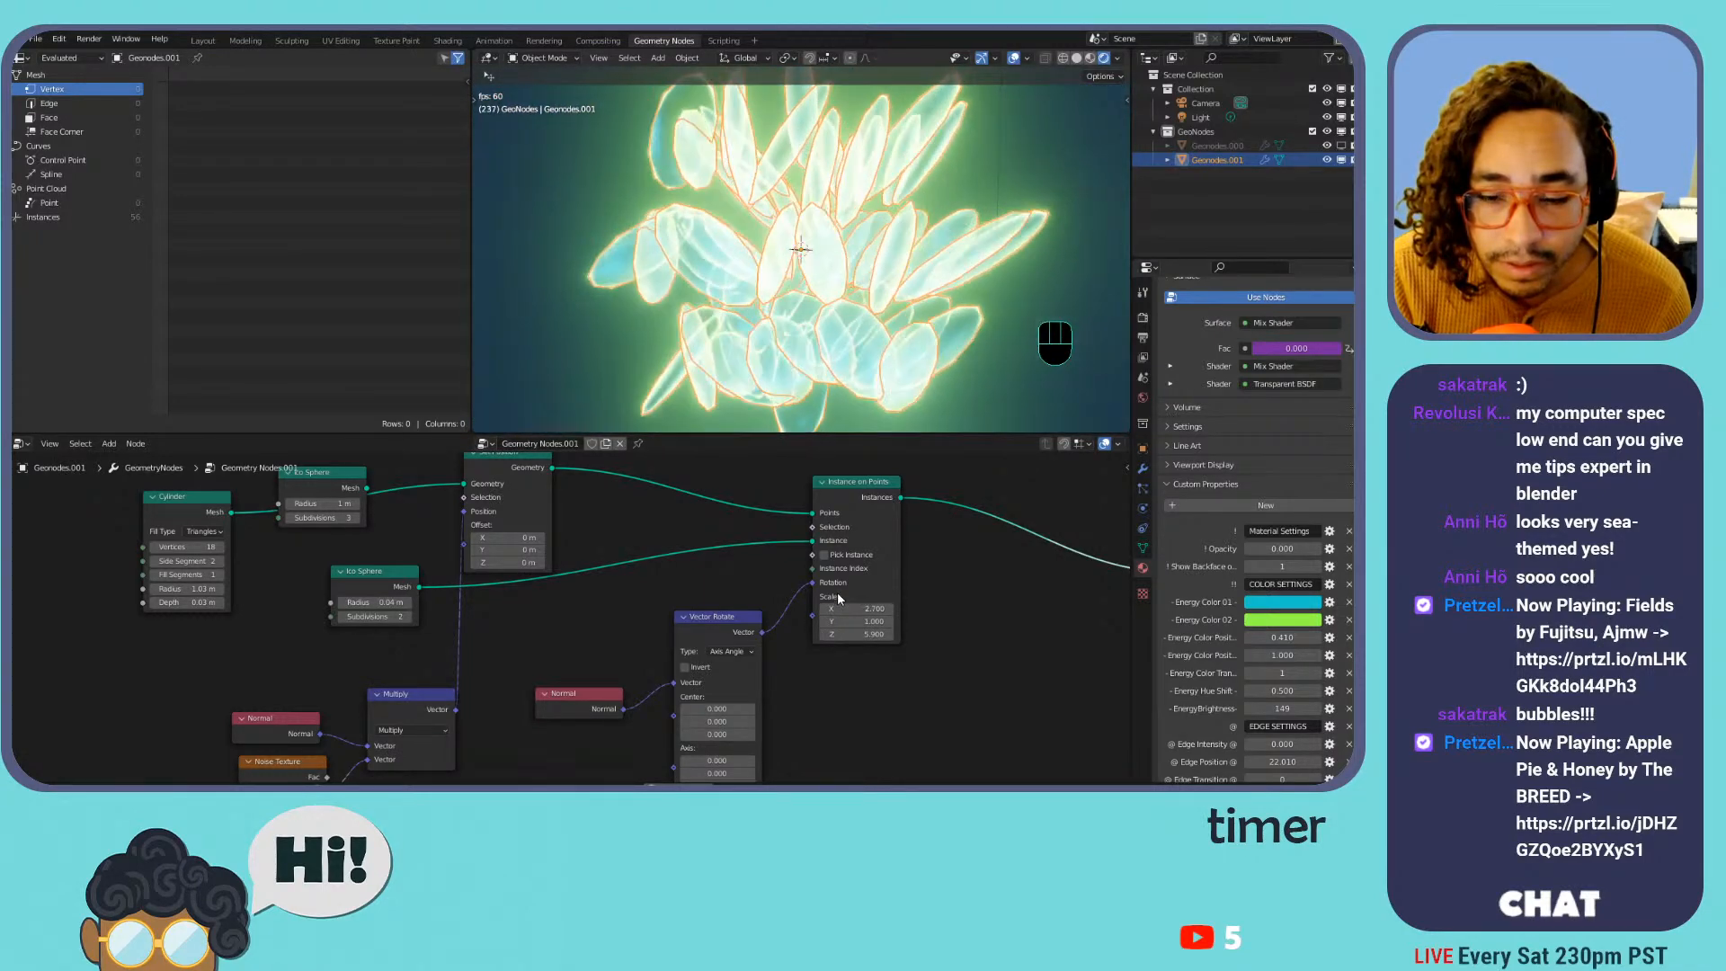
click(978, 360)
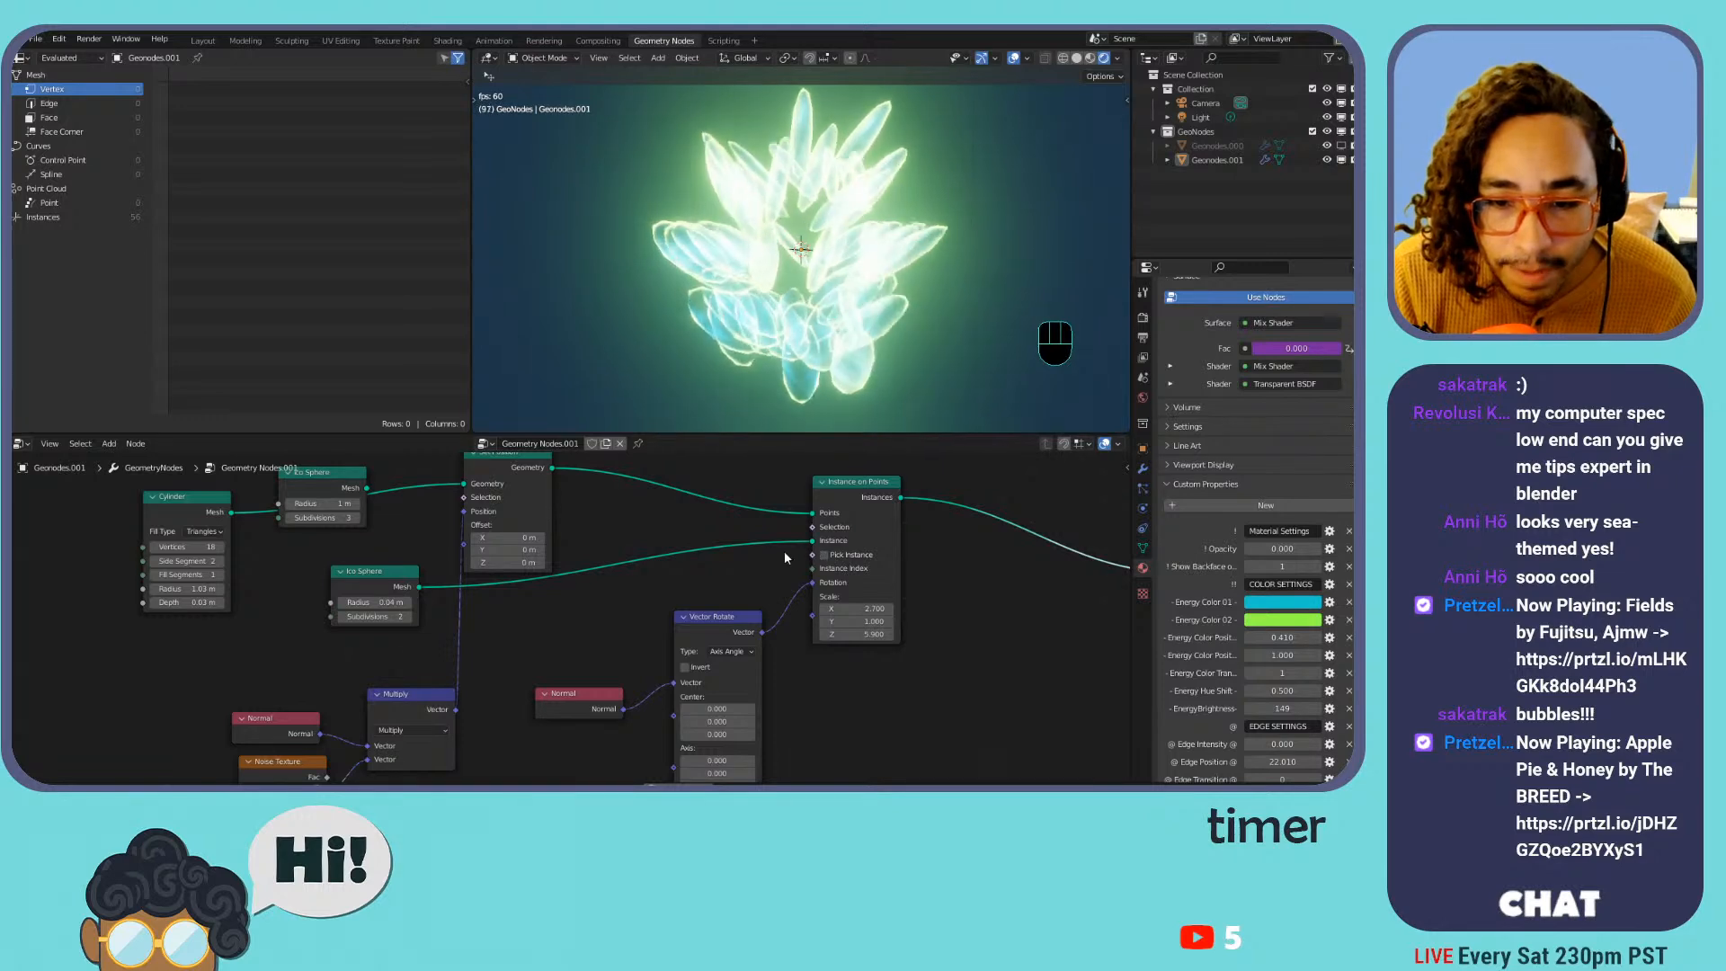
Try a Noise Texture scale of about 4.5 and undo the change
scroll(625, 607, down, 1)
middle_drag(616, 619, 776, 535)
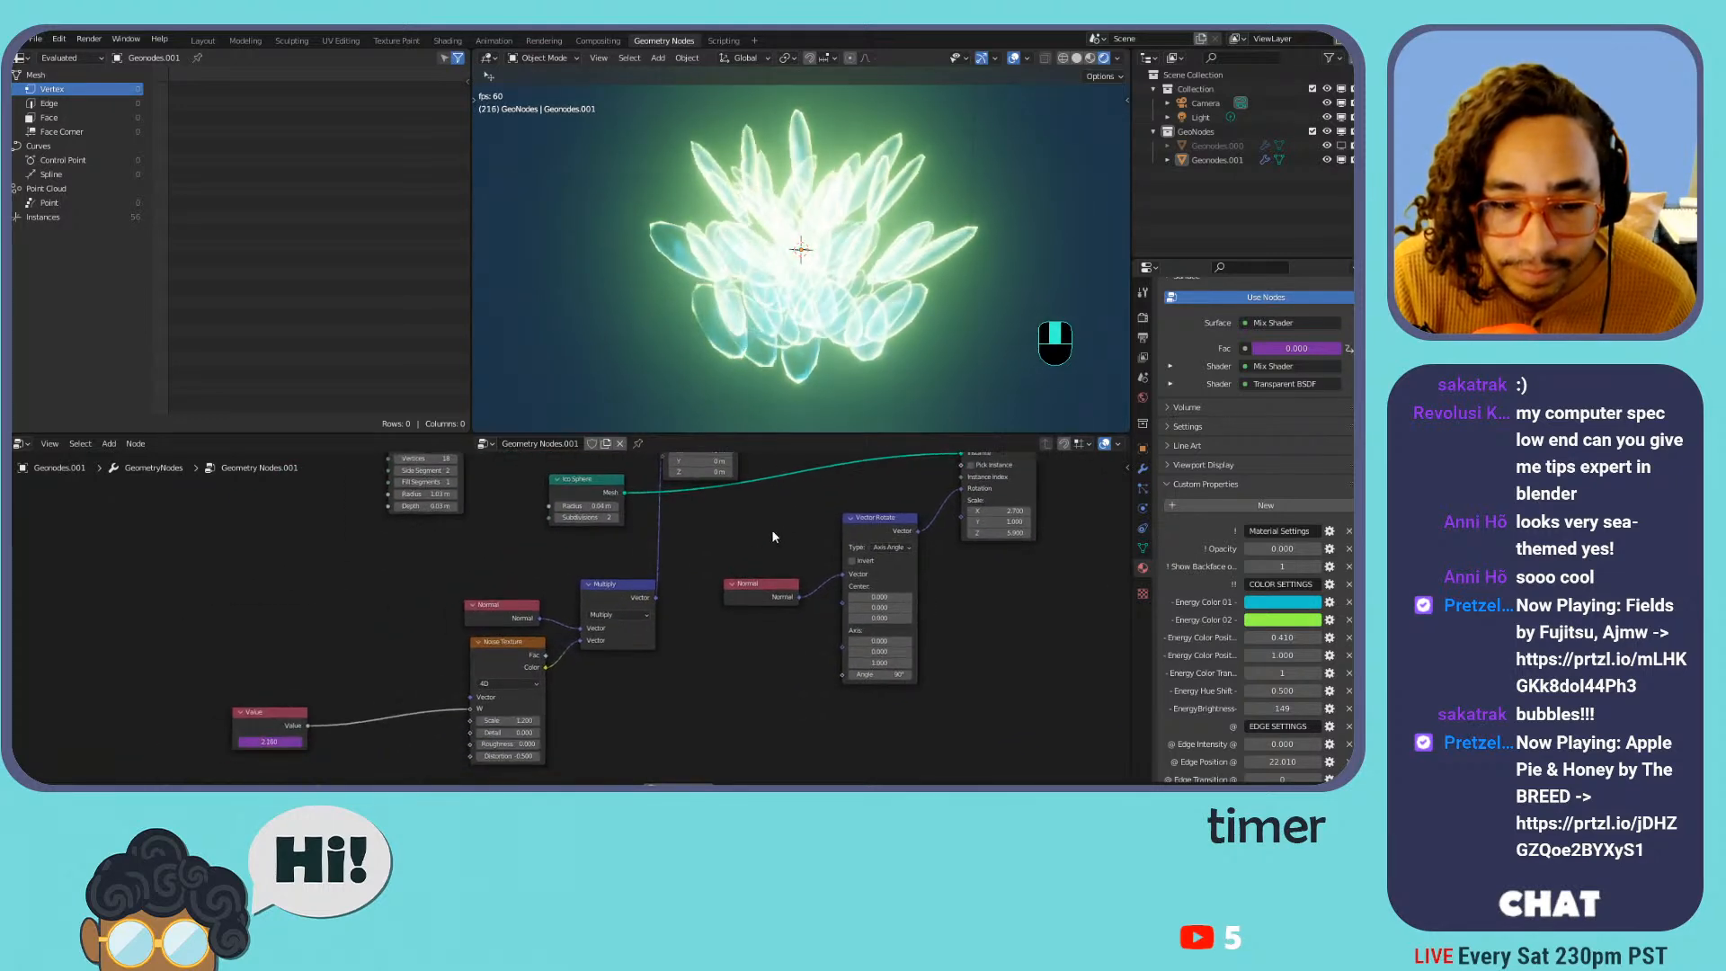
scroll(773, 537, up, 2)
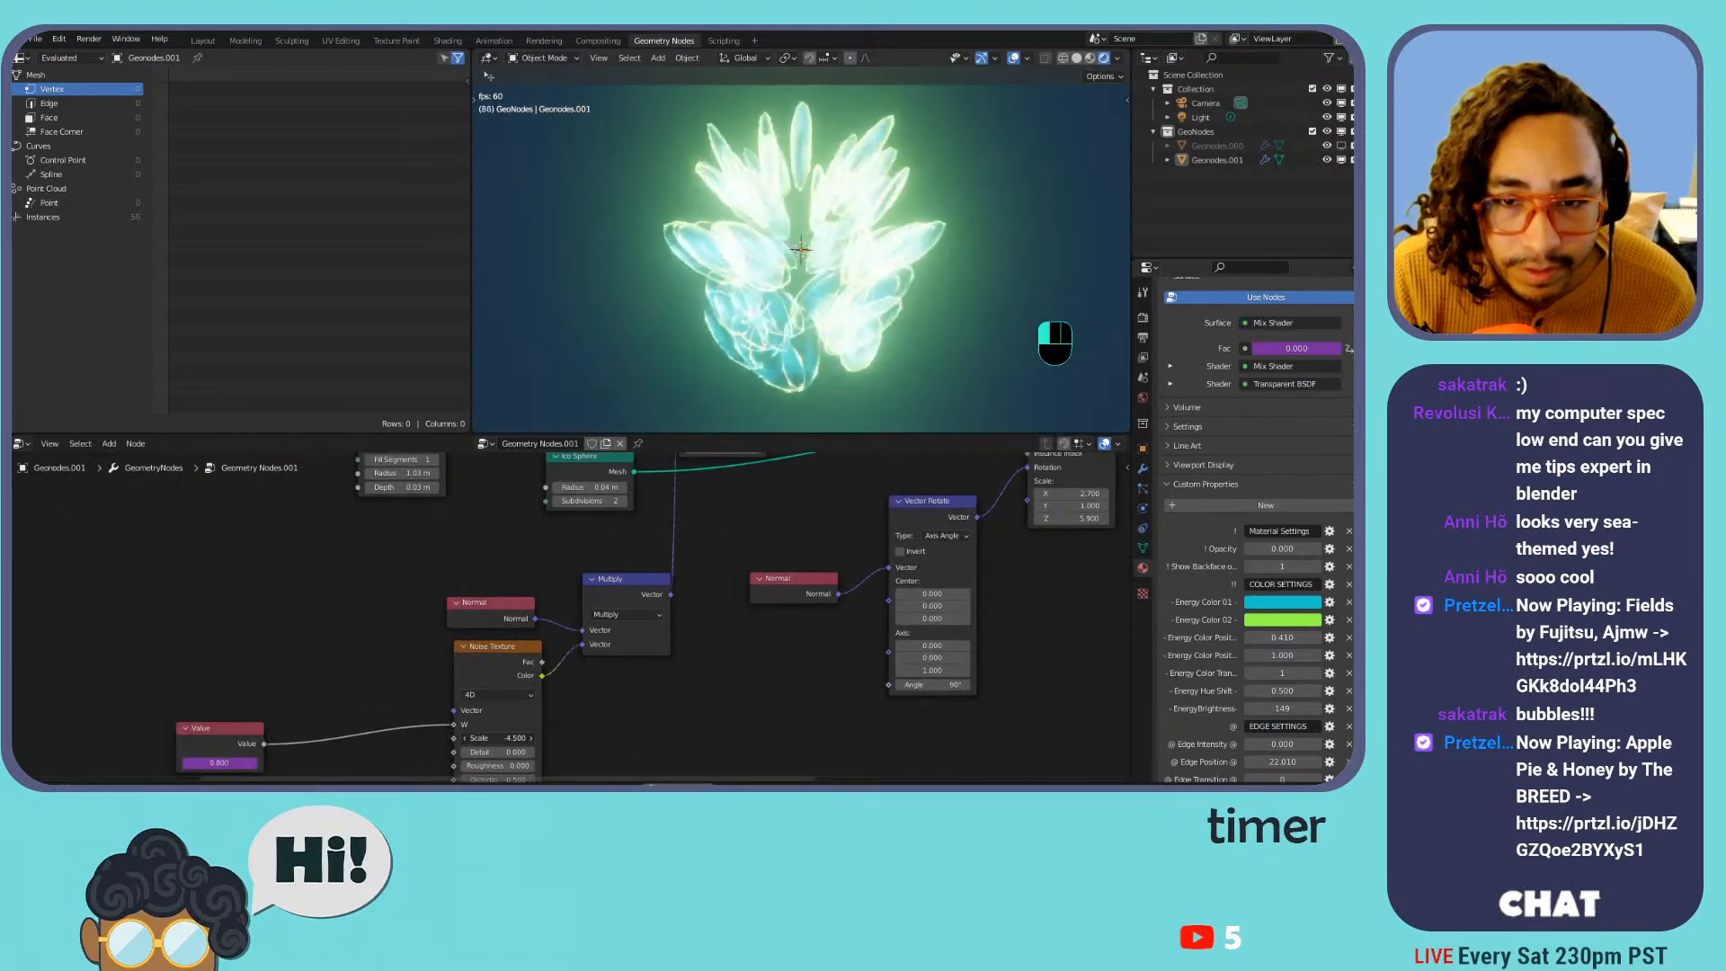
key(ctrl+z)
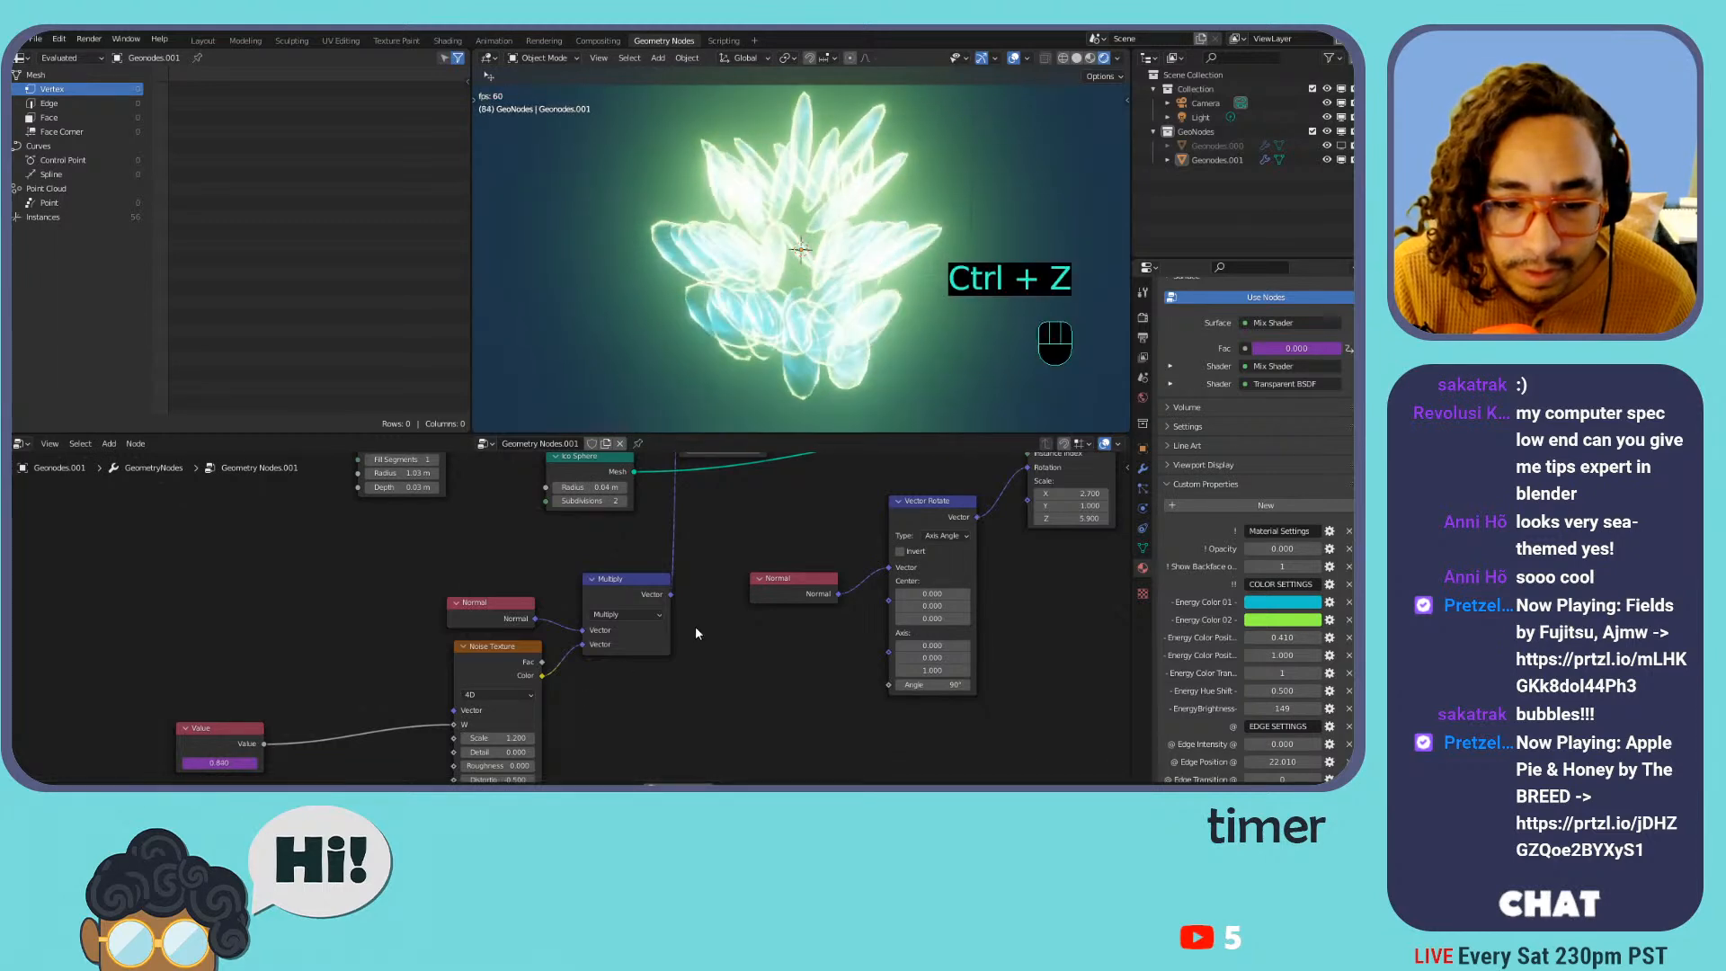
Try different center, axis and angle values on the Vector Rotate node, undoing each change
middle_drag(767, 634, 628, 646)
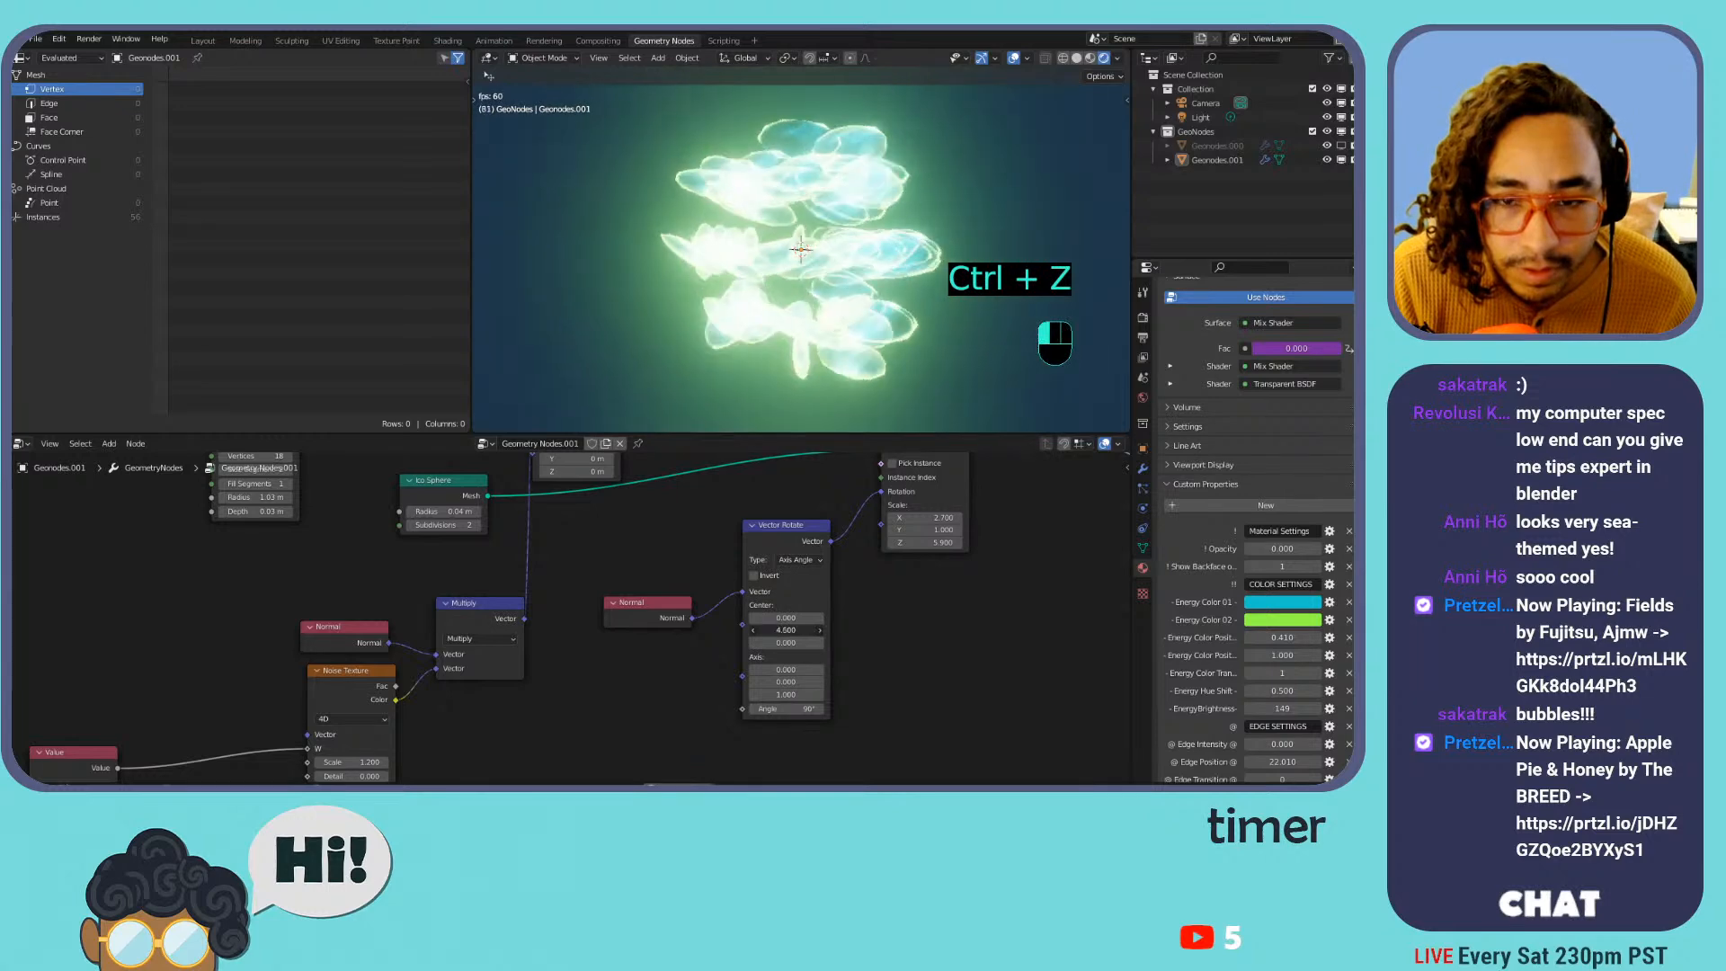
key(ctrl+z)
key(ctrl+z)
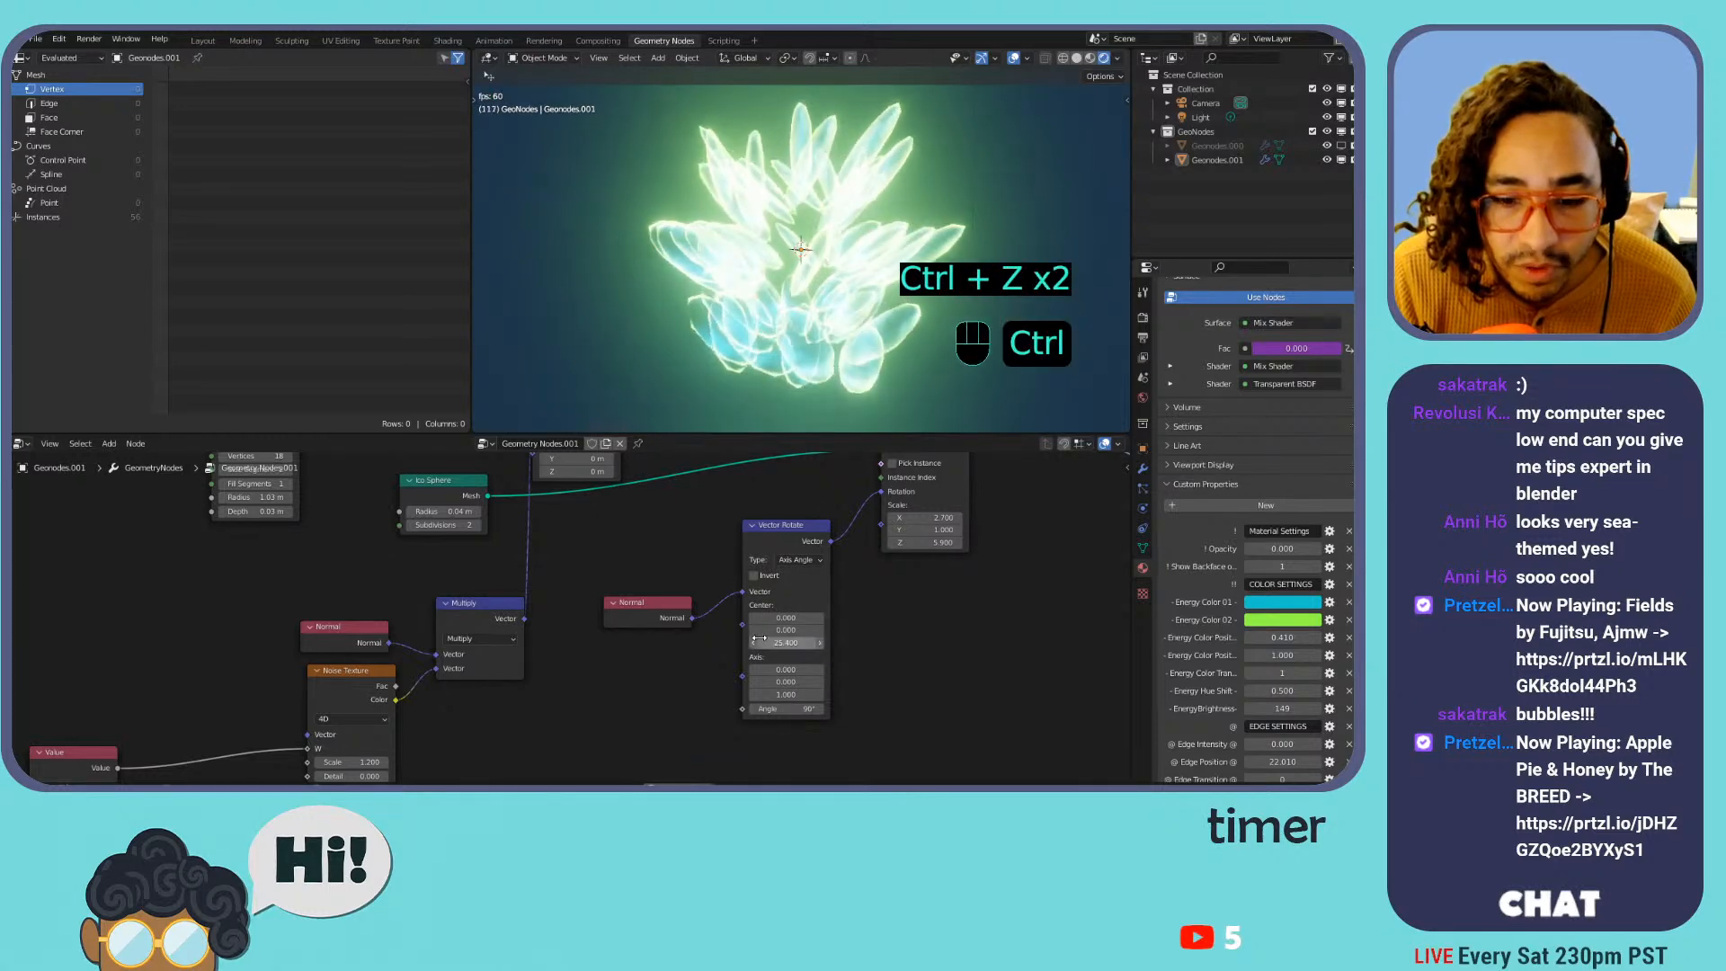
key(ctrl+z)
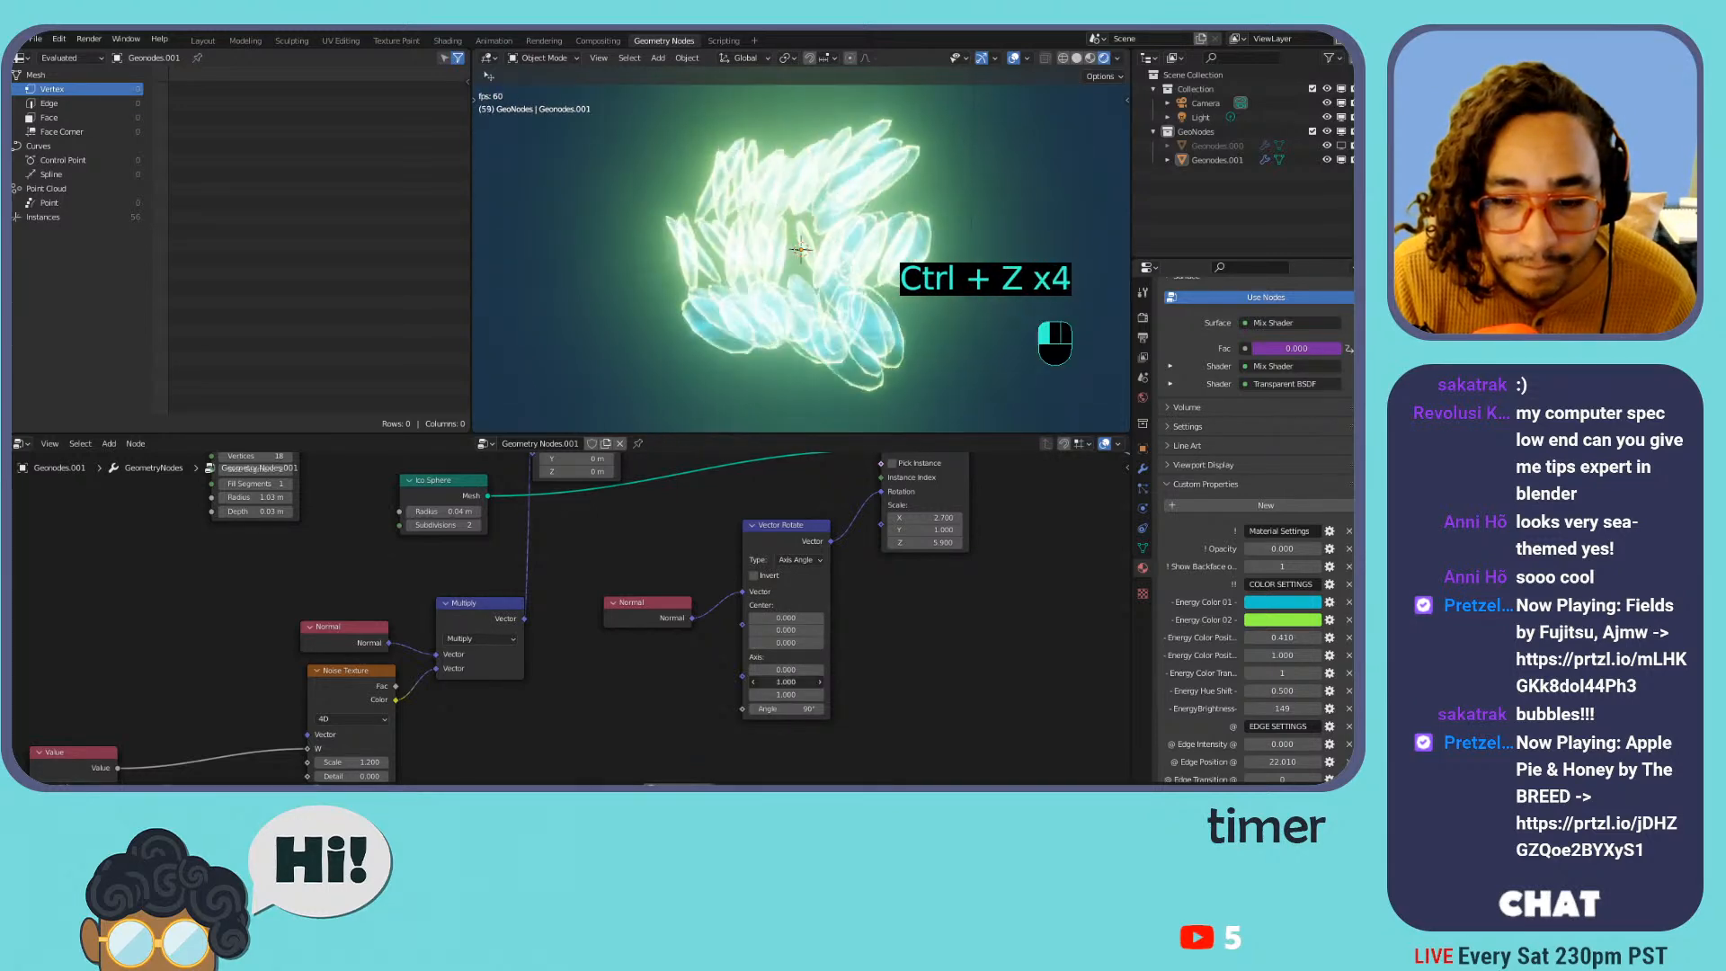
key(ctrl+z)
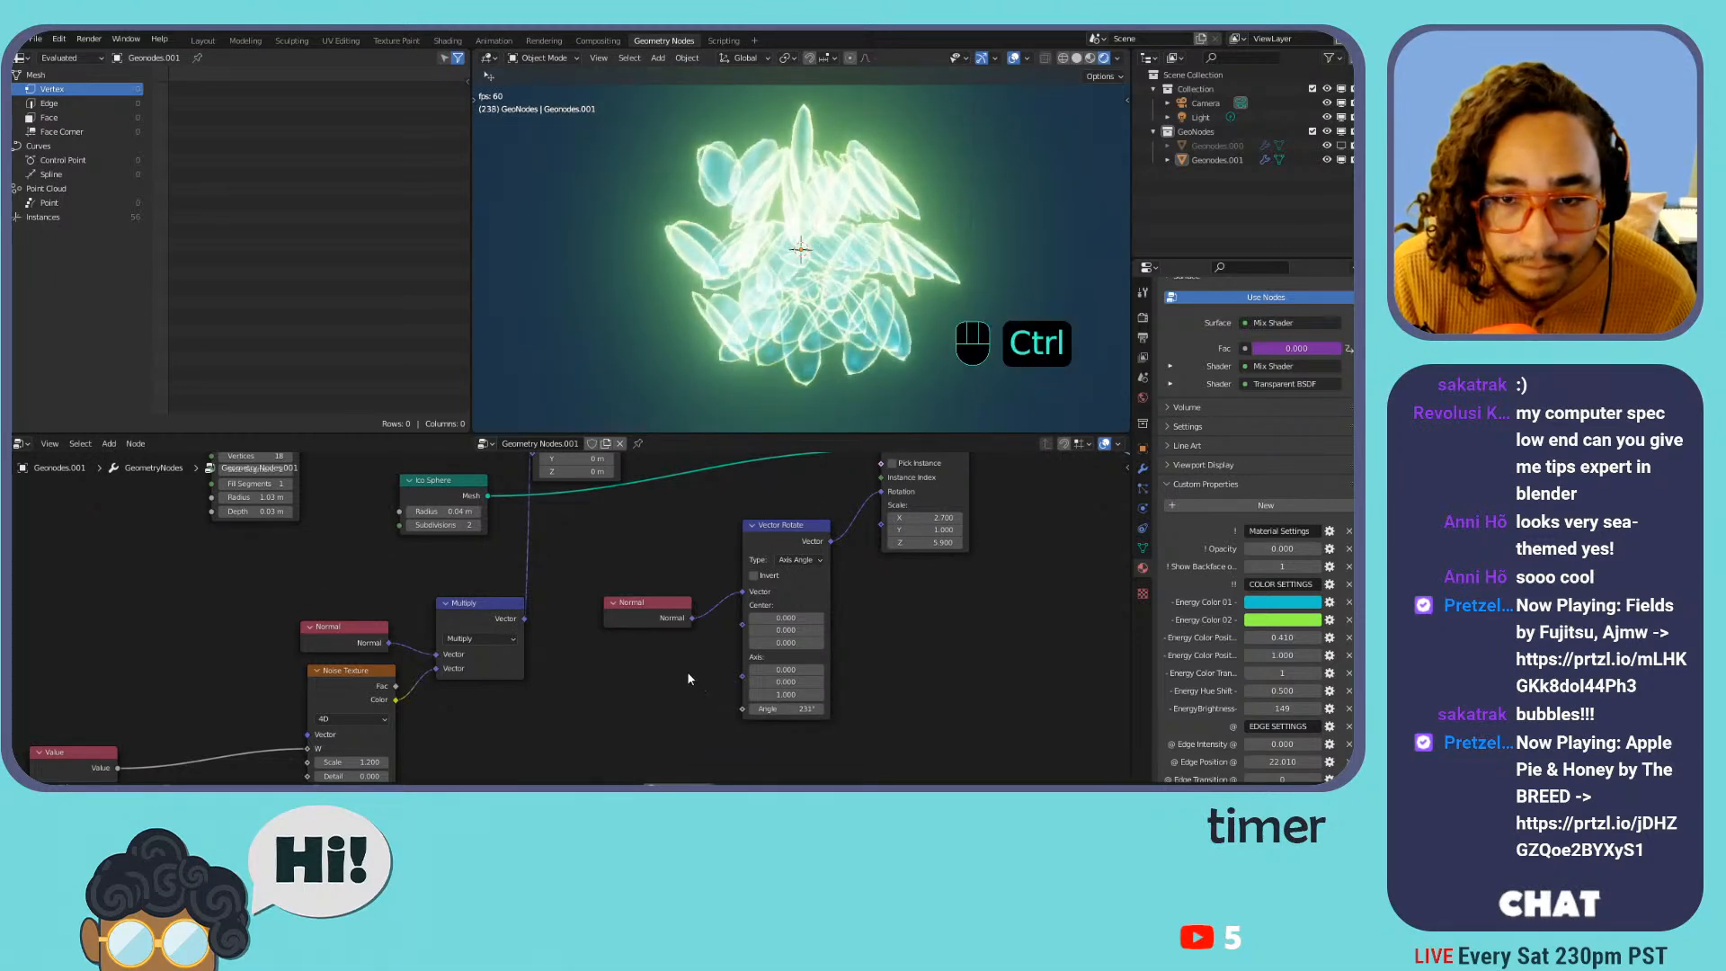
key(ctrl+z)
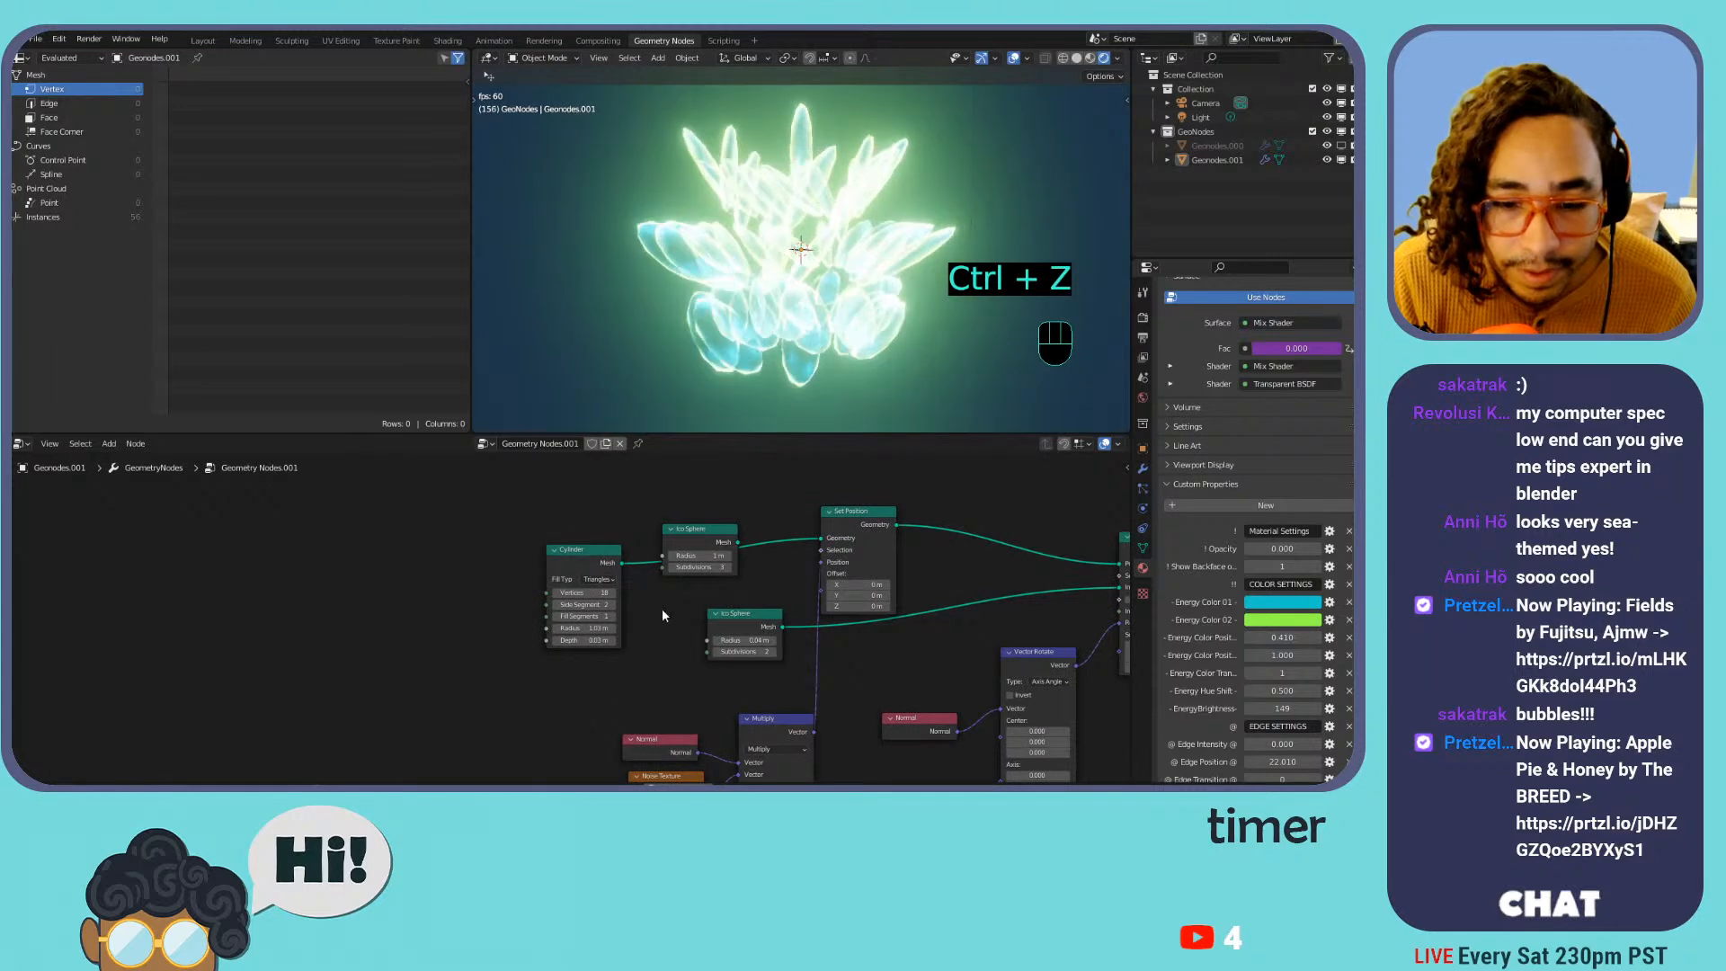
Move the Cylinder and 1 m Ico Sphere nodes apart, and connect the Ico Sphere to Set Position's Geometry instead of the Cylinder
drag(580, 548, 490, 568)
drag(700, 529, 602, 500)
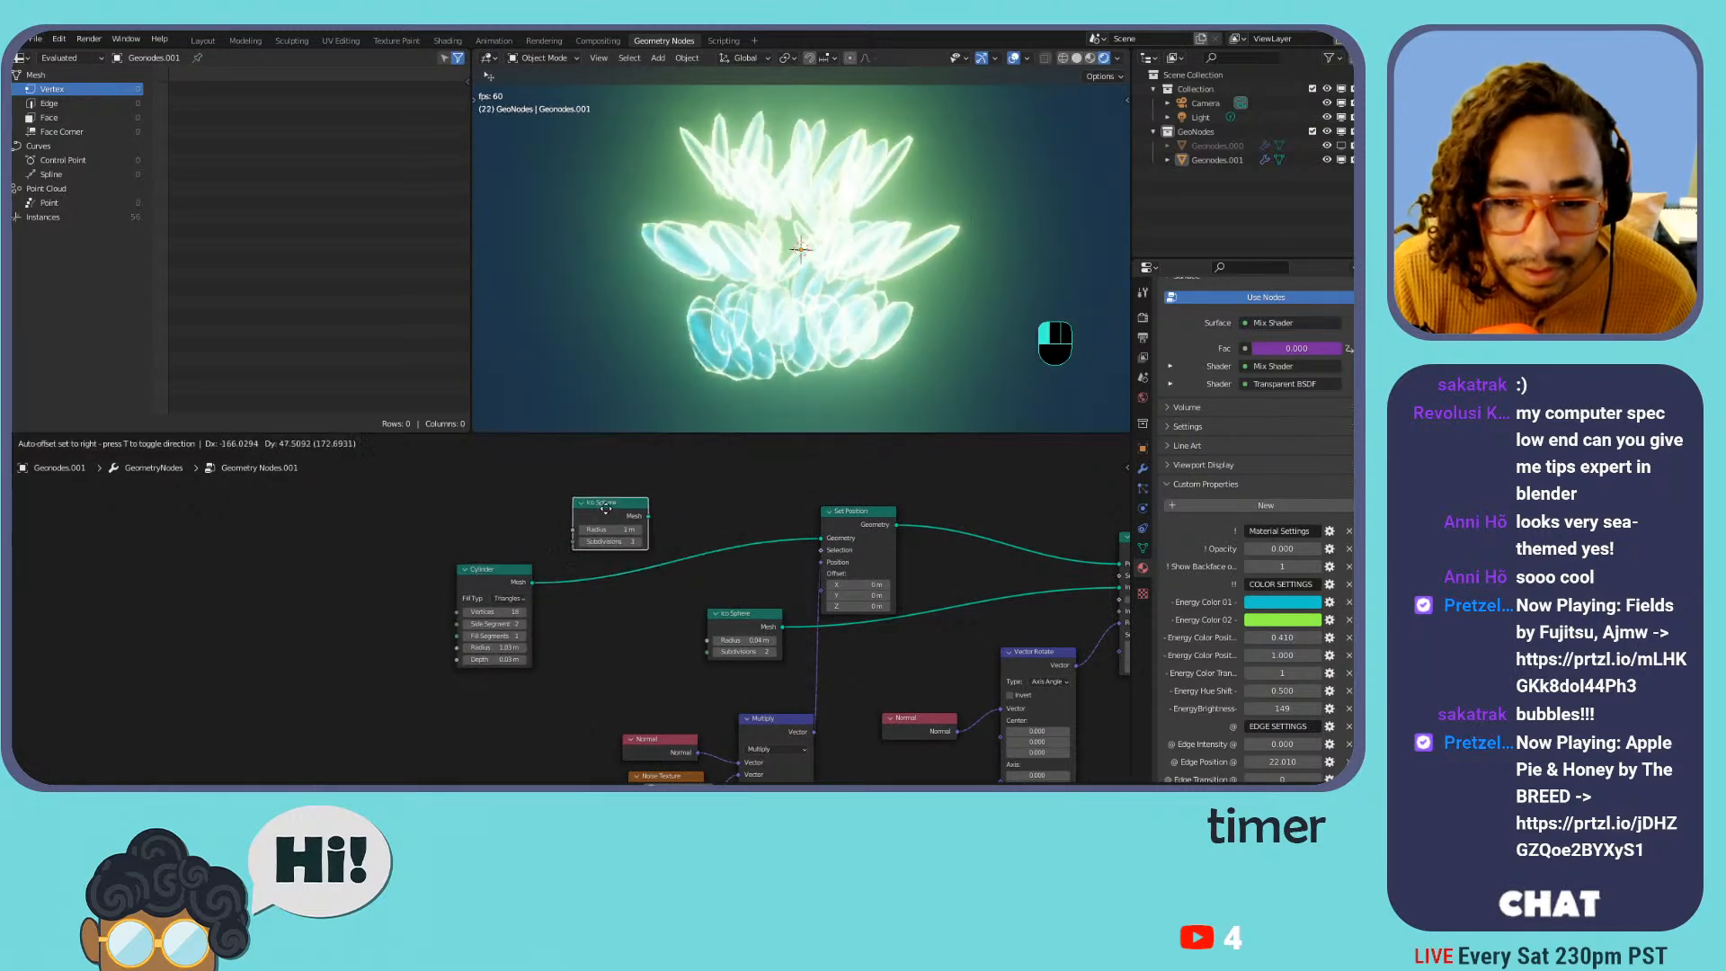
drag(825, 541, 825, 542)
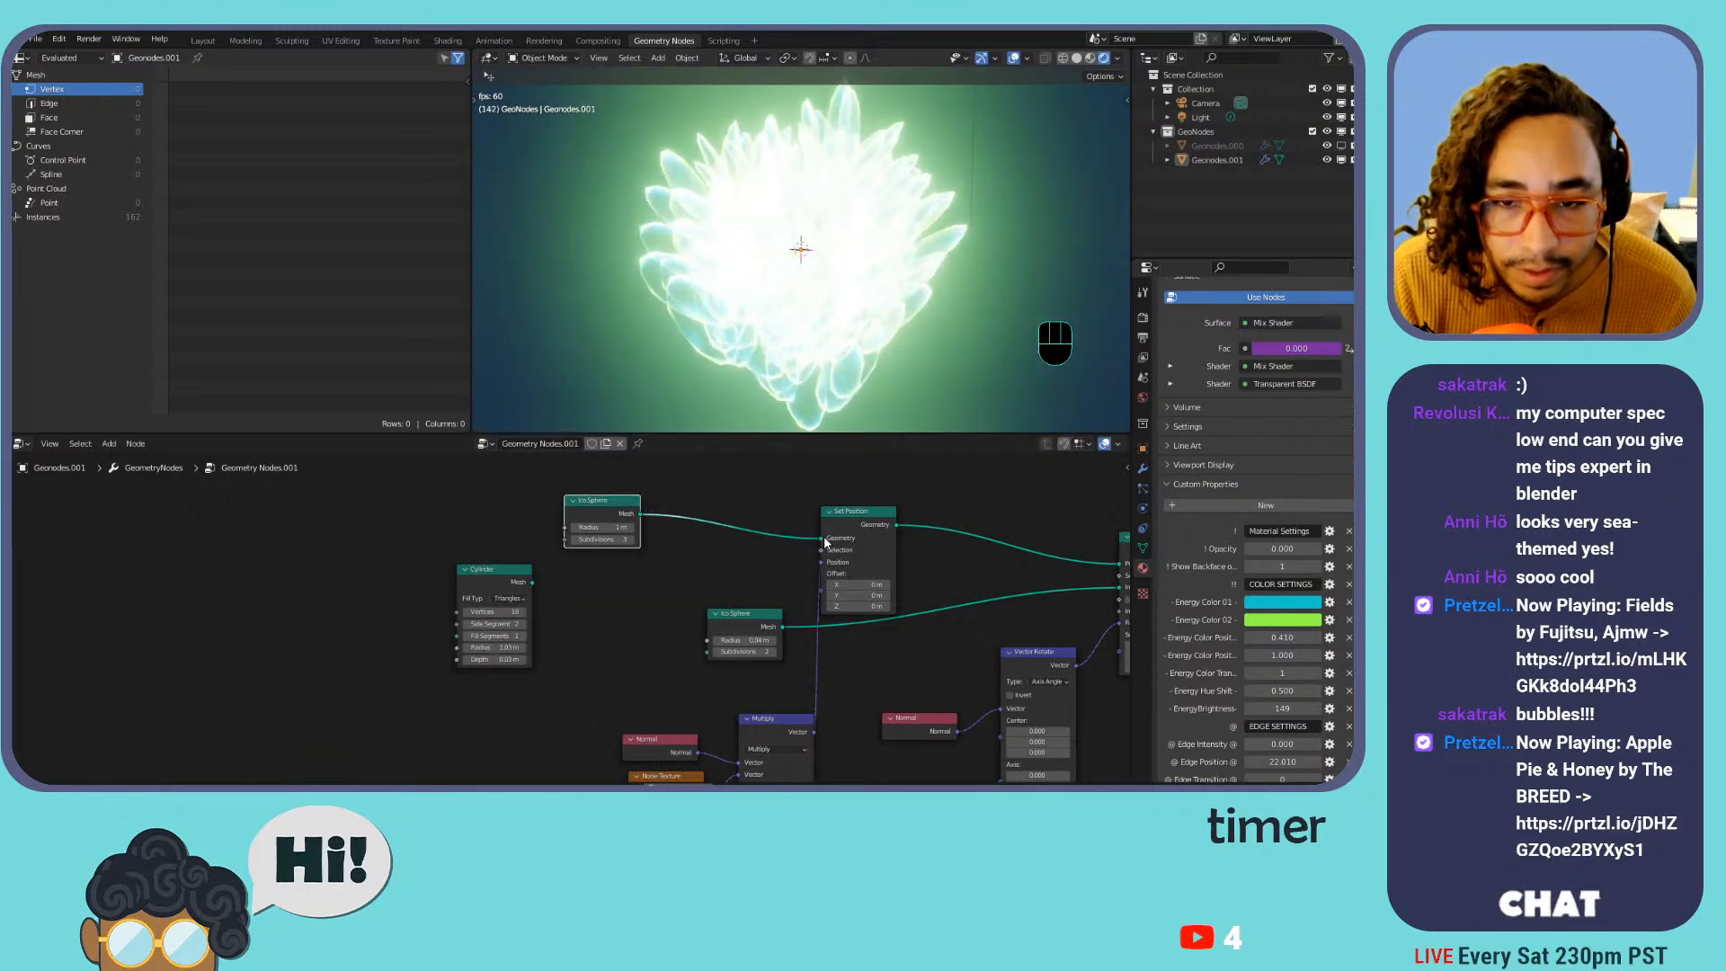
scroll(720, 737, down, 1)
middle_drag(700, 764, 682, 599)
scroll(682, 599, up, 1)
scroll(681, 599, up, 2)
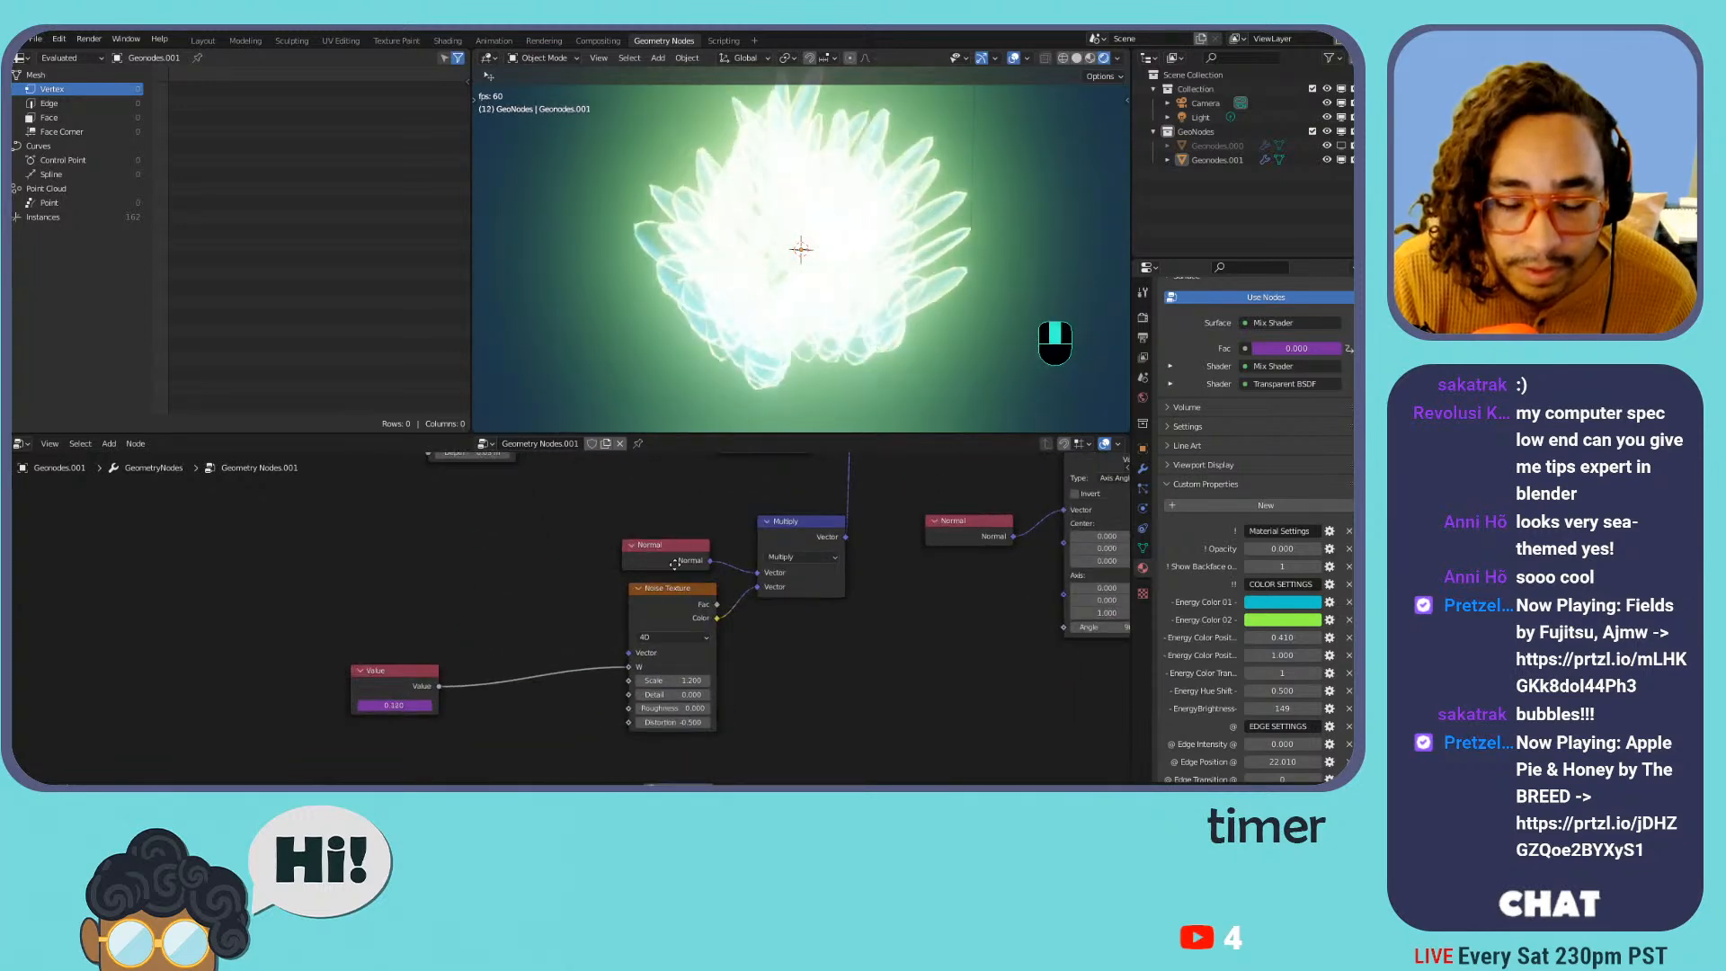
Lower the 1 m Ico Sphere's subdivisions to 1, then try a different radius and undo it
middle_drag(680, 539, 695, 743)
click(578, 518)
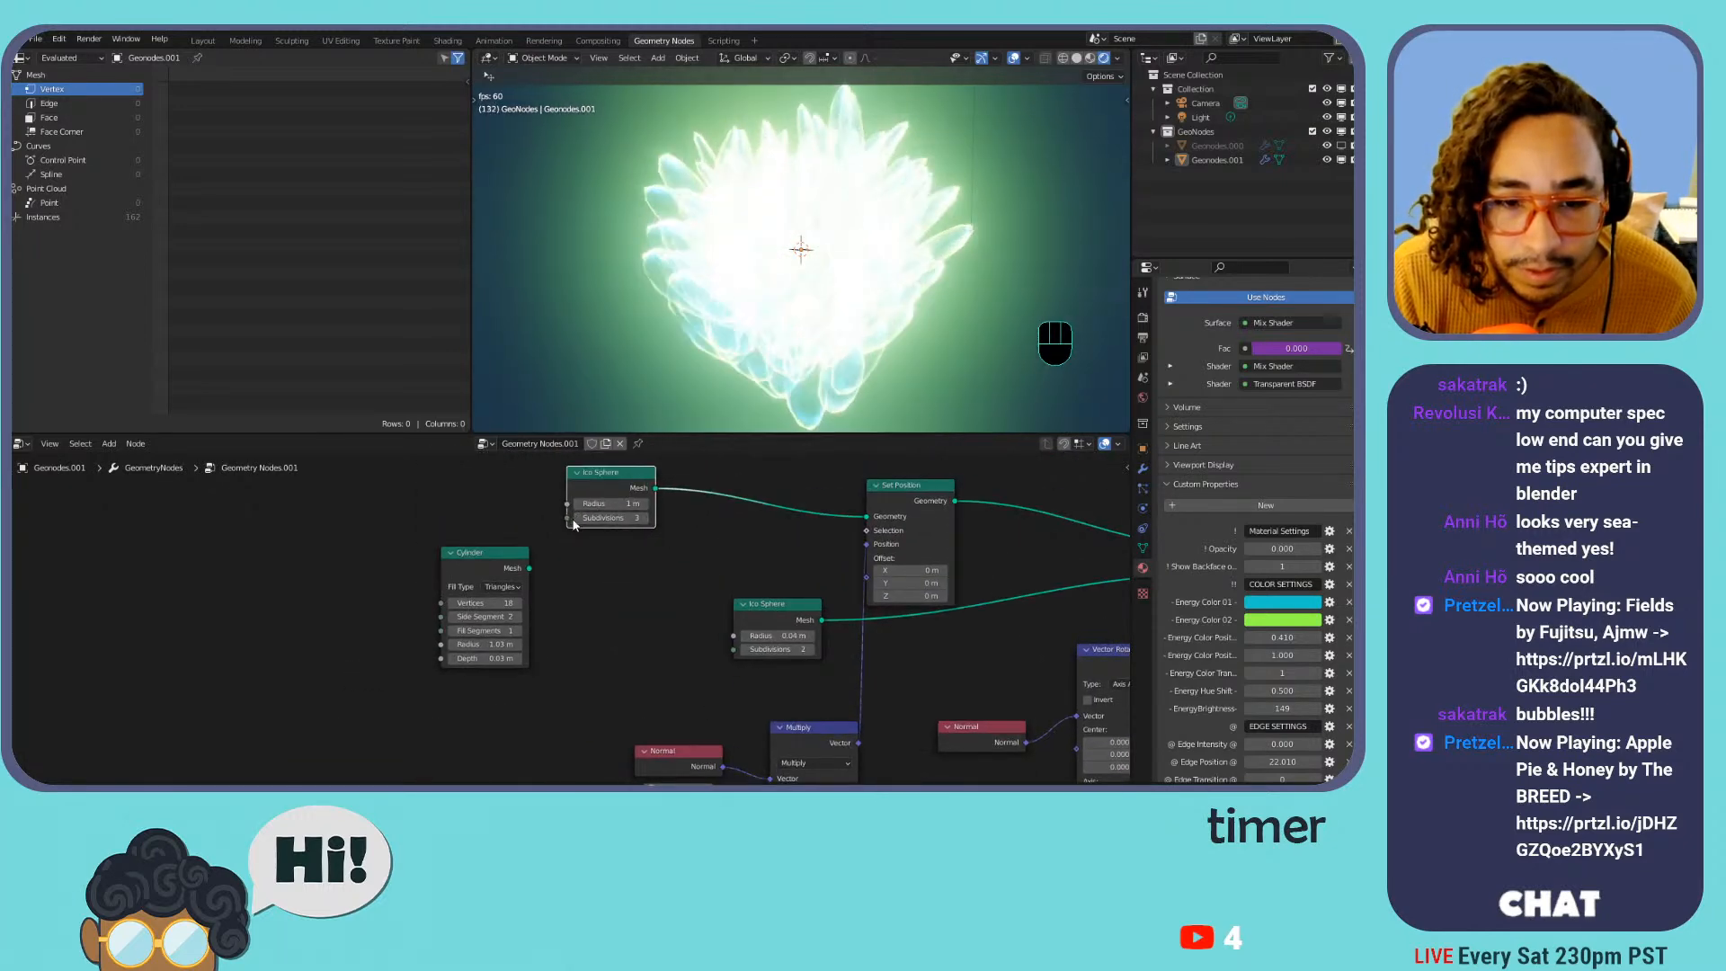
click(578, 519)
drag(609, 504, 643, 504)
key(ctrl+z)
scroll(886, 690, down, 1)
middle_drag(895, 696, 699, 535)
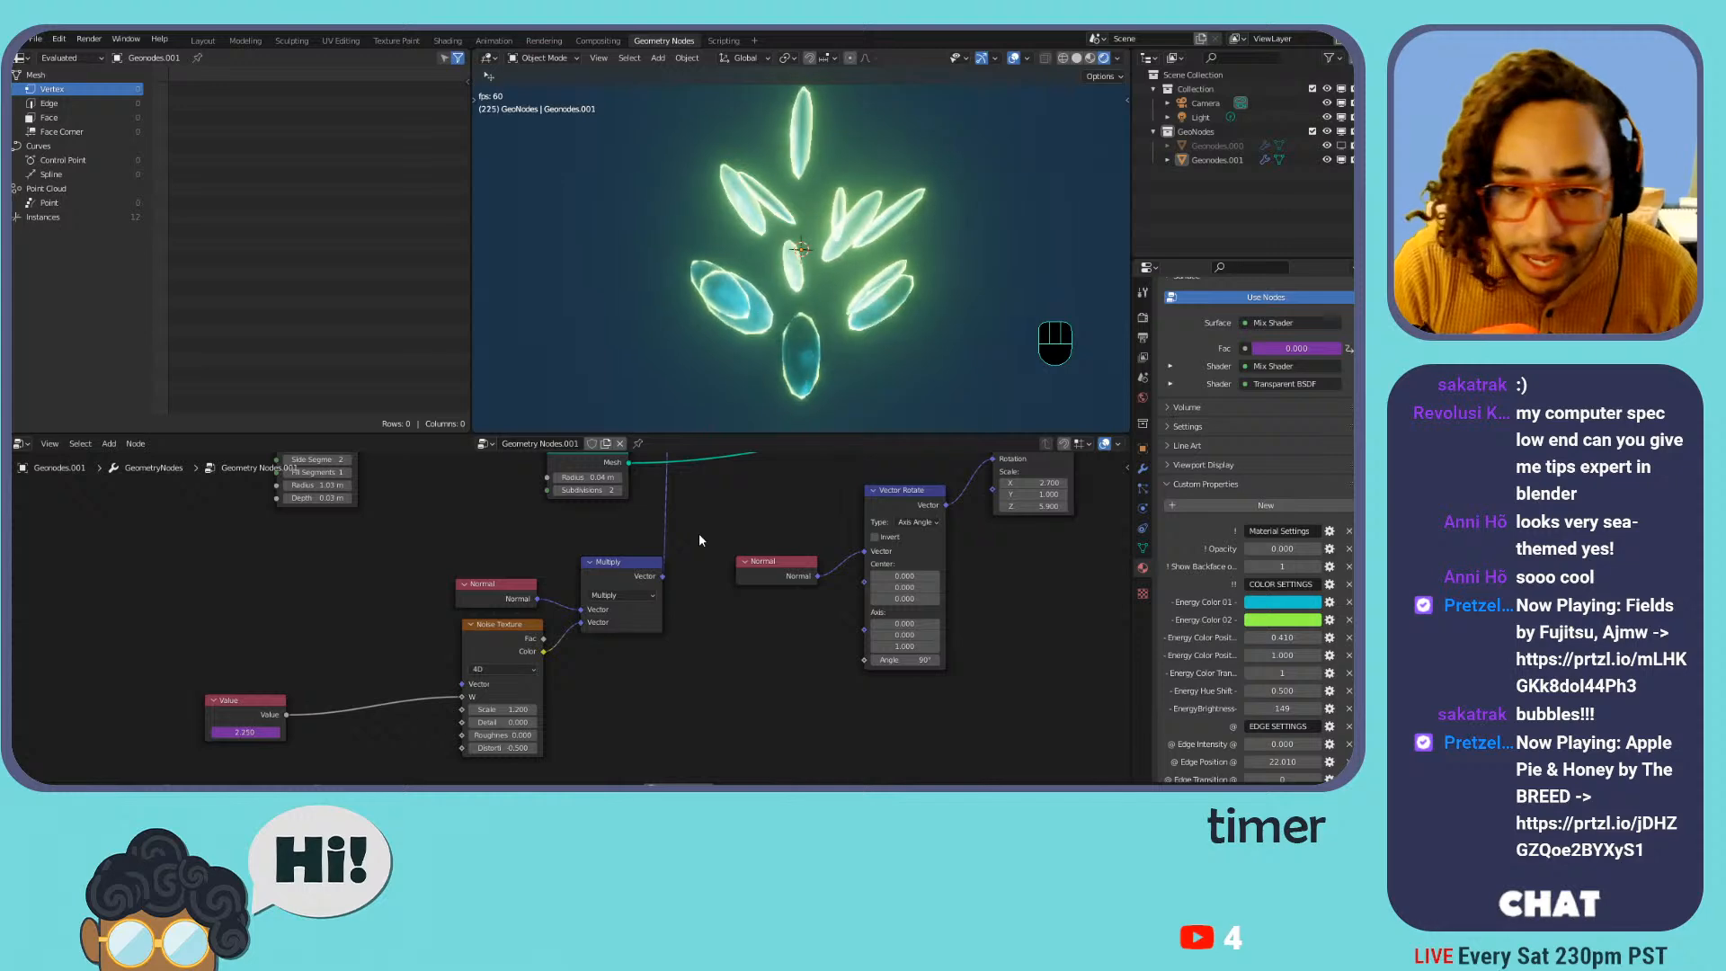
Duplicate the Geonodes.001 object in place and disable the original in the viewport
click(1218, 161)
key(ctrl+d)
key(shift+d)
right_click(1066, 230)
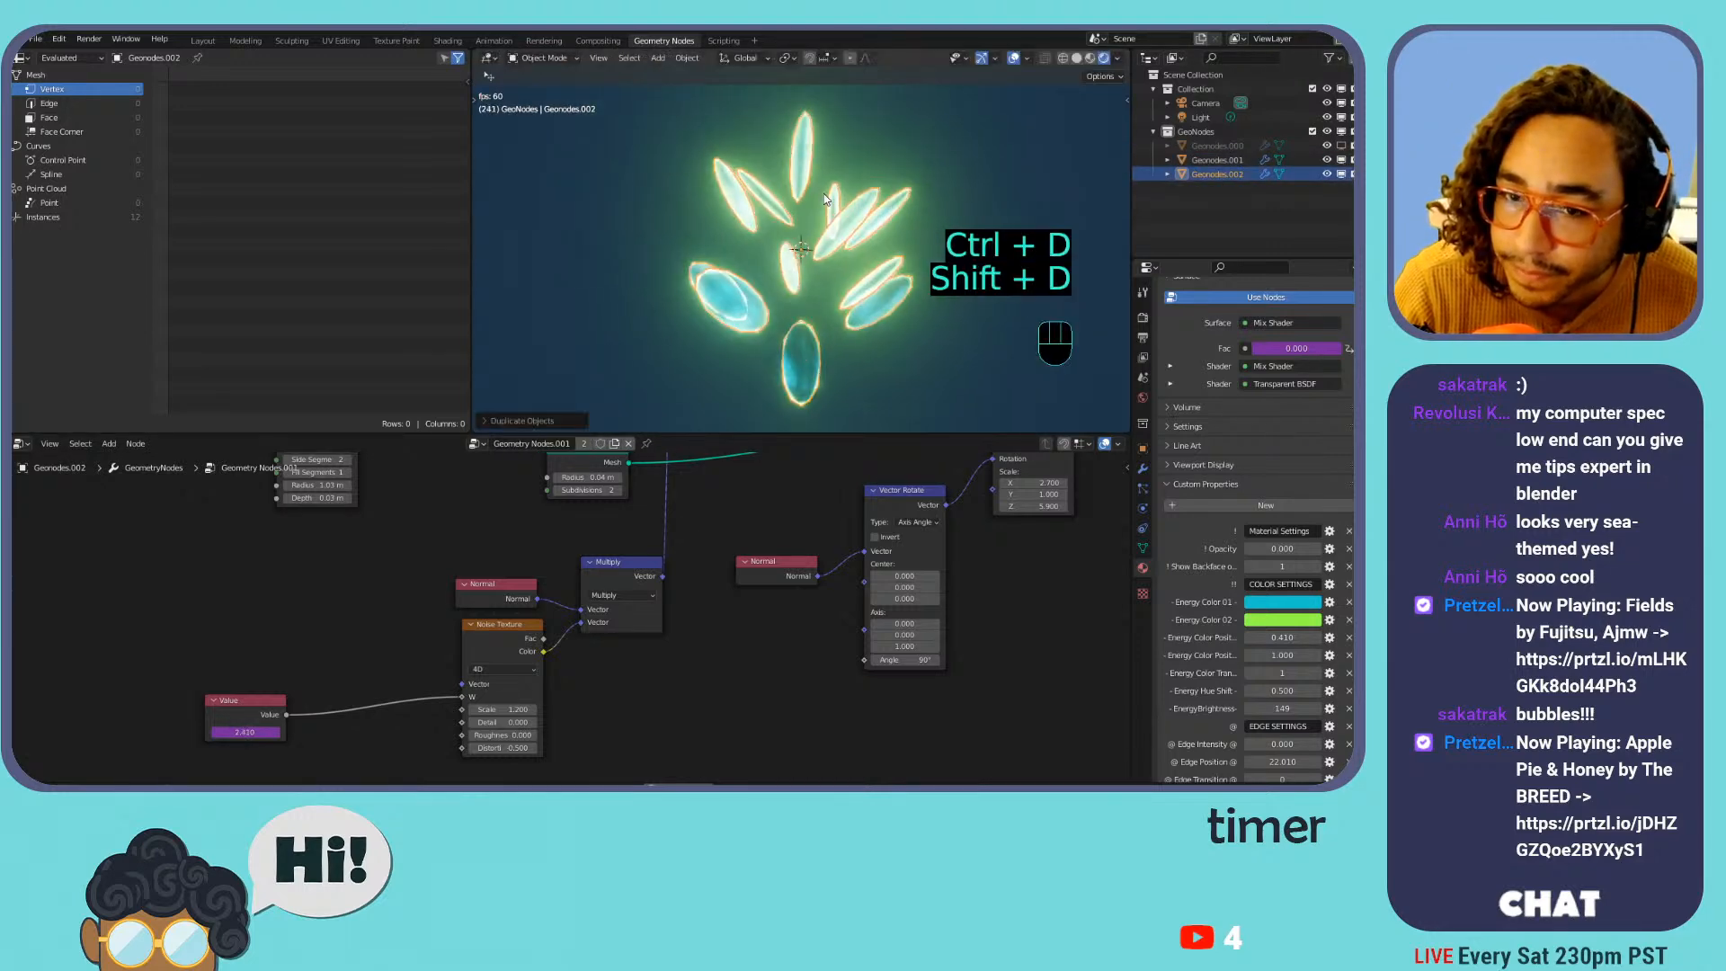
click(1341, 160)
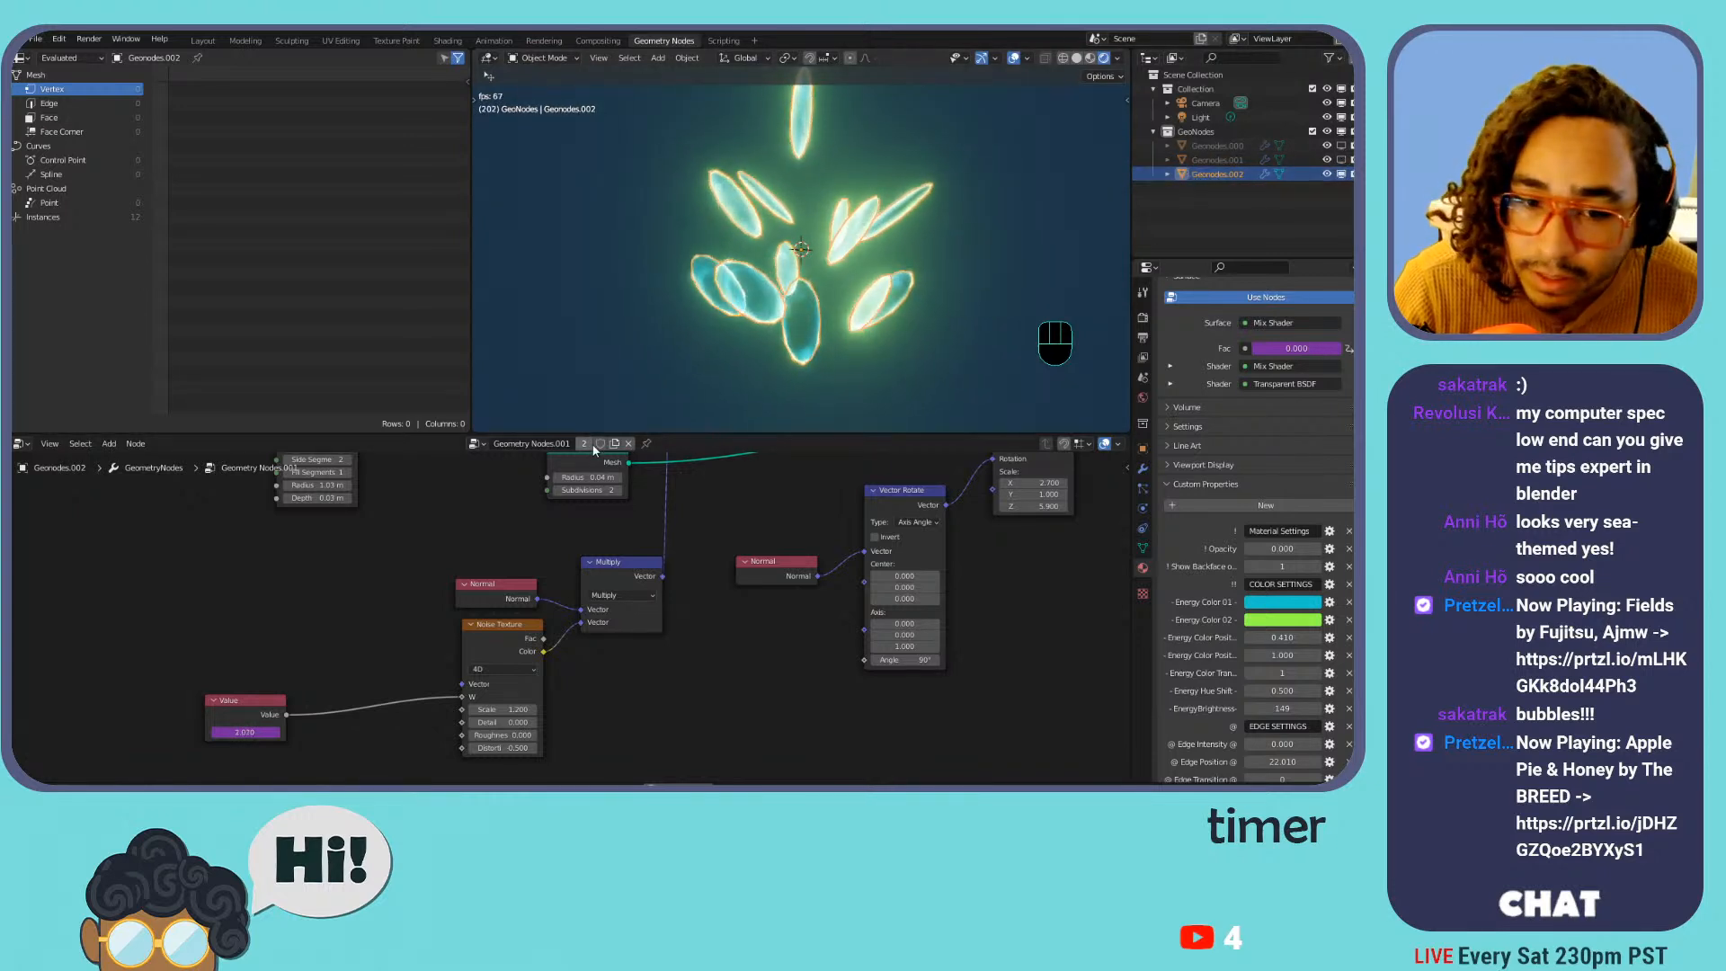
Make an independent copy of the duplicate's node tree, delete every node except Value and Group Output, and stop the animation playback
click(614, 447)
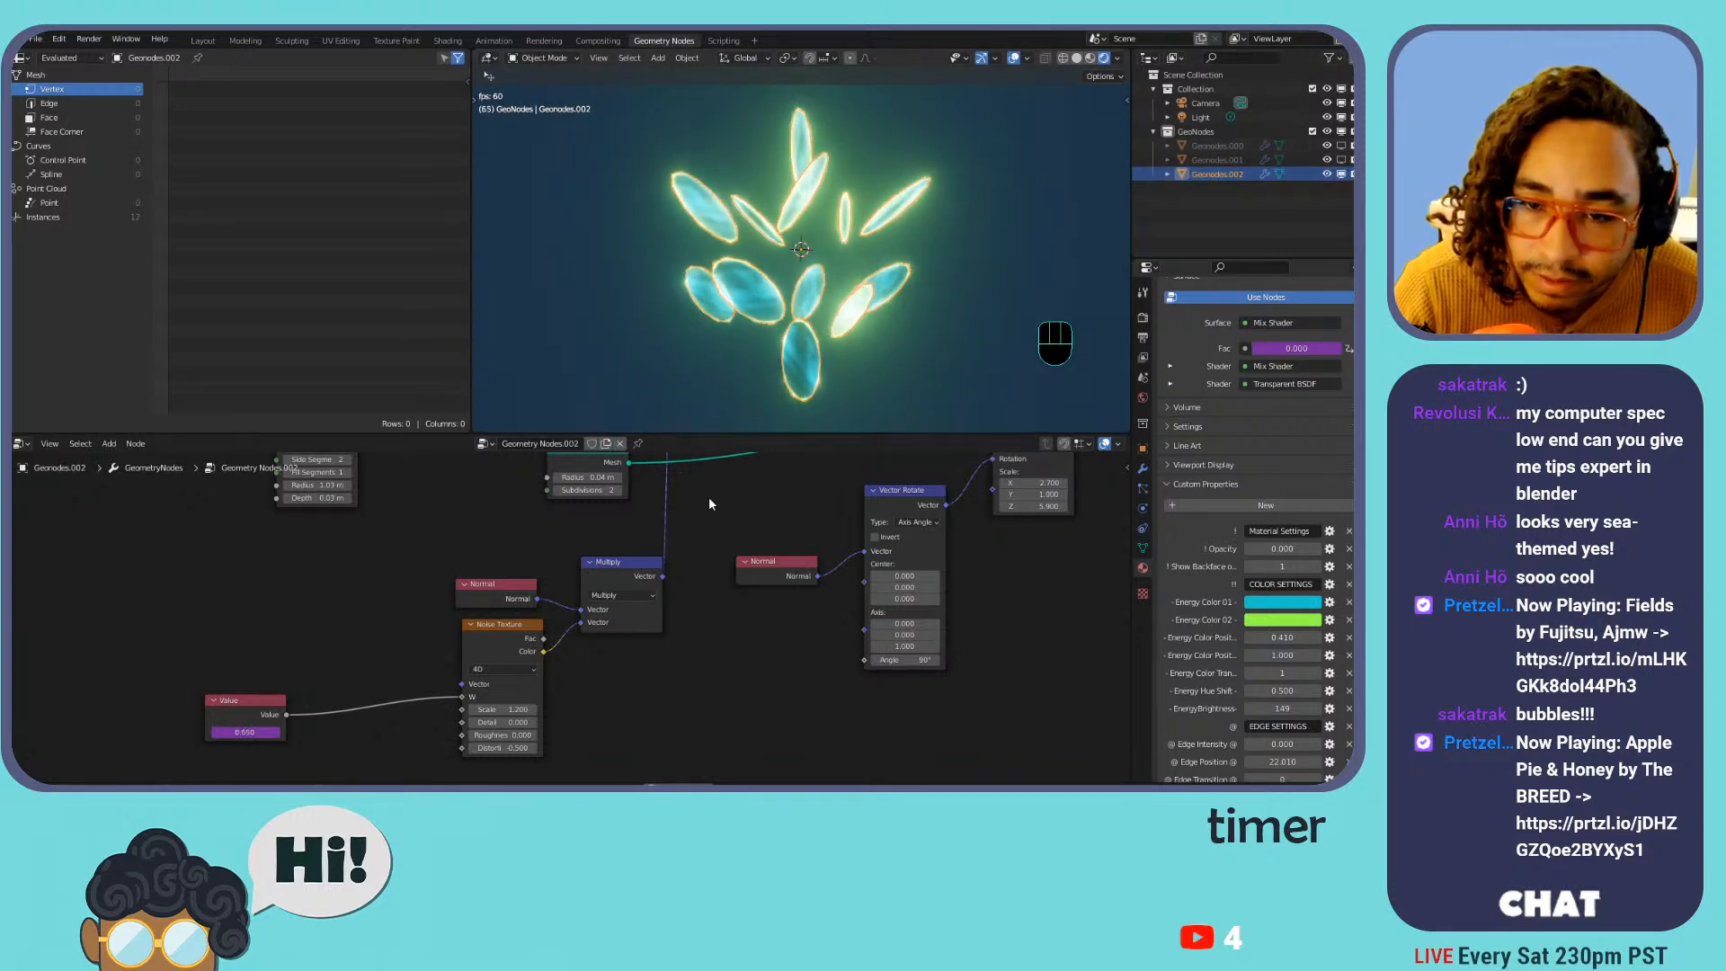
scroll(746, 576, down, 5)
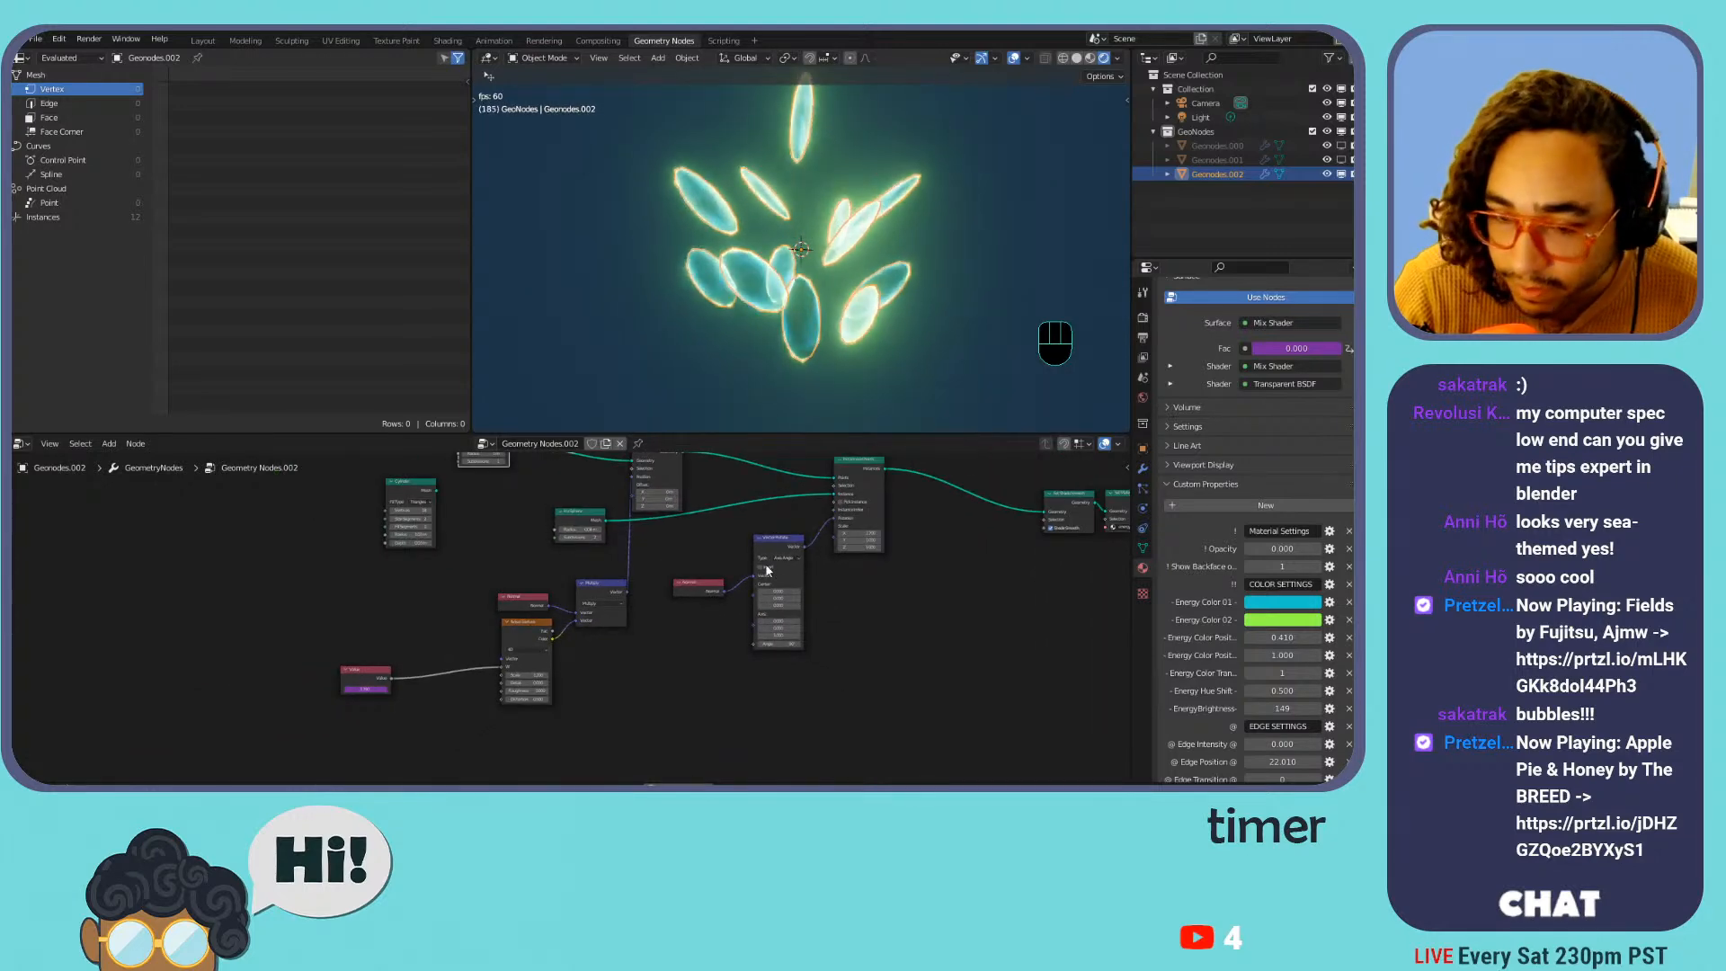
drag(973, 505, 781, 605)
key(x)
middle_drag(934, 625, 694, 641)
scroll(795, 627, up, 2)
key(space)
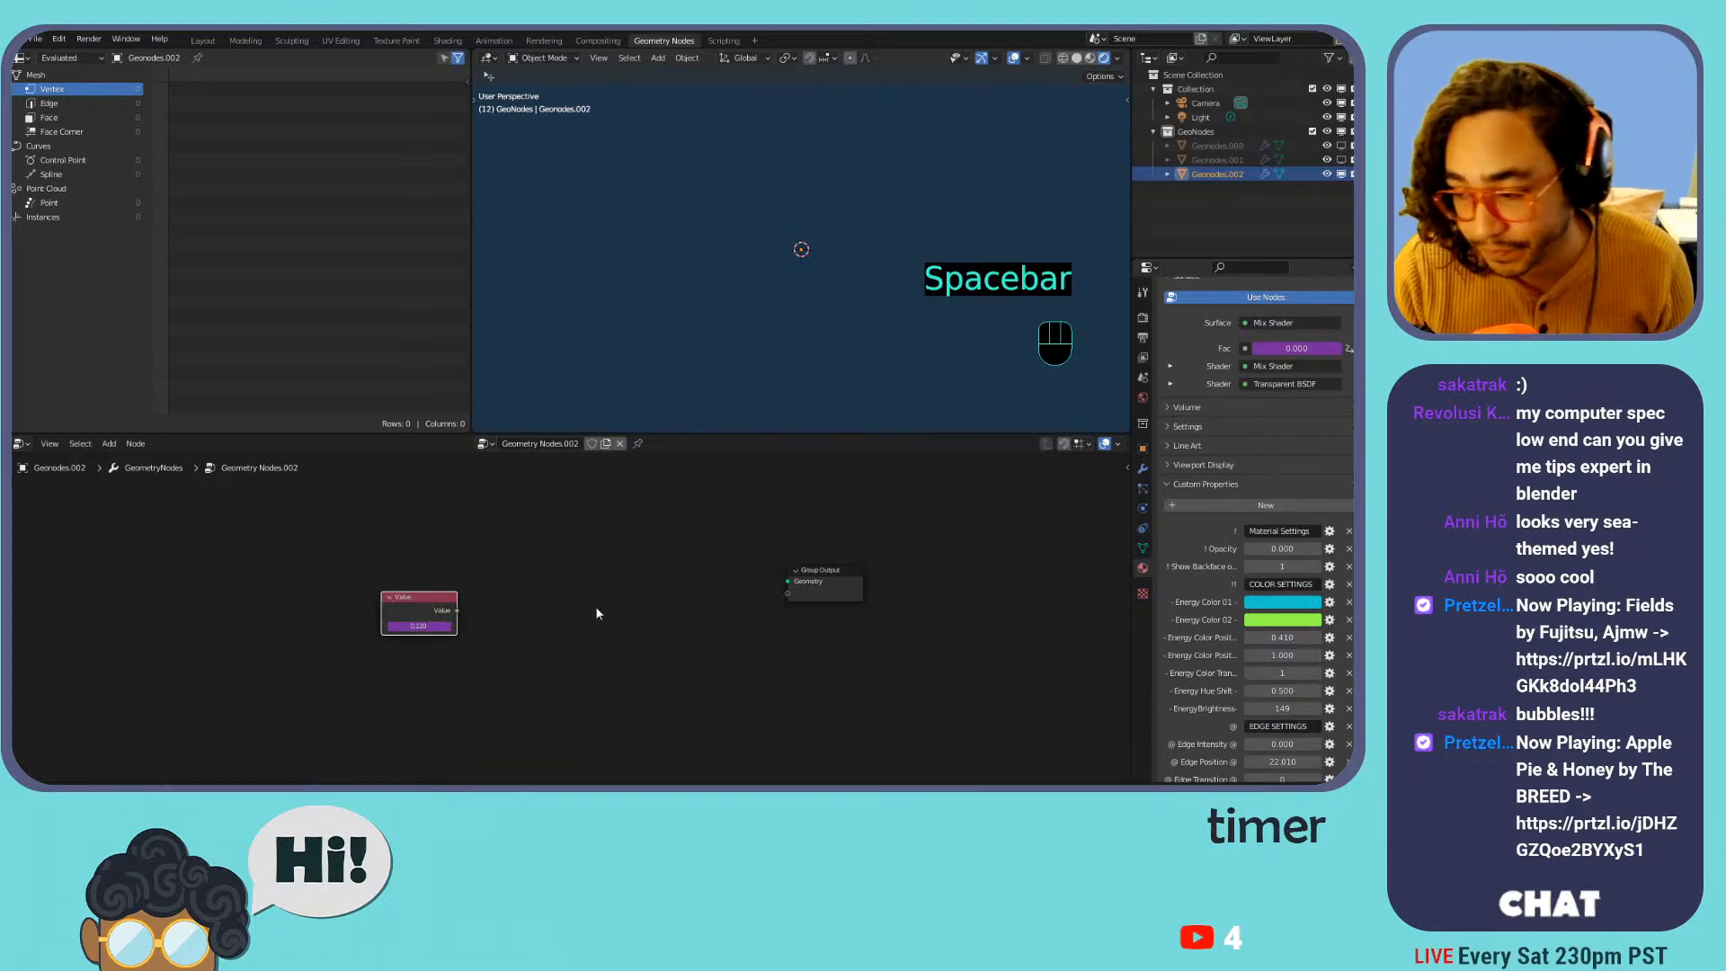
Add a Cube mesh primitive node and connect its Mesh output to the Group Output's Geometry
scroll(565, 586, up, 1)
key(shift+a)
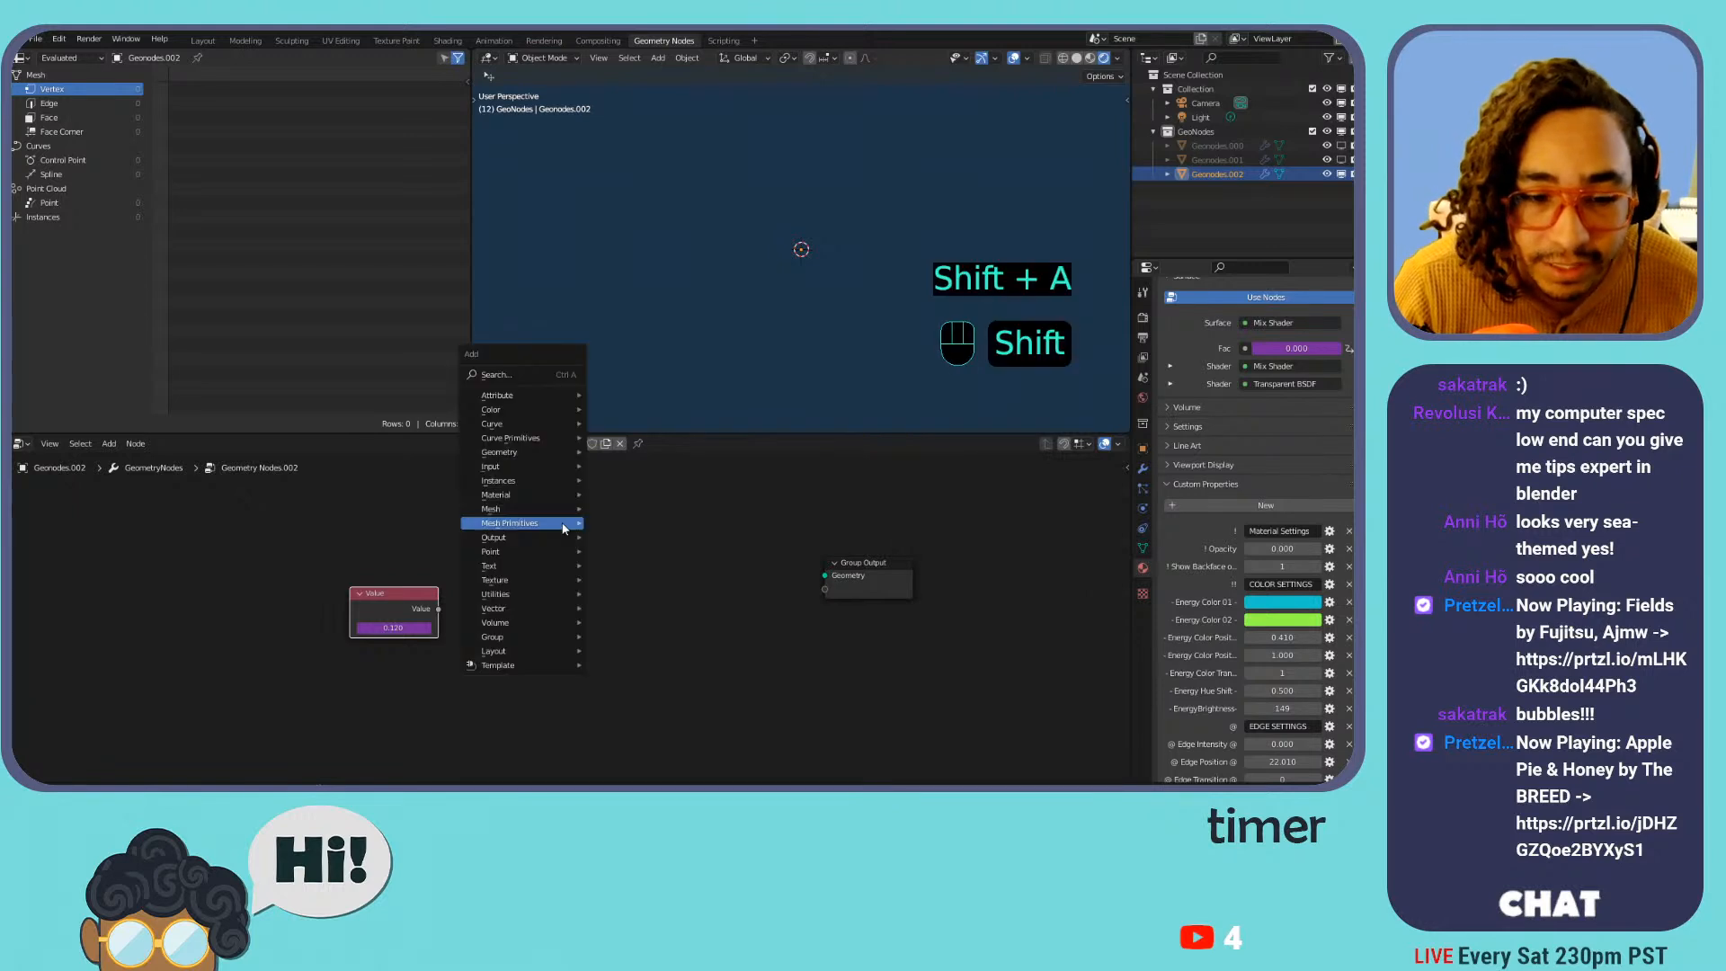
mouse_move(569, 520)
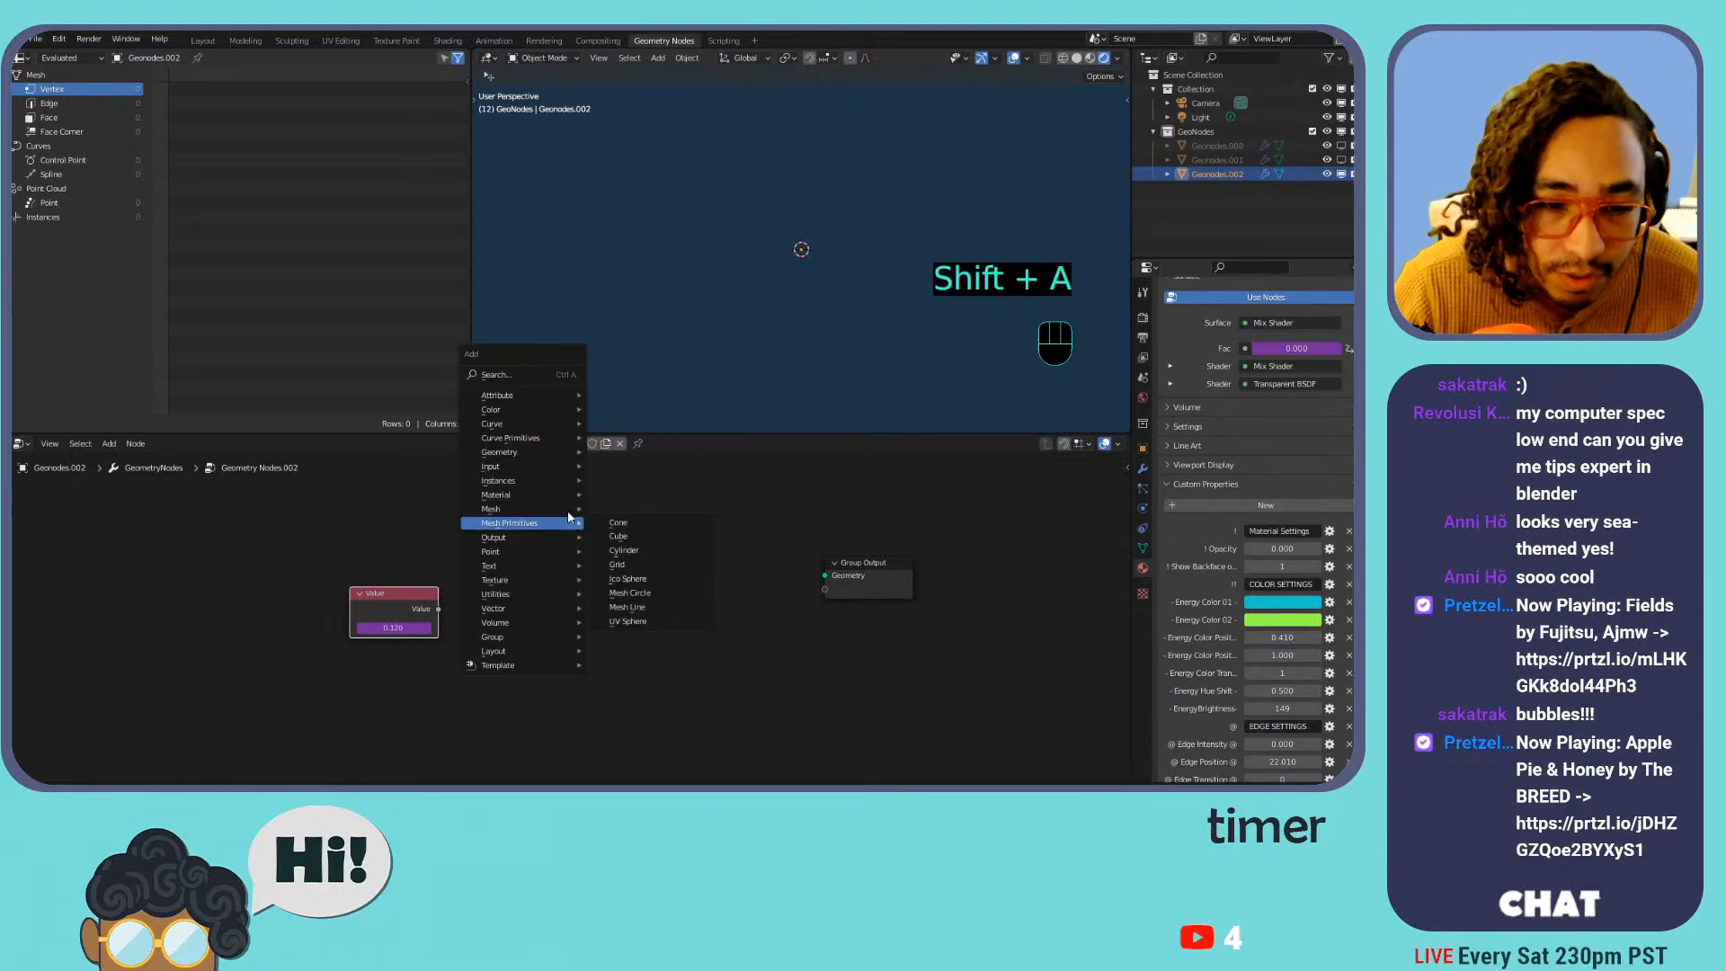
click(632, 537)
drag(781, 582, 826, 575)
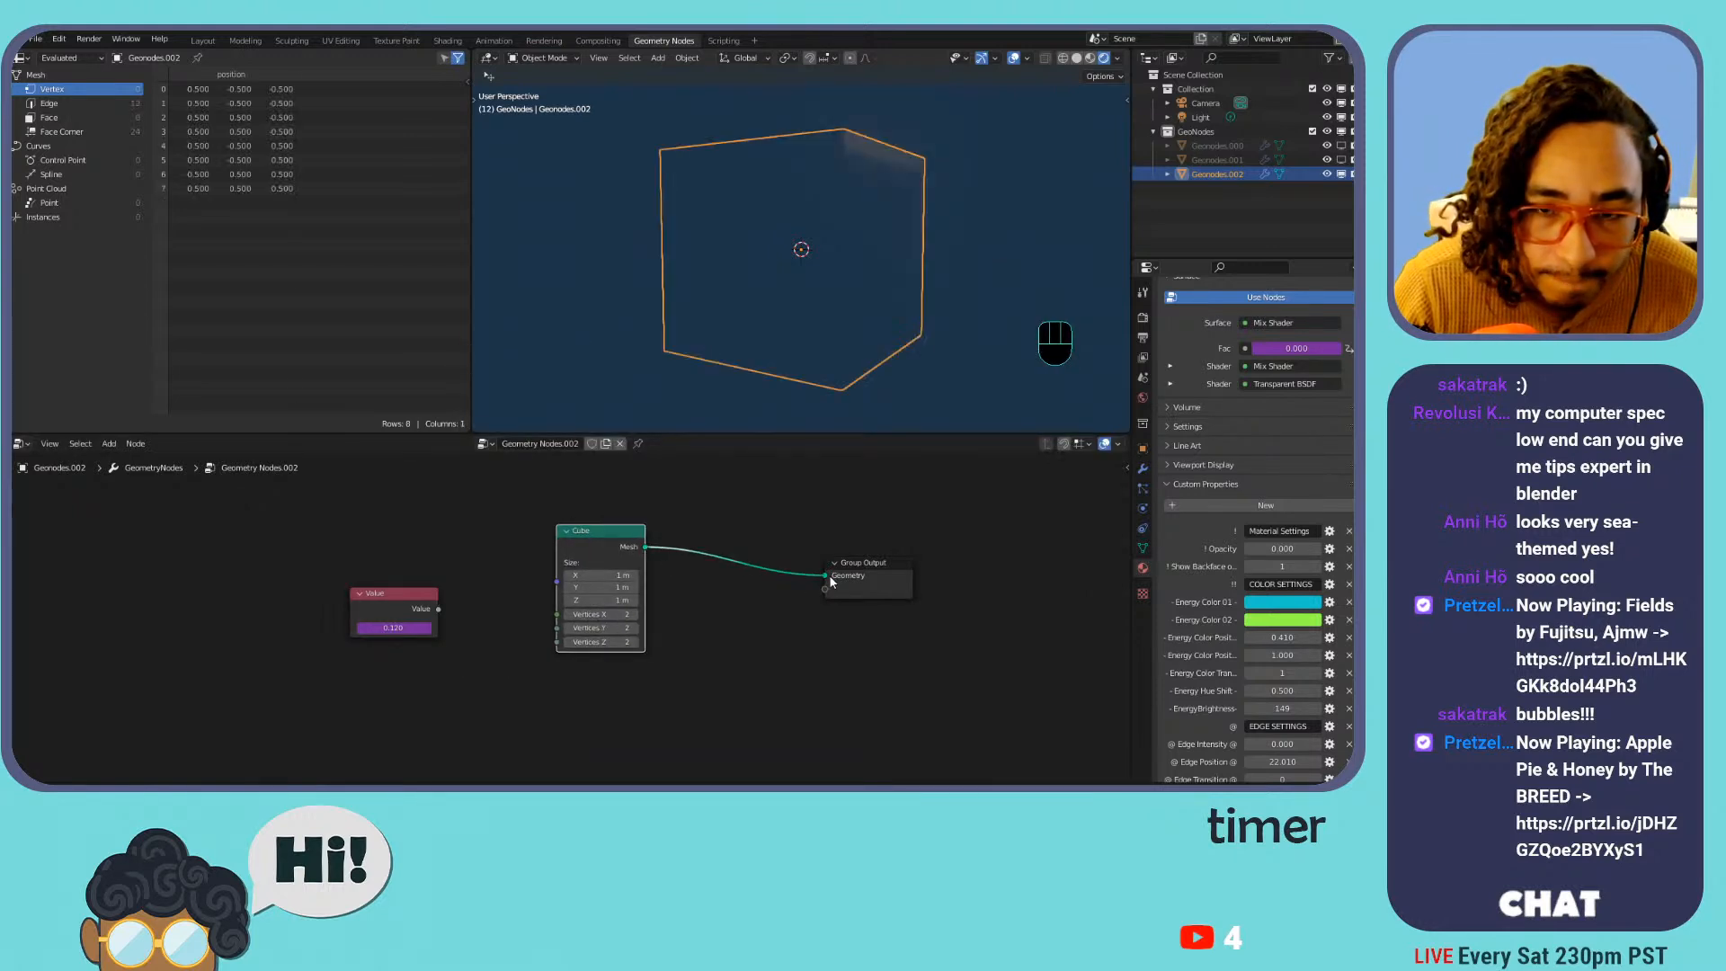
Compare the cube in Solid and Rendered viewport shading from different angles
shift+middle_drag(824, 261, 988, 96)
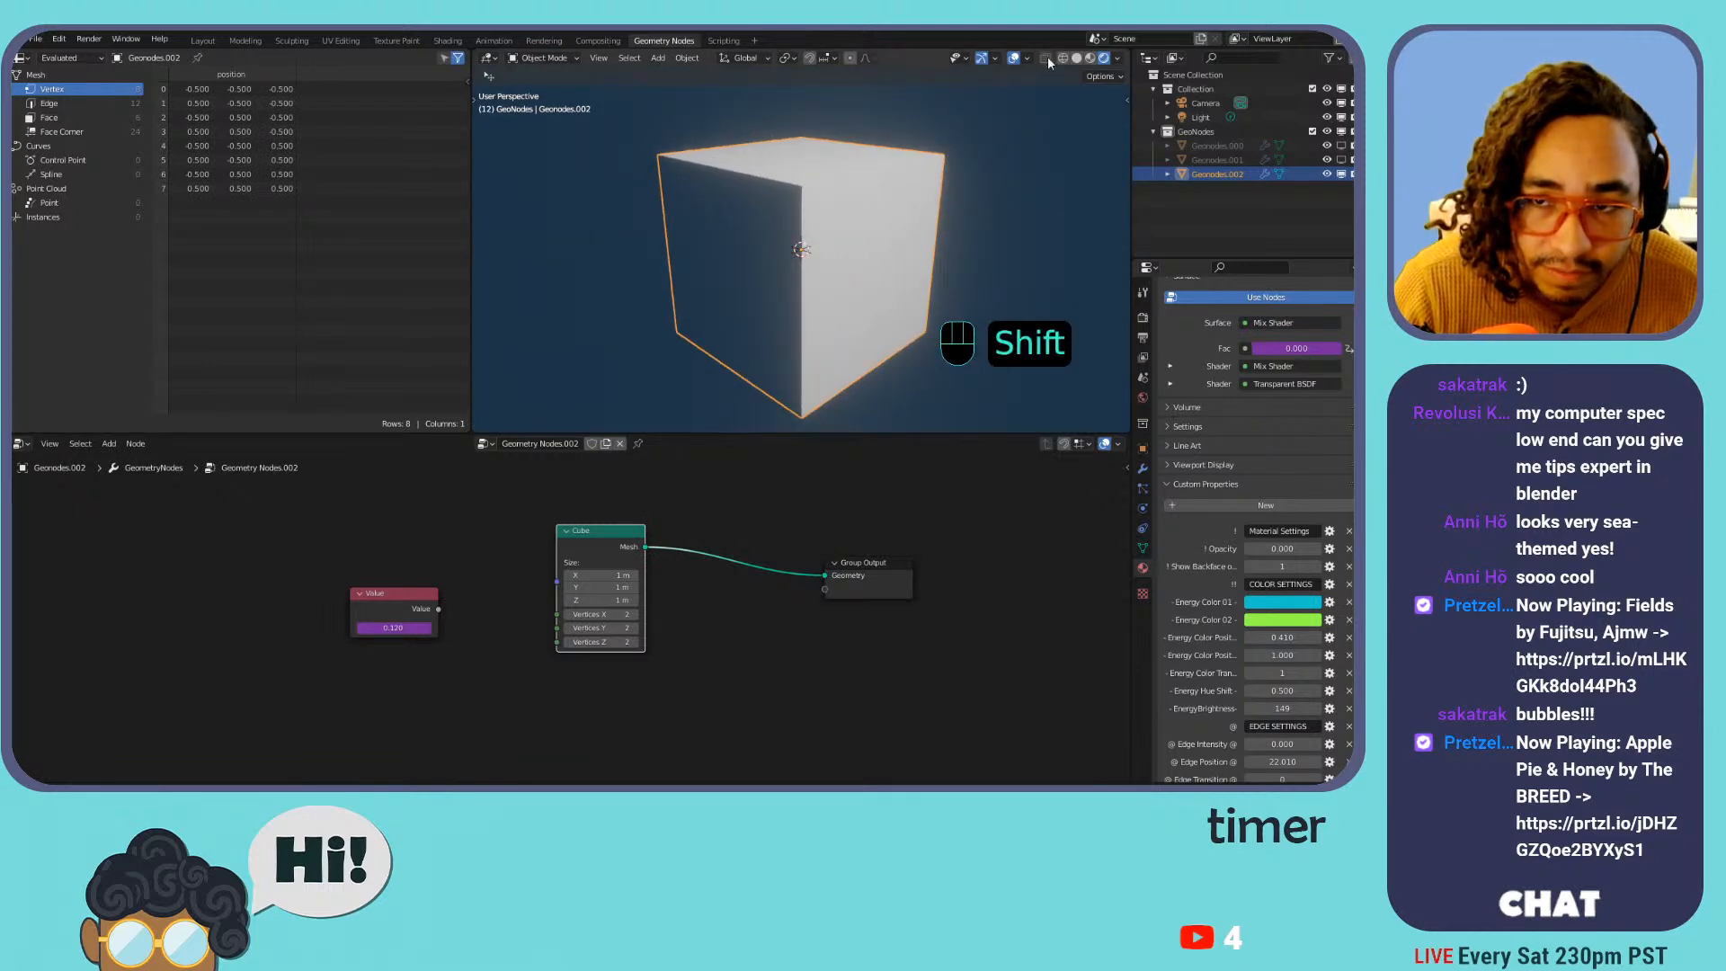
click(1076, 60)
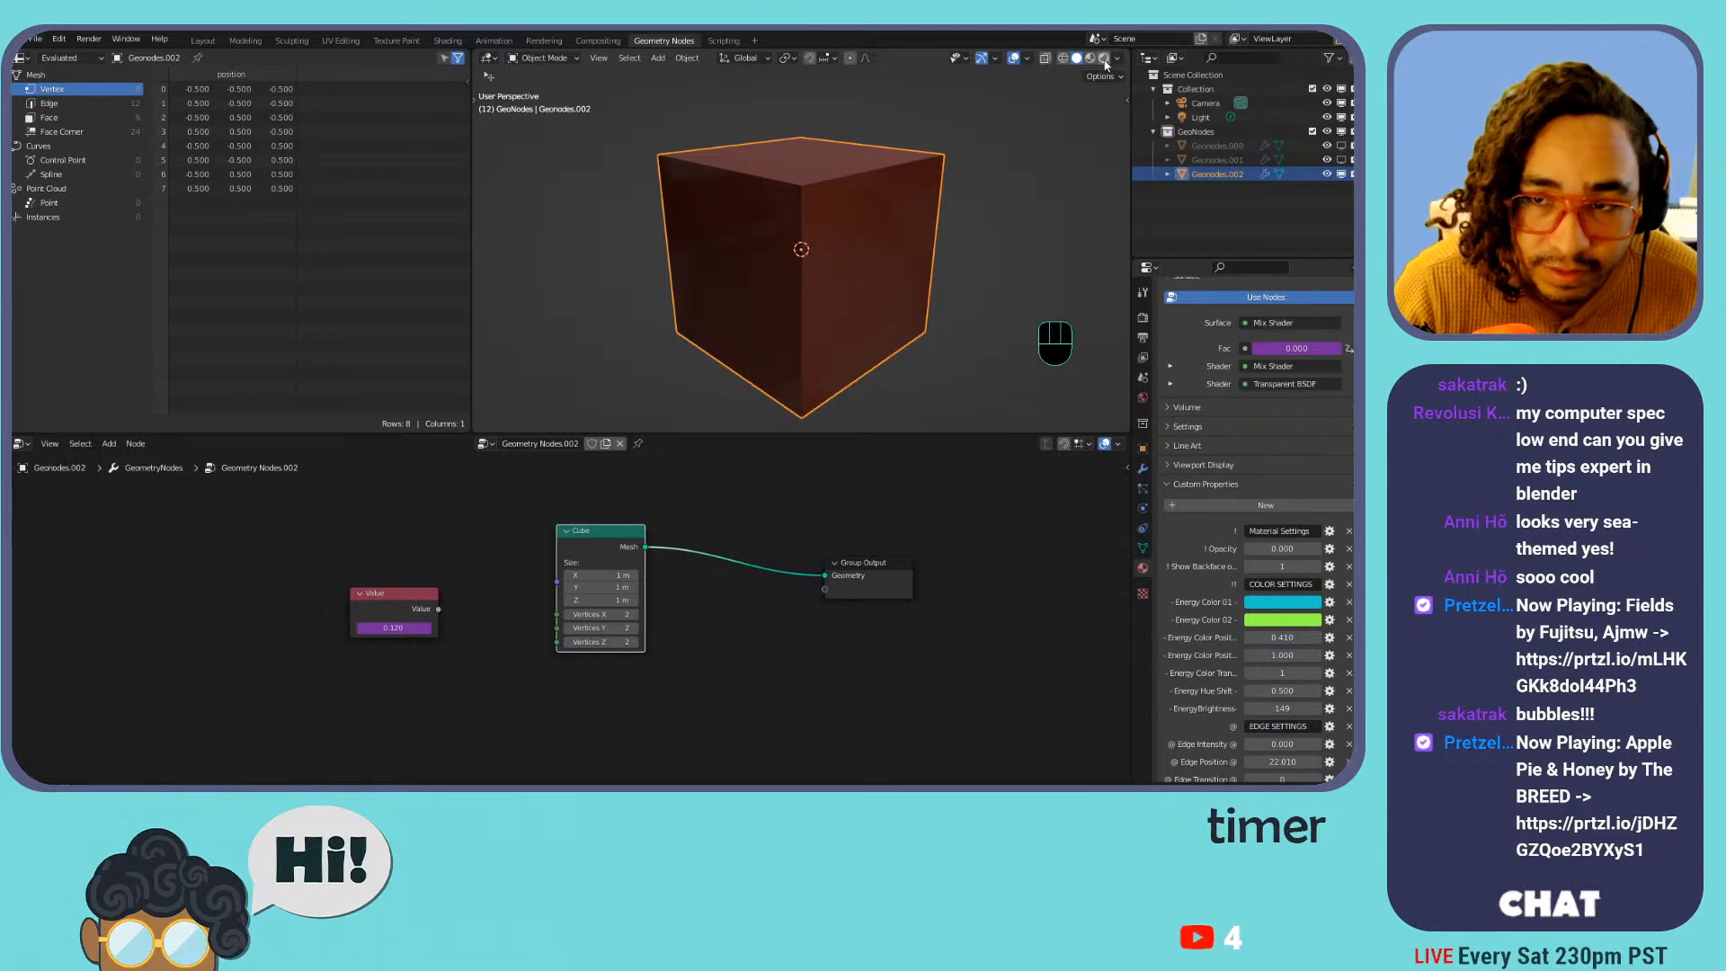
click(1105, 57)
mouse_move(1081, 79)
shift+middle_down()
mouse_move(924, 175)
mouse_move(723, 139)
mouse_move(791, 86)
mouse_move(746, 140)
mouse_move(963, 153)
mouse_move(973, 178)
shift+middle_up()
Try lower power values on the scene's Light, then change it to a Sun with a strength of about 1.13
click(1201, 117)
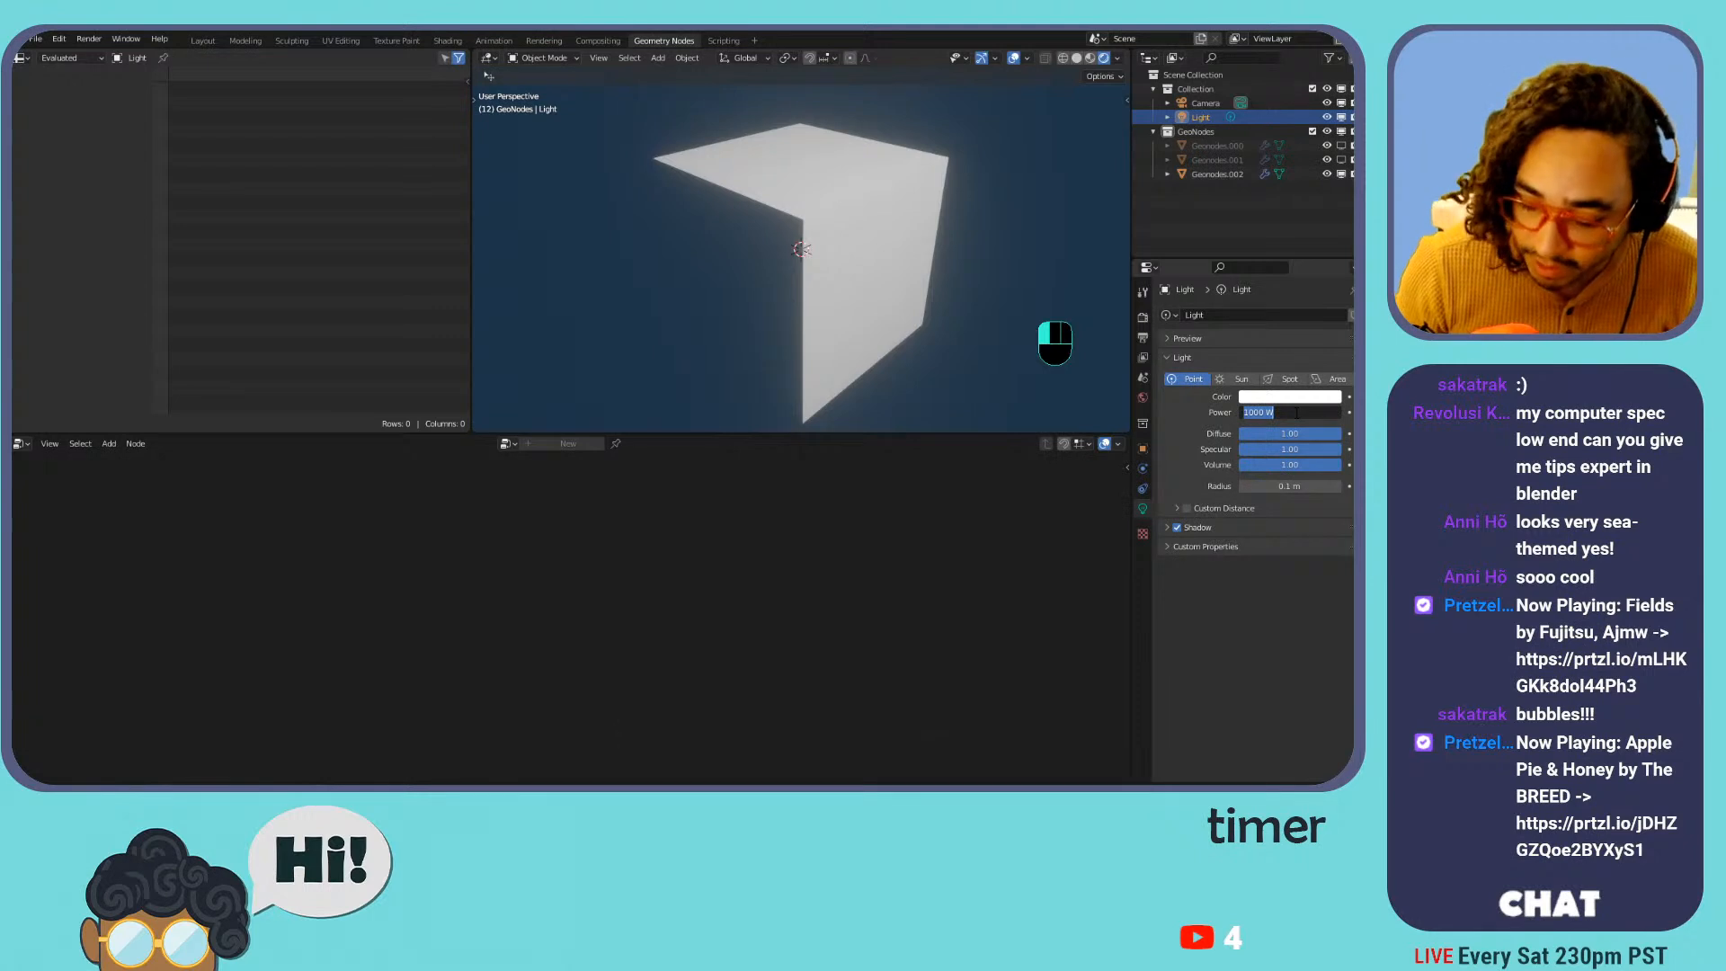
text(200)
key(Return)
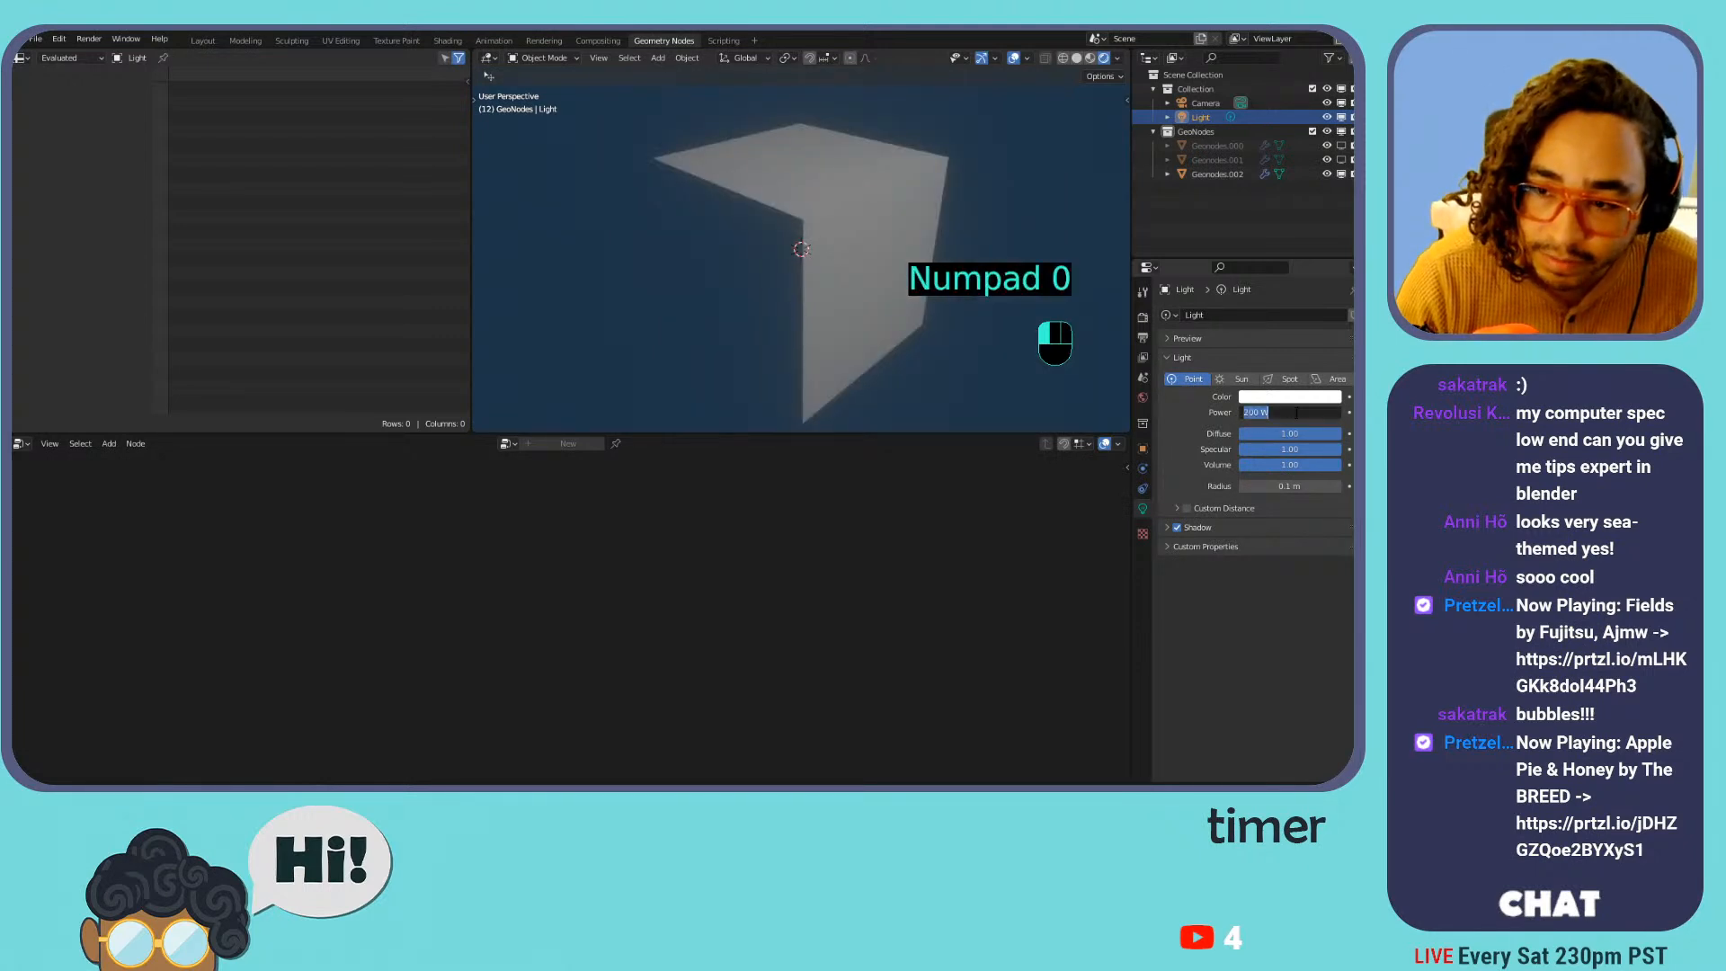
text(500)
key(Return)
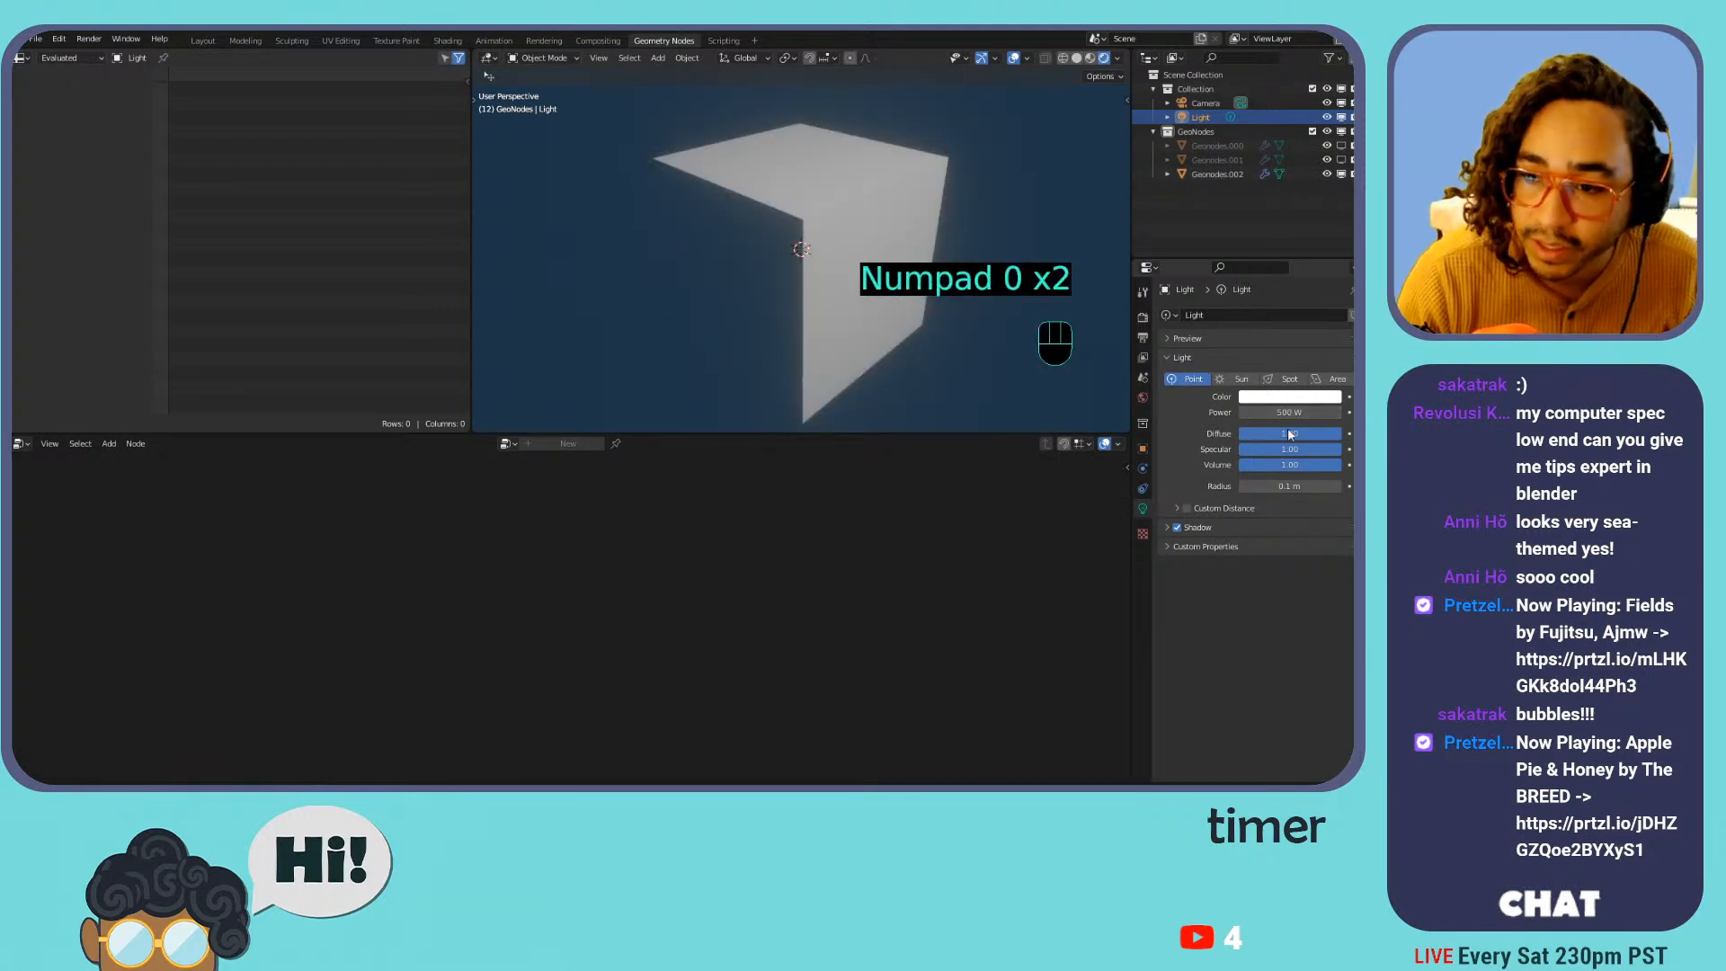
click(1241, 380)
click(1270, 414)
text(10)
key(Return)
drag(1289, 413, 1209, 413)
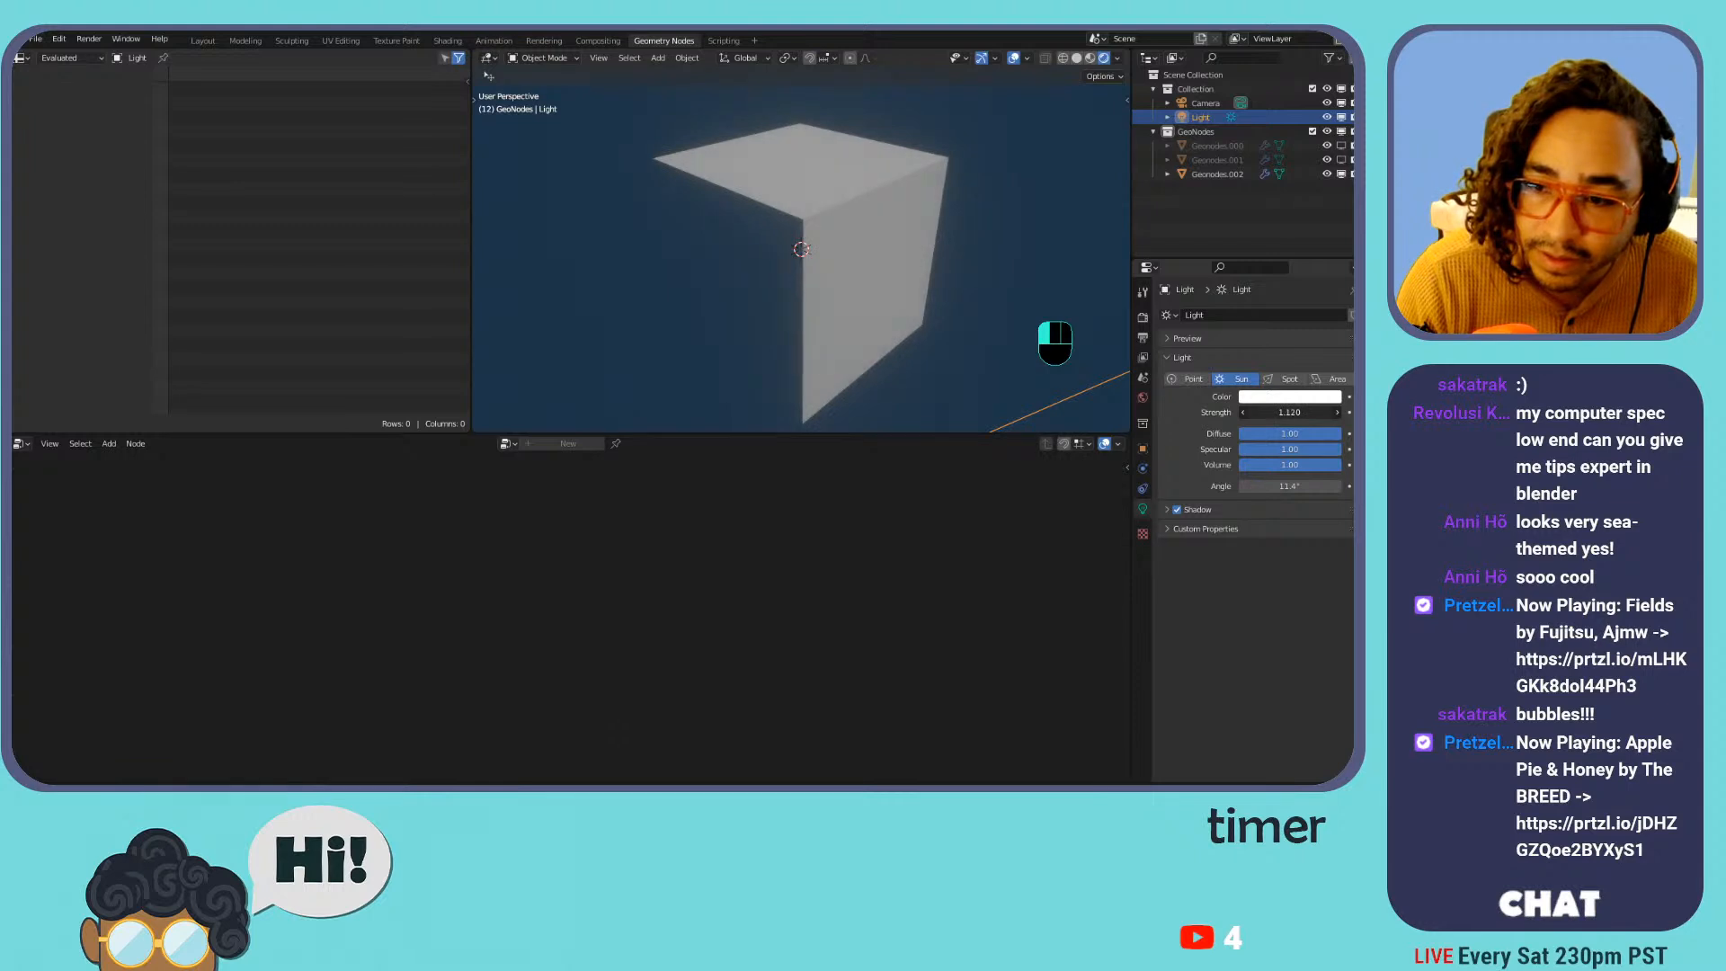
Duplicate the Sun light, place the copy near the original and rotate it around the global Z axis
scroll(1001, 212, down, 4)
scroll(998, 269, down, 3)
key(shift+d)
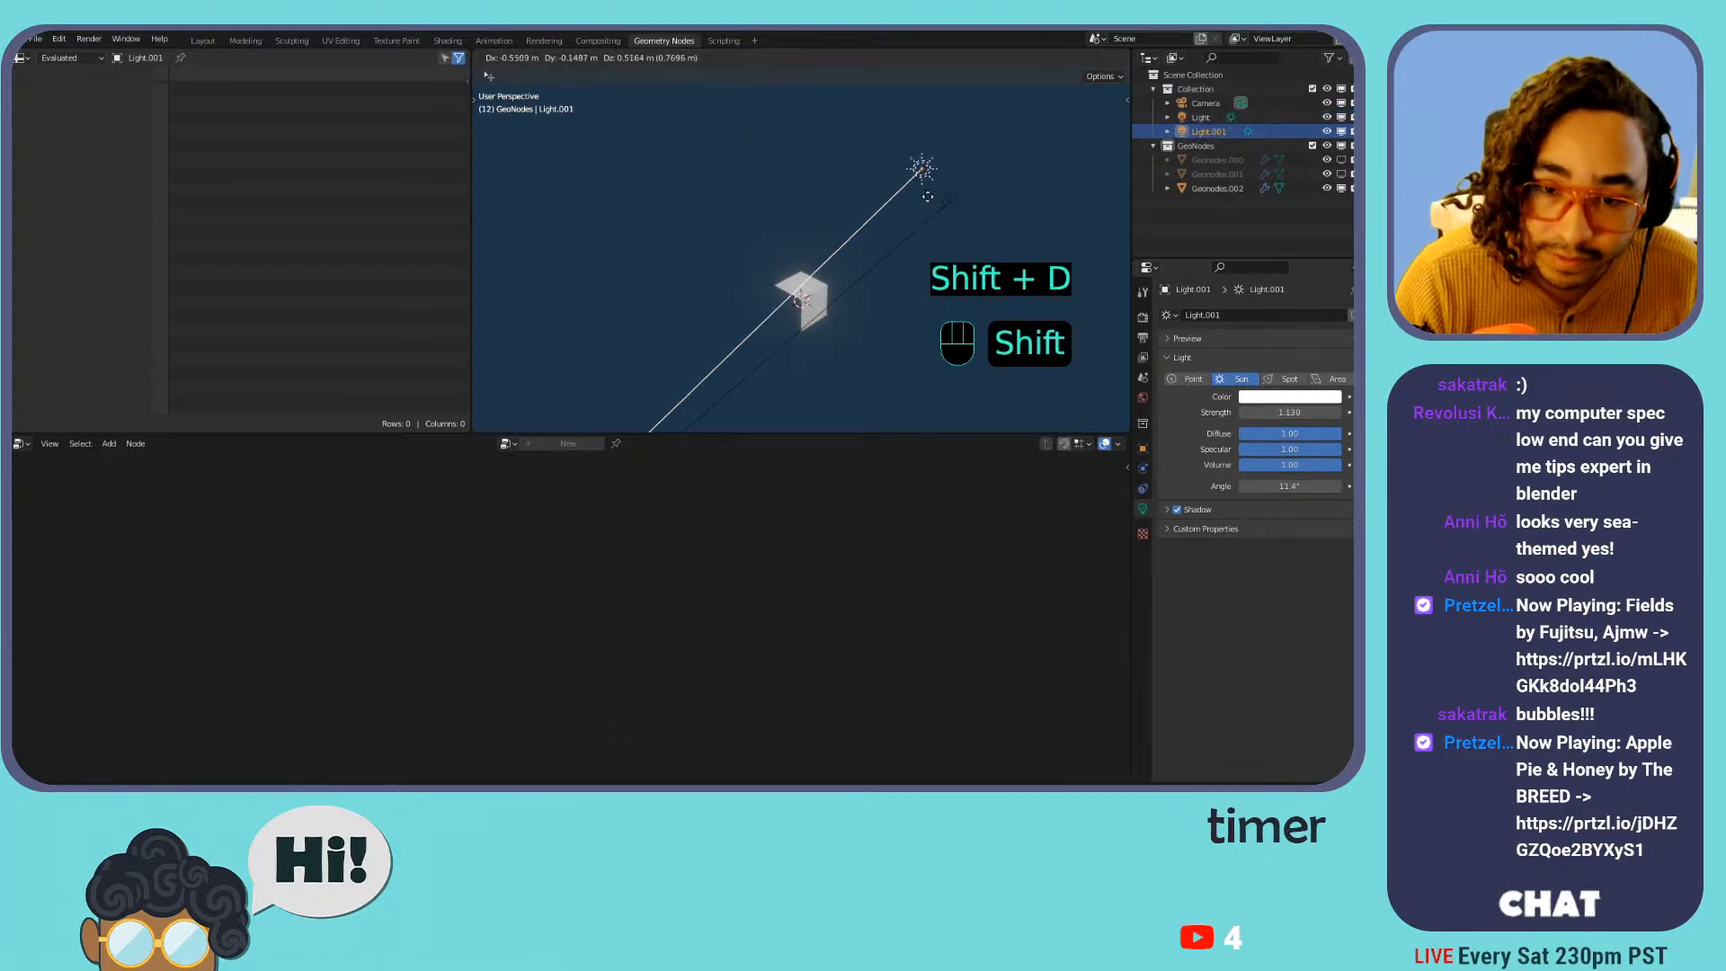
click(994, 207)
key(r)
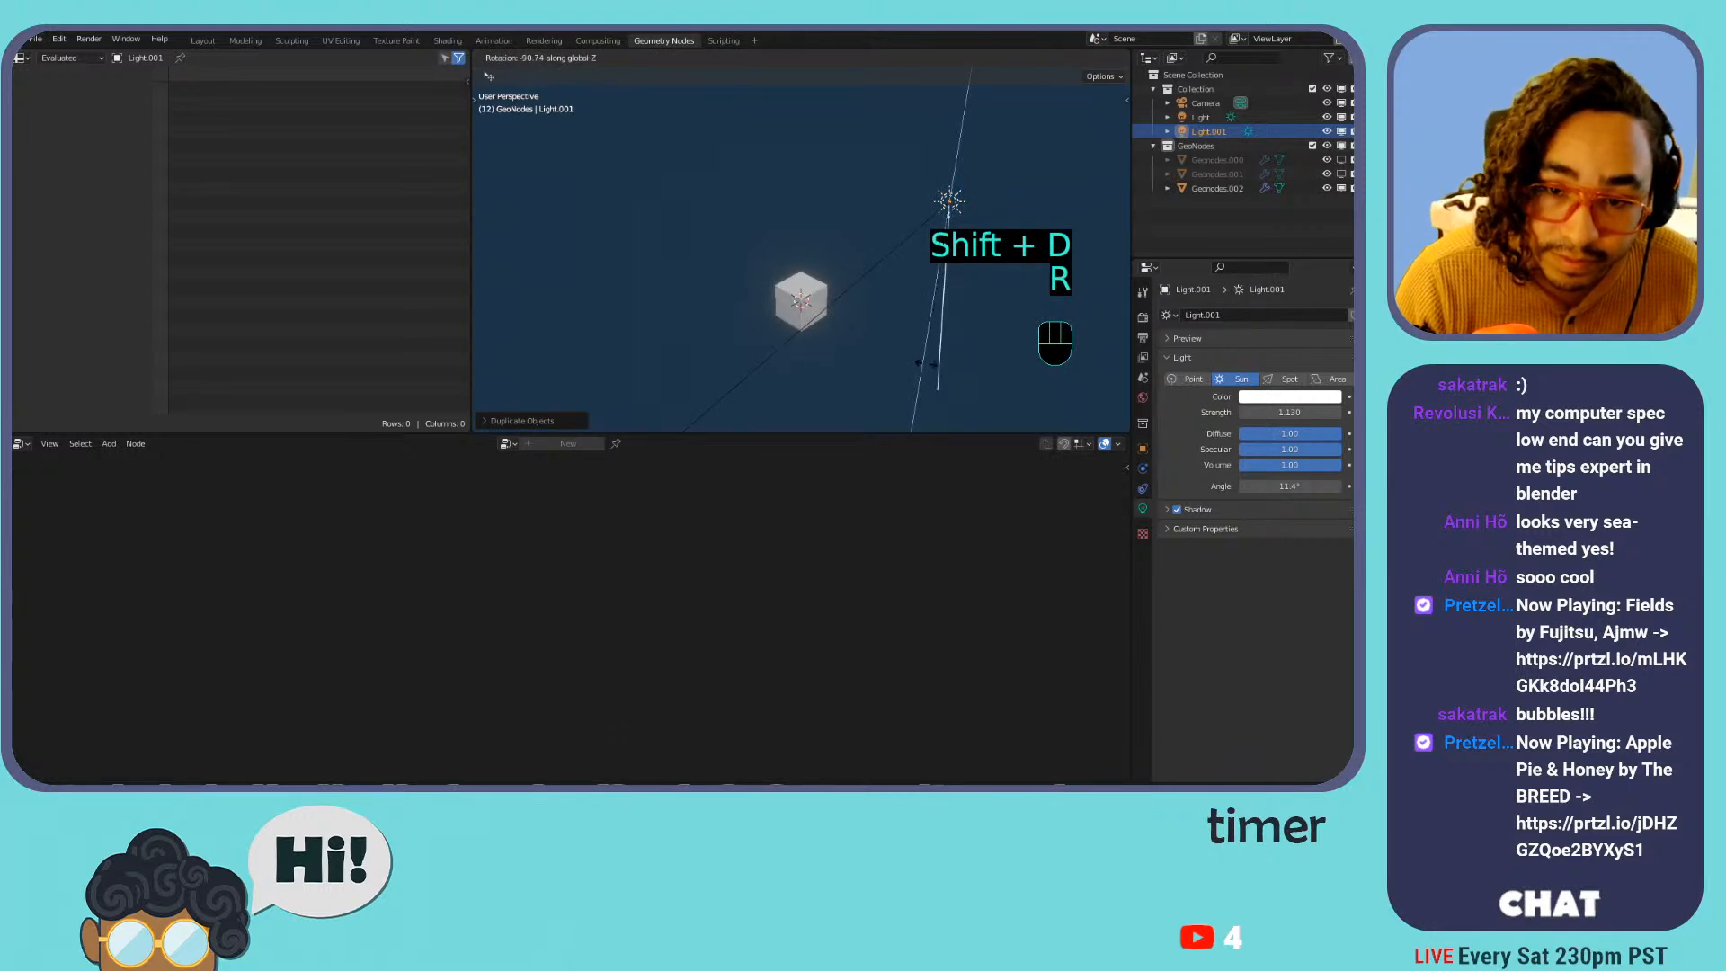
click(919, 363)
Set the strength of the duplicated Sun light to 0.2
drag(1289, 412, 1291, 413)
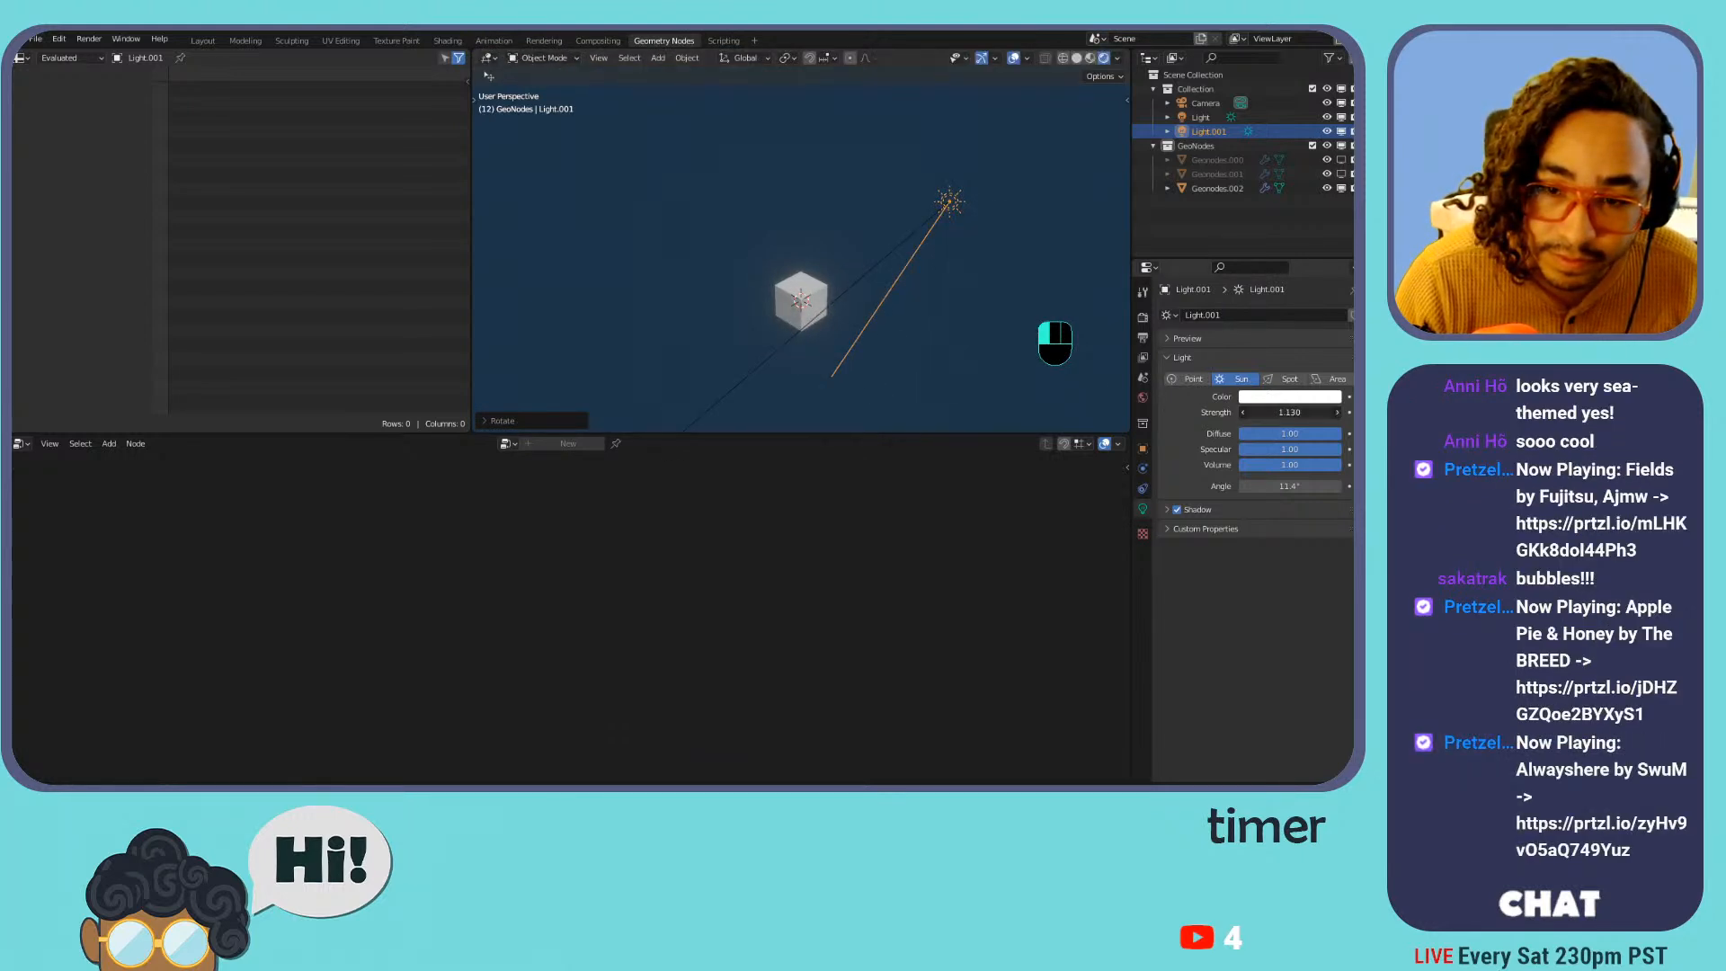
scroll(903, 317, up, 6)
shift+middle_drag(901, 317, 936, 205)
scroll(906, 186, up, 4)
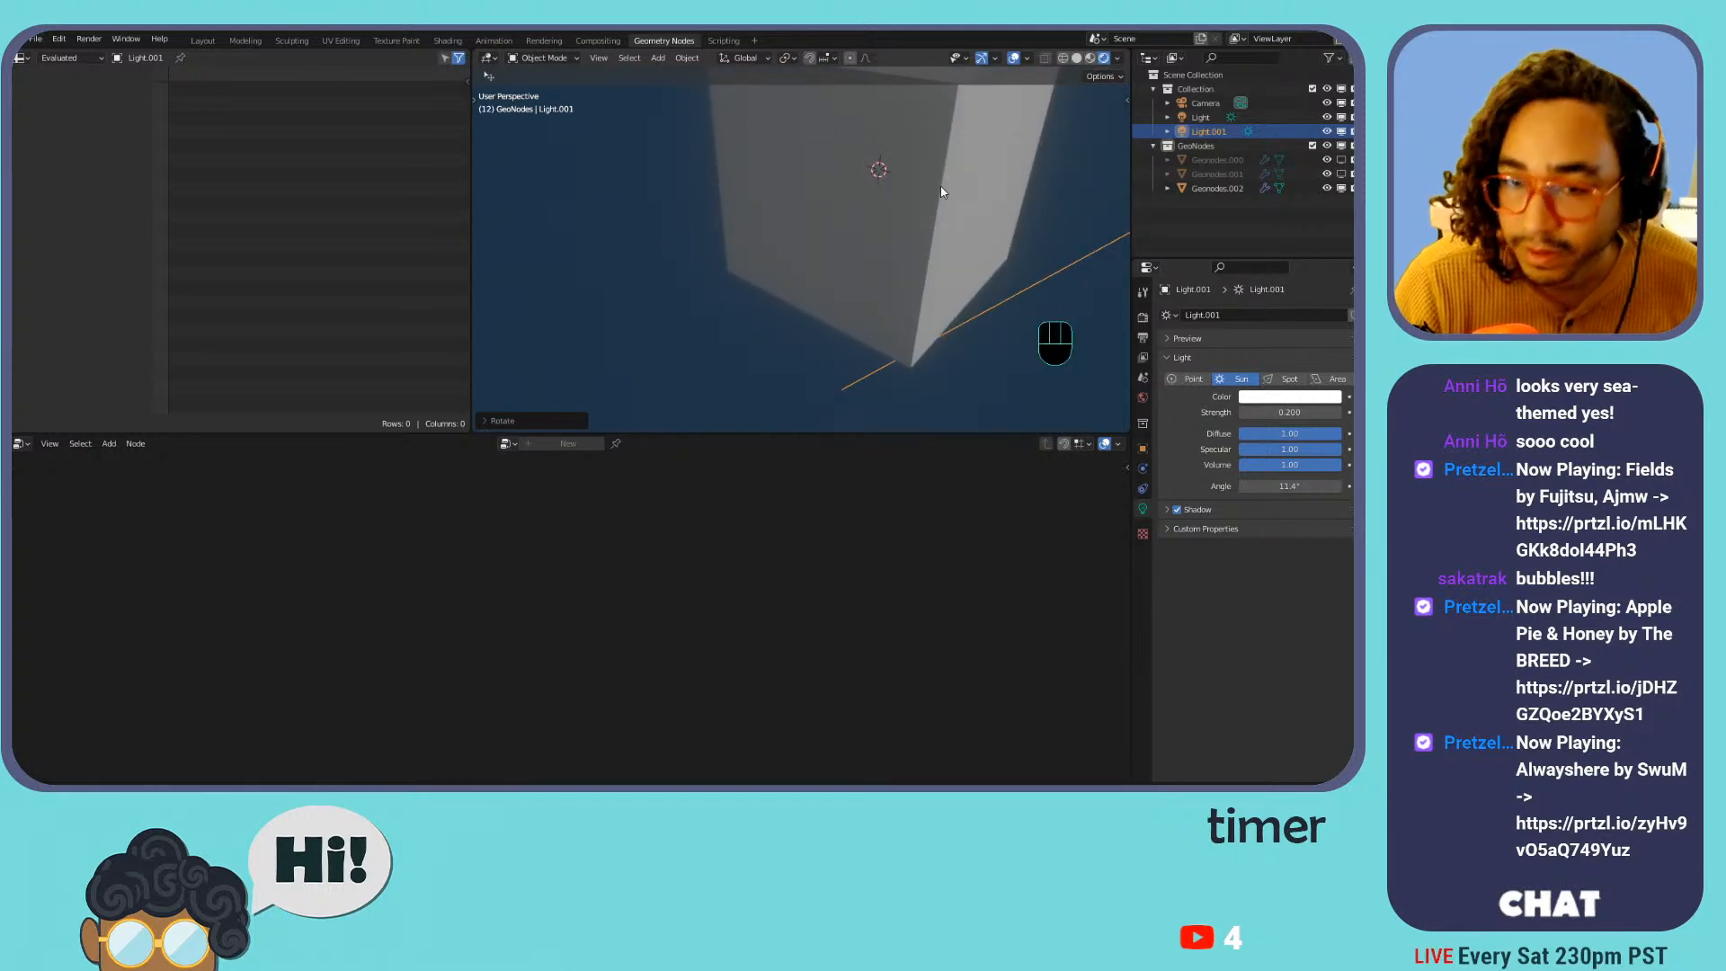
Select the Geonodes.002 cube and move its Group Output node farther from the Cube node
click(950, 329)
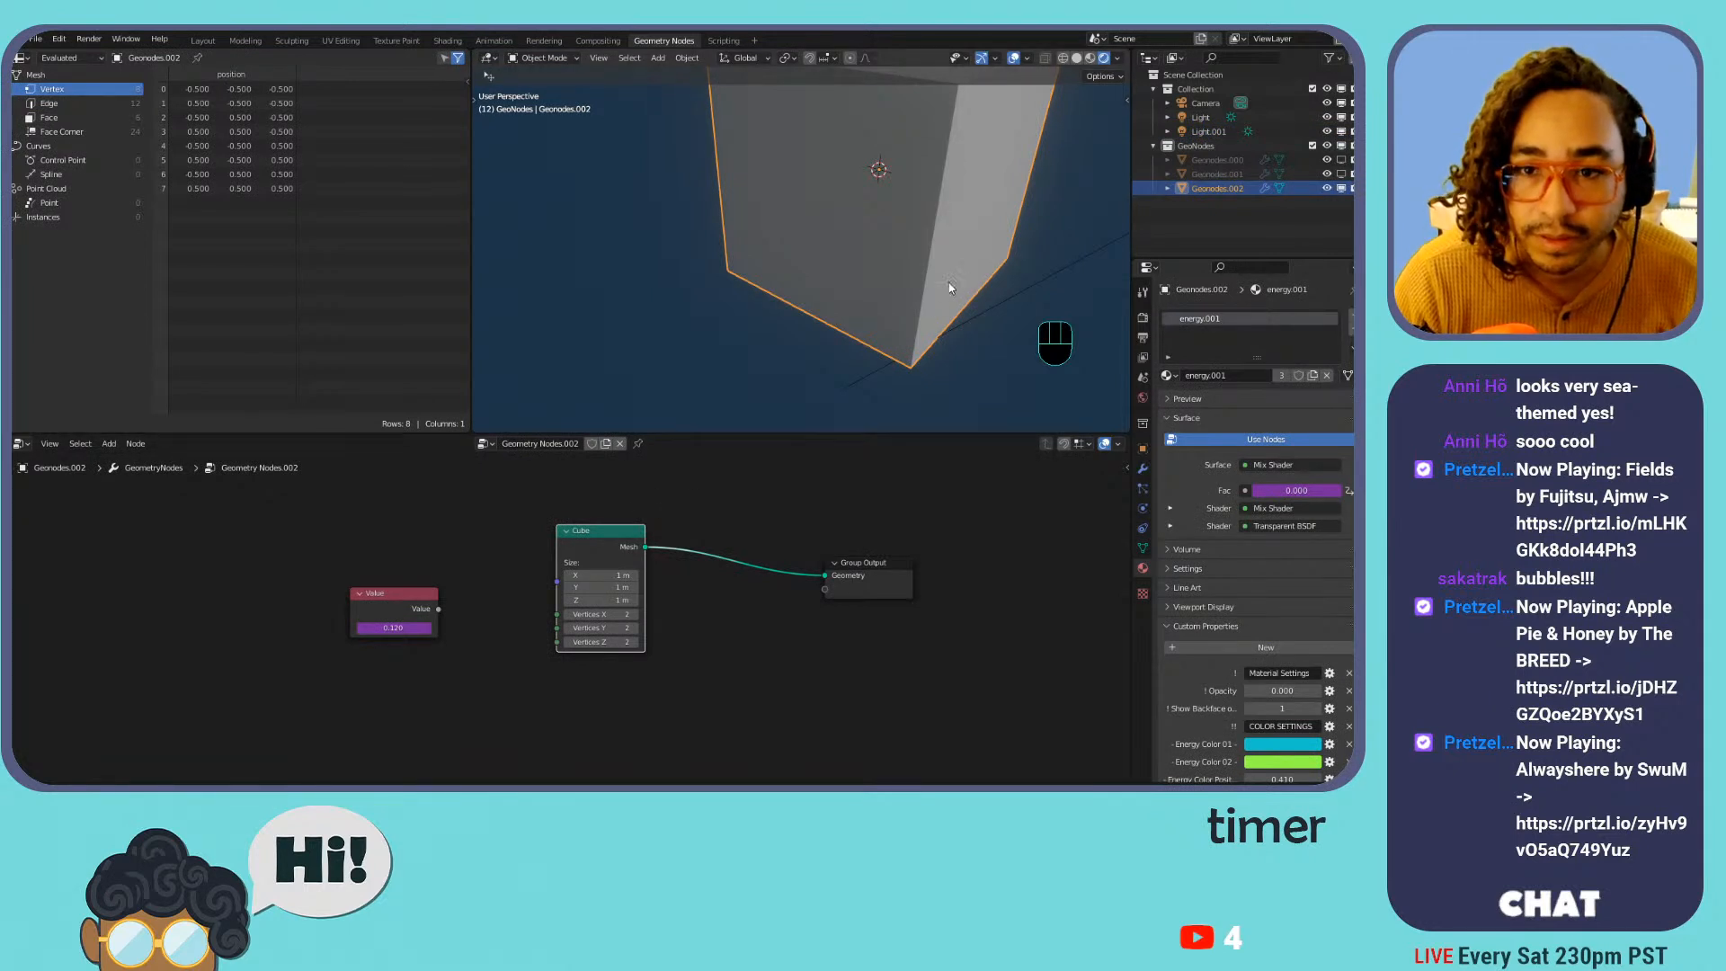
shift+middle_drag(956, 278, 884, 364)
scroll(679, 581, up, 1)
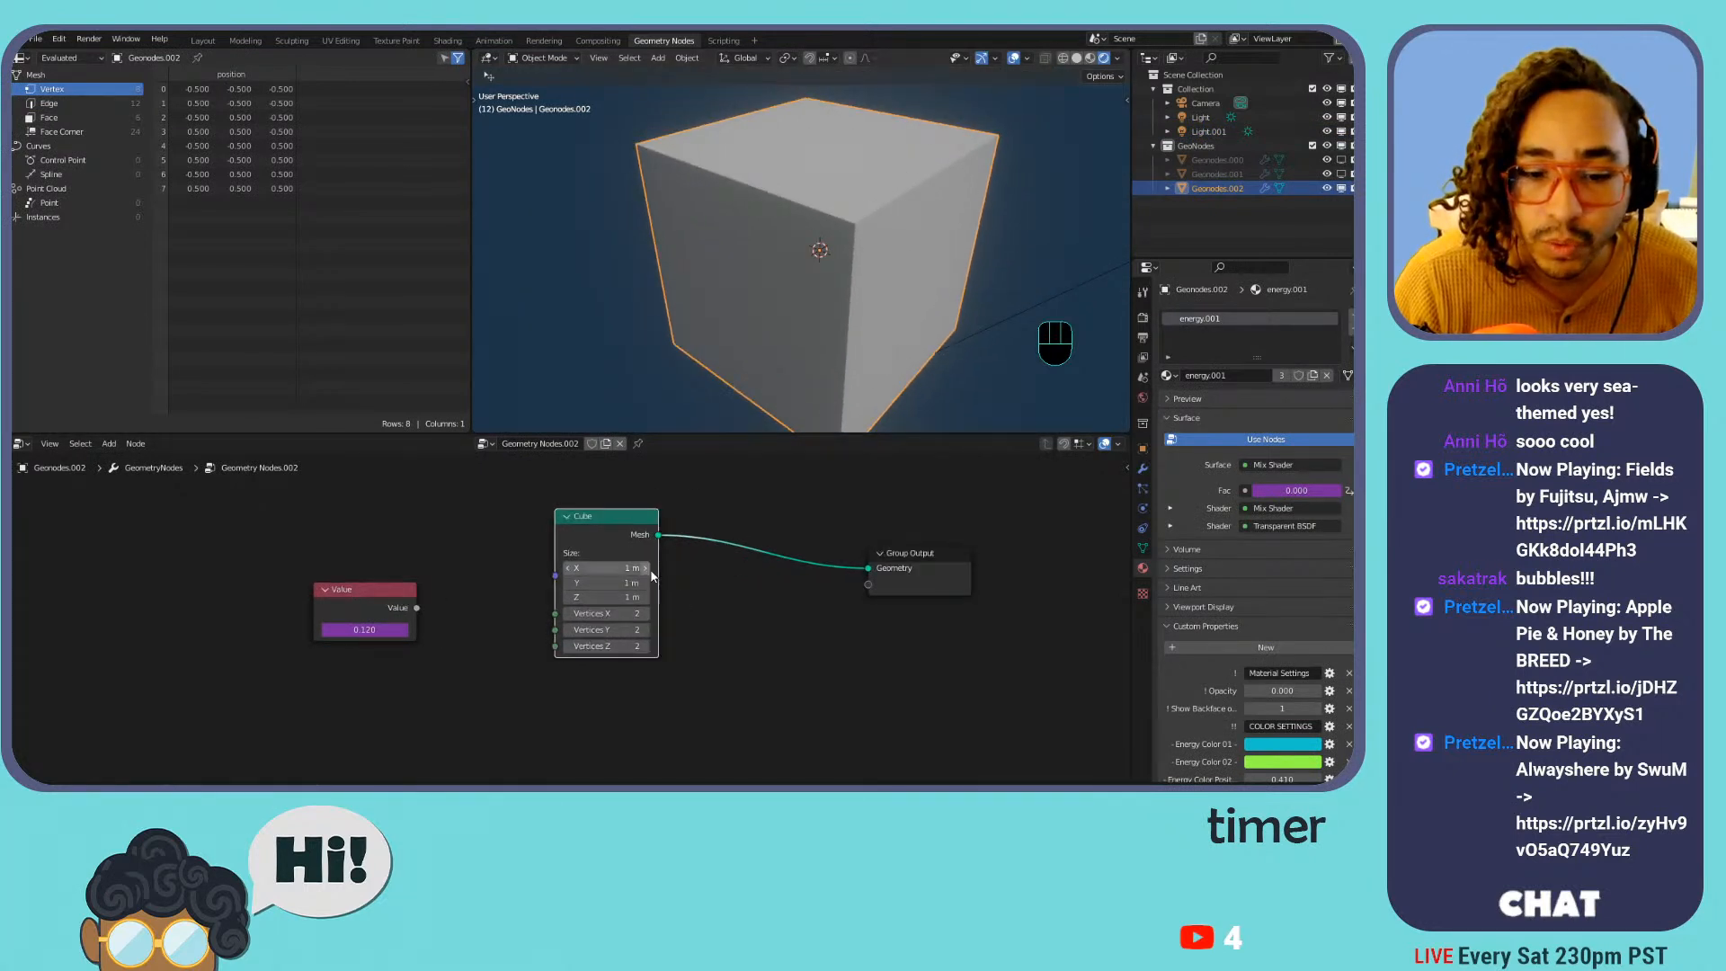
drag(887, 550, 998, 525)
scroll(878, 540, down, 1)
scroll(828, 538, down, 1)
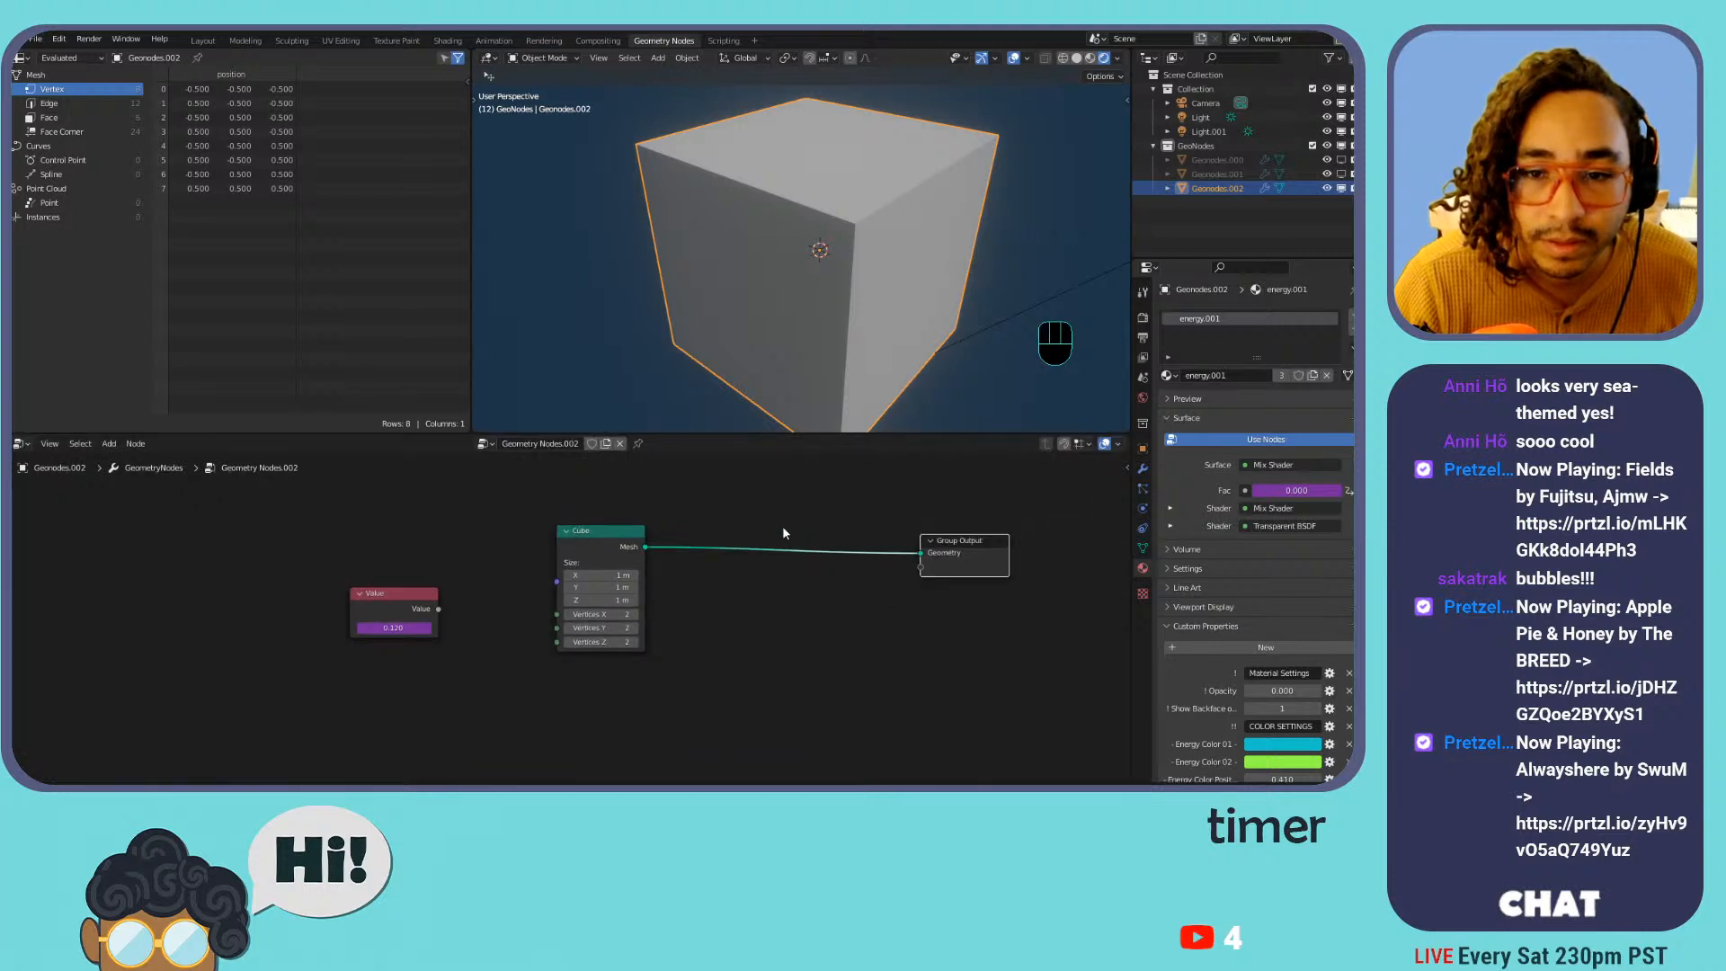
Flatten the Cube node's size to 0.25 m on Y and 0.08 m on Z
drag(598, 598, 558, 588)
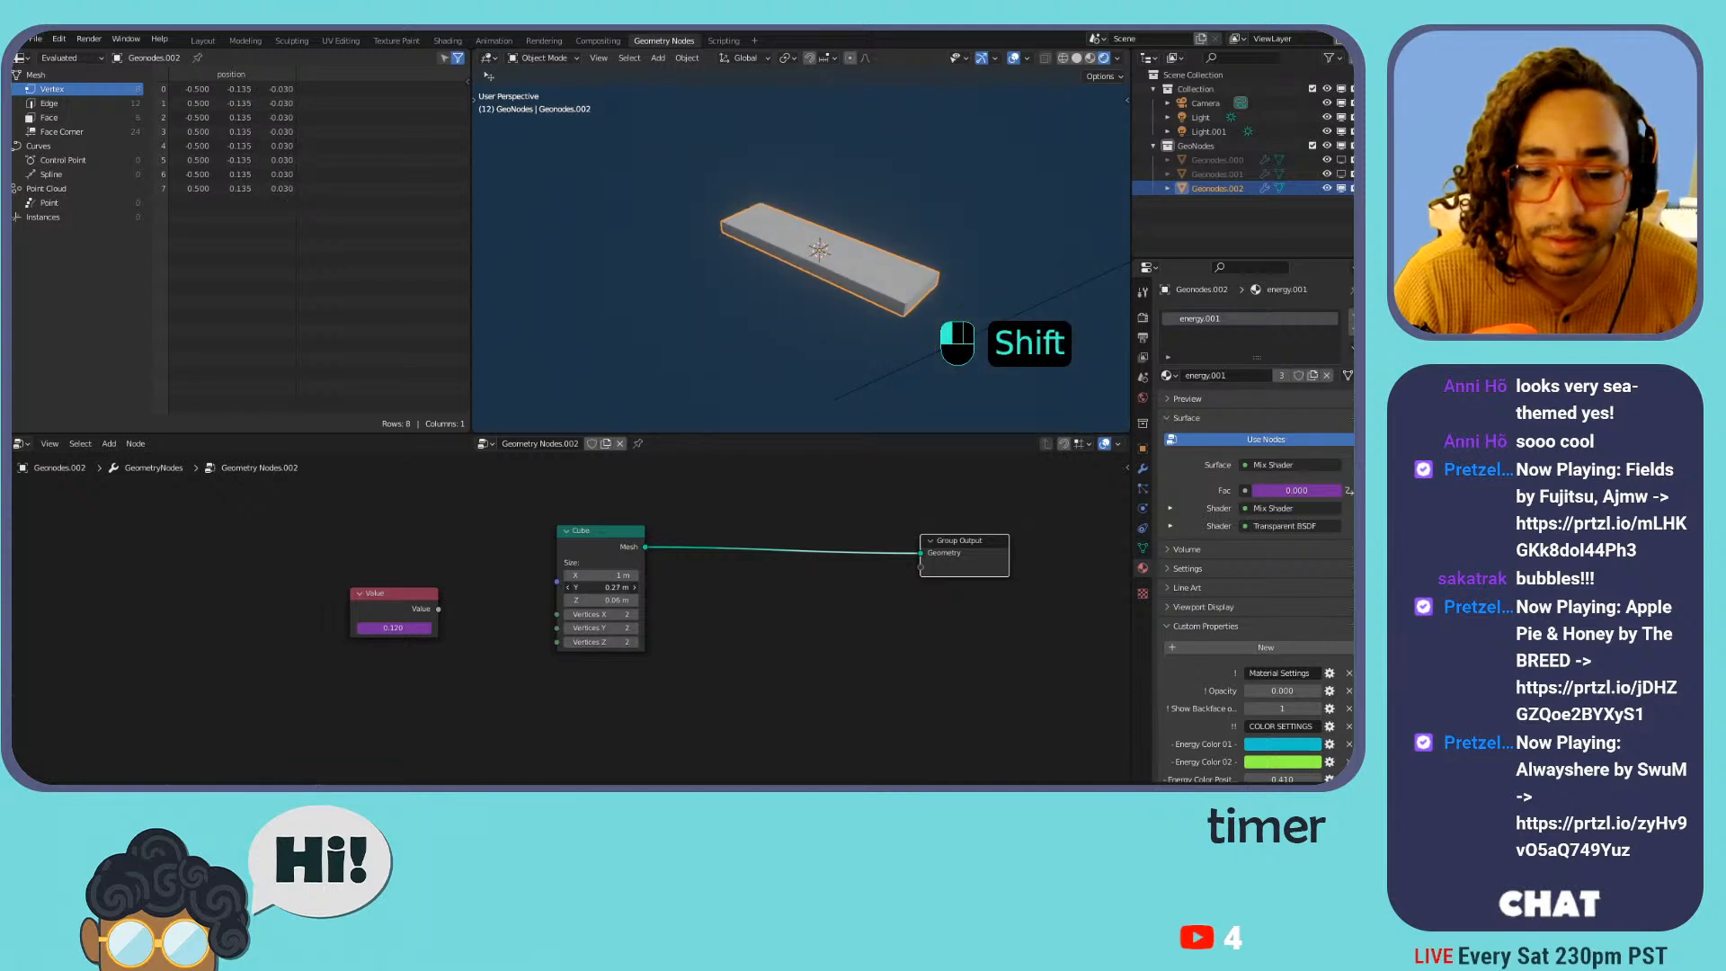
click(600, 587)
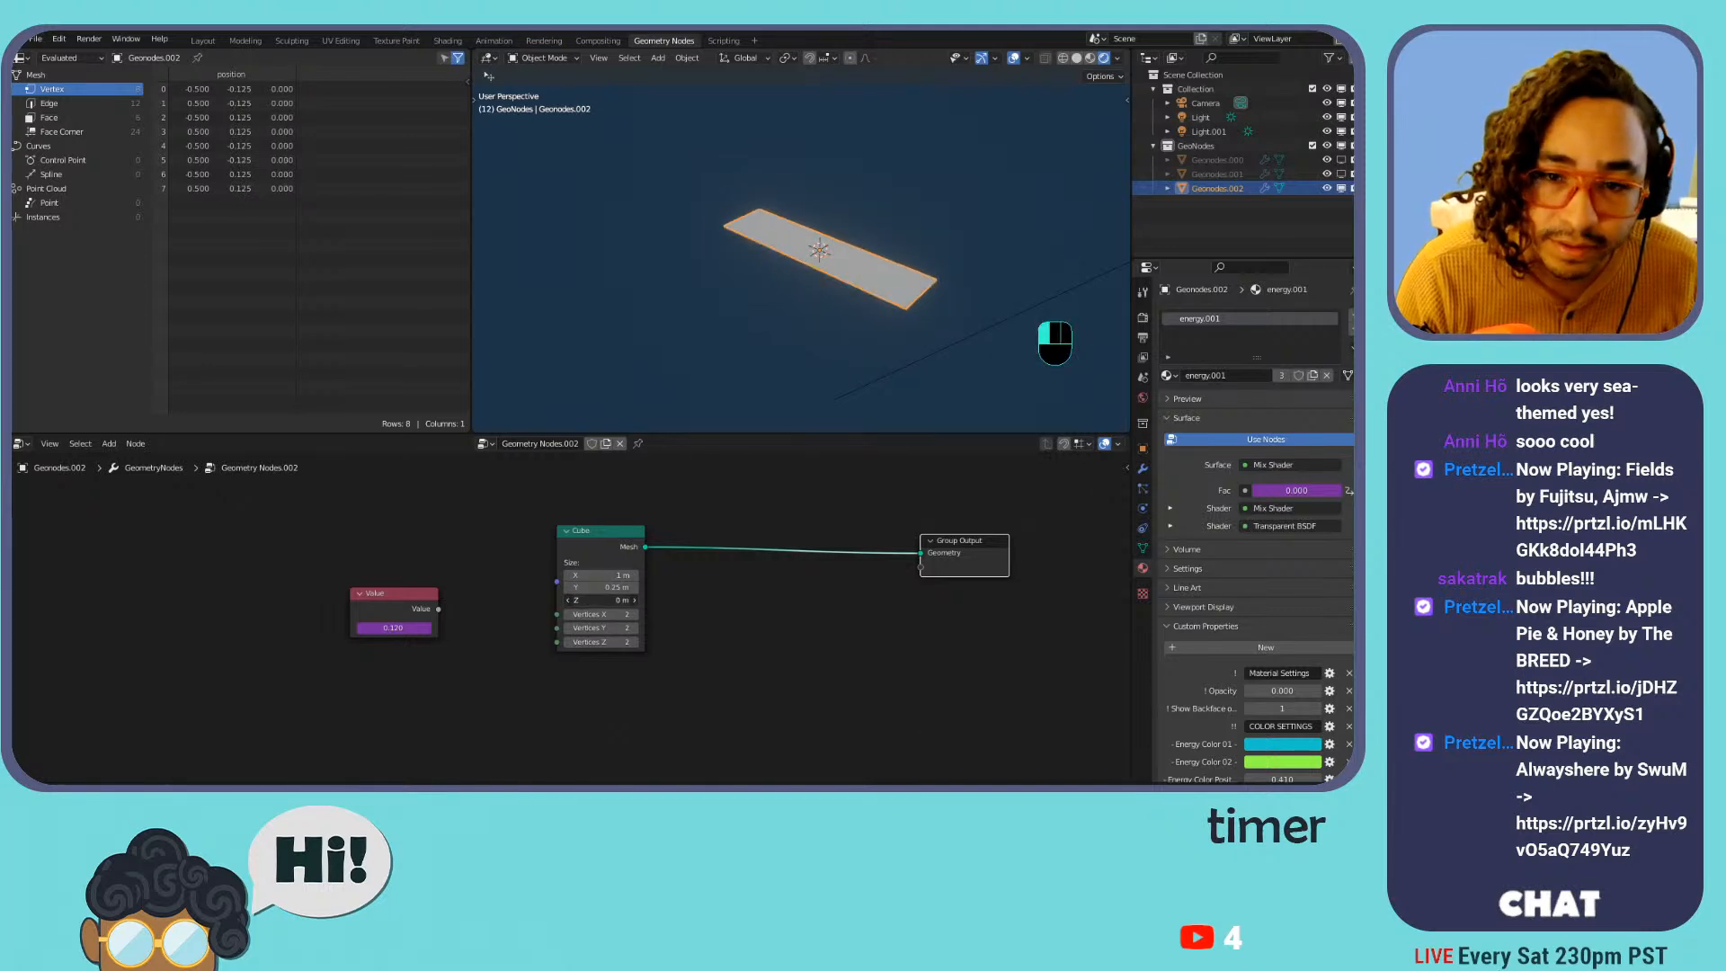
mouse_move(600, 599)
mouse_down()
mouse_move(643, 600)
mouse_move(594, 600)
mouse_up()
middle_drag(721, 648, 531, 698)
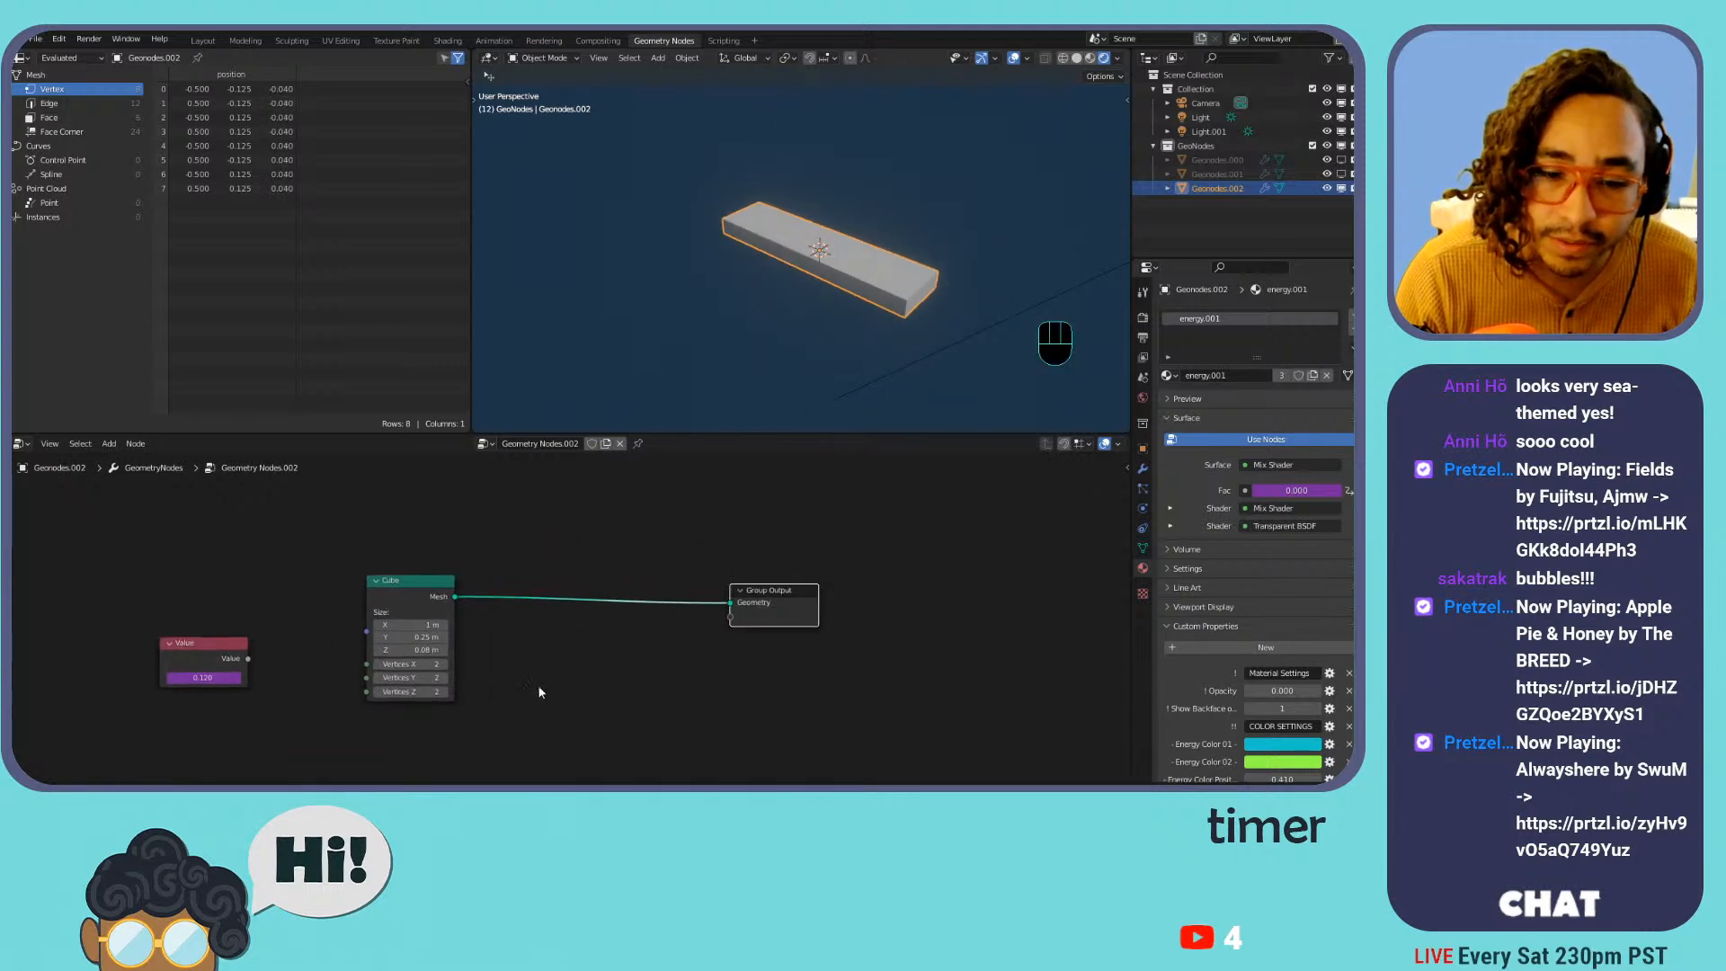
Insert an Instance on Points node before the Group Output and feed the Cube mesh into its Instance input
drag(754, 592, 925, 581)
key(shift+a)
mouse_move(741, 493)
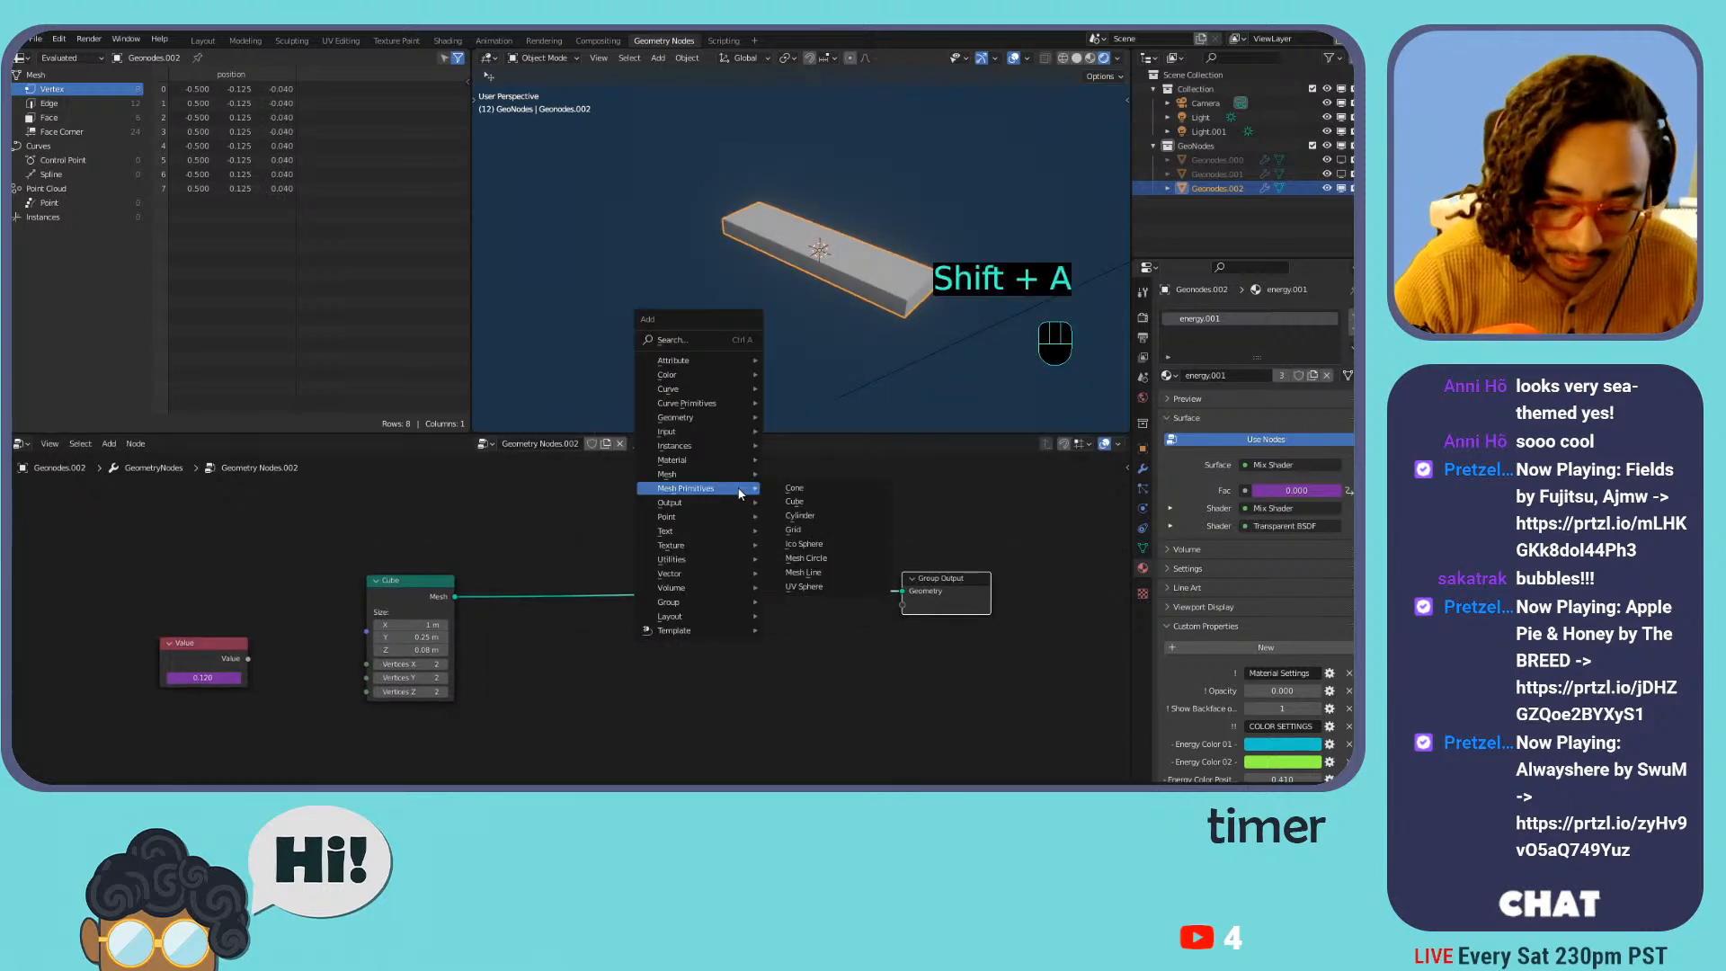
key(i)
key(n)
key(Escape)
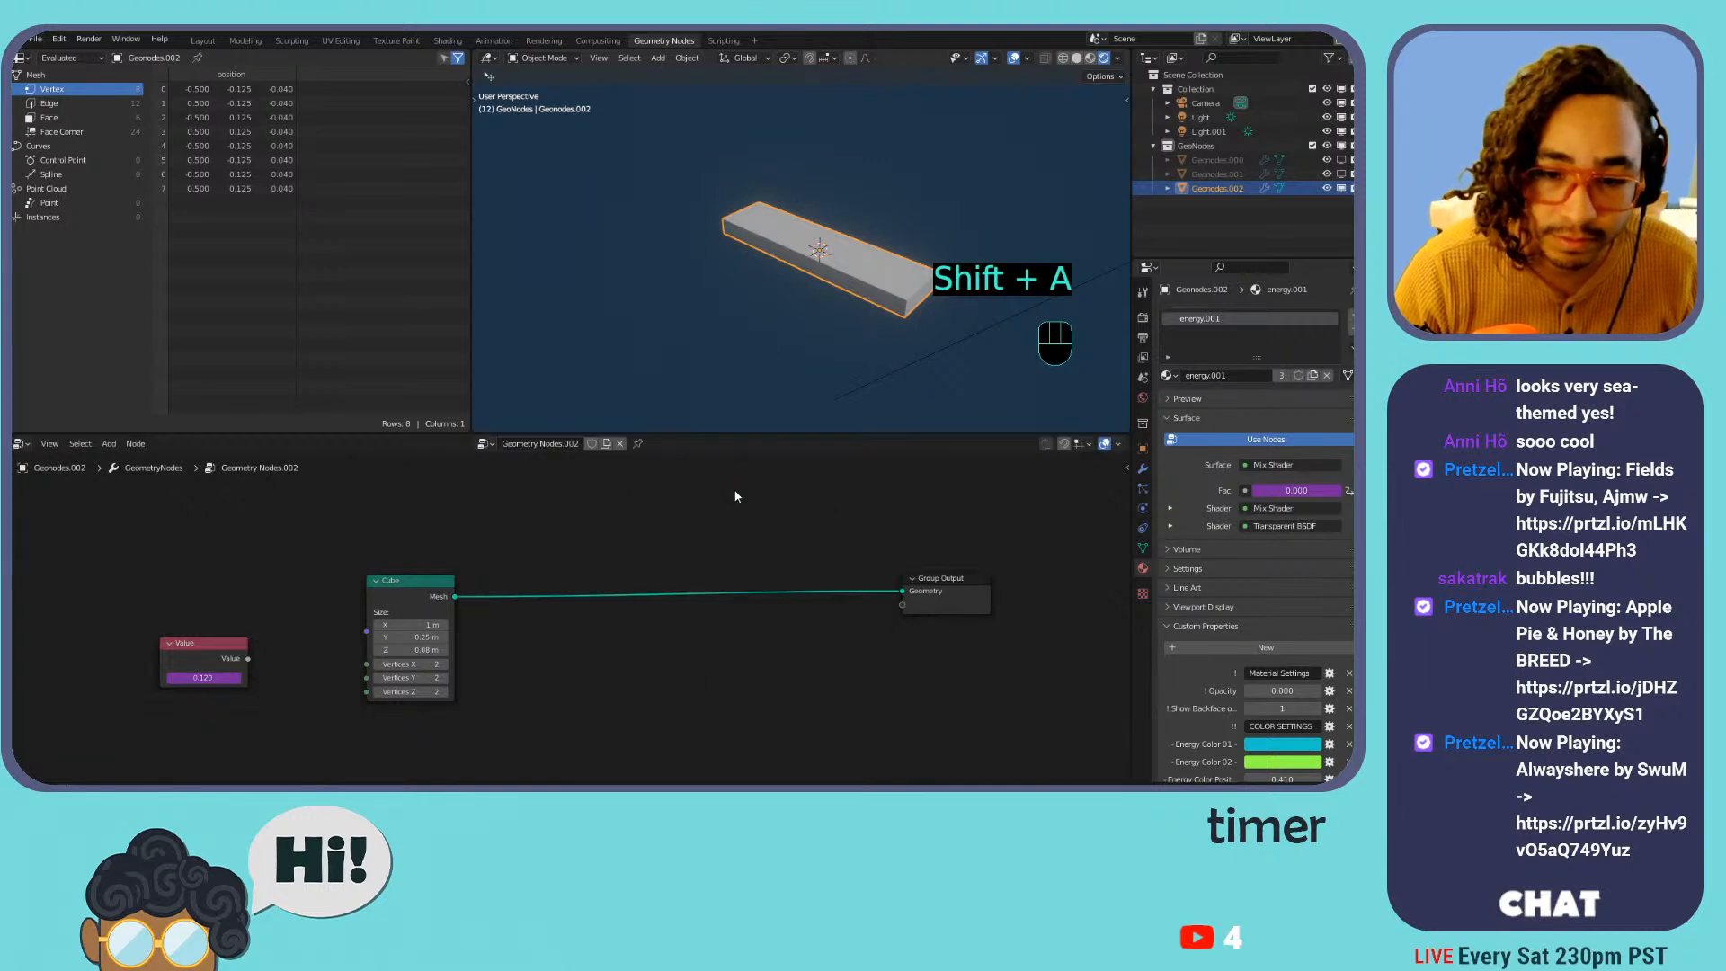
key(ctrl+a)
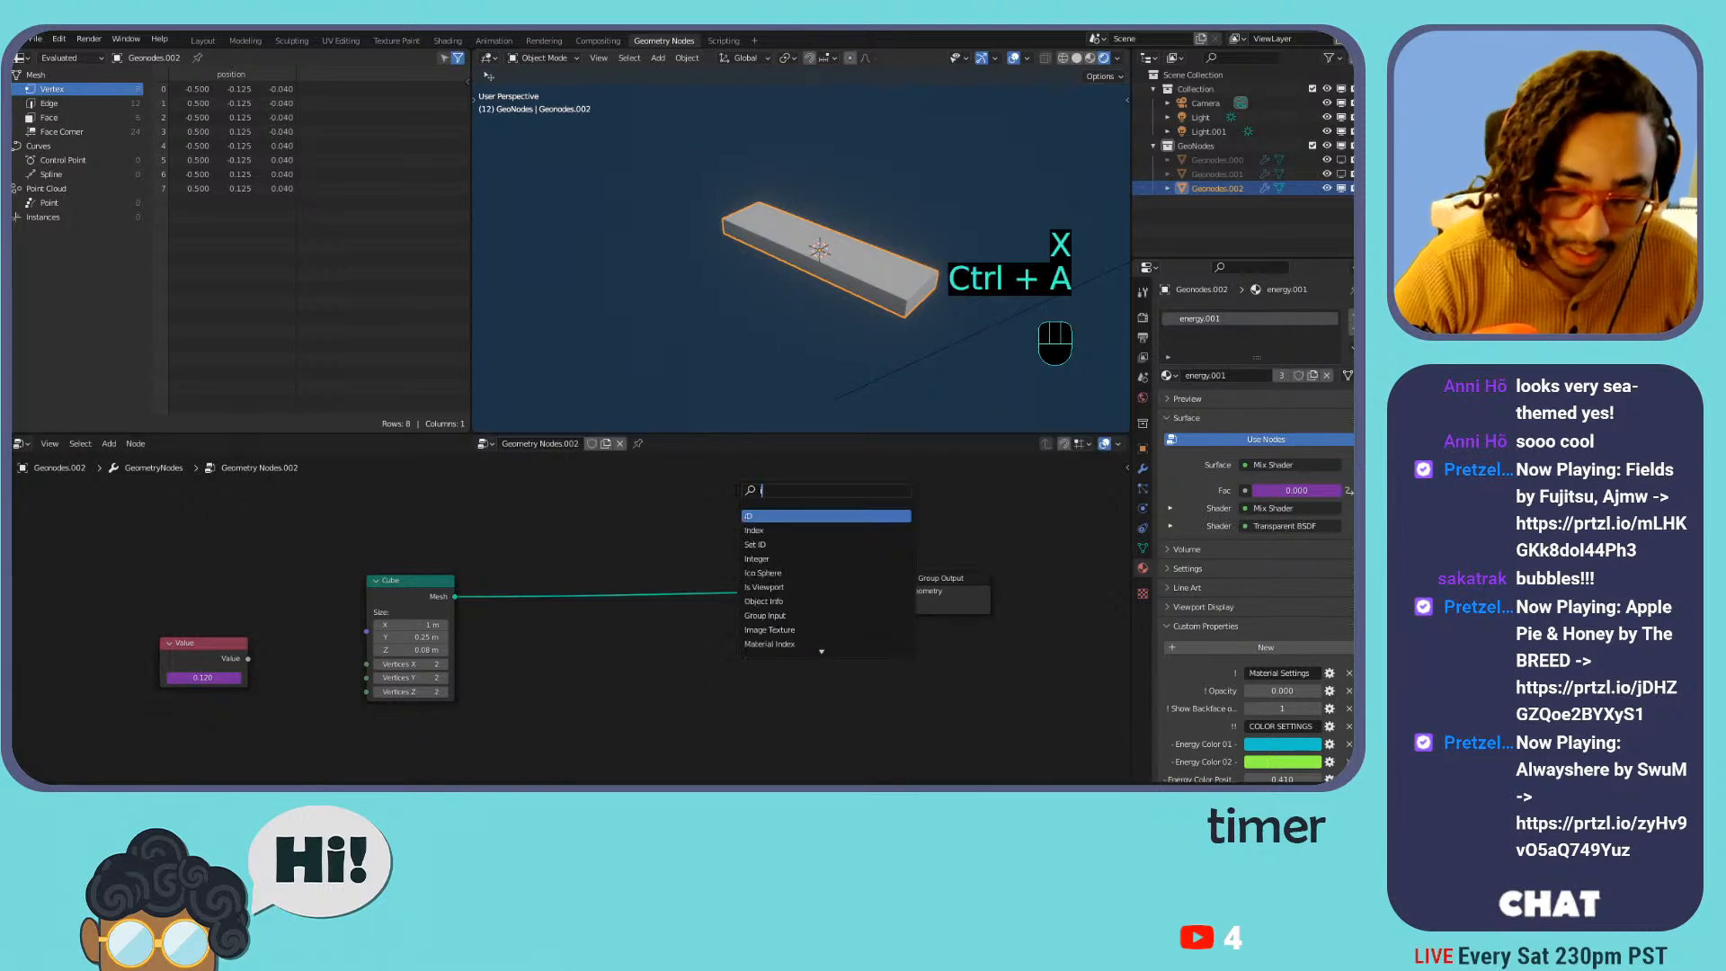
text(instanc)
key(Down)
key(Down)
key(Down)
key(Return)
click(729, 525)
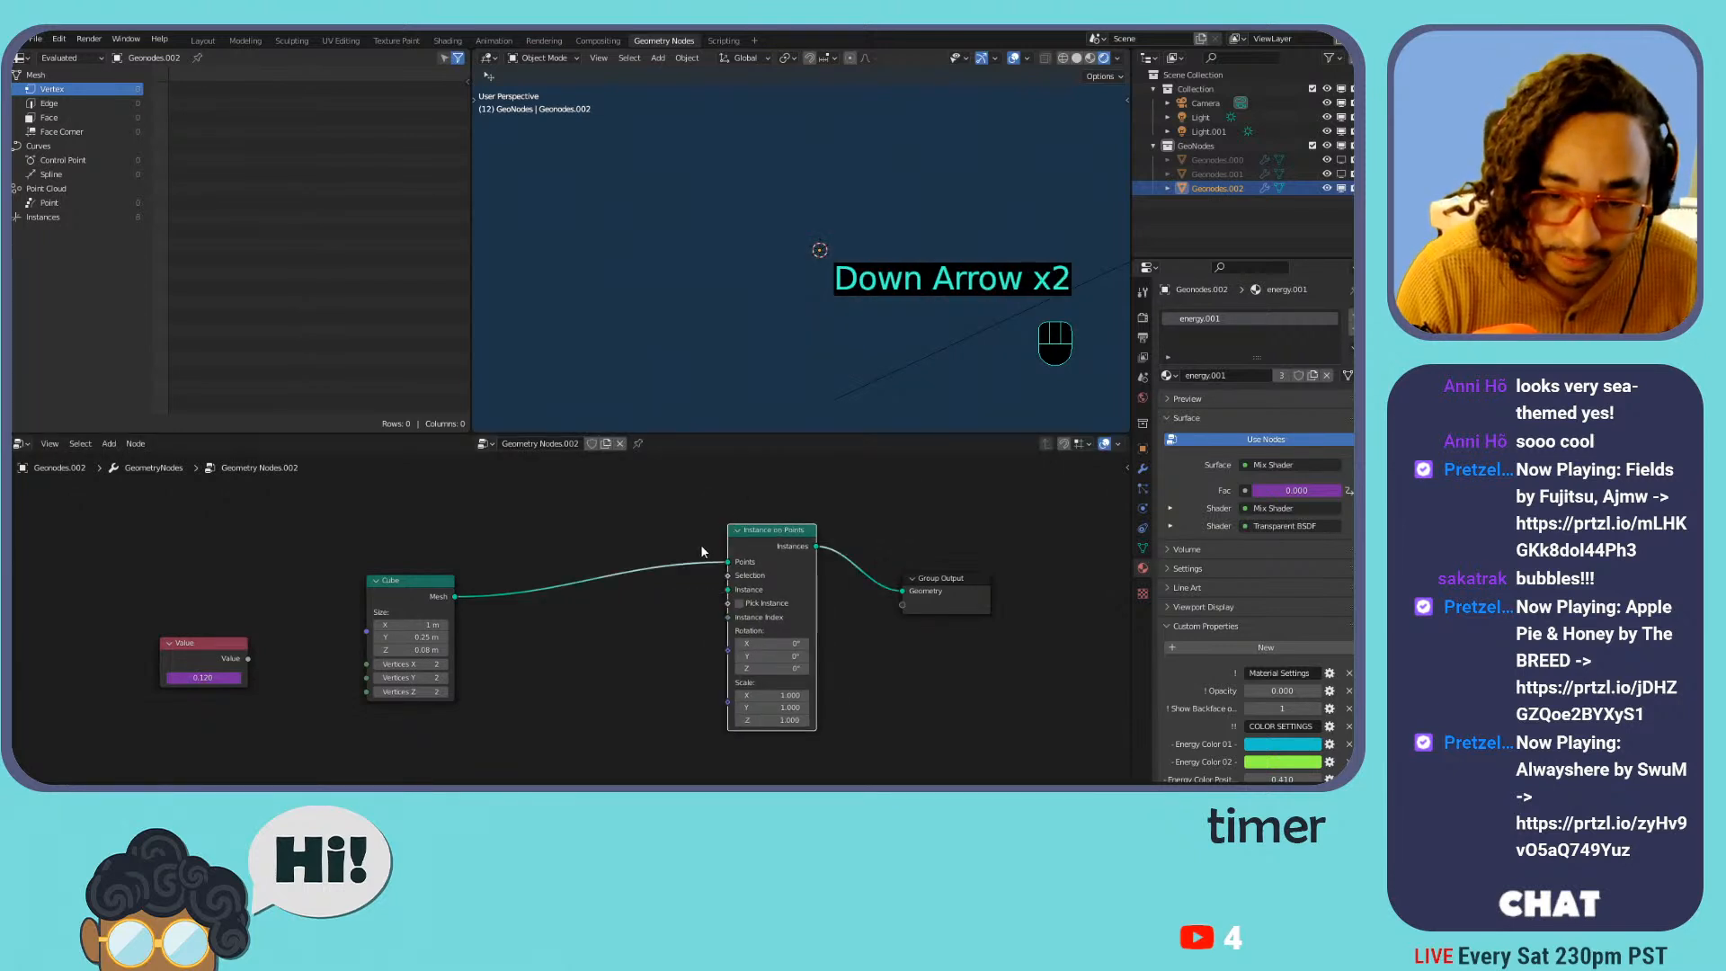
middle_drag(552, 489, 704, 555)
Add a Mesh Line node above the Cube node and connect its mesh to the Points input of Instance on Points
key(shift+a)
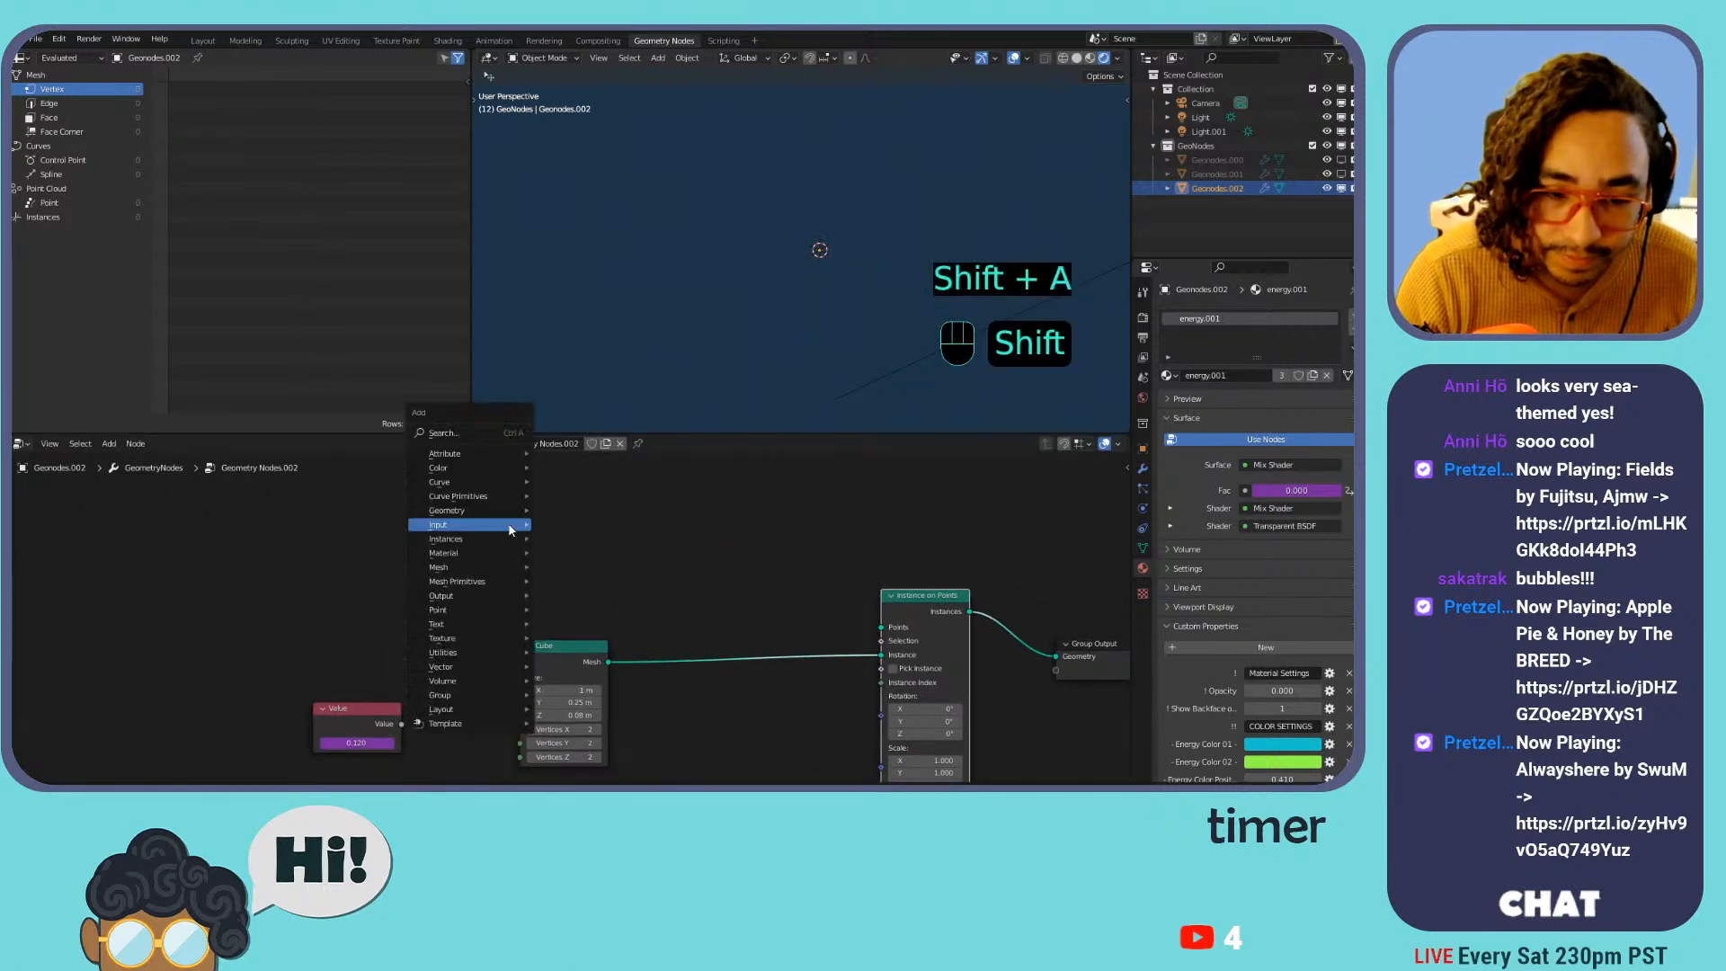
mouse_move(456, 484)
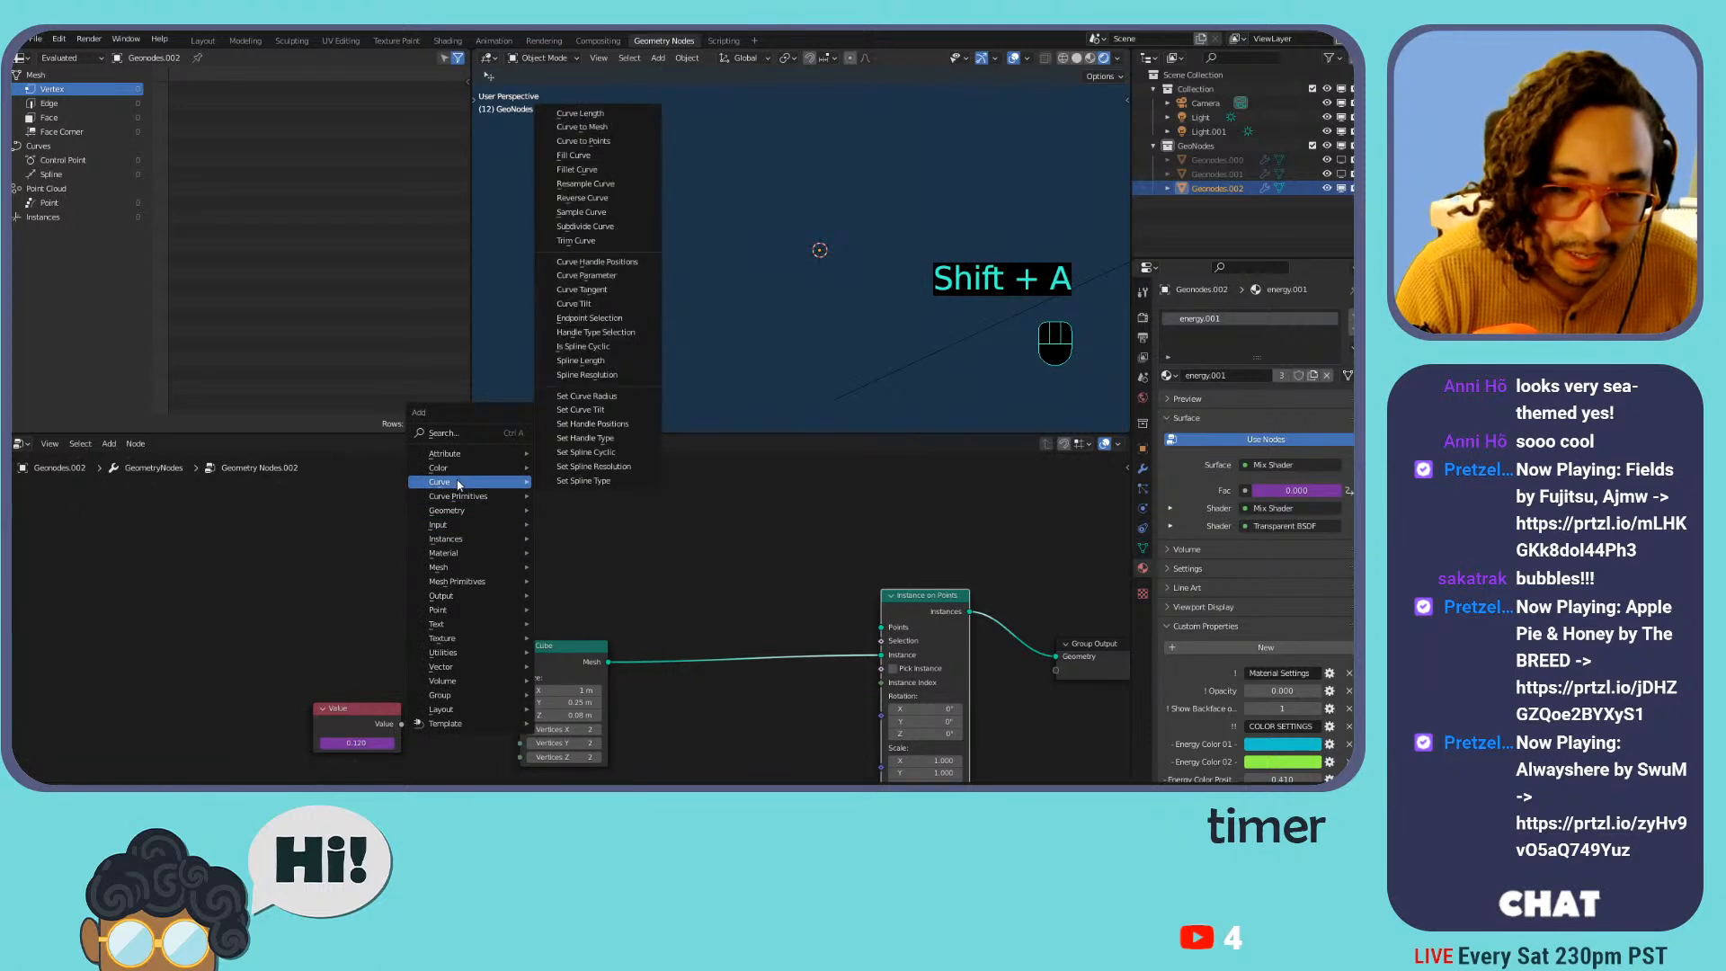
mouse_move(465, 570)
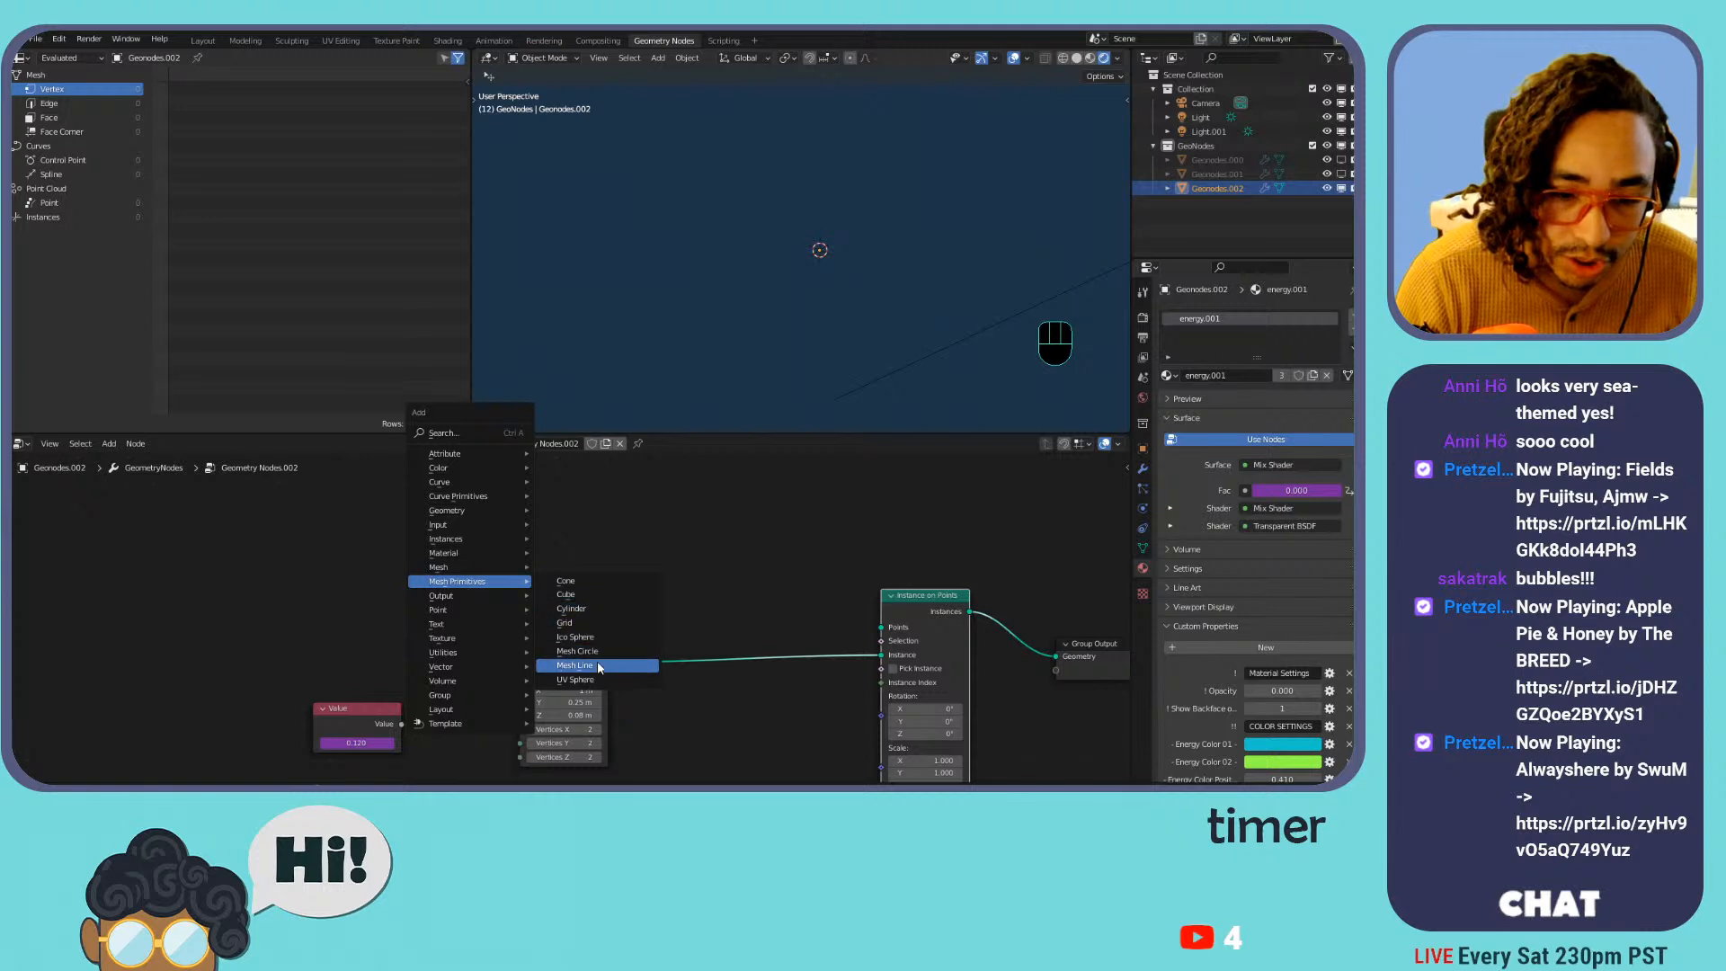
click(601, 673)
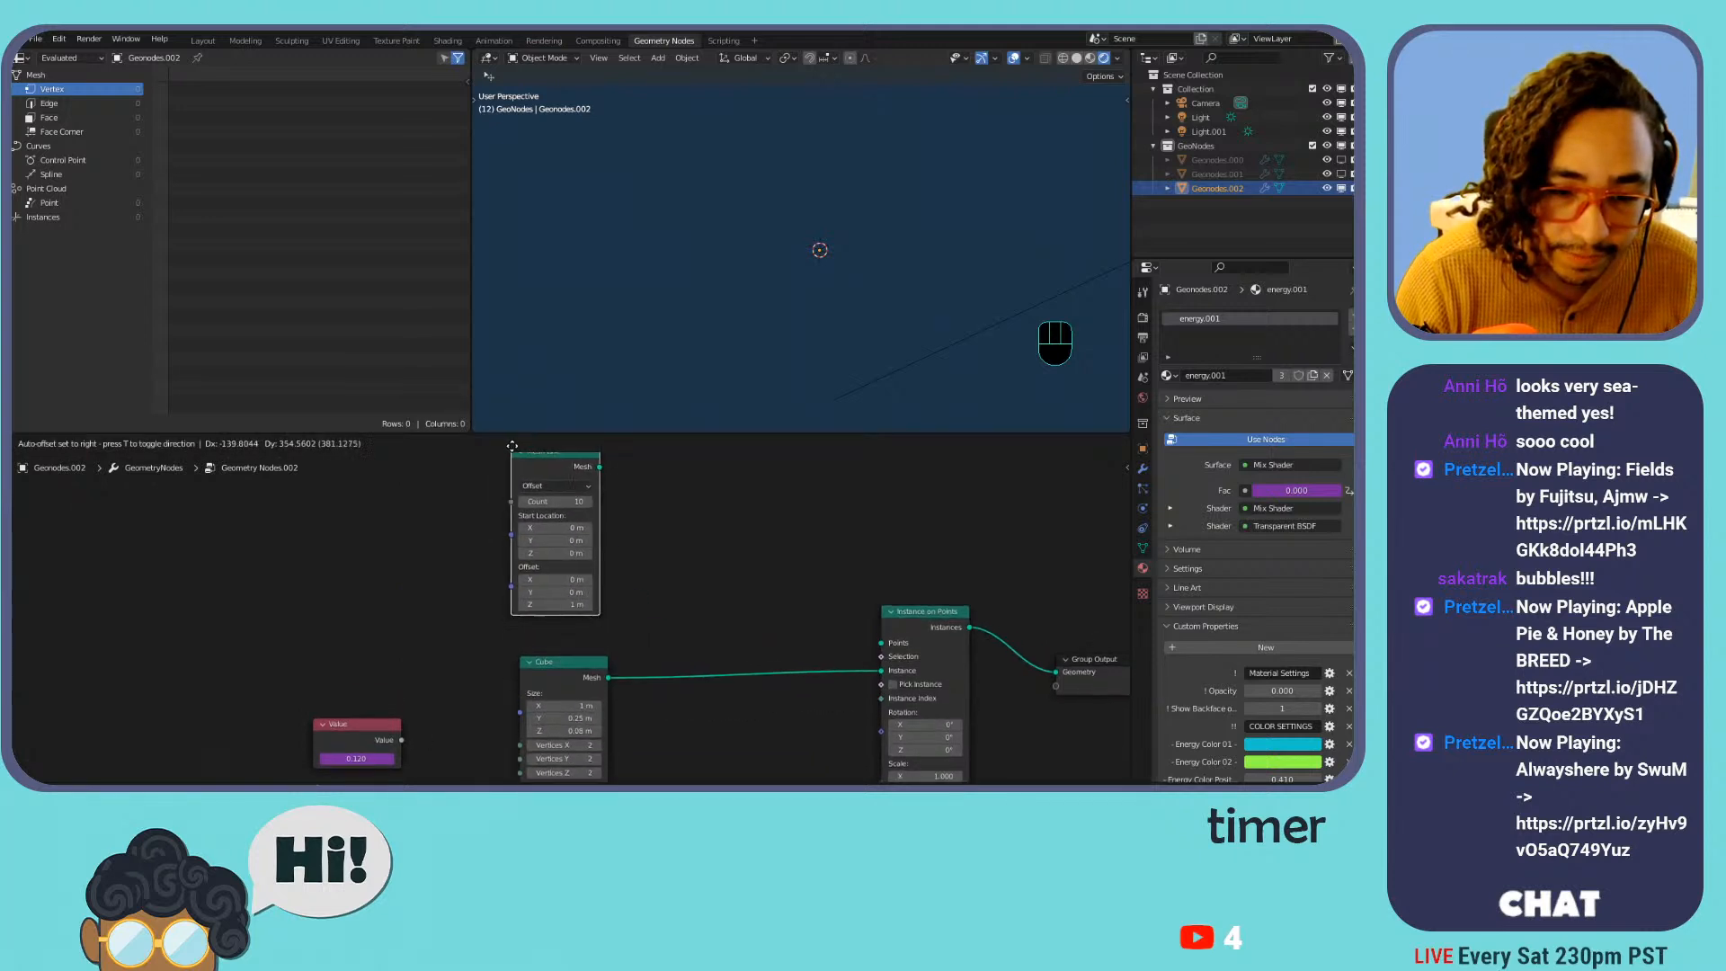
drag(858, 665, 880, 672)
drag(546, 487, 552, 516)
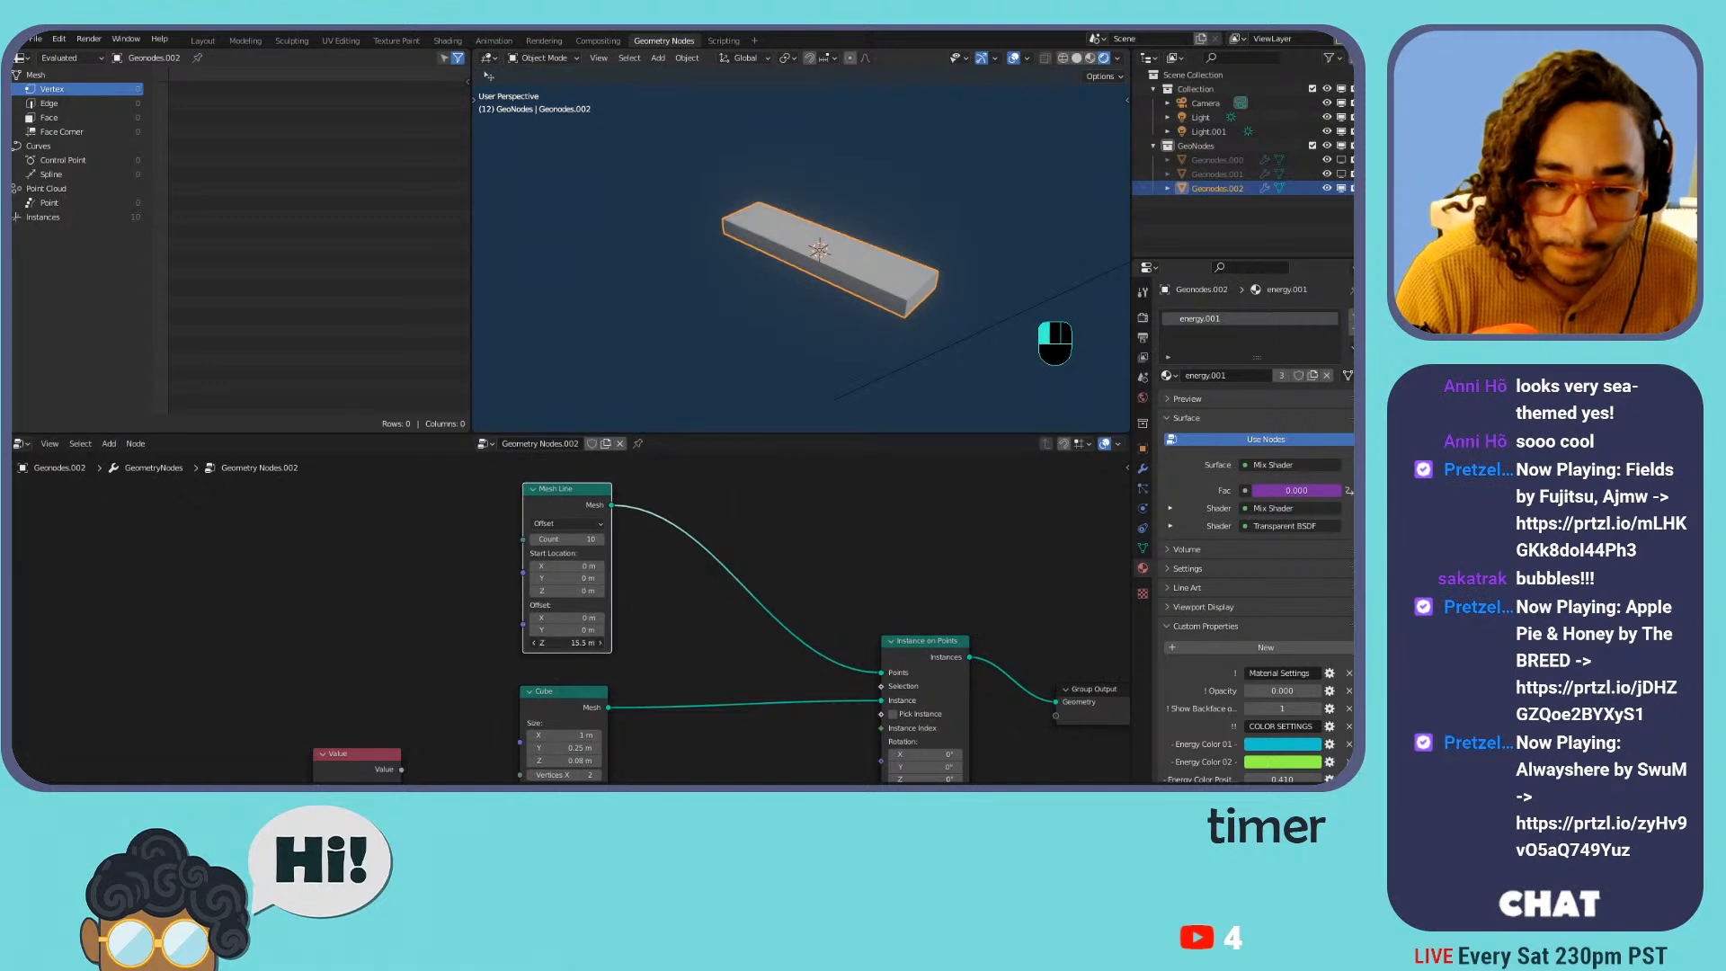
Try different X and Z offsets on the Mesh Line node and undo the changes
key(ctrl+z)
key(ctrl+z)
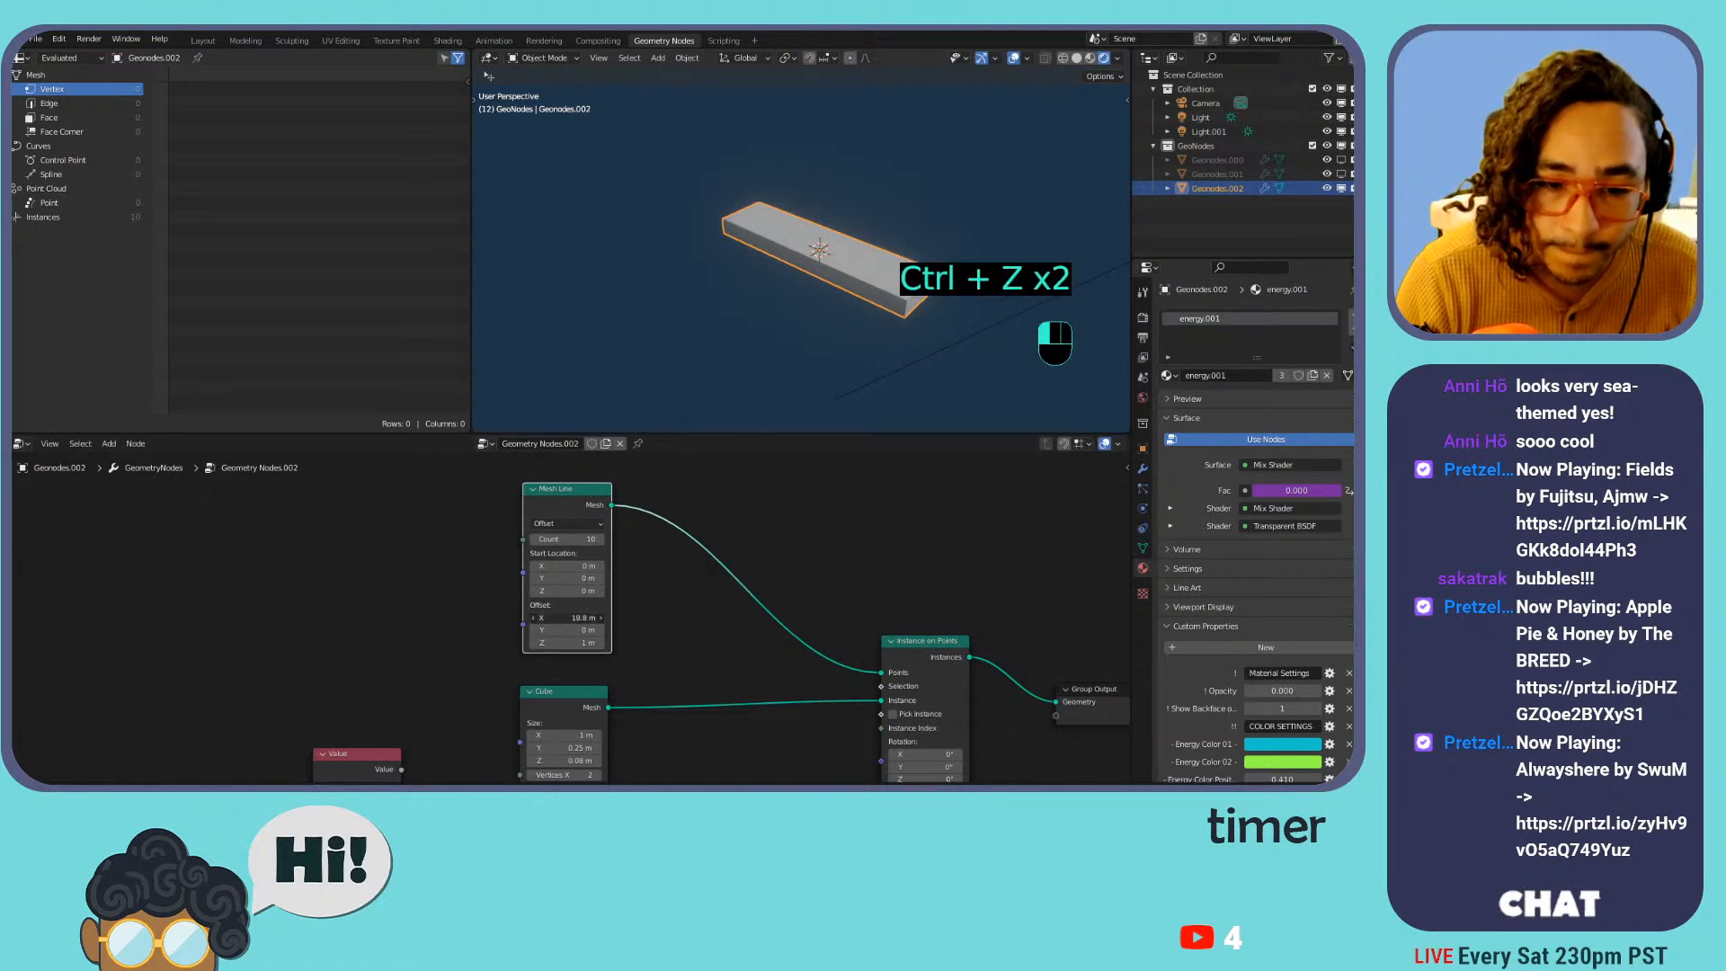
mouse_move(554, 579)
mouse_down()
mouse_move(584, 579)
mouse_move(559, 579)
mouse_up()
key(ctrl+z)
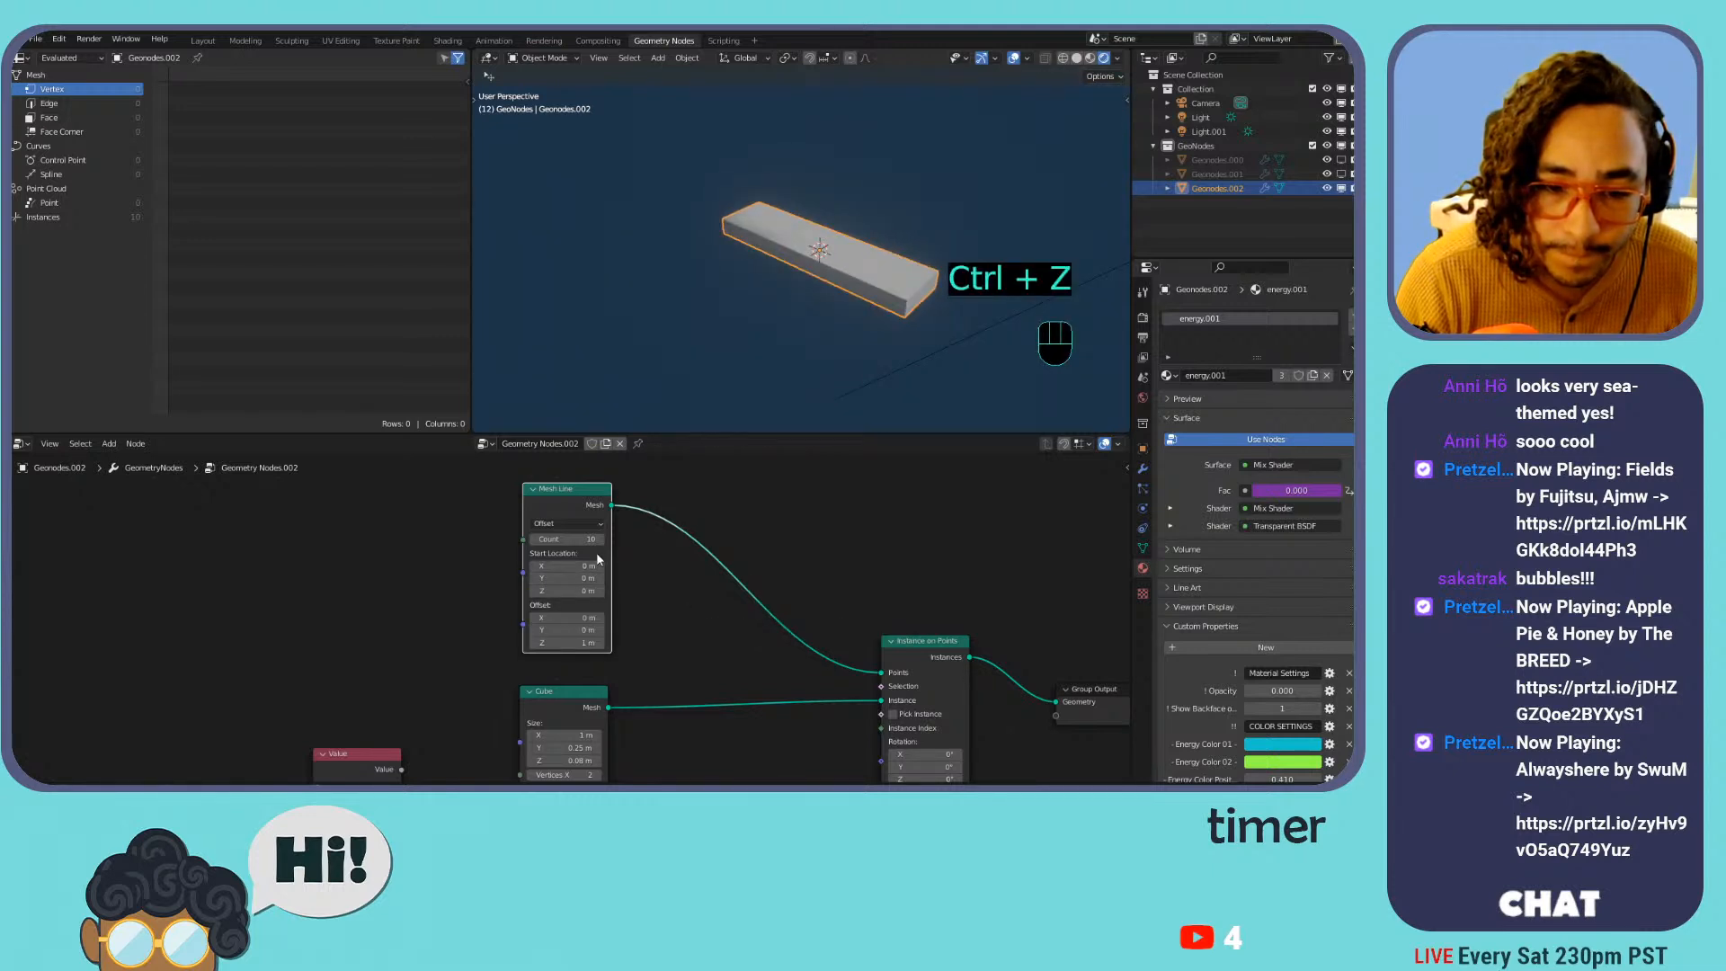
key(ctrl+z)
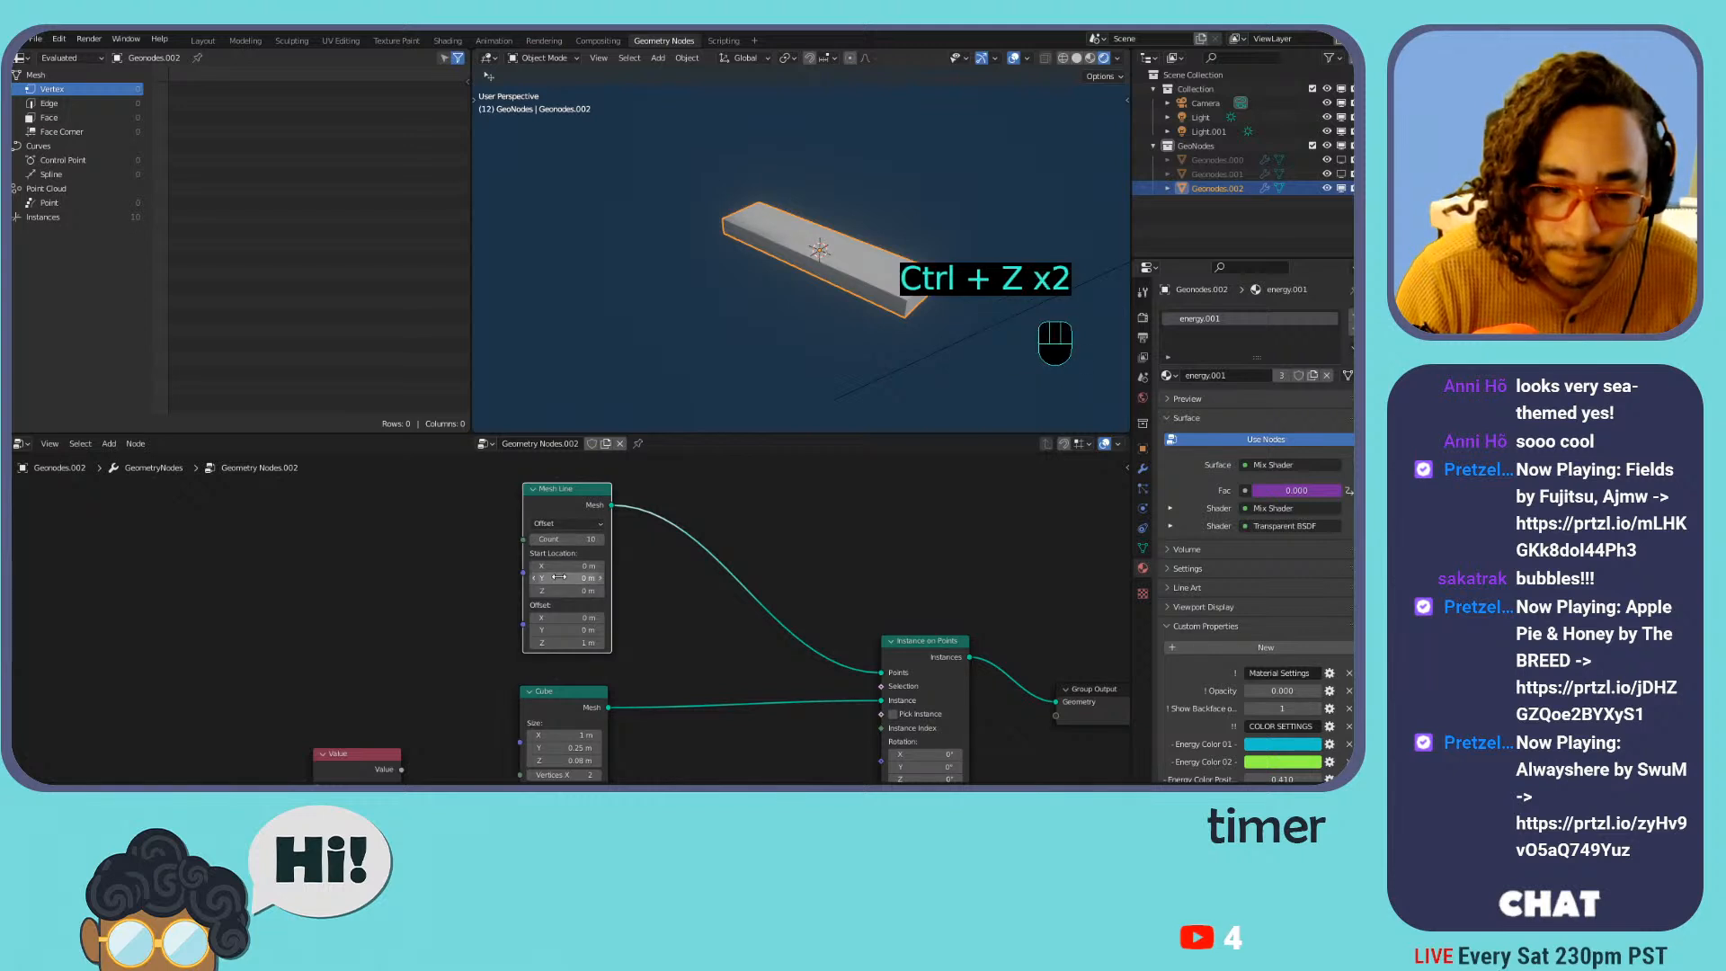
Set the Mesh Line offset to 0.39 m on Y and 0 m on Z to lay the slats out in a row
scroll(775, 297, down, 5)
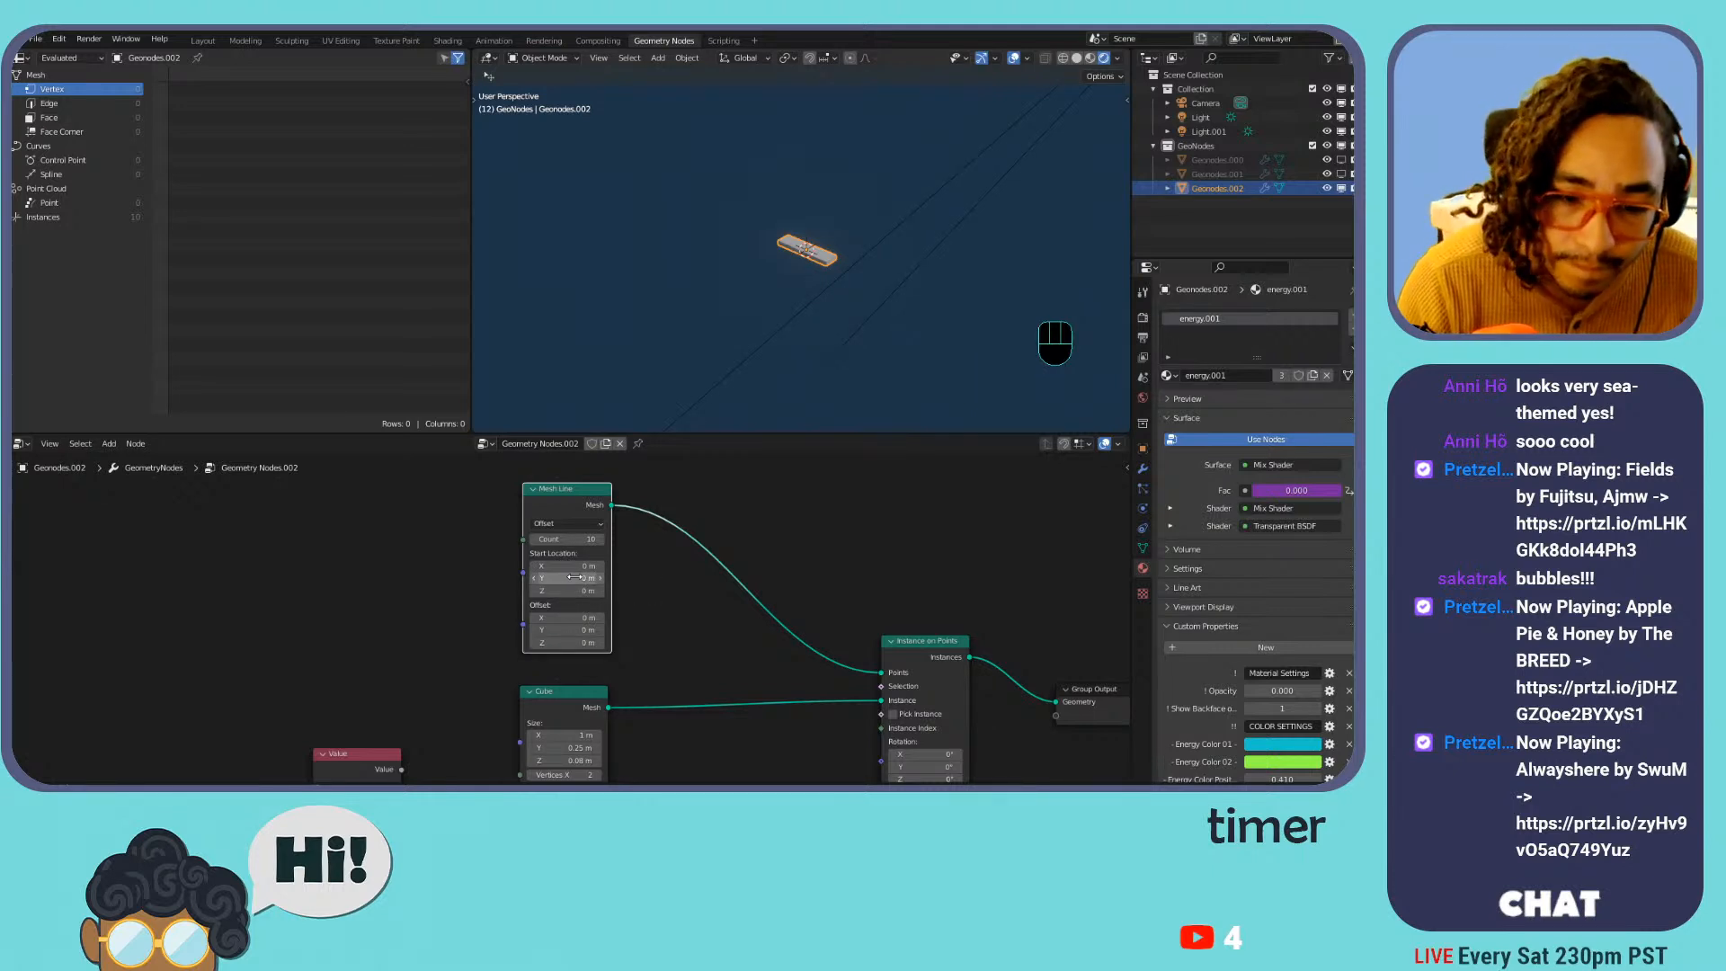
drag(566, 629, 454, 630)
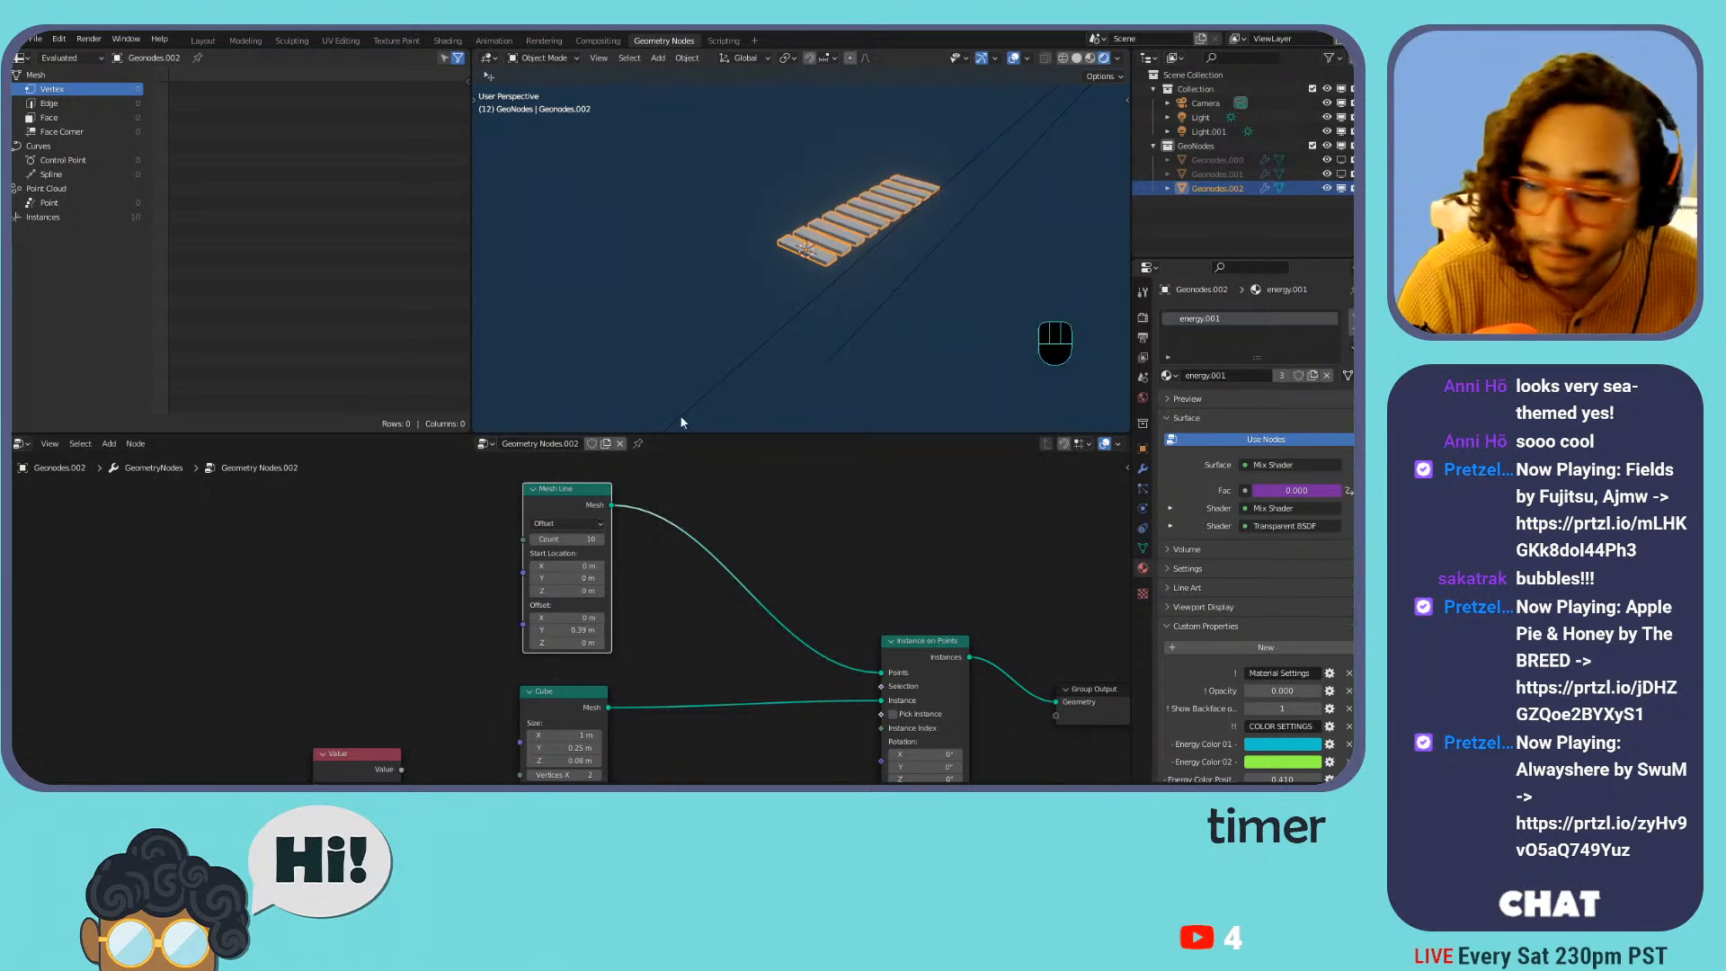
scroll(927, 281, up, 4)
Insert a Set Material node after Instance on Points, assign energy.002 and play the animation
middle_drag(1017, 531, 770, 492)
key(shift+a)
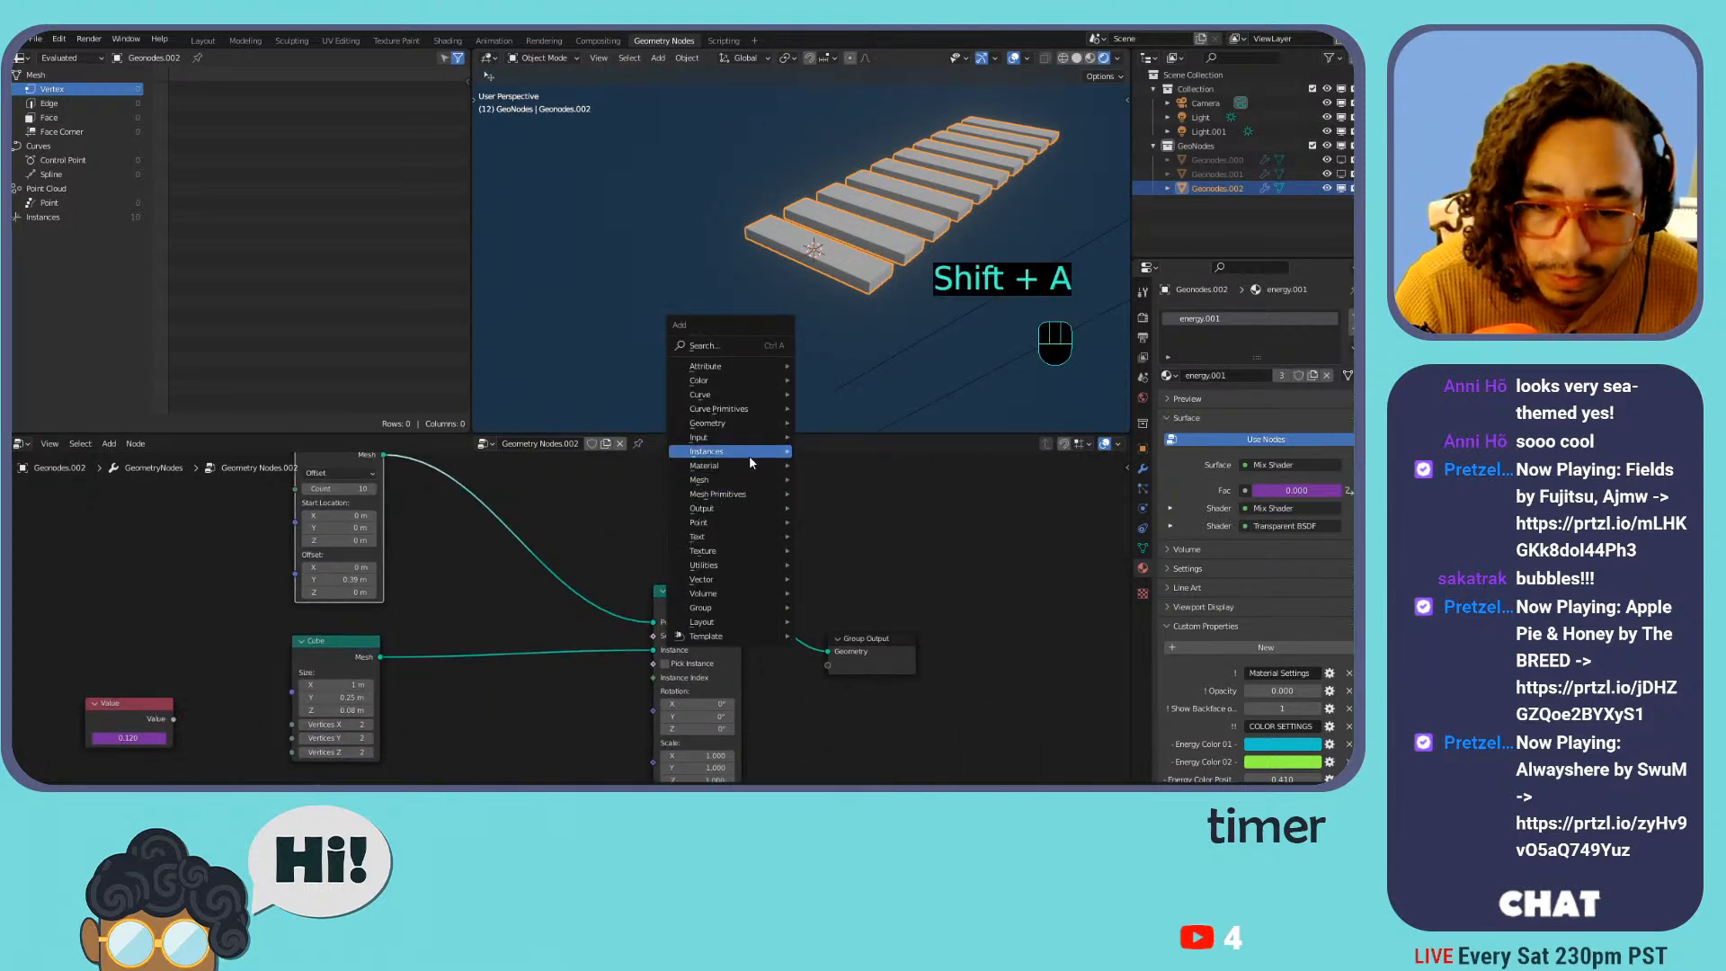
click(882, 526)
click(834, 645)
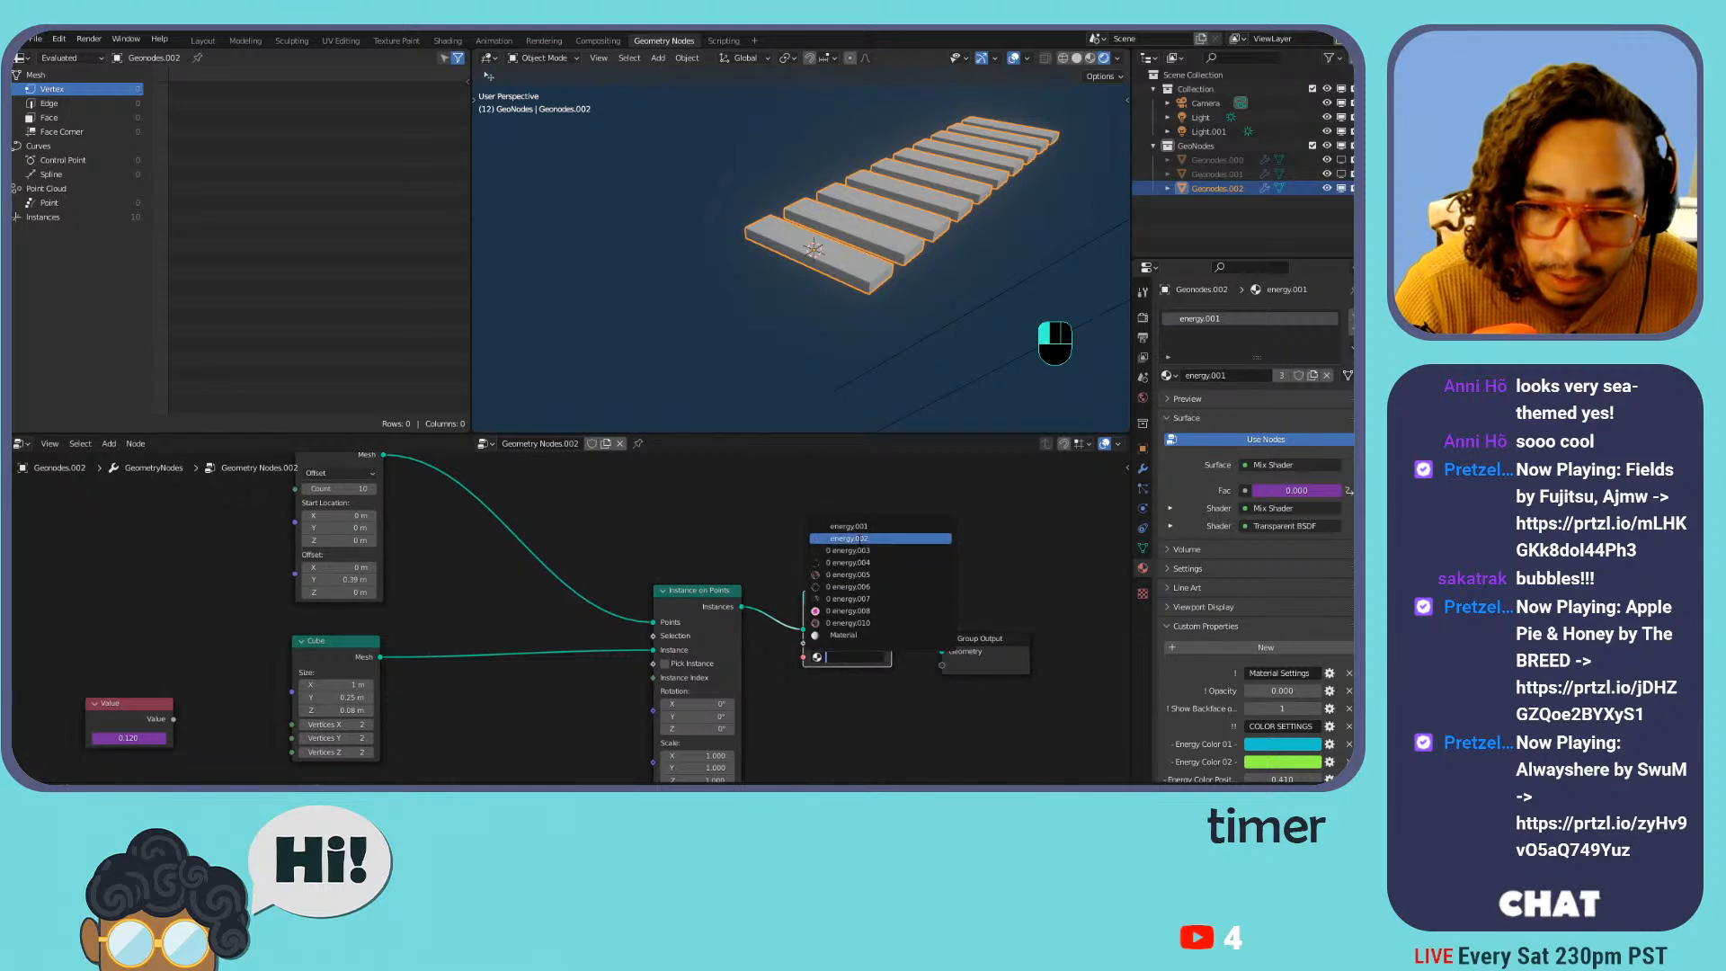
click(862, 539)
key(space)
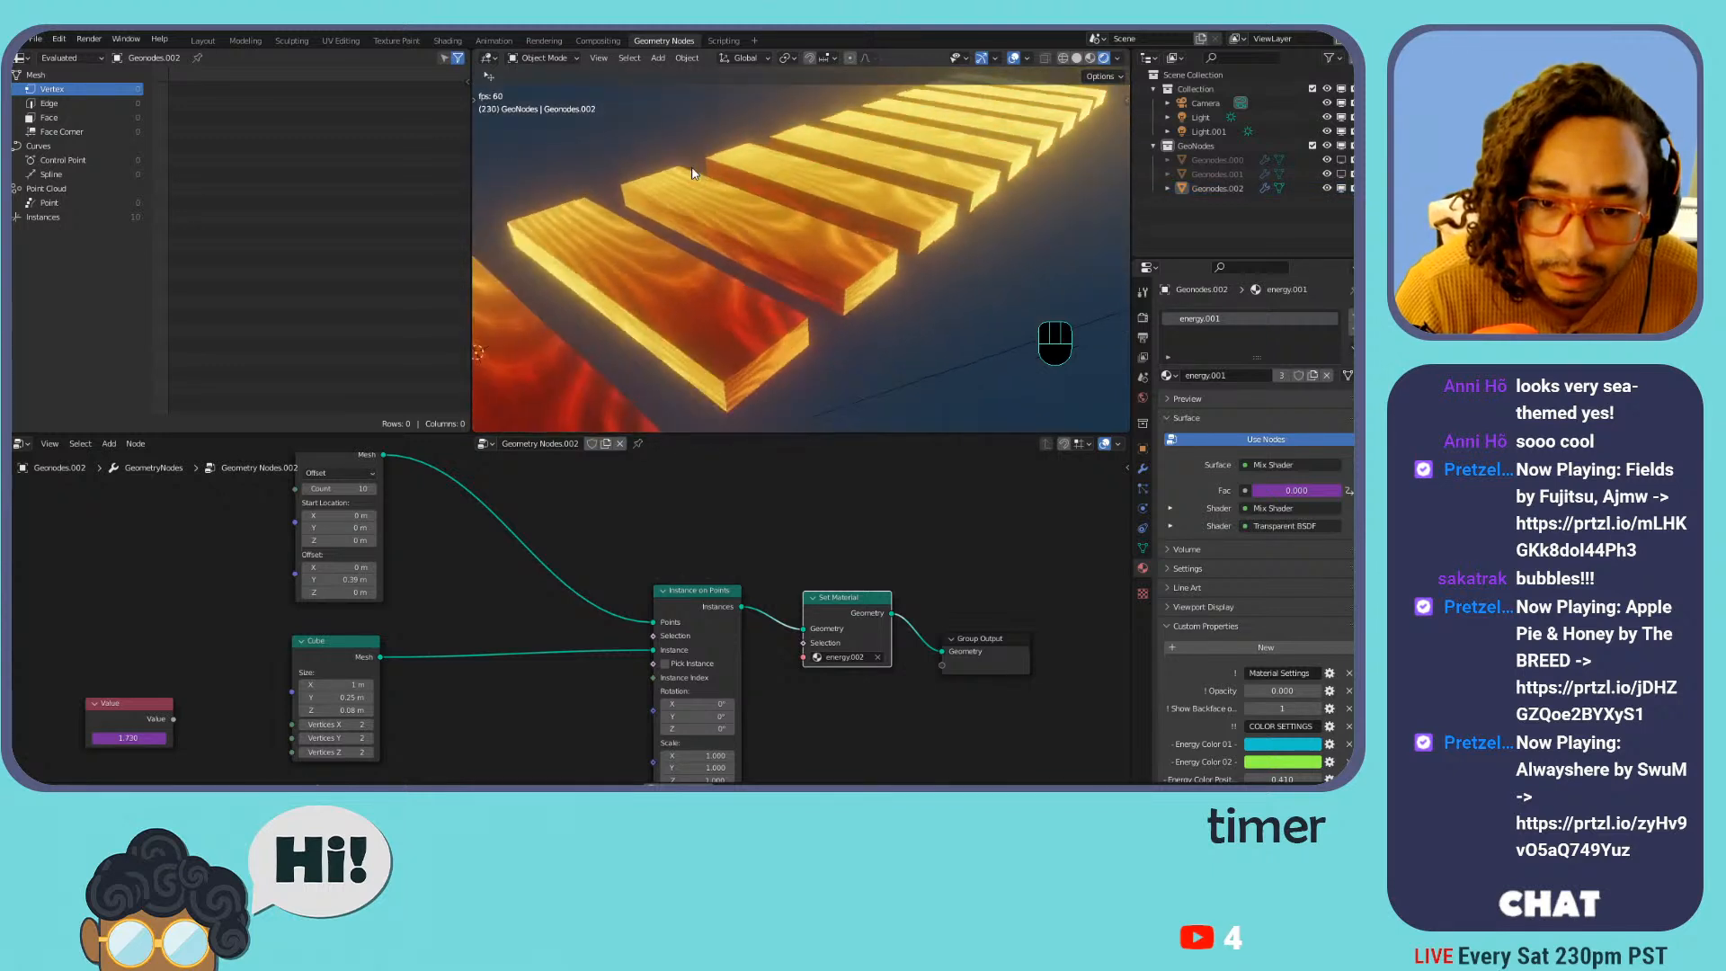
Switch the Set Material node's material to energy.007 and preview the animation
click(841, 657)
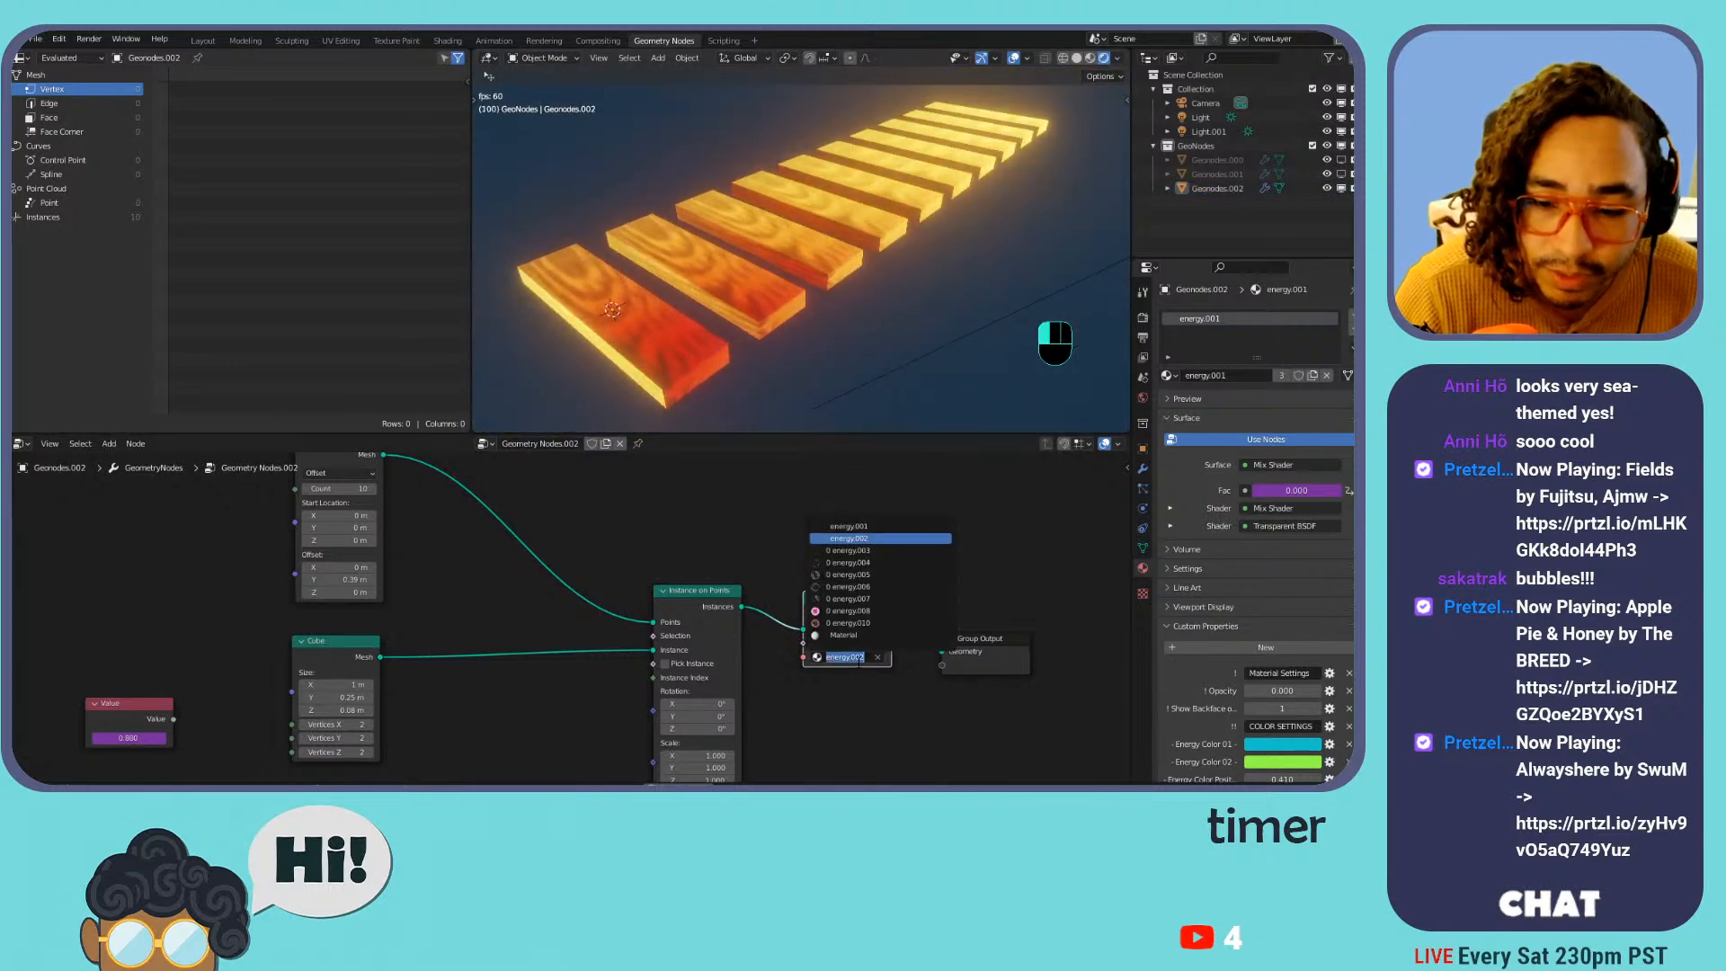
click(874, 600)
key(space)
key(space)
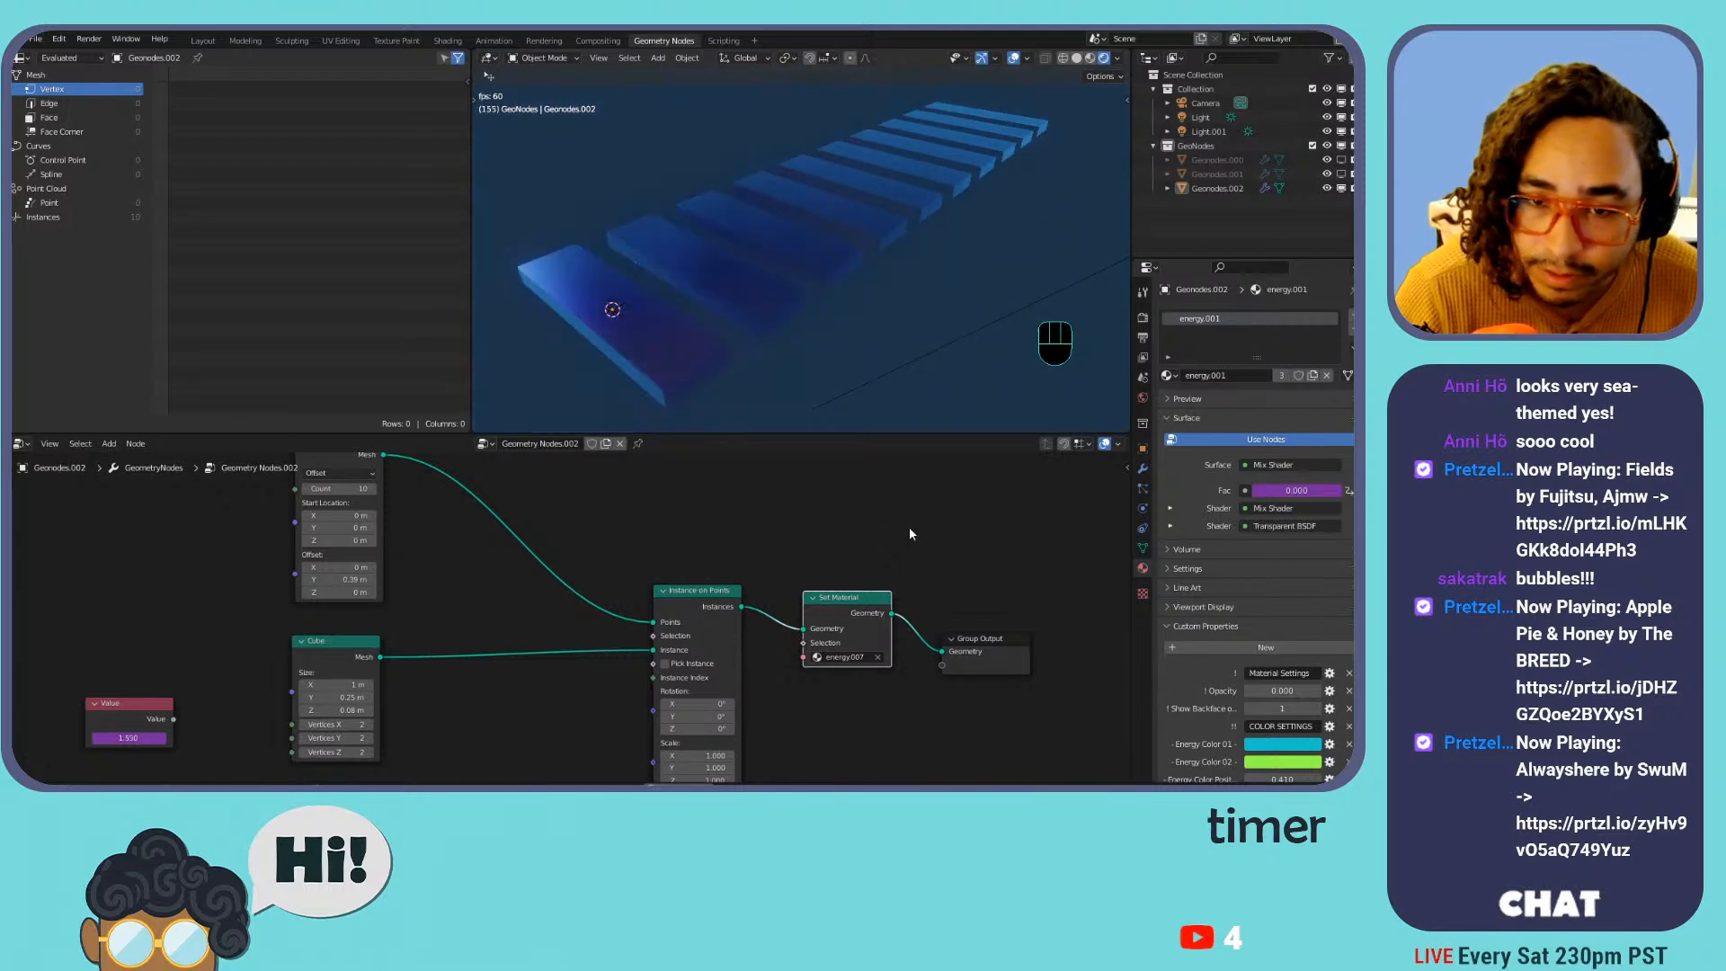
Select the row of slats in the viewport and assign energy.007 to the object's material slot
mouse_move(813, 277)
shift+middle_down()
mouse_move(968, 312)
mouse_move(1015, 282)
mouse_move(1002, 250)
mouse_move(800, 248)
shift+middle_up()
click(800, 248)
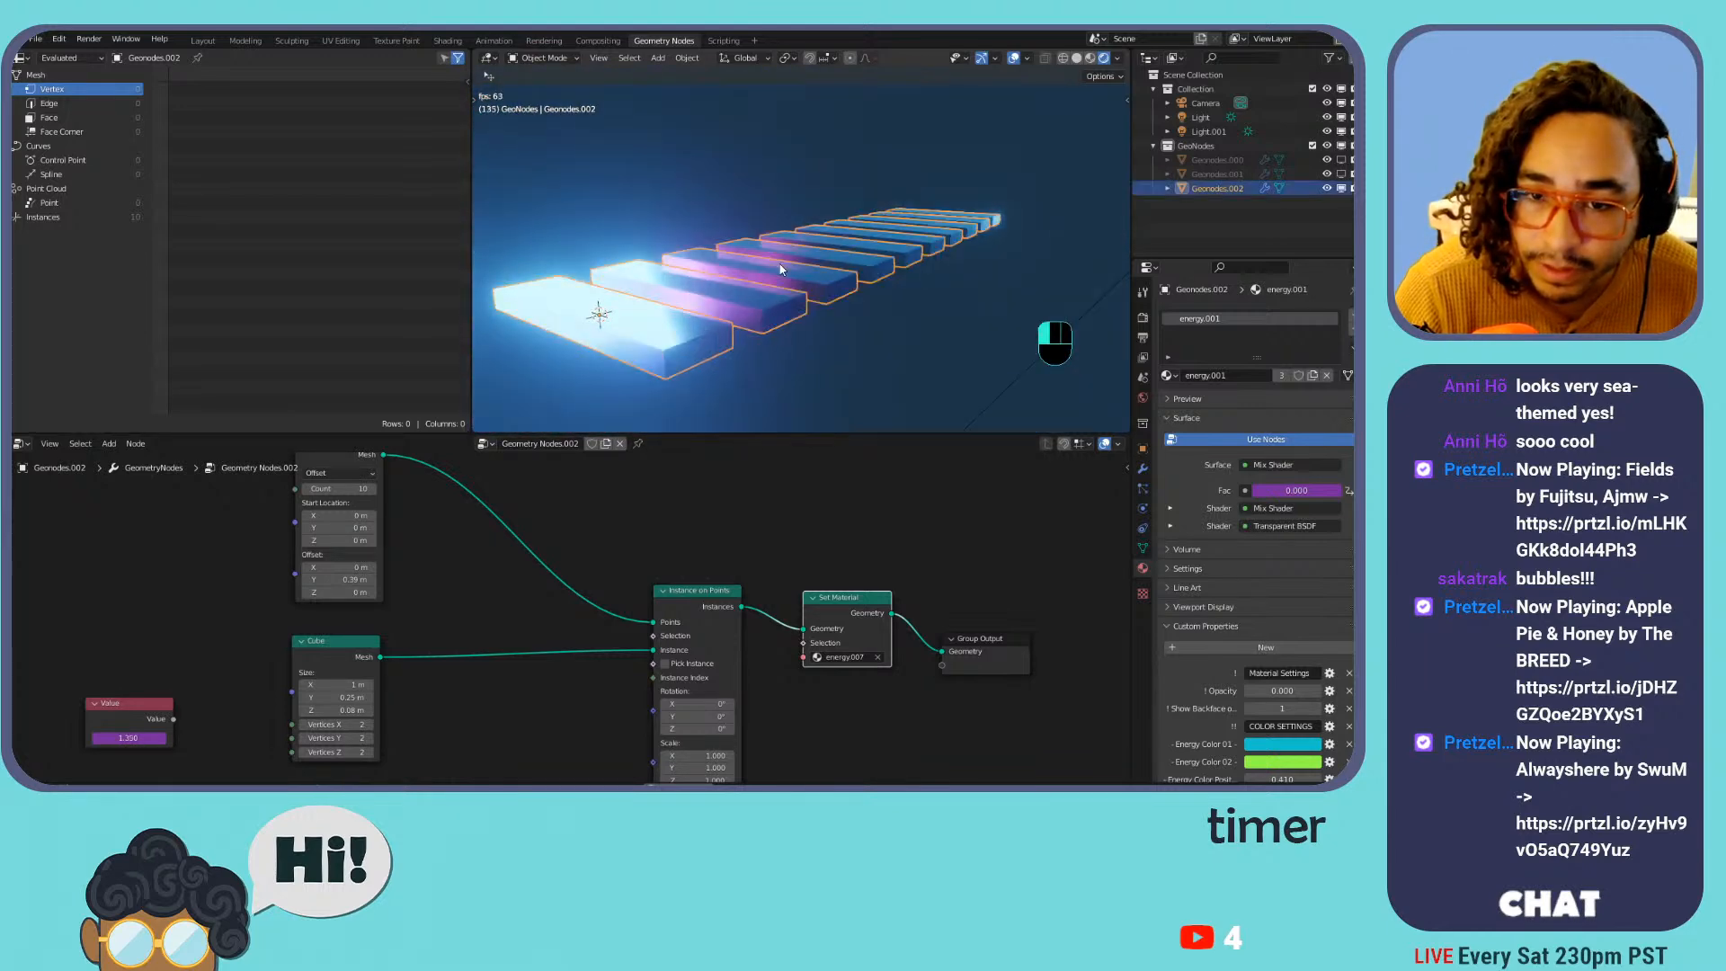
scroll(1202, 606, down, 3)
scroll(1233, 509, up, 3)
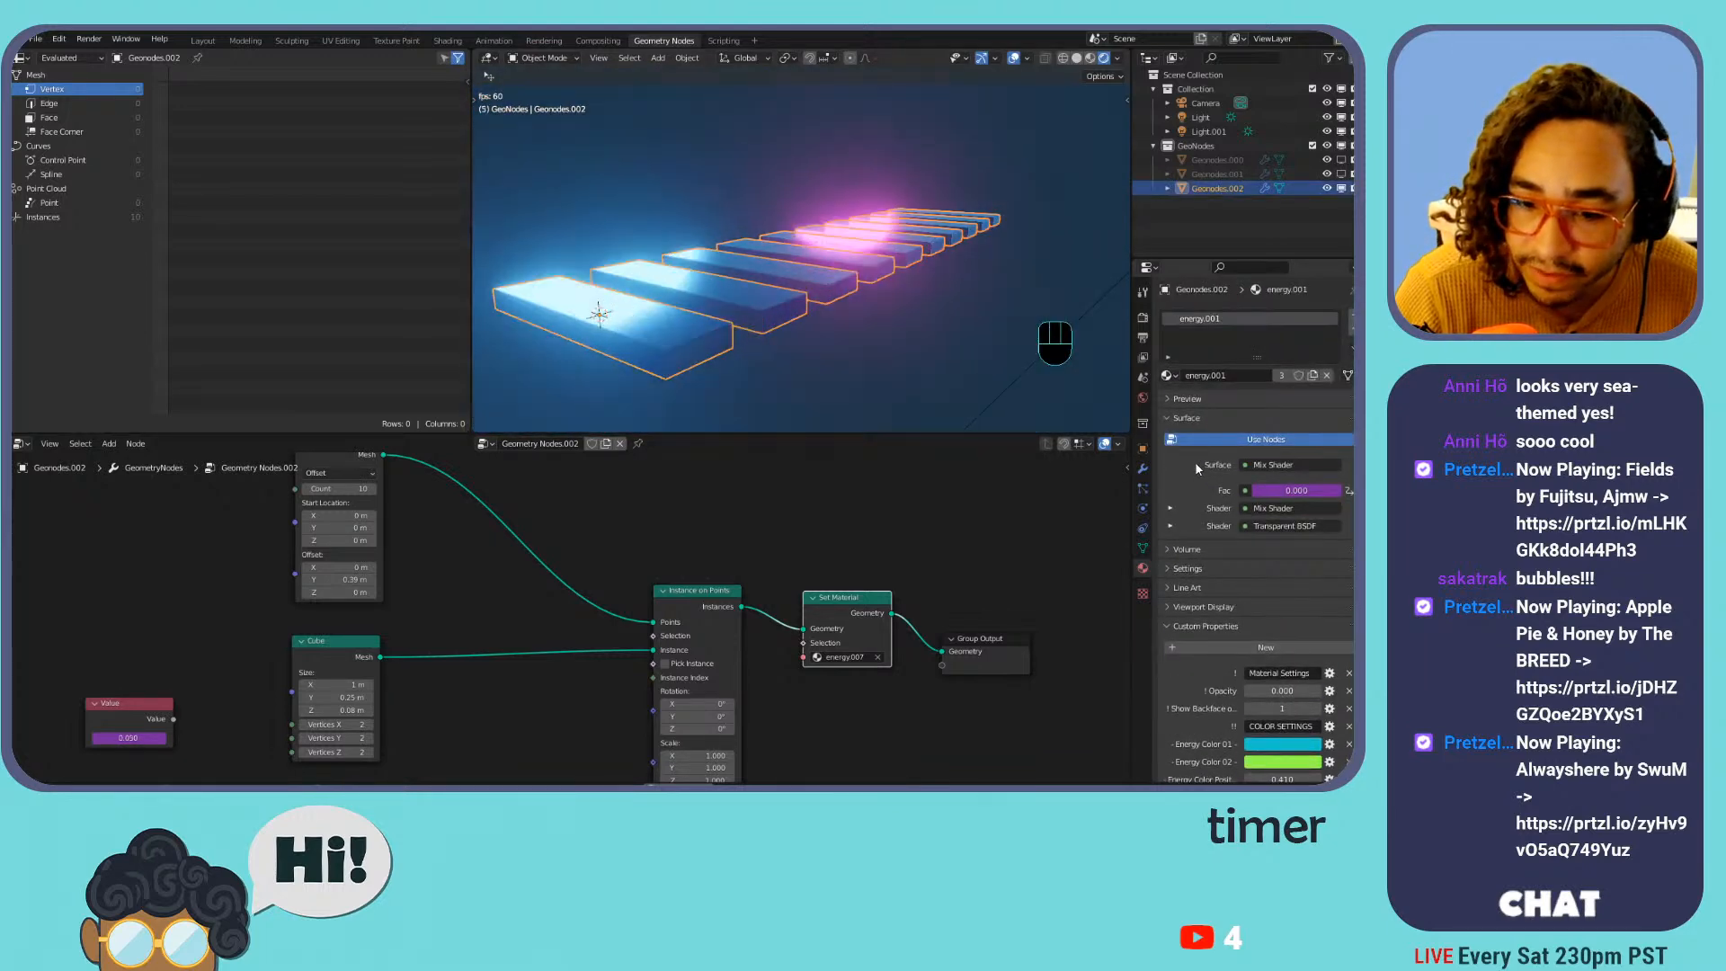
click(1169, 374)
click(1224, 451)
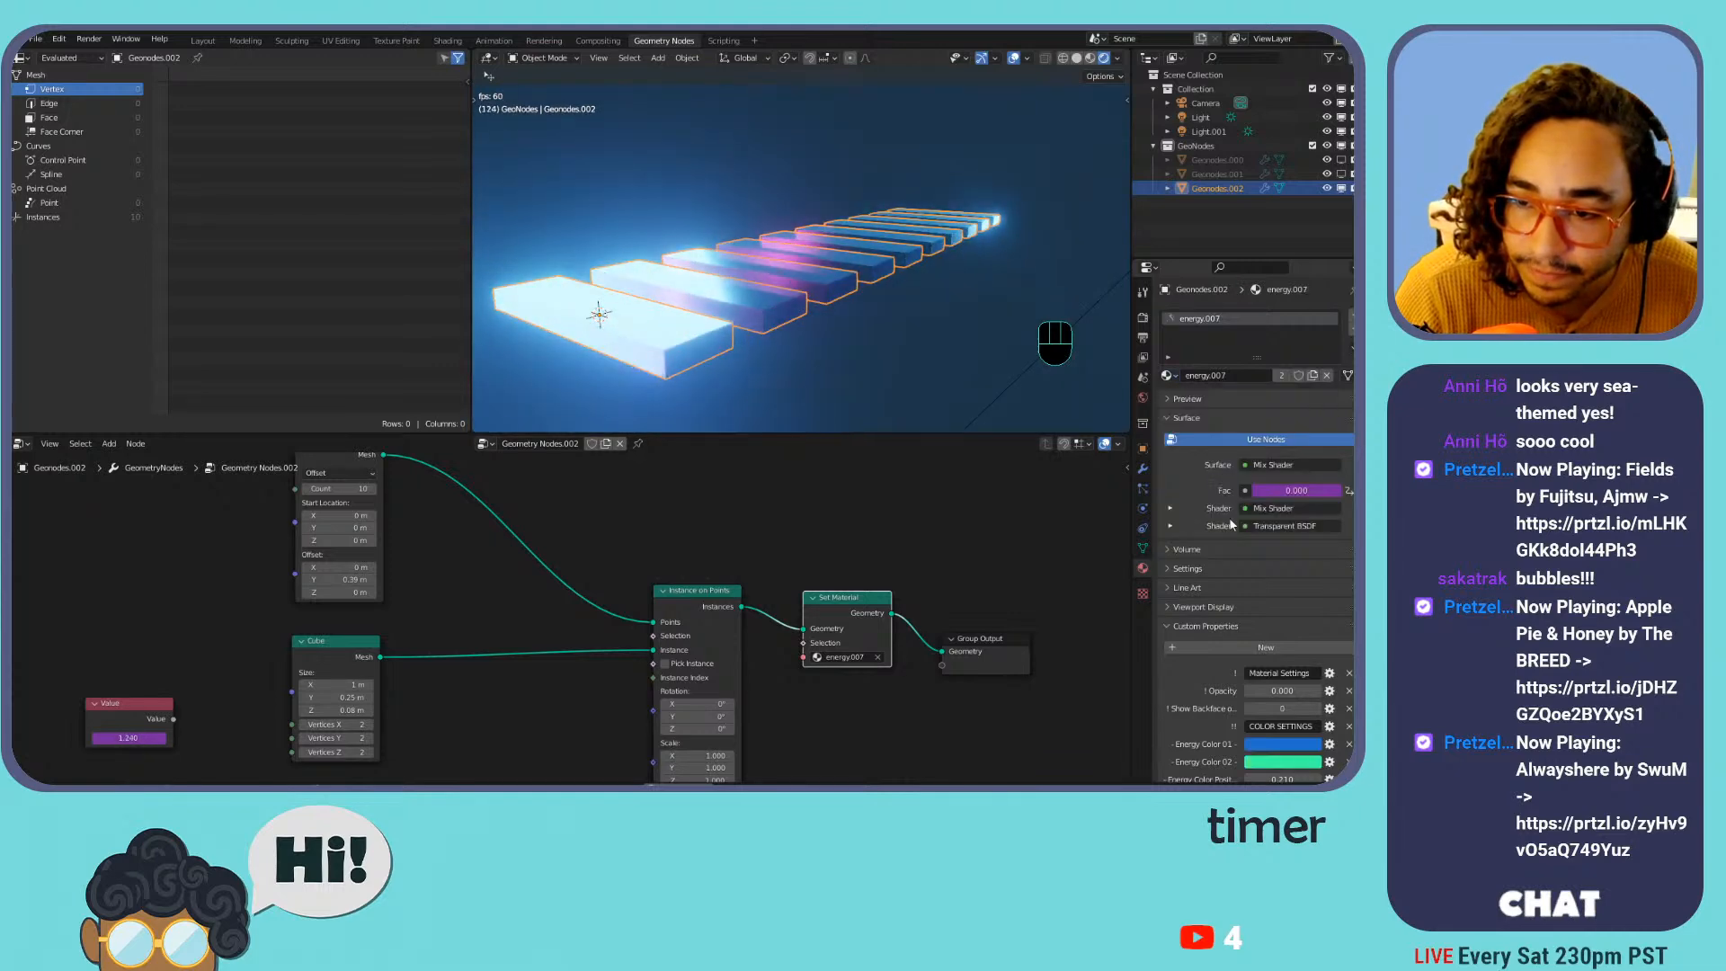
Examine the energy.007 material's custom properties and its animated glow on the slats from several angles
scroll(1265, 635, down, 5)
scroll(1266, 635, down, 3)
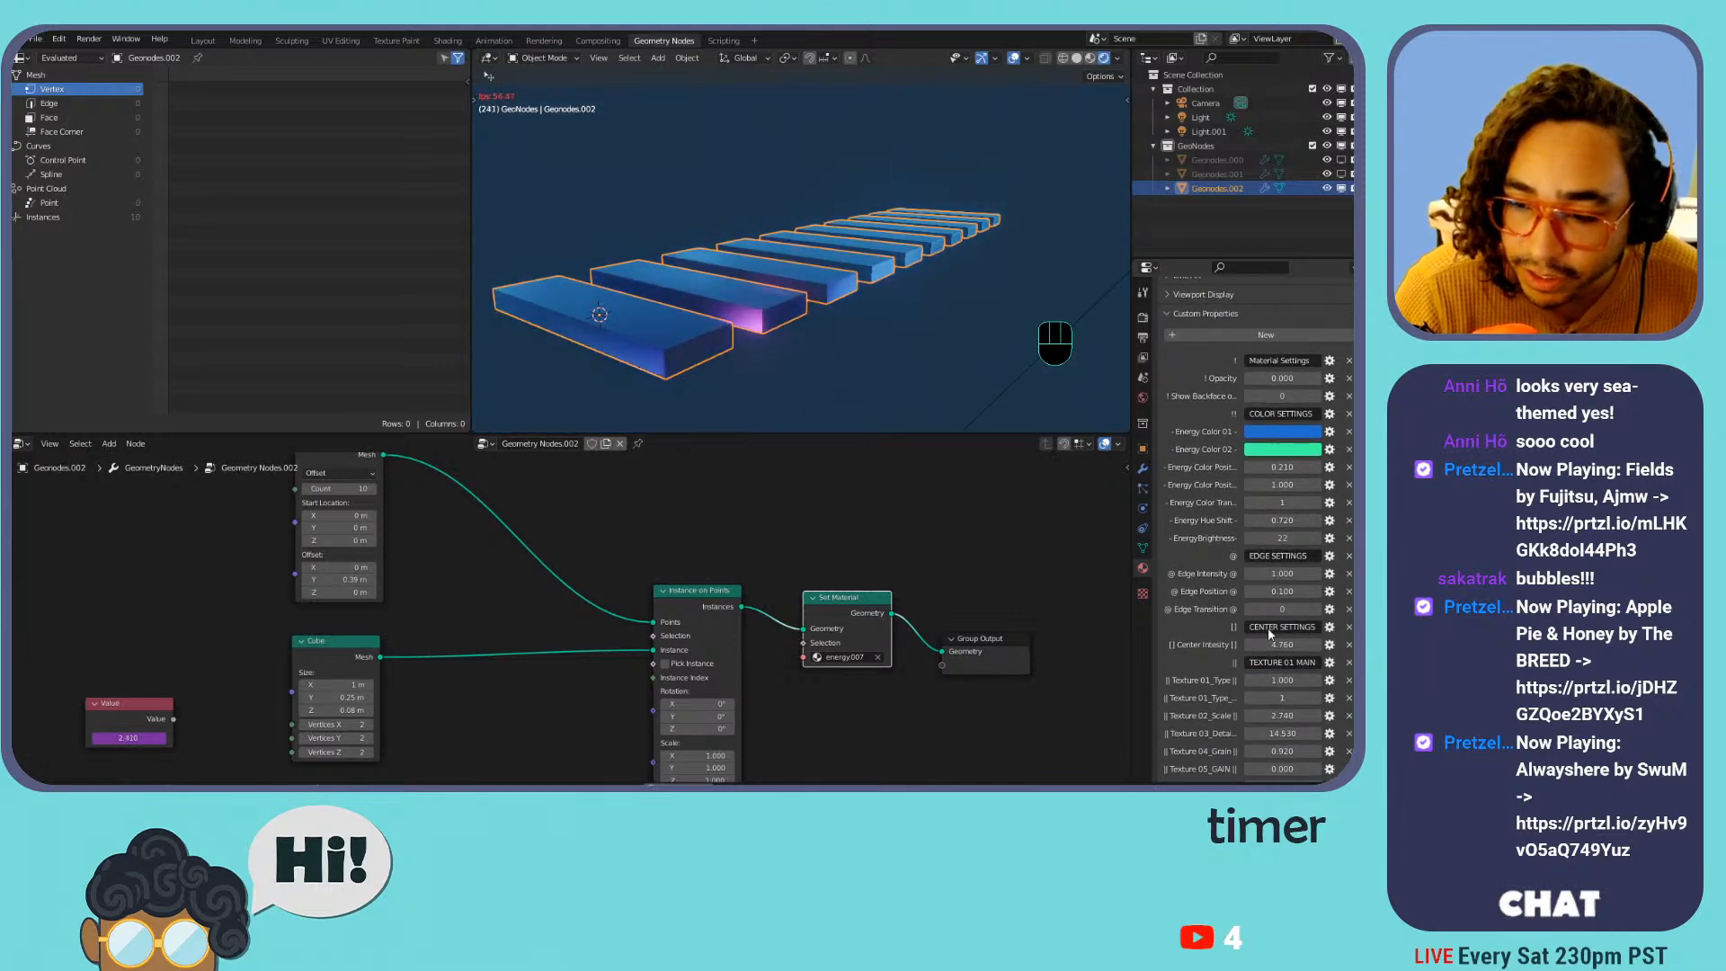
scroll(1275, 638, down, 3)
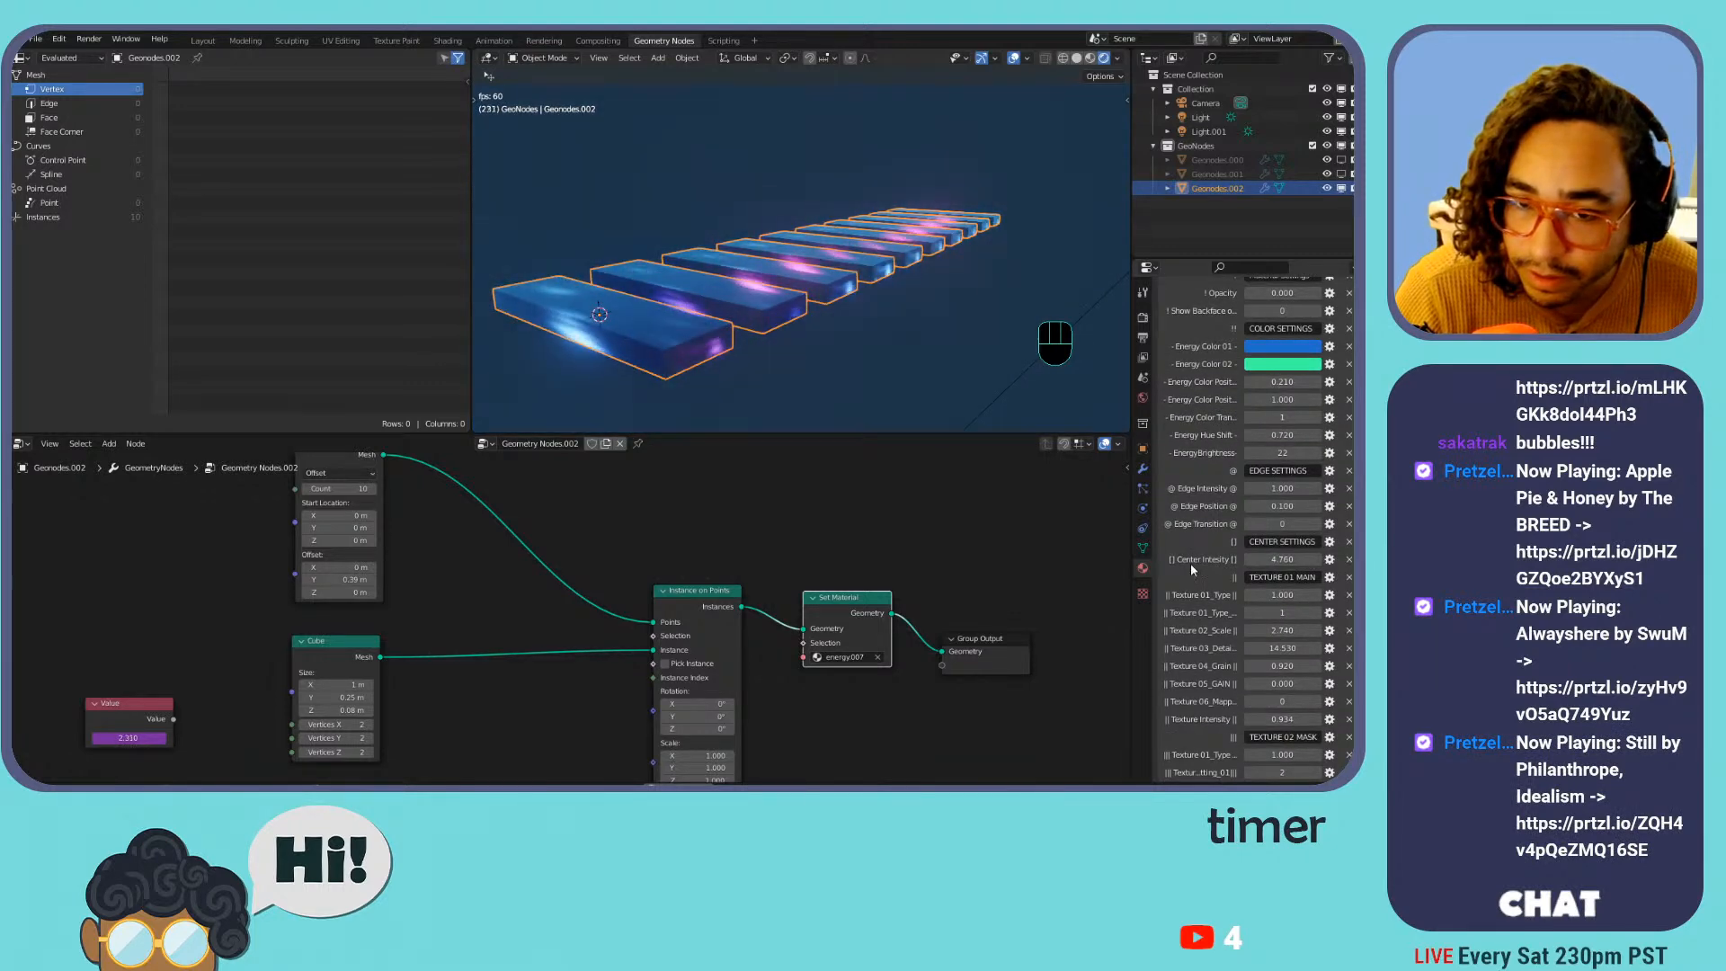
middle_drag(917, 209, 870, 290)
shift+middle_drag(870, 290, 845, 231)
shift+middle_drag(845, 230, 903, 234)
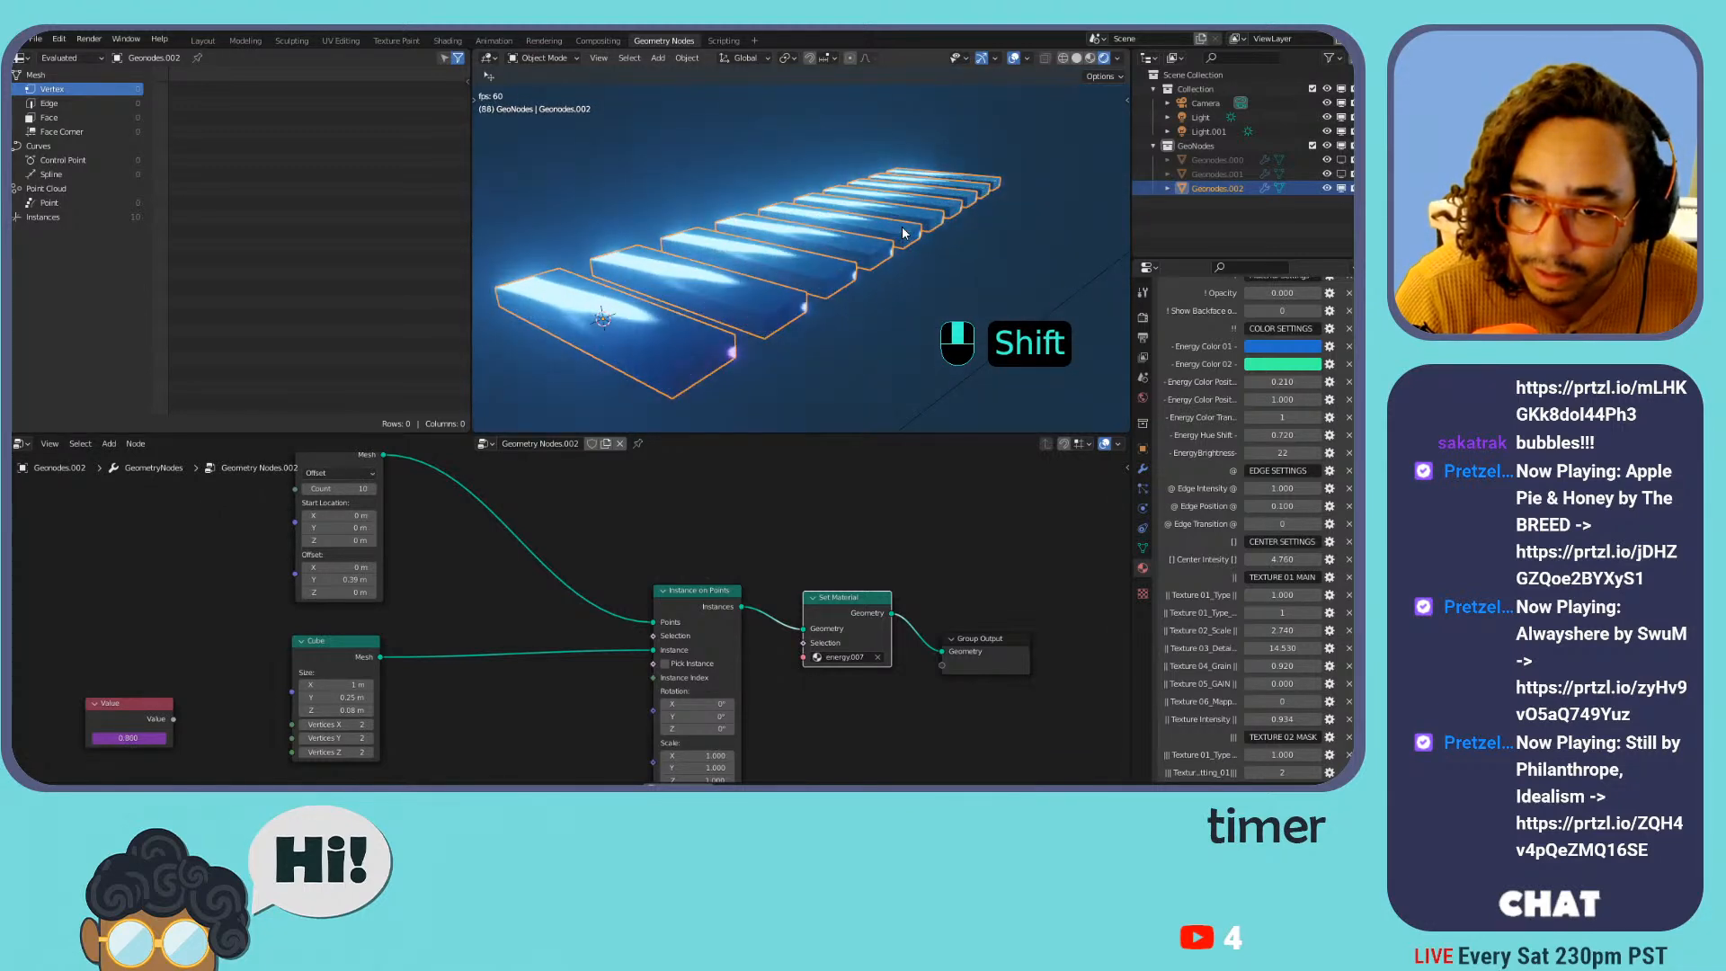
middle_drag(902, 234, 879, 247)
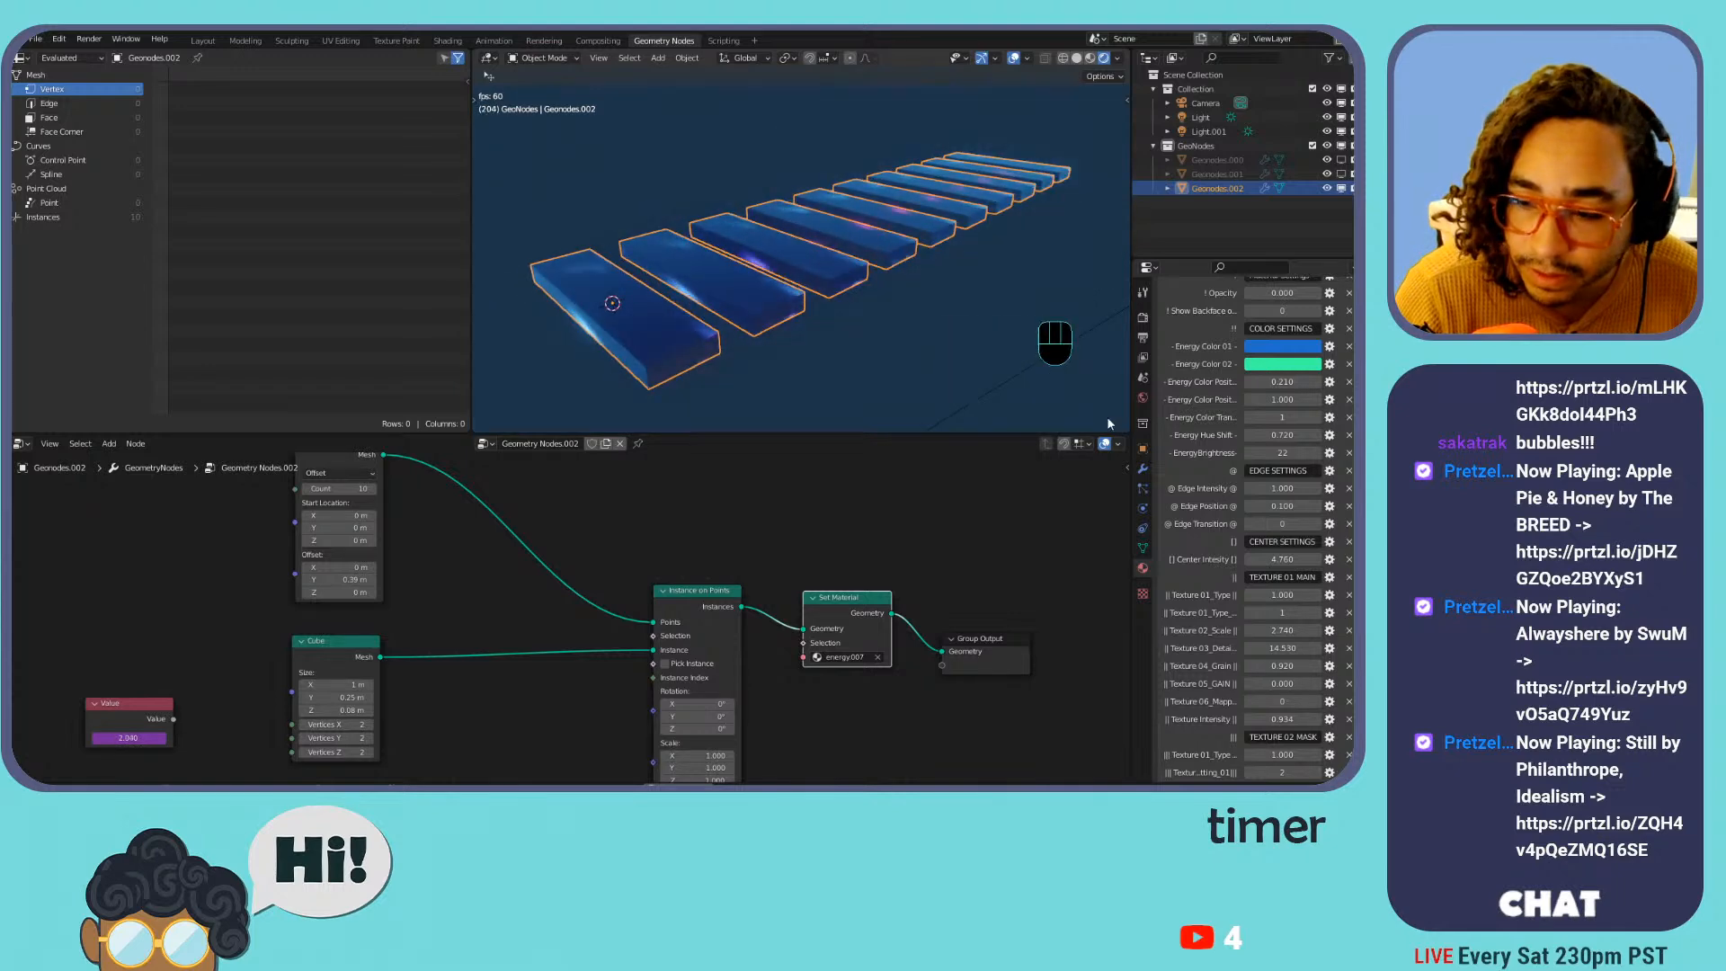
click(1319, 703)
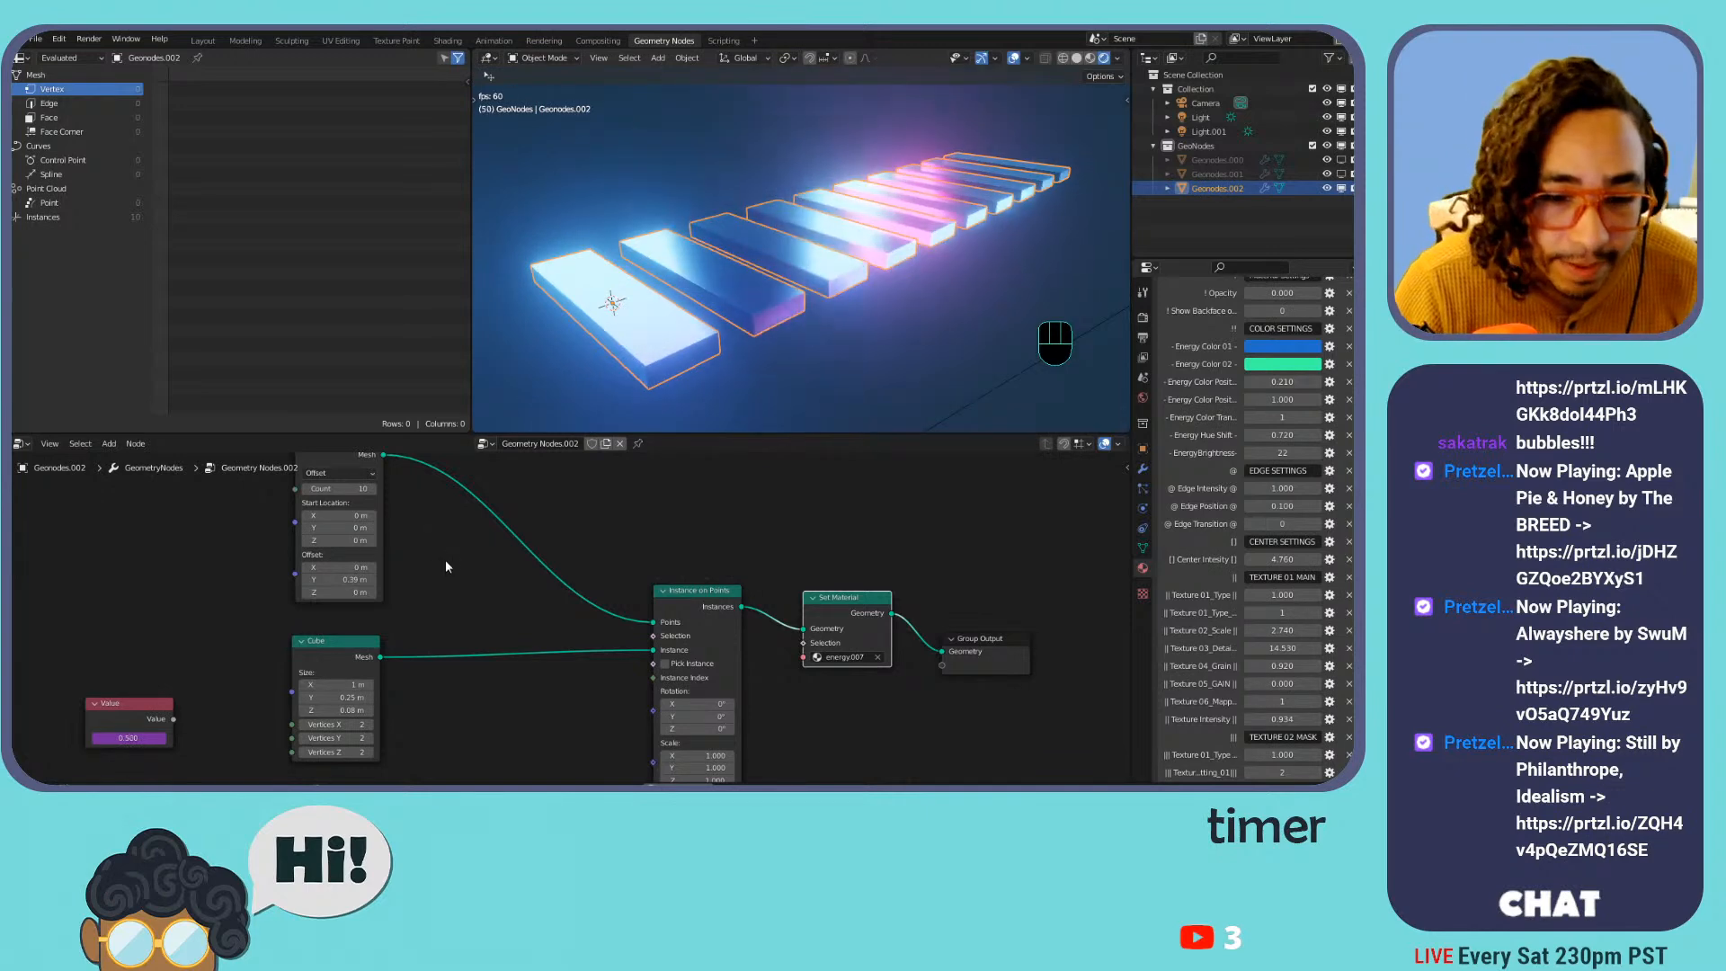
Reposition the Mesh Line node so it sits directly above the Cube node
middle_drag(476, 563, 761, 606)
scroll(665, 522, up, 1)
scroll(755, 588, down, 2)
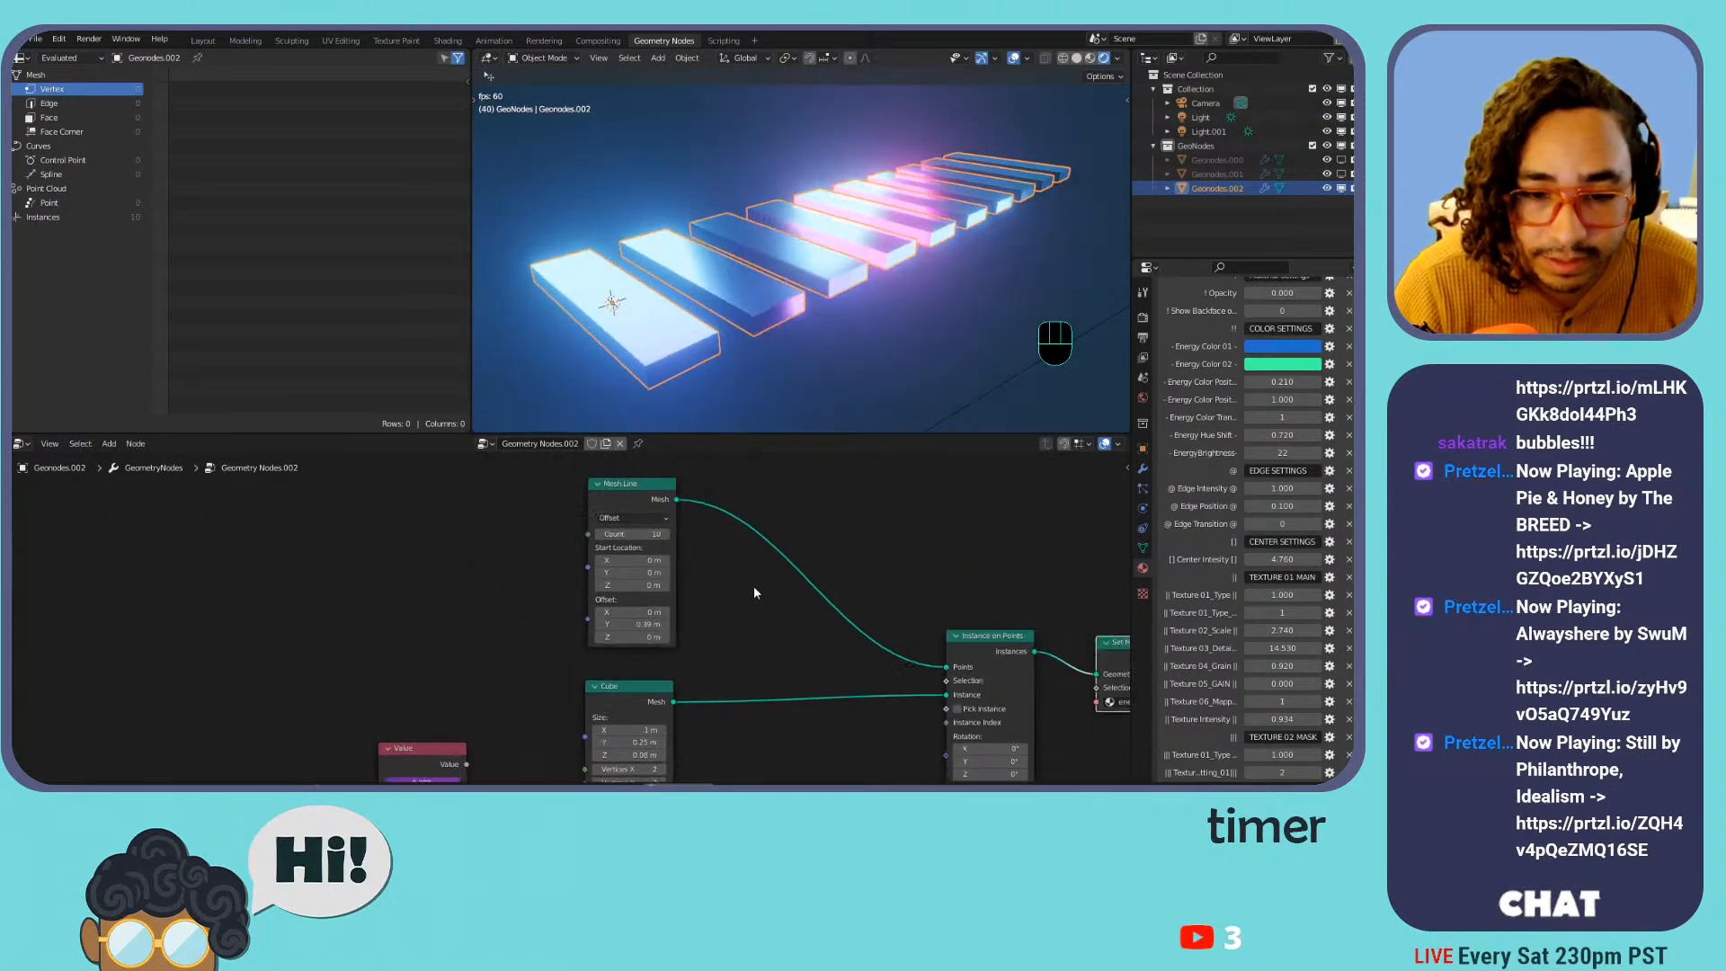
mouse_move(638, 498)
mouse_down()
mouse_move(615, 515)
mouse_move(634, 520)
mouse_up()
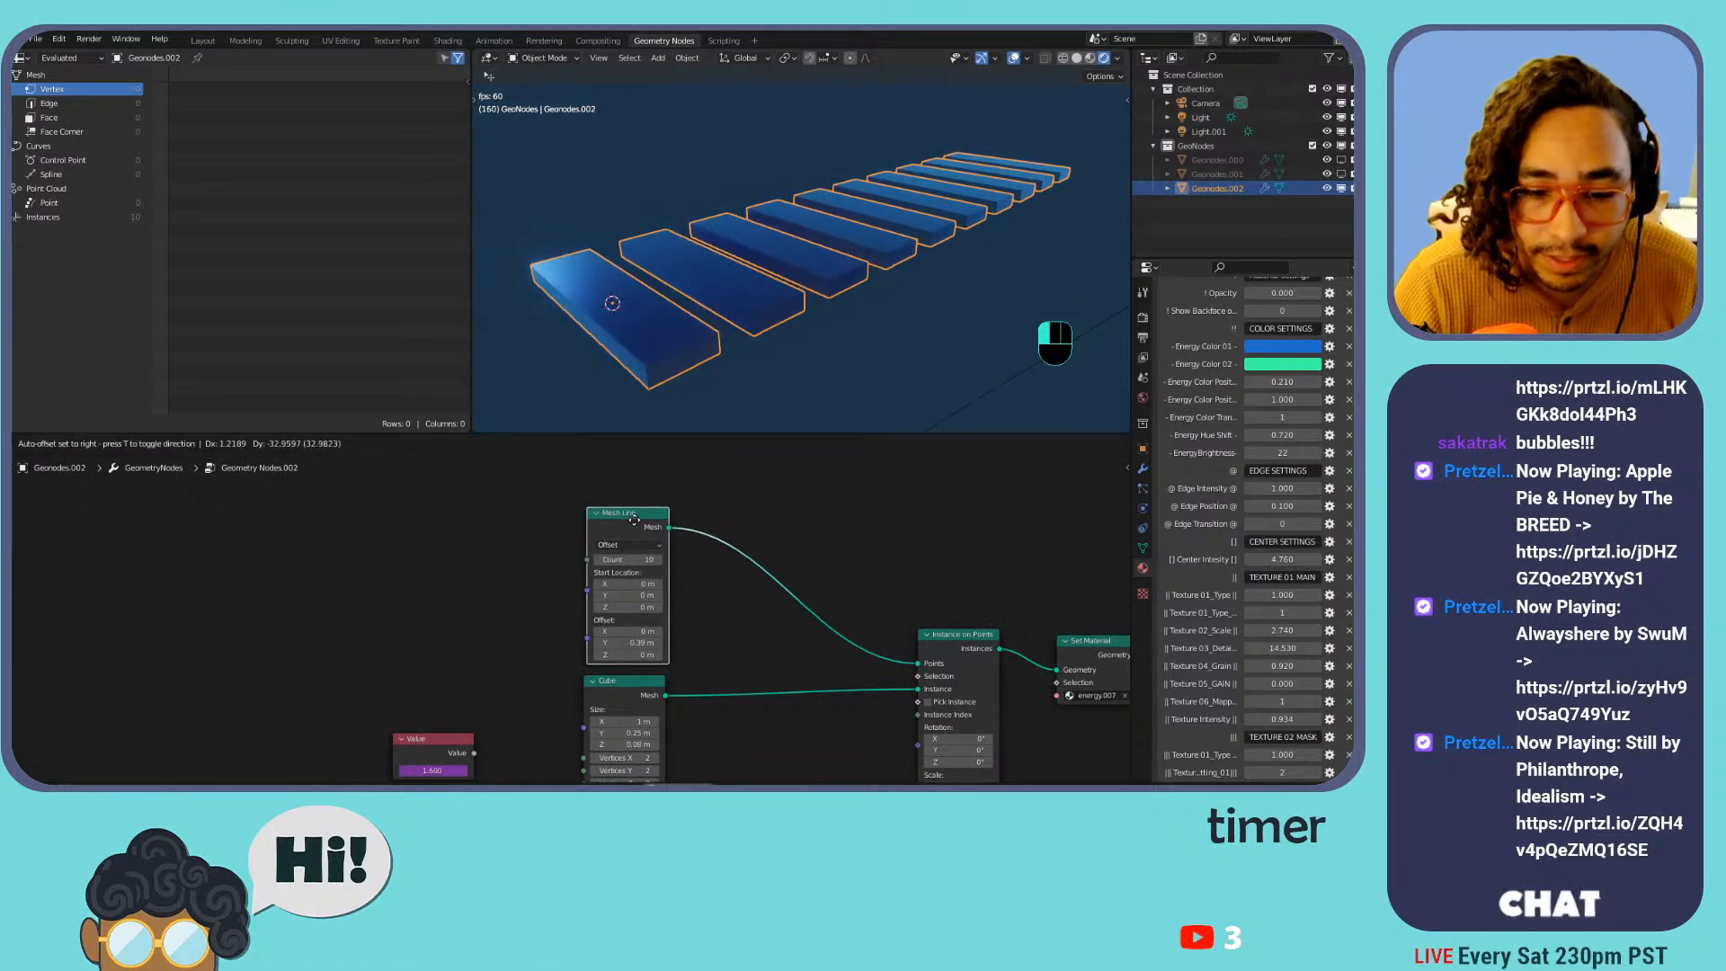
Add a Vector Rotate node and connect its Vector output to the Rotation input of Instance on Points
middle_drag(726, 639, 629, 515)
key(shift+a)
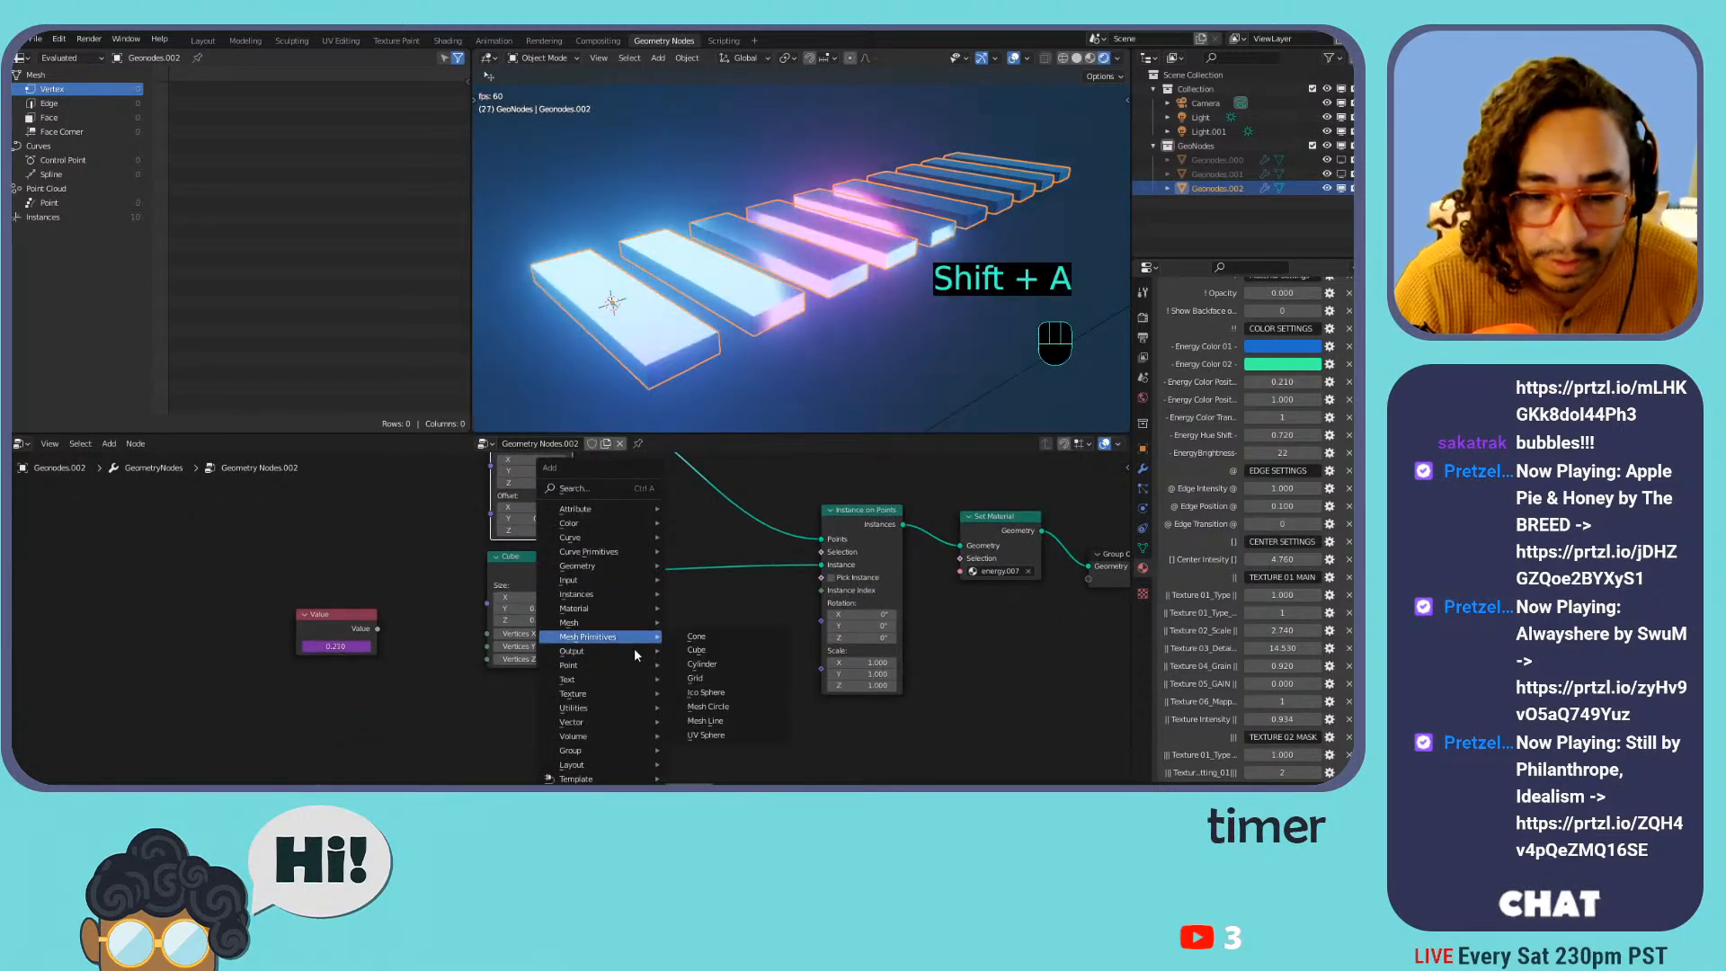
mouse_move(588, 720)
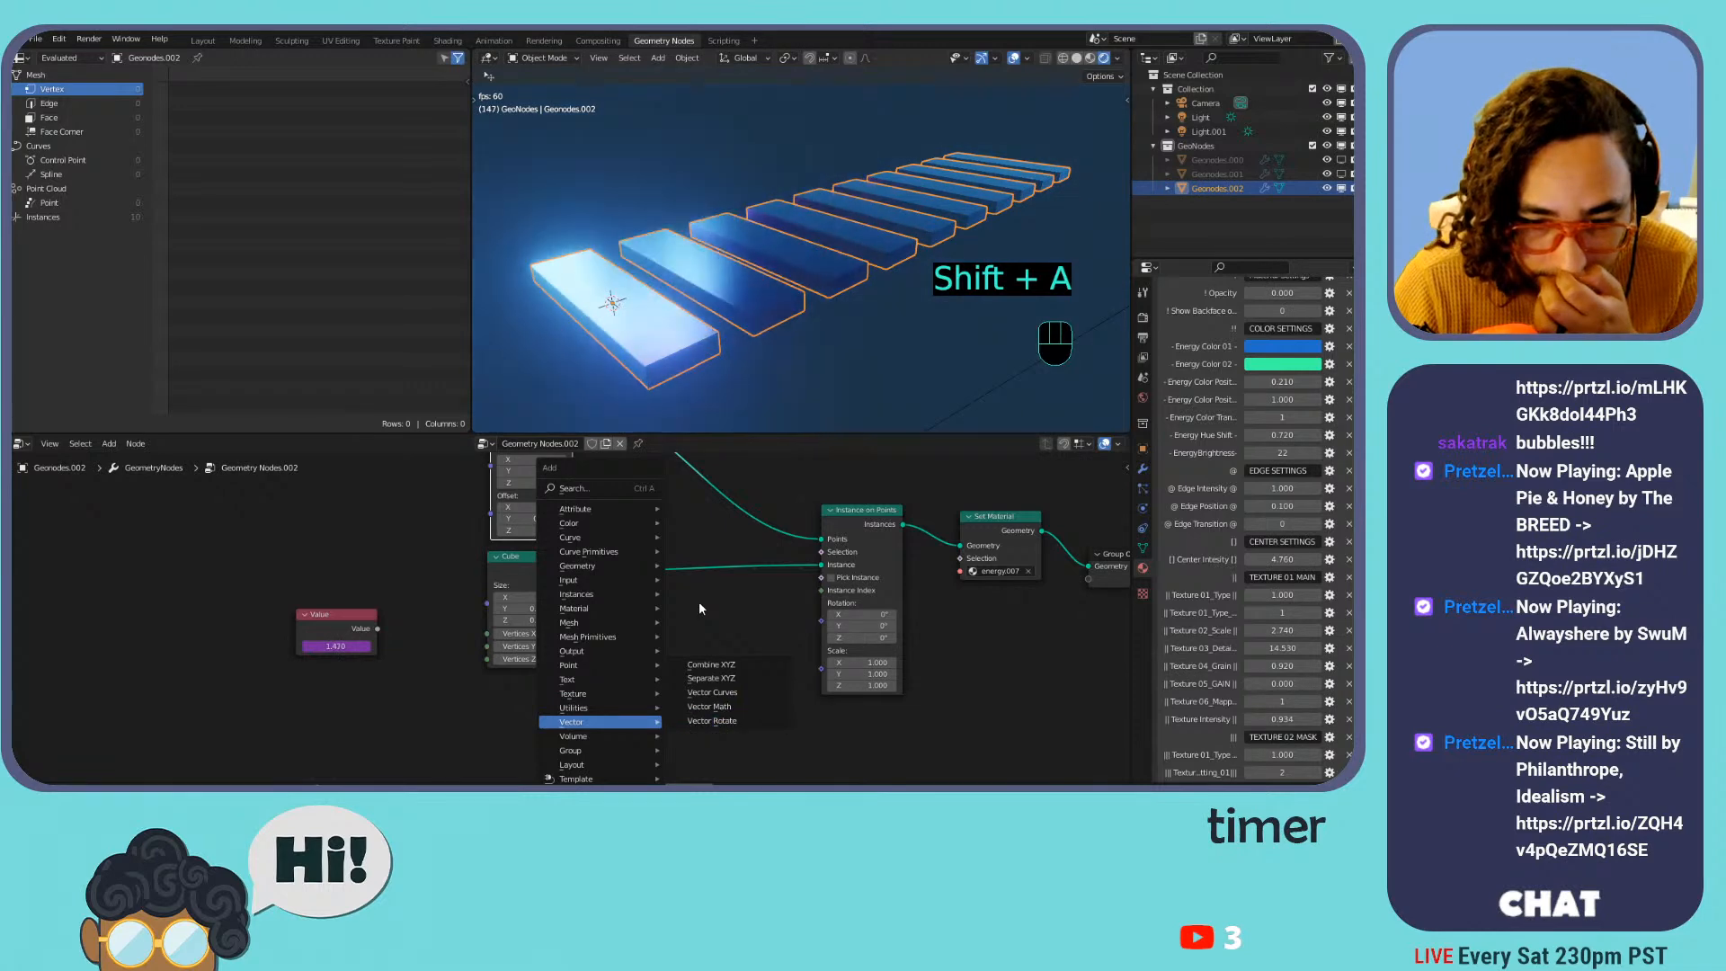
click(712, 720)
click(752, 630)
drag(749, 622, 793, 630)
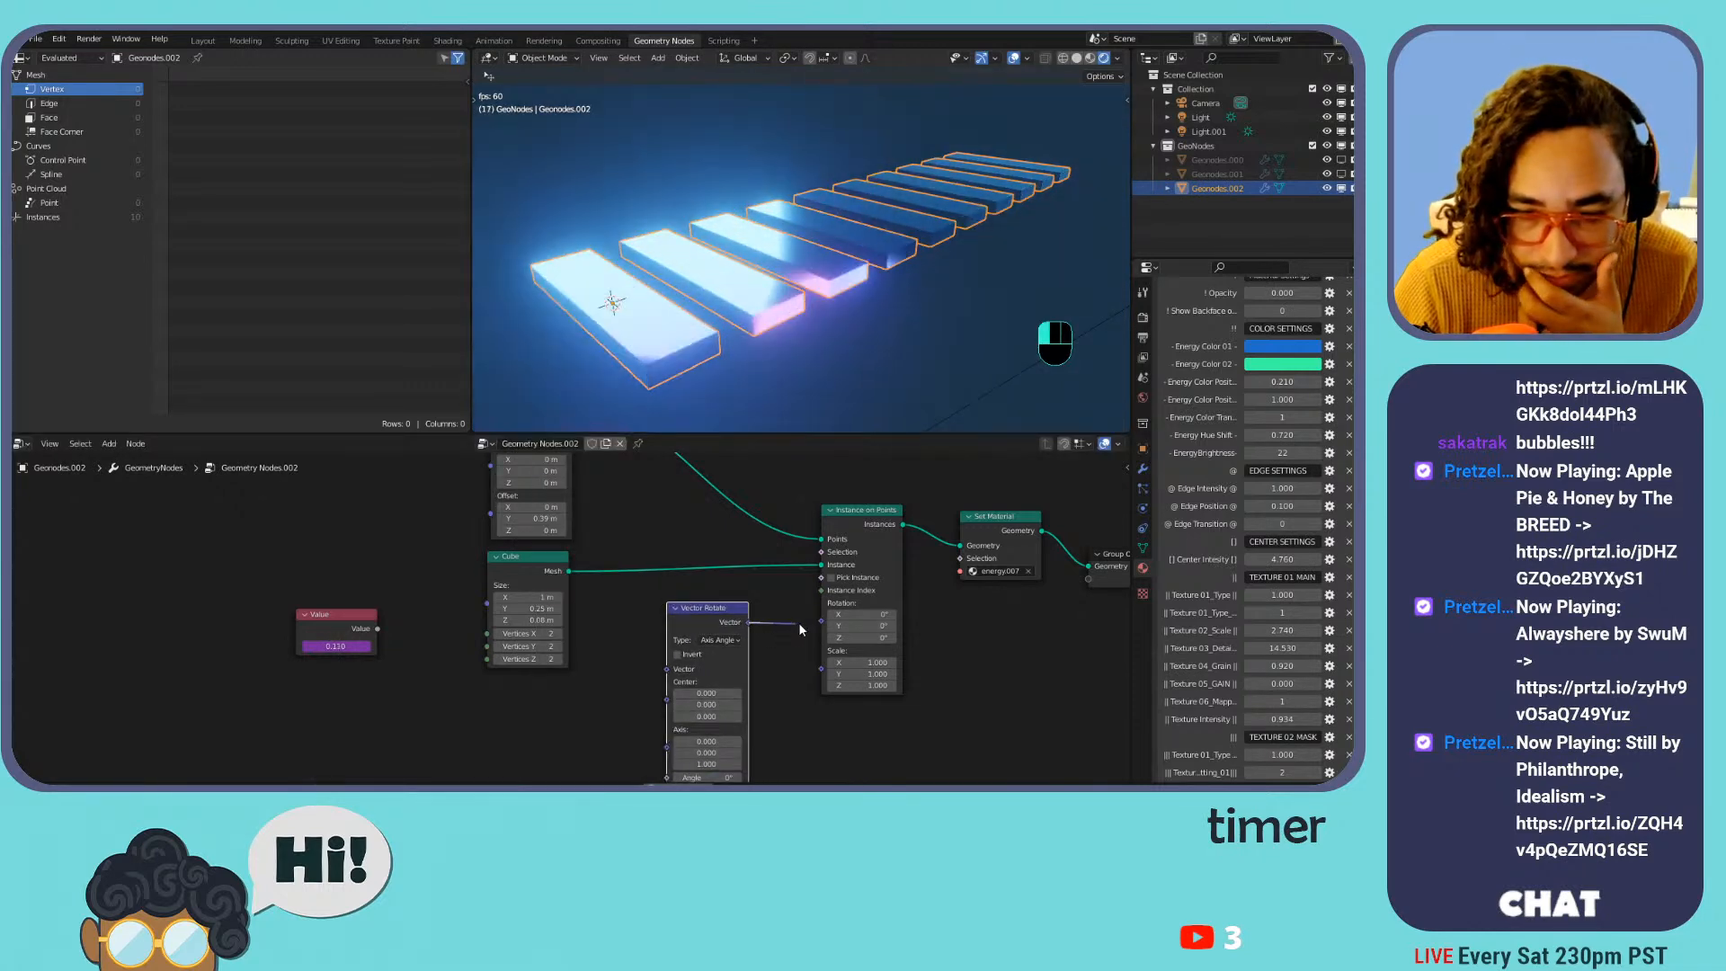
middle_drag(782, 696, 786, 650)
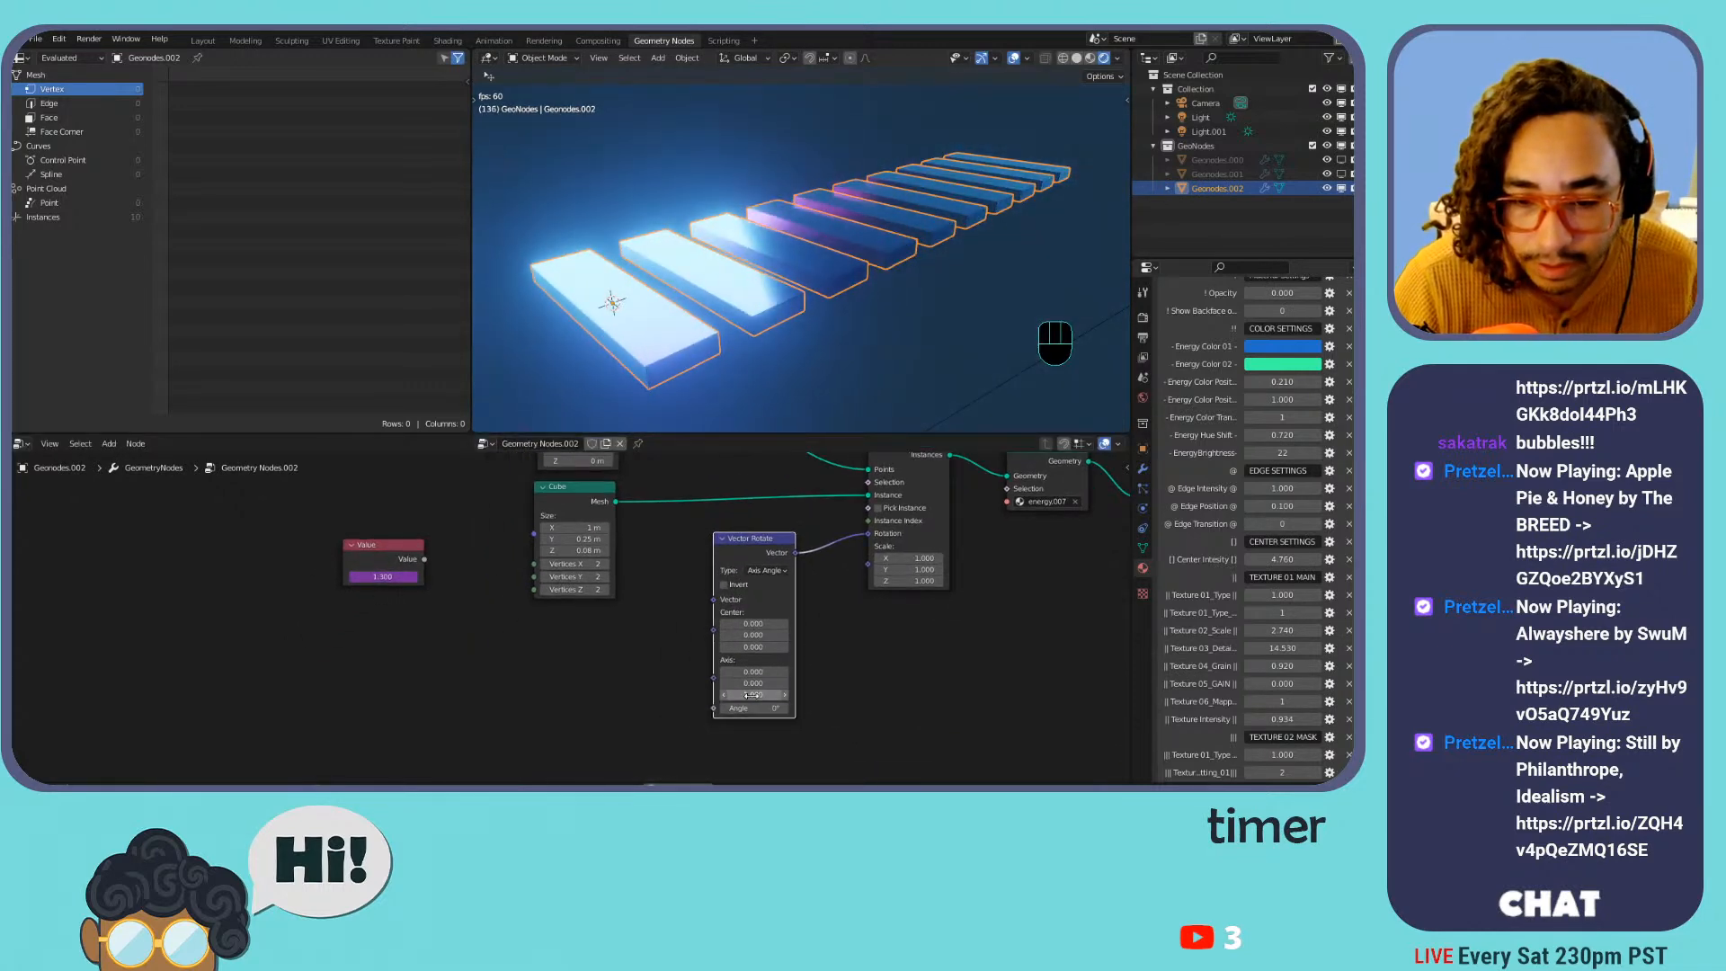
Try different Center Z values on the Vector Rotate node and undo the trial changes
key(ctrl+z)
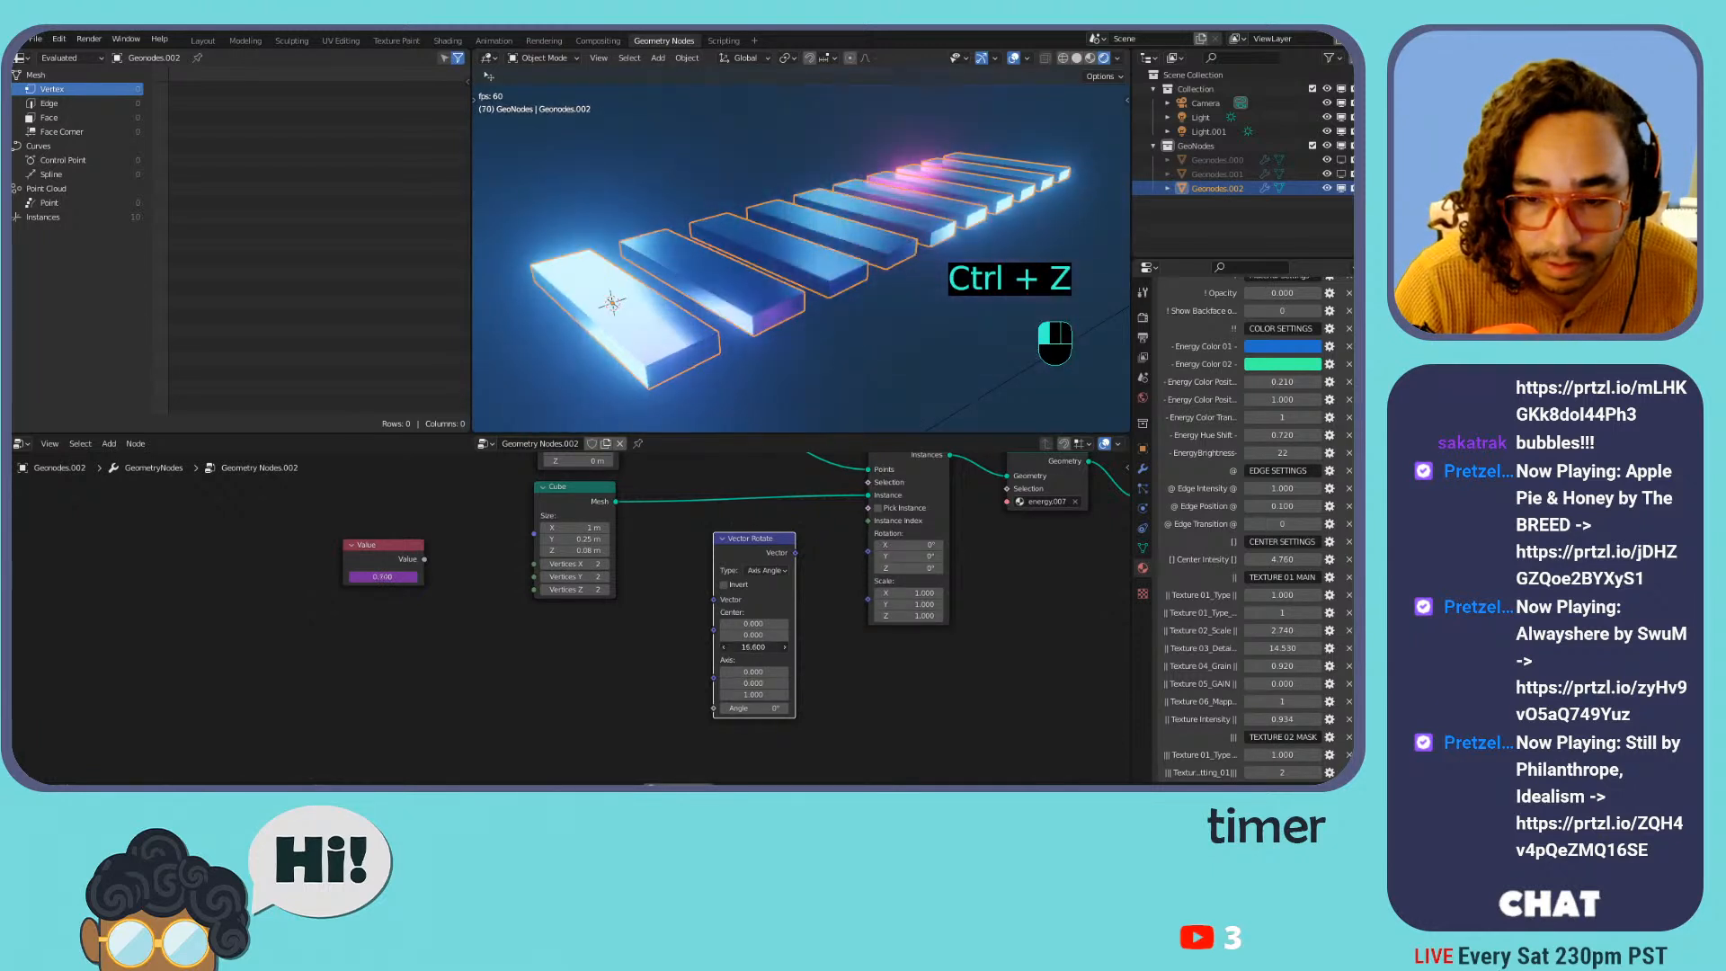
drag(866, 549, 869, 547)
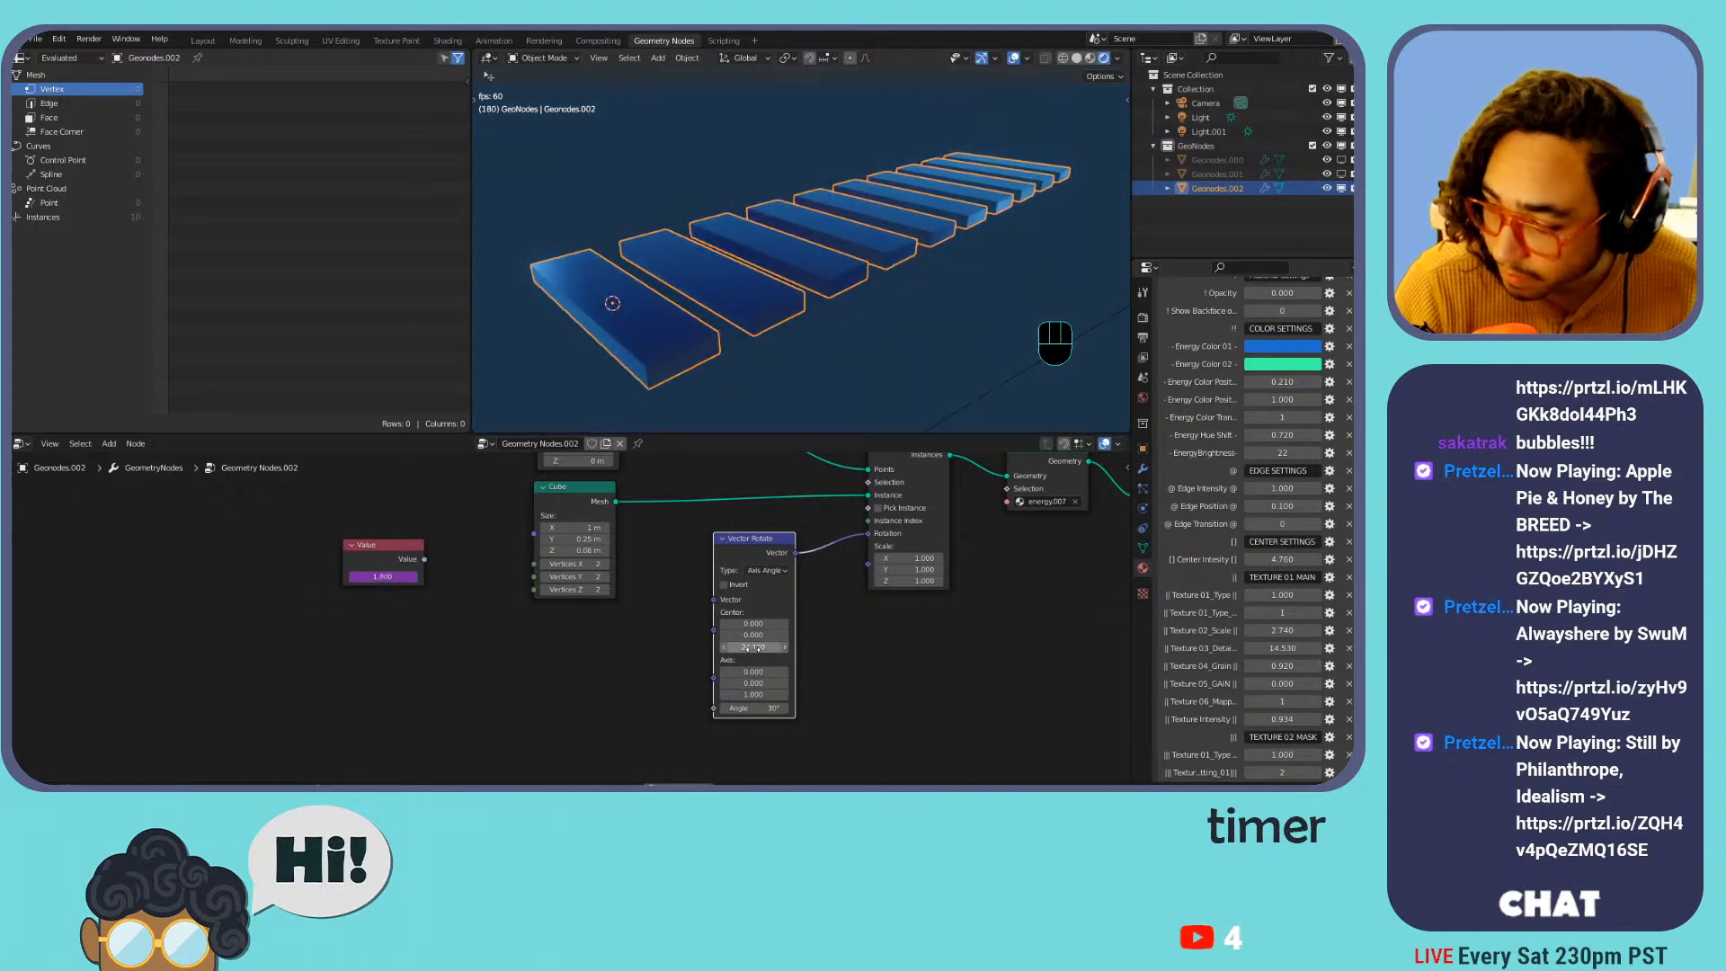
key(ctrl+z)
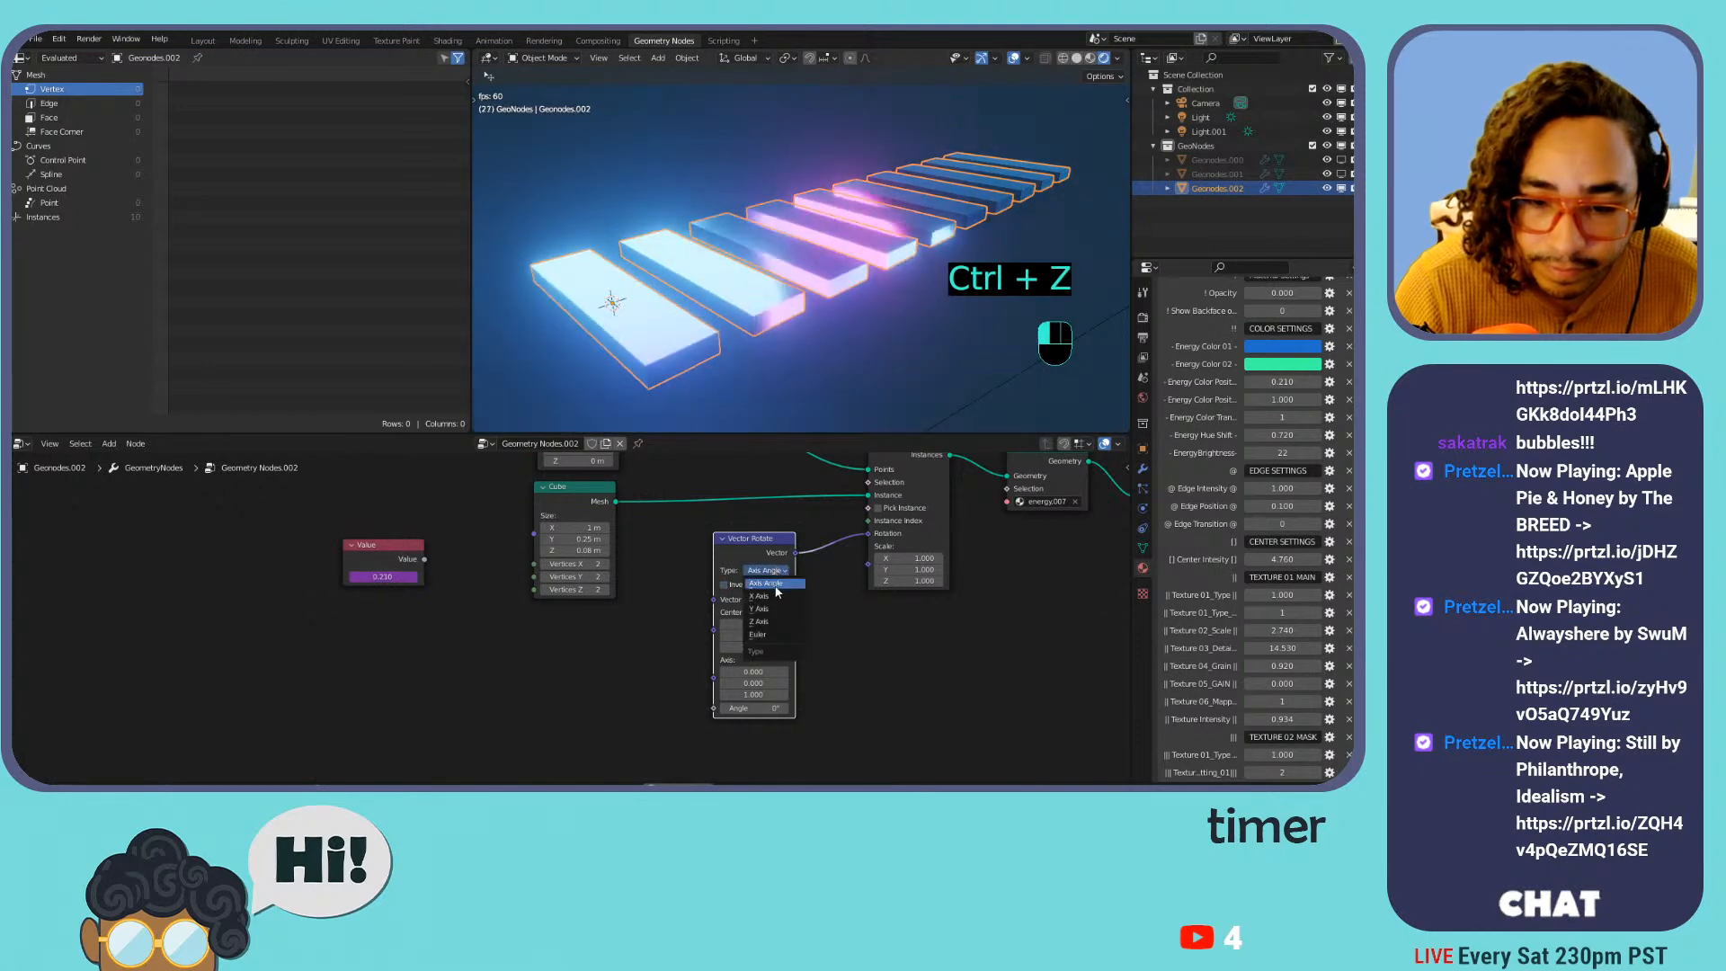
Set the Vector Rotate type to Euler with Center Z at 0, and try rotating the slats about individual axes
click(774, 636)
drag(770, 672, 799, 671)
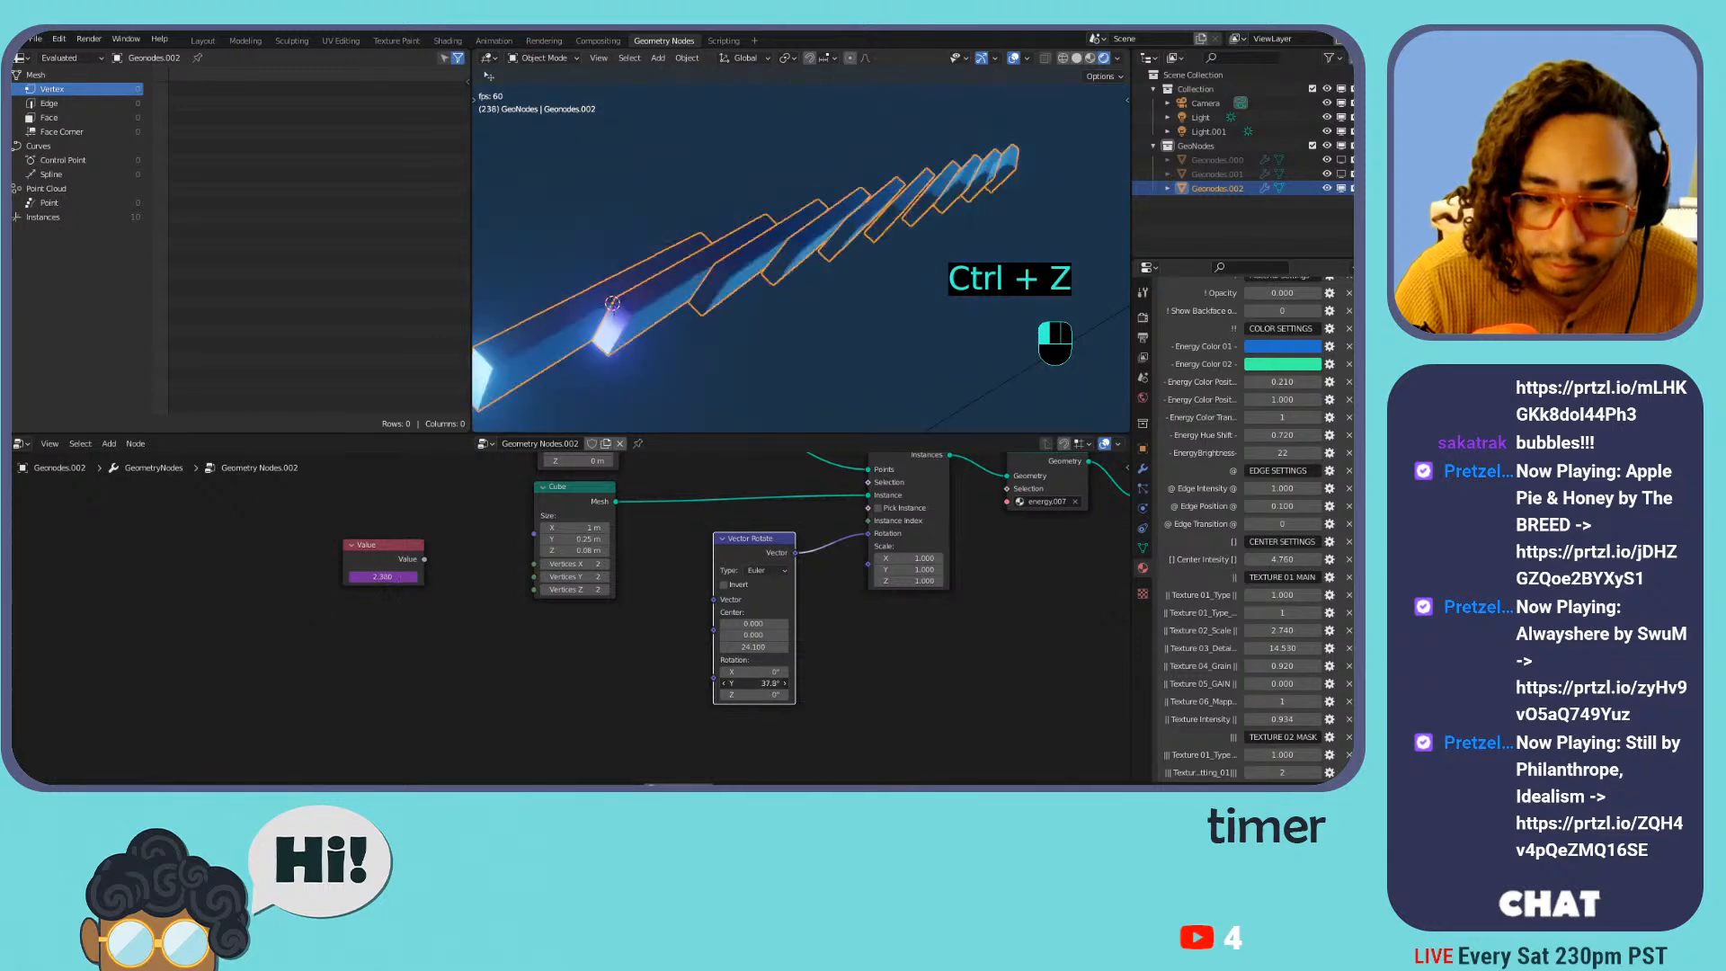
key(ctrl+z)
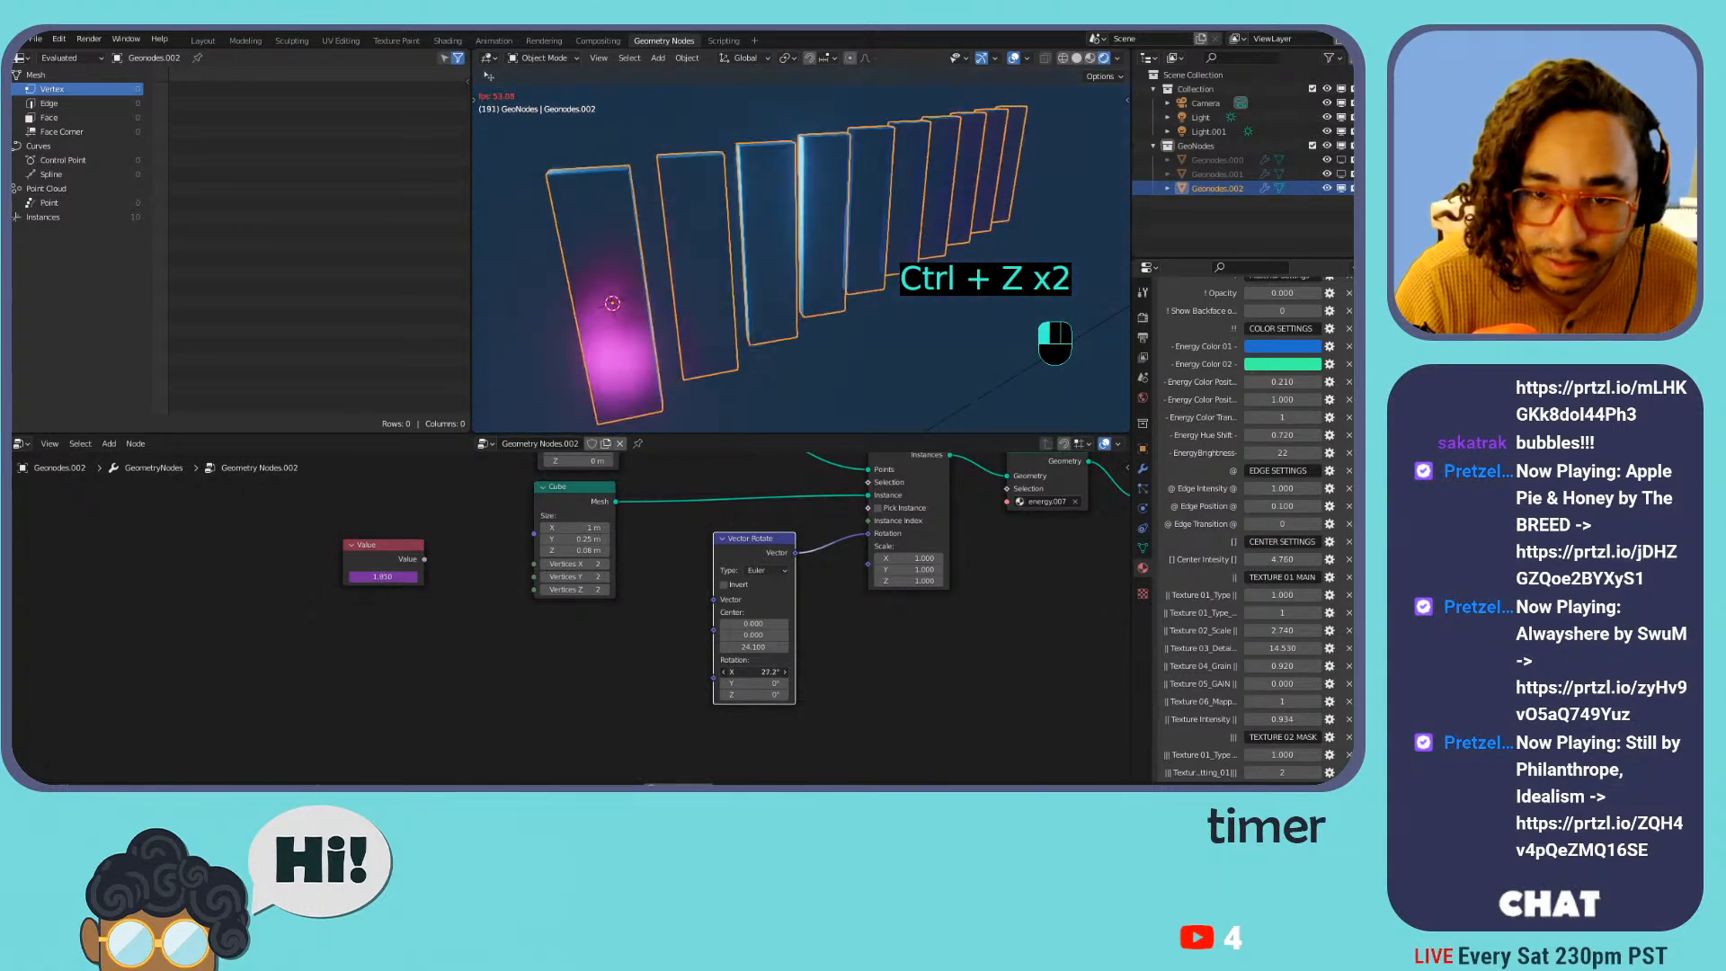
mouse_move(762, 670)
mouse_down()
mouse_move(745, 671)
mouse_move(779, 671)
mouse_up()
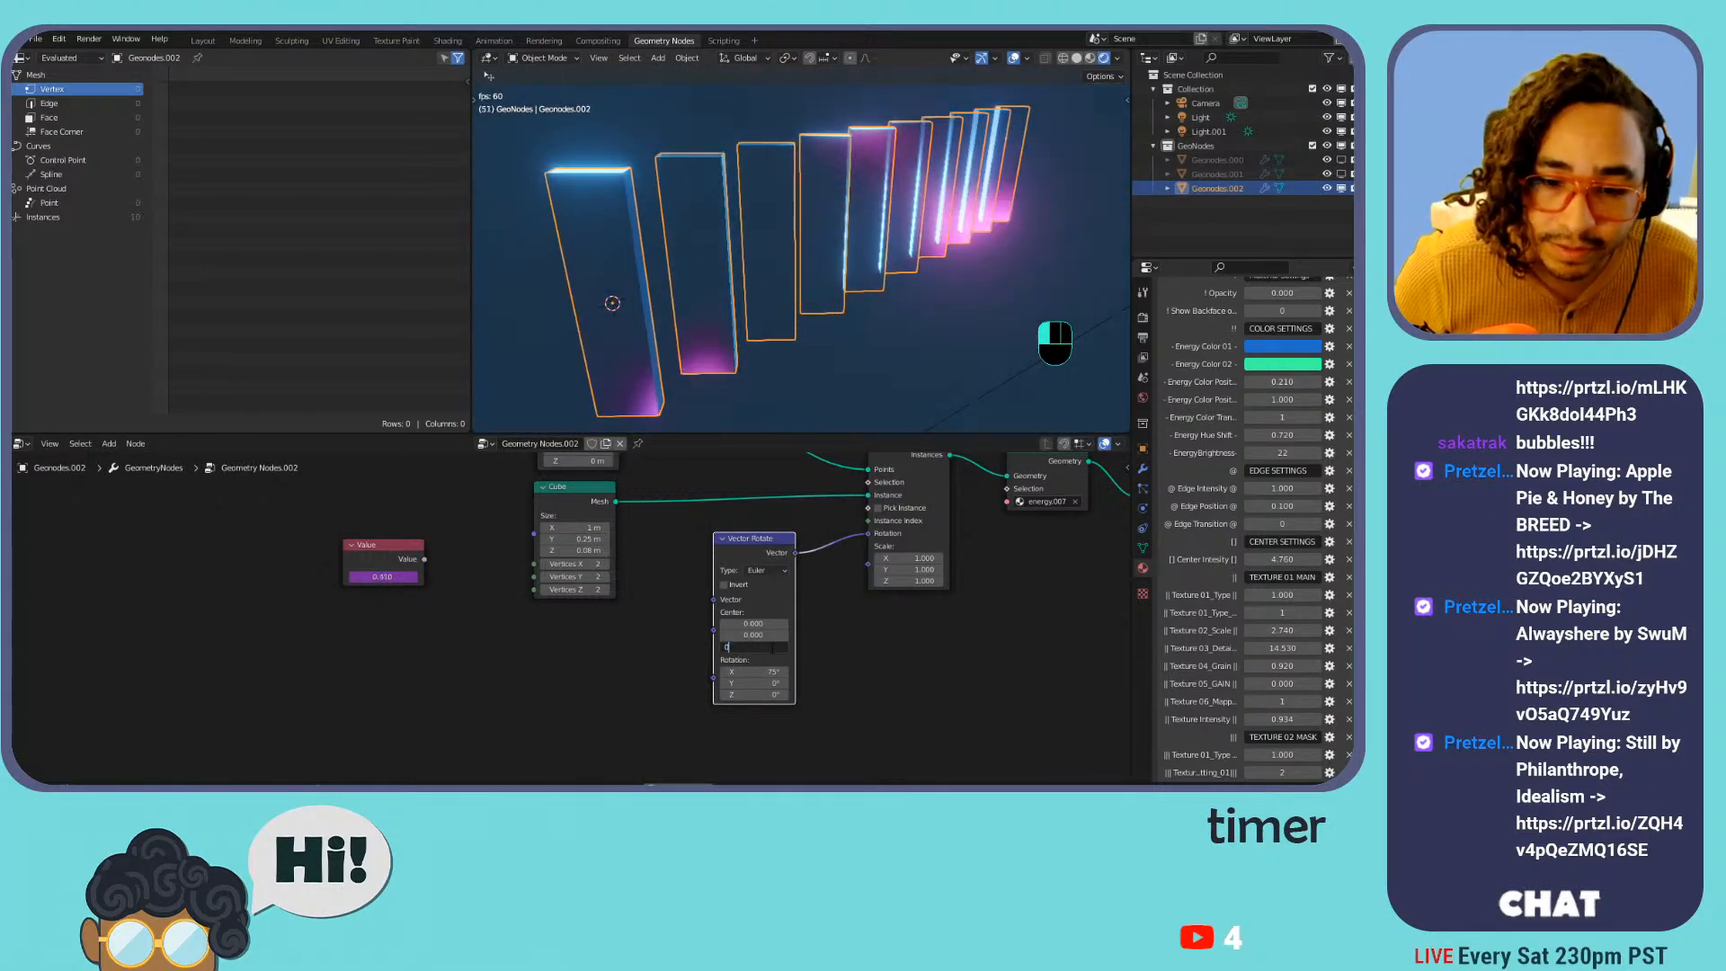
key(Return)
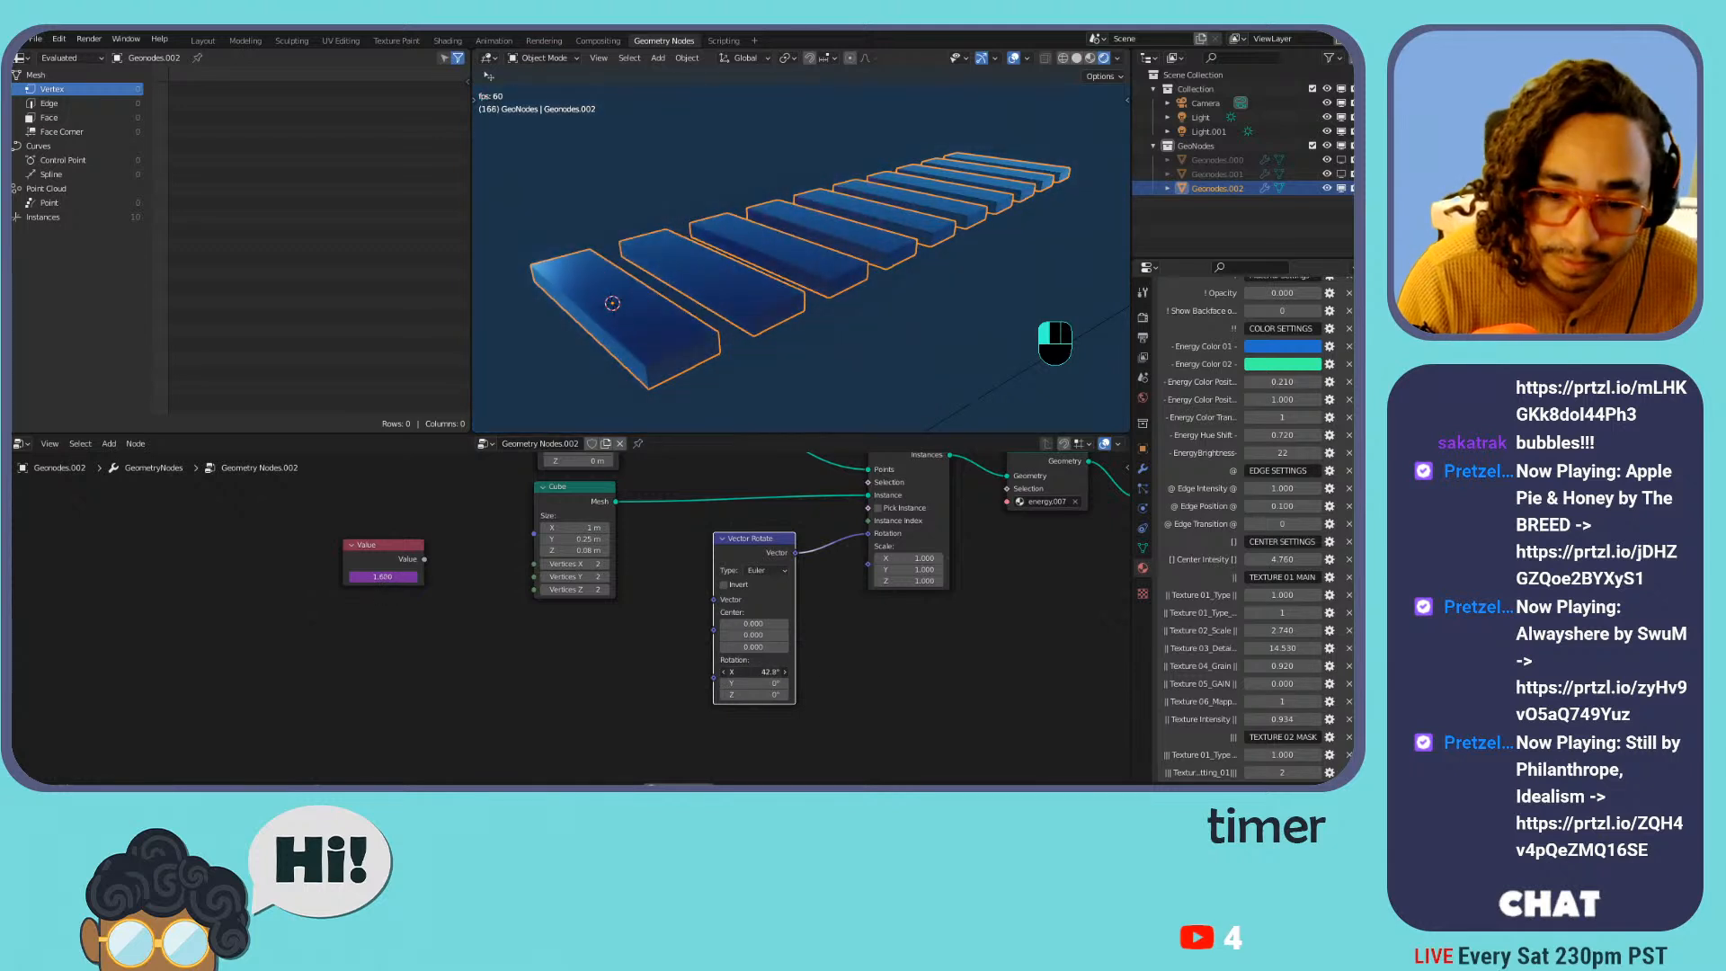
key(ctrl+z)
mouse_move(753, 683)
mouse_down()
mouse_move(732, 684)
mouse_move(754, 695)
mouse_up()
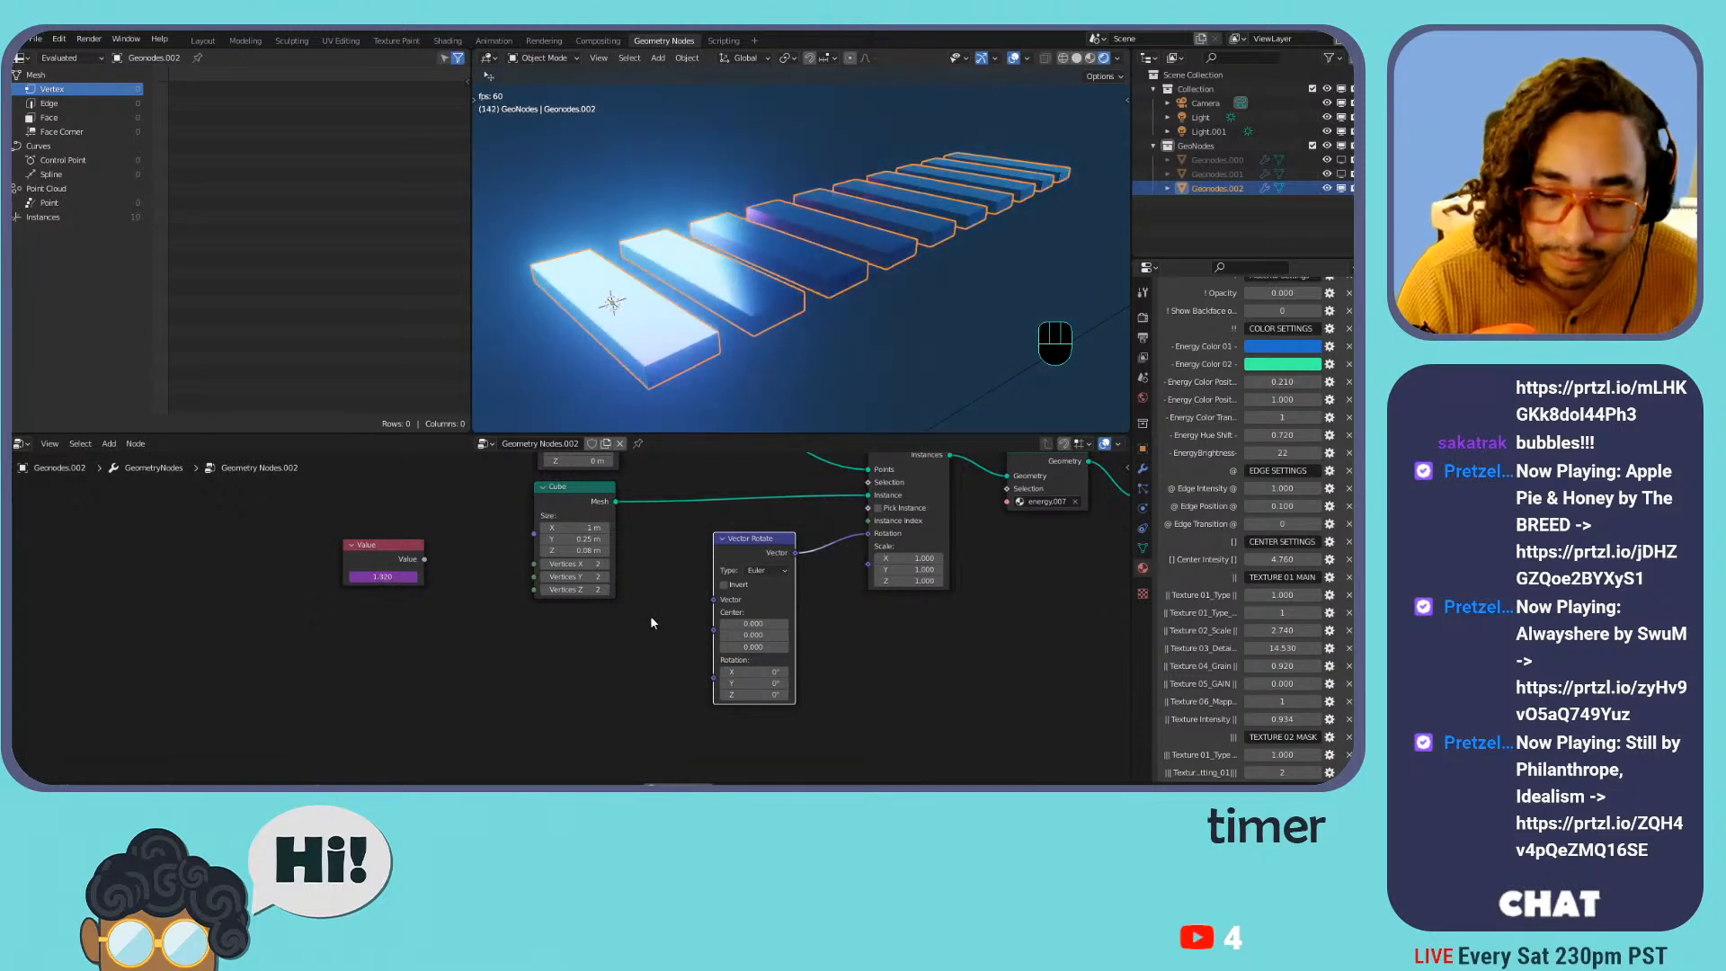
Lengthen the slats by setting the X scale of Instance on Points to 1.4
scroll(658, 552, down, 2)
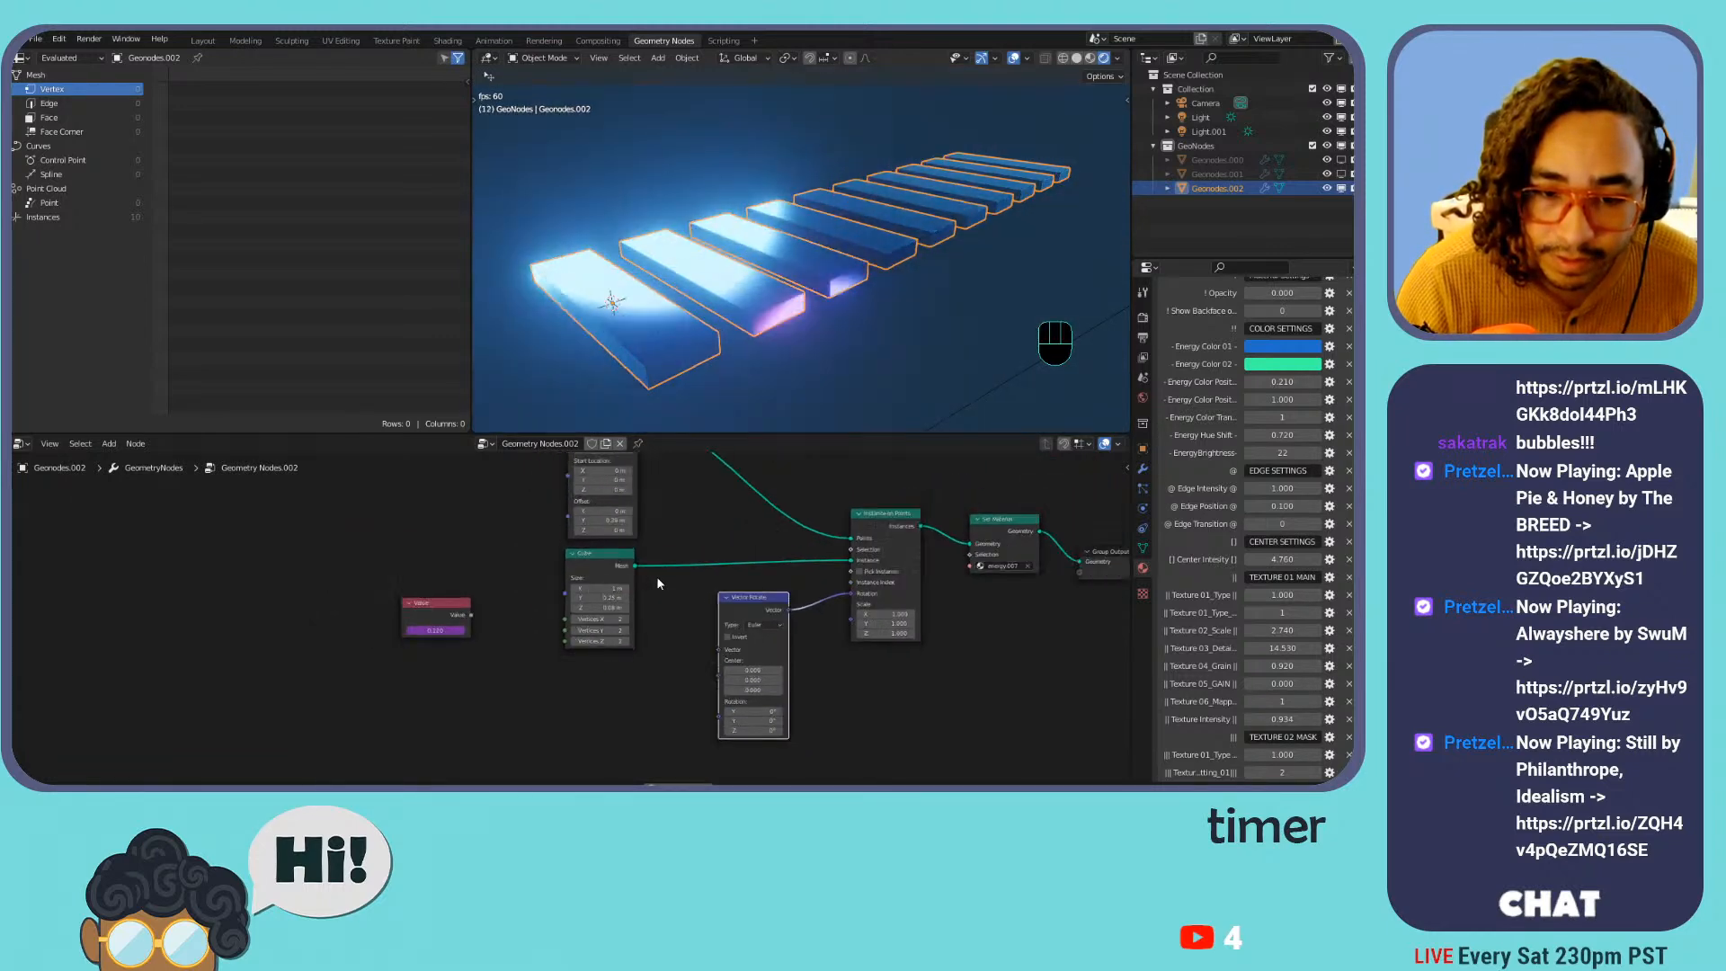
middle_drag(661, 593, 683, 626)
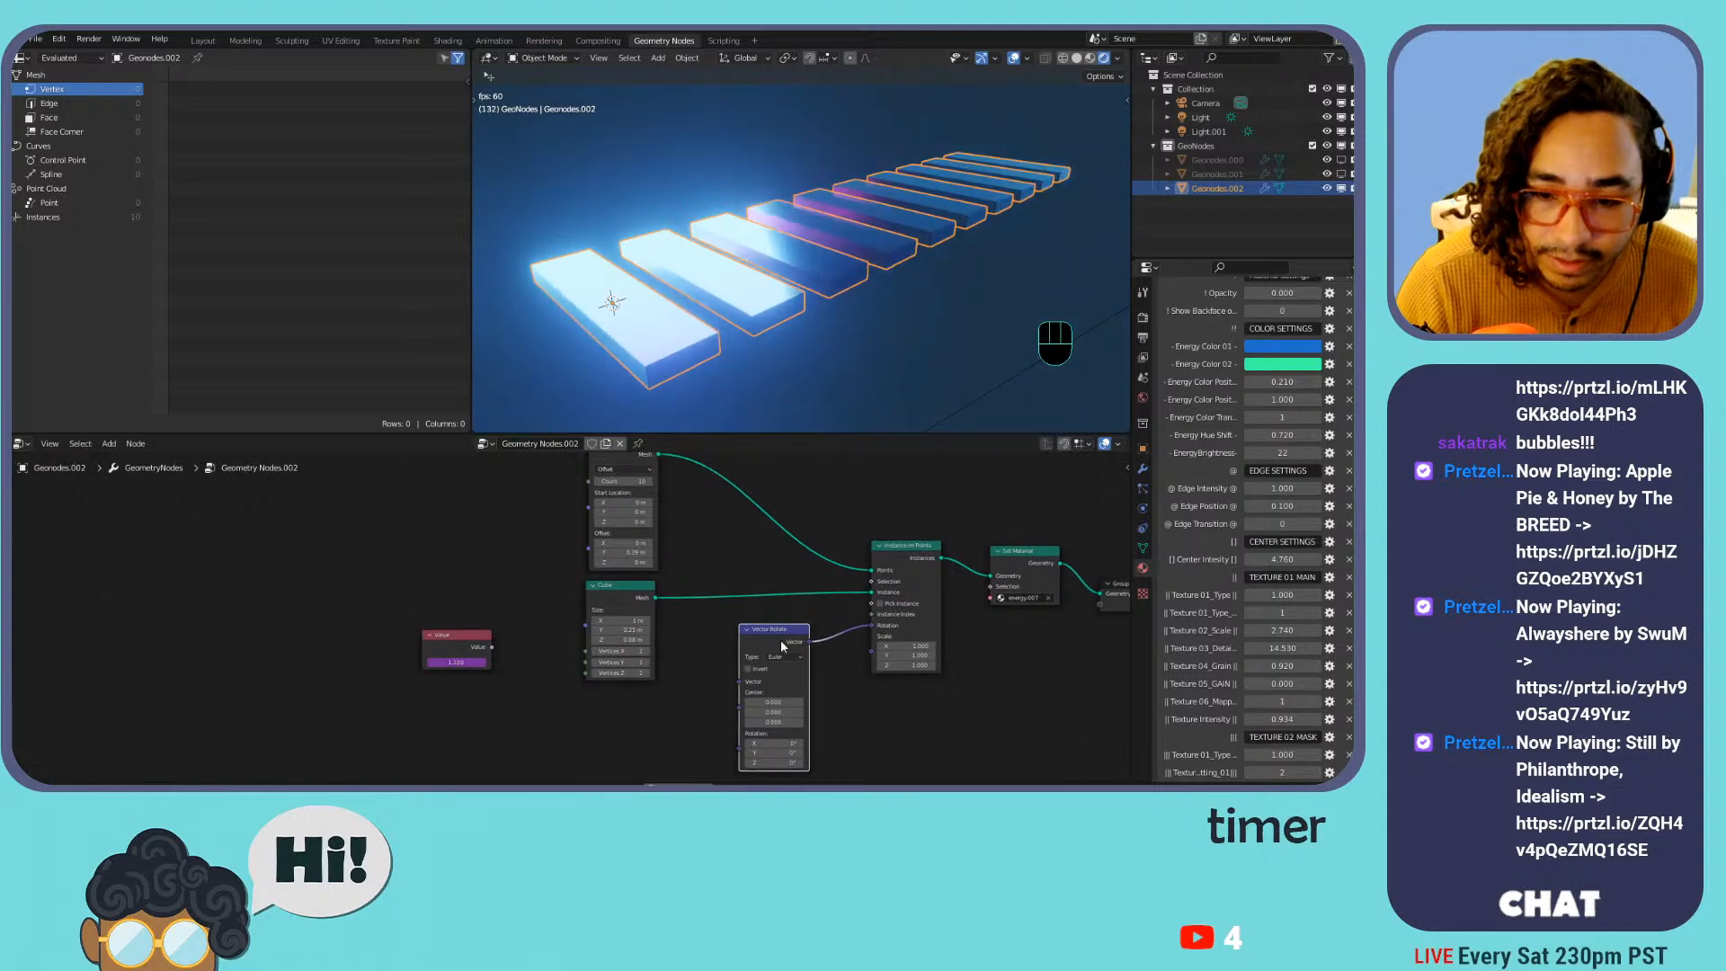
mouse_move(903, 646)
mouse_down()
mouse_move(944, 645)
mouse_move(910, 645)
mouse_up()
middle_drag(844, 627, 832, 689)
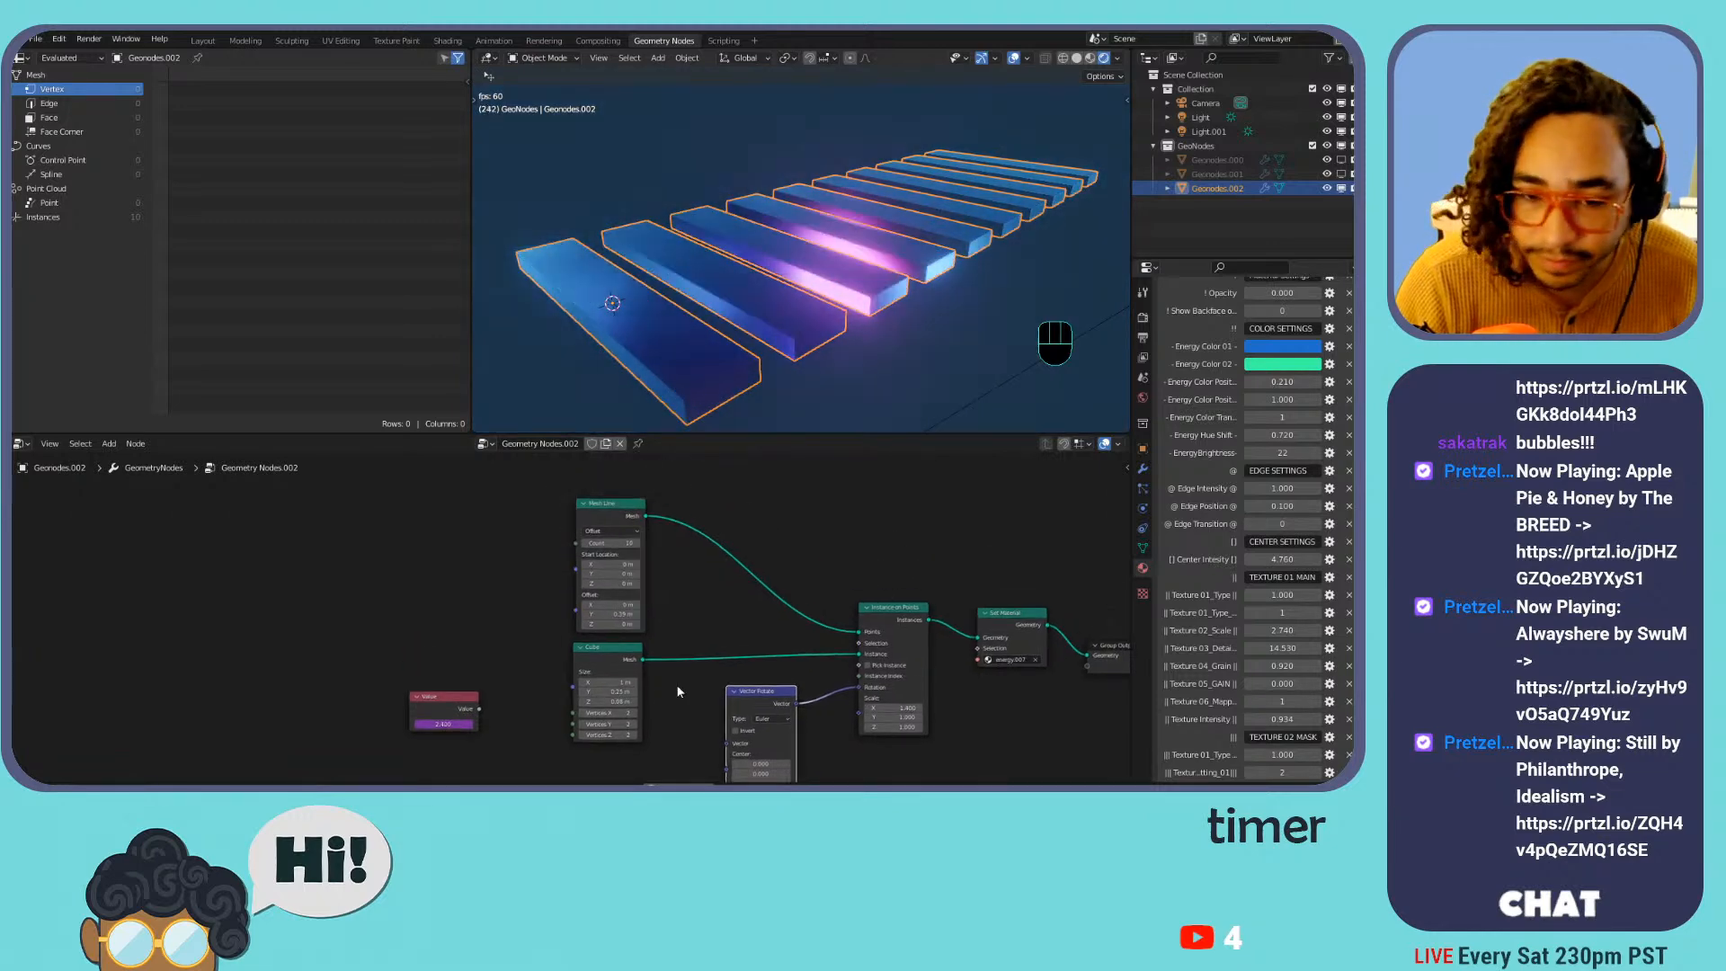
Feed a new Curve Line node into the Points input of Instance on Points and delete the replaced Mesh Line node
key(shift+a)
mouse_move(445, 327)
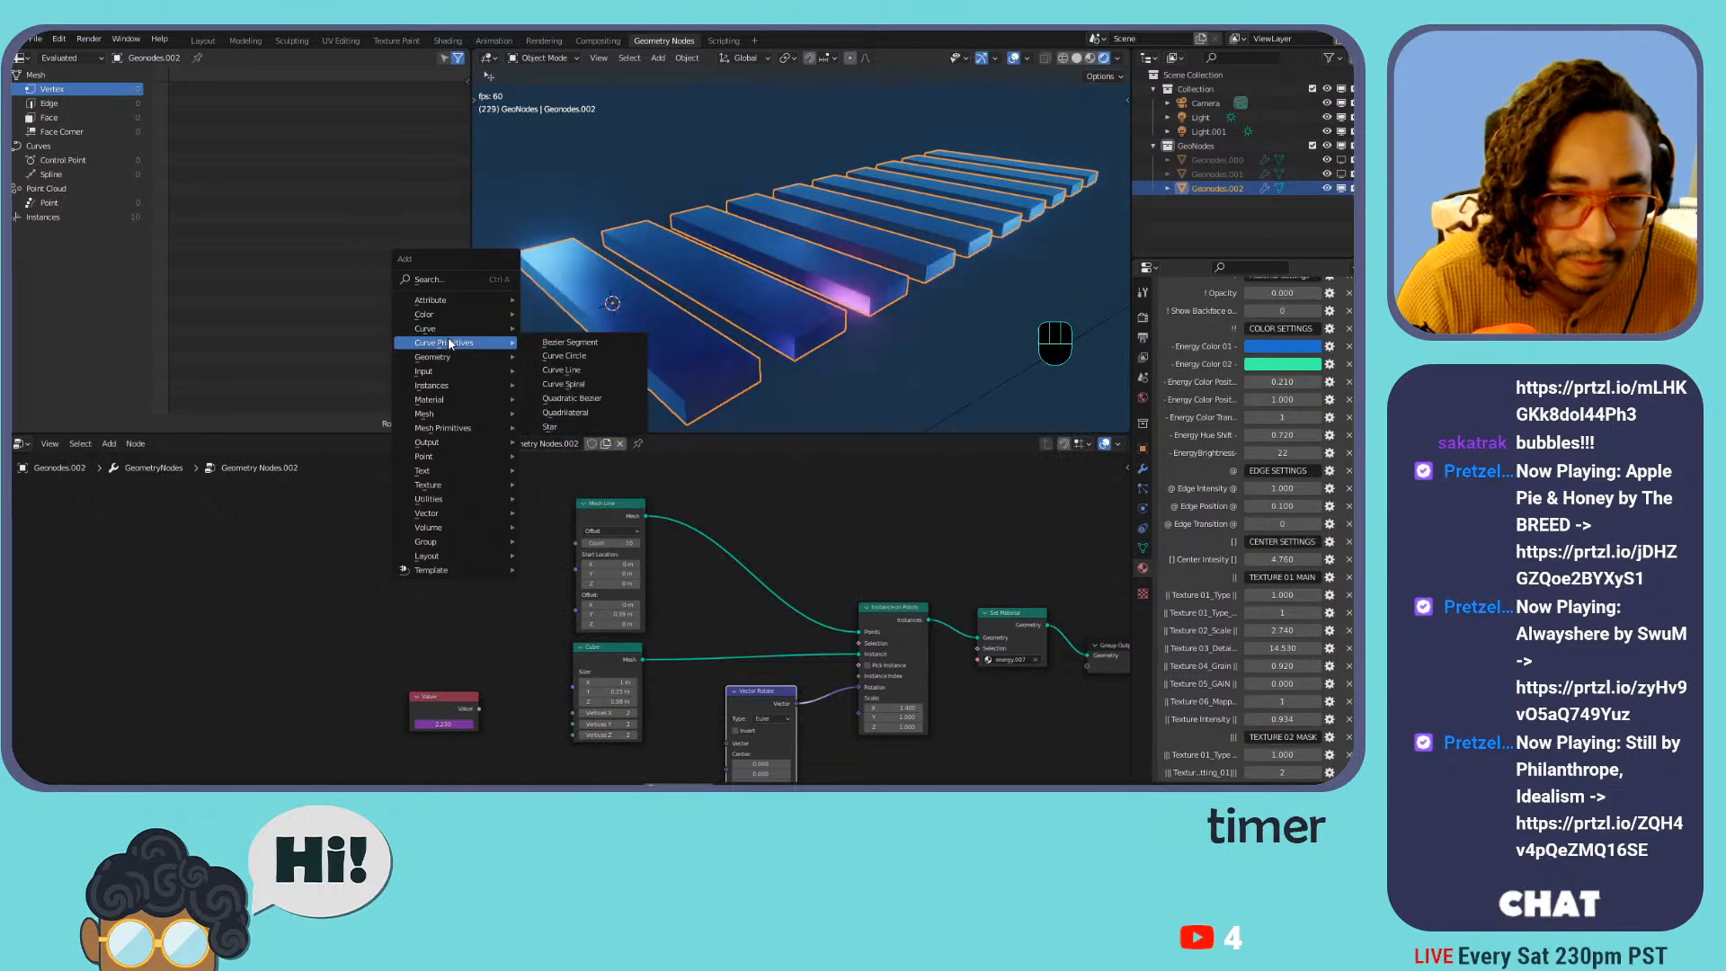
click(561, 370)
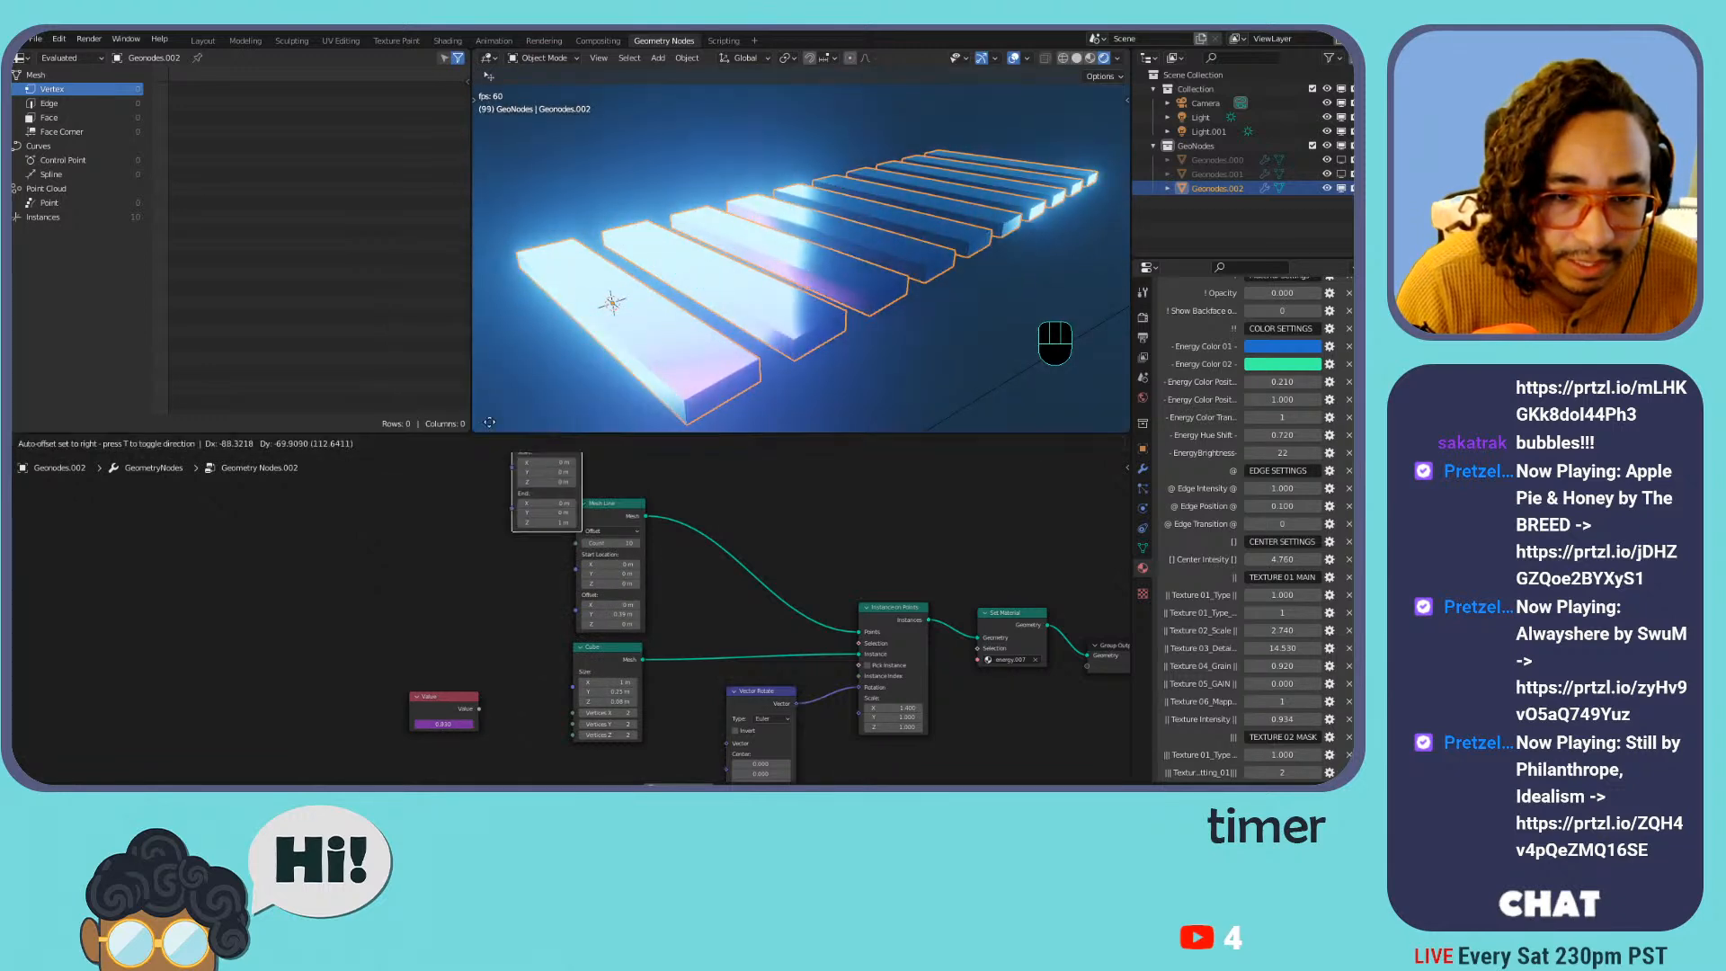
click(381, 516)
drag(655, 559, 846, 628)
scroll(510, 597, up, 2)
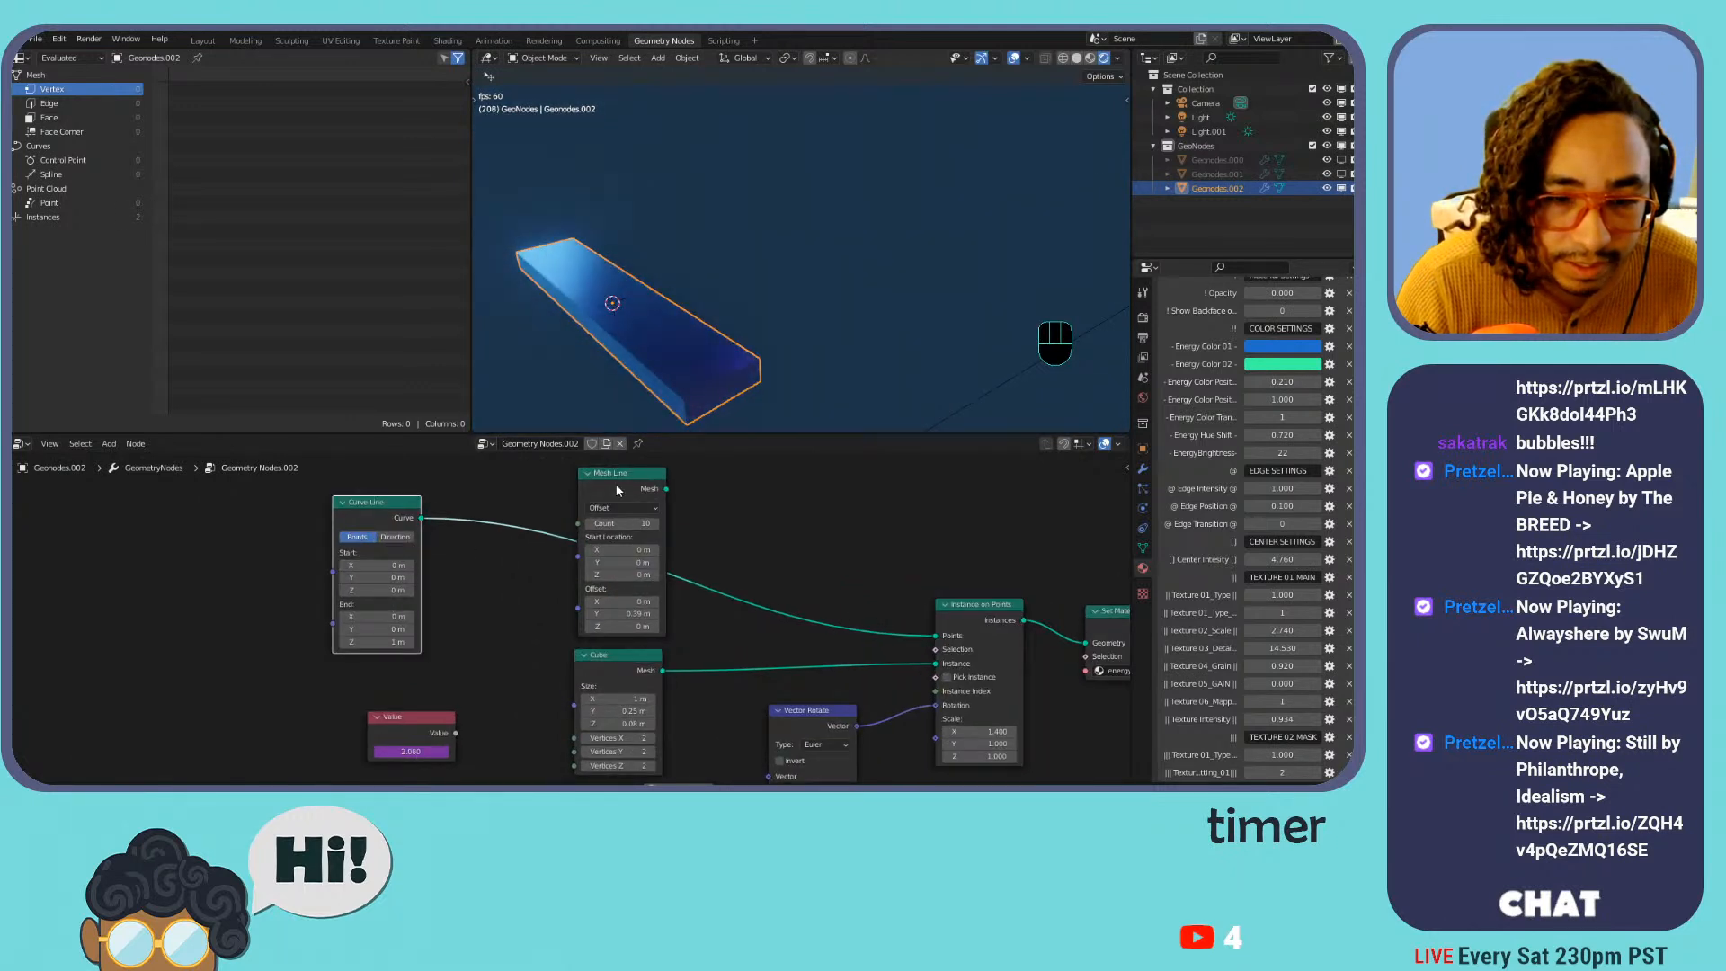
key(x)
key(shift+a)
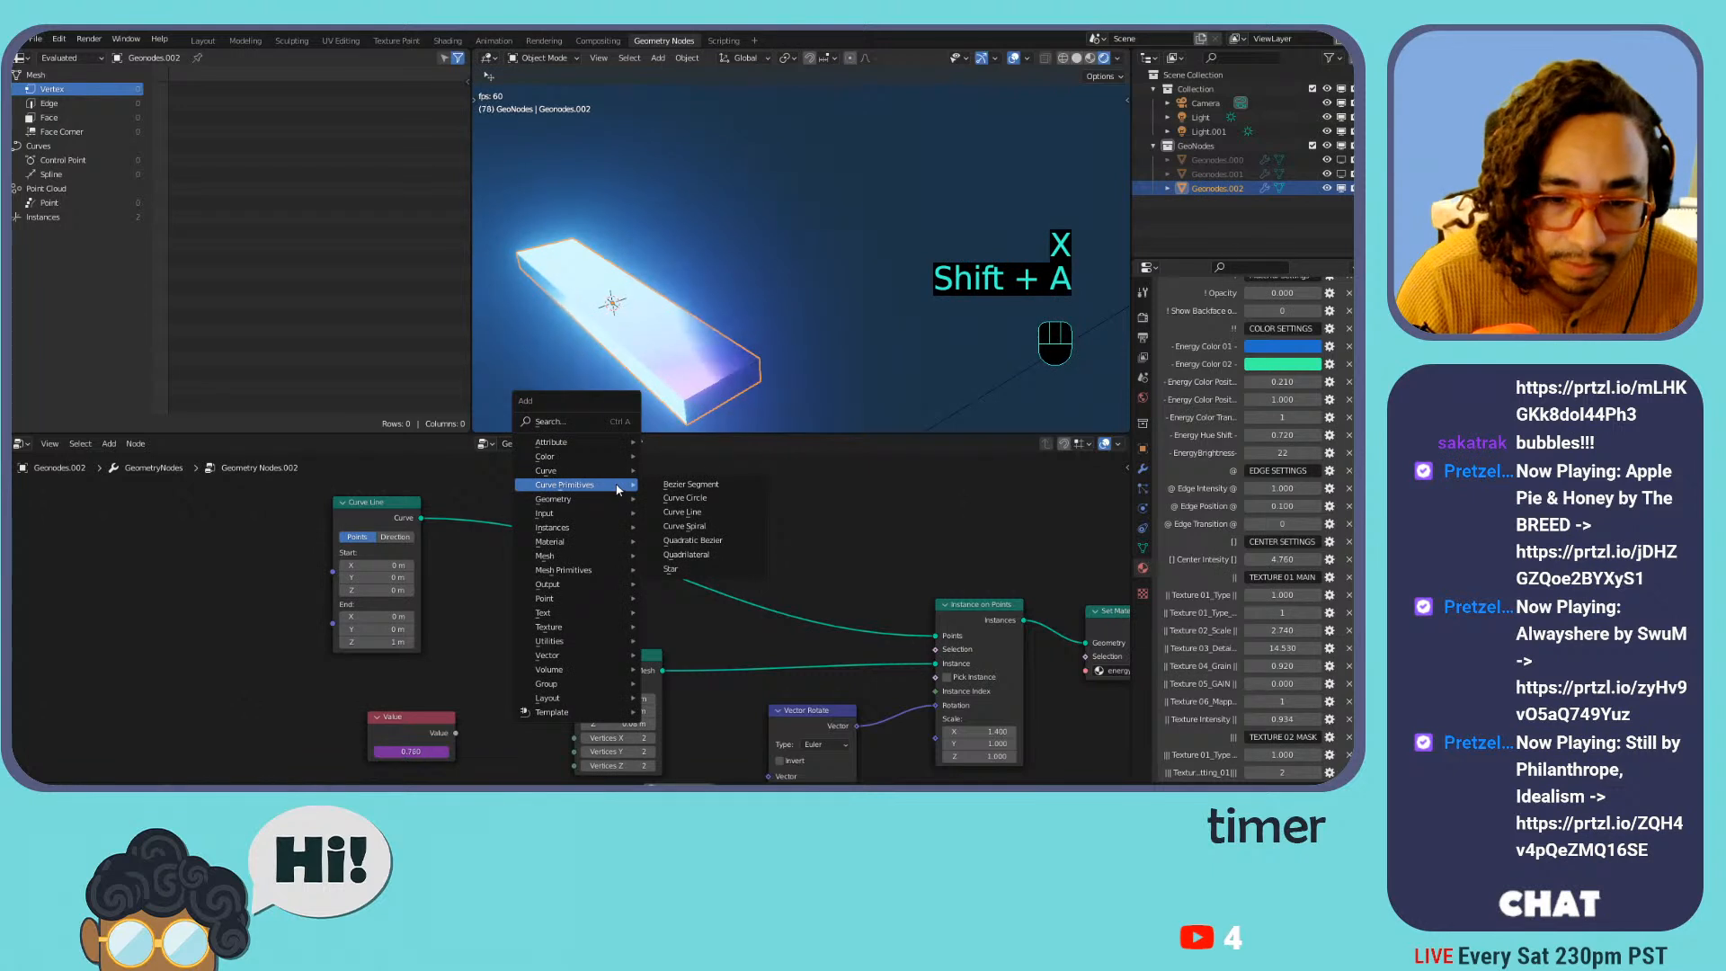
mouse_move(603, 471)
click(714, 203)
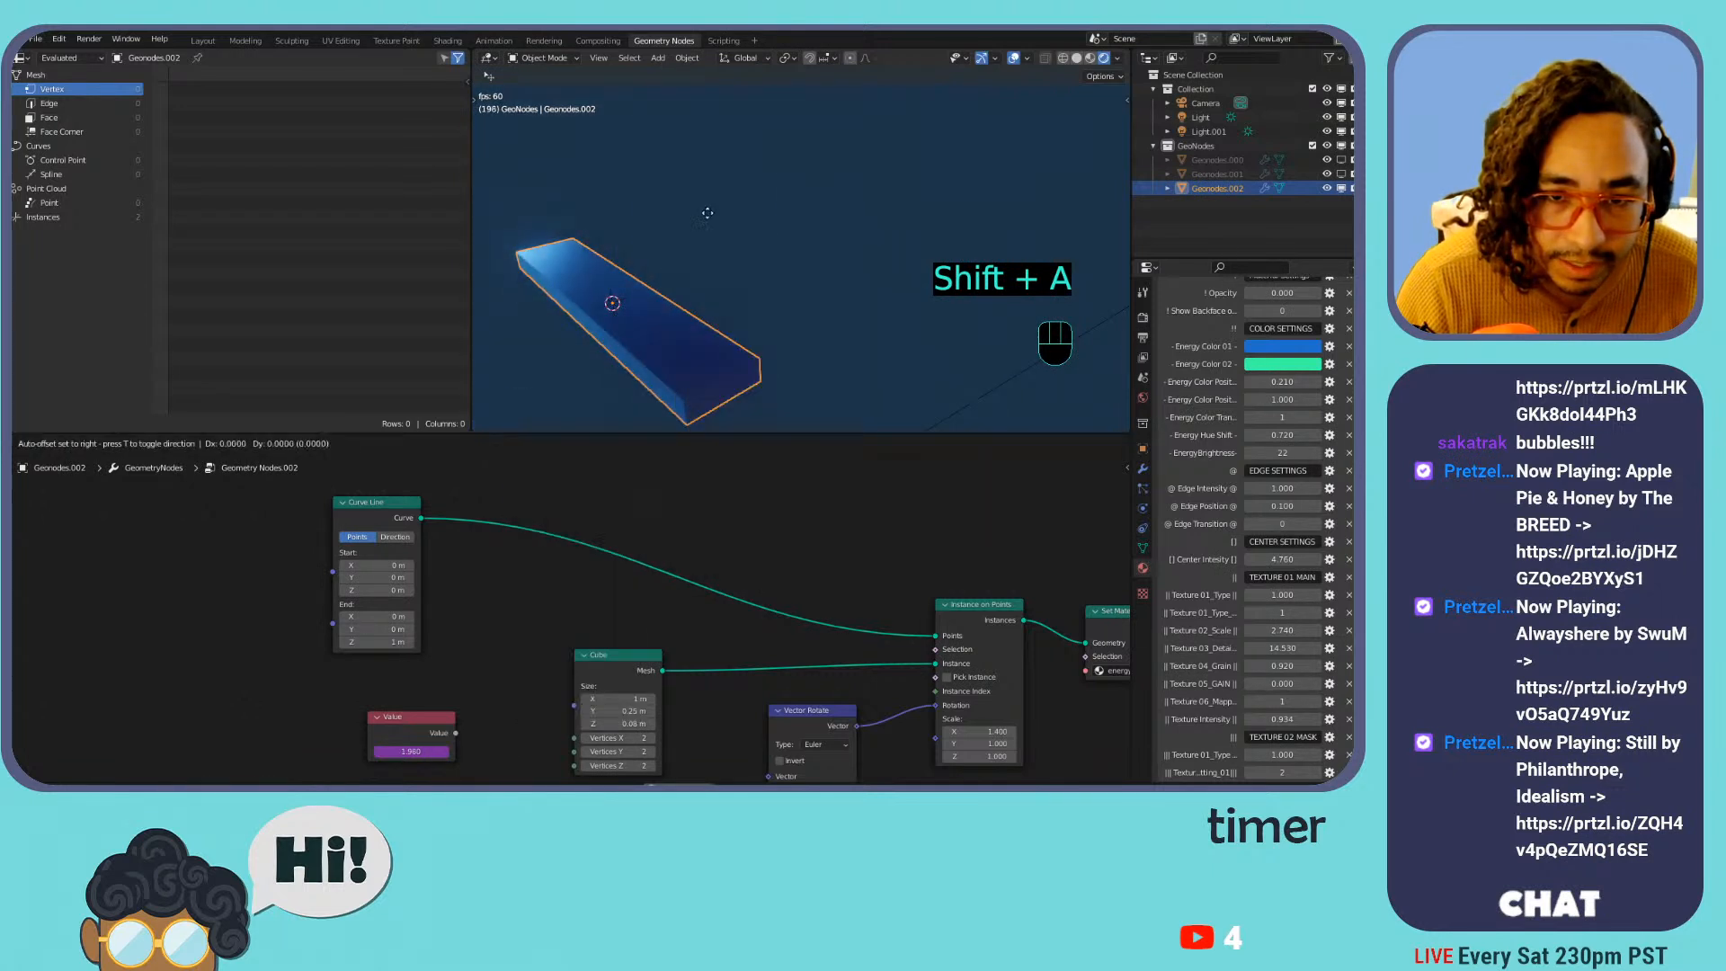
right_click(567, 492)
Insert a Resample Curve node between Curve Line and Instance on Points
key(shift+a)
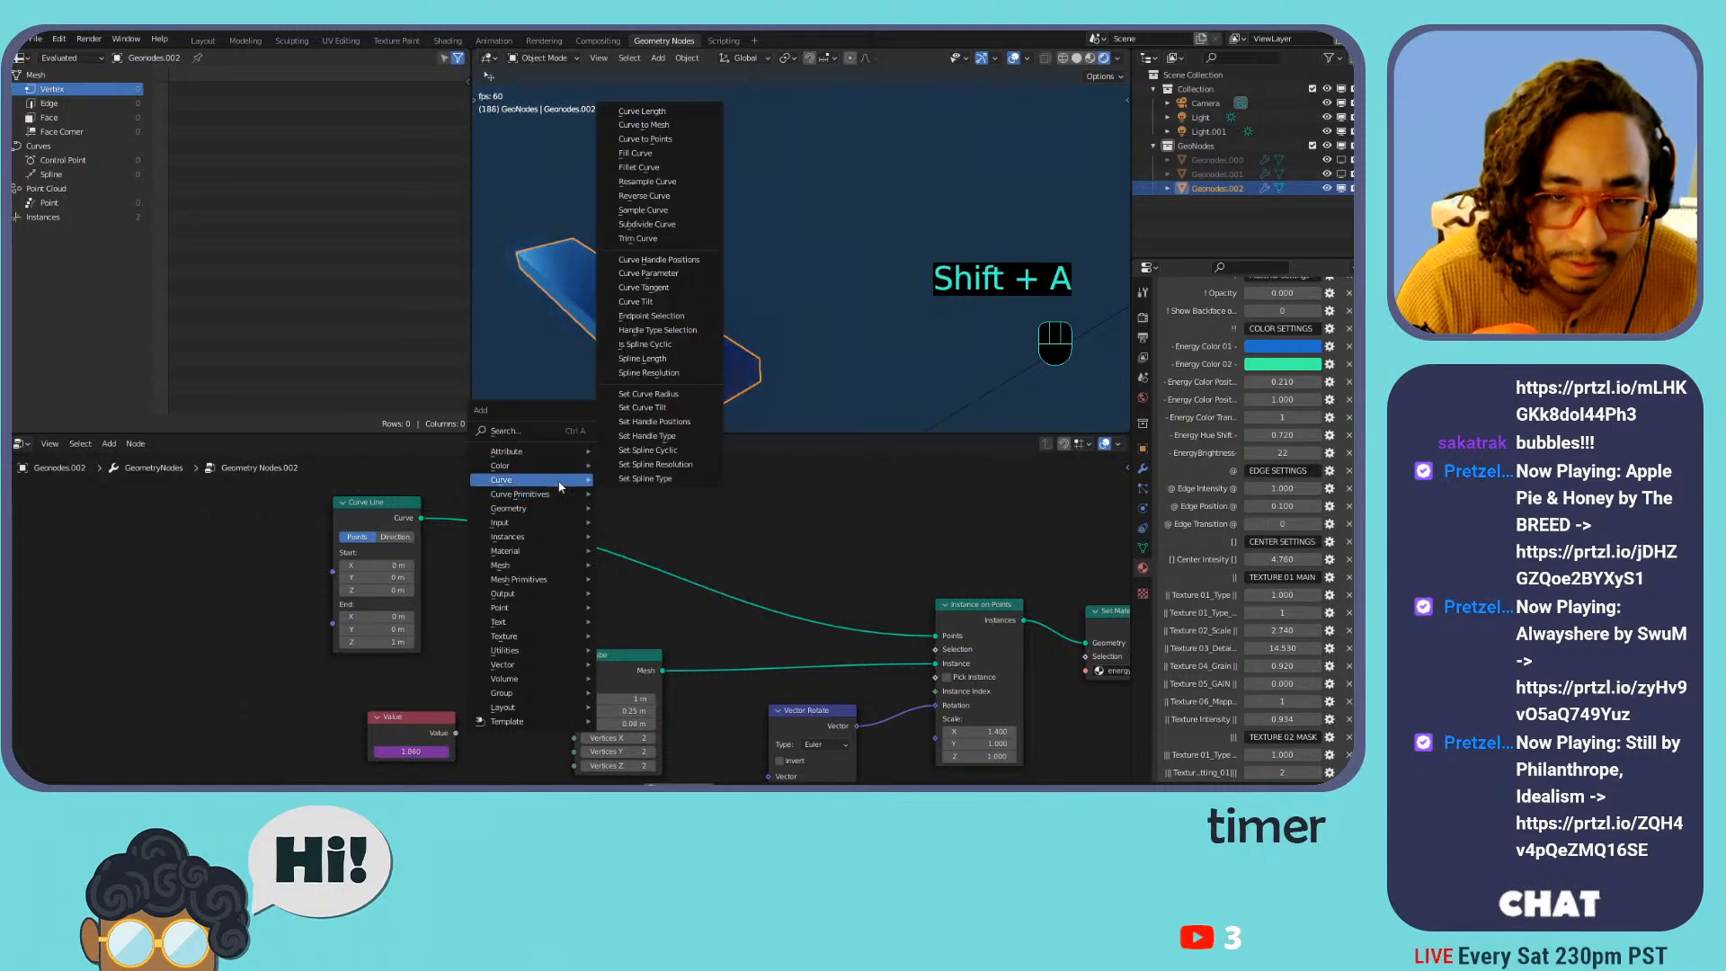
click(685, 181)
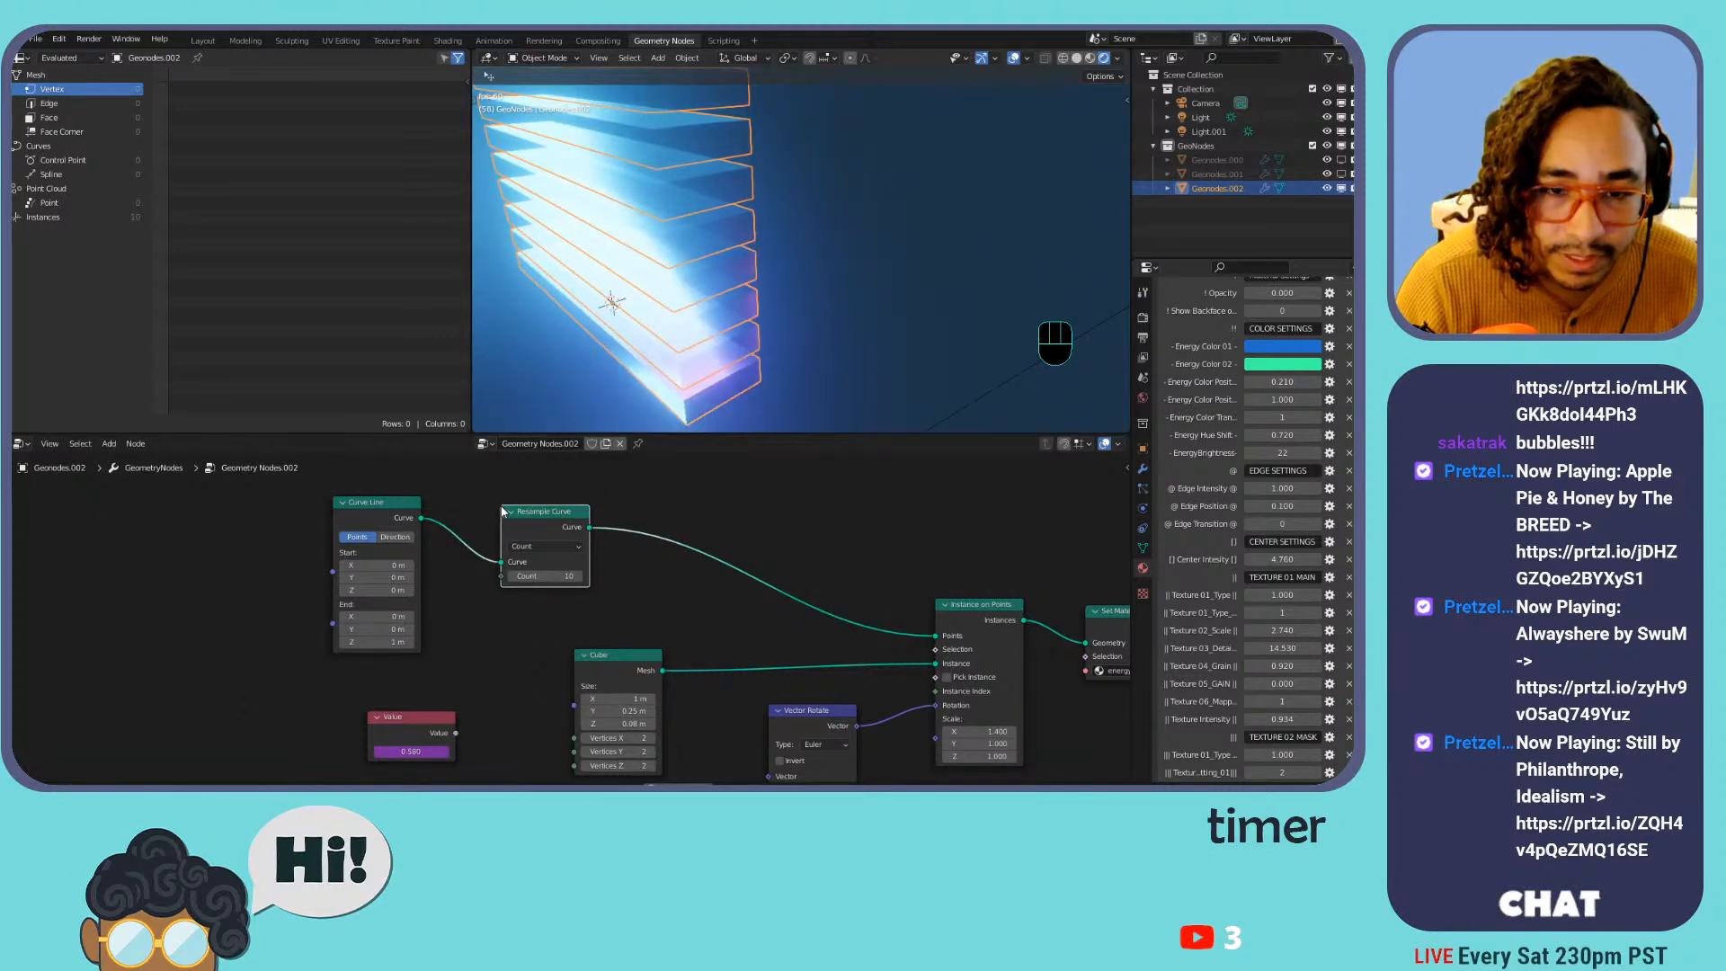
click(599, 512)
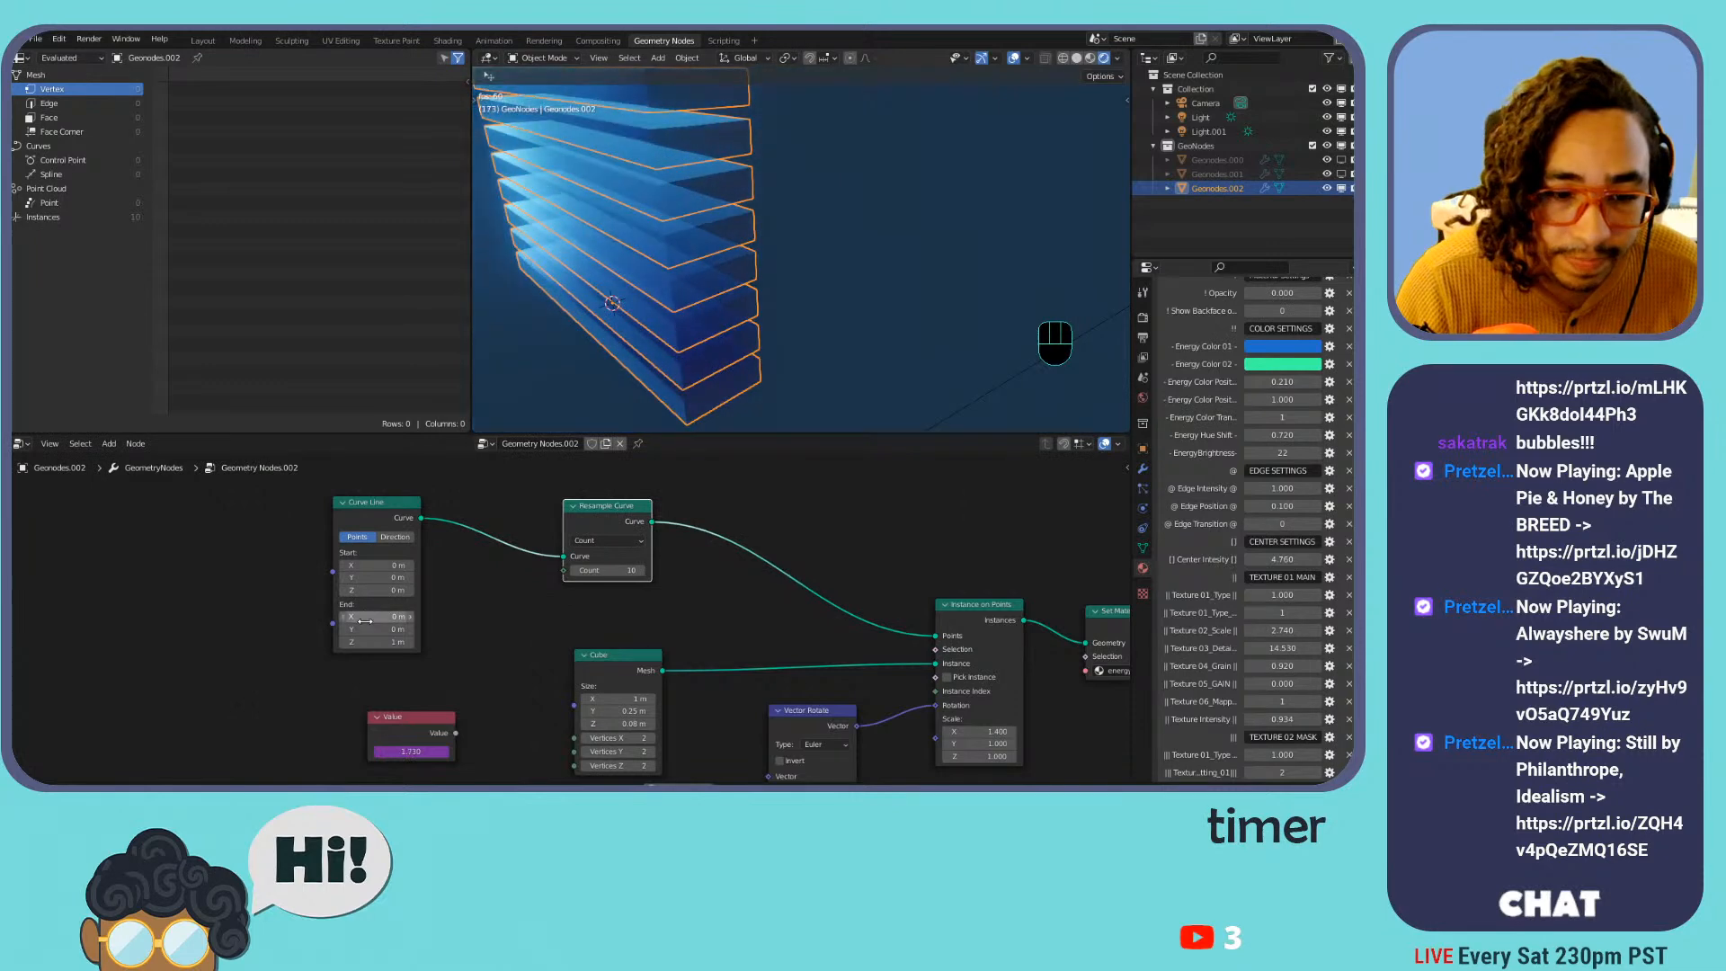
Set the Curve Line's end point to Z 0 m and Y 3.1 m so the slats spread out horizontally
text(0)
key(Return)
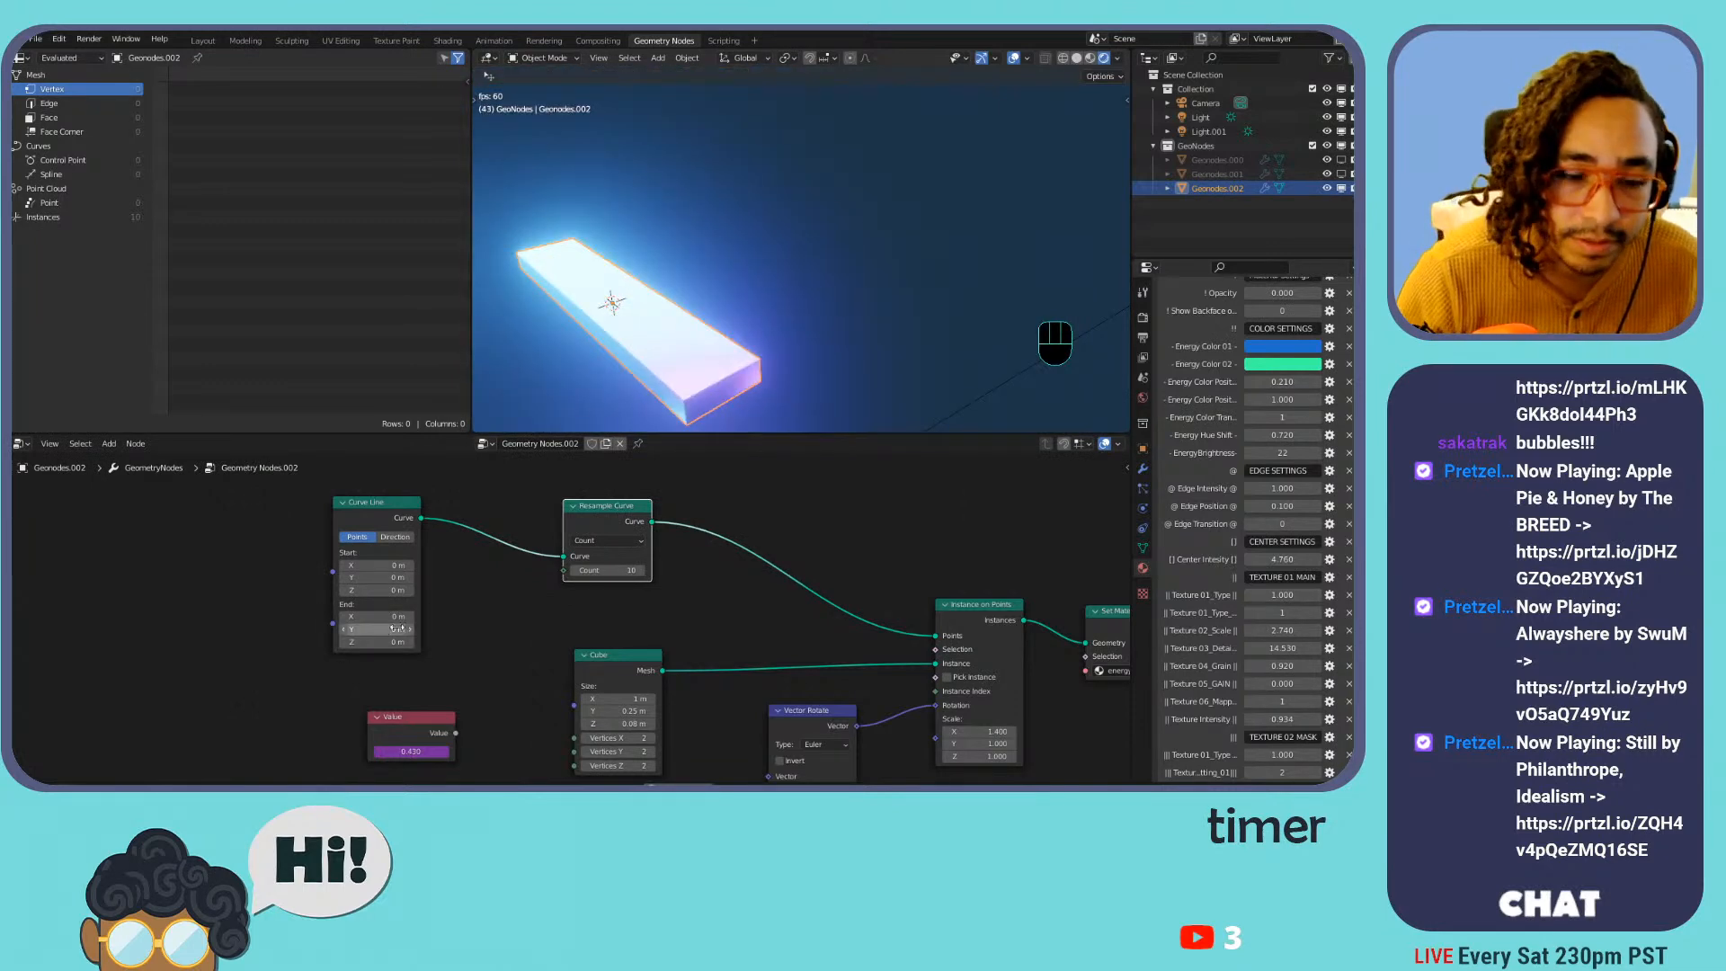
click(396, 629)
text(1)
key(Return)
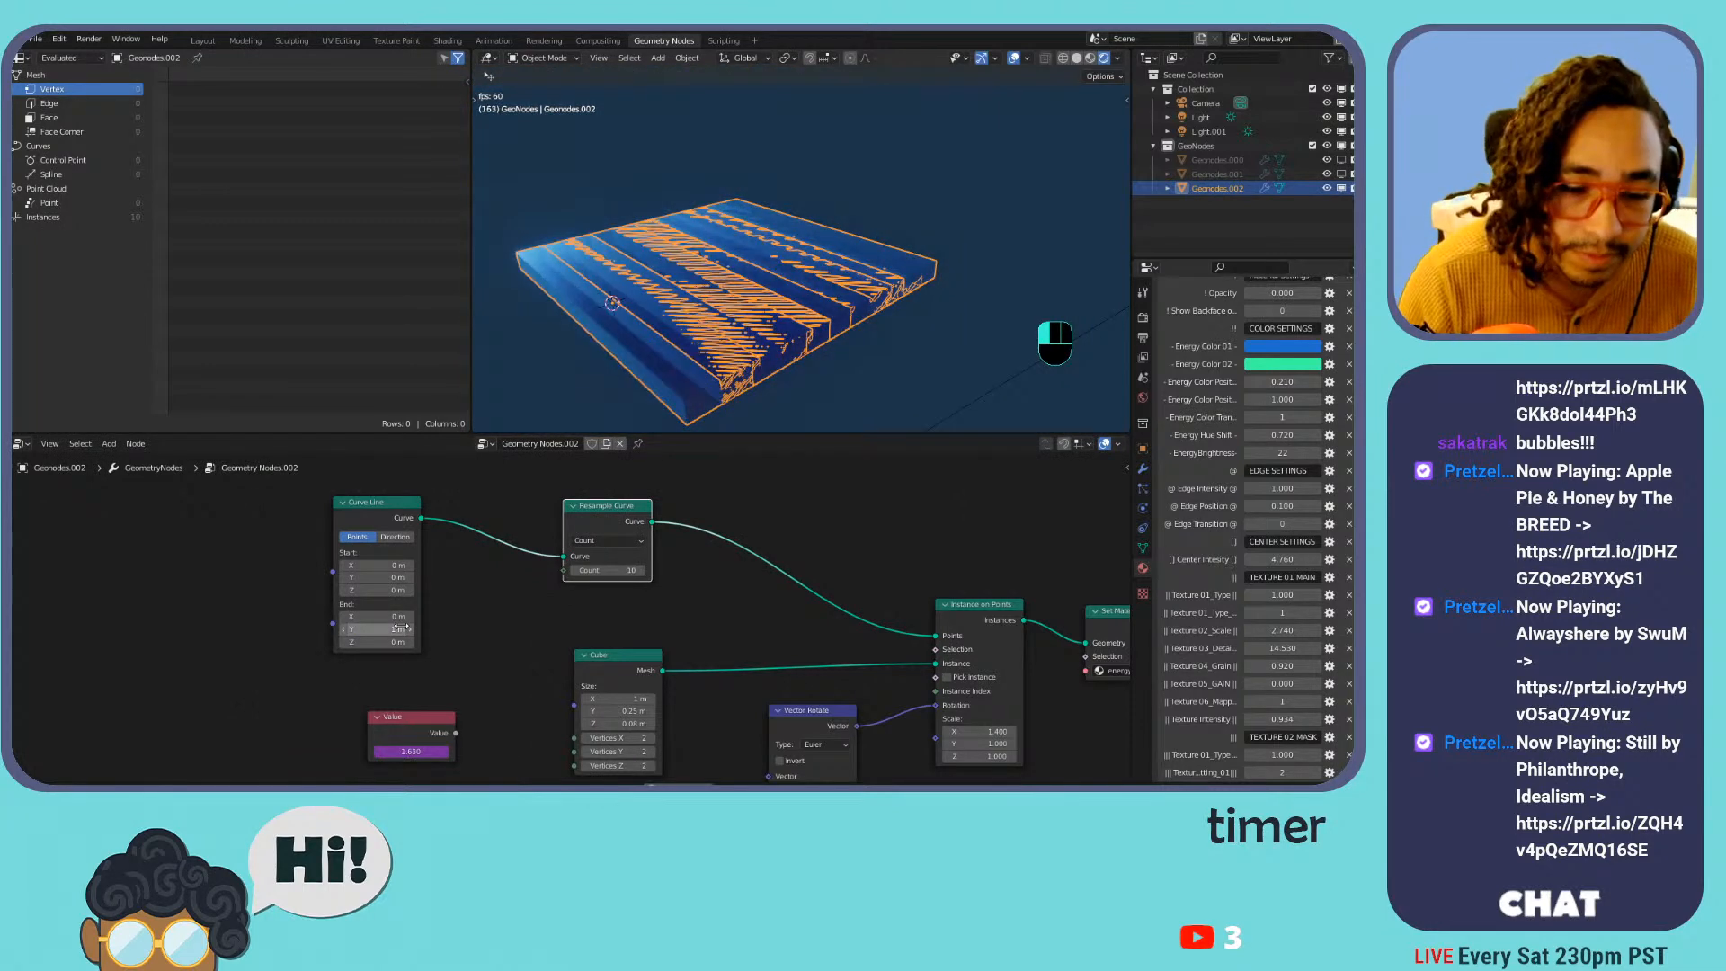
mouse_move(395, 629)
mouse_down()
mouse_move(436, 628)
mouse_move(401, 628)
mouse_up()
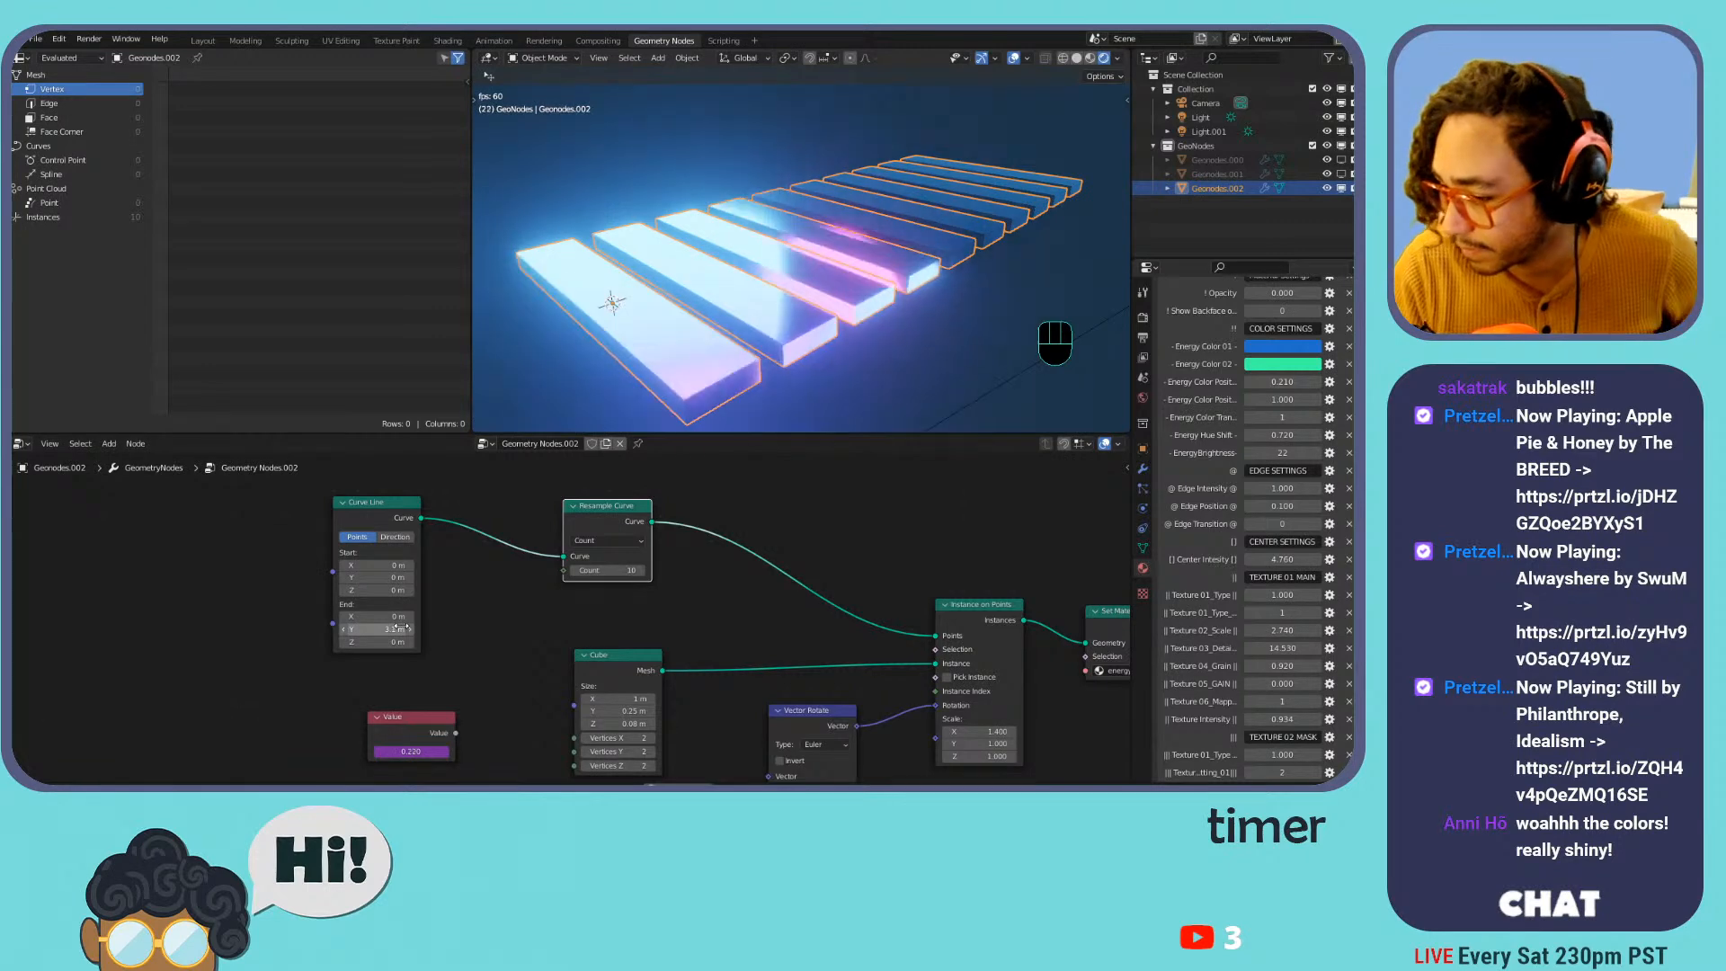
Insert a Subdivide Mesh node between the Cube and Instance on Points nodes
middle_drag(840, 678, 806, 585)
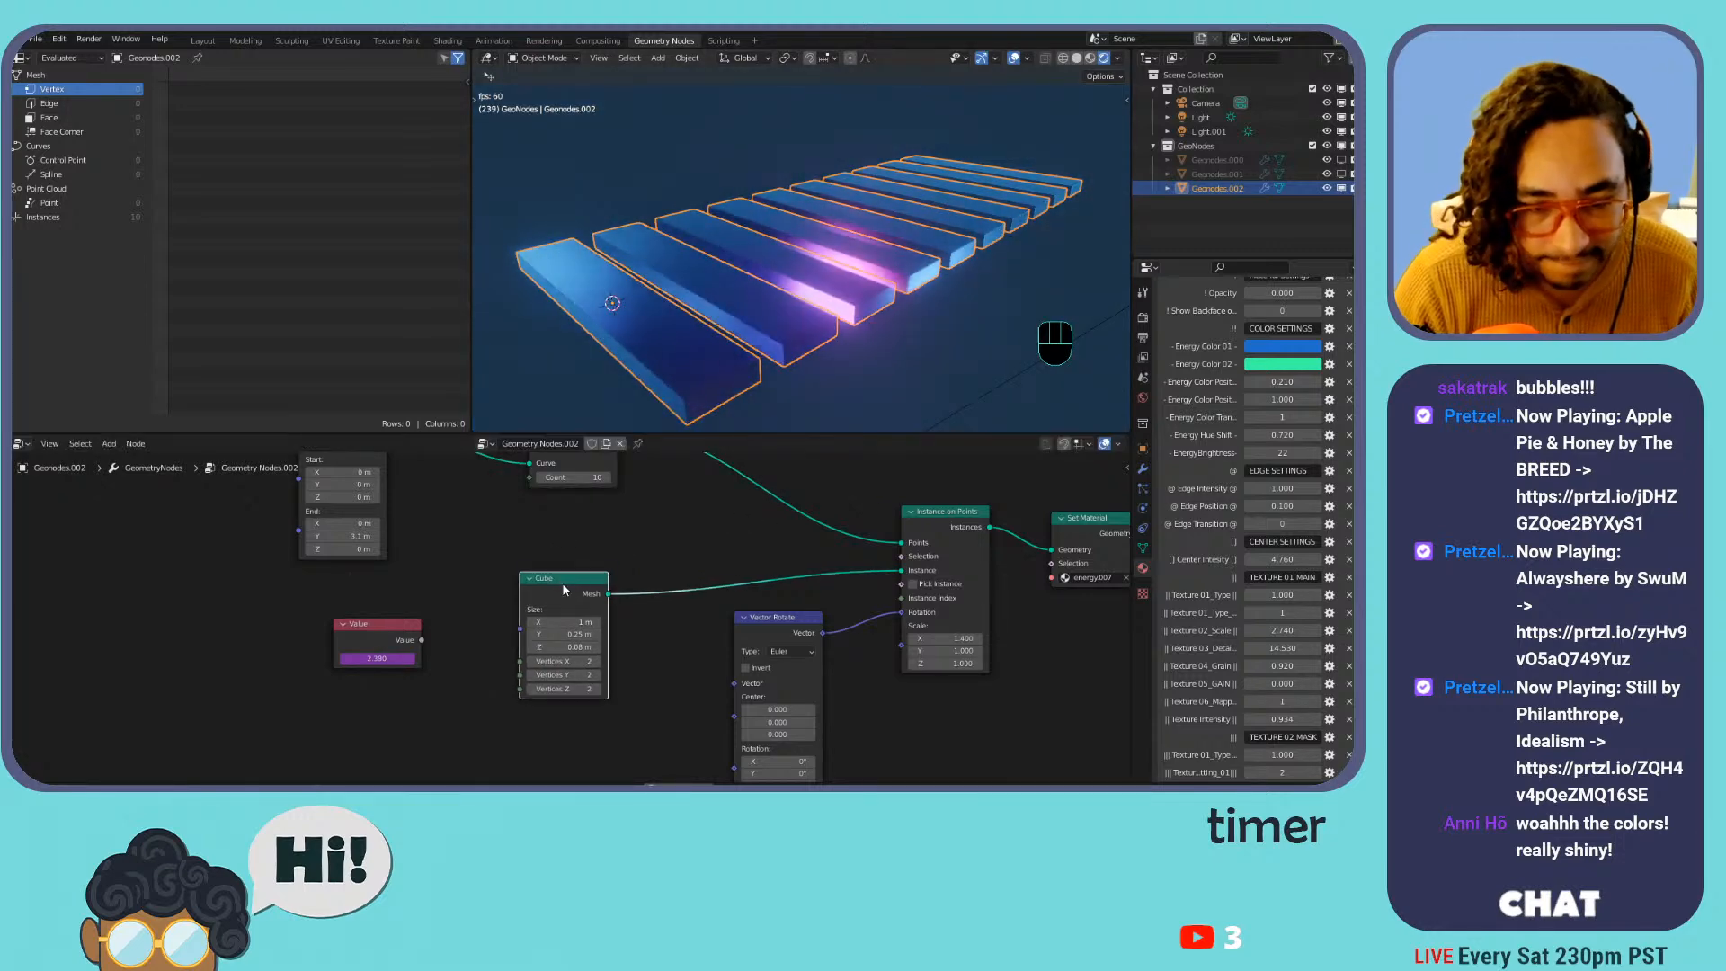
key(shift+a)
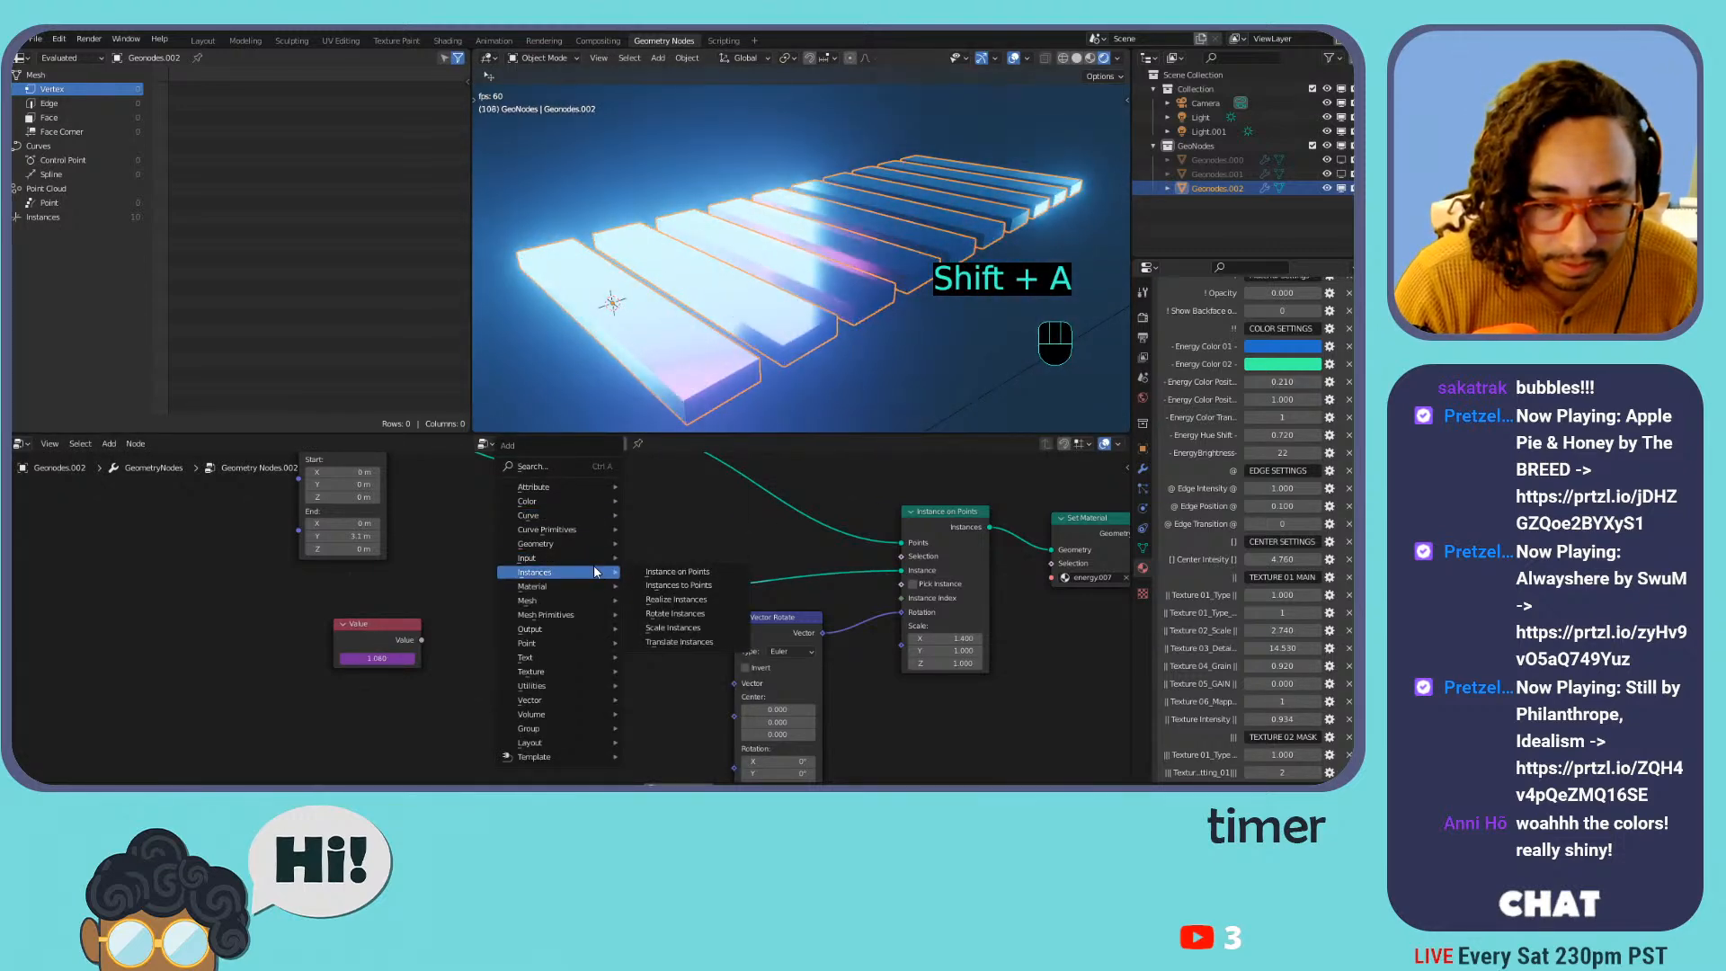
click(557, 468)
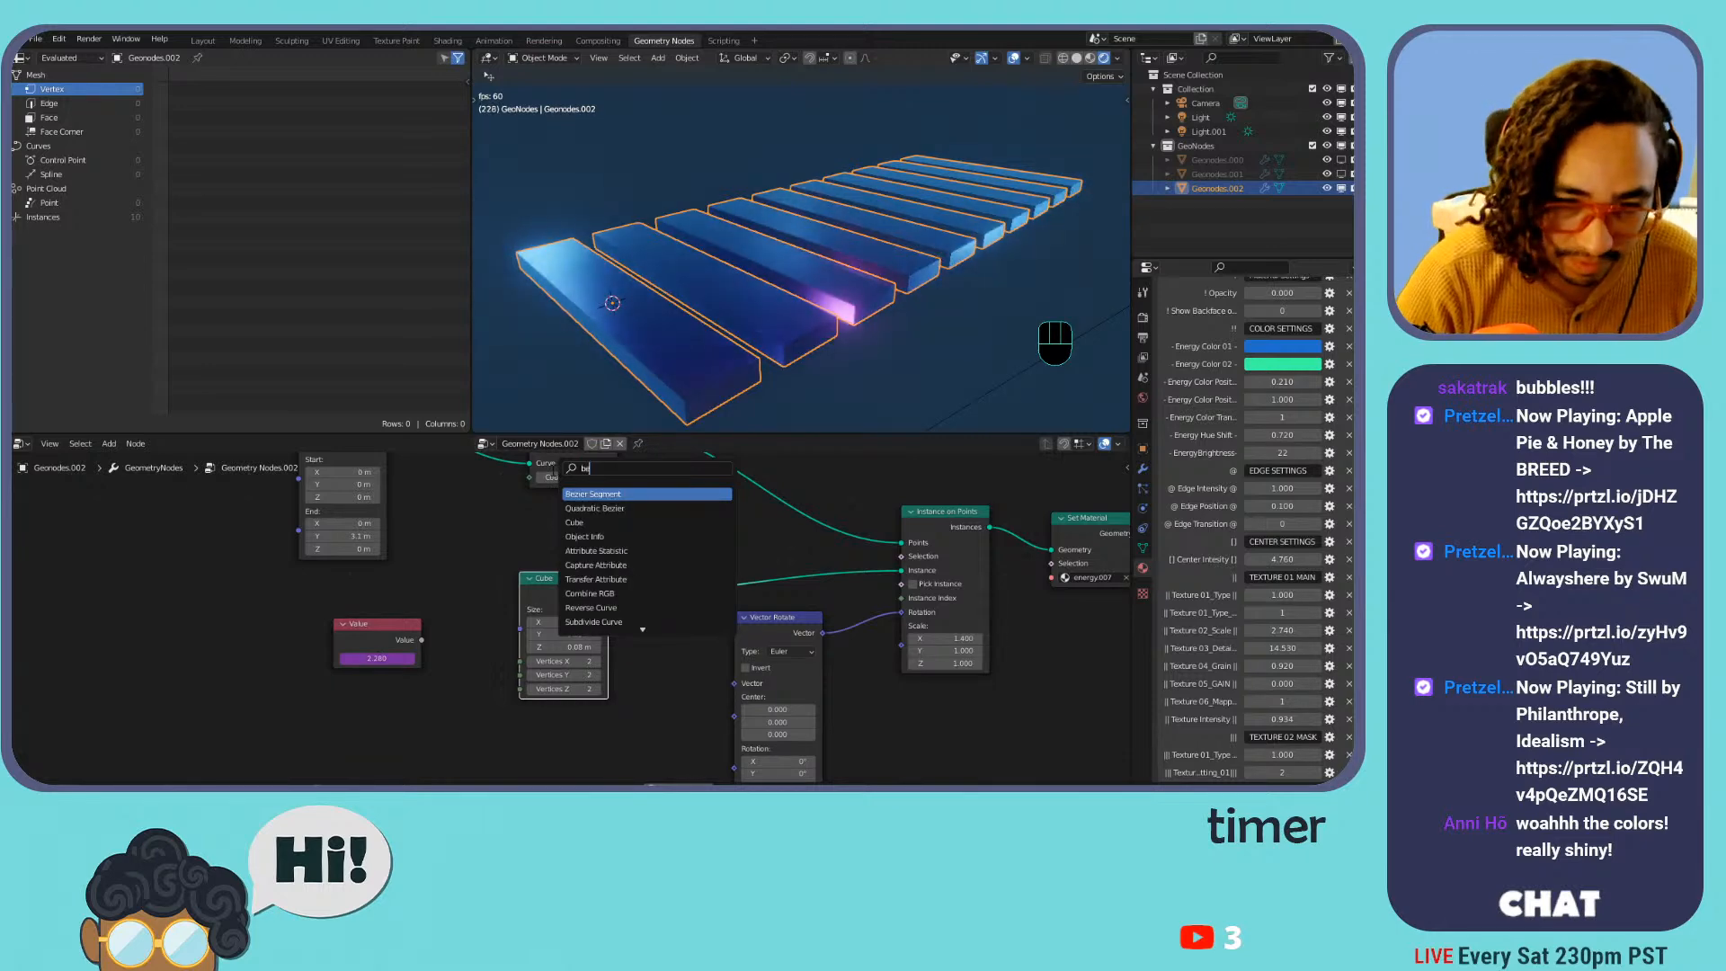
text(beve)
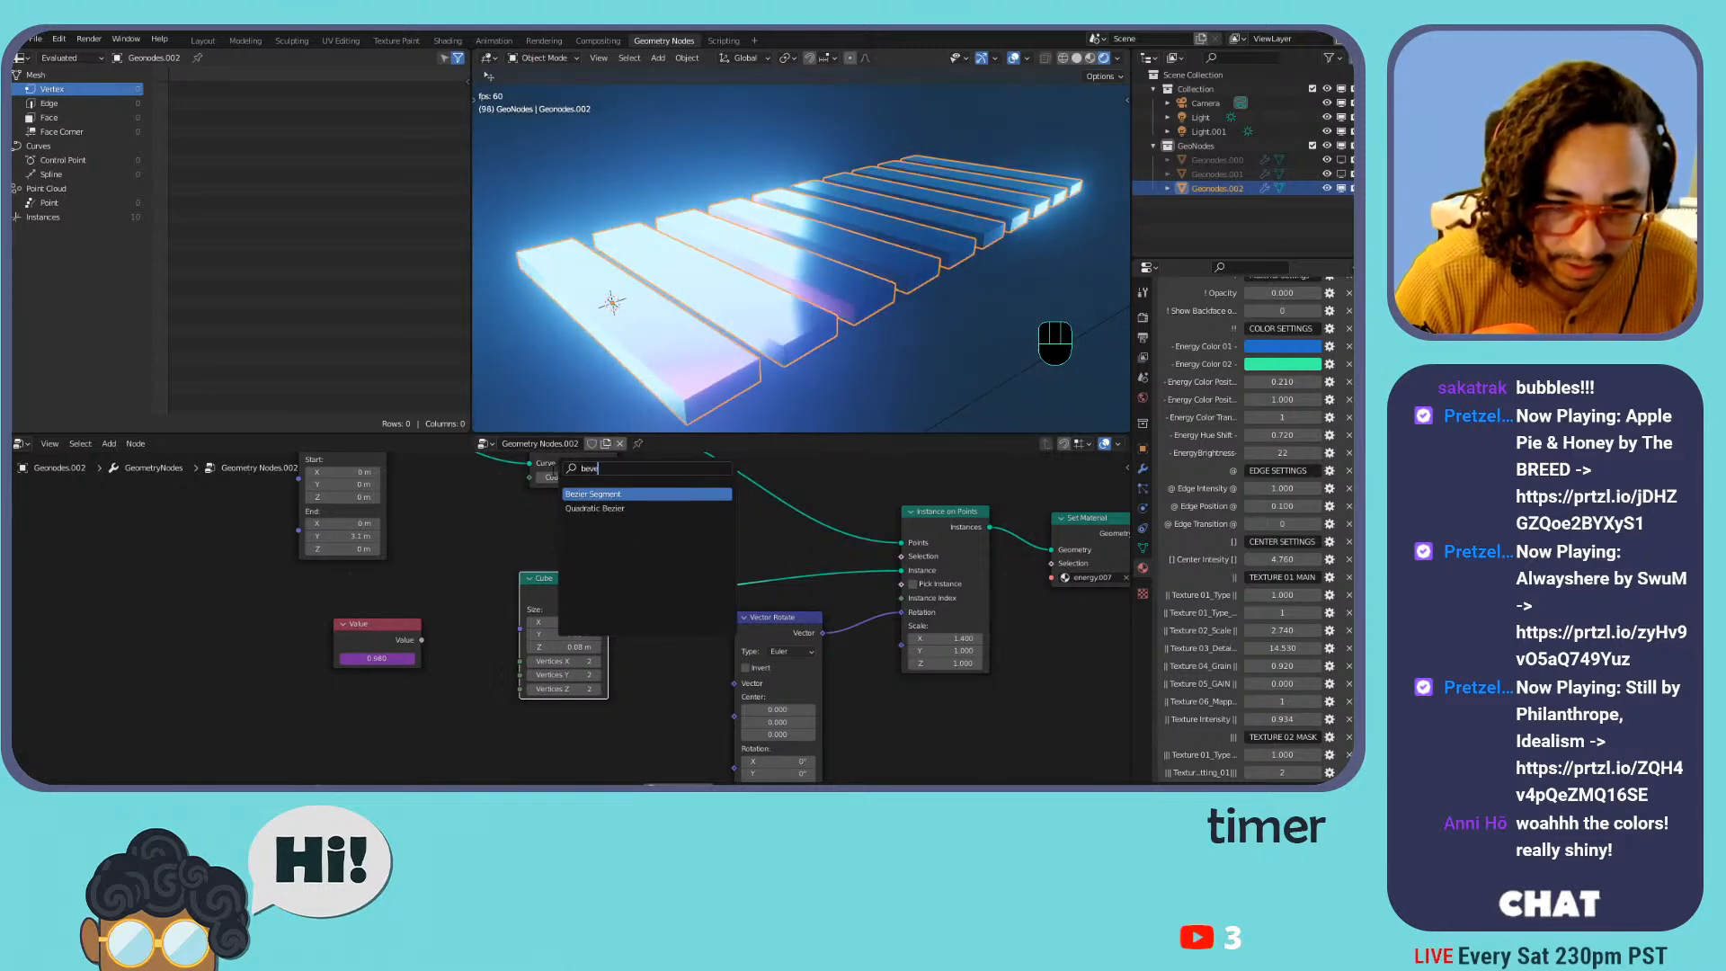
key(BackSpace)
key(BackSpace)
key(BackSpace)
key(BackSpace)
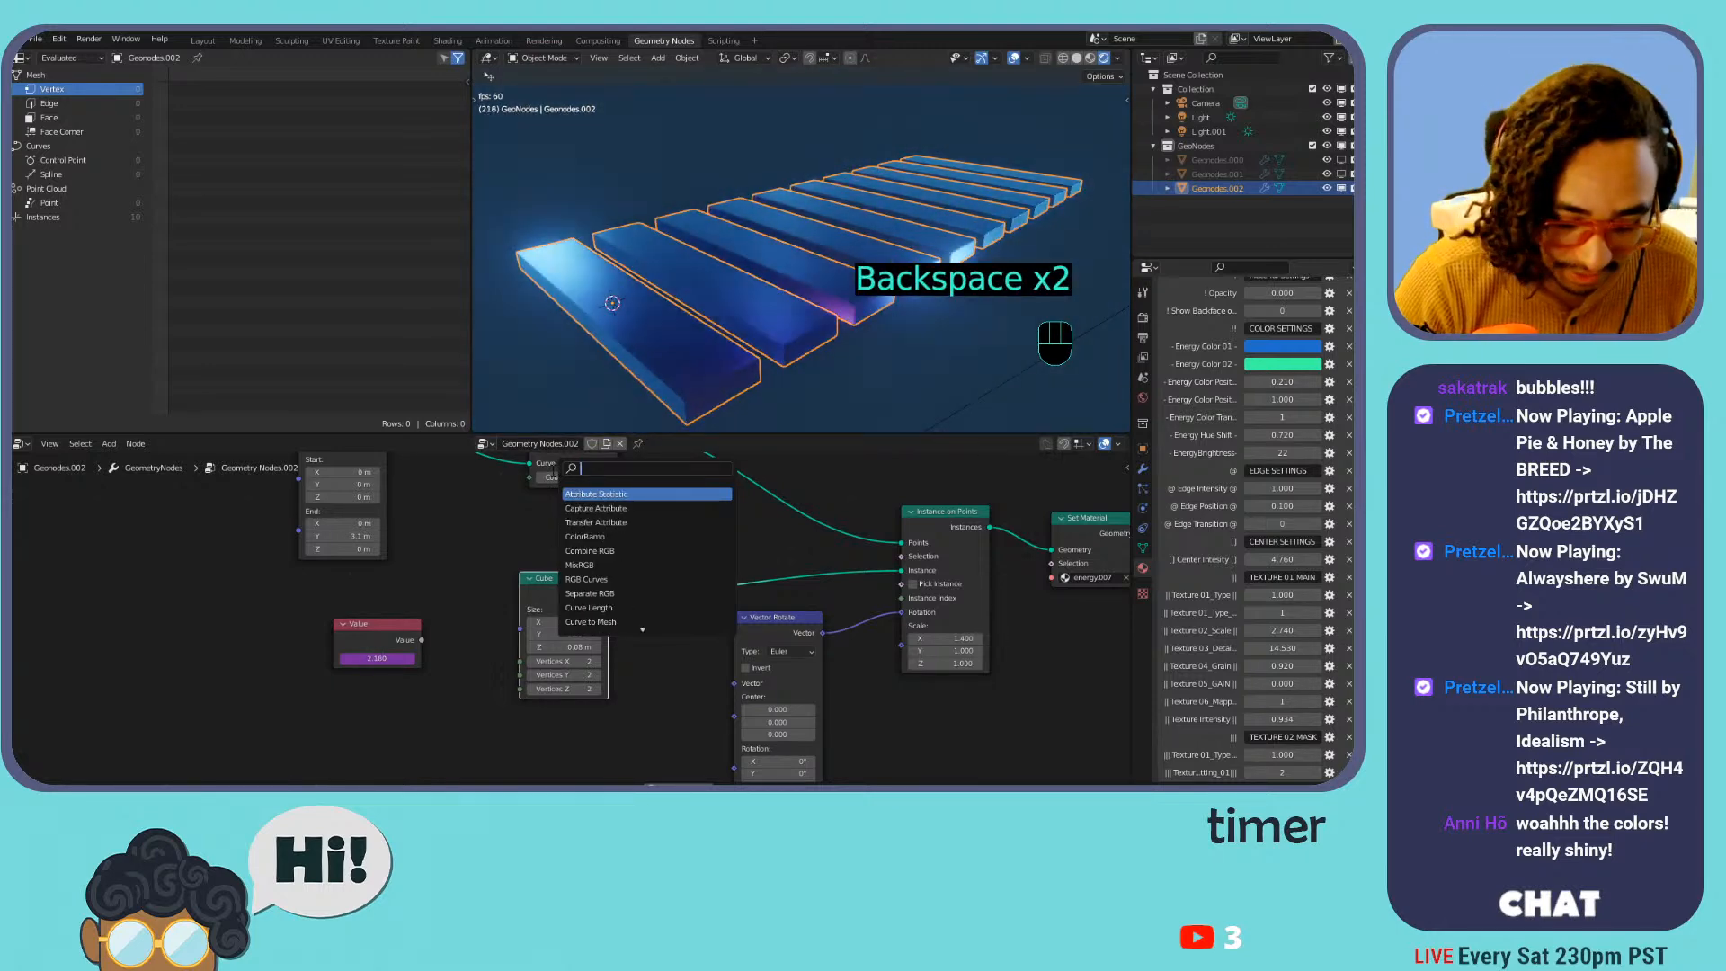
text(sub)
key(Return)
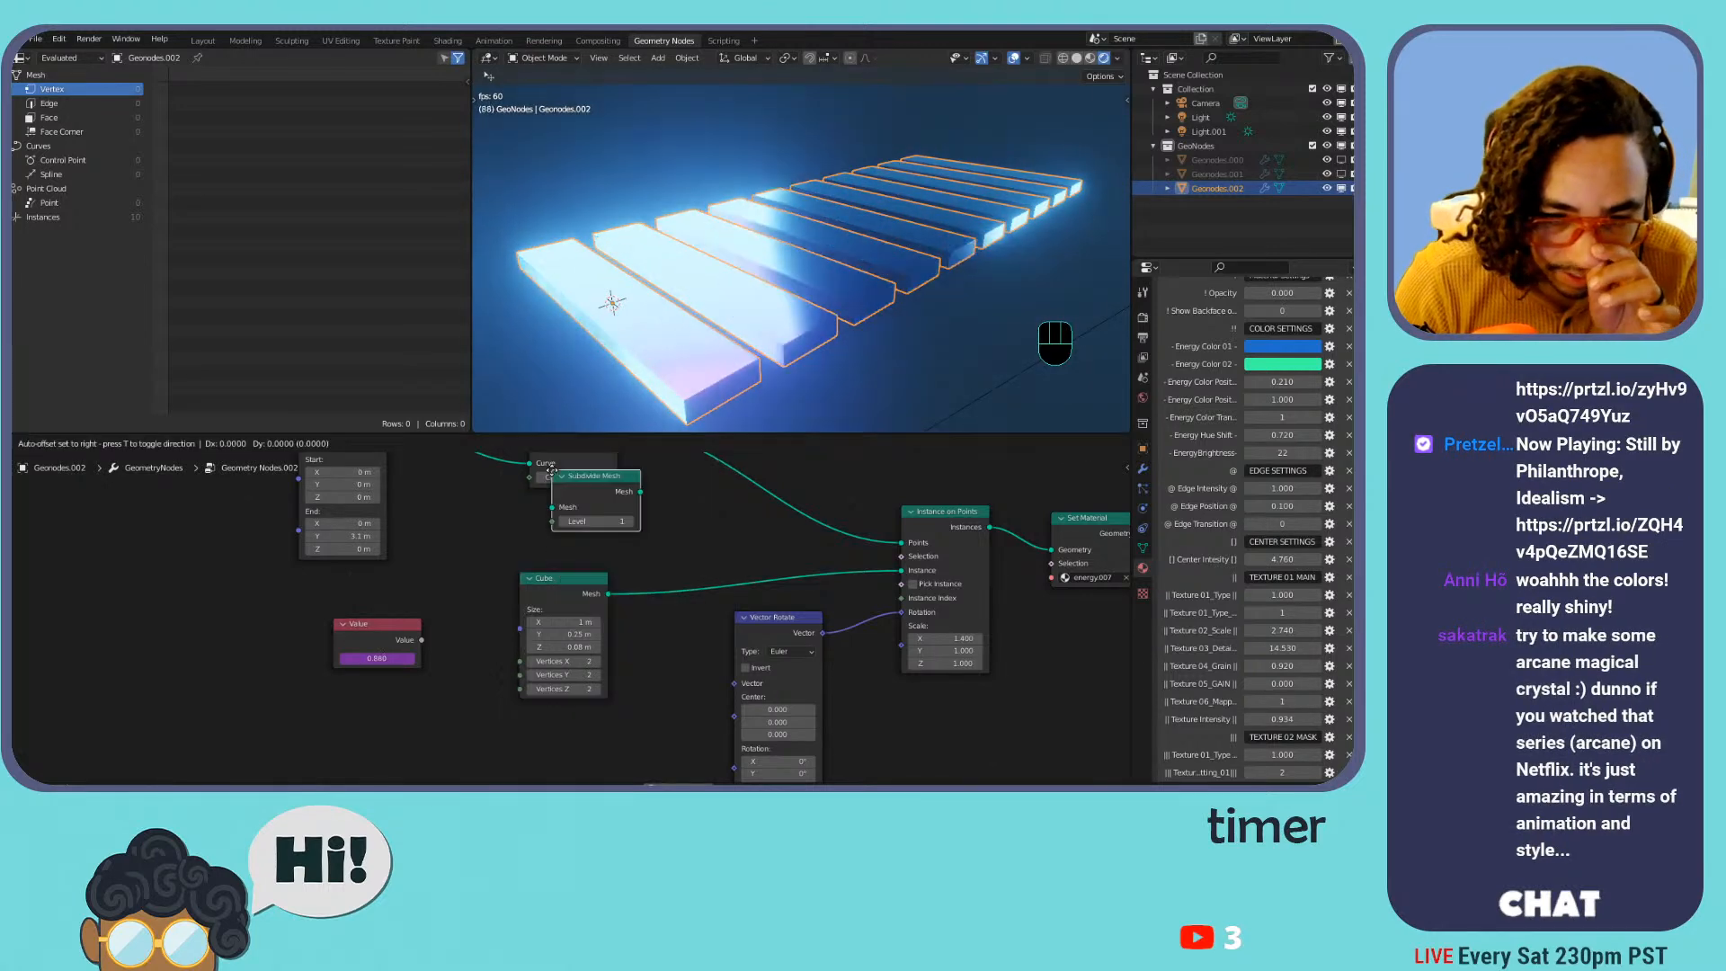
click(723, 553)
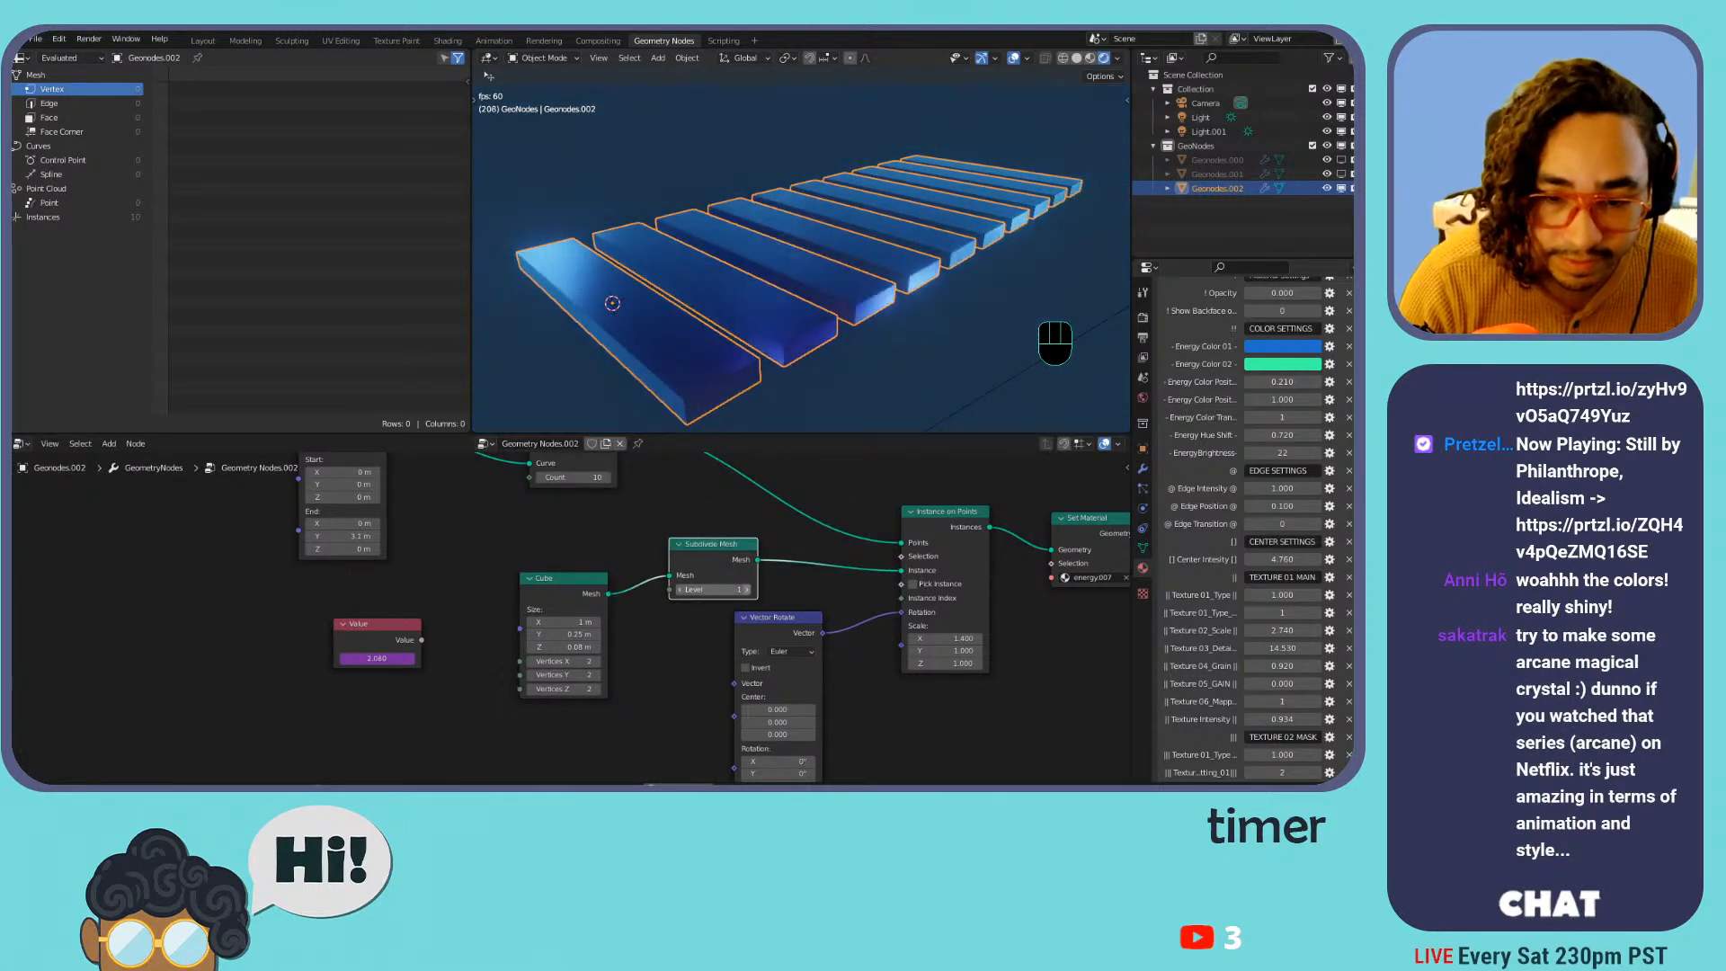
Undo the insertion of the Subdivide Mesh node and delete it so the Cube feeds Instance on Points directly
key(ctrl+z)
key(ctrl+z)
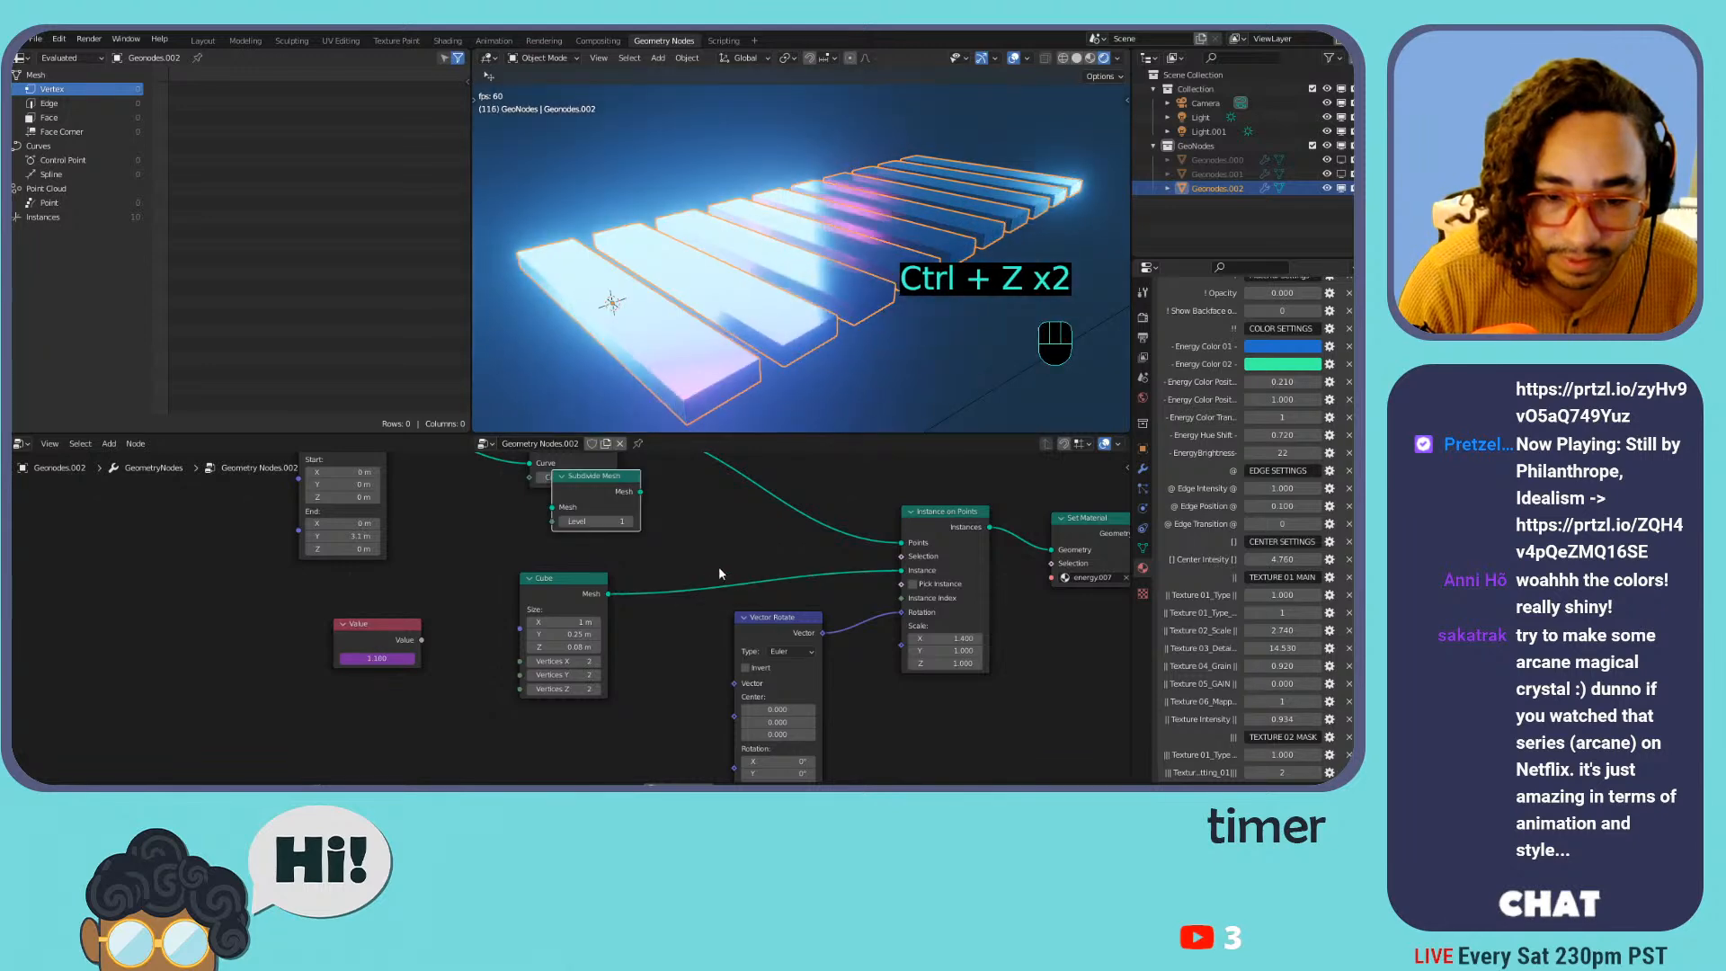
key(x)
middle_drag(685, 526, 720, 578)
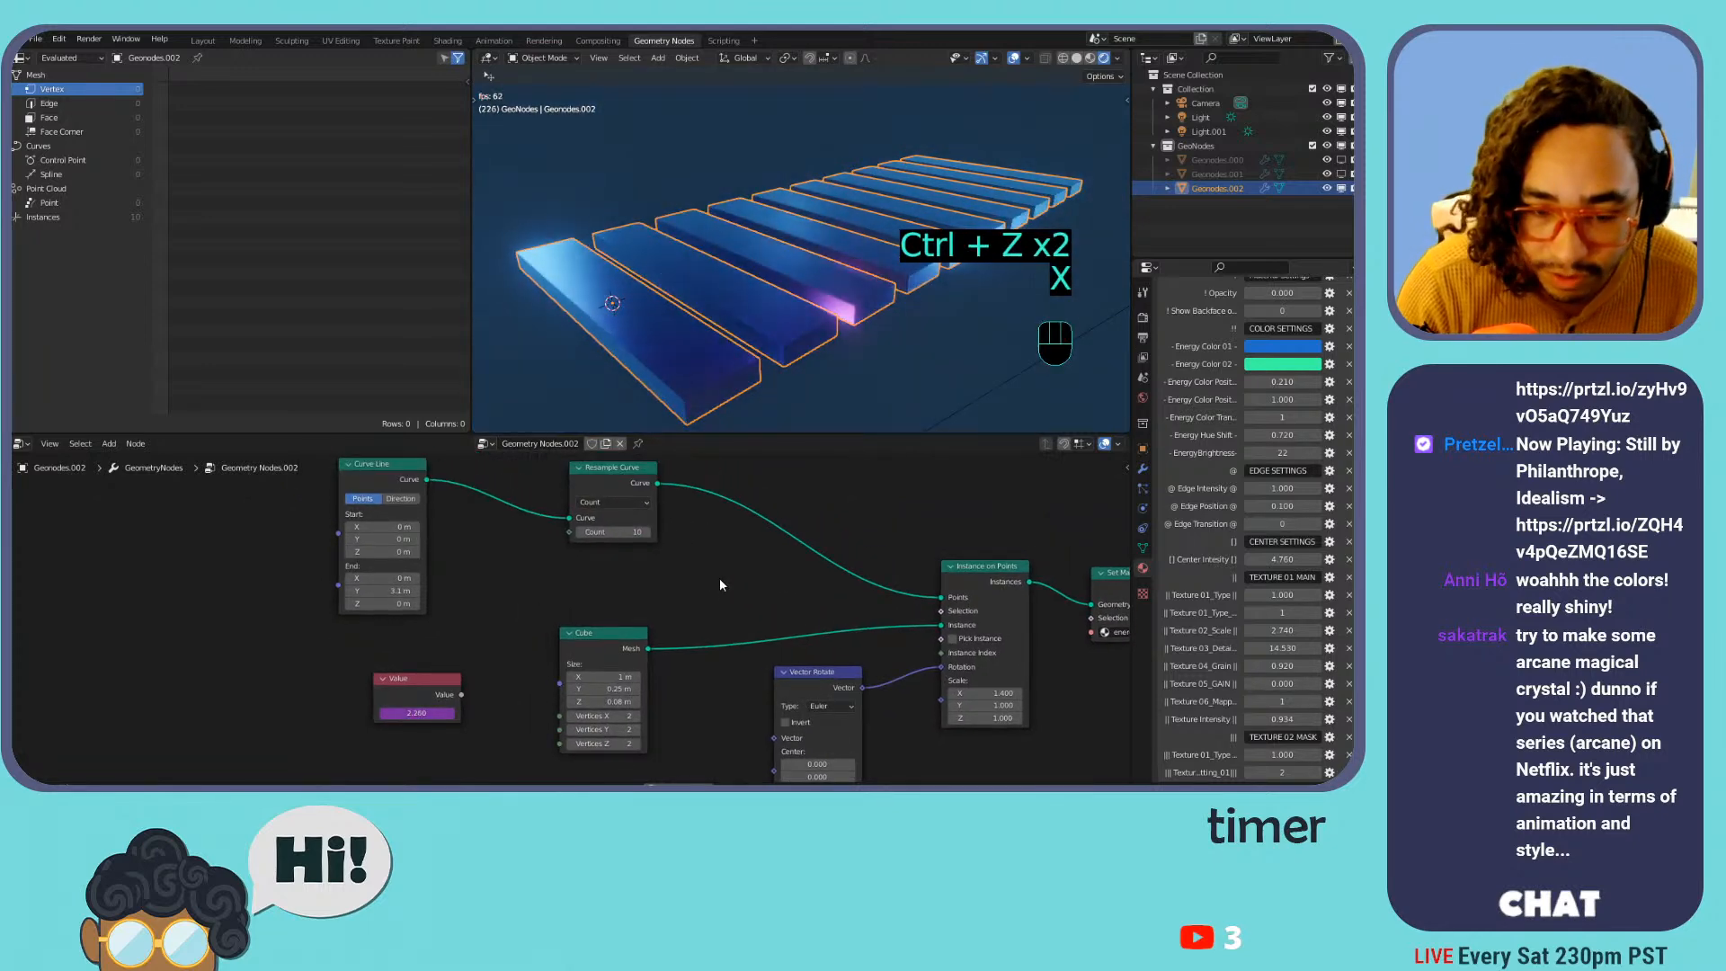
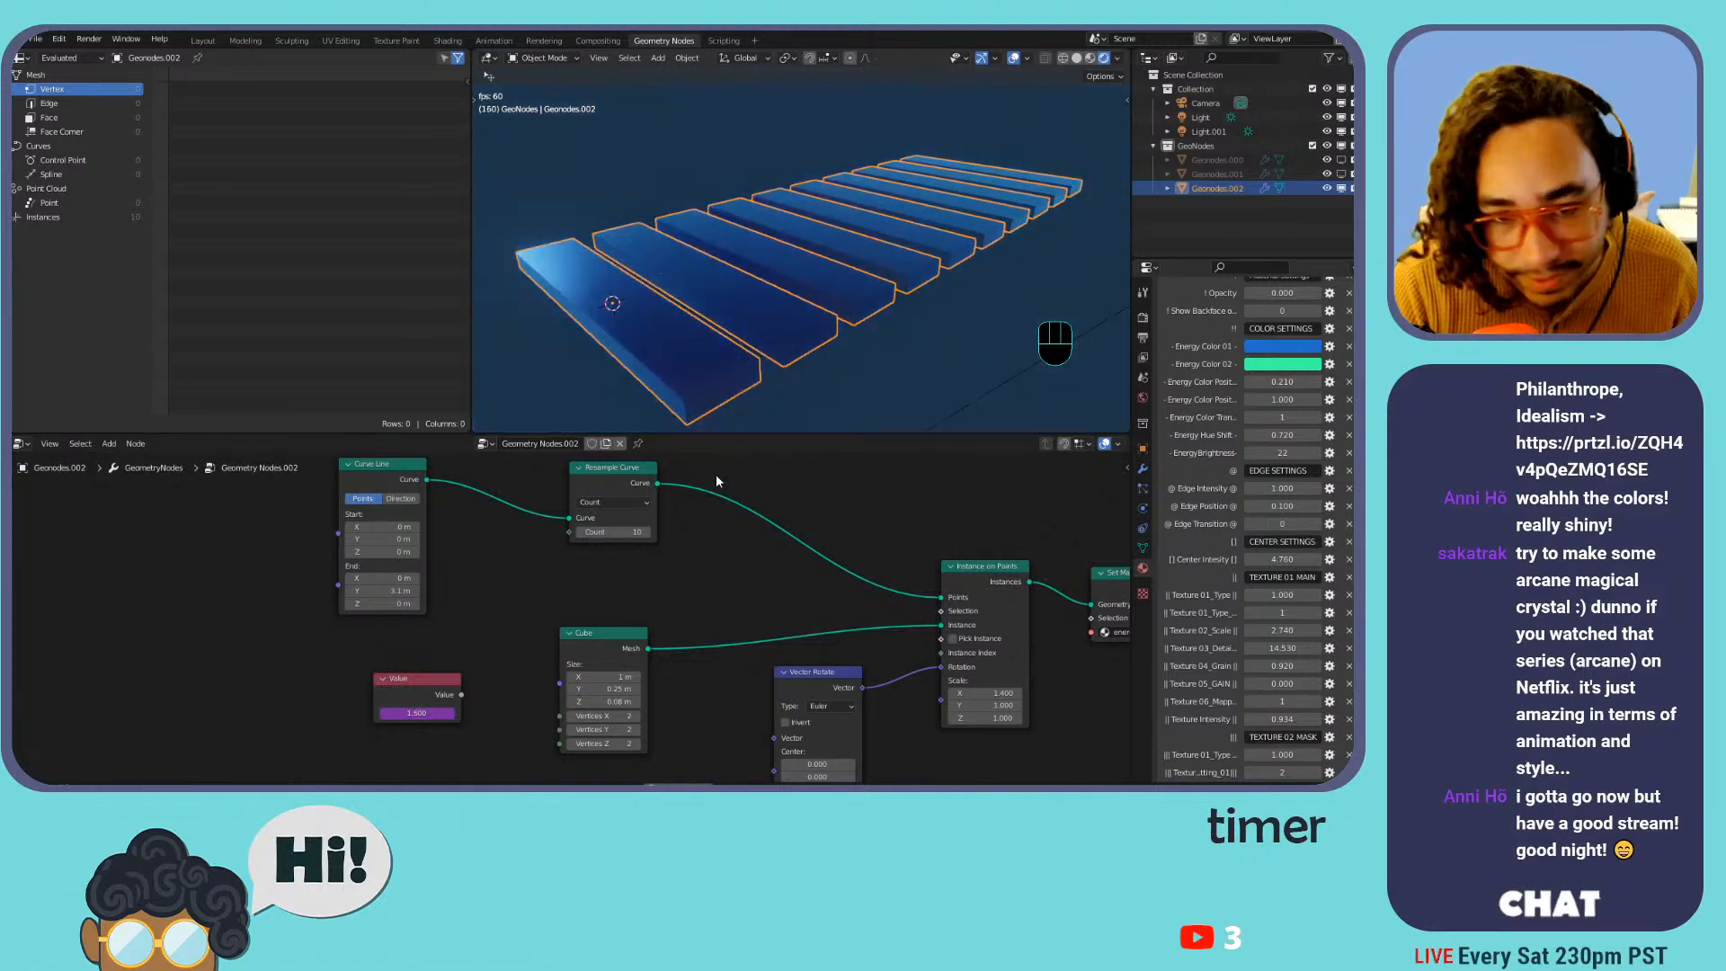
Switch Resample Curve to Length mode with a 0.6 m length and set the Curve Line's end point to Y 4.4 m
drag(401, 468, 458, 474)
middle_drag(543, 510, 569, 553)
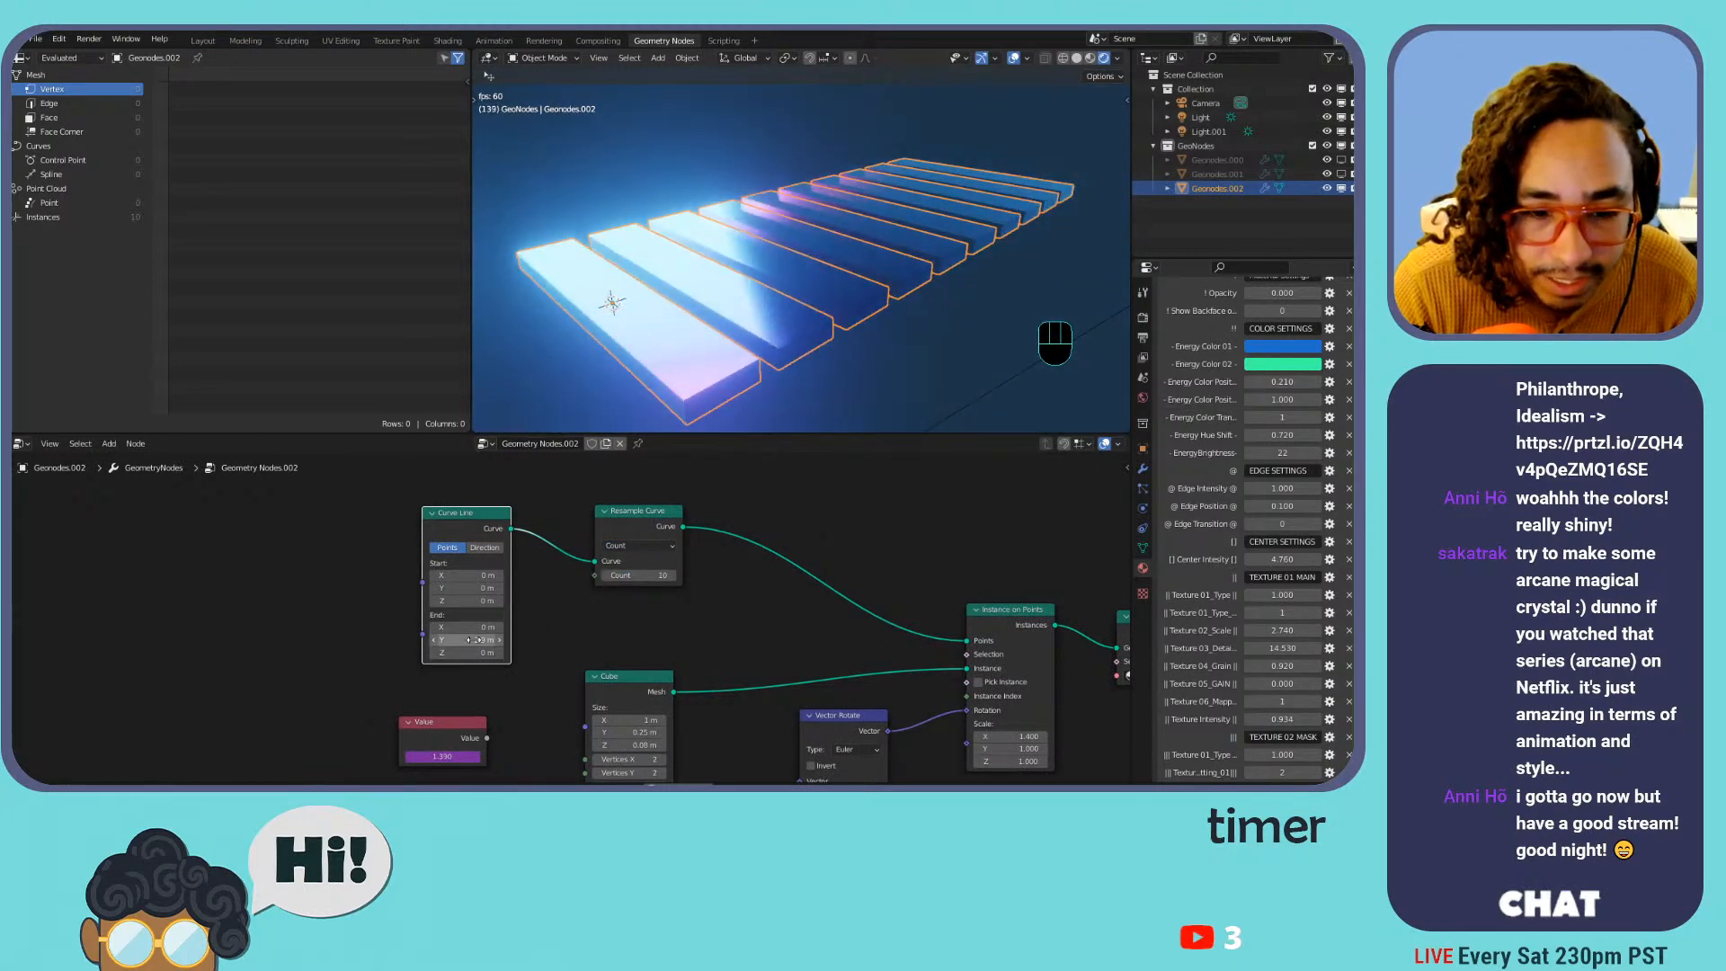
click(634, 587)
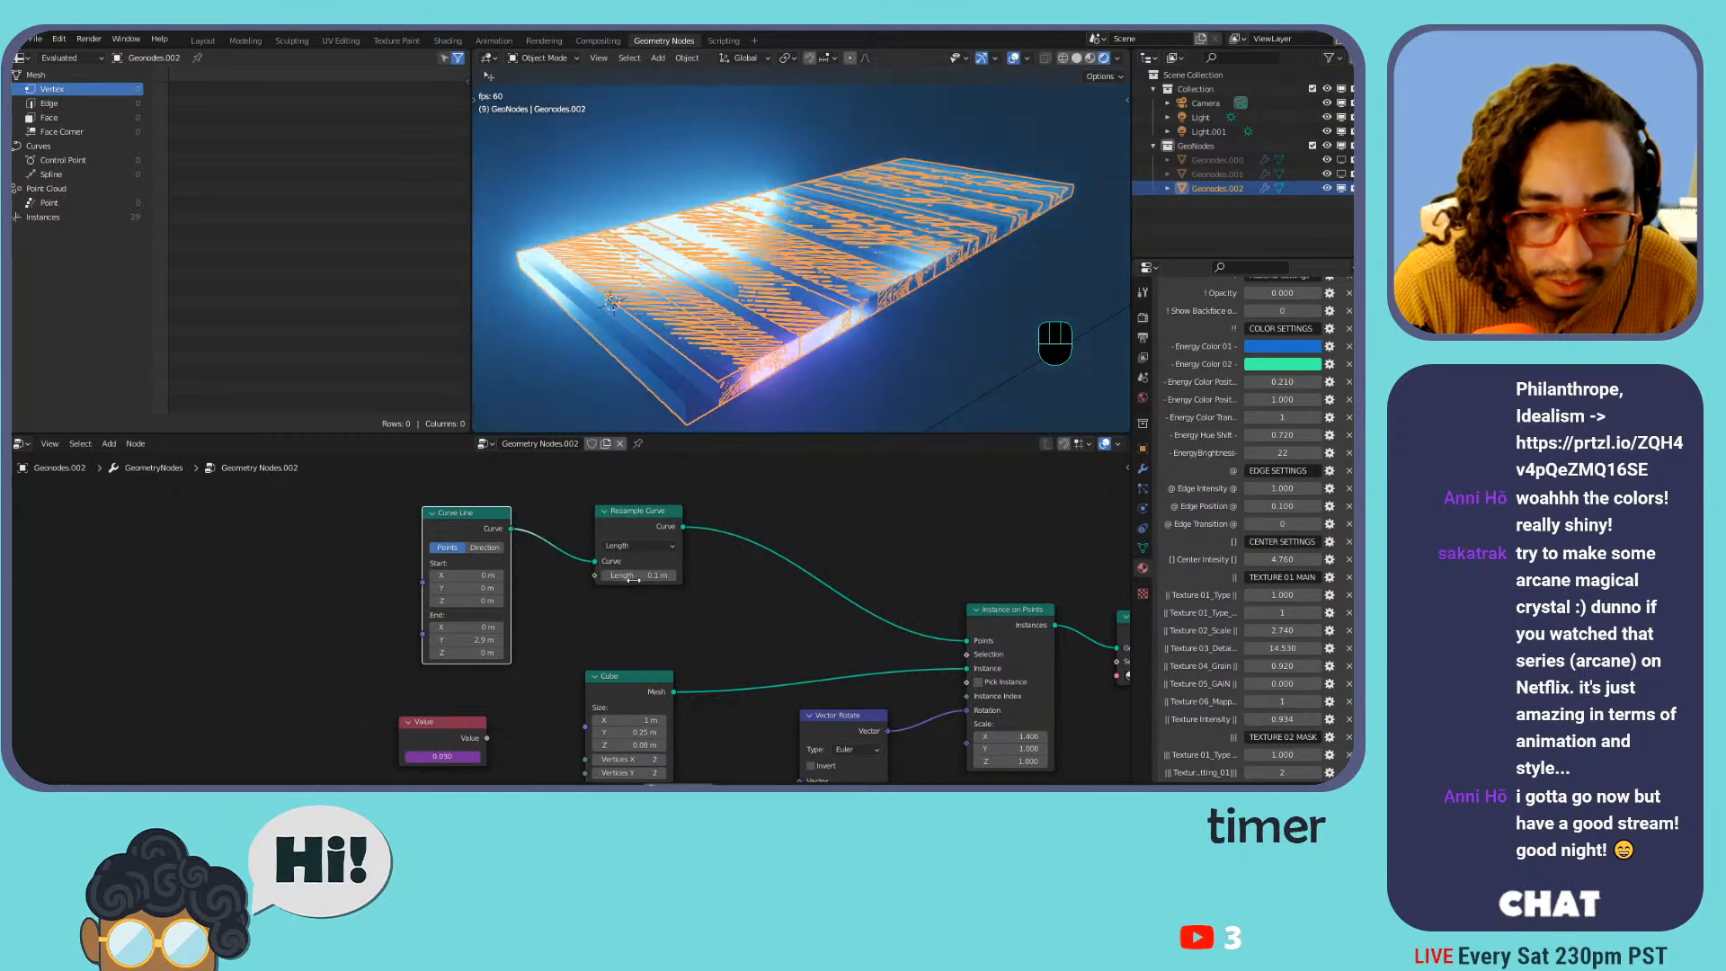
mouse_move(640, 575)
mouse_down()
mouse_move(624, 576)
mouse_move(644, 575)
mouse_up()
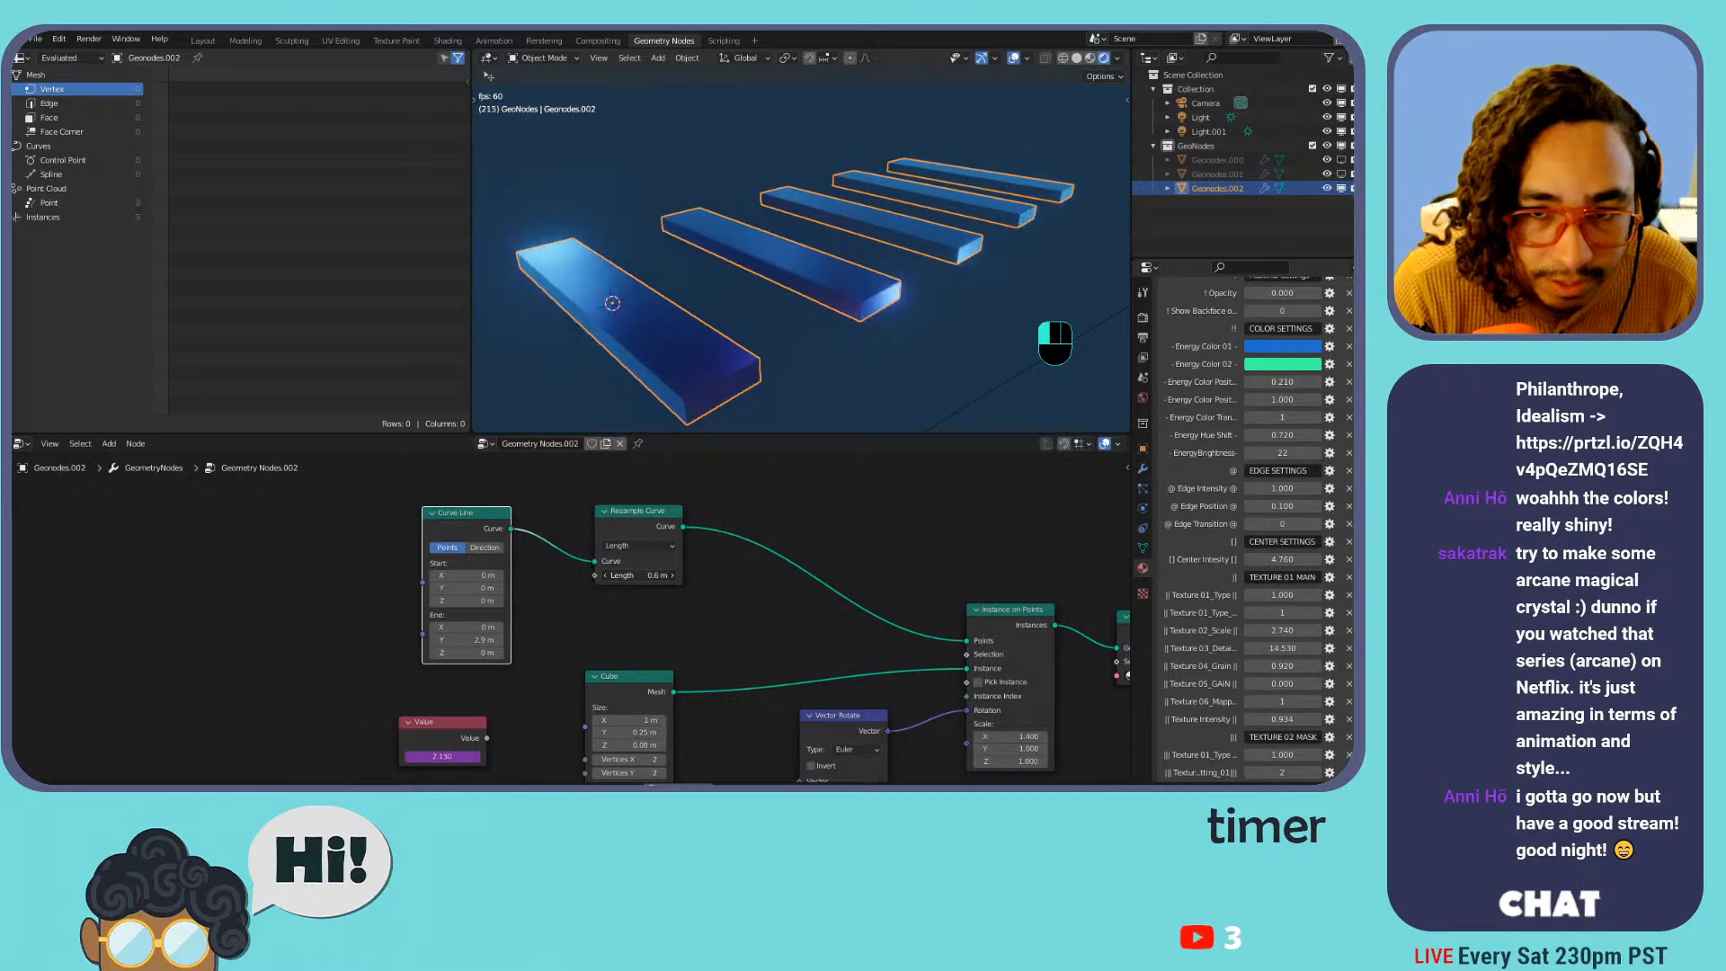
mouse_move(477, 639)
mouse_down()
mouse_move(454, 640)
mouse_move(490, 640)
mouse_up()
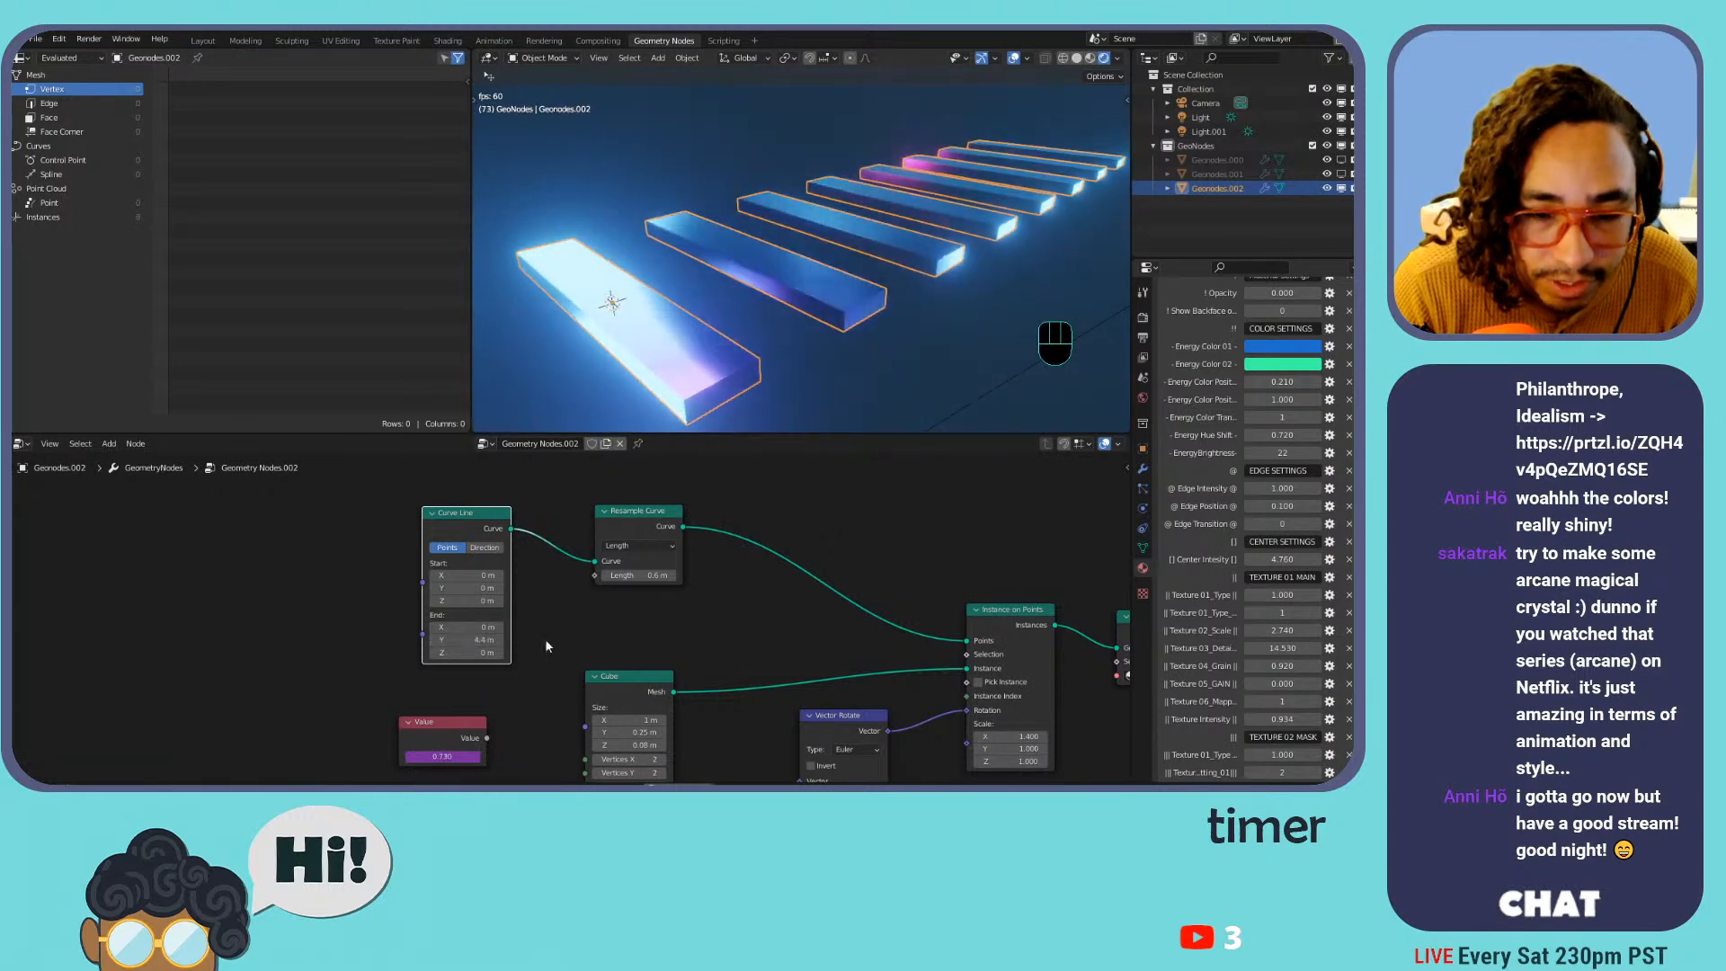
Insert a Set Curve Tilt node between Resample Curve and Instance on Points
mouse_move(777, 534)
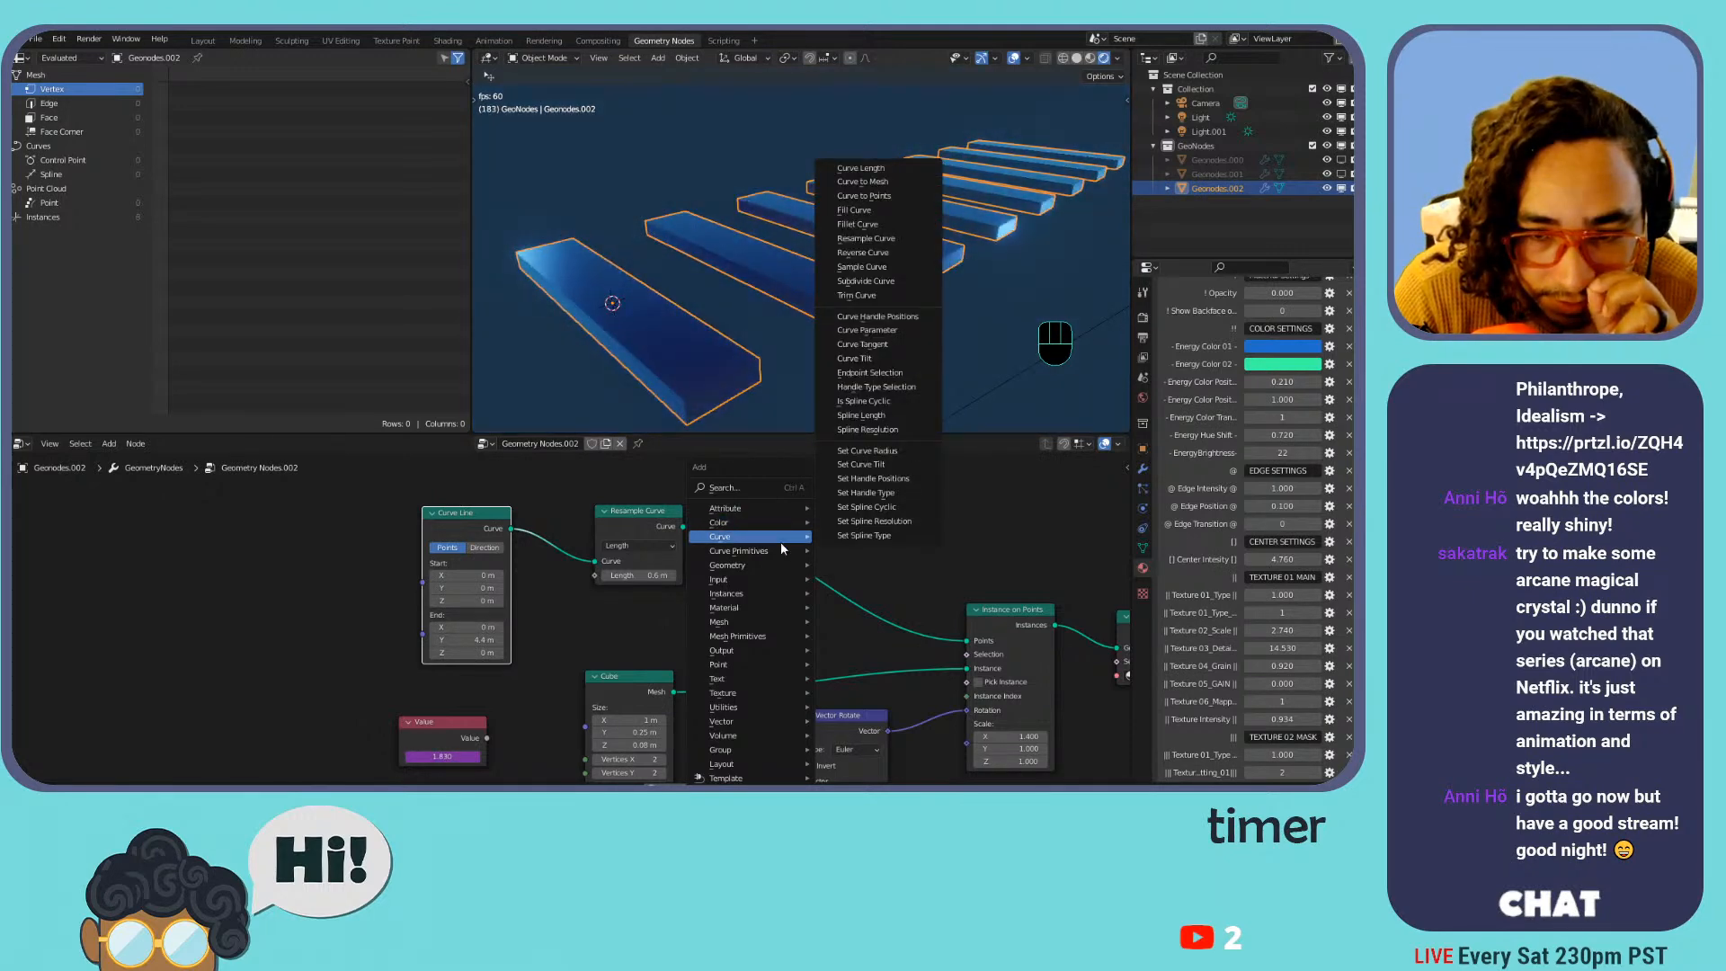
click(853, 465)
click(782, 515)
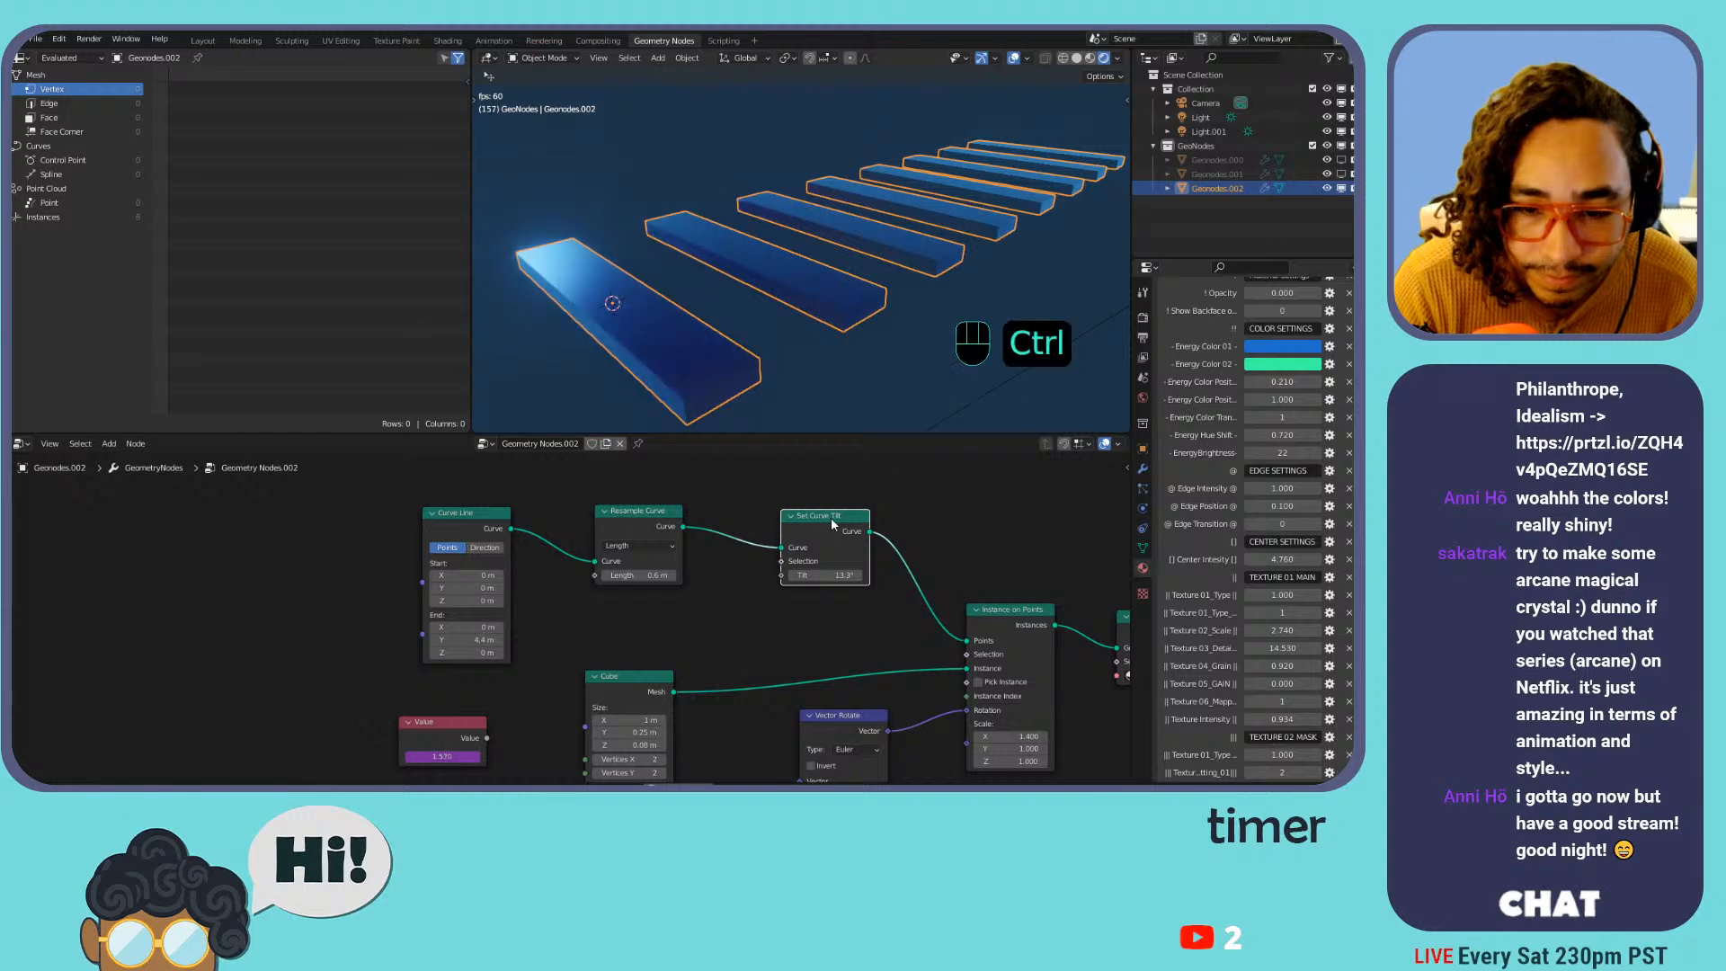
Save the file and remove the Set Curve Tilt node while keeping Resample Curve linked to Instance on Points
key(ctrl+s)
click(1102, 626)
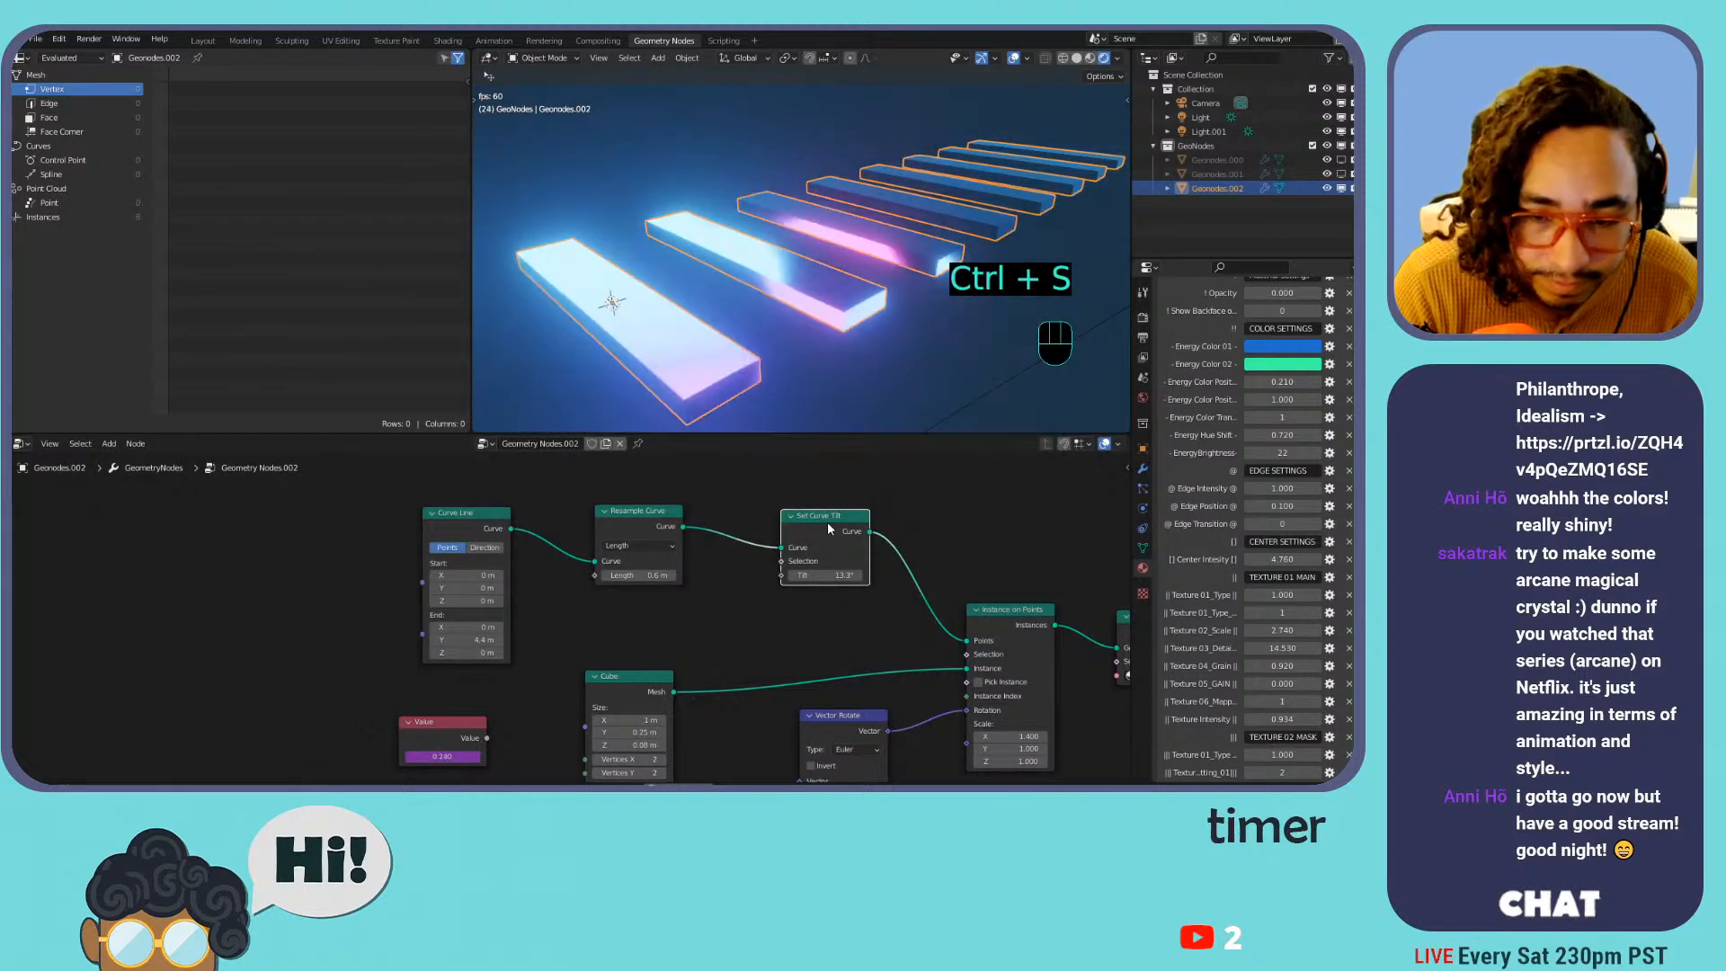
key(ctrl+x)
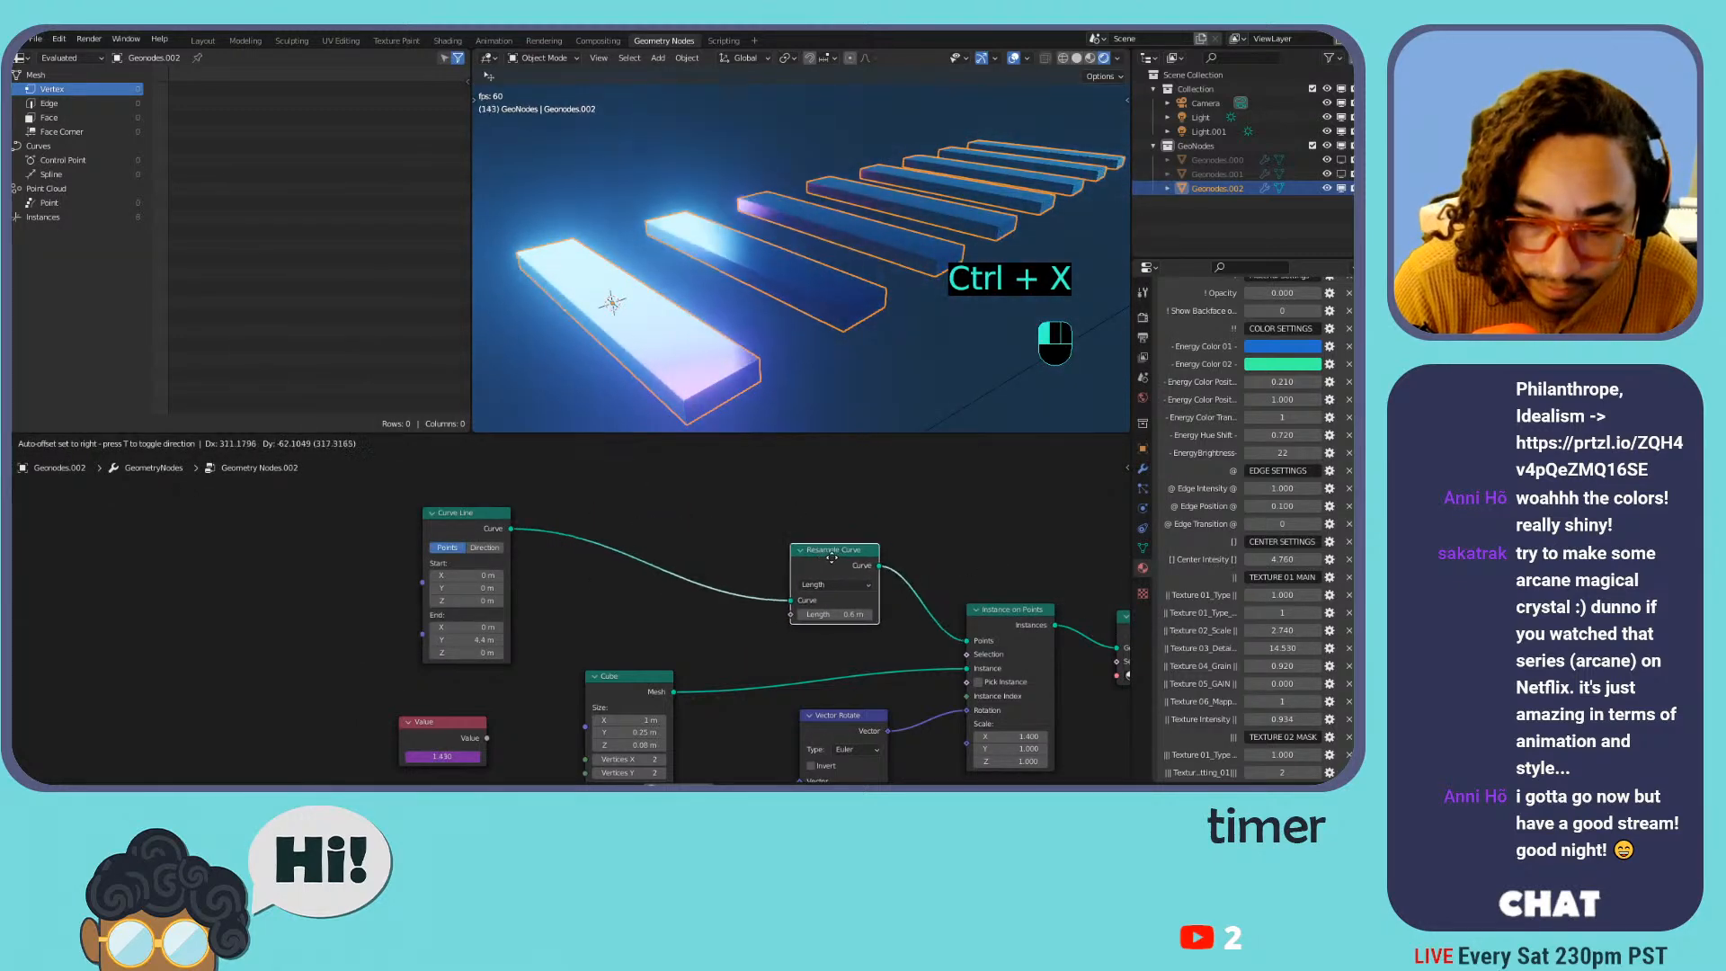
Move the Curve Line node closer to Resample Curve, just above the Cube node
drag(473, 514, 635, 516)
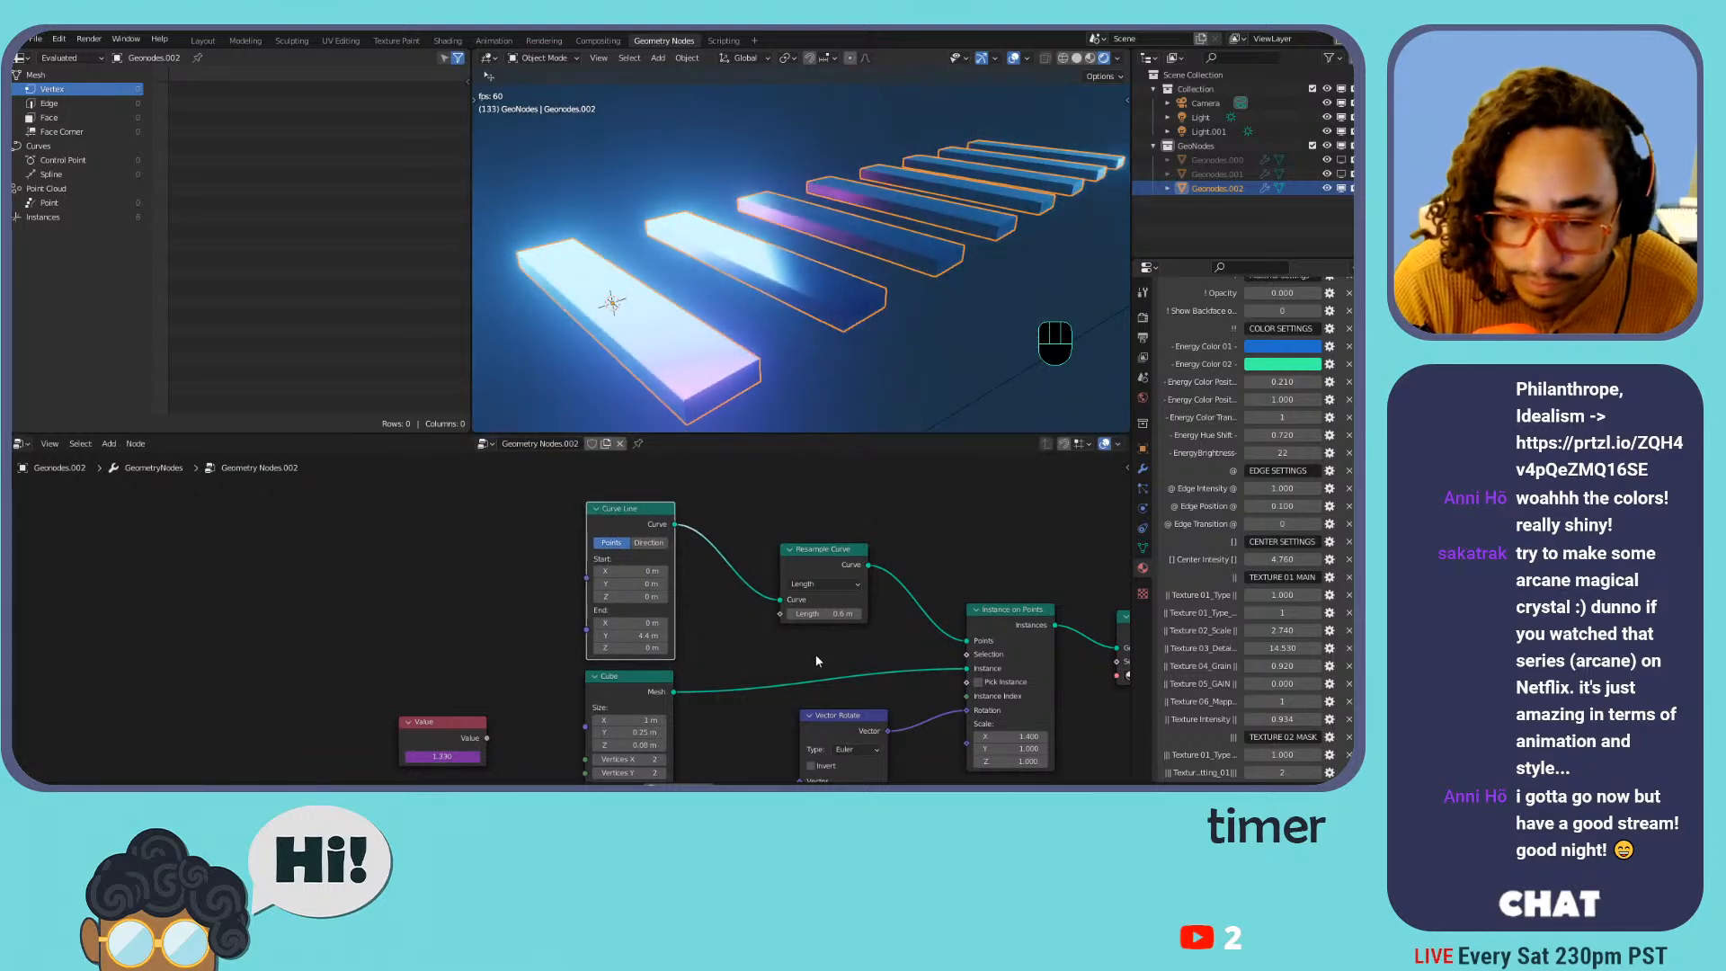
middle_drag(860, 659, 698, 594)
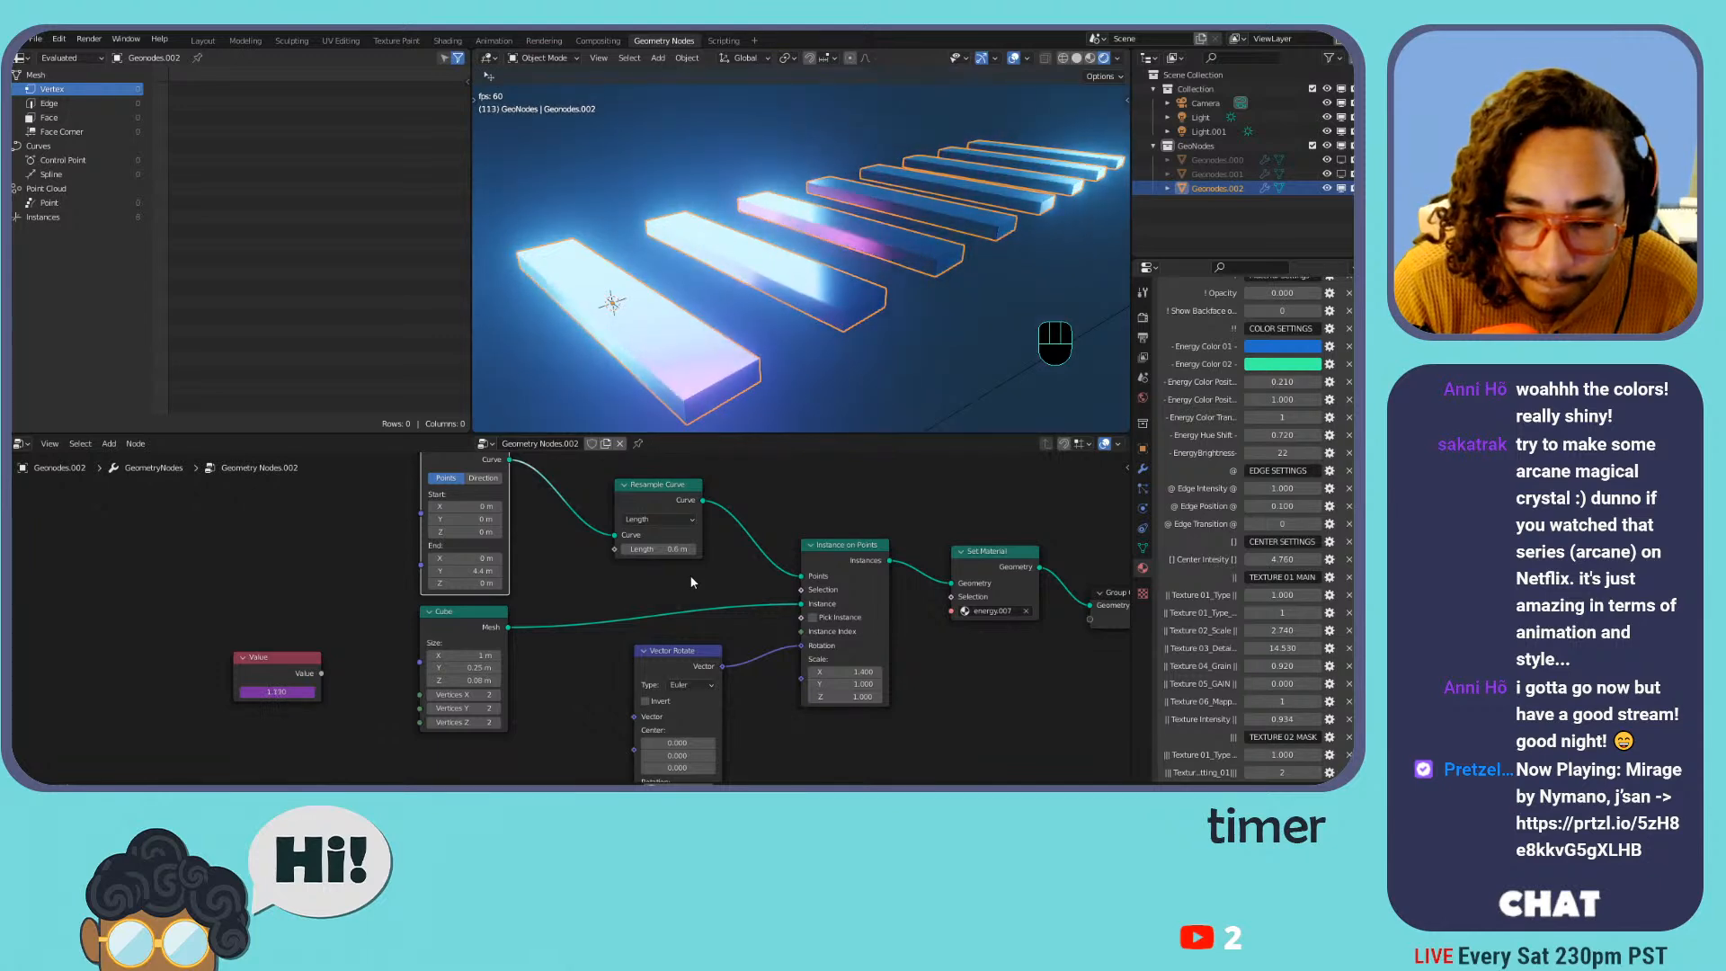
click(819, 620)
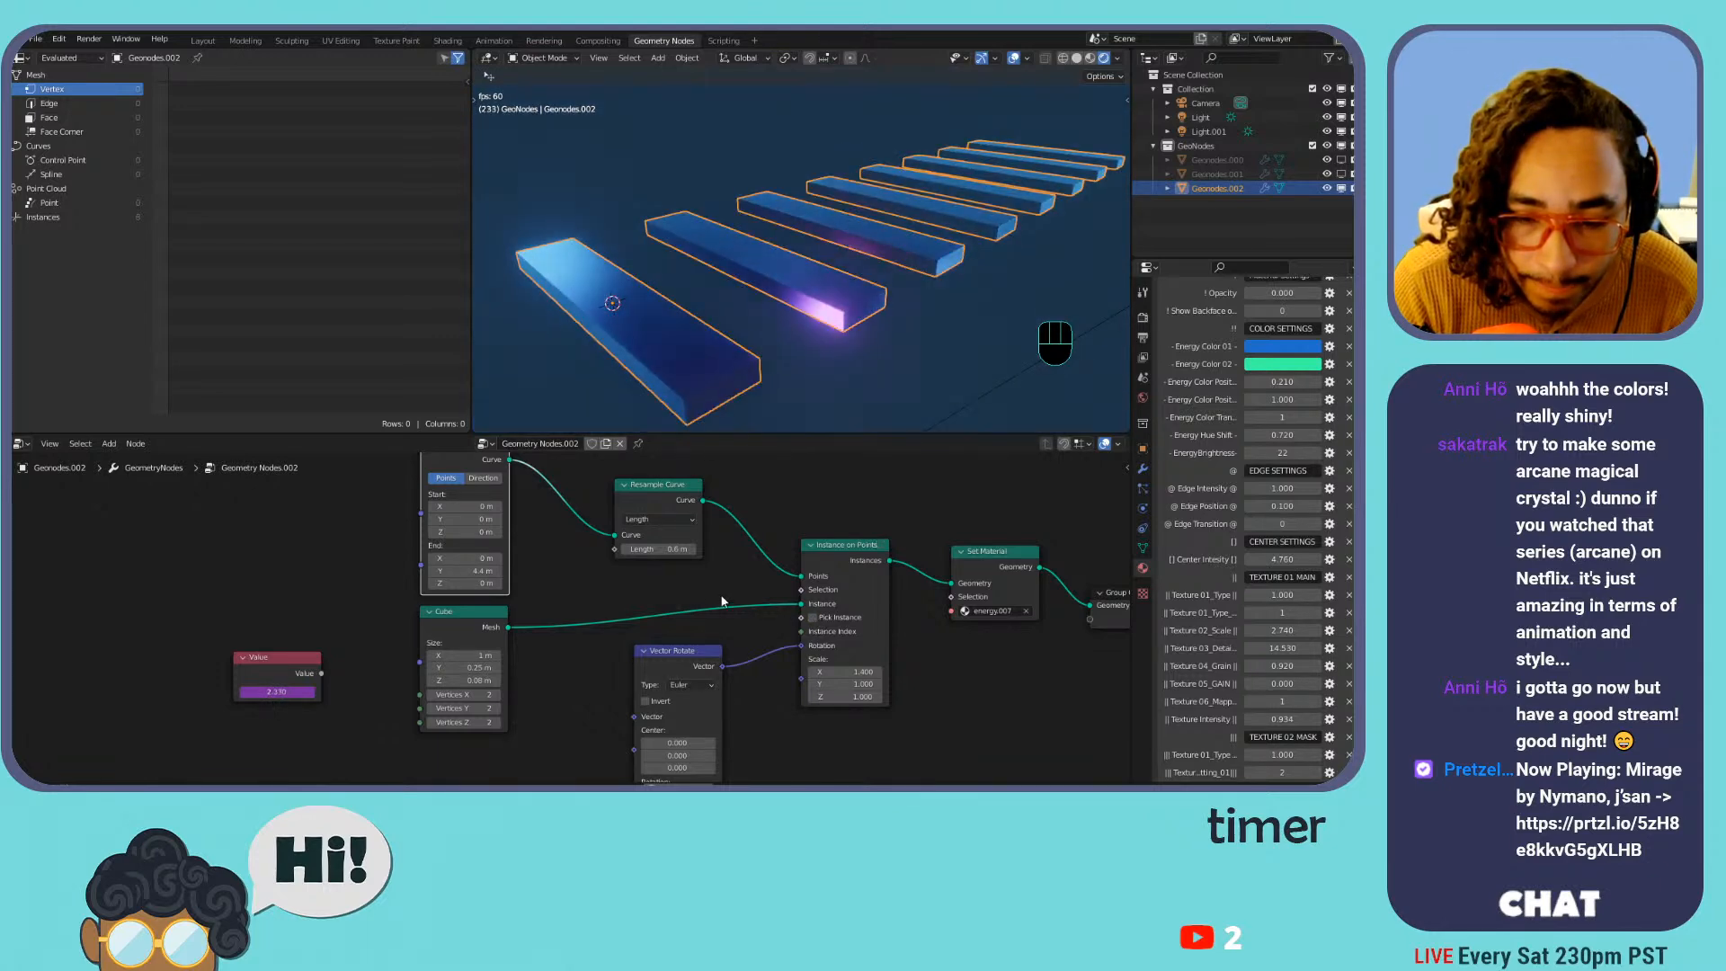
Add an Index node below the Cube and connect it to the Center input of Vector Rotate
middle_drag(758, 705, 905, 599)
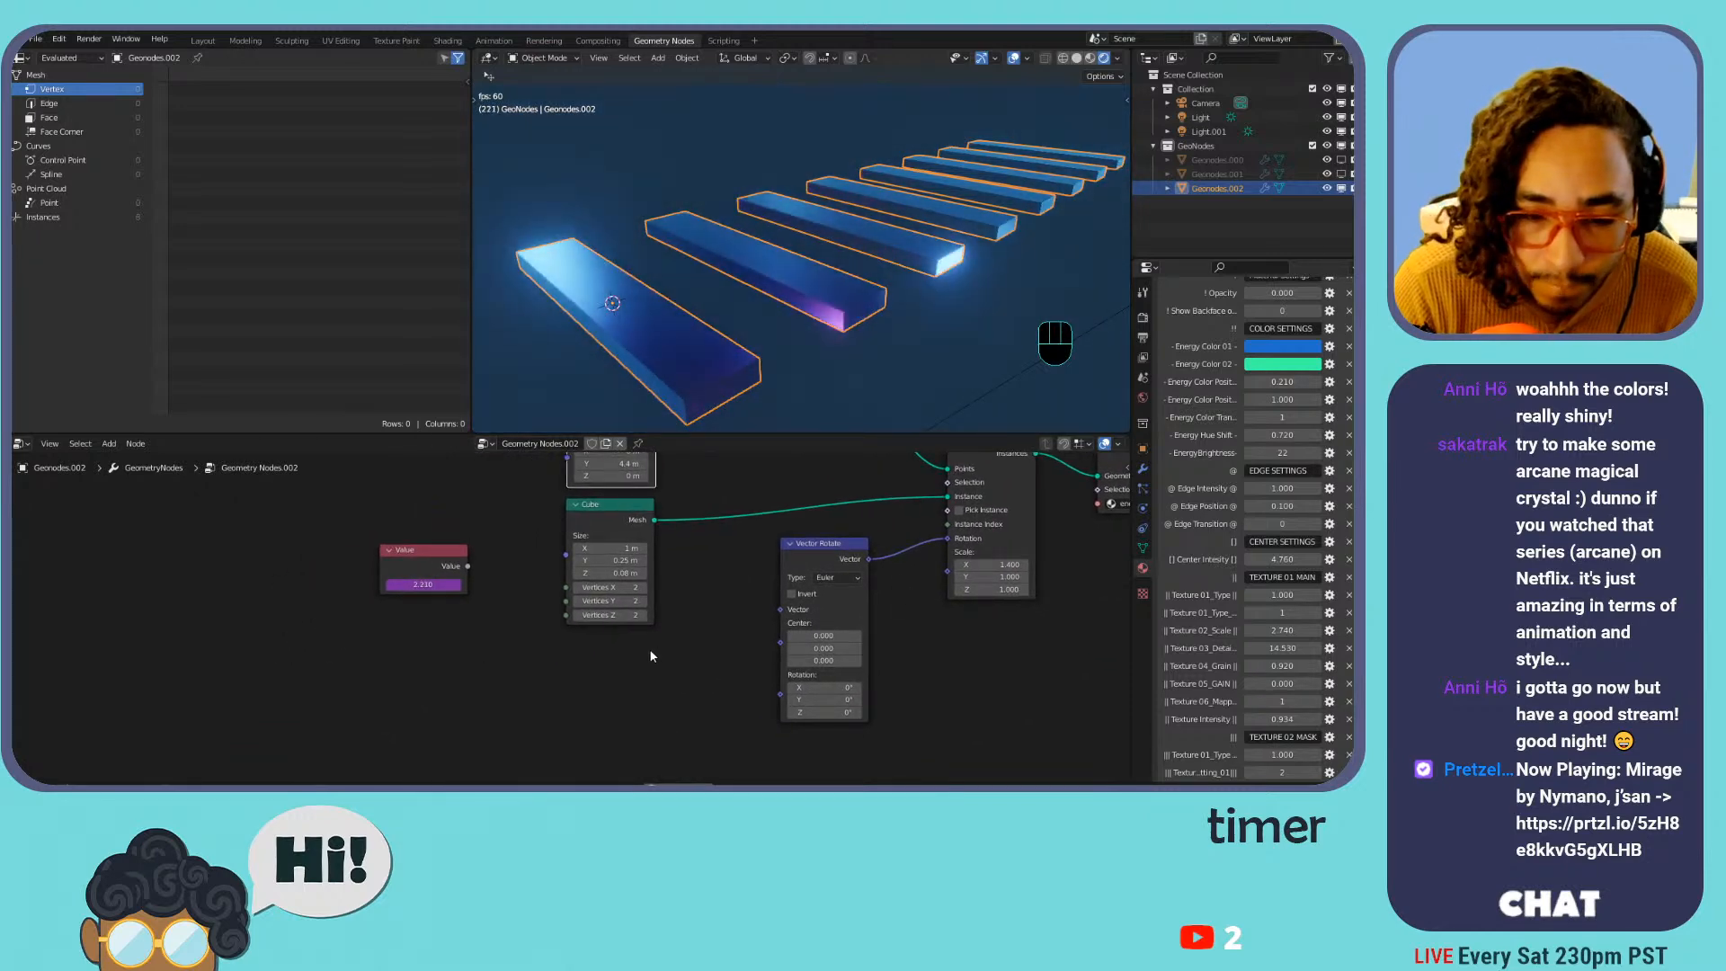
key(shift+a)
mouse_move(617, 580)
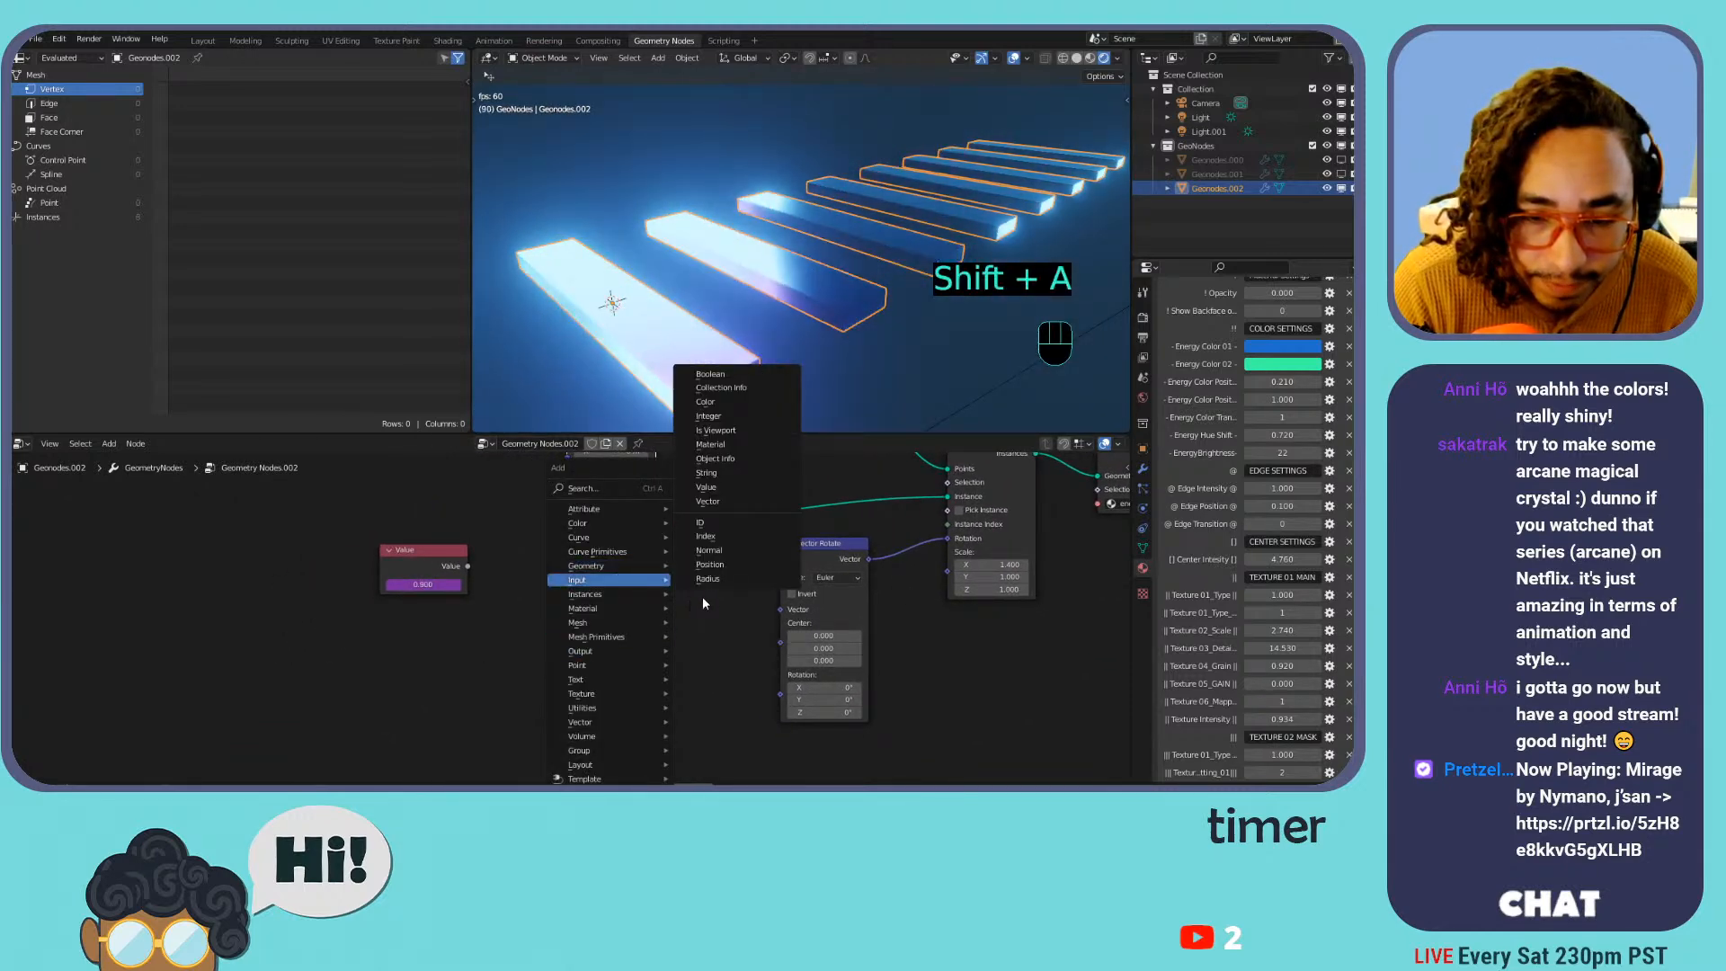
click(736, 537)
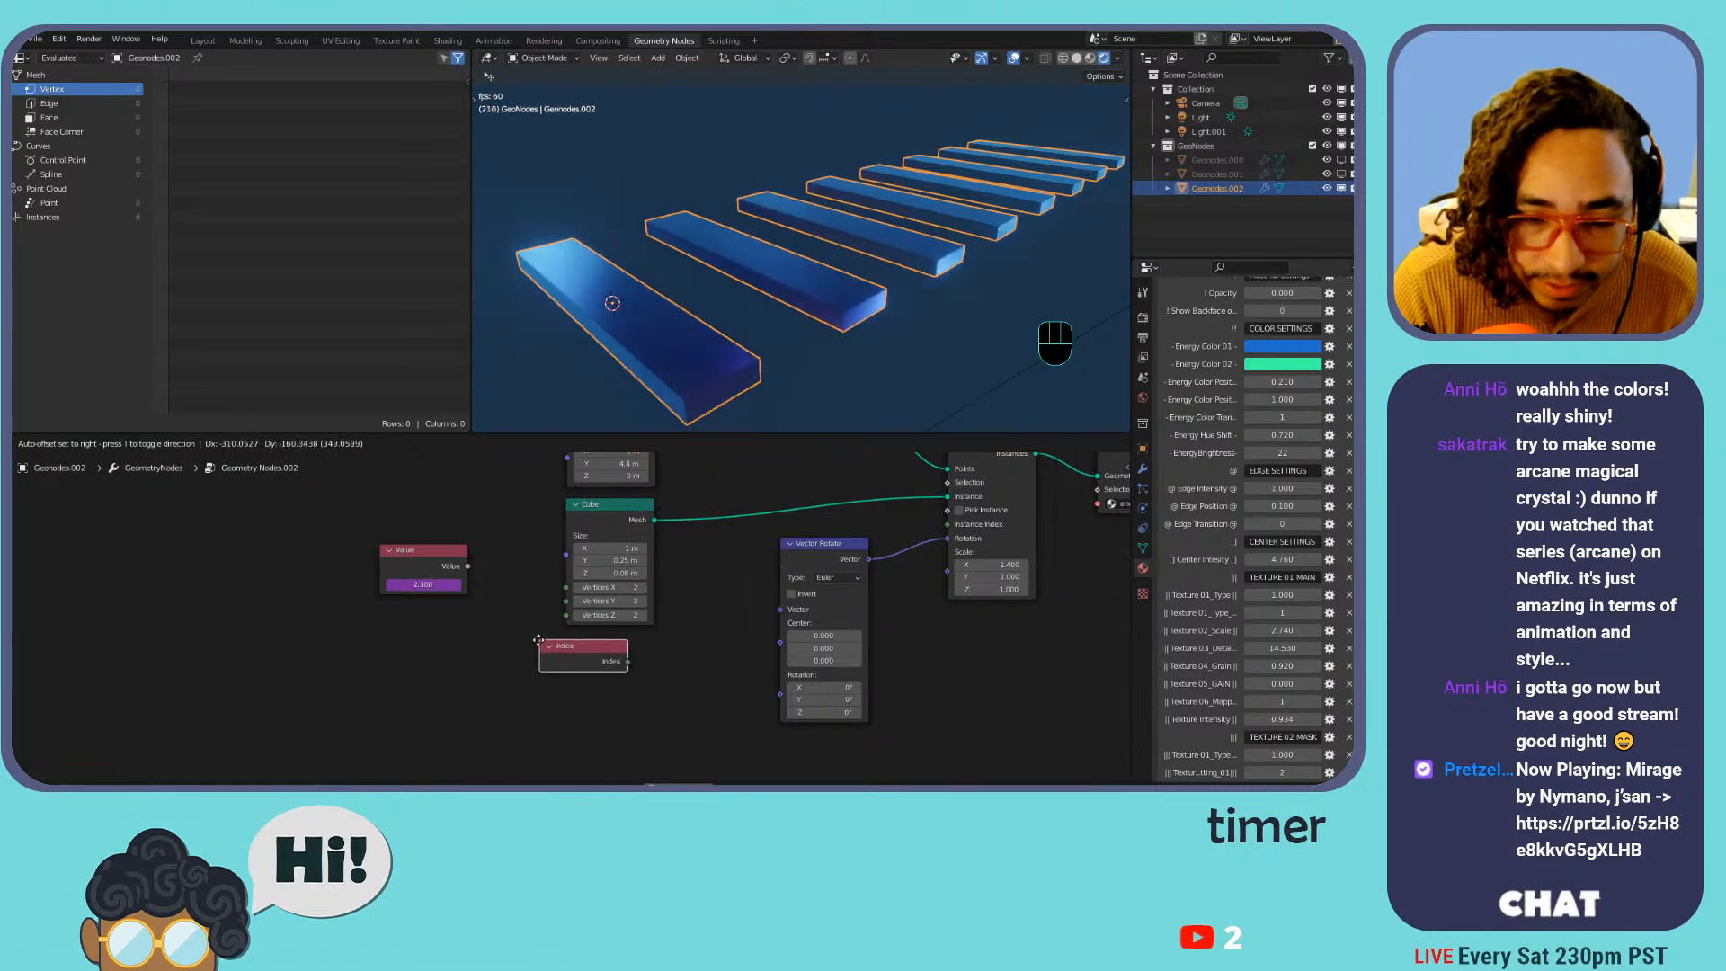
click(537, 641)
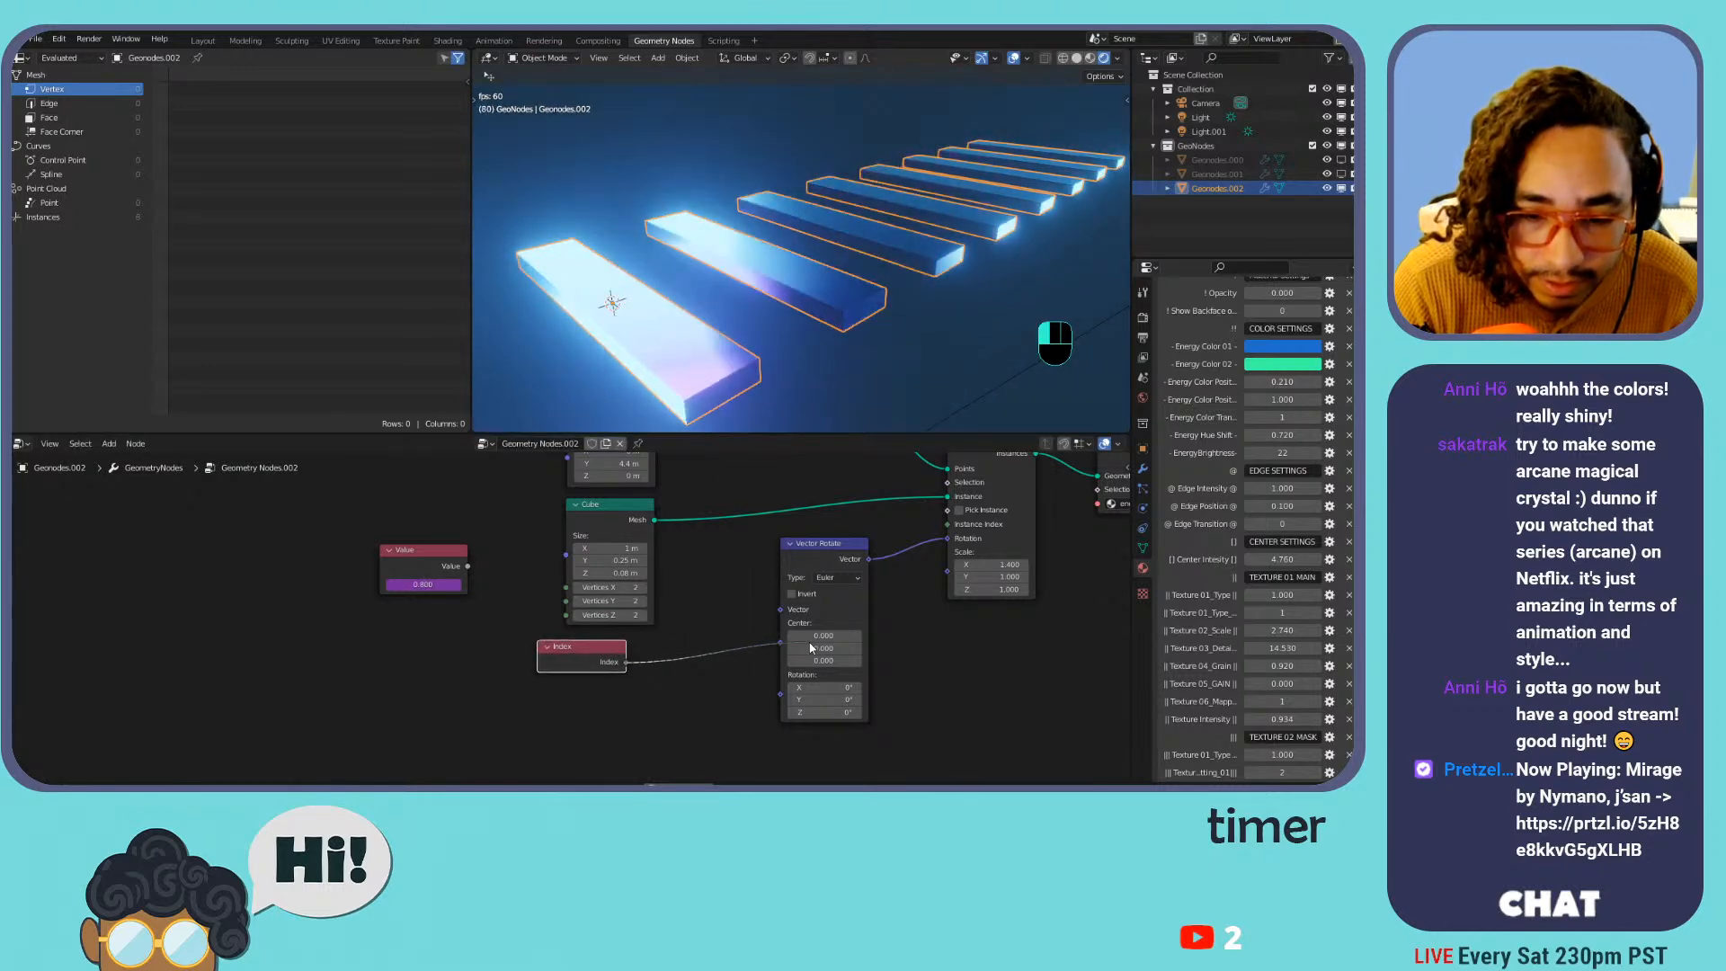
Try an Euler X rotation of about 21.8° on the Vector Rotate node
drag(792, 647, 850, 649)
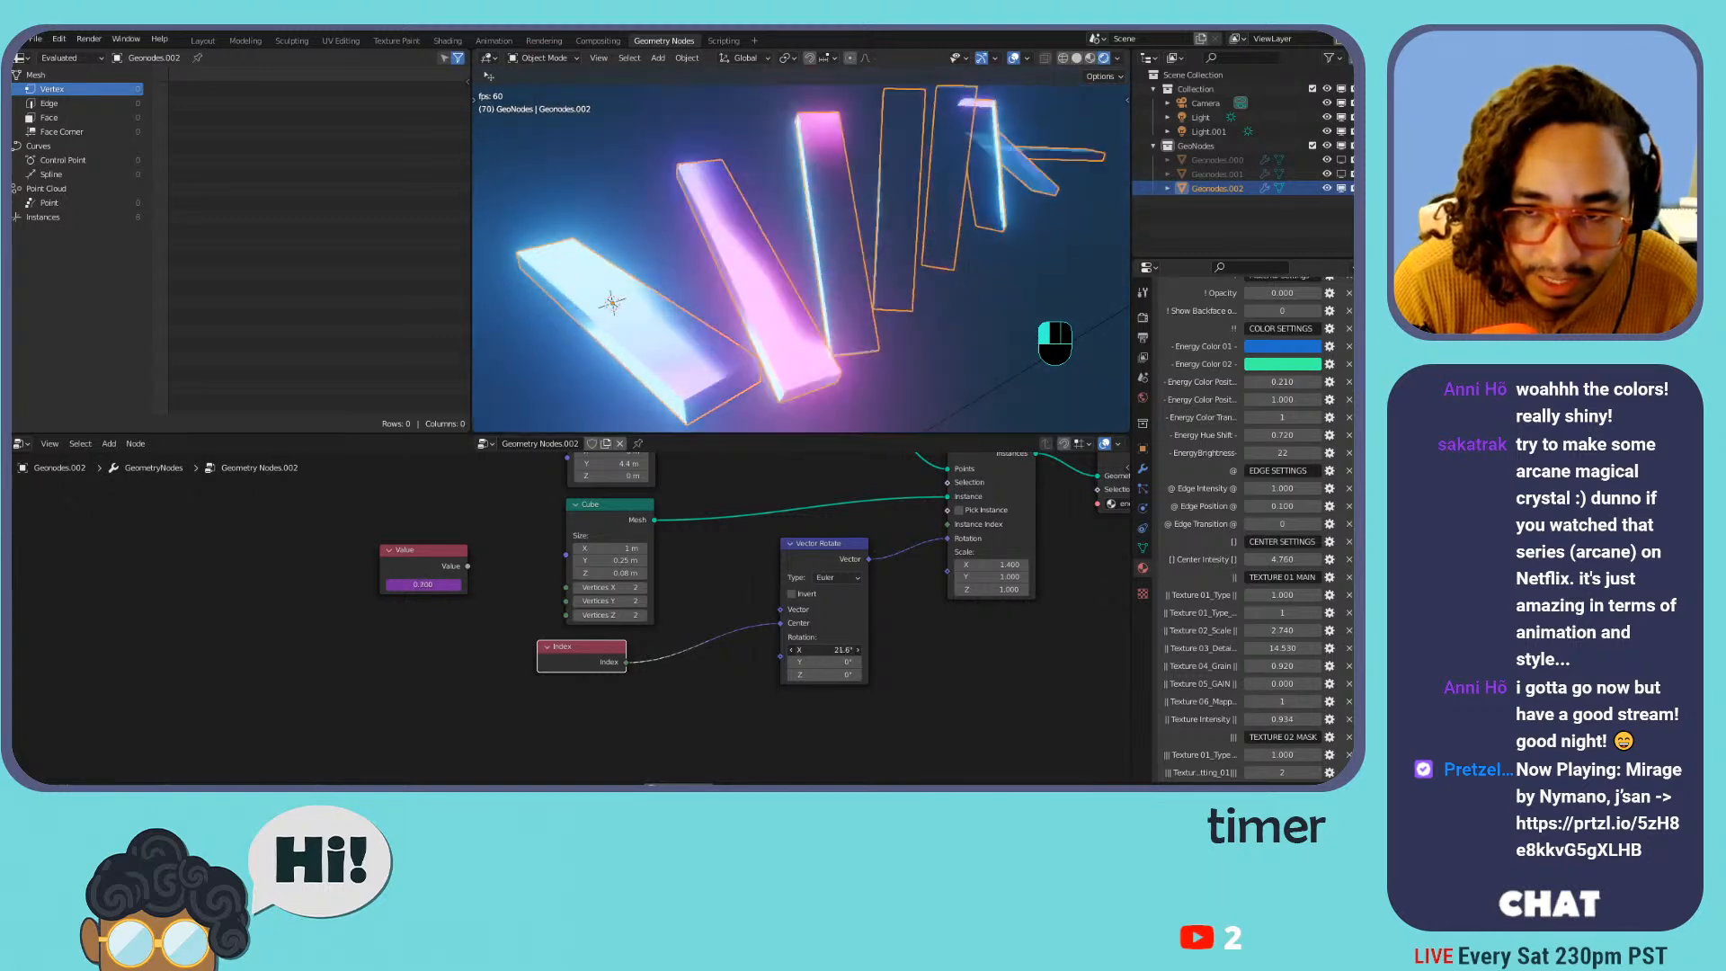
drag(816, 649, 796, 649)
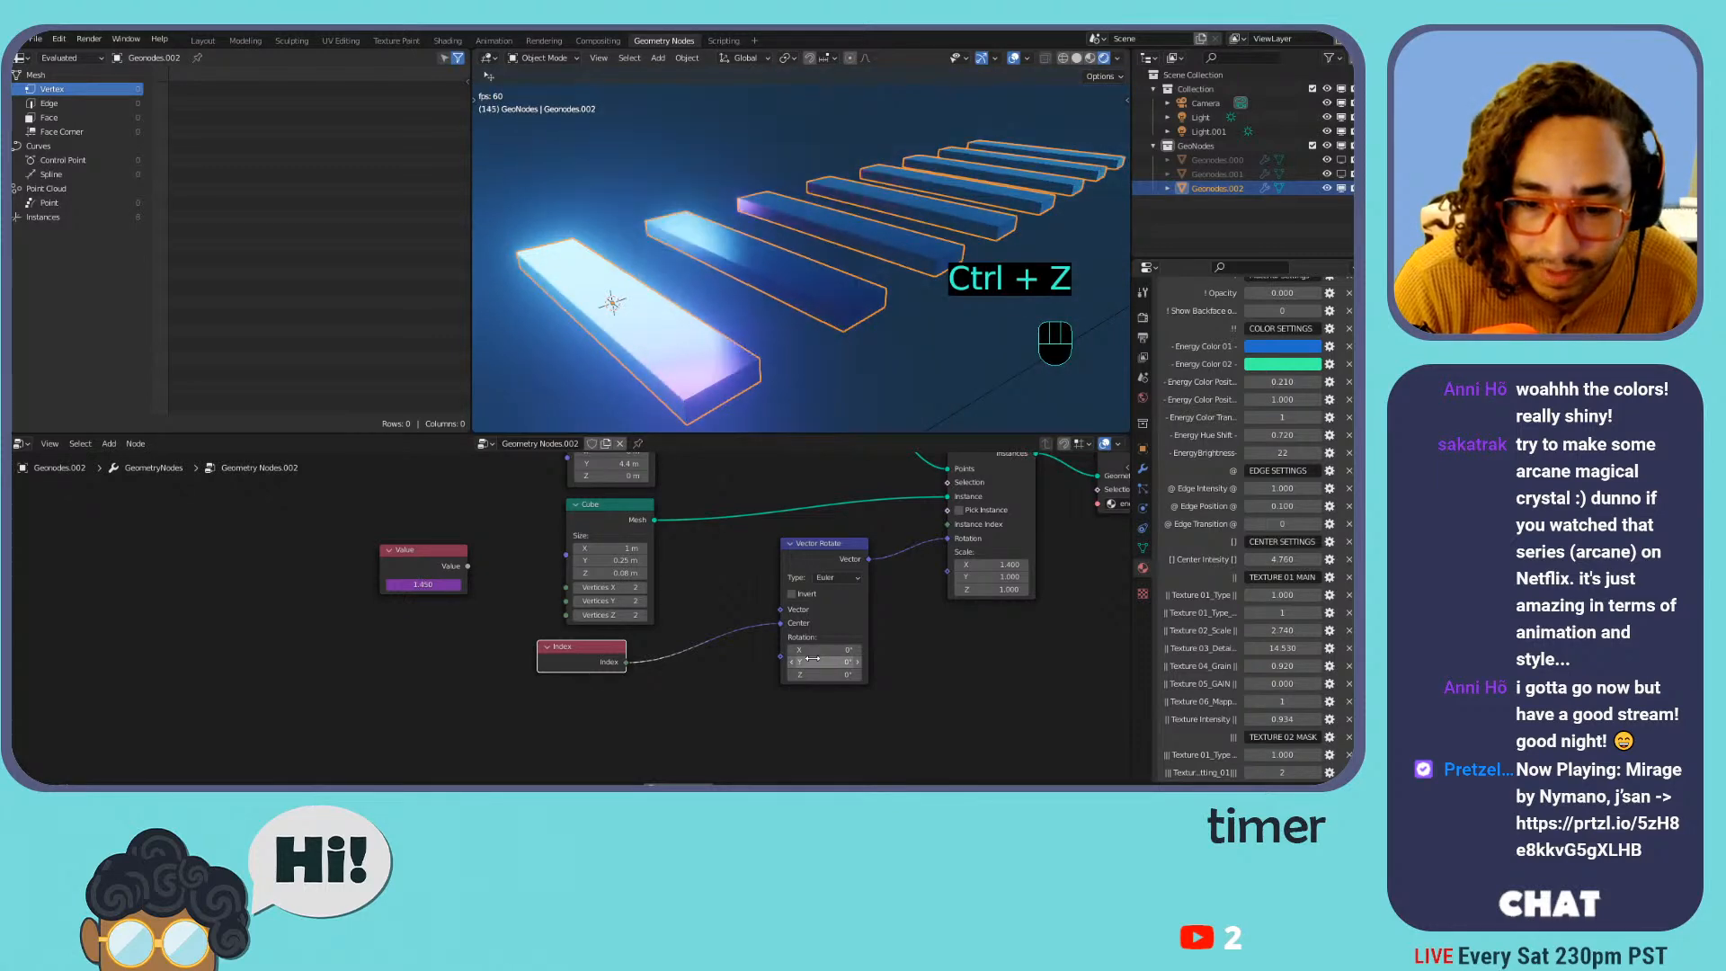
Switch Vector Rotate to Axis Angle, undo the trial axis change, and set its angle to about -6.7°
drag(828, 649, 863, 650)
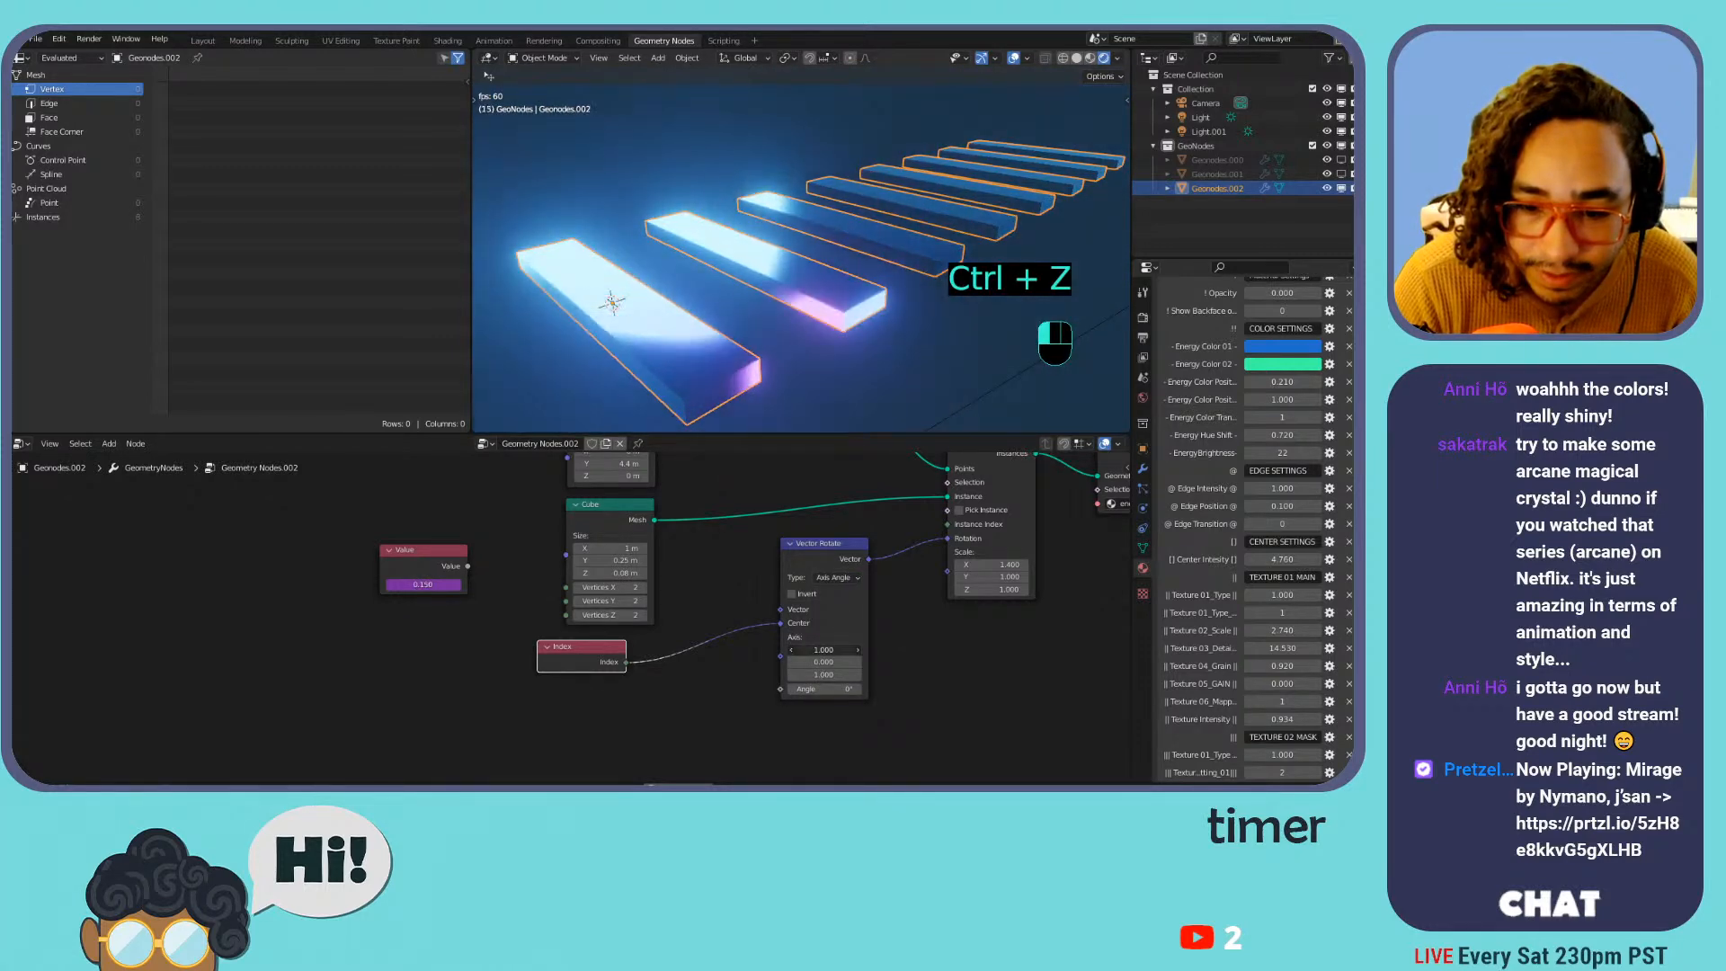
key(ctrl+z)
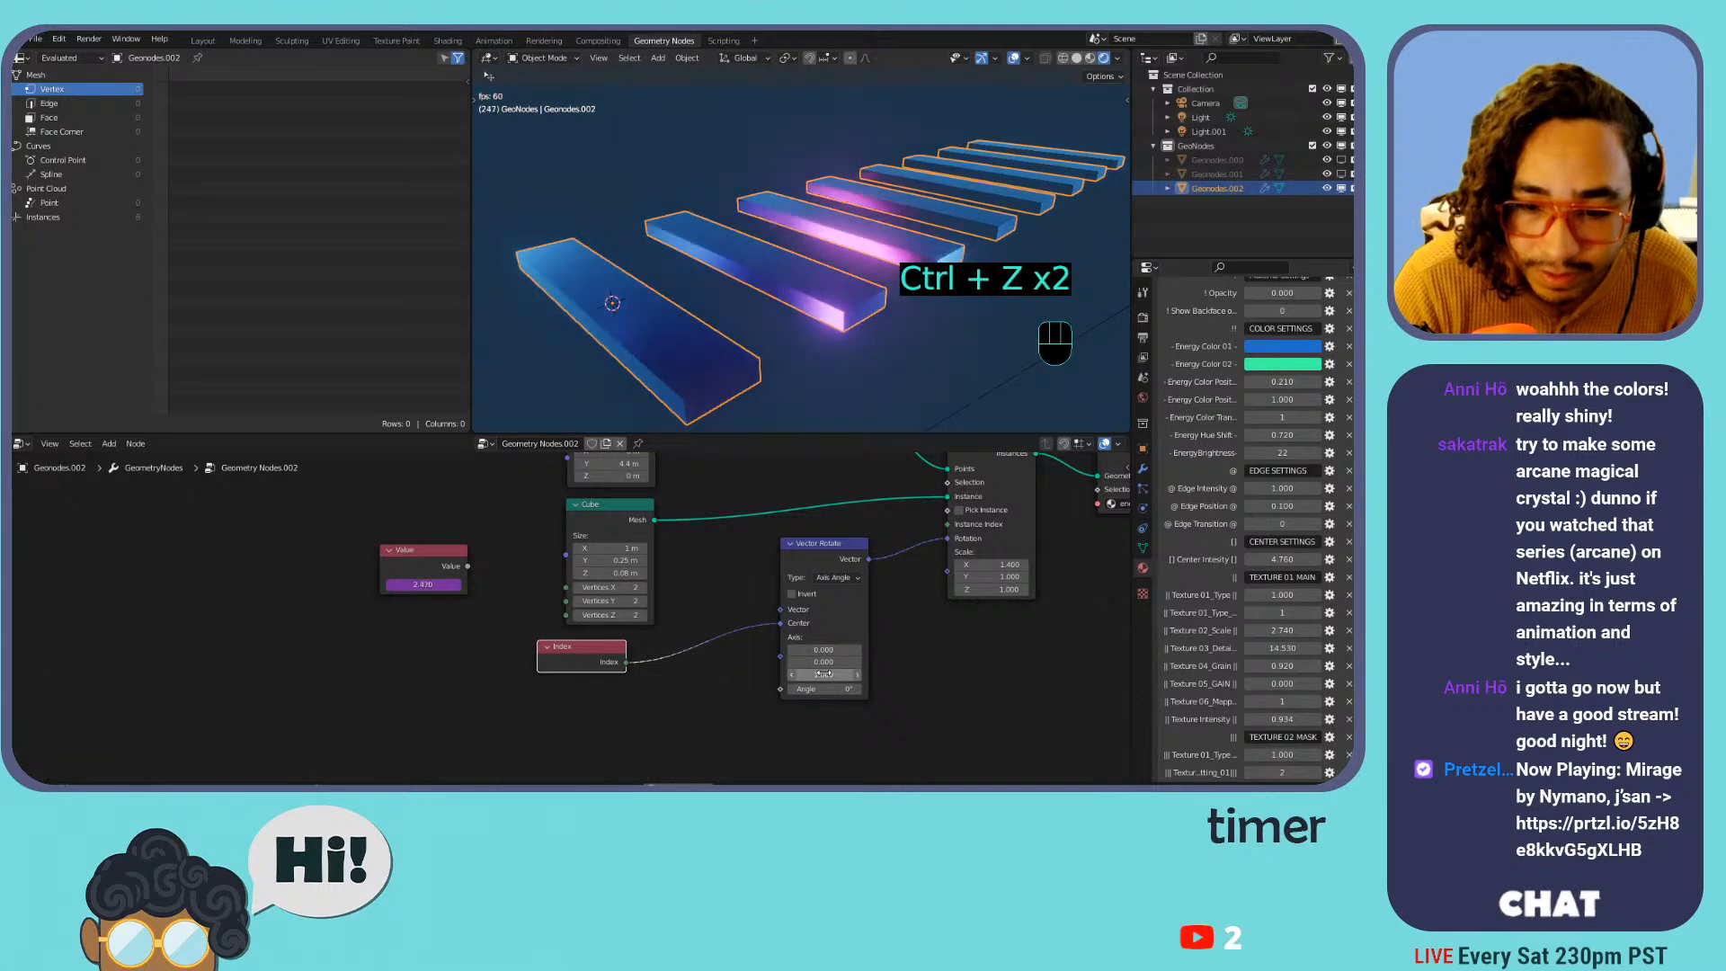
key(ctrl+z)
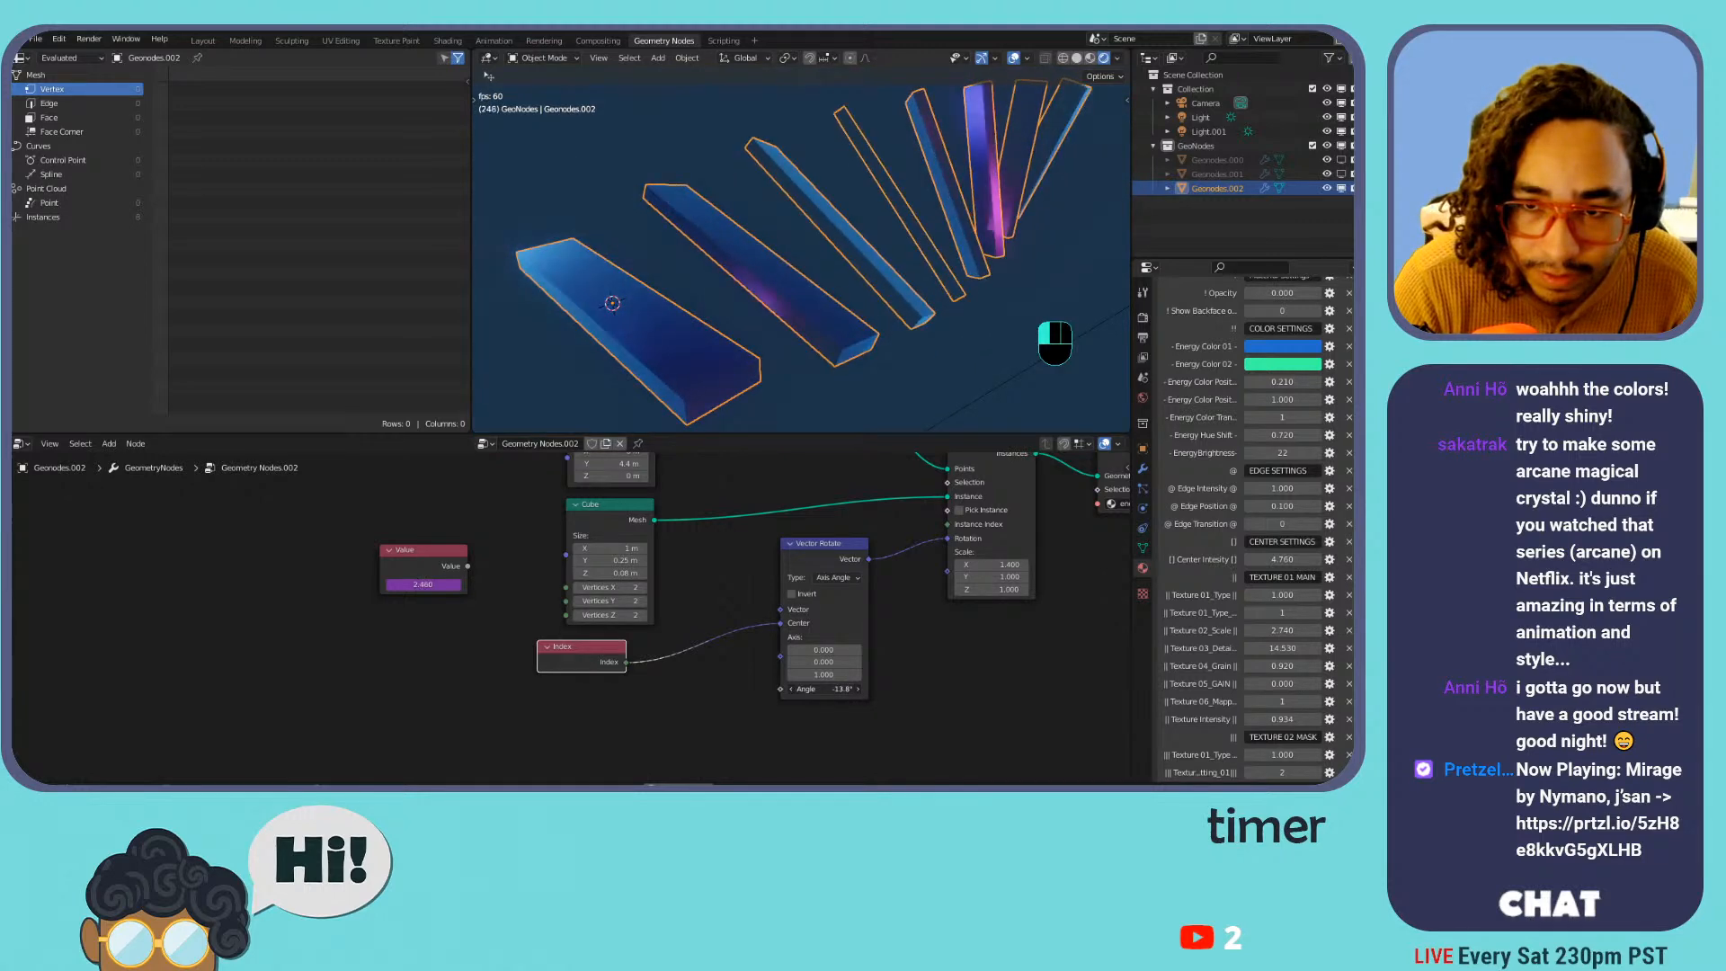
drag(825, 689, 827, 689)
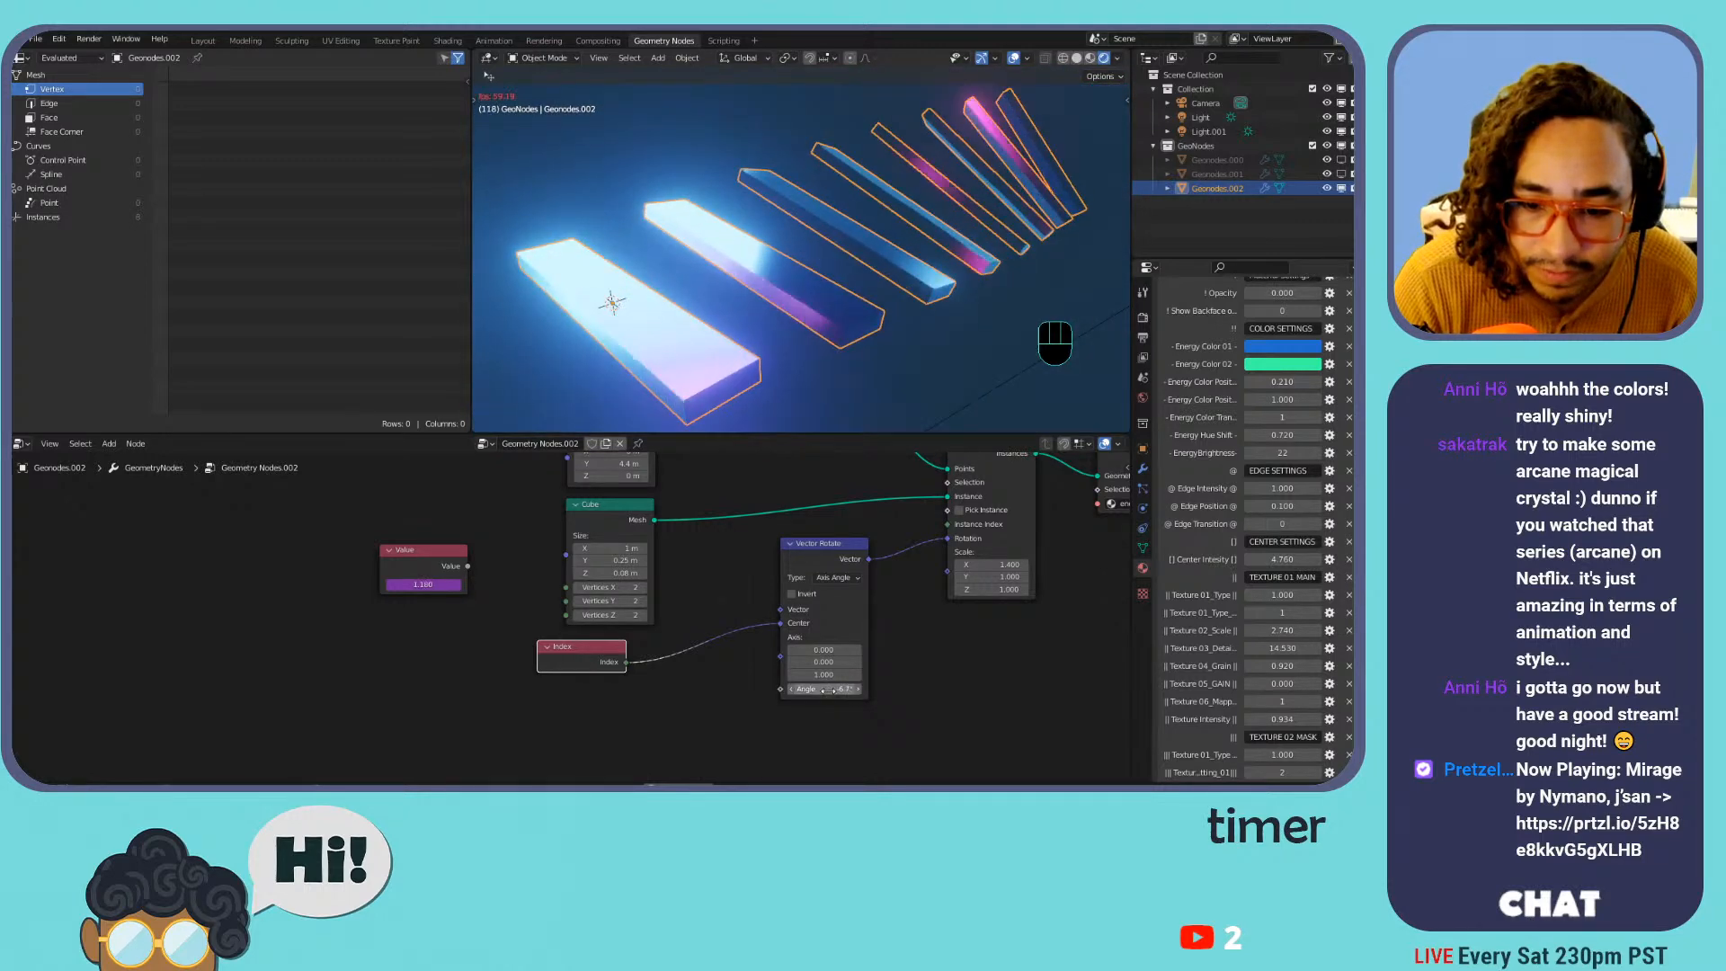
Set the Vector Rotate axis to X 1 and Z 0 so the slats twist around the line
click(827, 674)
text(0)
key(Return)
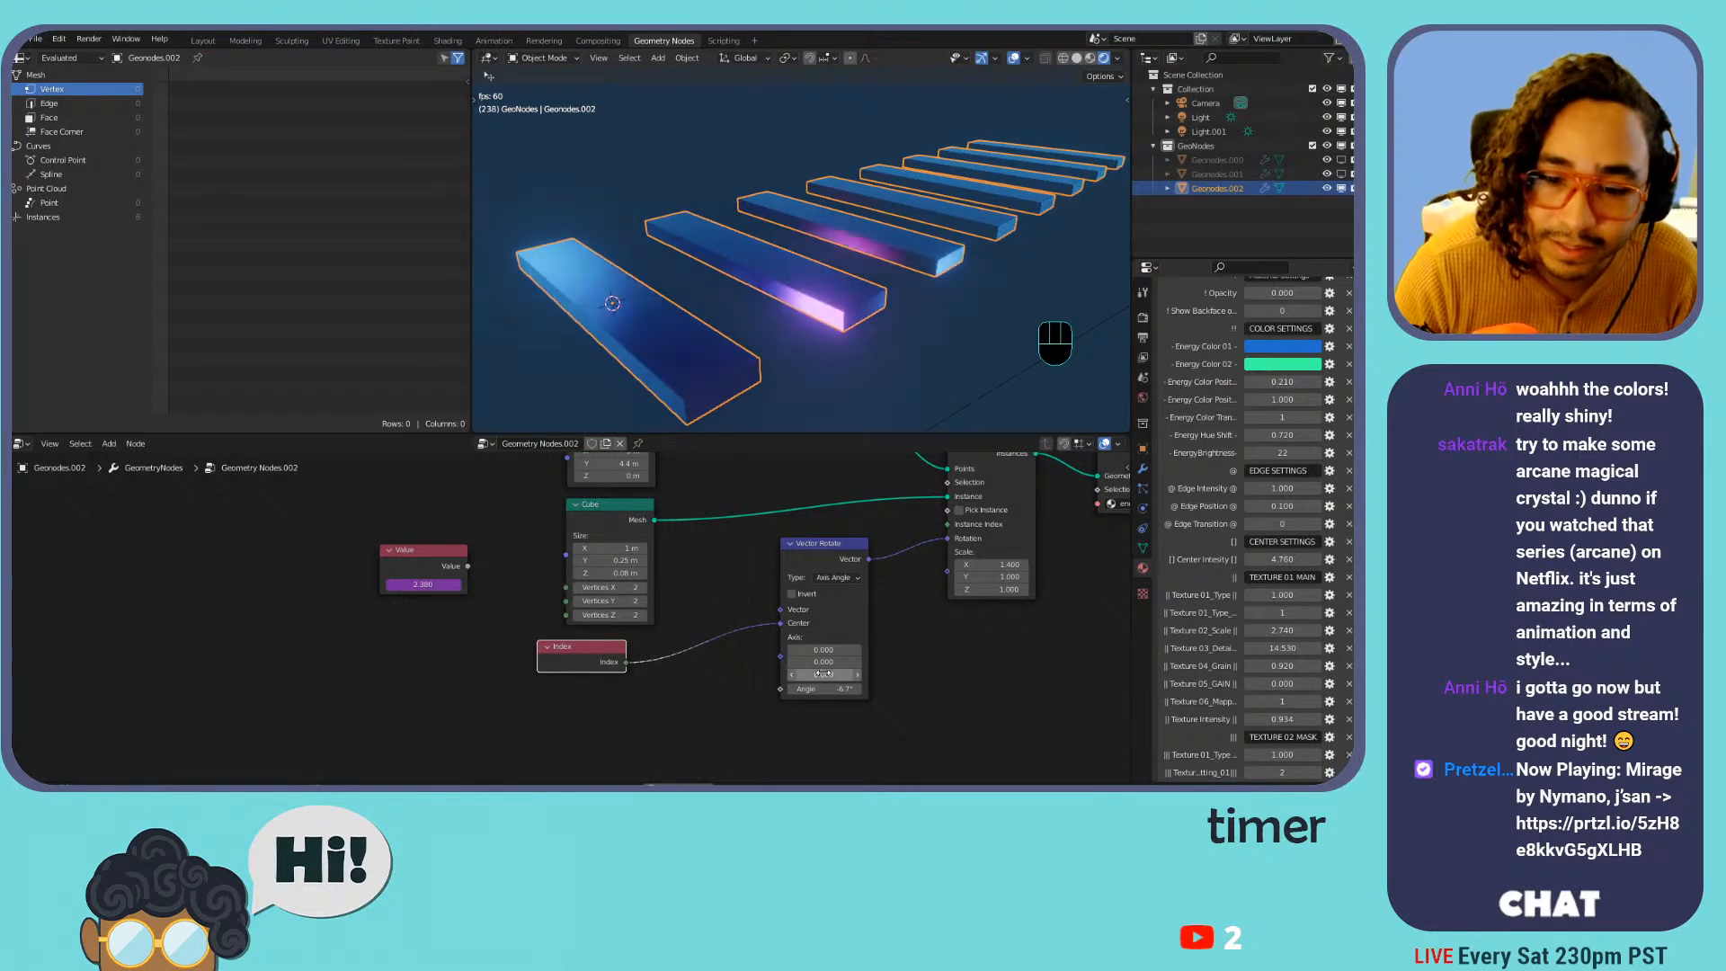
click(831, 652)
text(1)
key(Return)
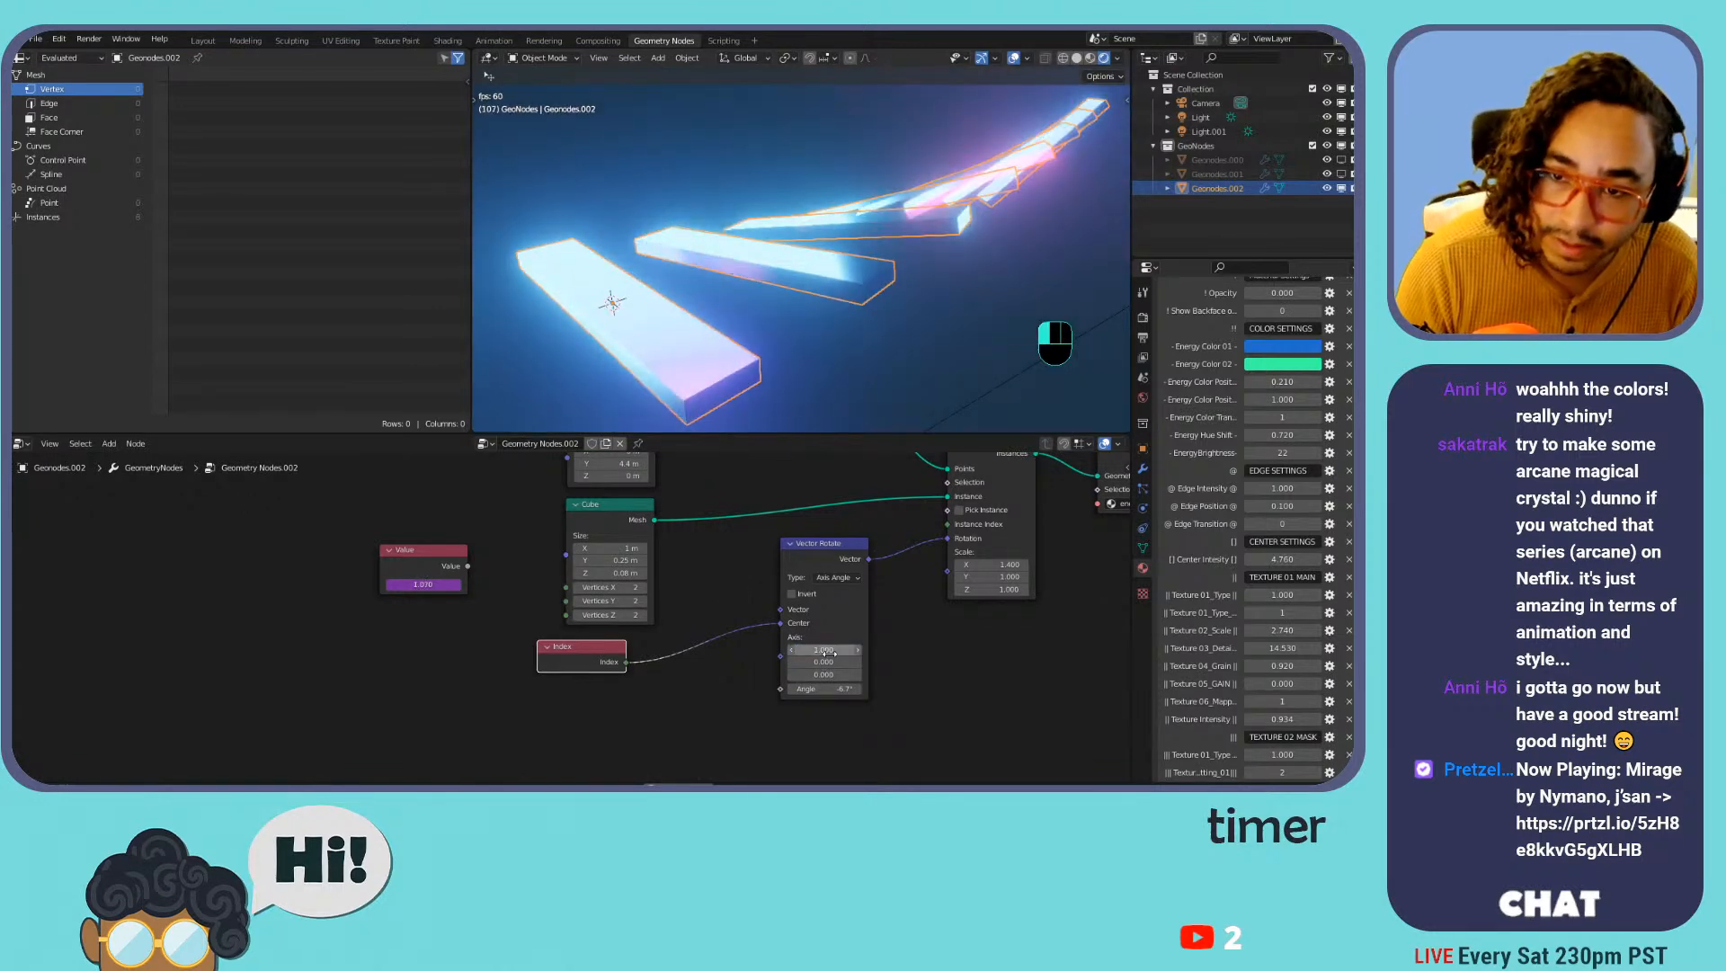
Try different Vector Rotate angles on the row of slats and set the angle to 15°
shift+middle_drag(780, 211, 711, 191)
shift+middle_drag(711, 190, 854, 224)
shift+middle_drag(854, 224, 900, 208)
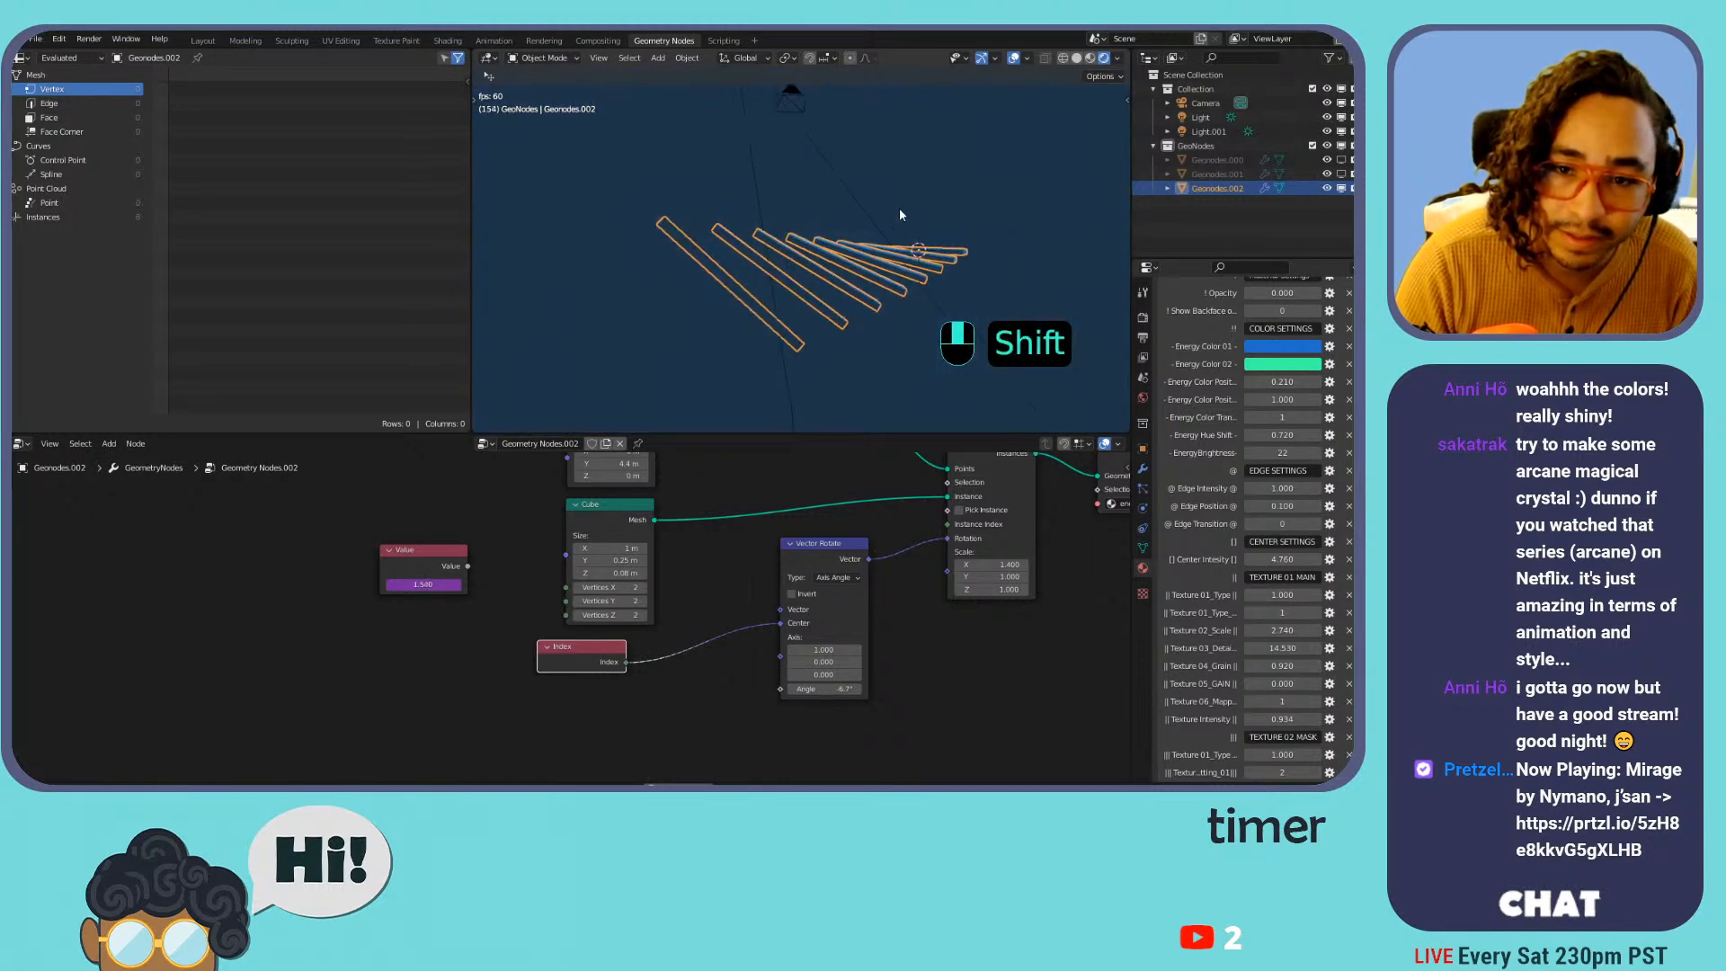
drag(829, 690, 864, 690)
key(Return)
click(826, 689)
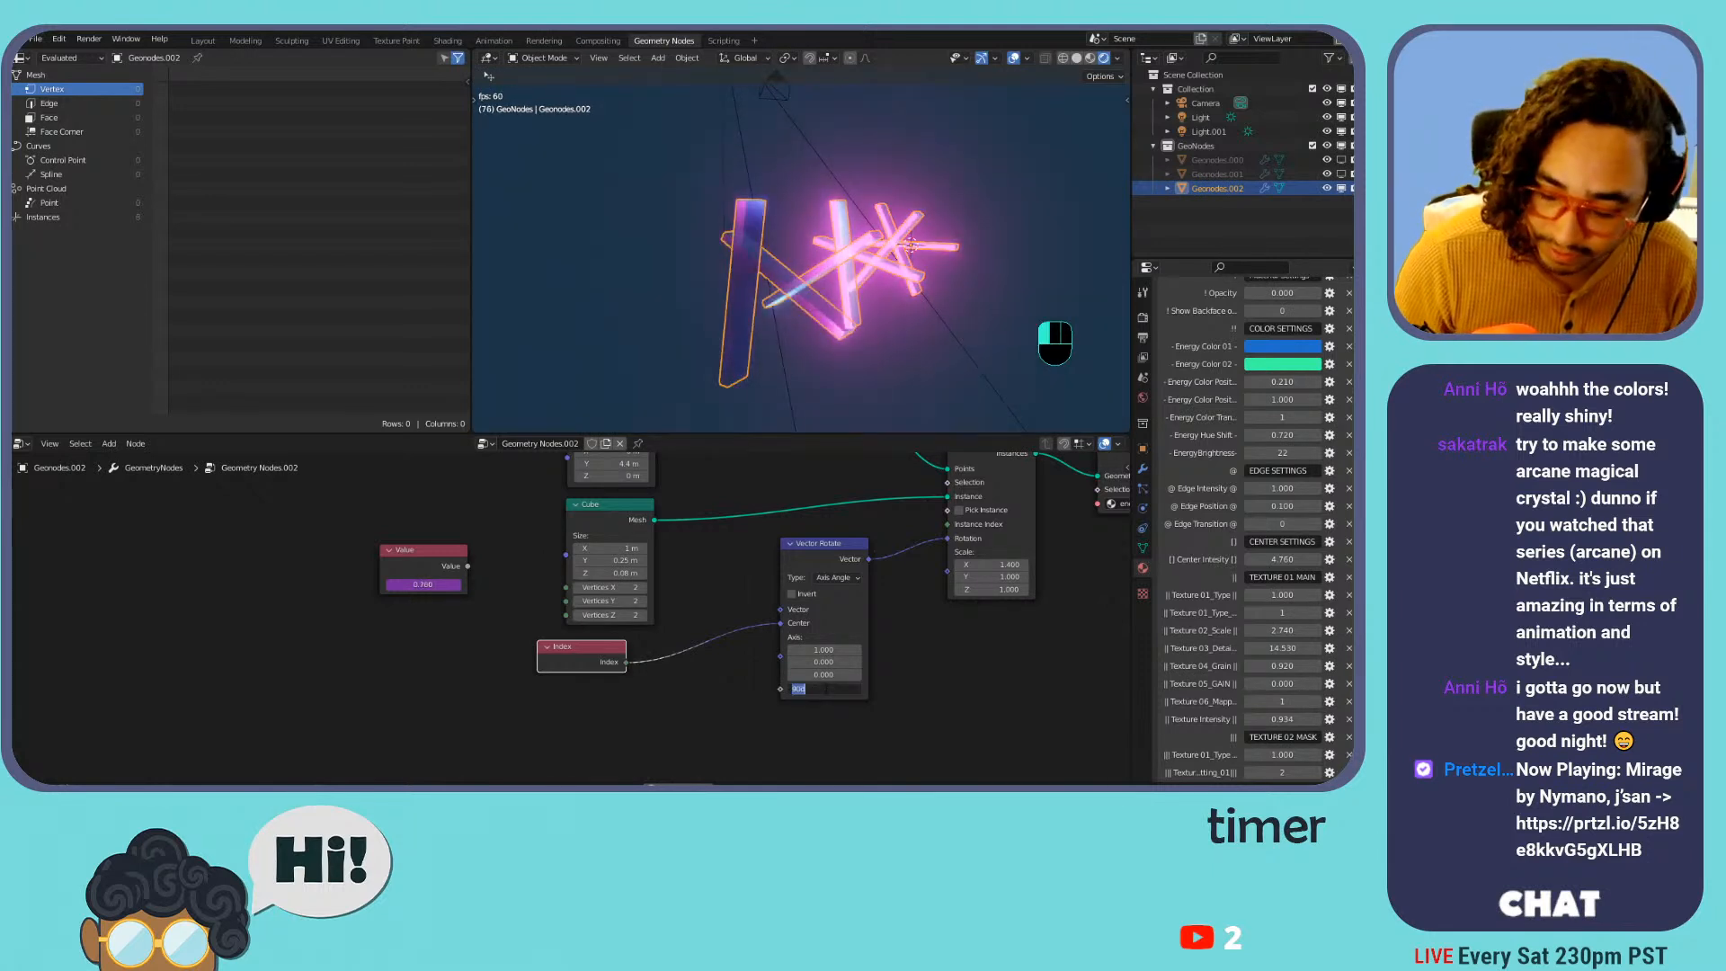
text(15)
key(Return)
Lengthen the twisted row by setting the Curve Line's end point to Y 14 m
scroll(653, 567, down, 2)
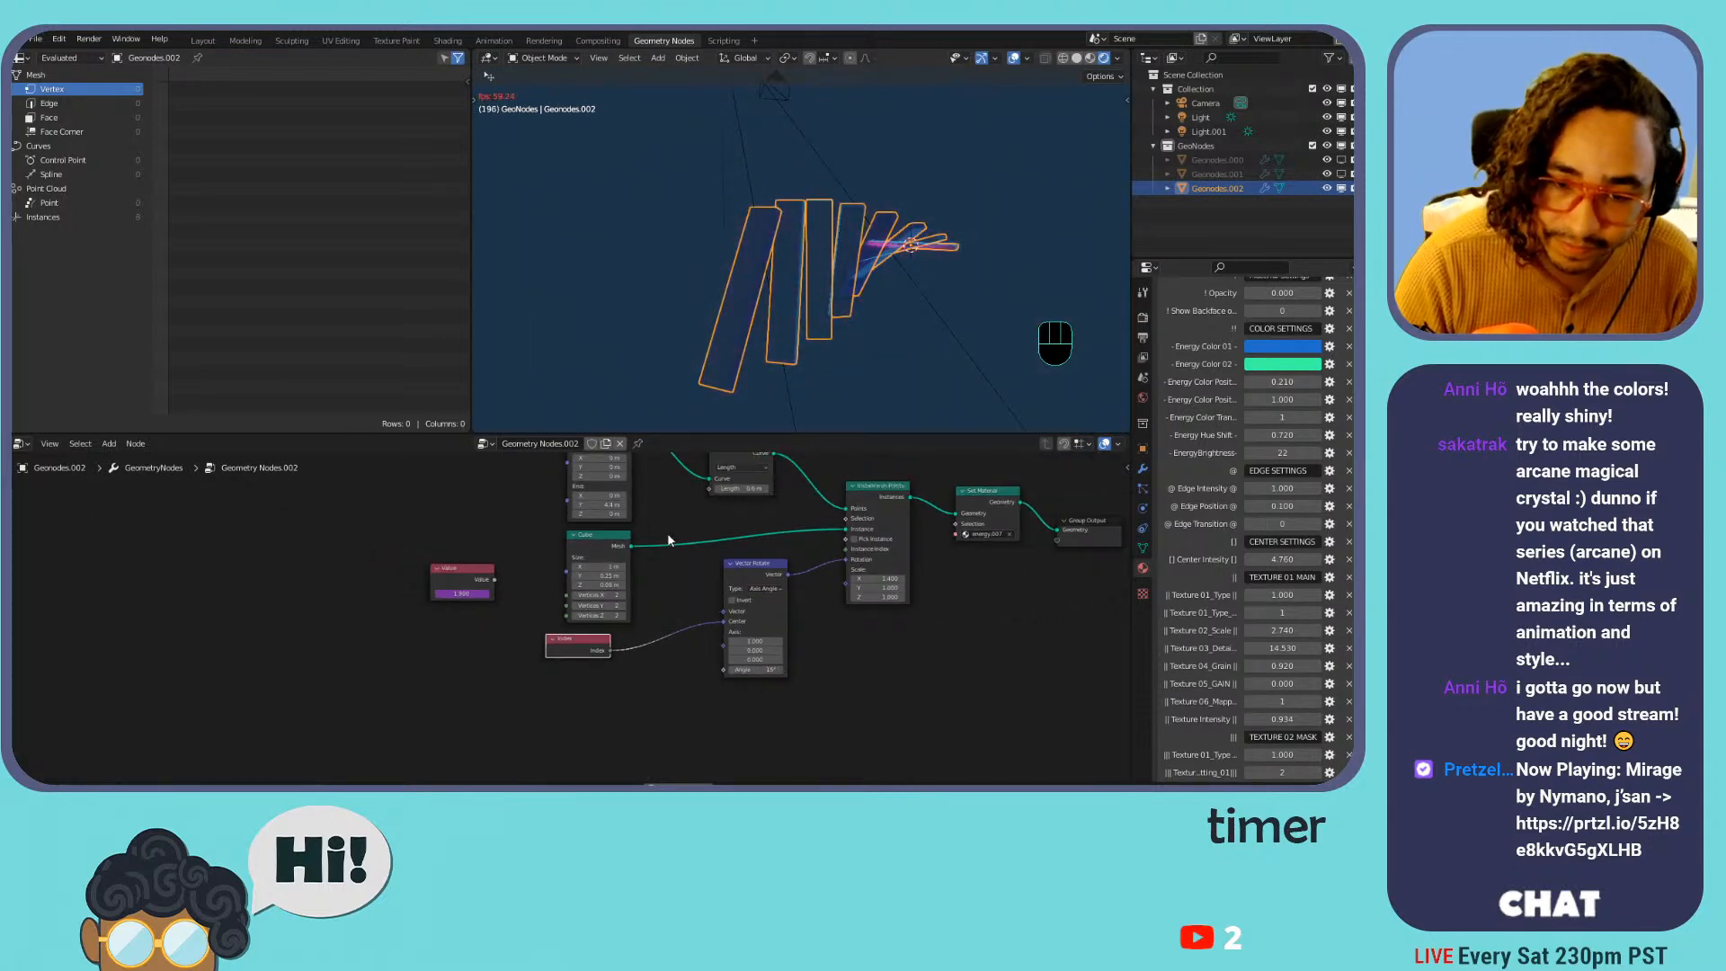
middle_drag(671, 491, 650, 612)
scroll(650, 612, down, 1)
shift+middle_drag(863, 315, 661, 427)
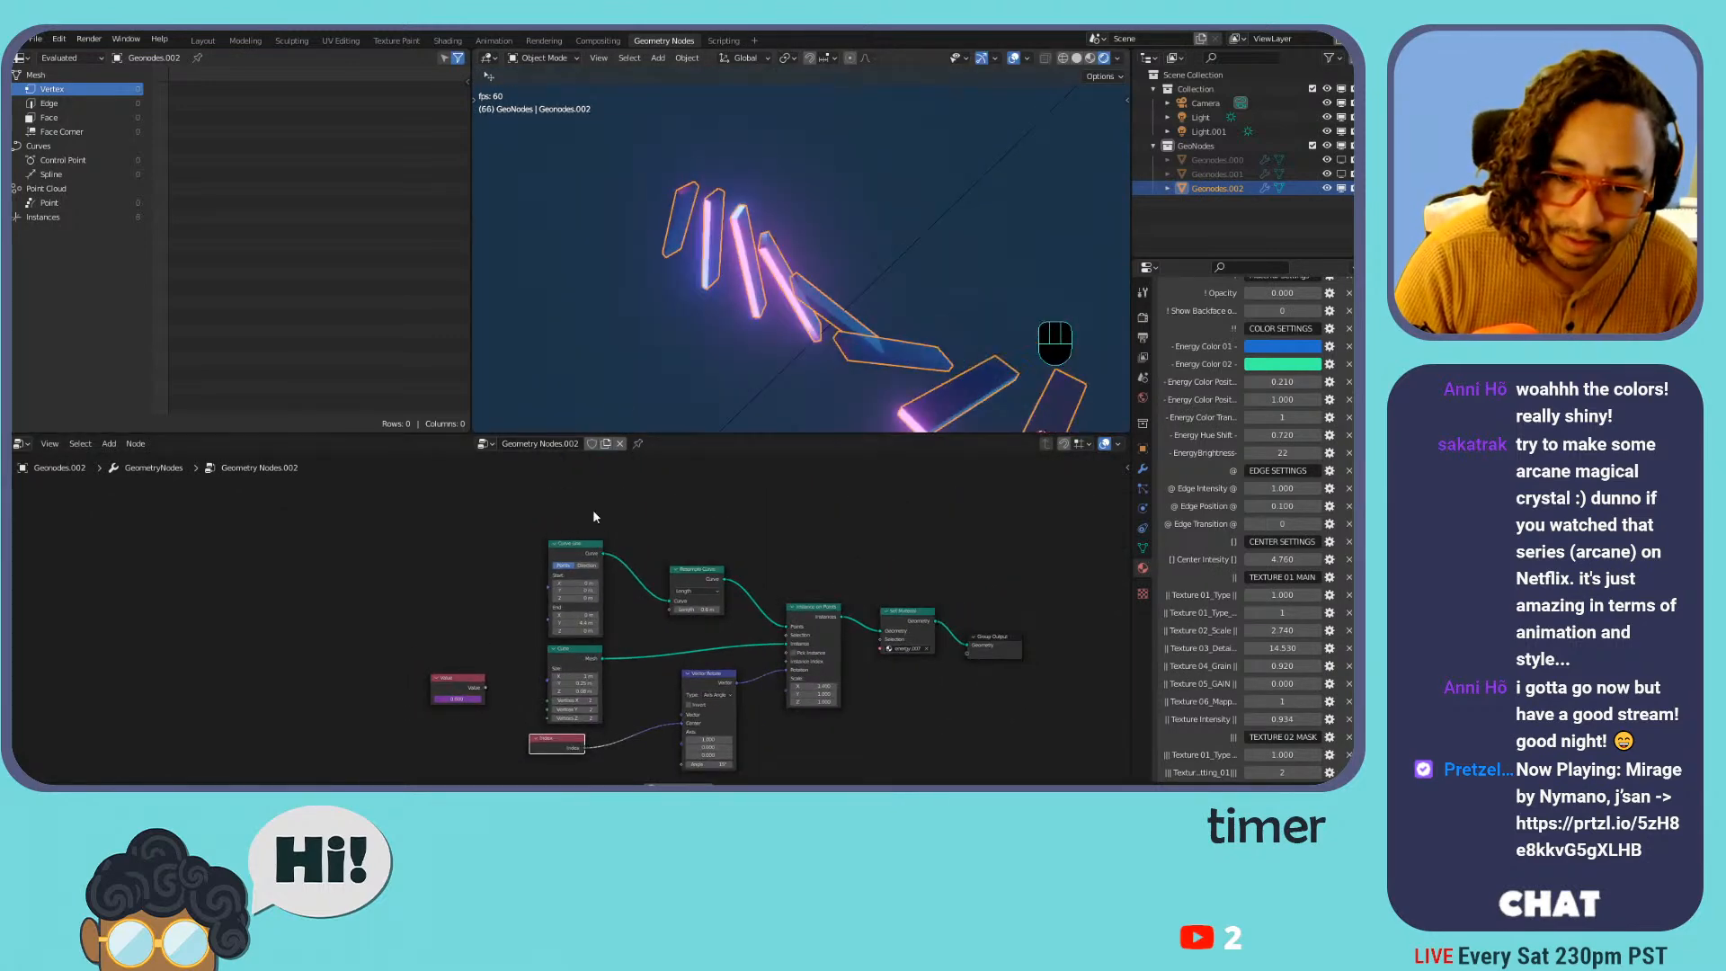
drag(562, 622, 635, 622)
scroll(816, 227, down, 2)
middle_drag(816, 228, 683, 224)
shift+middle_drag(683, 225, 628, 204)
scroll(576, 628, up, 3)
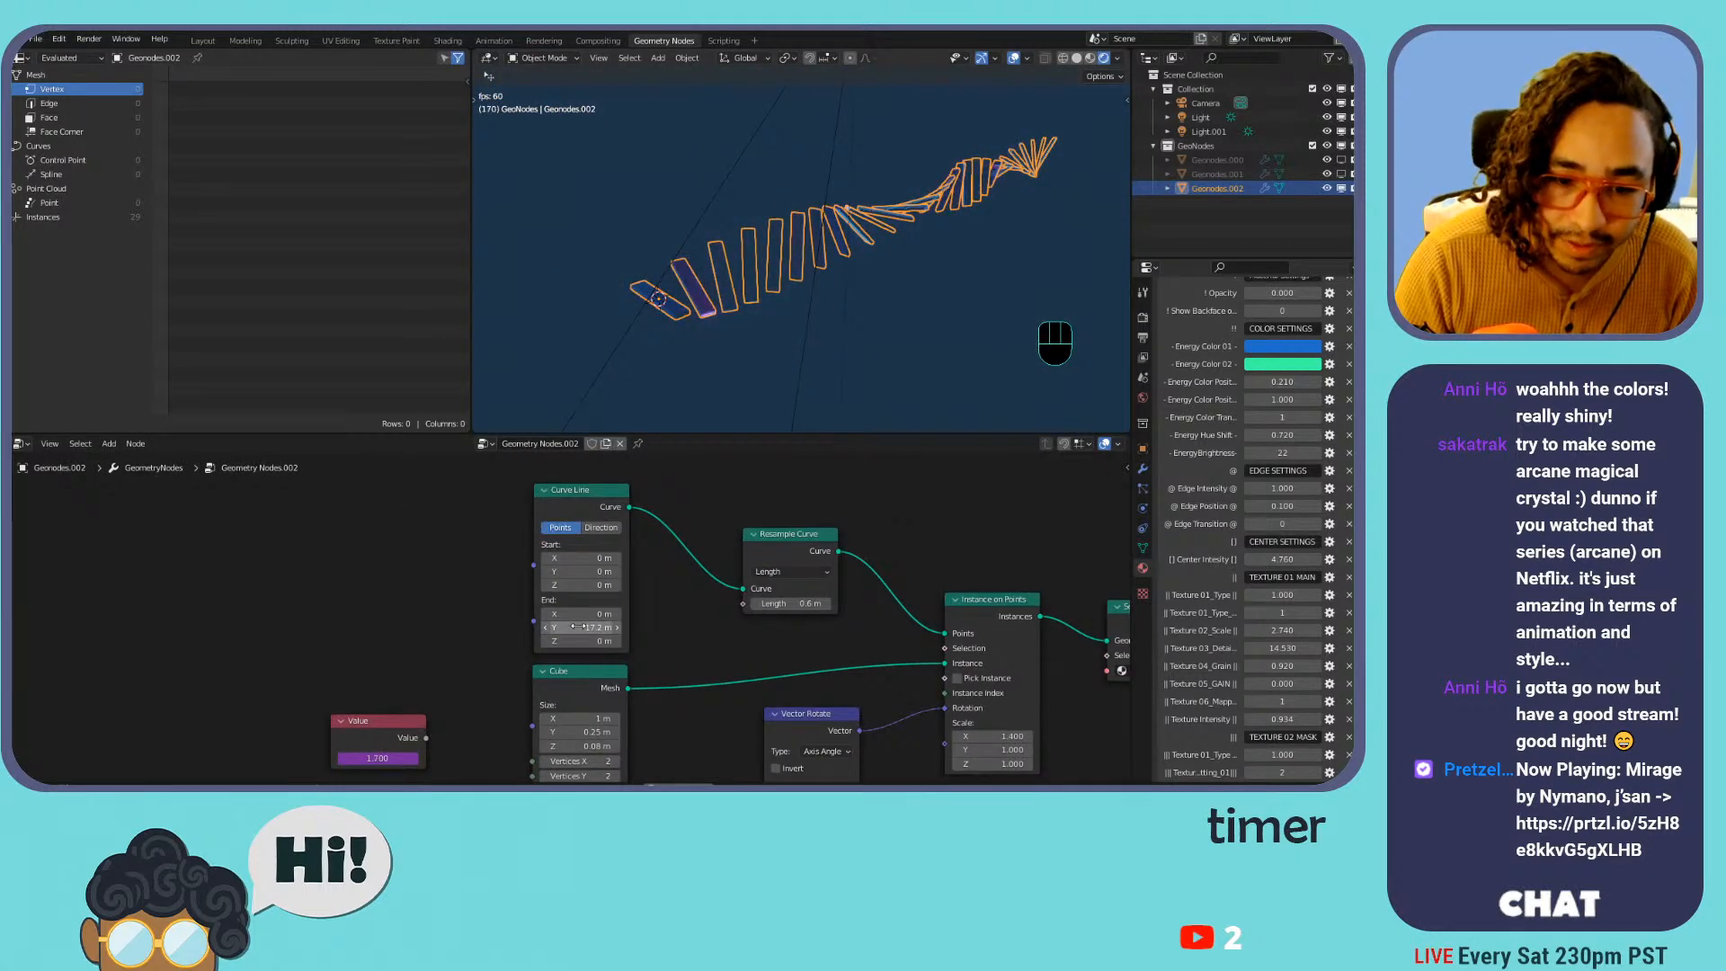
drag(583, 628, 477, 628)
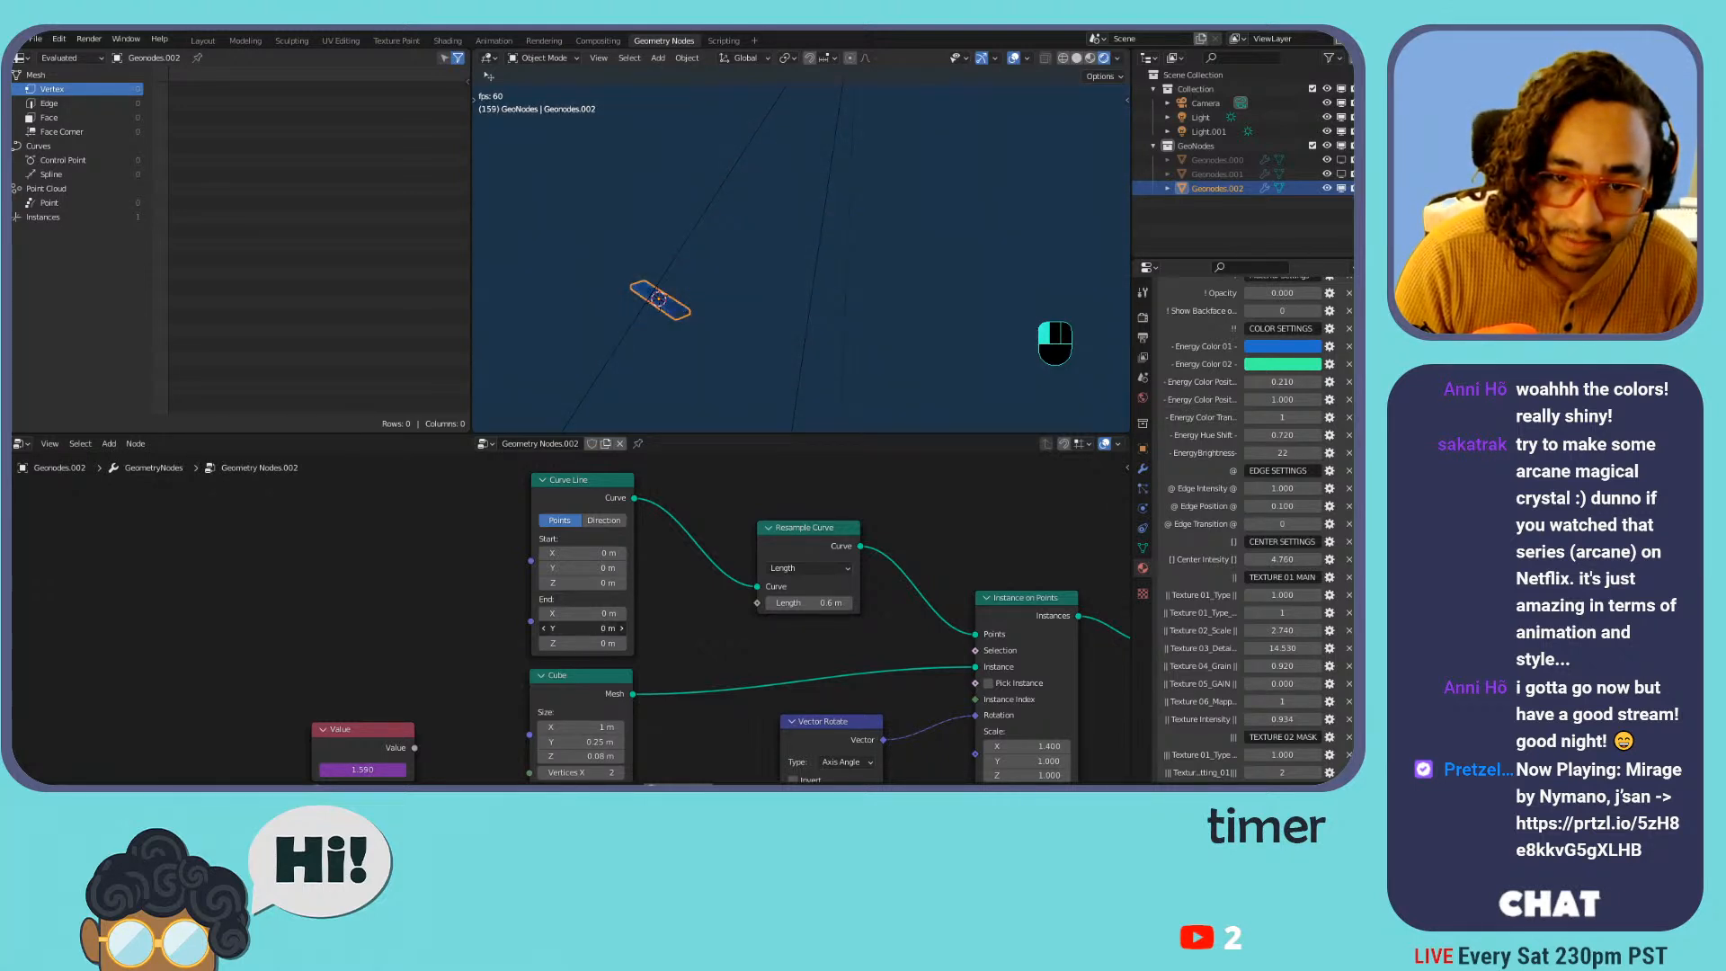
drag(674, 629, 574, 629)
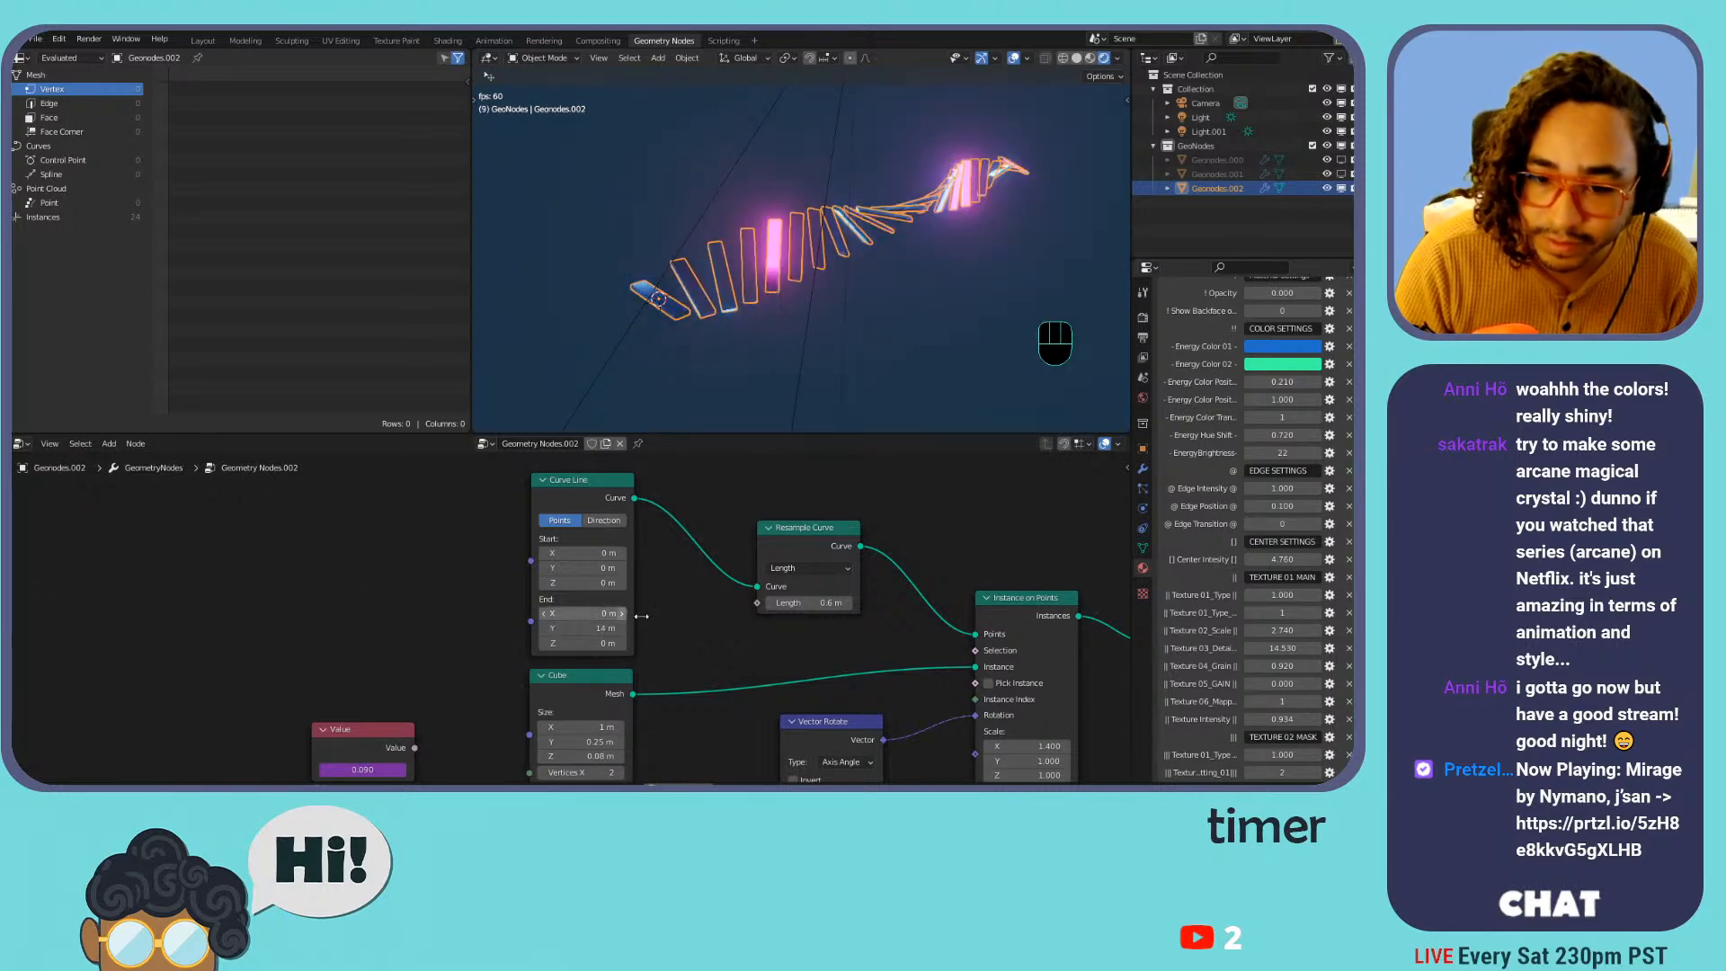
Tighten the slats with a Resample Curve length of 0.24 m and soften the twist with a Vector Rotate angle of about -4.8°
drag(814, 603, 802, 603)
shift+middle_drag(759, 396, 713, 292)
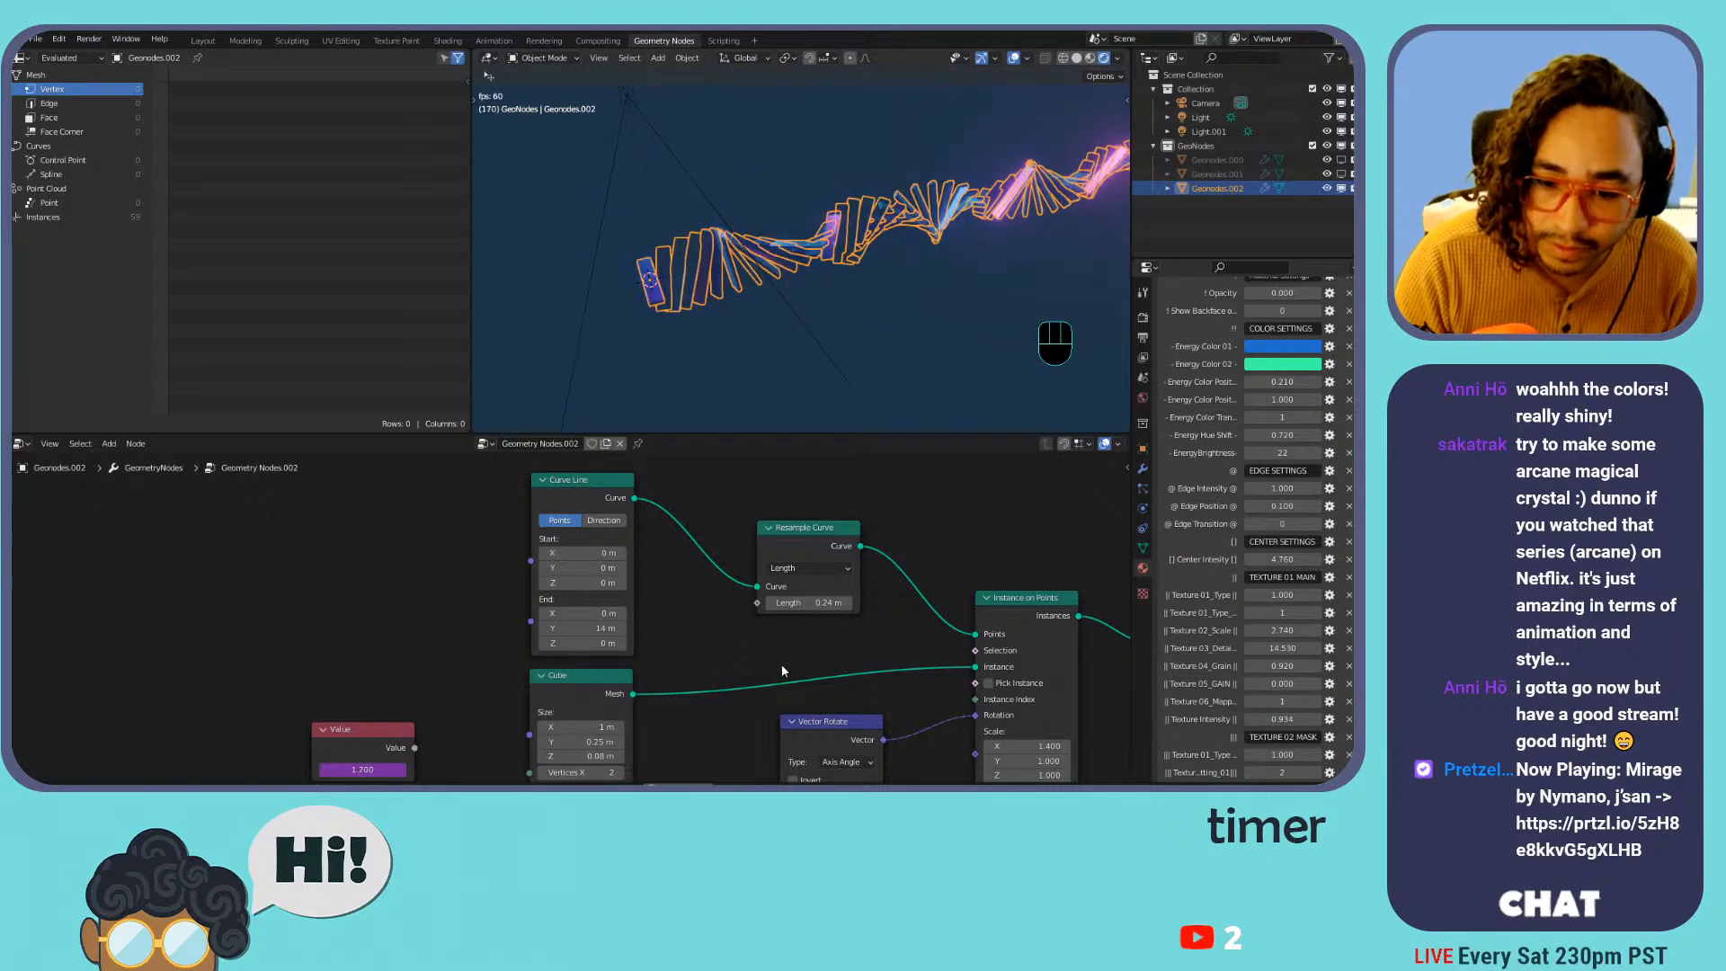
middle_drag(795, 755, 821, 573)
drag(850, 710, 791, 710)
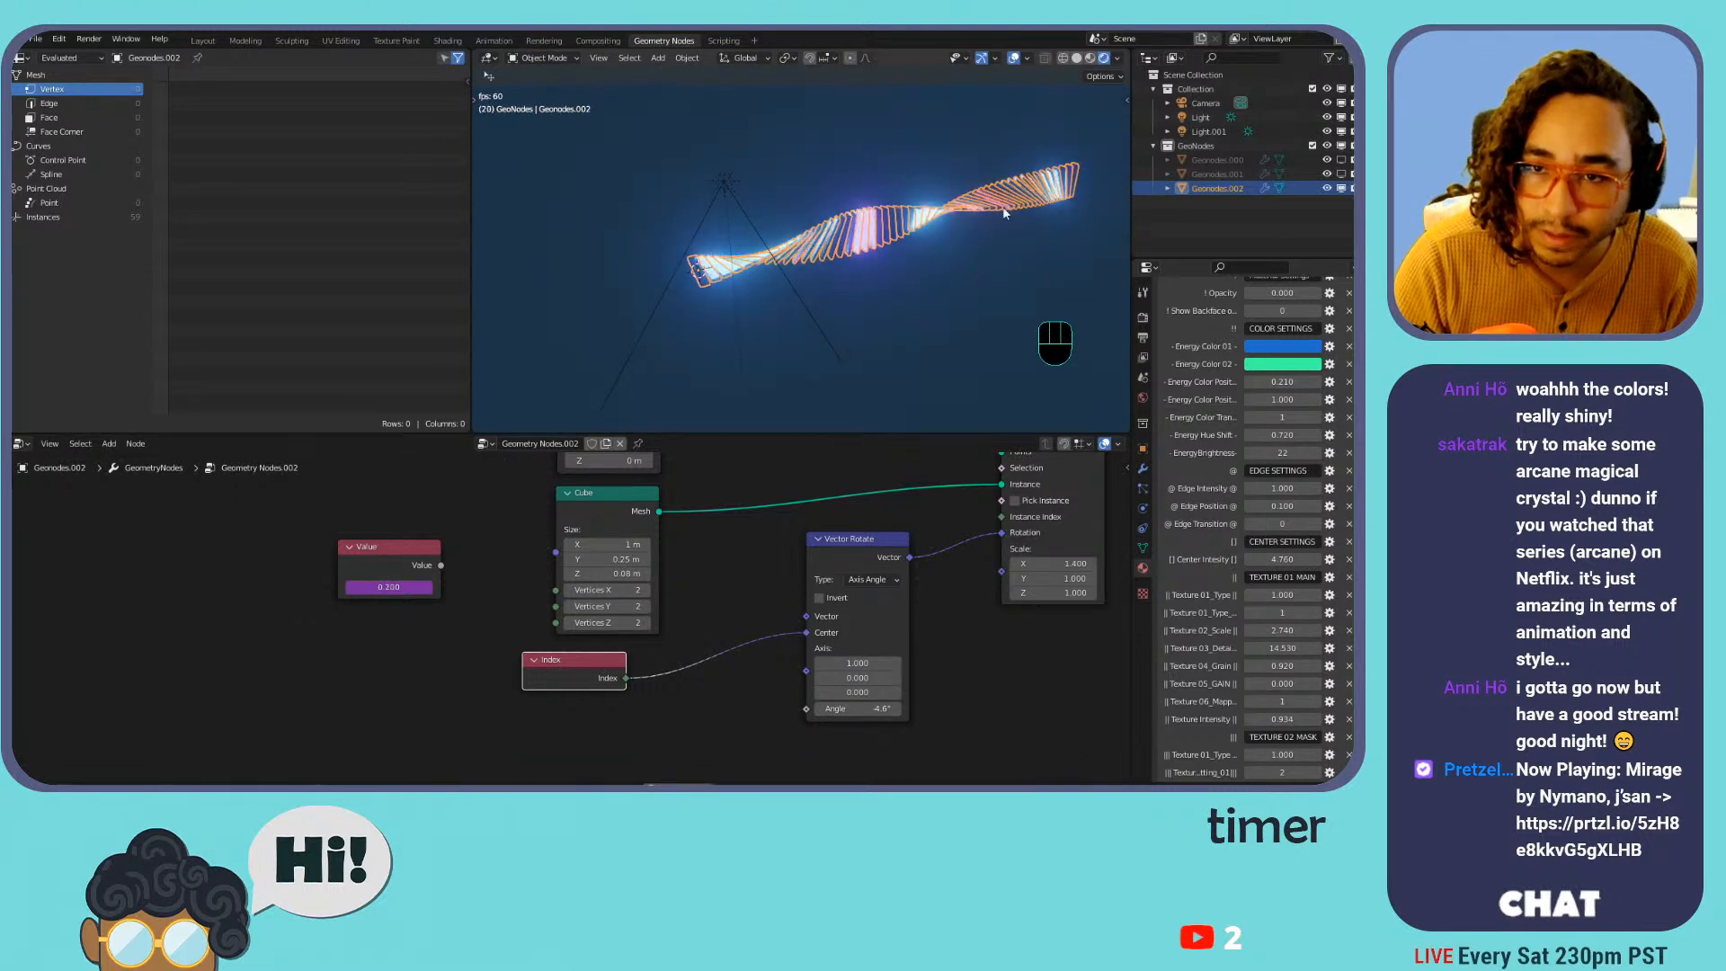
Hide the viewport overlays to preview the twisted row and set the Vector Rotate angle to 2.5°
click(1013, 58)
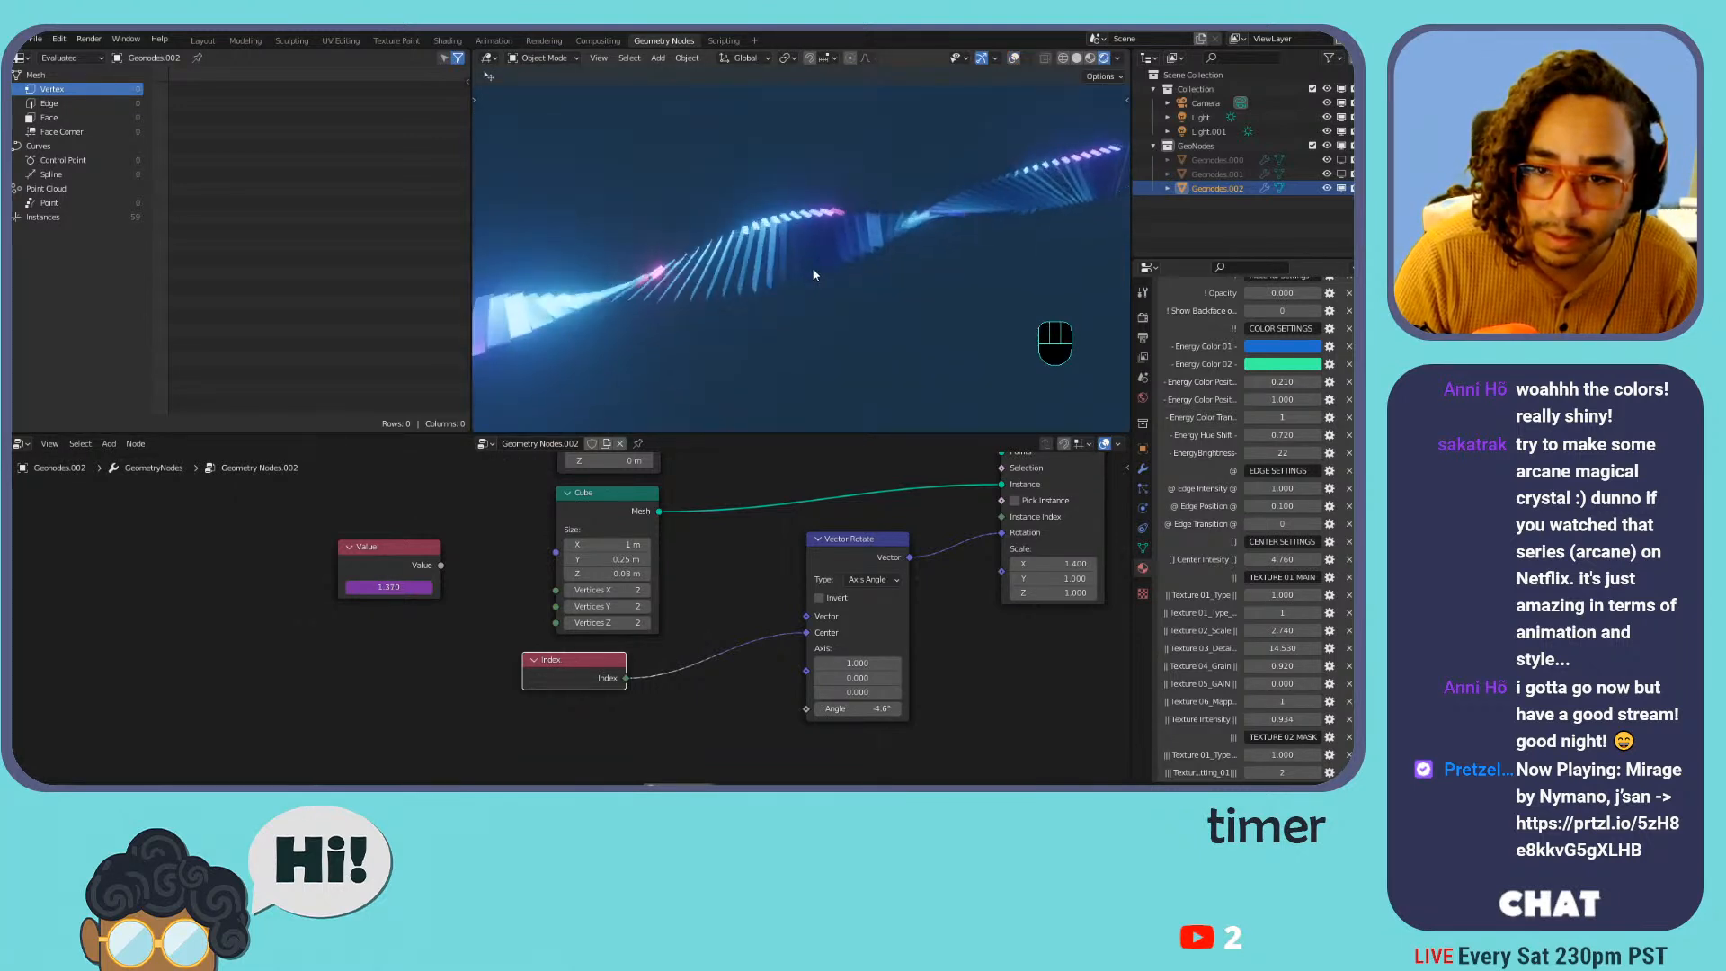
drag(850, 713, 934, 711)
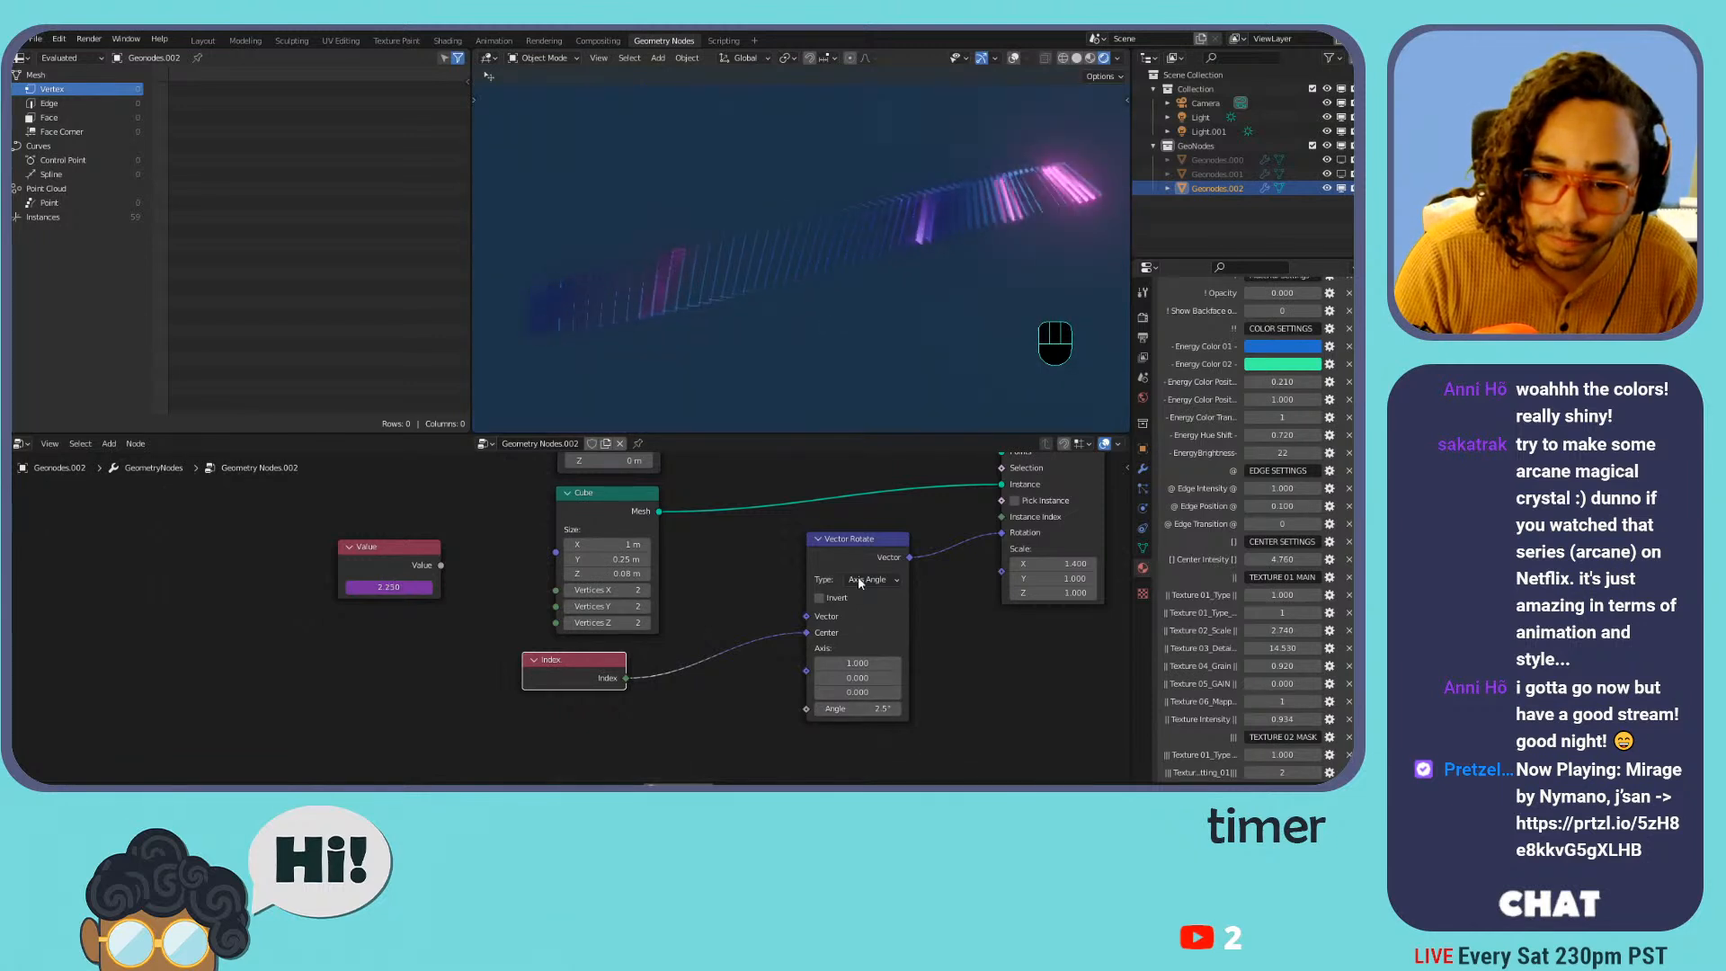
Try driving the Vector Rotate axis with the Index node while varying the center values, and restore the Index link to Center
drag(807, 633, 807, 715)
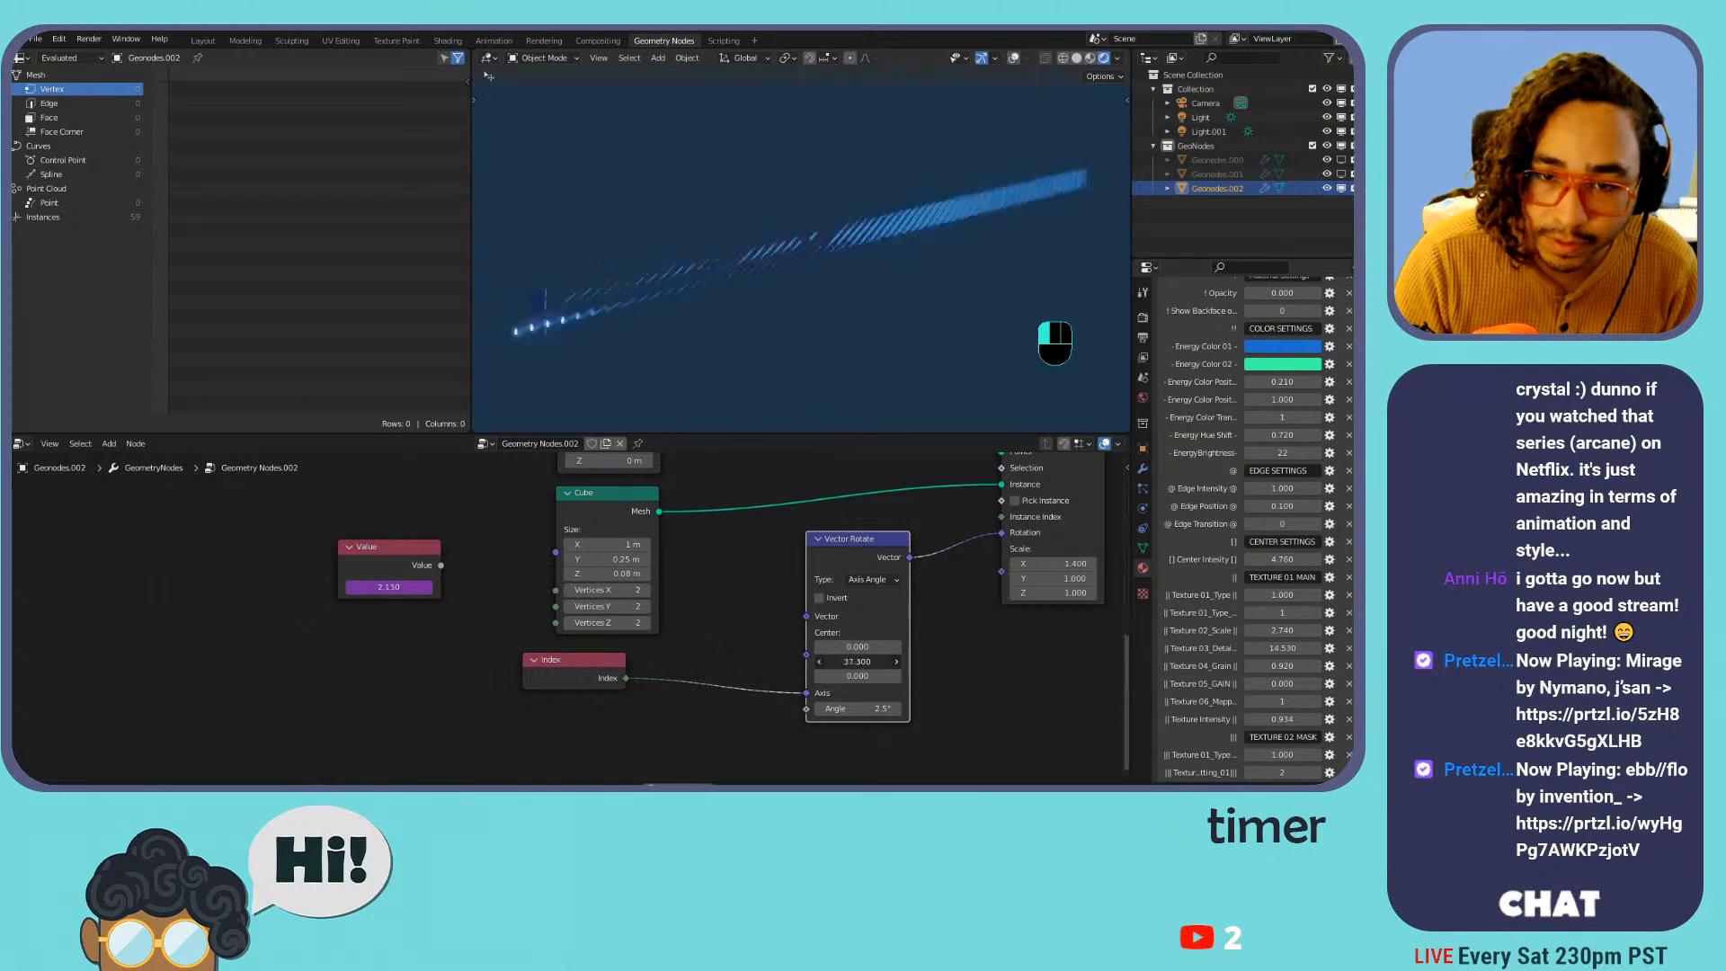
key(ctrl+z)
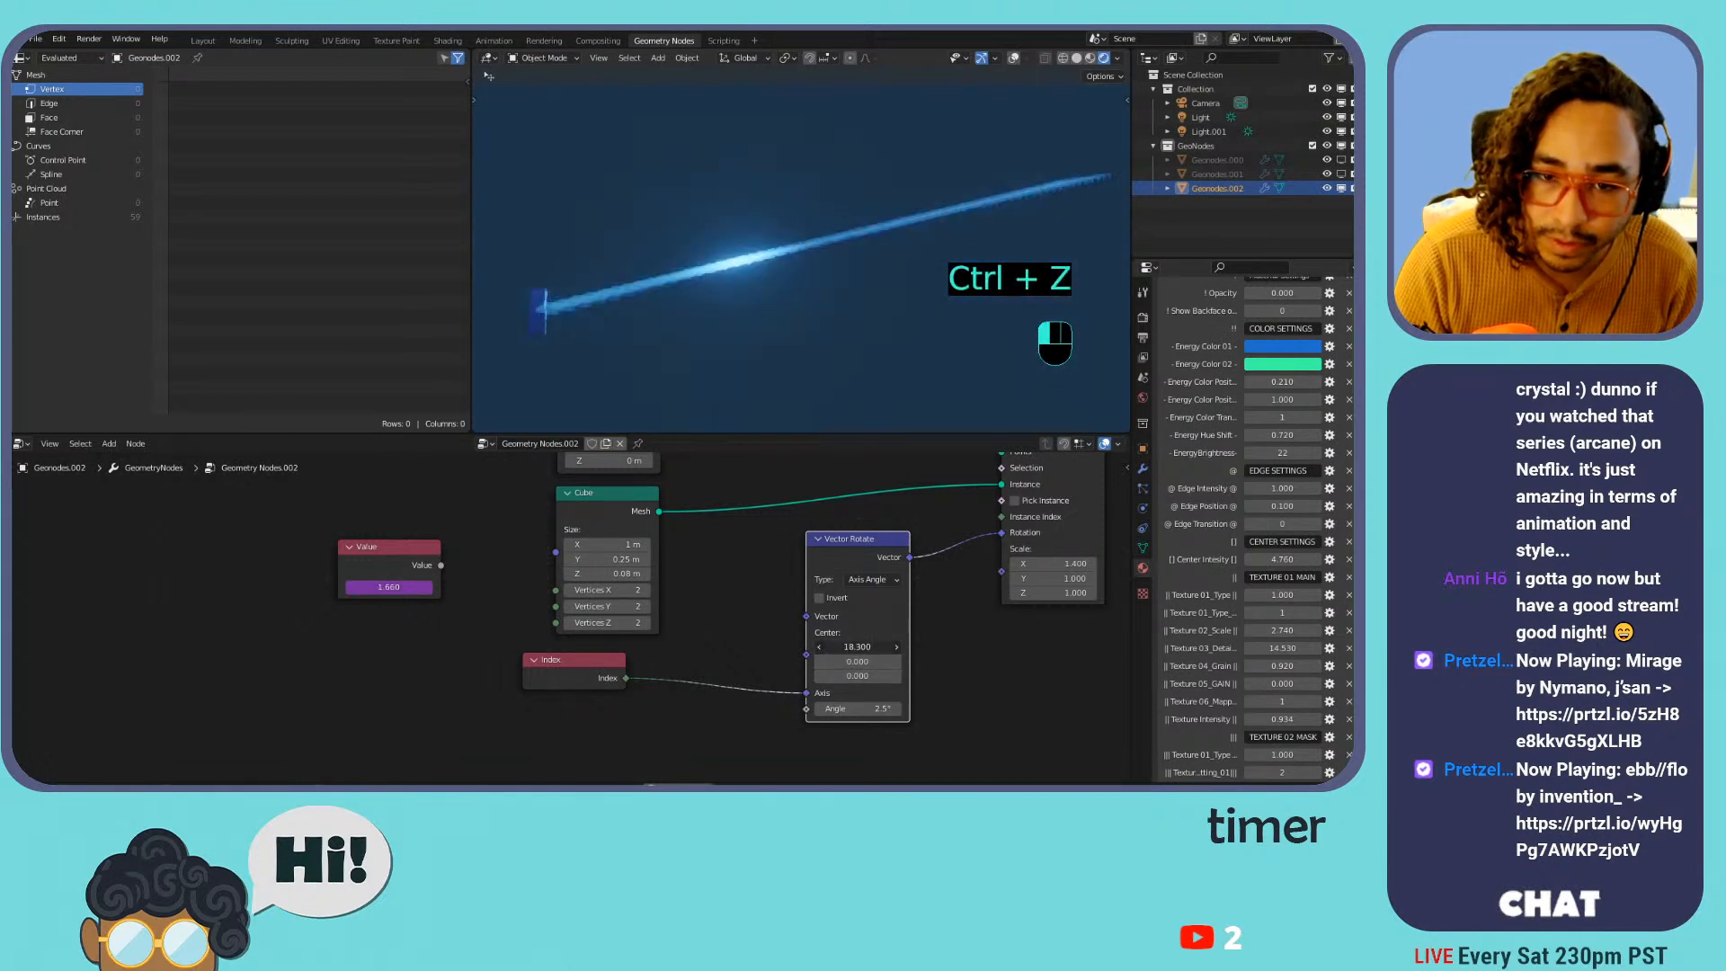
key(ctrl+z)
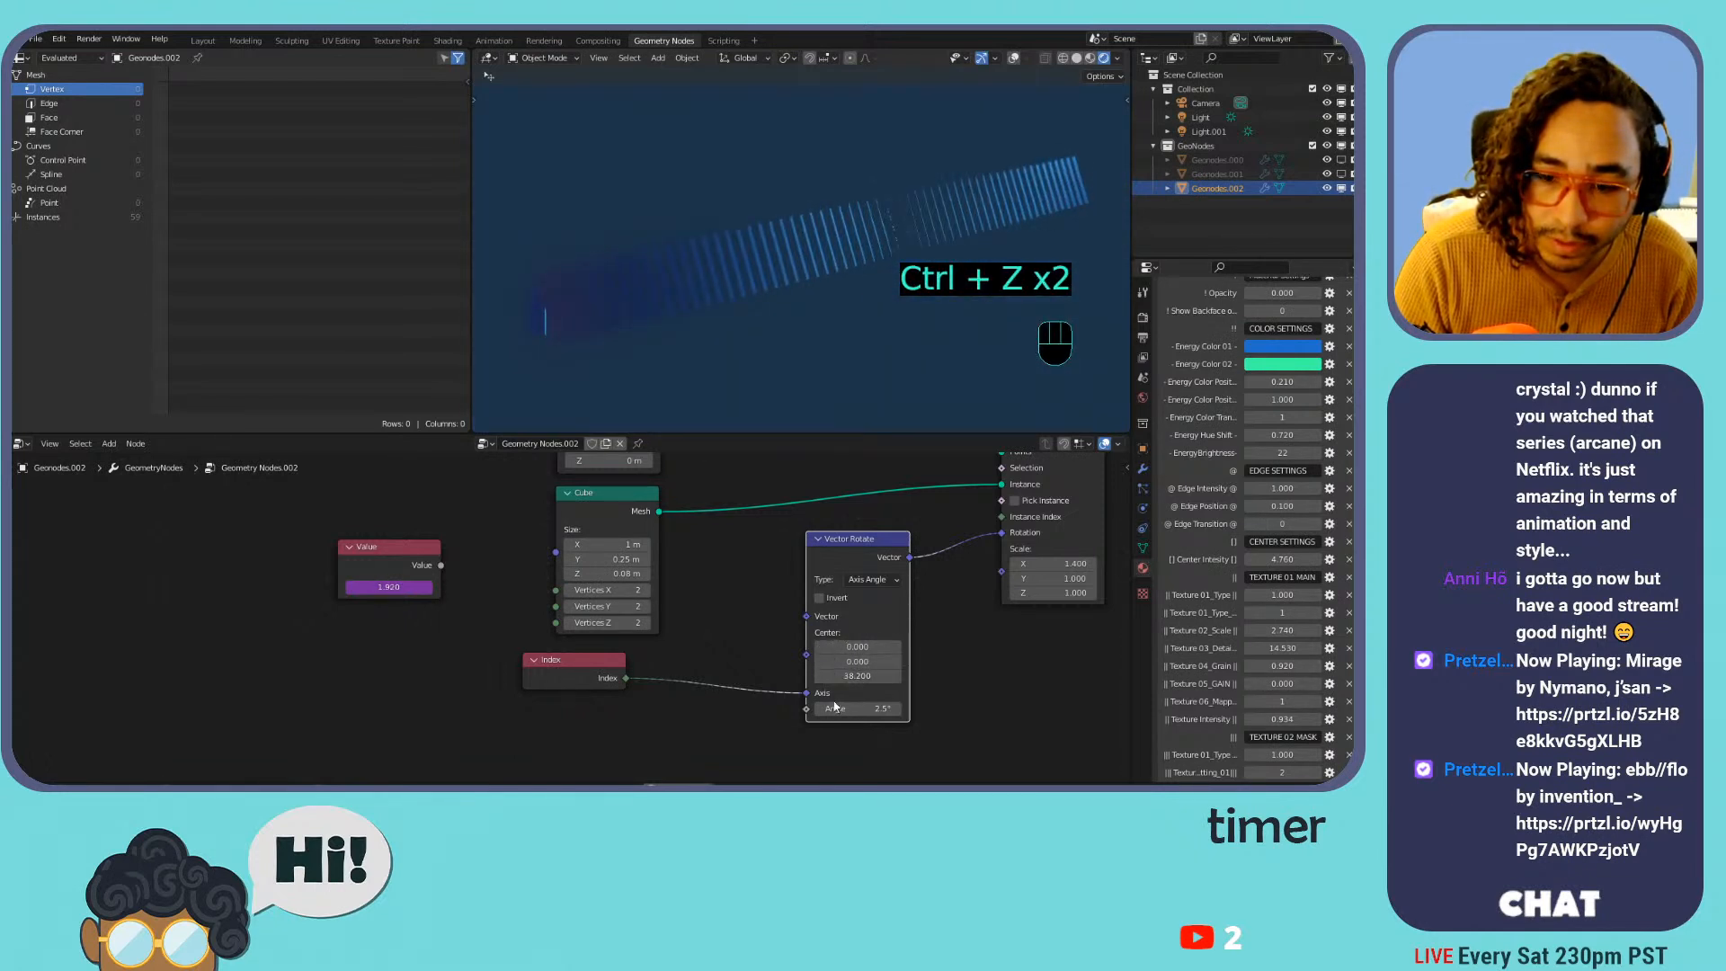
drag(872, 707, 807, 655)
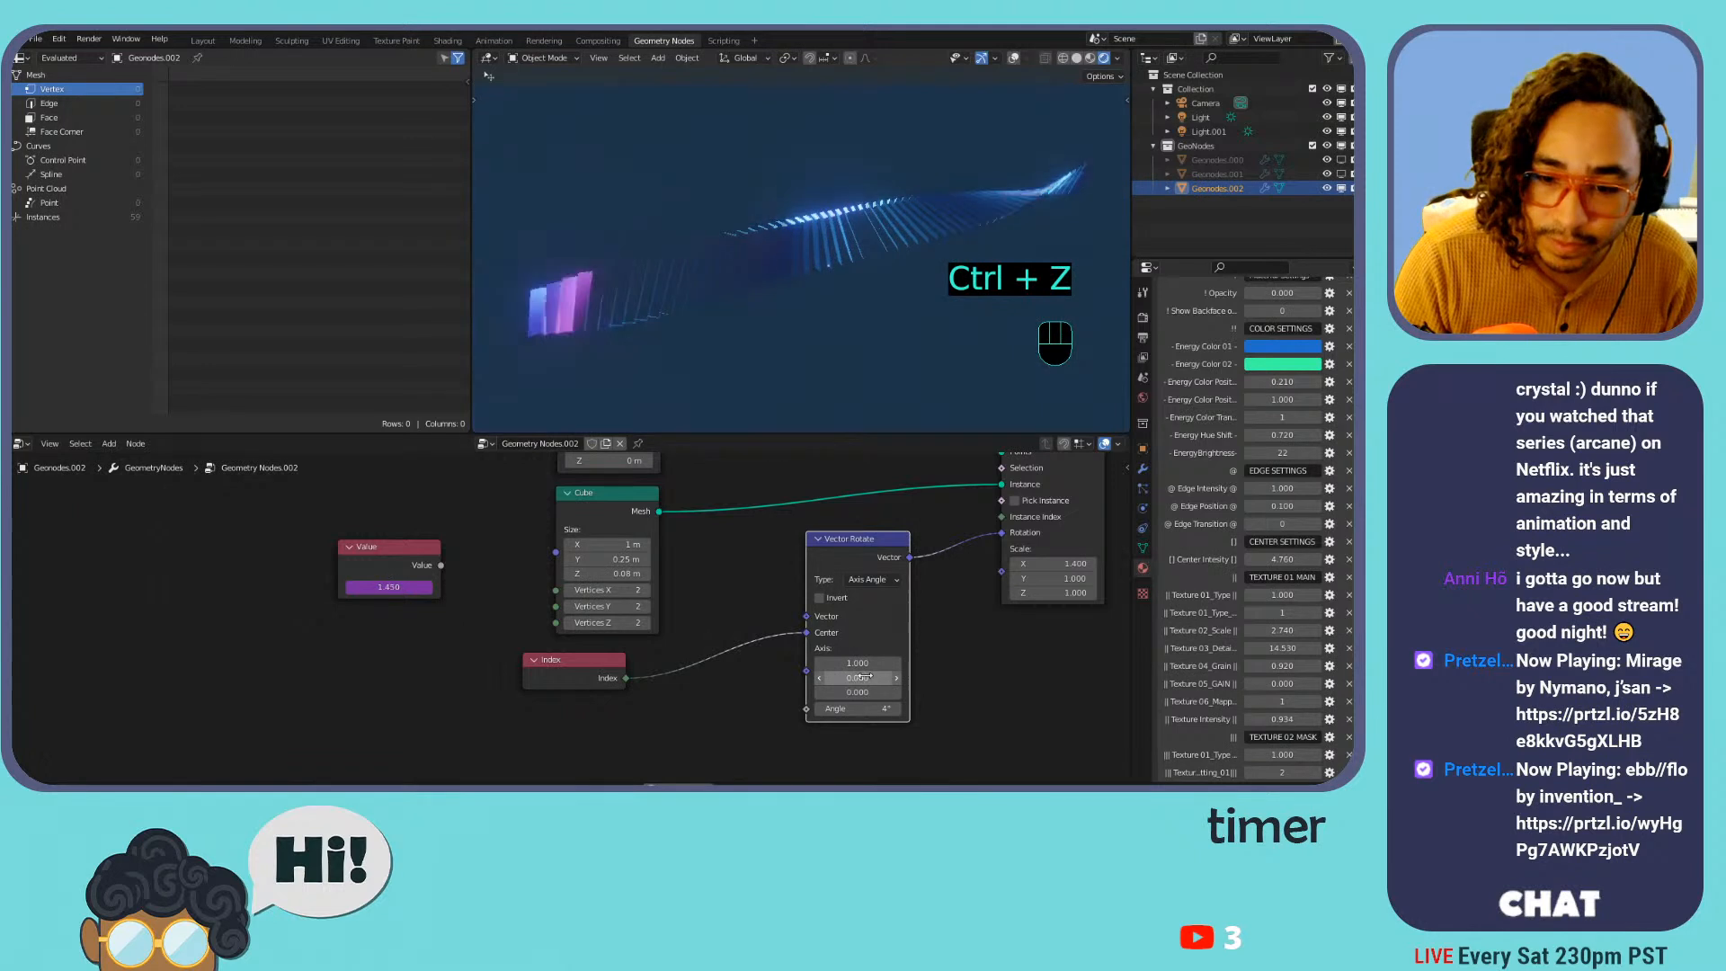
Adjust the Vector Rotate axis with Y at 1 and set its angle to 1.5°
drag(857, 664, 764, 663)
mouse_move(870, 709)
mouse_down()
mouse_move(845, 708)
mouse_move(892, 708)
mouse_move(854, 708)
mouse_up()
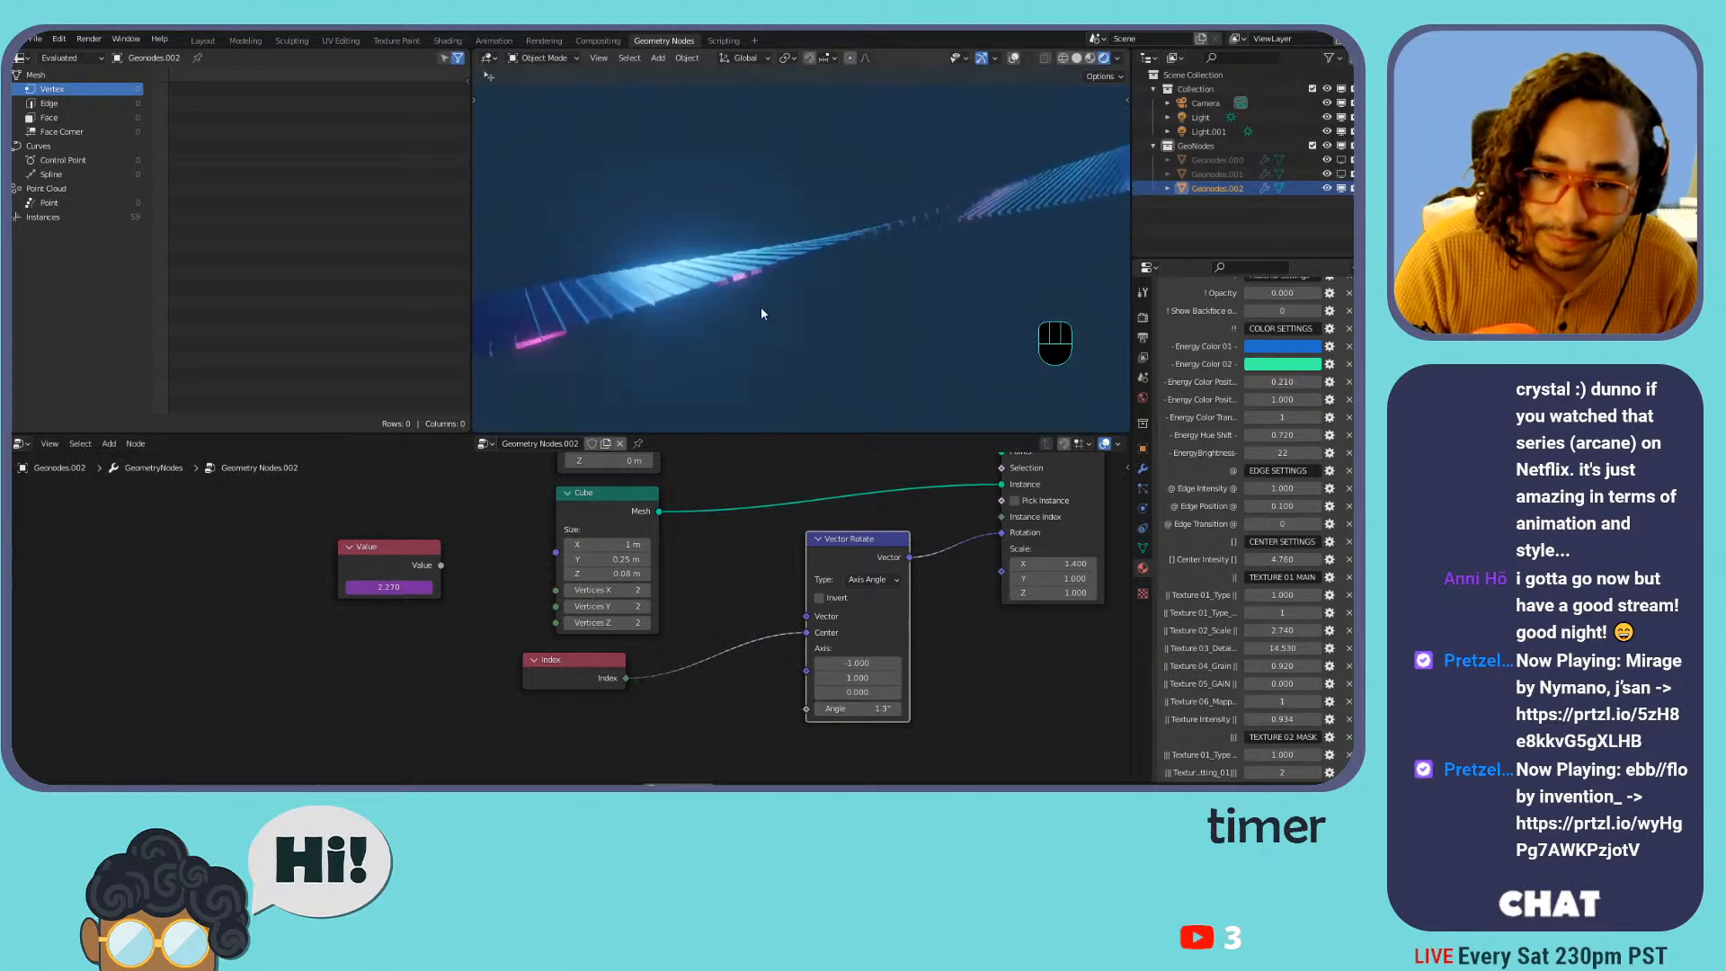
scroll(758, 311, up, 2)
shift+middle_drag(757, 310, 845, 278)
mouse_move(845, 278)
shift+middle_down()
mouse_move(933, 221)
mouse_move(807, 221)
mouse_move(867, 300)
shift+middle_up()
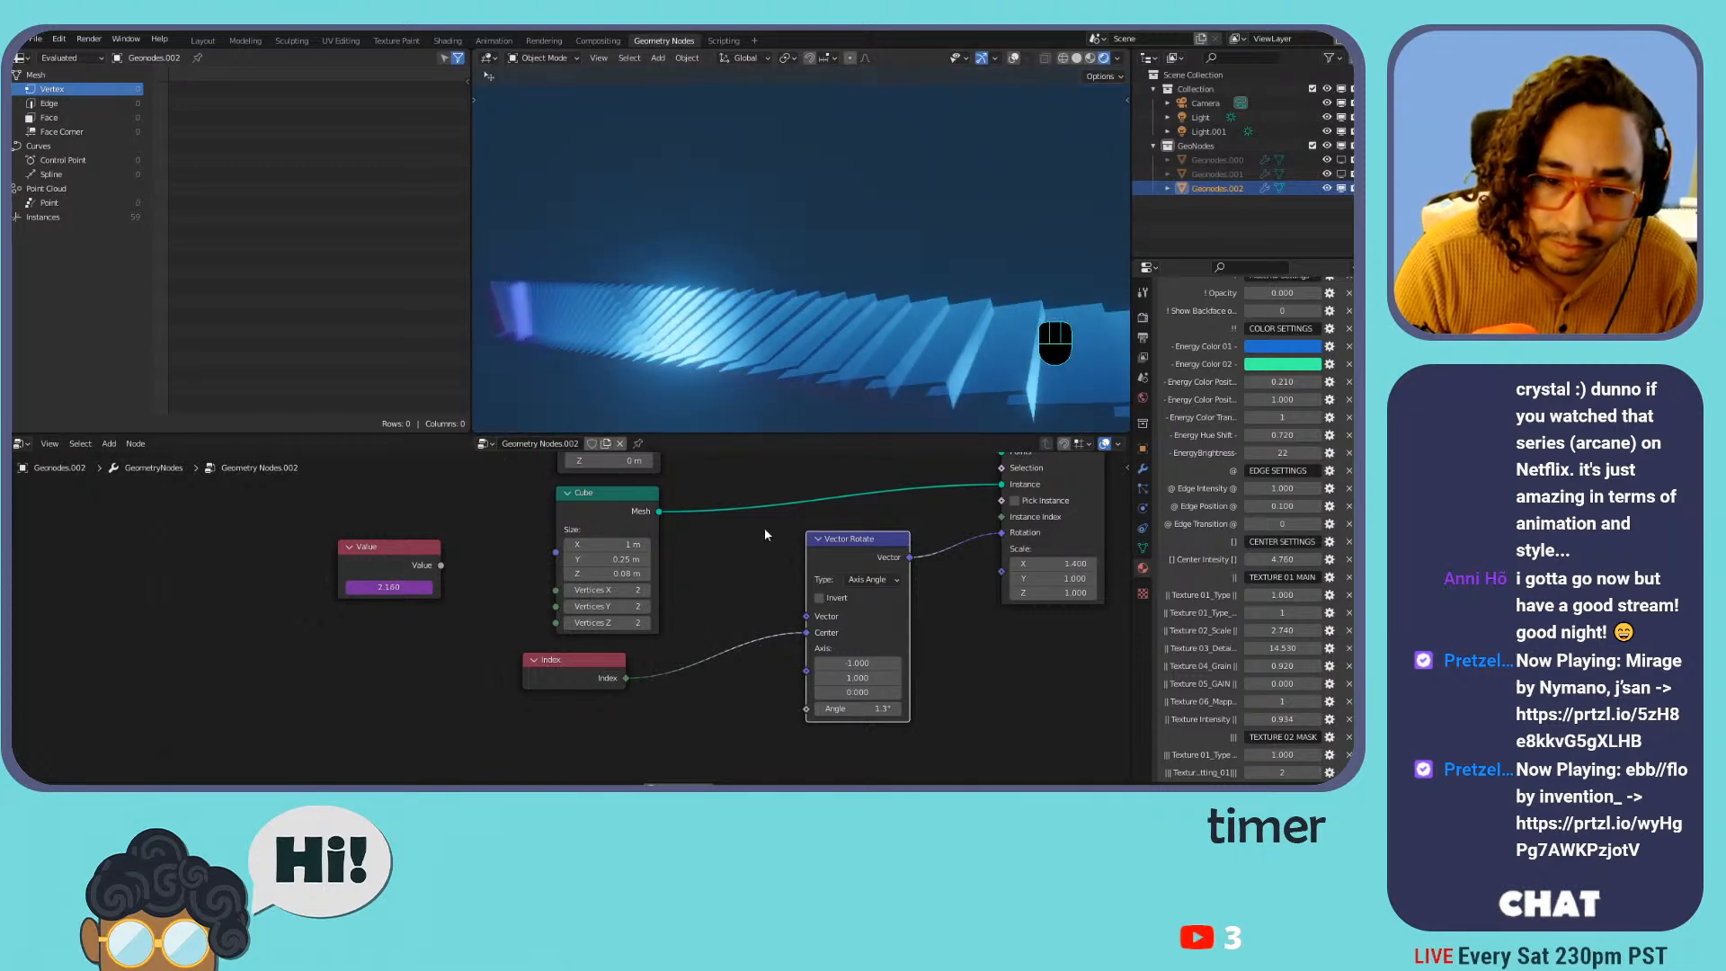
Space the slats further apart by setting the Resample Curve length to 0.4 m
middle_drag(769, 487, 773, 625)
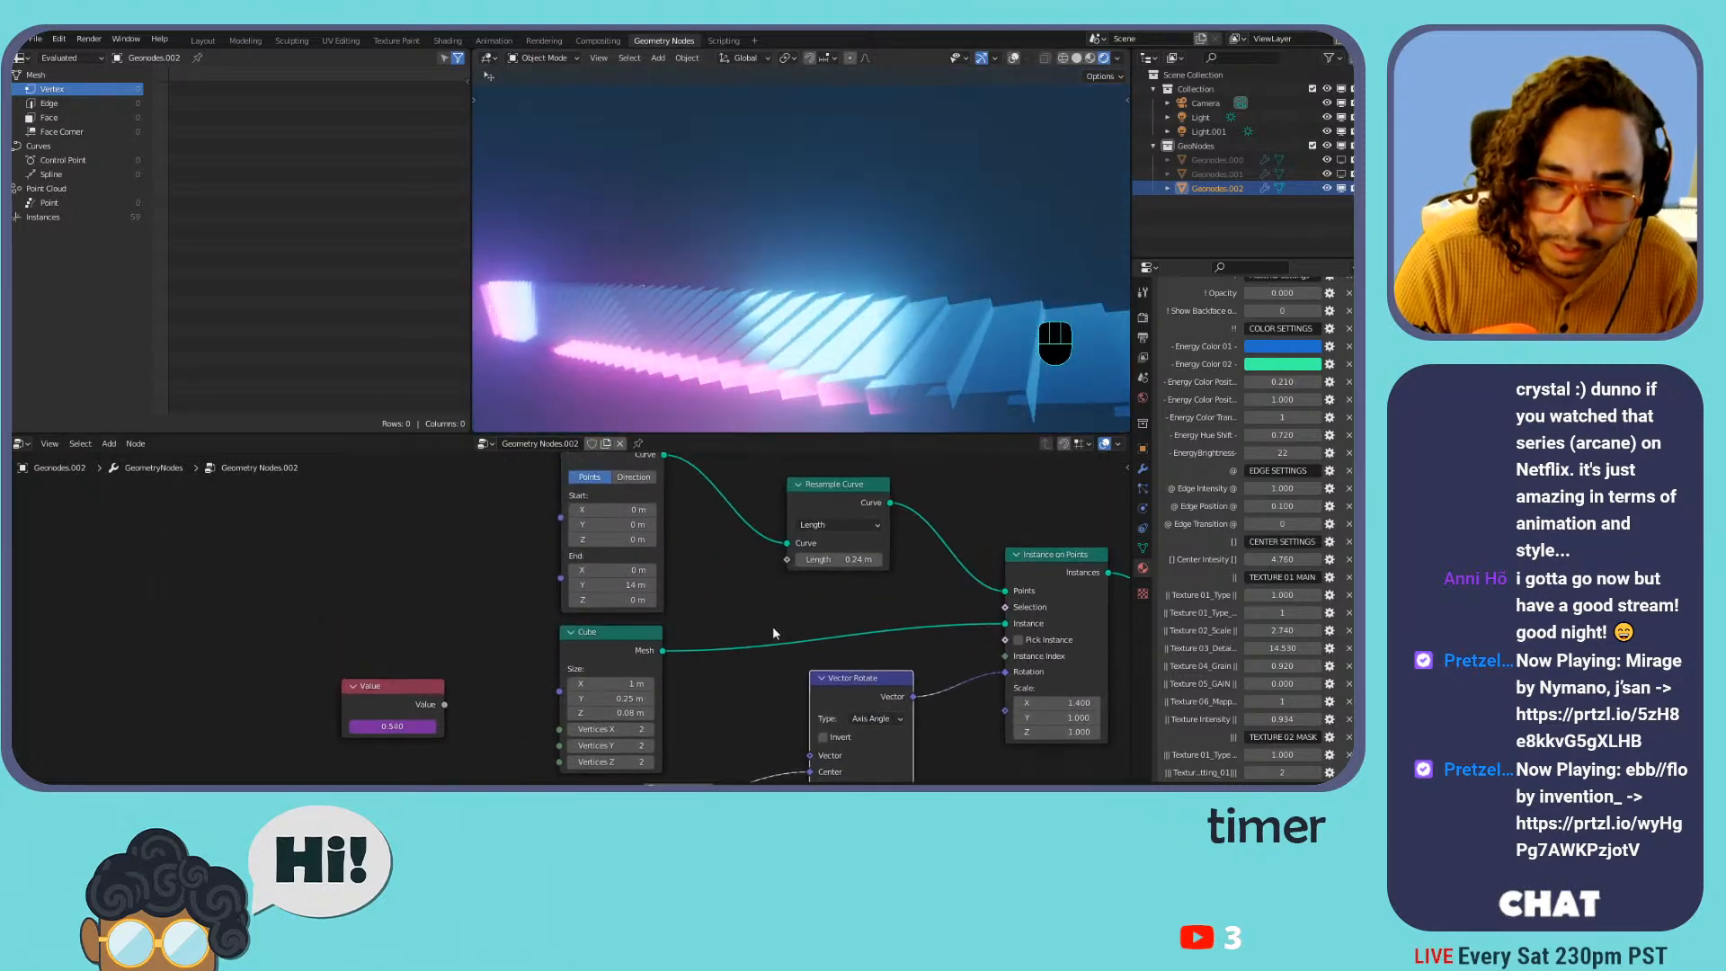
click(829, 562)
key(BackSpace)
text(0.4)
key(Return)
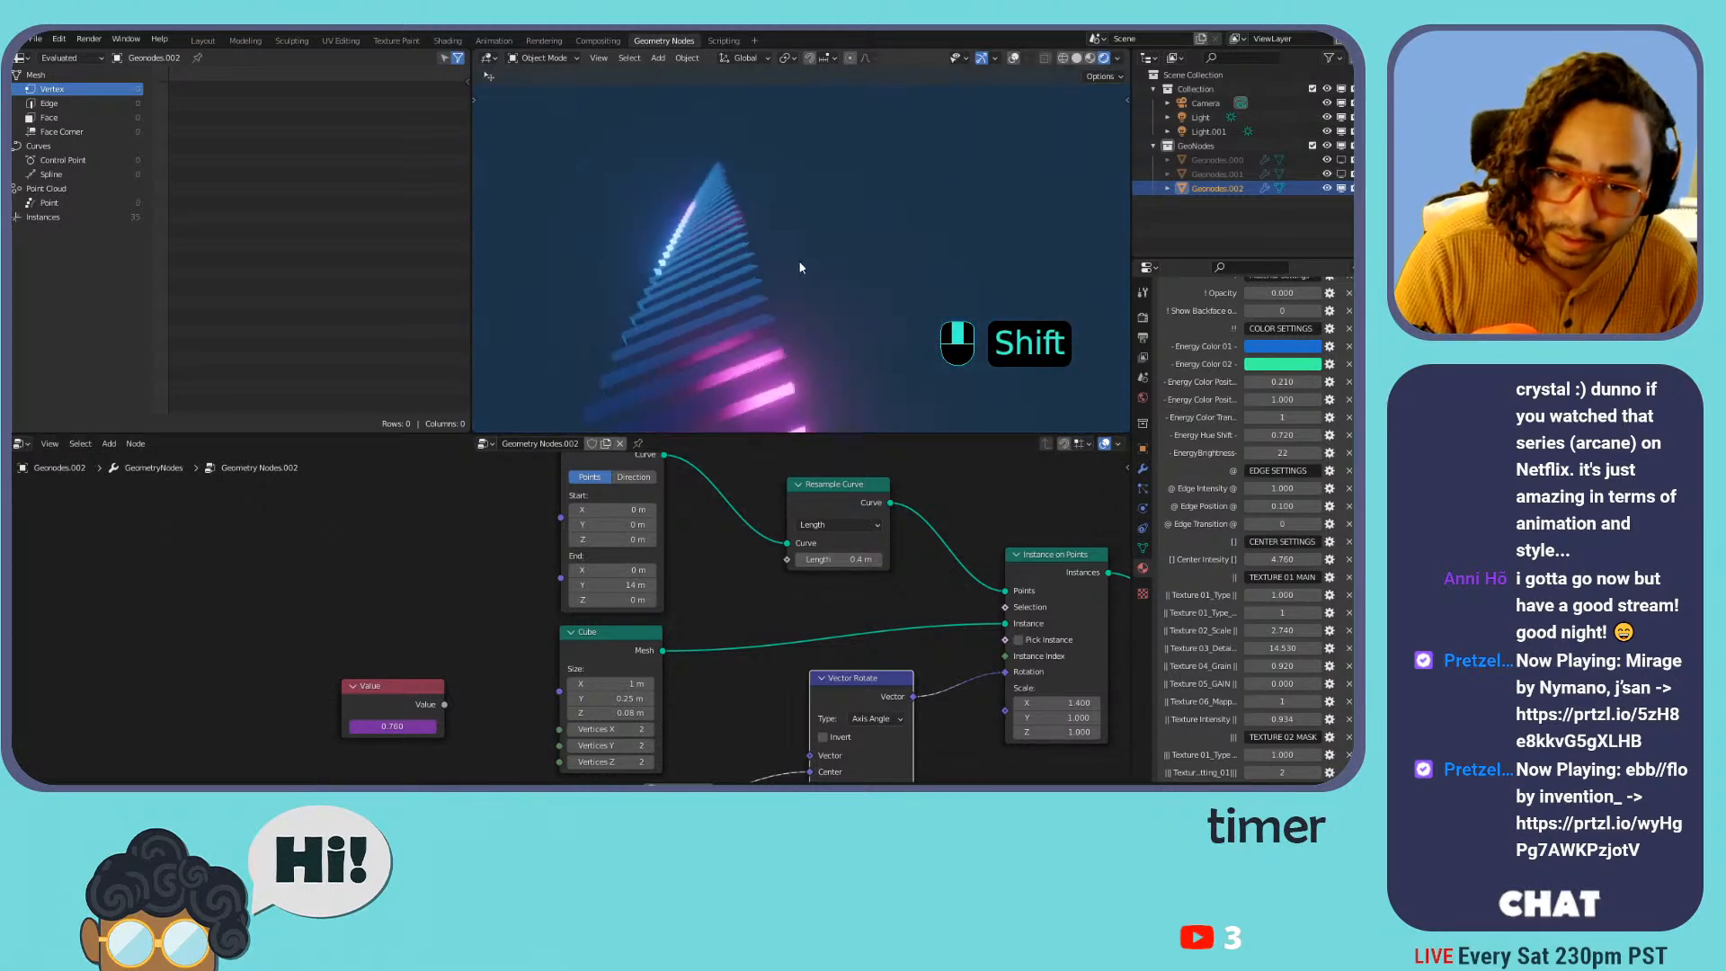
Switch the Vector Rotate type to X Axis and set its angle to 5.4°
middle_drag(844, 695, 844, 614)
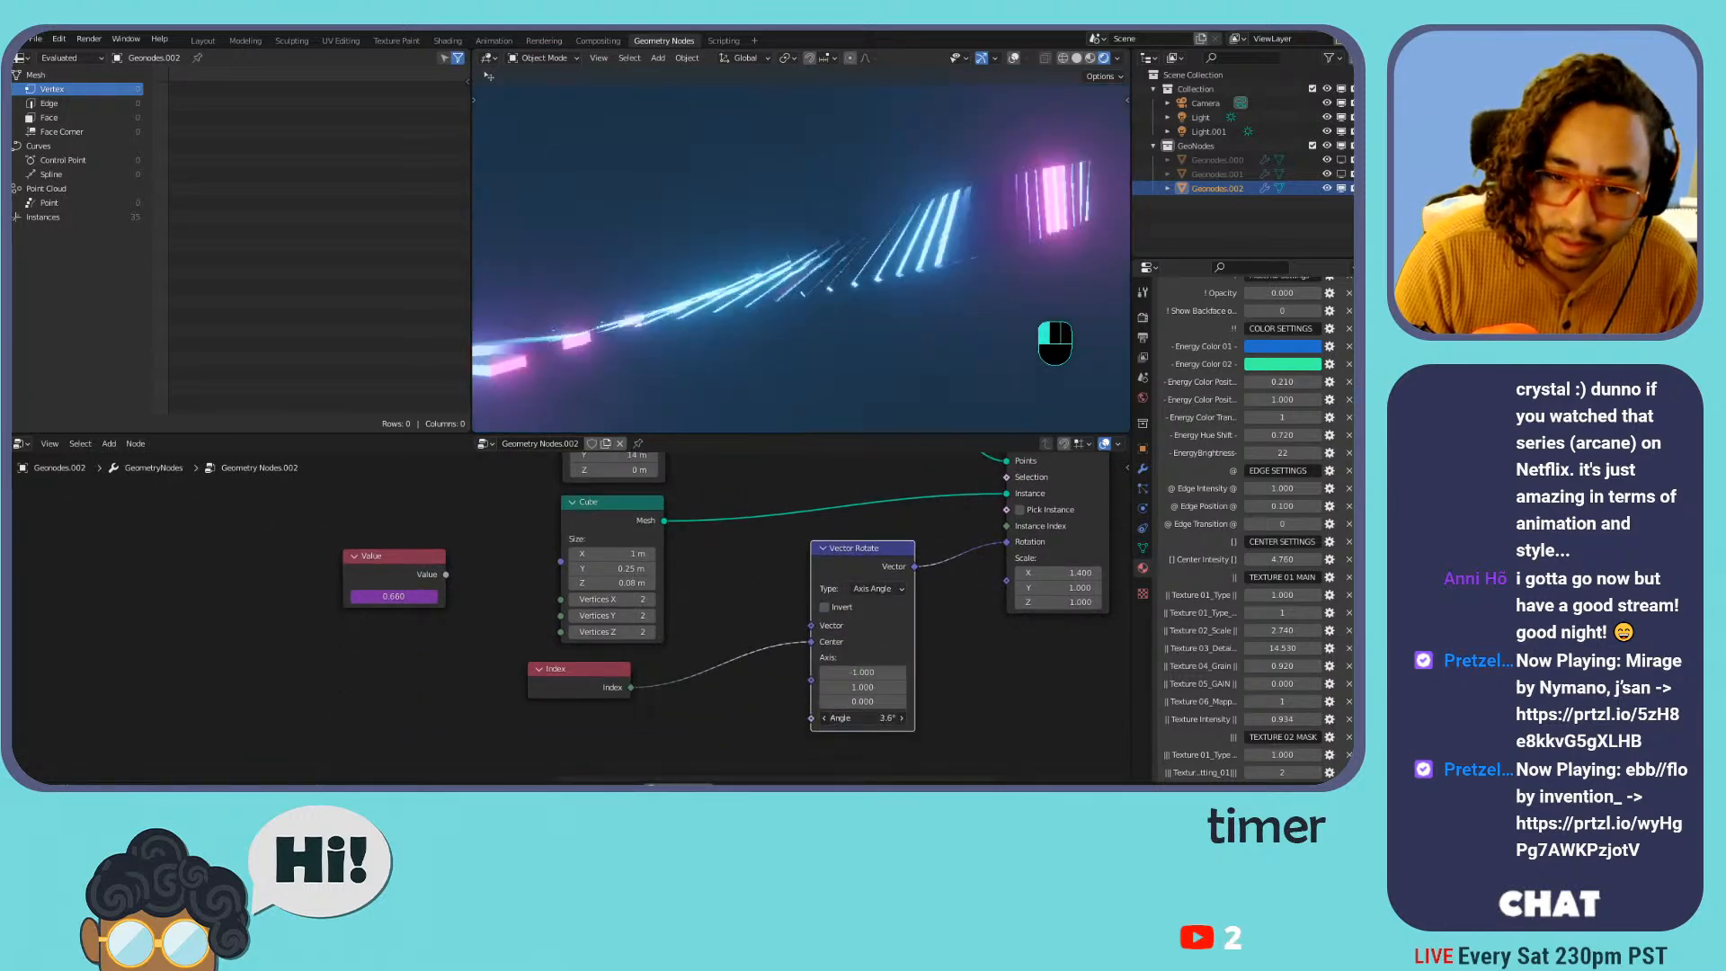
click(876, 587)
click(885, 621)
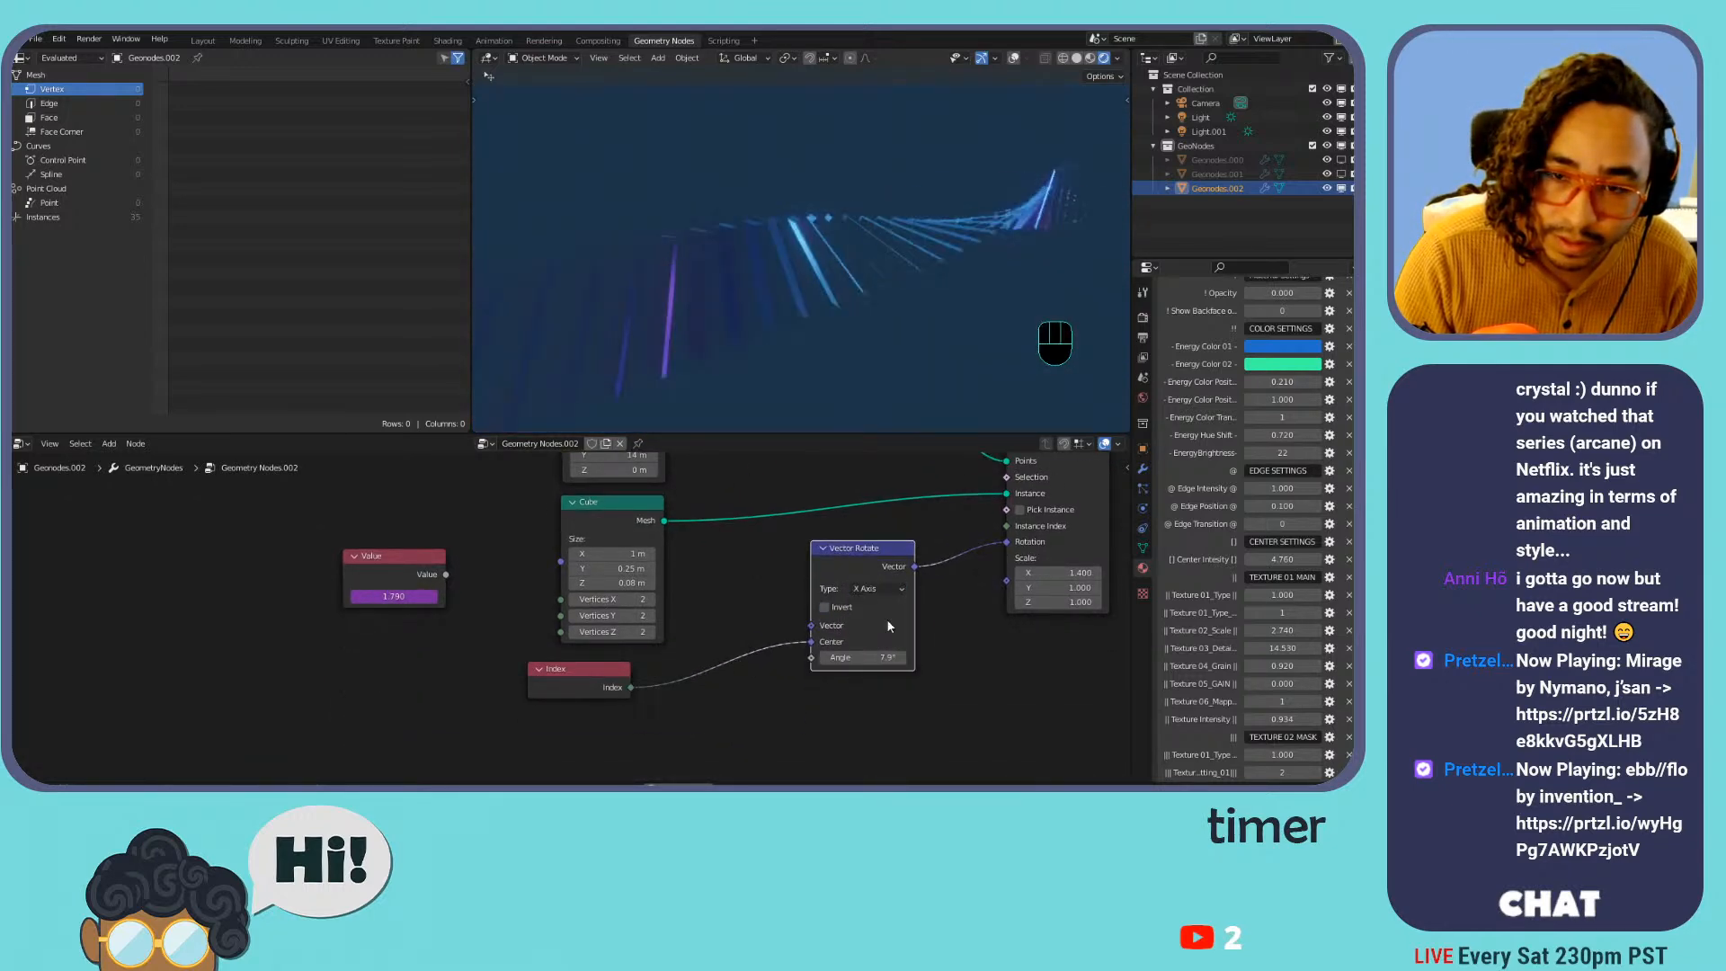
middle_drag(825, 256, 992, 240)
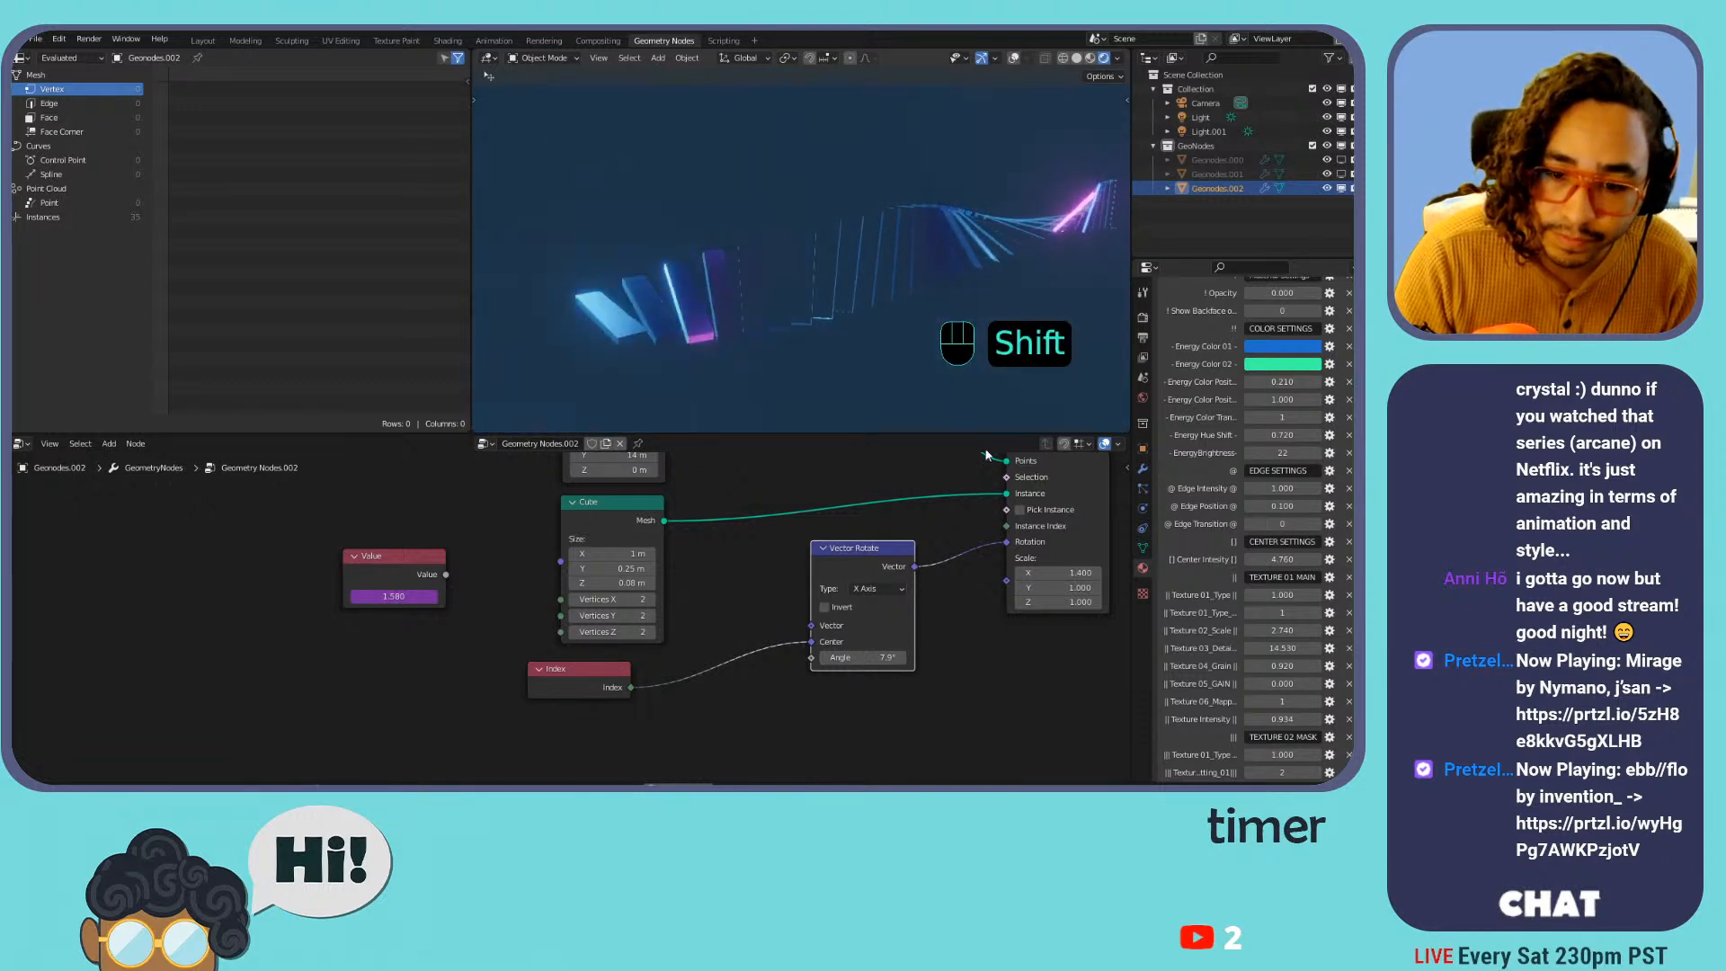
mouse_move(865, 658)
mouse_down()
mouse_move(903, 658)
mouse_move(773, 658)
mouse_move(843, 659)
mouse_up()
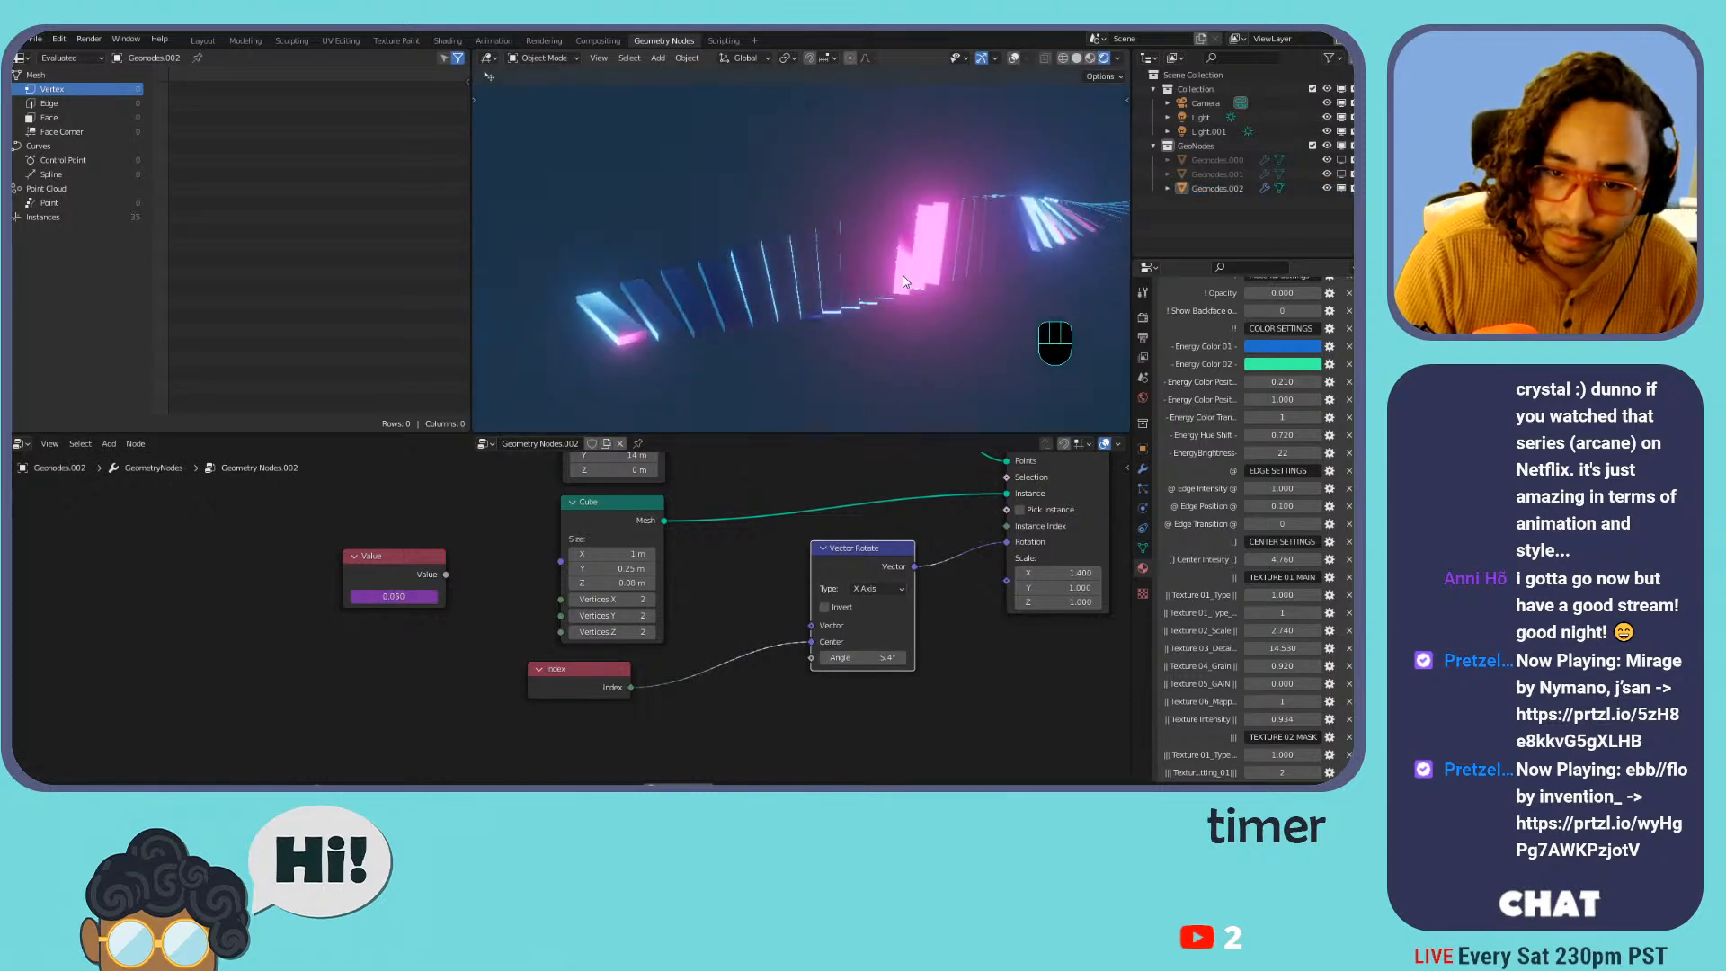
Pause the animation, try another energy material in the Set Material node, and settle on energy.002
key(Home)
middle_drag(859, 599, 838, 601)
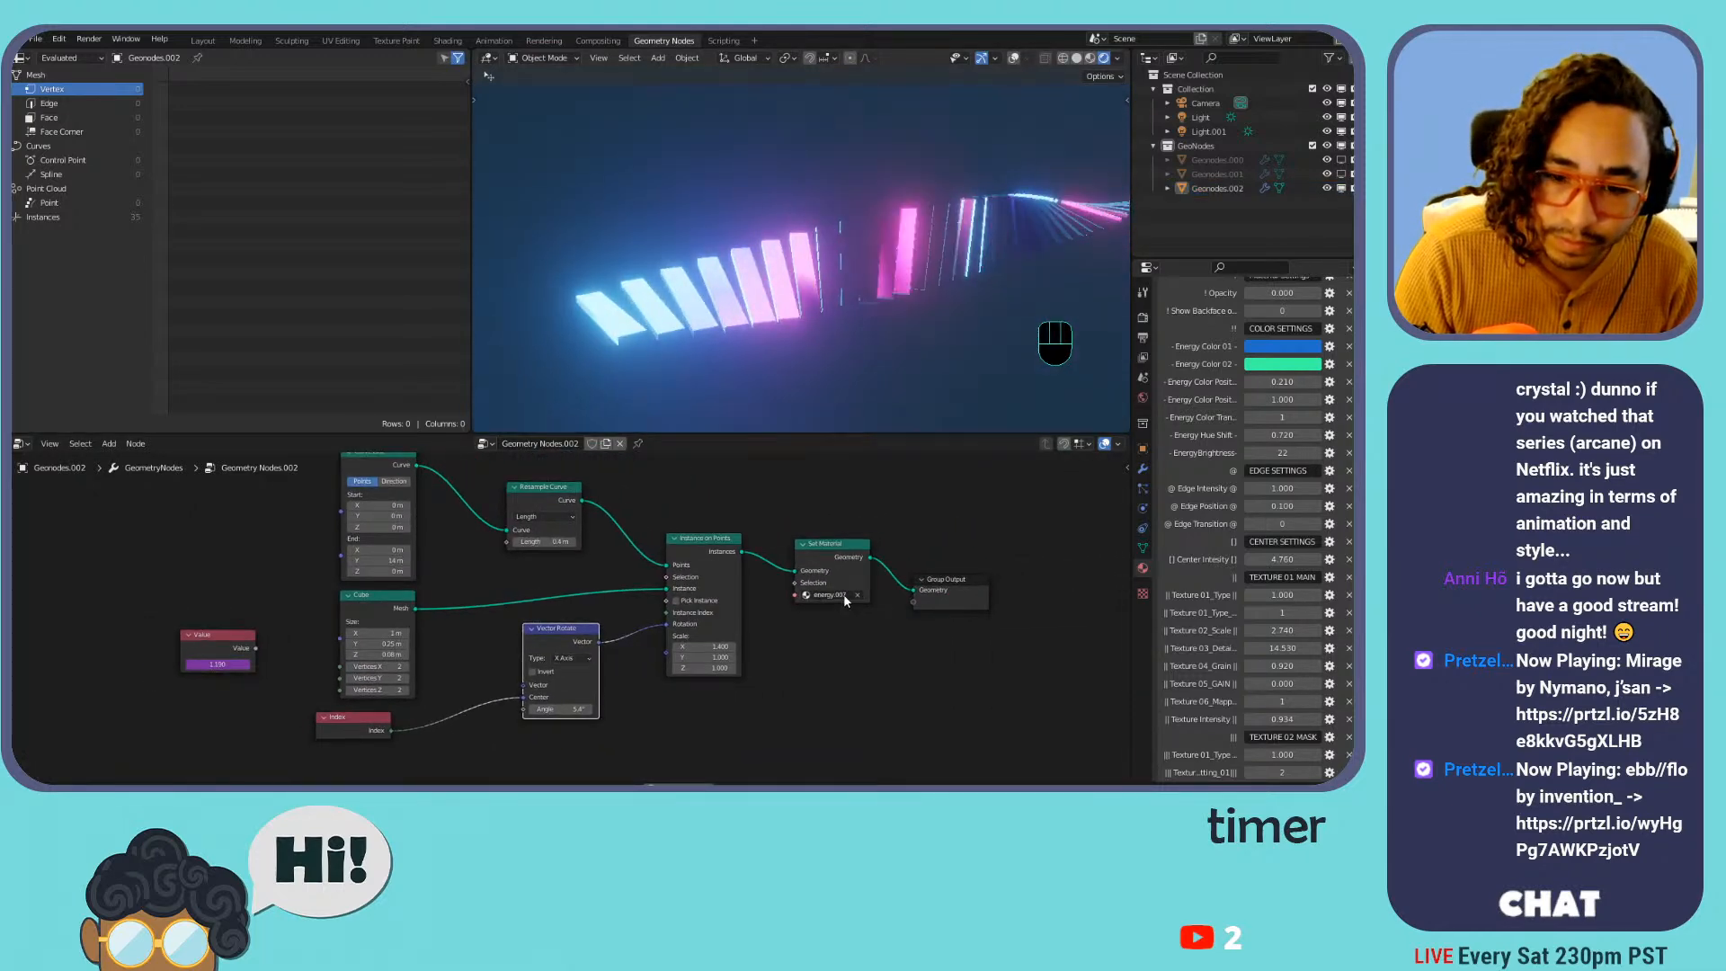
click(808, 595)
click(837, 612)
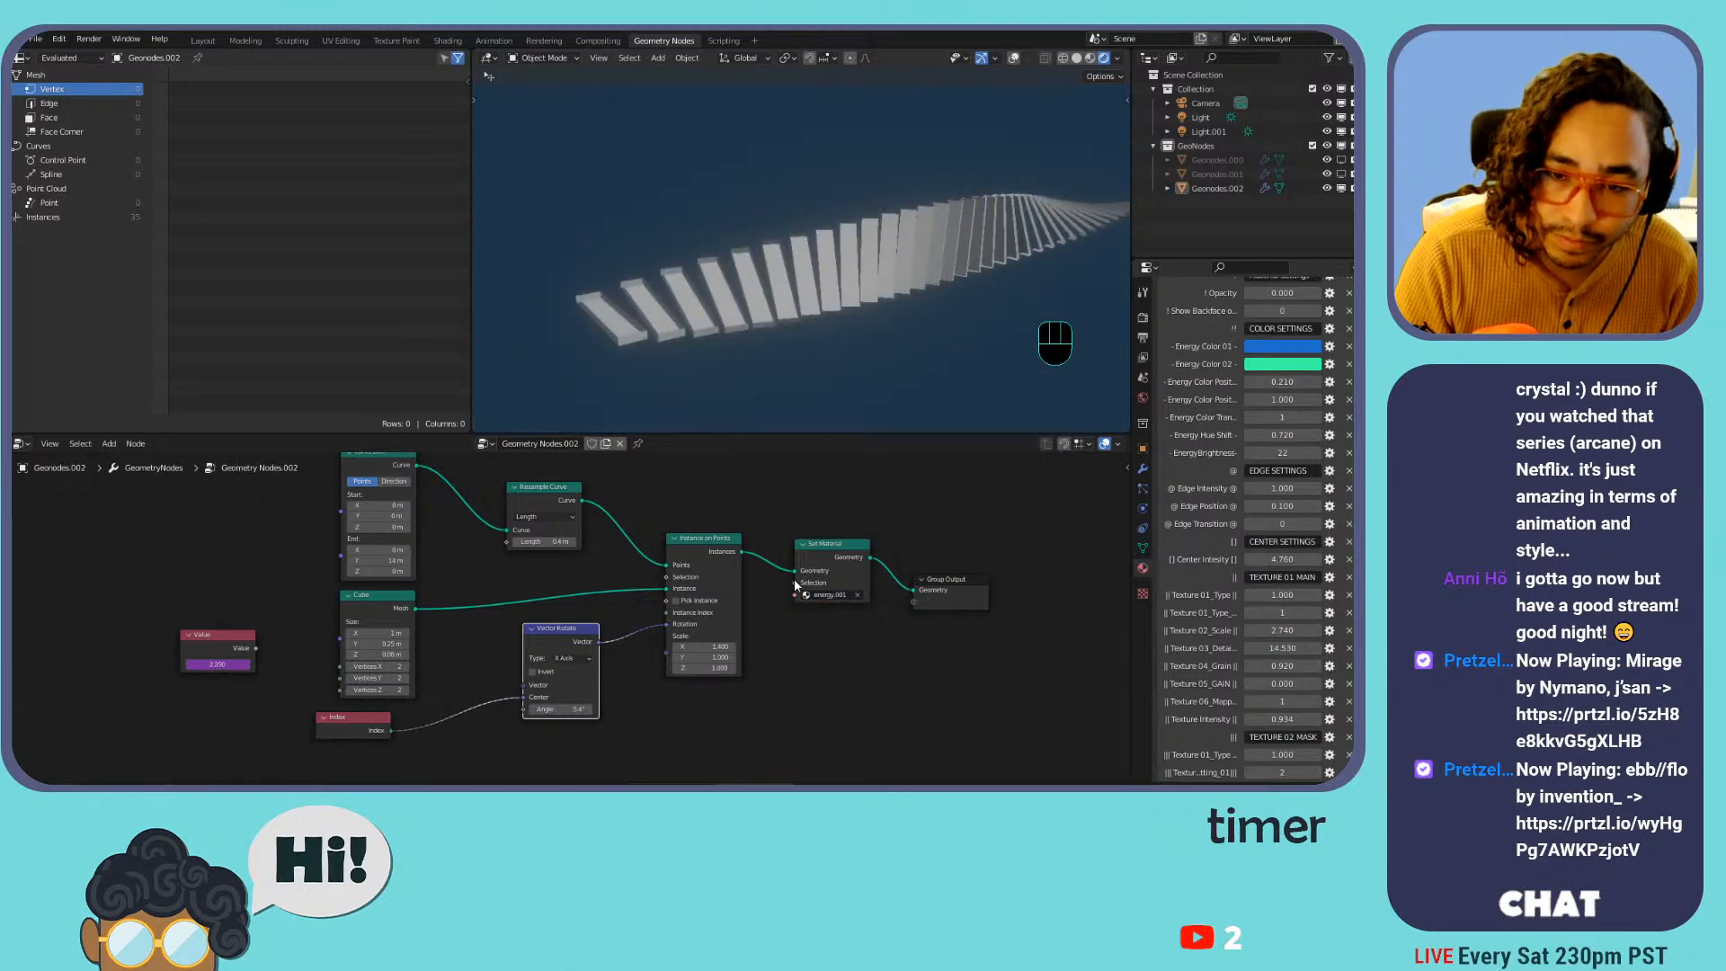
key(space)
click(808, 595)
click(835, 621)
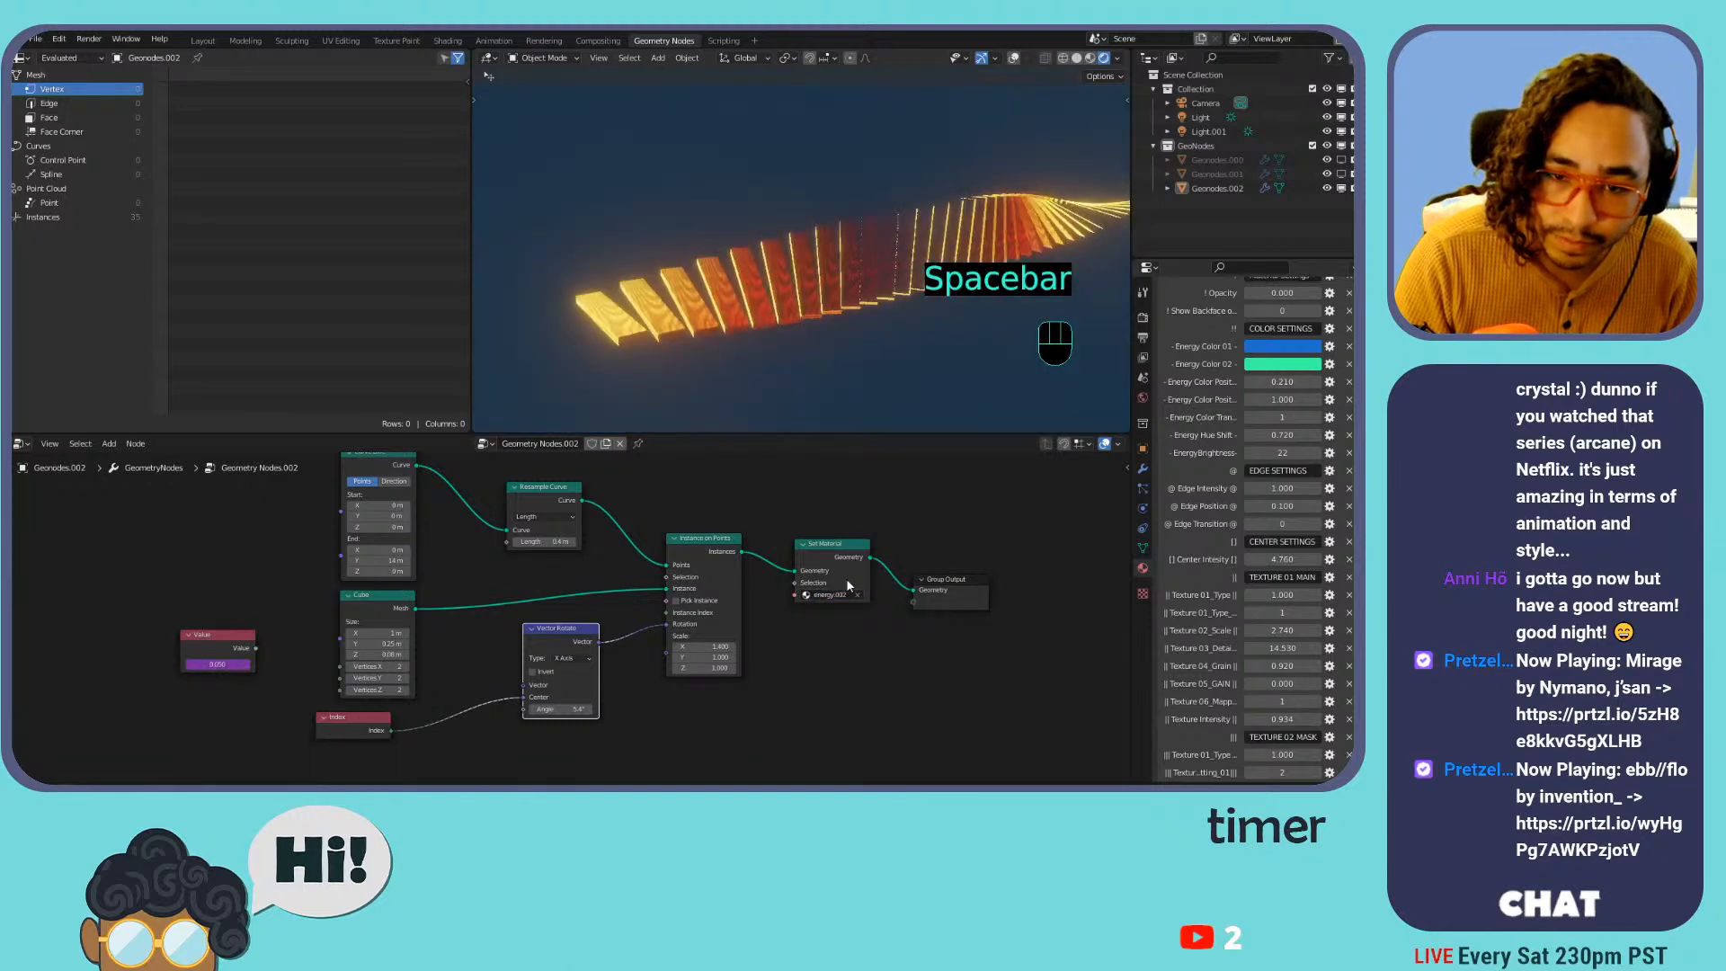
Set the Vector Rotate angle to 4.8° and turn on Invert
middle_drag(792, 332, 674, 342)
scroll(597, 733, up, 3)
middle_drag(597, 740, 739, 686)
mouse_move(740, 688)
mouse_down()
mouse_move(782, 688)
mouse_move(674, 688)
mouse_move(733, 688)
mouse_up()
click(682, 635)
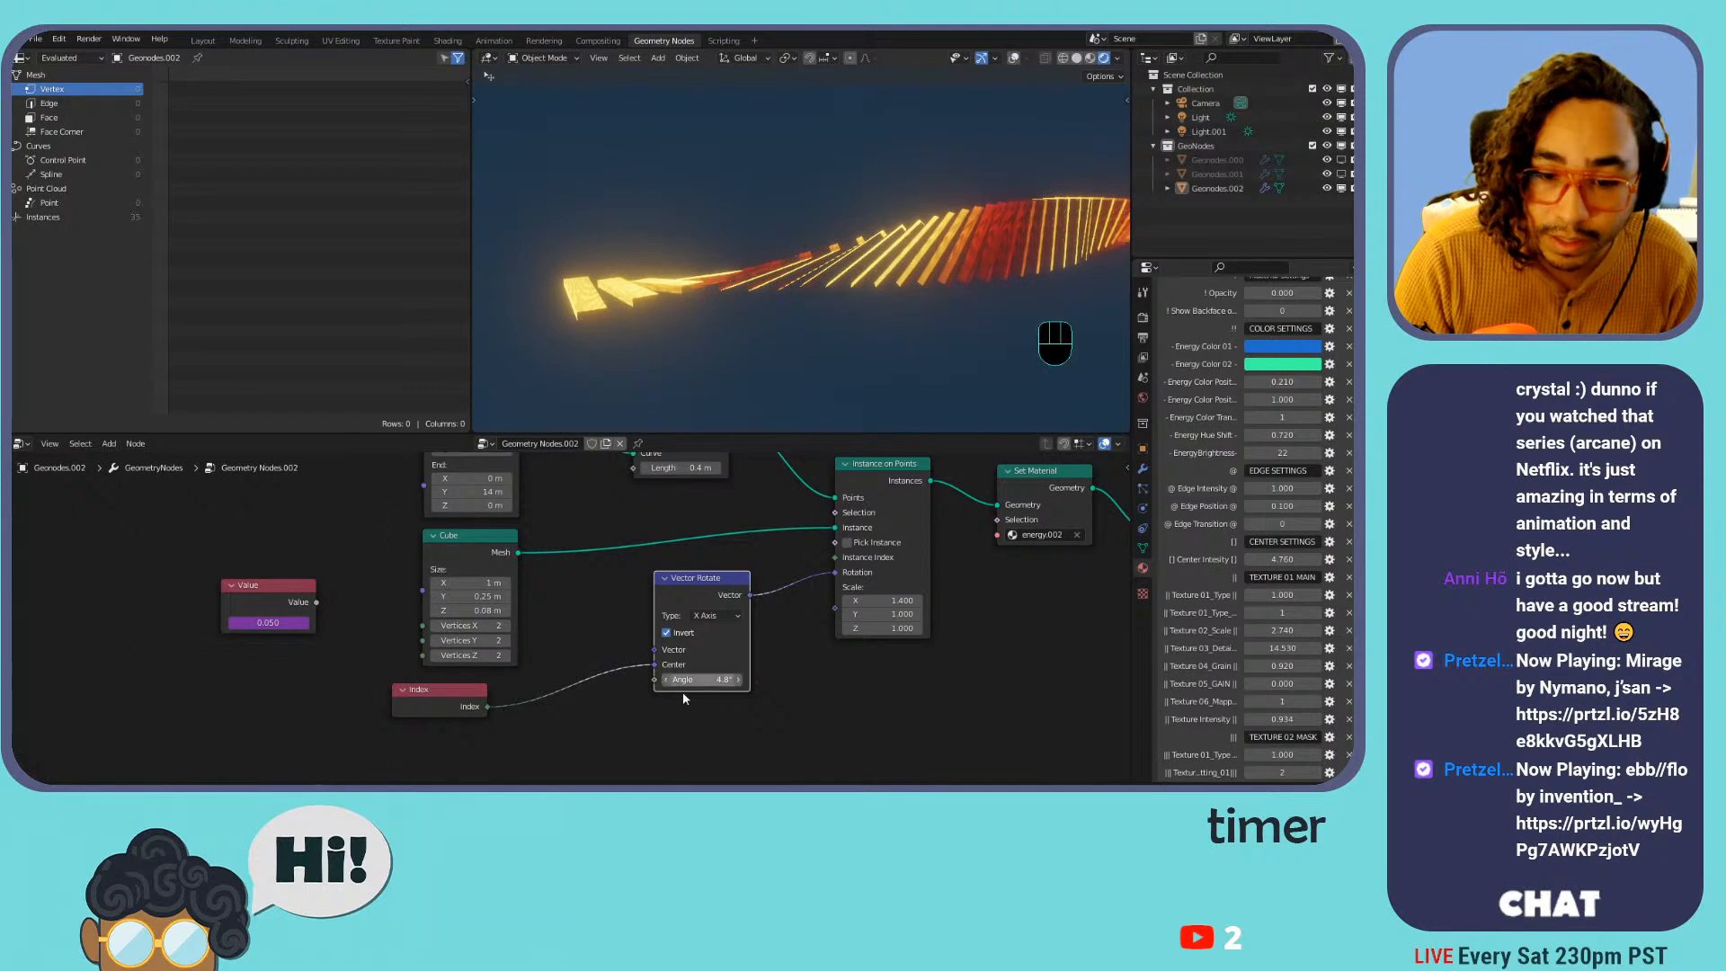
Try the Z Axis and Y Axis rotation types on Vector Rotate, adjusting the angle to 0.8°
click(717, 616)
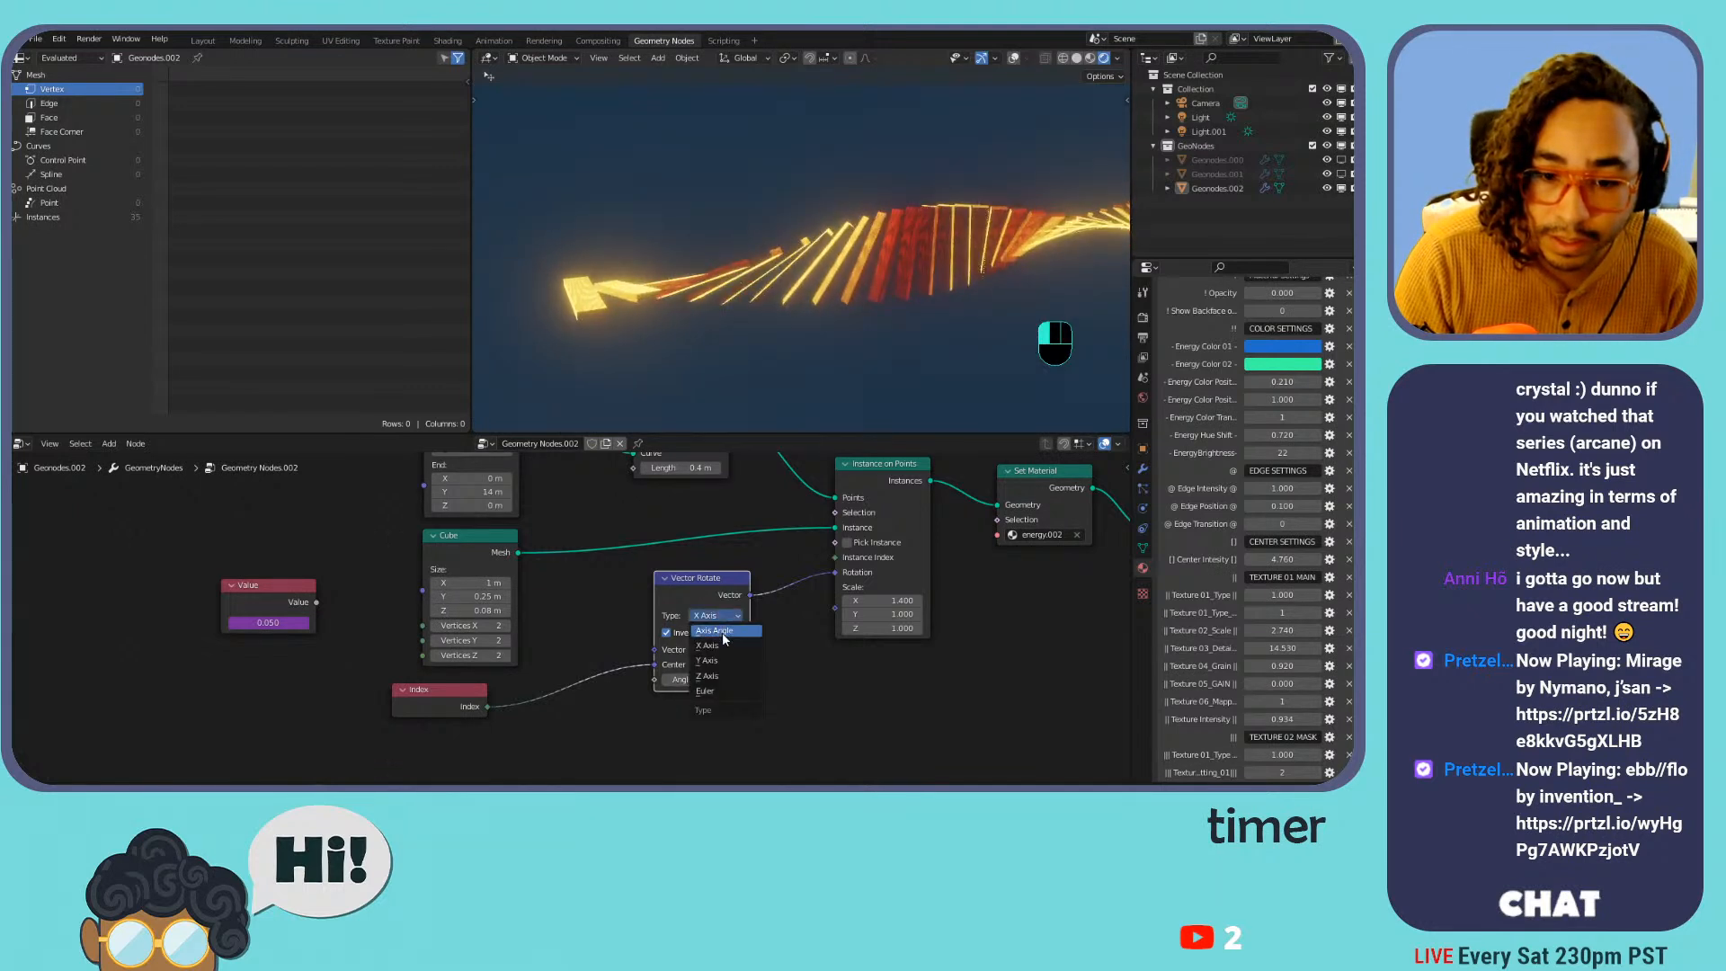
click(714, 676)
mouse_move(706, 680)
mouse_down()
mouse_move(746, 680)
mouse_move(682, 679)
mouse_up()
right_click(706, 680)
click(718, 617)
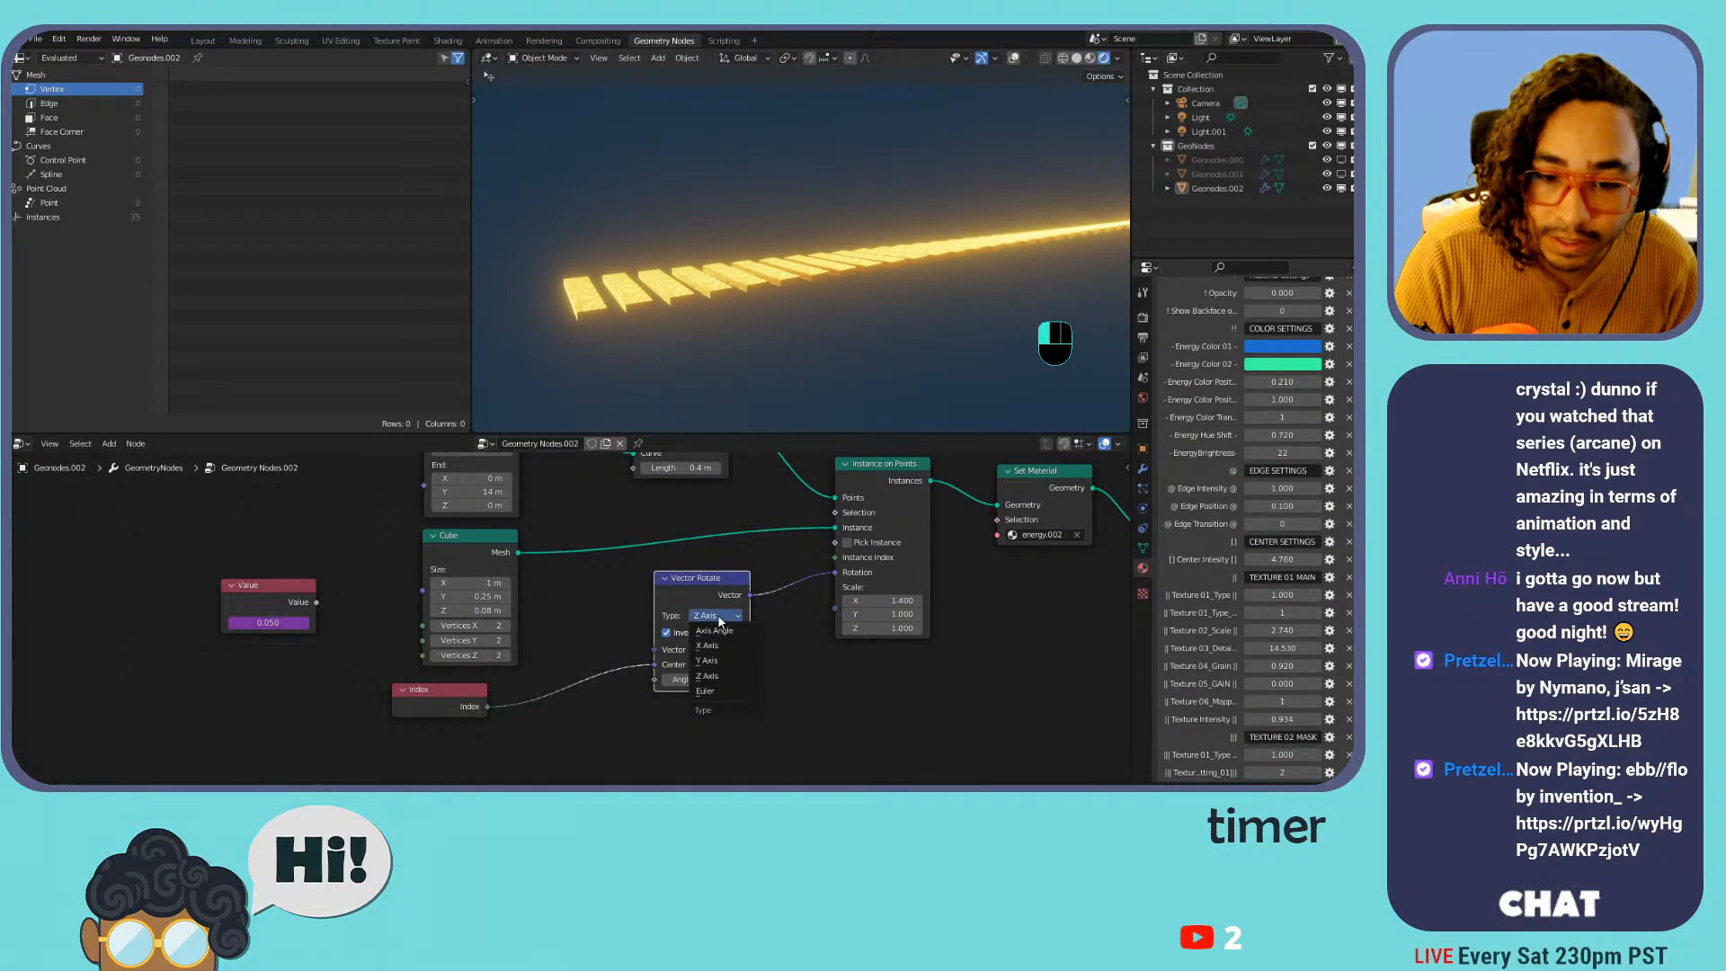
click(717, 662)
drag(696, 679, 703, 680)
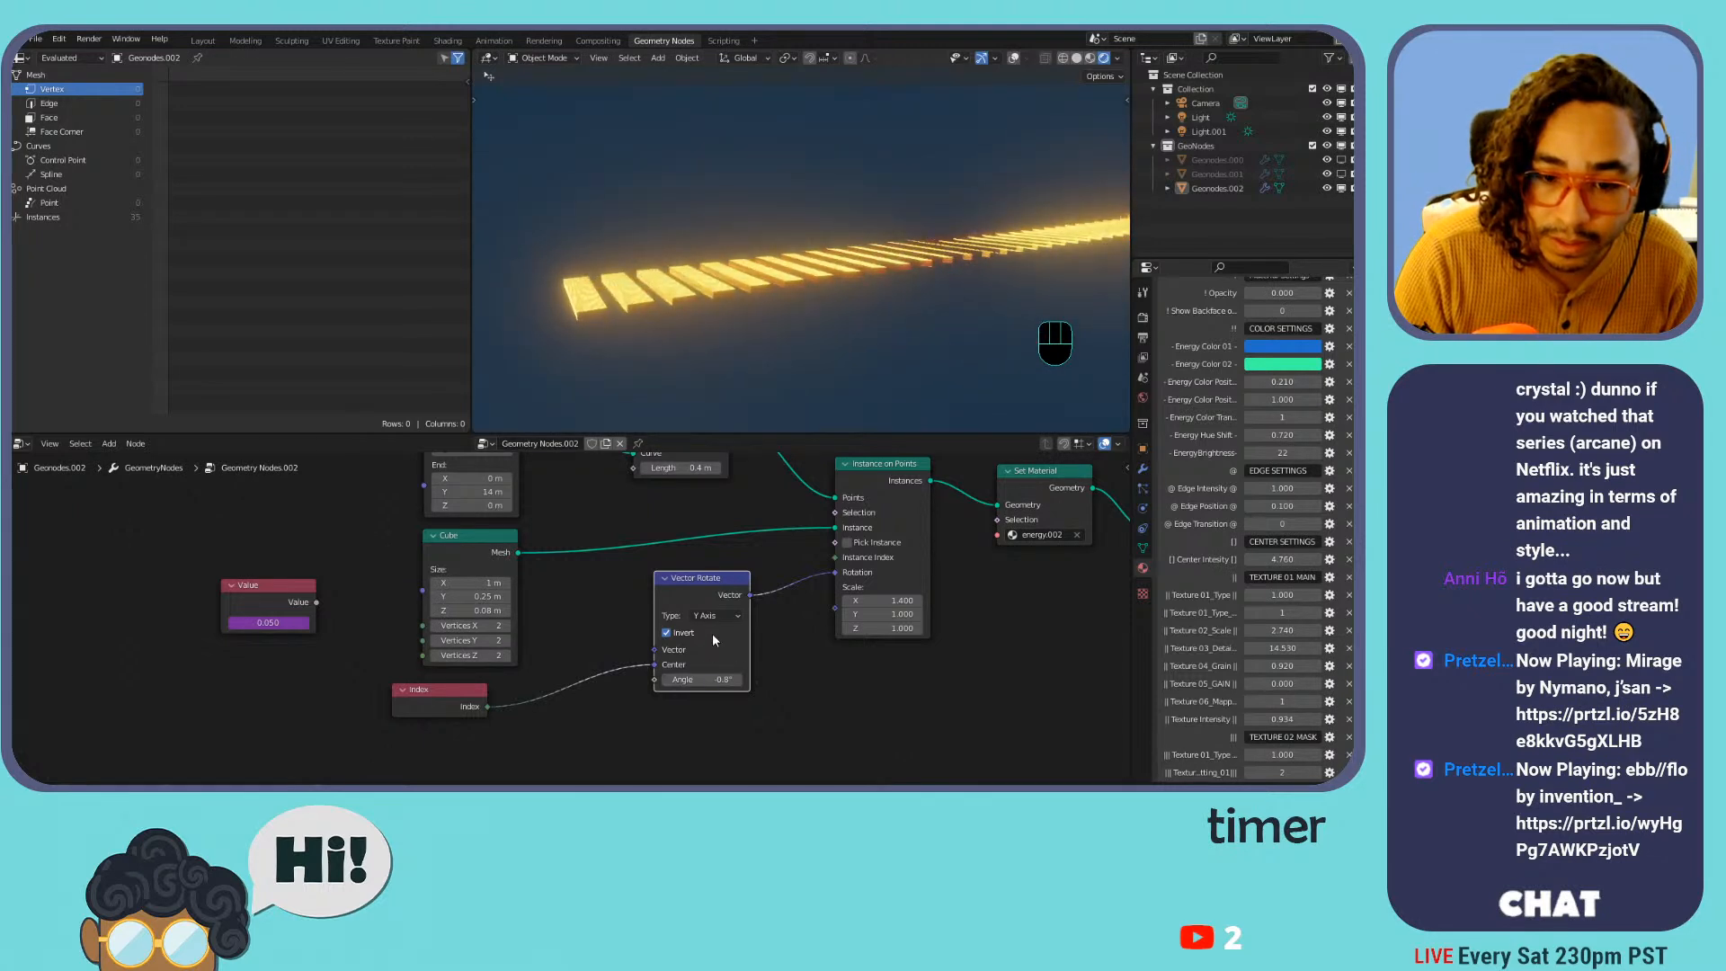
Switch the Vector Rotate type to Z Axis and set its angle to 12.2° for a stronger helix twist
click(717, 616)
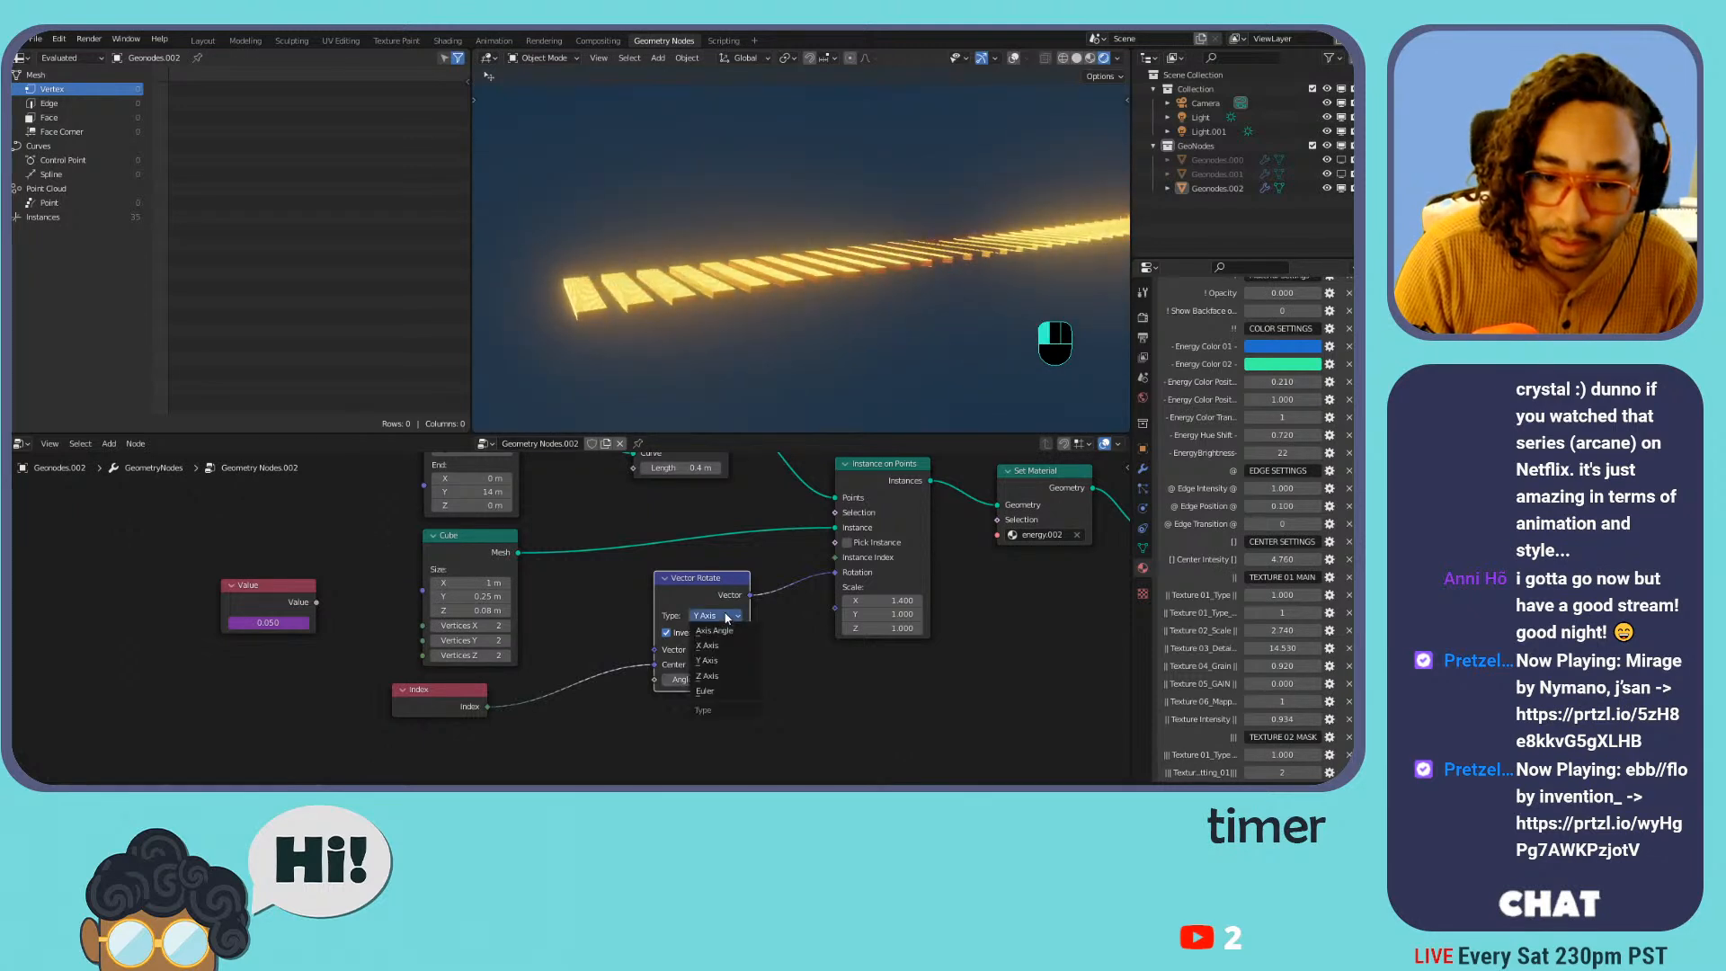
click(717, 680)
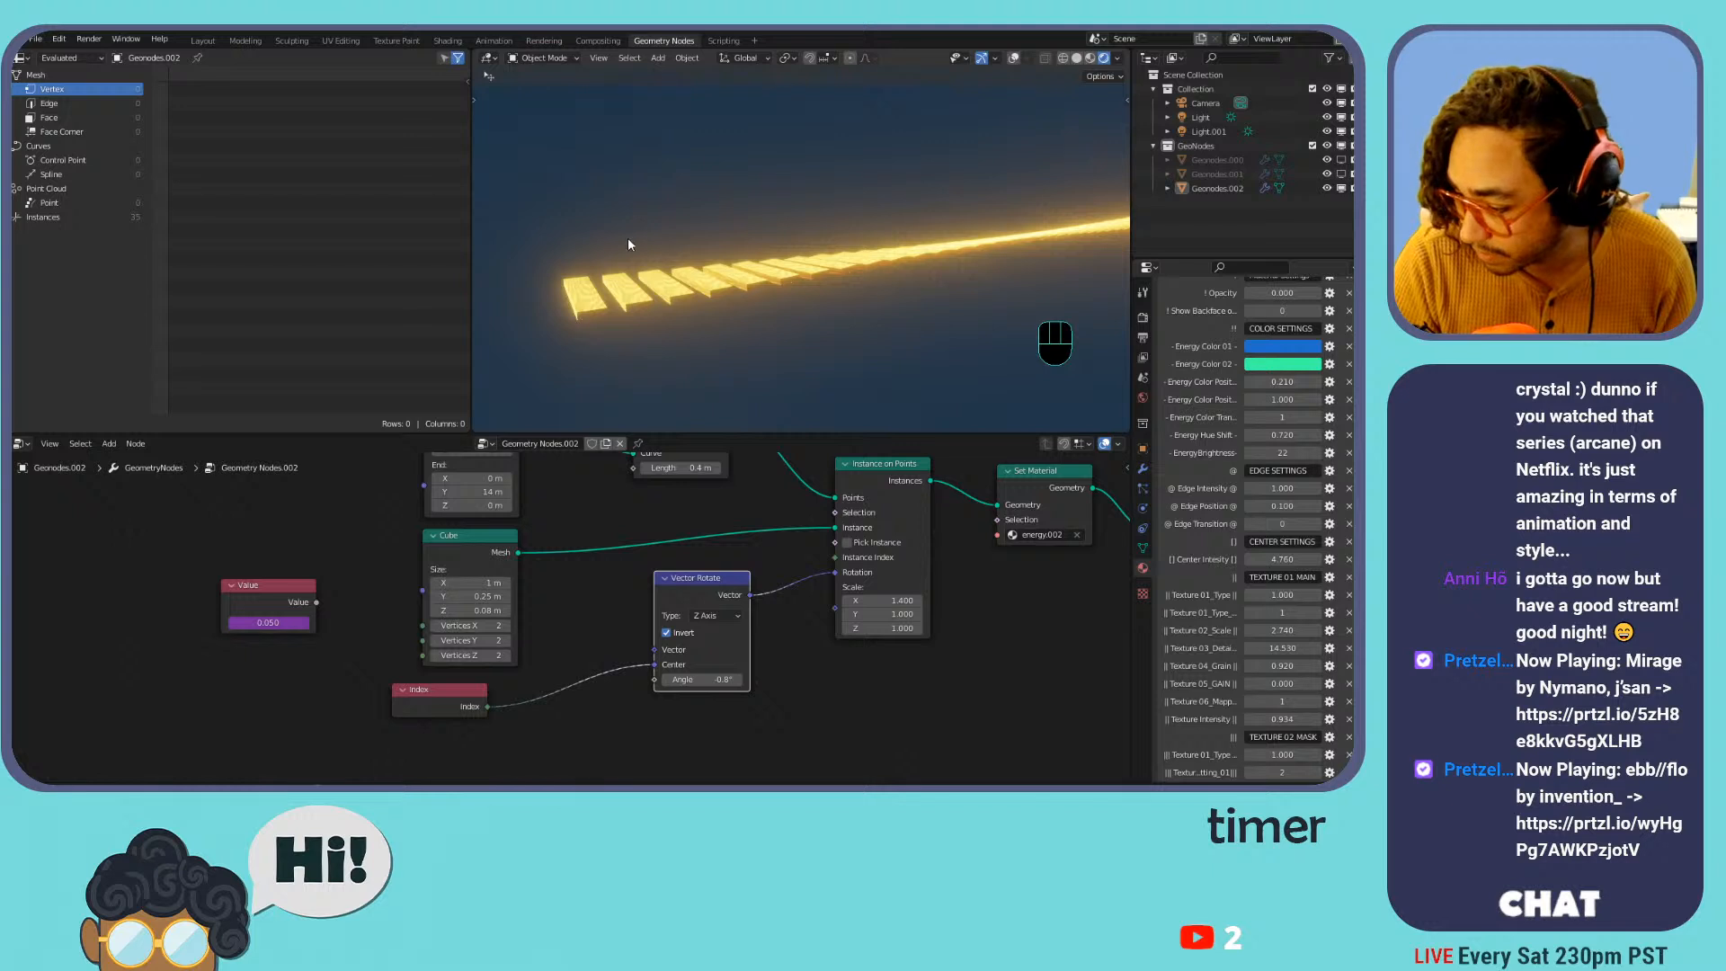
middle_drag(552, 168, 679, 194)
mouse_move(699, 681)
mouse_down()
mouse_move(737, 682)
mouse_move(719, 681)
mouse_up()
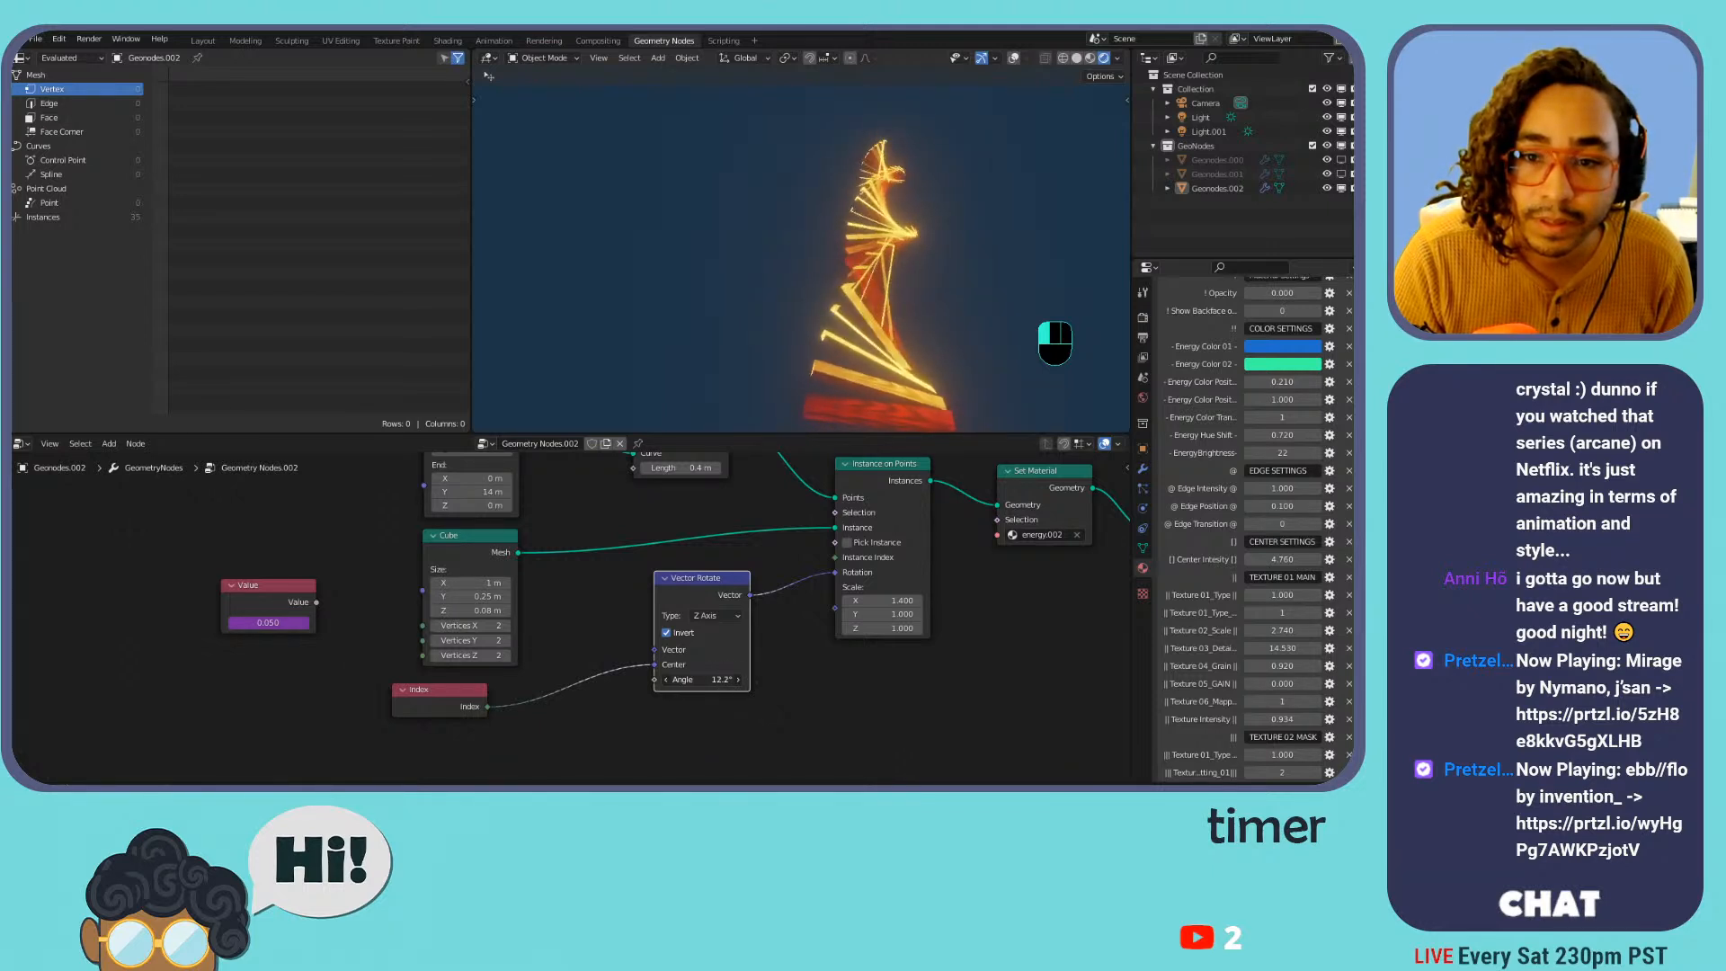
shift+middle_drag(956, 281, 776, 279)
scroll(684, 496, down, 1)
Tighten the slat spacing by lowering the Resample Curve length to about 0.2 m
middle_drag(684, 496, 675, 629)
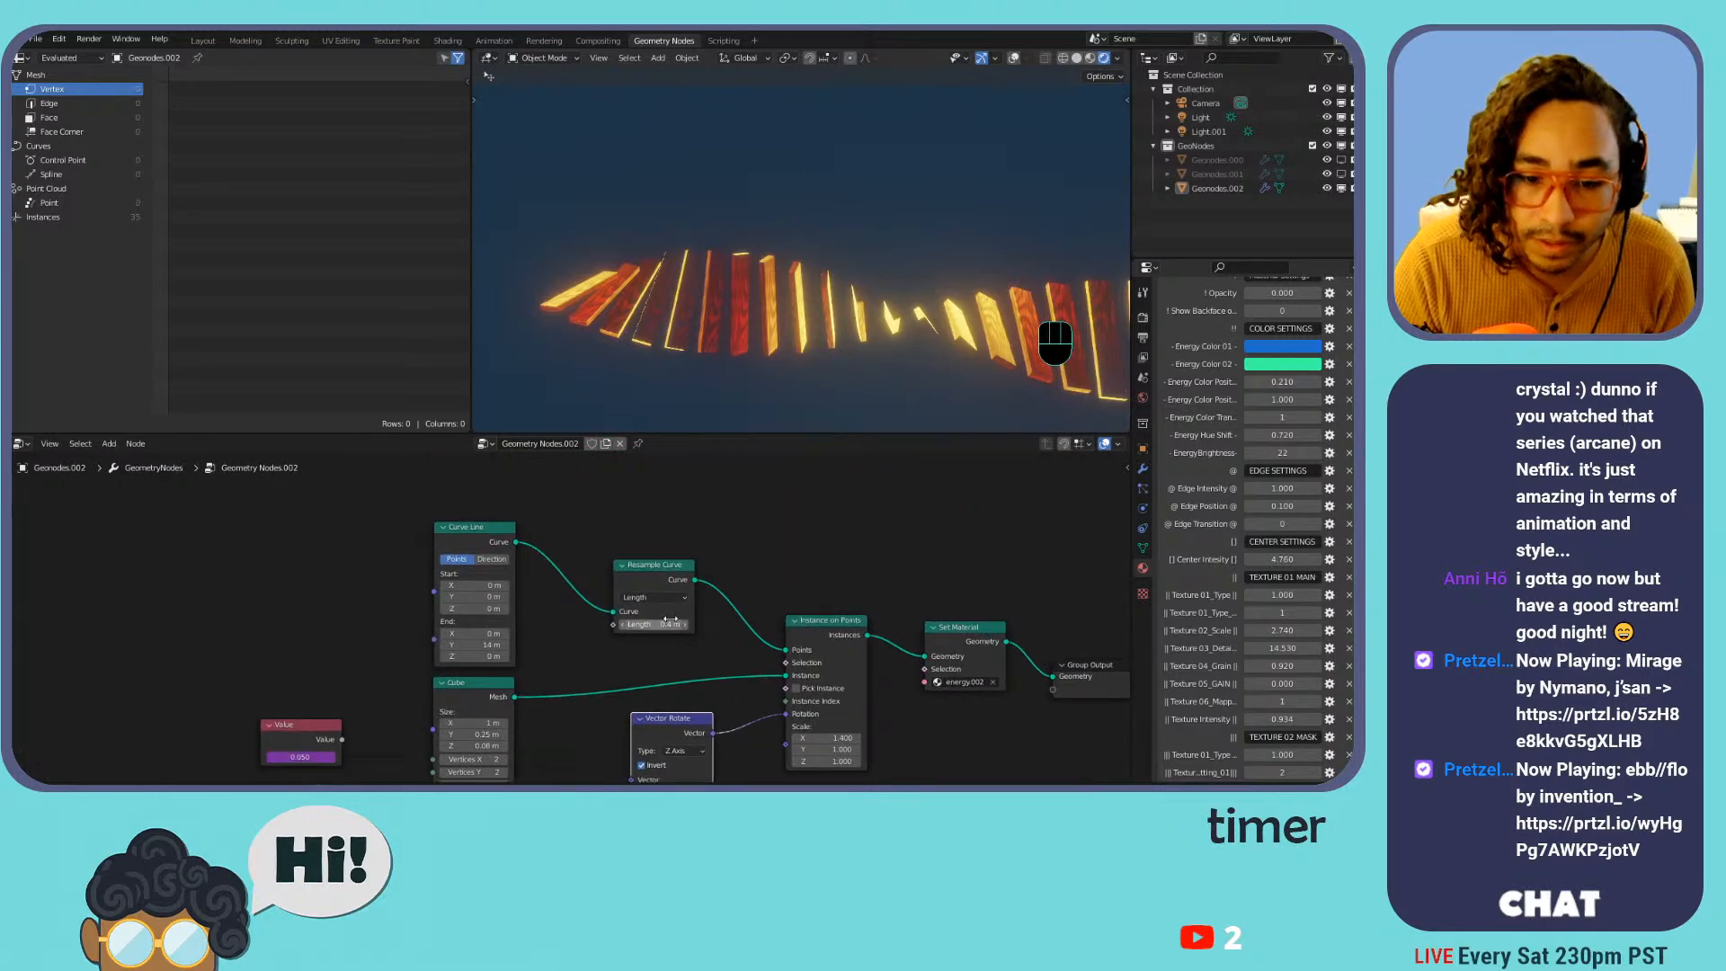
mouse_move(667, 625)
mouse_down()
mouse_move(705, 624)
mouse_move(649, 625)
mouse_move(746, 625)
mouse_move(661, 625)
mouse_up()
scroll(764, 593, down, 2)
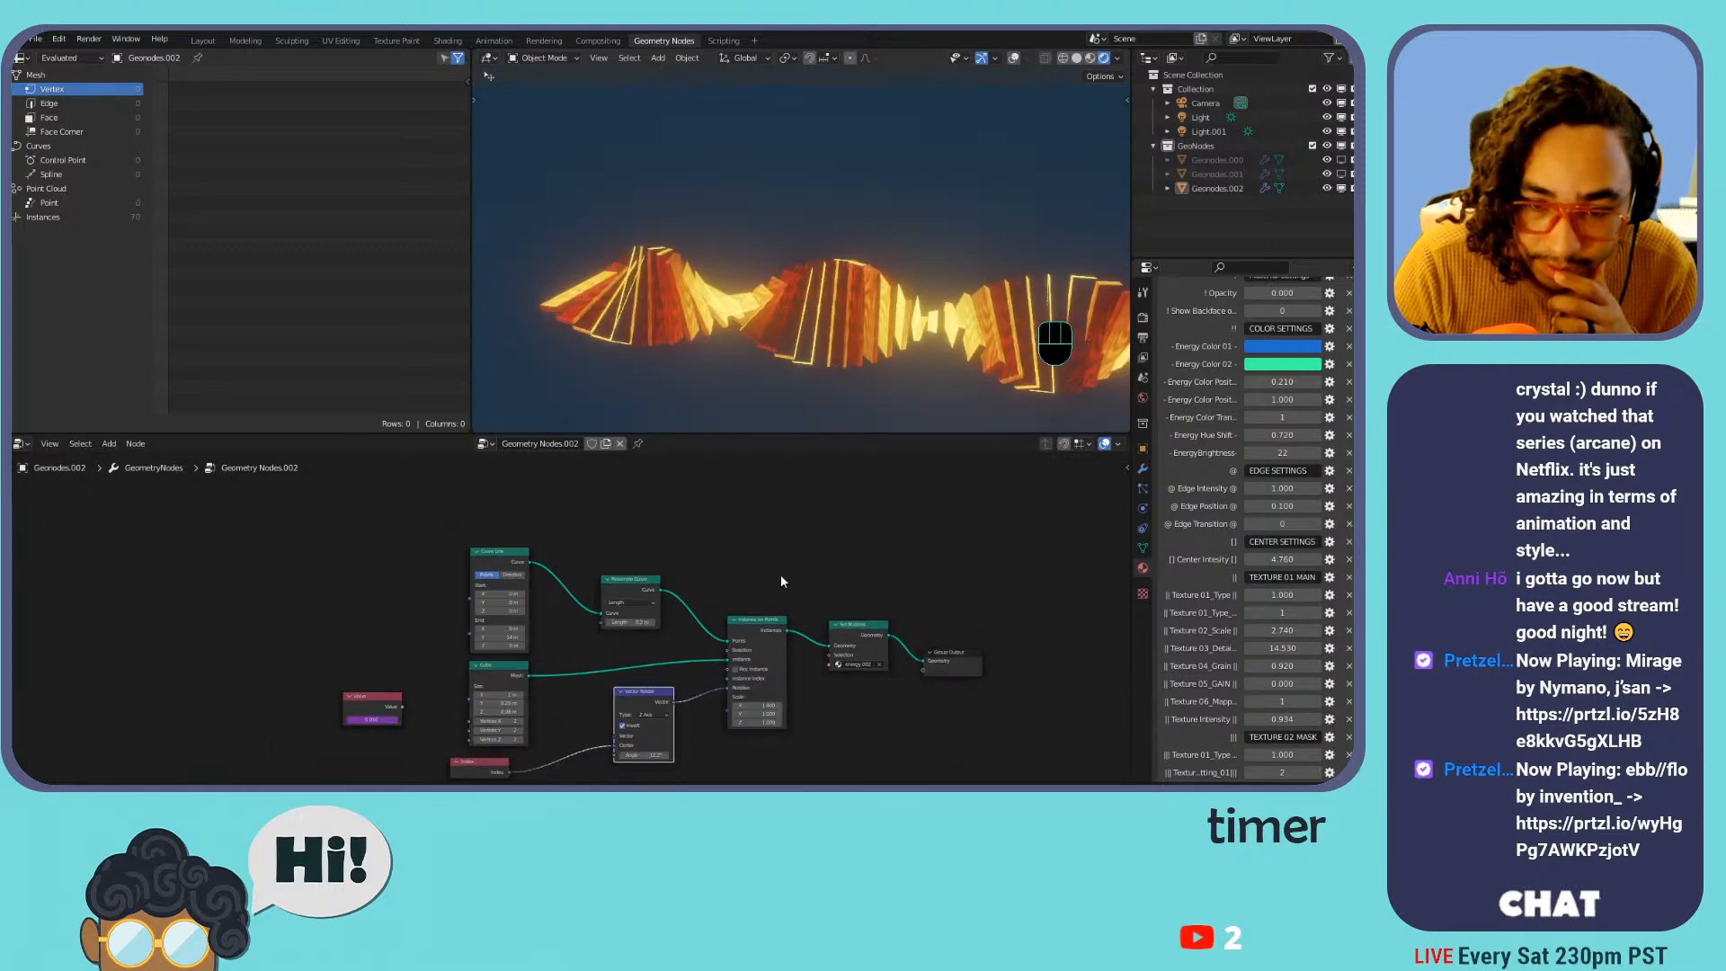
shift+middle_drag(898, 417, 829, 262)
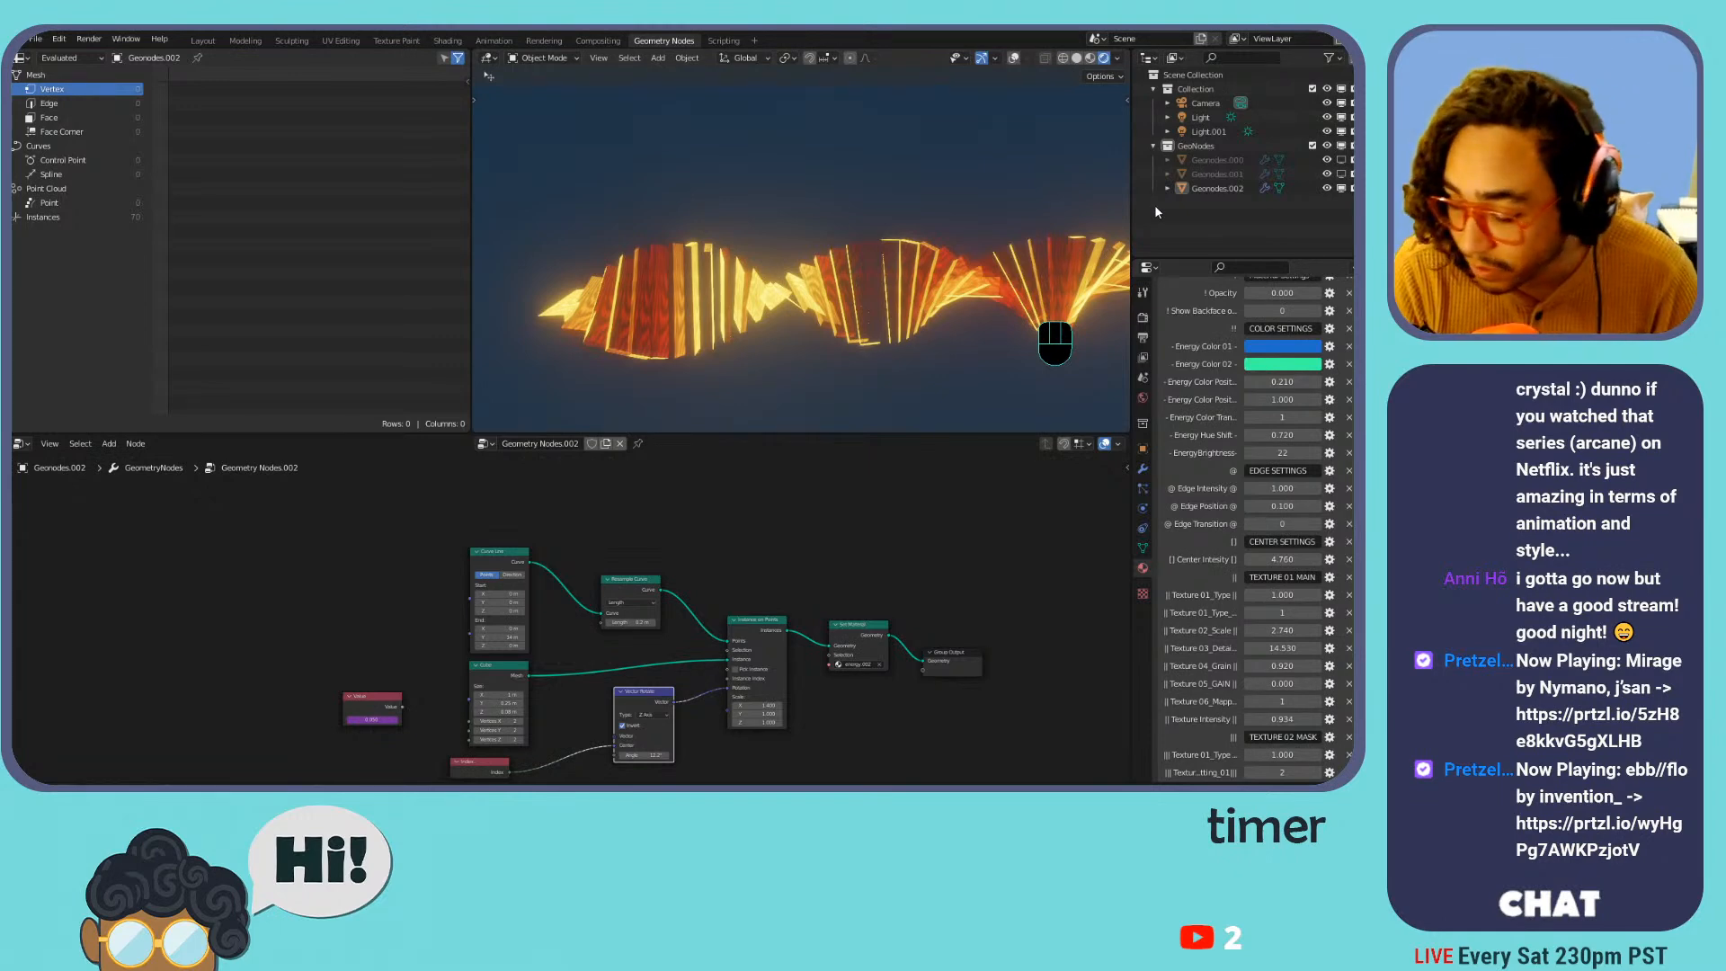
Duplicate the Geonodes.002 object in place and hide the original
click(1223, 190)
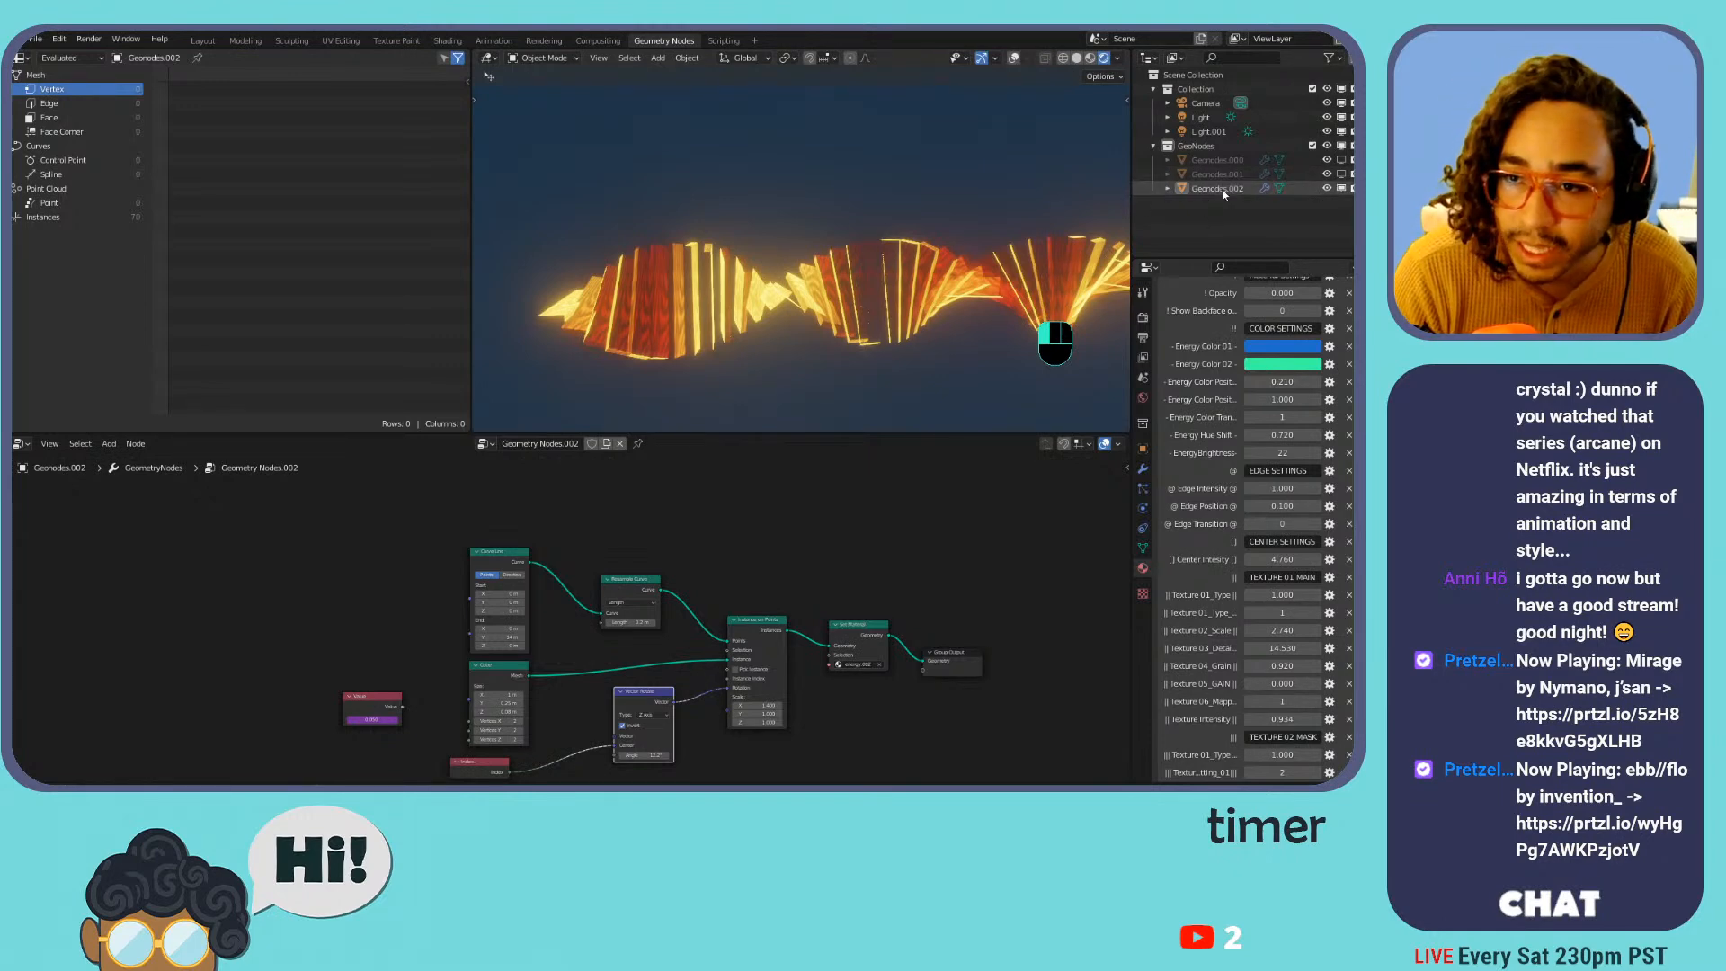
key(shift+d)
right_click(913, 277)
click(1341, 187)
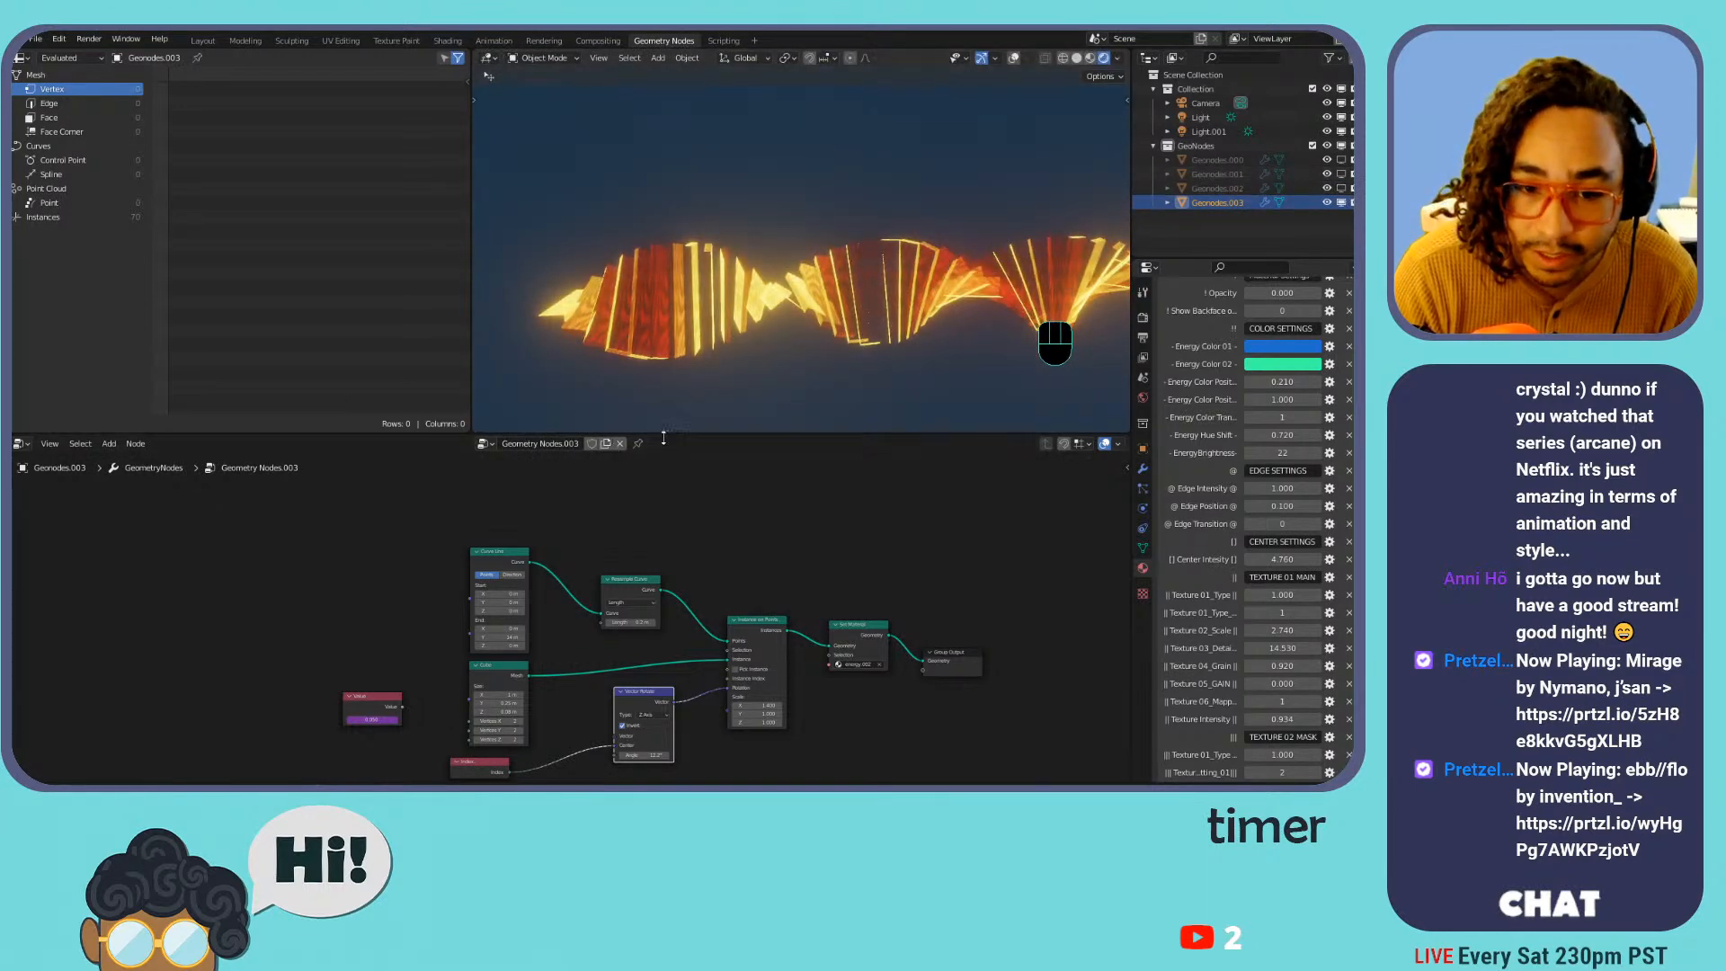
Delete every node except Group Output from the duplicate's Geometry Nodes tree
scroll(796, 574, up, 1)
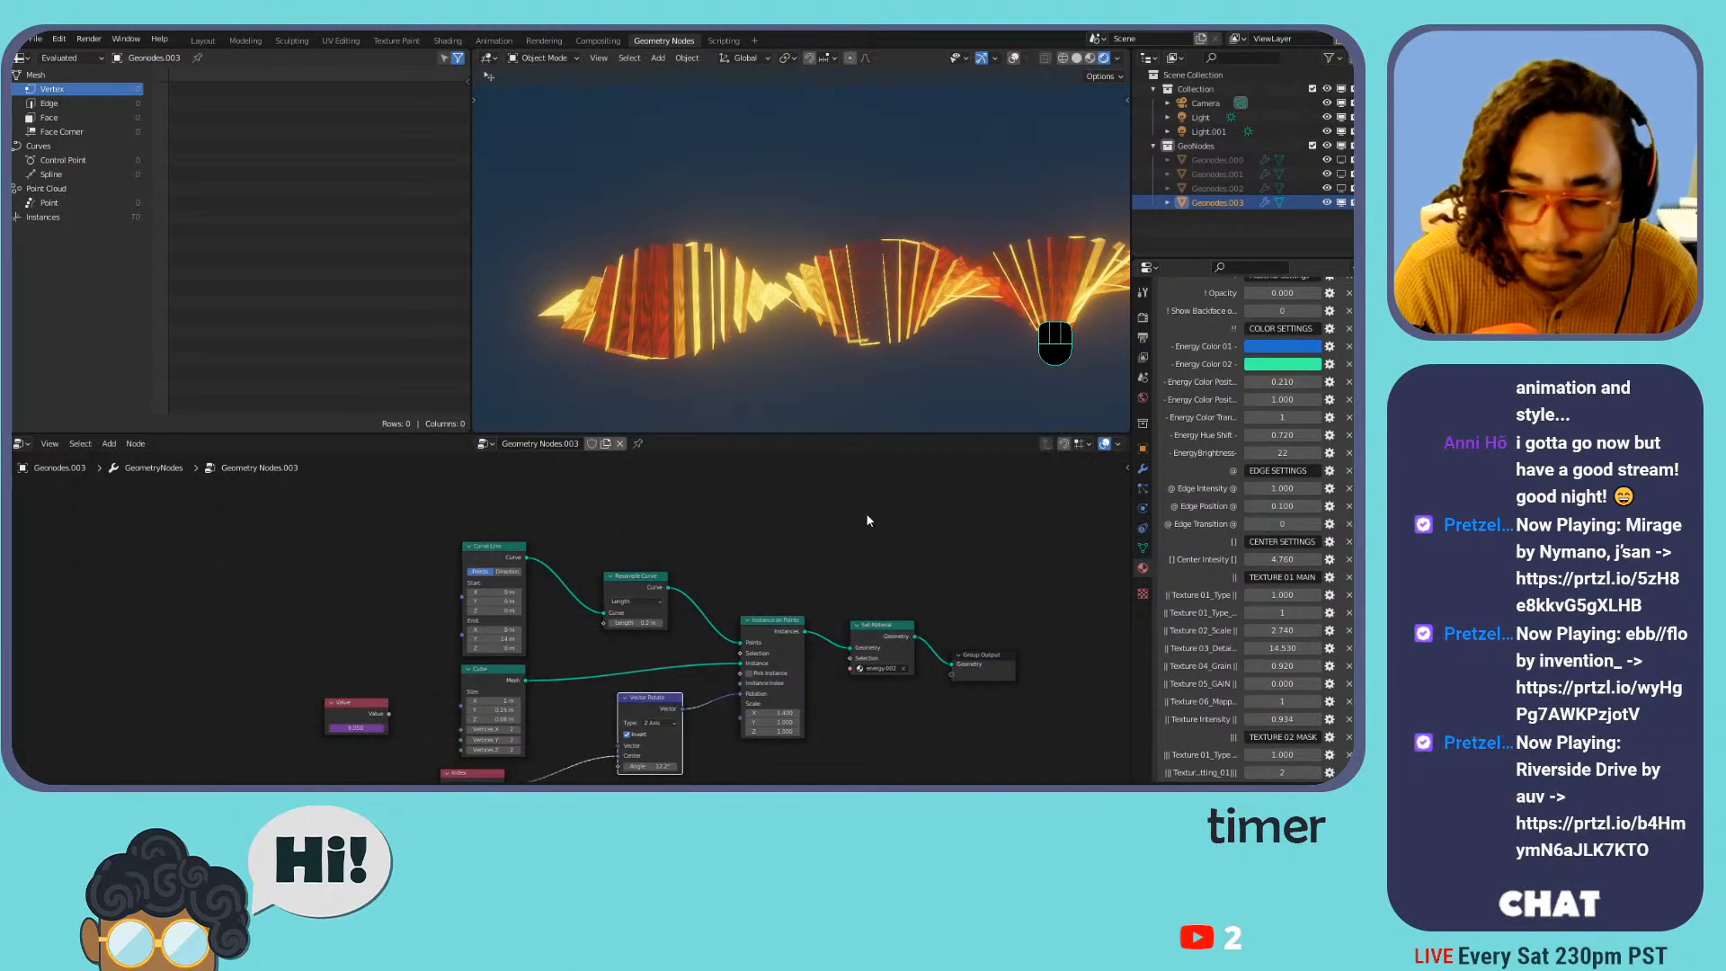
scroll(868, 519, down, 2)
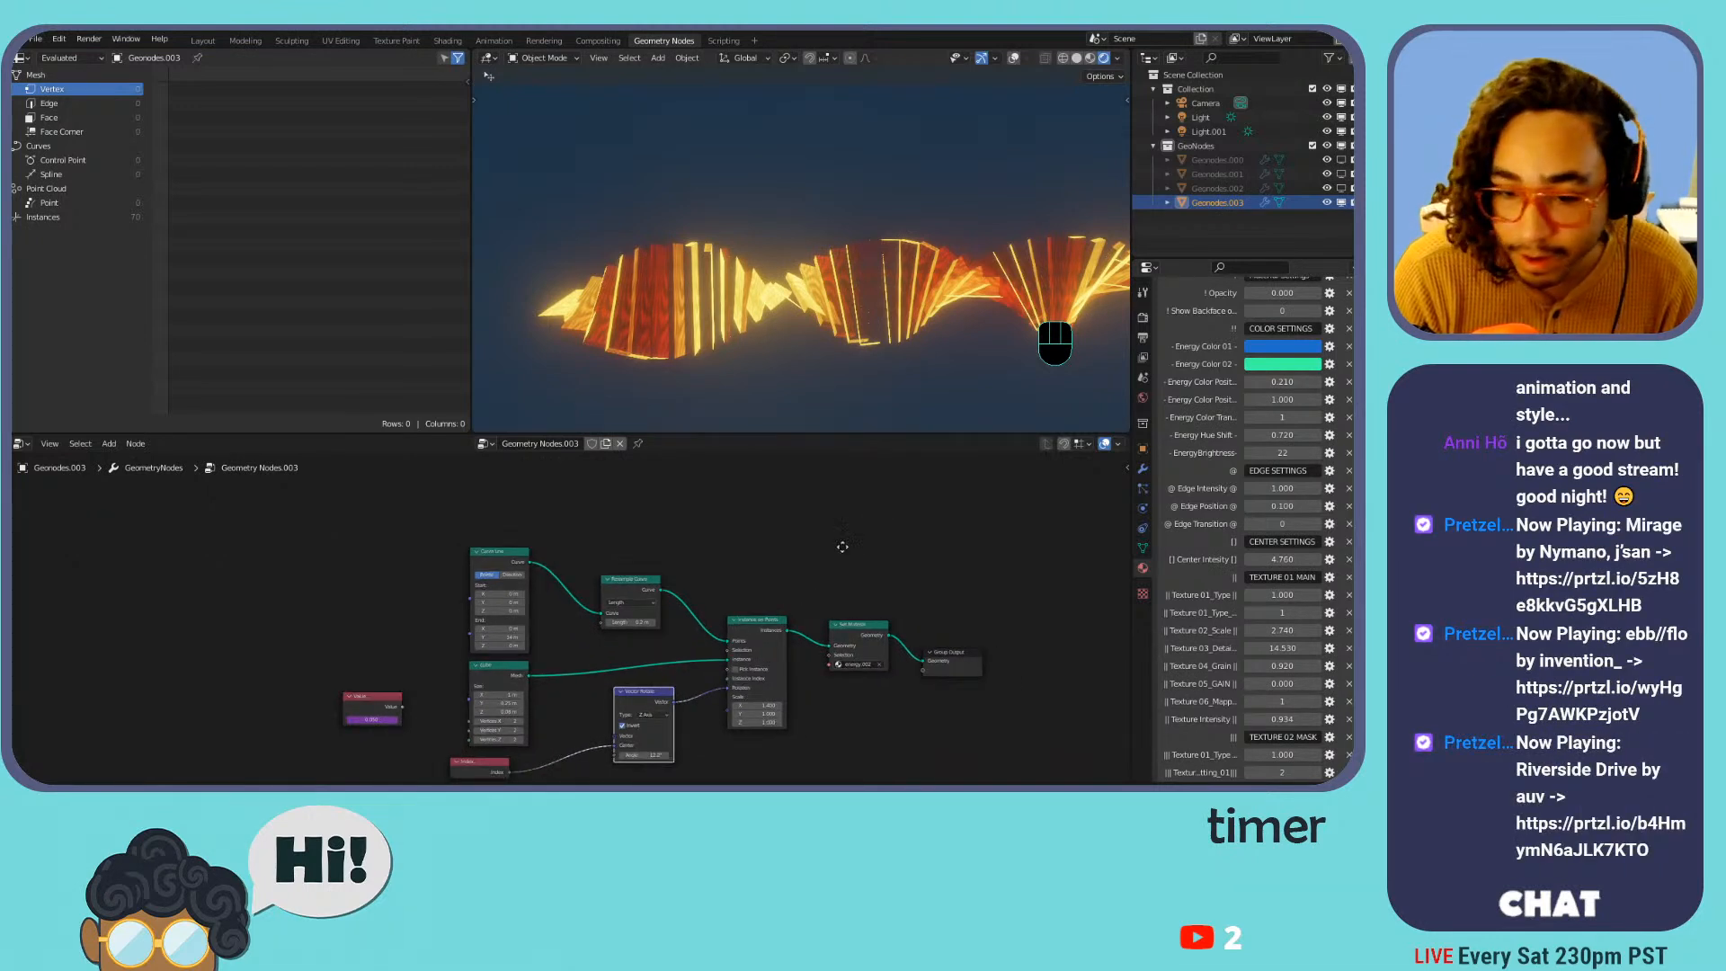
drag(811, 525, 356, 726)
key(x)
Add a Cube mesh primitive node and connect its mesh to the Group Output geometry
middle_drag(837, 606, 744, 575)
scroll(687, 589, up, 2)
key(shift+a)
mouse_move(730, 528)
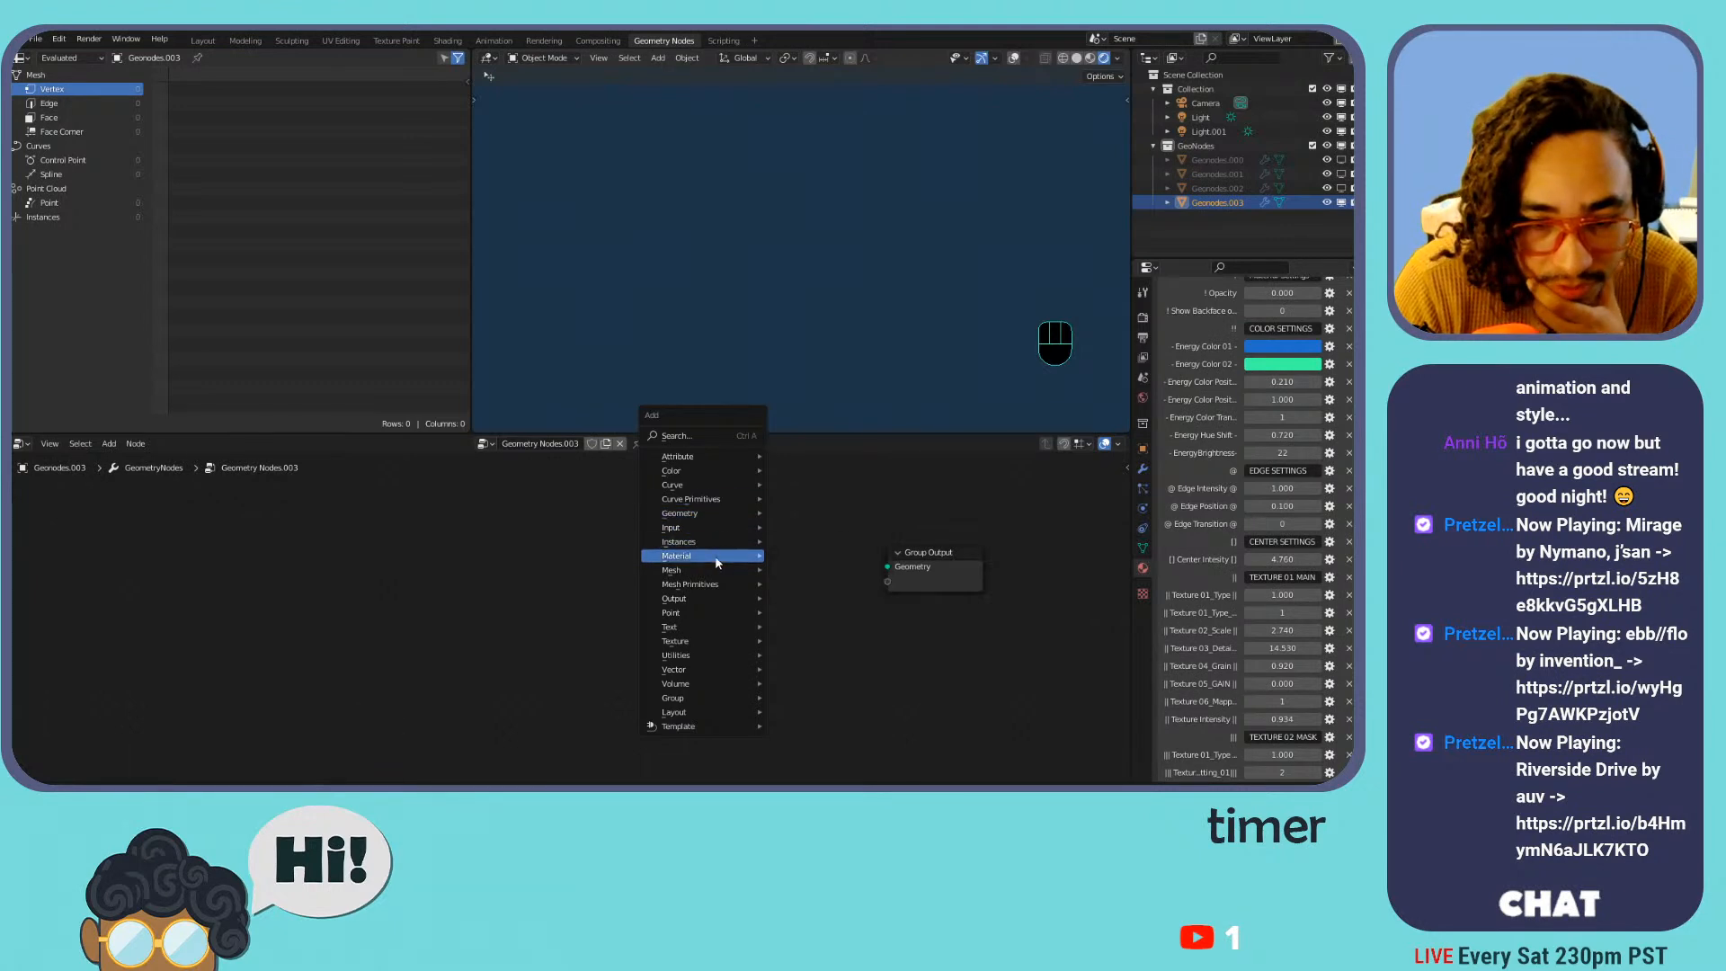
mouse_move(714, 576)
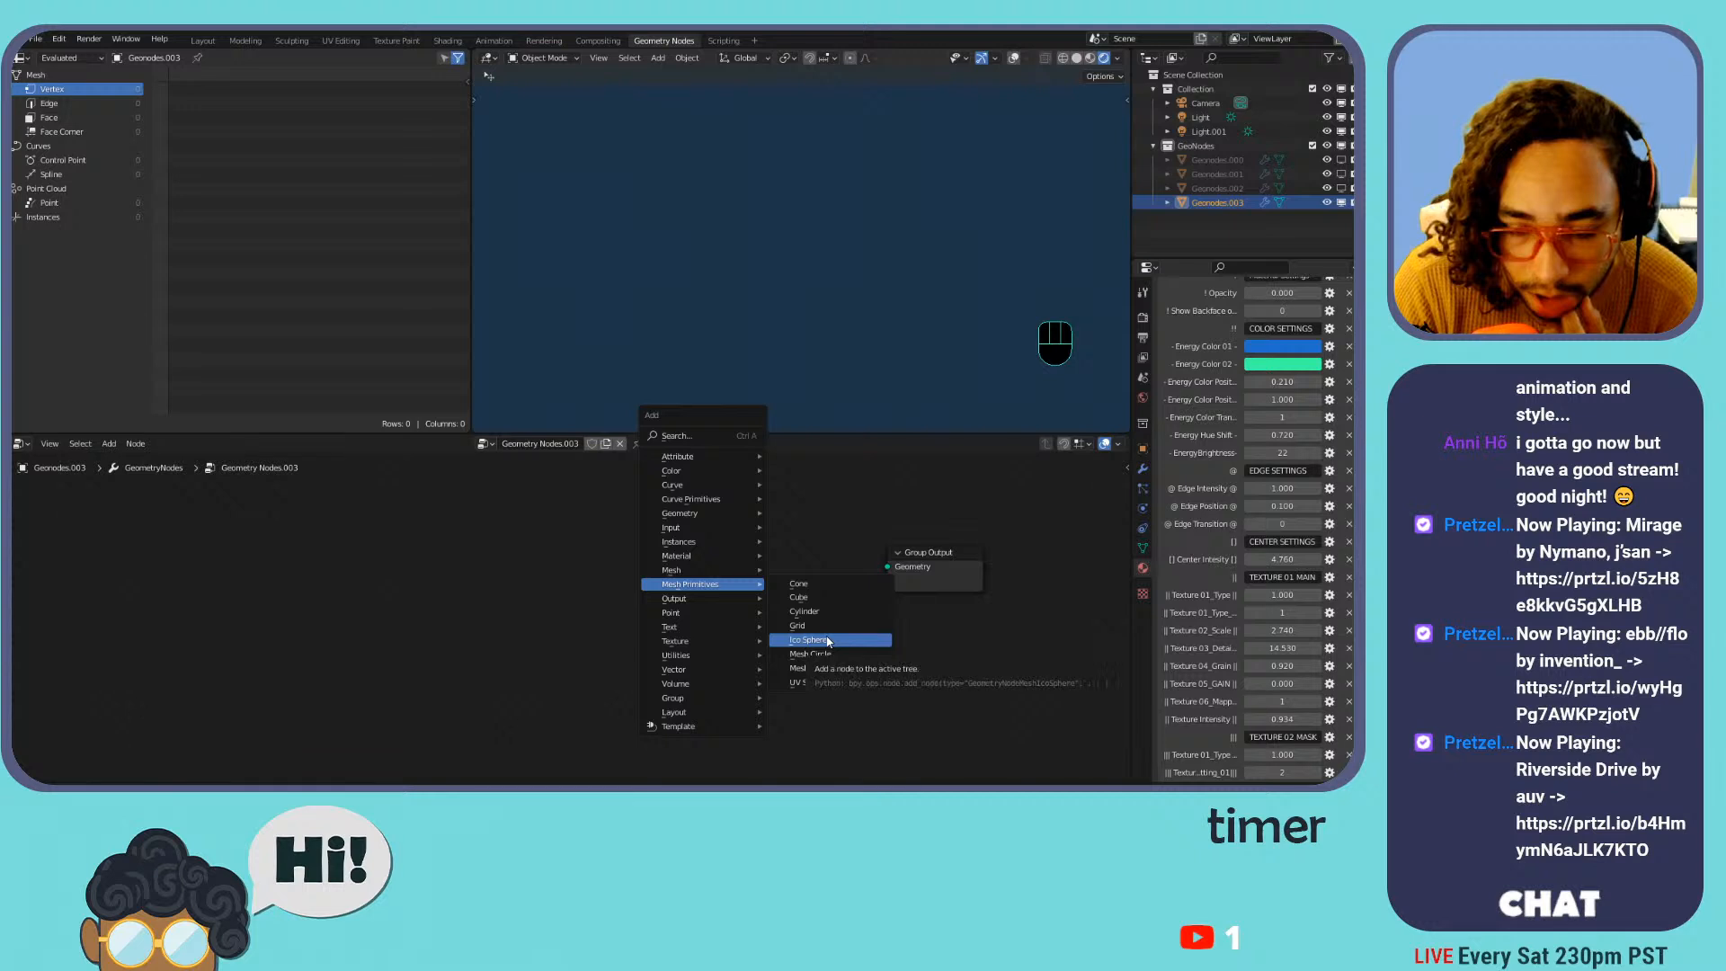
click(861, 599)
click(726, 536)
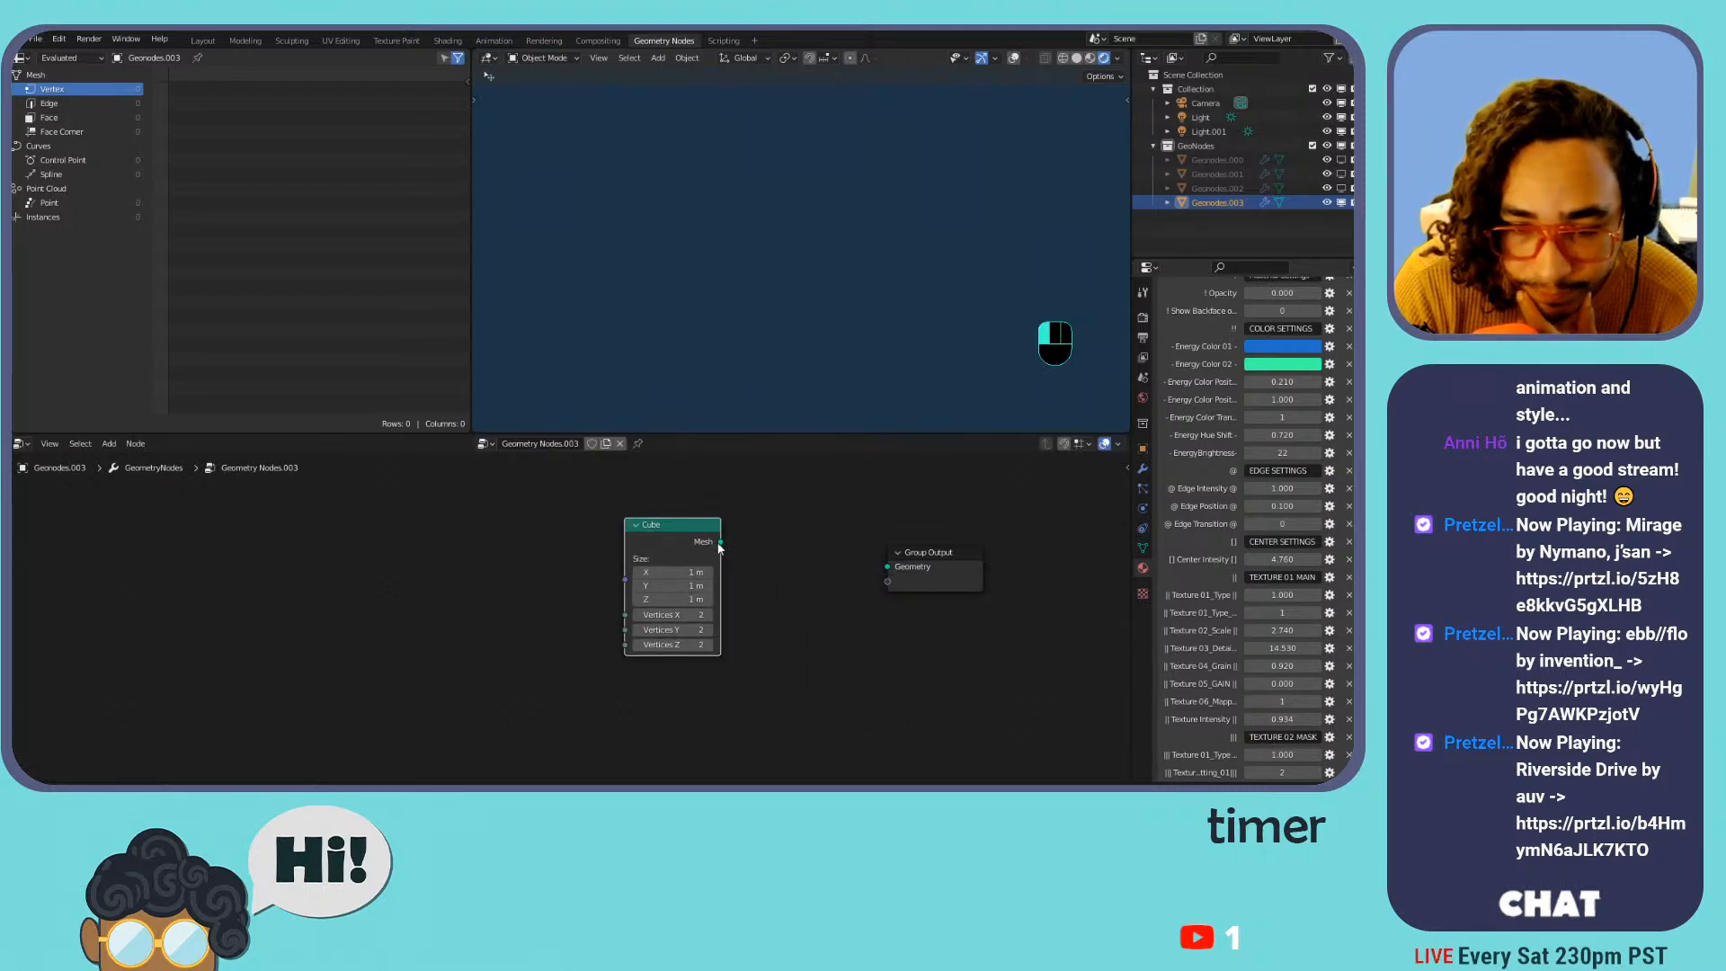
drag(881, 575, 898, 577)
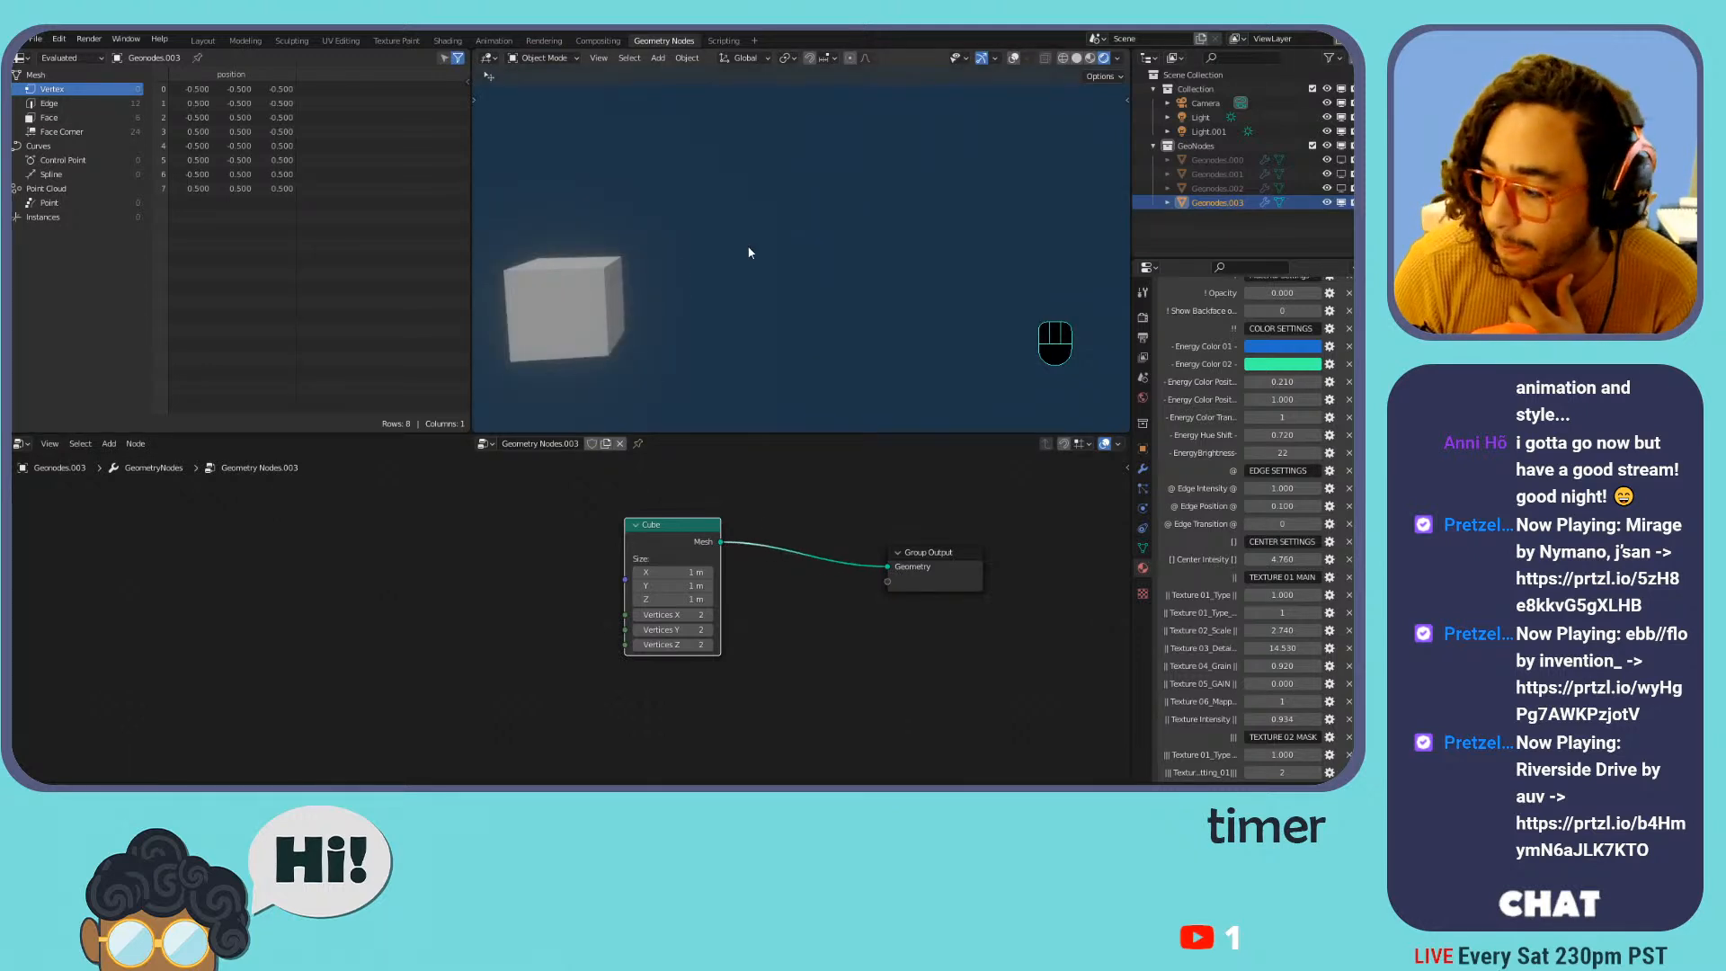
Insert a Set Material node between the Cube and Group Output nodes and assign the energy.002 material
key(KP_Decimal)
mouse_move(879, 214)
middle_down()
mouse_move(825, 189)
mouse_move(813, 216)
mouse_move(883, 234)
middle_up()
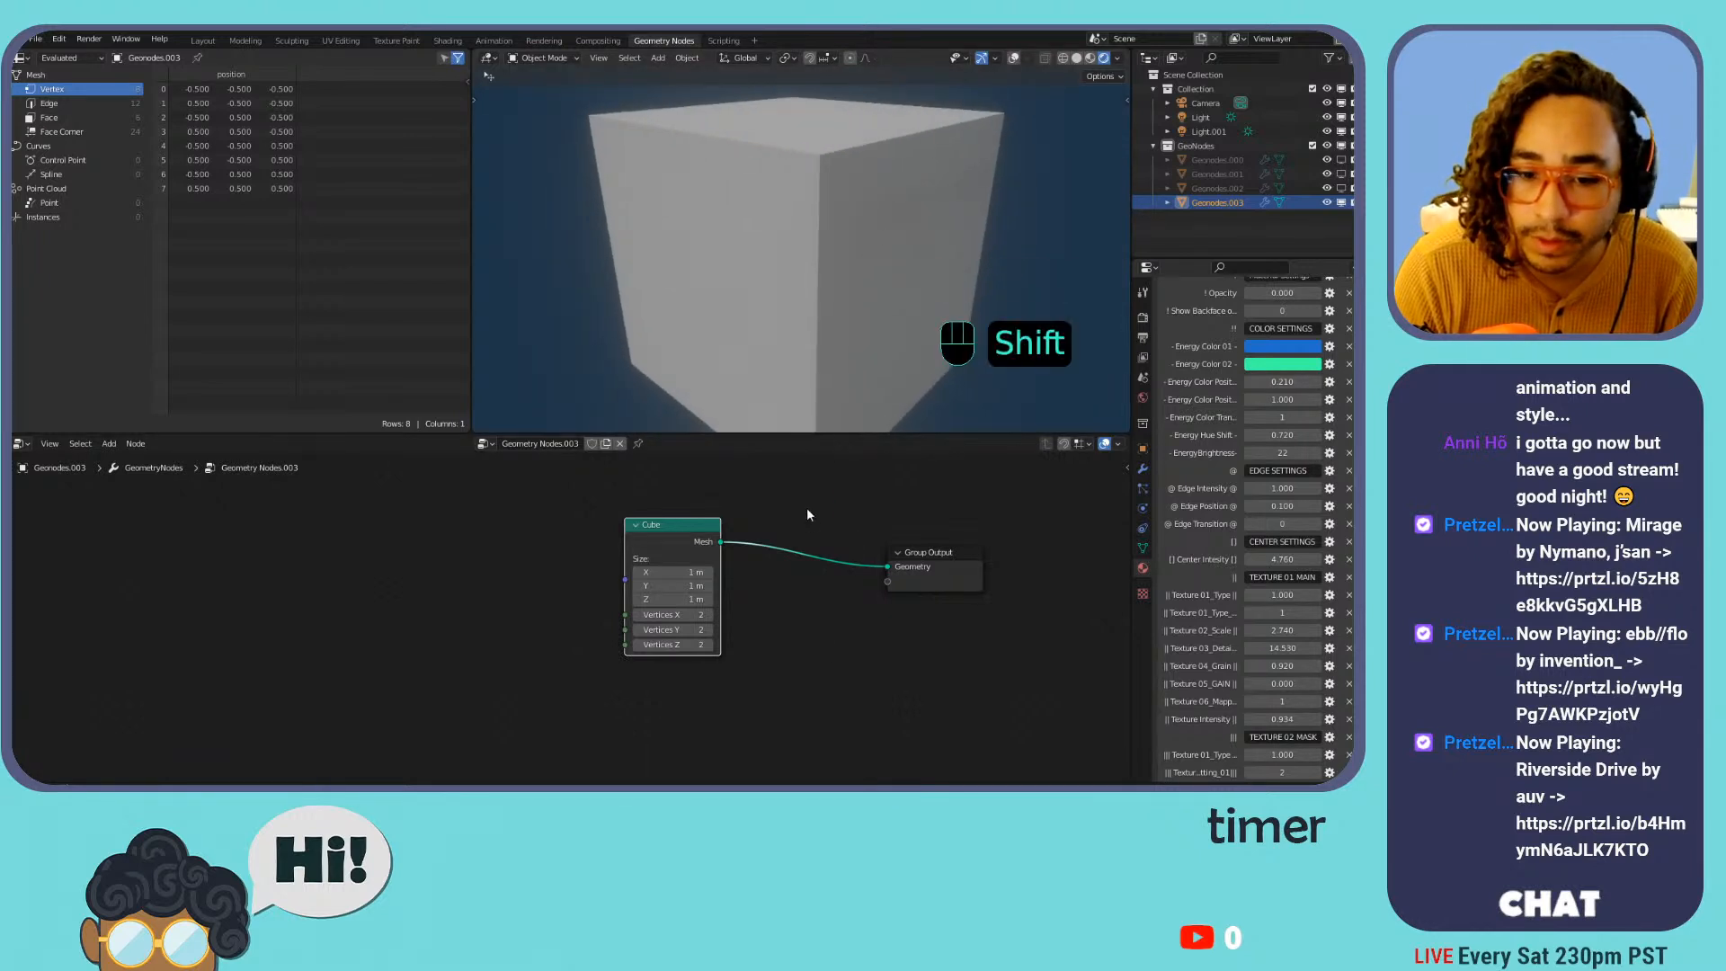
key(shift+a)
mouse_move(823, 478)
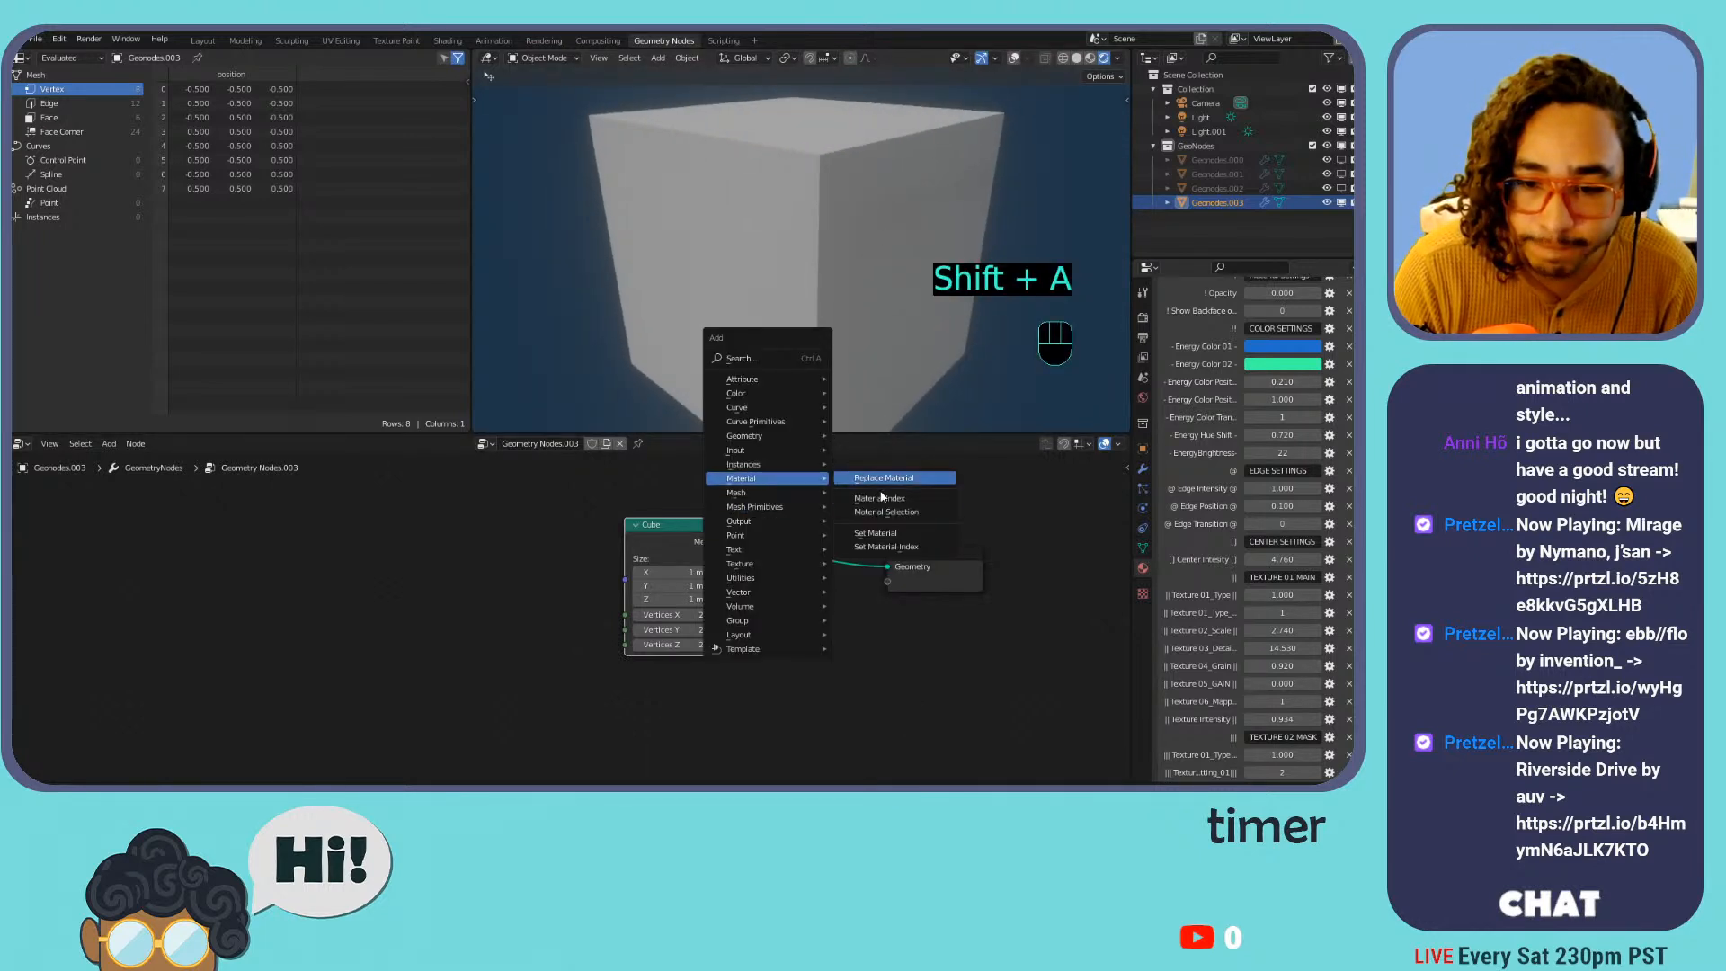
click(903, 534)
click(879, 592)
click(879, 603)
click(896, 636)
Add a Distribute Points on Faces node below the main chain and feed the Cube mesh into it
shift+middle_drag(852, 286, 861, 432)
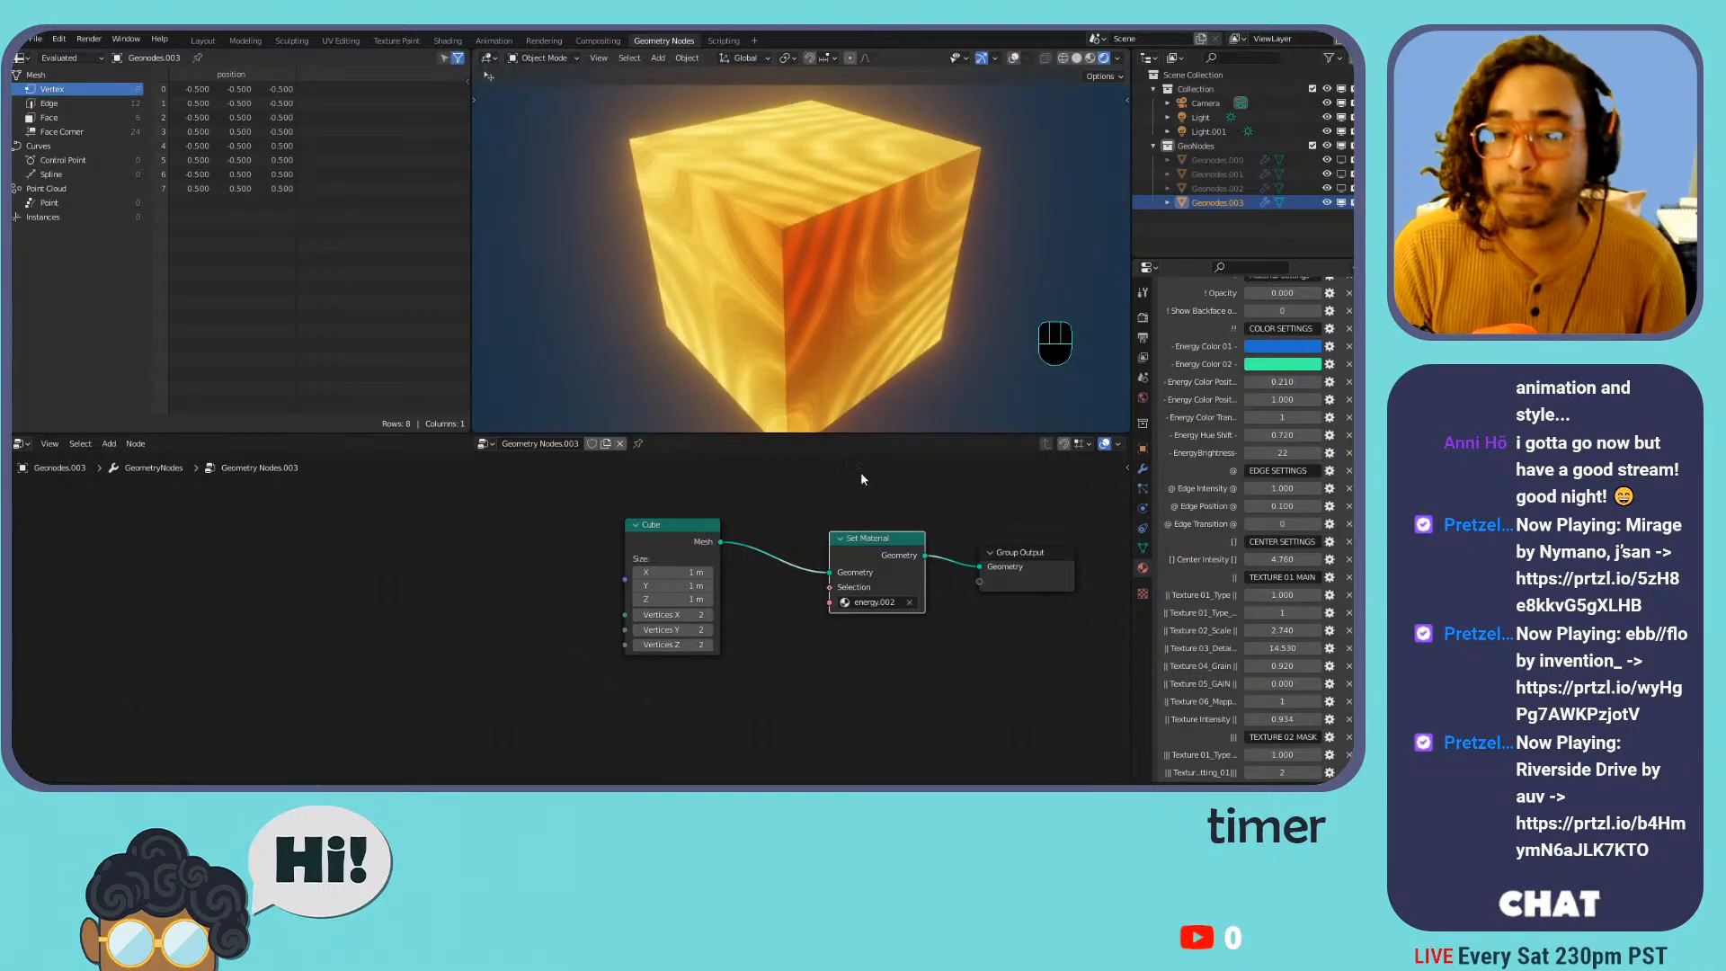
key(shift+a)
mouse_move(750, 488)
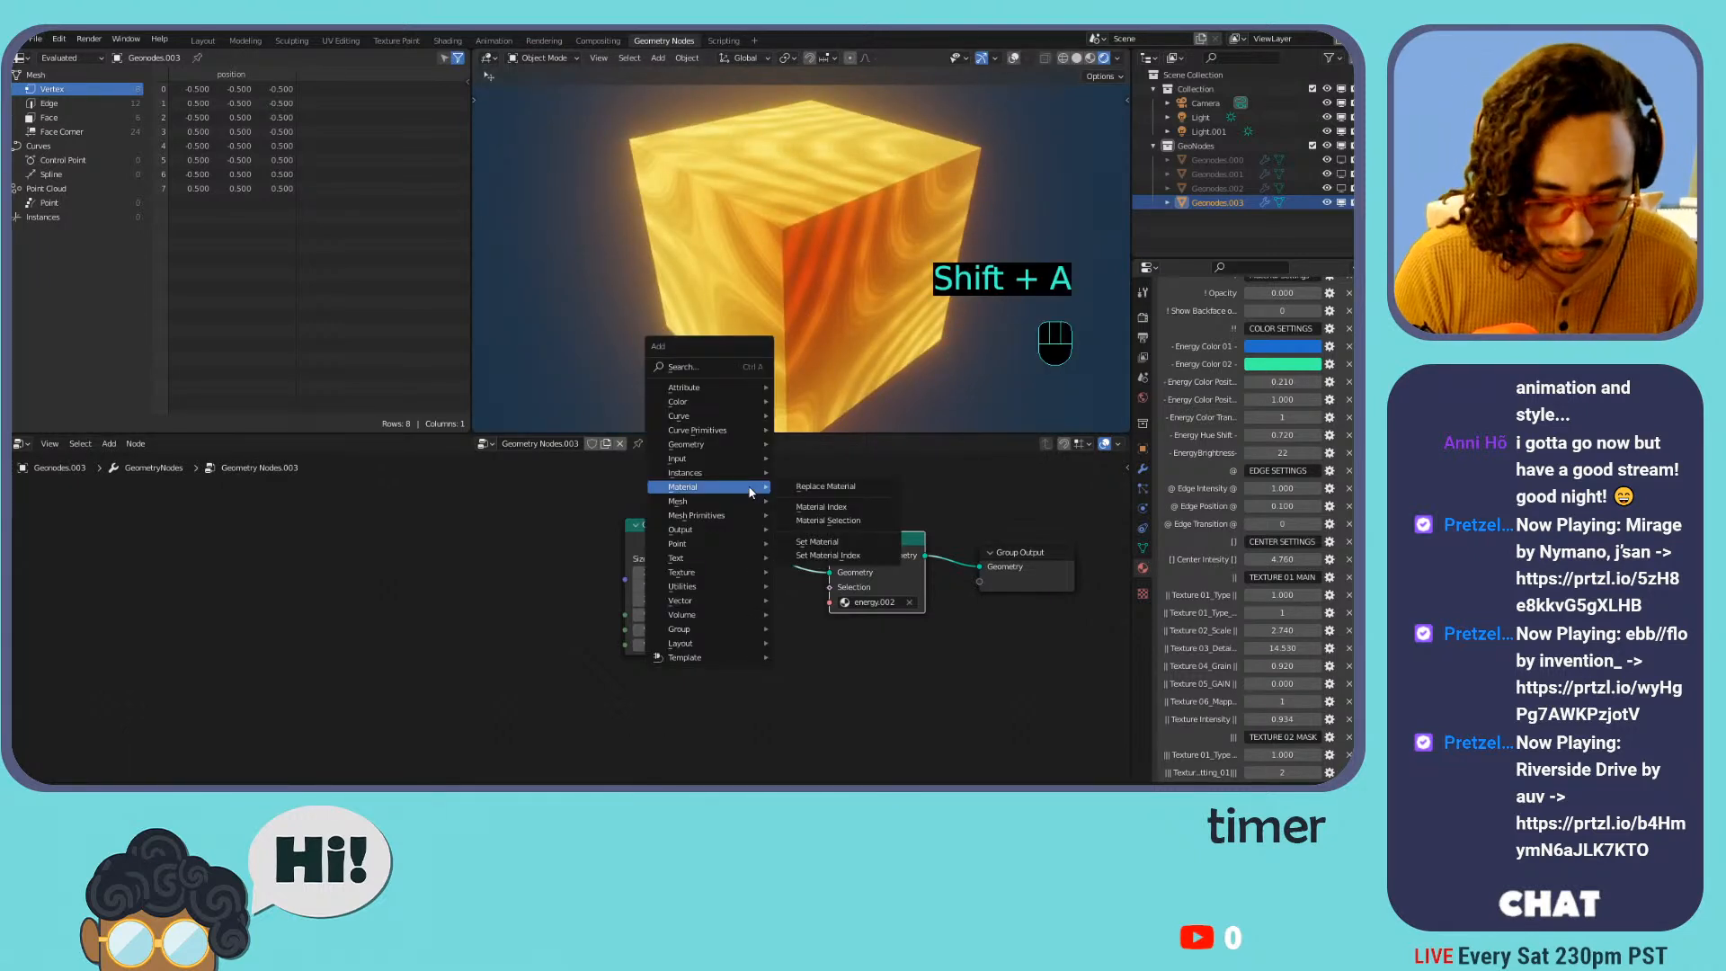
click(732, 366)
text(points)
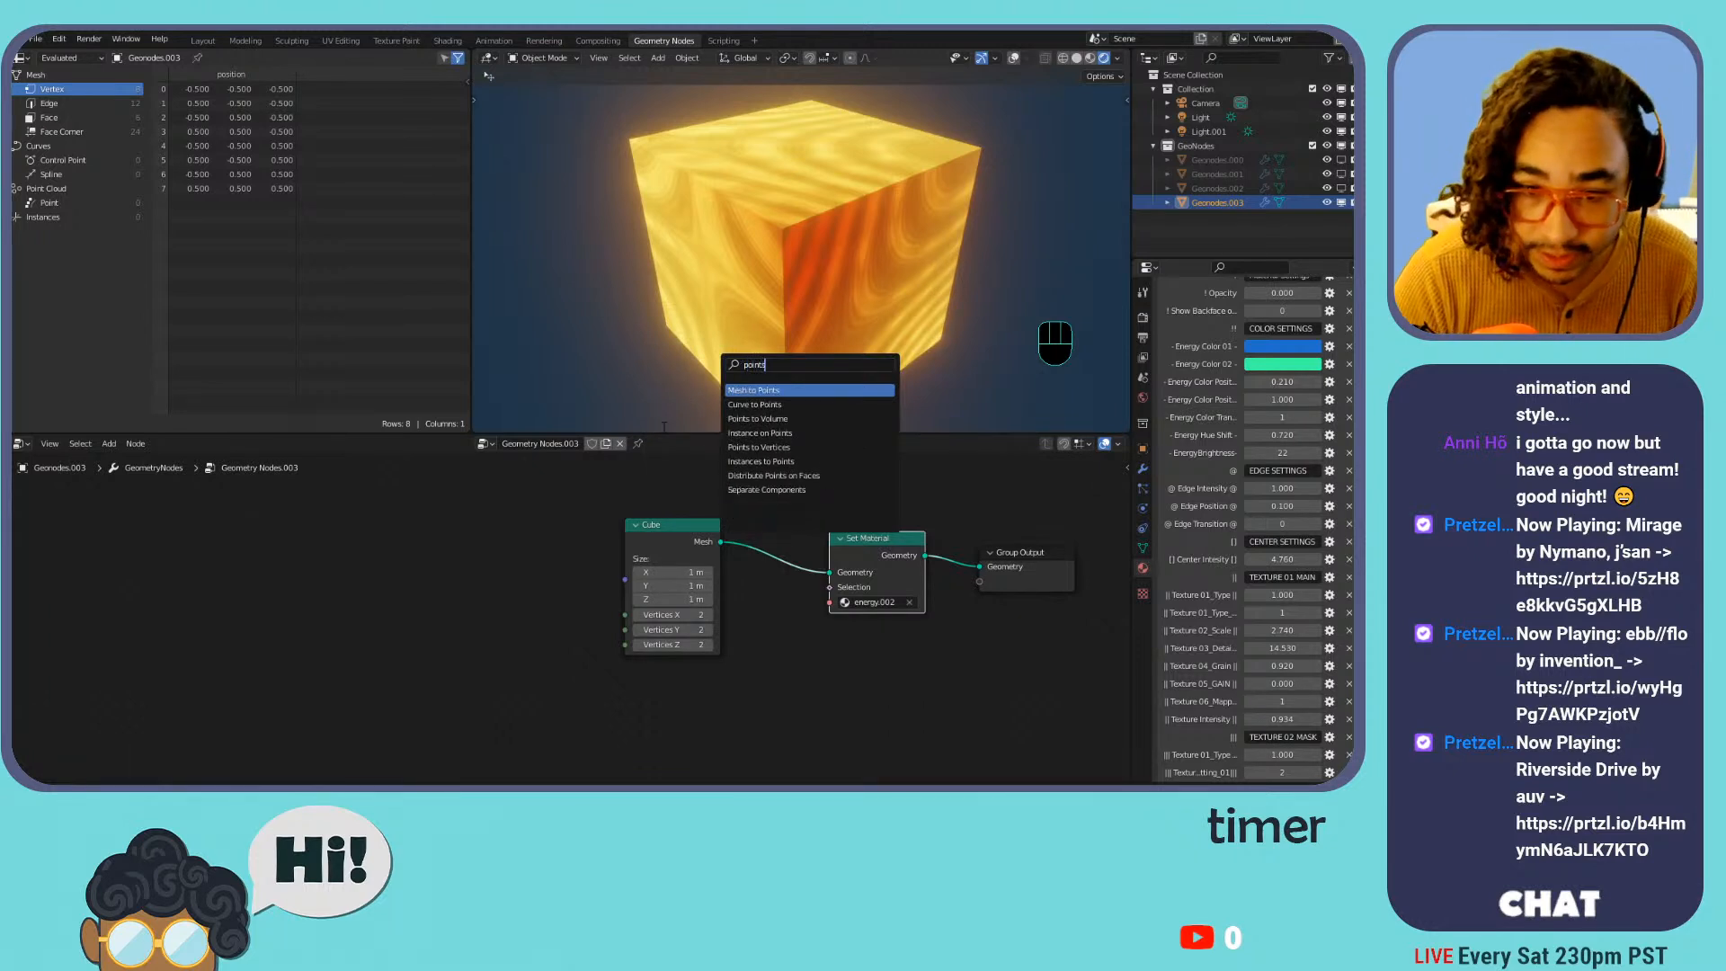
click(774, 475)
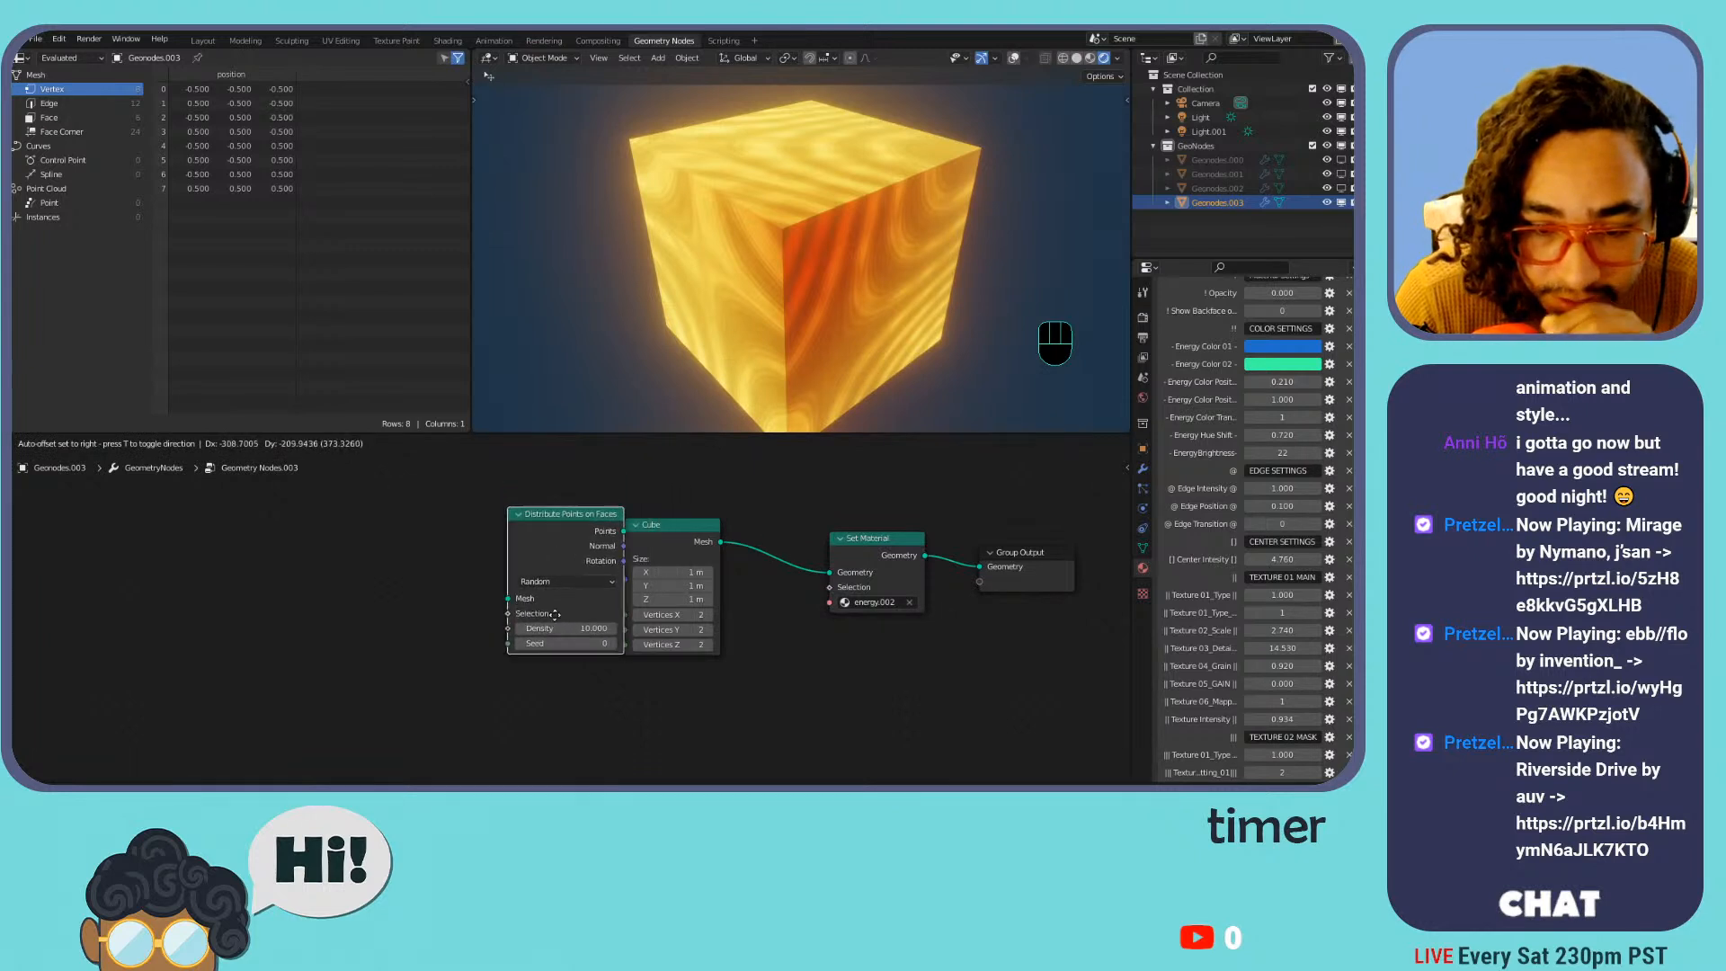
click(767, 781)
drag(673, 491, 483, 472)
drag(753, 707, 631, 549)
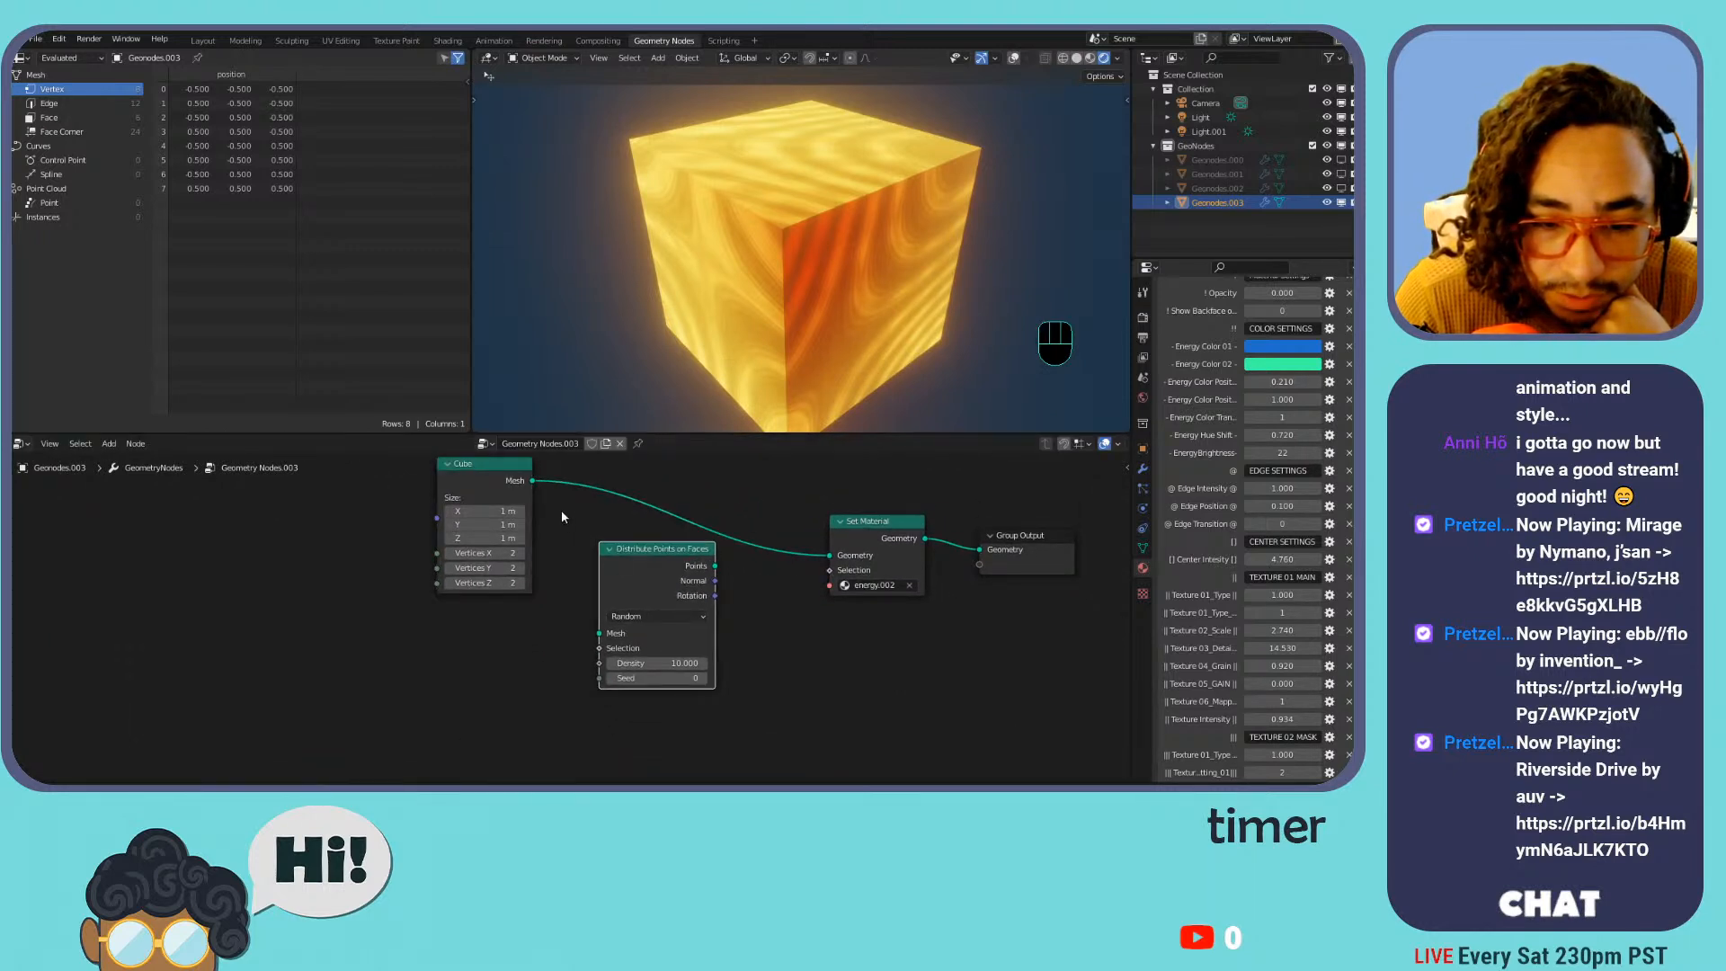
drag(532, 482, 577, 646)
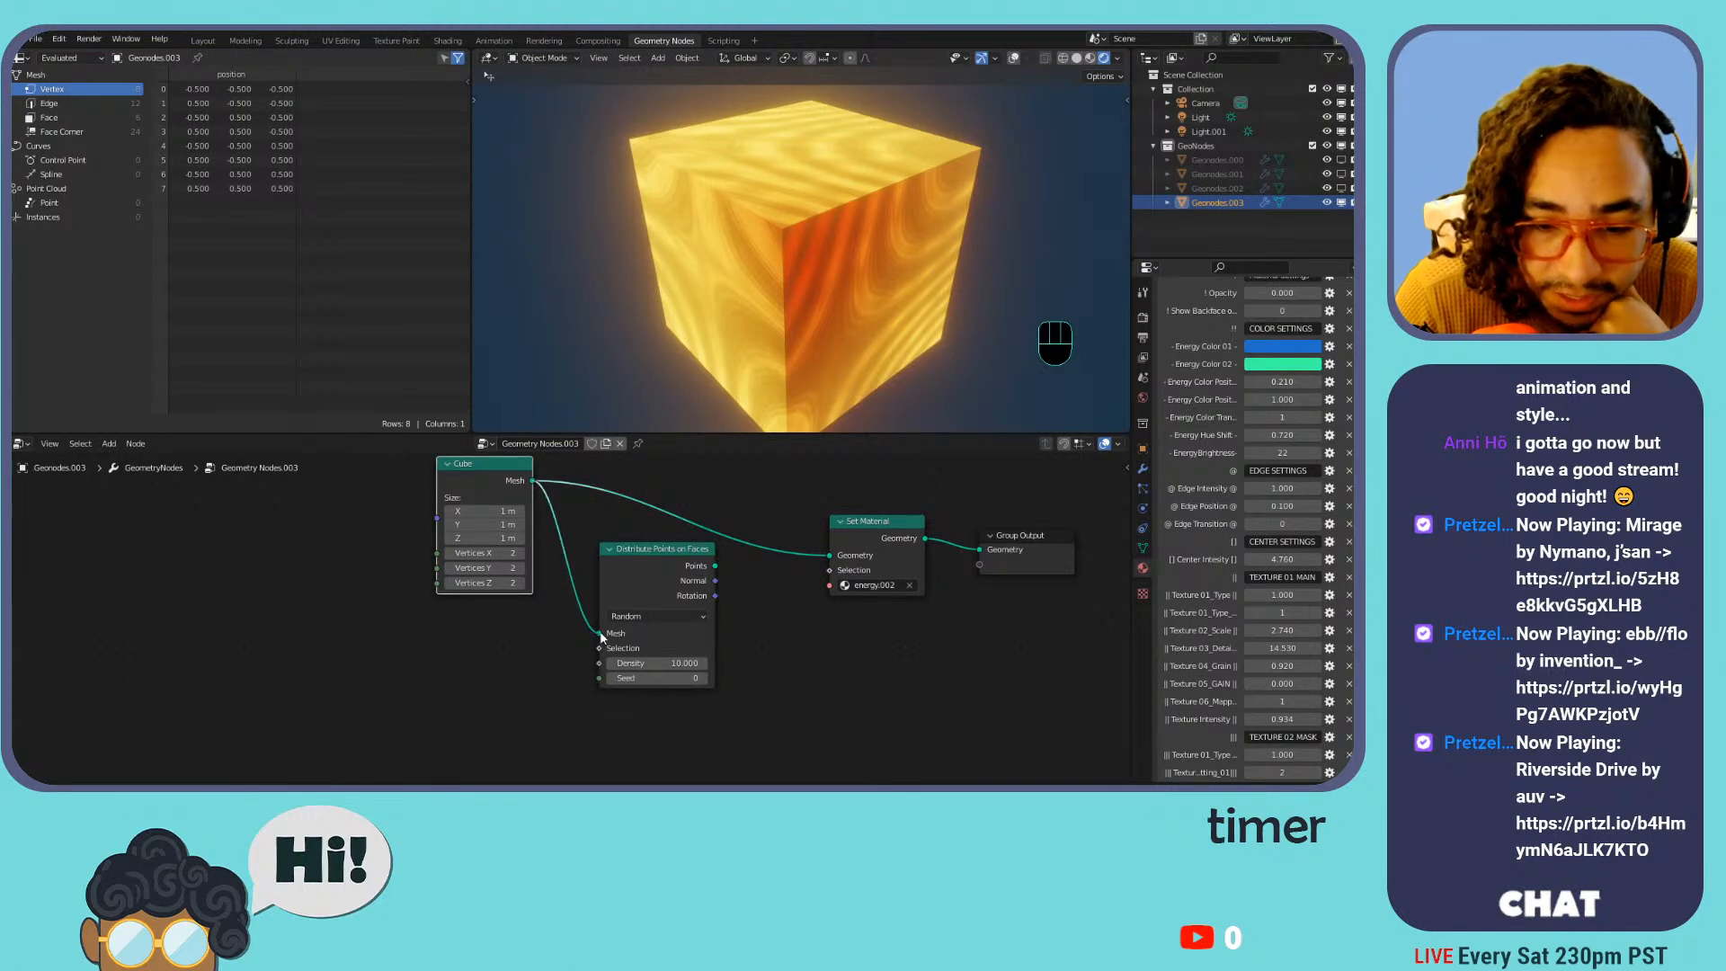
Connect the distributed points to the Group Output geometry and switch the viewport to solid shading
drag(661, 554, 736, 616)
drag(895, 534, 743, 496)
drag(977, 559, 980, 561)
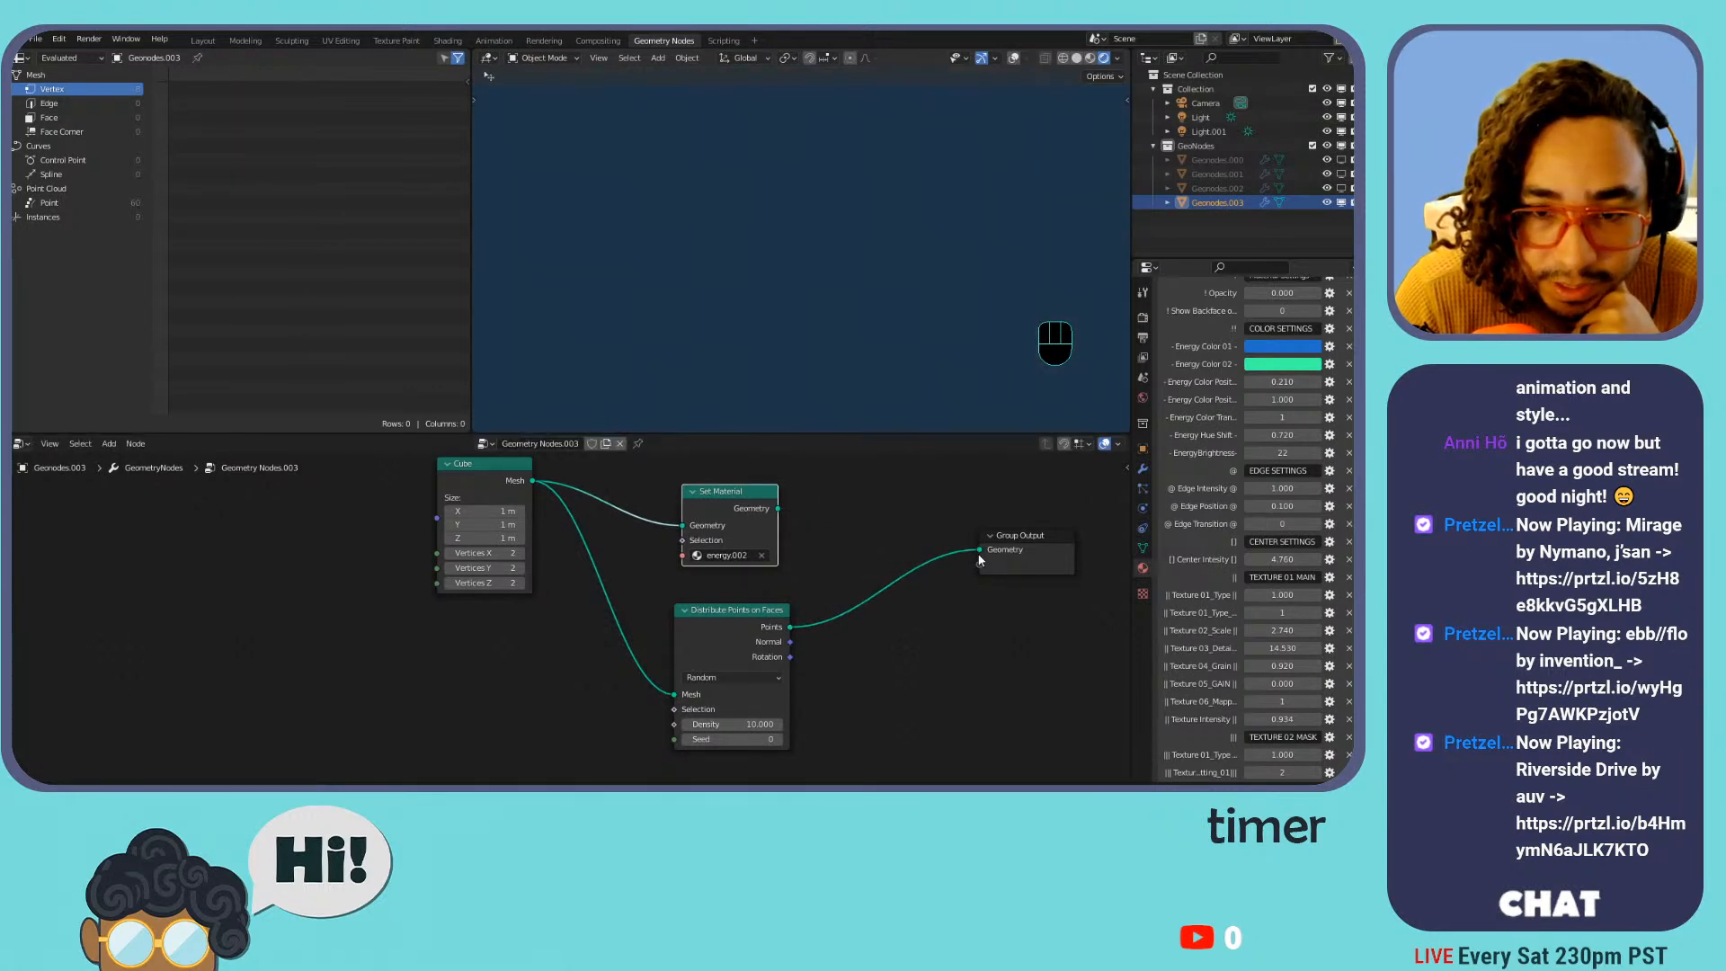
click(1076, 60)
click(1098, 62)
click(1078, 60)
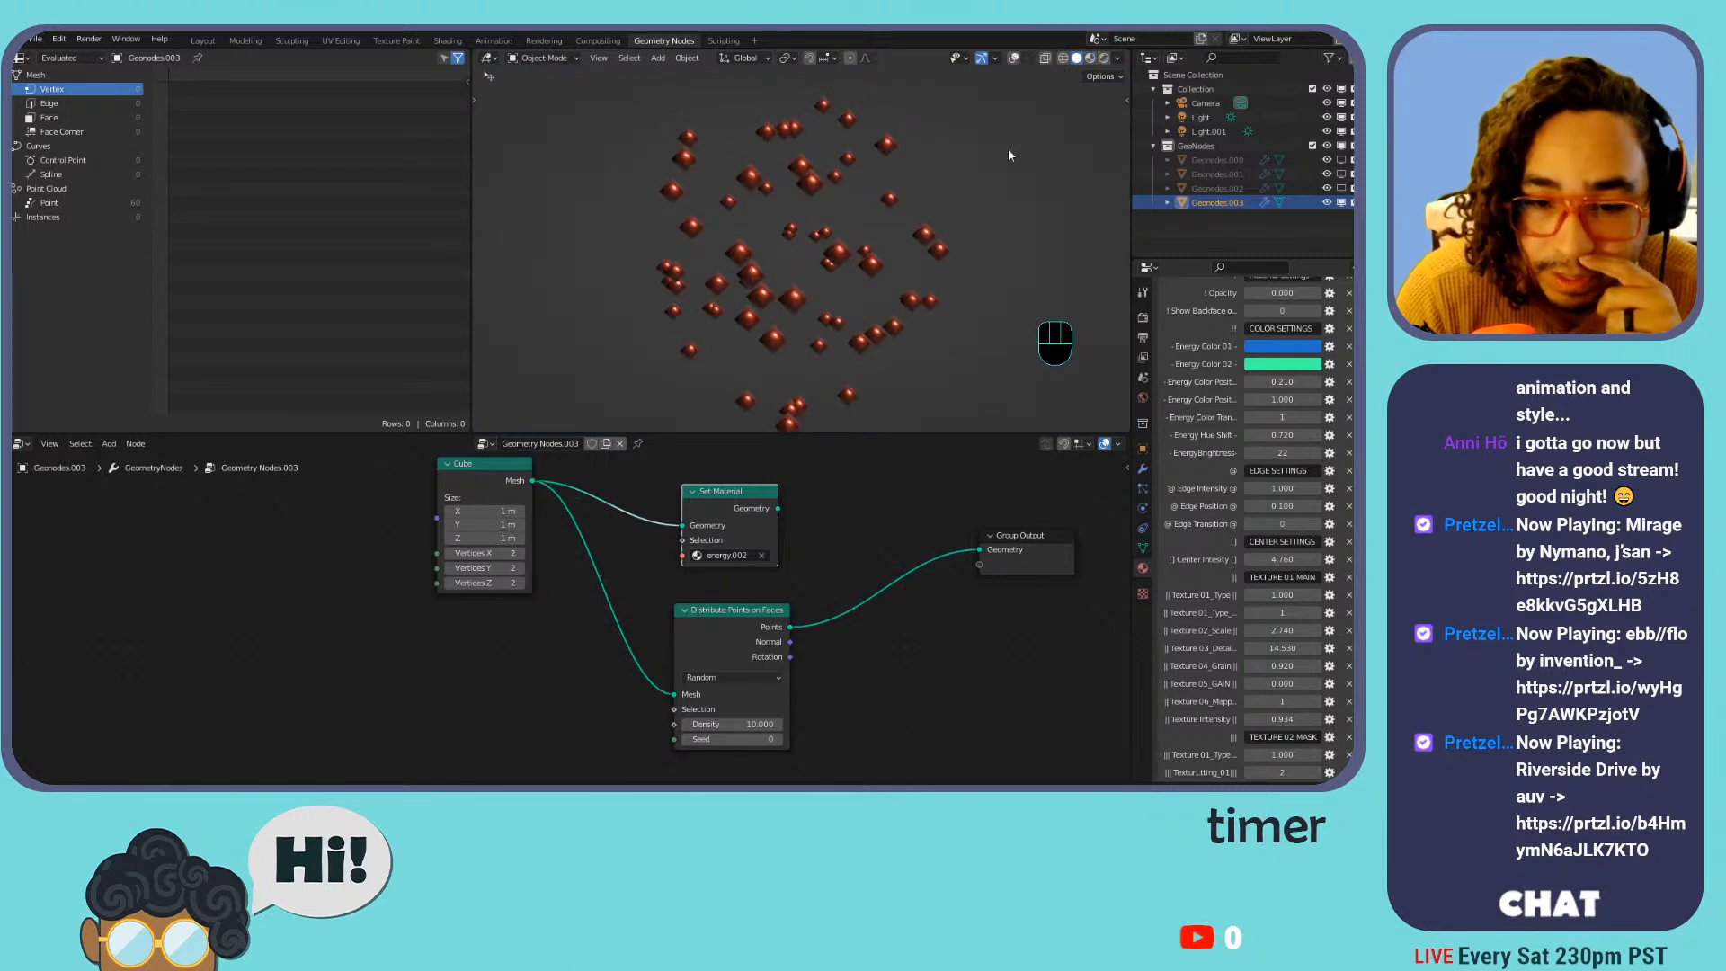
Add a Join Geometry node before Group Output, combining the Set Material geometry with the distributed points
key(shift+a)
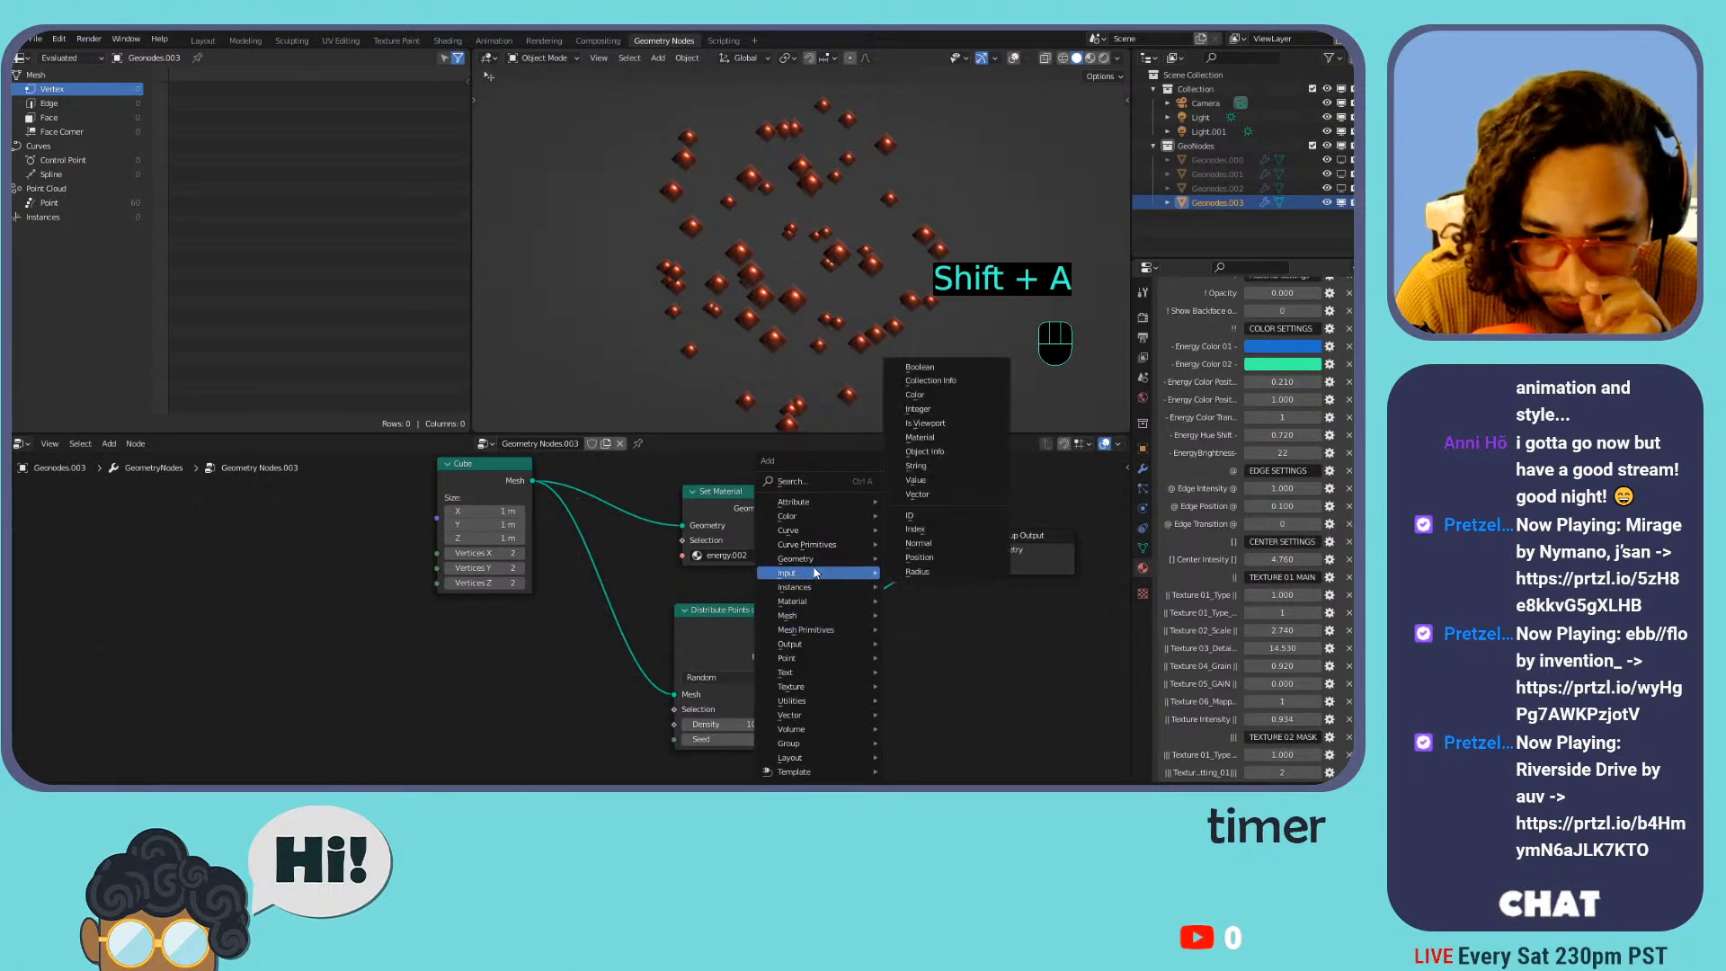
mouse_move(815, 565)
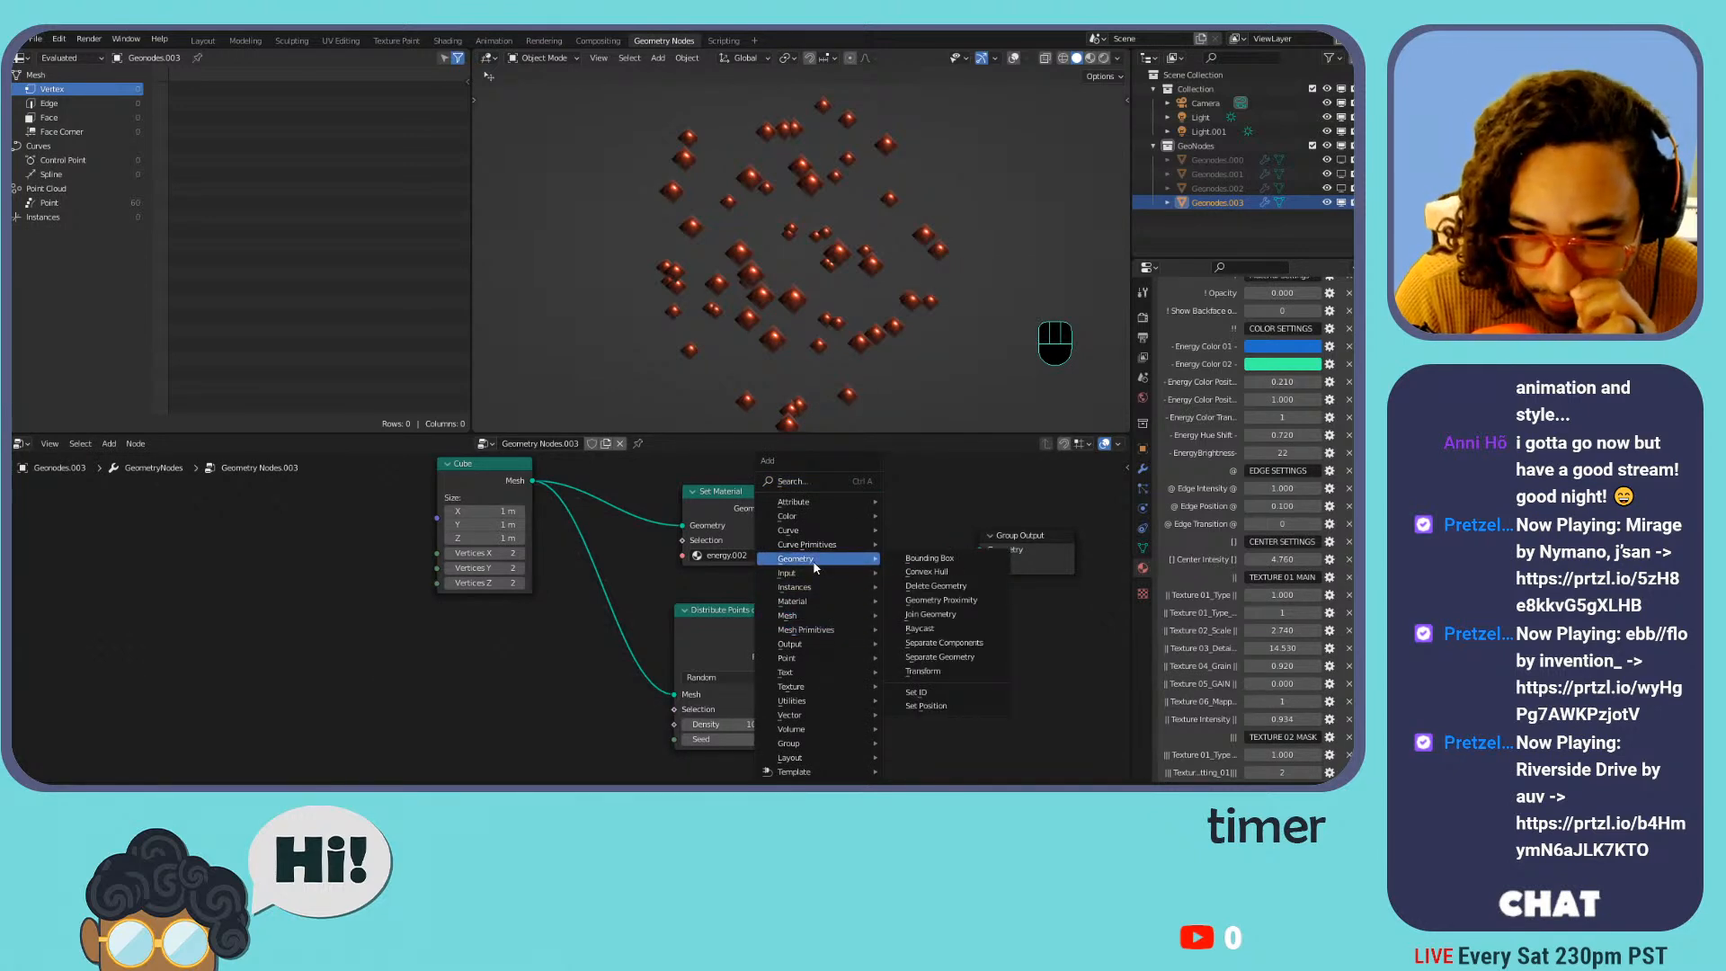
mouse_move(834, 560)
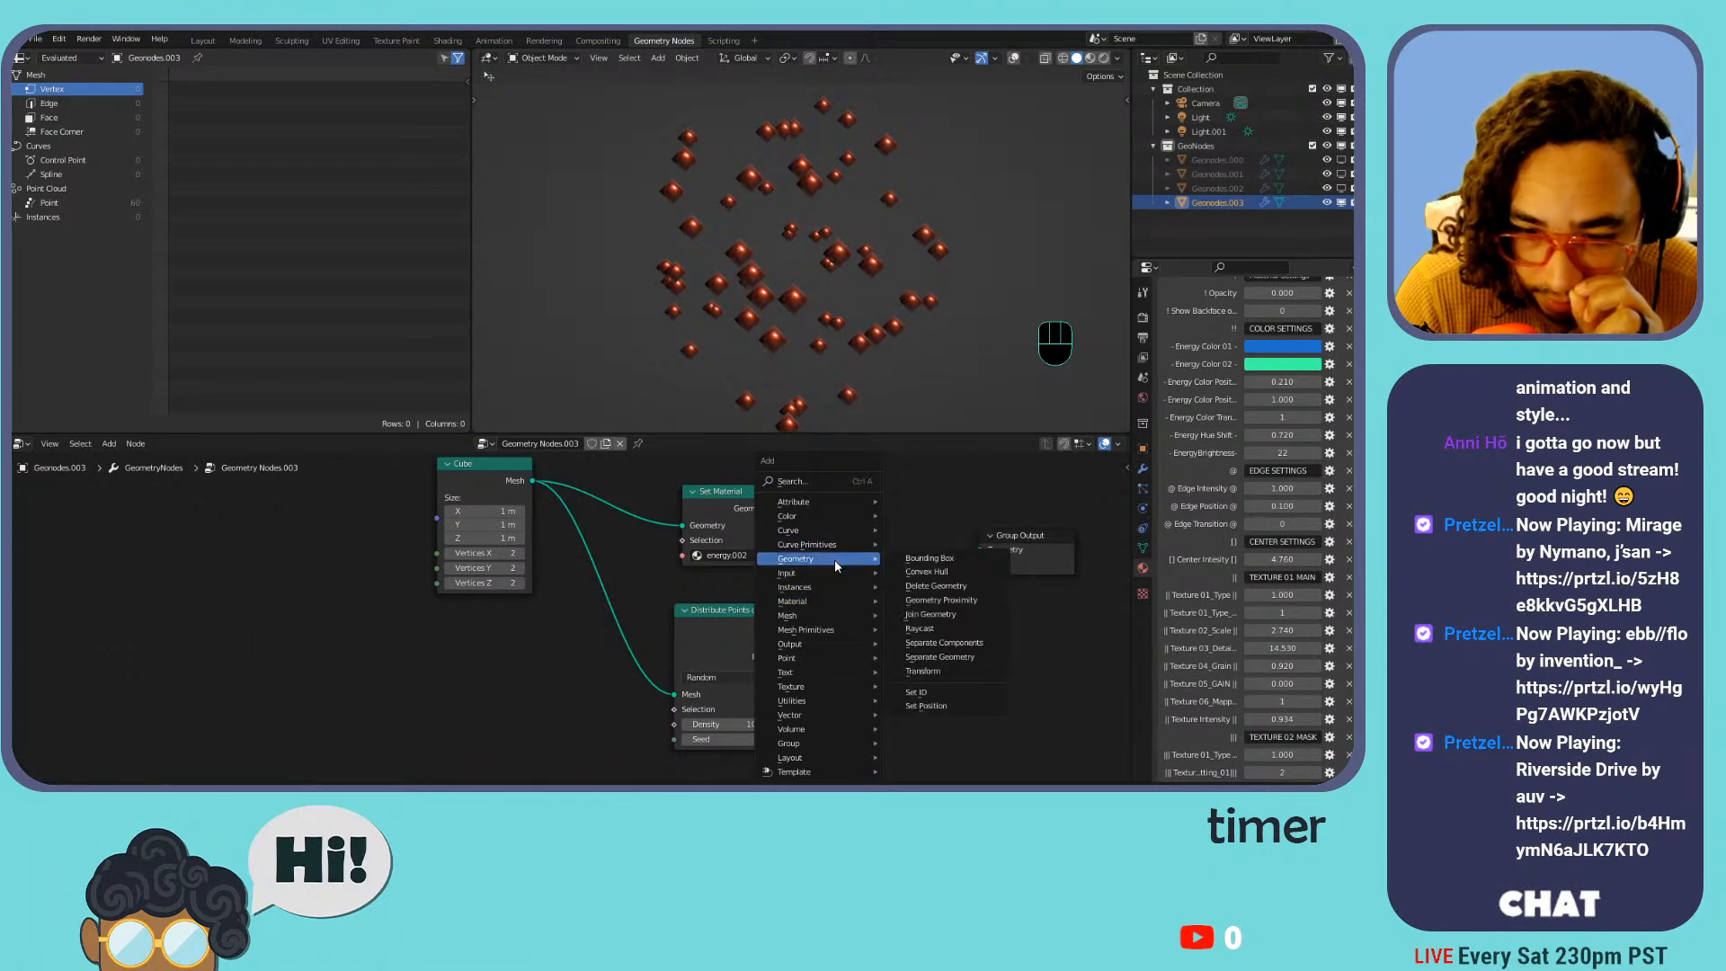
click(968, 614)
click(891, 468)
drag(778, 509, 898, 517)
drag(791, 628, 1096, 503)
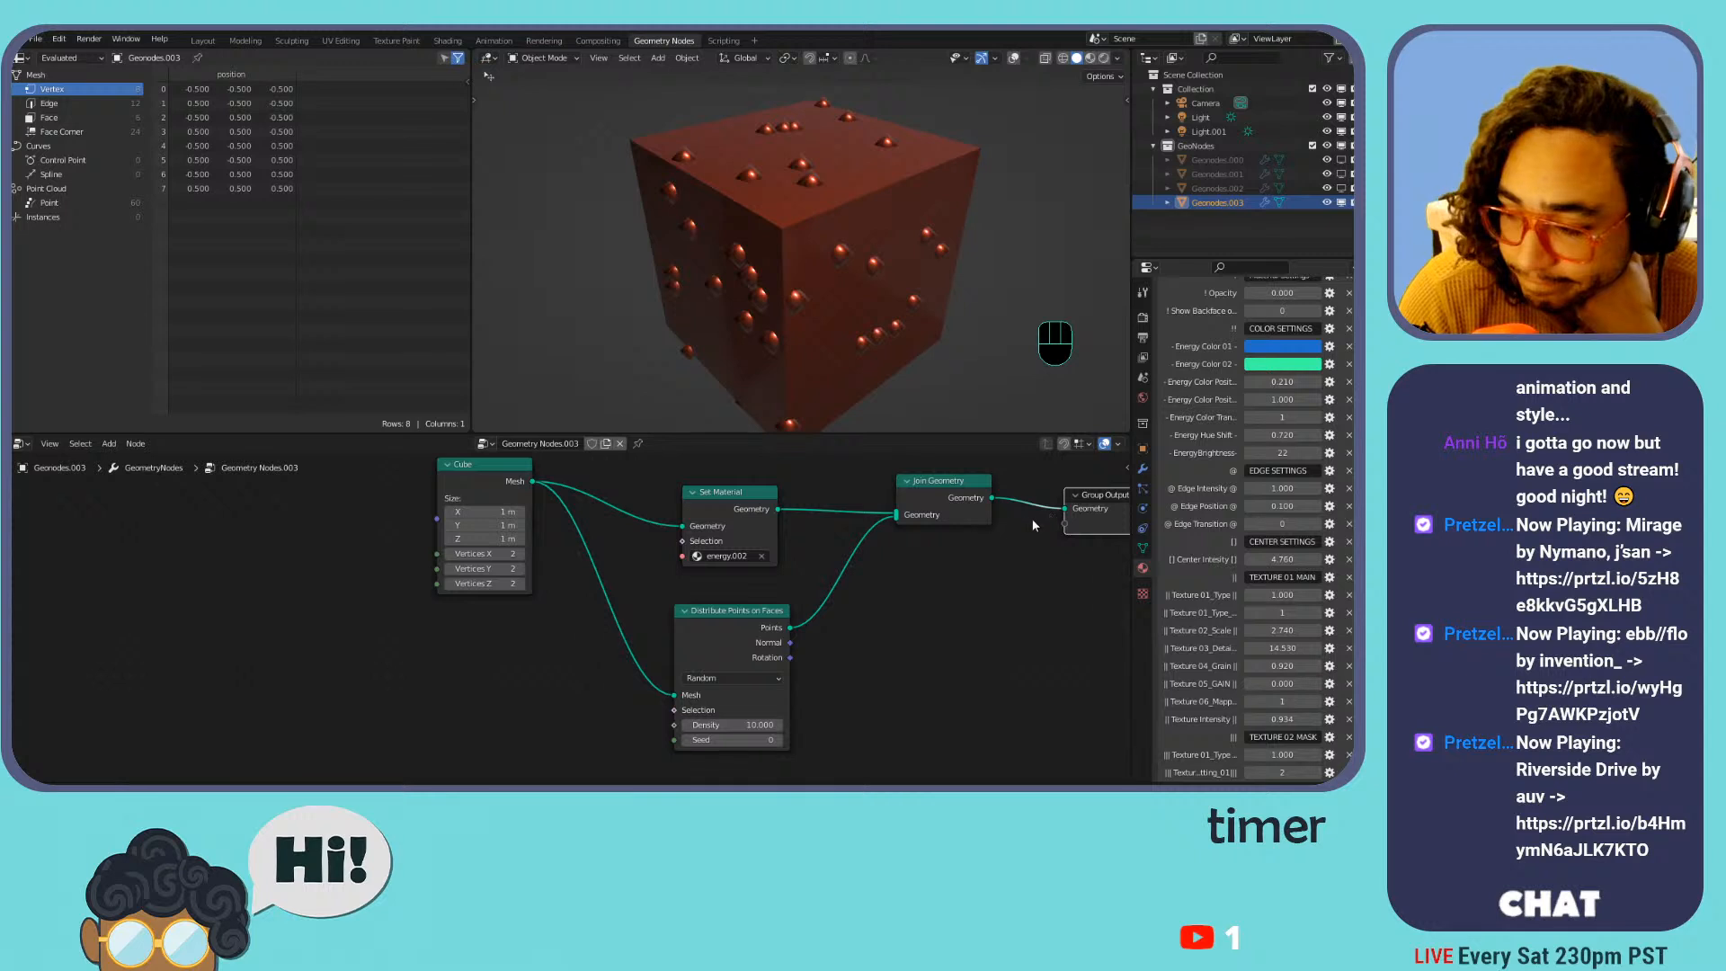
drag(953, 504, 1002, 518)
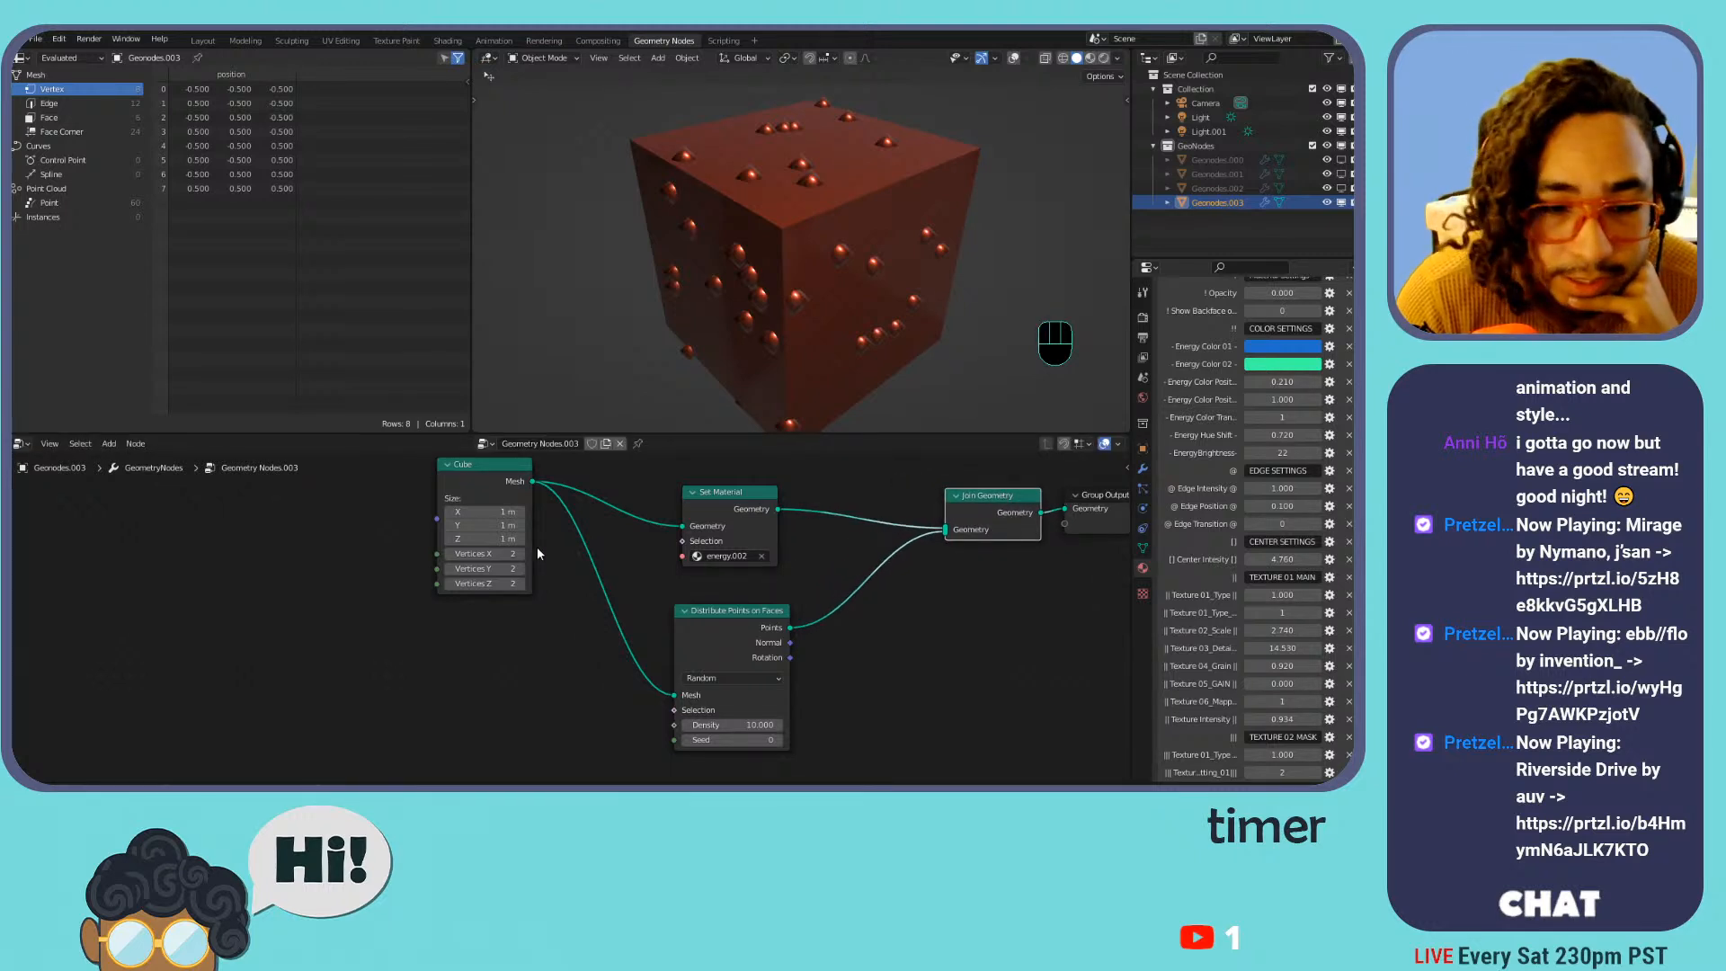
Lower the point distribution density to 1.200 and change its seed for a different scatter
scroll(573, 612, up, 1)
middle_drag(891, 653, 864, 605)
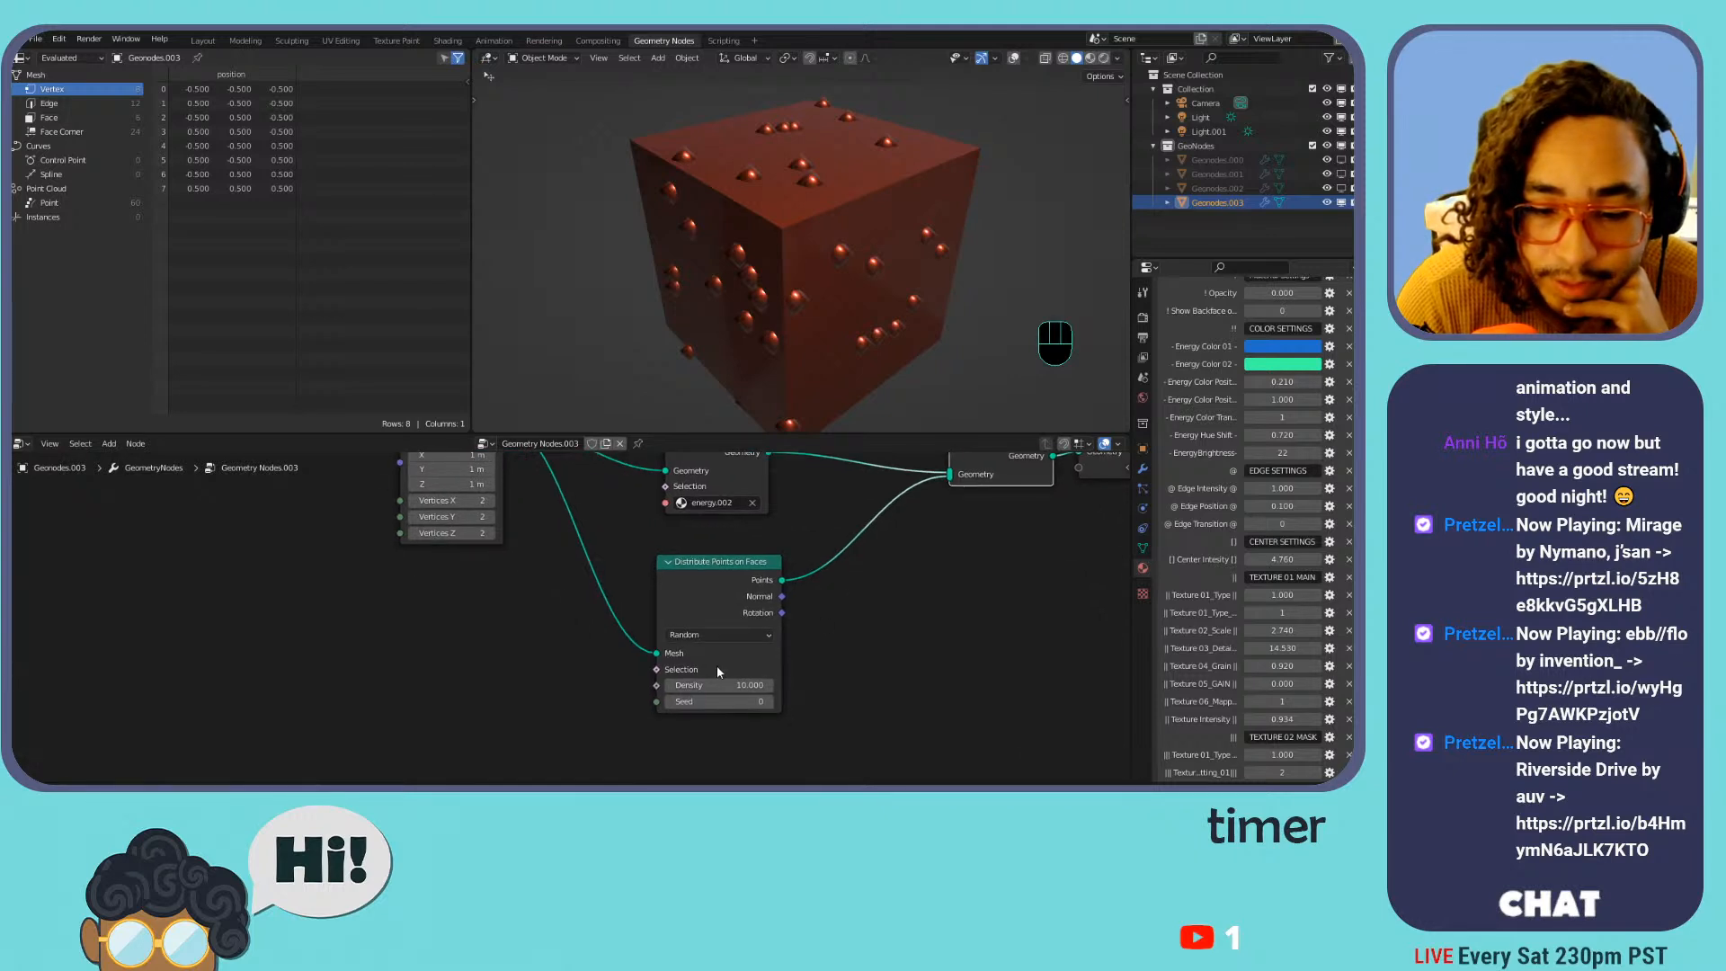
drag(717, 685, 791, 701)
key(Home)
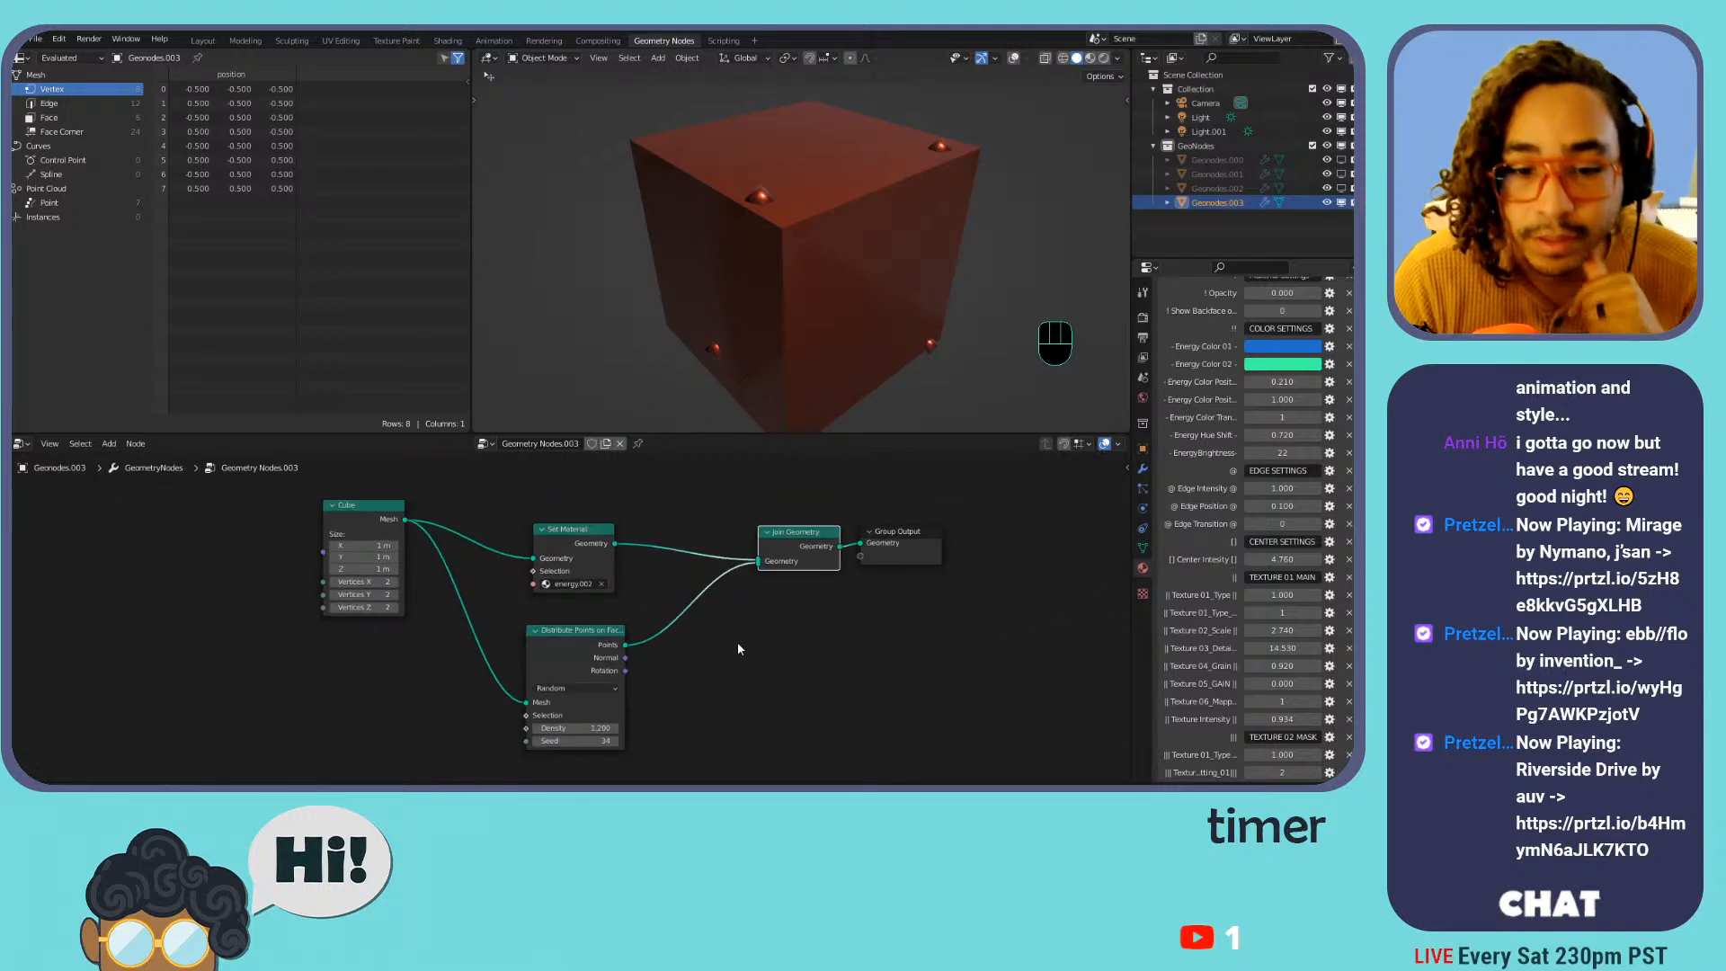
key(shift+a)
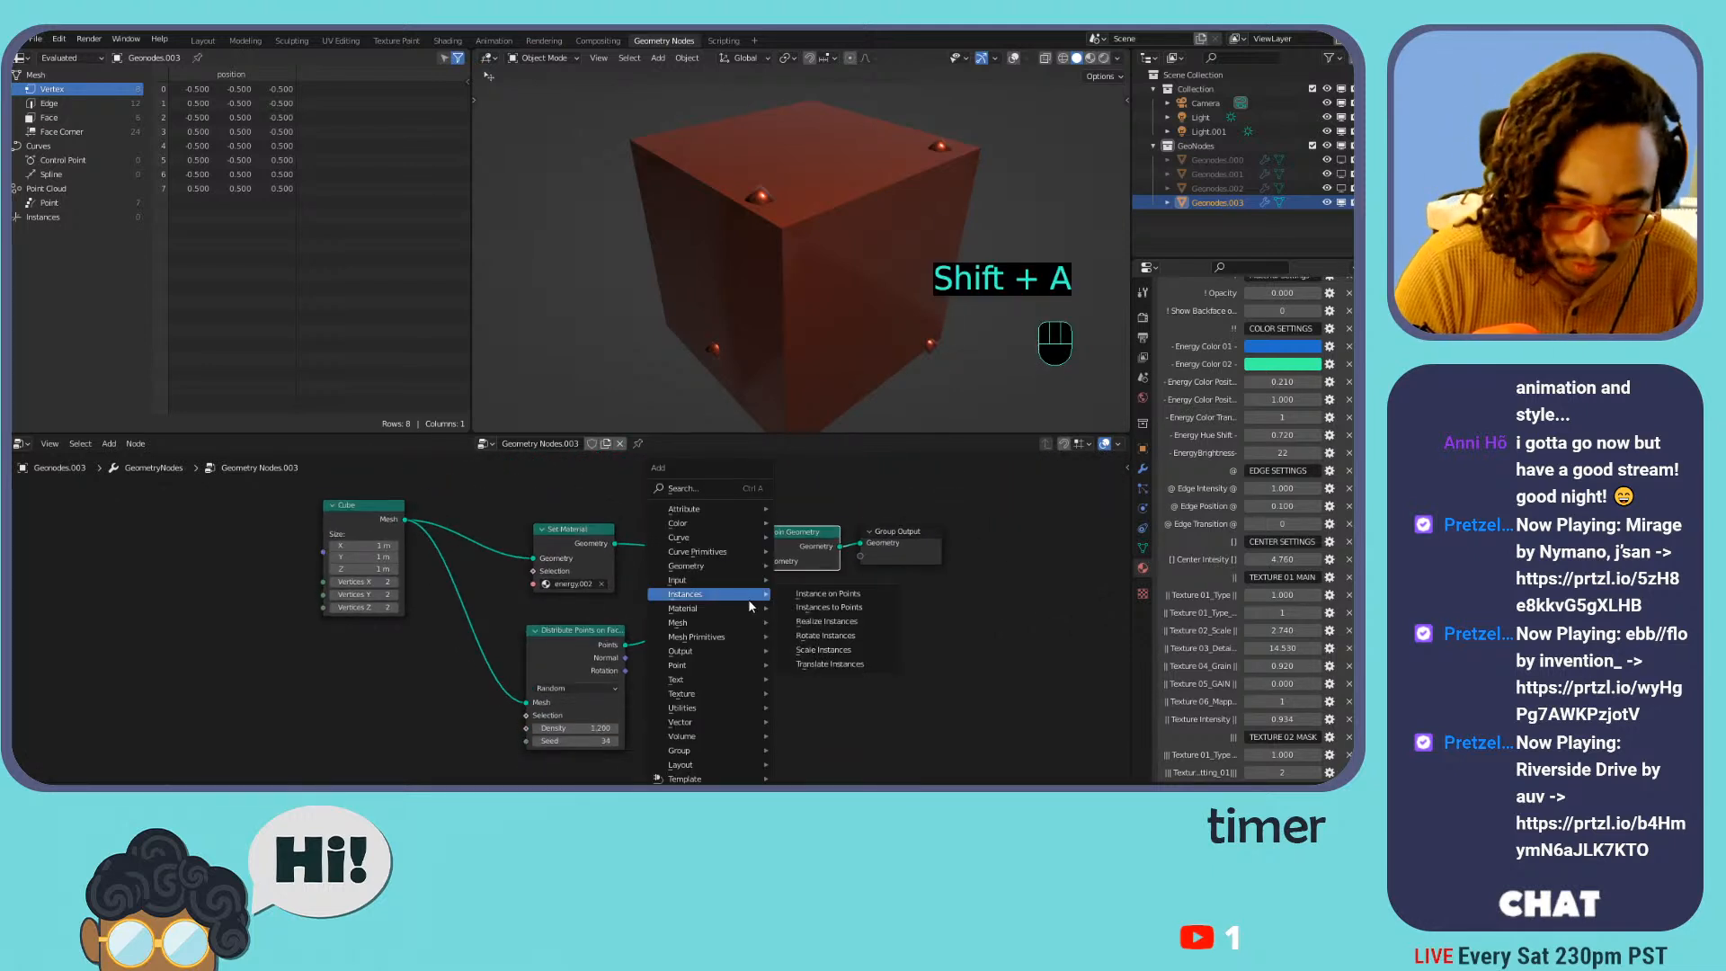
click(783, 611)
key(s)
right_click(755, 599)
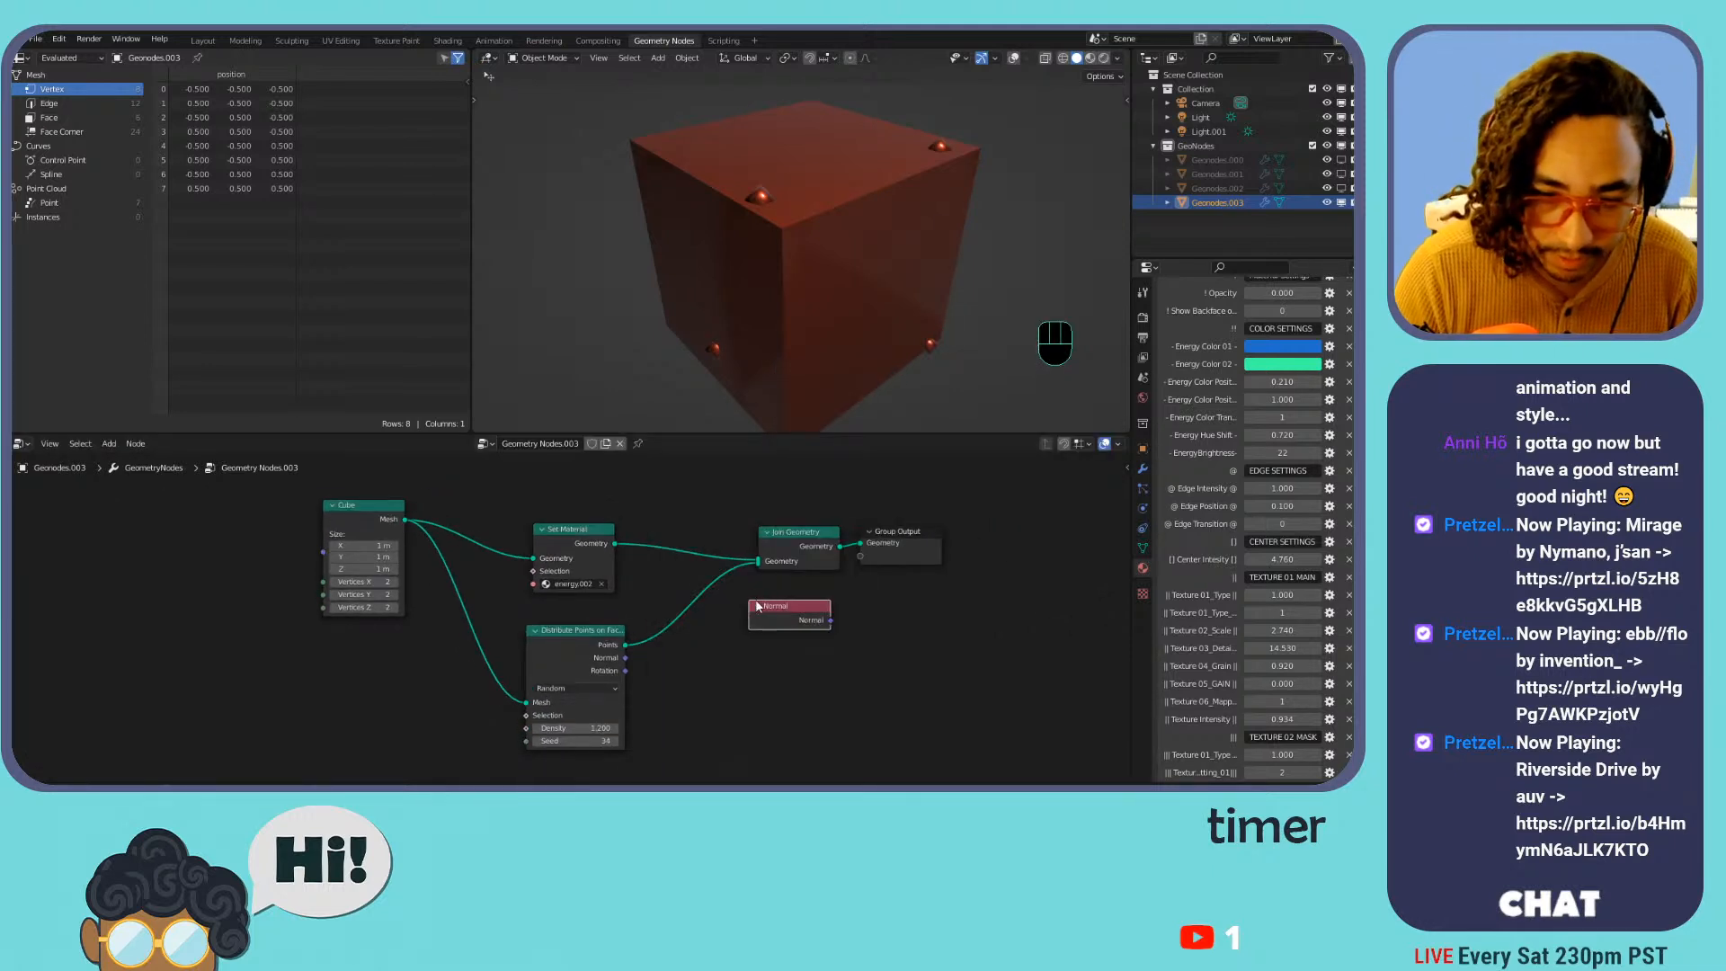
key(x)
Add an Instance on Points node and connect the distributed points to its Points input
key(ctrl+a)
text(insta)
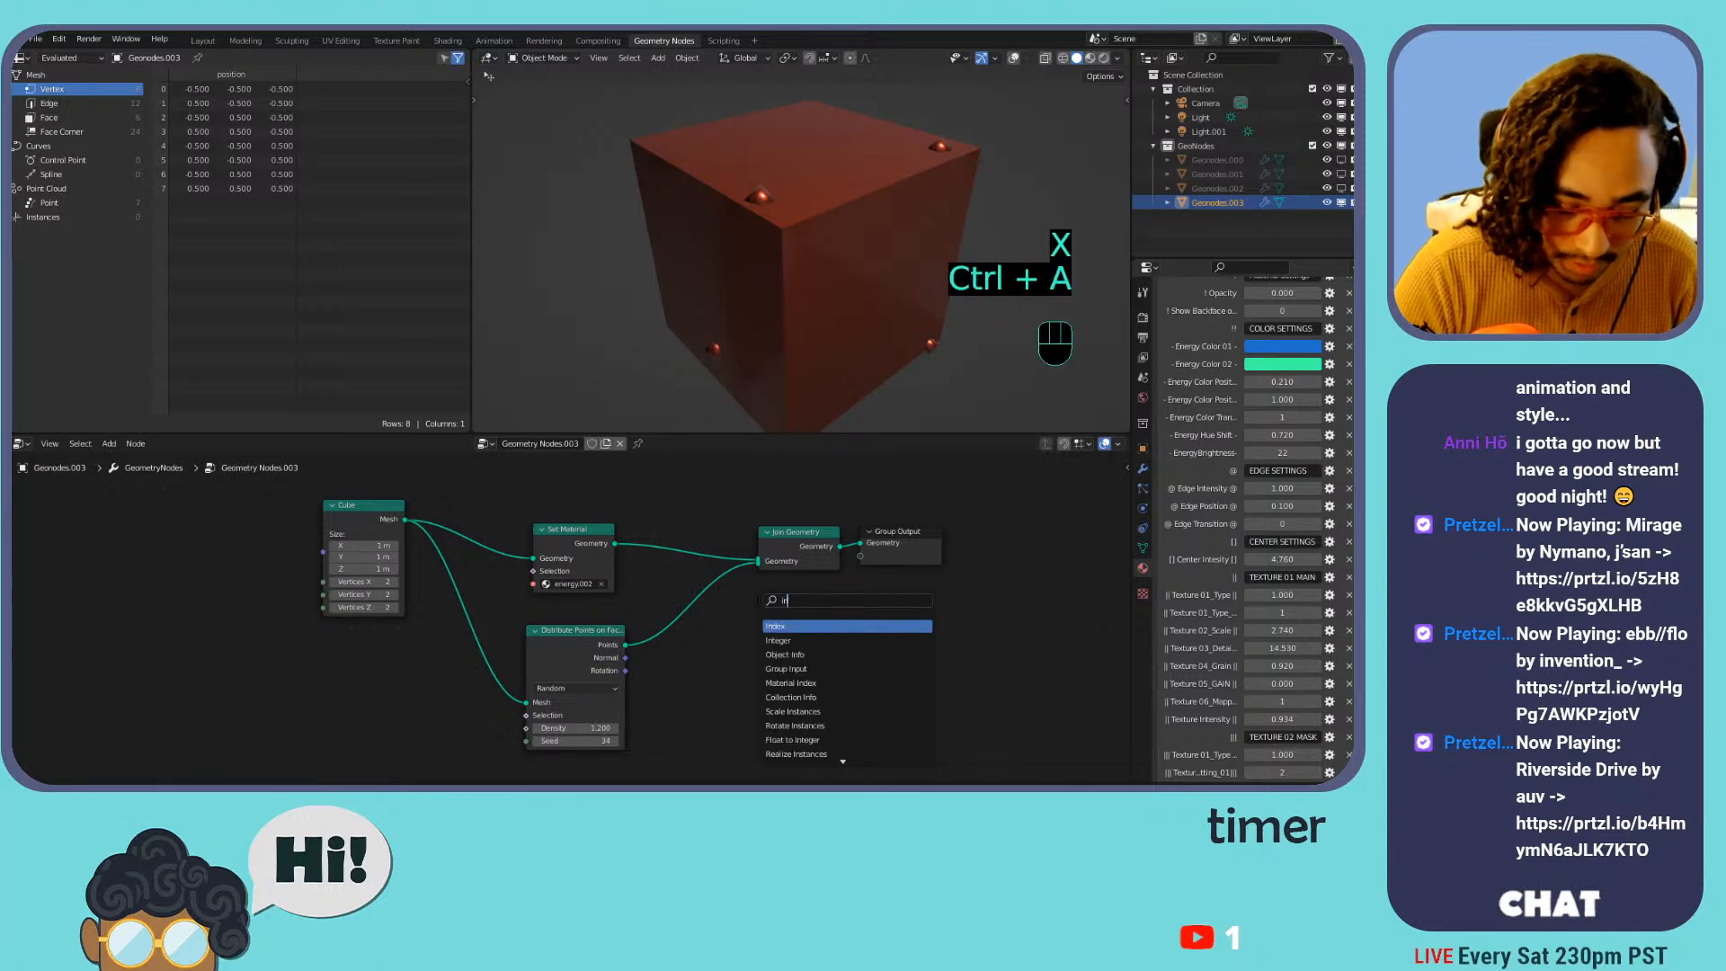
key(Down)
key(Down)
key(Down)
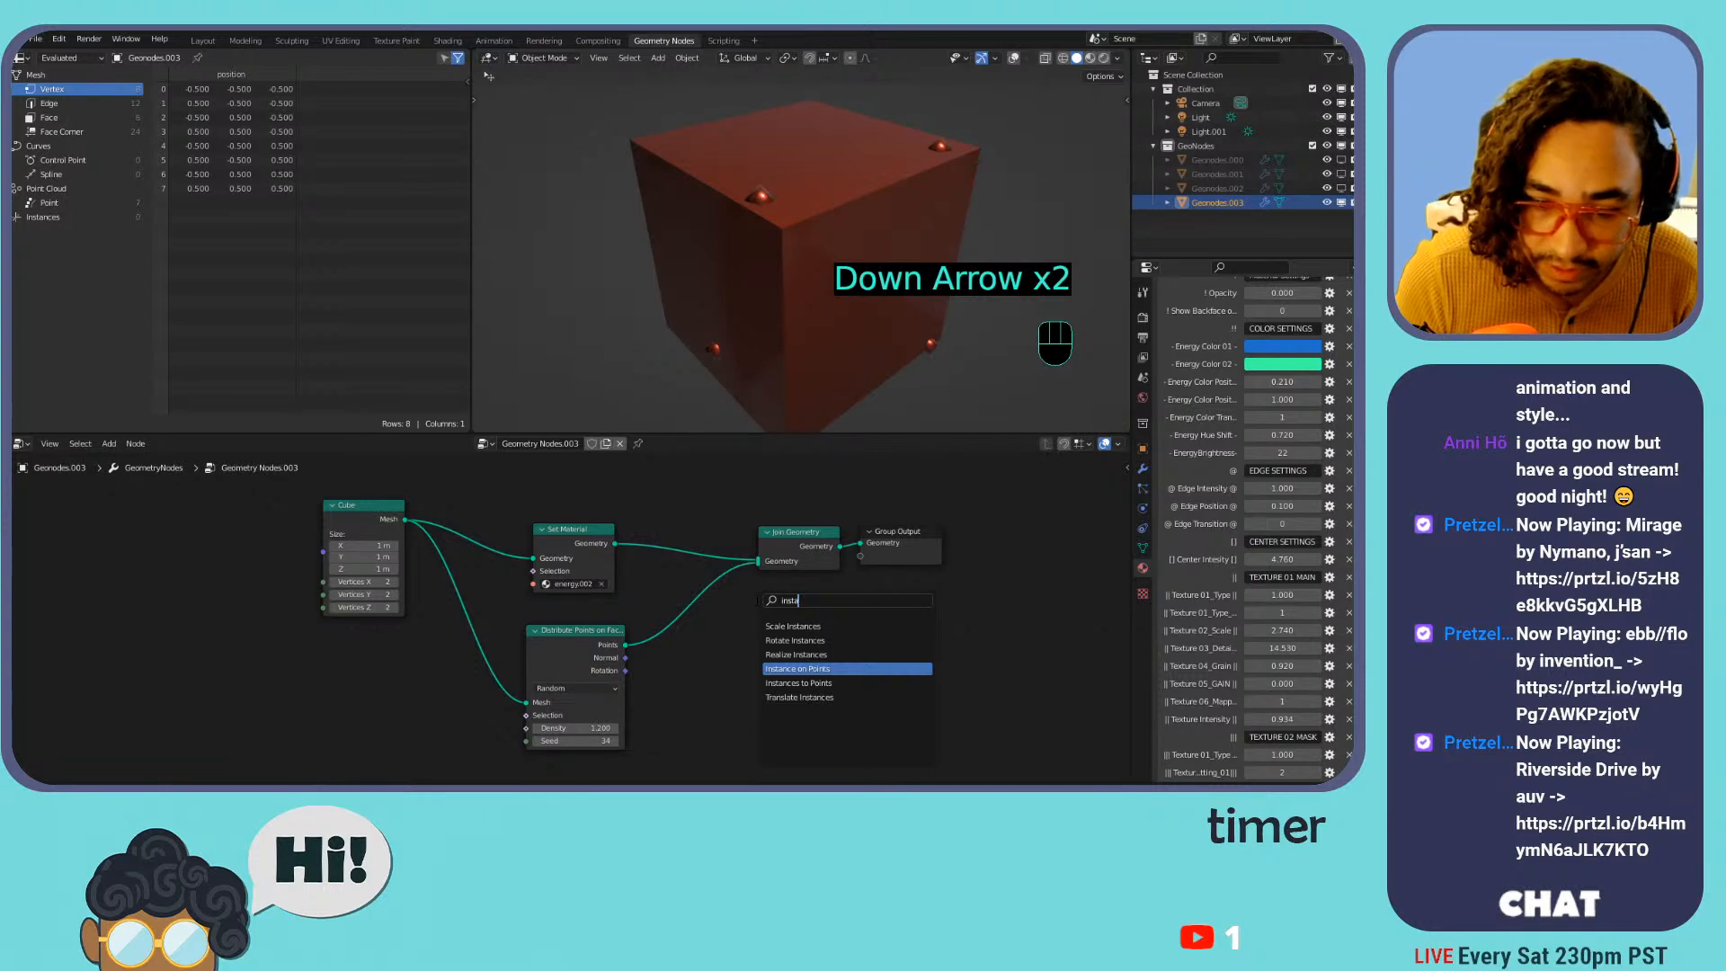
key(Return)
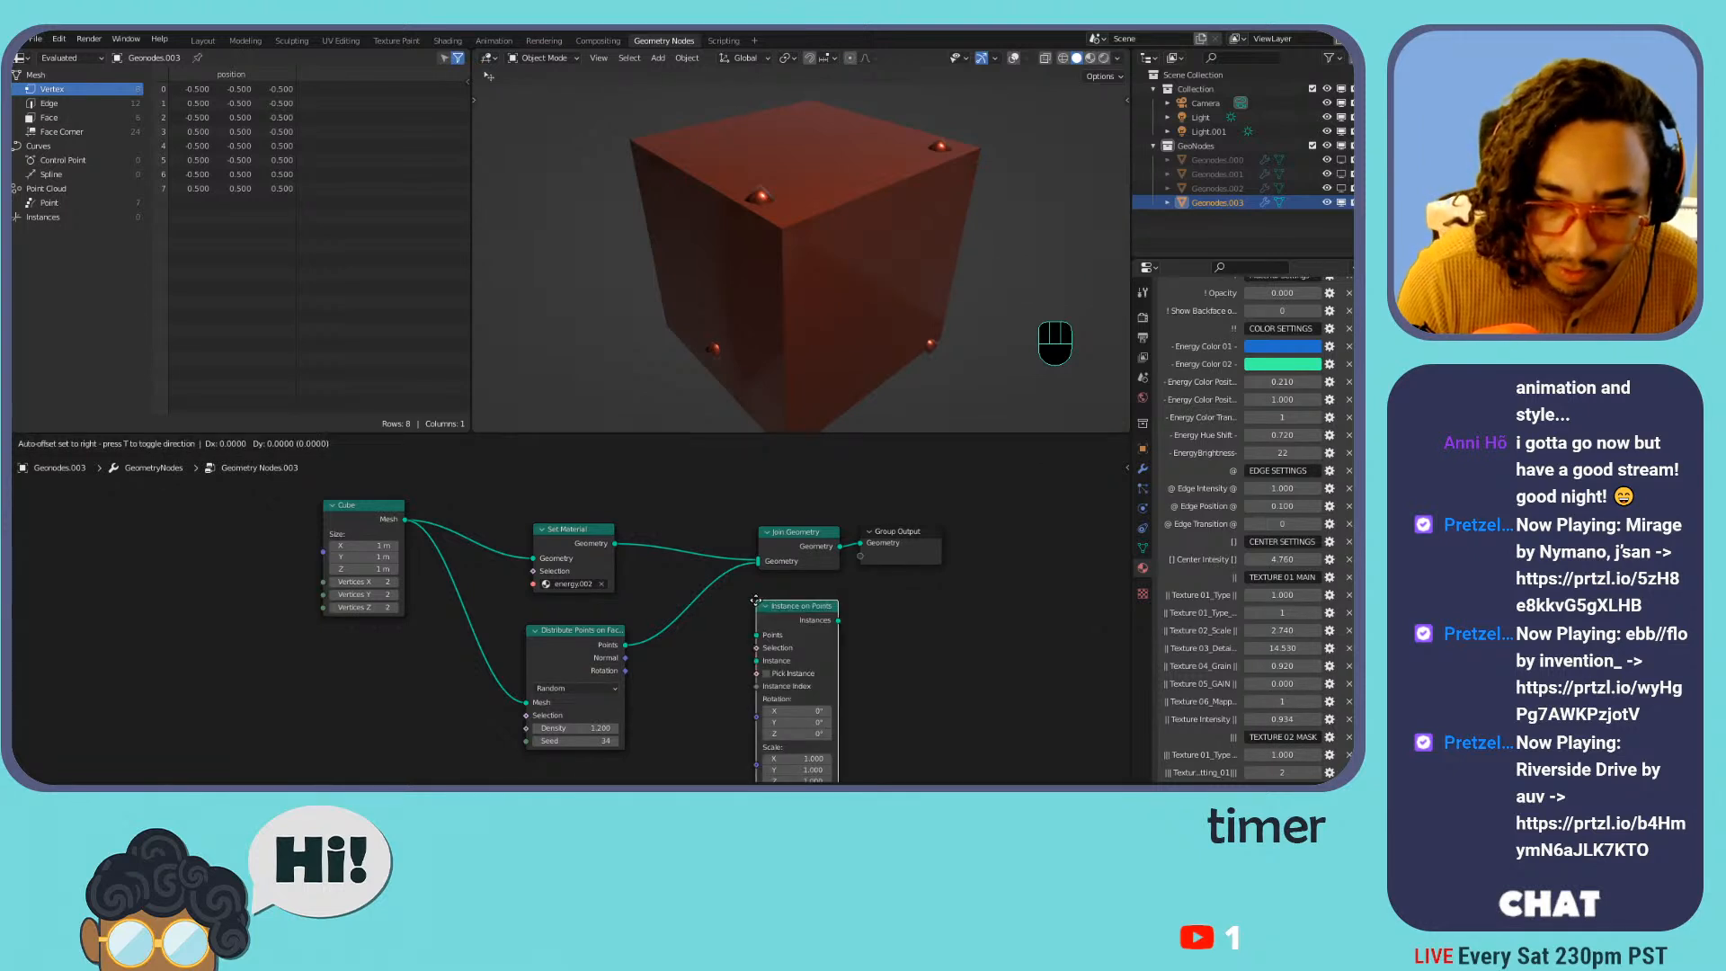
click(640, 649)
drag(628, 645, 685, 667)
Spread out the Group Output, Join Geometry and Instance on Points nodes to make room in the tree
scroll(847, 563, down, 1)
drag(847, 563, 1009, 560)
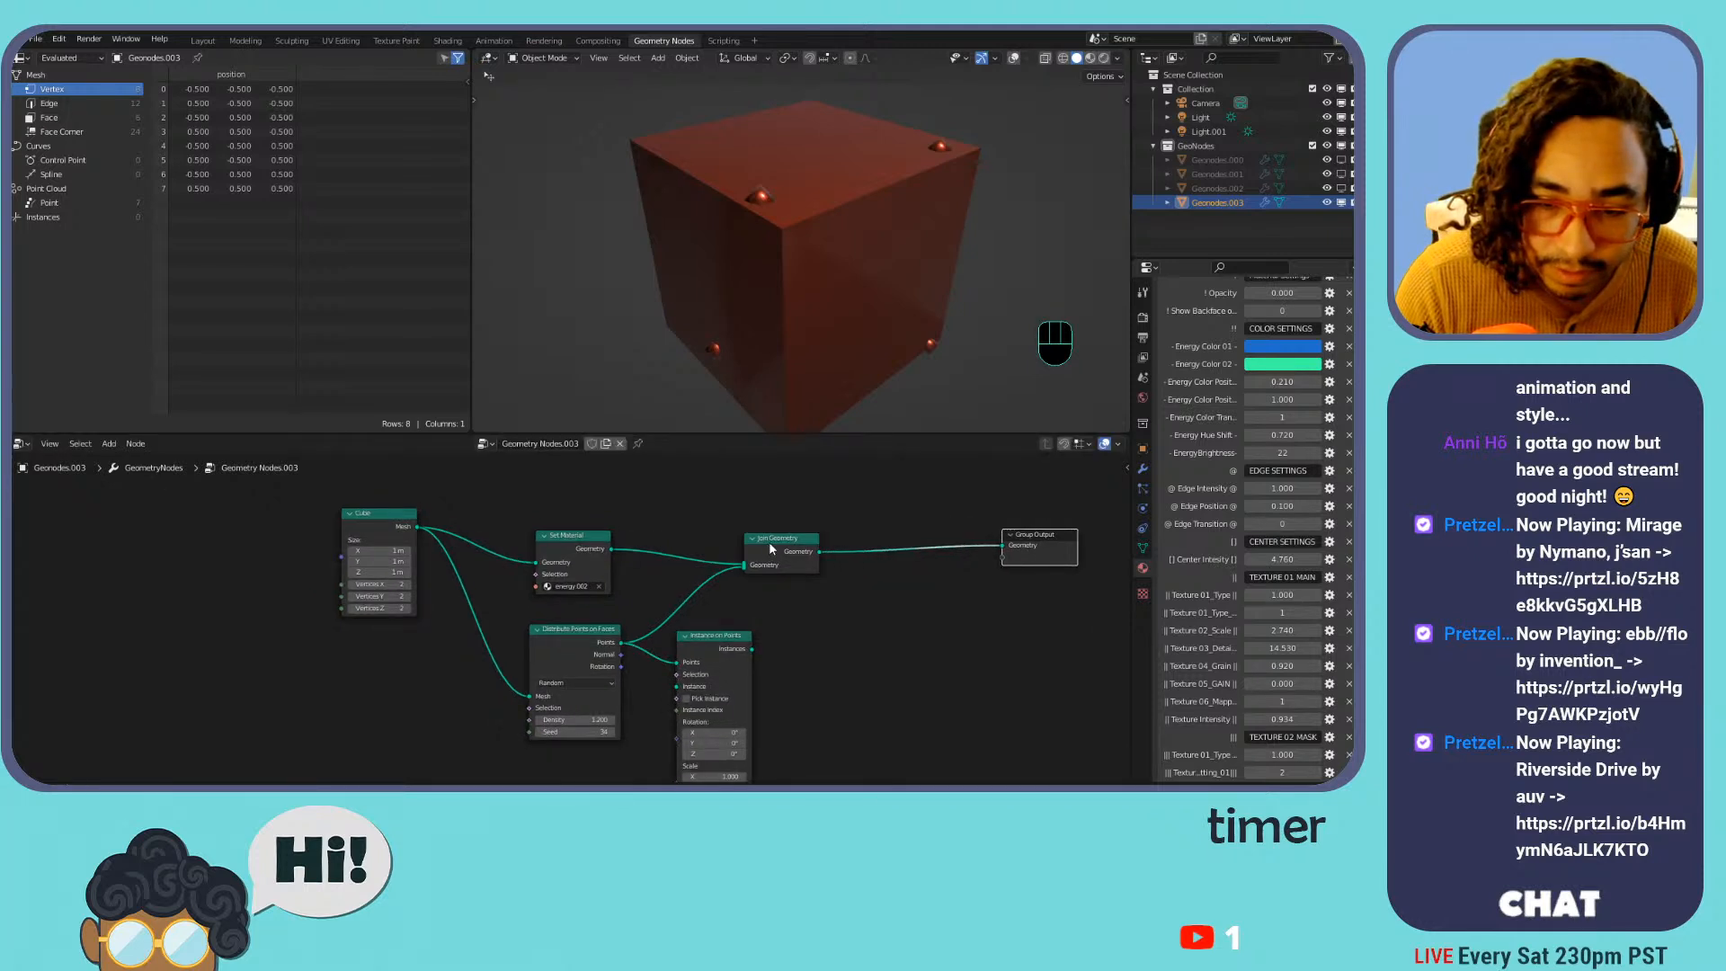
drag(766, 542, 941, 538)
drag(714, 647, 808, 652)
Duplicate the Cube node as the Instance on Points instance, and join the resulting instances instead of the raw points
click(377, 516)
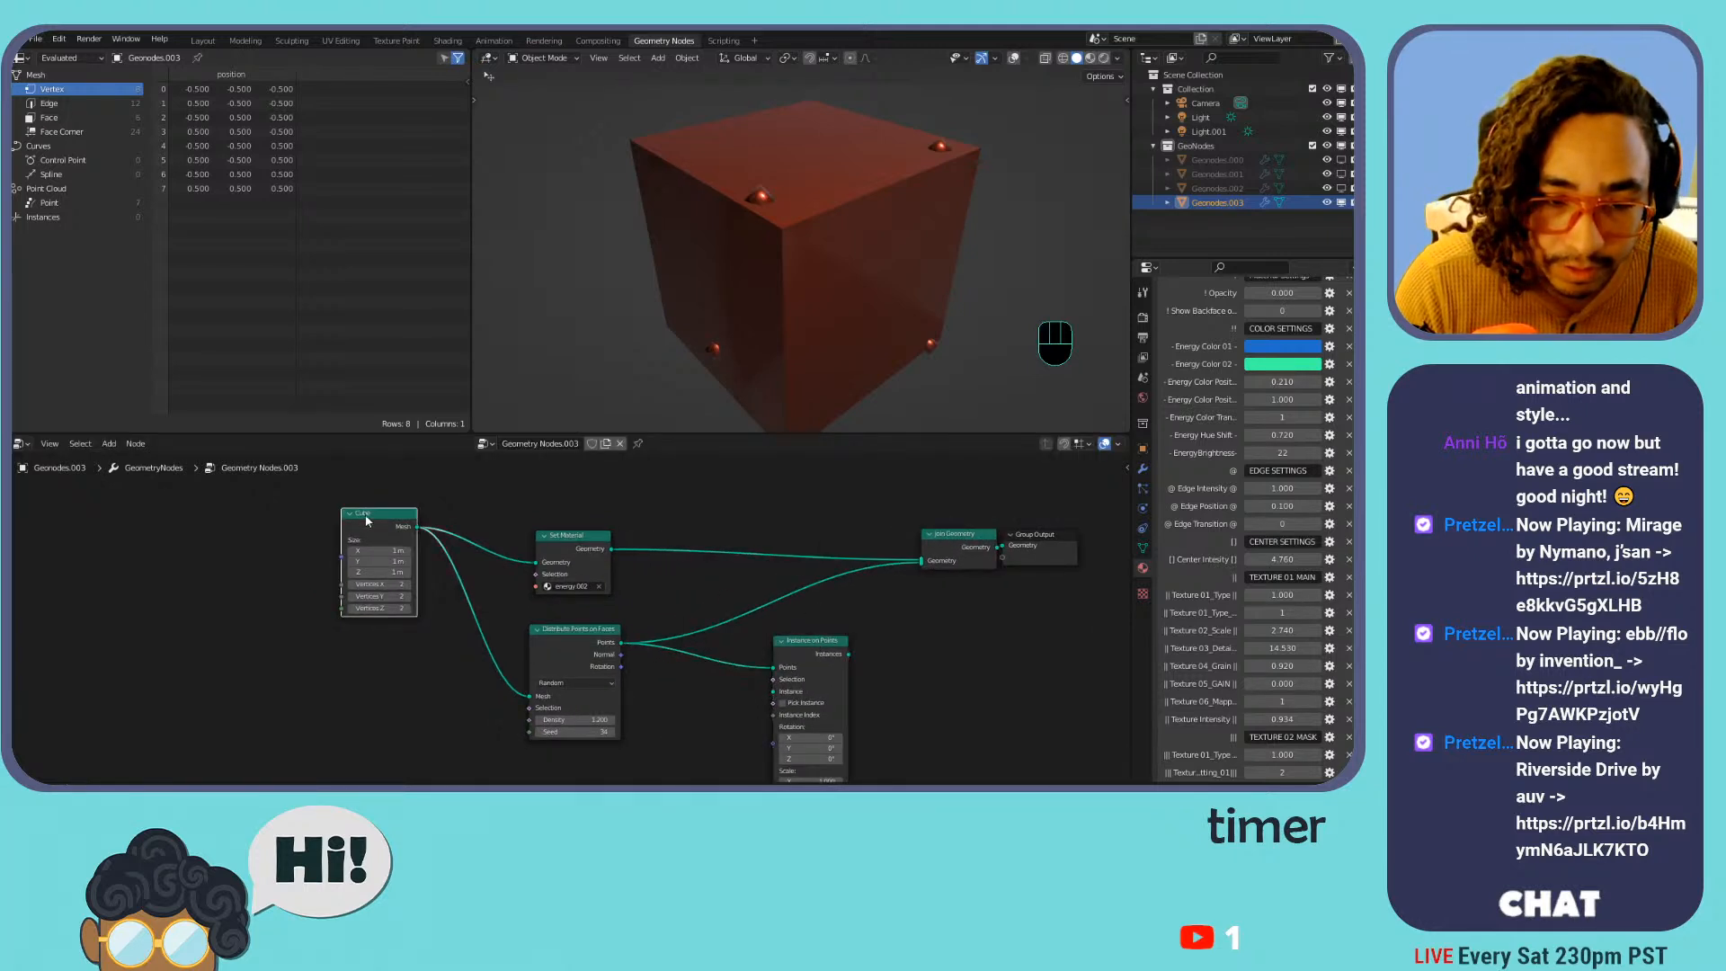
key(shift+d)
click(581, 459)
middle_drag(672, 617, 633, 500)
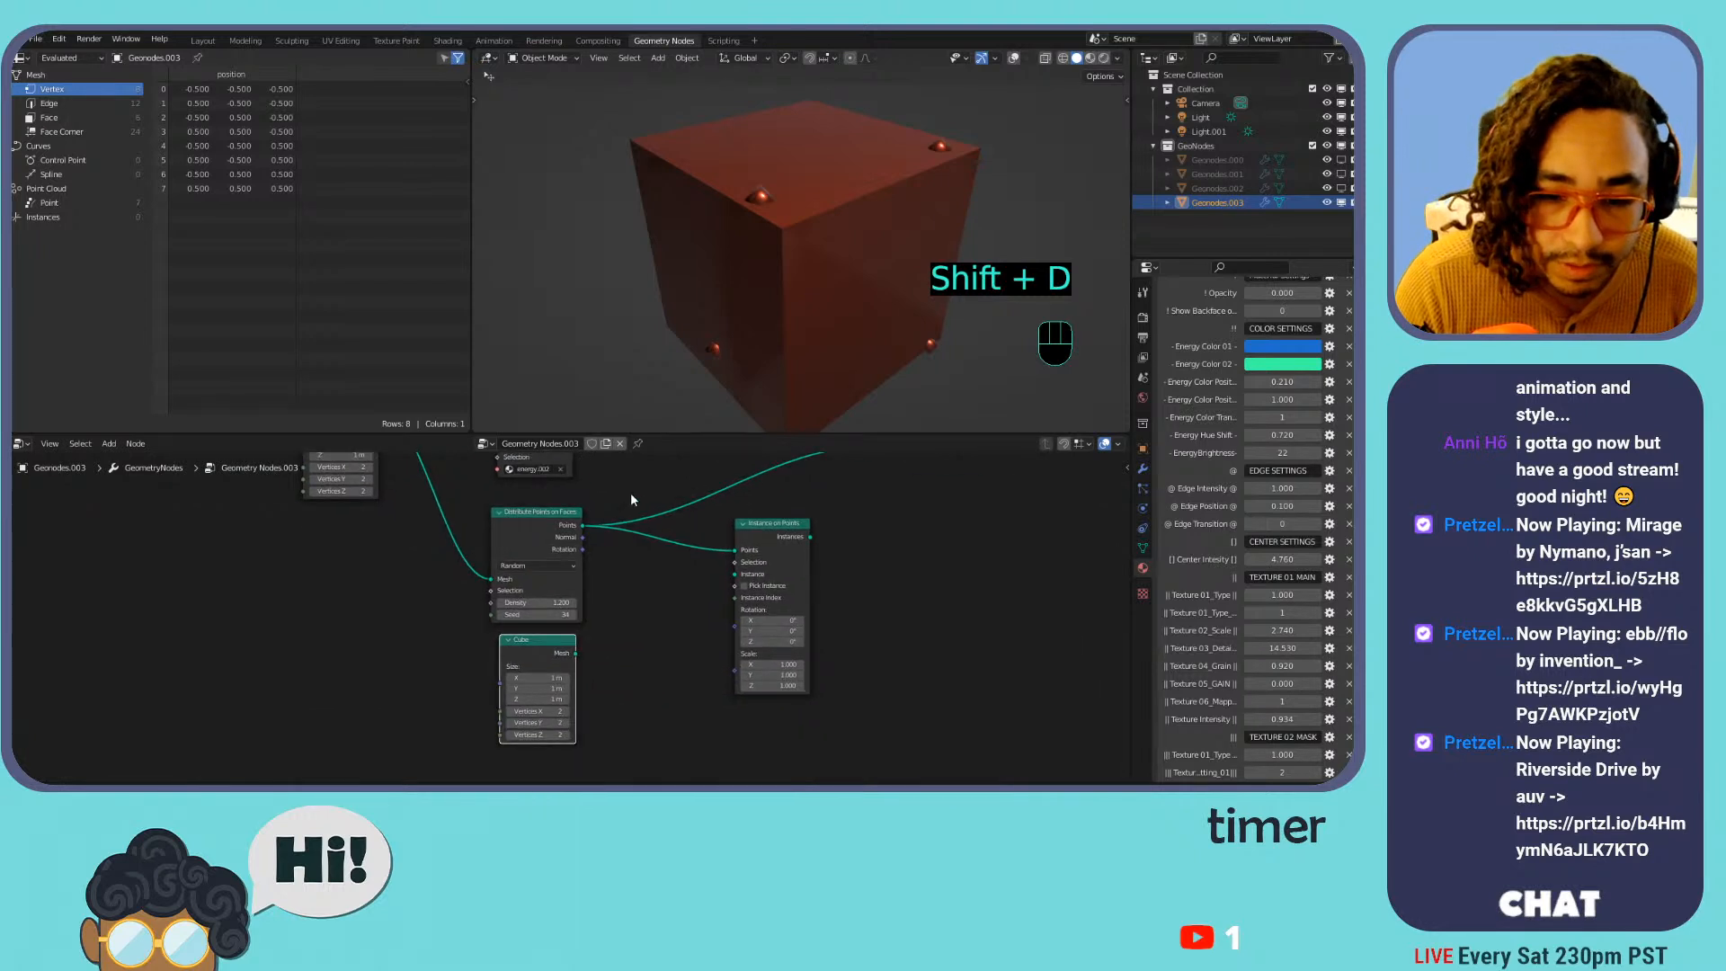
drag(577, 657, 734, 575)
middle_drag(739, 558, 655, 639)
mouse_move(746, 551)
mouse_down()
mouse_move(667, 622)
mouse_move(745, 562)
mouse_up()
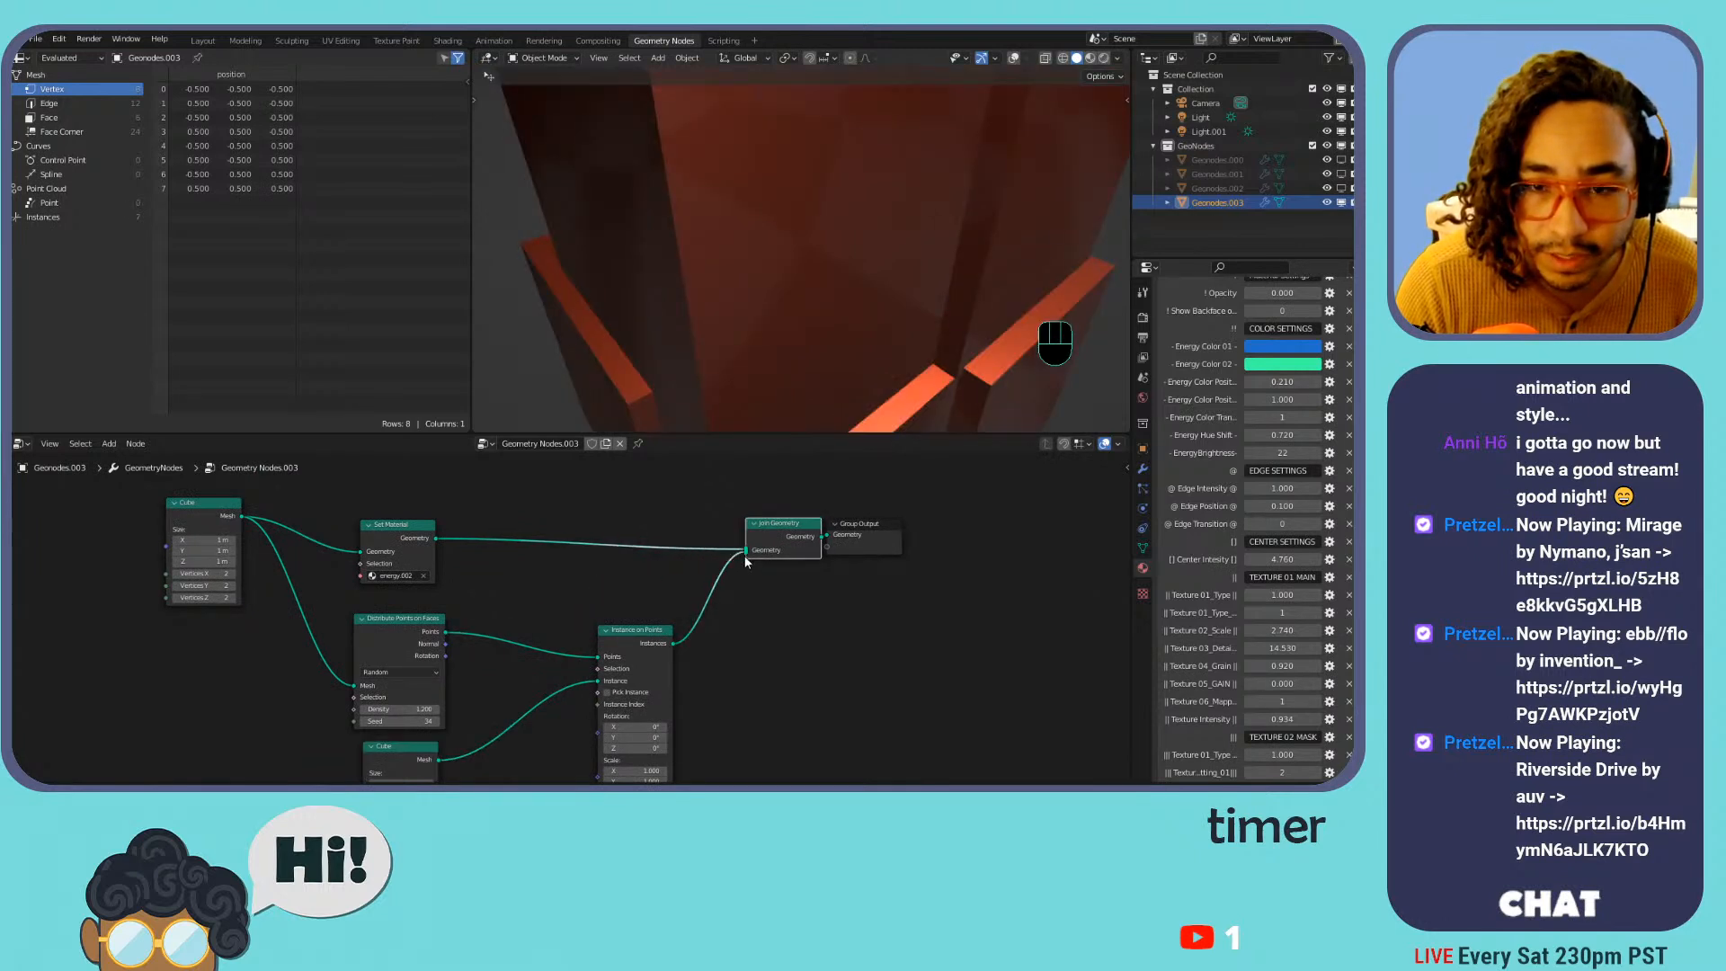
Reduce the X, Y and Z sizes of the instanced Cube node together to make smaller blocks
scroll(790, 300, down, 5)
scroll(791, 301, up, 2)
middle_drag(757, 351, 810, 275)
middle_drag(443, 762, 502, 620)
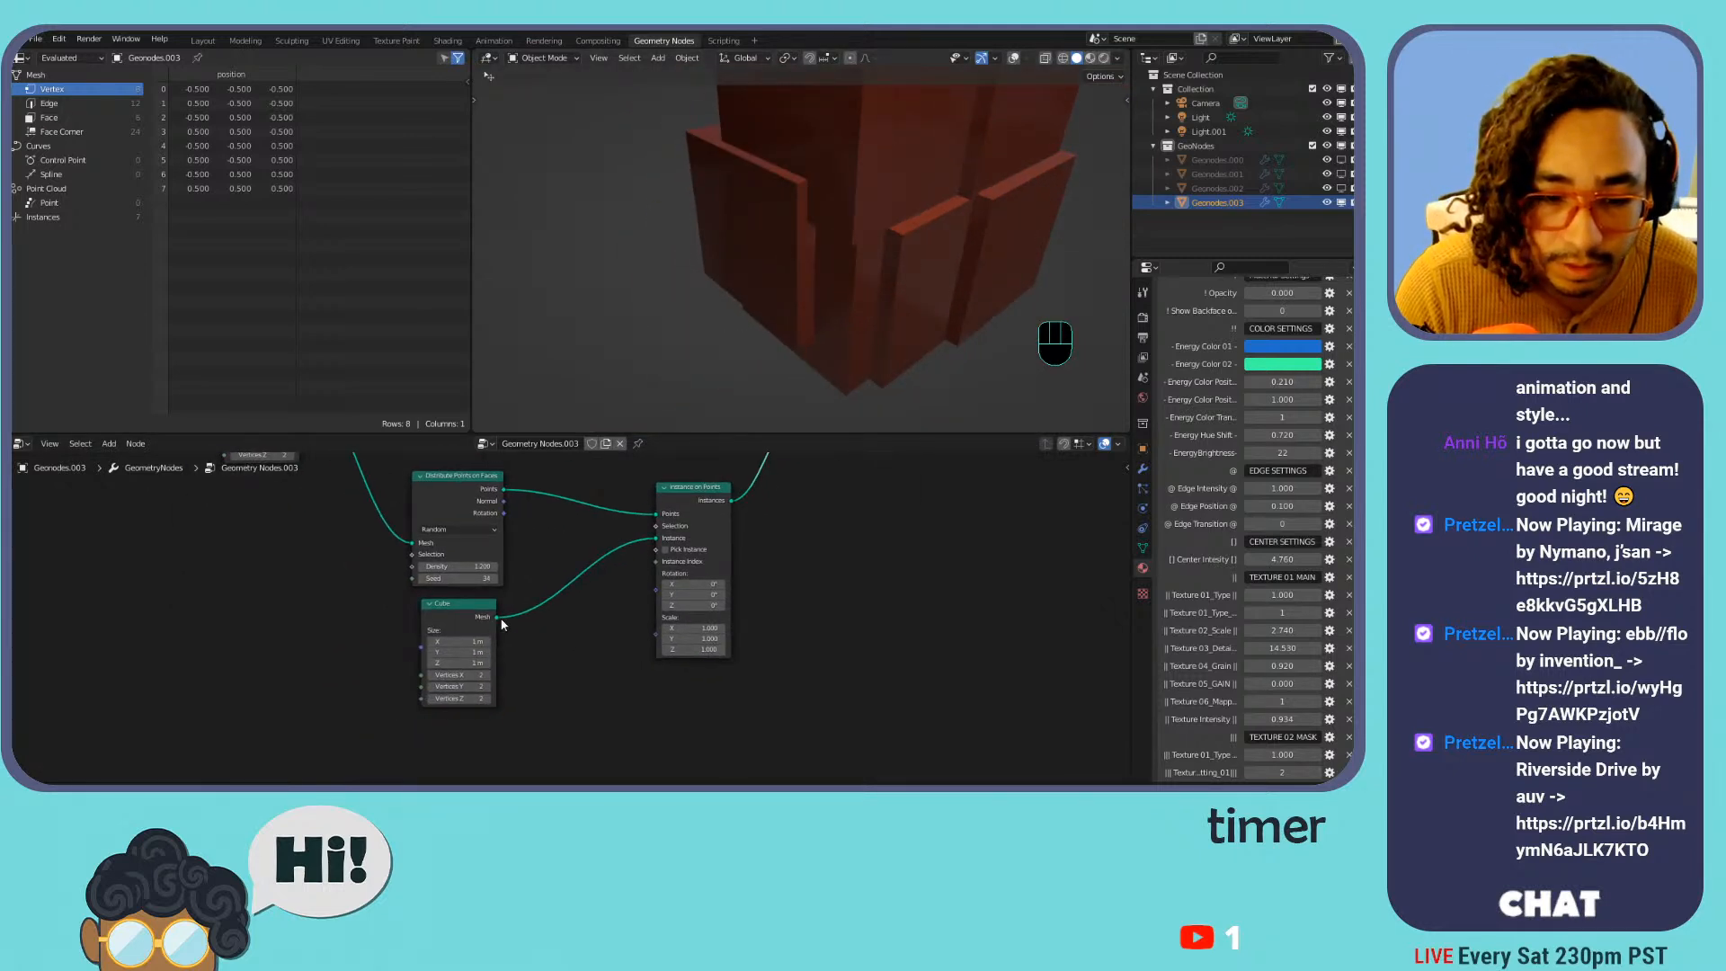
mouse_move(479, 639)
mouse_down()
mouse_move(479, 663)
mouse_move(454, 663)
mouse_move(485, 663)
mouse_move(471, 663)
mouse_up()
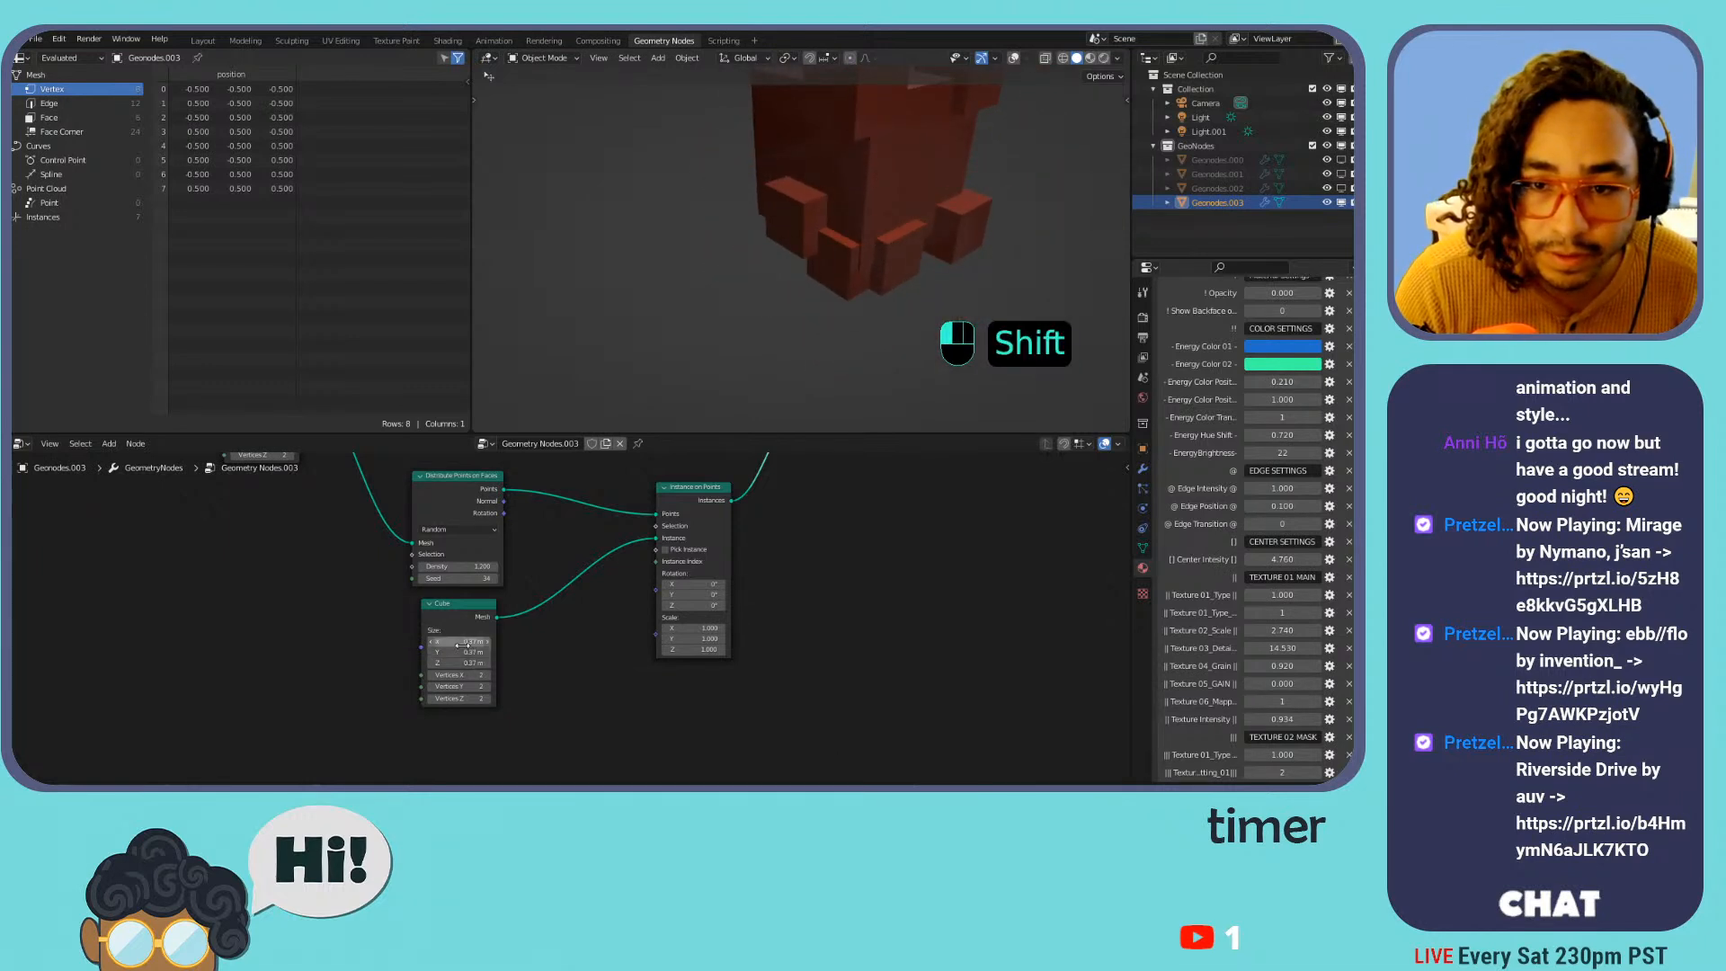